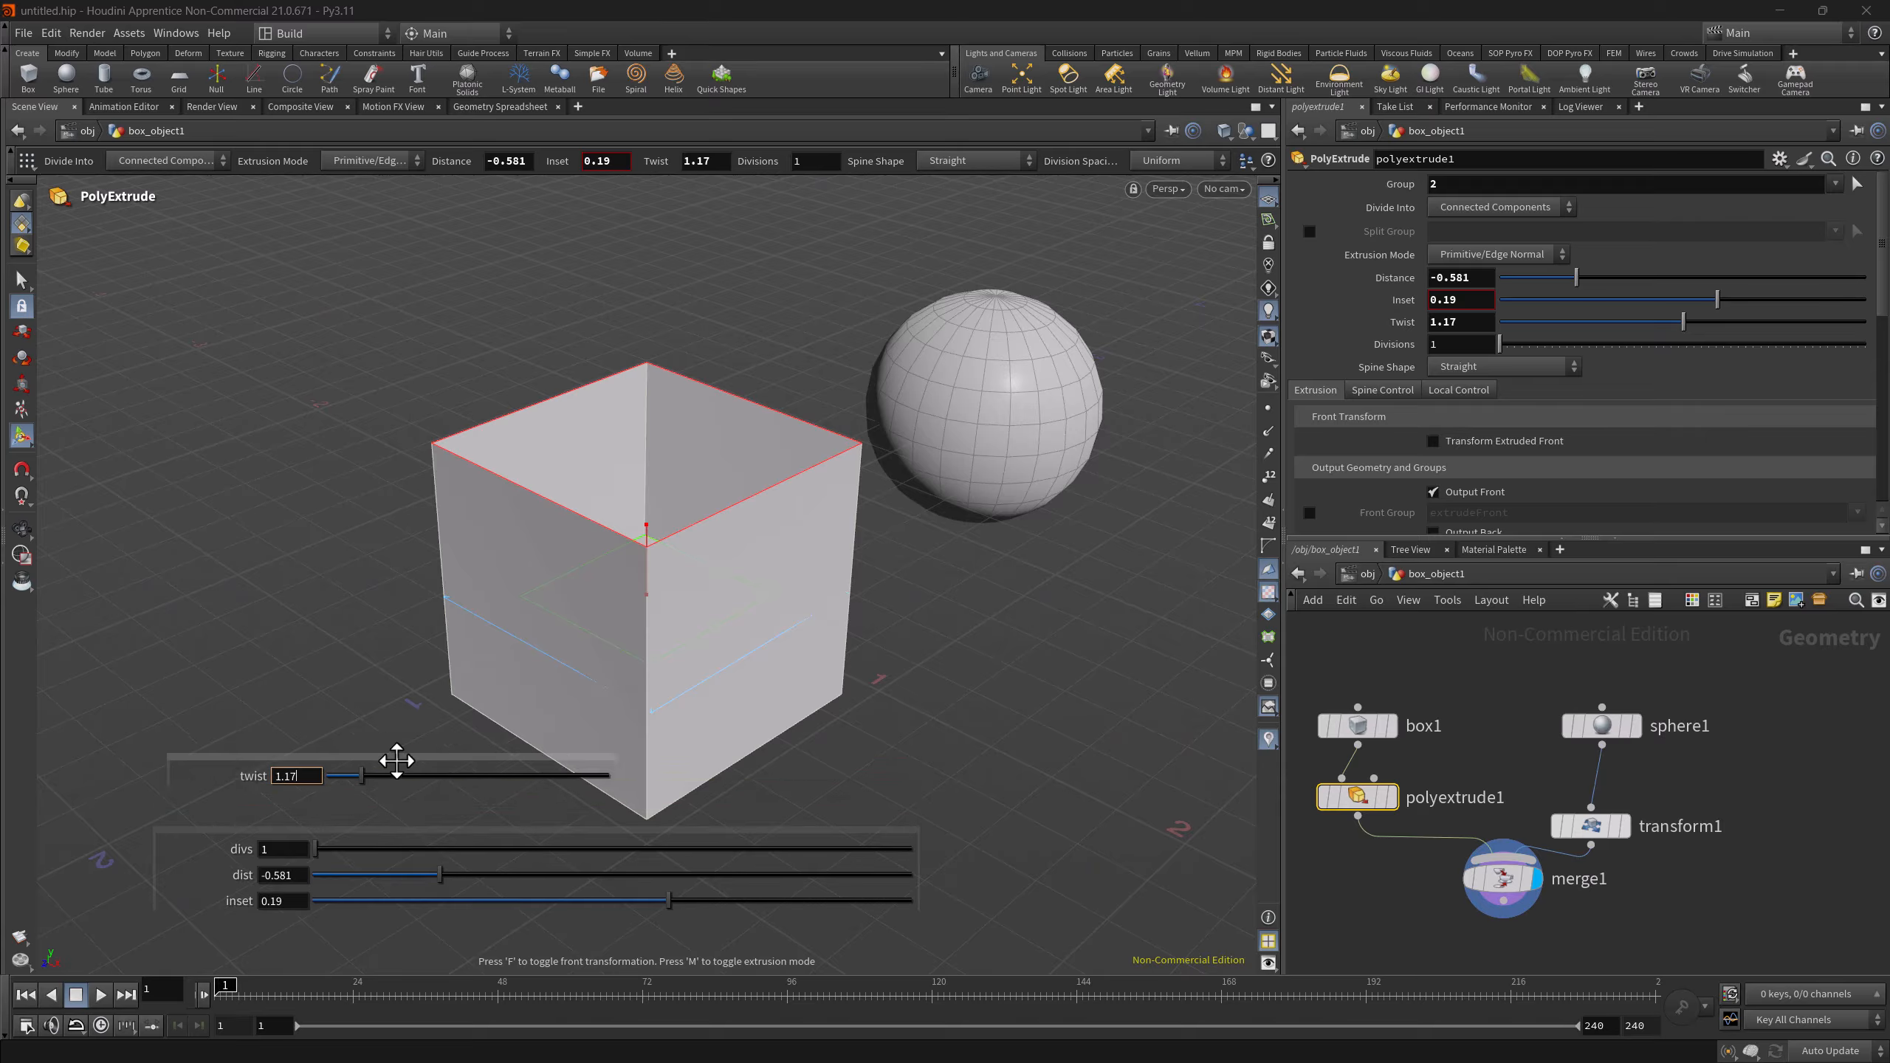
- Try the Text Only style on the Tag 1 visualizer and set its style to Icon Only
click(1419, 648)
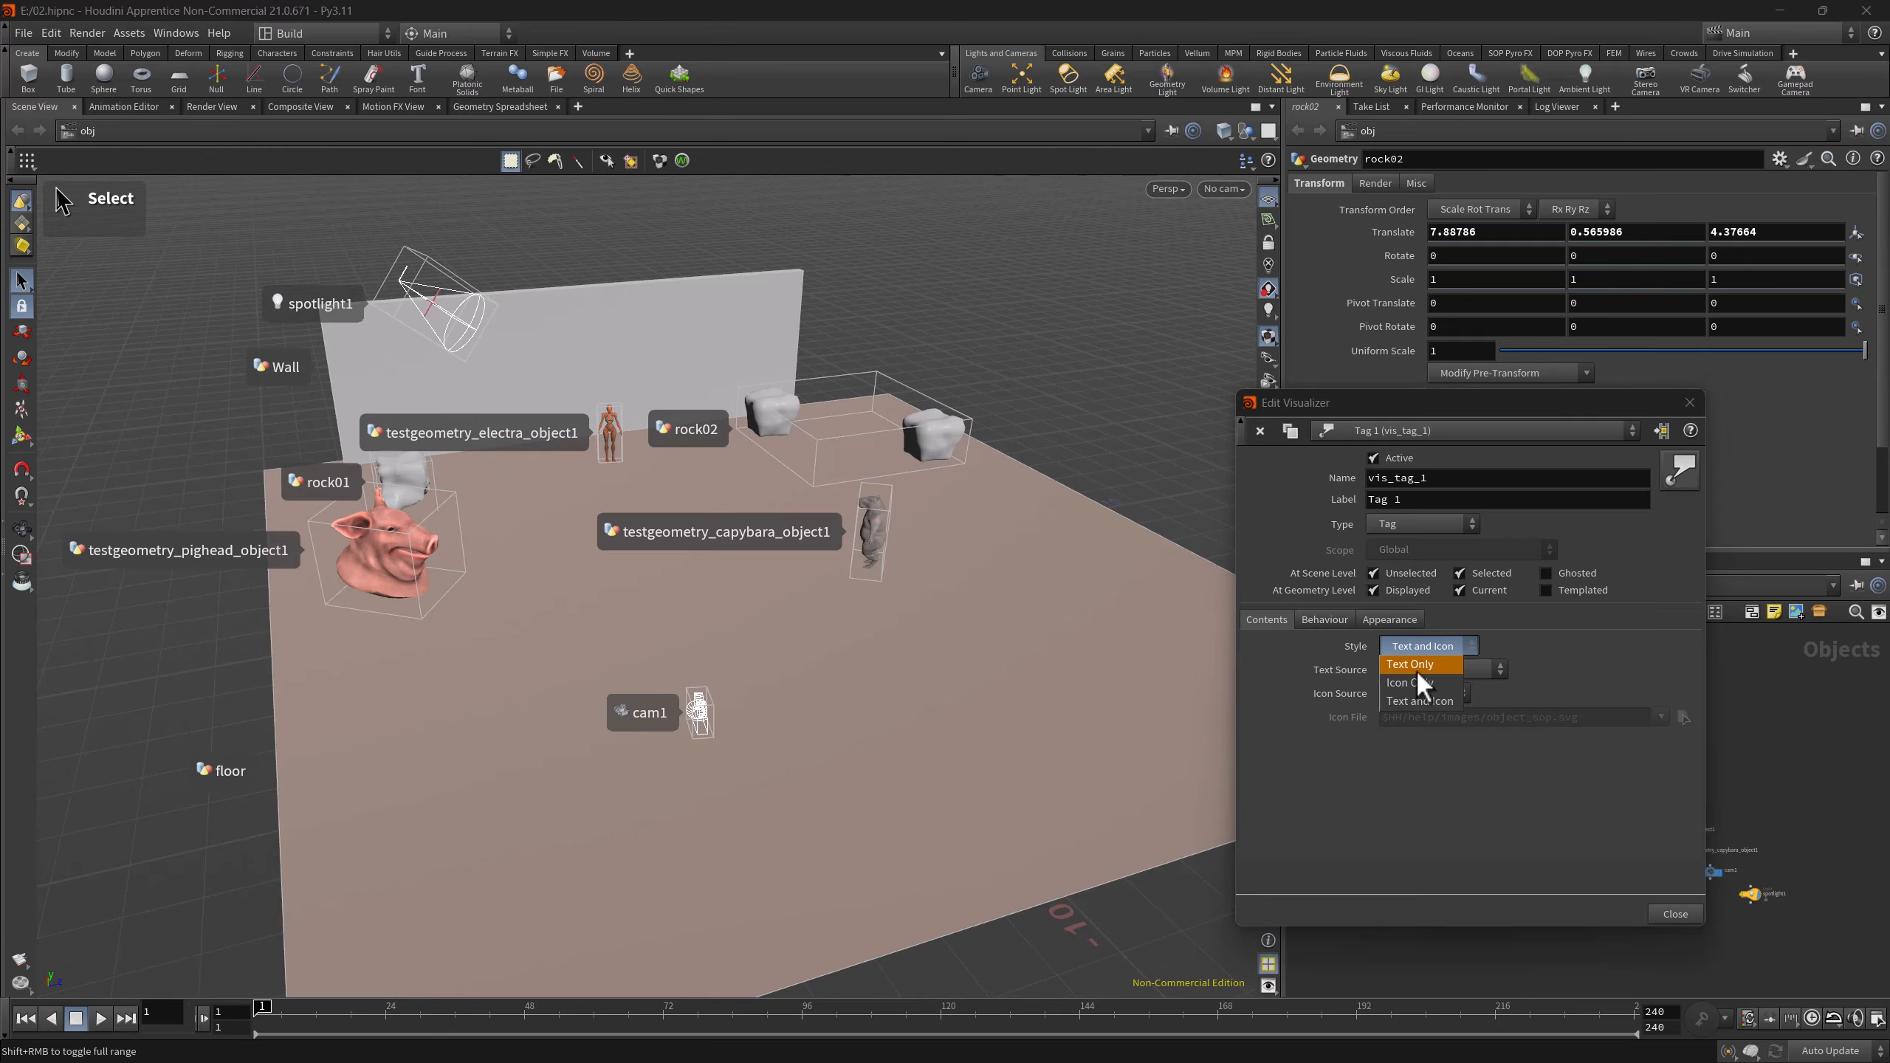
click(1415, 667)
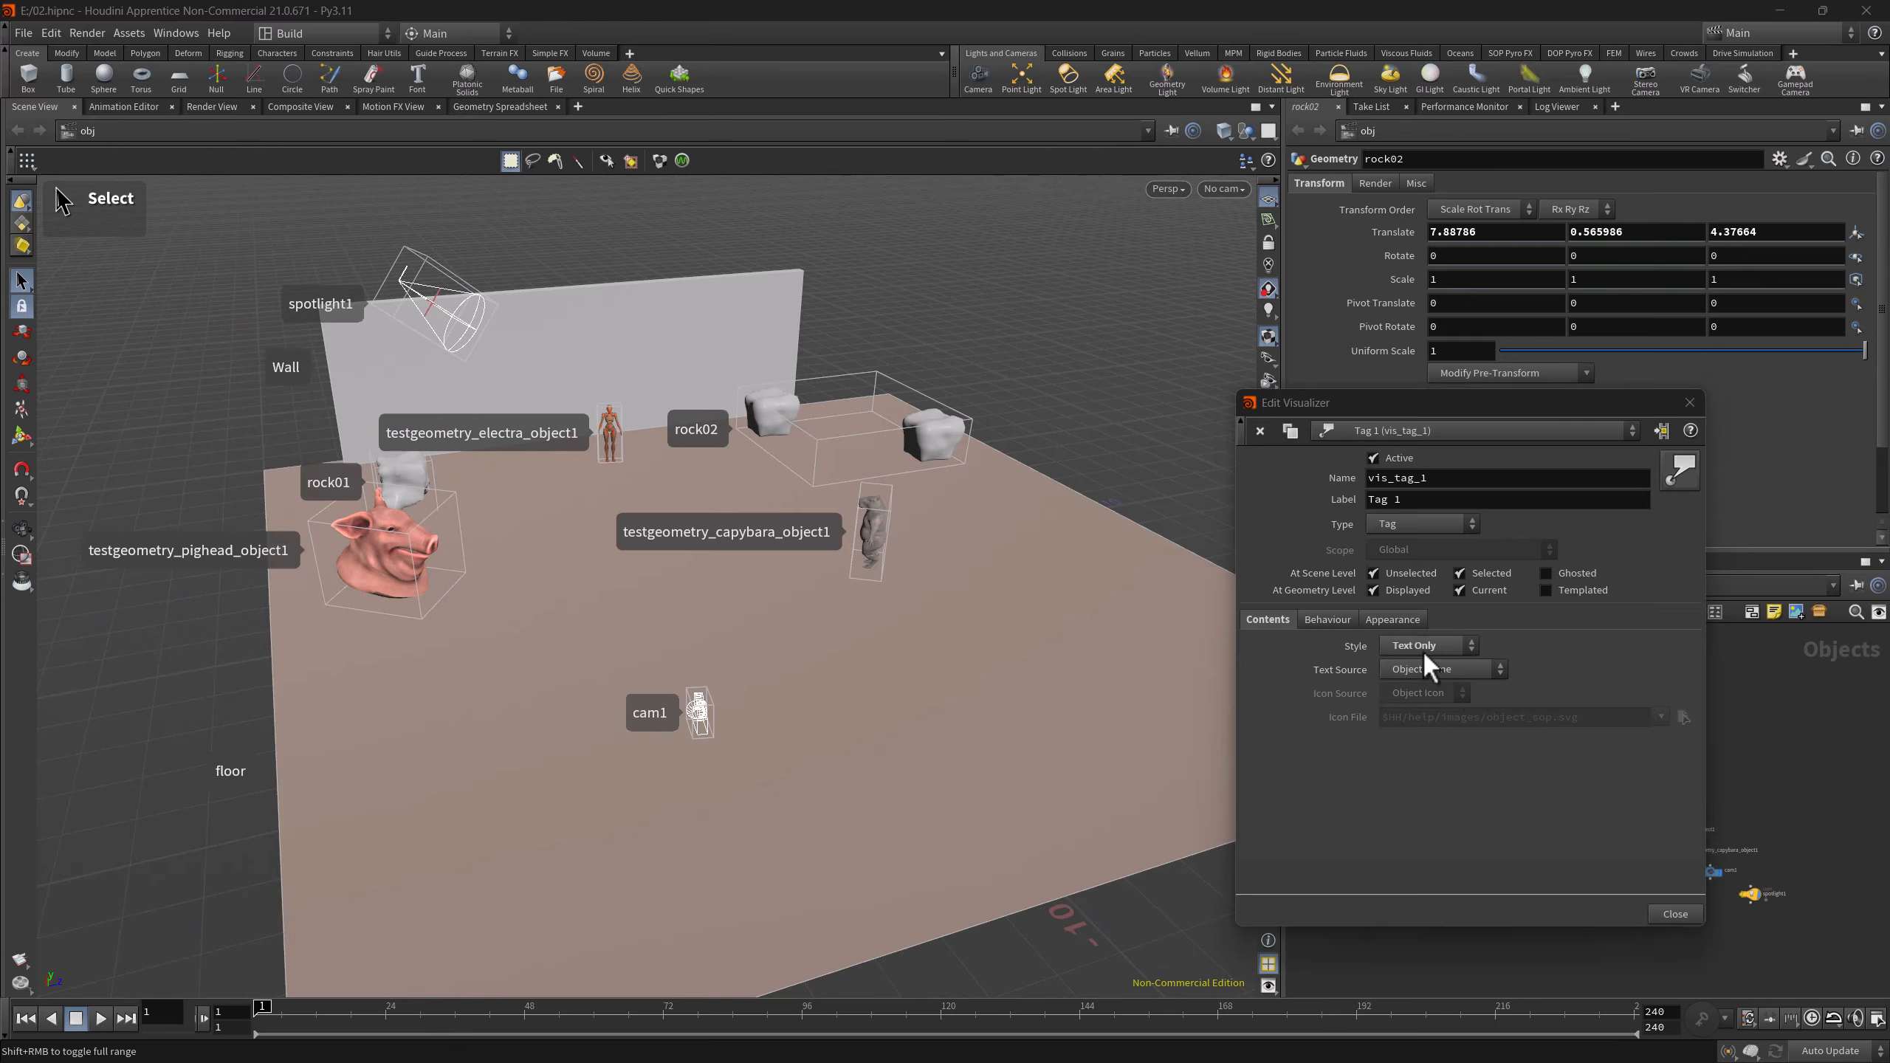
click(1423, 647)
click(1414, 683)
mouse_move(1308, 278)
mouse_down()
mouse_move(1013, 551)
mouse_move(1687, 532)
mouse_up()
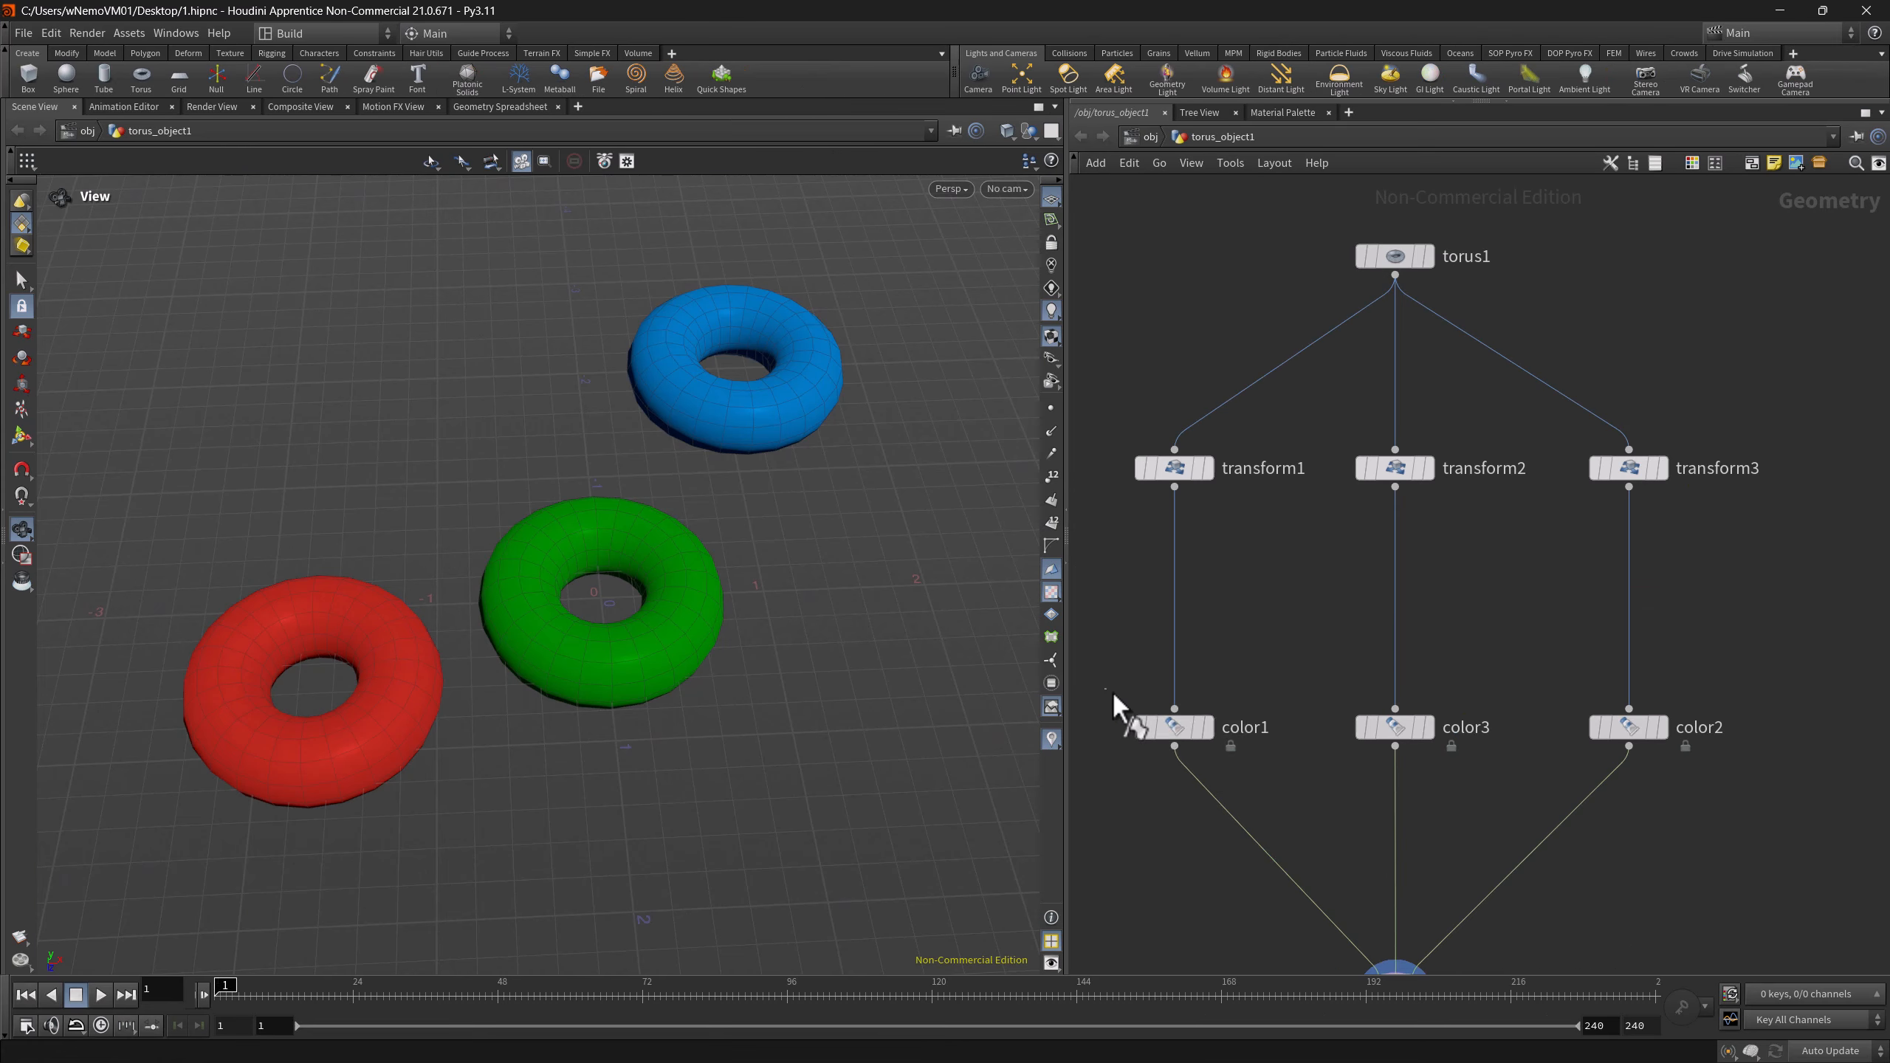
- Try bypassing the color1, color3 and color2 nodes in turn
drag(1114, 706, 1270, 774)
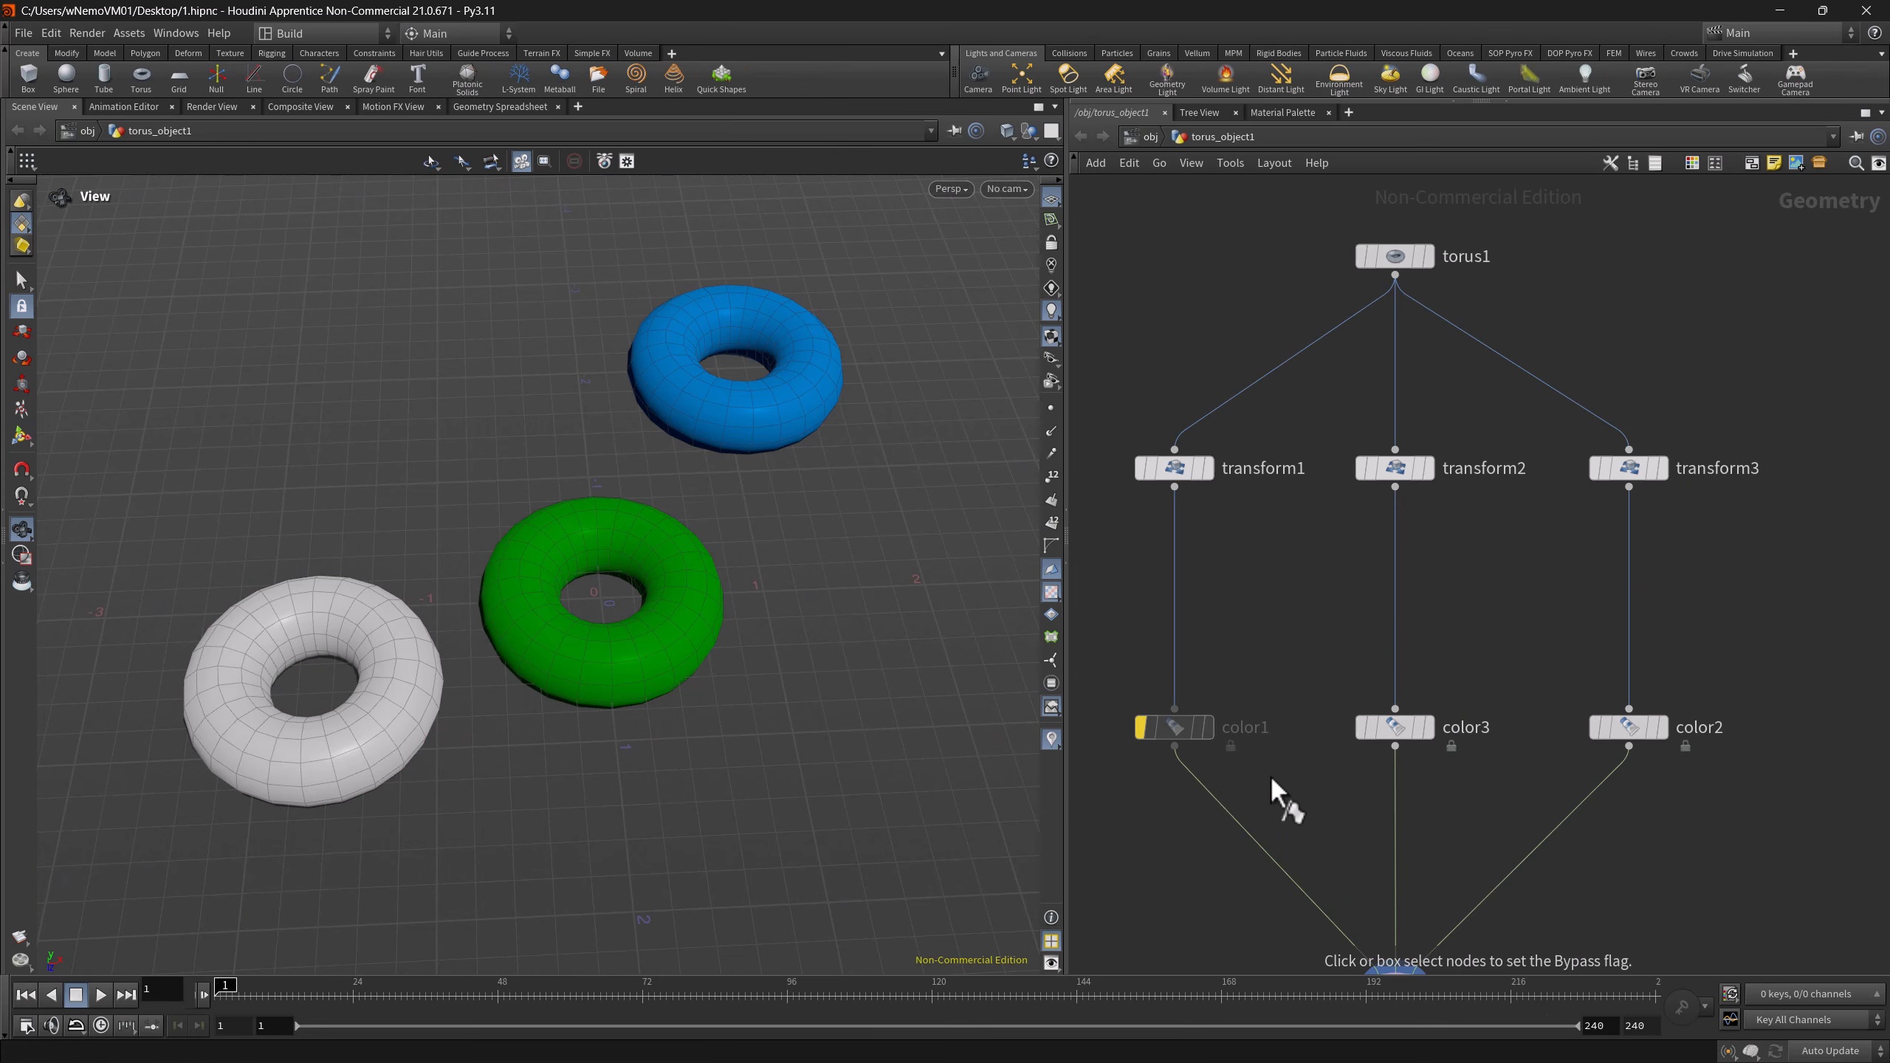
drag(1315, 707, 1472, 752)
click(1173, 726)
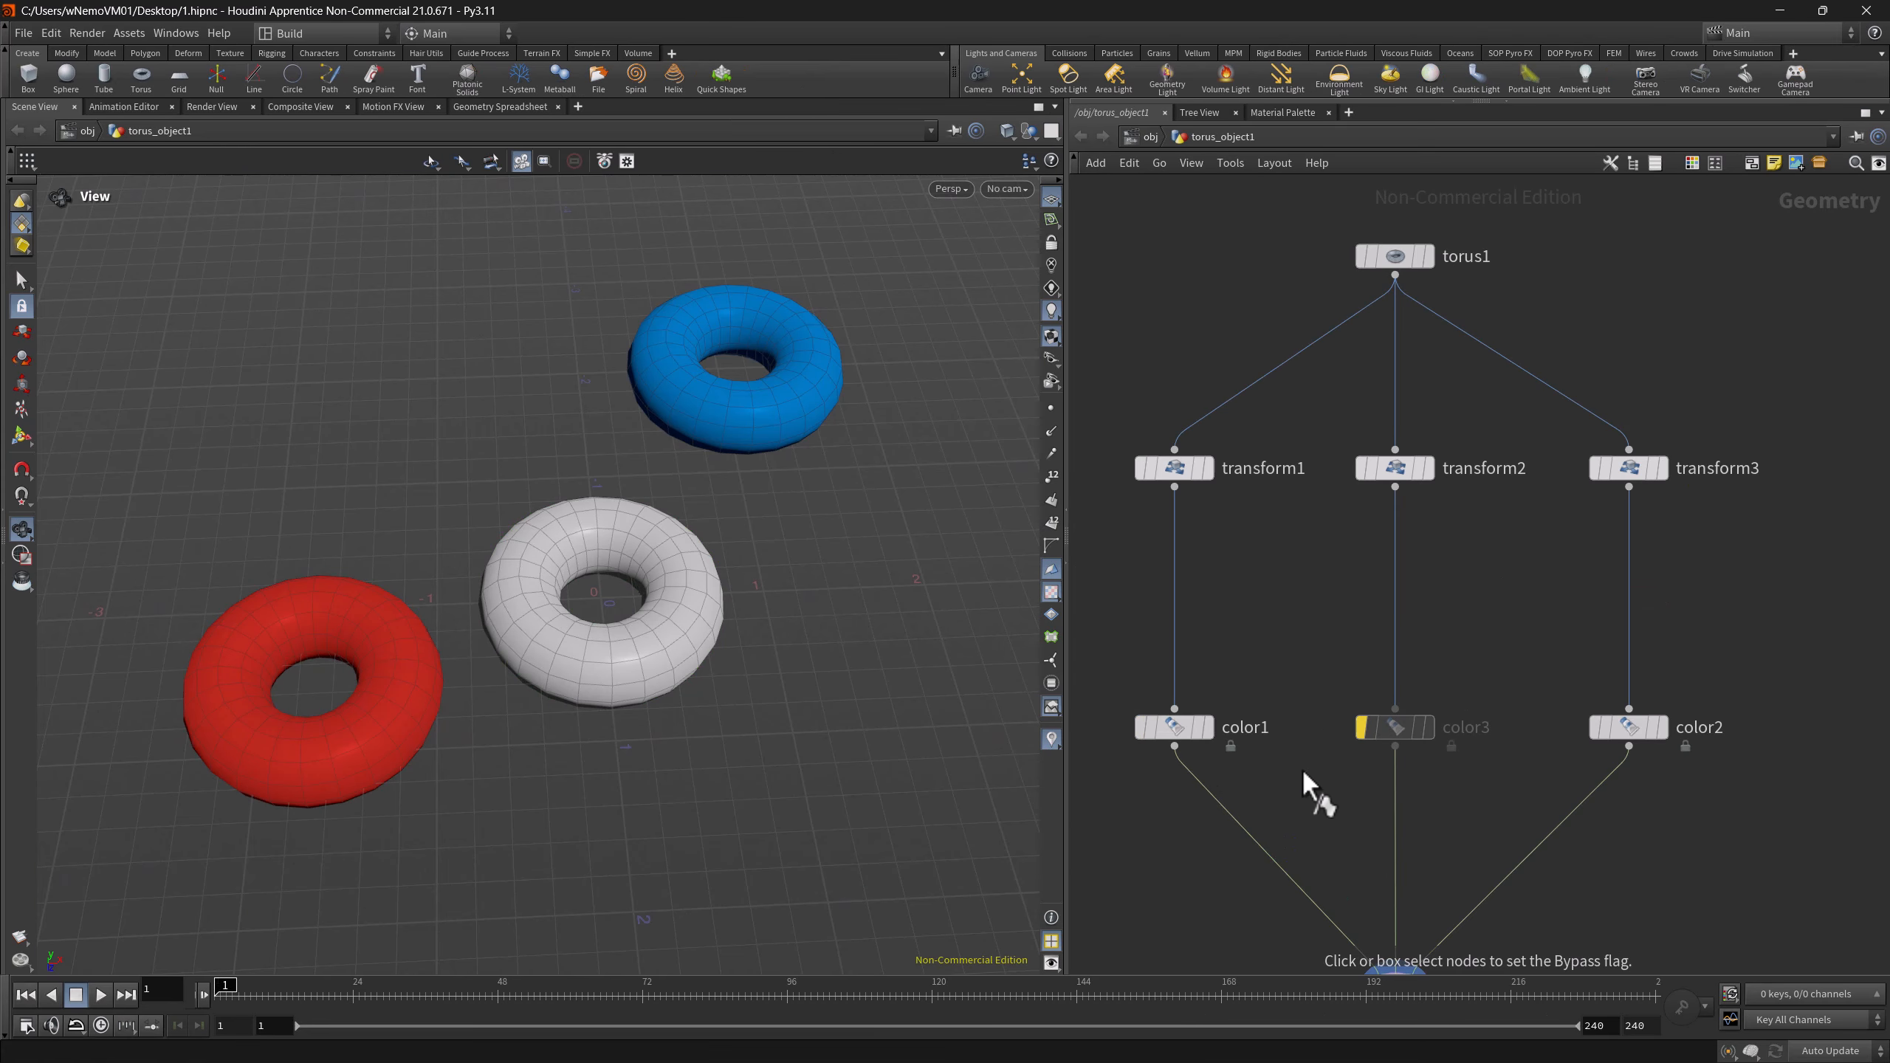
drag(1550, 706, 1704, 751)
- Set the Template flag on the transform1 and transform2 nodes
key(e)
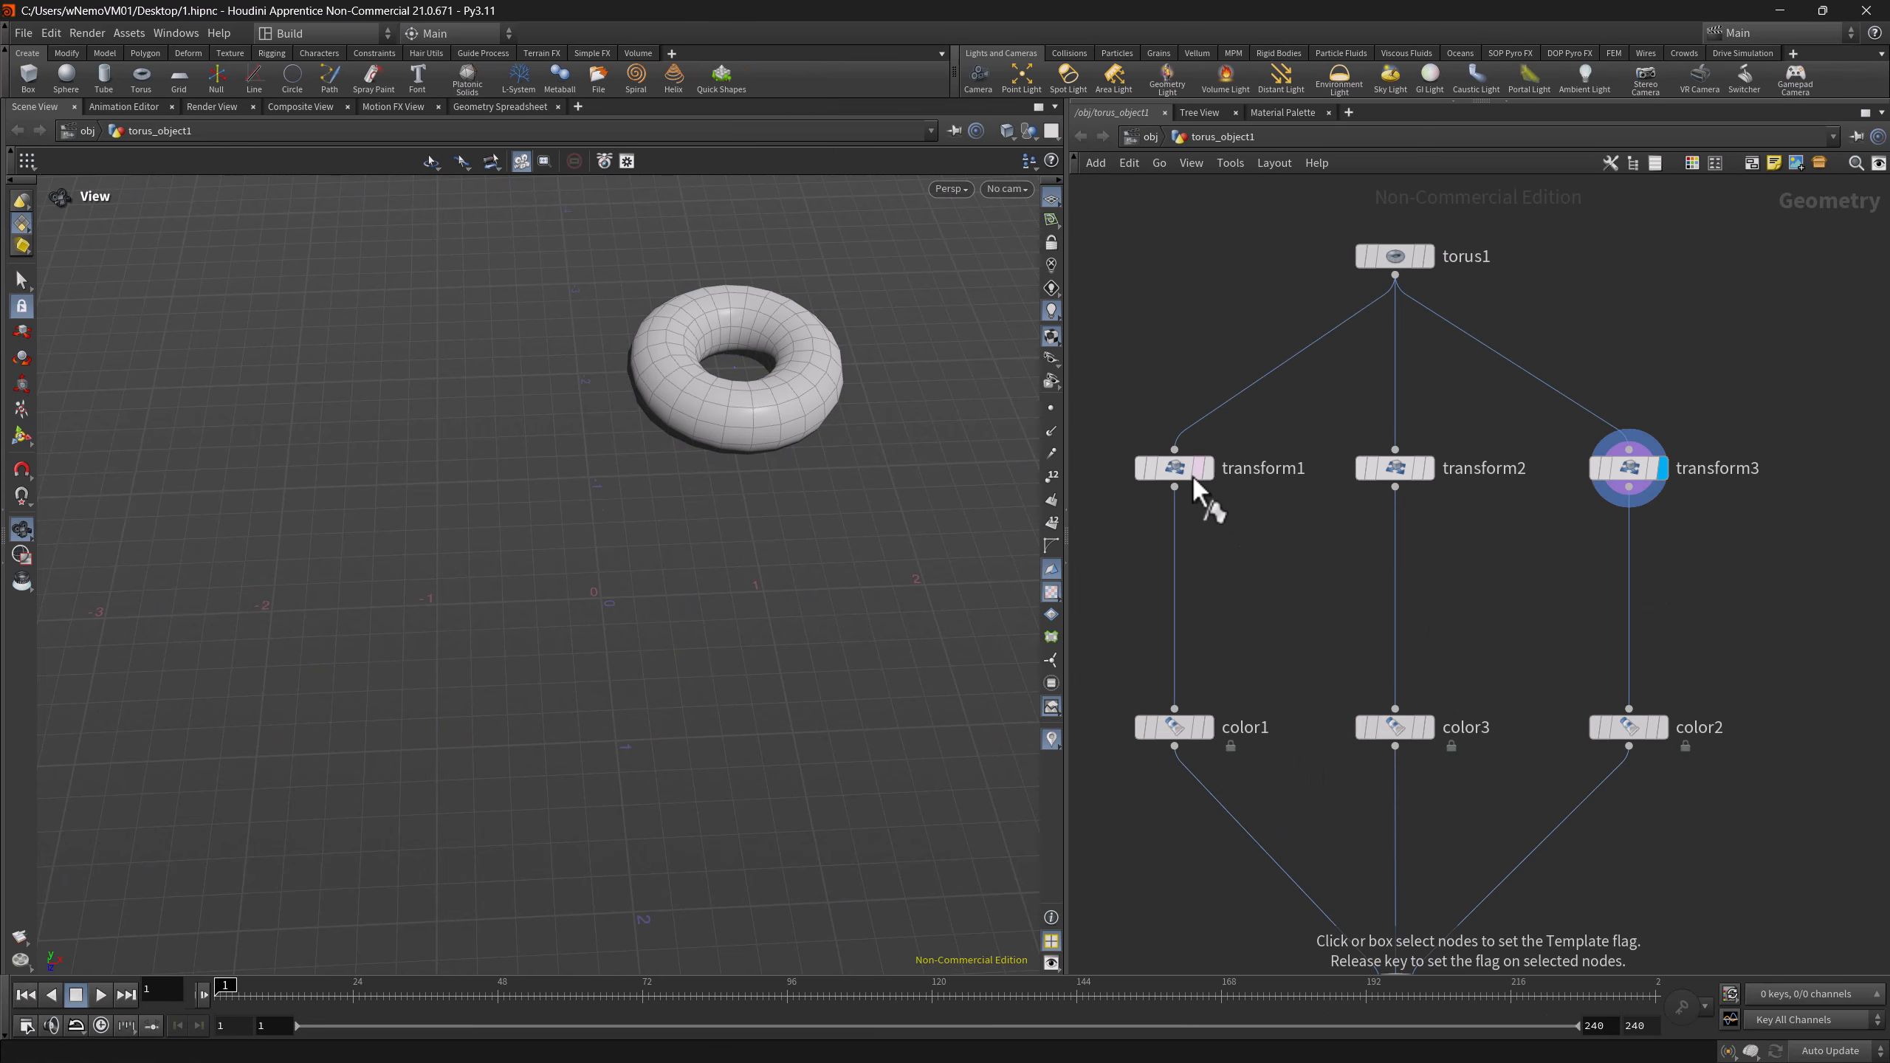
click(1192, 474)
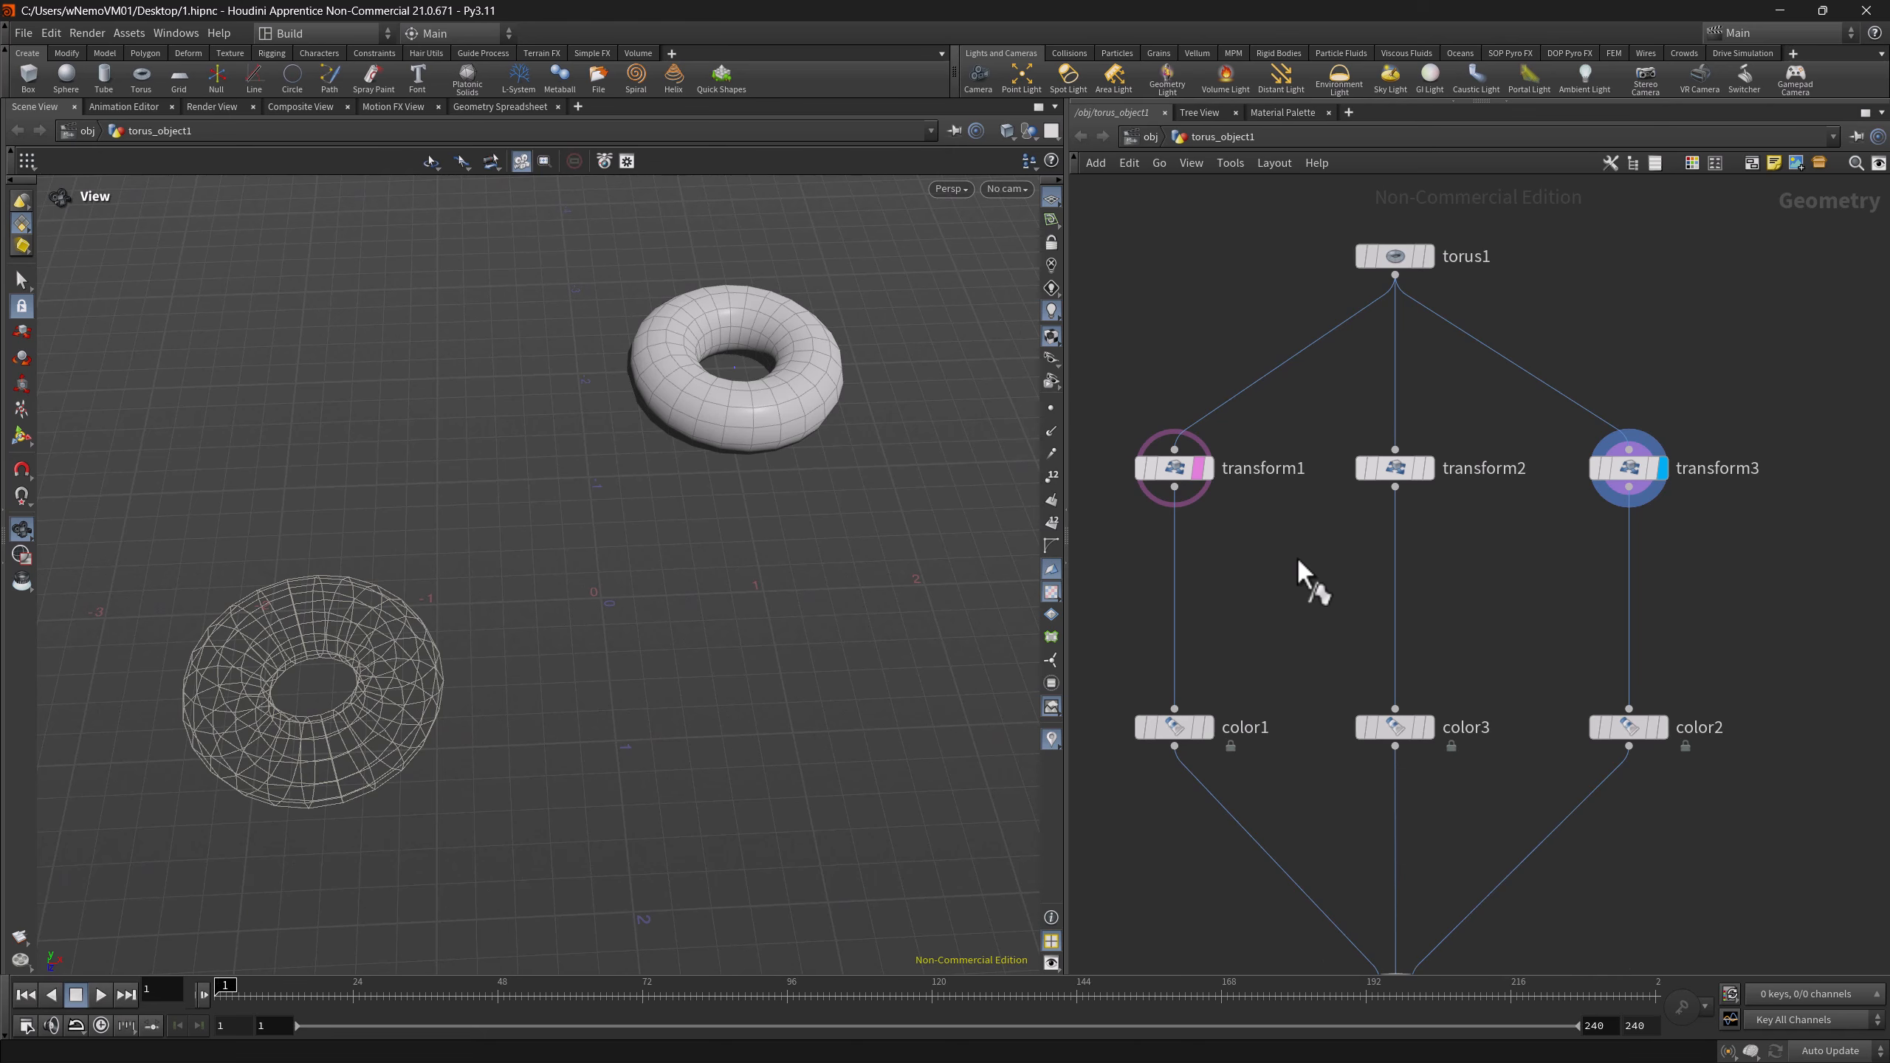
key(e)
click(1395, 469)
click(1178, 461)
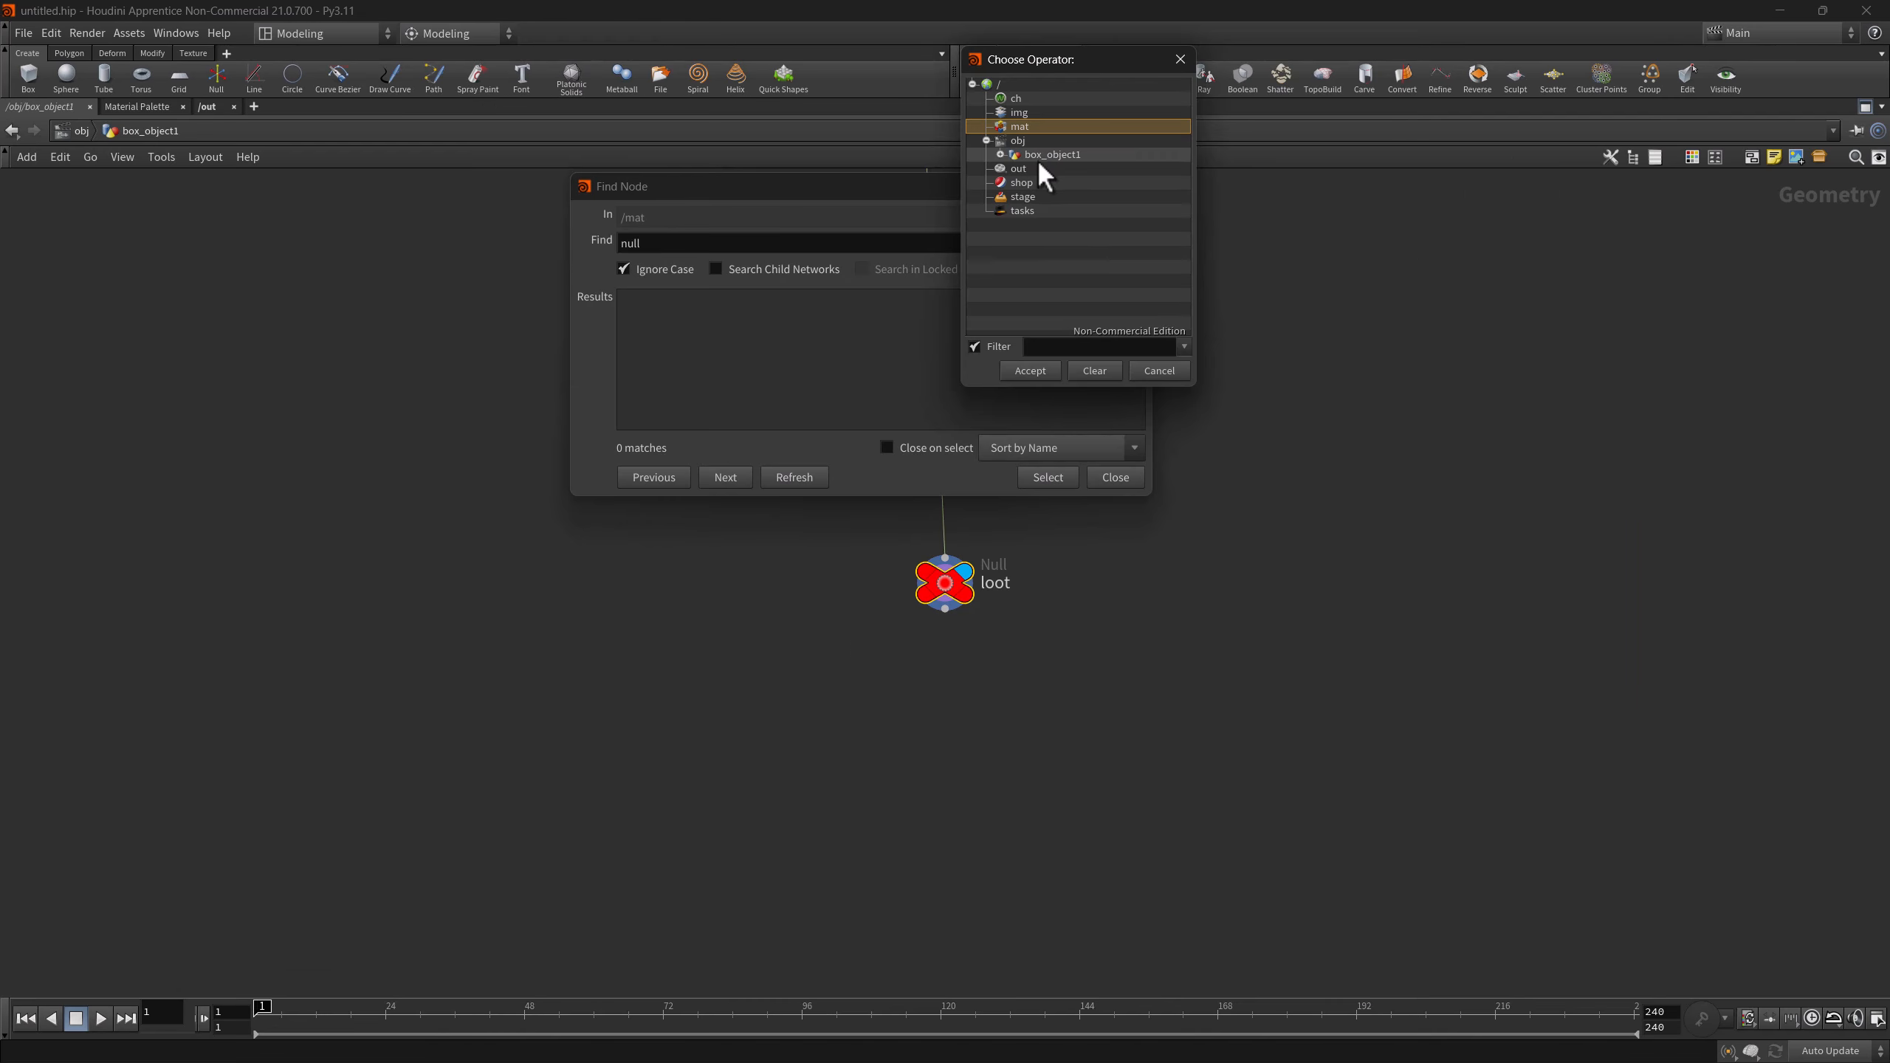
- Set the Find Node search location to box_object1 and open the background Color Scheme display option
click(1038, 155)
click(1030, 370)
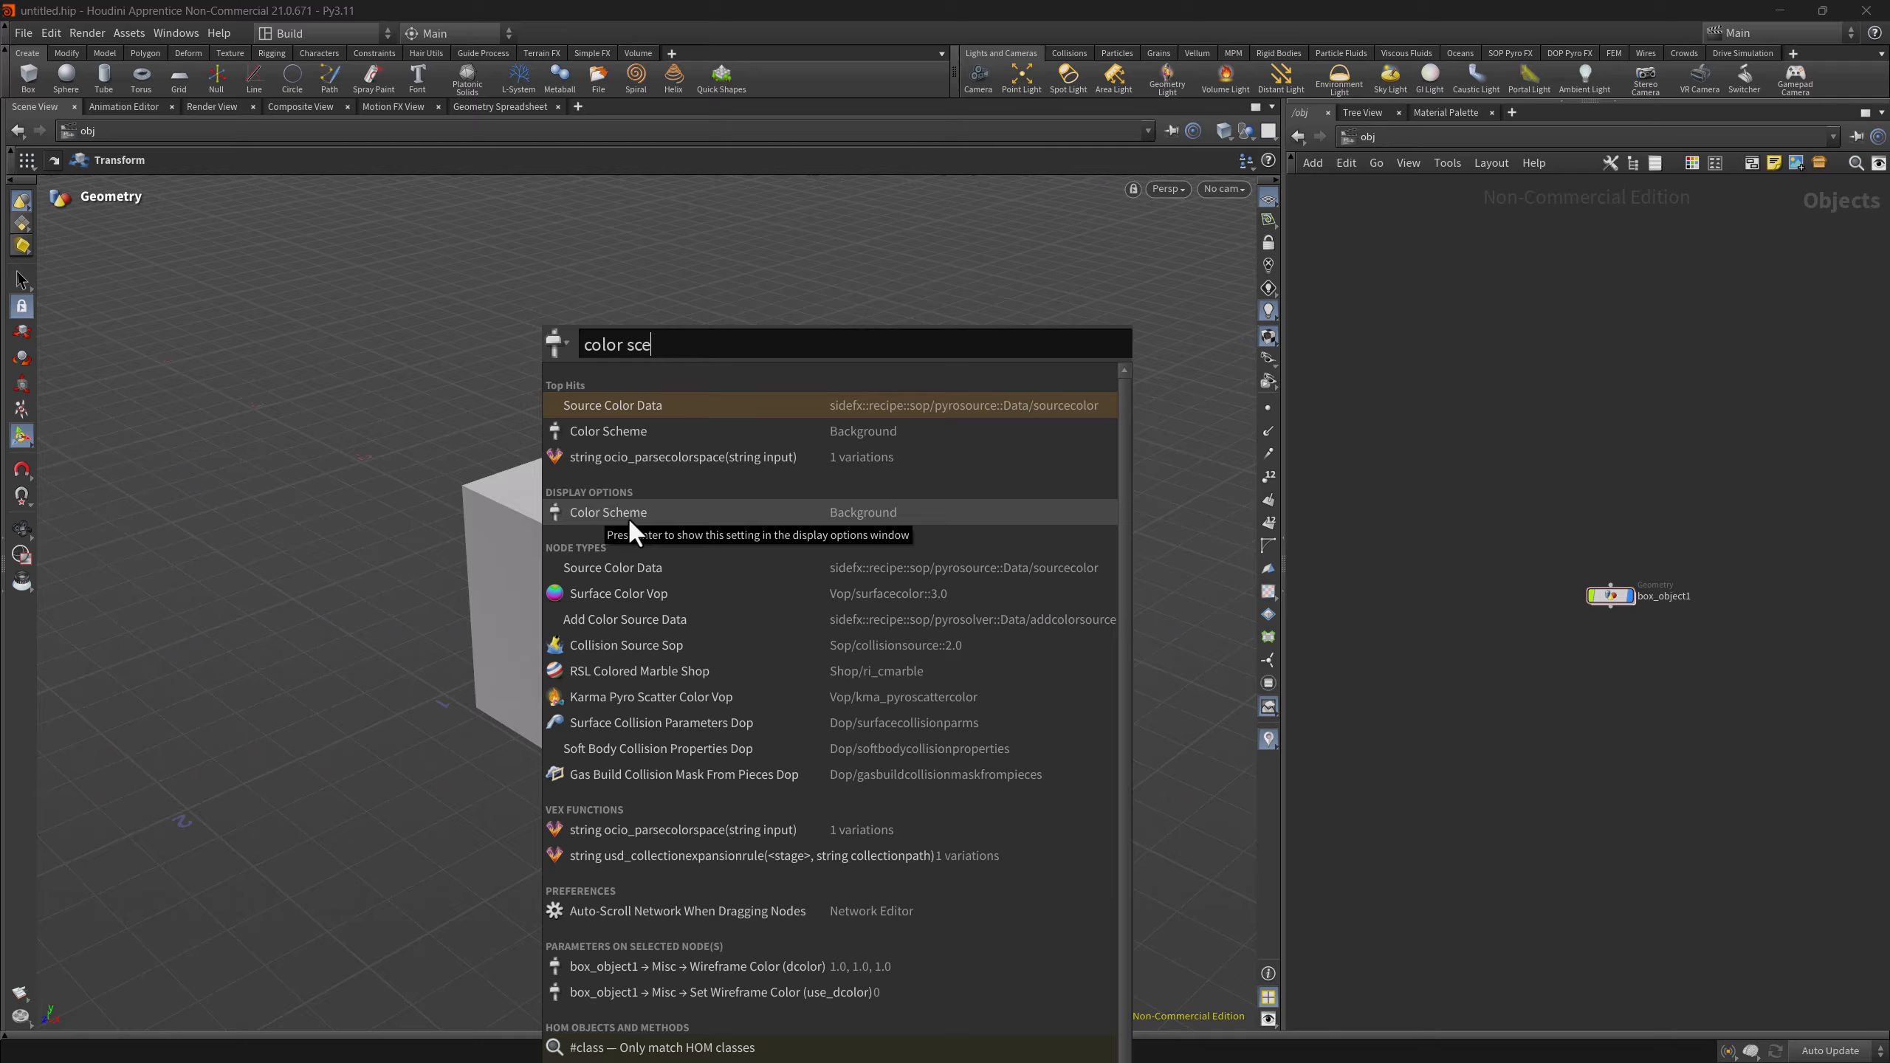
click(629, 514)
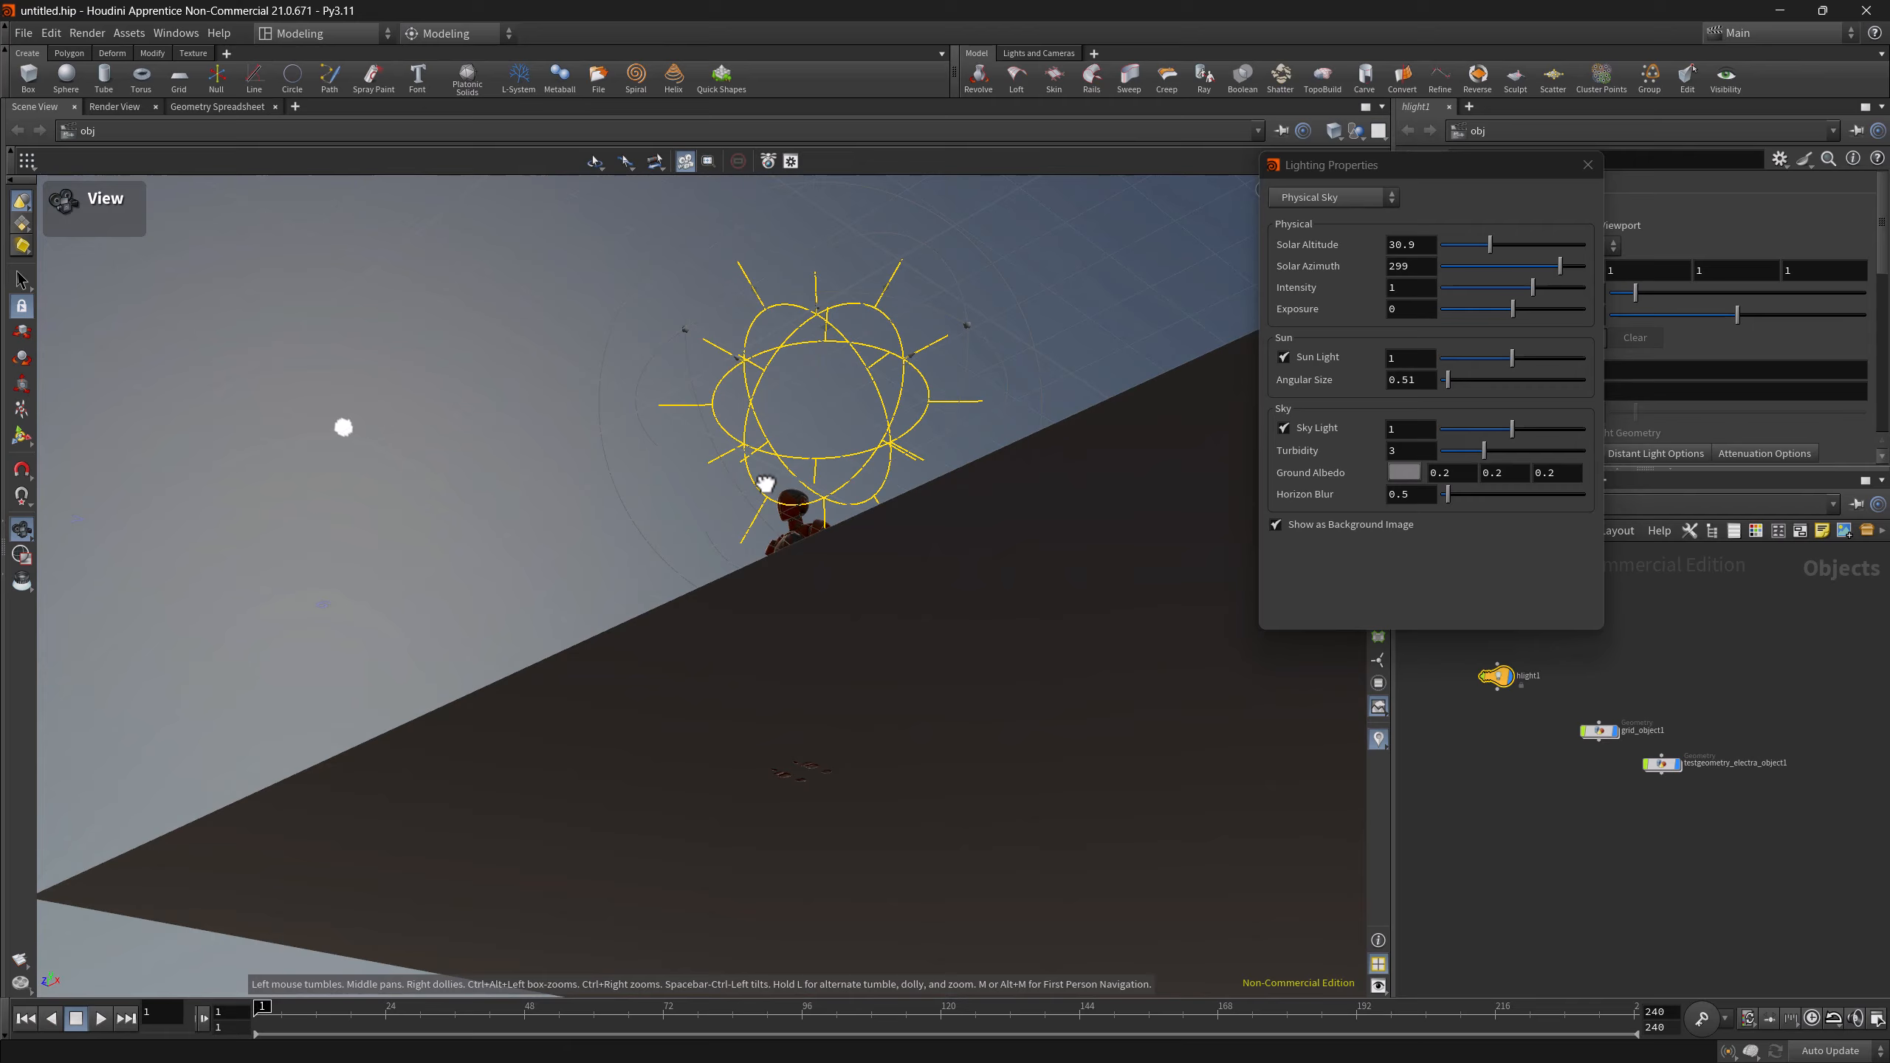
- Turn off the Physical Sky's Show as Background Image option in the lighting properties
key(Return)
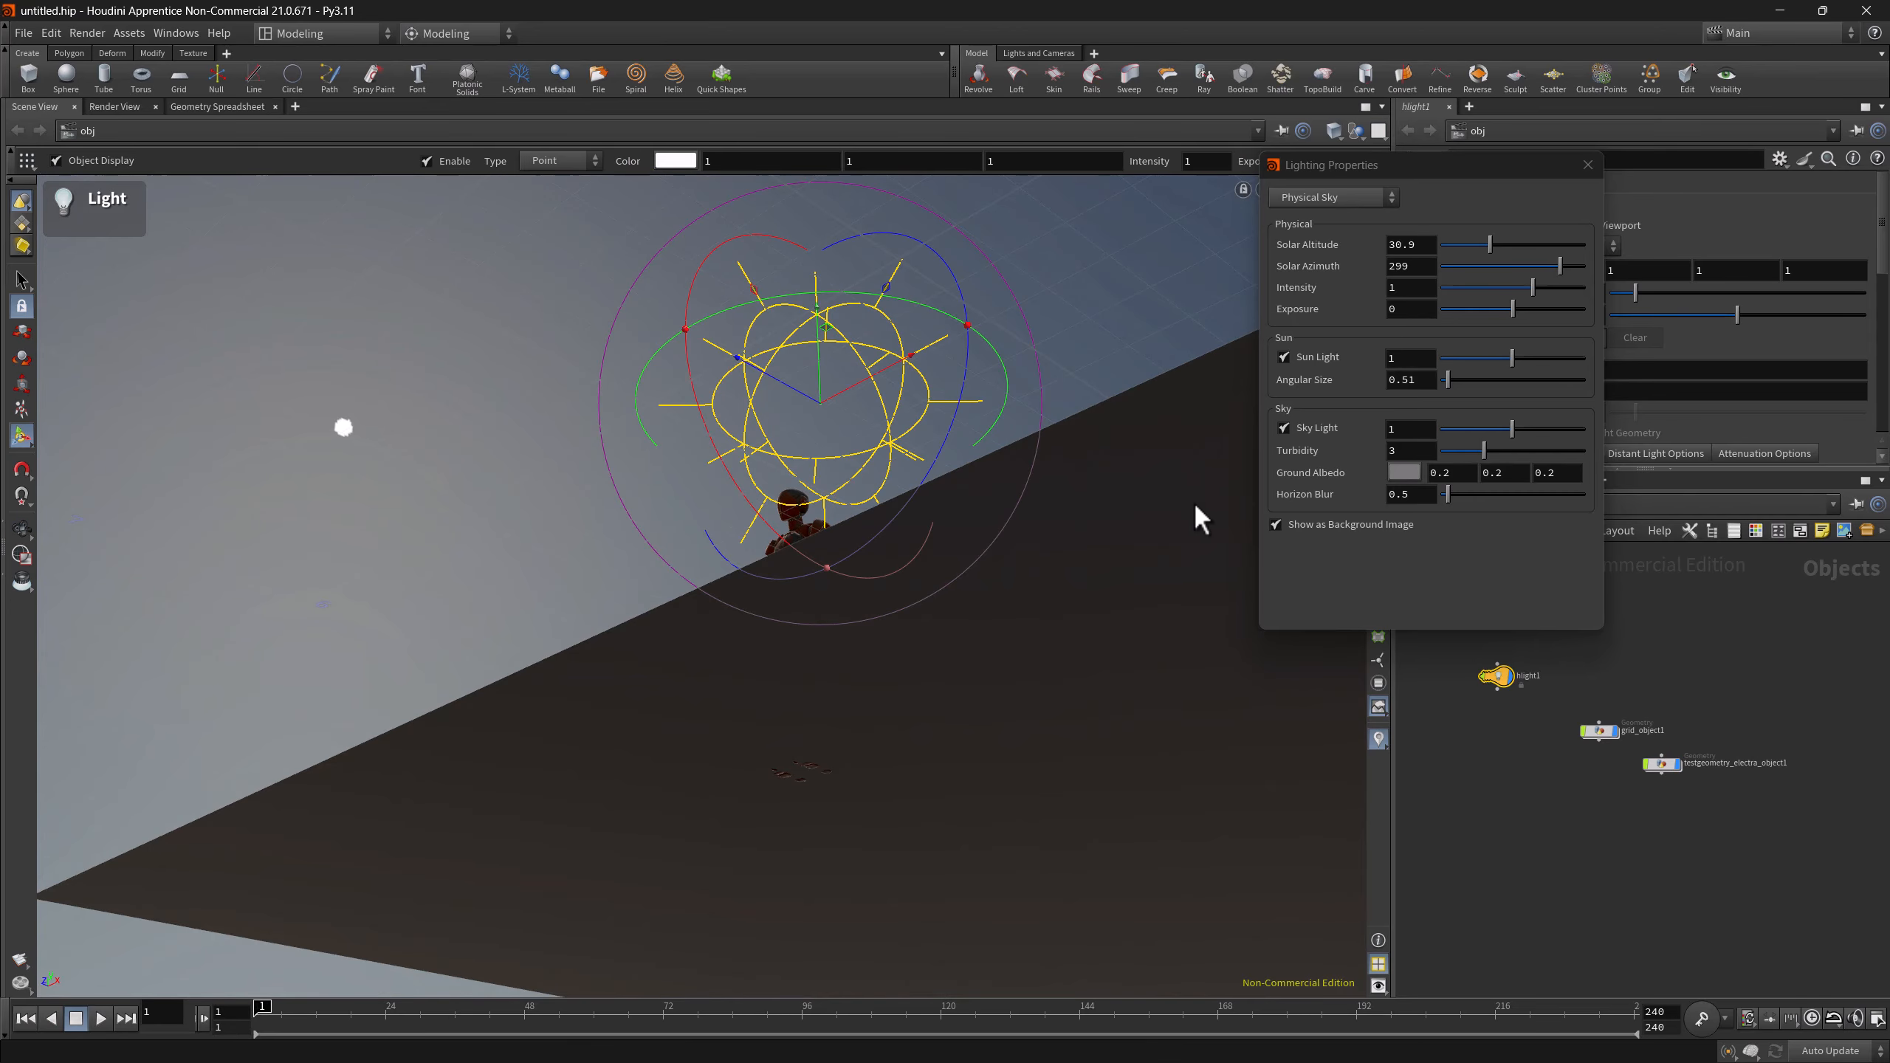
click(1275, 525)
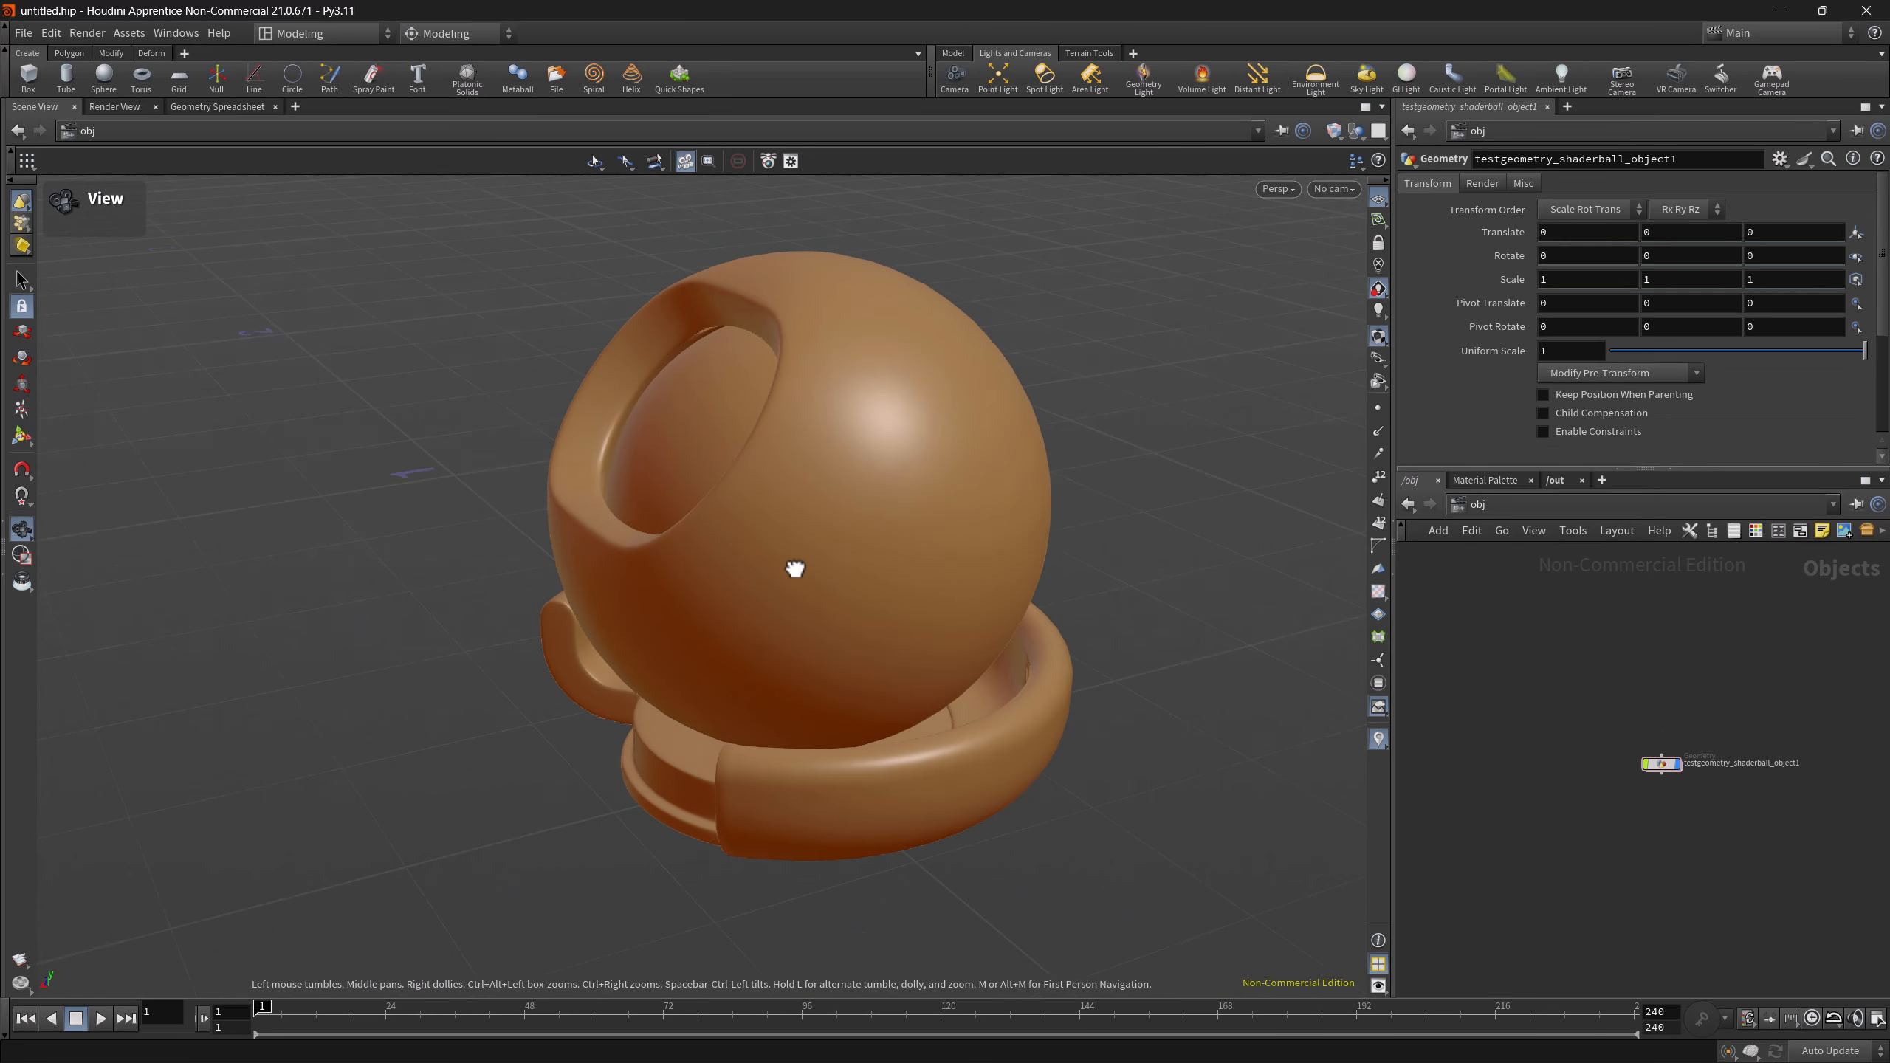
drag(795, 568, 983, 574)
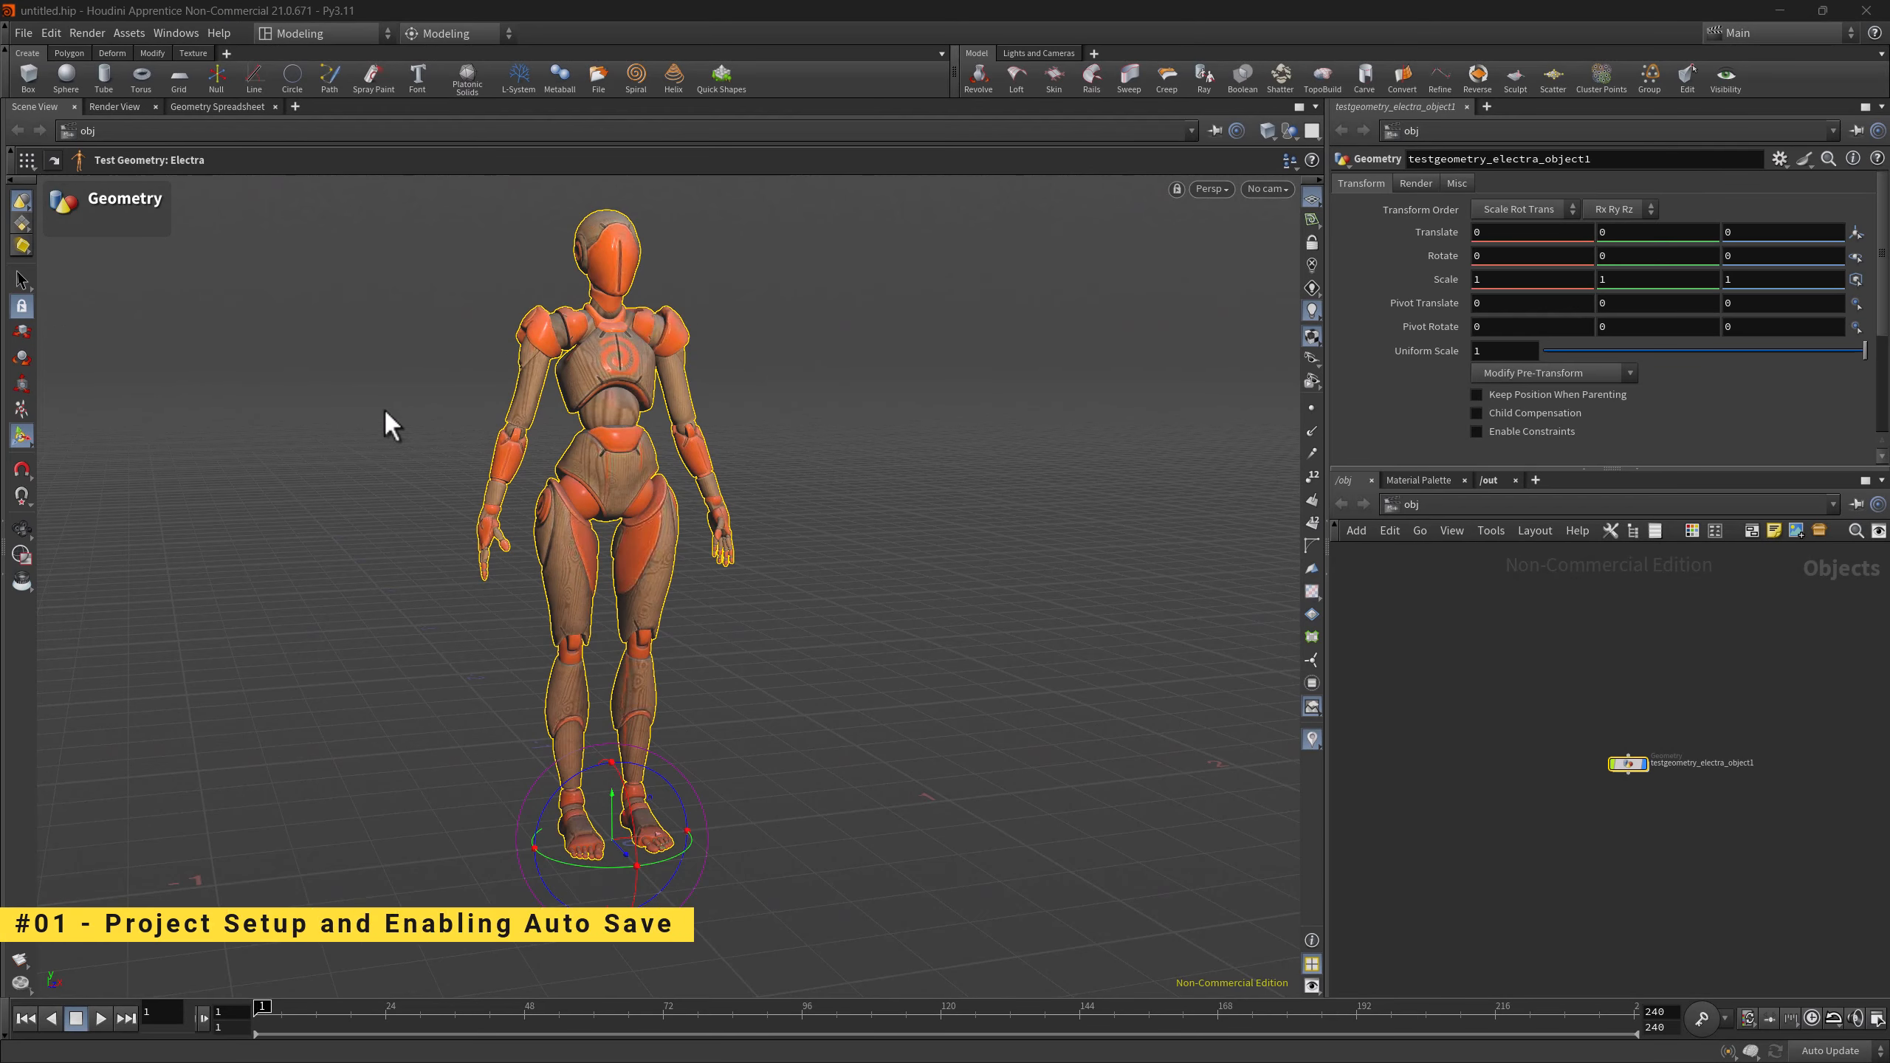
click(23, 33)
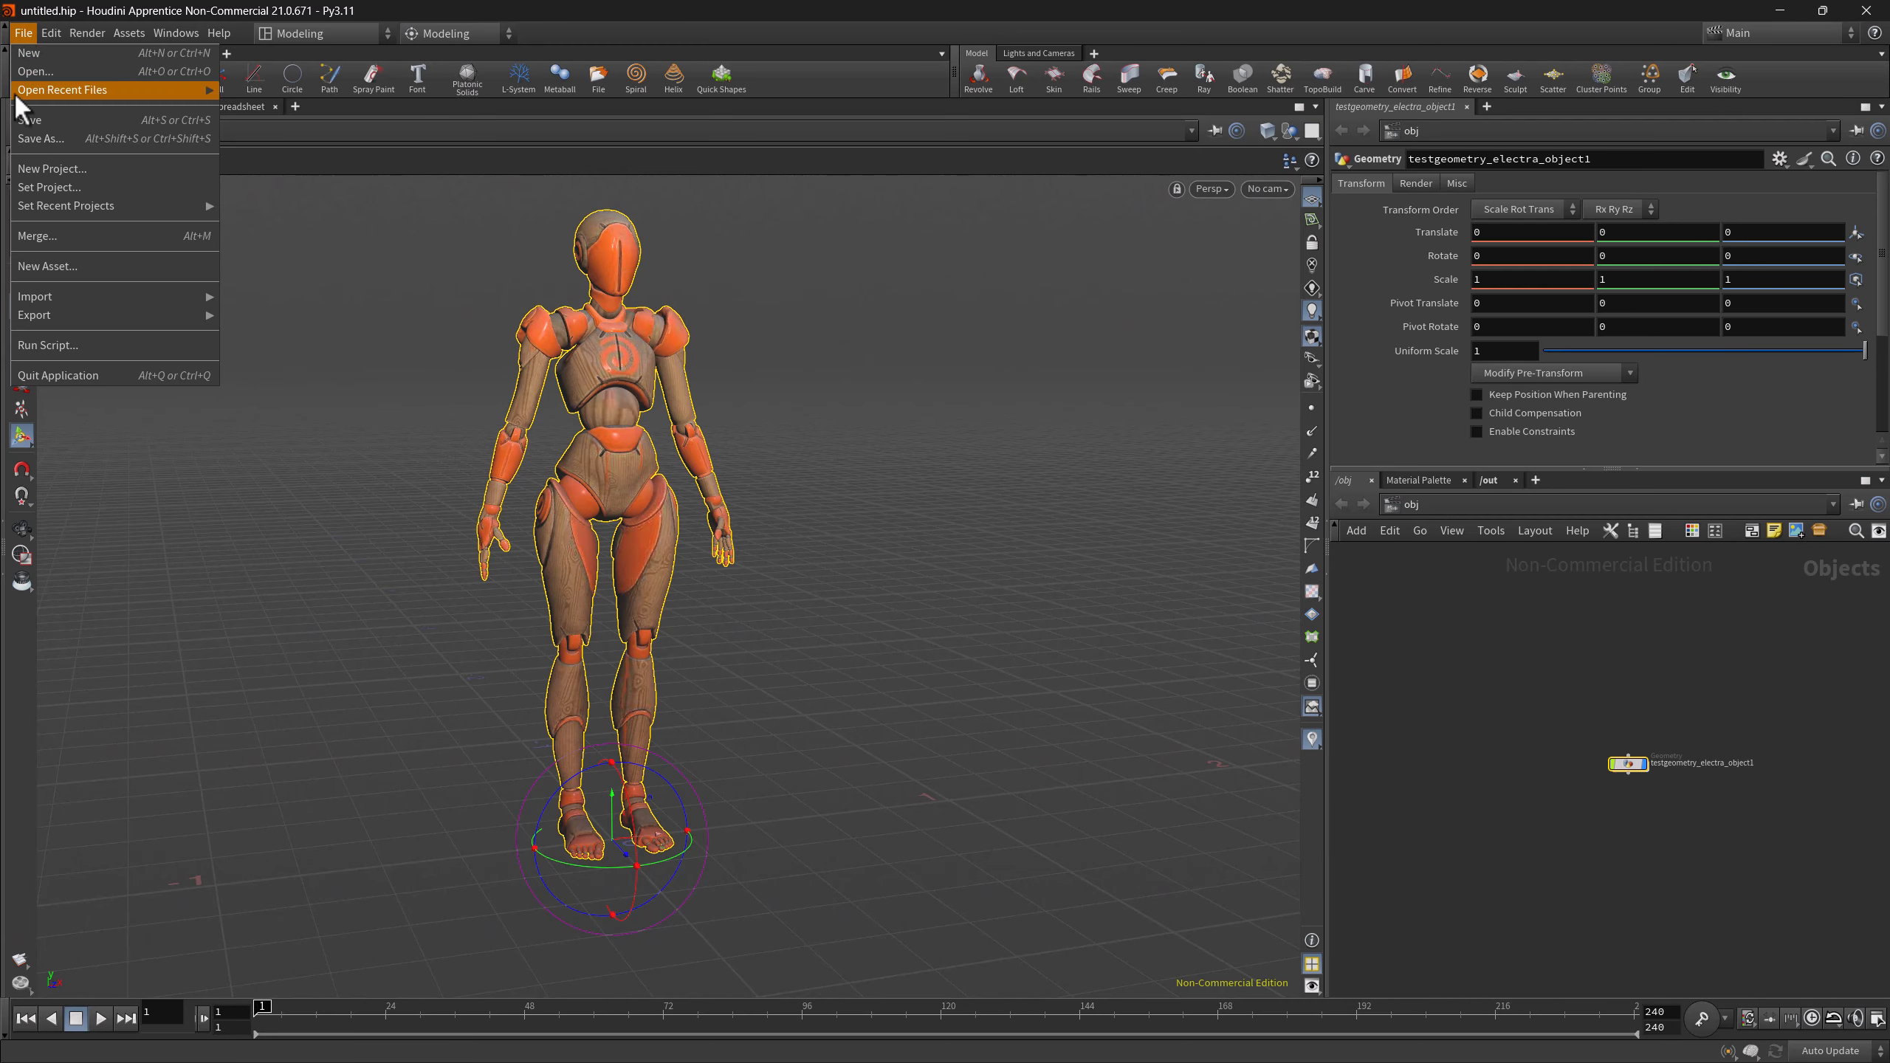
click(130, 170)
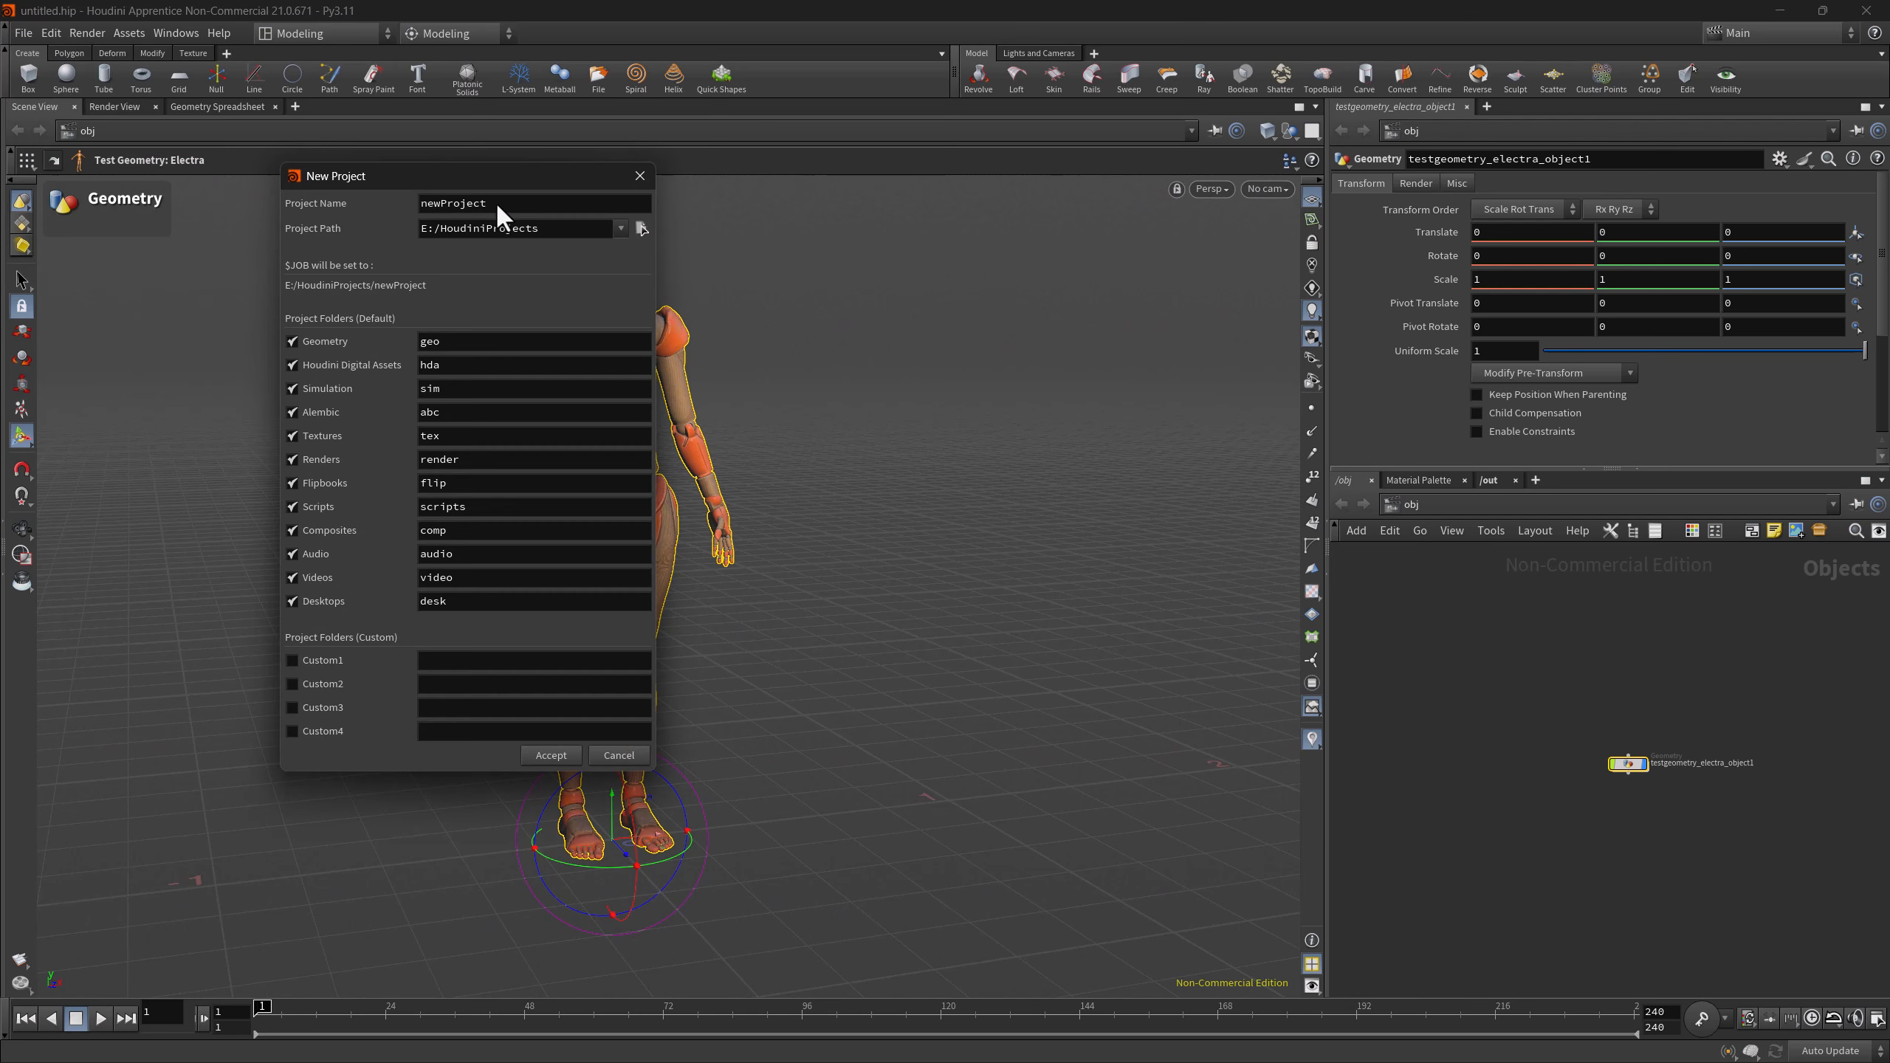
double_click(465, 203)
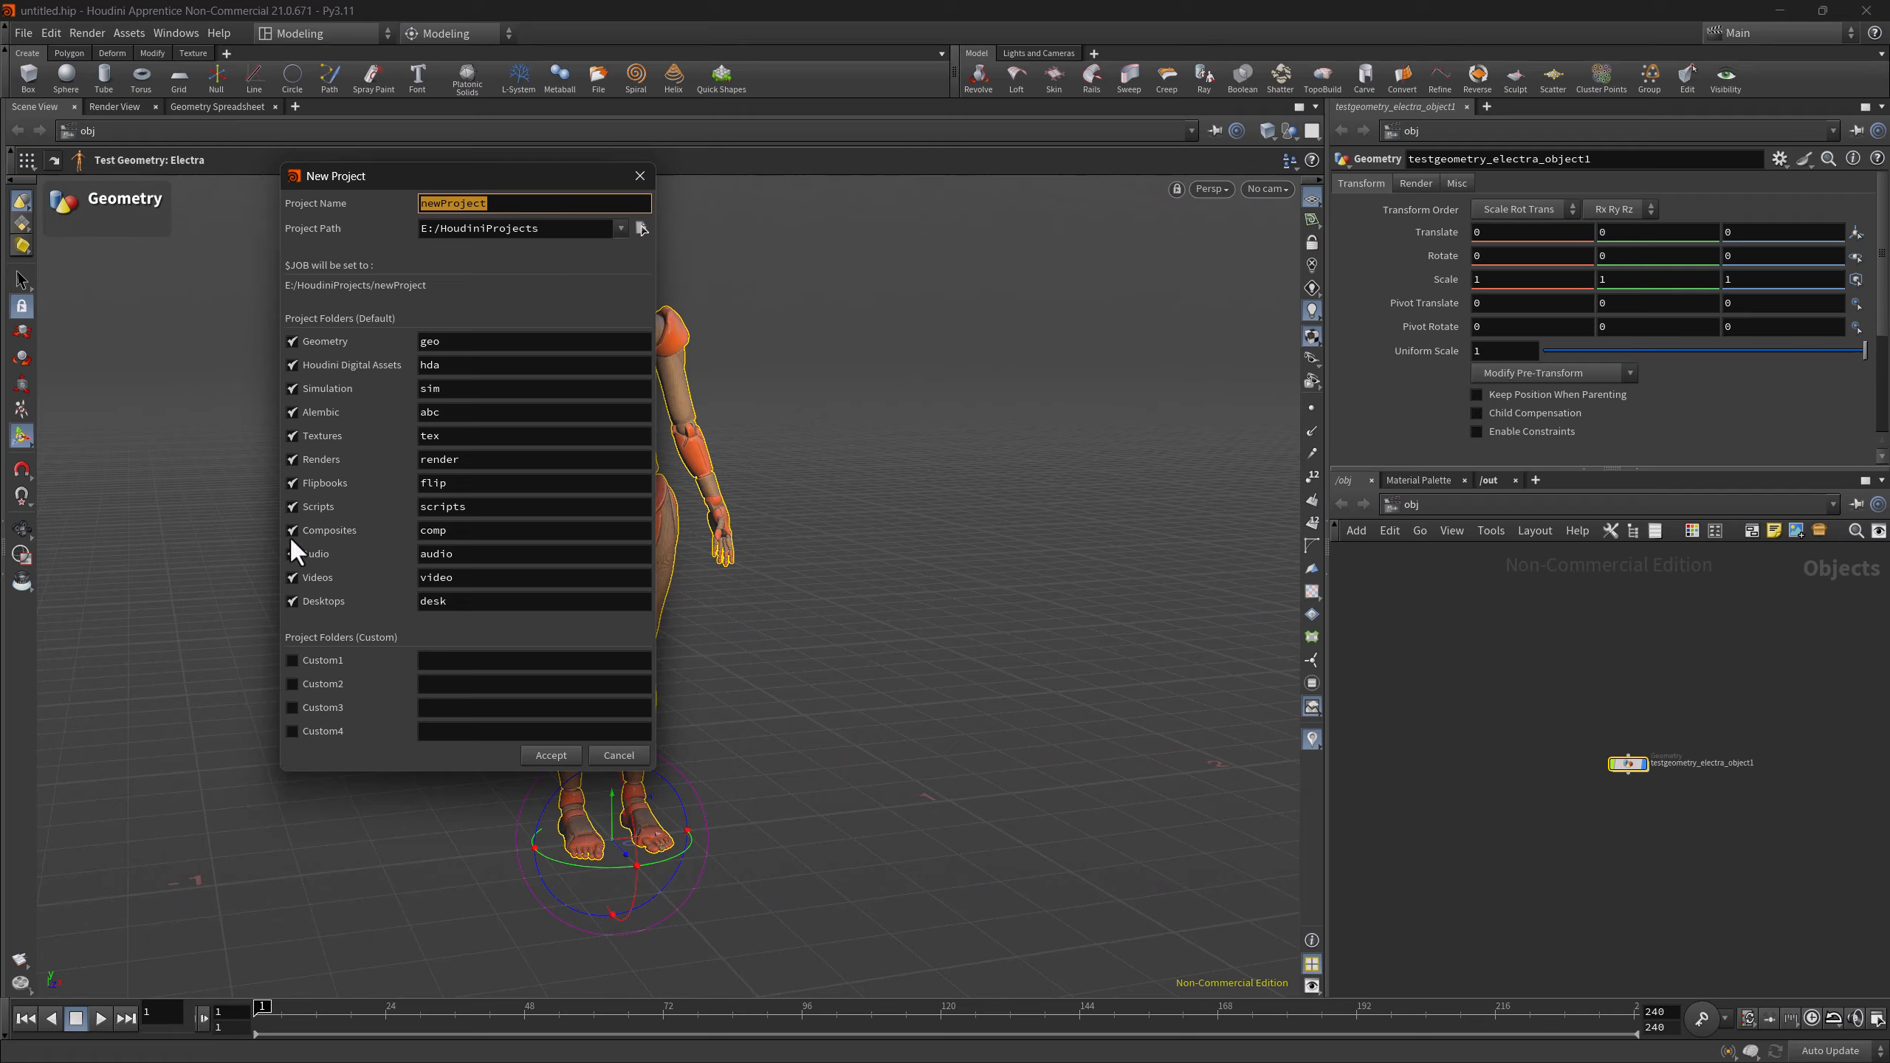
click(292, 577)
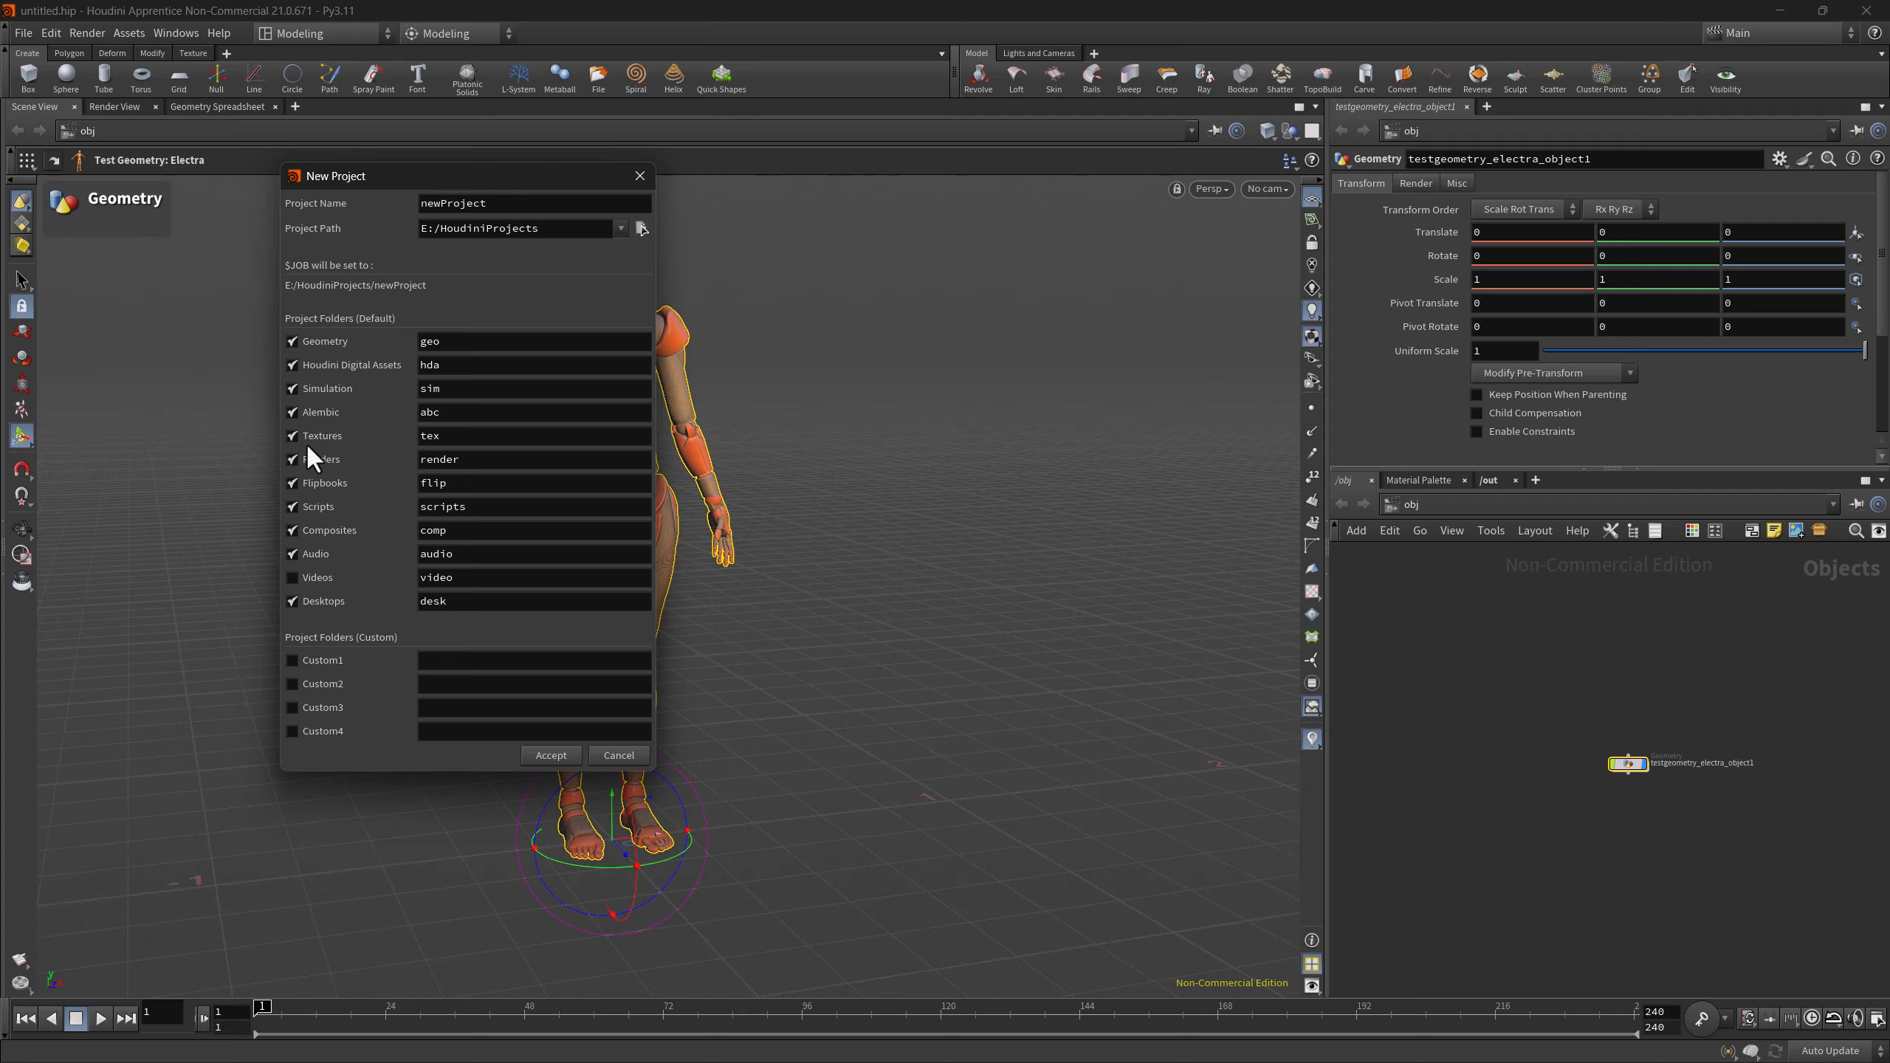
click(620, 757)
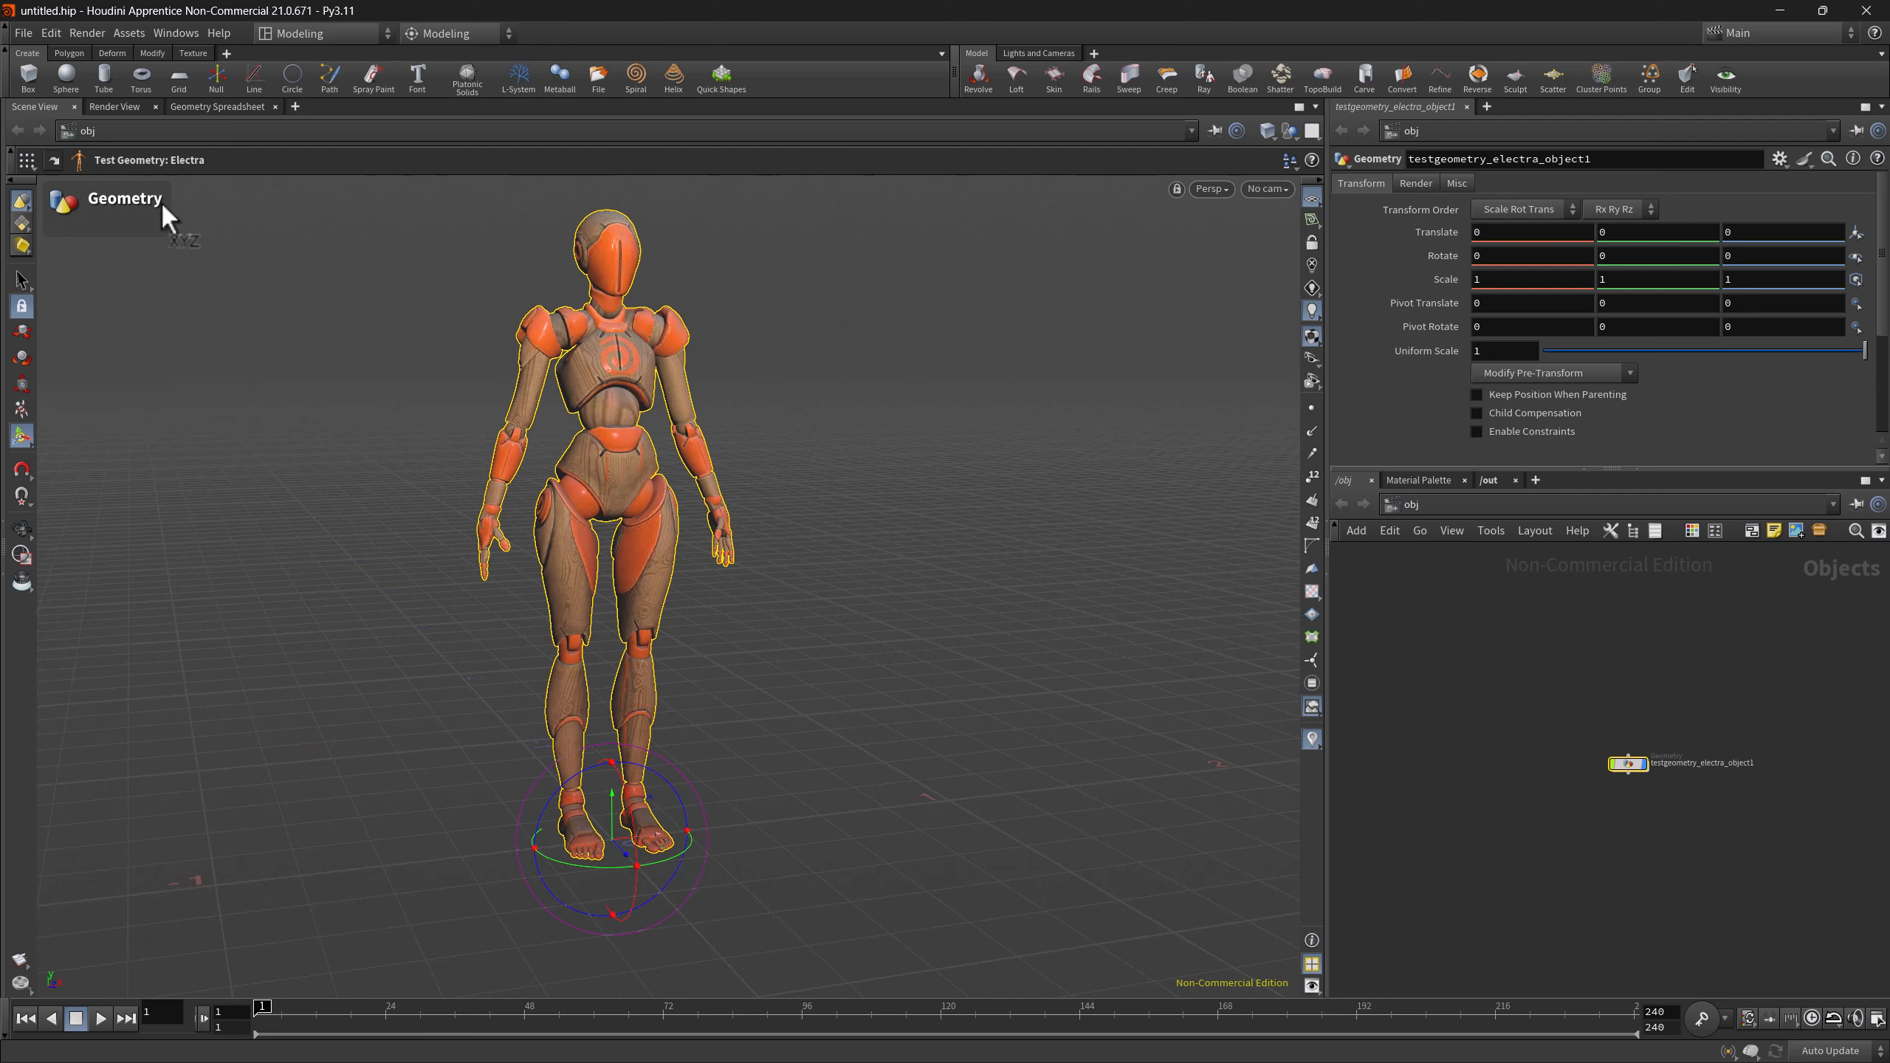
- Enable Auto Save for the current Houdini session
click(23, 32)
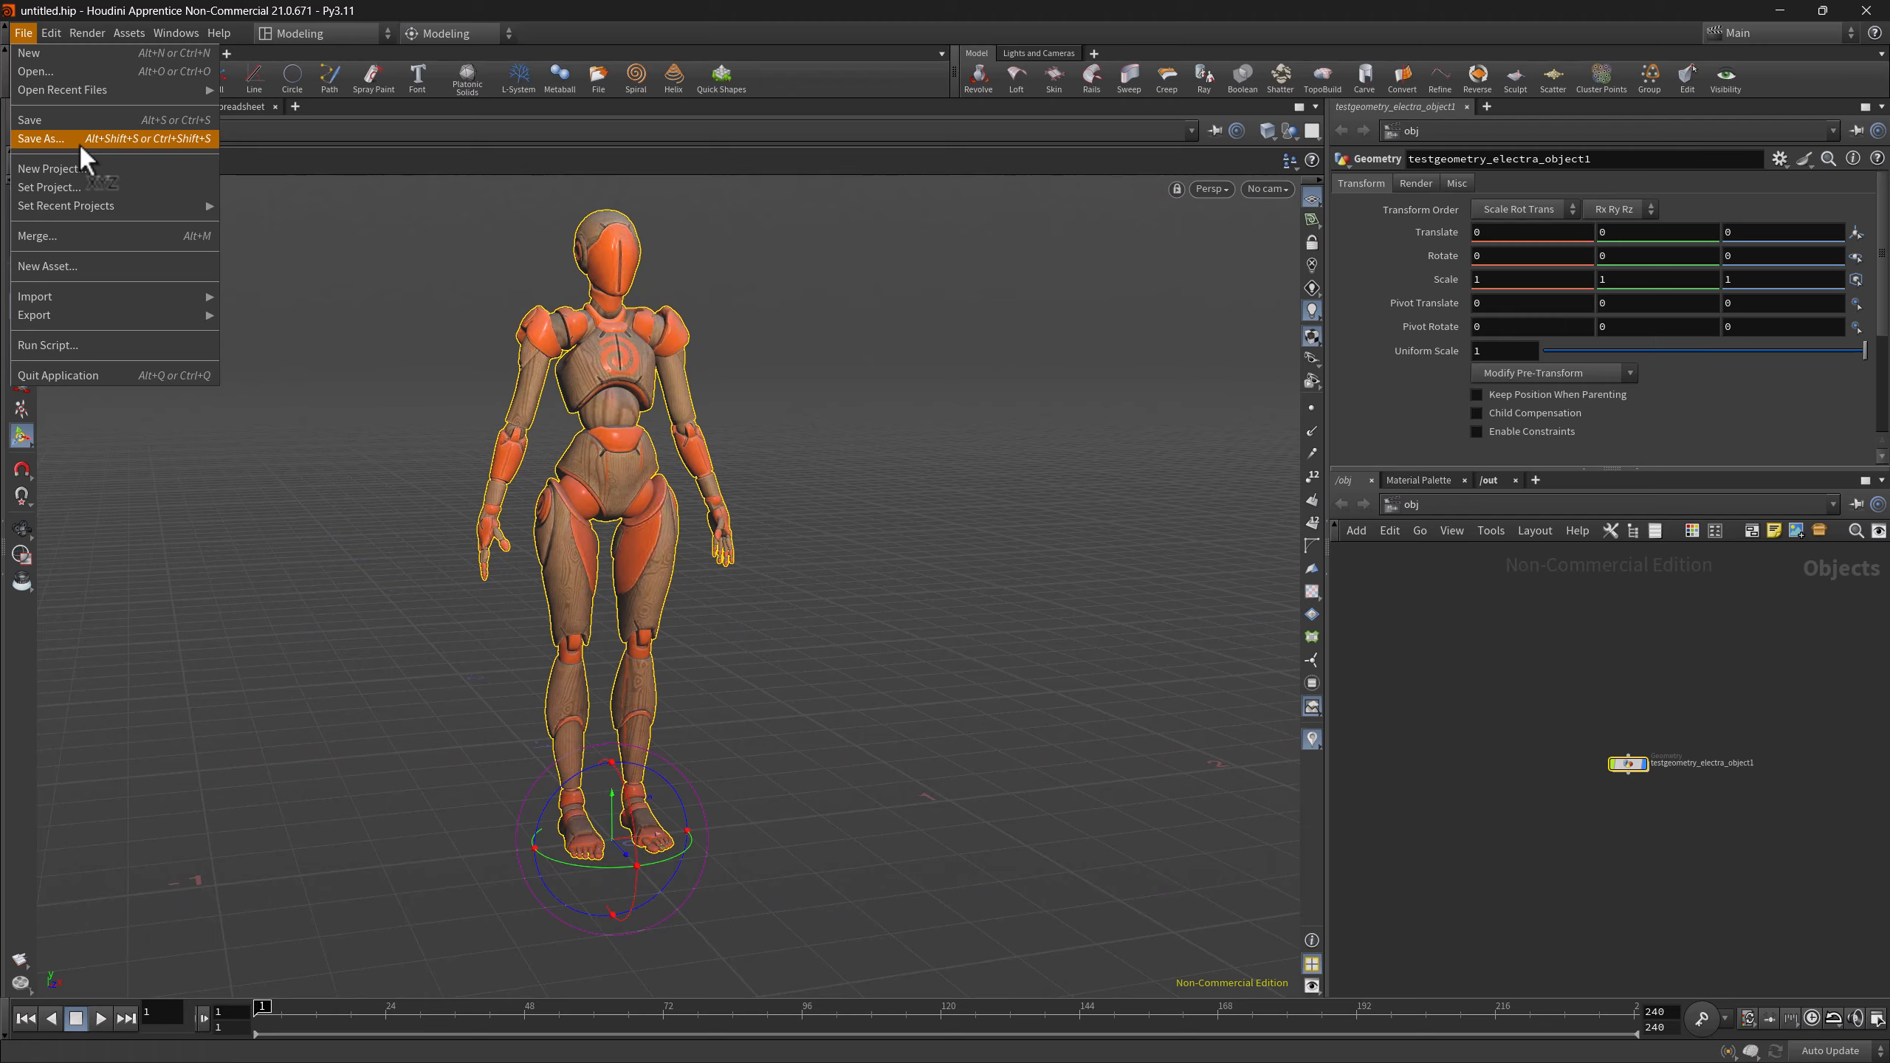
mouse_move(54, 34)
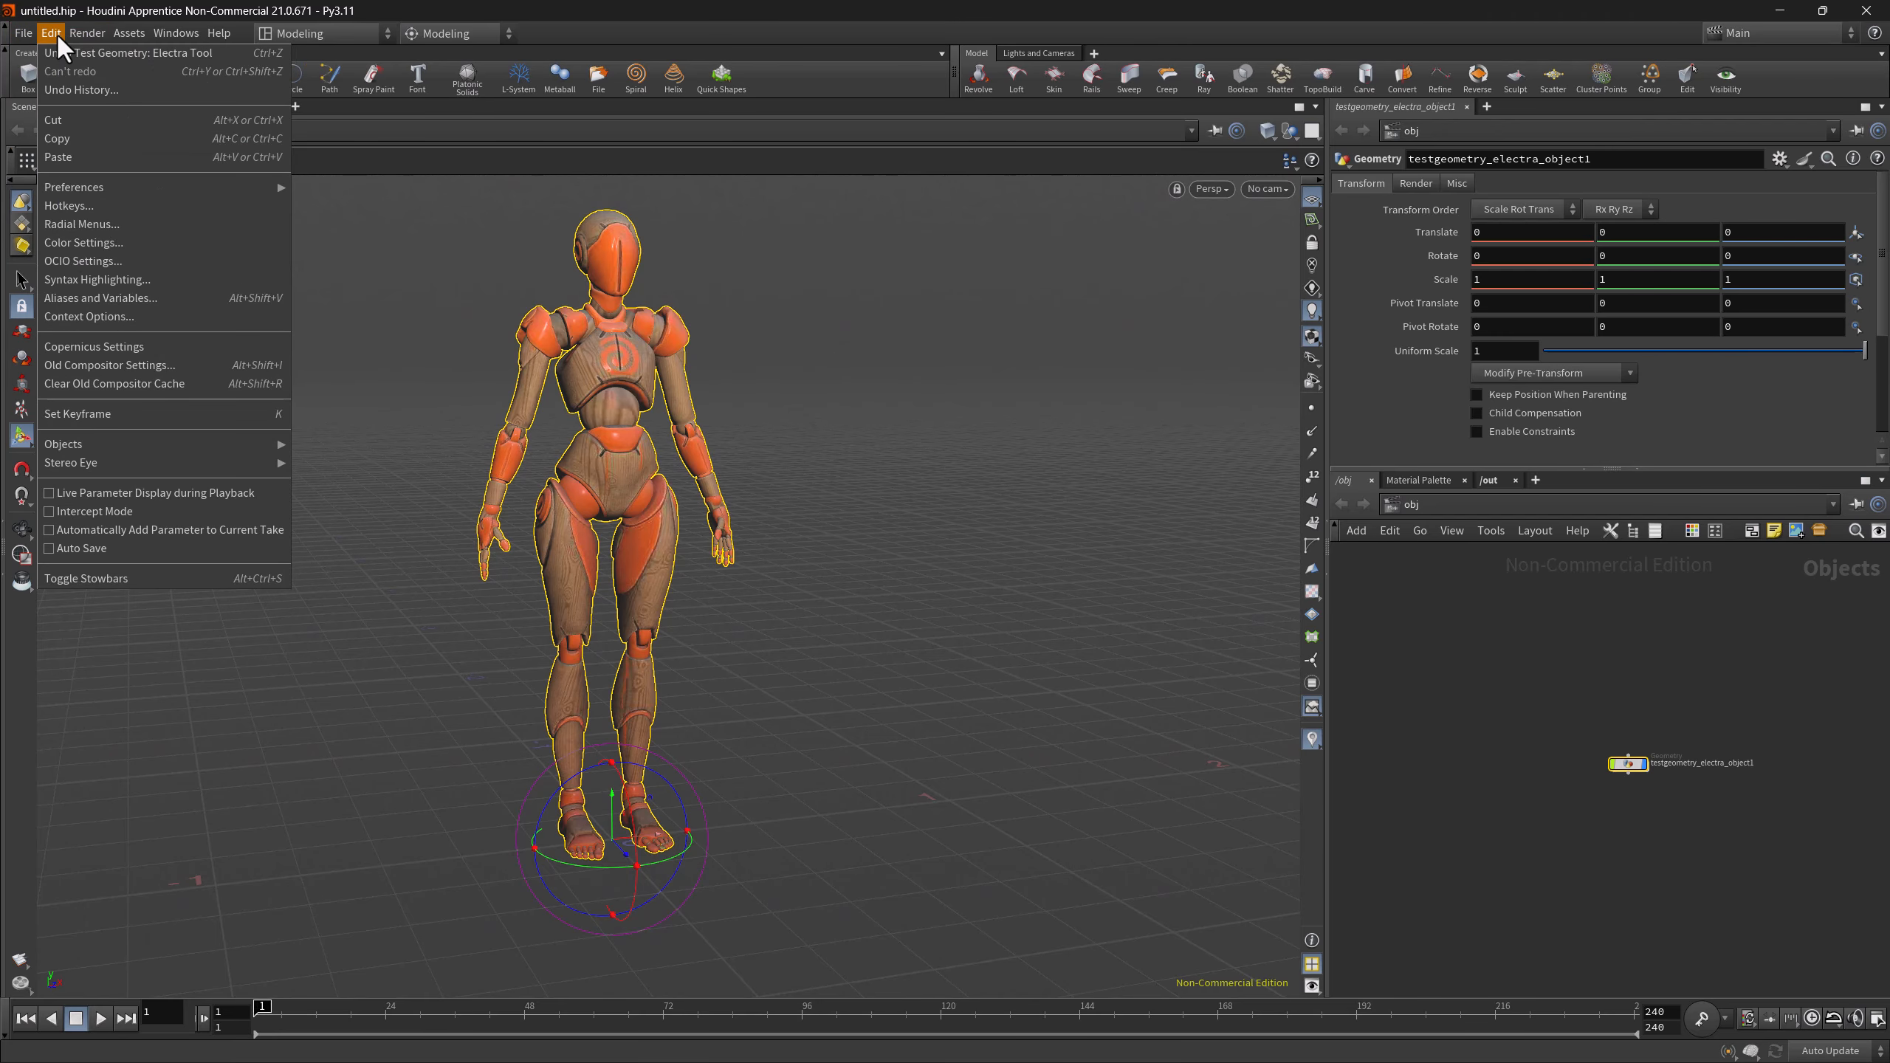
click(51, 551)
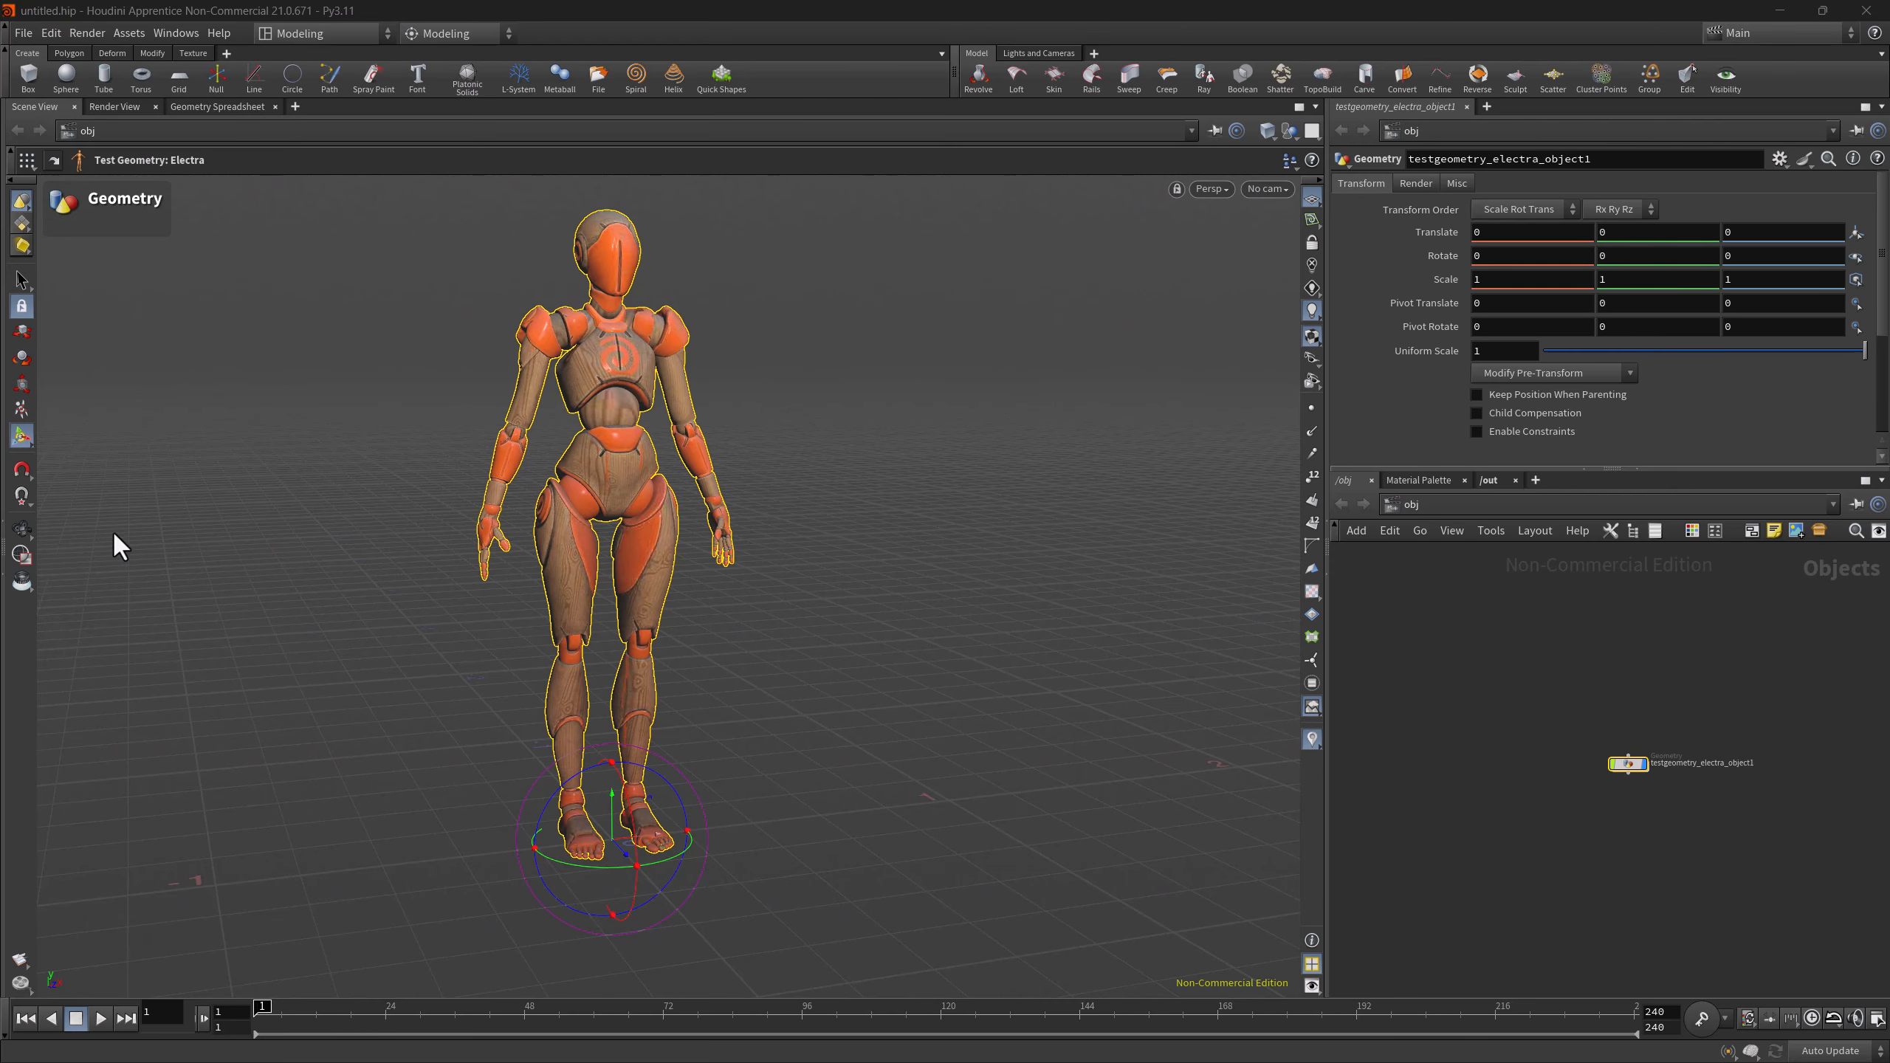
- Open the Save and Load Options preferences
click(51, 33)
mouse_move(74, 187)
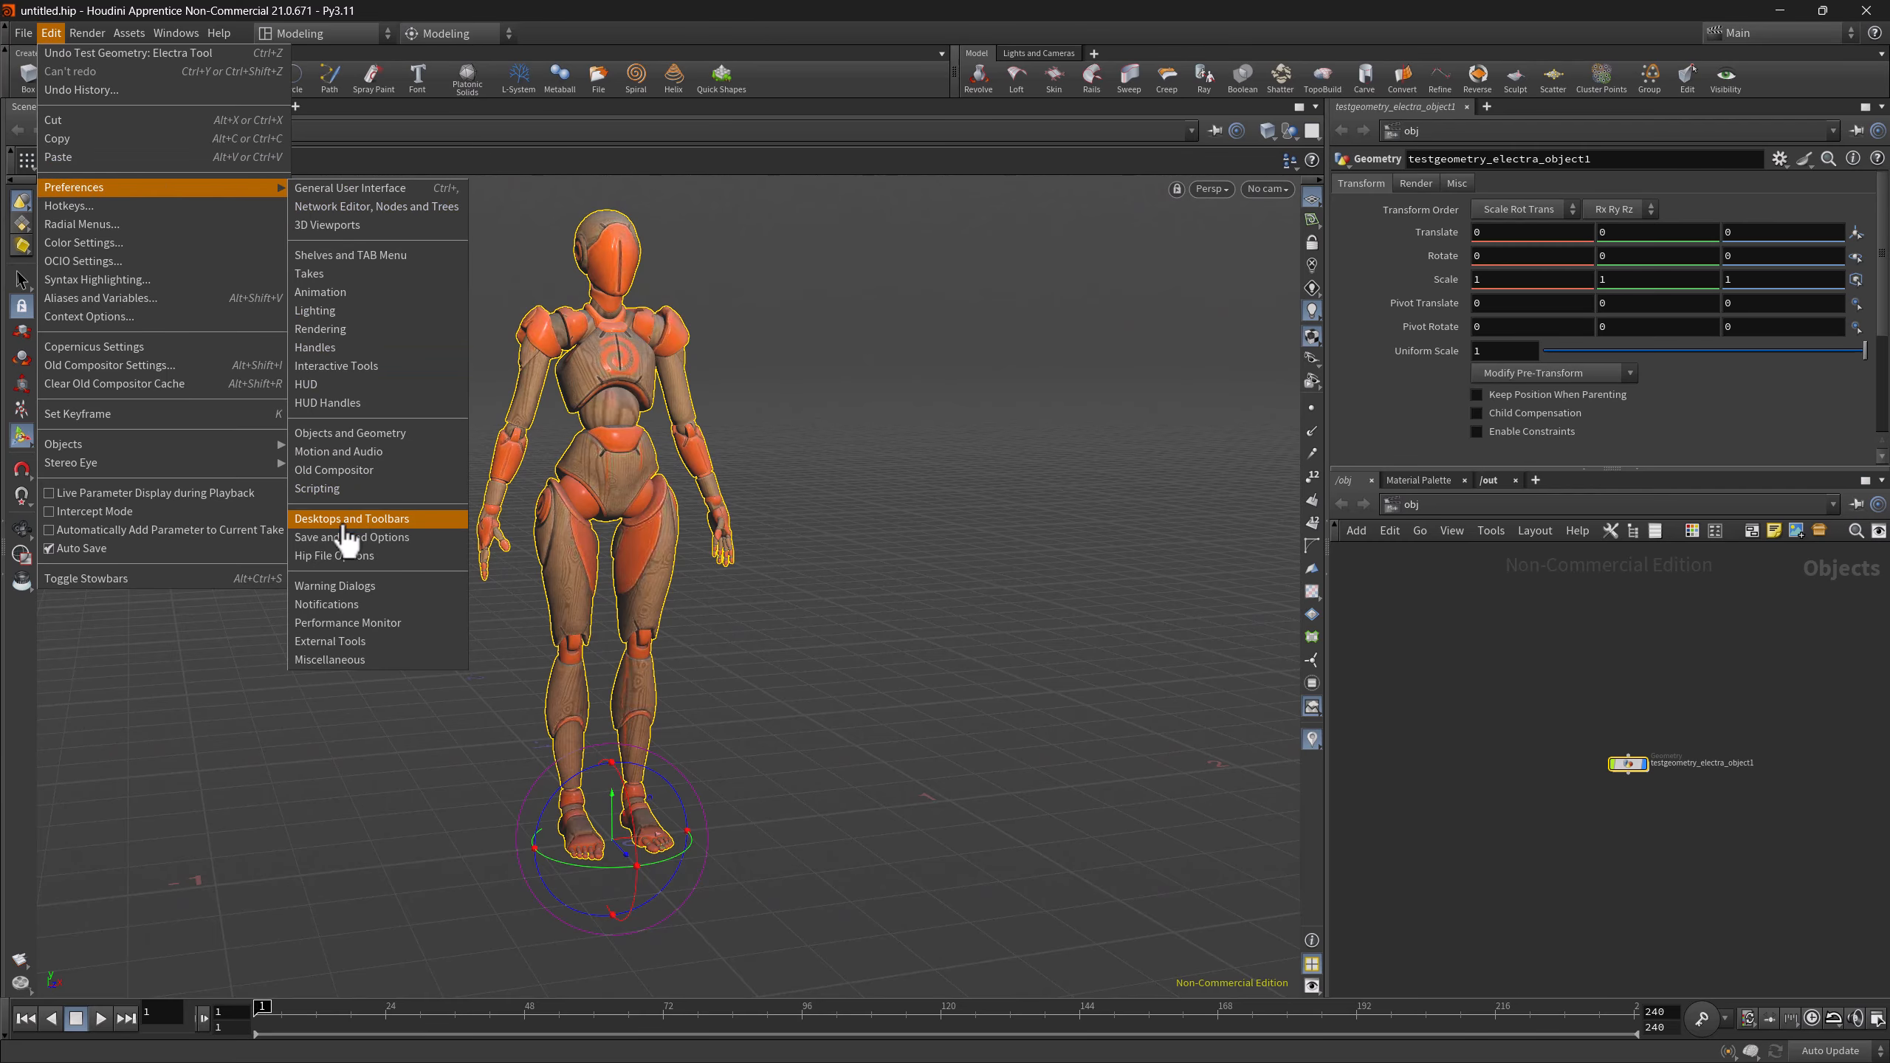
click(344, 536)
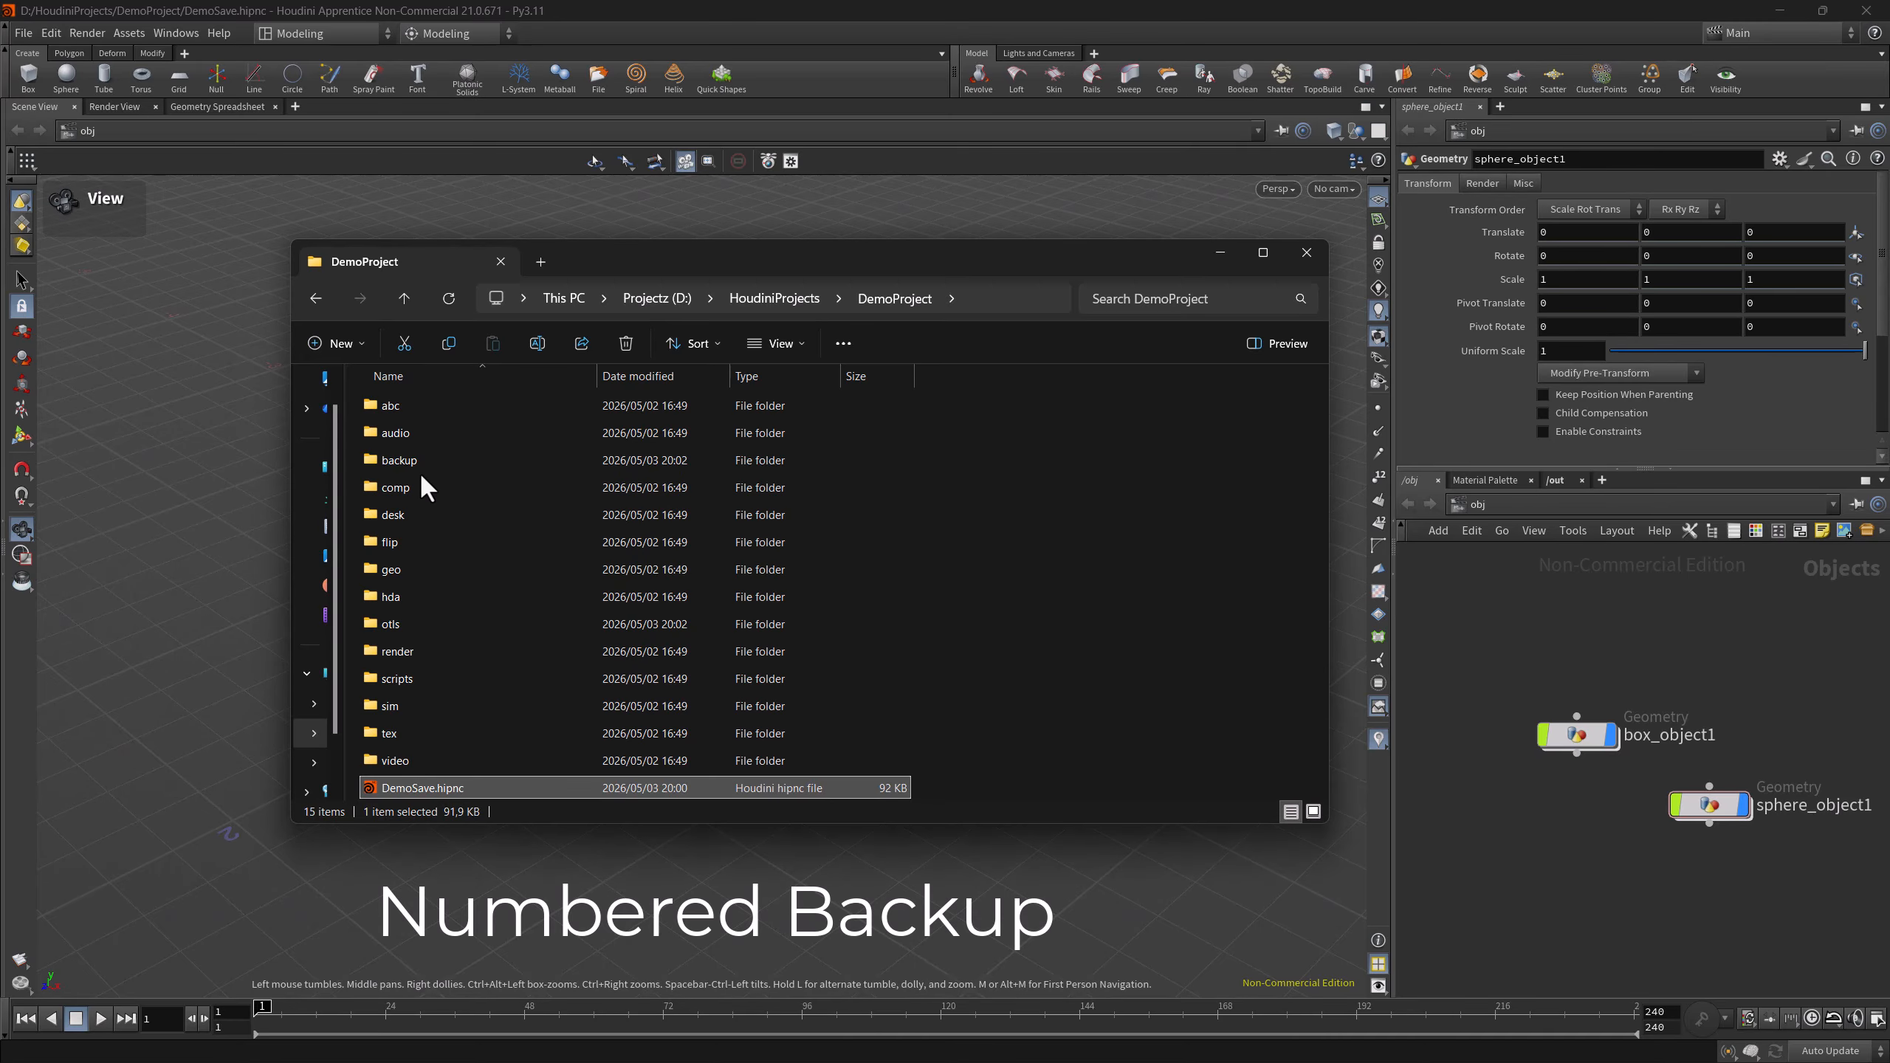
- Examine the numbered backups in DemoProject's backup folder and the incrementally named DemoSave files in the project folder
double_click(421, 466)
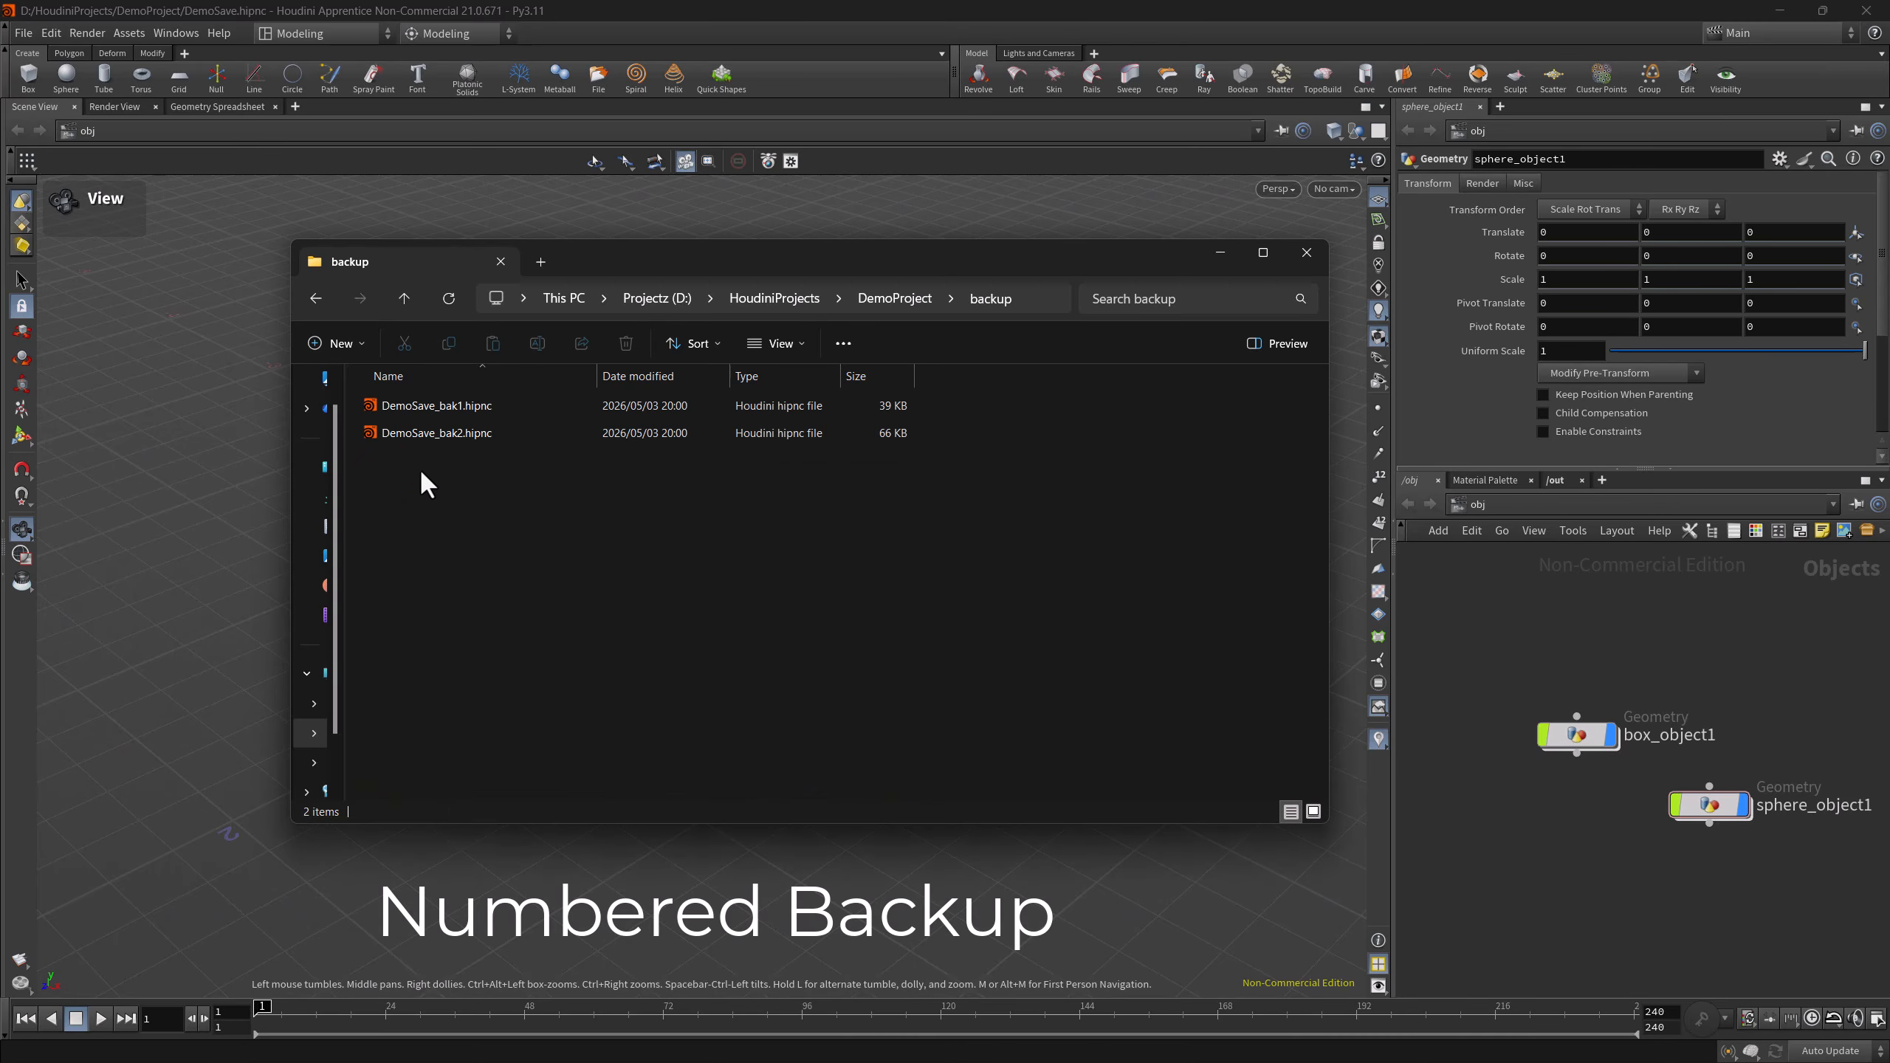
drag(430, 470, 427, 410)
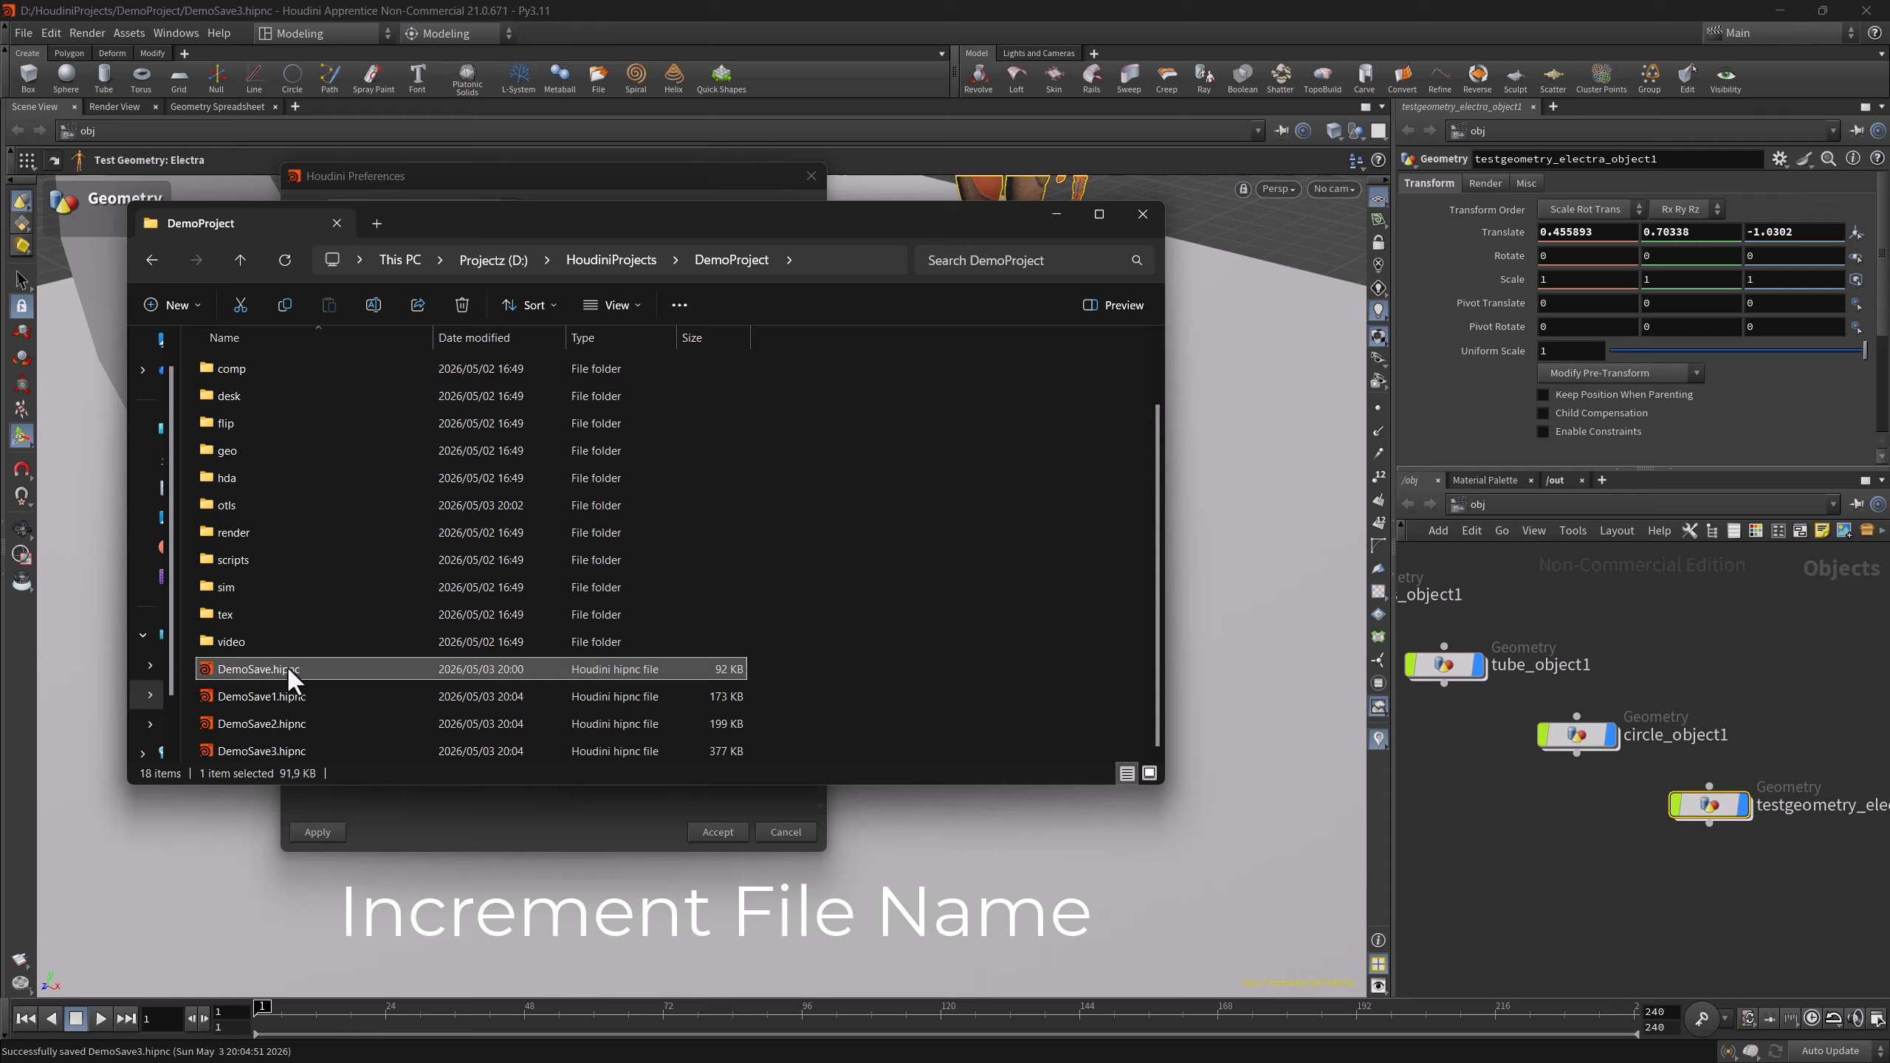
drag(287, 665, 337, 709)
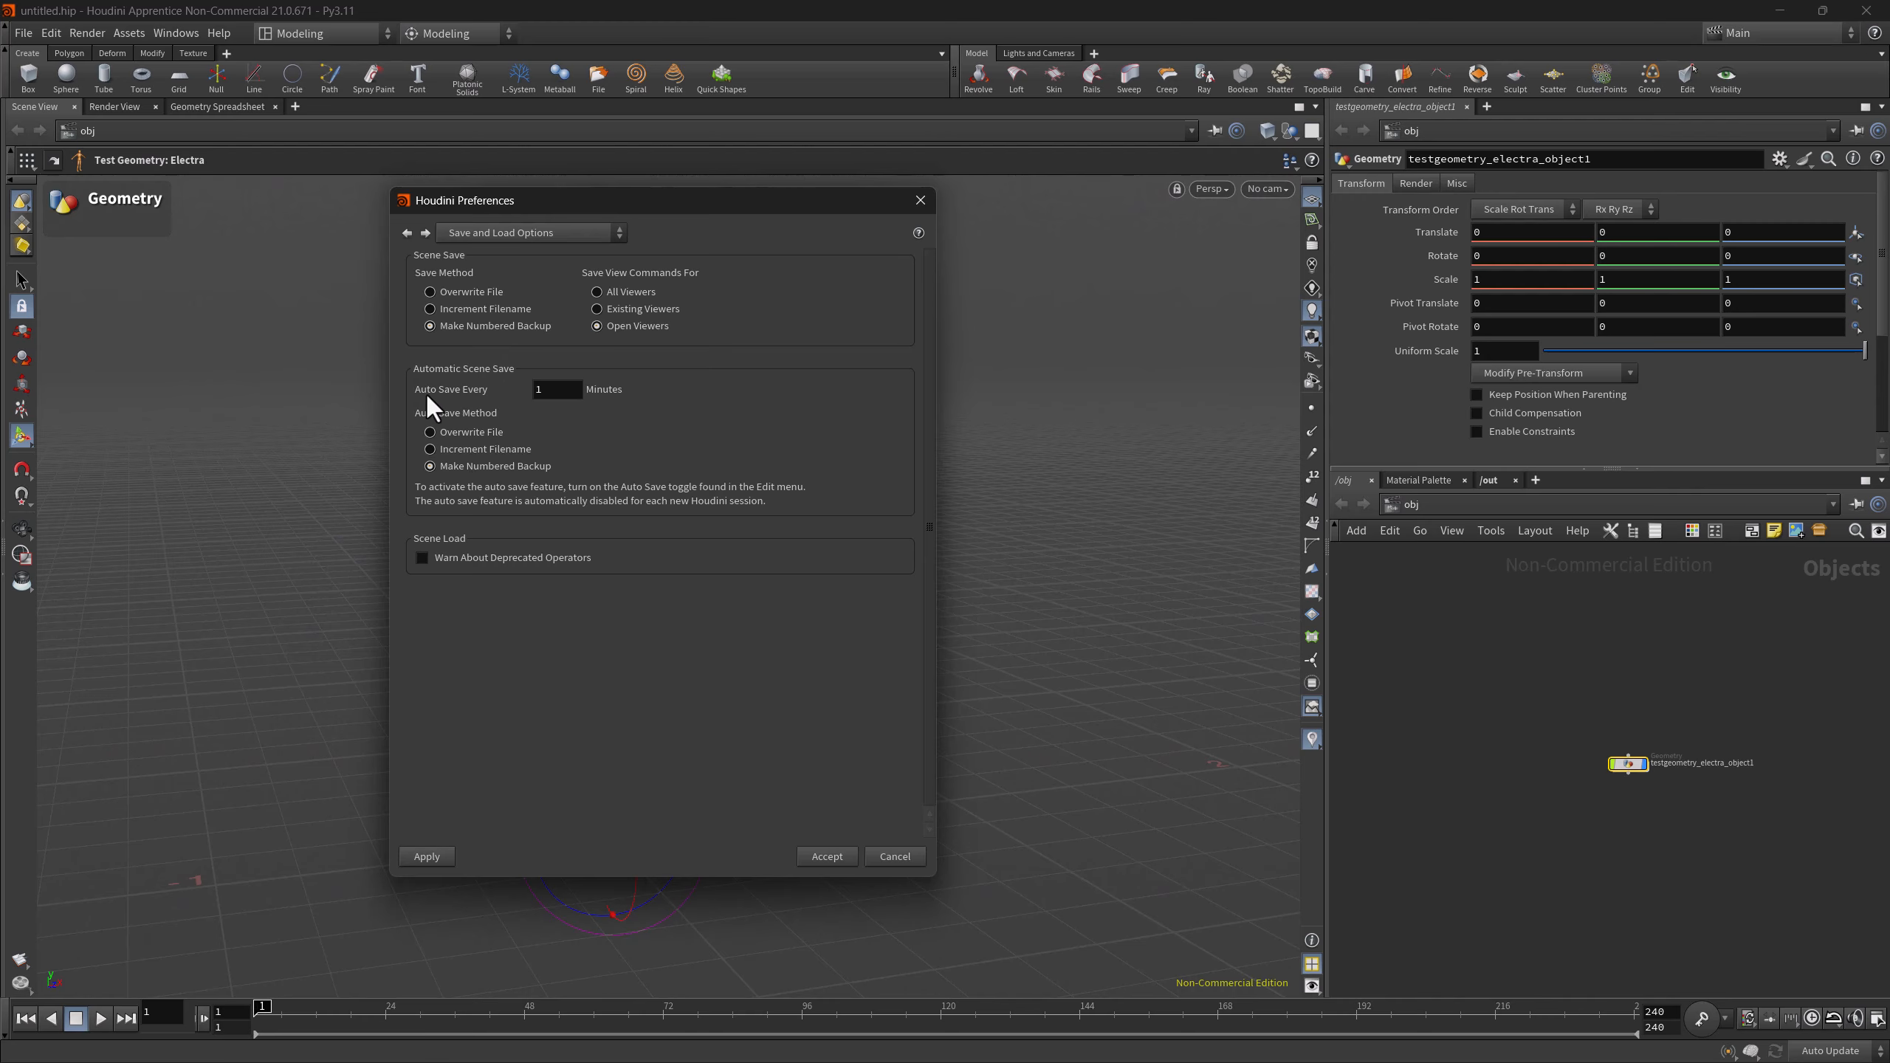
- Set Auto Save Every to 3 minutes and accept the preferences
click(547, 392)
double_click(540, 389)
text(3)
click(430, 855)
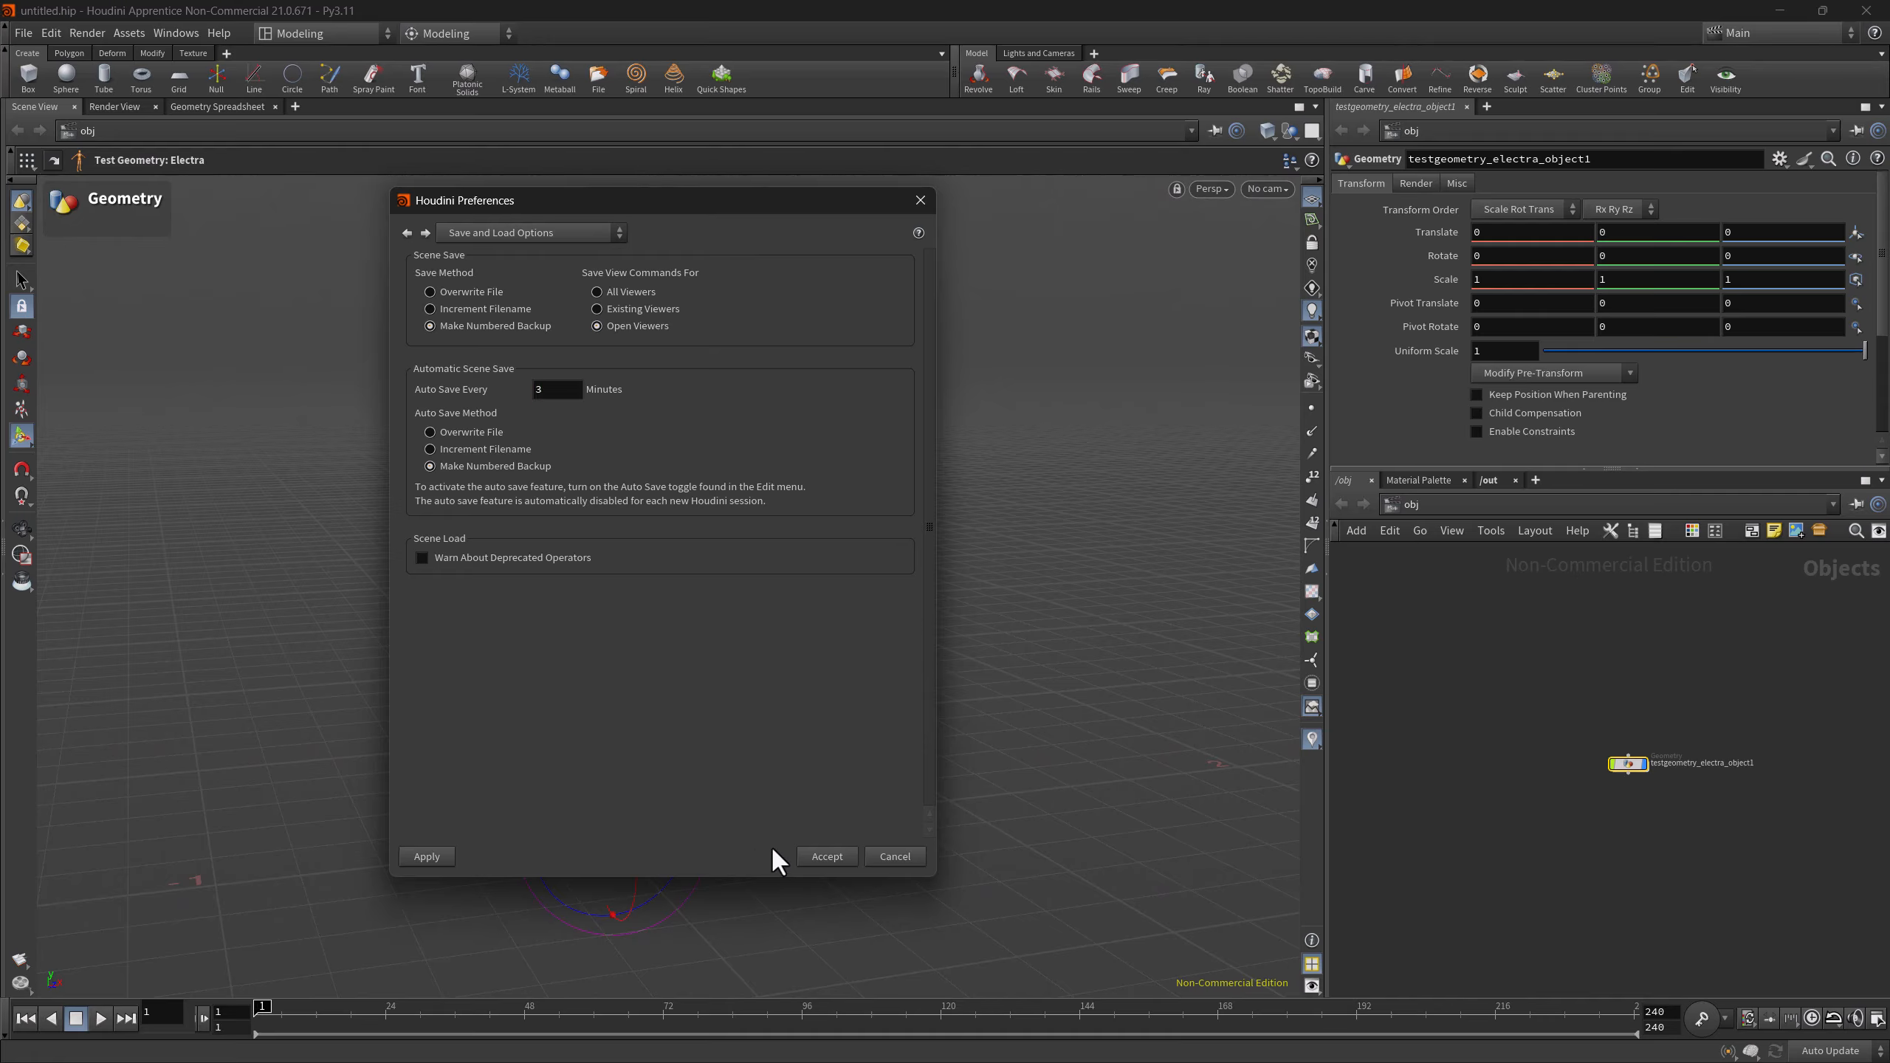
click(826, 857)
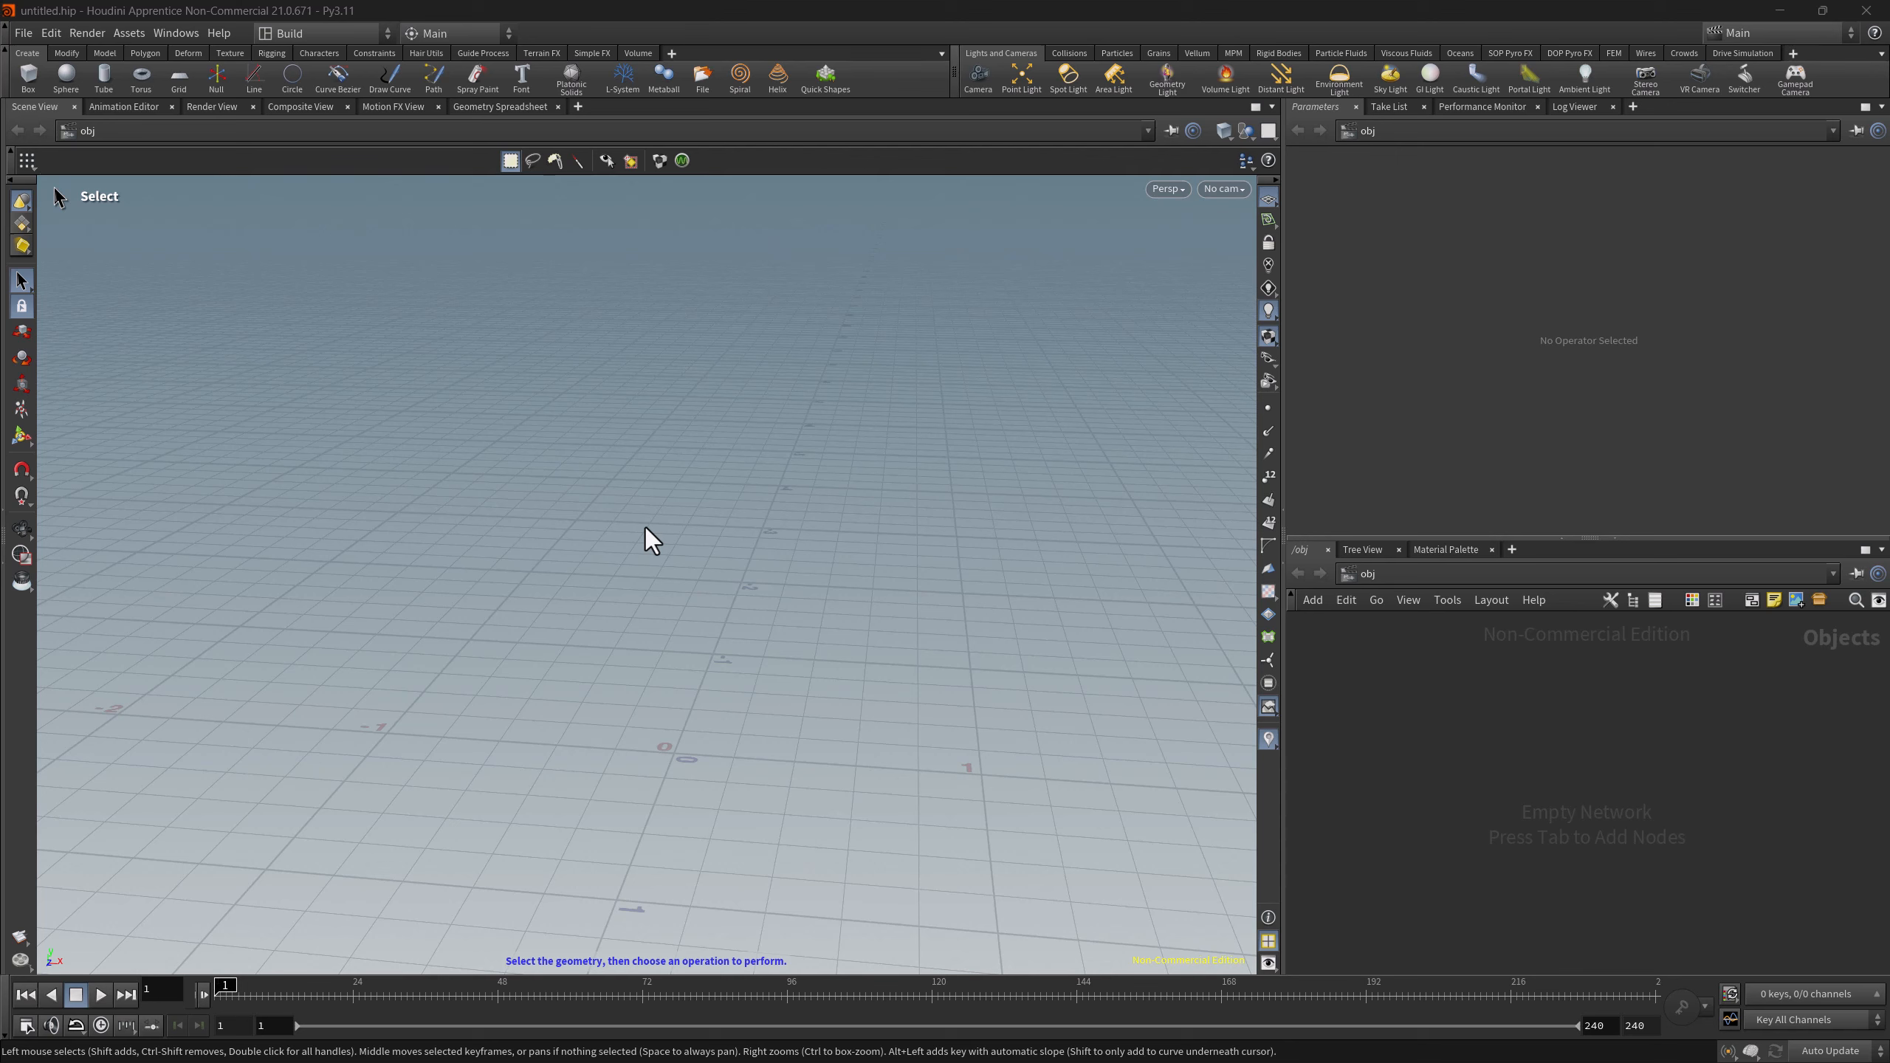
- Place the Electra test geometry in the empty scene near the grid origin
key(Tab)
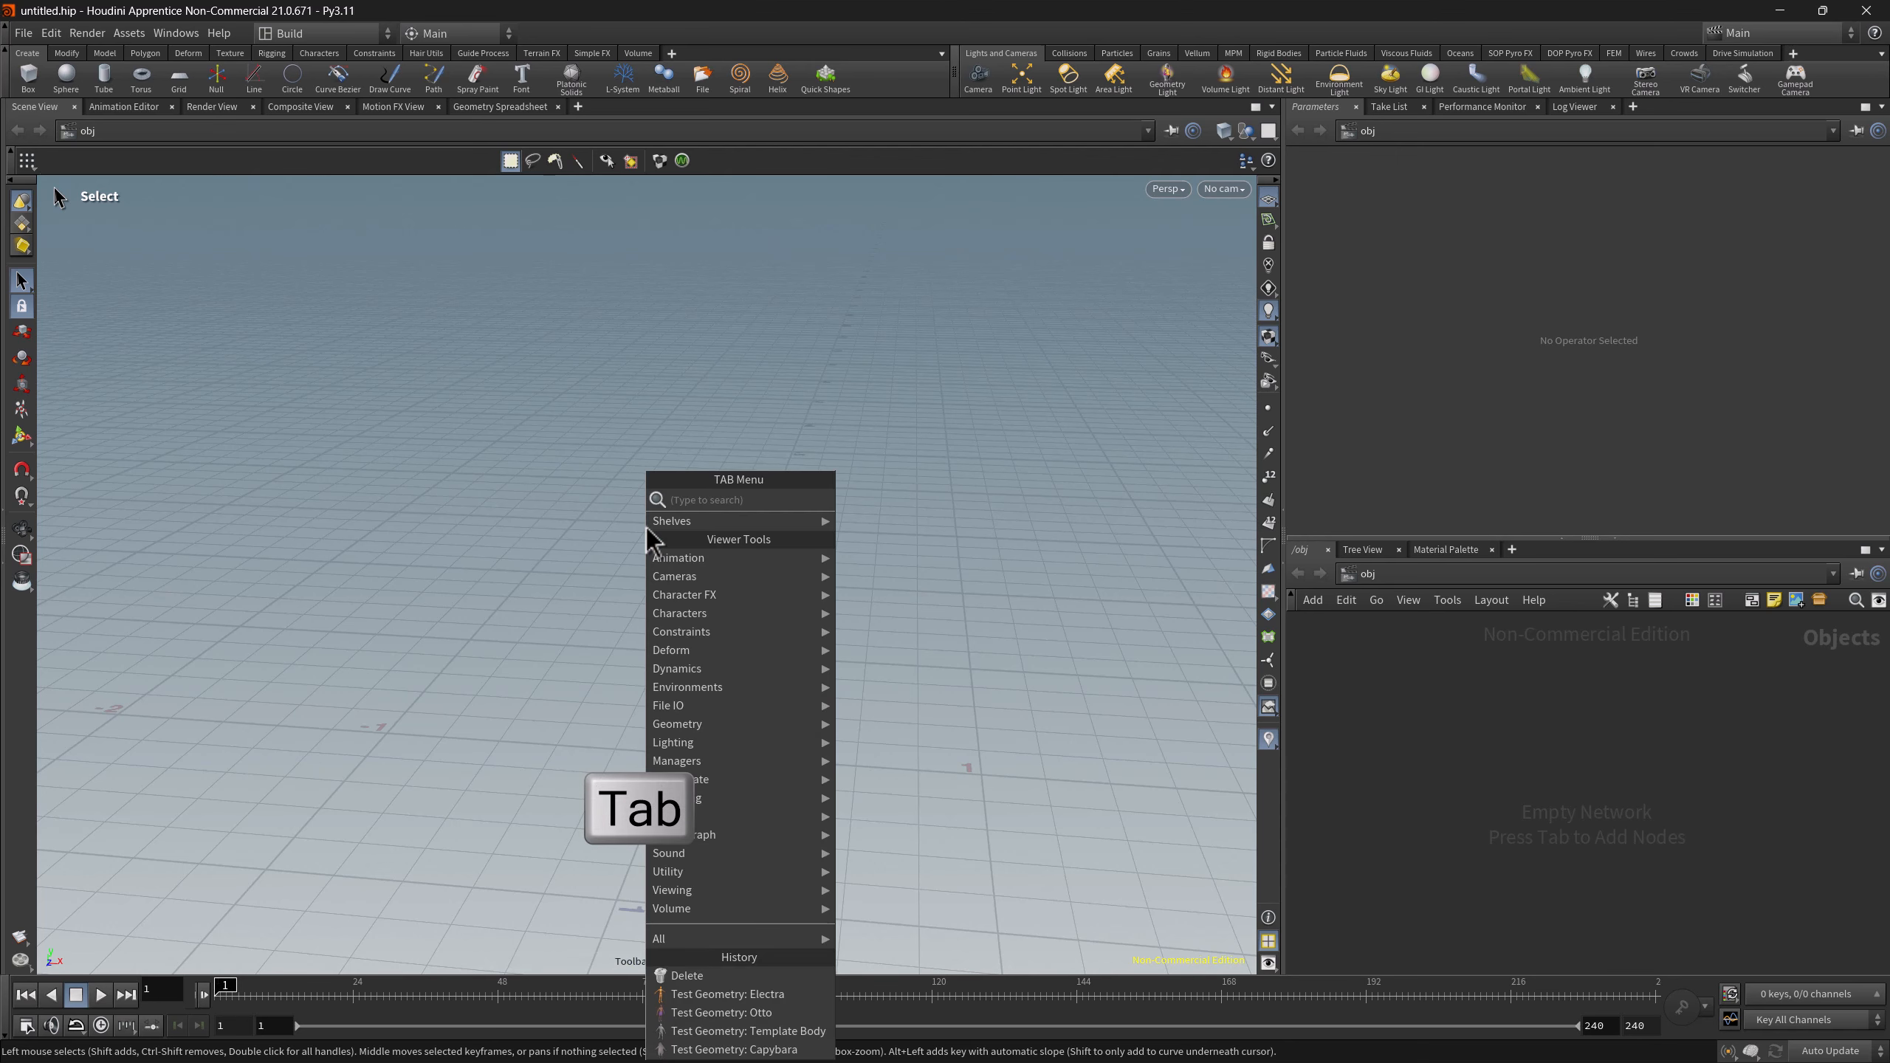
mouse_move(696, 869)
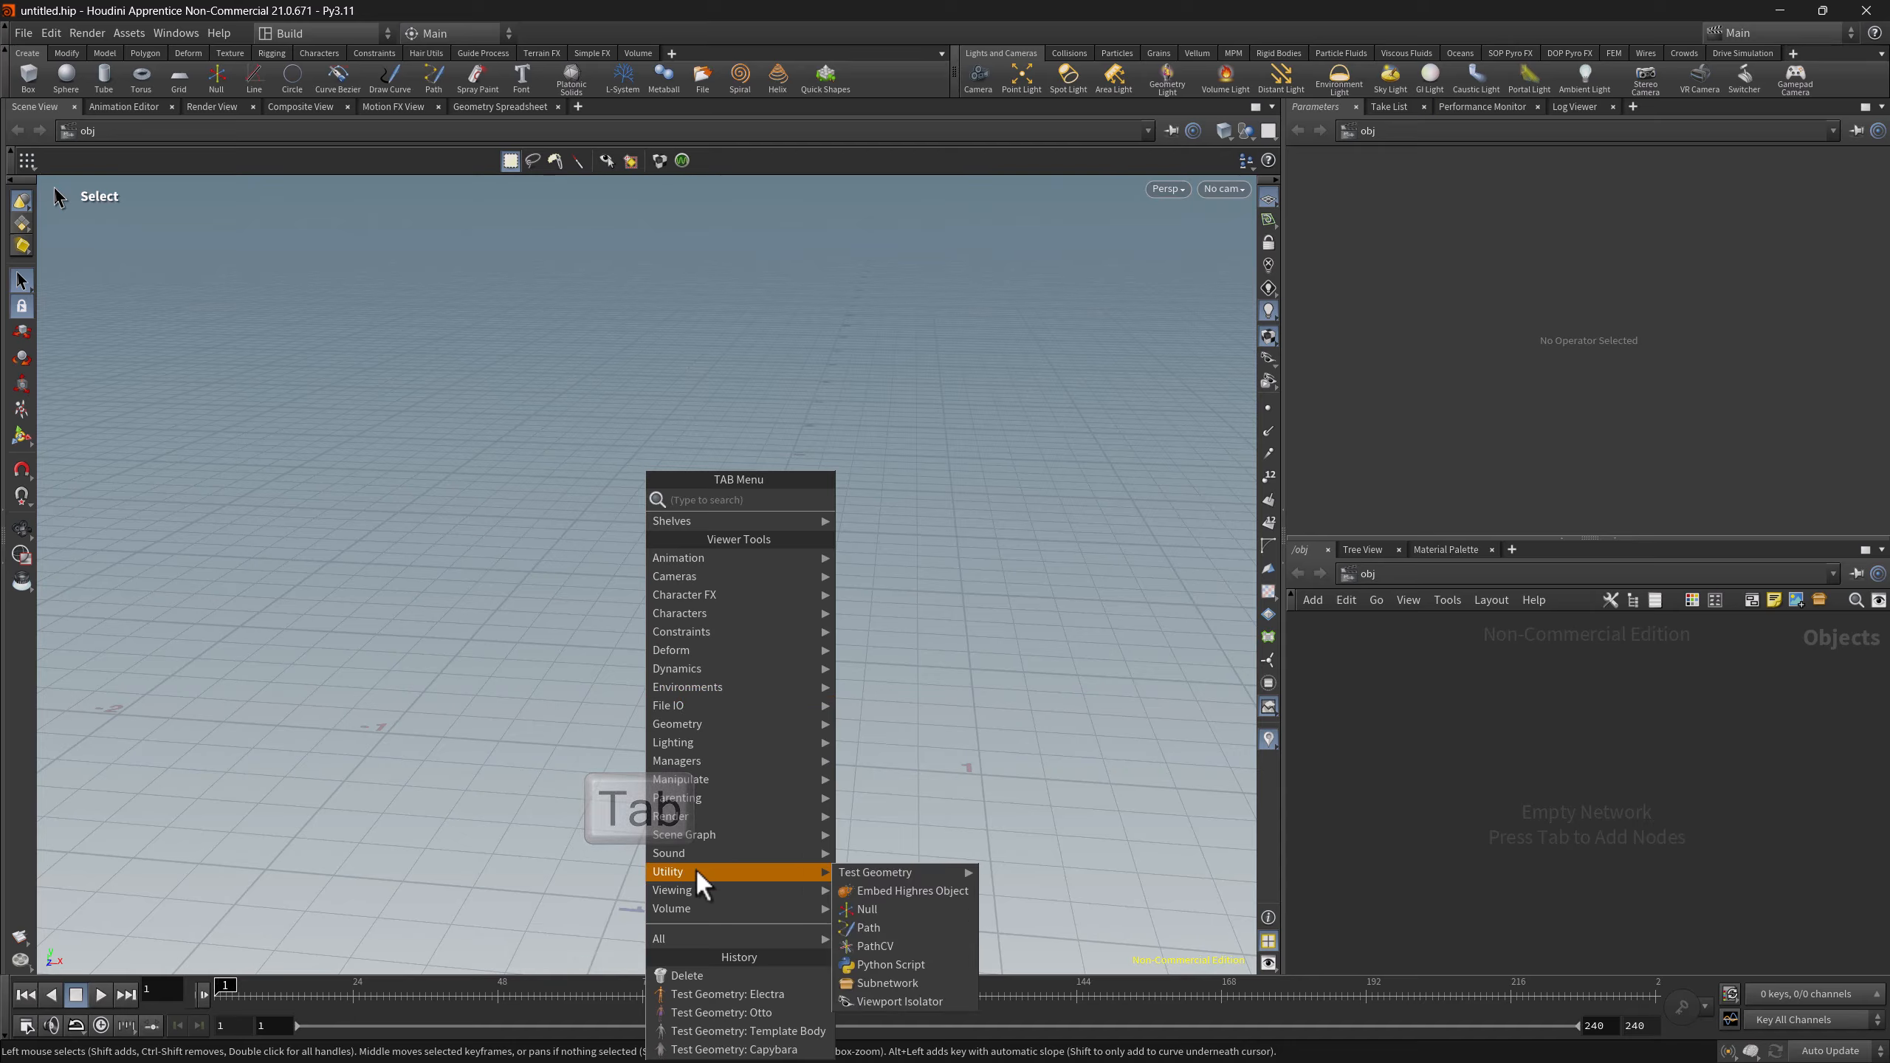
mouse_move(856, 871)
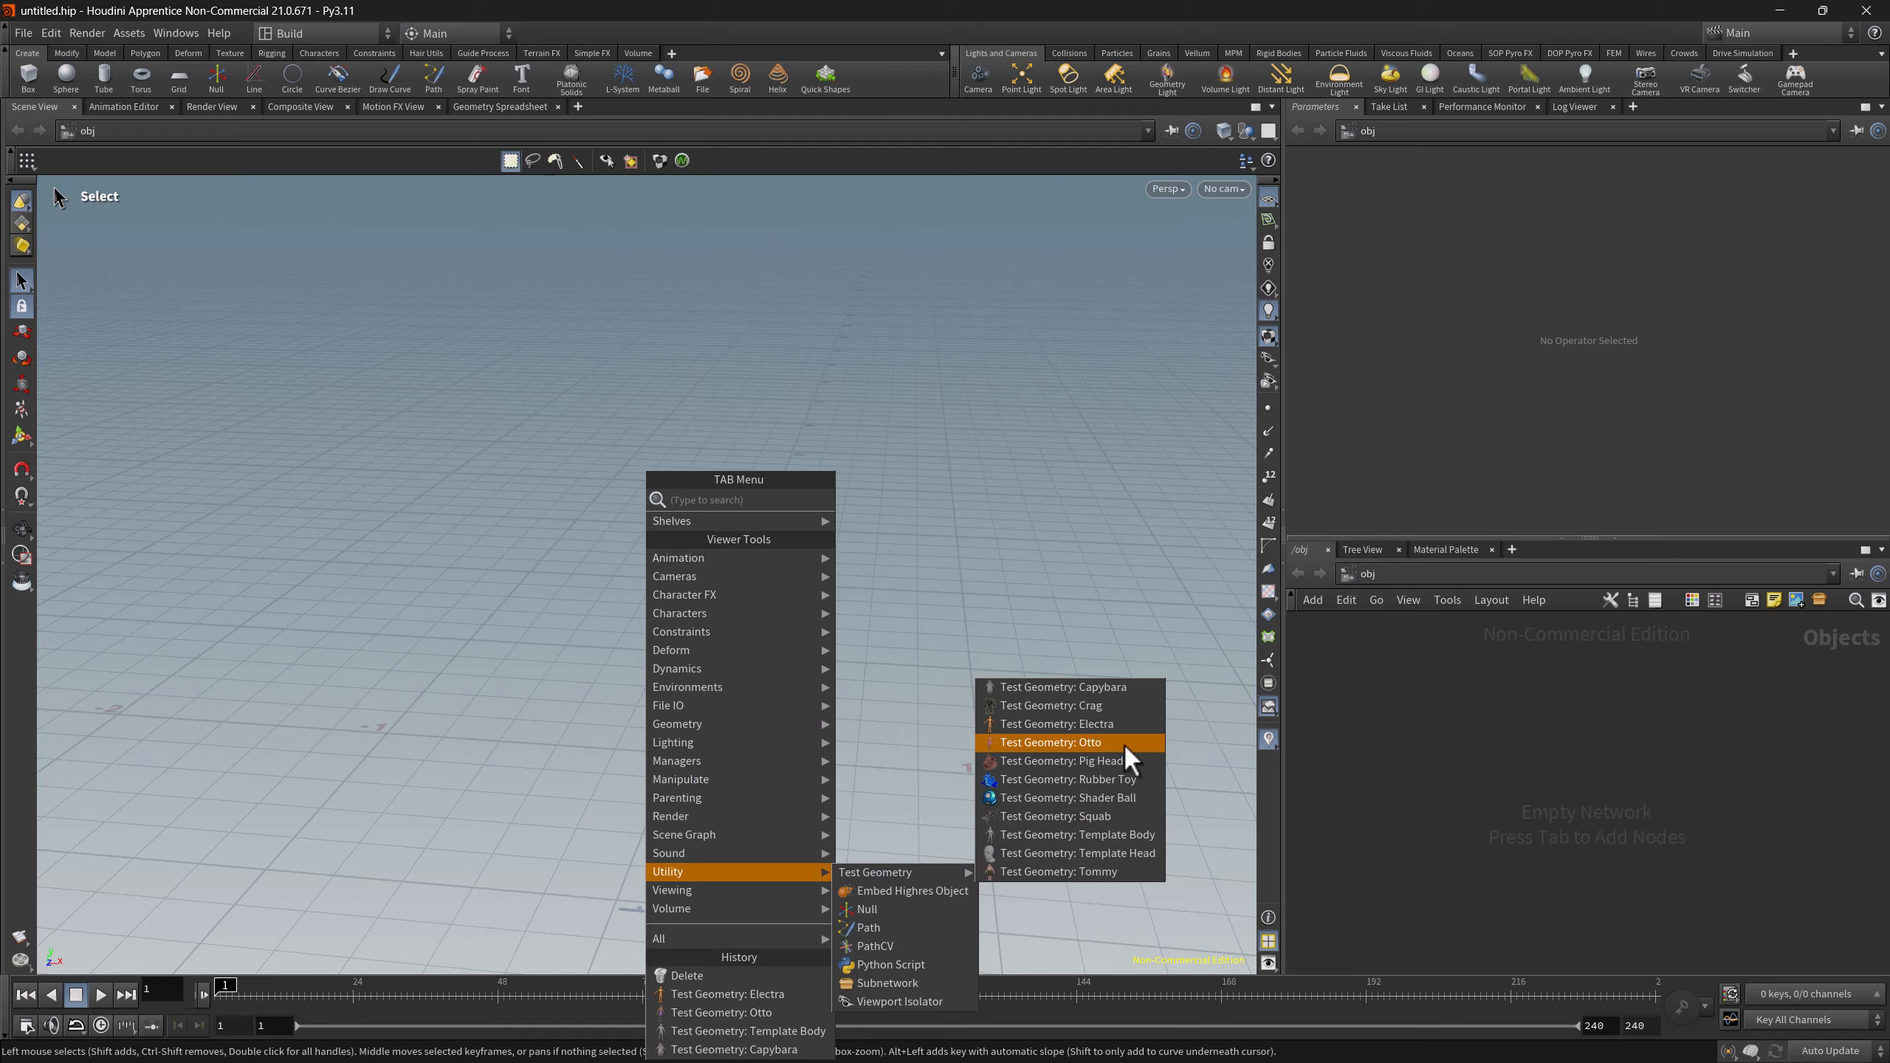
click(1090, 722)
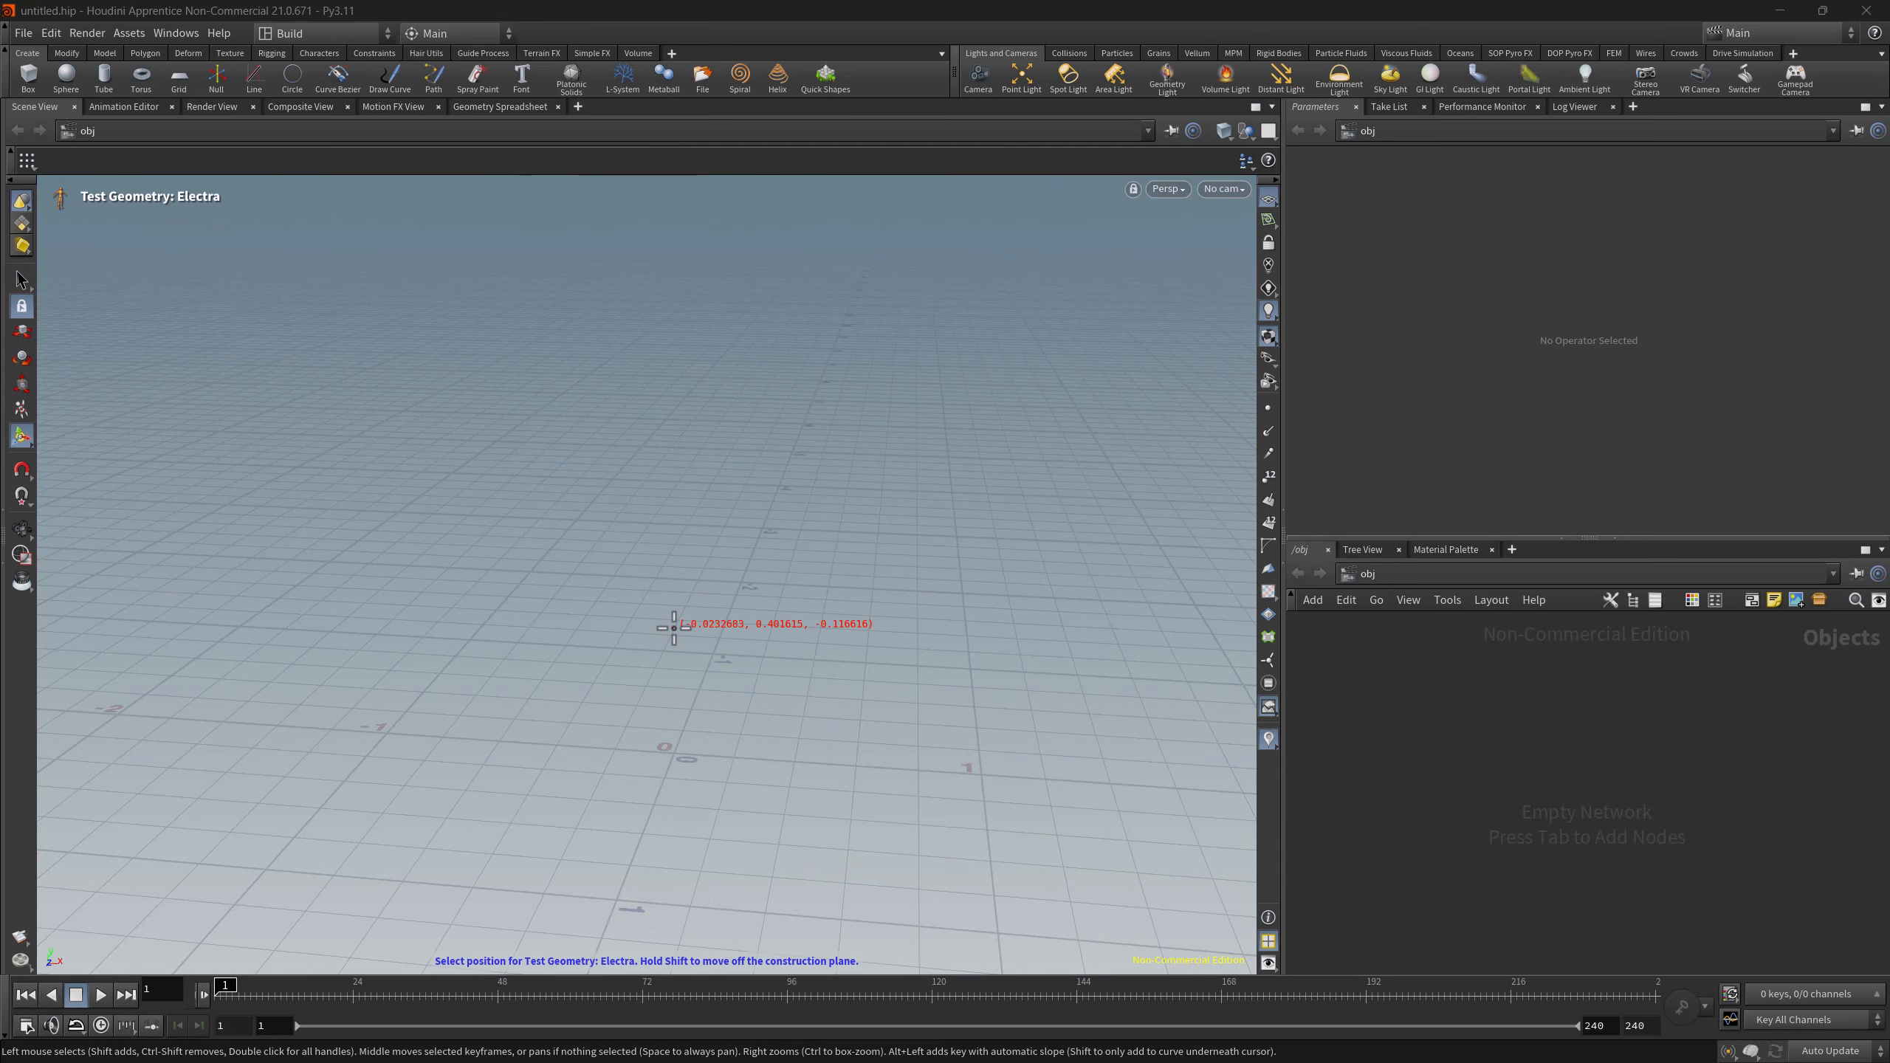
click(674, 628)
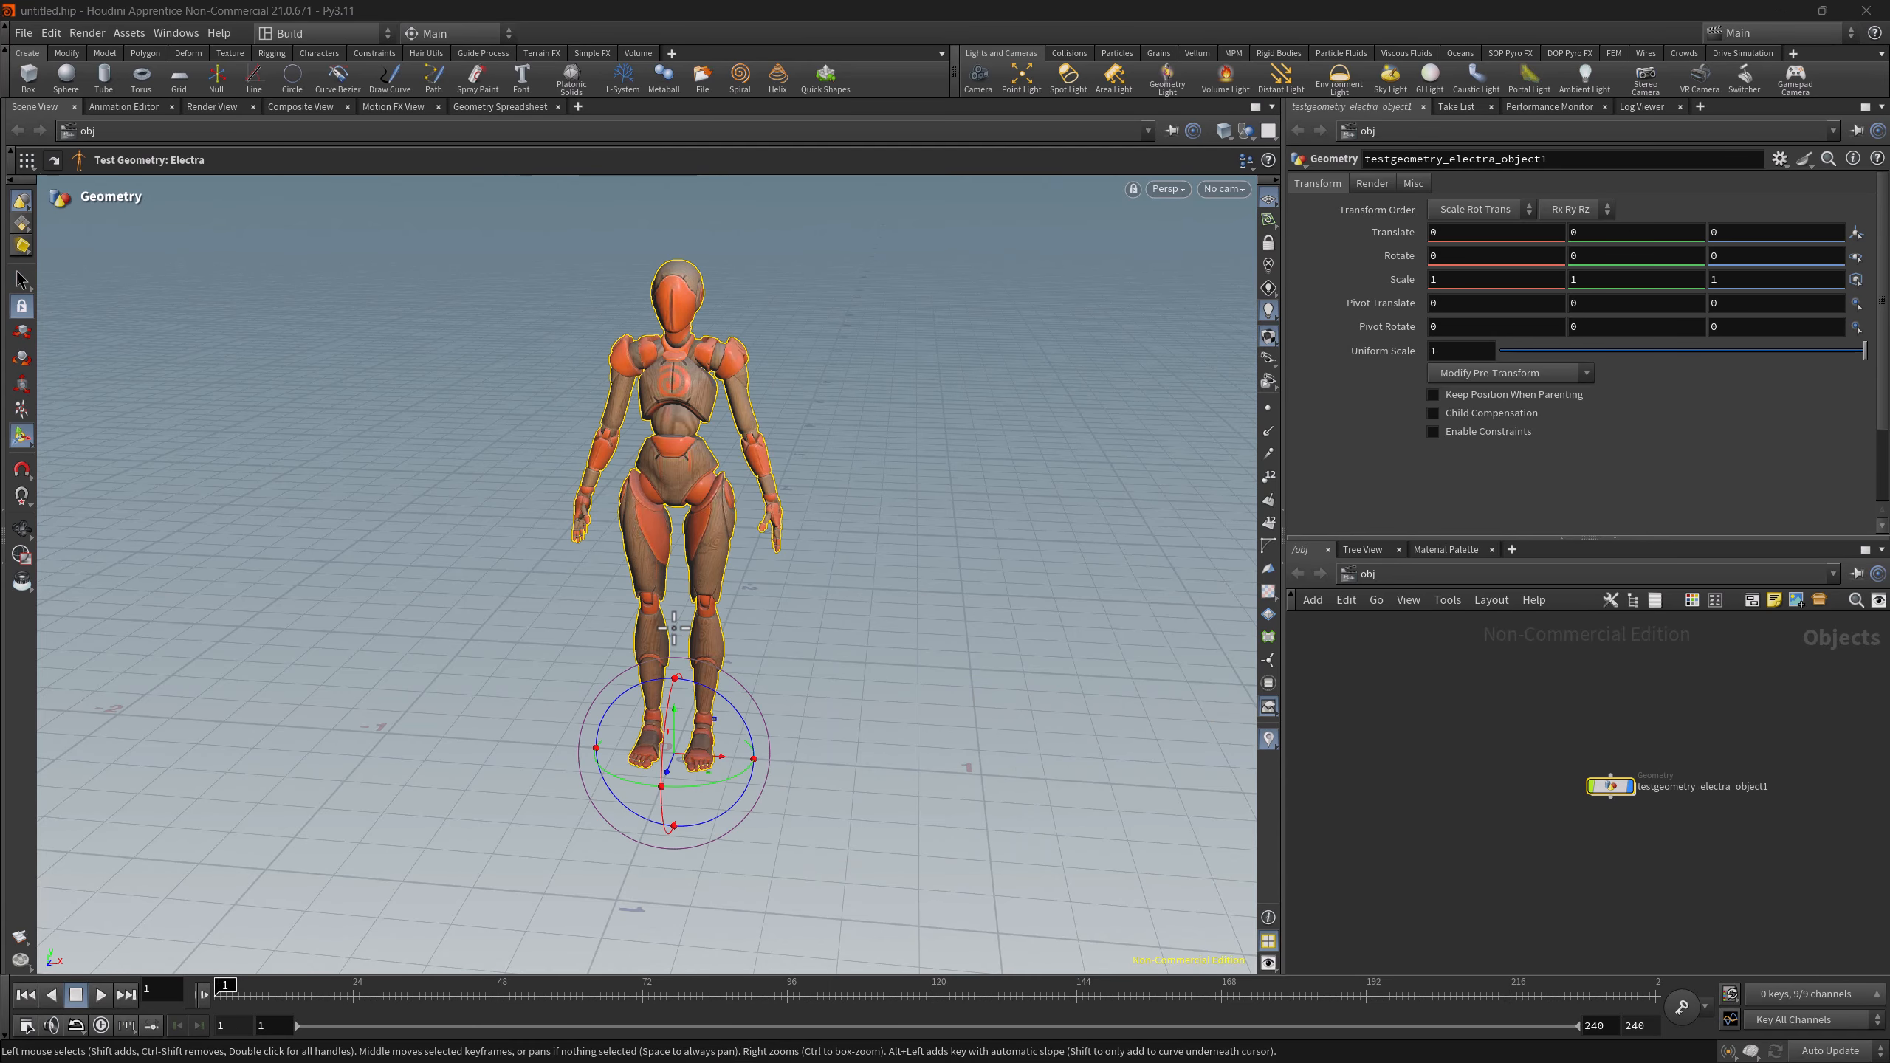
- Place the Pig Head test geometry in the scene beside the Electra figure, about 1.42 units from the origin along negative X
key(Tab)
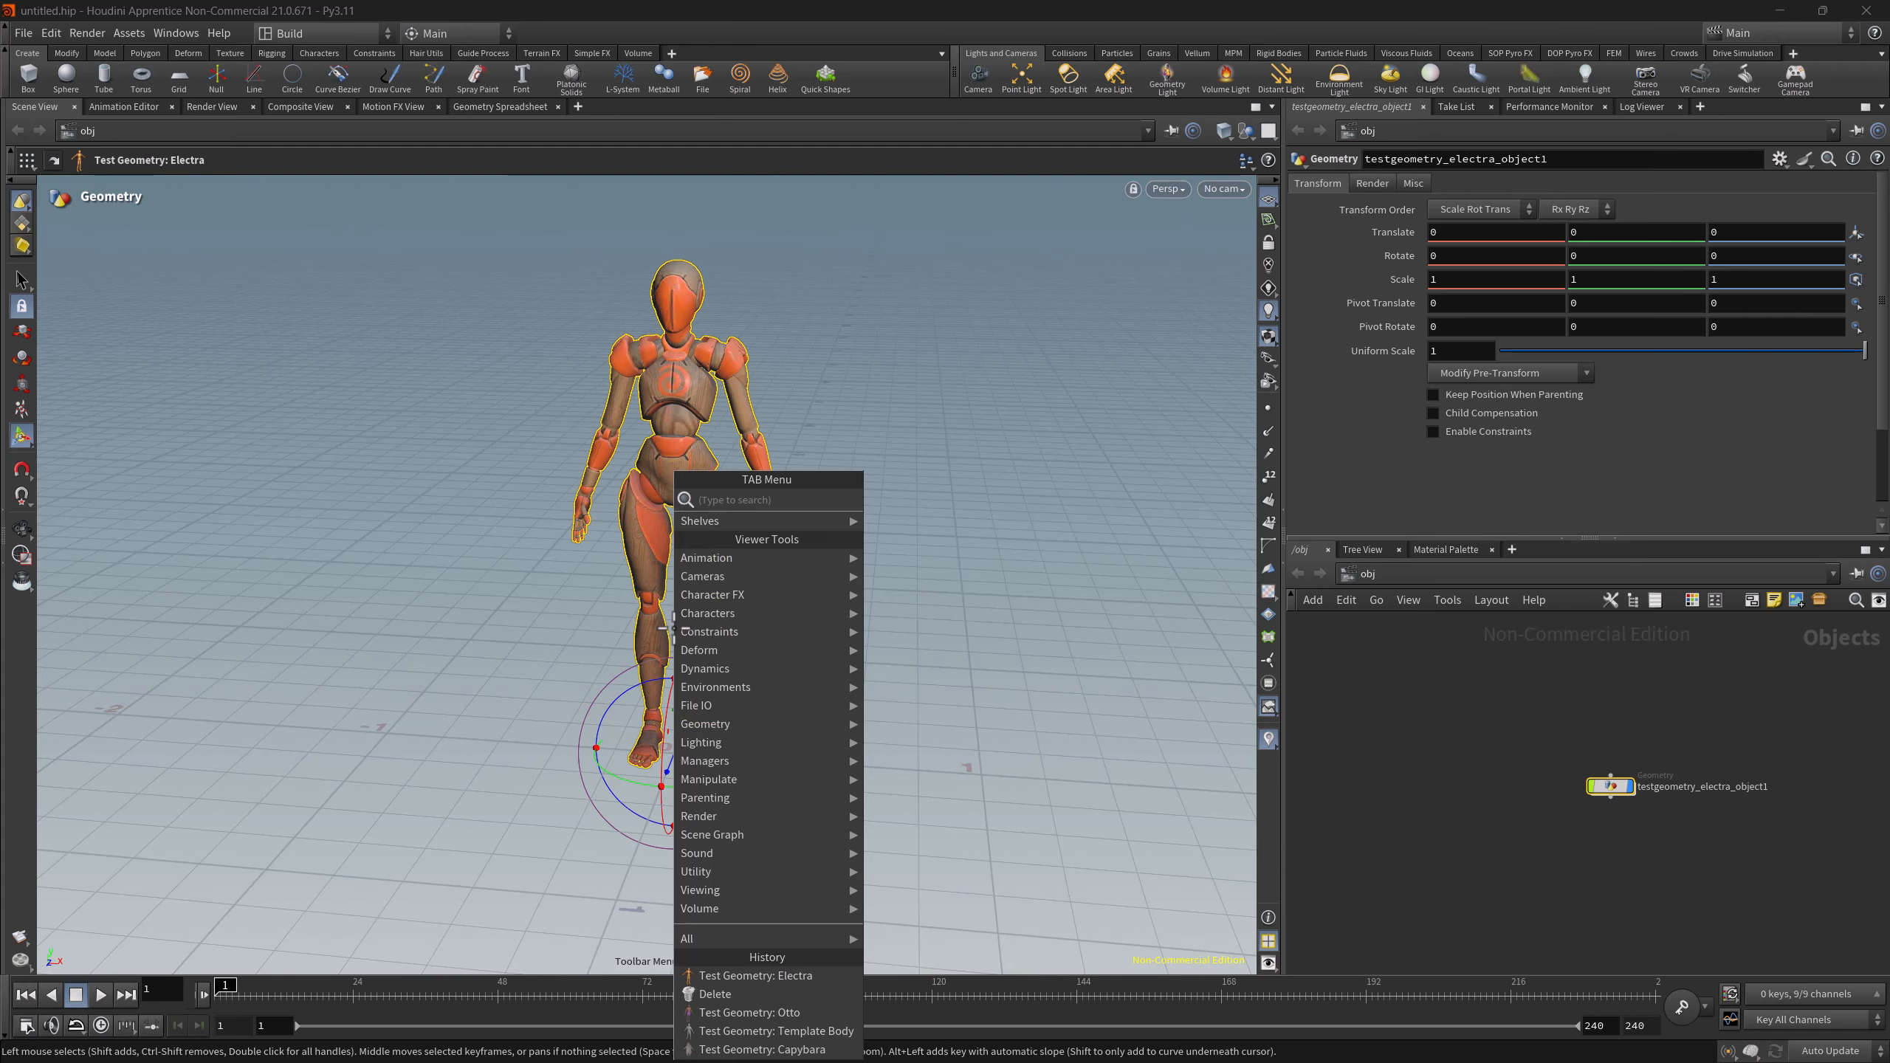
text(test)
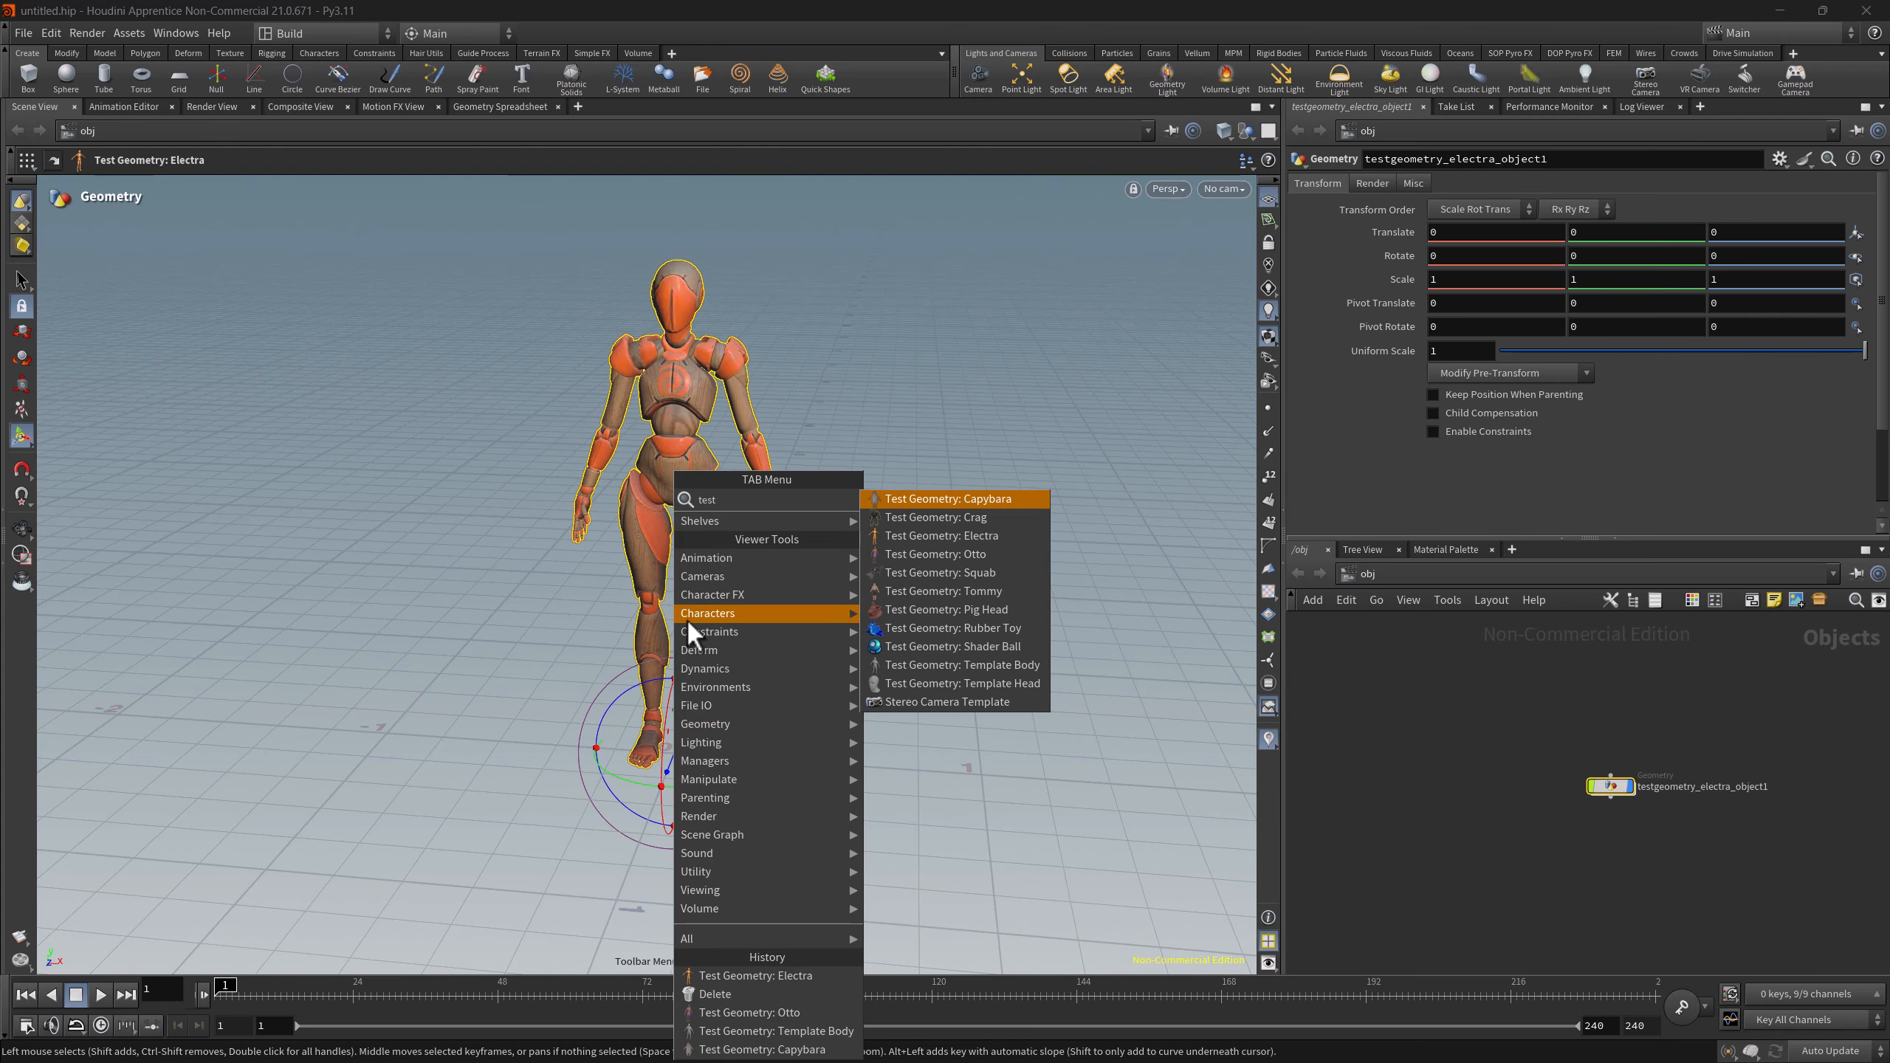
click(953, 609)
click(251, 570)
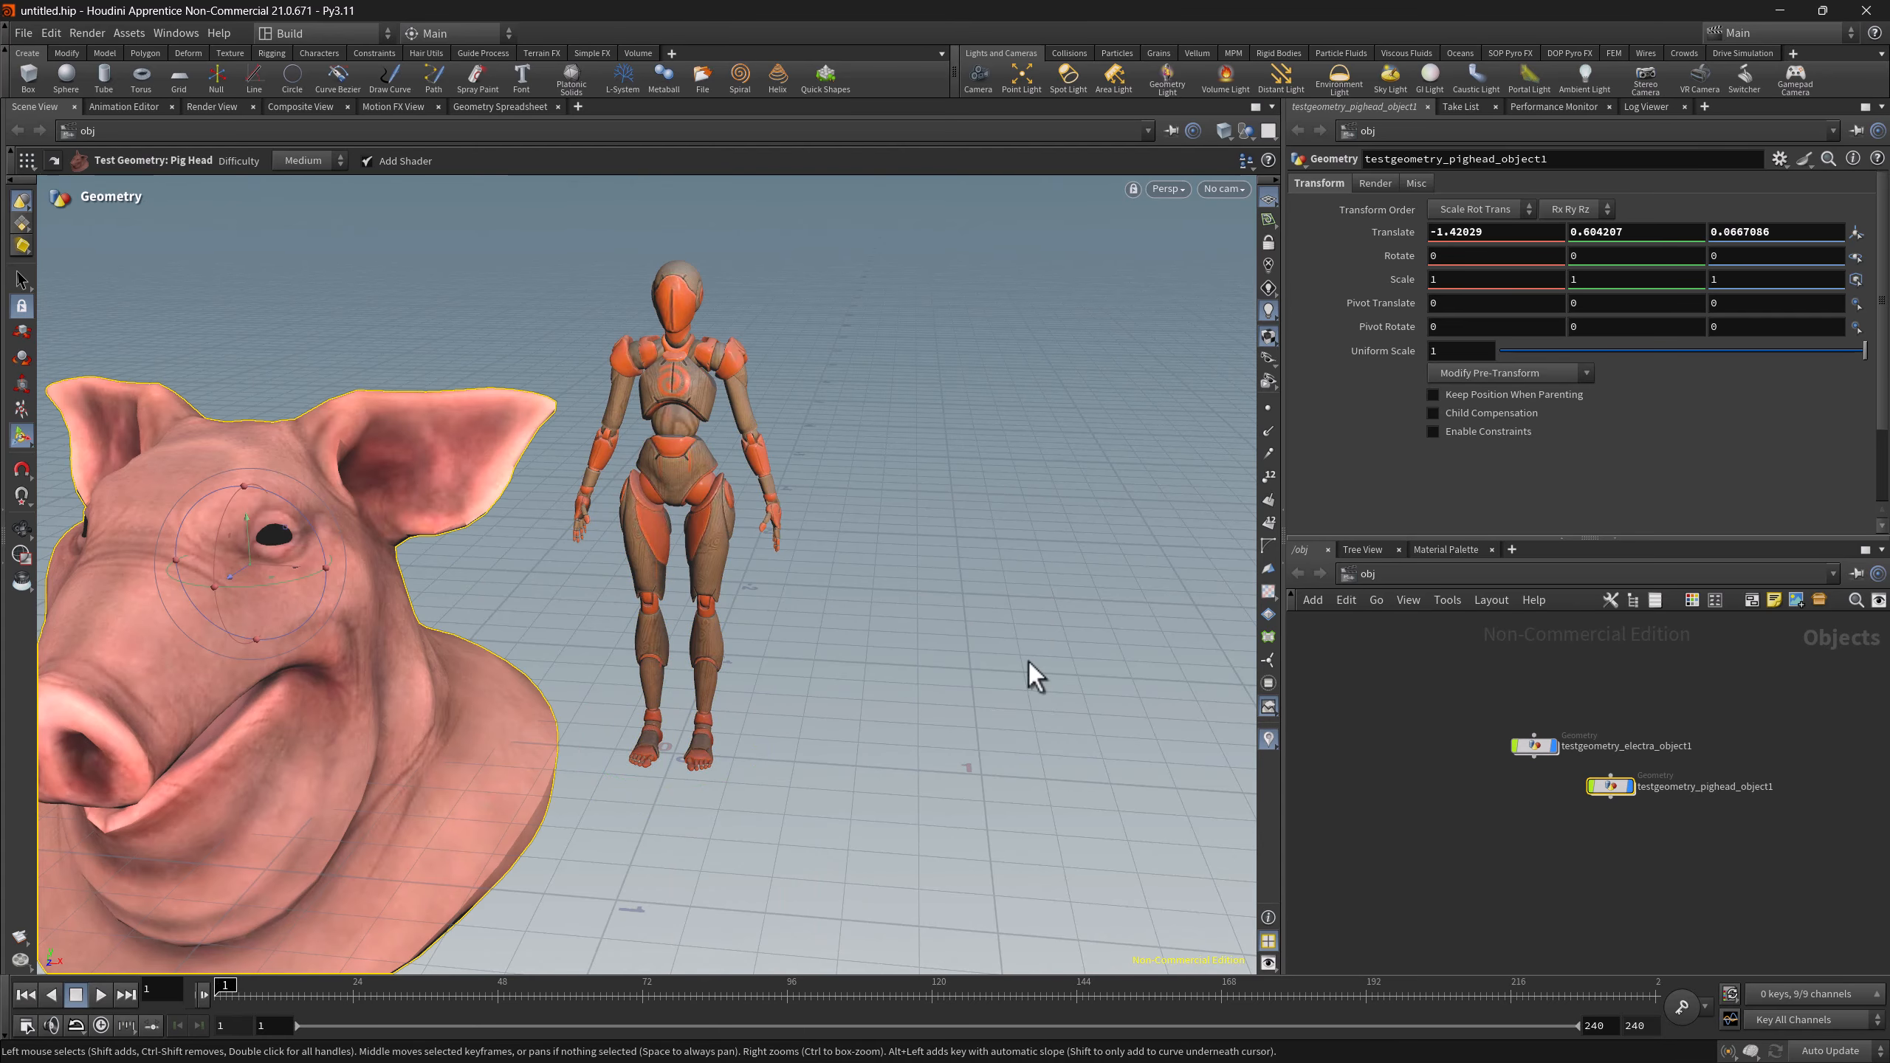
- Add a Shader Ball test geometry node to the object network, below the Electra and Pig Head nodes
key(Tab)
text(test)
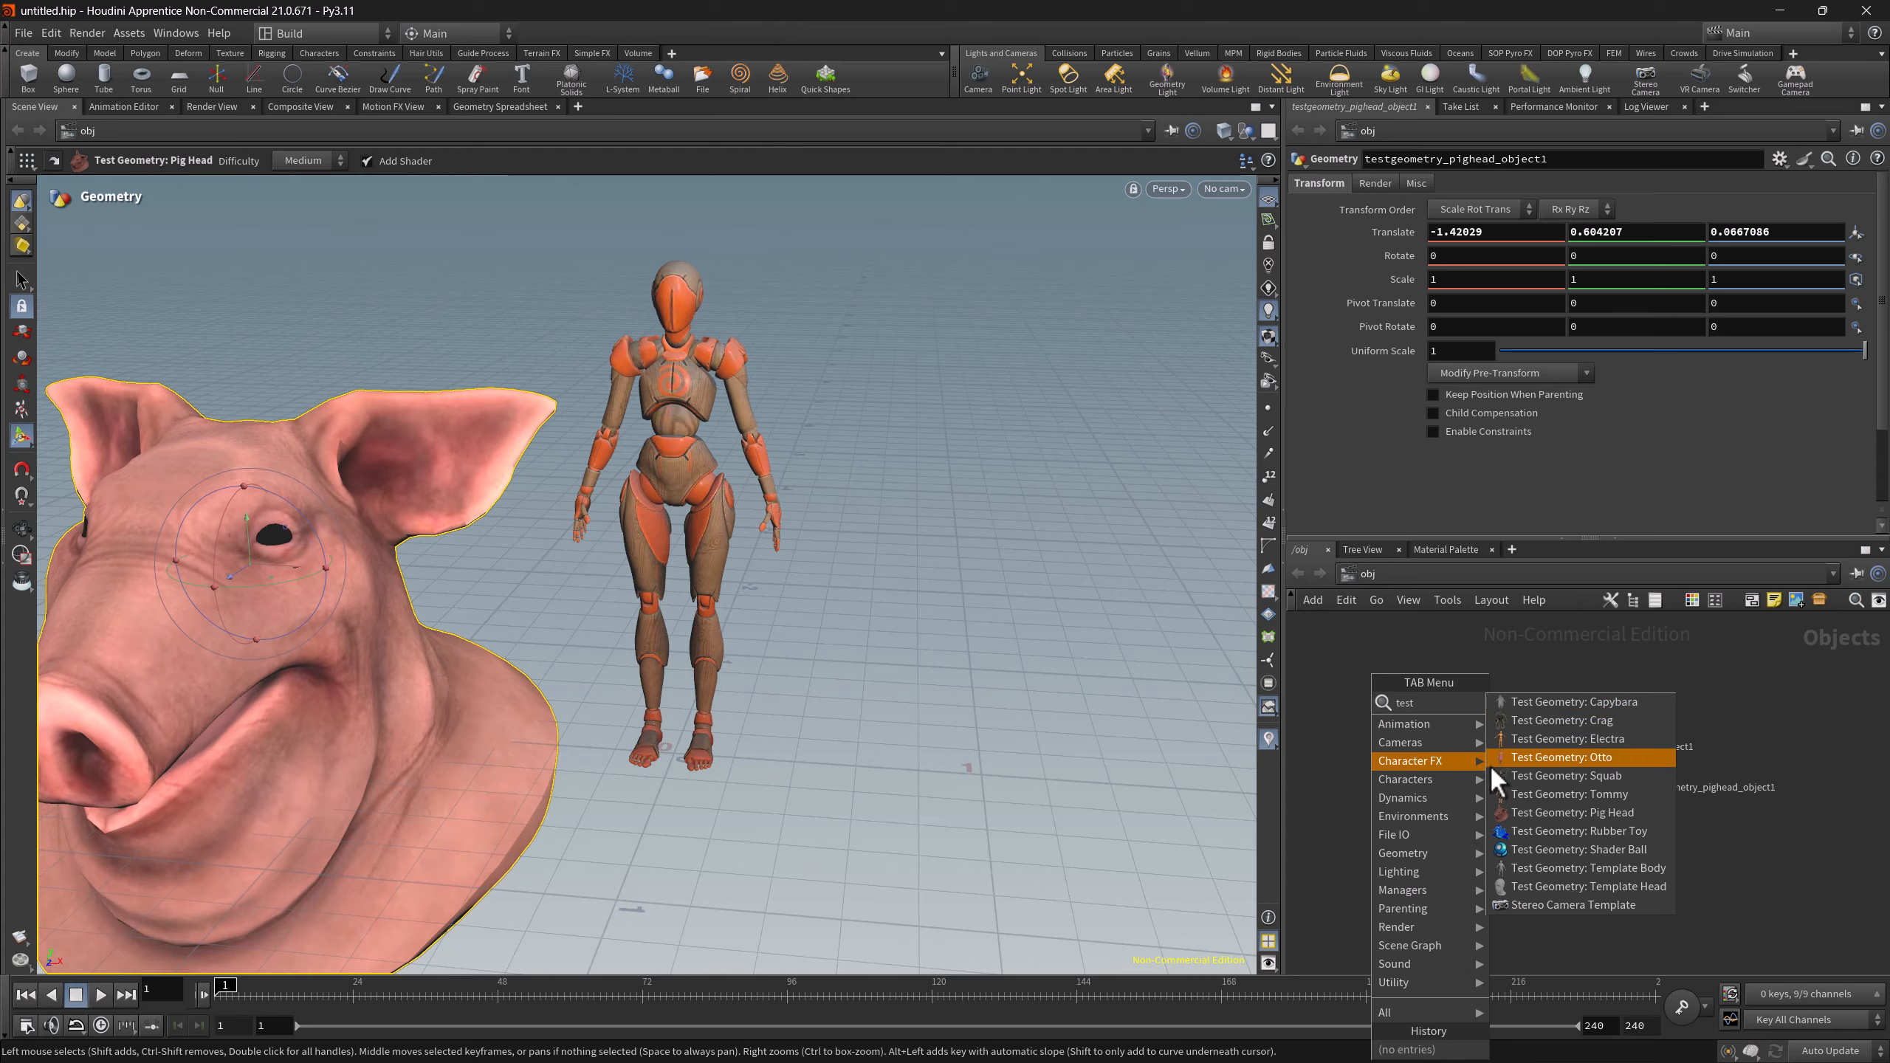
click(1553, 847)
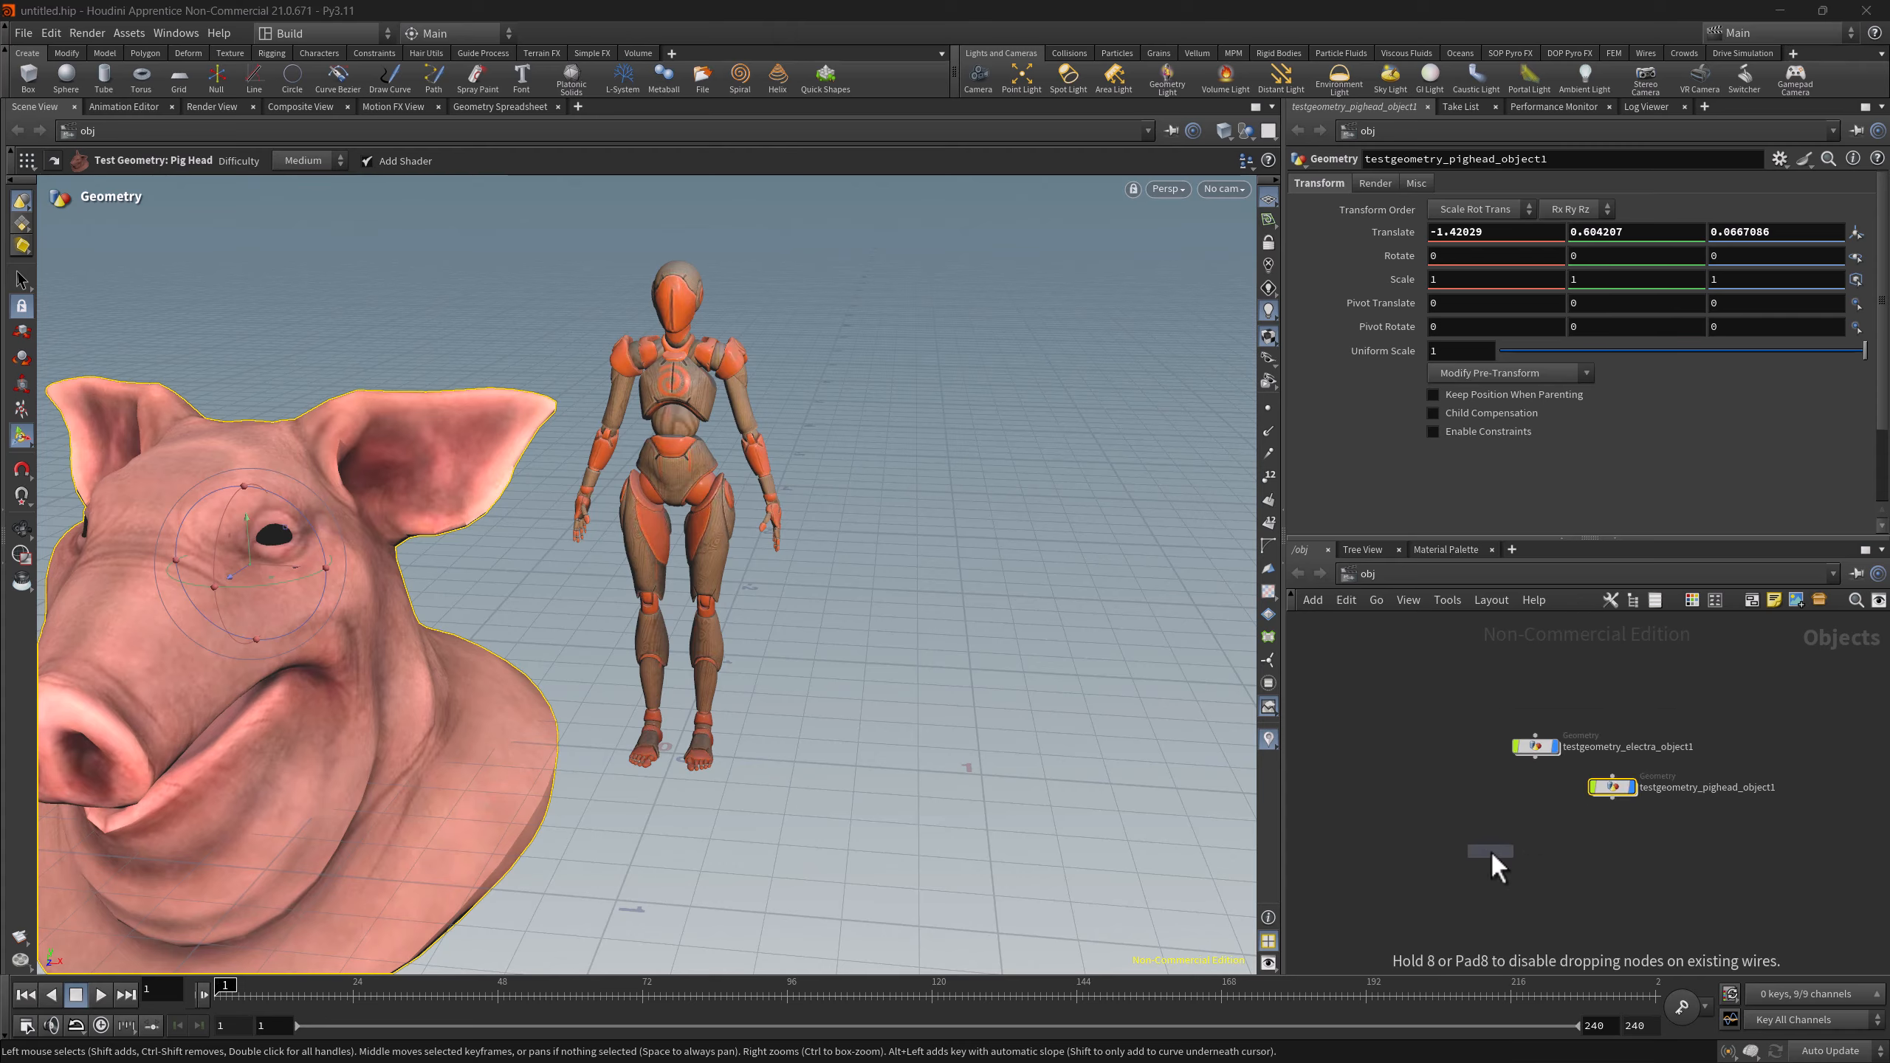
click(1412, 849)
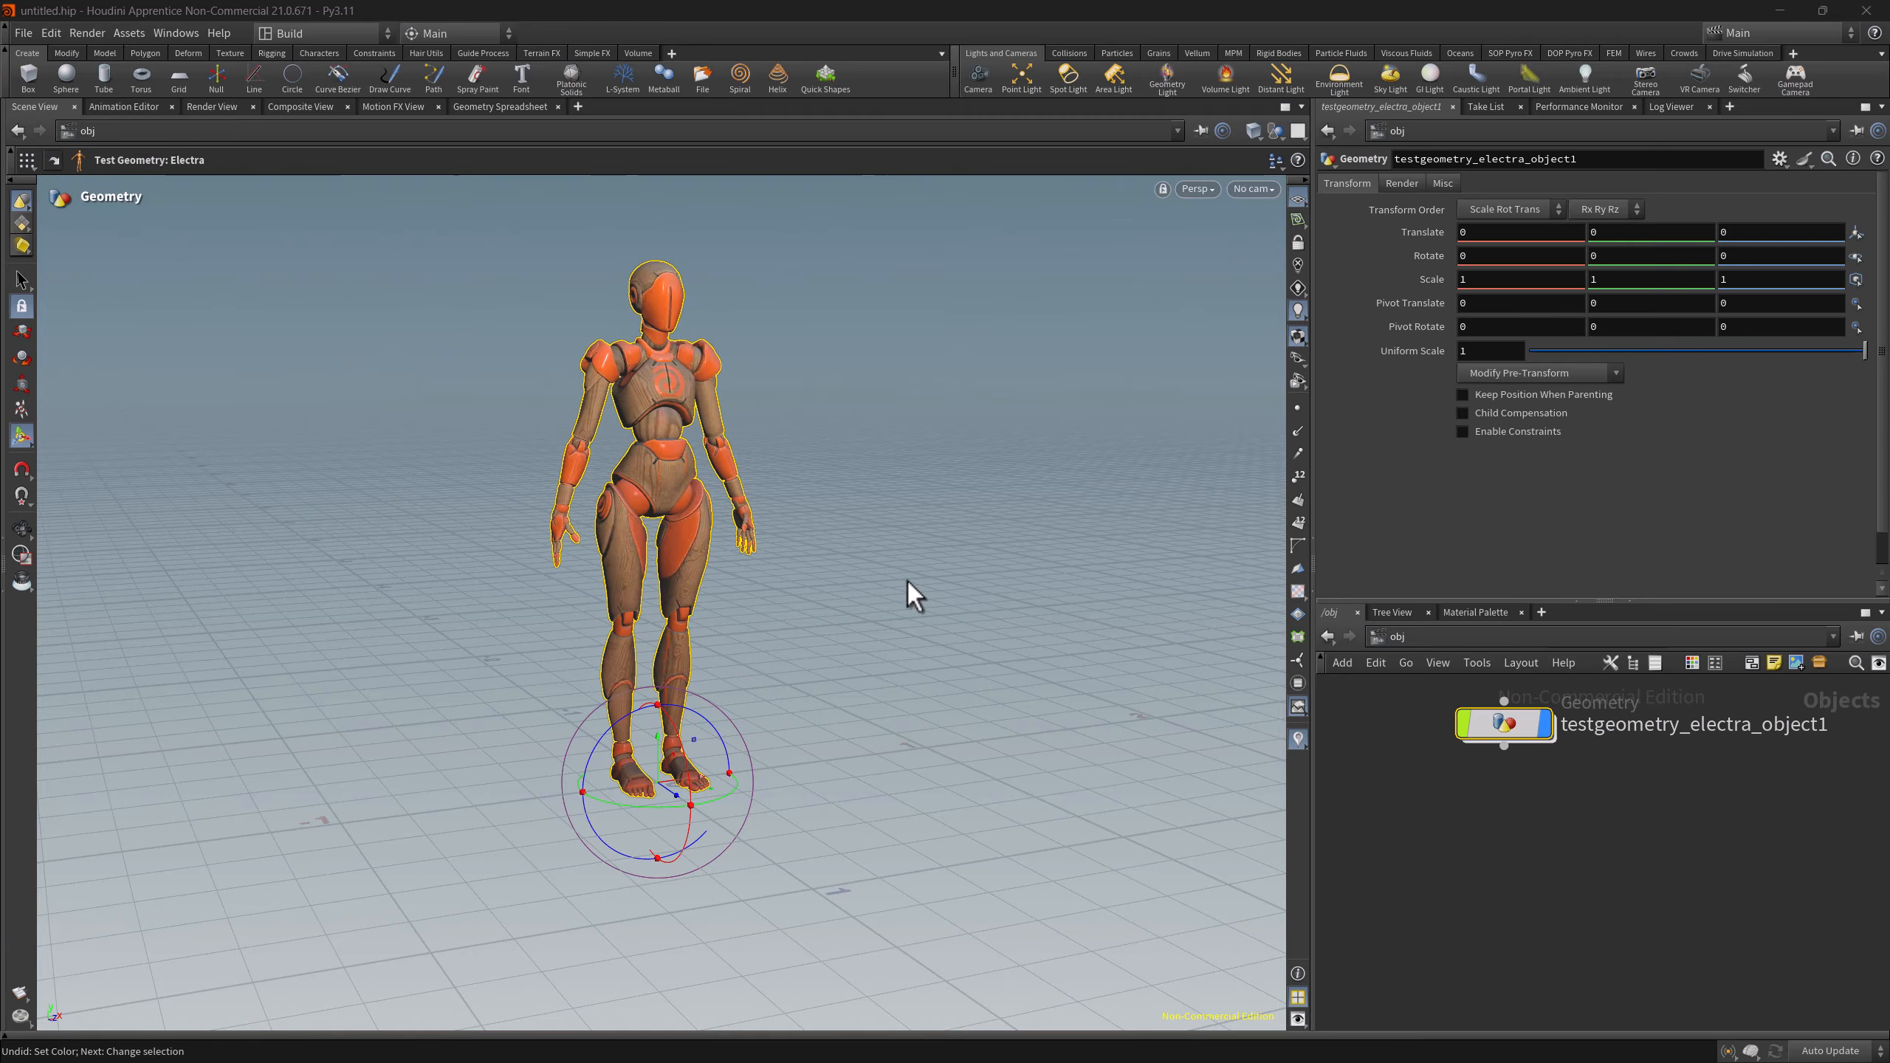
- Maximize the Scene View pane and restore it, and do the same for the network editor pane
key(ctrl+b)
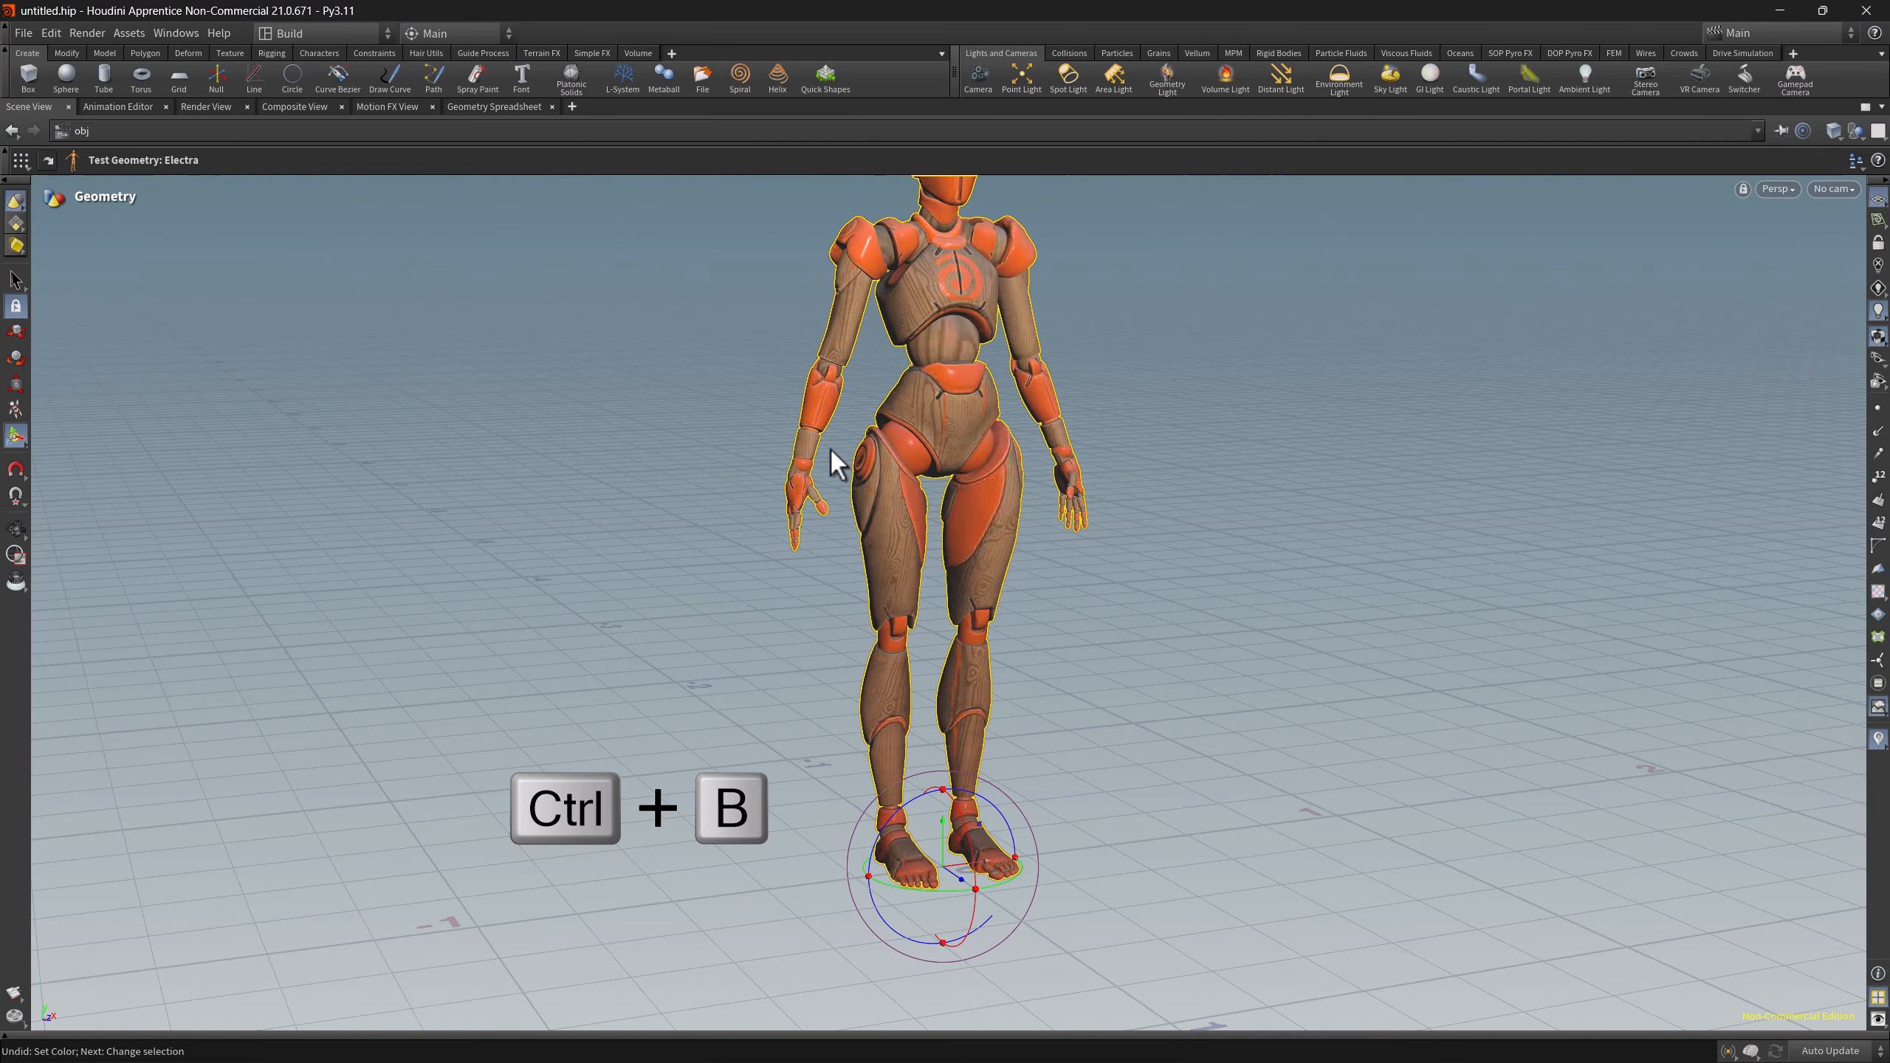
key(ctrl+b)
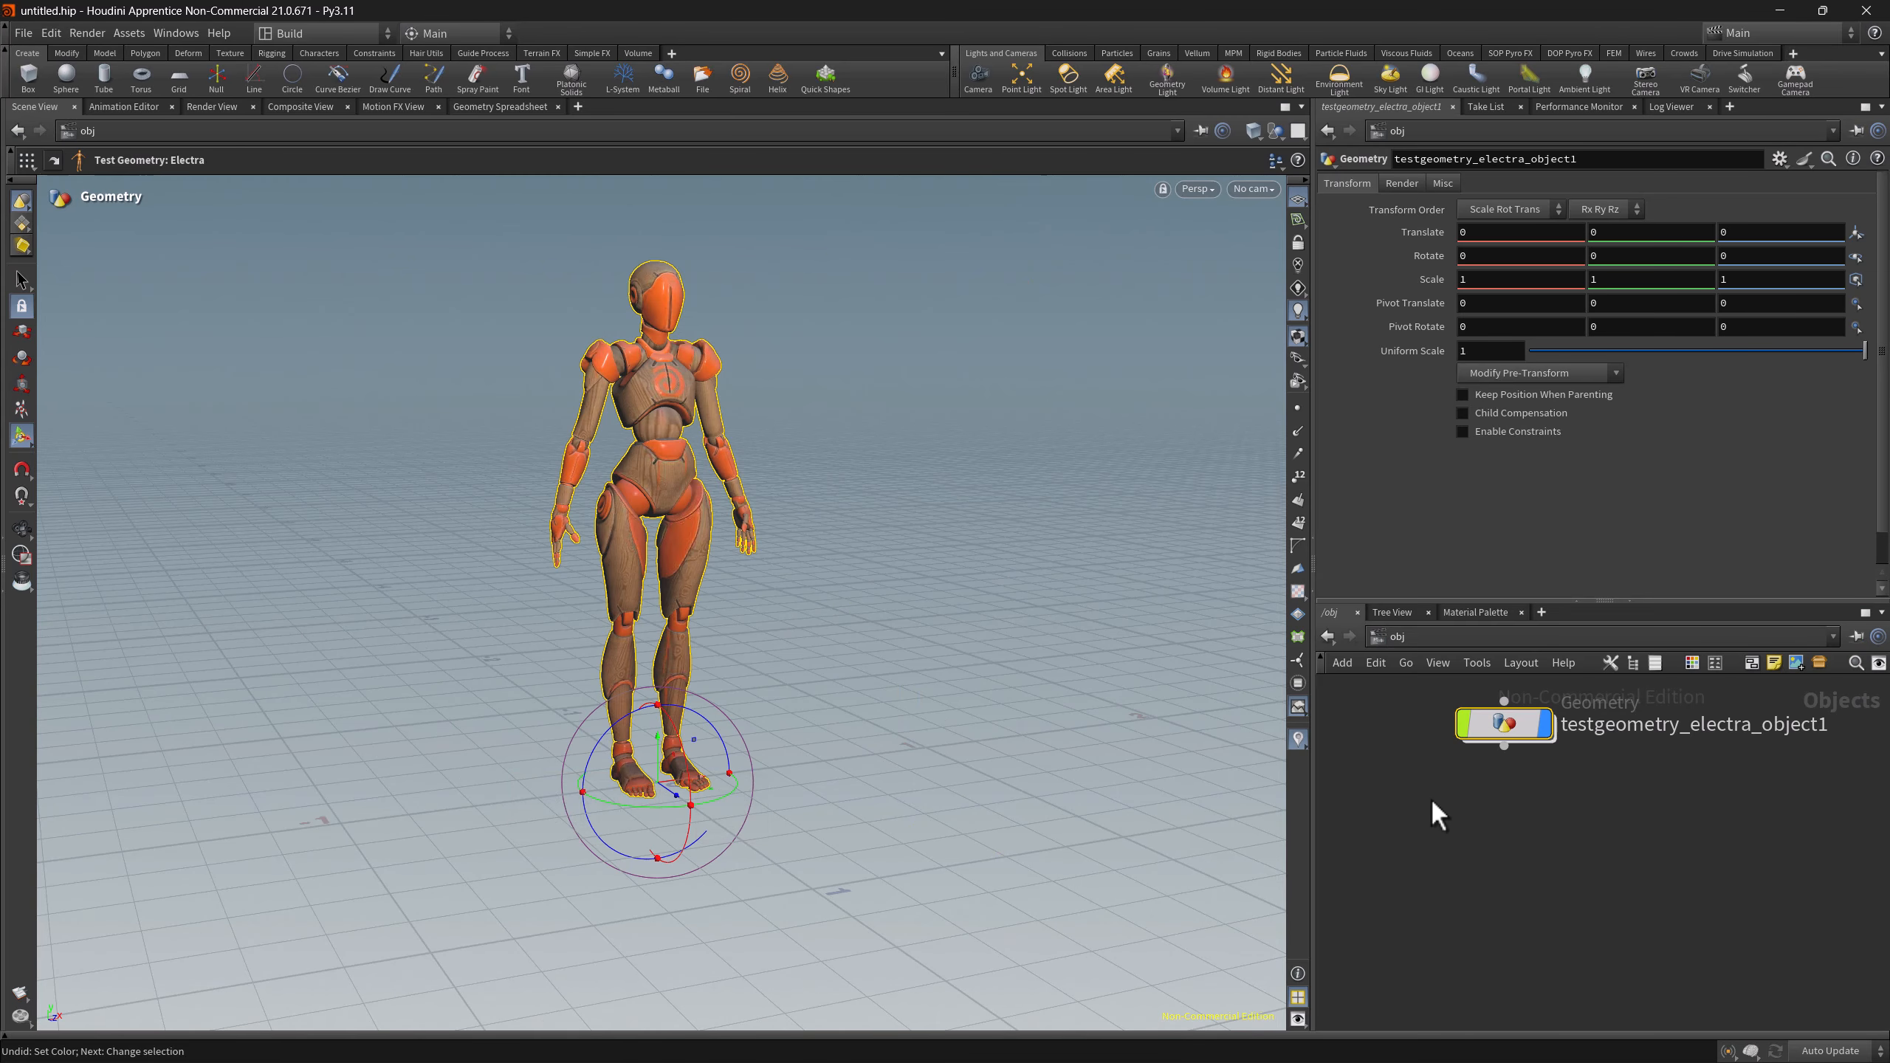
key(ctrl+b)
key(ctrl+b)
- Maximize and restore the Scene View pane twice, and the network editor pane once
click(1284, 110)
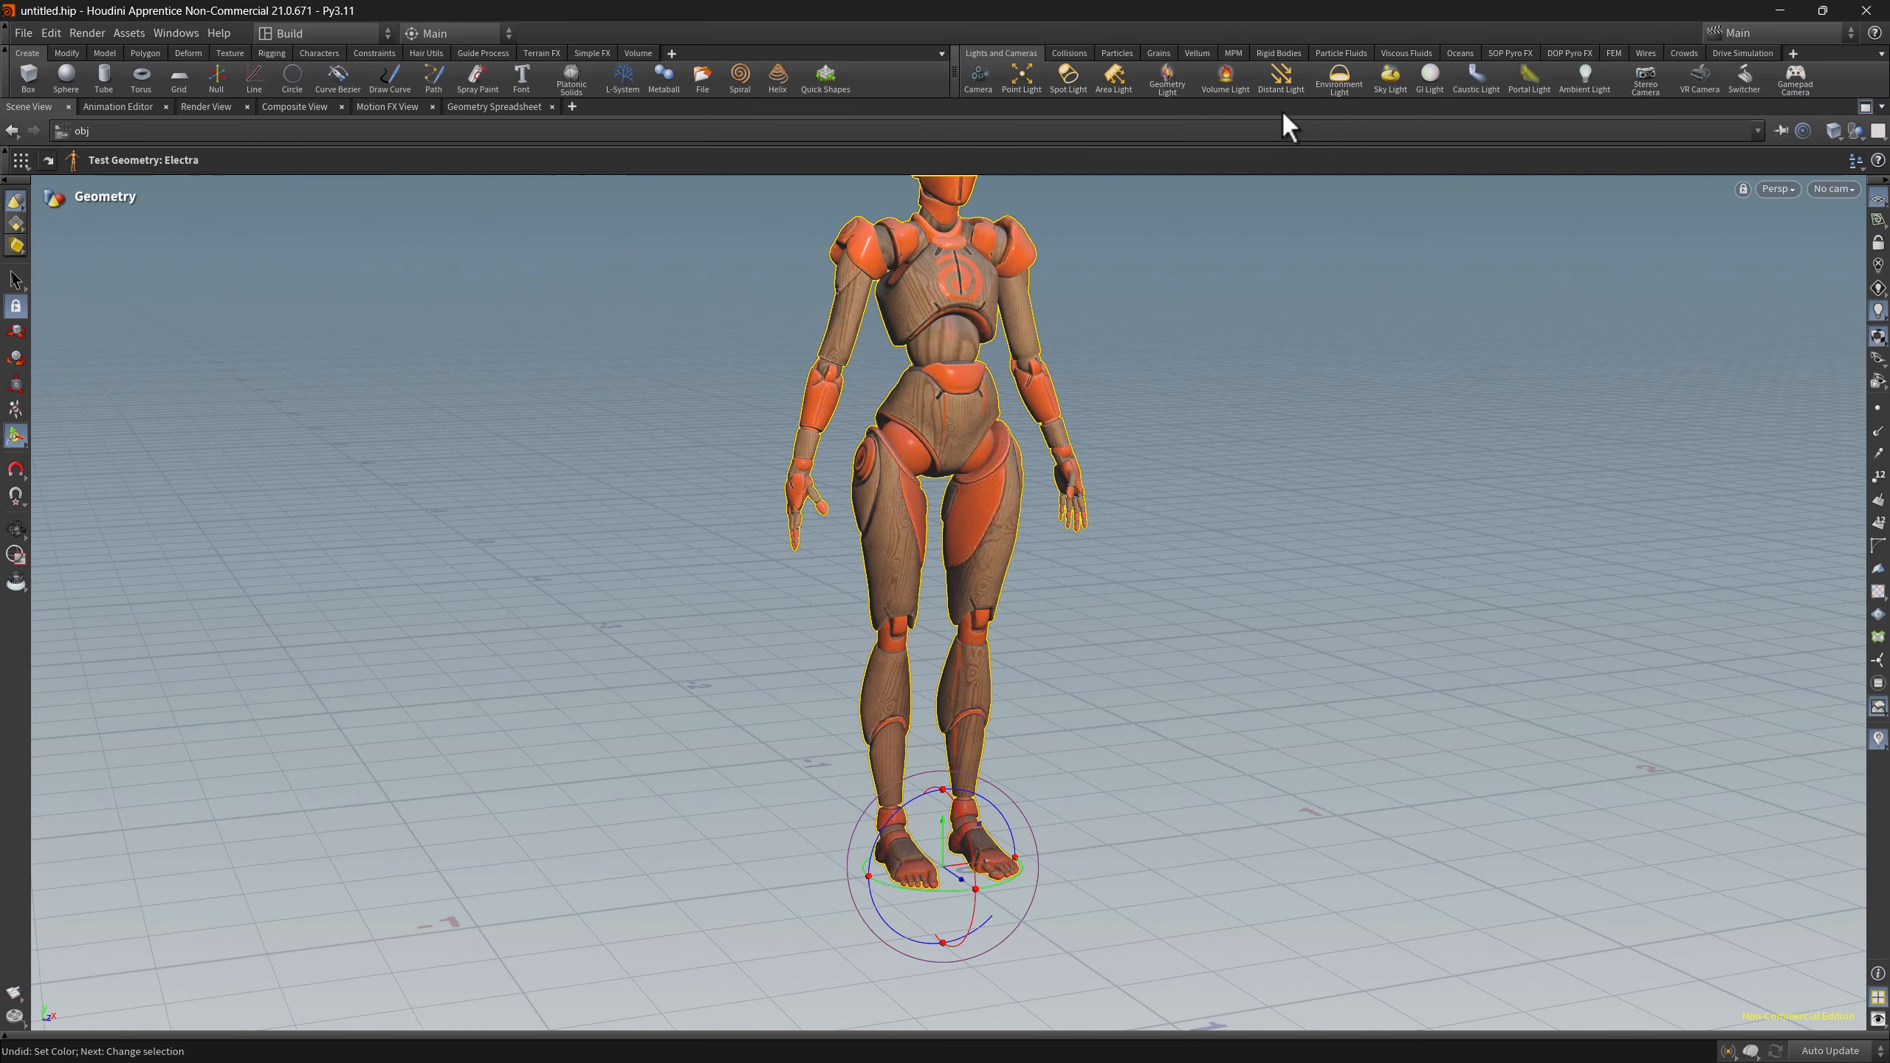
click(1865, 106)
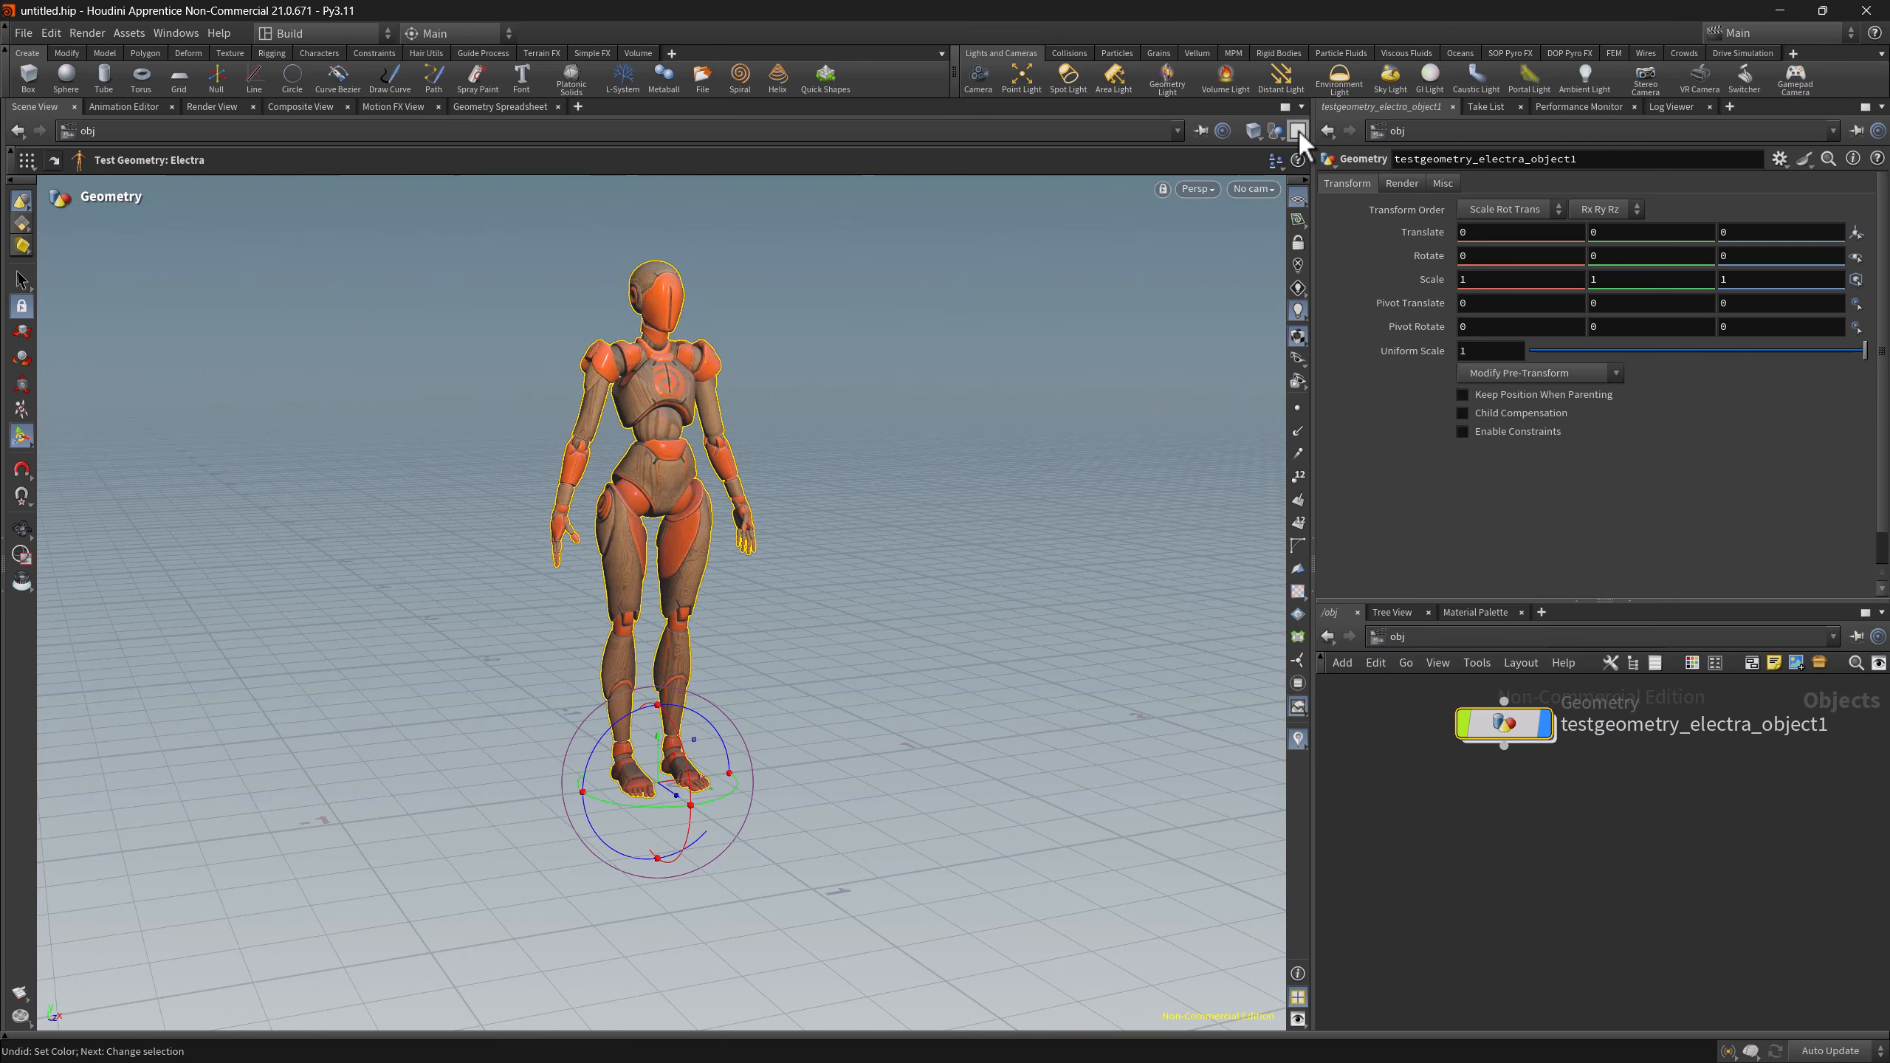
click(1302, 107)
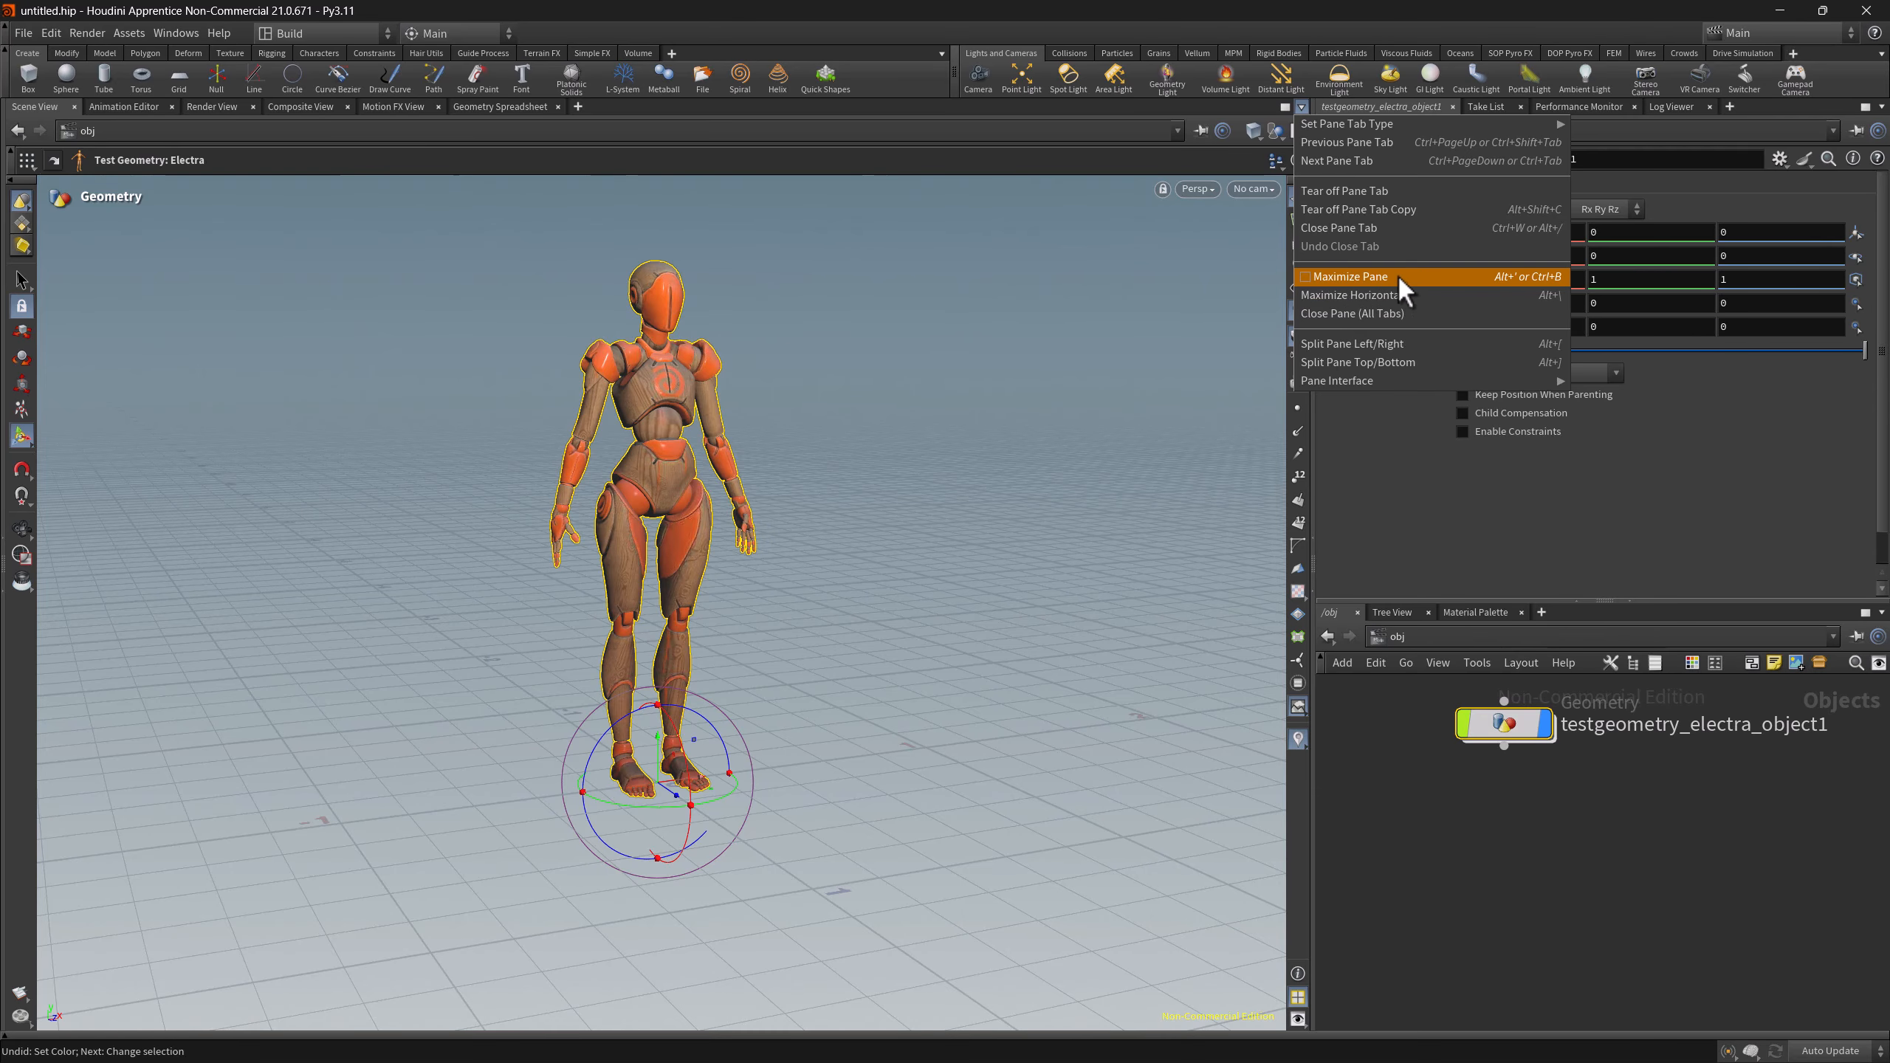
click(1460, 276)
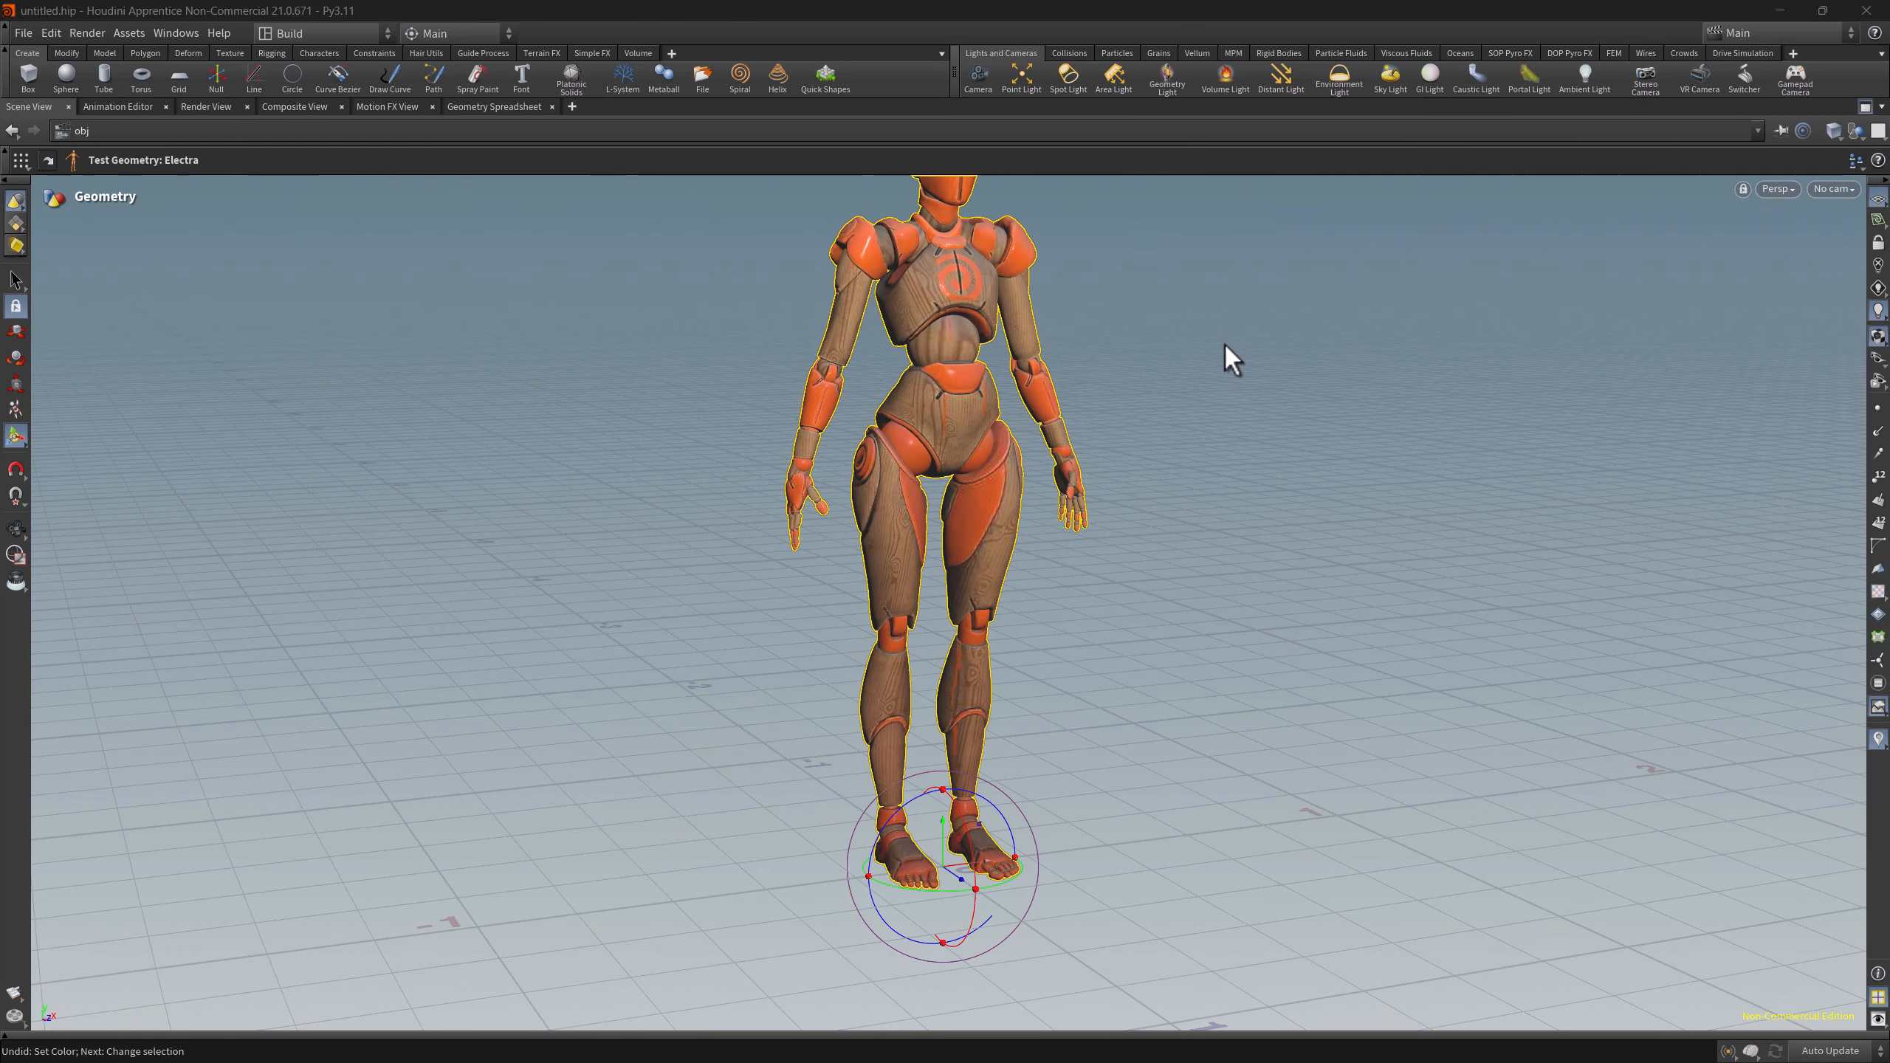
key(ctrl+b)
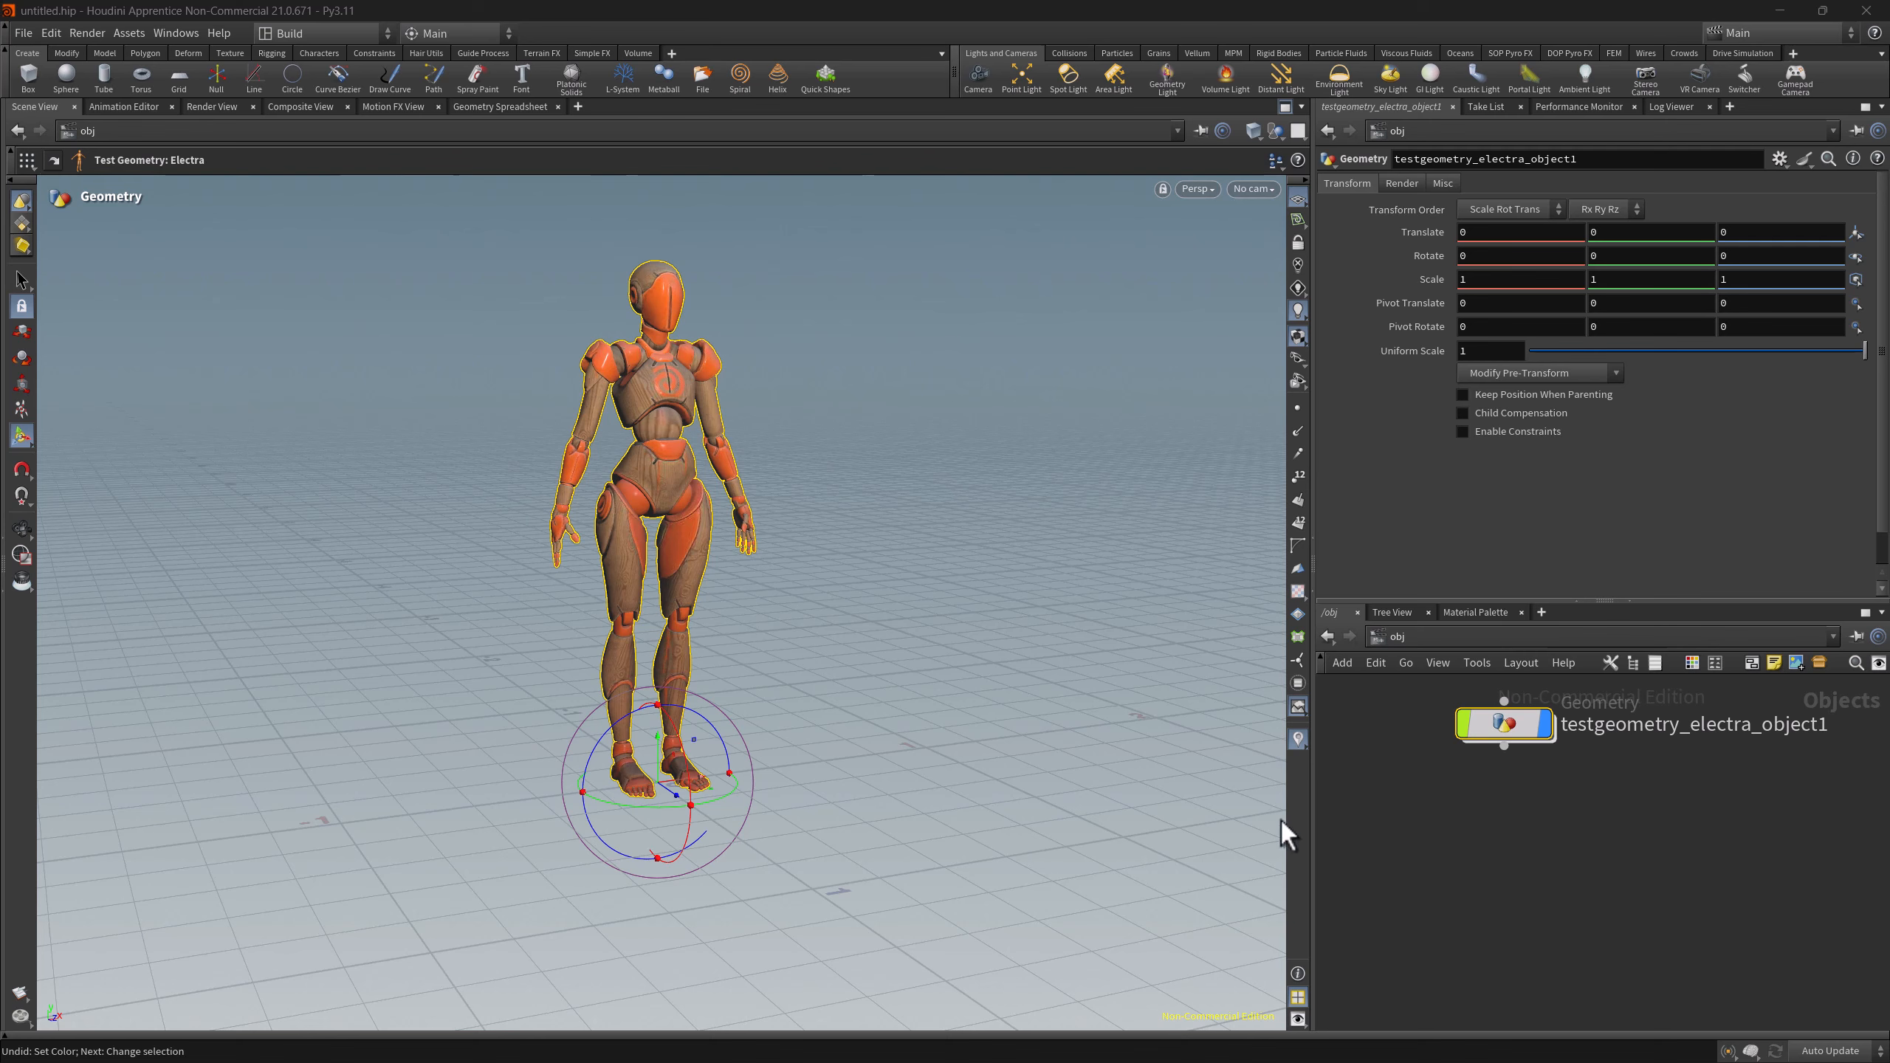
key(ctrl+b)
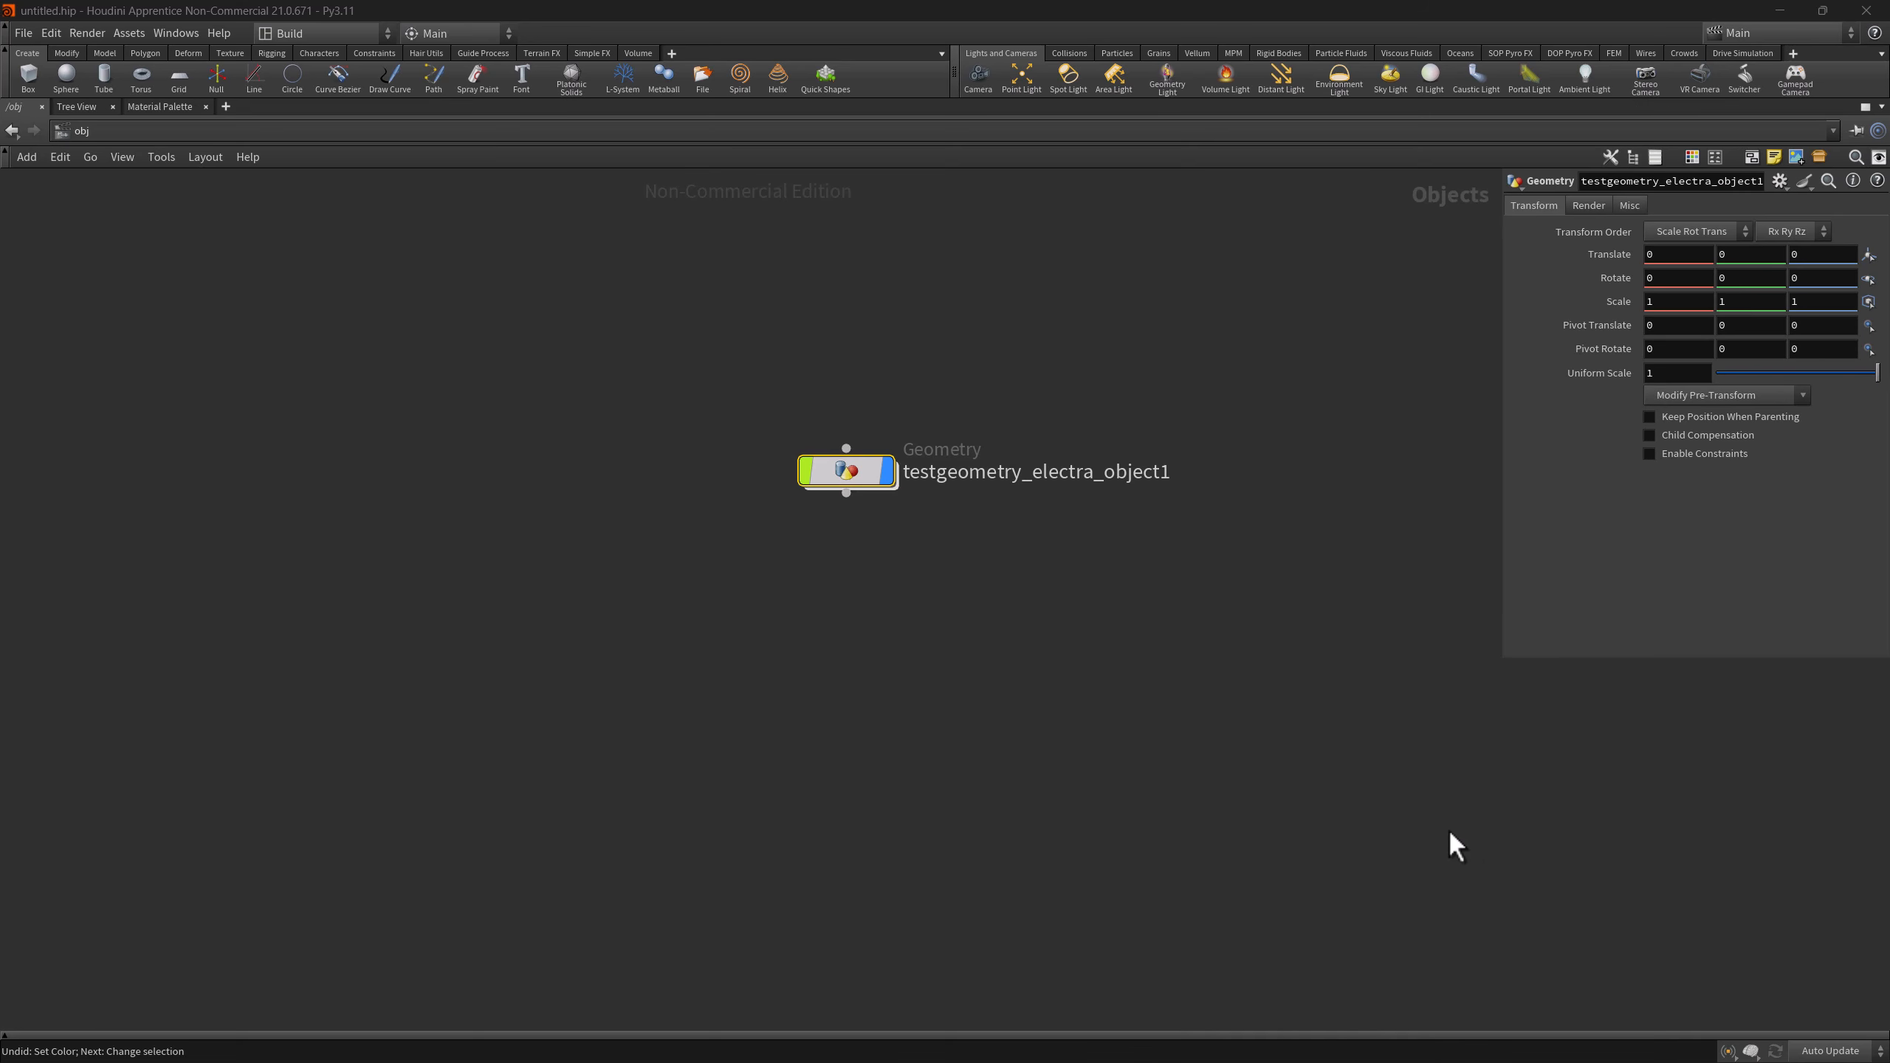
key(ctrl+b)
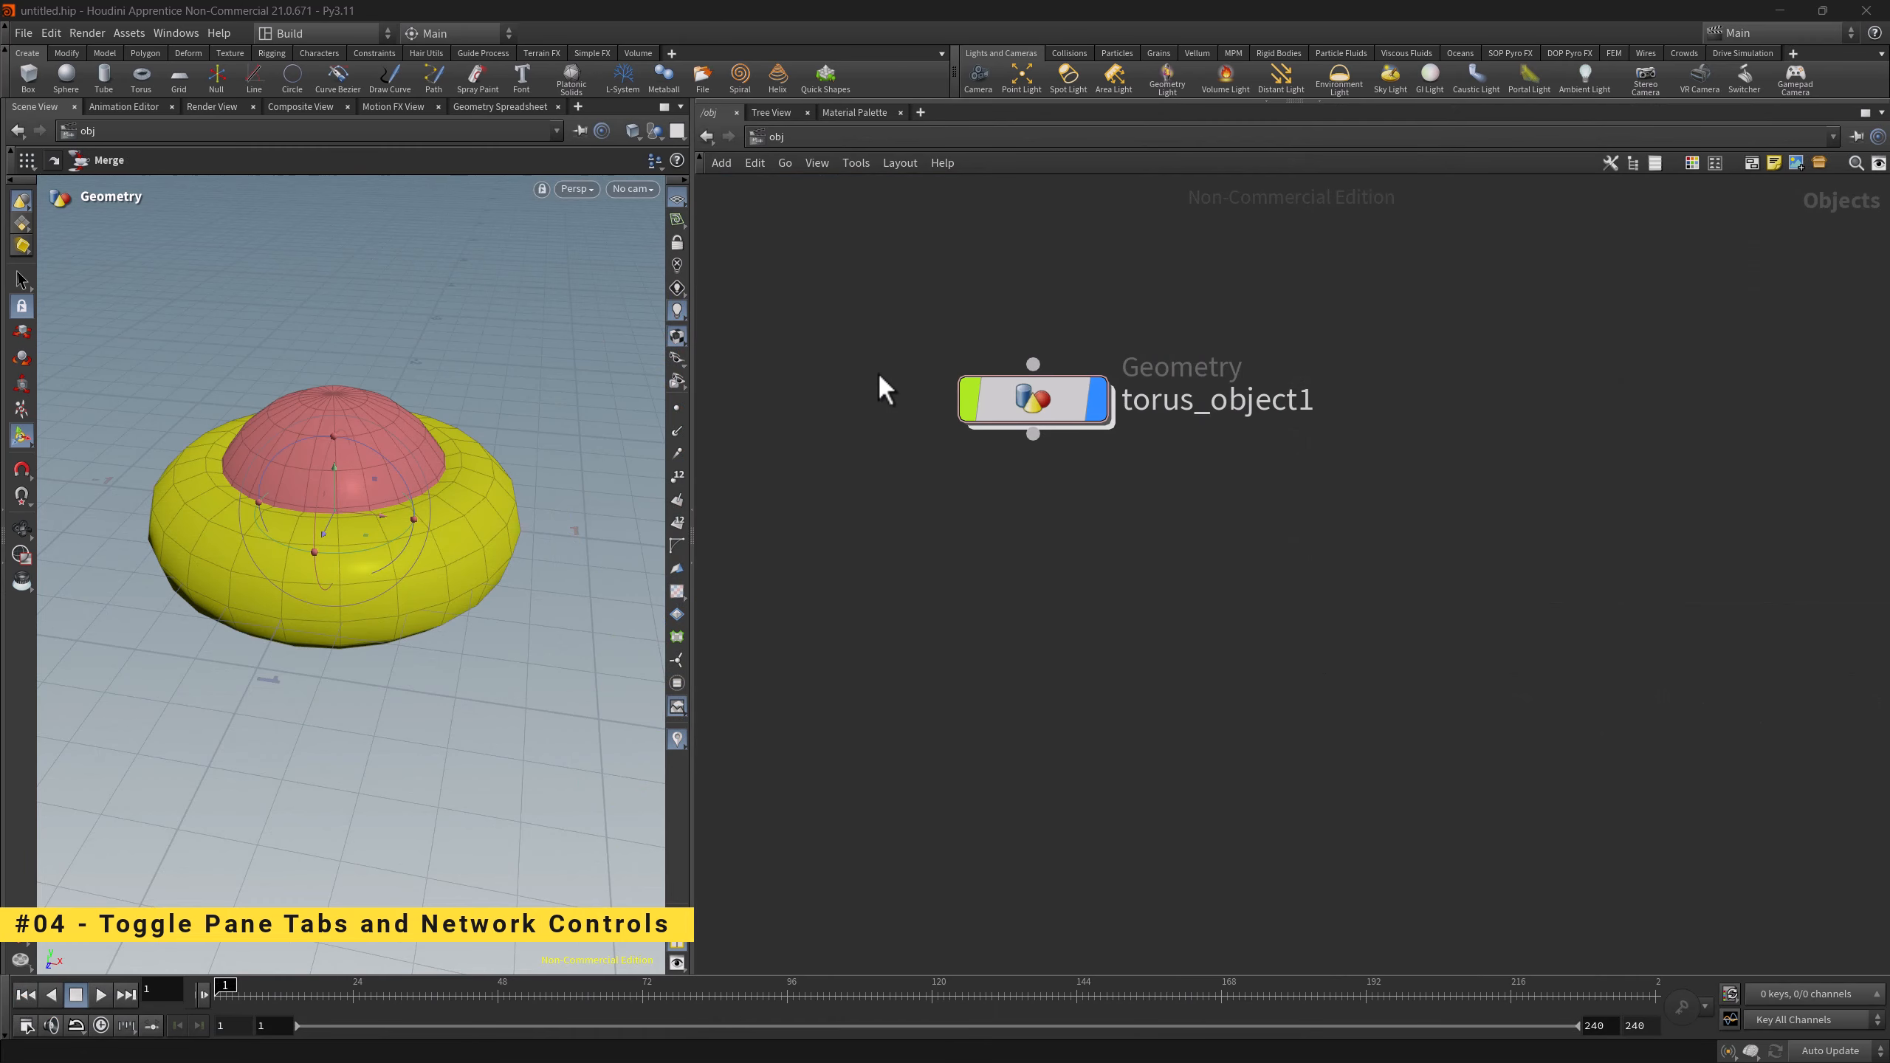
- Hide the Pane Tabs of the Scene View pane and show them again
click(686, 106)
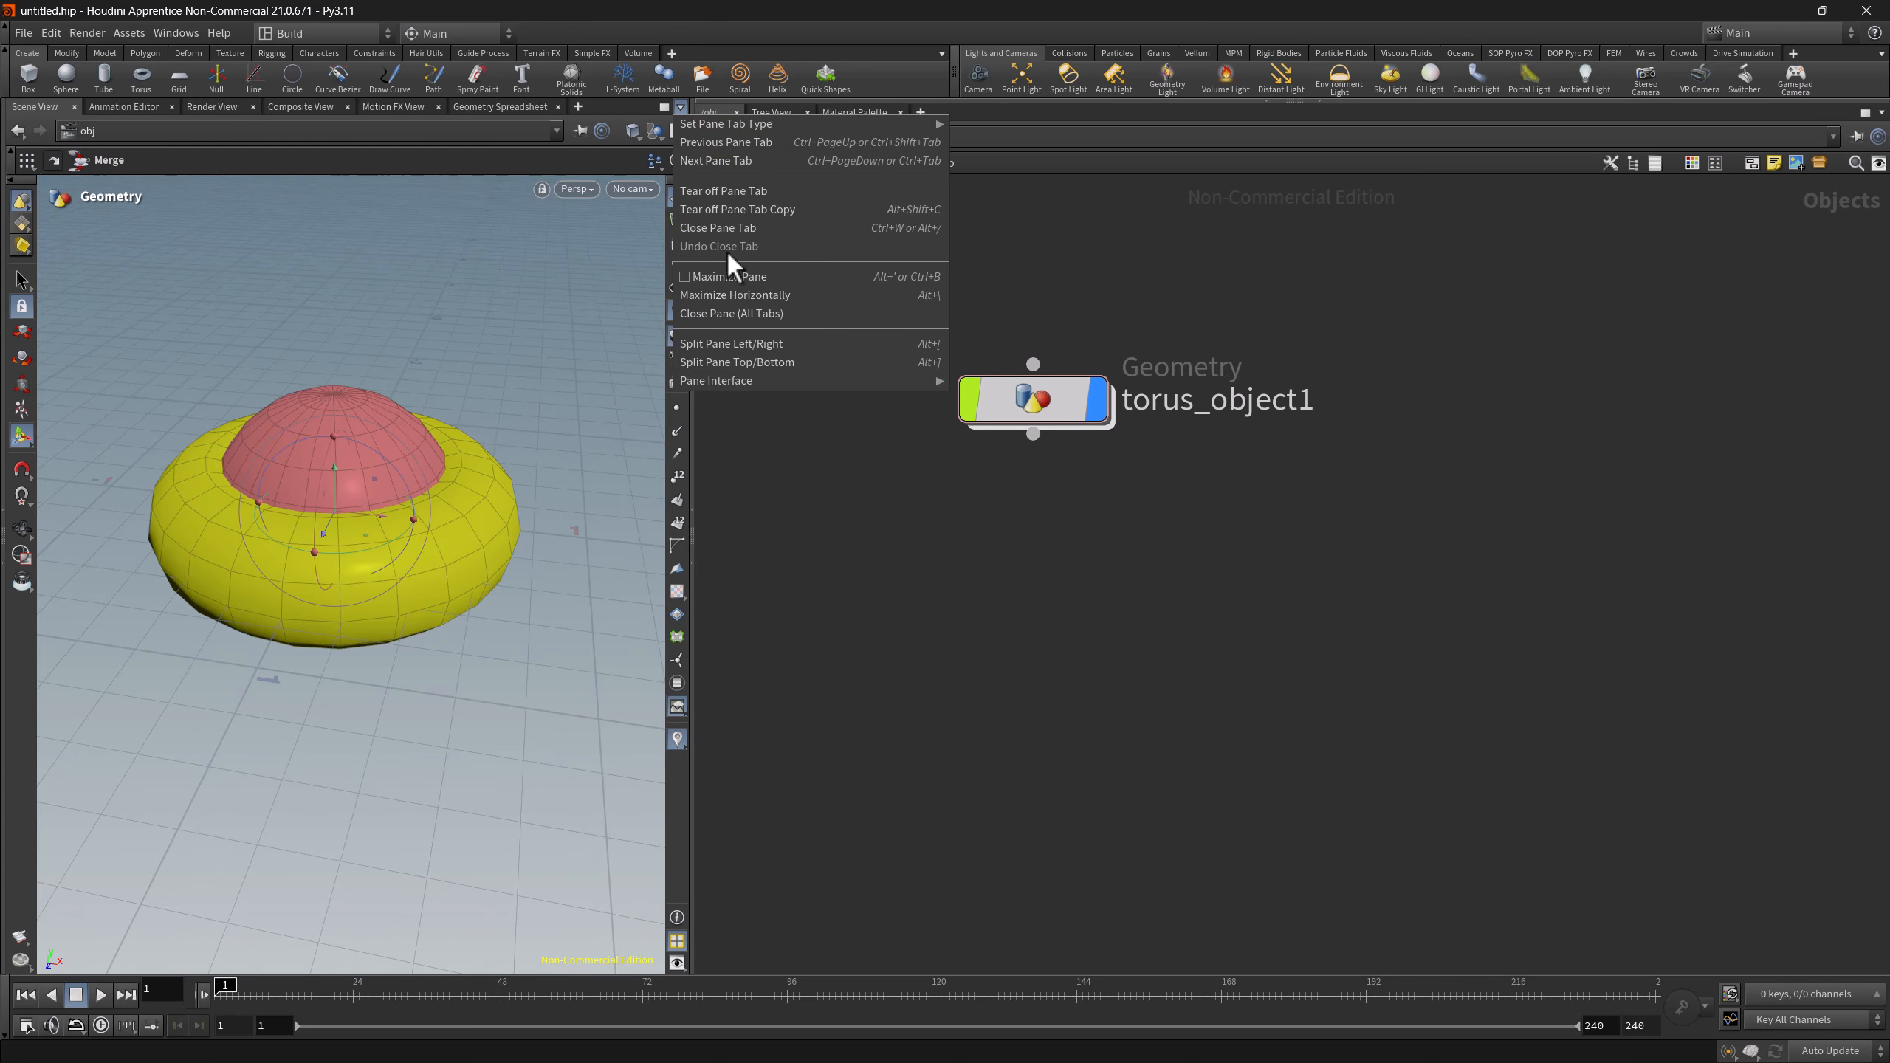
mouse_move(716, 381)
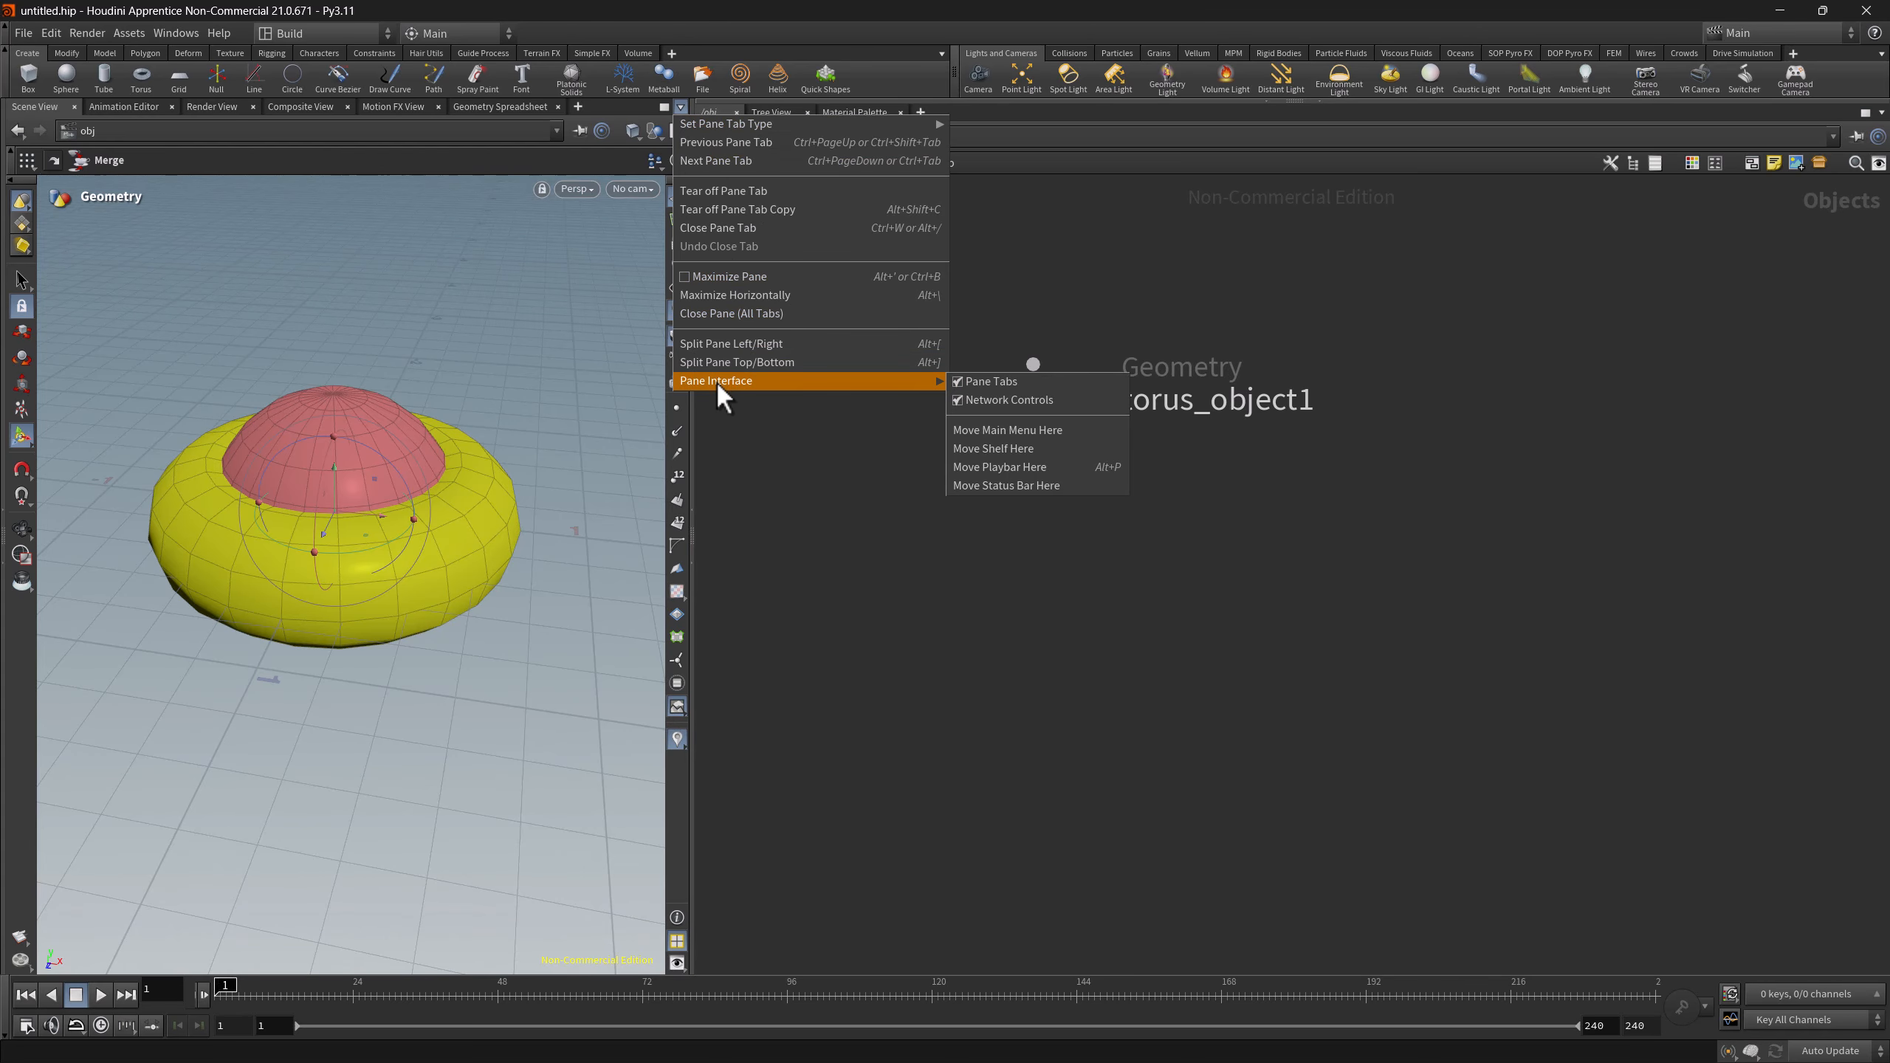
click(962, 380)
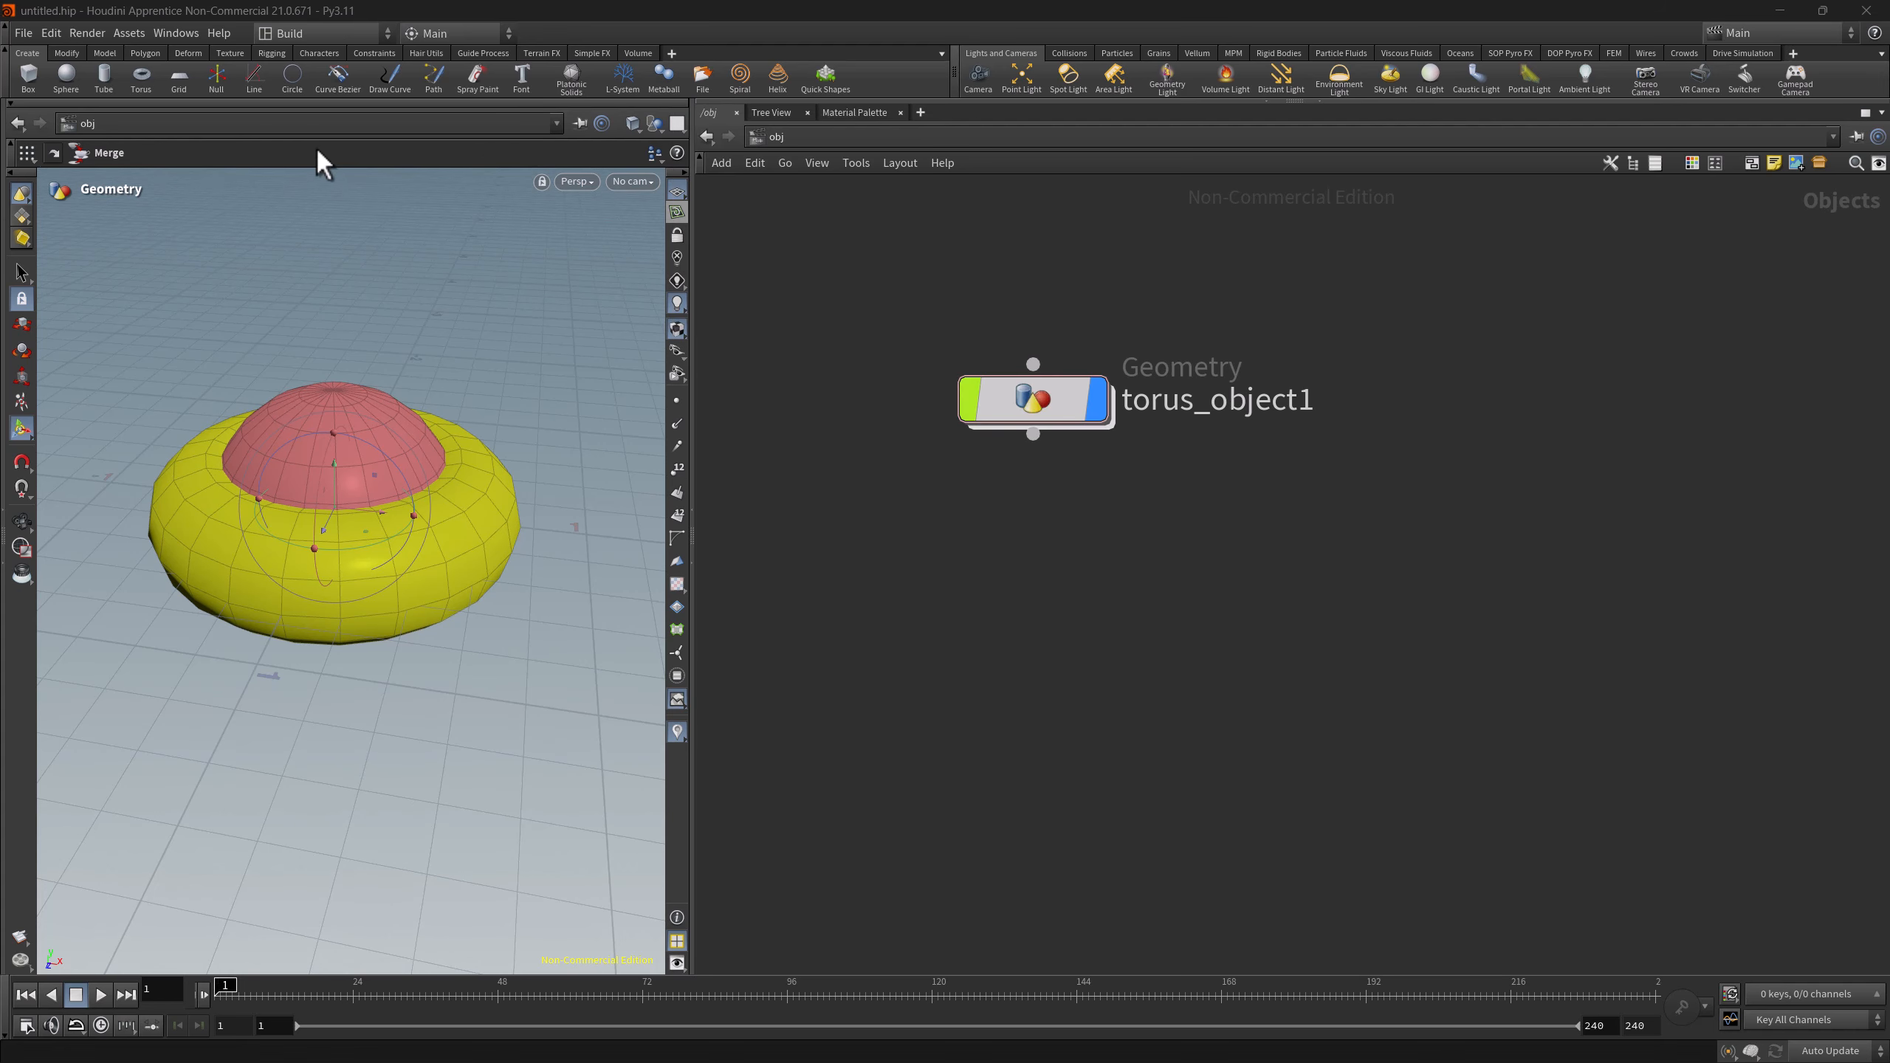
click(141, 102)
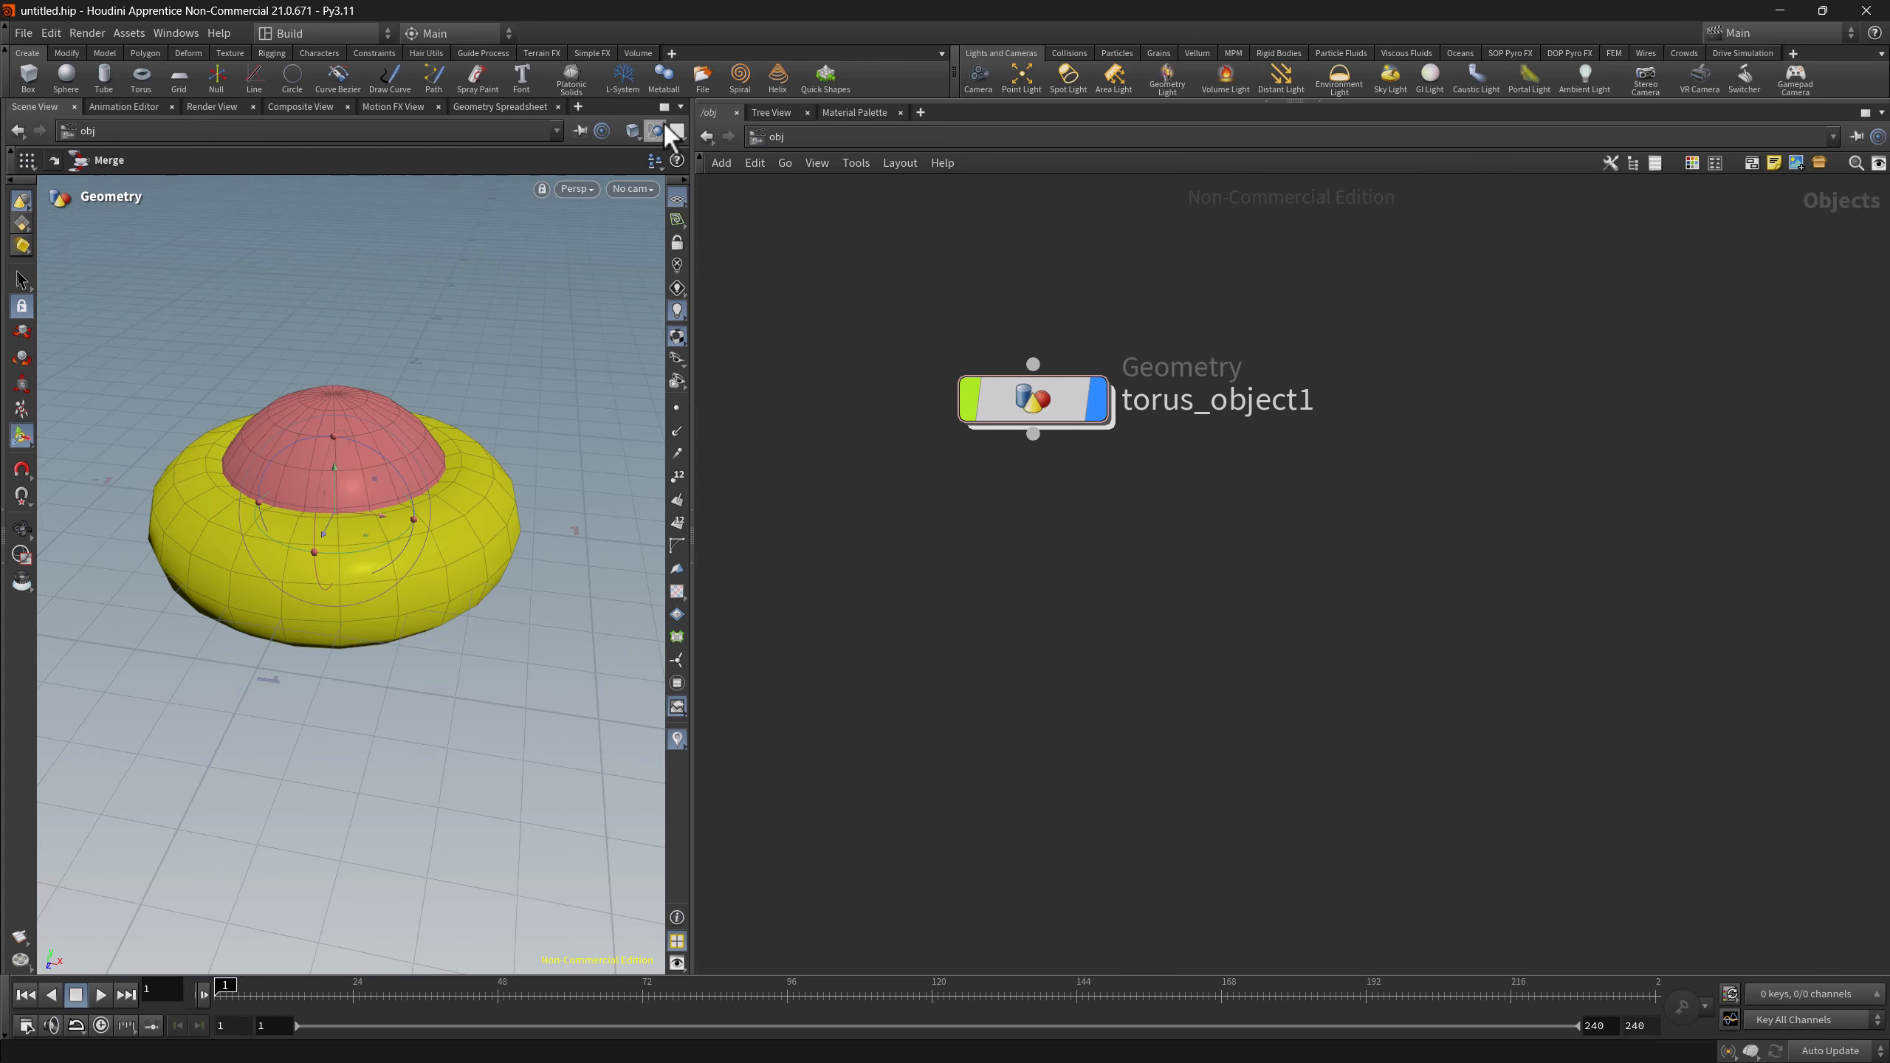
- Hide the Network Controls of the Scene View pane and turn them back on
click(679, 107)
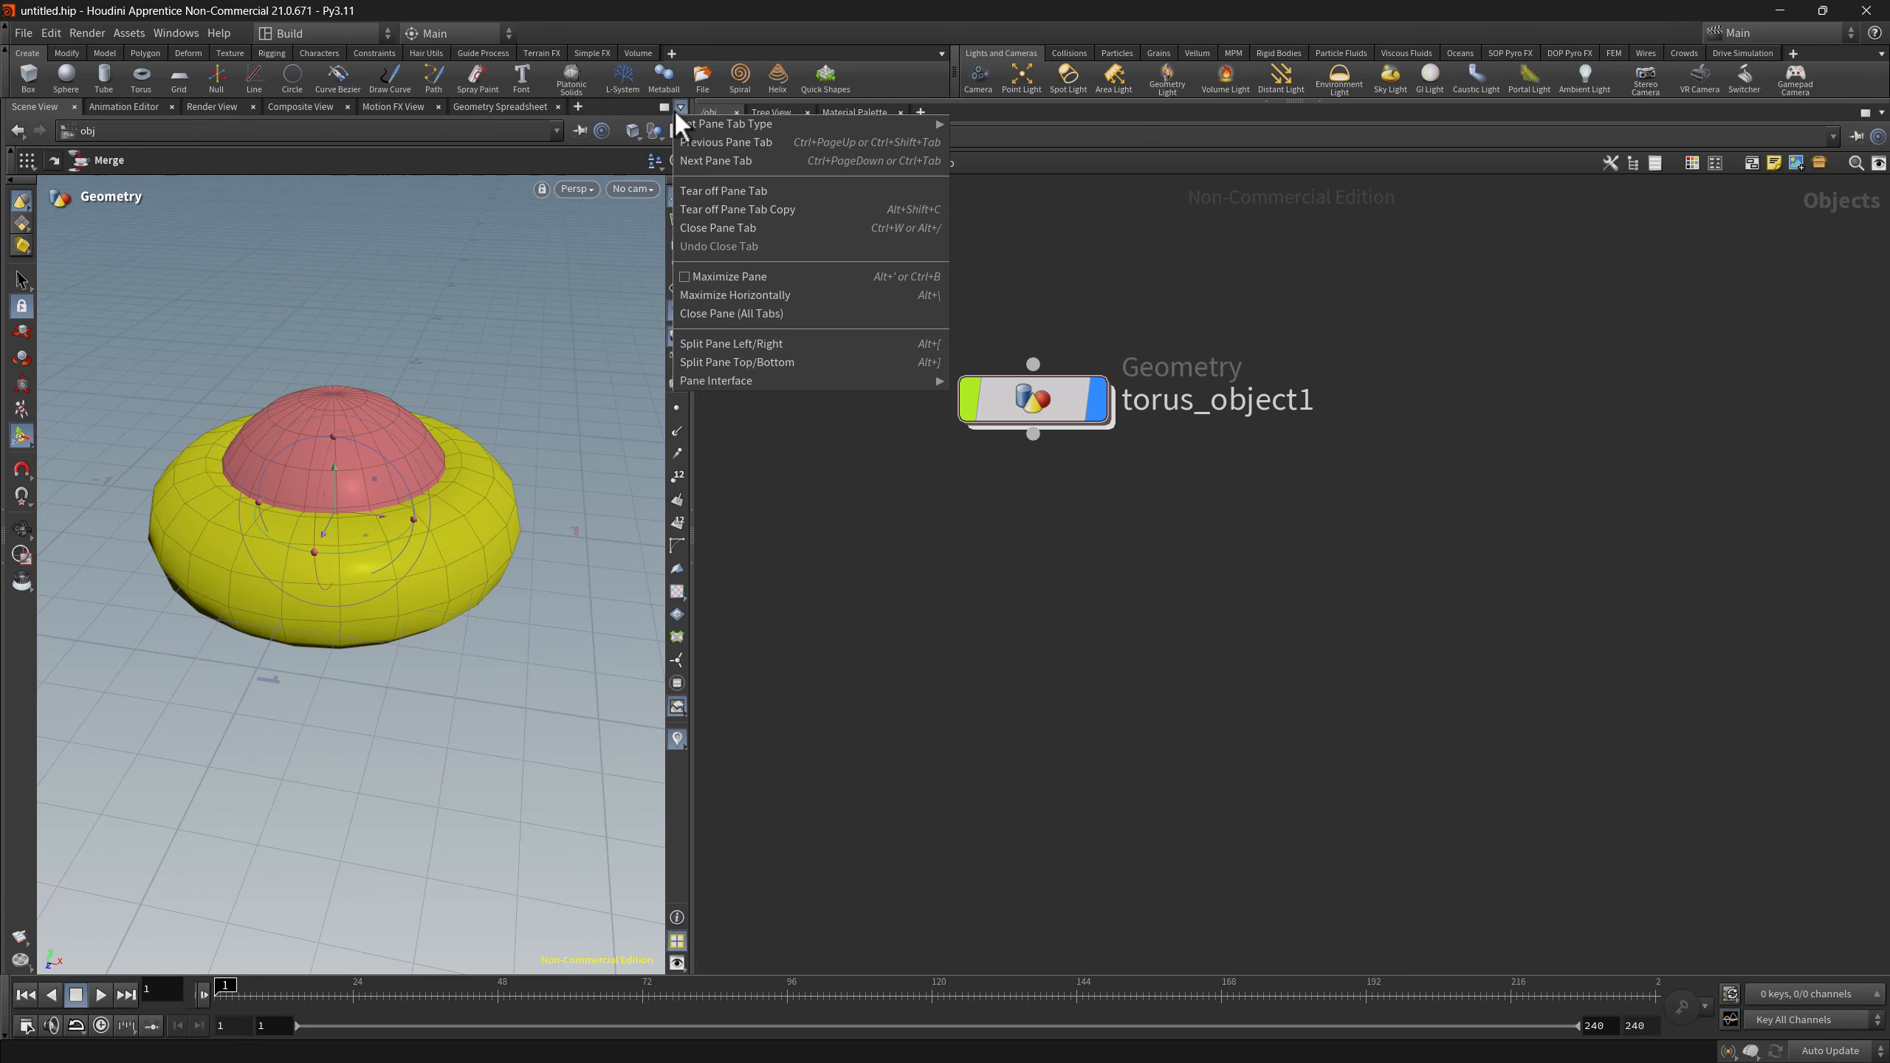
mouse_move(715, 378)
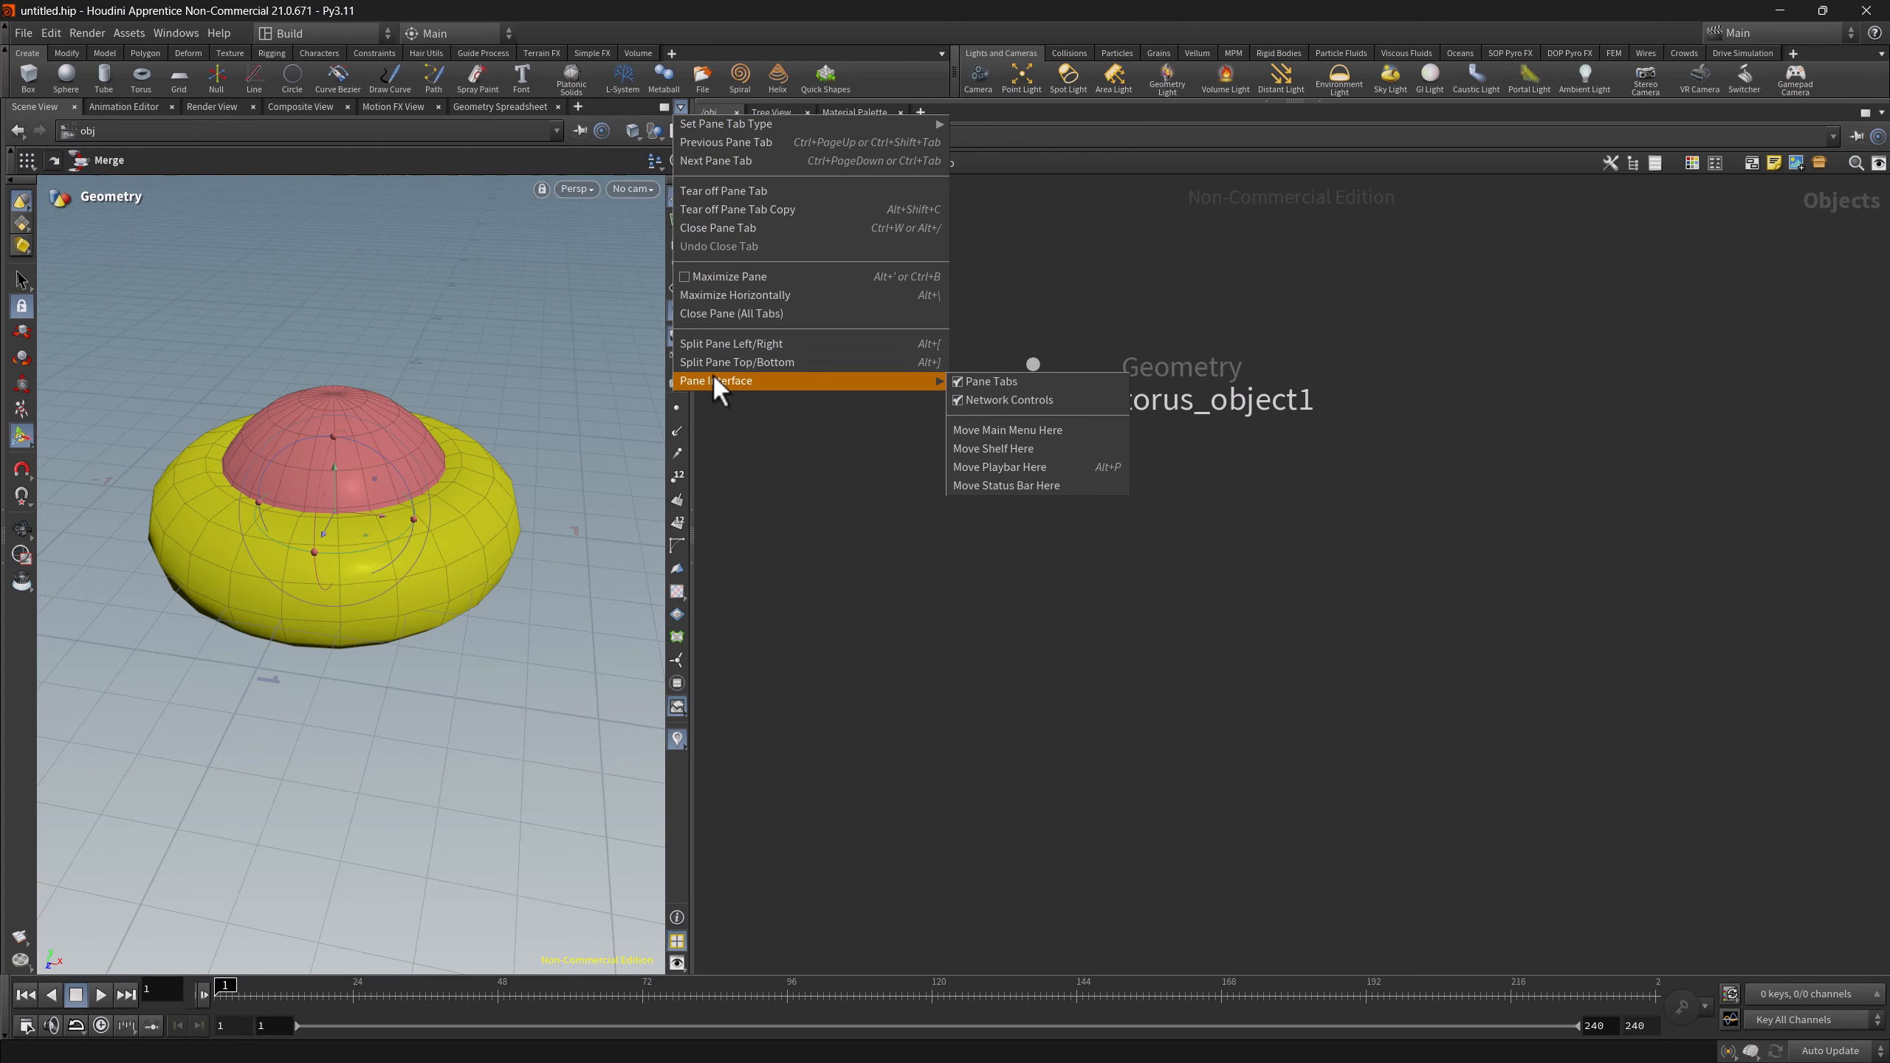
click(1002, 400)
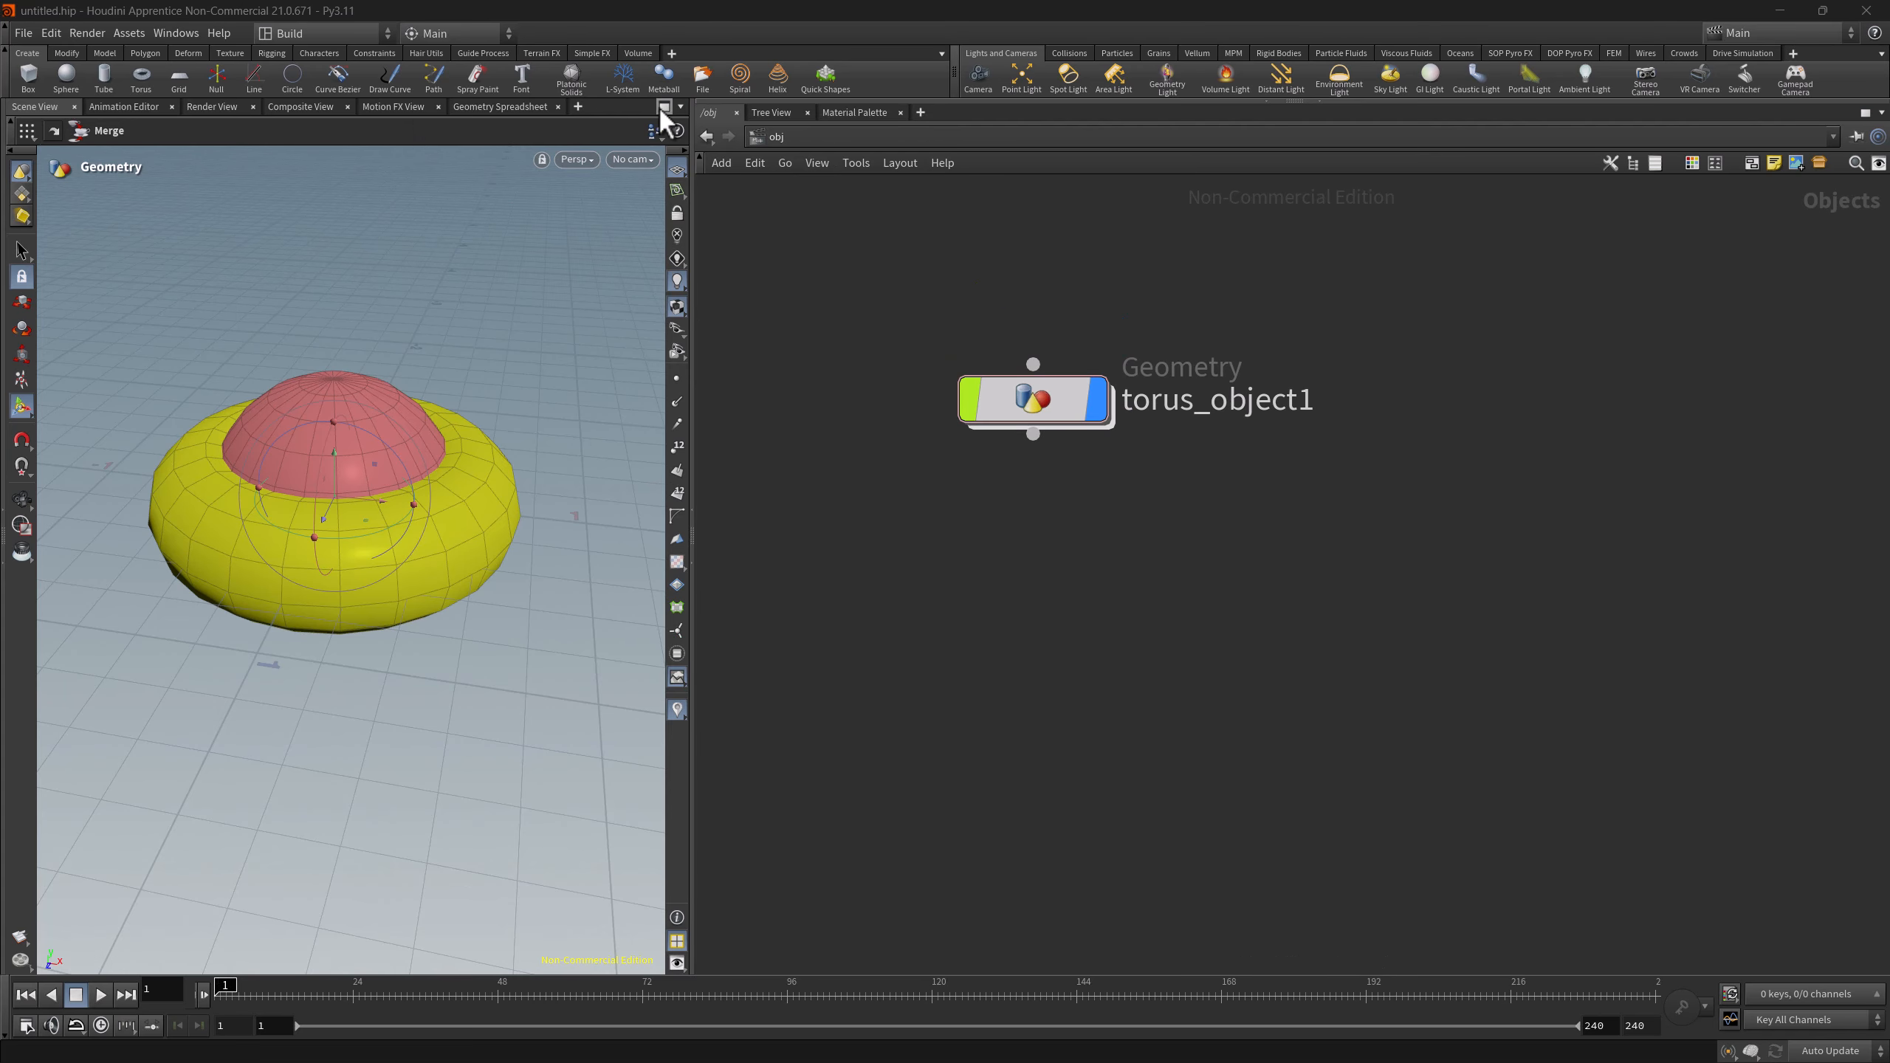
click(678, 109)
mouse_move(732, 379)
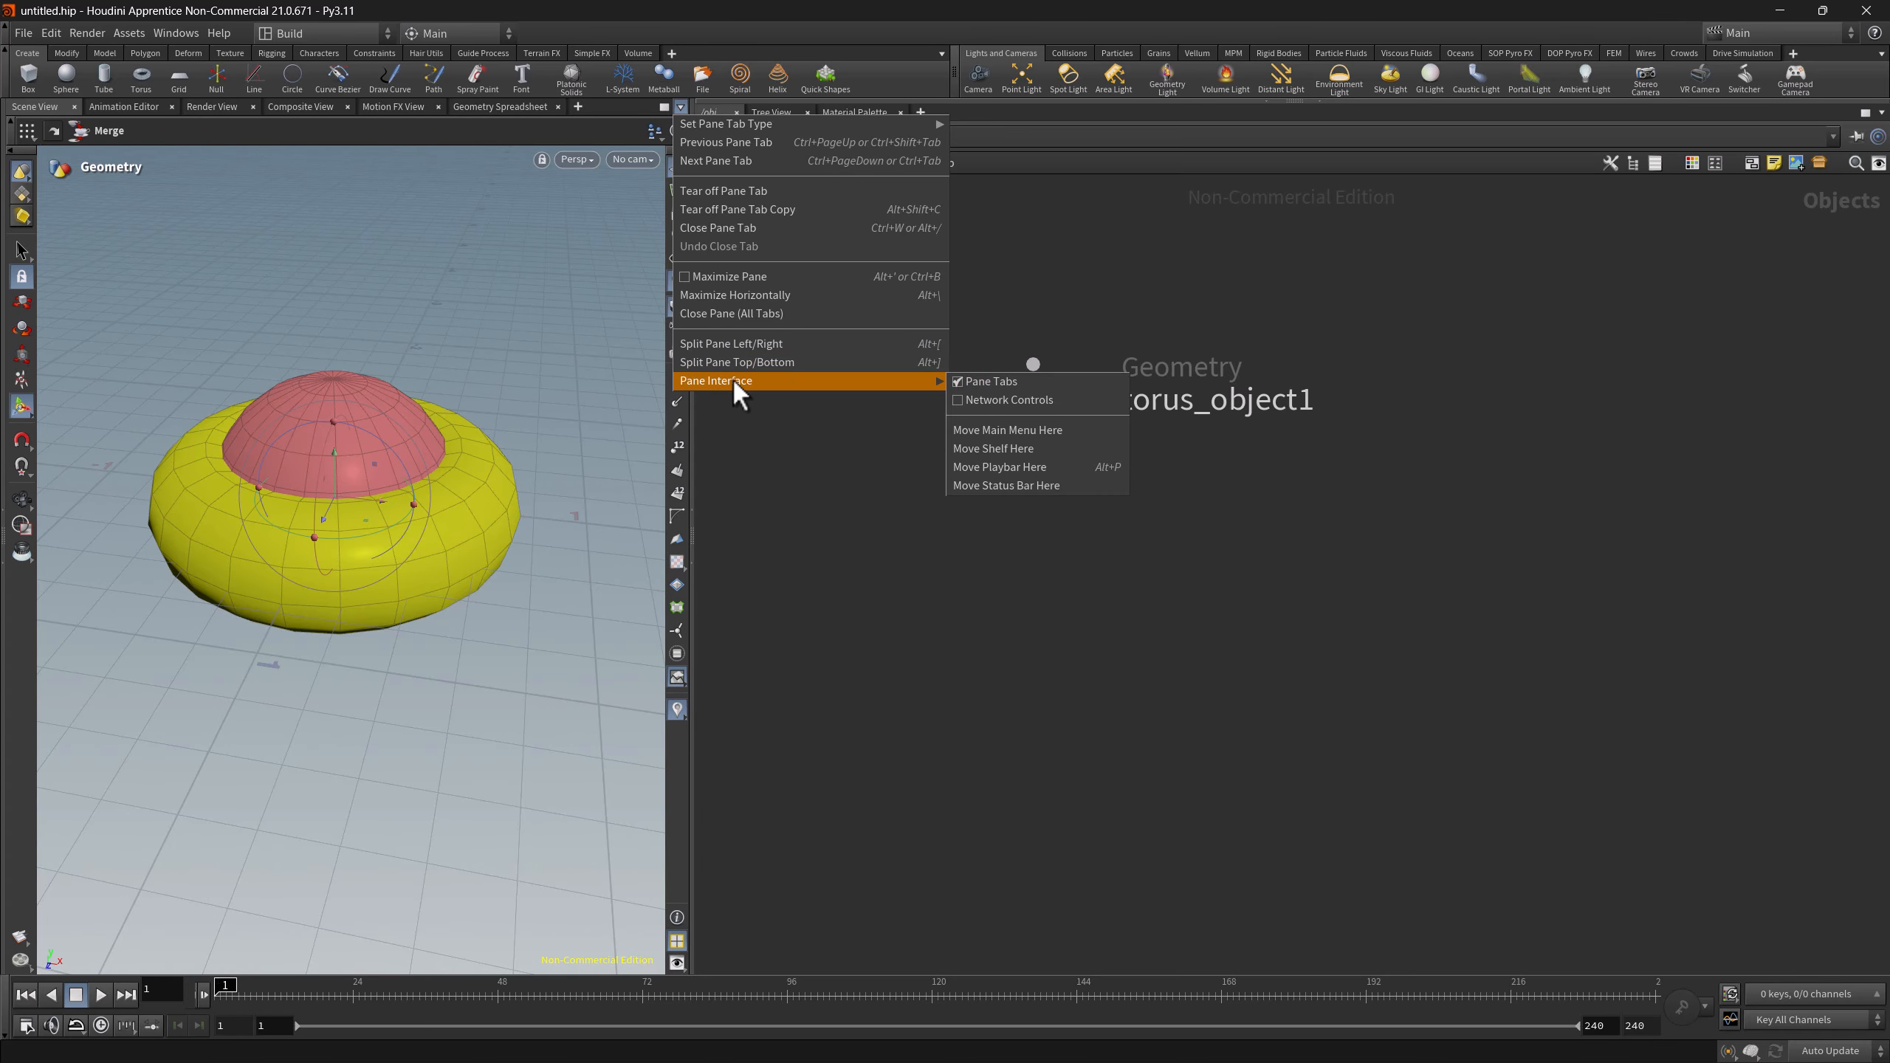
click(1003, 399)
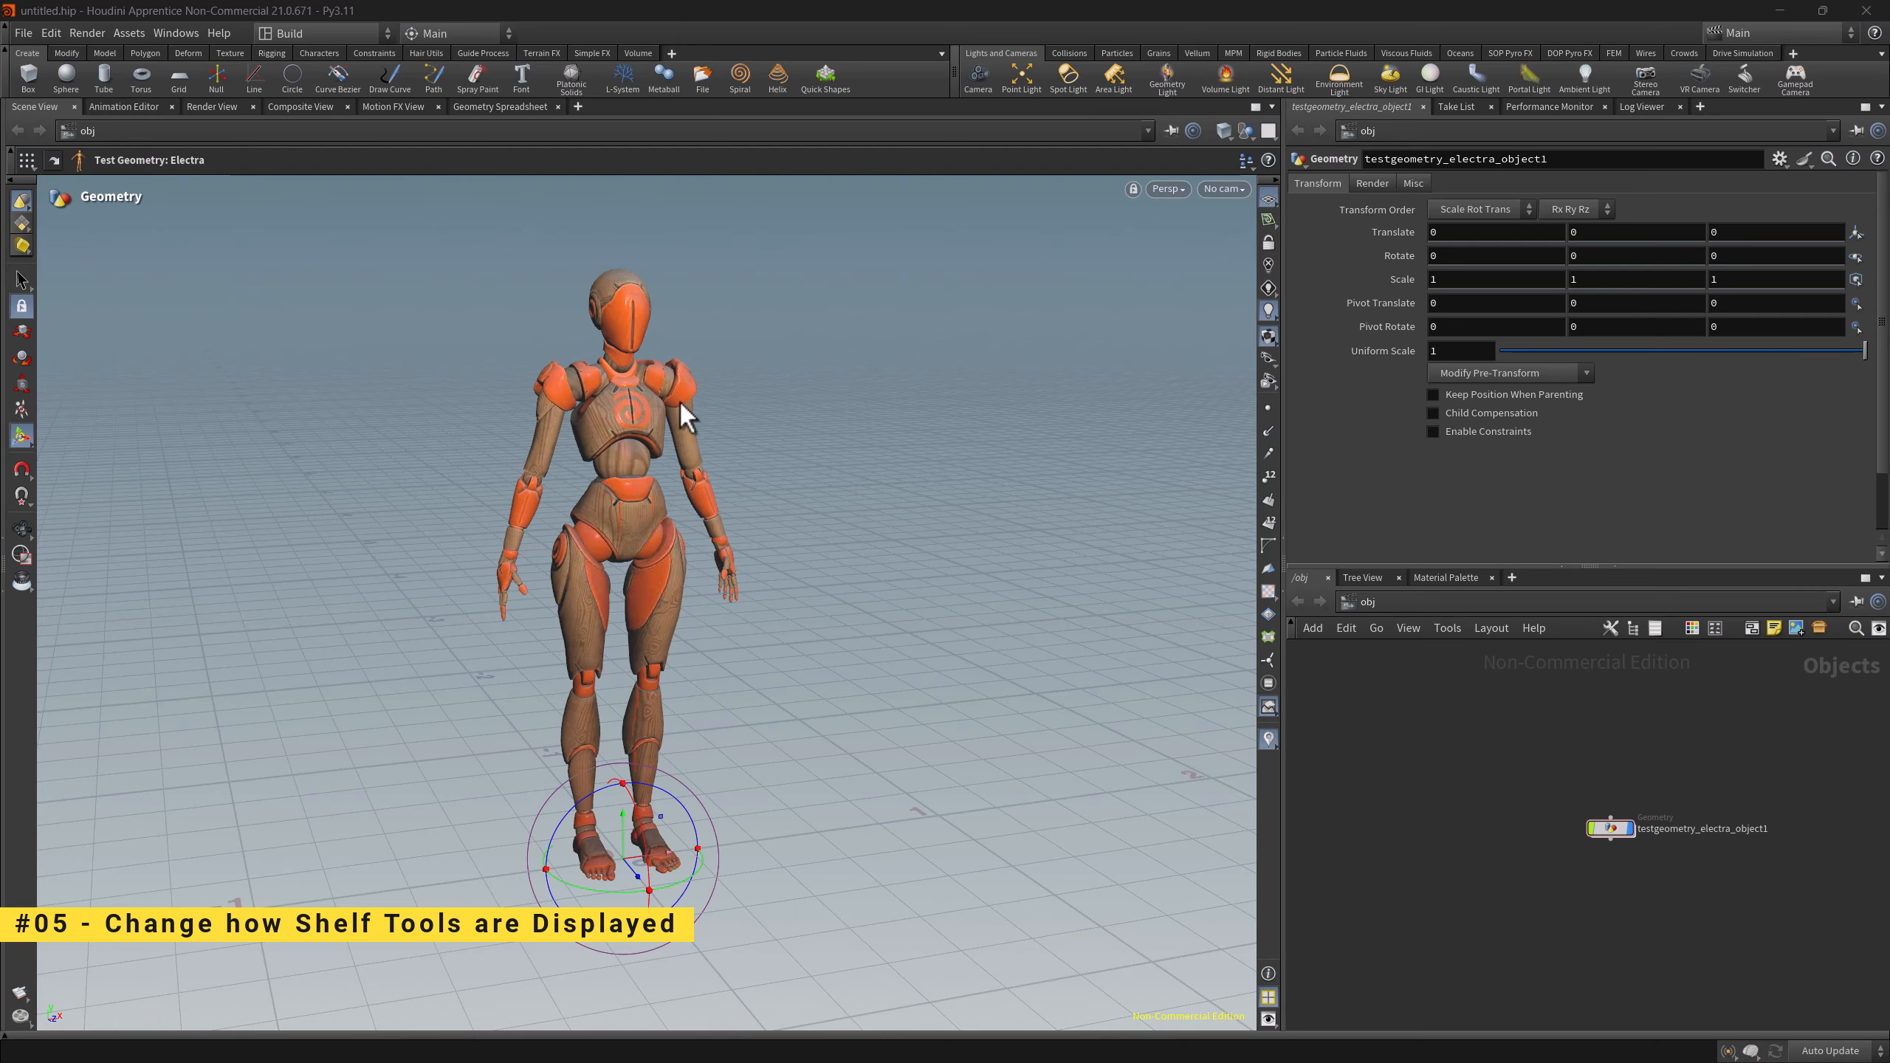
- Display the shelf tools as Small Icons, and switch them to Large Icons
click(942, 54)
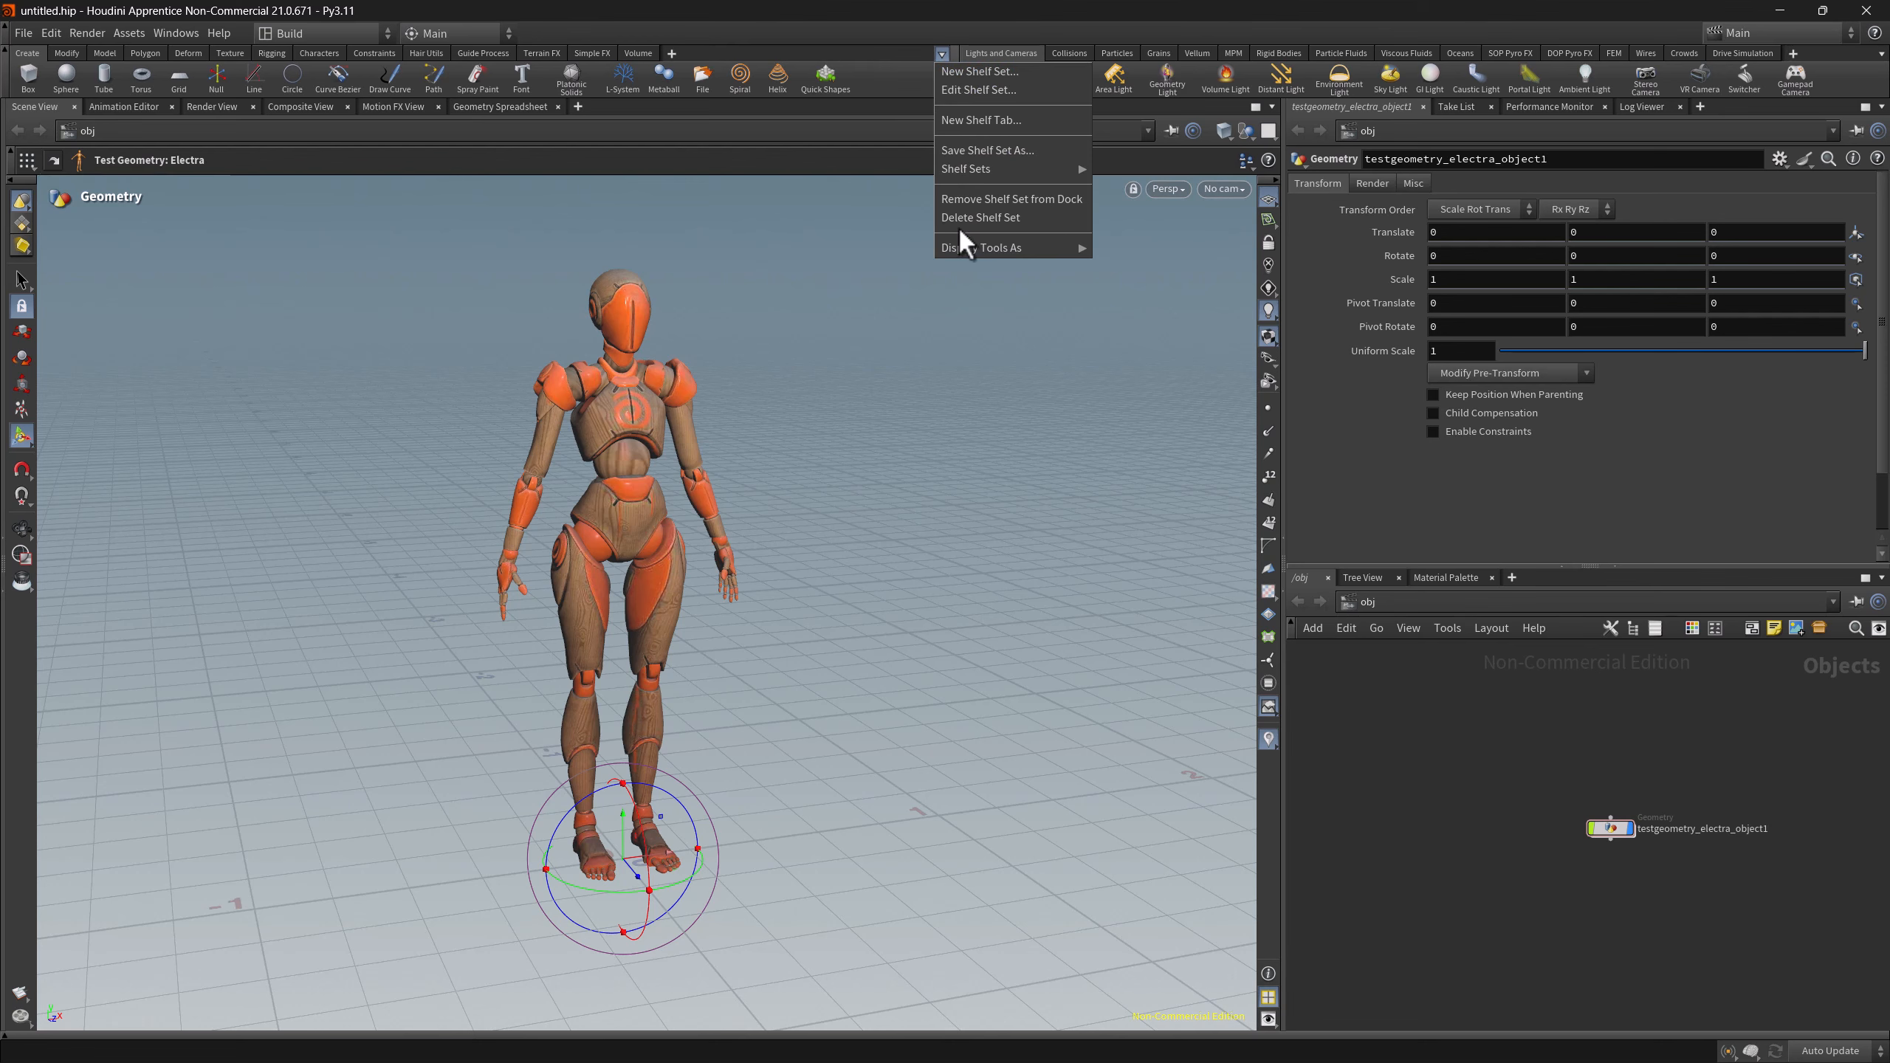
mouse_move(960, 251)
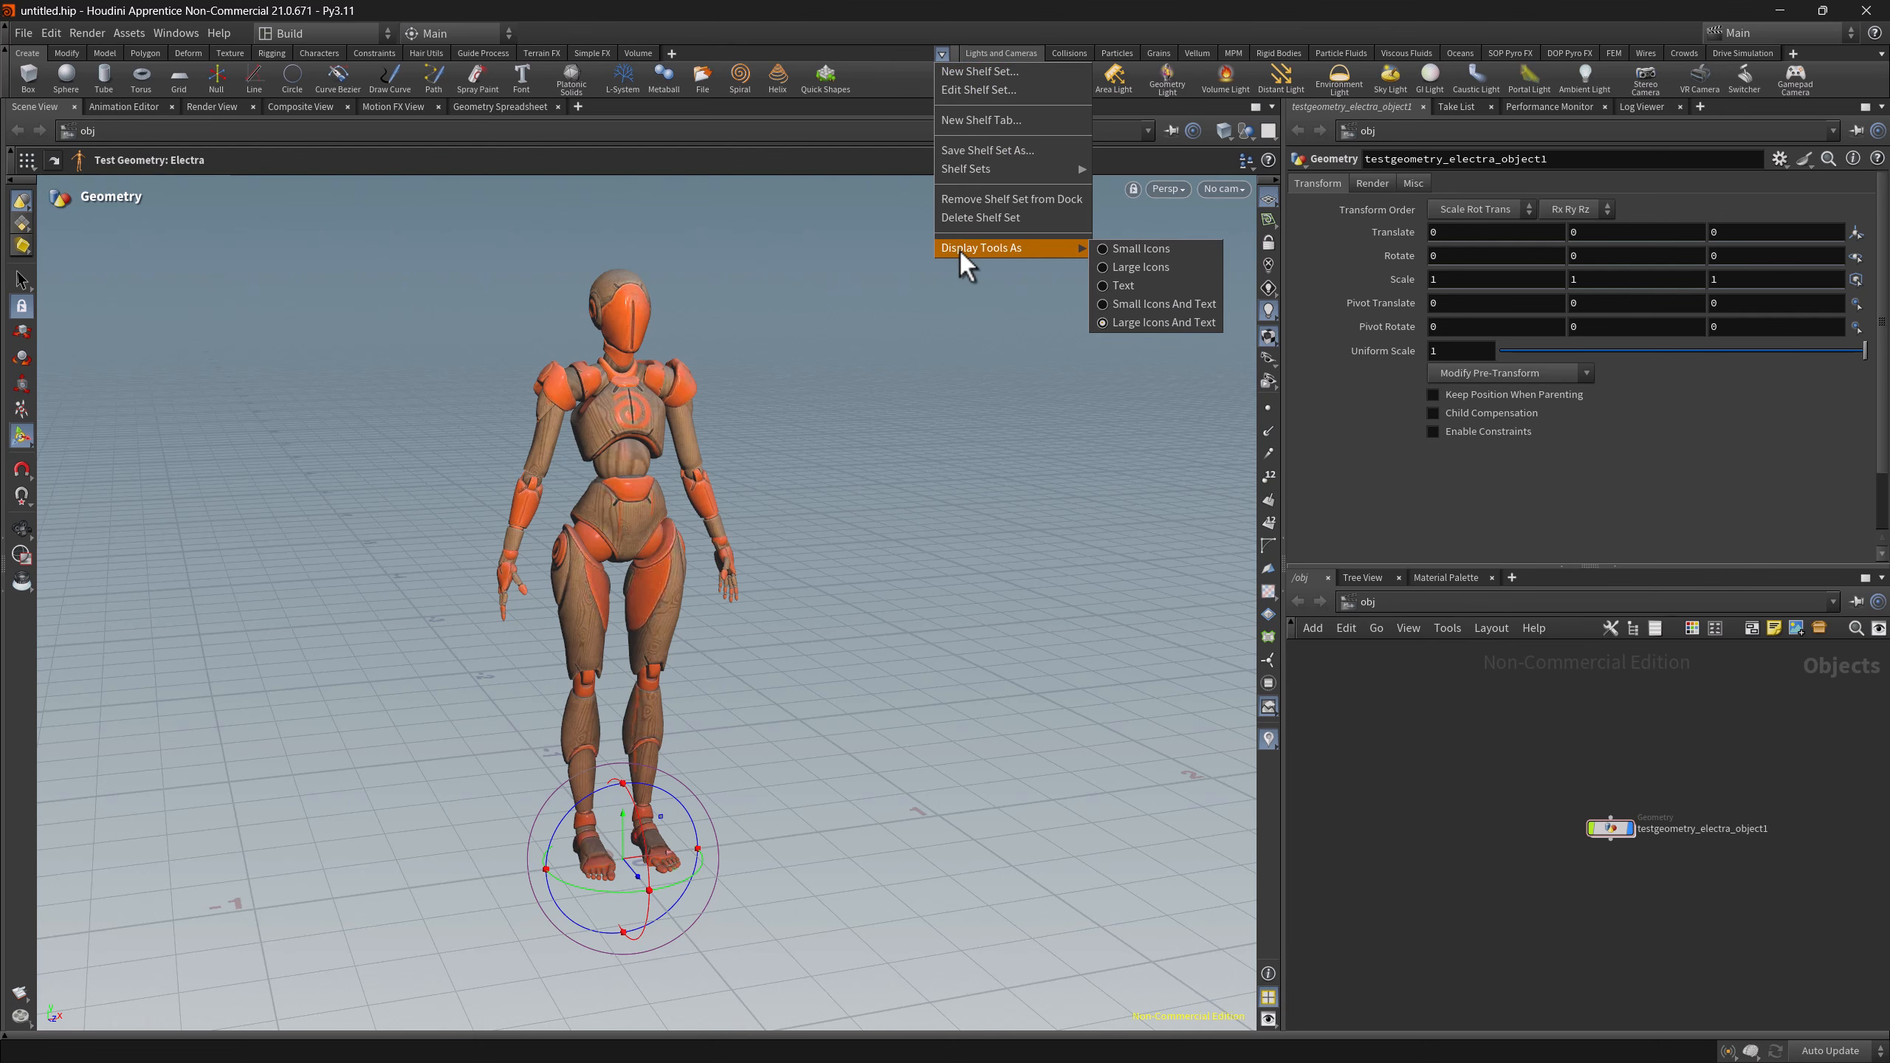
click(1149, 248)
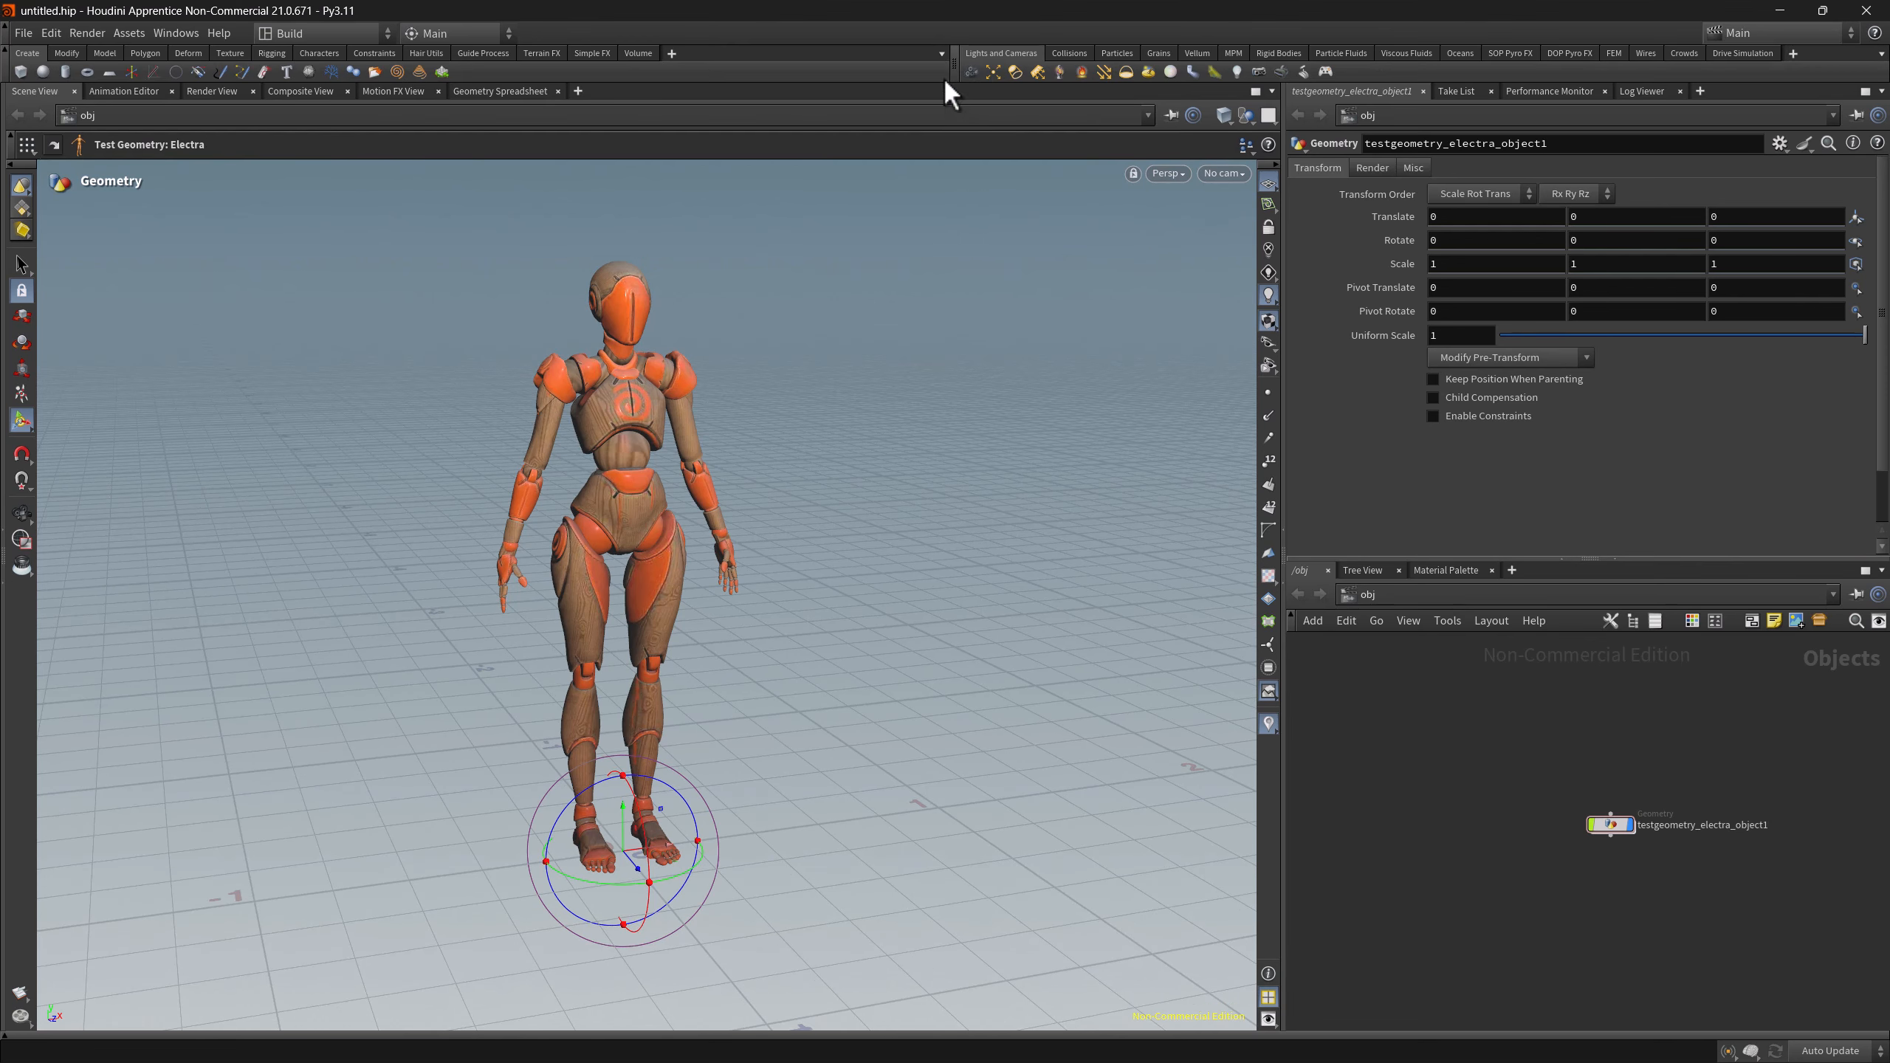
click(942, 55)
mouse_move(1034, 248)
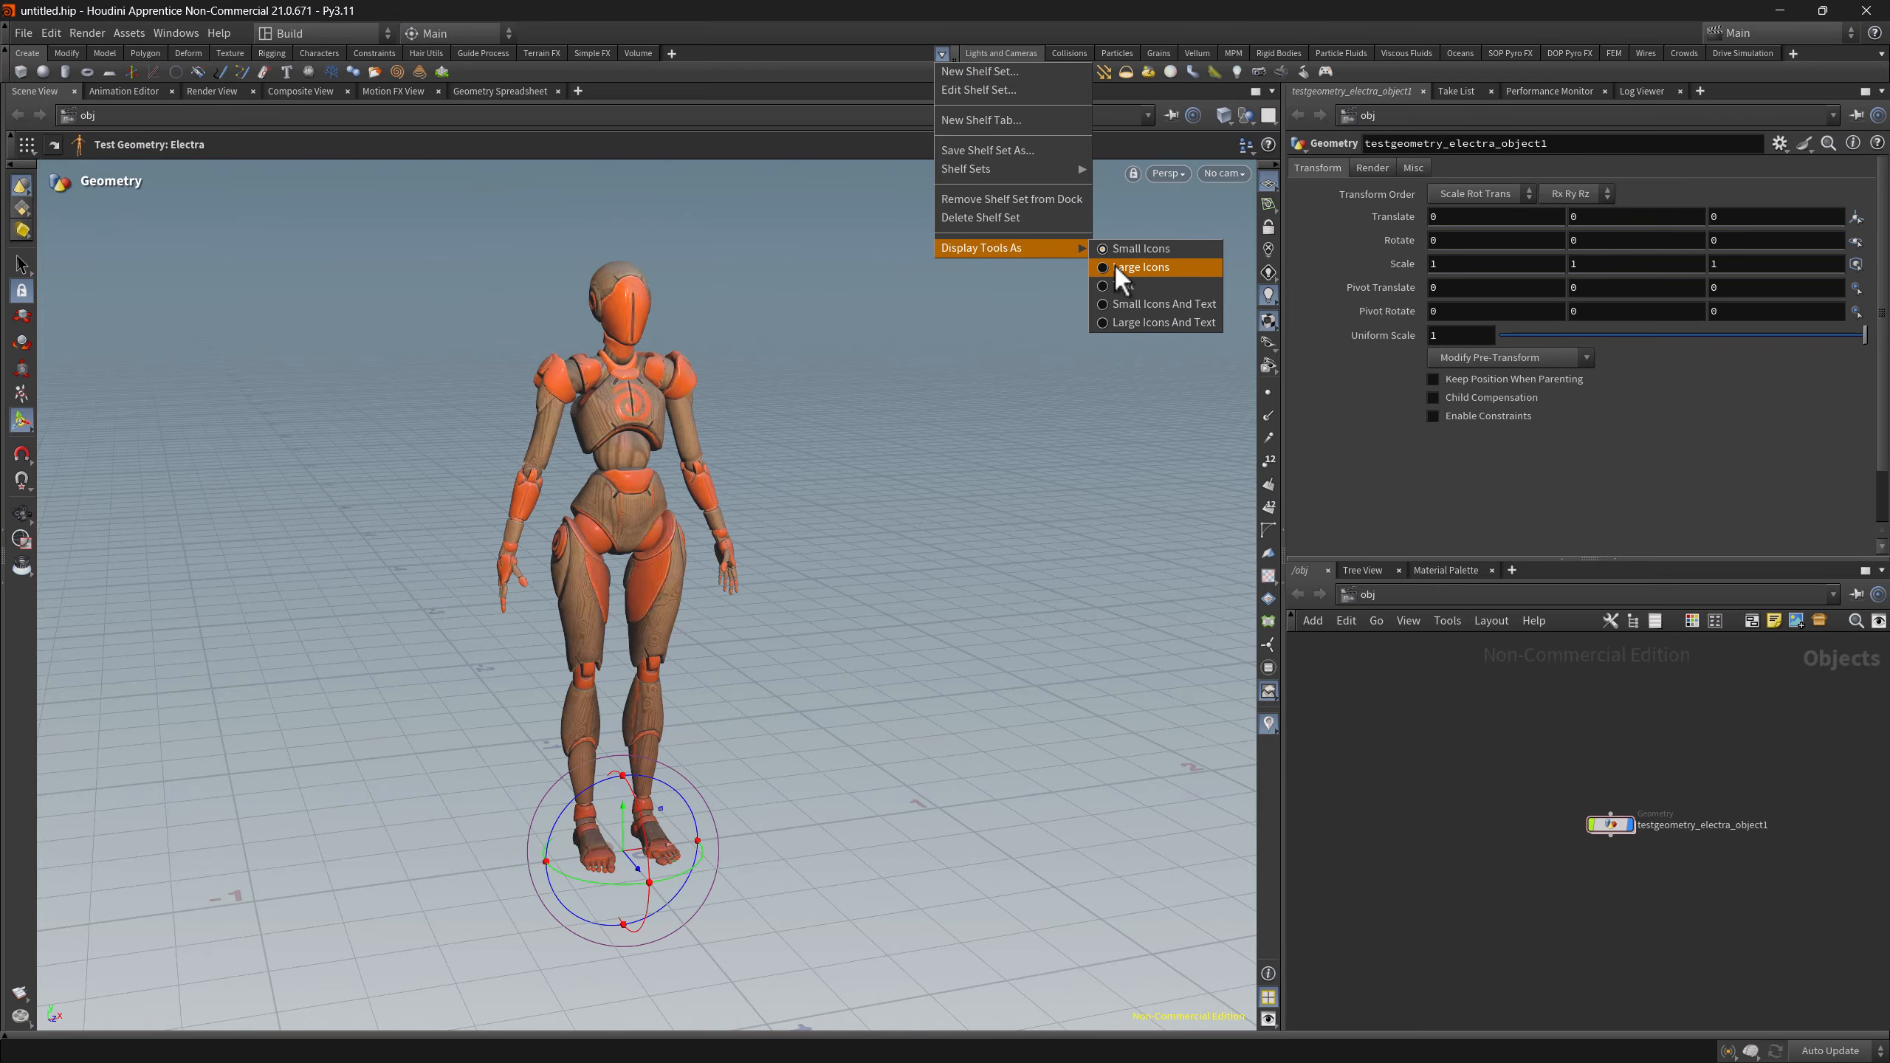
click(1138, 268)
- Display the shelf tools as Text only, and switch them to Small Icons And Text
click(942, 55)
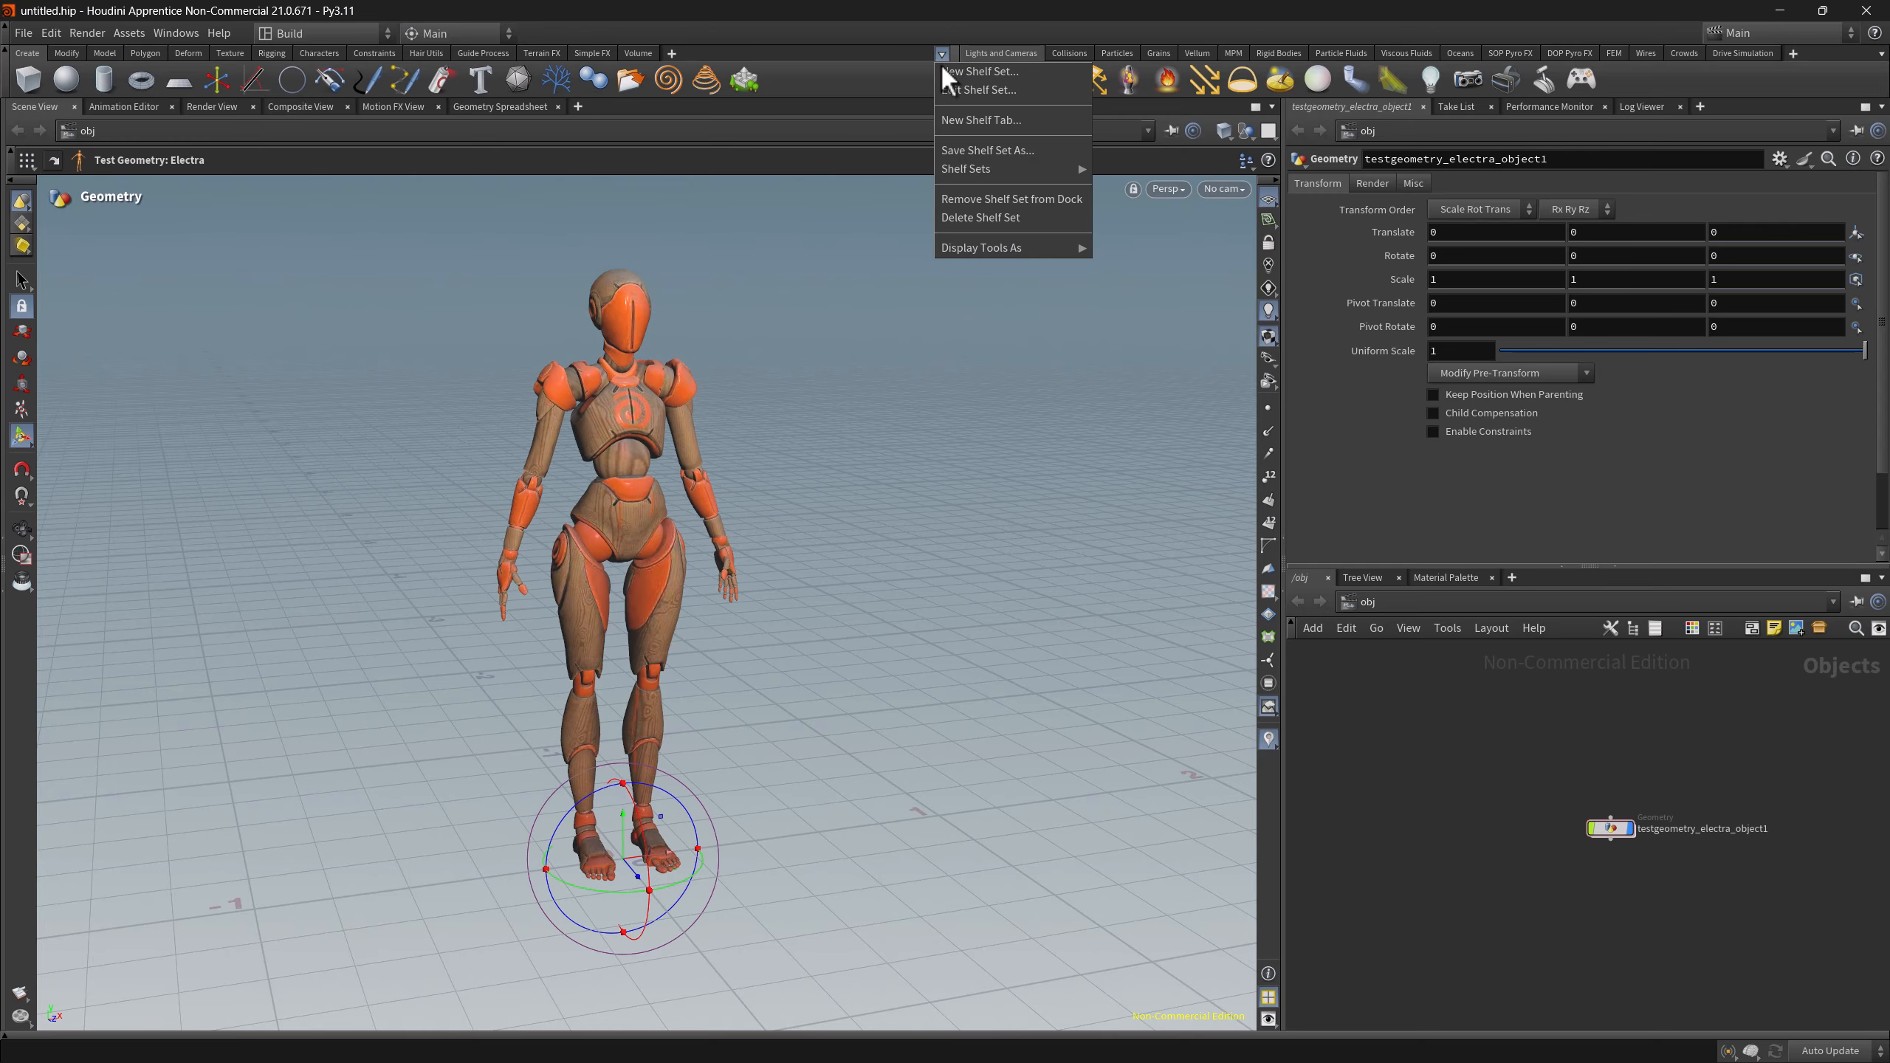
mouse_move(1031, 247)
click(1120, 287)
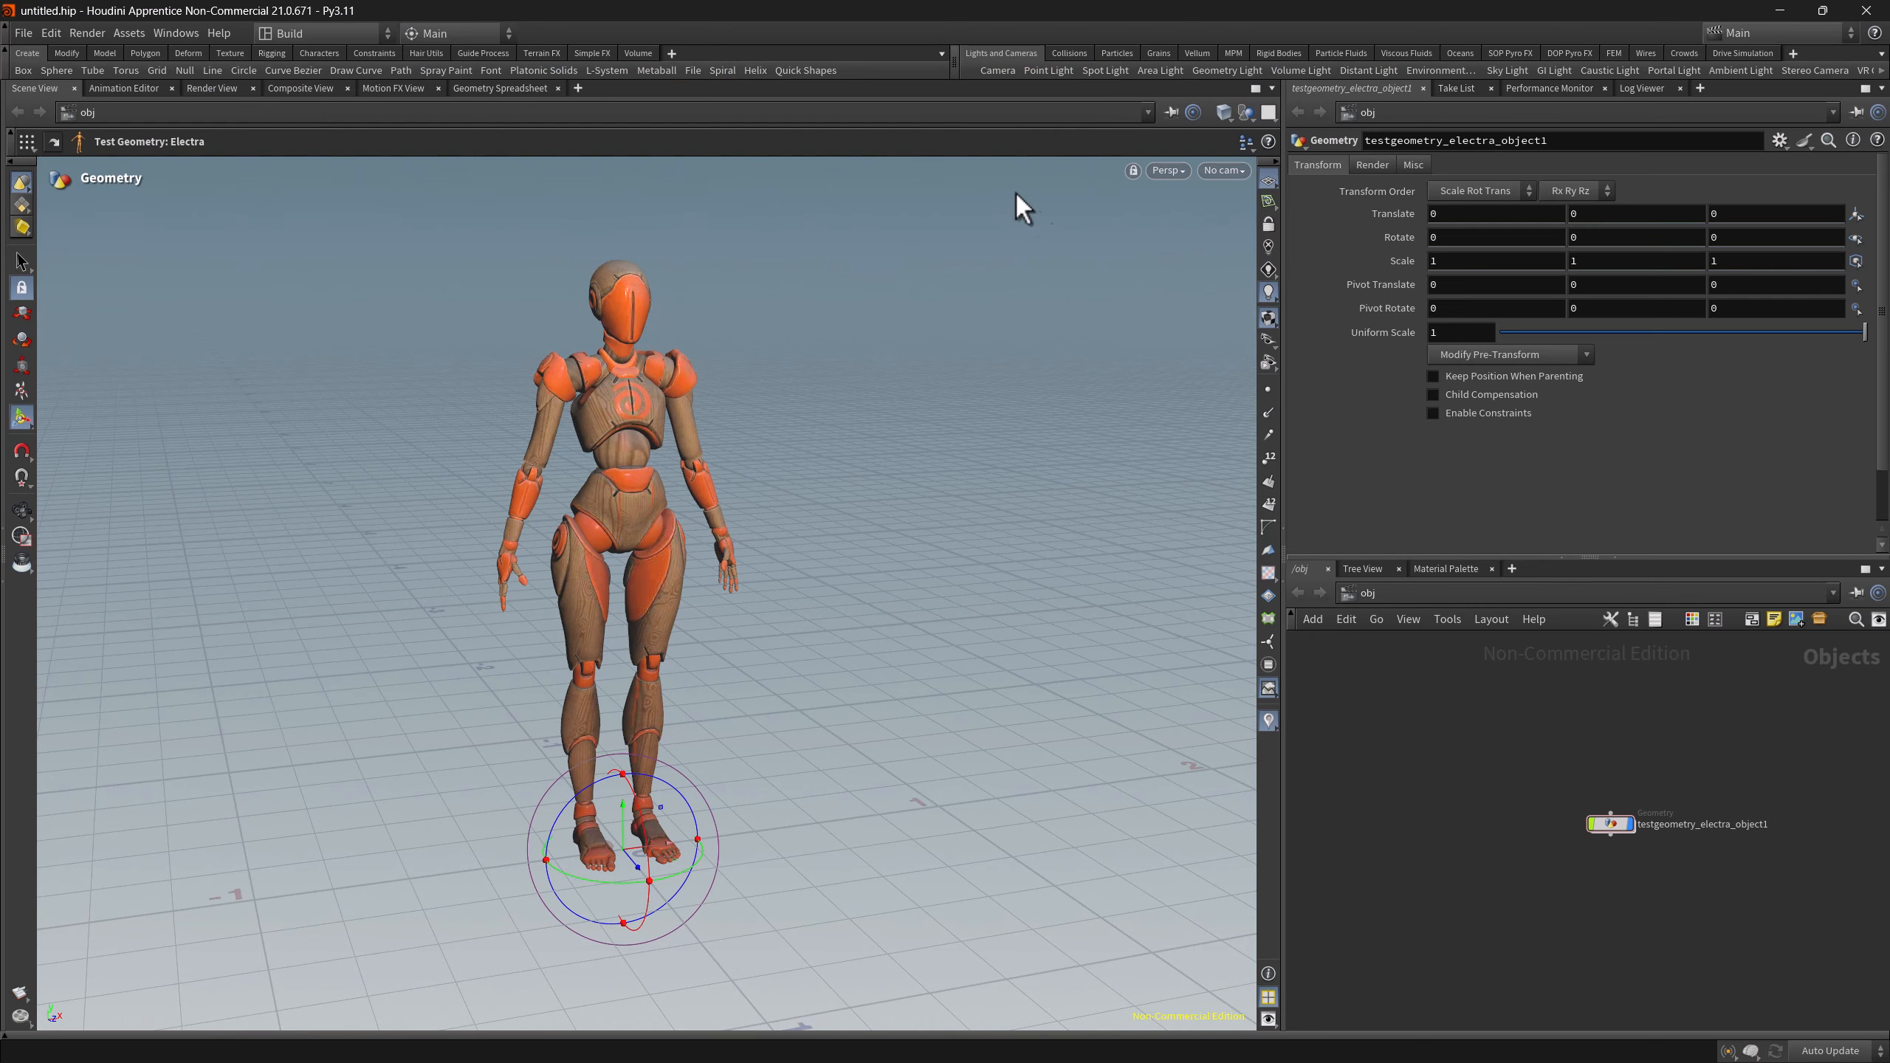
click(942, 55)
mouse_move(997, 247)
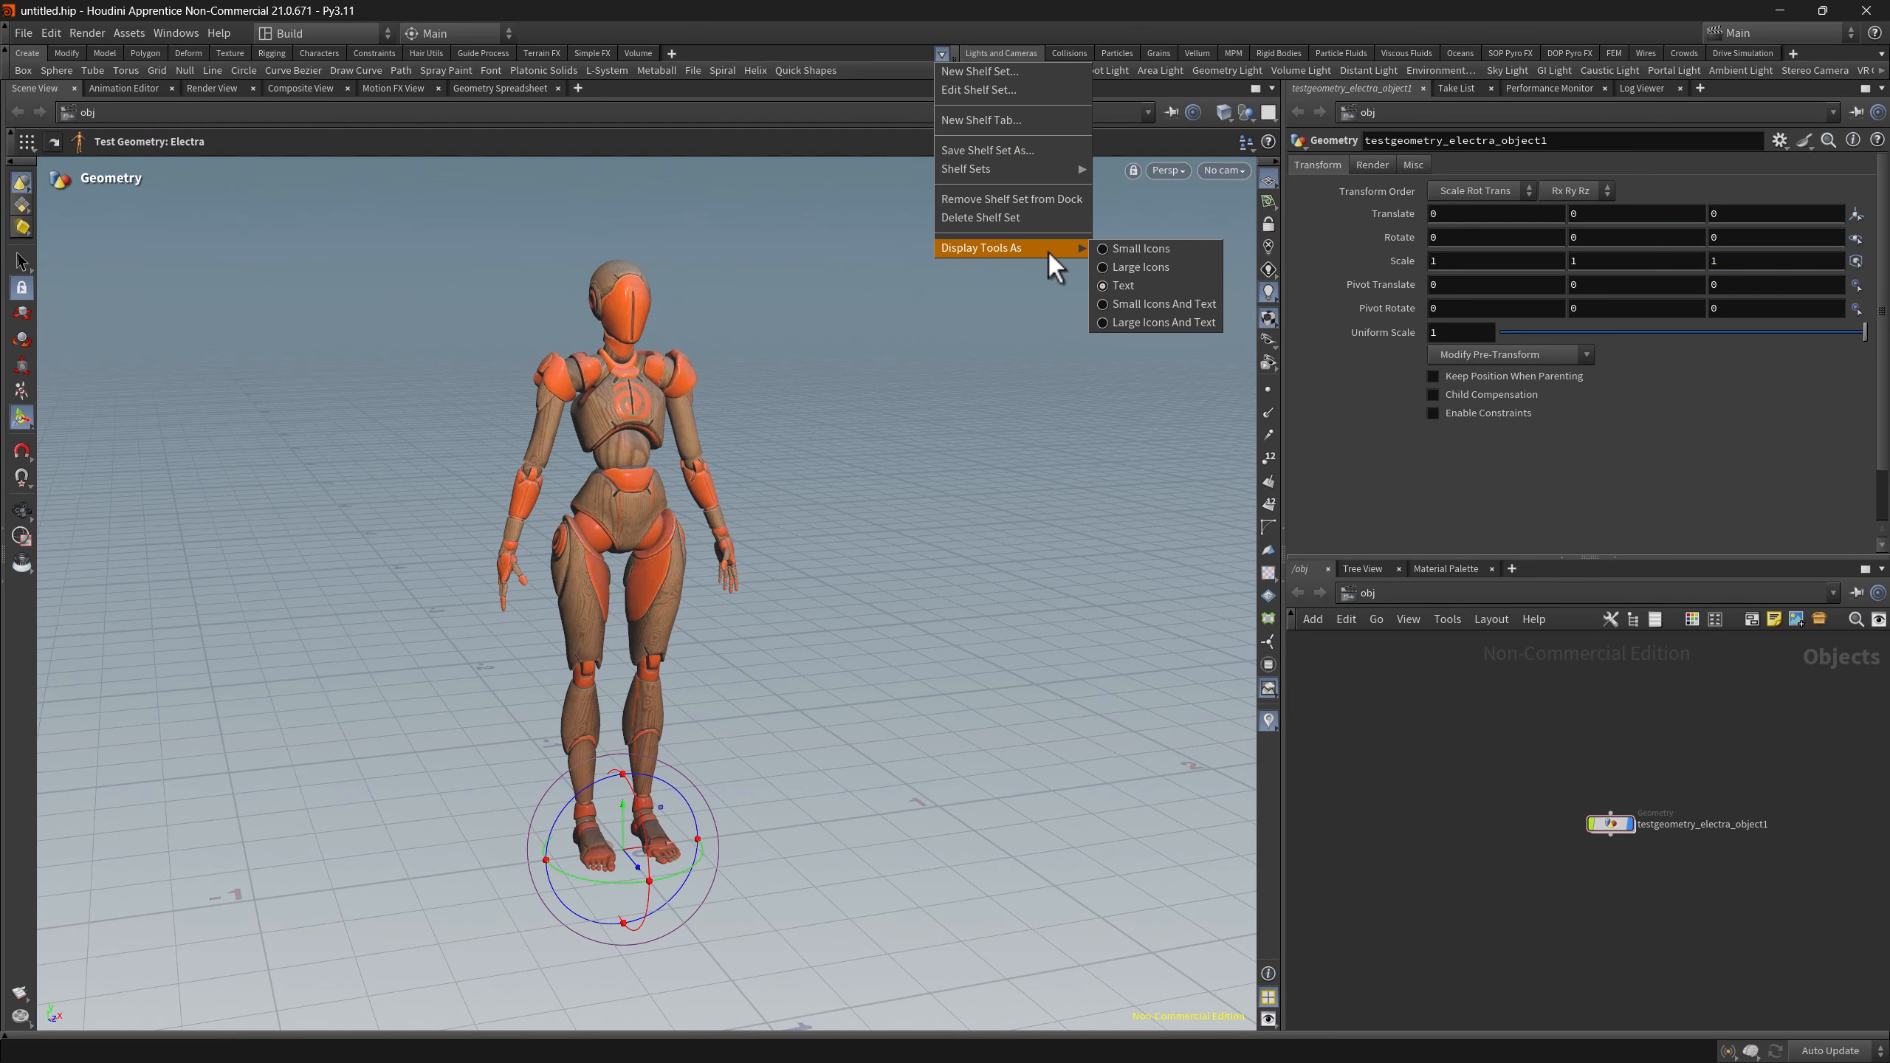
click(1138, 305)
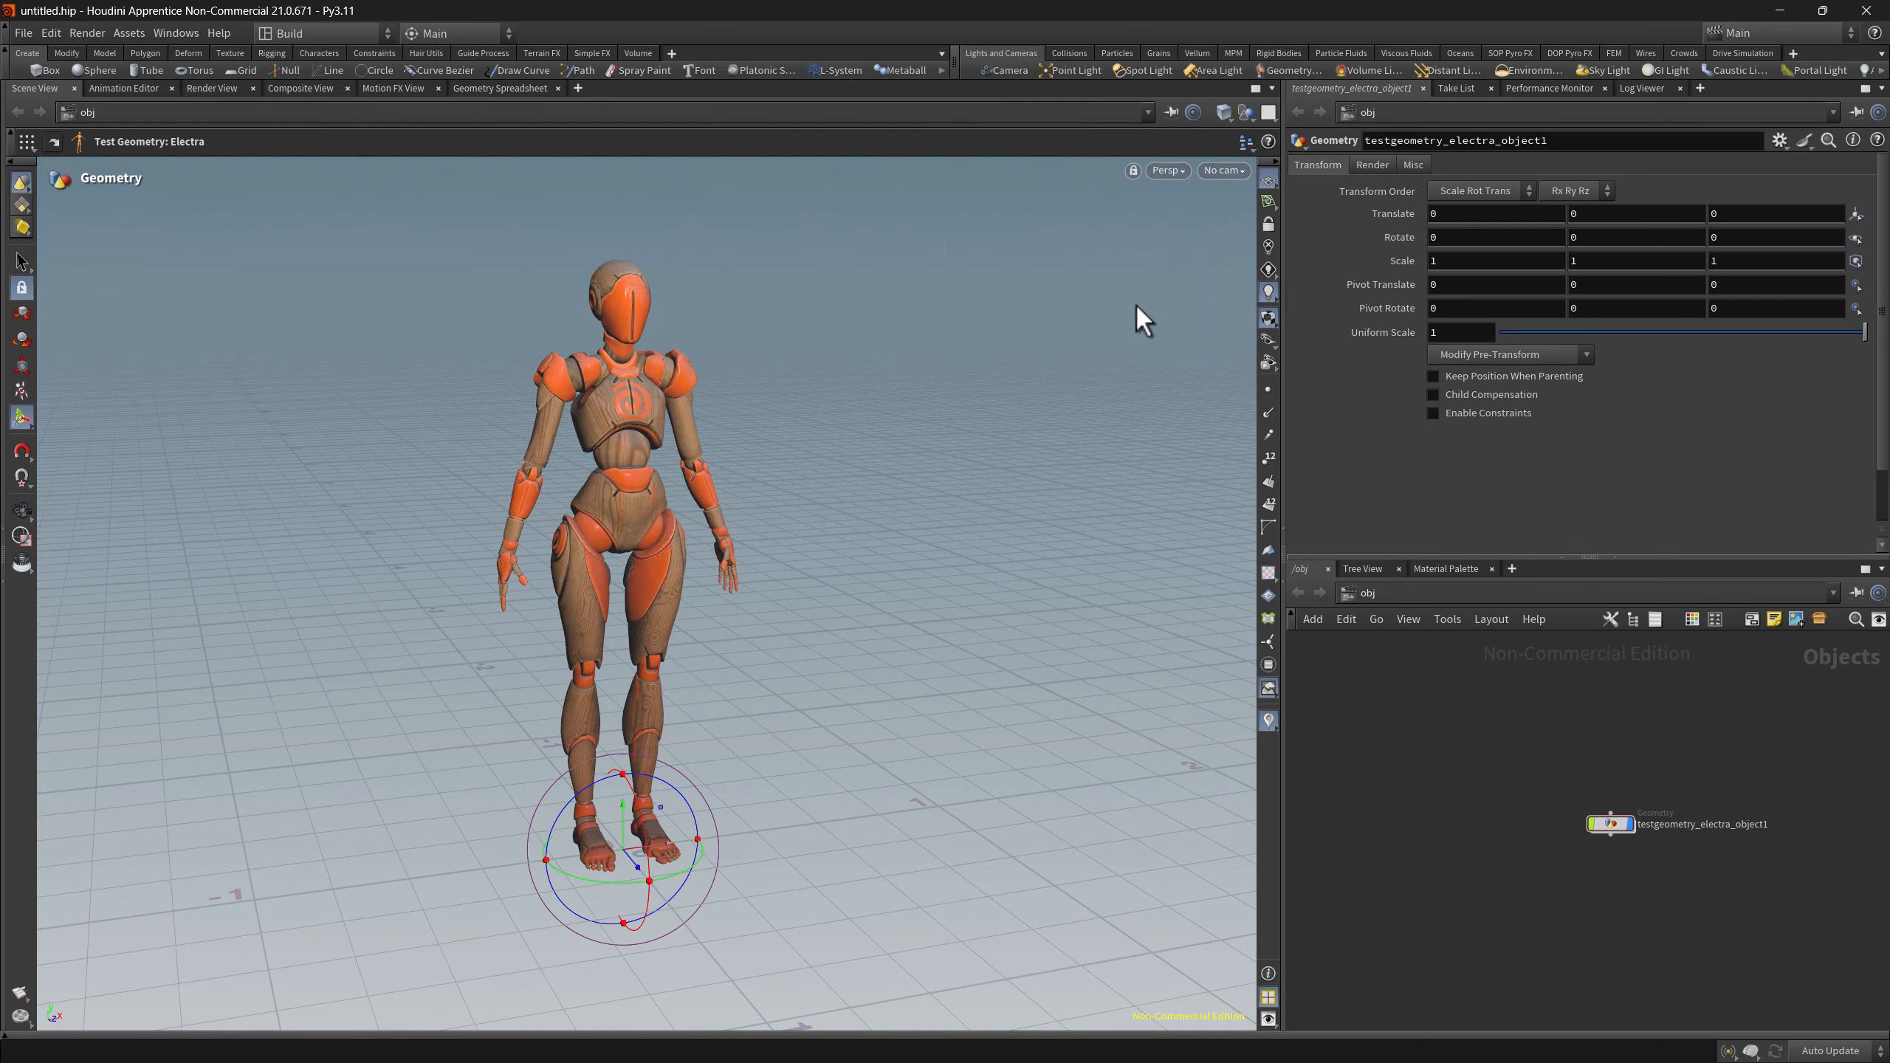
- Set the shelf tools to display as Large Icons And Text
click(940, 55)
mouse_move(1021, 247)
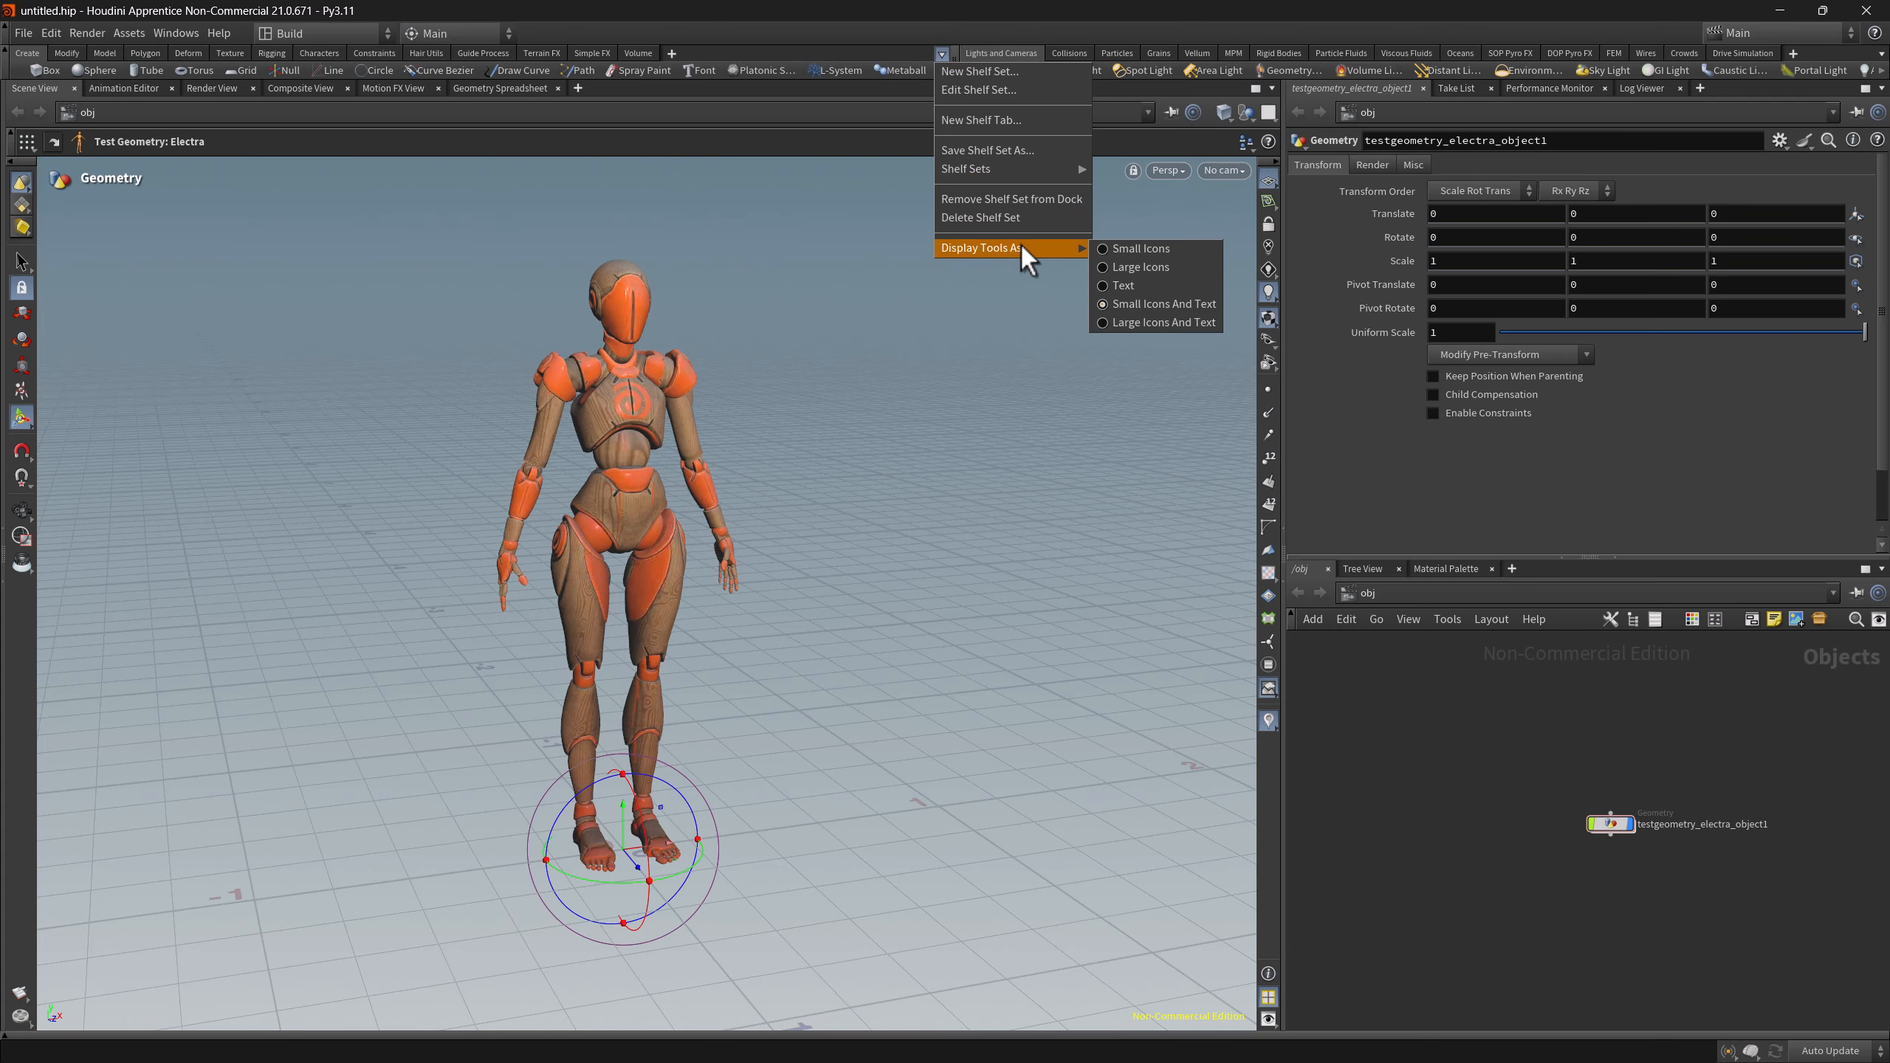
click(1125, 322)
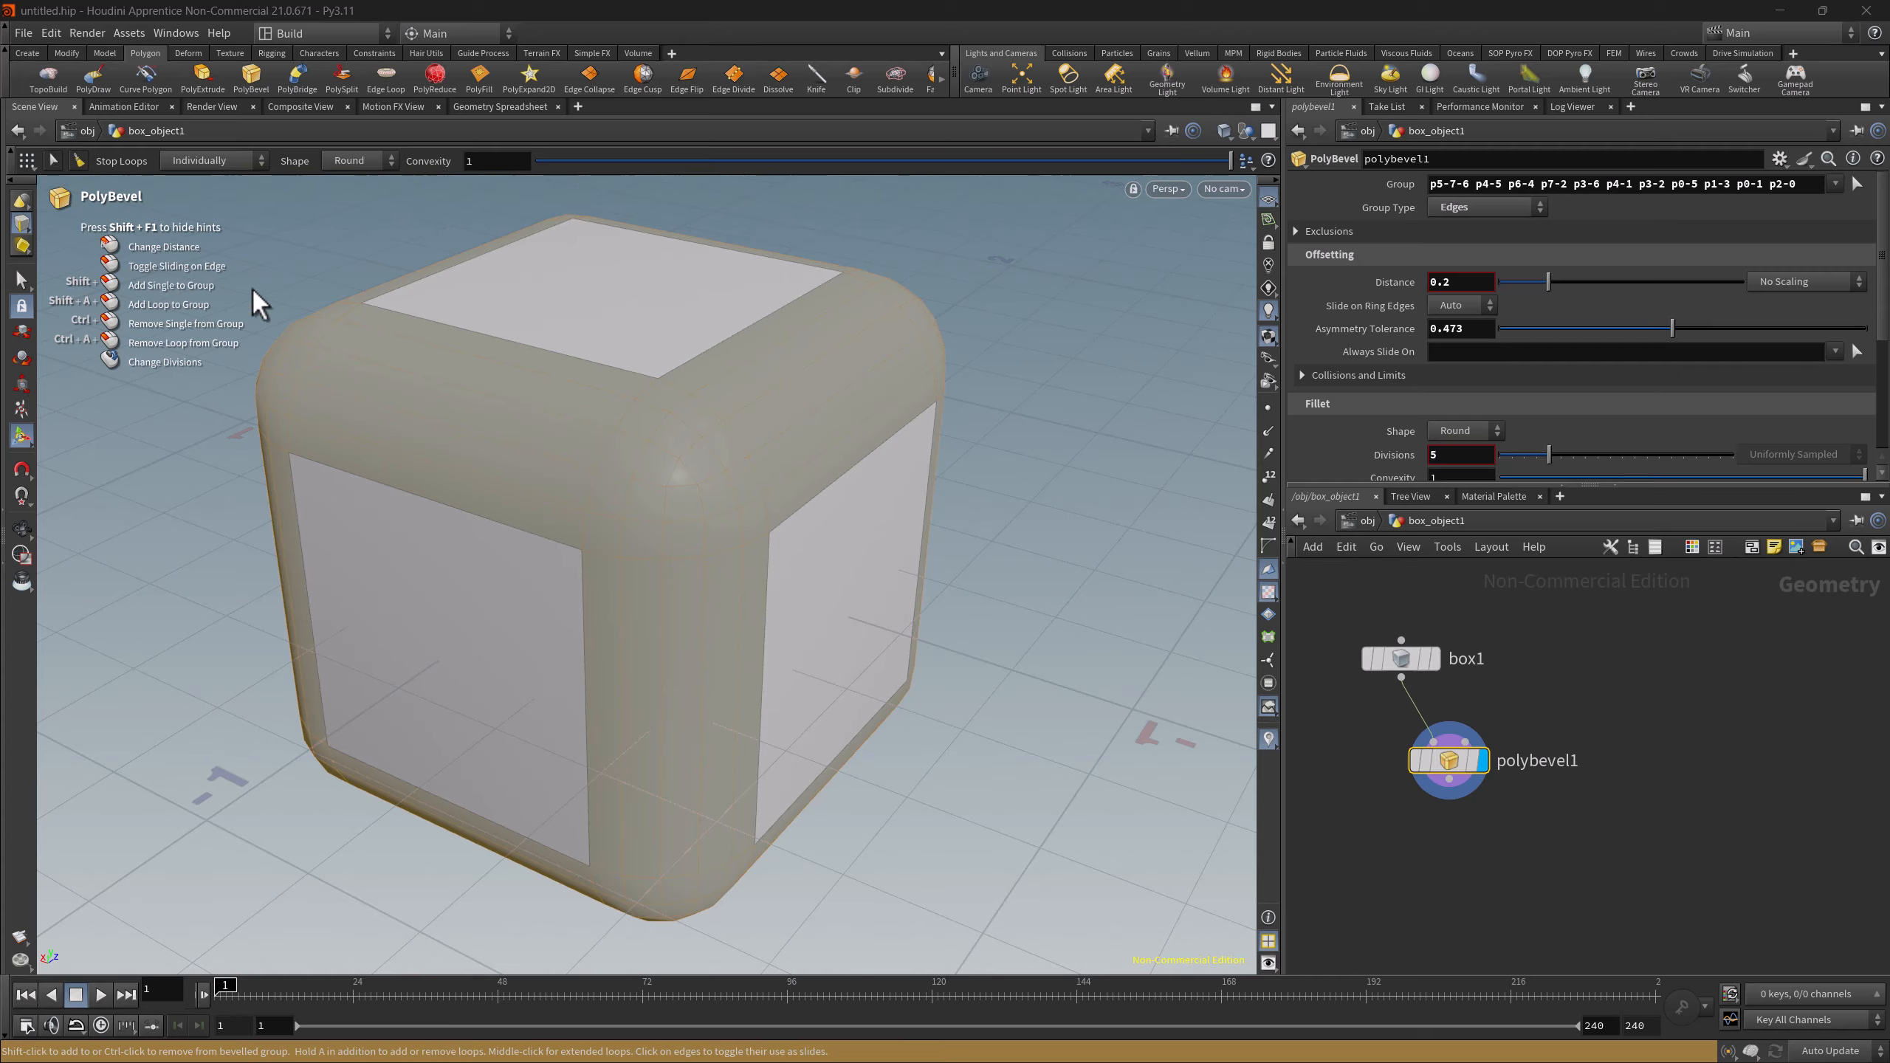
- Toggle the stowbars to hide the shelf and pane toolbars, and collapse the main menu bar and playbar
click(53, 34)
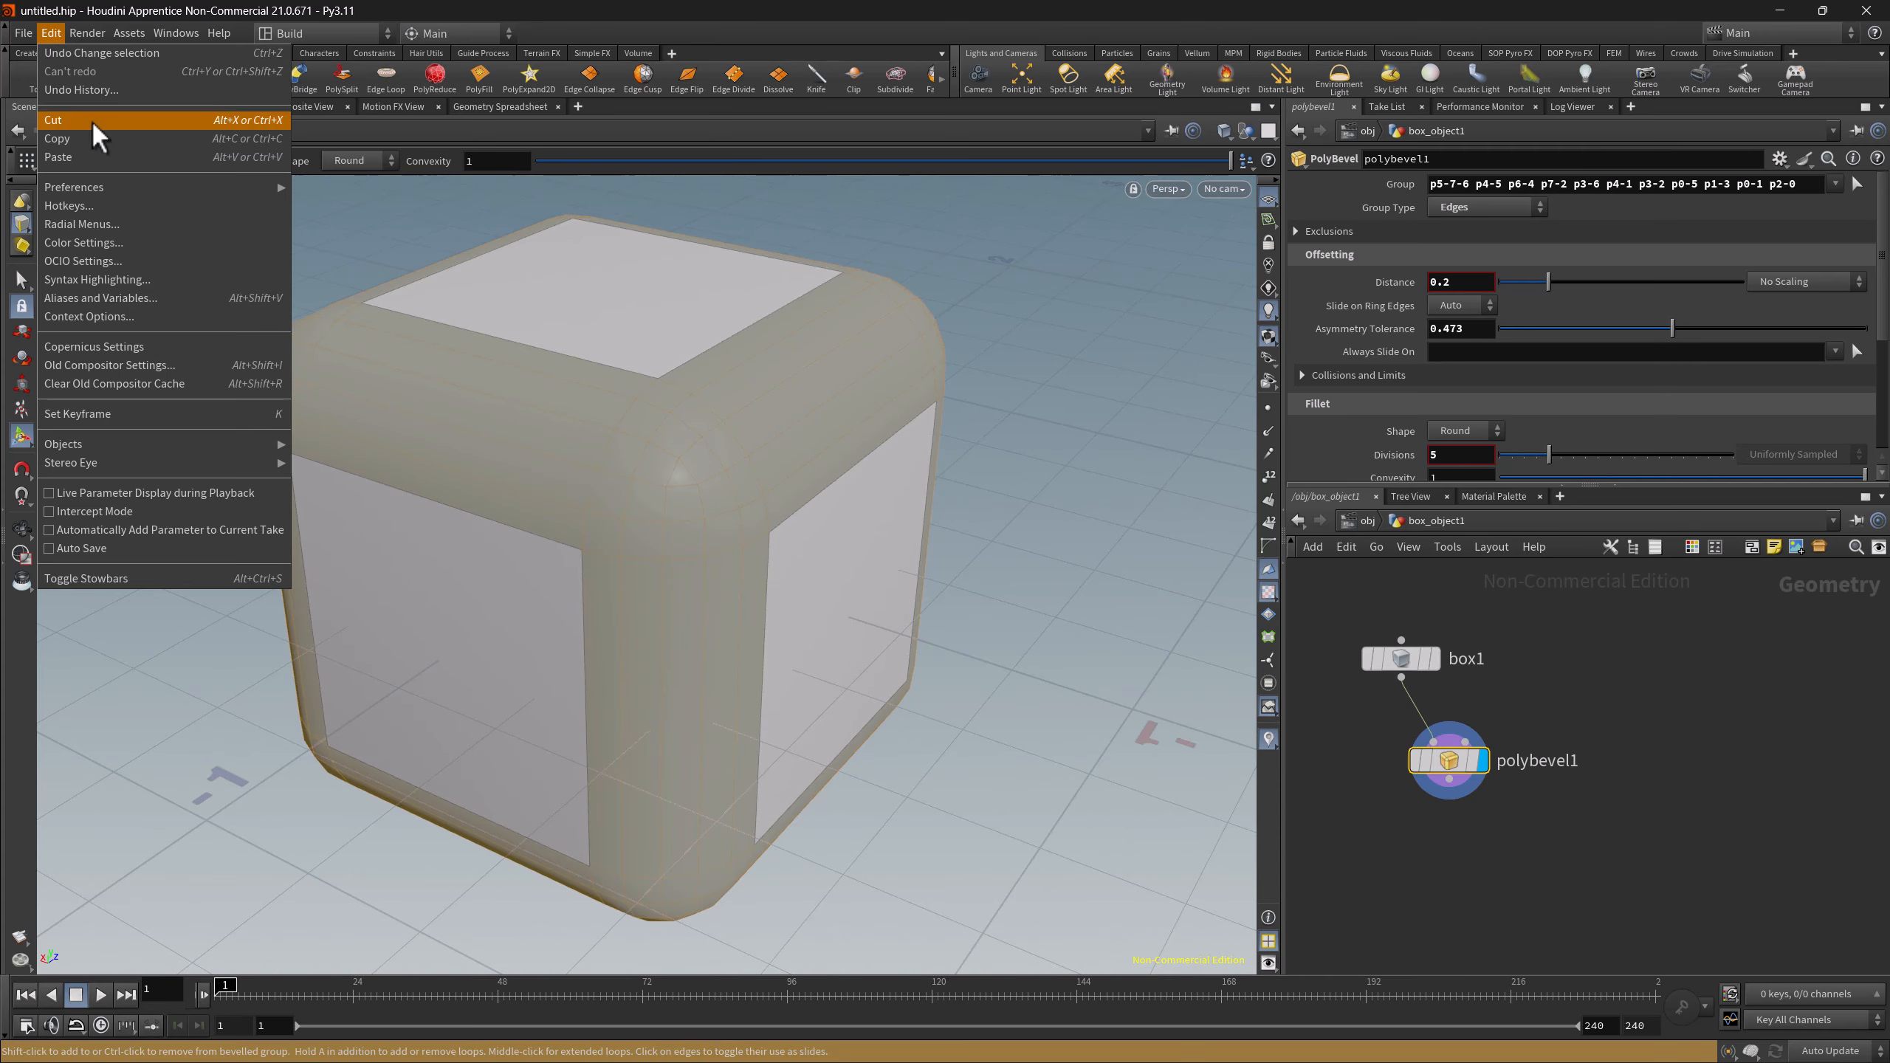
click(195, 580)
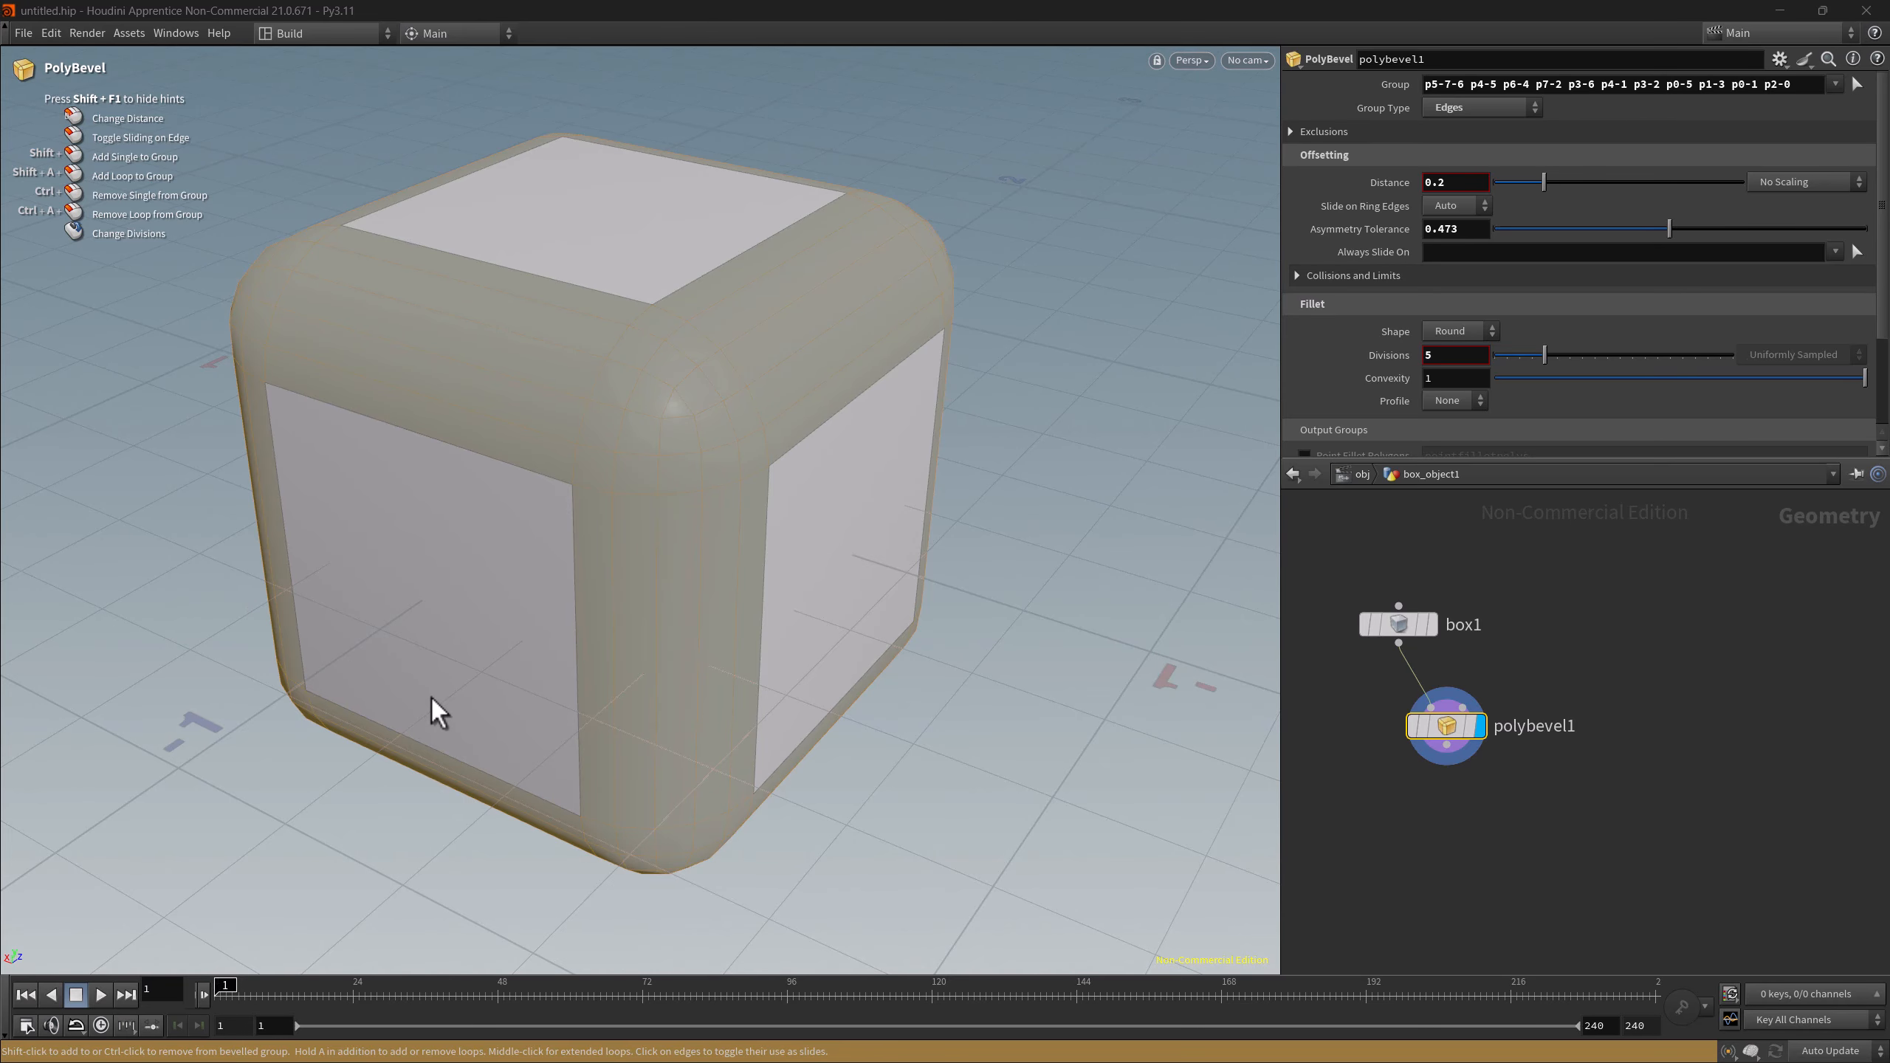
click(6, 36)
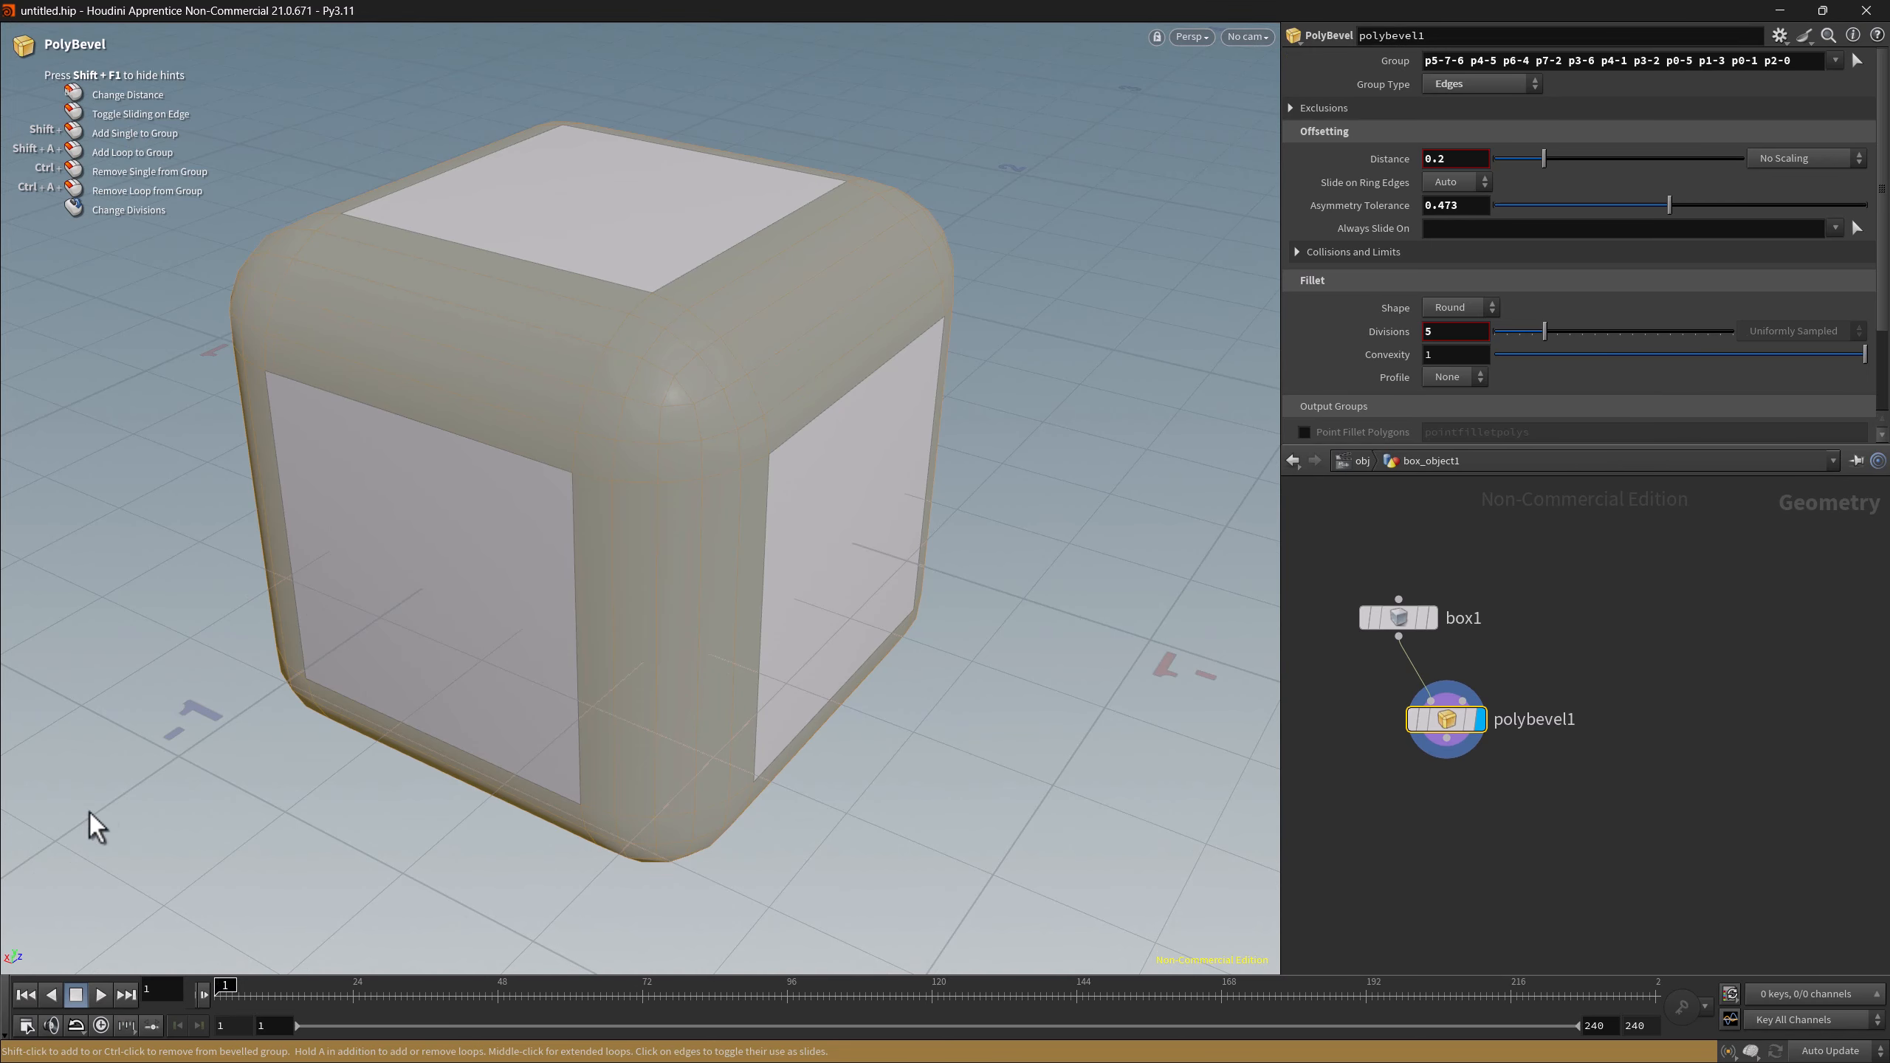
click(6, 997)
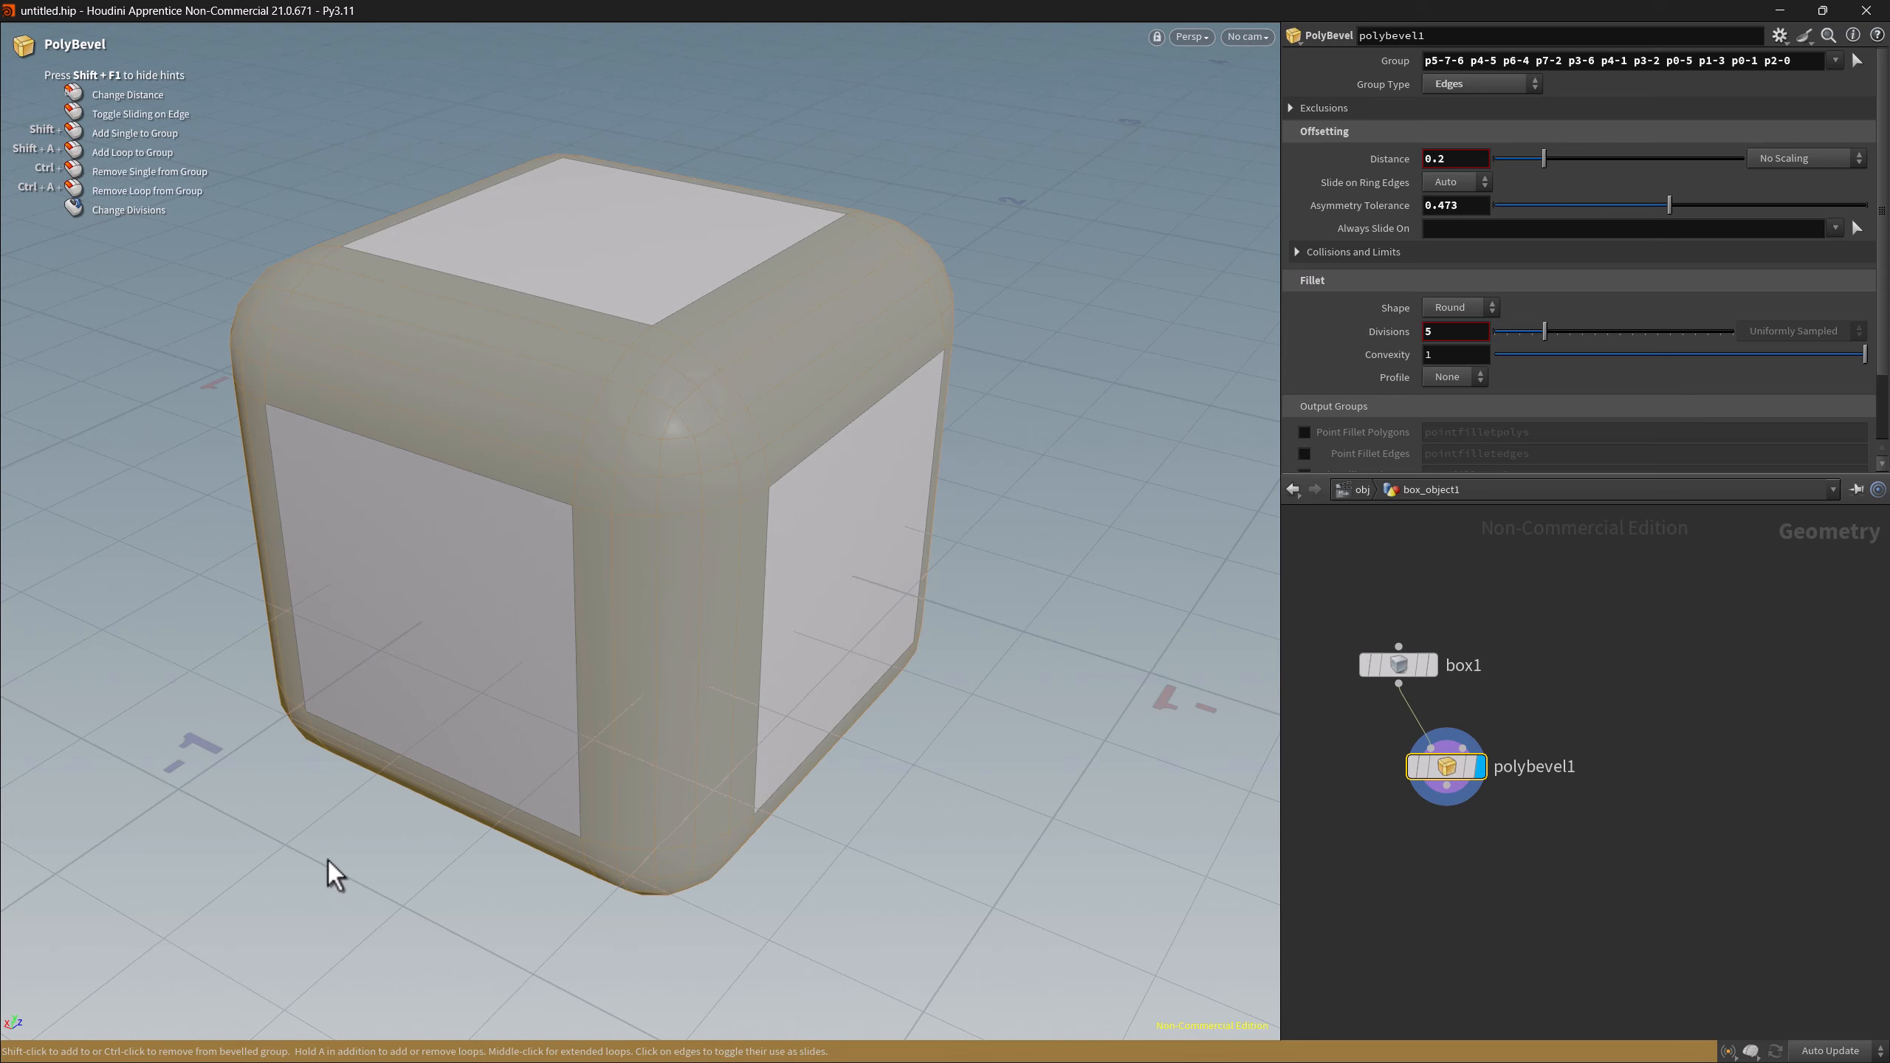
- Toggle the stowbars again to bring back the shelf, pane tabs and pane toolbars
key(Escape)
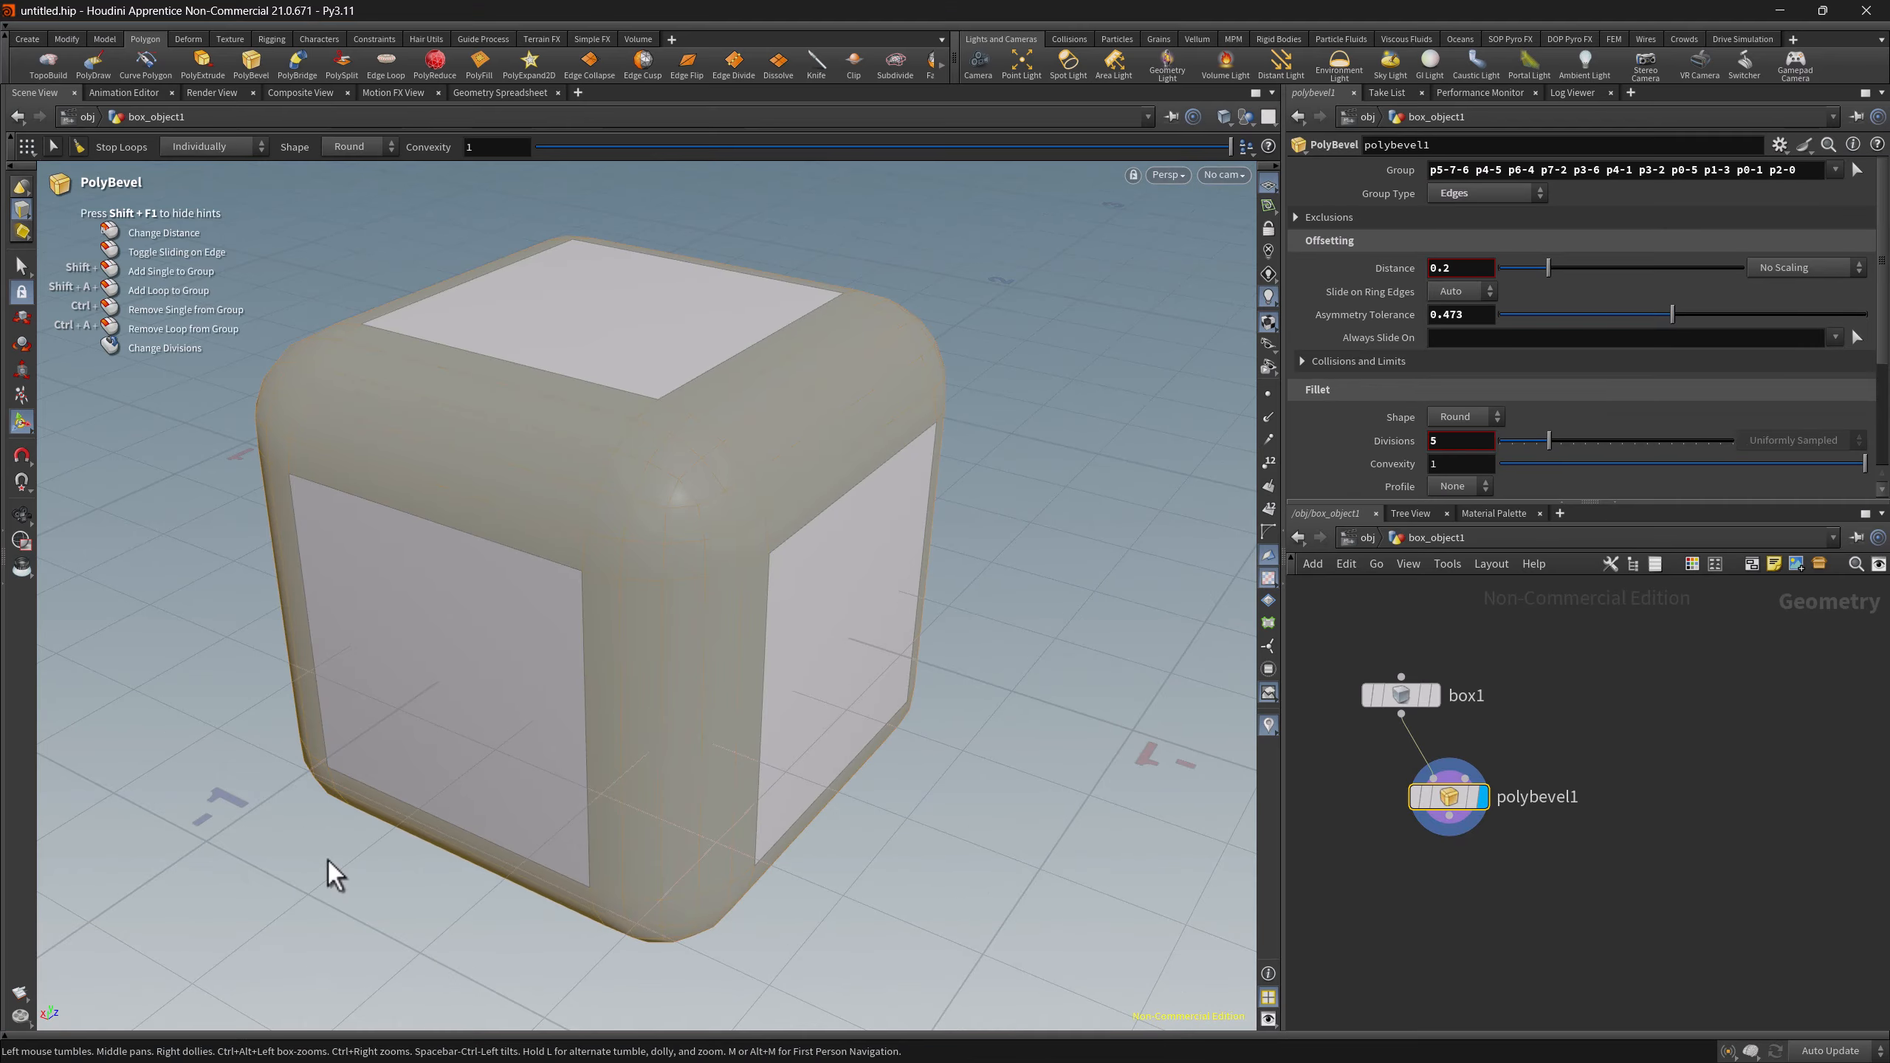
key(ctrl+alt+s)
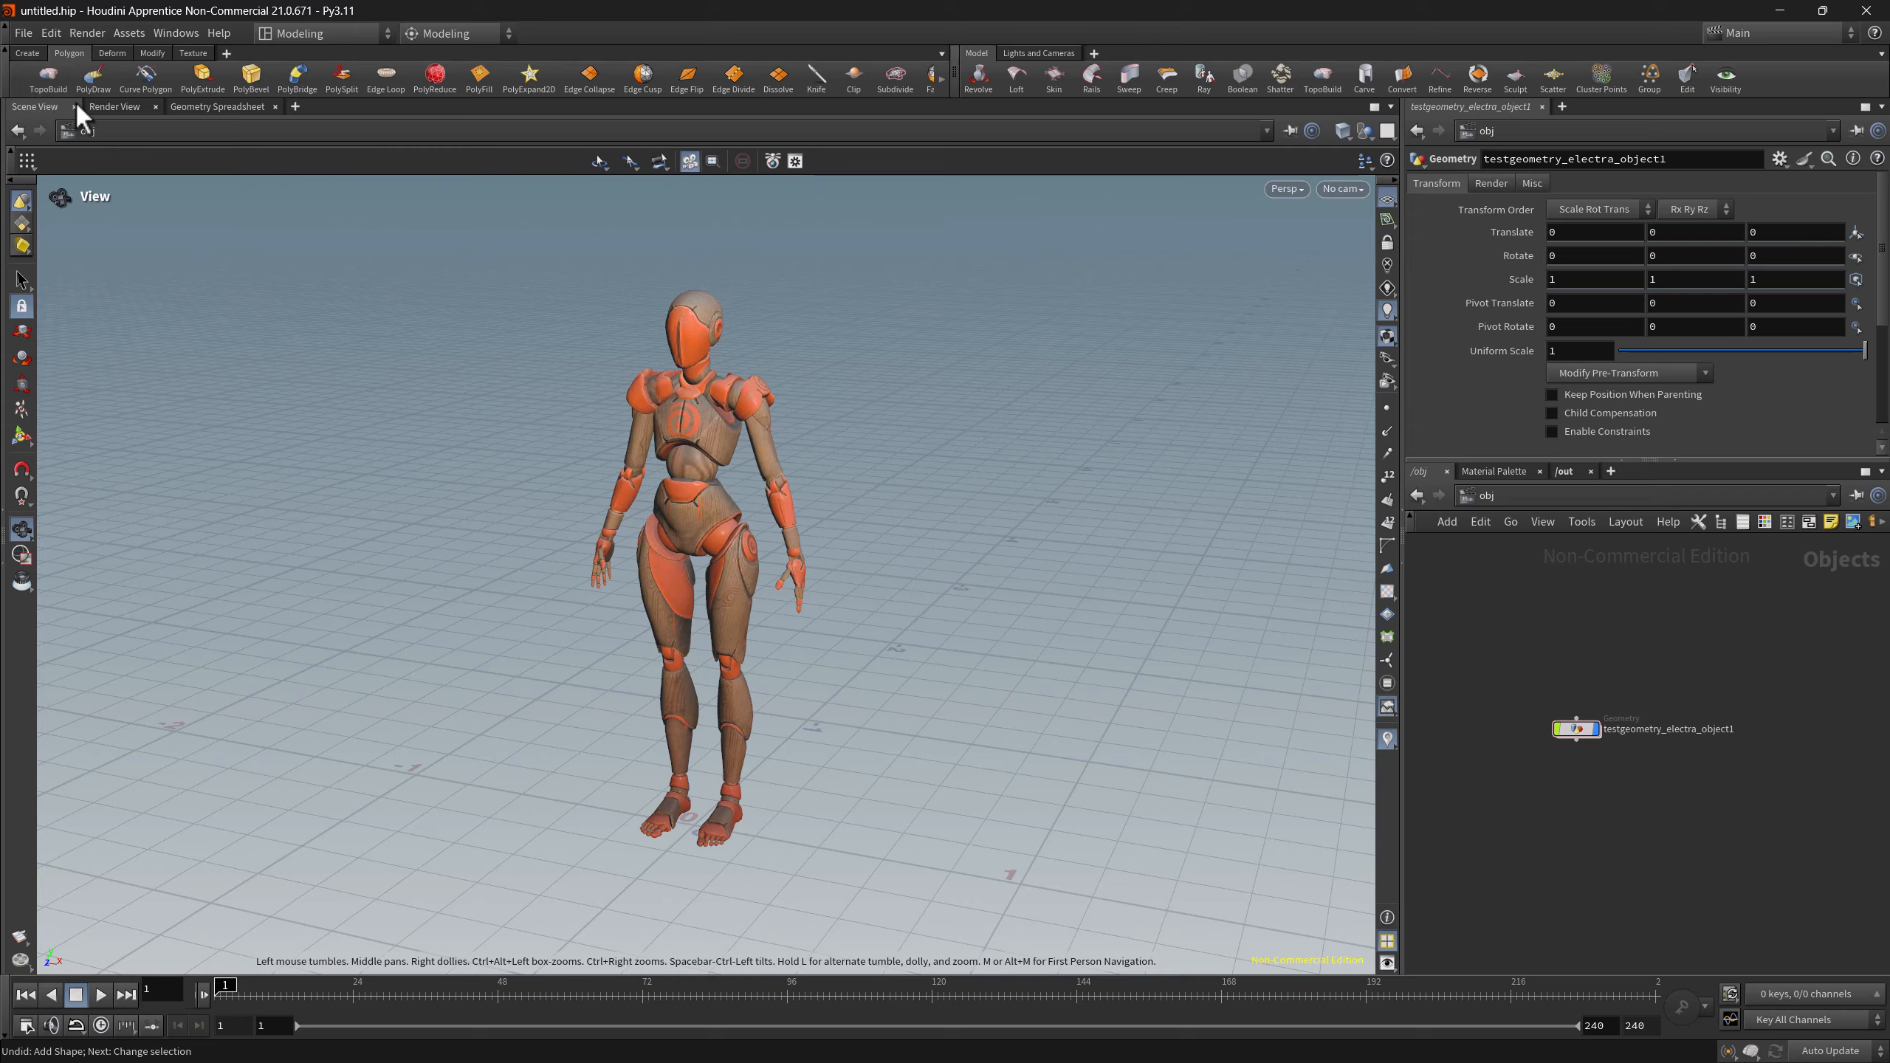
- Step forward through the Polygon shelf's overflow tools and back toward its beginning
click(942, 80)
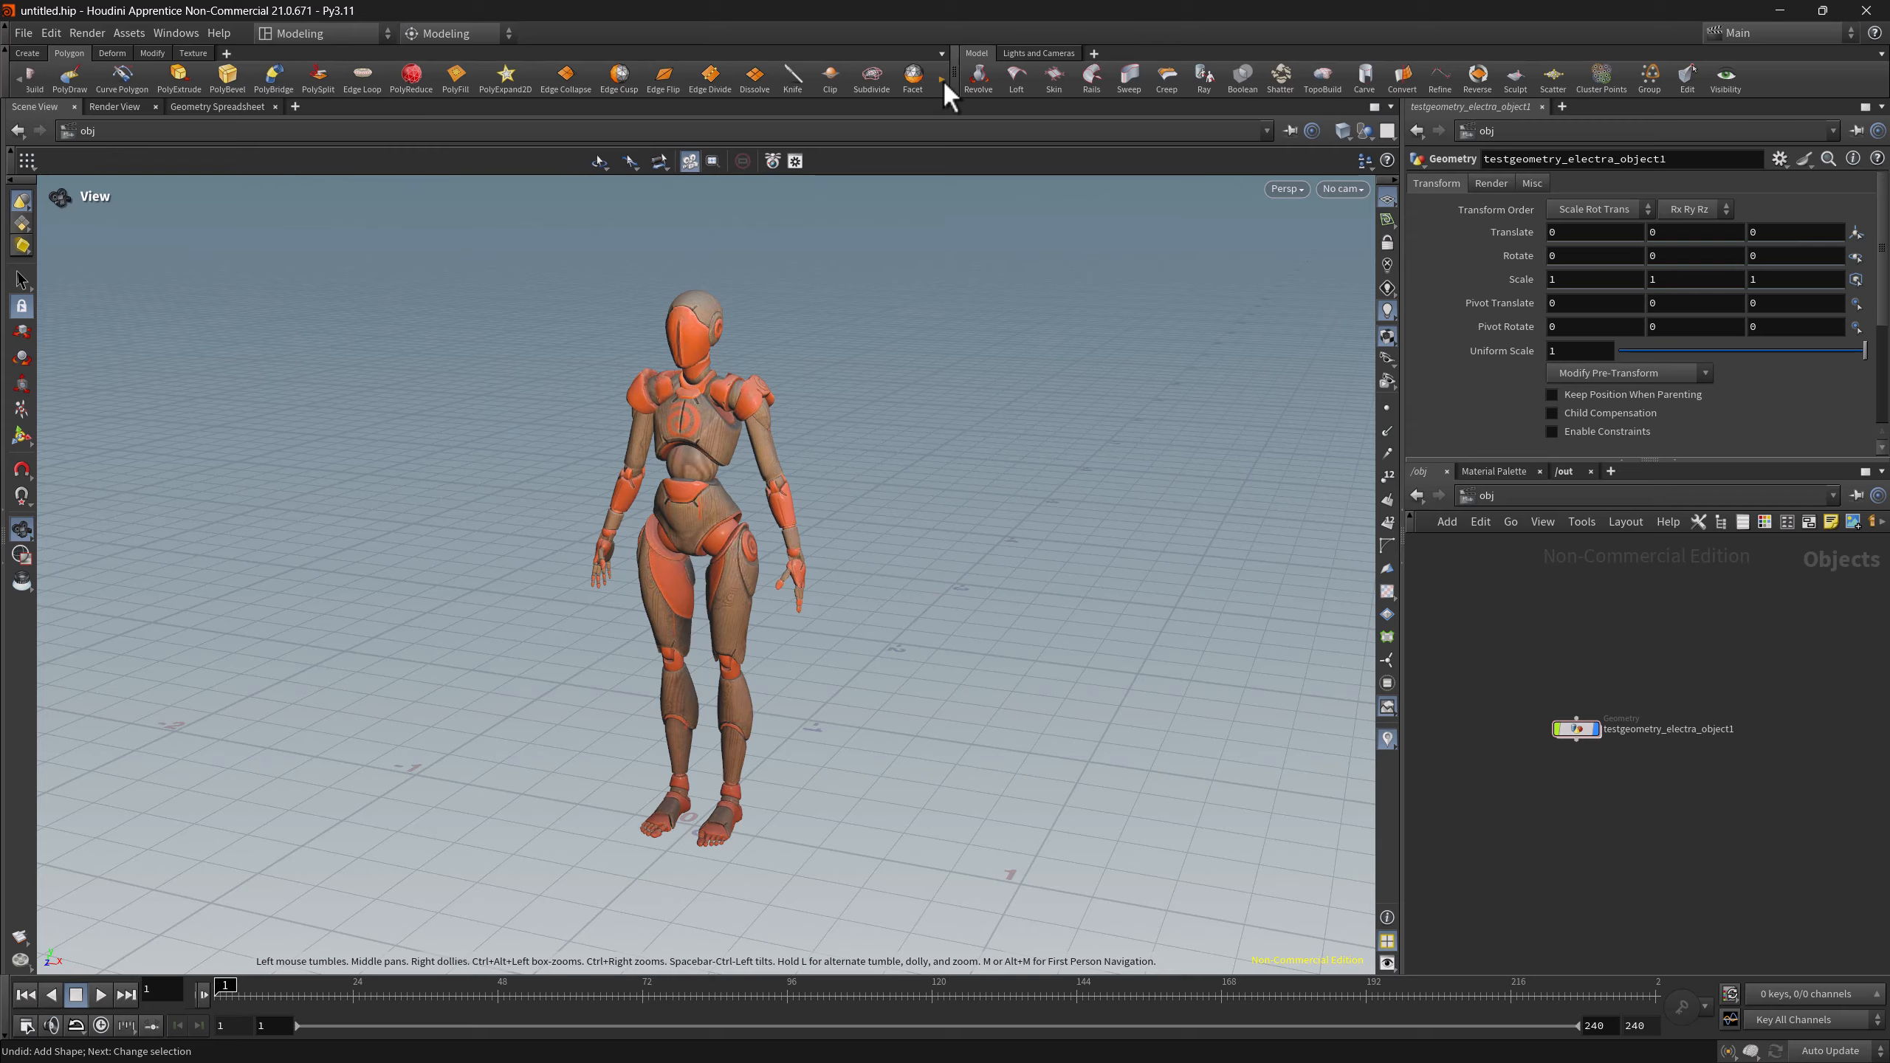
click(942, 80)
click(942, 80)
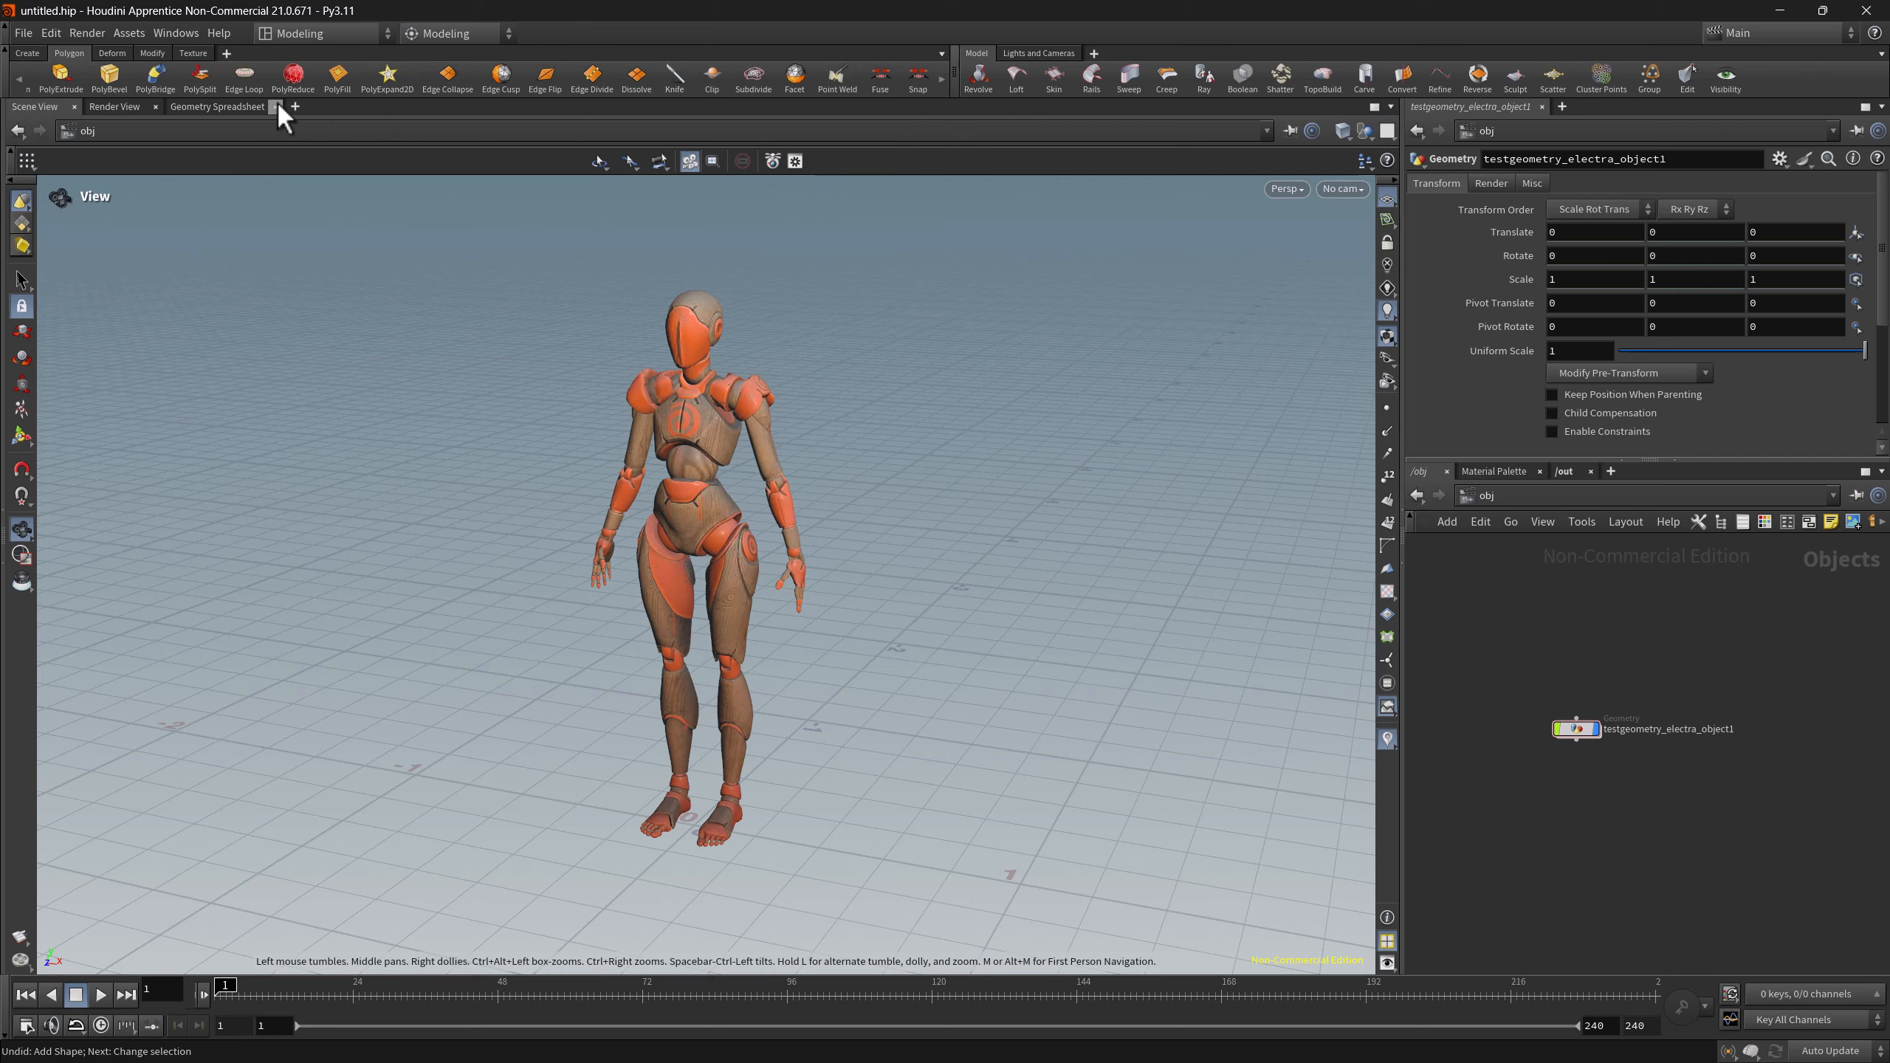
click(22, 79)
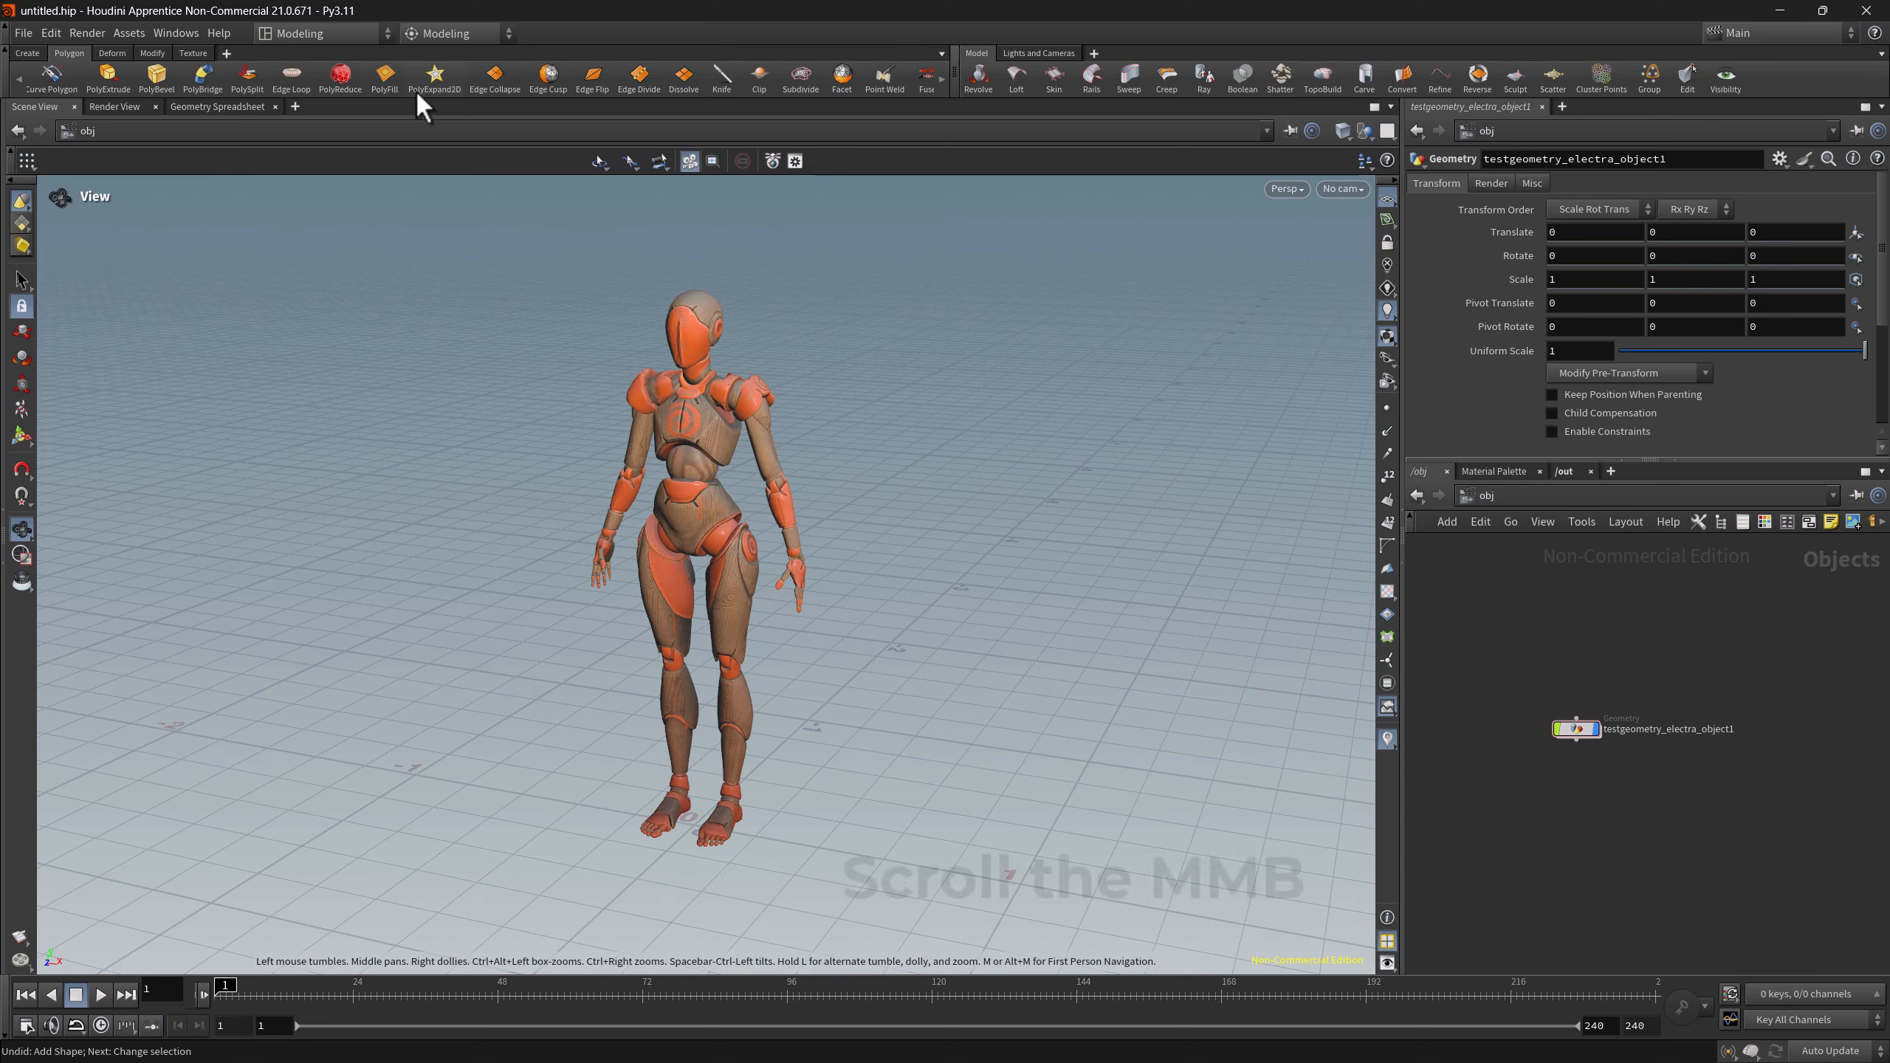
- Scroll the Polygon shelf tools and the network editor toolbar in both directions
scroll(408, 79, down, 3)
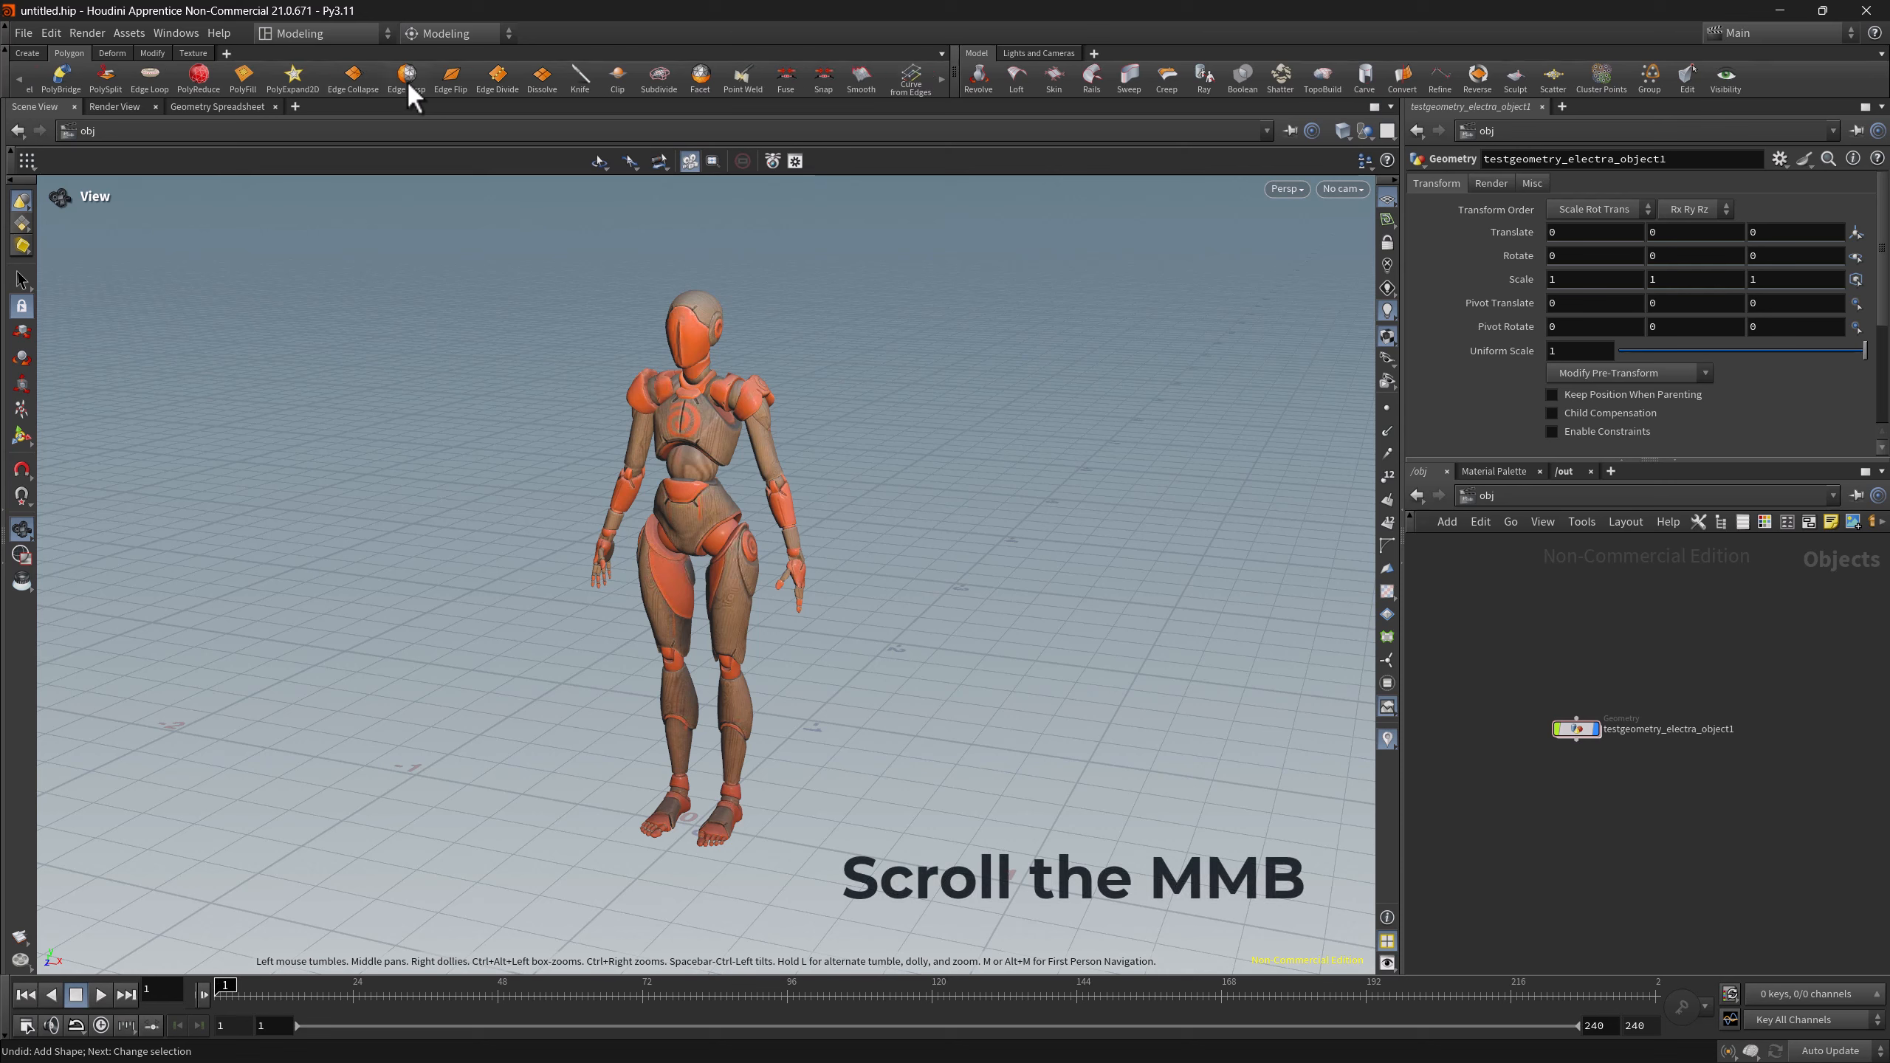
scroll(408, 80, up, 5)
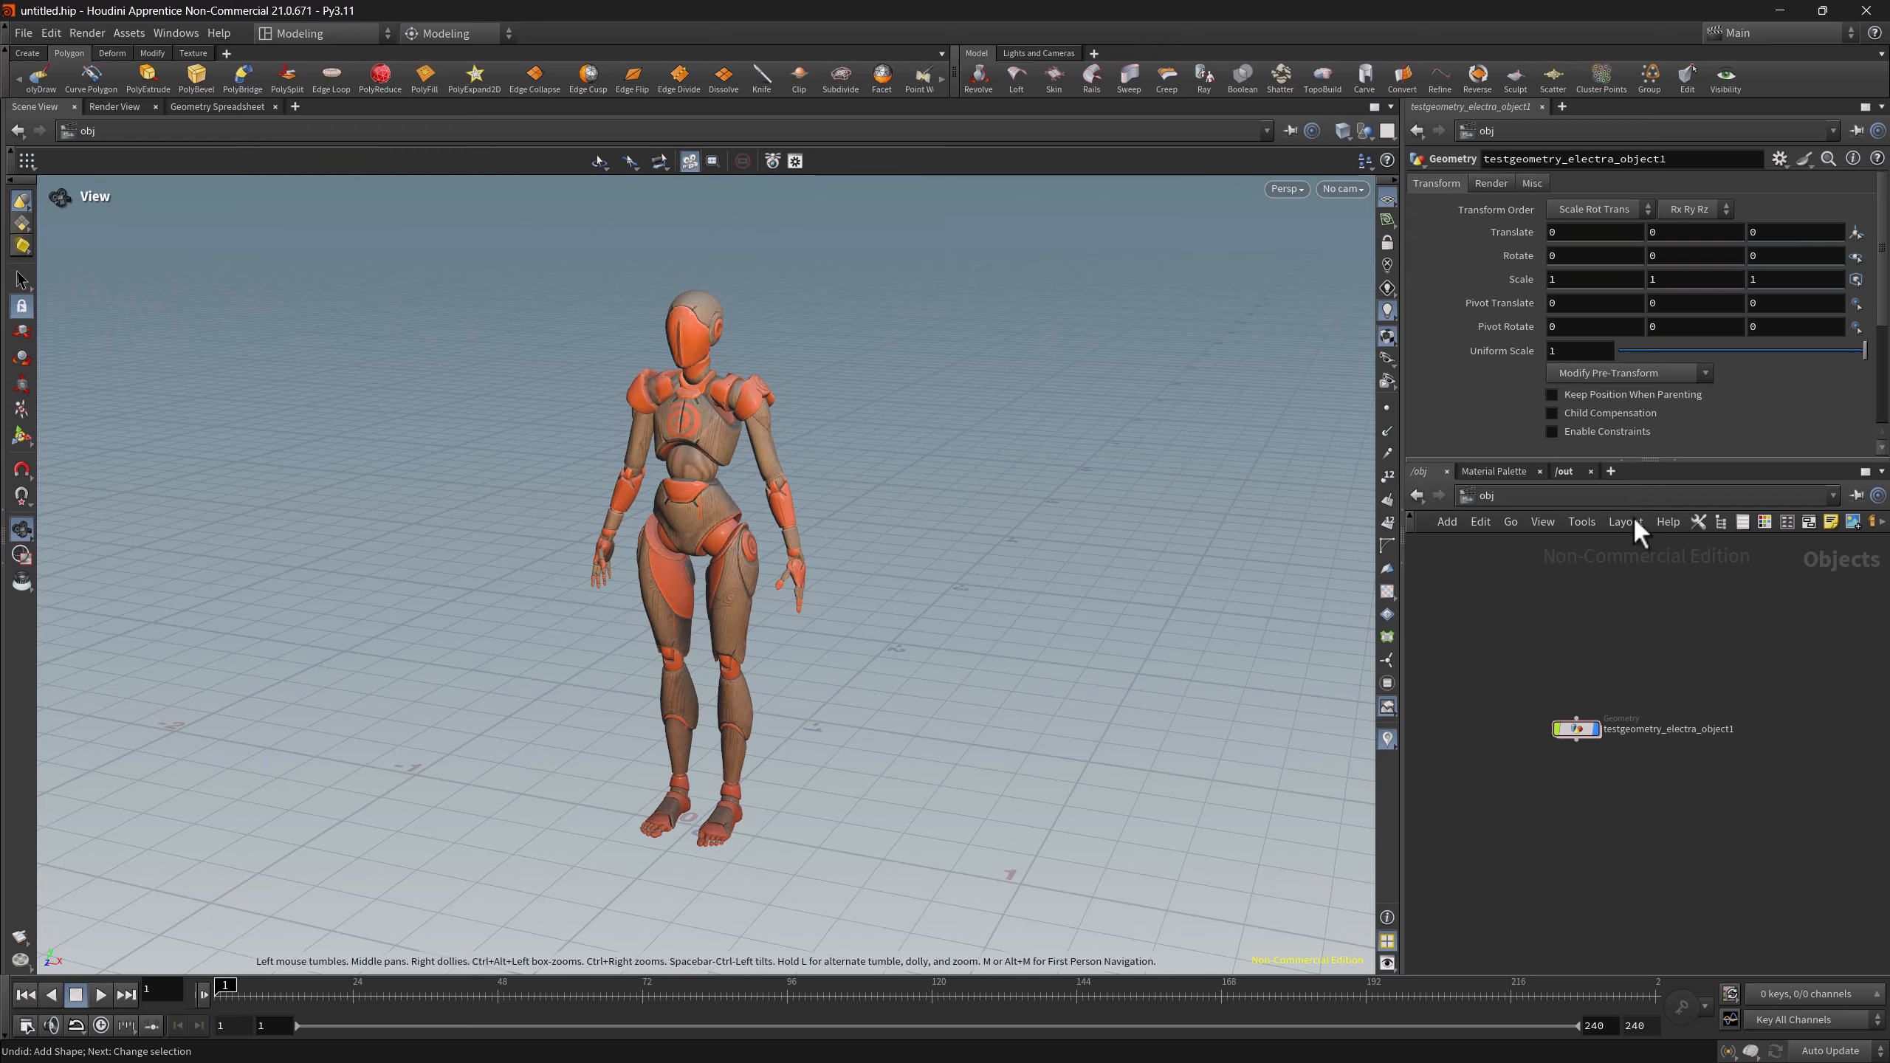
scroll(1633, 515, down, 2)
scroll(1636, 520, up, 2)
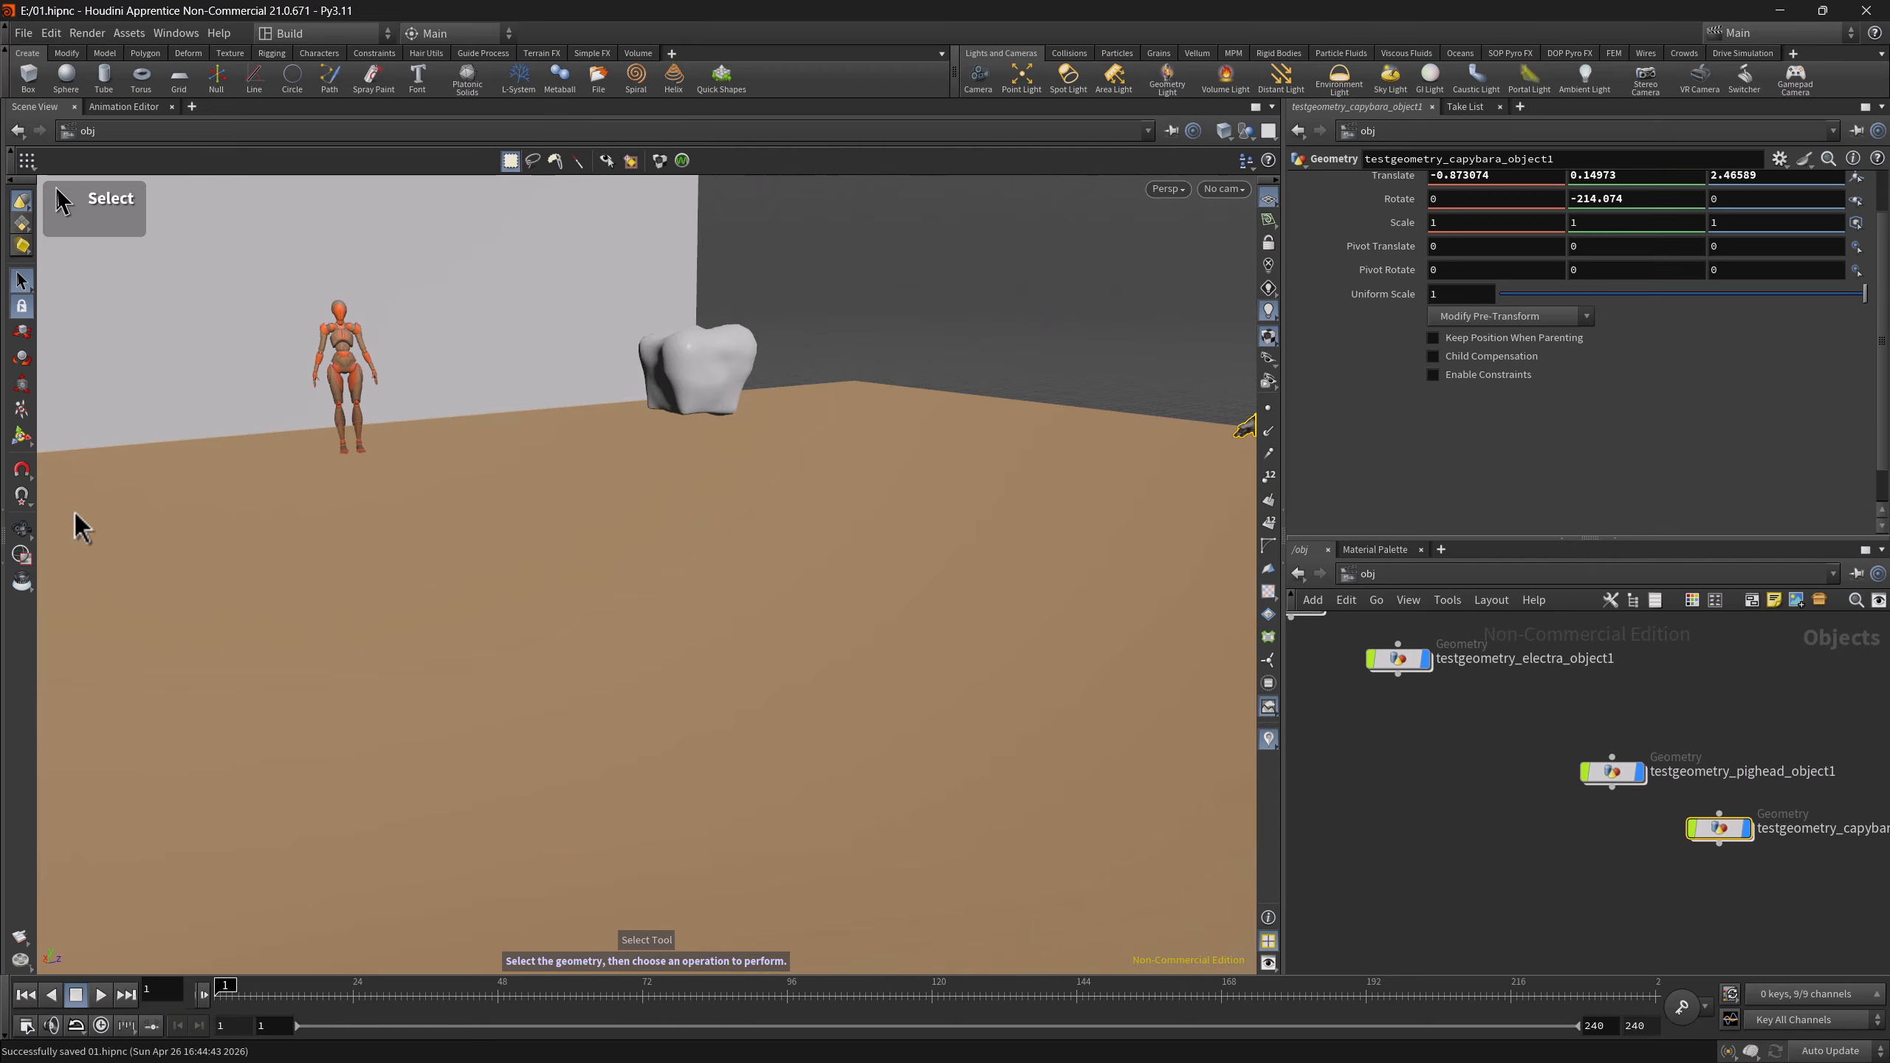
- Turn on First Person Navigation for the View tool and look around the scene
click(20, 530)
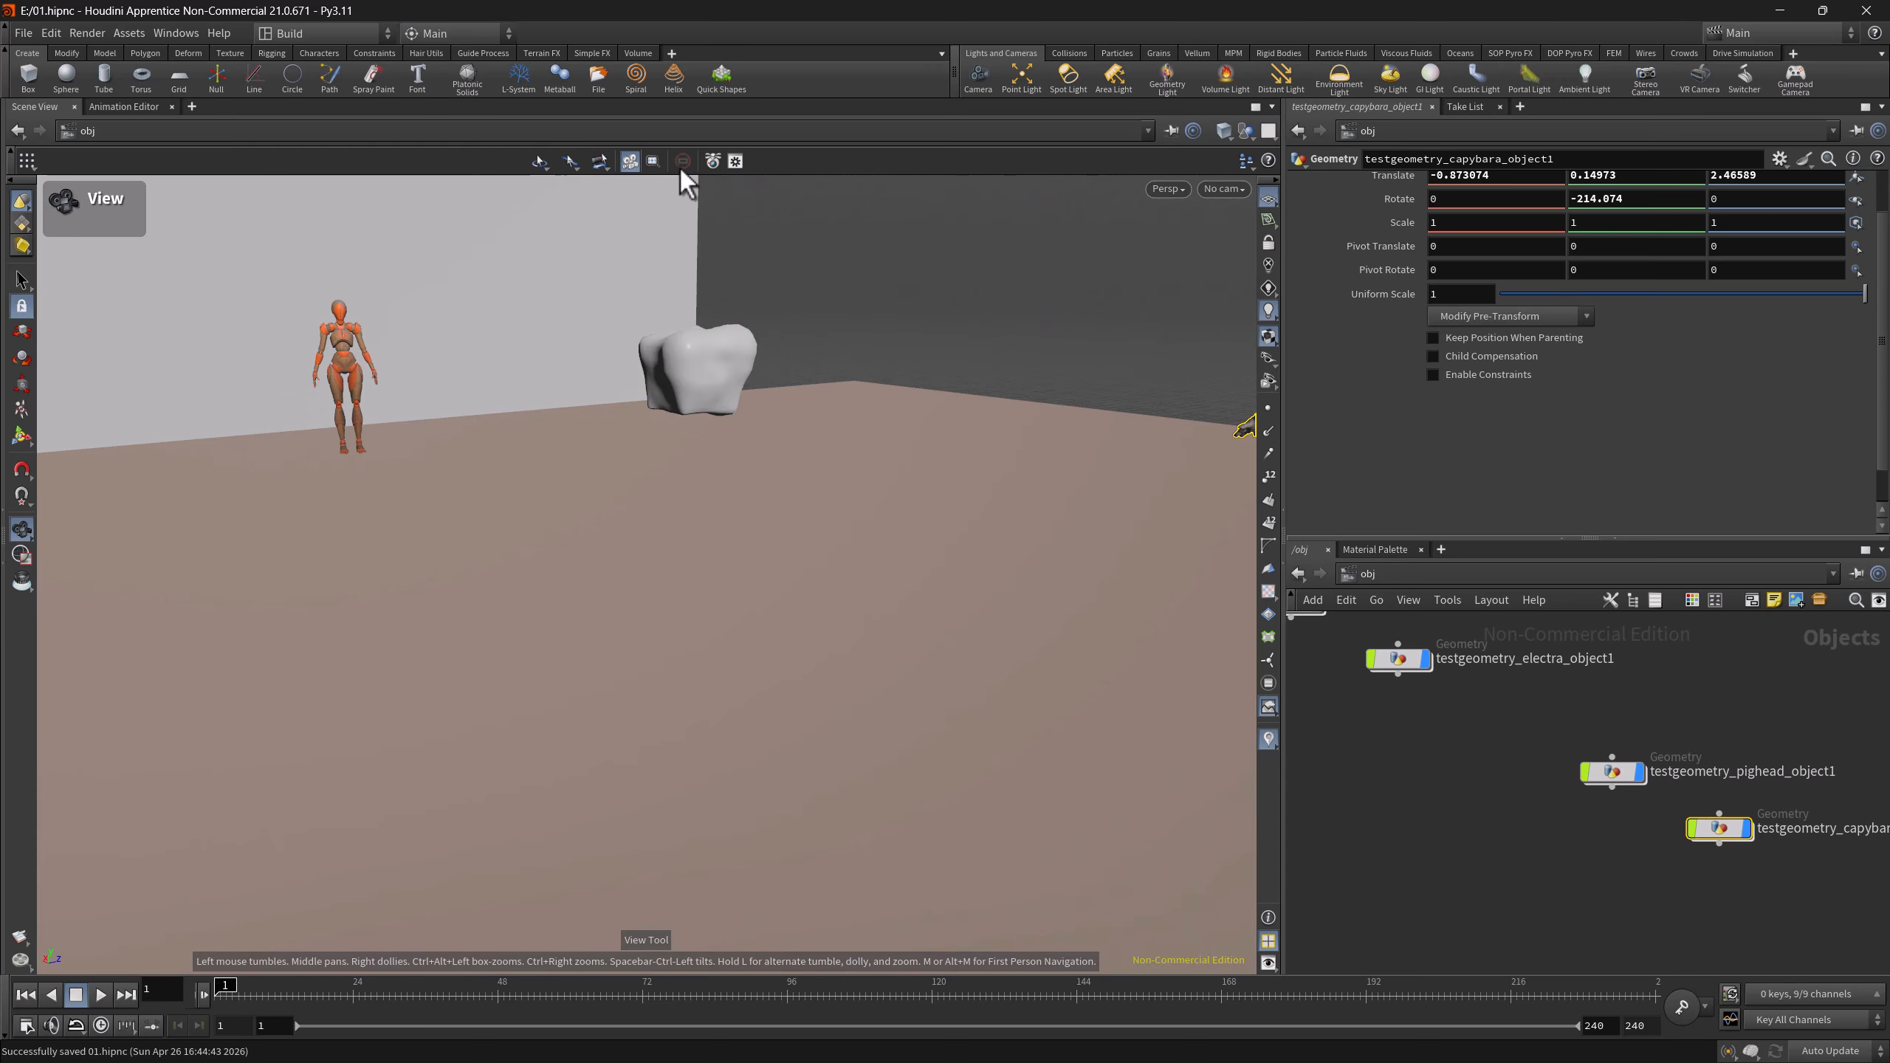
key(m)
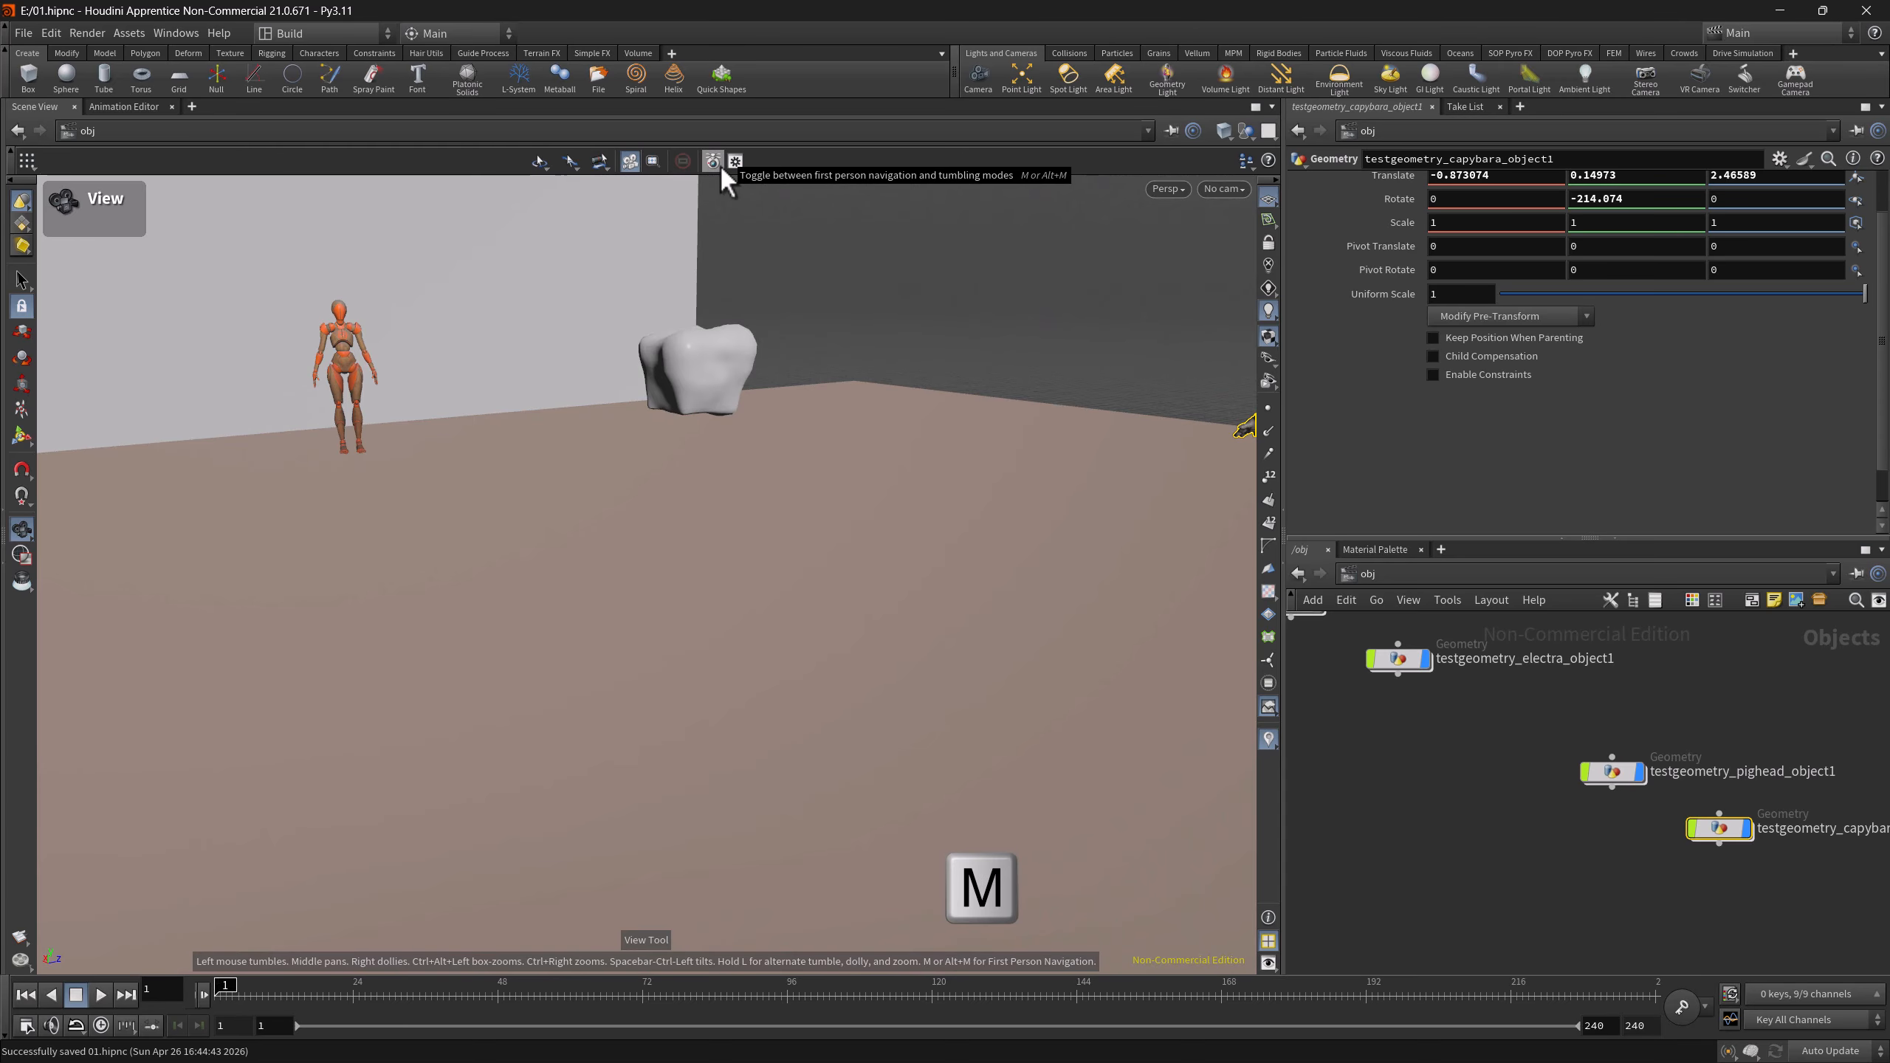
click(715, 163)
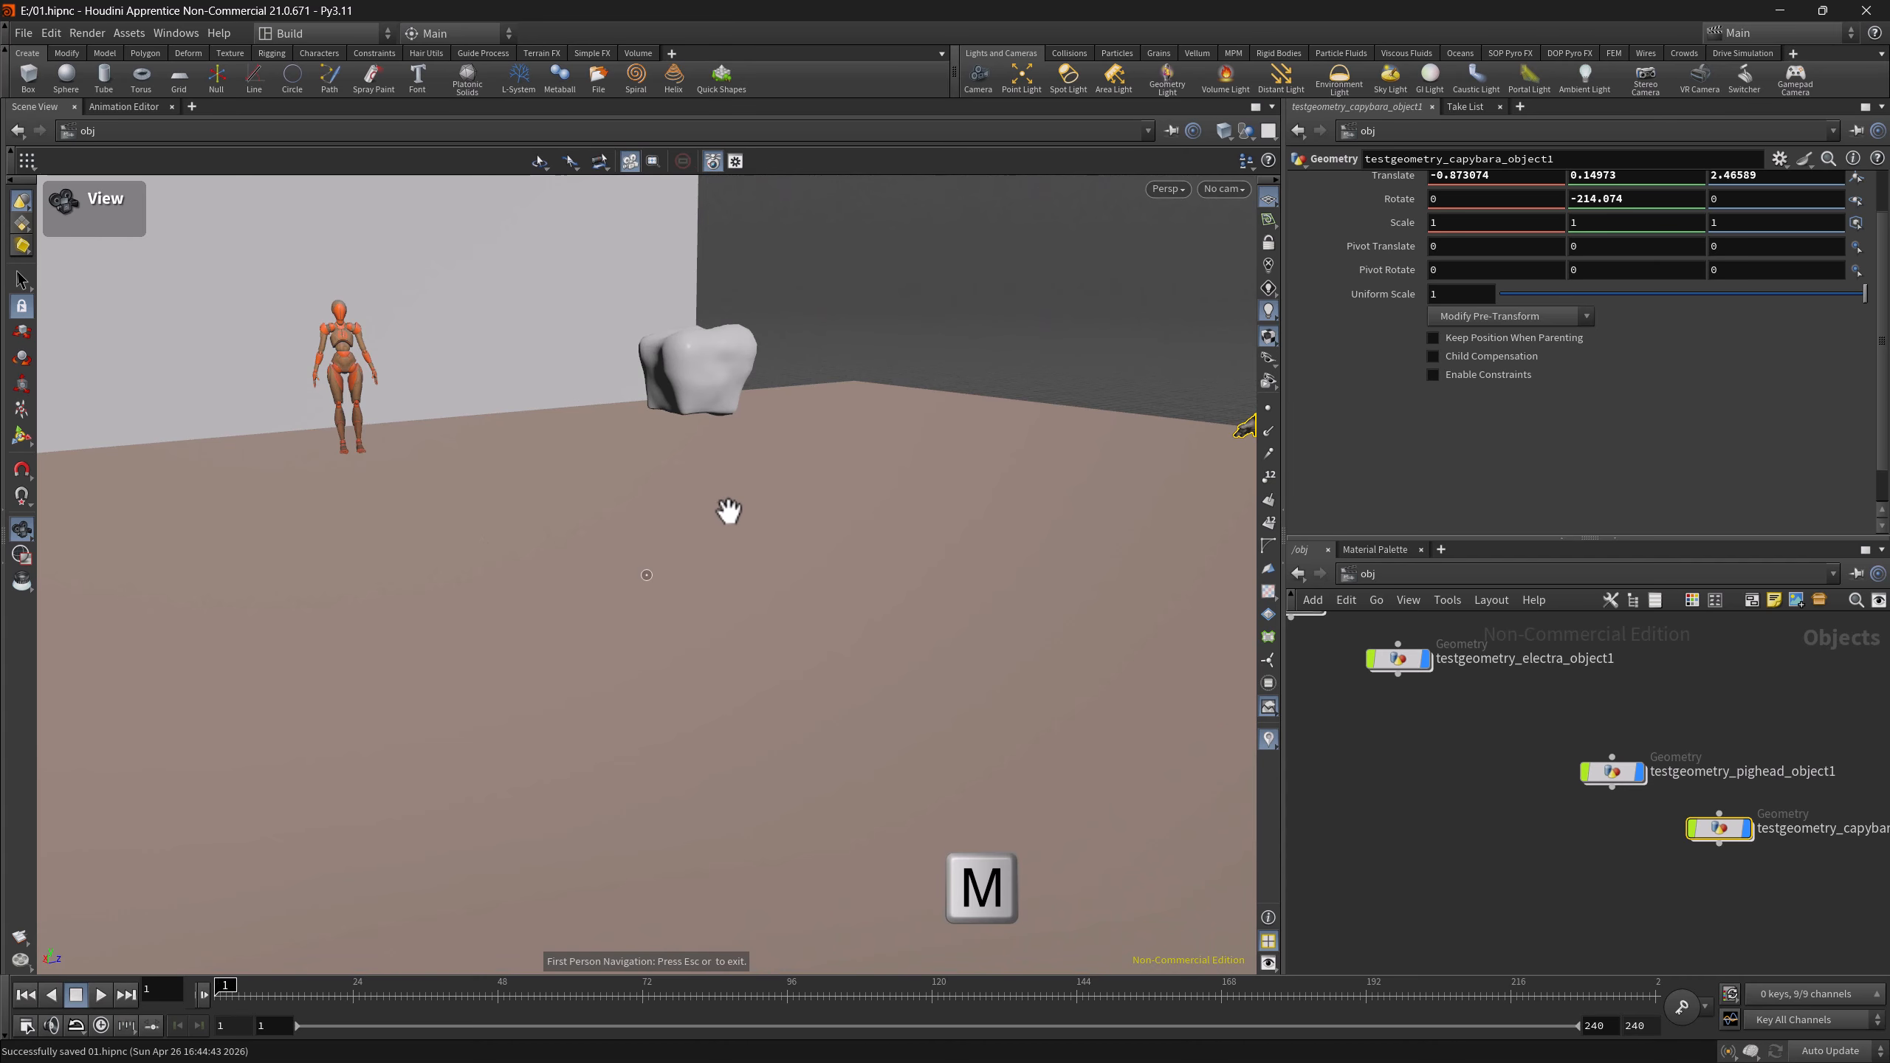
drag(703, 616, 465, 488)
drag(712, 655, 930, 558)
drag(647, 574, 647, 574)
drag(646, 574, 647, 575)
- Move forward, backward and sideways through the scene in first person, including at increased movement speed
key(w)
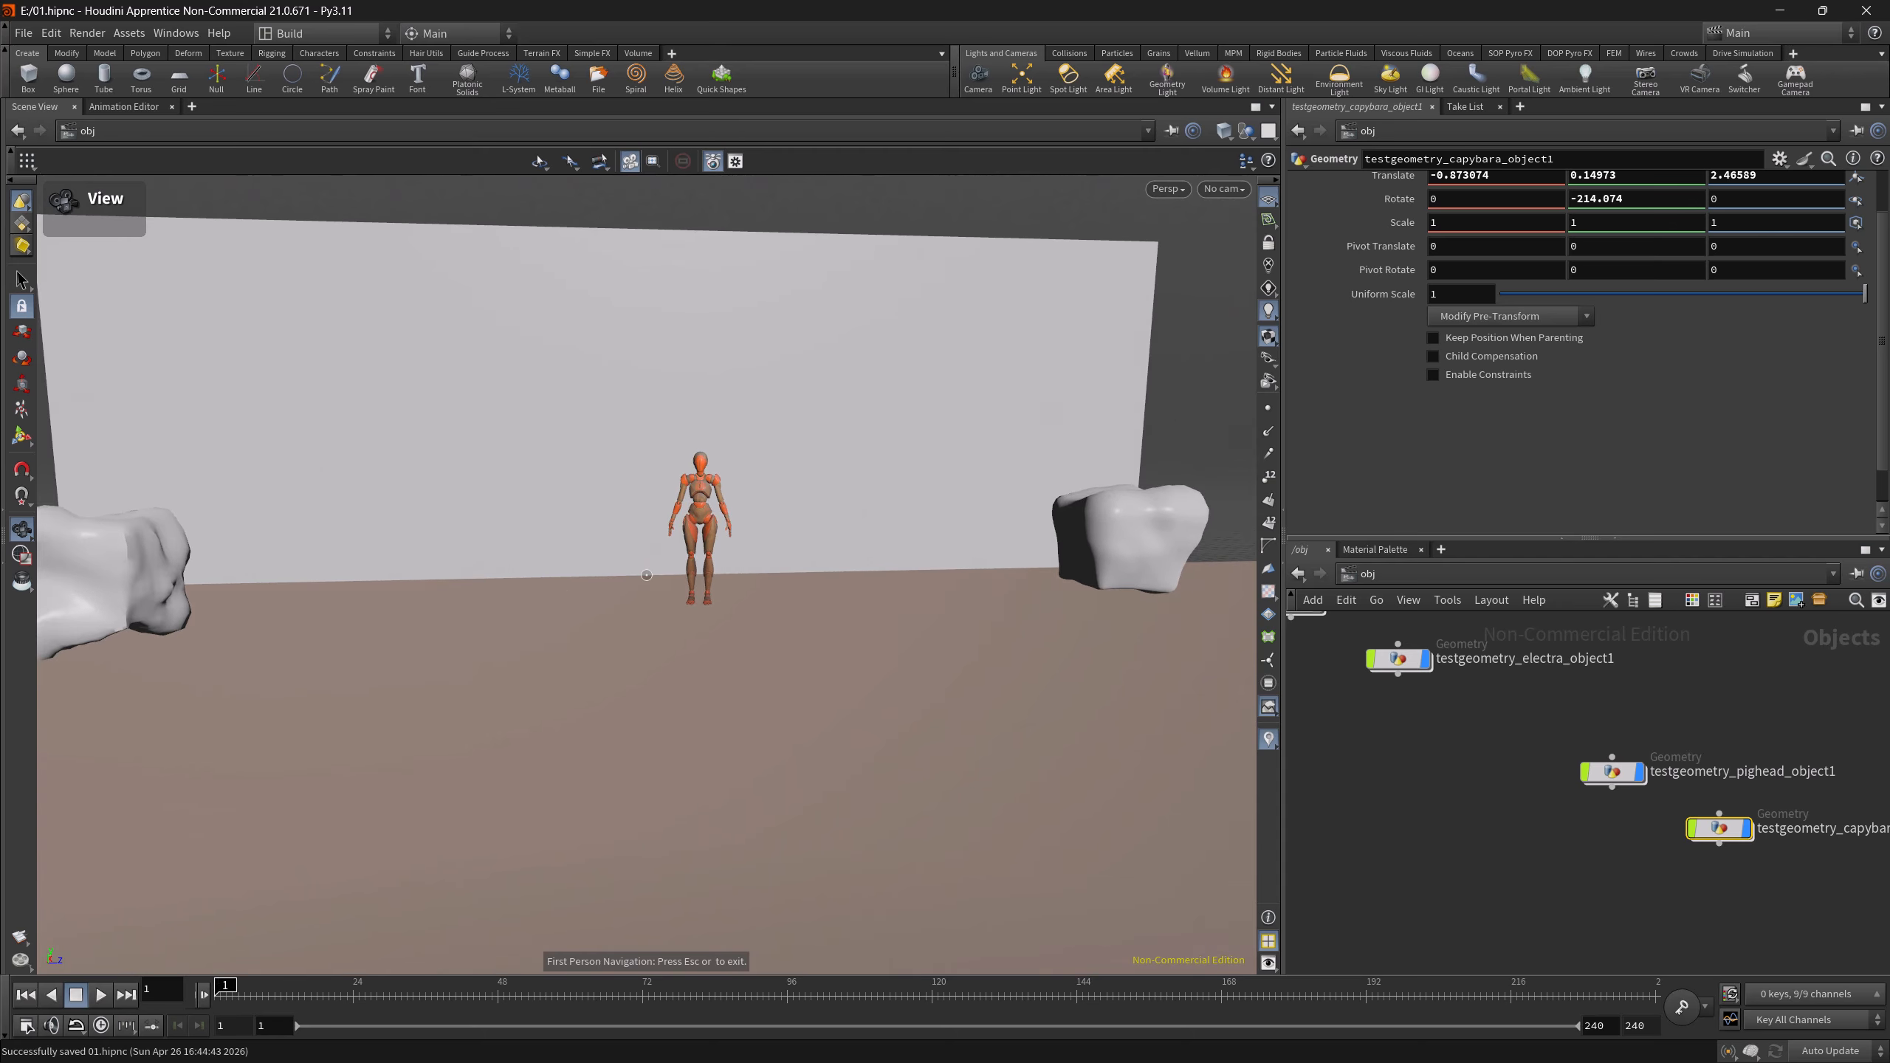
key(d)
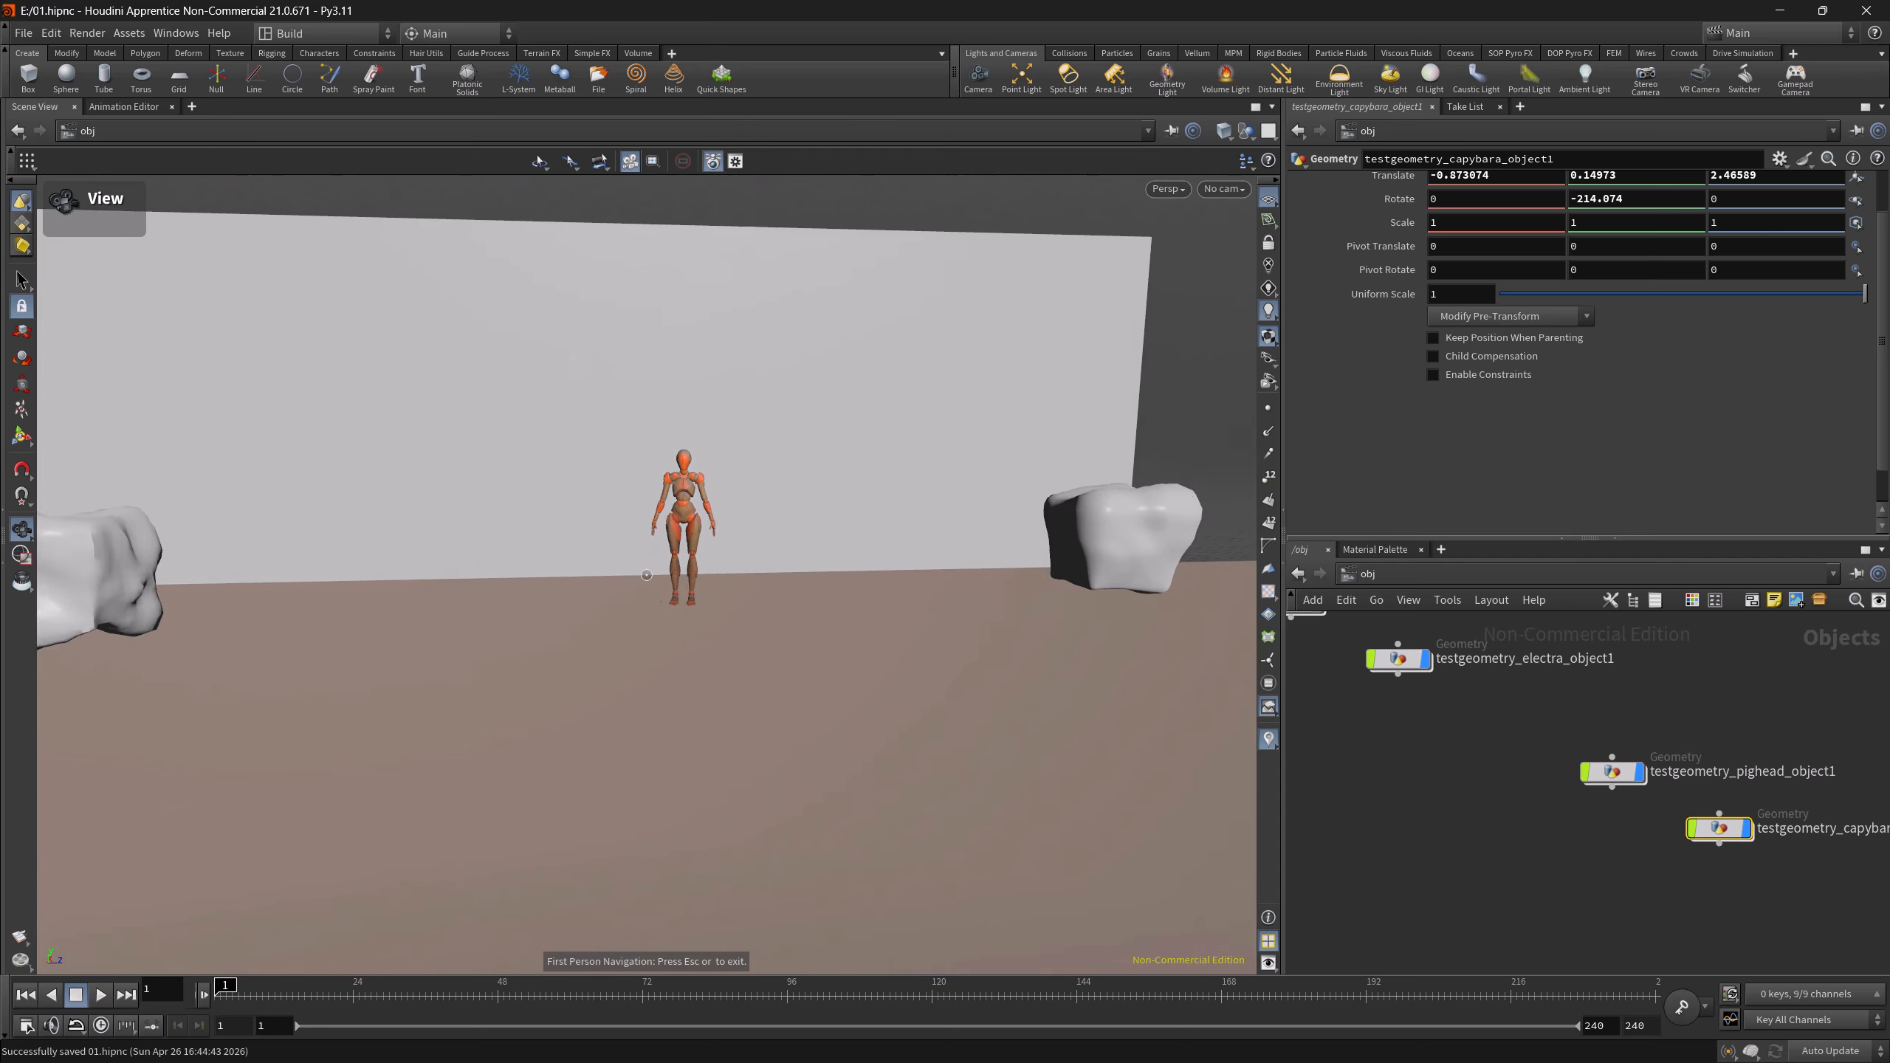
key(shift+d)
key(shift+w)
key(shift+s)
drag(647, 575, 647, 575)
- Approach the orange humanoid at normal and decreased movement speed, and adjust the view of it
key(w)
key(w)
key(ctrl+w)
key(ctrl+w)
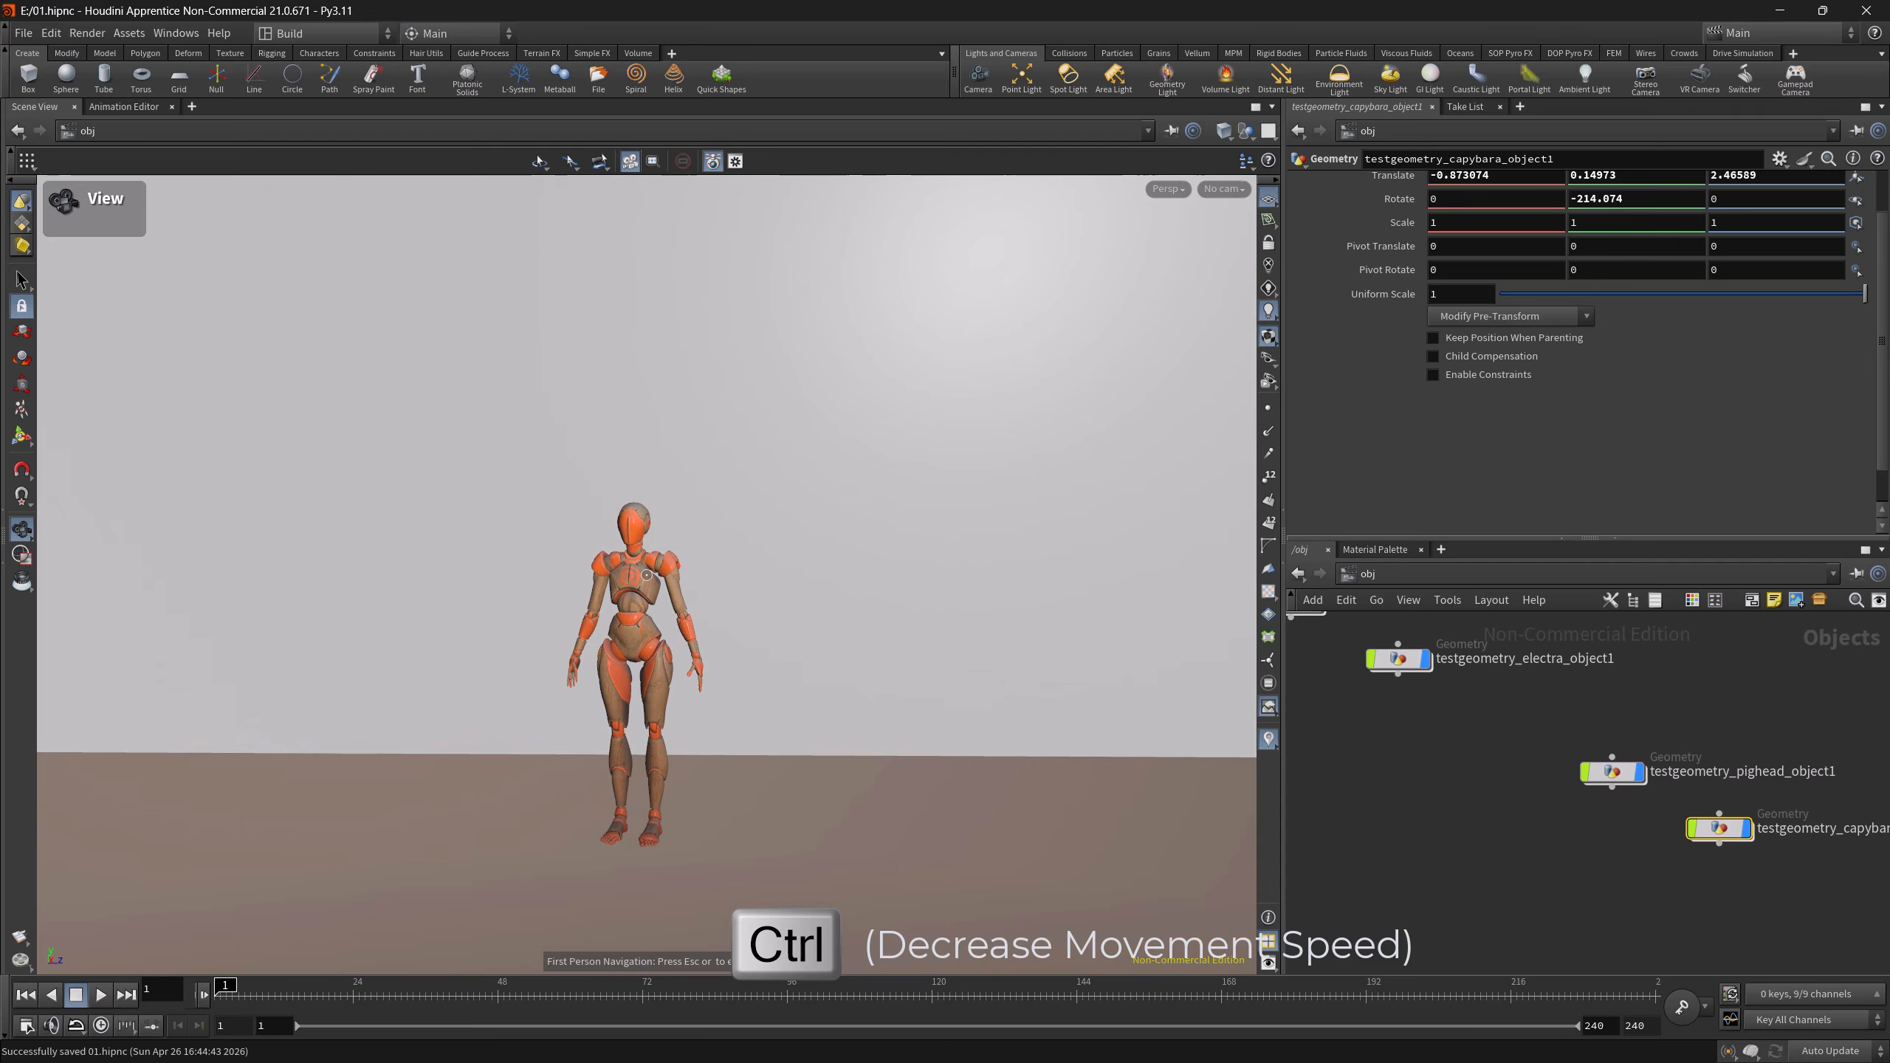
right_drag(687, 675, 832, 586)
drag(831, 586, 880, 570)
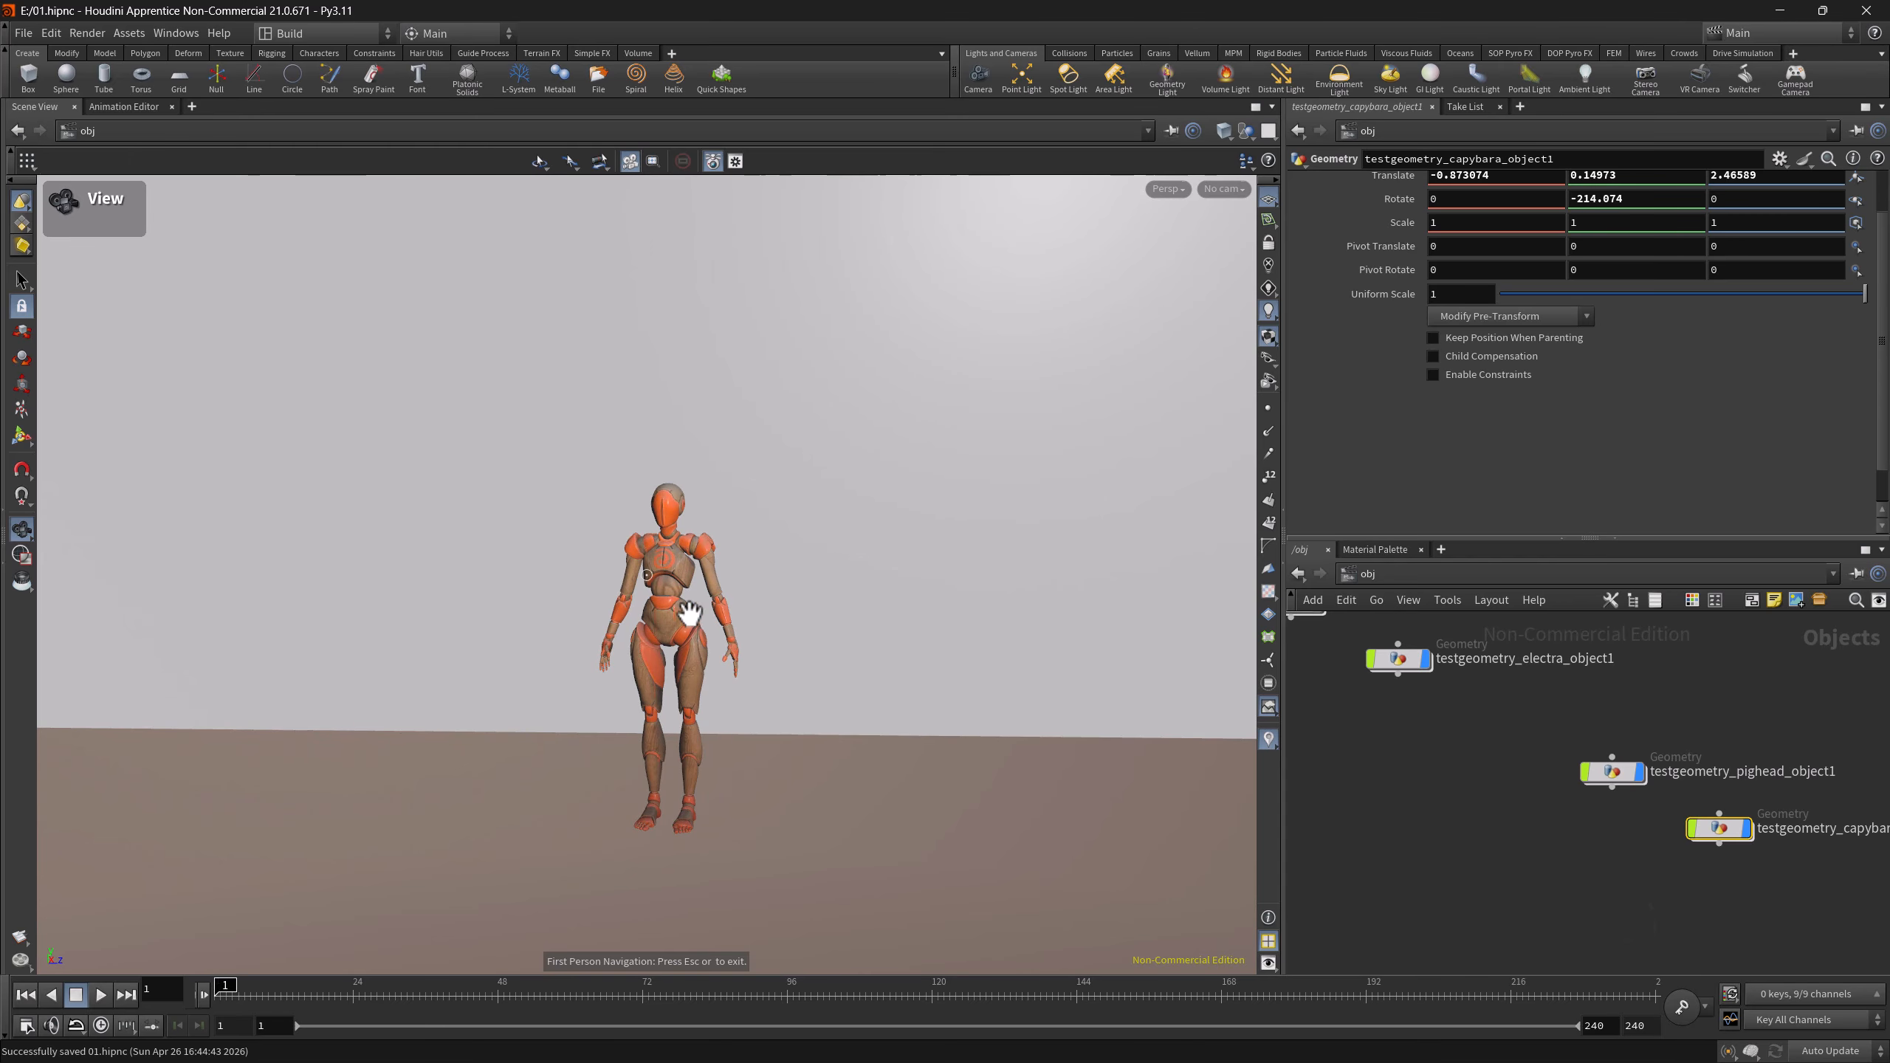
- Jump to the humanoid geometry and to the capybara geometry, backing away and turning from each
double_click(666, 564)
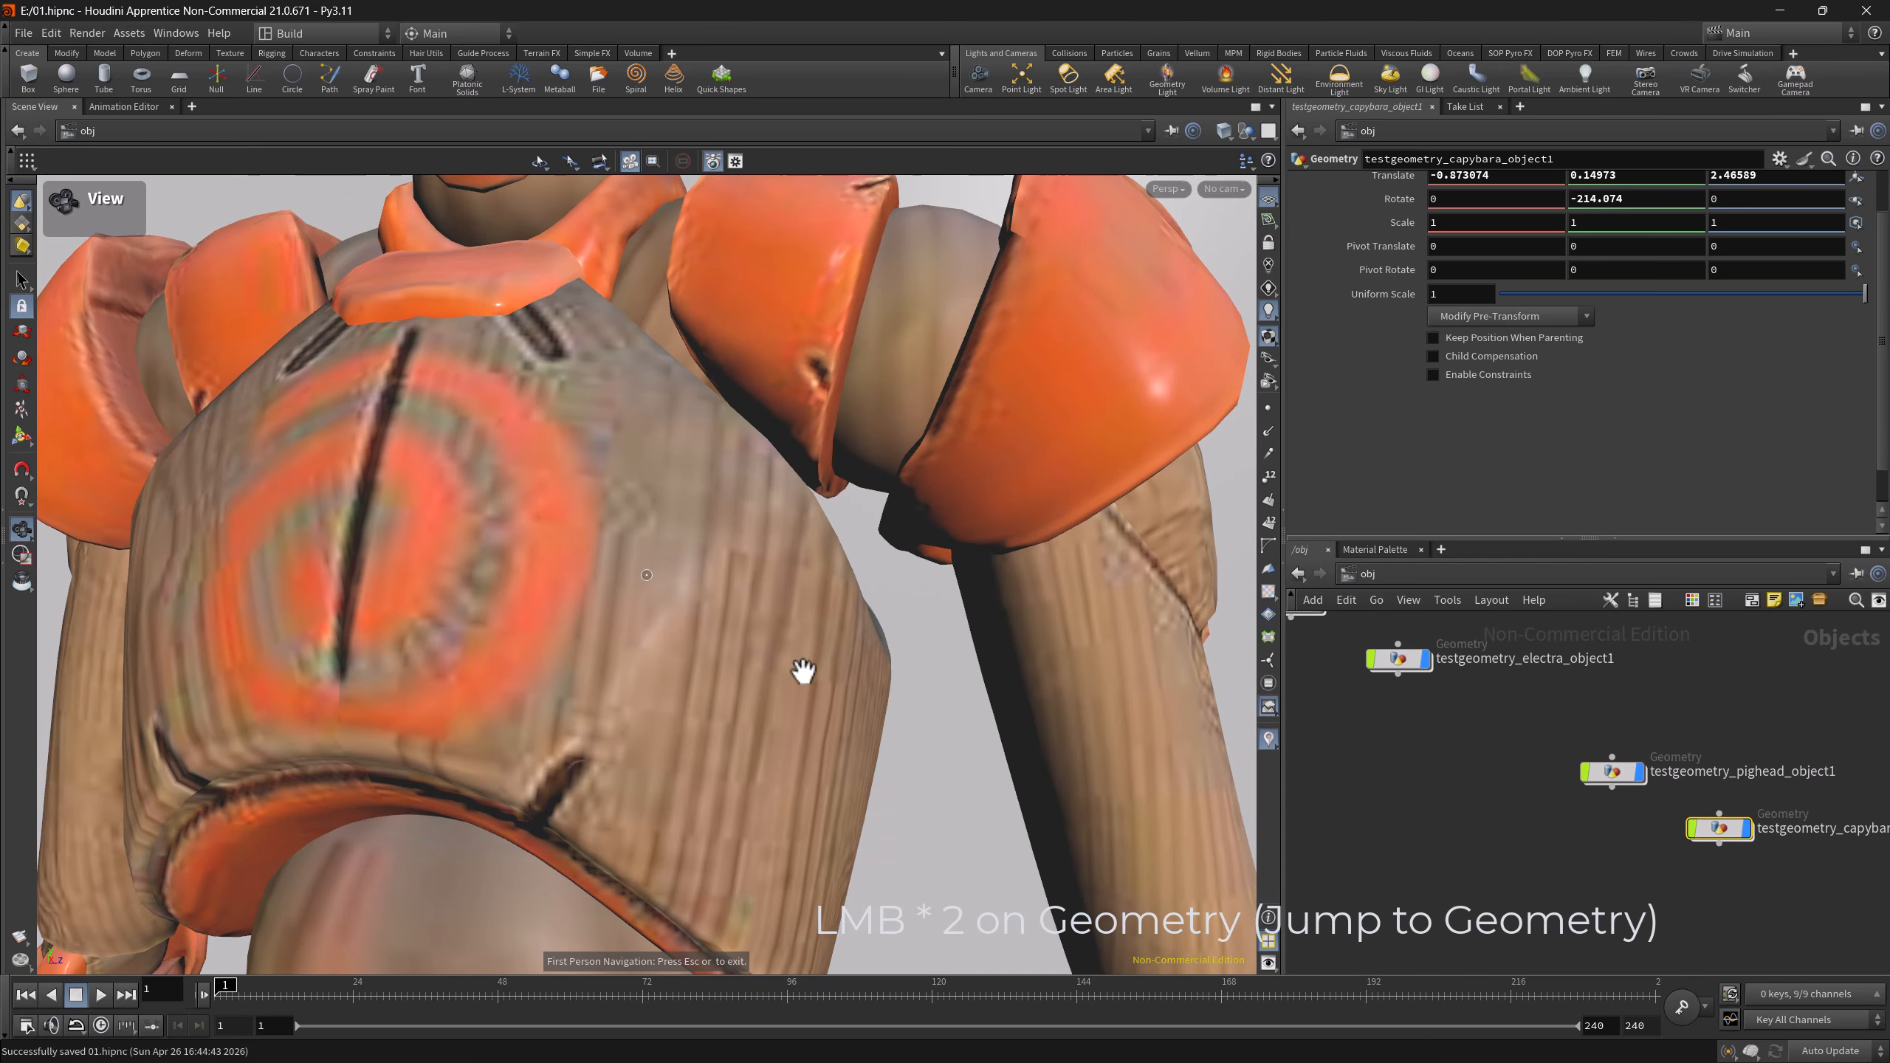
key(s)
drag(802, 671, 1056, 672)
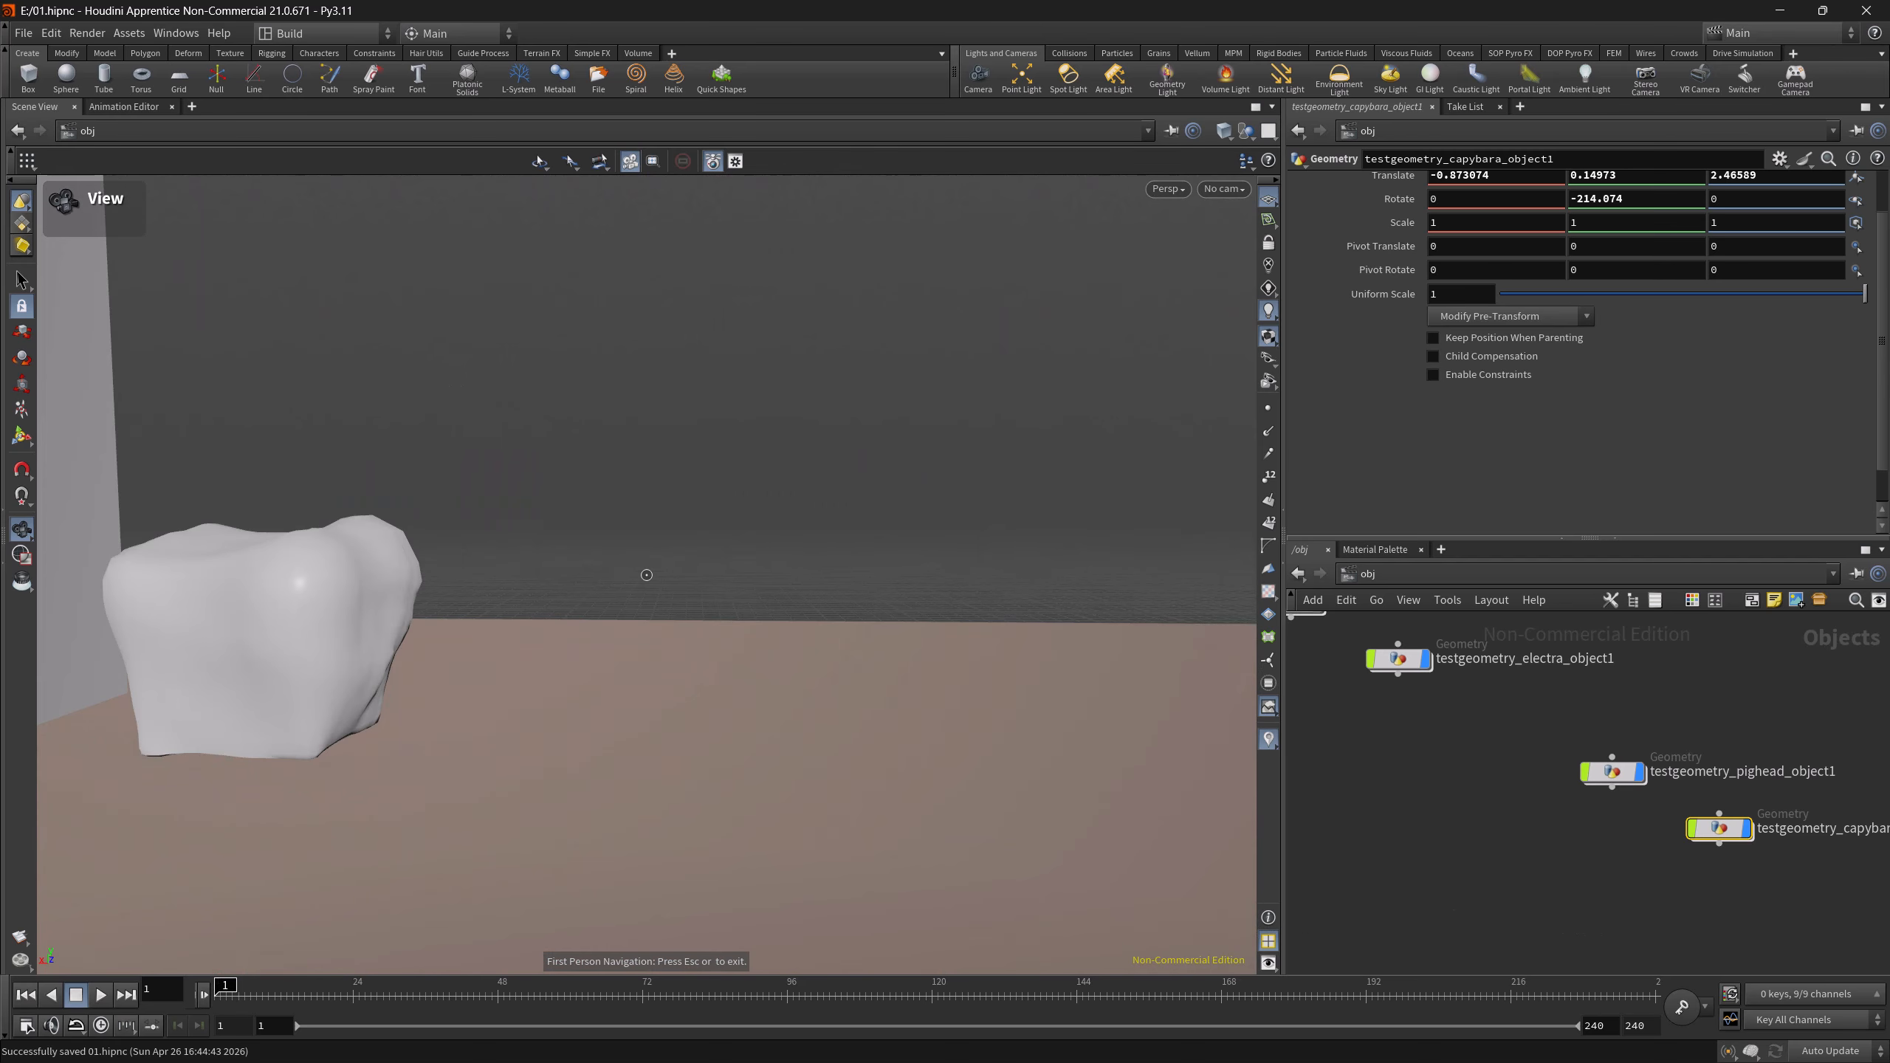
double_click(543, 575)
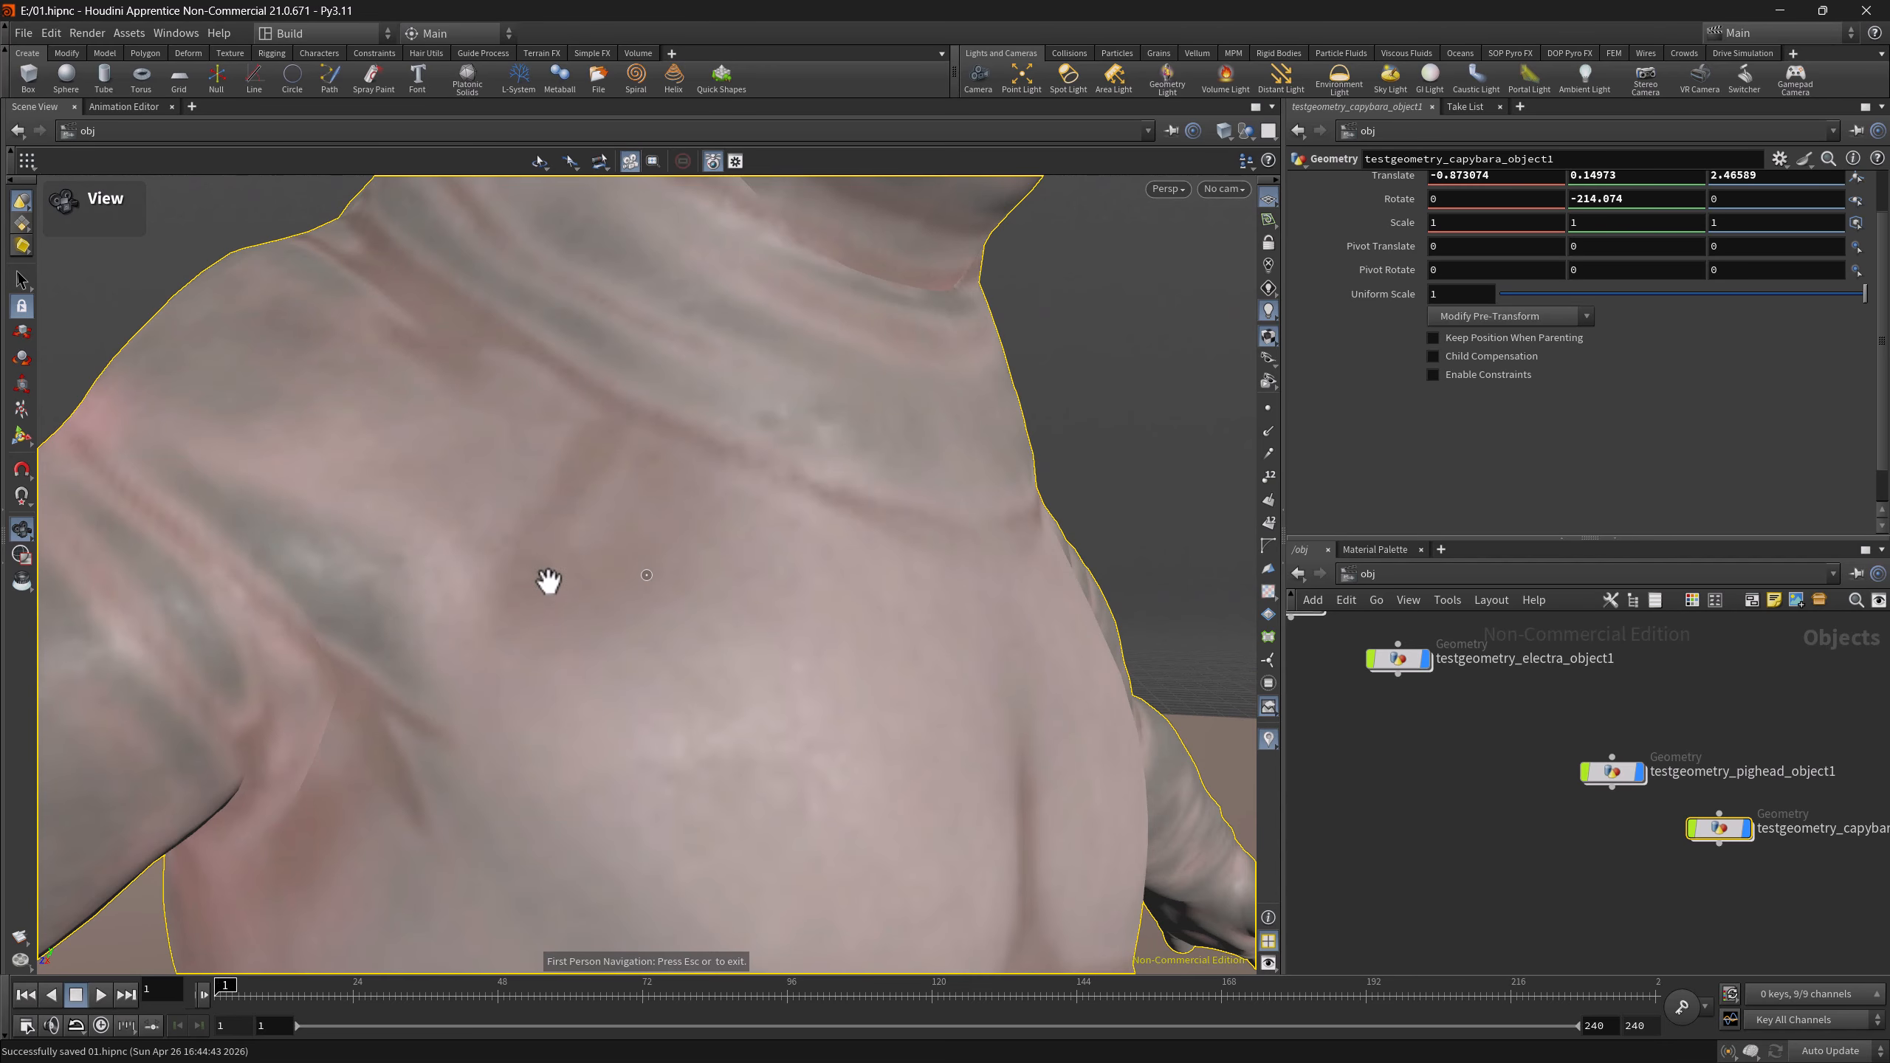
key(s)
drag(839, 680, 1056, 680)
- Inspect the pig head up close, back away from it and return to a wide view of the humanoid
mouse_move(647, 574)
mouse_down()
mouse_move(687, 658)
mouse_move(603, 632)
mouse_move(647, 574)
mouse_up()
key(w)
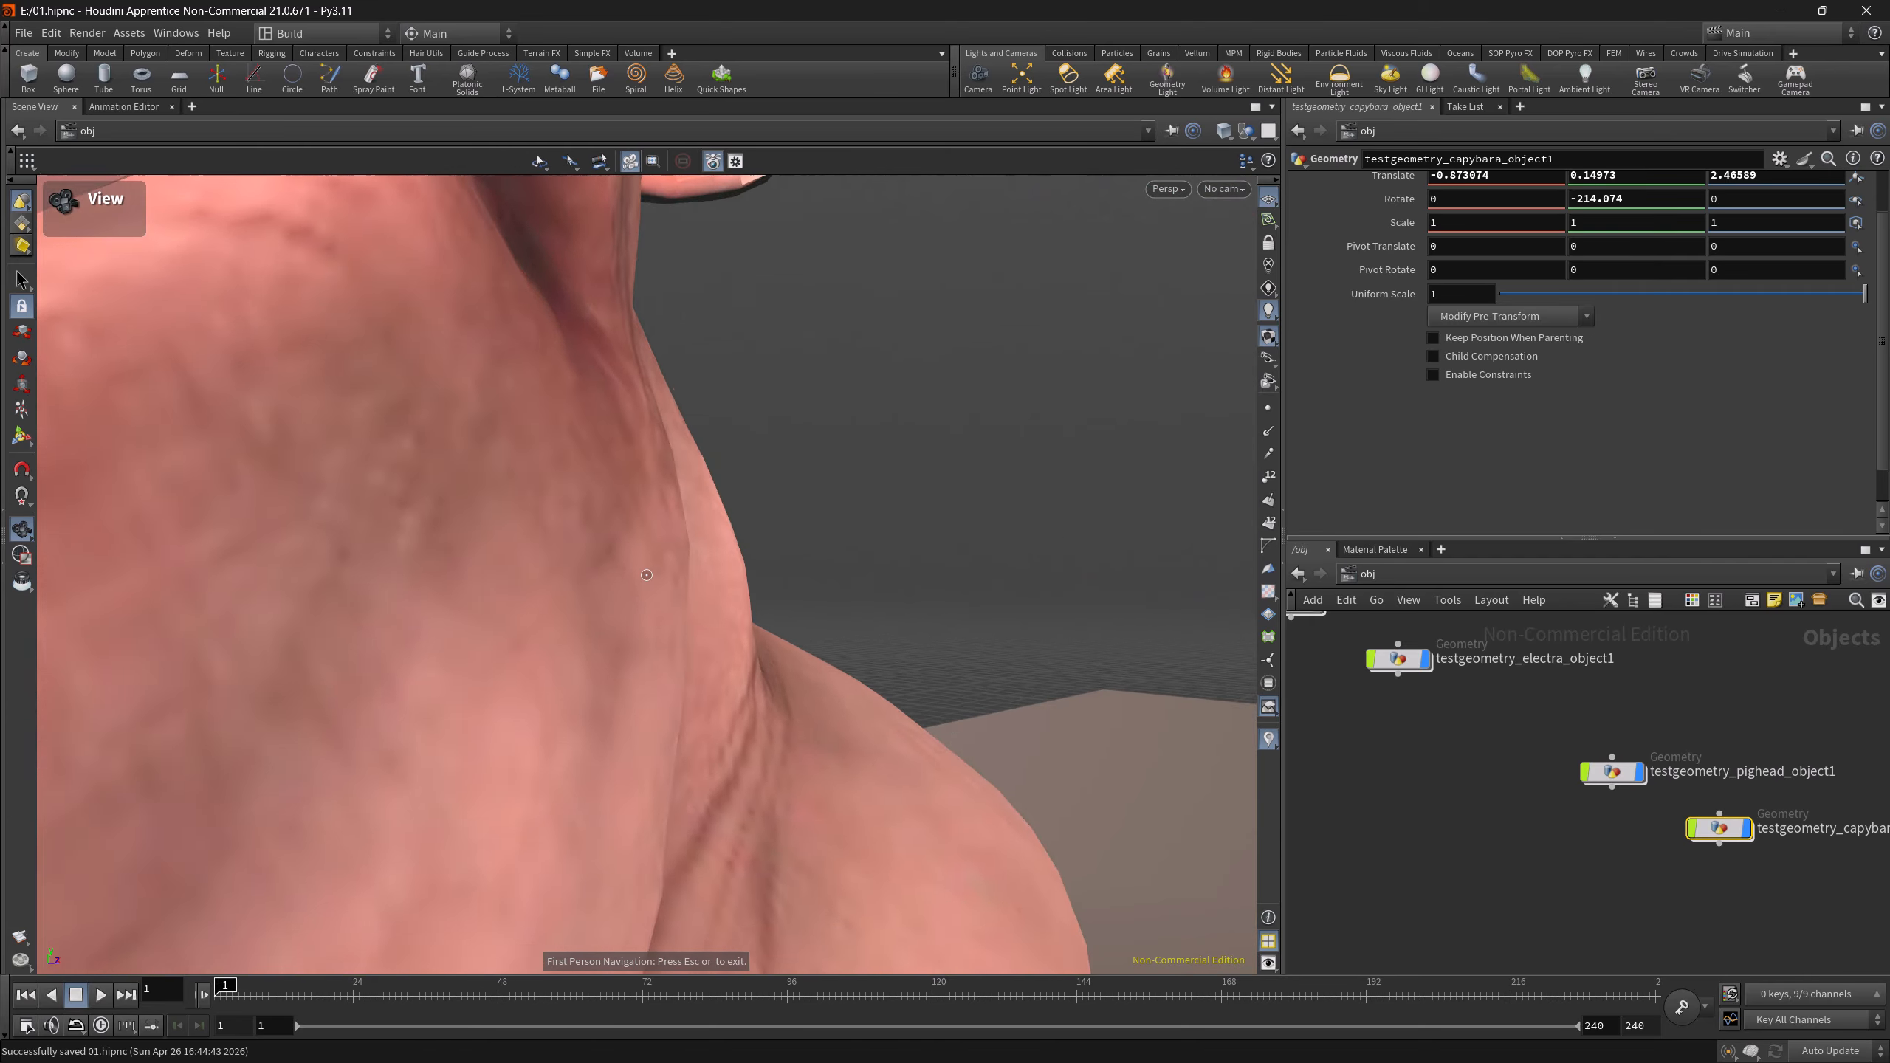
key(s)
key(s)
key(d)
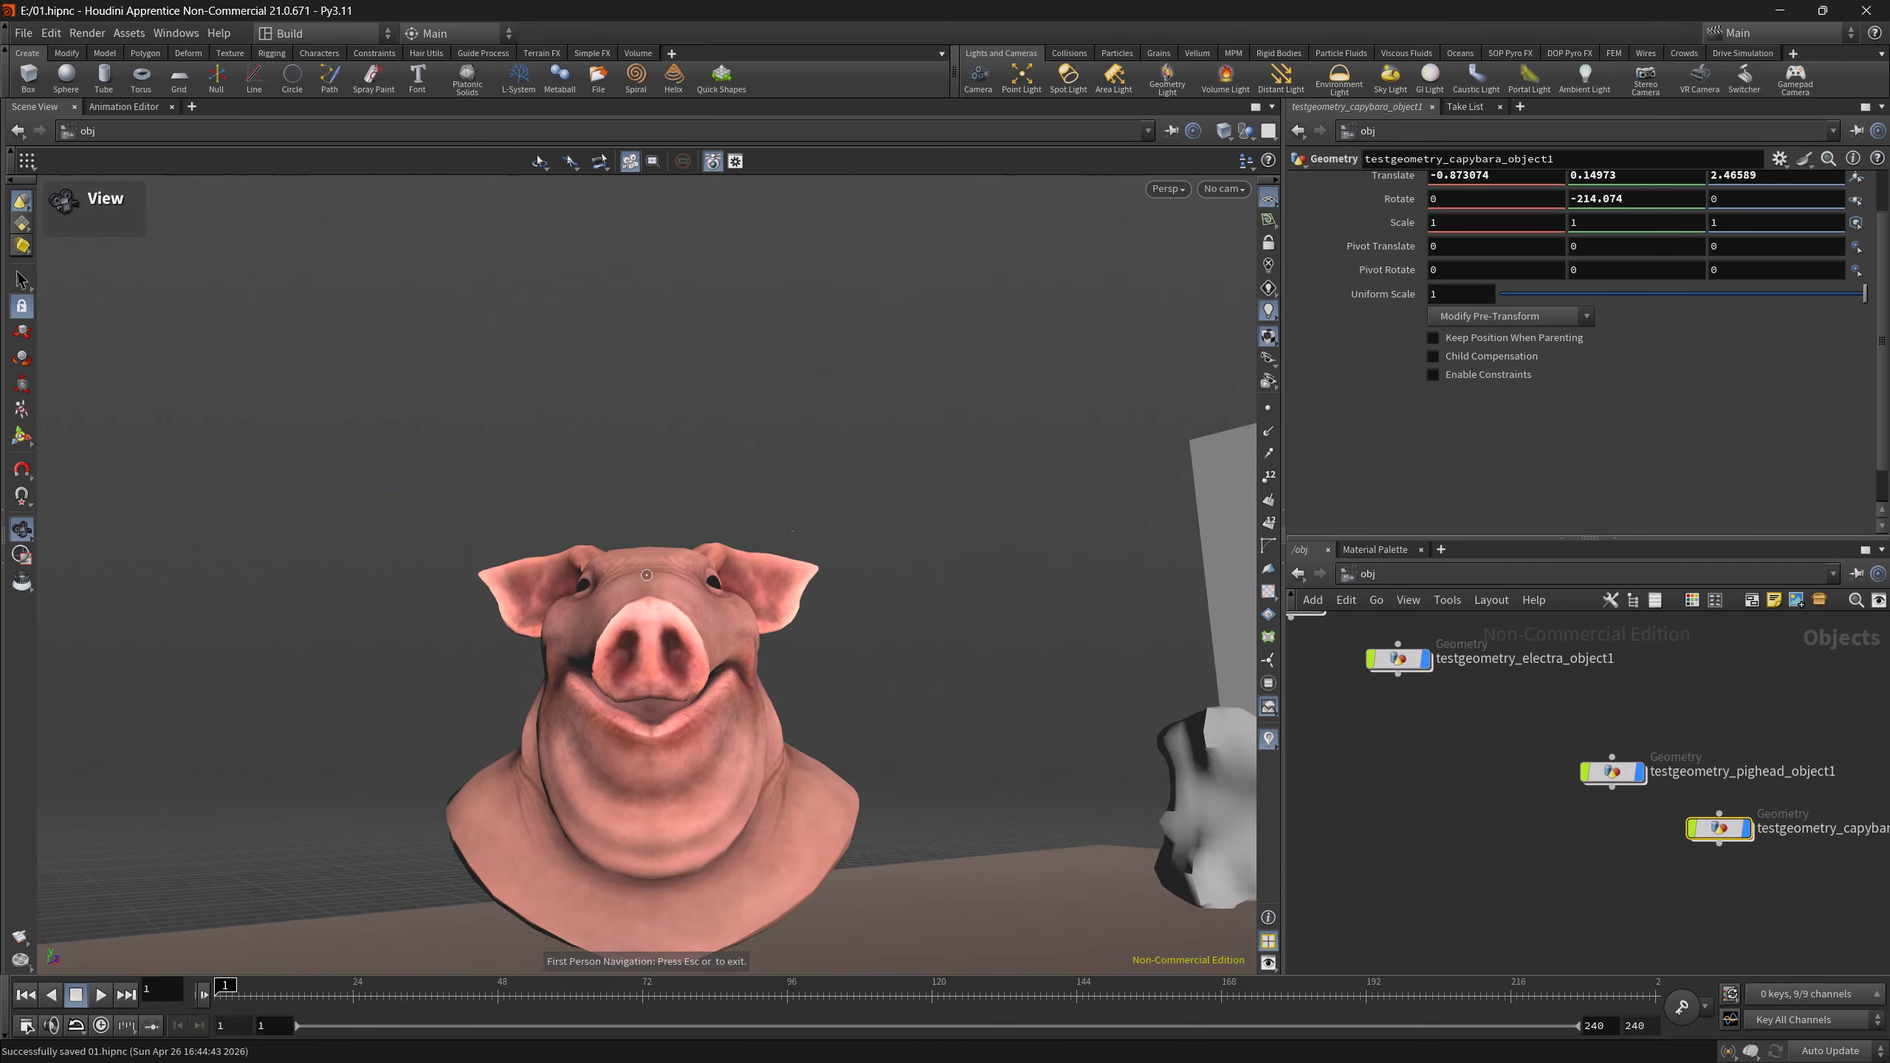
key(s)
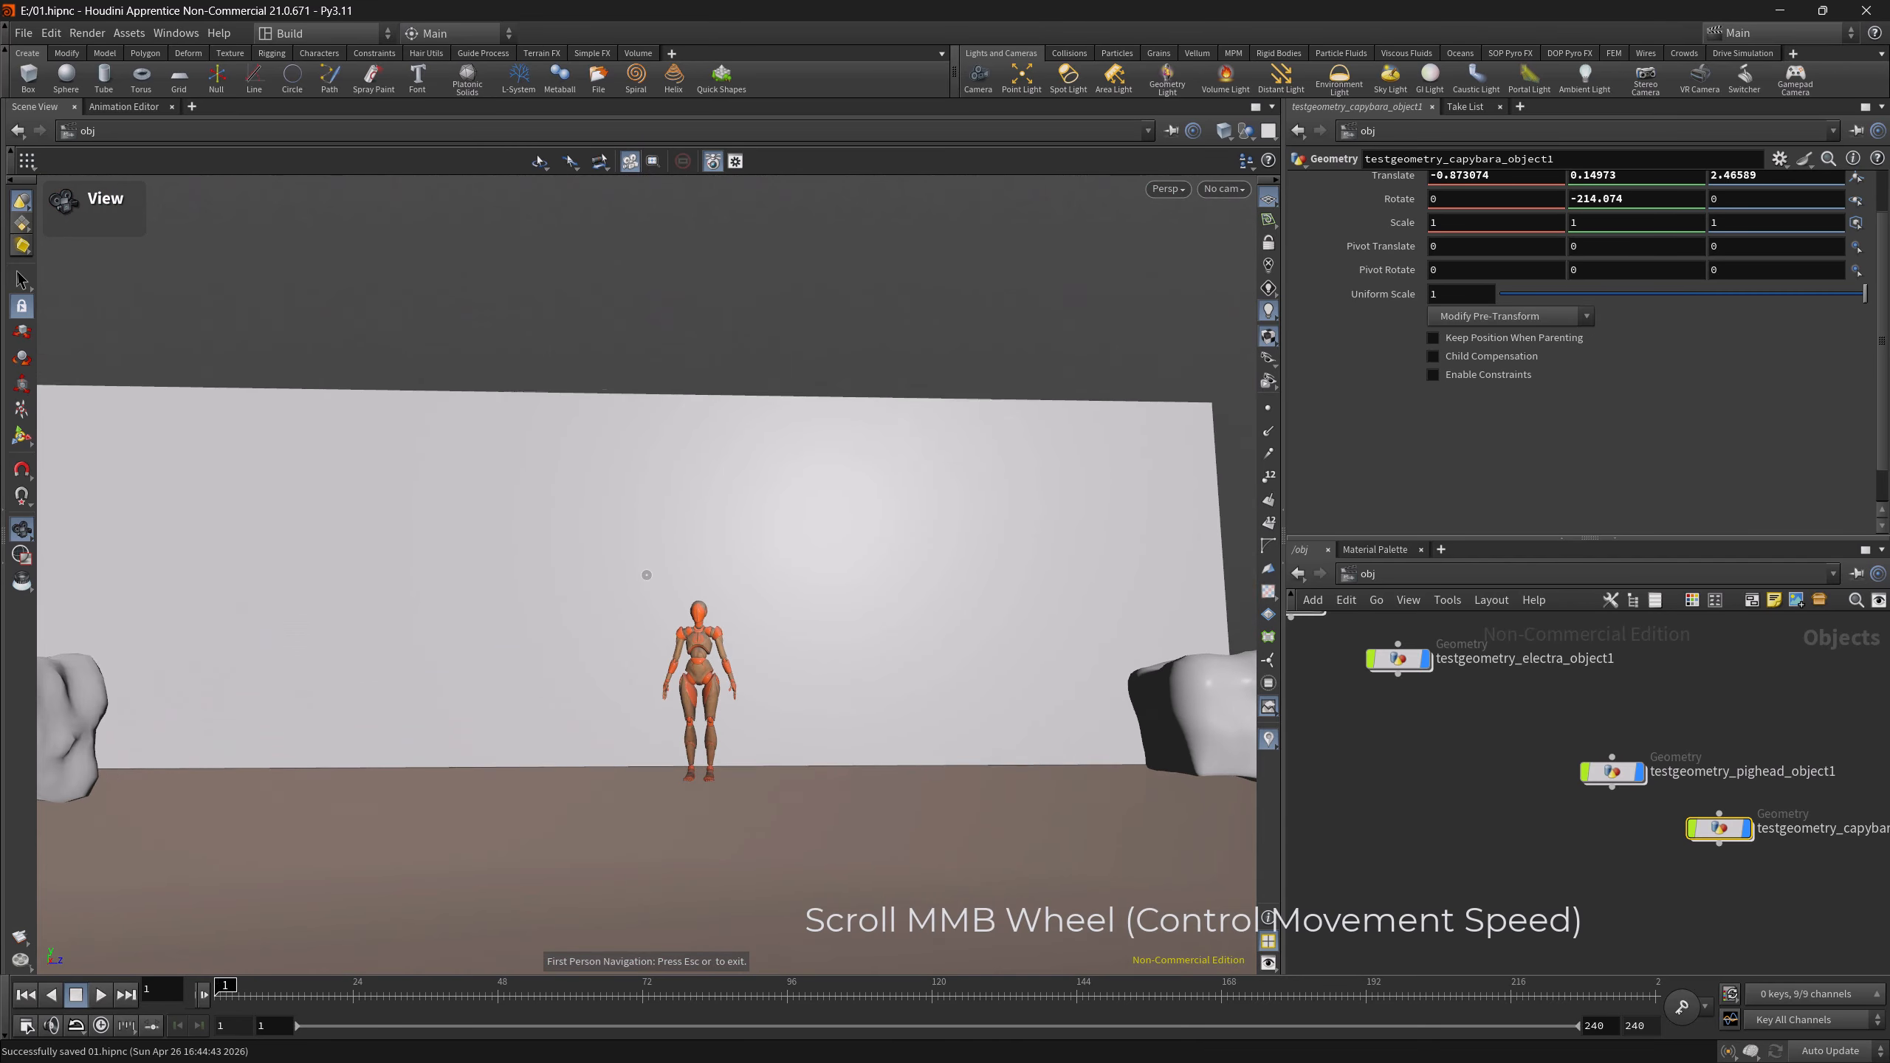
- Increase and decrease the first-person movement speed while moving toward and away from the humanoid
key(w)
scroll(647, 575, up, 2)
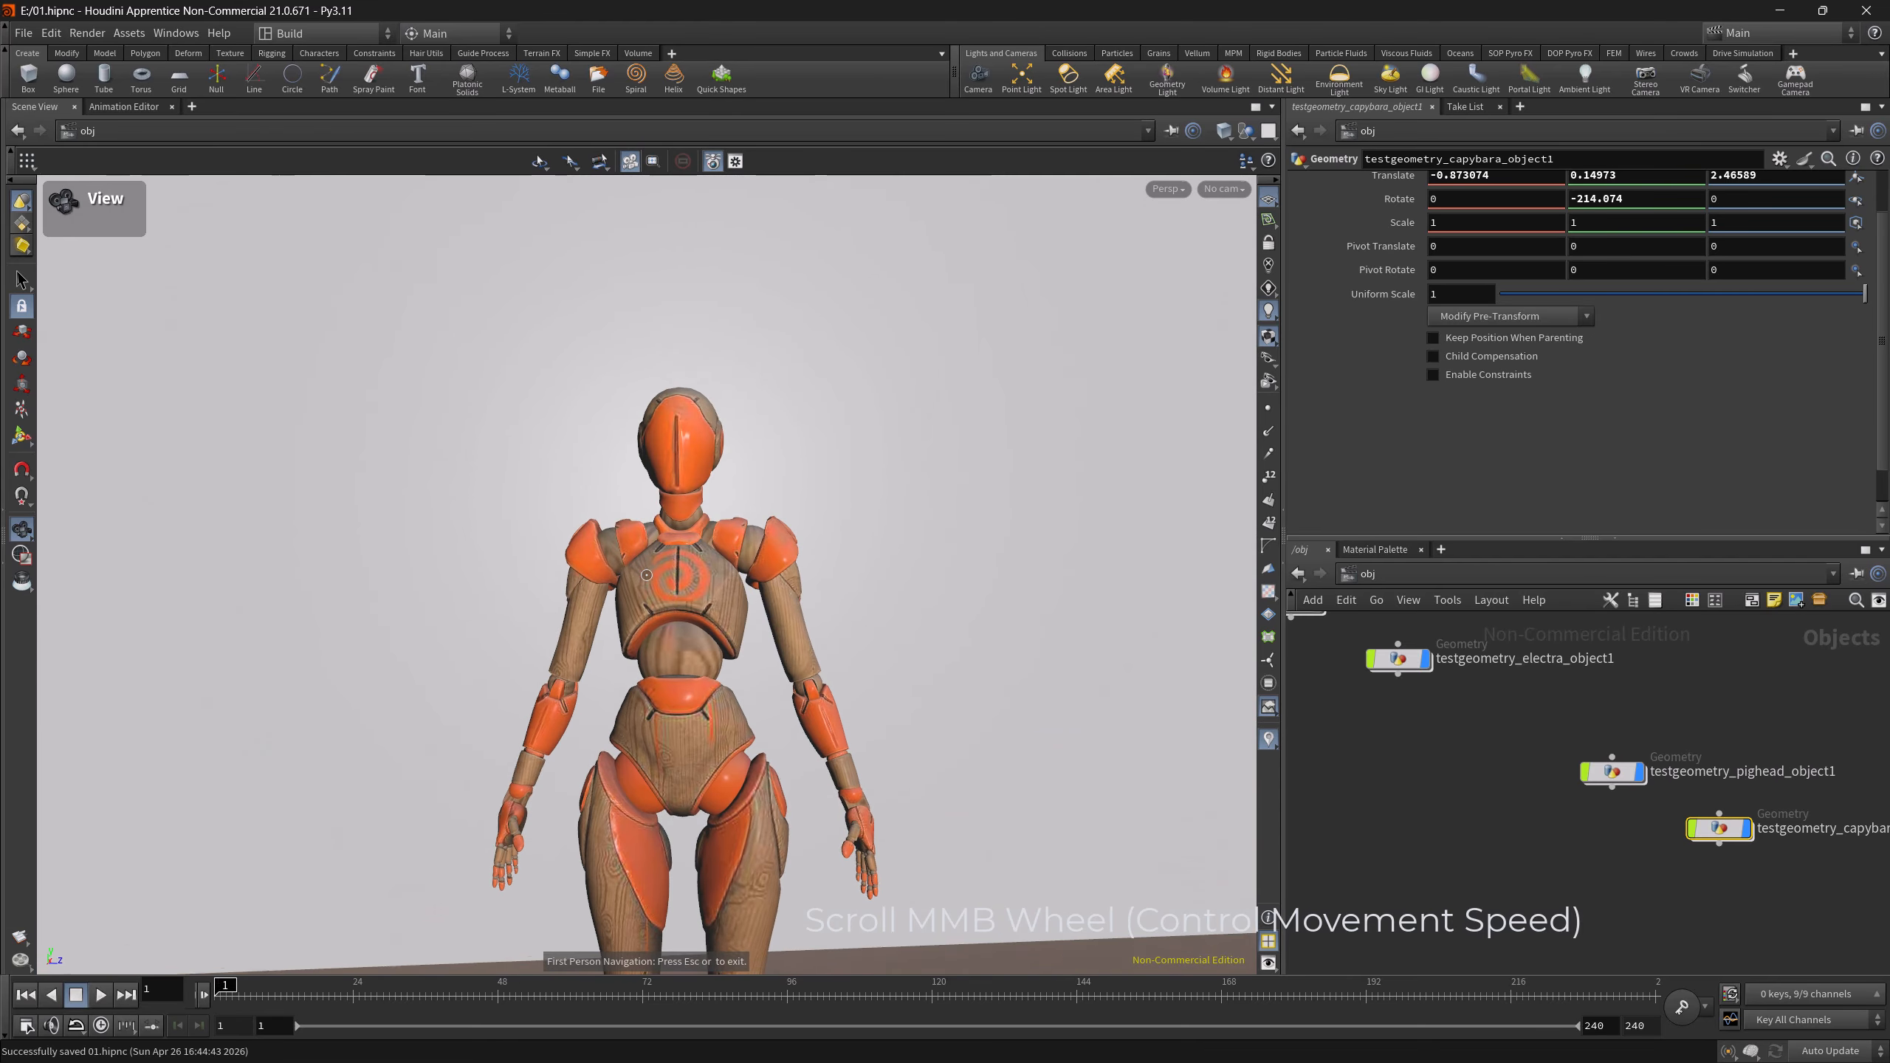
scroll(647, 575, down, 2)
key(s)
key(w)
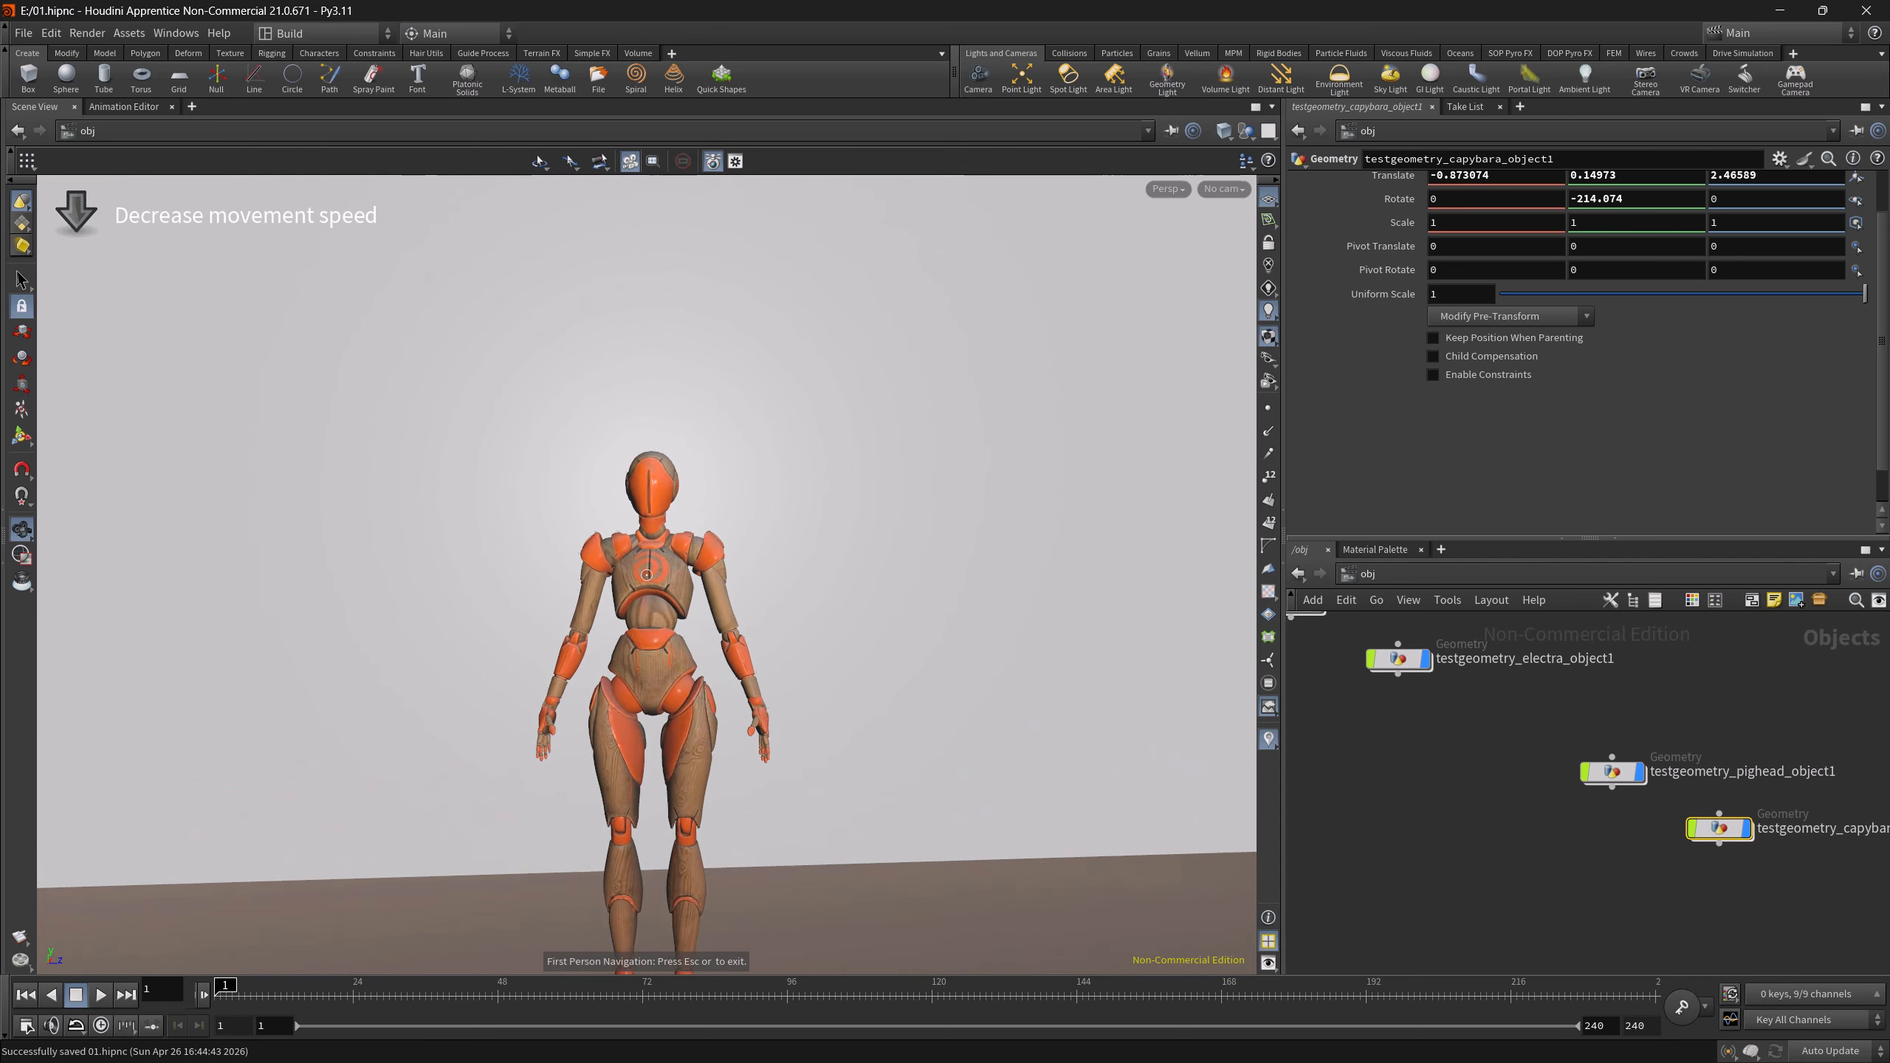
- Move the first-person view down and up repeatedly in front of the humanoid
key(q)
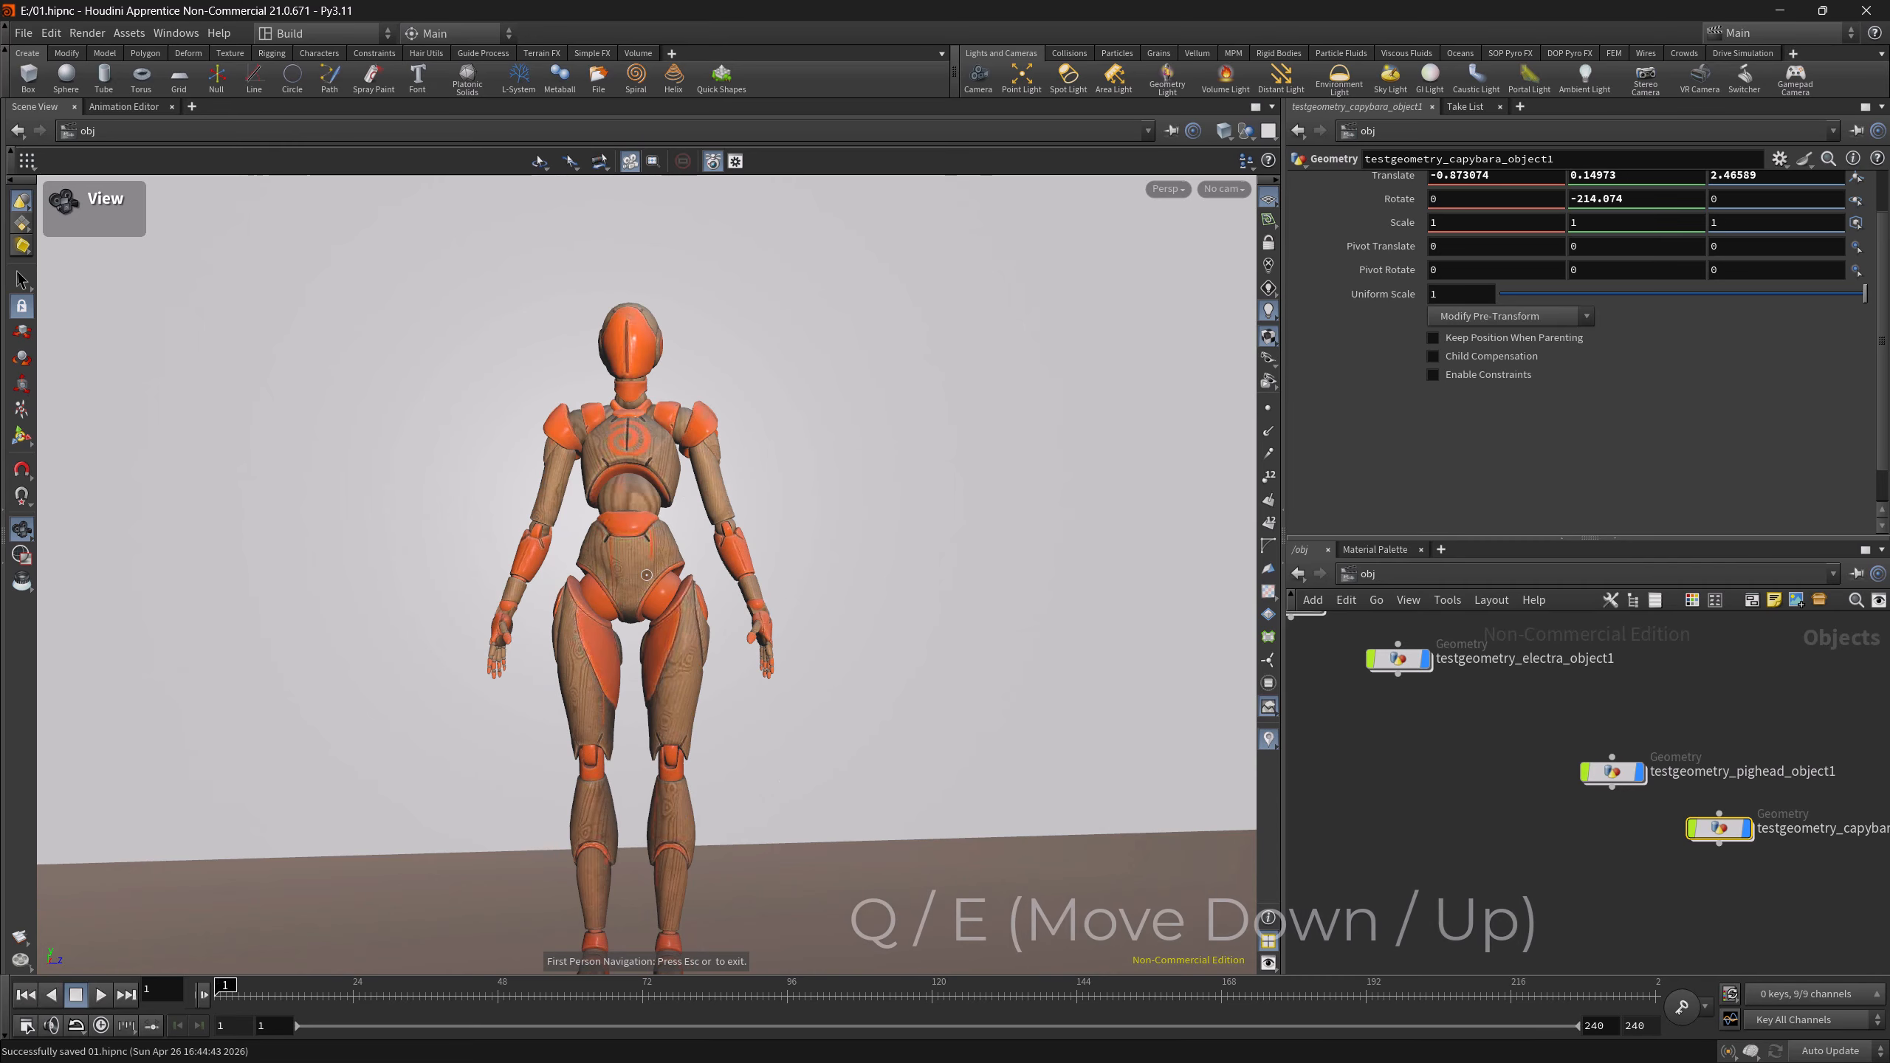
key(e)
key(q)
key(e)
key(q)
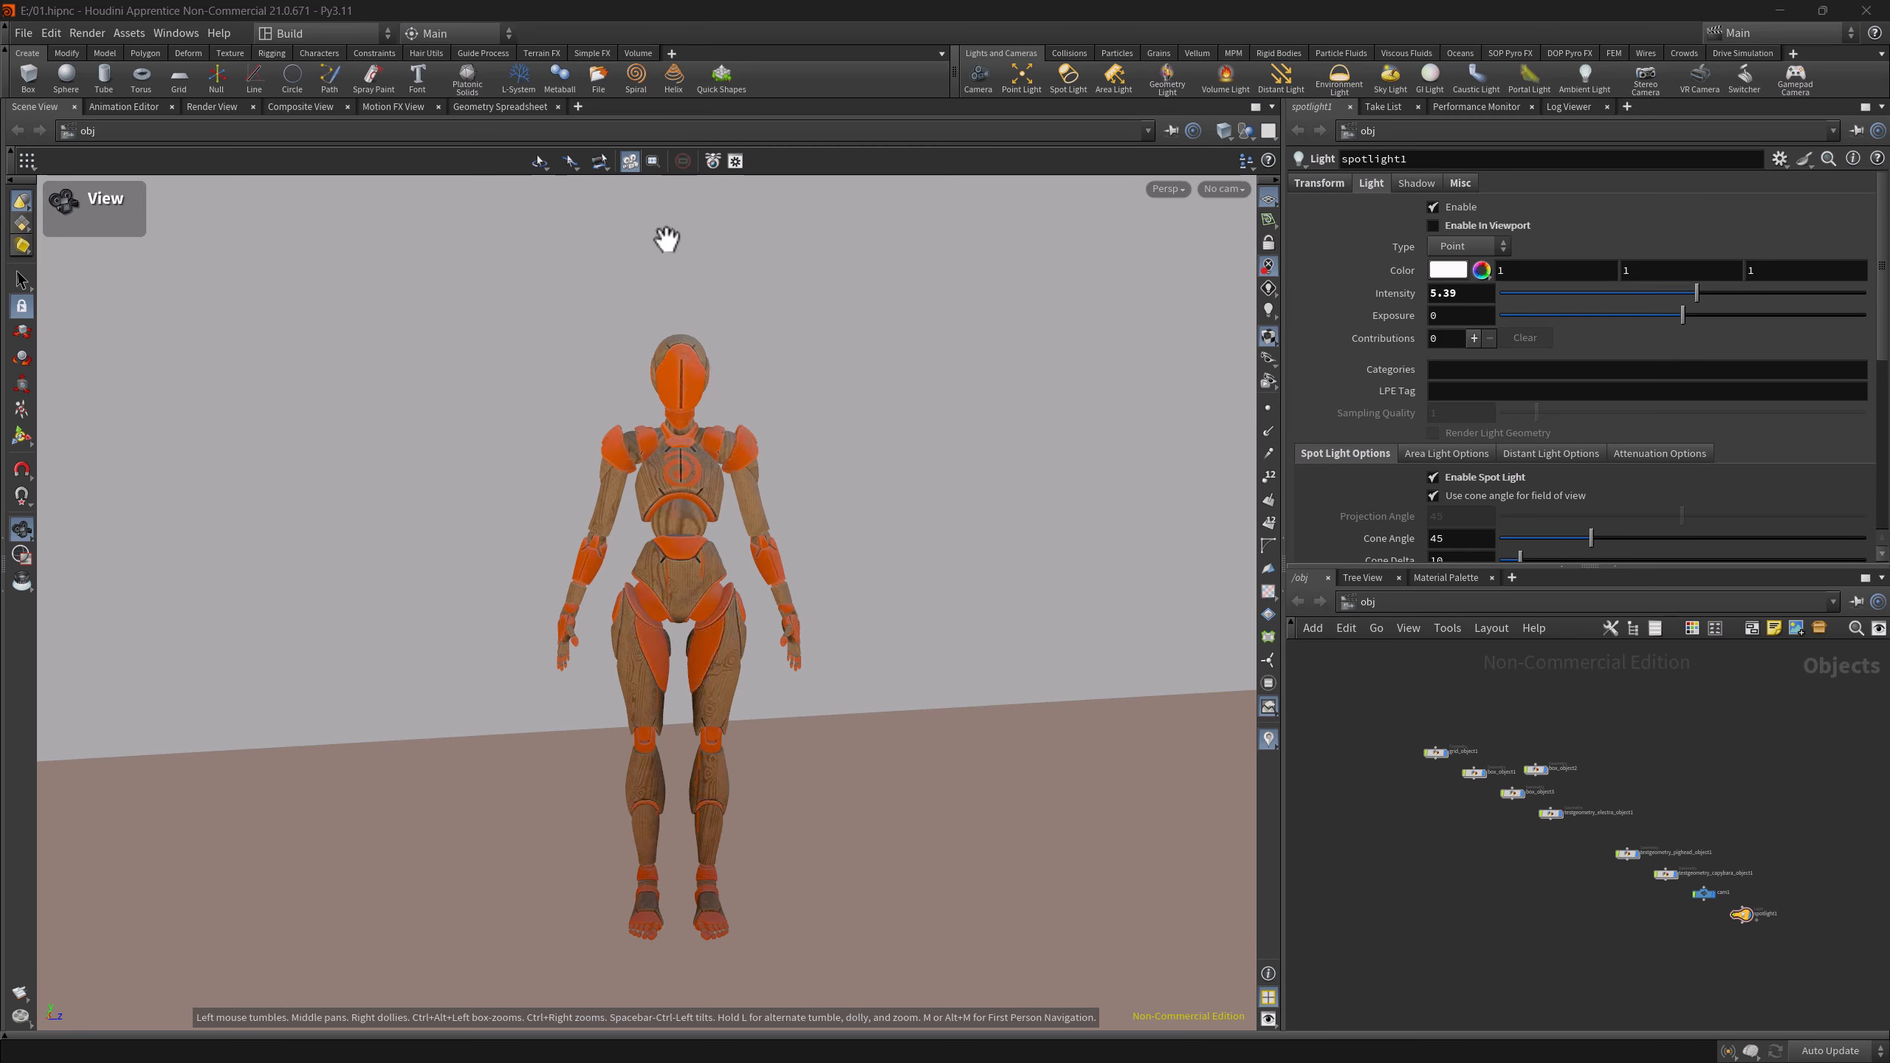
- Open the View tool's parameters, switch First Person Navigation on and off, and close the dialog
key(p)
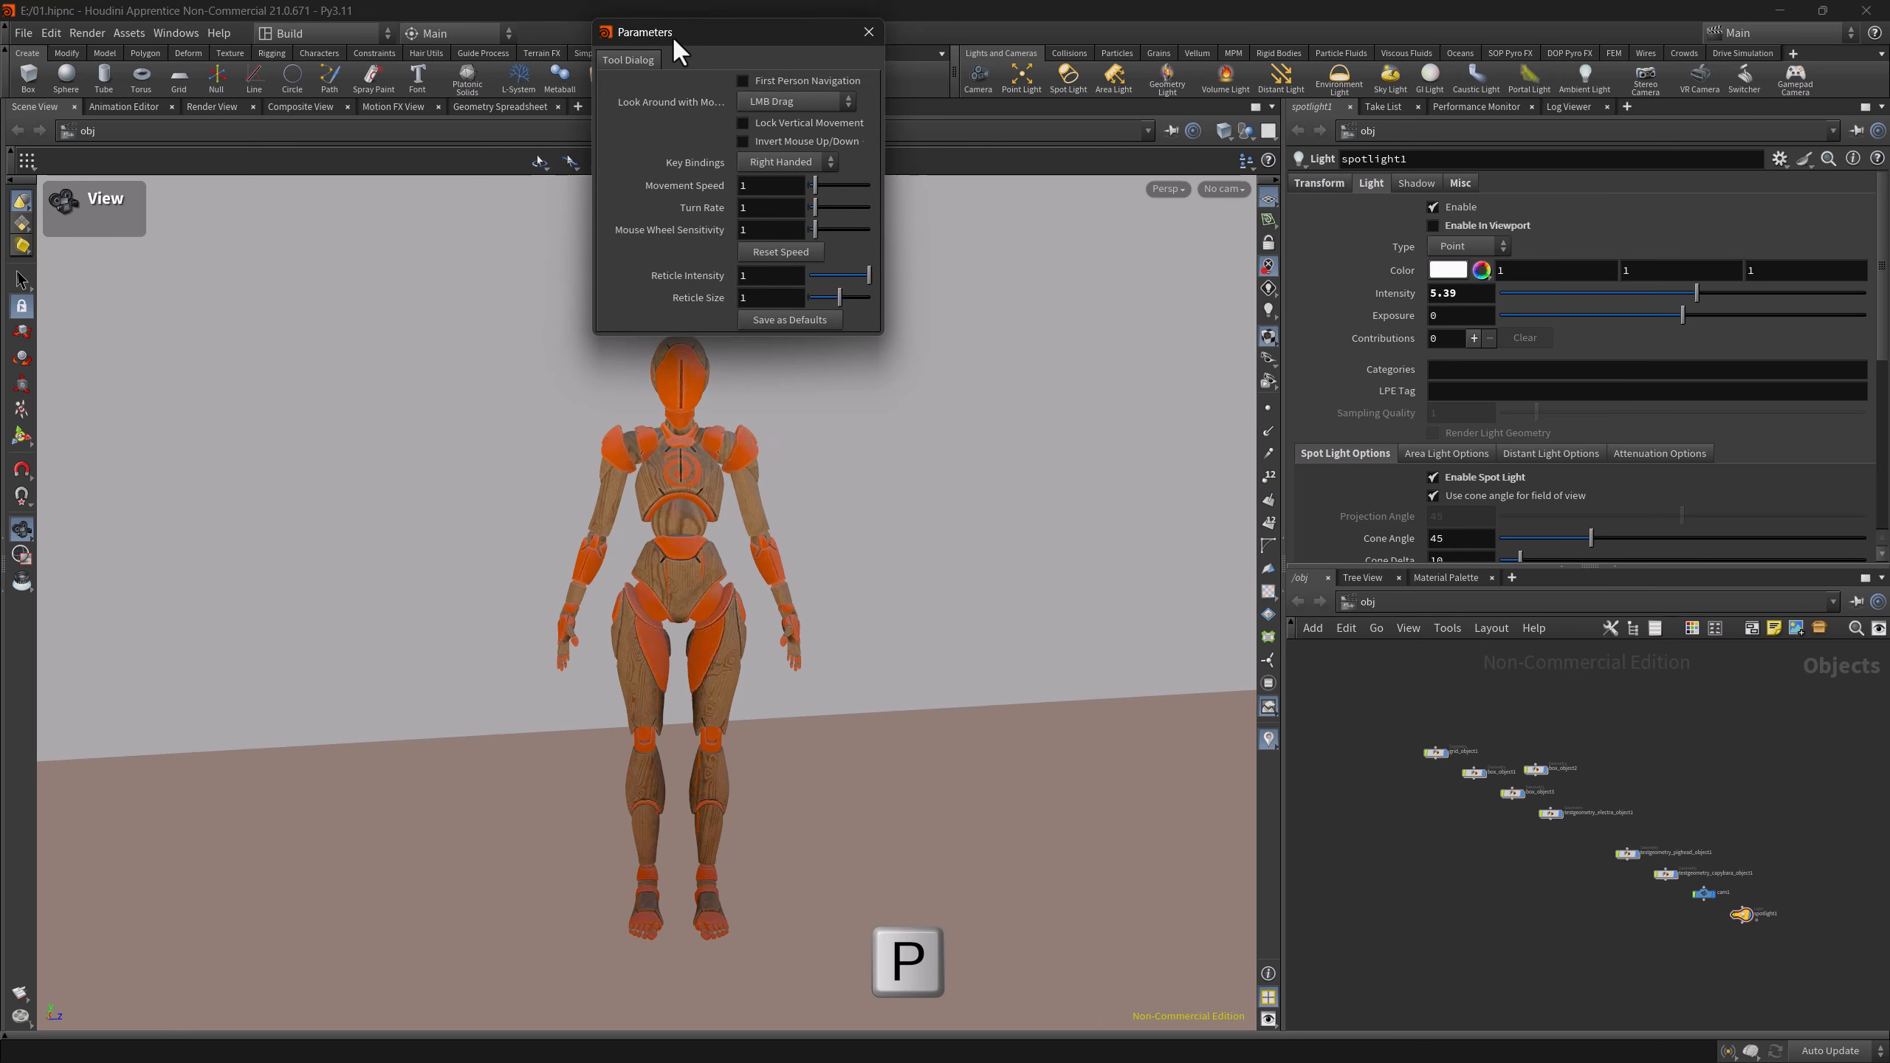
drag(672, 36, 682, 343)
click(755, 378)
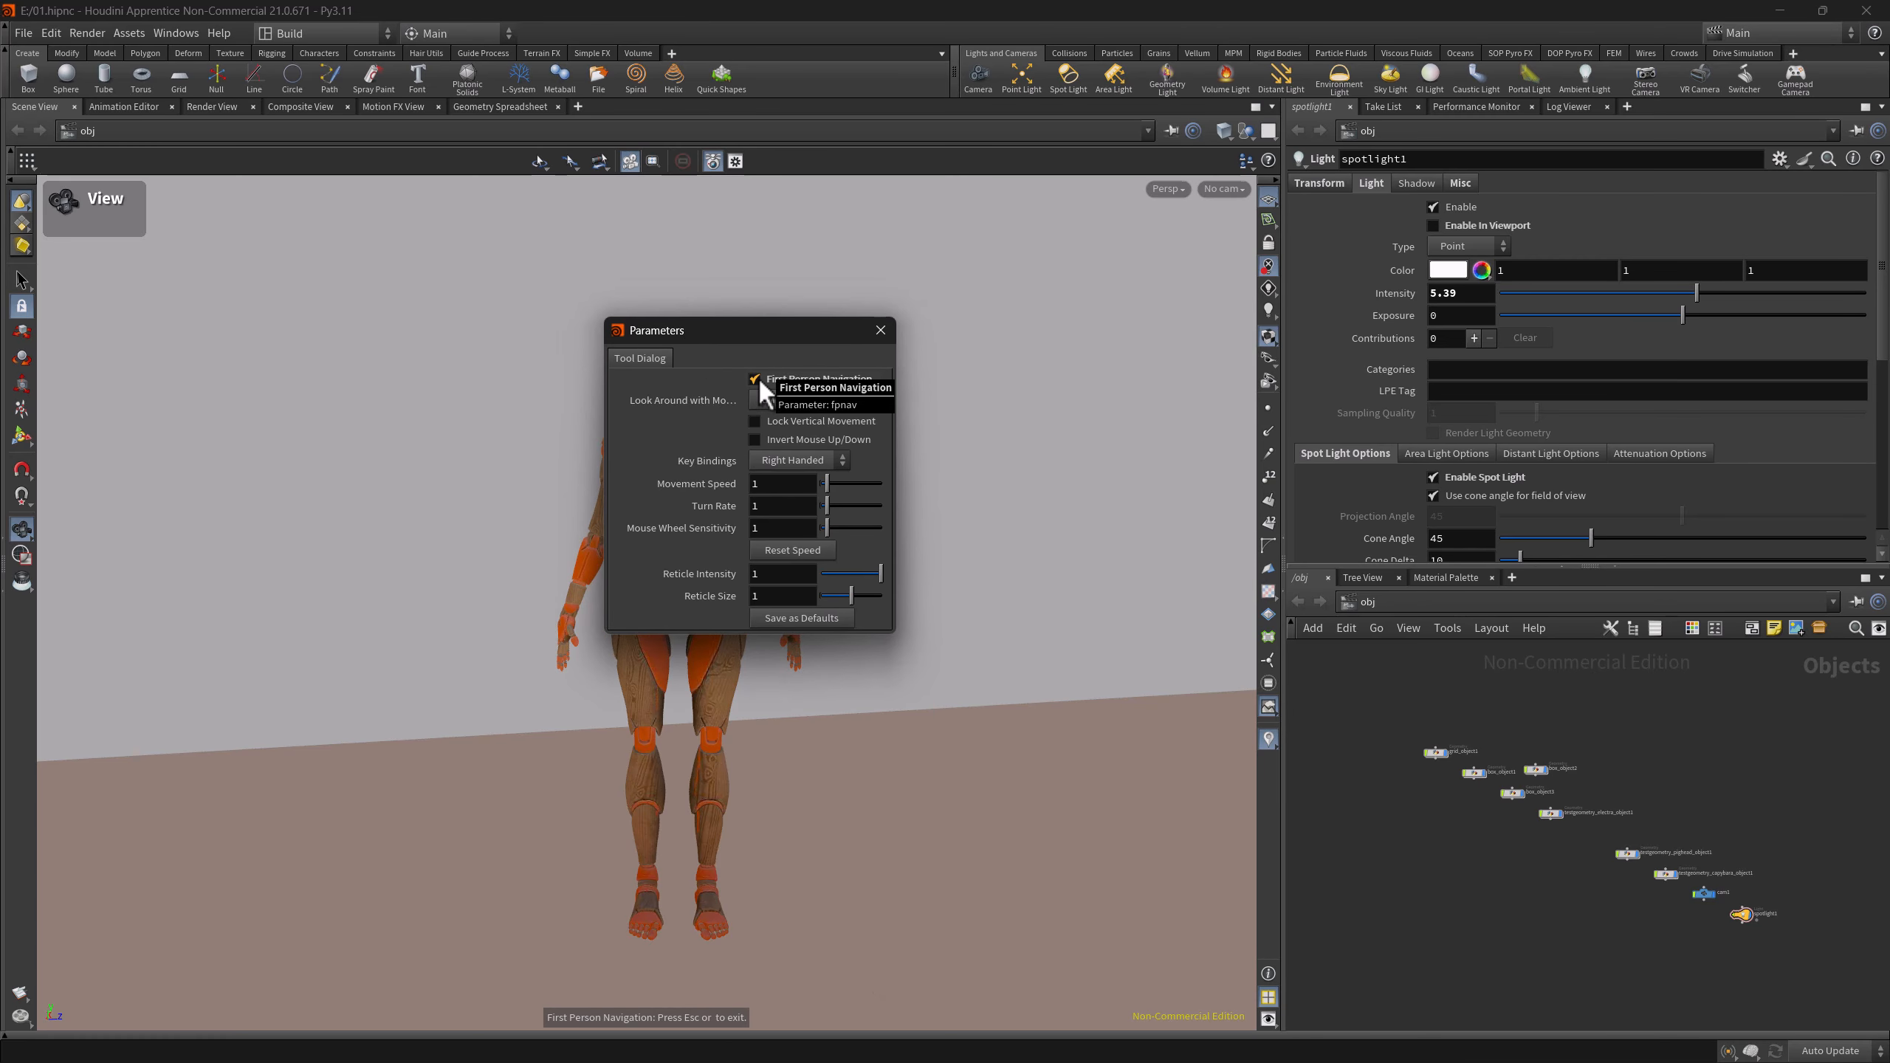
click(756, 379)
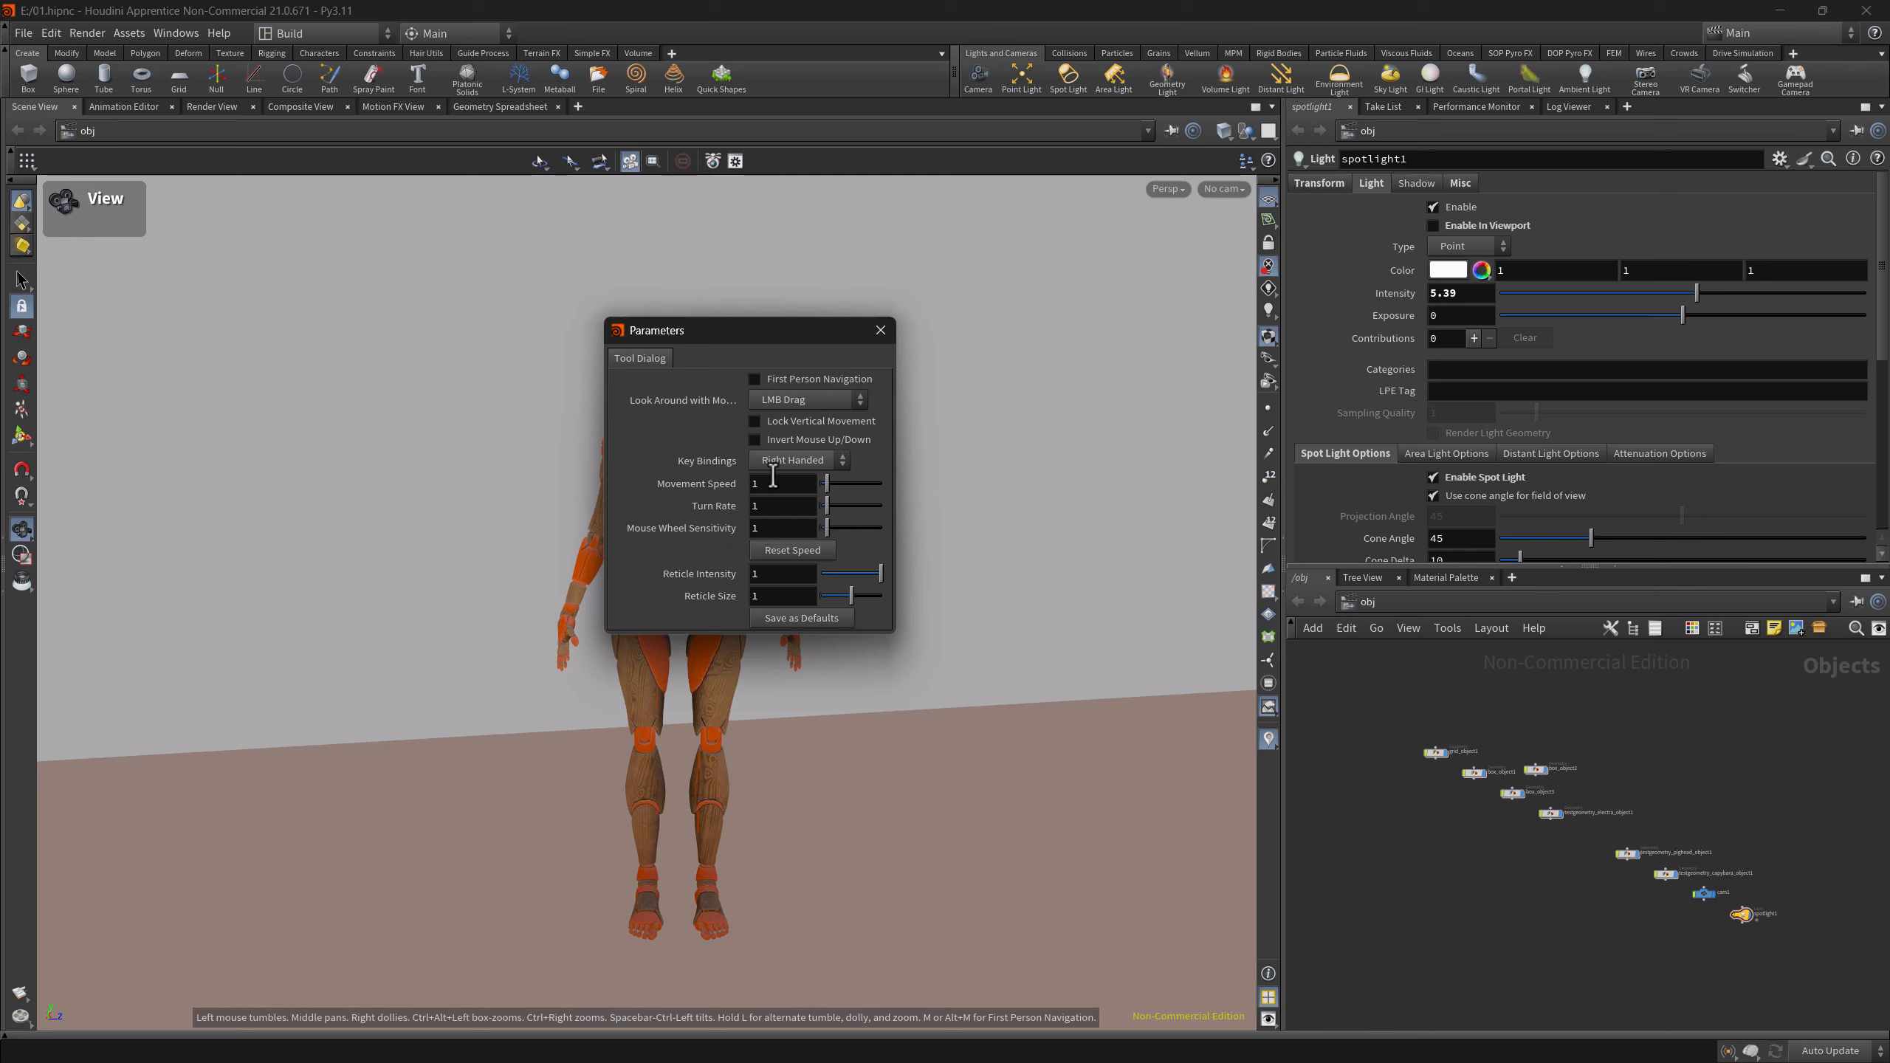
key(m)
click(879, 332)
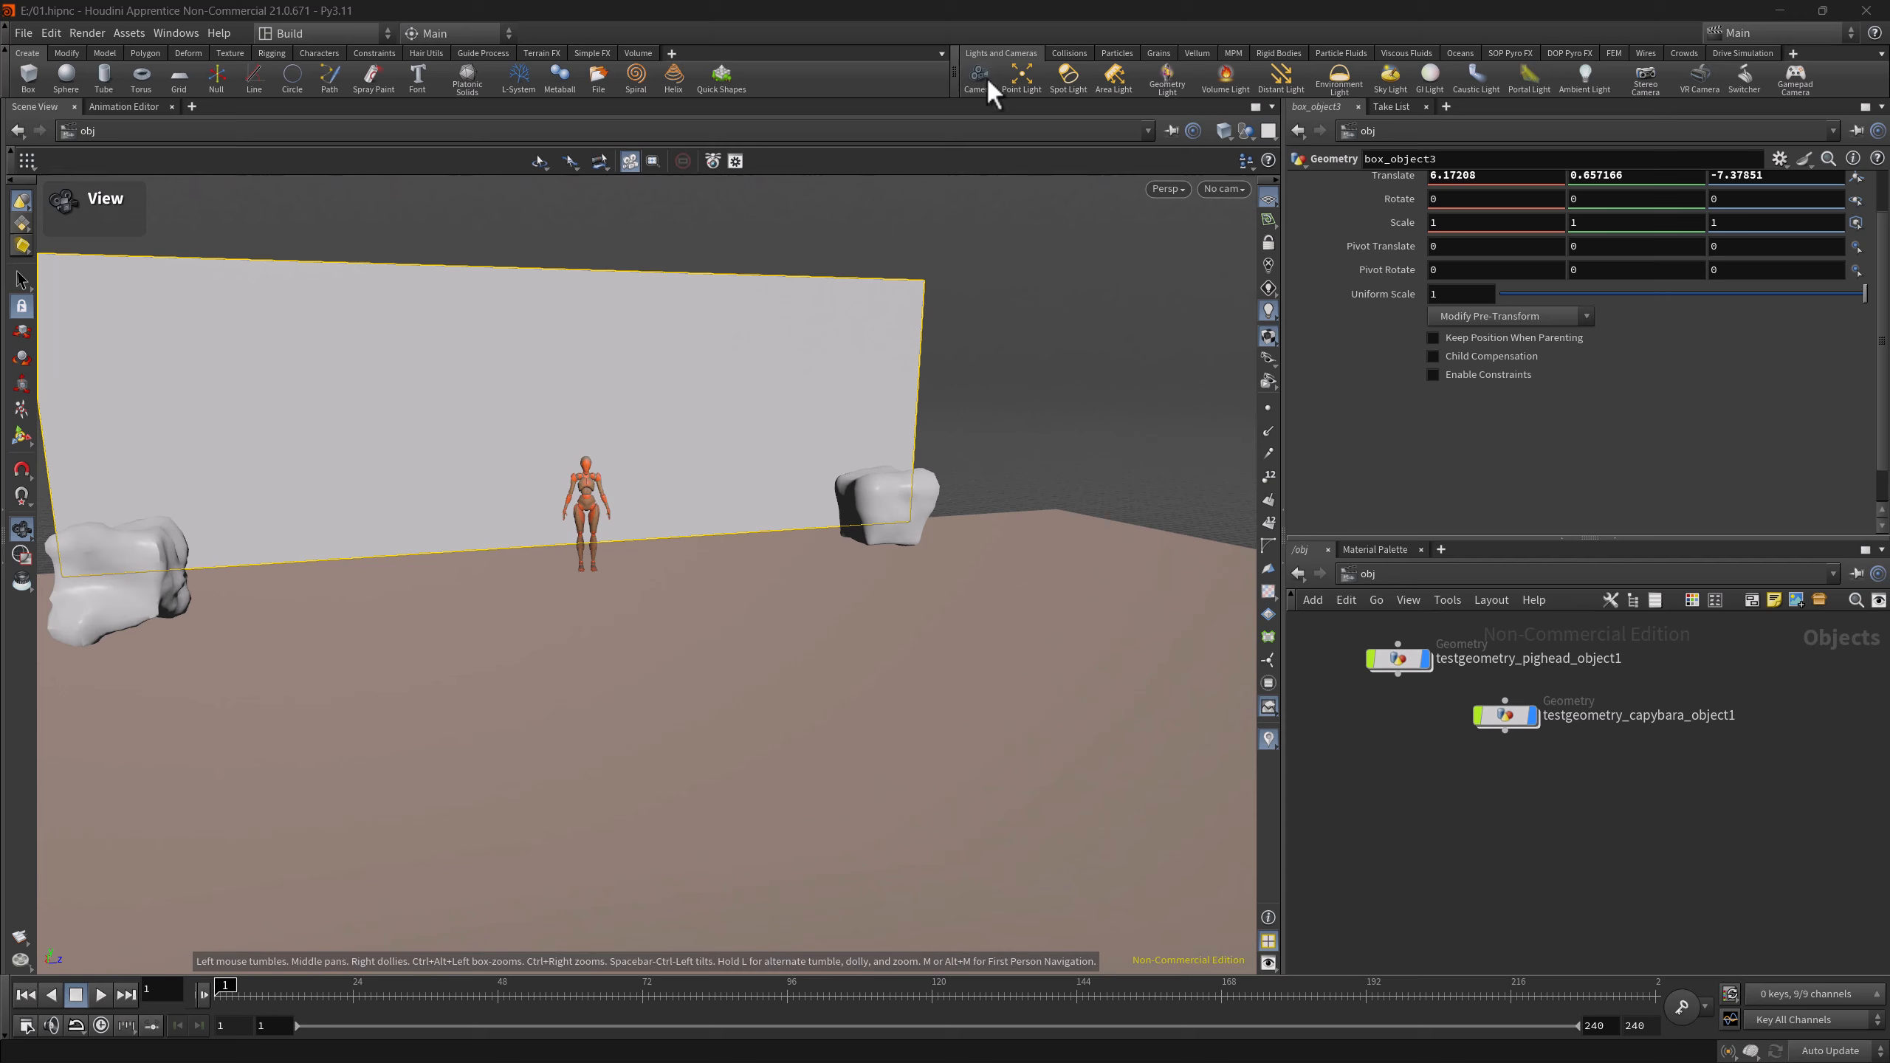
- Show the viewport's camera options, including New Camera, and dismiss them
click(1223, 189)
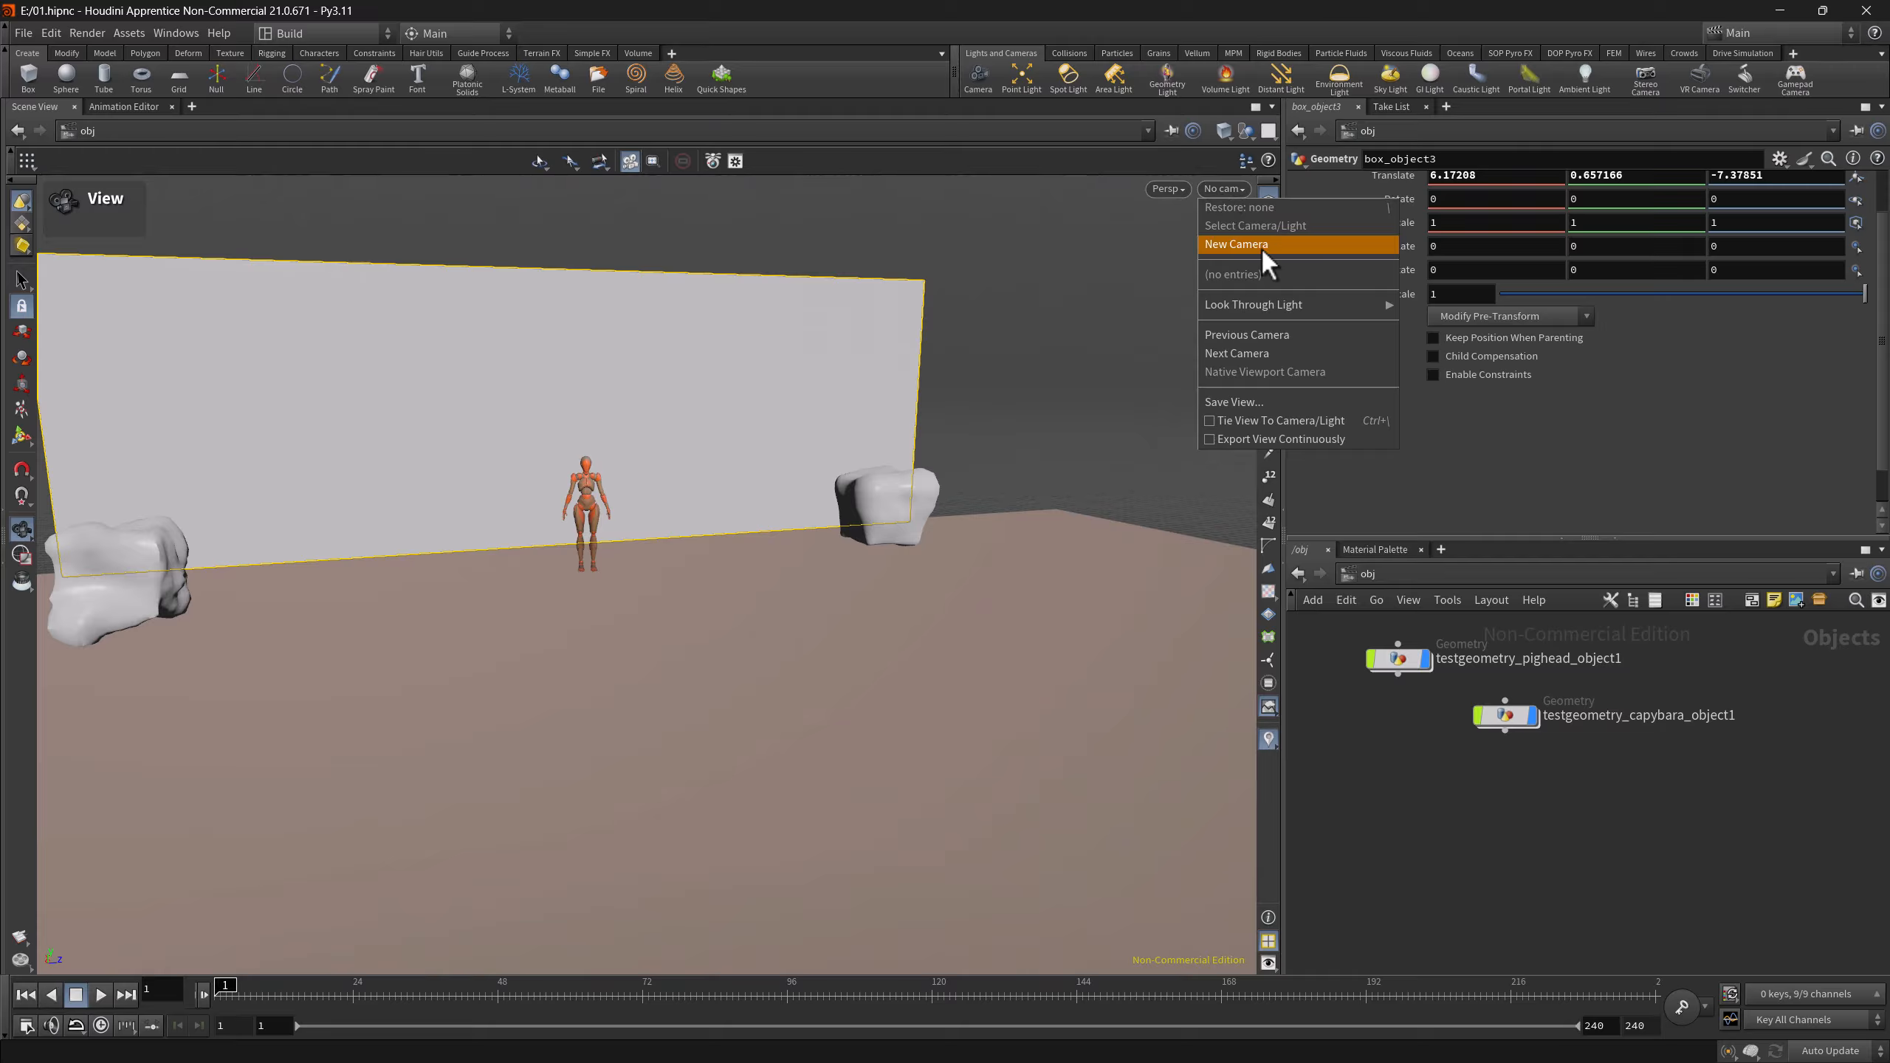
click(984, 85)
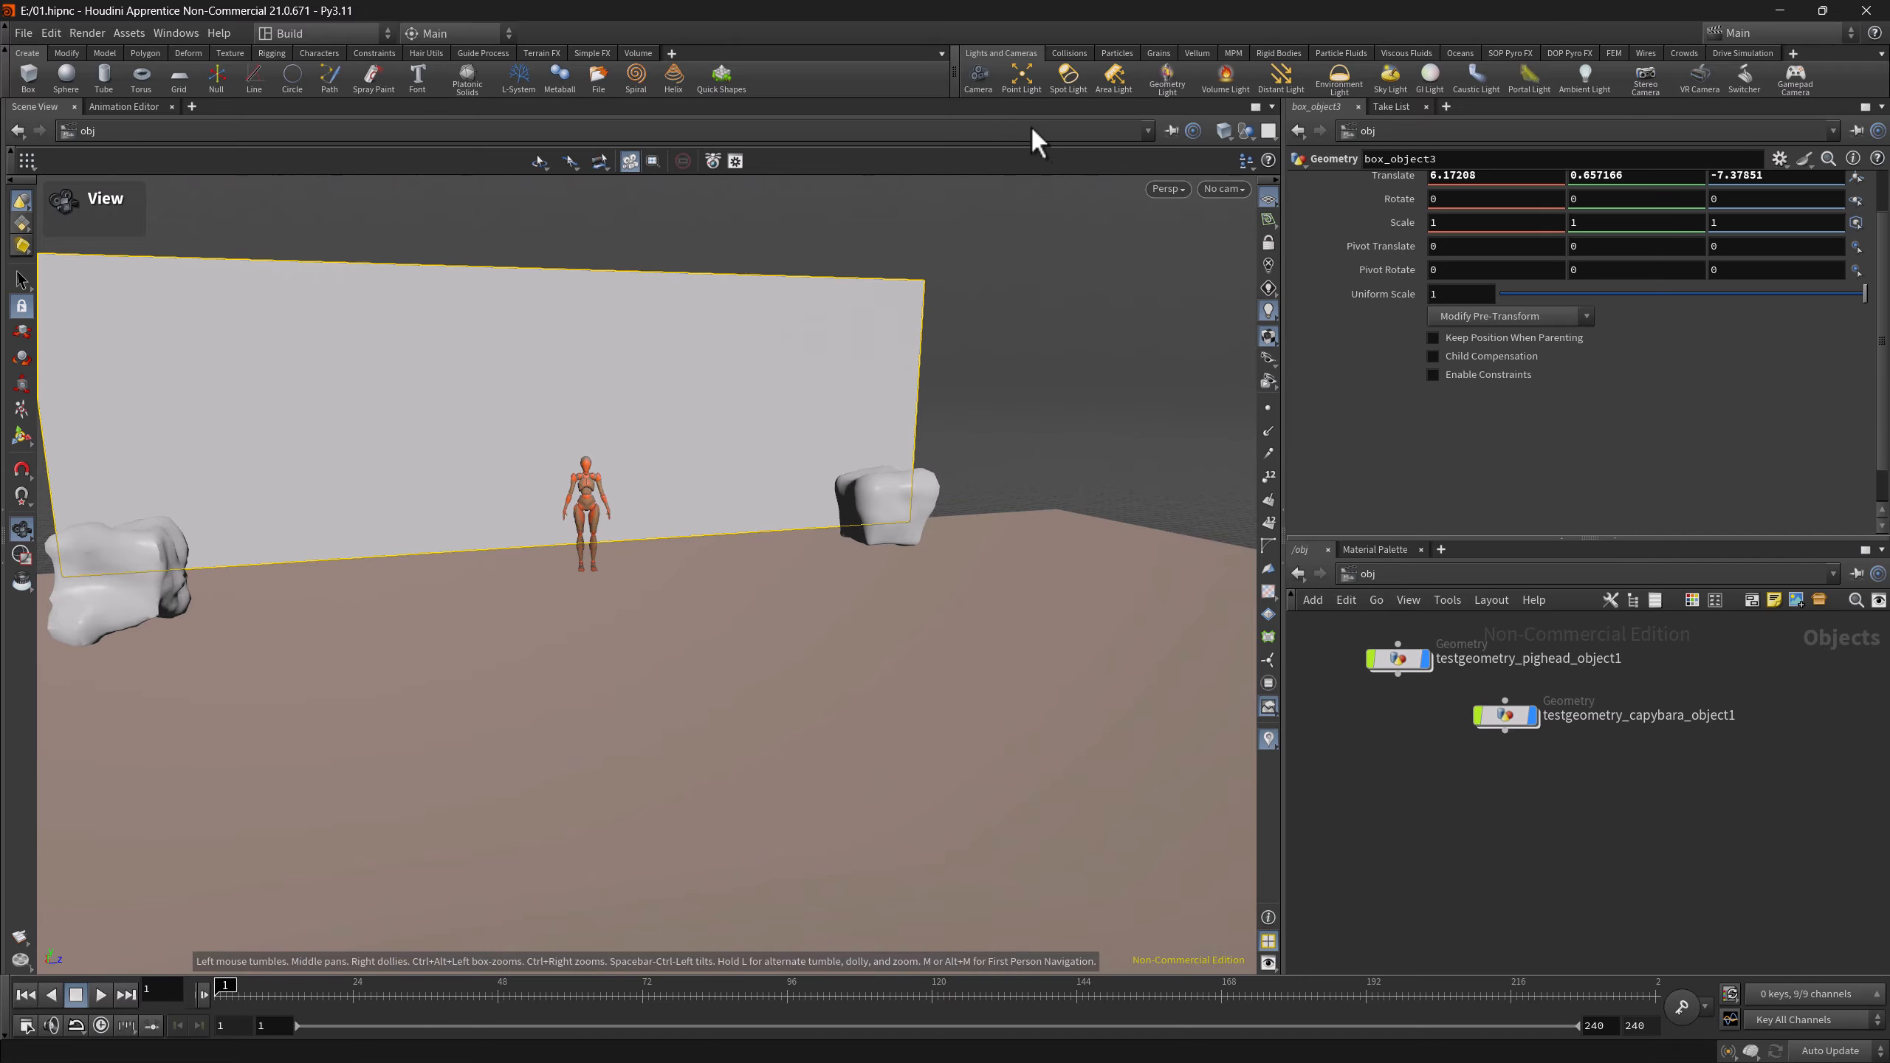
- Create a camera matching the current view, and turn the viewport to look down on the humanoid from the side
click(991, 85)
drag(691, 577, 665, 440)
click(22, 530)
drag(590, 540, 823, 684)
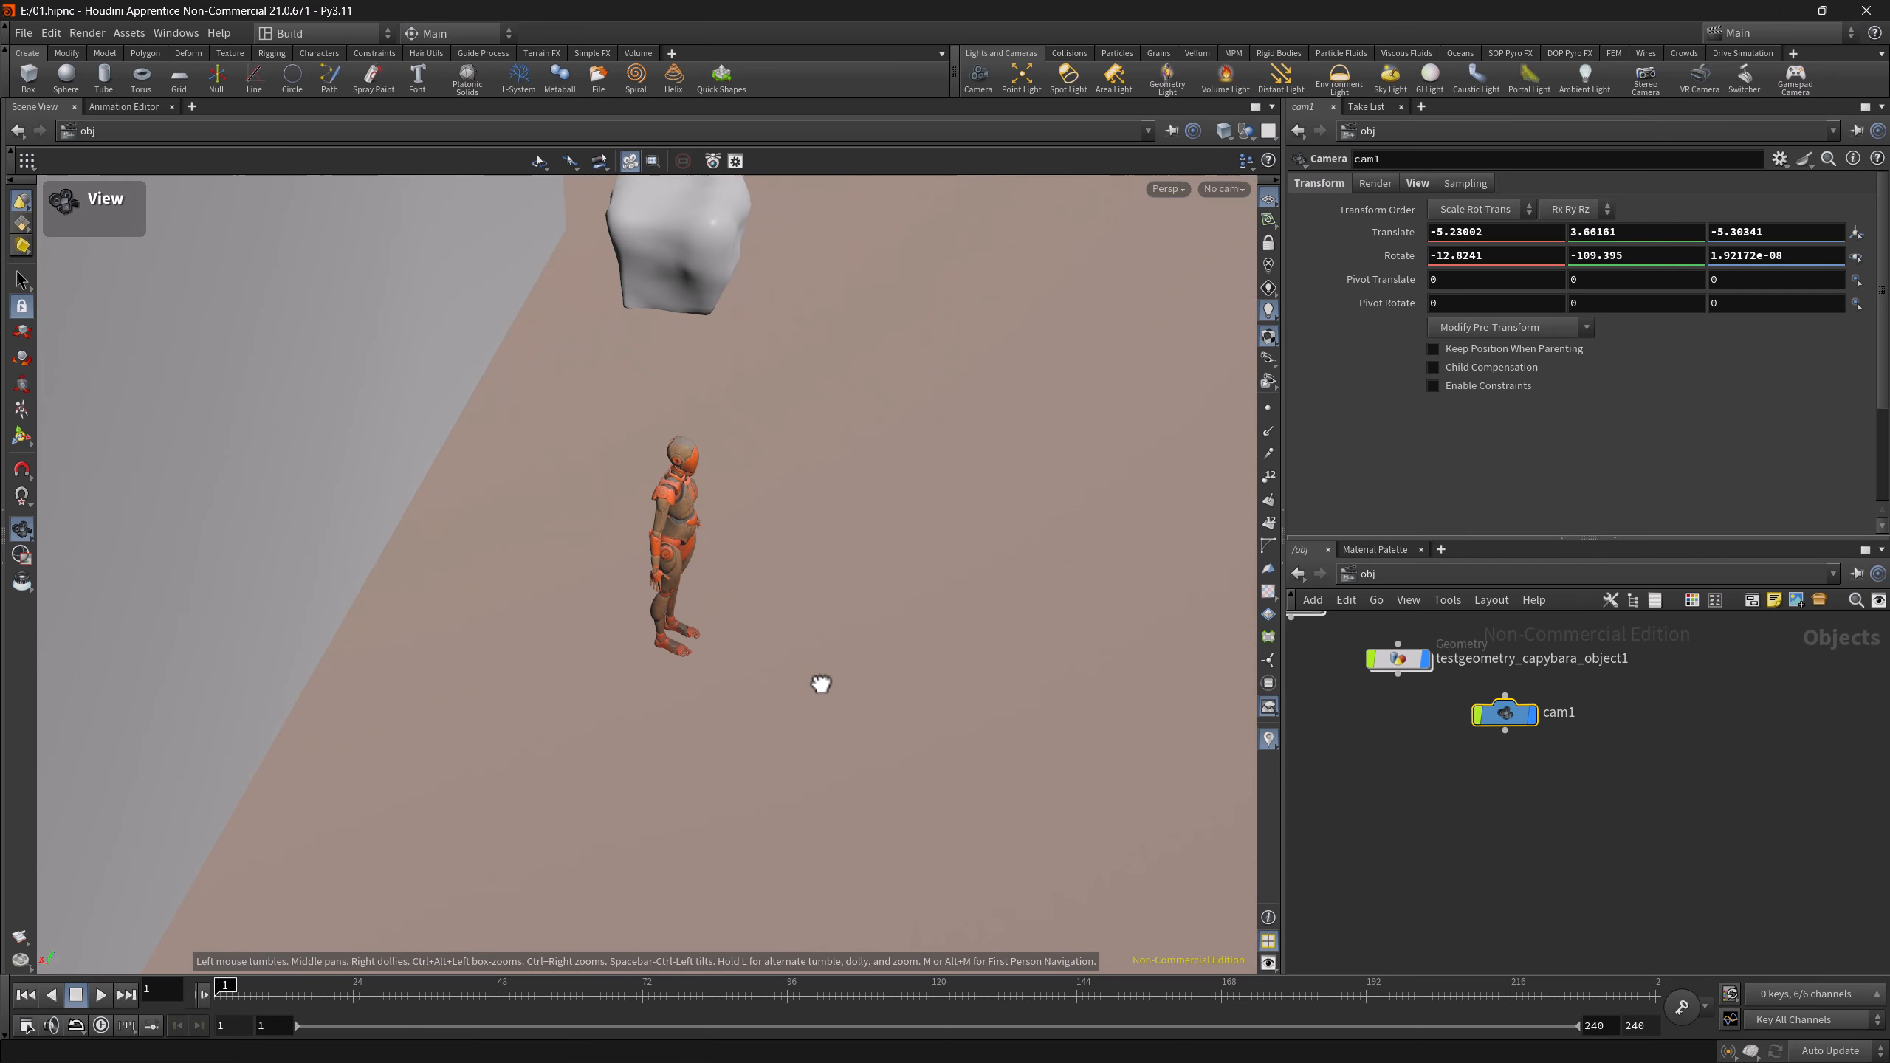
- Create a spotlight matching the current view, set its intensity to 5.39, and disable it in the viewport
ctrl+click(1084, 82)
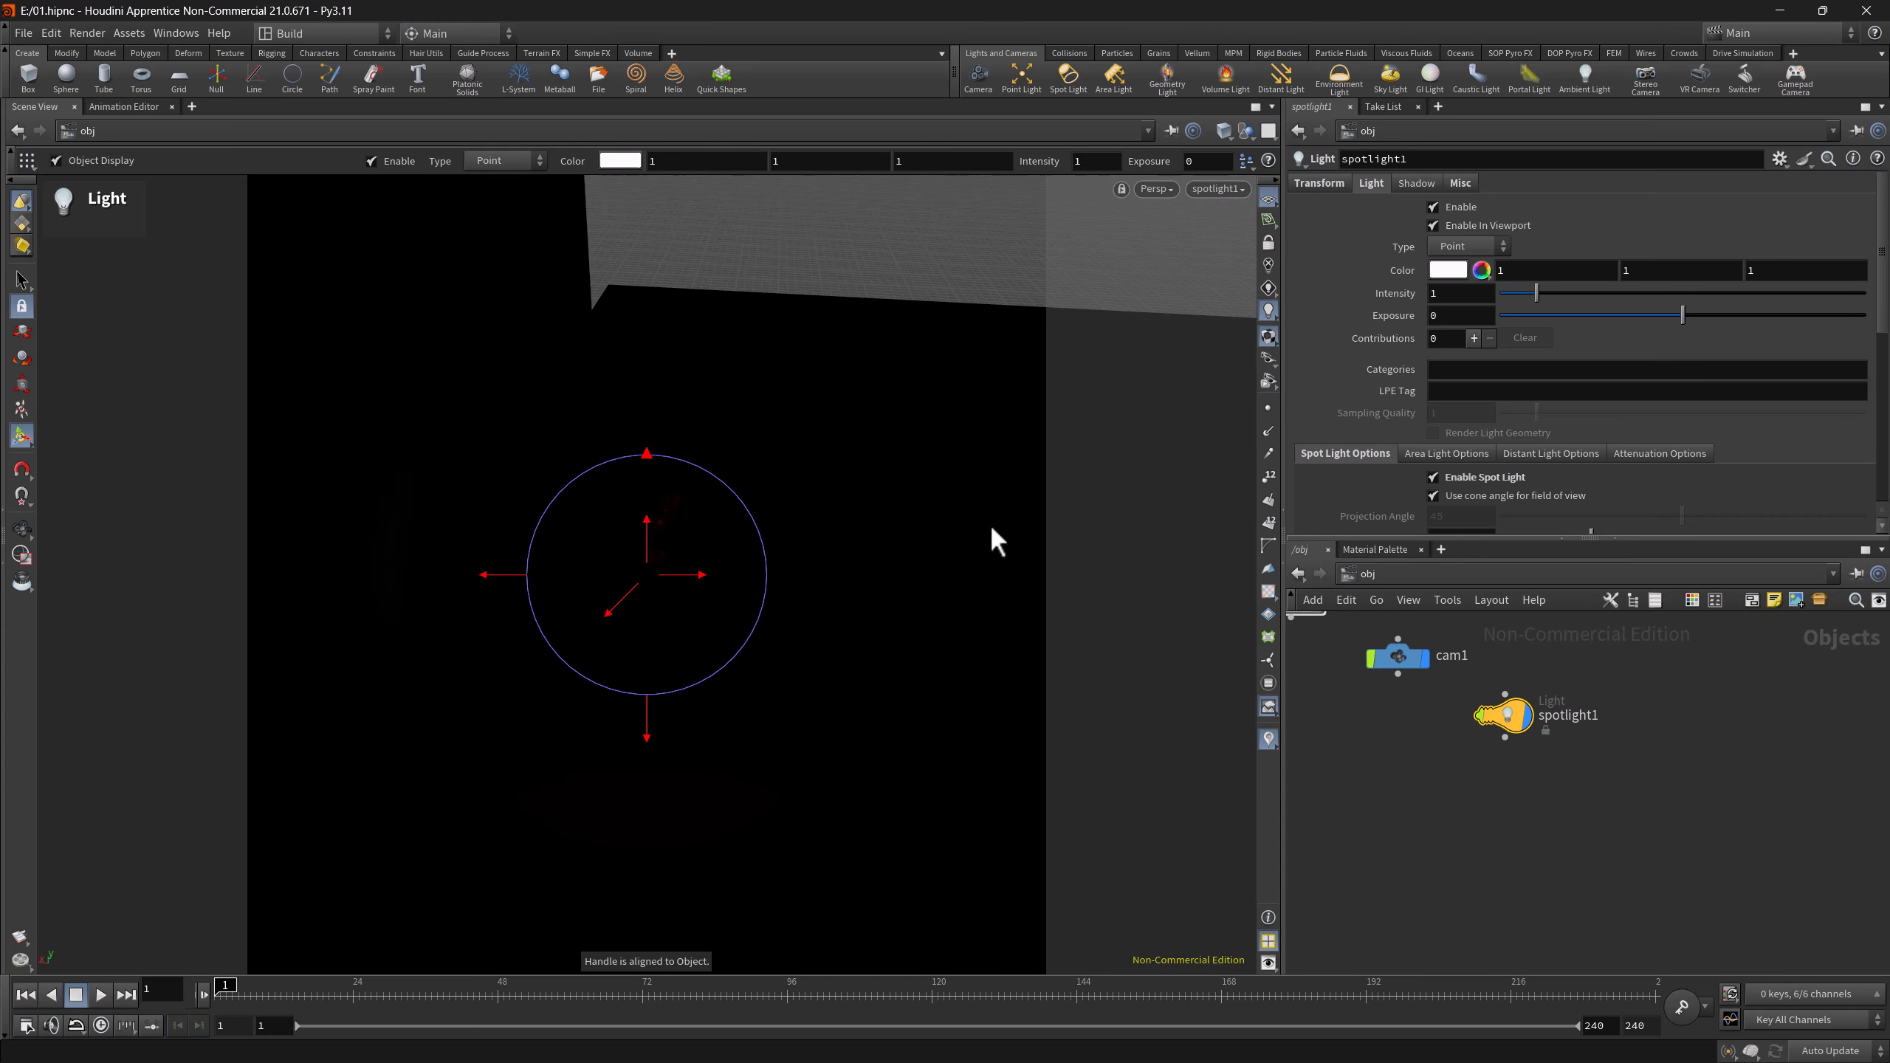
drag(1536, 292, 1702, 306)
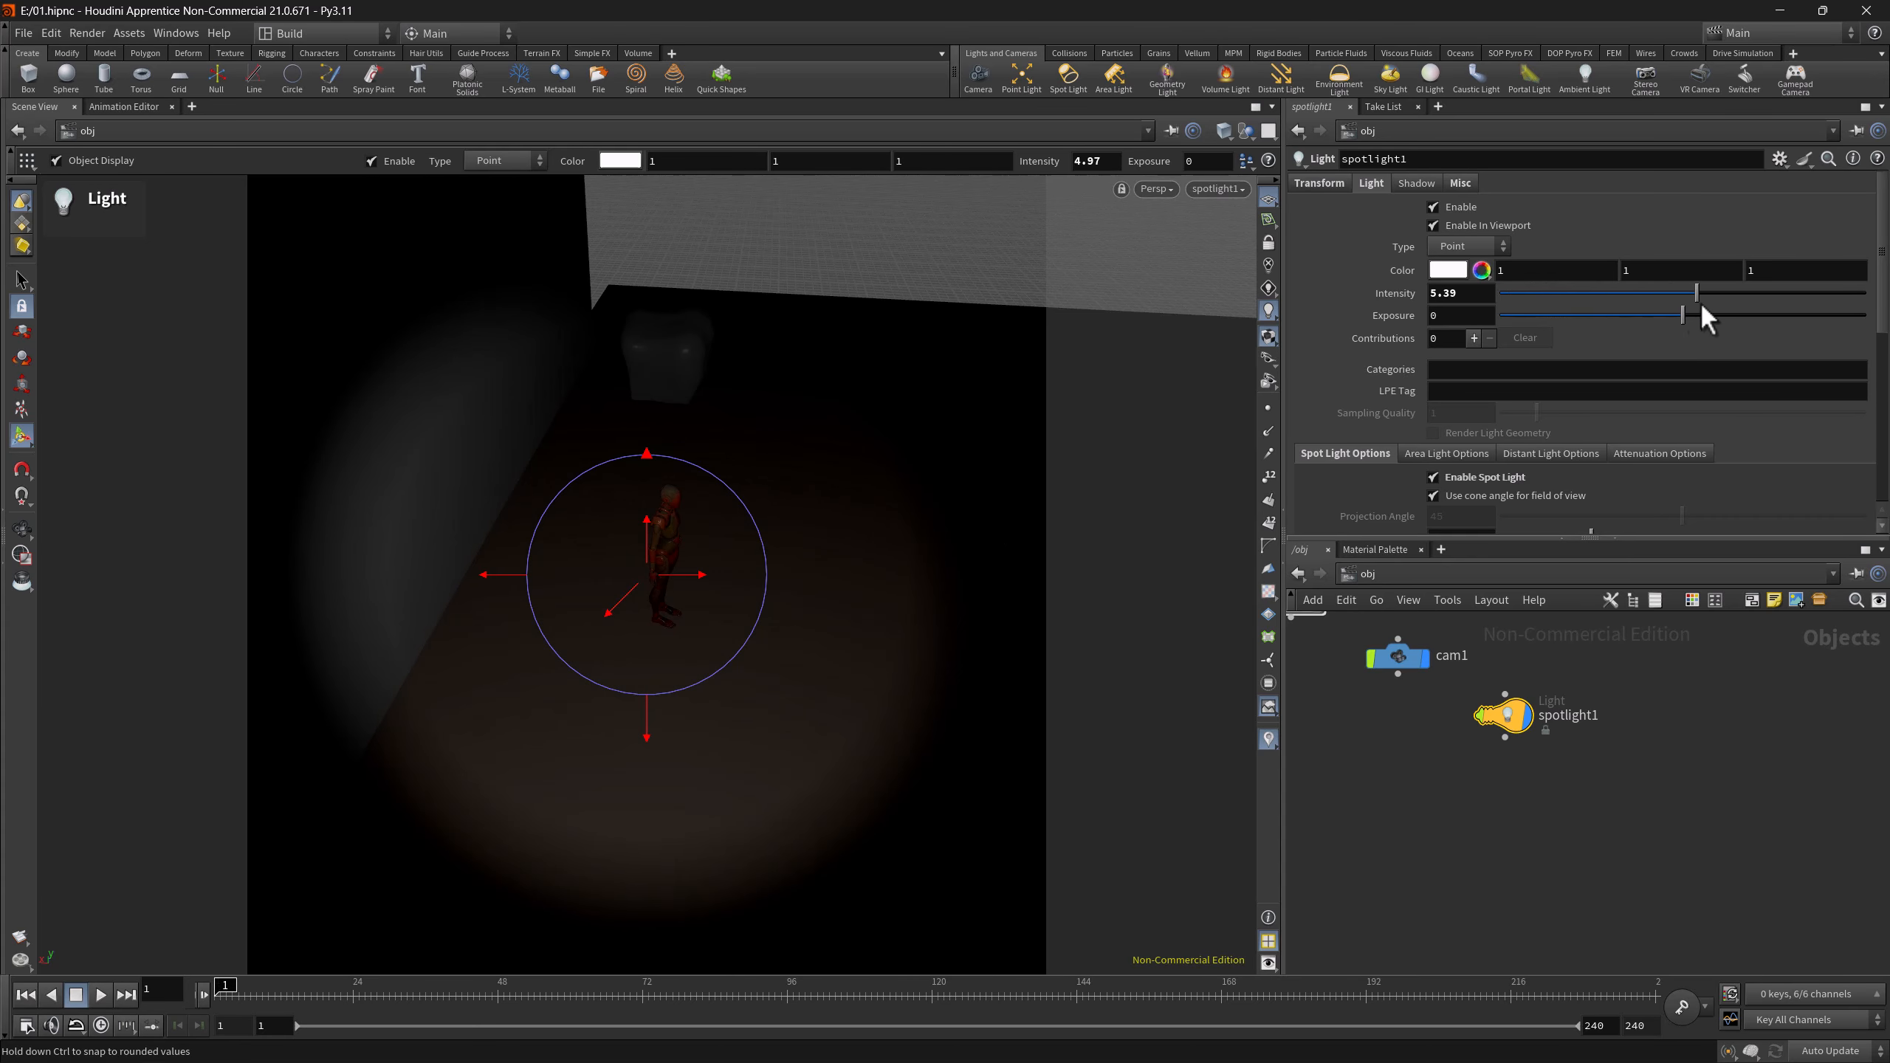
click(1439, 225)
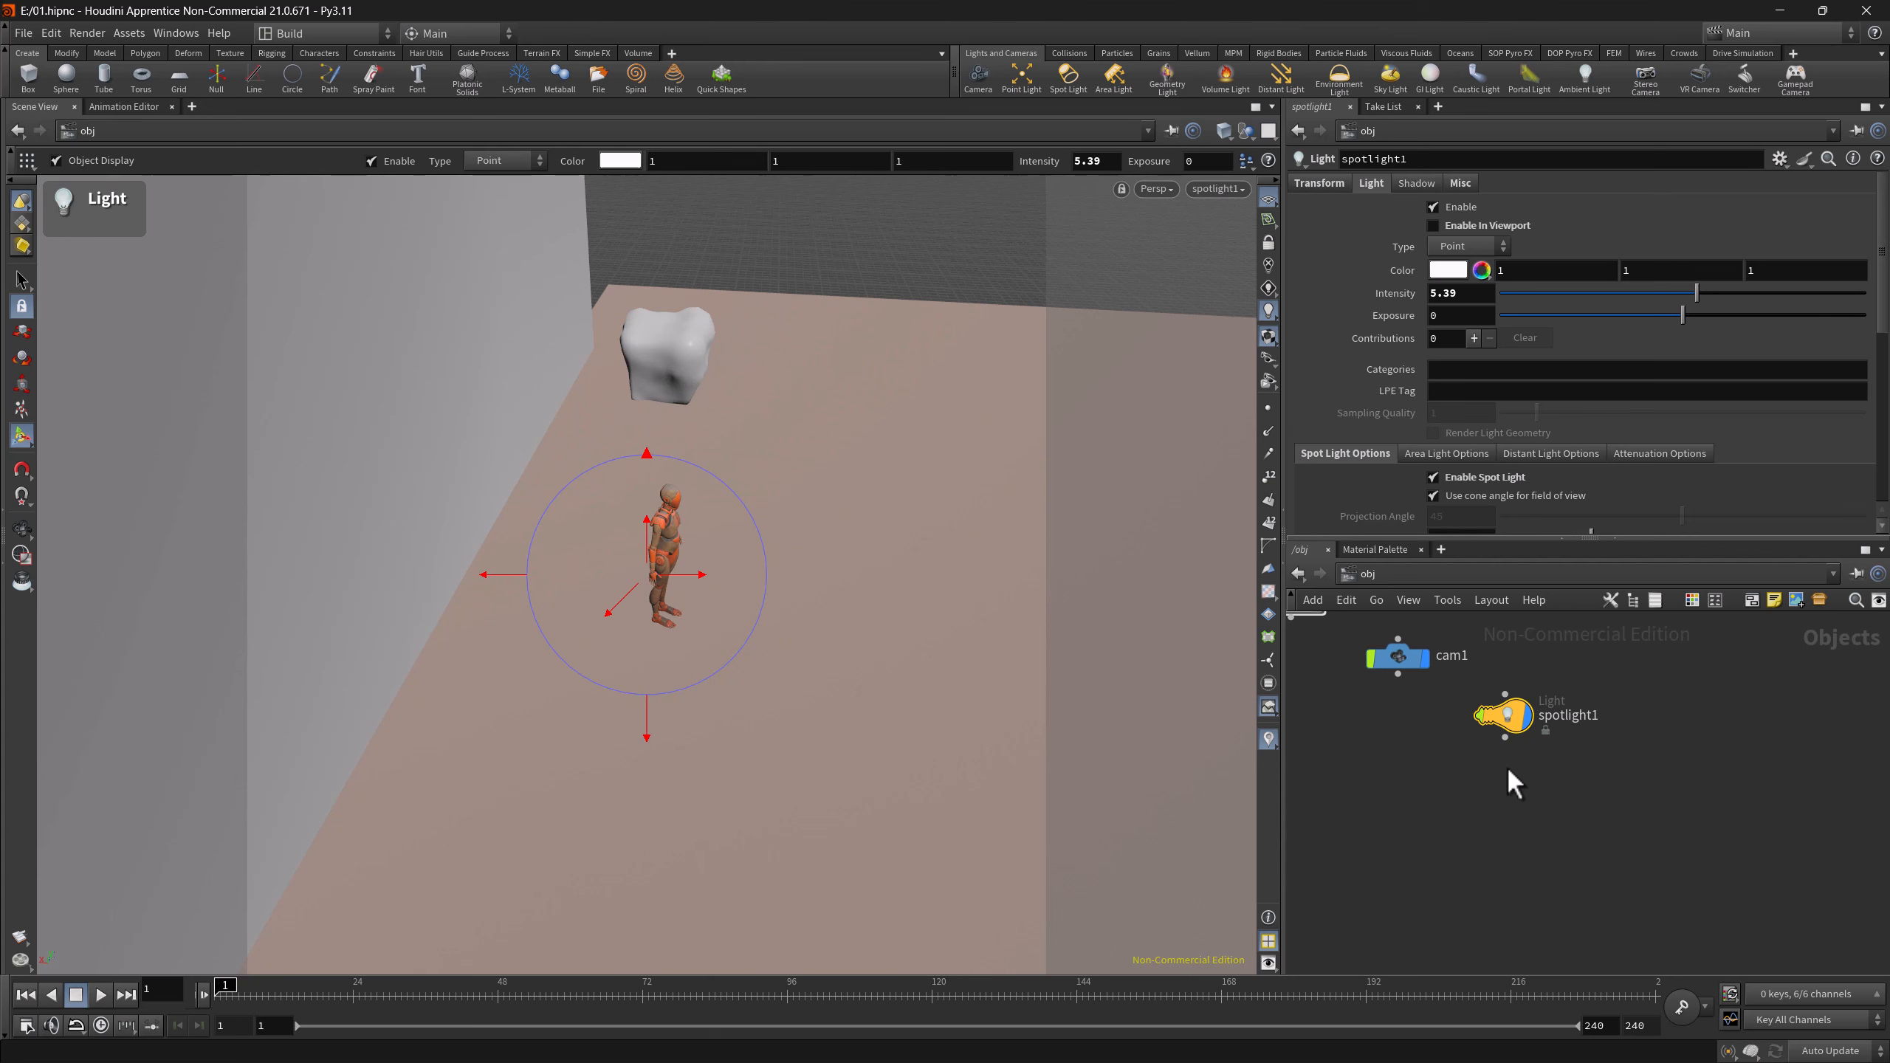
- Leave the spotlight's view, frame the spotlight with the humanoid and pig head, and show the light's handles
key(Escape)
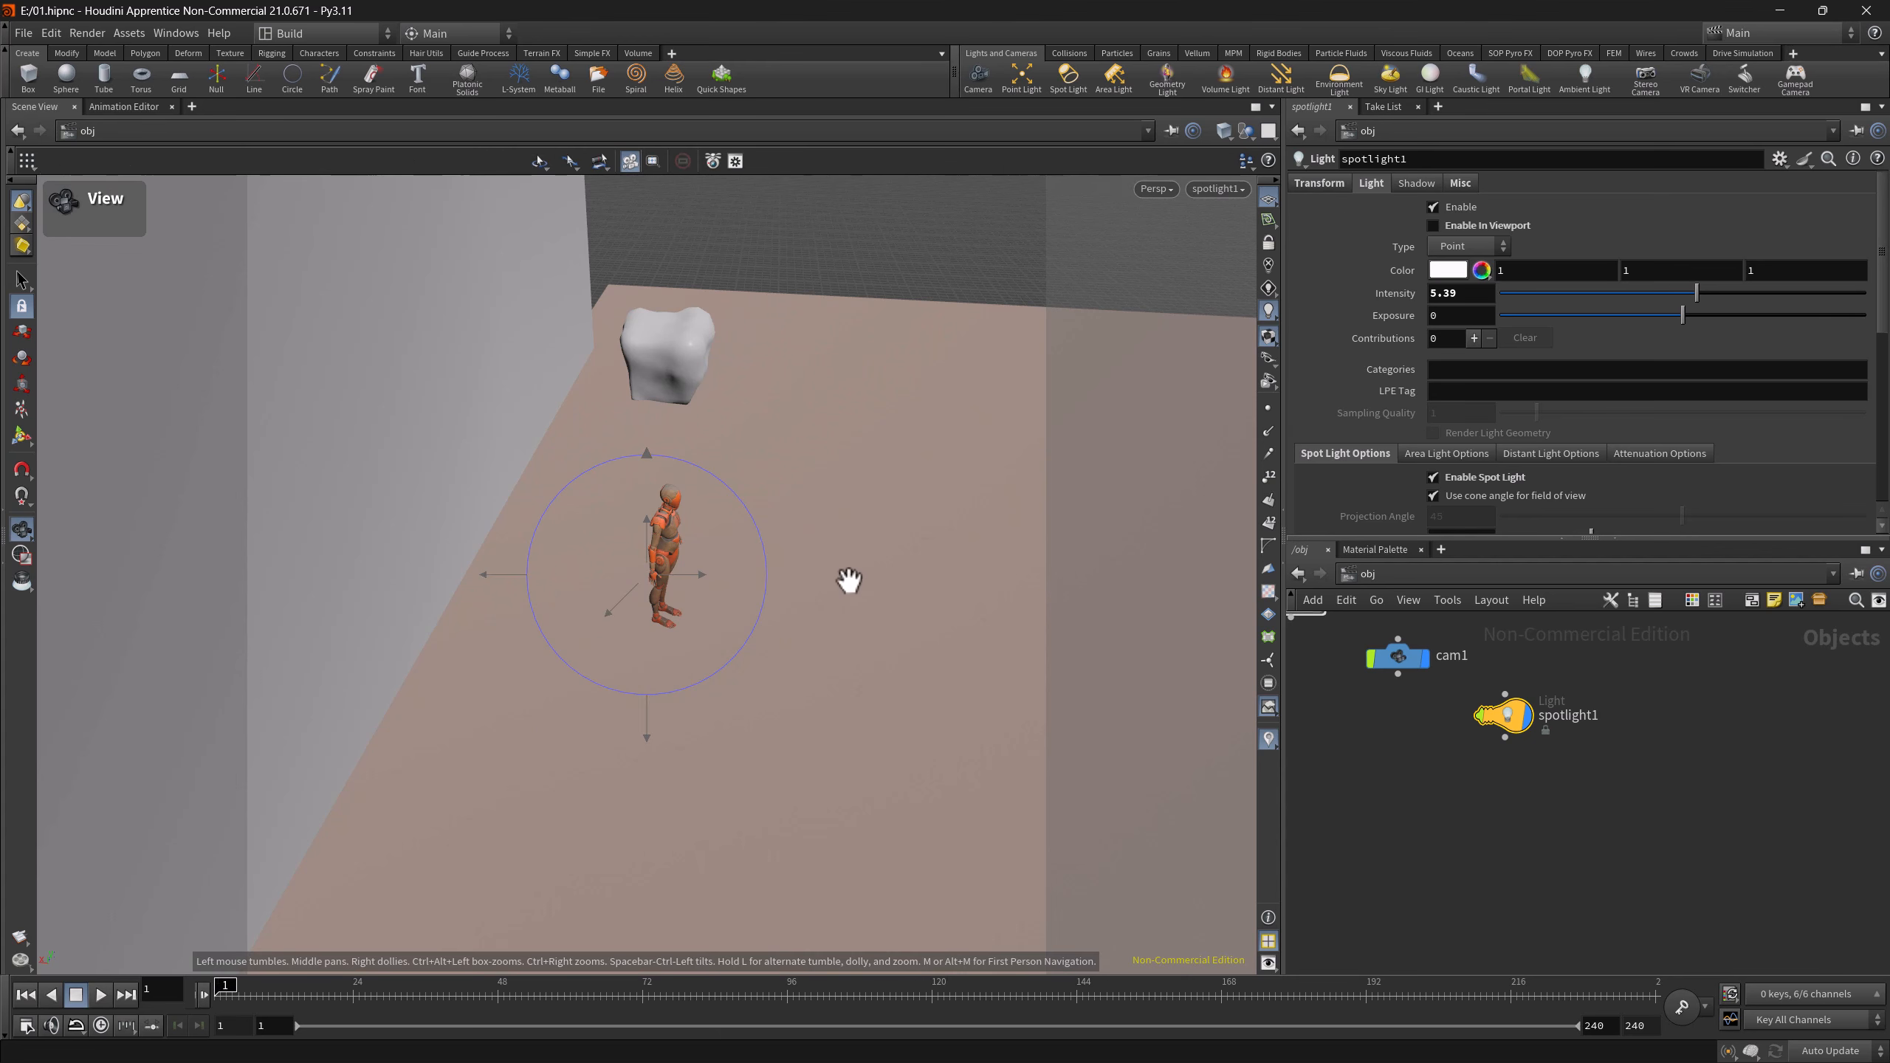
drag(942, 614, 801, 603)
drag(974, 570, 891, 587)
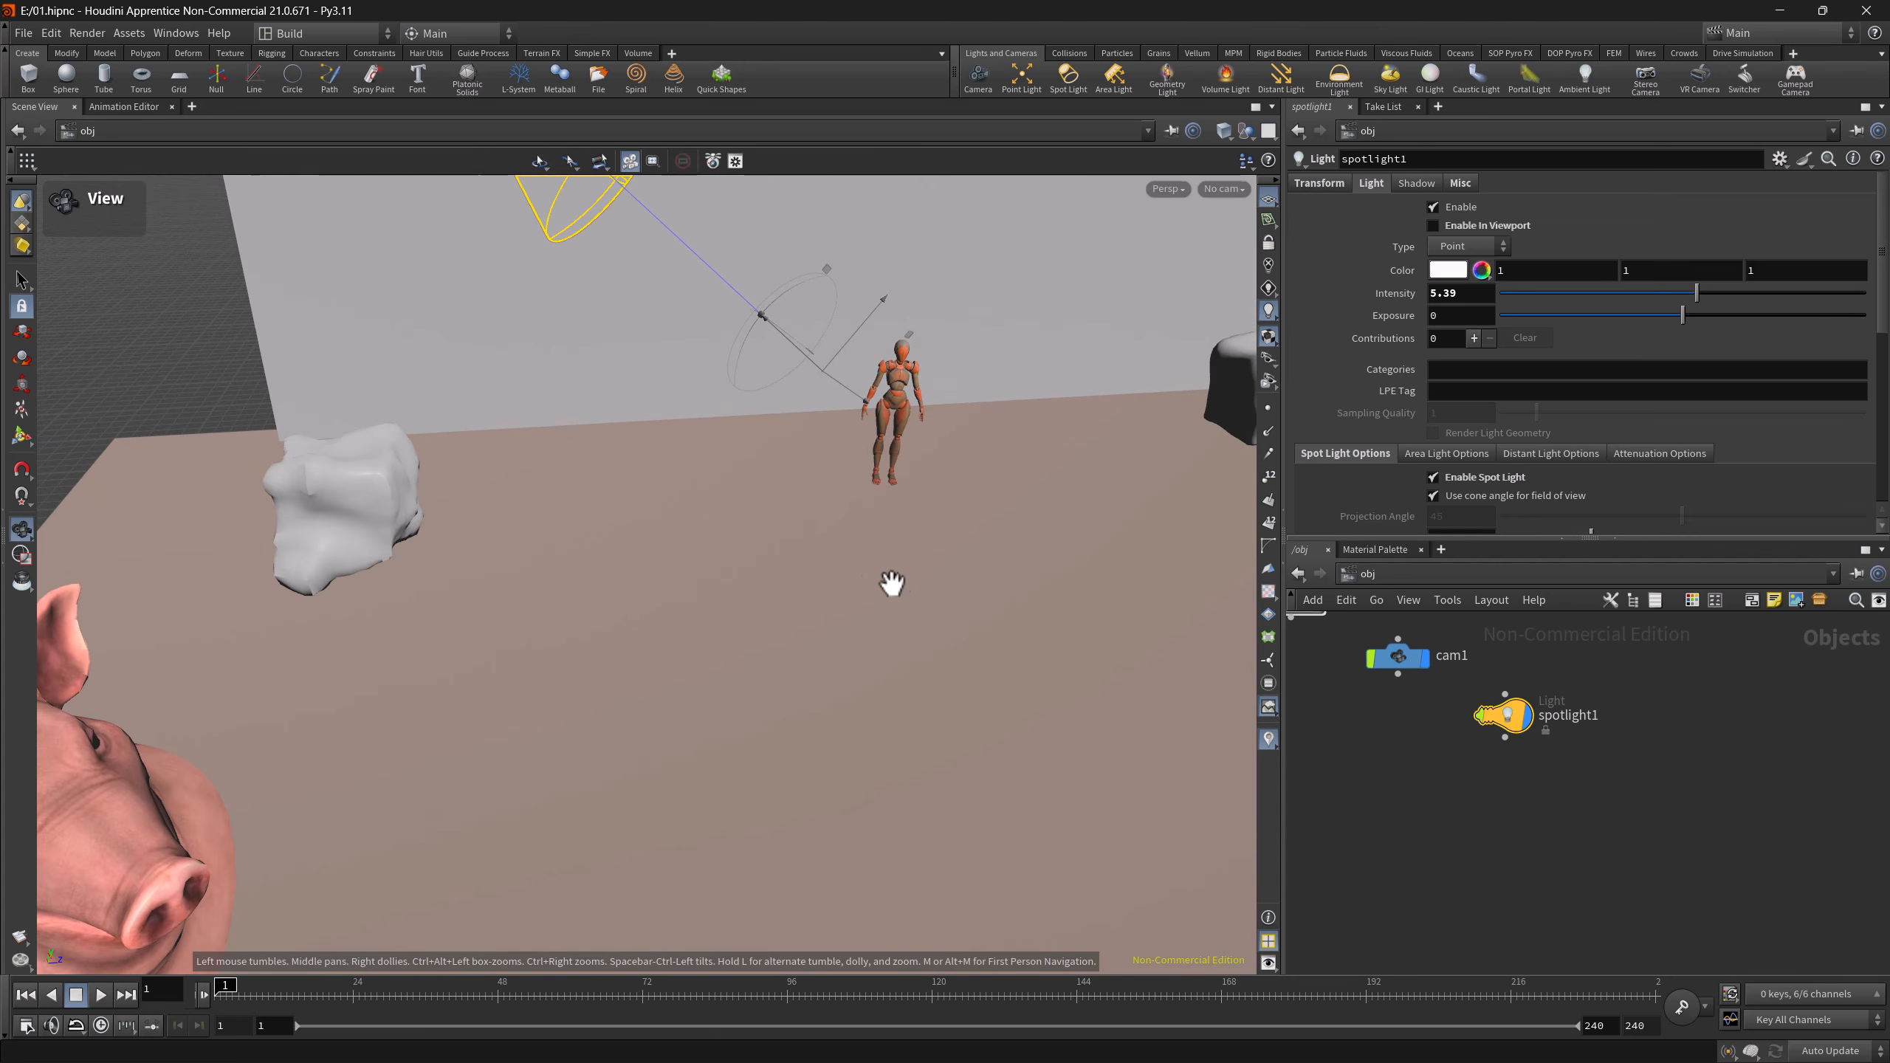
right_drag(870, 642, 690, 659)
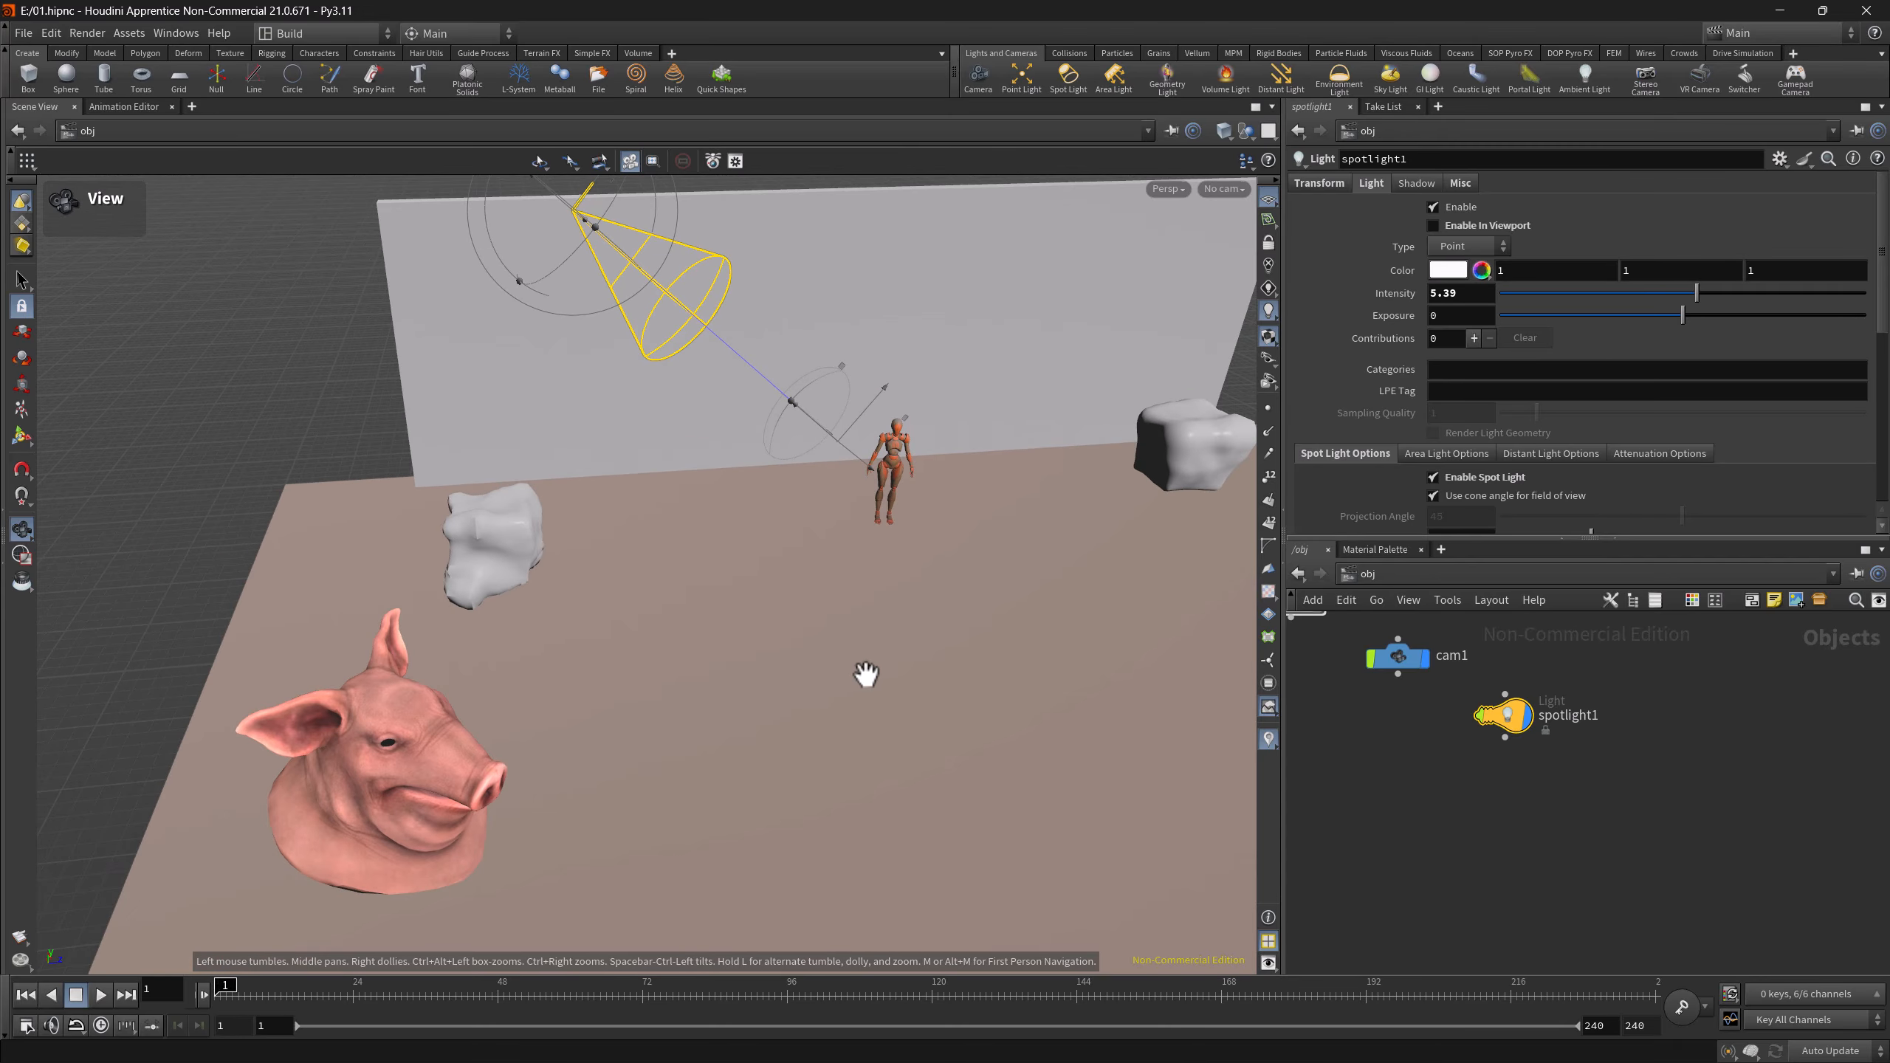
middle_drag(981, 683, 780, 642)
key(Return)
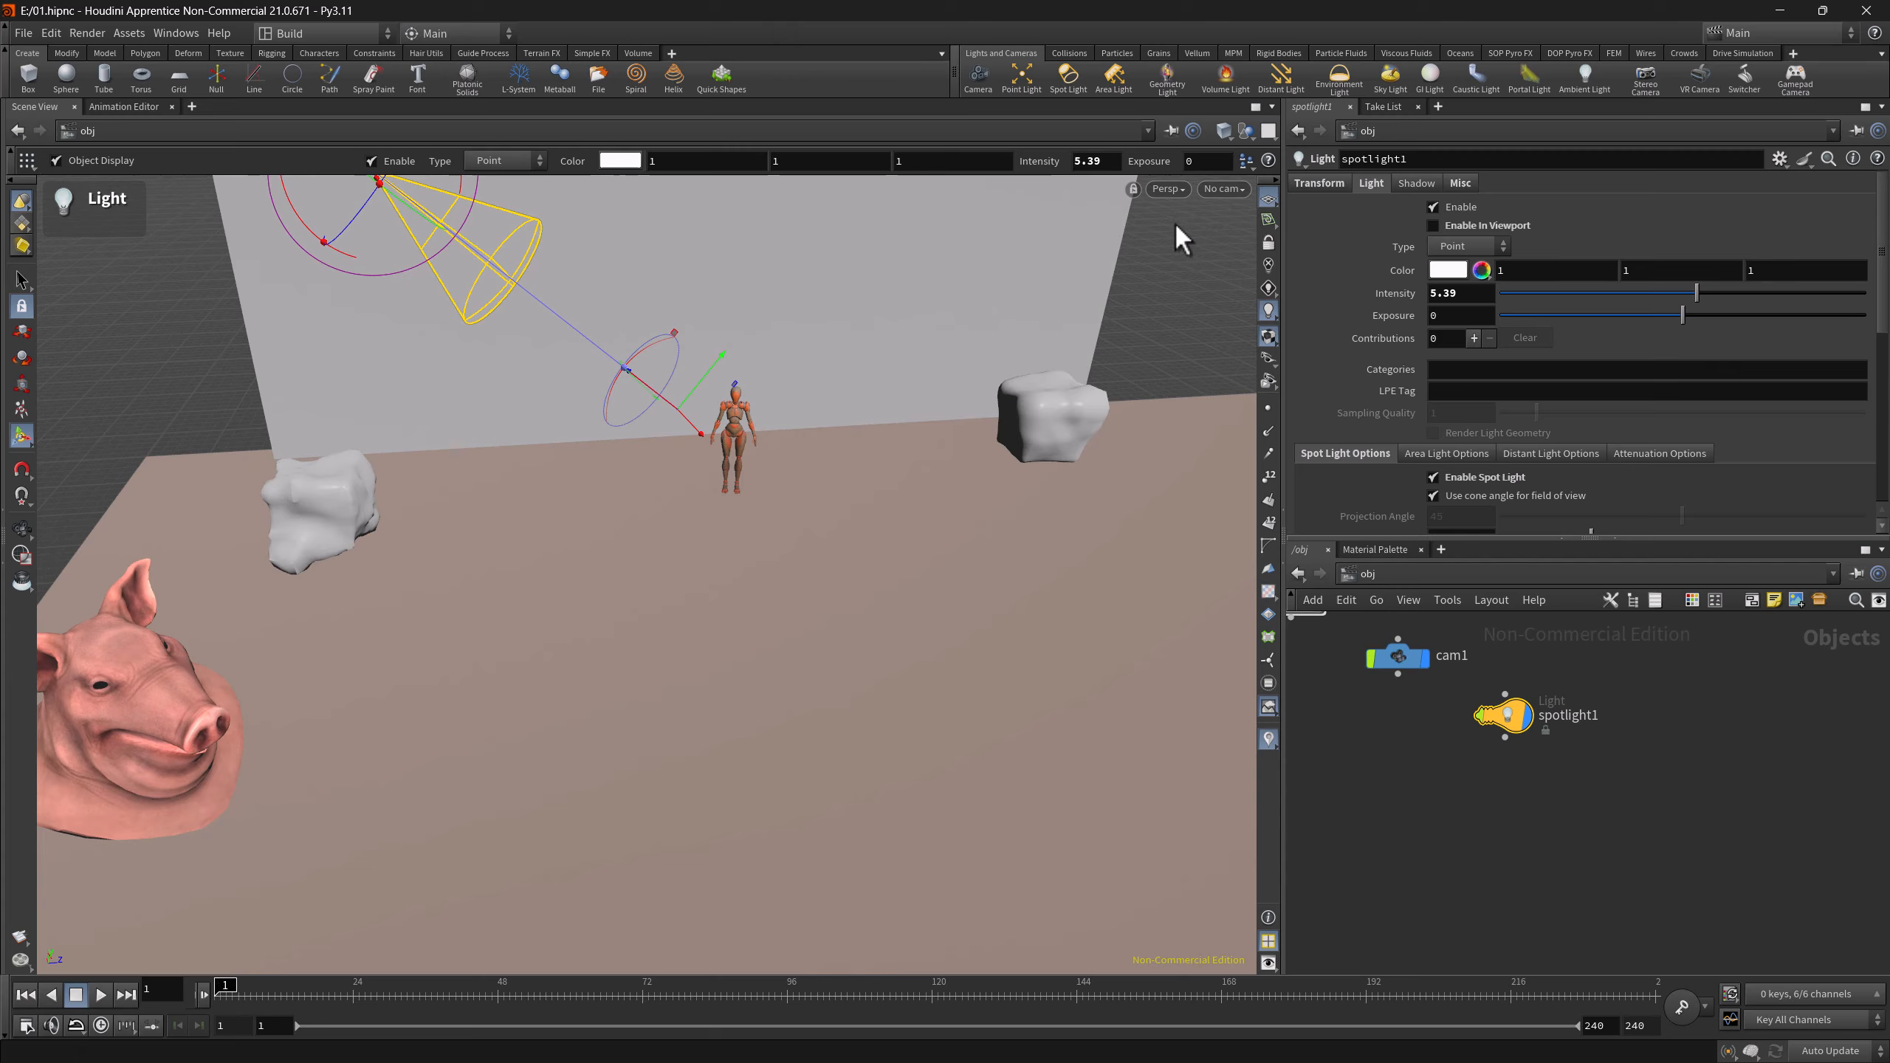
- Look through spotlight1 and cam1 using the viewport's camera choices, and again by dropping each node into the viewport
click(1212, 189)
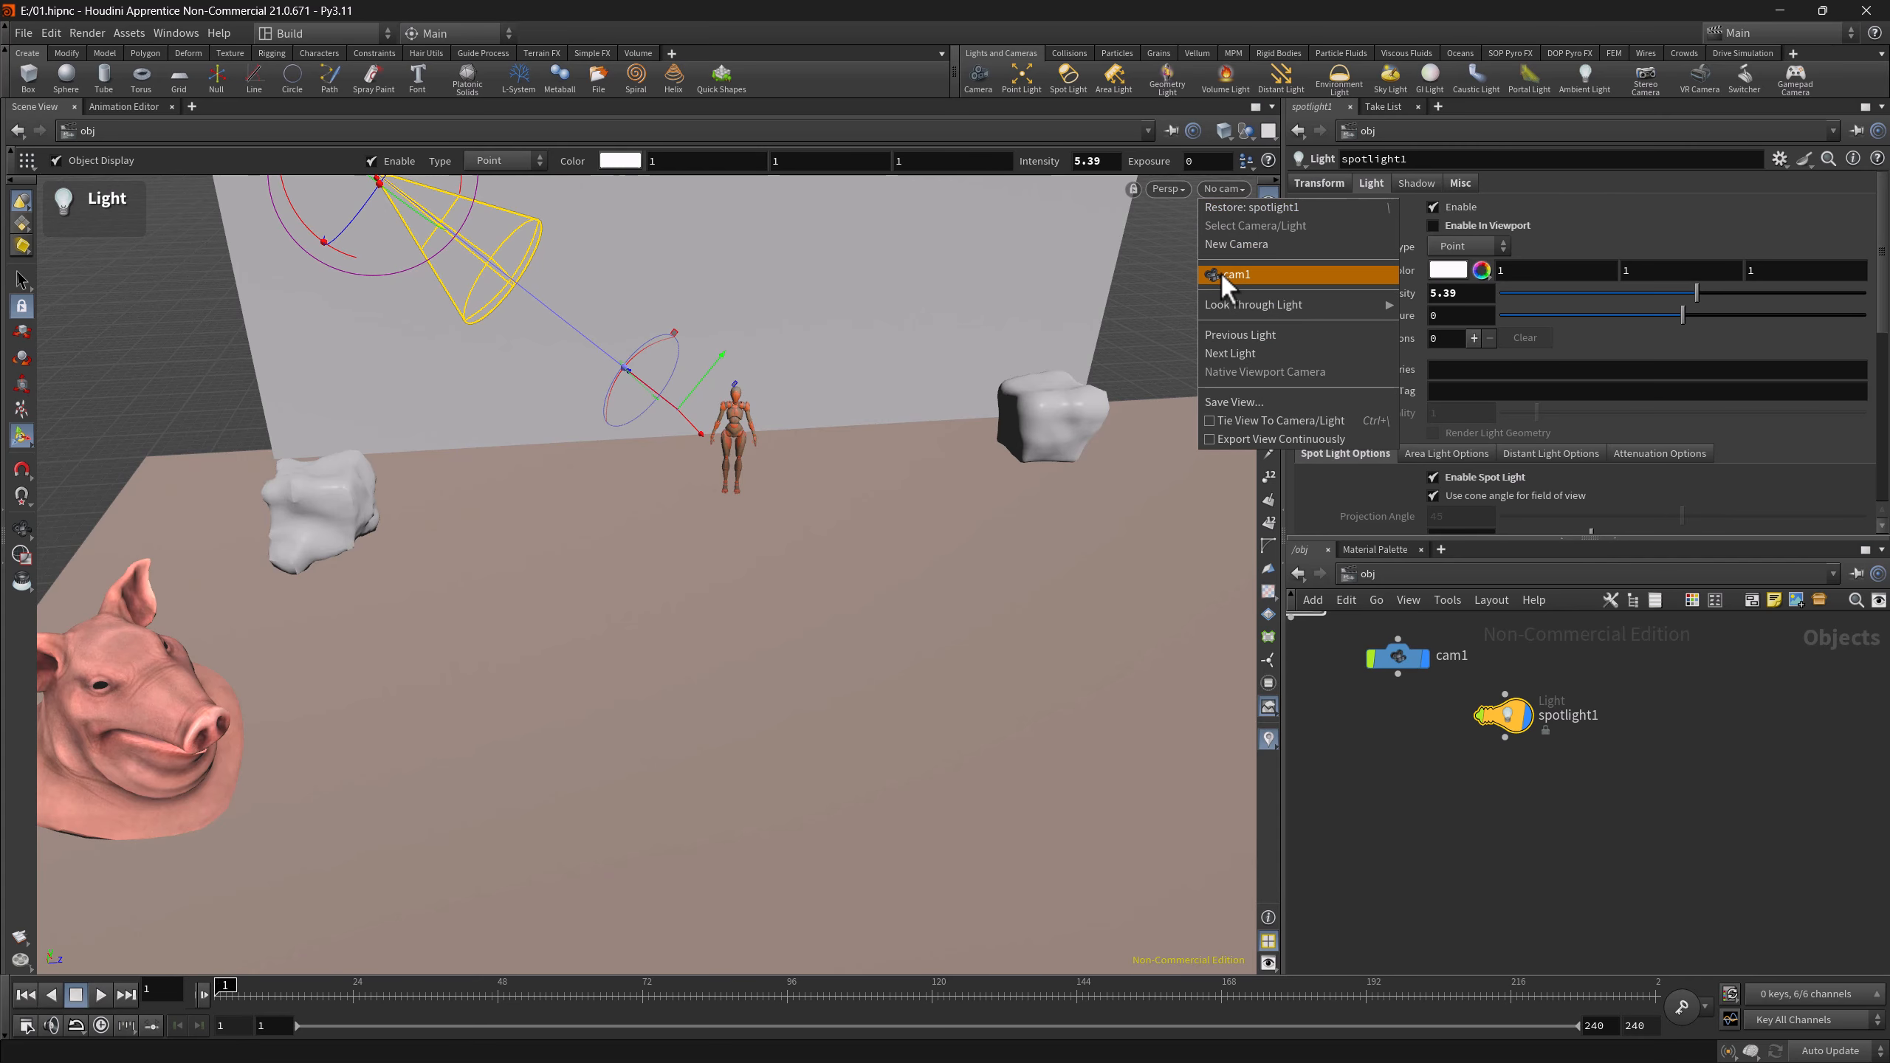
mouse_move(1216, 303)
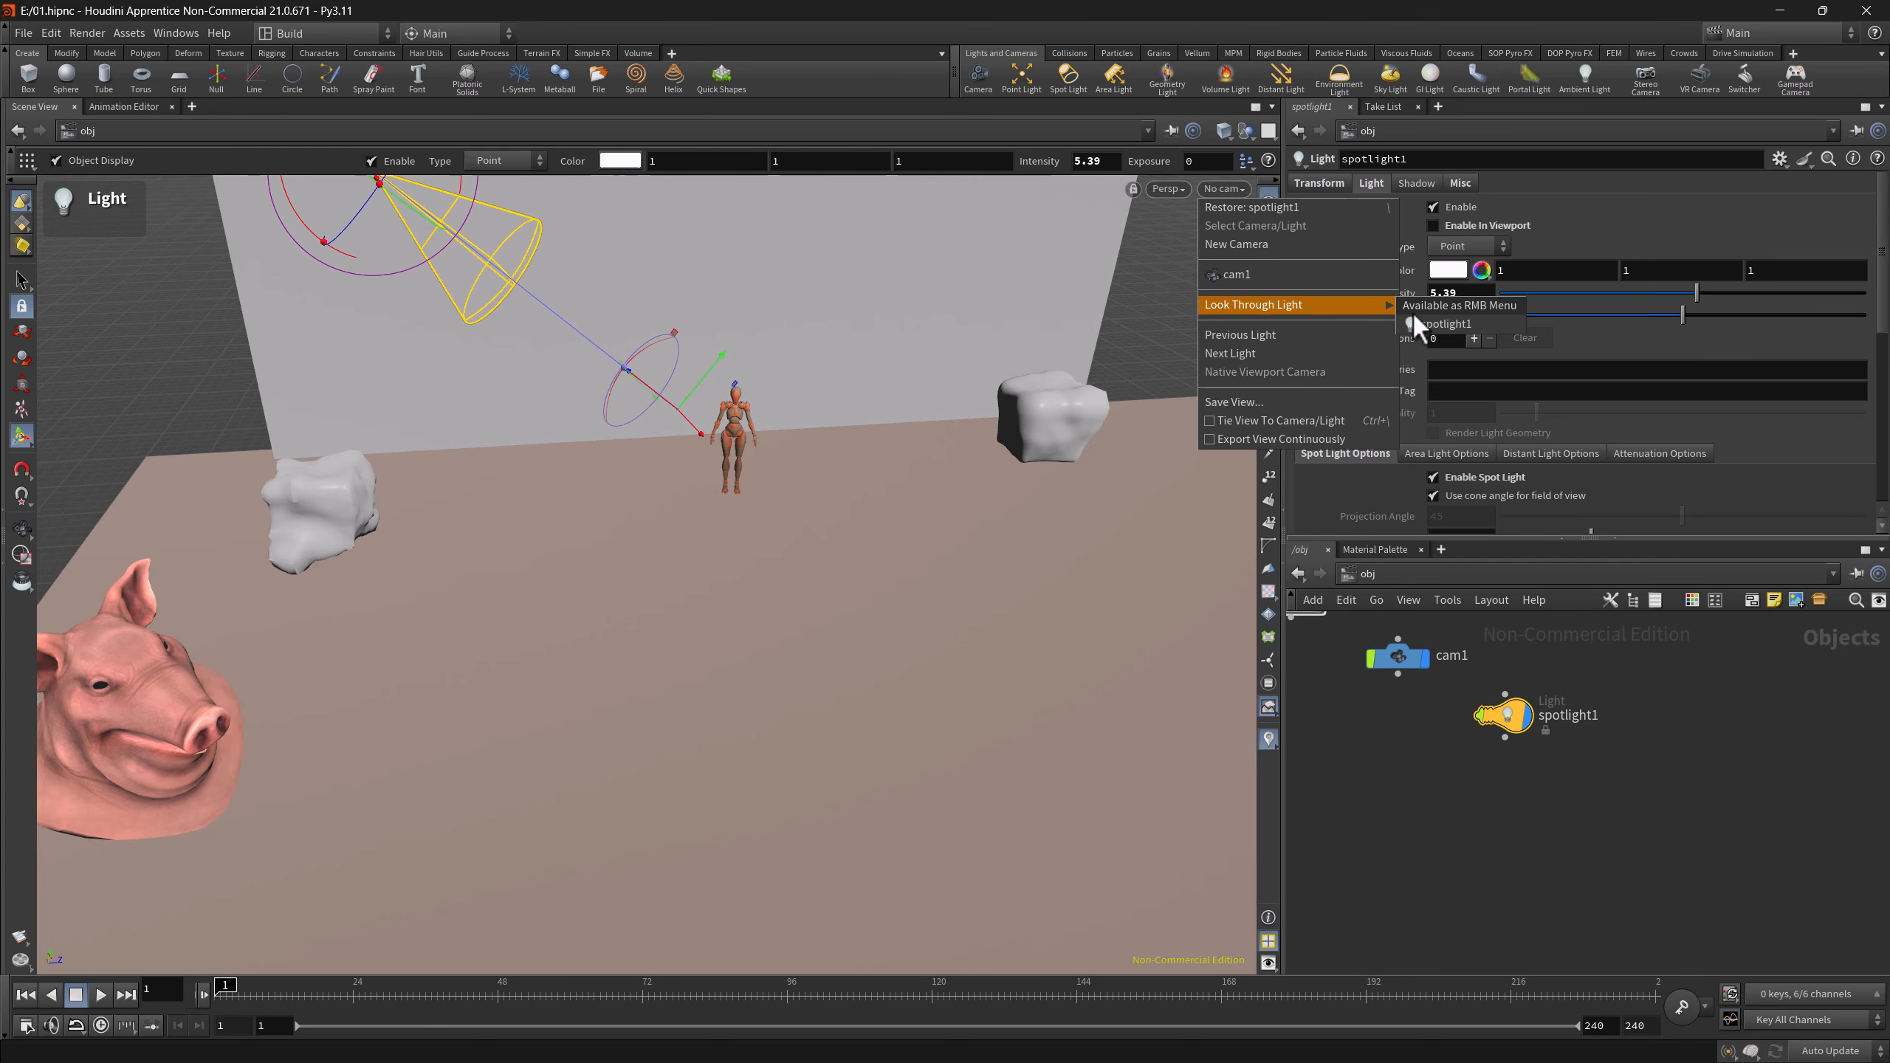
click(1441, 325)
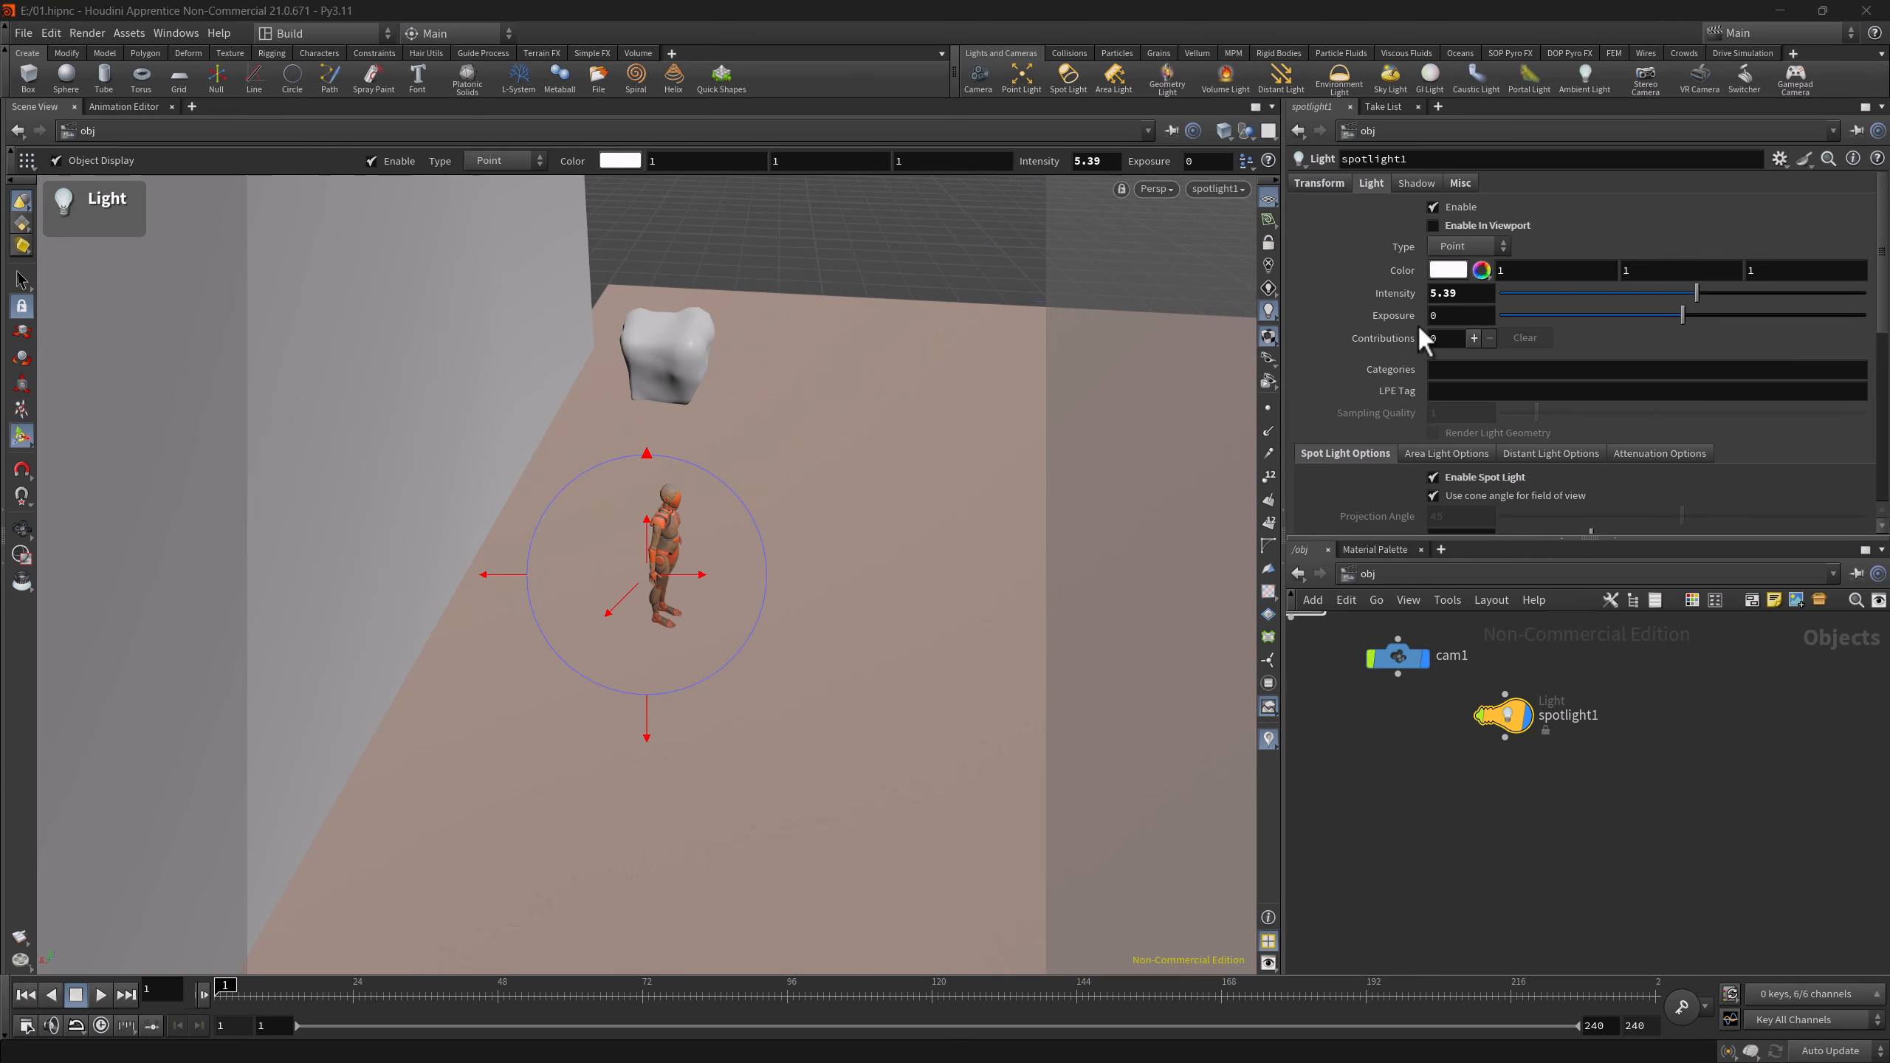
click(1221, 192)
click(1249, 273)
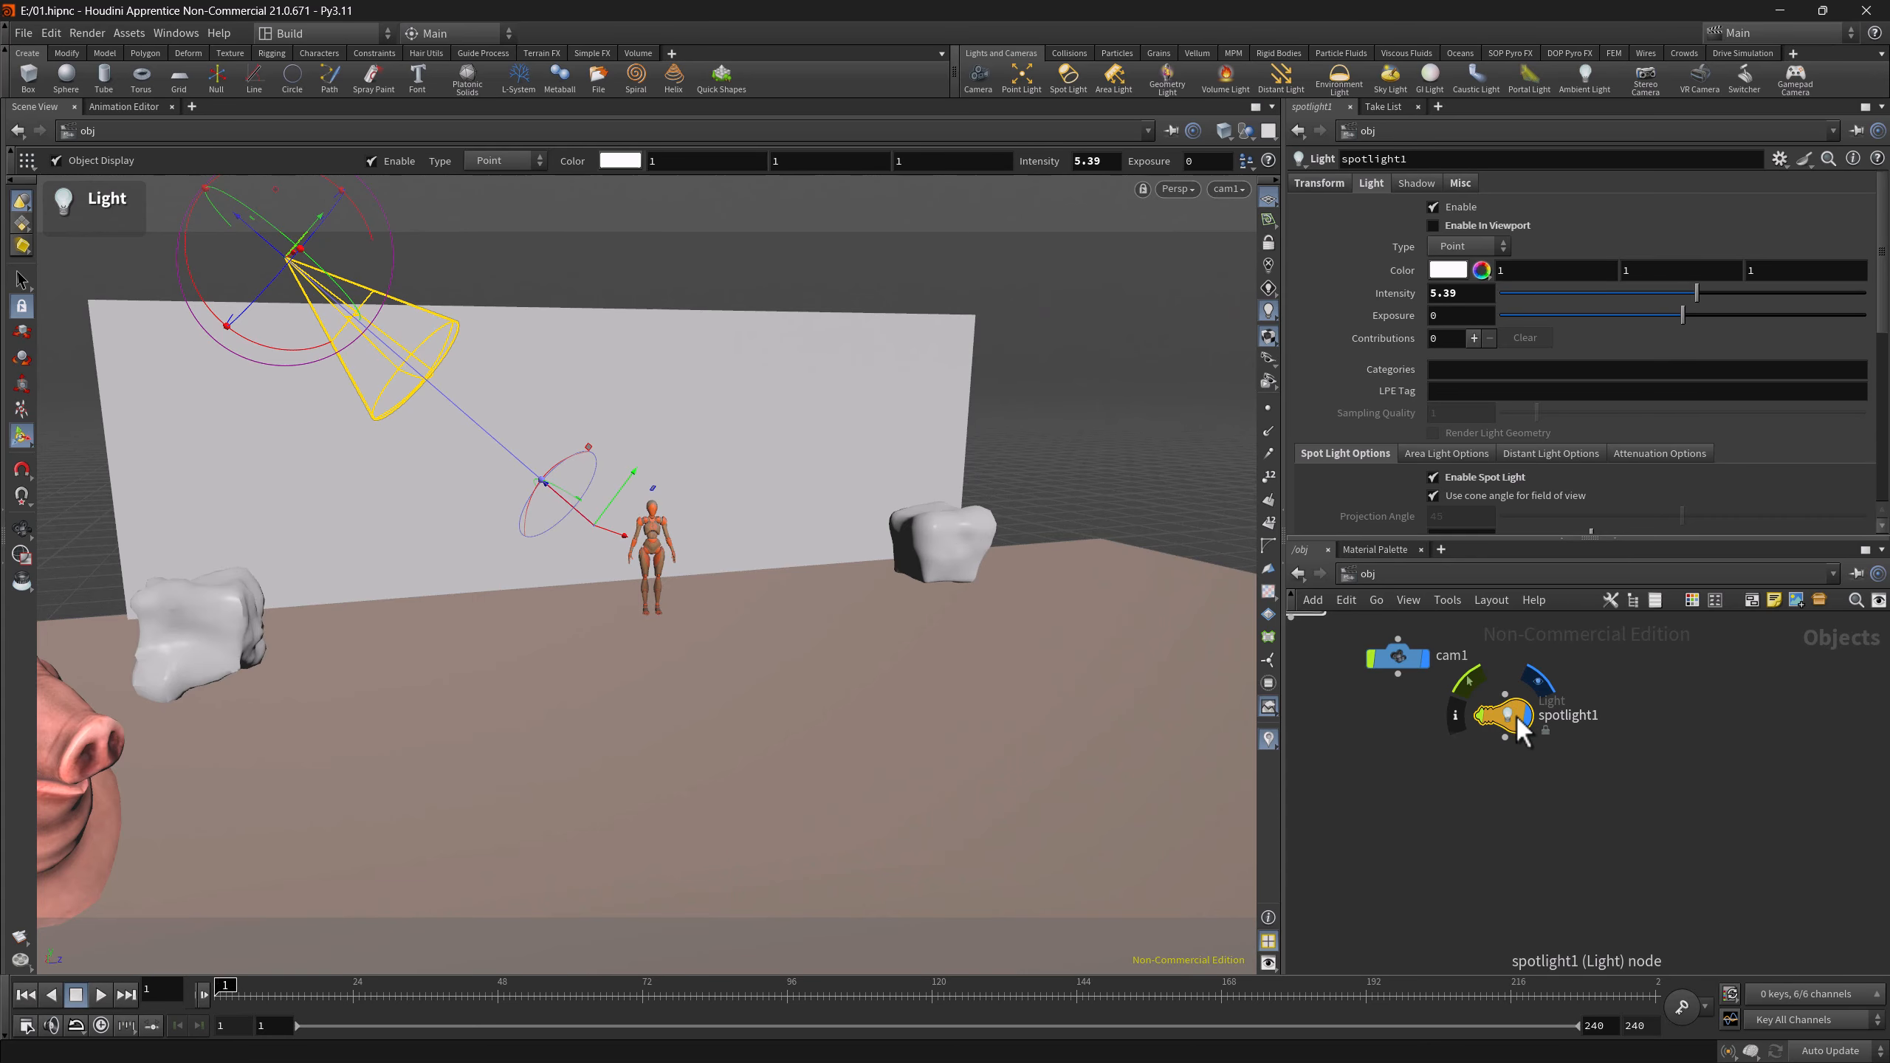
drag(1515, 715, 901, 743)
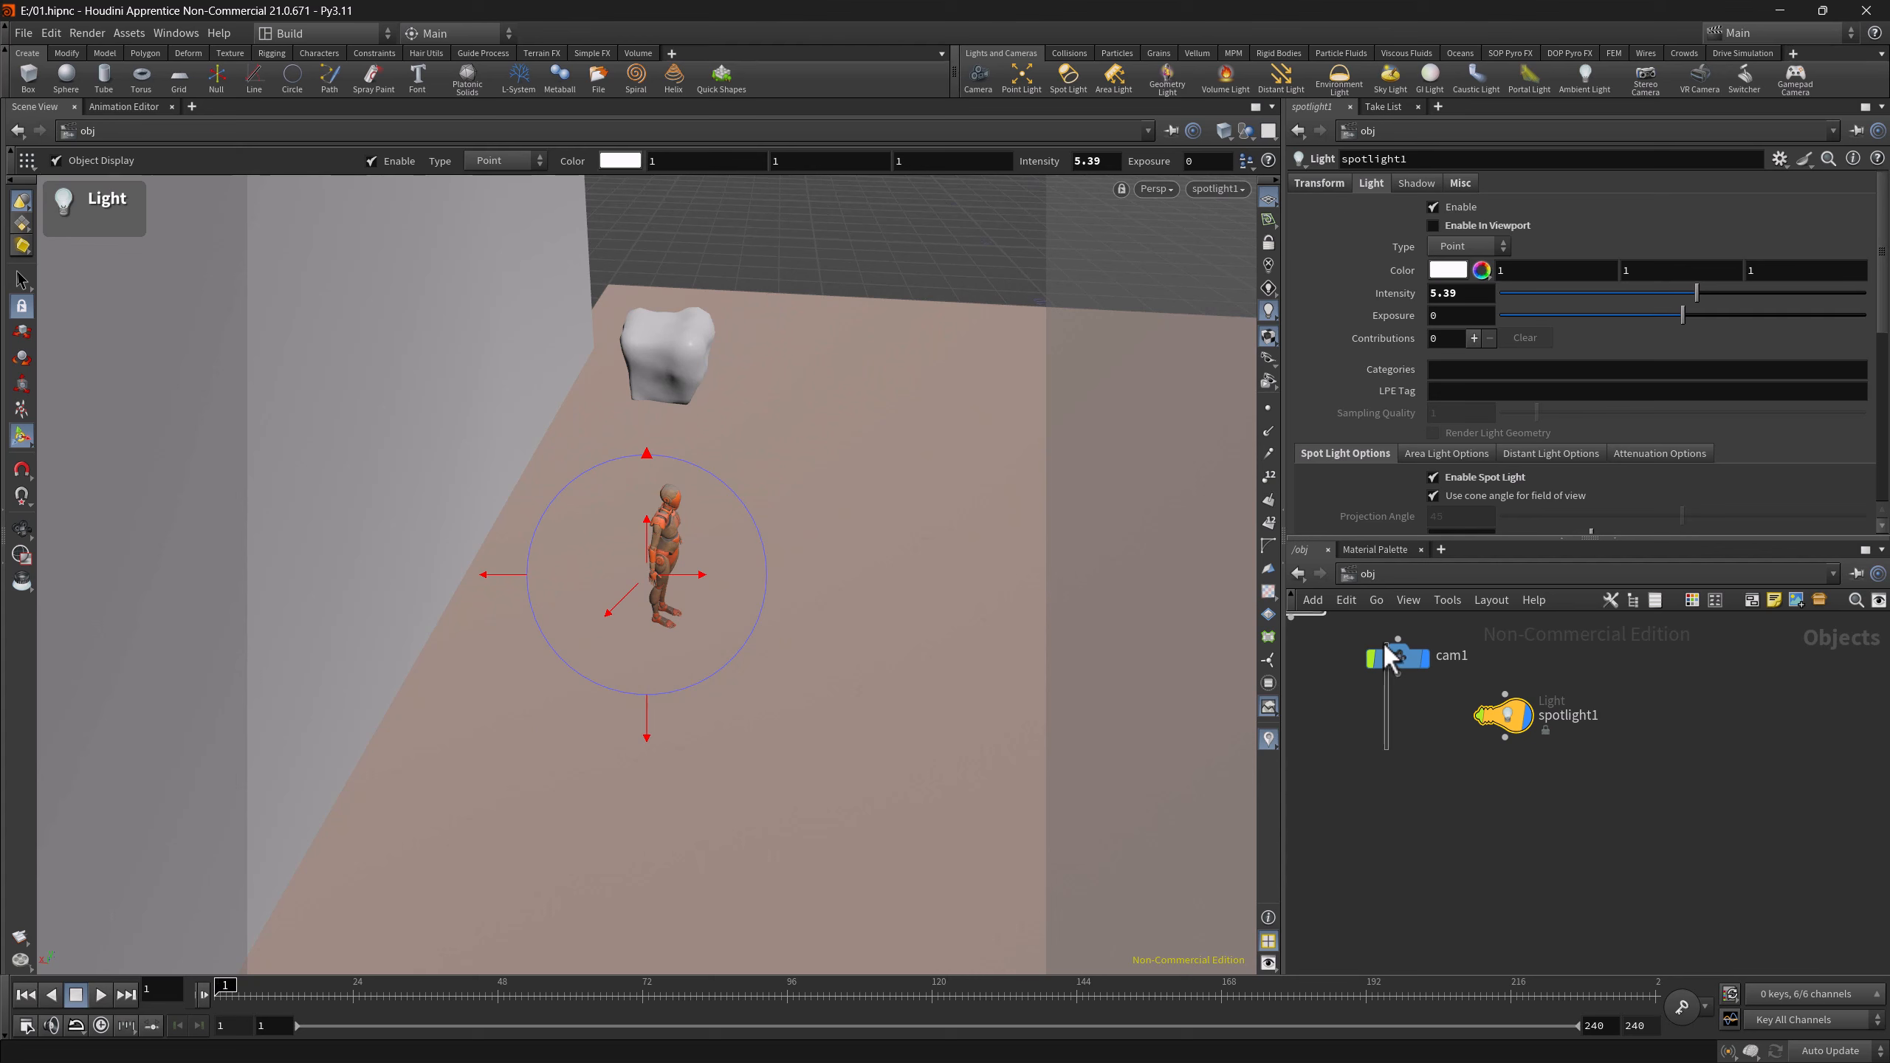
drag(1382, 643, 799, 606)
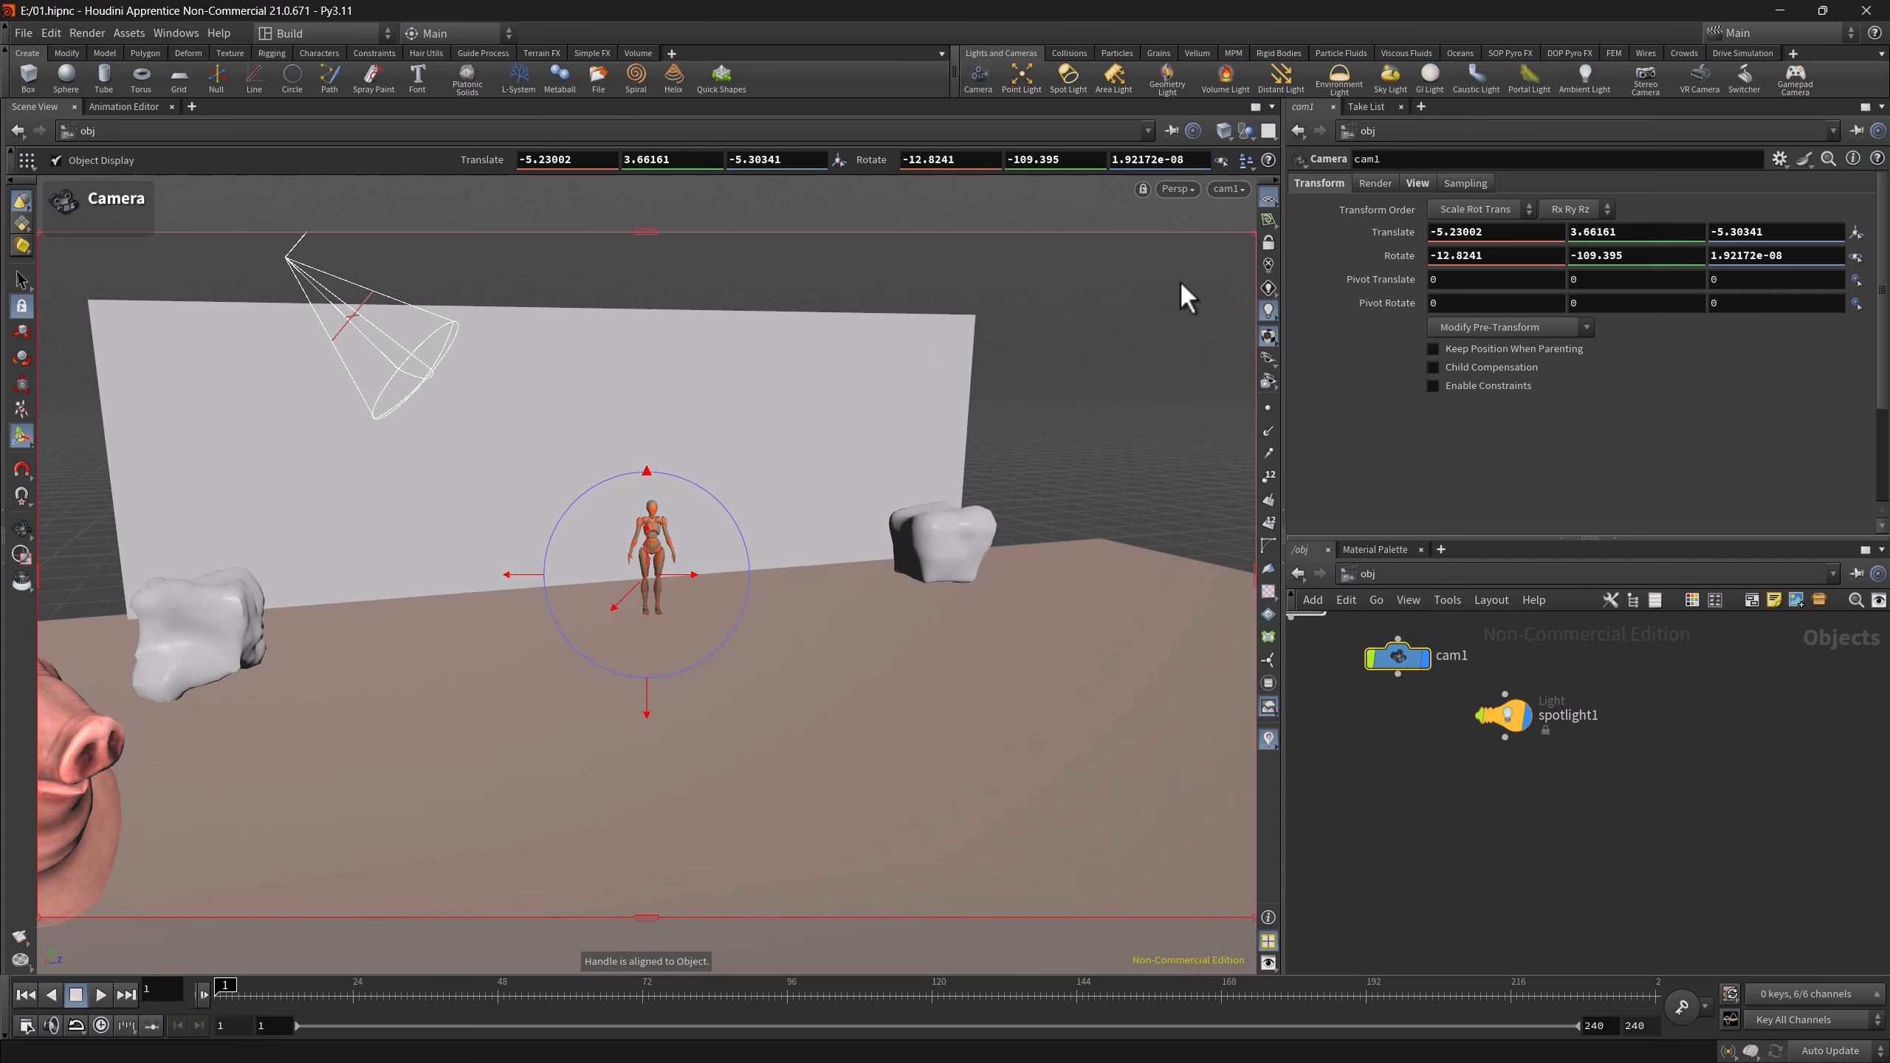
- Tie the view to cam1 and pull the camera back to frame the wall, pig head, humanoid and capybara
click(1228, 189)
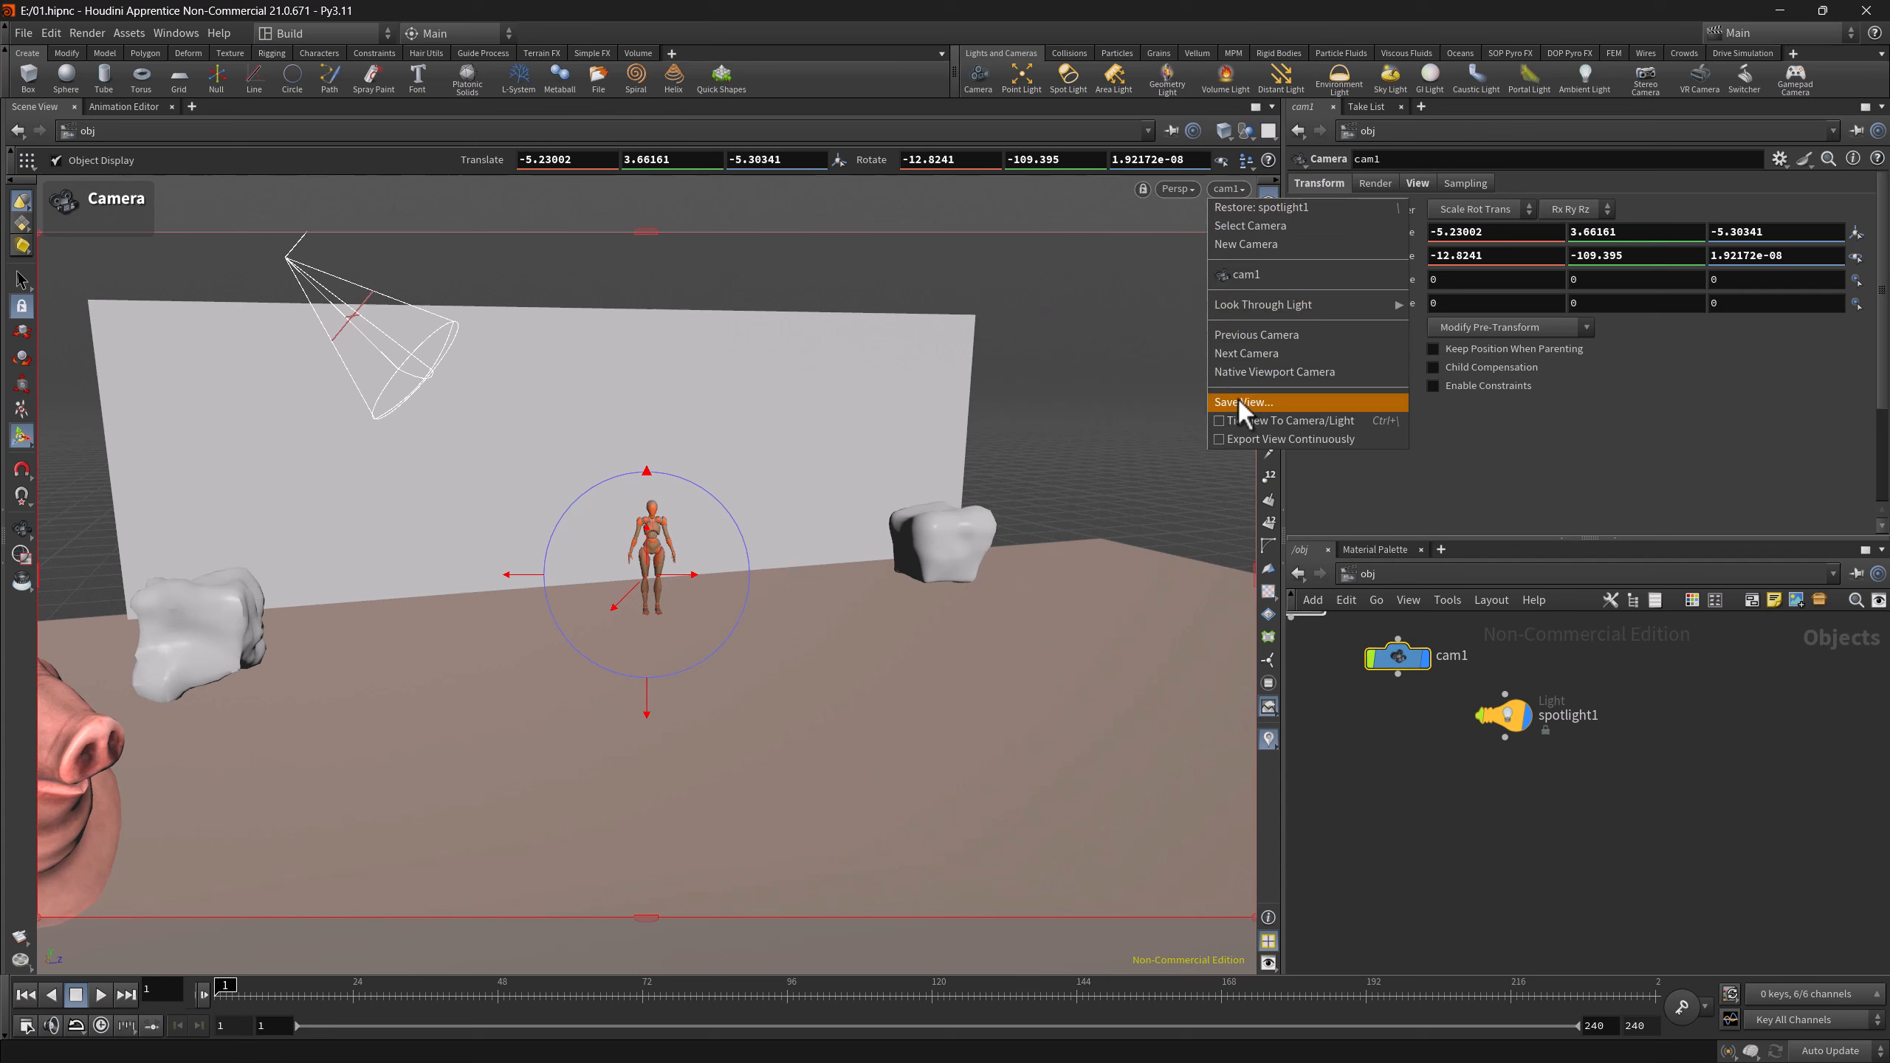
click(1243, 421)
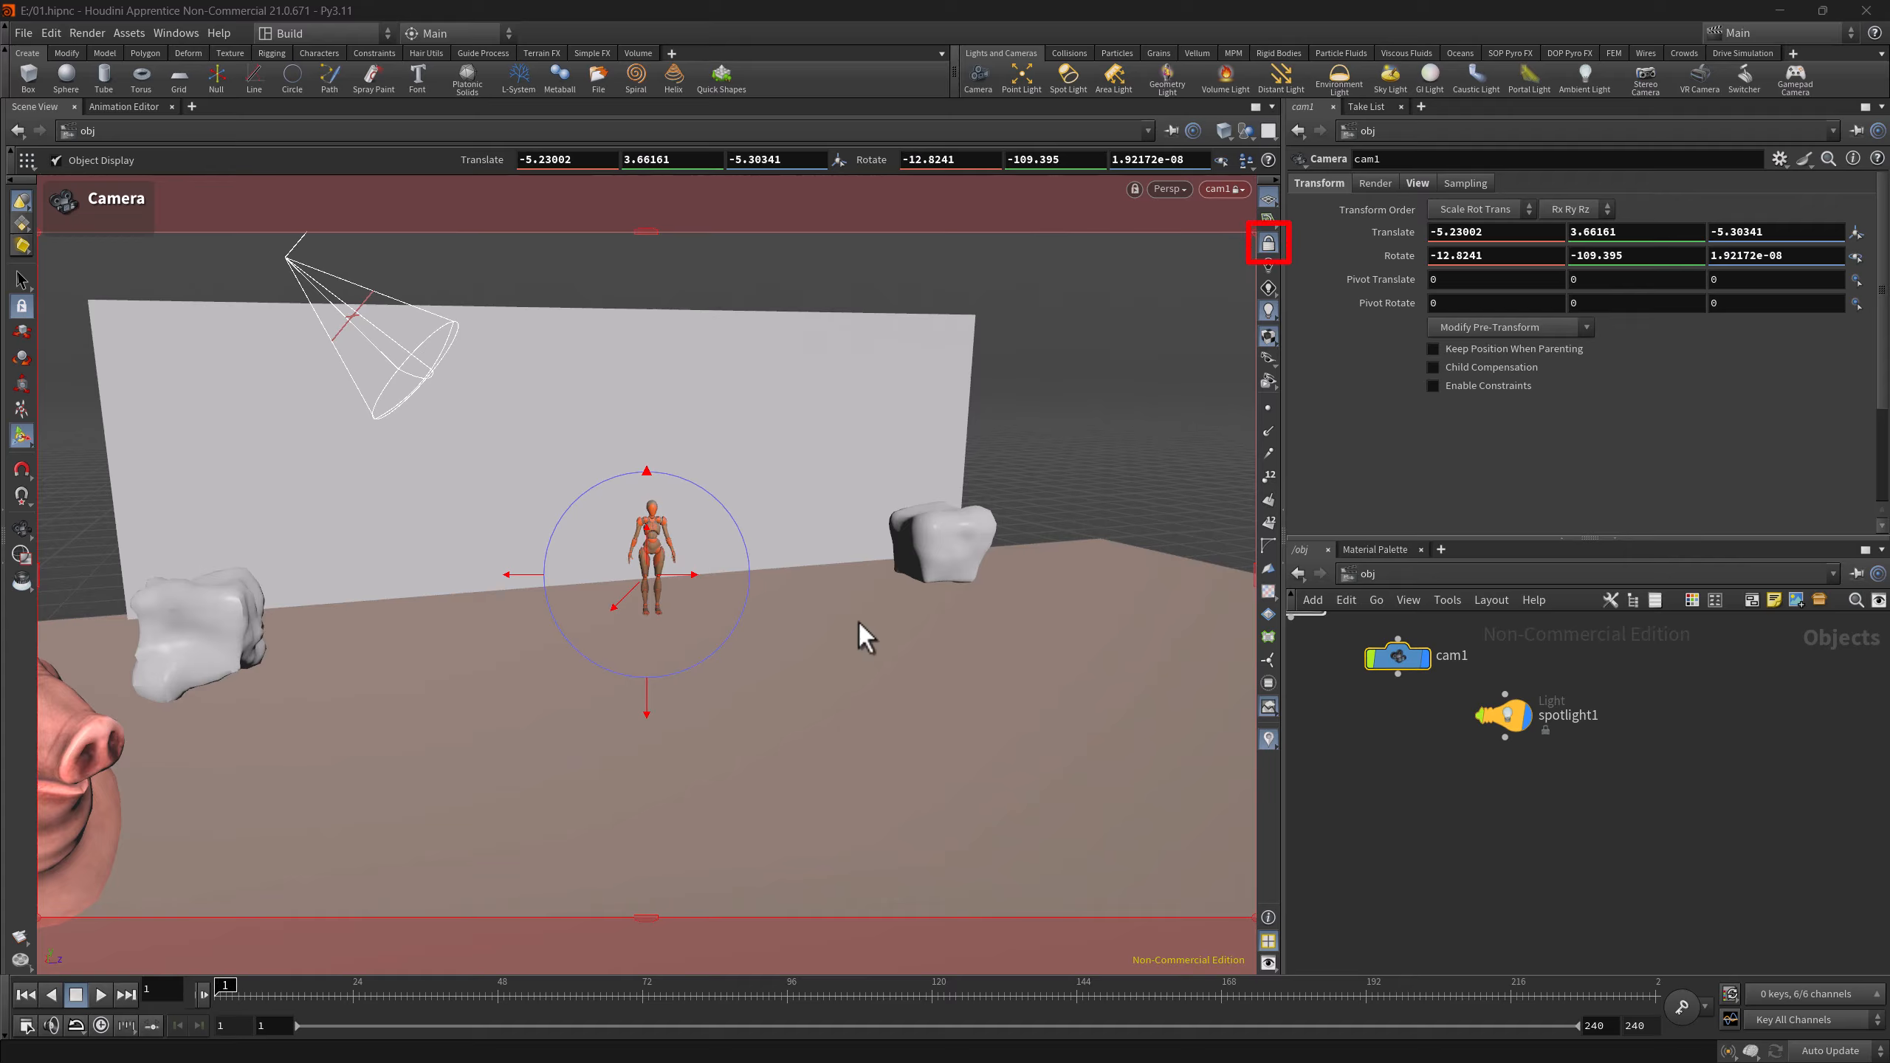
key(ctrl+backslash)
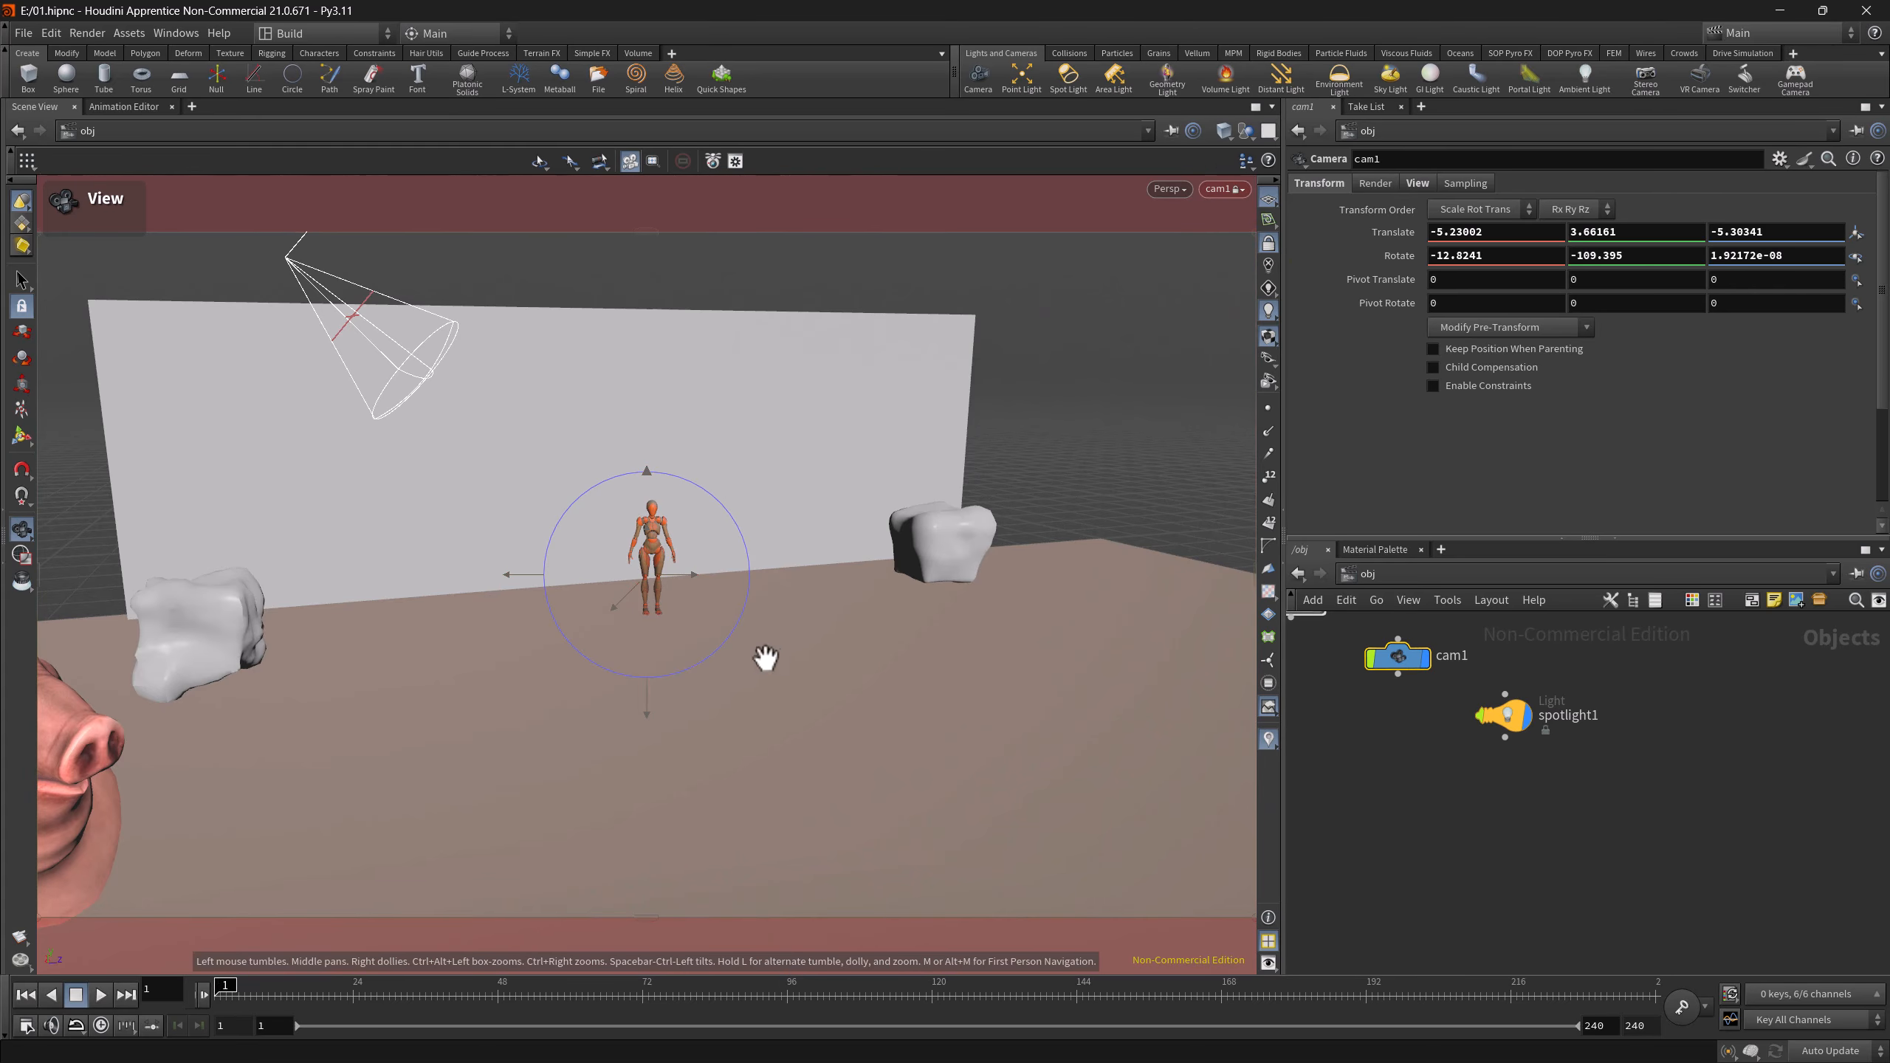
alt+drag(768, 657, 770, 649)
right_drag(769, 649, 734, 674)
middle_drag(733, 674, 780, 675)
- Look through spotlight1 with the view tied to the light, and reposition it around the humanoid
click(1499, 721)
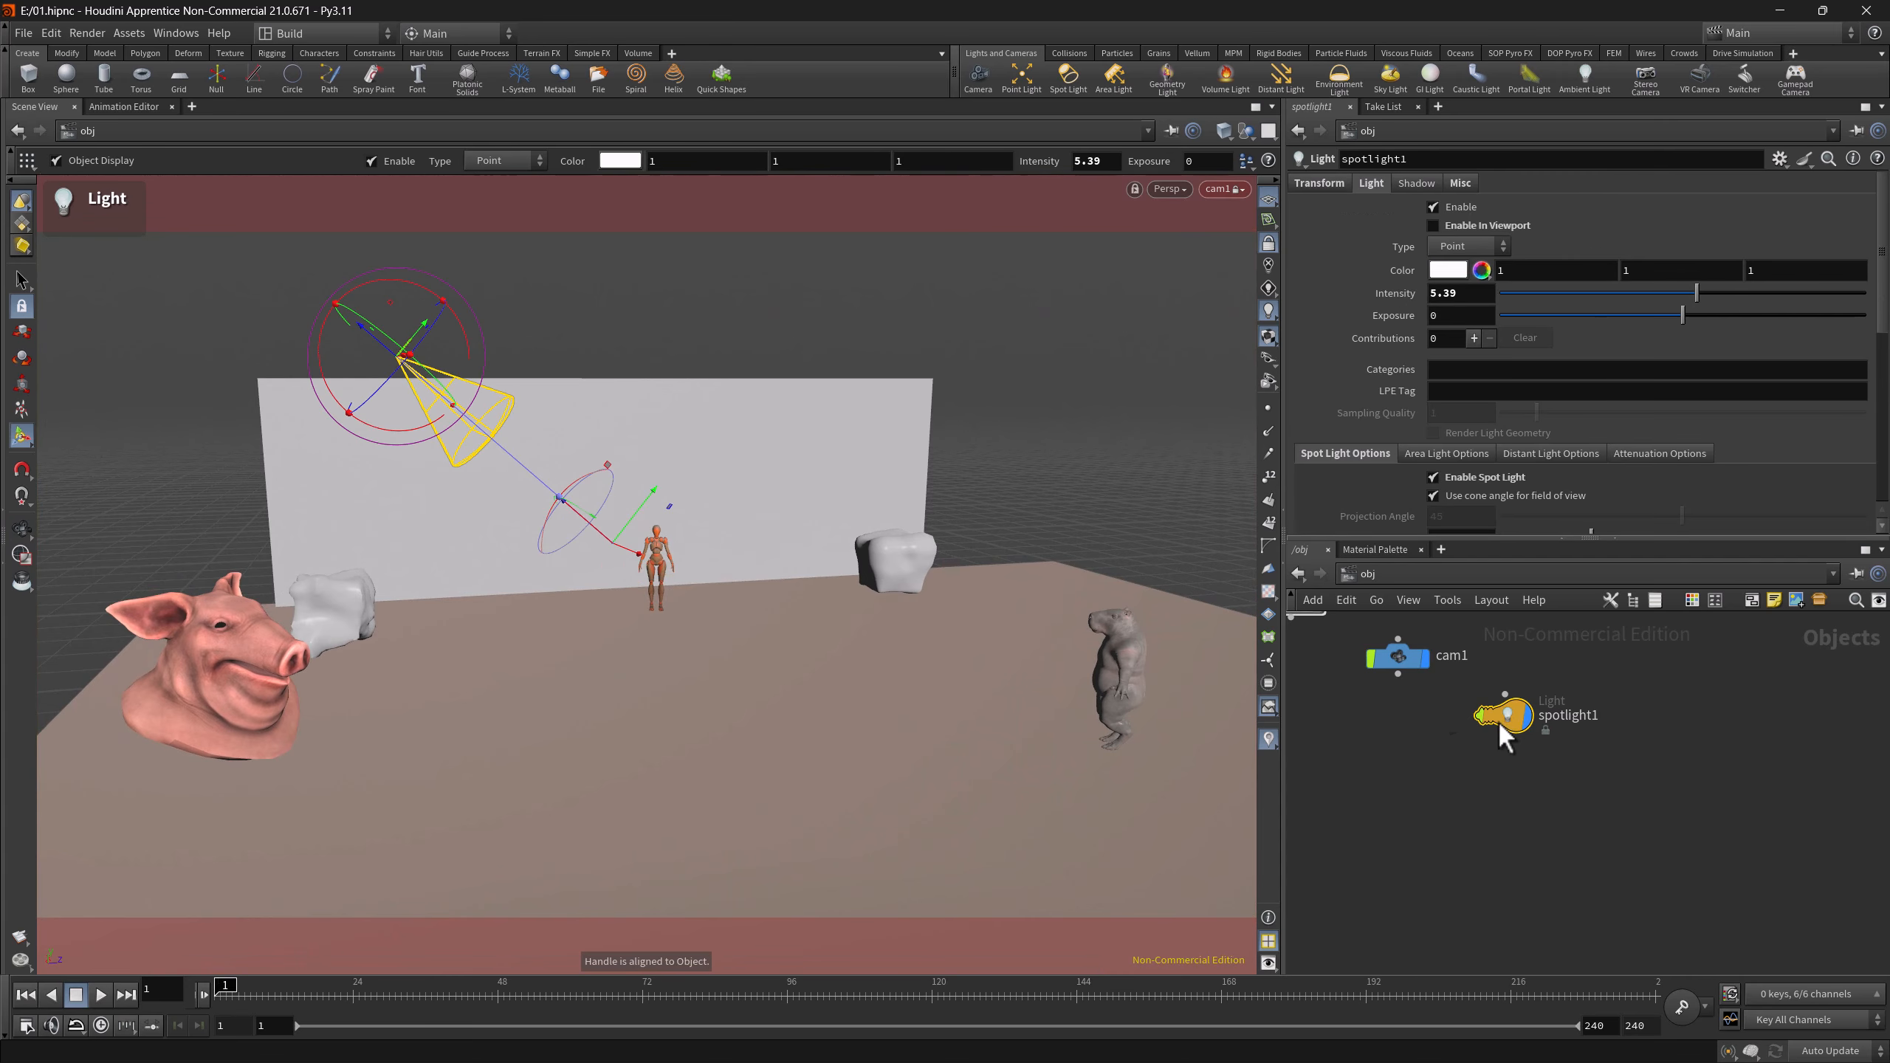
drag(1498, 720, 967, 679)
alt+middle_drag(855, 589, 773, 703)
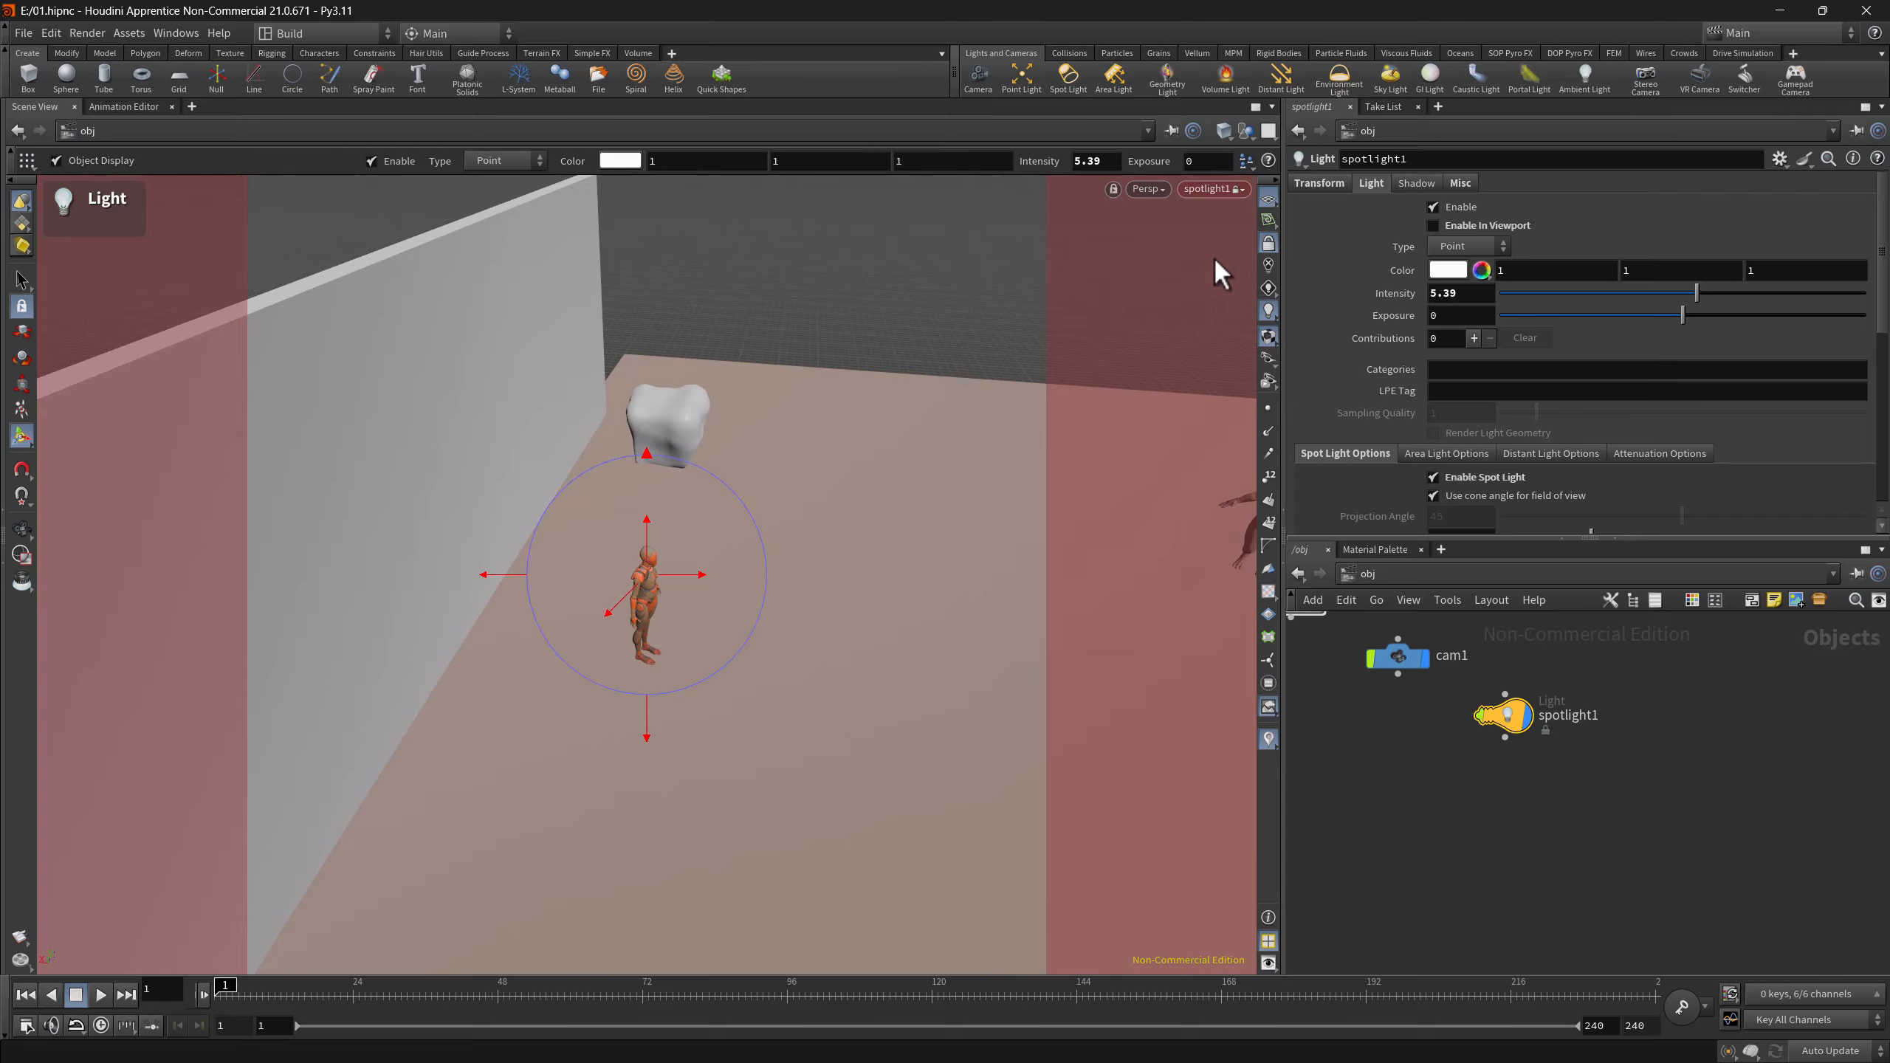
- Switch to the Native Viewport Camera, reframe the scene, then show and dismiss the Tie View To Camera/Light option
click(1217, 189)
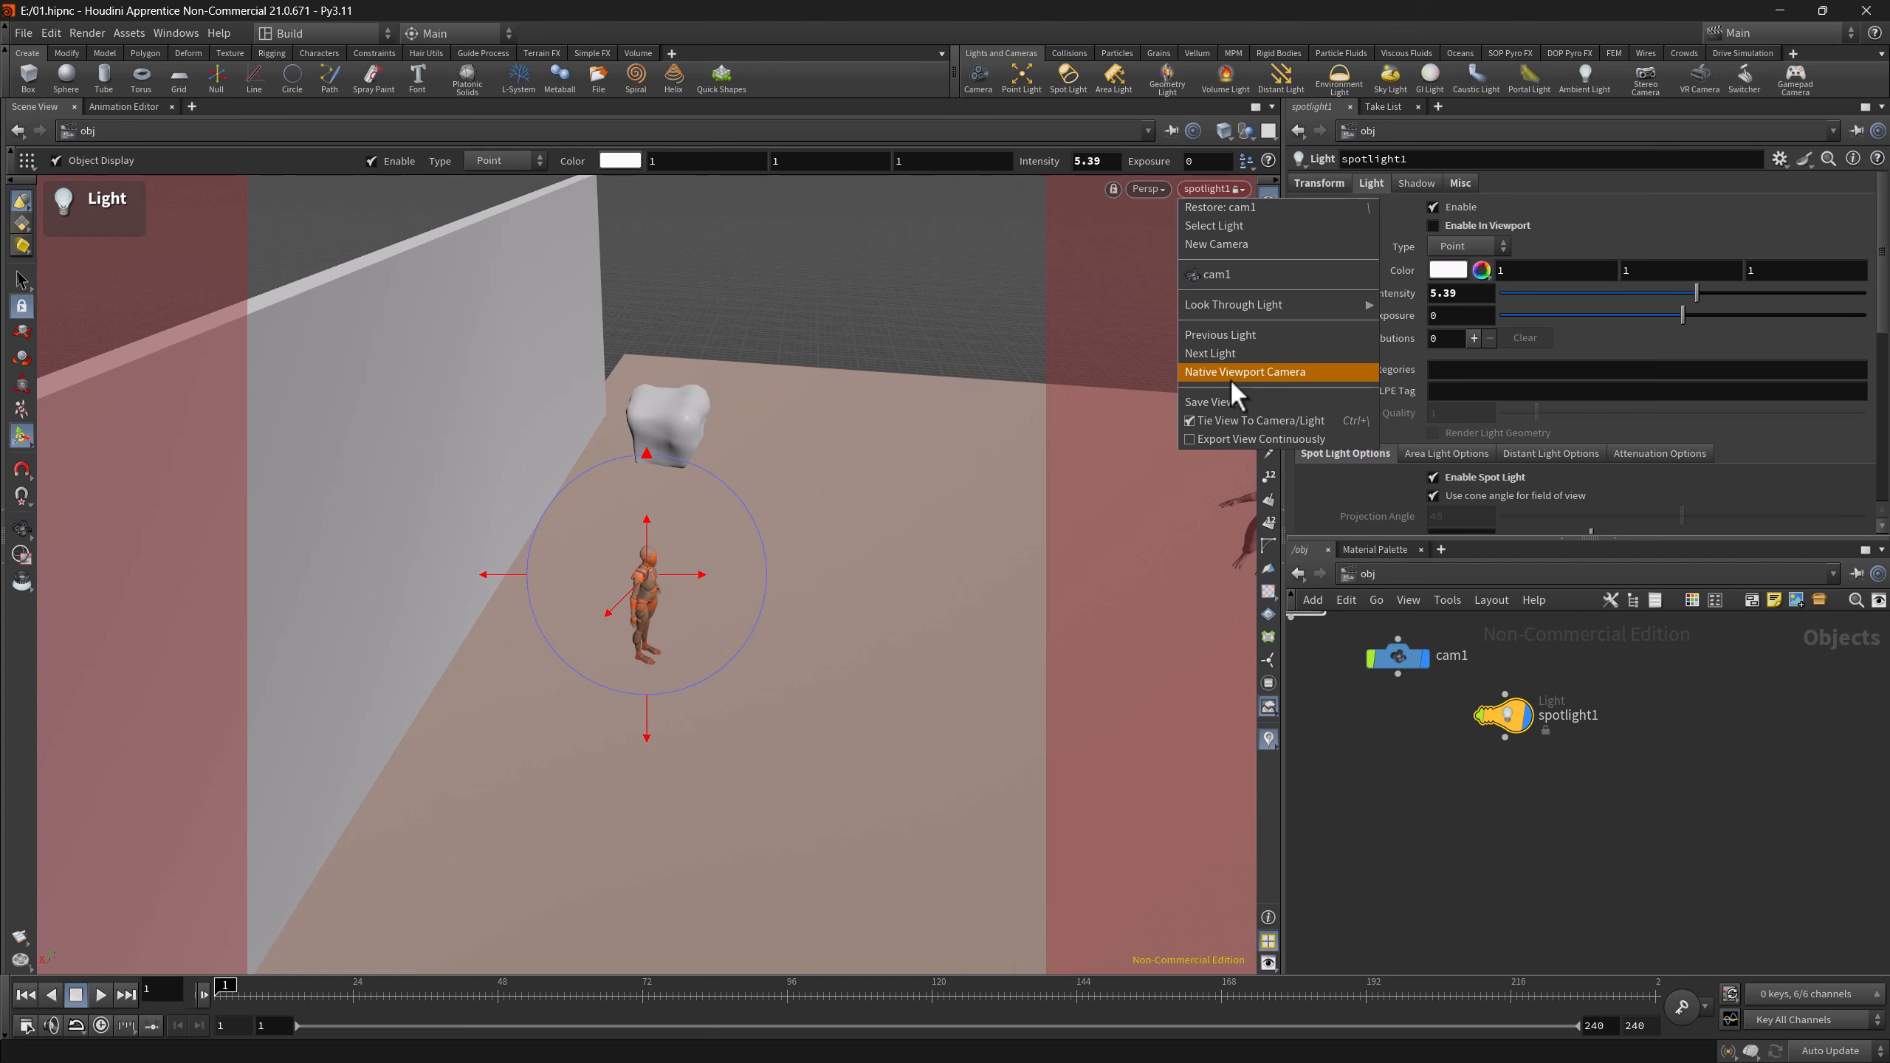
click(1230, 372)
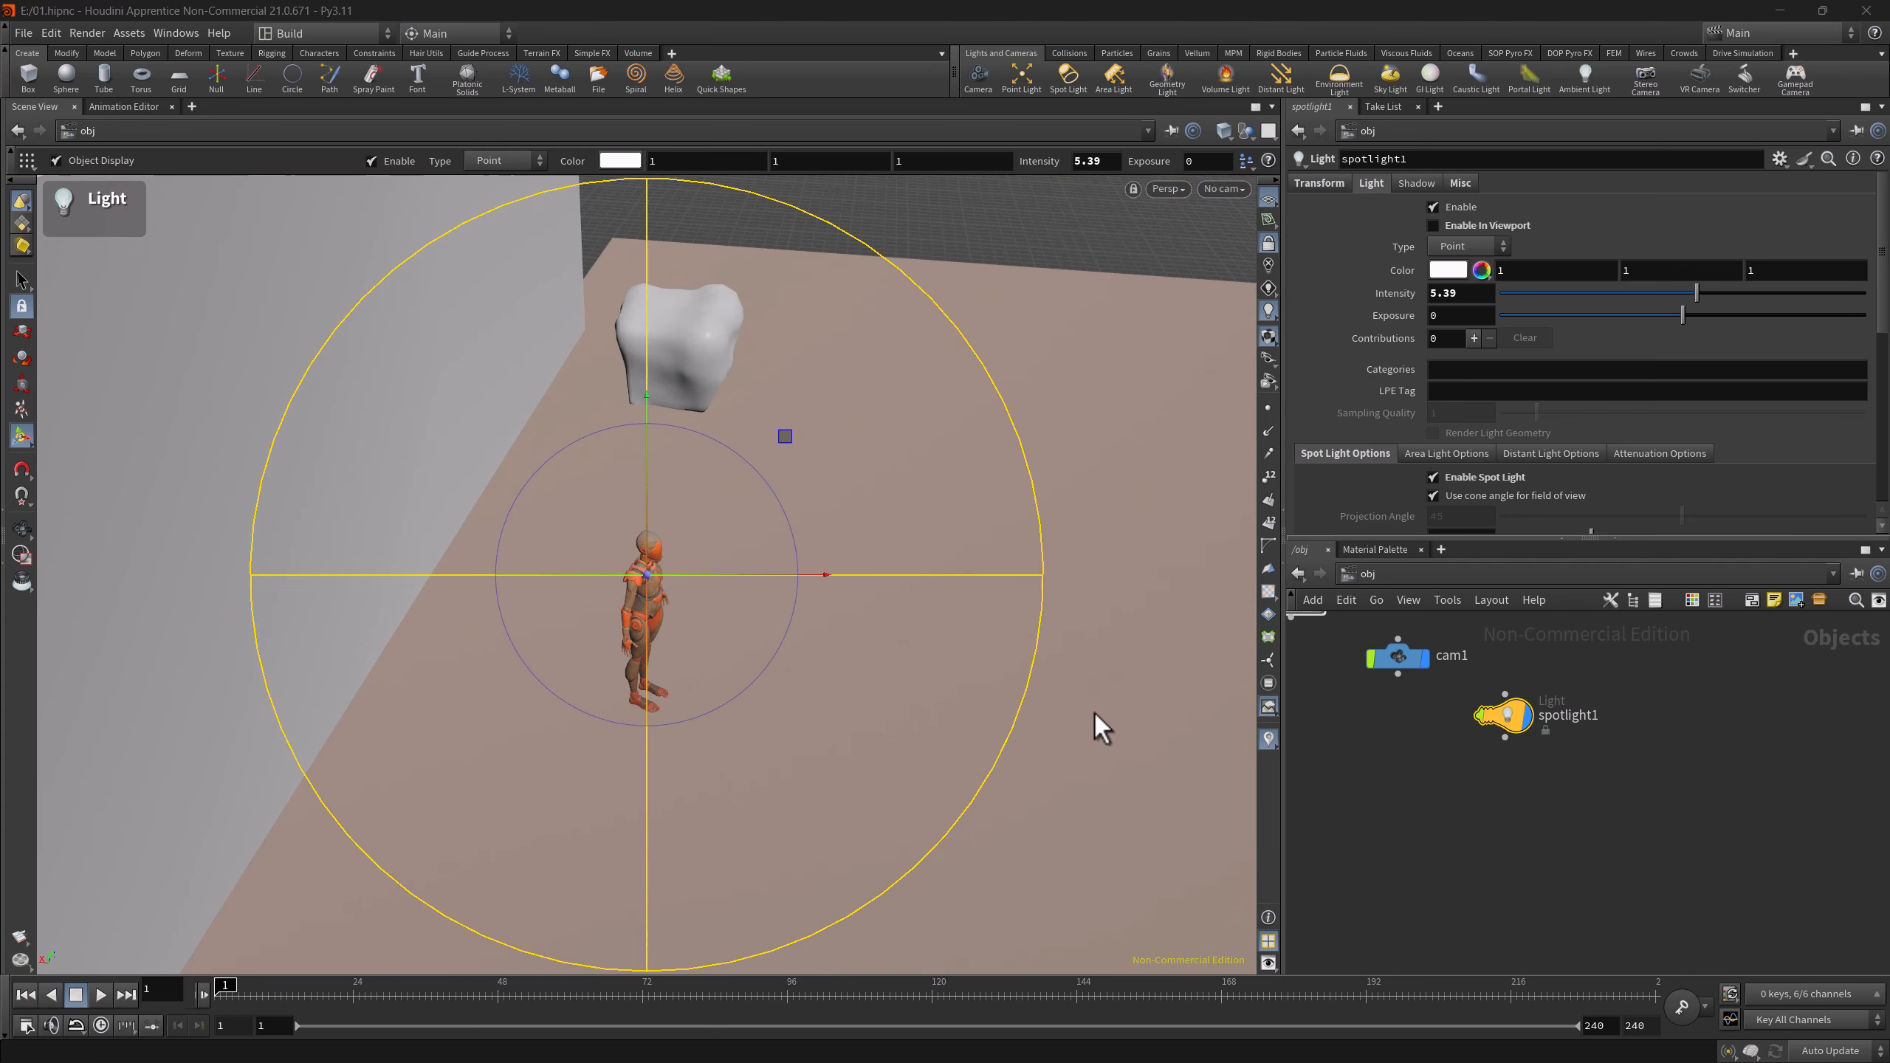
alt+drag(1094, 712, 970, 649)
alt+right_drag(971, 650, 965, 692)
alt+middle_drag(966, 693, 705, 652)
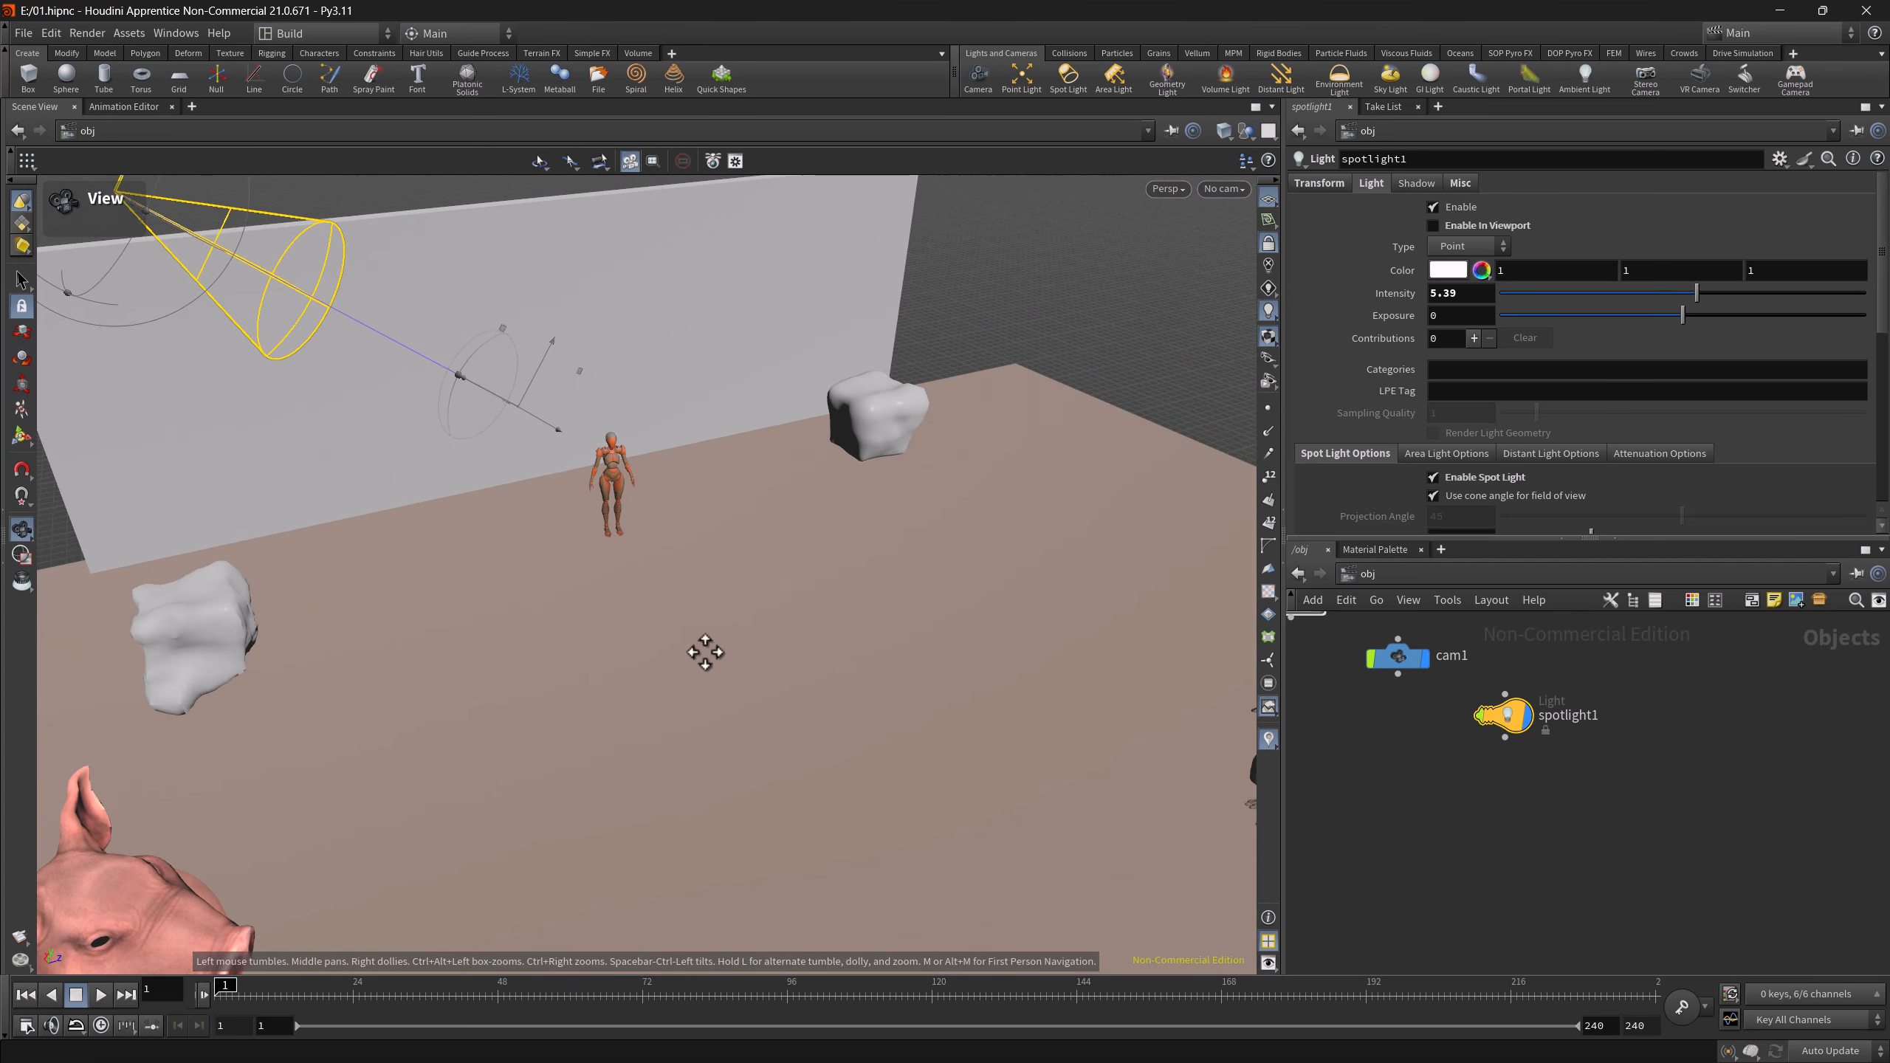
key(Return)
click(1222, 189)
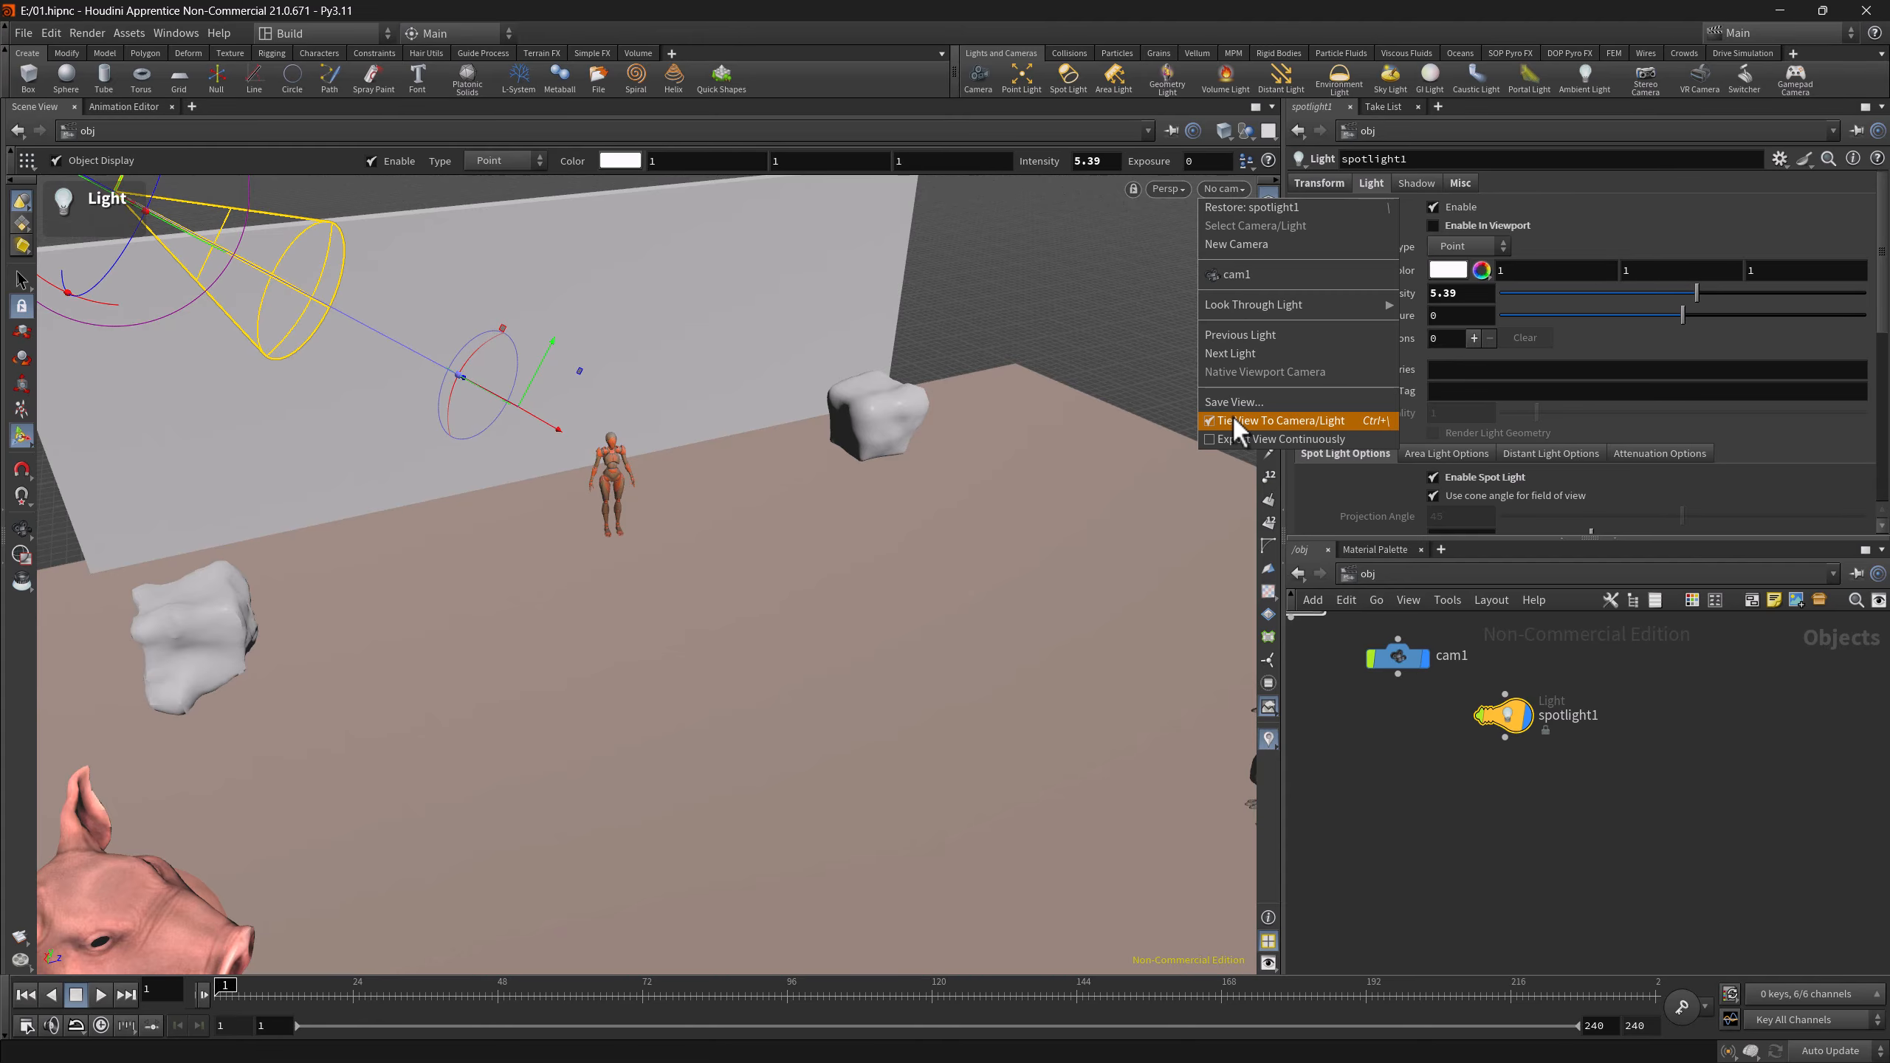
click(1412, 721)
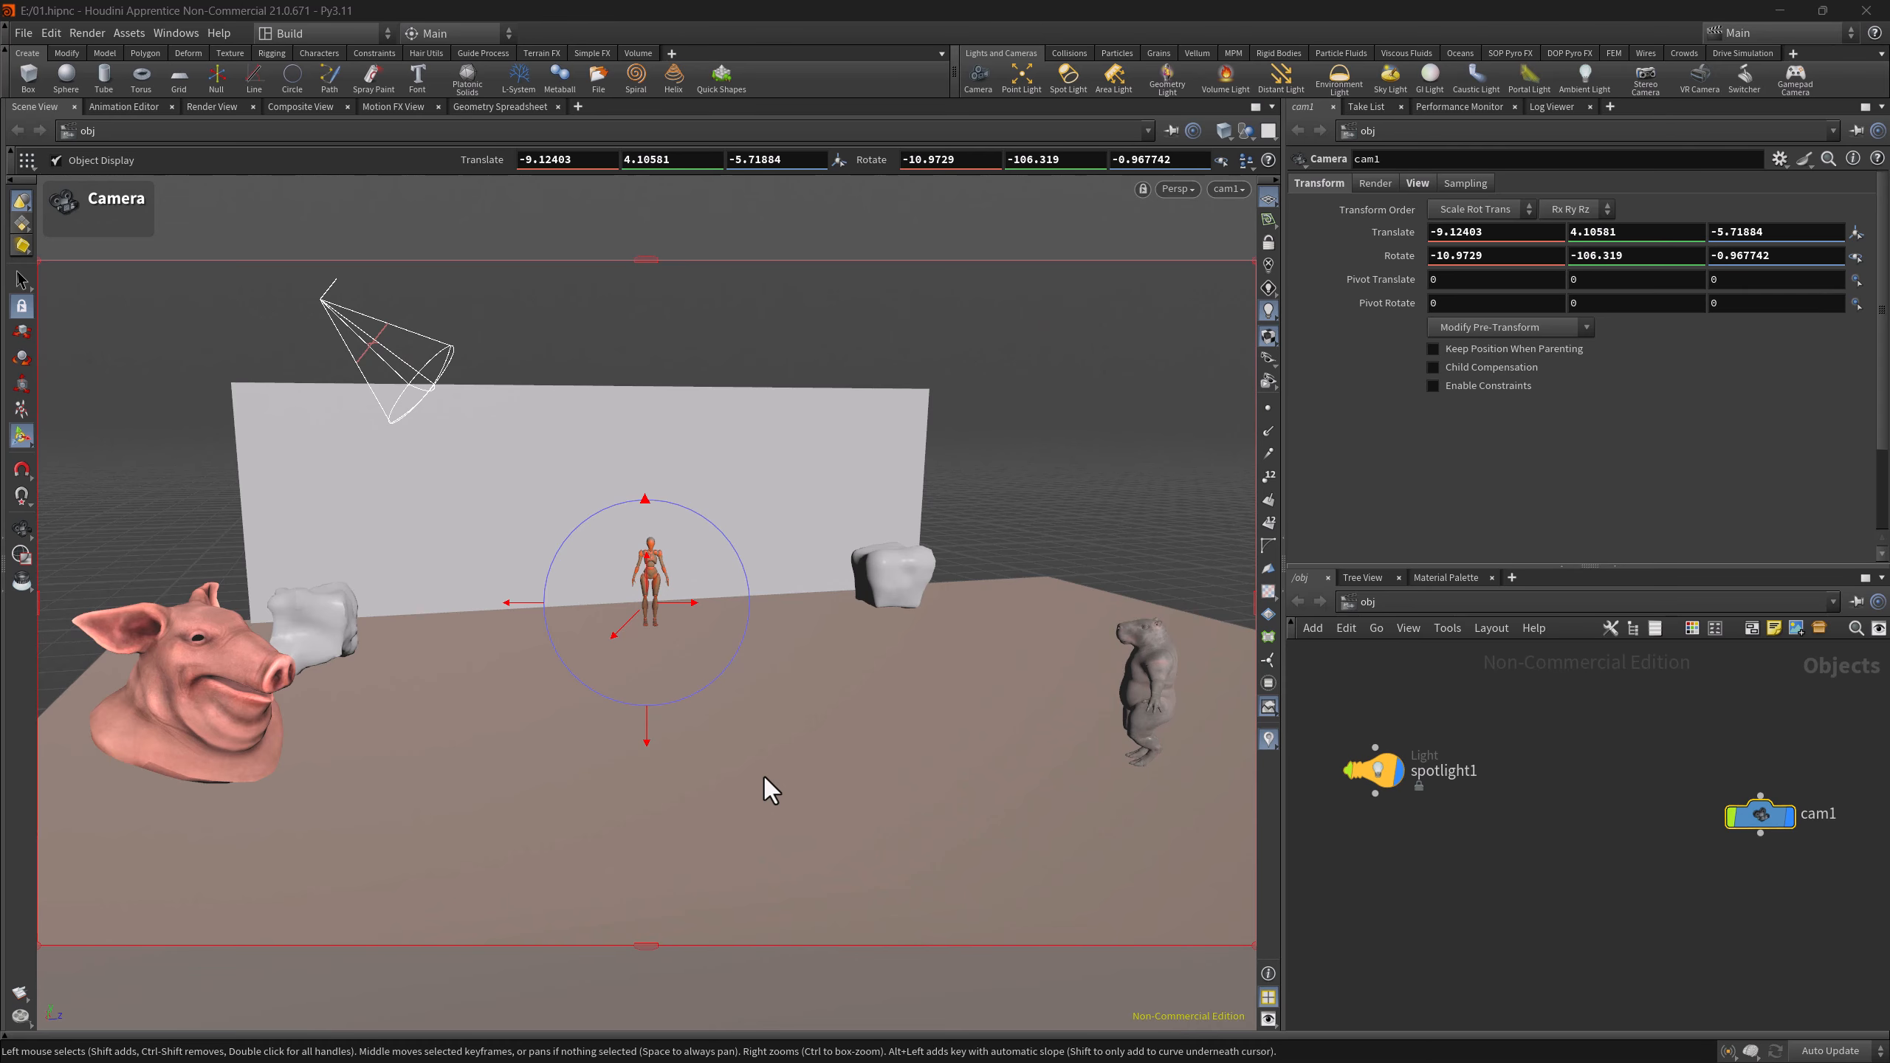
- Use cam1's viewport handles to tilt it to an X rotation of -8.3327 and shift it sideways to Z -5.66977
drag(646, 744, 656, 713)
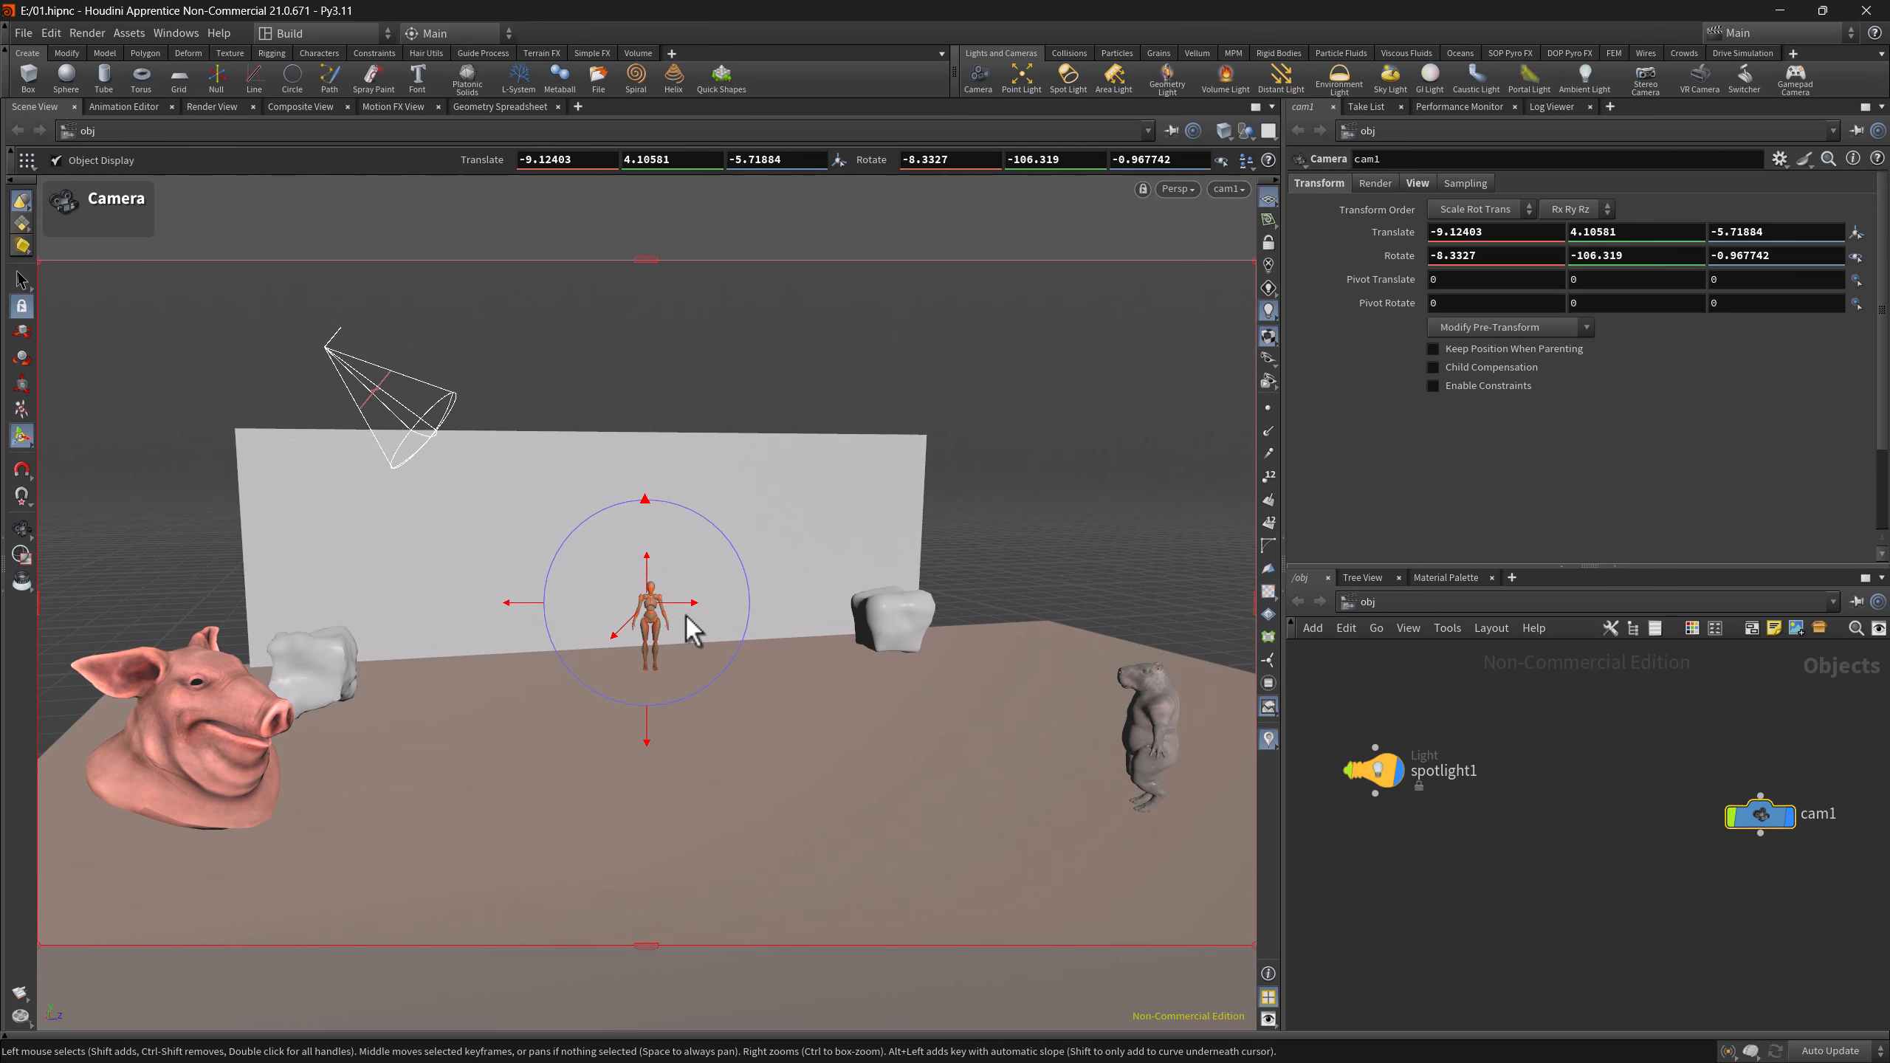
drag(695, 604, 692, 606)
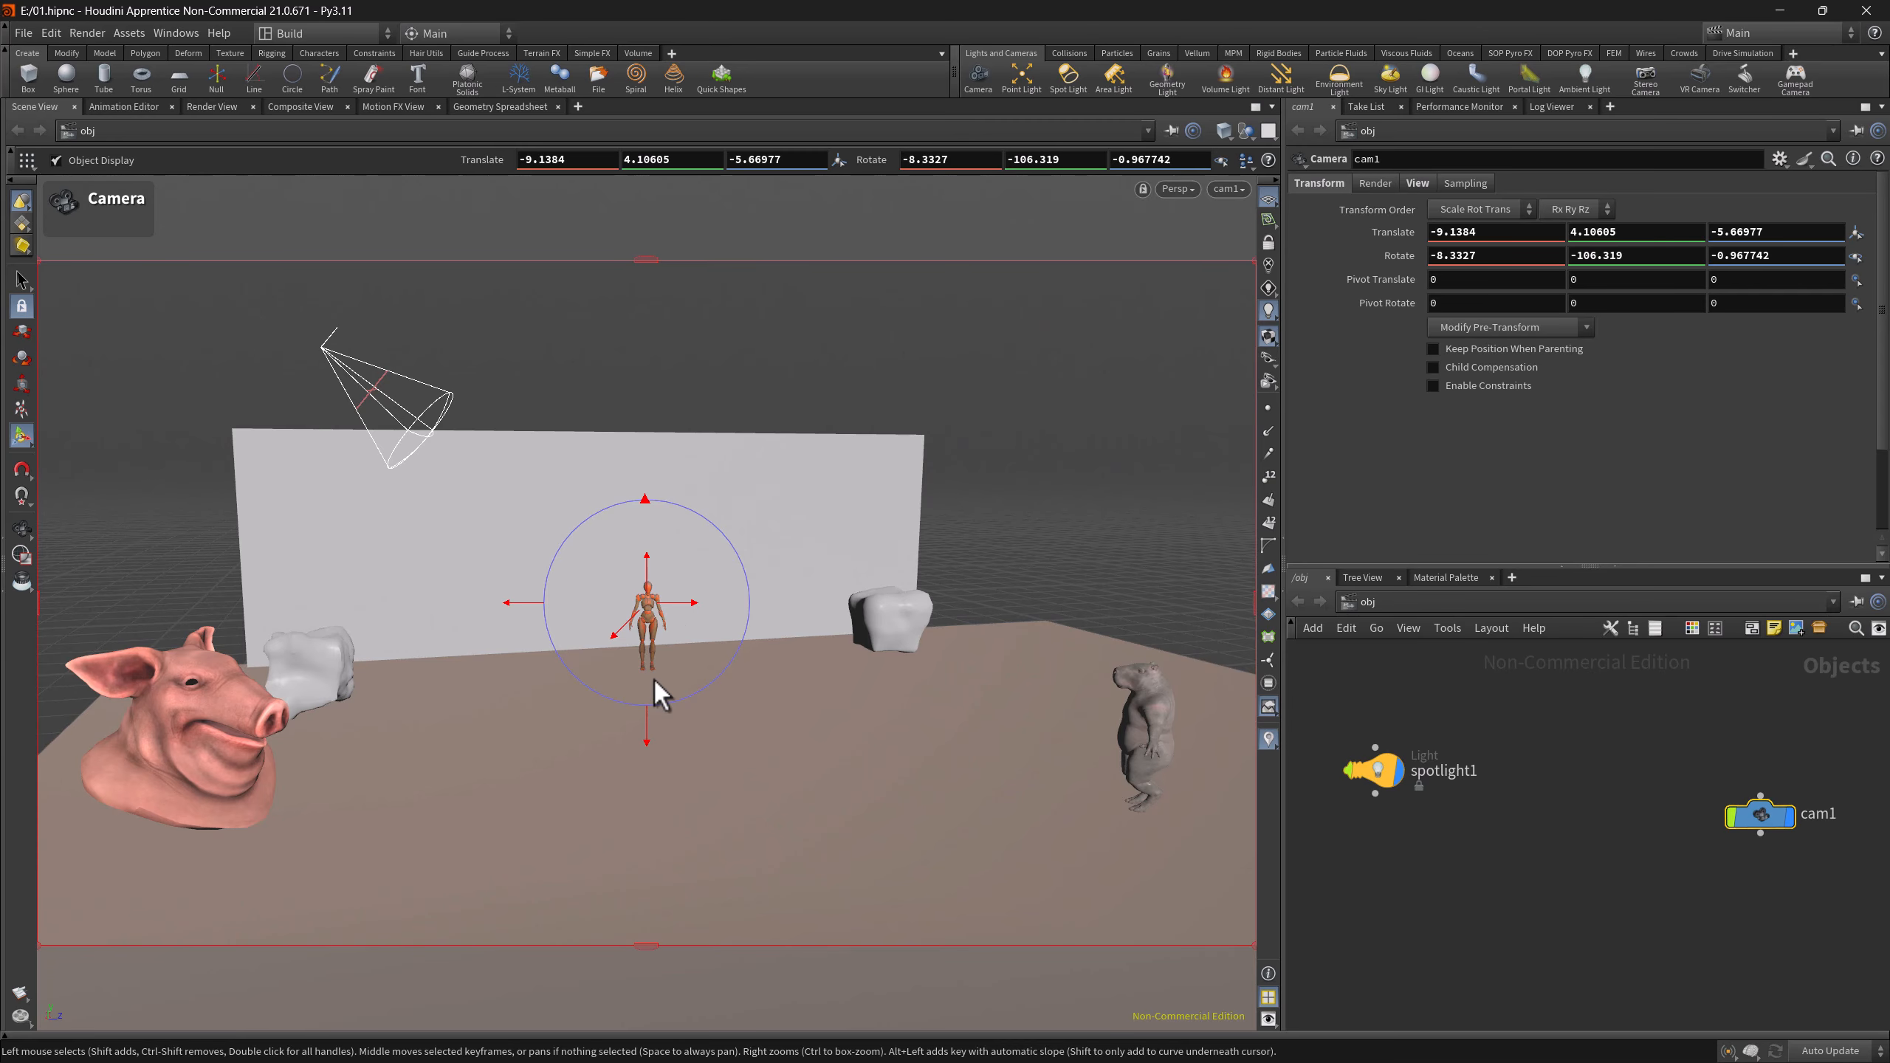
- Activate the View tool, look through spotlight1 without selecting it, and return the view to cam1
key(Escape)
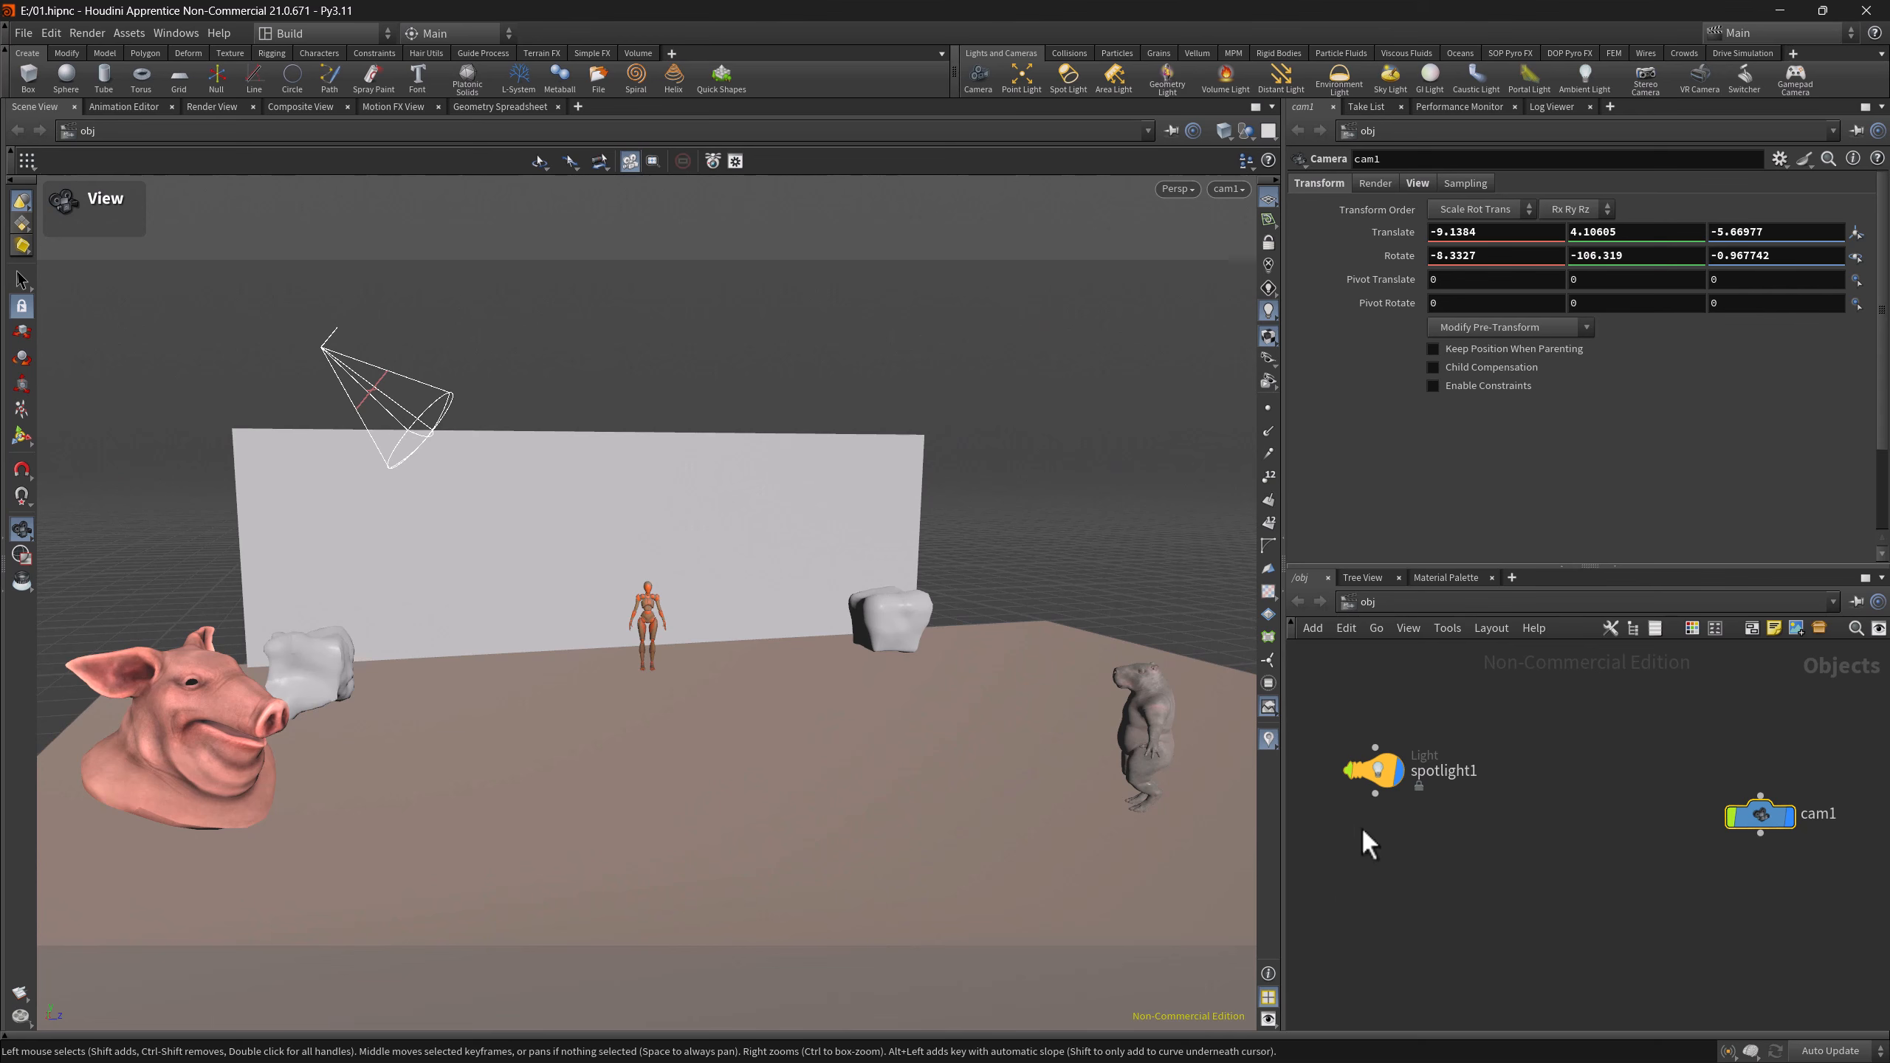
mouse_move(1384, 784)
drag(1383, 779, 1046, 764)
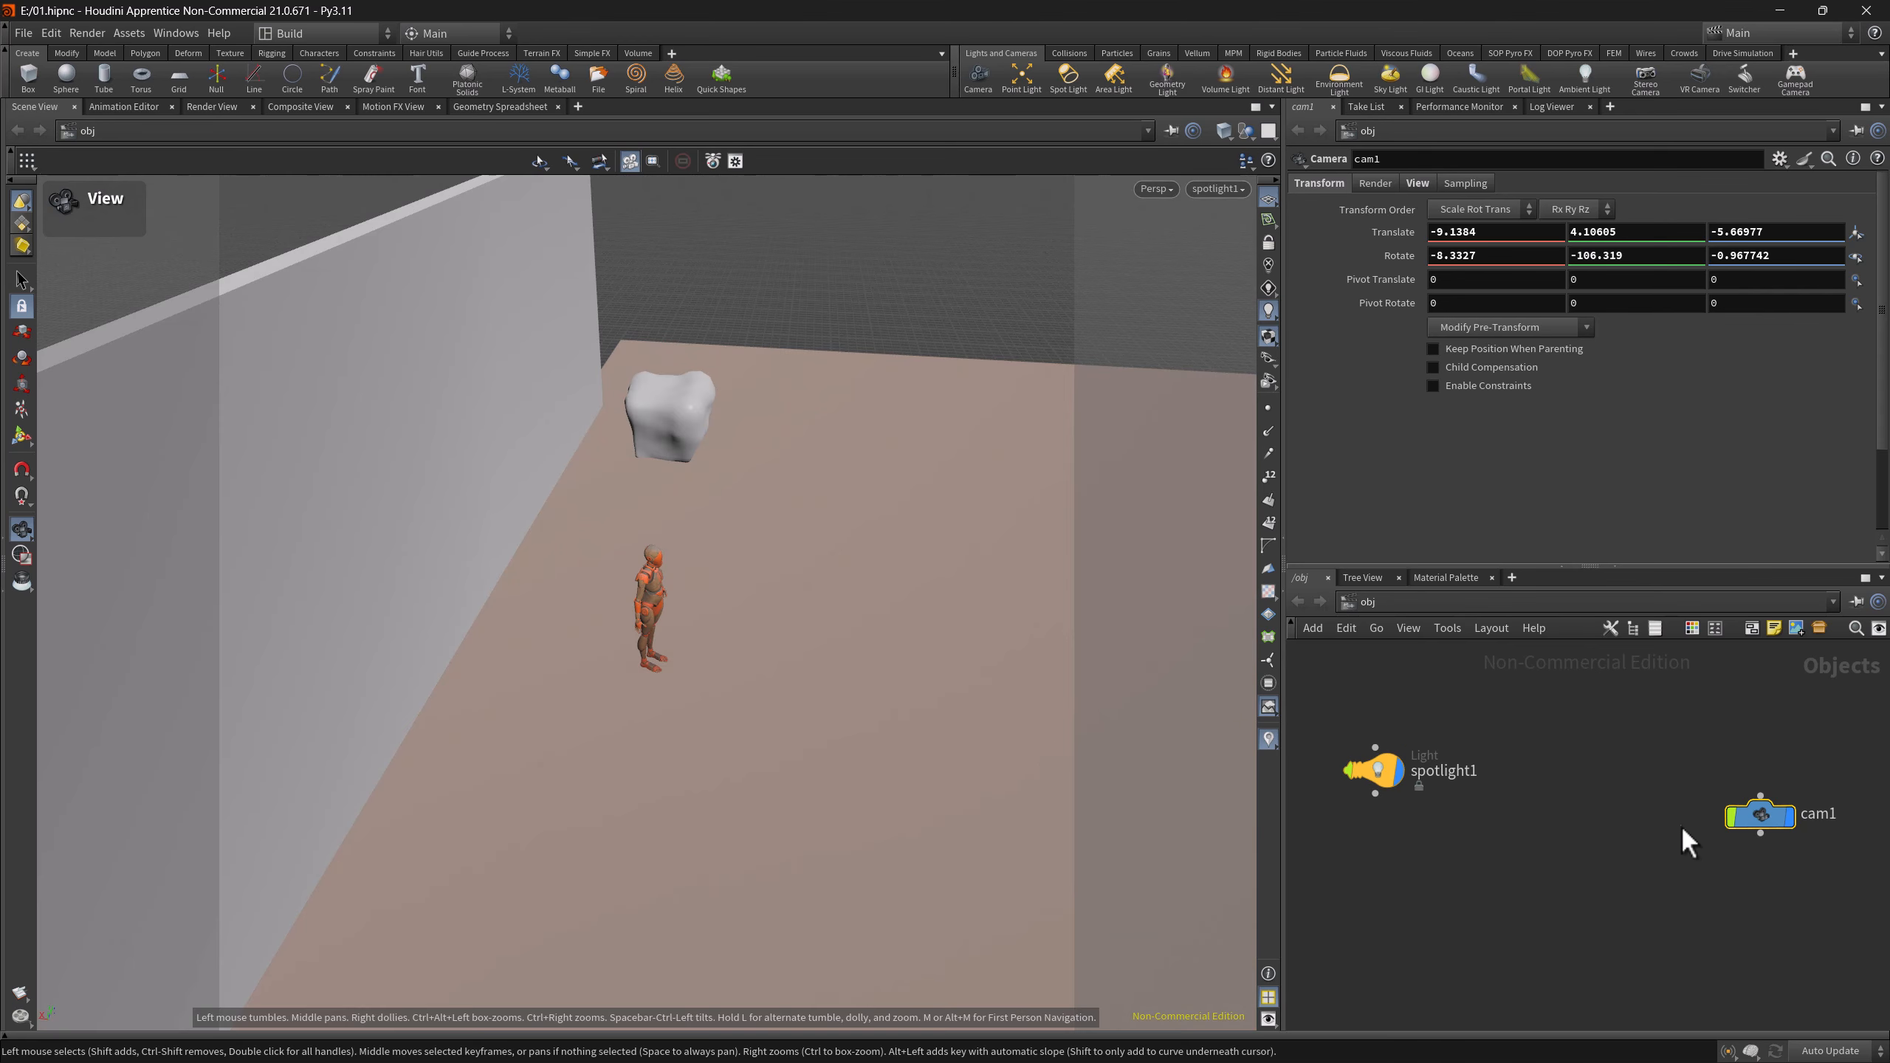
drag(1749, 815, 844, 717)
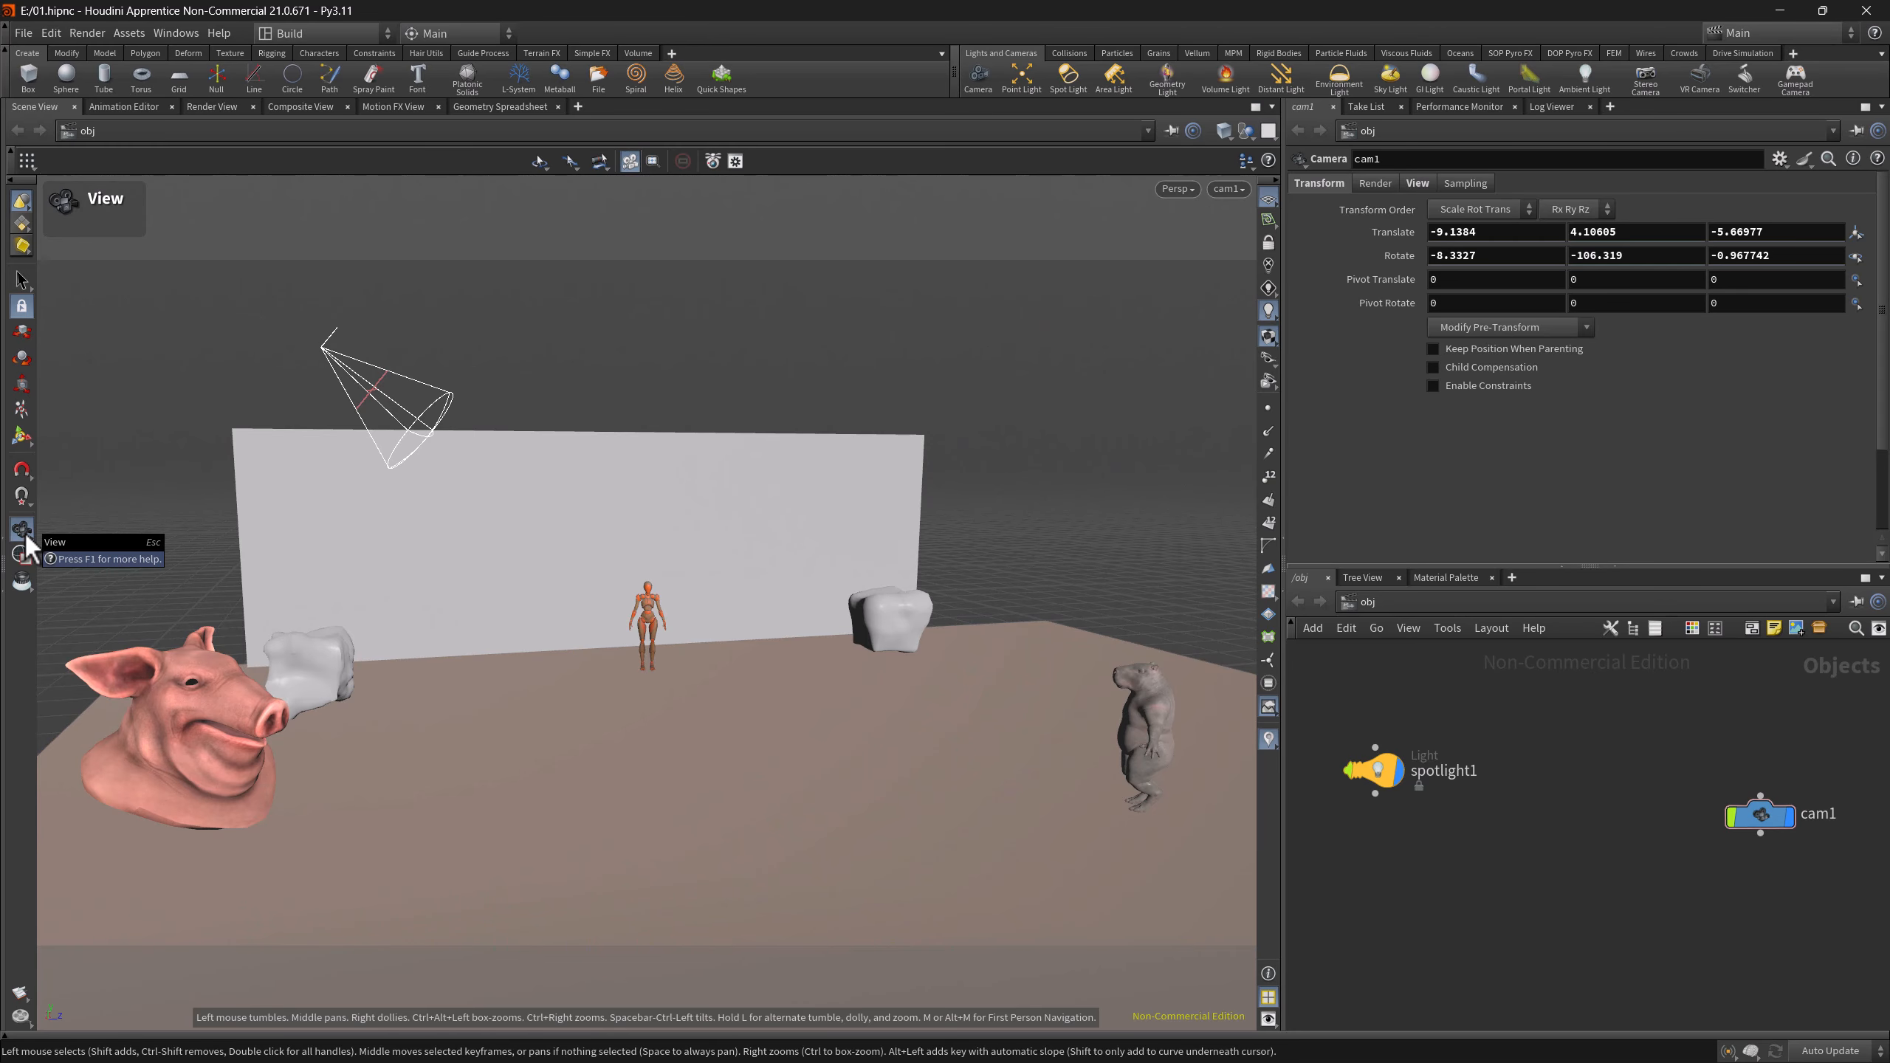
- Activate Show Handle, select spotlight1, and look through it with its manipulation handles displayed
click(22, 437)
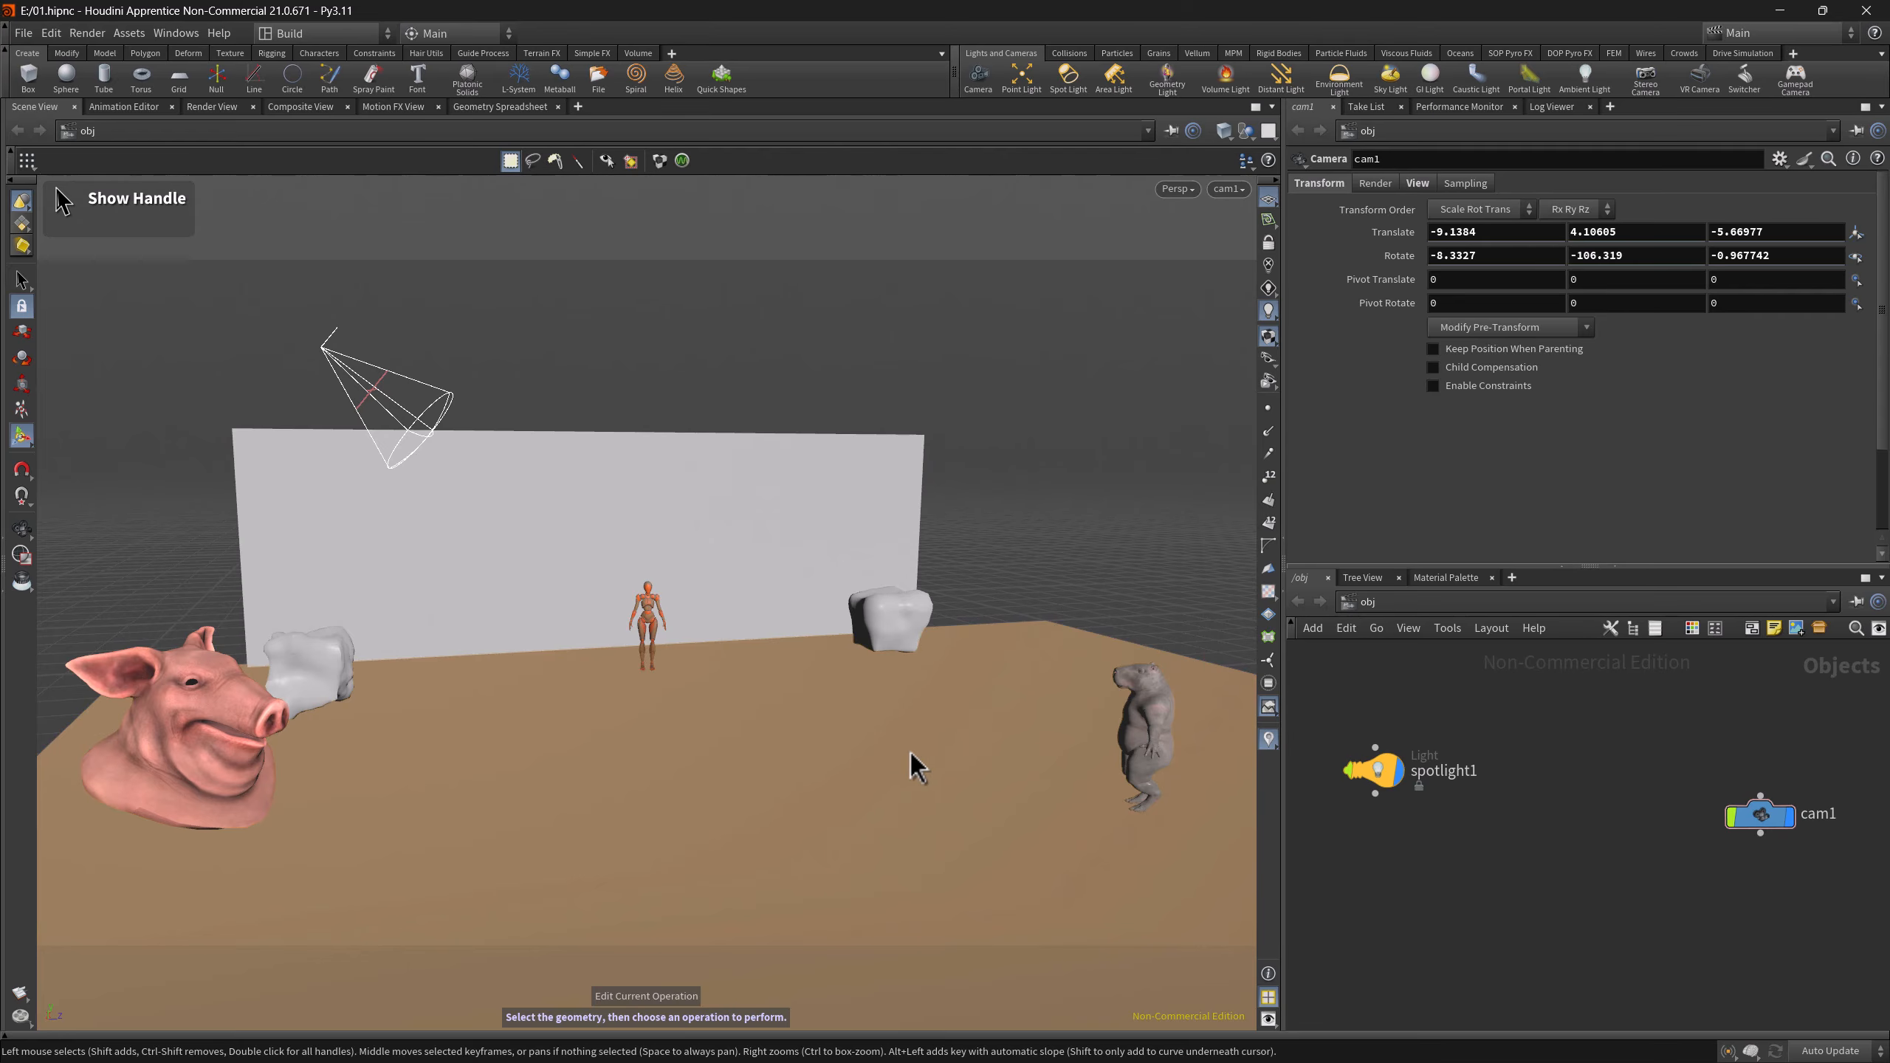
click(1383, 788)
drag(1368, 770, 702, 691)
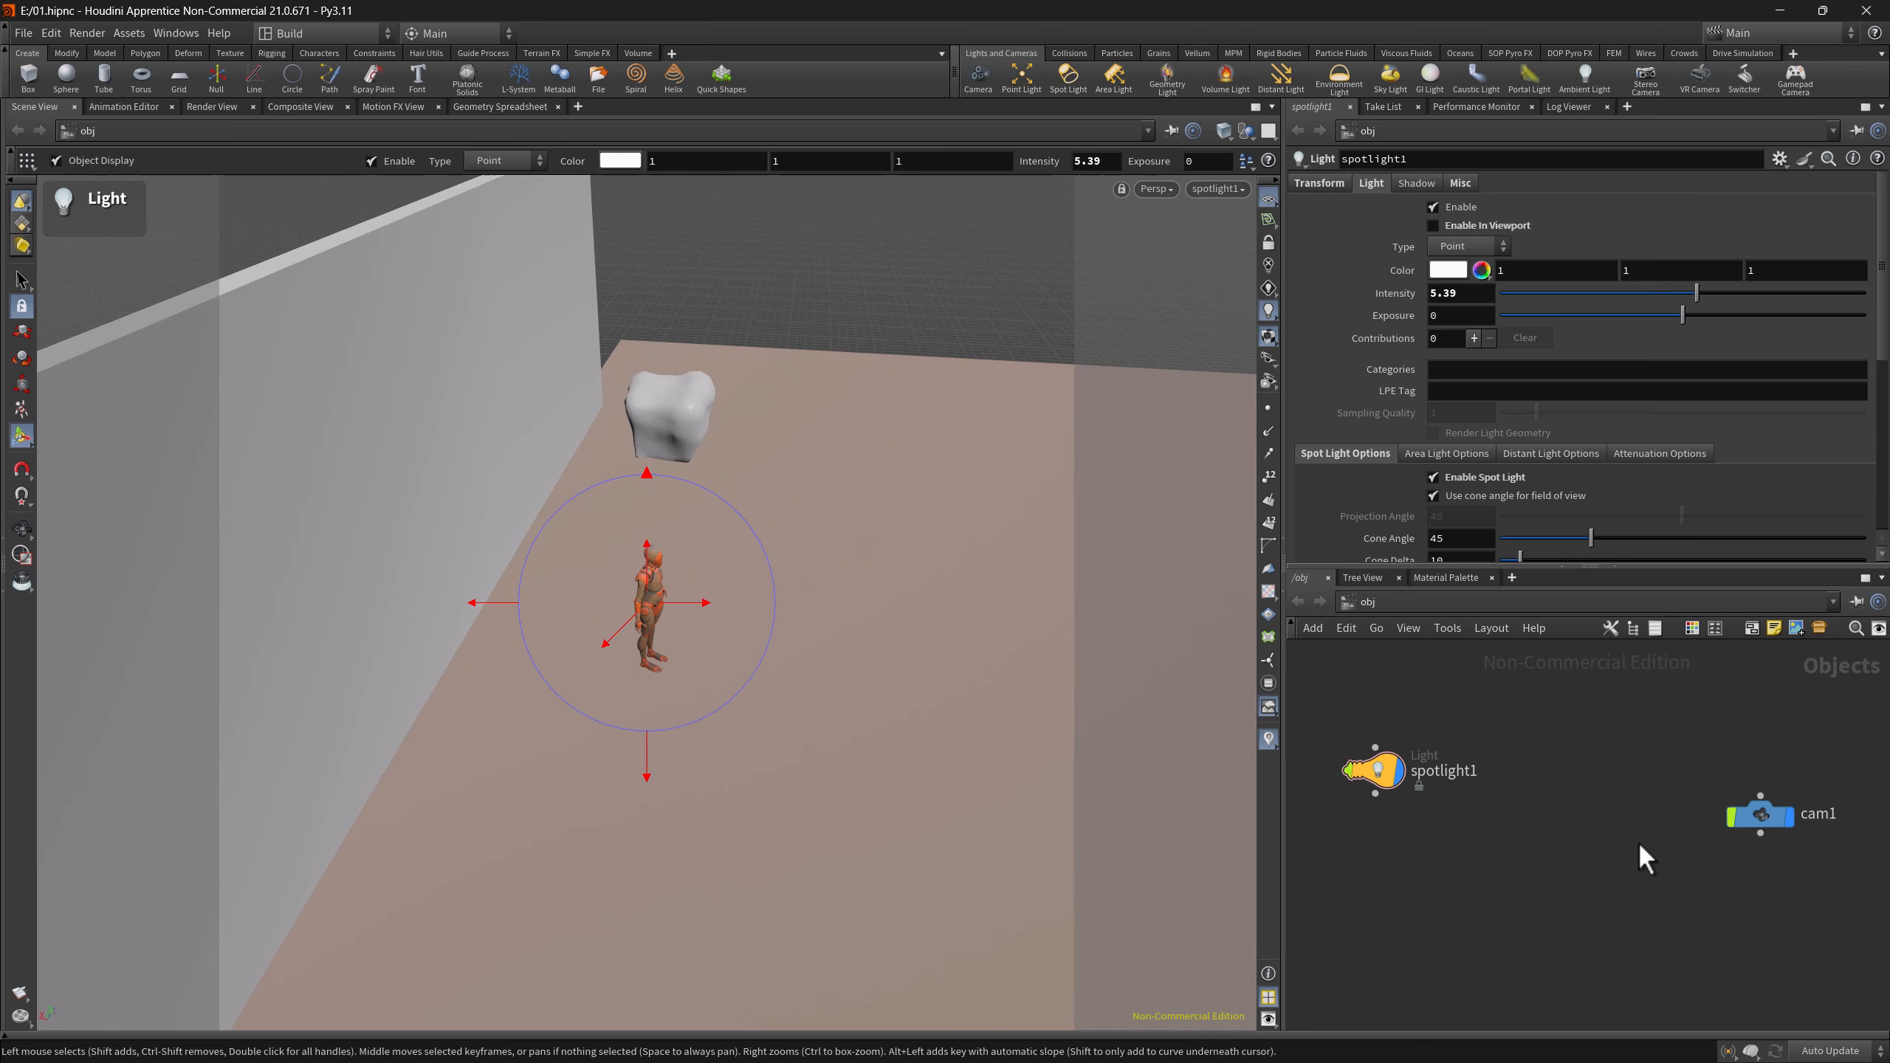
- Select cam1 and then spotlight1 in the network, and look through cam1 with the spotlight's handles shown
drag(1686, 731, 1743, 808)
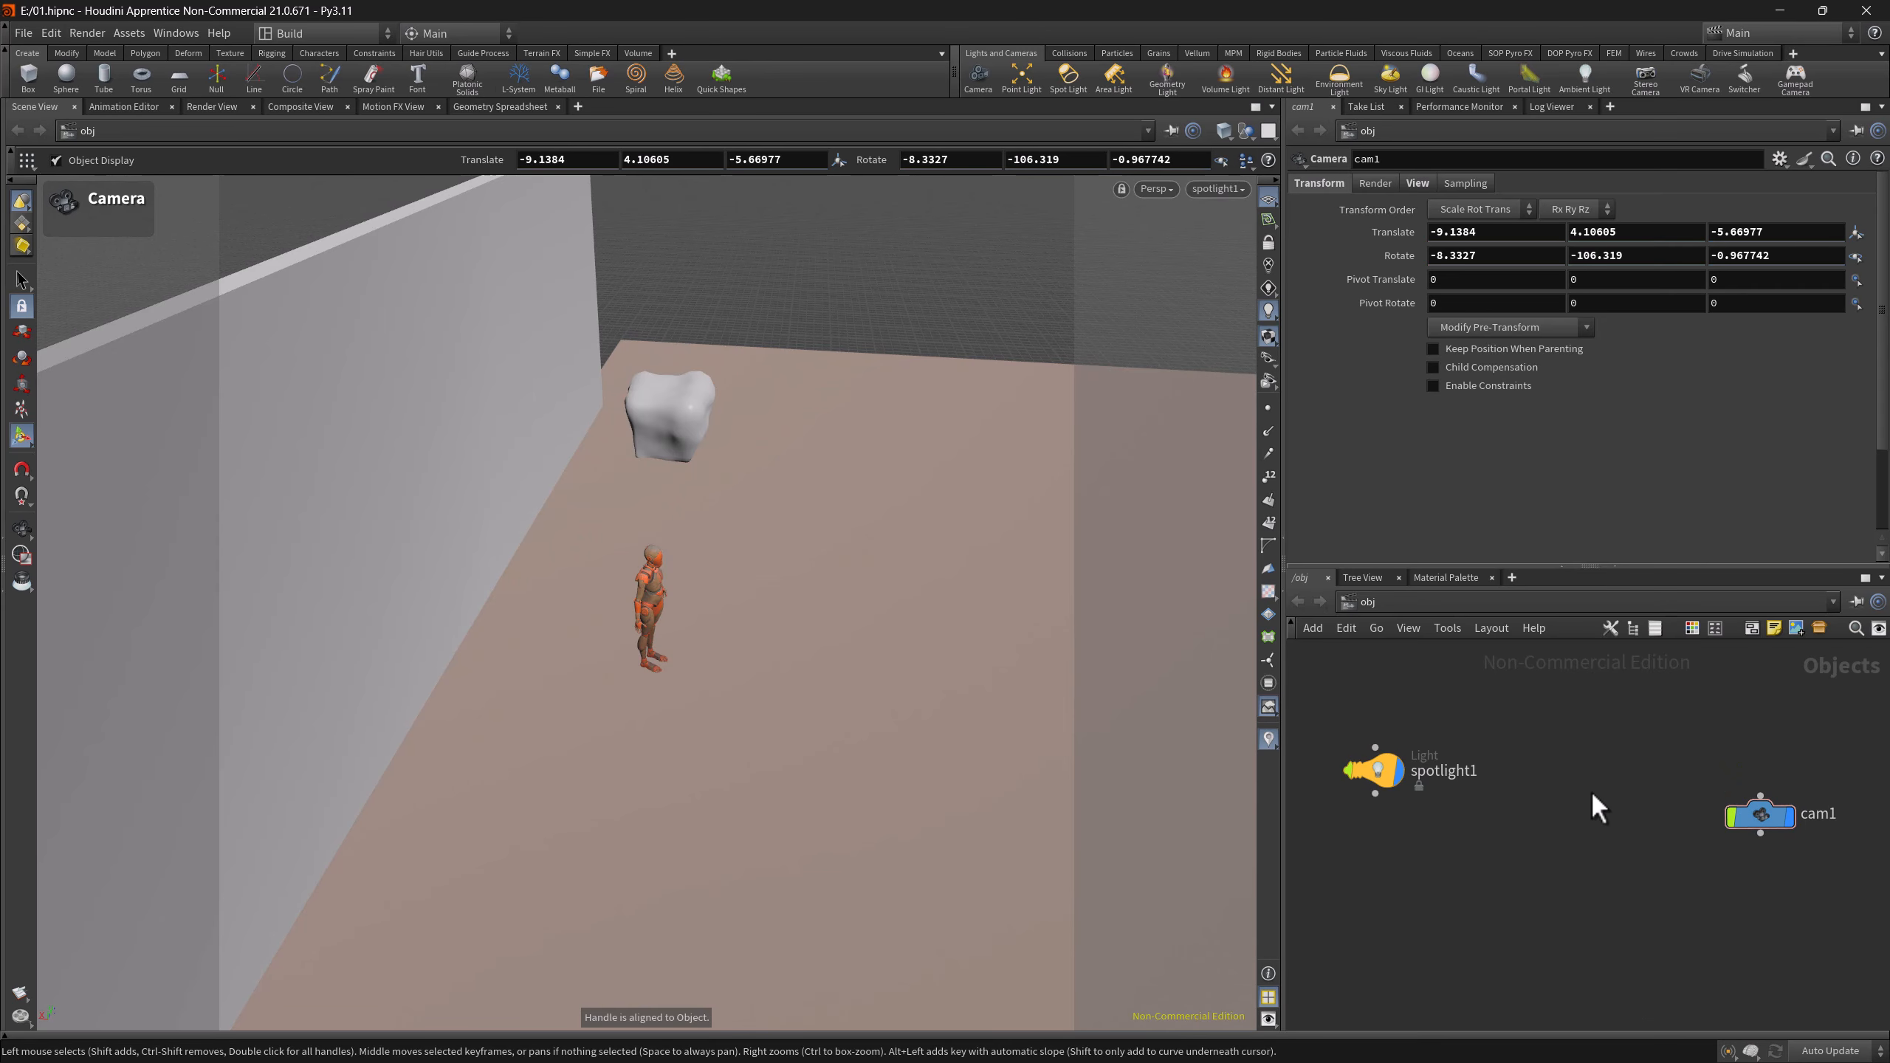
drag(1326, 718, 1394, 798)
drag(1749, 818, 938, 752)
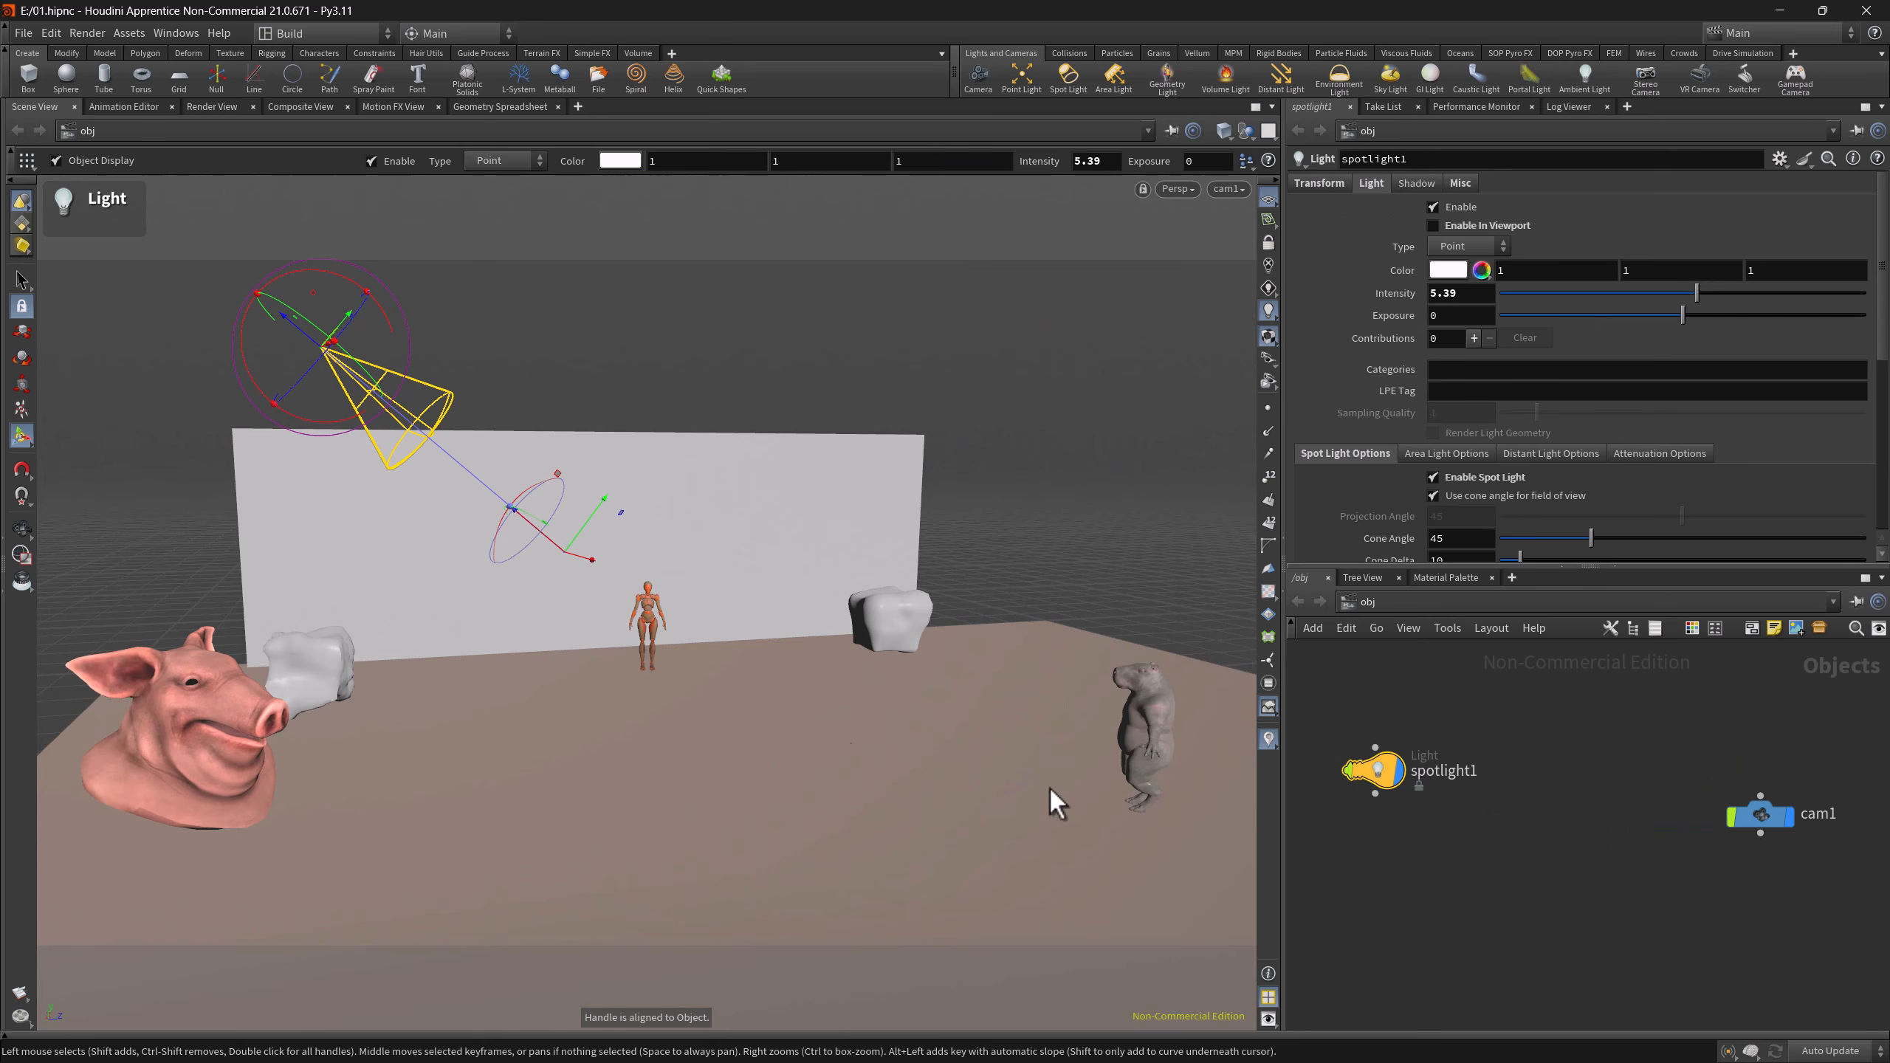
- Select cam1 in the network and tie the viewport view to the camera
drag(1677, 768, 1758, 832)
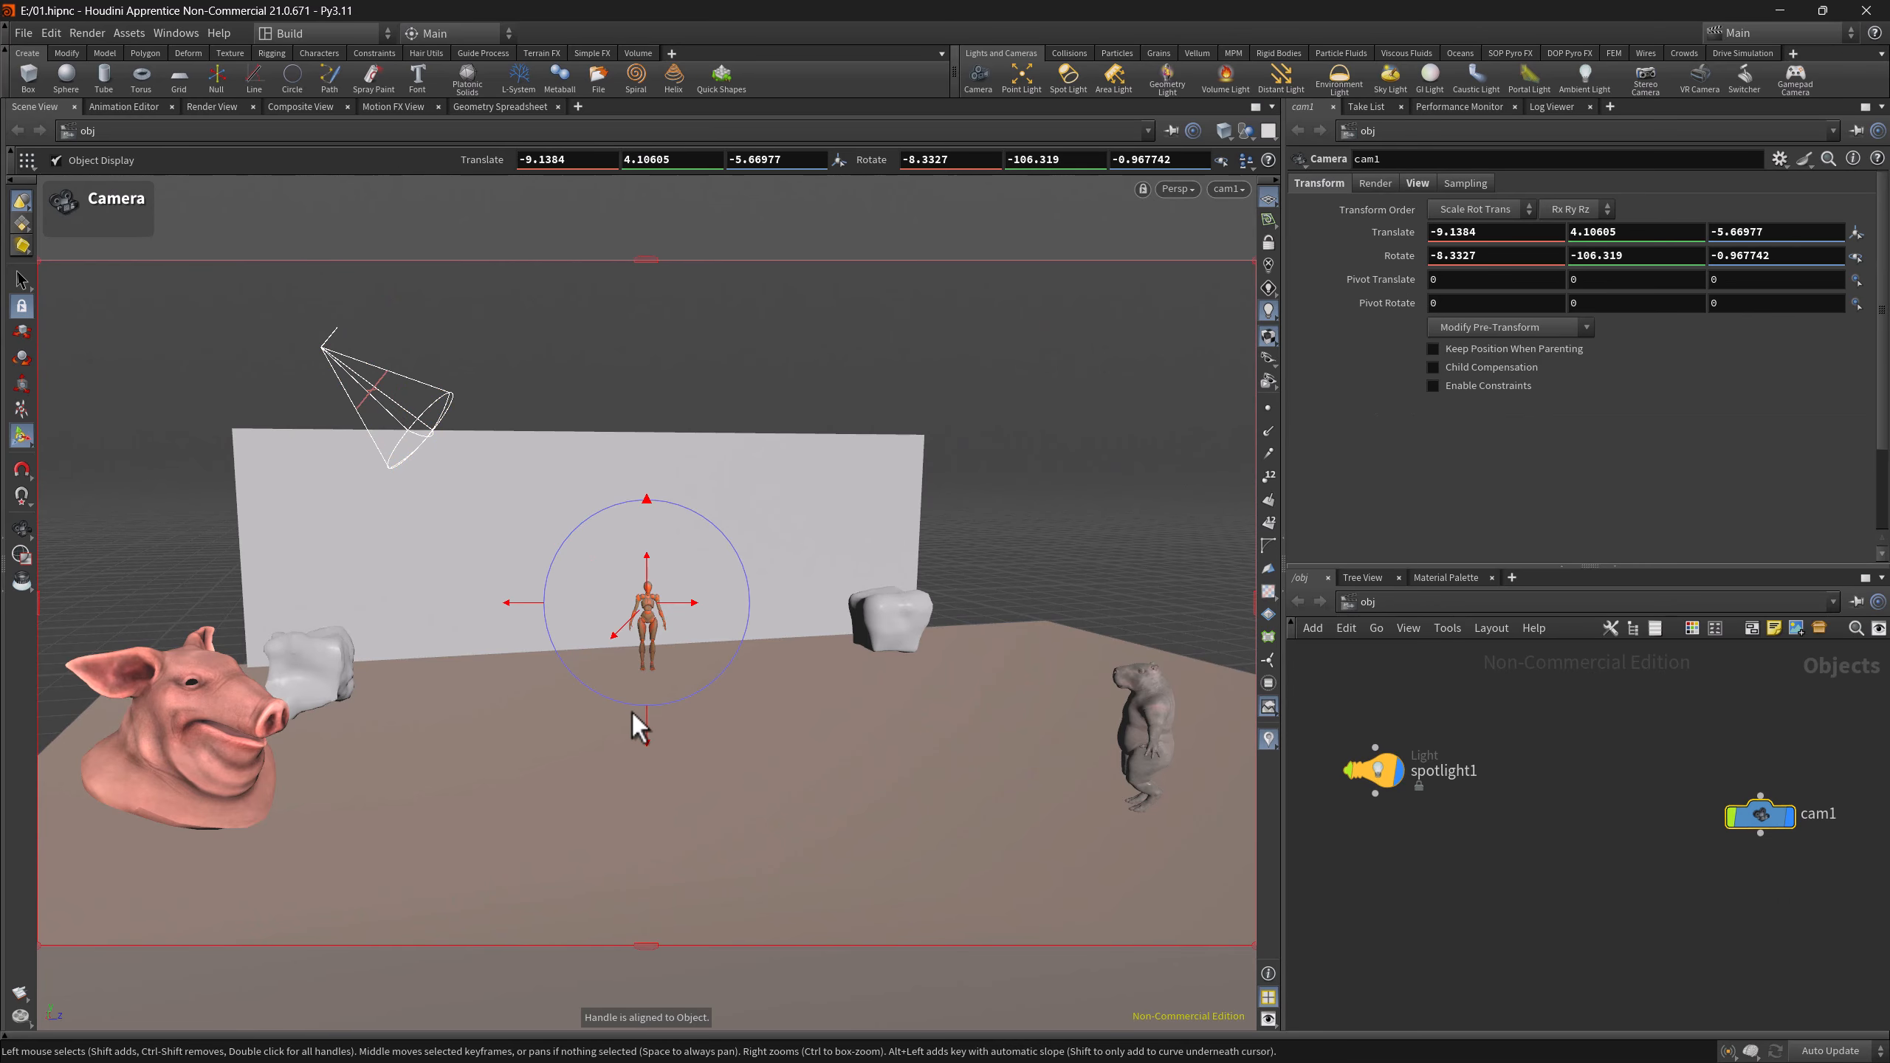
click(1228, 188)
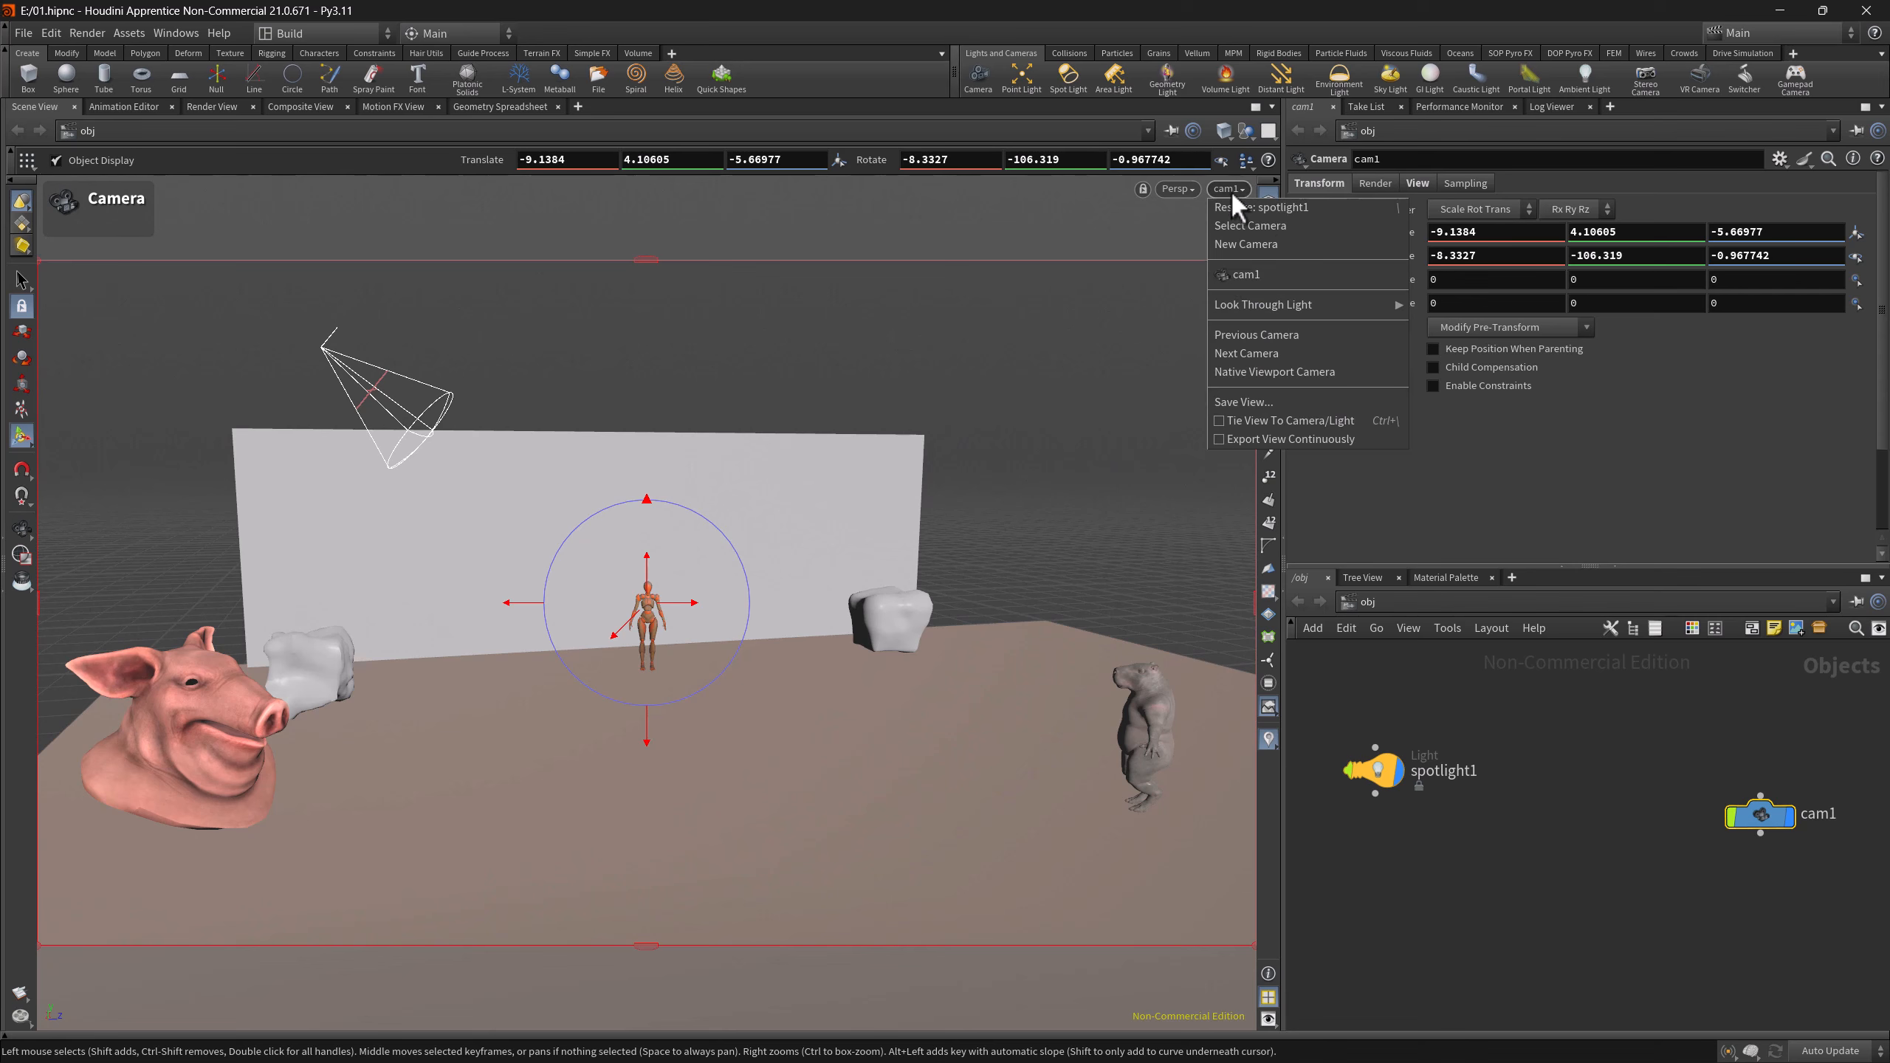
click(1253, 420)
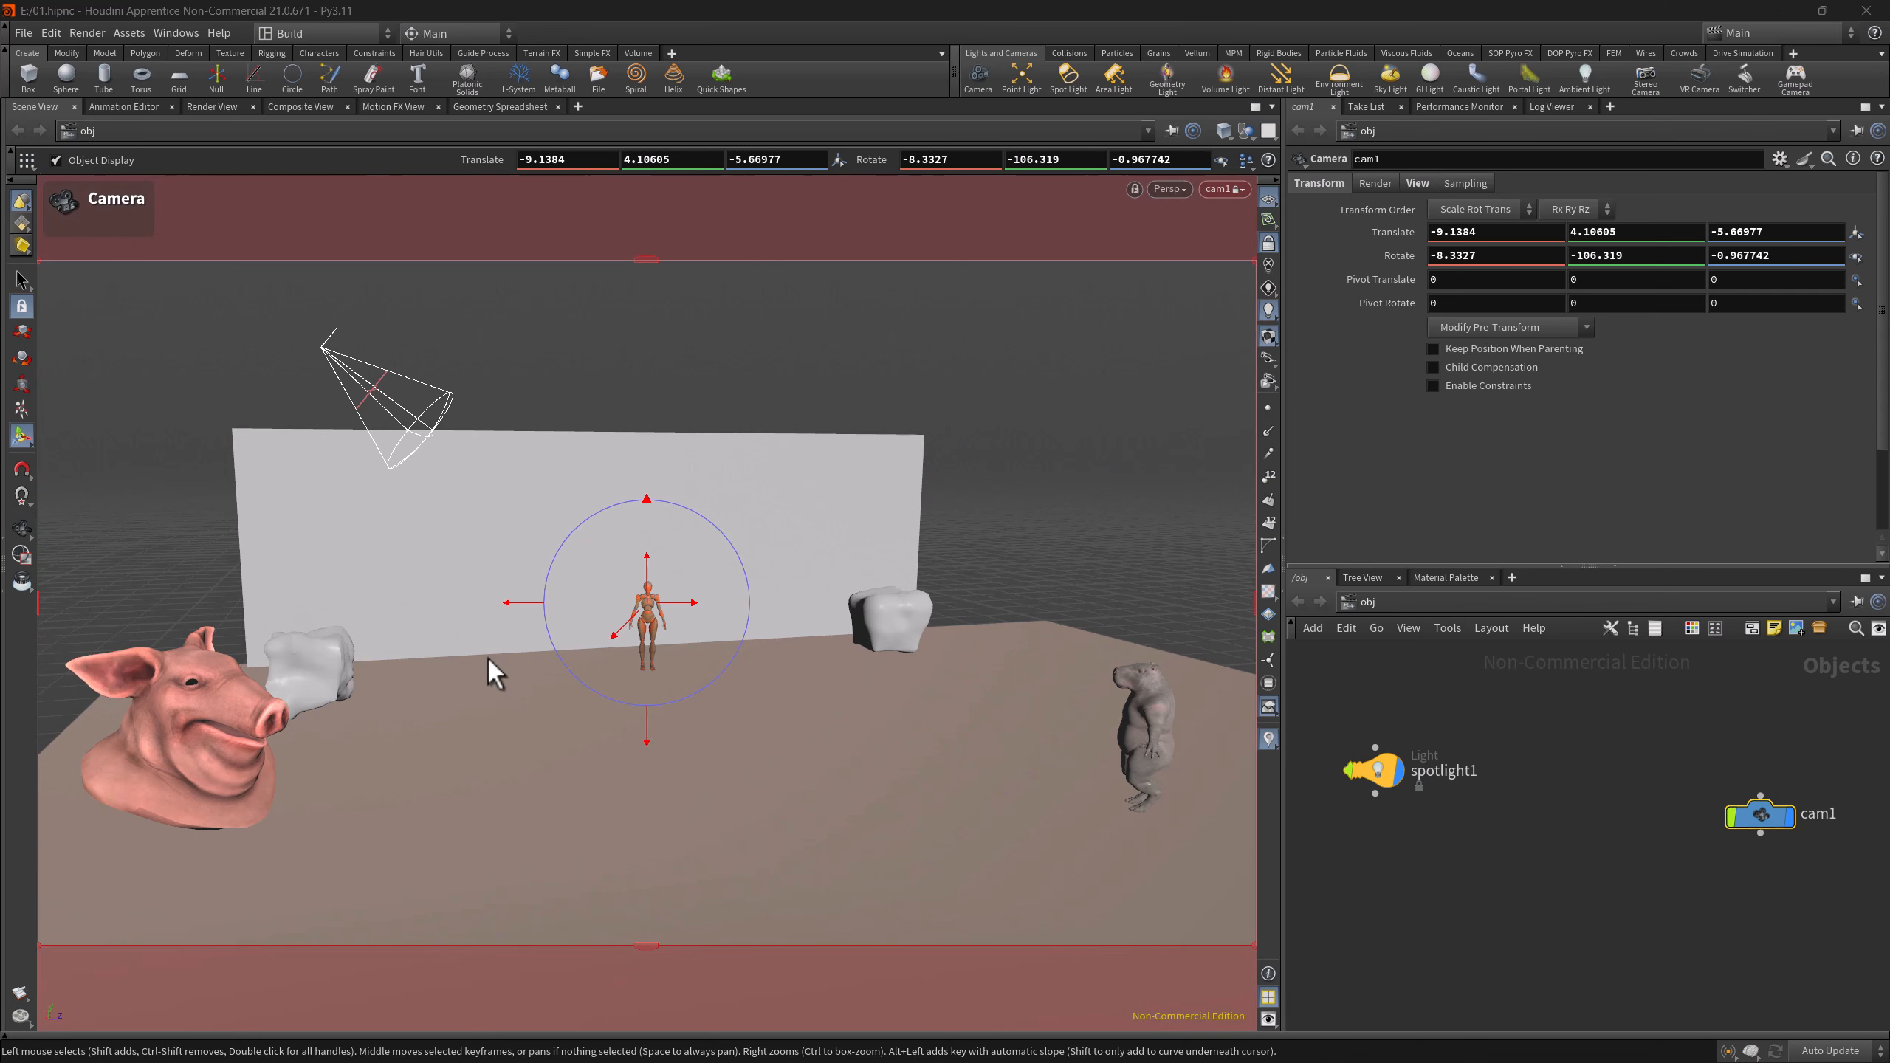
- Tumble the tied view to move cam1 to about Translate -7.63, 8.44, -11.38 and Rotate -22.28, -120.05, -0.97
key(Escape)
drag(489, 658, 648, 721)
key(space)
drag(832, 762, 730, 727)
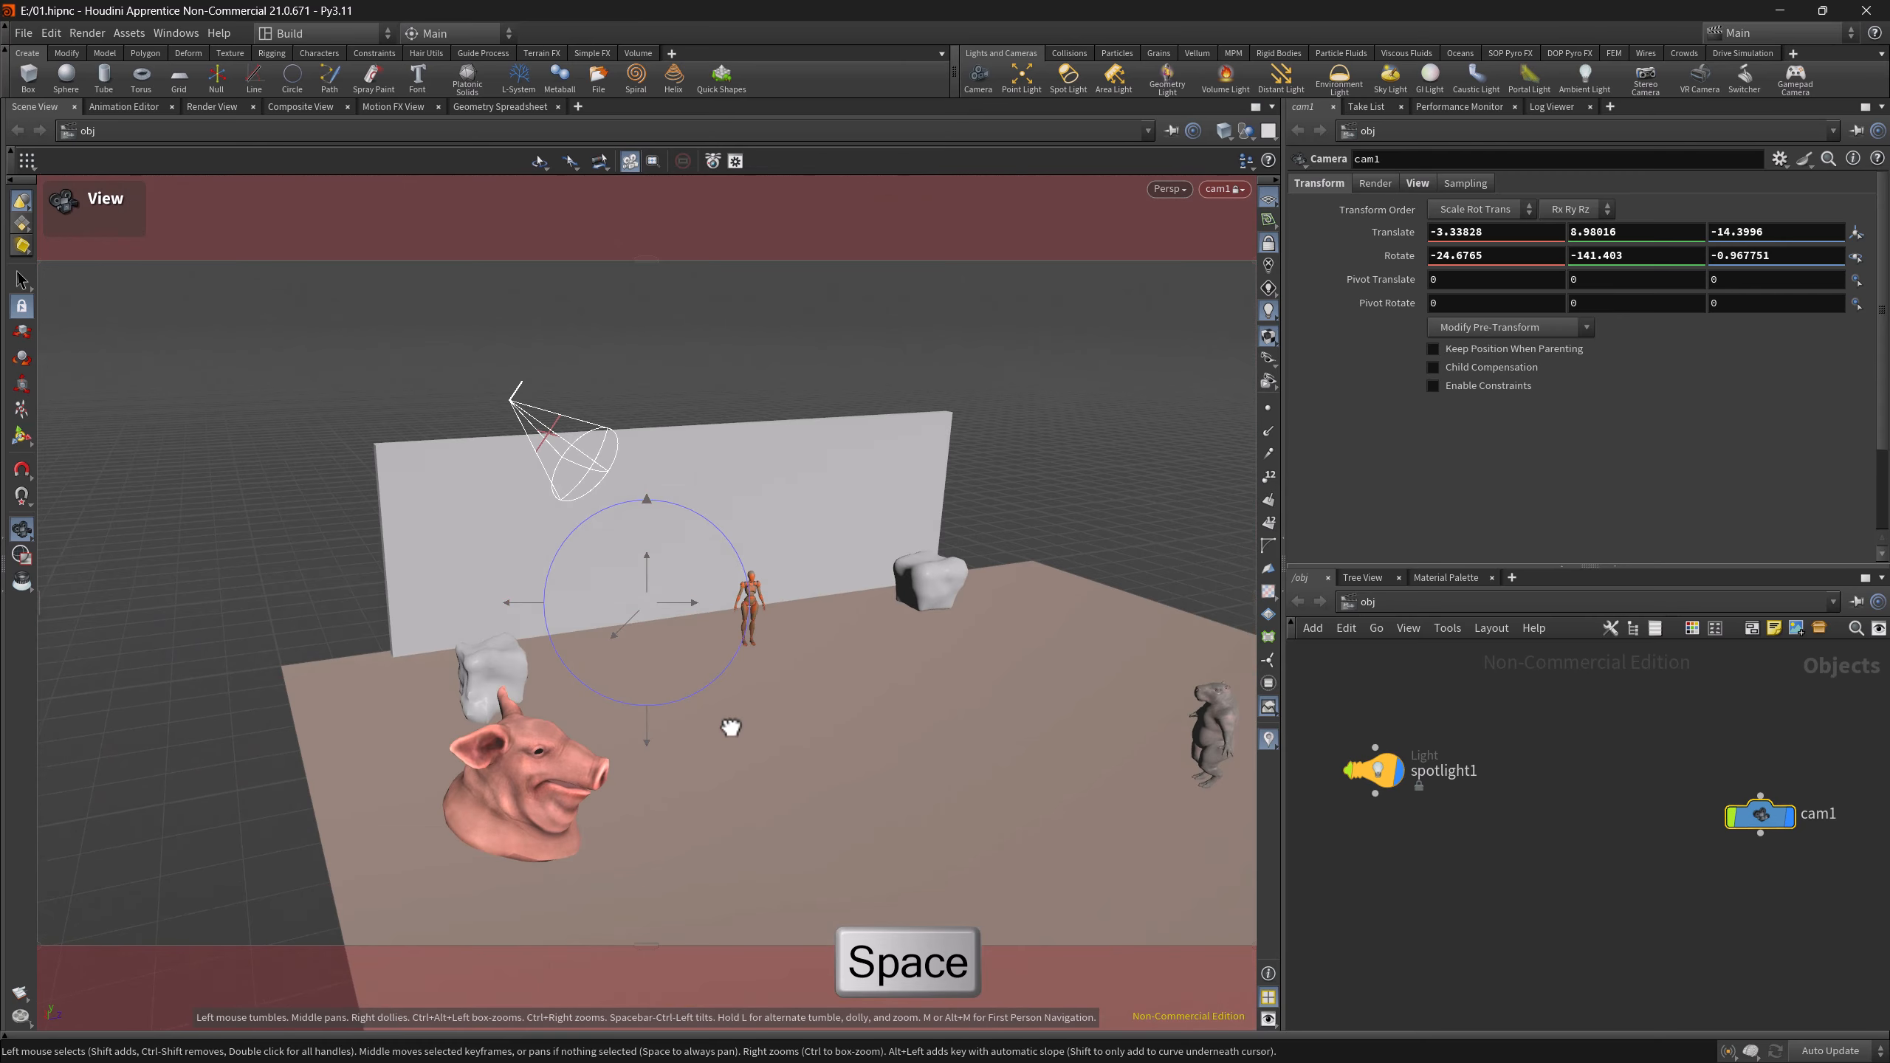
key(space)
mouse_move(933, 762)
mouse_down()
mouse_move(924, 785)
mouse_move(959, 782)
mouse_move(942, 781)
mouse_up()
- Redisplay cam1's handles in the viewport and toggle its Camera Manipulator off and back on
click(21, 530)
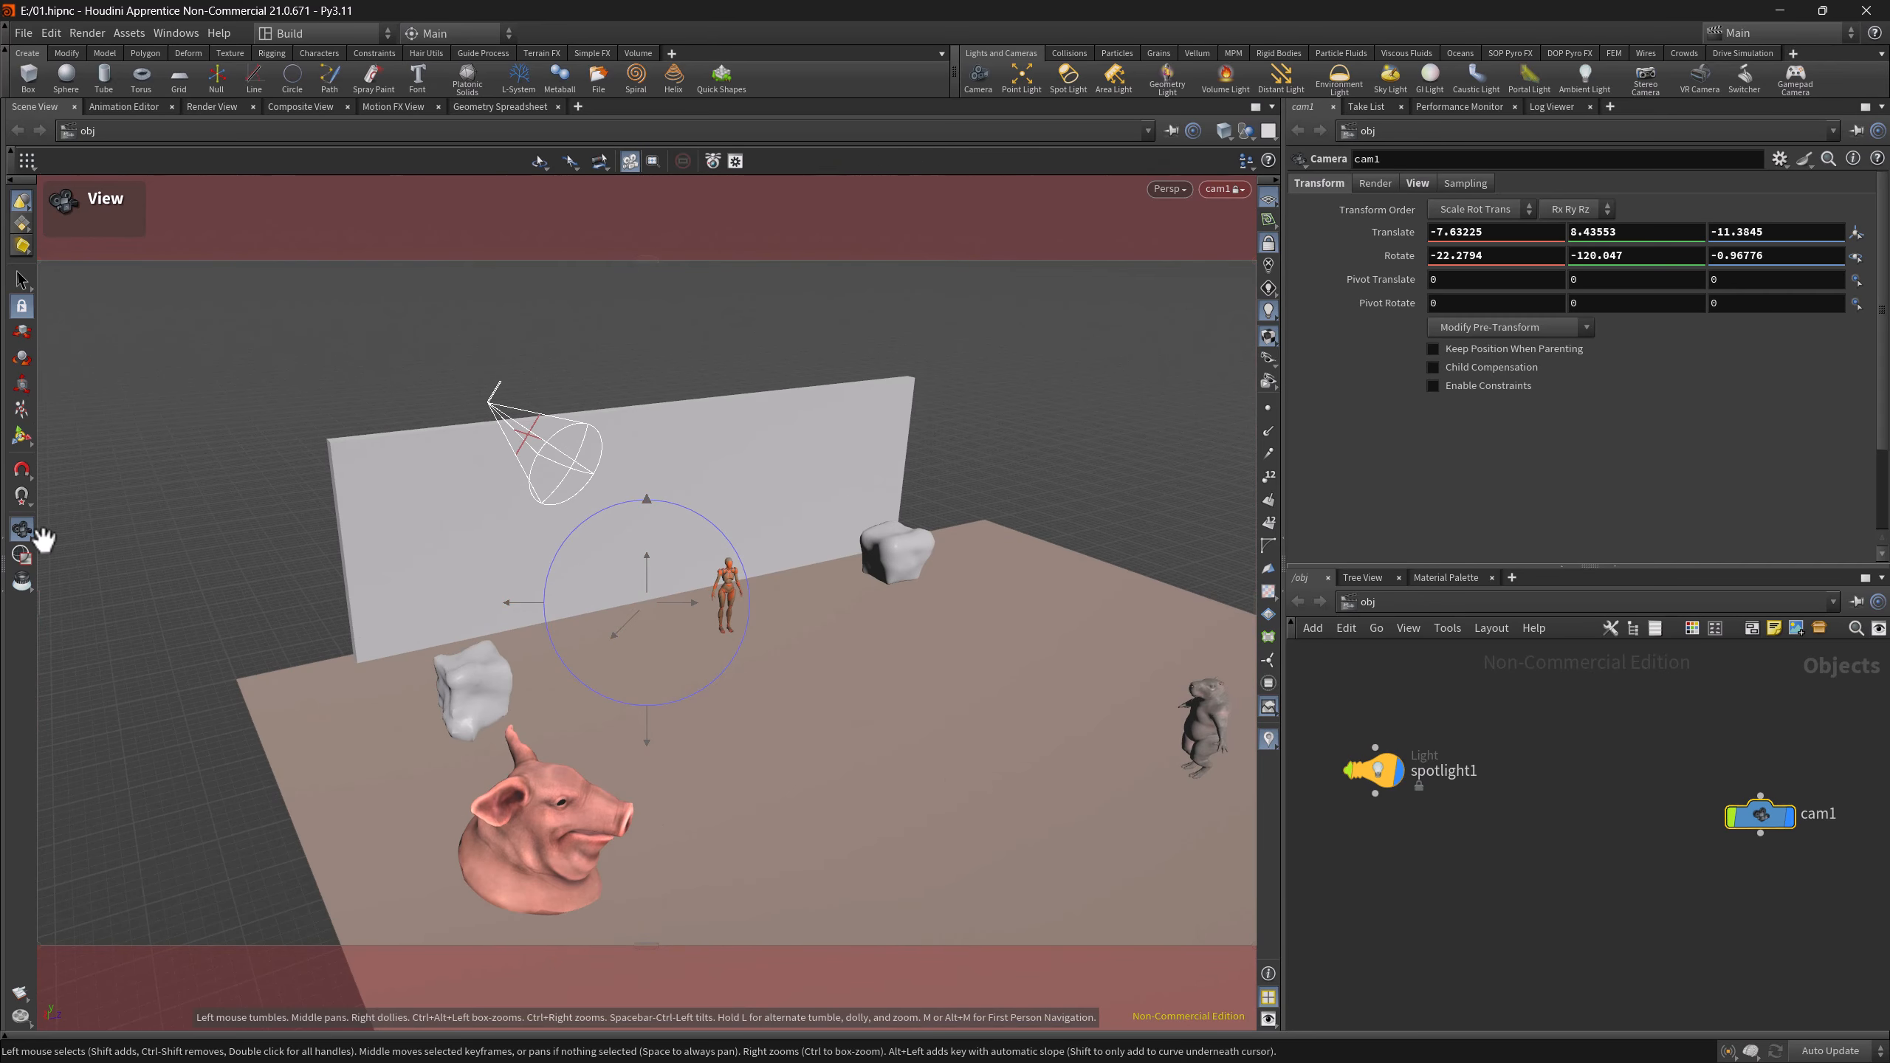
key(Return)
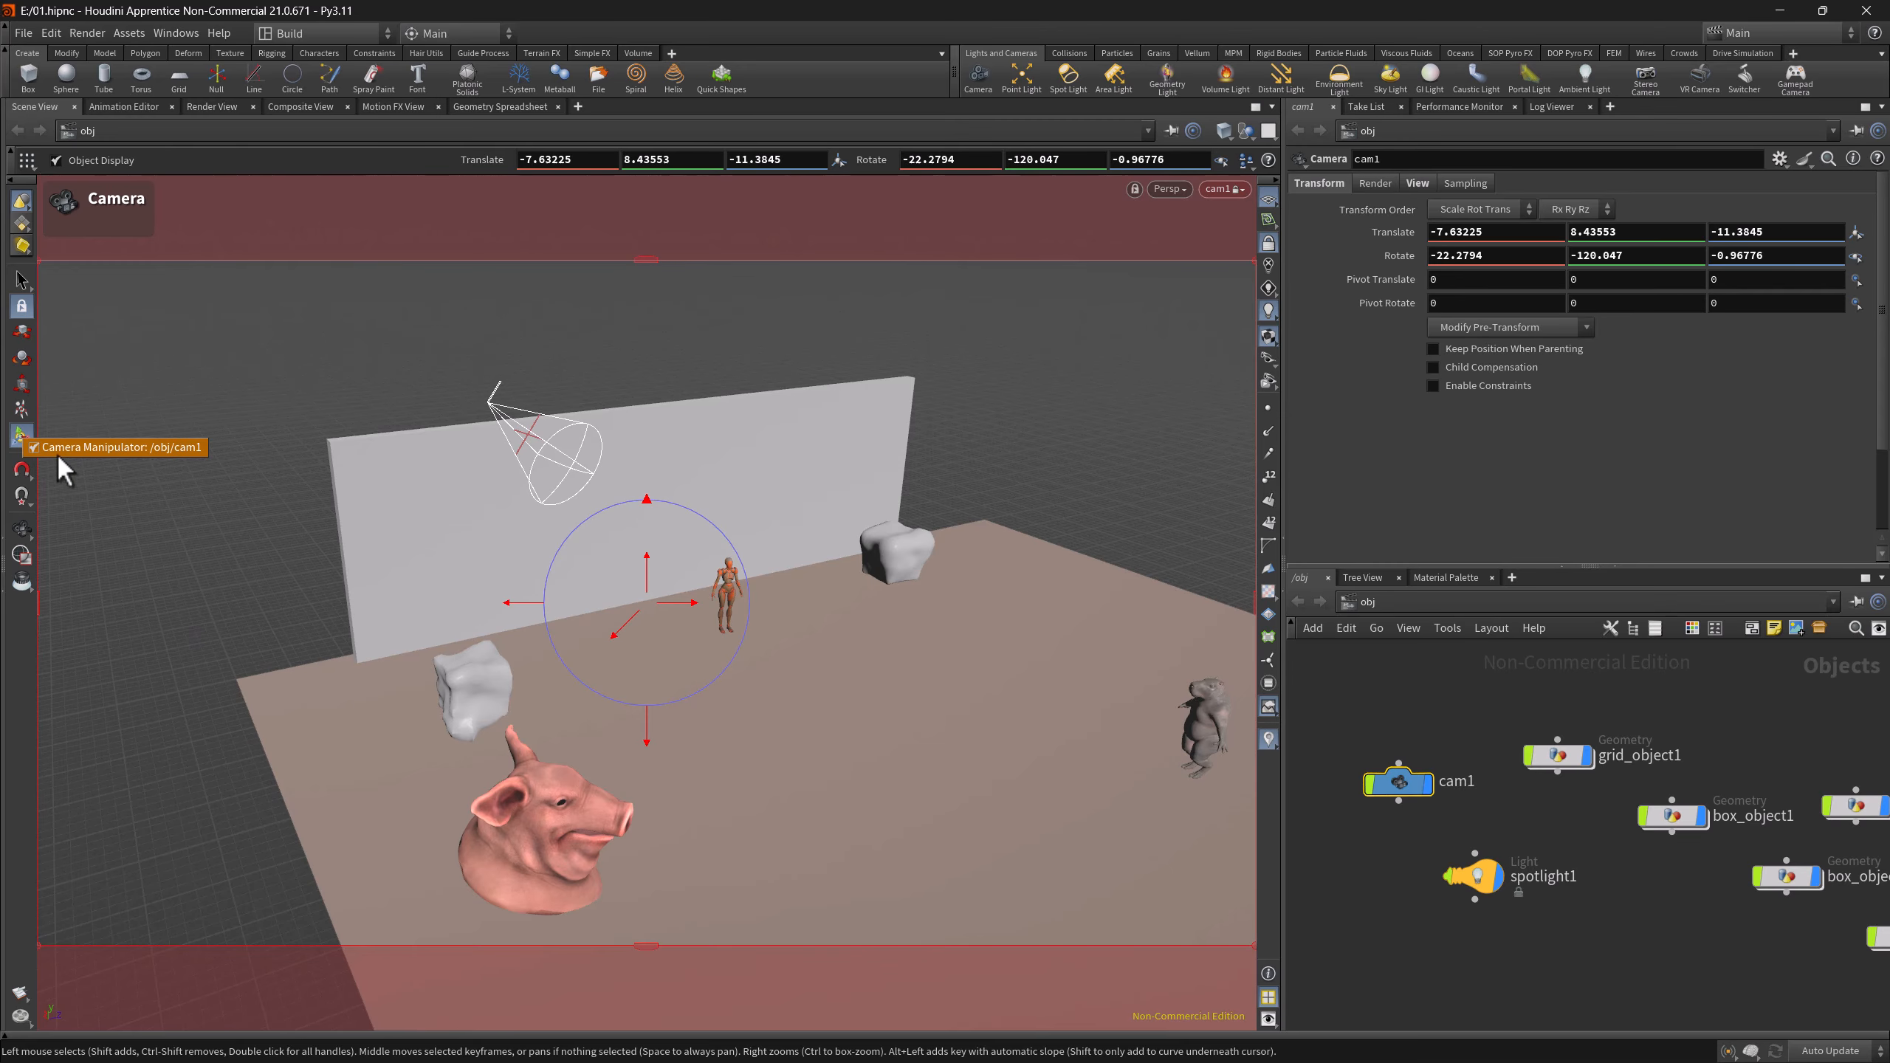
click(22, 436)
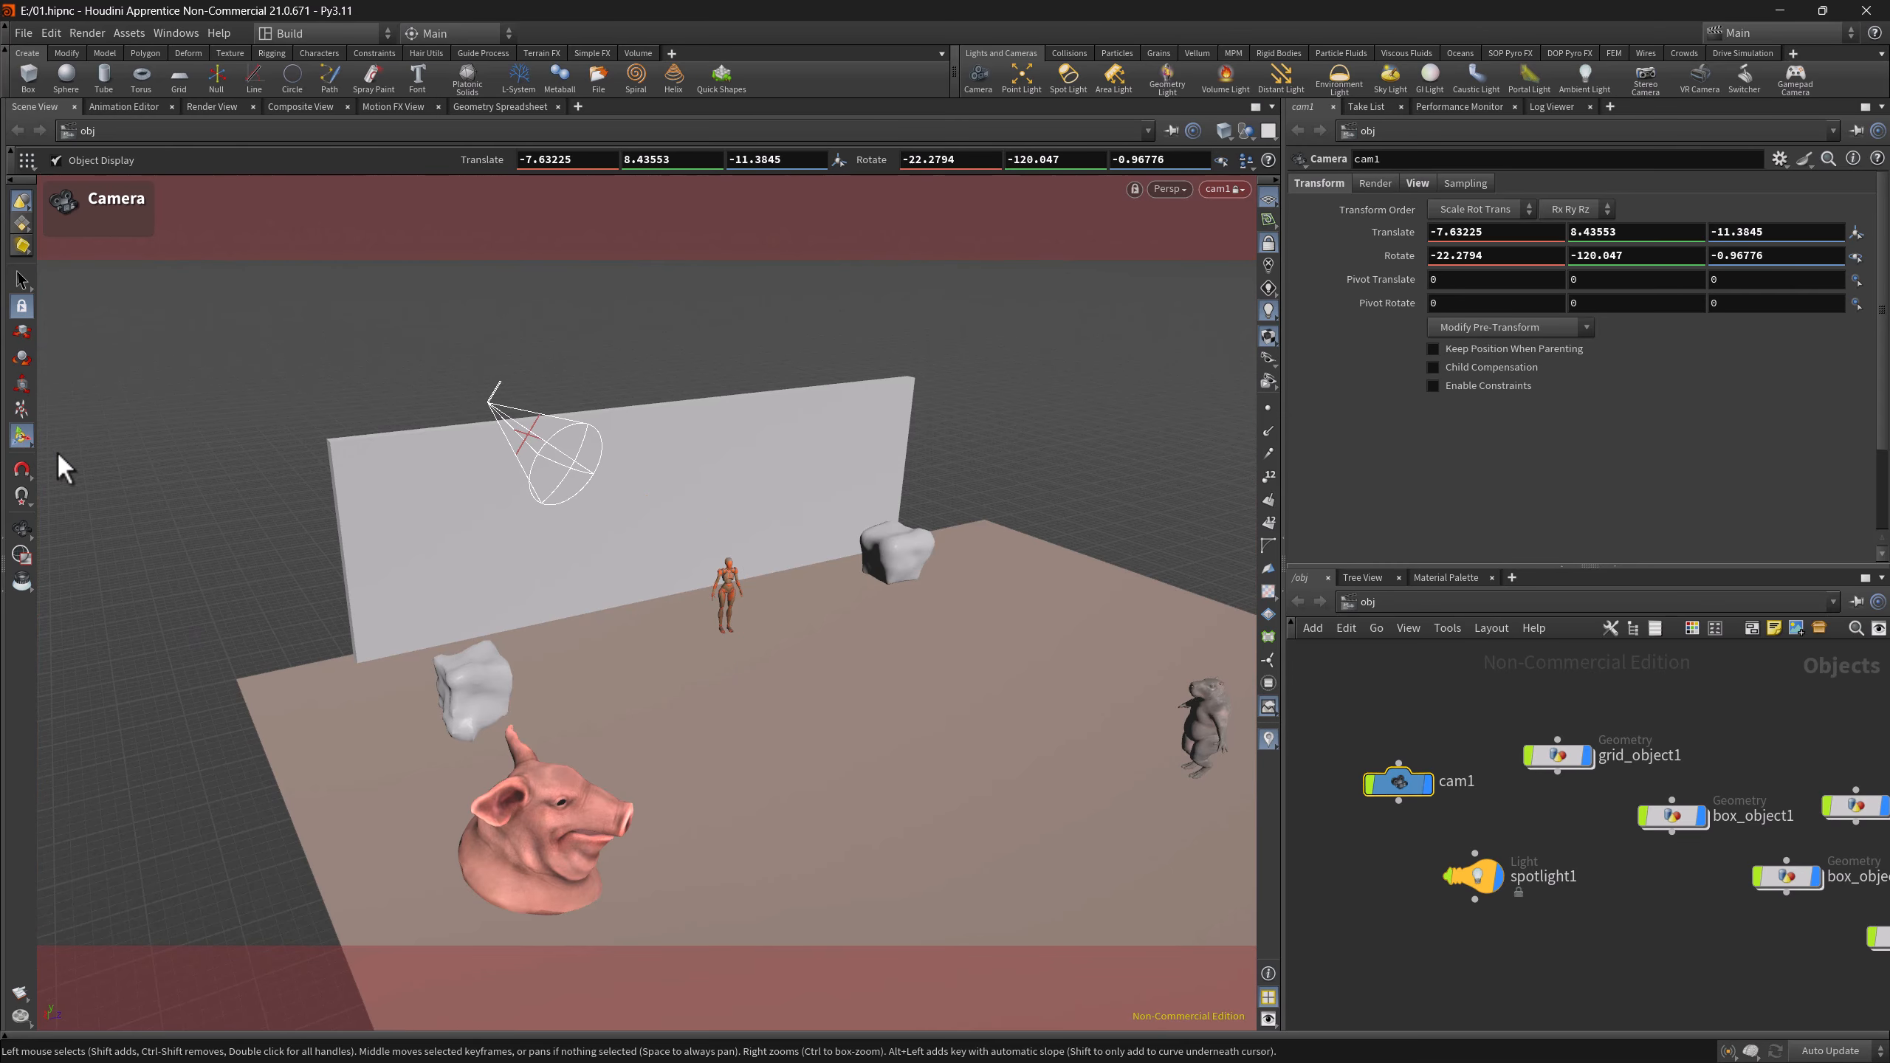
click(22, 437)
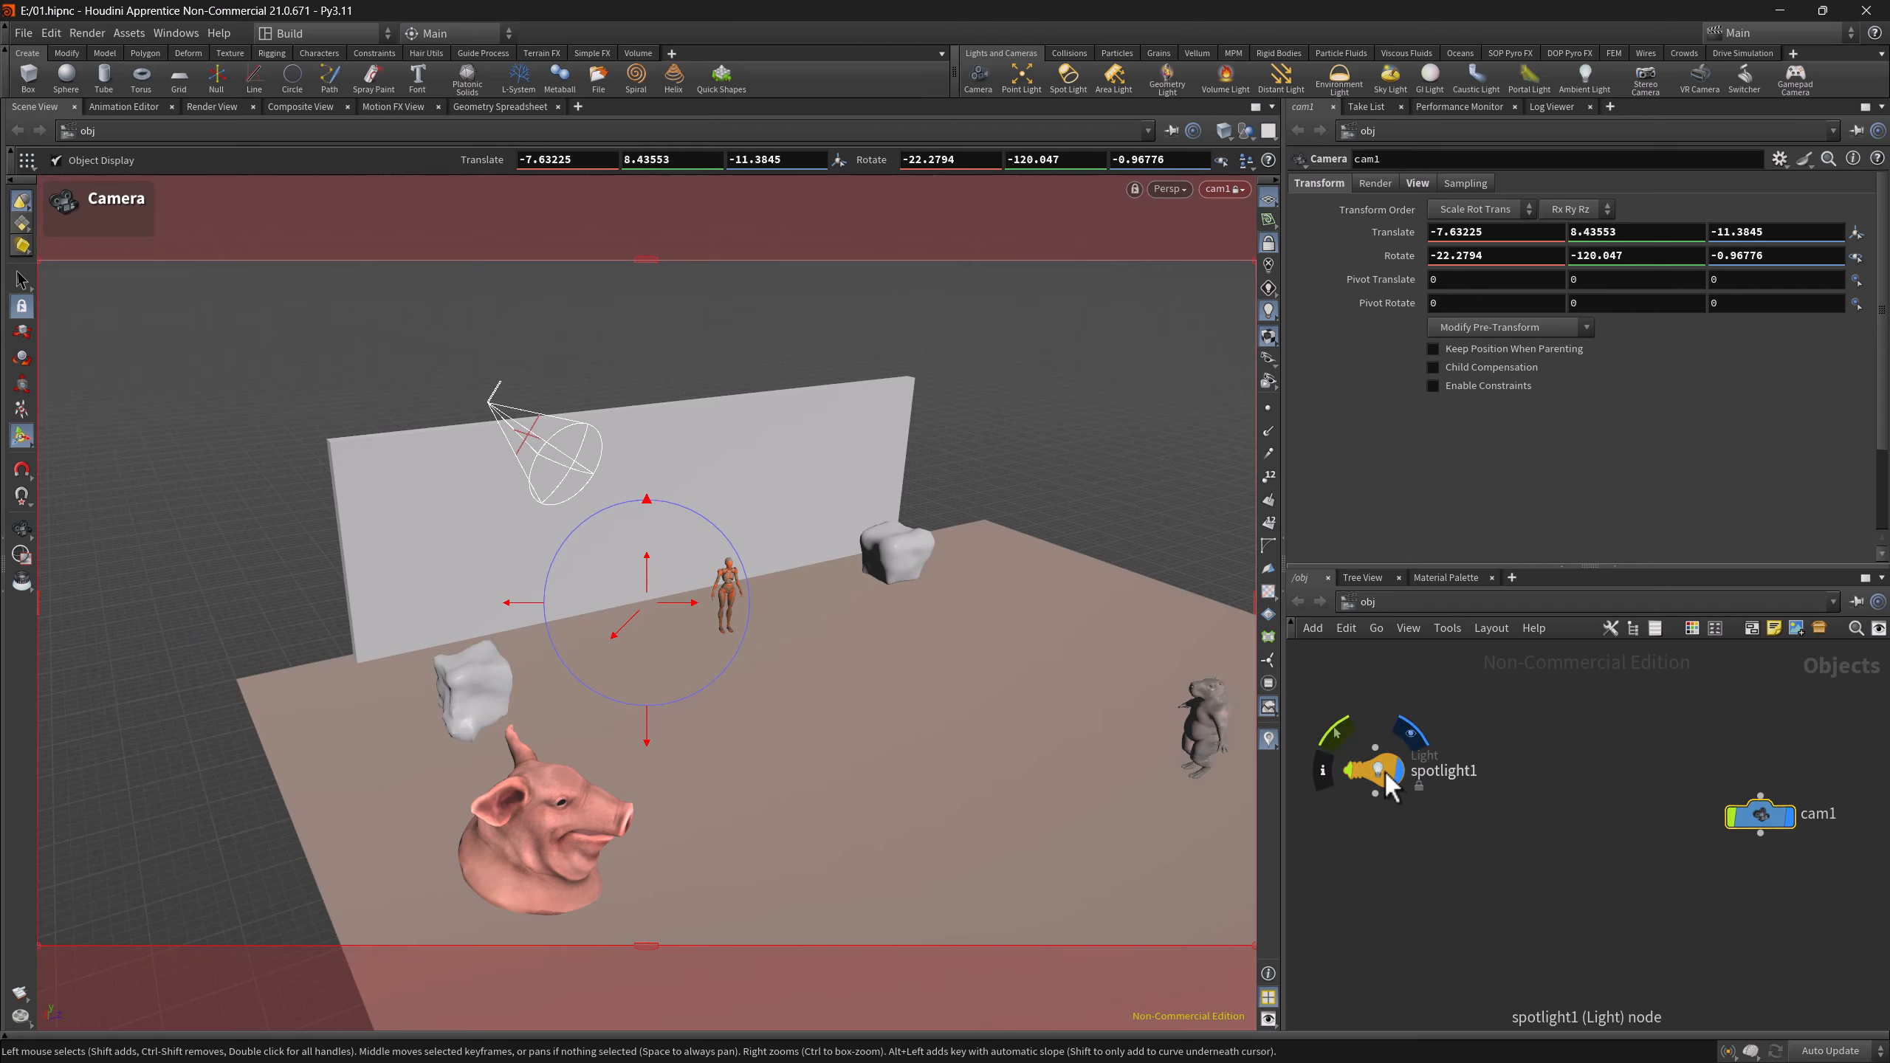
drag(1383, 766, 1367, 833)
key(space)
key(space)
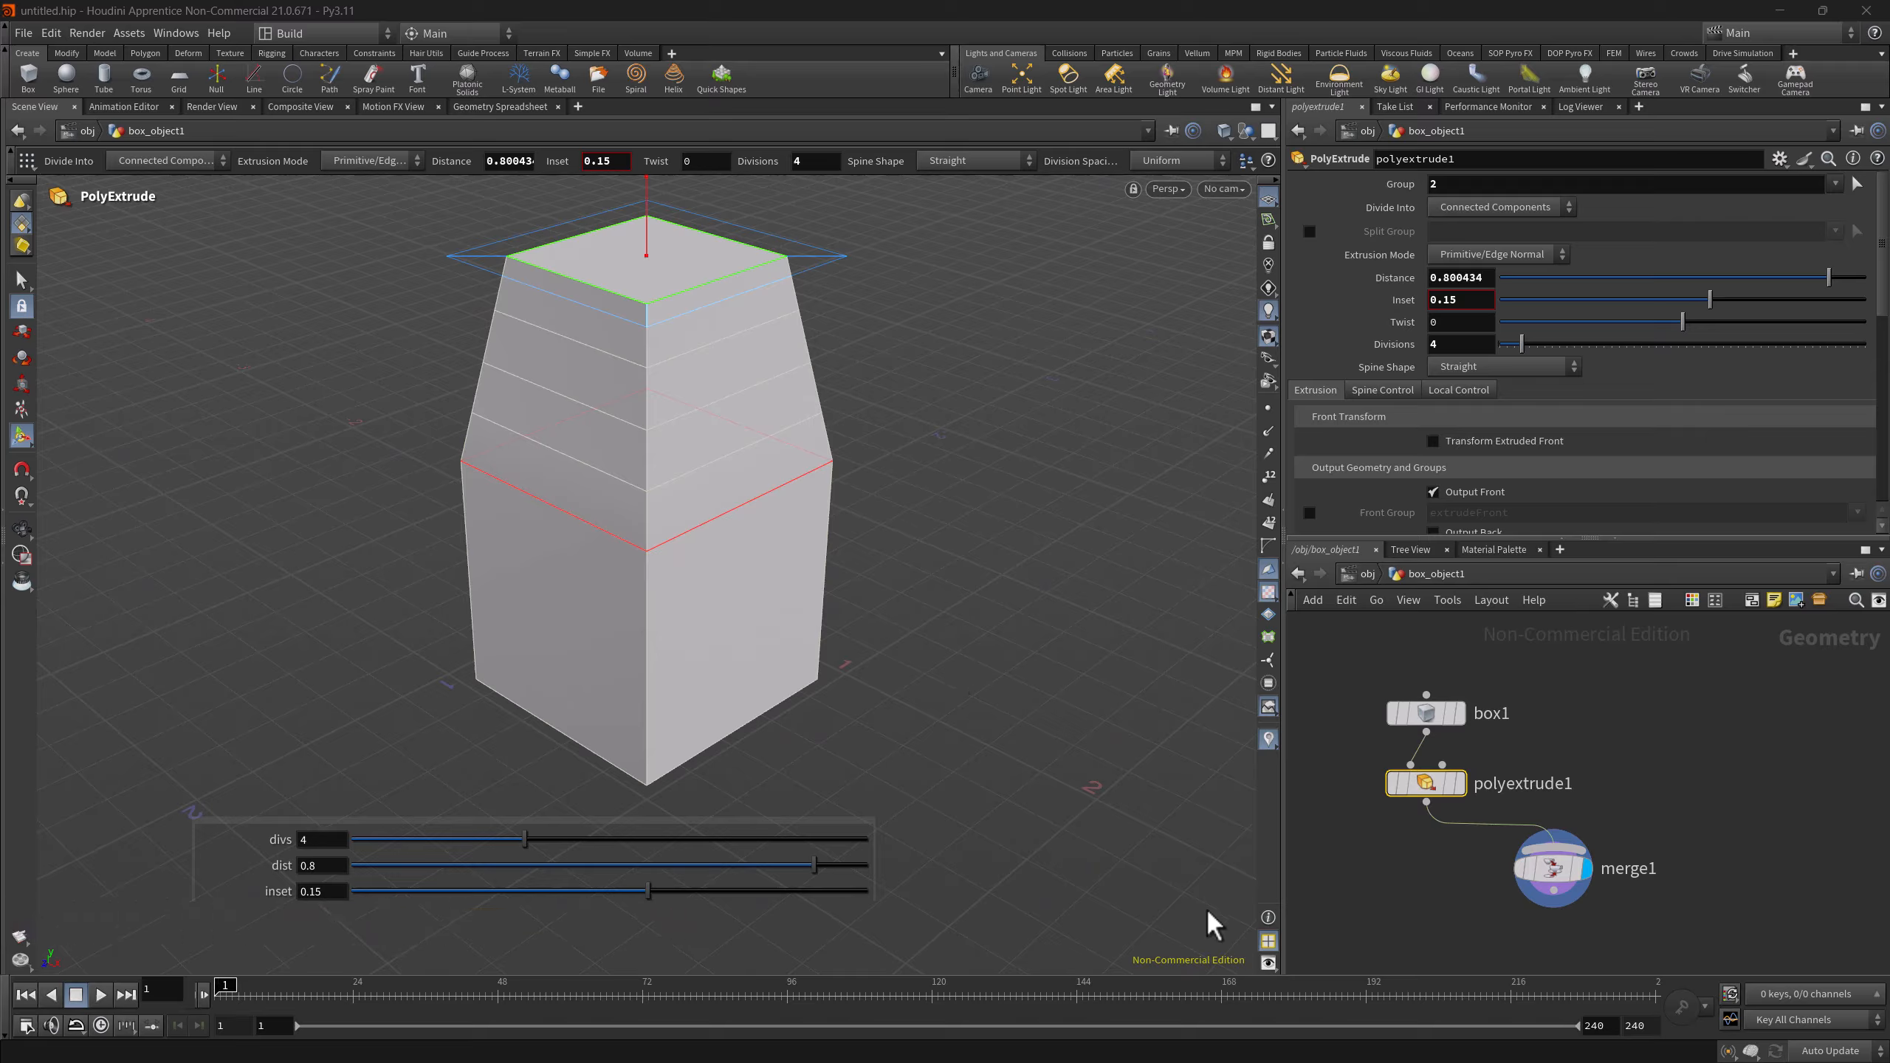
- Try the Light, Dark and Grey background color schemes in the viewport display options and return to Dark Grey
key(d)
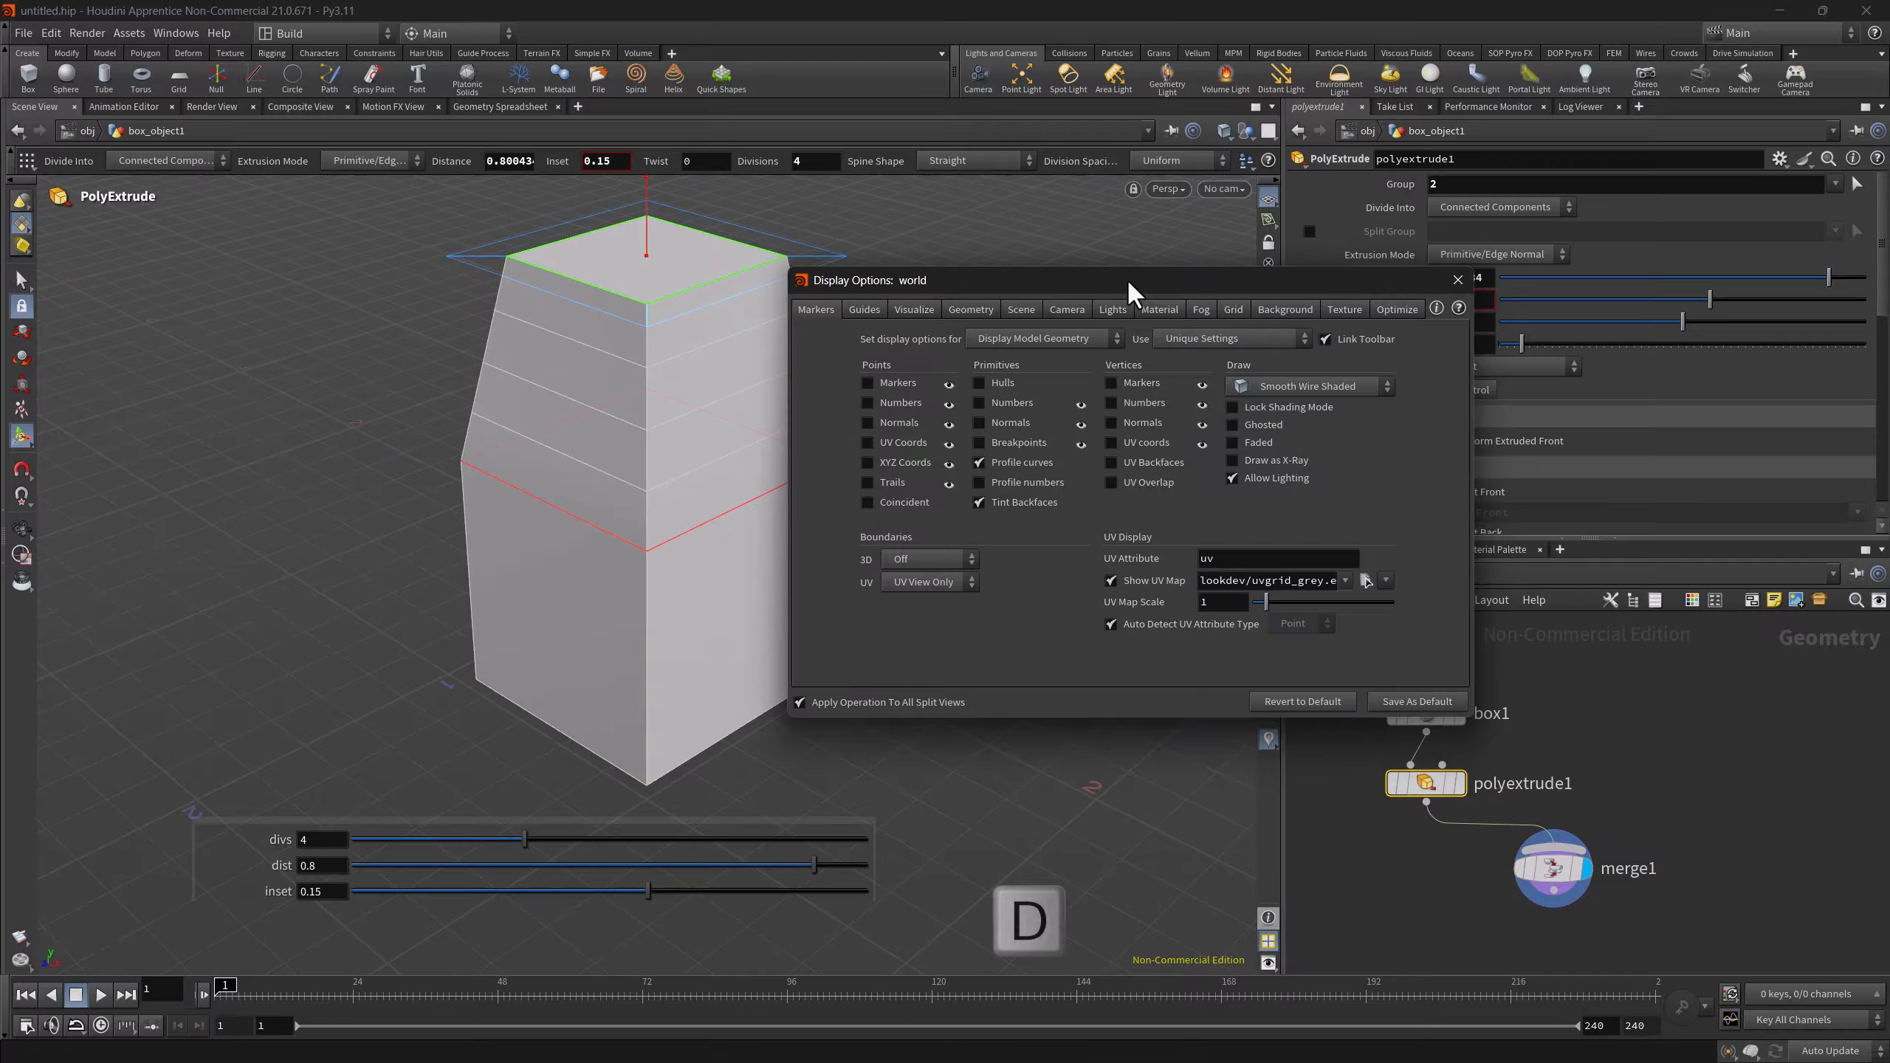
click(1281, 316)
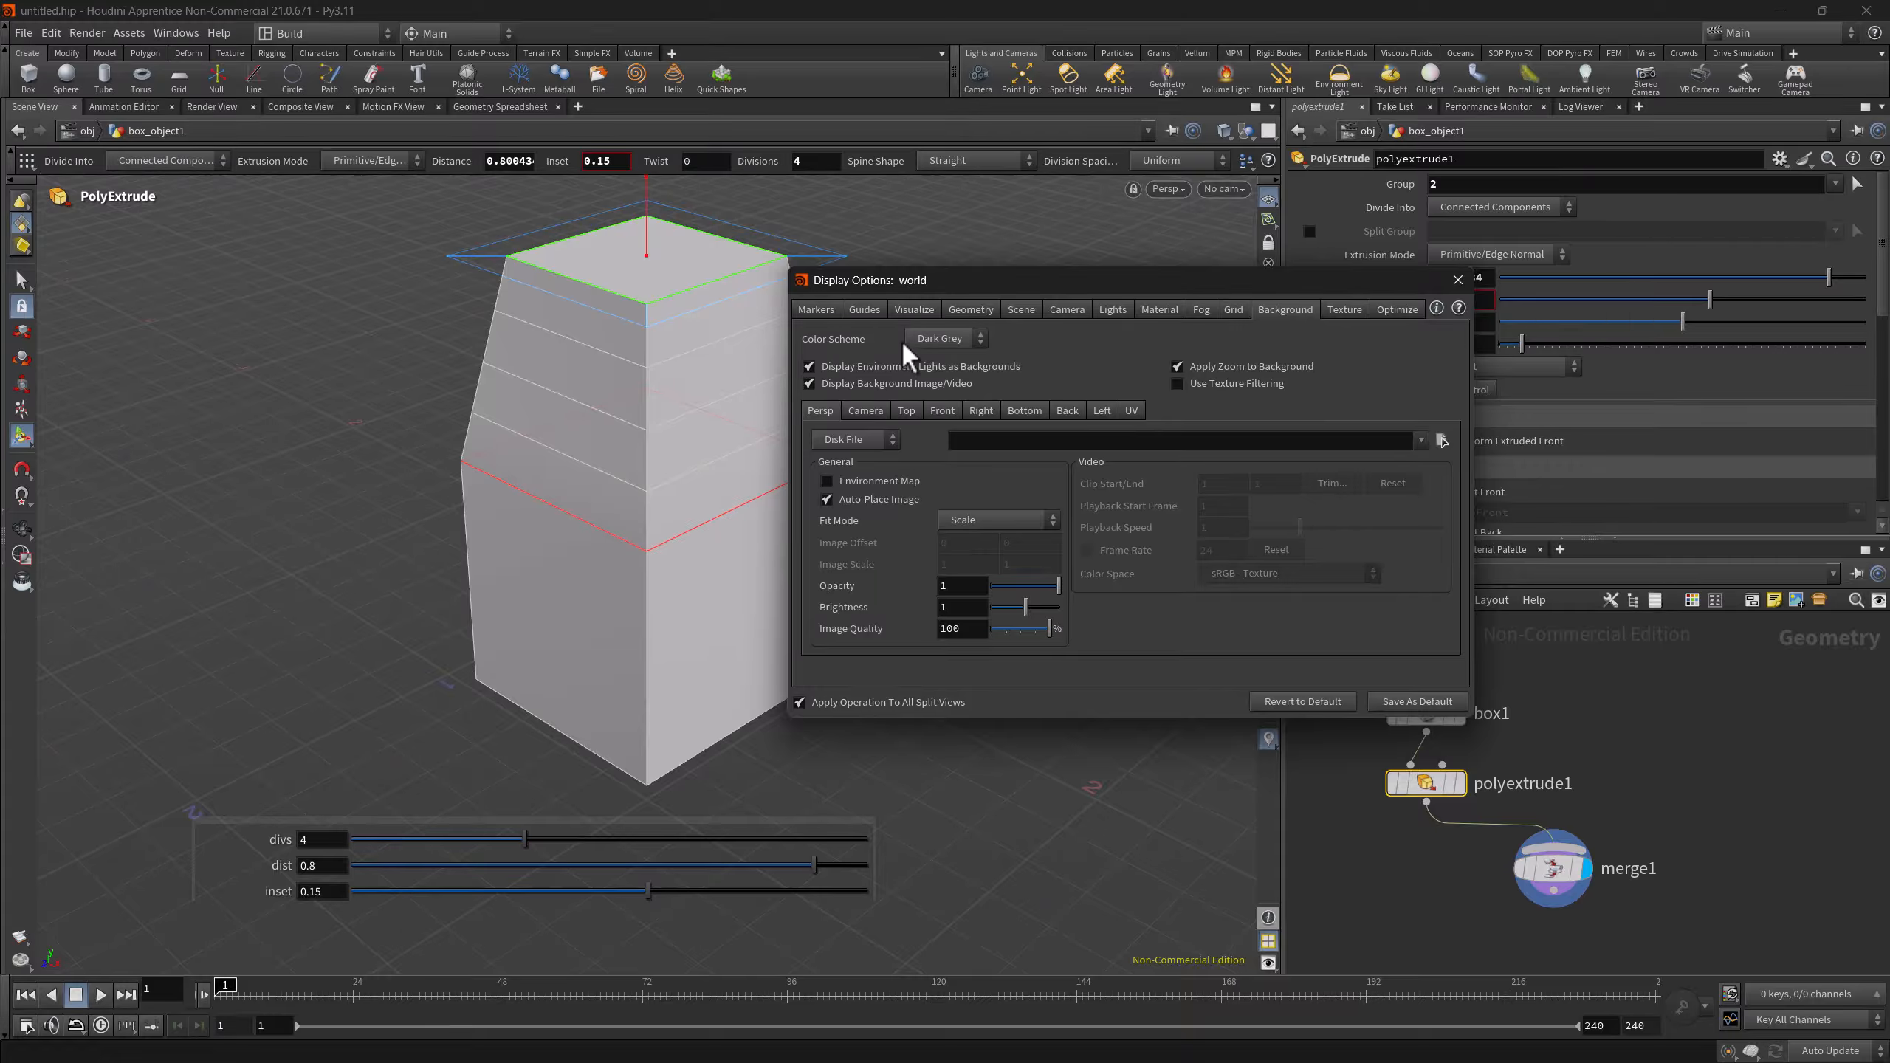
click(935, 340)
click(930, 355)
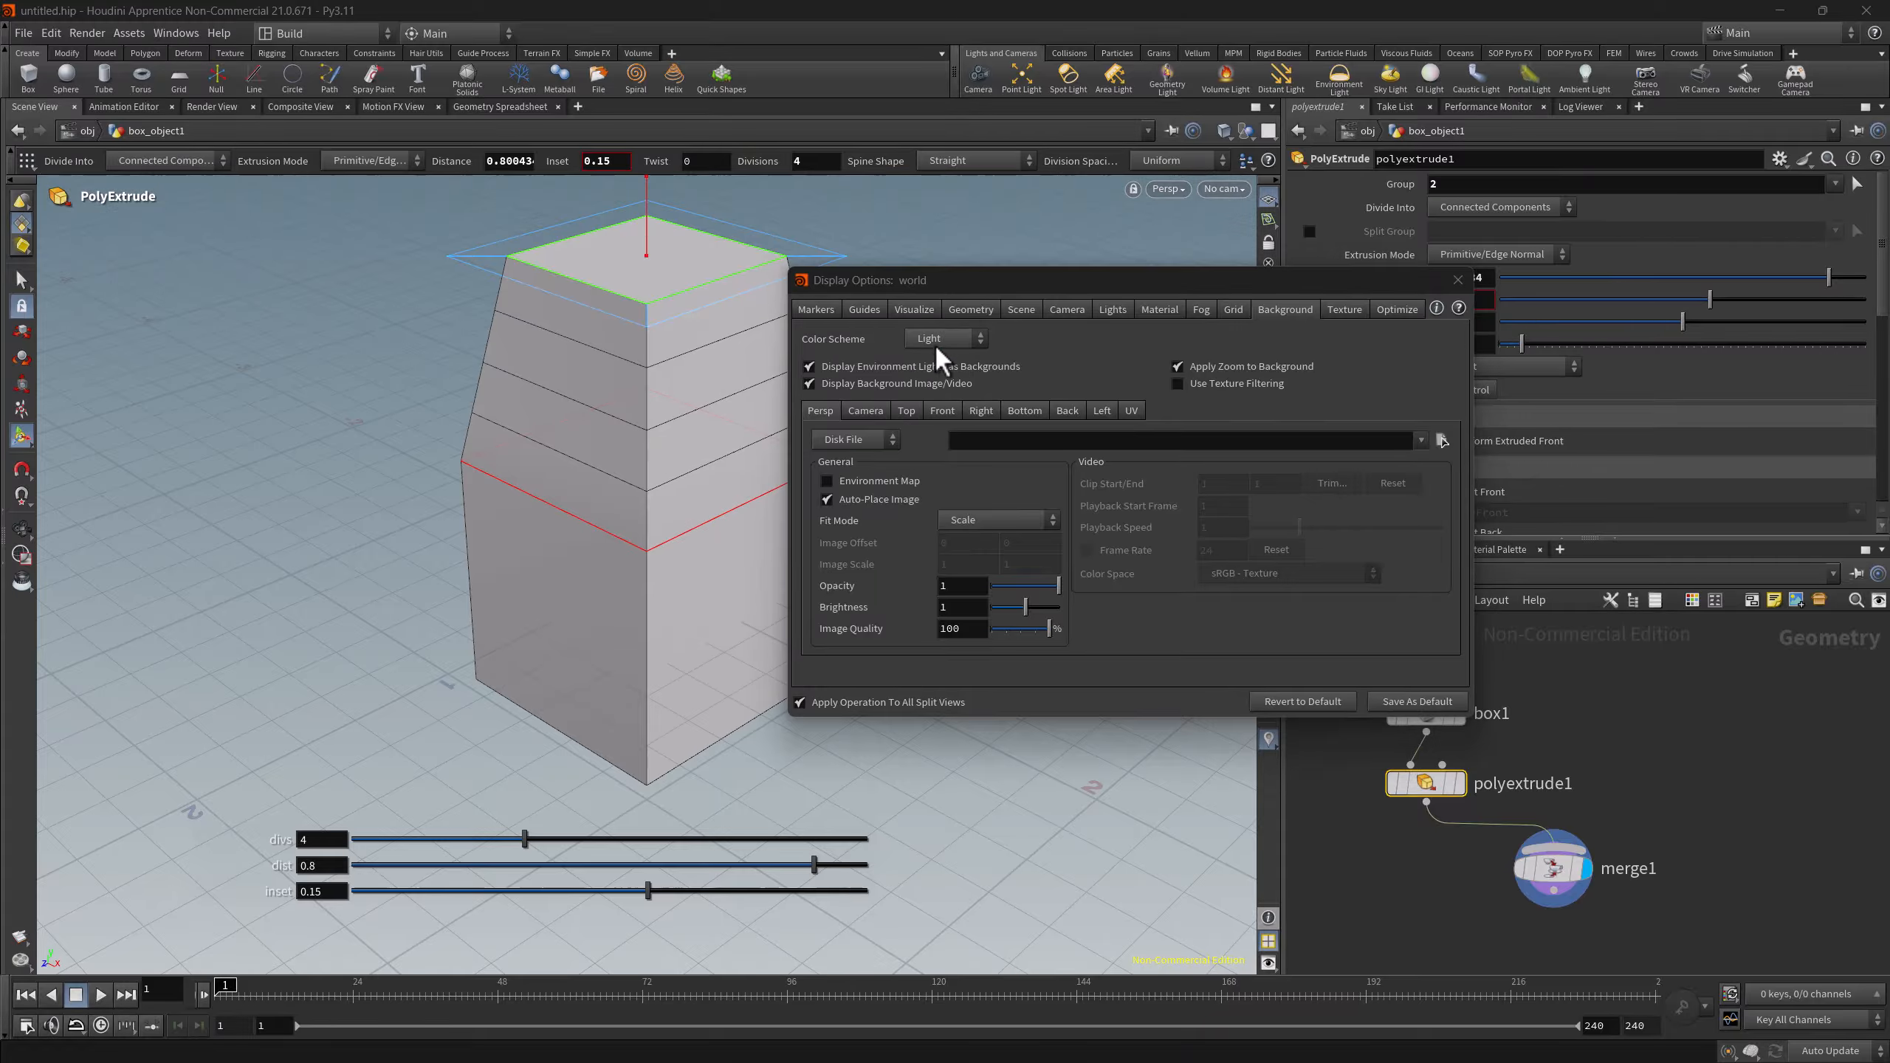
click(935, 340)
click(925, 369)
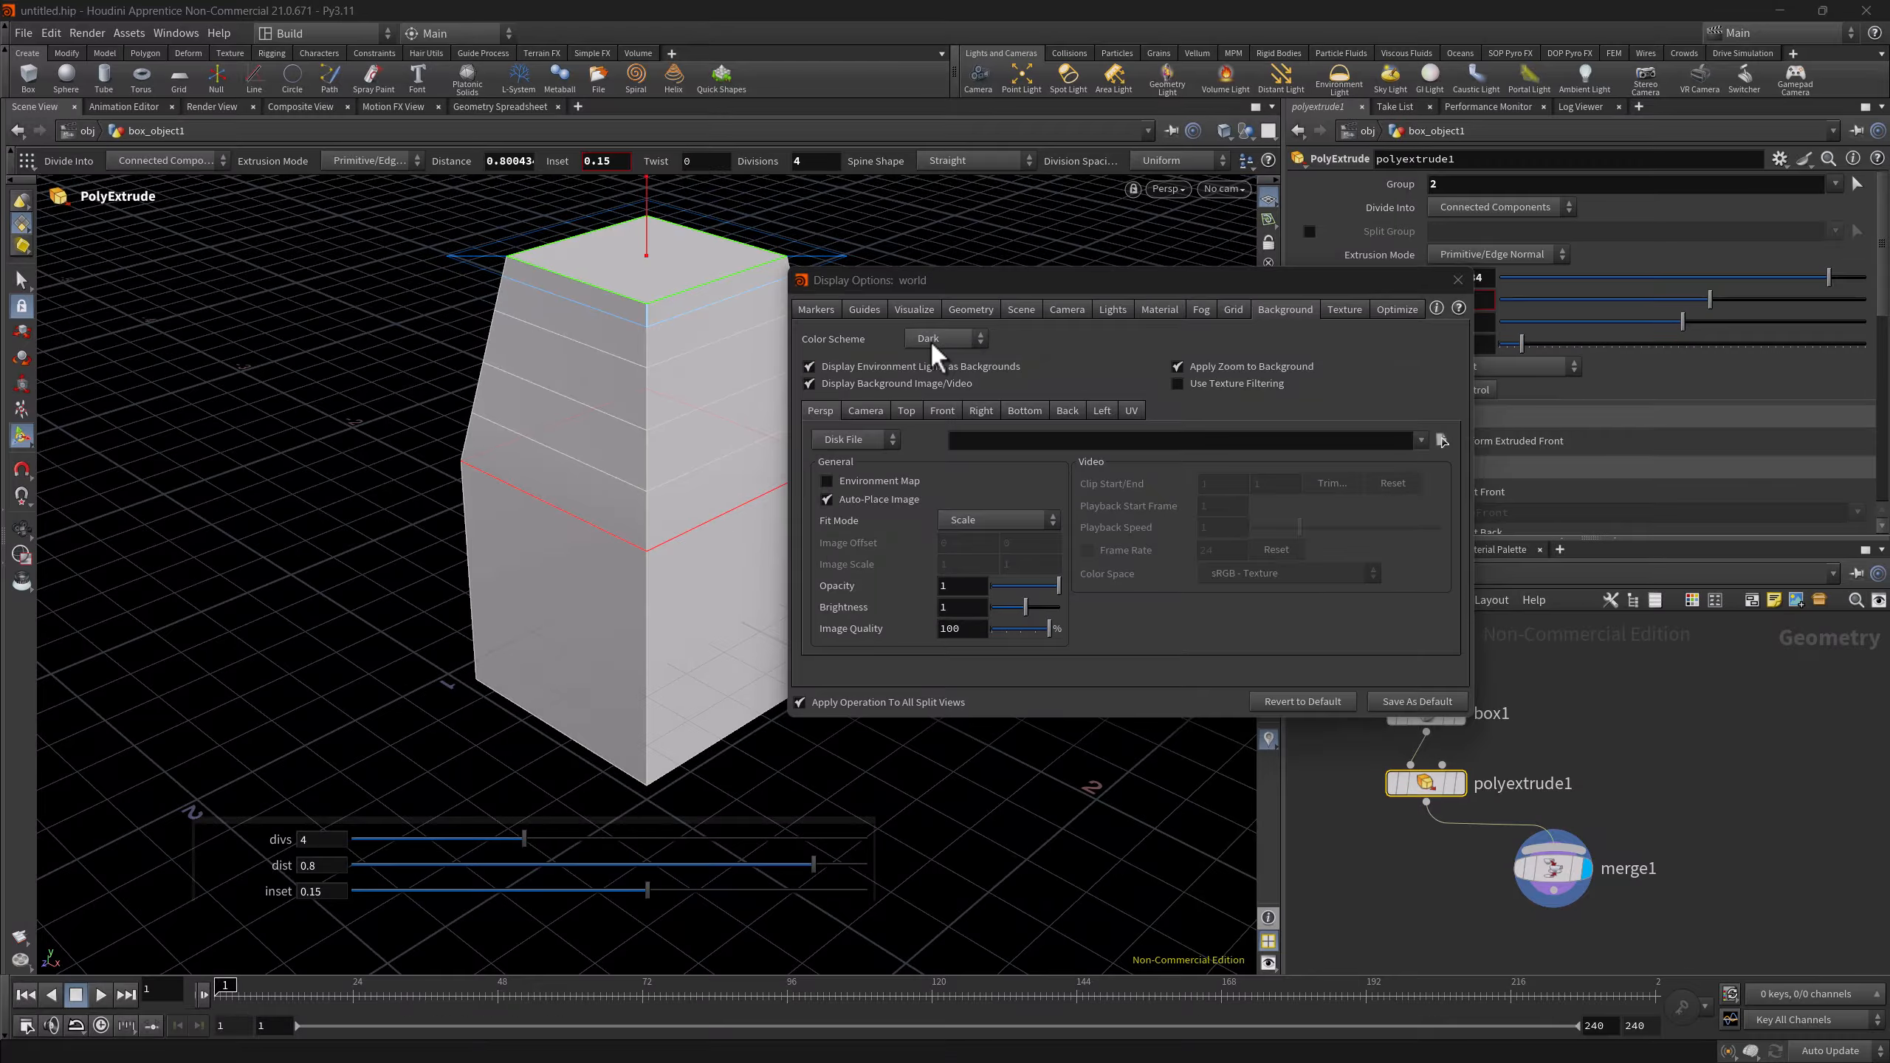
click(933, 341)
click(933, 395)
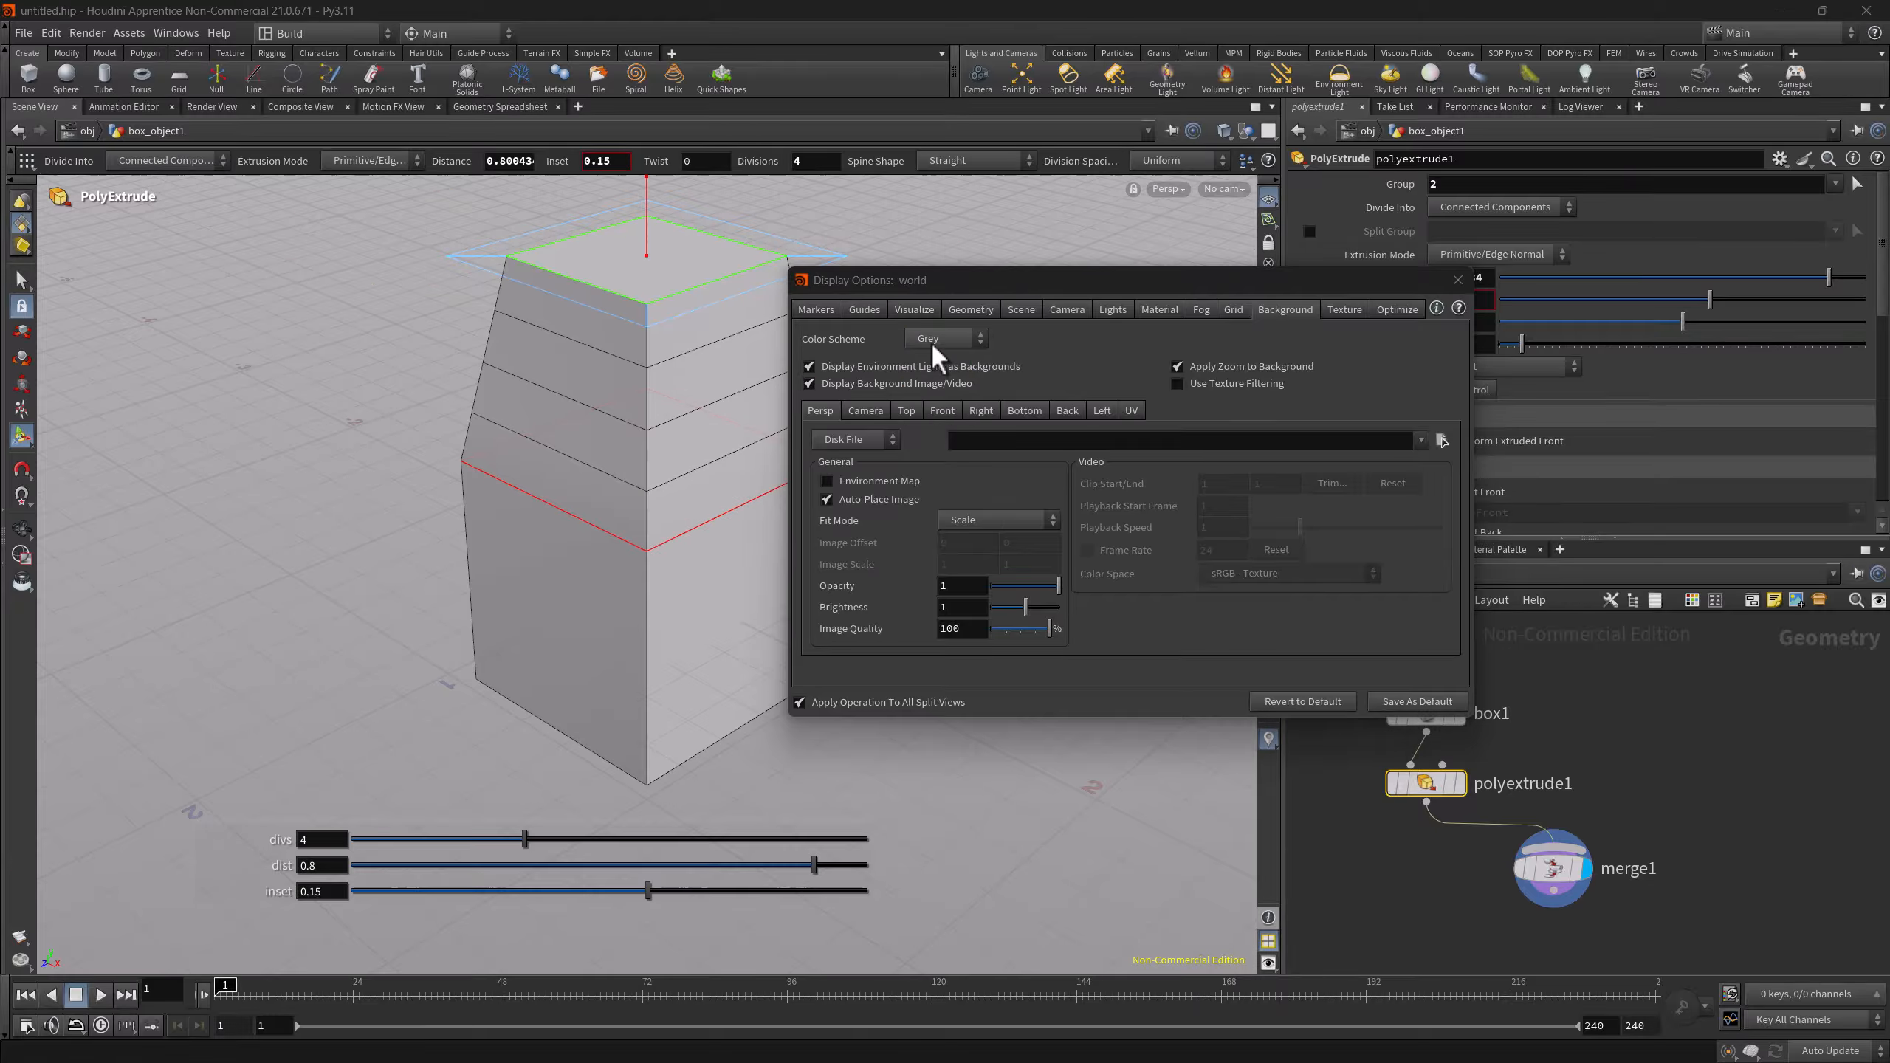
click(930, 339)
click(935, 412)
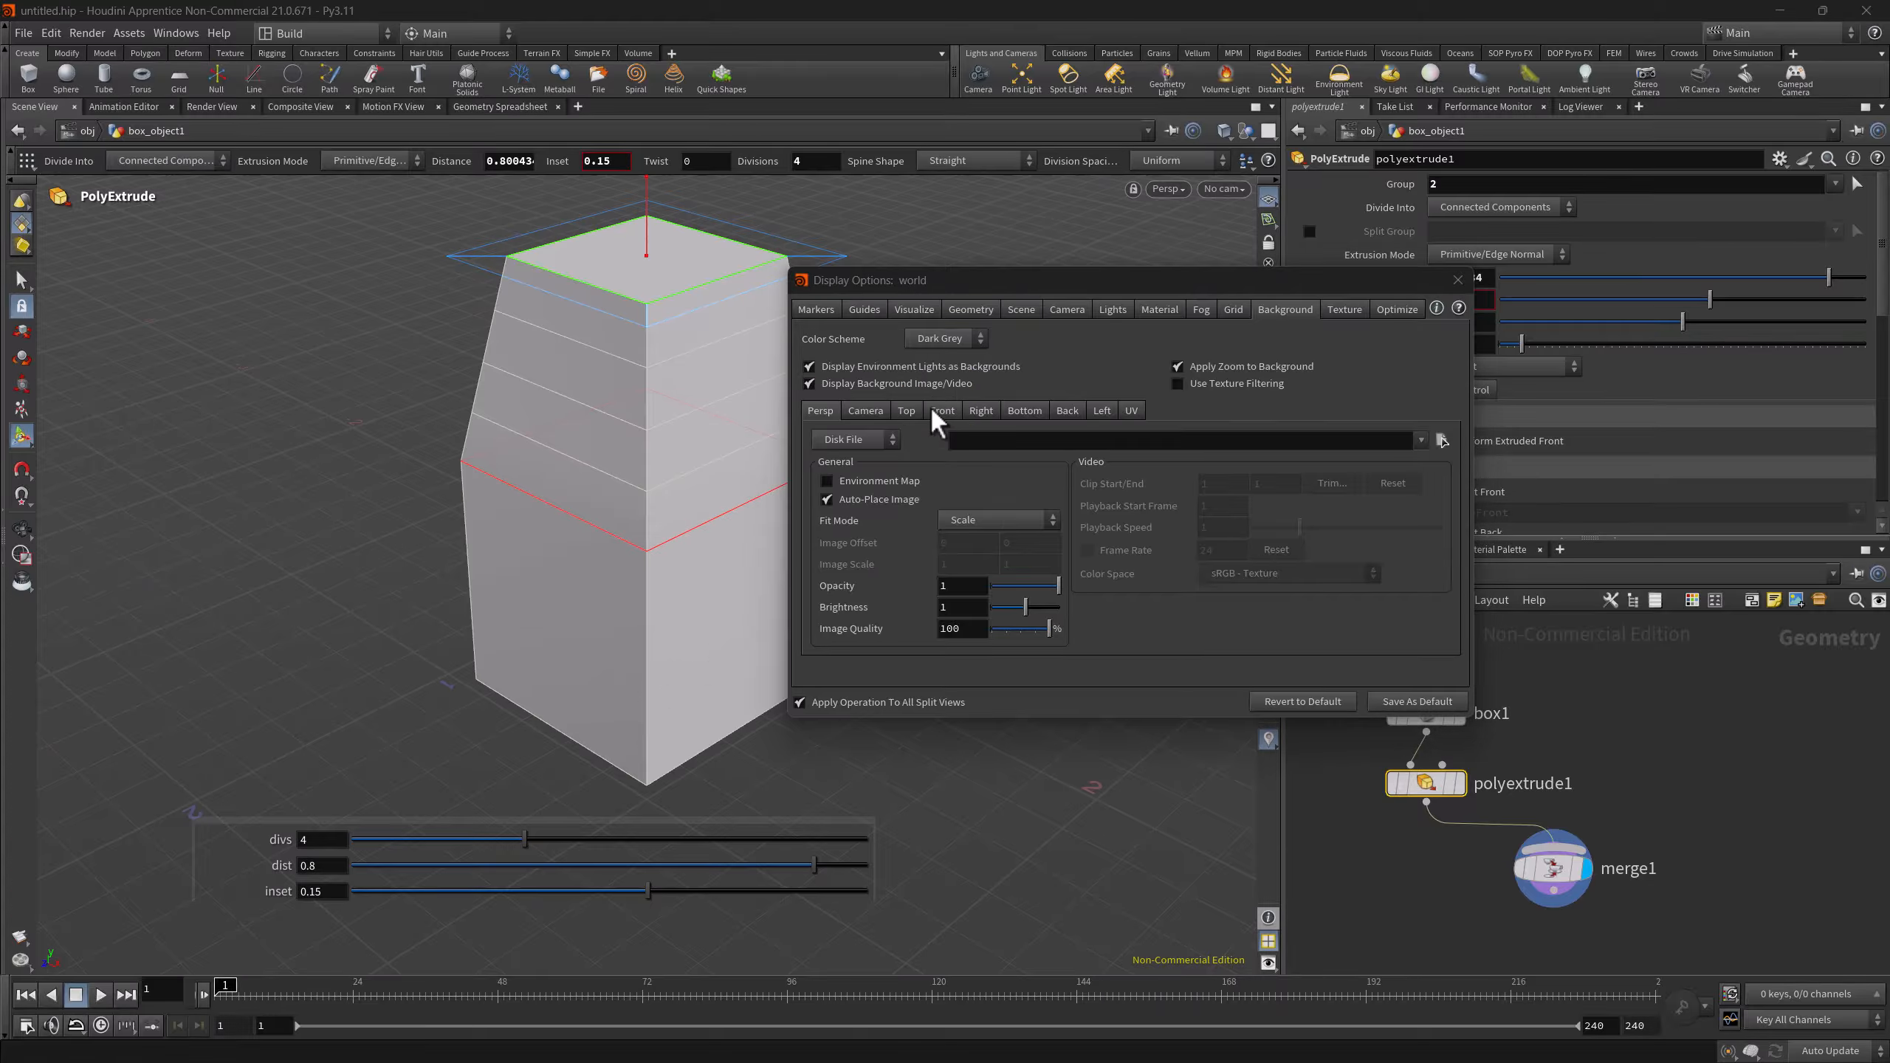
click(1456, 280)
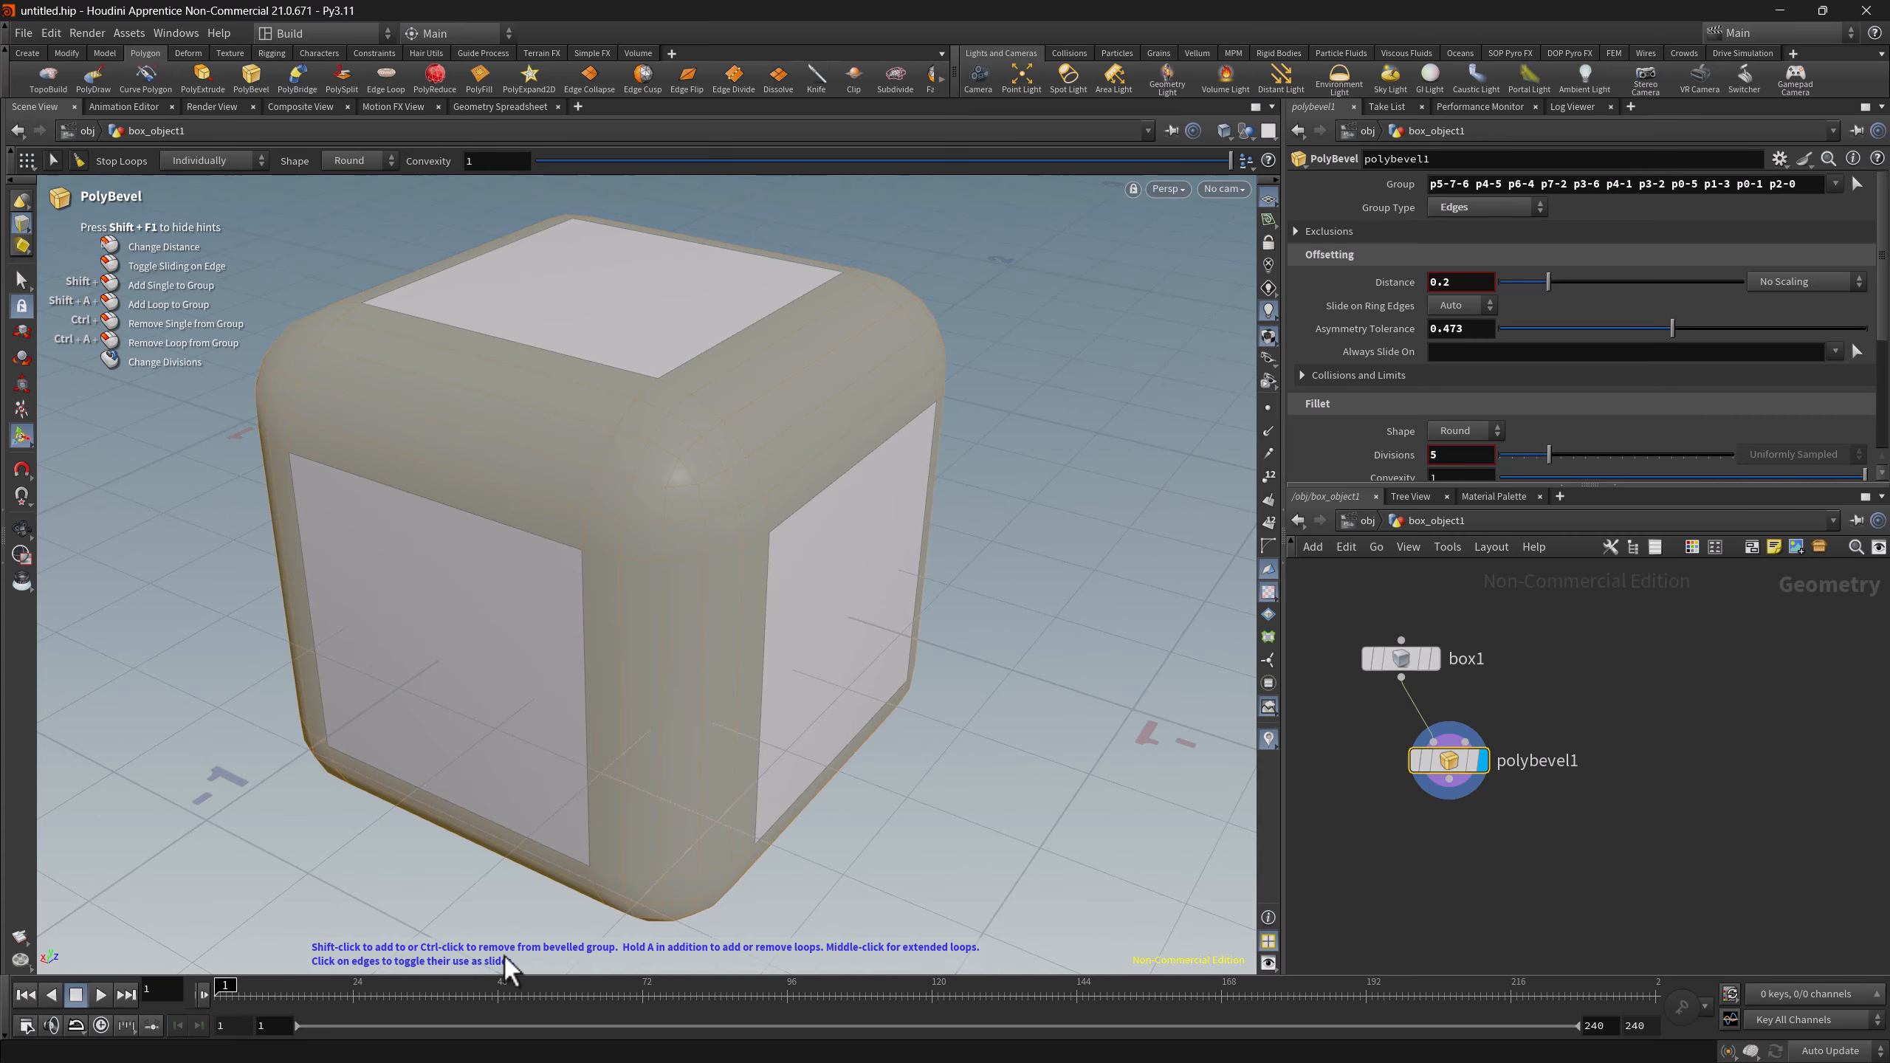
- Set both the Notification Area and Help Tip Area to Status bar in the Notifications preferences and accept
click(51, 32)
mouse_move(140, 191)
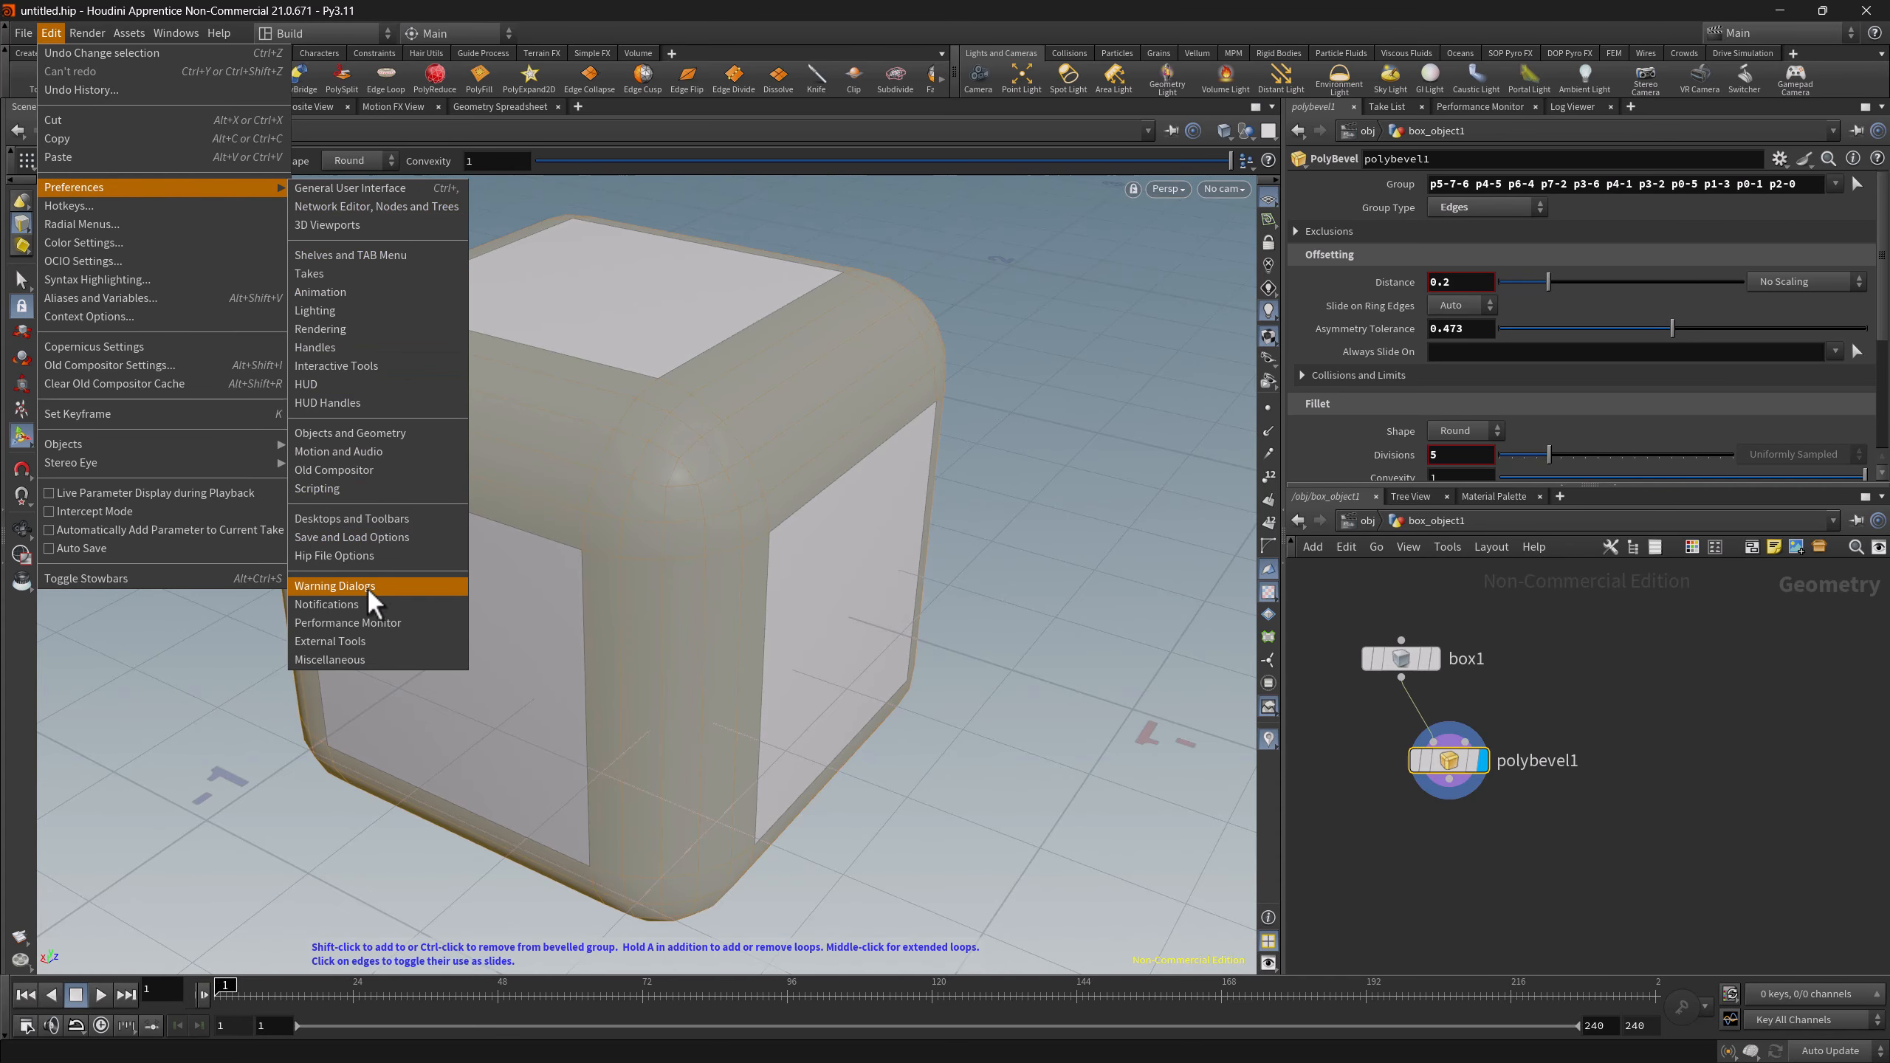
click(393, 604)
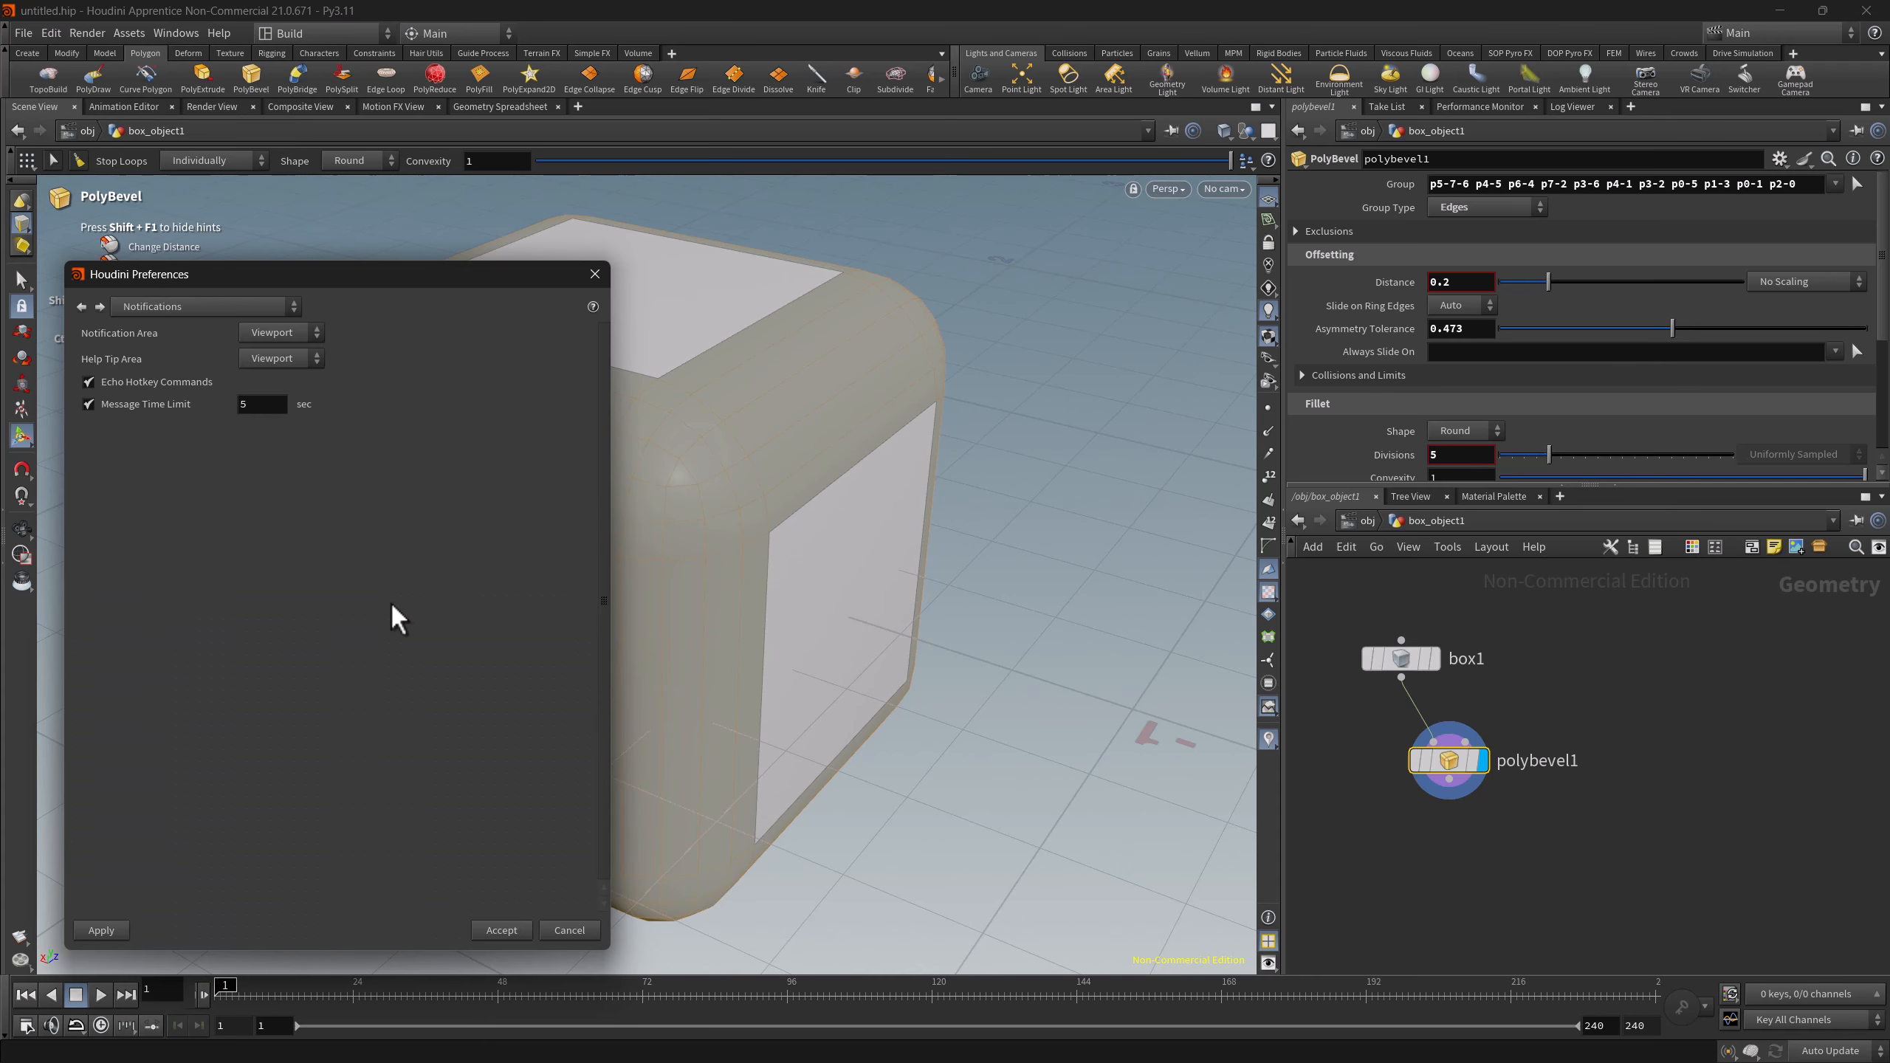
click(284, 333)
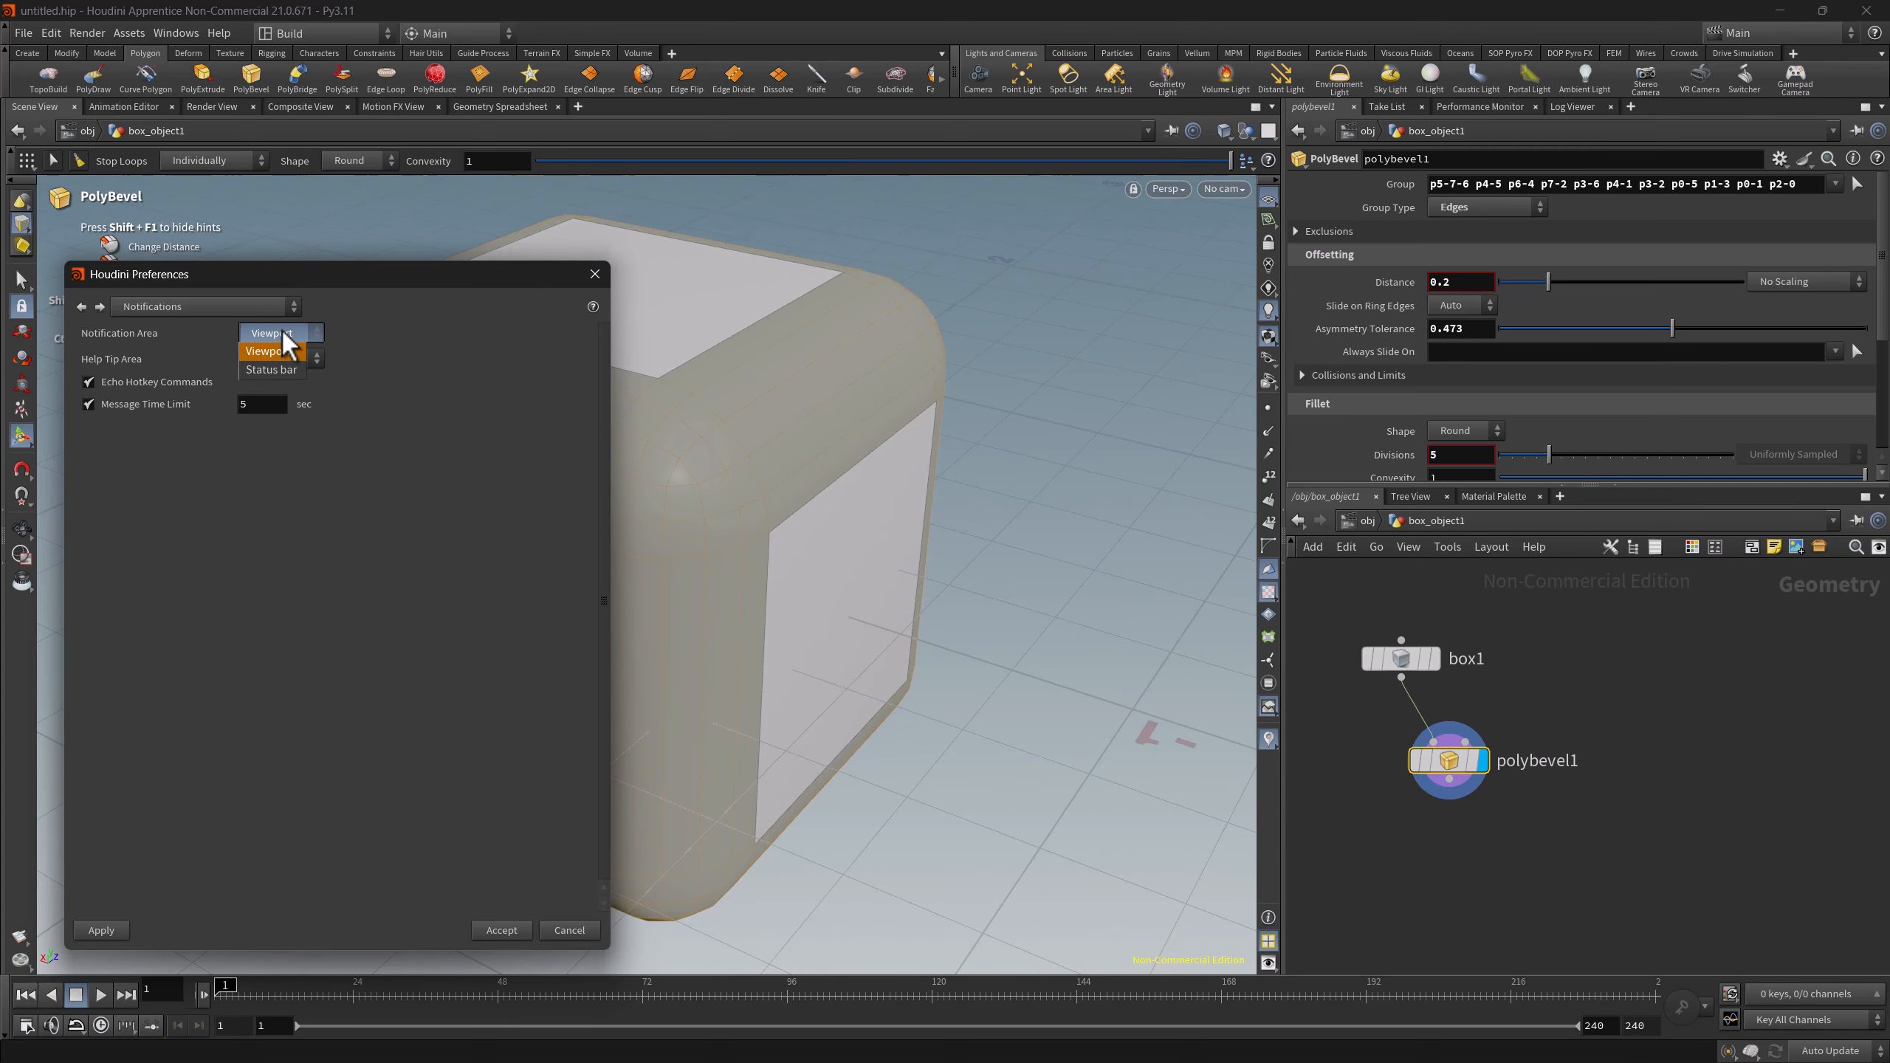
click(270, 369)
drag(257, 280, 524, 234)
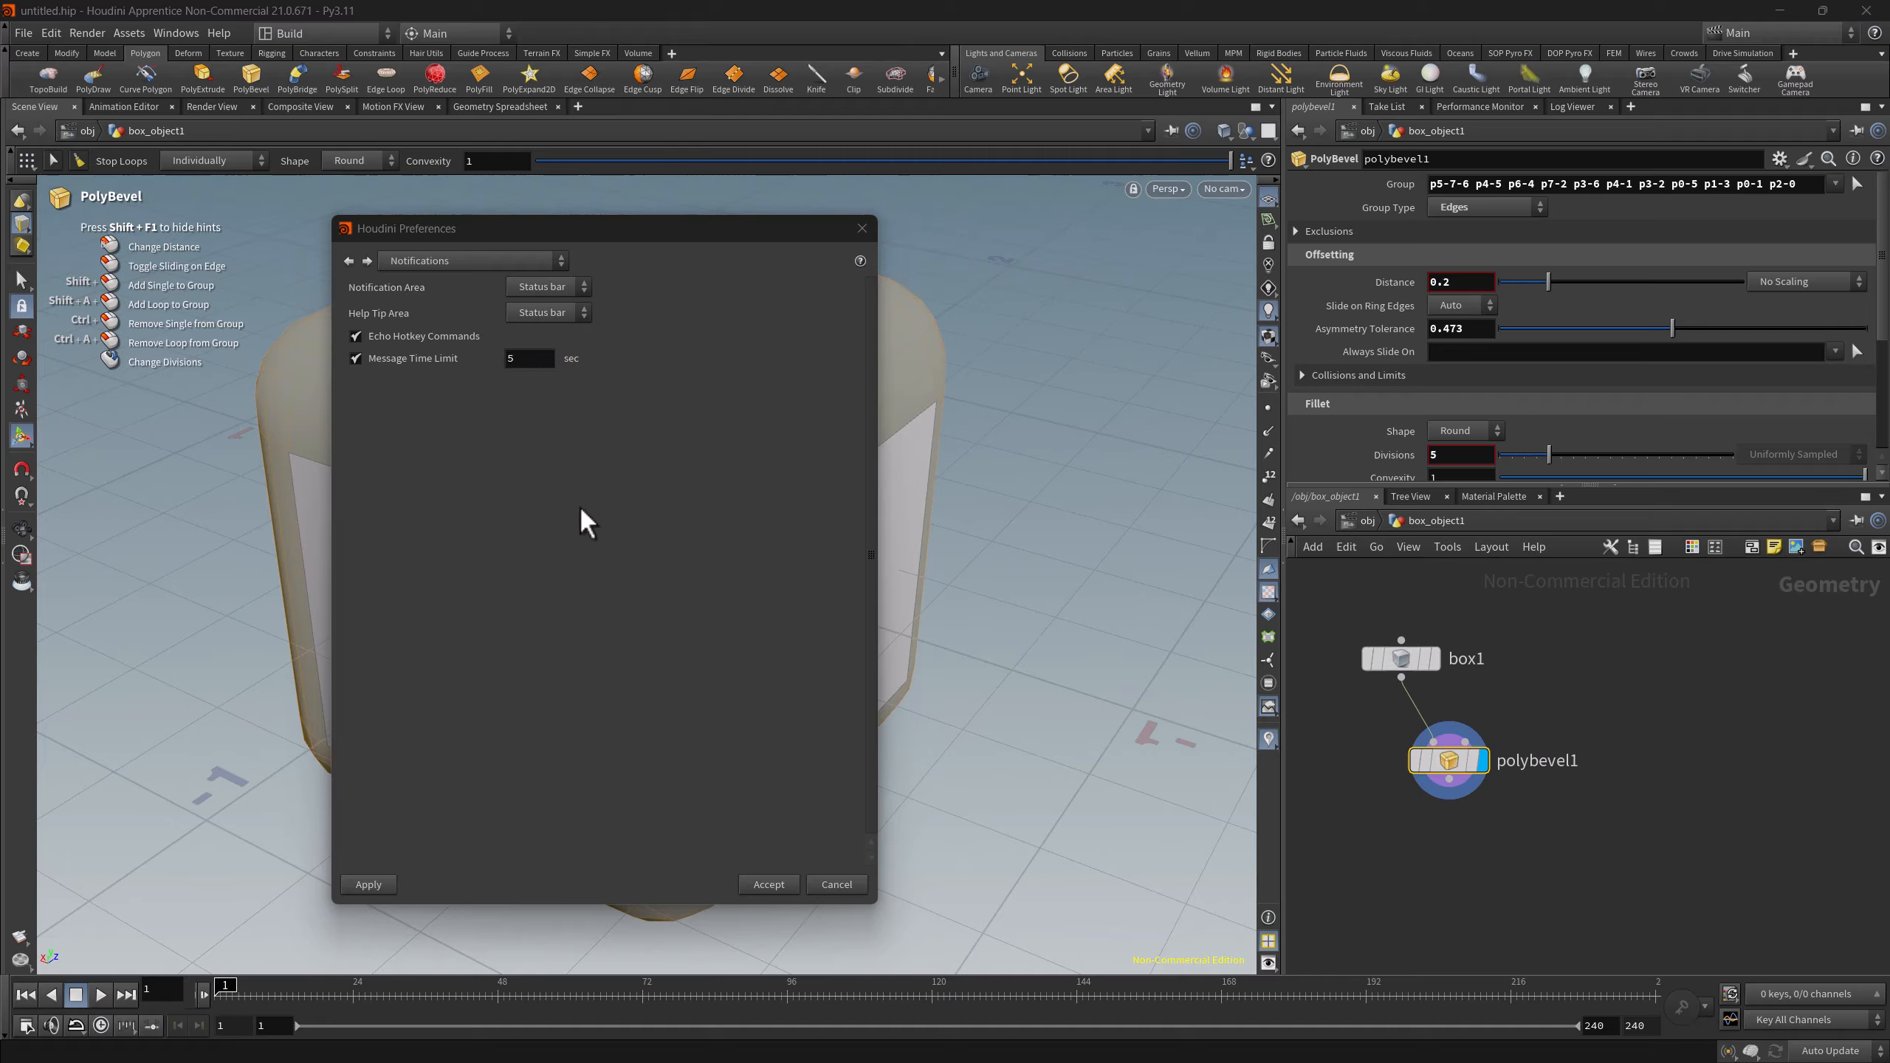
click(766, 884)
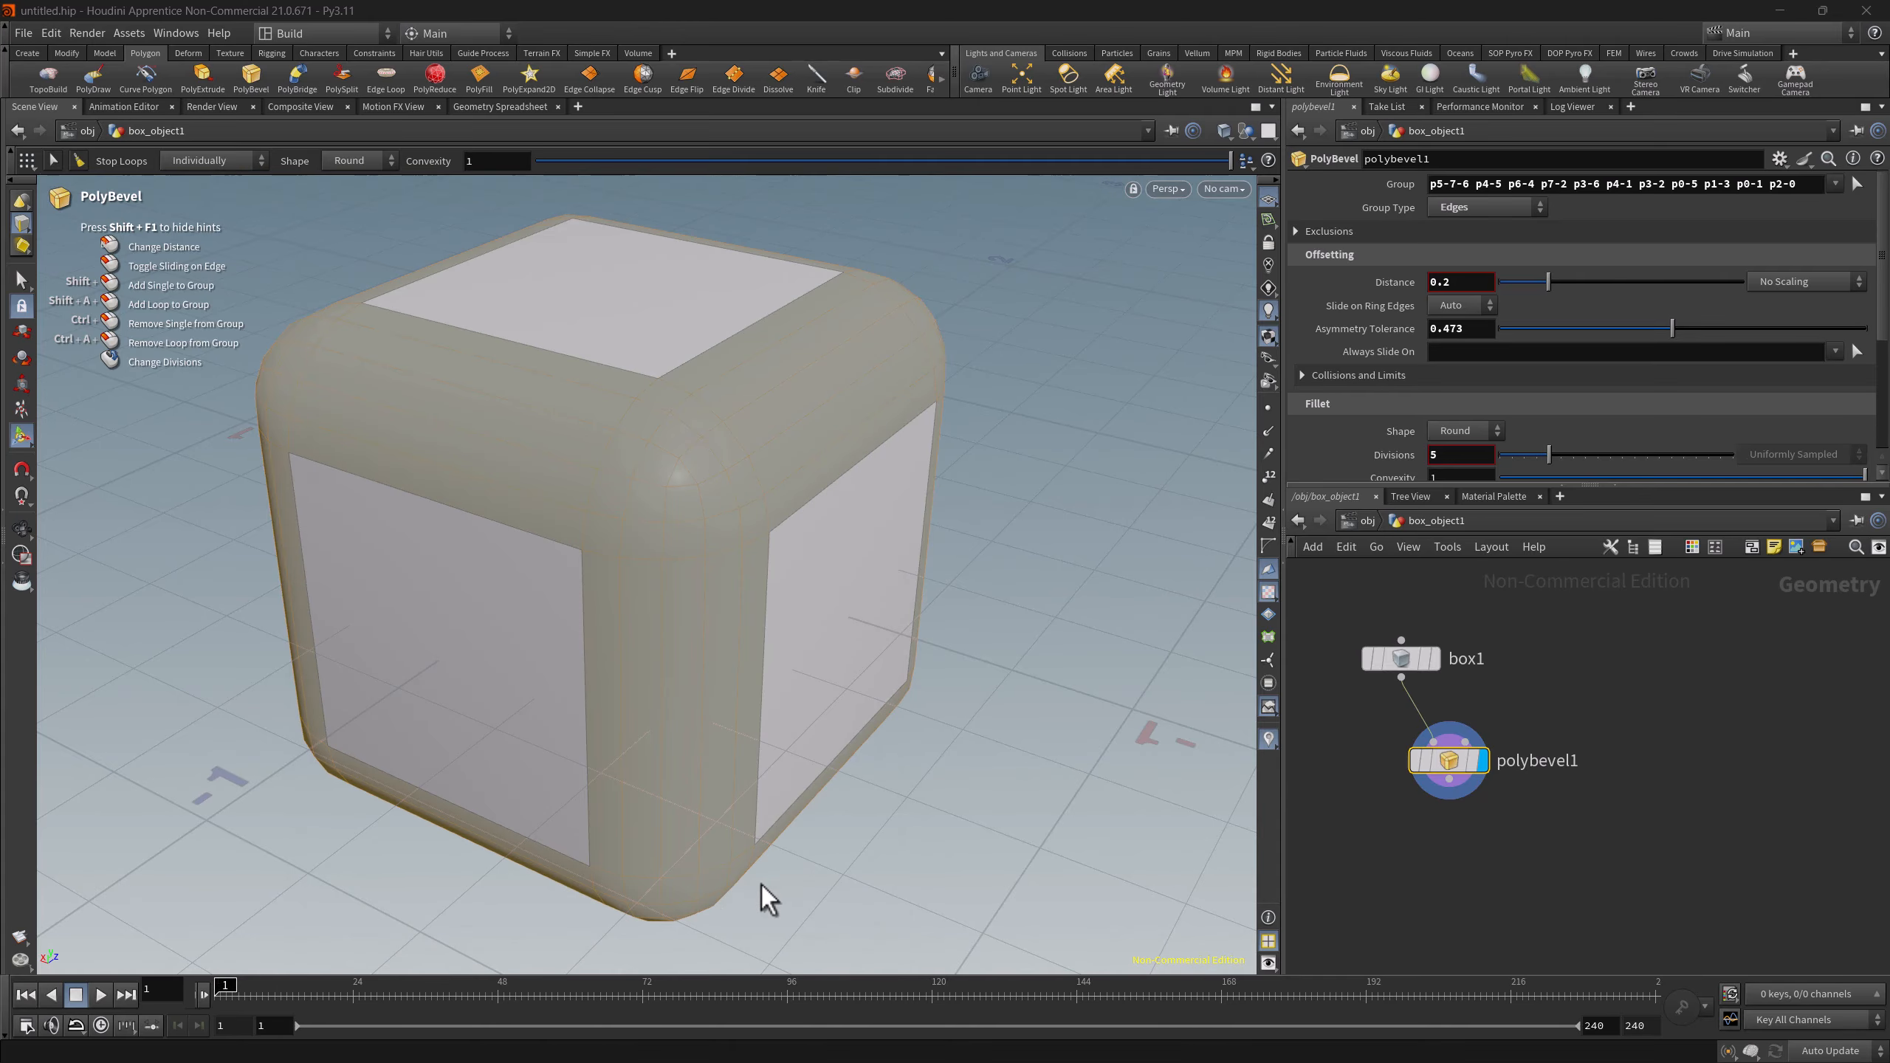
drag(1330, 612, 1472, 836)
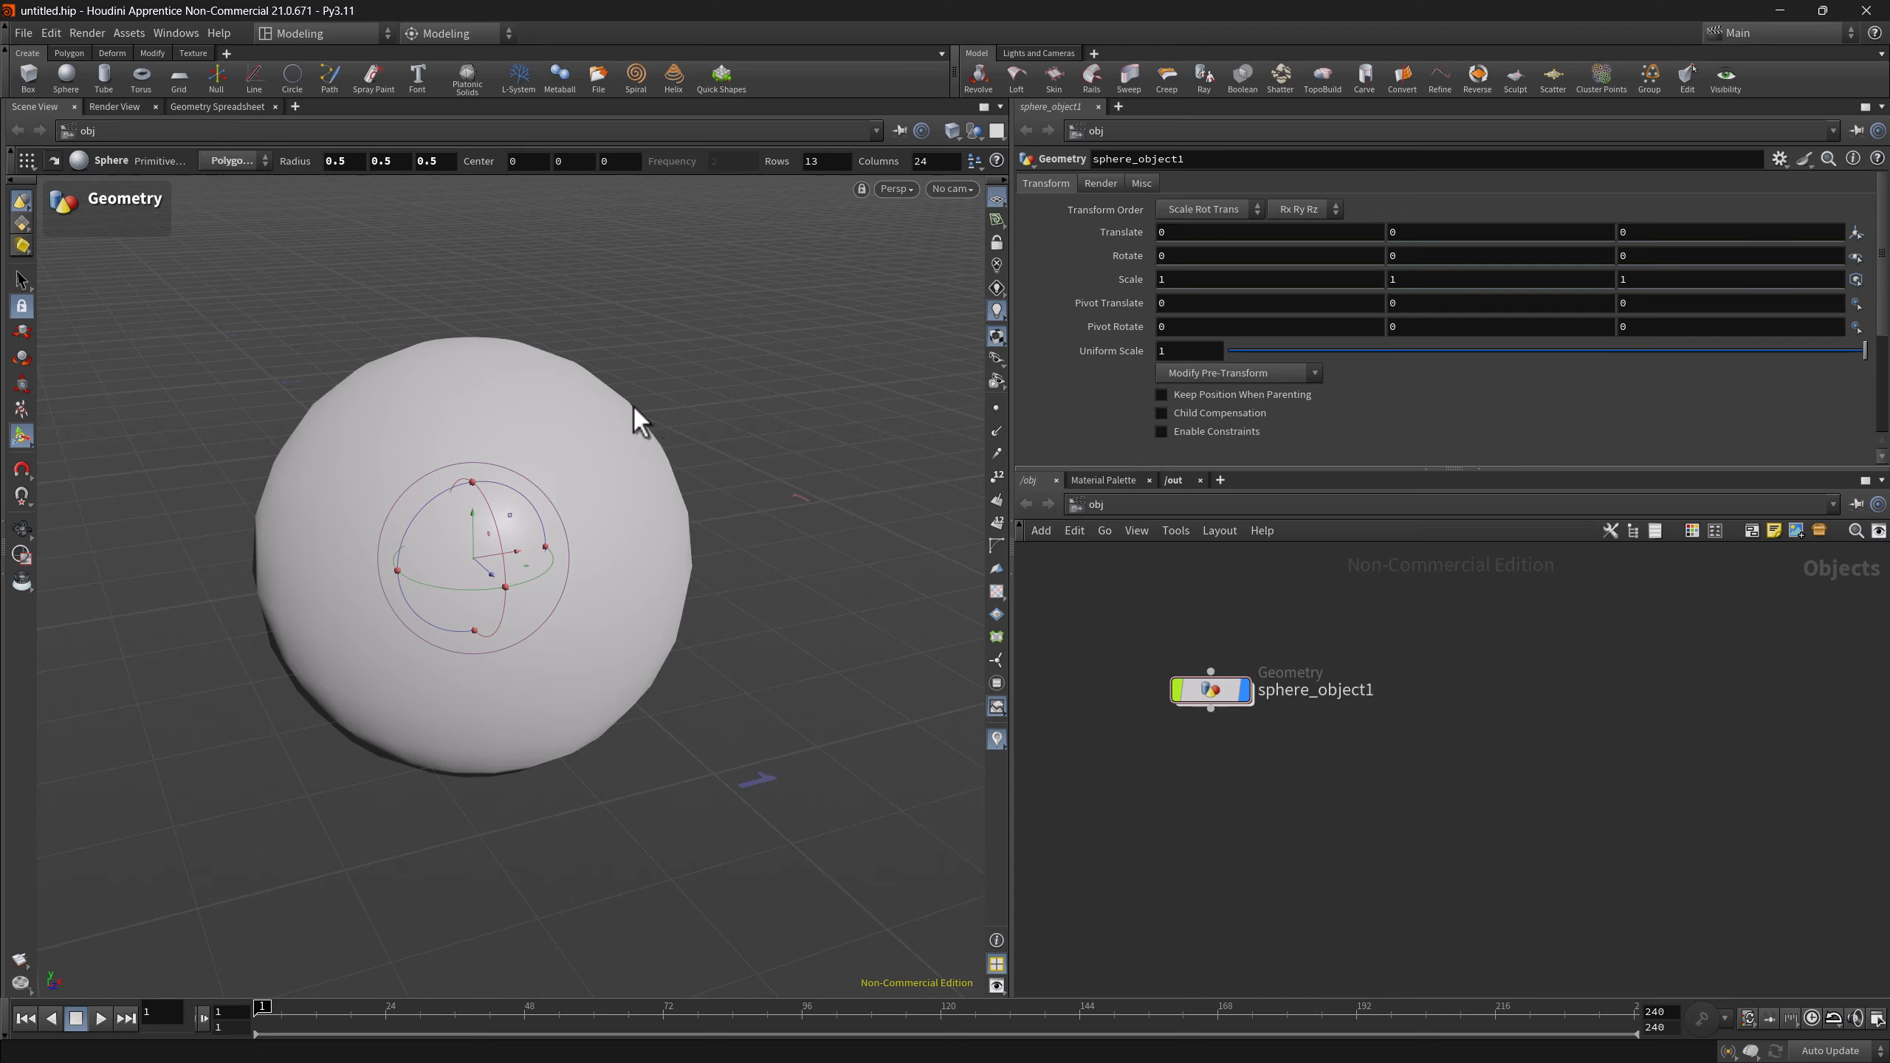
- Enable Color Pane Headers with Network Contexts in the General User Interface preferences and accept
click(51, 33)
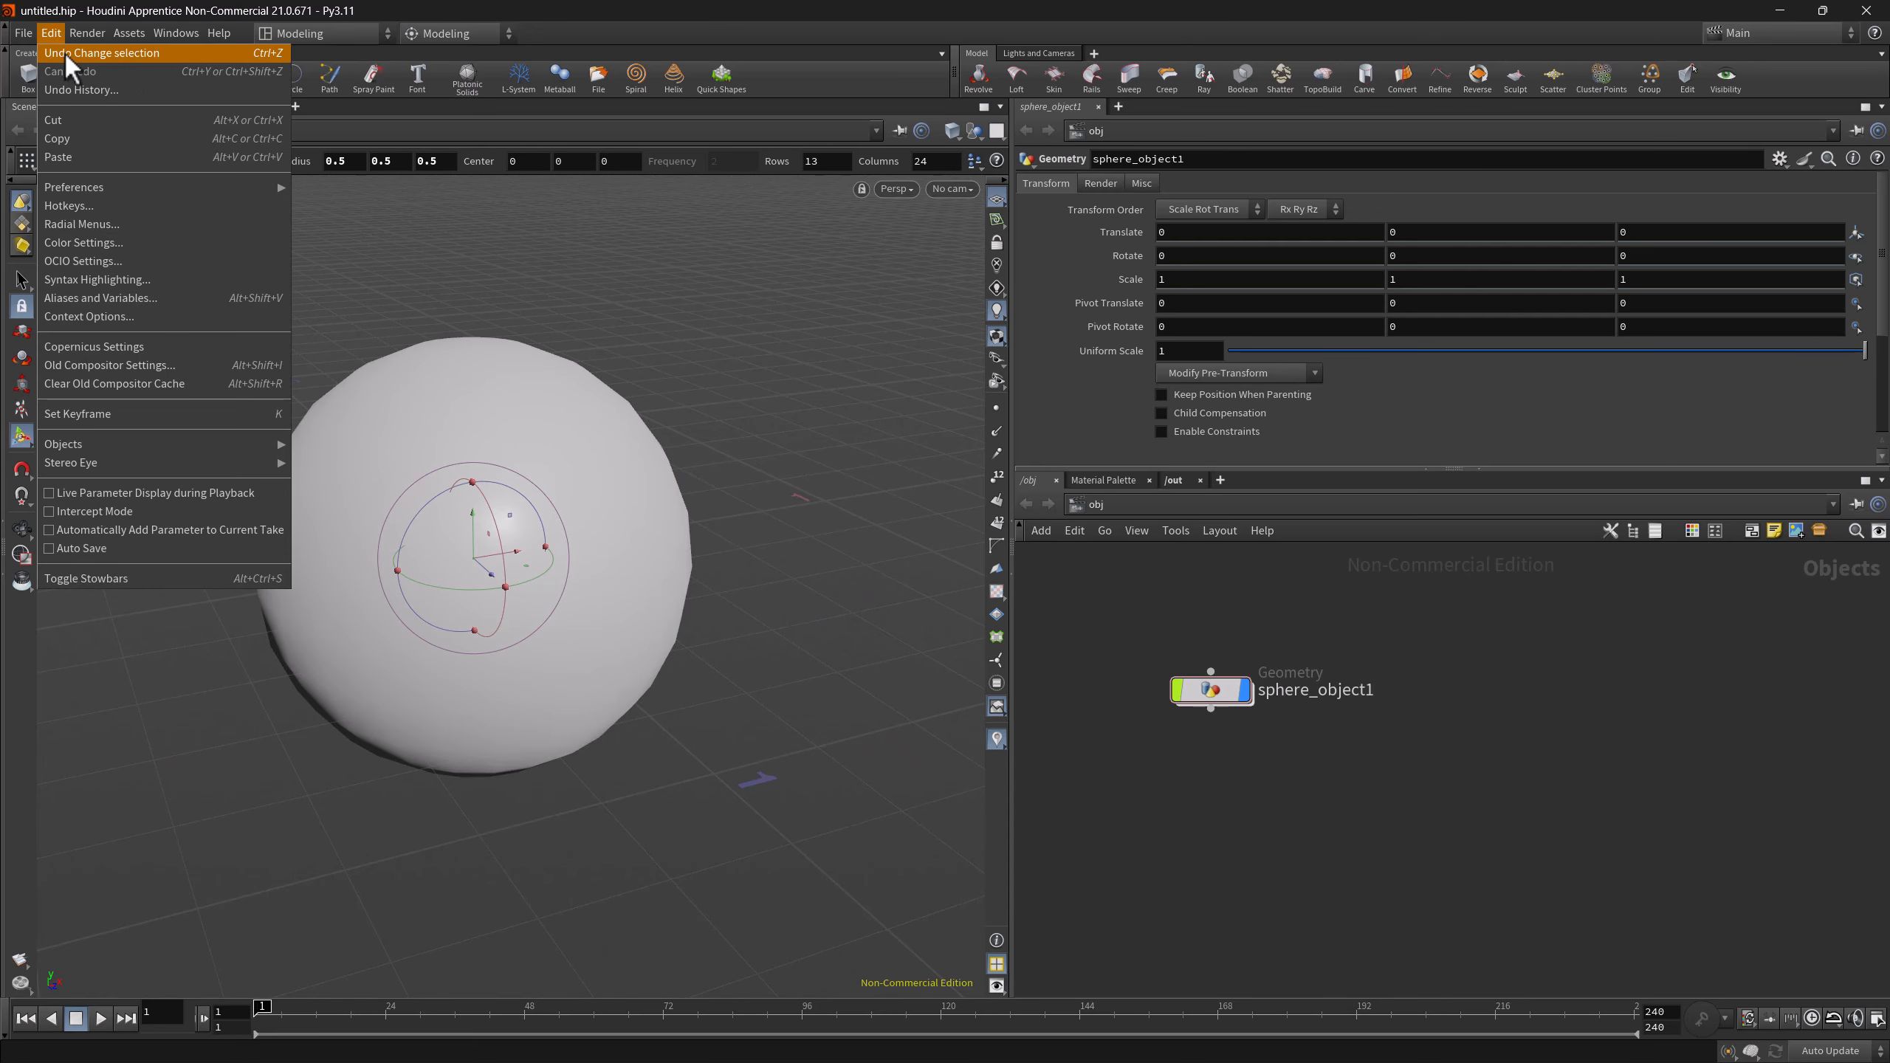
mouse_move(246, 188)
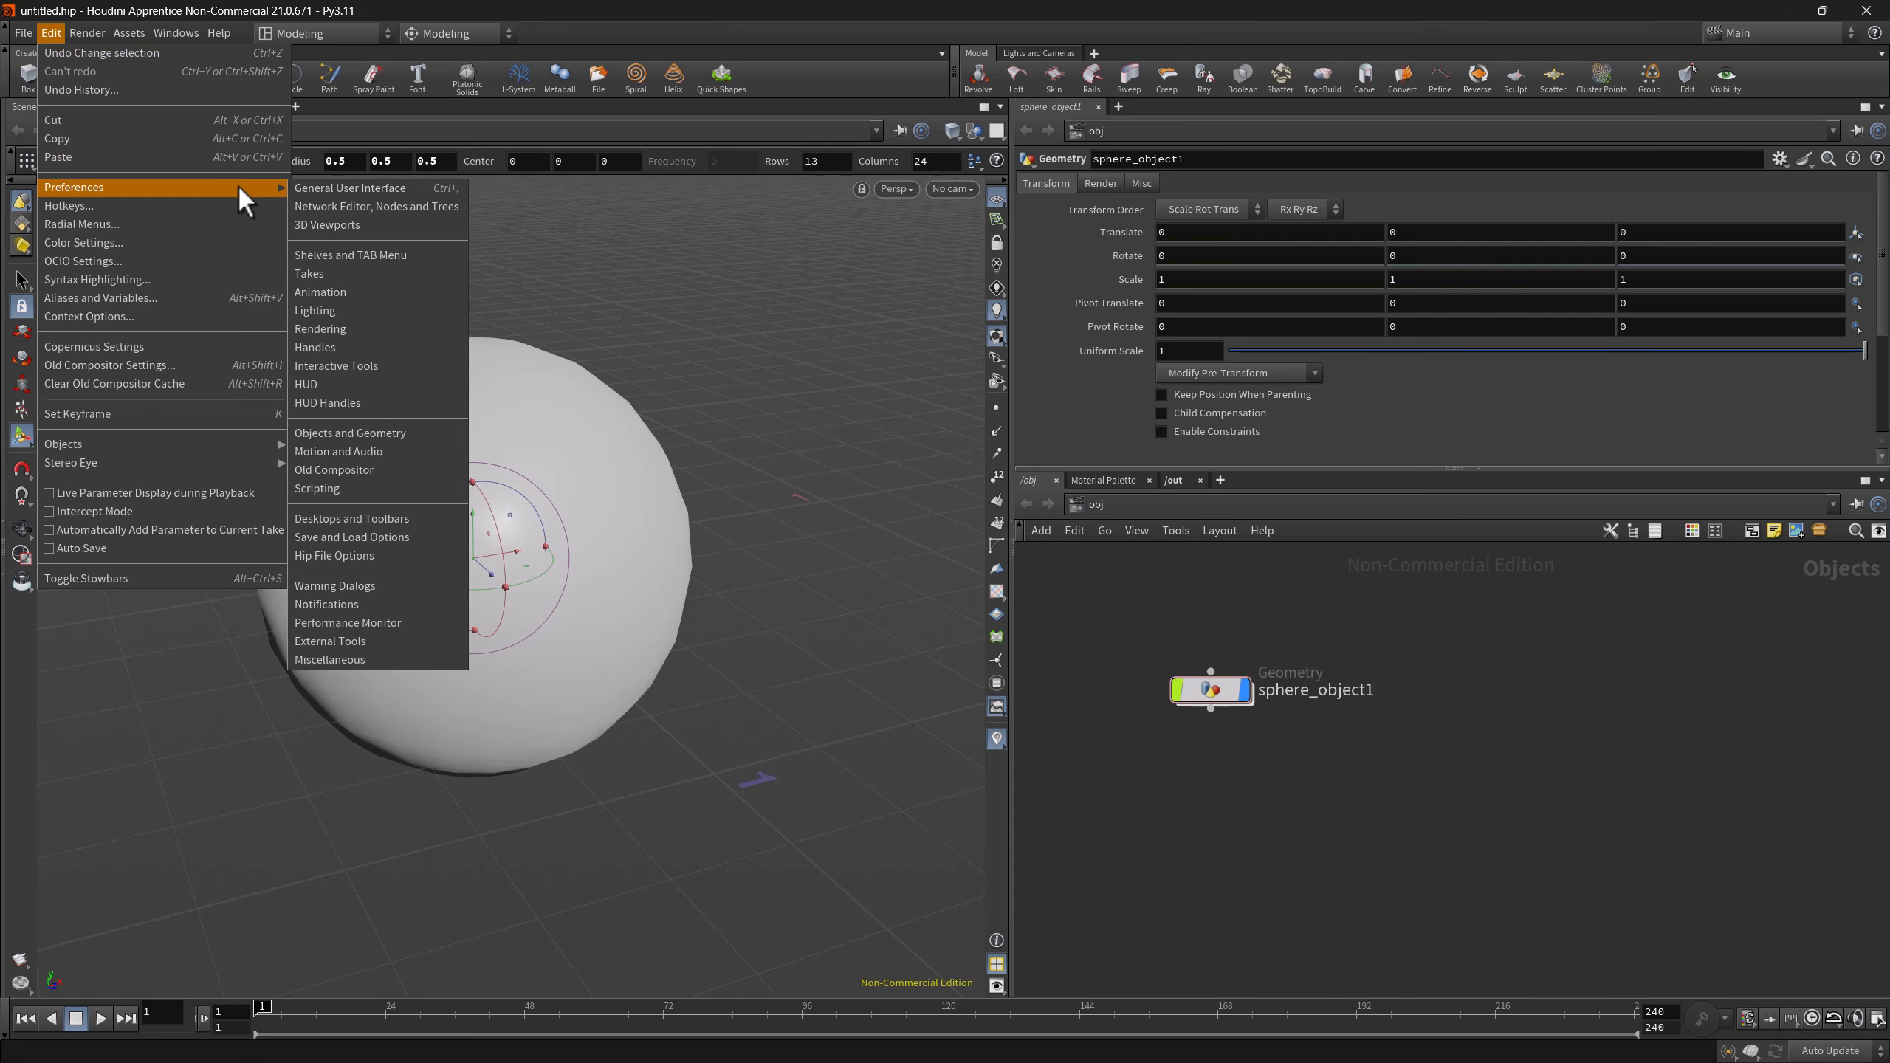
click(350, 198)
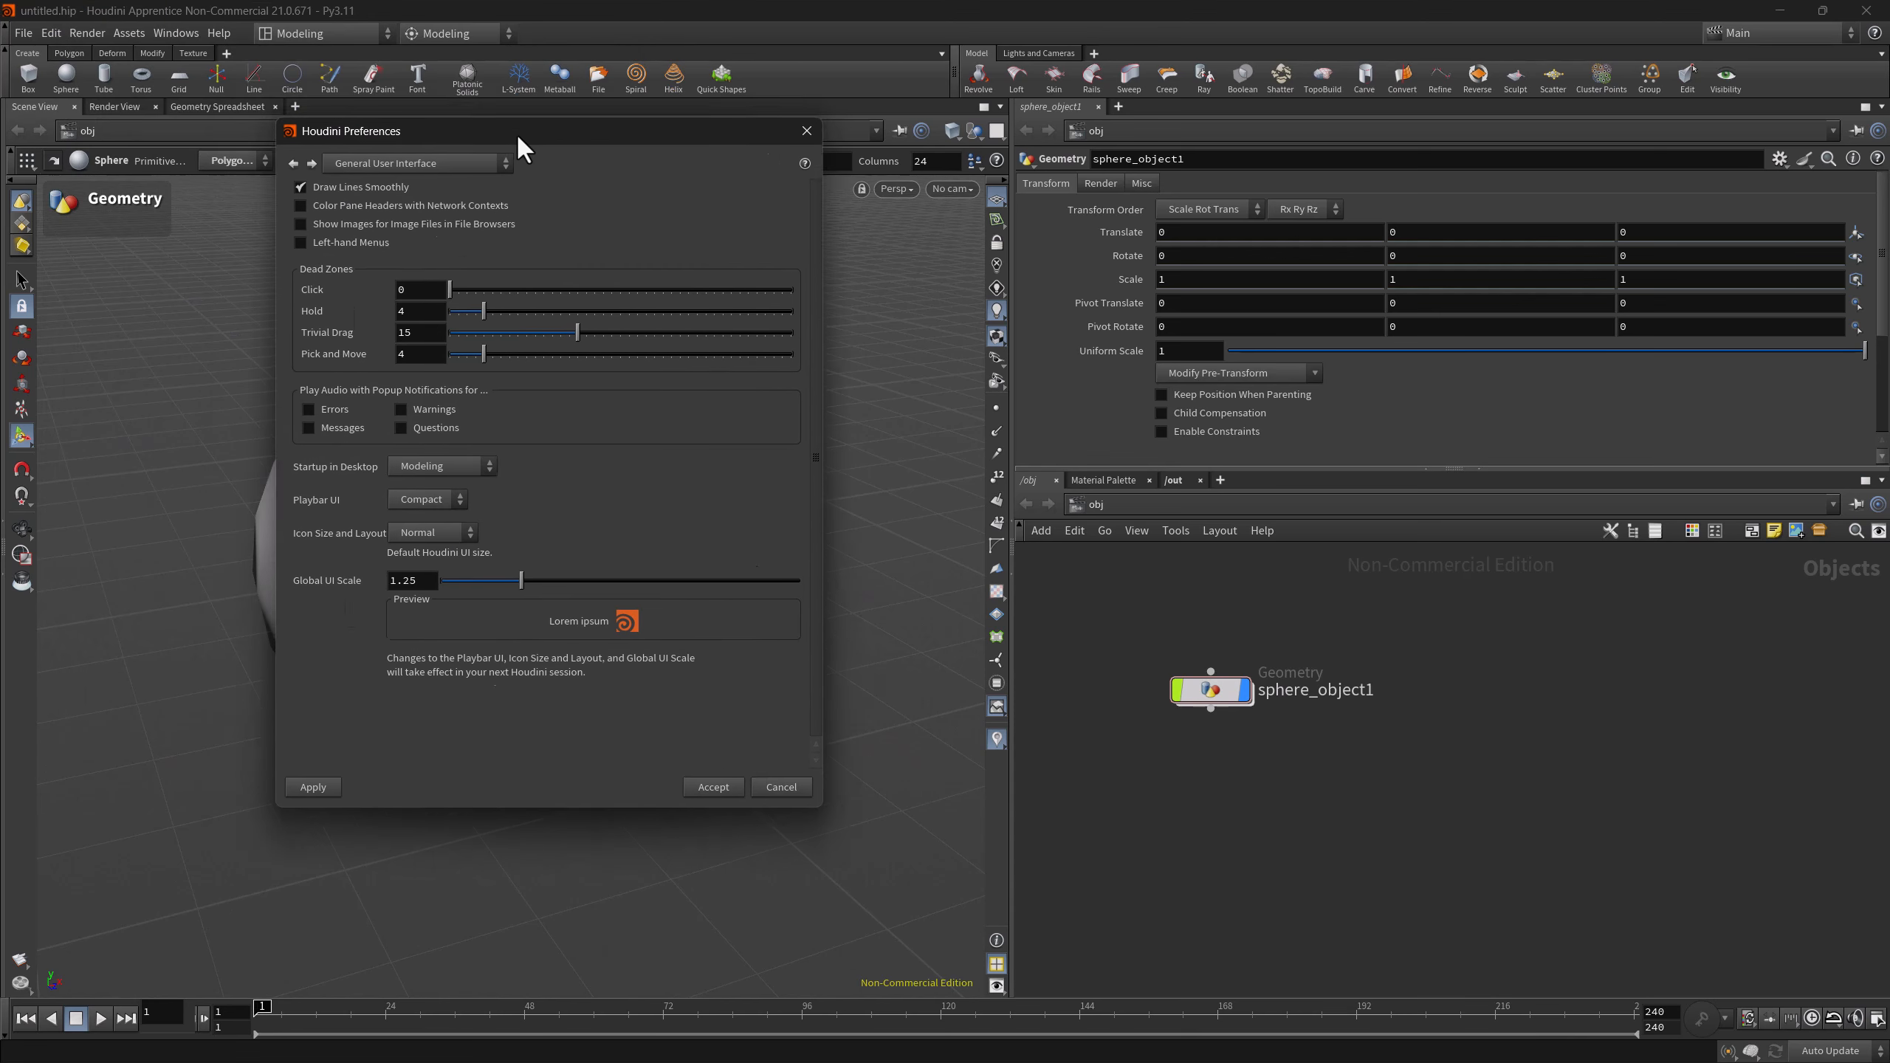
drag(525, 149, 575, 164)
click(351, 220)
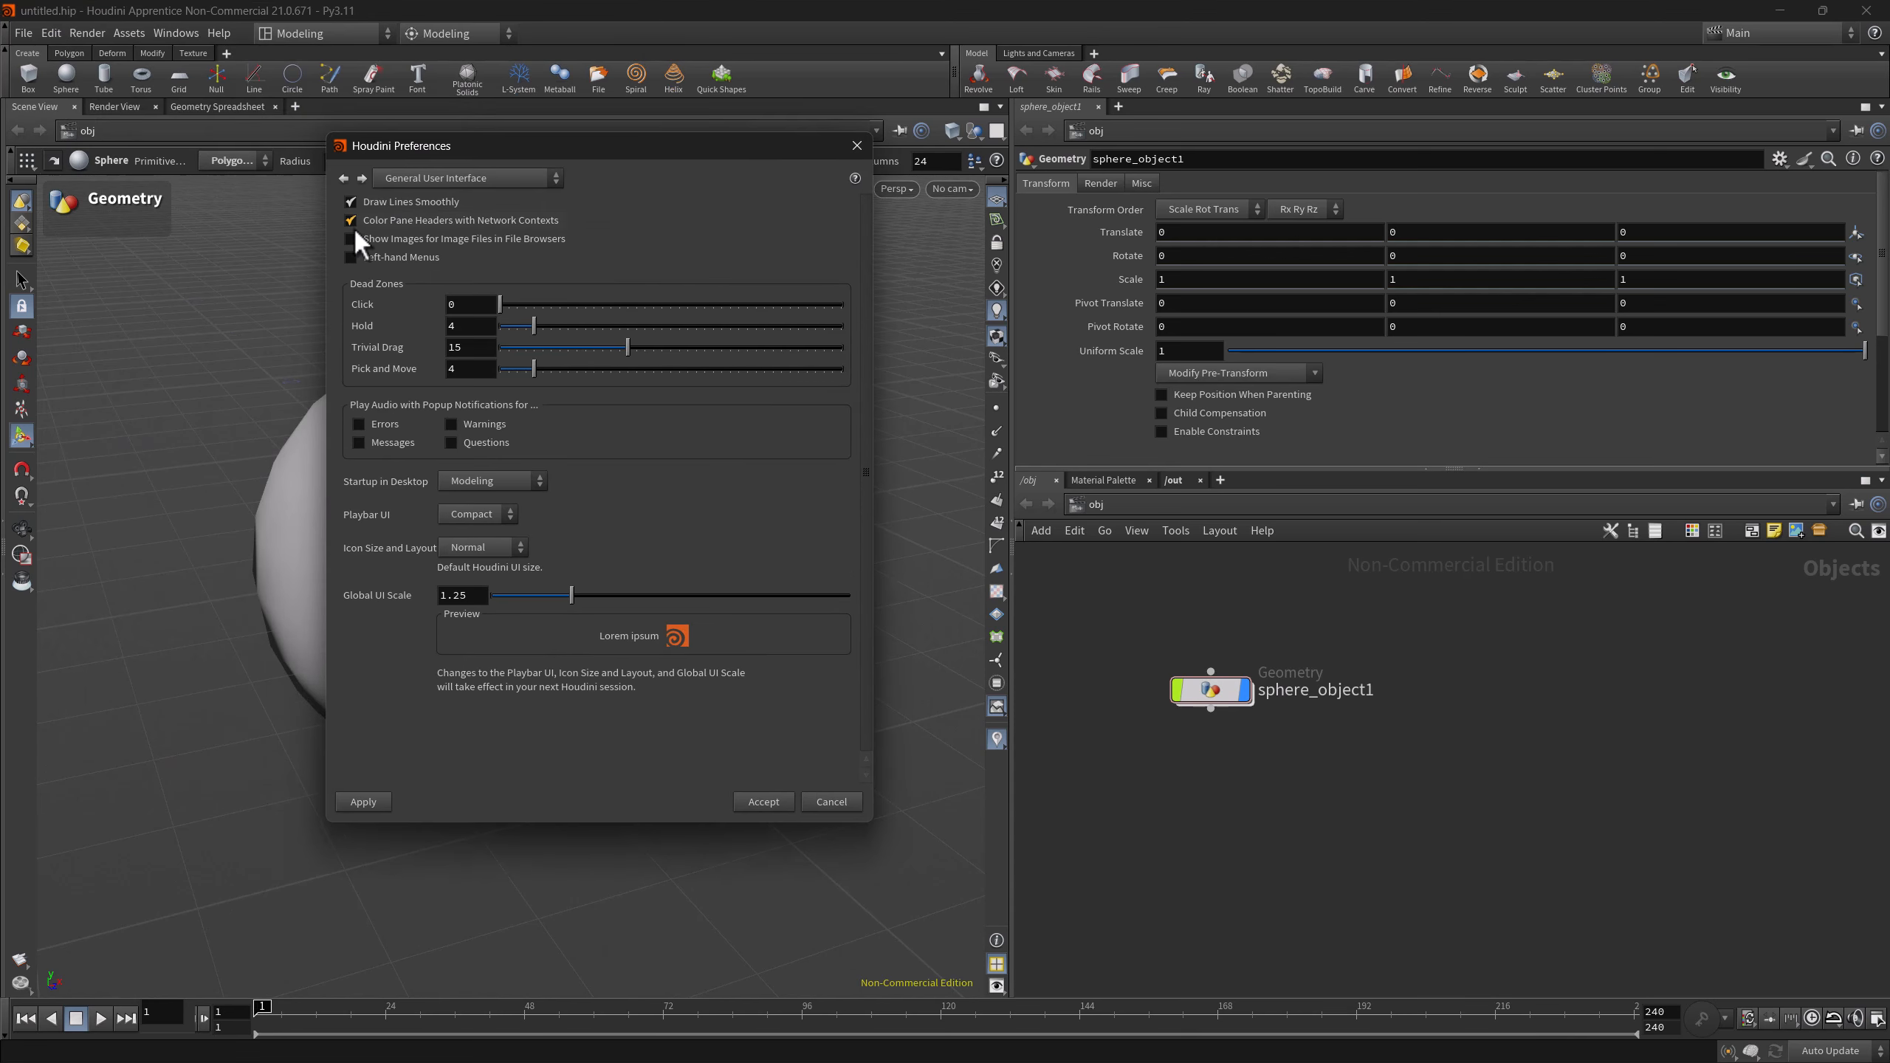
click(747, 803)
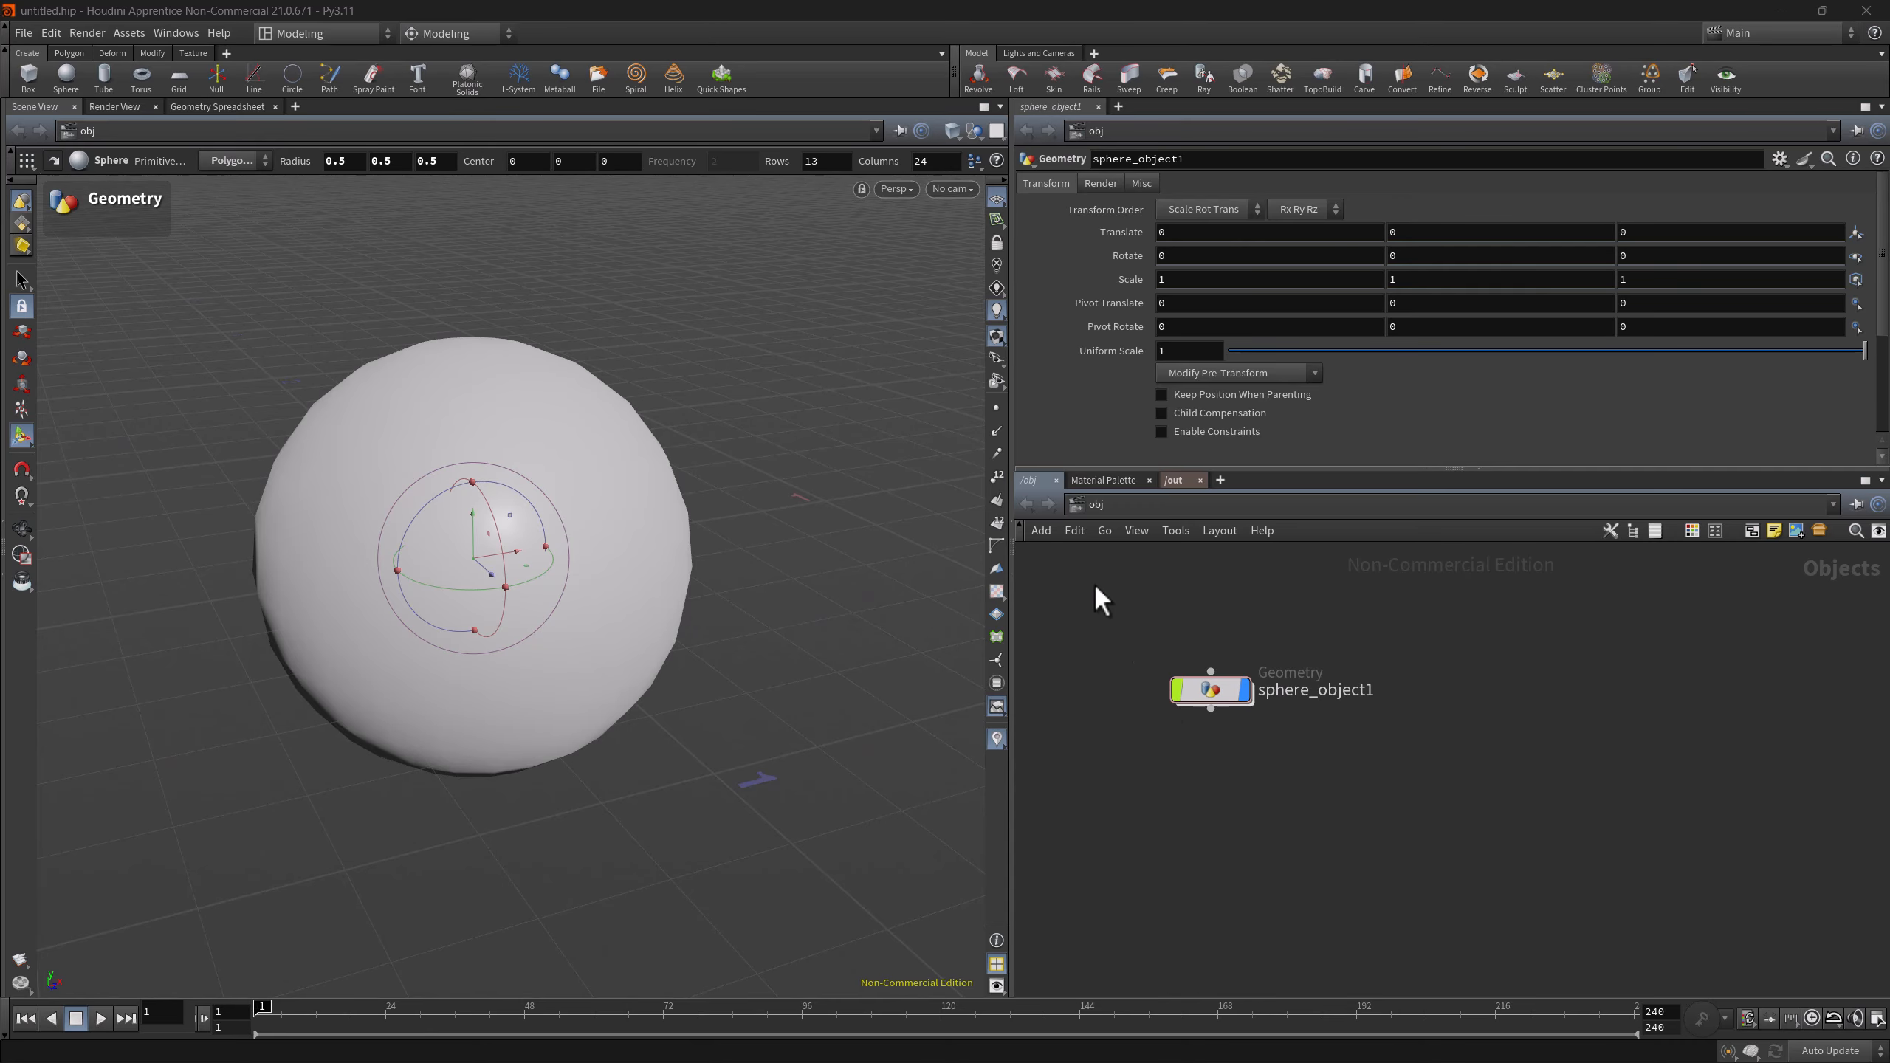
- Enter sphere_object1 and jump repeatedly between the object and geometry levels to compare the pane header colors
double_click(1210, 691)
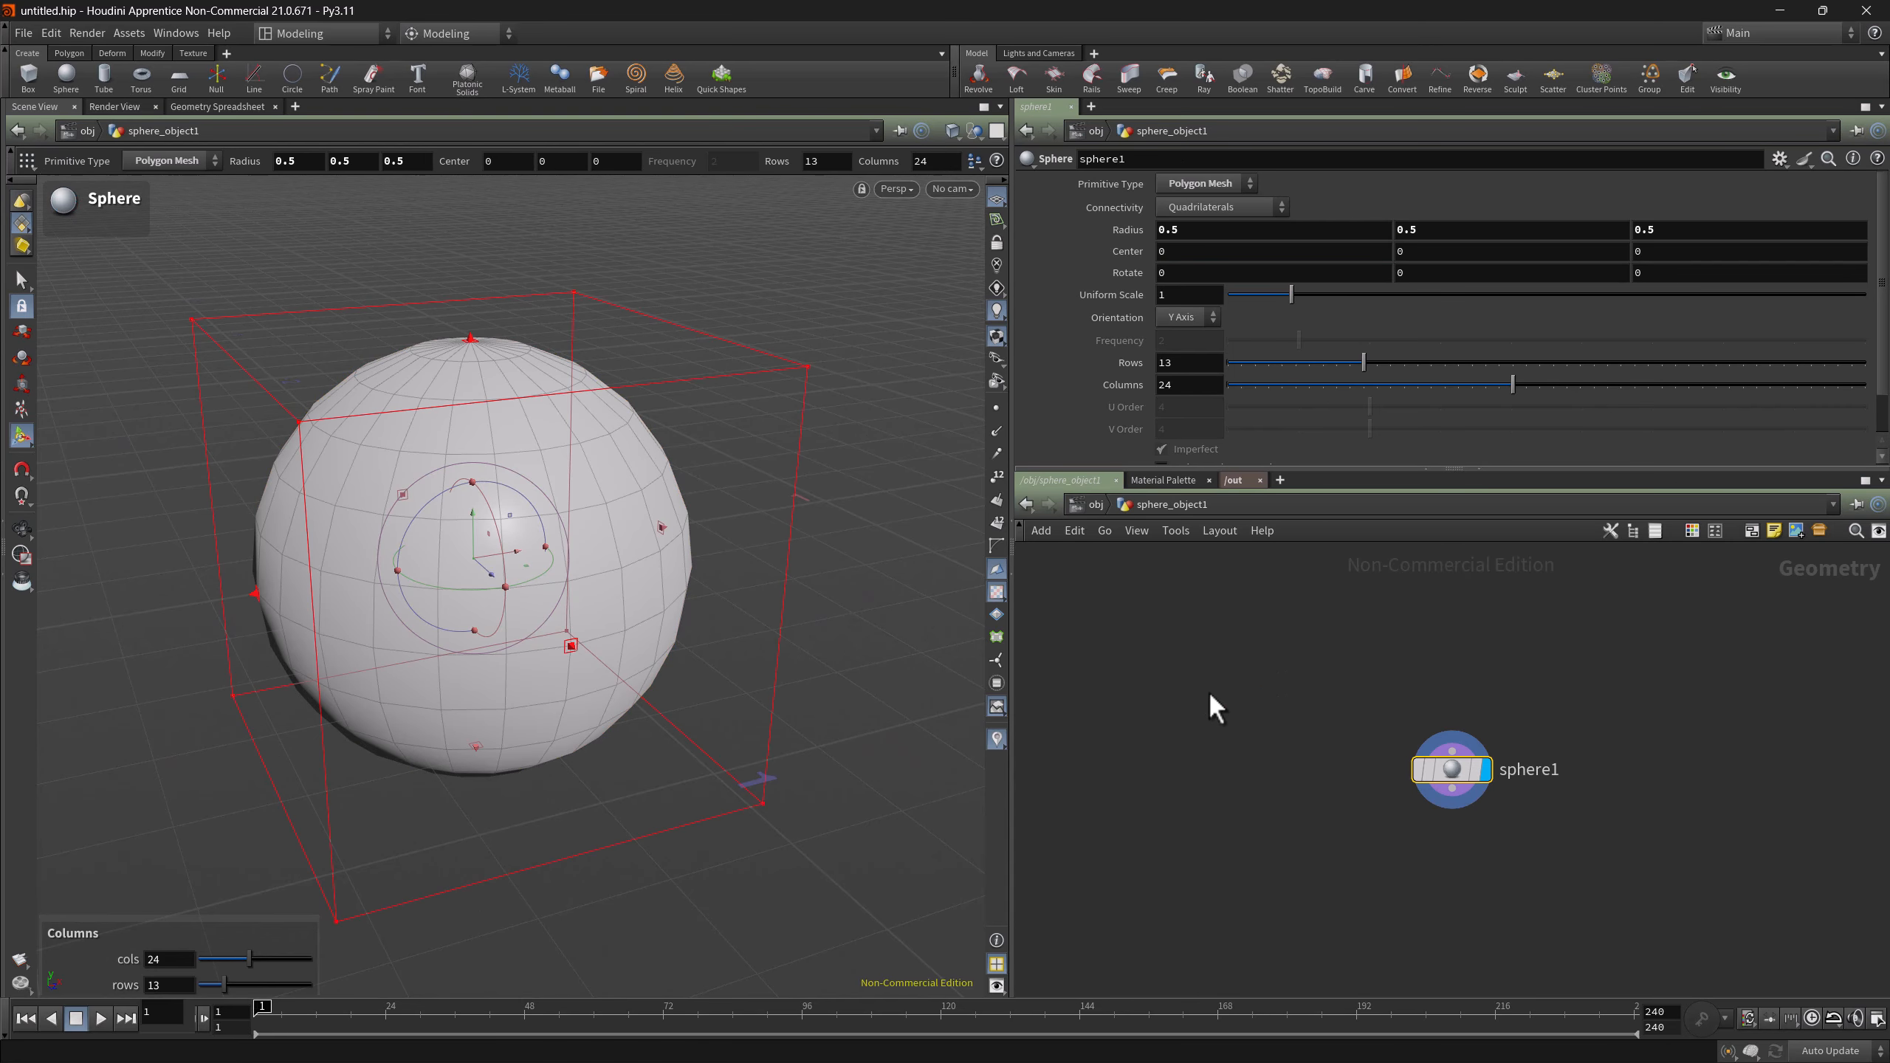
key(u)
key(i)
key(u)
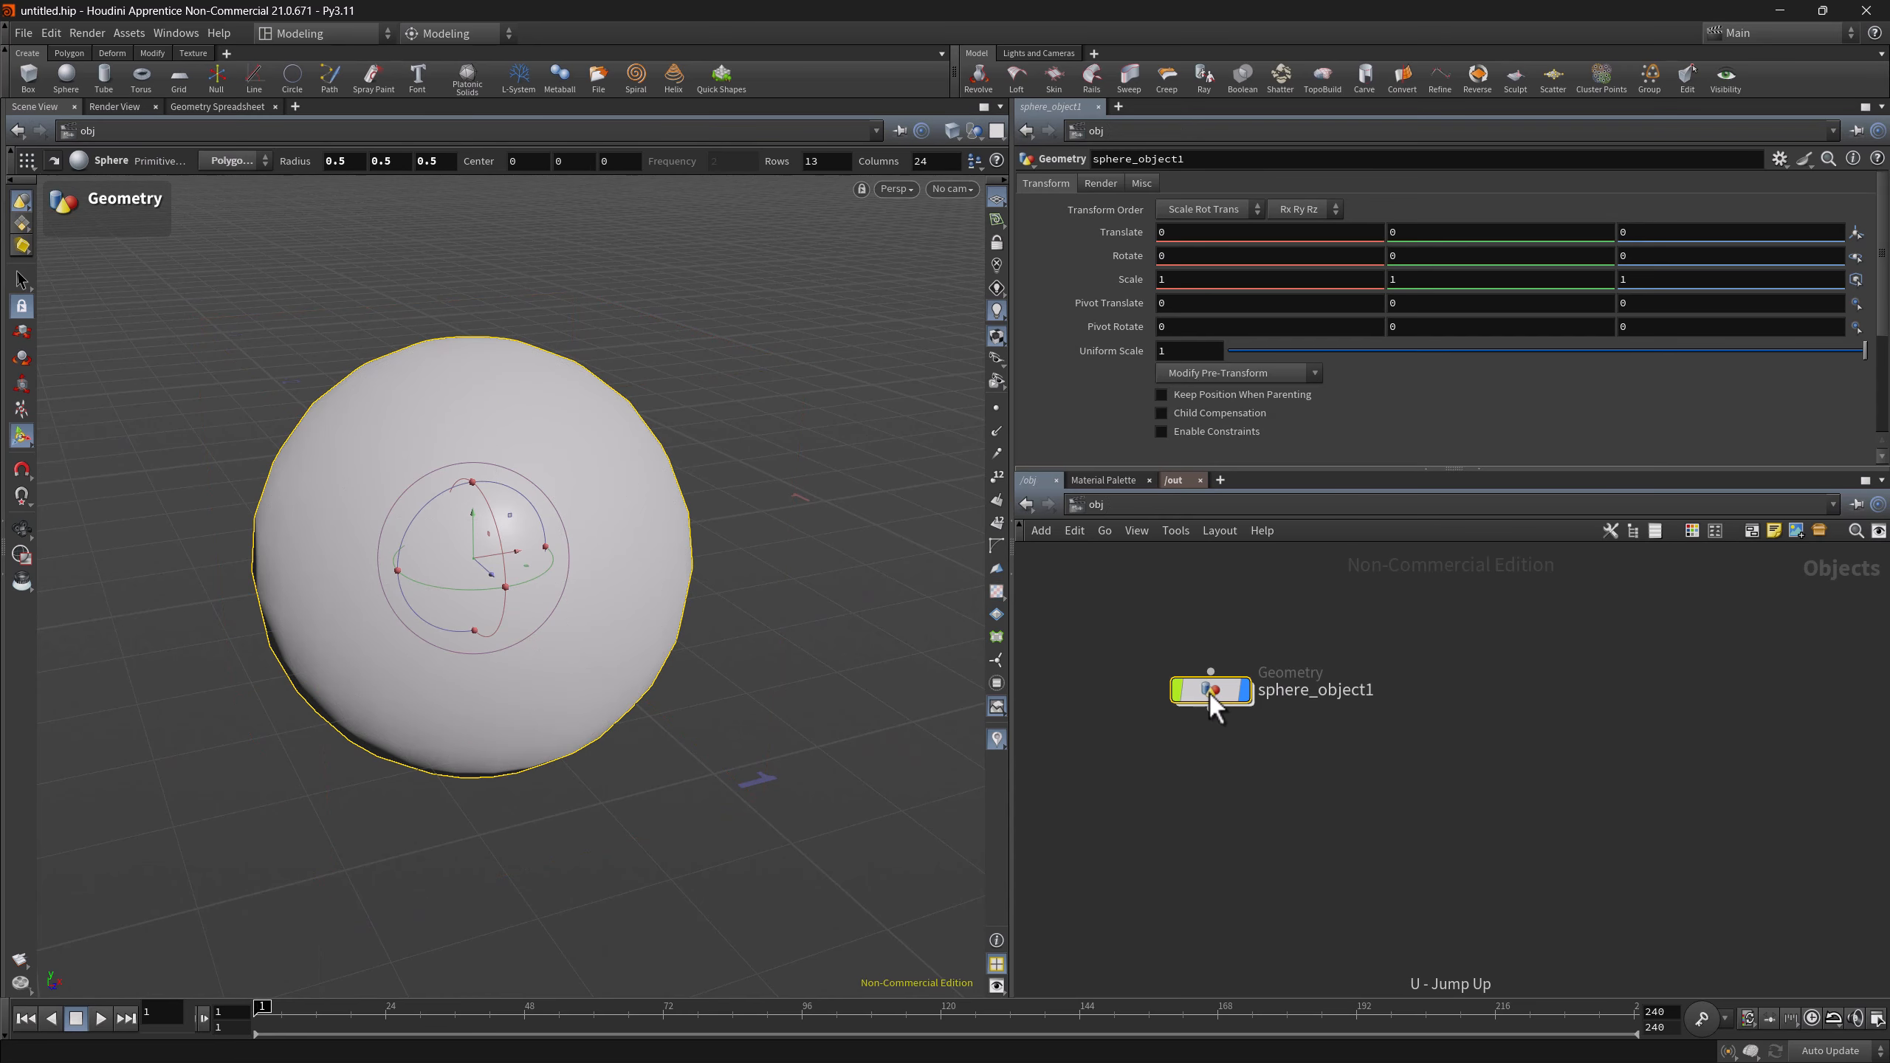
key(i)
key(u)
- Switch the network editor from obj to the mat context to check its header color
click(1105, 506)
click(1138, 574)
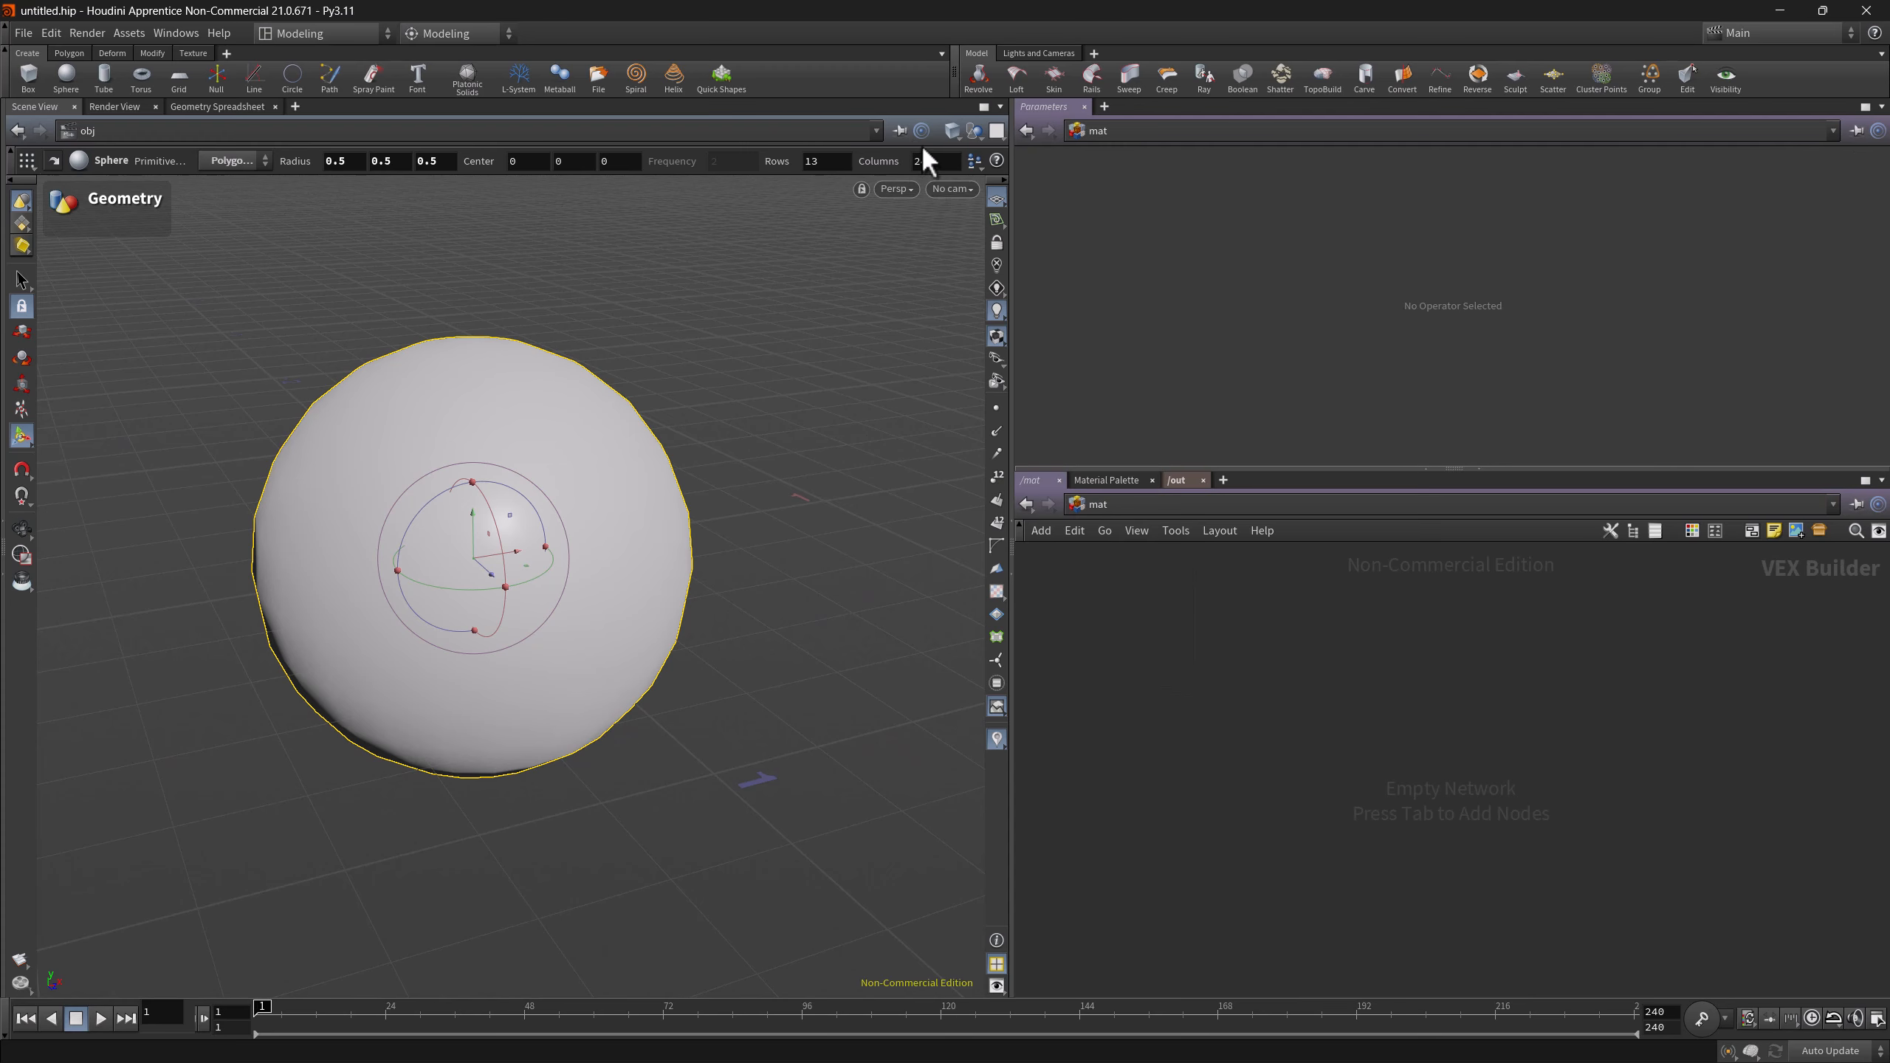
key(u)
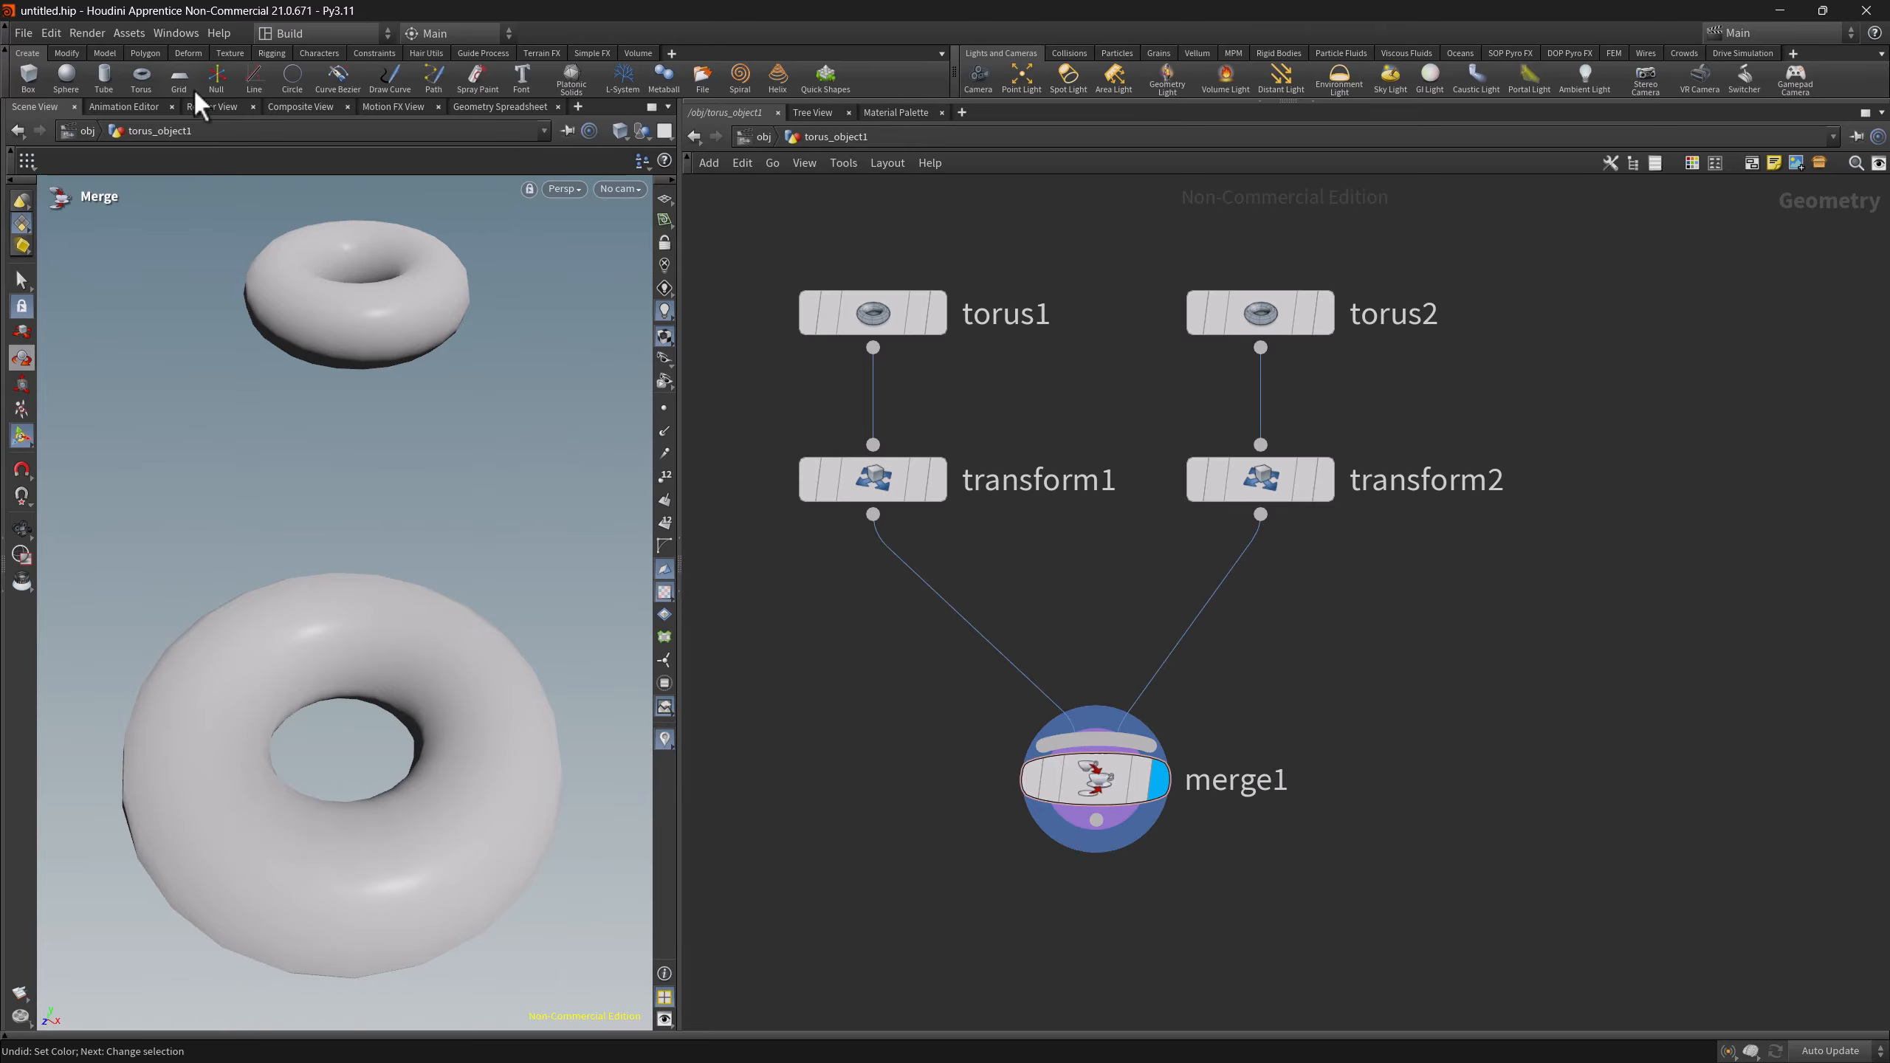
key(ctrl)
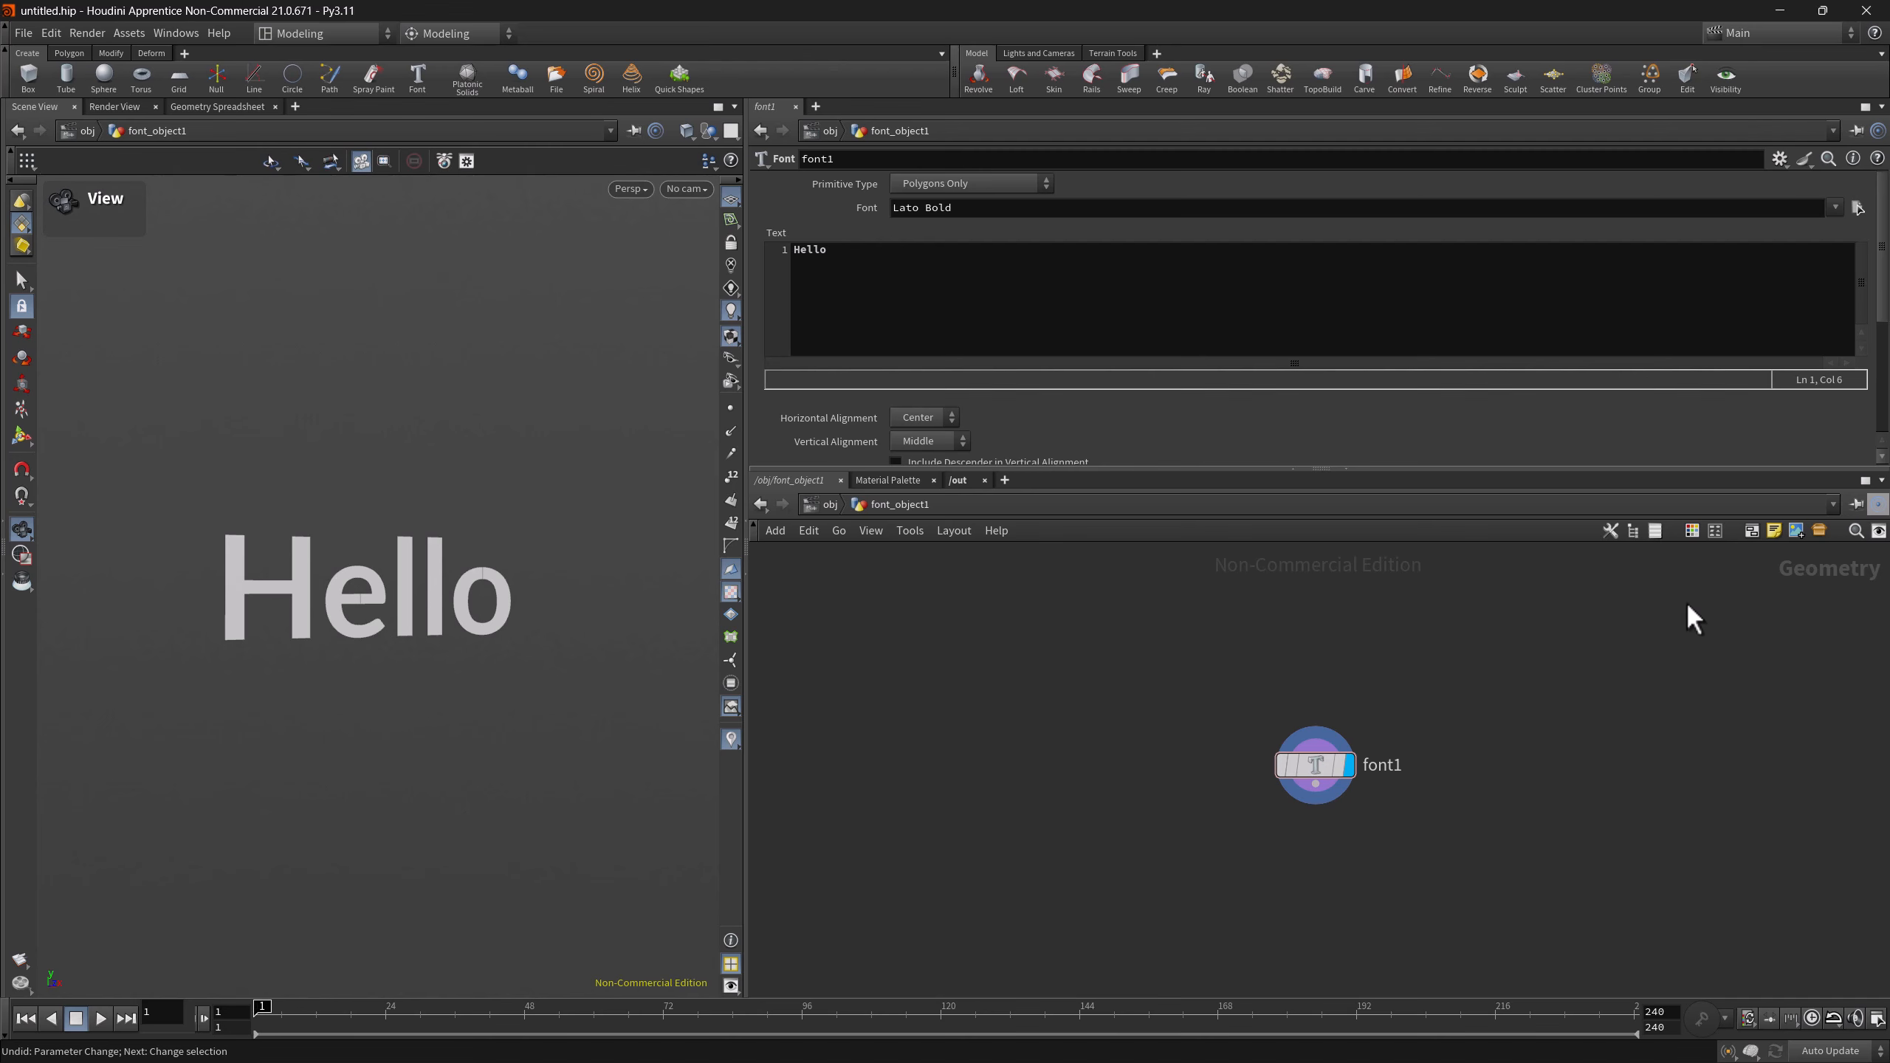
- Split the network editor pane left/right and enlarge the parameter pane above it
click(1881, 480)
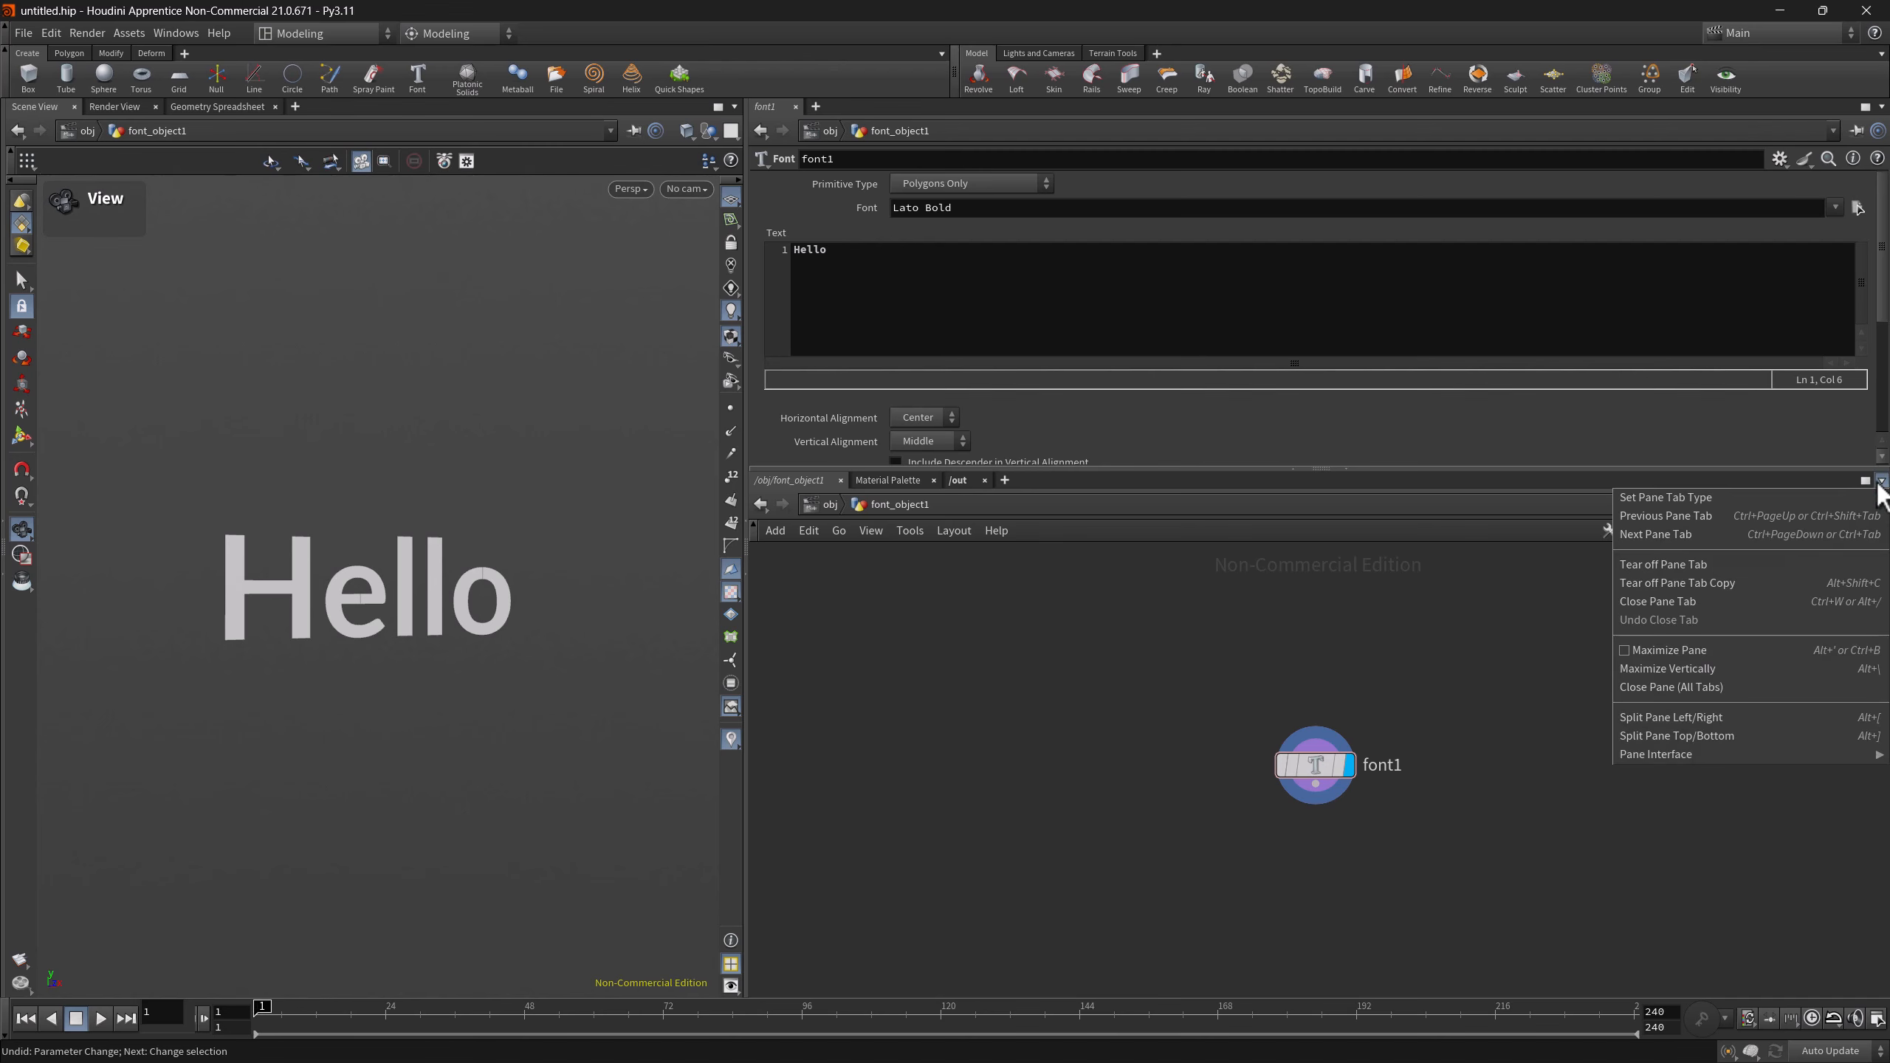
click(1695, 726)
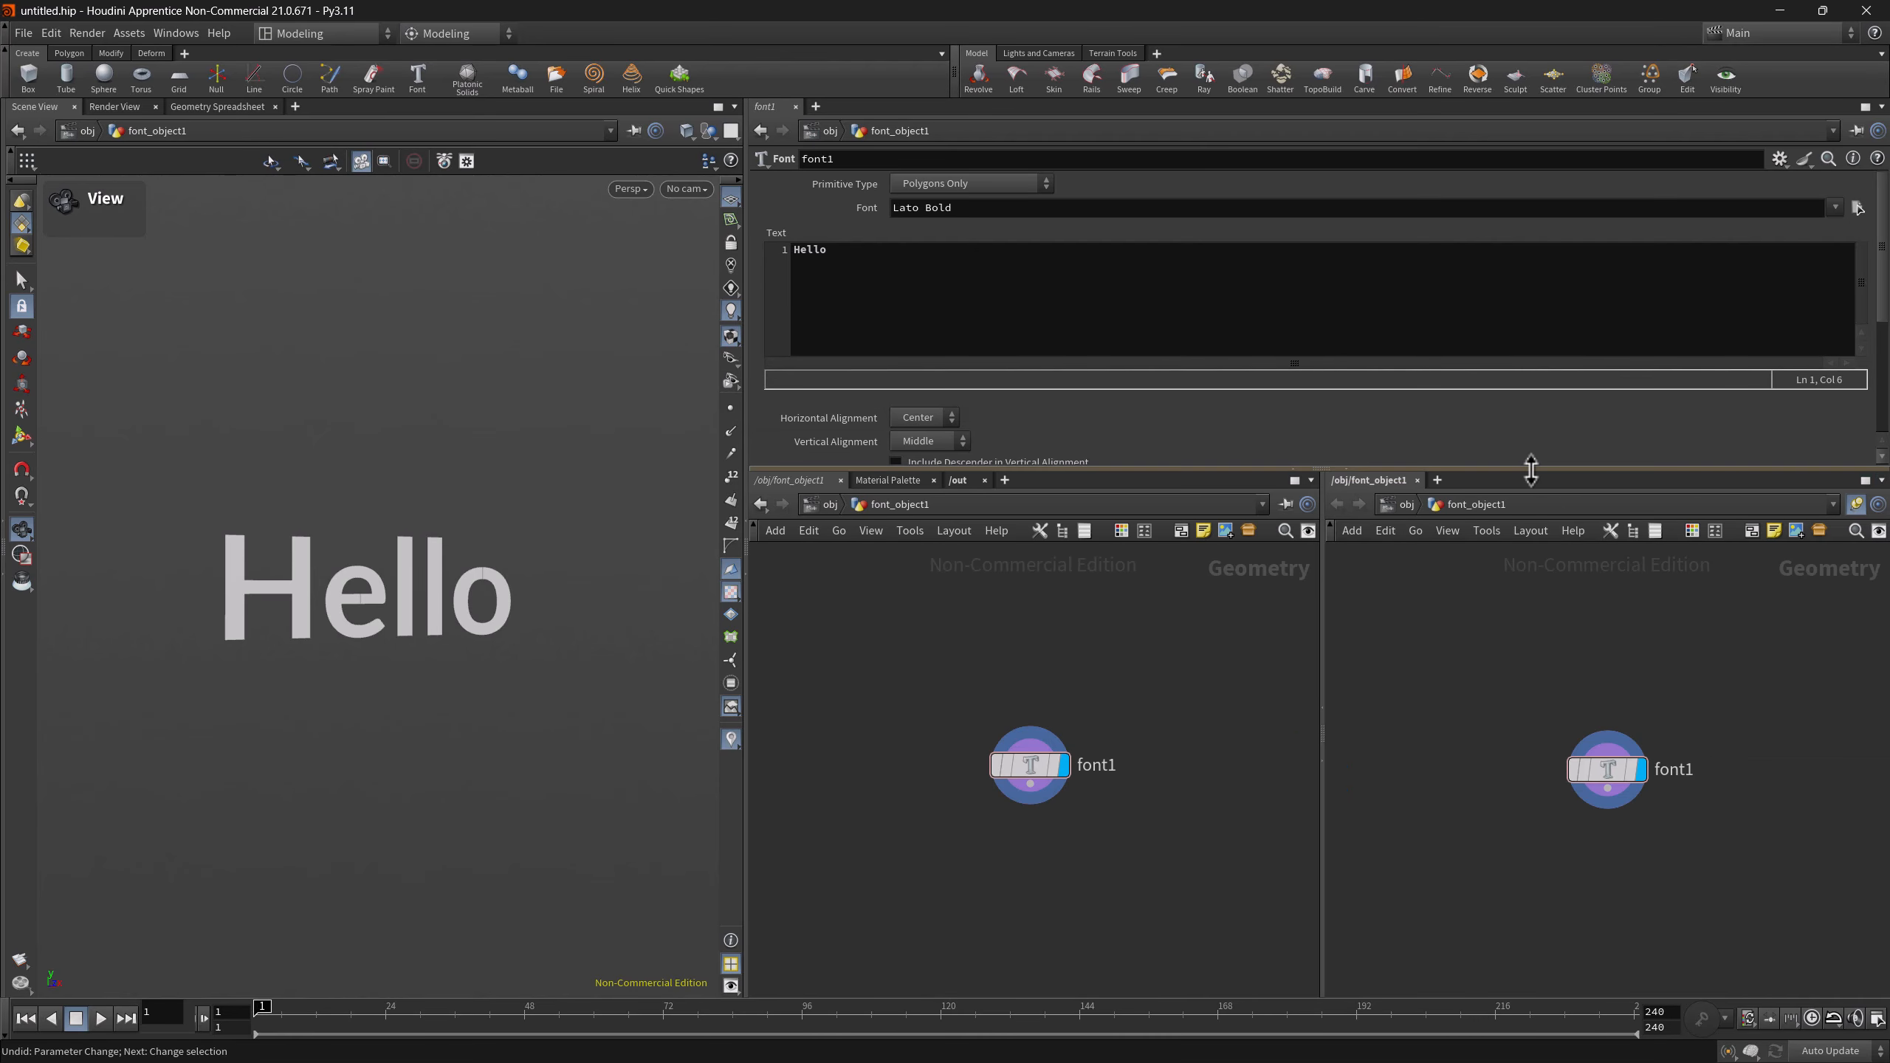
drag(1533, 469, 1530, 574)
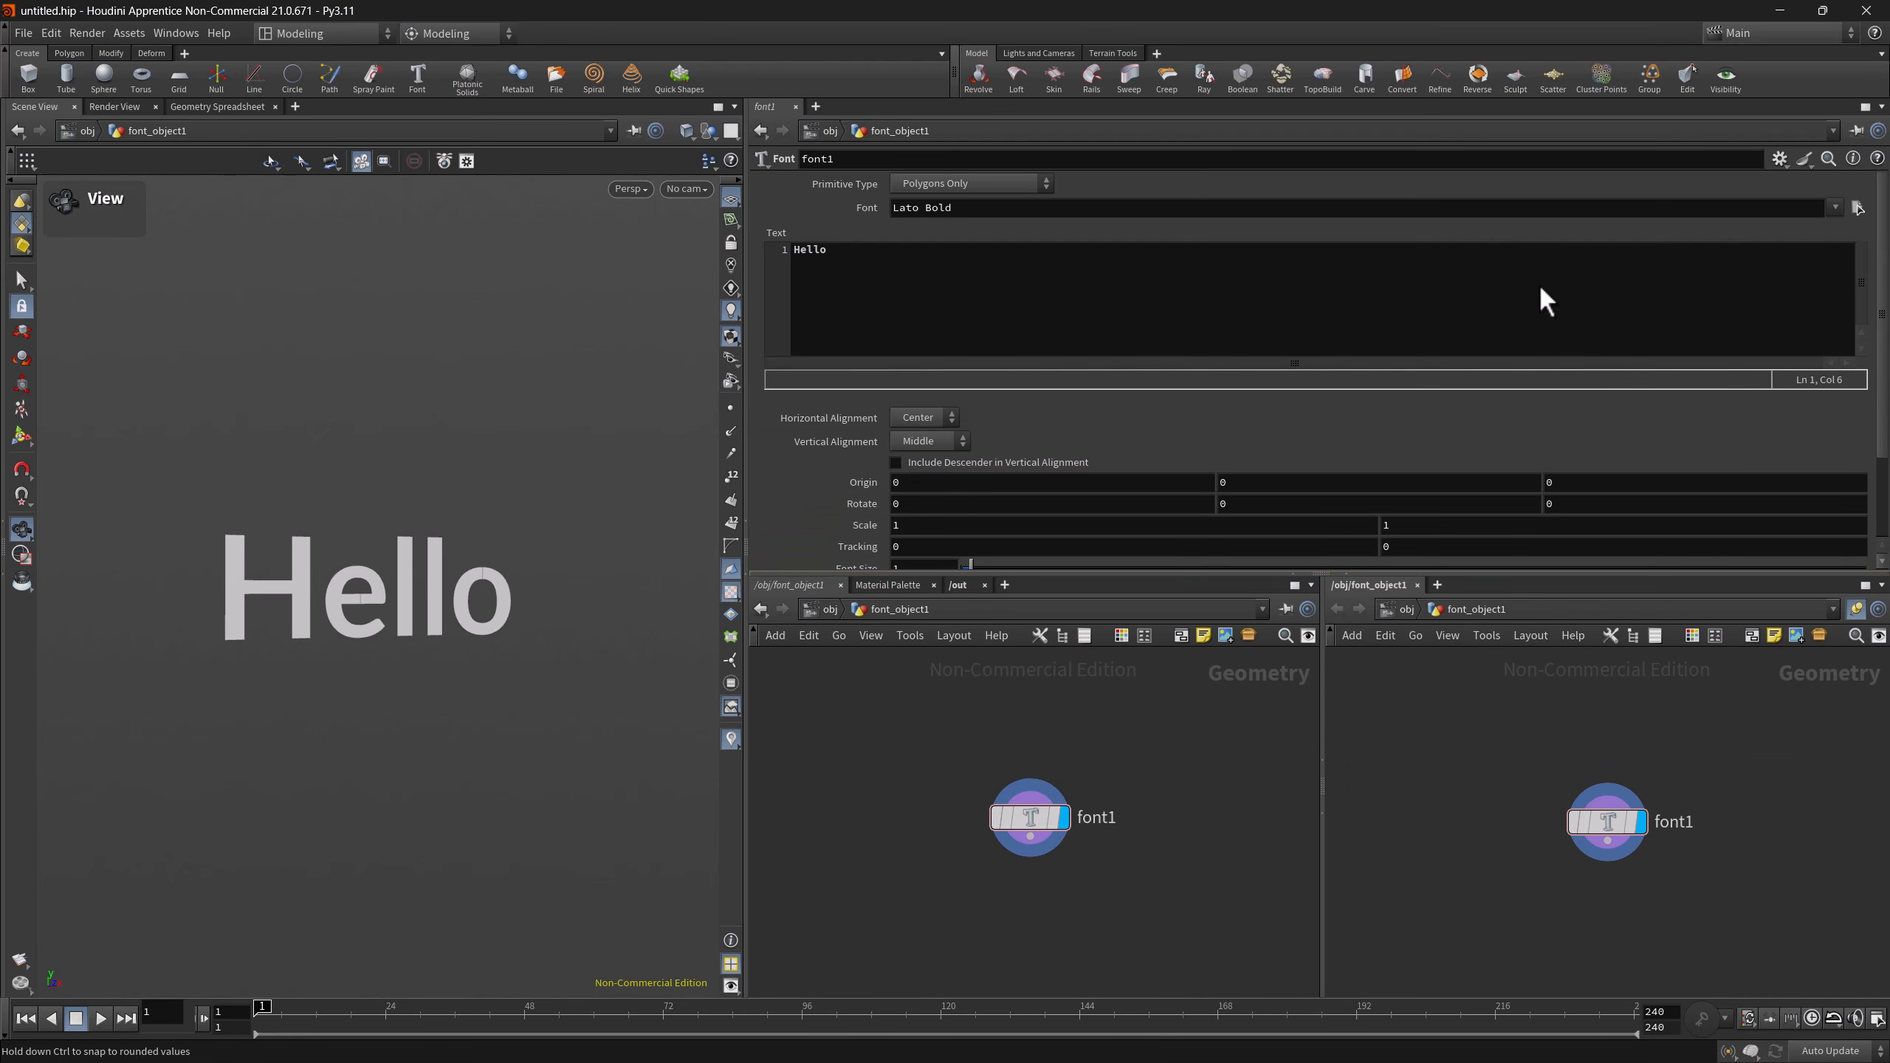
- Split the parameter pane top/bottom and change the lower copy into a Tree View
click(1882, 106)
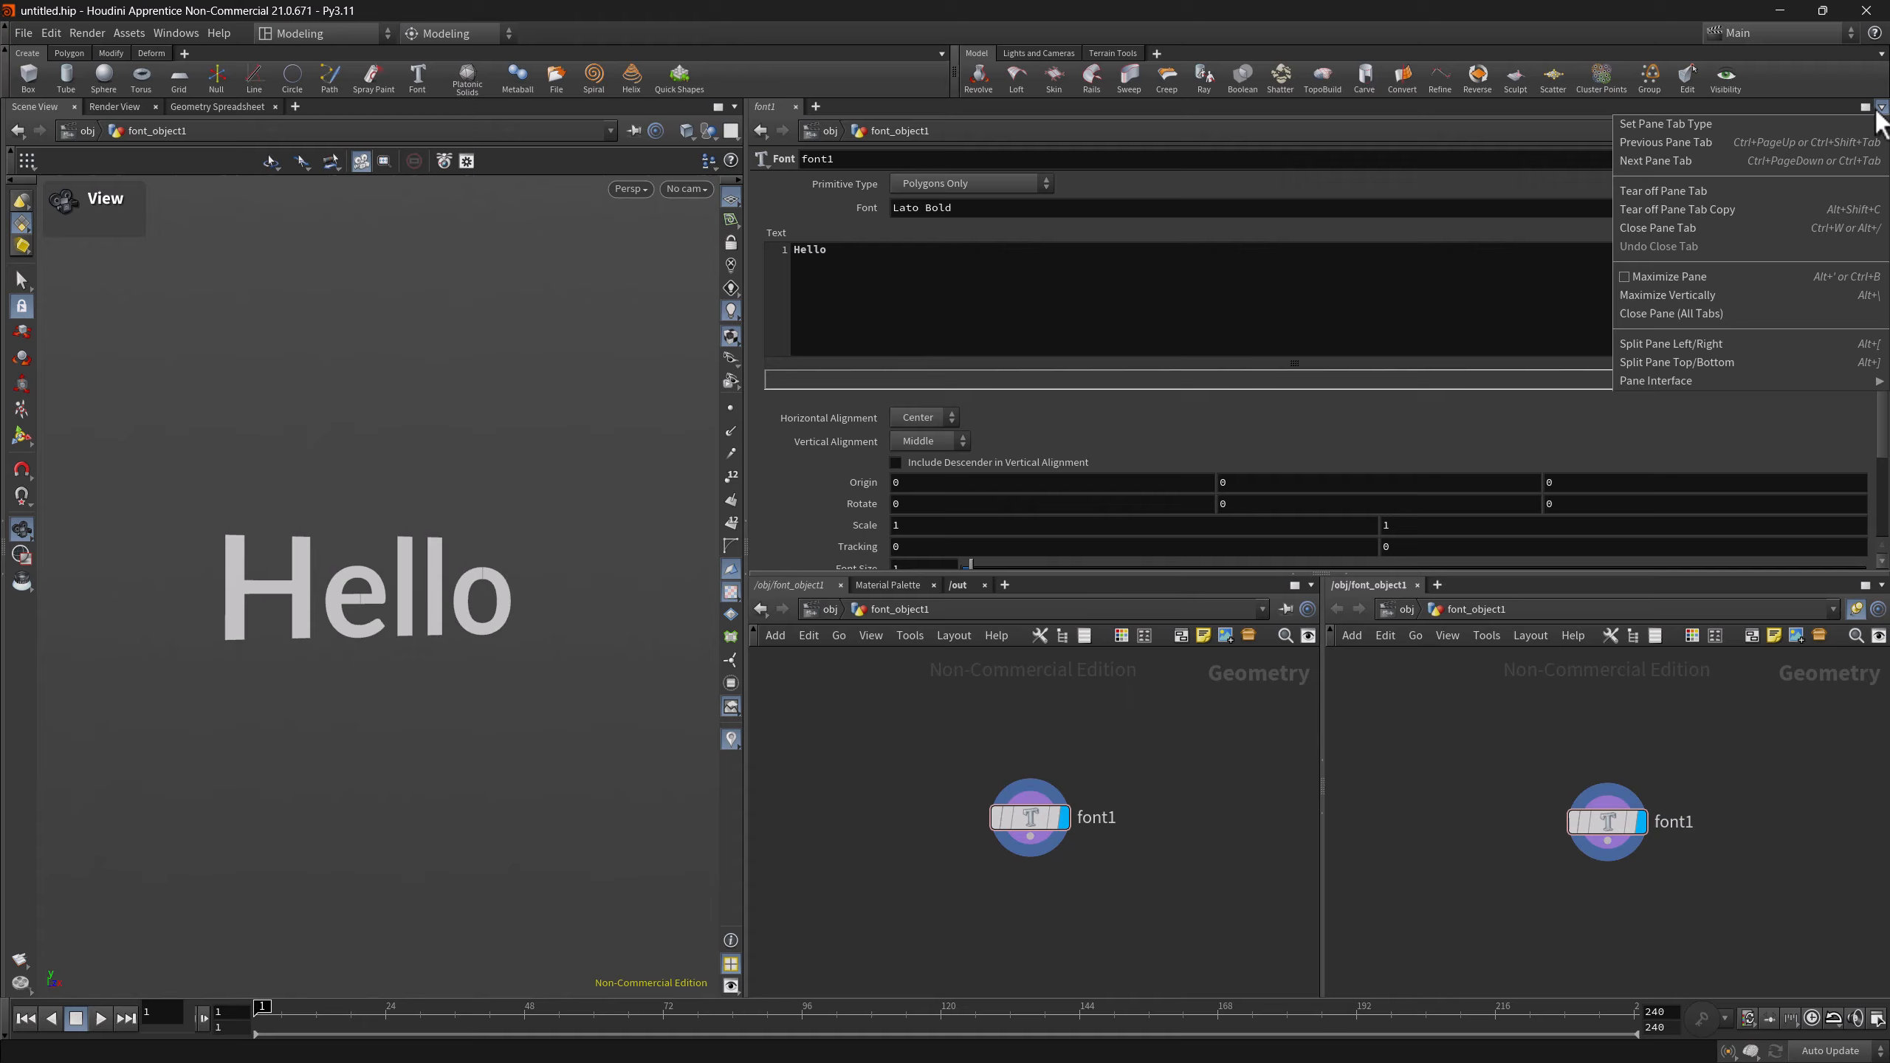
click(1681, 357)
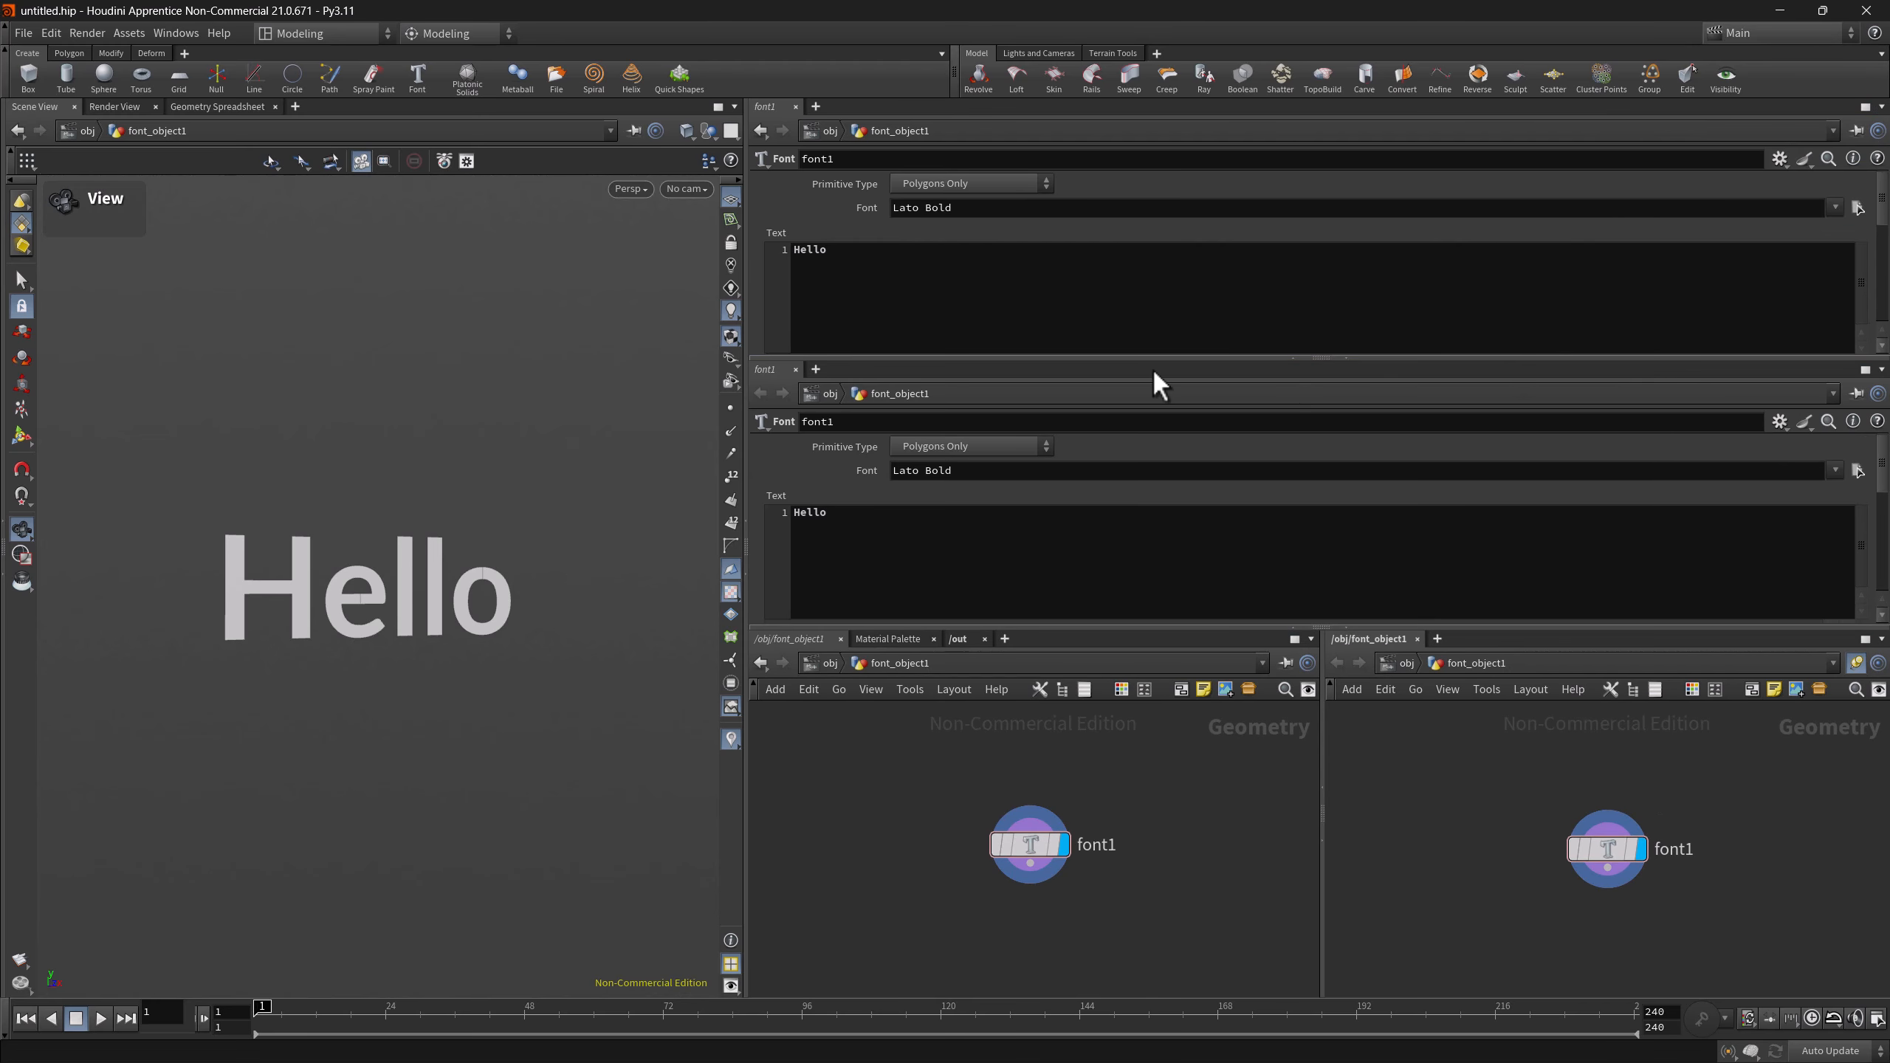
right_click(767, 369)
click(817, 419)
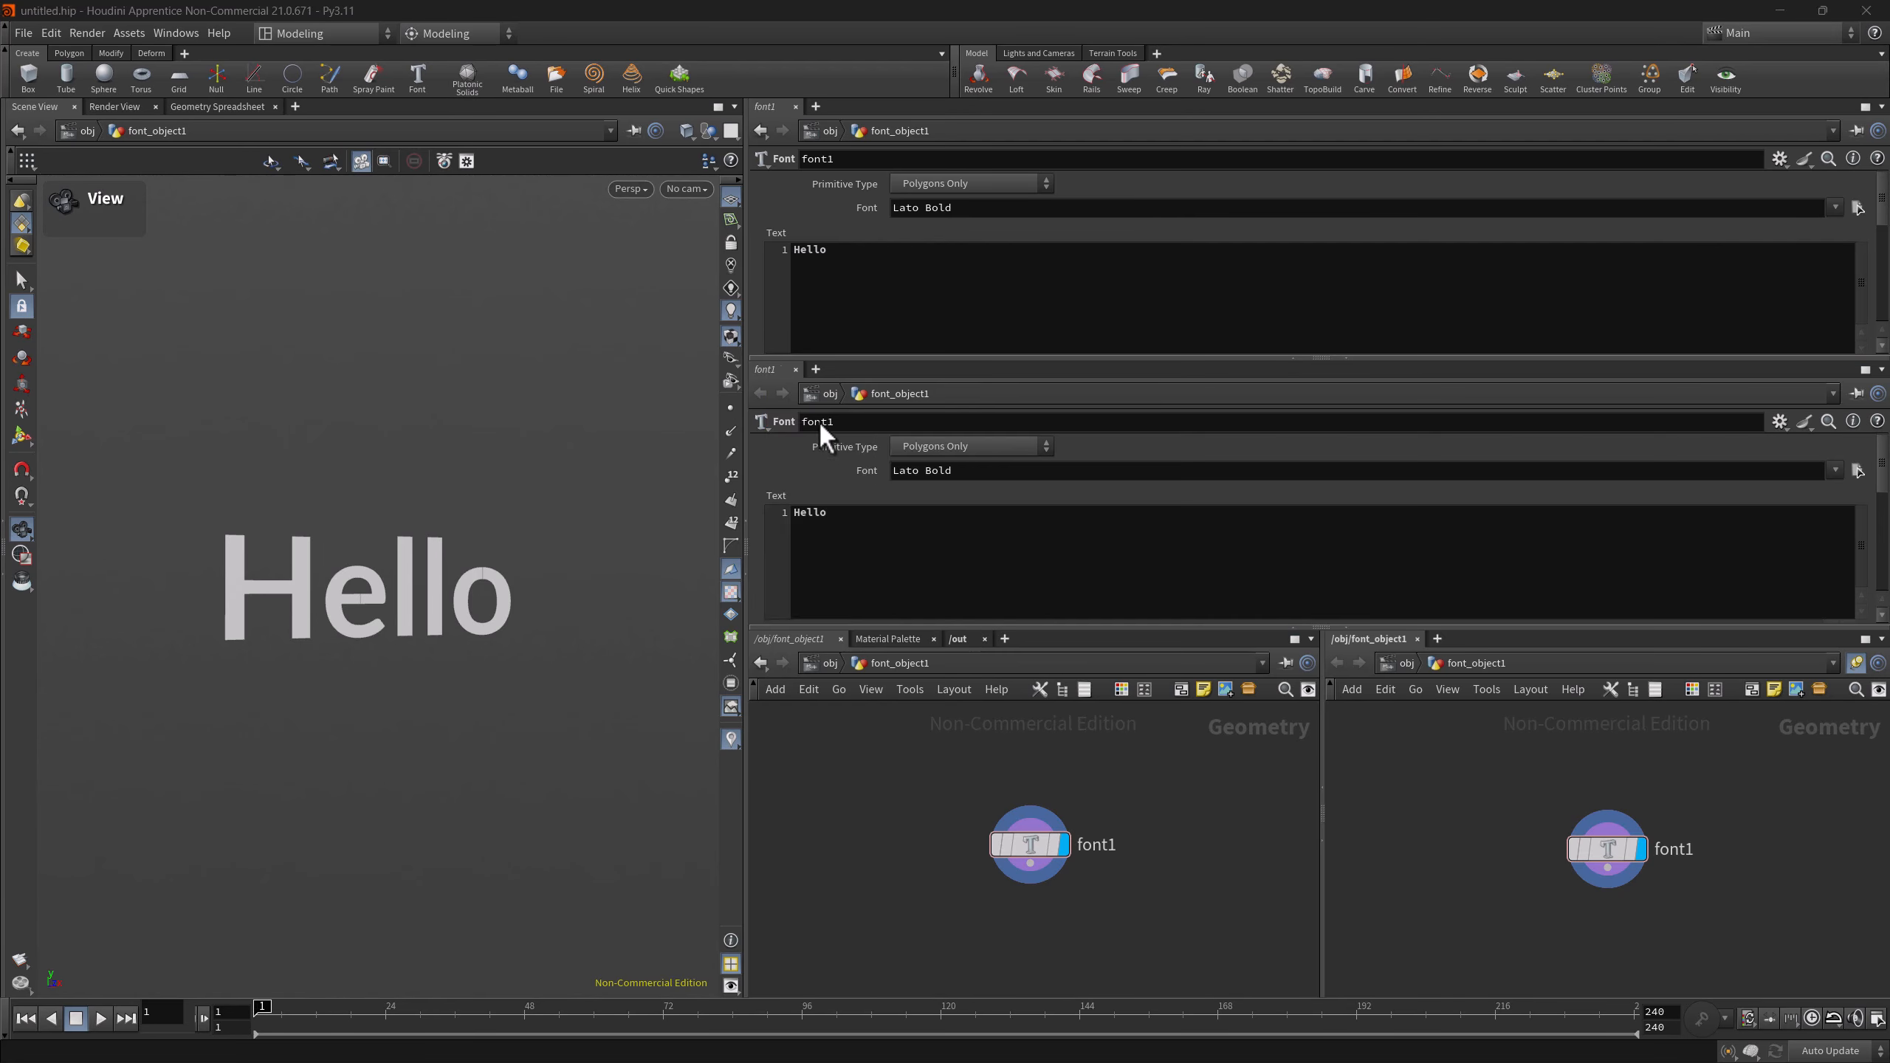
- Show the Material Palette beside the second network editor and swap these two panes back and forth
click(899, 640)
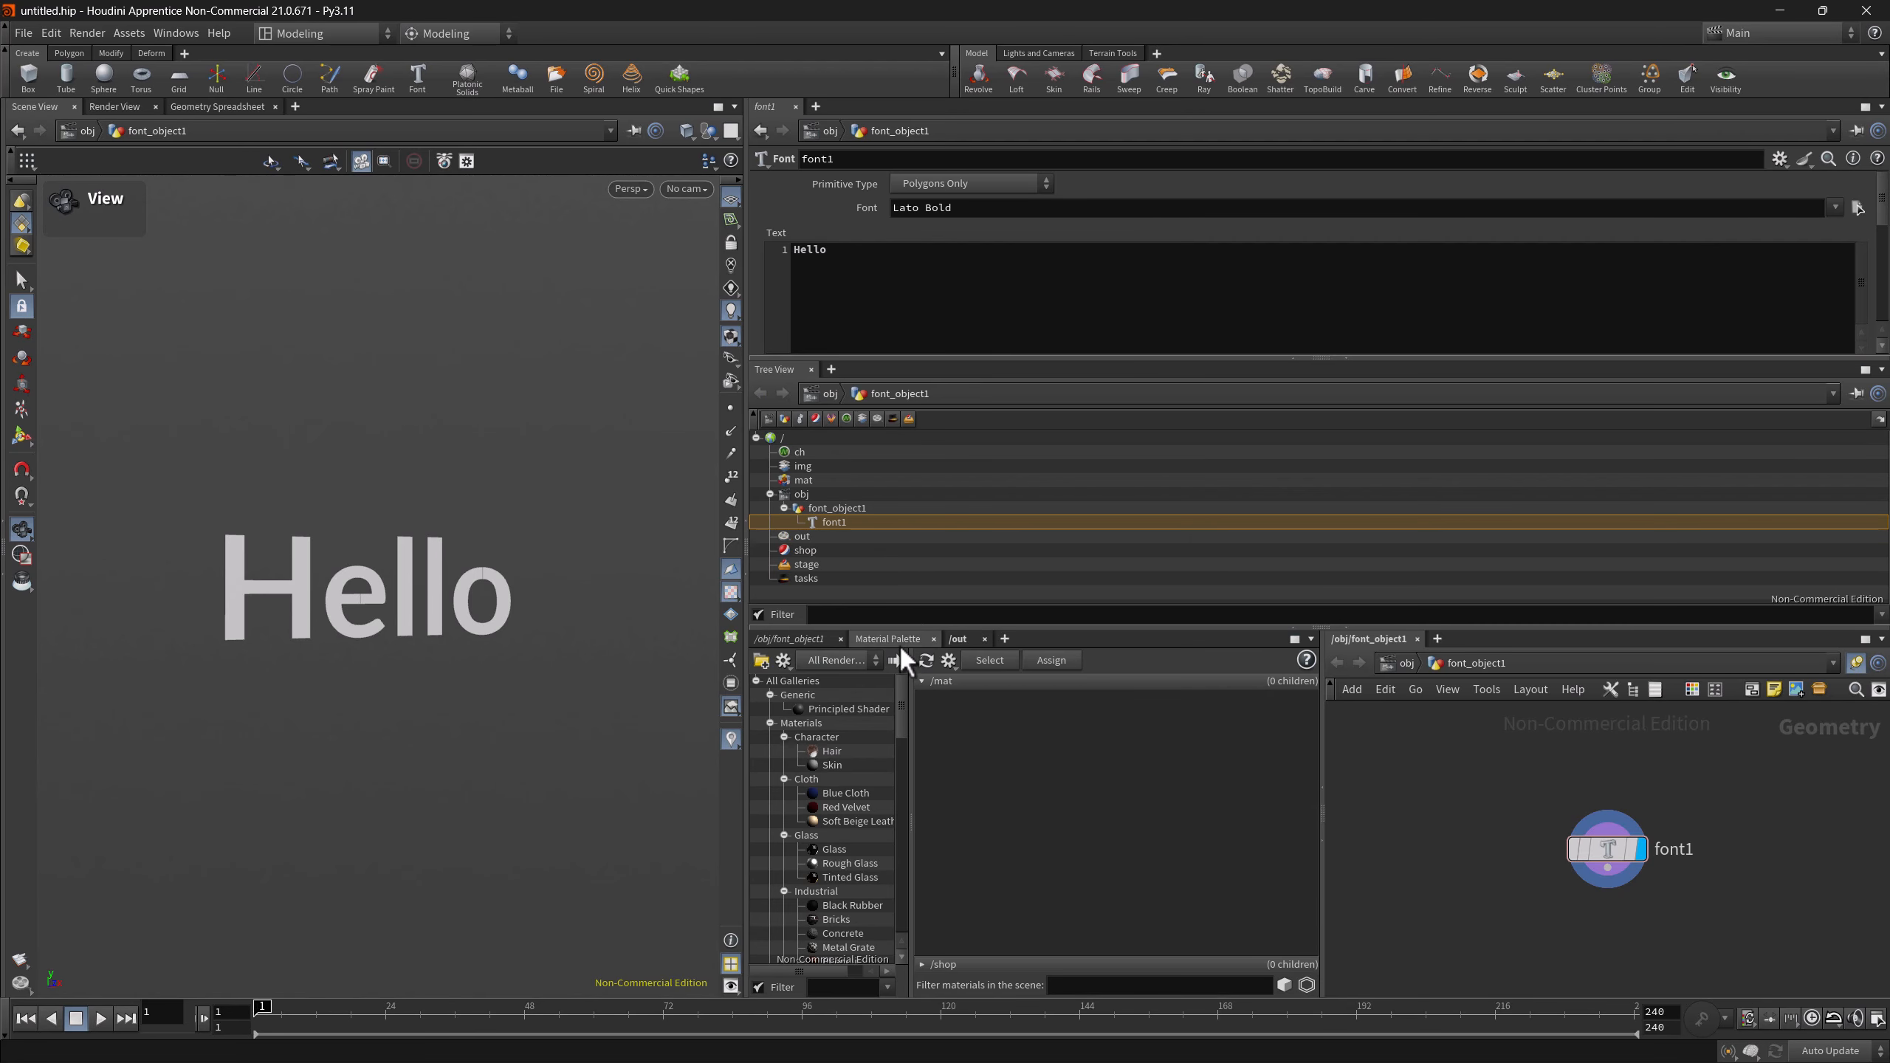
click(1322, 816)
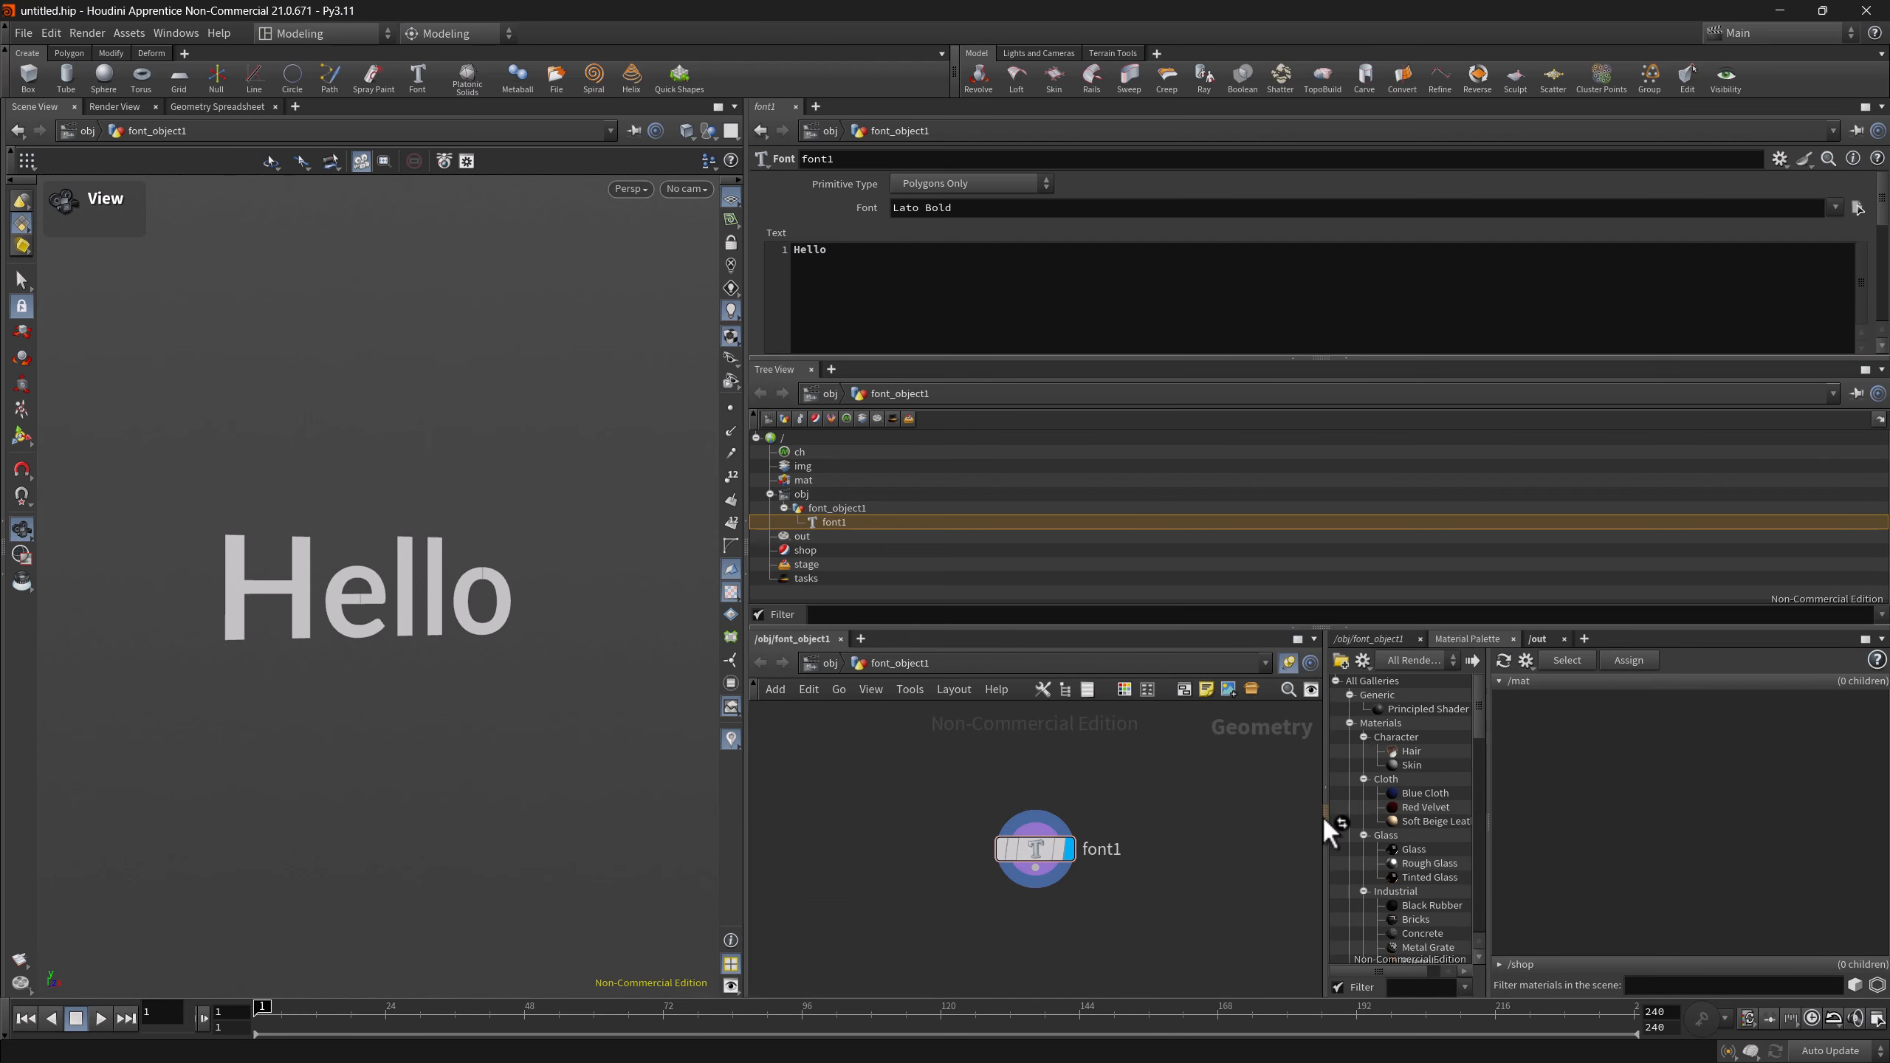
click(1322, 814)
click(1324, 818)
click(1324, 815)
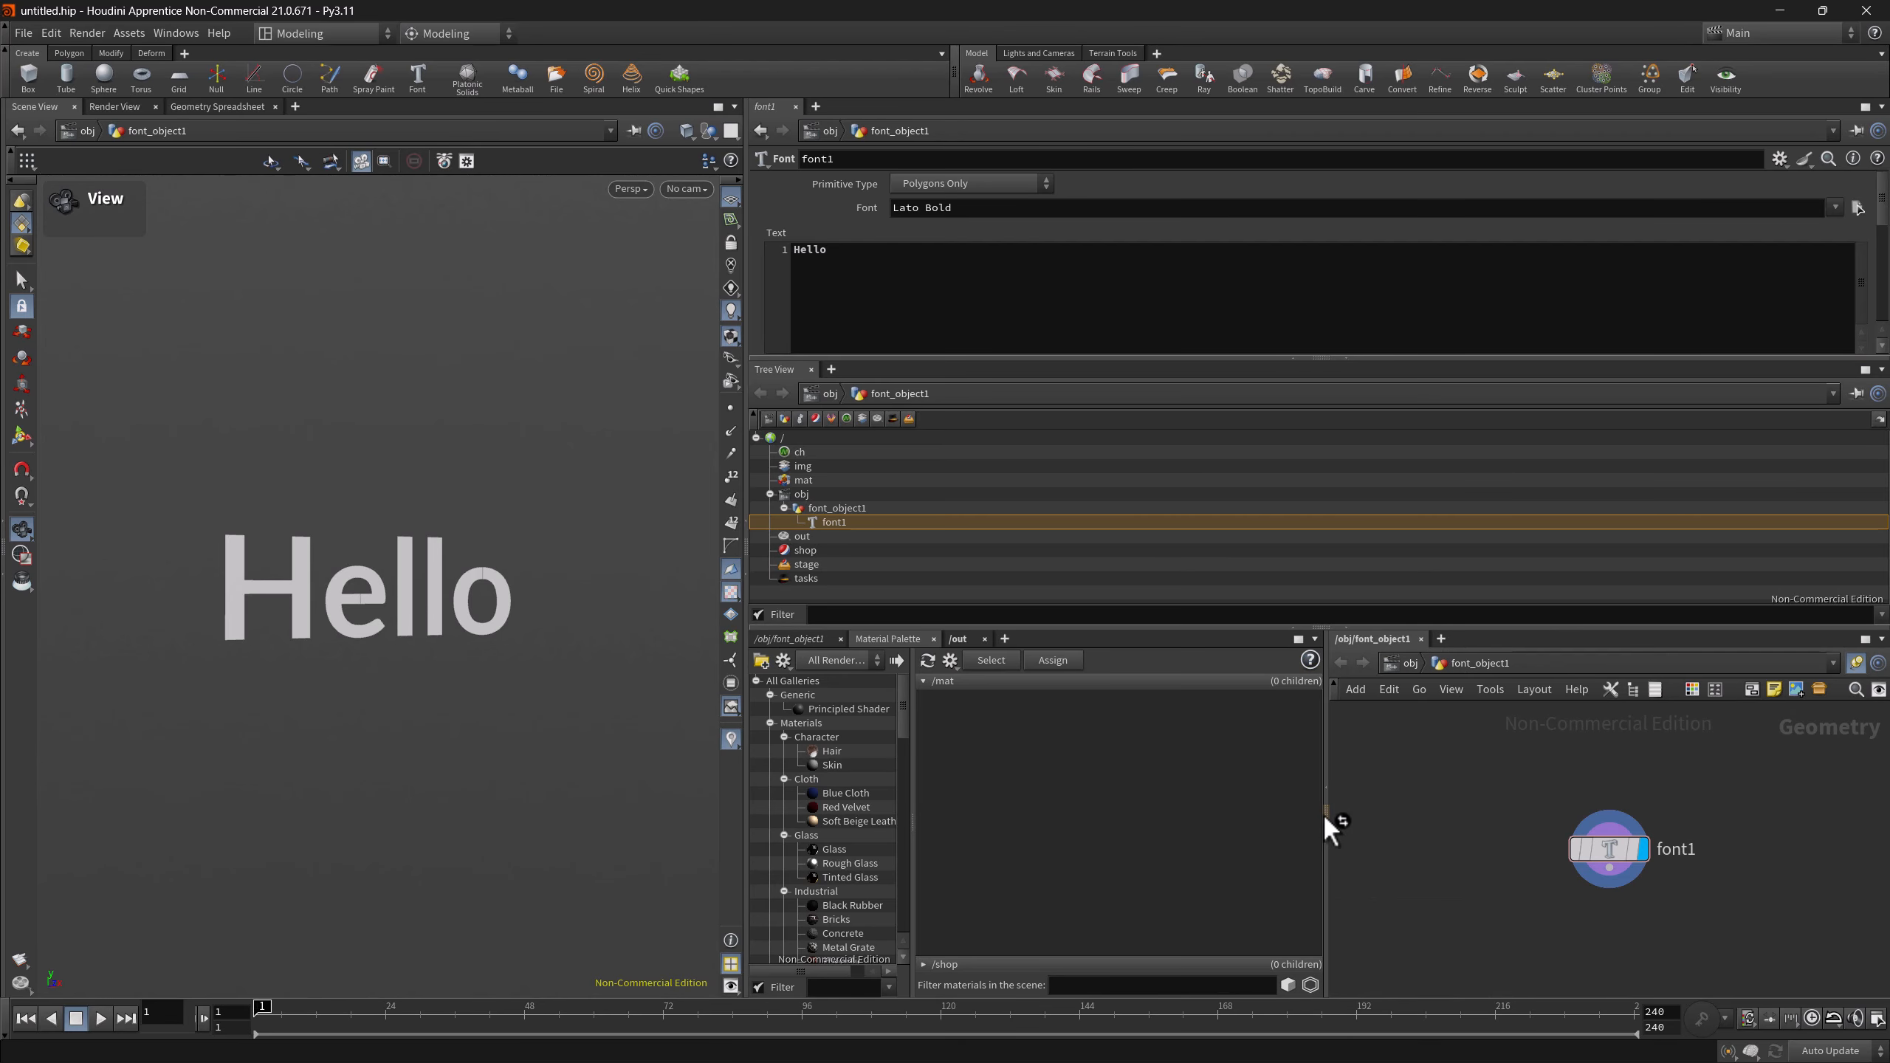
- Rearrange the split so the Tree View sits beside the parameters, return to the font_object1 network, and close the Tree View
alt+click(1324, 359)
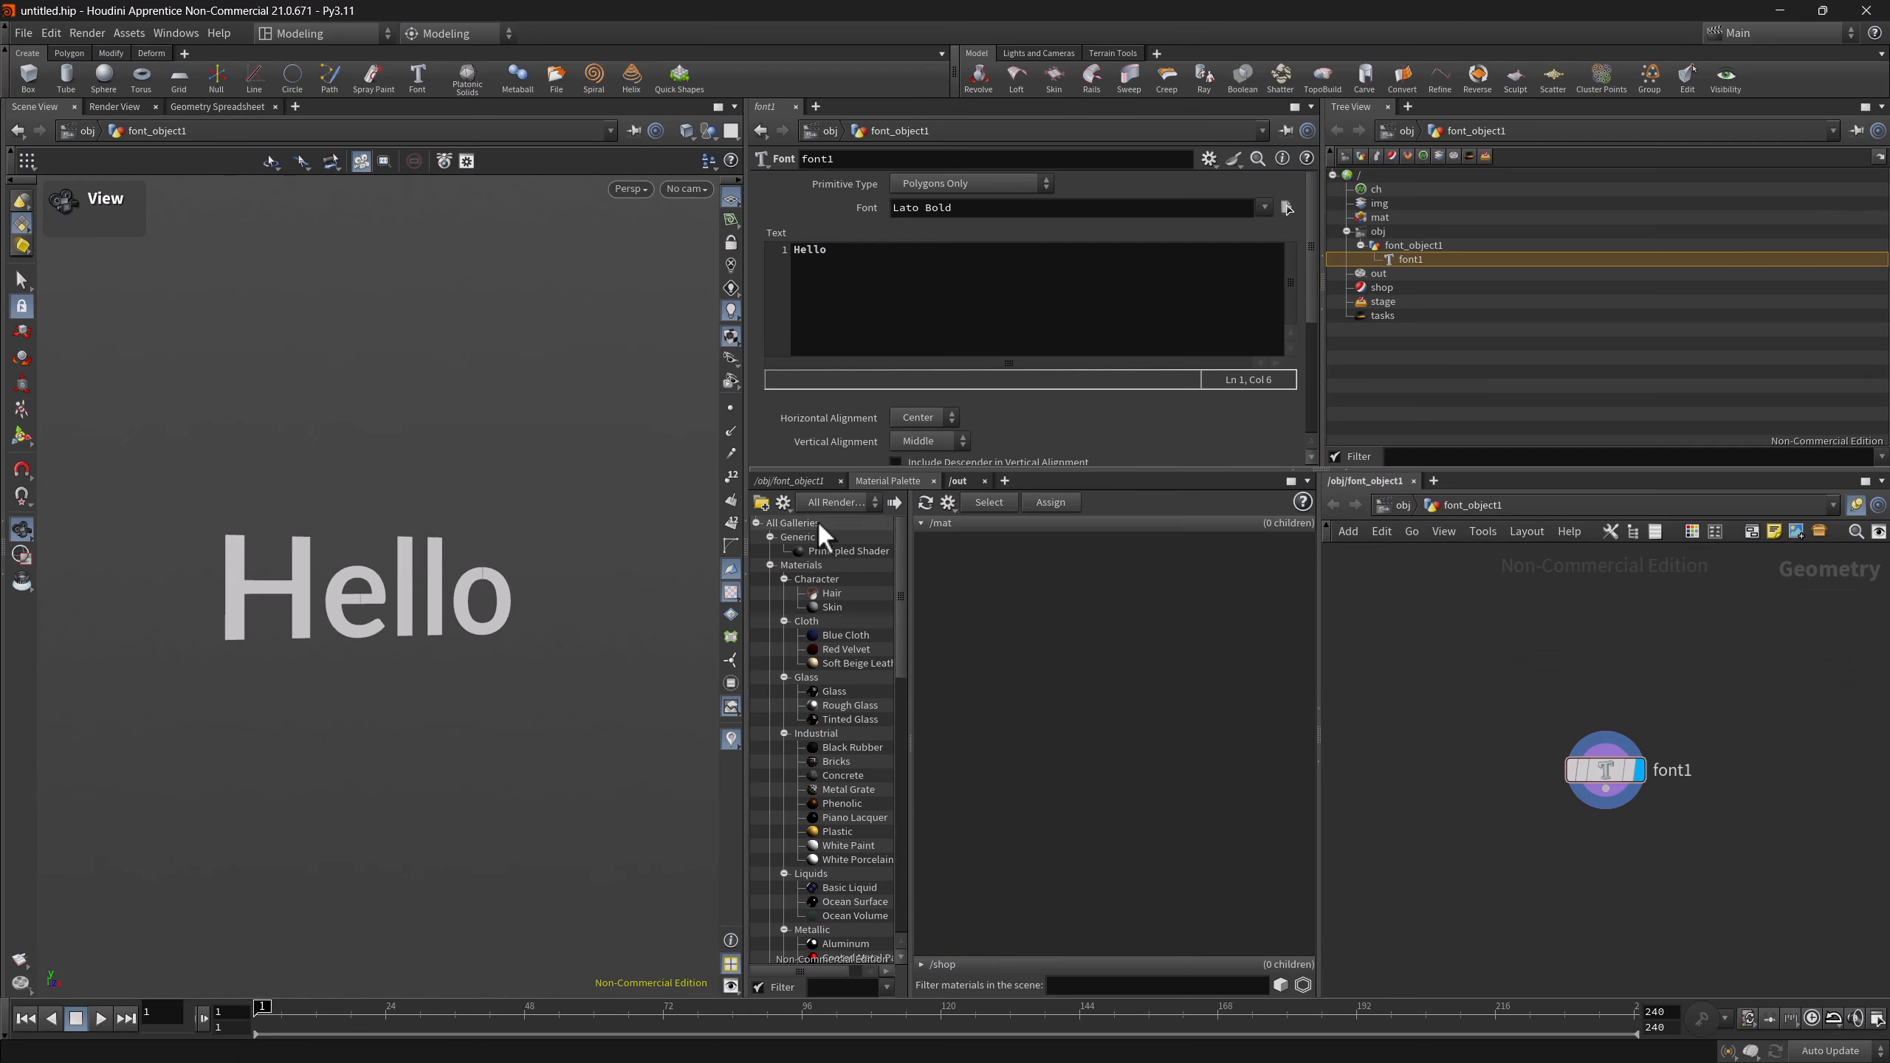
click(800, 478)
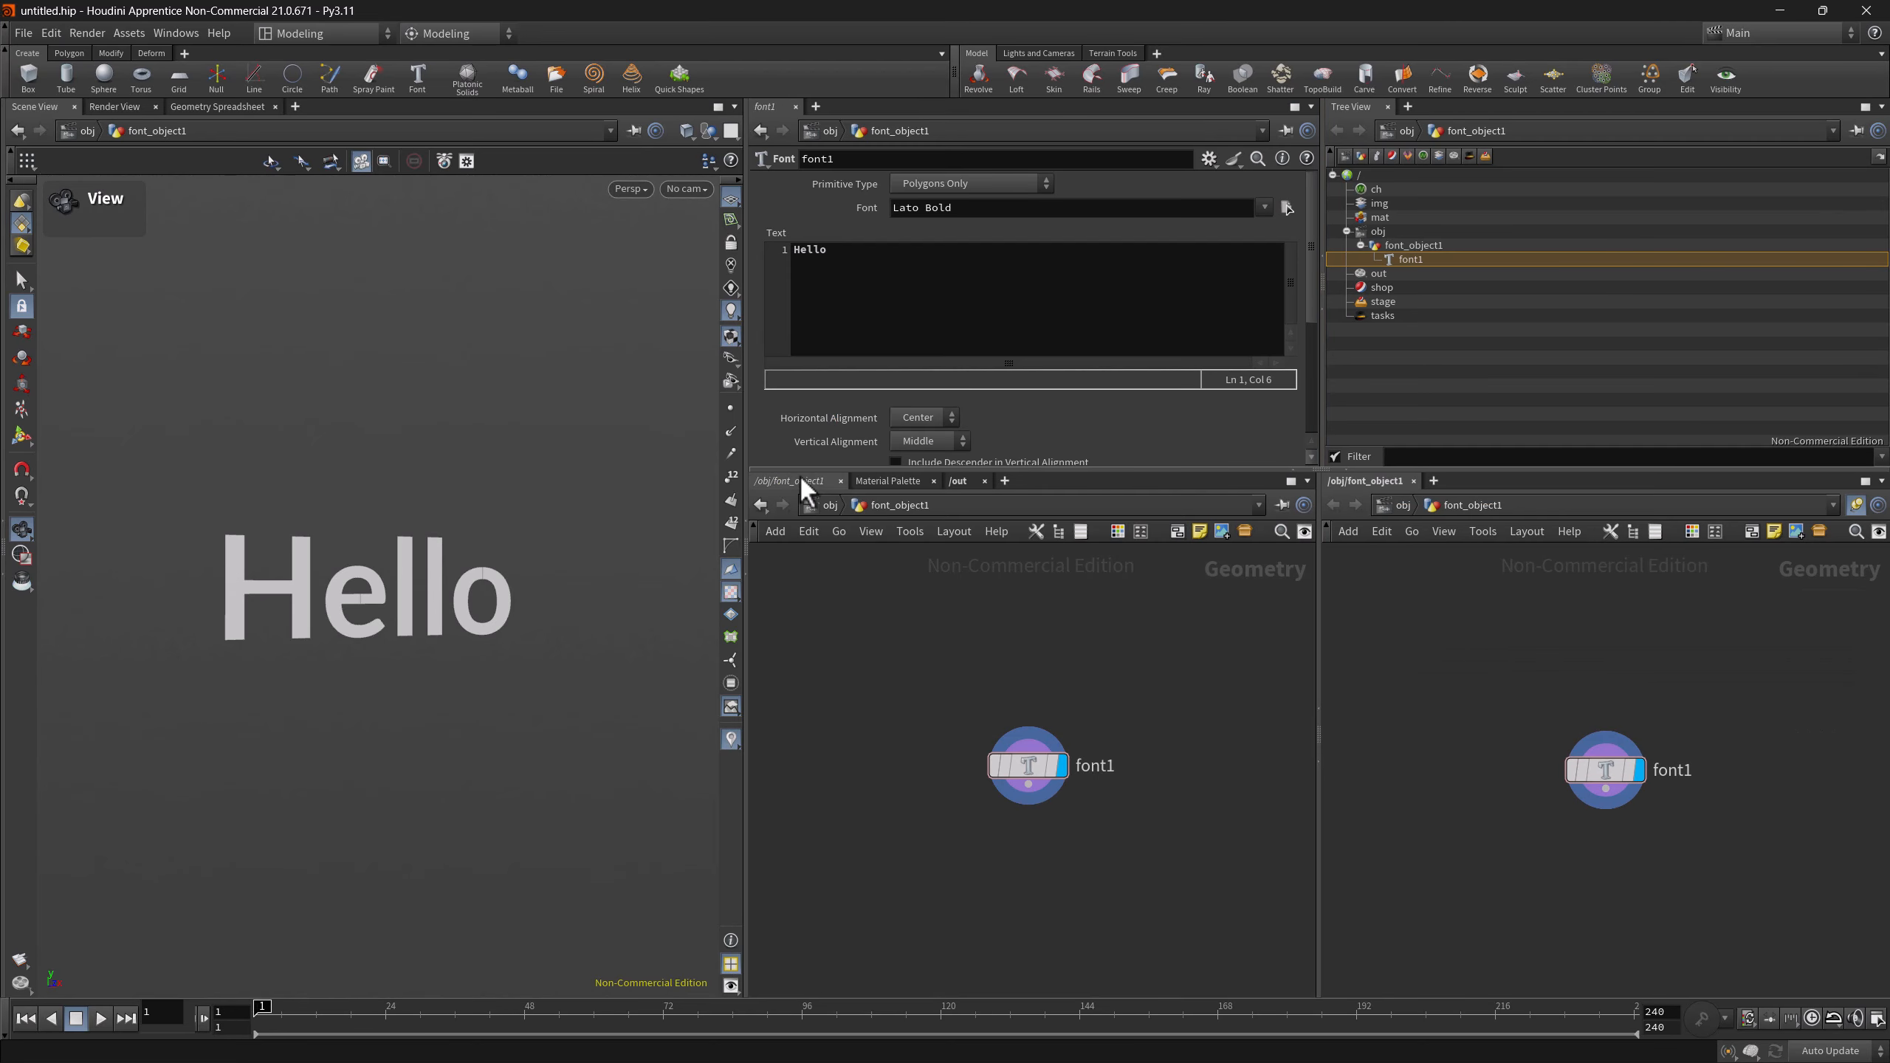
click(1388, 108)
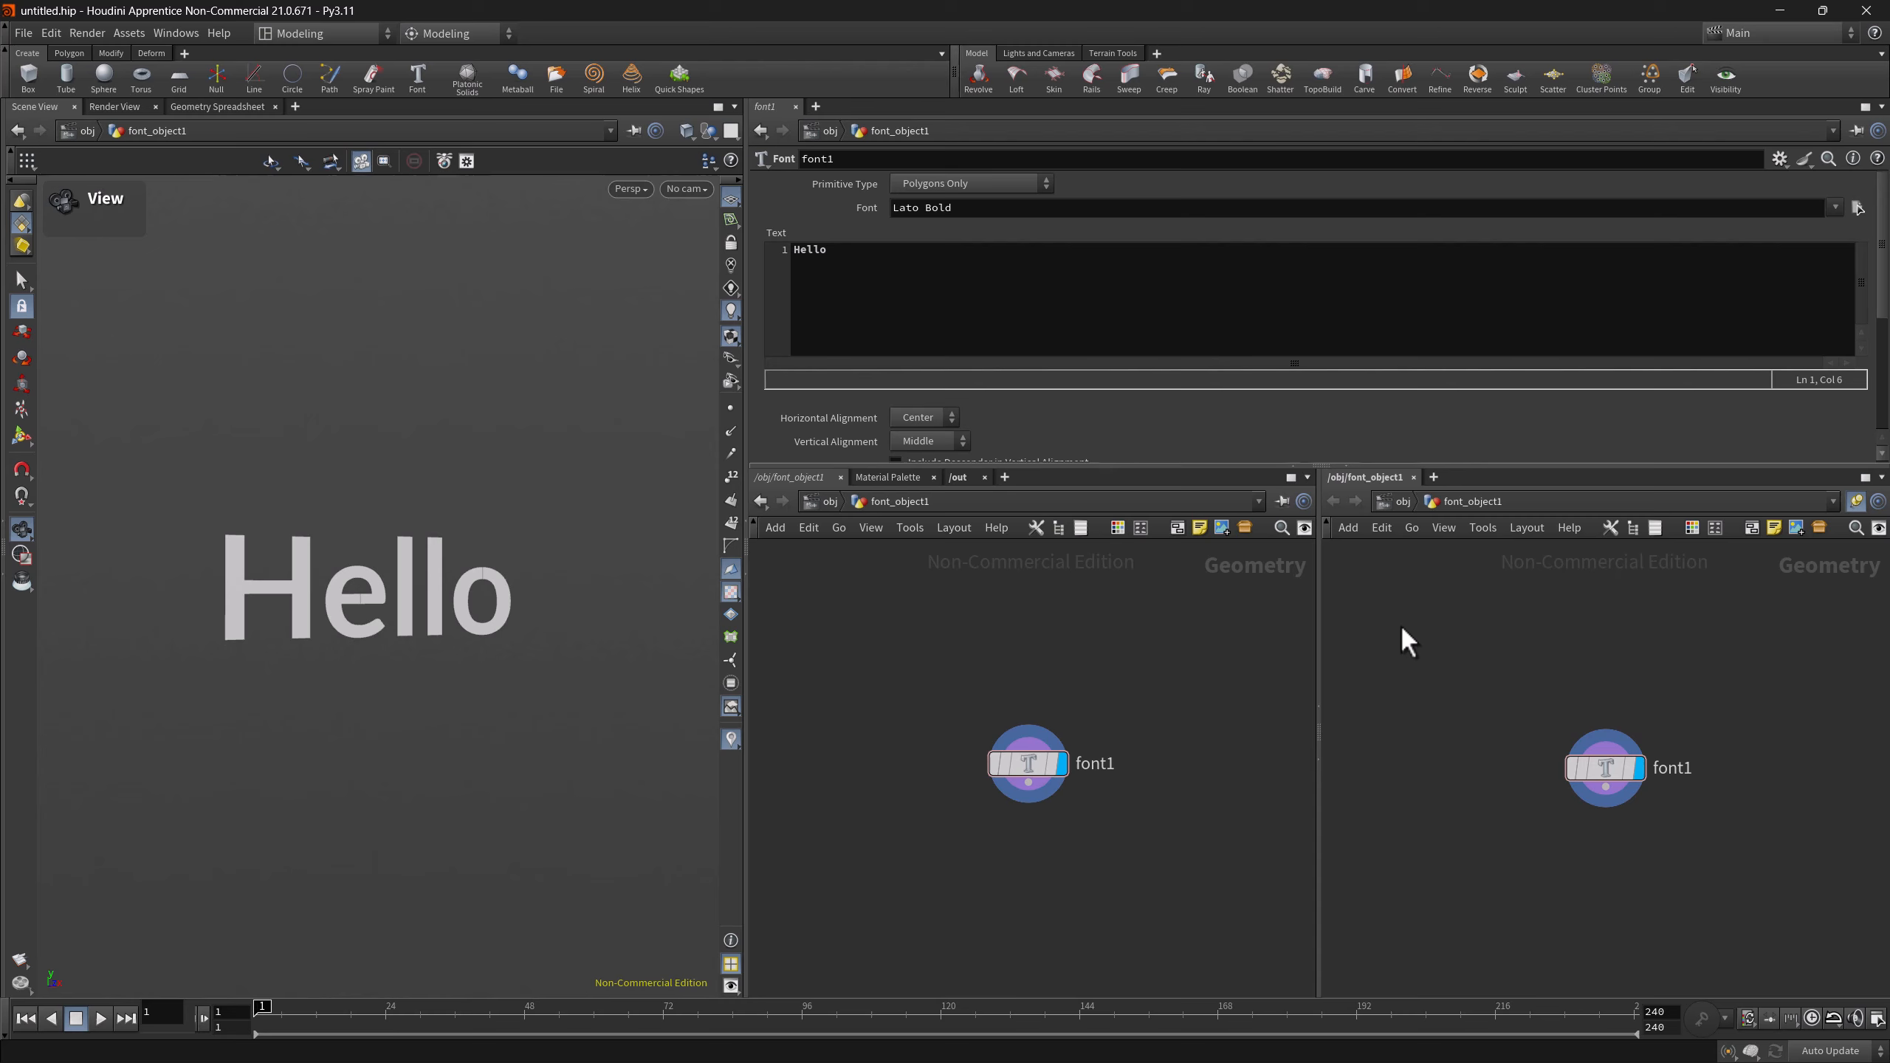
- Move the unpinned network editor between obj, font_object1 and mat, ending at obj, to compare it with the pinned editor
click(830, 500)
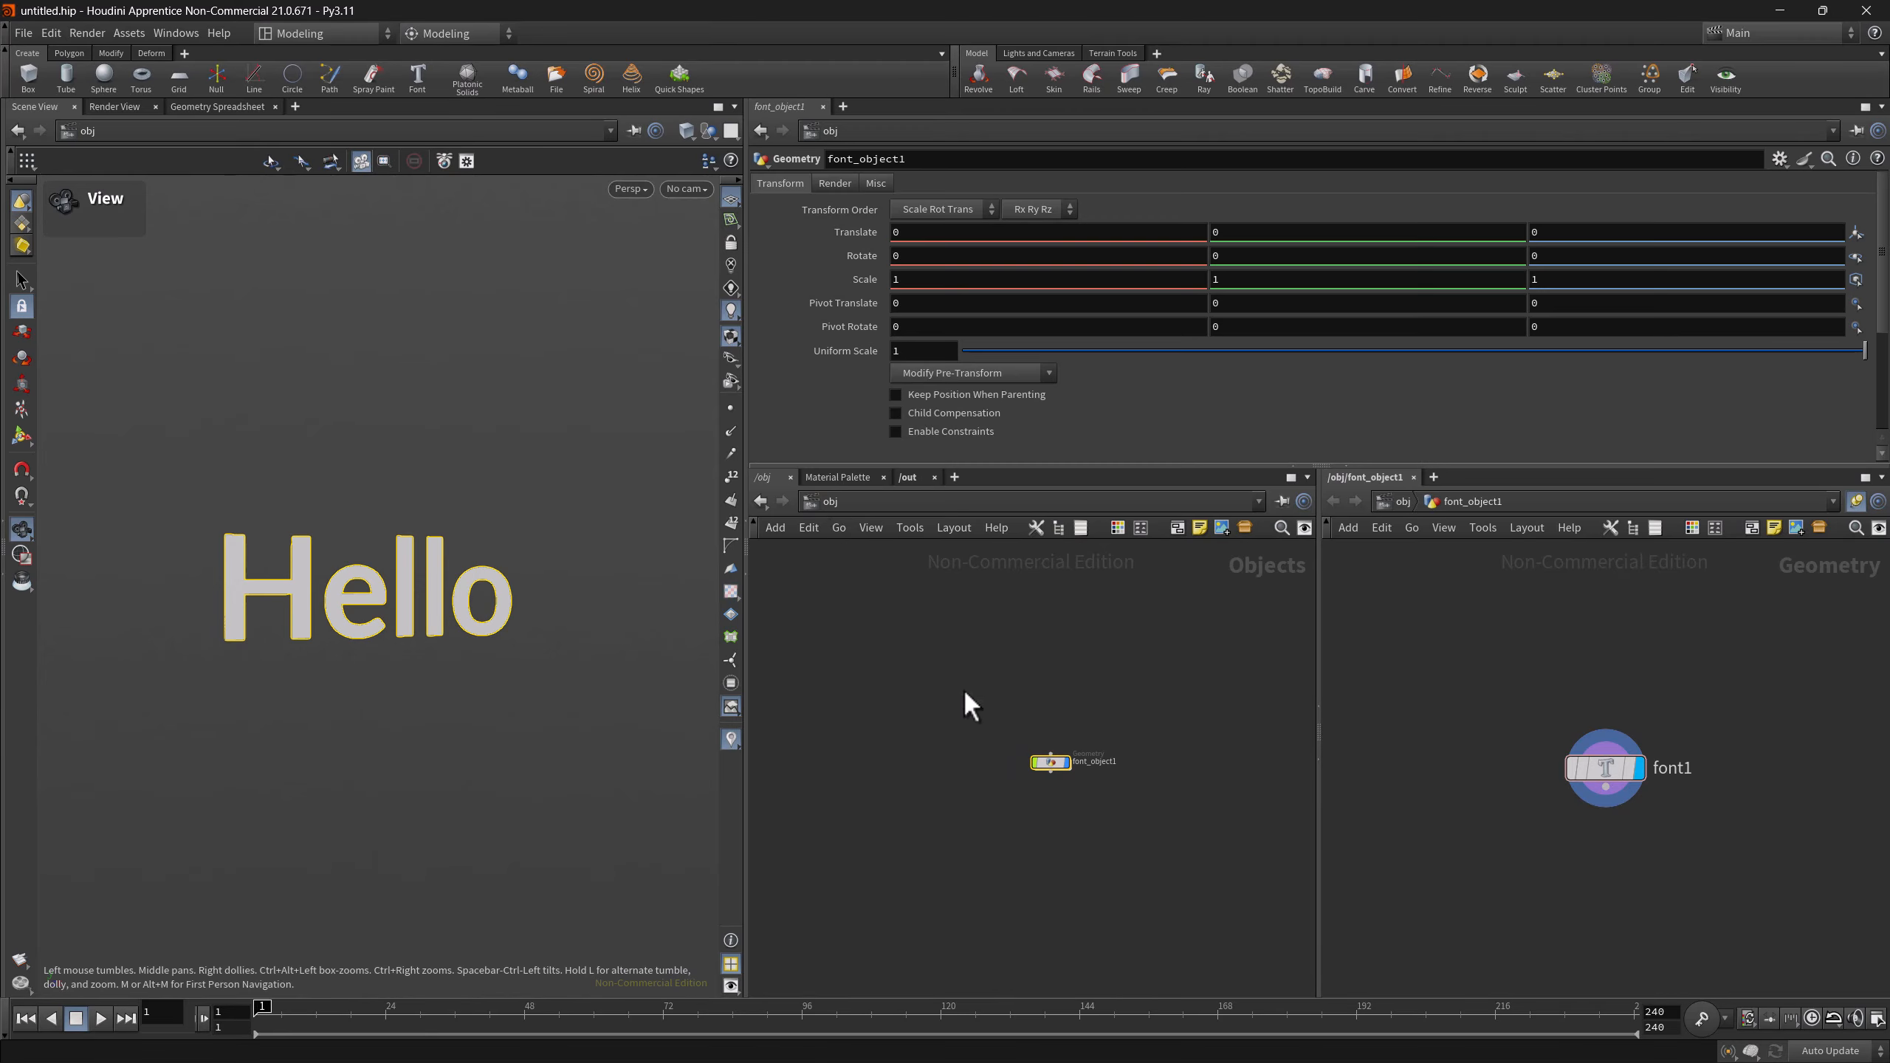
double_click(1050, 762)
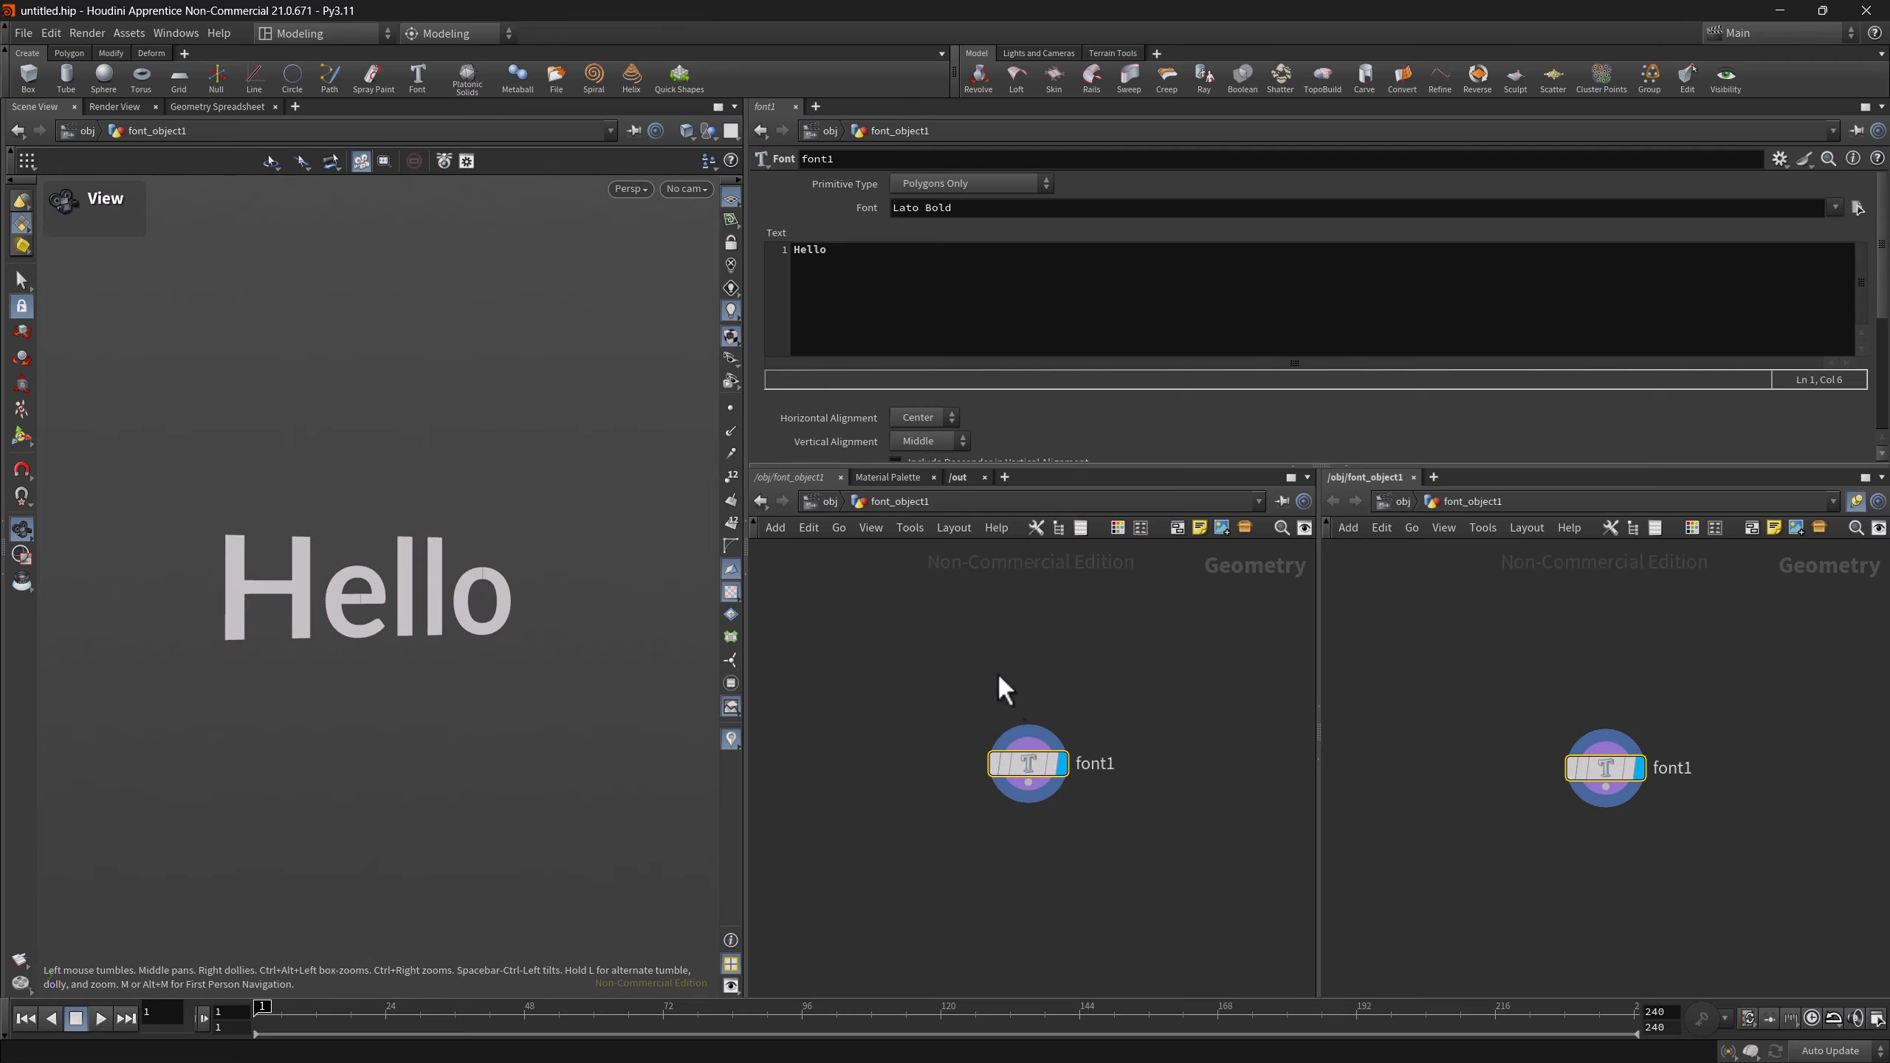
click(830, 497)
click(830, 497)
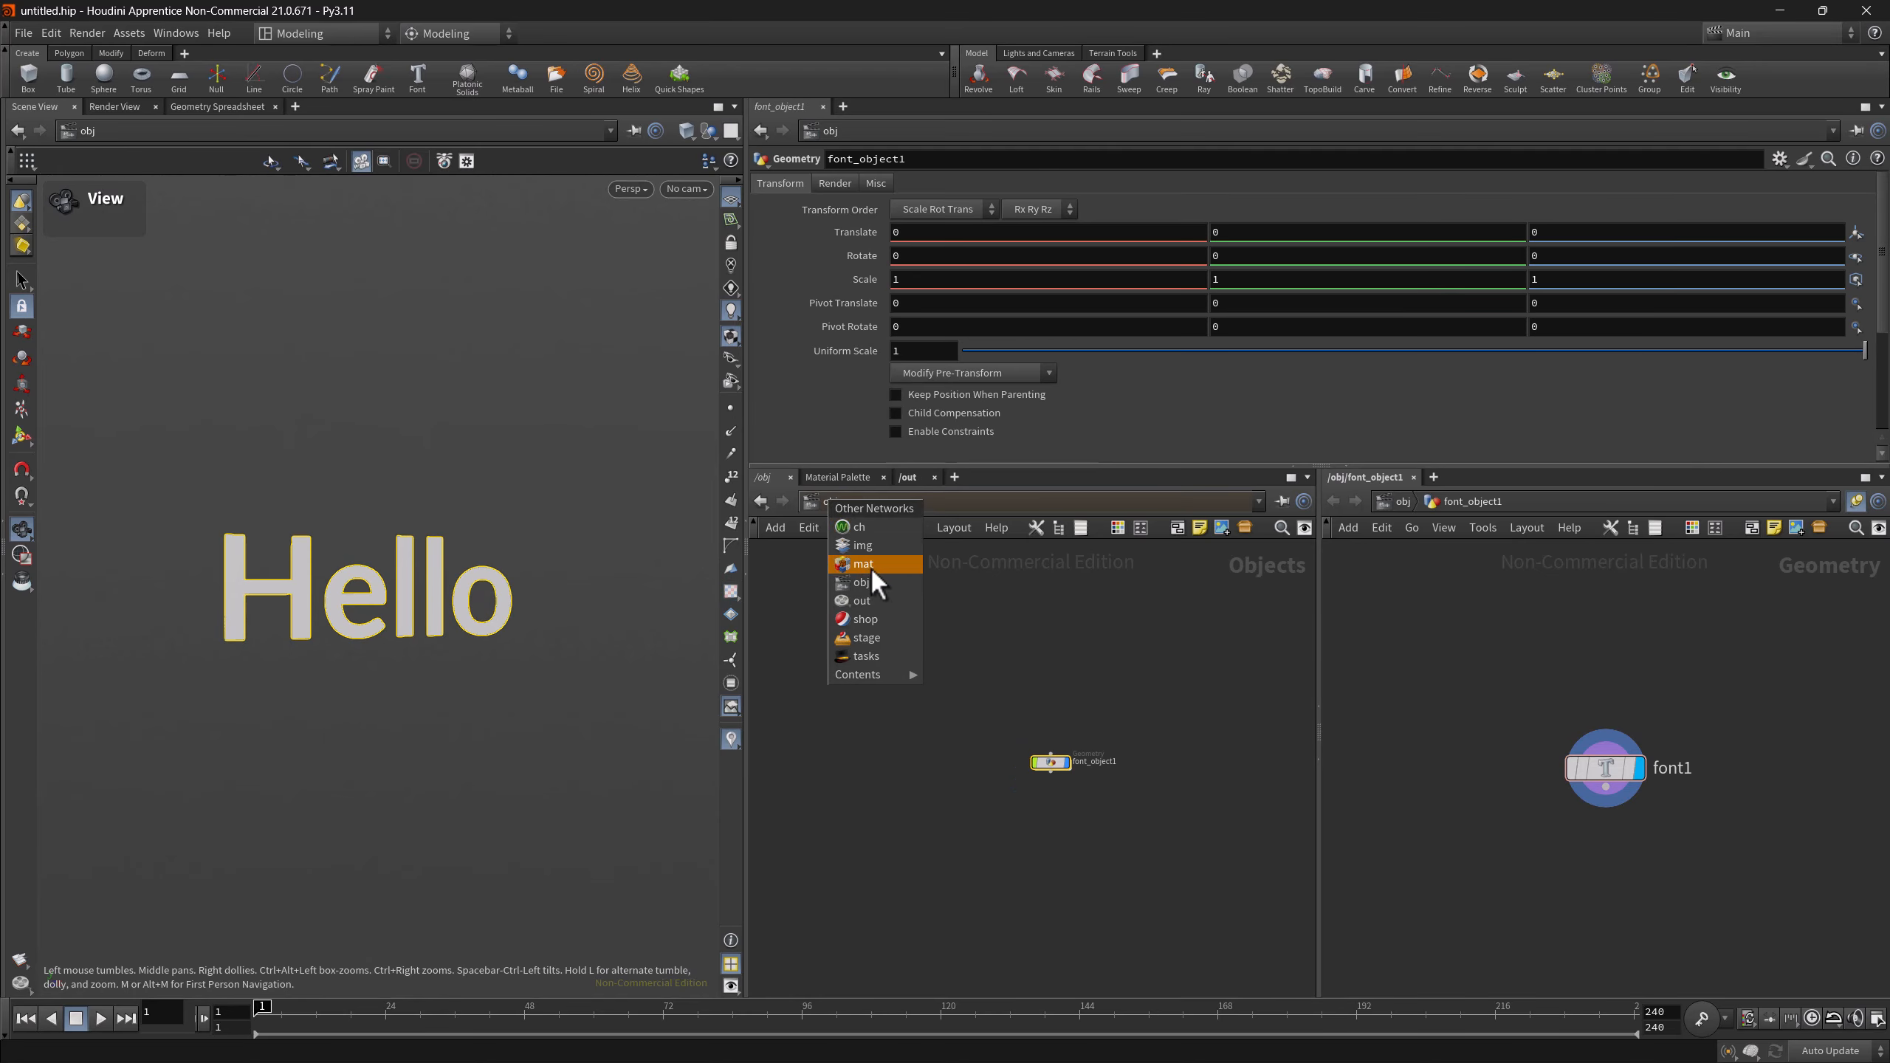
click(871, 566)
click(827, 501)
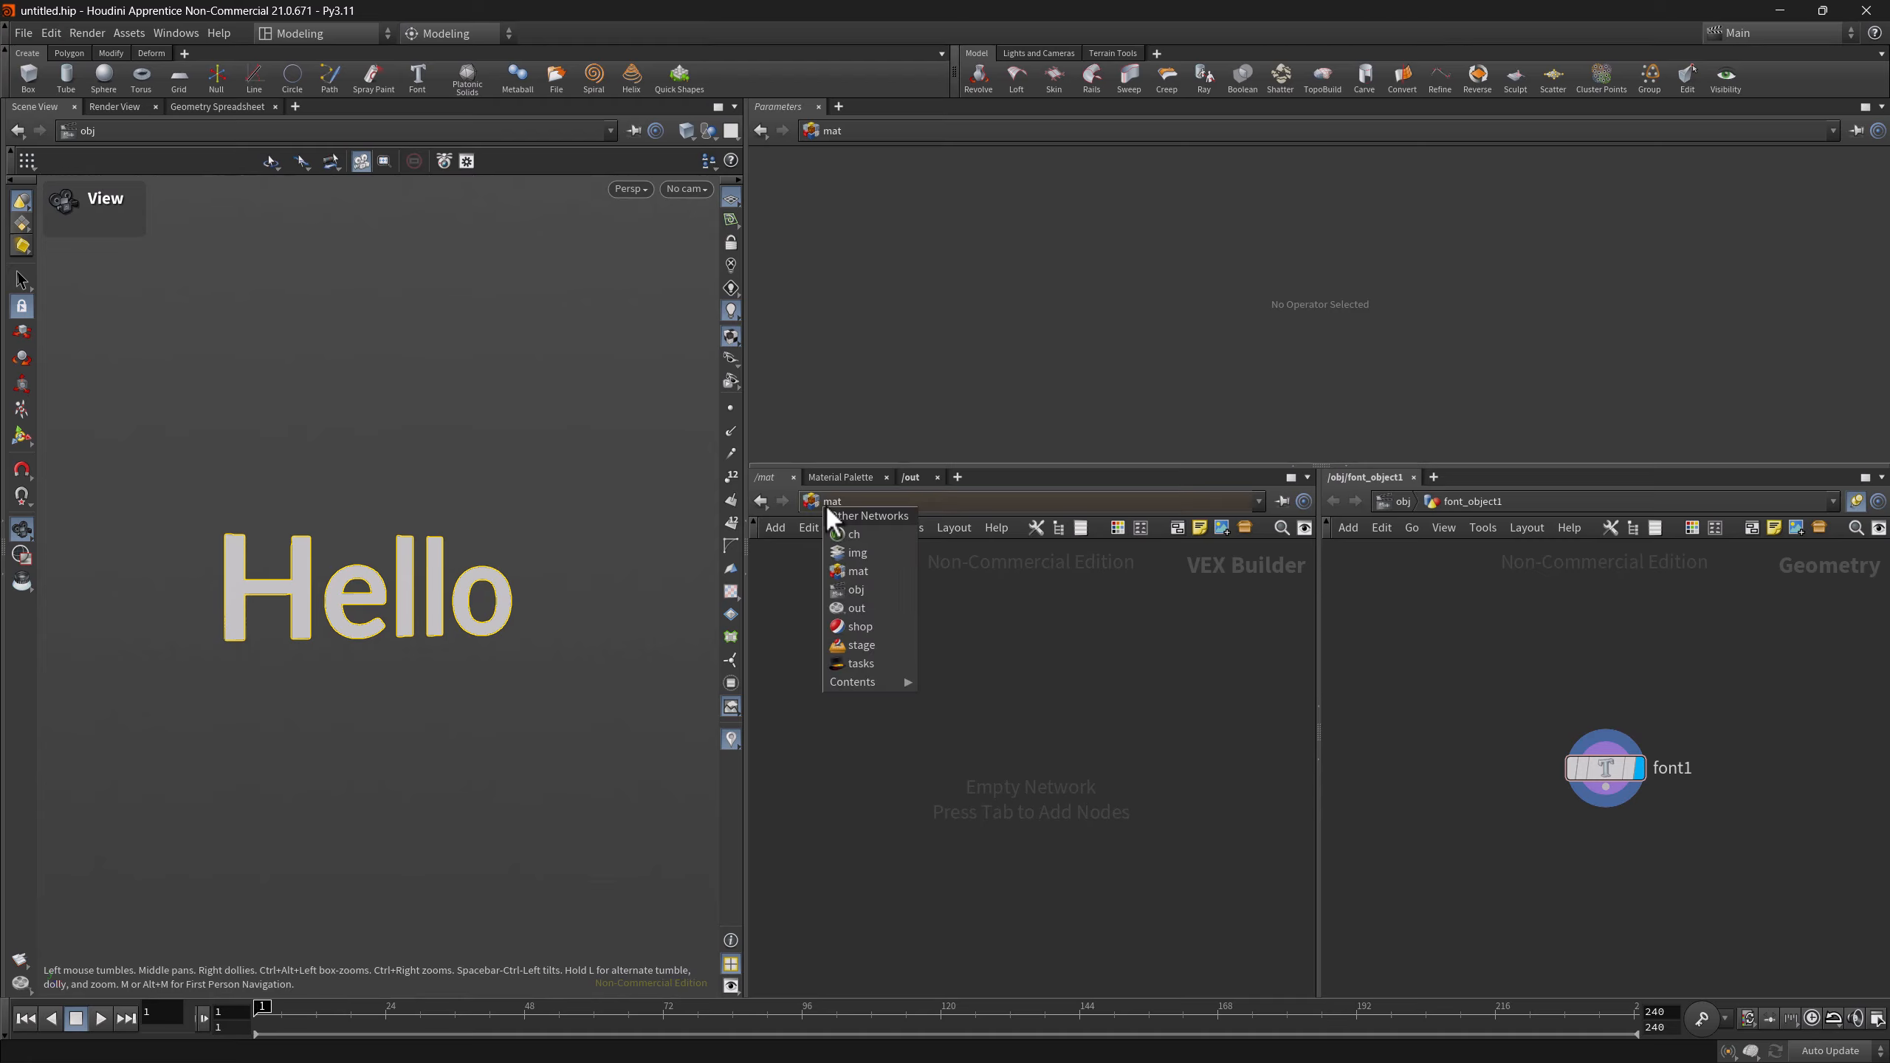
click(863, 588)
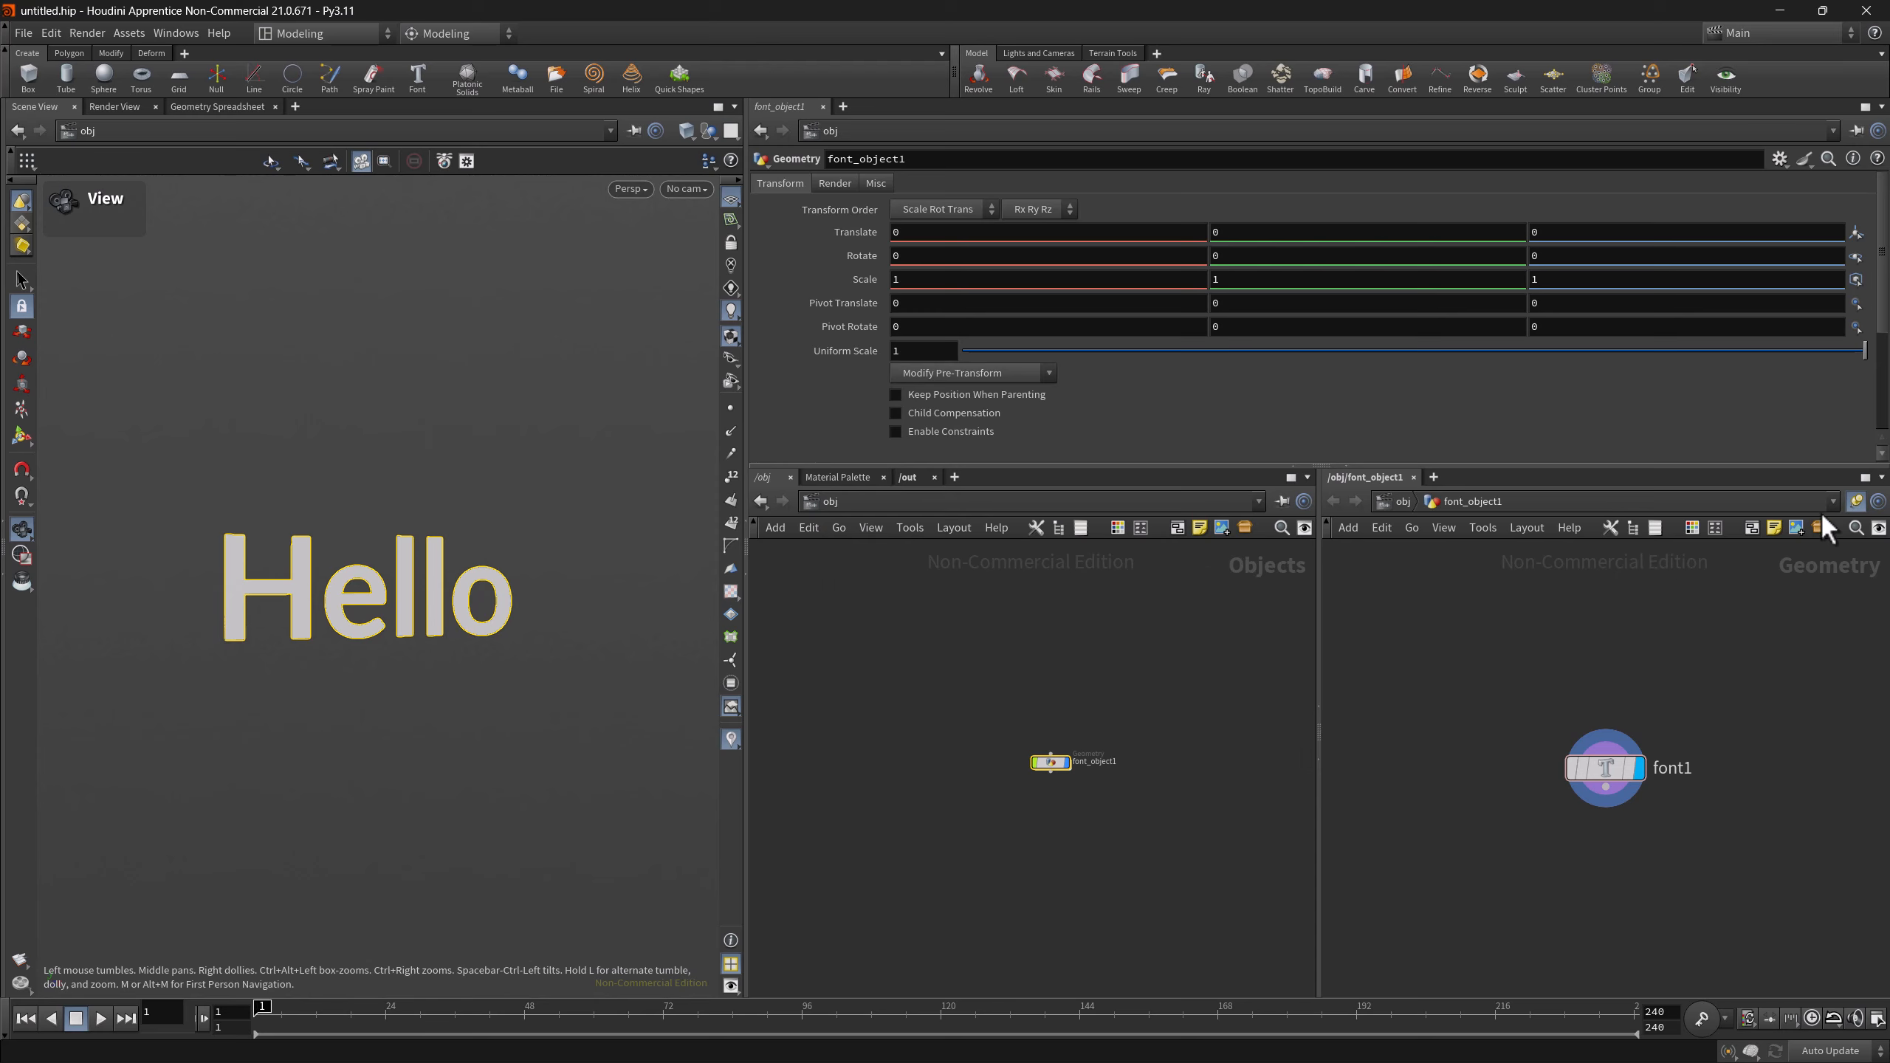
- Unpin the second network editor, enter font_object1 in the first one, and go back up to obj
click(1853, 503)
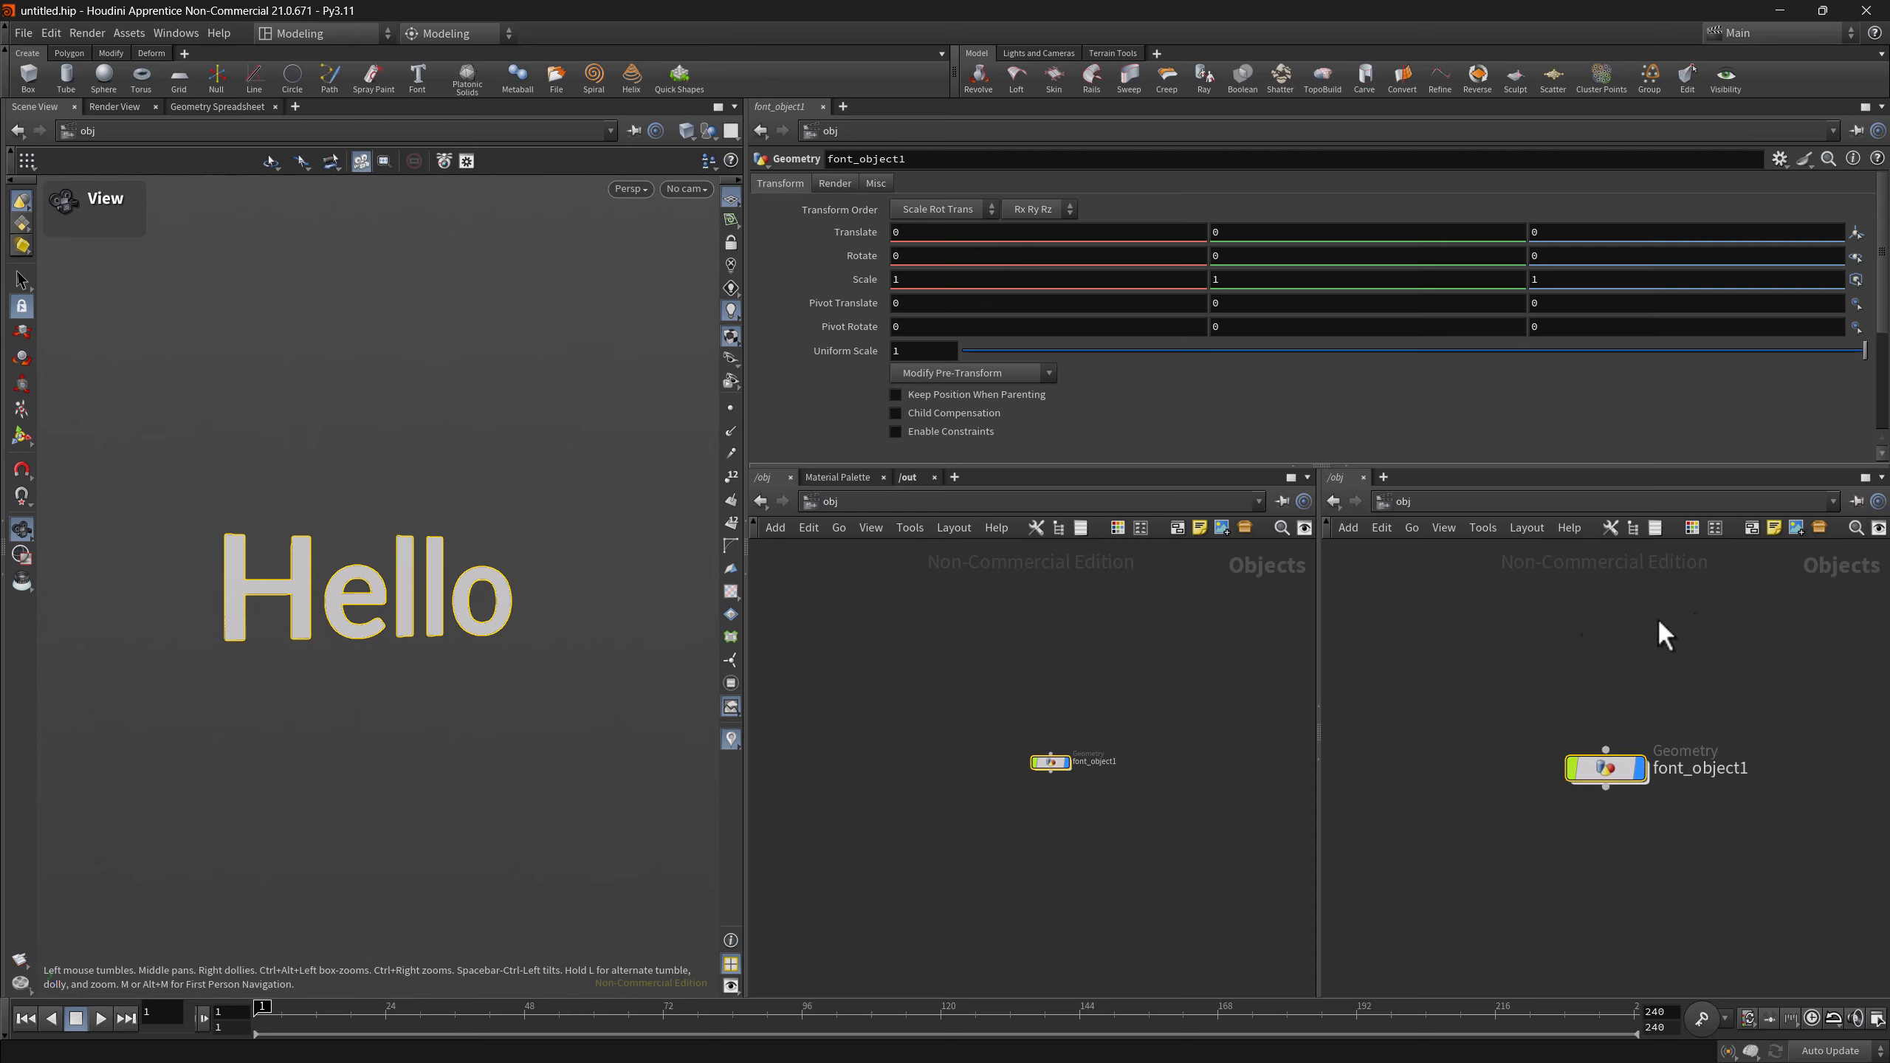
double_click(1056, 761)
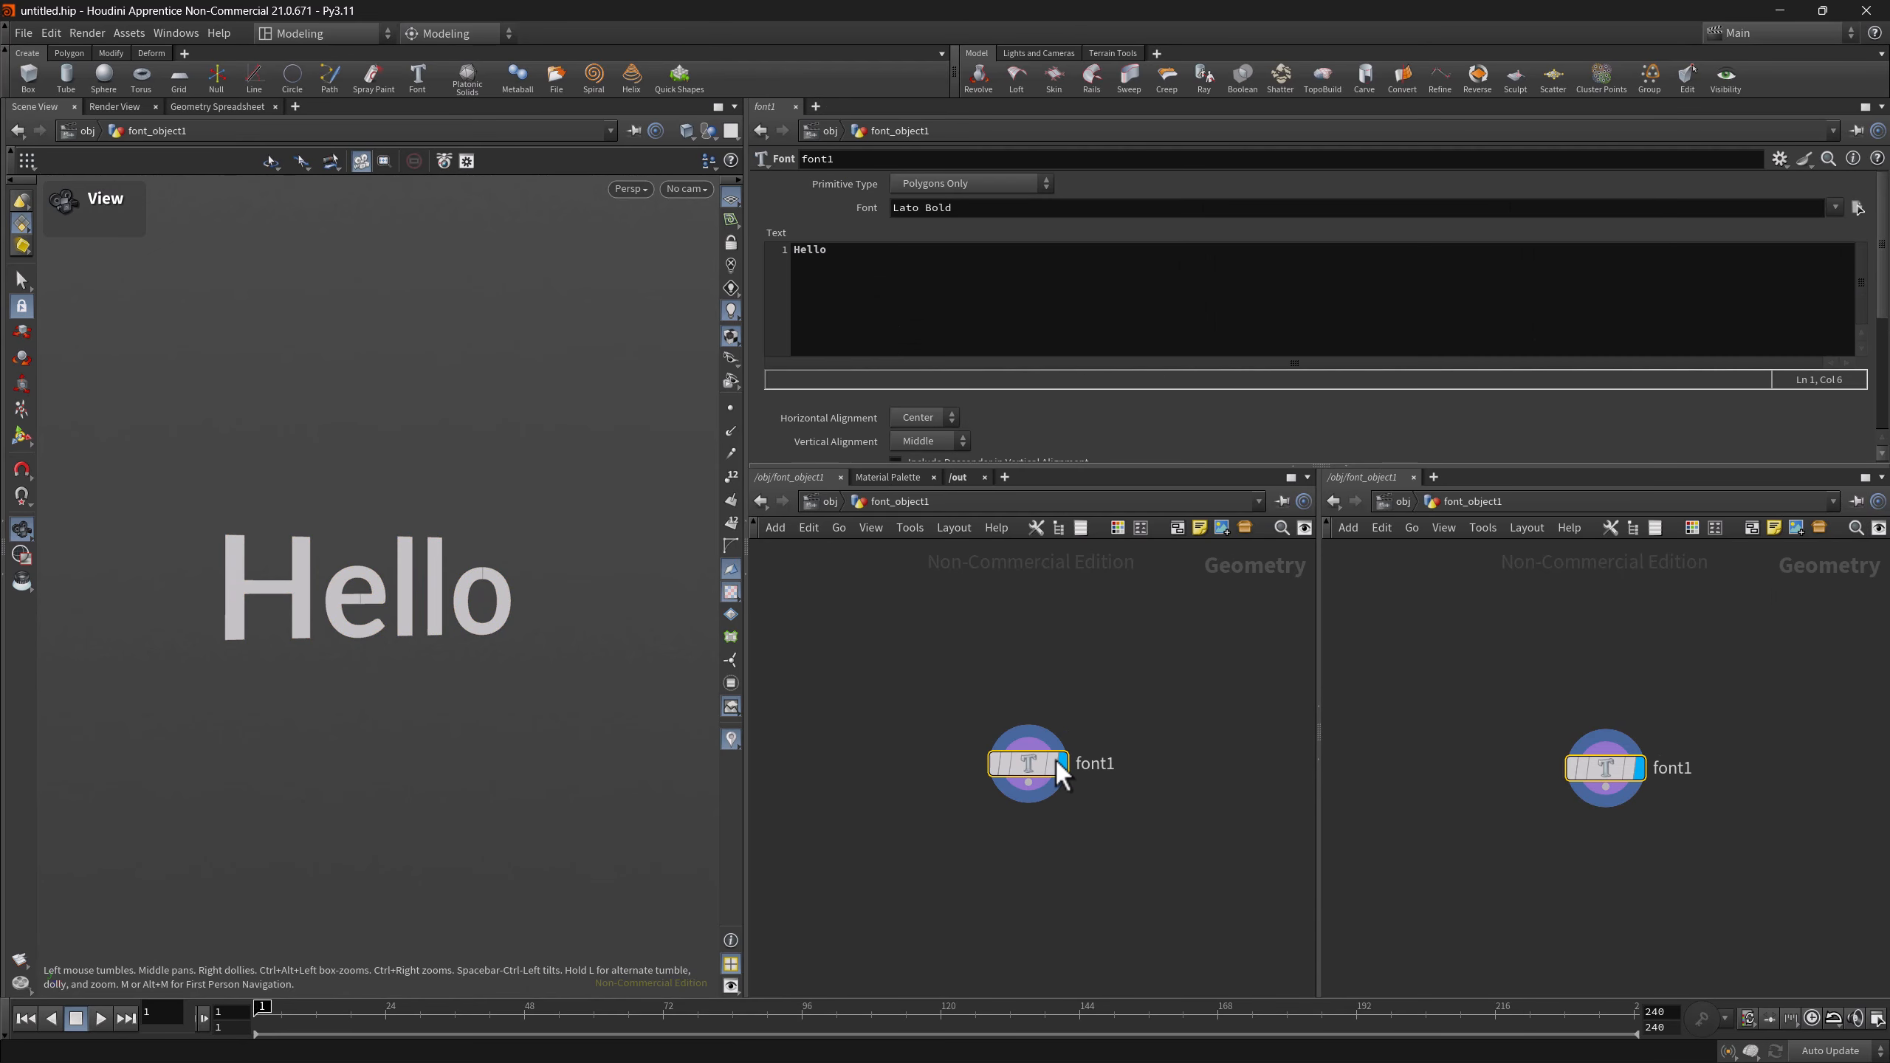
click(830, 501)
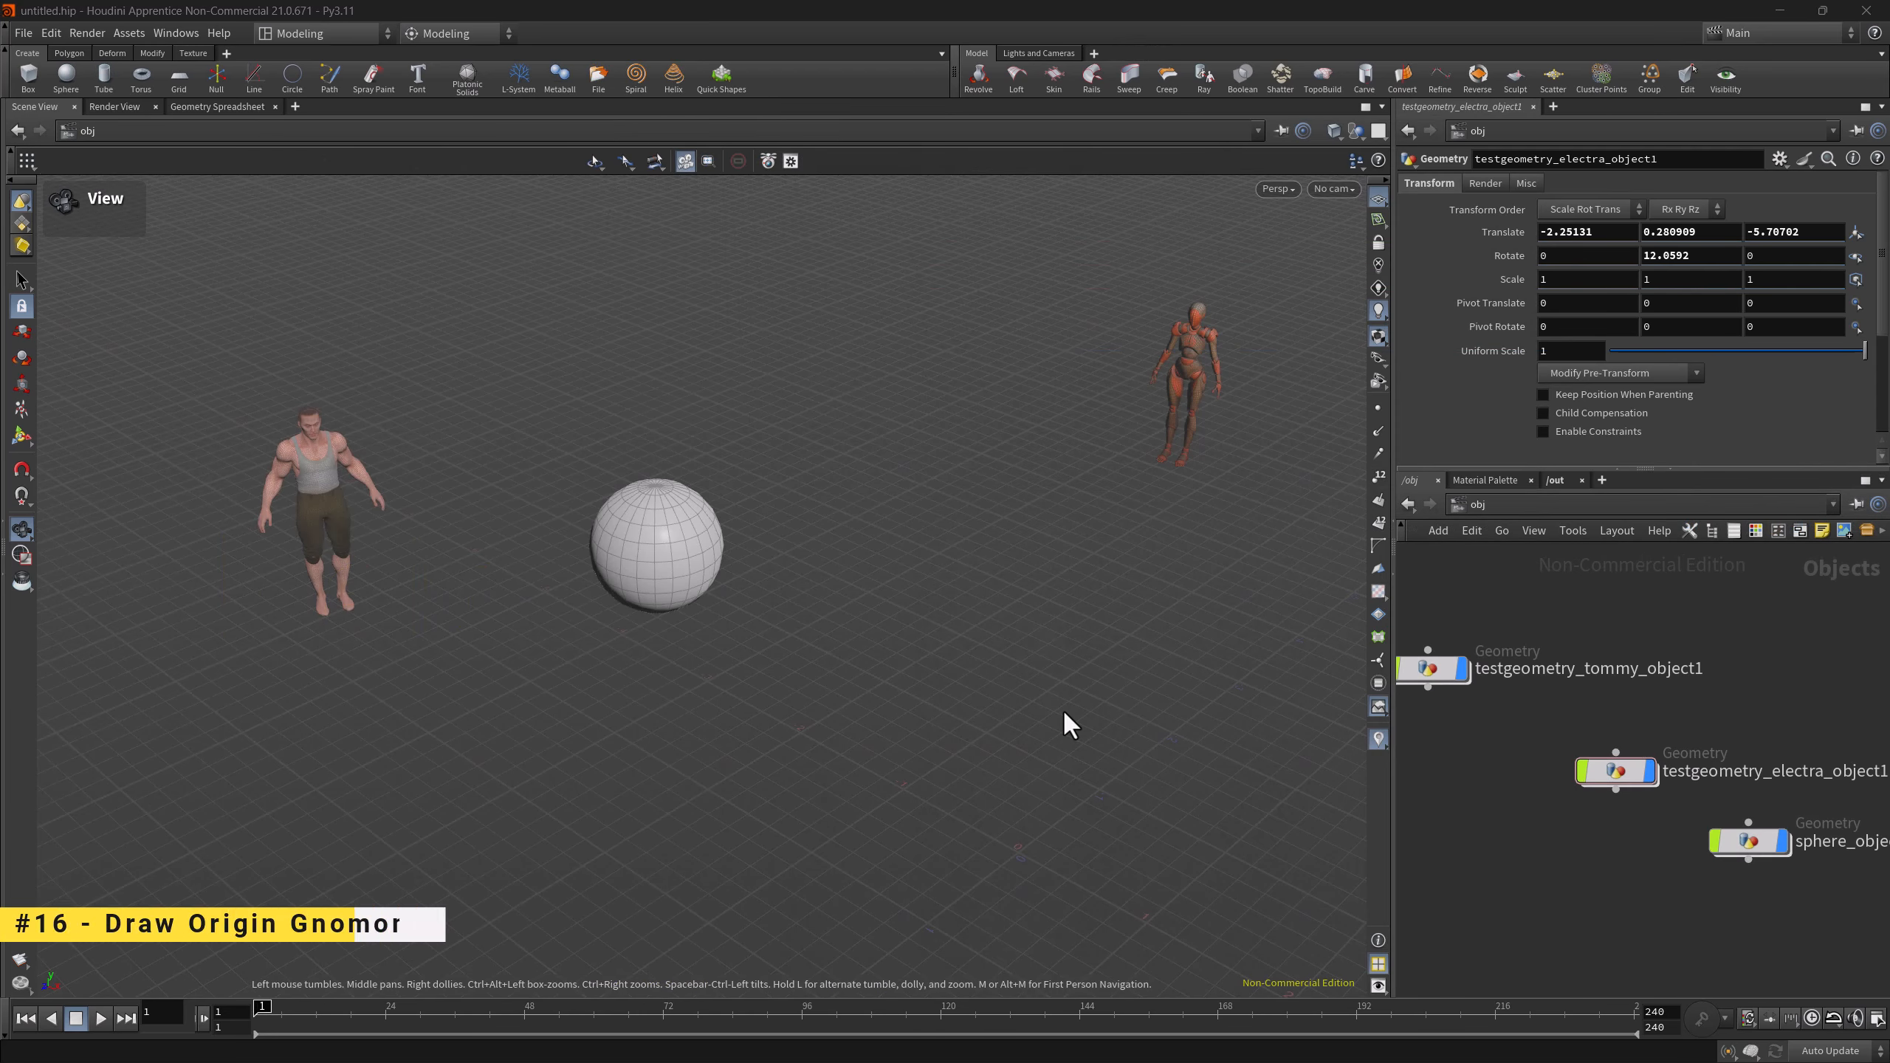
- Enable the Origin gnomon guide in the viewport Display Options and inspect it from different view angles
click(1381, 986)
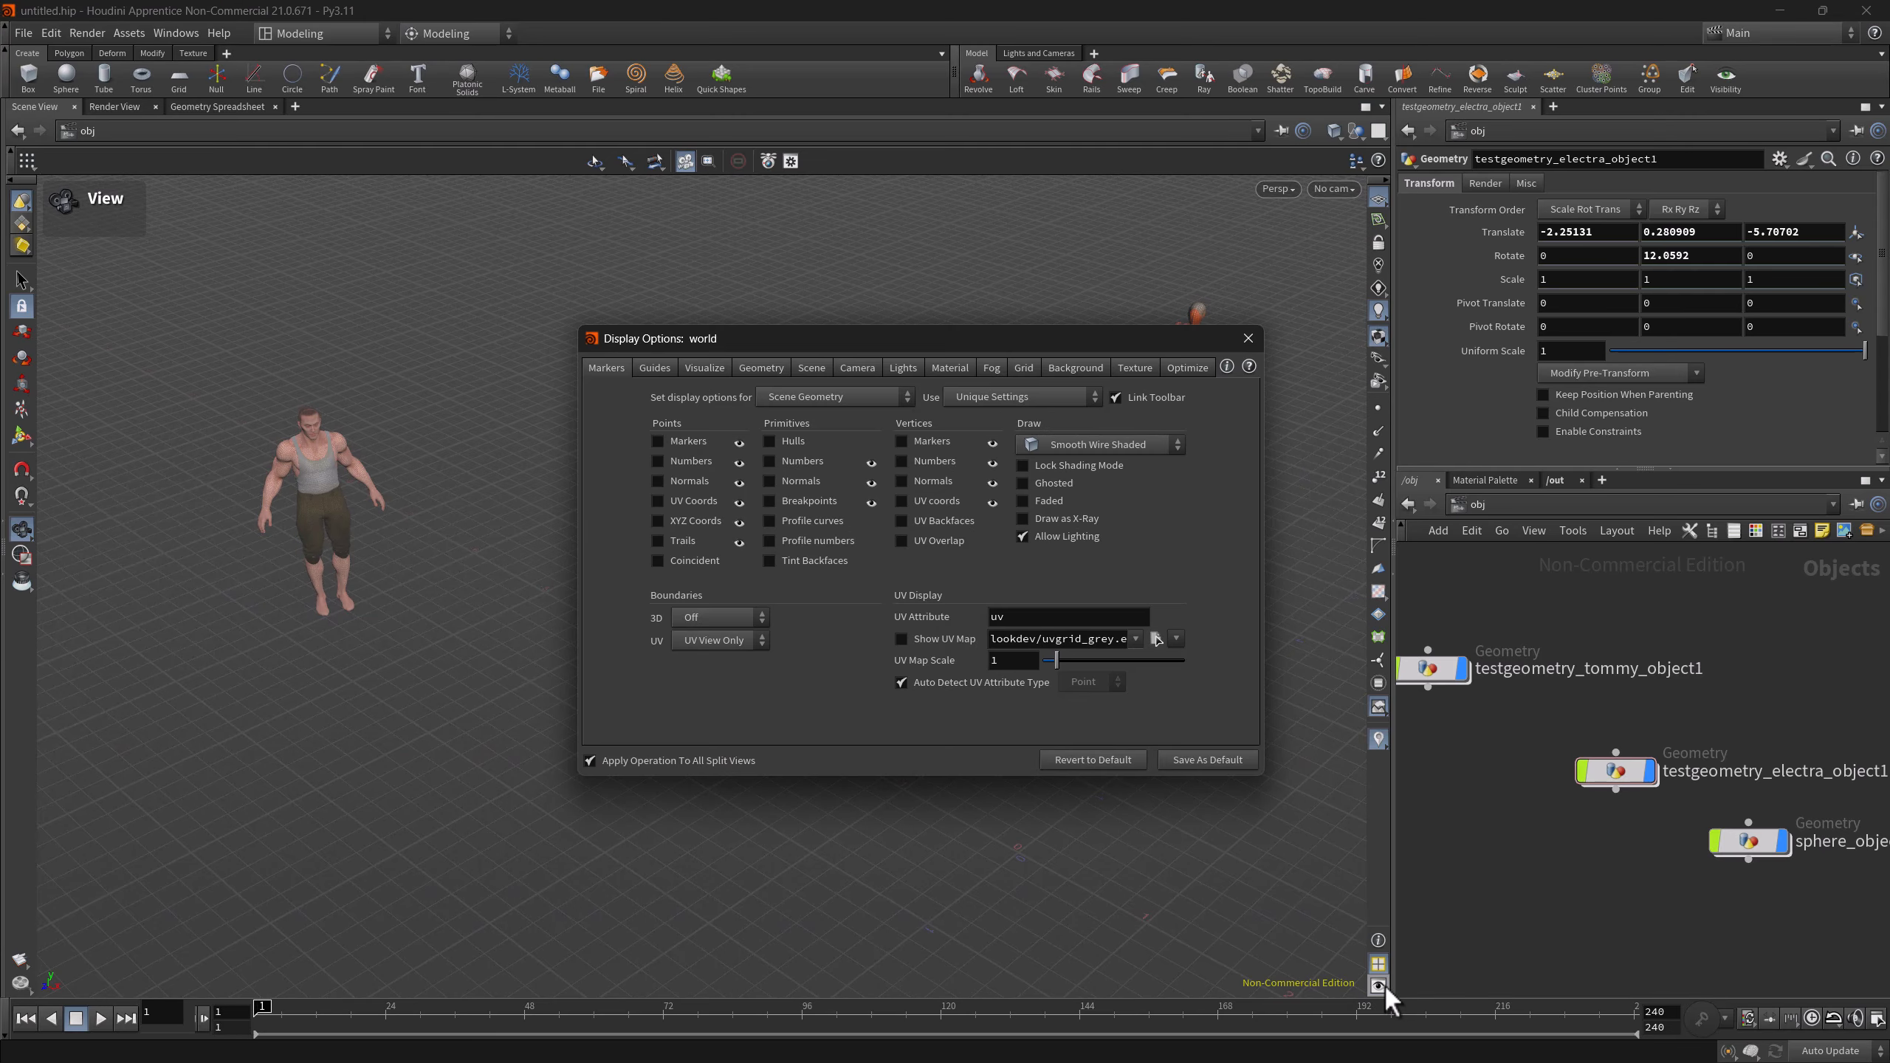
click(656, 368)
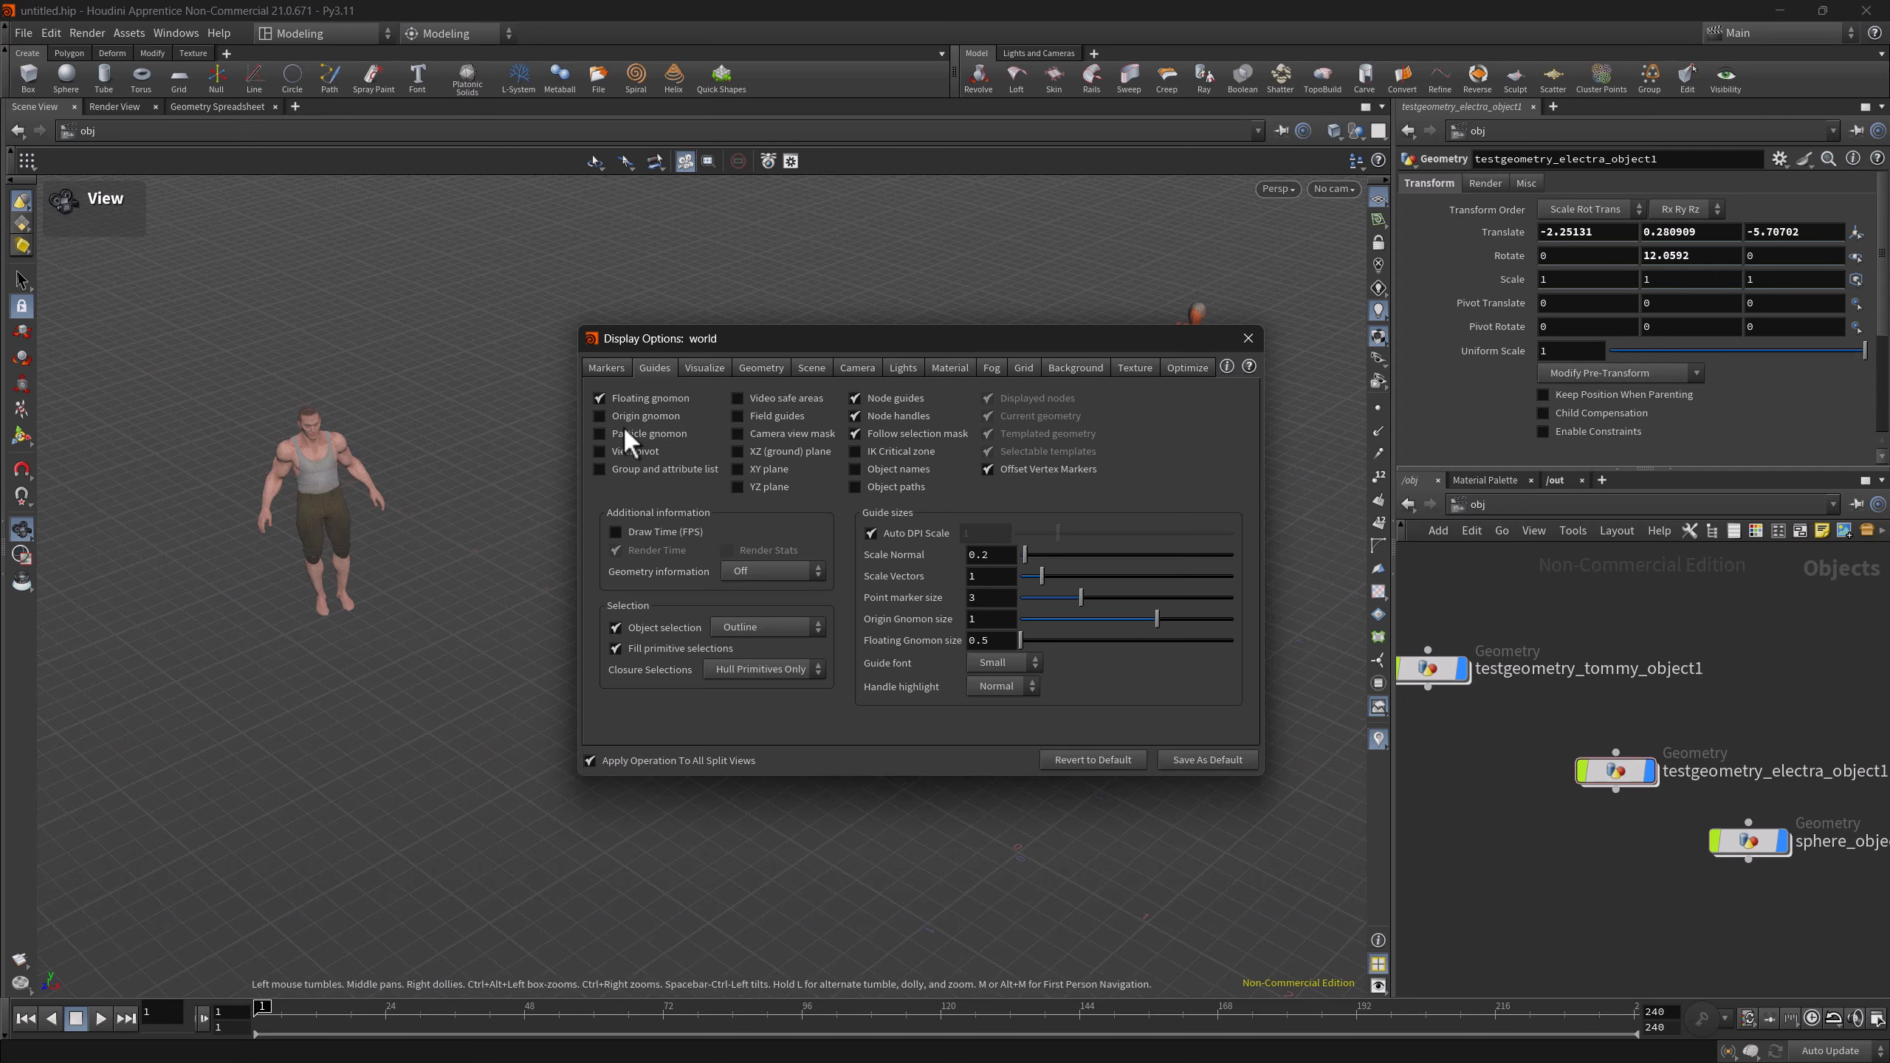
click(599, 416)
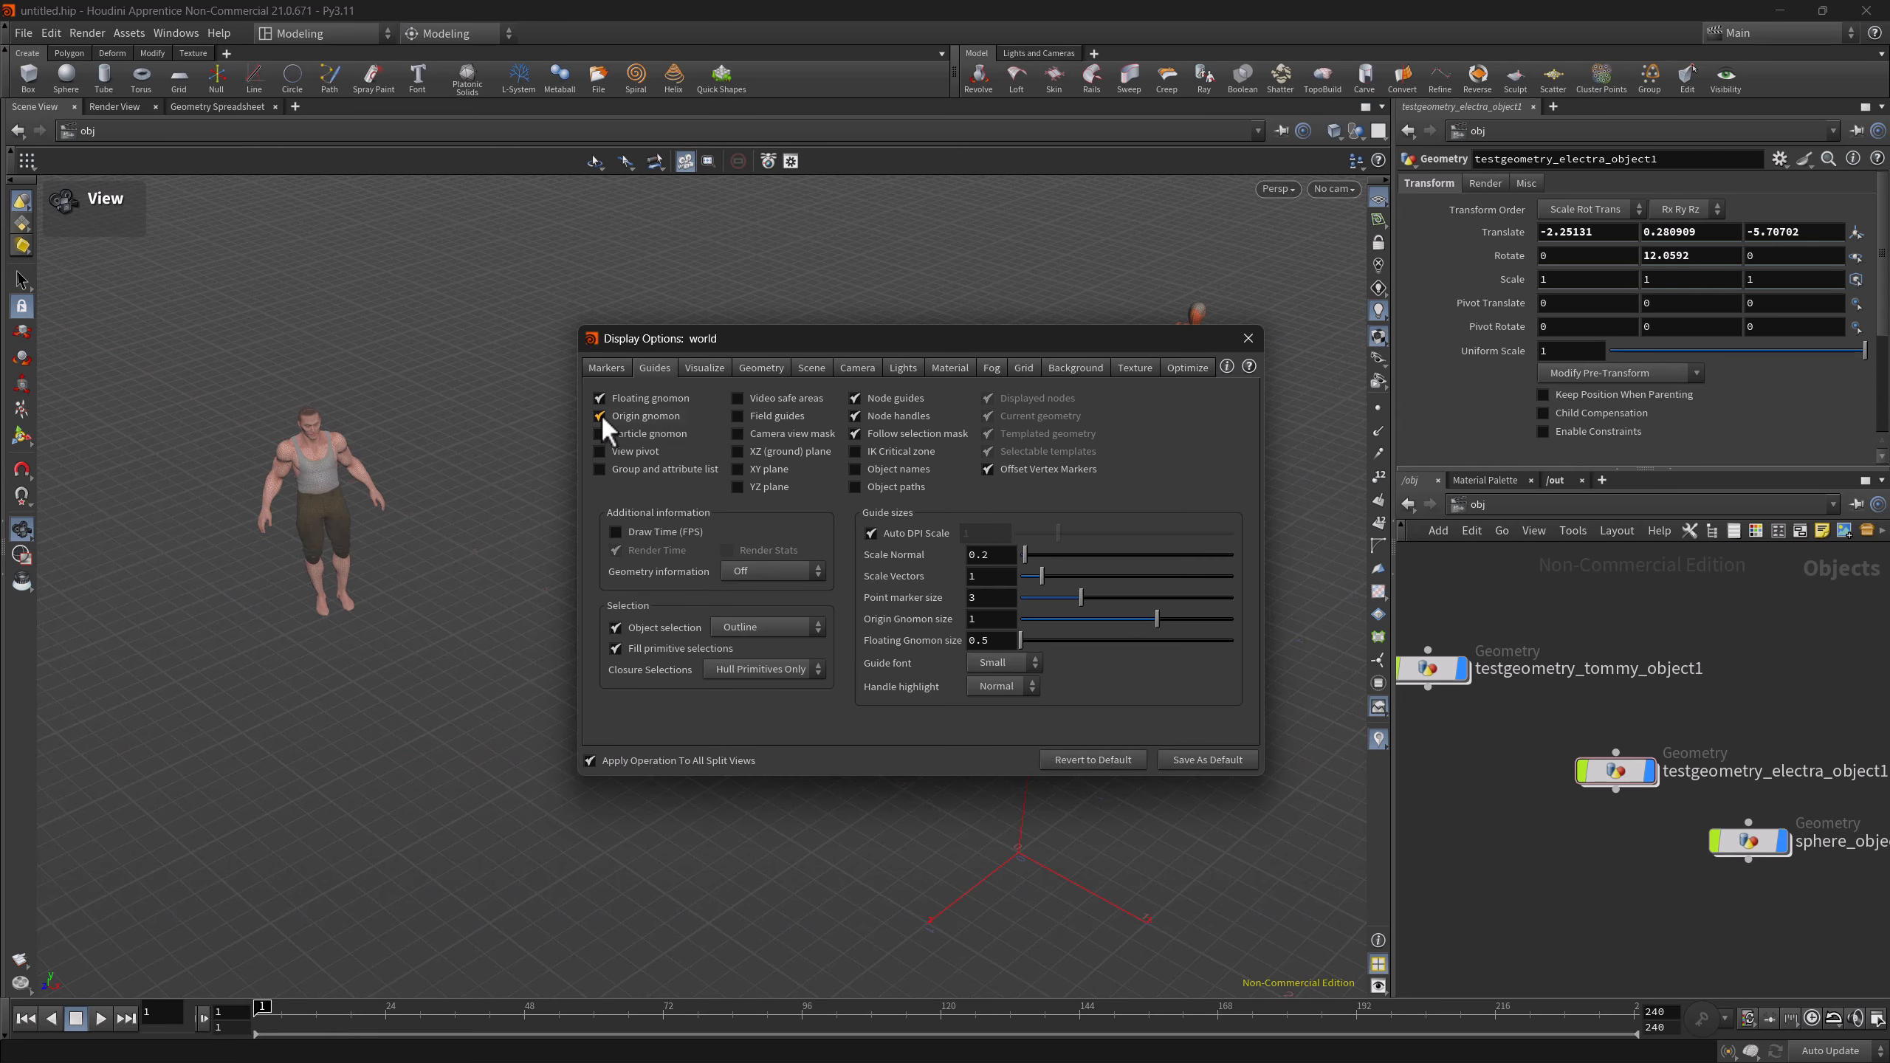
click(1247, 344)
middle_drag(1046, 759, 831, 536)
drag(869, 612, 776, 540)
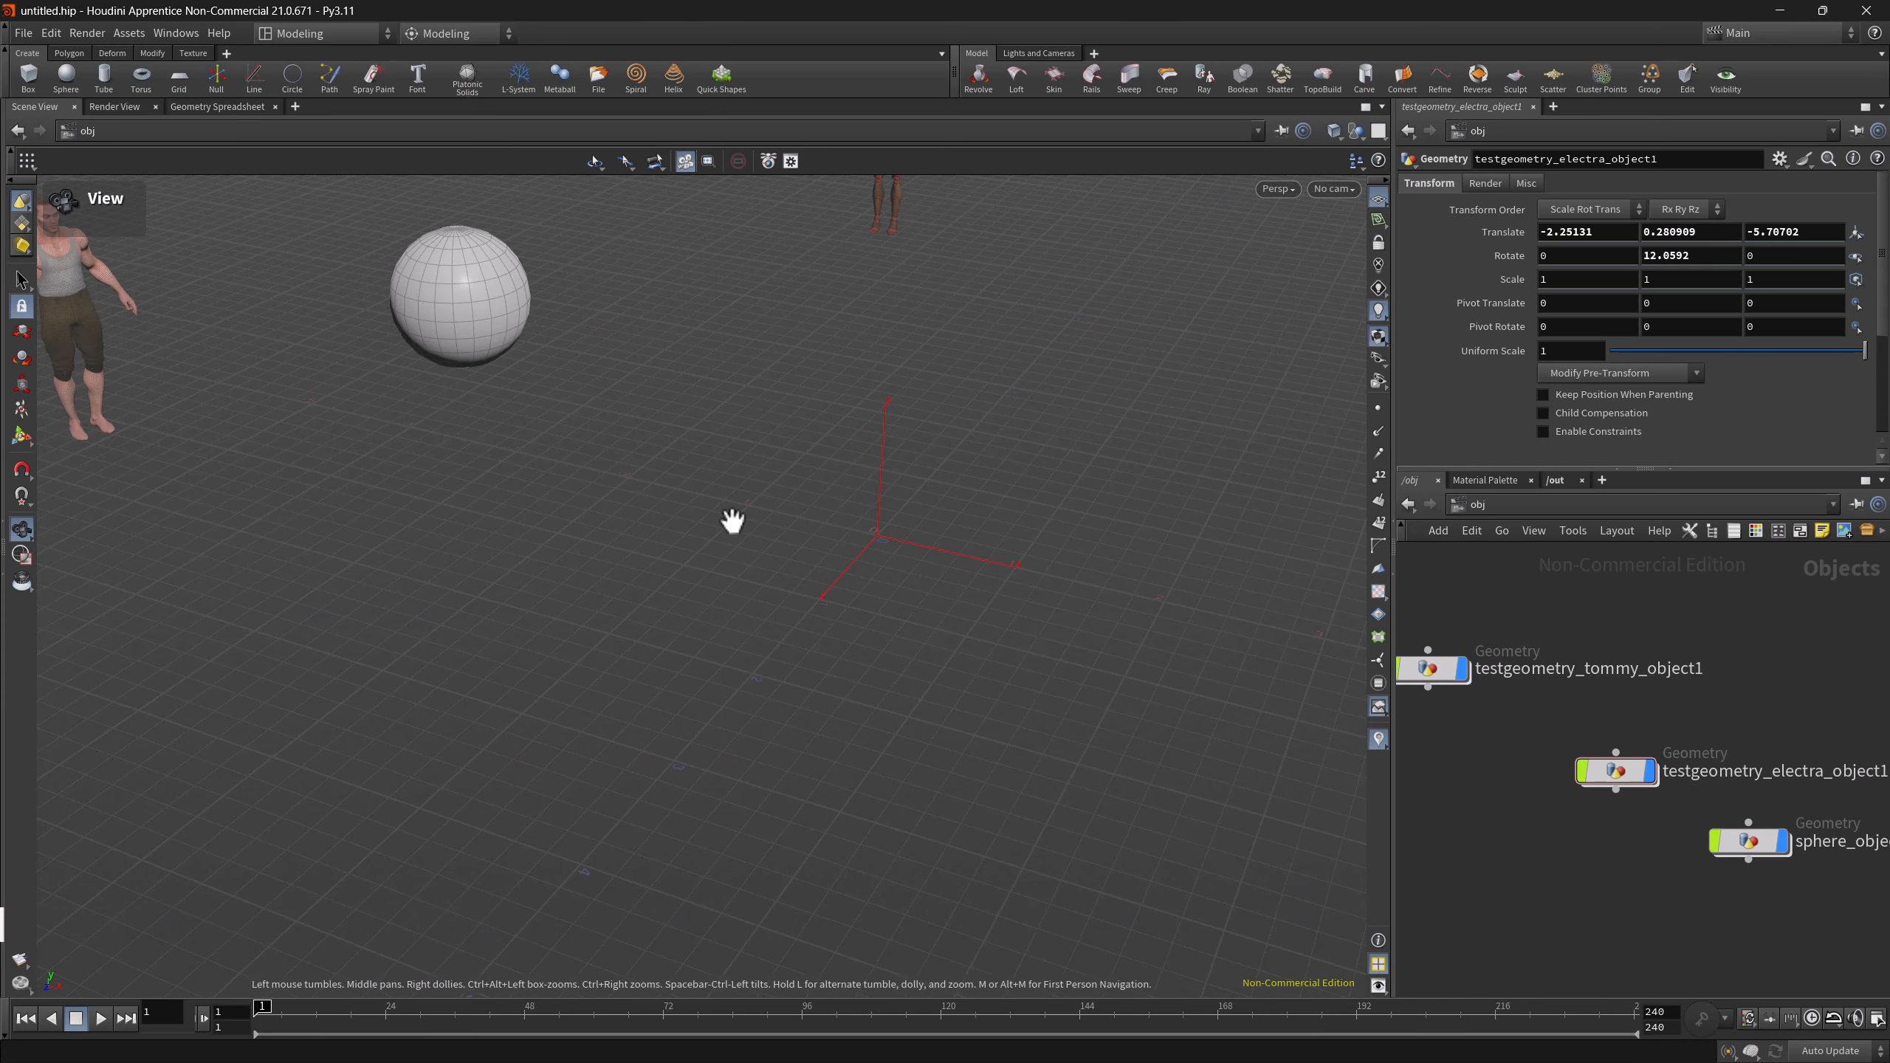
middle_drag(733, 521, 831, 676)
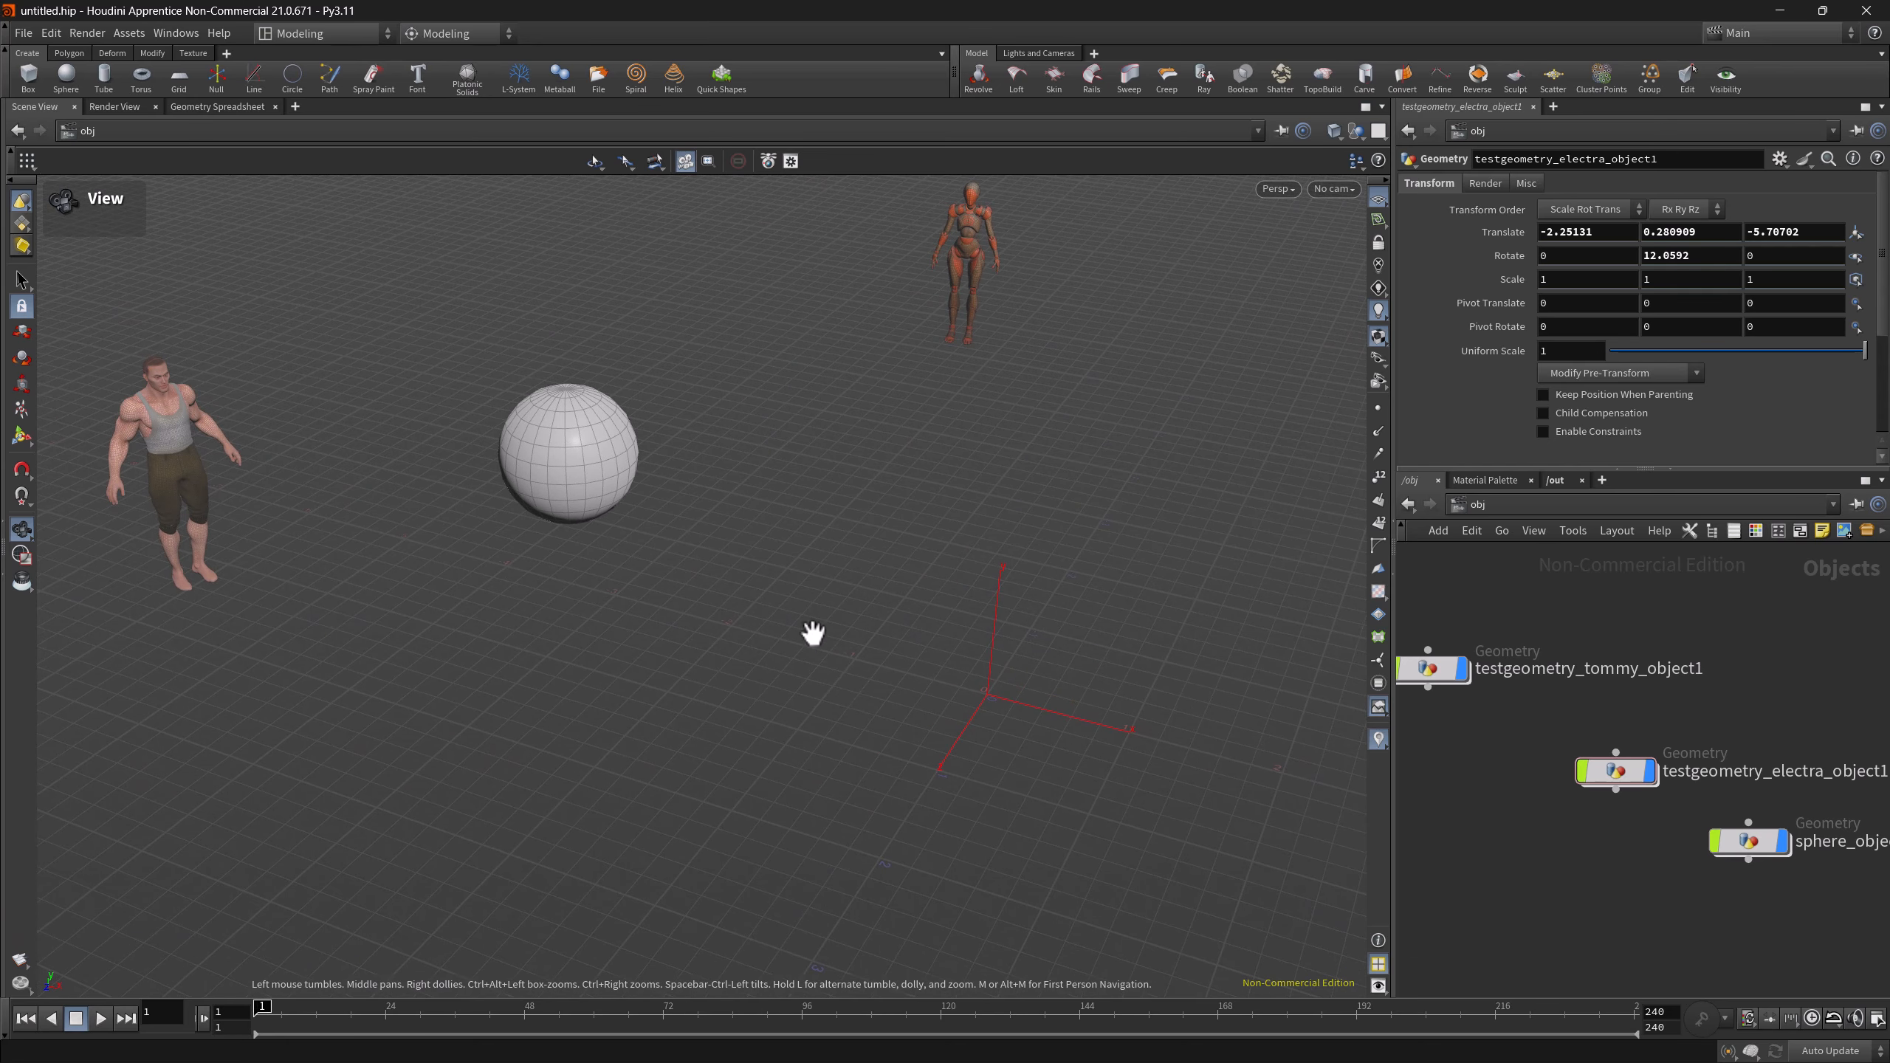
- Enable the View pivot guide in the Display Options and tumble around the sphere and the figures to check it
key(d)
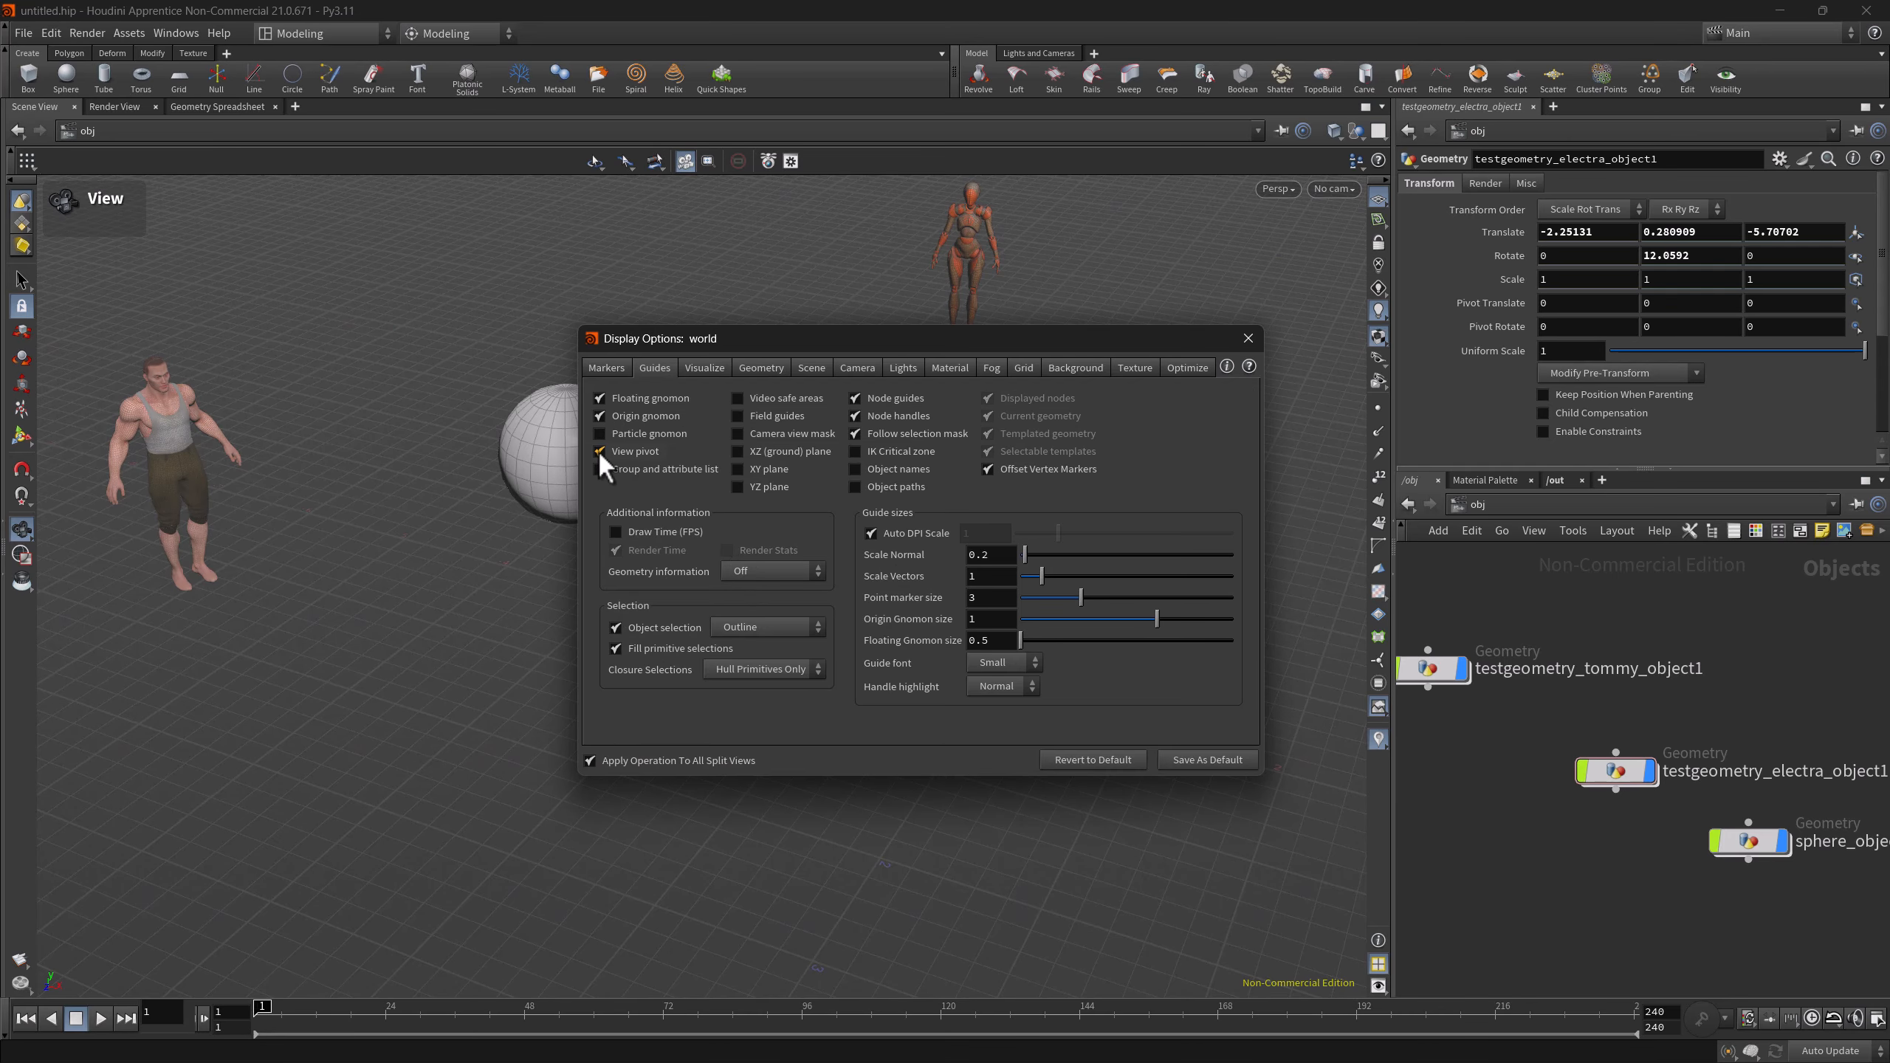
click(1247, 338)
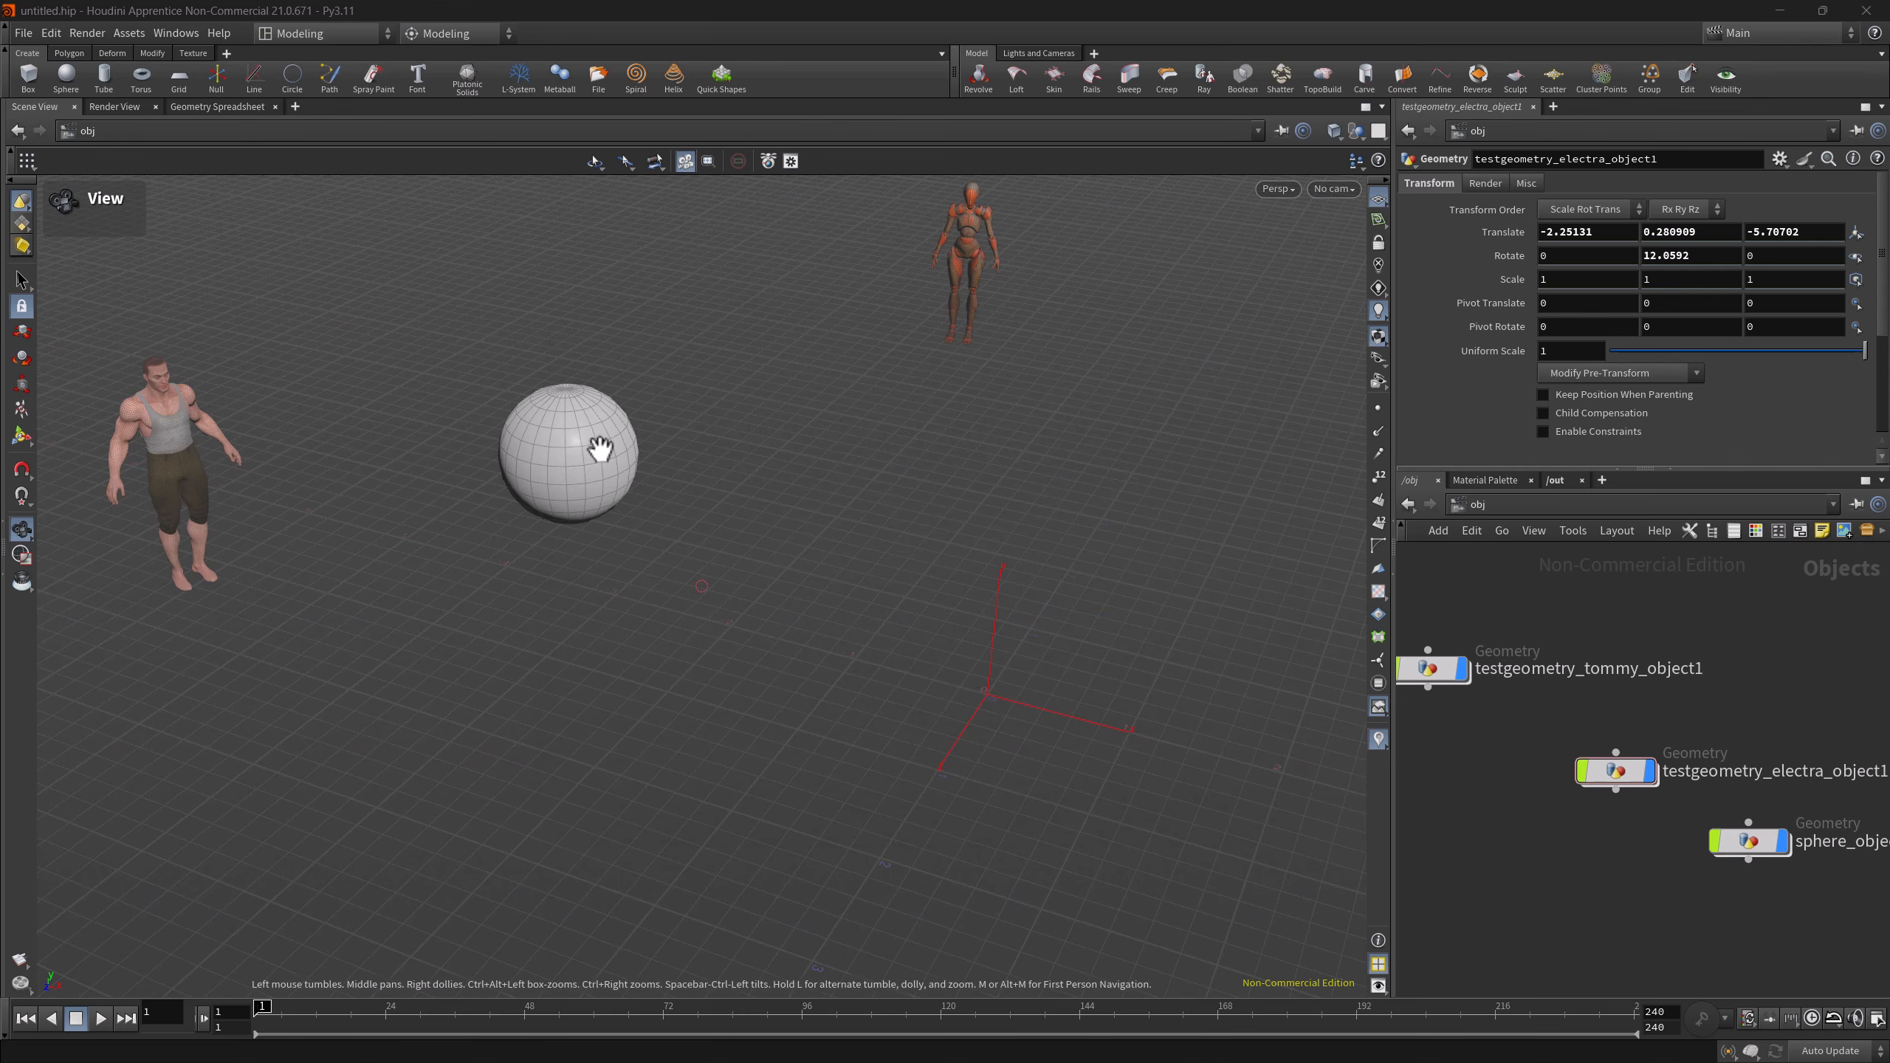
drag(616, 452, 528, 460)
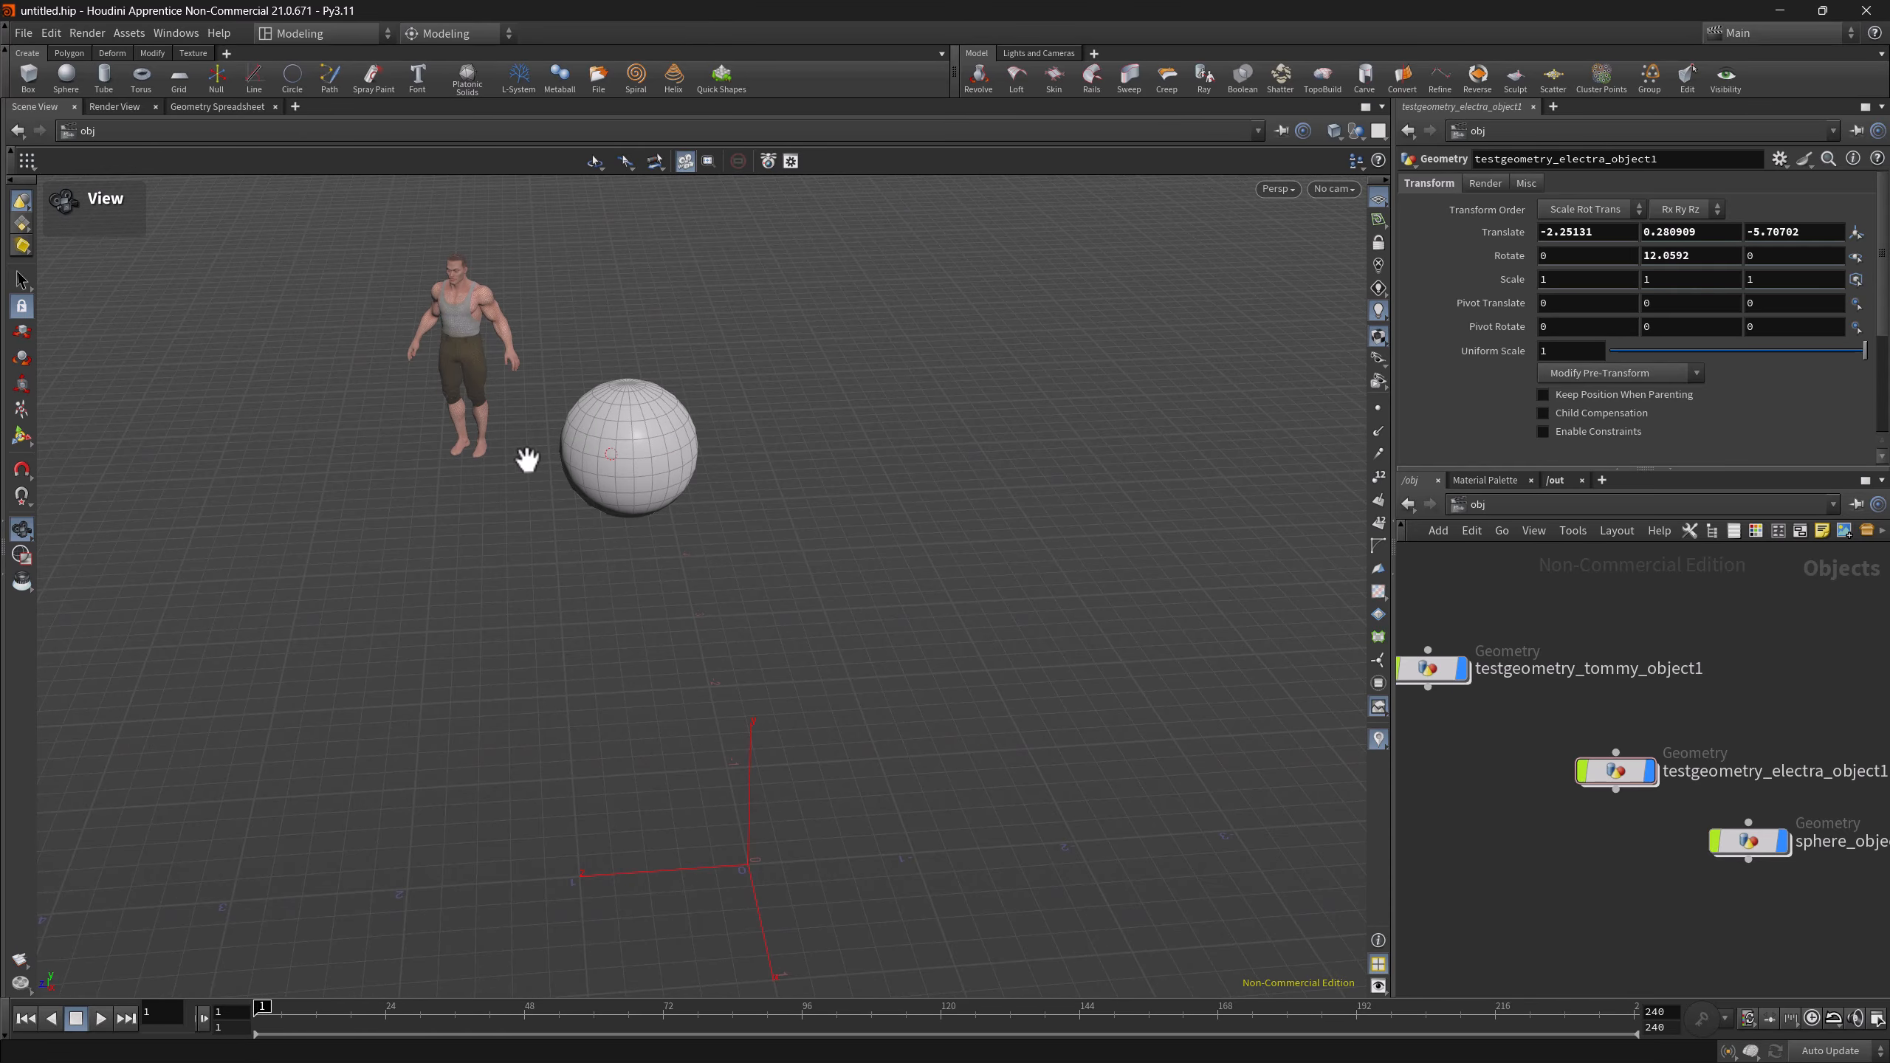
right_drag(528, 460, 962, 468)
drag(683, 524, 908, 536)
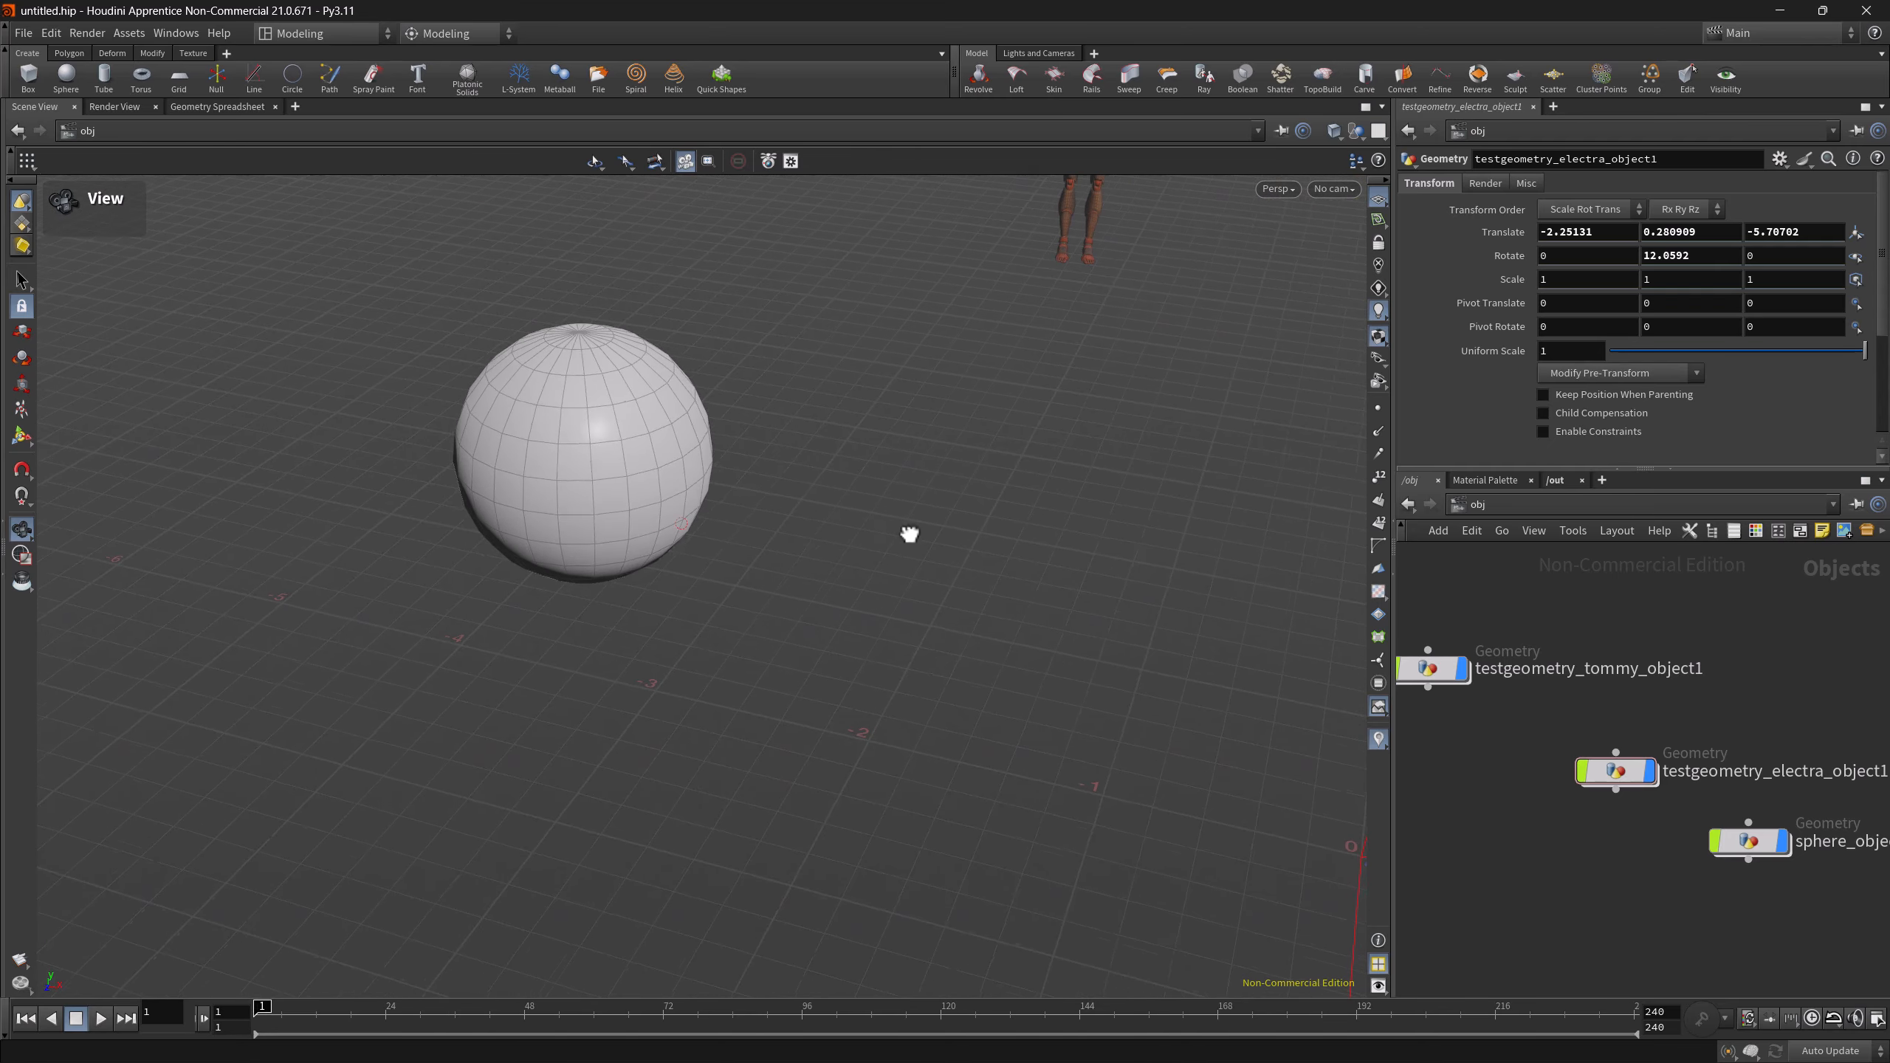
drag(615, 465, 821, 641)
middle_drag(821, 641, 262, 598)
drag(771, 616, 646, 577)
drag(318, 539, 561, 645)
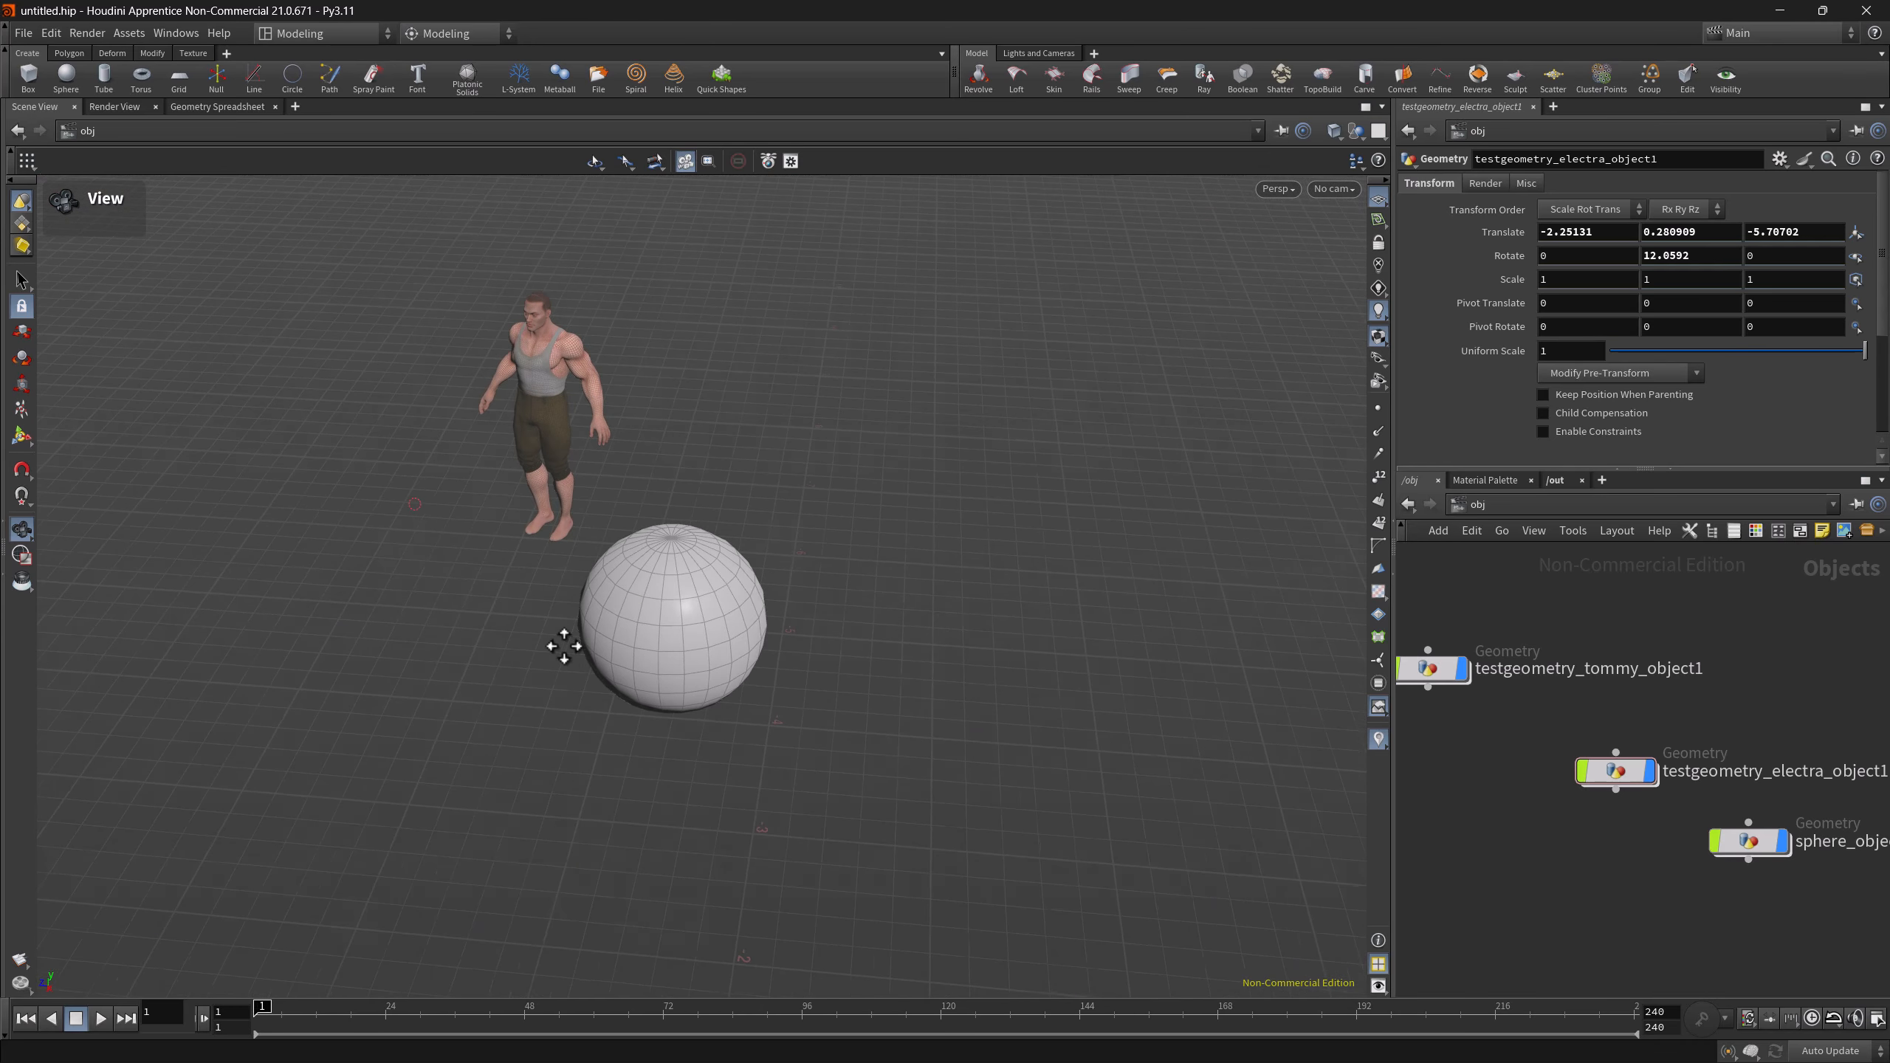
- Set the View tool to Keep Pivot on Tumble/Rotate, centre the view pivot on the Tommy figure and tumble around it
right_click(22, 528)
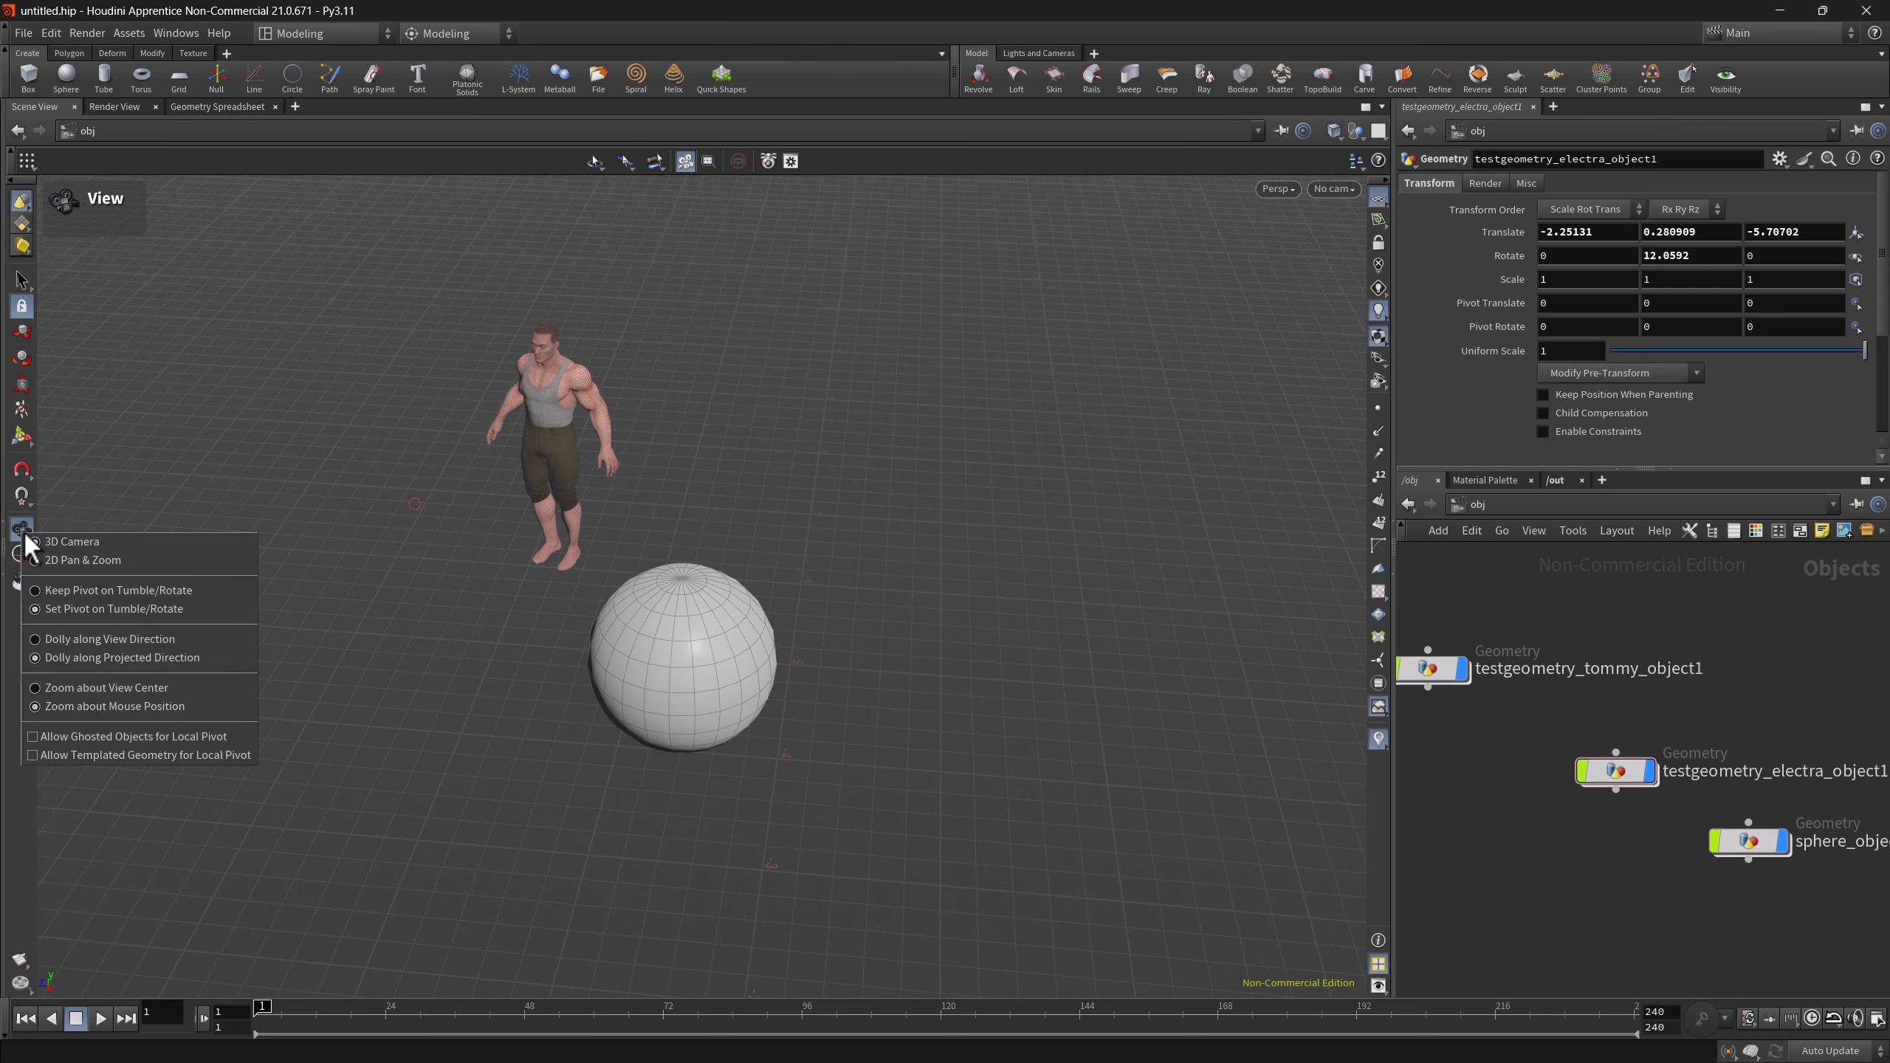
click(118, 590)
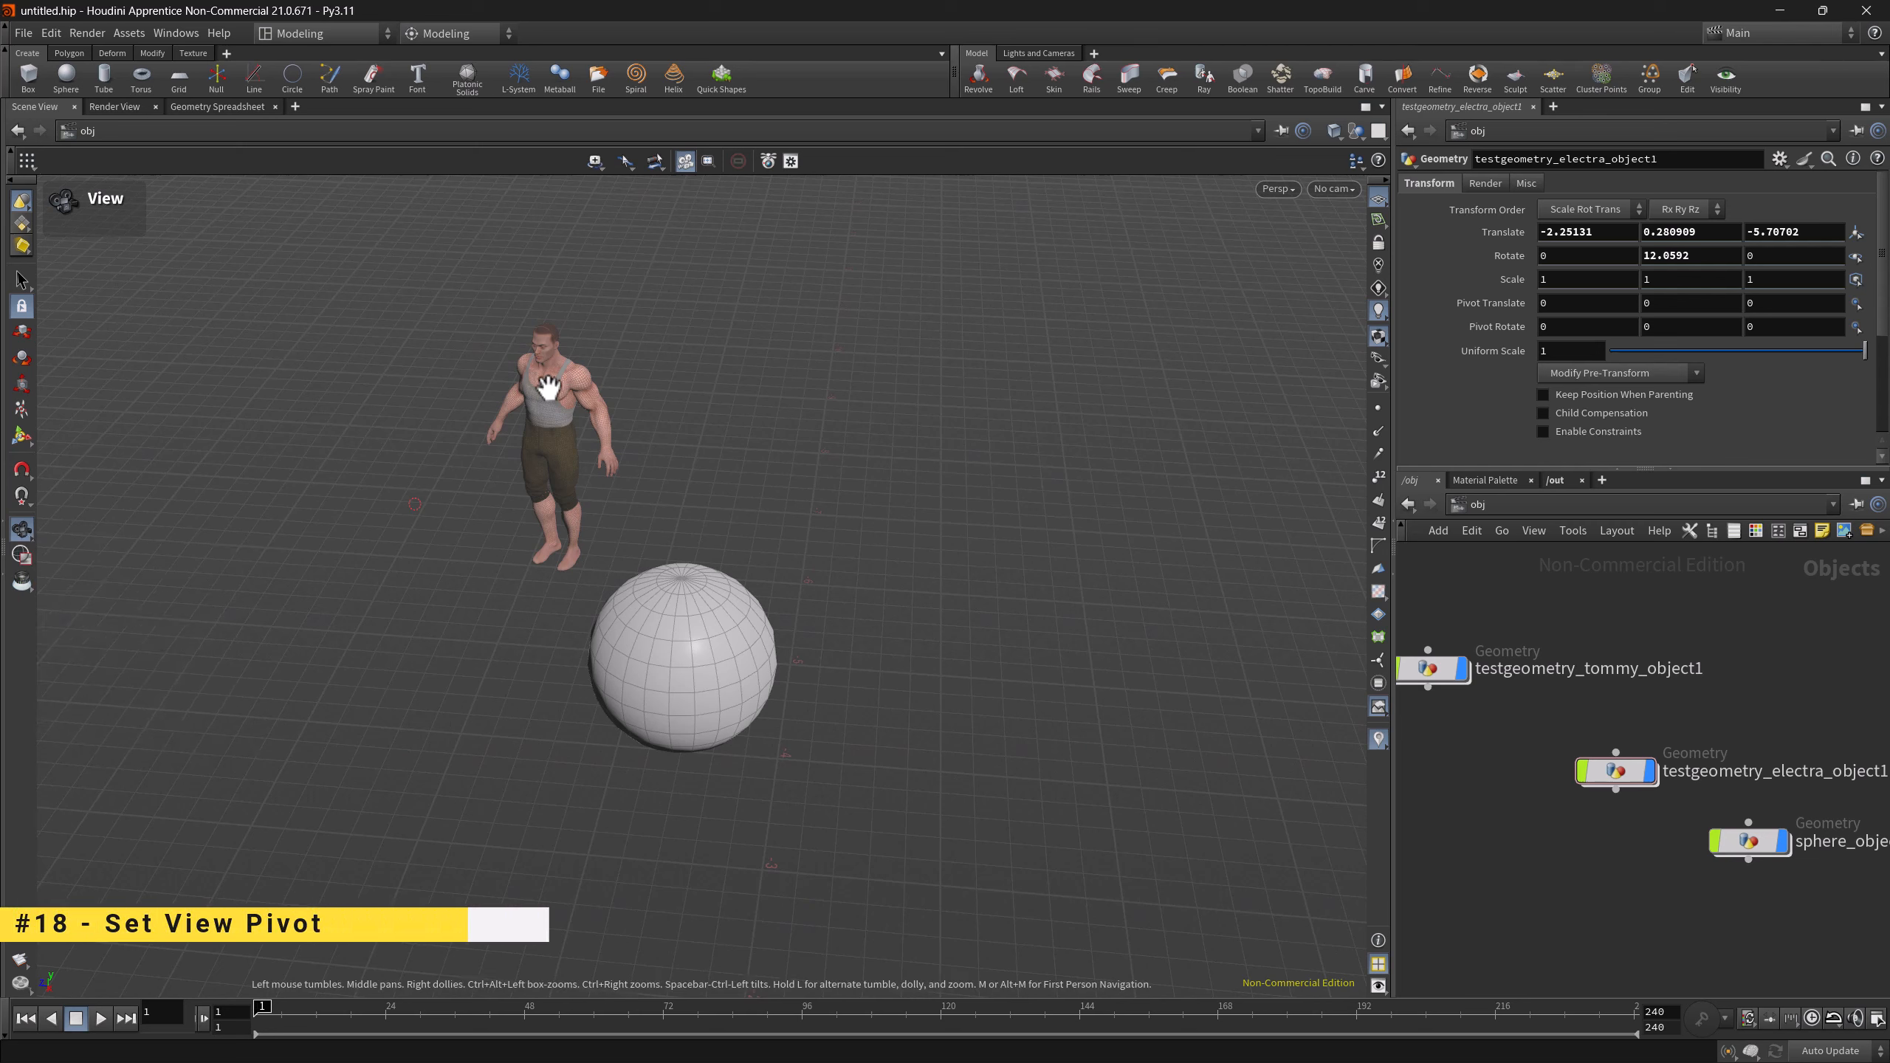
key(space+z)
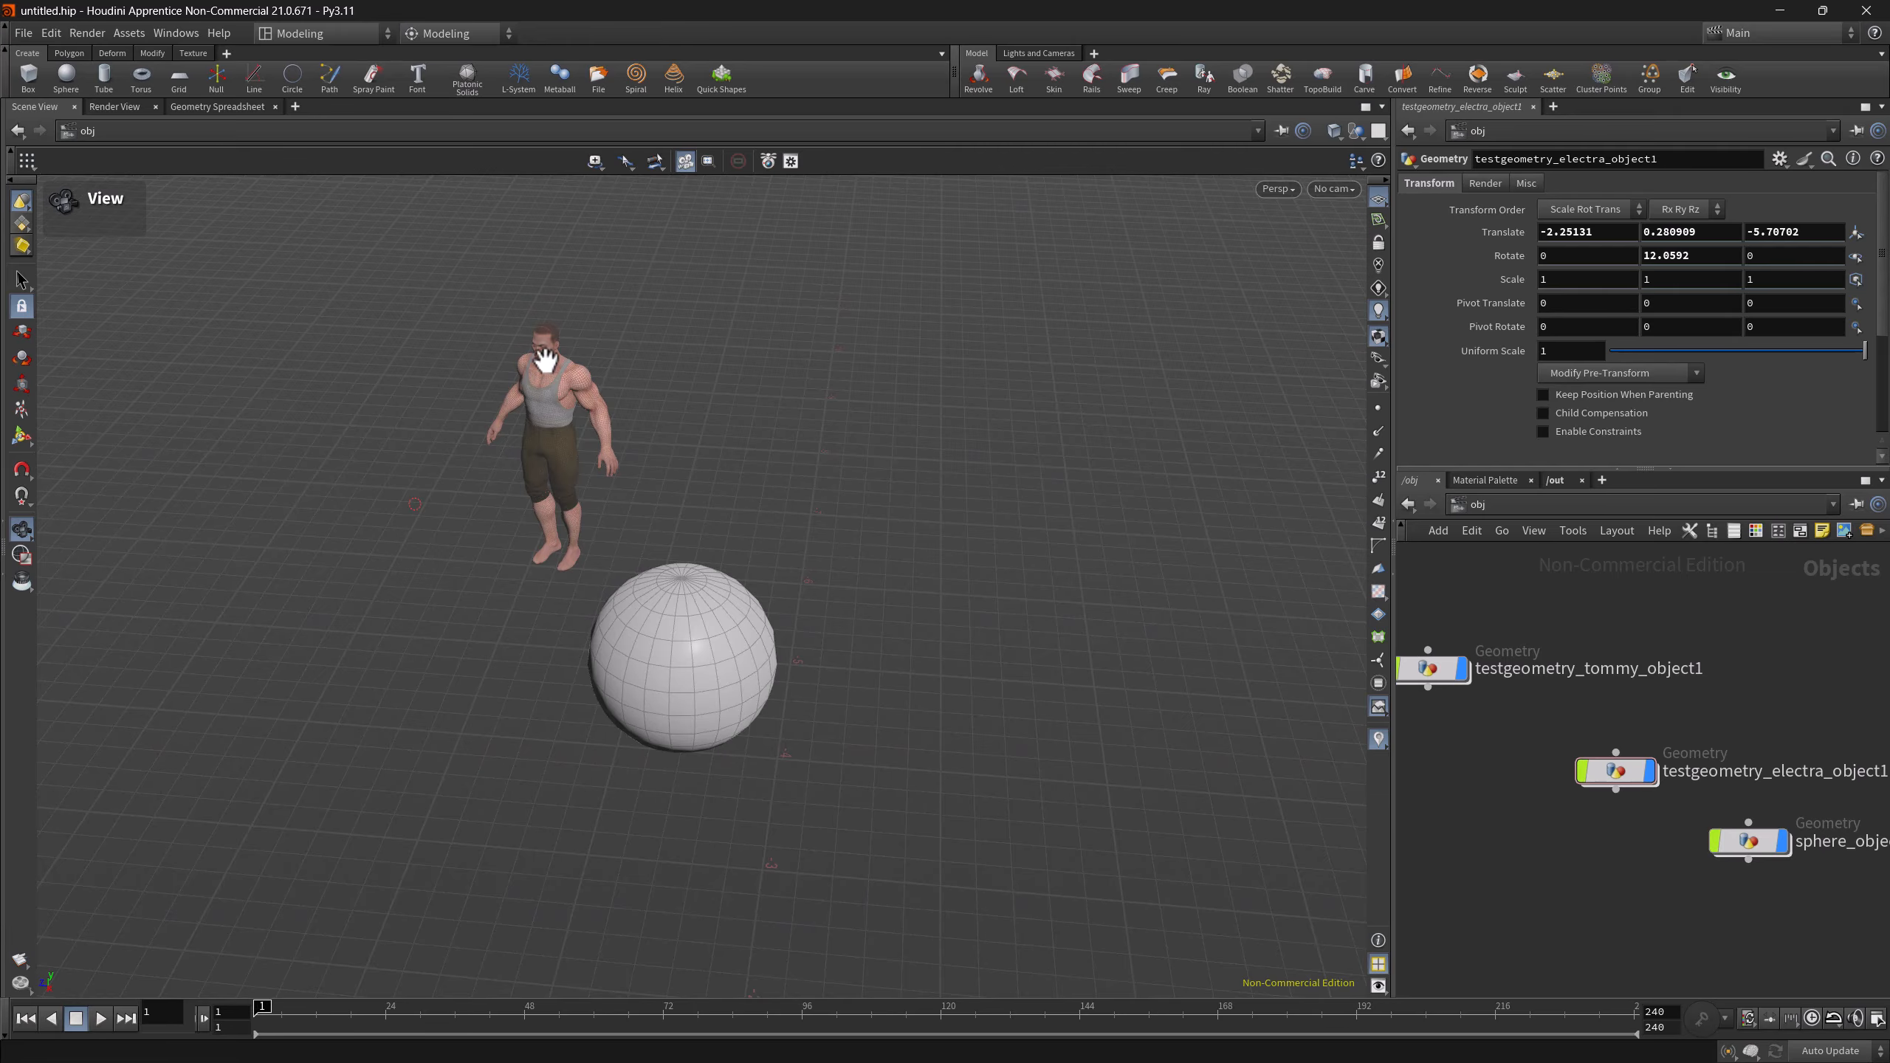
key(space+z)
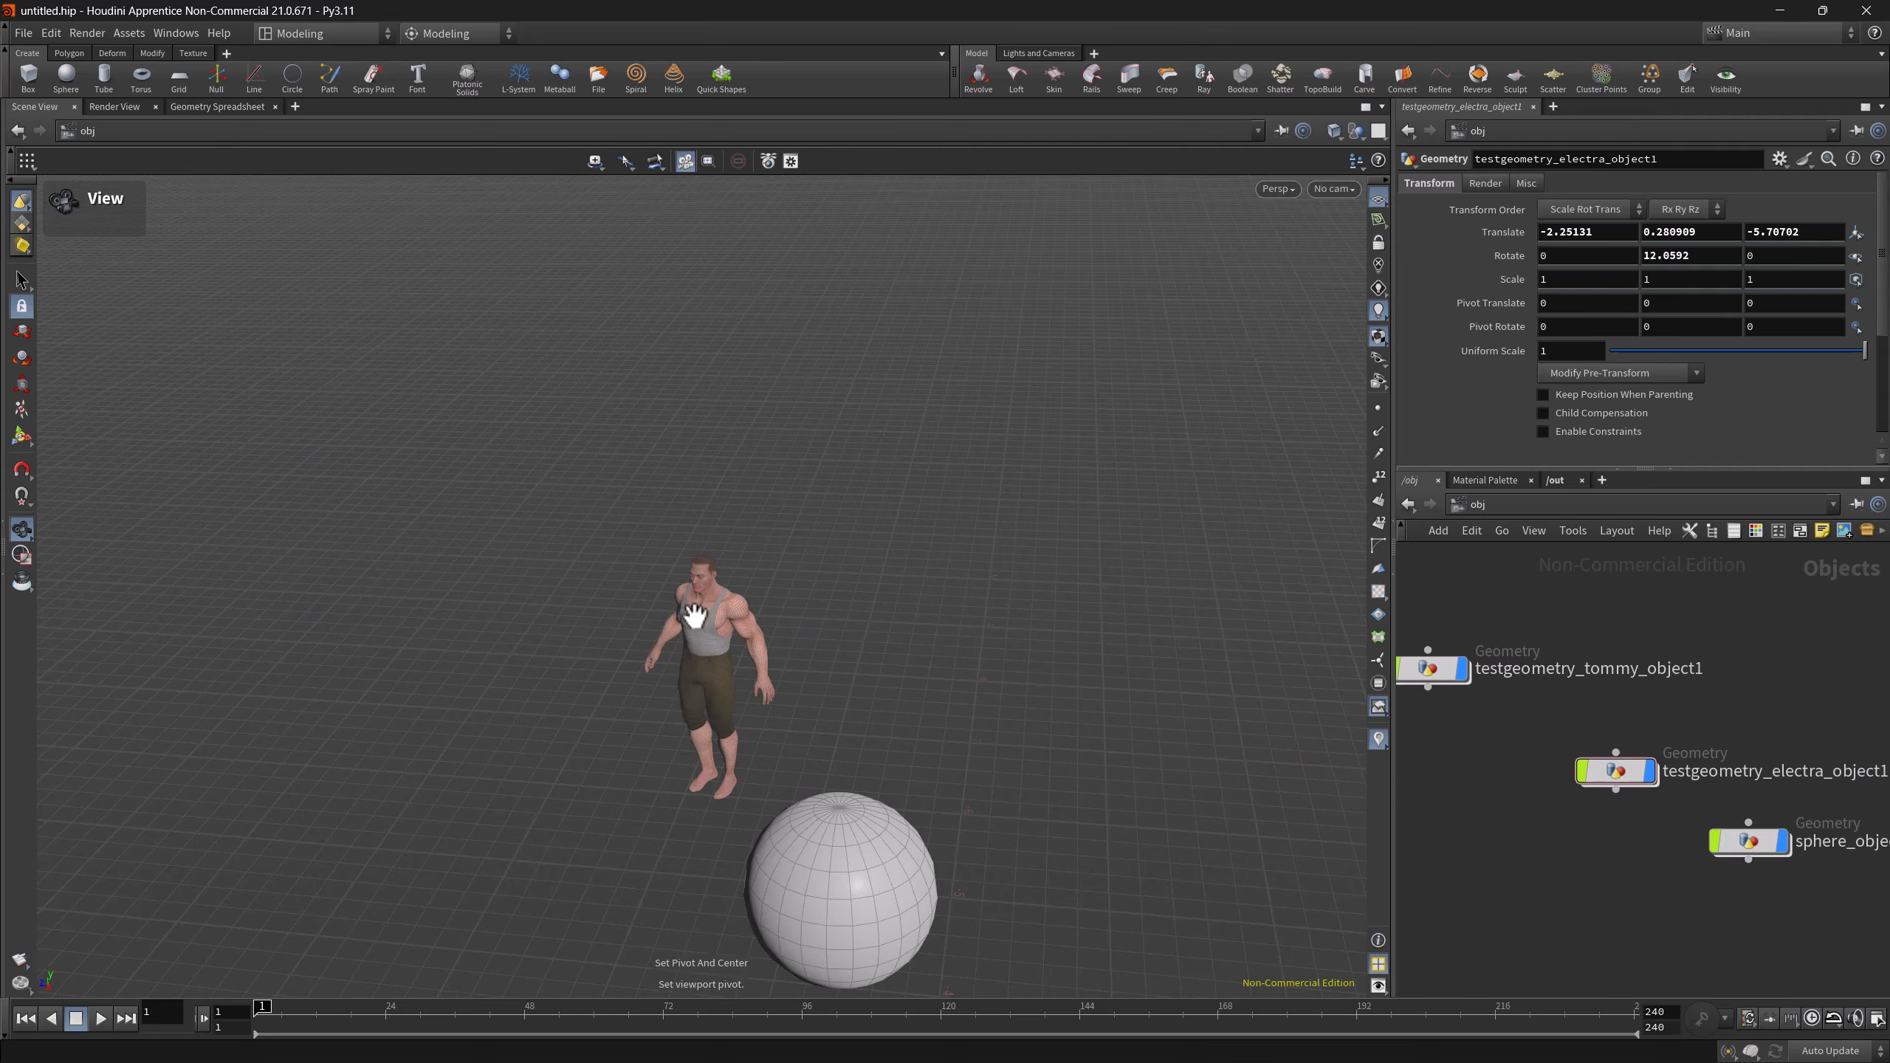
drag(688, 629, 784, 549)
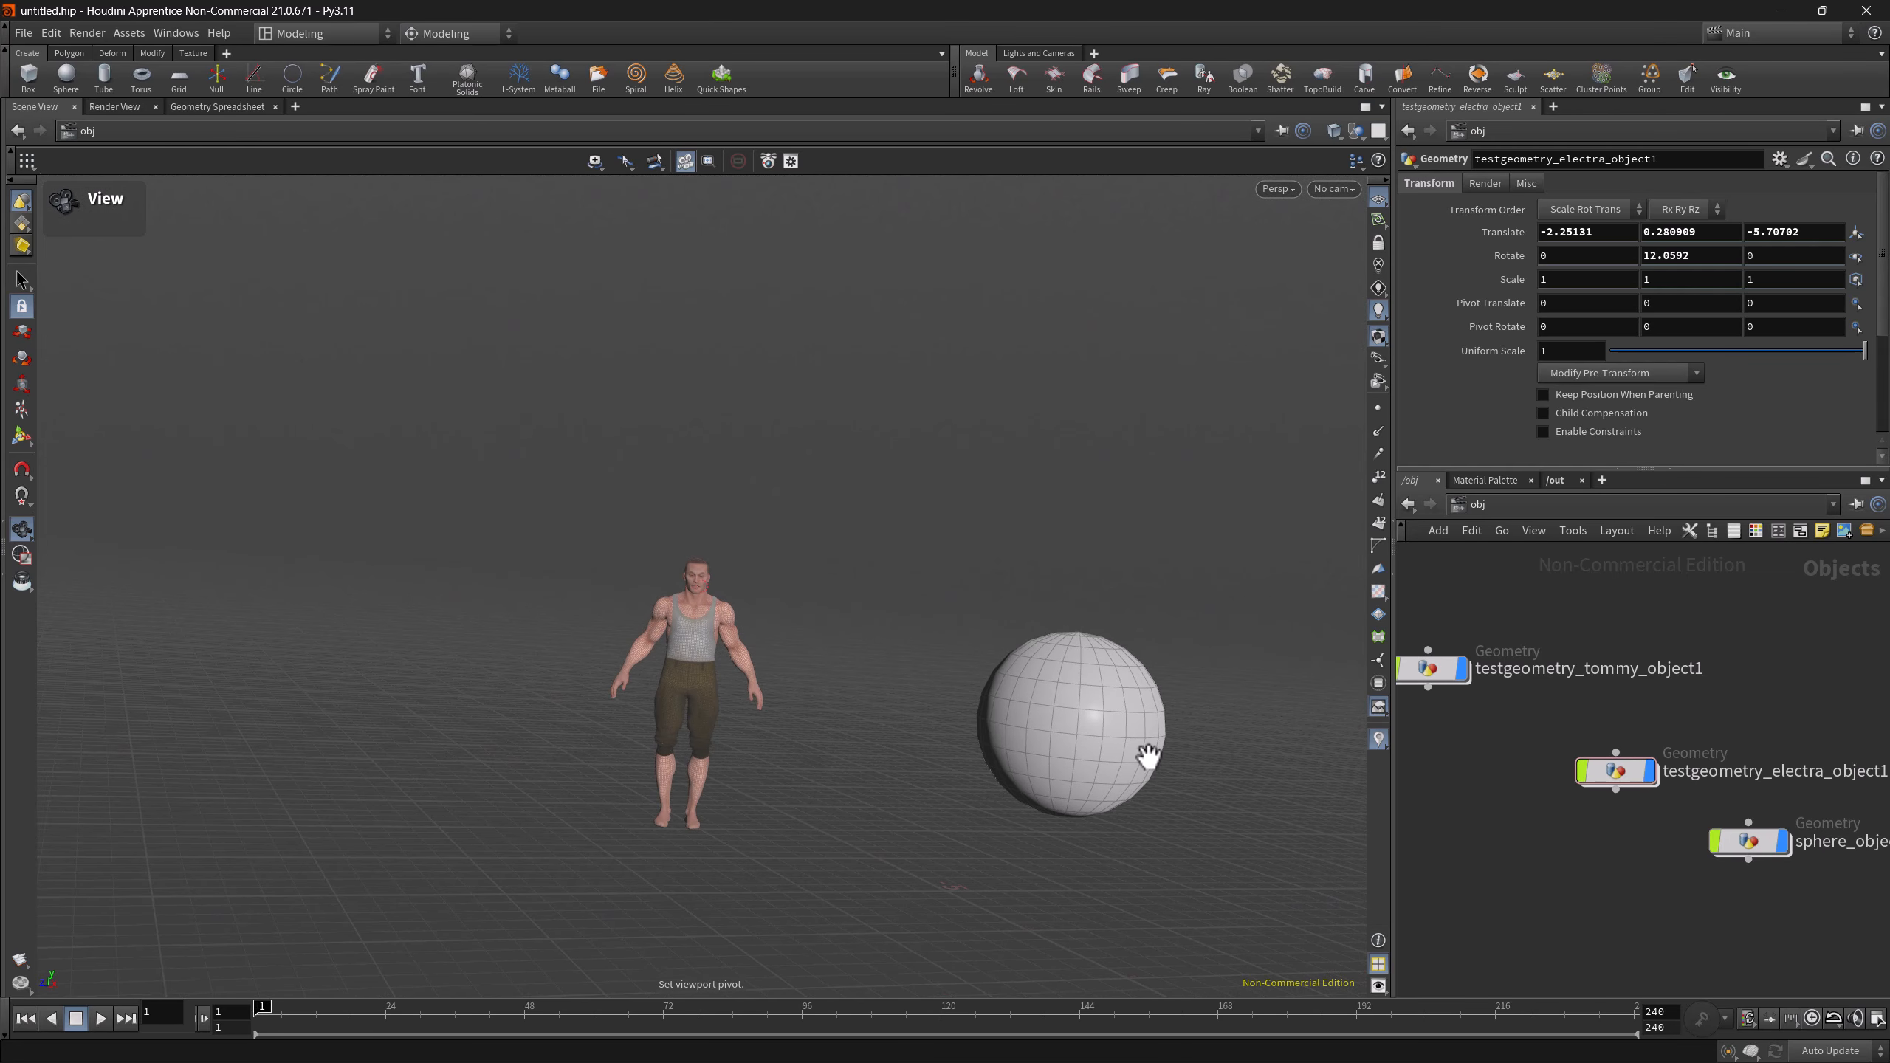
- Set and centre the view pivot on the sphere and tumble the view around it
key(space+z)
drag(590, 624, 624, 455)
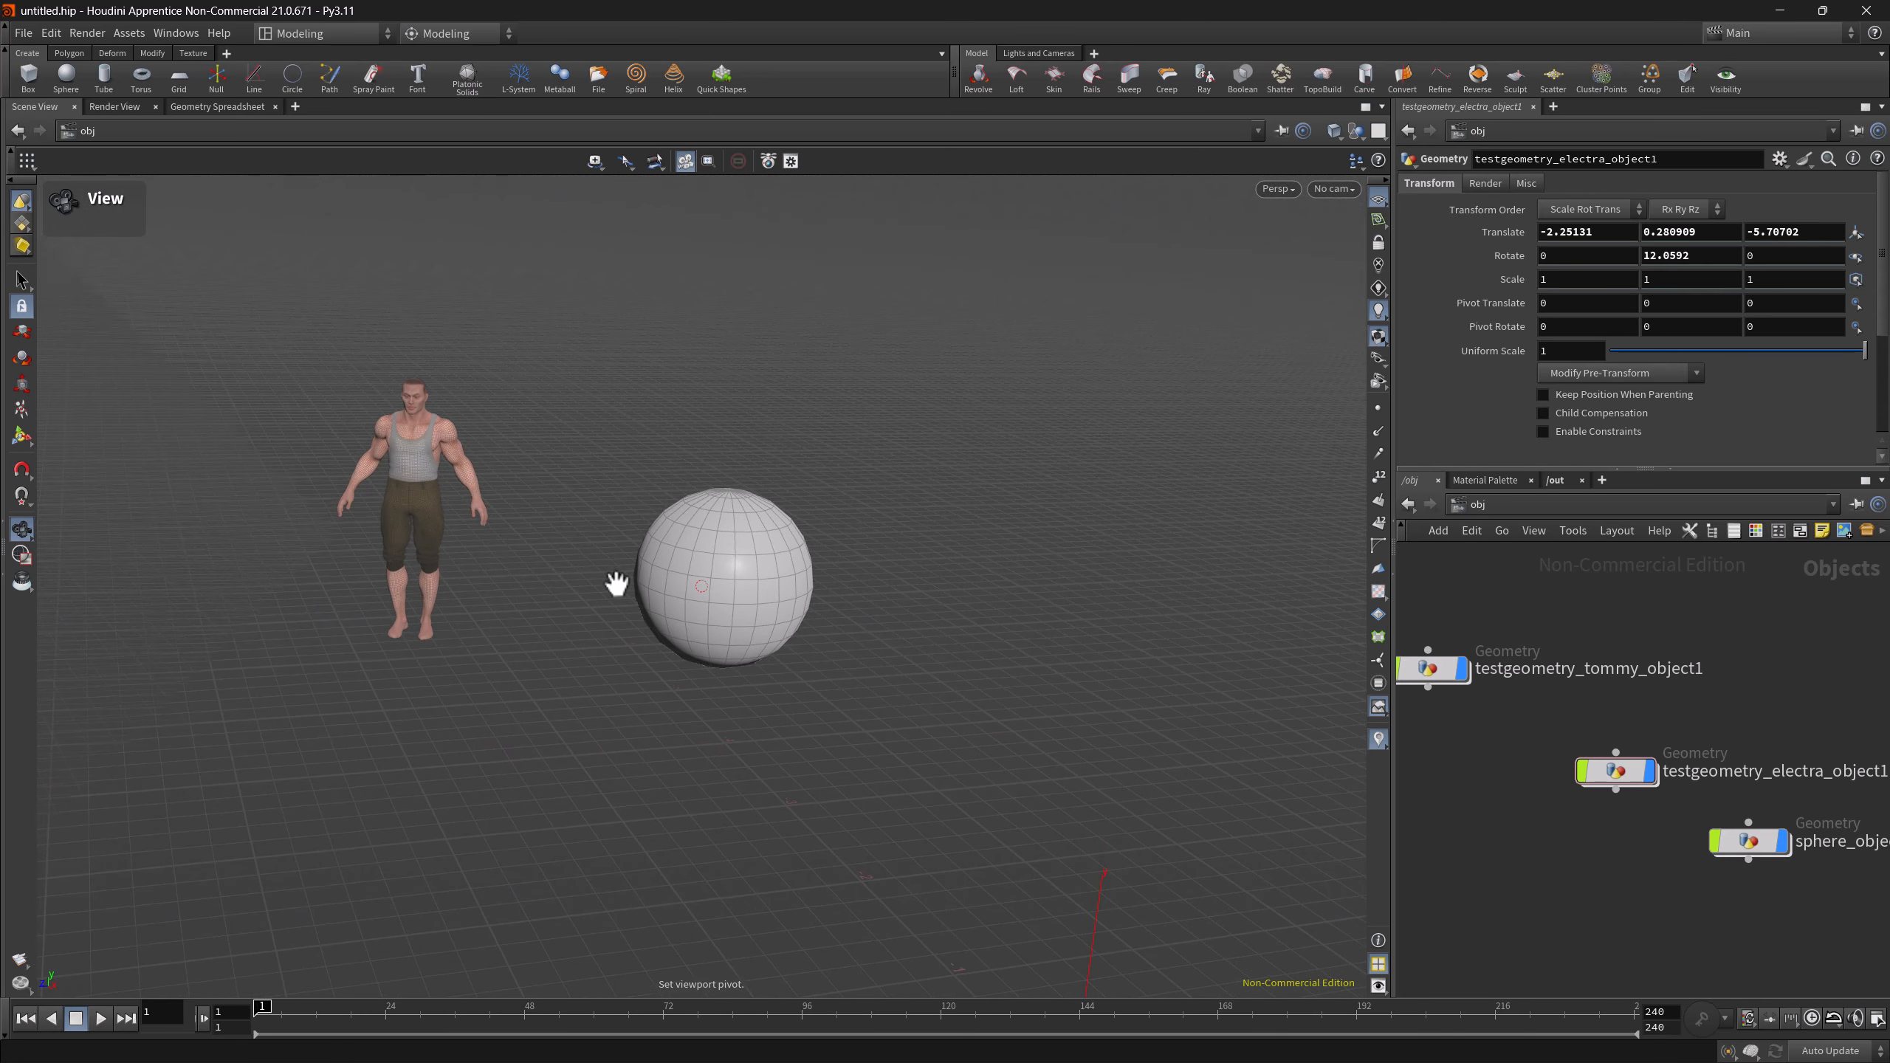
drag(620, 582, 490, 615)
- Review the default tumble, dolly and zoom settings in the 3D Viewports preferences, and close them without changes
click(53, 34)
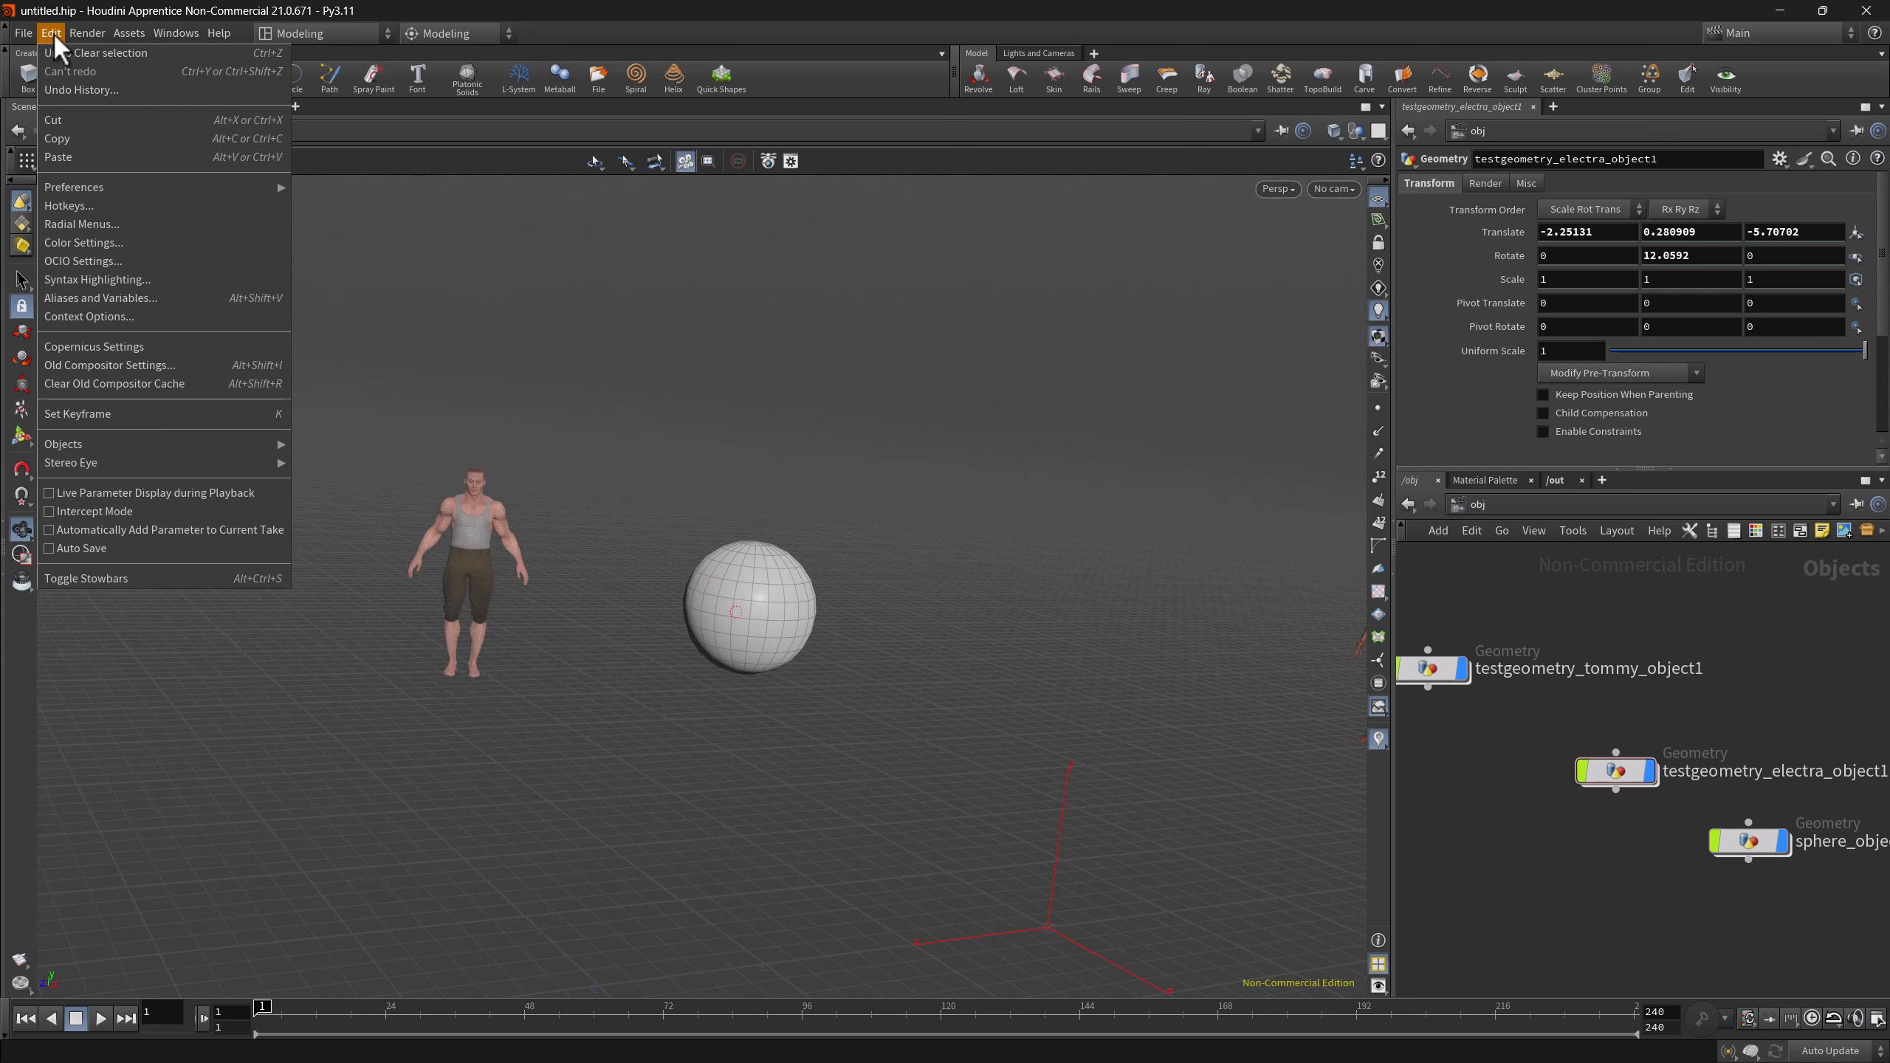
mouse_move(127, 187)
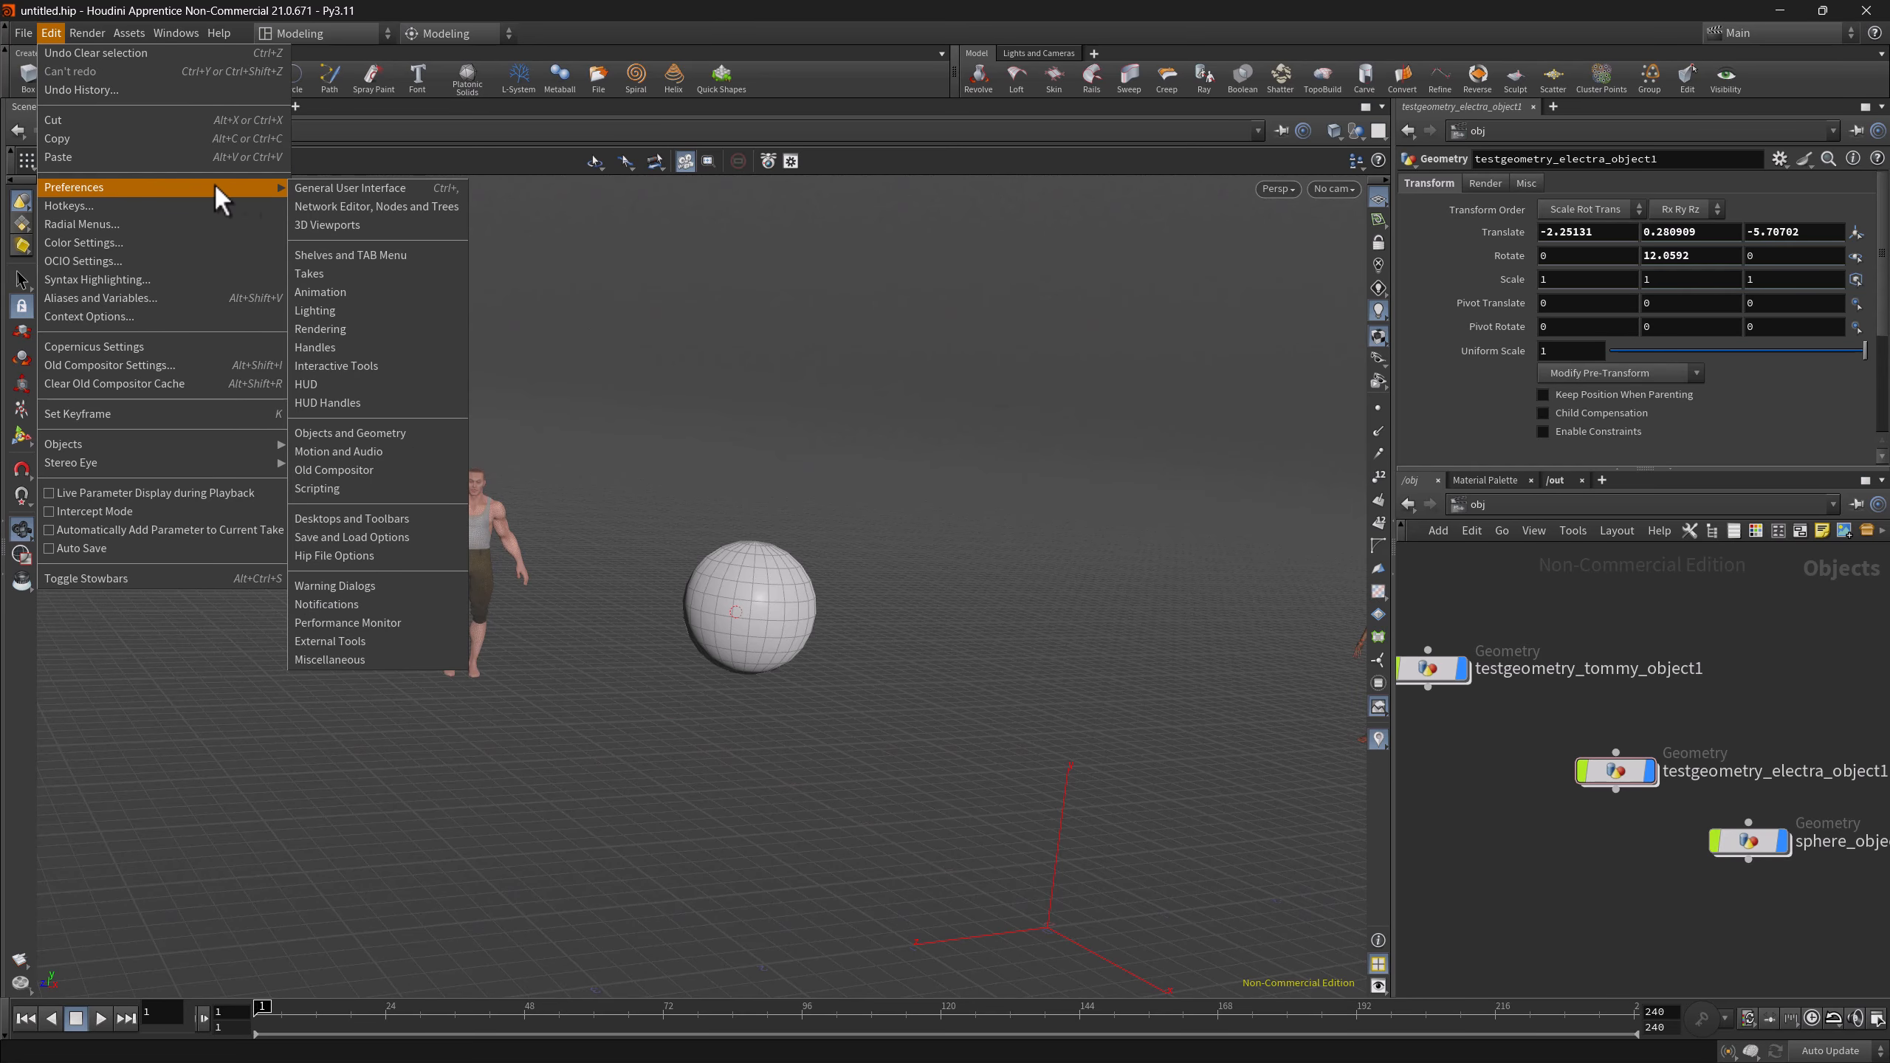
click(328, 226)
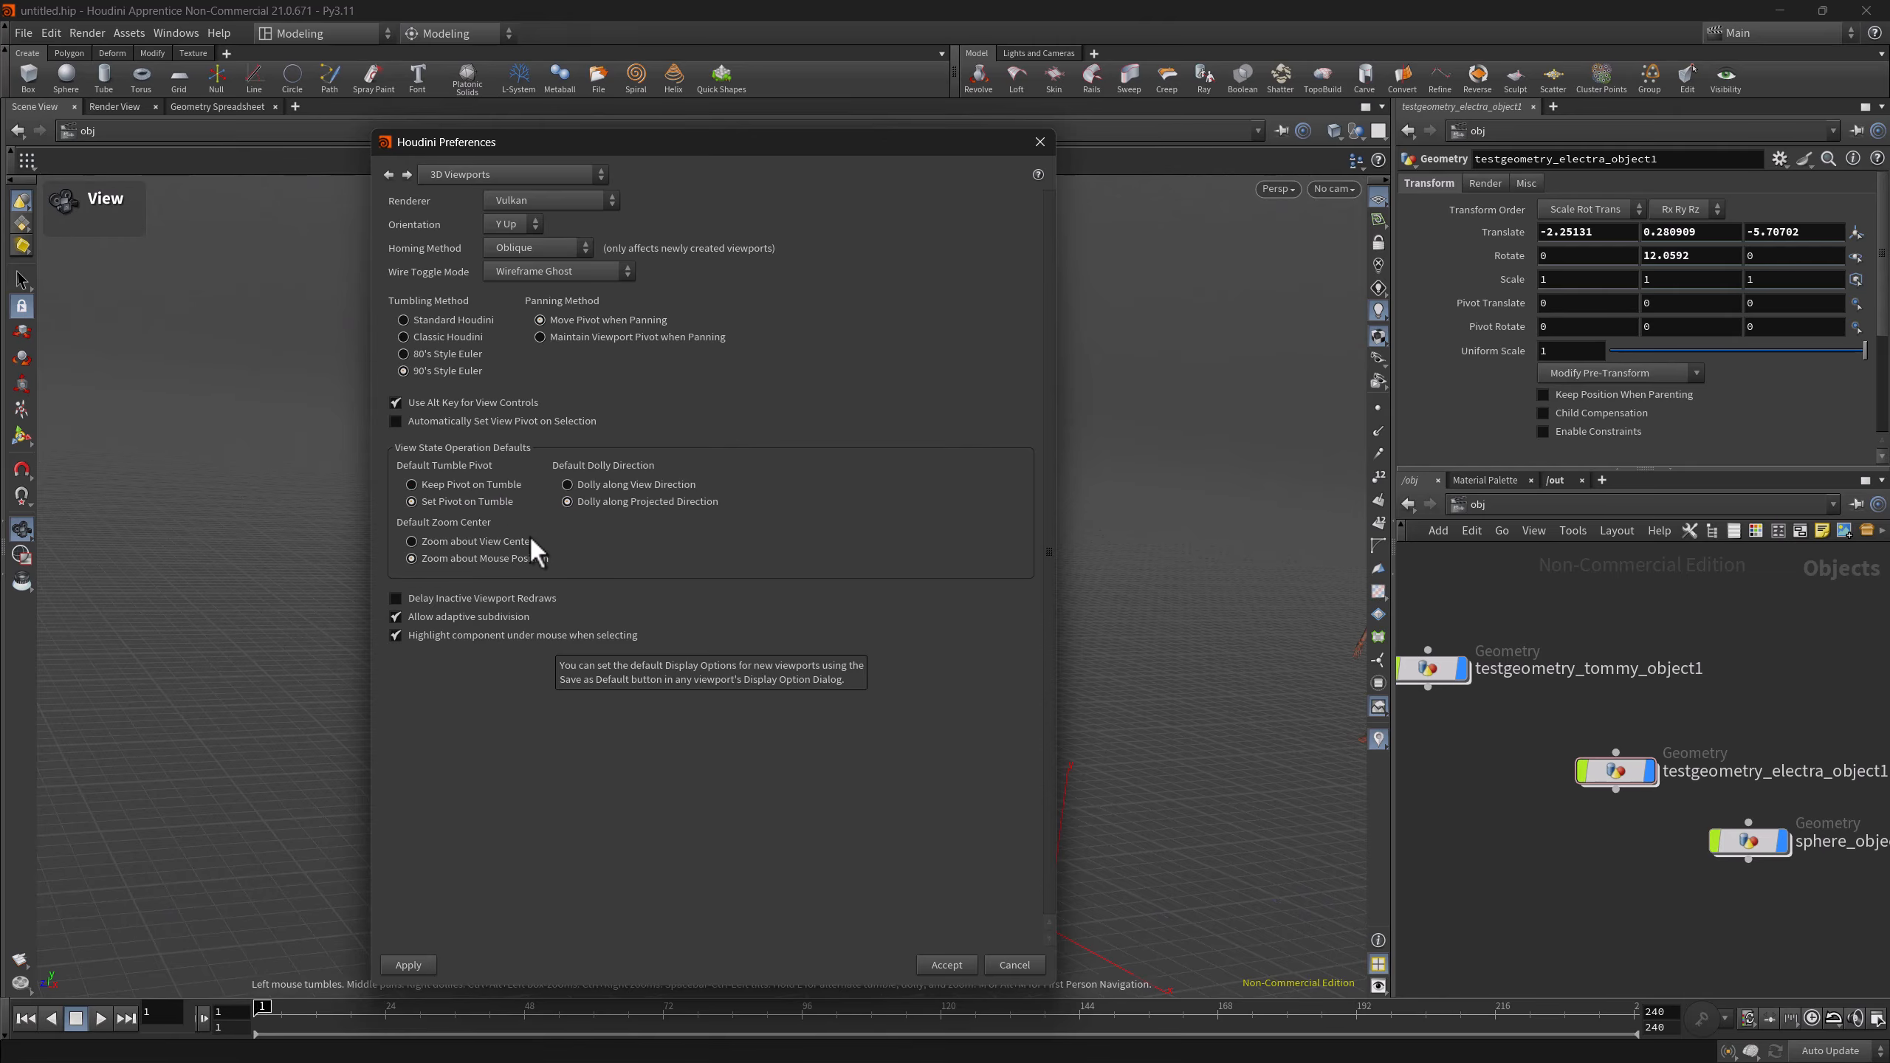
click(1014, 965)
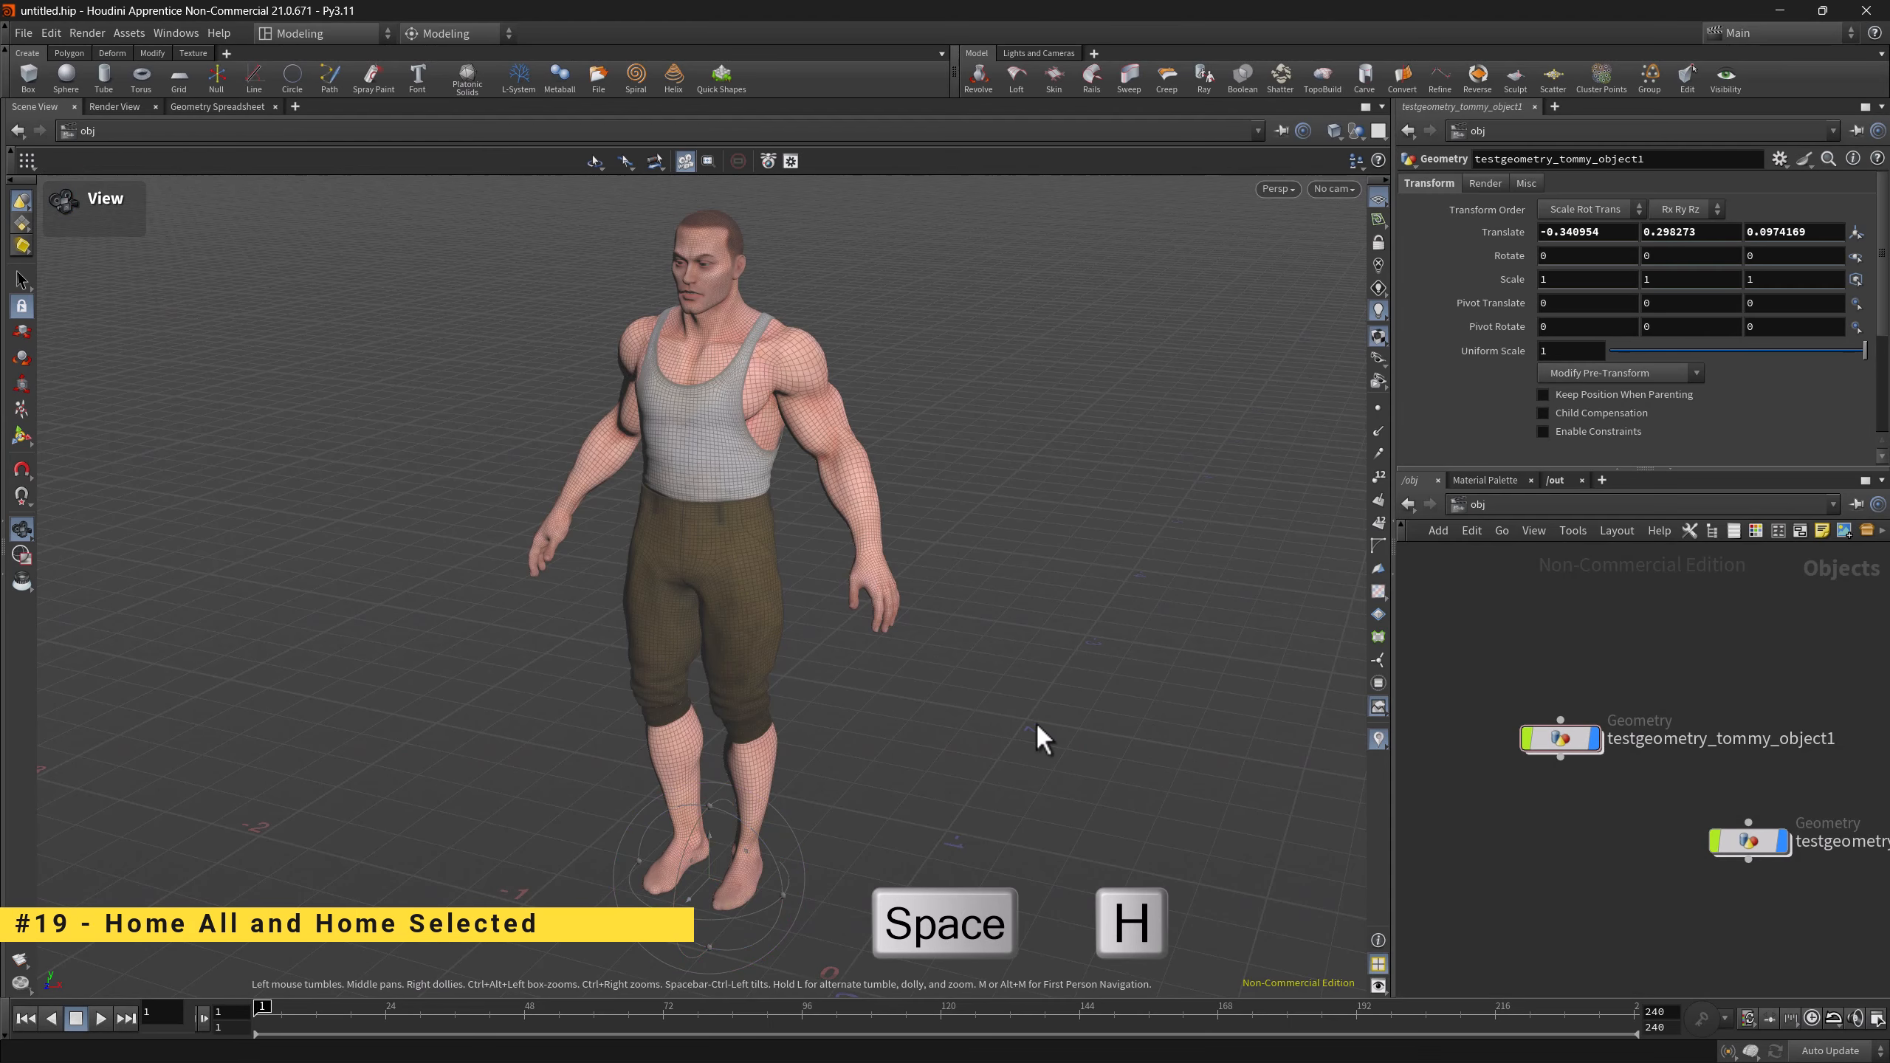
- Home the view, frame the Electra figure and the Tommy figure in turn as selected objects, and tumble around Tommy
key(space+h)
click(1749, 841)
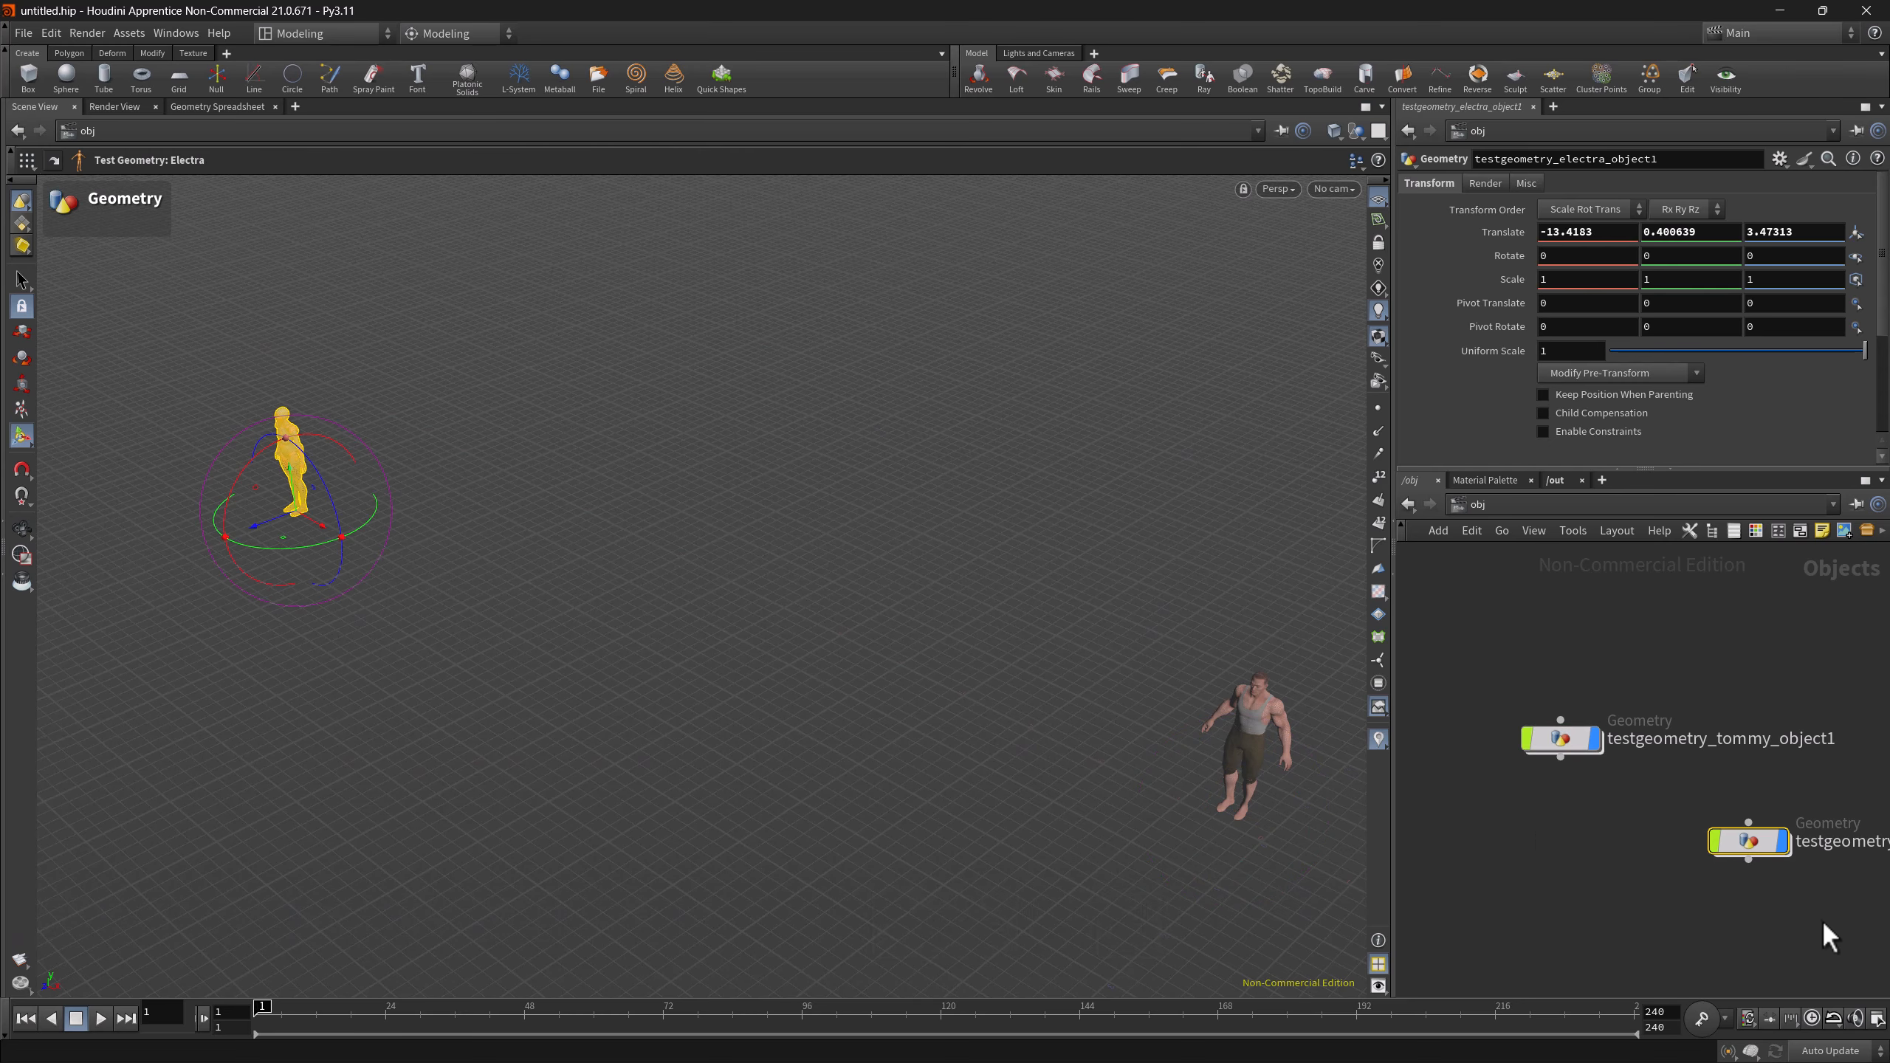
key(space+g)
click(1561, 739)
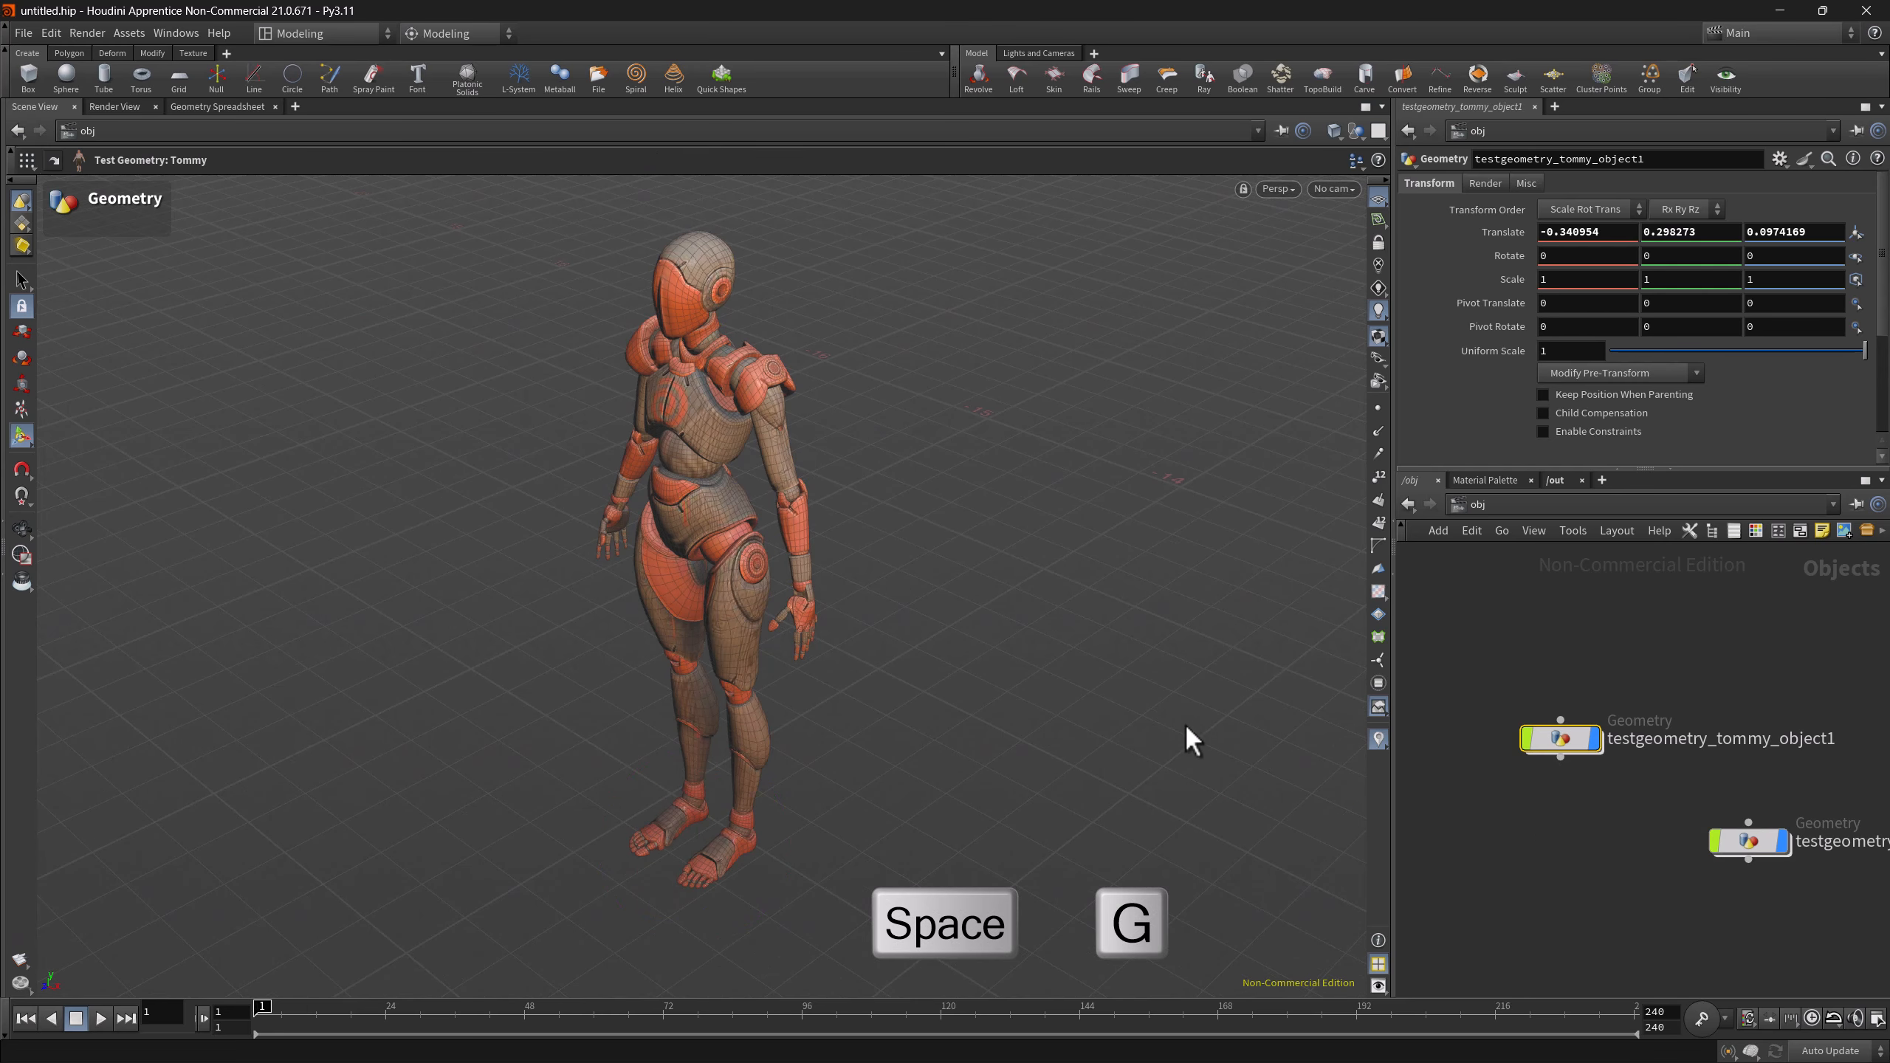
key(space+g)
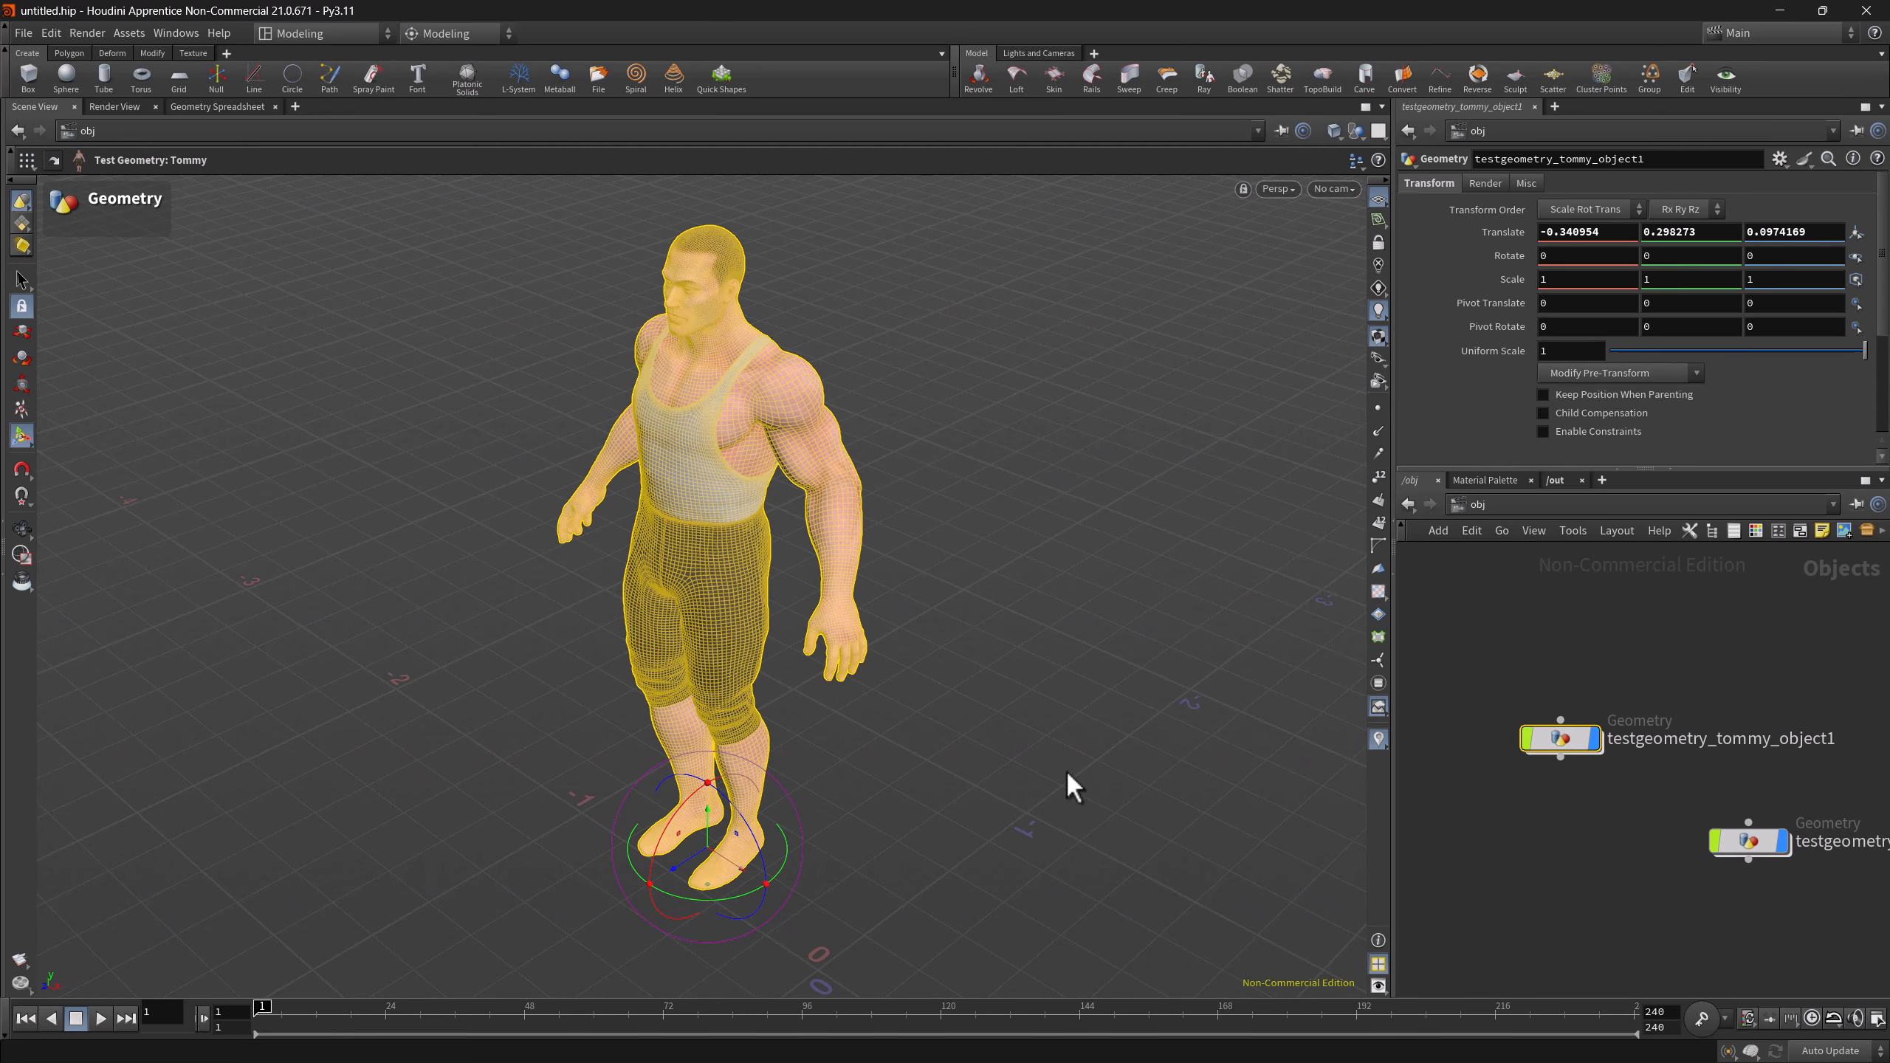
alt+drag(968, 808, 1102, 784)
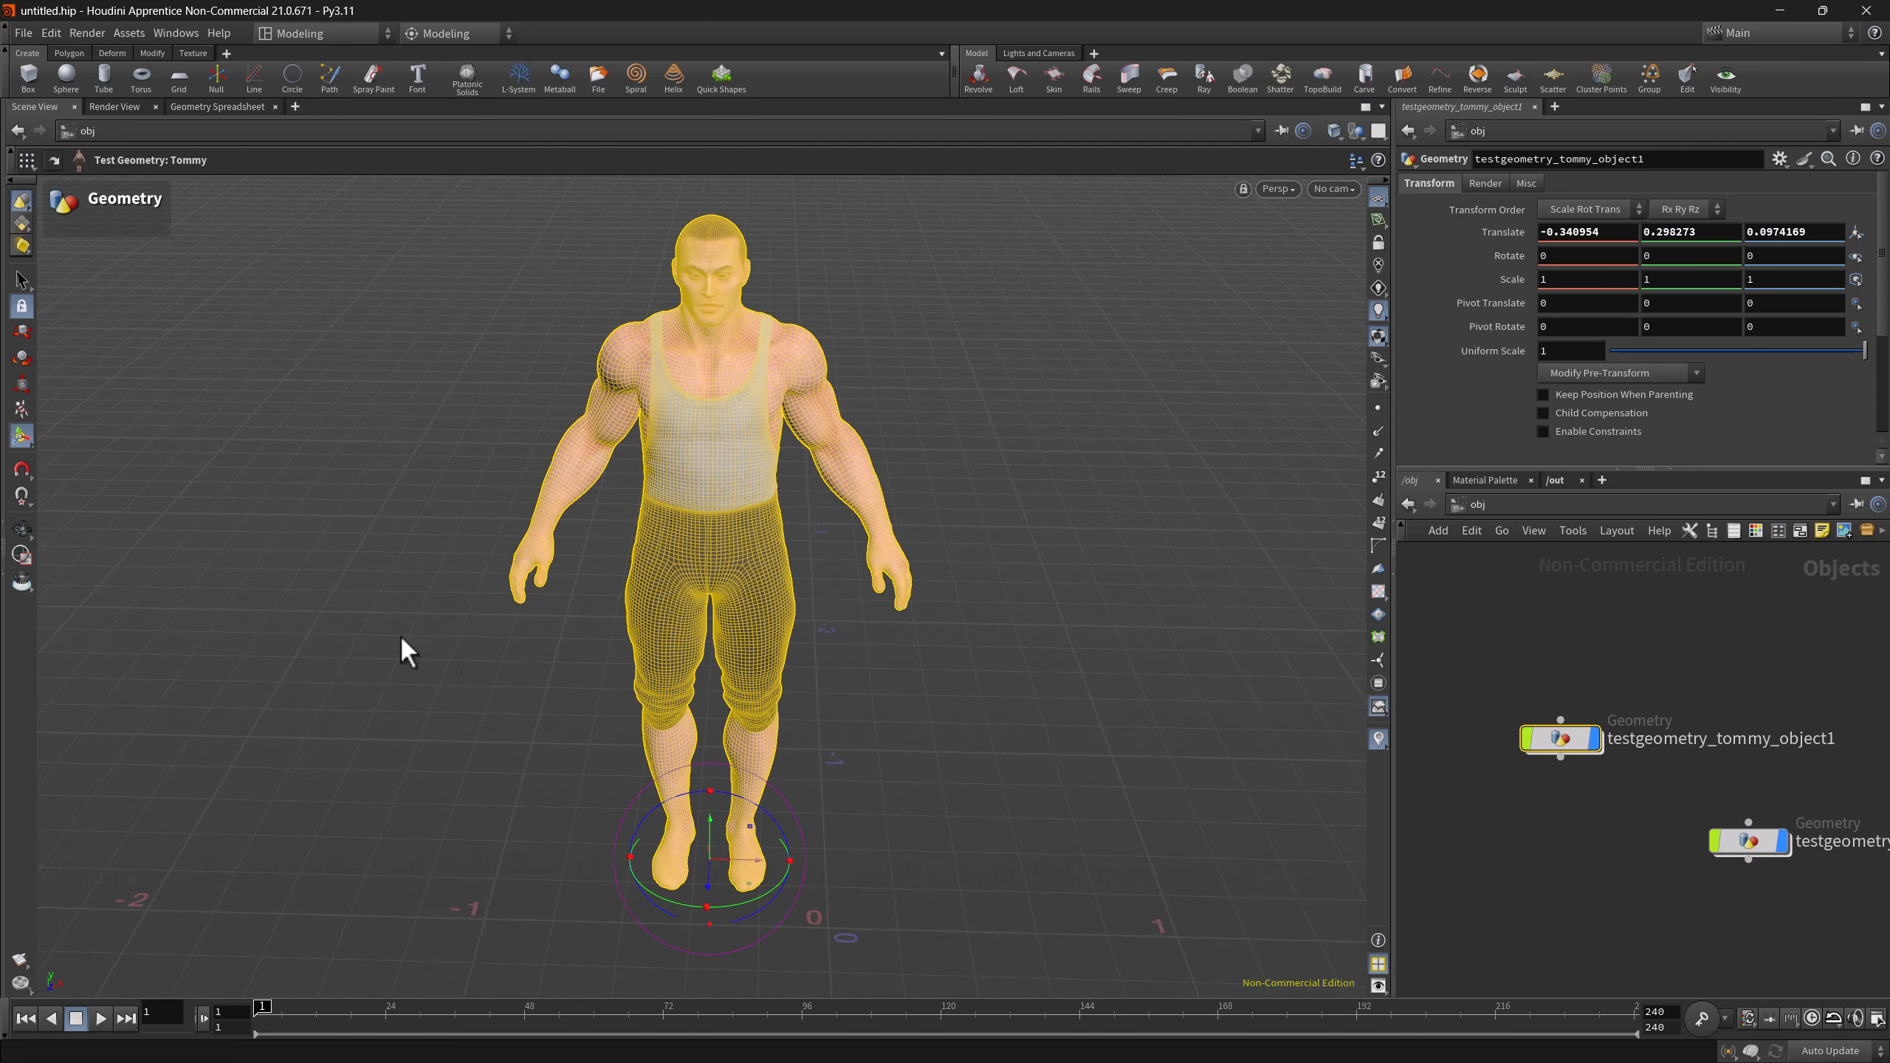
- Activate the View tool, frame the selected Tommy figure and home the view back out
click(21, 529)
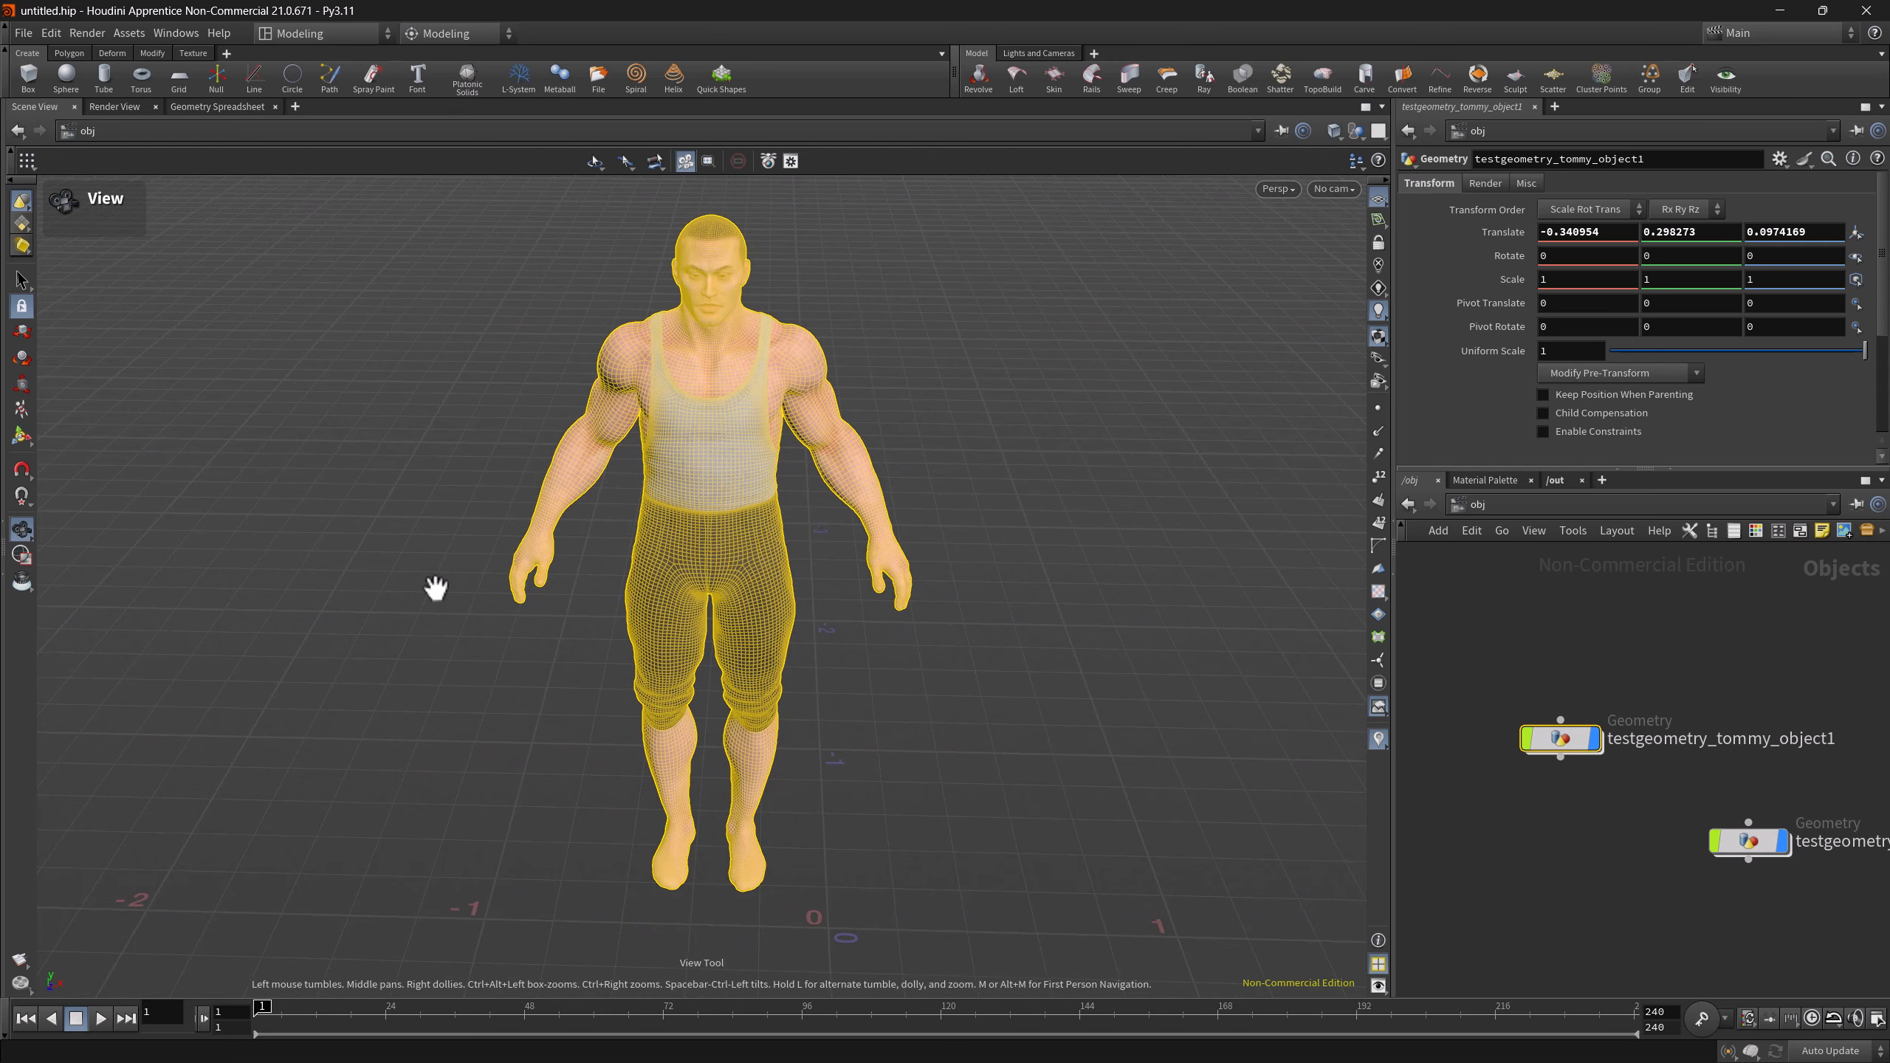
key(space+g)
key(space+h)
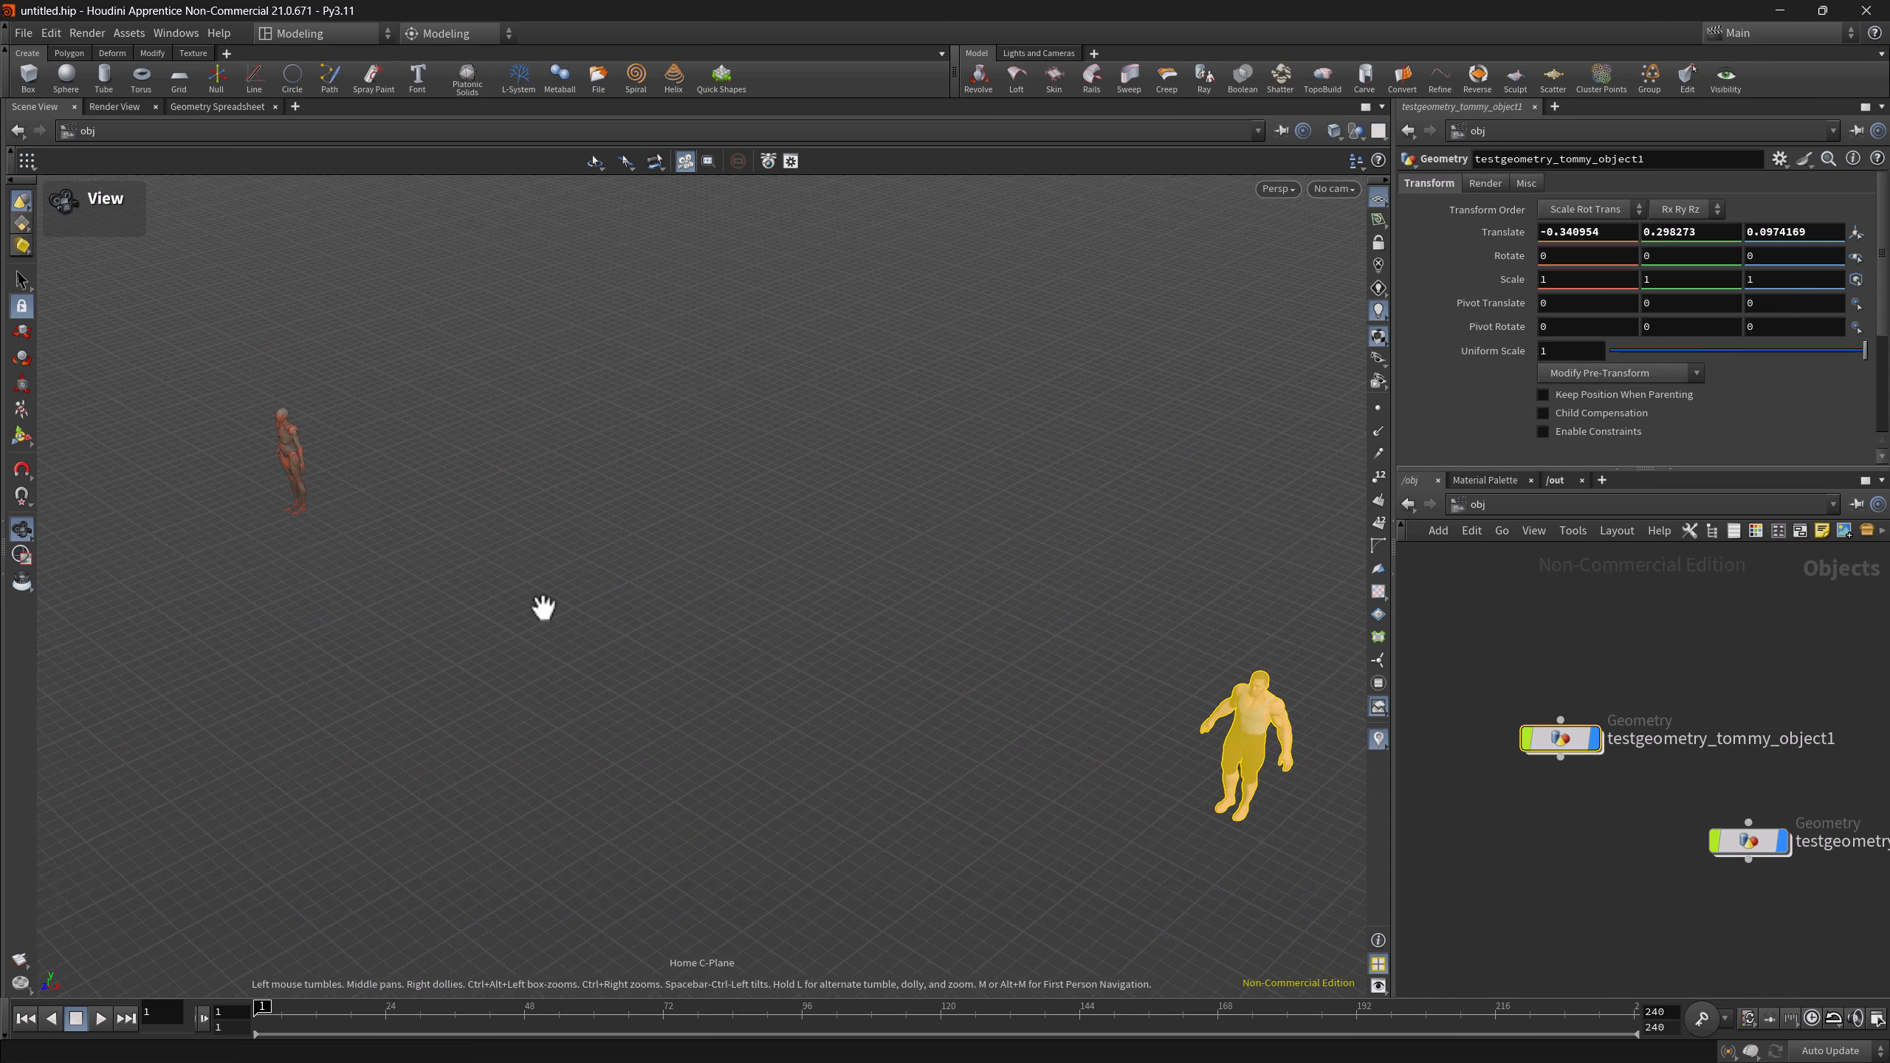
- With the Electra object selected, home the view on the construction plane and apply Home All to fit every object
click(1750, 853)
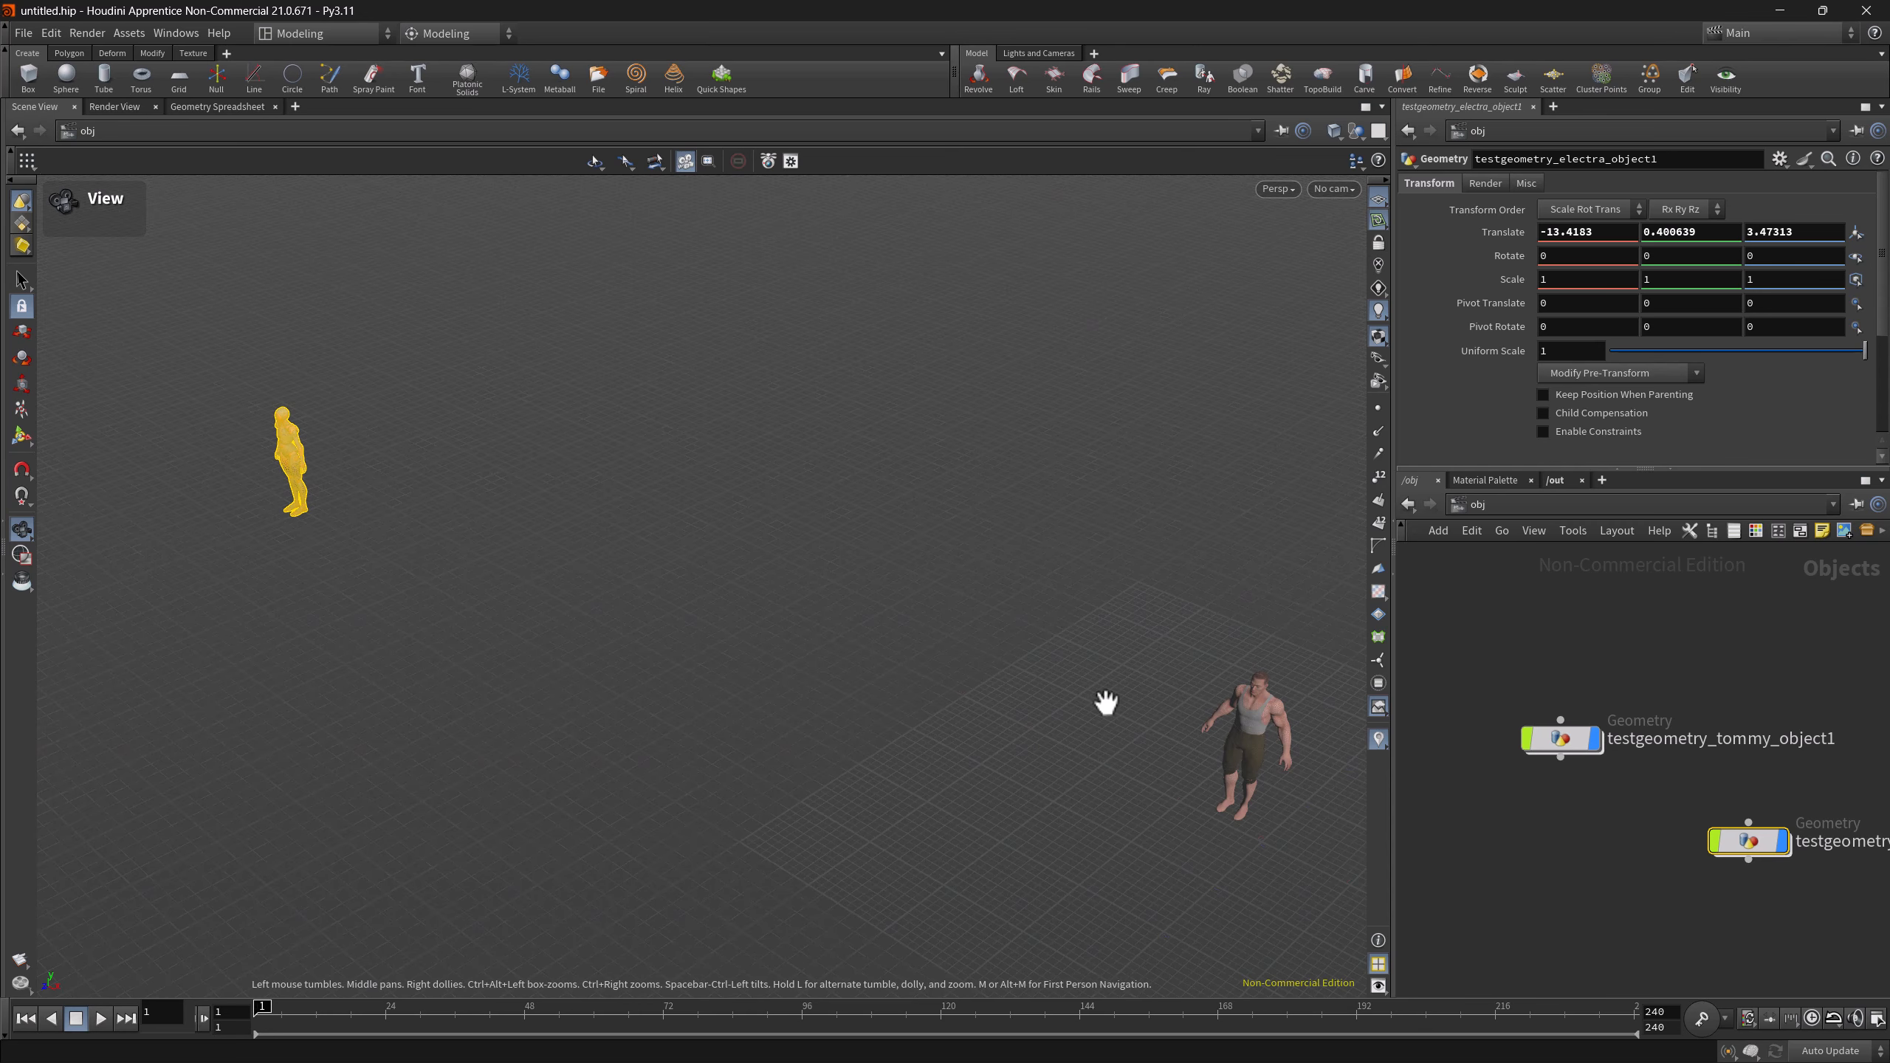
key(h)
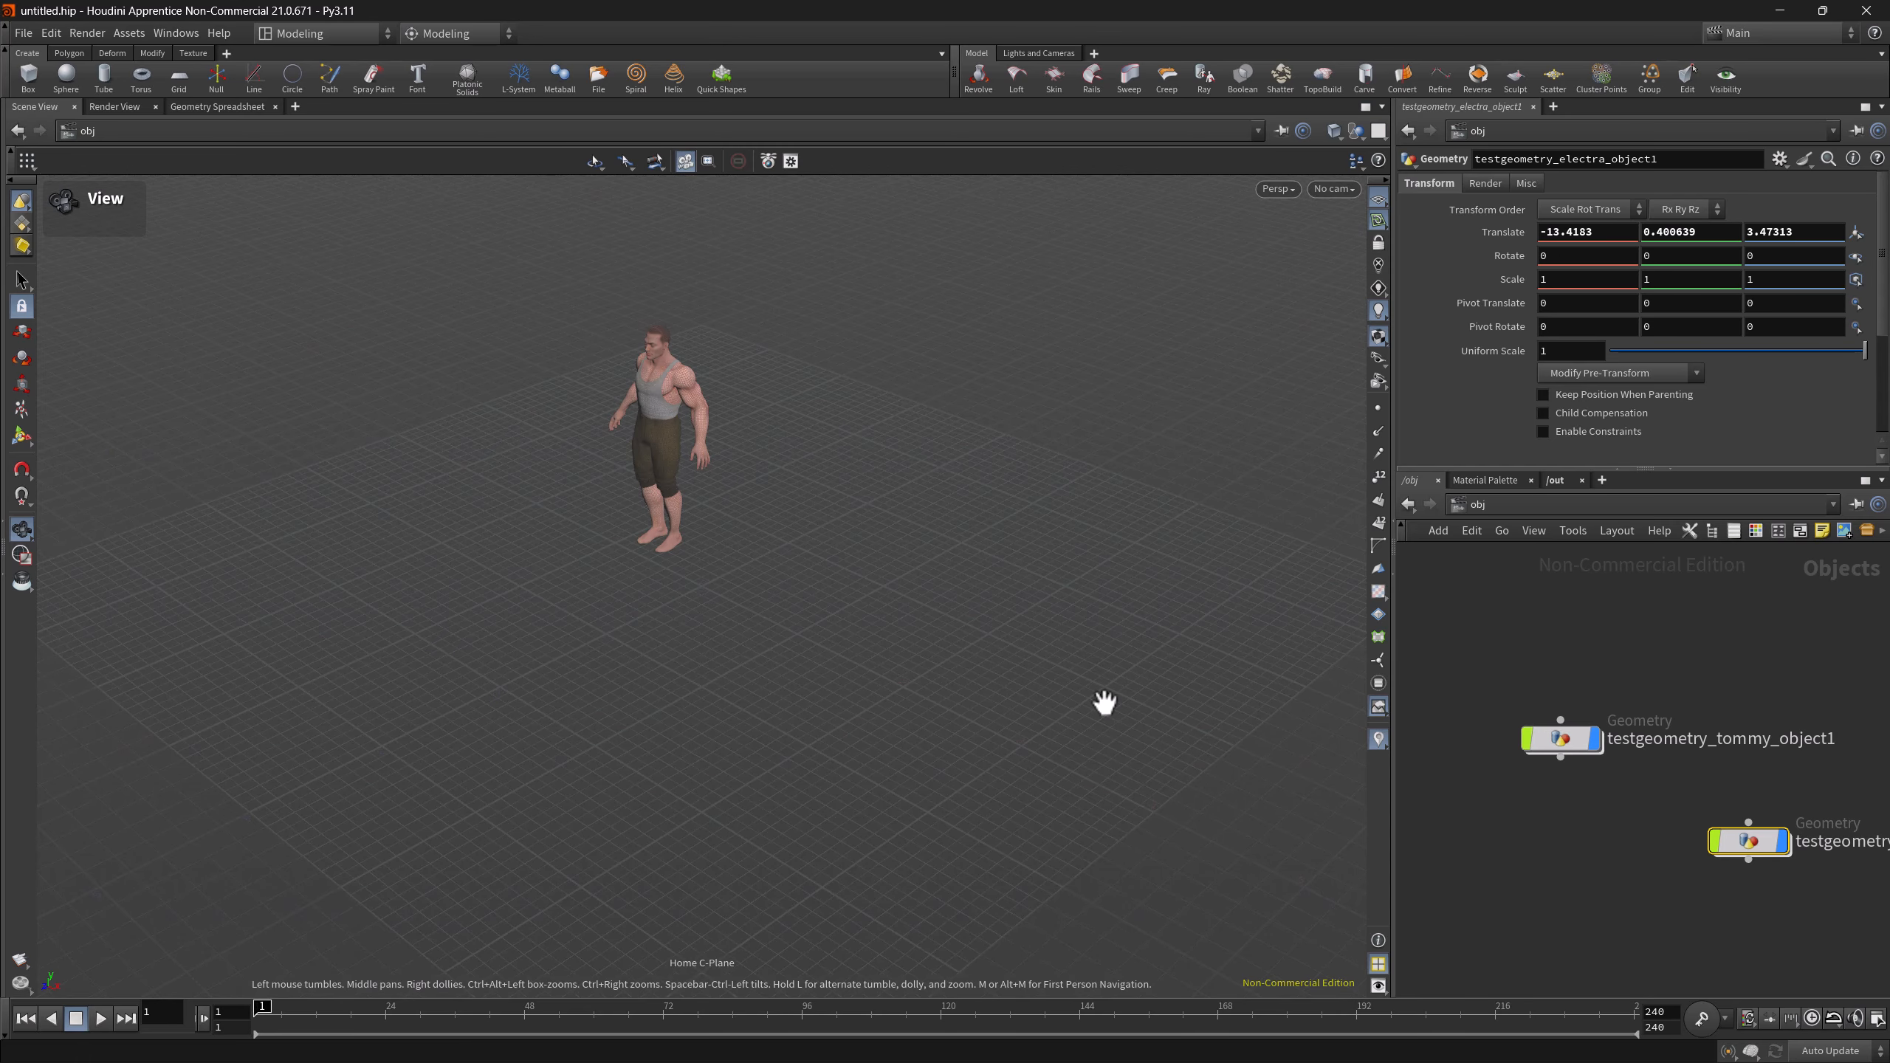
key(space+shift+a)
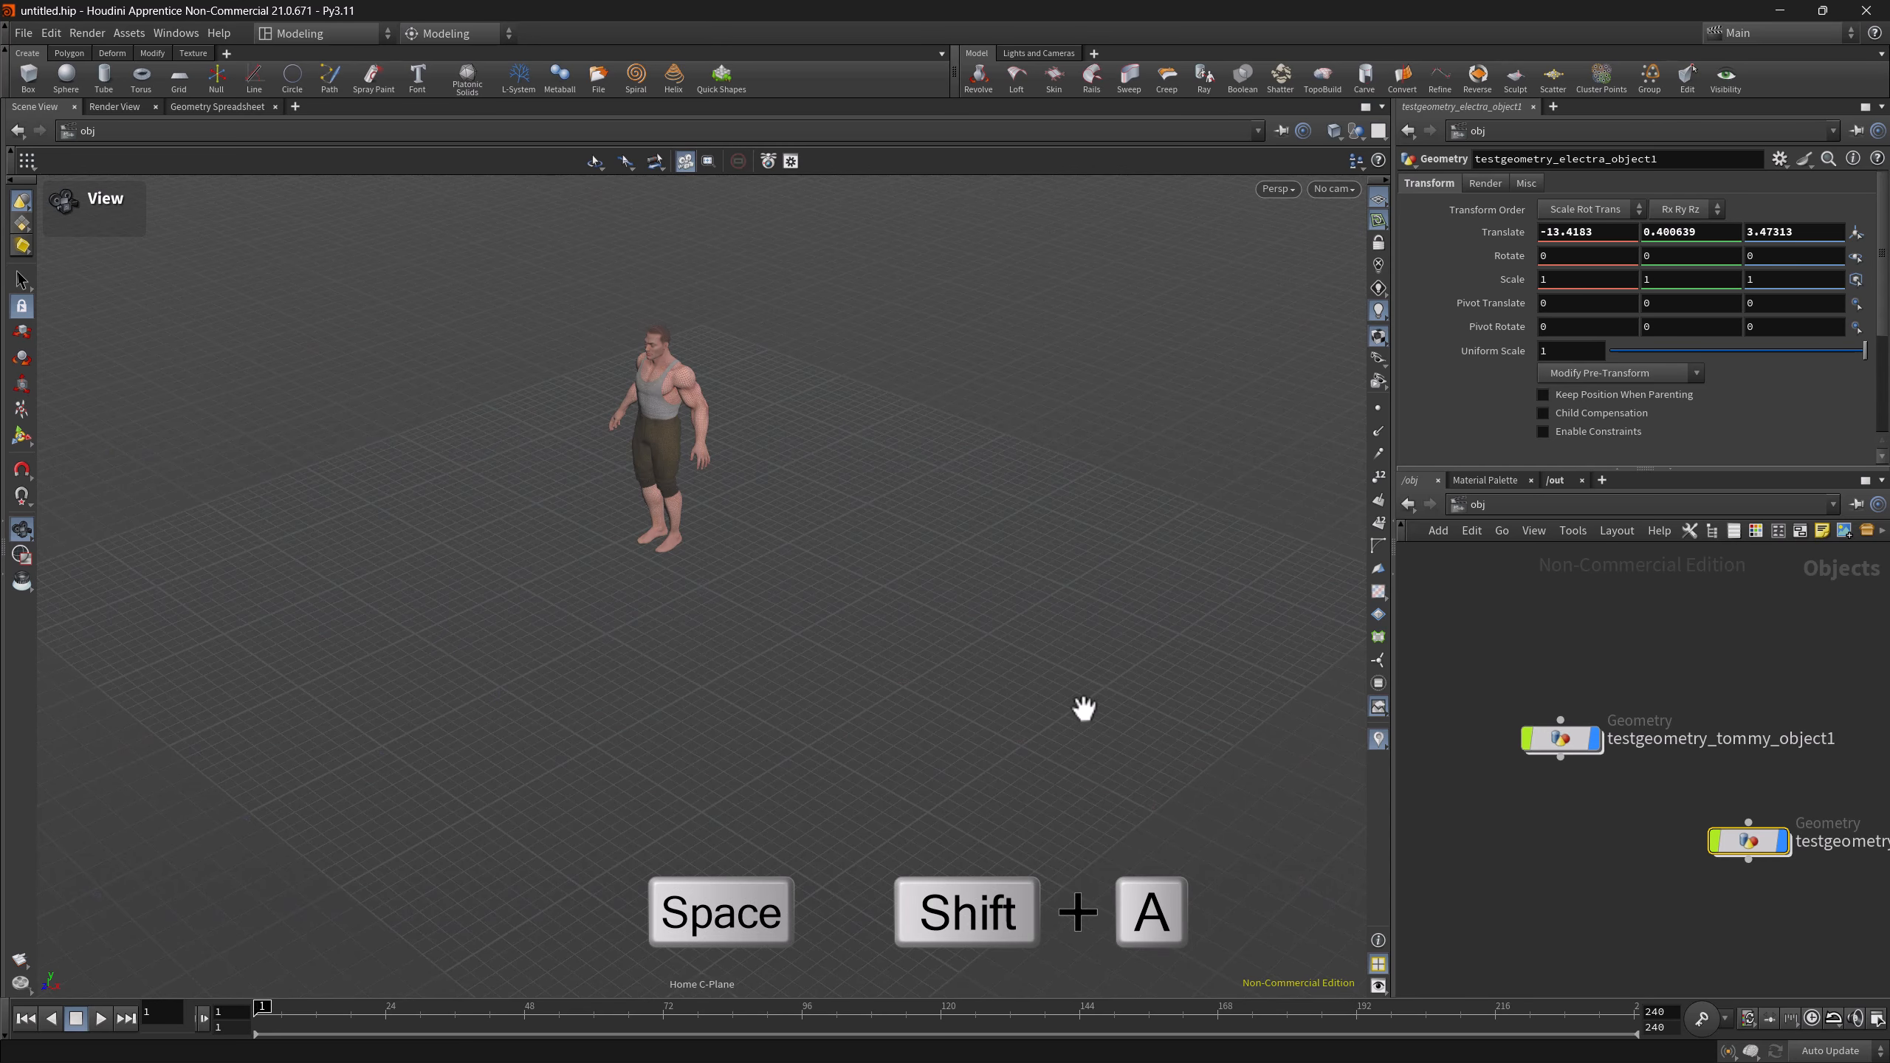
key(space+shift+a)
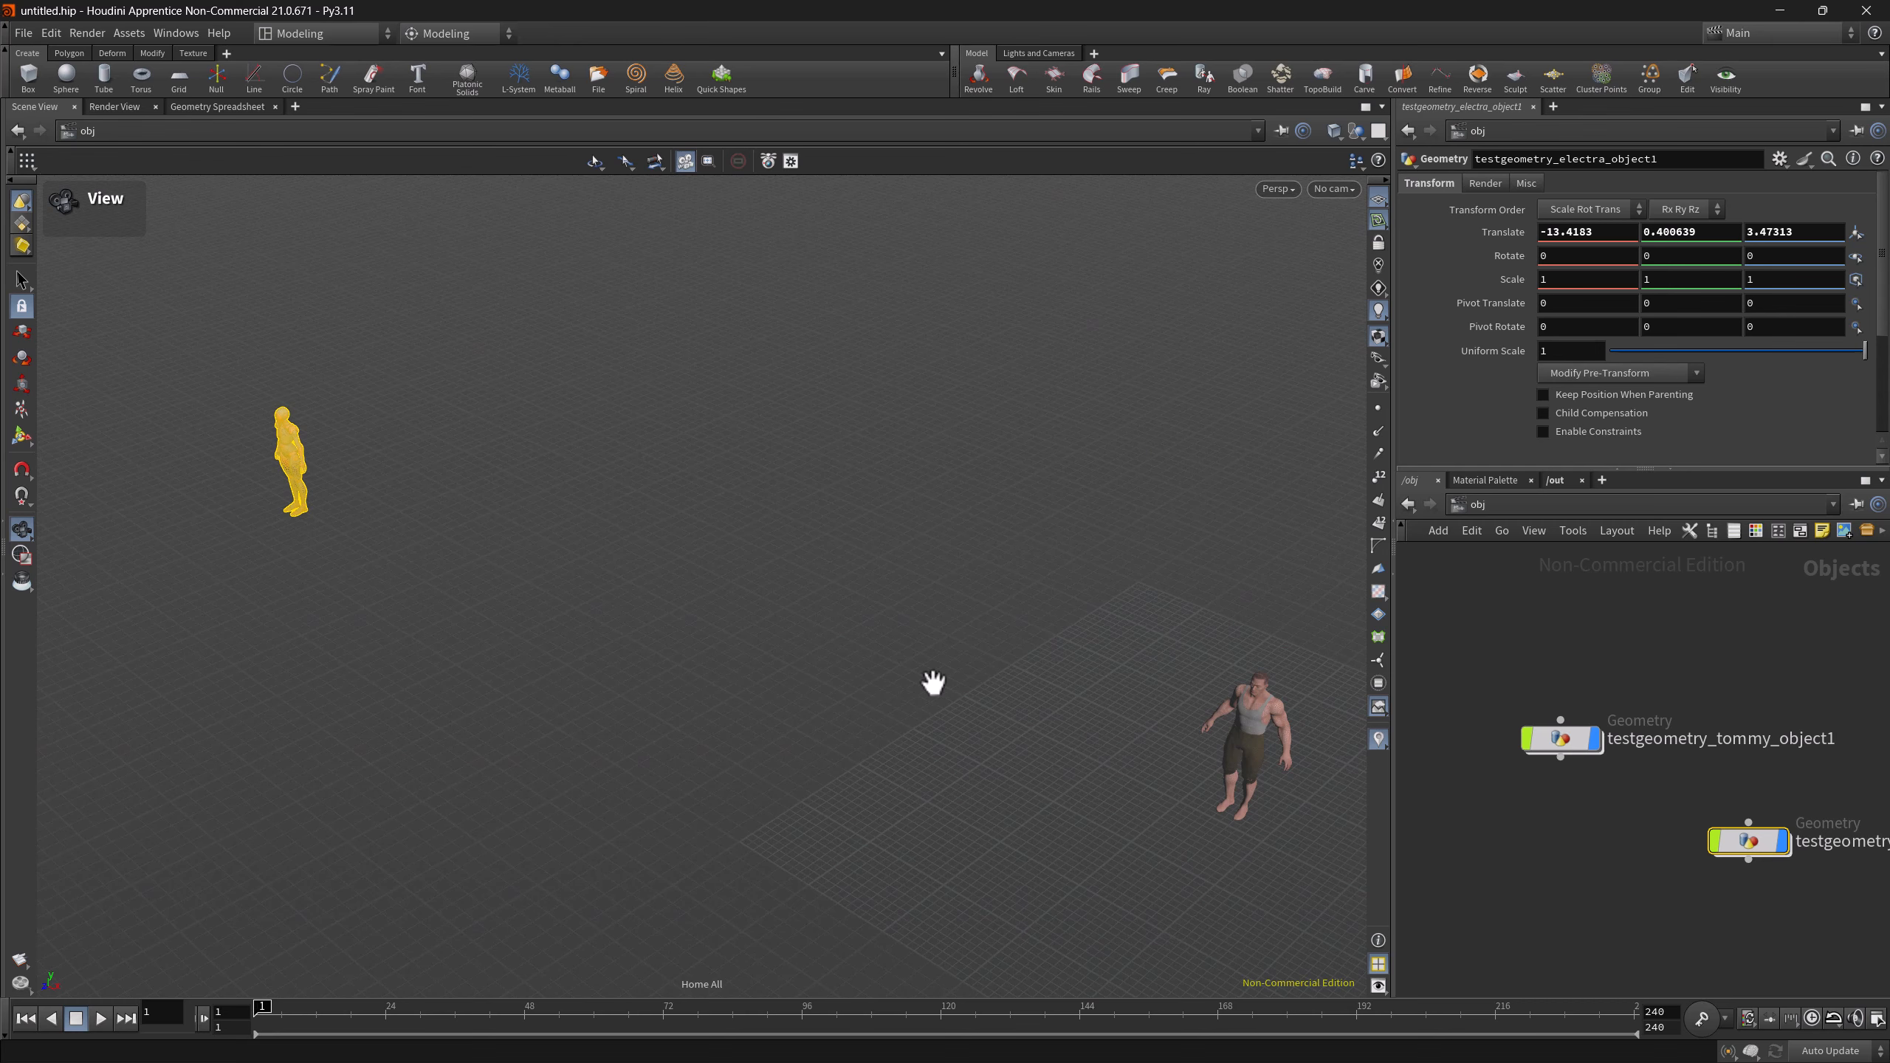
- Apply Home Selected to the Electra figure and to the Tommy figure, and tumble the view
key(shift+h)
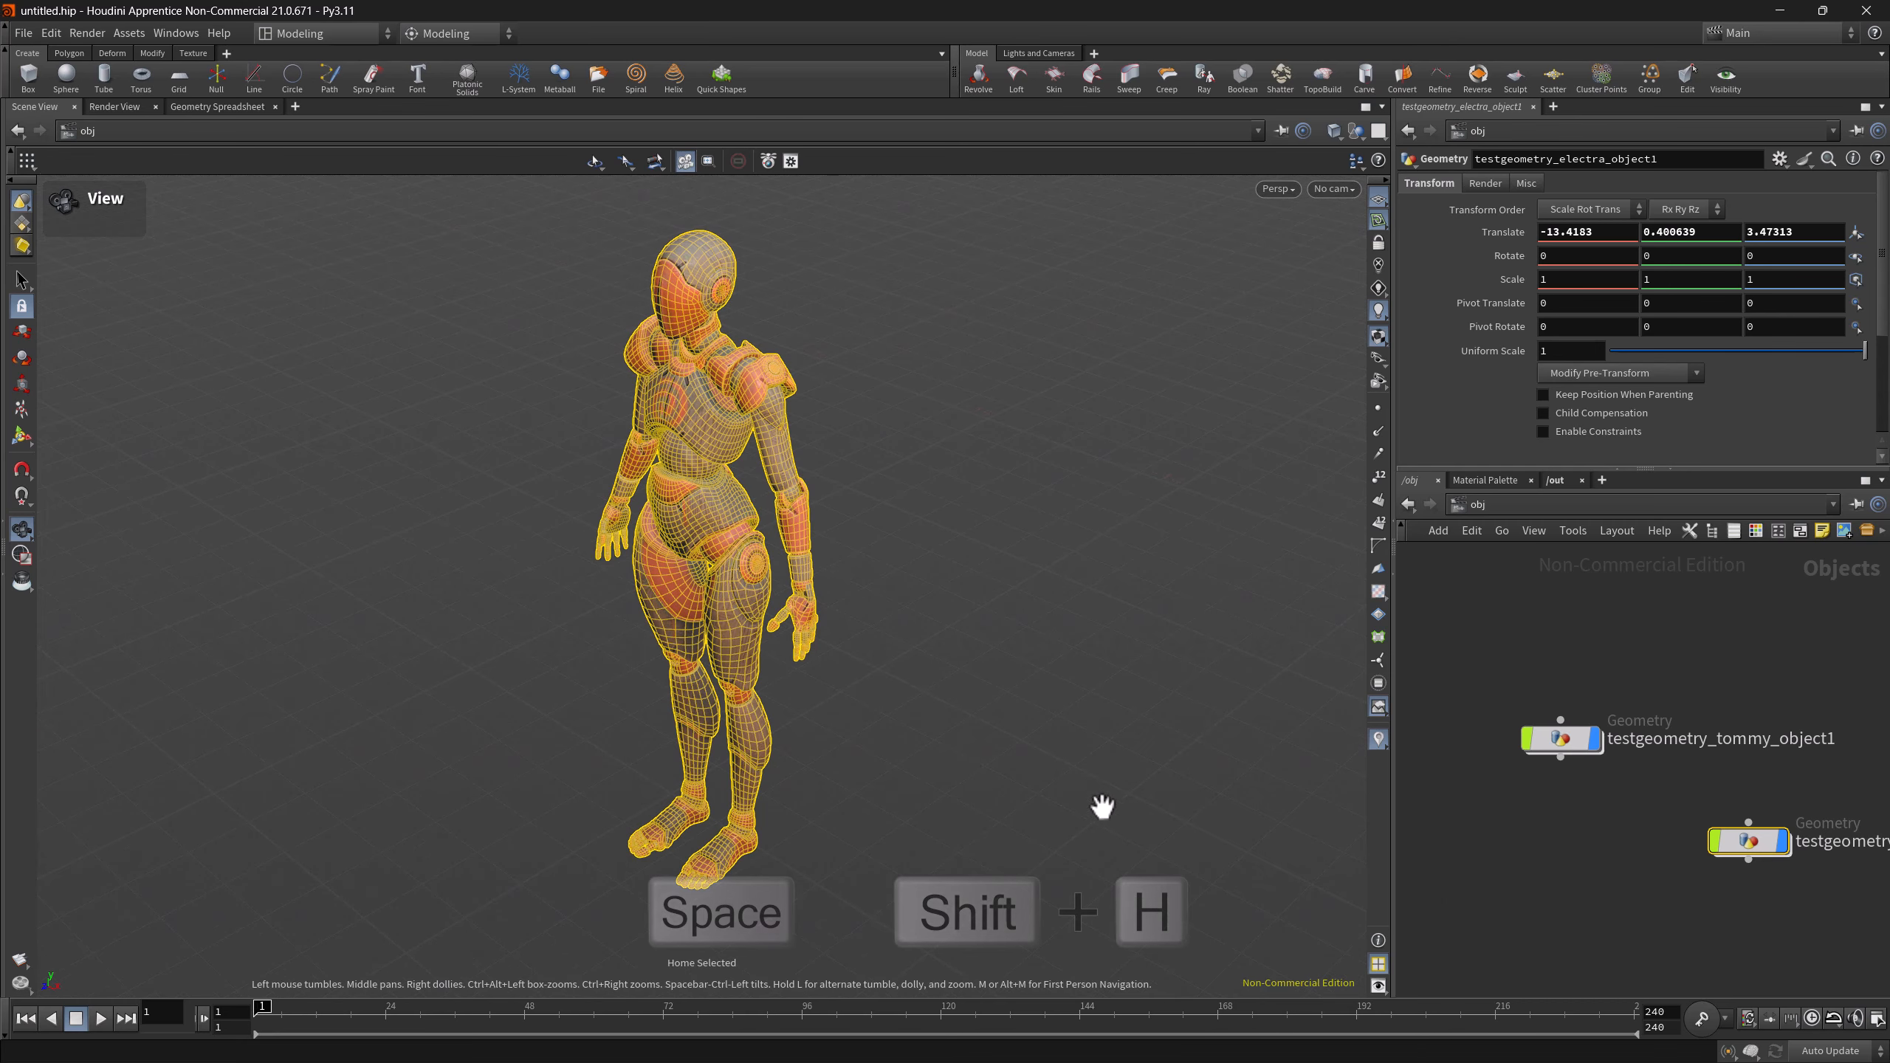
click(1561, 738)
key(shift+h)
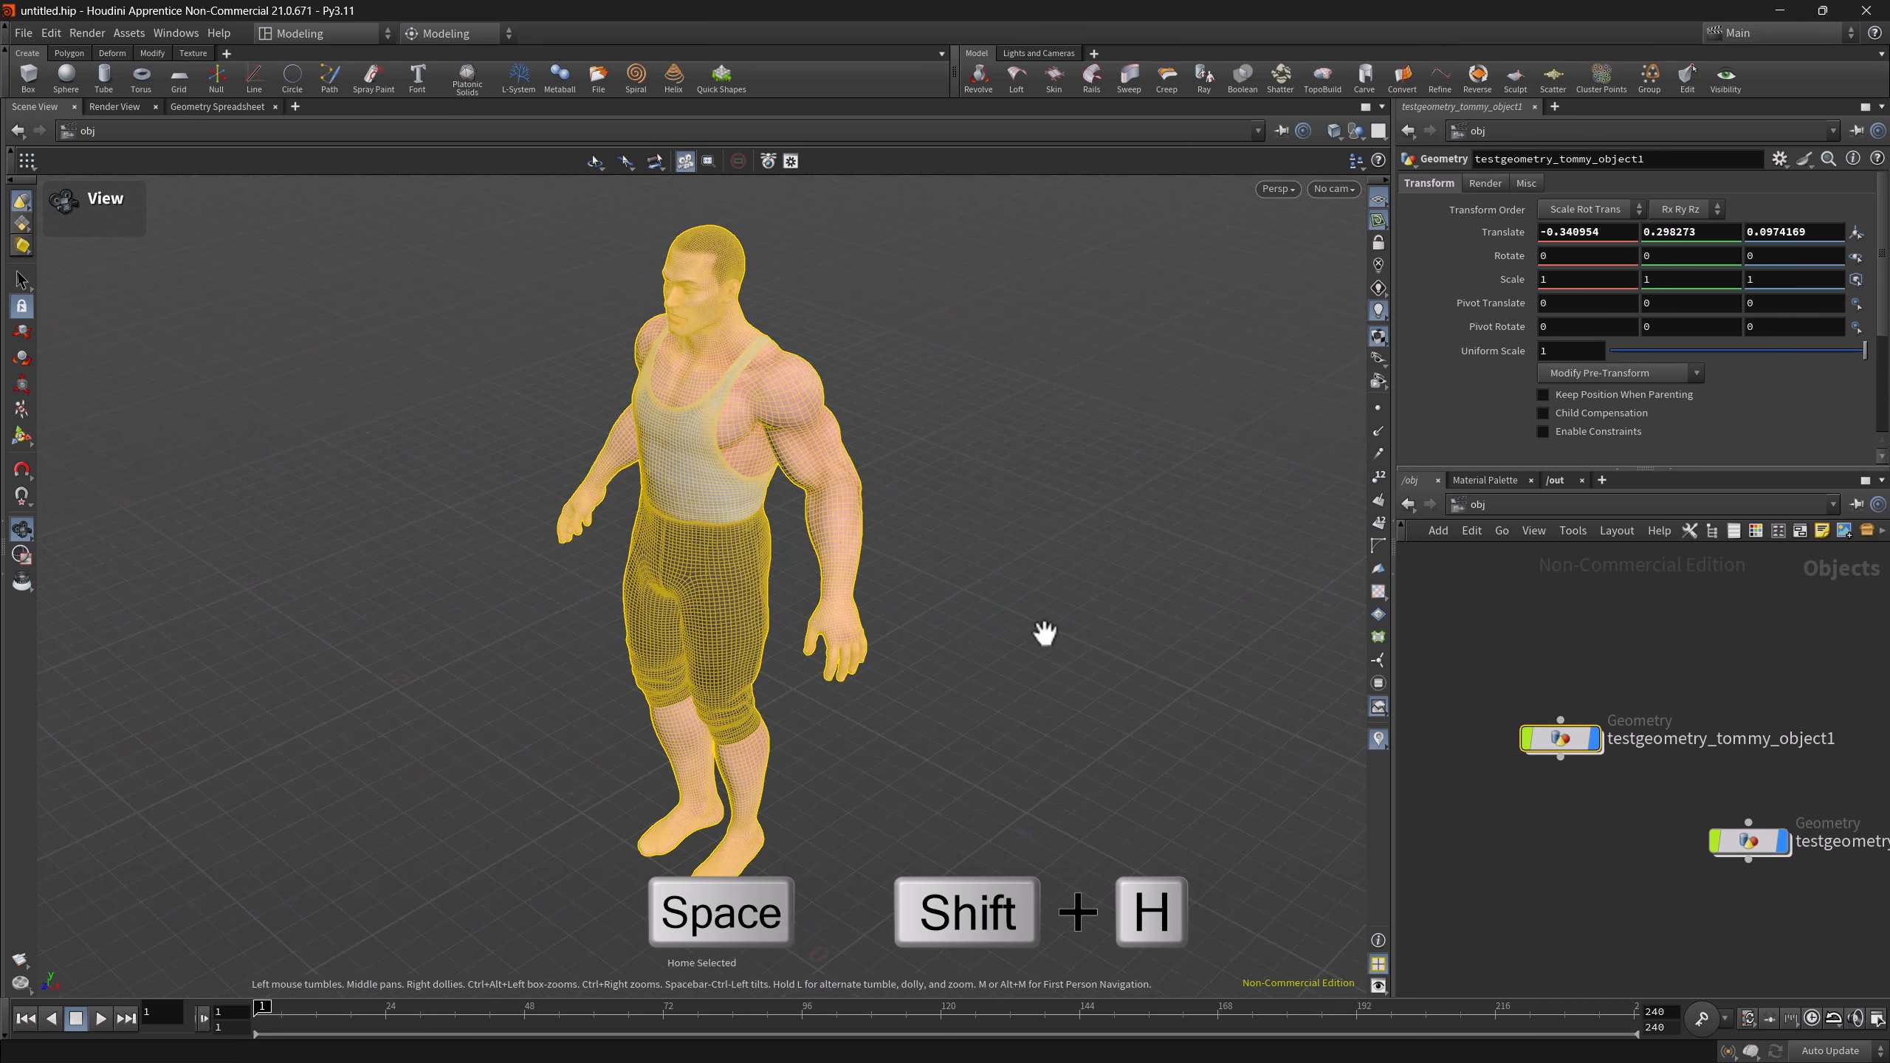
drag(864, 749, 1083, 724)
- Review the viewport's Home and Frame commands, including Frame All
click(1278, 189)
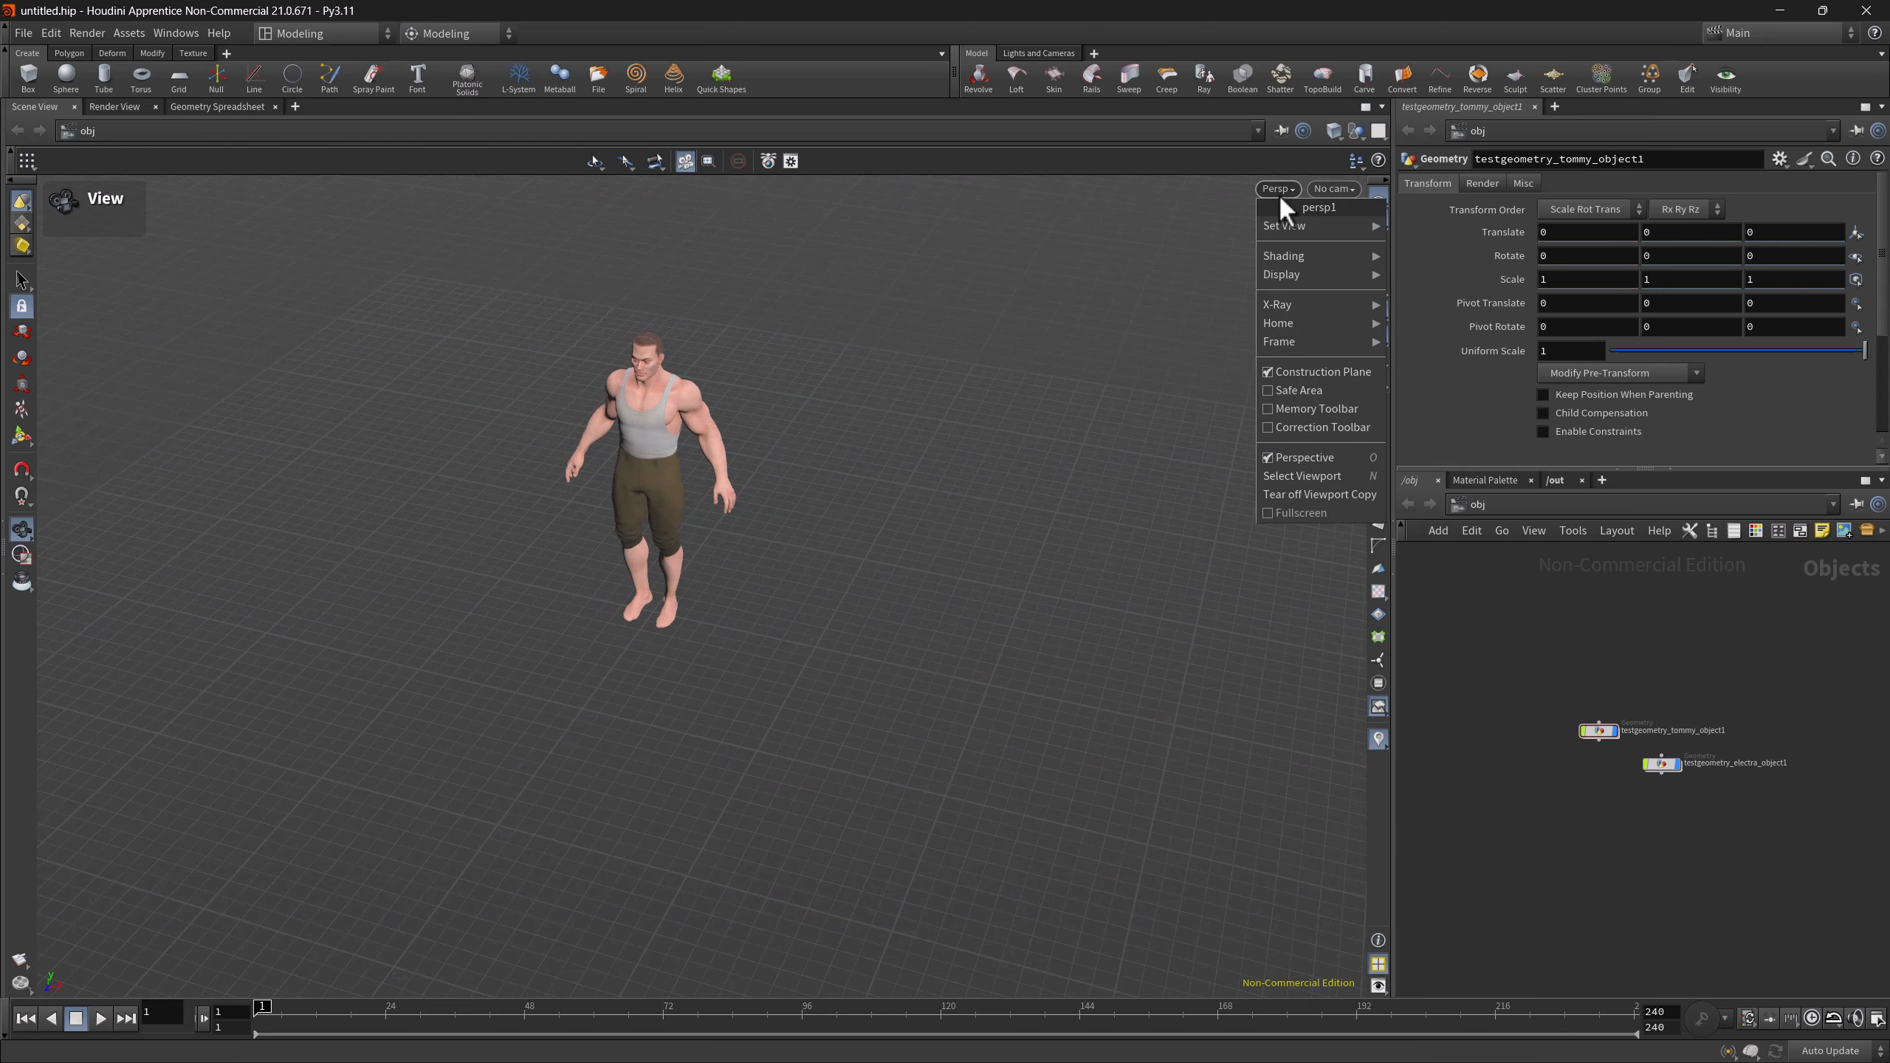
mouse_move(1299, 325)
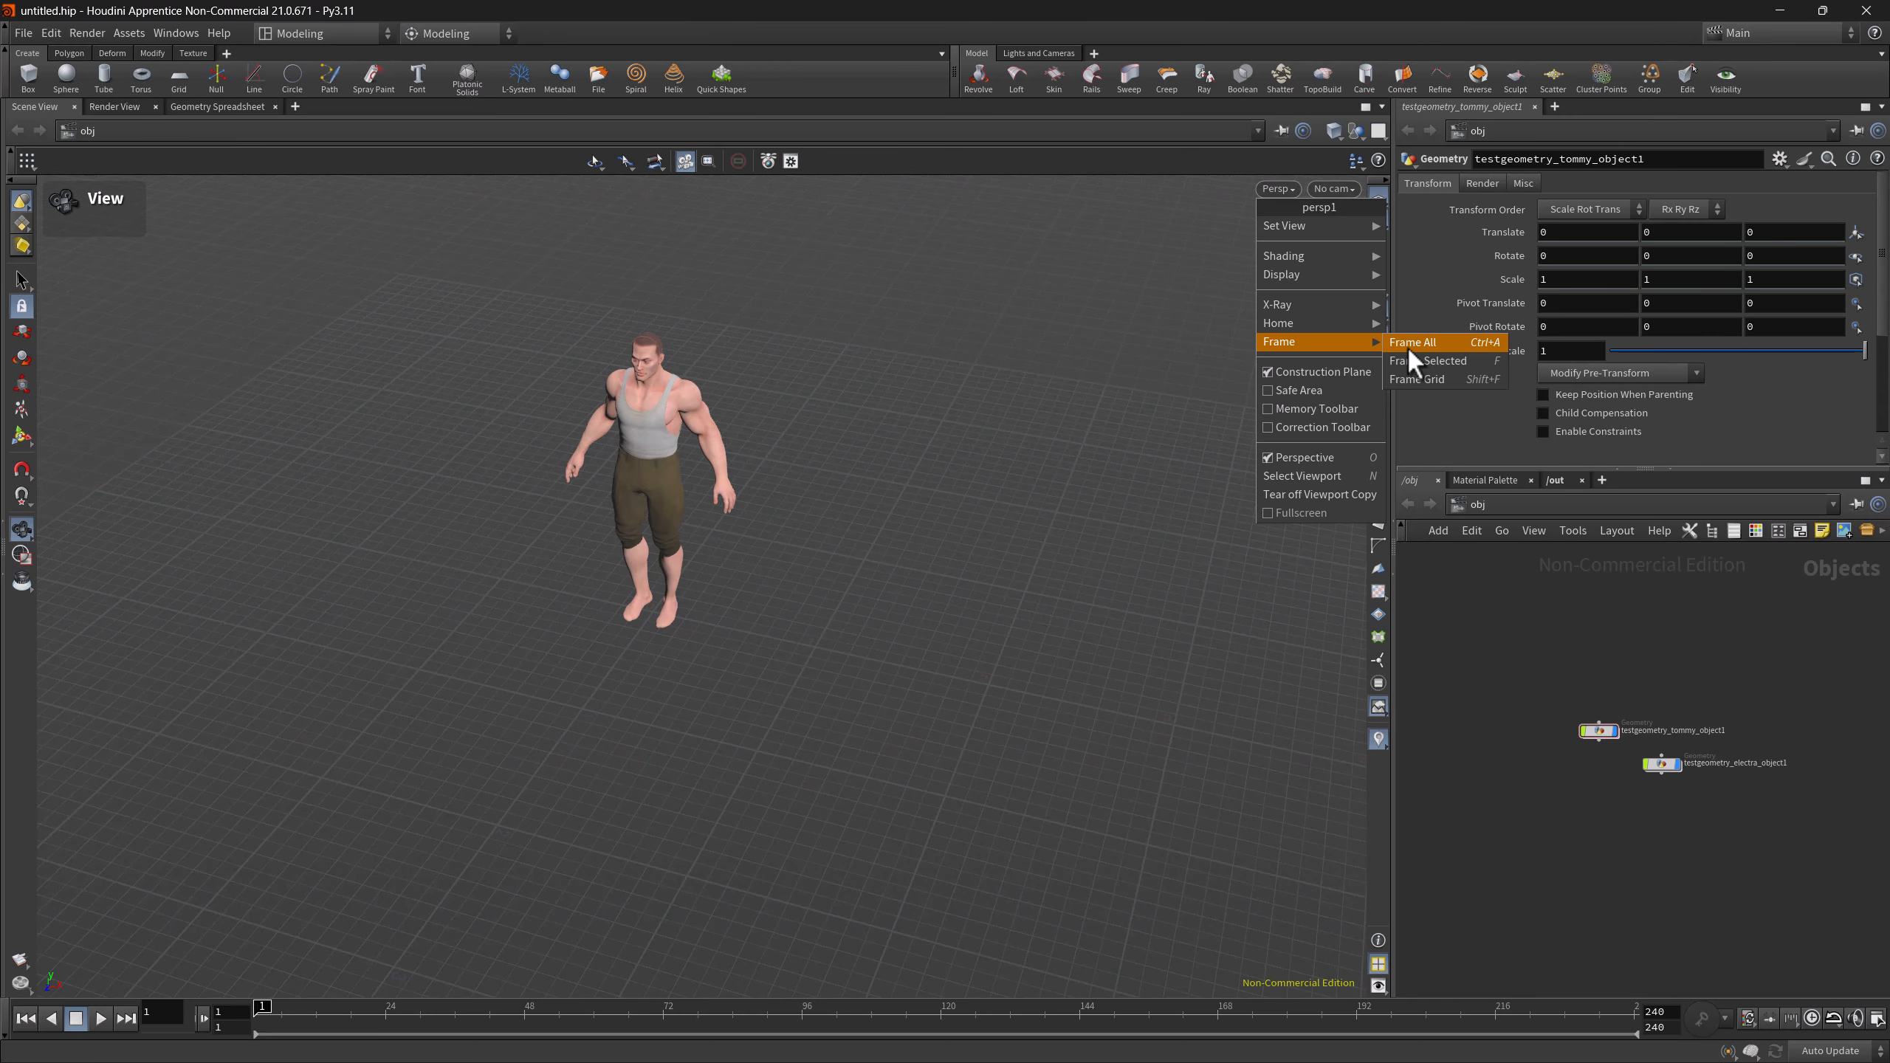
click(1408, 344)
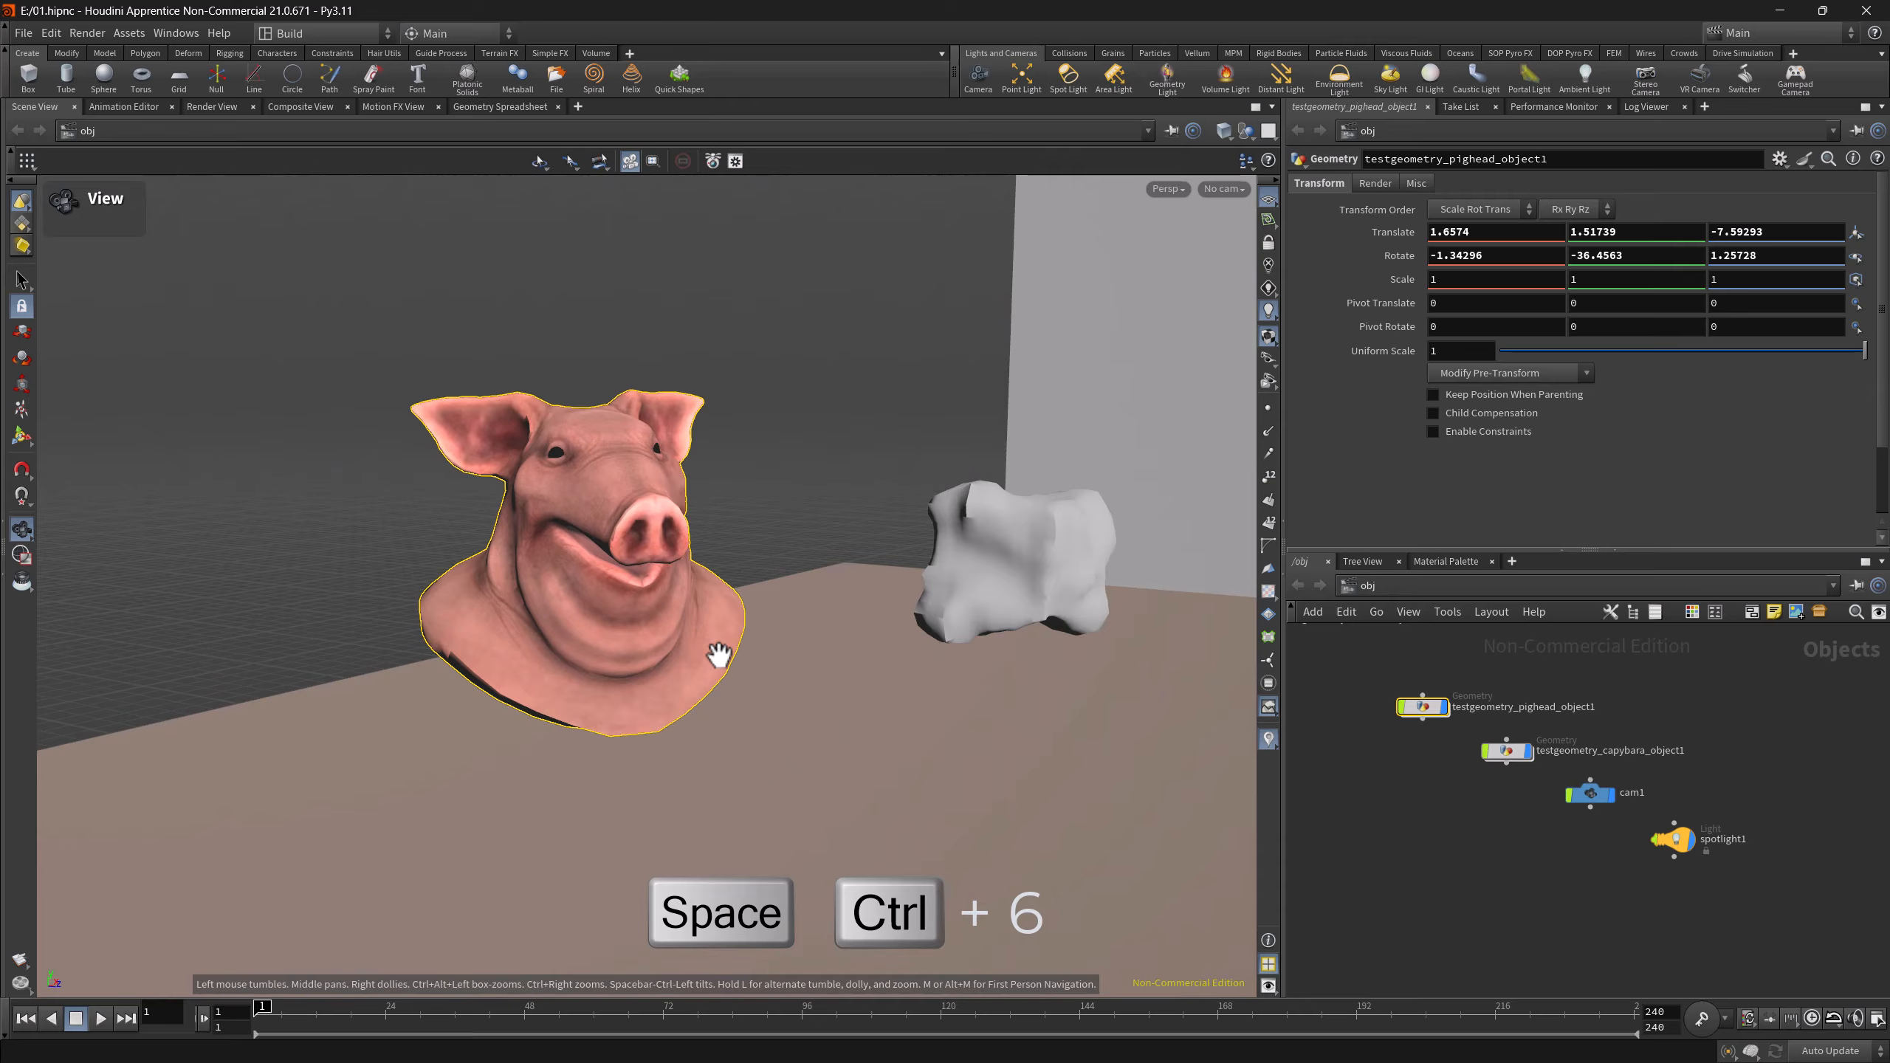
- Save the current pig head view as Quickview 1, and frame the Electra figure from the front
key(ctrl+space+6)
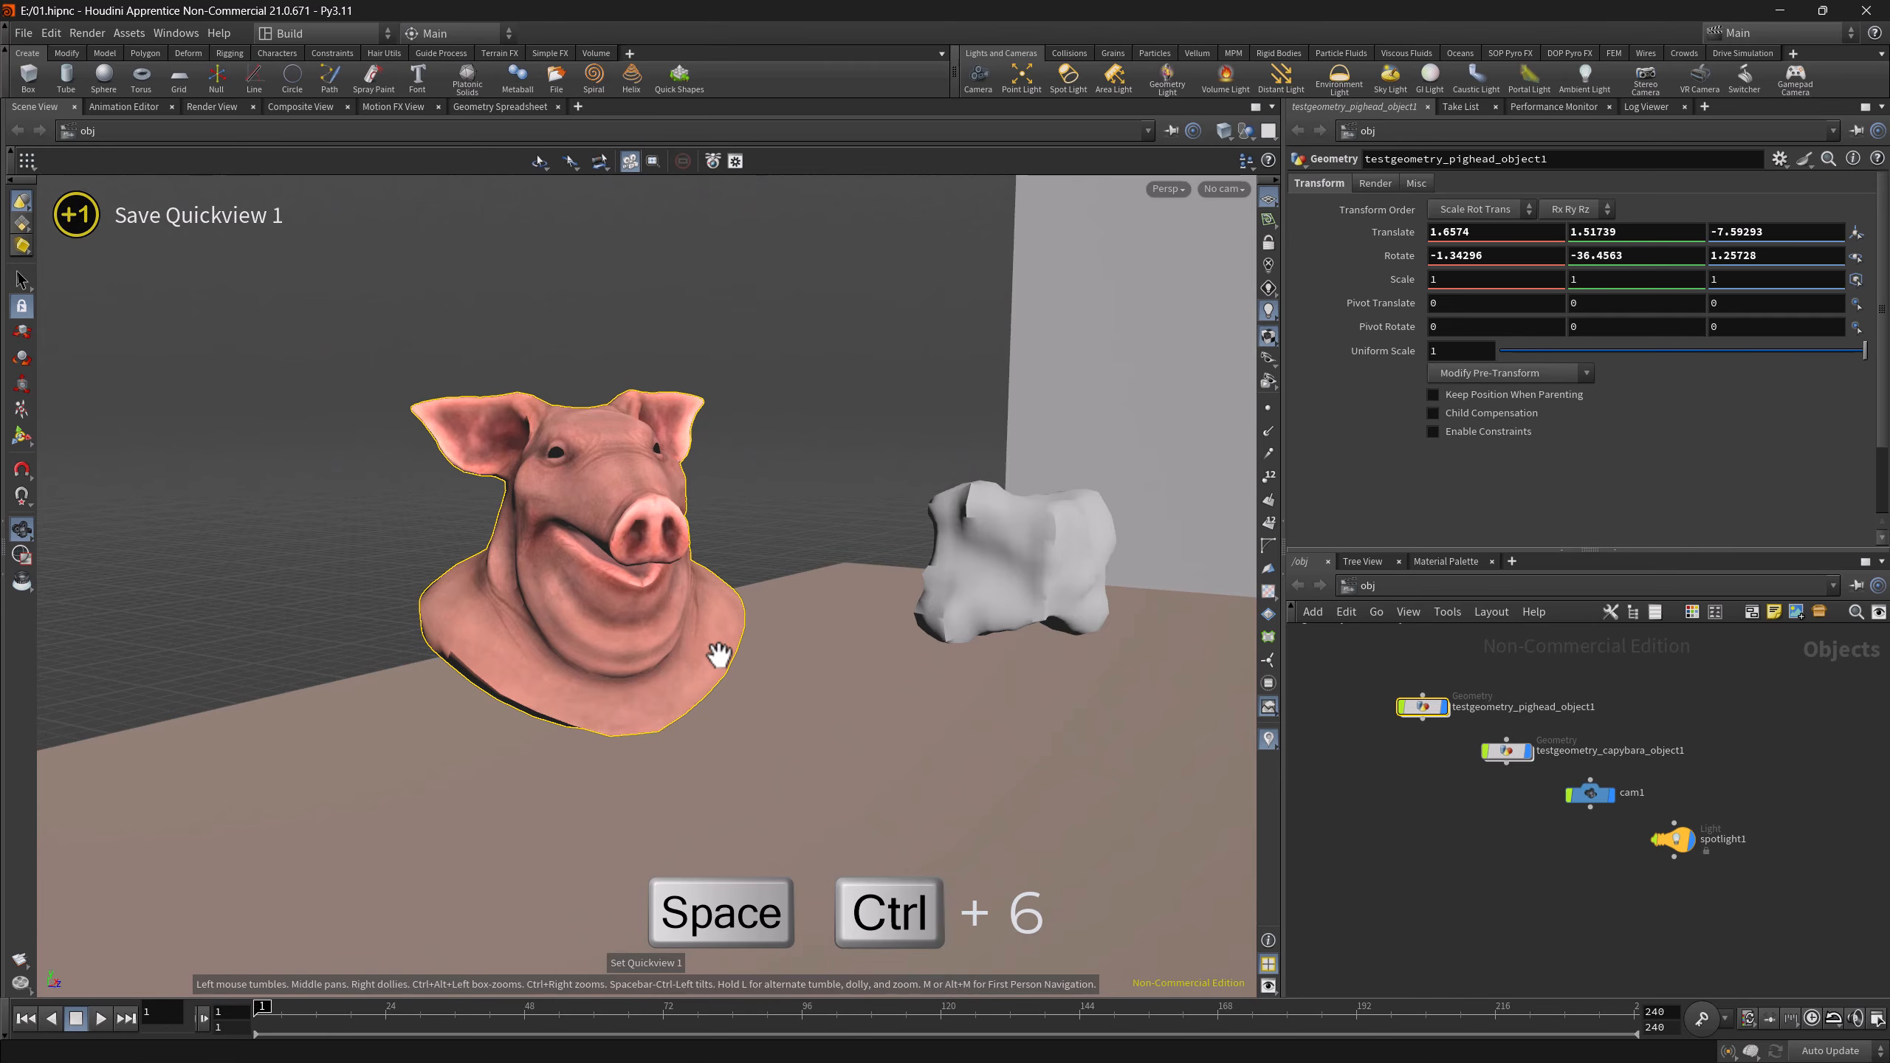
drag(1084, 750, 1079, 595)
click(850, 462)
key(g)
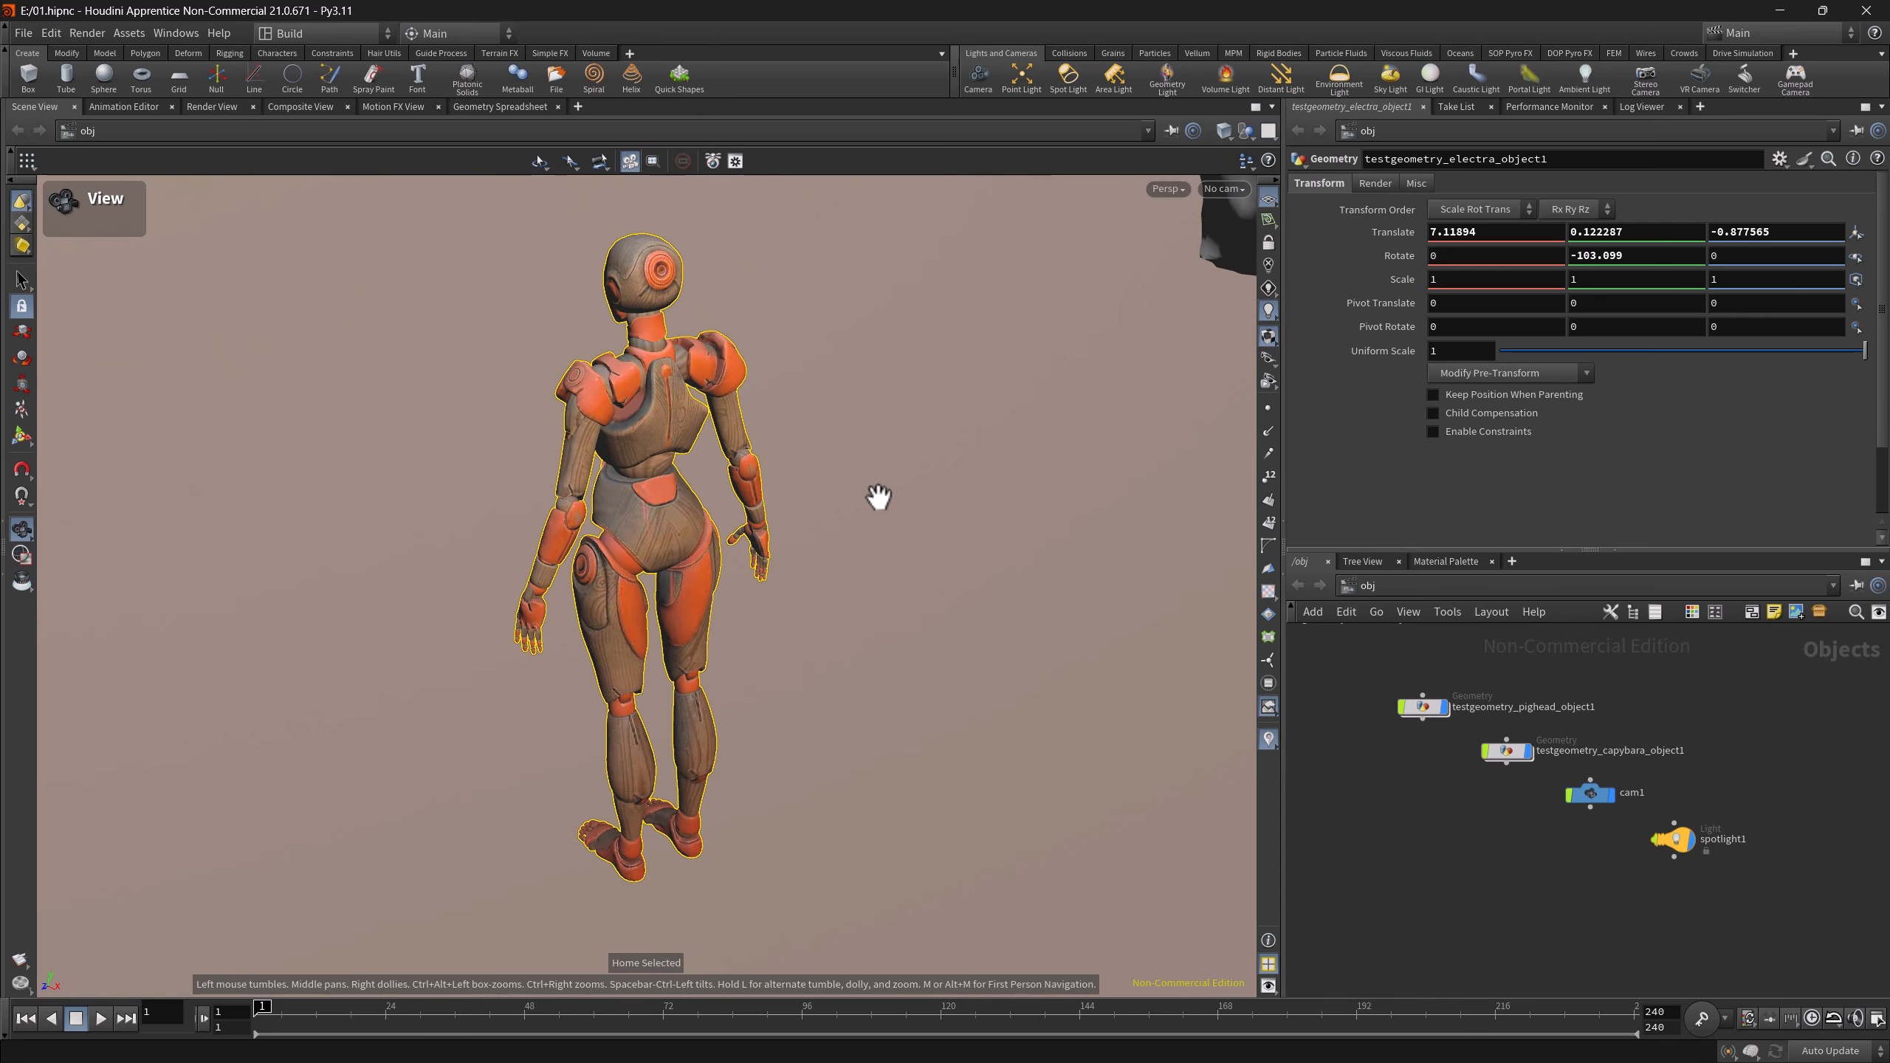
drag(691, 601, 1257, 536)
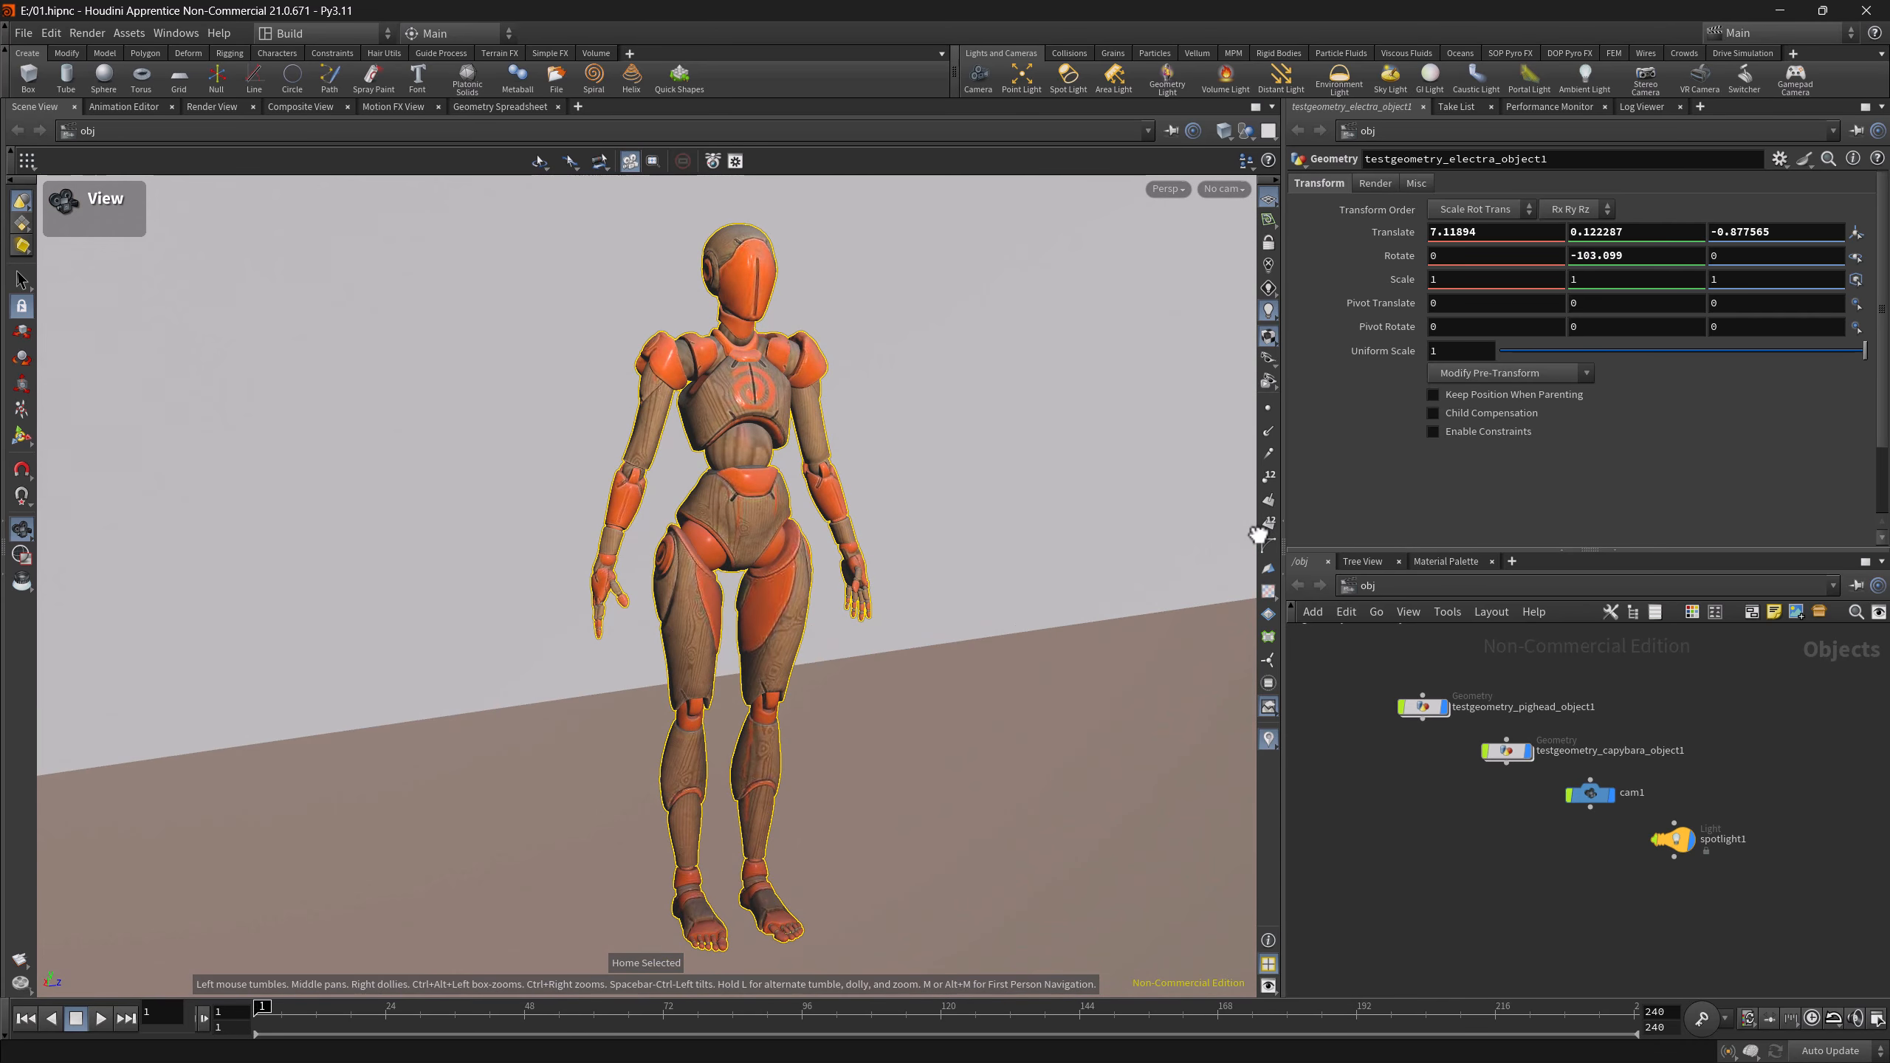
- Switch the viewport shading to Wireframe and save the Electra view as Quickview 2
click(1224, 130)
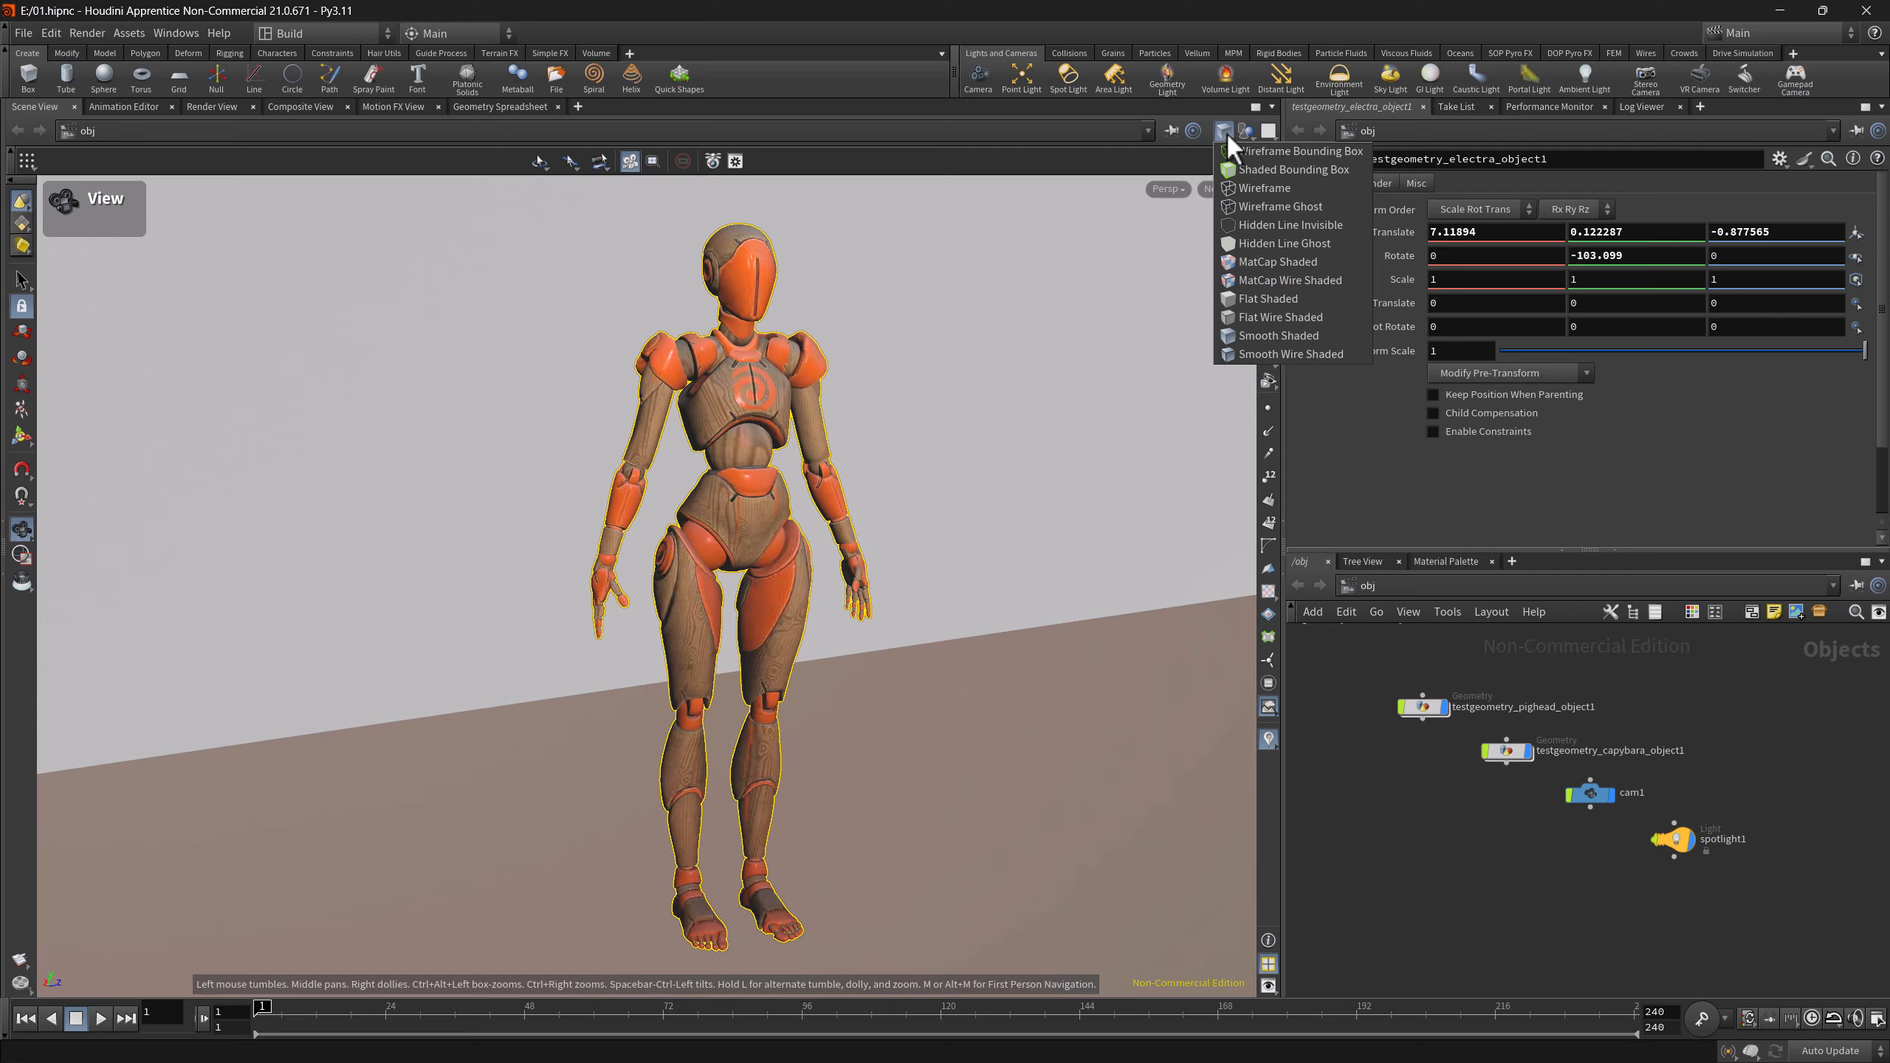
click(1246, 188)
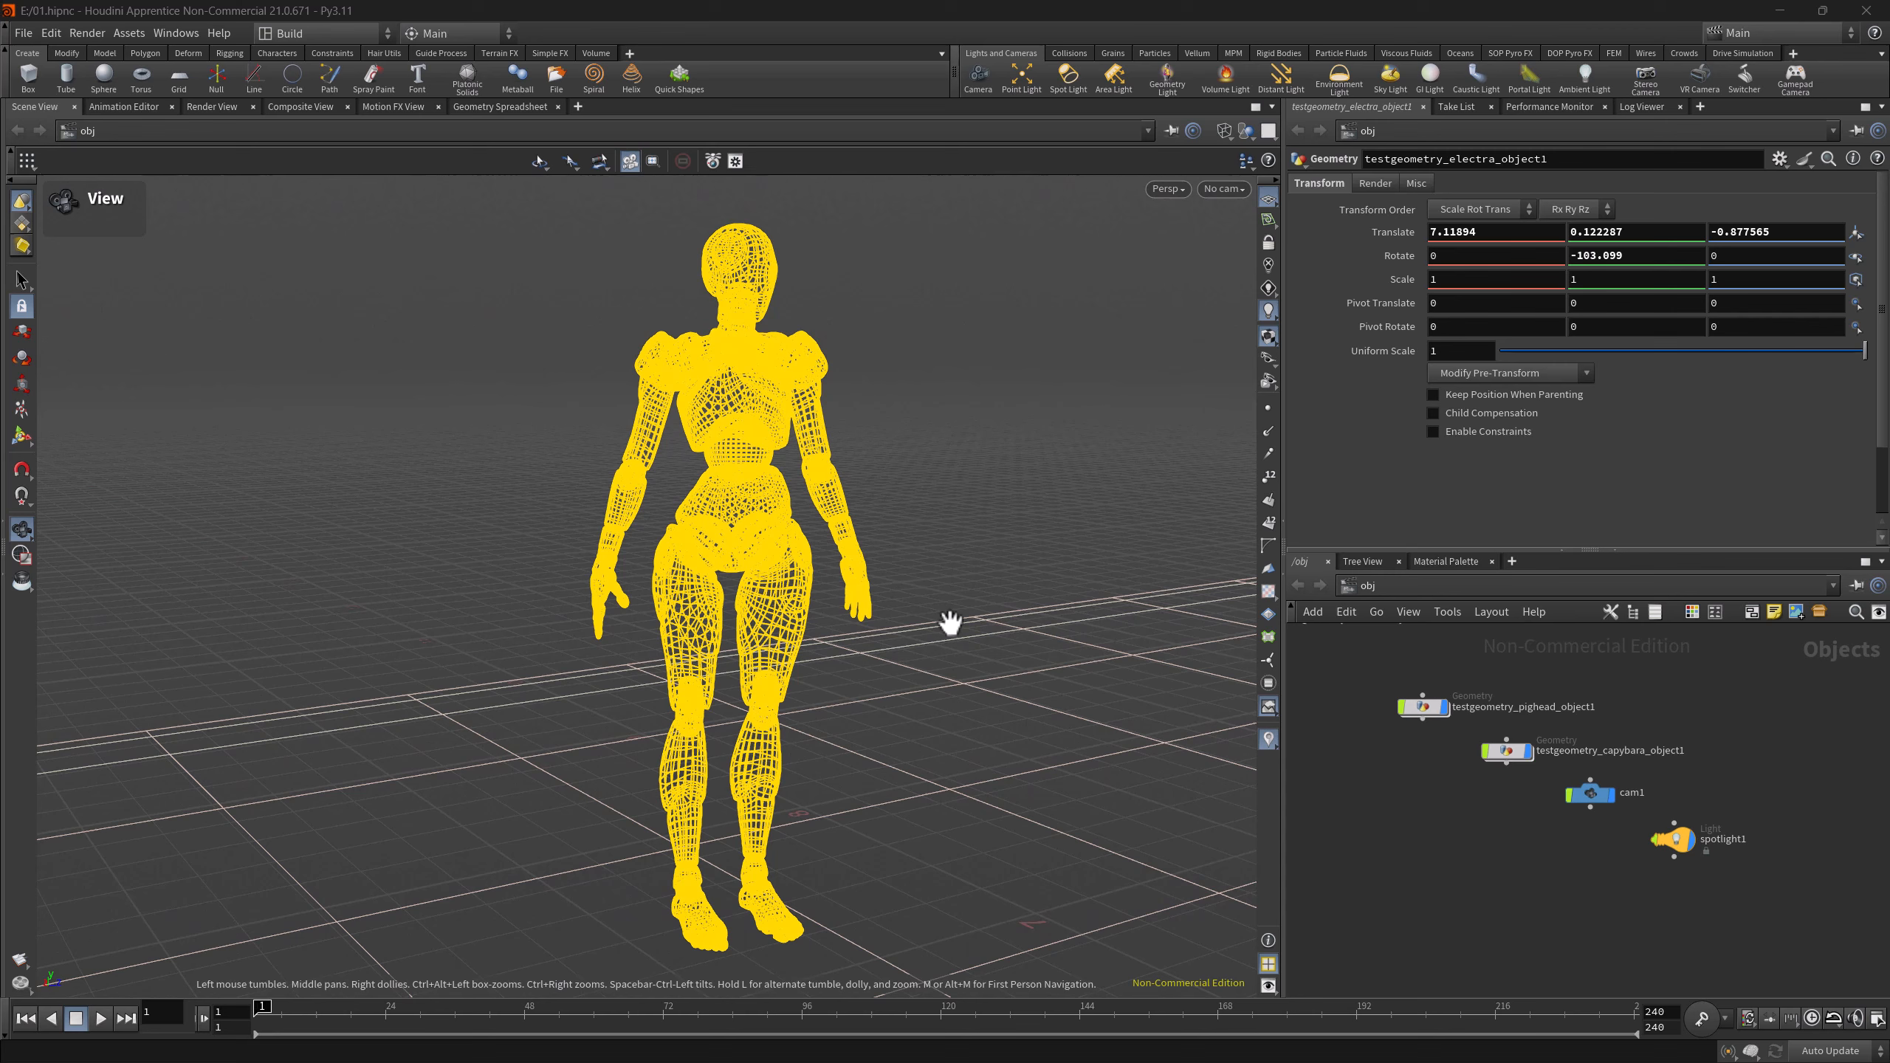
key(ctrl+space+7)
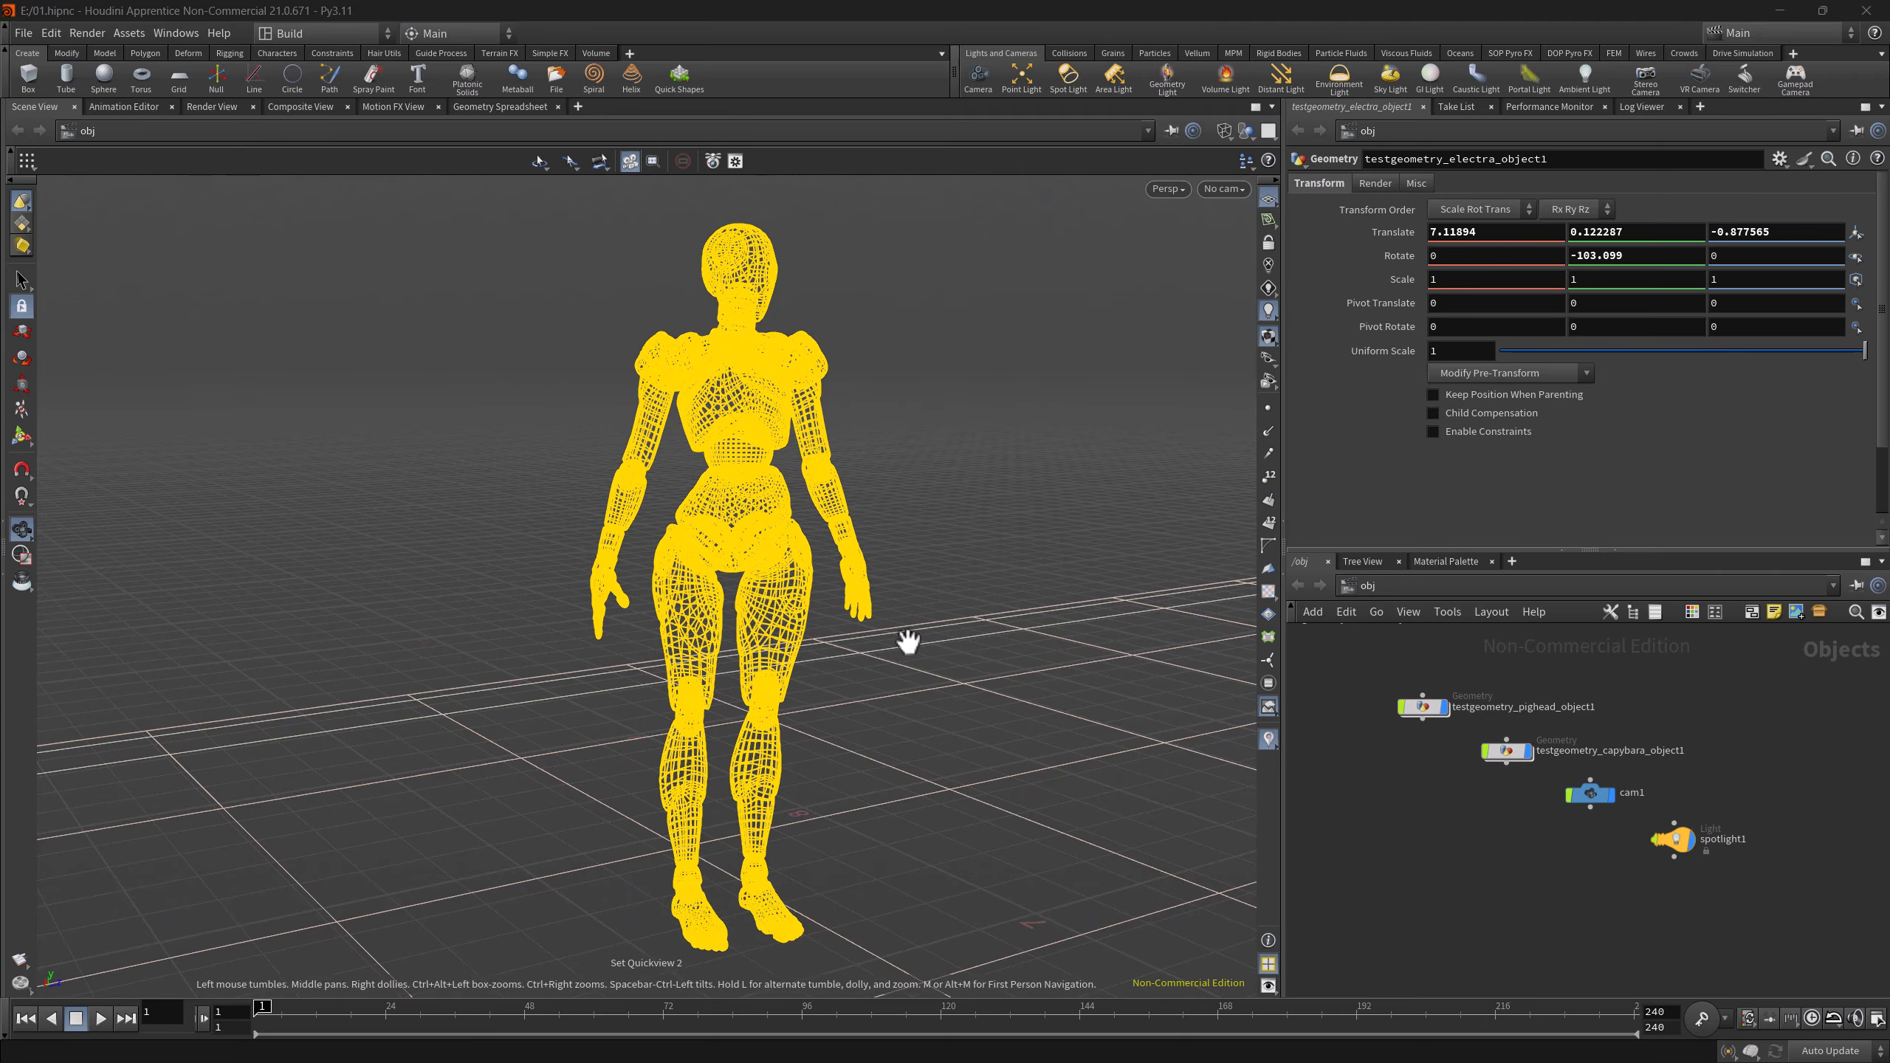
- Move the view off its saved positions and recall Quickview 1 and Quickview 2 to switch between them
drag(907, 642, 840, 676)
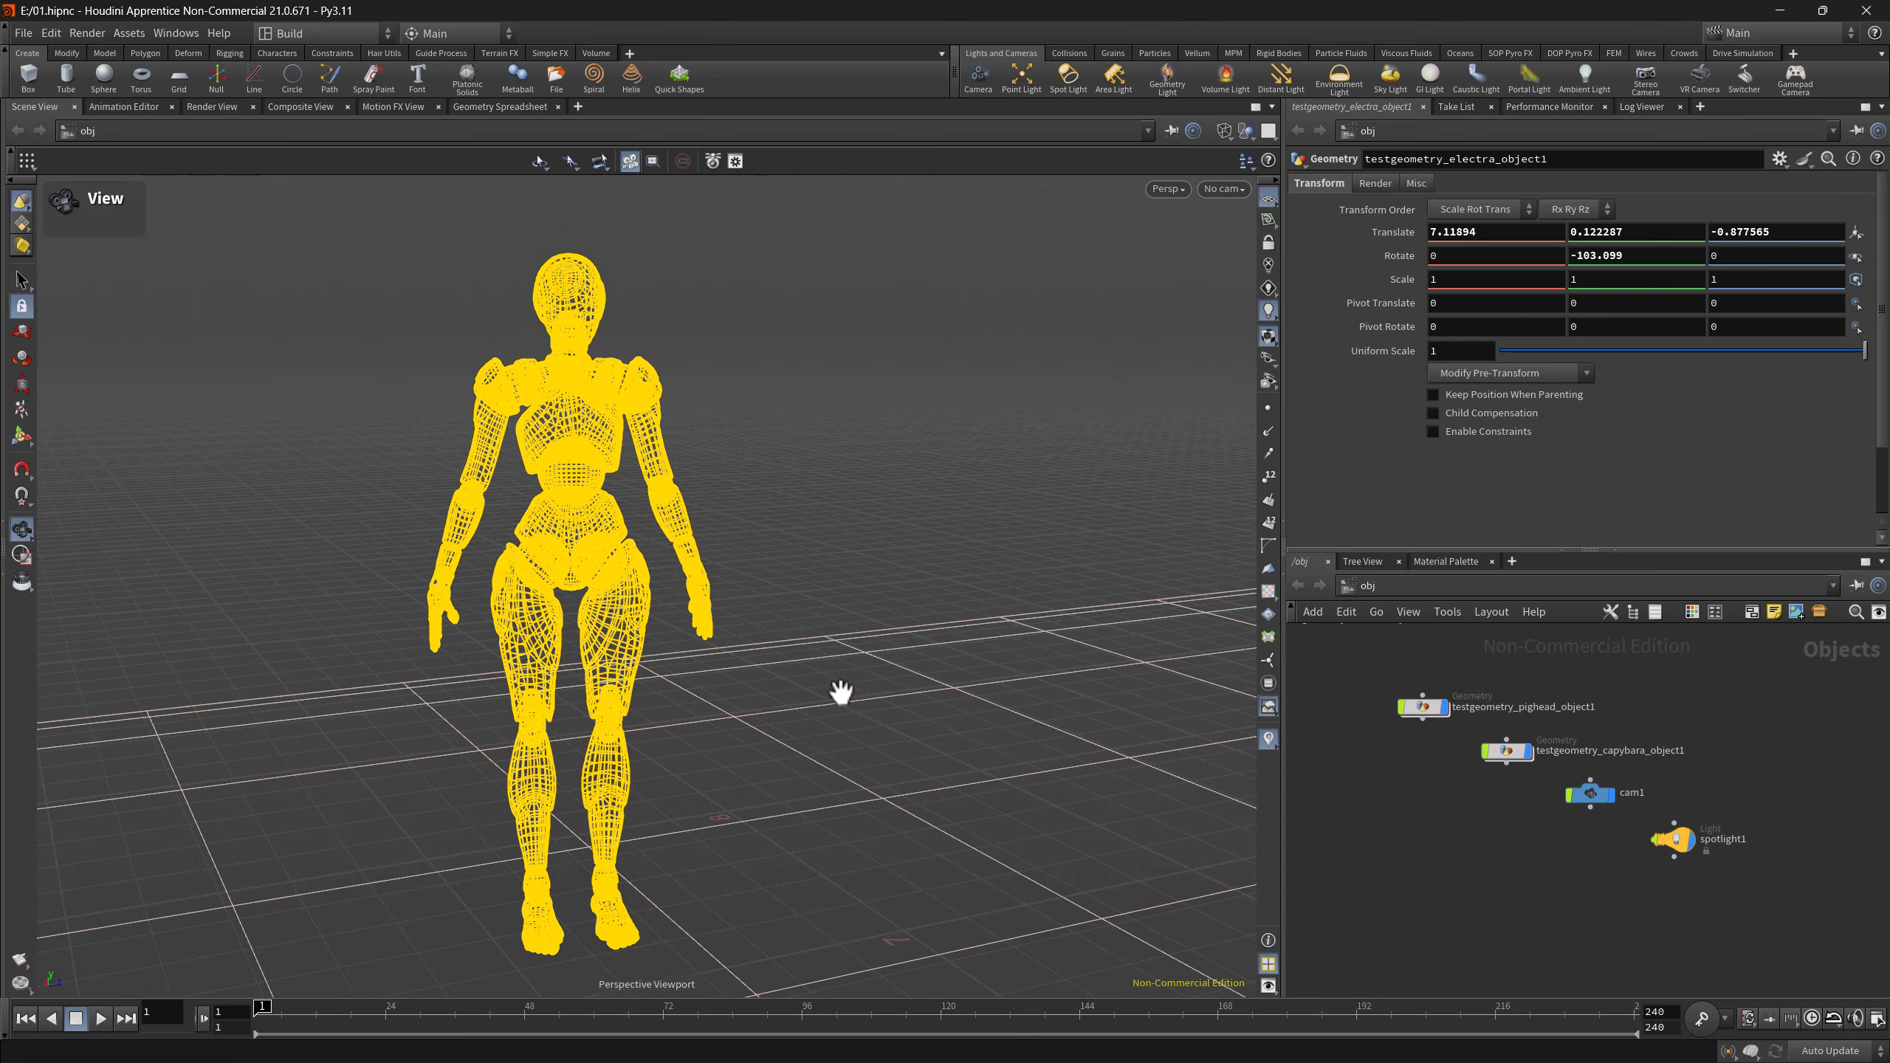
drag(844, 684, 844, 661)
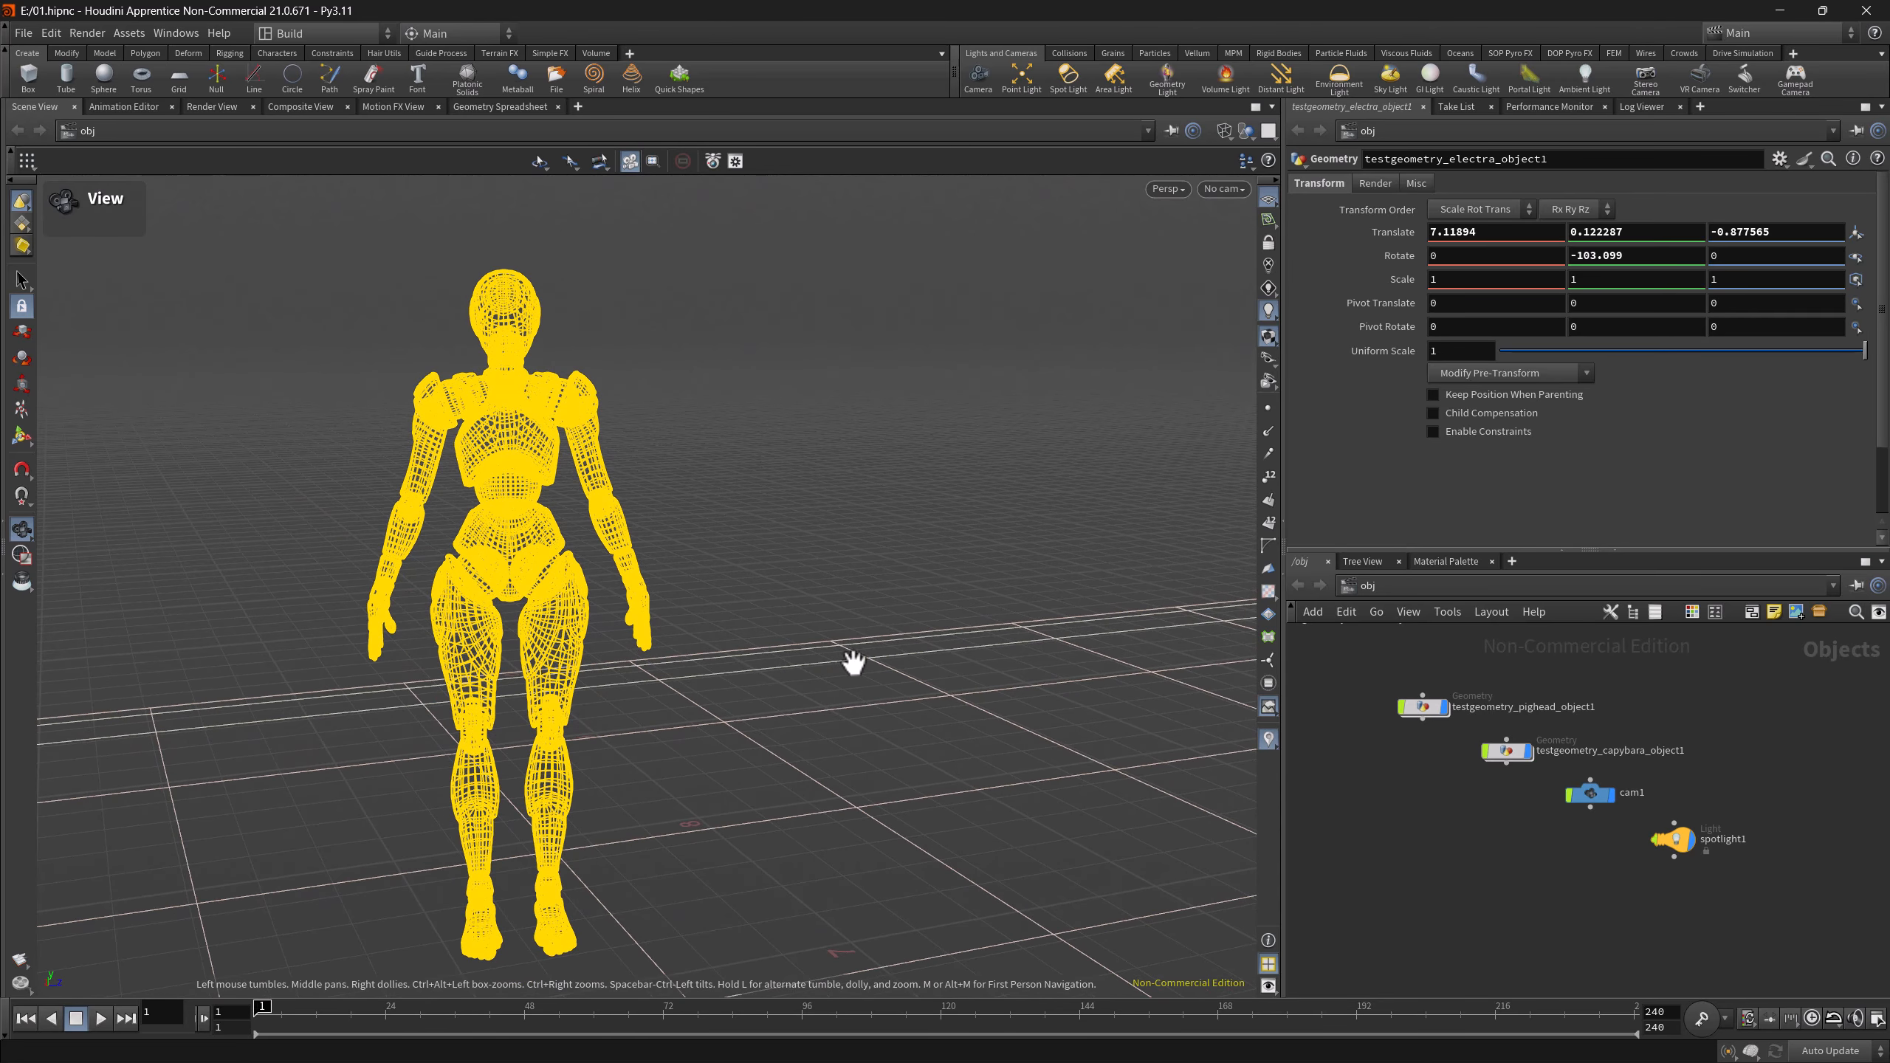
key(space+6)
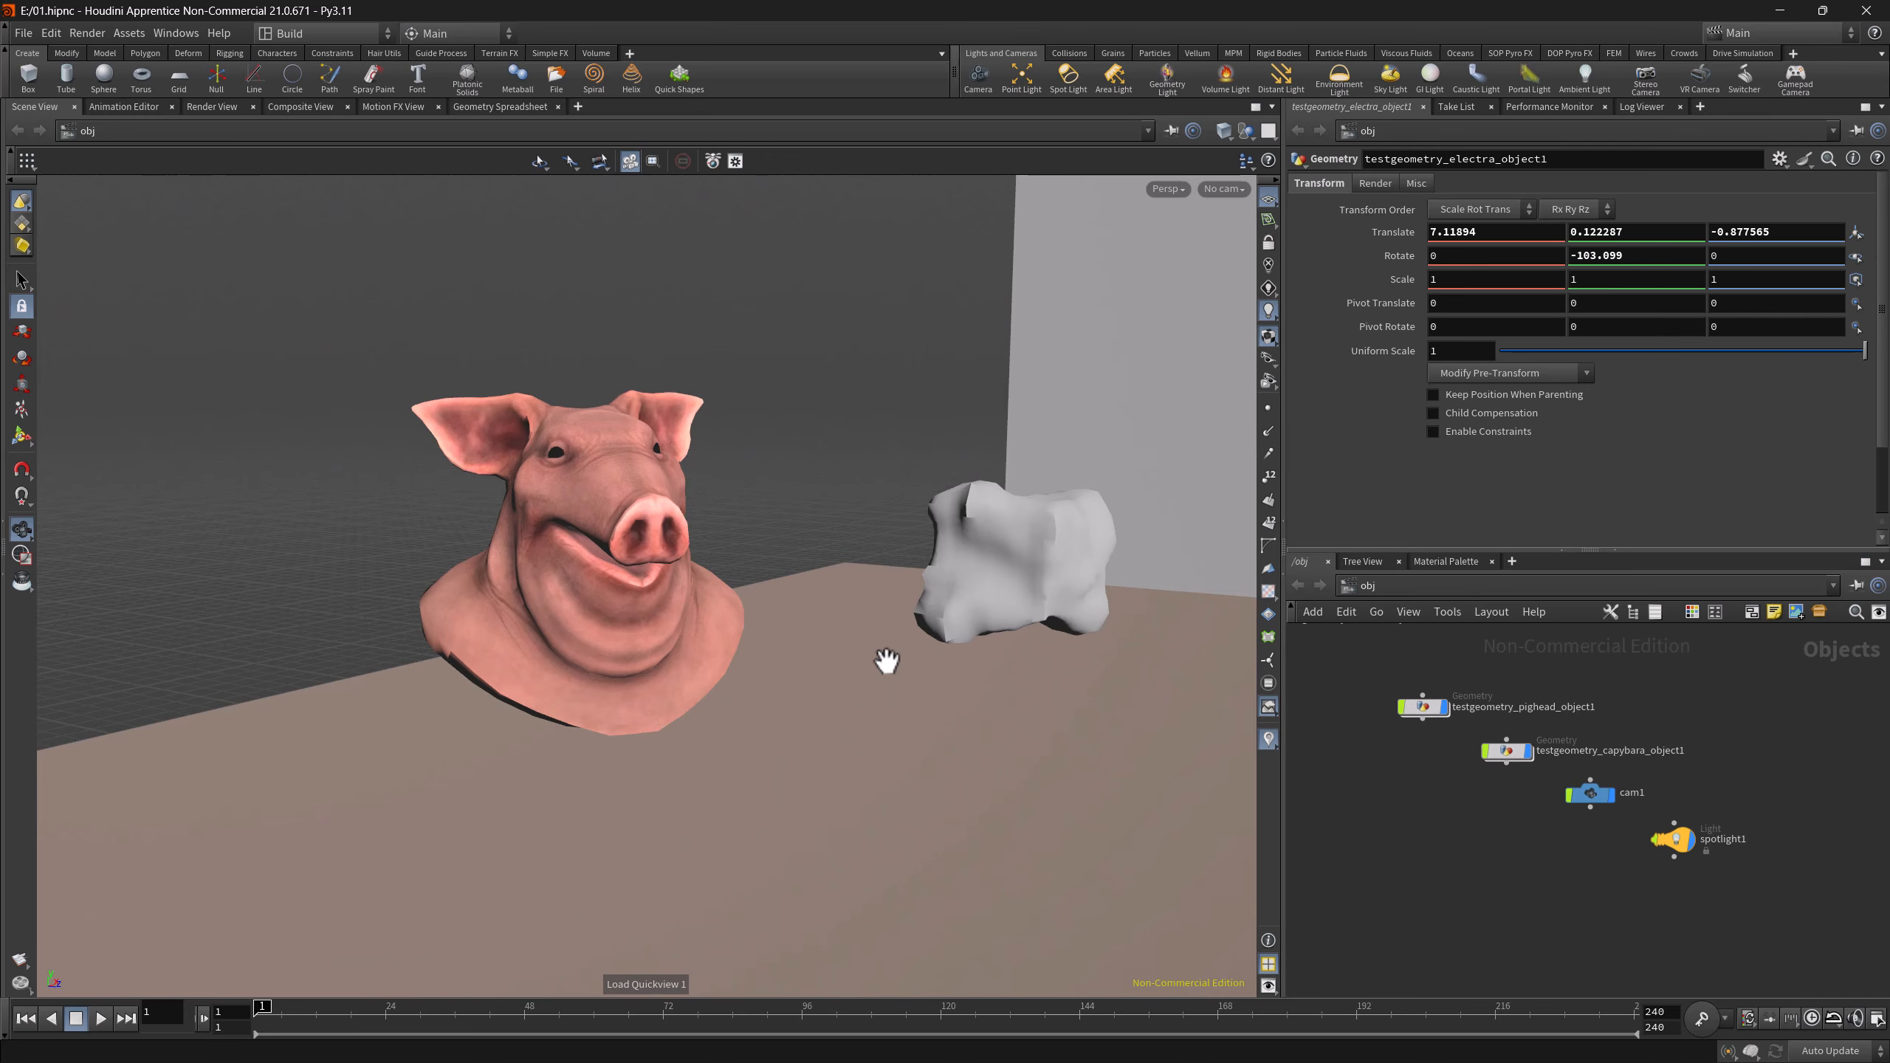
key(space+7)
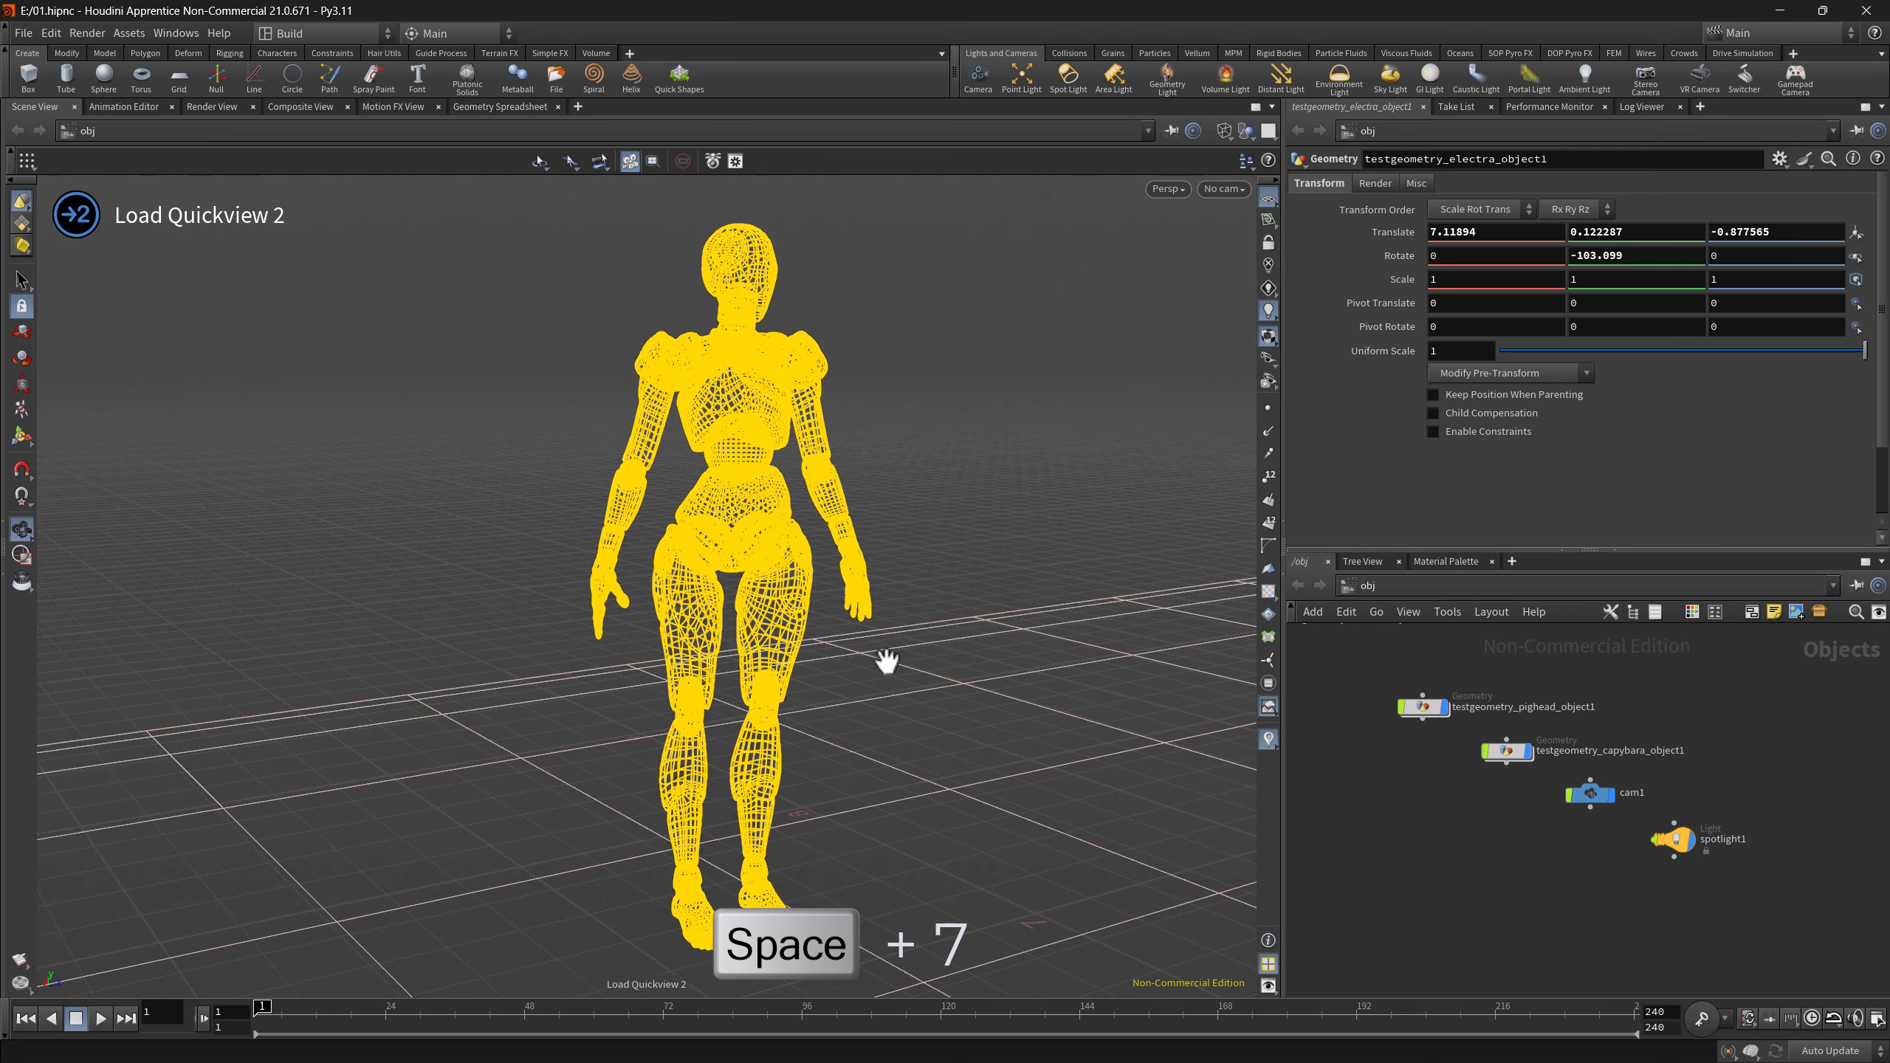
key(space+7)
key(space+7)
drag(848, 662, 788, 603)
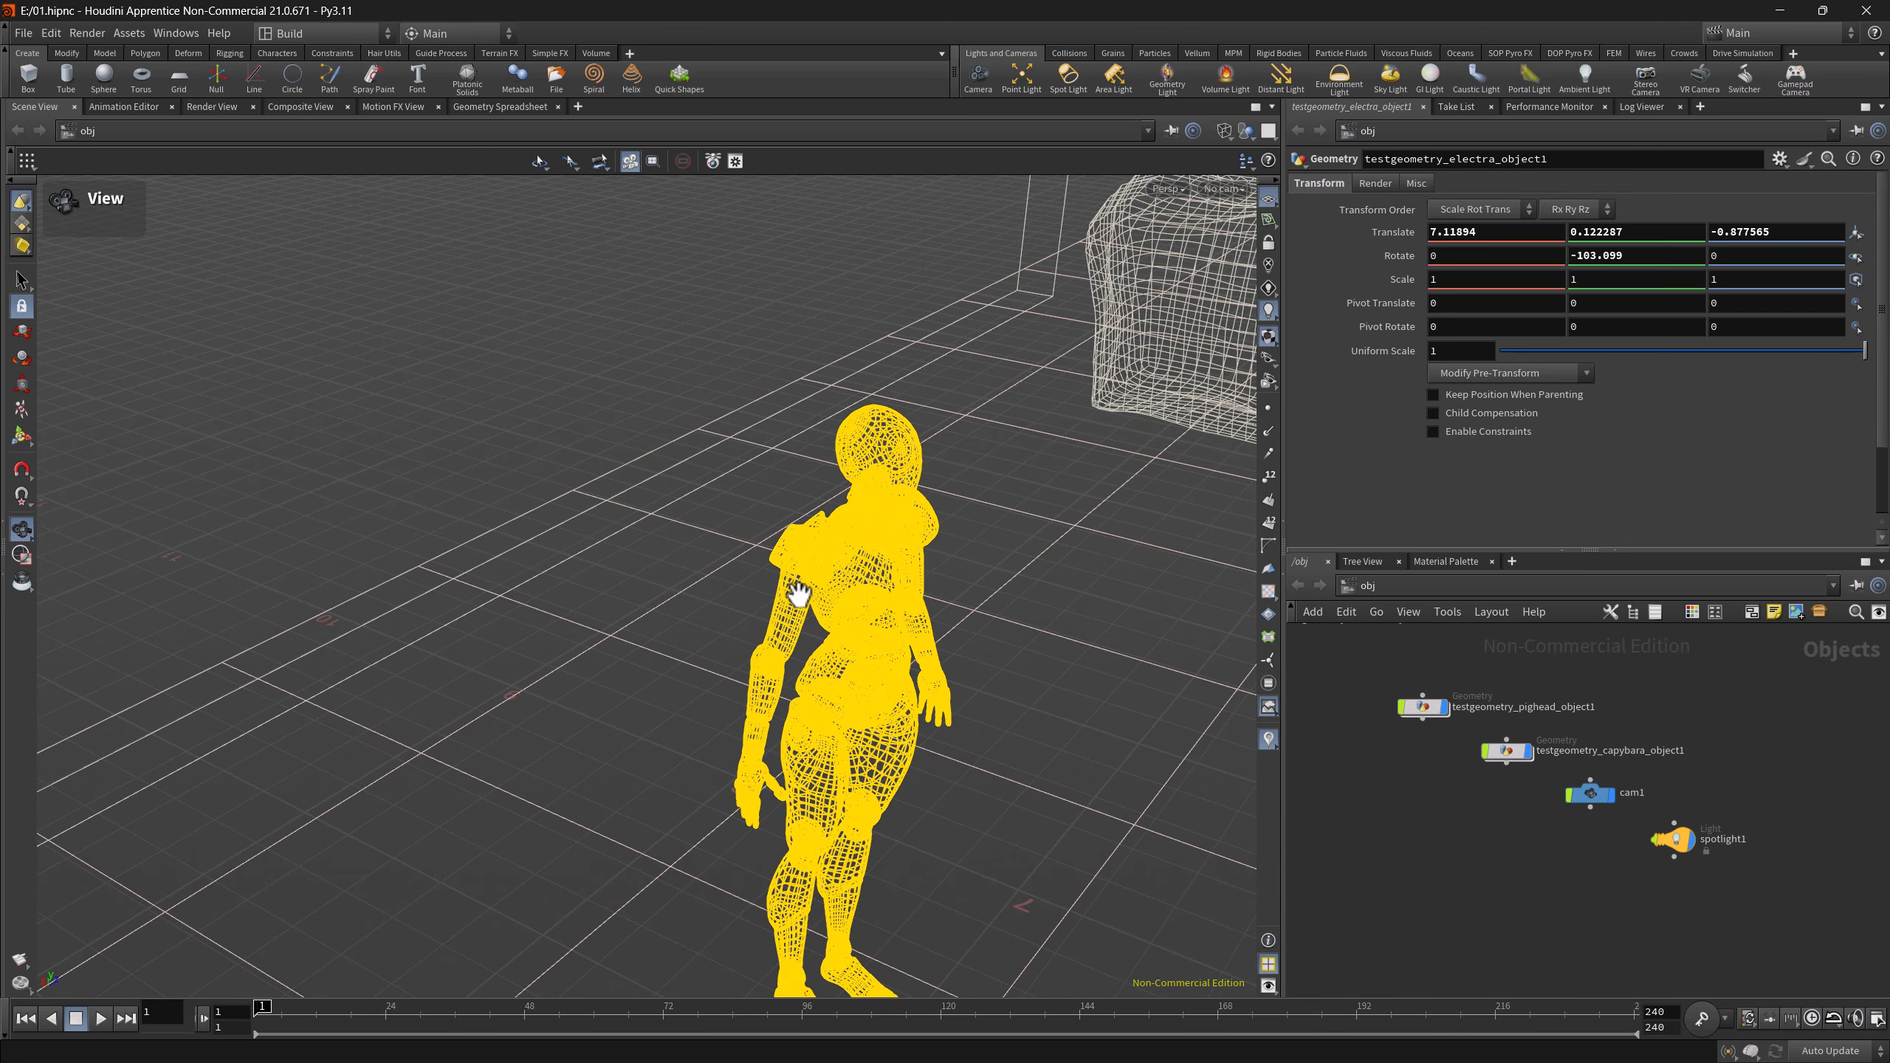
key(space+7)
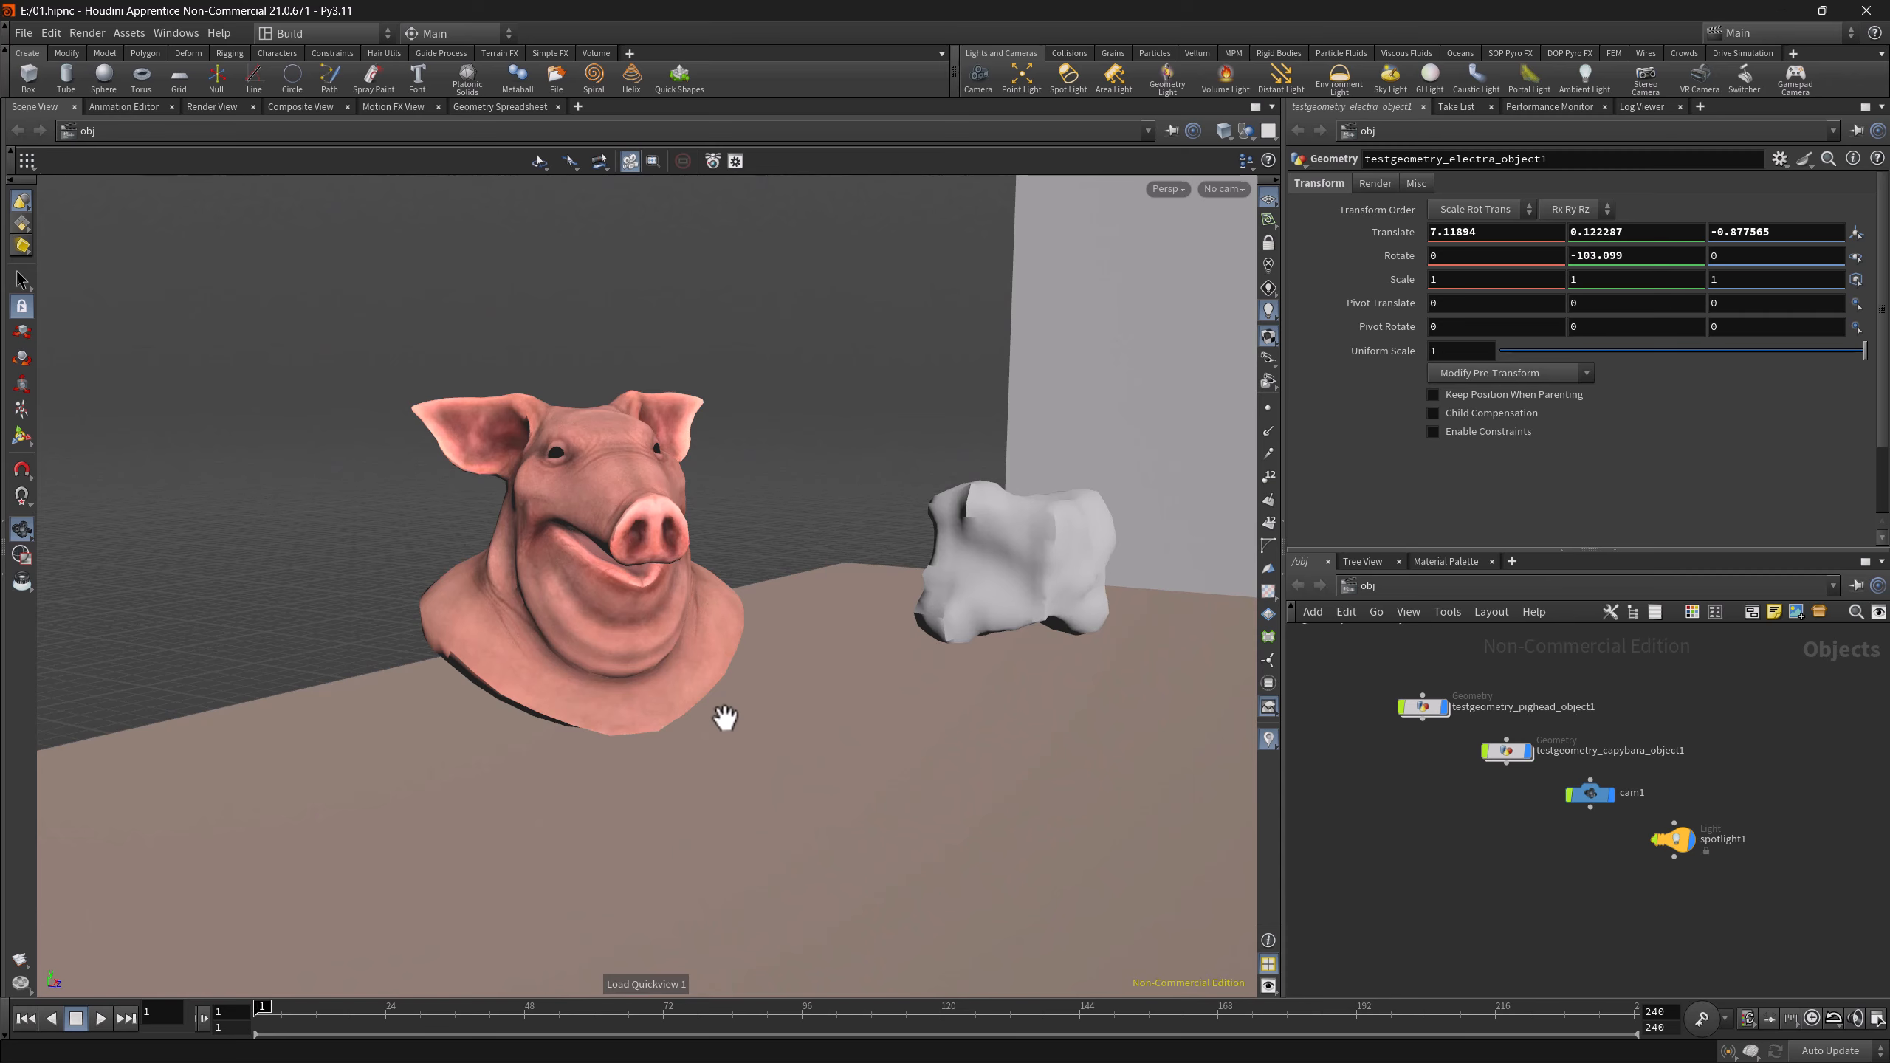
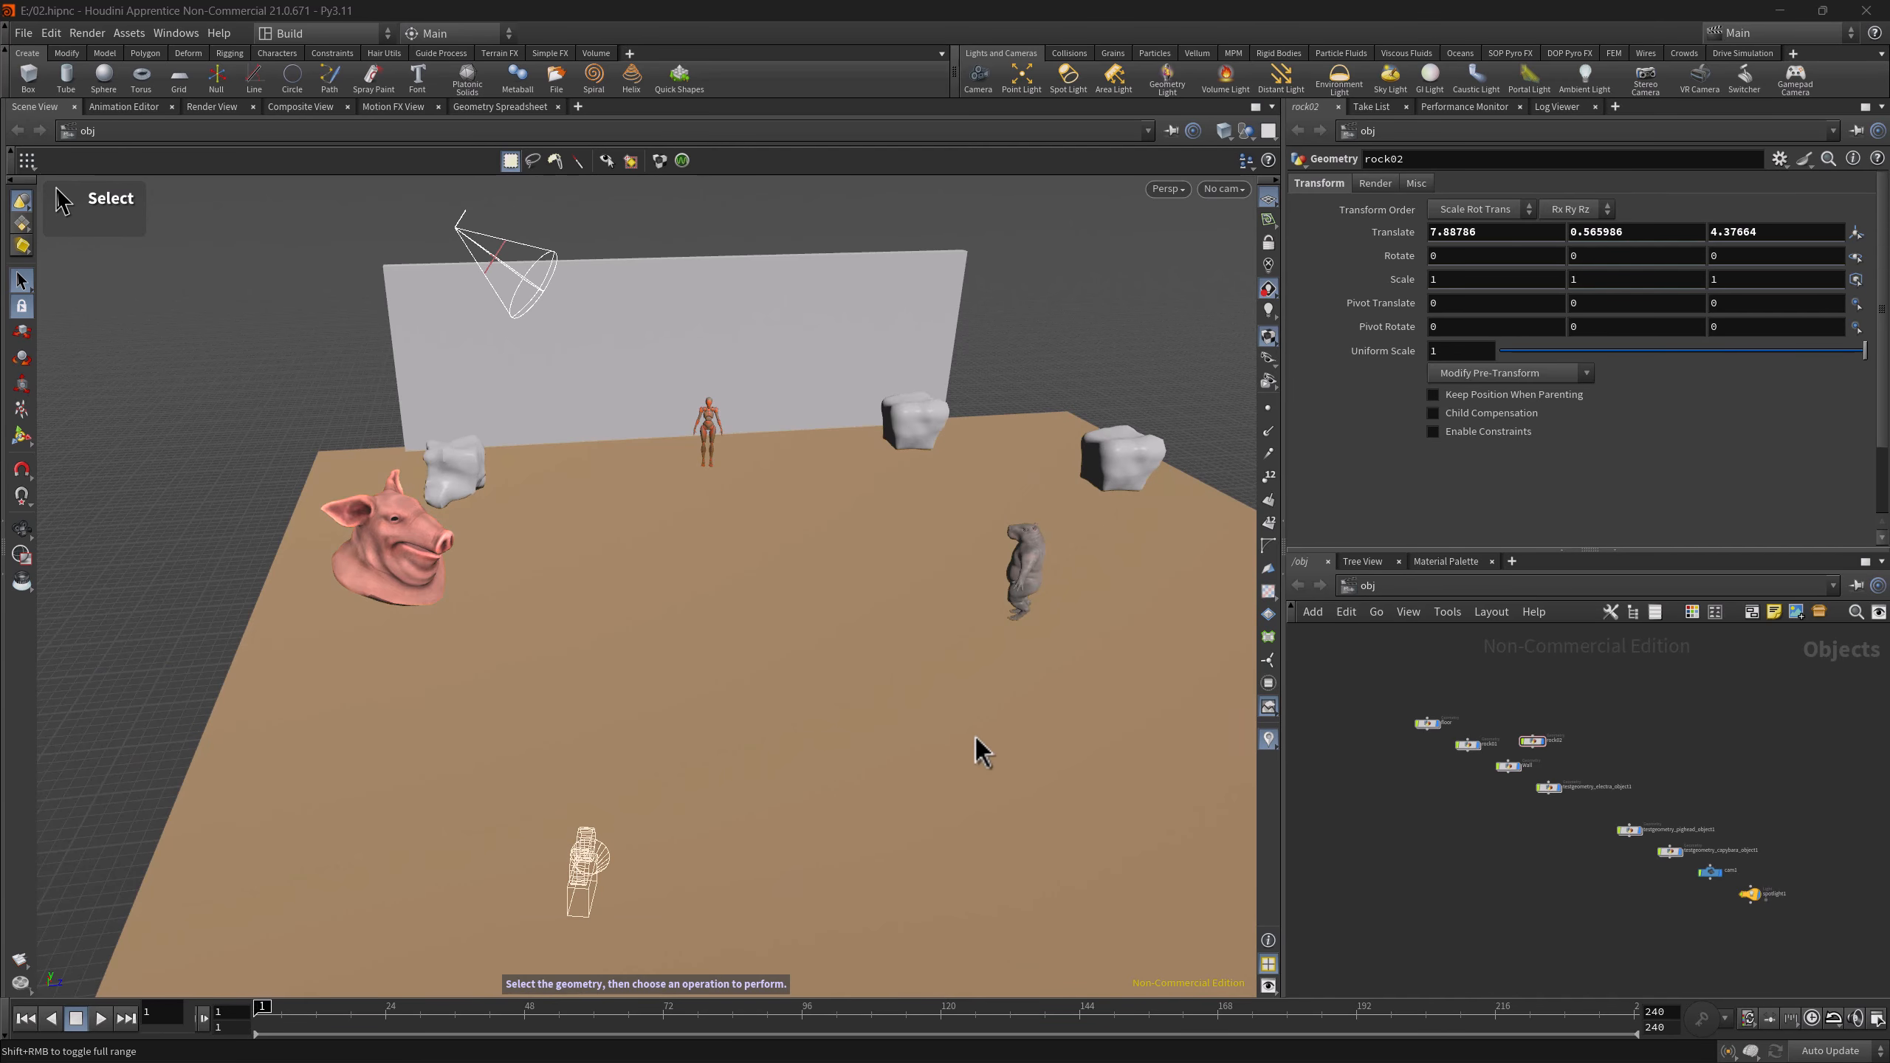
- Add a Tag visualizer to the Scene visualizers
alt+drag(780, 704, 818, 713)
alt+middle_drag(1049, 788, 958, 701)
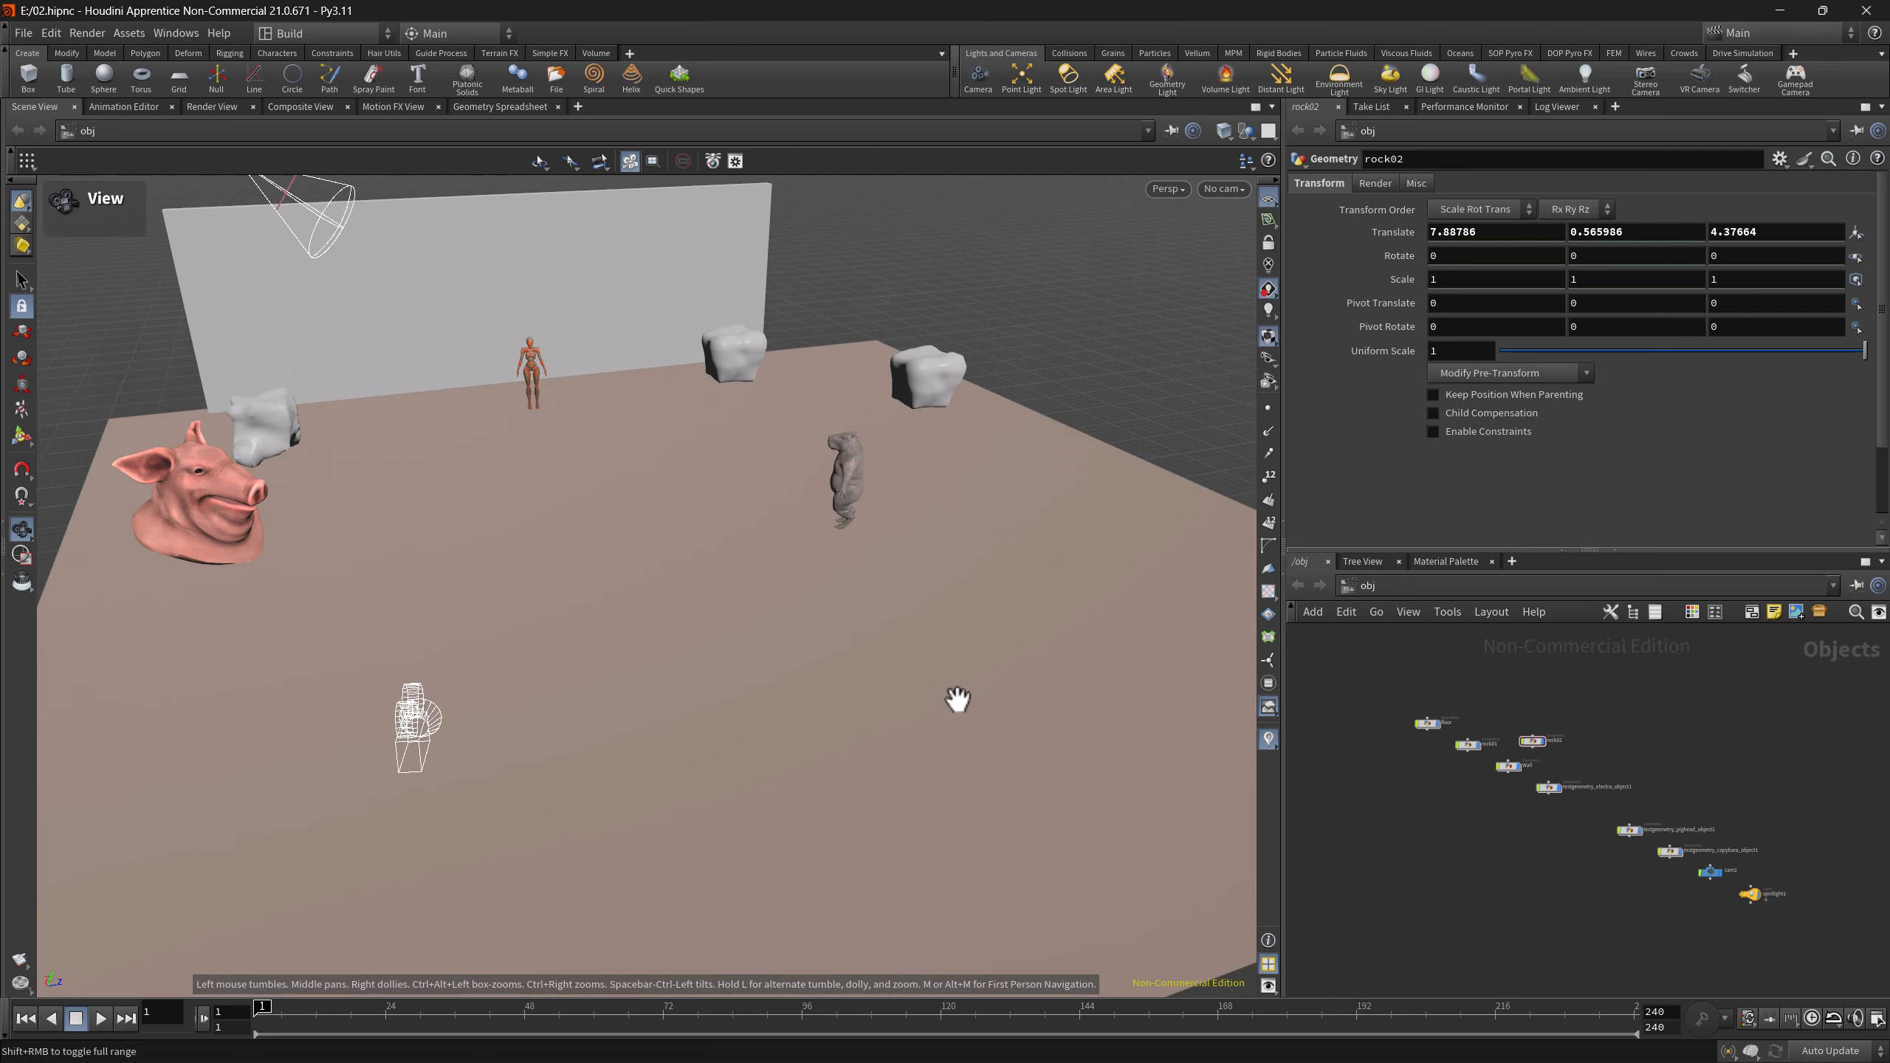
alt+right_drag(957, 701, 793, 726)
click(1271, 739)
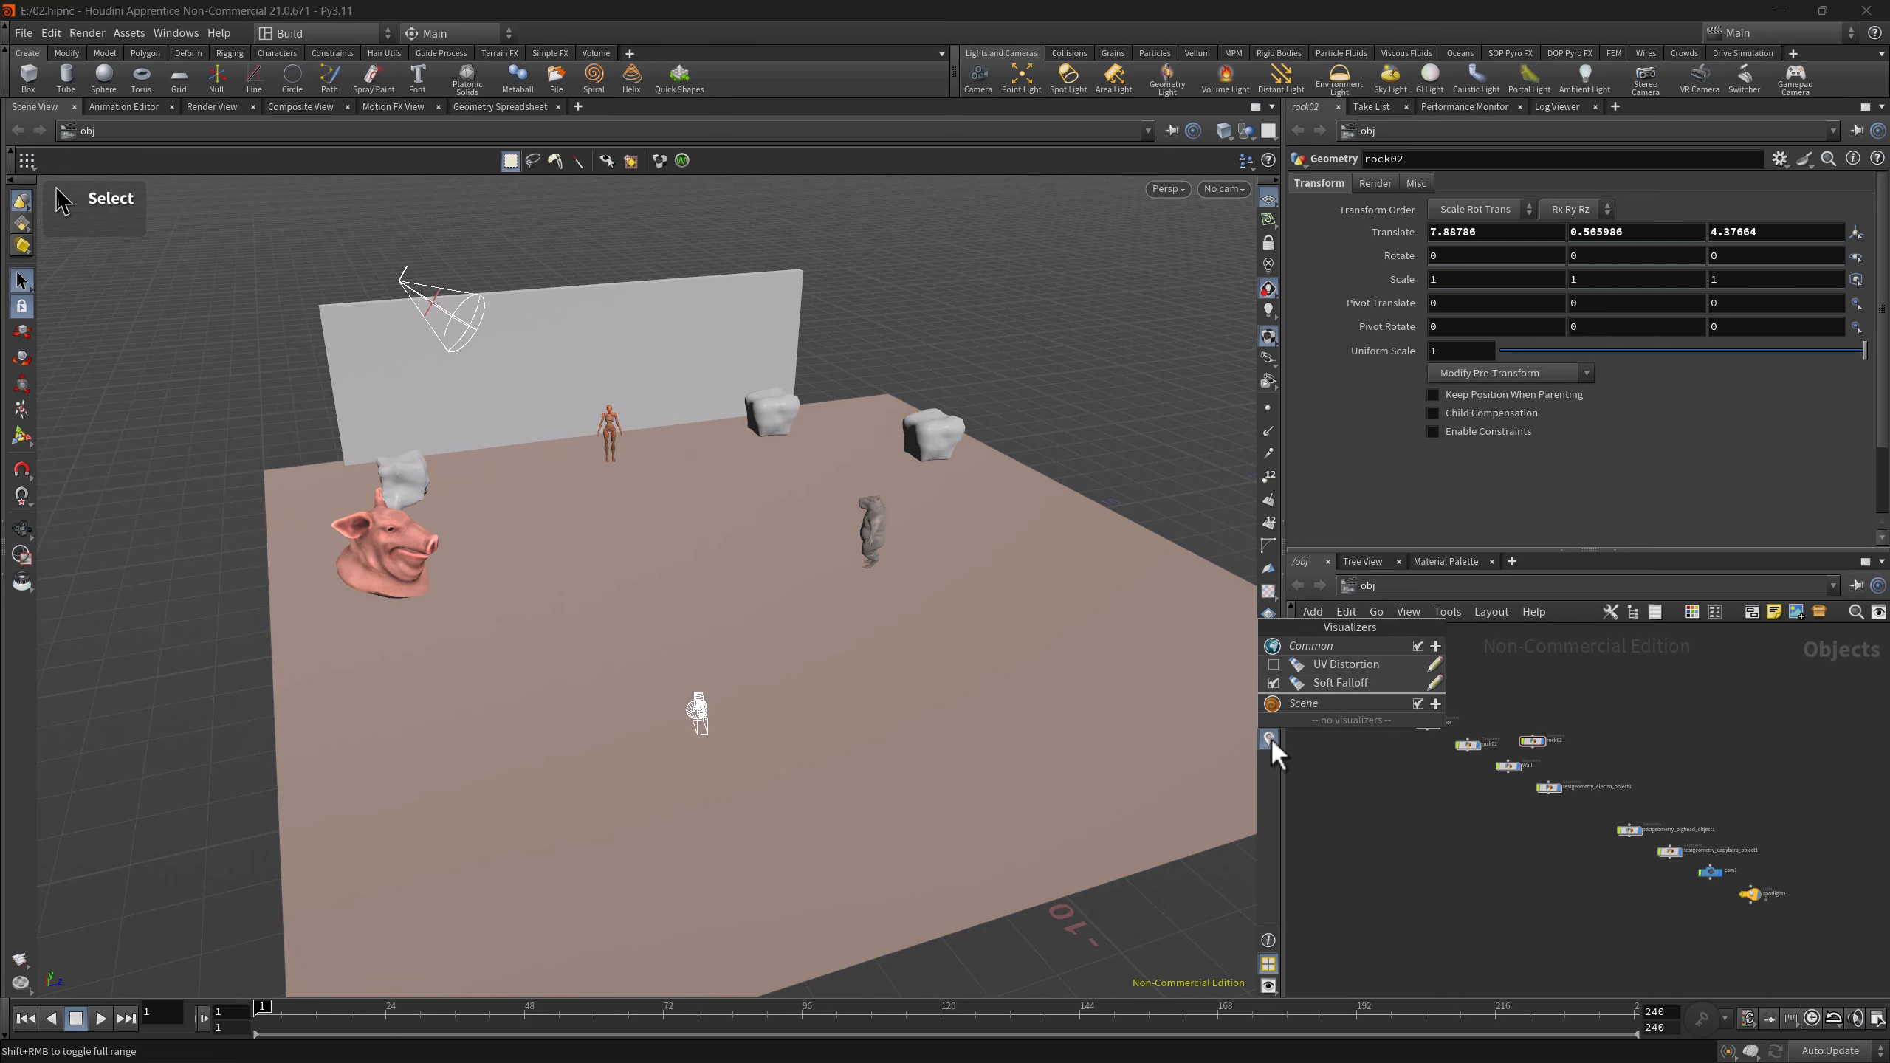
click(1435, 704)
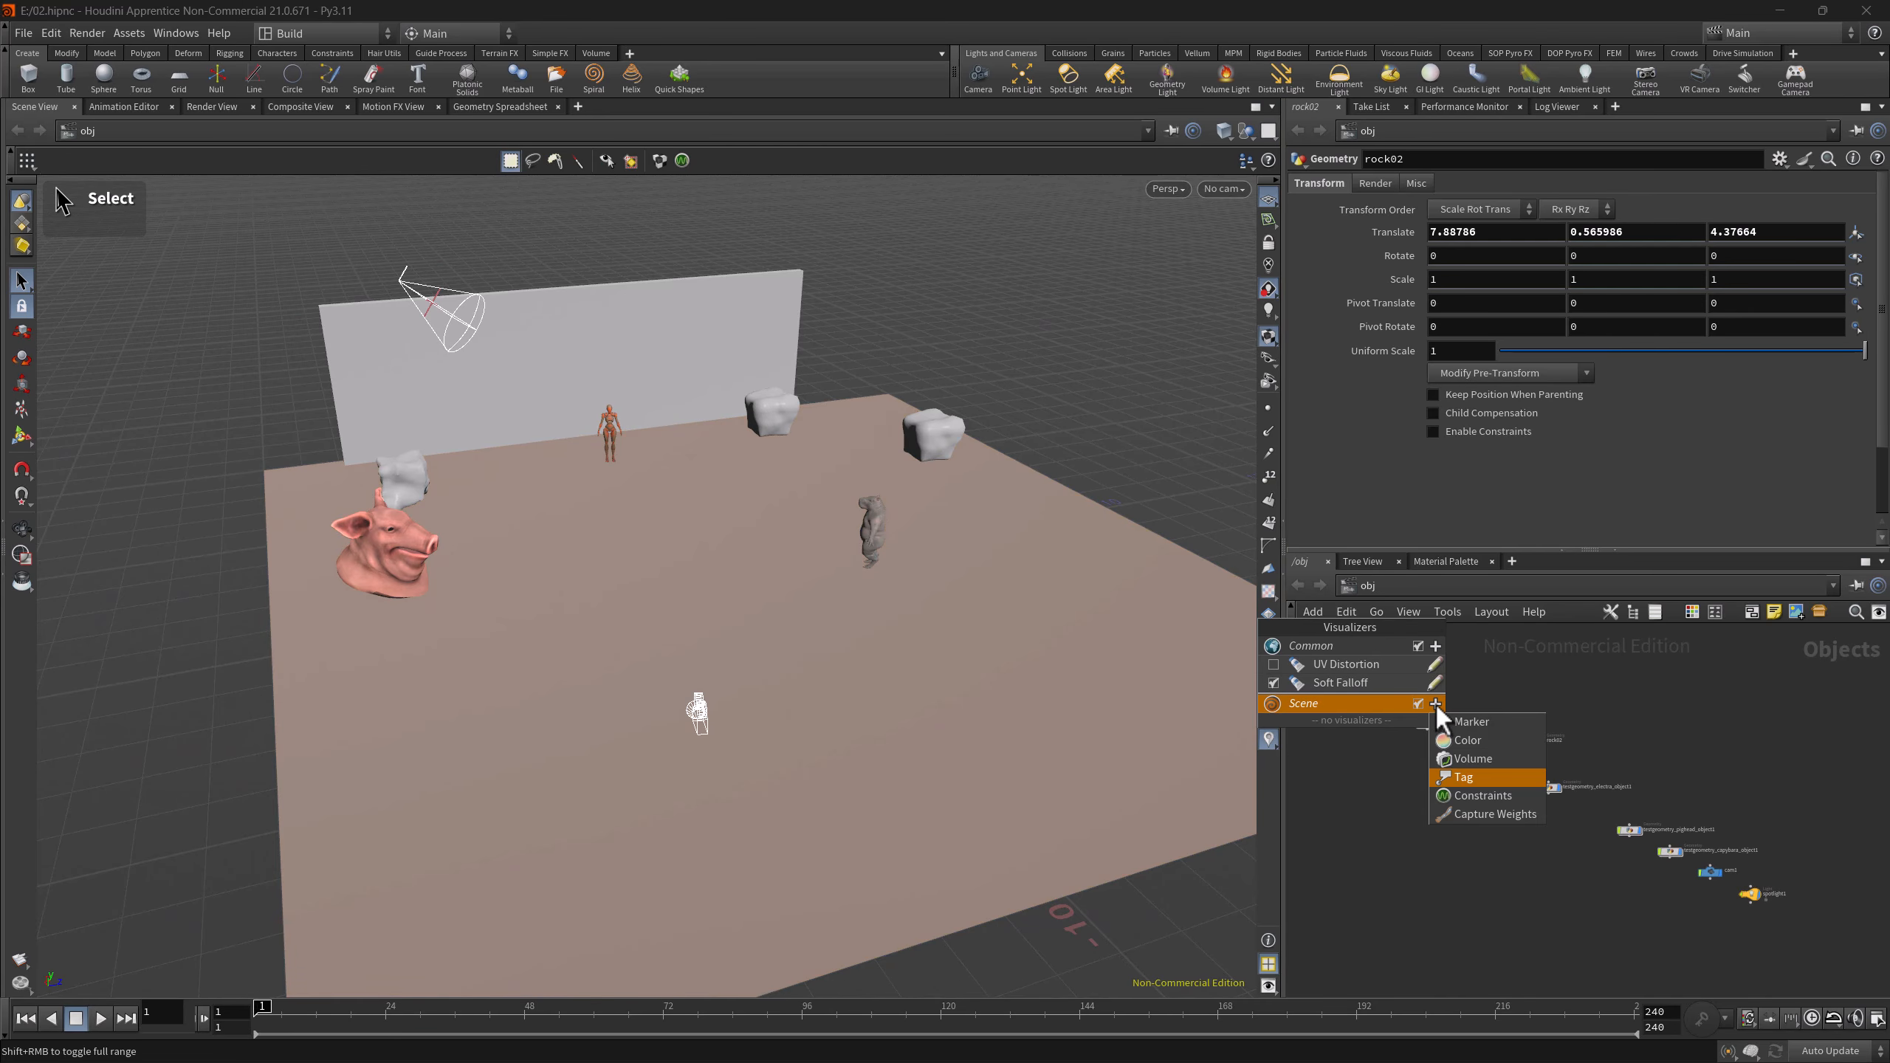
click(1462, 777)
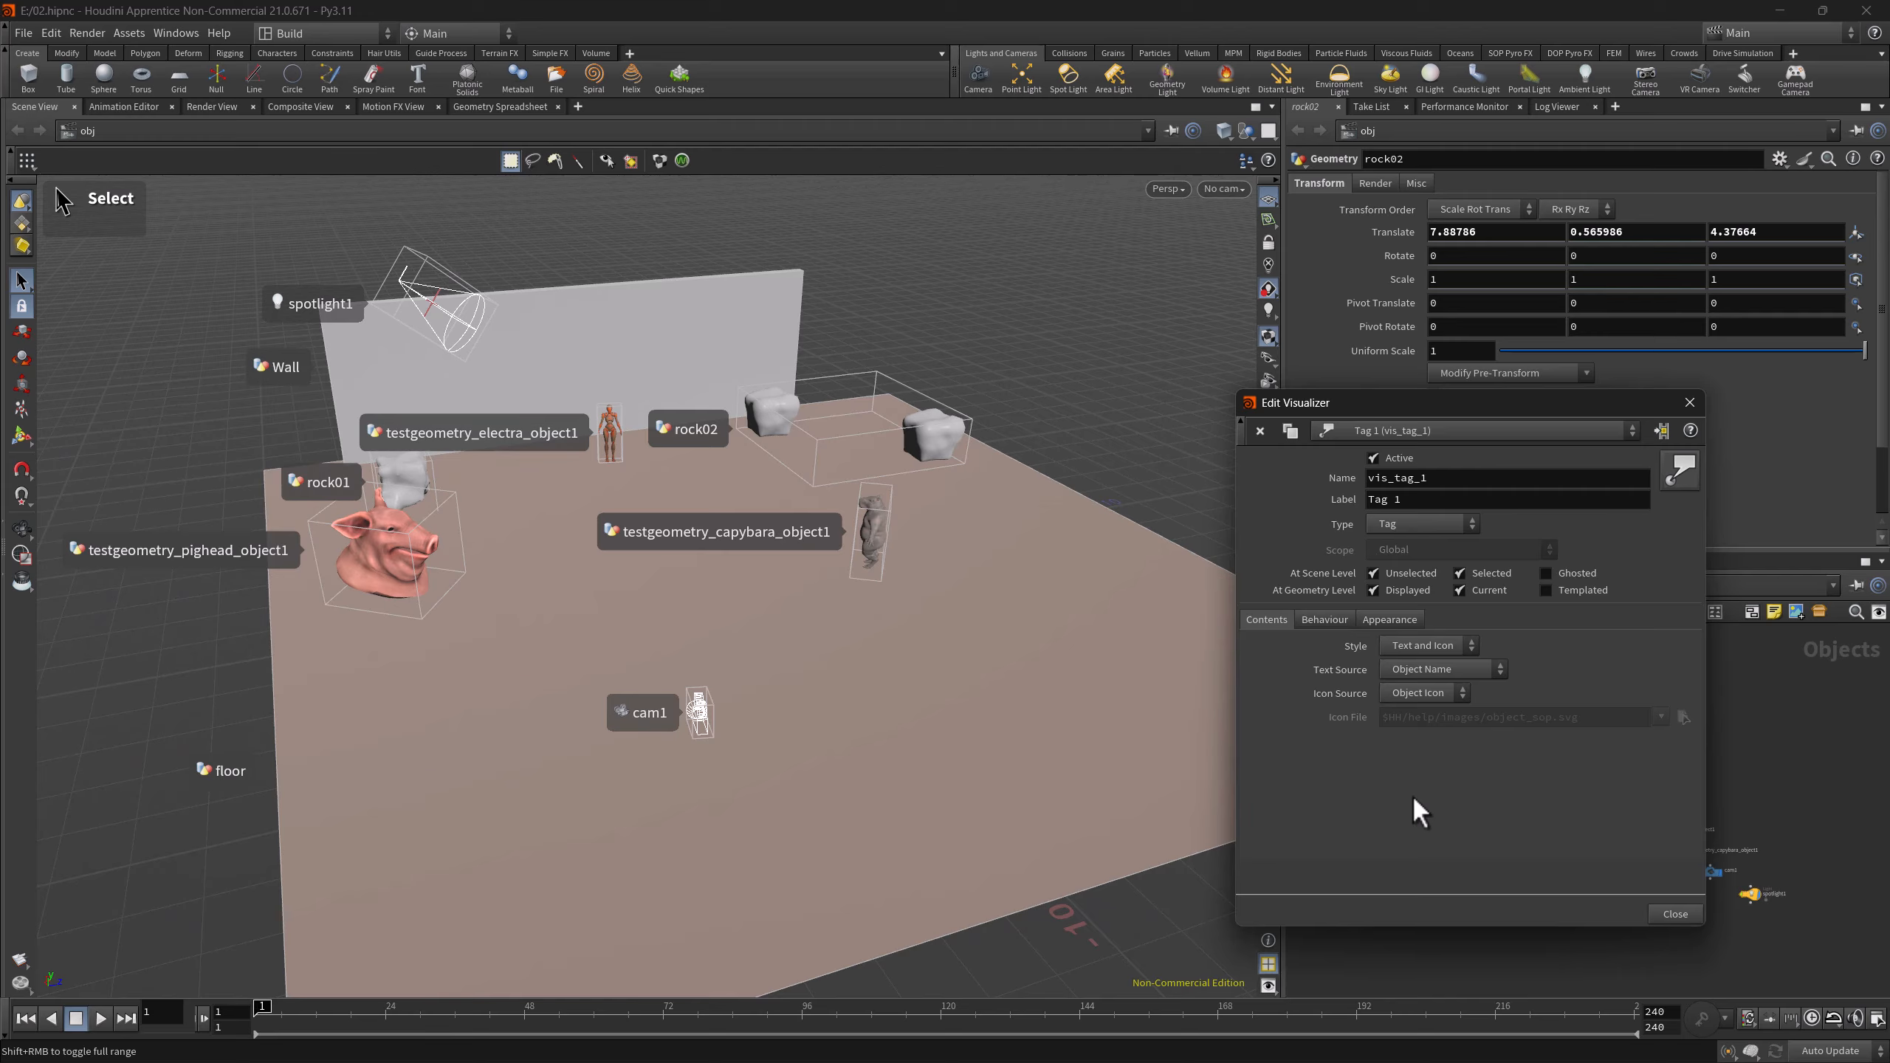
- Try the tag visualizer's Text Only and Icon Only styles, and return the style to Text and Icon
click(1422, 642)
click(1415, 670)
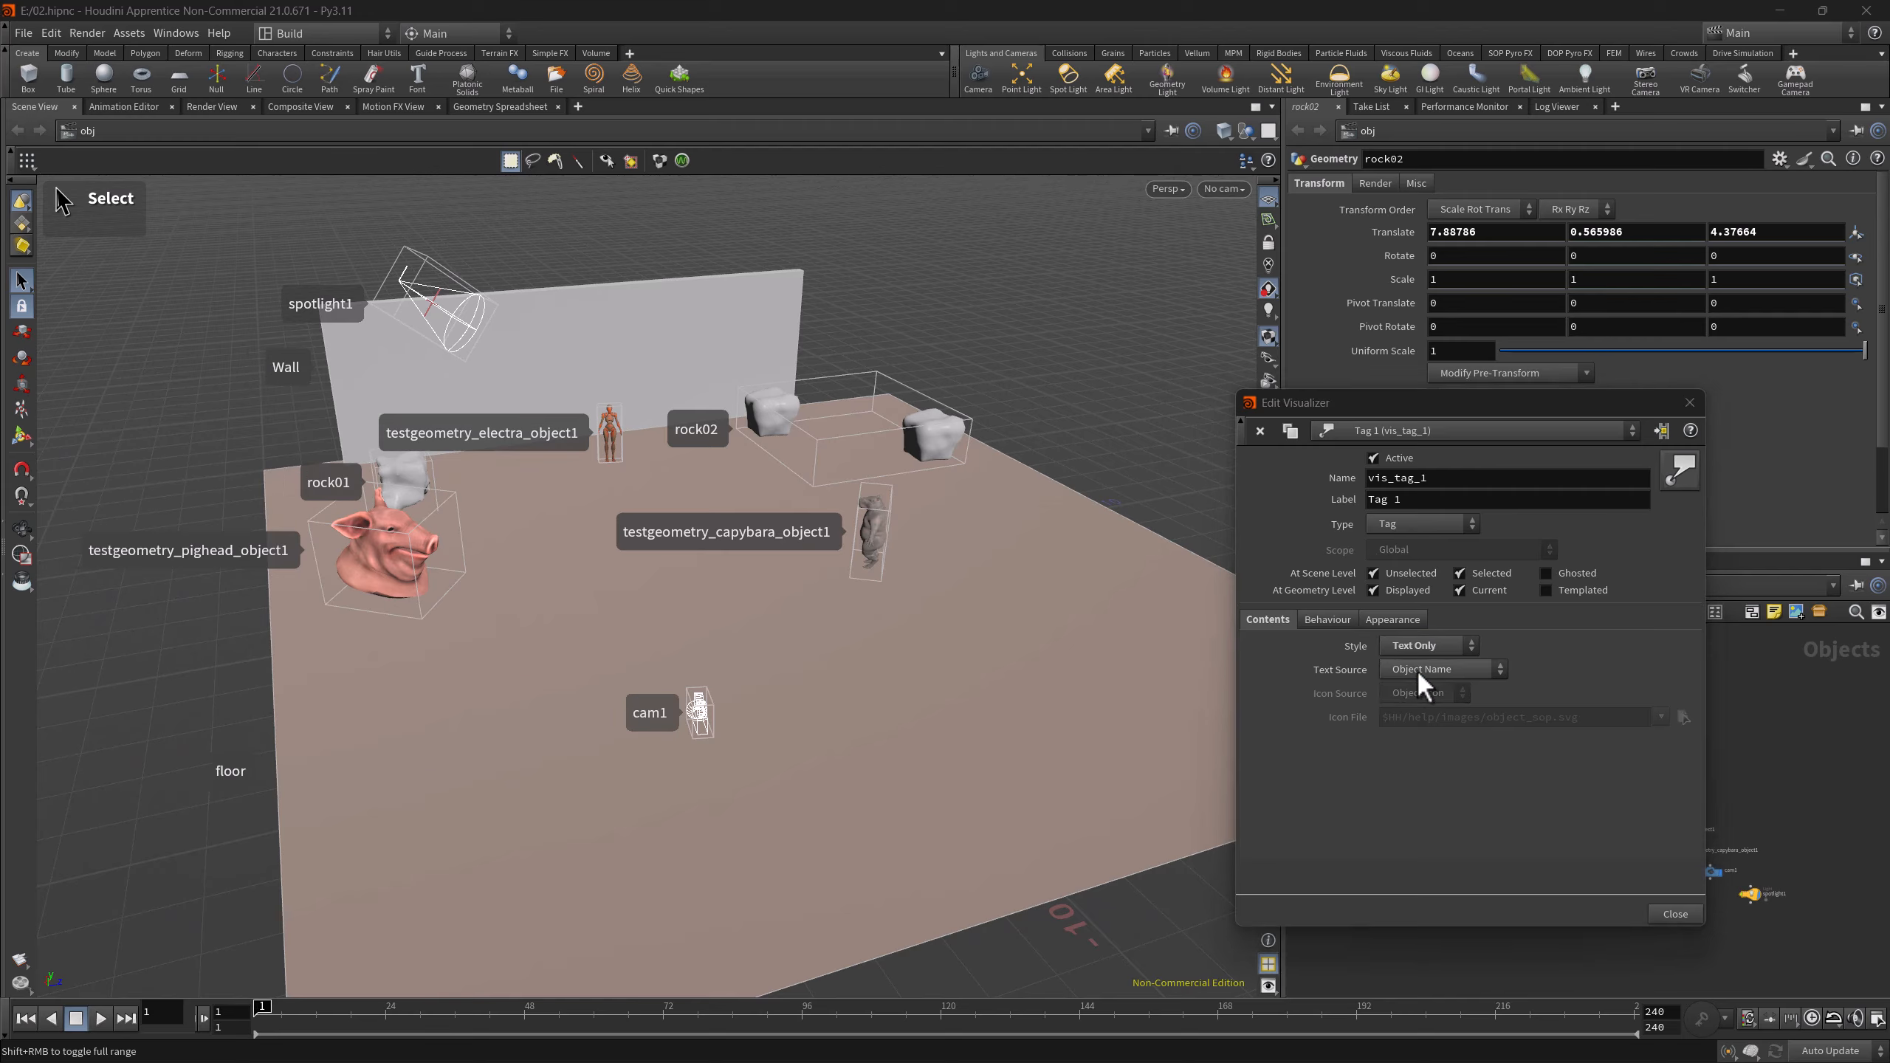
click(1423, 647)
click(1413, 683)
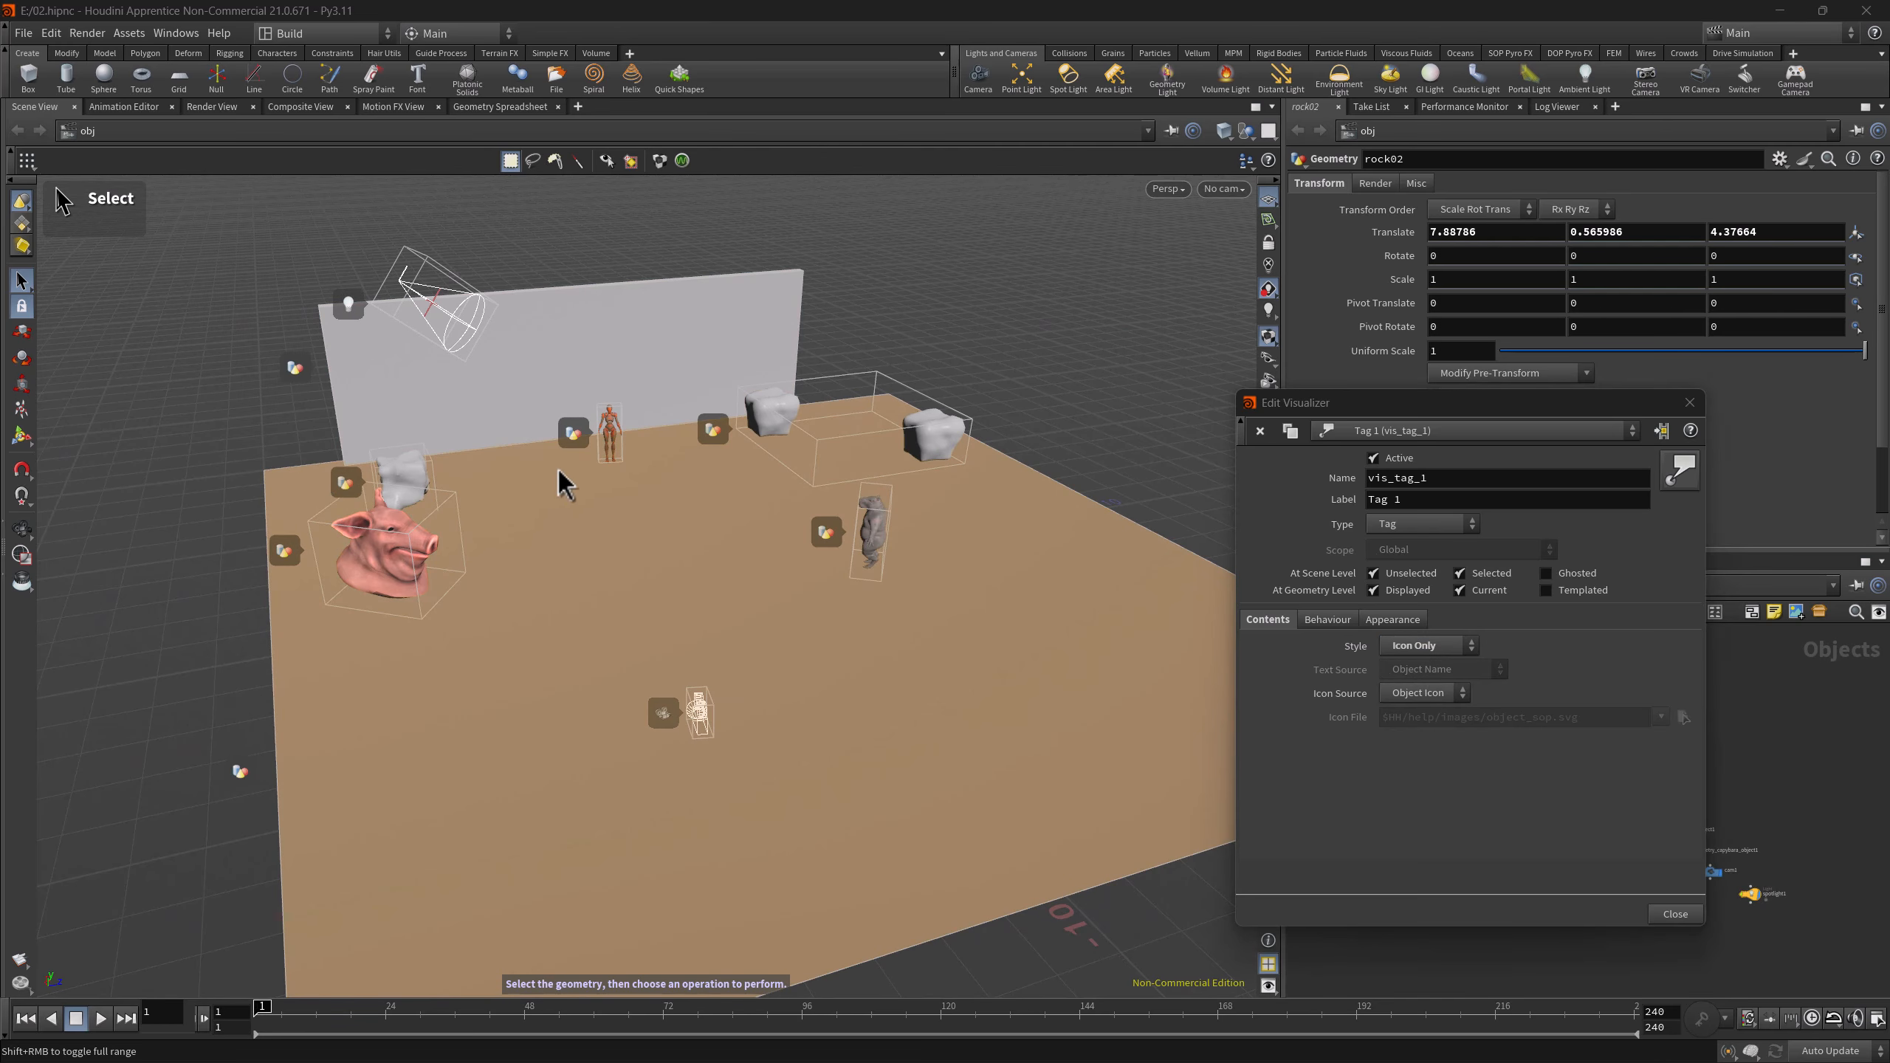
click(1435, 644)
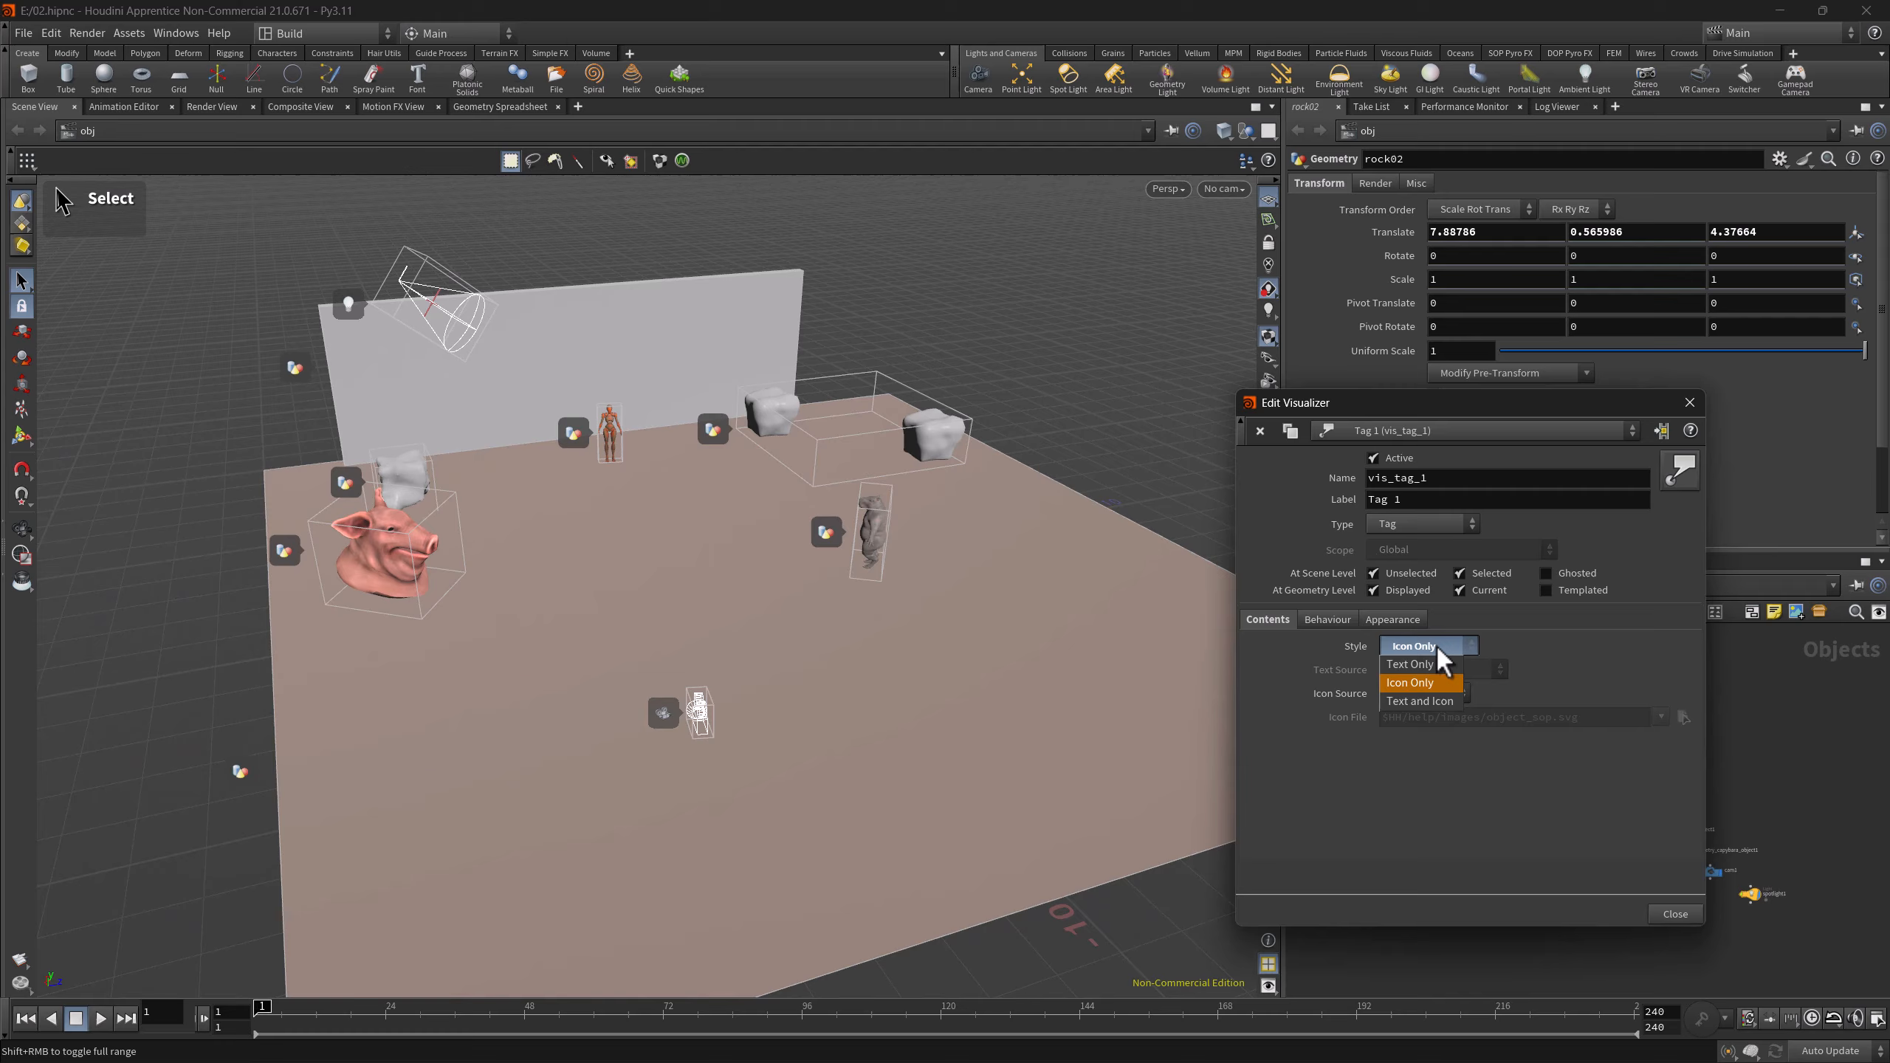
click(1427, 702)
- Try the Right and Above preferred placements for the tags, and return the placement to Left
click(1327, 619)
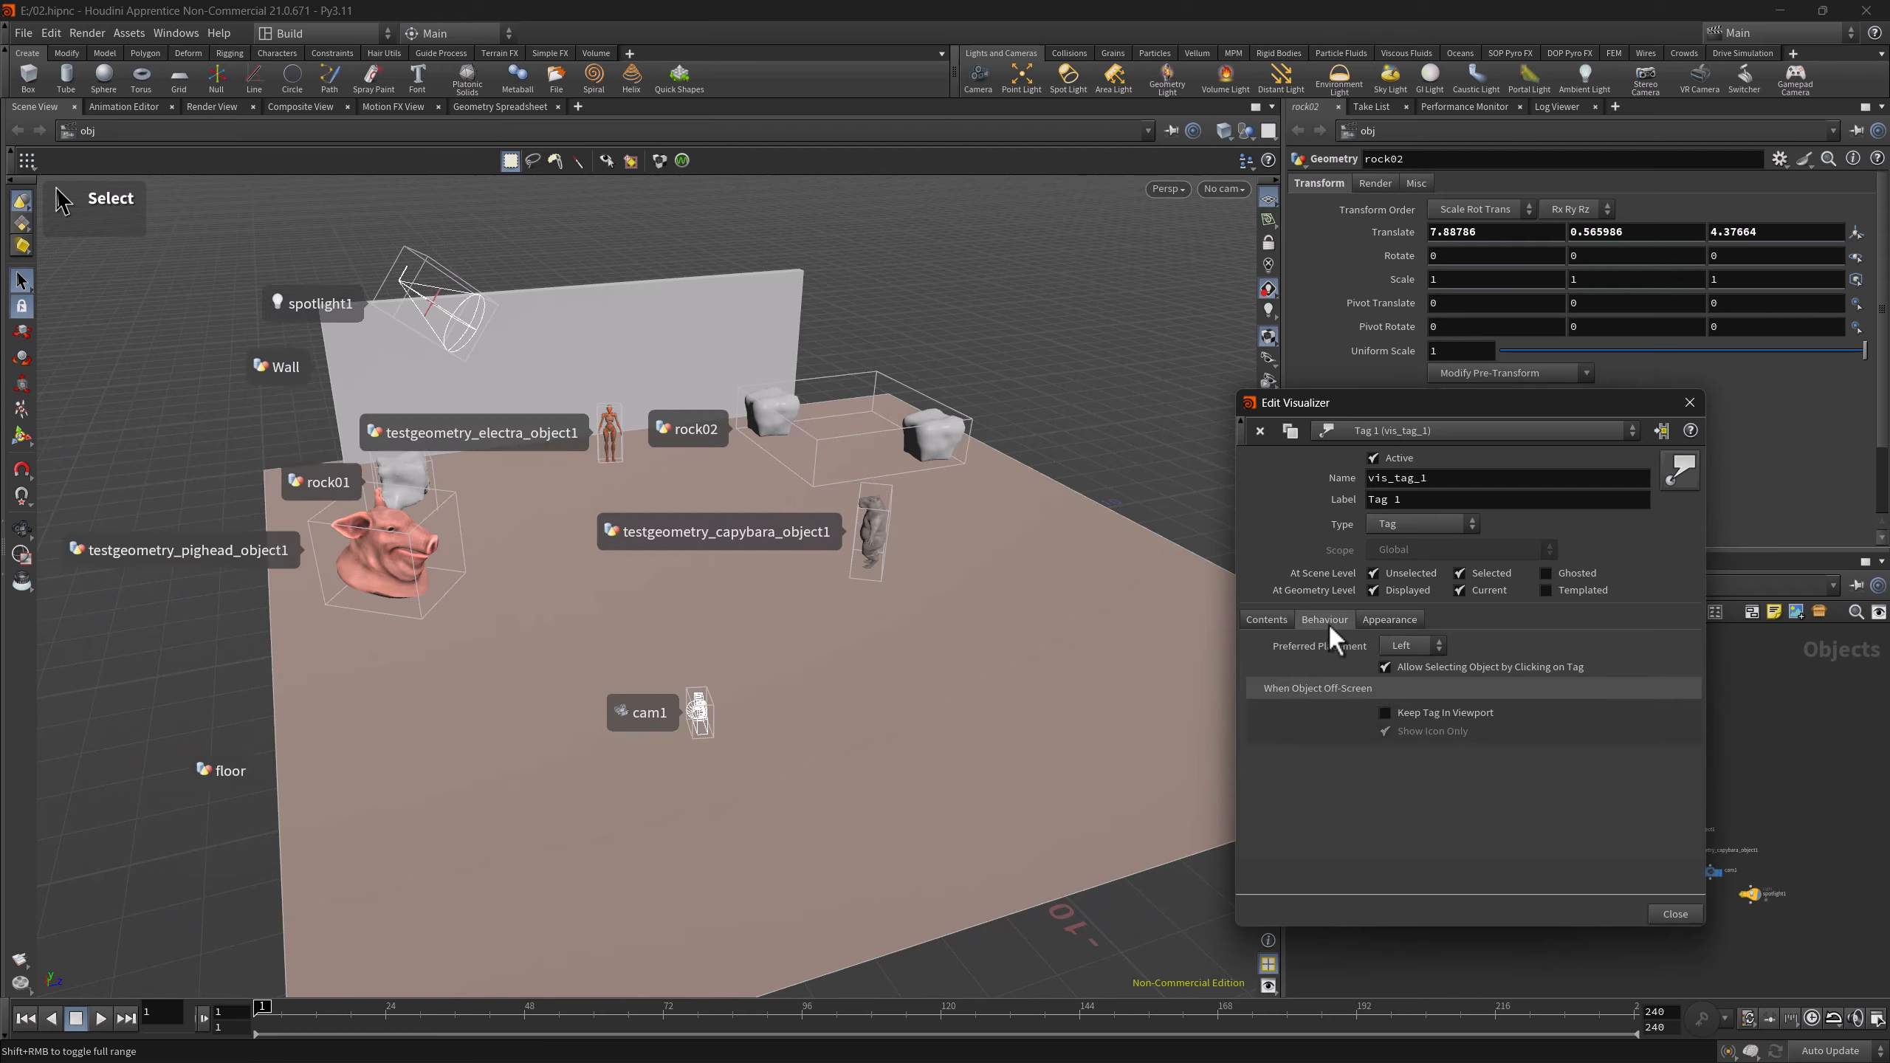
click(1405, 646)
click(1408, 683)
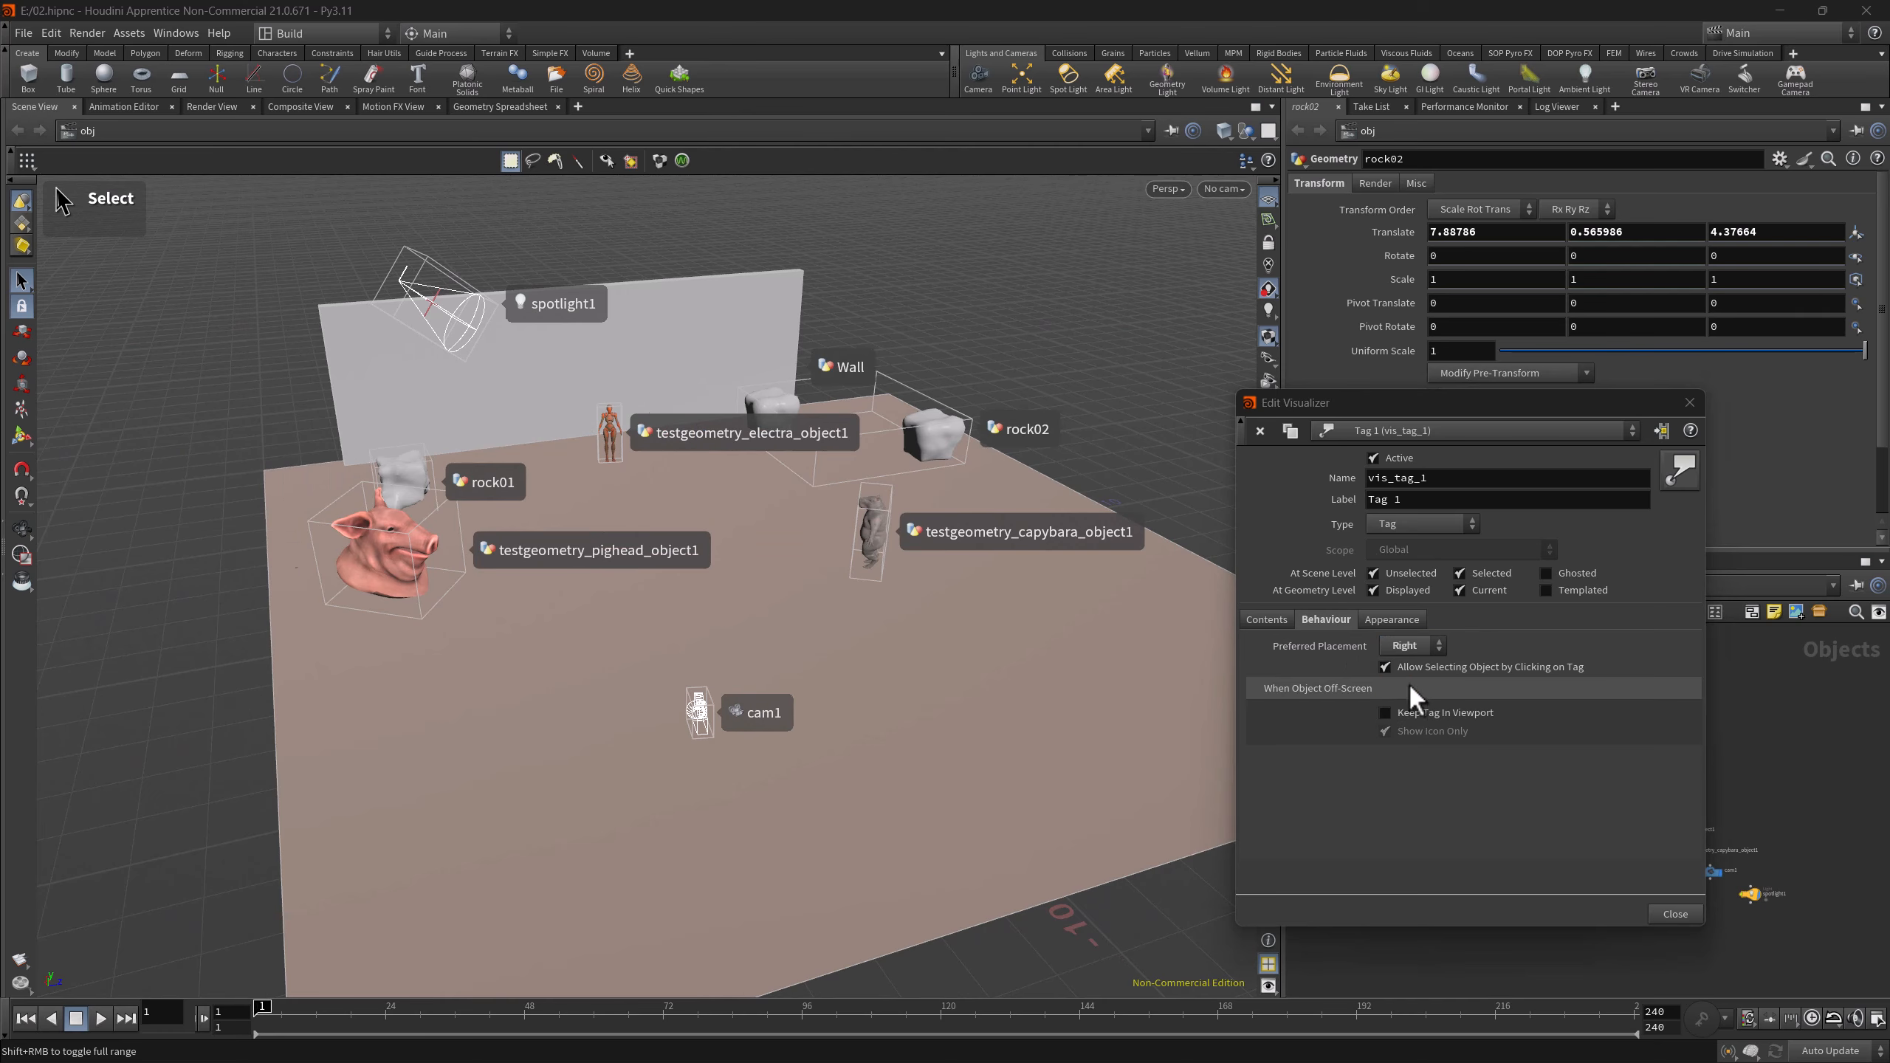
click(1408, 651)
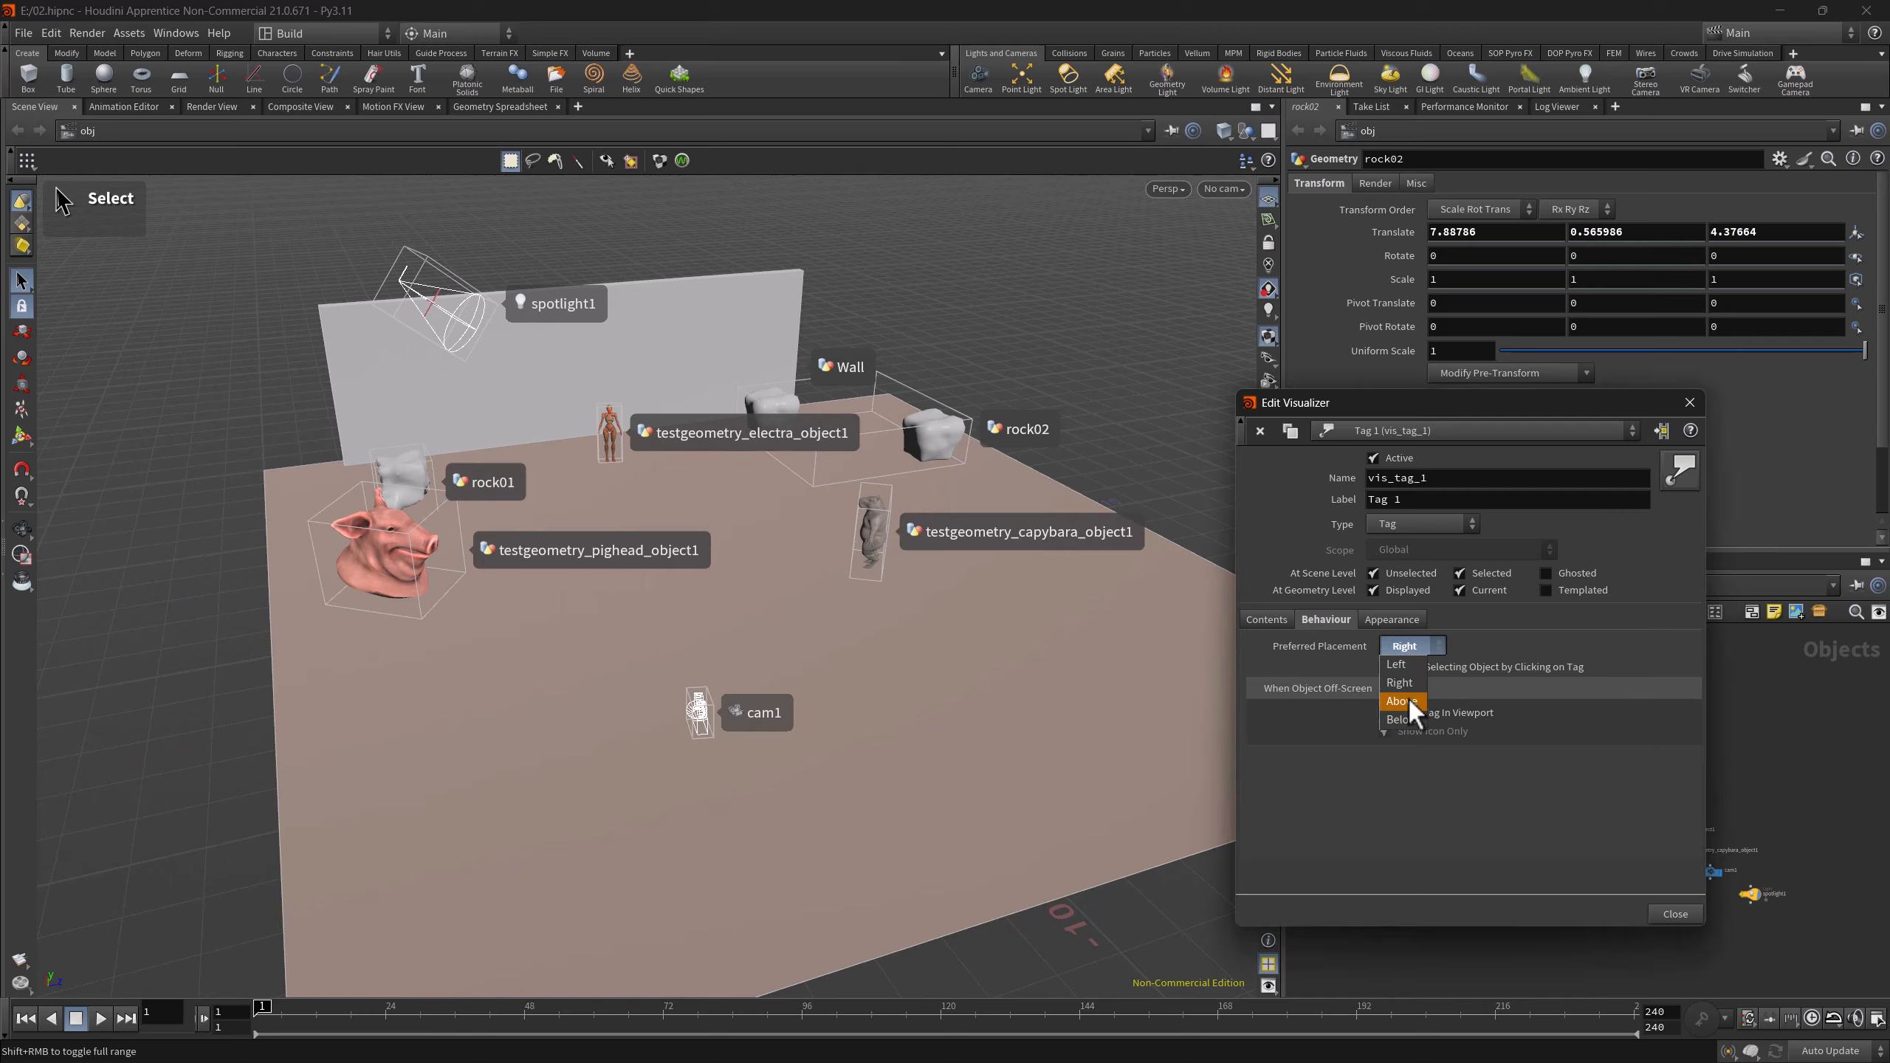
click(1408, 701)
click(1409, 646)
click(1407, 664)
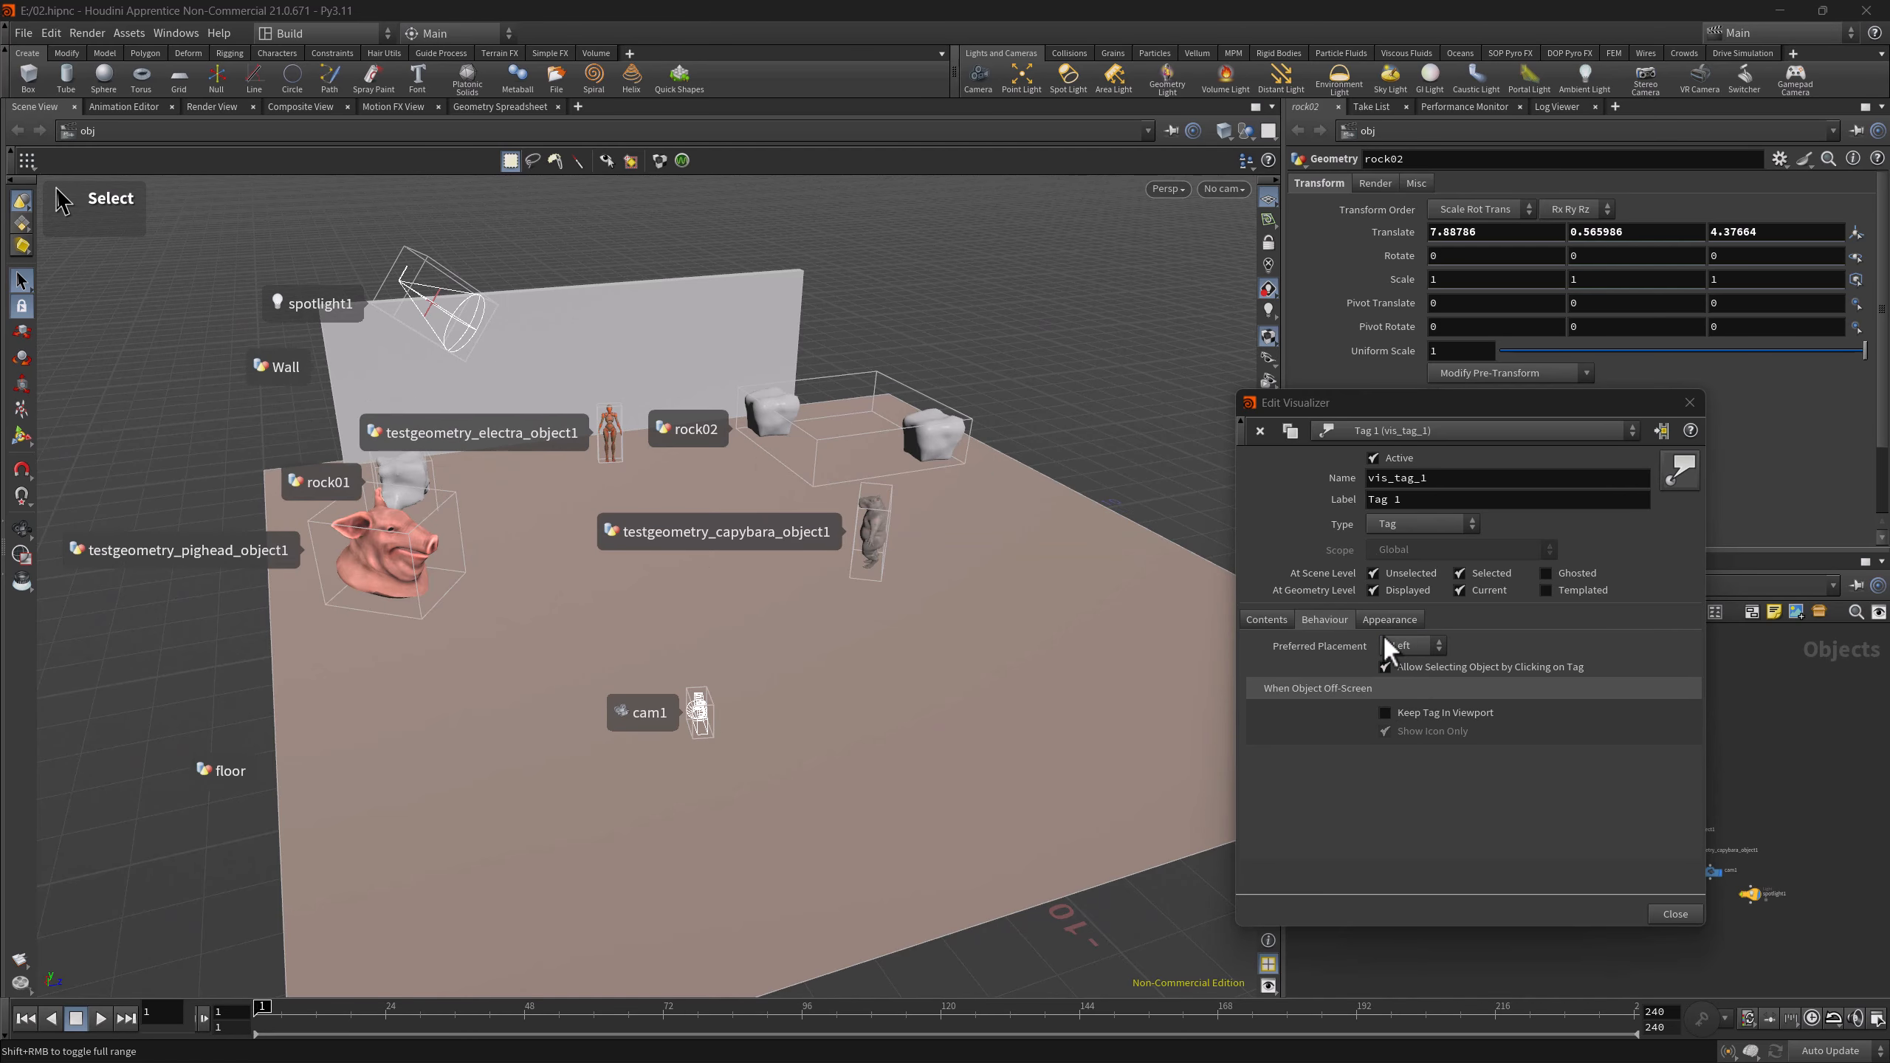
- Enable Keep Tag In Viewport for off-screen objects and check it by moving some tagged objects out of view
click(1385, 712)
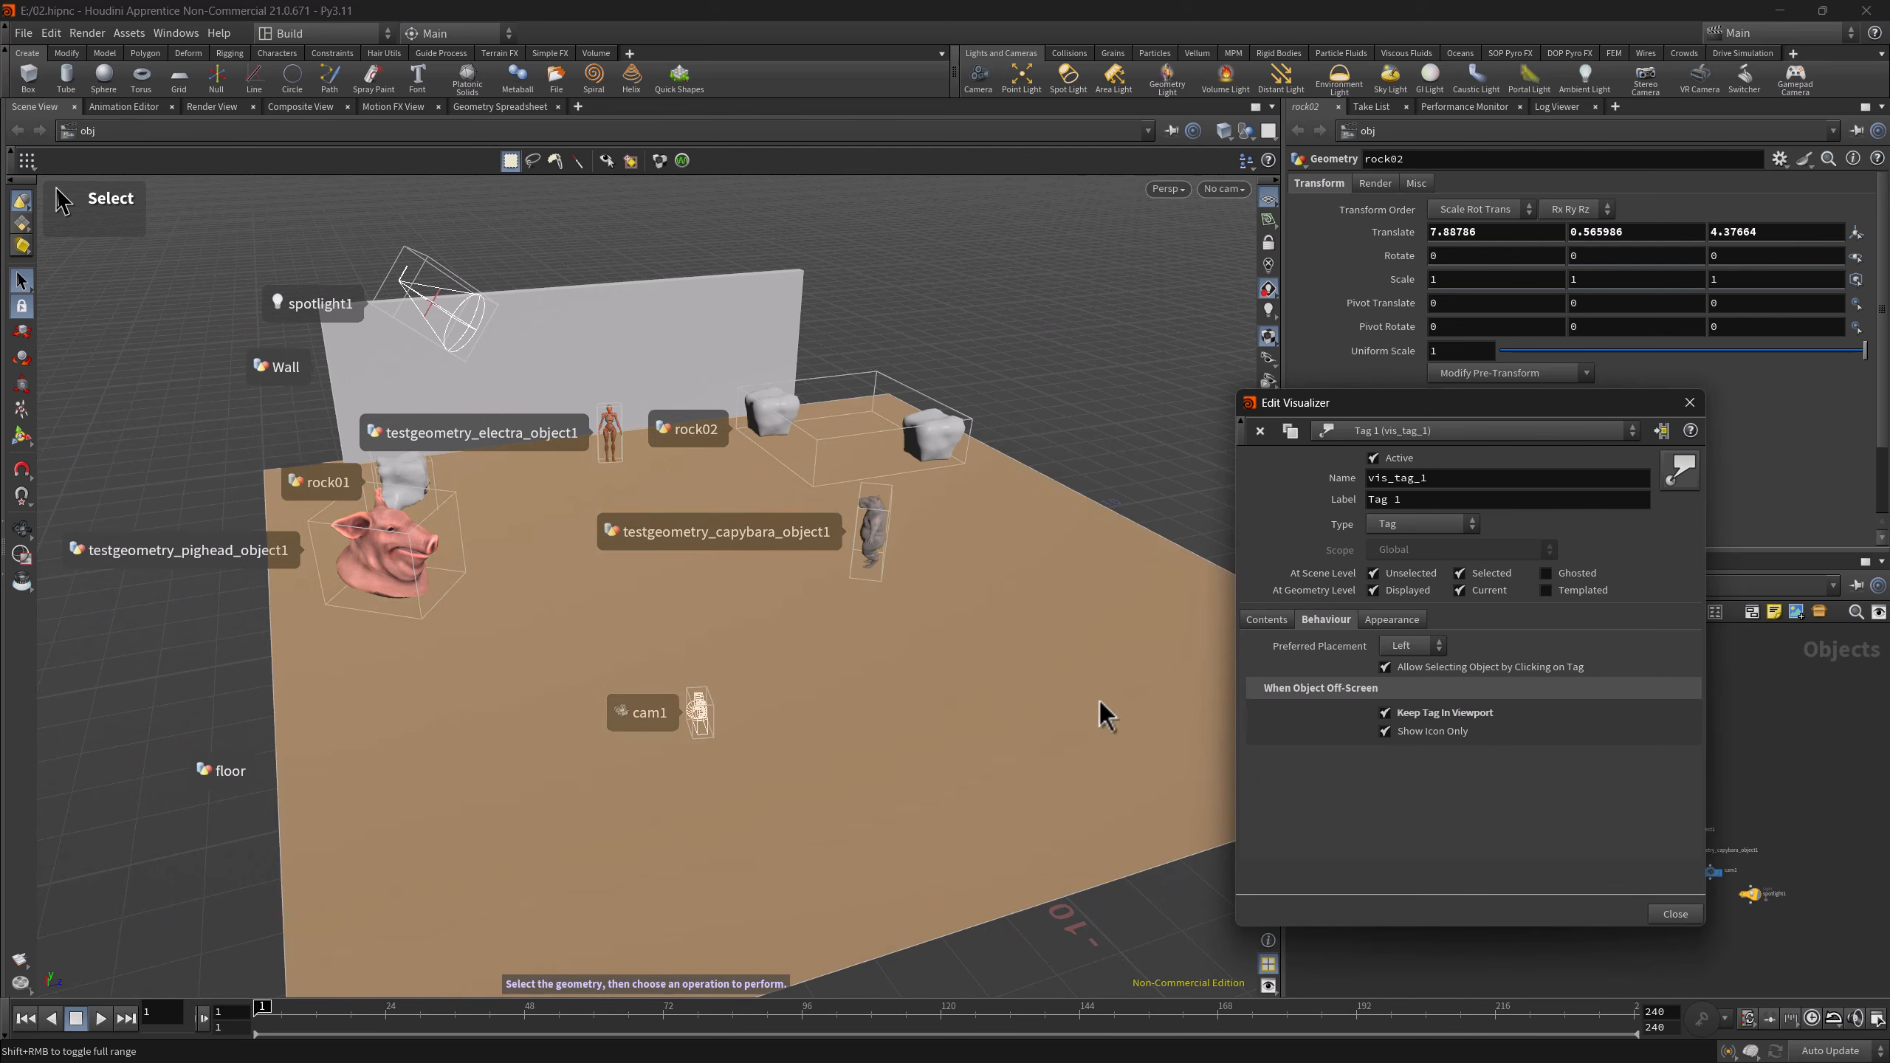
key(Escape)
drag(1099, 700, 701, 649)
drag(1032, 674, 365, 665)
key(s)
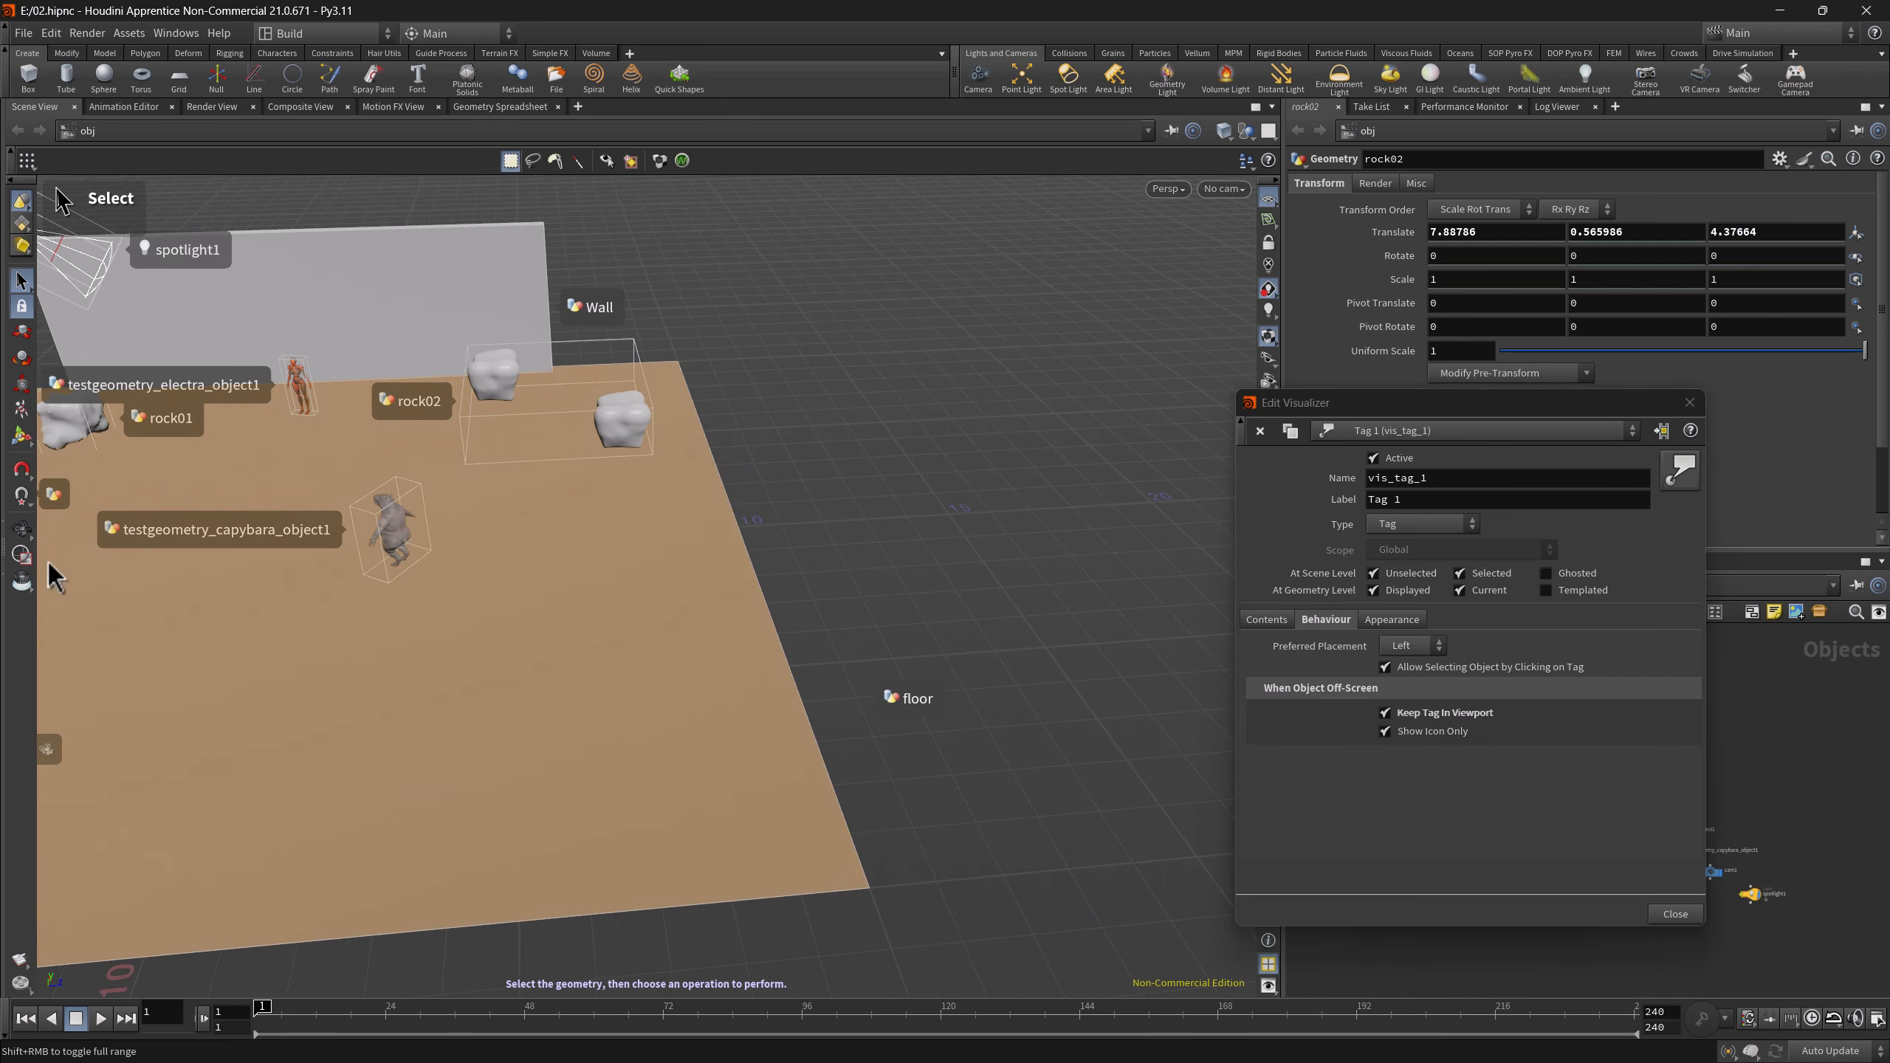
alt+middle_drag(164, 721, 953, 751)
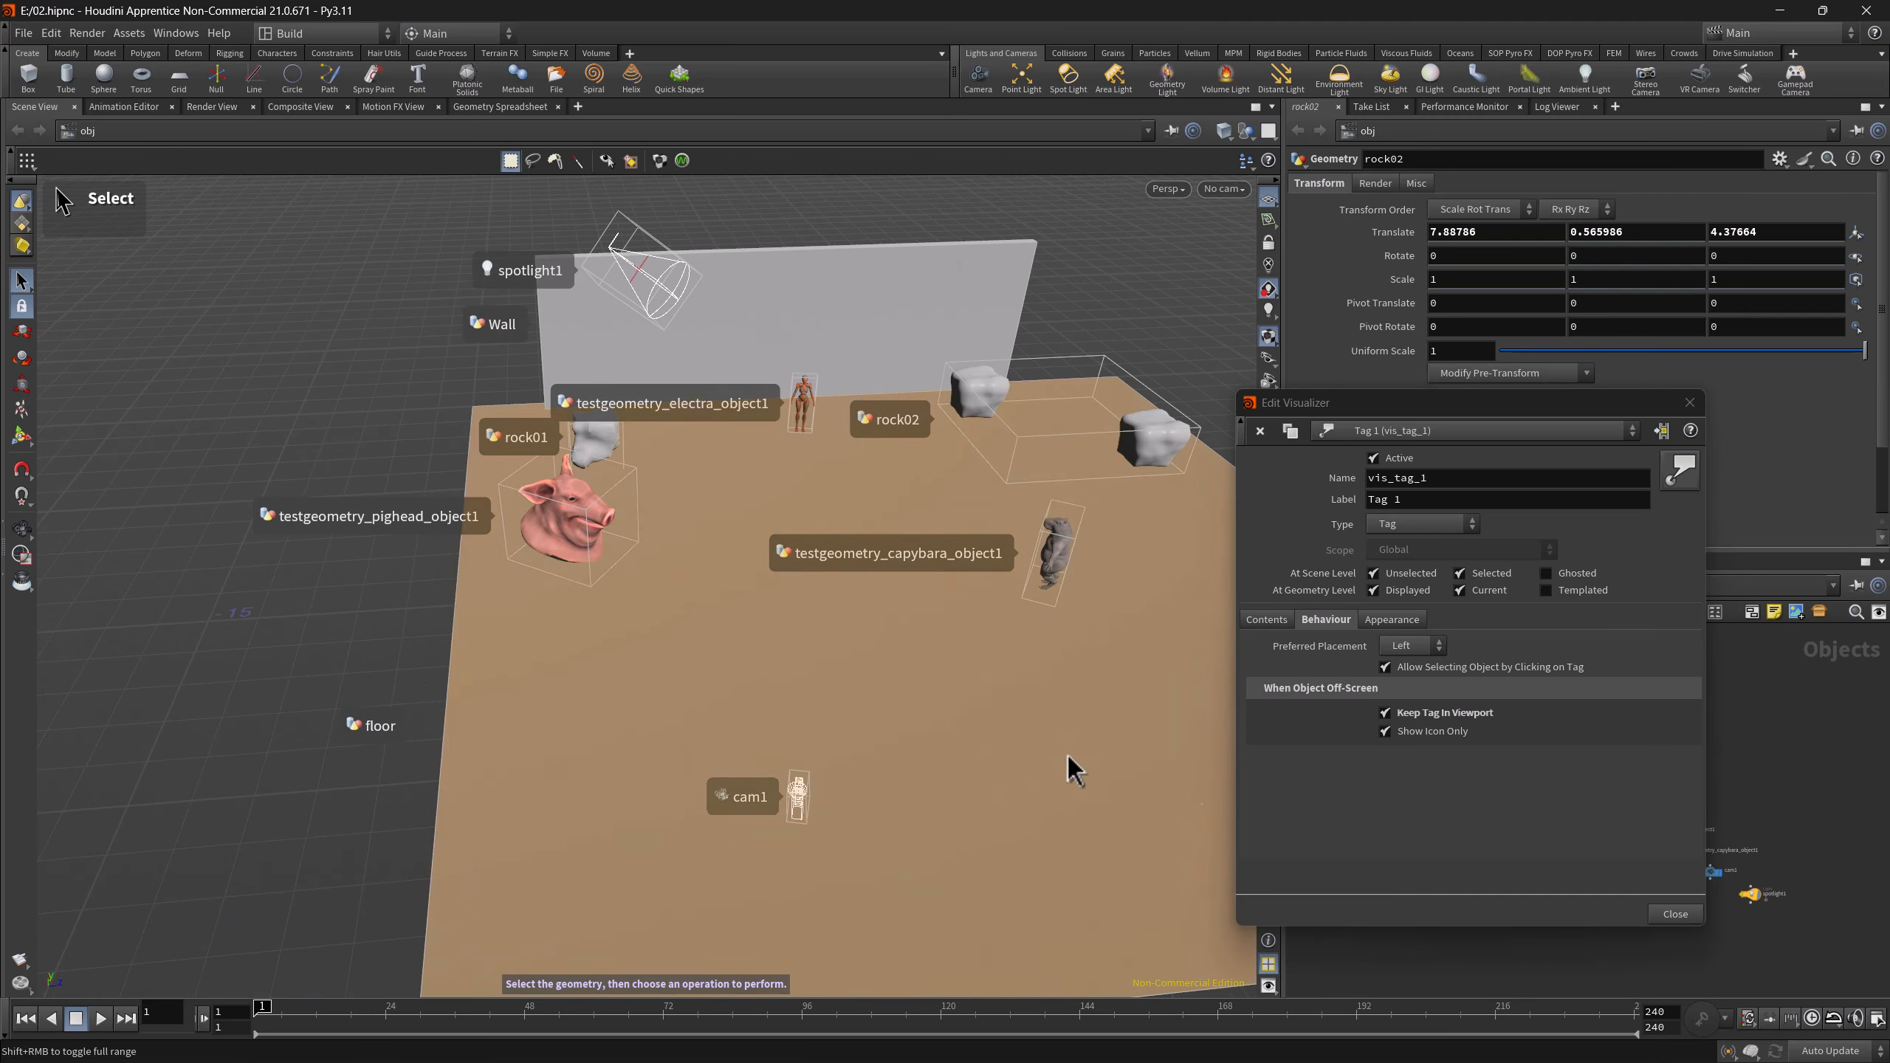
- Set the tags' font size to 10 and icon size to 37, and inspect them around the scene
click(1391, 621)
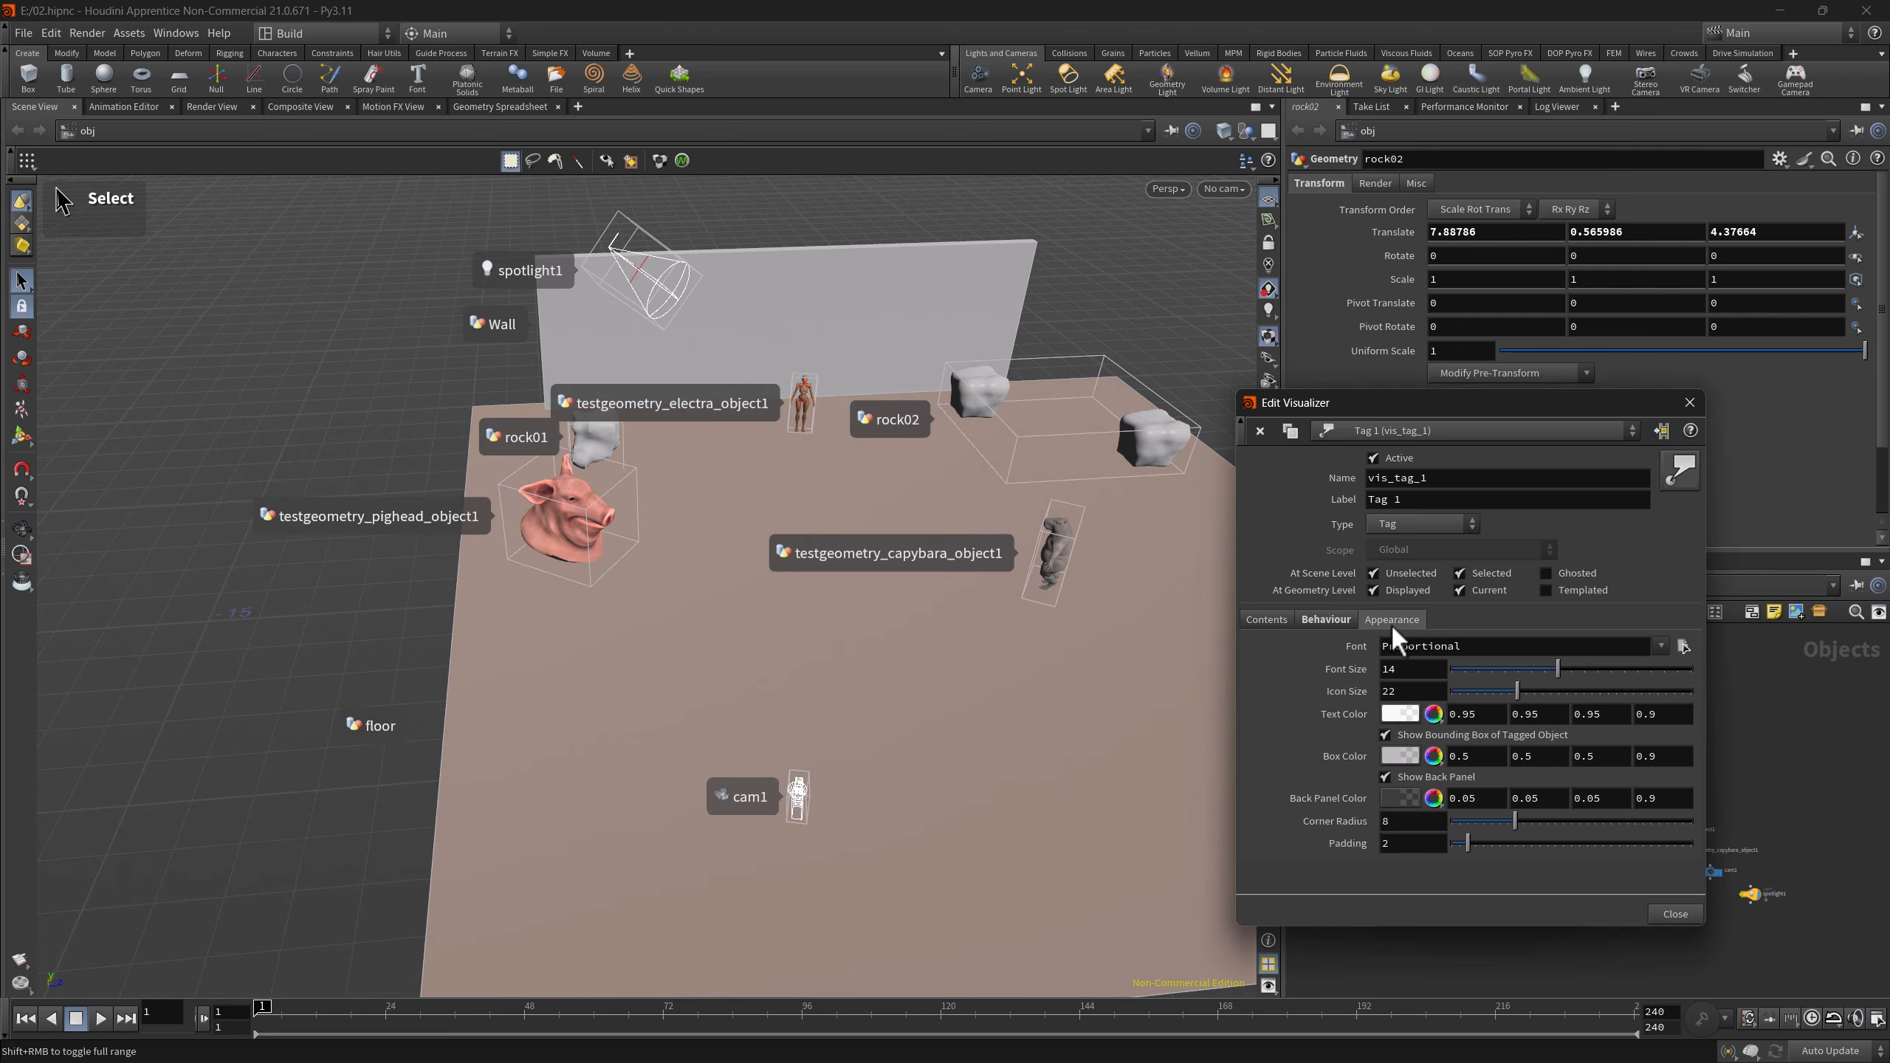
mouse_move(1556, 669)
mouse_down()
mouse_move(1497, 658)
mouse_move(1467, 692)
mouse_move(1603, 689)
mouse_move(1579, 691)
mouse_up()
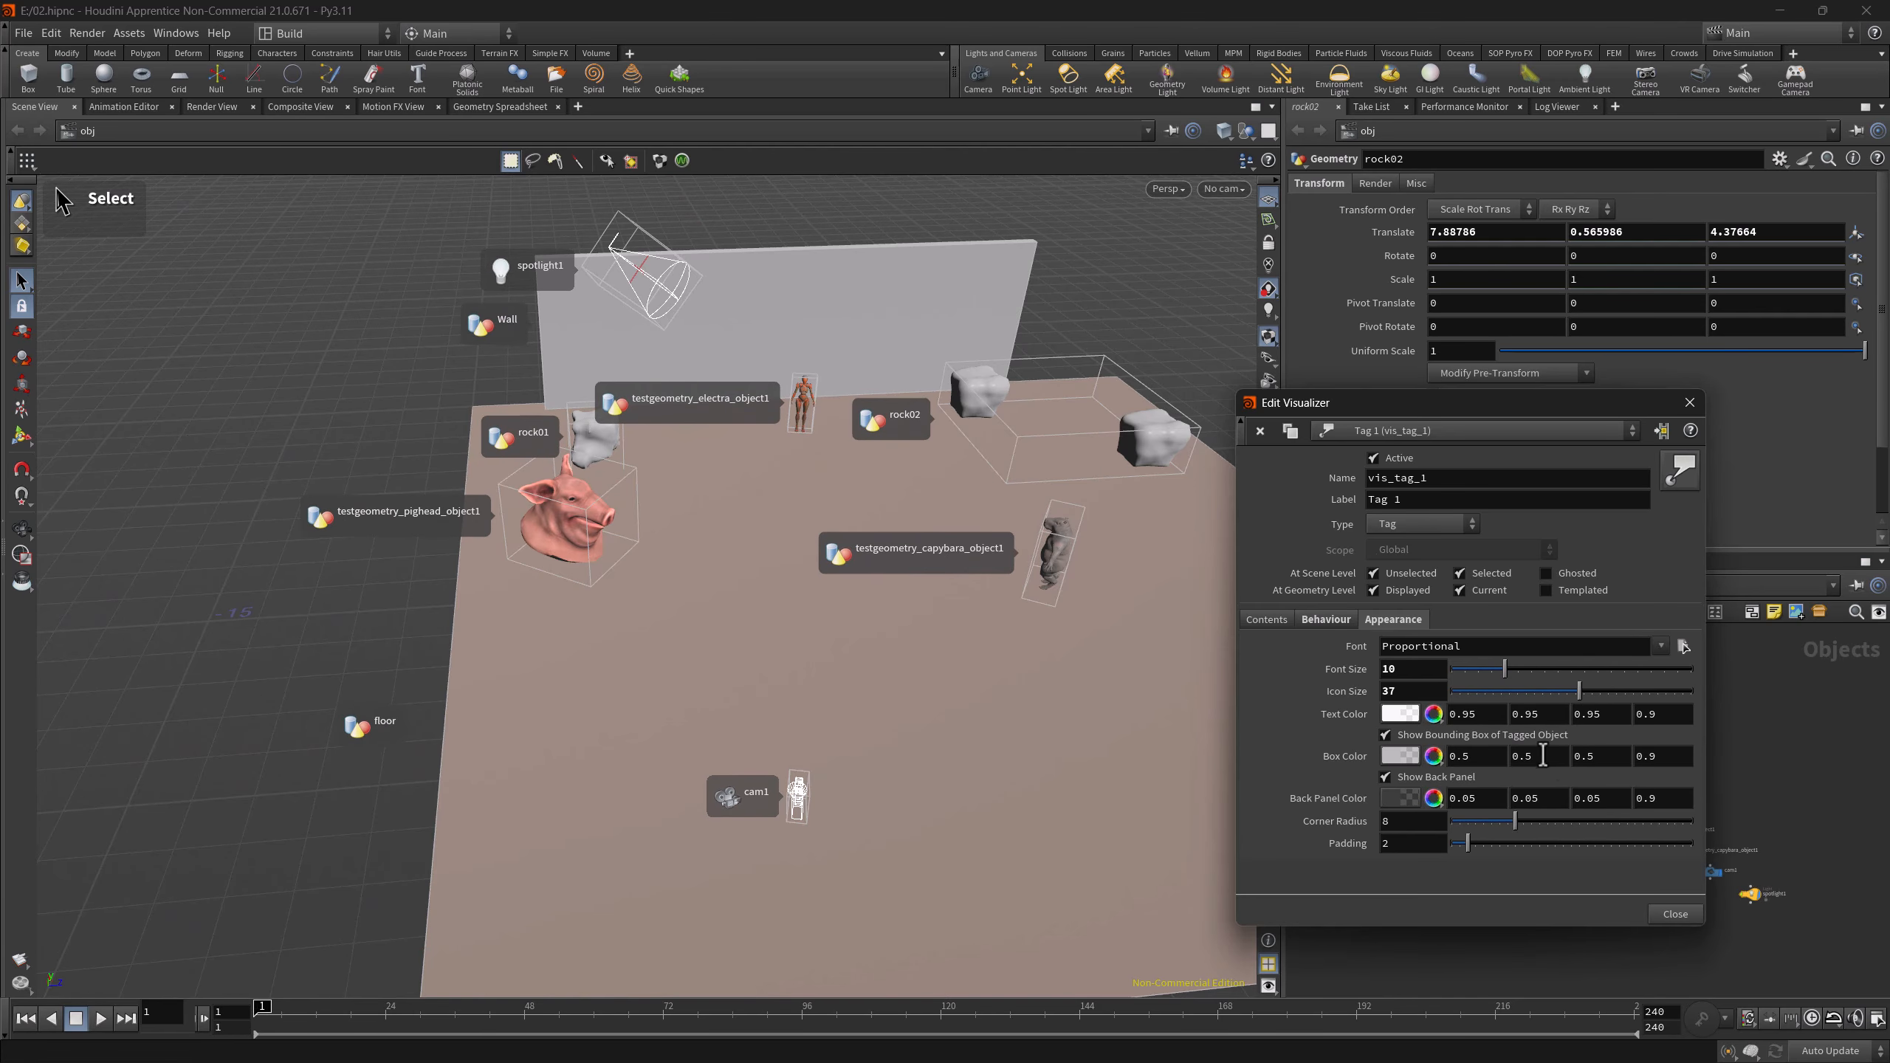
alt+middle_drag(1049, 618, 856, 730)
alt+right_drag(856, 729, 1021, 615)
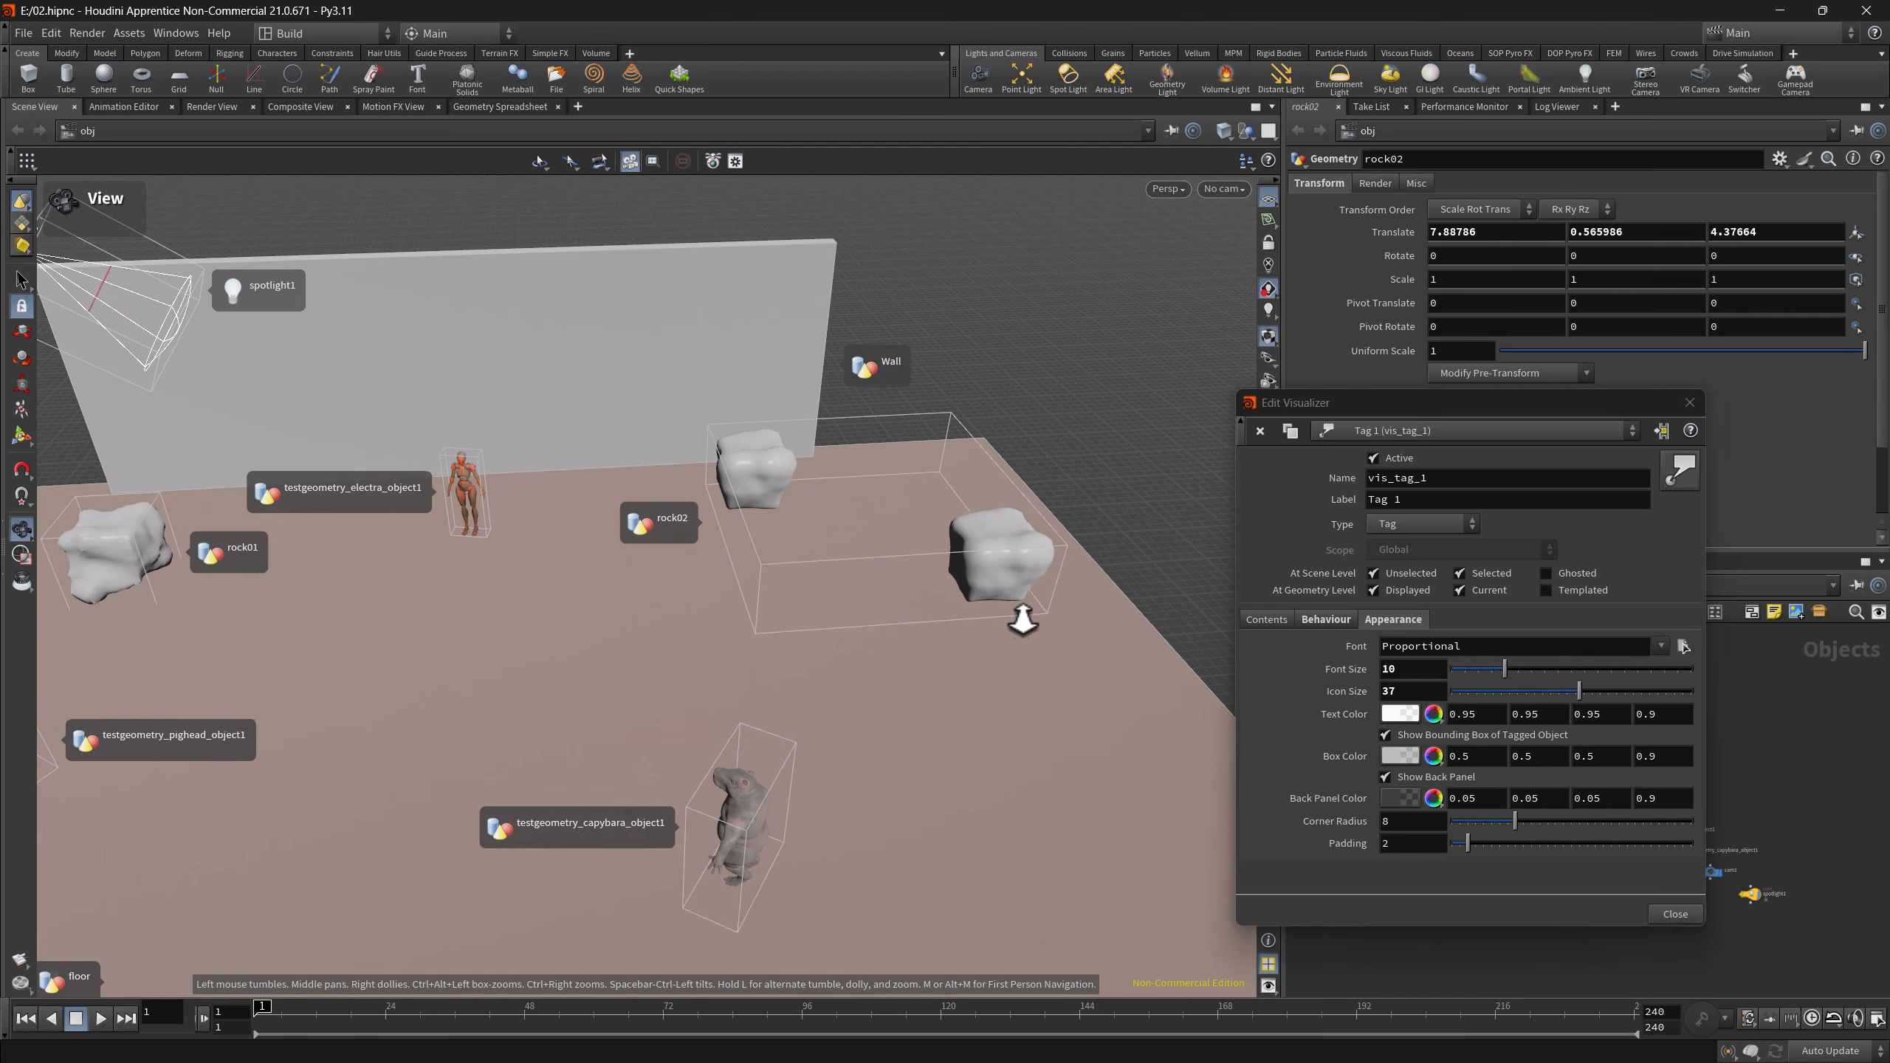
alt+drag(1021, 615, 1009, 584)
- Switch the tagged objects' bounding boxes and the tags' back panel off and on again
click(1386, 735)
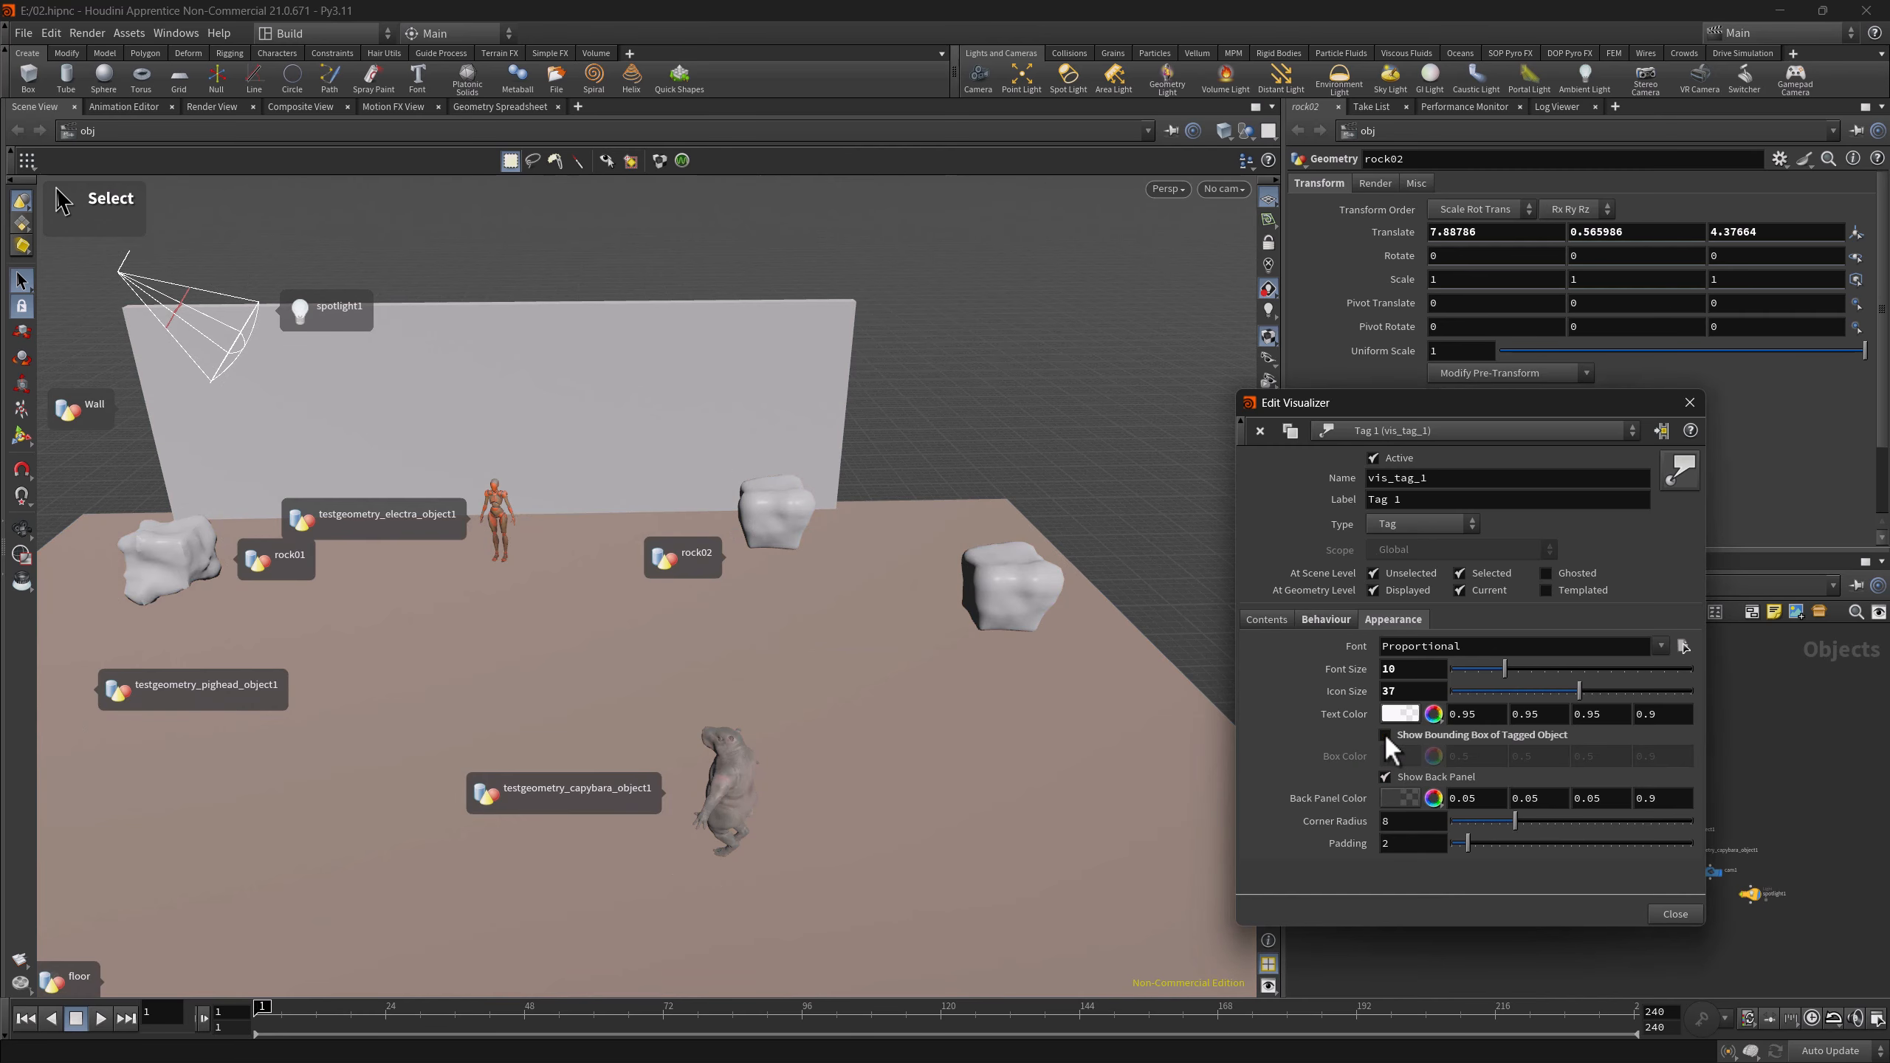
drag(1468, 422, 1563, 367)
scroll(1528, 809, up, 3)
click(985, 740)
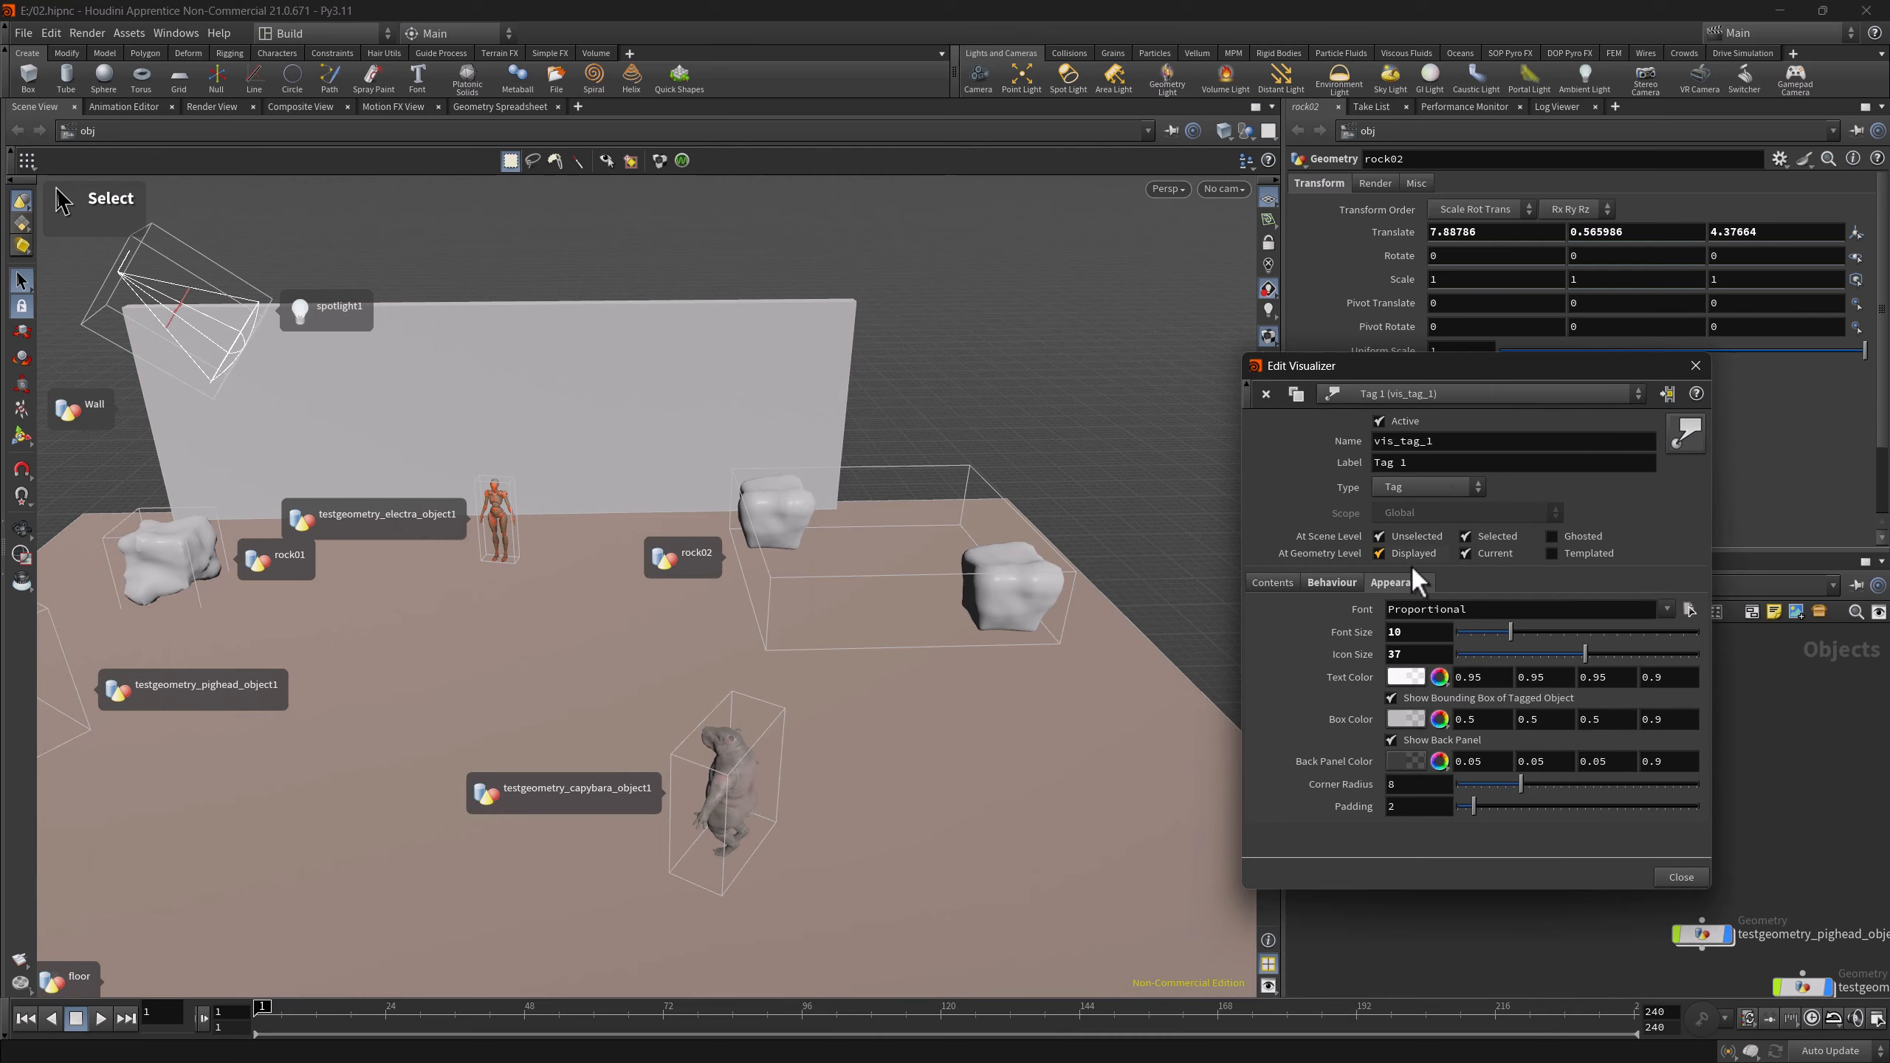
click(1391, 739)
click(1390, 740)
drag(1418, 462, 1347, 462)
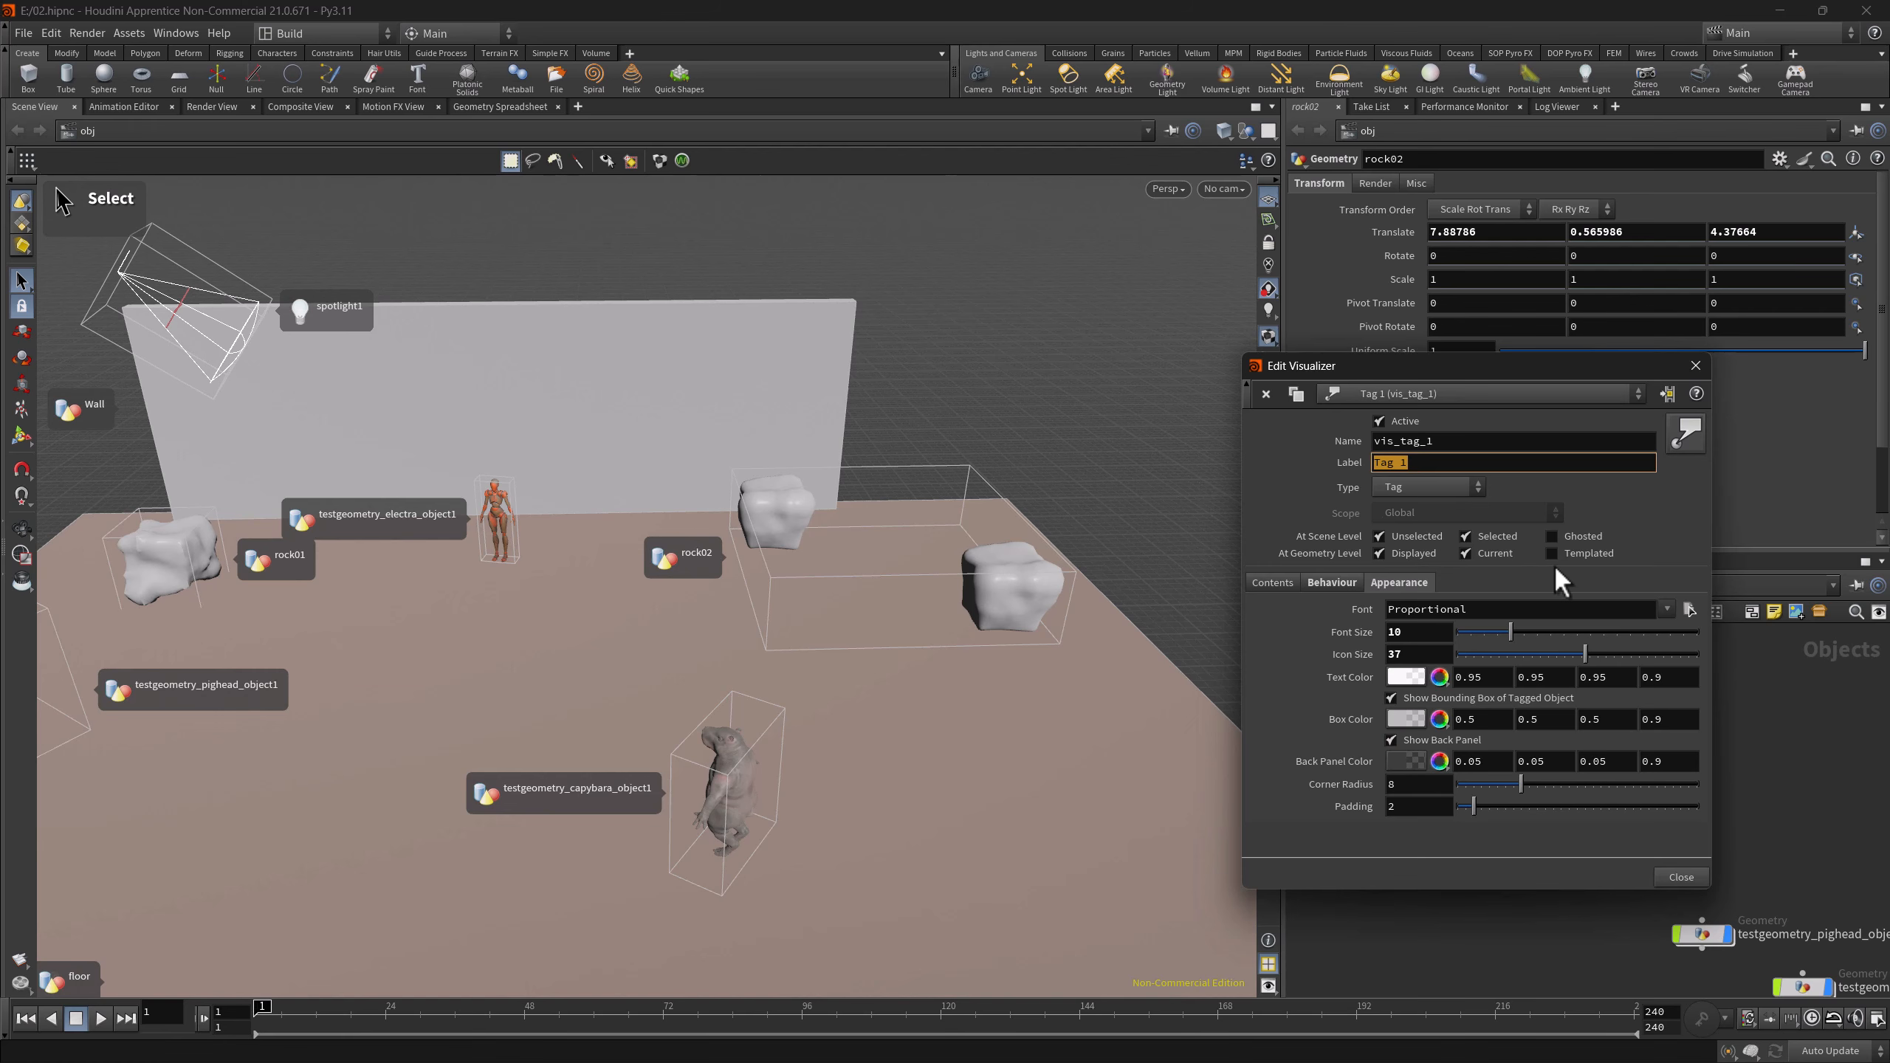
- Add the Tag 1 visualizer to the viewport's display toolbar and close its editor
drag(1632, 369, 1019, 340)
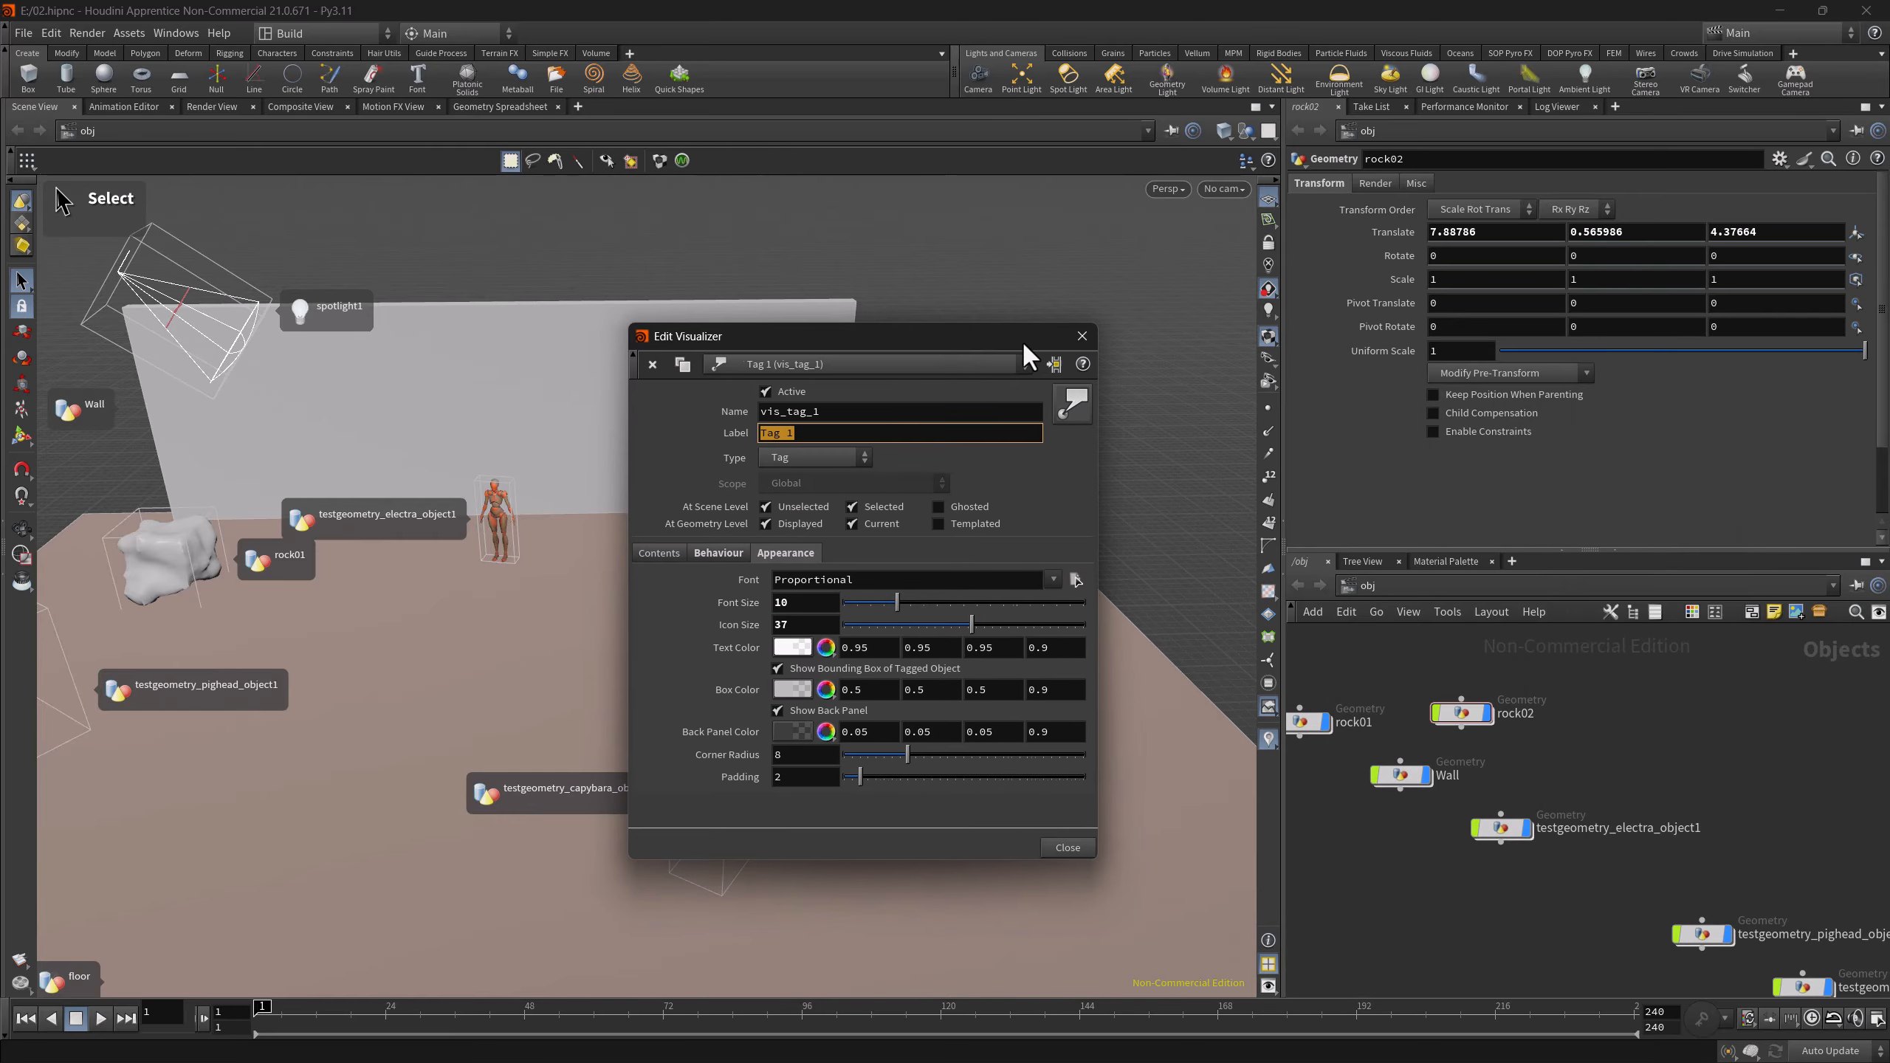
click(1054, 368)
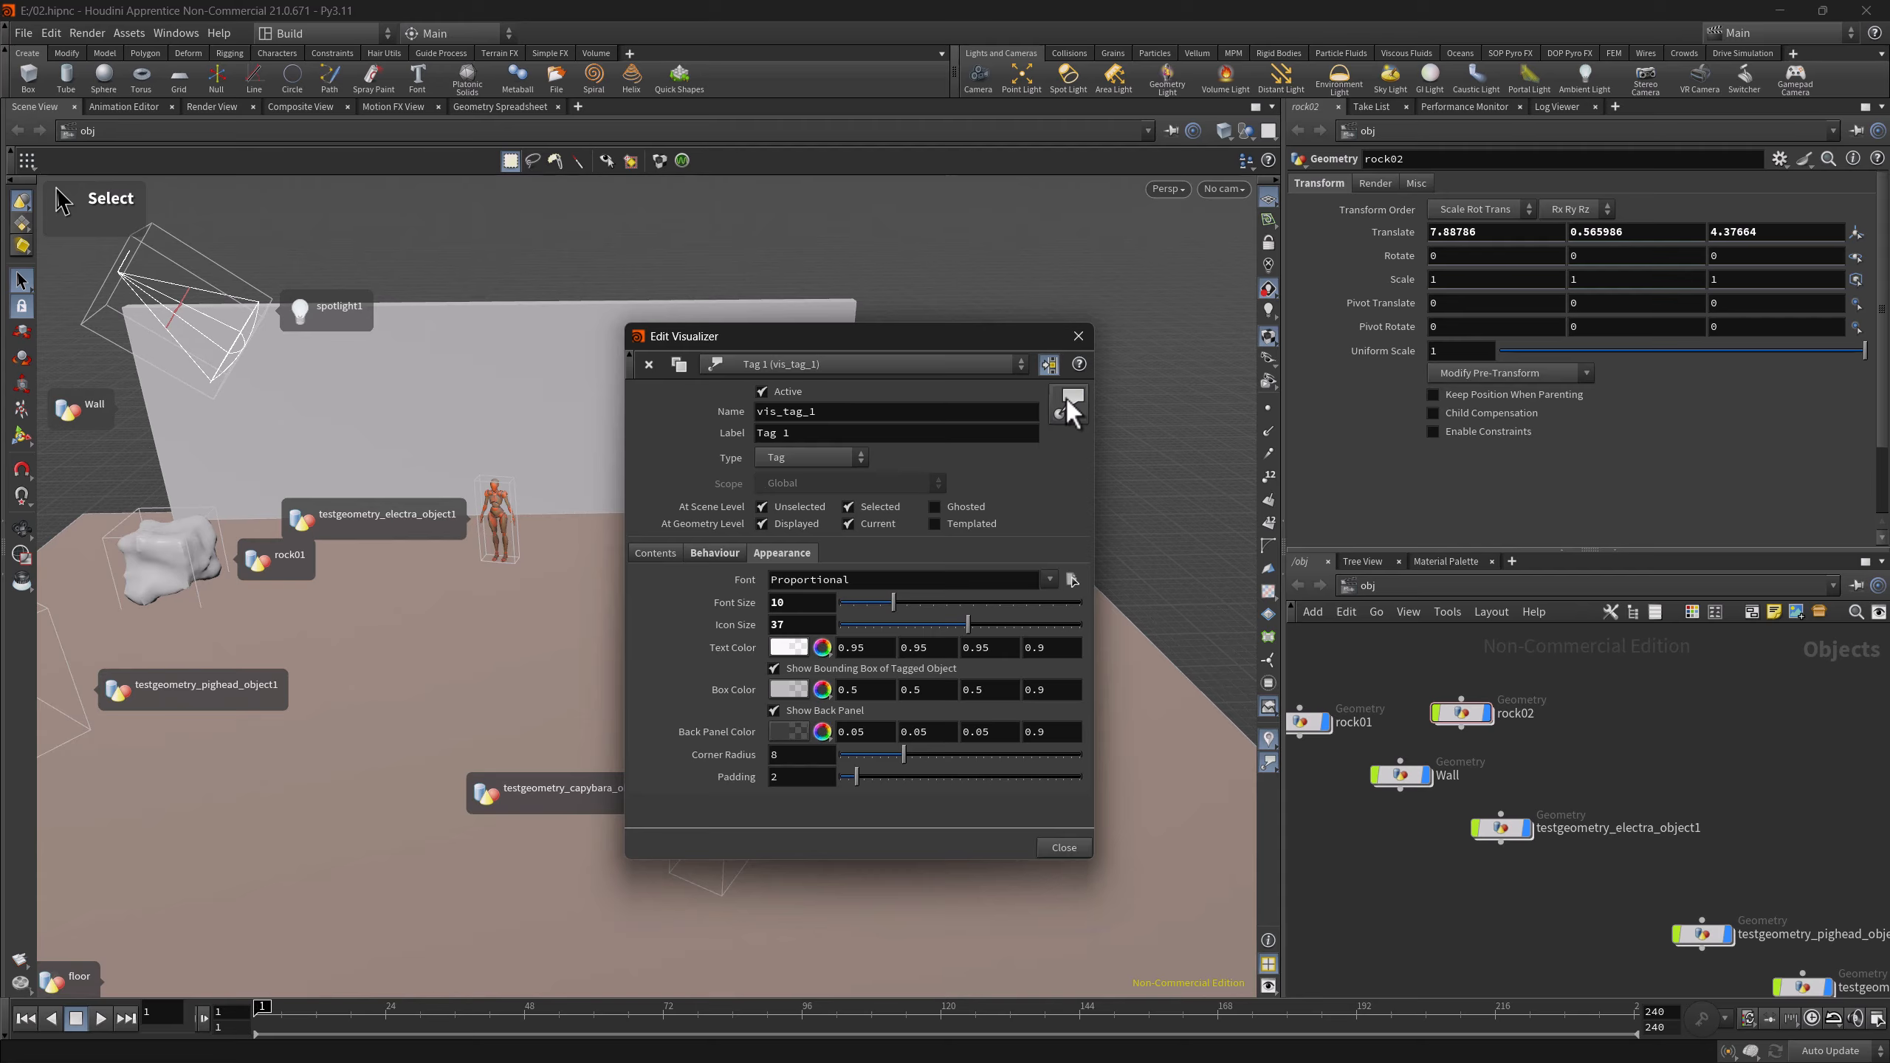
click(1077, 339)
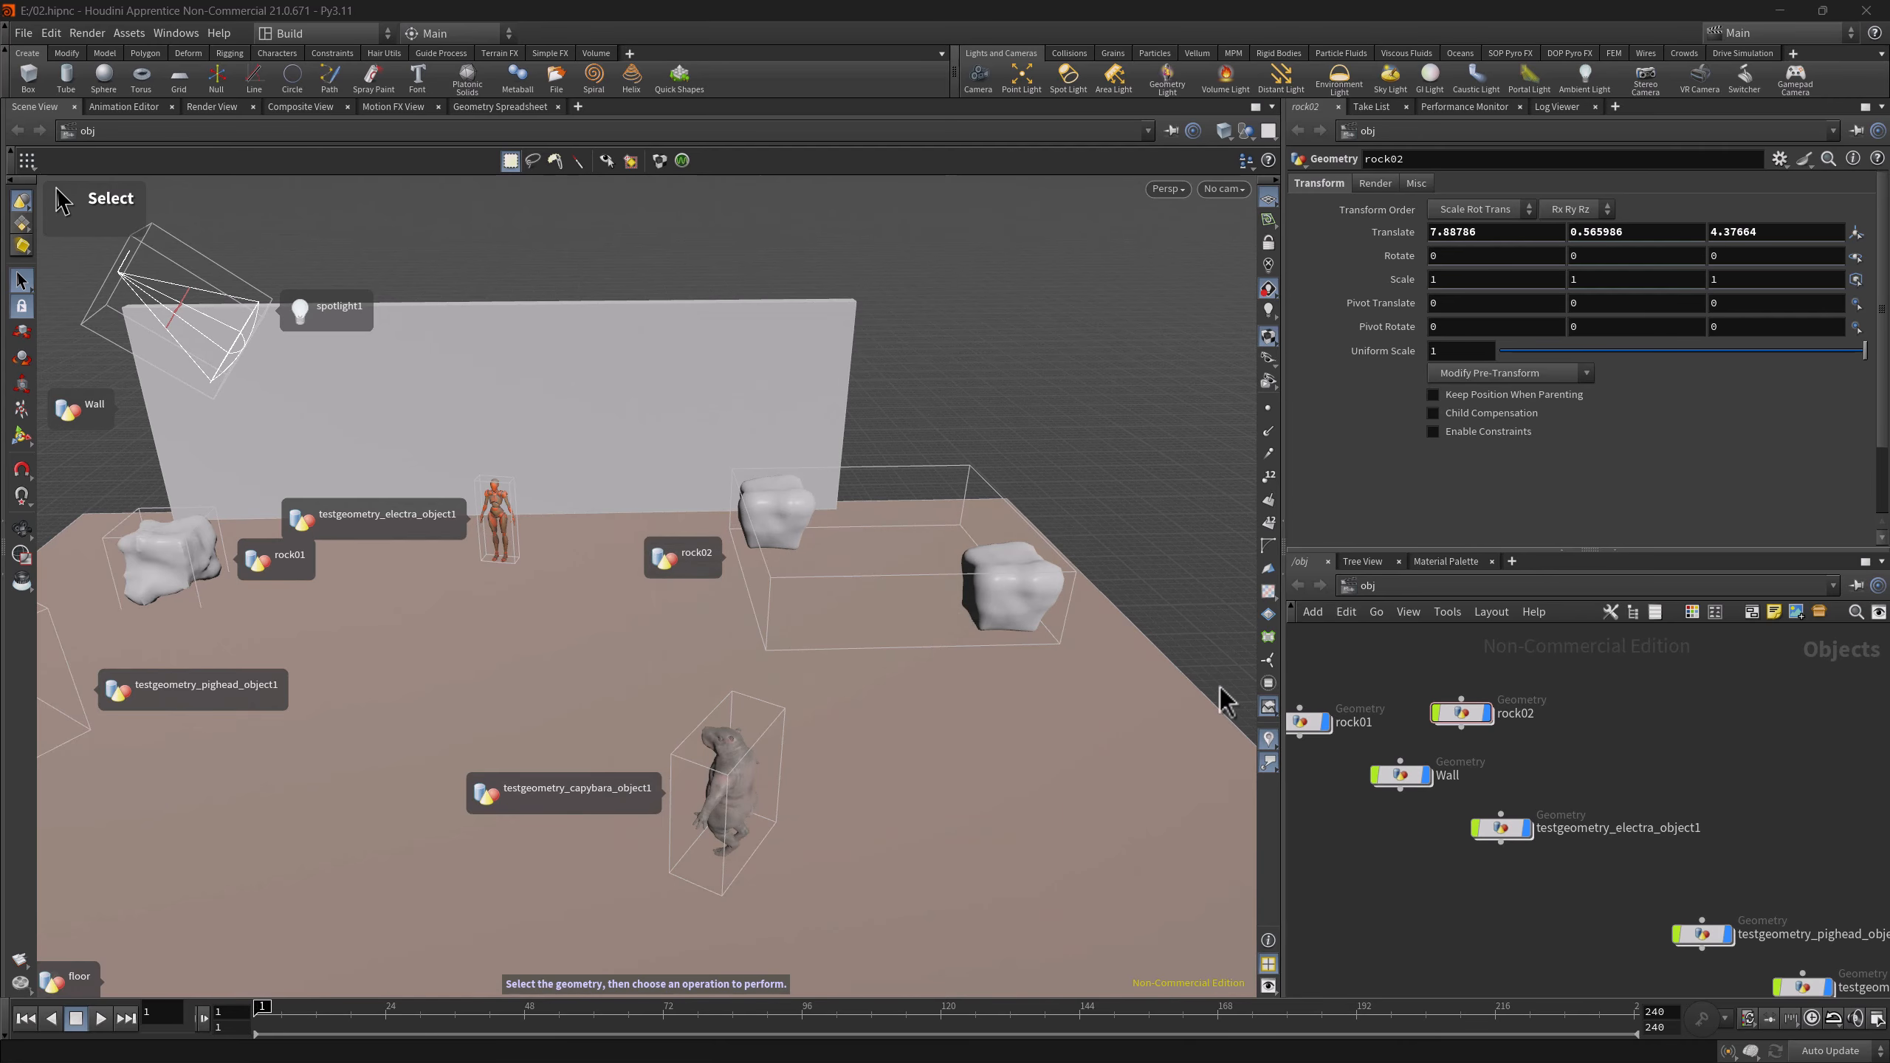
- Switch Tag 1 off and on from its toolbar shortcut, and remove that shortcut from the toolbar
click(1269, 763)
click(1269, 764)
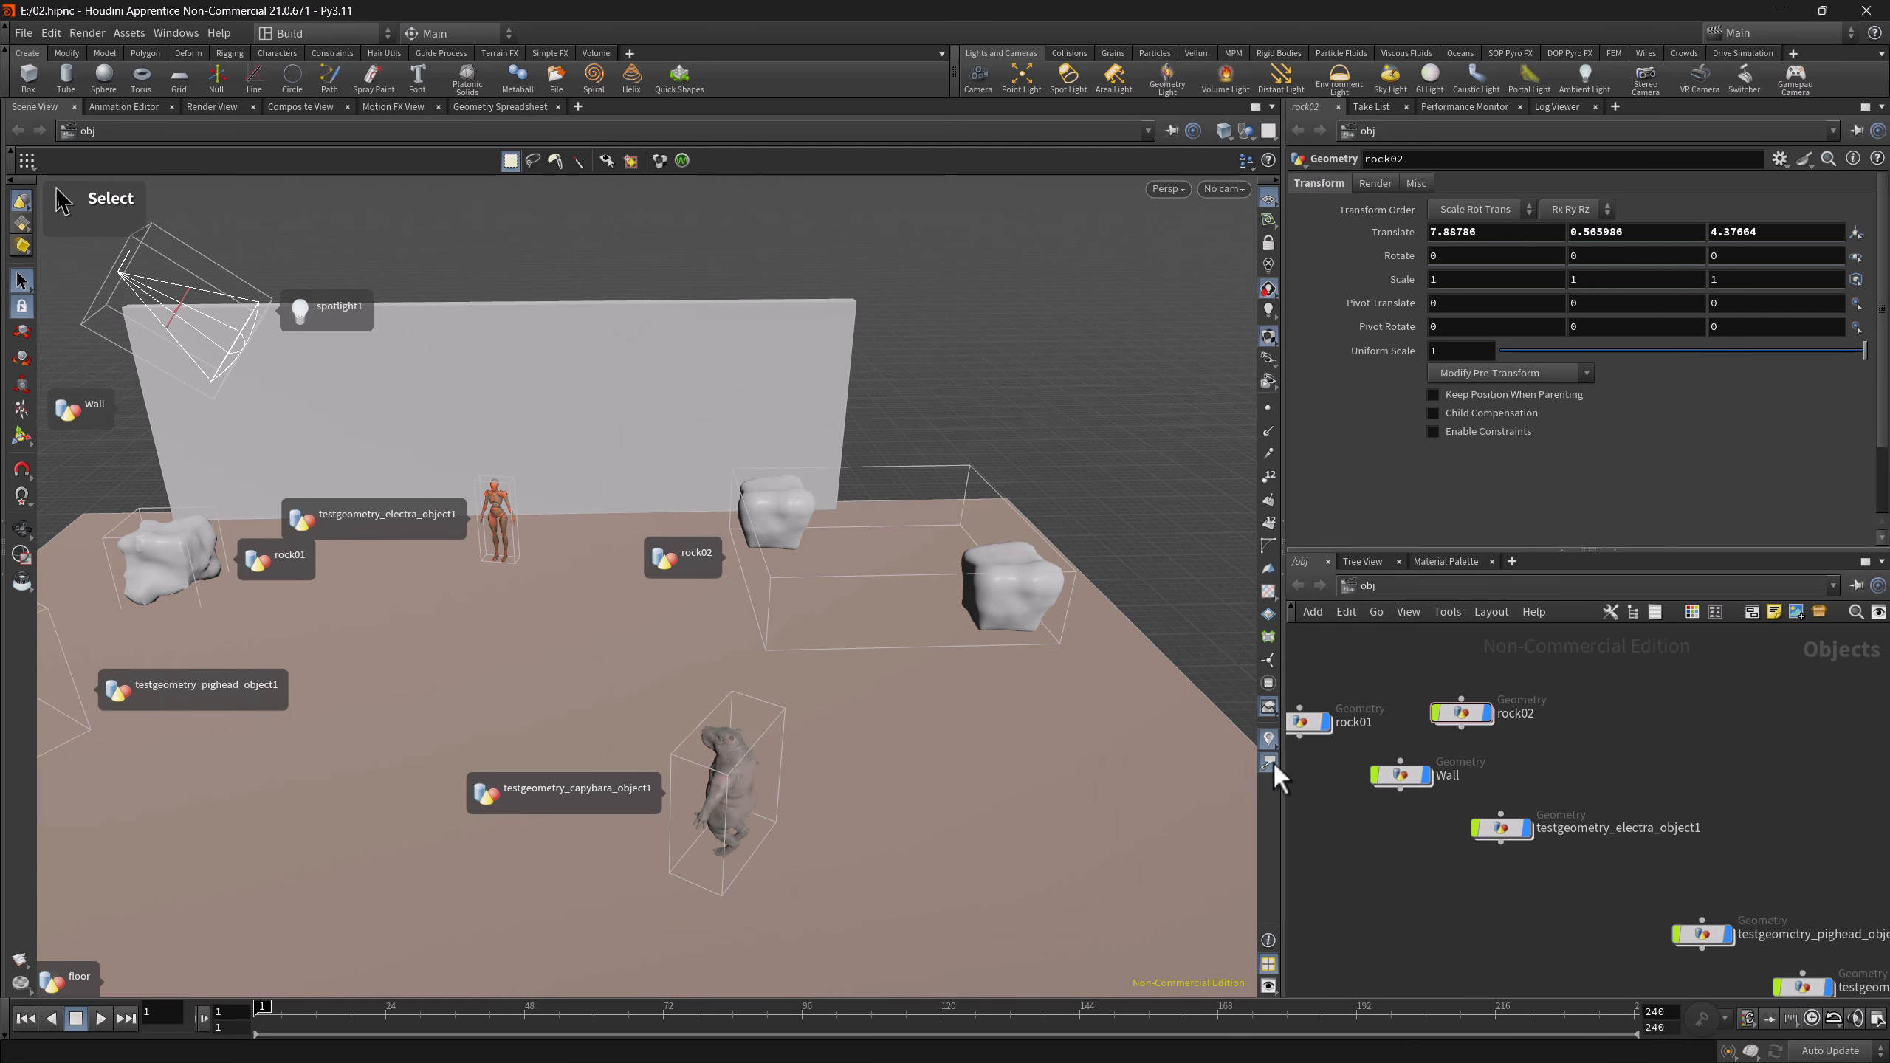
right_click(1274, 763)
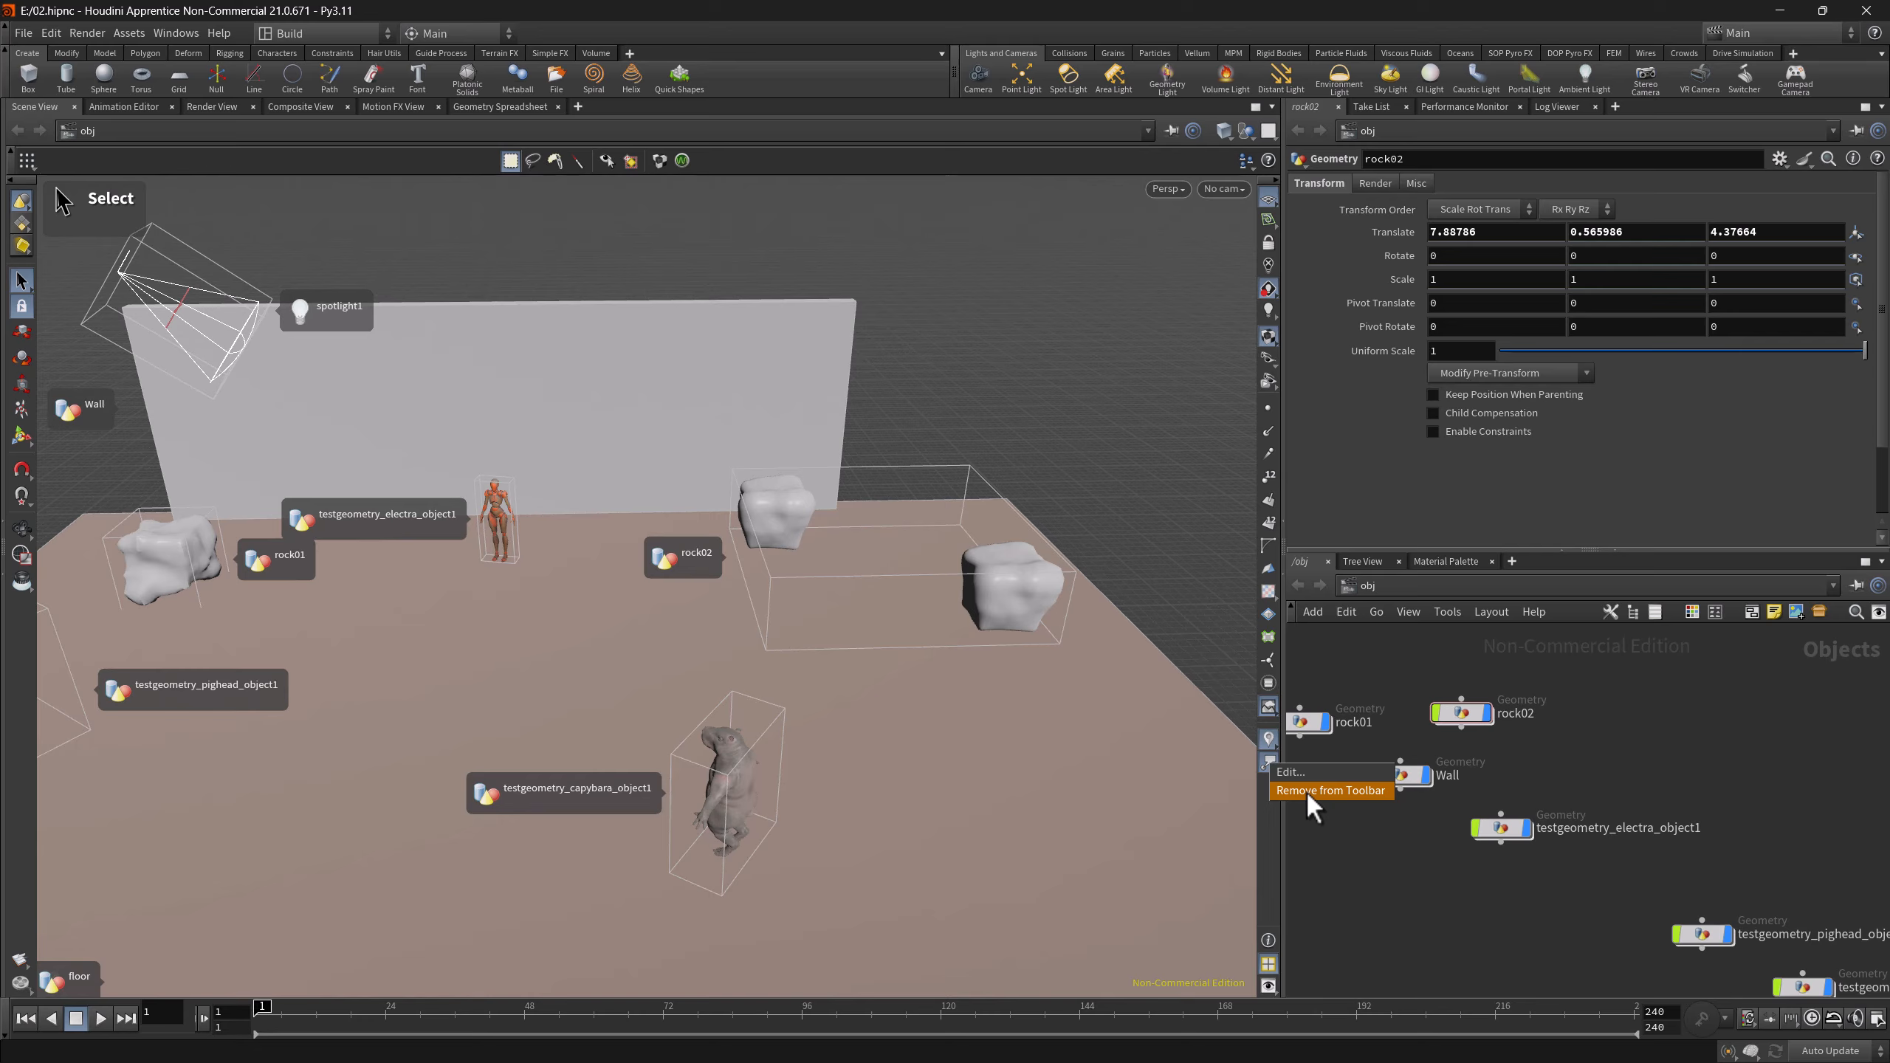
click(1309, 792)
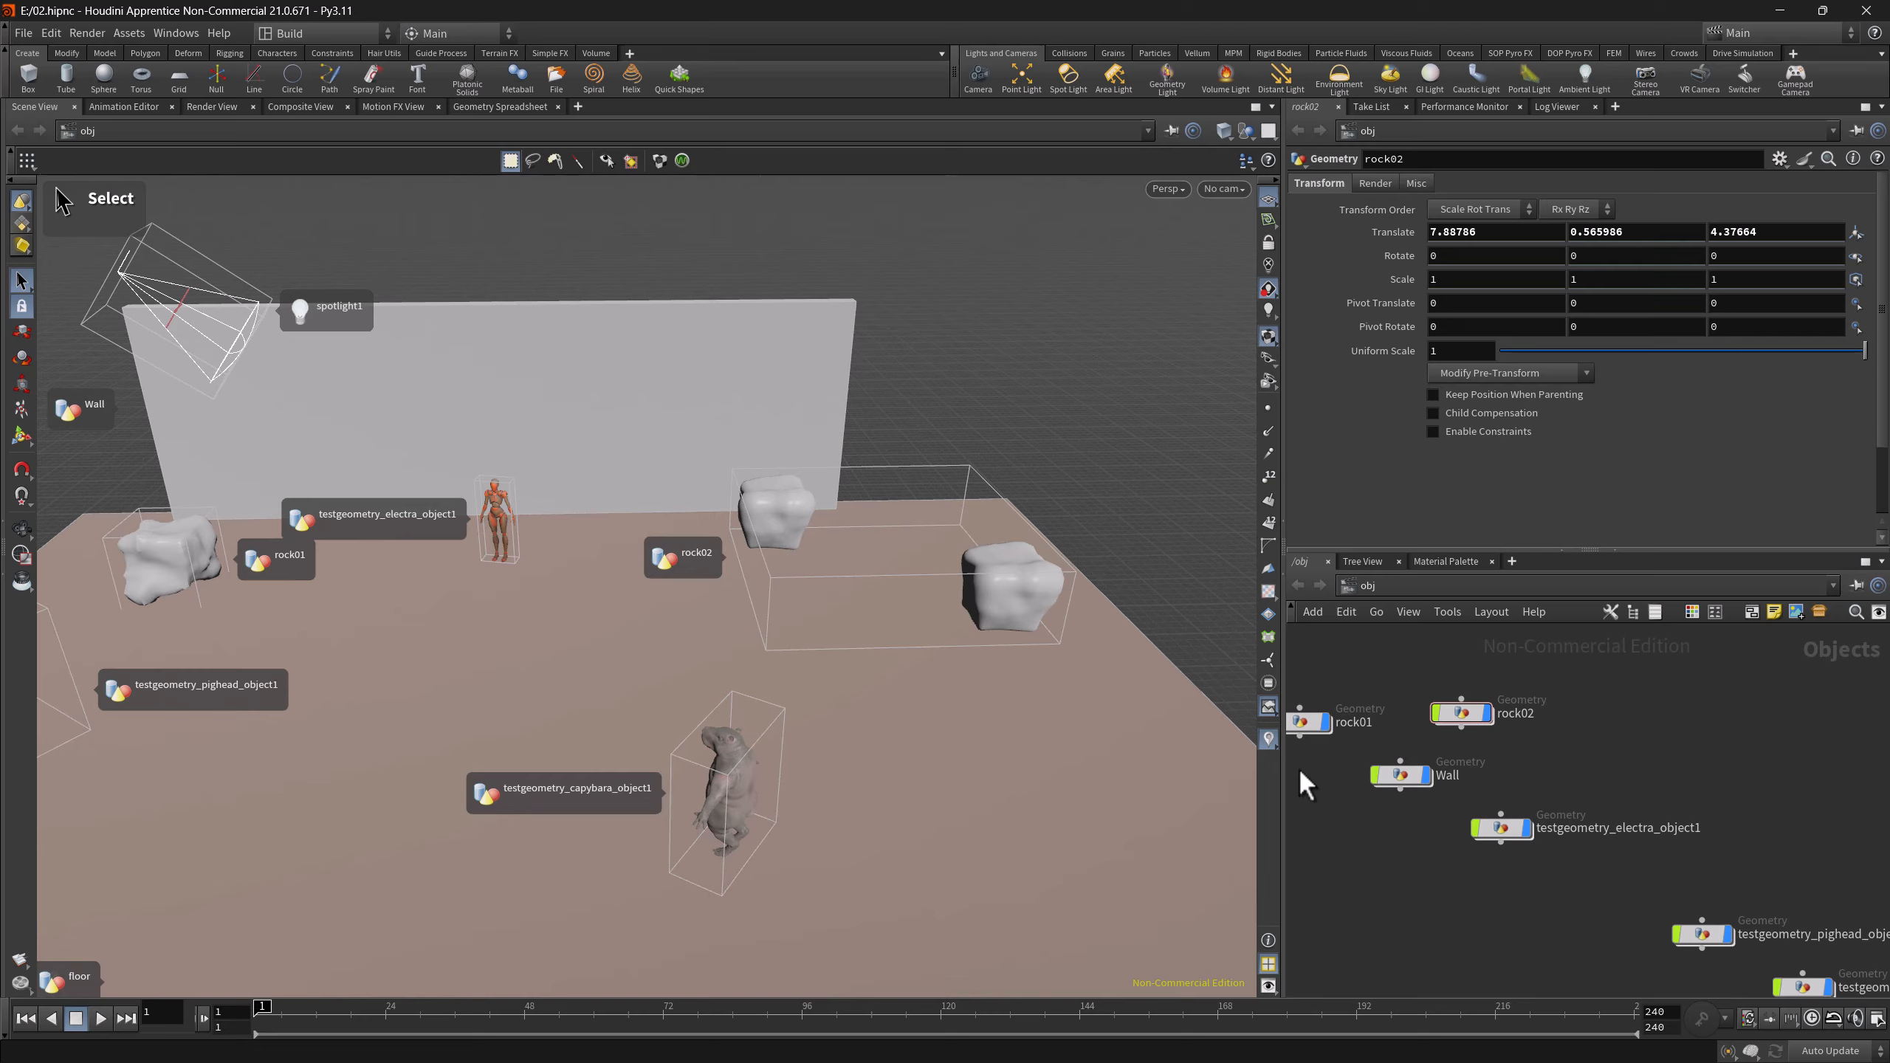
- Toggle Tag 1 off and on in the Scene visualizers list and review its Duplicate and Delete options
click(1268, 737)
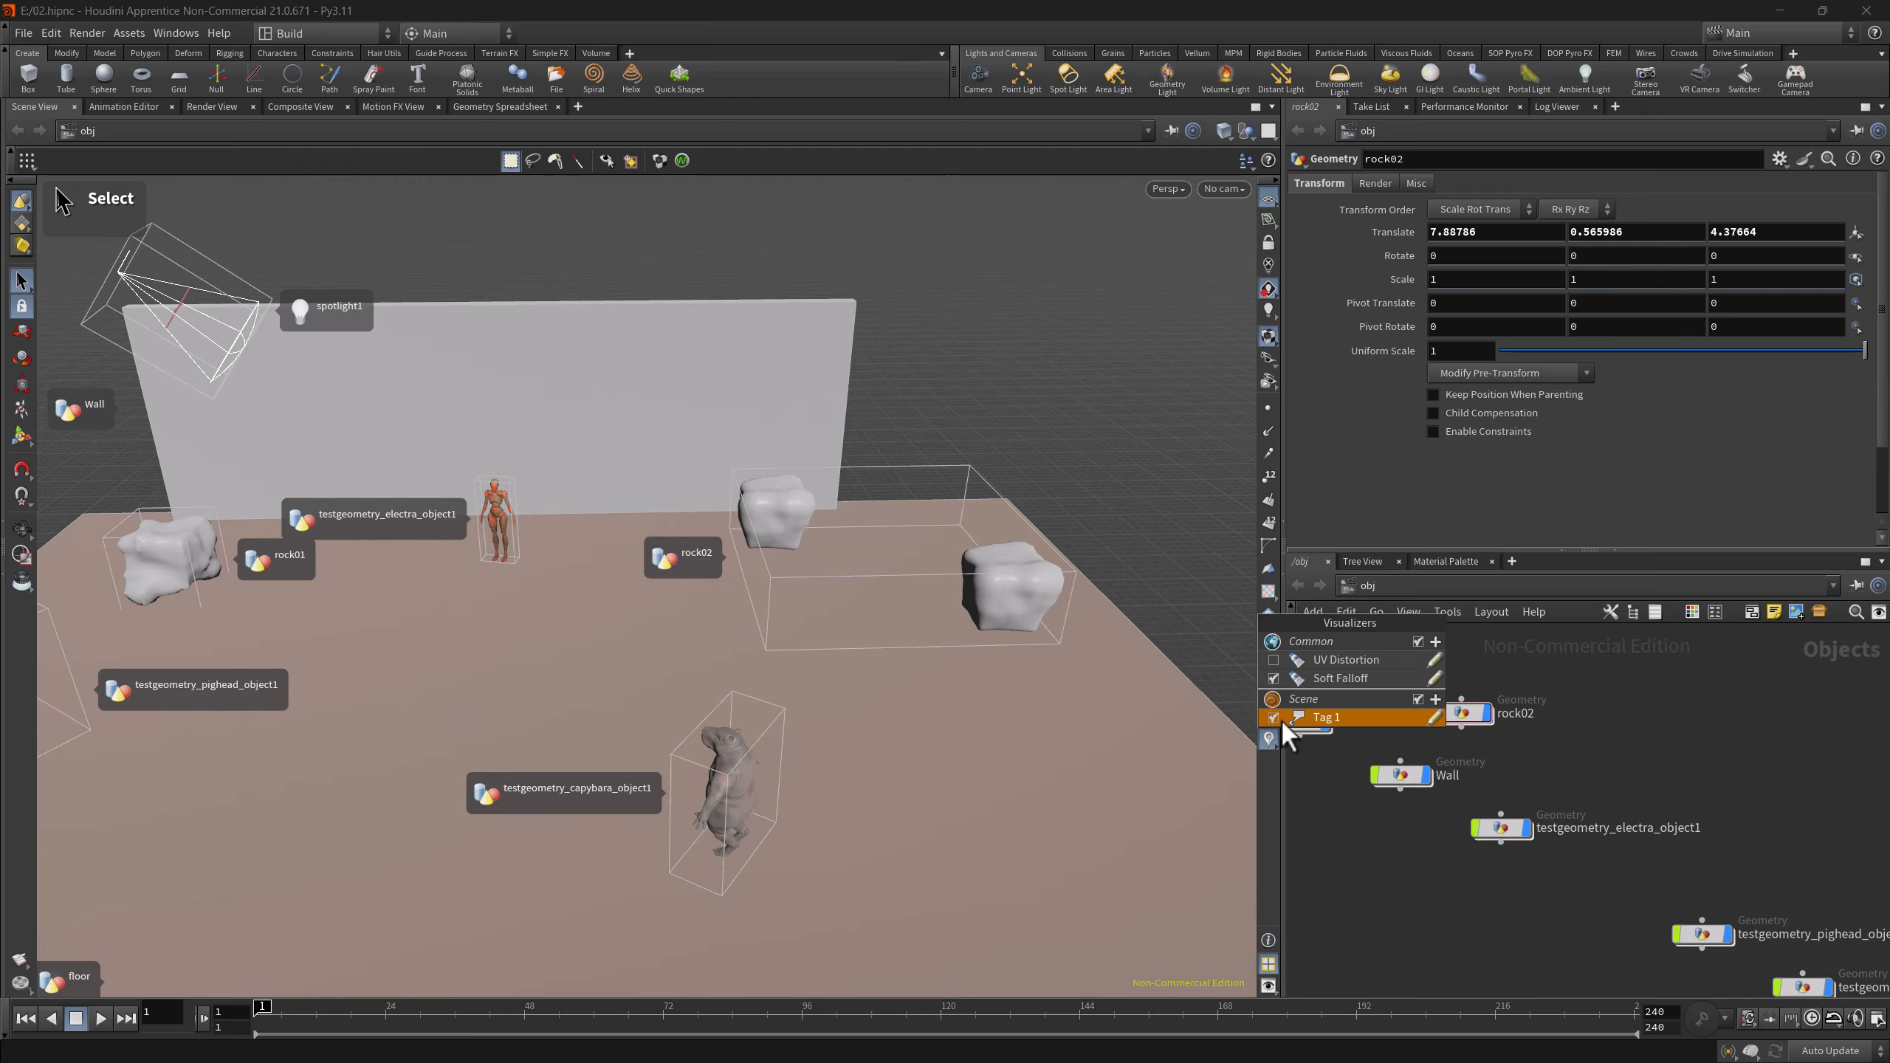
click(1275, 714)
click(1275, 715)
click(1275, 714)
click(1275, 714)
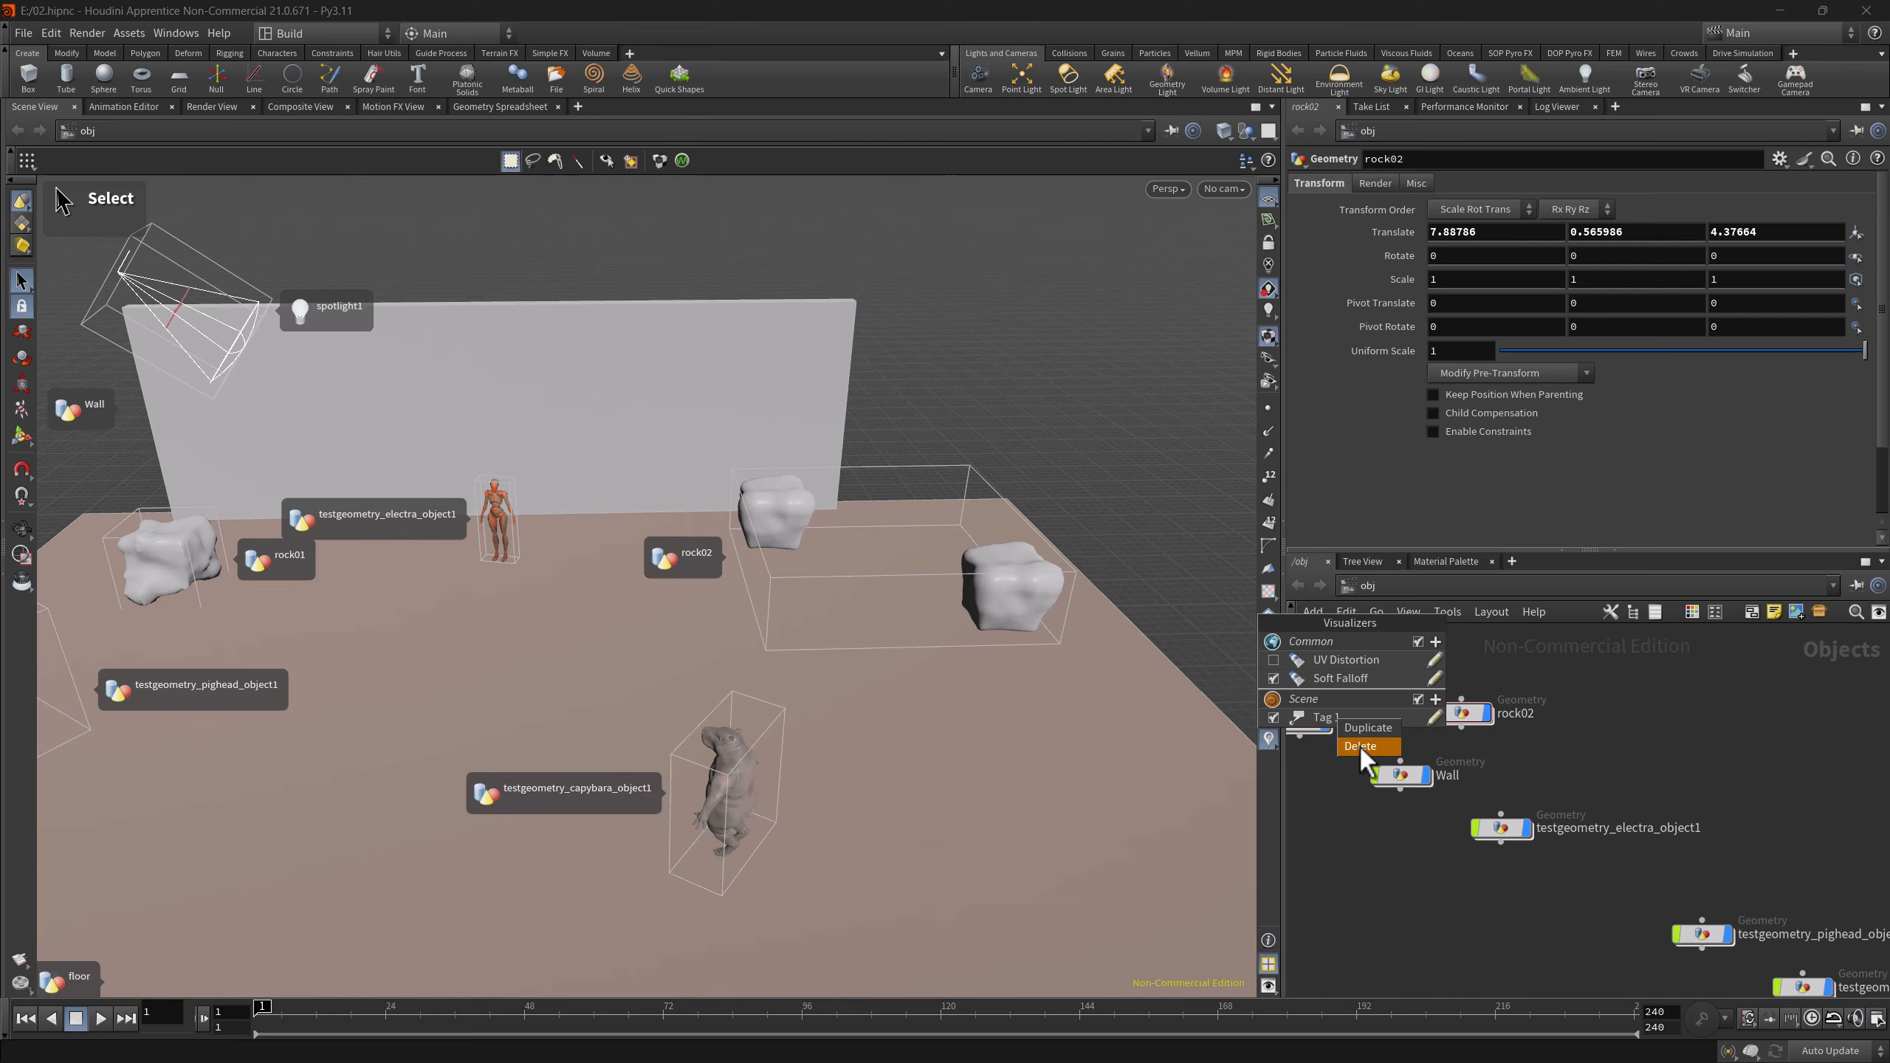
click(1321, 720)
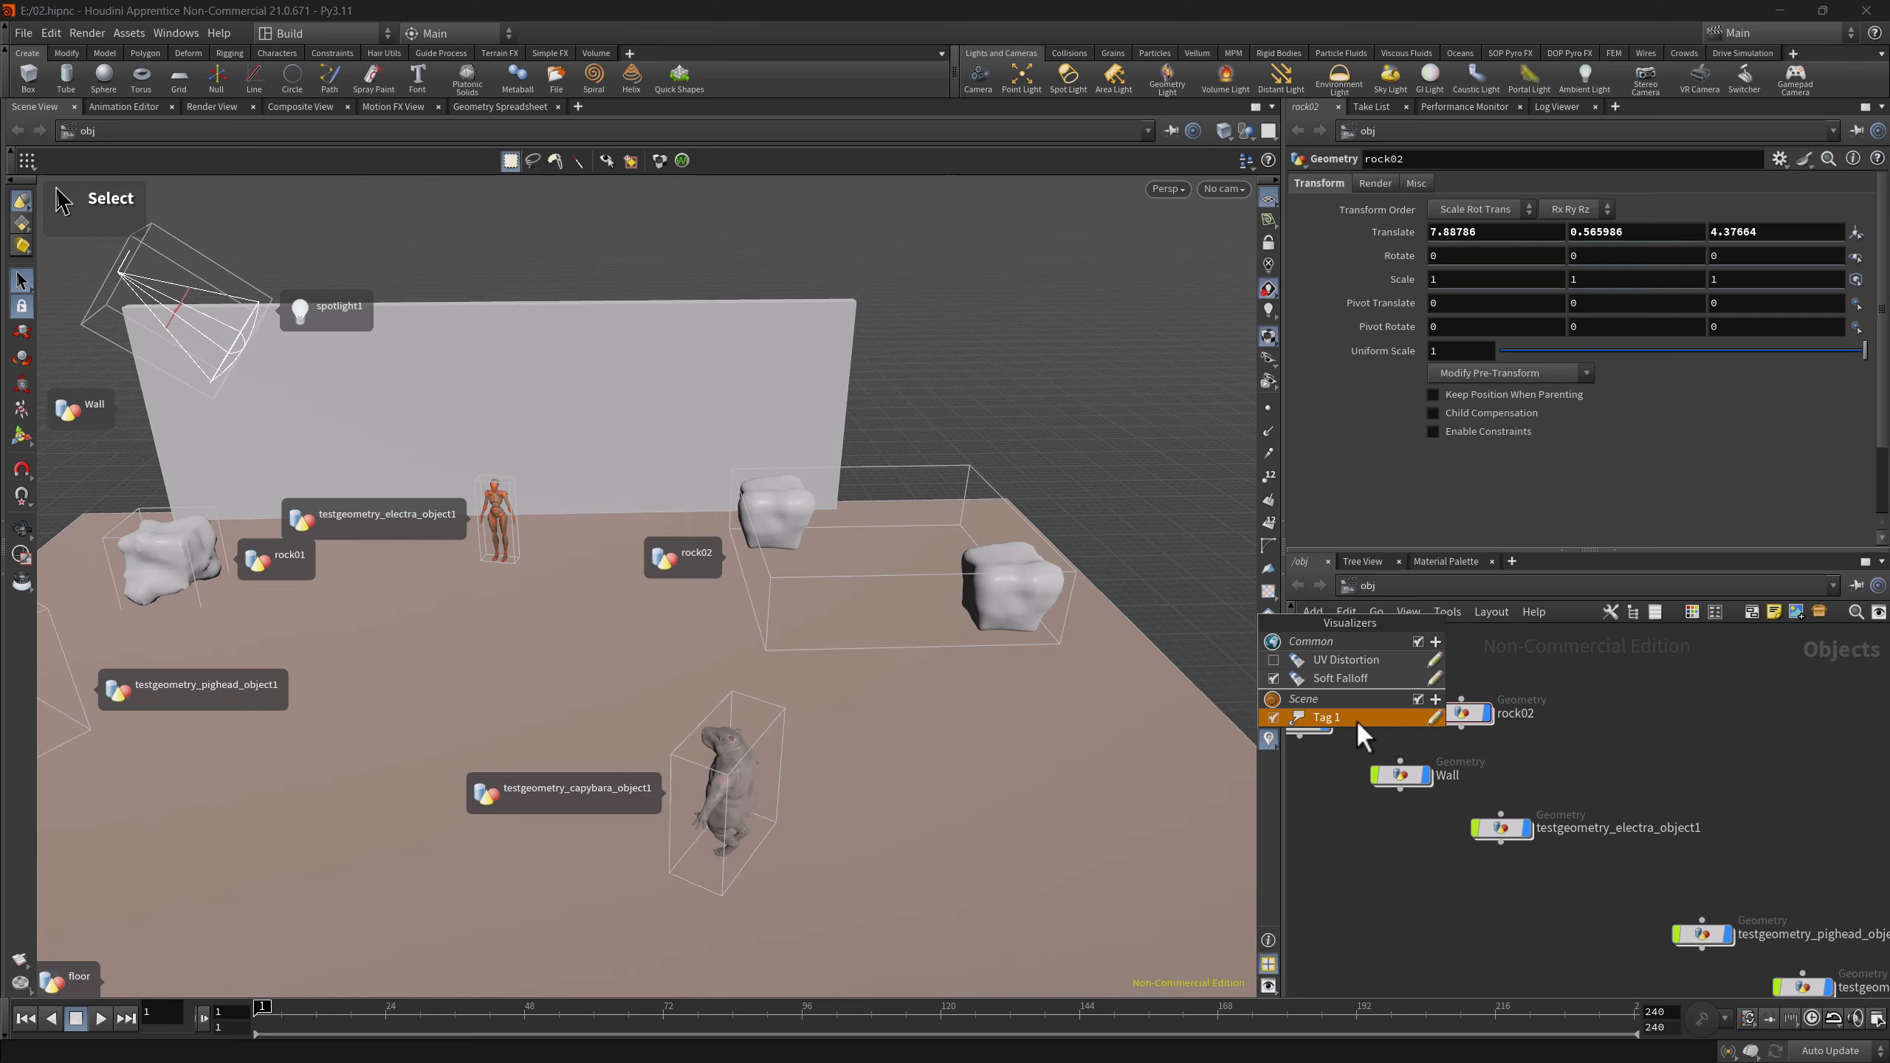
- Delete the Tag 1 visualizer through its editor and close the editor window
click(1434, 718)
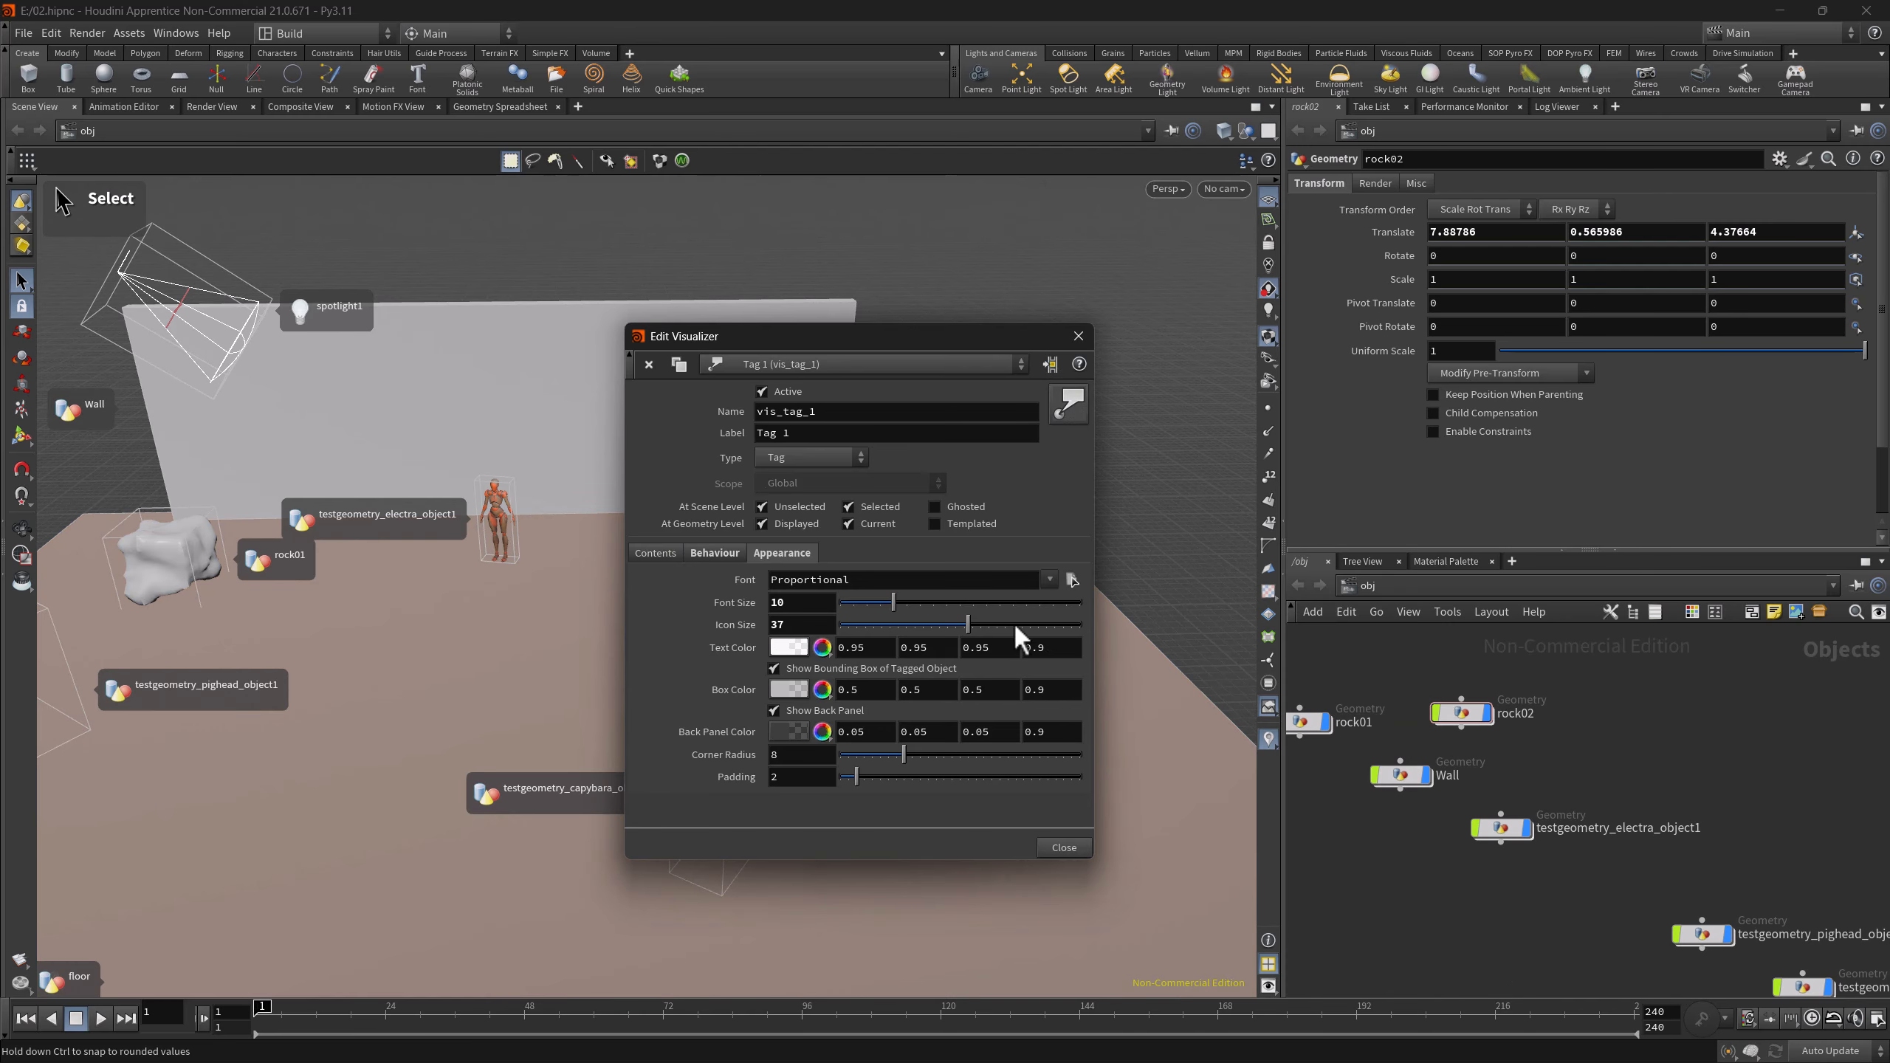
click(650, 363)
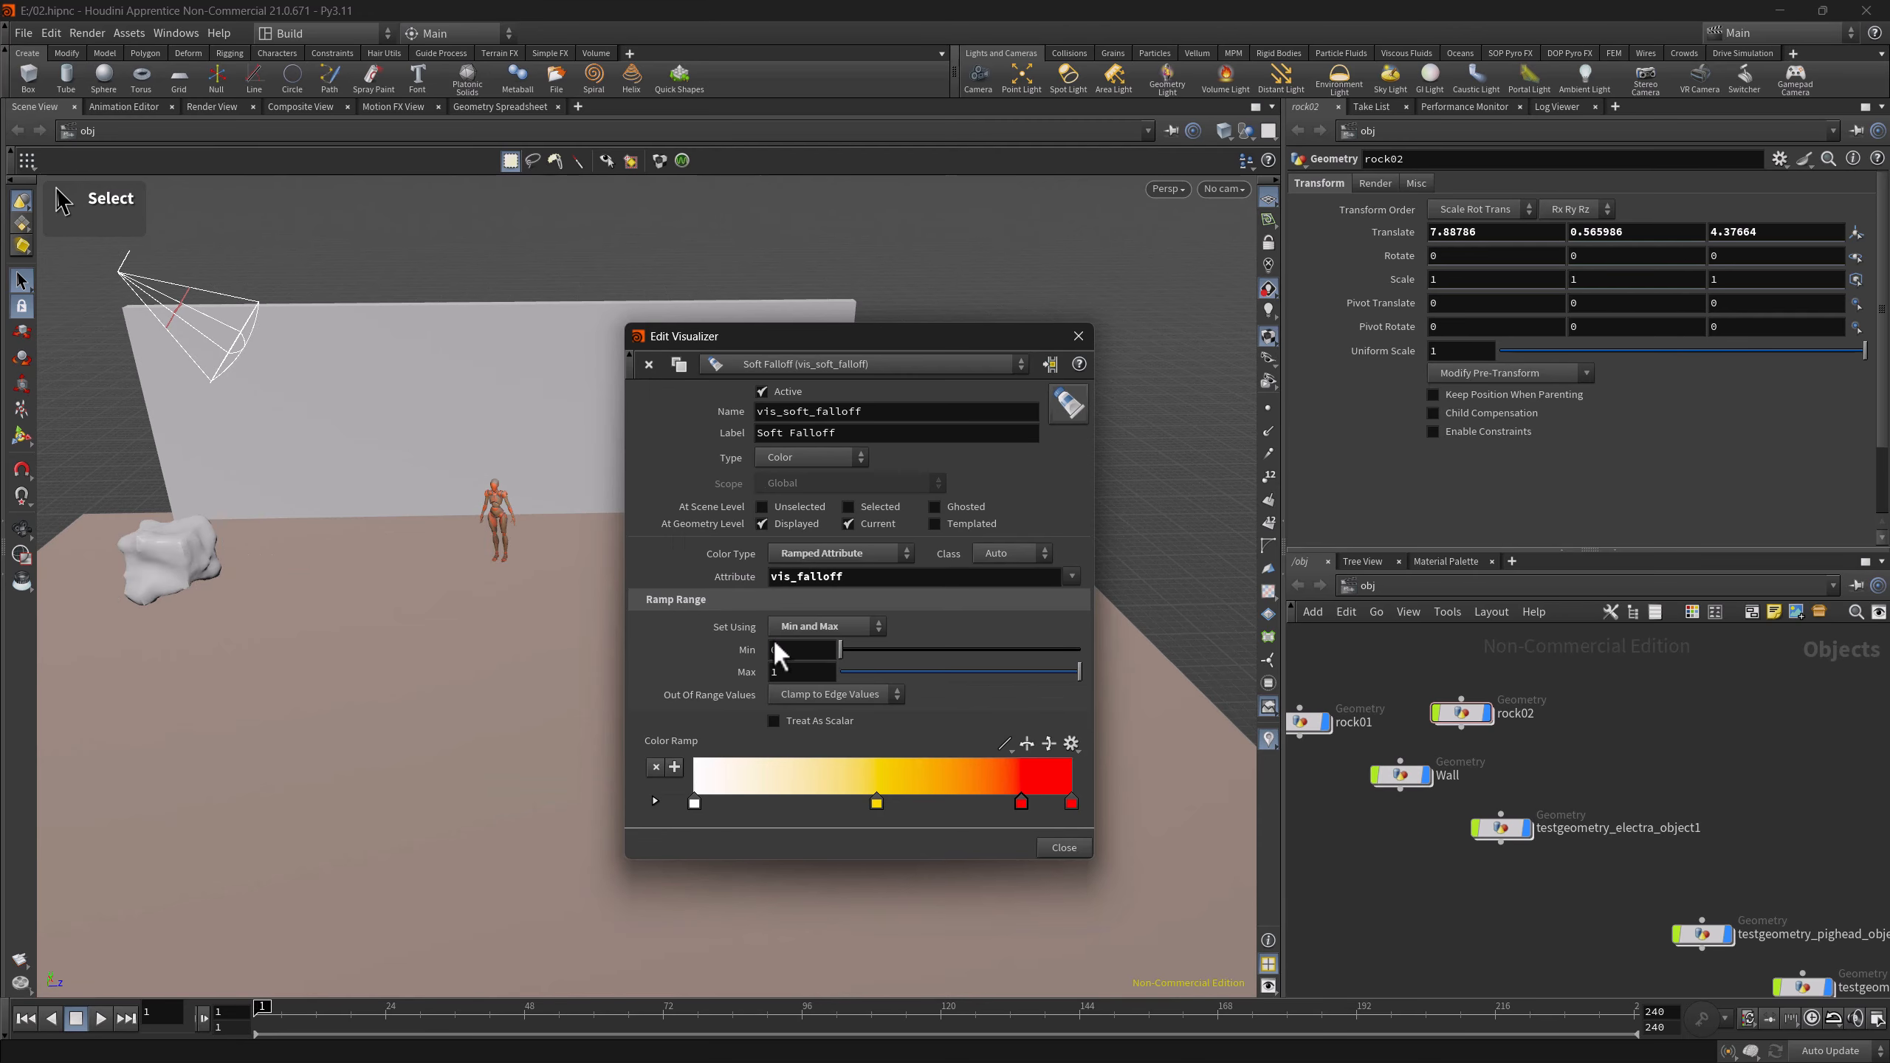
click(1078, 336)
- Close the Soft Falloff editor, select the pig head, and add a scene-level Tag visualizer, closing its editor
key(Escape)
alt+drag(797, 672, 583, 669)
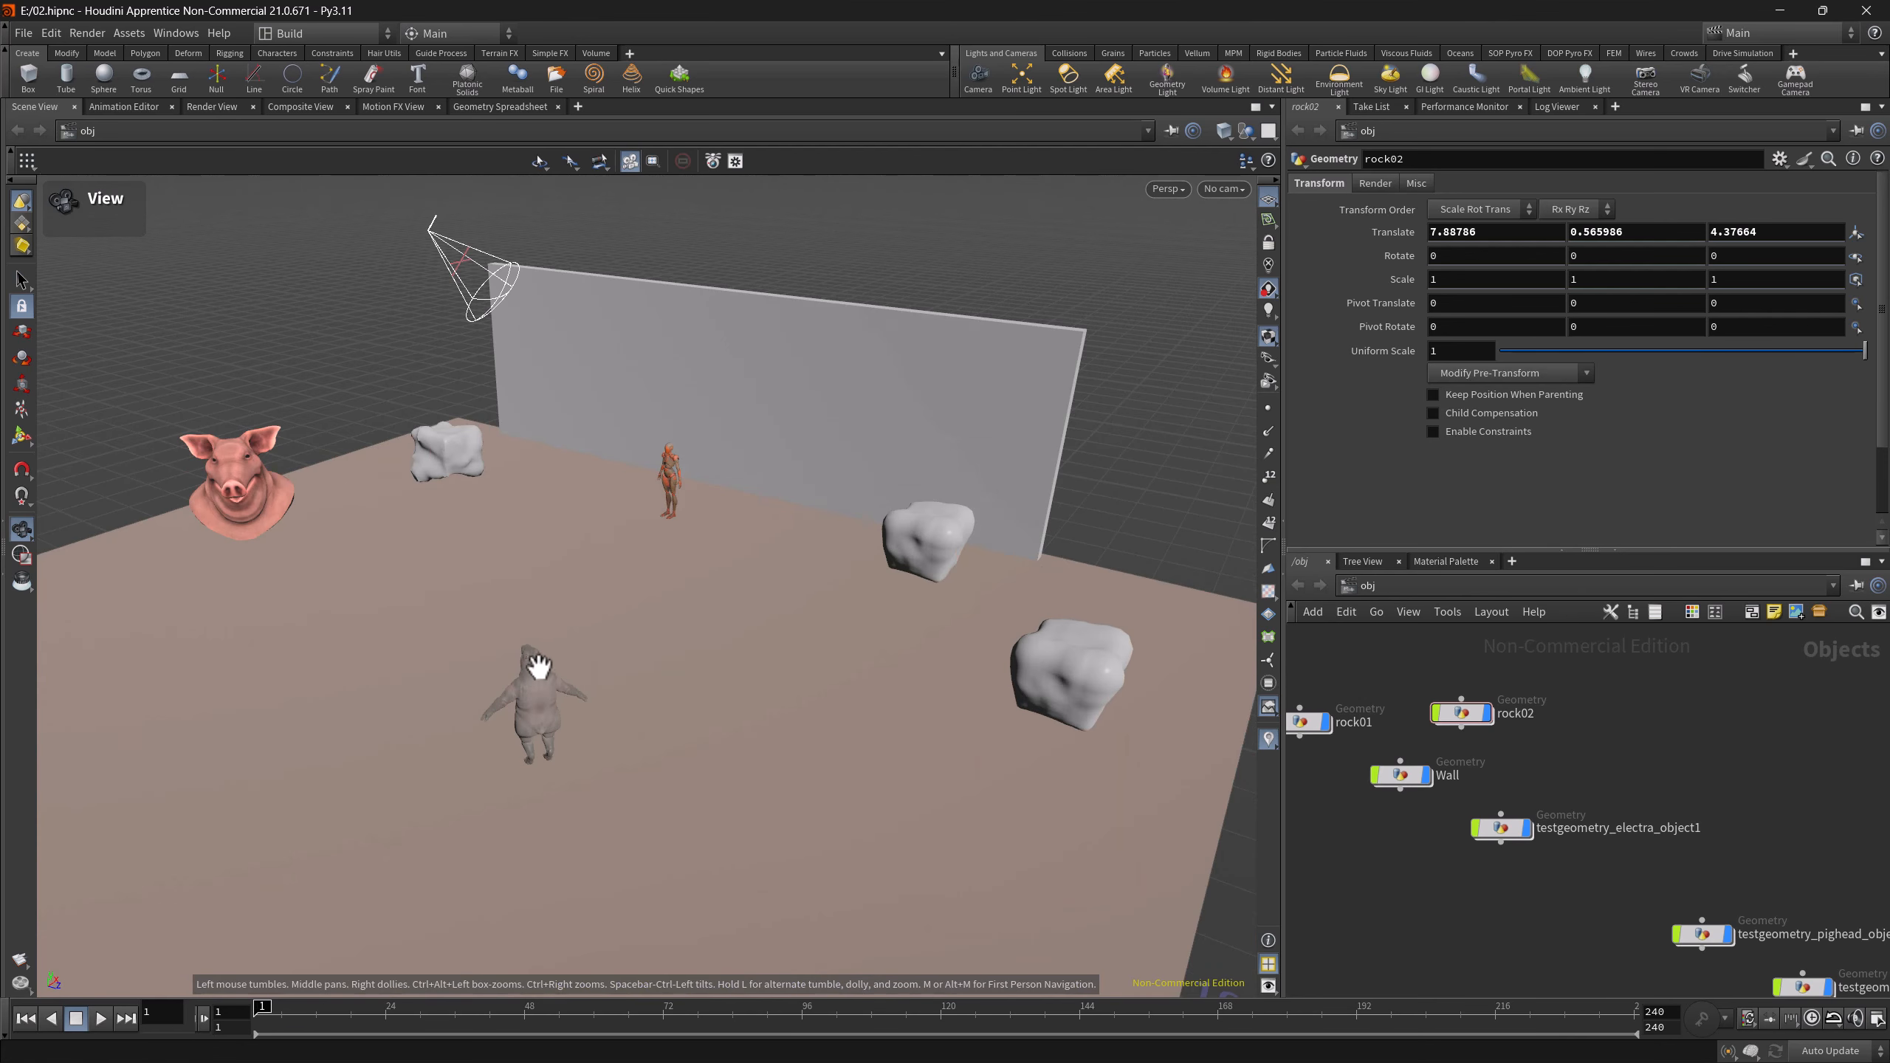
alt+middle_drag(540, 667, 955, 683)
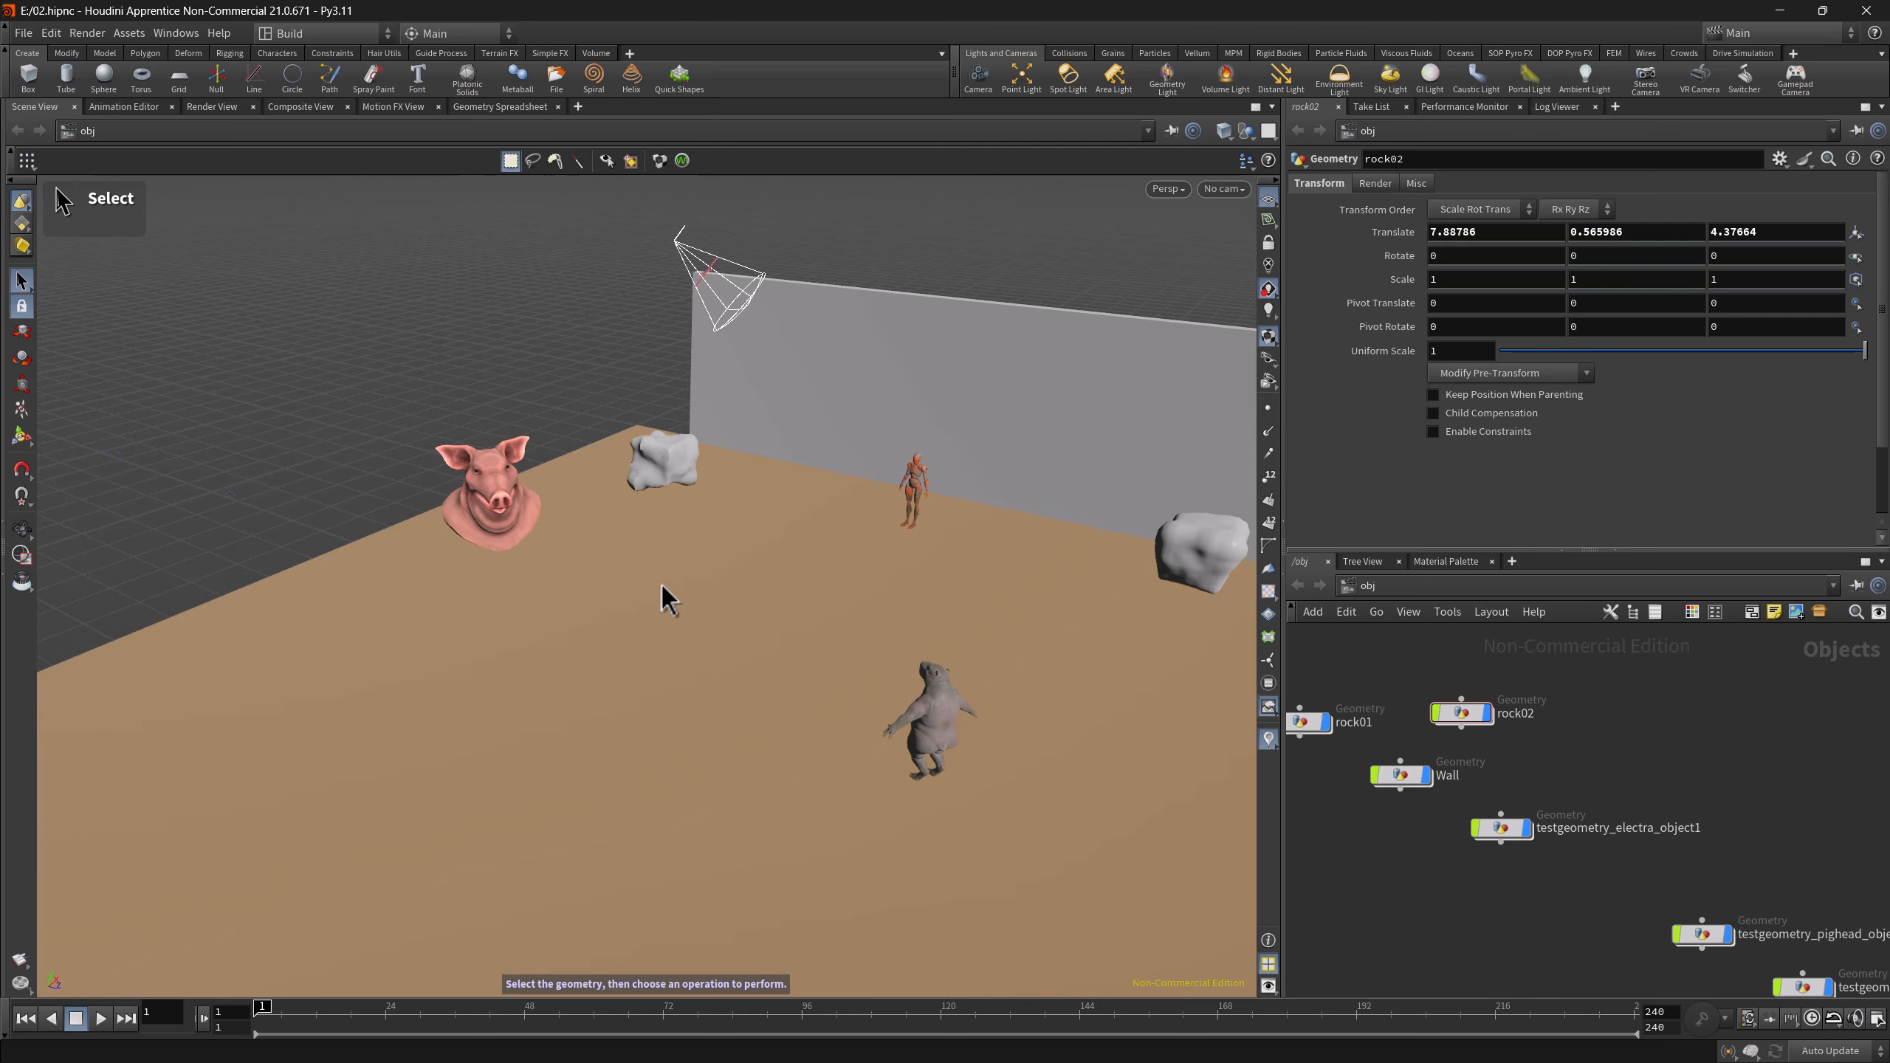
click(504, 497)
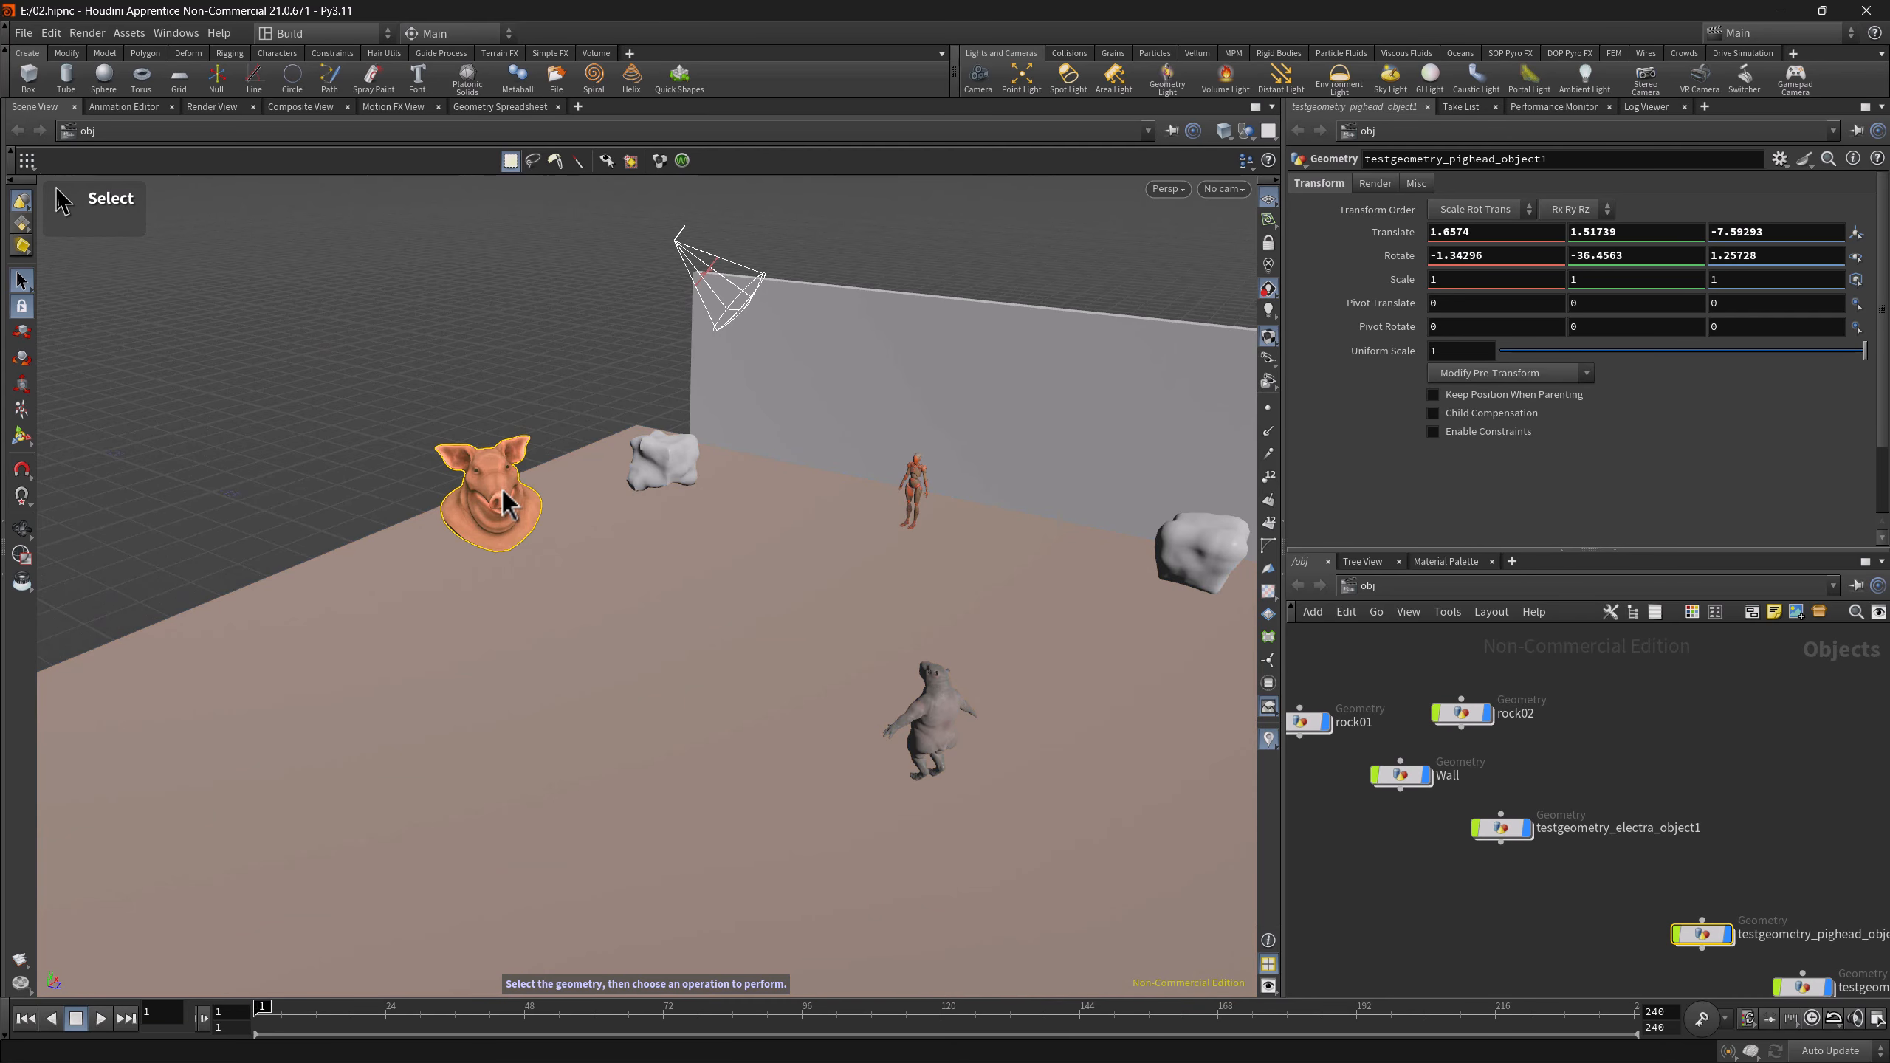
click(1269, 739)
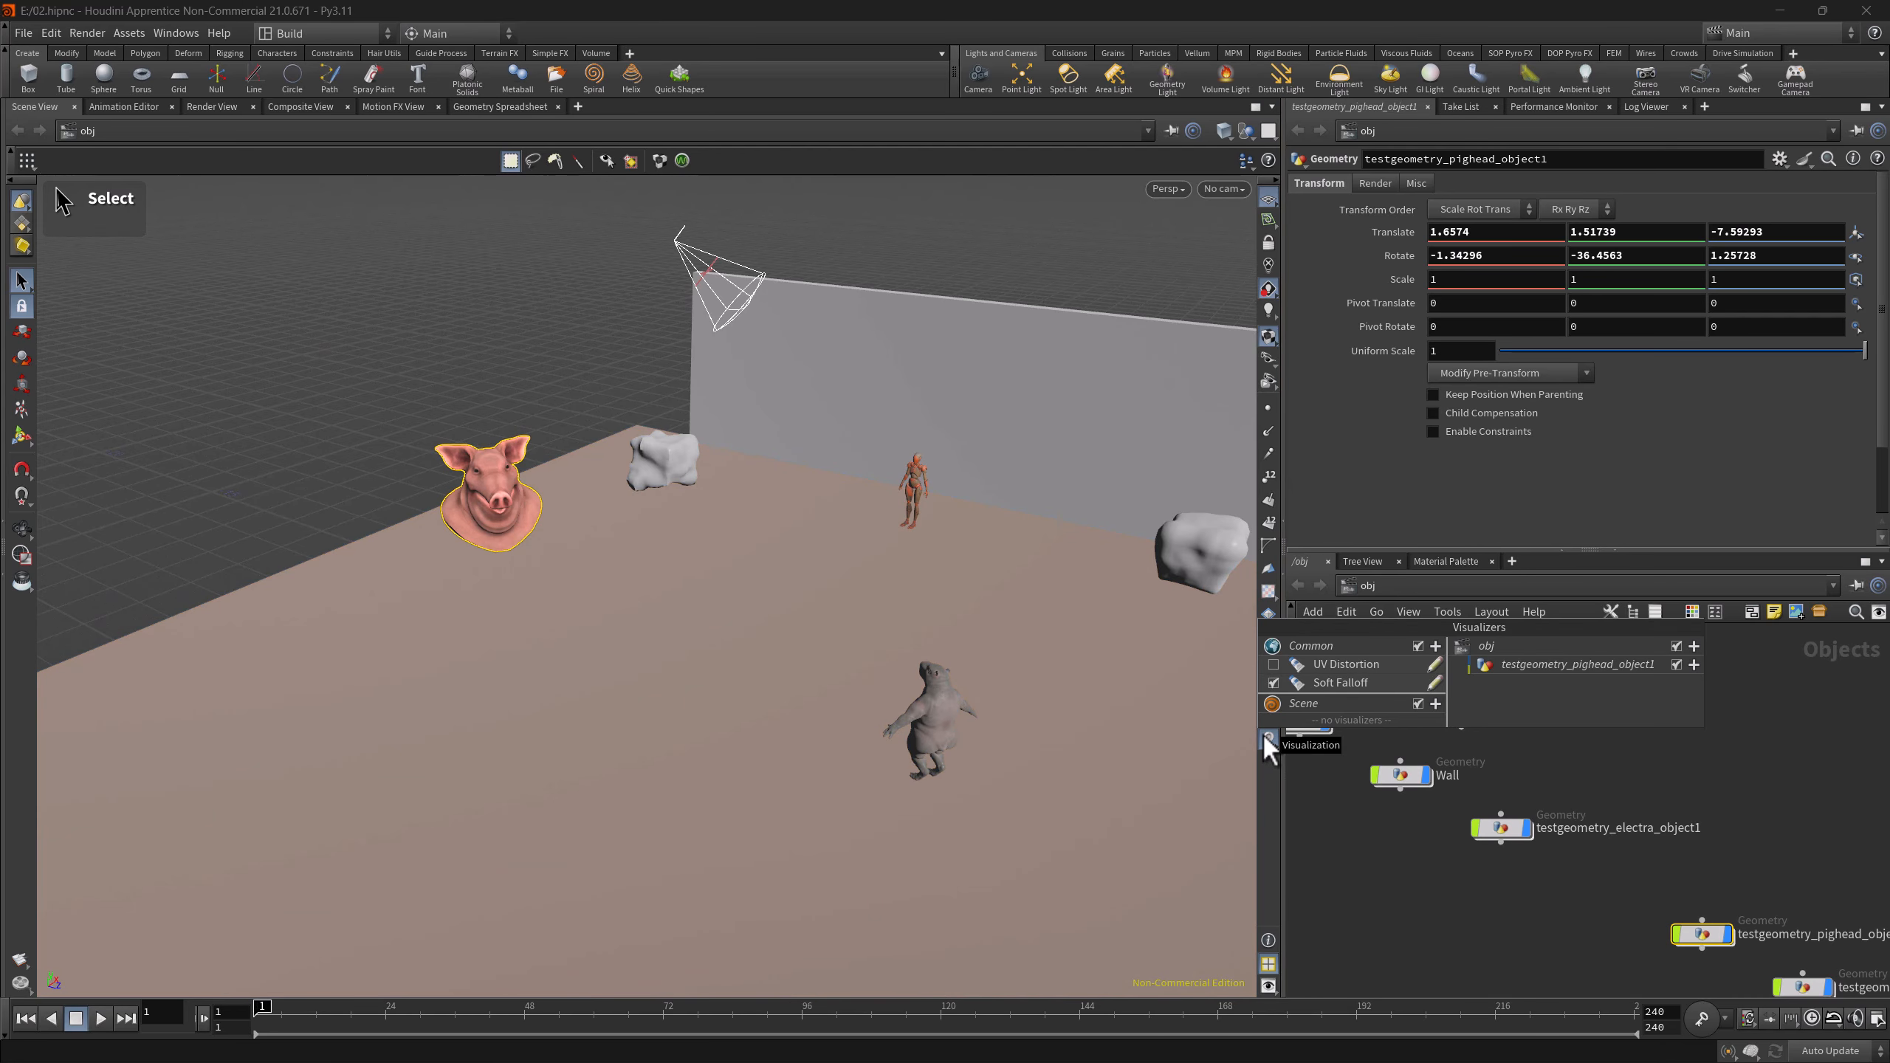
click(1435, 703)
click(1477, 777)
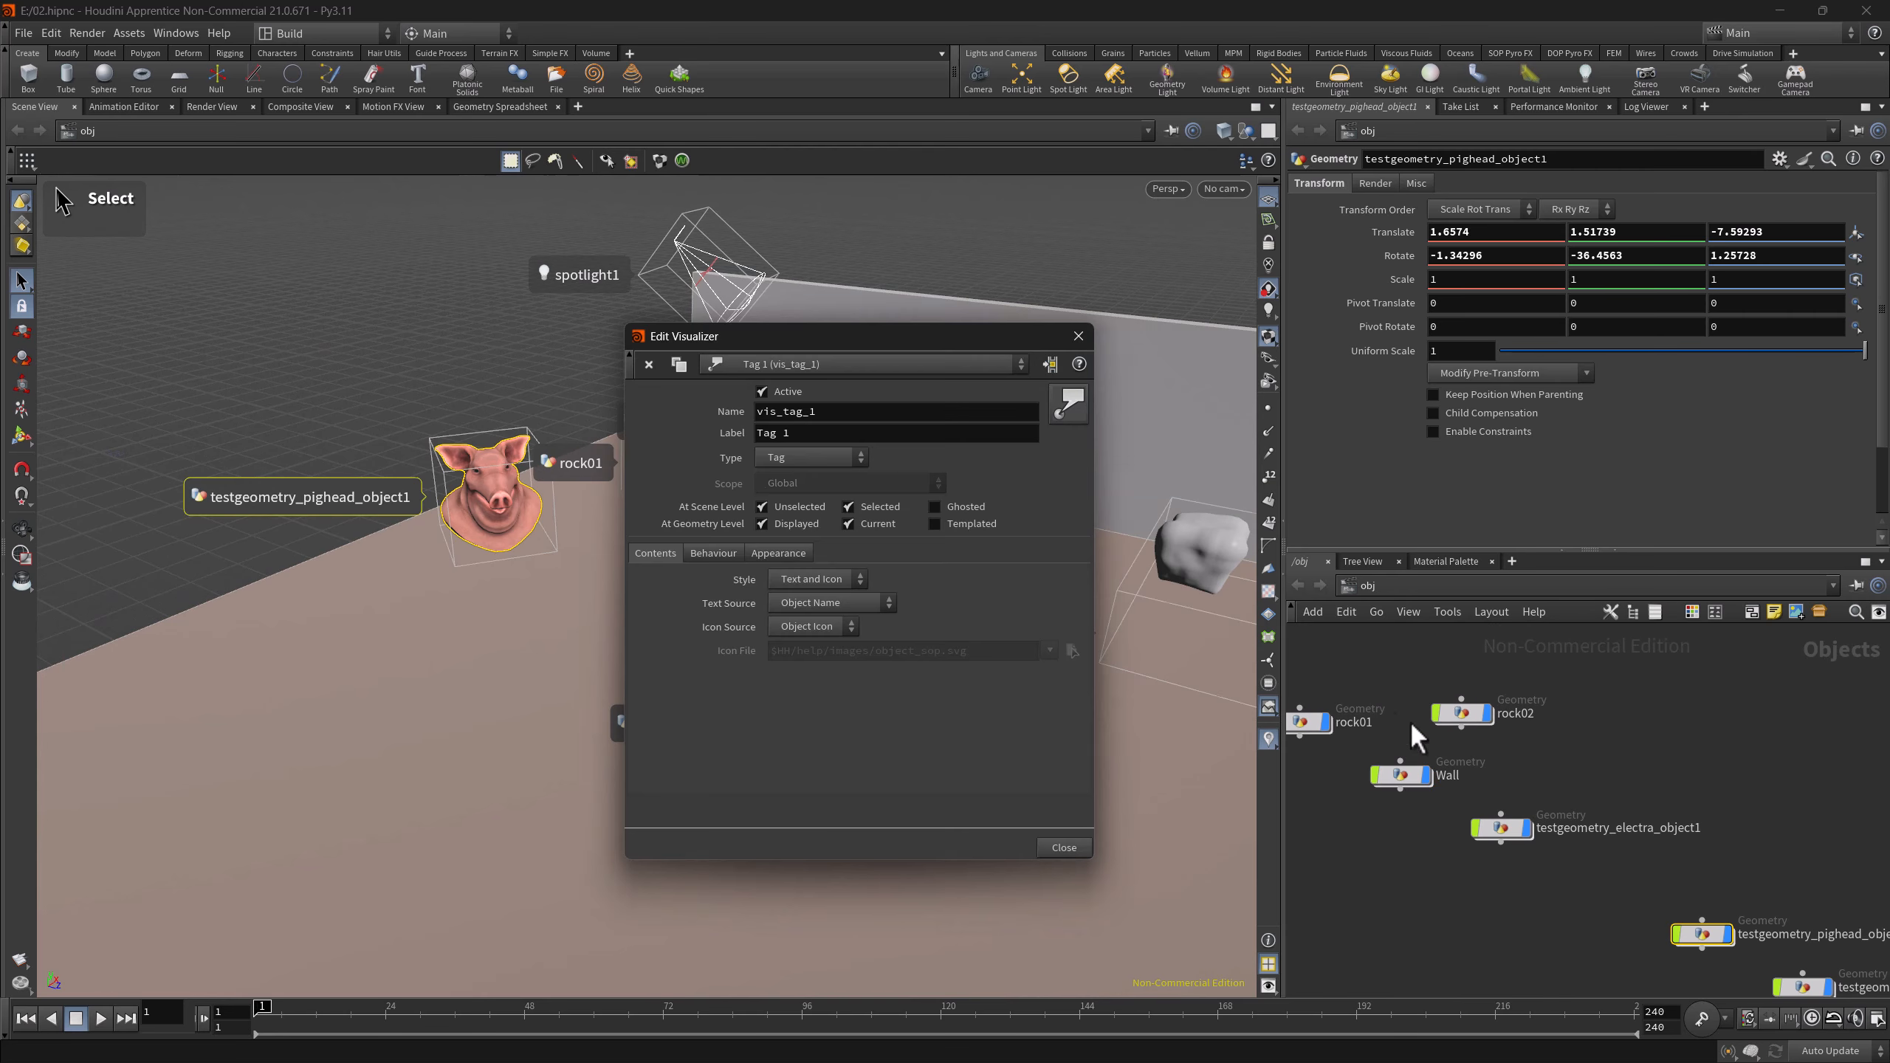
click(1077, 336)
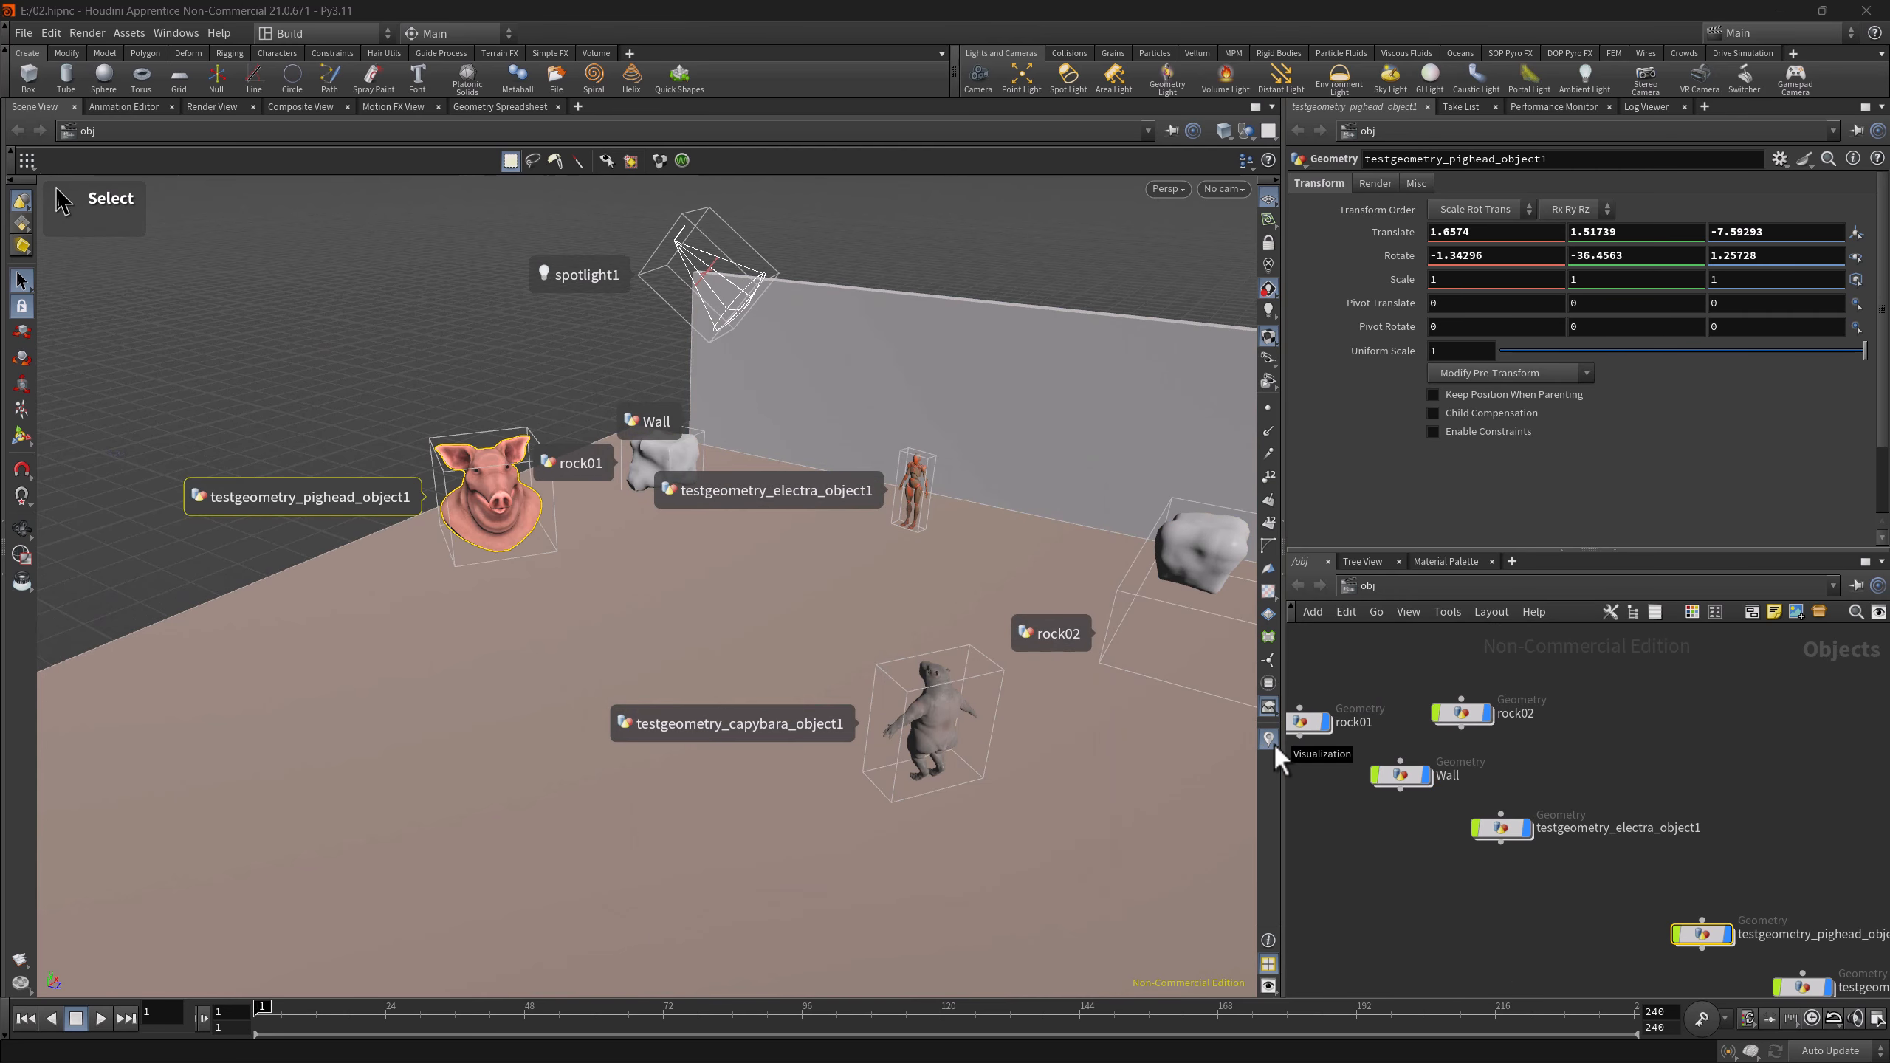
- Move the Tag 1 visualizer from the Scene level onto testgeometry_pighead_object1, and toggle it off and on
click(1269, 740)
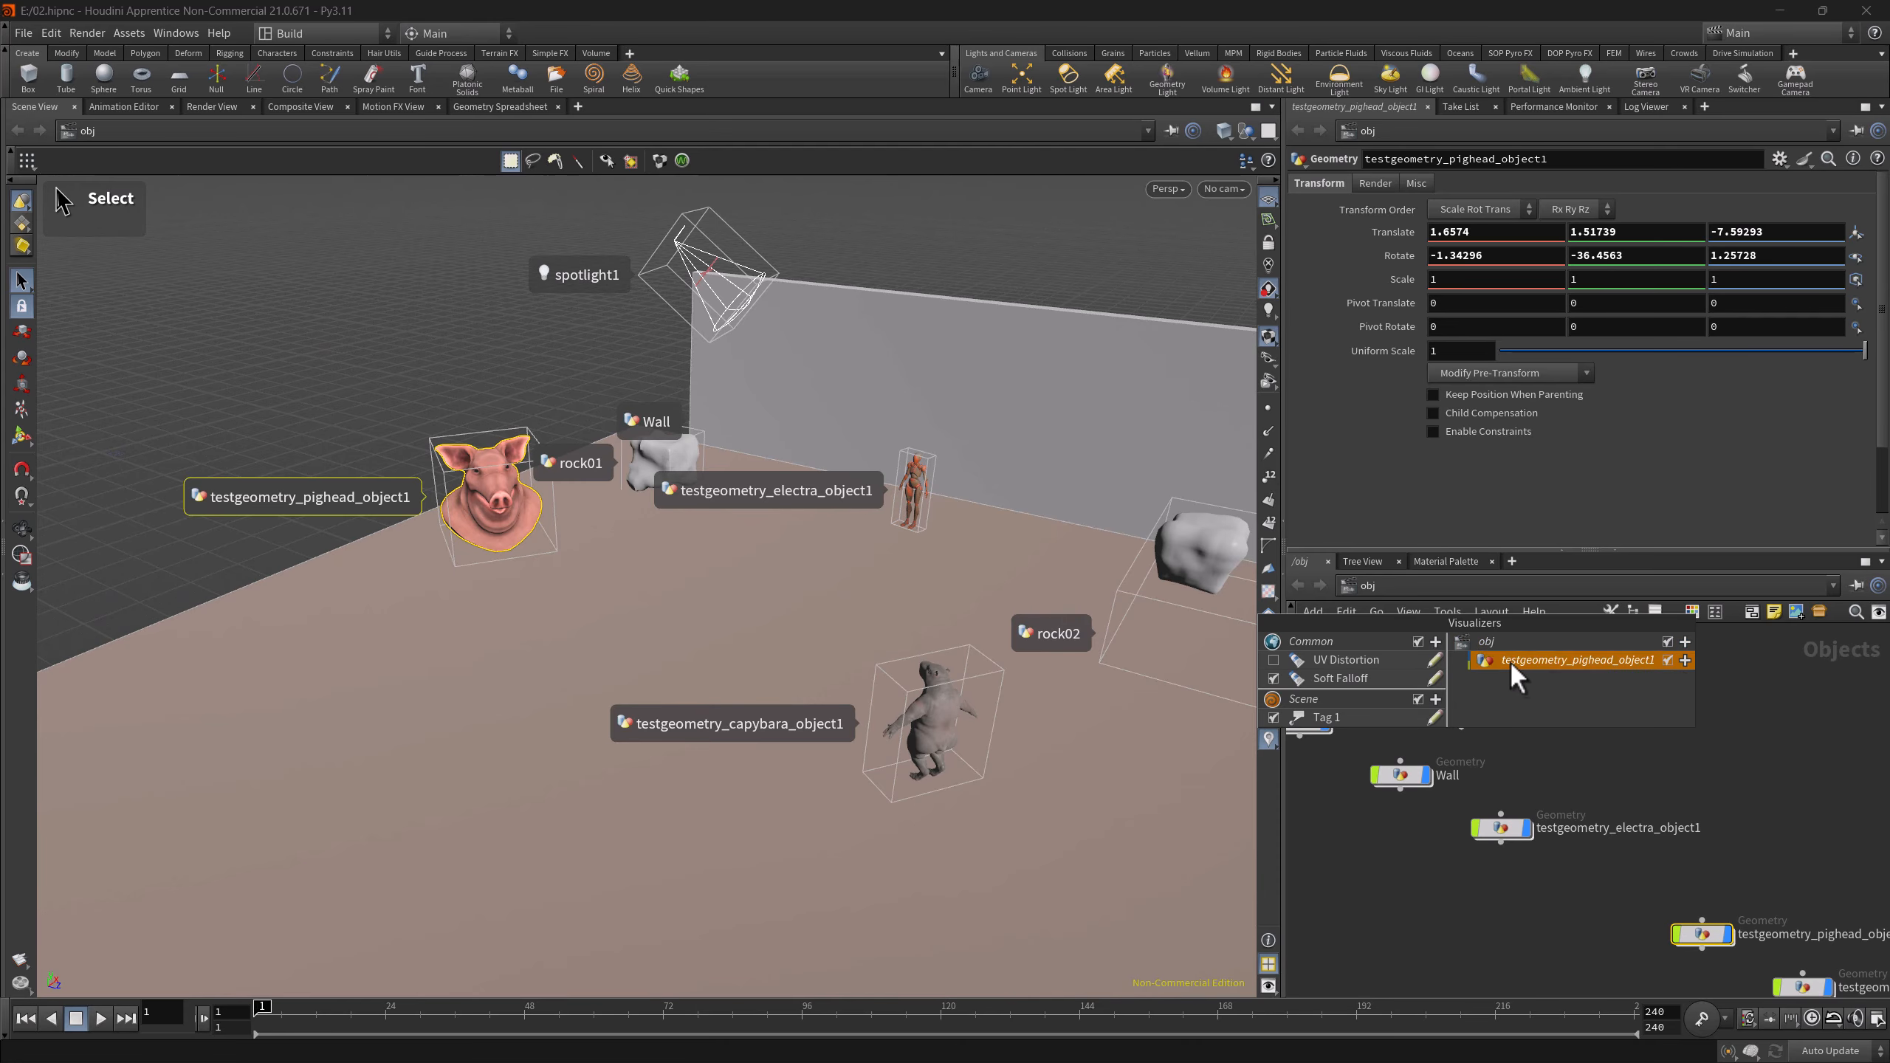
click(1342, 719)
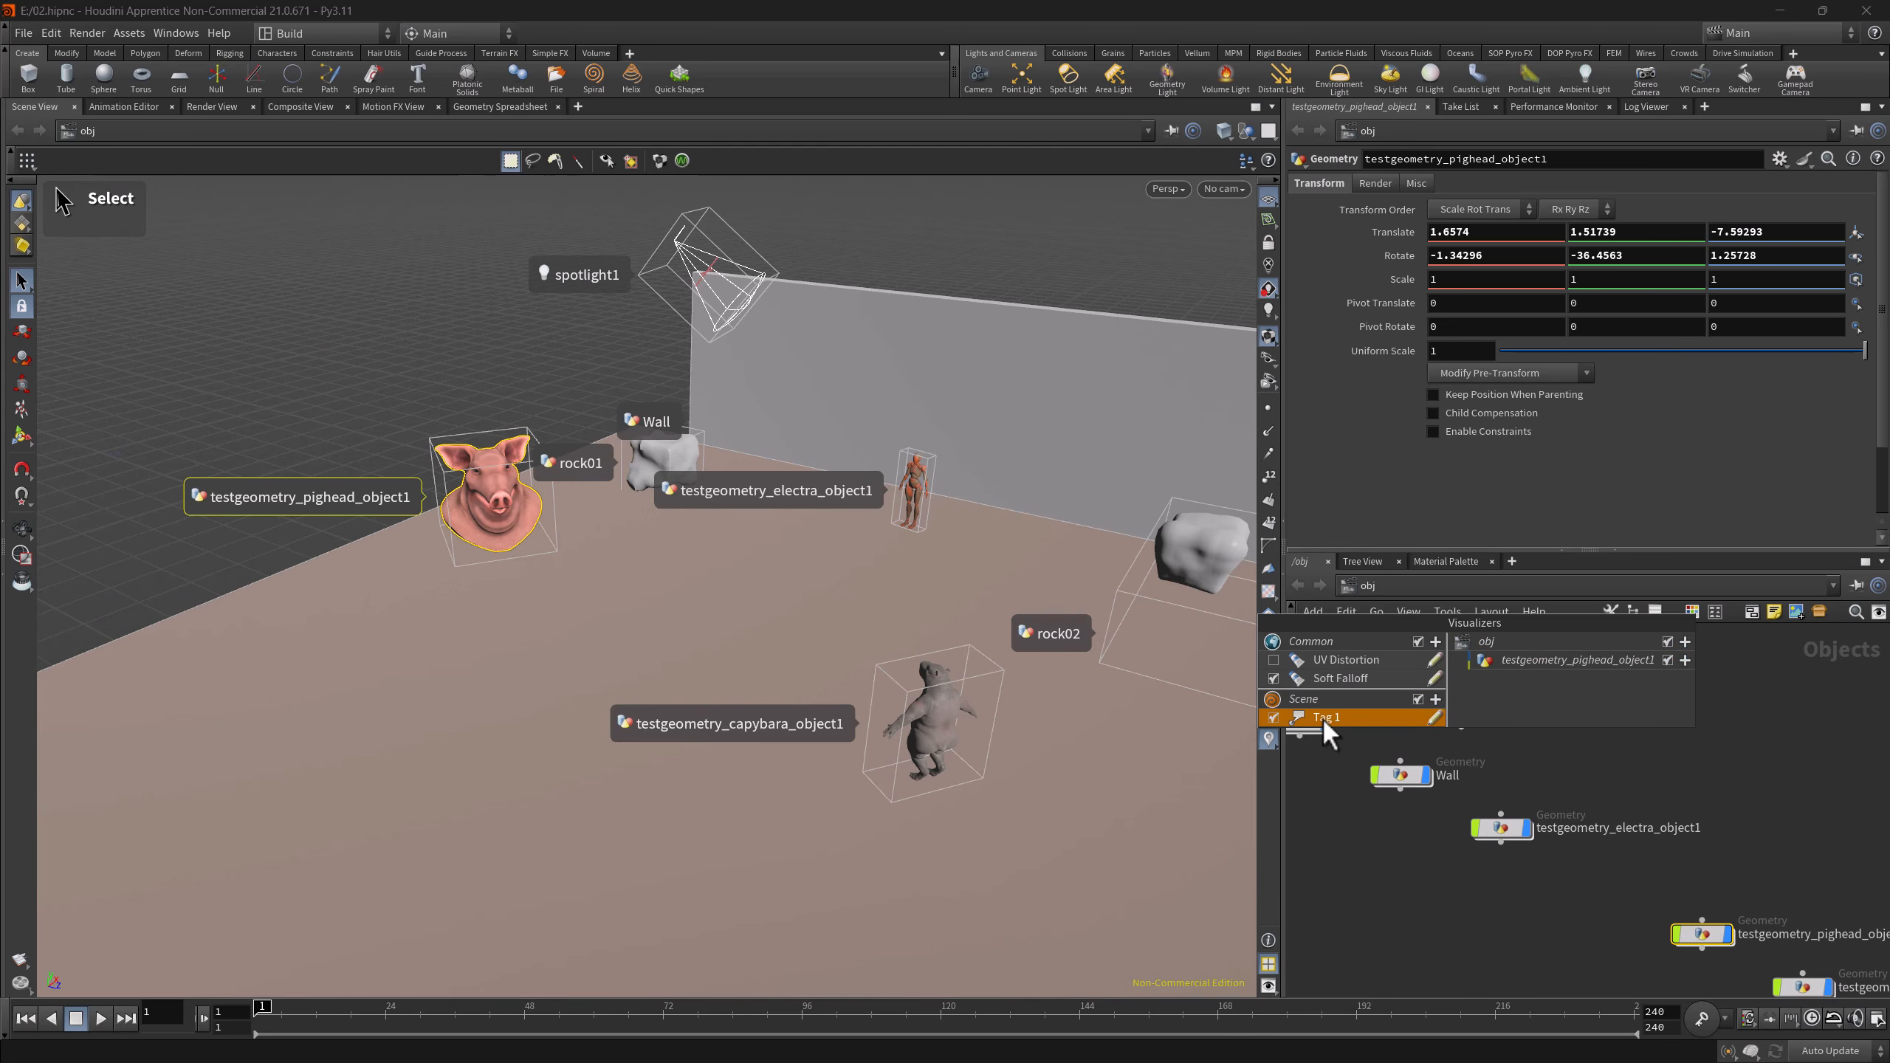
drag(1526, 674, 1529, 668)
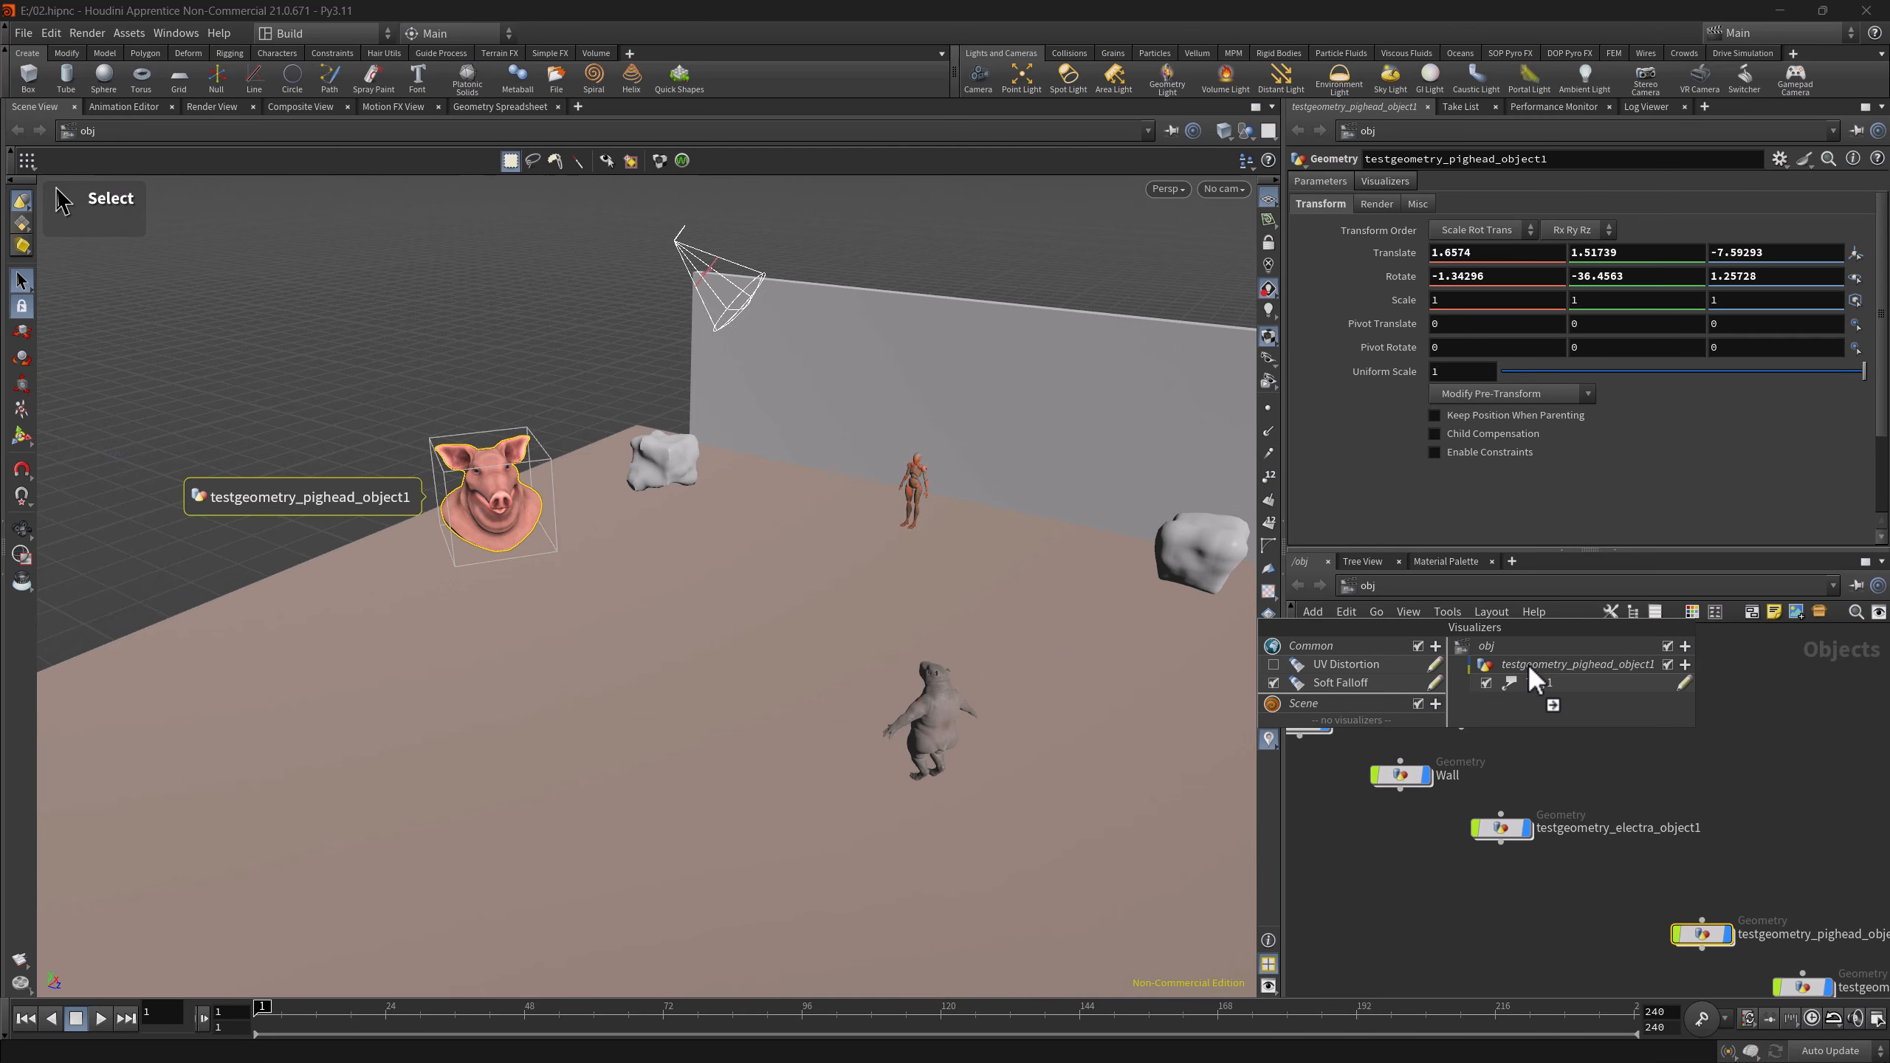
click(1486, 684)
click(1486, 683)
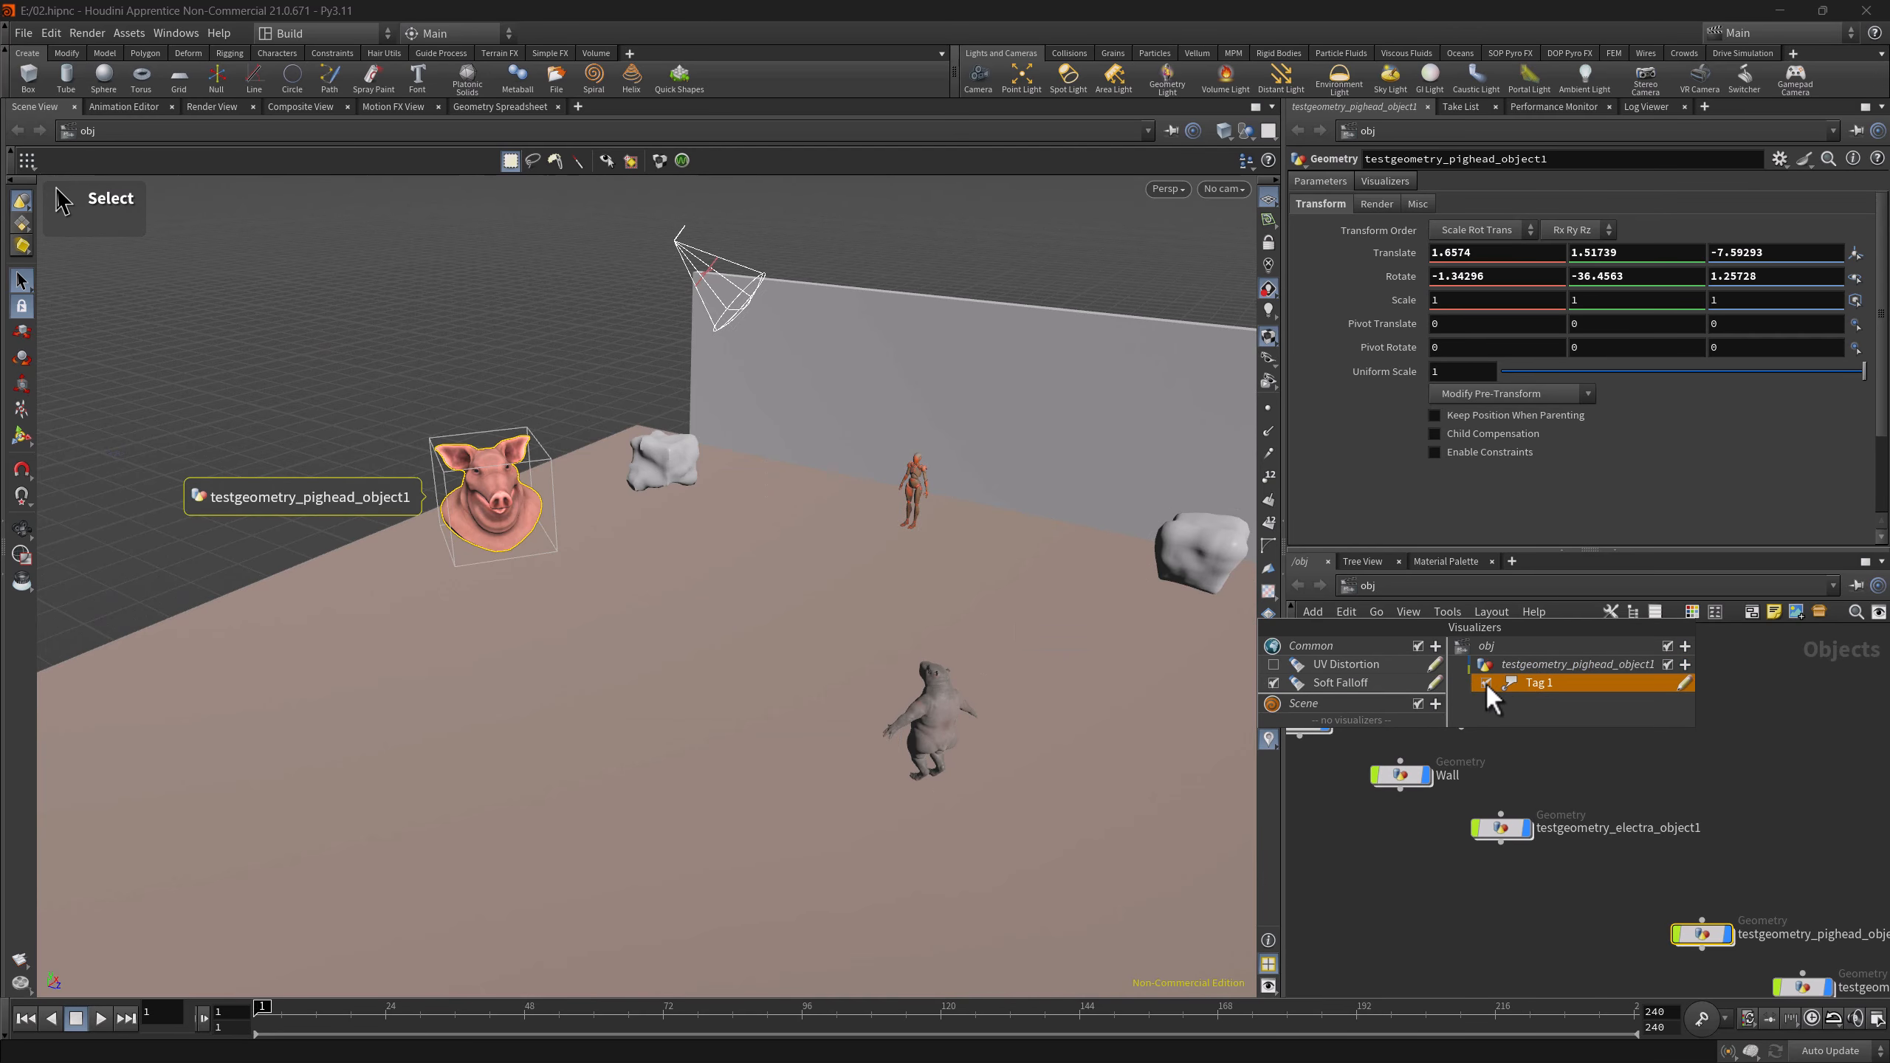
key(Escape)
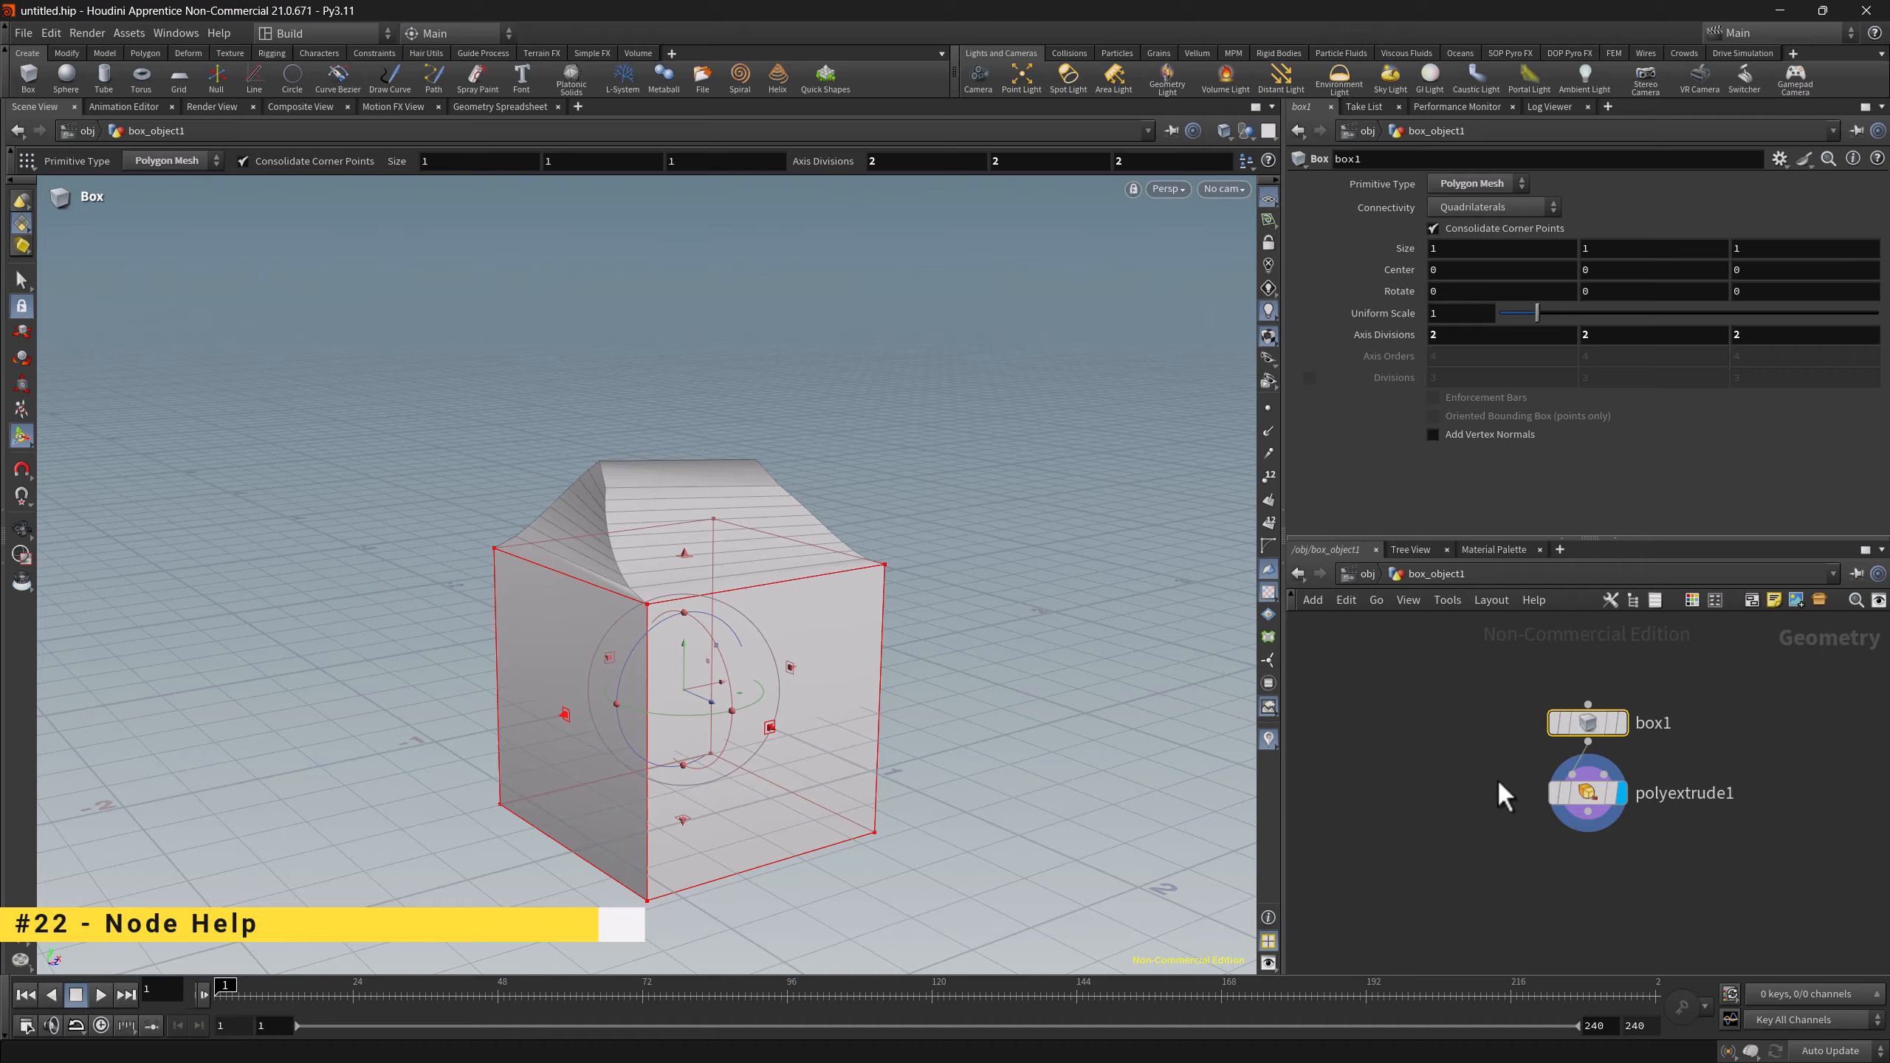
- Open the Poly Extrude help page from polyextrude1's parameters, close it, and call up Help from the node itself
drag(1497, 777, 1675, 860)
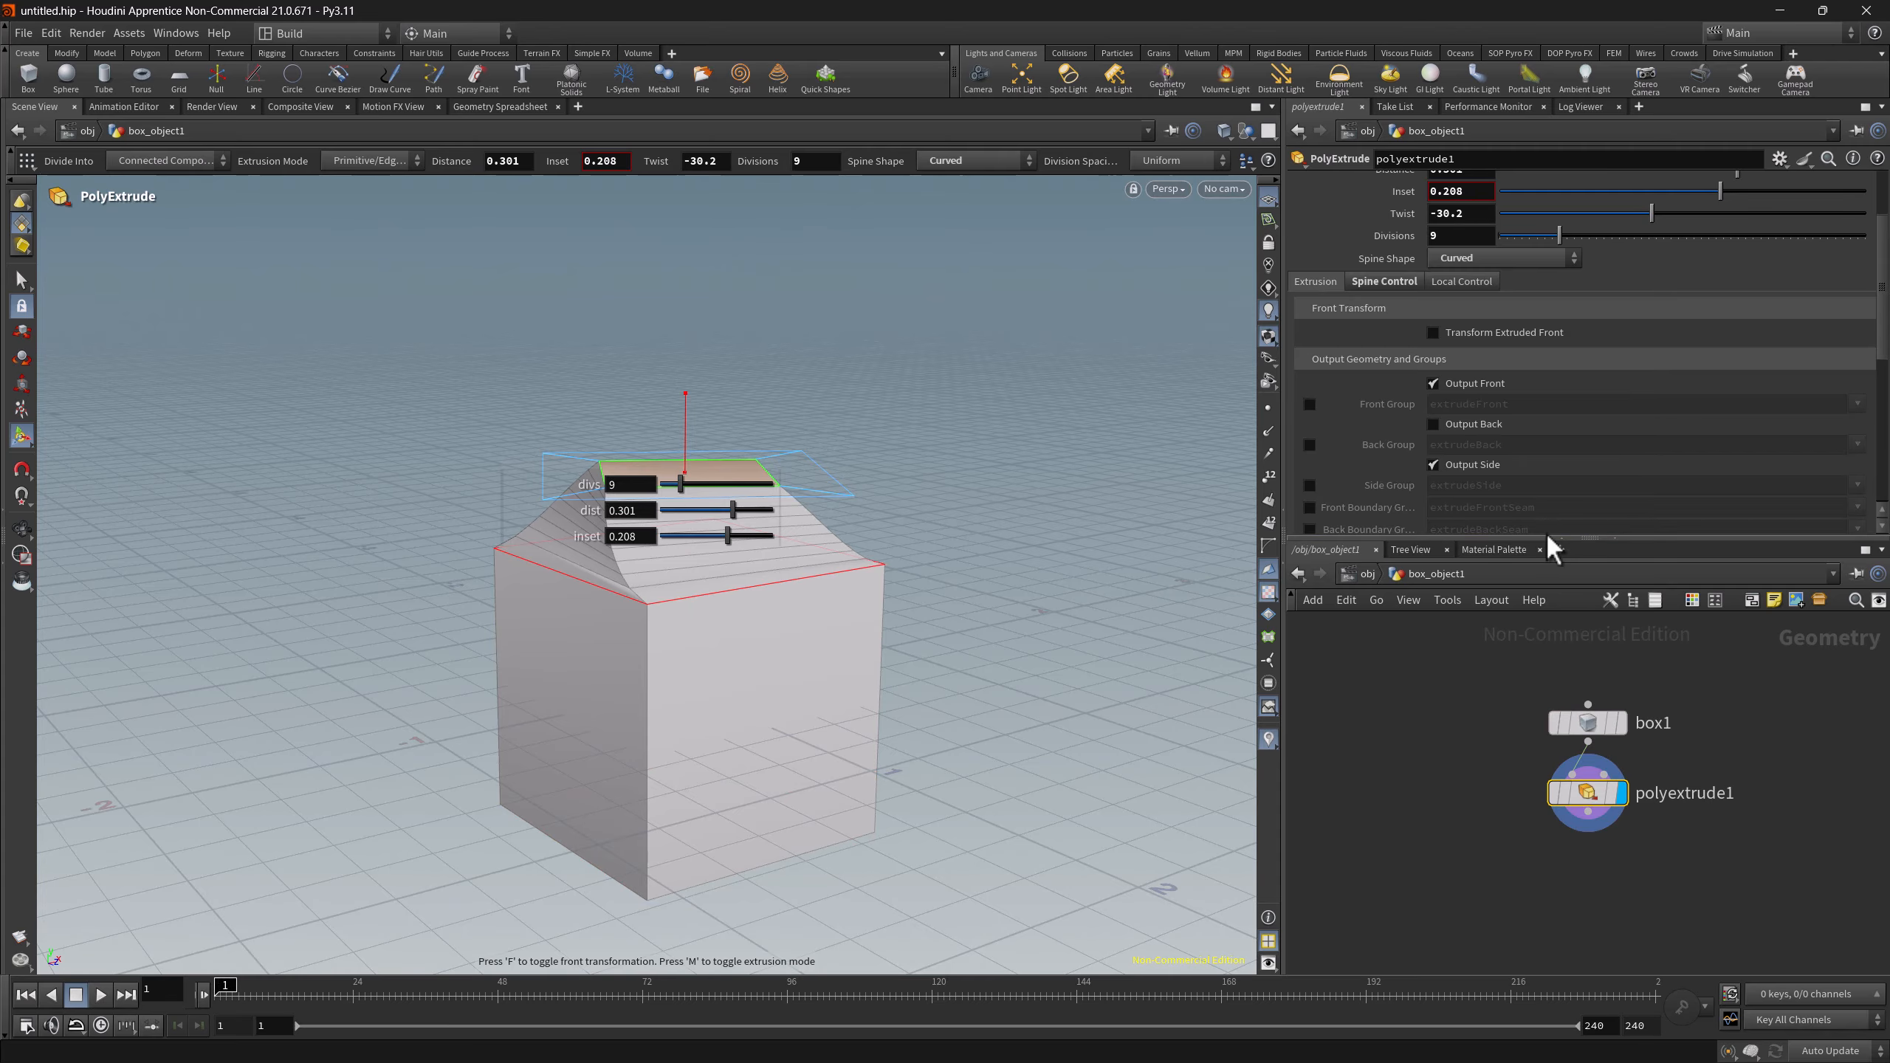
click(1877, 165)
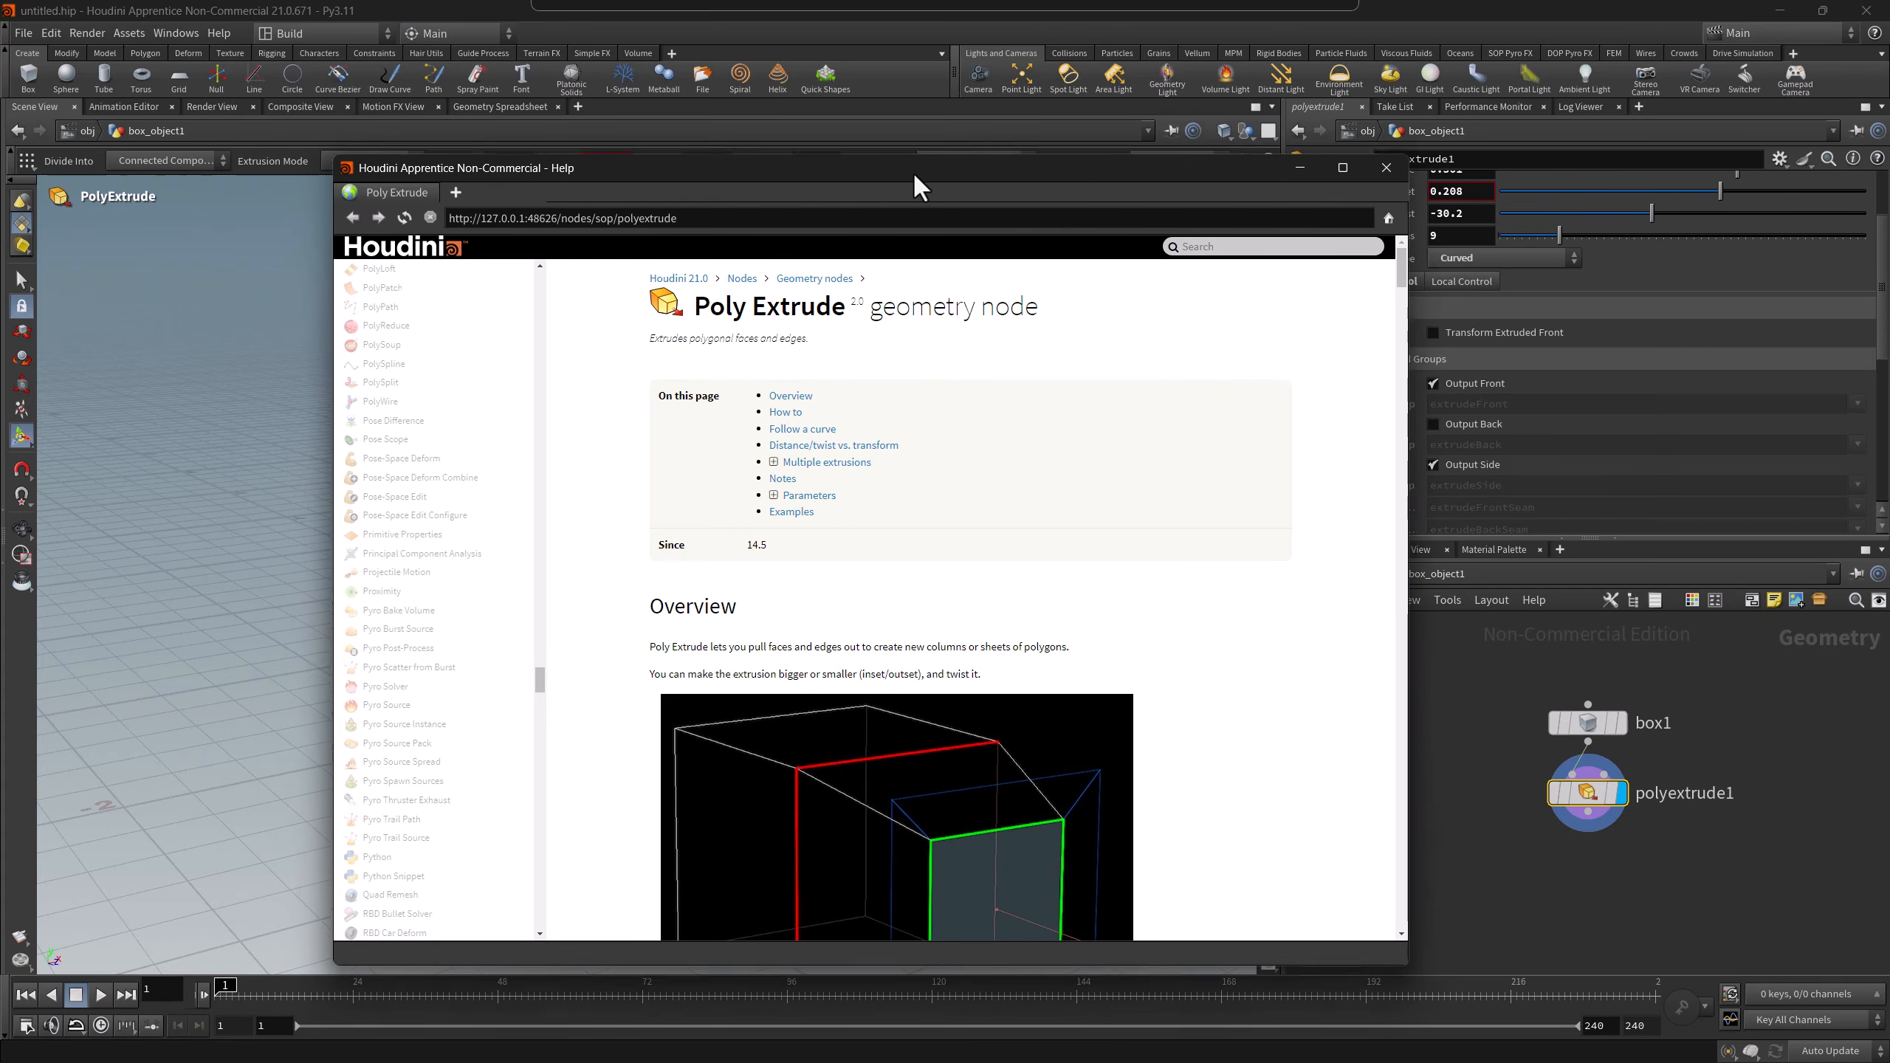
drag(922, 204, 963, 85)
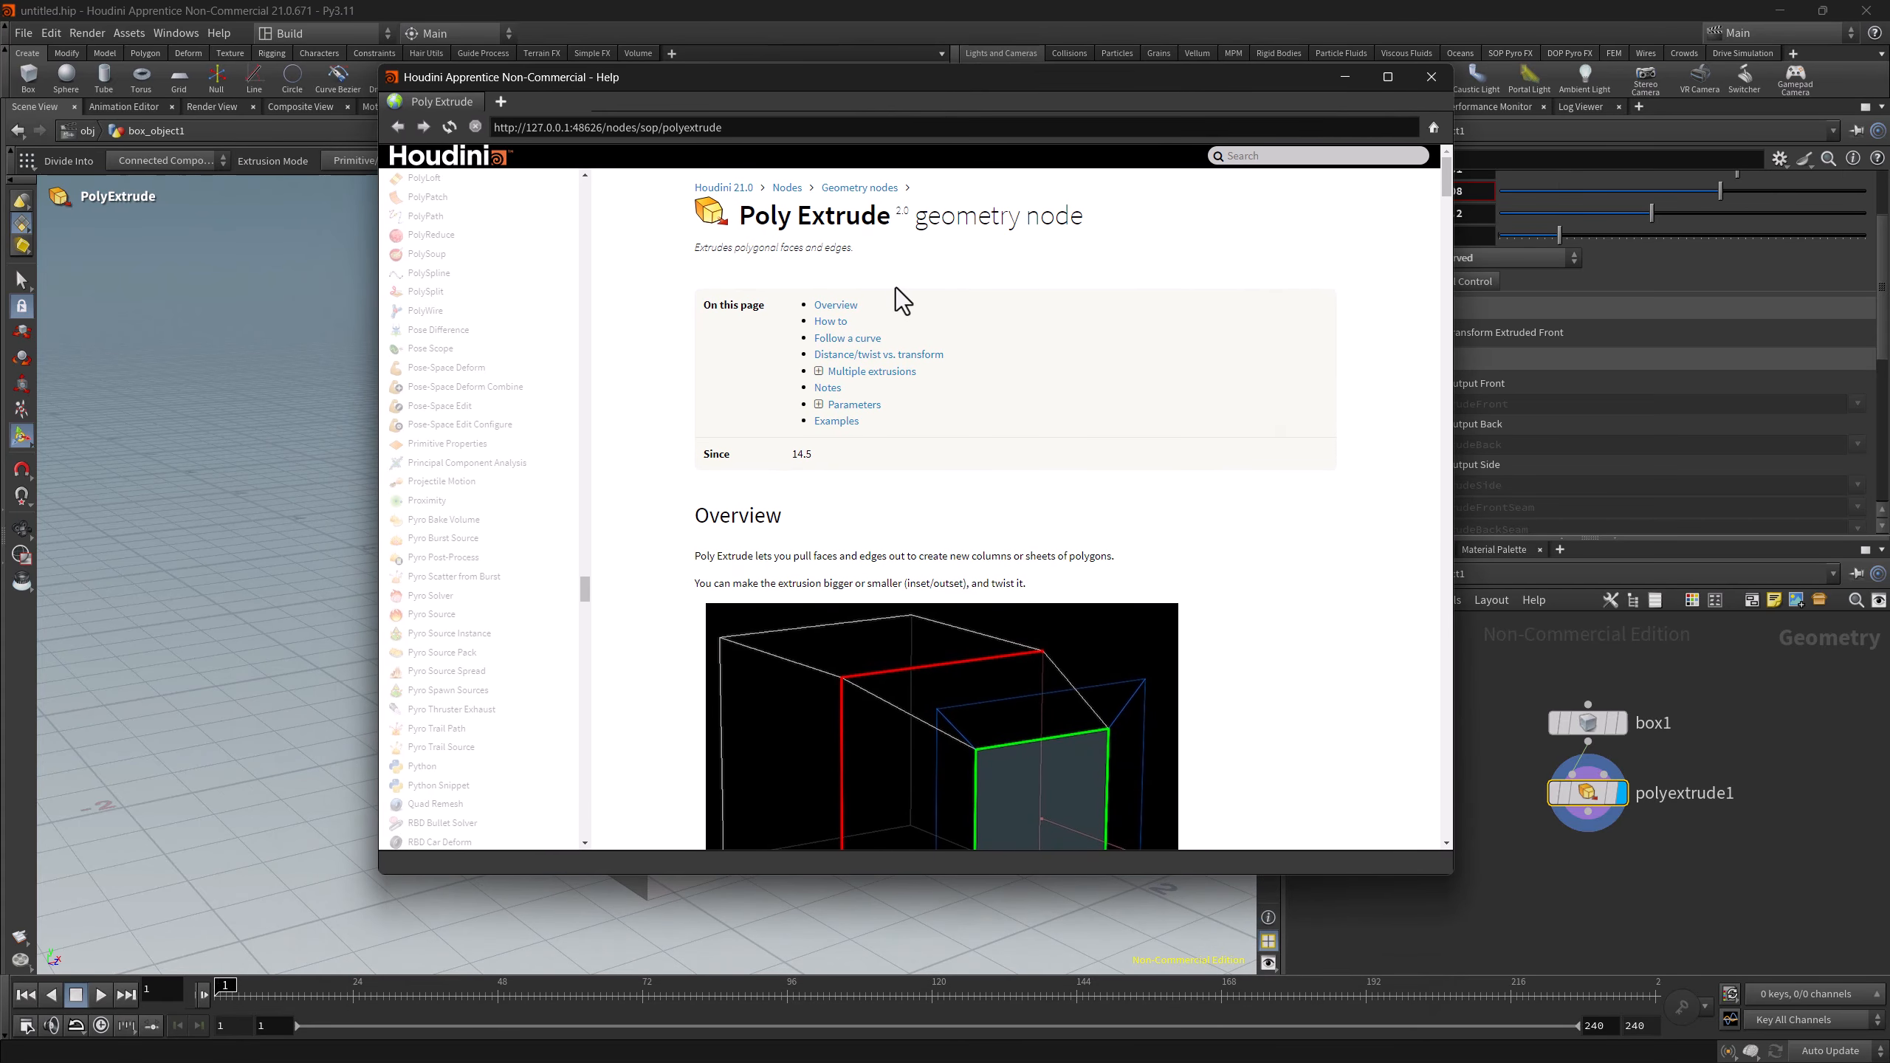
drag(774, 222, 939, 222)
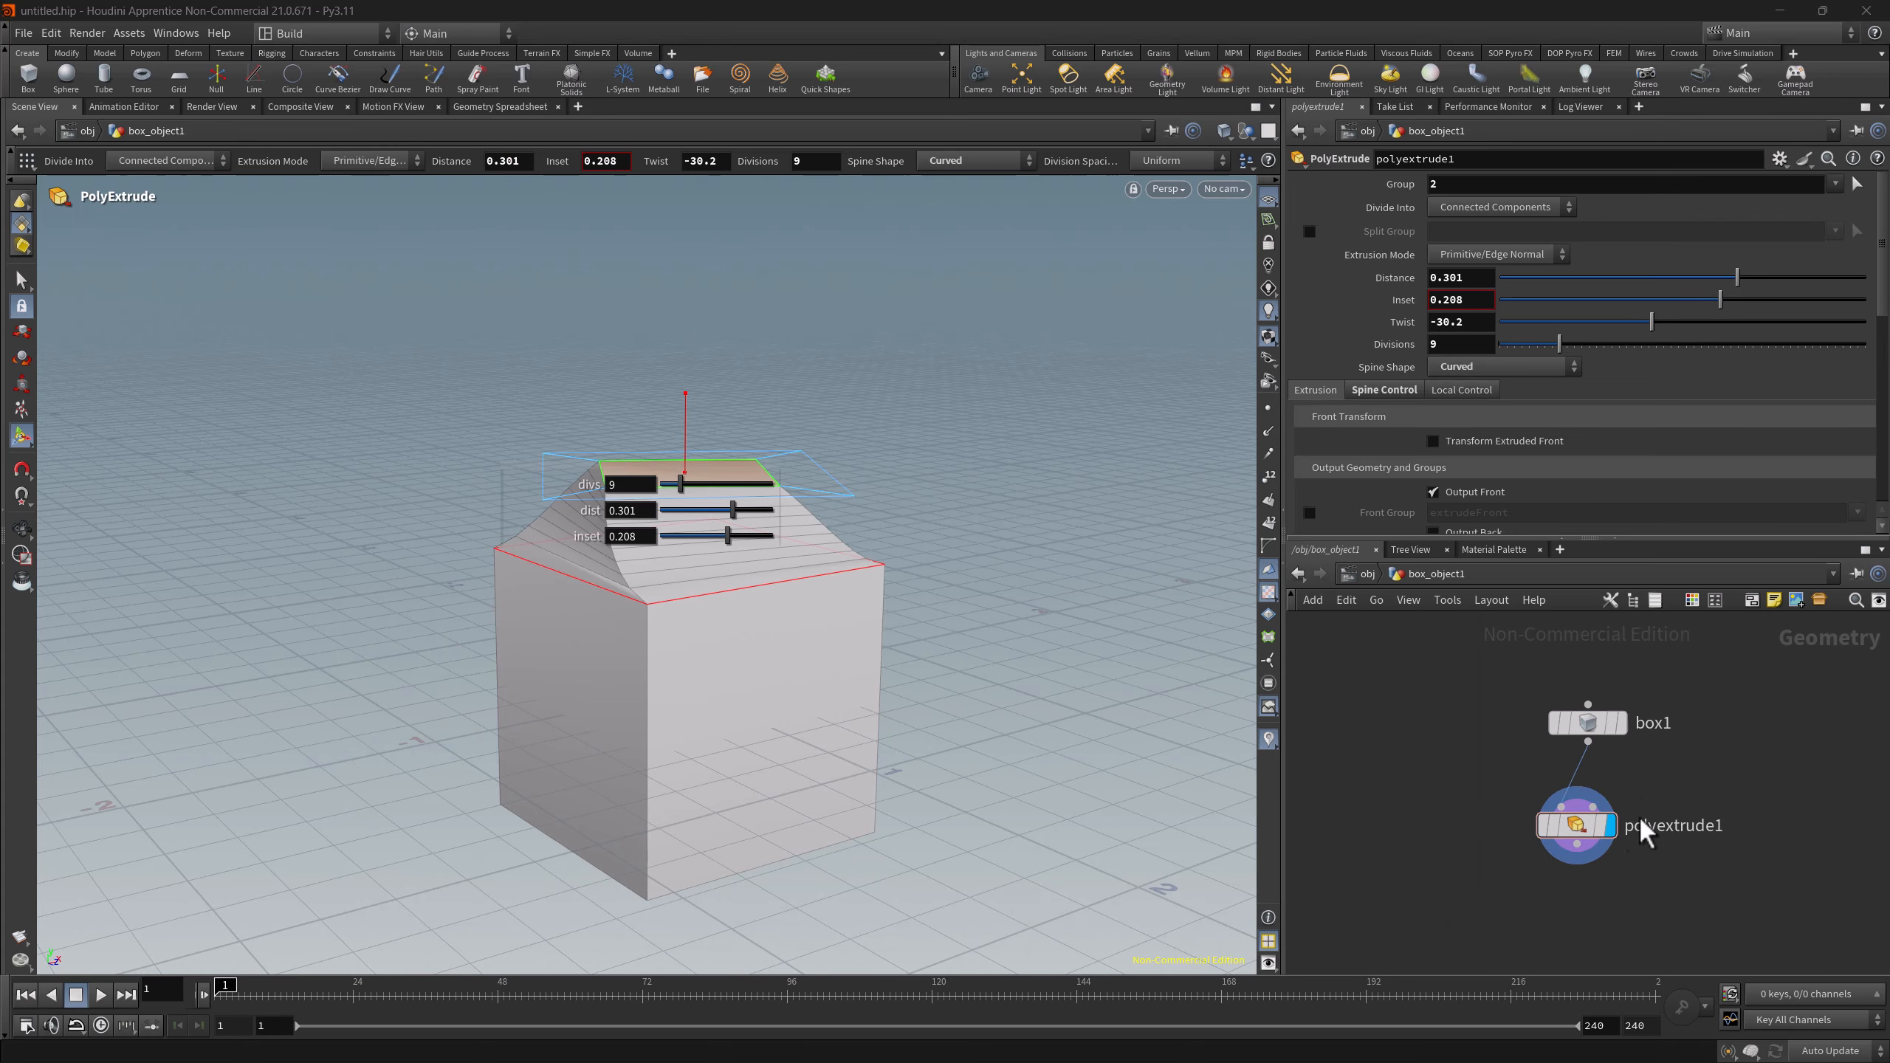
right_click(1580, 821)
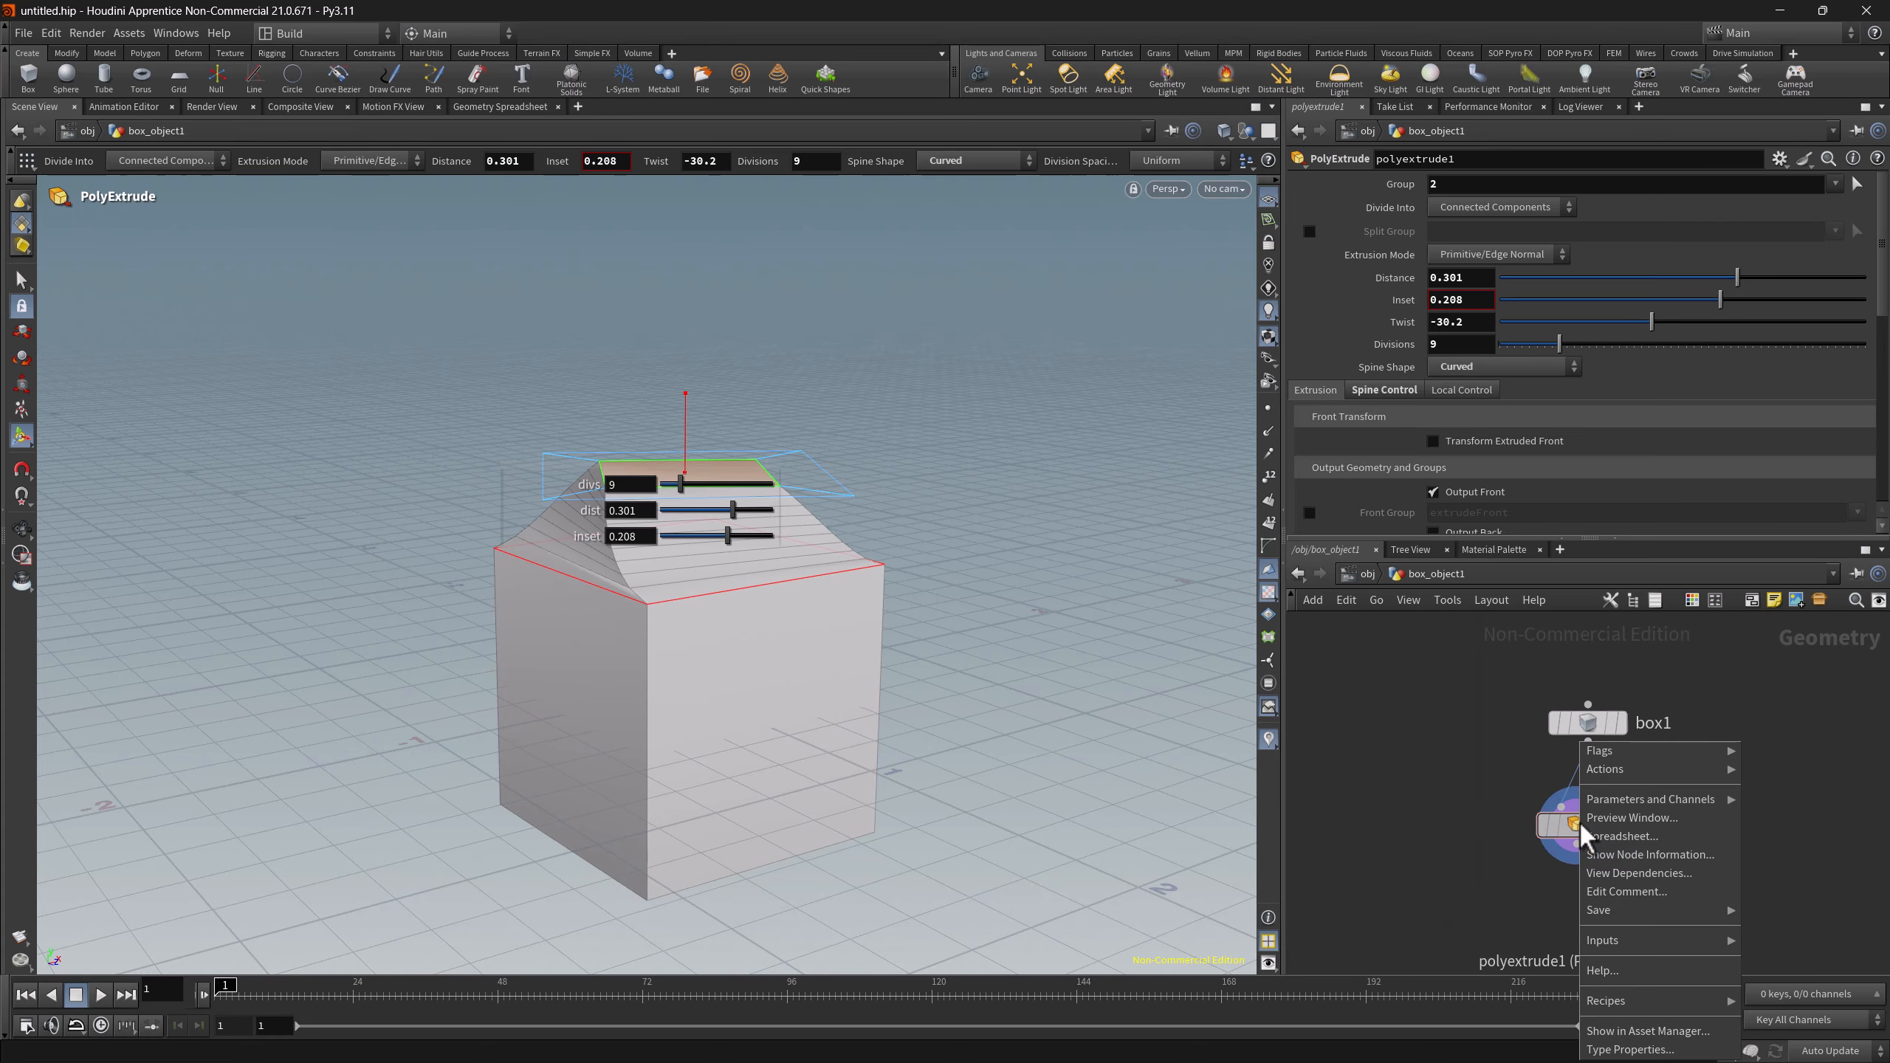
click(1605, 972)
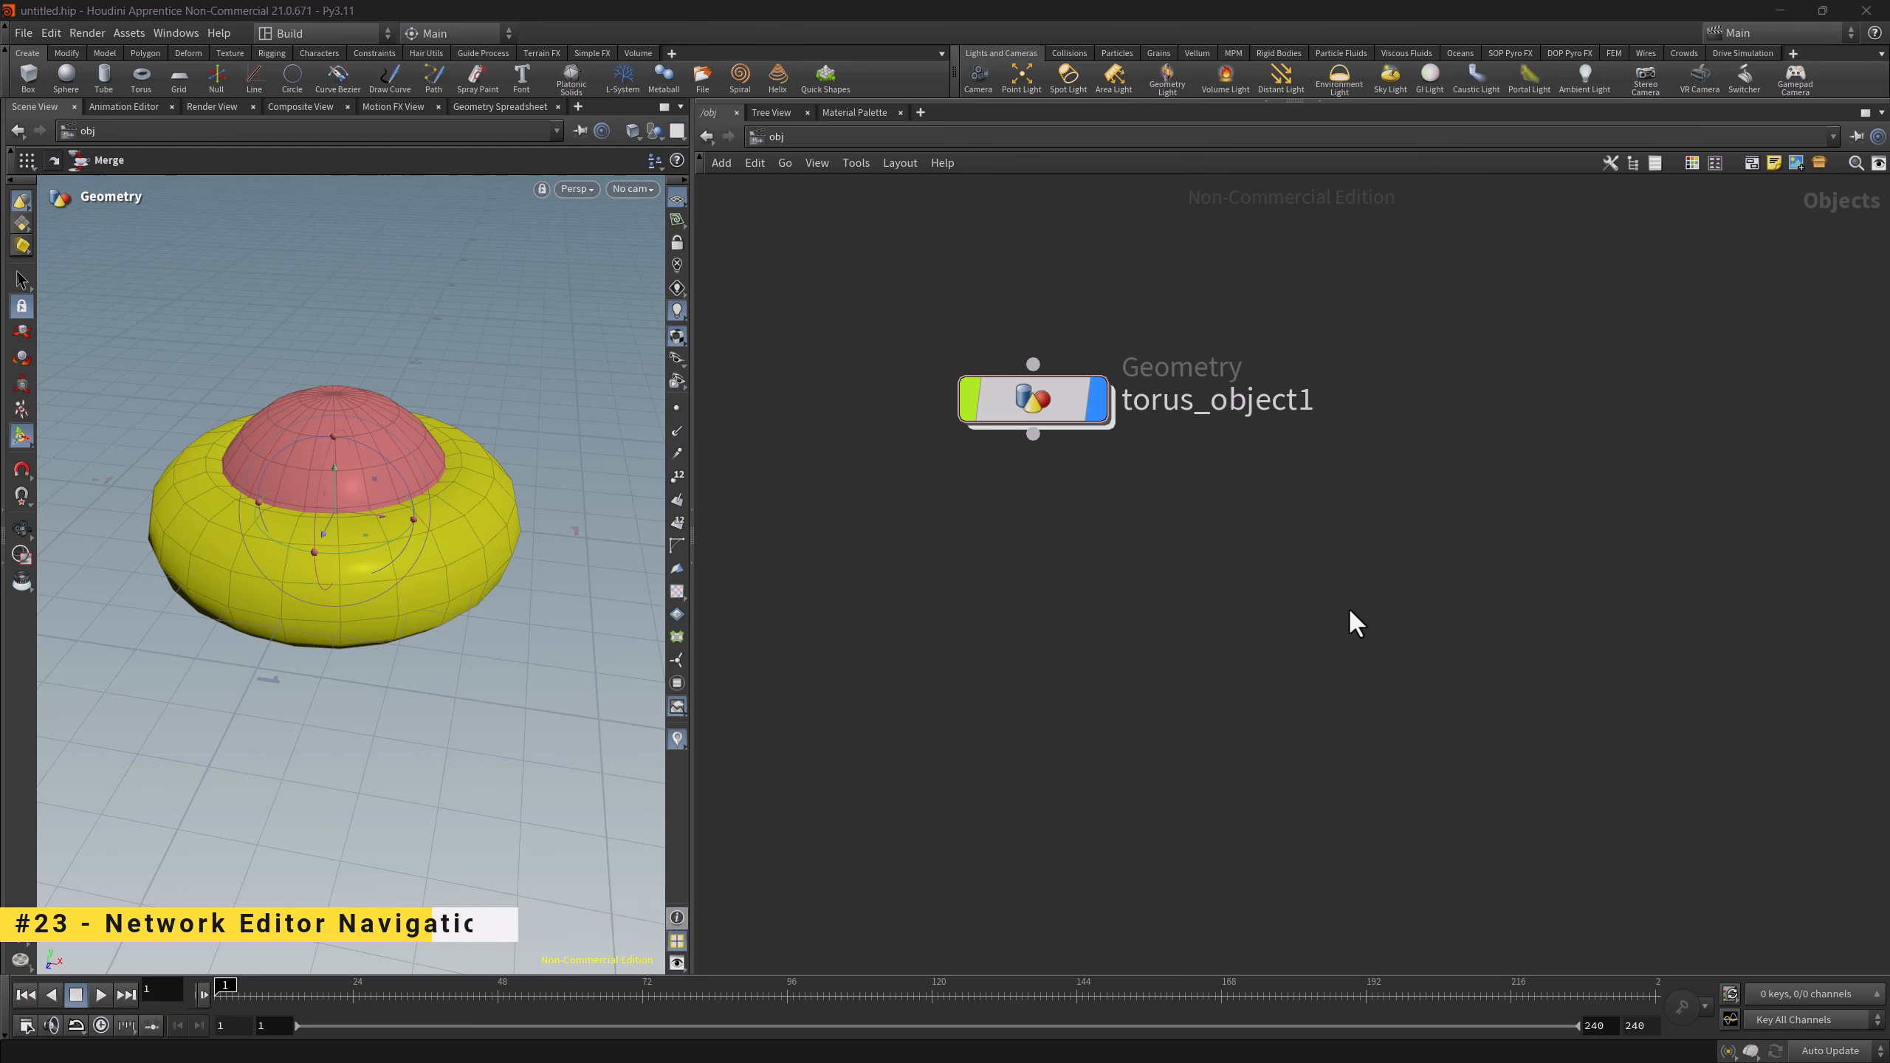
- Enter the torus_object1 network and return to the obj level through the network path
double_click(1035, 400)
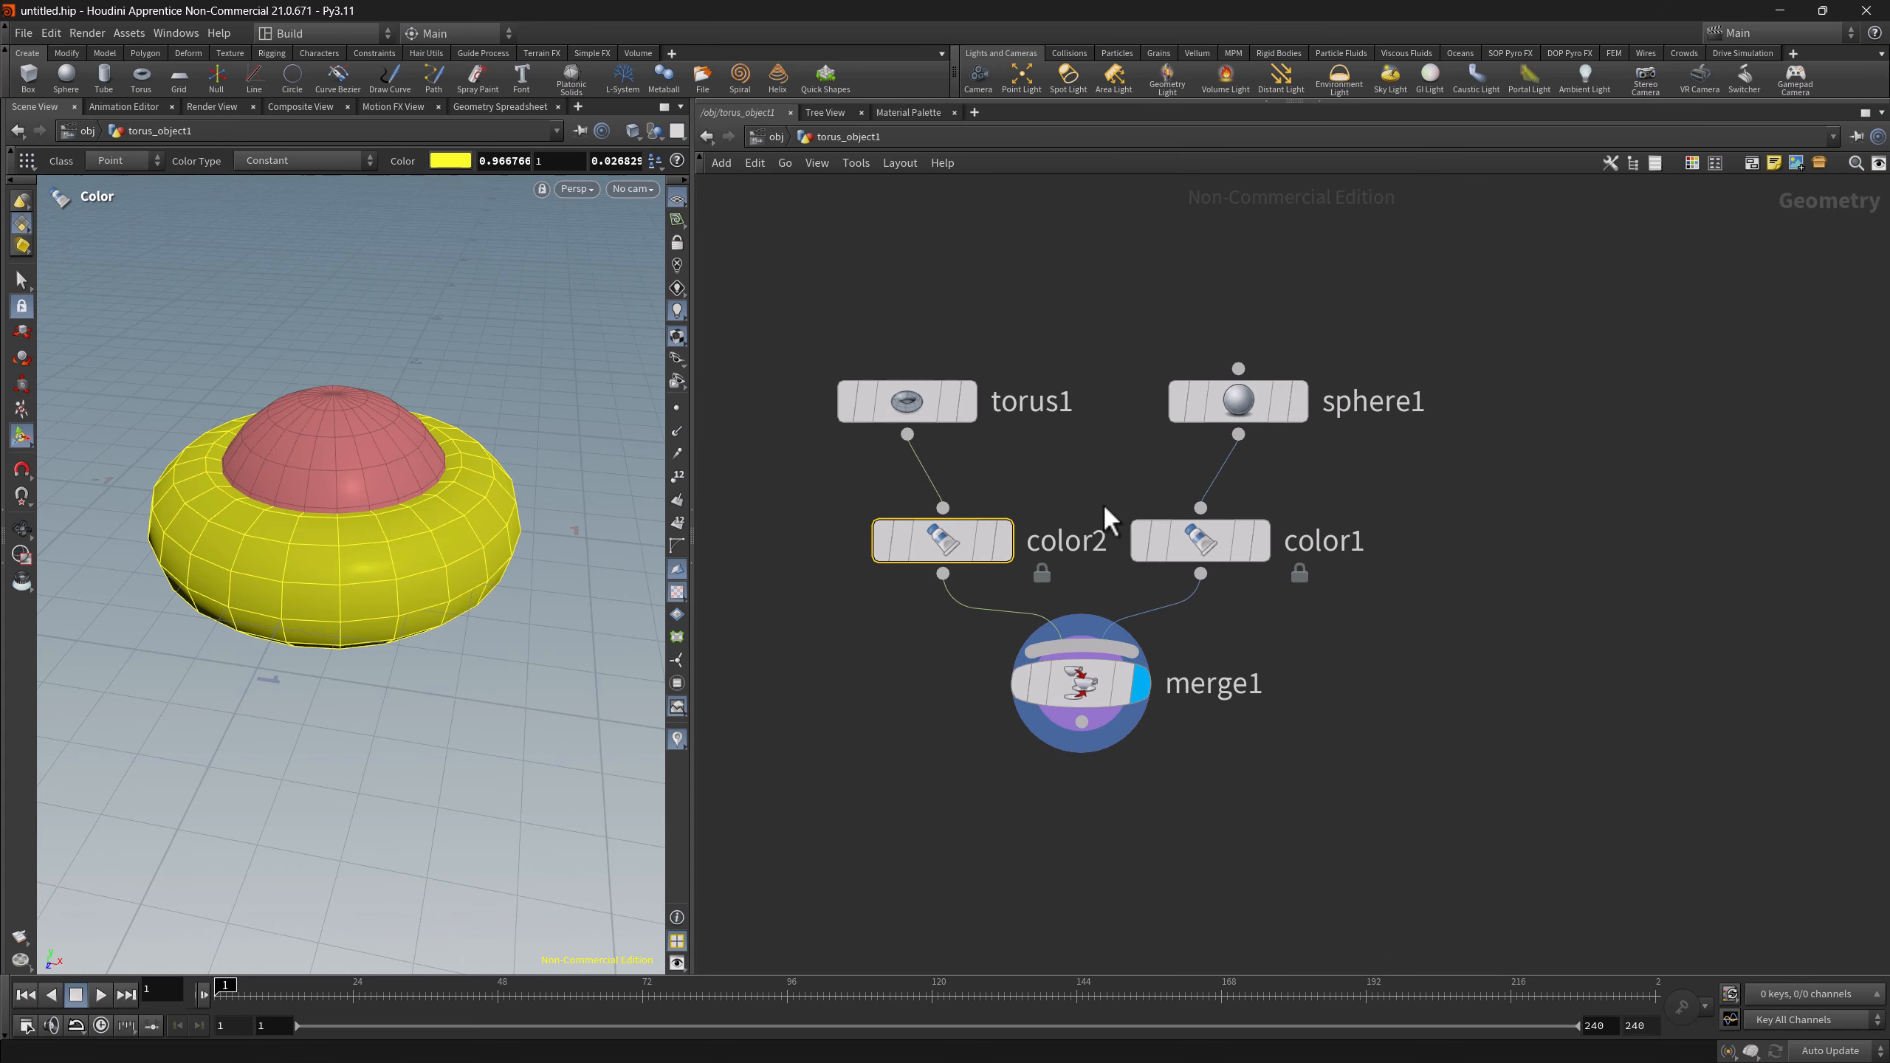
key(Return)
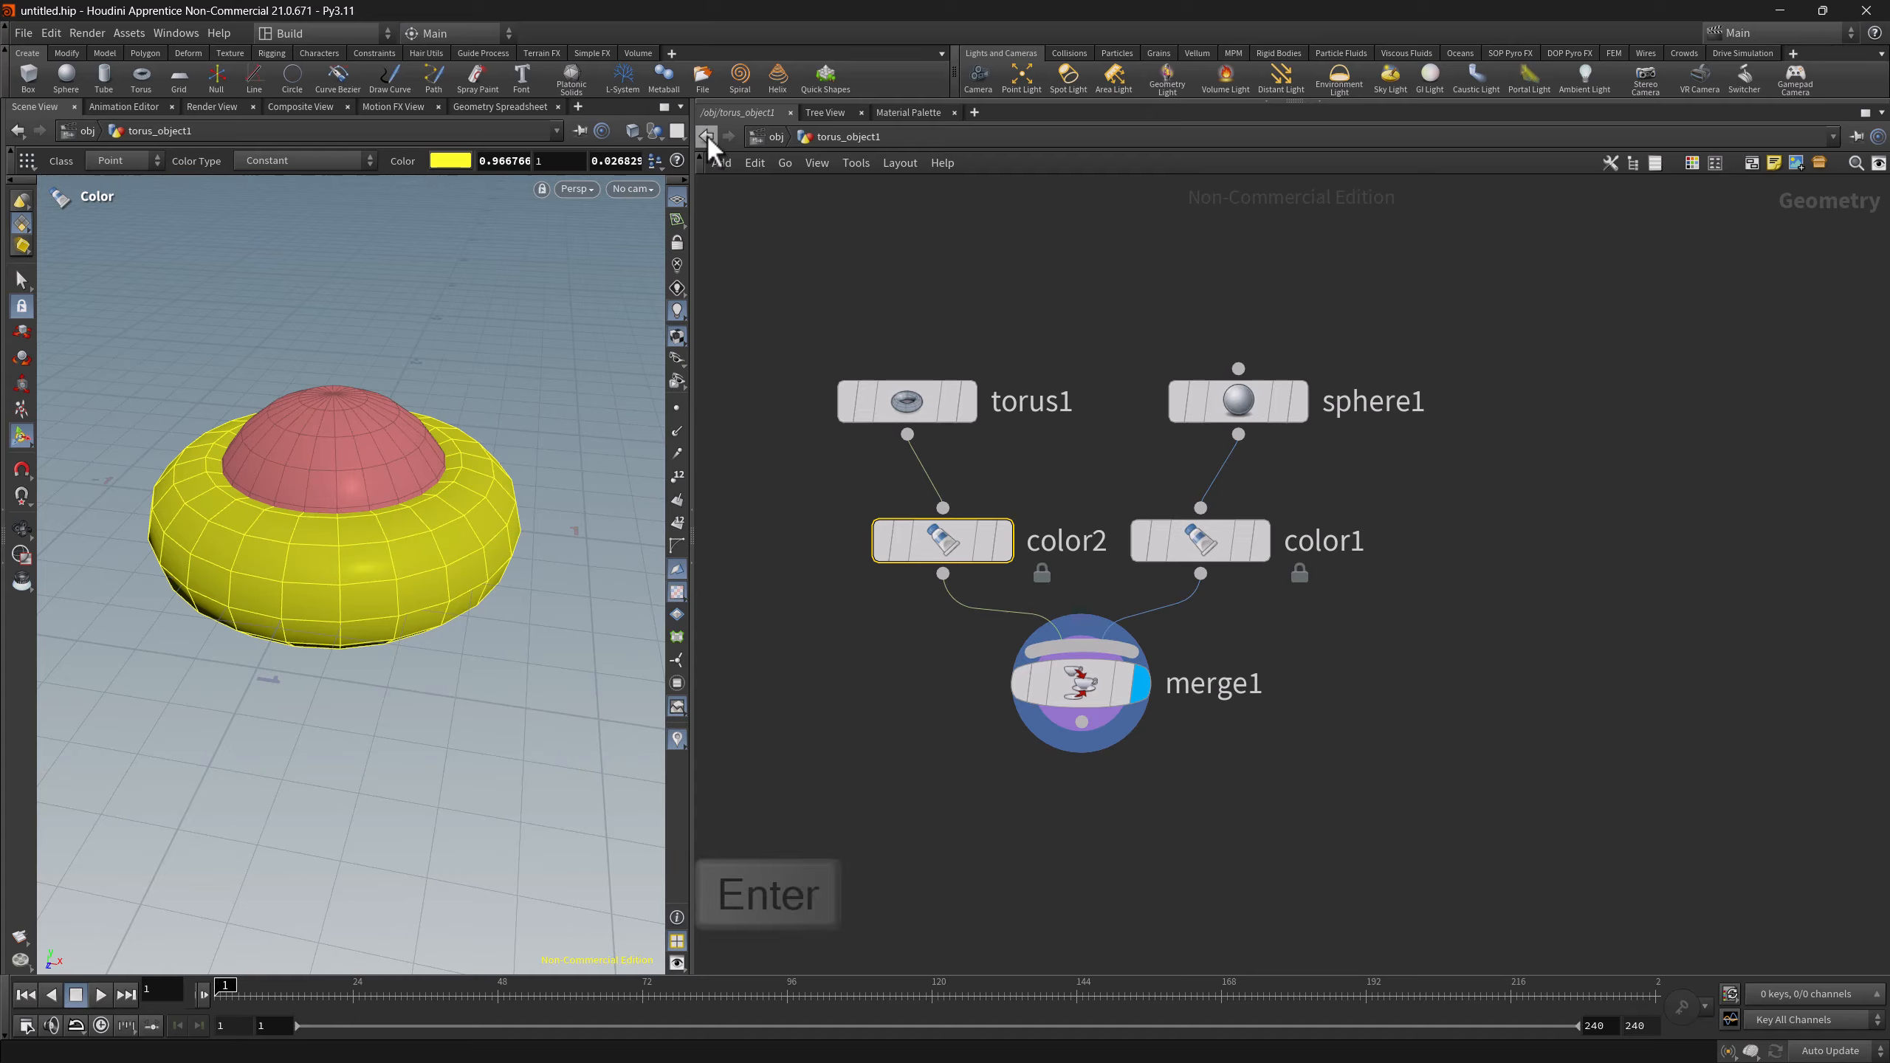
click(774, 135)
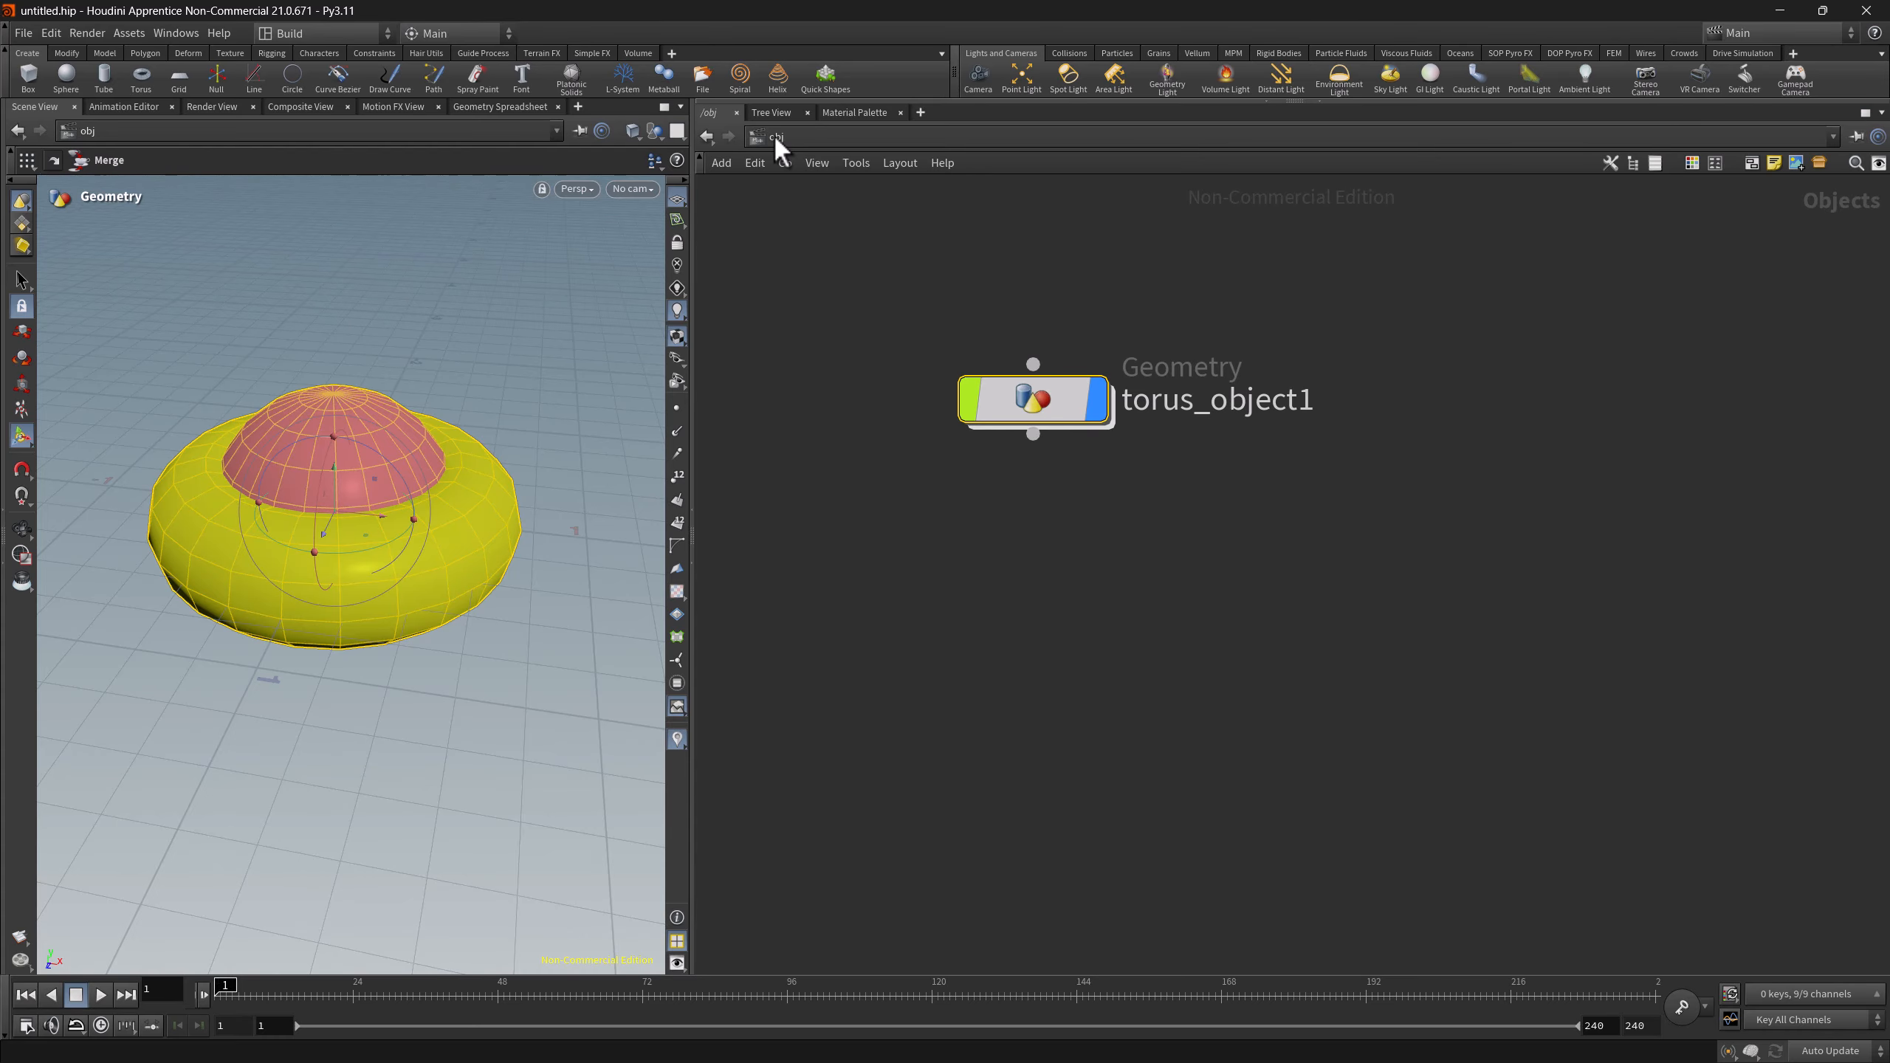
- Reselect torus_object1, go into its network and back up to the parent, and choose Into Selected Network
click(843, 339)
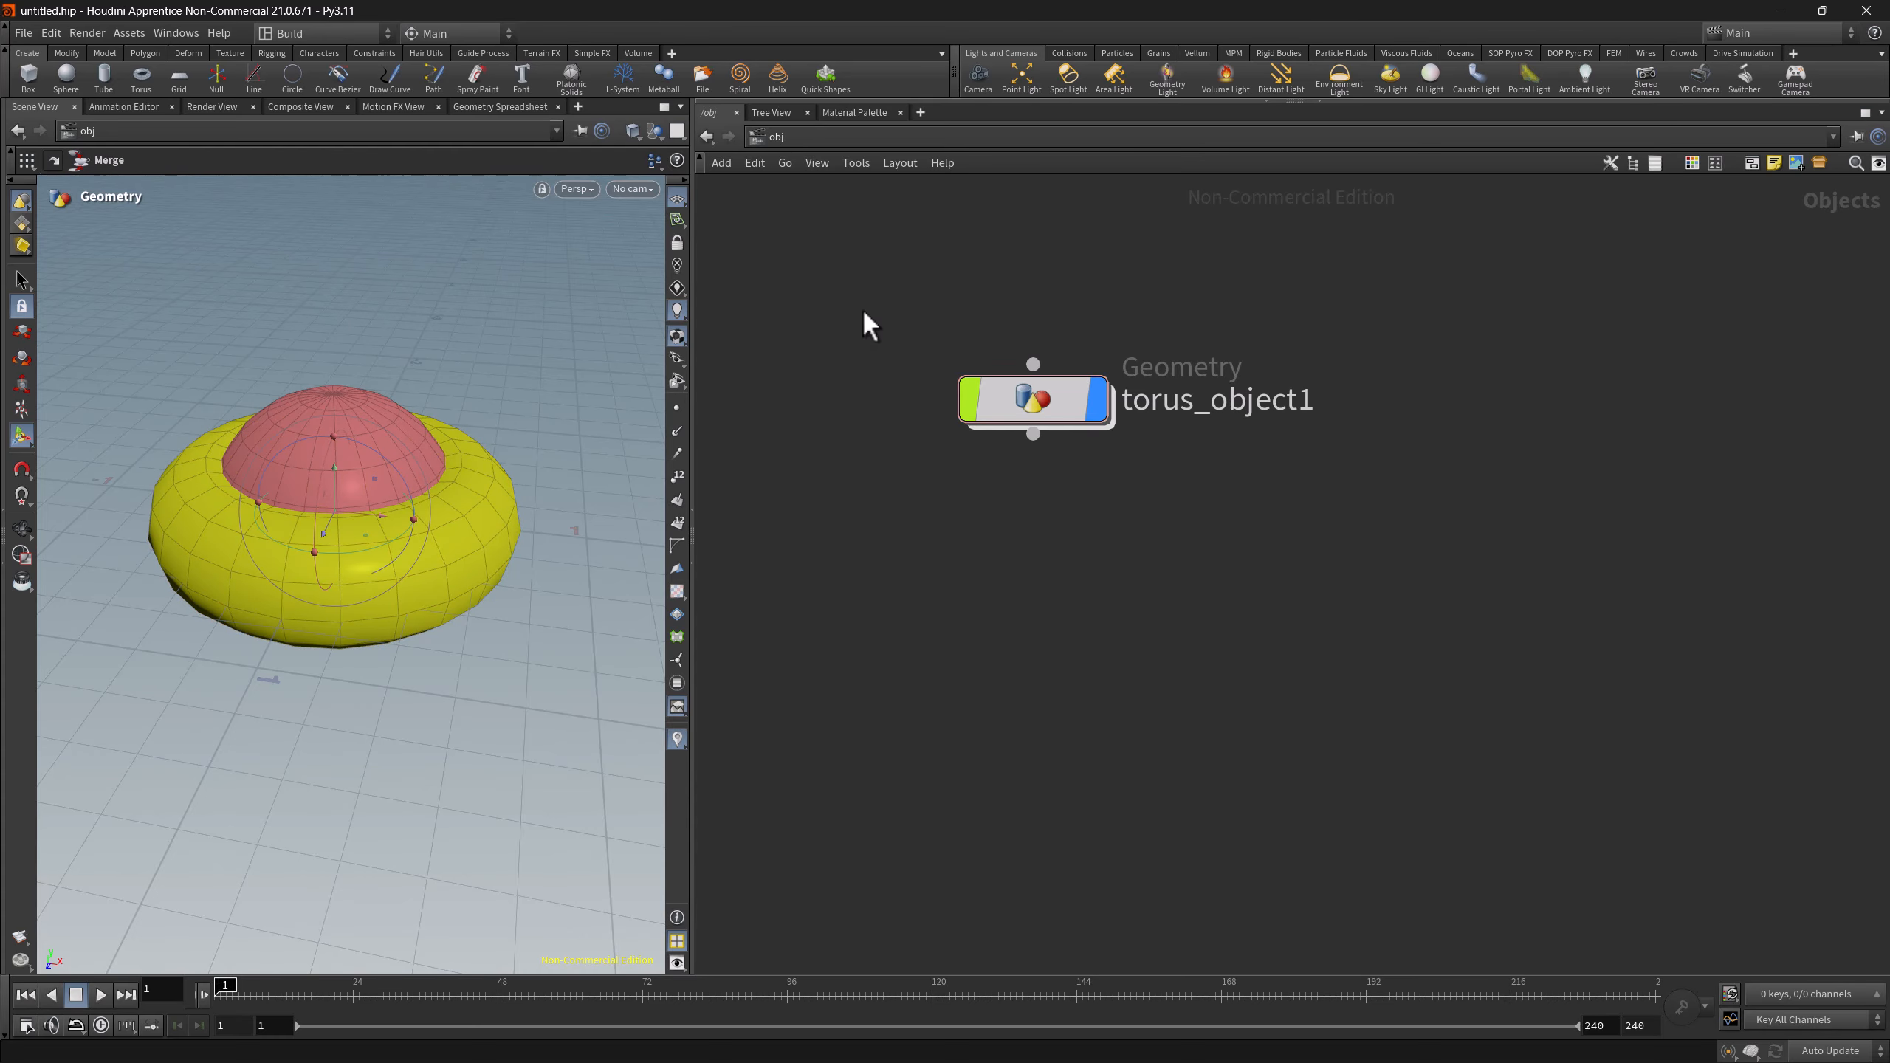
drag(862, 307, 1099, 478)
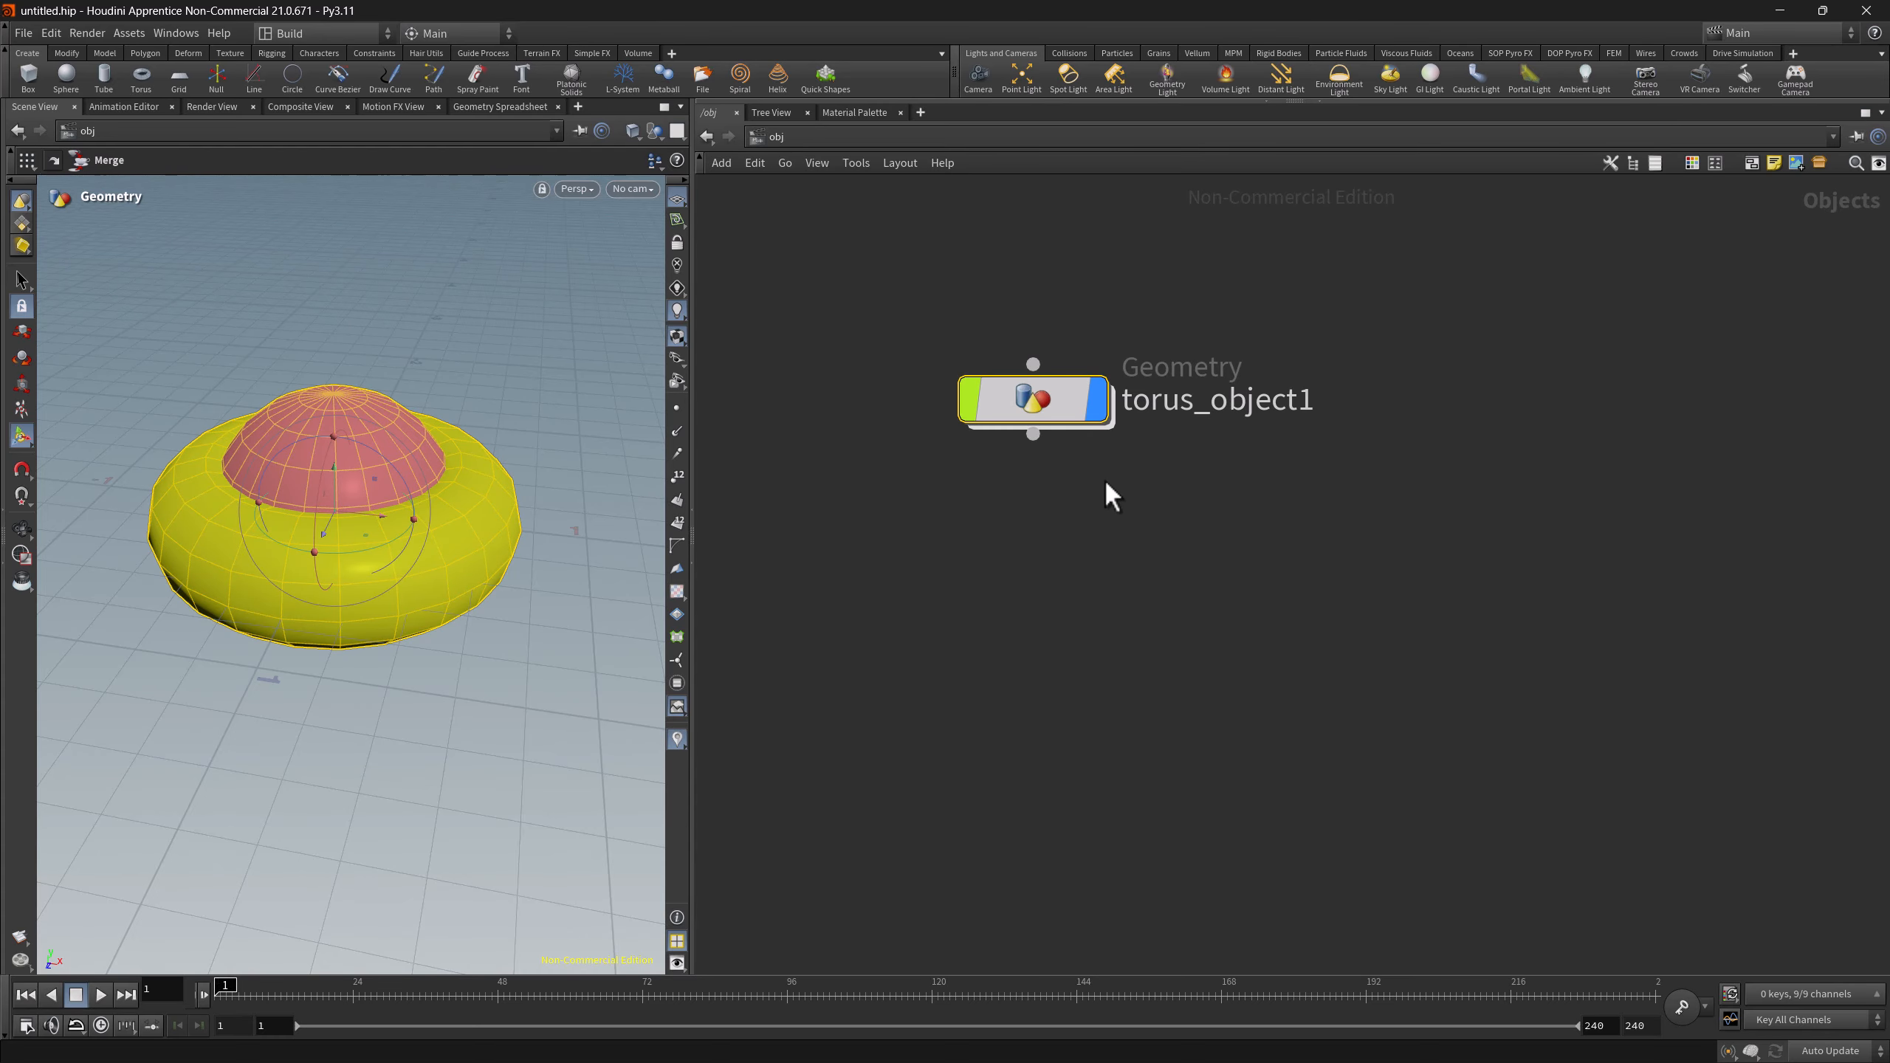
key(i)
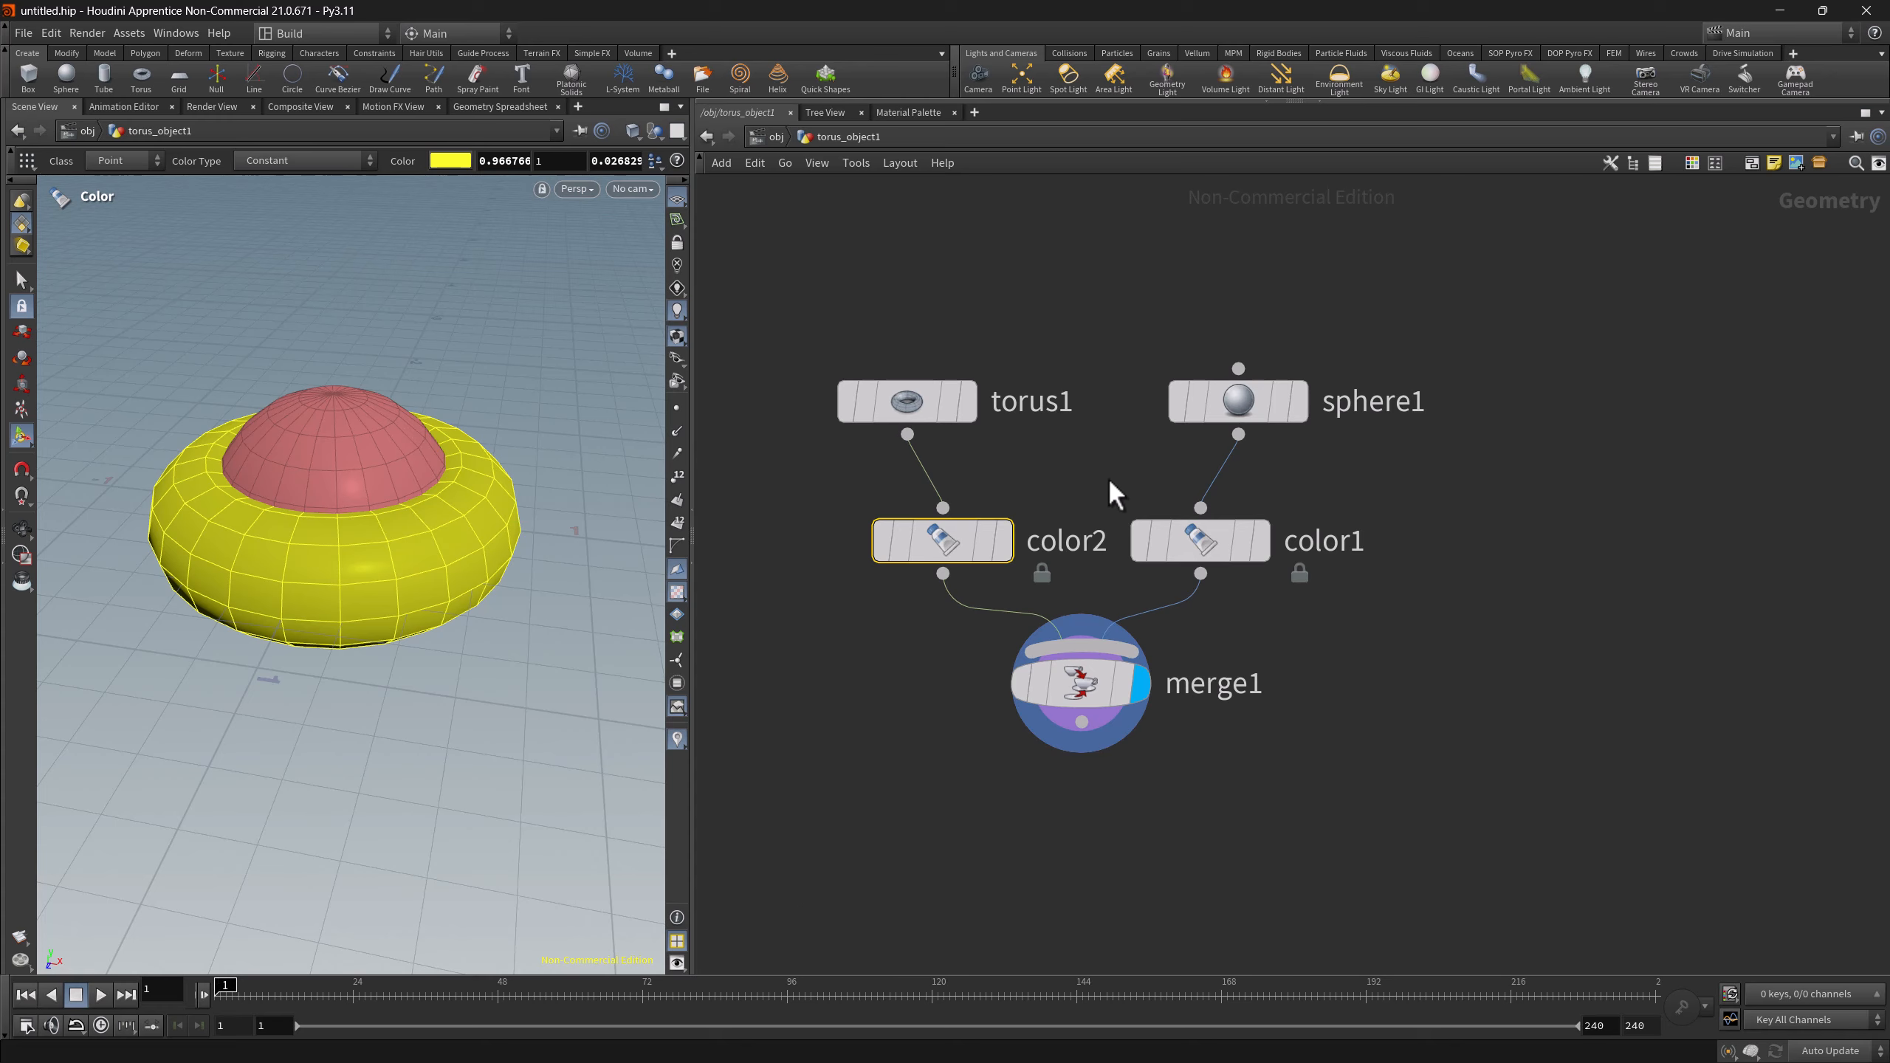
key(u)
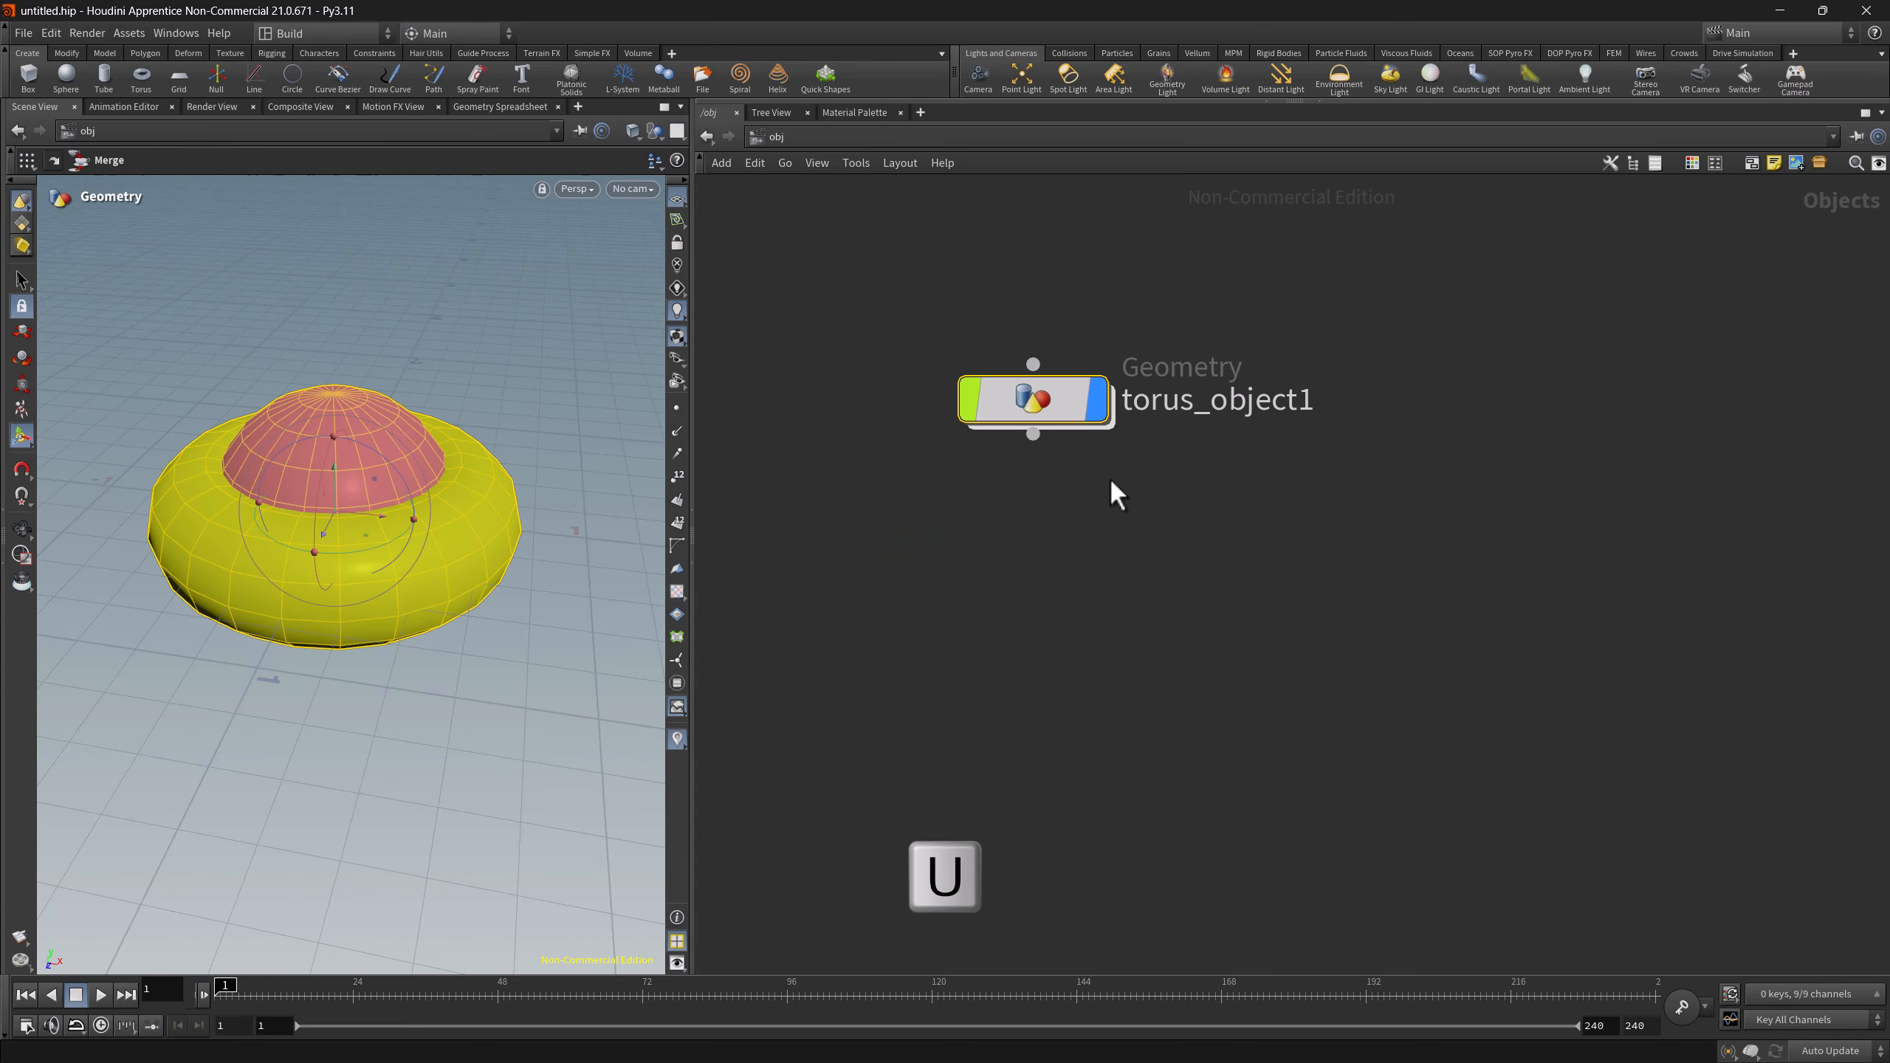
click(783, 164)
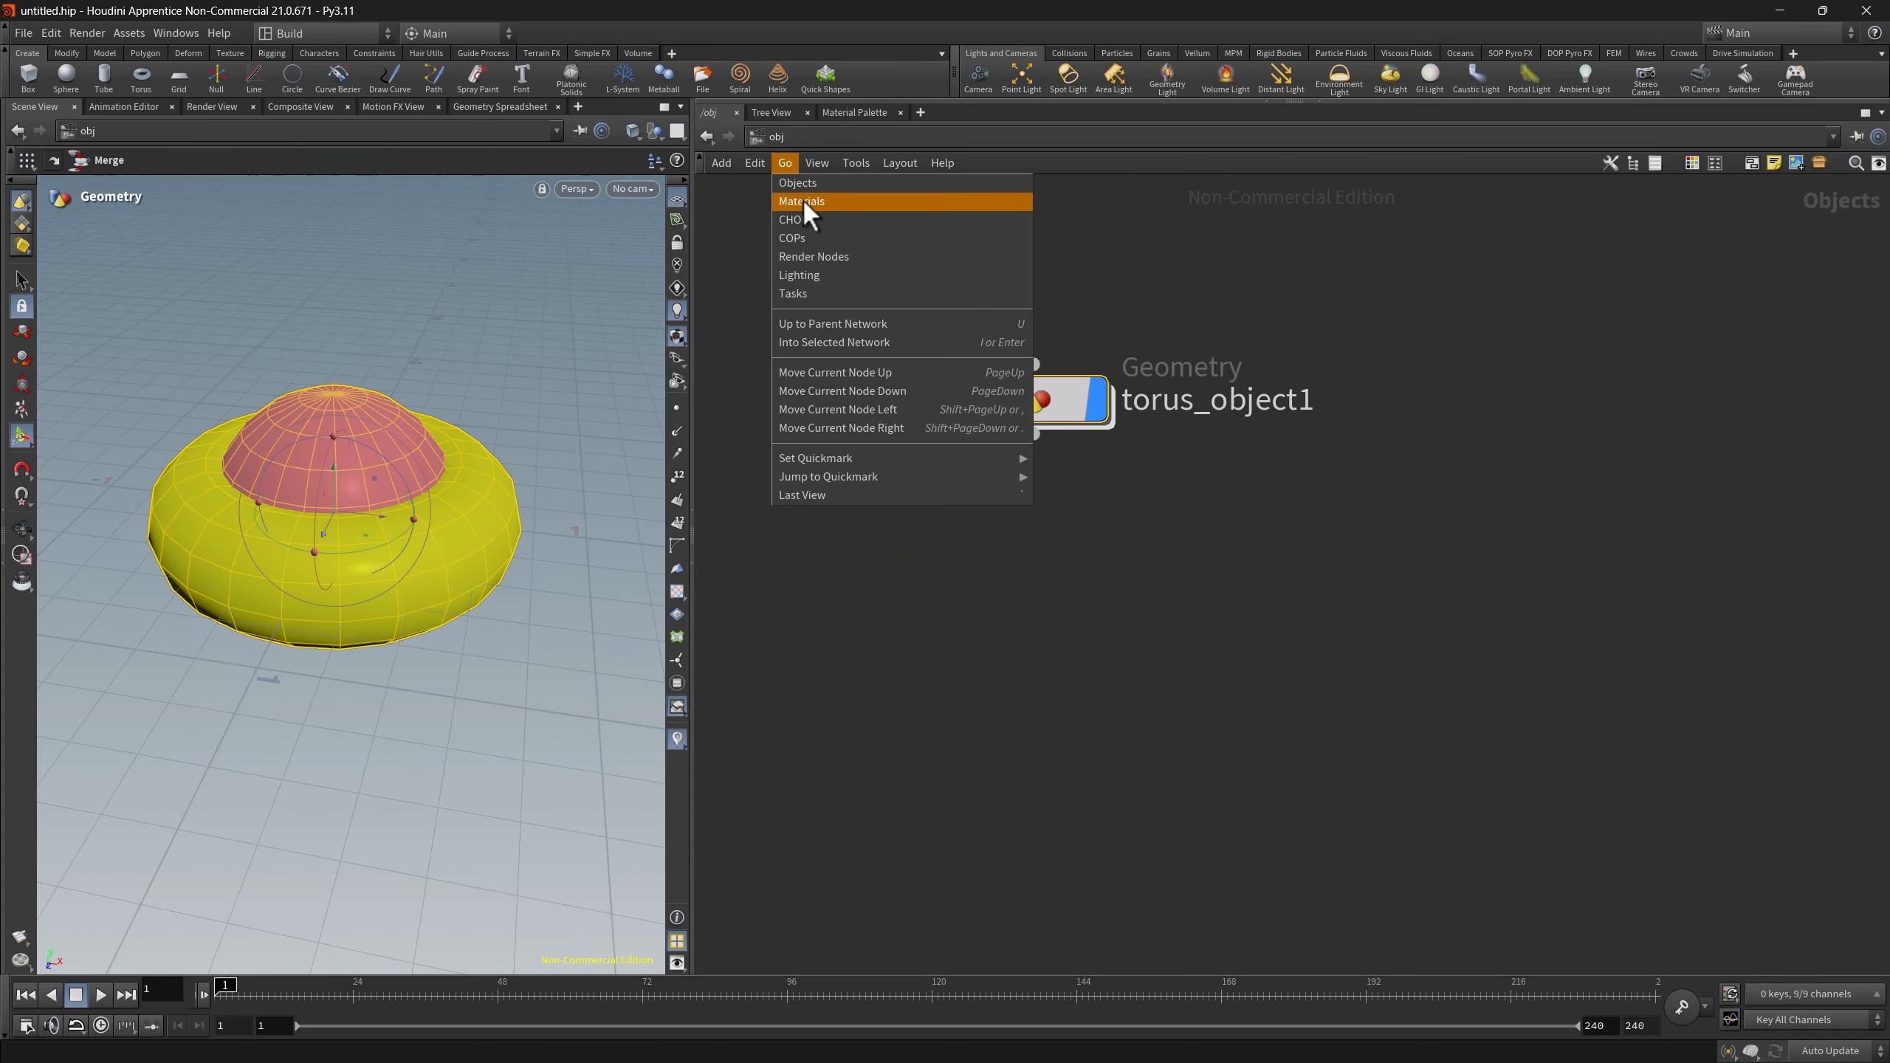
click(861, 341)
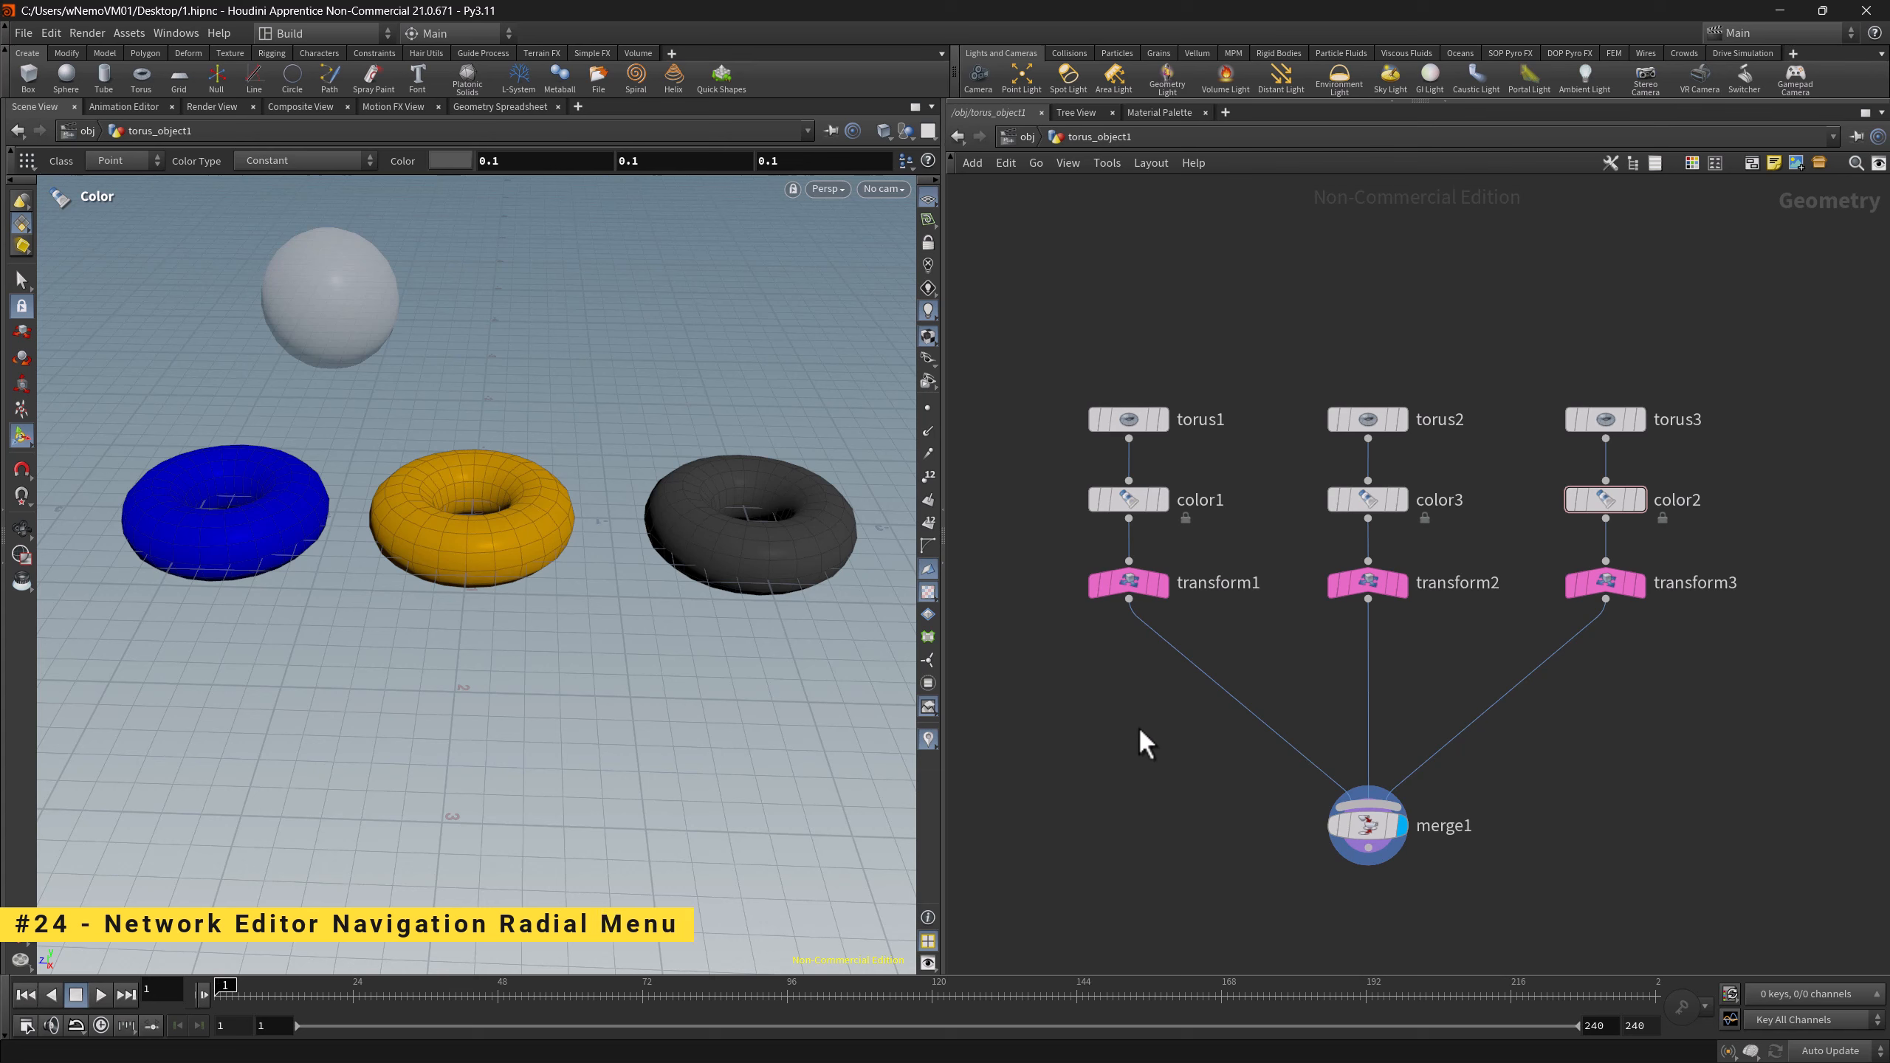
- Use the radial navigation menu to go up from torus_object1 to obj, down into sphere_object1, and back up
key(n)
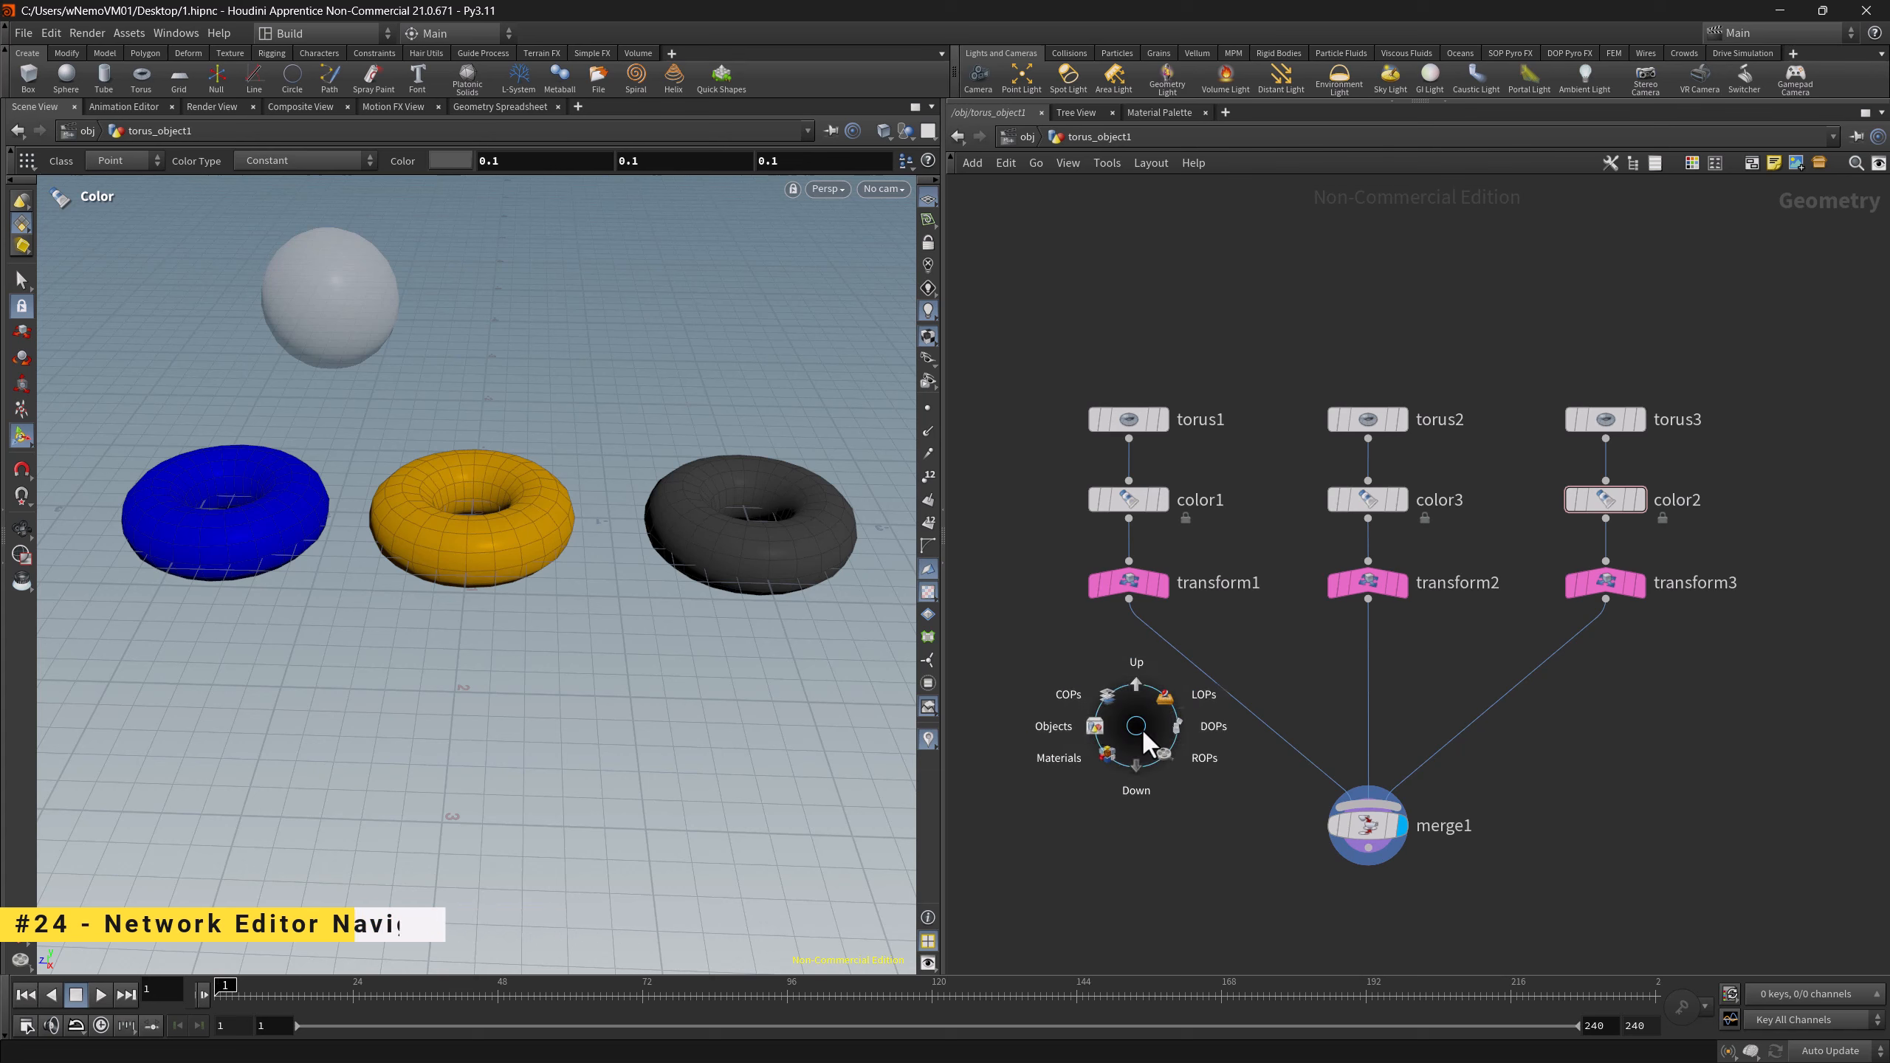
click(1144, 687)
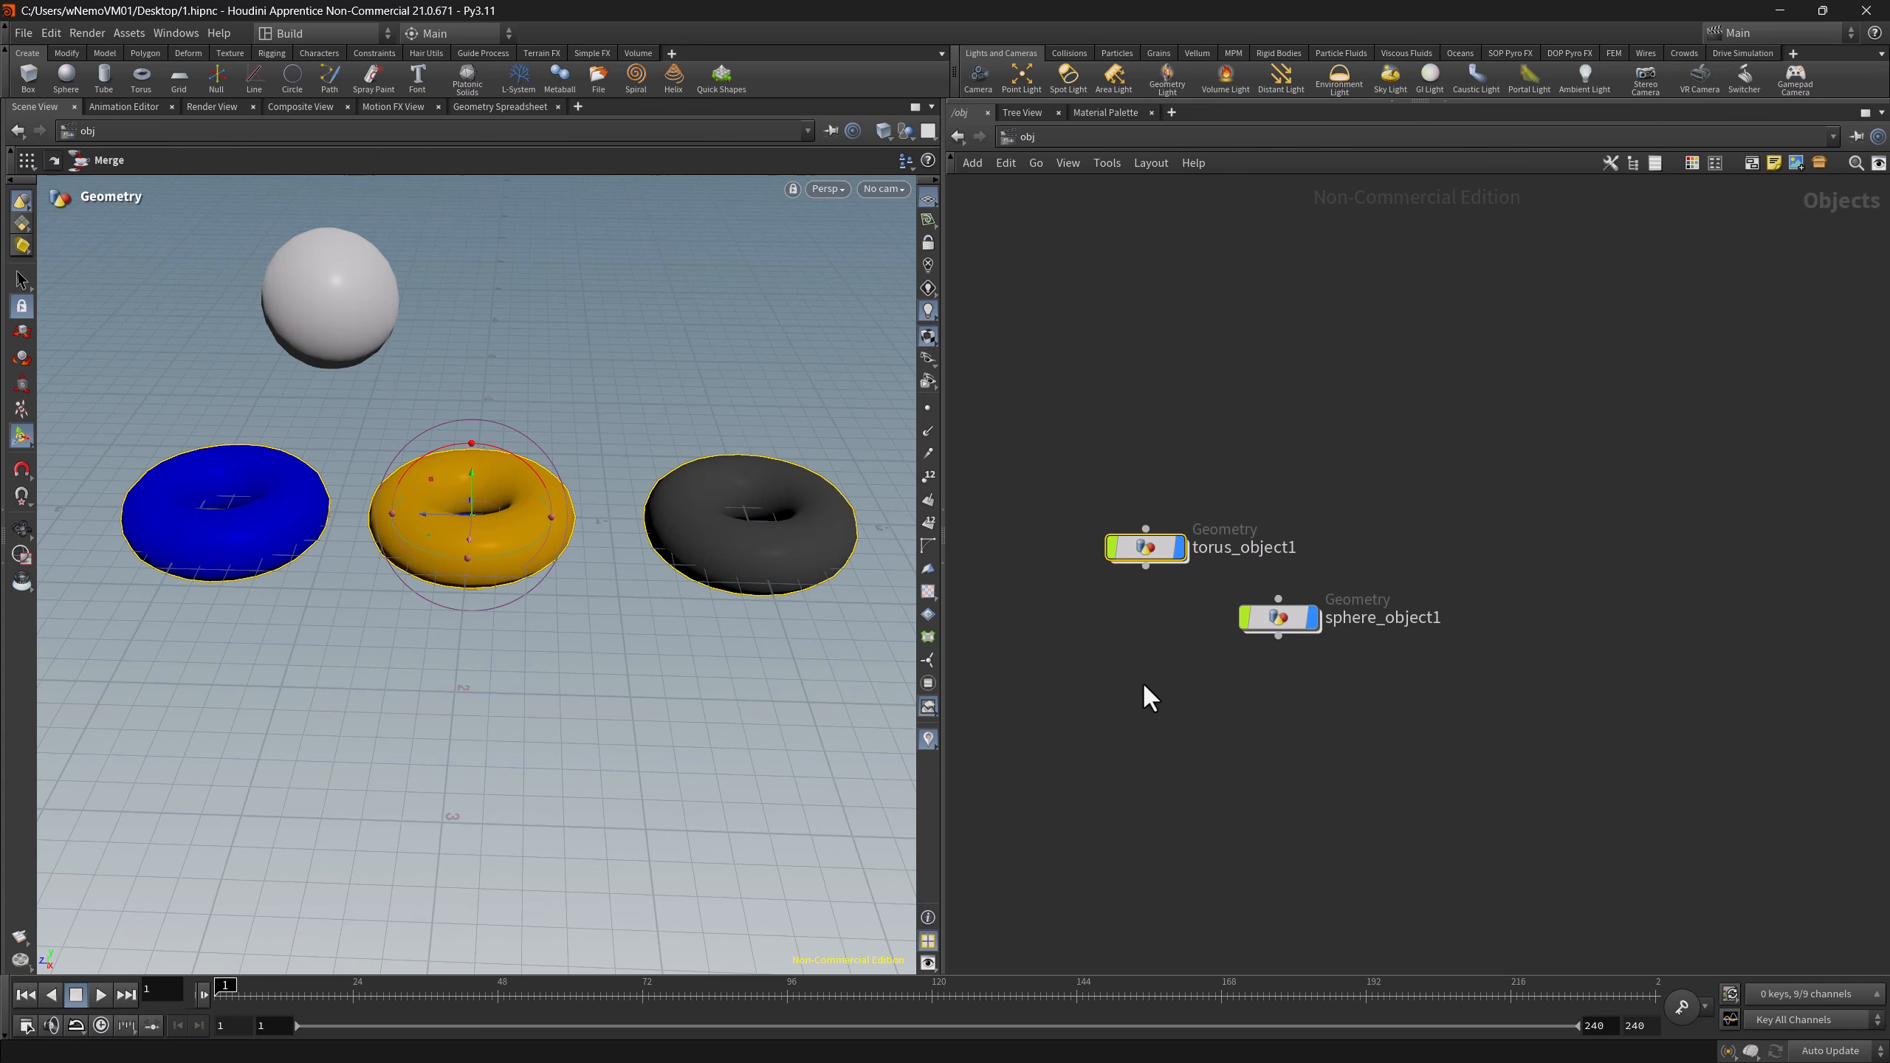
key(n)
key(n)
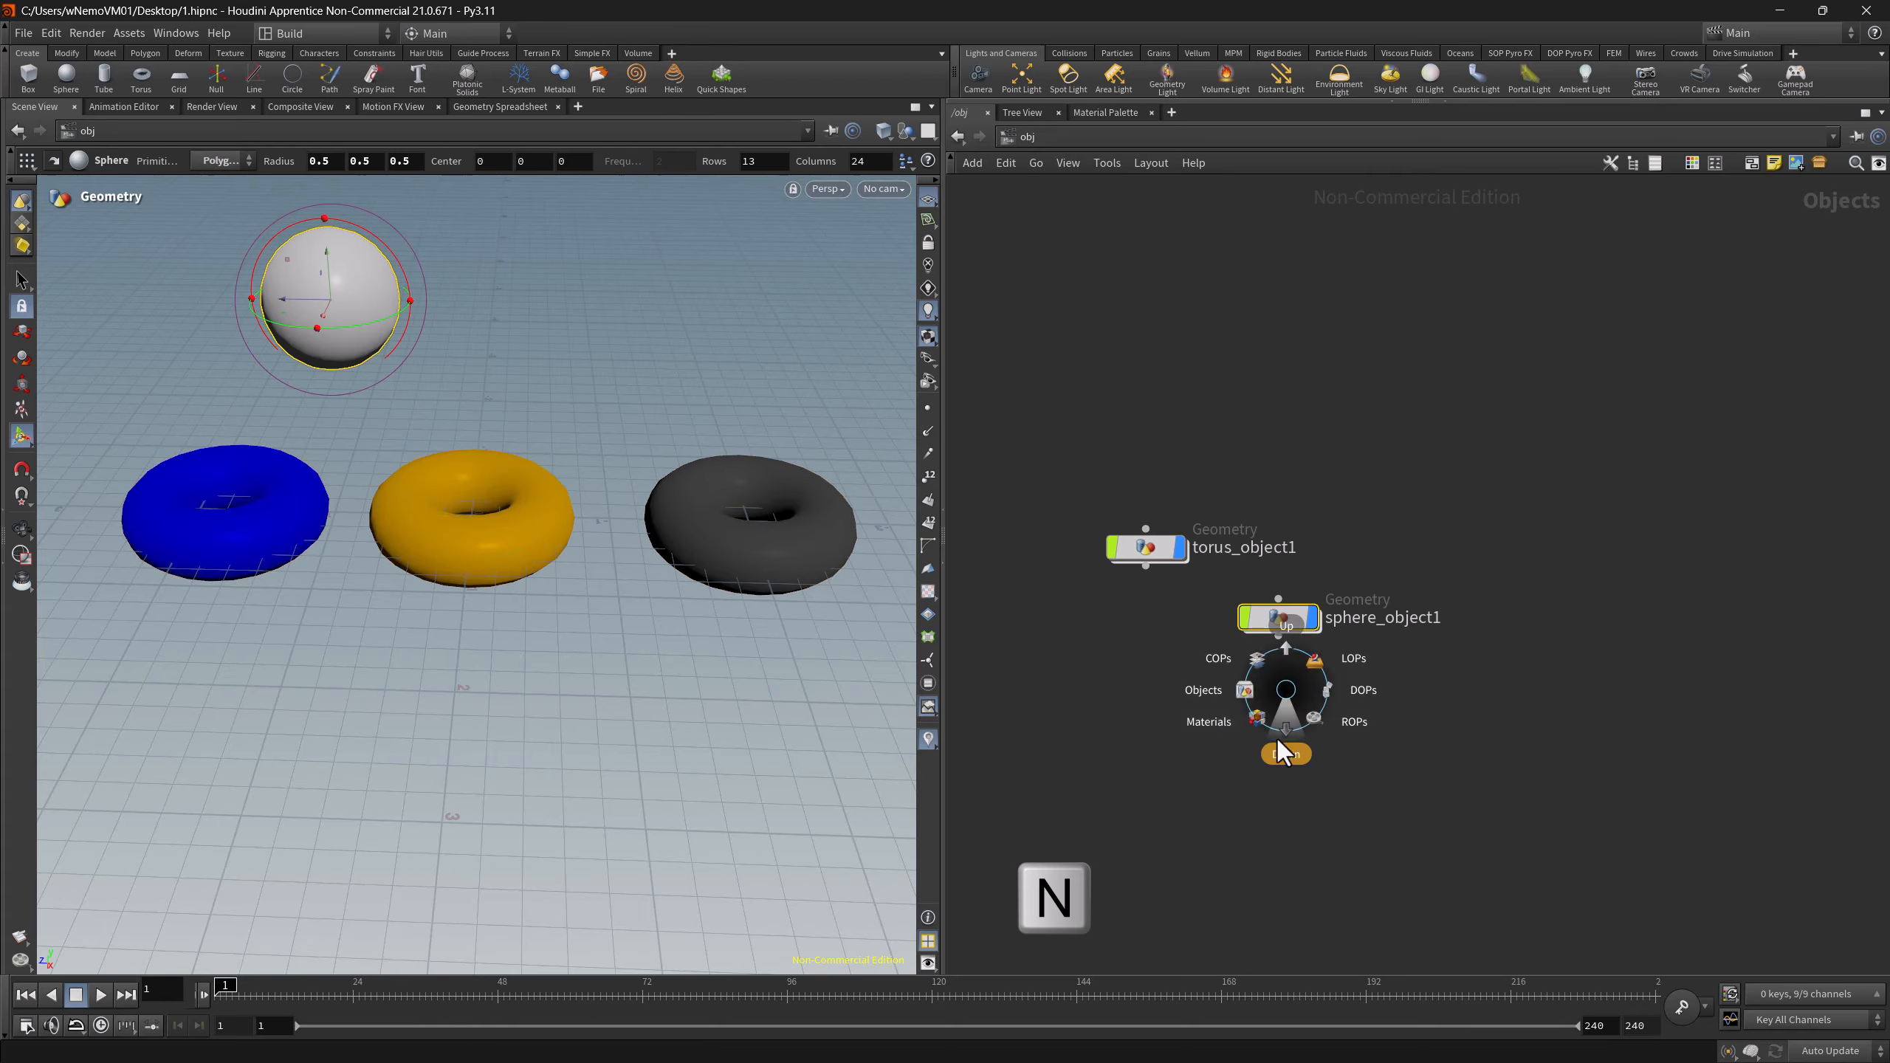
click(1277, 744)
key(n)
click(1277, 685)
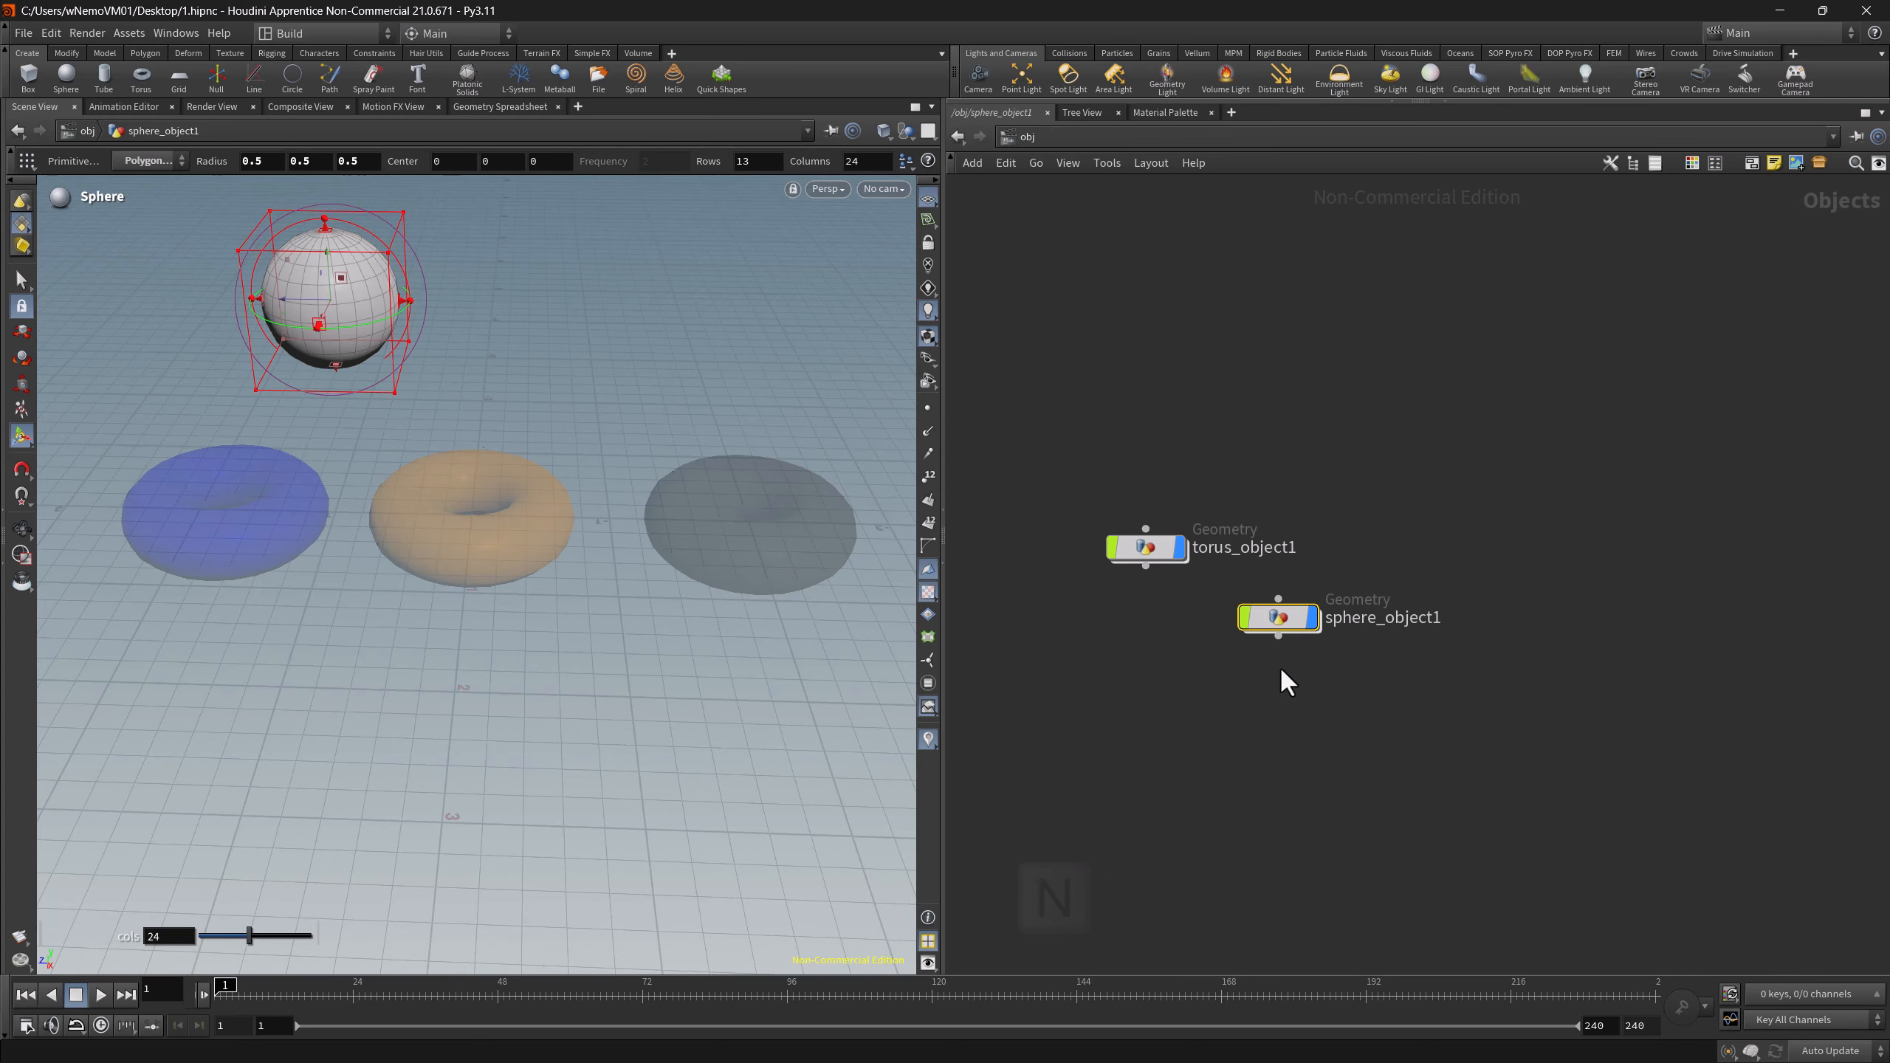
- Use the radial navigation menu to go down into torus_object1, up and down once more, and jump to Objects
click(1146, 544)
key(n)
click(1141, 654)
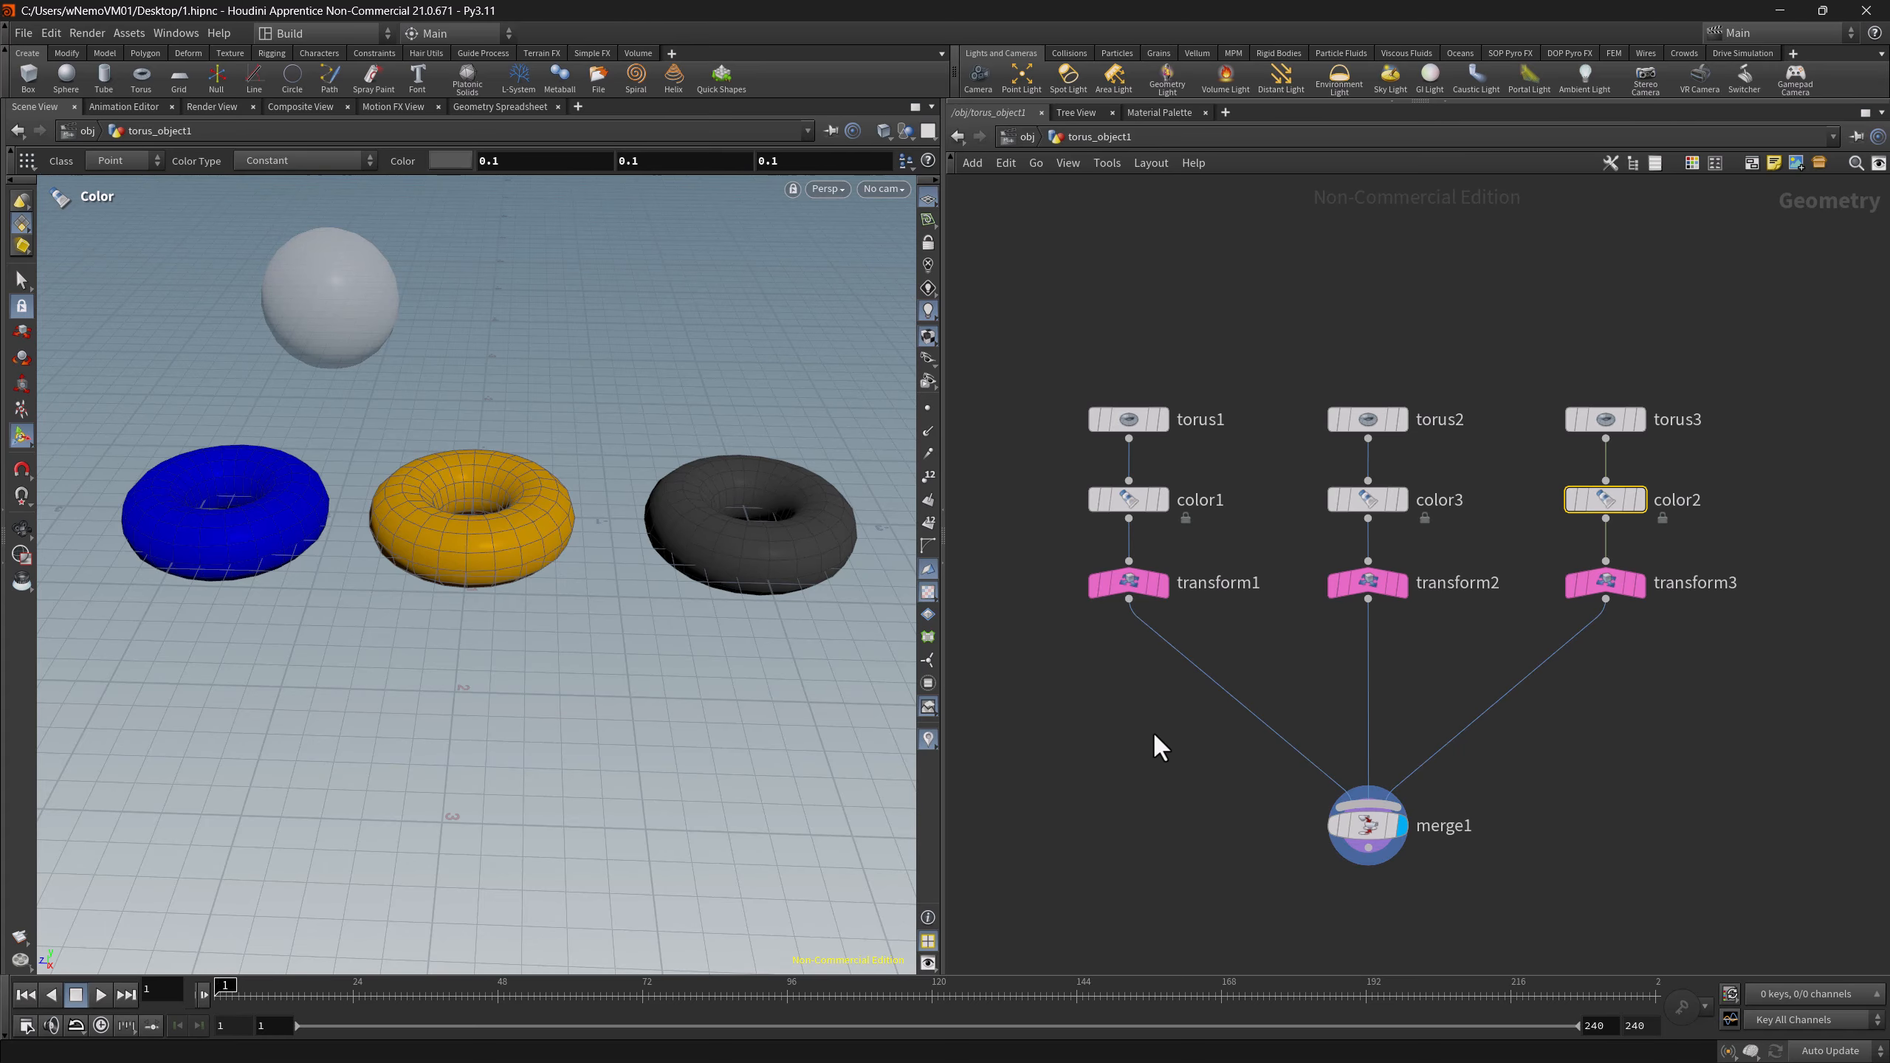
key(n)
click(1152, 674)
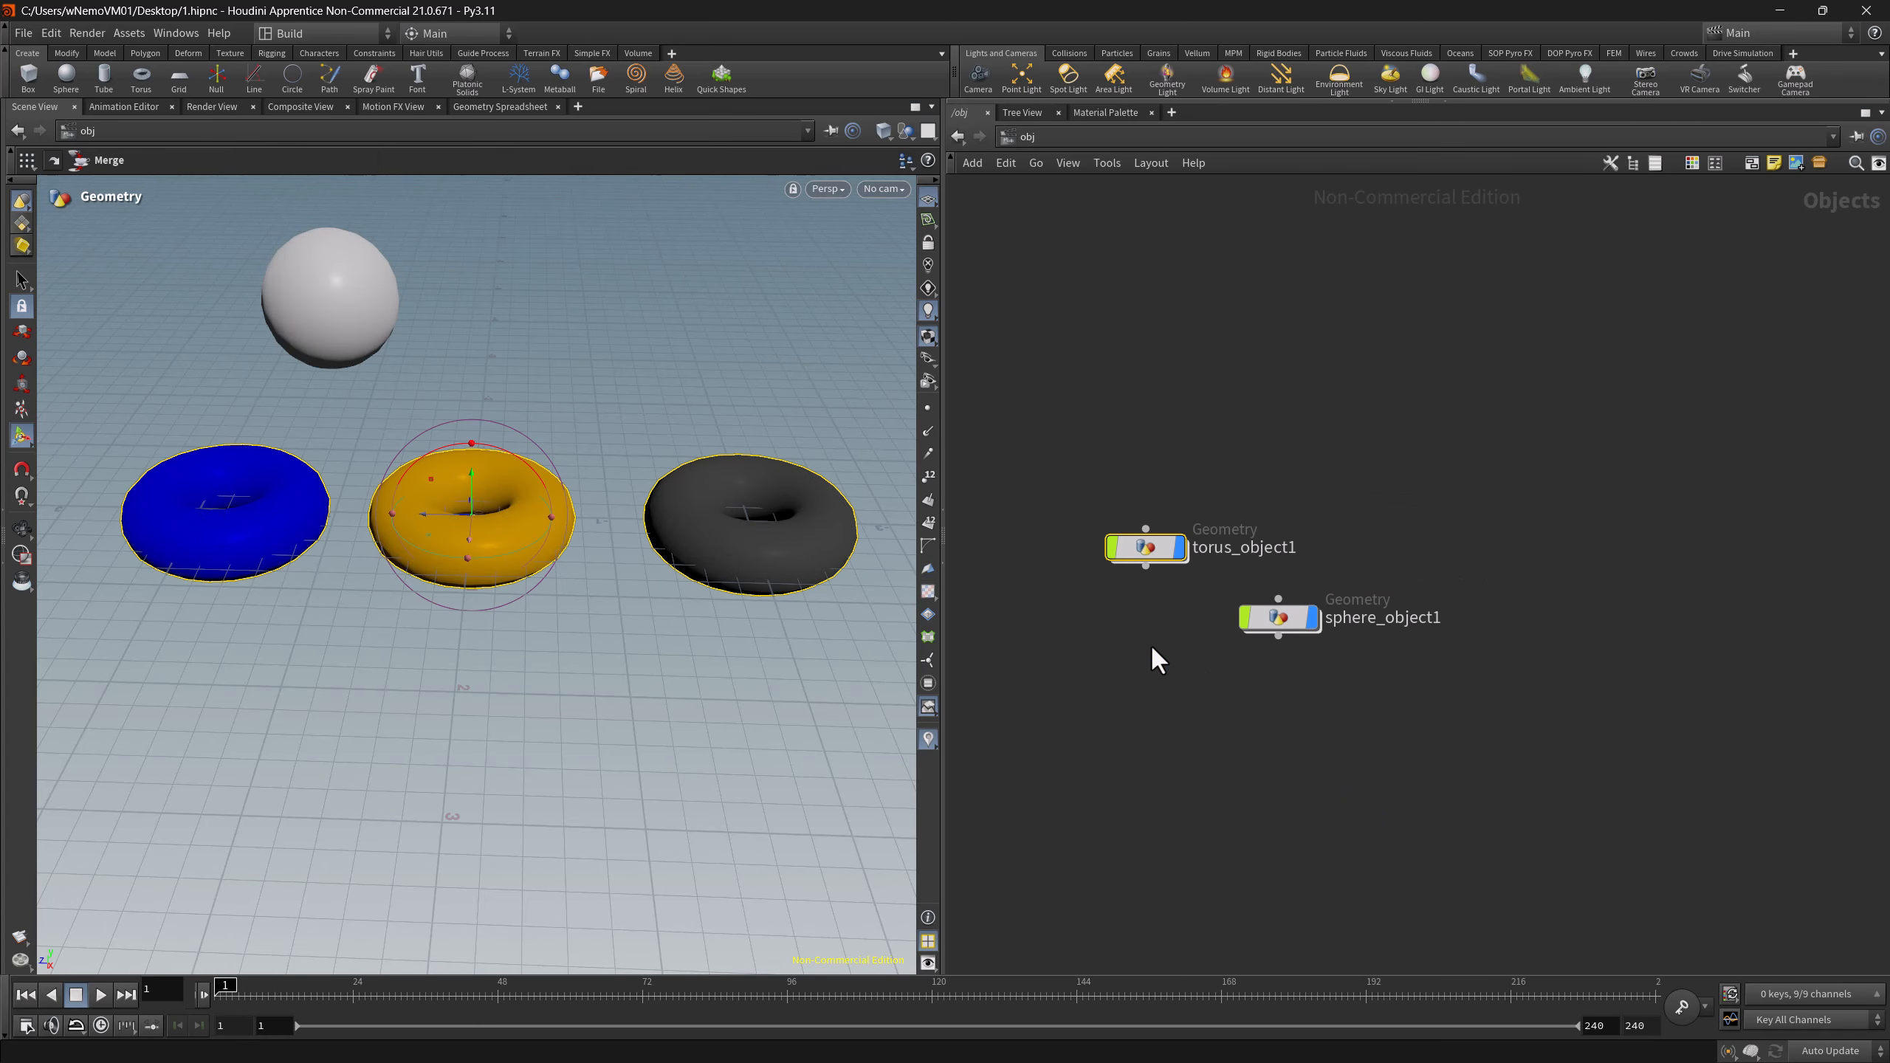
key(n)
click(1151, 704)
key(n)
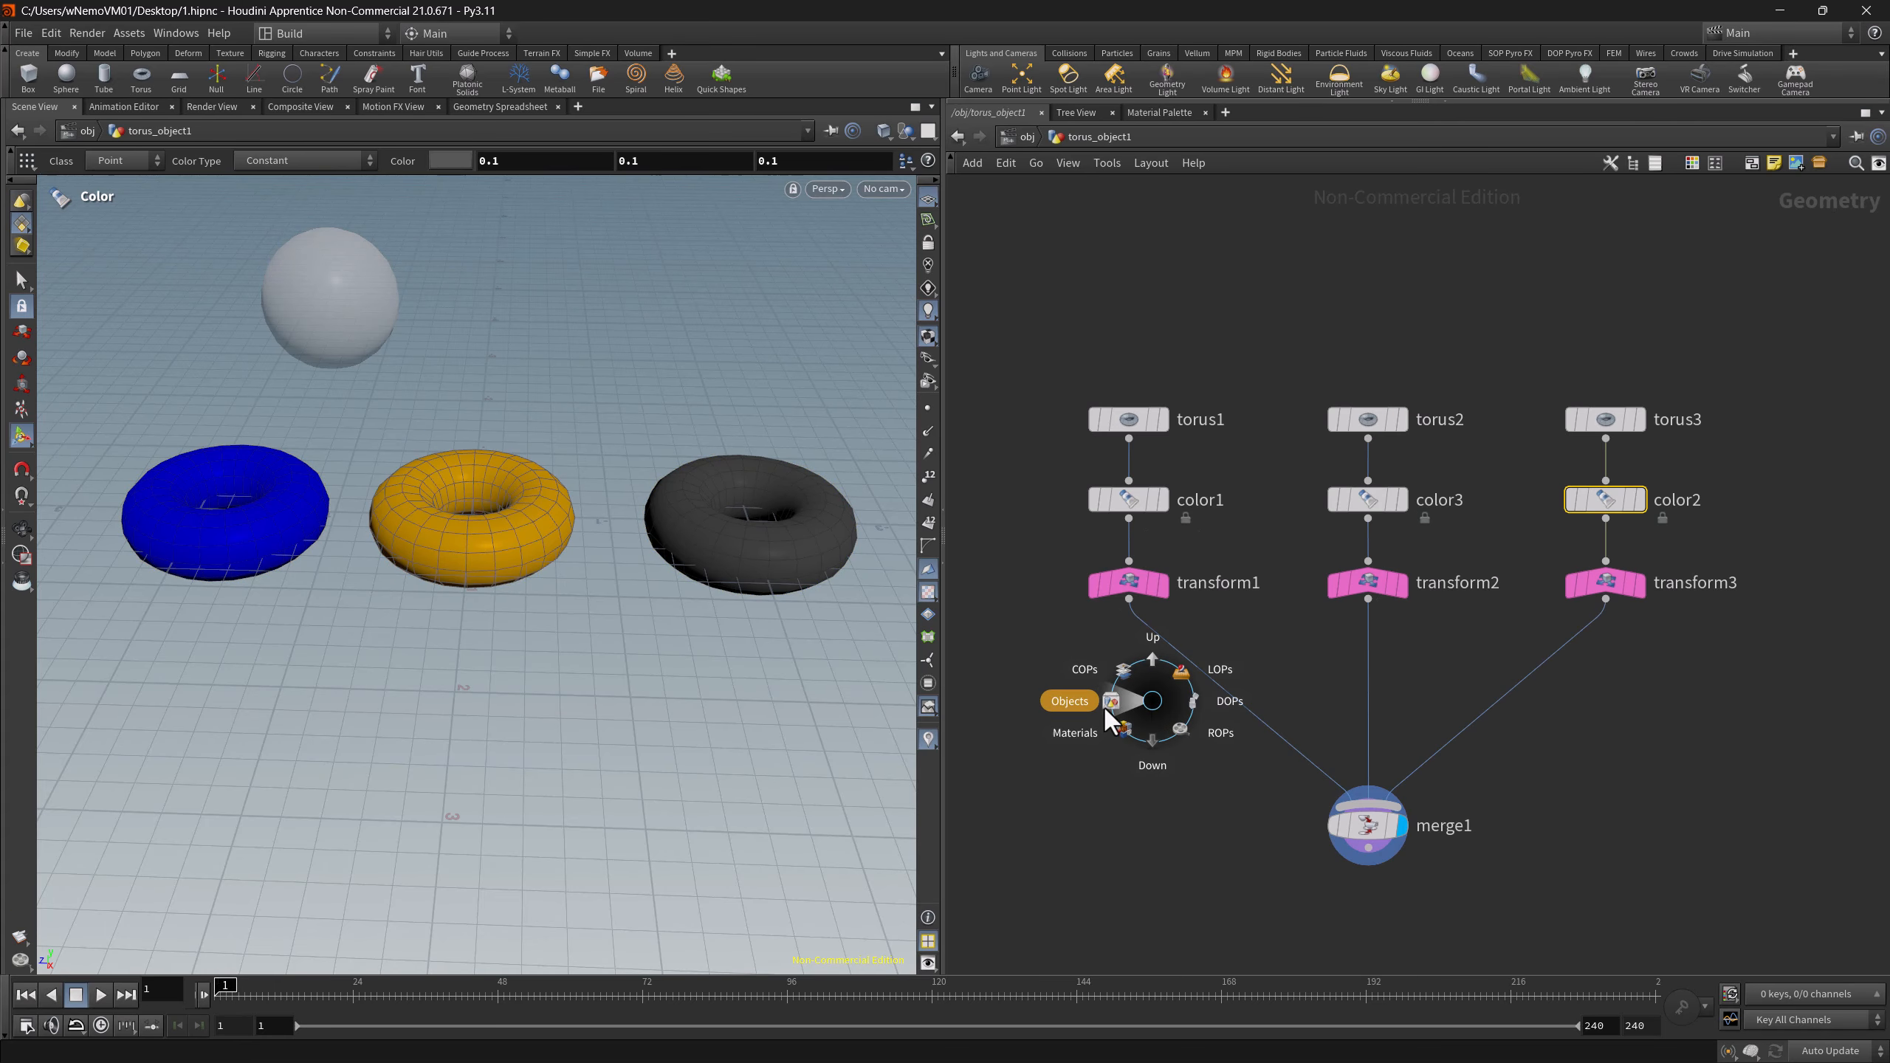
click(1124, 700)
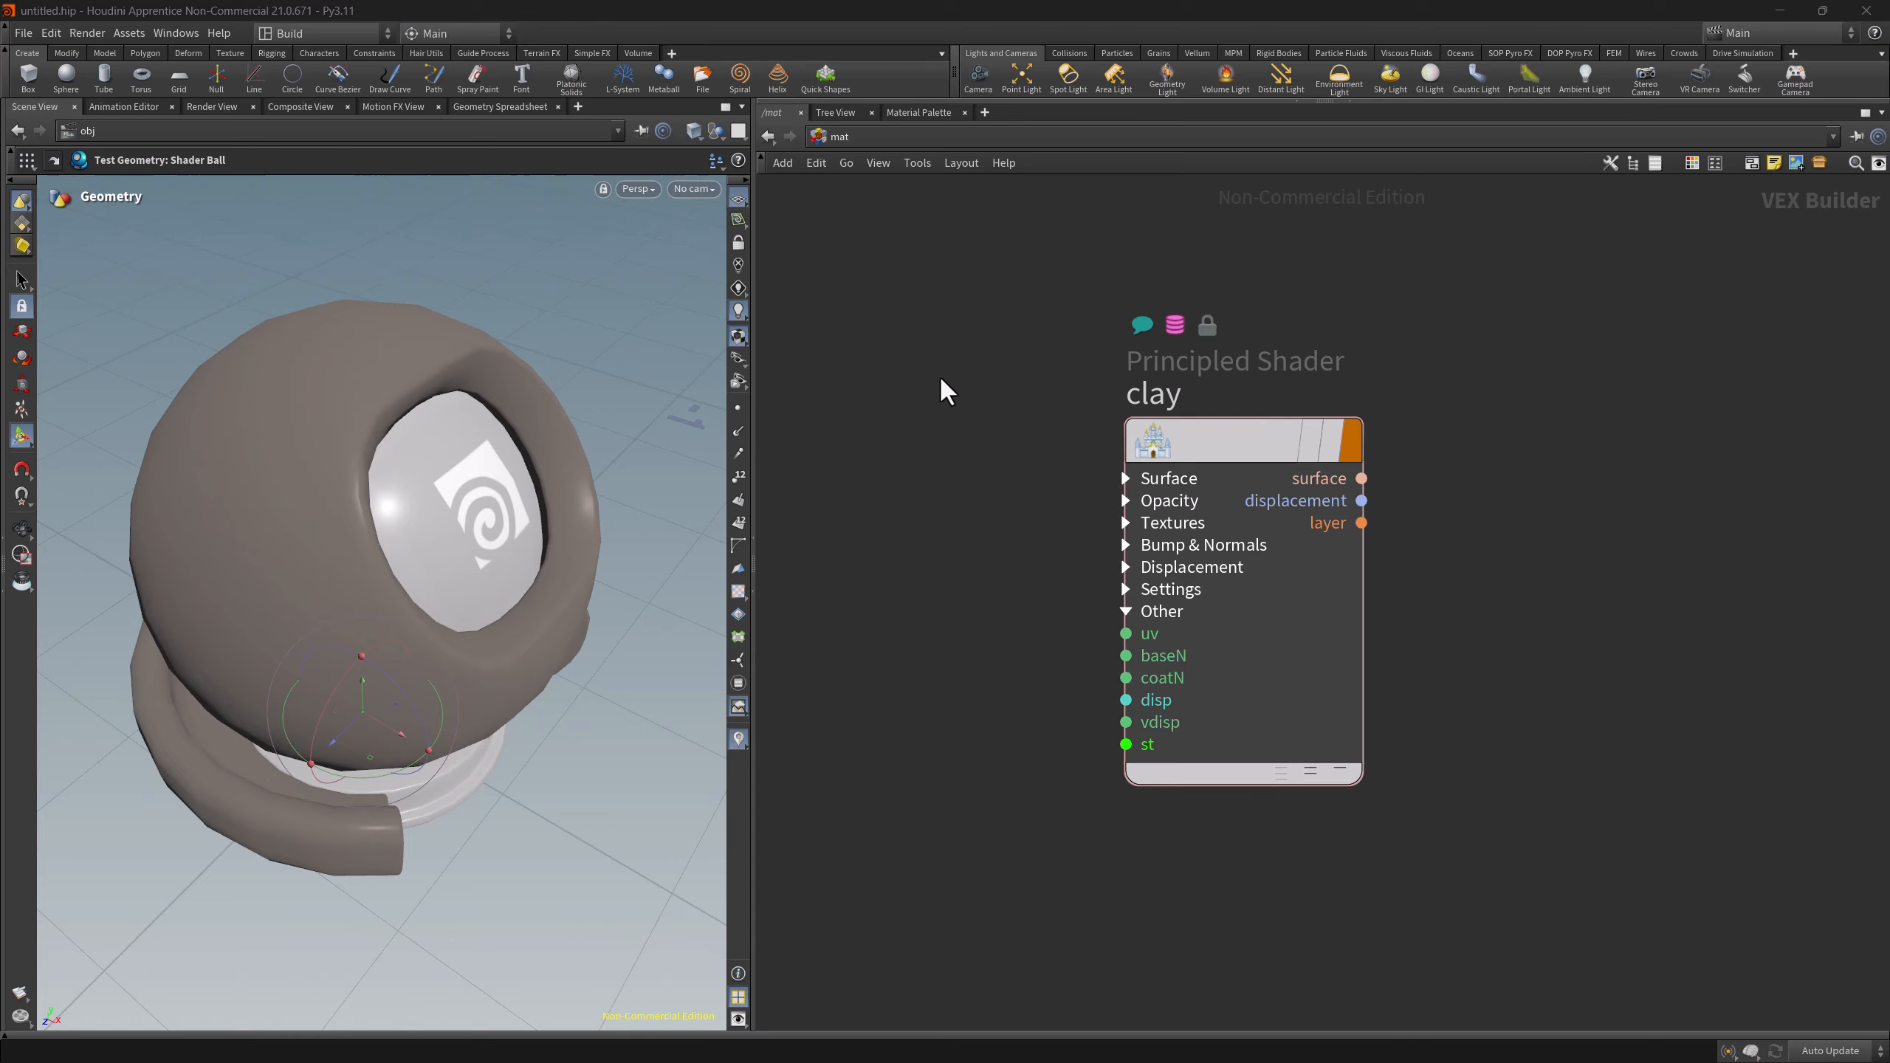
- Open the list of other networks from the mat network path and close it without switching
click(840, 136)
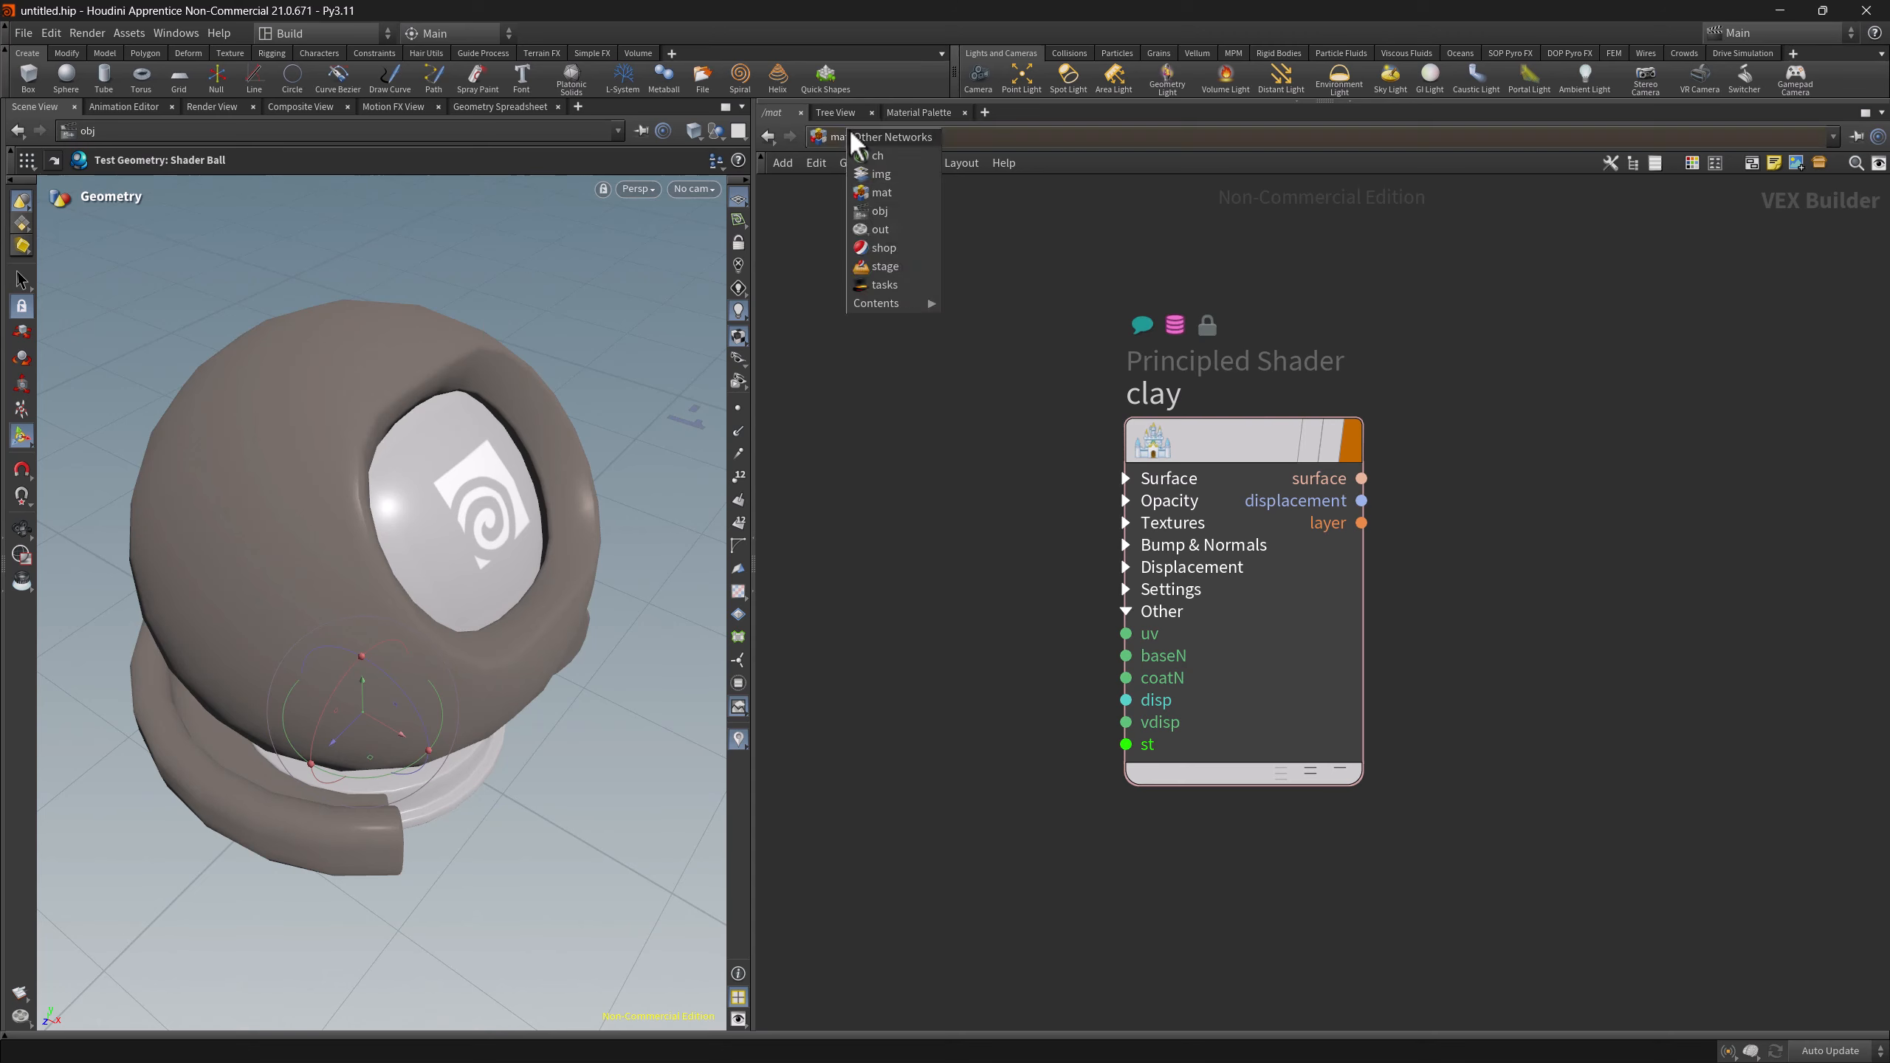
click(892, 423)
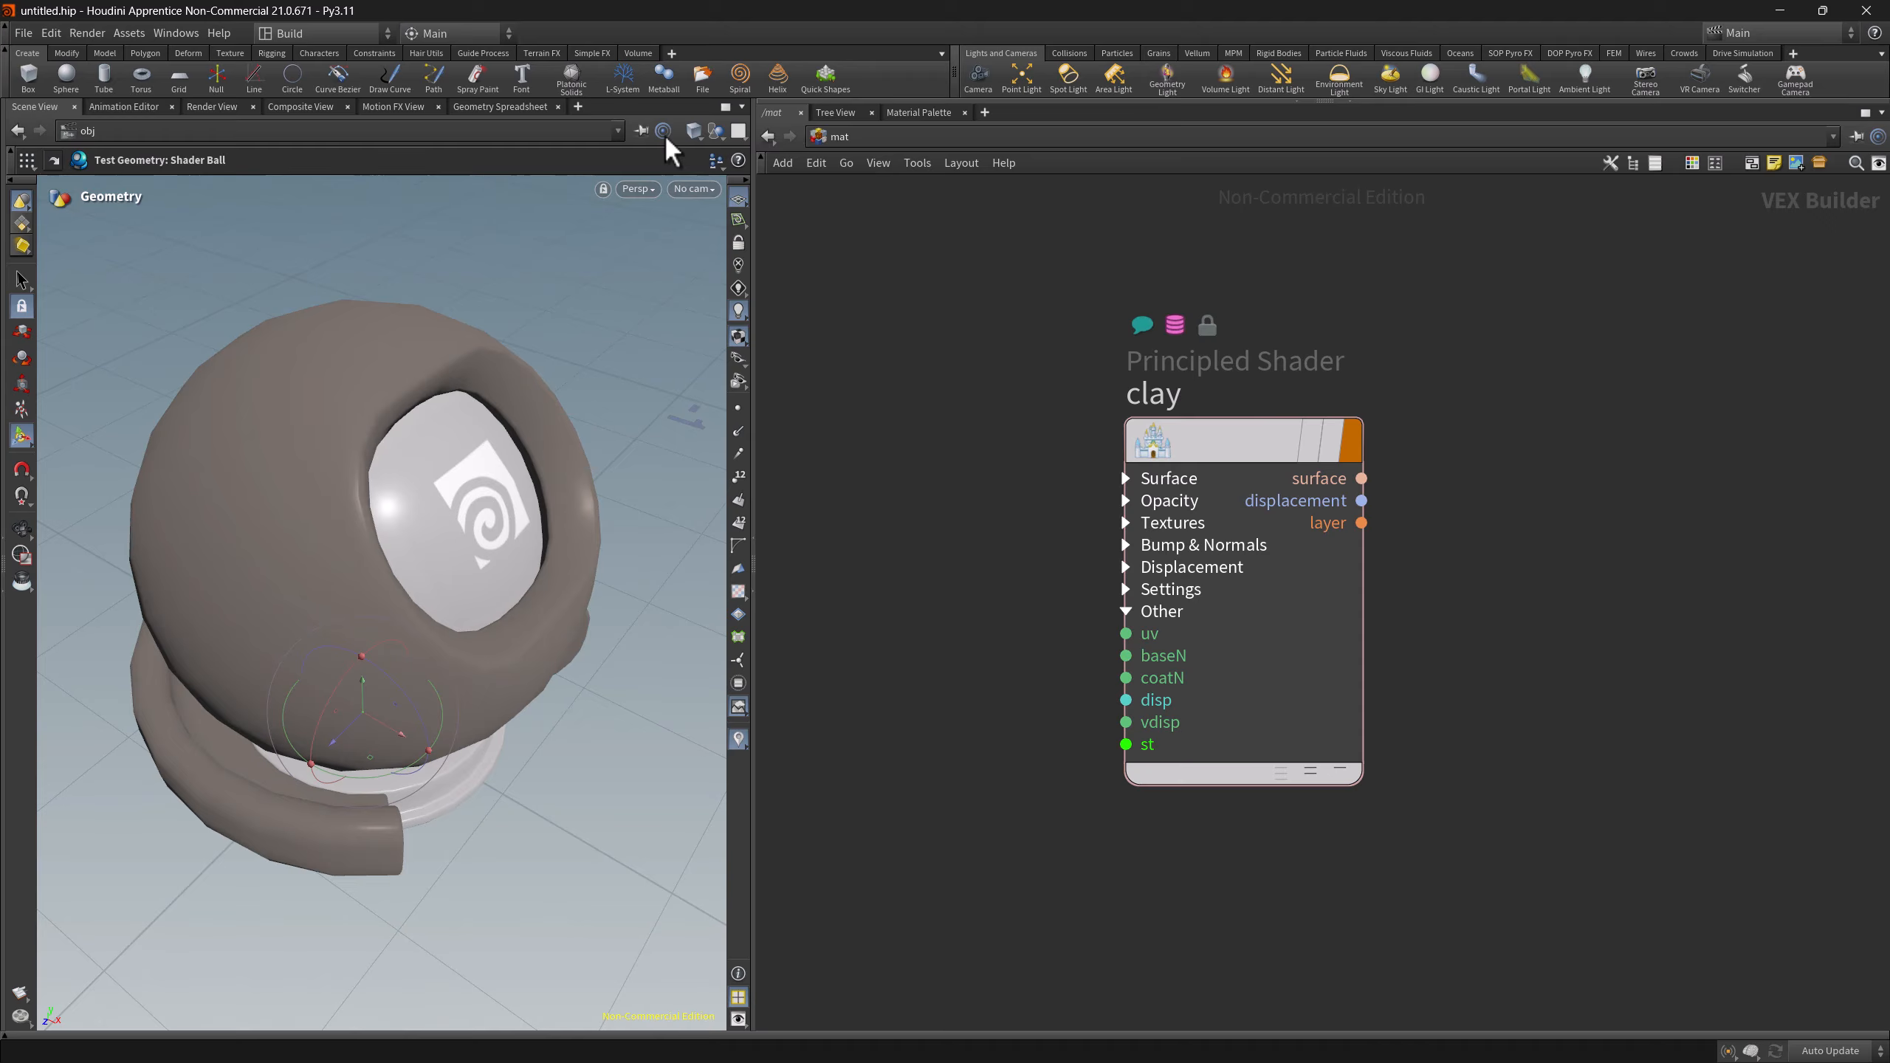
drag(667, 140, 906, 363)
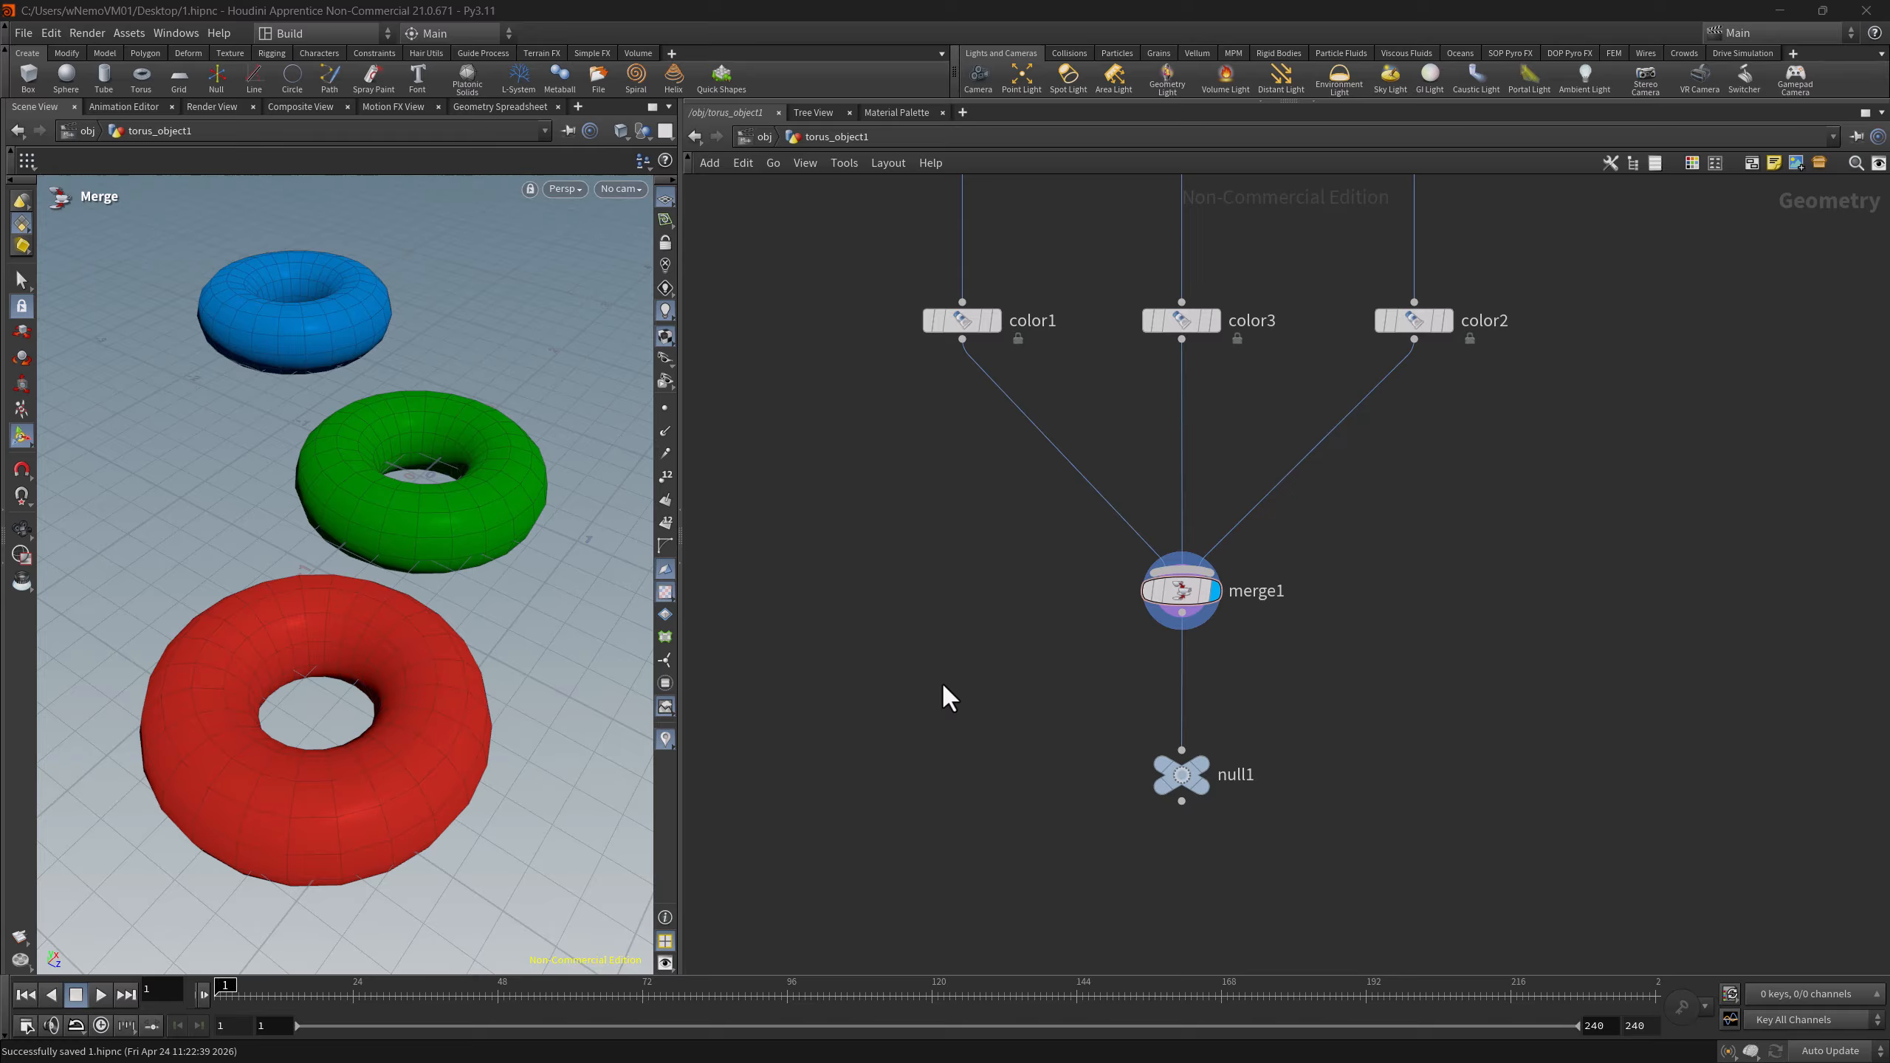
- Frame all nodes of the torus_object1 network, select the three color nodes, merge1 and null1, and frame that selection
key(h)
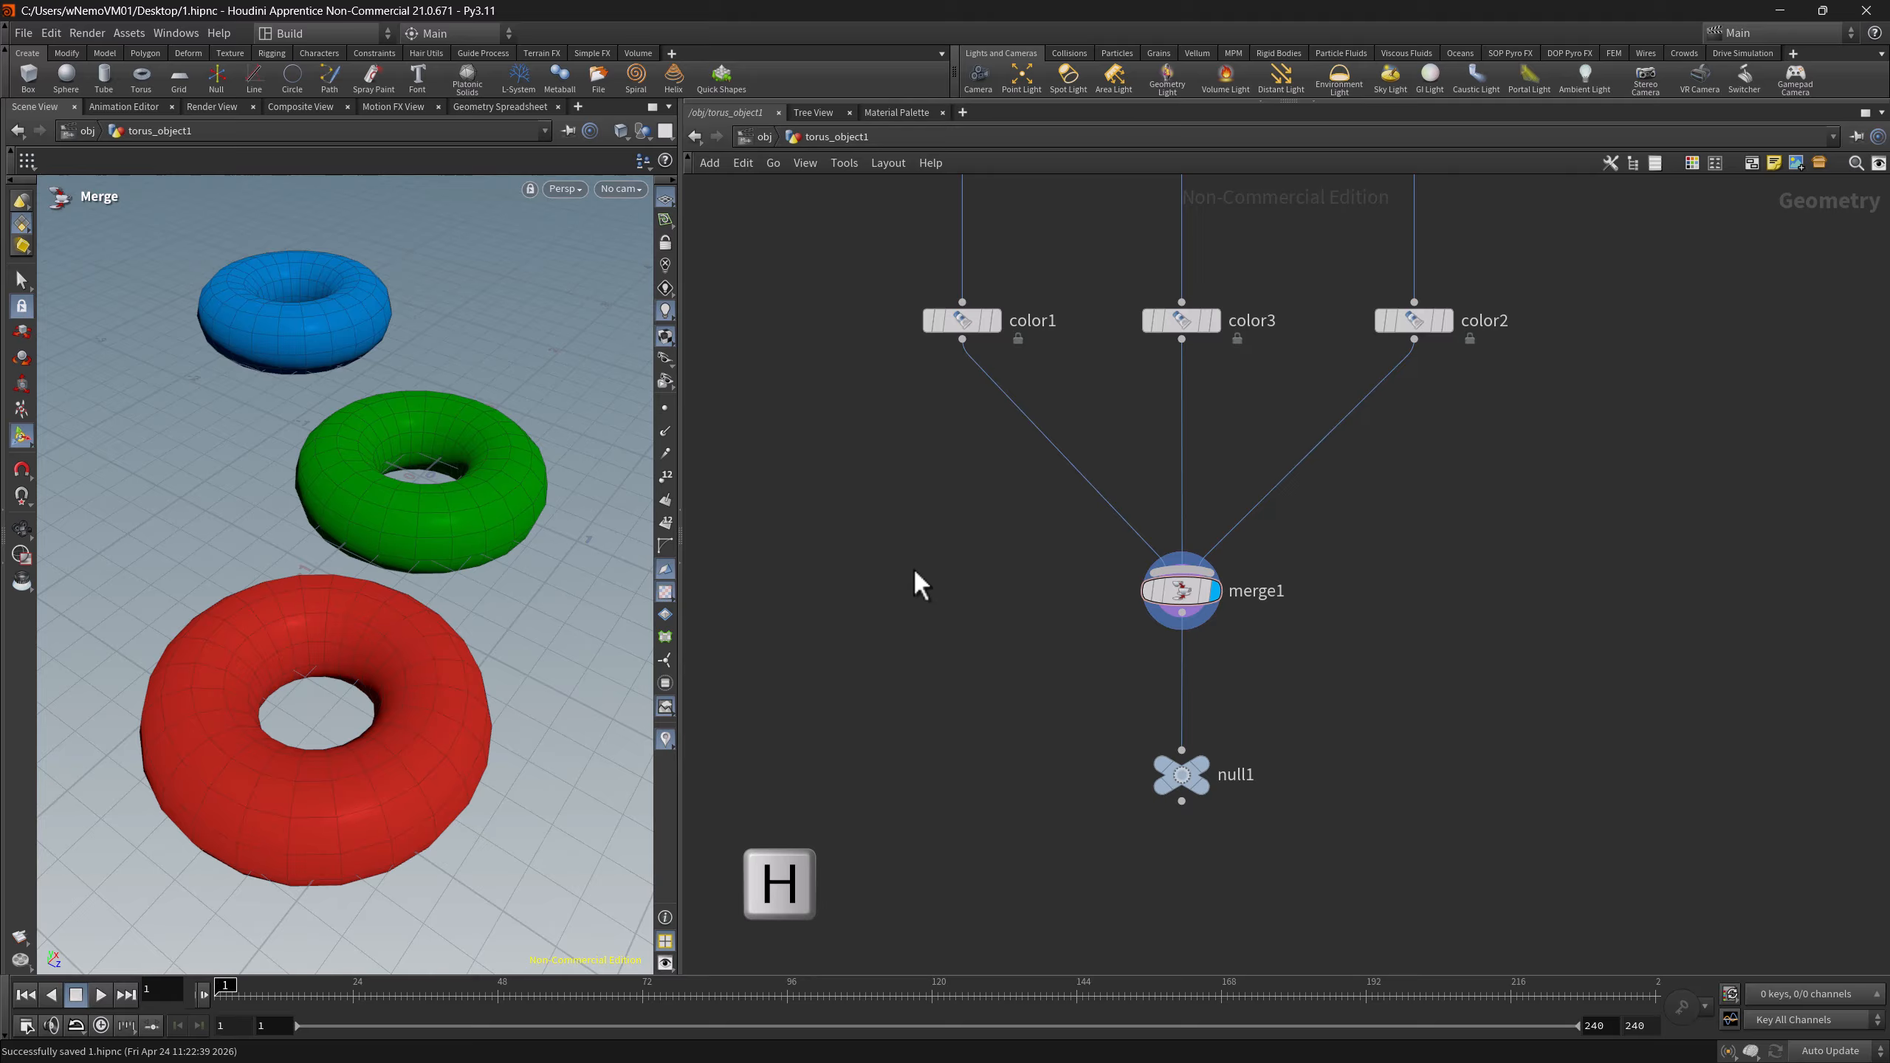
key(h)
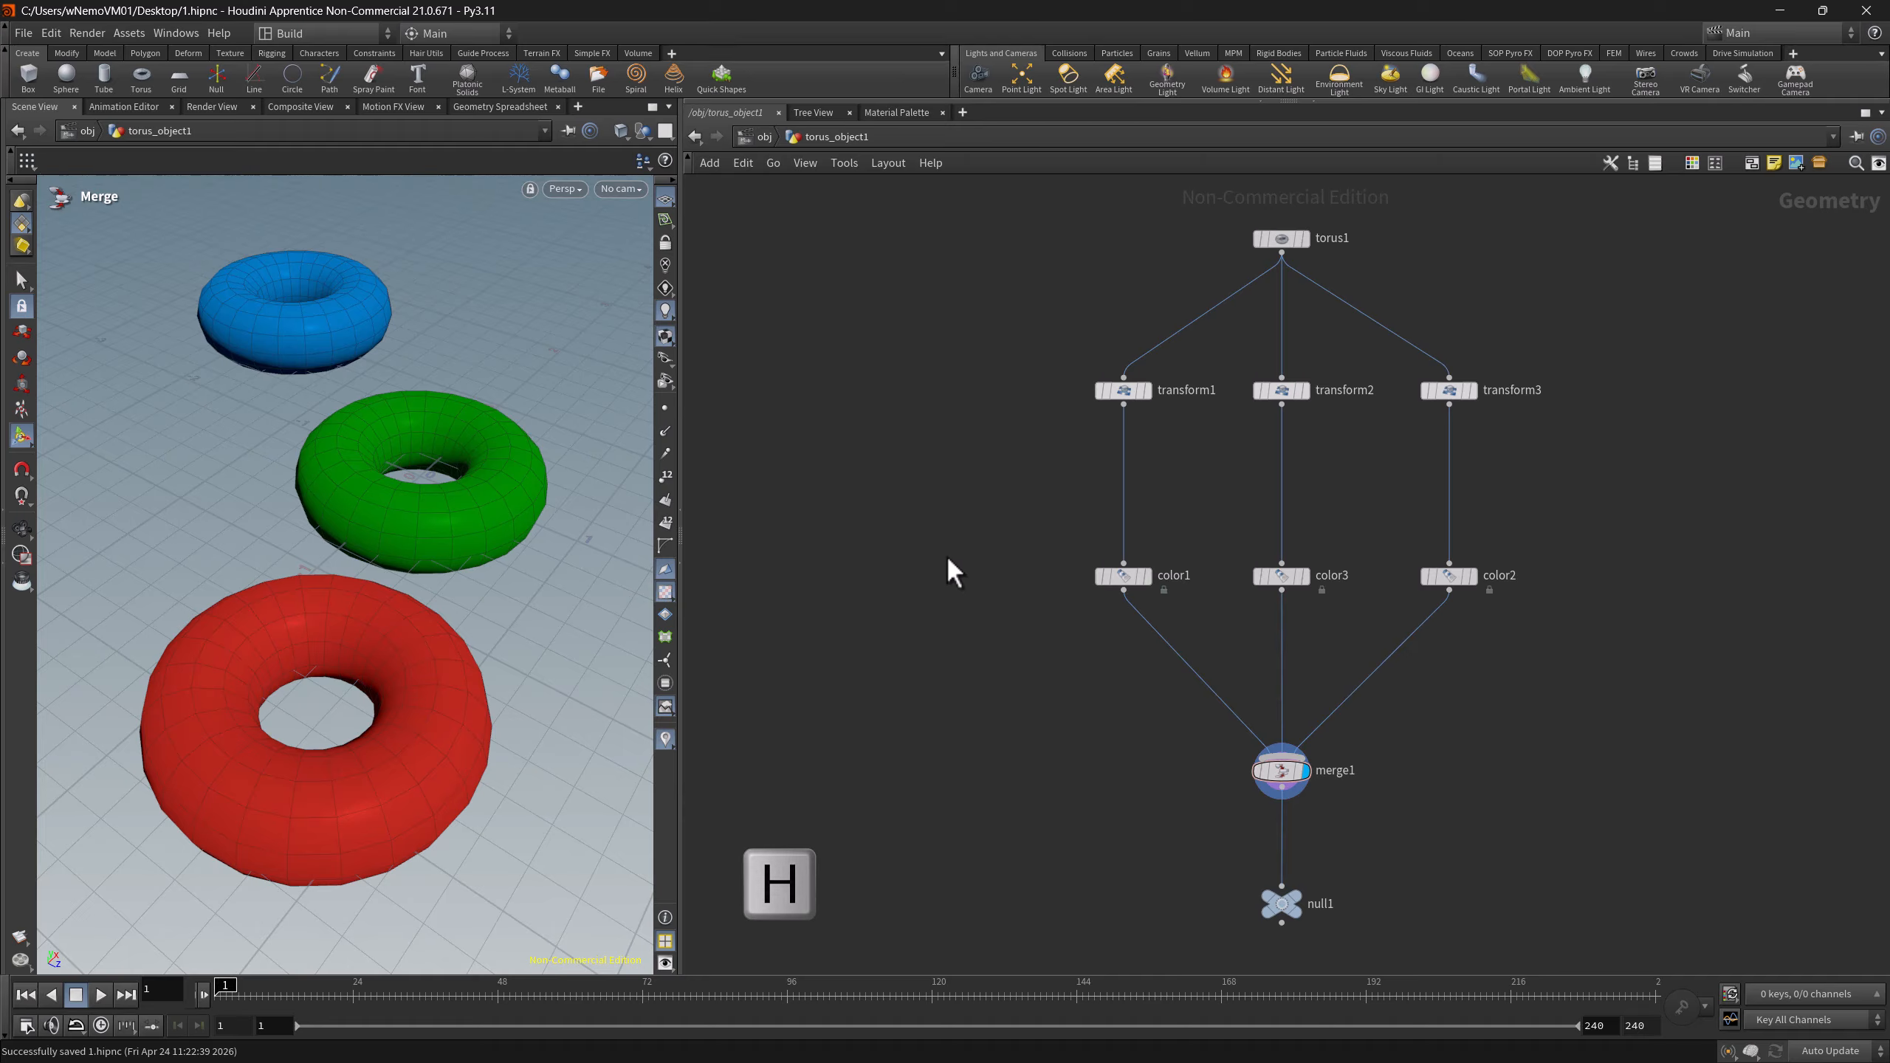
drag(944, 554, 1586, 934)
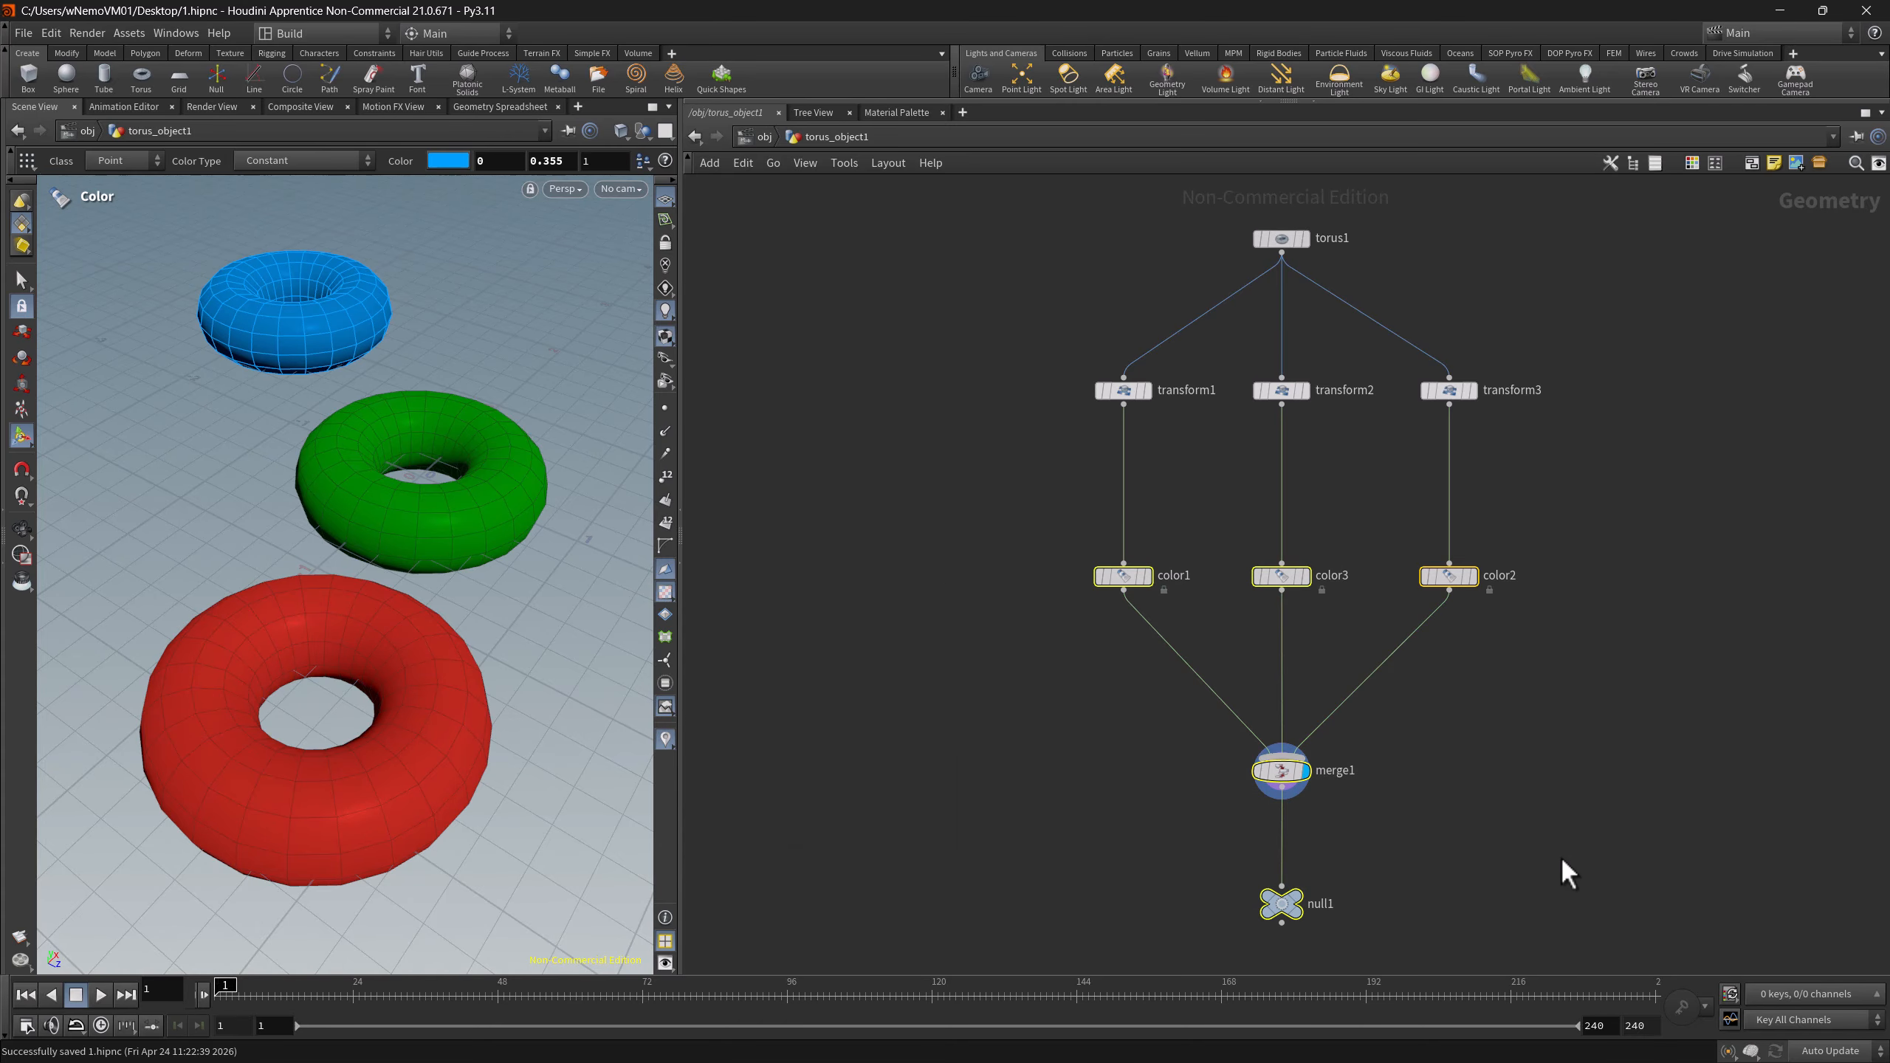
key(g)
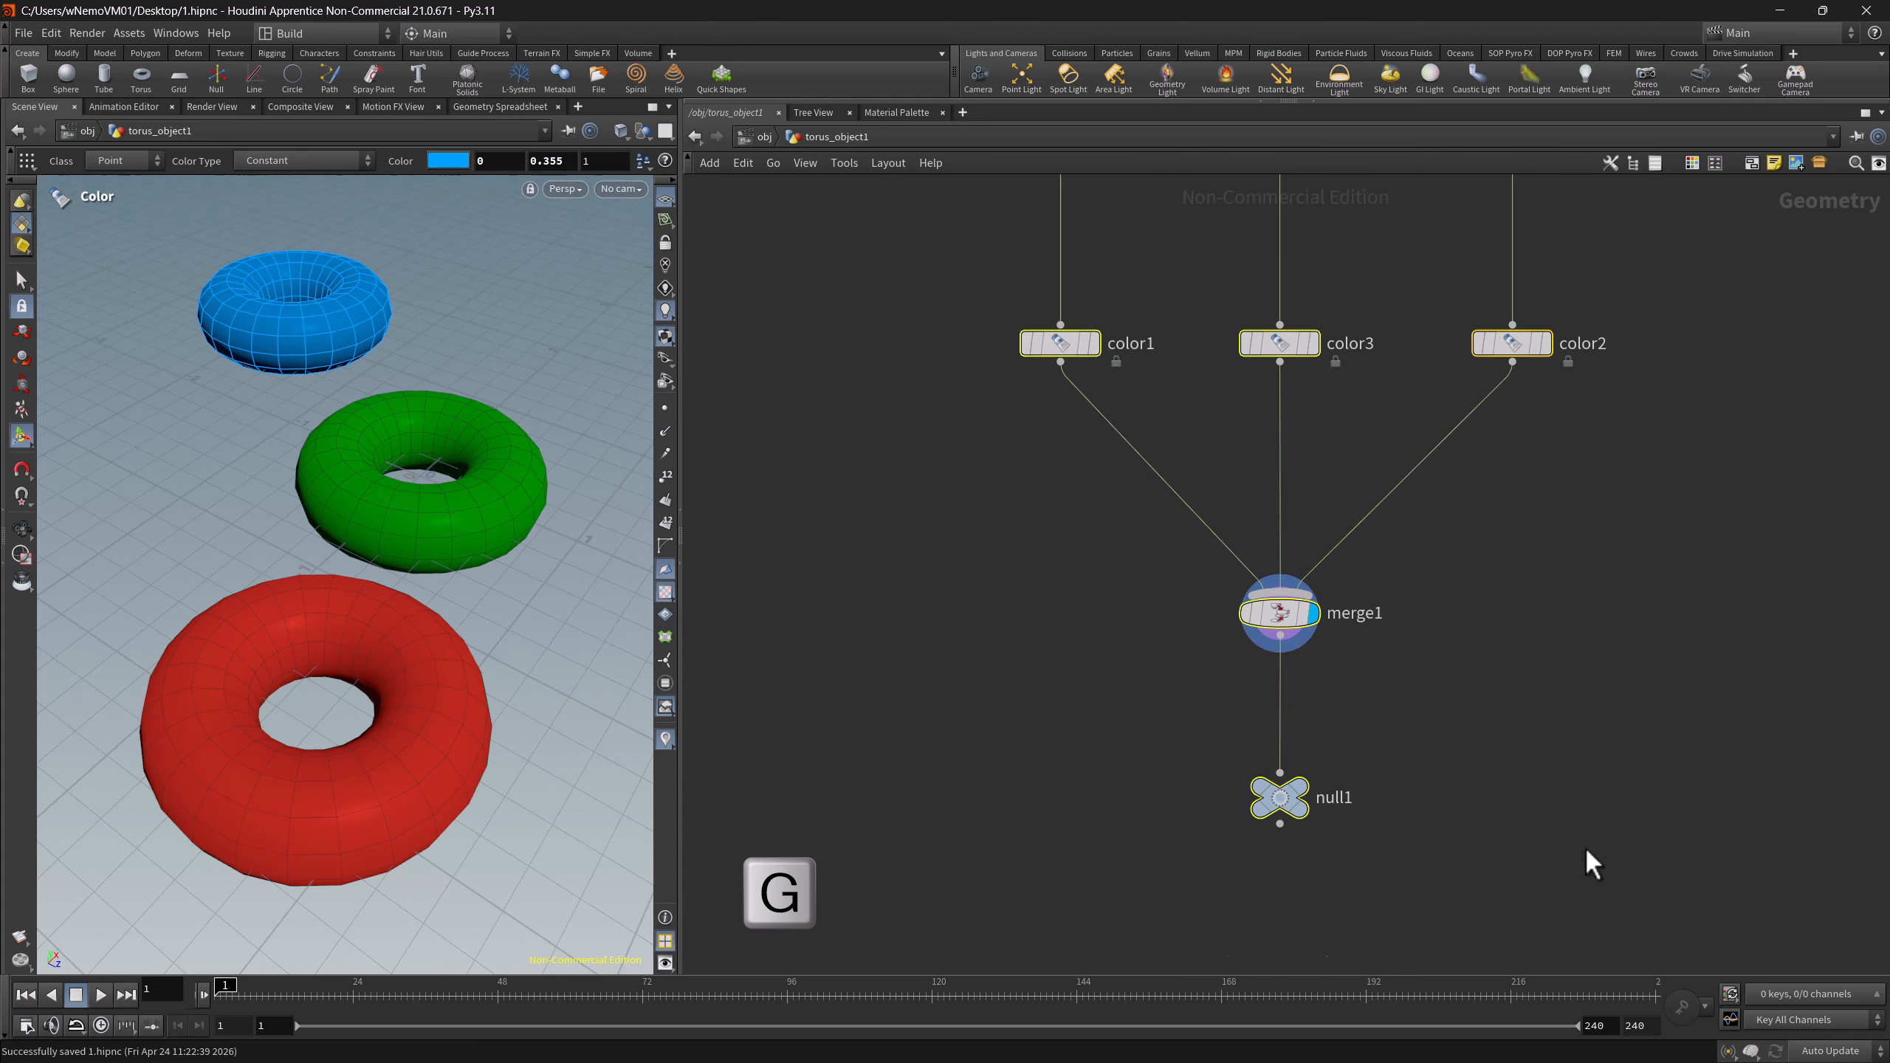
middle_drag(1586, 861, 1424, 792)
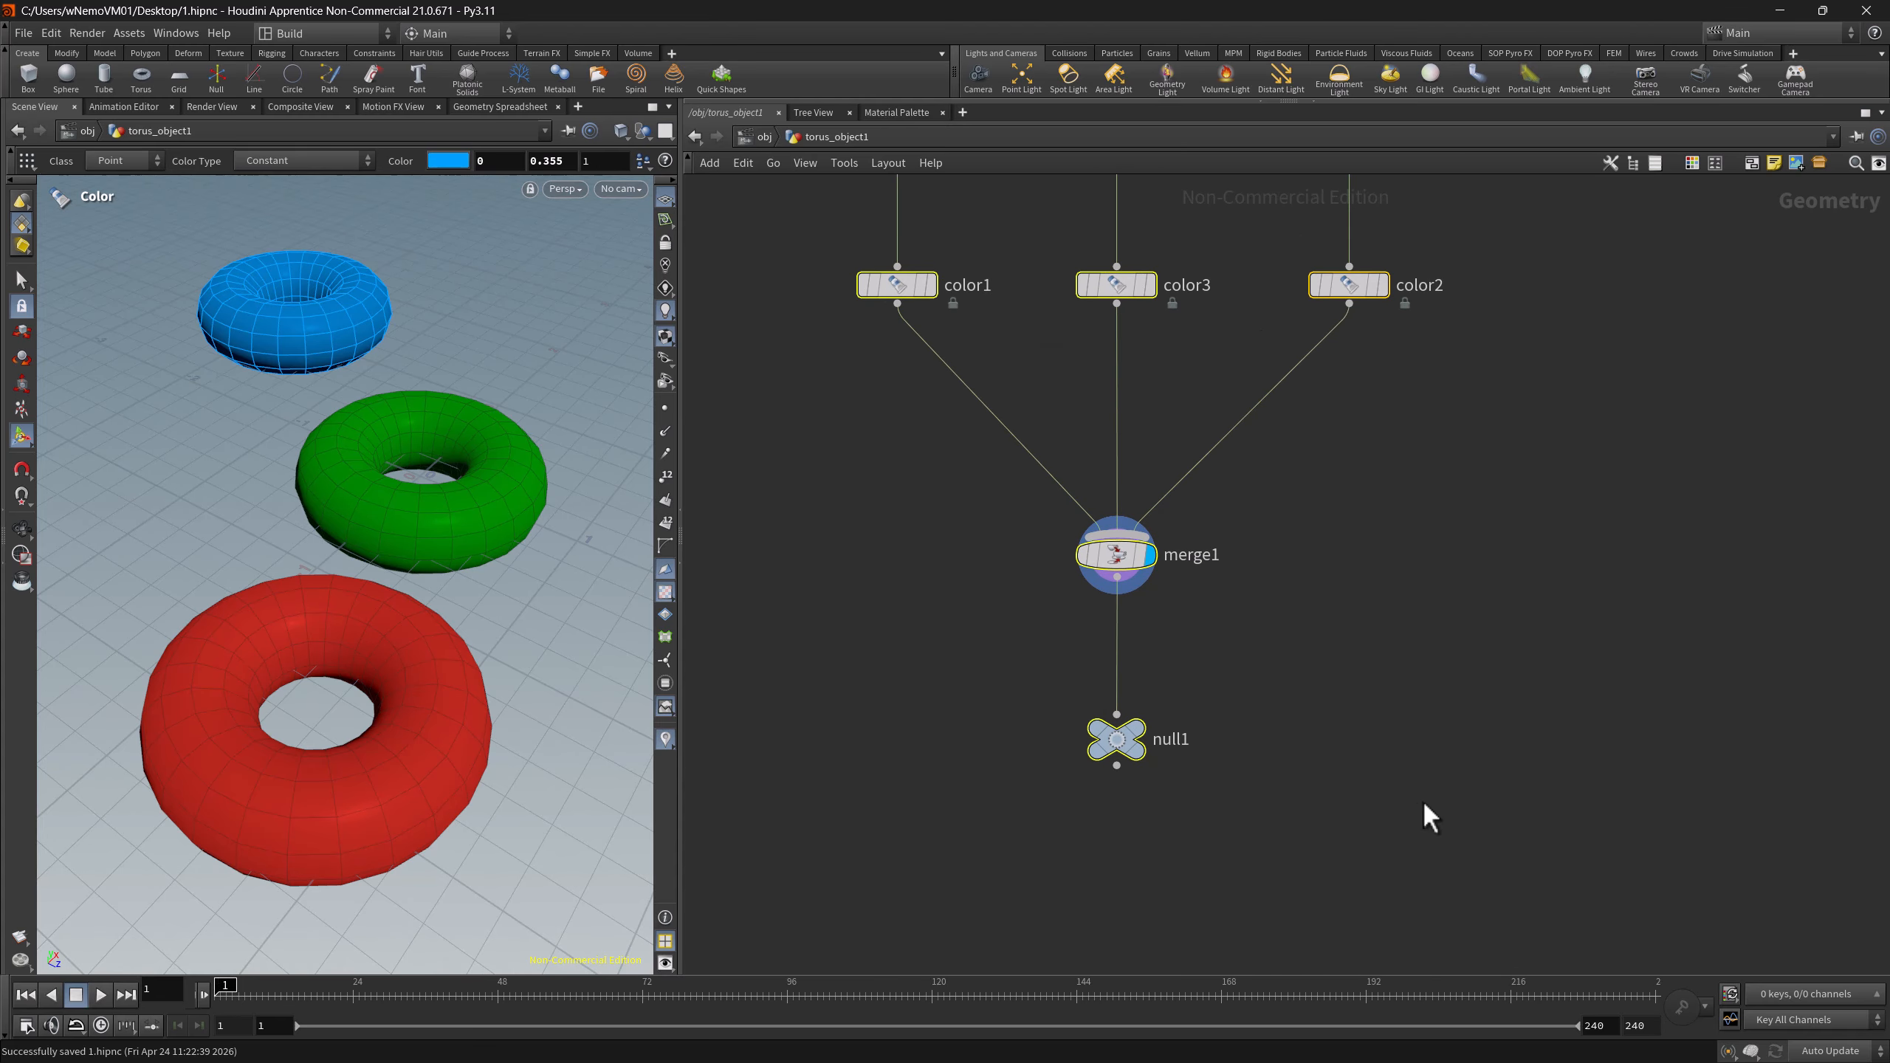
- Use the Zoom to Show All and Zoom to Show Selected commands to frame the whole network and the selected nodes
click(804, 162)
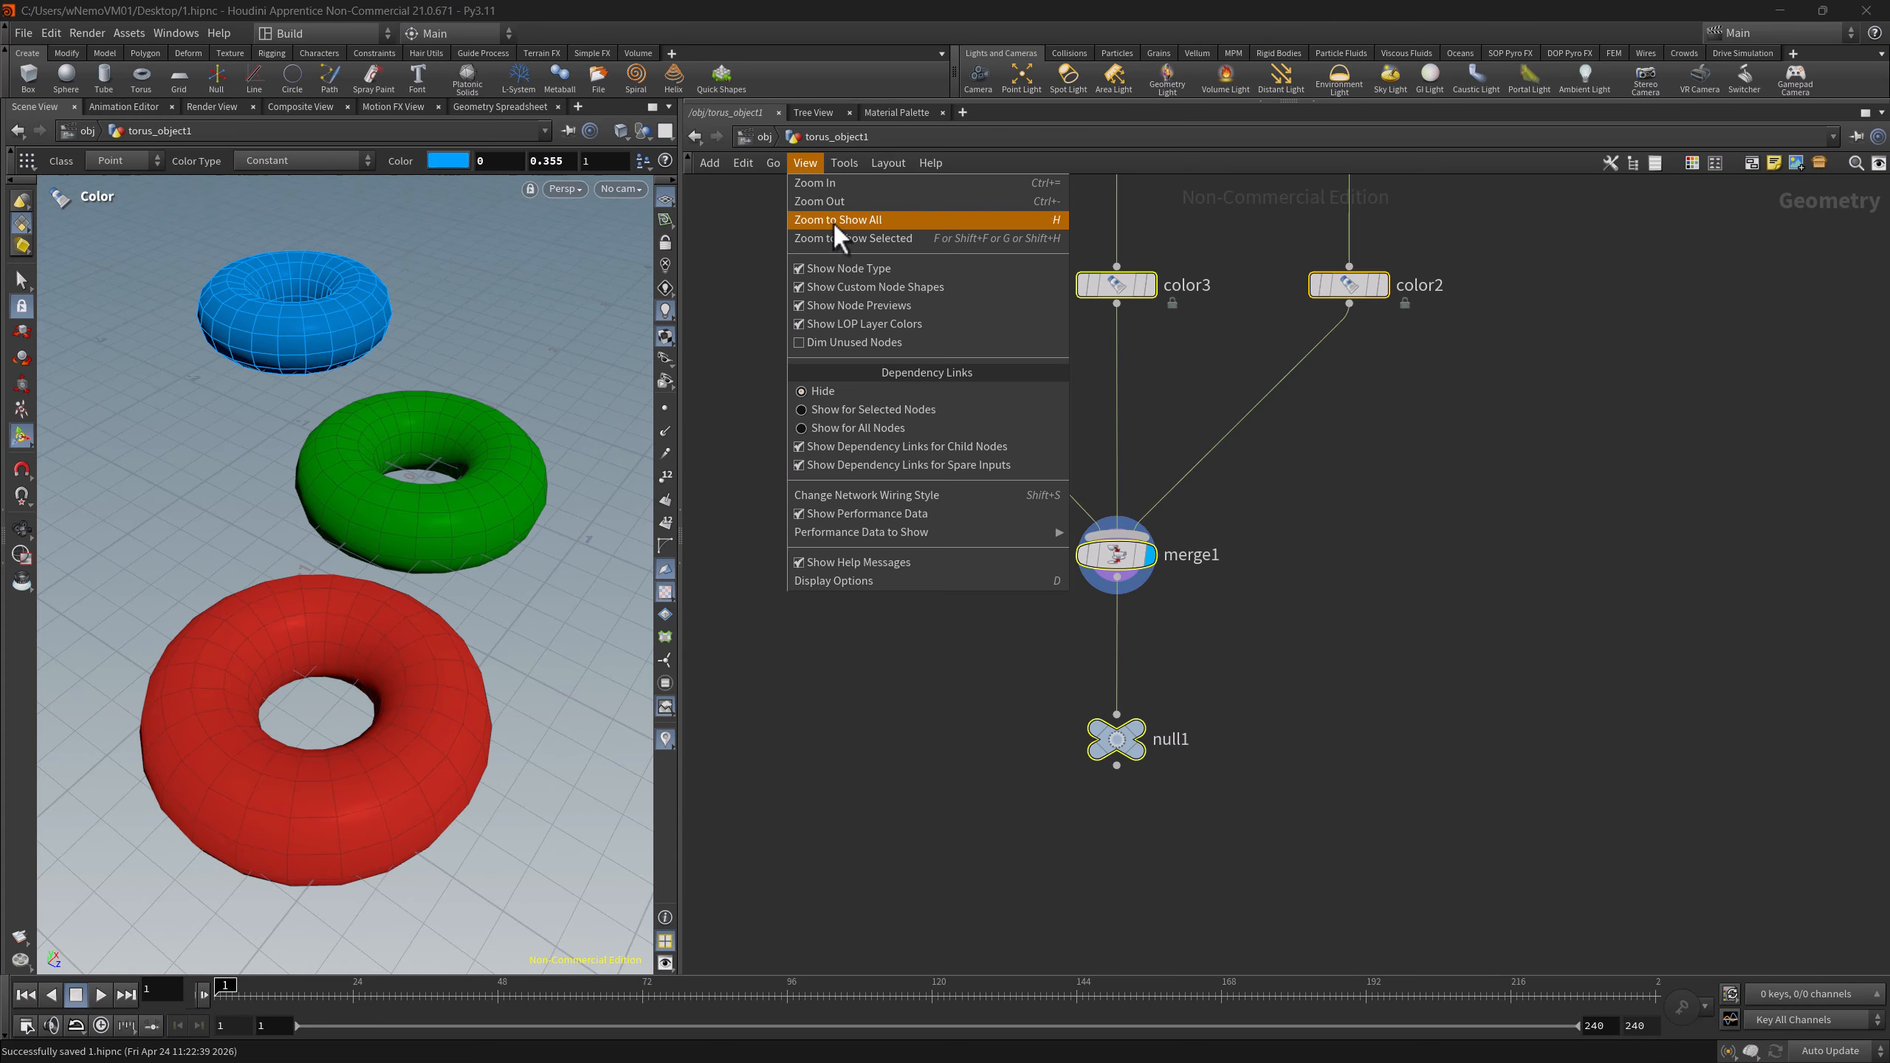
click(833, 222)
click(806, 163)
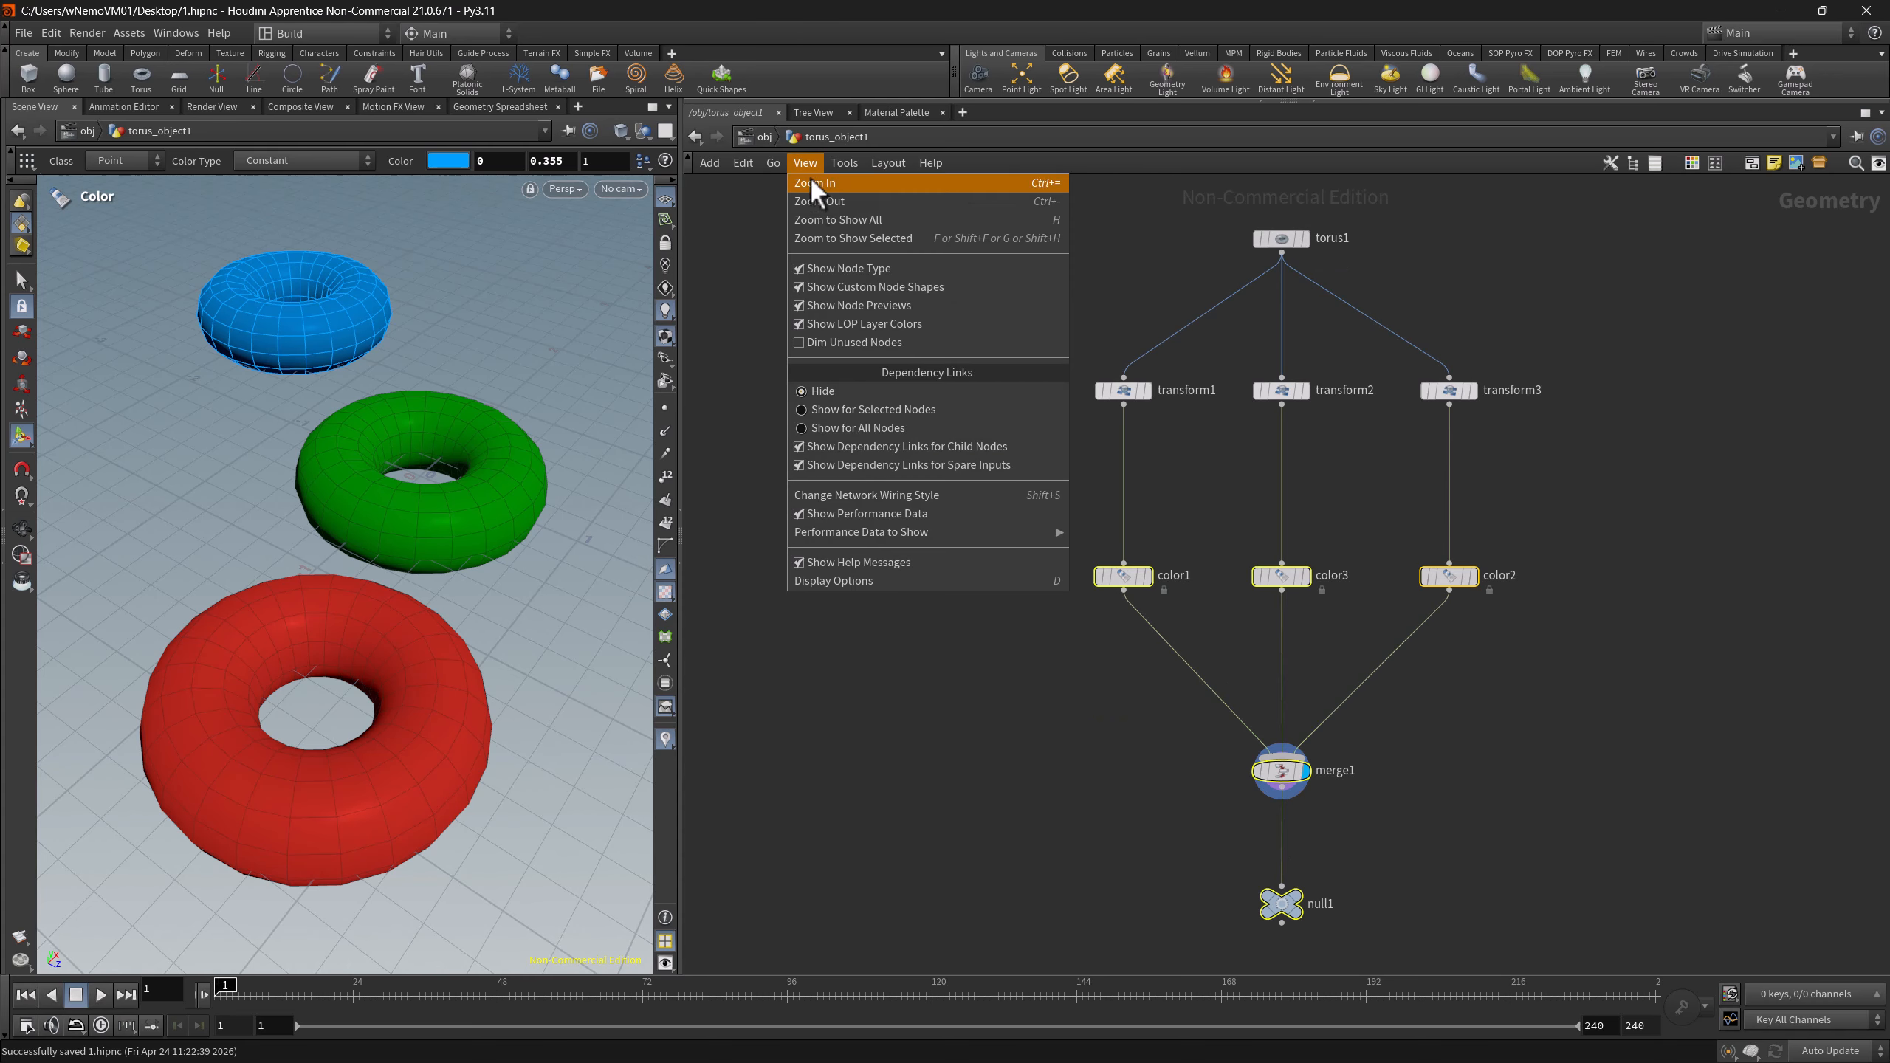
click(833, 234)
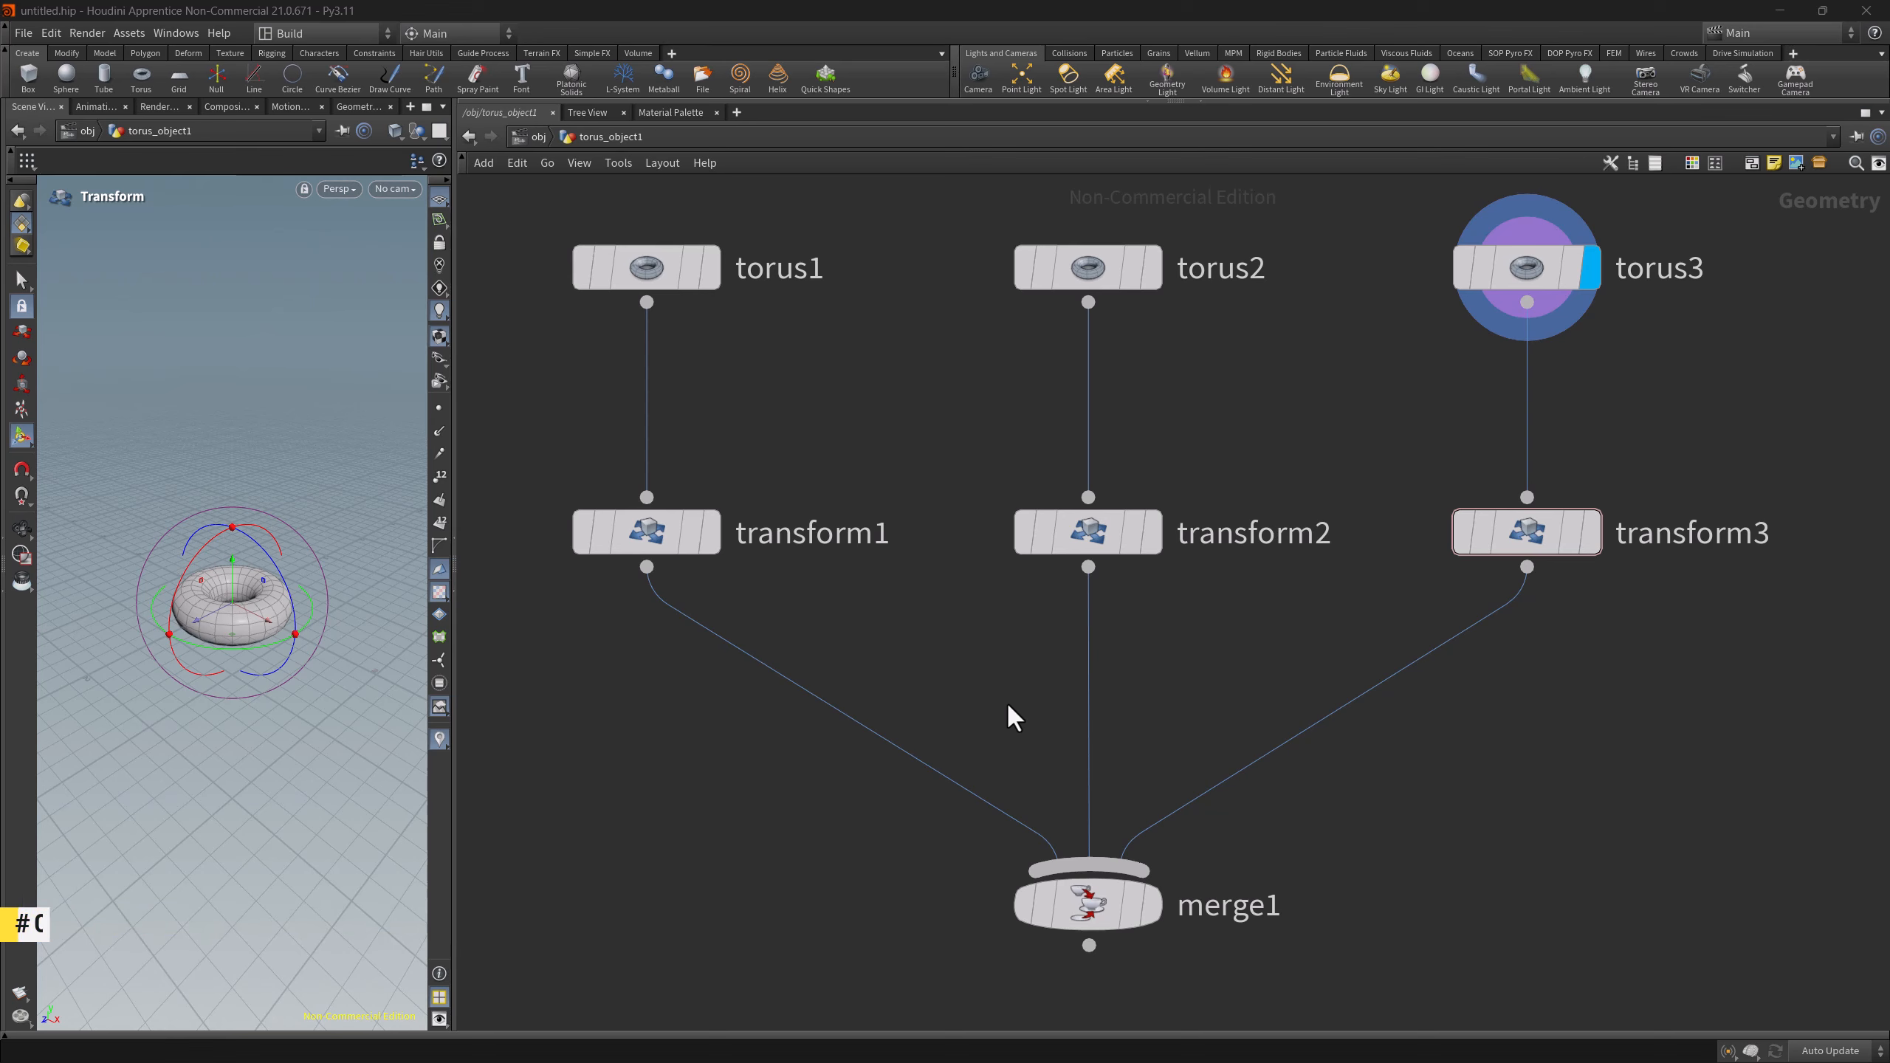
- Switch the network wiring style to Rounded and back, and apply Change Network Wiring Style once more
middle_drag(1009, 707, 930, 514)
key(shift+s)
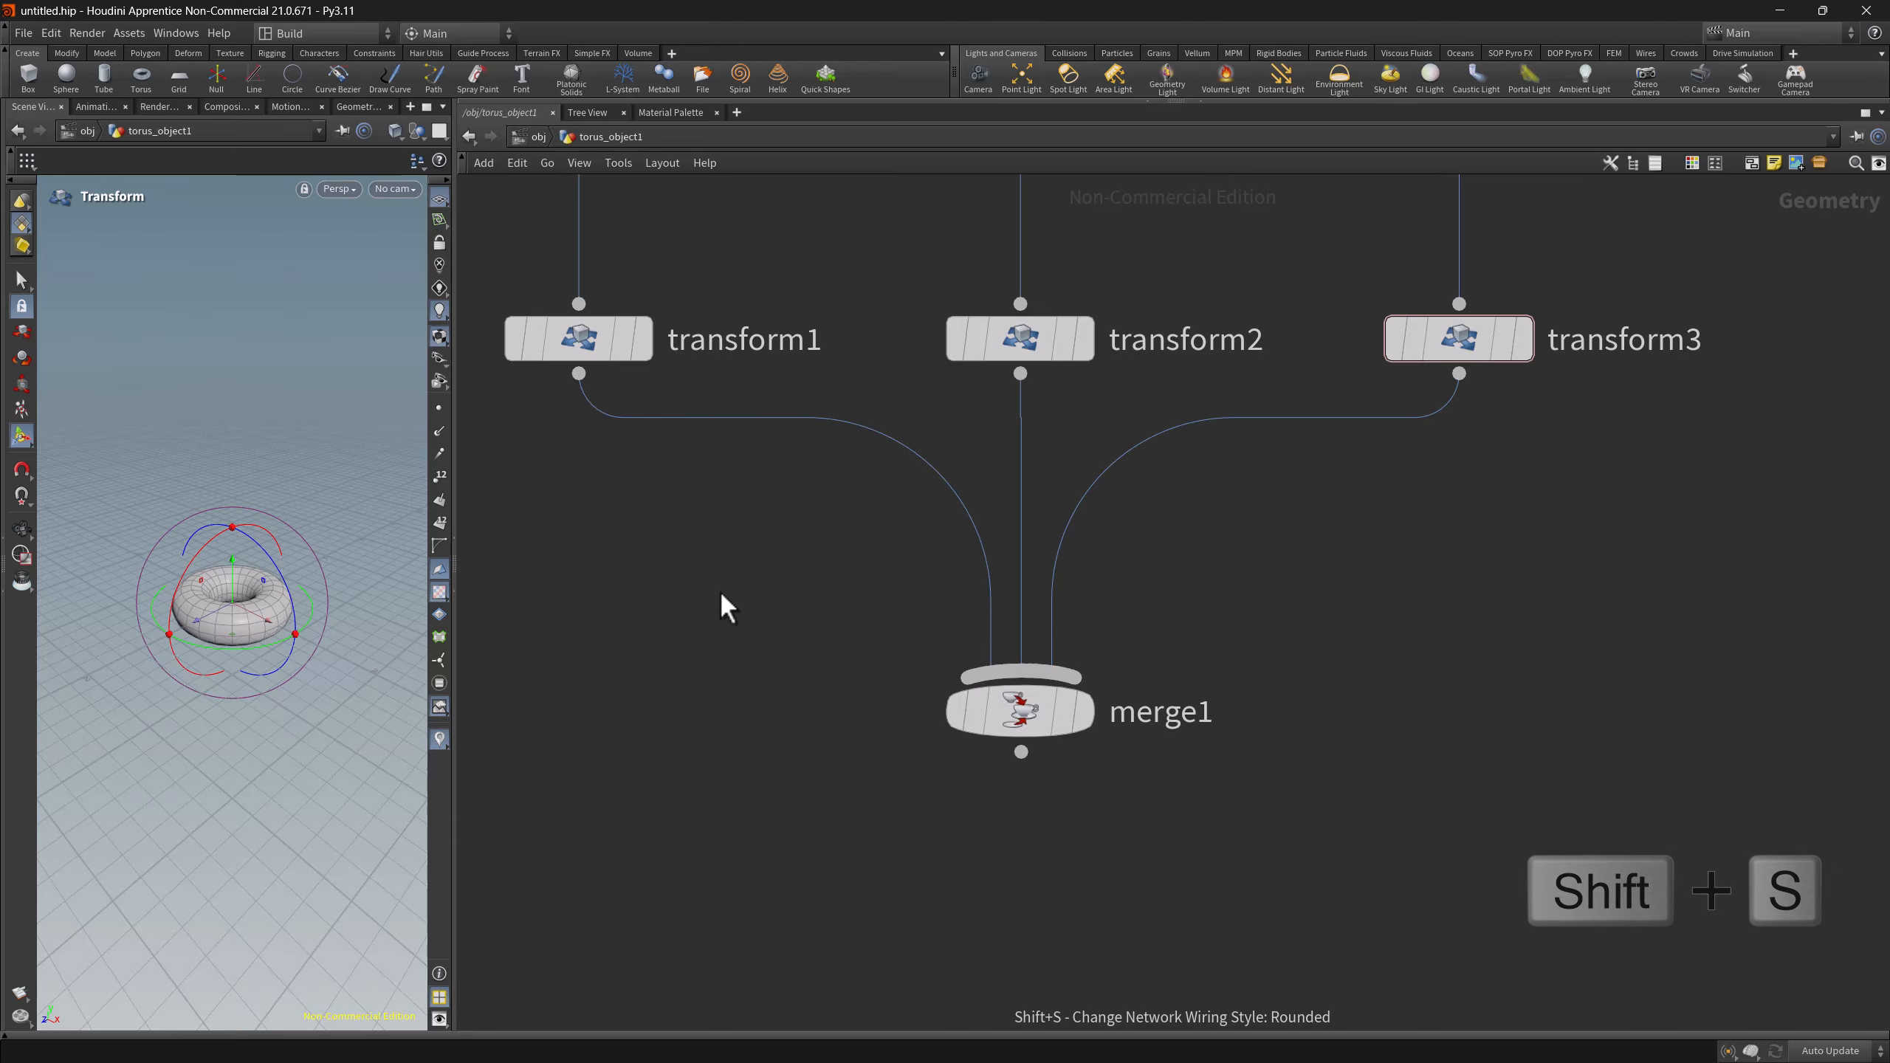
key(shift+s)
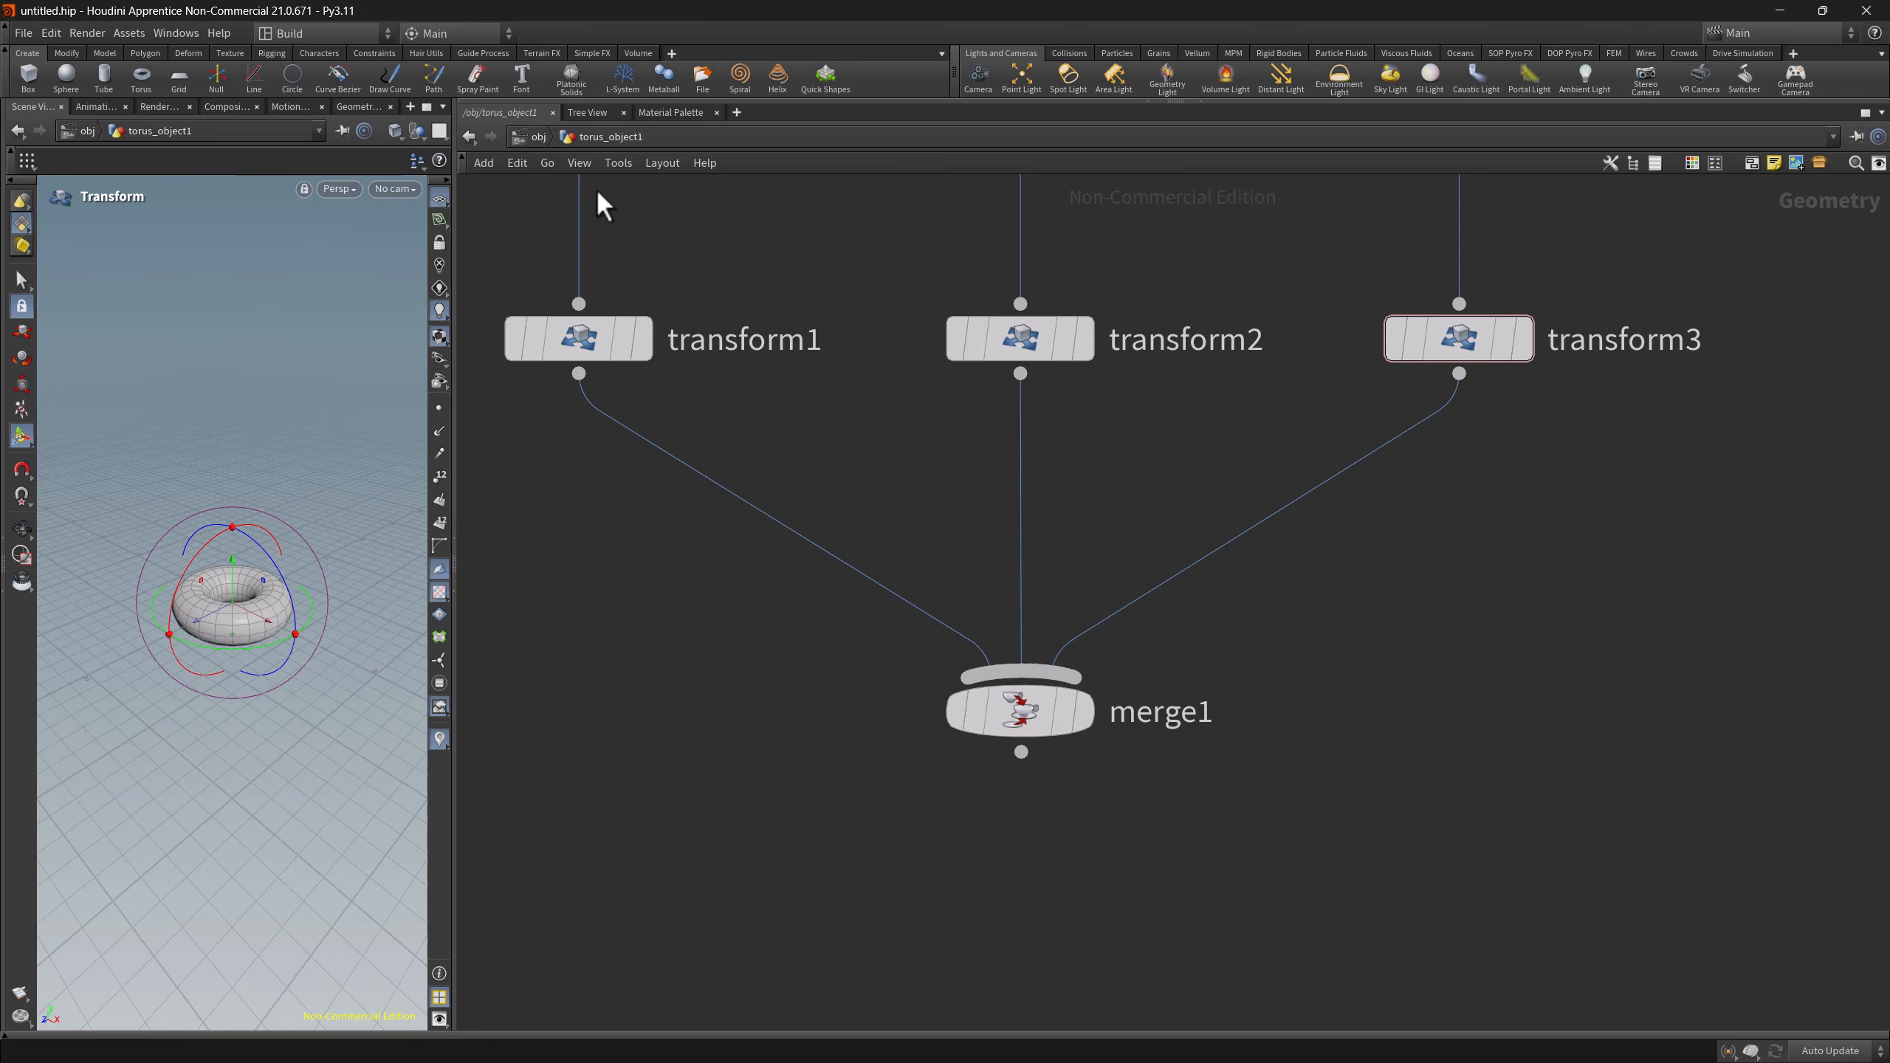
click(579, 163)
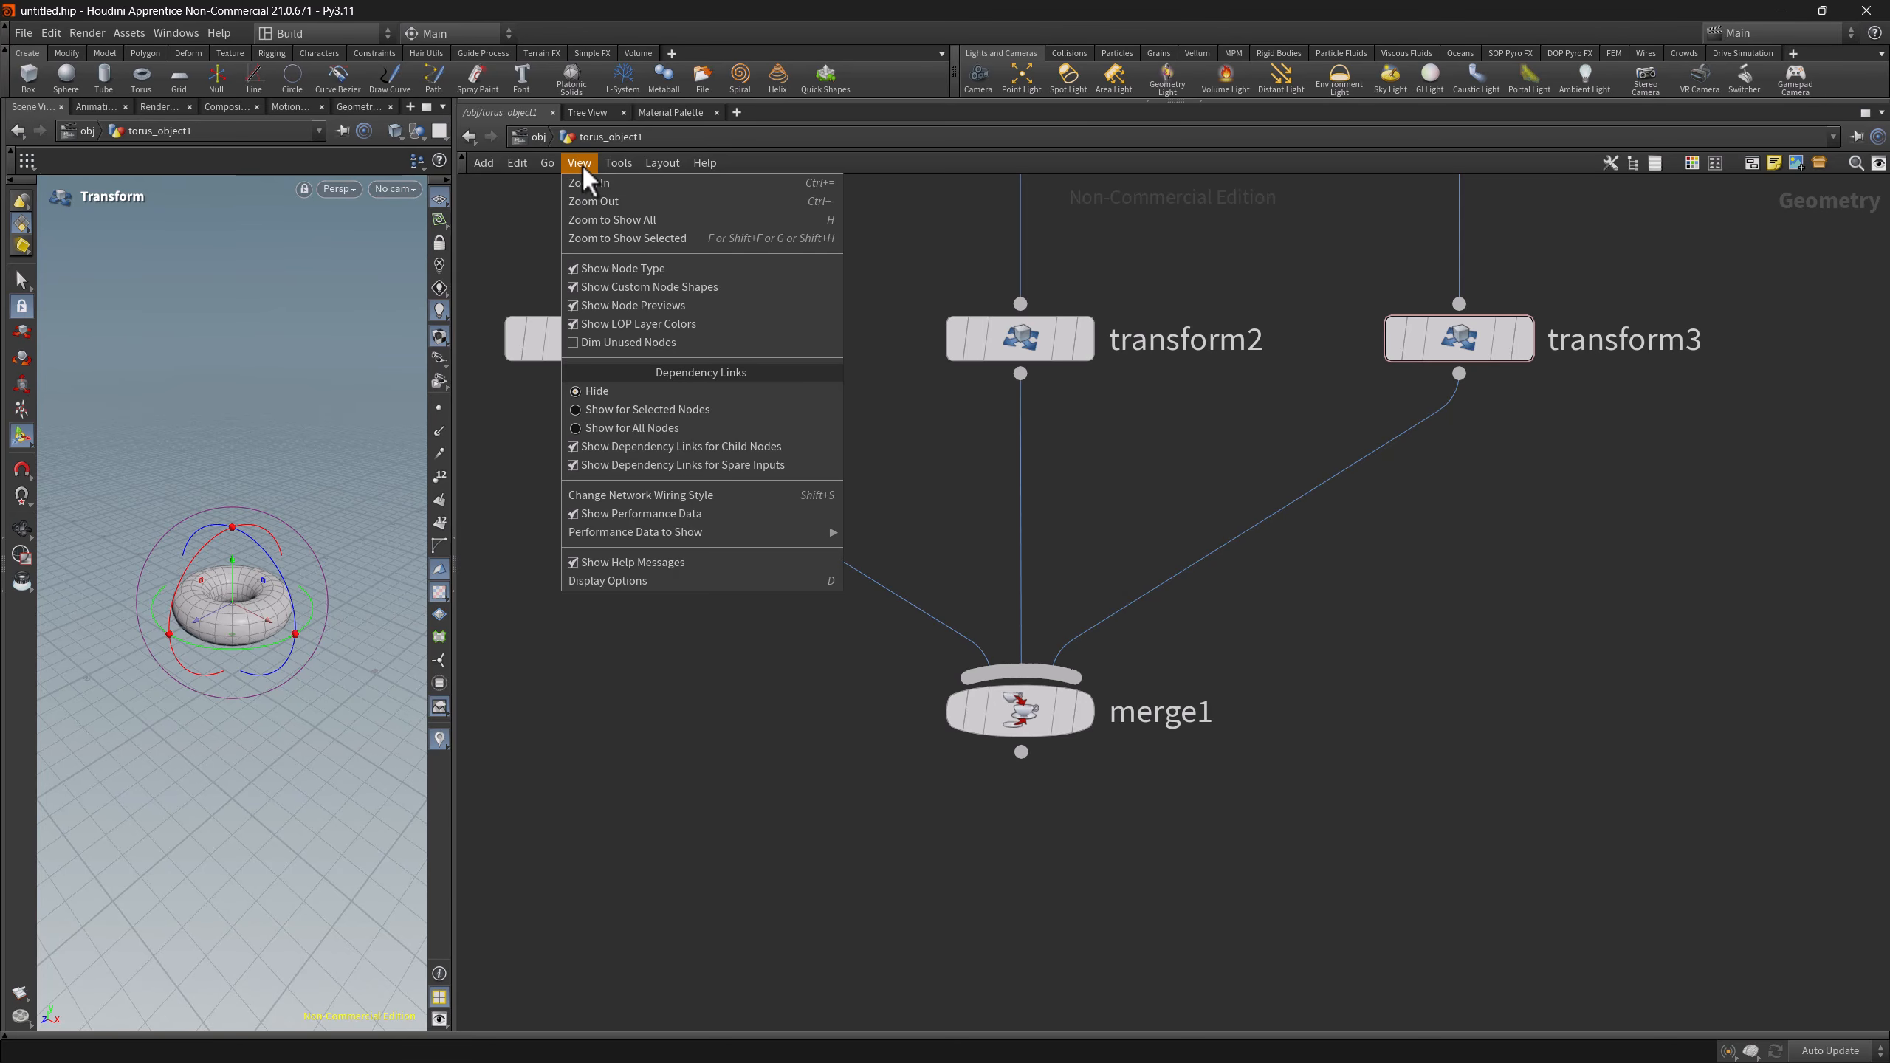
click(700, 497)
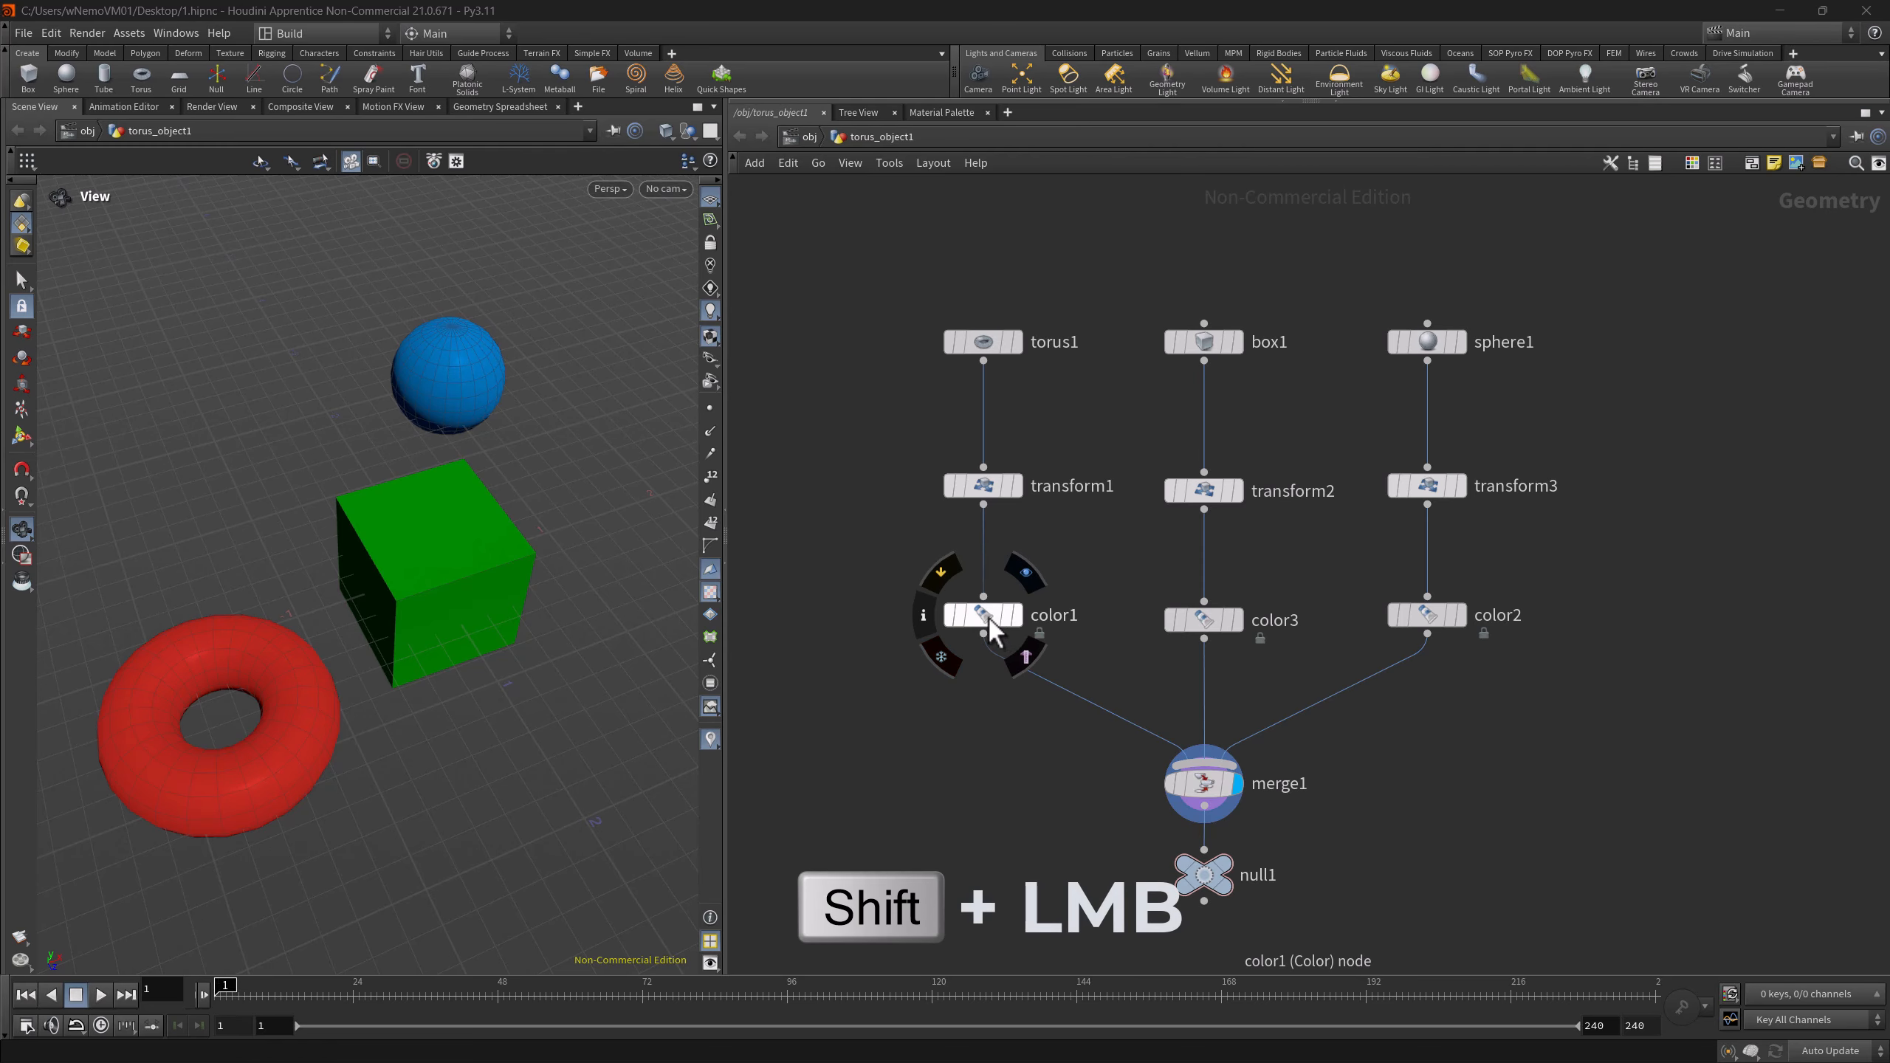
- Move color1 together with its upstream nodes, and move sphere1 together with its downstream nodes, slightly toward the box1 chain's alignment
mouse_move(988, 615)
shift+mouse_down()
mouse_move(924, 609)
mouse_move(989, 569)
mouse_move(892, 640)
mouse_move(980, 580)
mouse_move(936, 577)
mouse_move(994, 621)
shift+mouse_up()
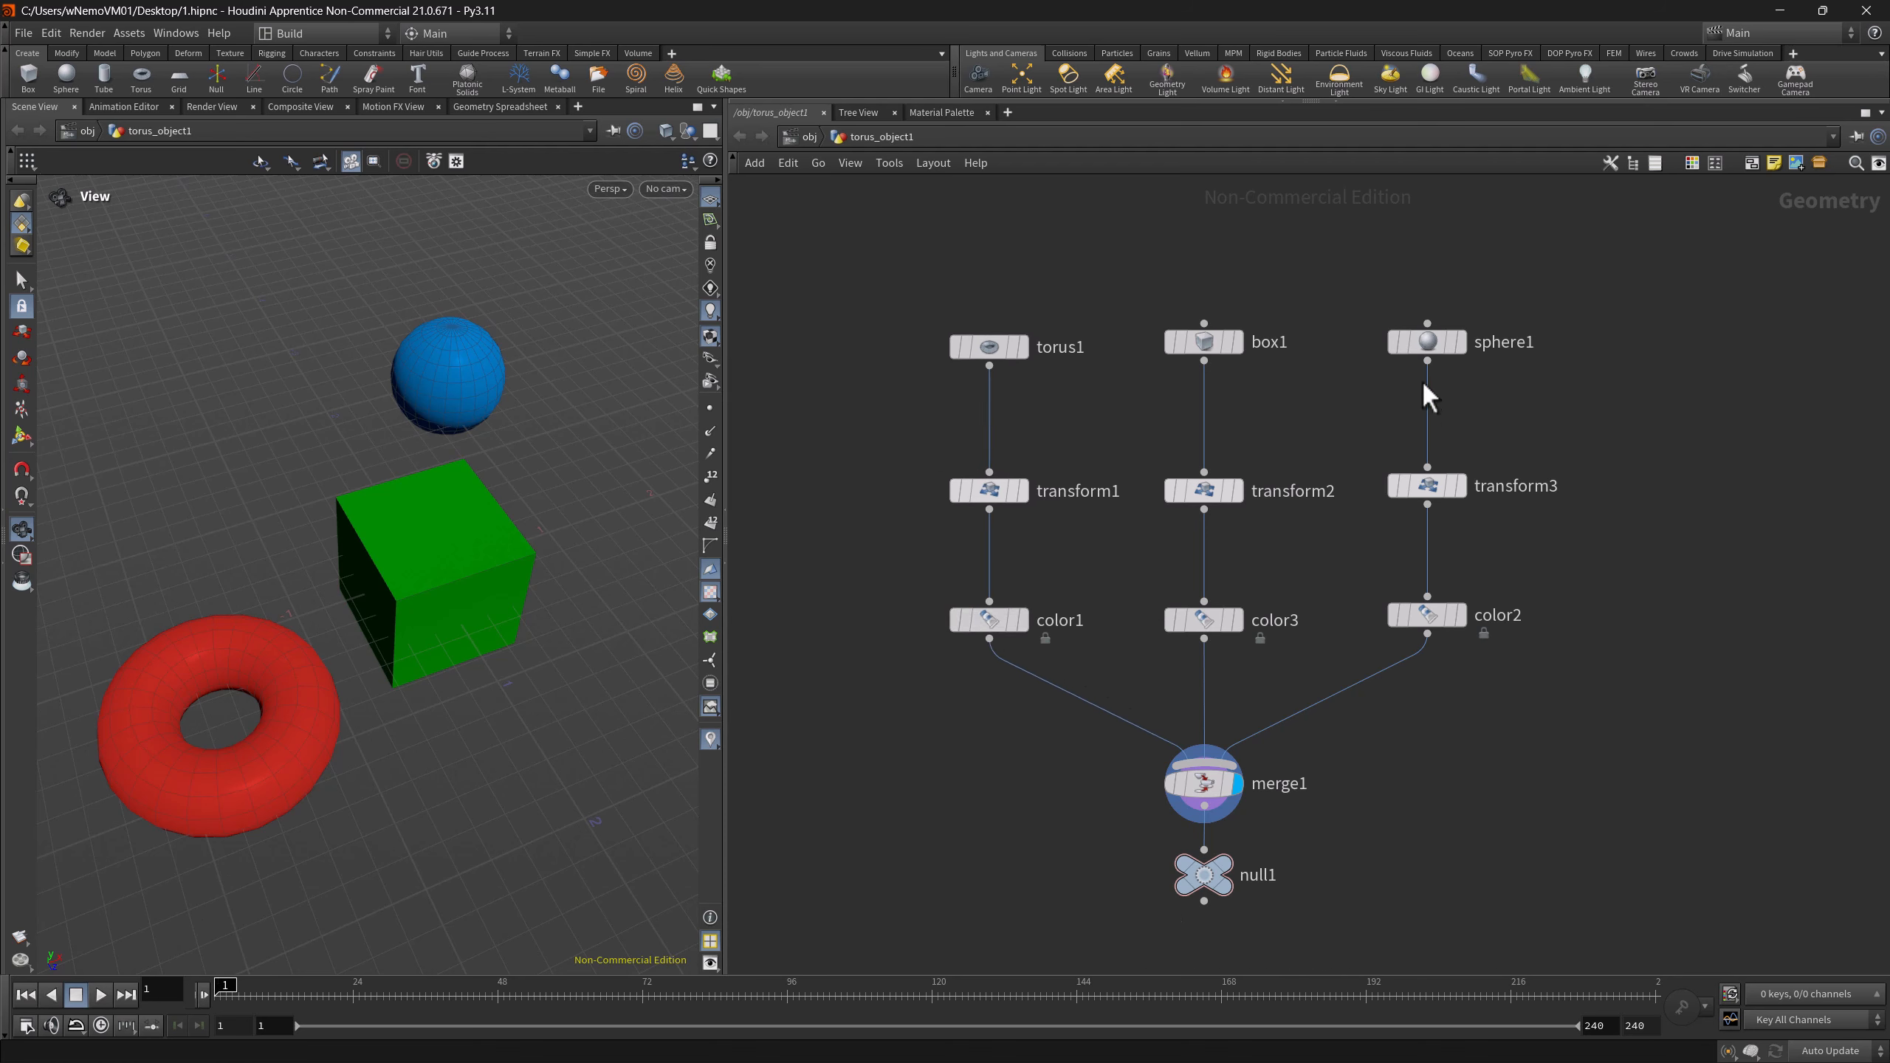
mouse_move(1428, 340)
ctrl+mouse_down()
mouse_move(1556, 387)
mouse_move(1518, 301)
mouse_move(1529, 417)
mouse_move(1514, 425)
mouse_move(1524, 355)
mouse_move(1435, 350)
ctrl+mouse_up()
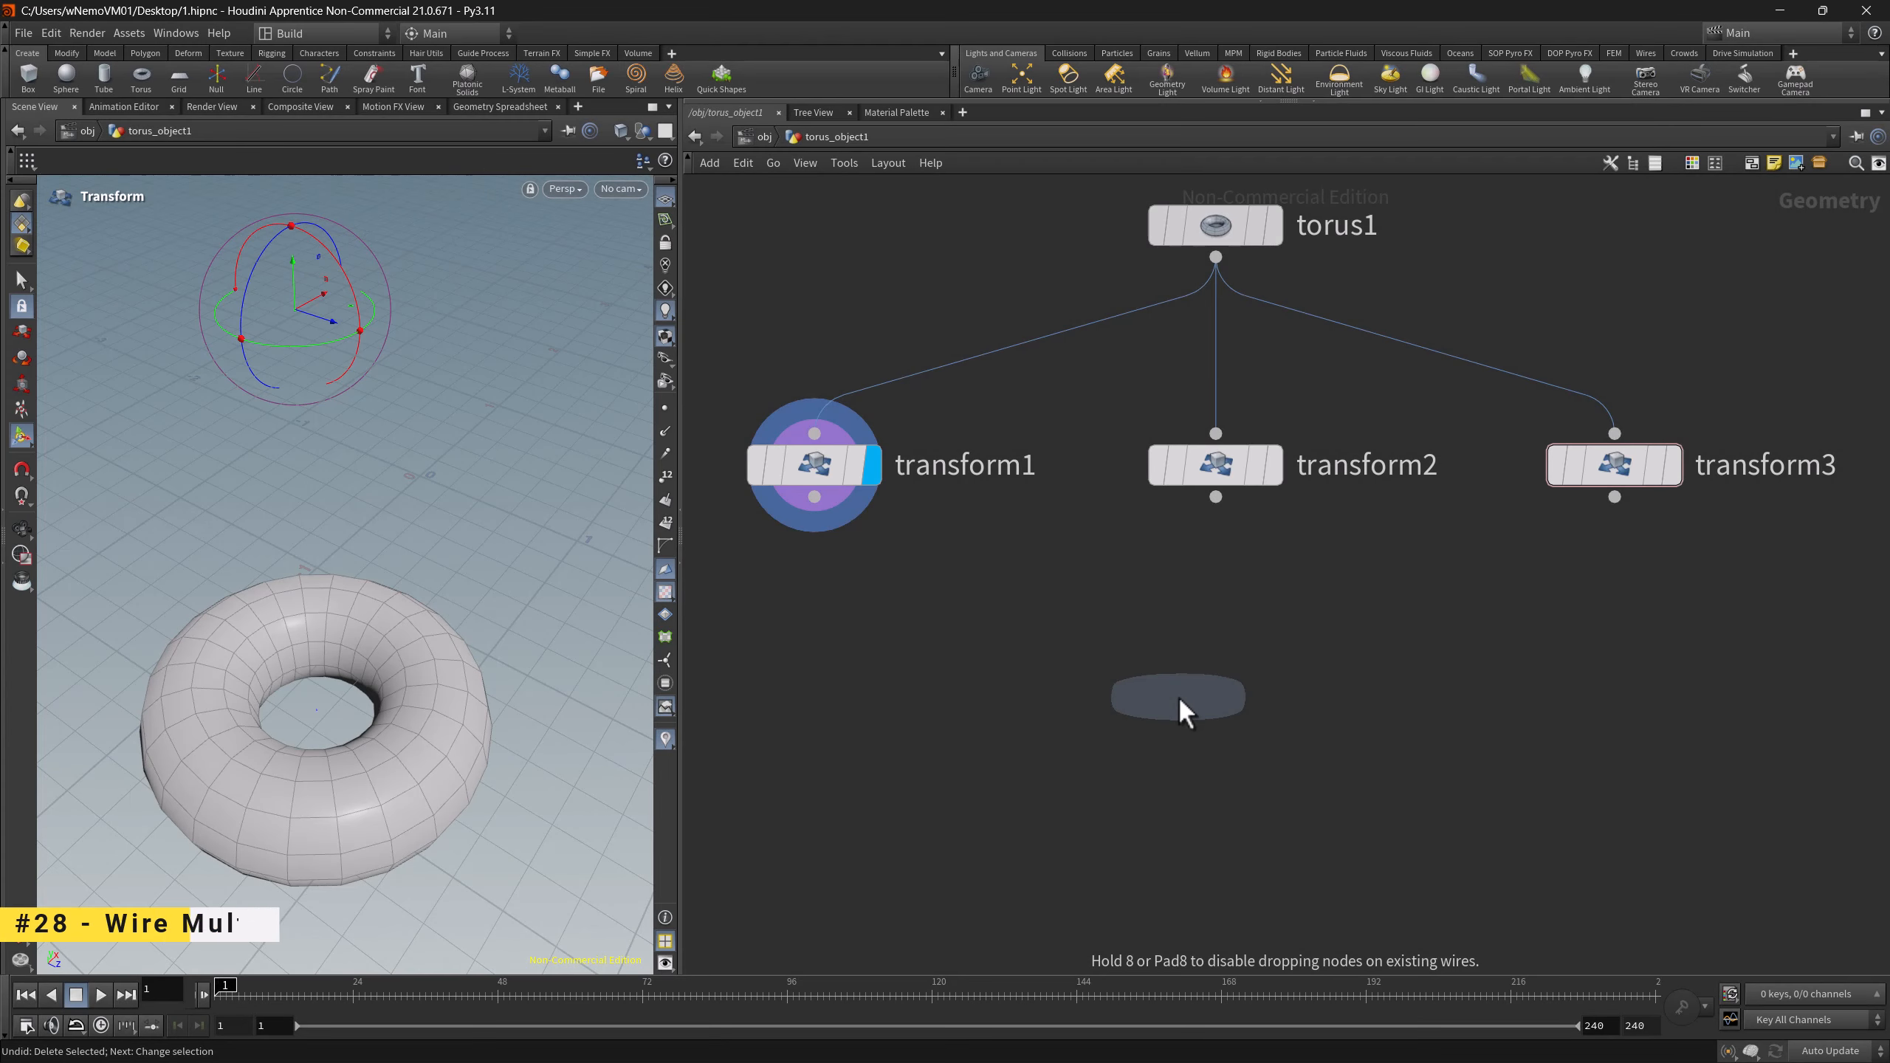
- Place a Merge node below transform2 and leave its inputs unconnected
click(1218, 714)
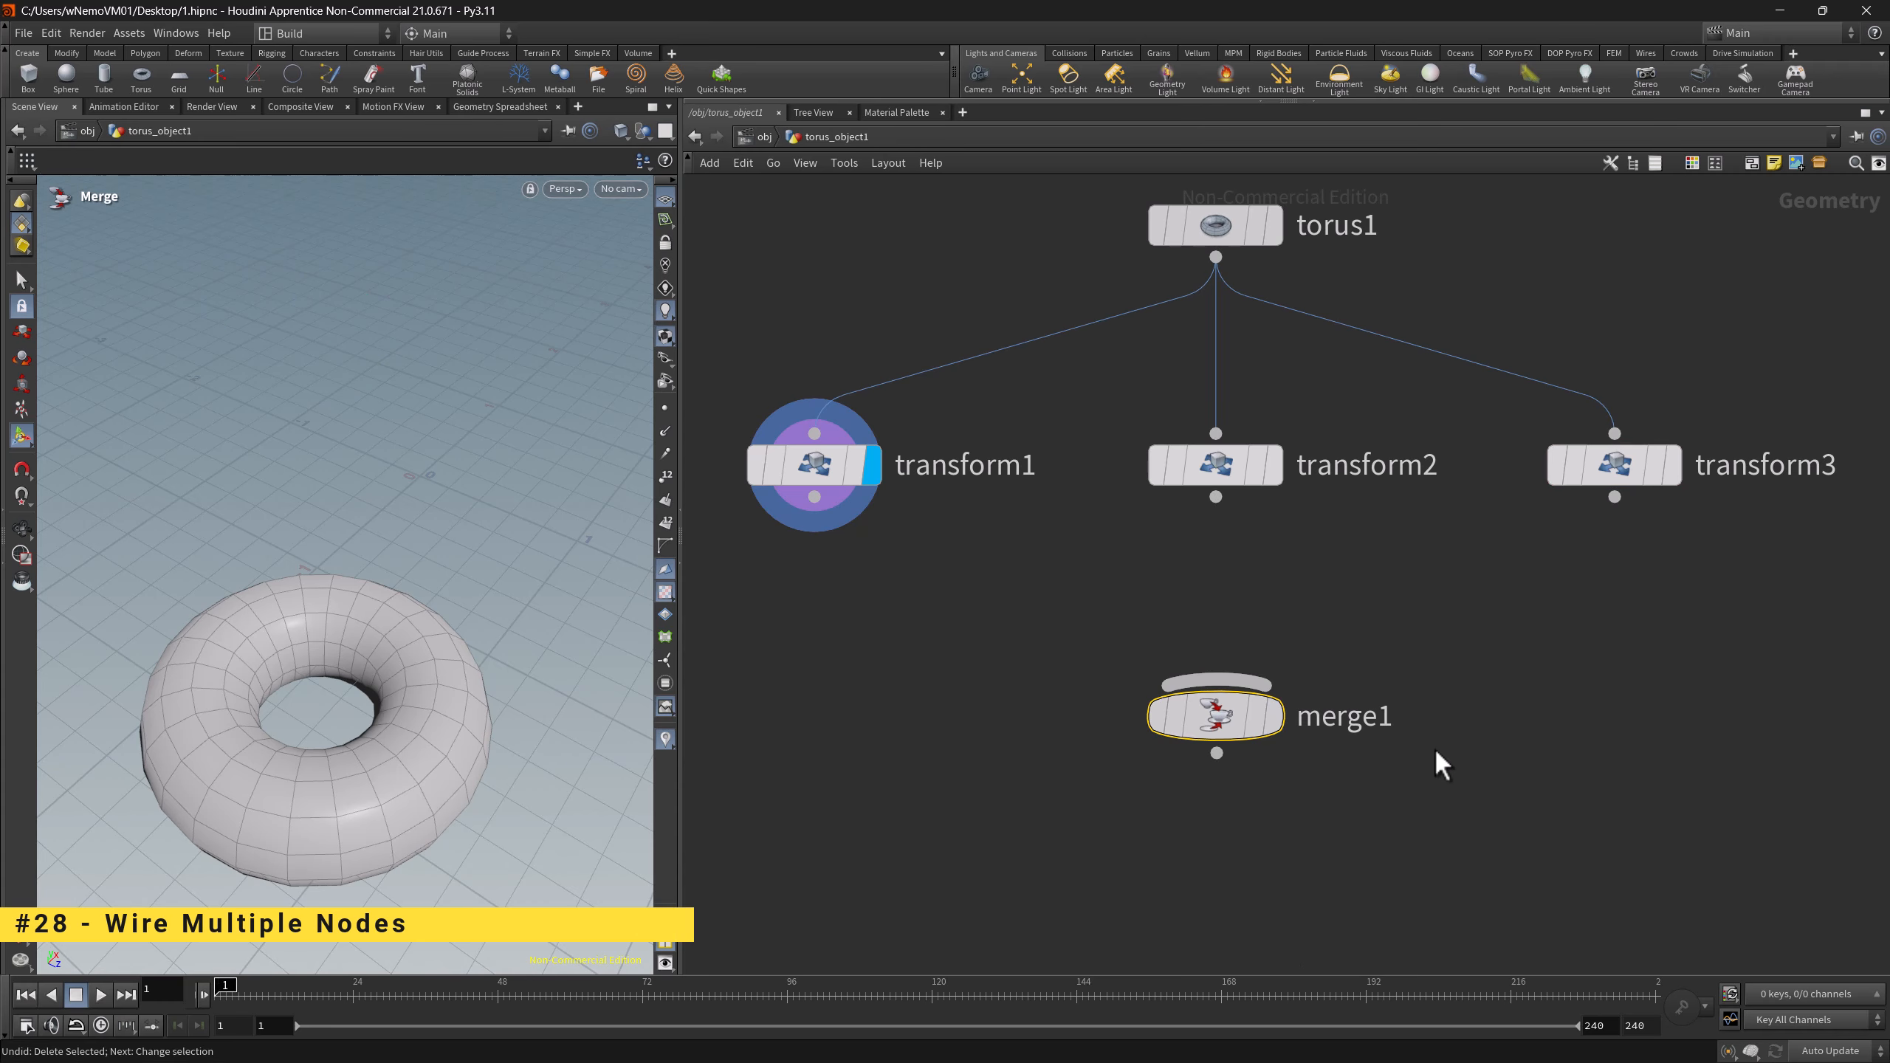
click(918, 617)
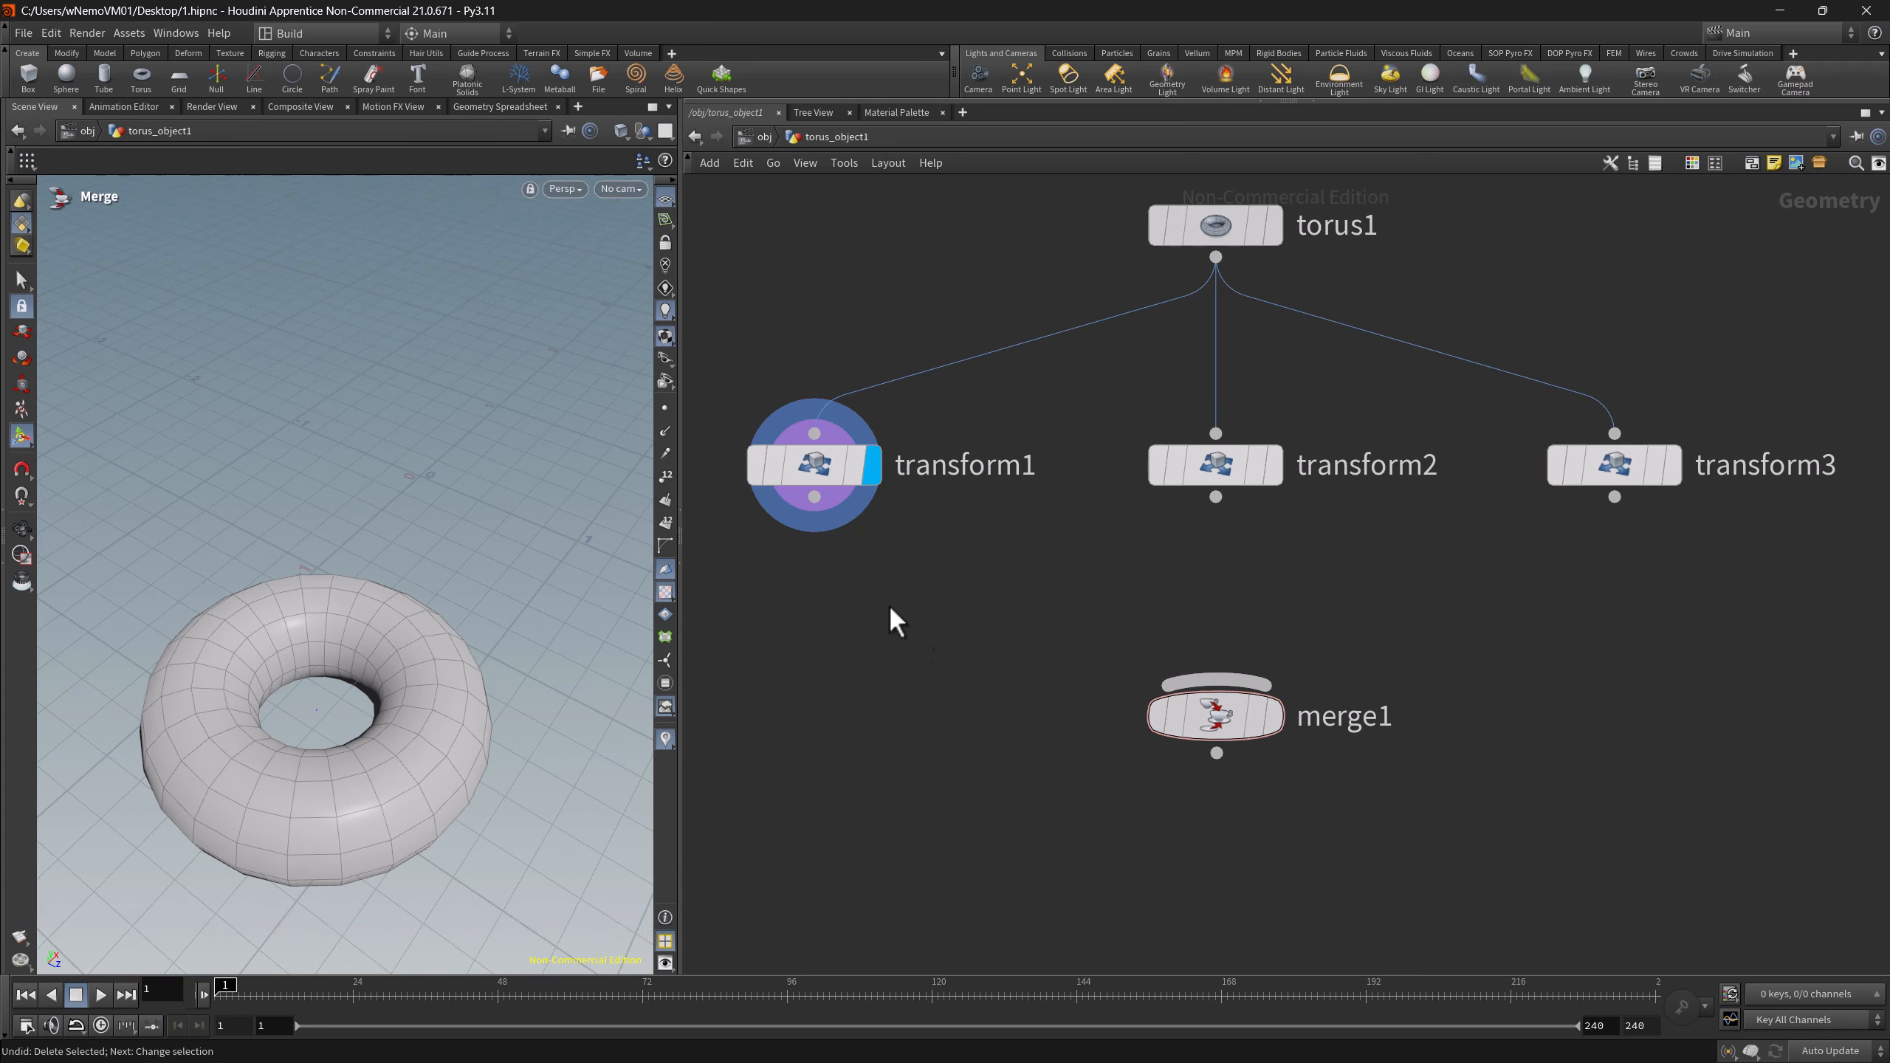
- Try wiring the transform nodes into merge1 one at a time, cancel the transform2 wire and delete the transform1 connection
drag(816, 499, 1216, 682)
drag(1217, 508, 1200, 569)
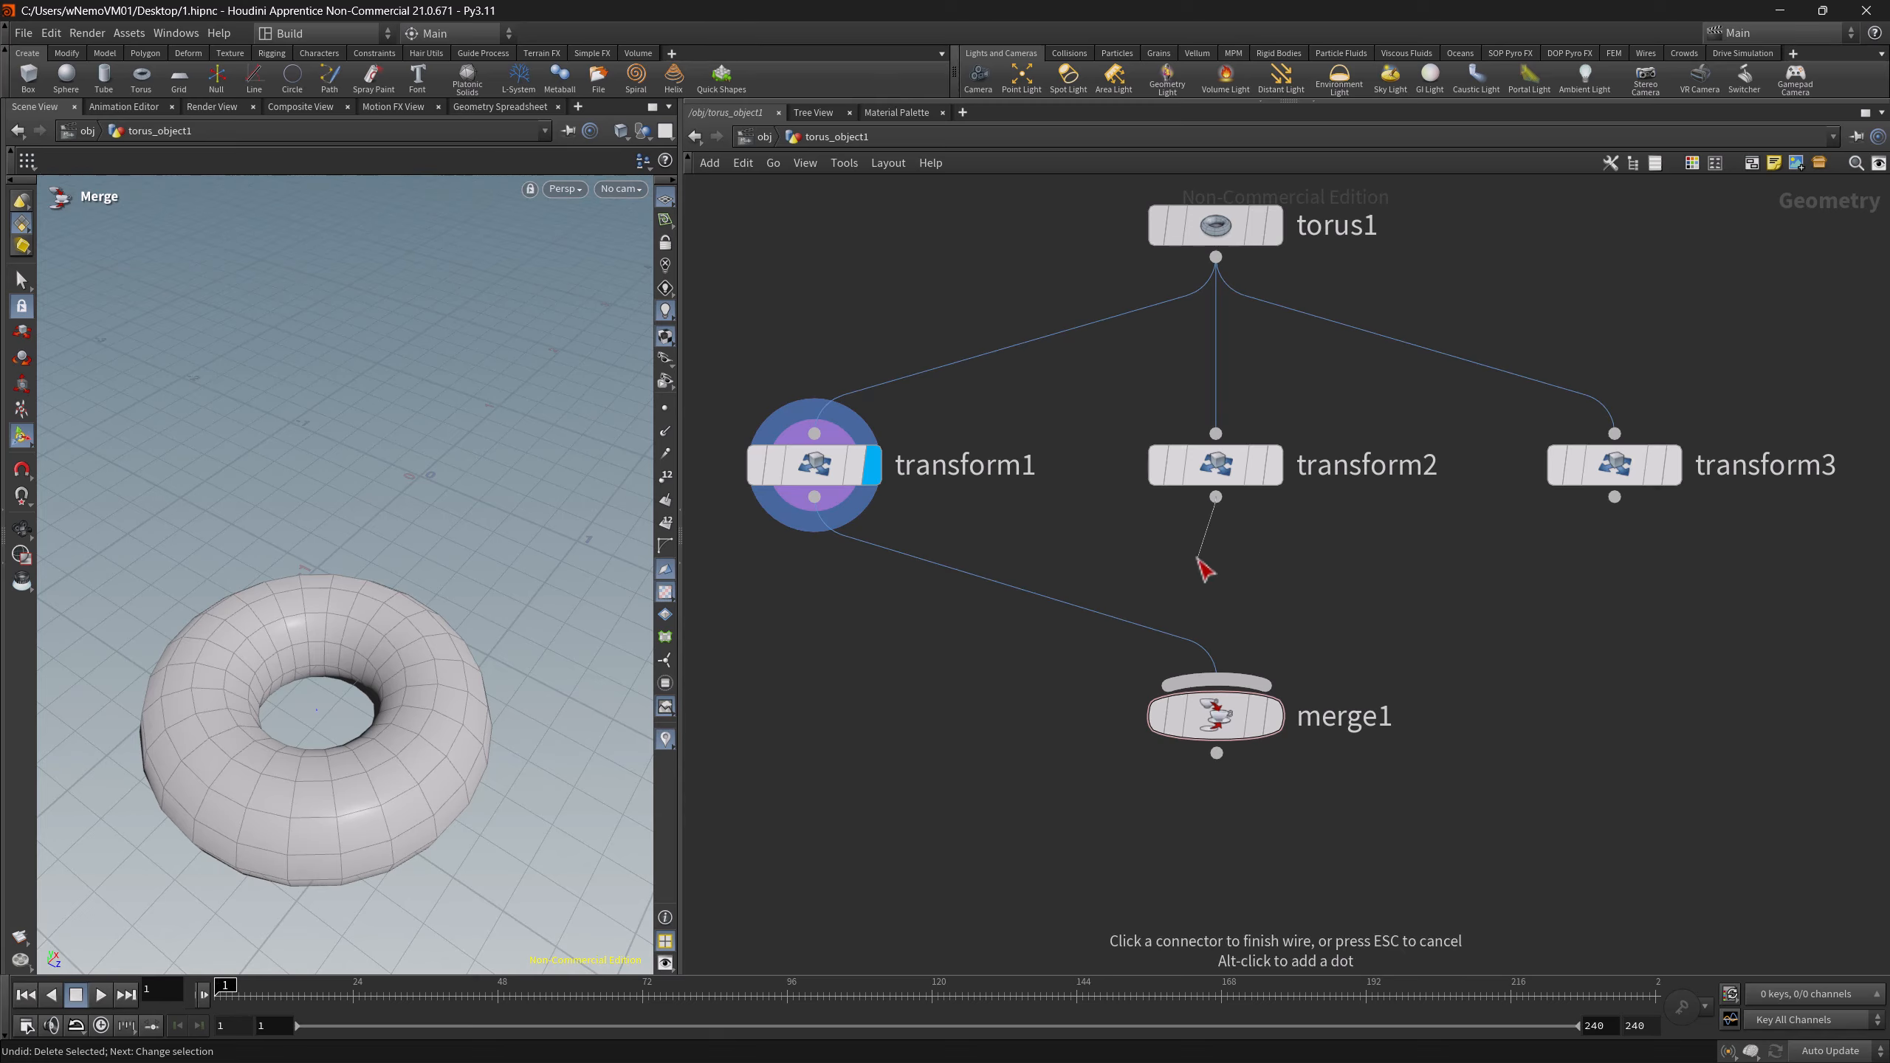
key(Escape)
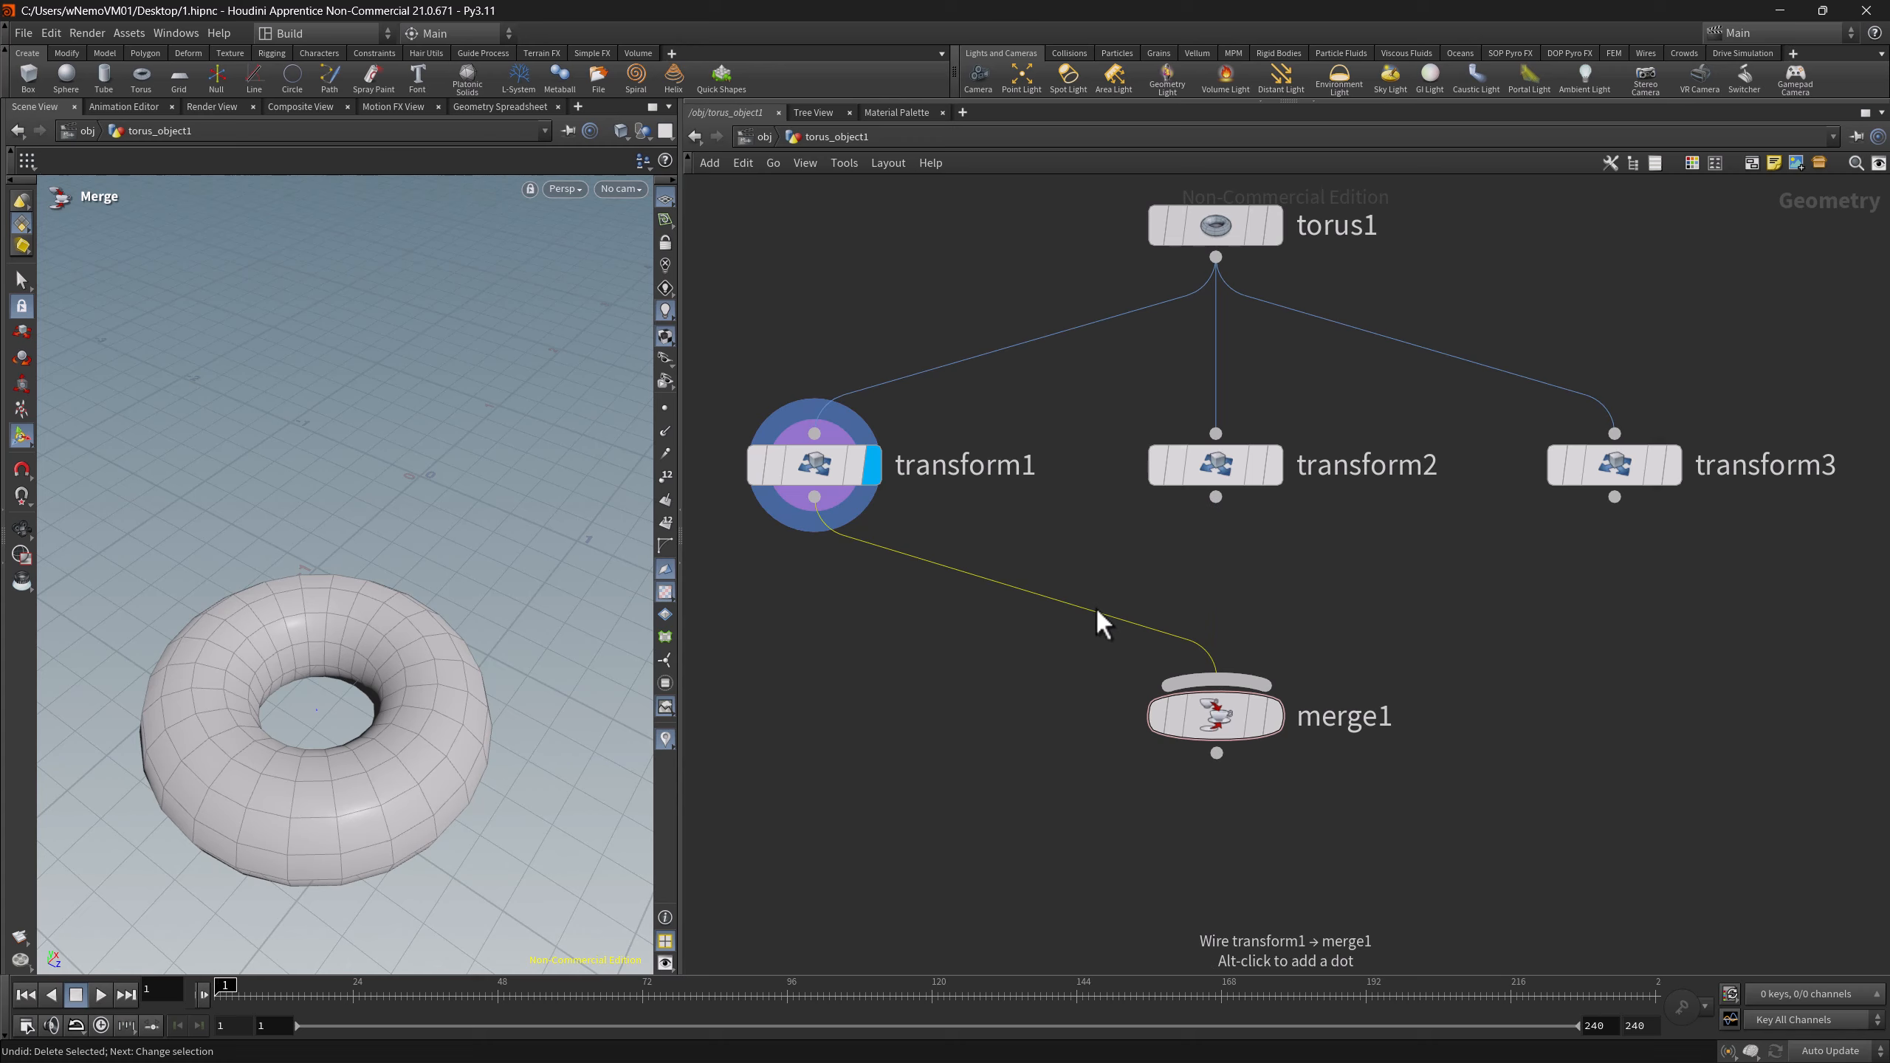
key(Delete)
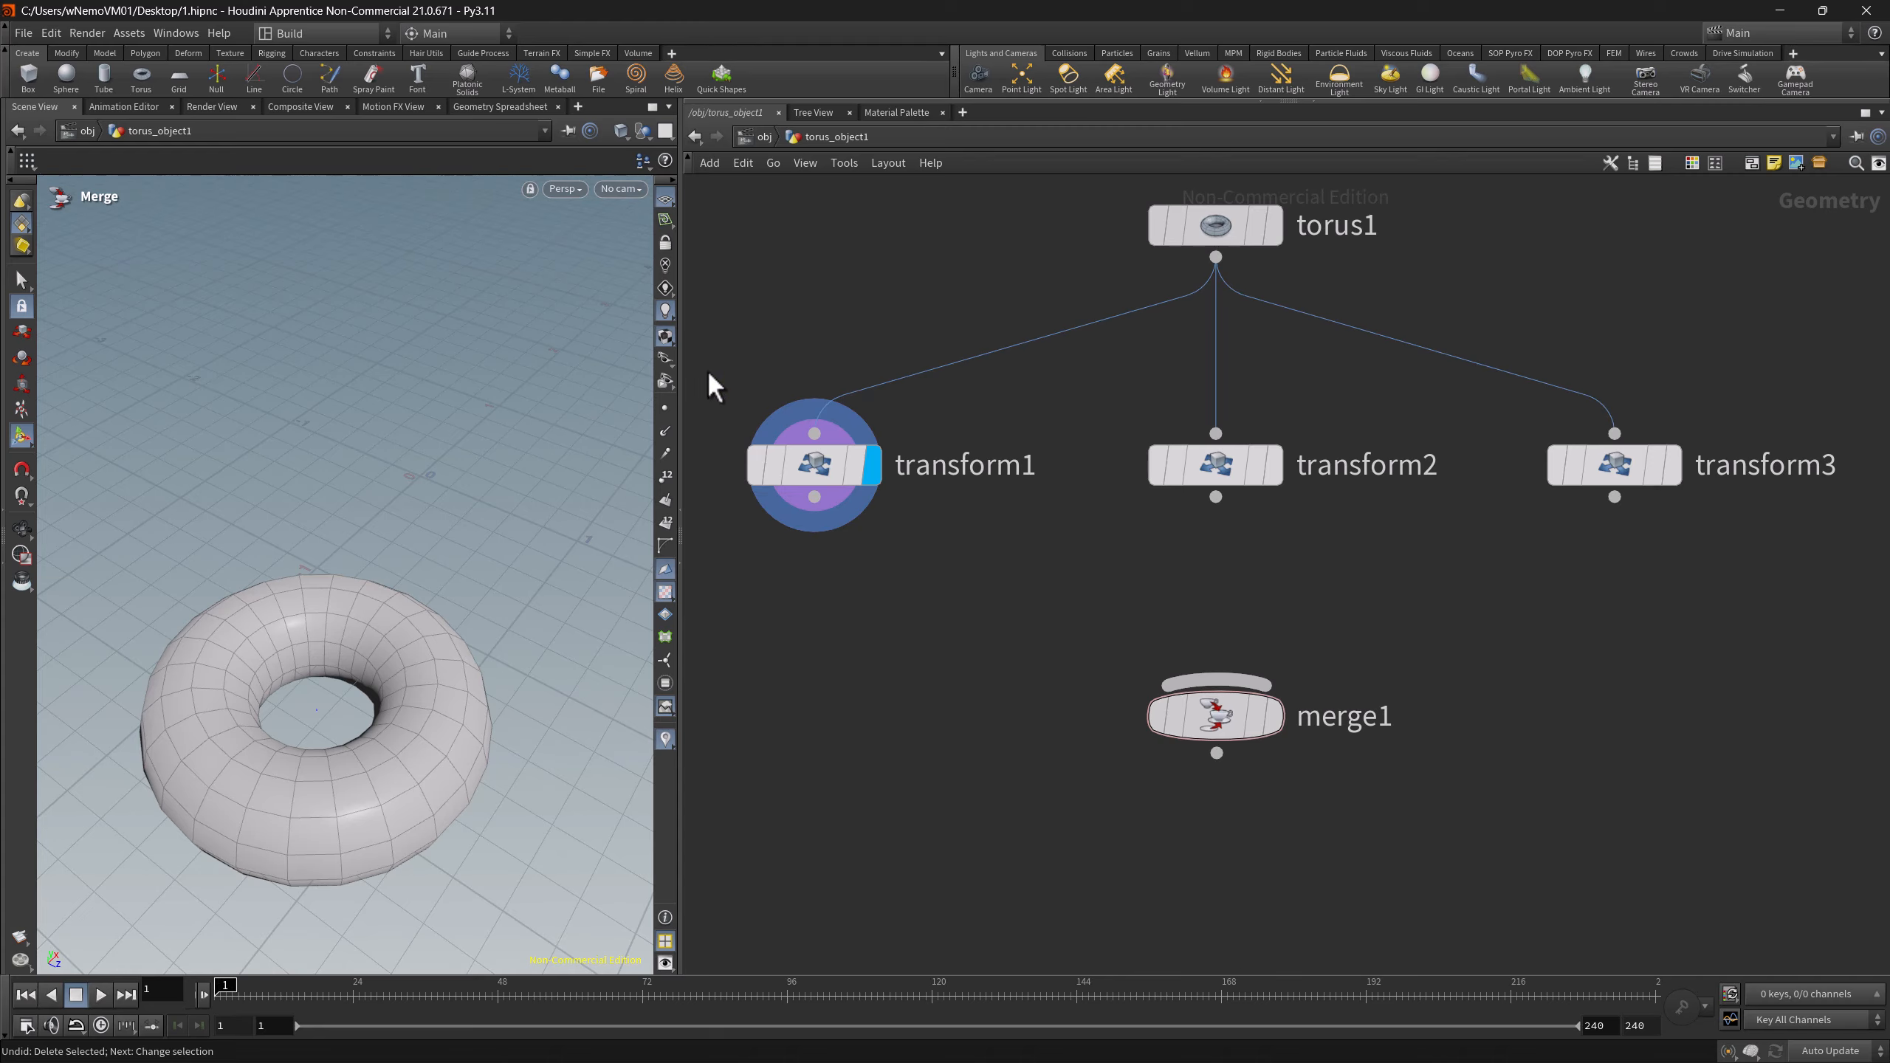
- Select transform1, transform2 and transform3 and wire their outputs together toward merge1
drag(706, 369, 1695, 608)
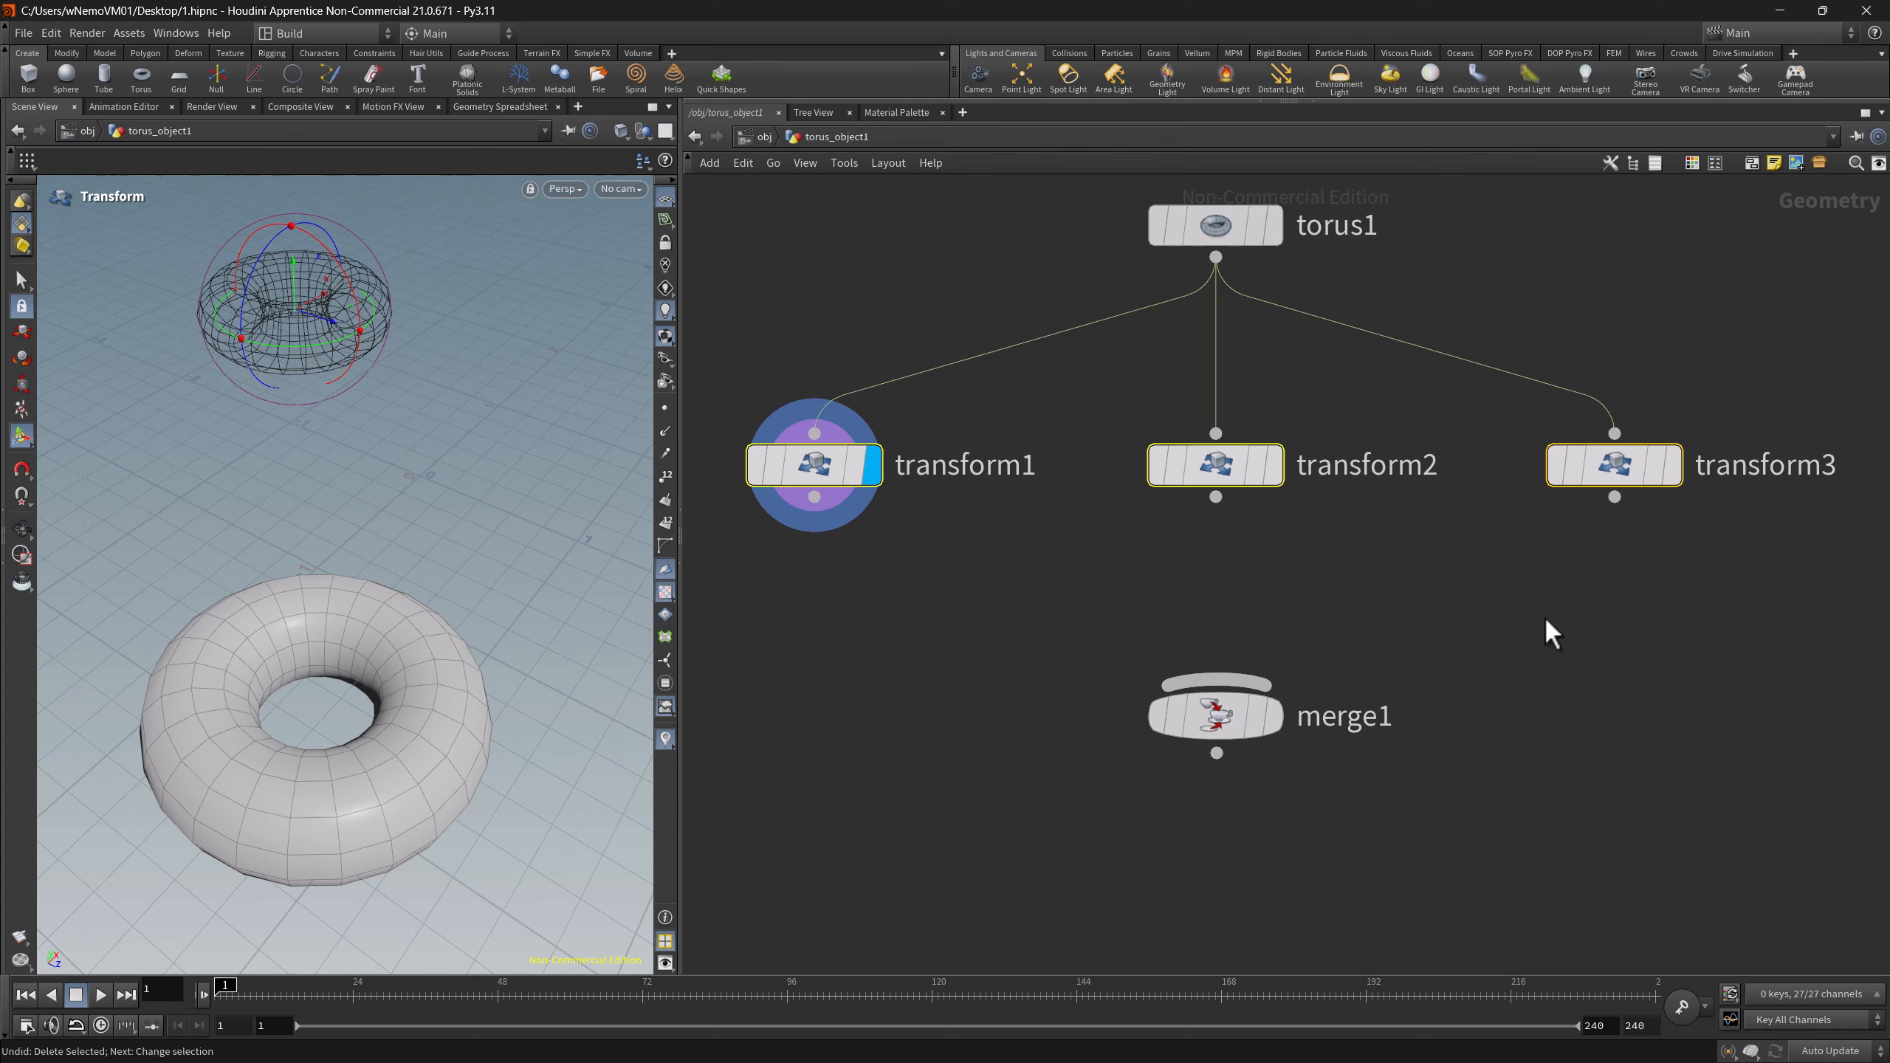
click(1614, 498)
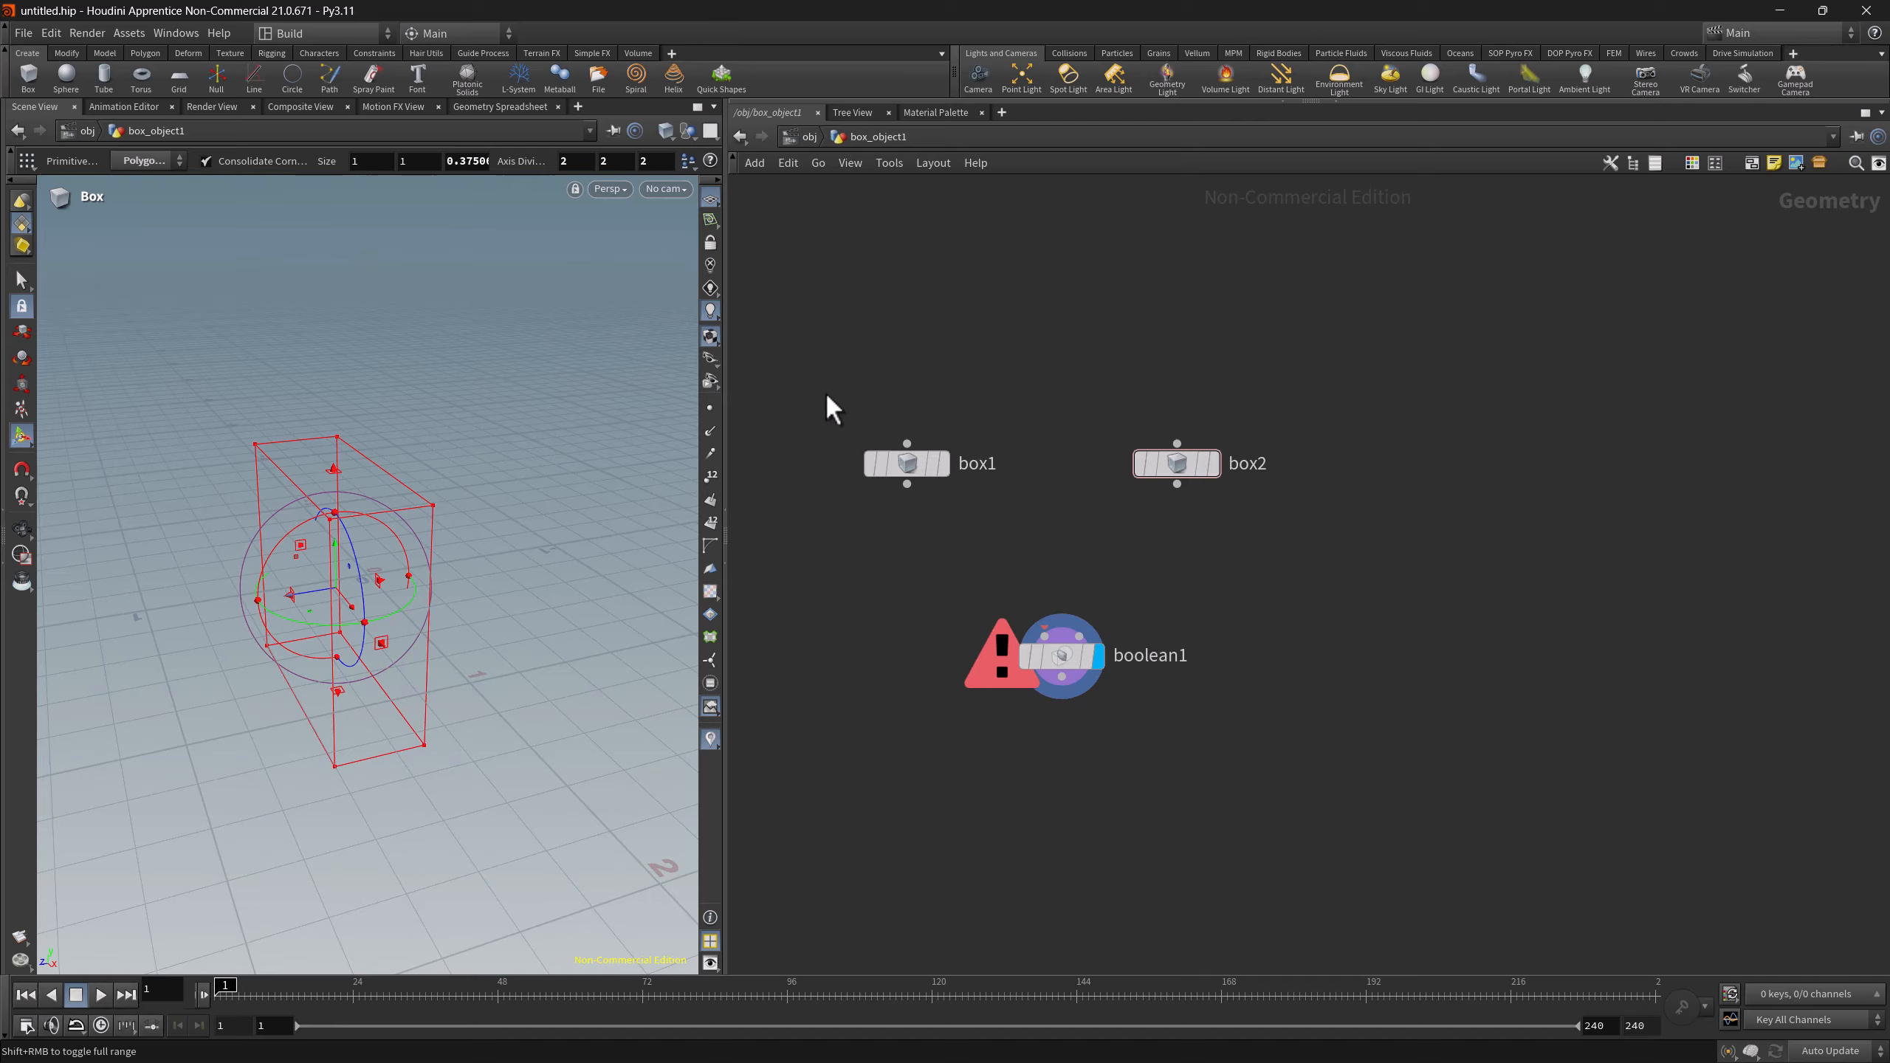
- Select box1 and box2 in the box_object1 network and wire both outputs into boolean1 at once
drag(814, 380, 1279, 534)
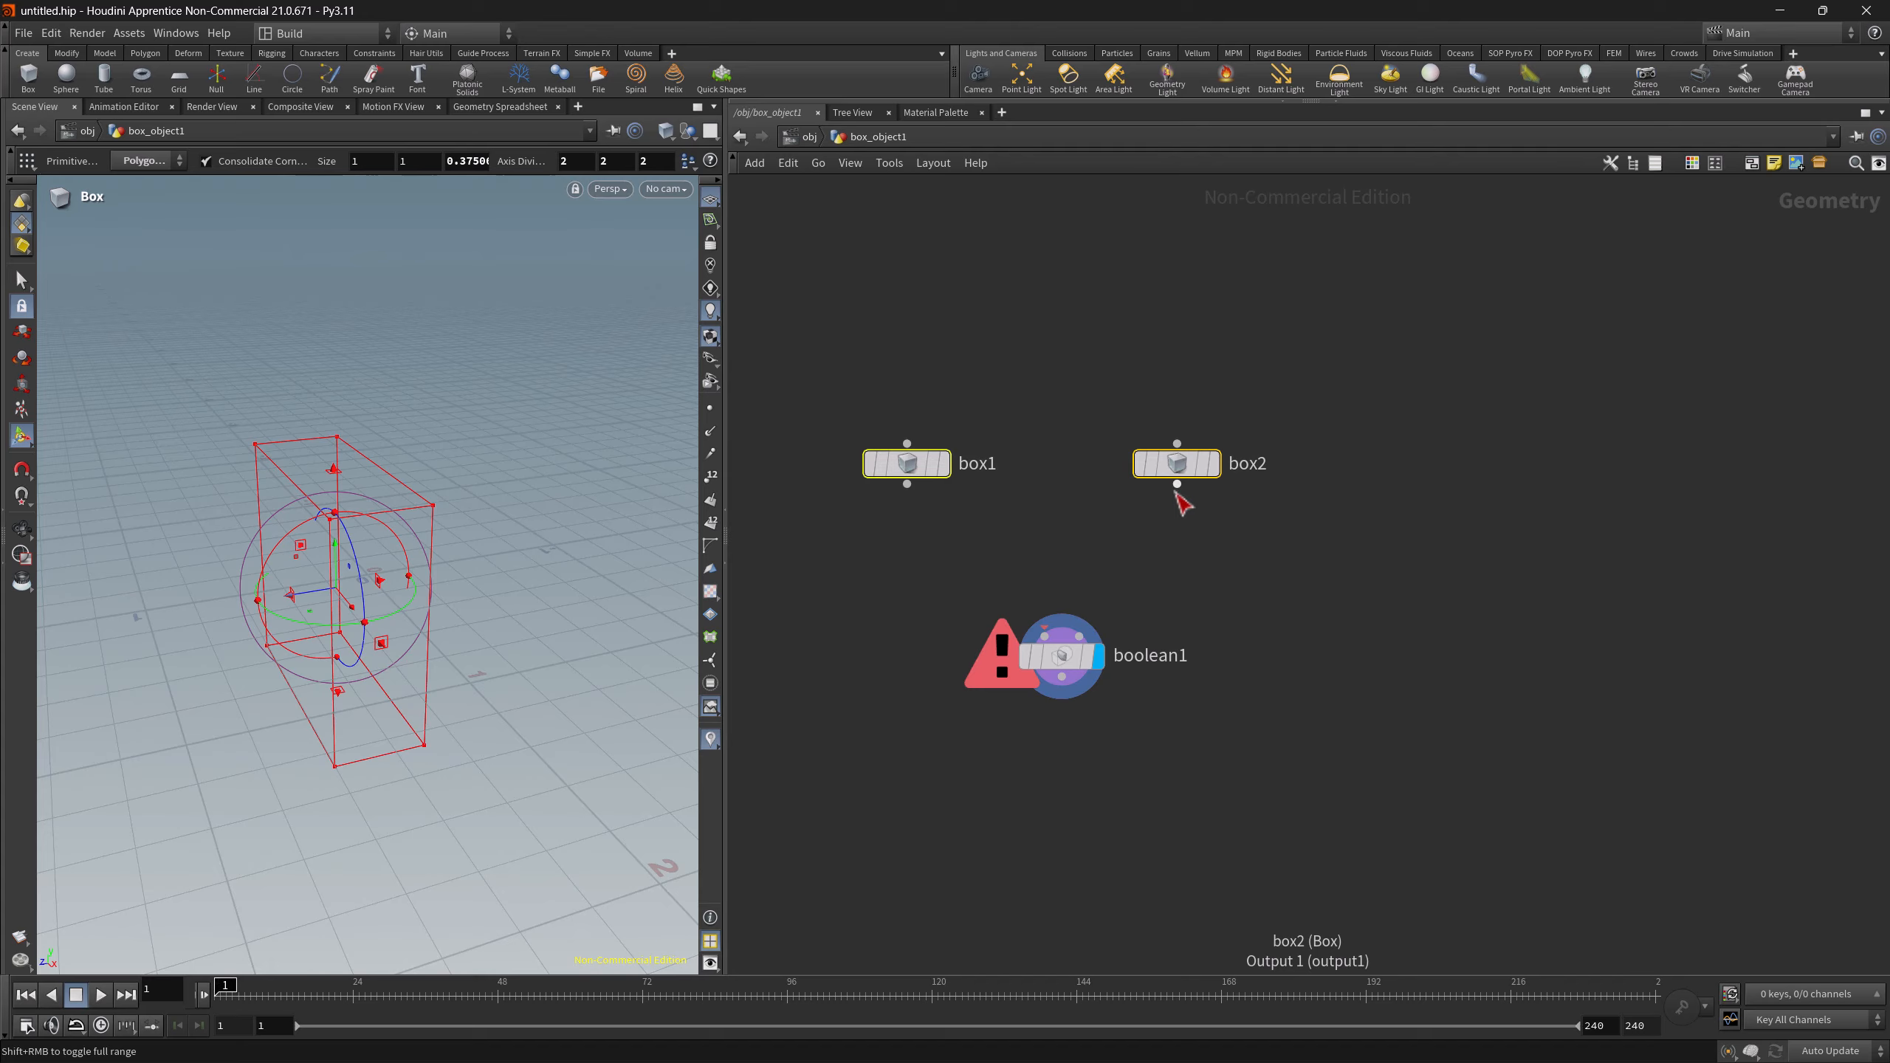
click(1177, 485)
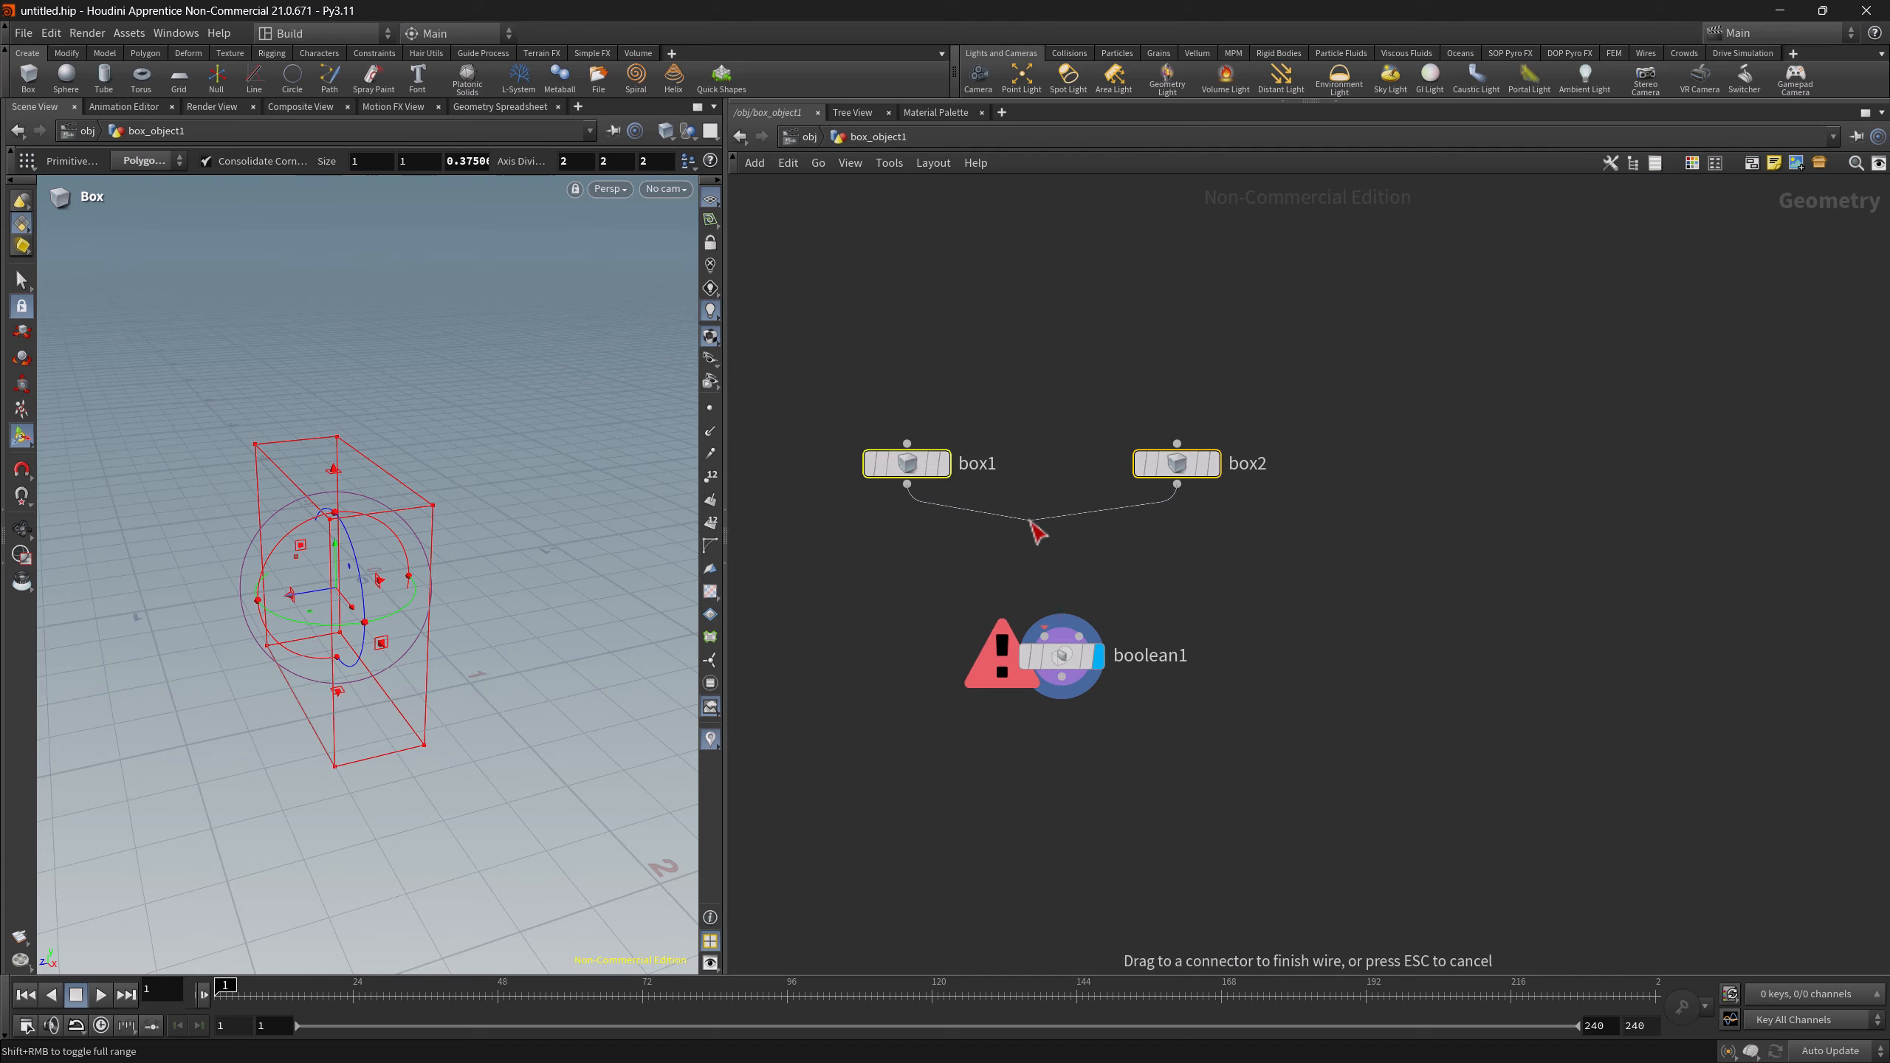
click(1045, 633)
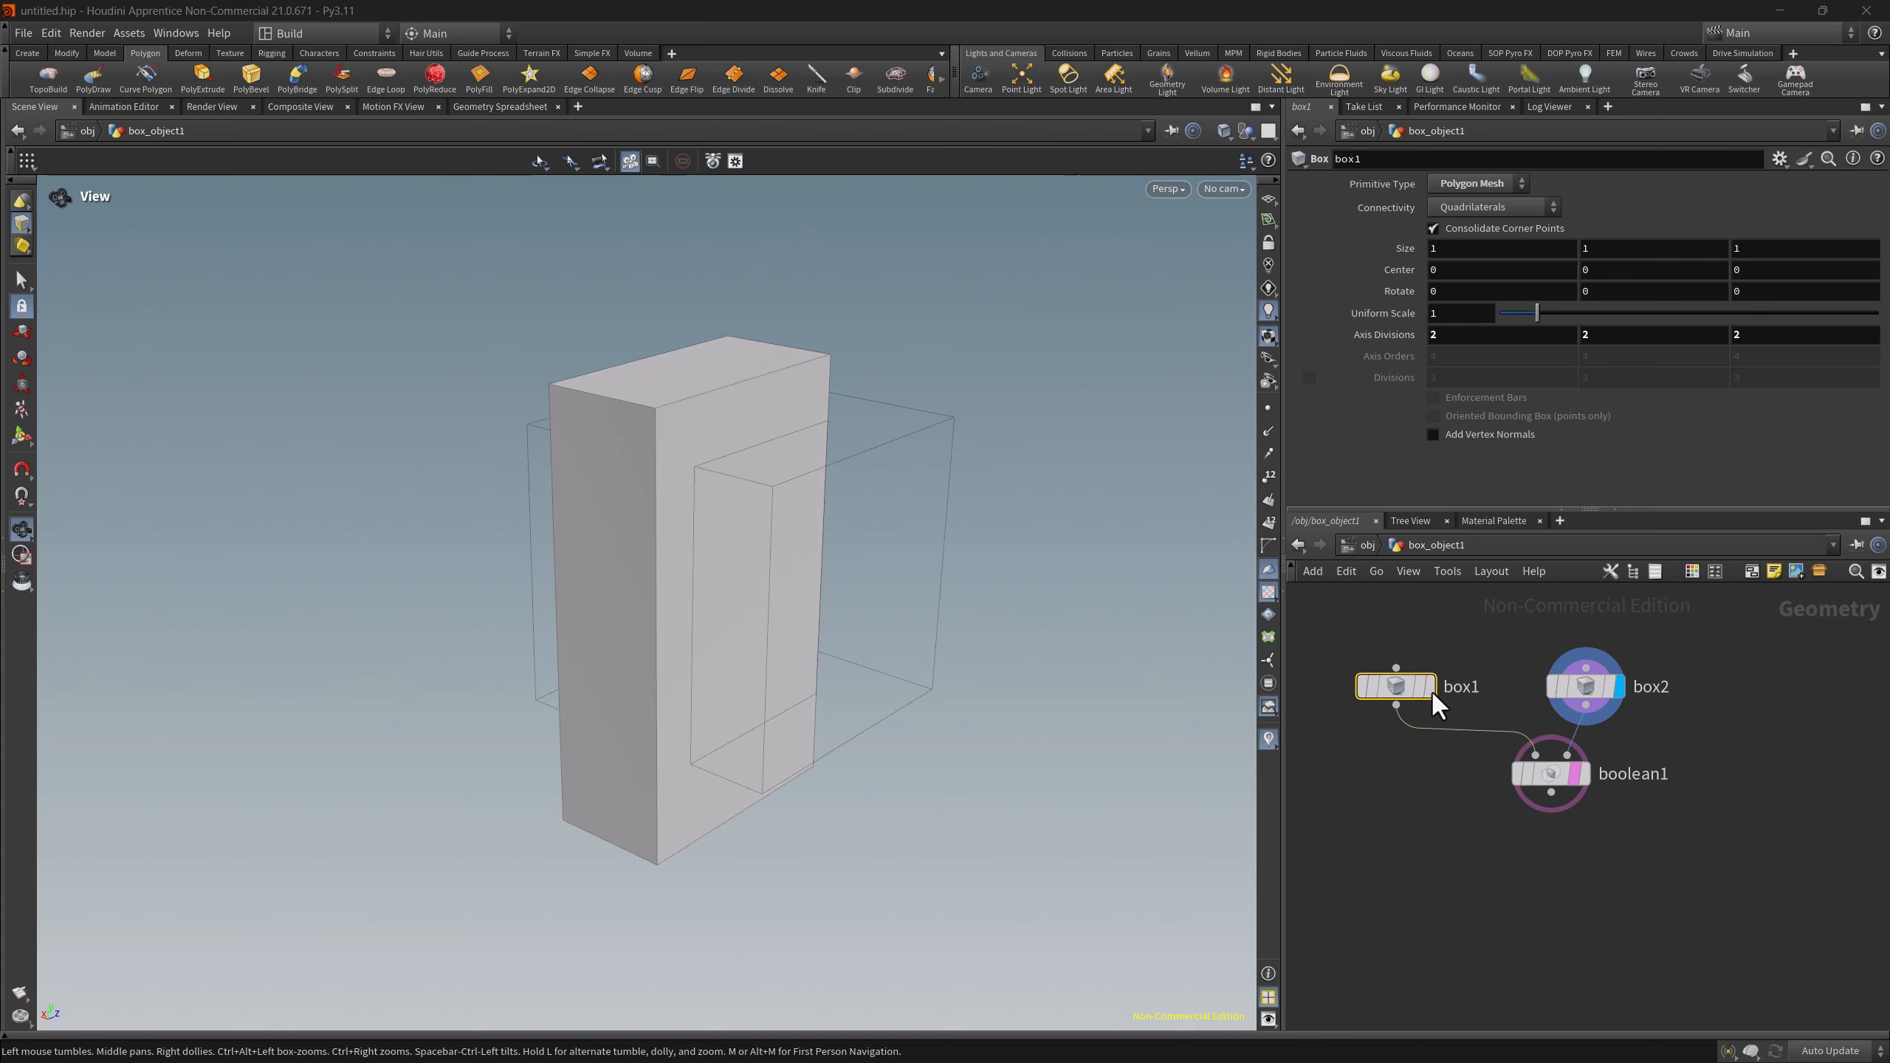
- Display box1 and box2 in turn to examine the two shapes feeding boolean1
click(1430, 689)
drag(733, 596, 819, 631)
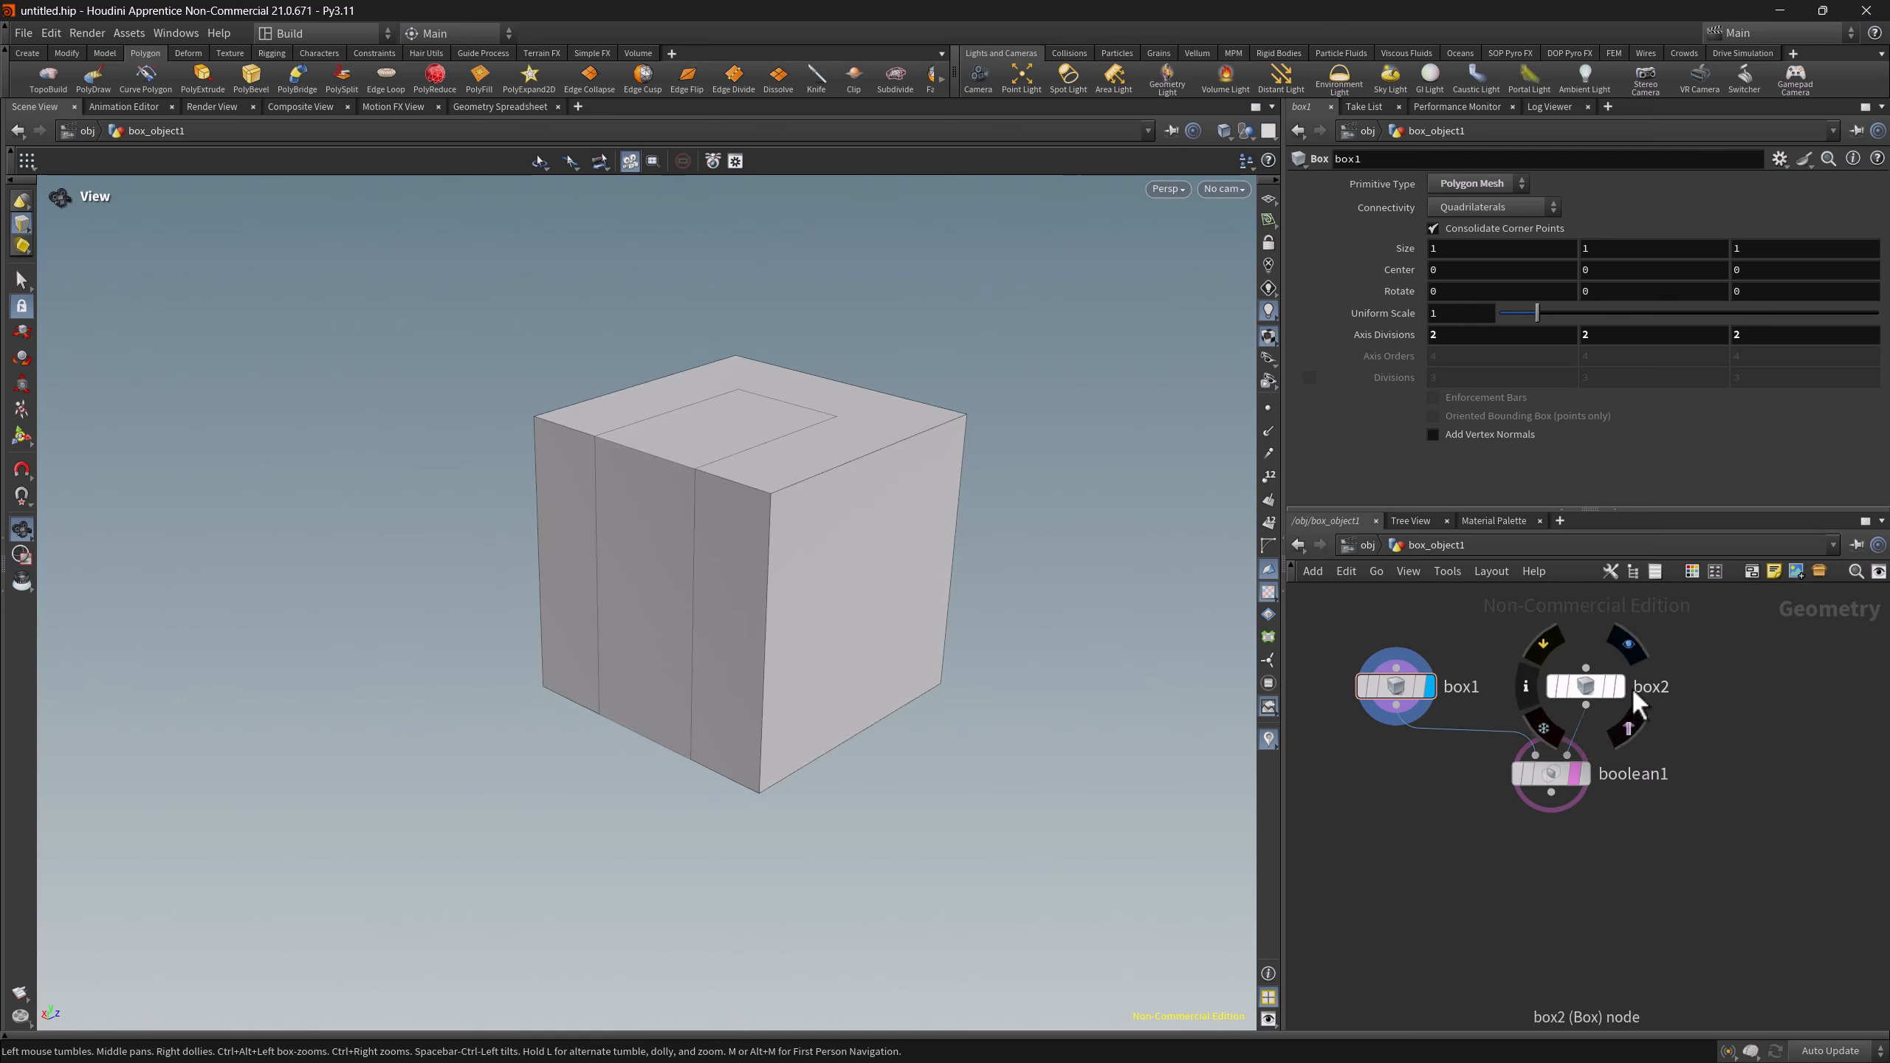
click(1619, 686)
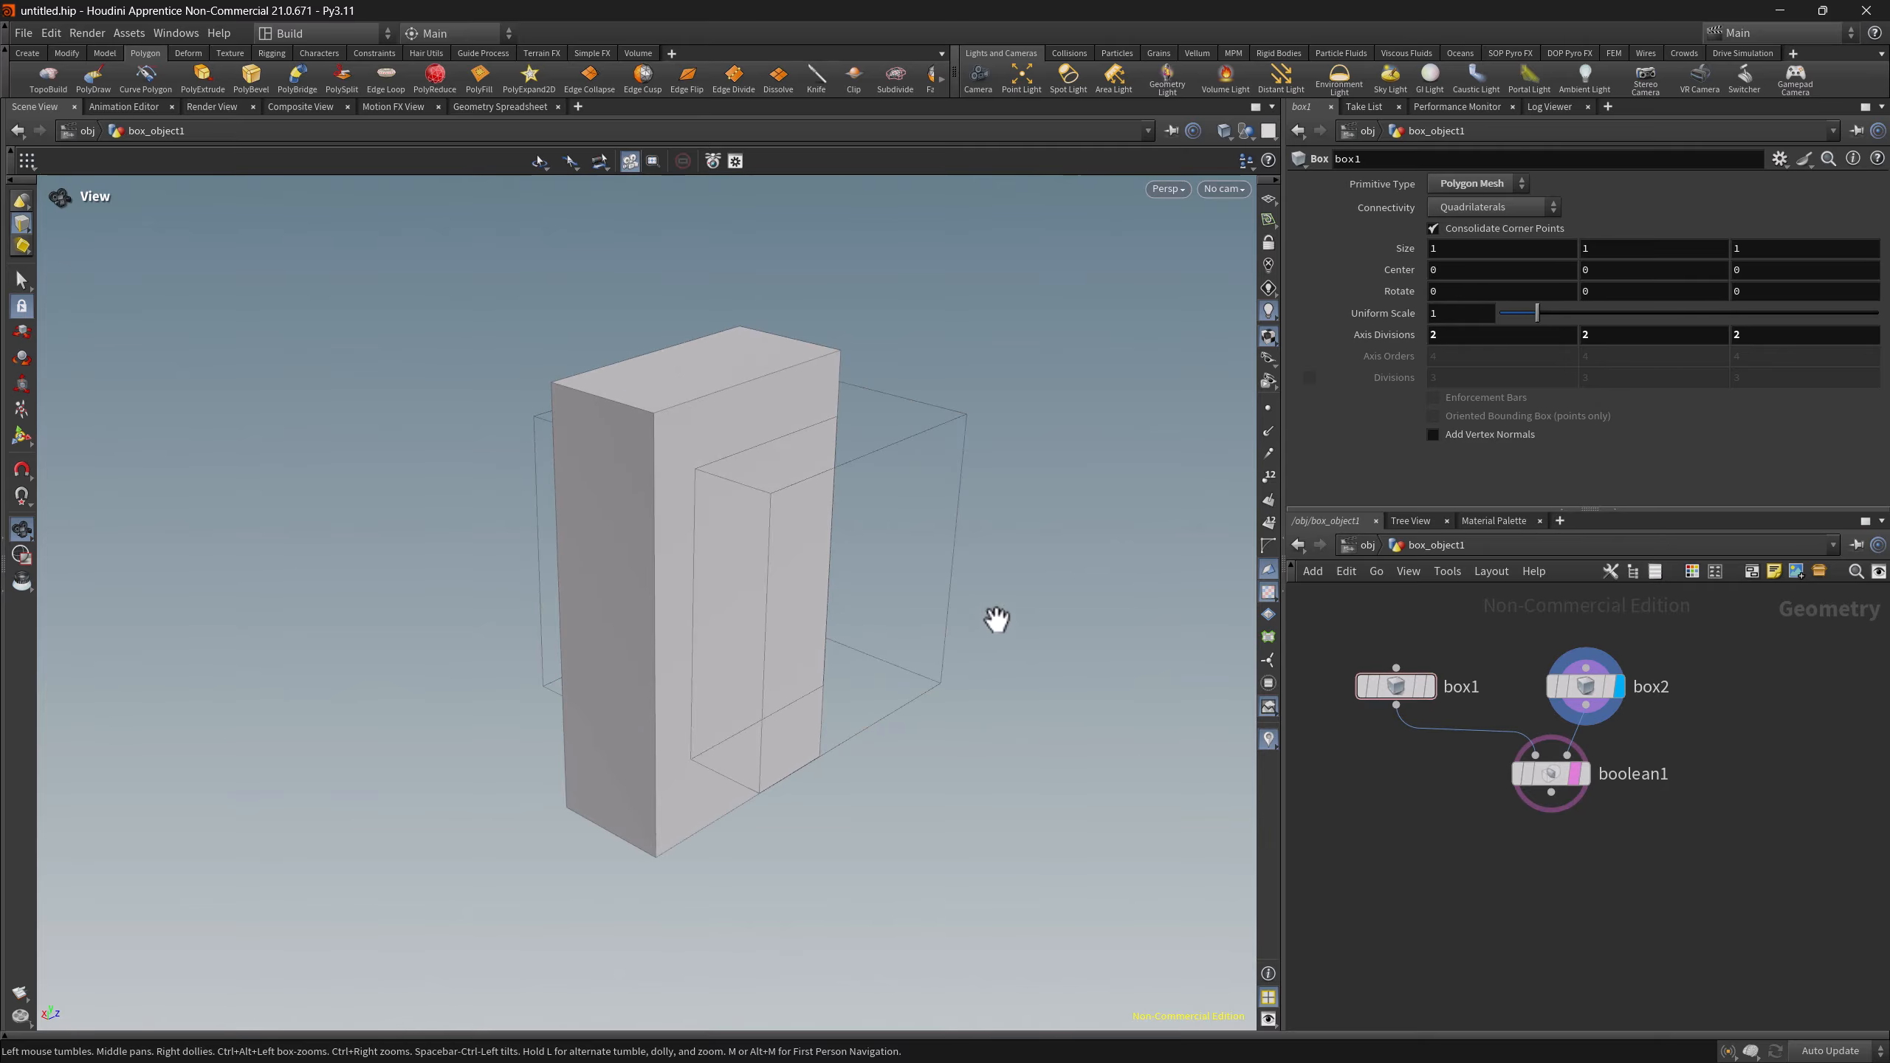
drag(996, 624, 1017, 587)
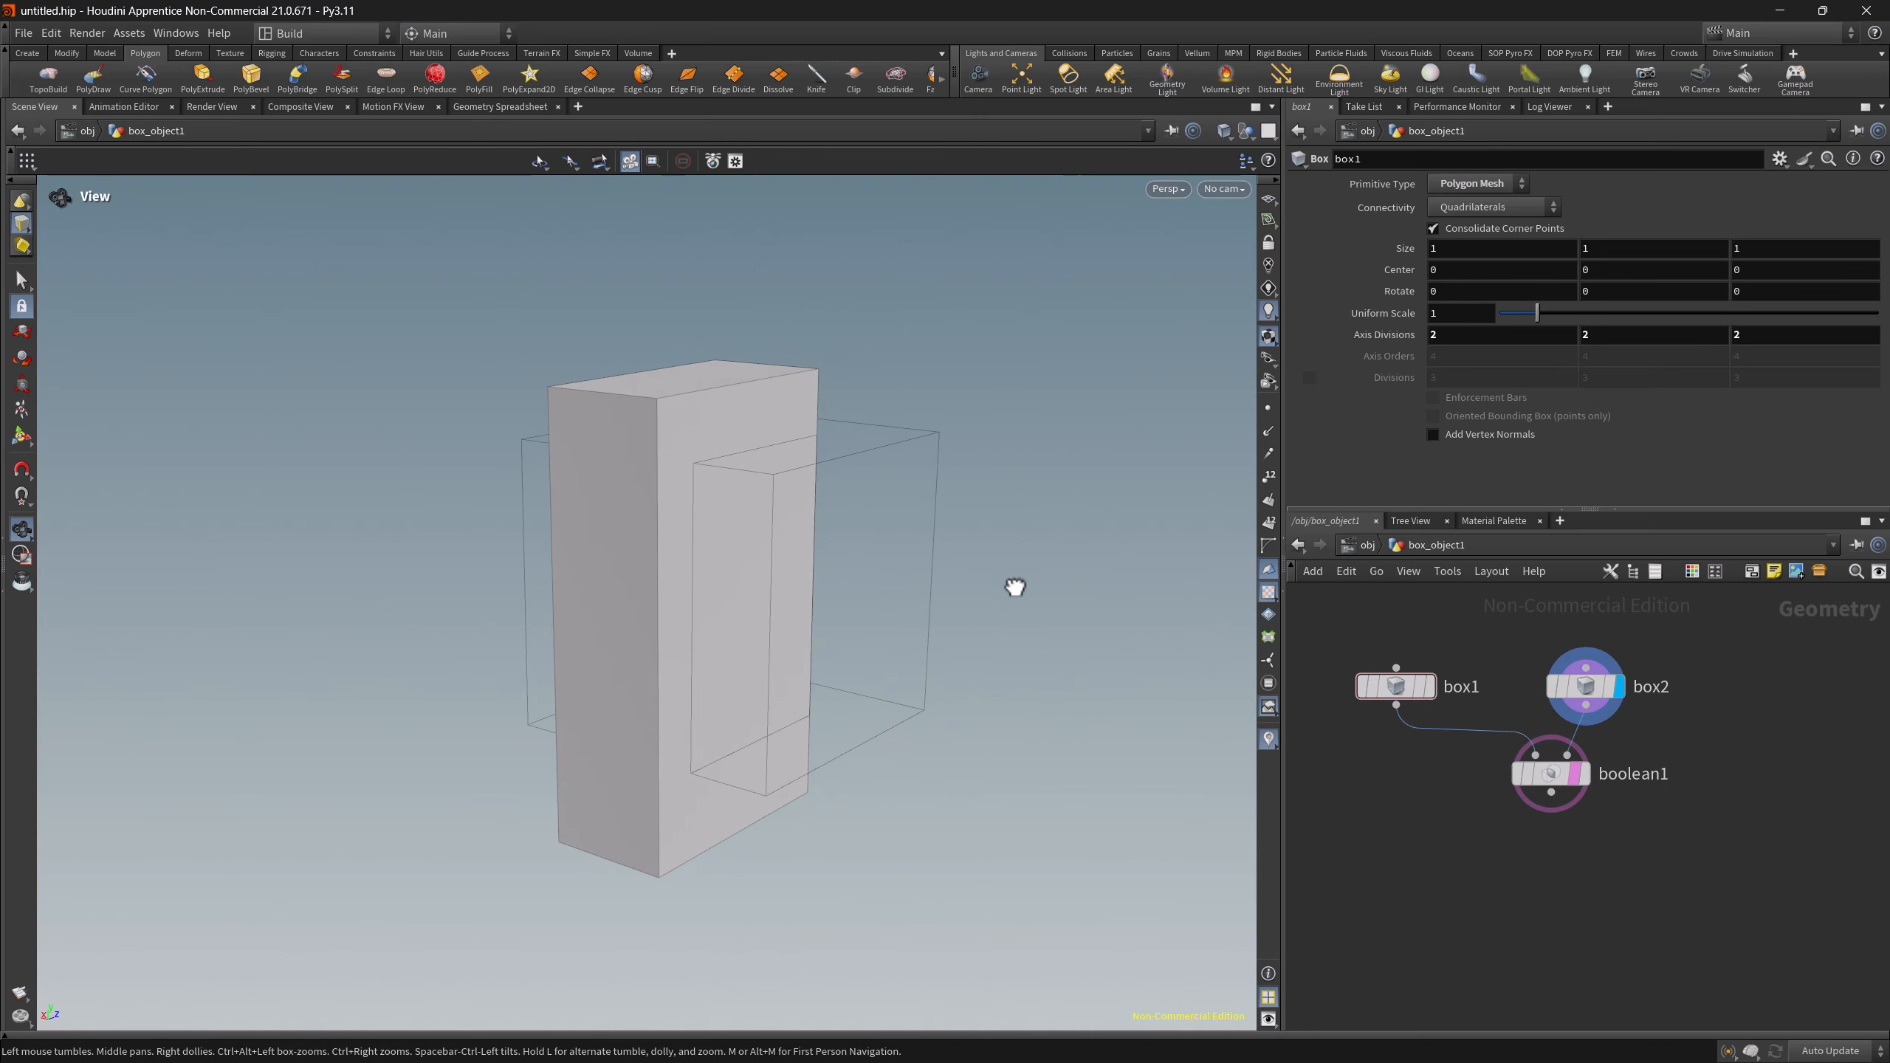
- Display and select boolean1, and swap its two inputs with Reorder Selected Node Inputs
click(1583, 774)
drag(1489, 767, 1596, 819)
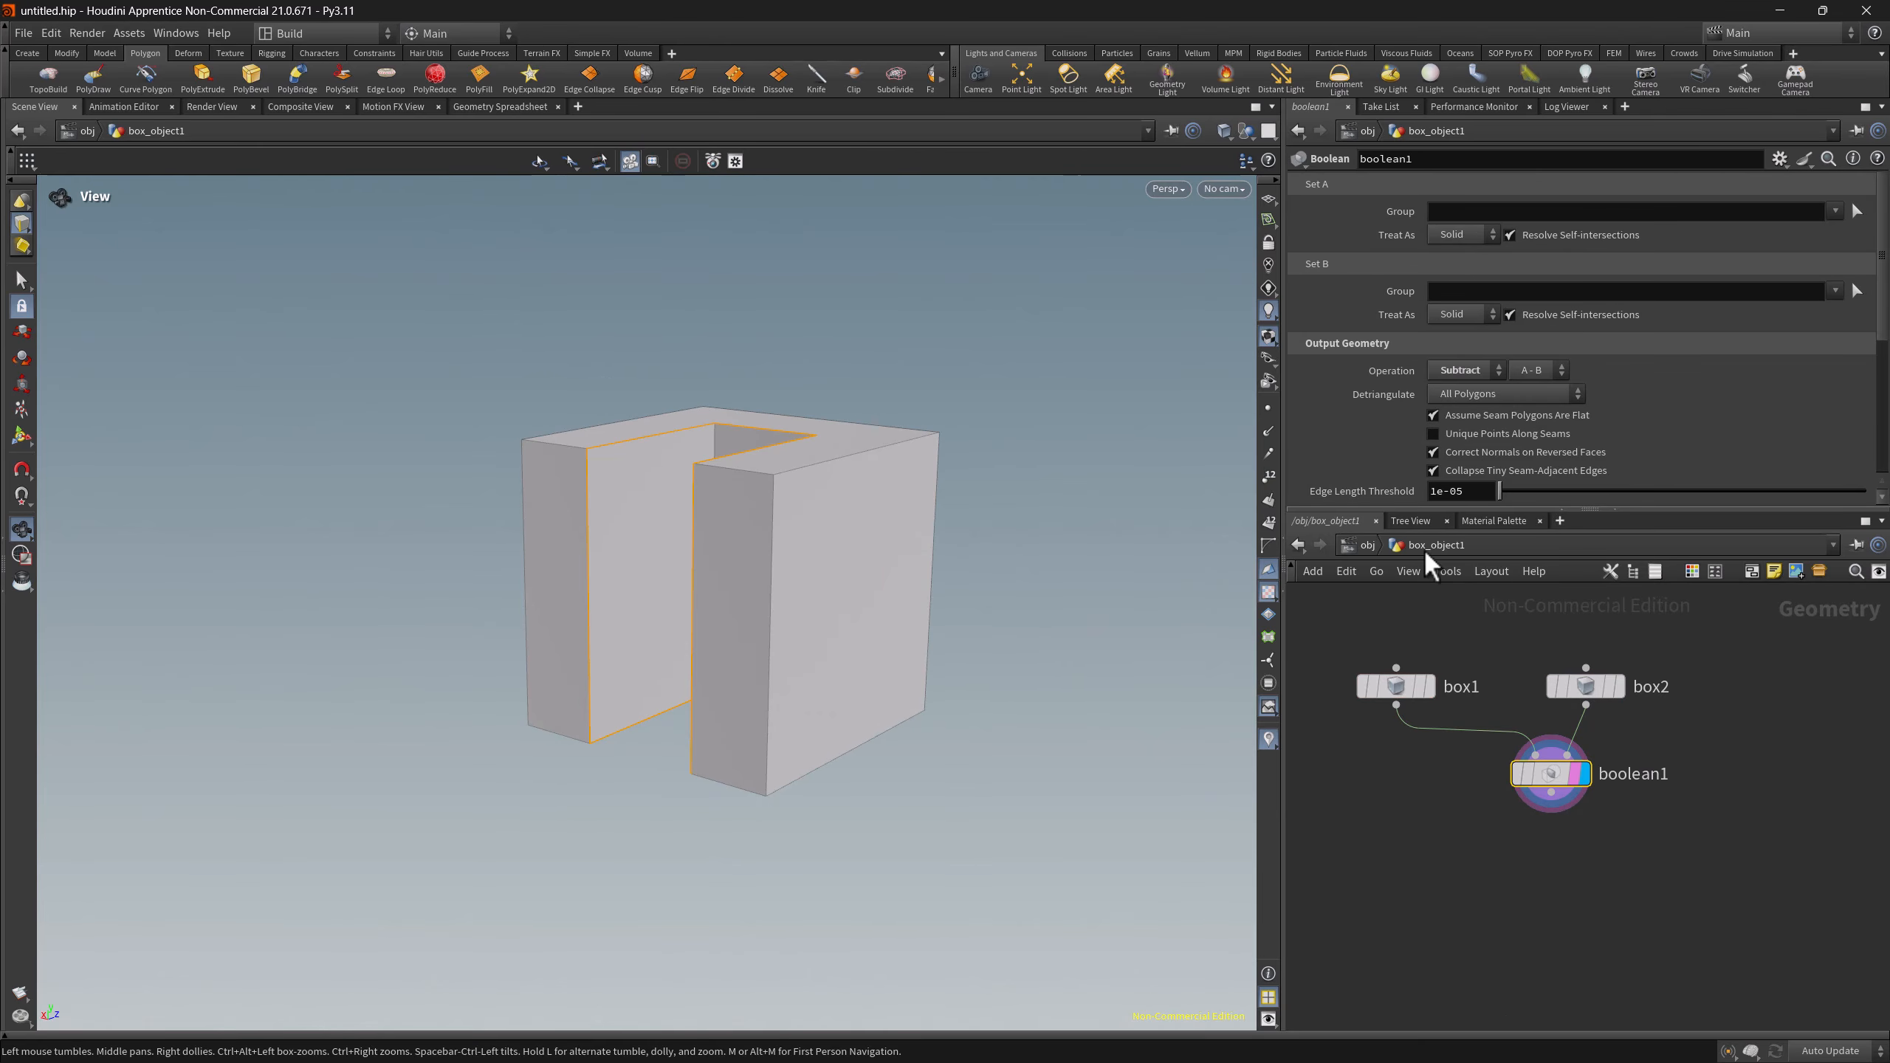
mouse_move(830, 694)
mouse_down()
mouse_move(924, 699)
mouse_move(927, 767)
mouse_move(801, 717)
mouse_up()
key(shift+r)
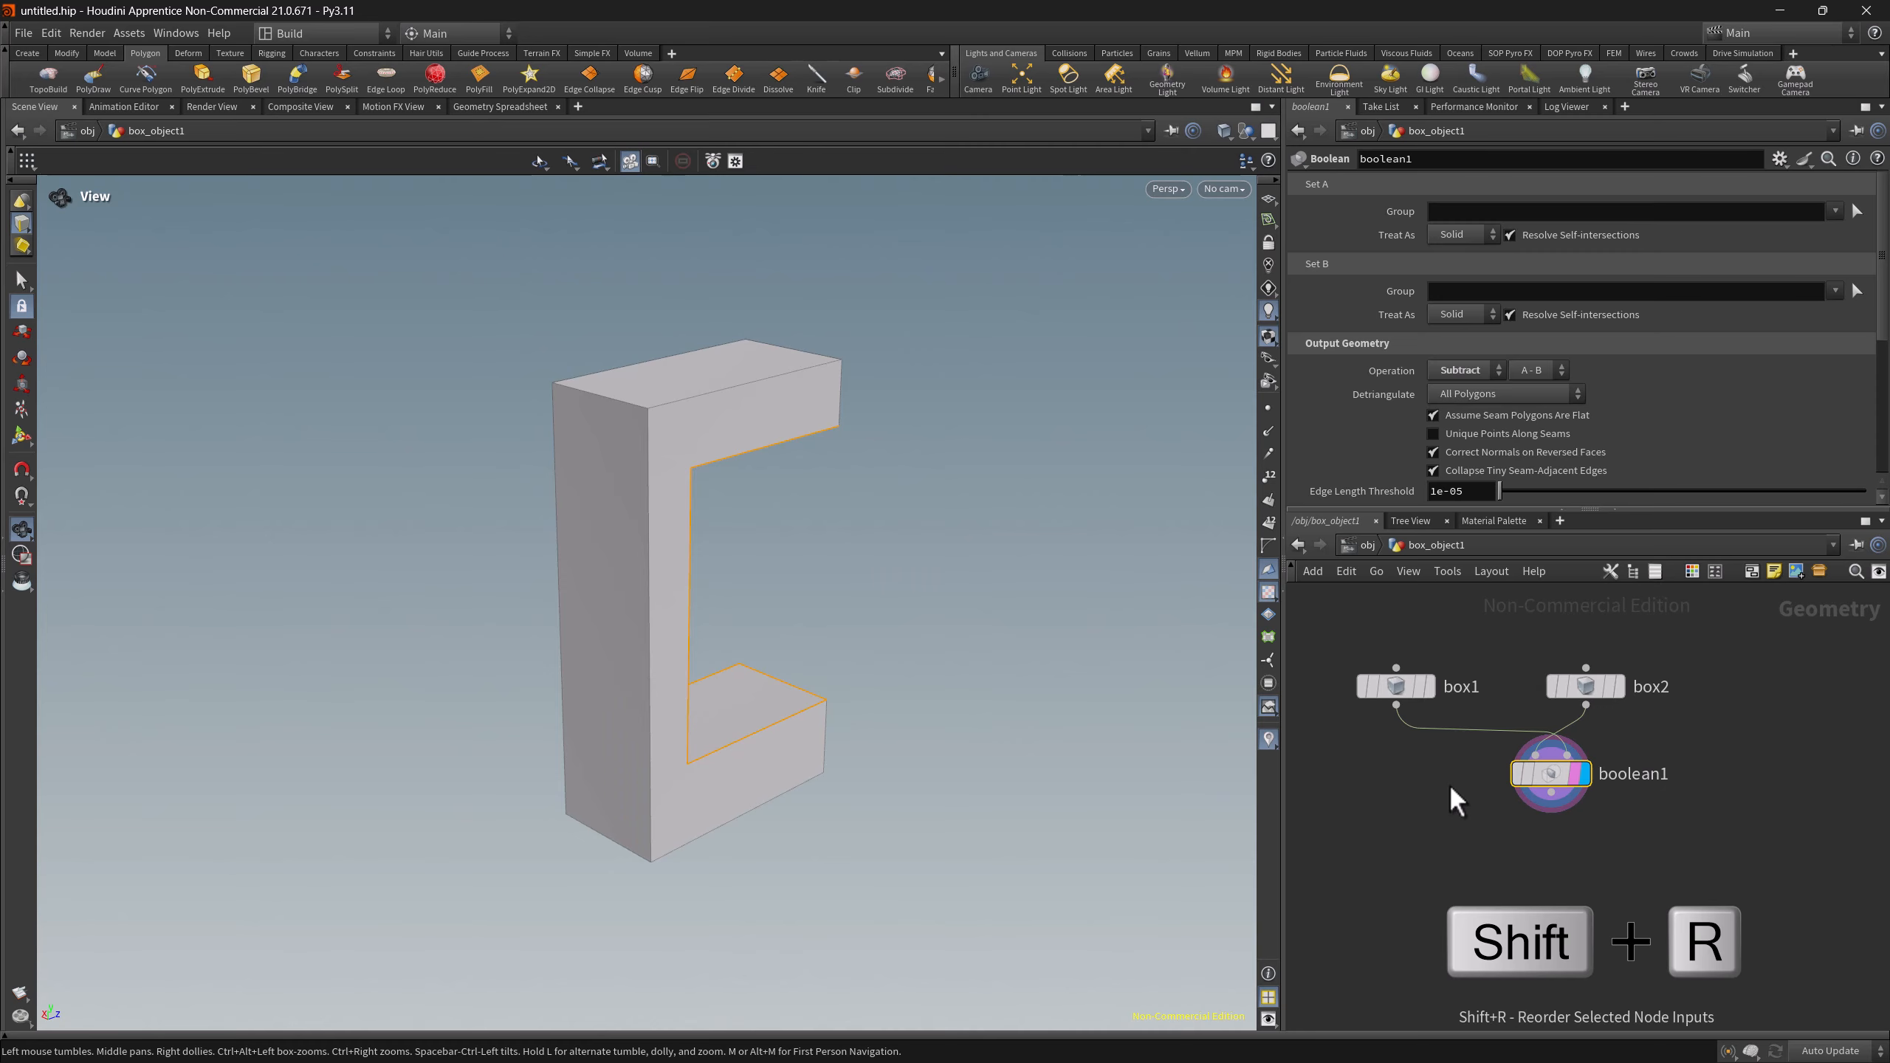
drag(1021, 684, 693, 528)
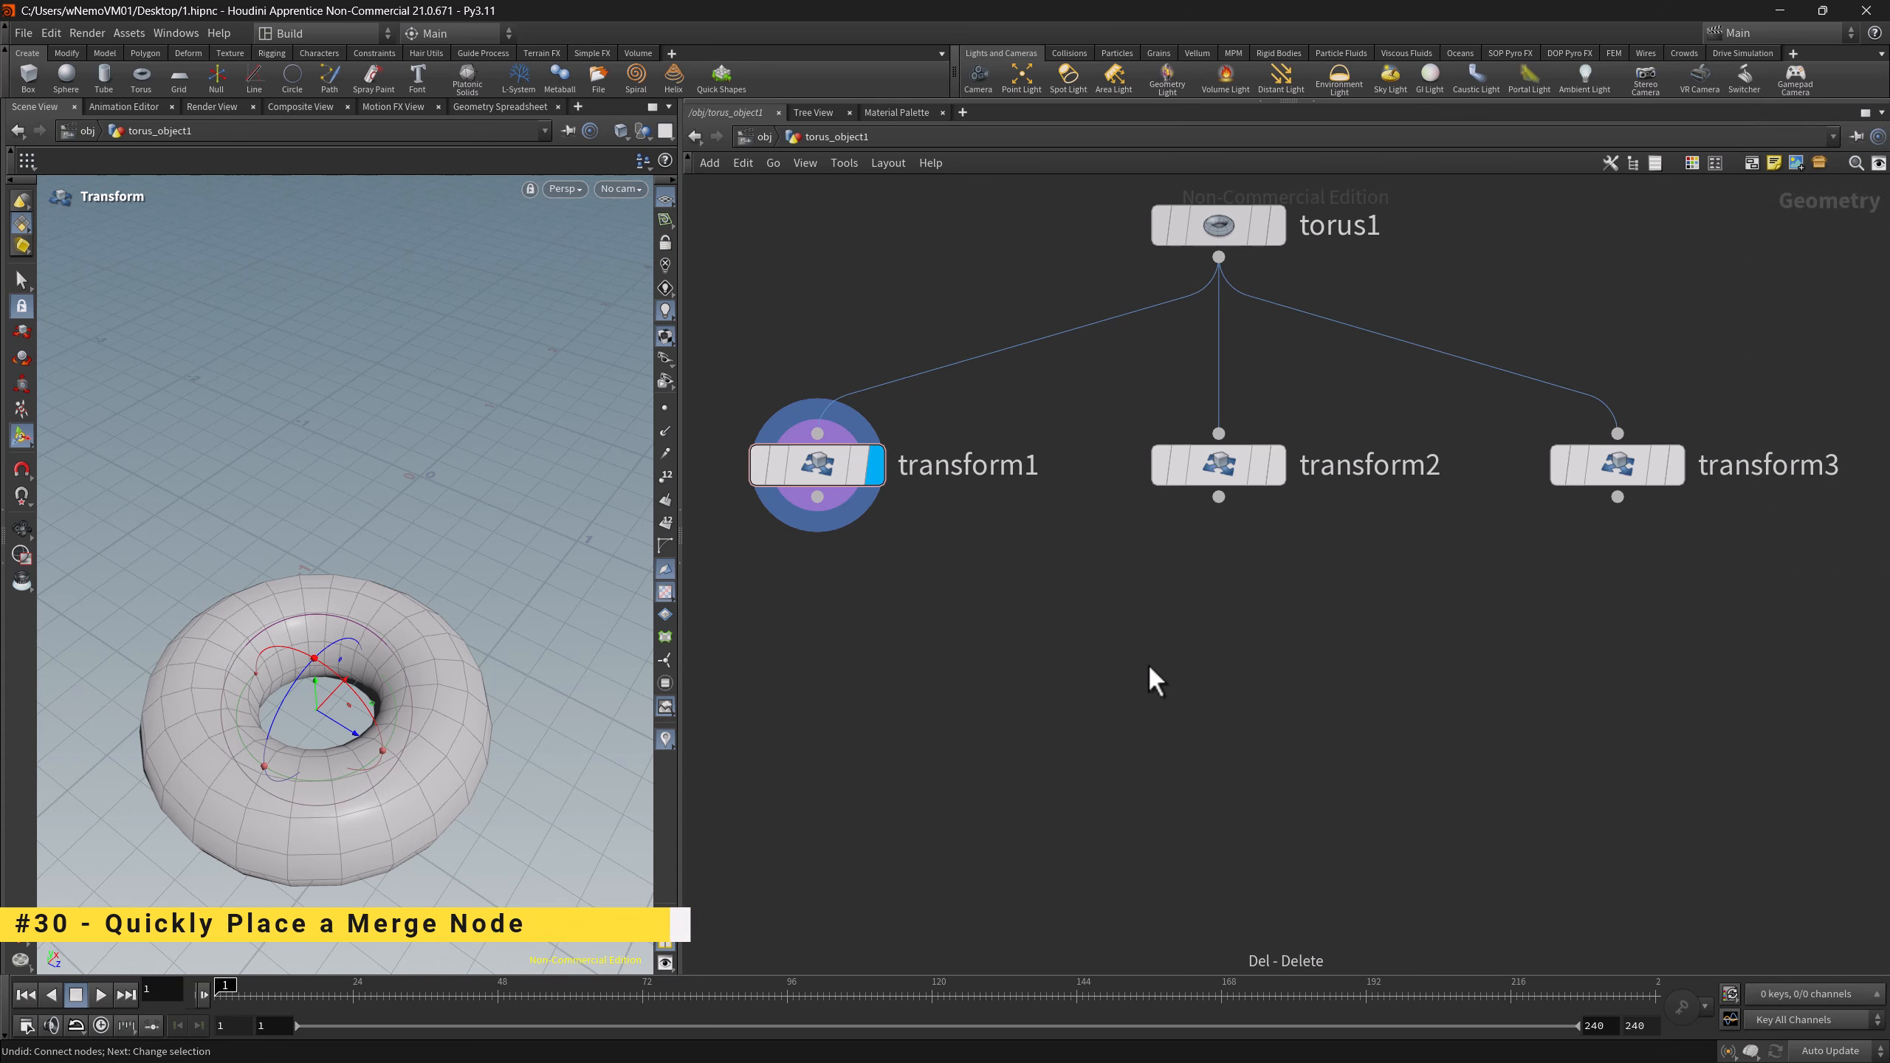
- Select transform1, transform2 and transform3 and wire all their outputs into a new merge node placed below them
drag(722, 381, 1664, 572)
drag(1618, 498, 1343, 615)
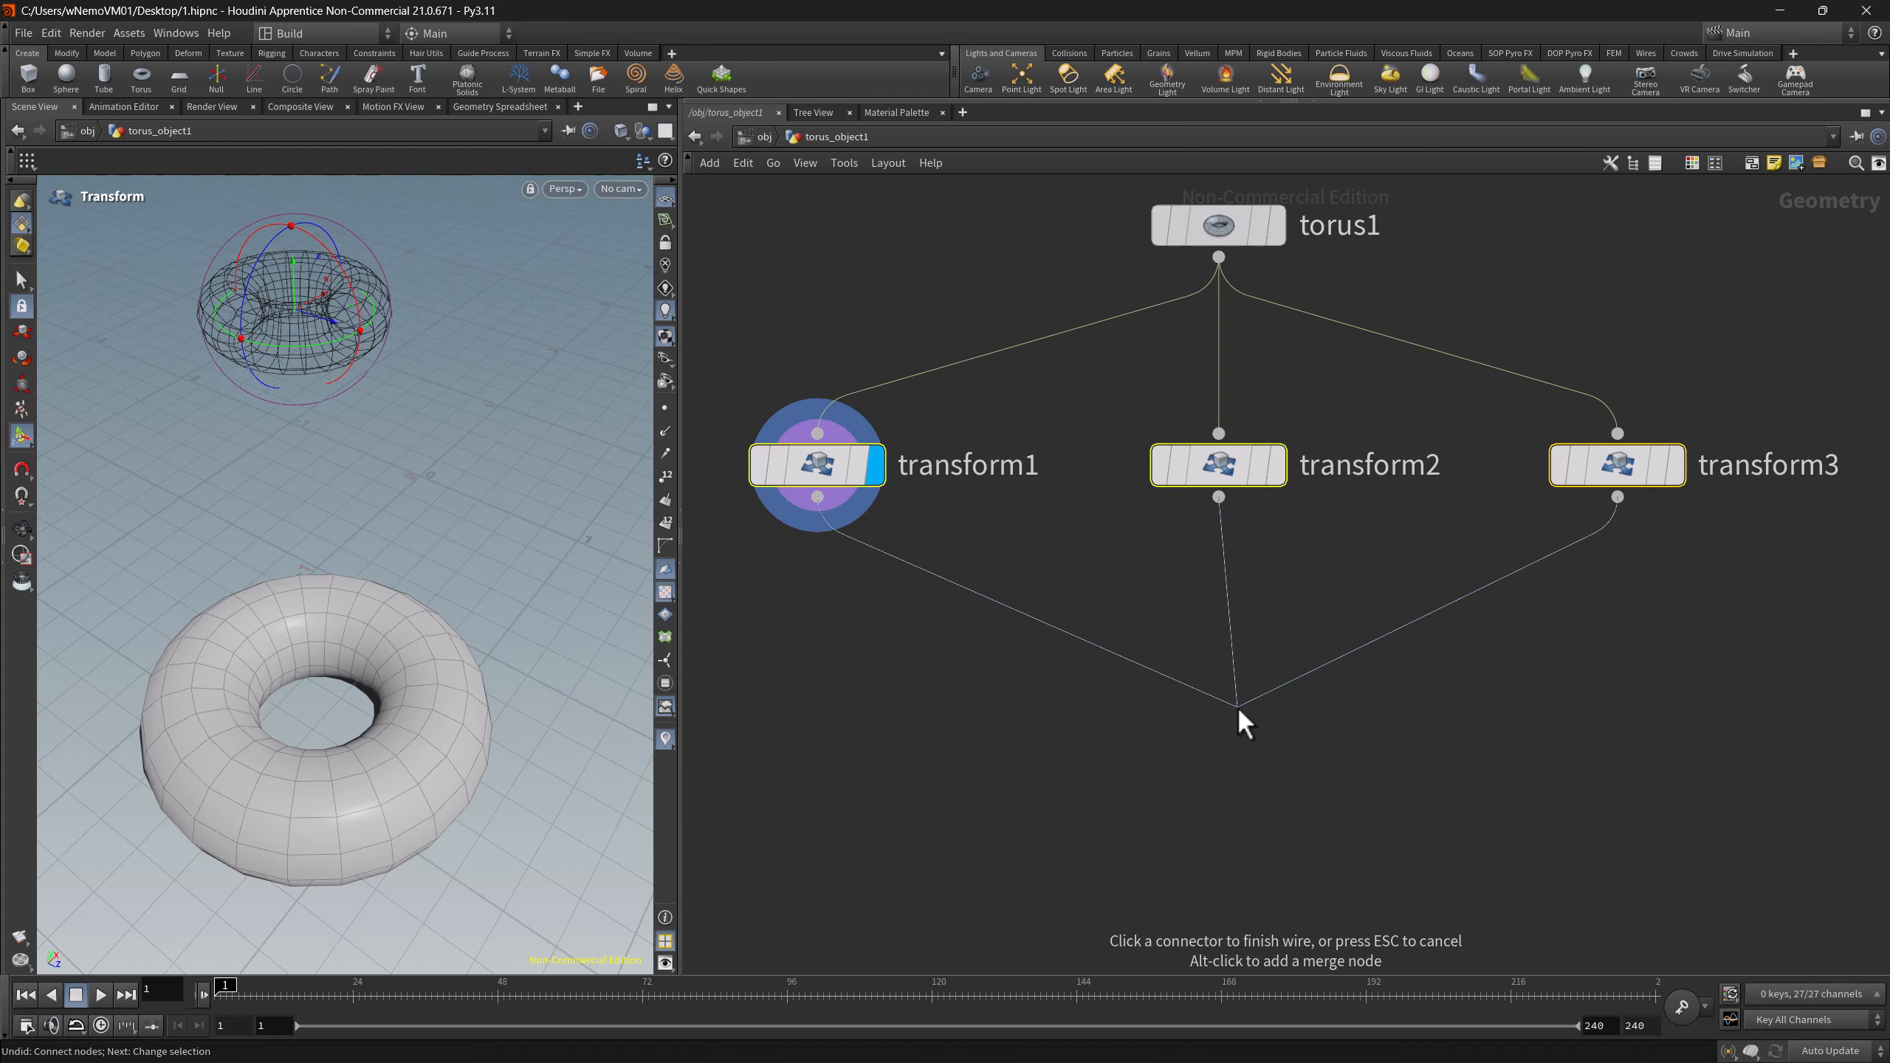
key(alt)
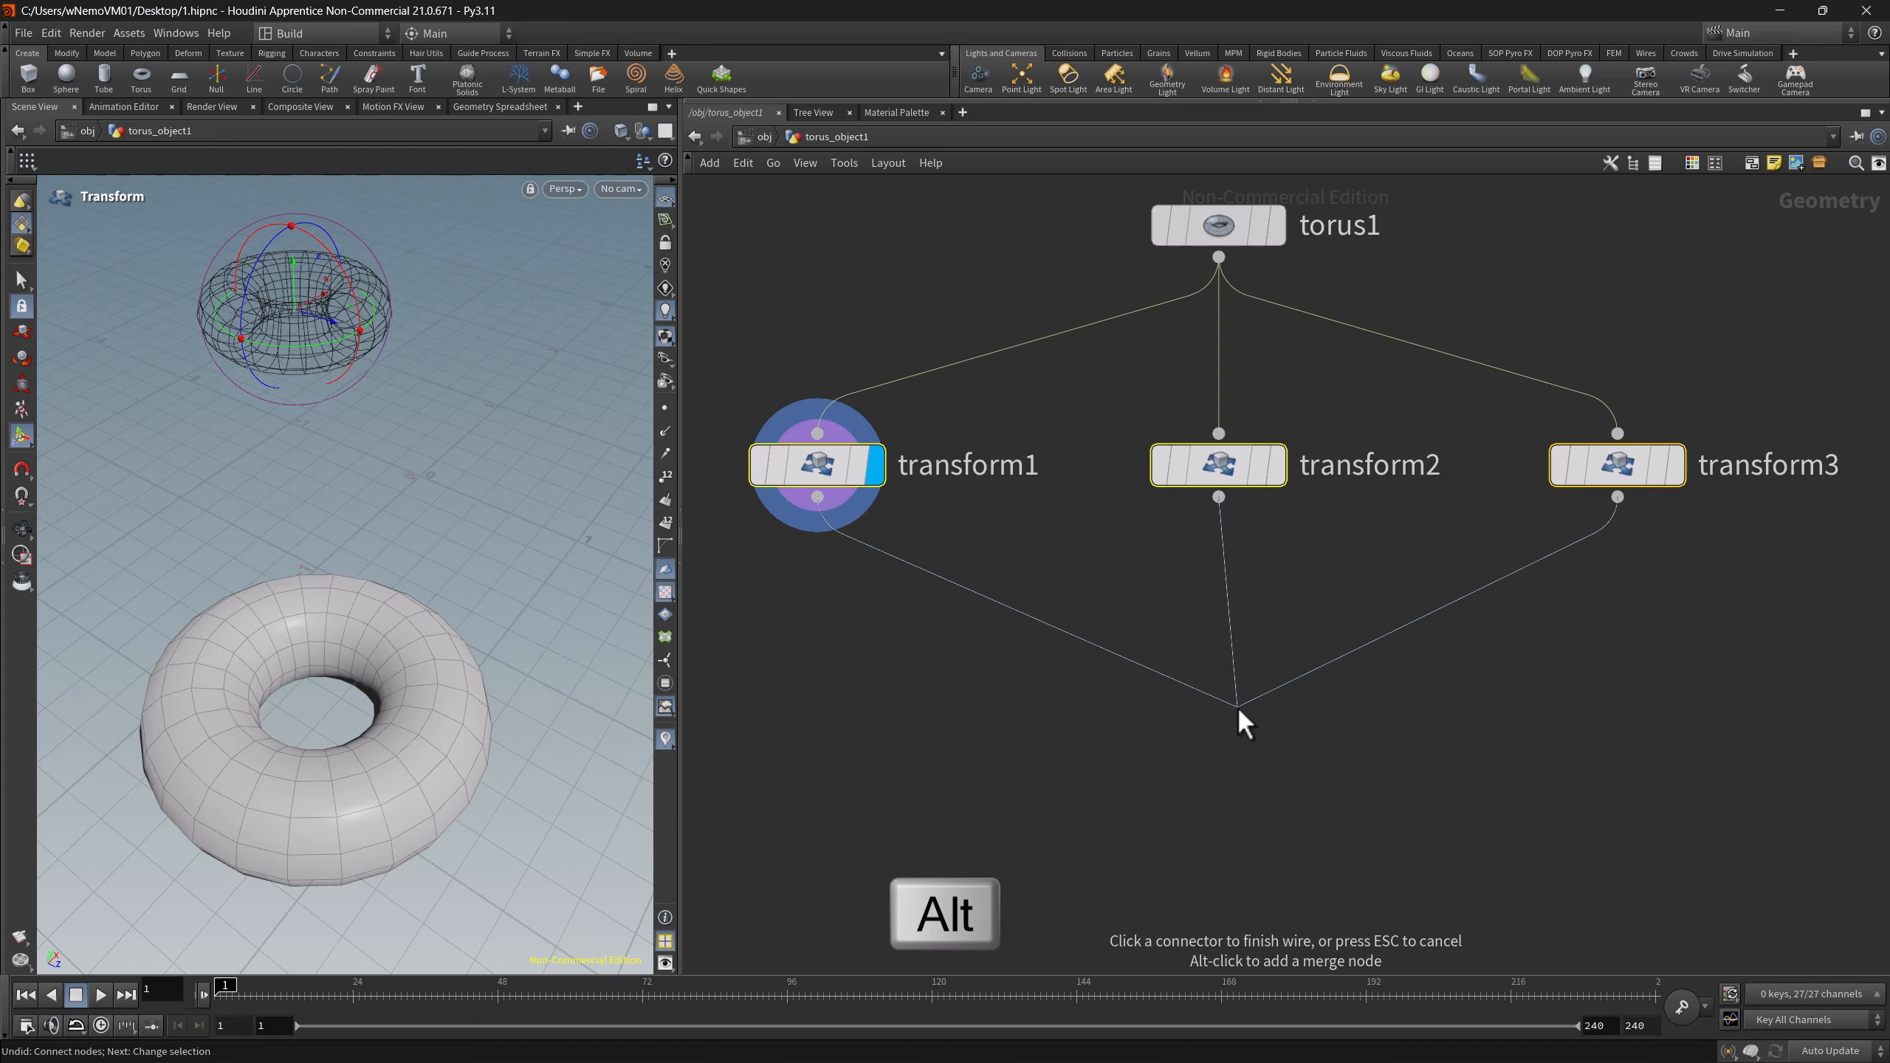
alt+click(1222, 706)
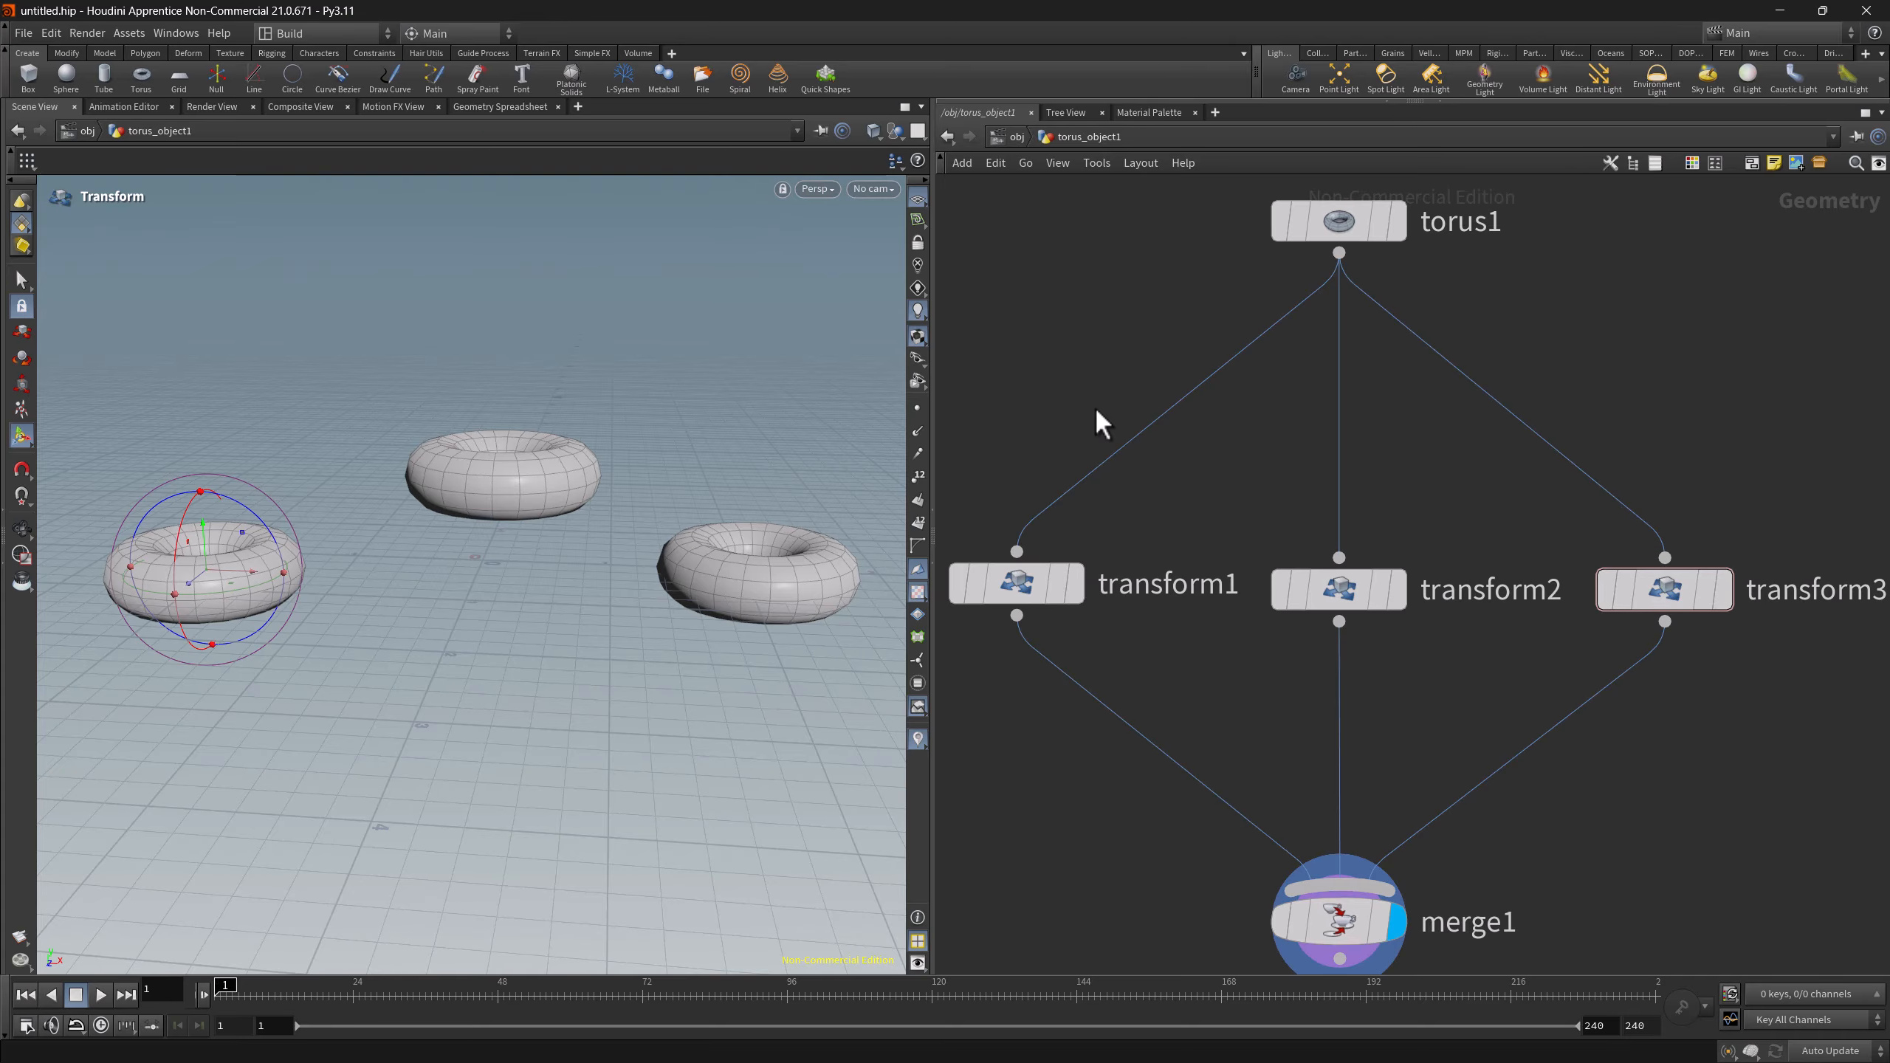
- Cut the three wires feeding merge1 in a single stroke, and restore the connections
key(y)
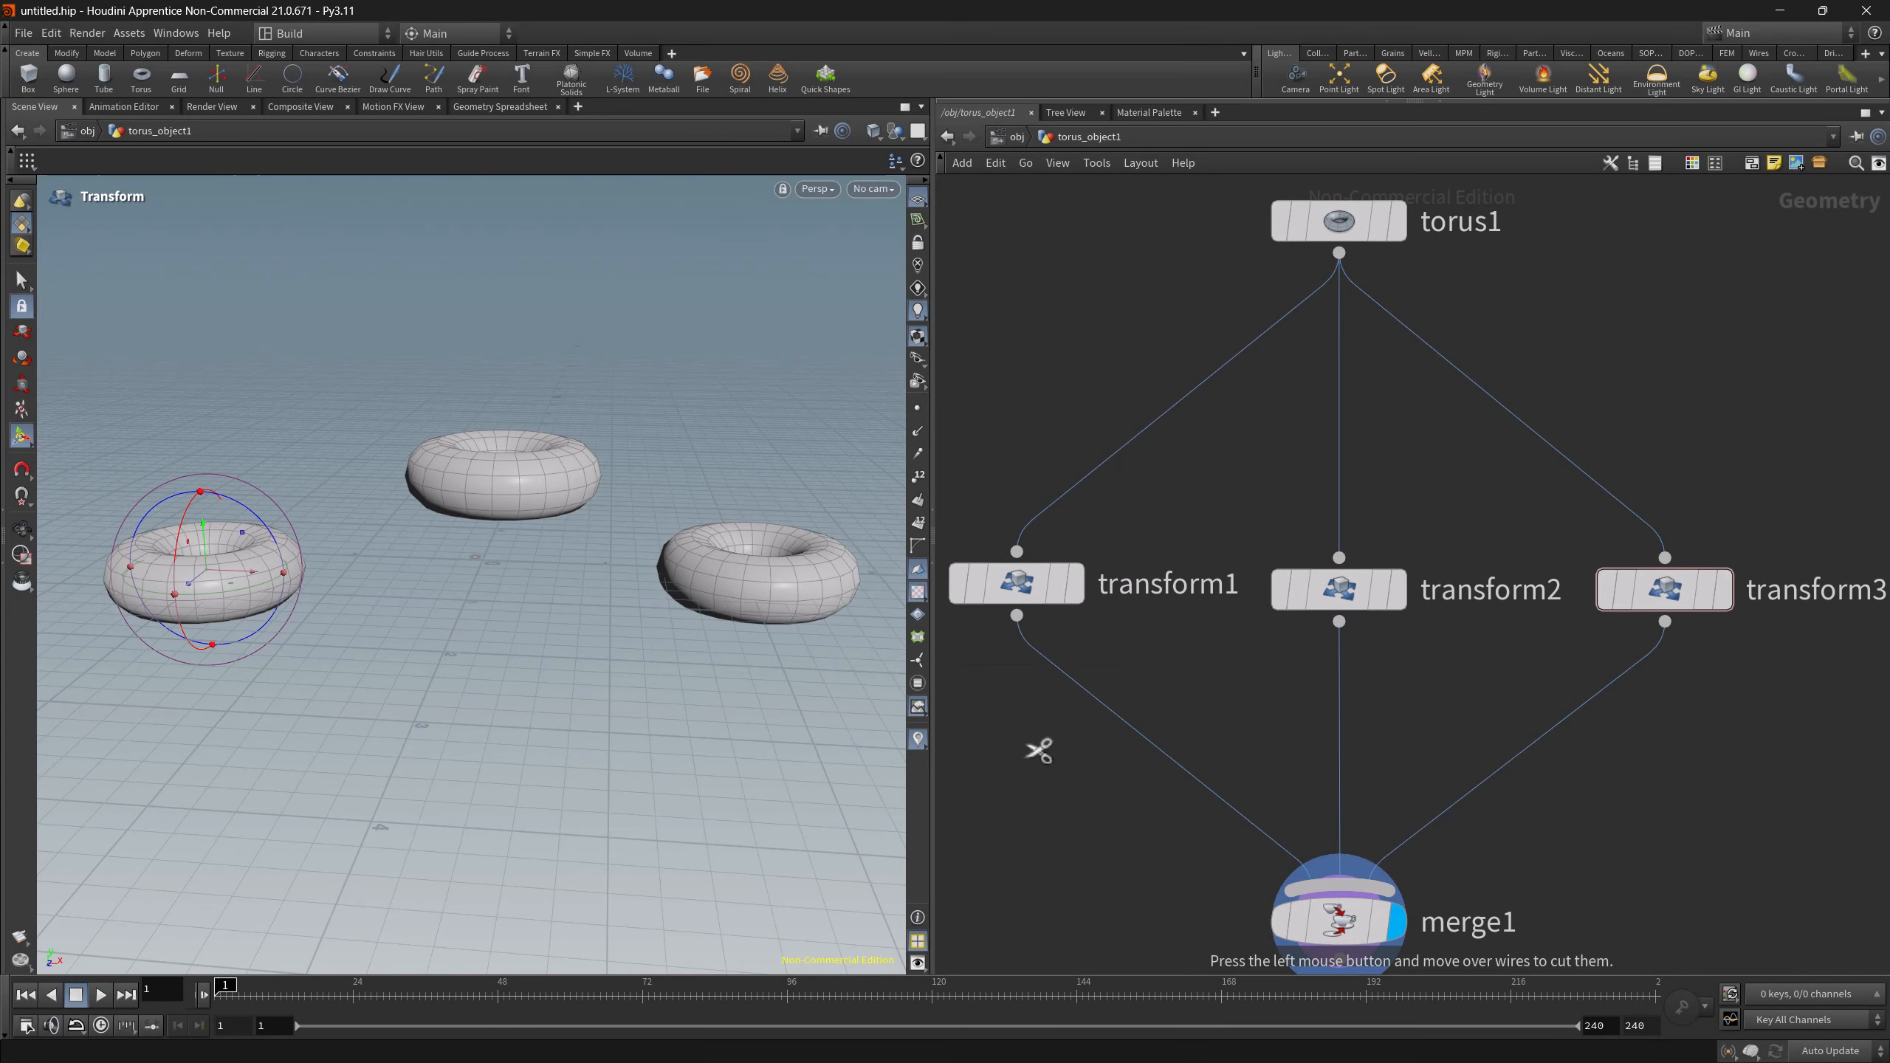
mouse_move(1024, 747)
mouse_down()
mouse_move(1411, 706)
mouse_move(1626, 756)
mouse_up()
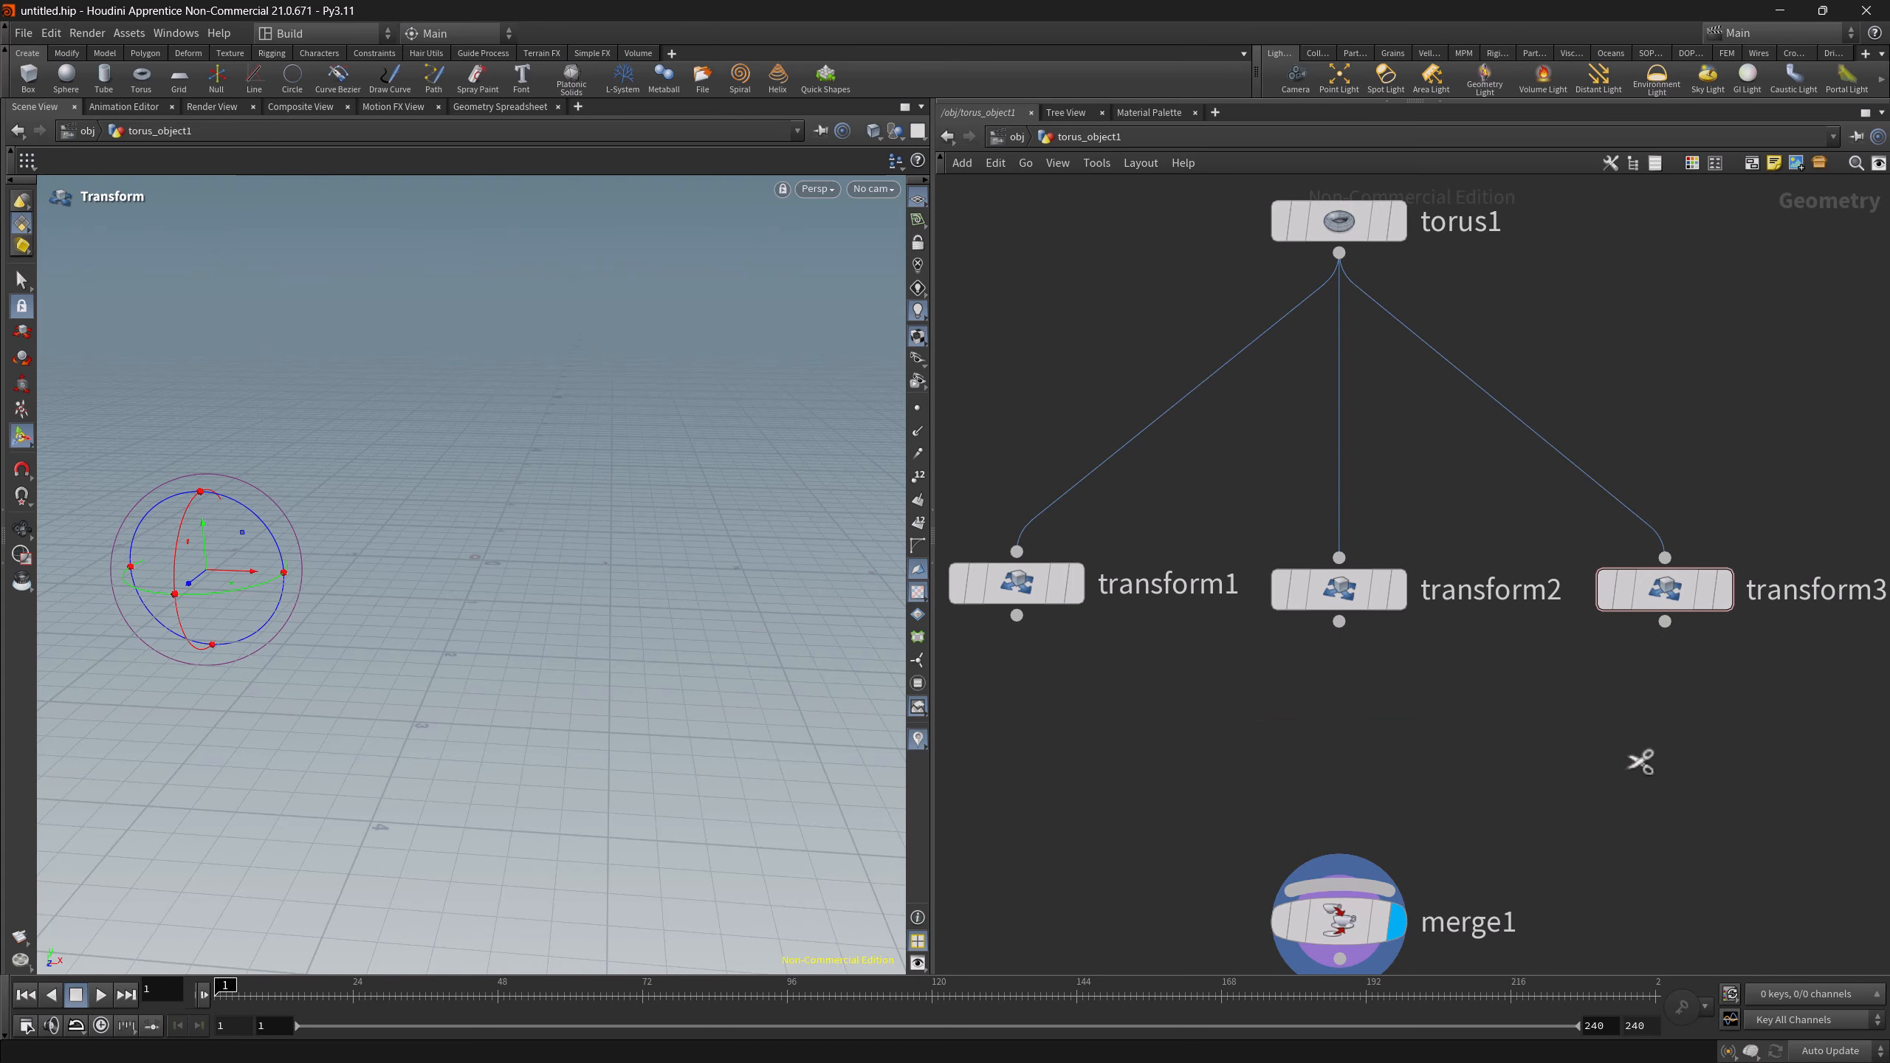
drag(1726, 718, 1001, 589)
drag(1664, 621, 1341, 864)
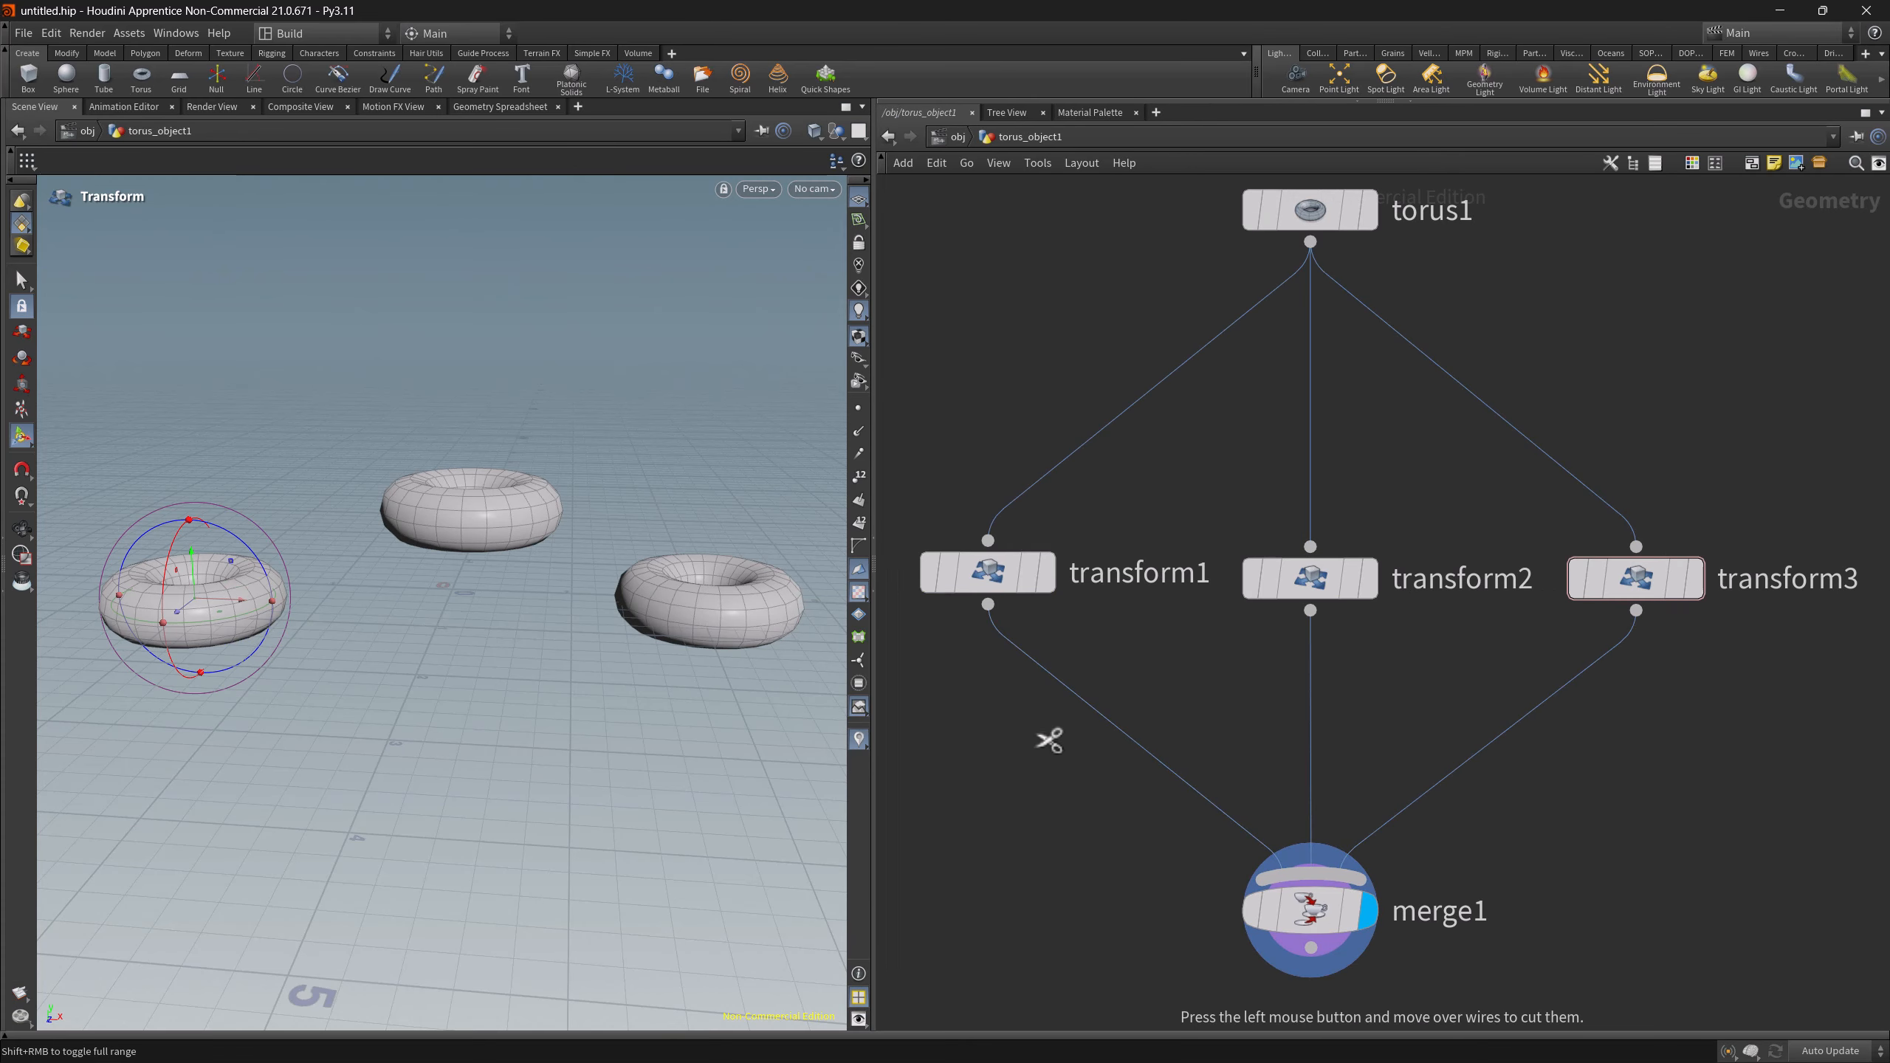
drag(1049, 740, 1592, 759)
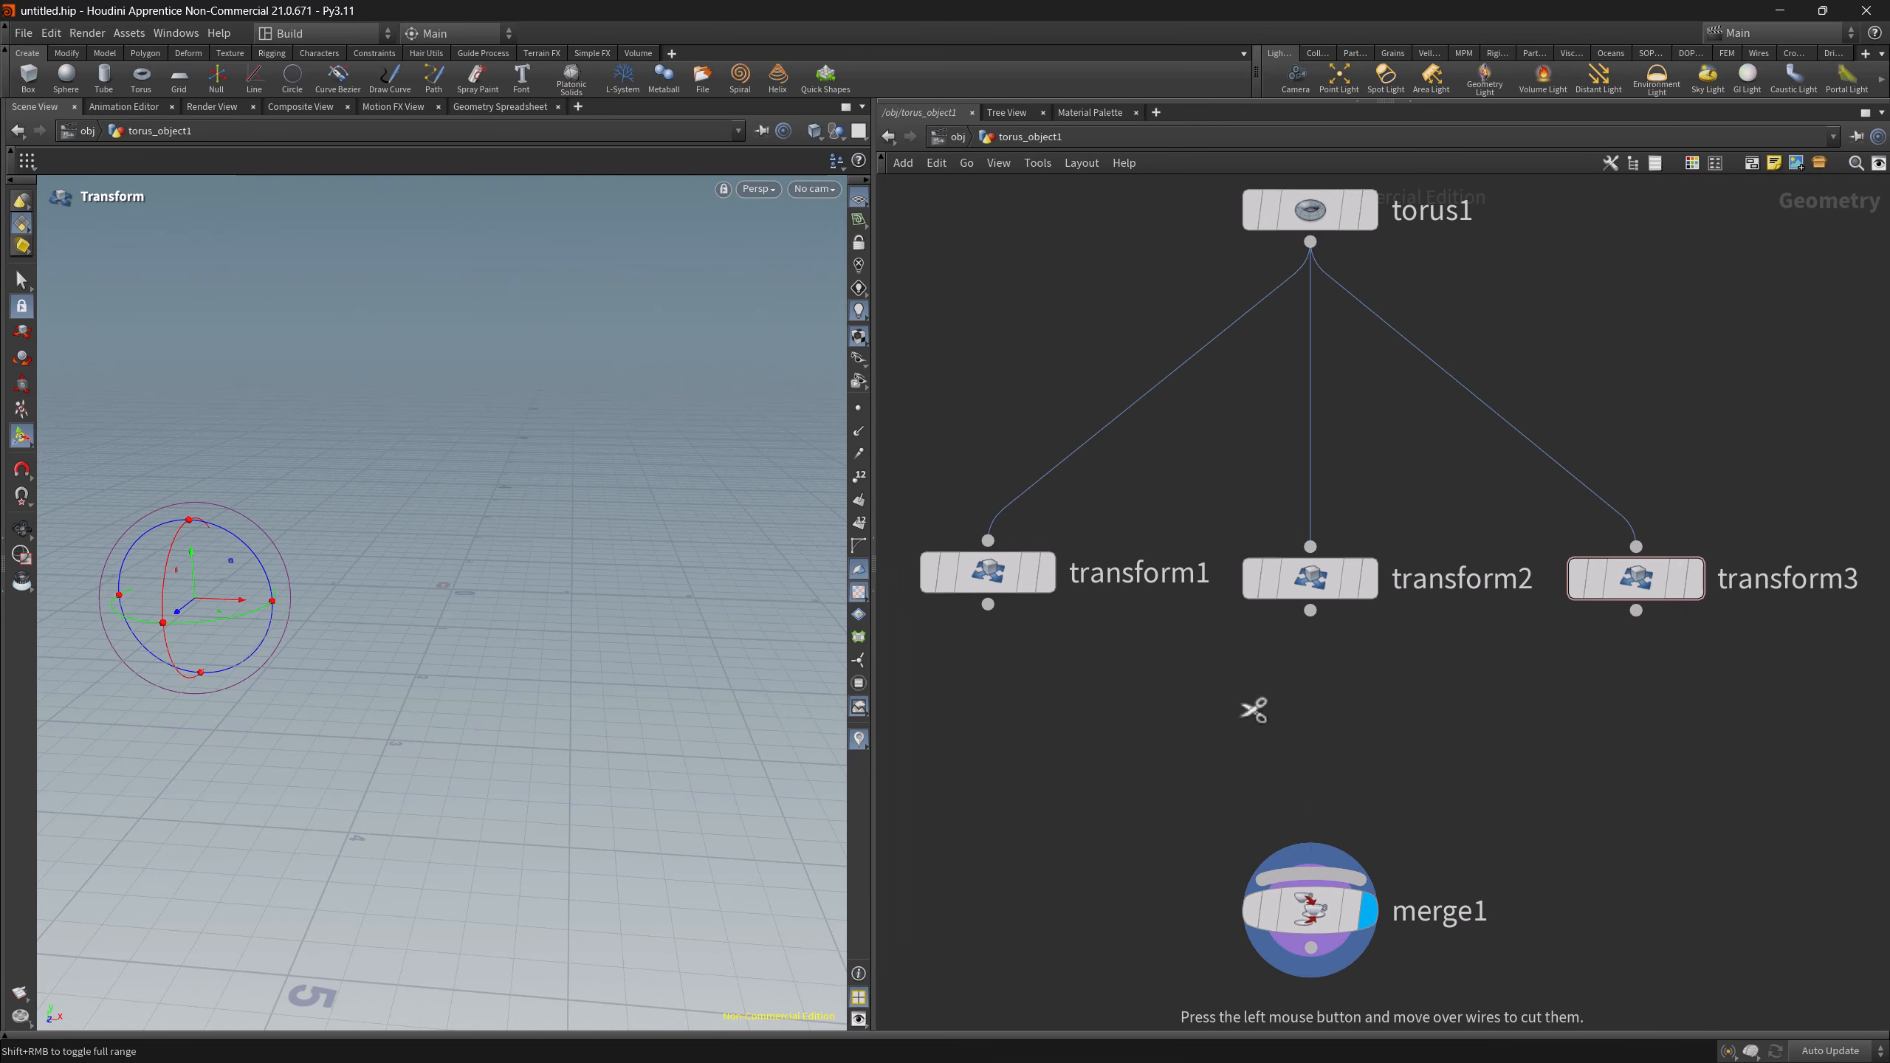
key(ctrl+z)
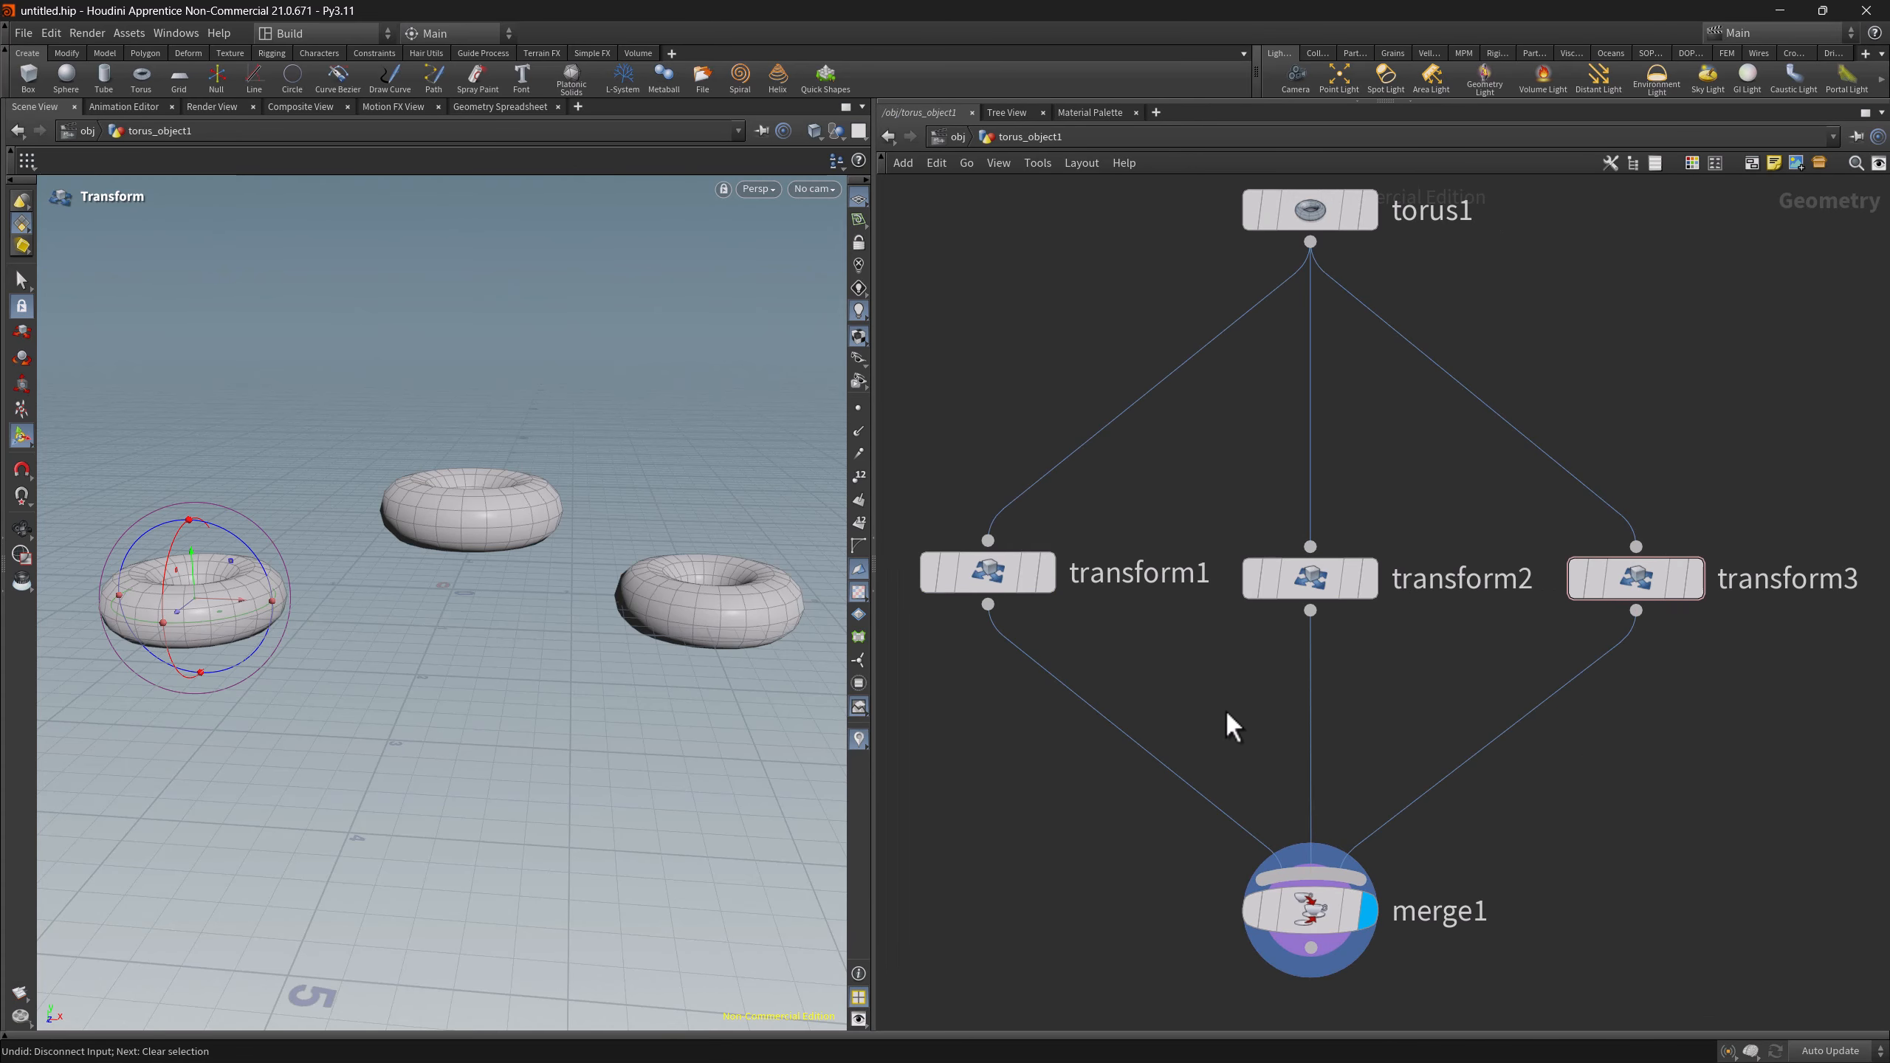
- Cut the wires from transform1, transform3 and transform2 to merge1 with separate strokes
key(y)
drag(1060, 760, 1197, 704)
drag(1470, 691, 1578, 789)
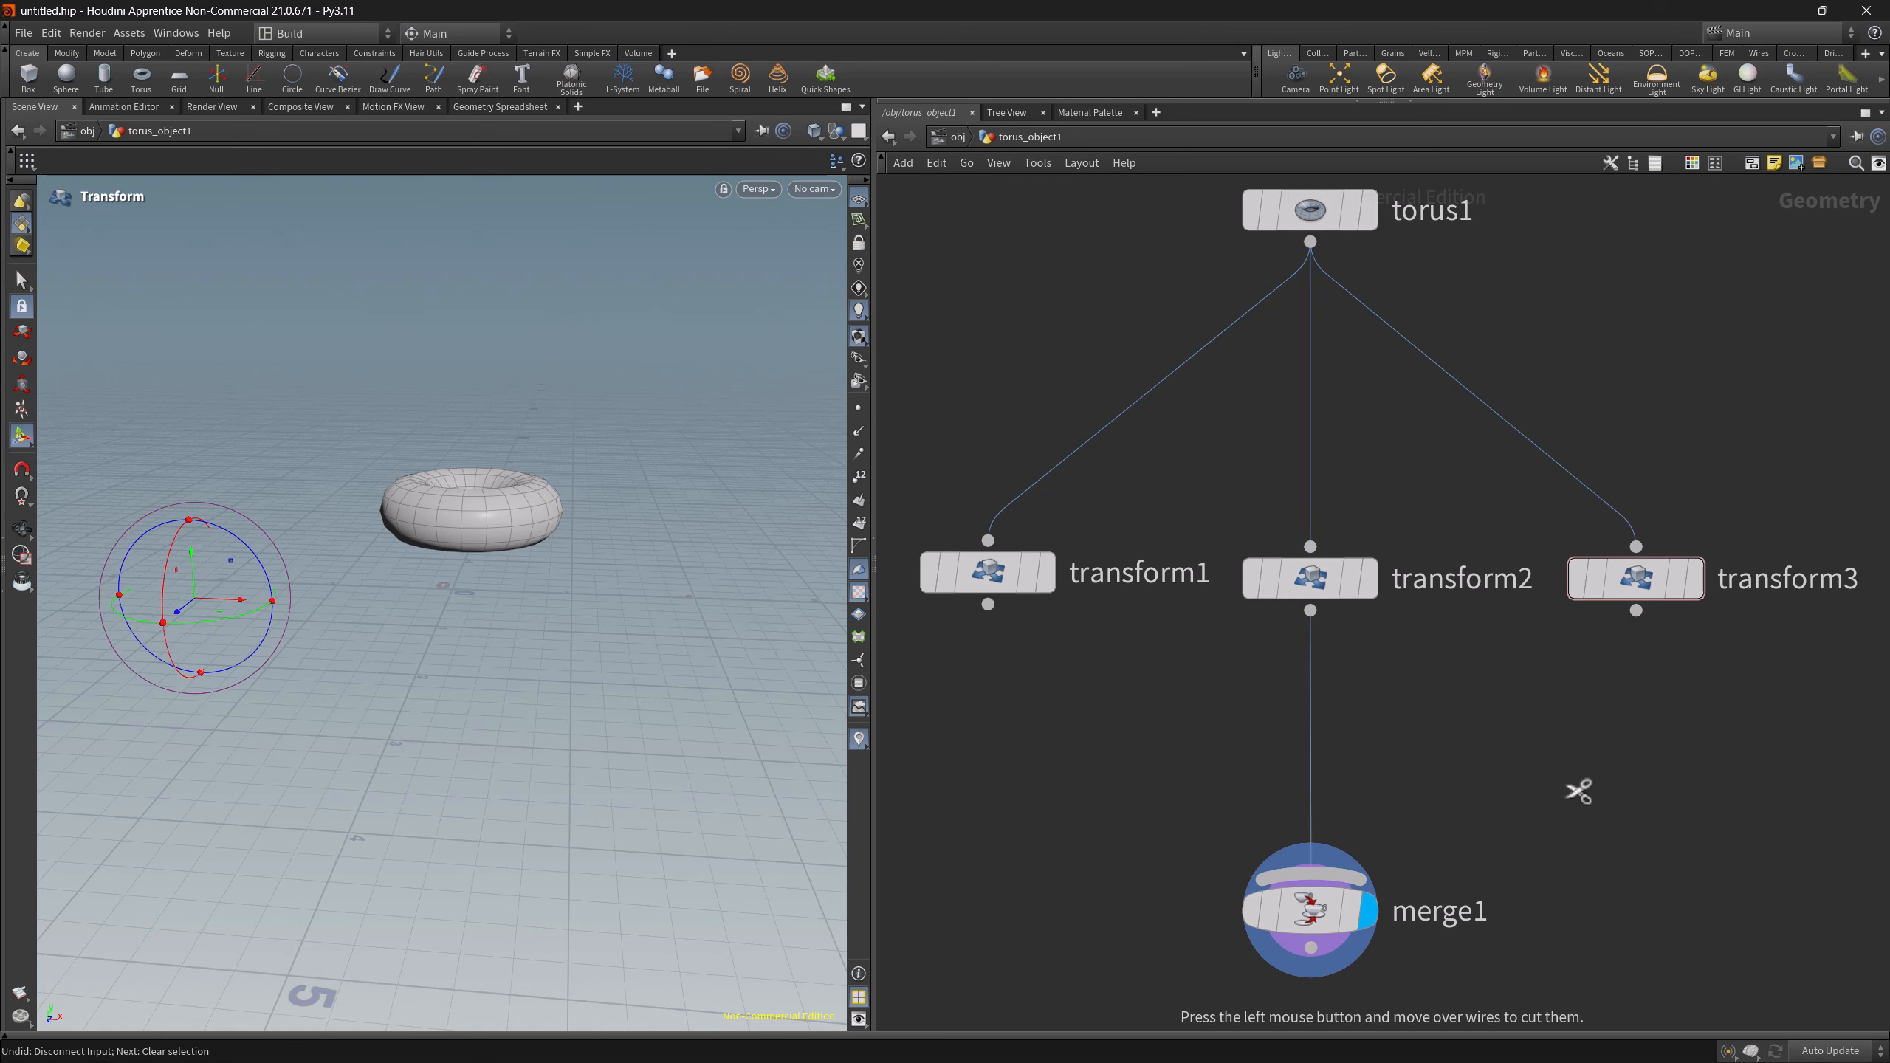
drag(1211, 704, 1384, 719)
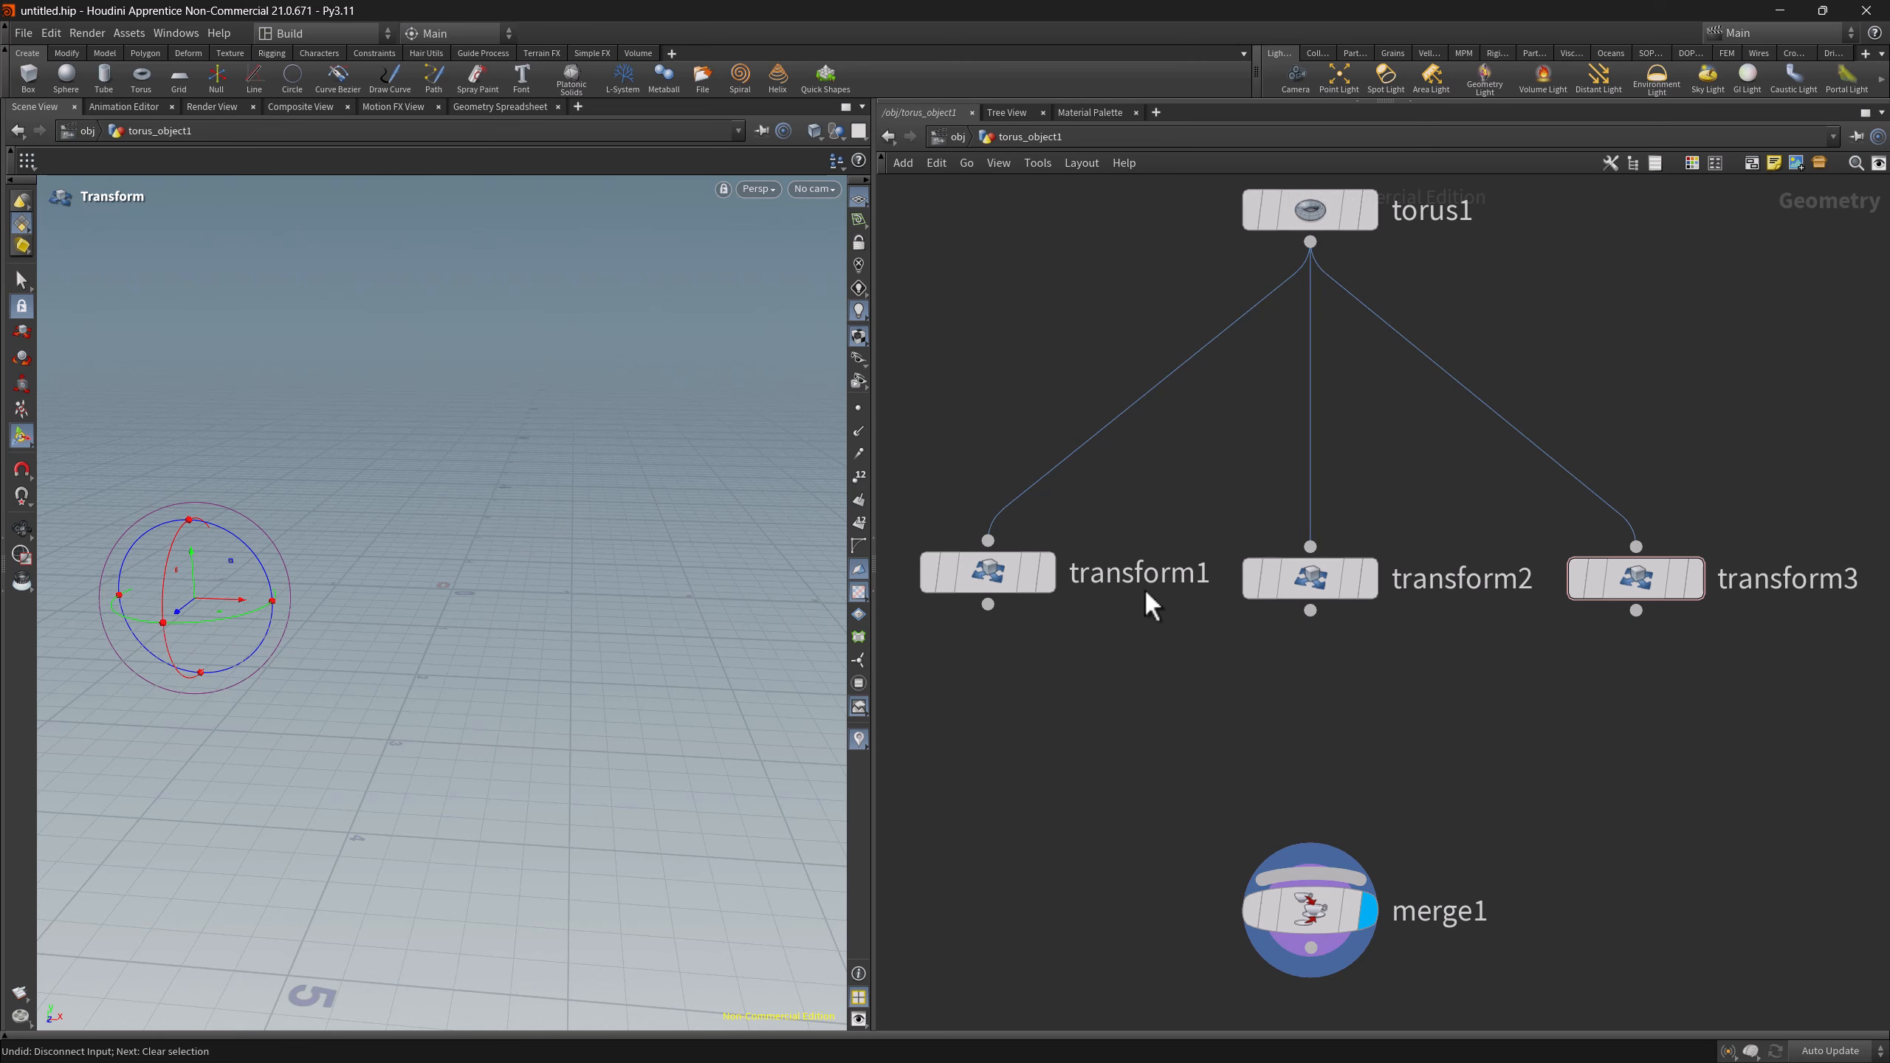
- Disconnect the wire from torus1 to transform1, and delete the wire from torus1 to transform3
right_click(1139, 406)
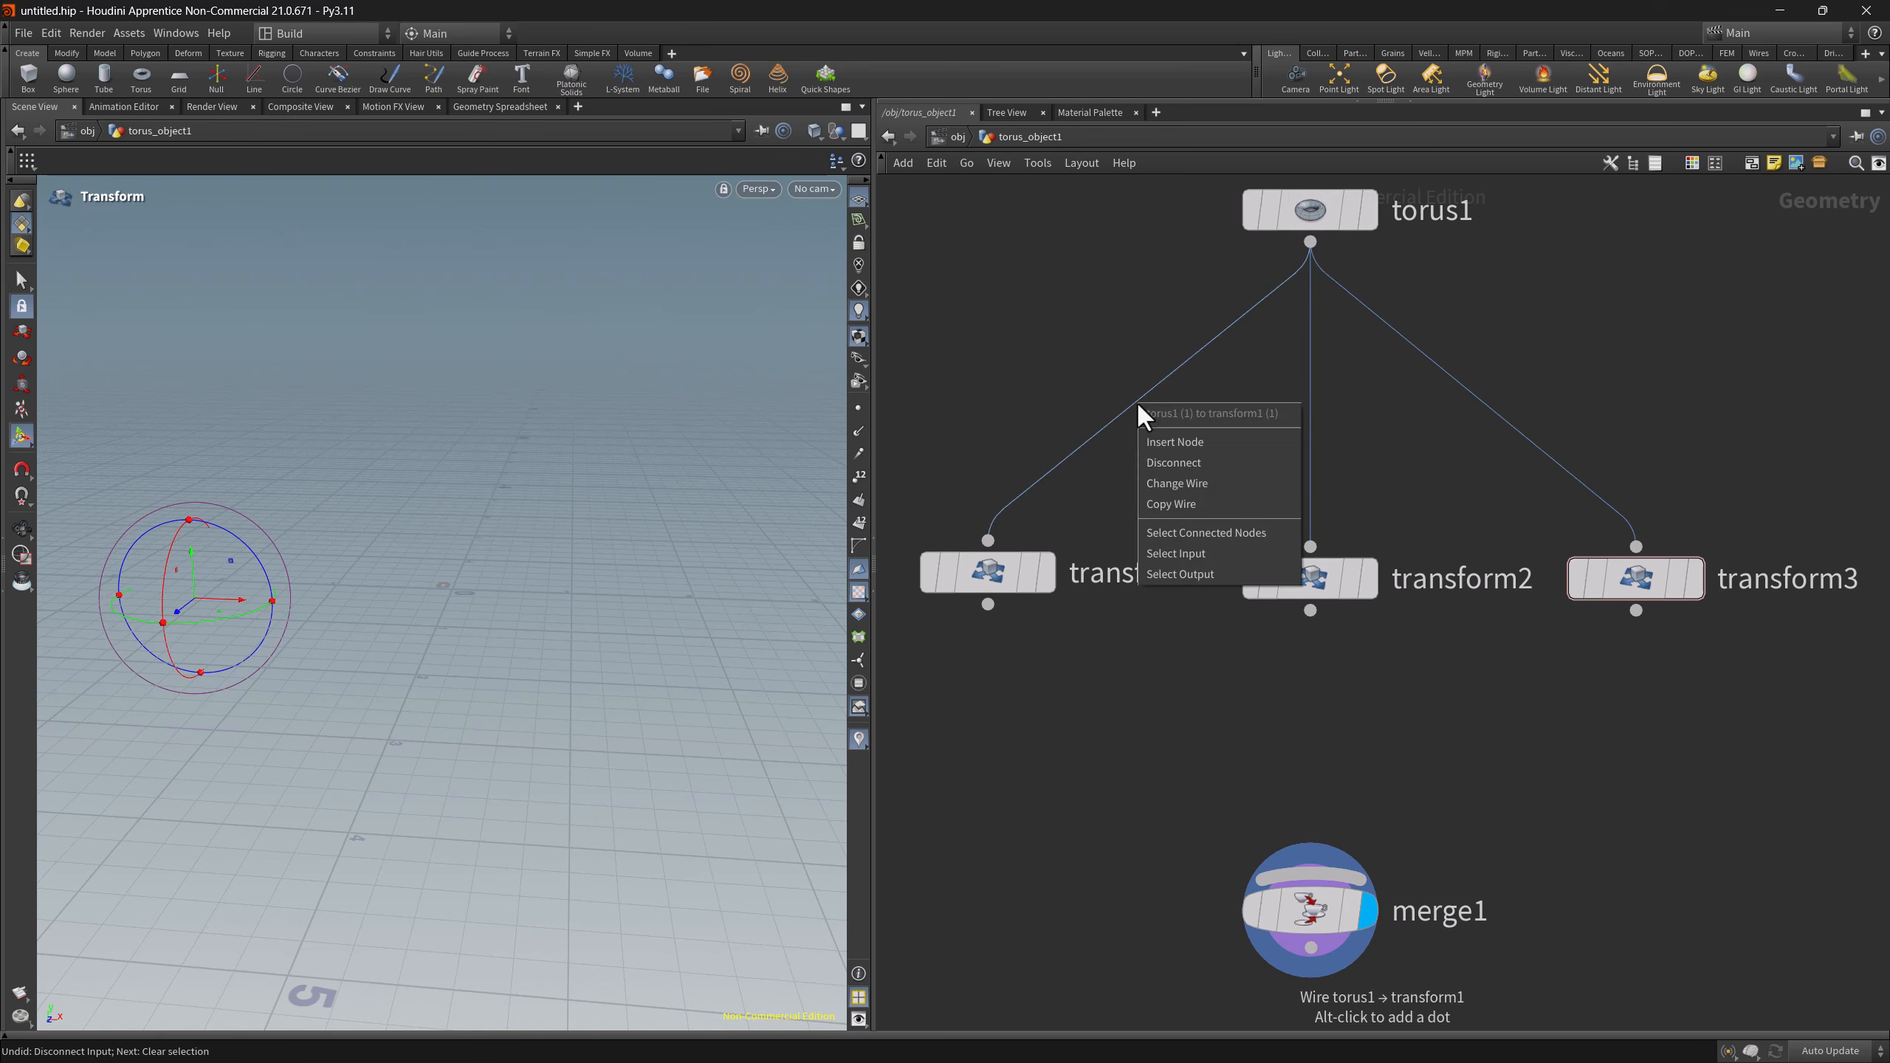
click(1187, 469)
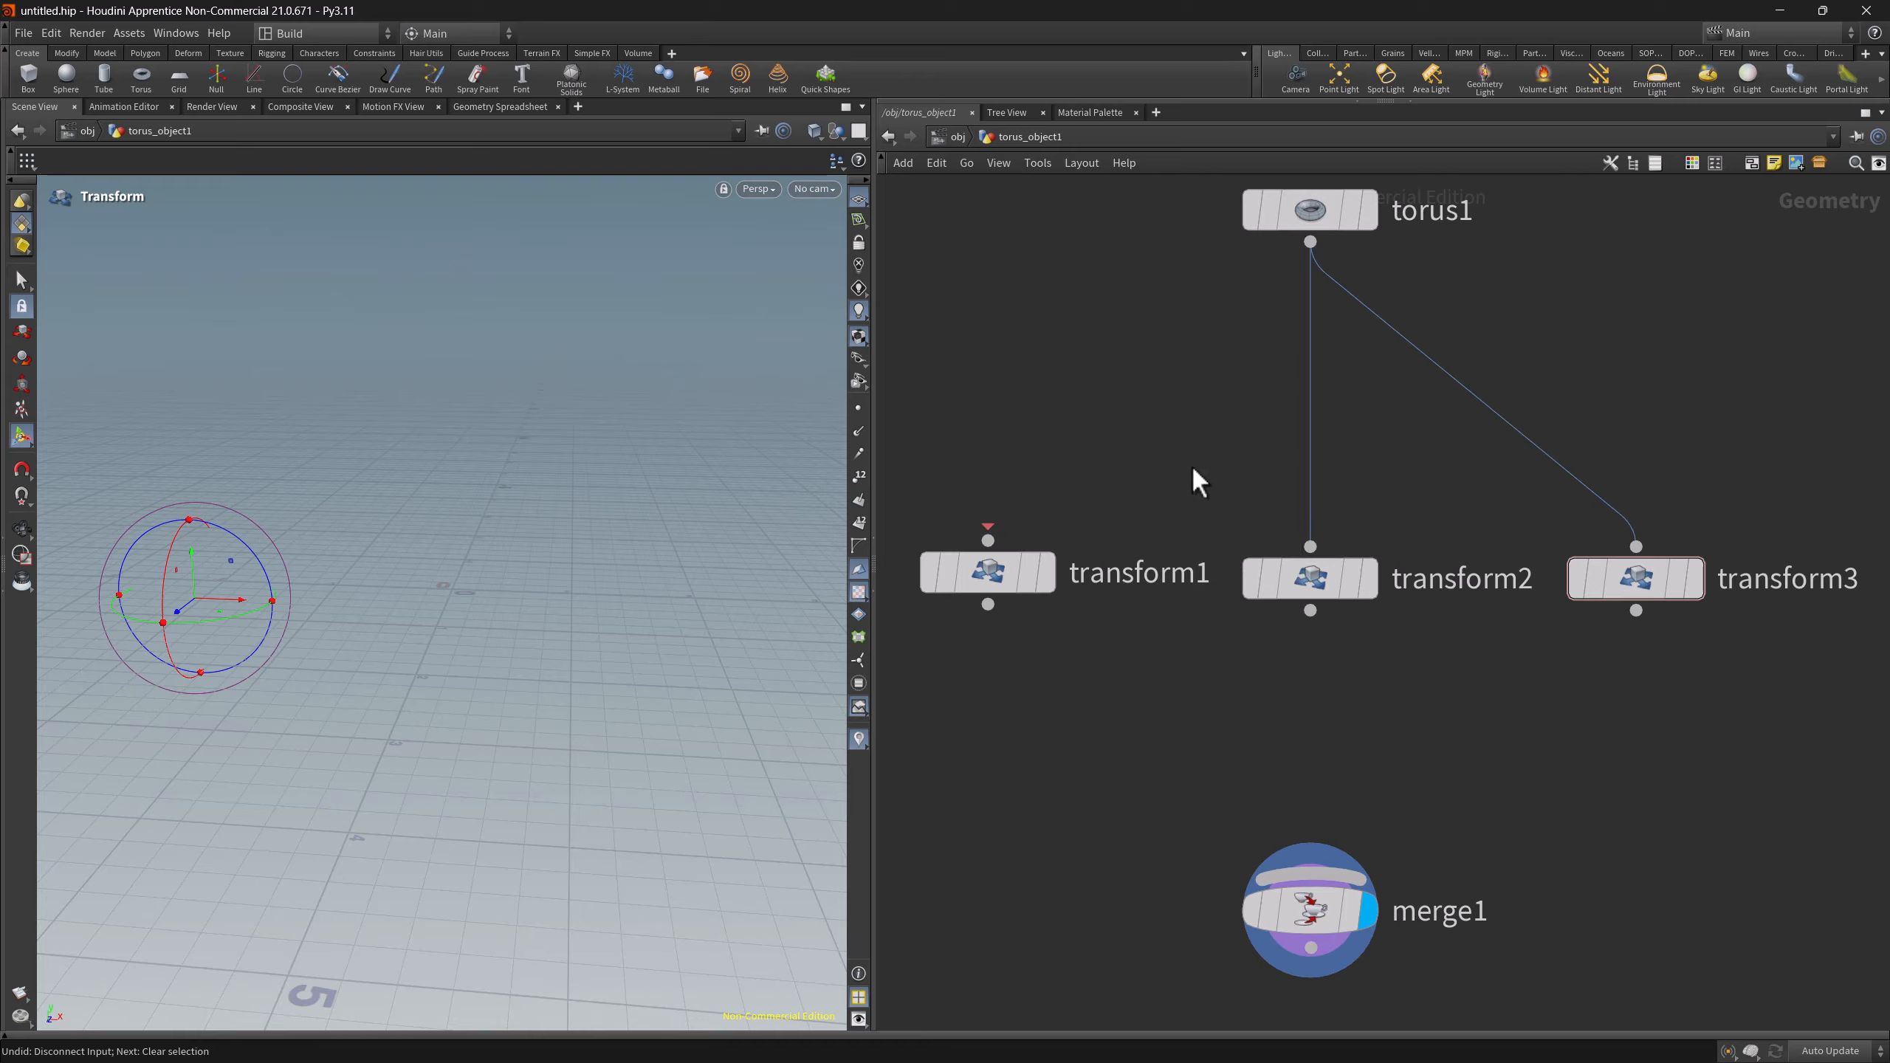
key(Delete)
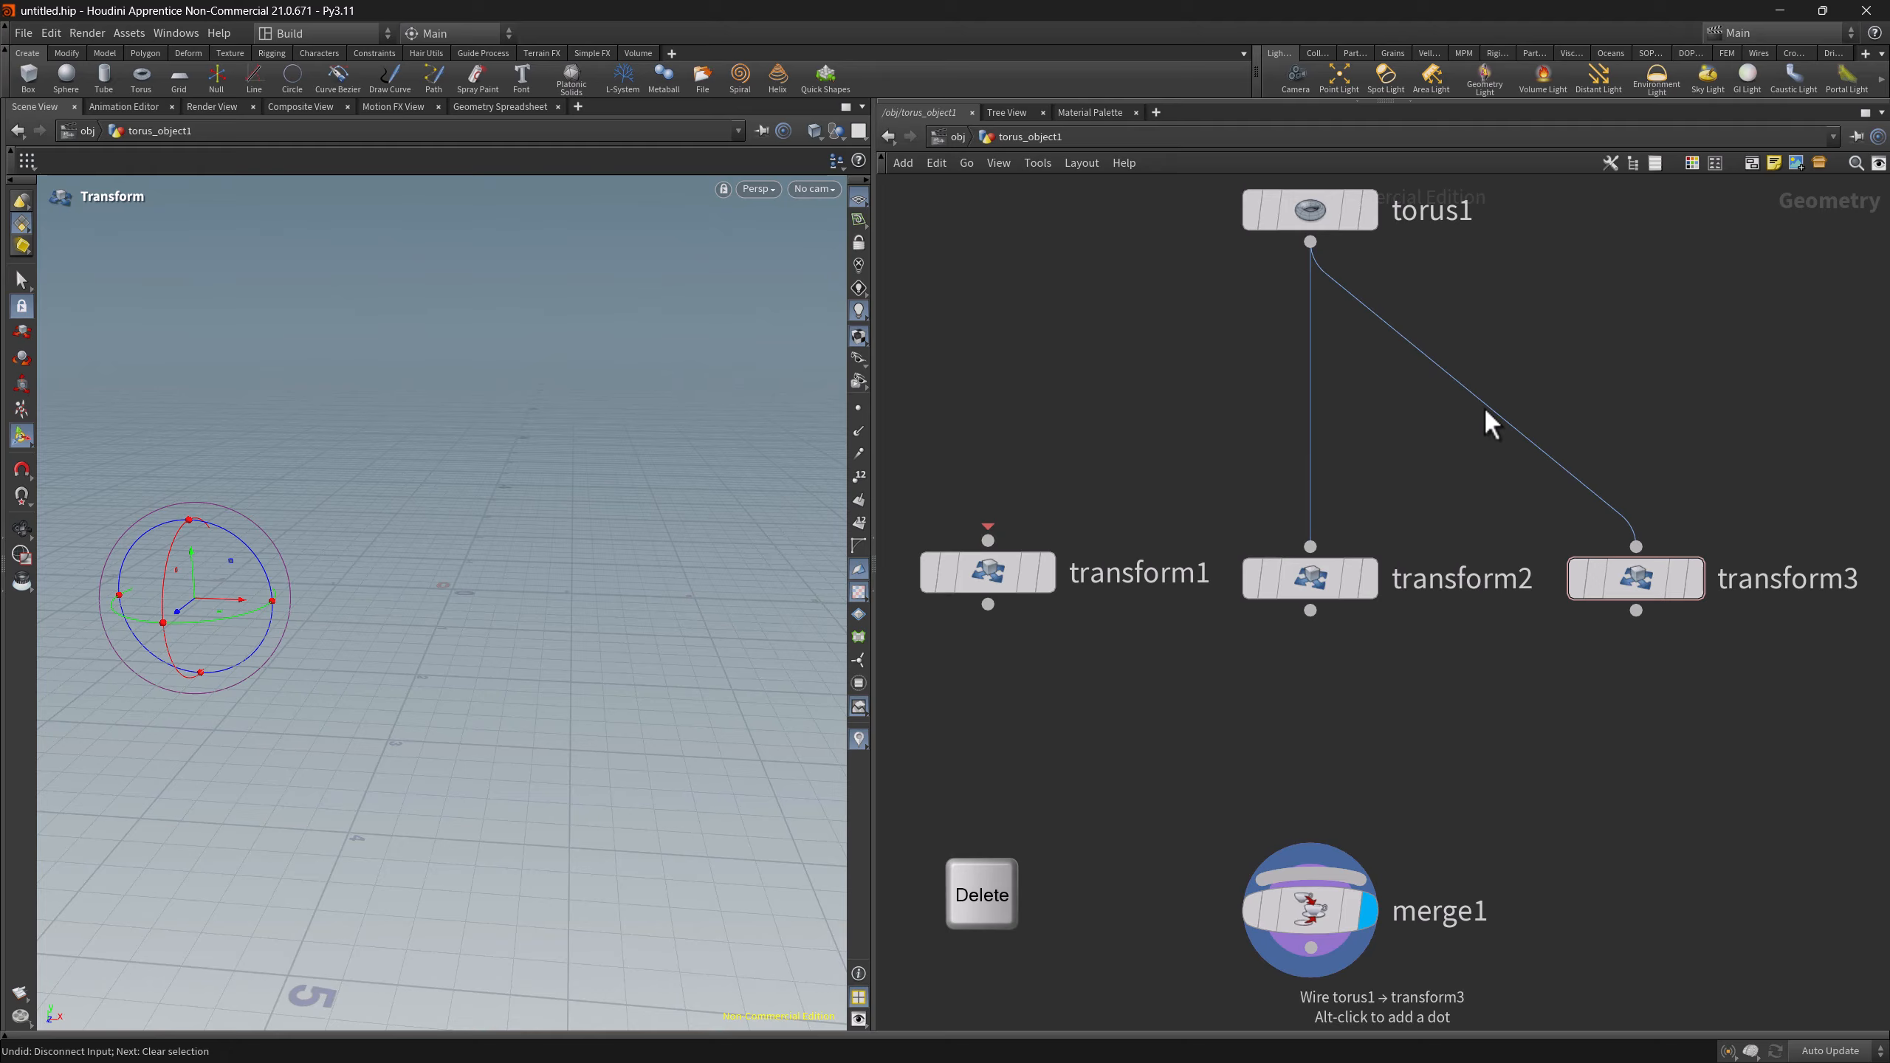
click(1488, 410)
key(Delete)
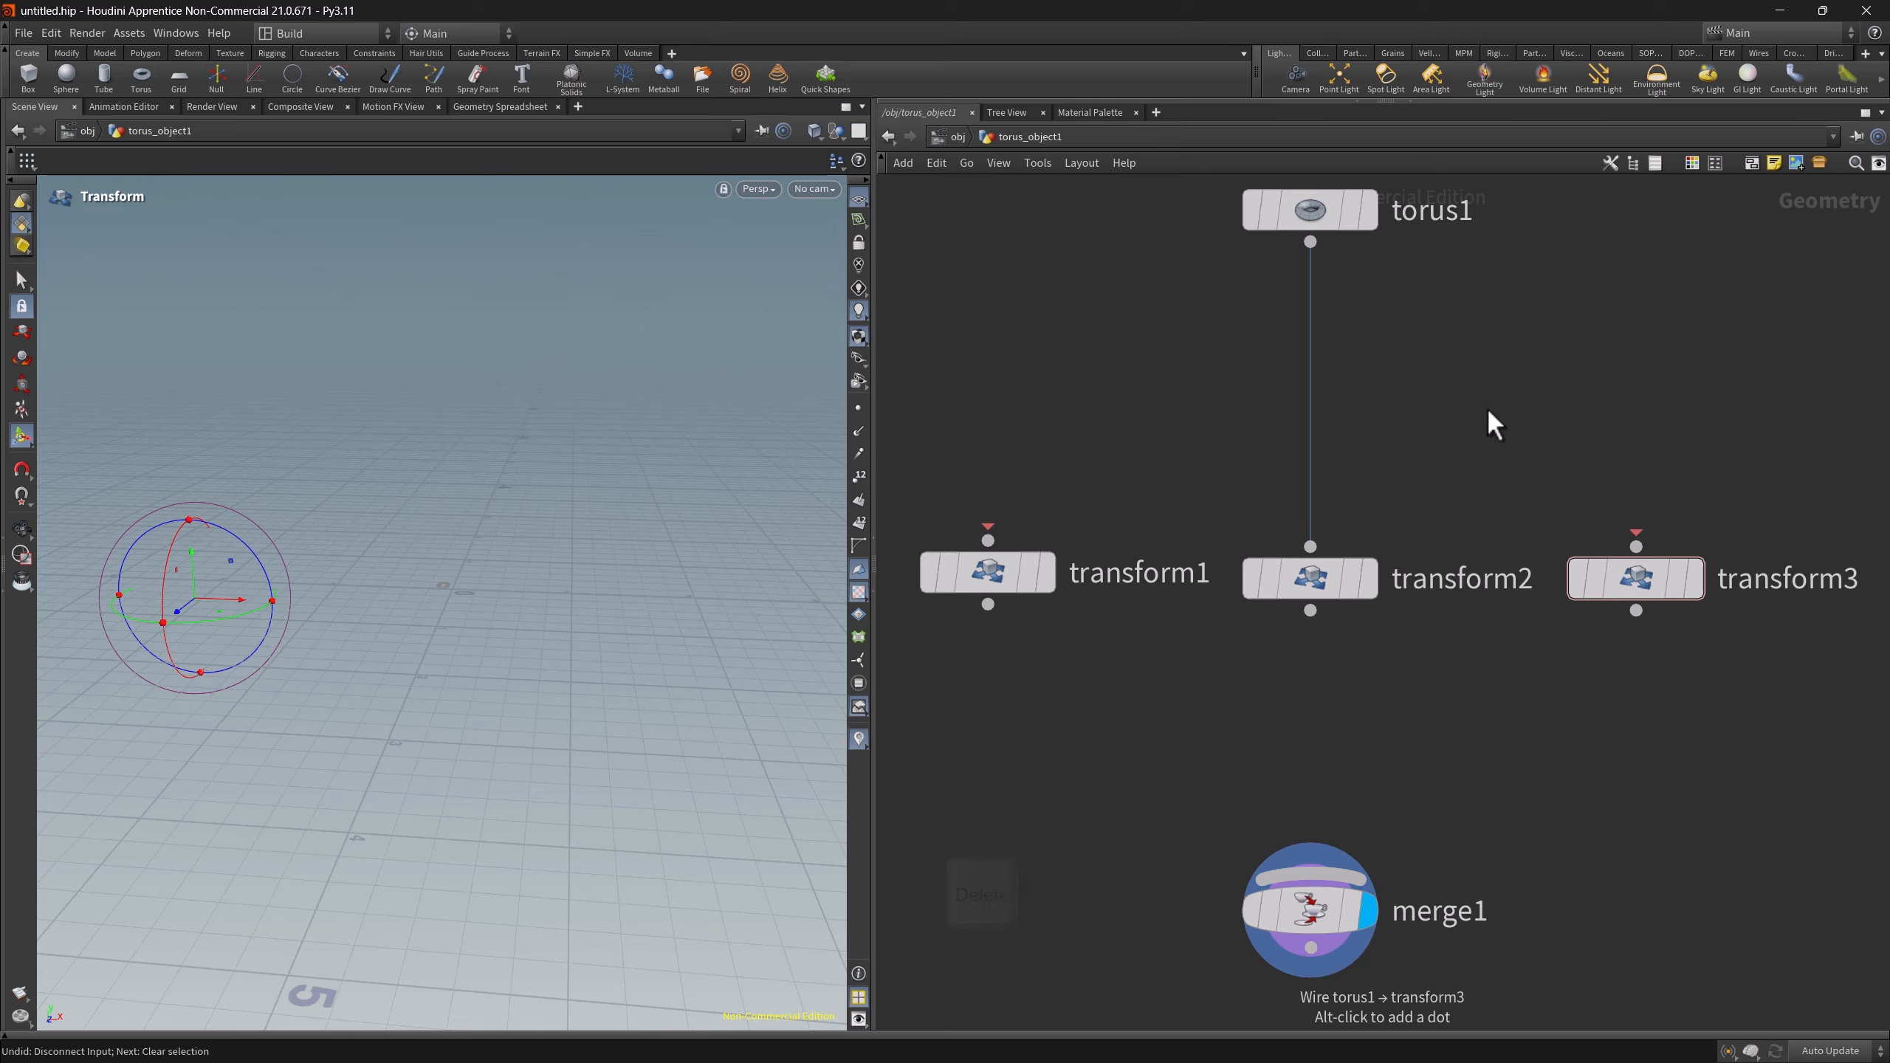
- Undo the last wire deletion, and pull the wire off transform3's input into empty space to disconnect it
key(ctrl+z)
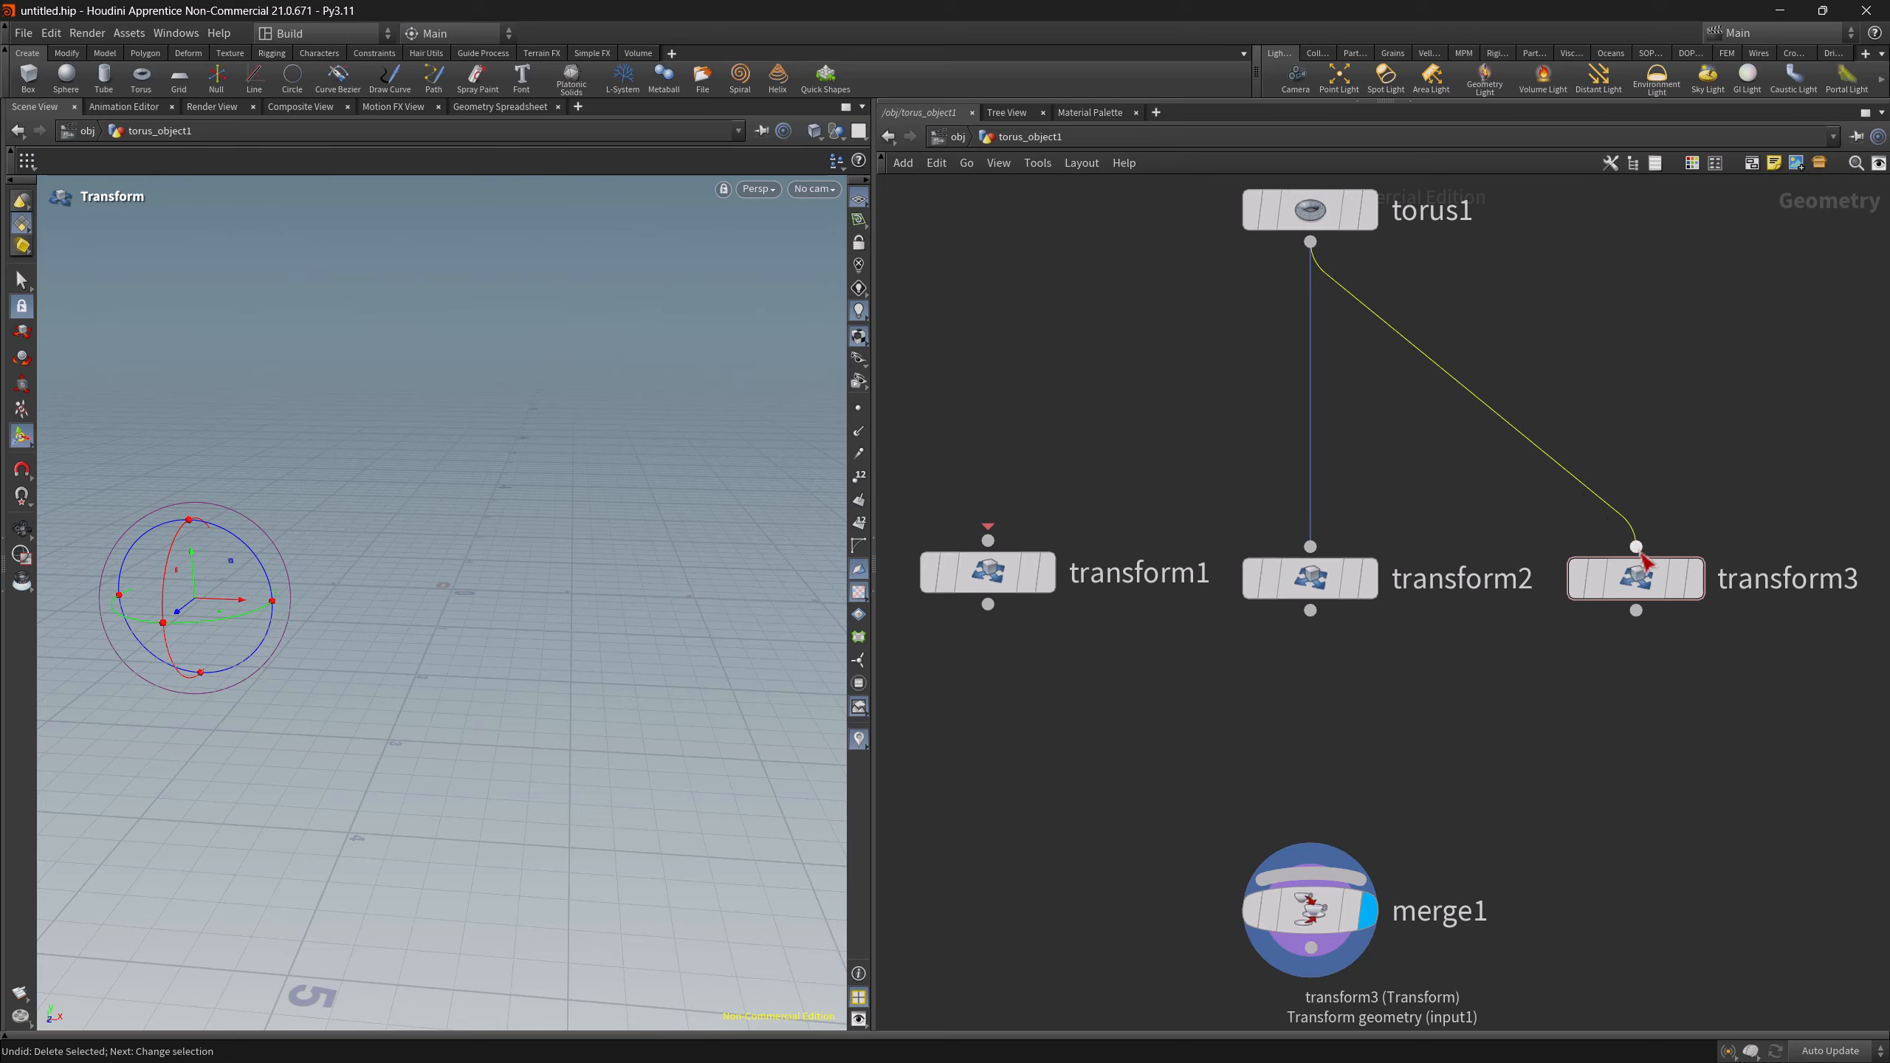
drag(1635, 545, 1665, 432)
click(1665, 433)
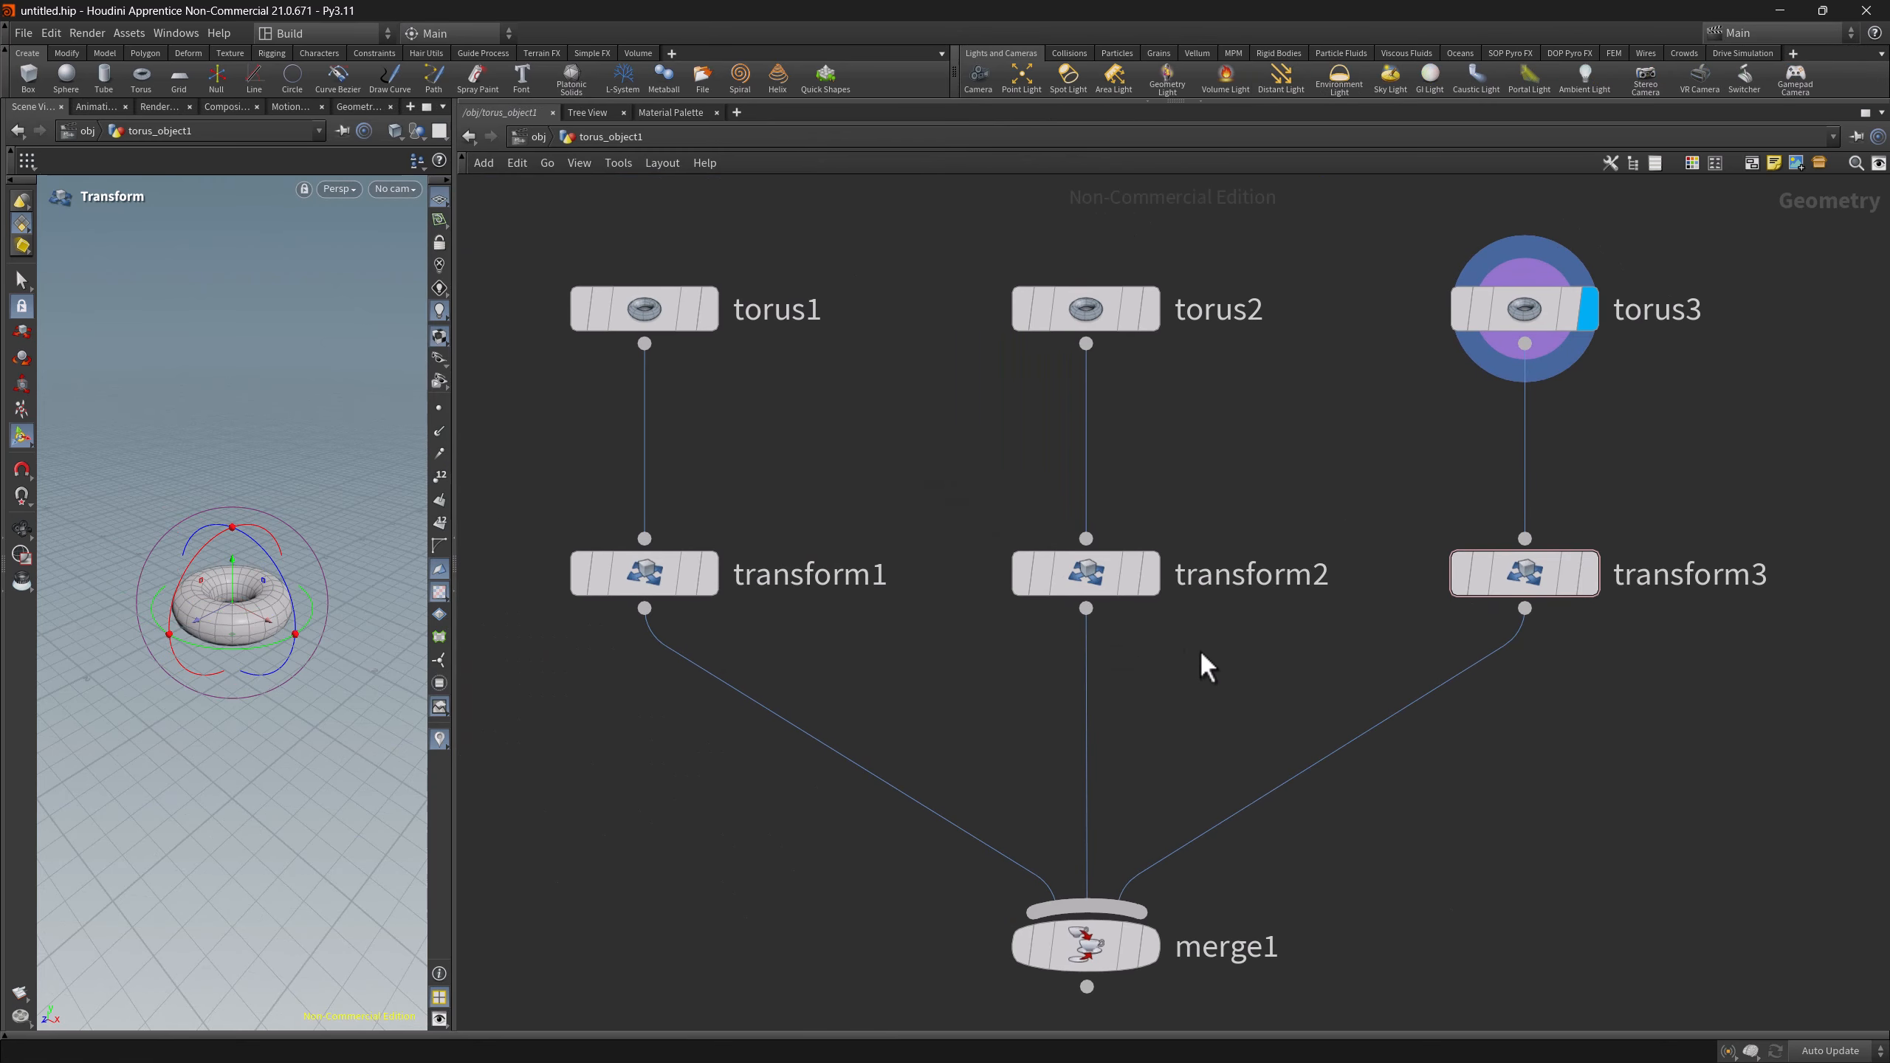
- Shake transform2 loose from the chain between torus2 and merge1, so torus2 feeds merge1 directly
mouse_move(1108, 593)
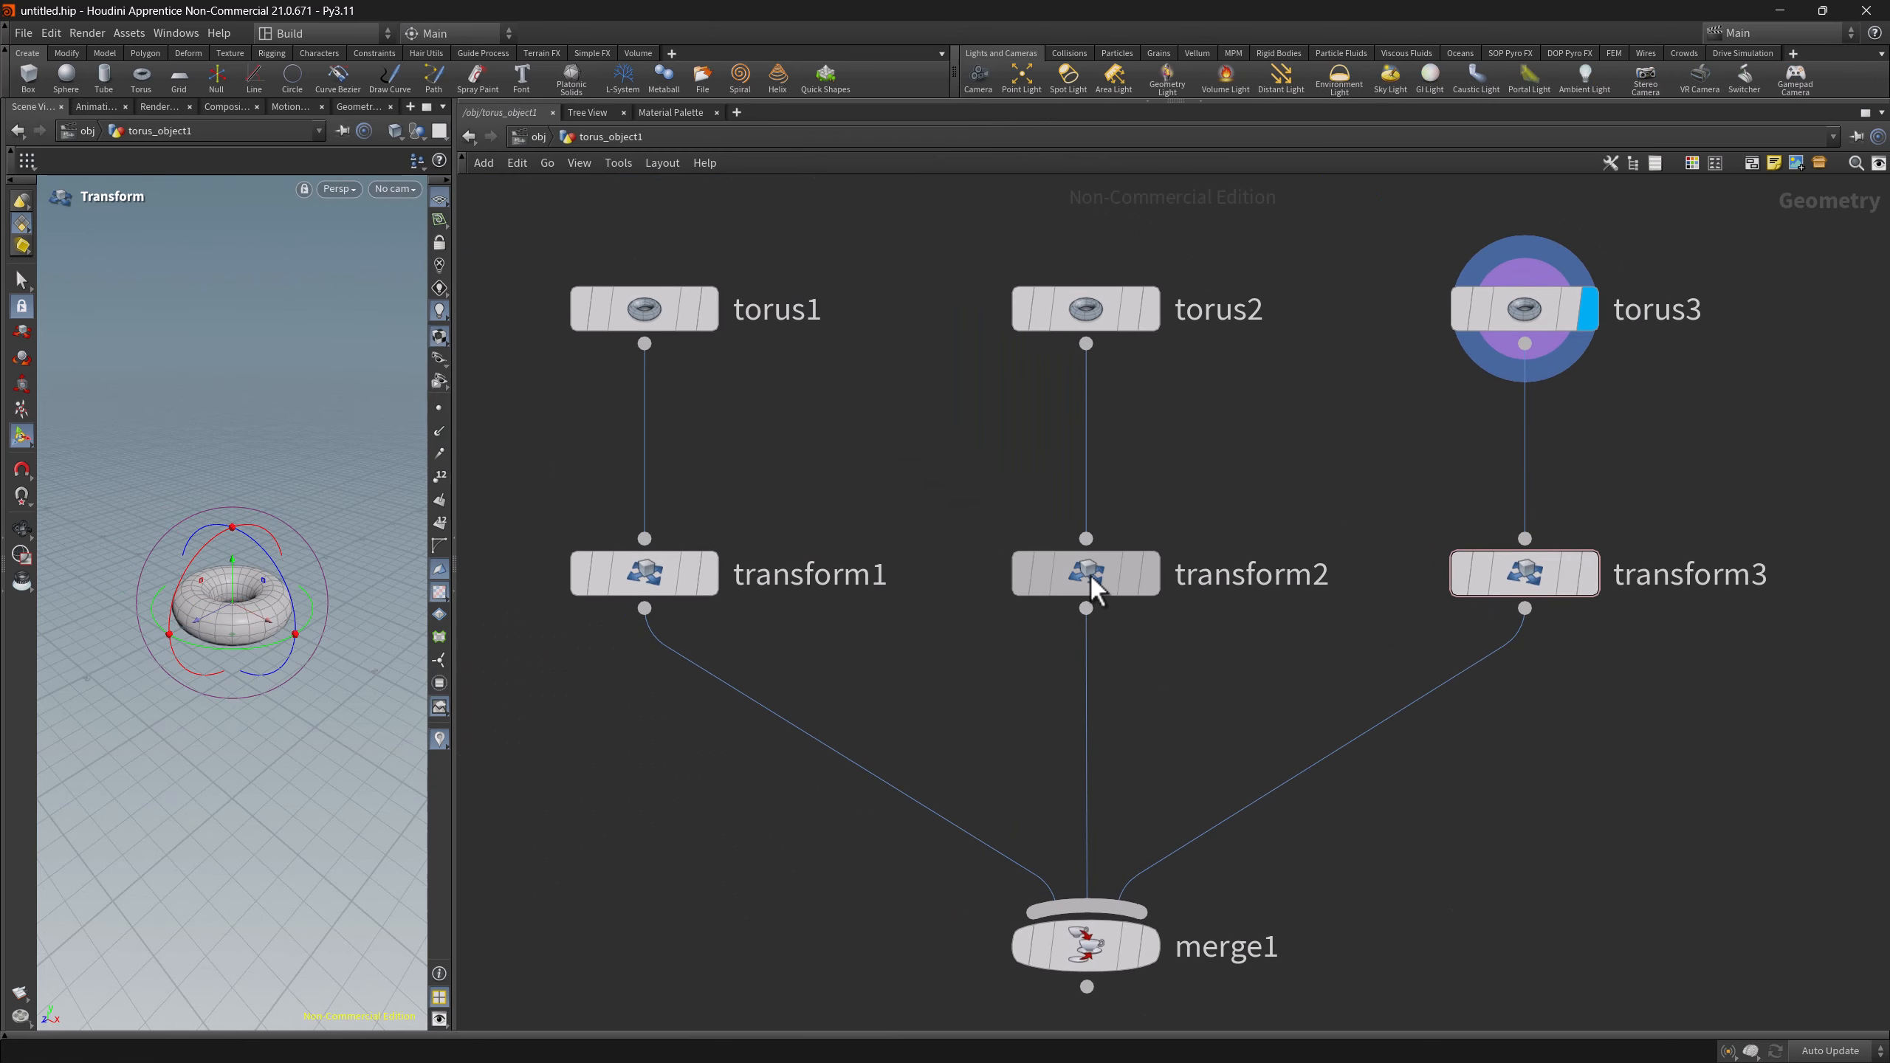
drag(1090, 576, 1223, 609)
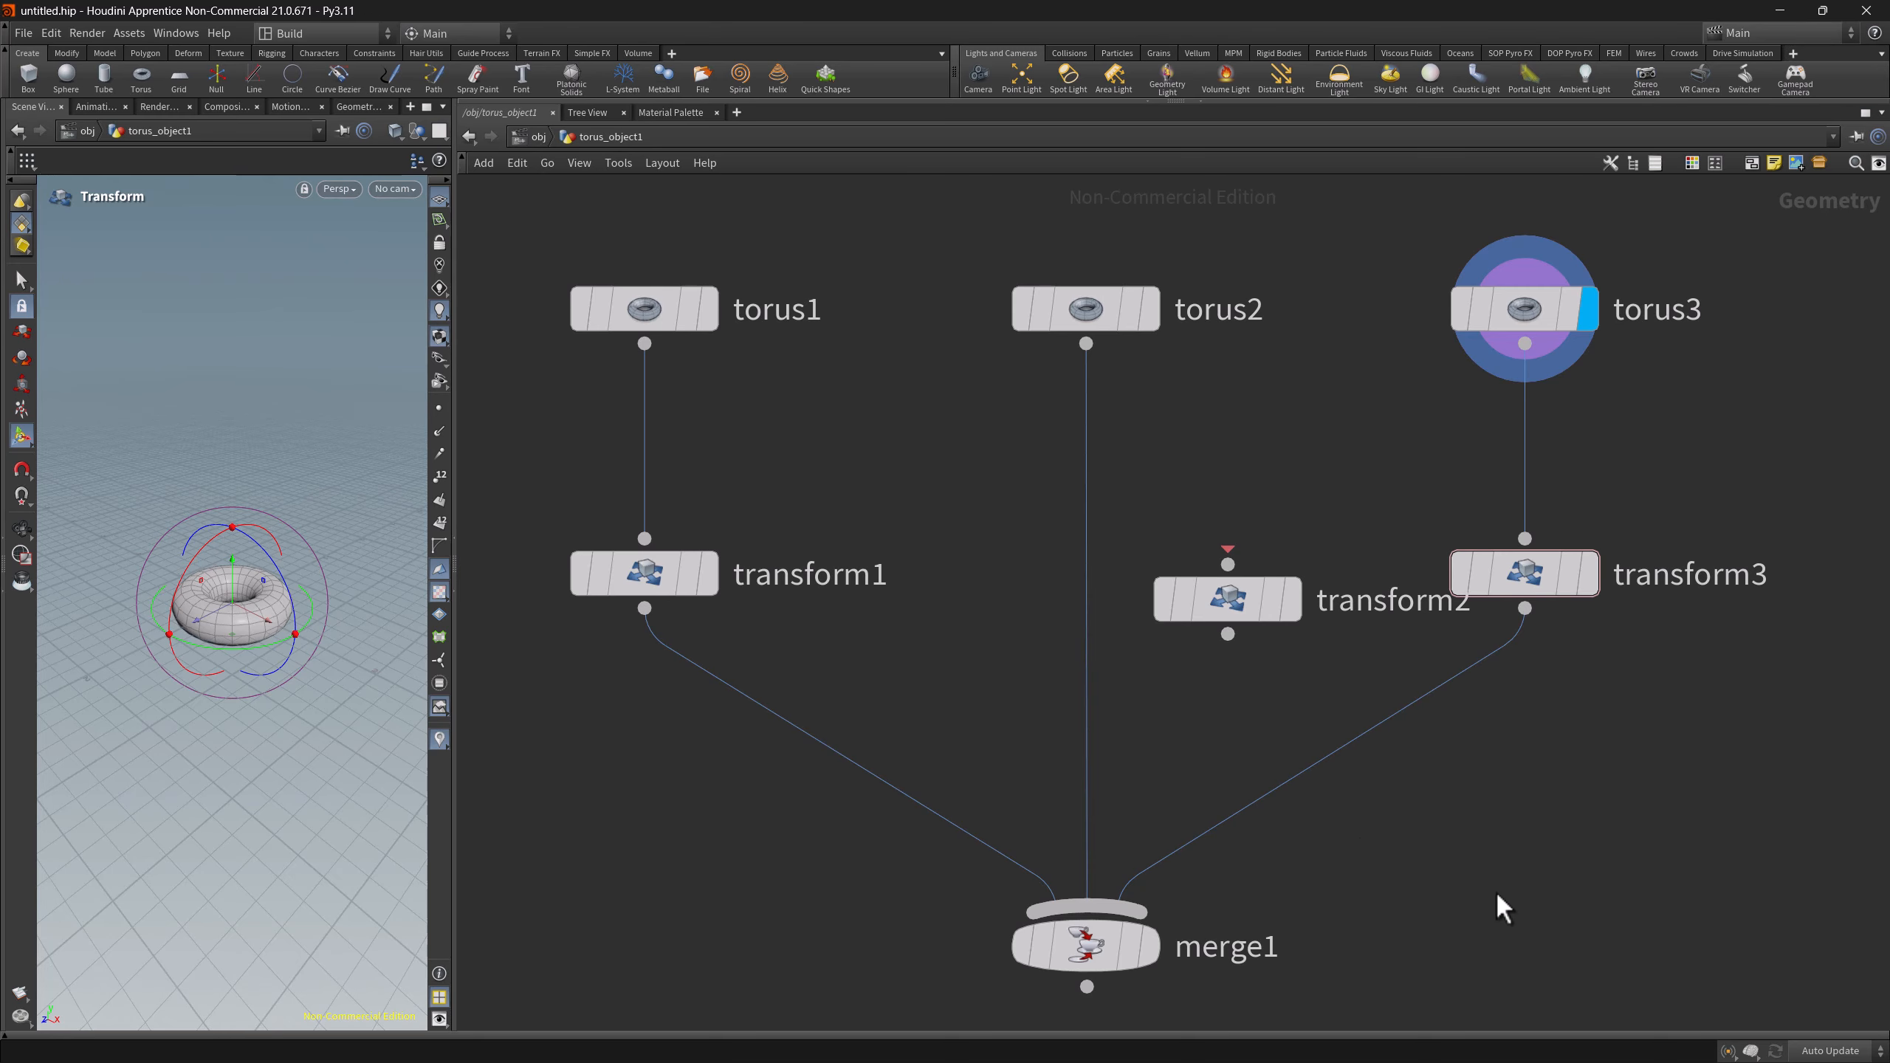
click(1086, 641)
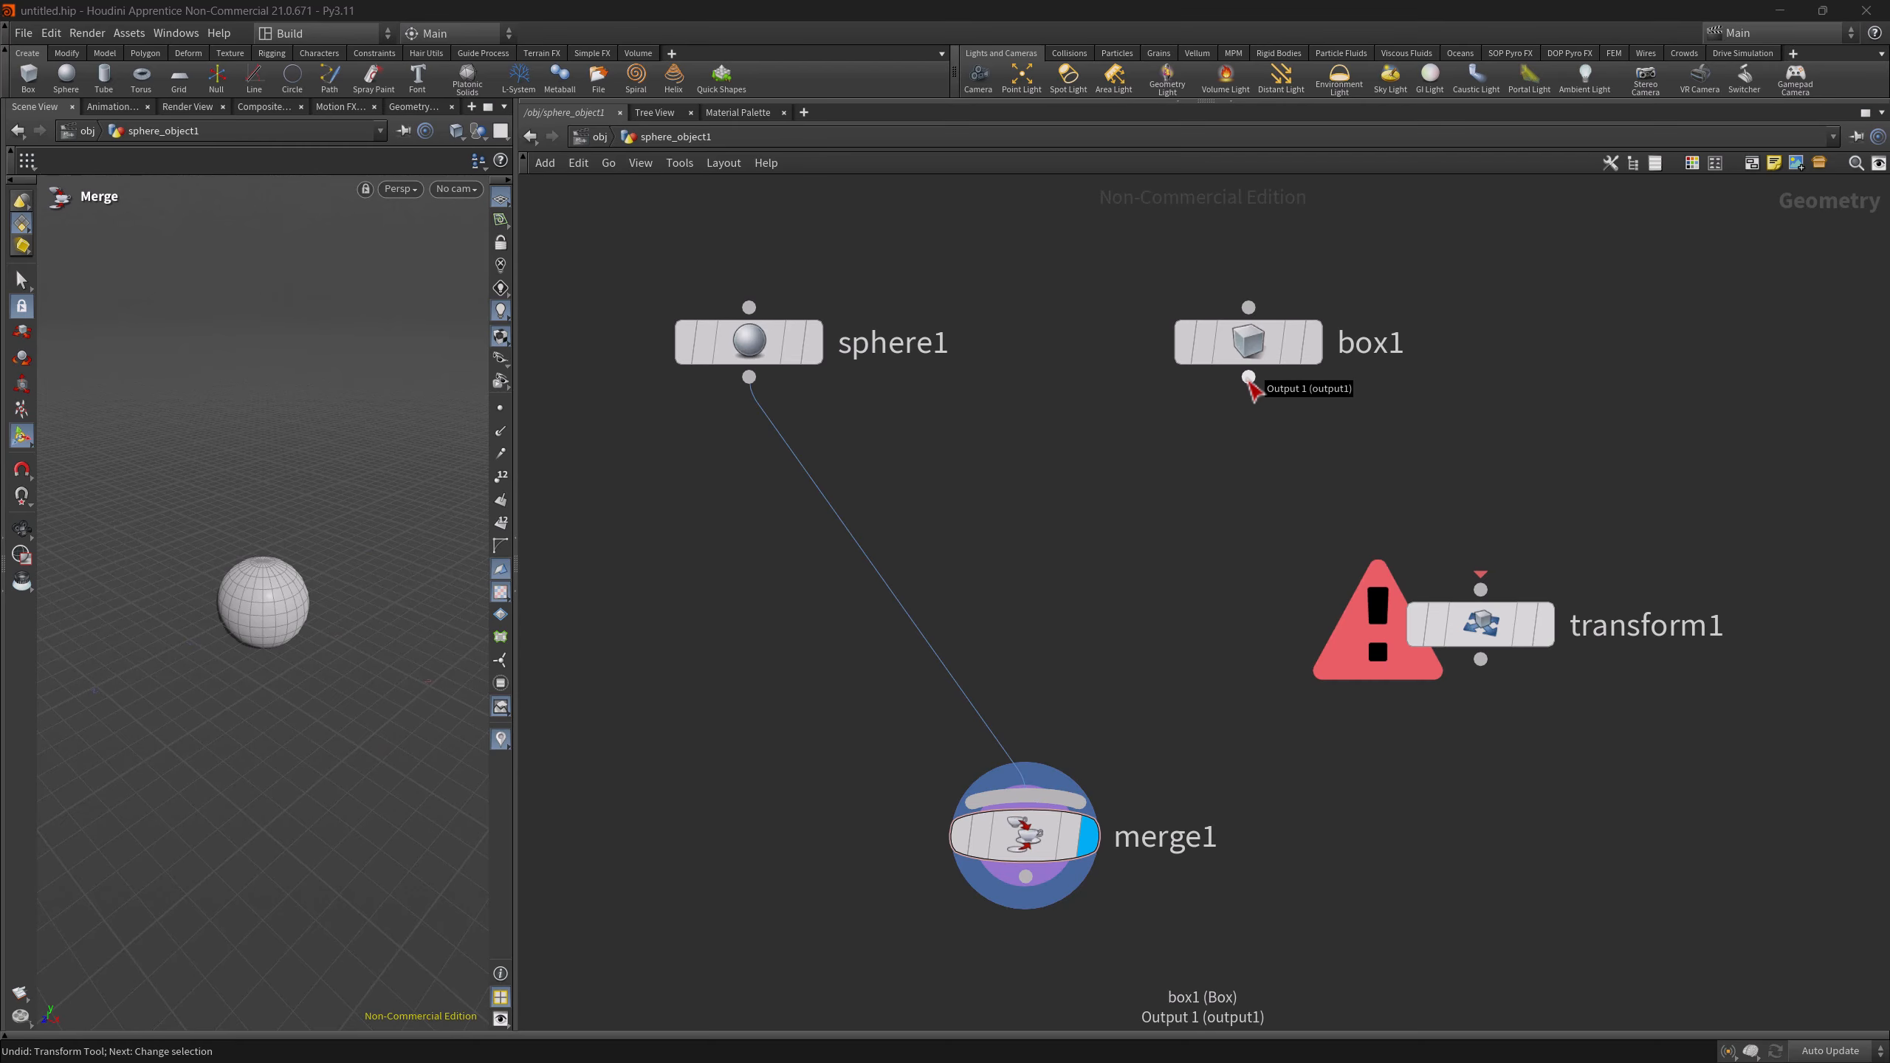
- Try routing box1 through a Transform node into merge1, and undo the connections
drag(1249, 378, 1175, 506)
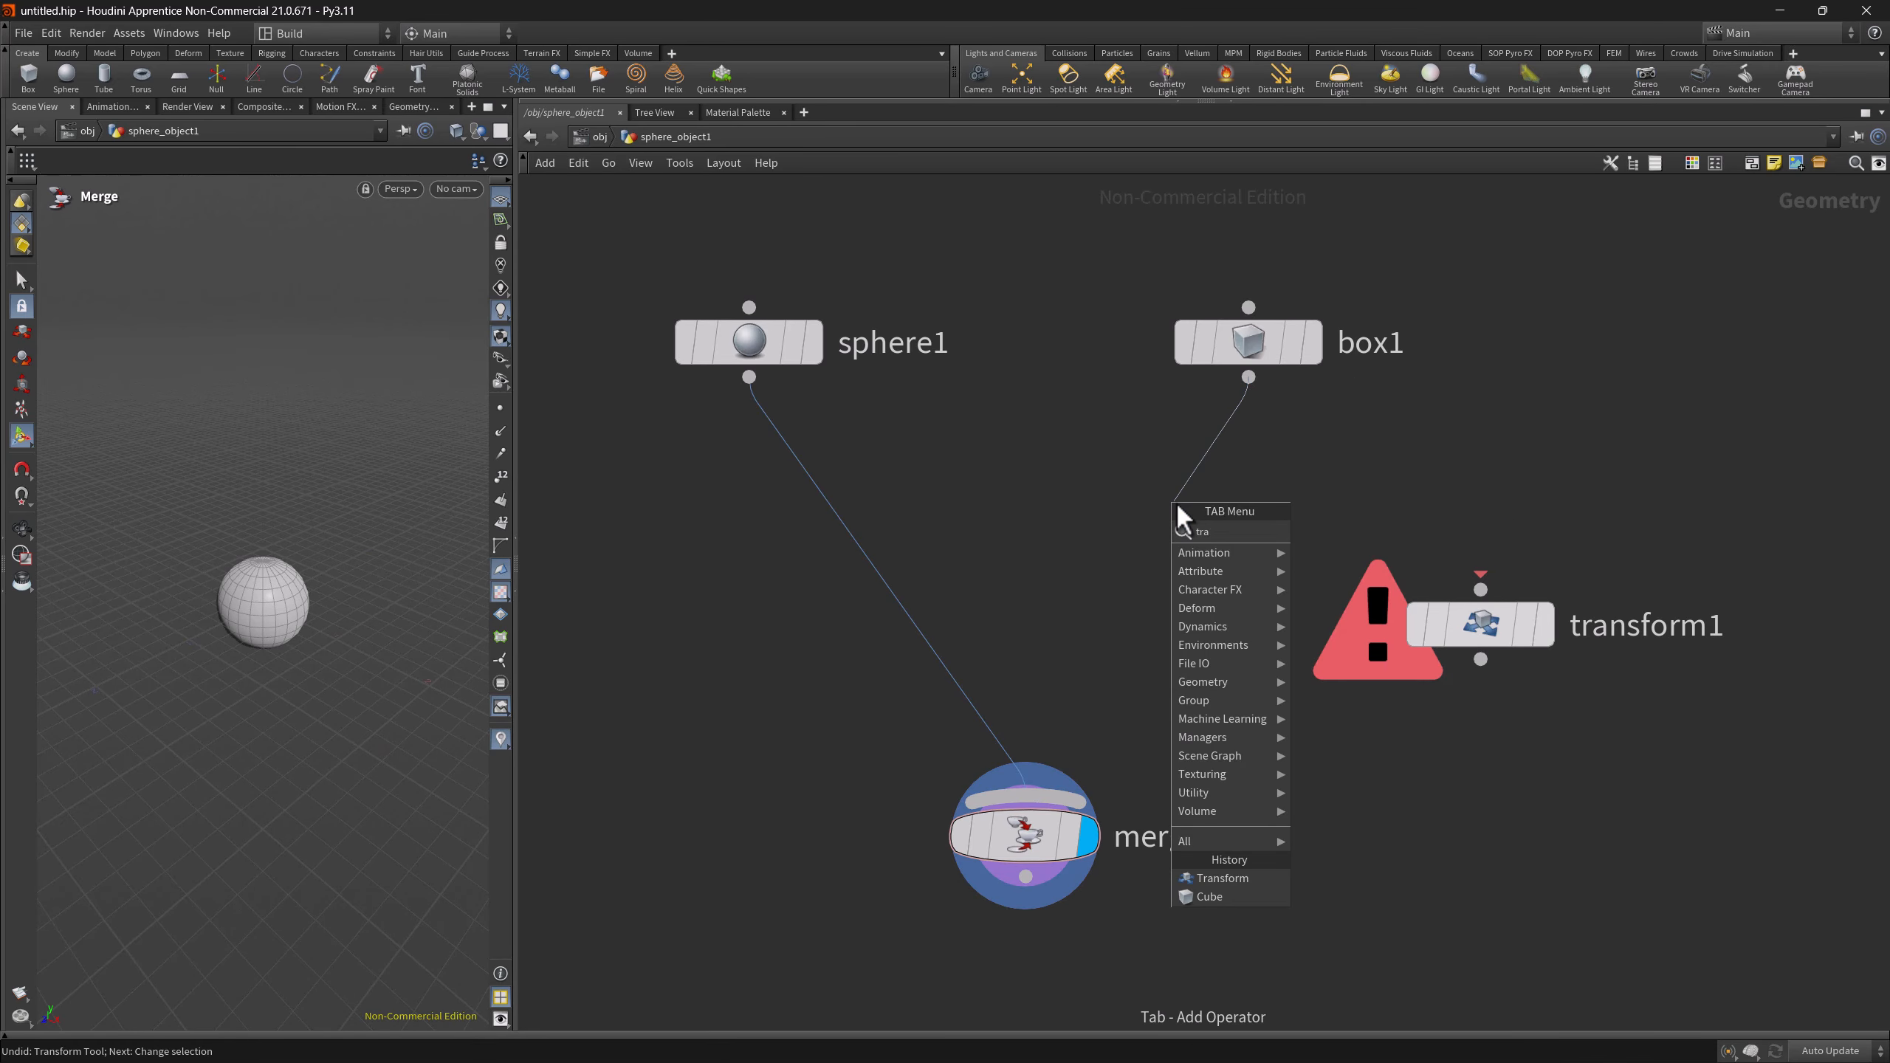
text(trans)
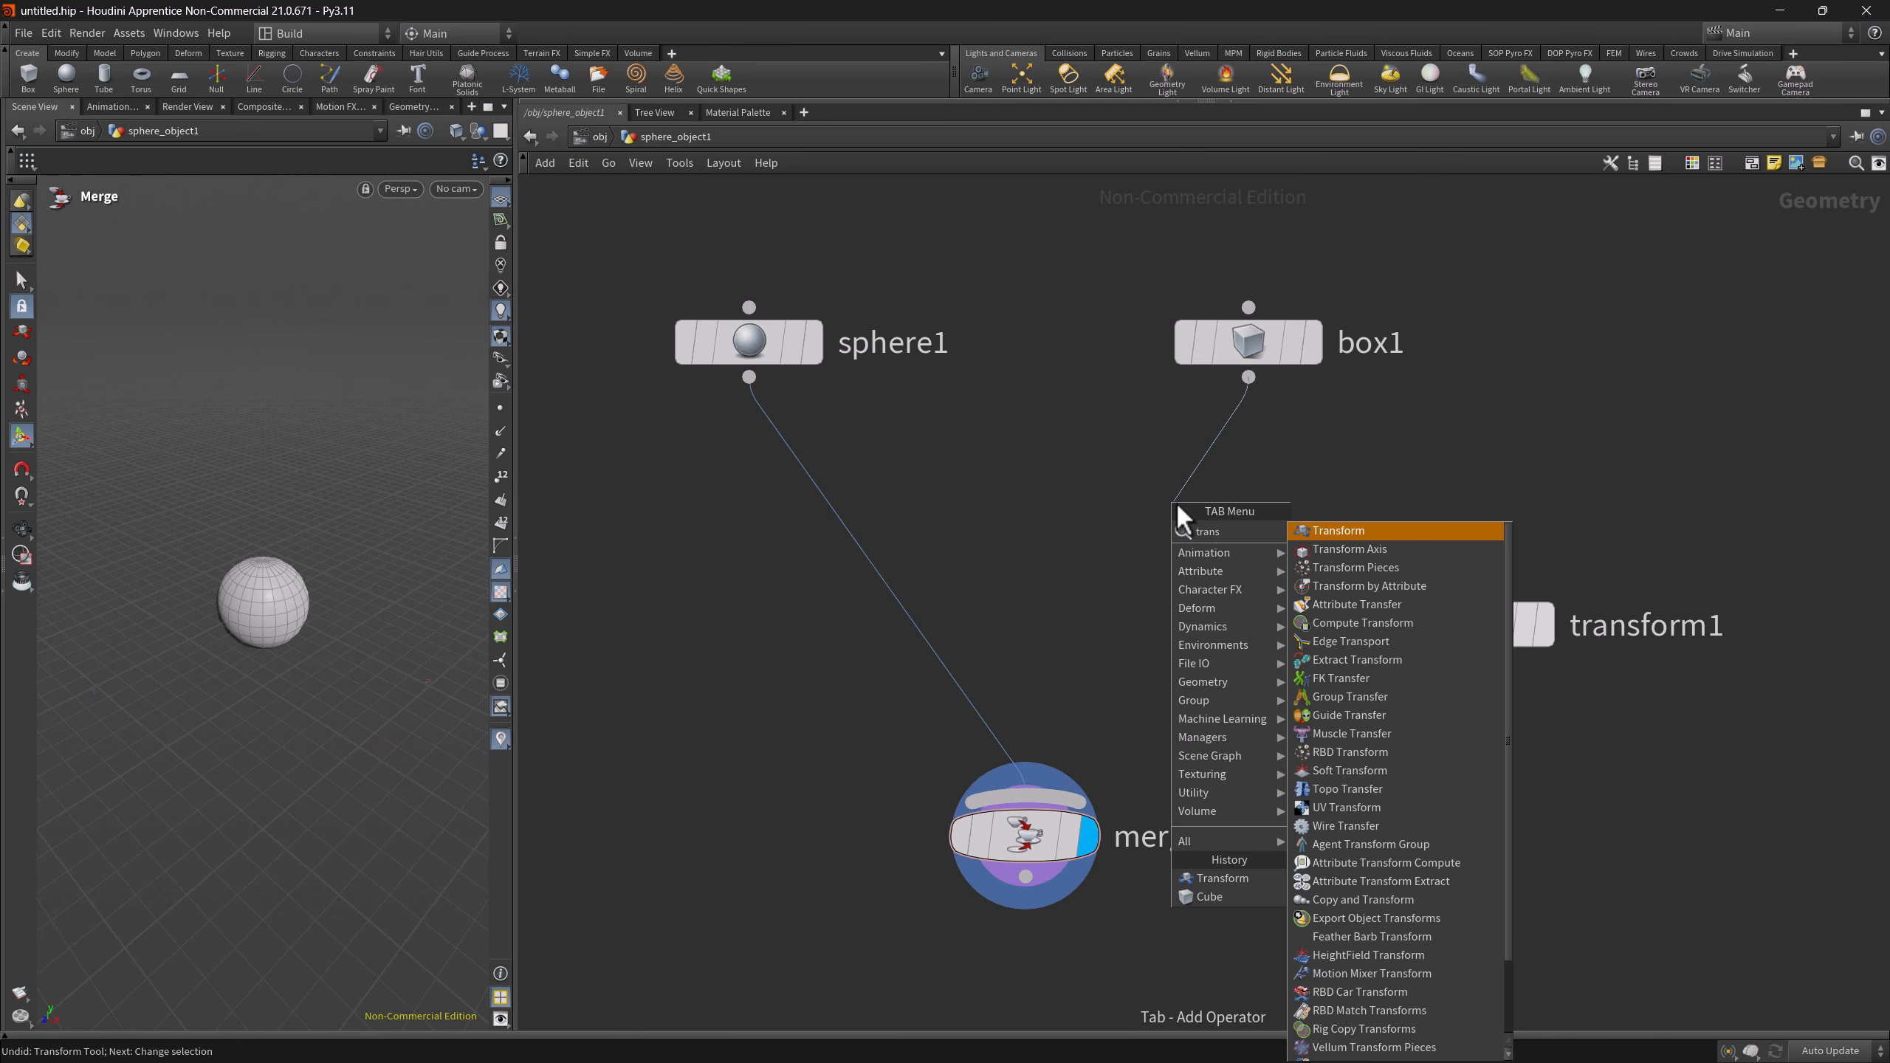
key(Escape)
drag(1248, 377, 1481, 590)
drag(1483, 662, 1115, 778)
key(ctrl+z)
key(ctrl+z)
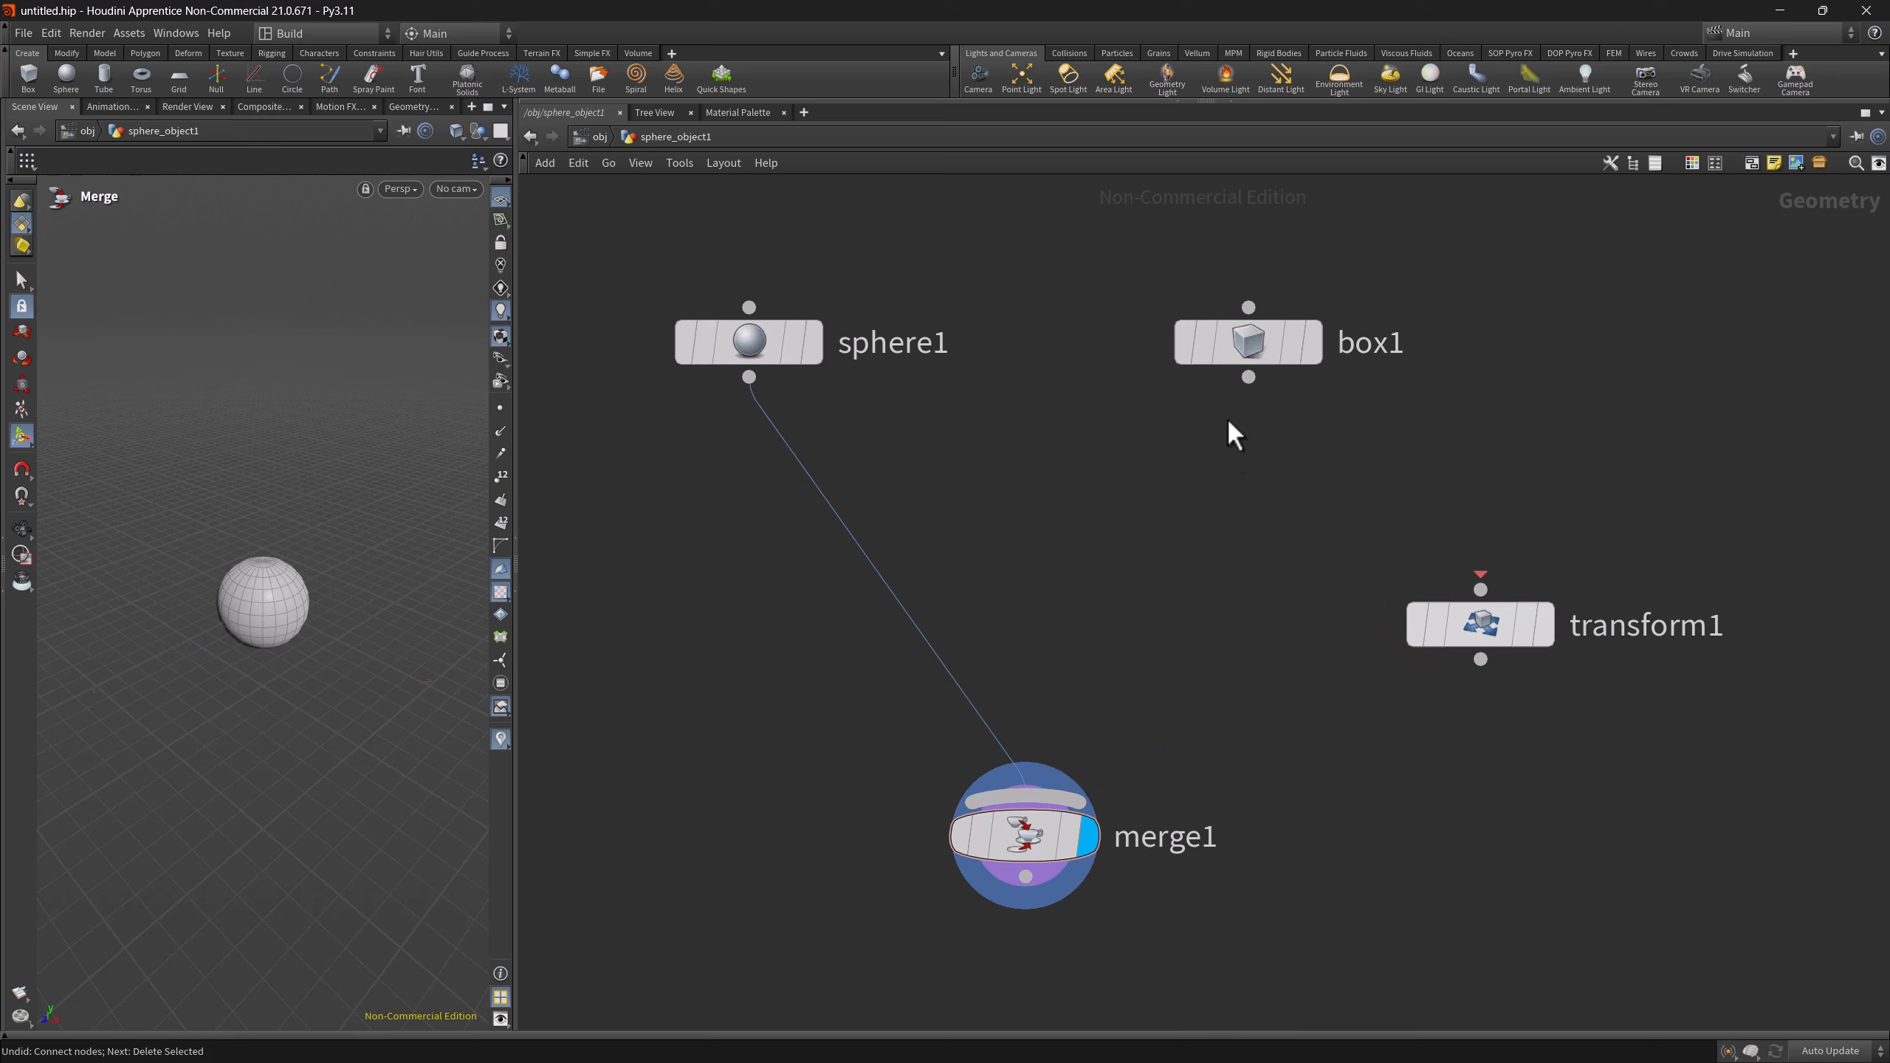
- Wire box1 into merge1, and insert a Transform node into that connection from box1's output
drag(1248, 377, 1072, 787)
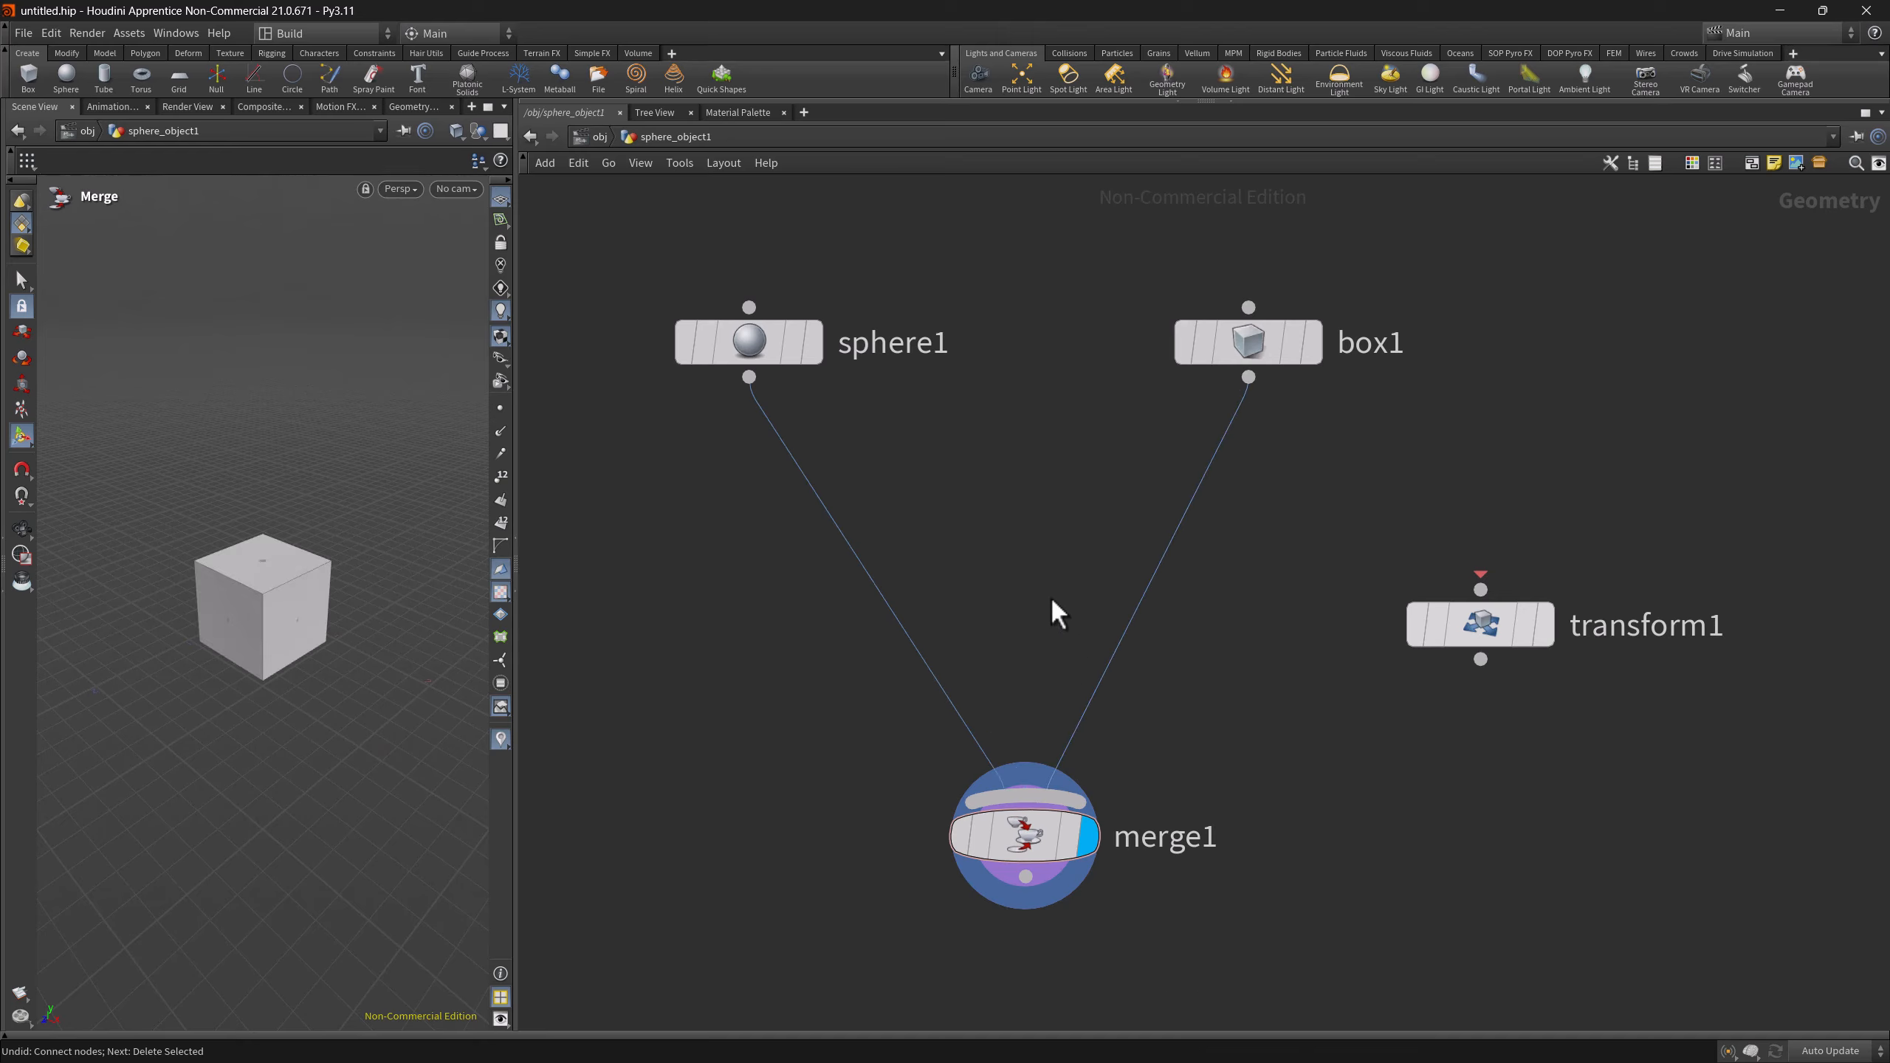
click(1249, 377)
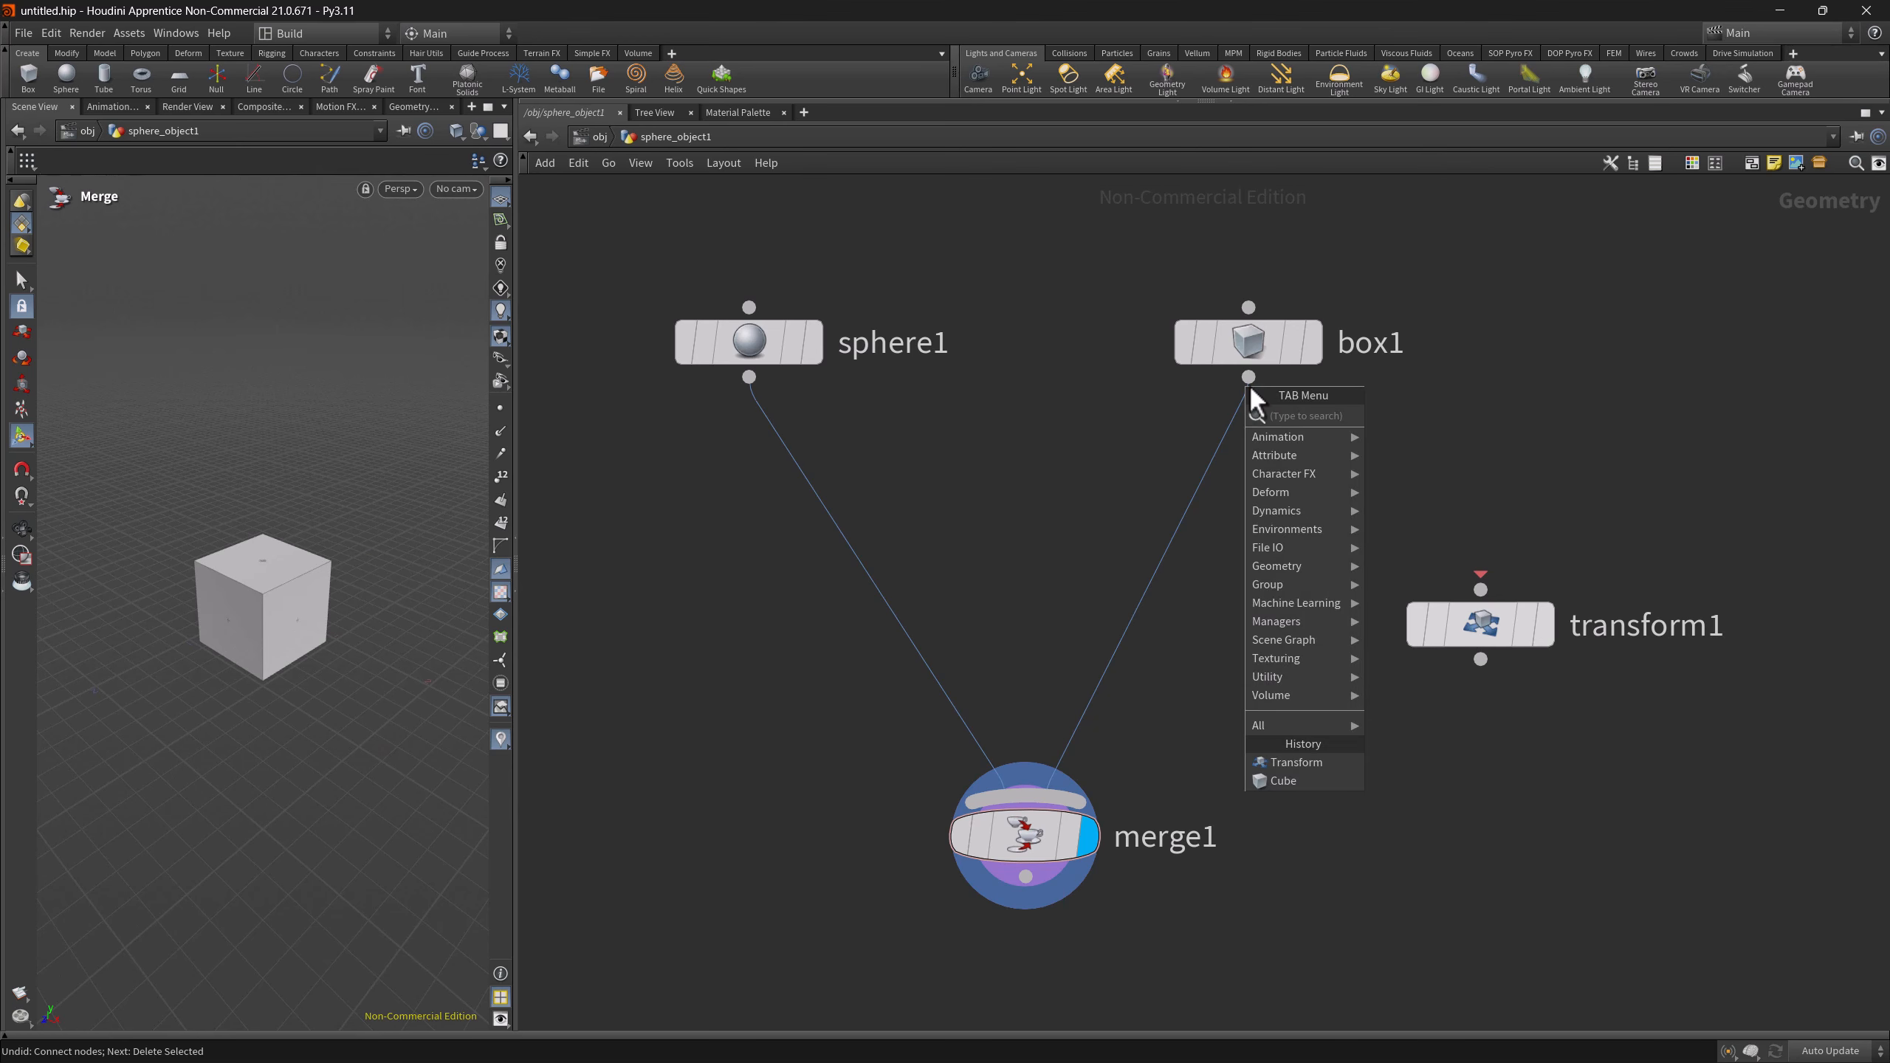
text(transform)
key(Return)
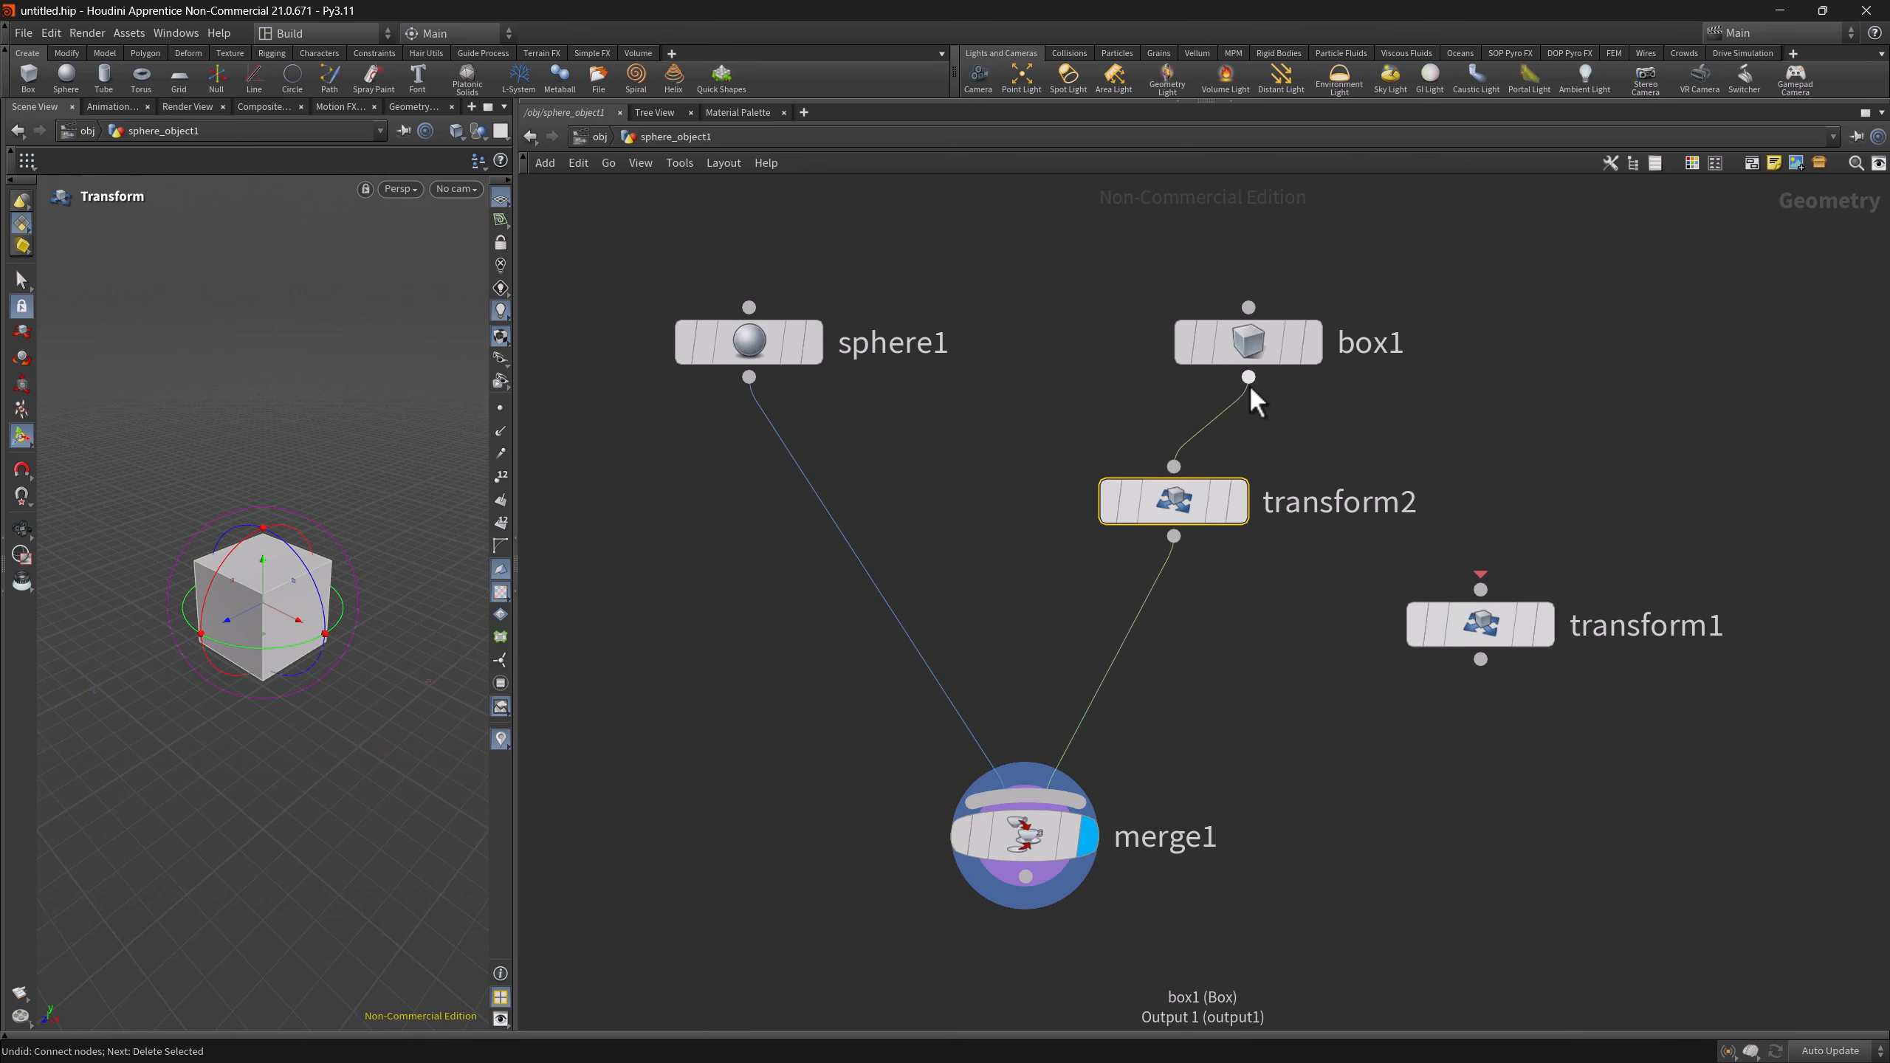
mouse_move(1199, 513)
mouse_down()
mouse_move(1172, 552)
mouse_move(1236, 529)
mouse_move(1209, 537)
mouse_up()
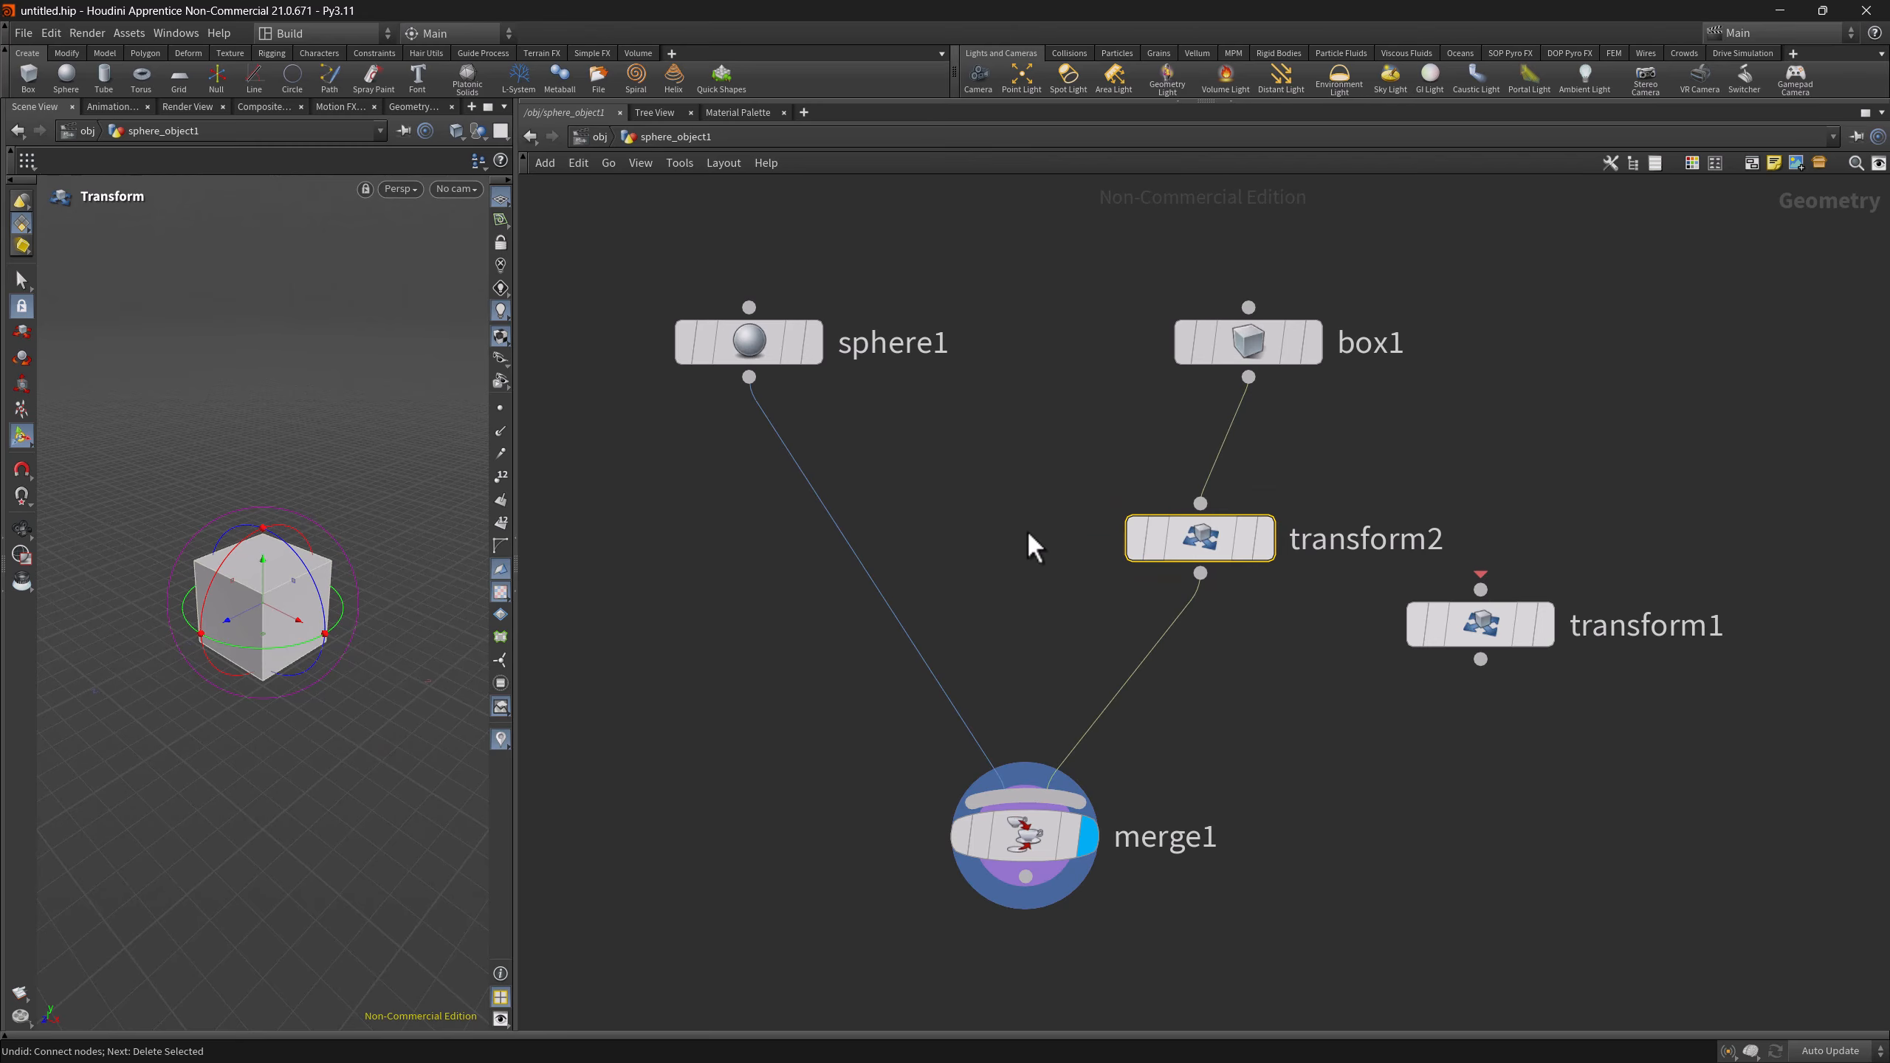
click(1027, 532)
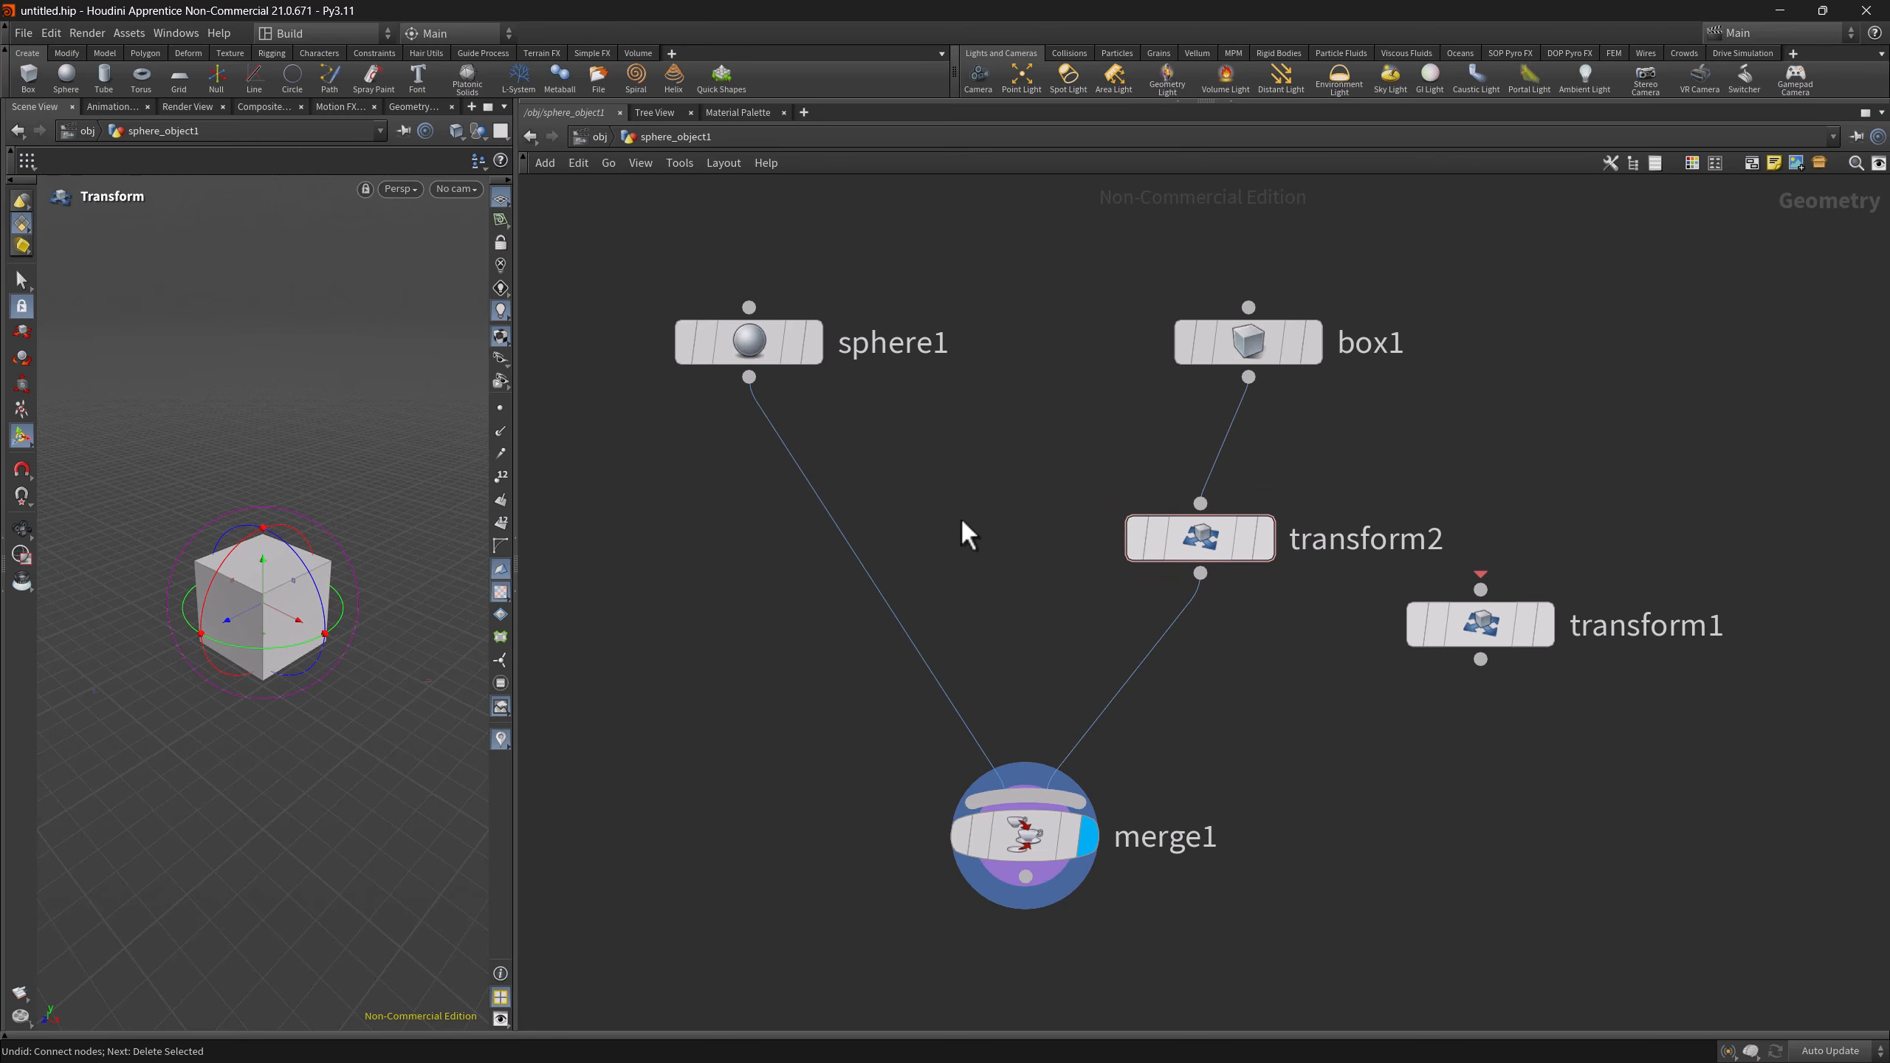
- Insert a Color node into the wire from sphere1 to merge1, and move it closer to merge1
right_click(834, 526)
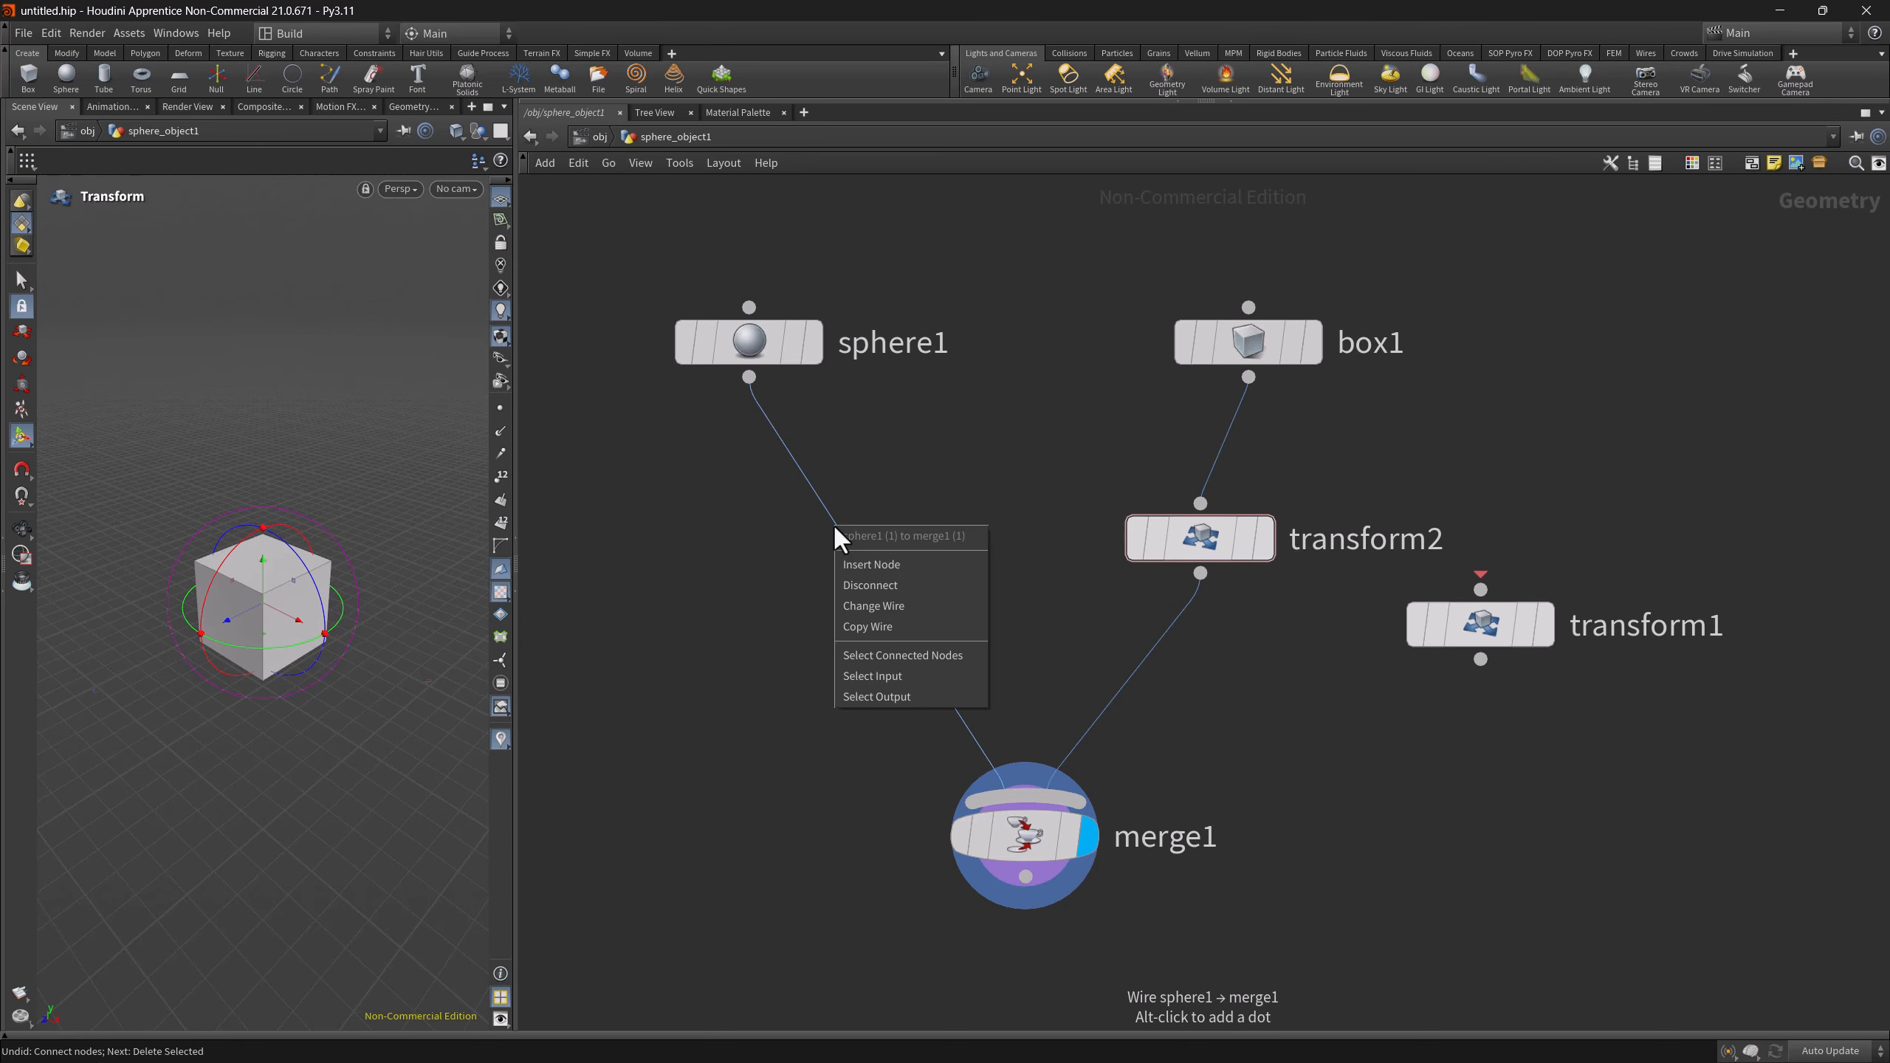
click(879, 564)
text(tran)
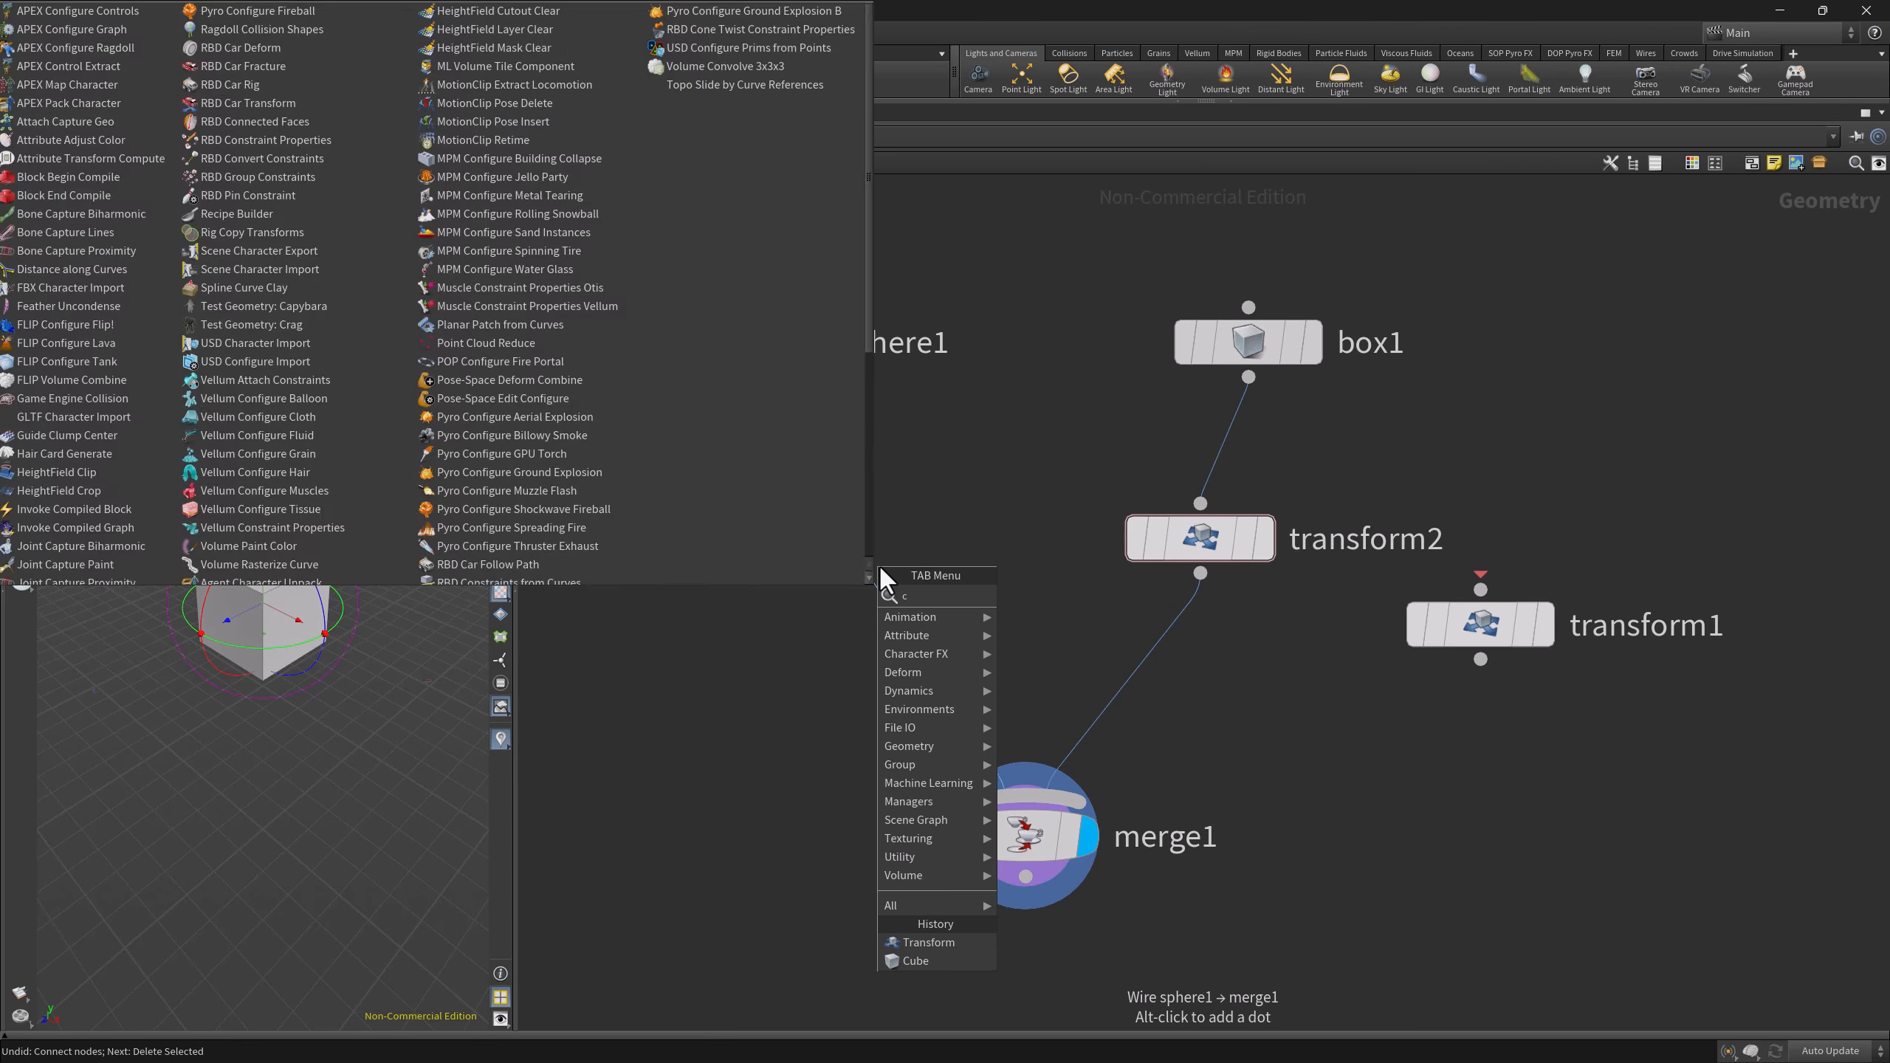
key(Return)
click(800, 532)
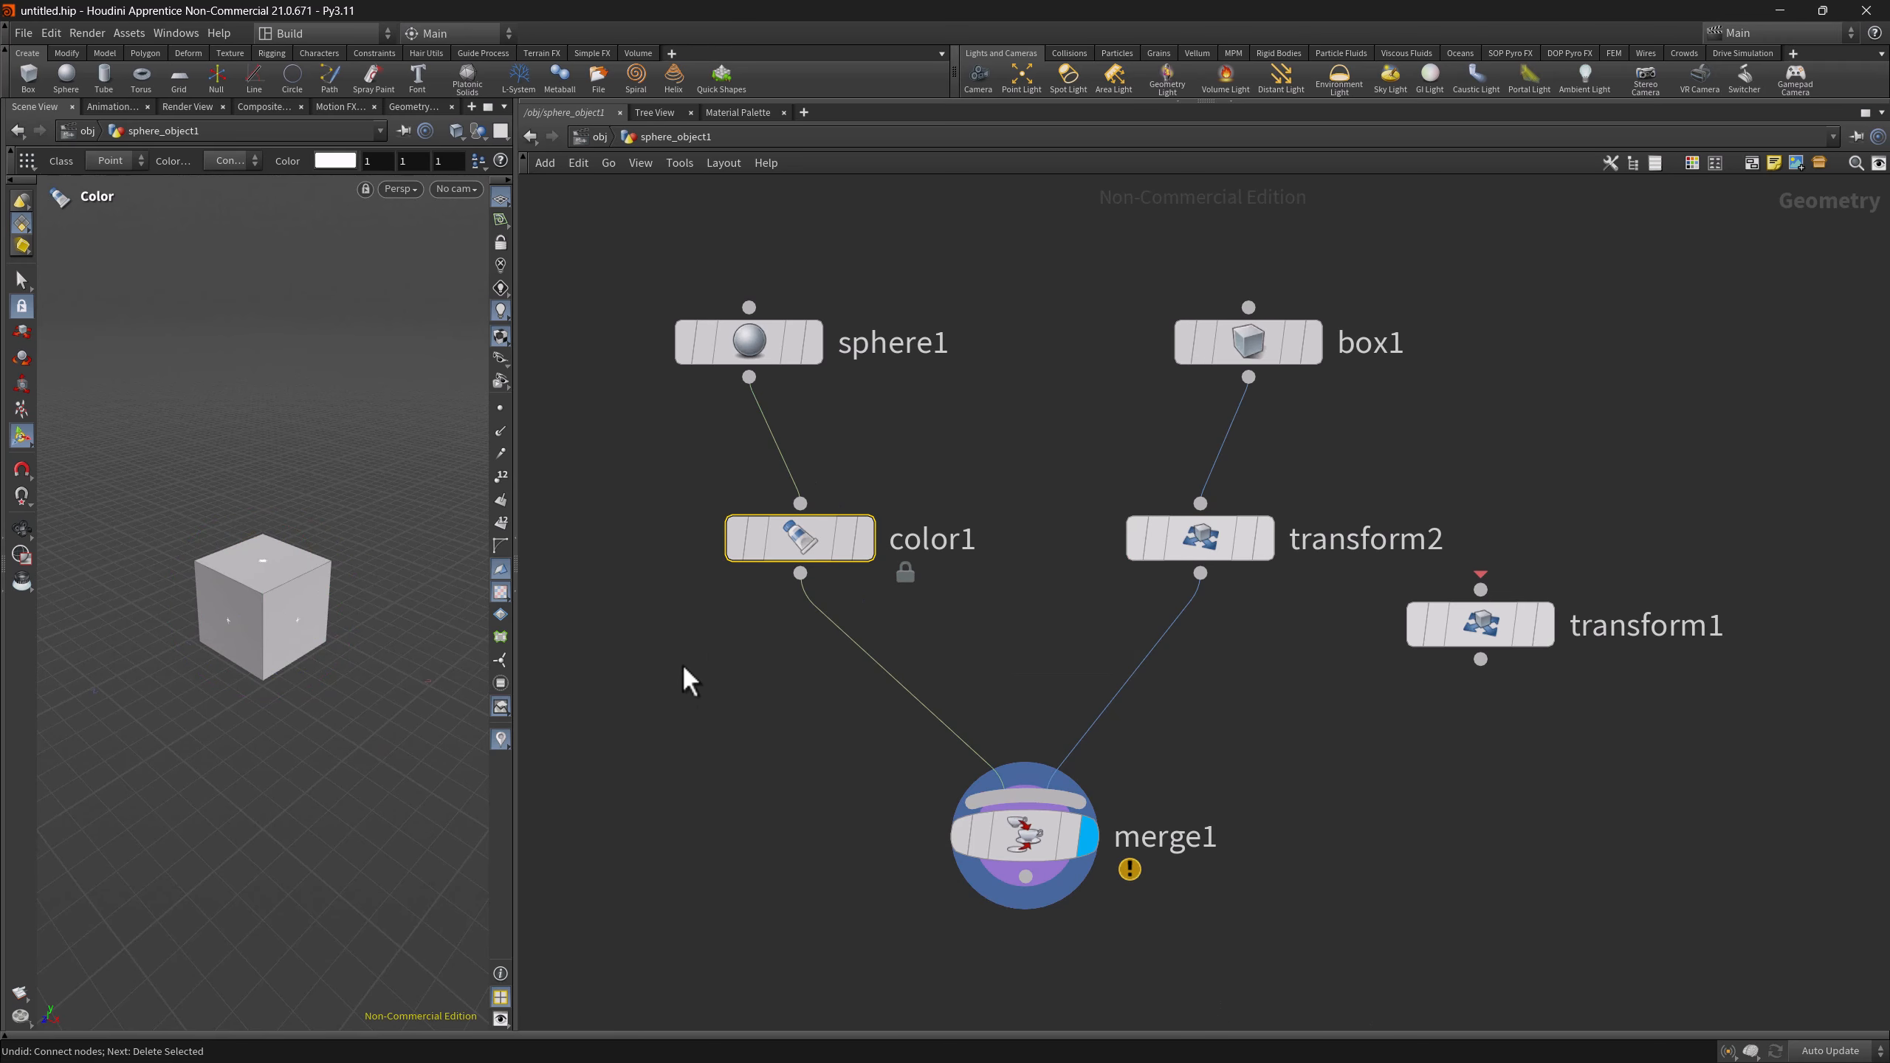
drag(915, 535, 885, 655)
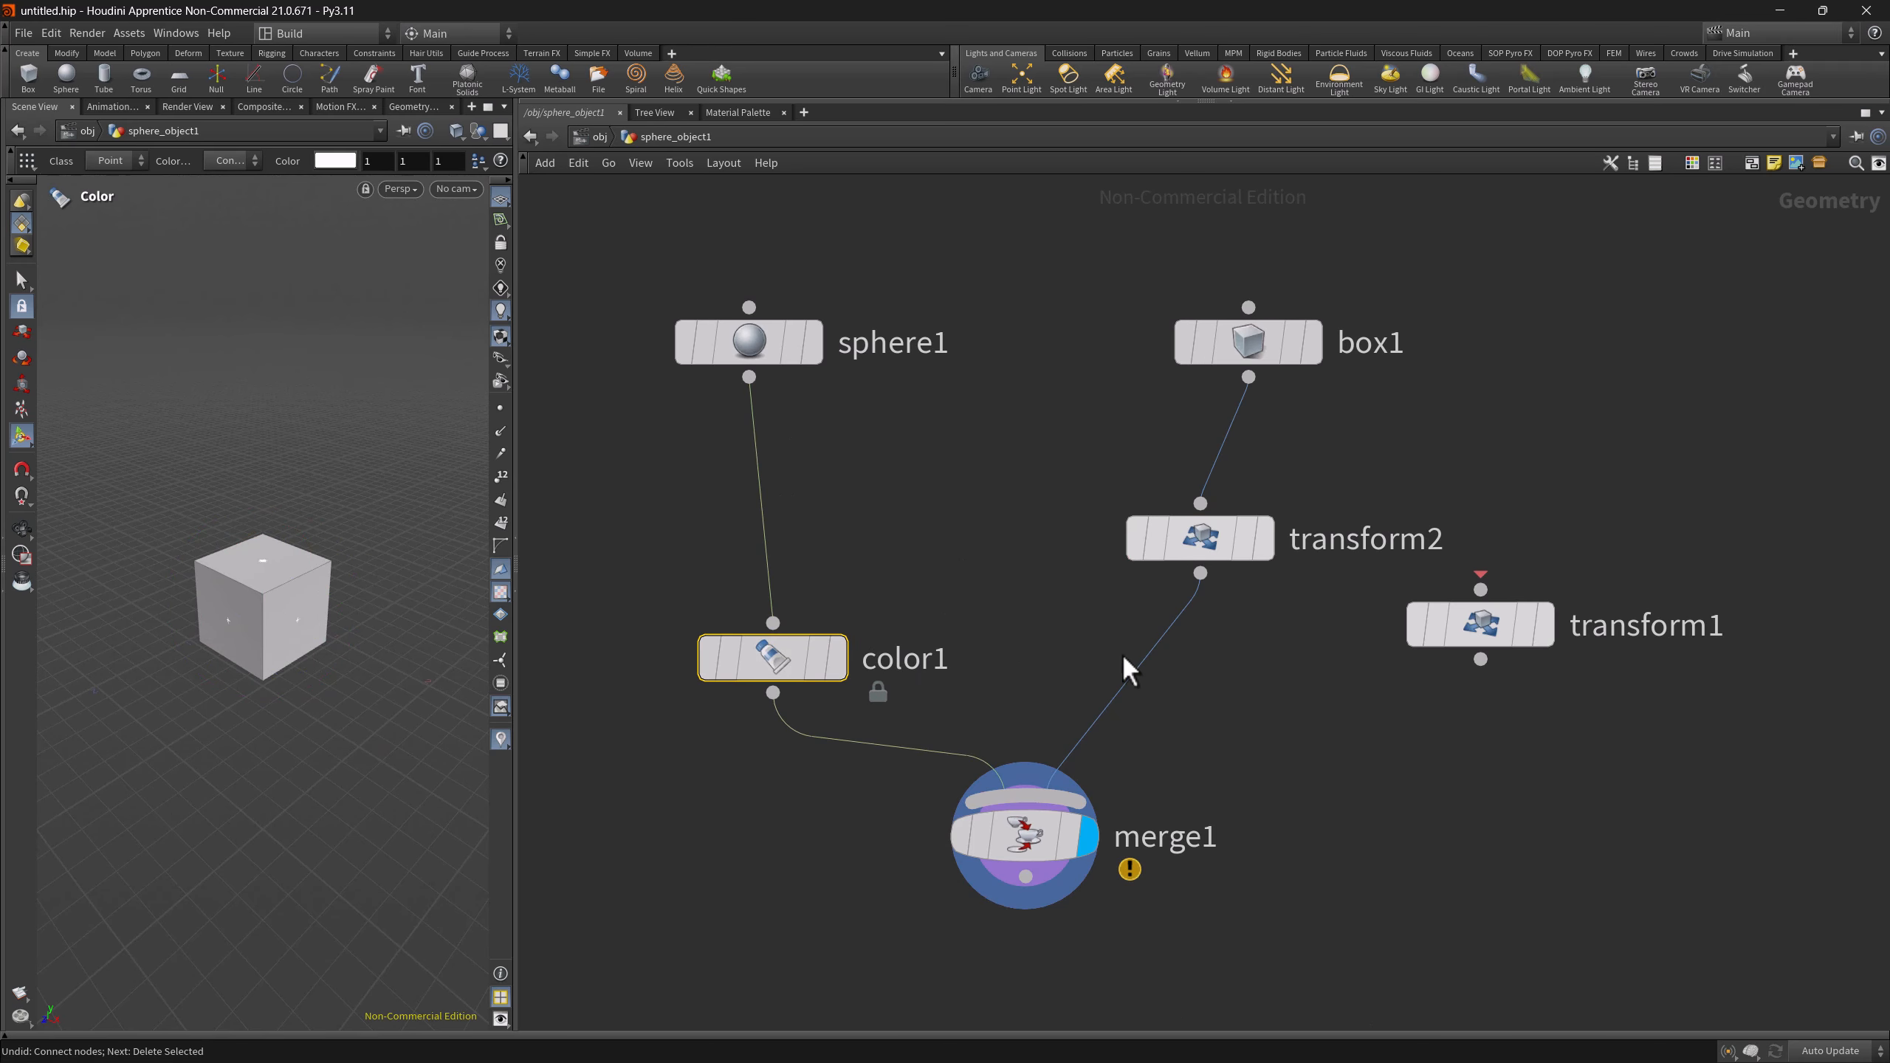
- Select the wire from transform2 to merge1 and insert a Color node into it
click(1146, 656)
key(Tab)
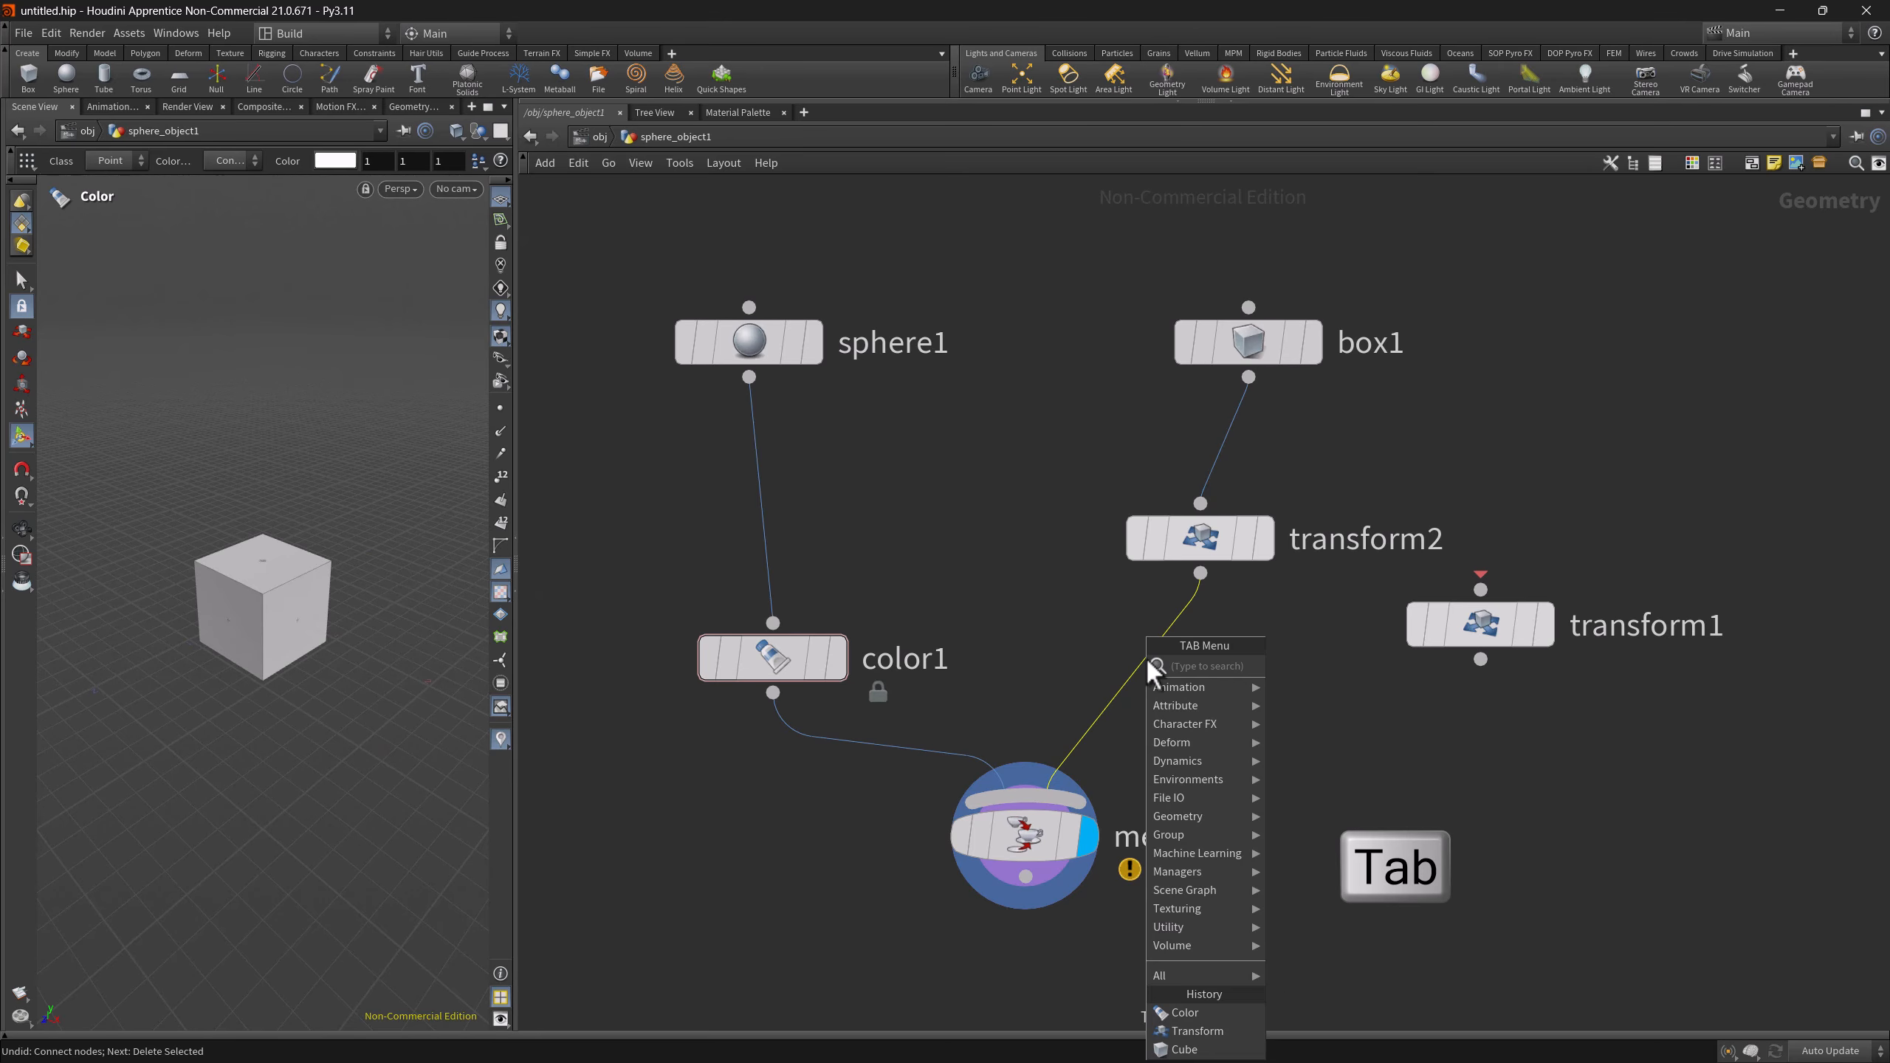
text(color)
key(Return)
click(1169, 670)
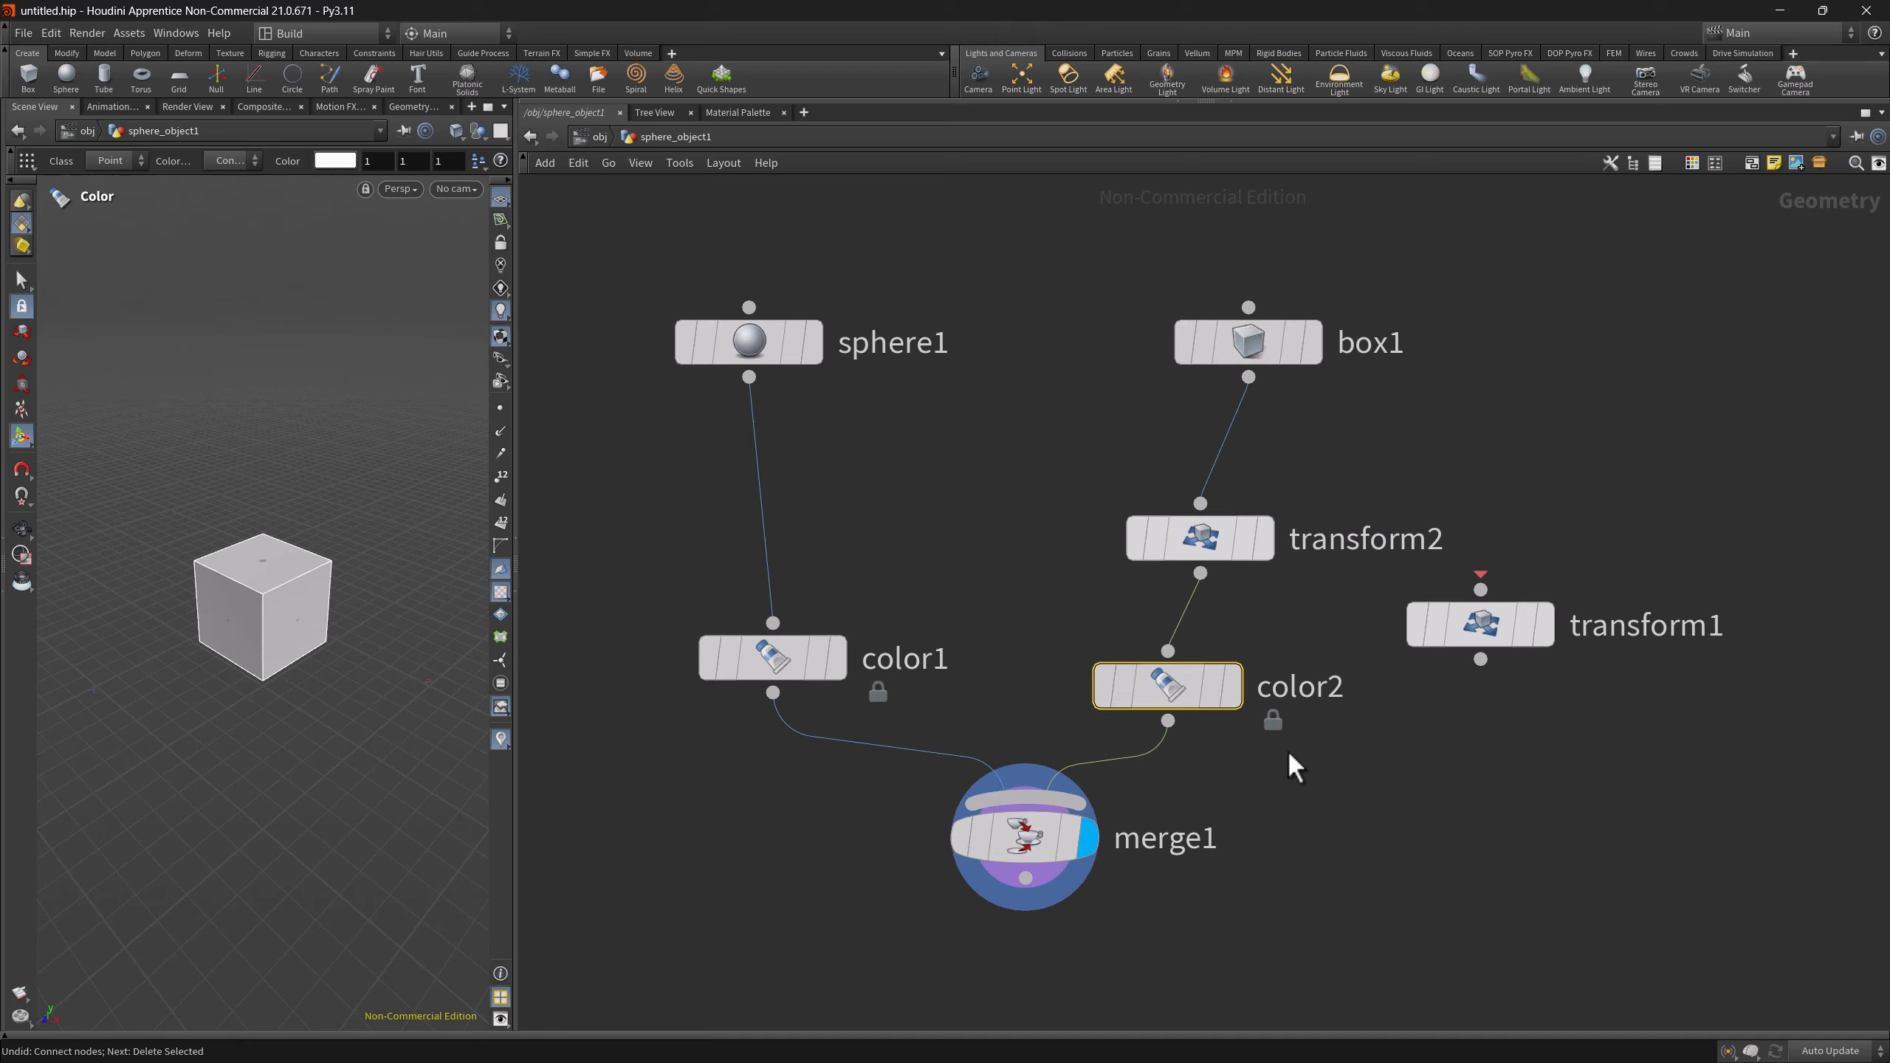
key(Tab)
text(transform)
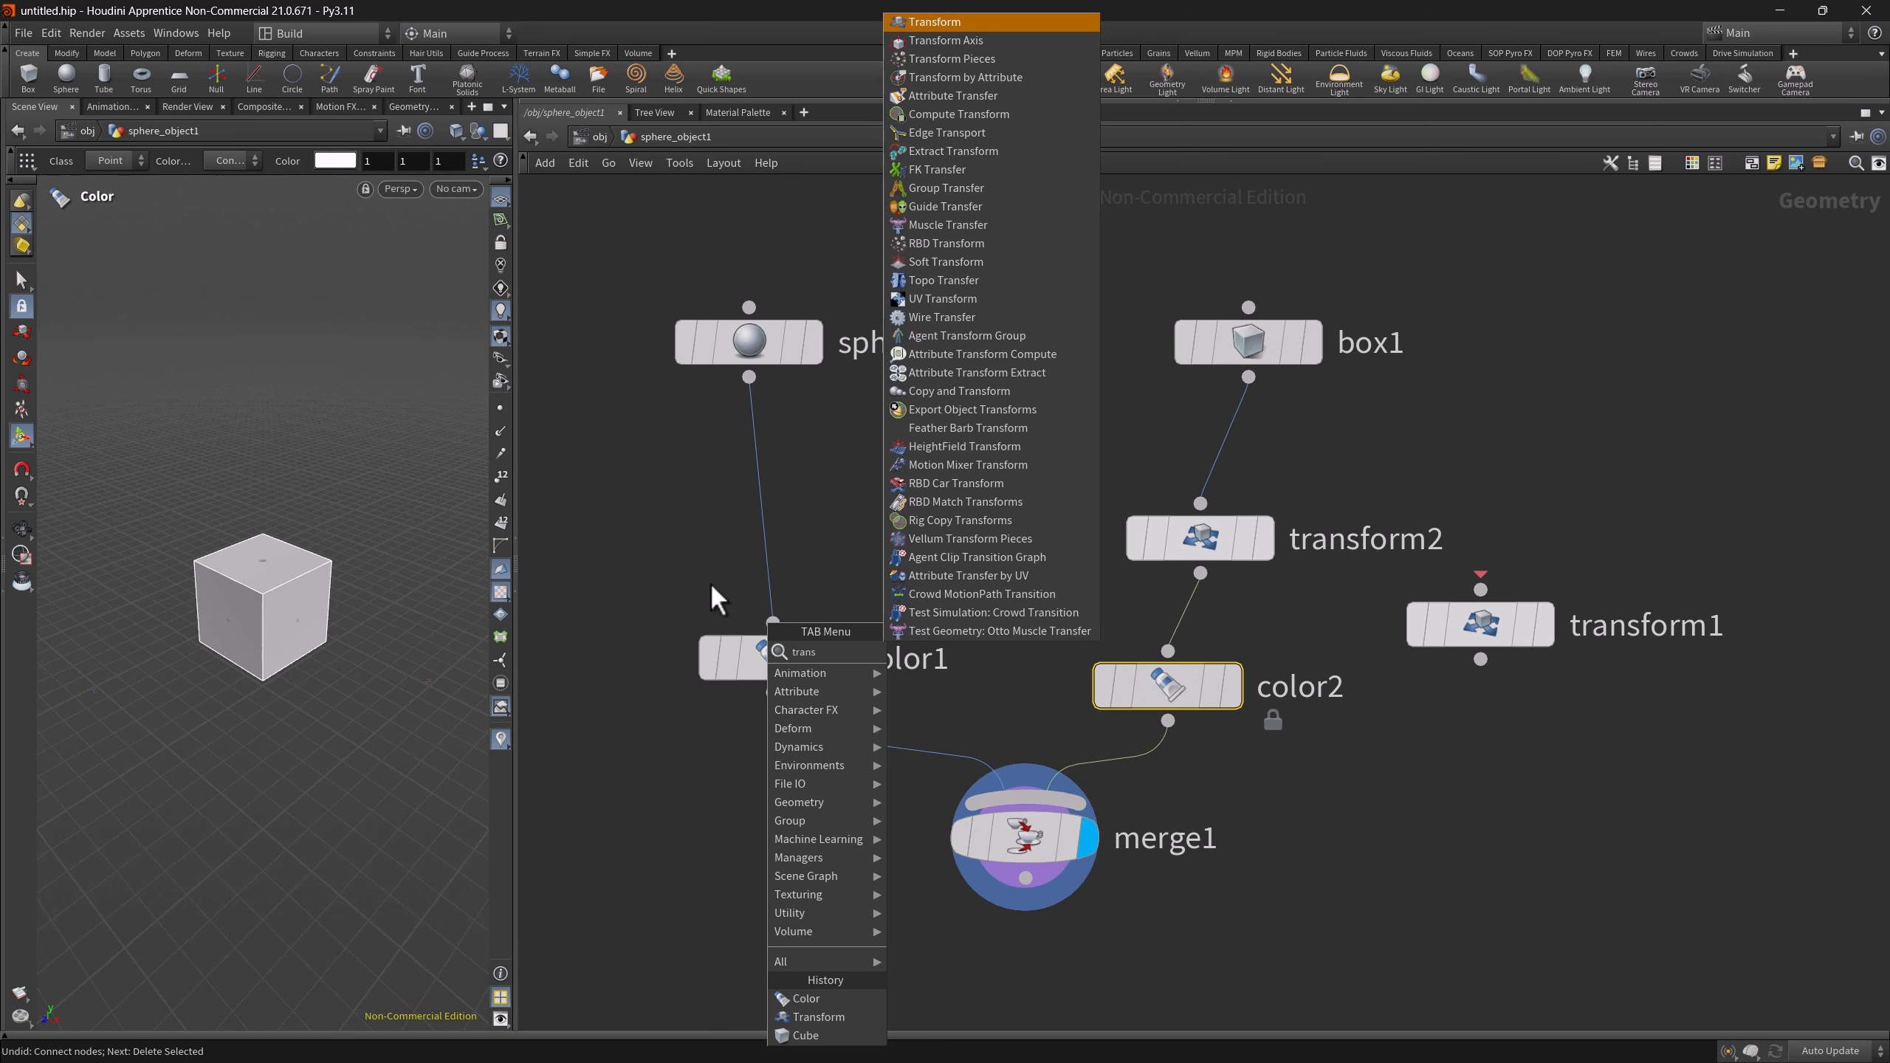
key(Return)
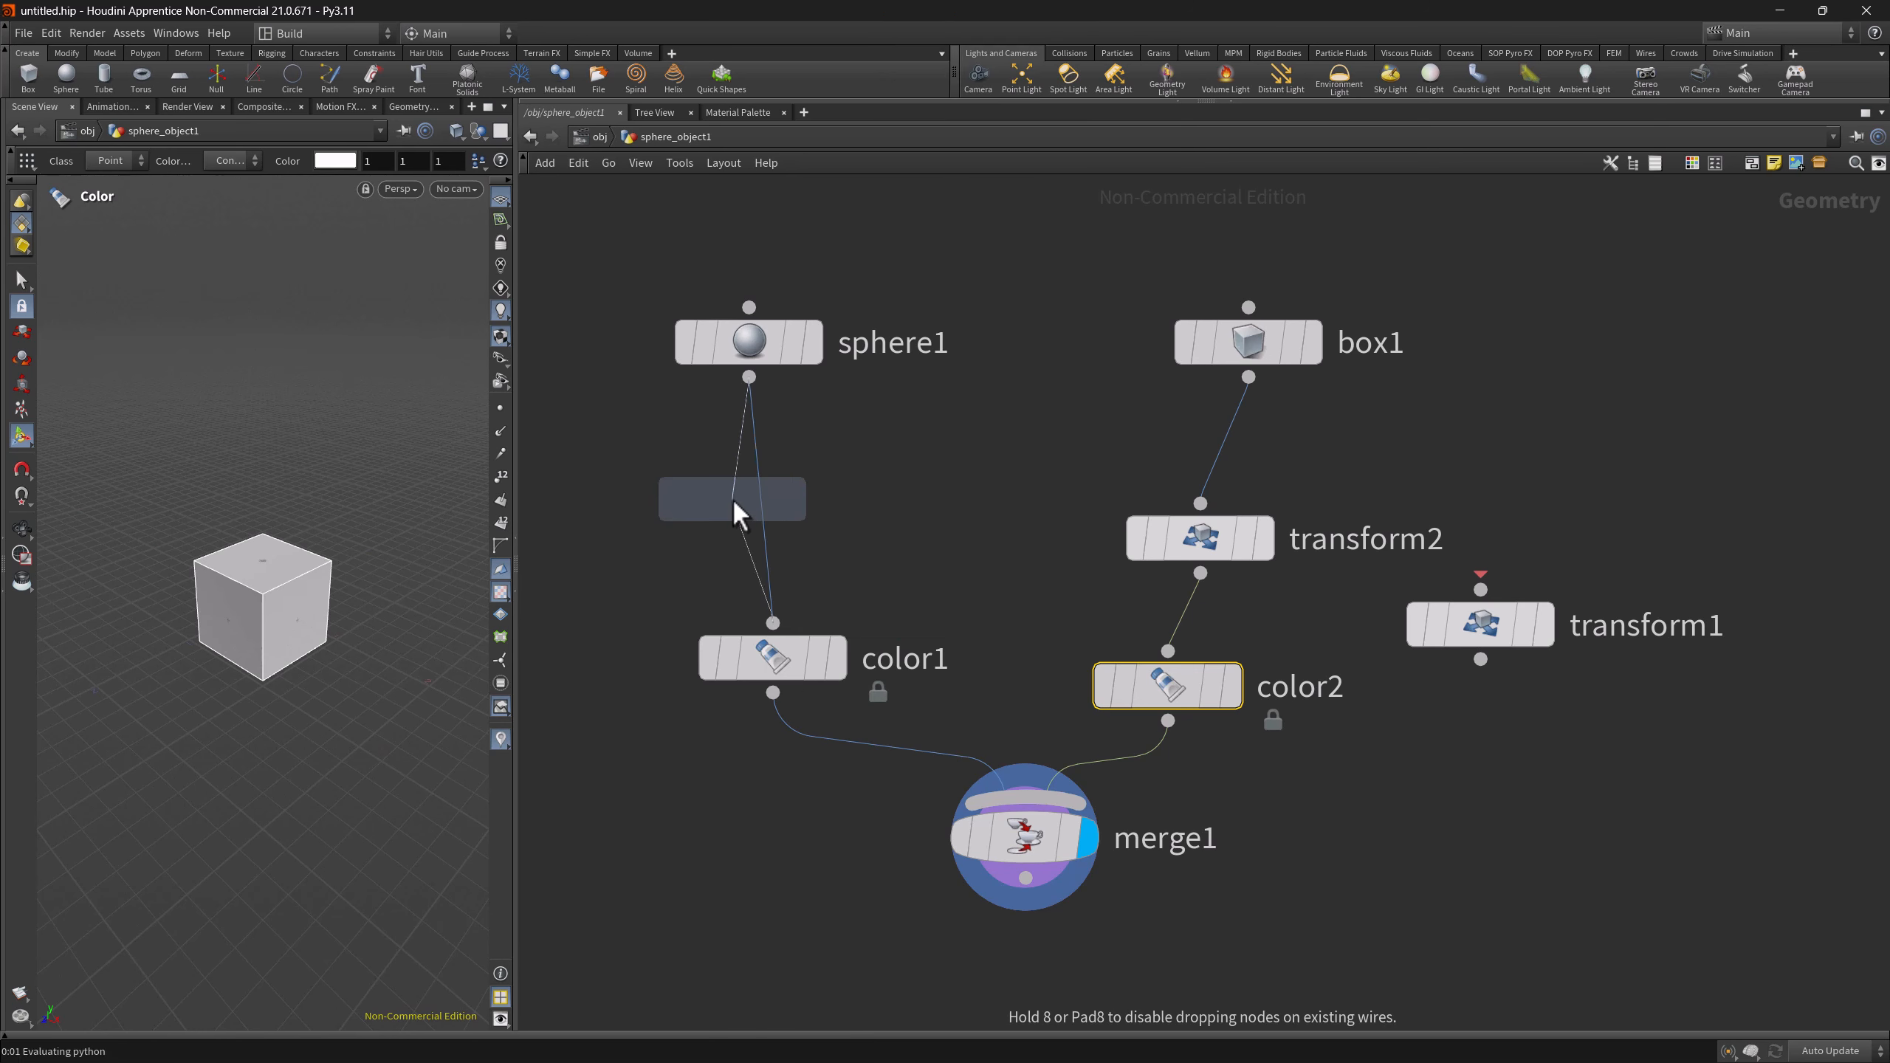
key(Escape)
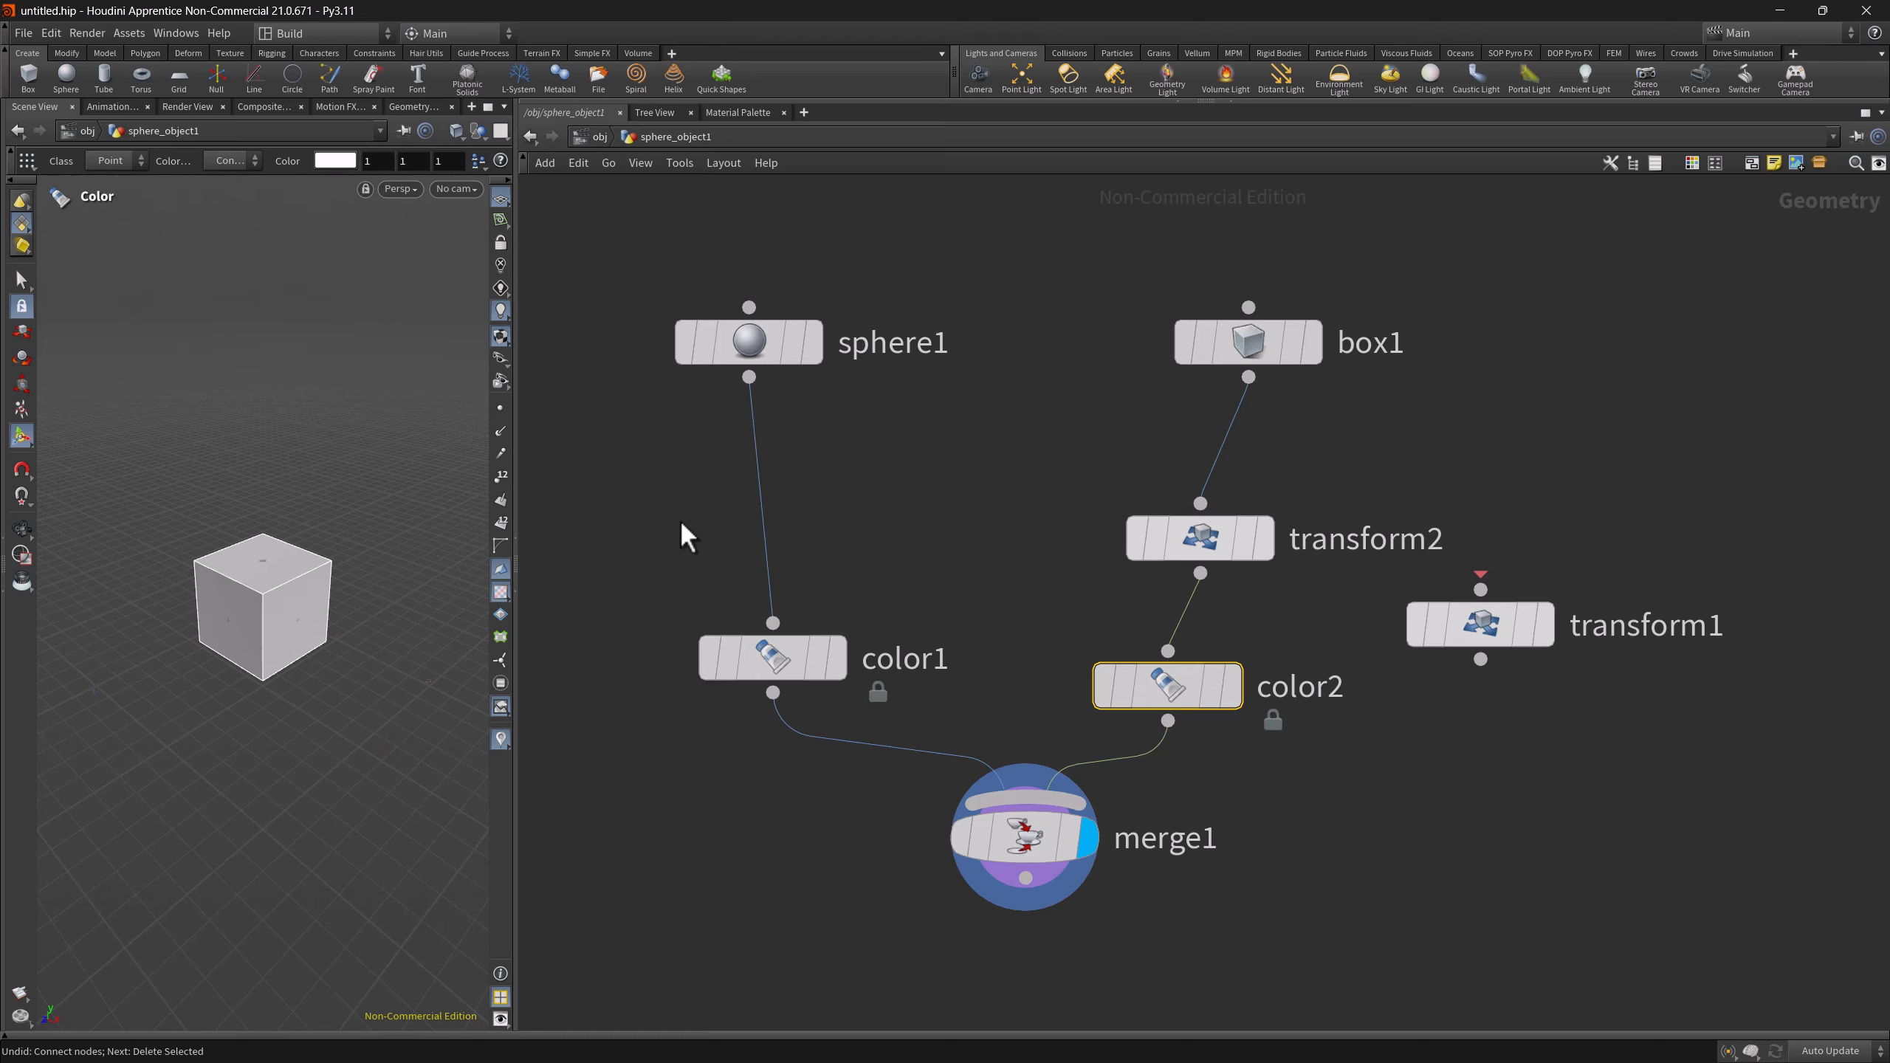
- Insert the existing transform1 node into the wire between sphere1 and color1
drag(1494, 625, 787, 483)
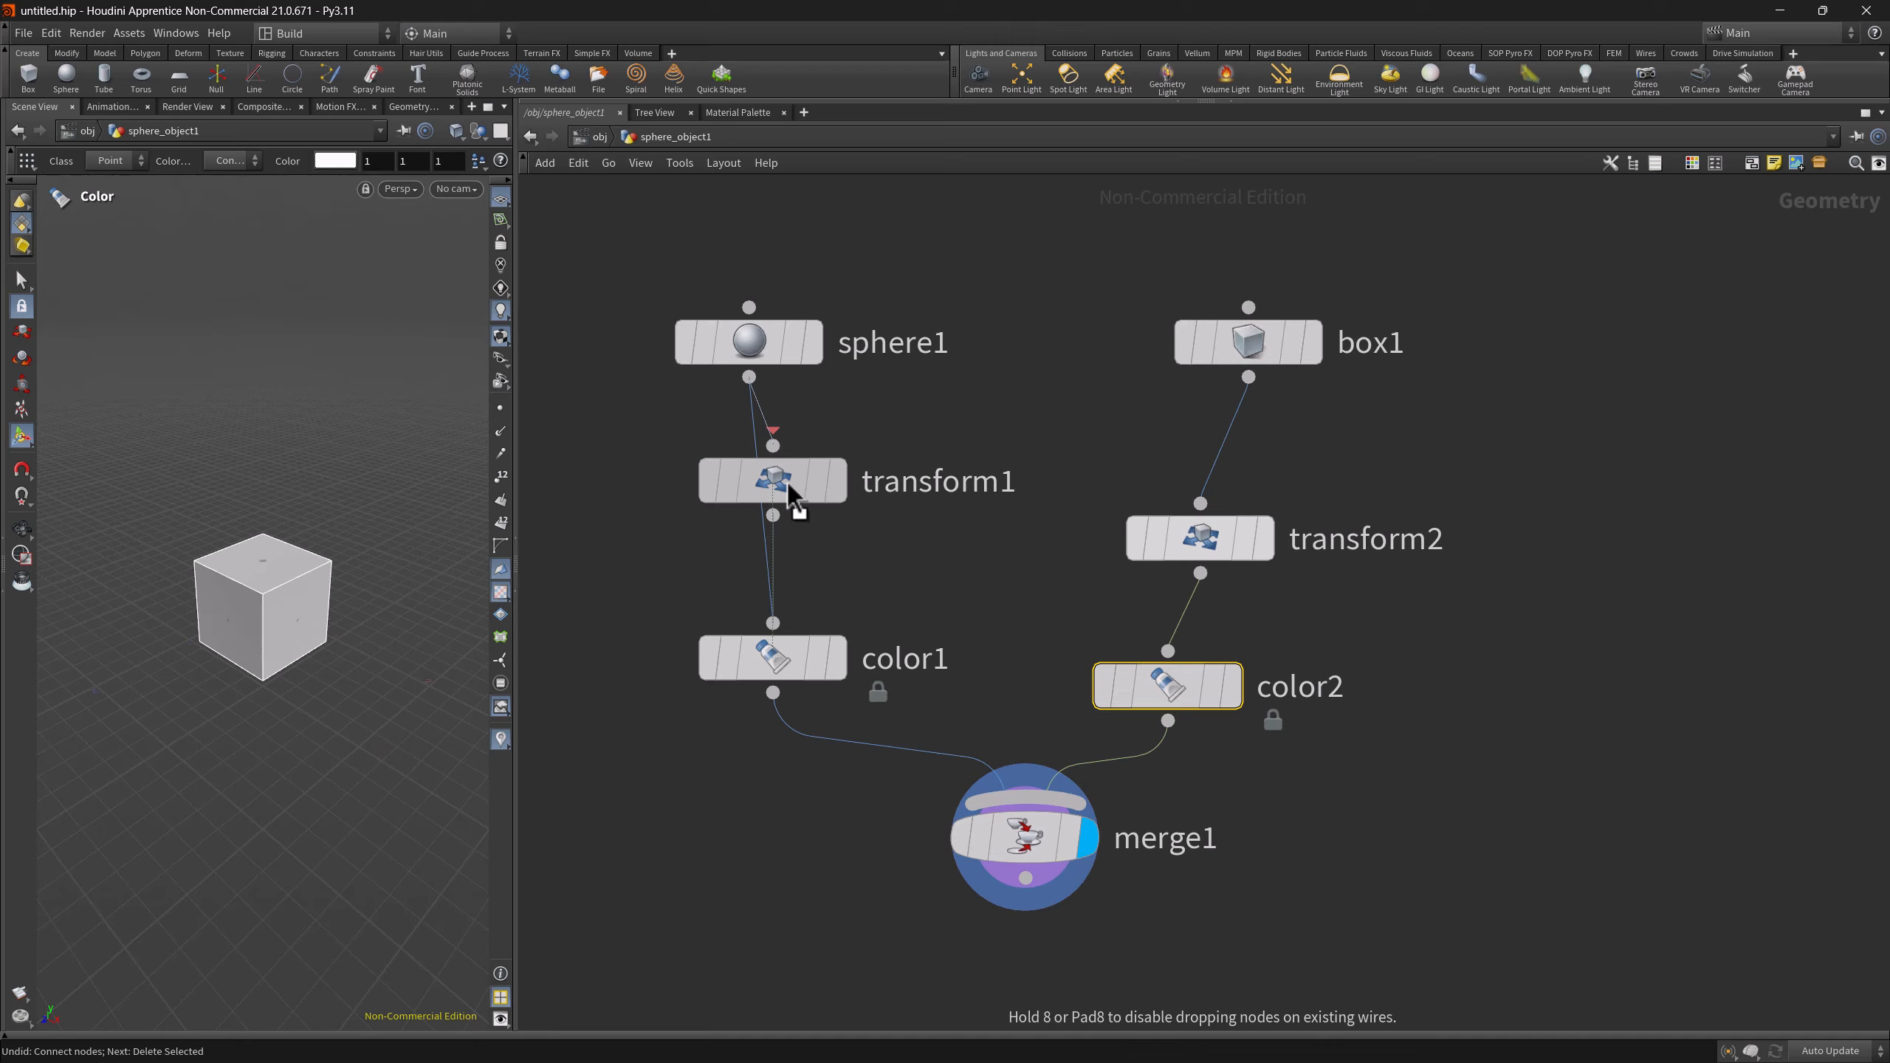
mouse_move(787, 482)
mouse_down()
mouse_move(714, 485)
mouse_move(806, 512)
mouse_move(759, 489)
mouse_up()
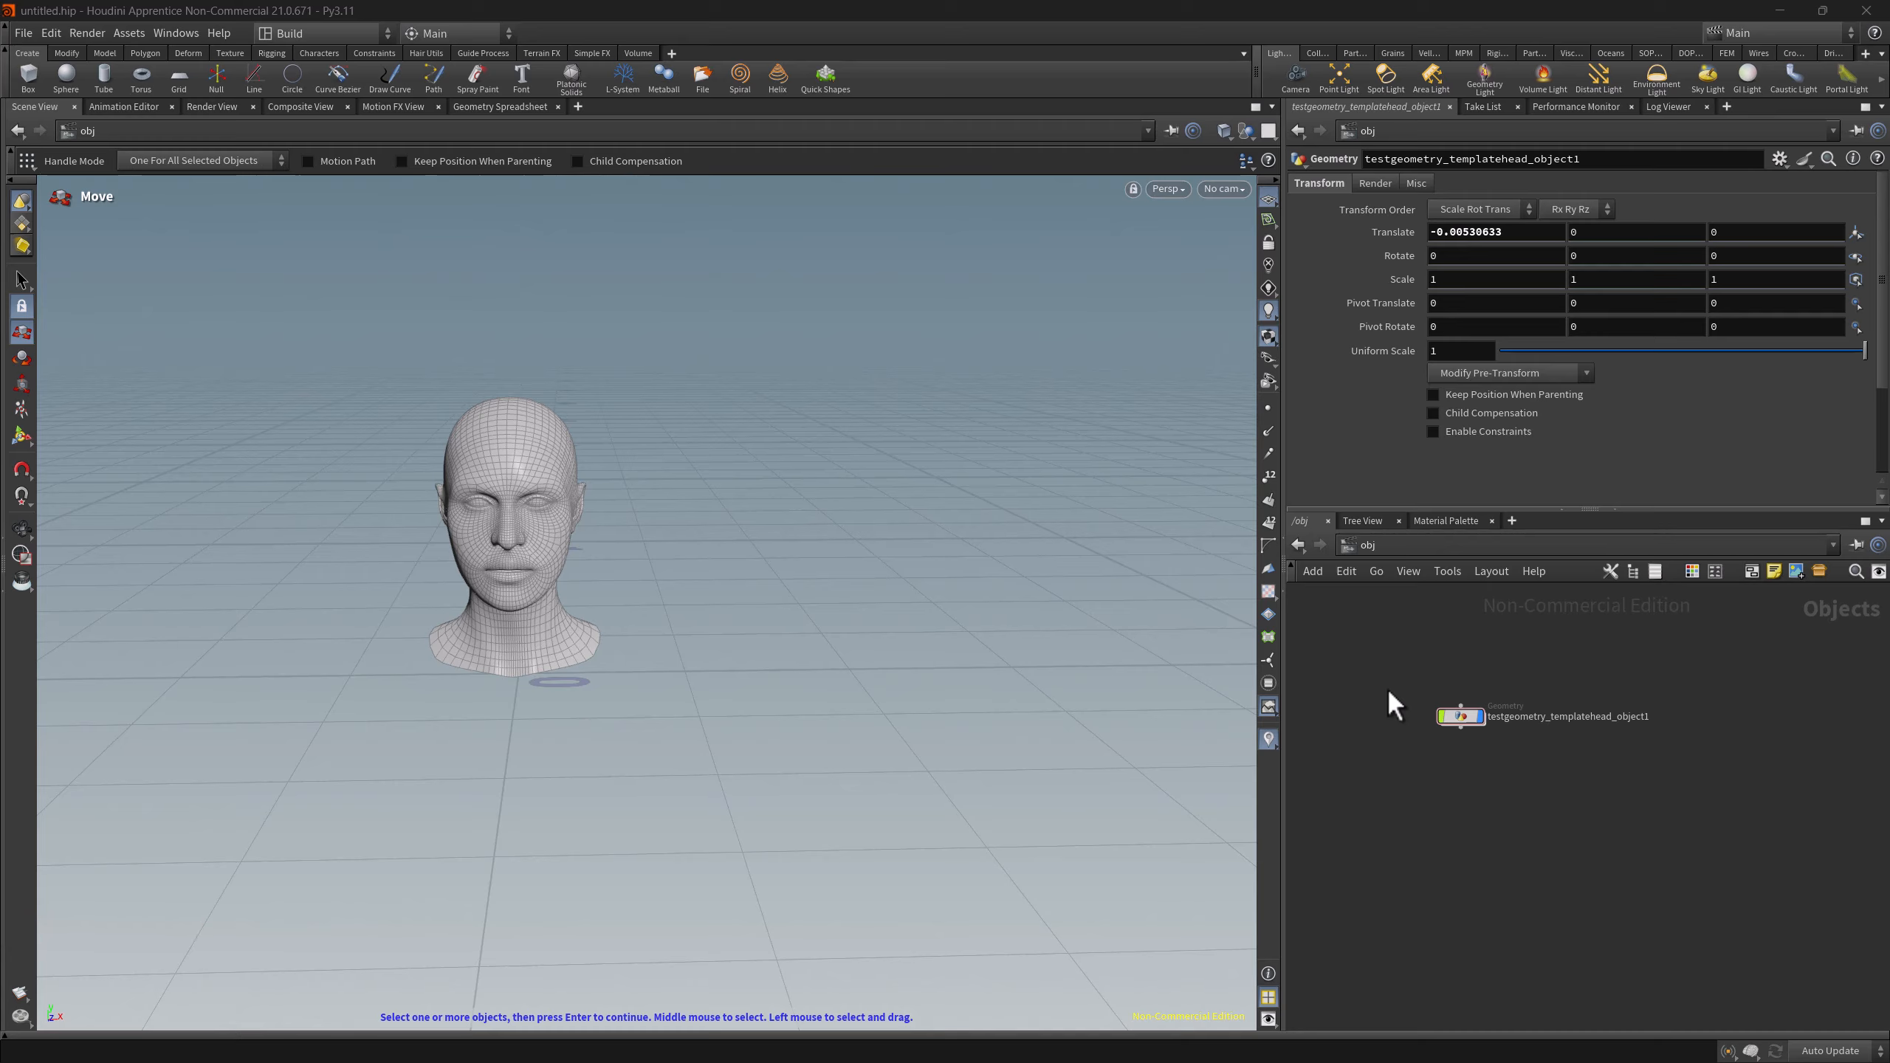
- Try duplicating the template head object and moving the copy to about 0.364 along X, and delete the copy
drag(1384, 671, 1509, 786)
drag(1464, 720, 1682, 694)
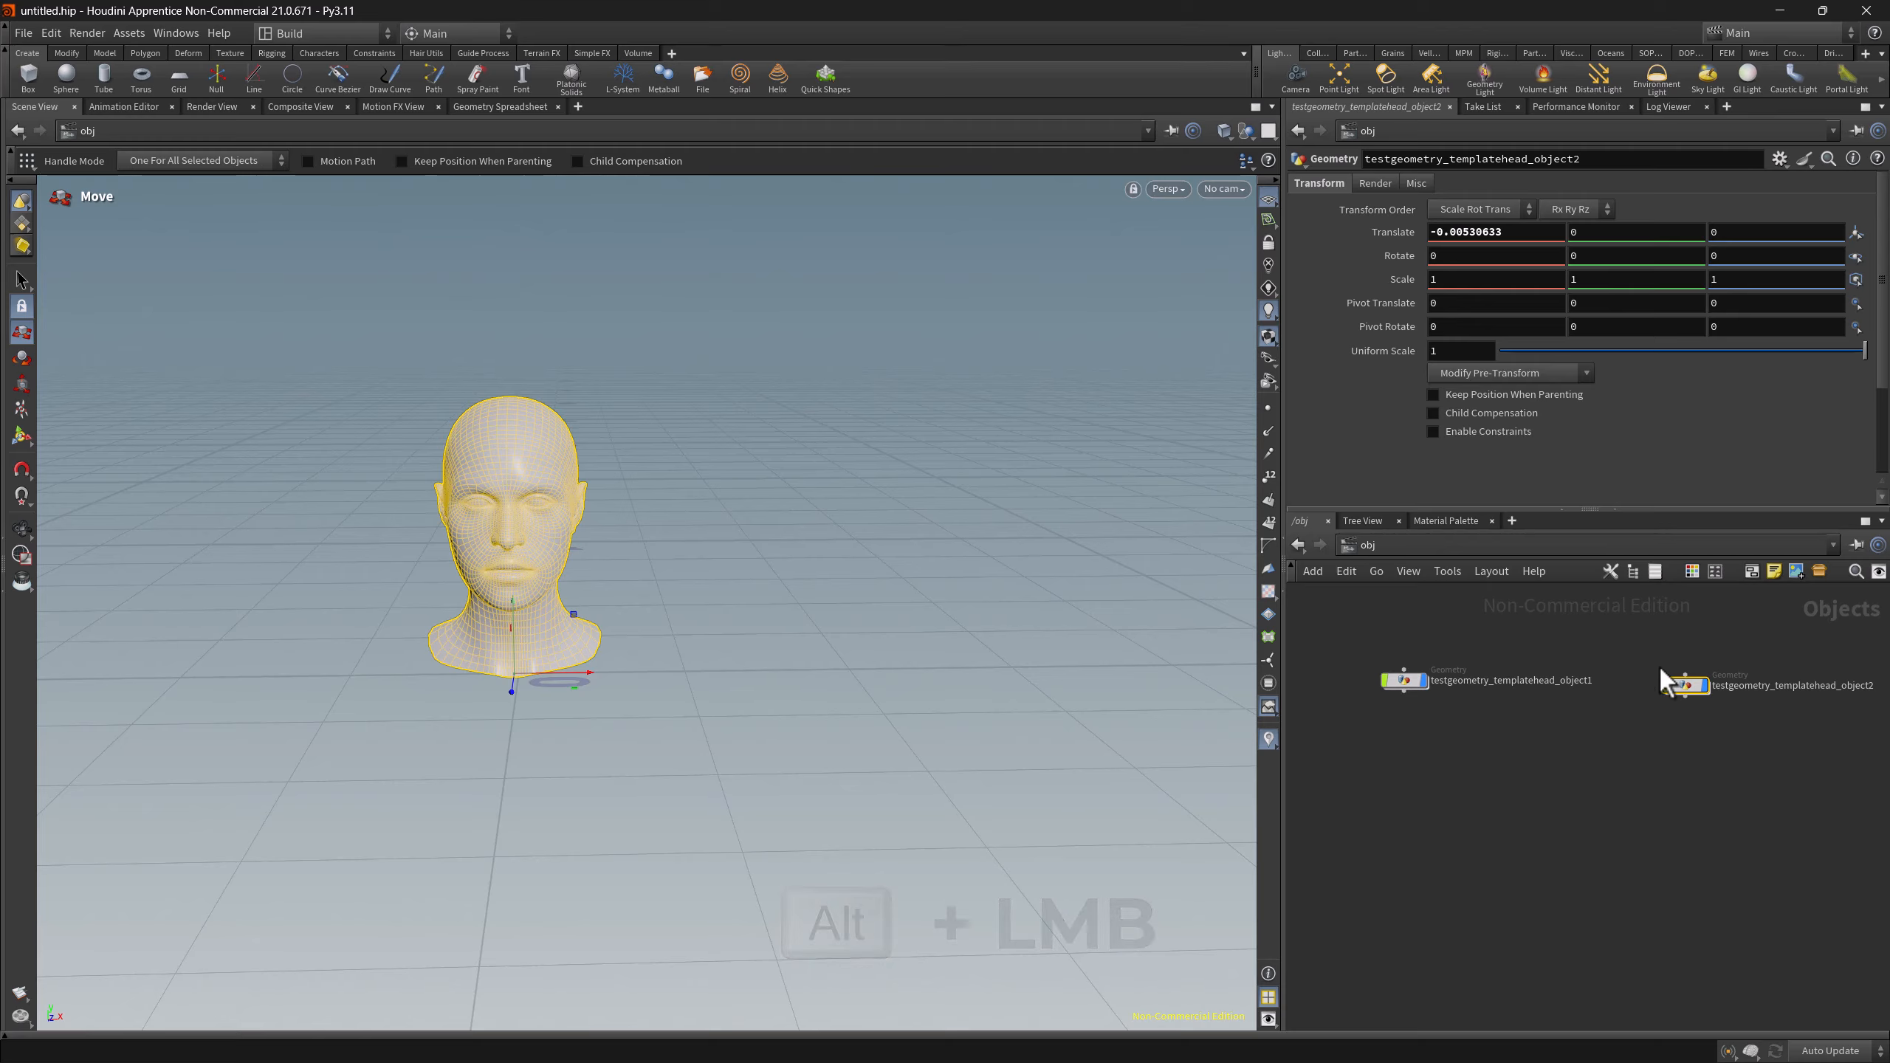
drag(573, 674, 892, 679)
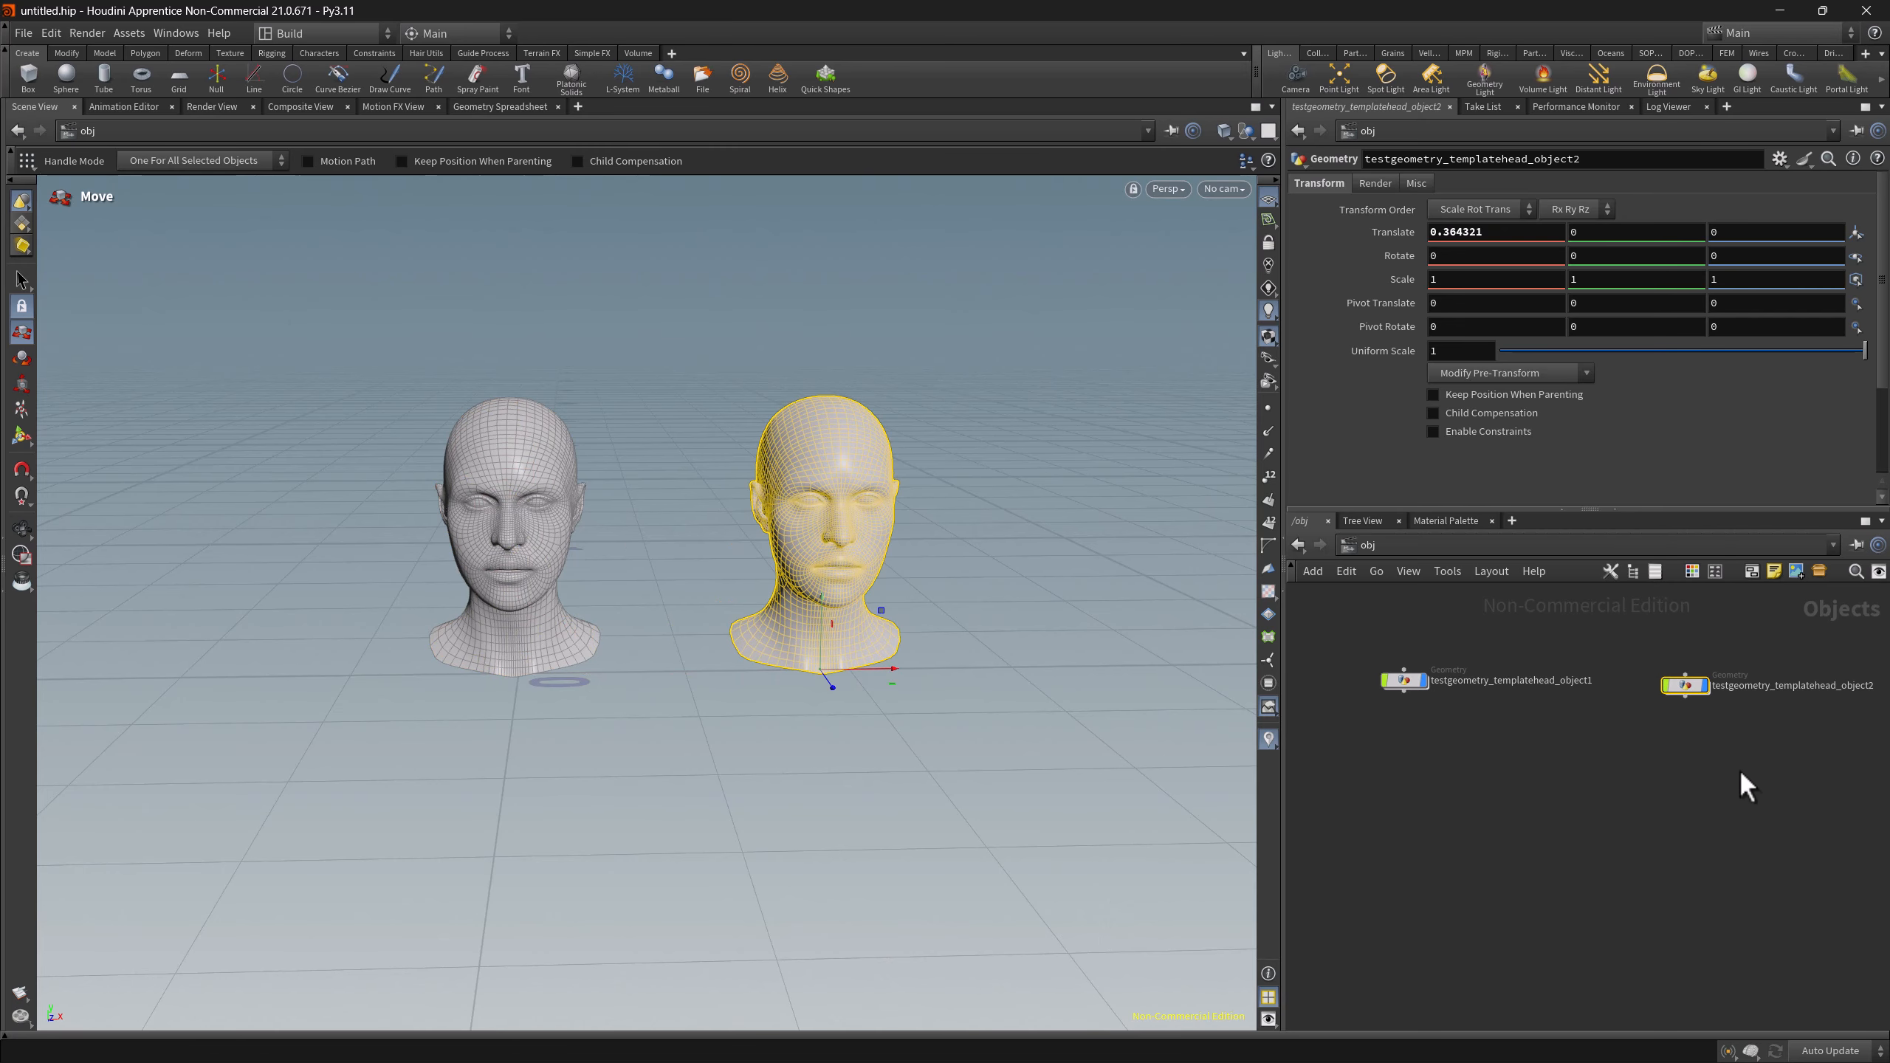
key(Delete)
- Inside the template head object, duplicate the testgeometry_templatehead1 node and set the copy's X translation to 0.5
double_click(1403, 681)
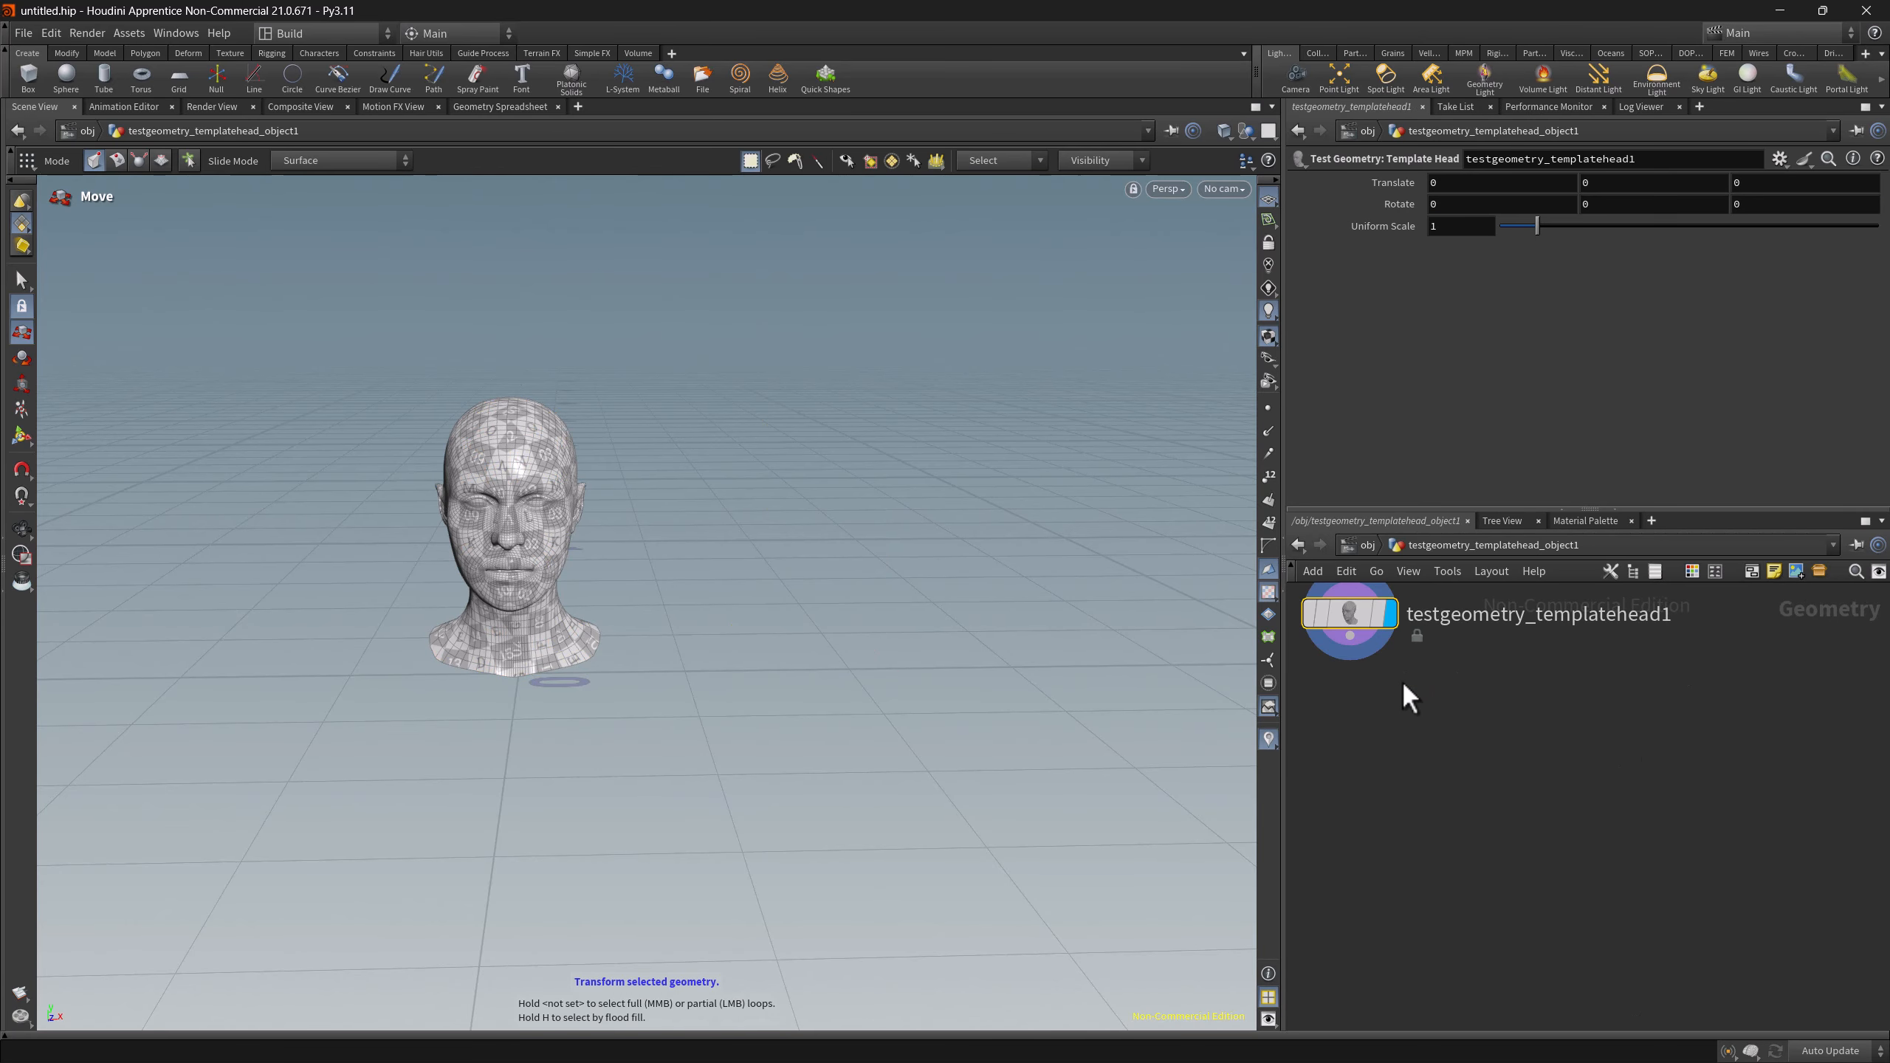
middle_drag(1352, 626, 1359, 667)
scroll(1429, 744, down, 3)
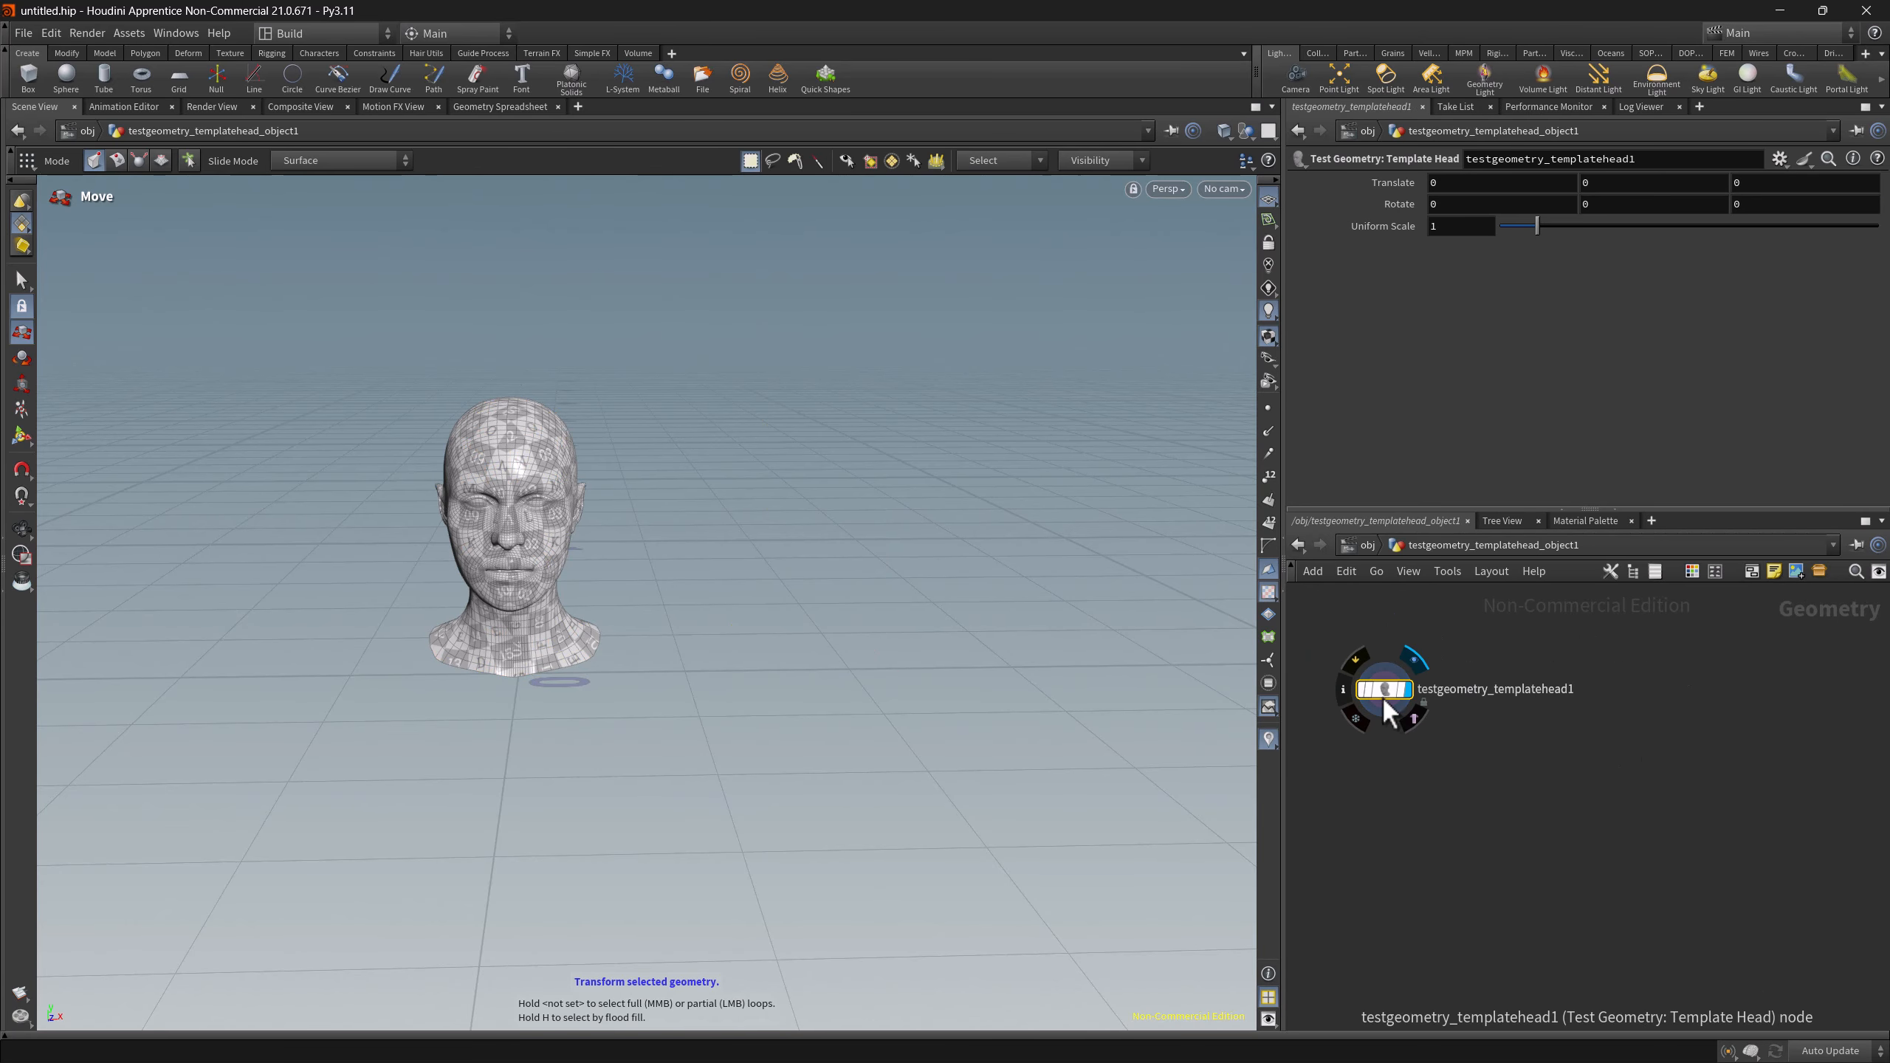
alt+drag(1386, 697, 1684, 700)
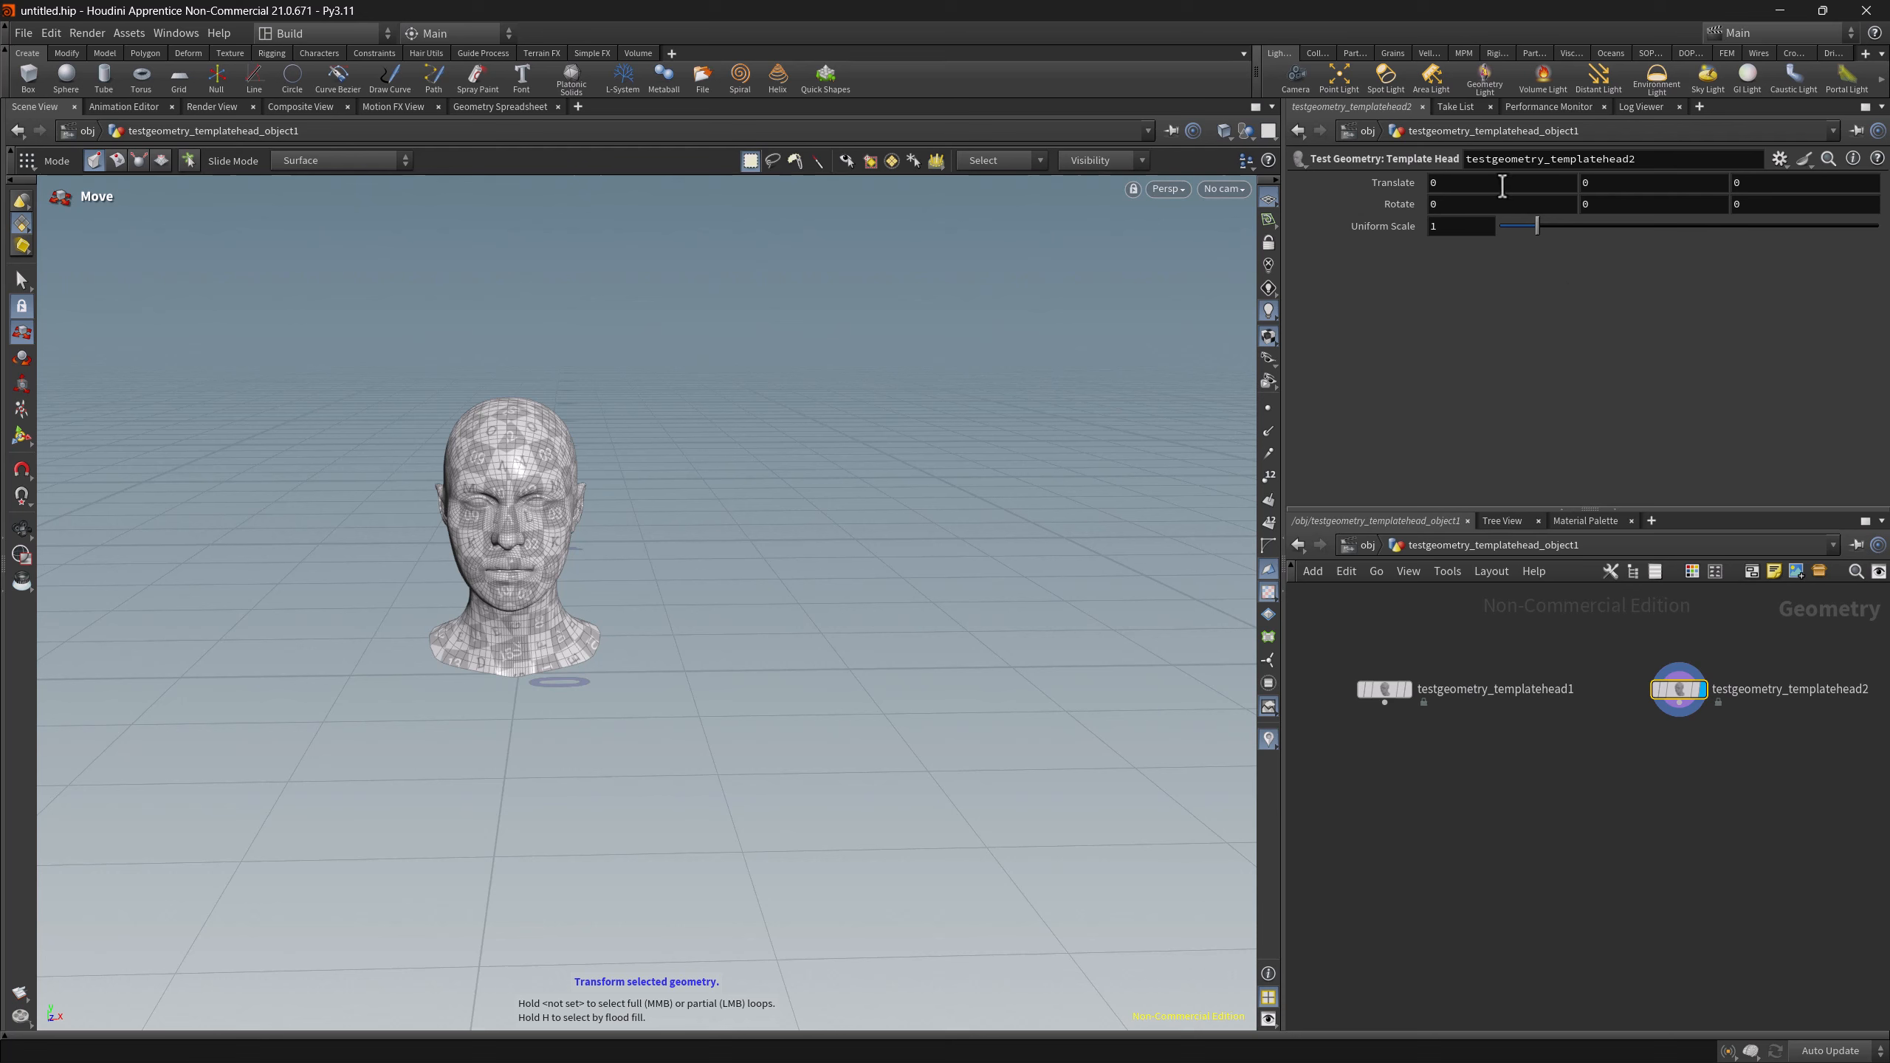
mouse_move(1475, 186)
middle_down()
mouse_move(1455, 183)
mouse_move(1464, 168)
mouse_move(1495, 193)
middle_up()
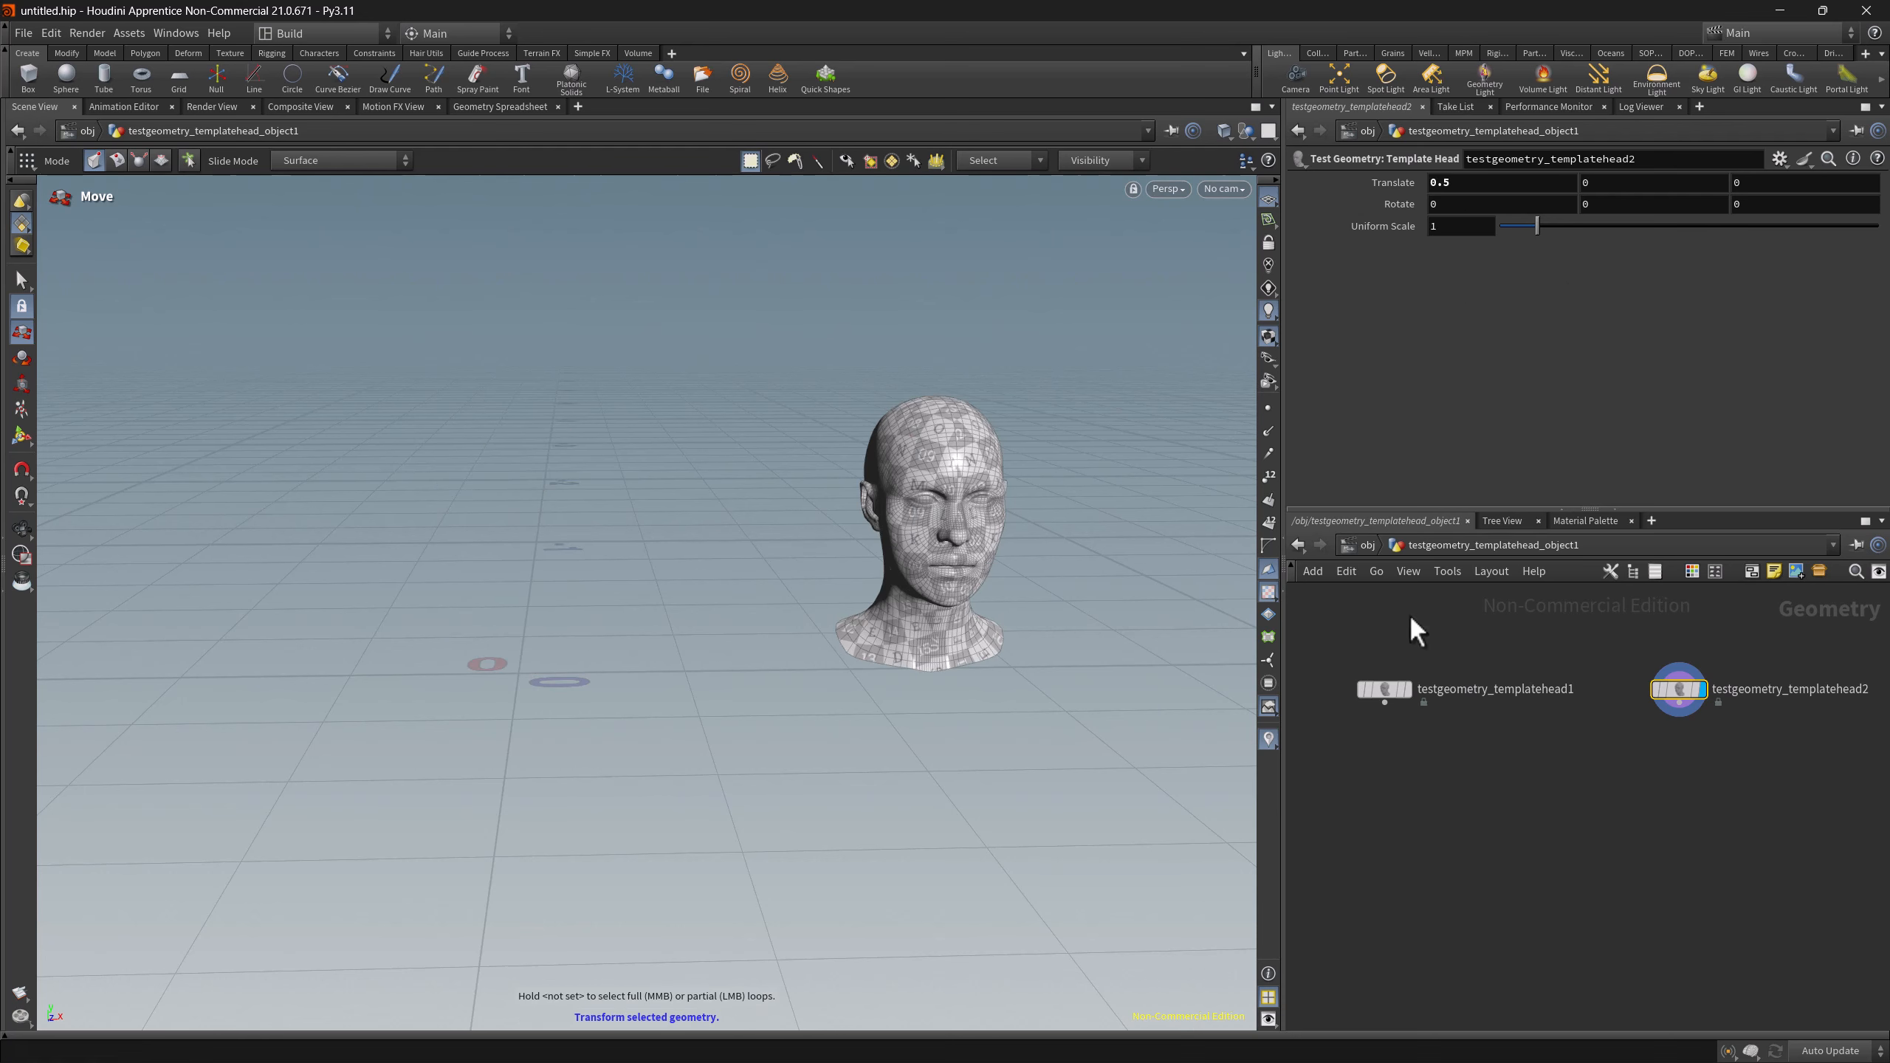
- Select both template head nodes and duplicate them together below the originals
drag(1371, 659, 1719, 793)
alt+drag(1680, 707, 1518, 847)
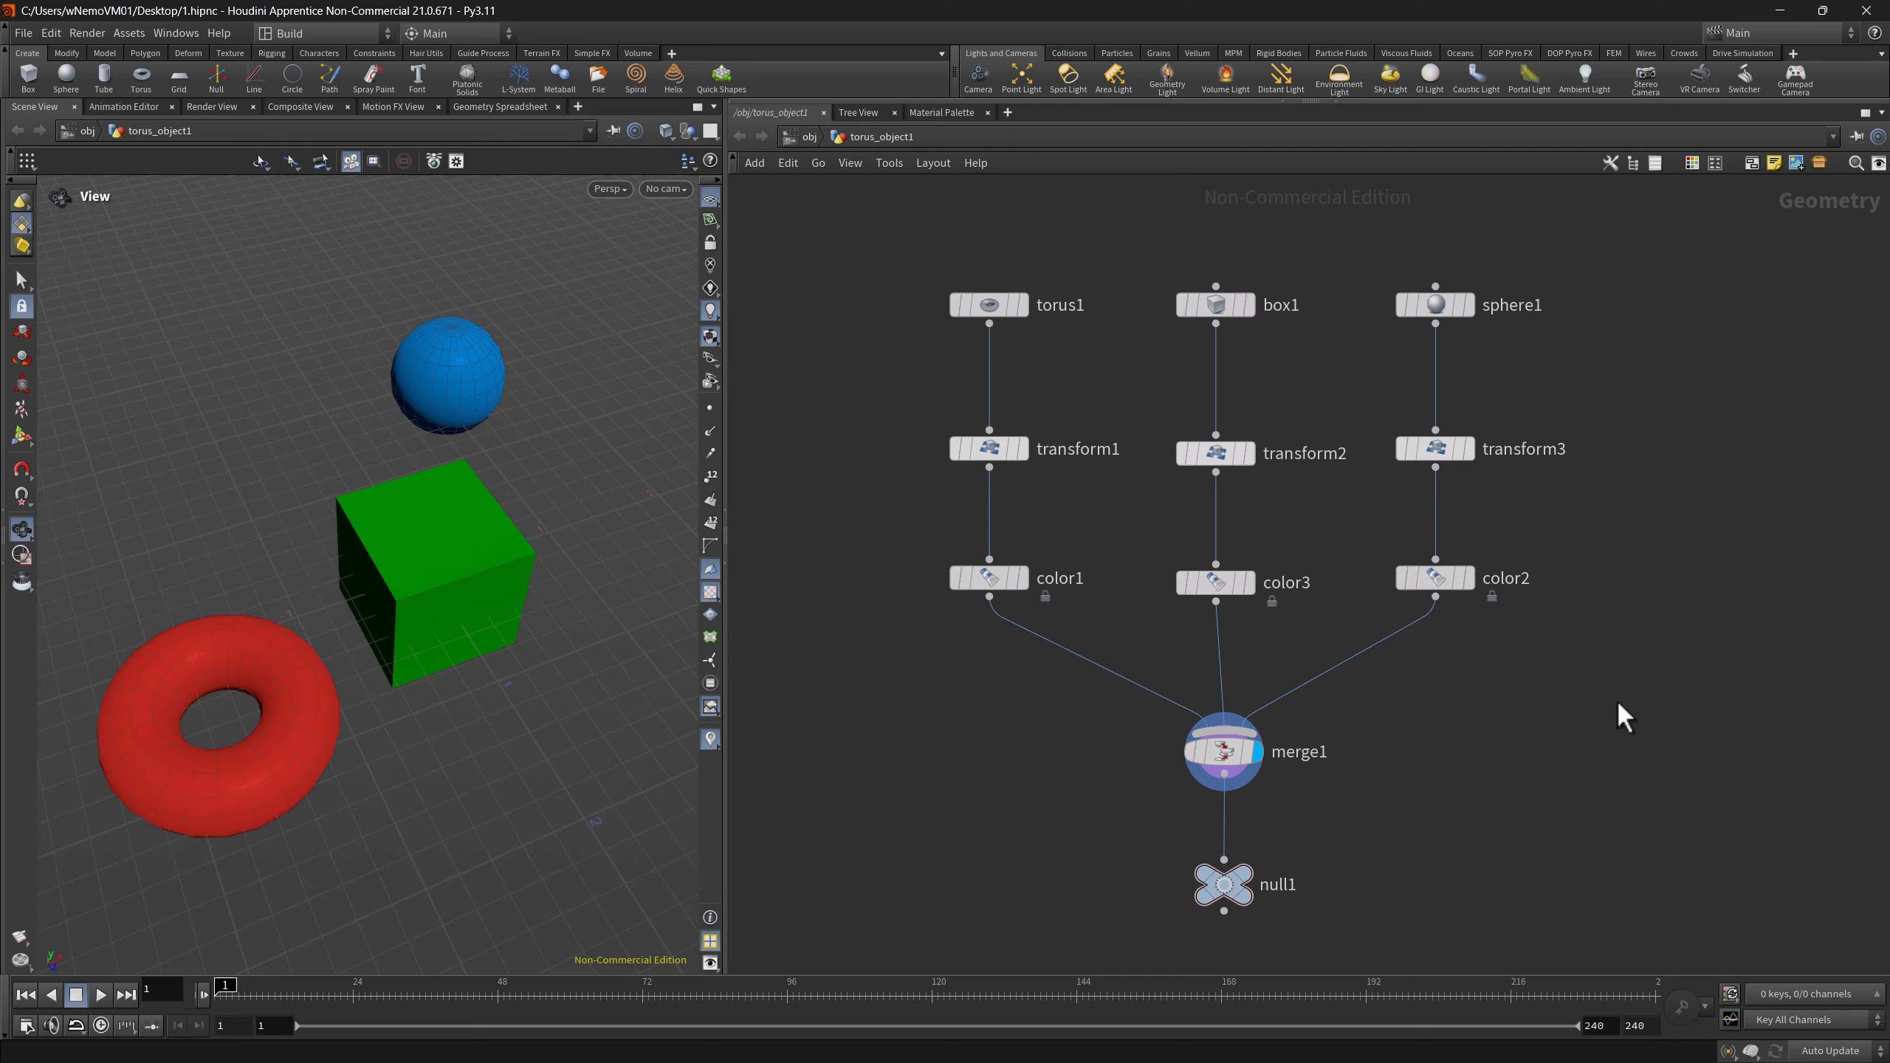
- Try duplicating transform3 together with its upstream sphere1 node beside the network, and undo the duplication
middle_drag(1616, 713, 1451, 760)
mouse_move(1269, 554)
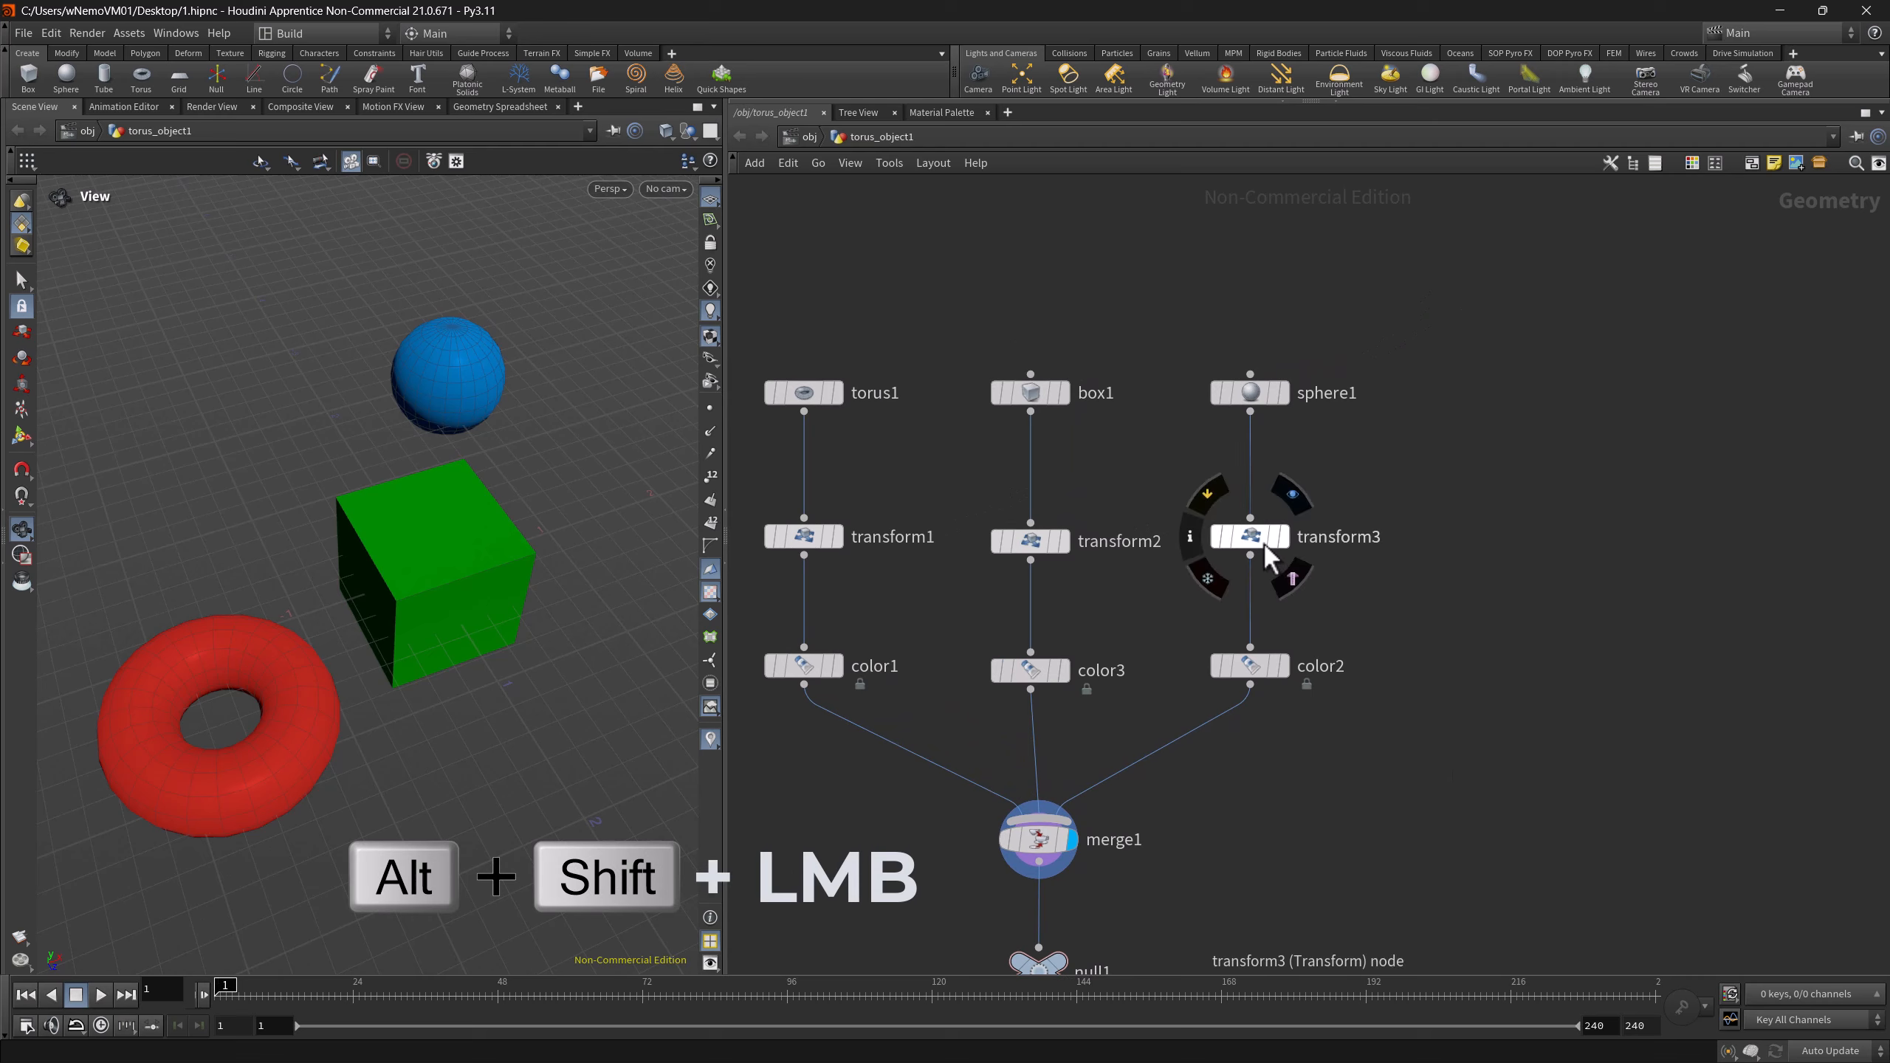
alt+shift+drag(1252, 545, 1581, 538)
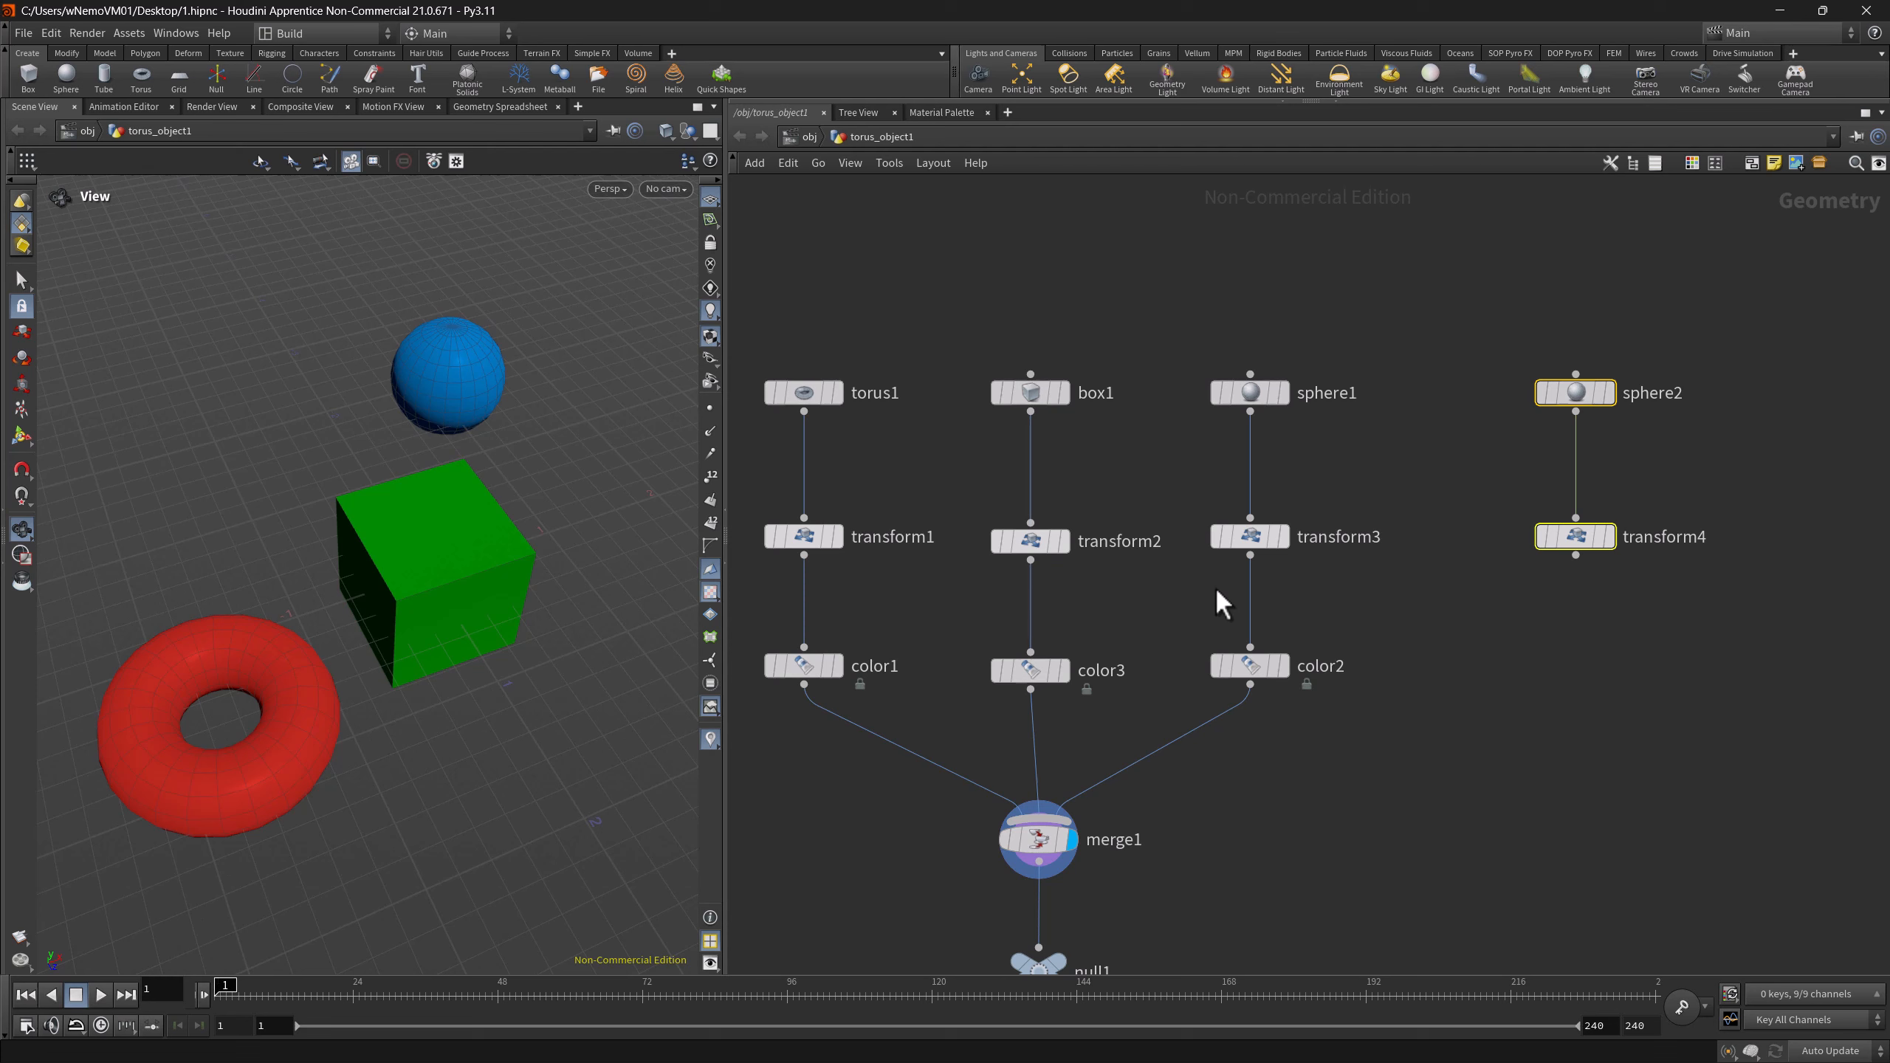
key(ctrl+z)
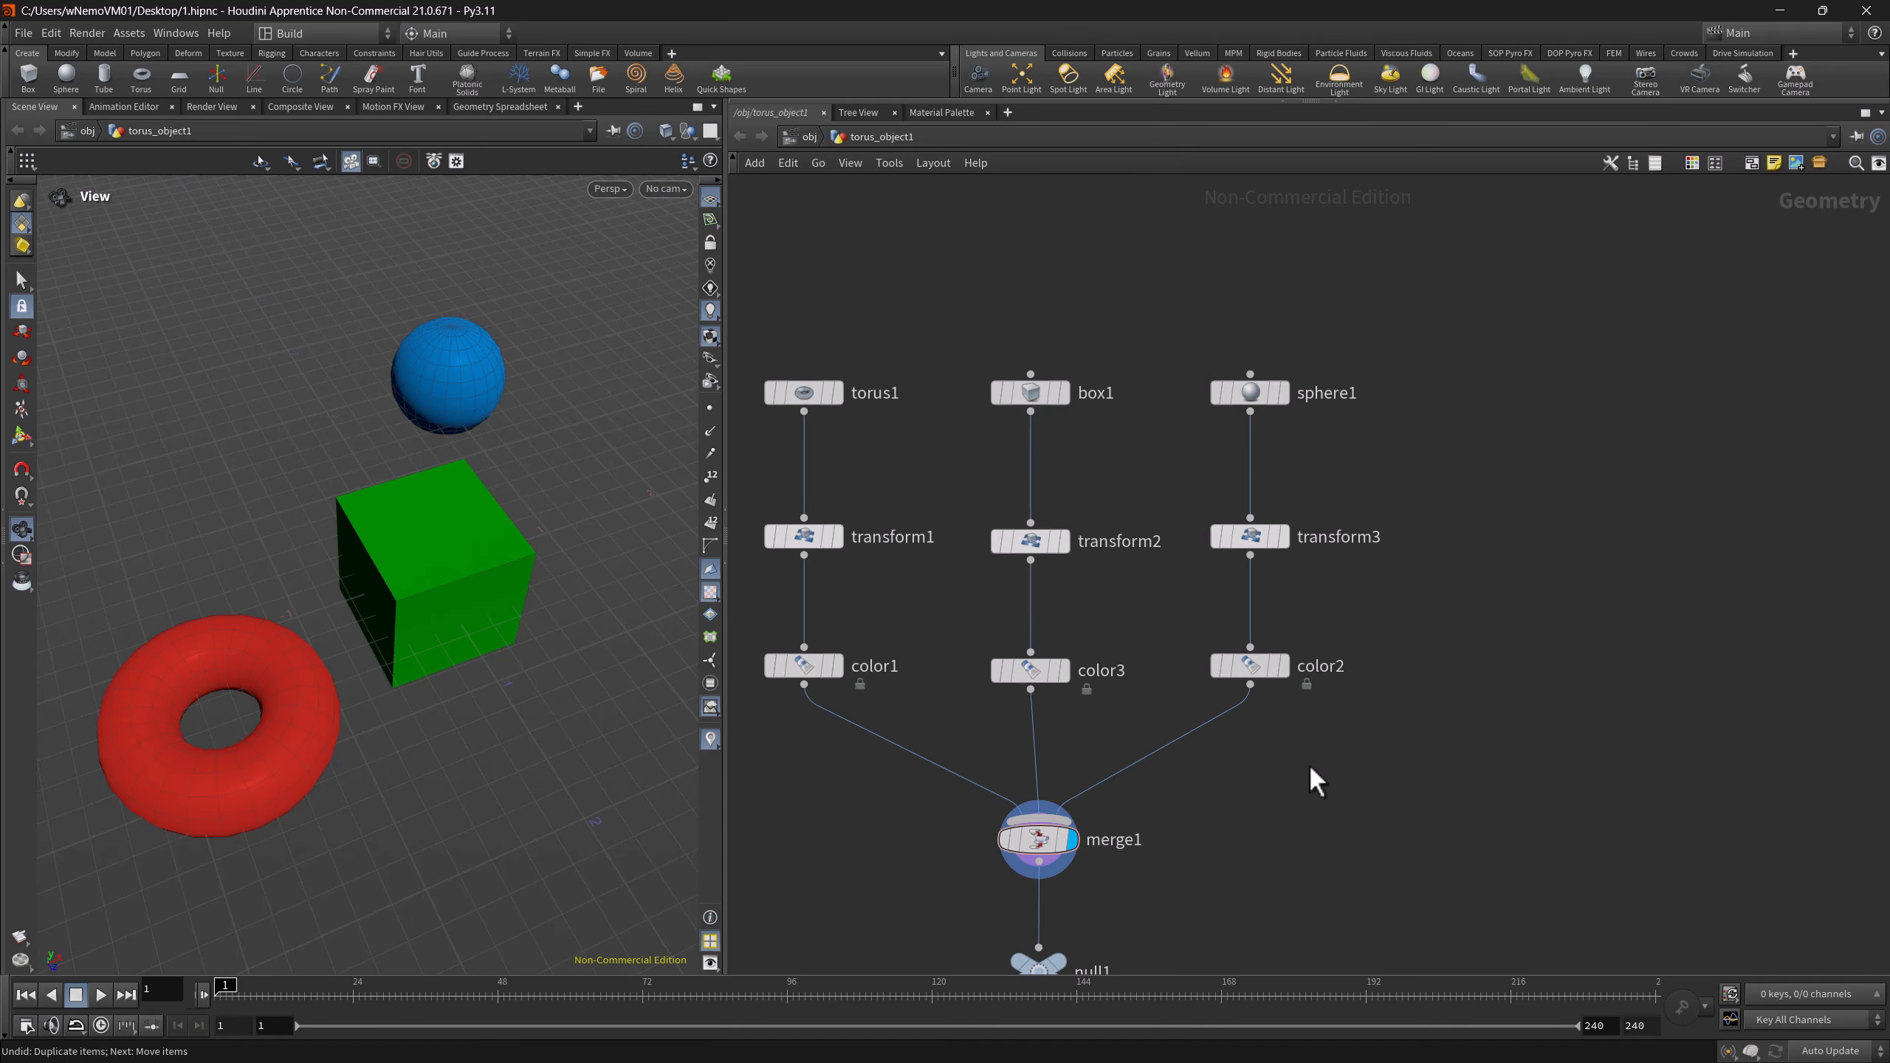
- Try duplicating merge1 with all of its upstream torus, box and sphere branches, and delete the copied nodes
mouse_move(1040, 840)
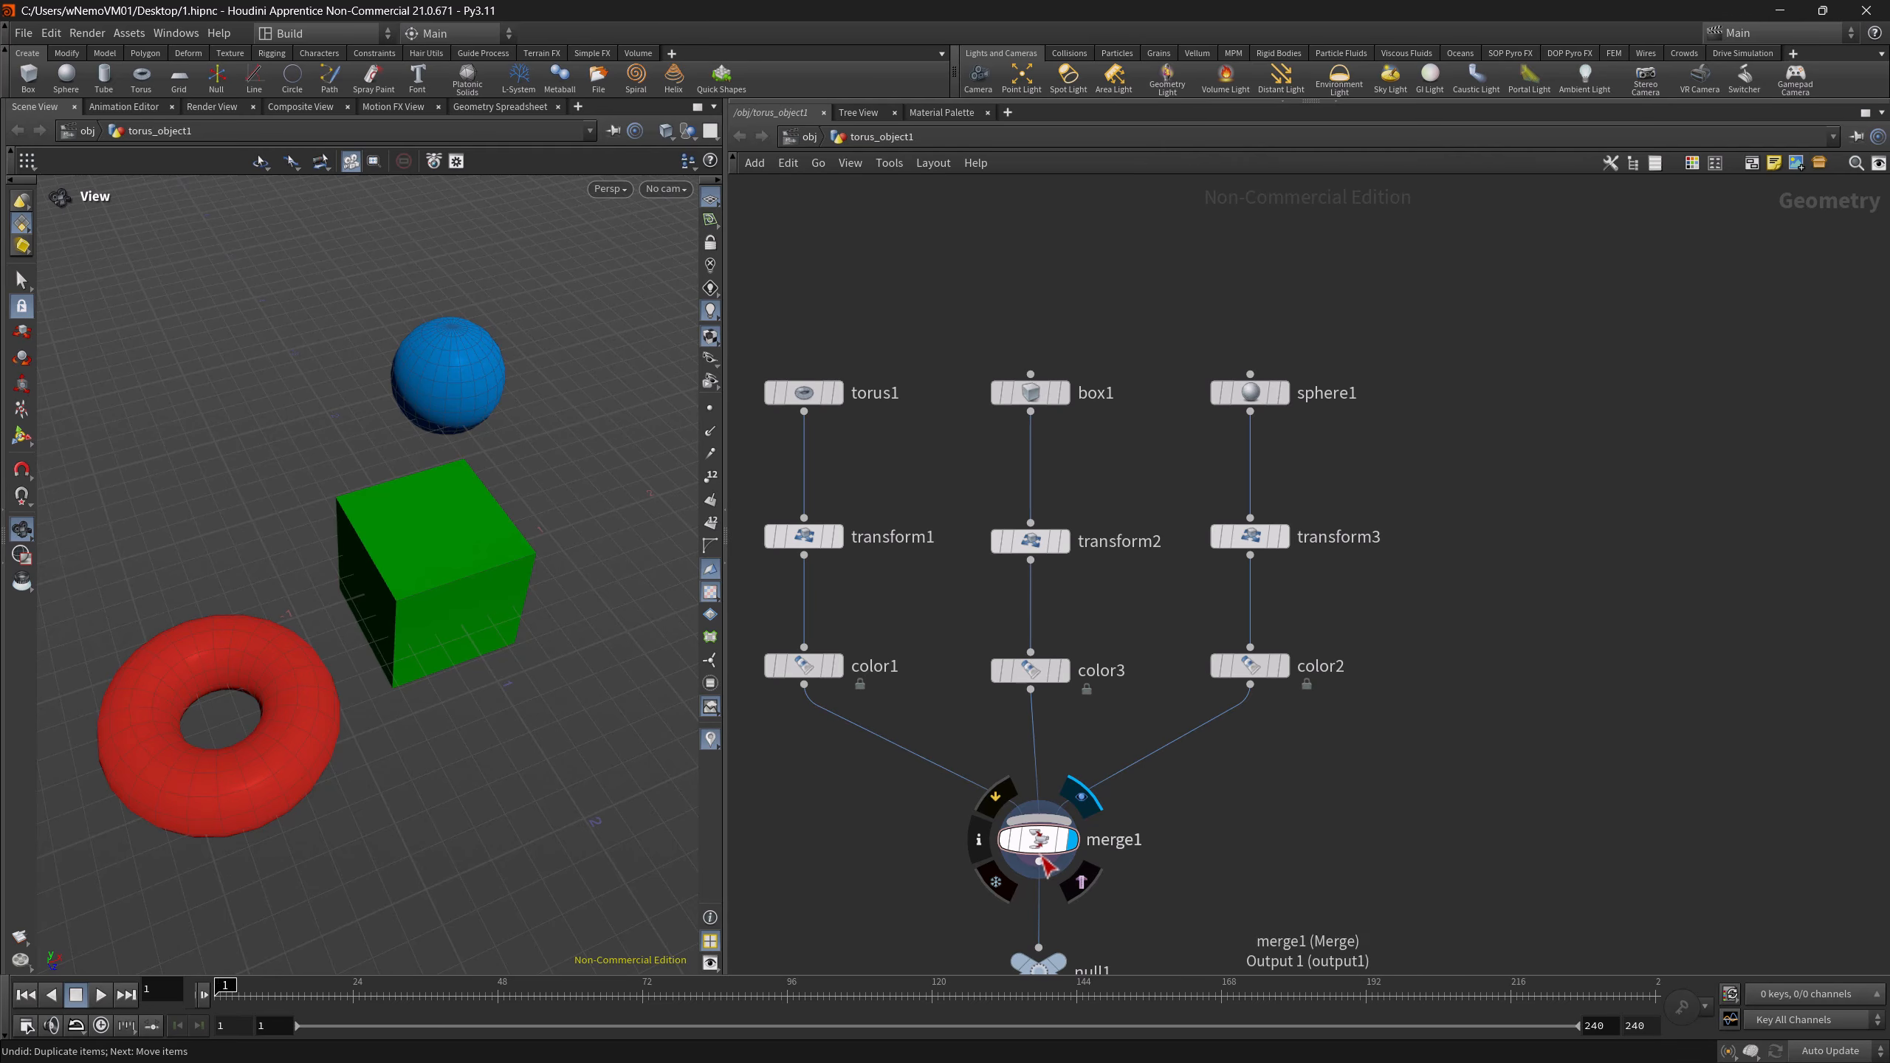
key(ctrl+v)
click(1760, 842)
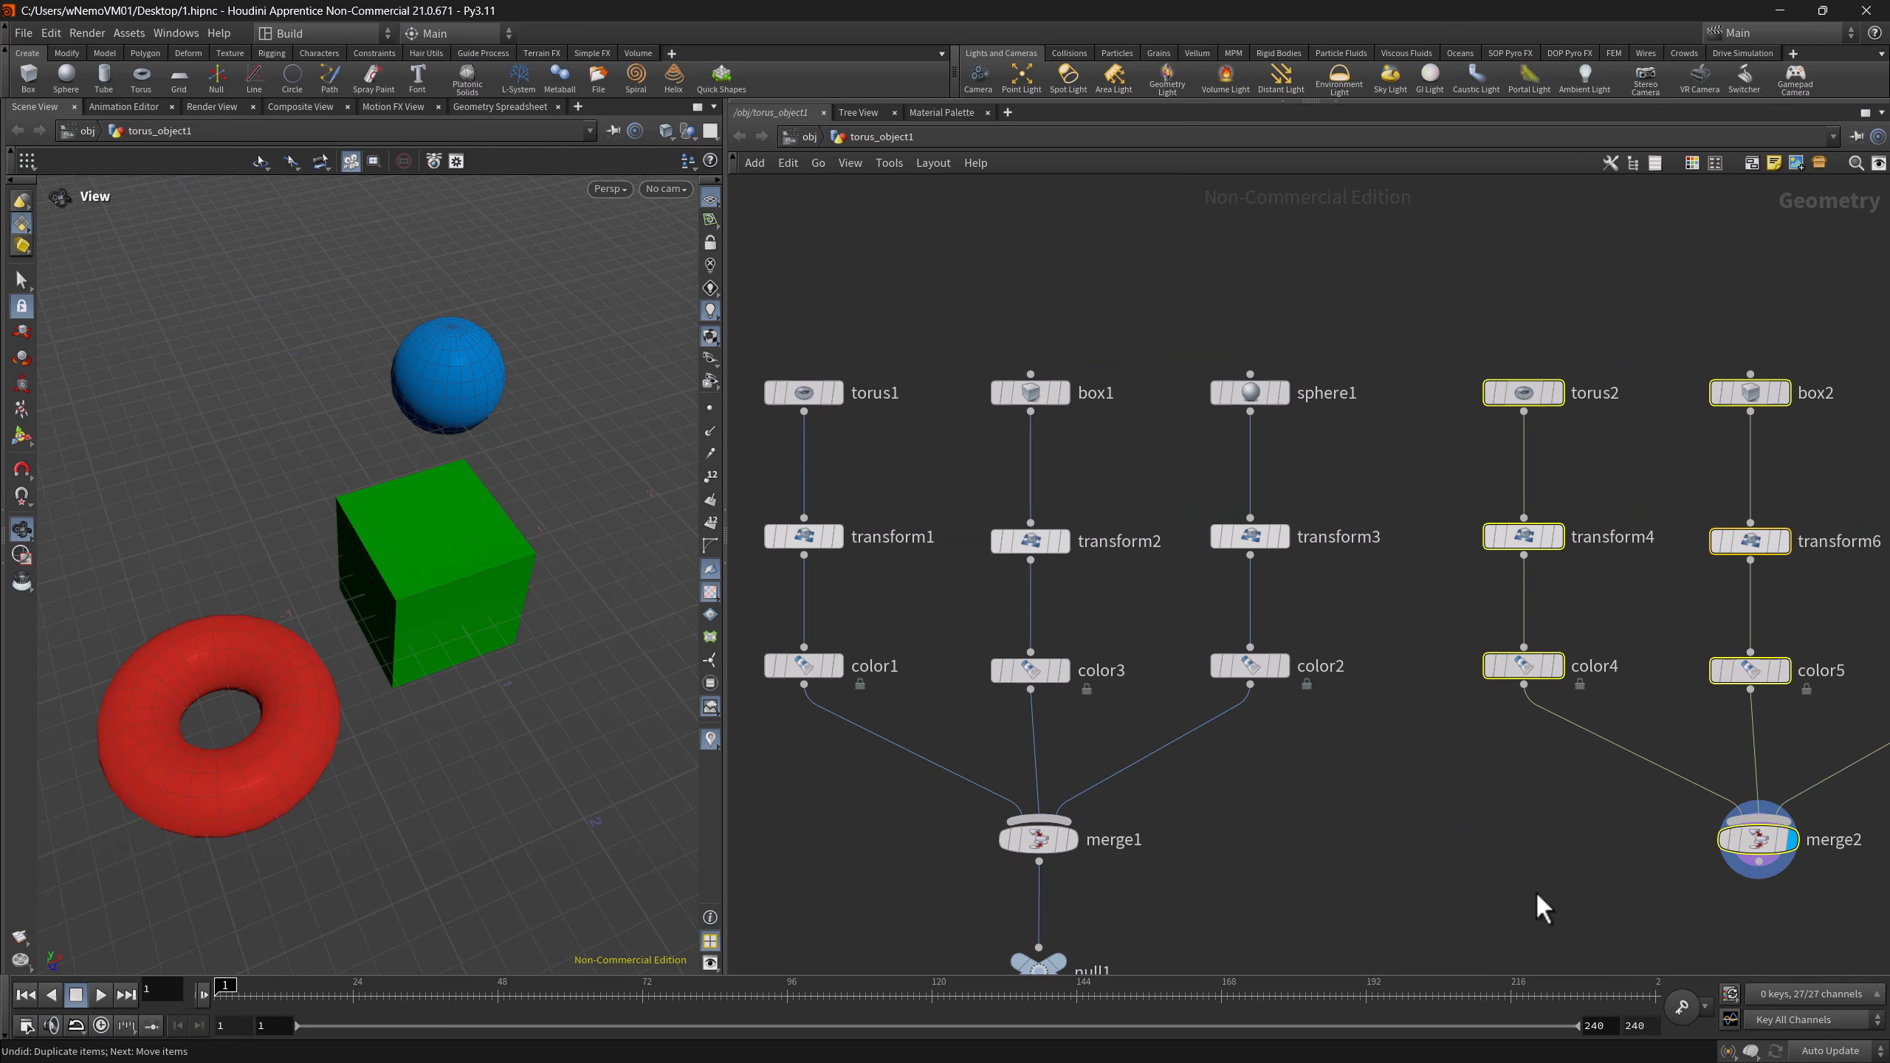
middle_drag(1537, 893, 1527, 814)
scroll(1319, 858, down, 2)
key(Delete)
scroll(1144, 776, up, 1)
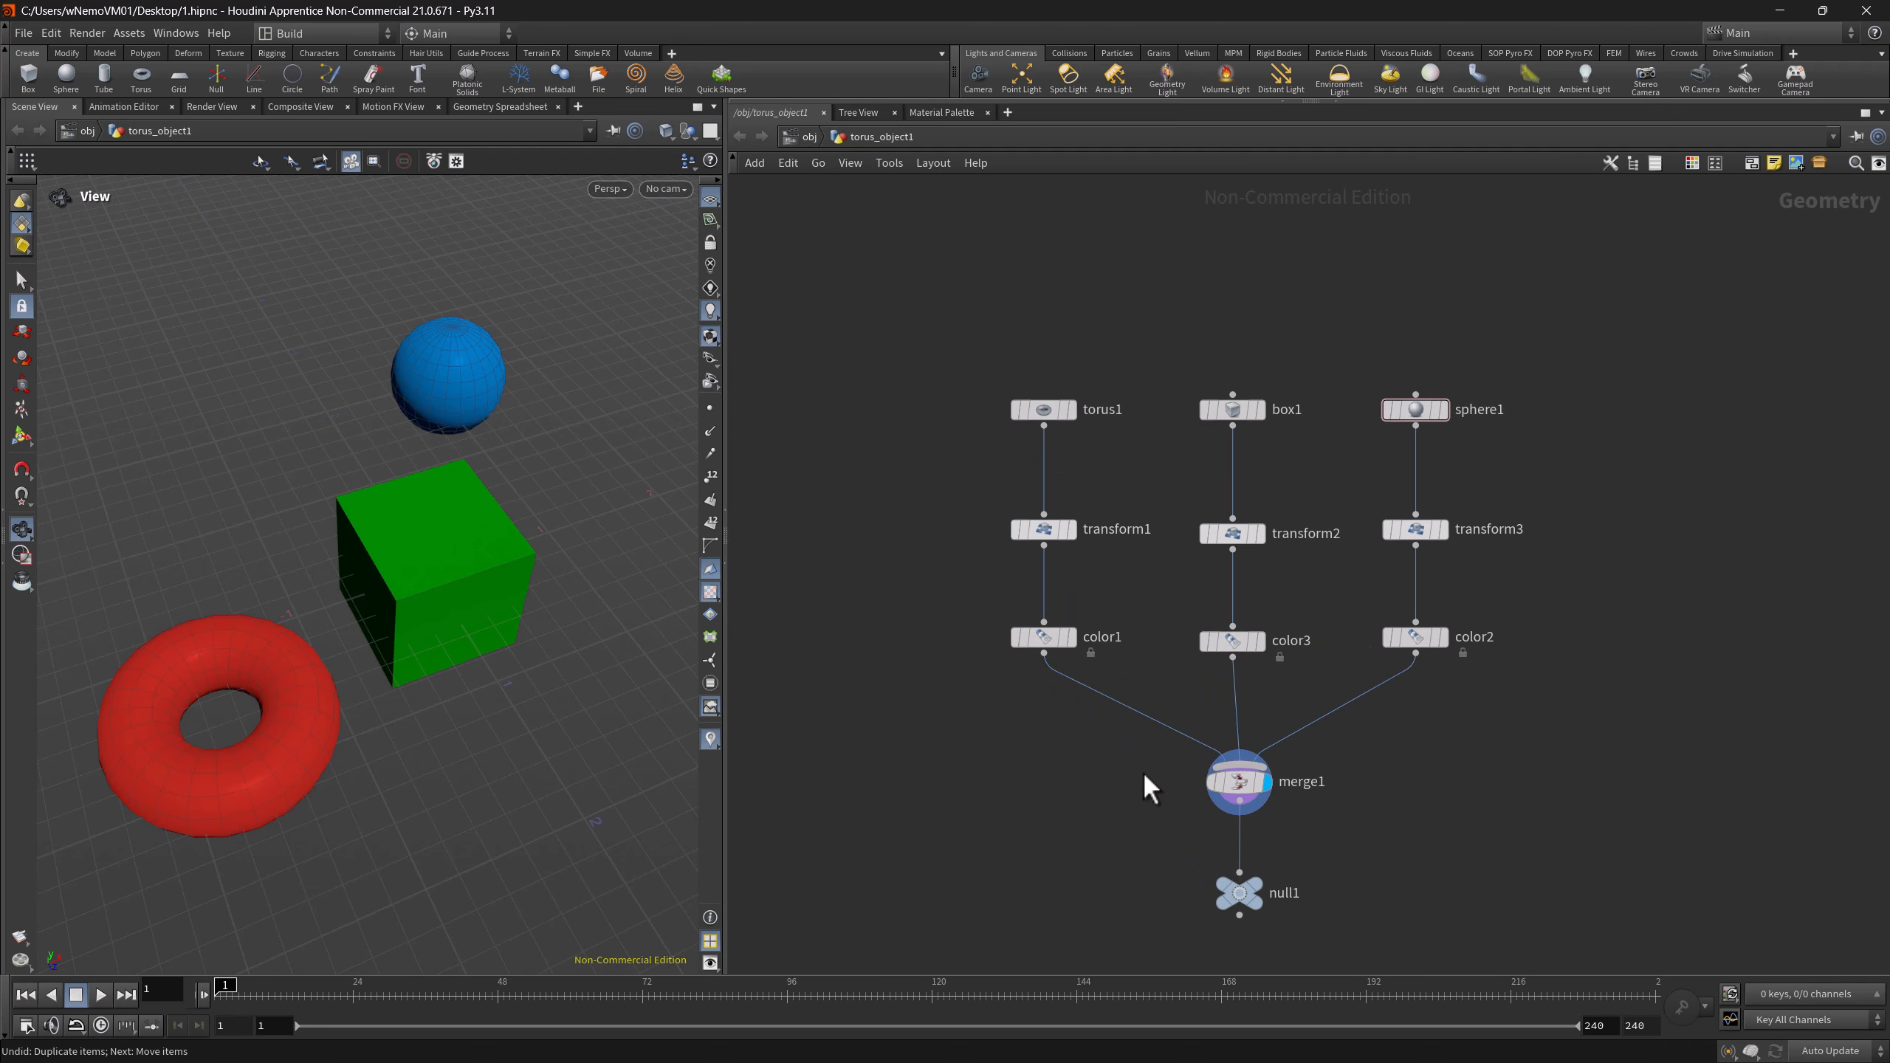
- Duplicate sphere1 together with all of its downstream nodes through null1, placing the copy beside the original network
middle_drag(1555, 769, 1501, 767)
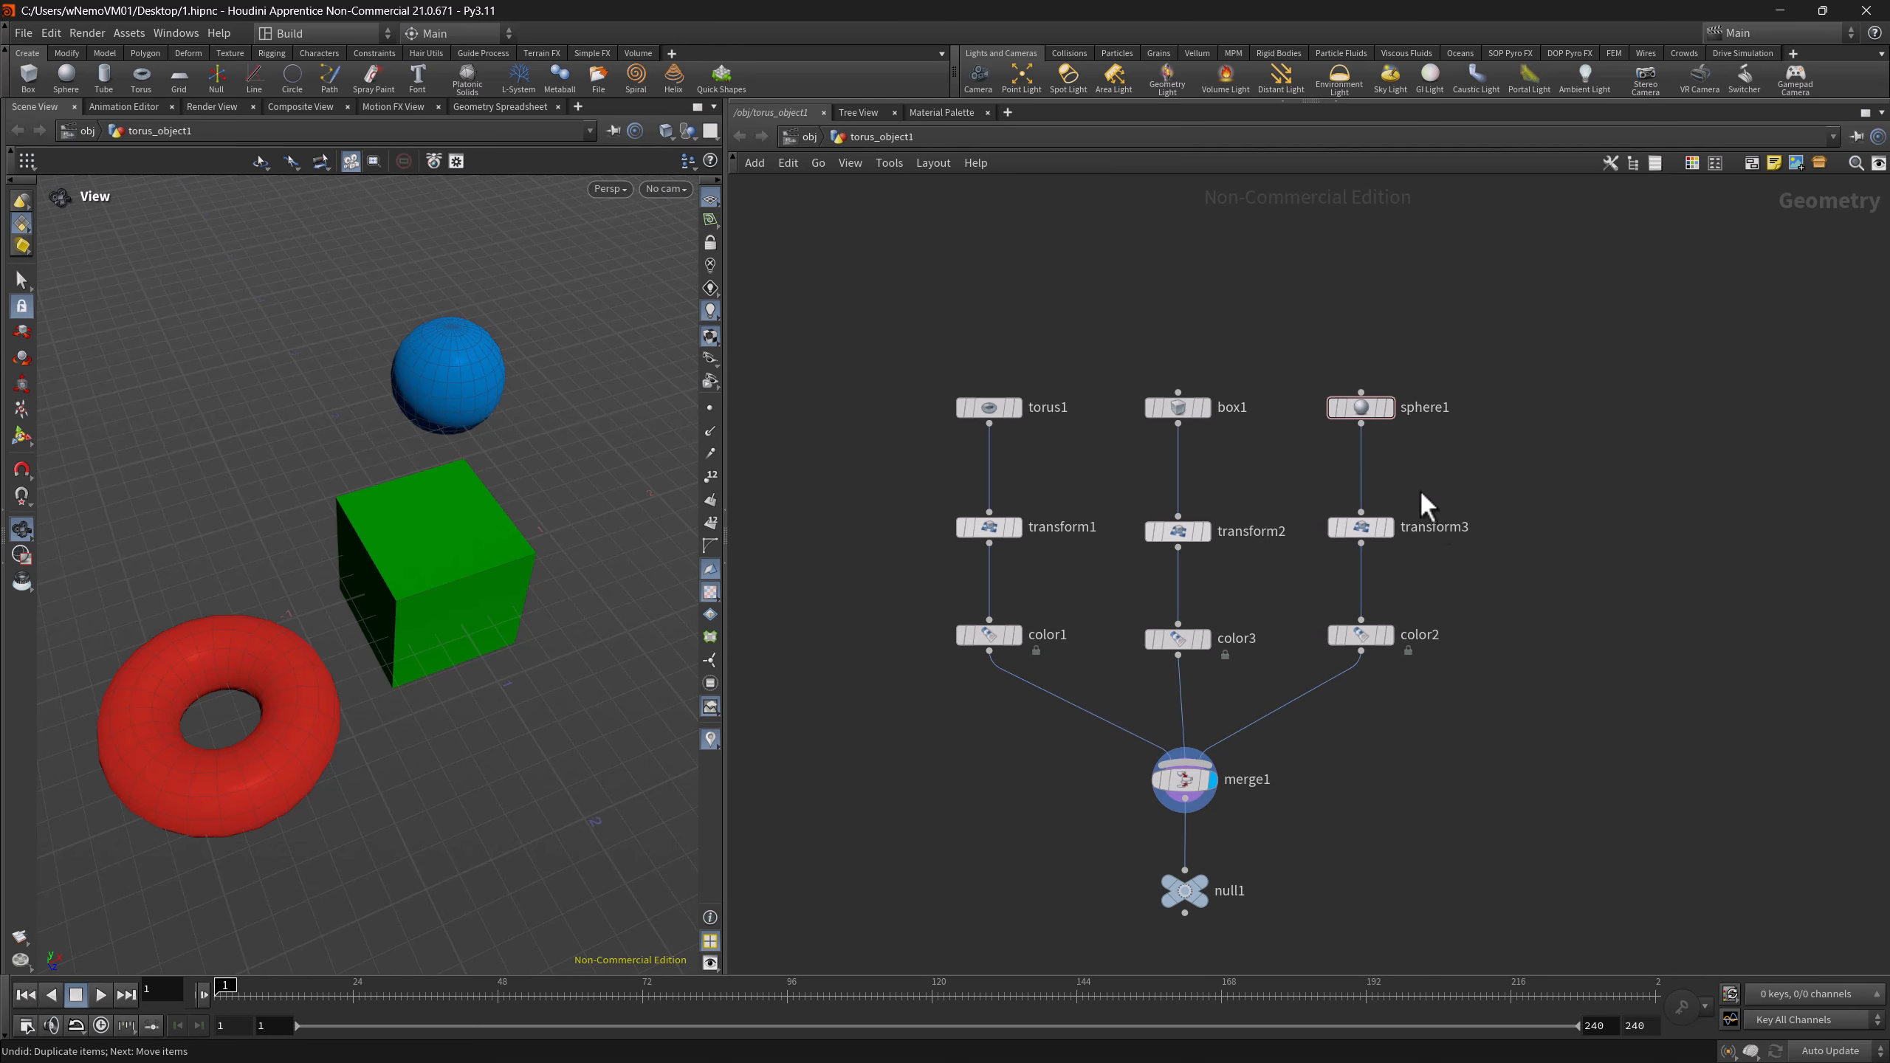
alt+drag(1353, 408, 1646, 395)
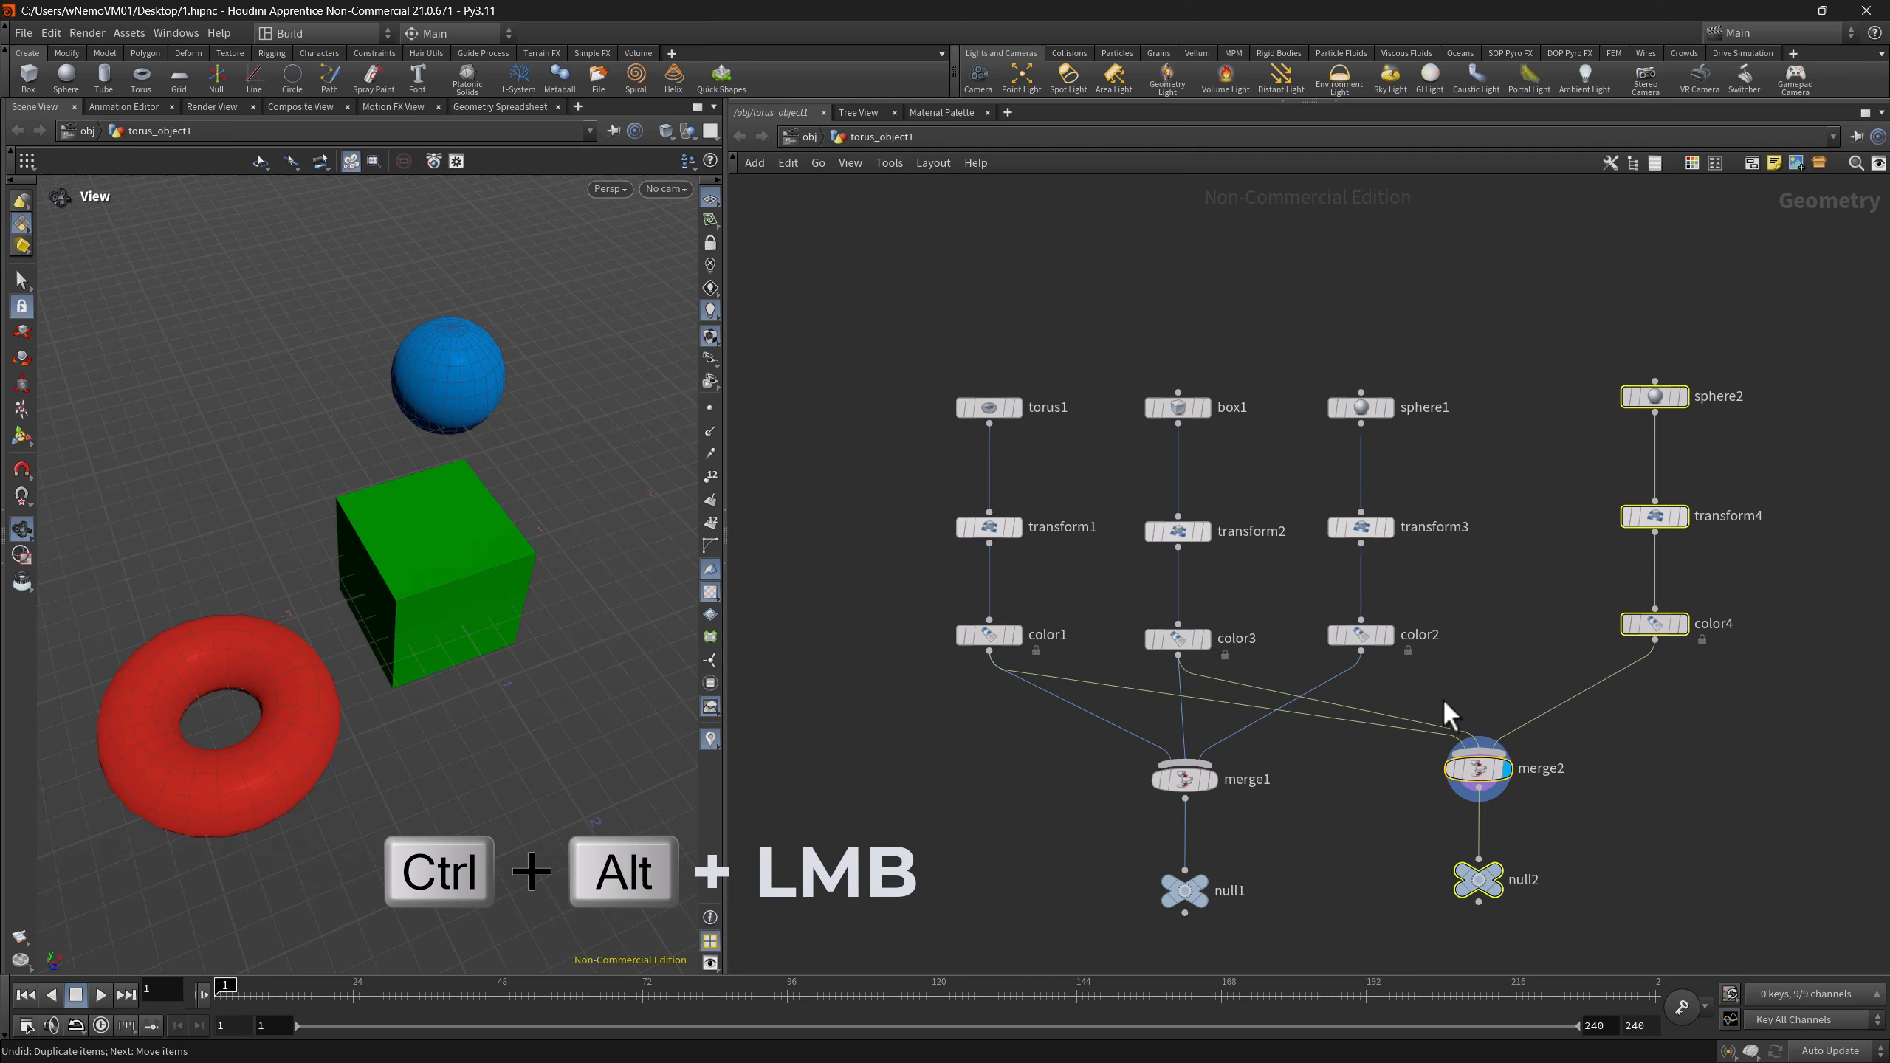
- Duplicate the sphere1 node together with all of its downstream nodes
ctrl+alt+drag(1436, 708, 1309, 807)
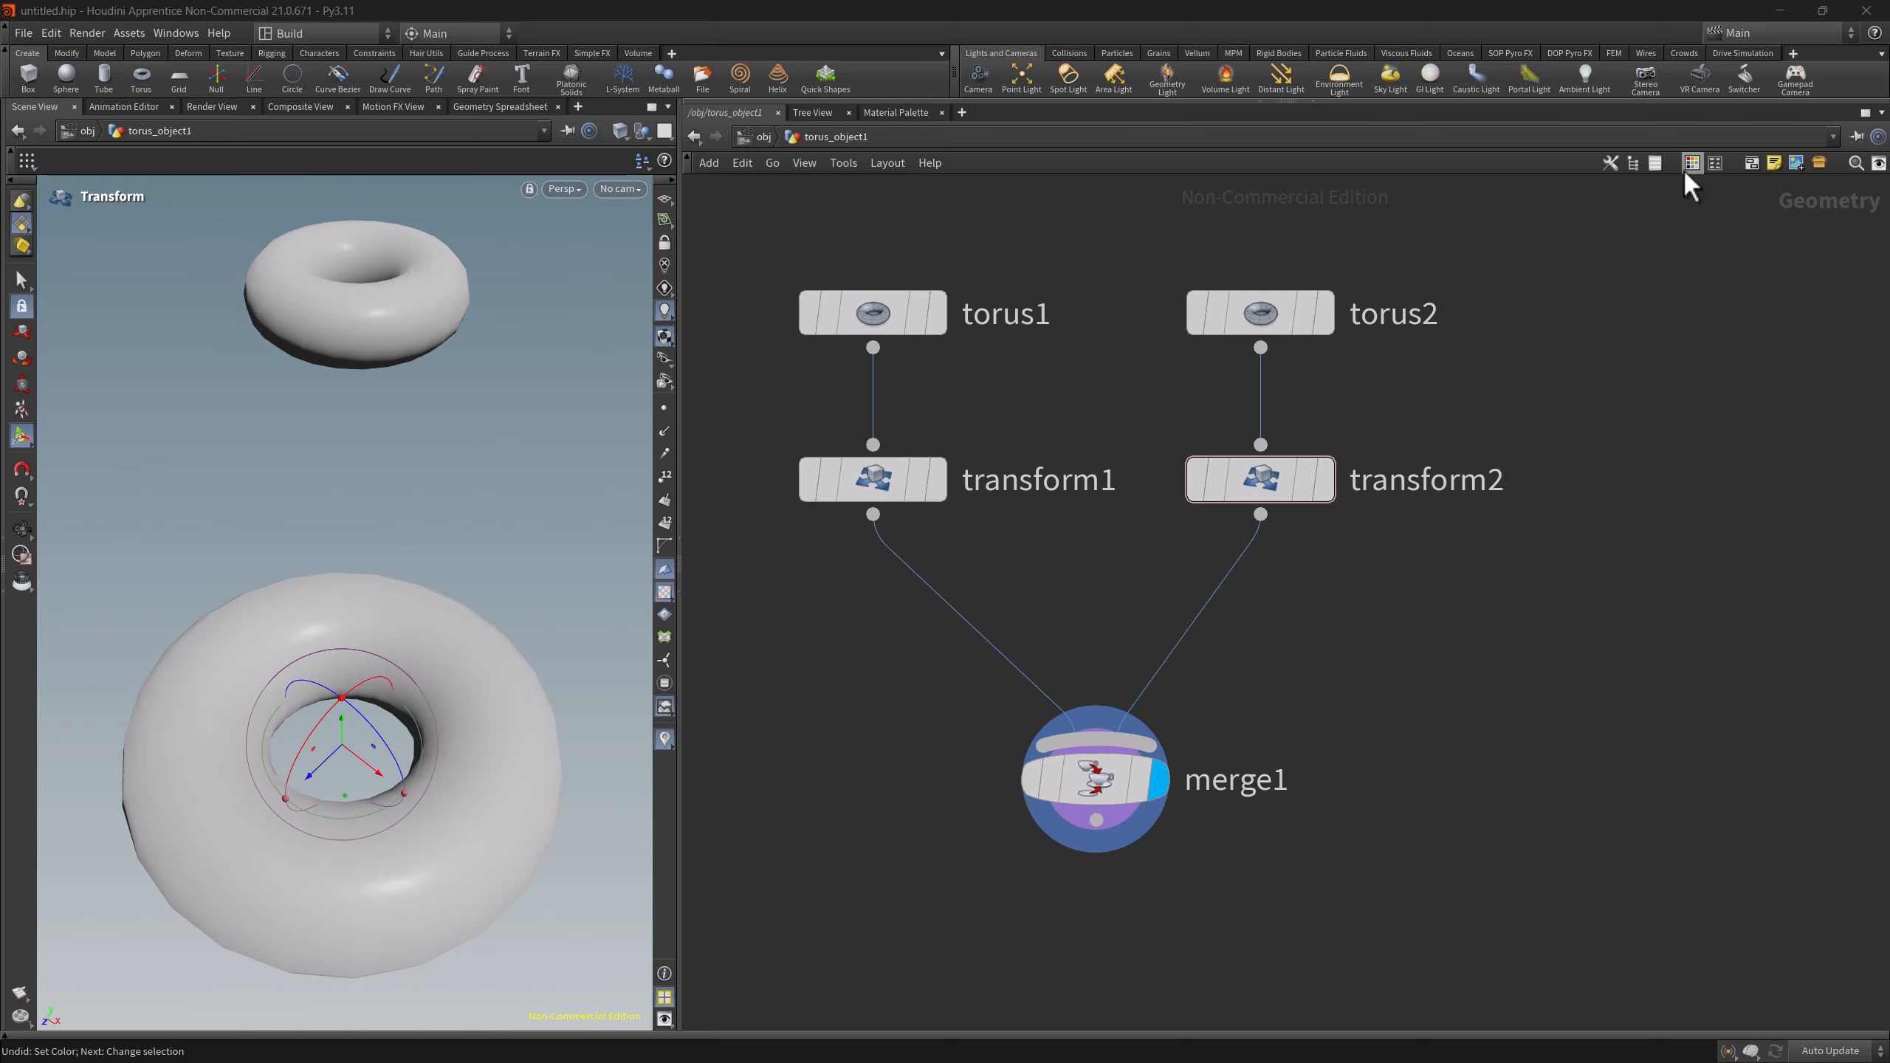
- Show an enlarged color palette in the network and color transform1 bright red and transform2 dark blue
key(c)
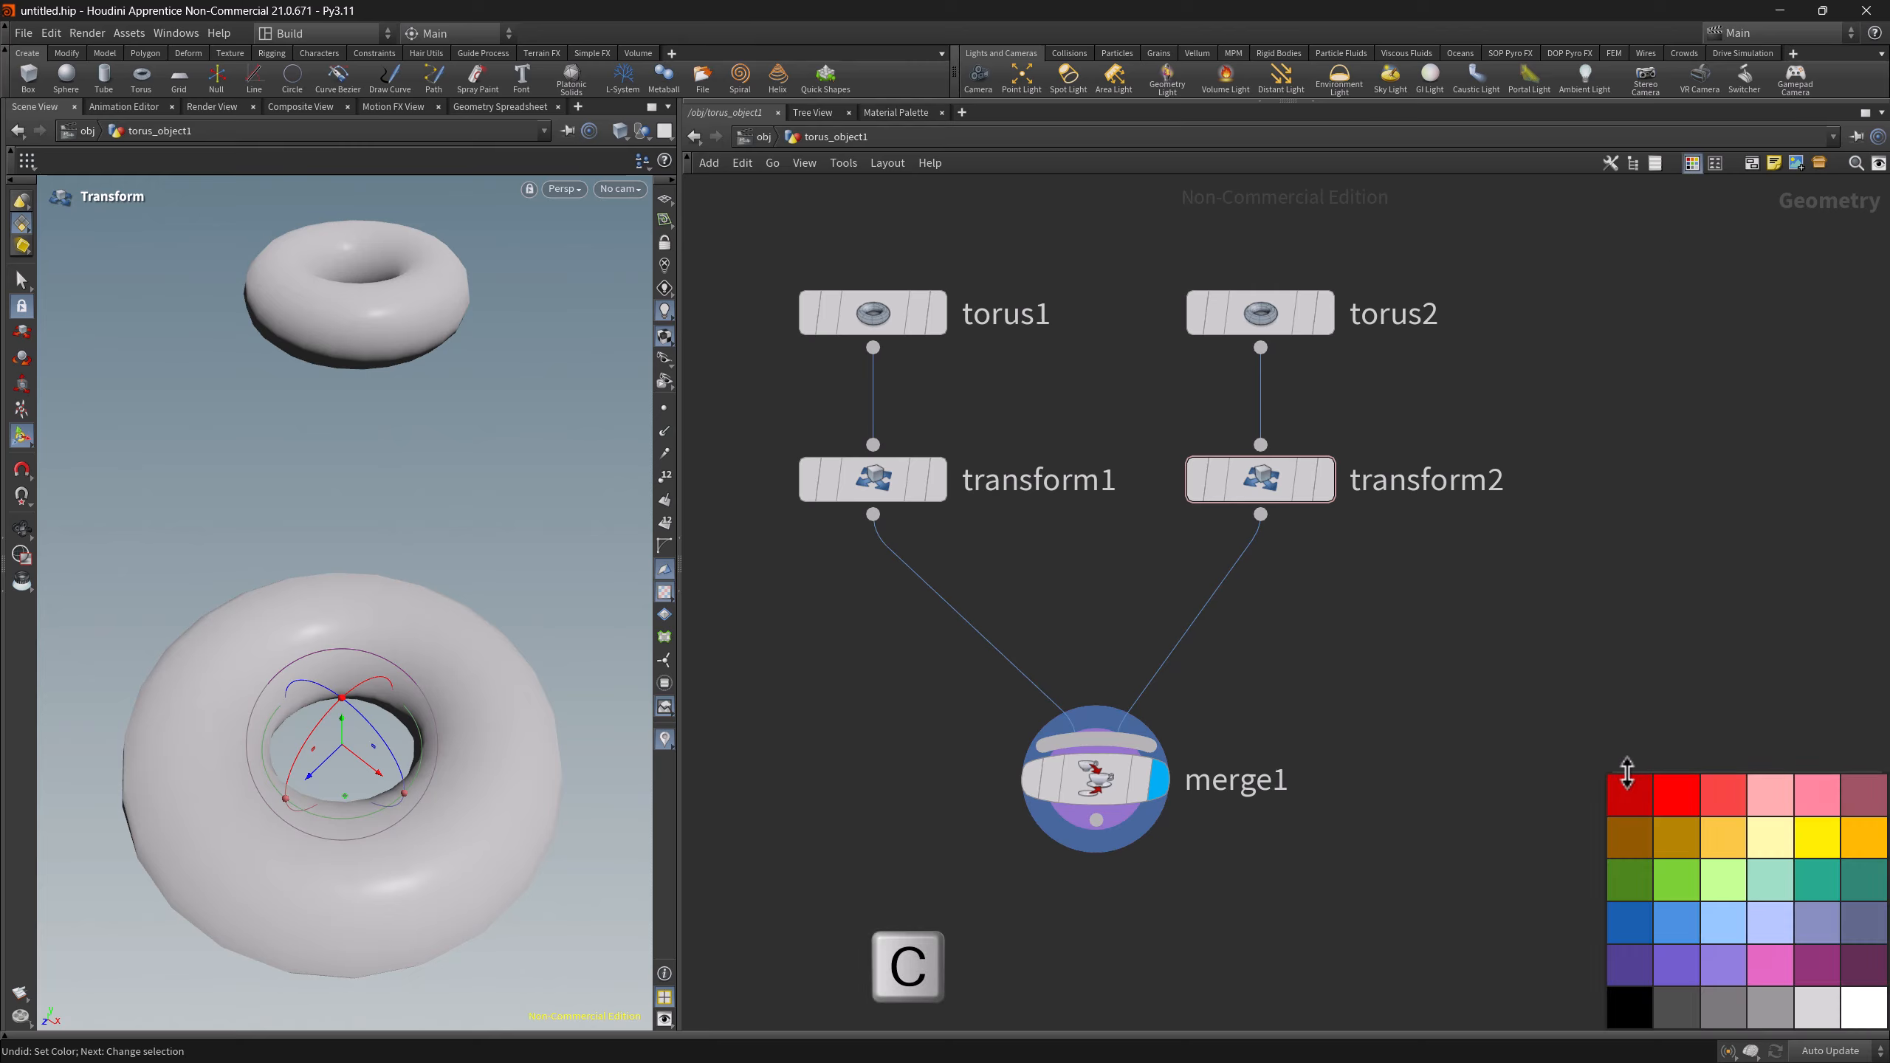
drag(1622, 774, 1419, 618)
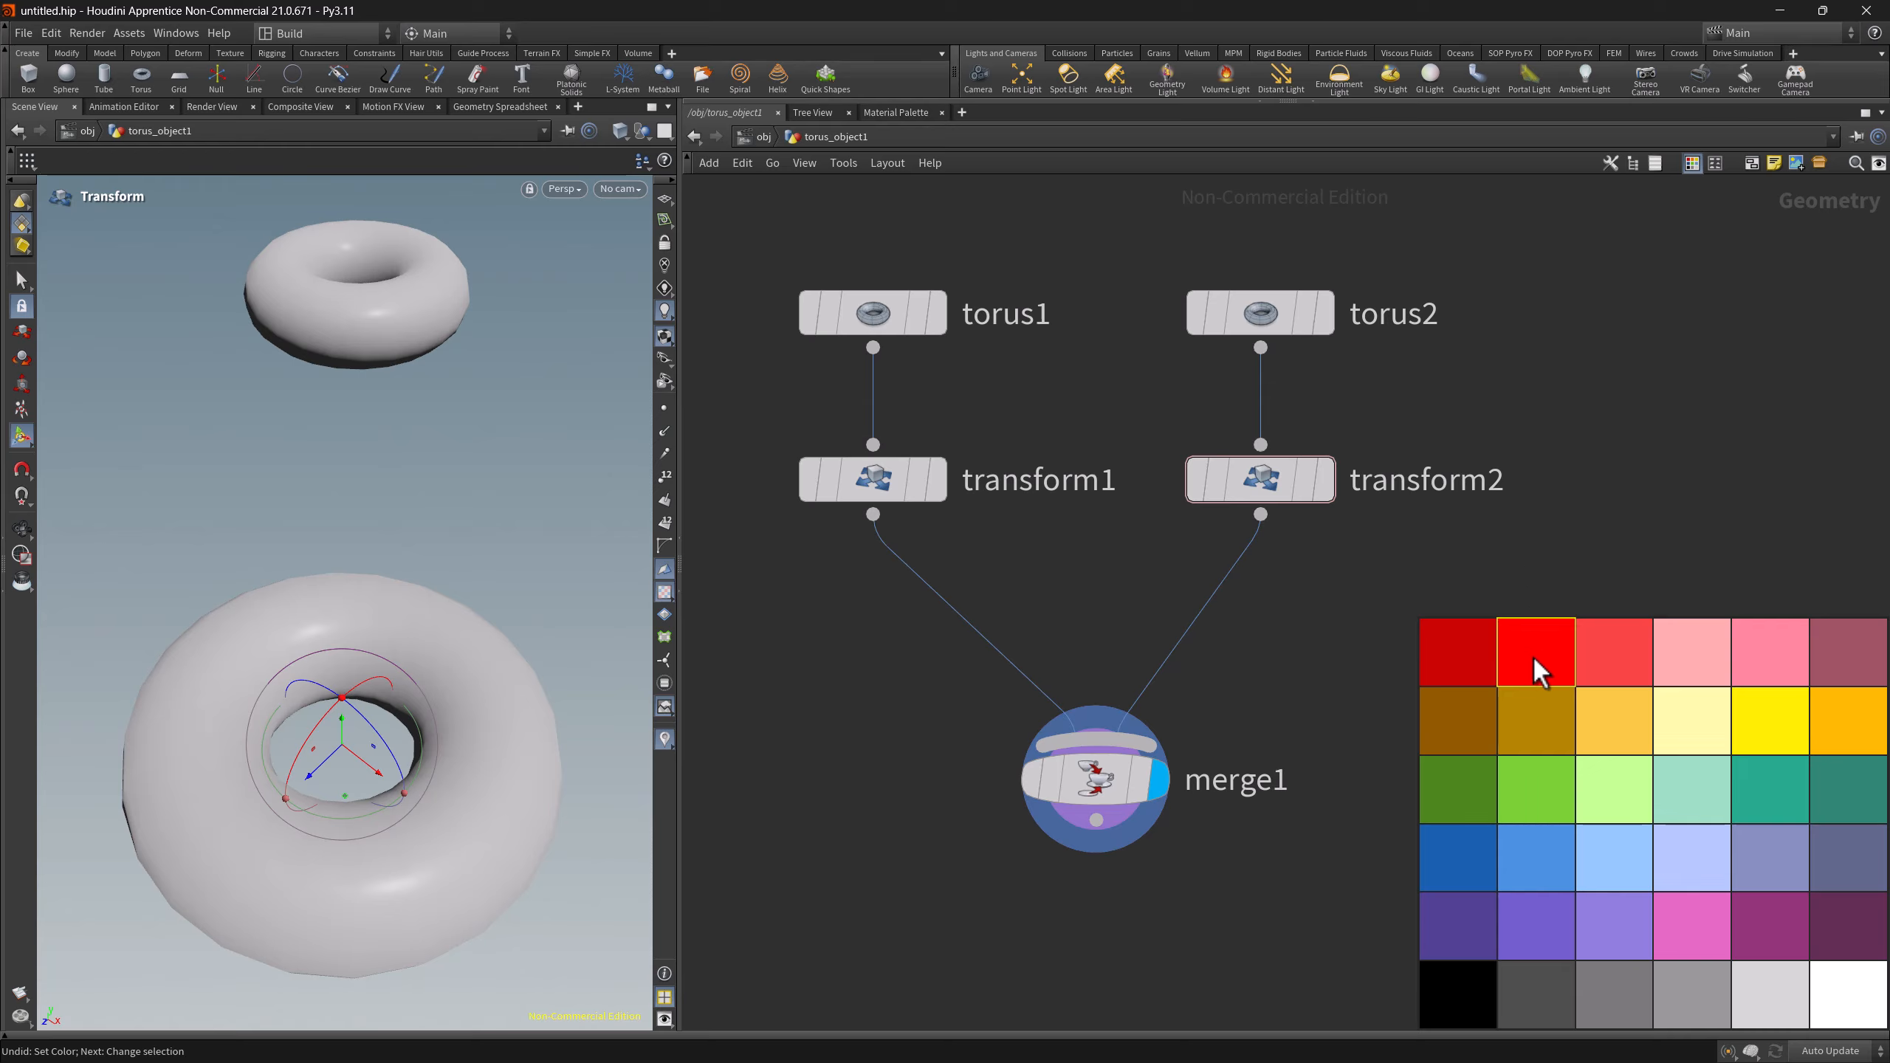
drag(1224, 578, 889, 482)
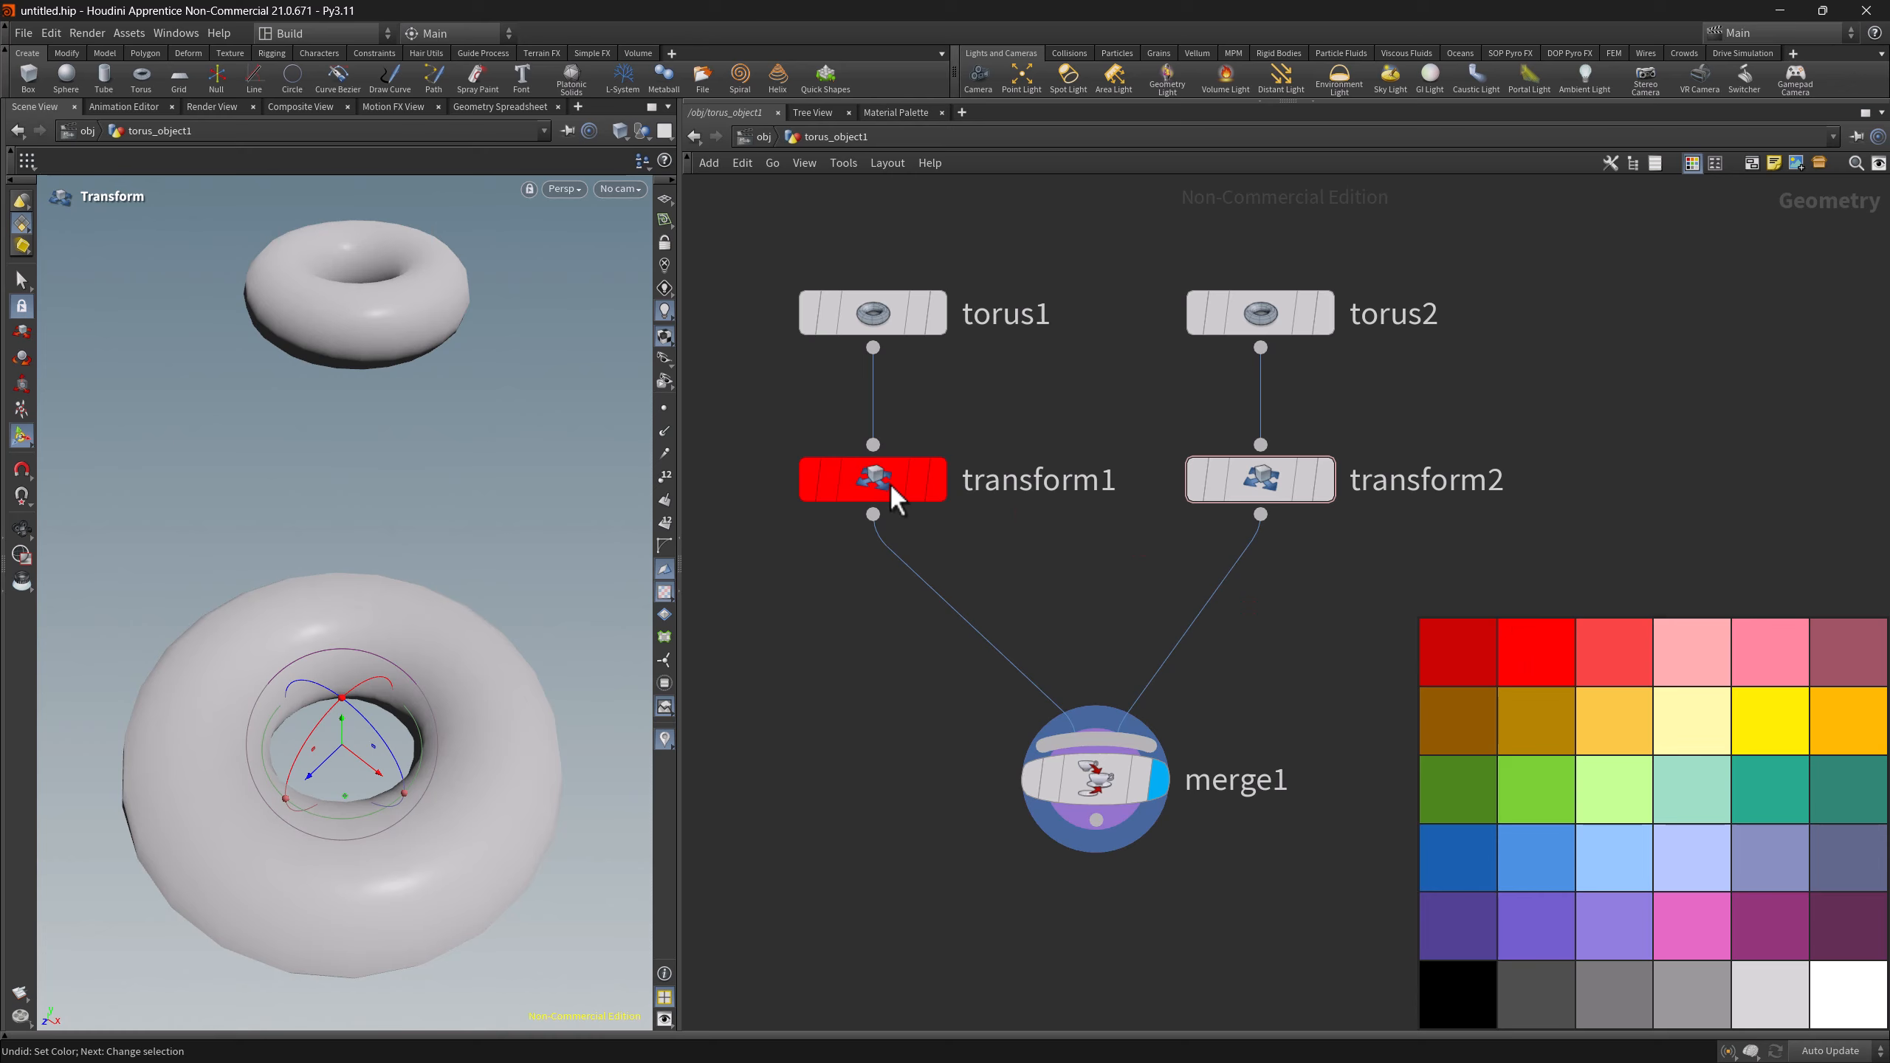
drag(1167, 436, 1373, 573)
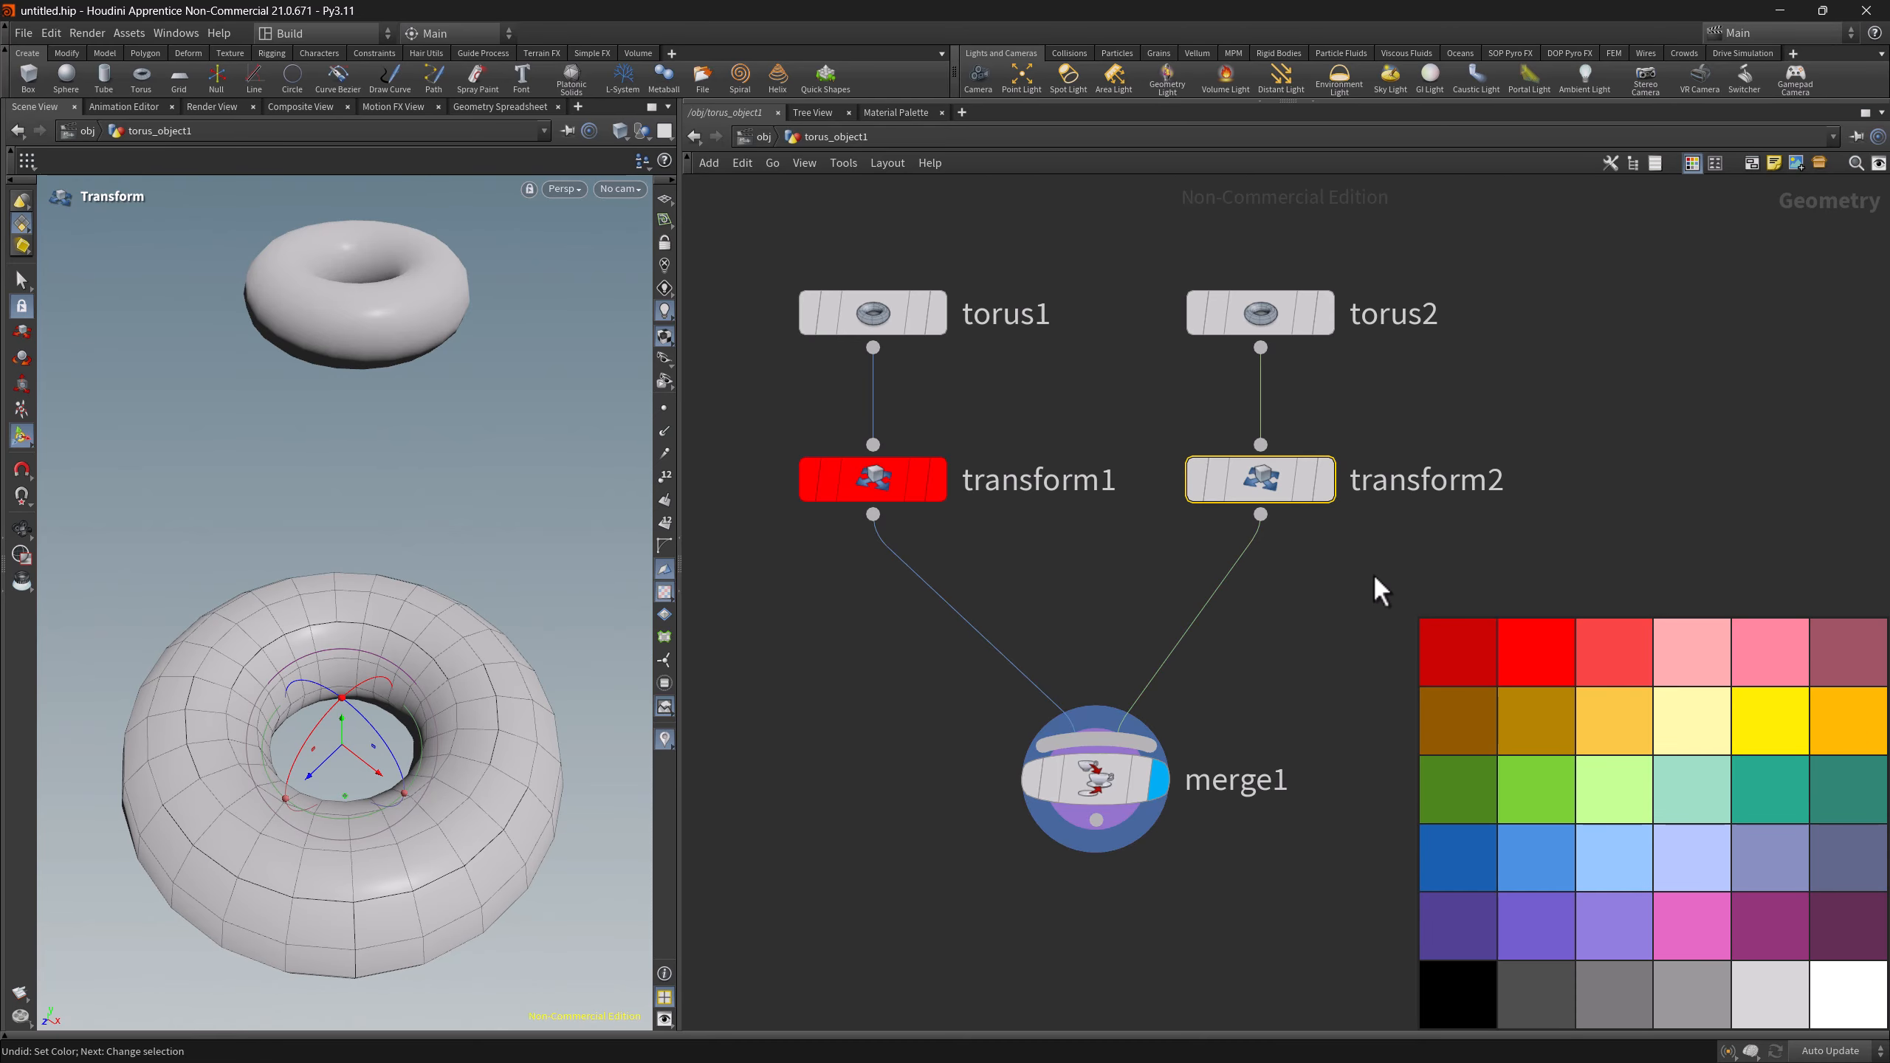
click(1448, 845)
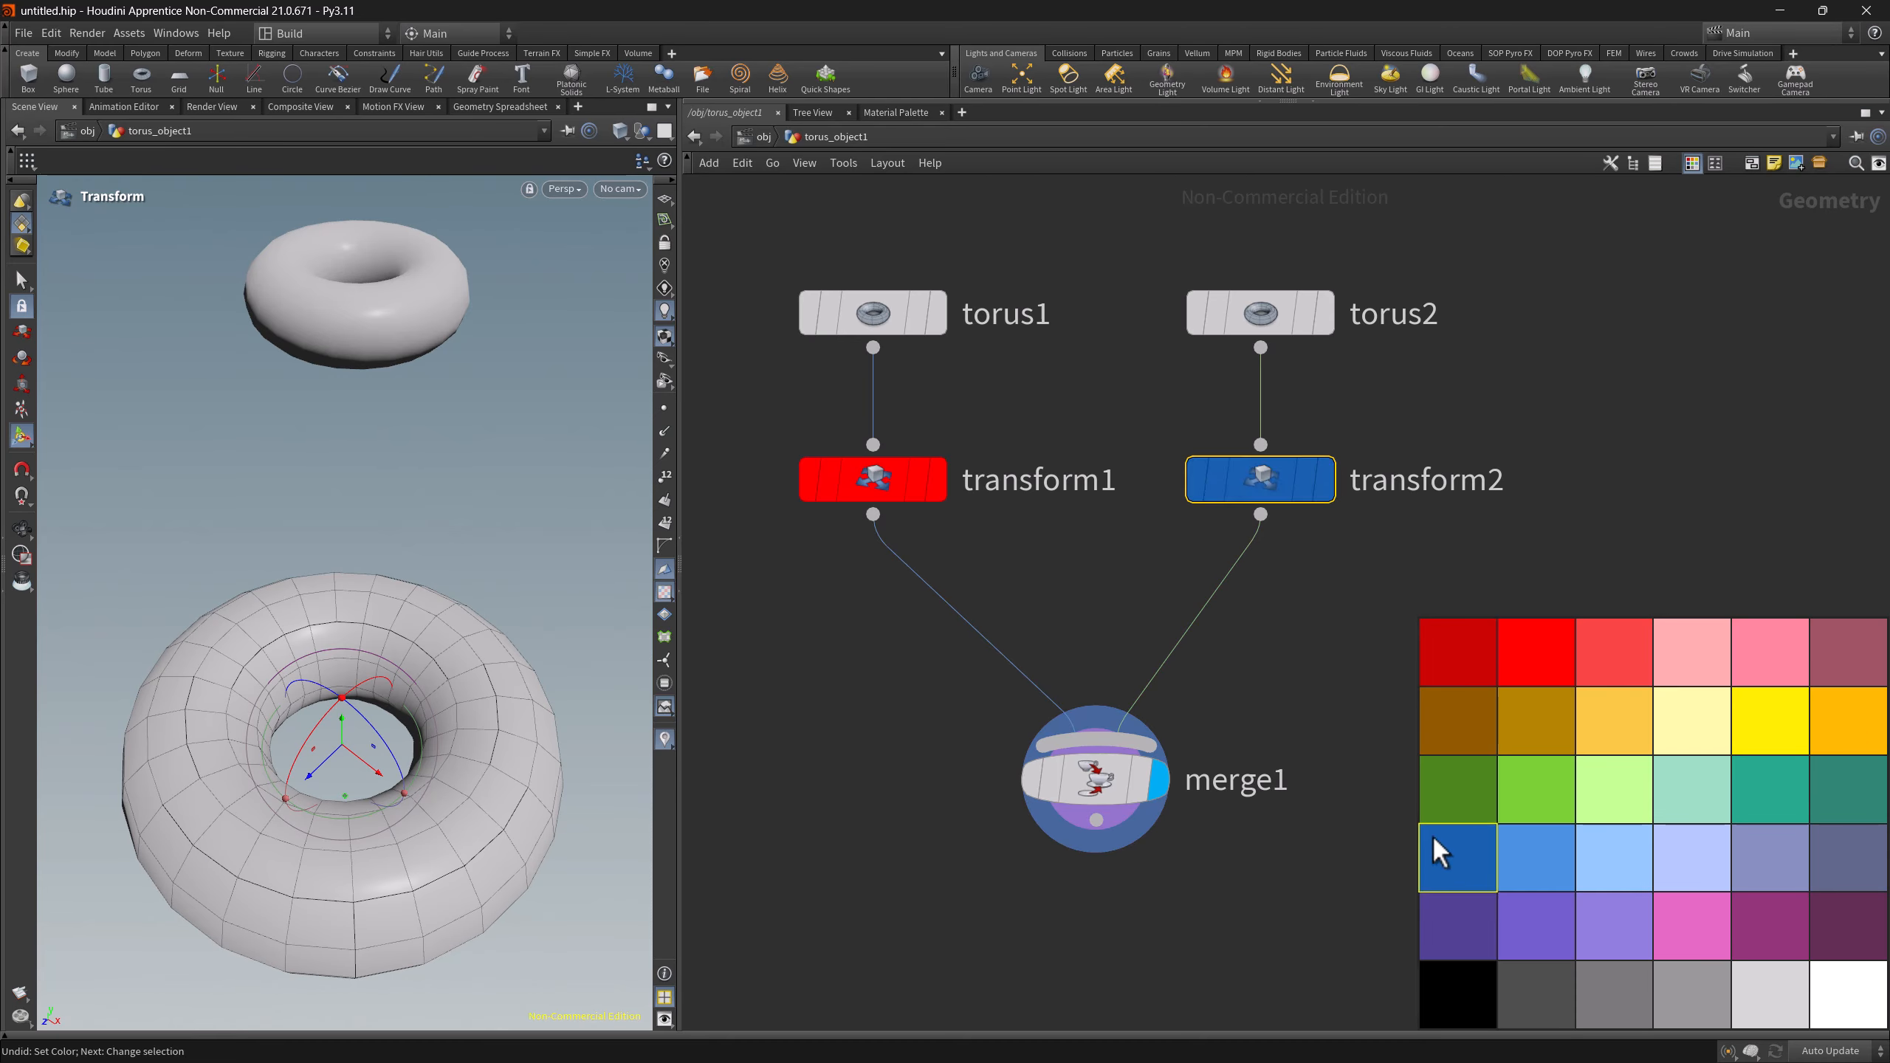
- Reset transform1 and transform2 to their default node color and hide the color palette
right_click(867, 484)
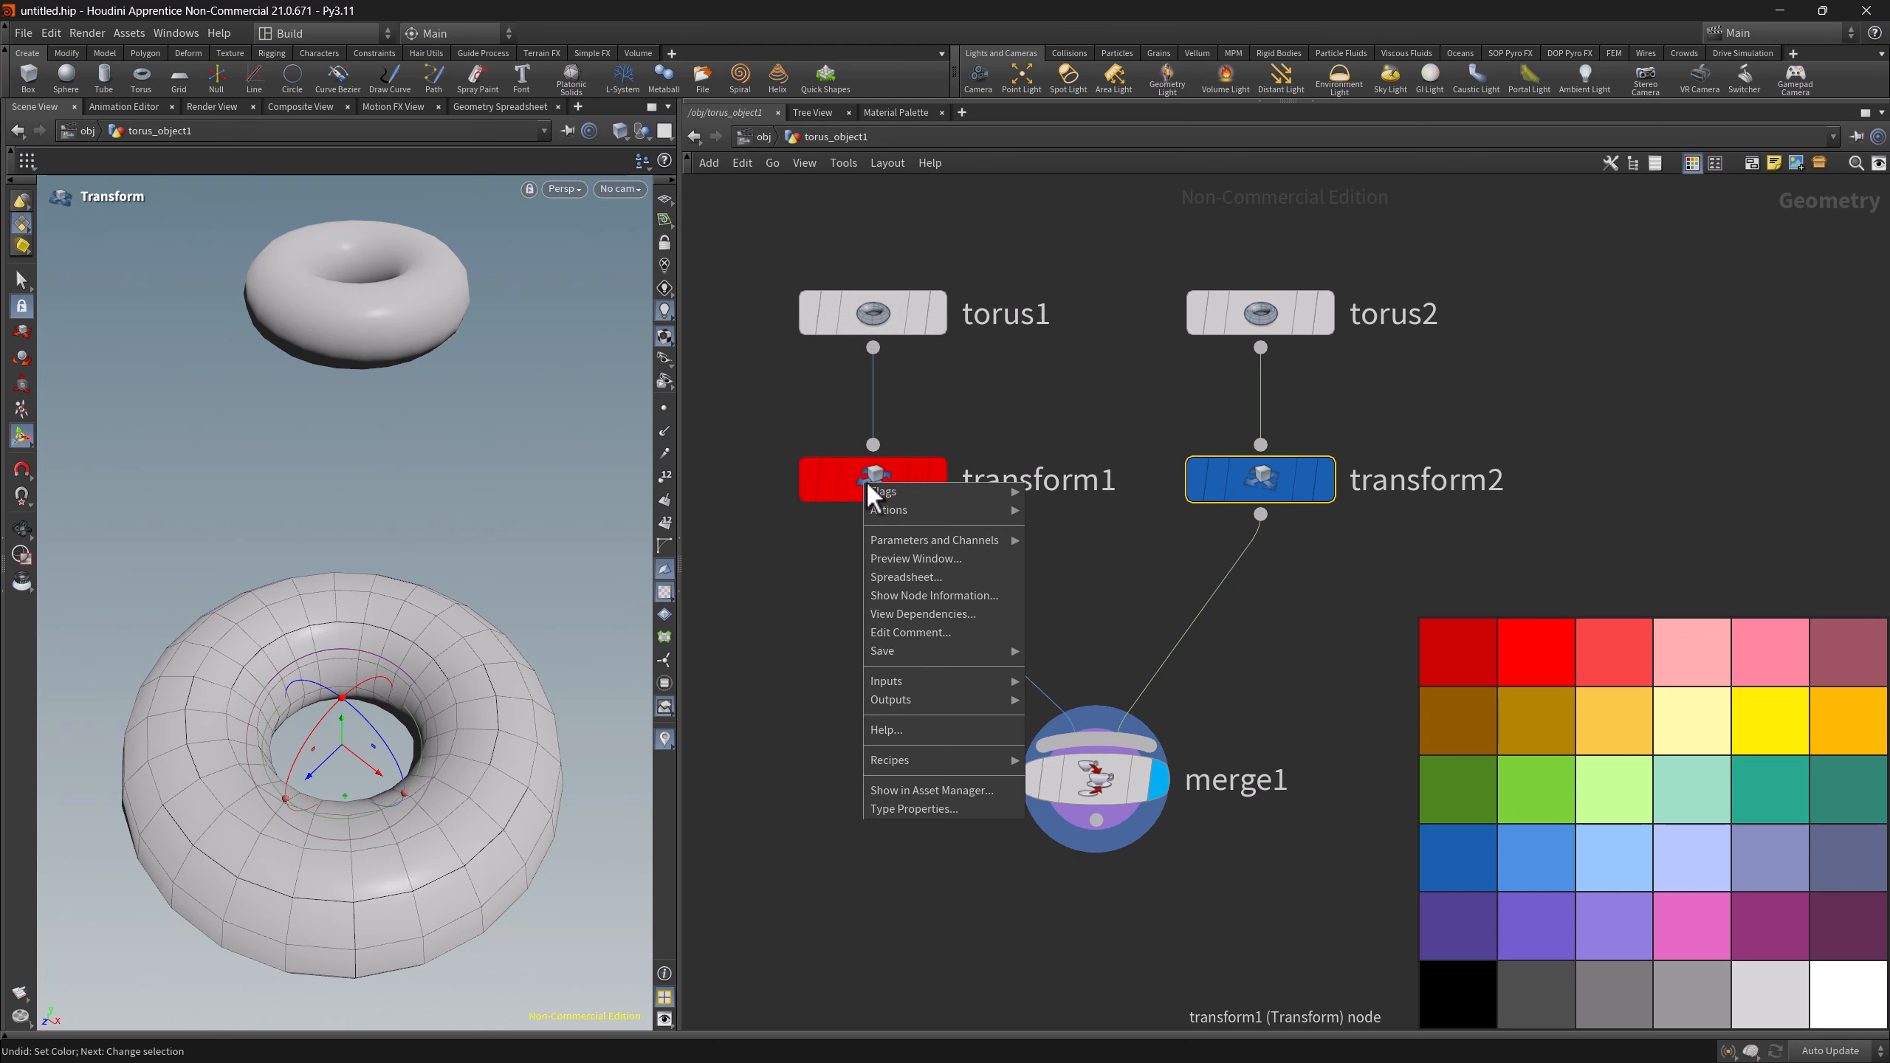
mouse_move(901, 512)
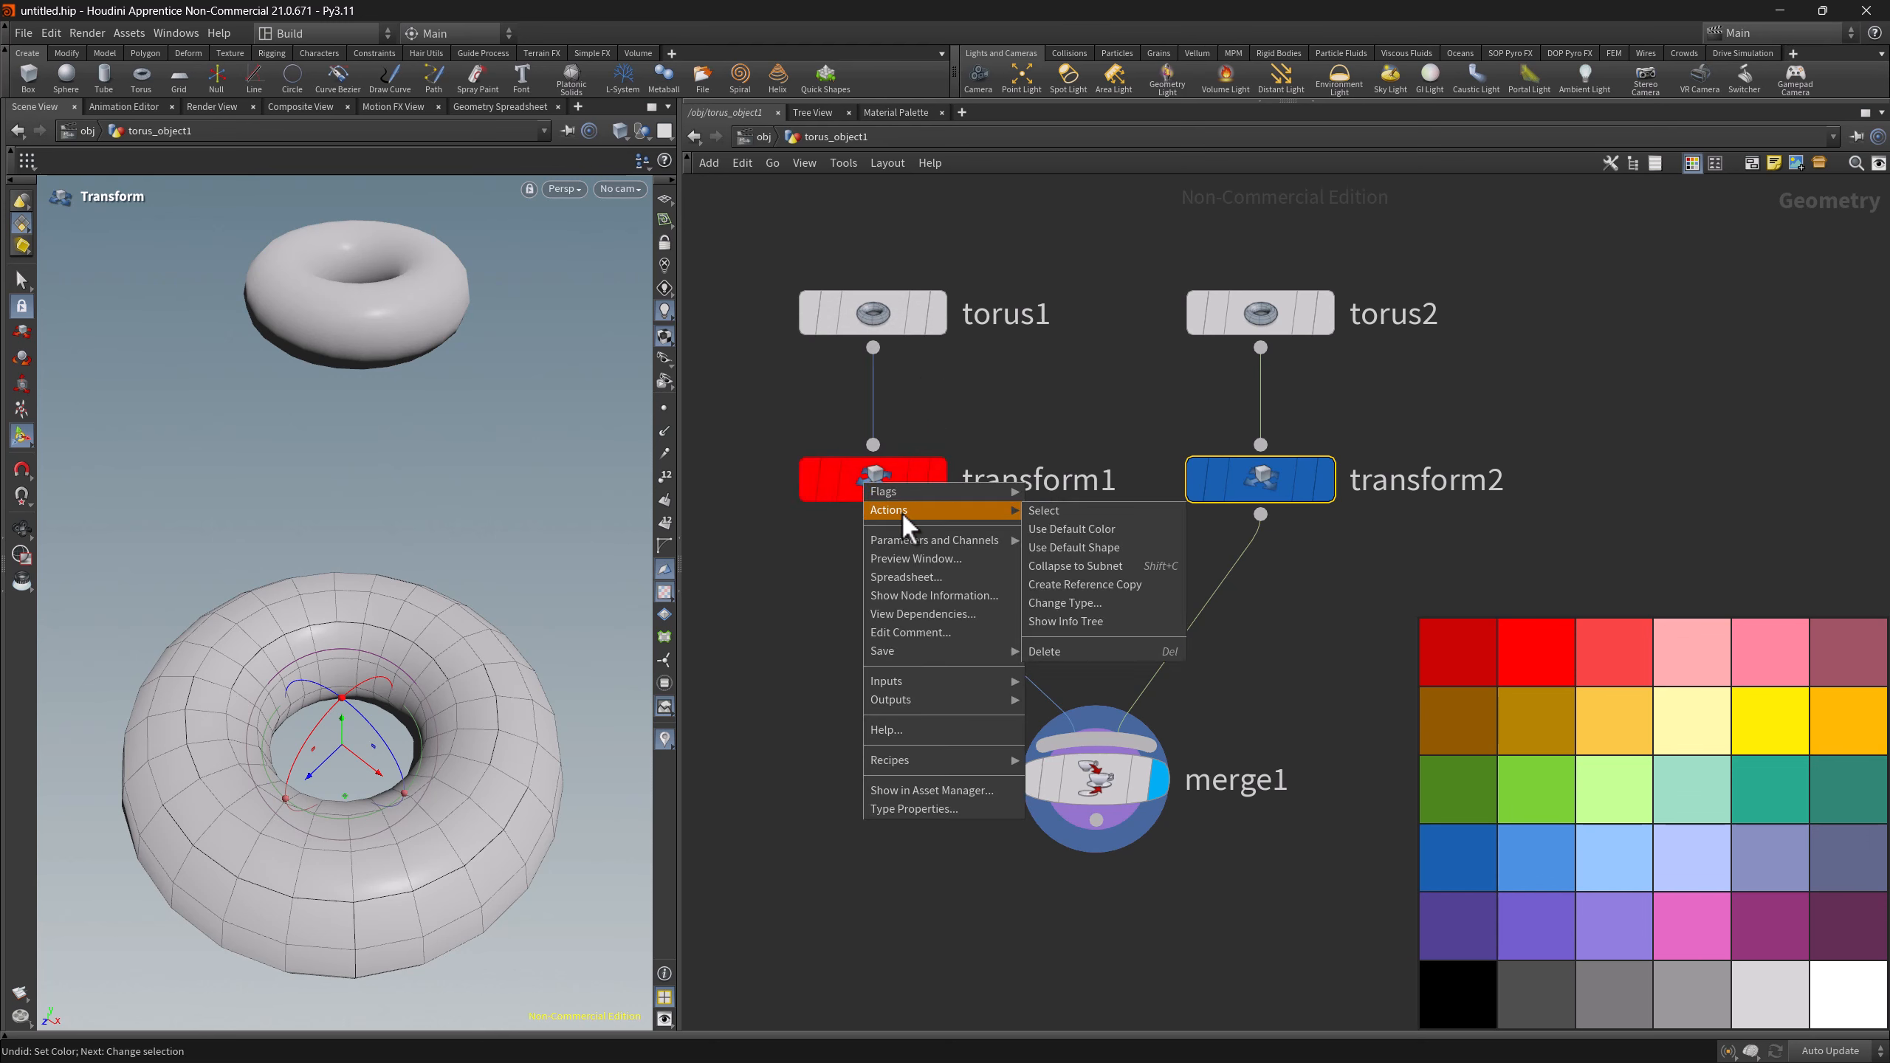
click(1064, 527)
right_click(1241, 473)
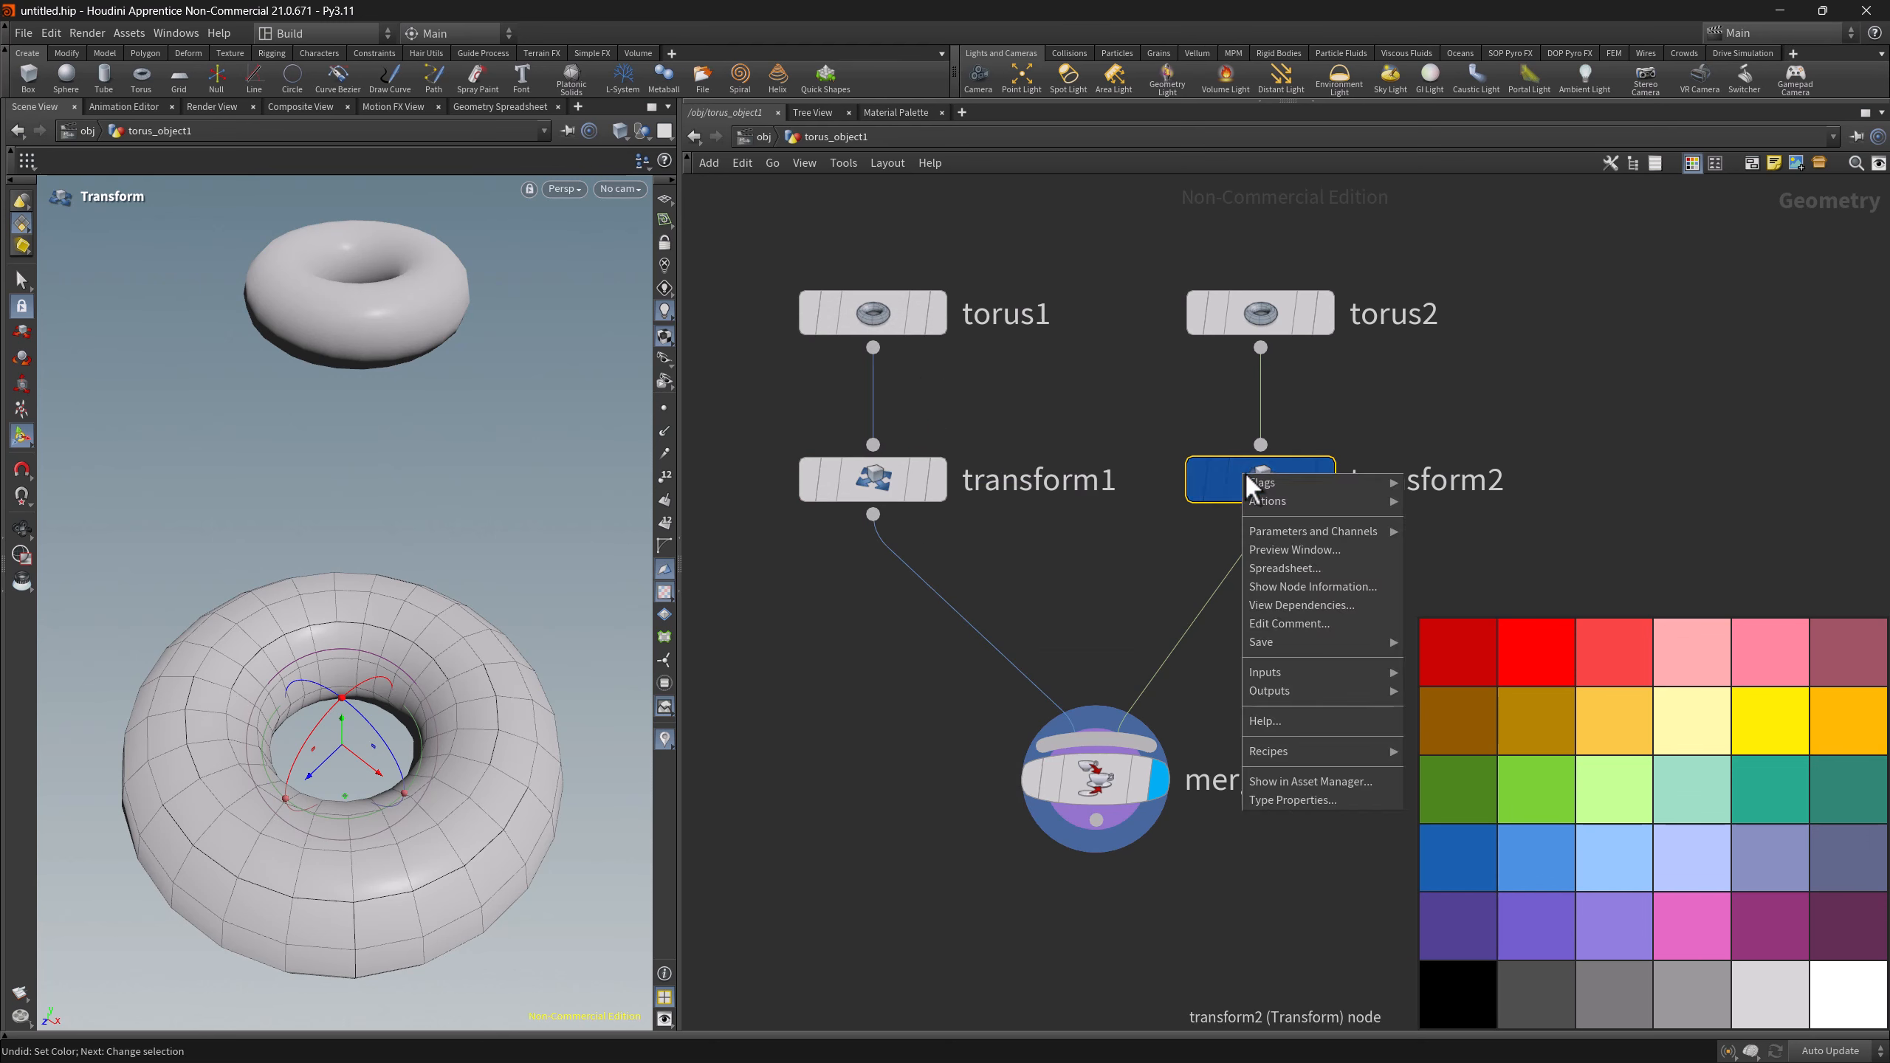
mouse_move(1273, 499)
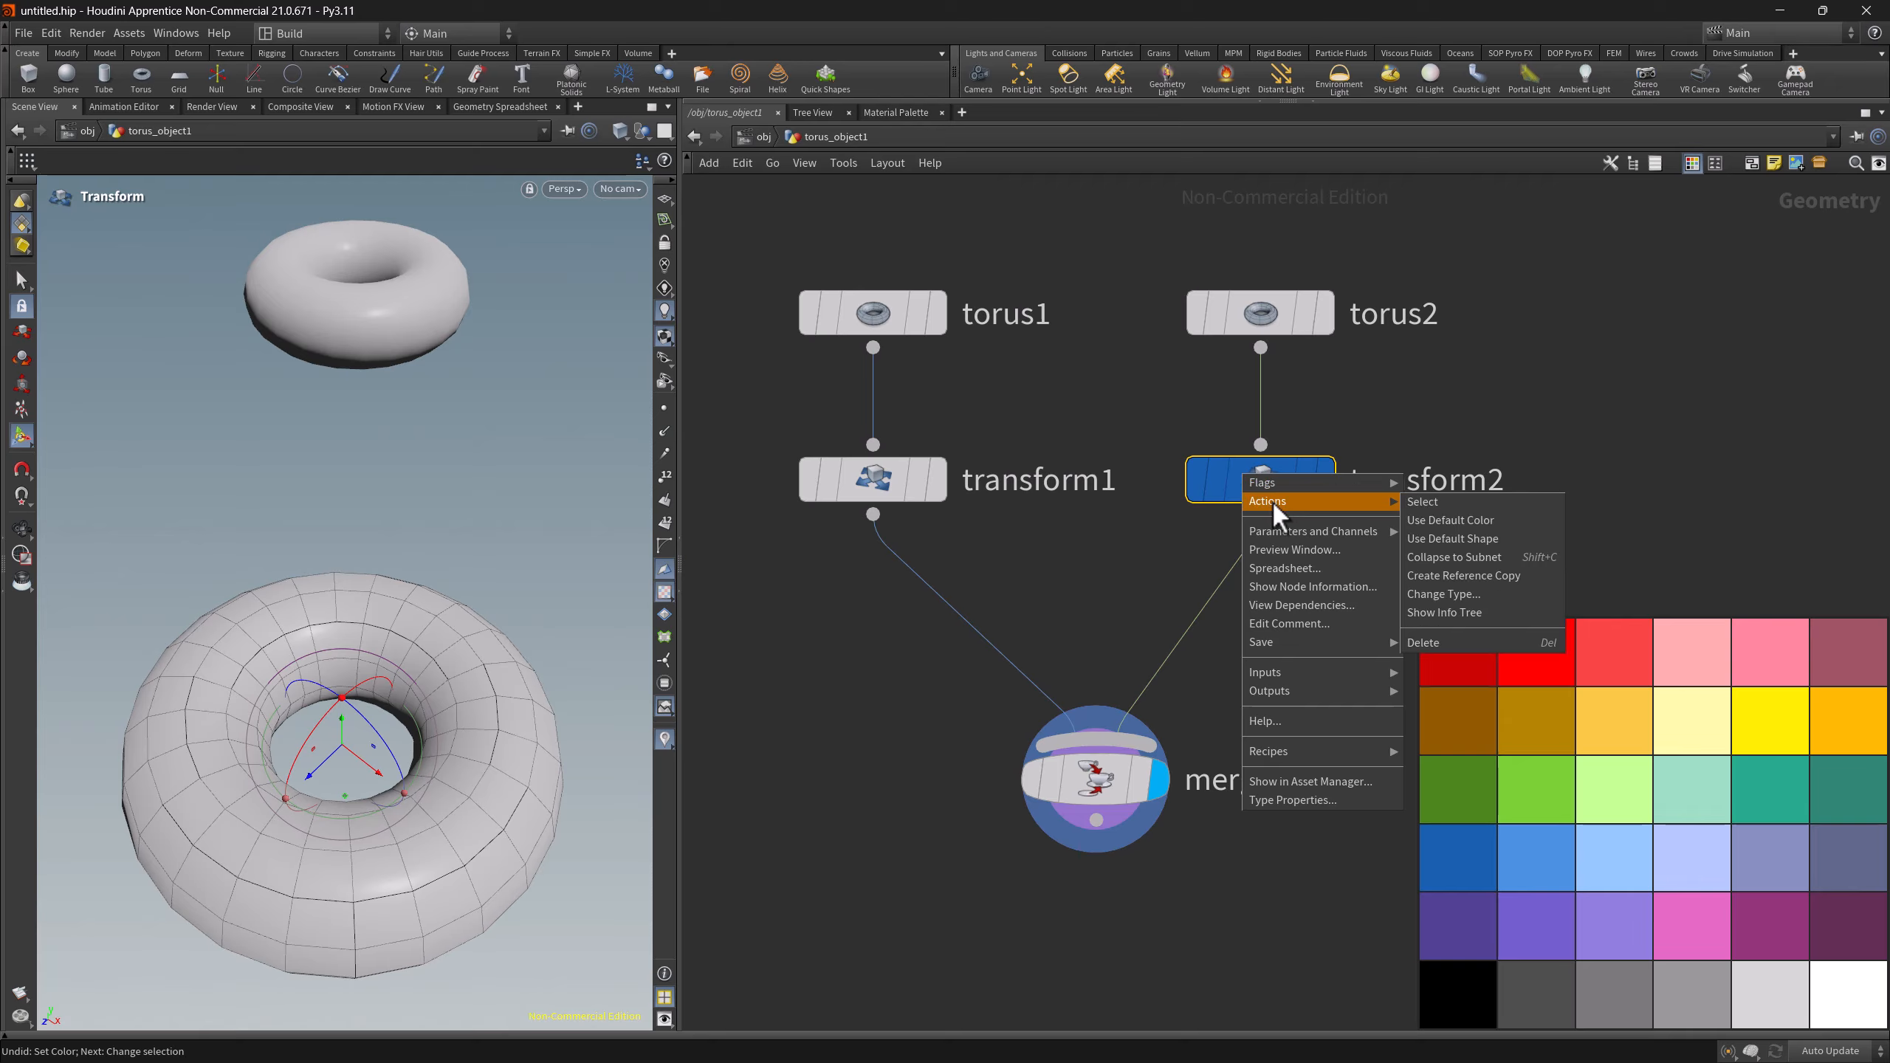
click(1435, 523)
click(844, 164)
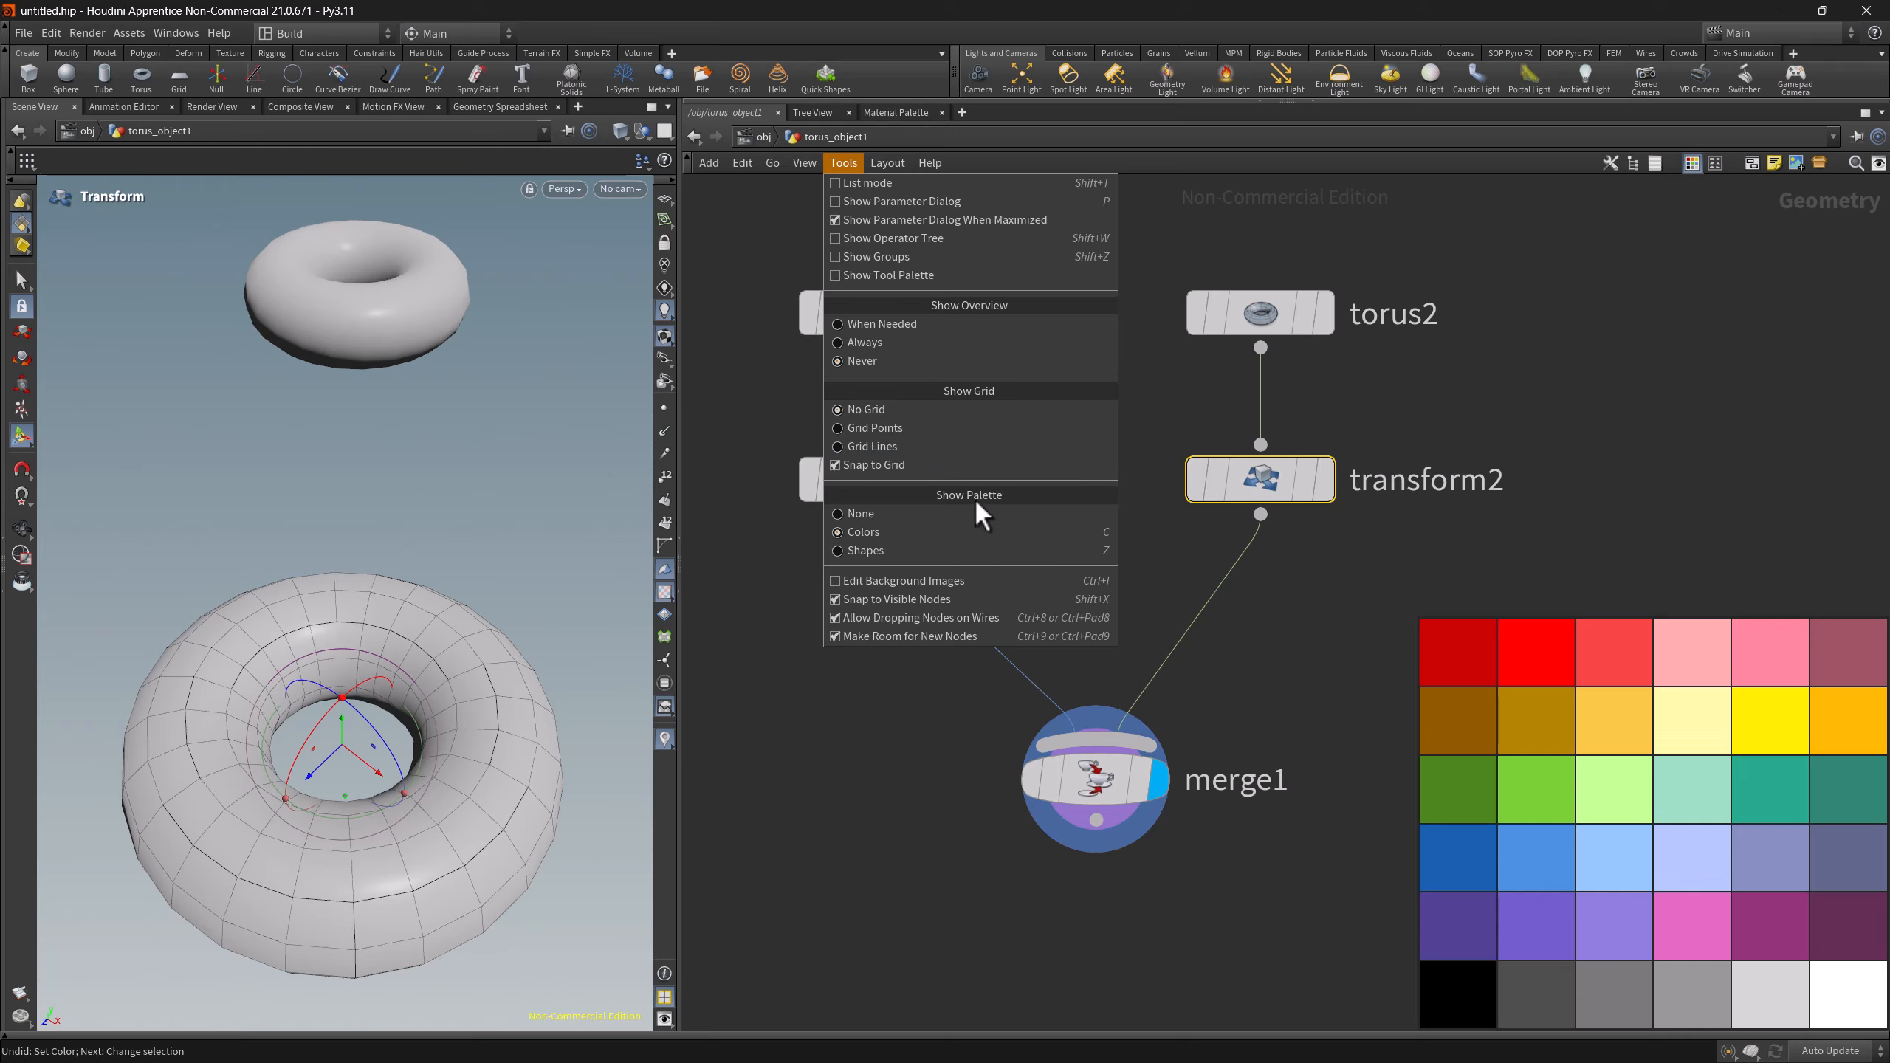
click(940, 519)
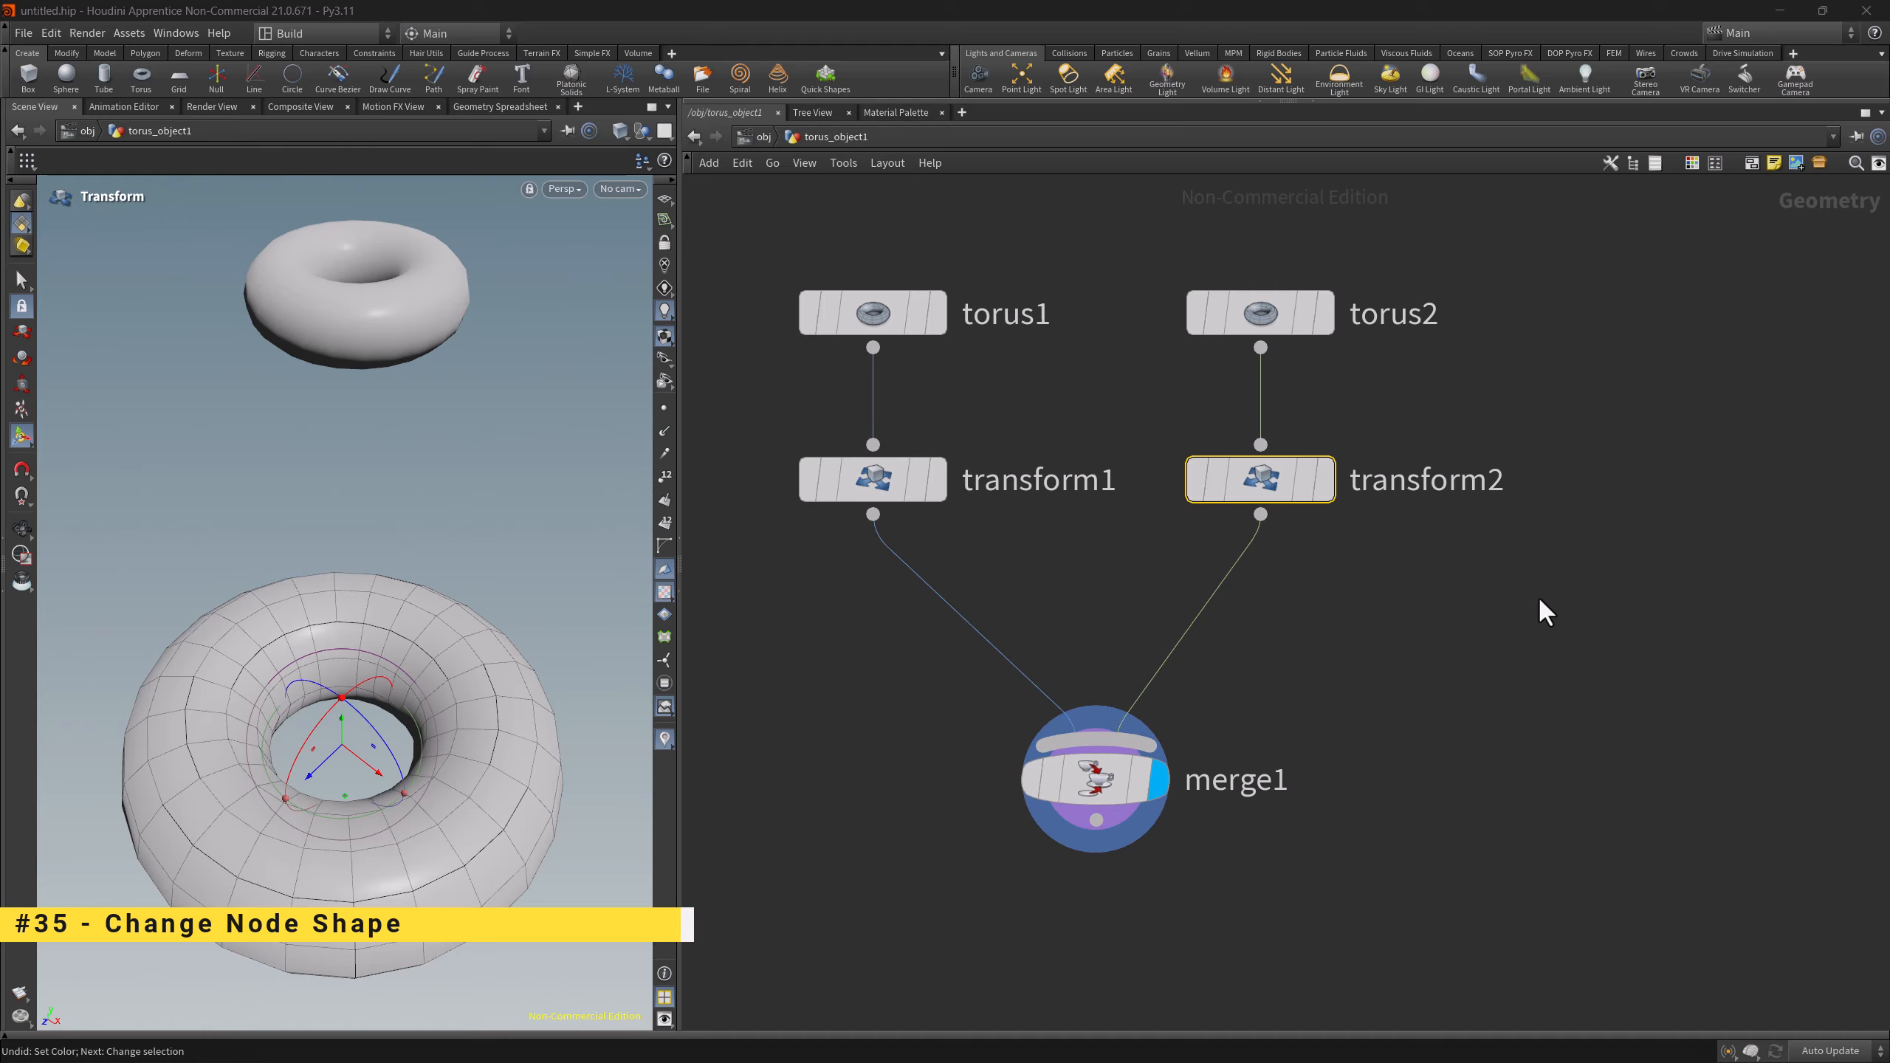
- Show the node shape palette and give transform1 the bone shape and transform2 the starburst shape
click(1716, 166)
click(1715, 162)
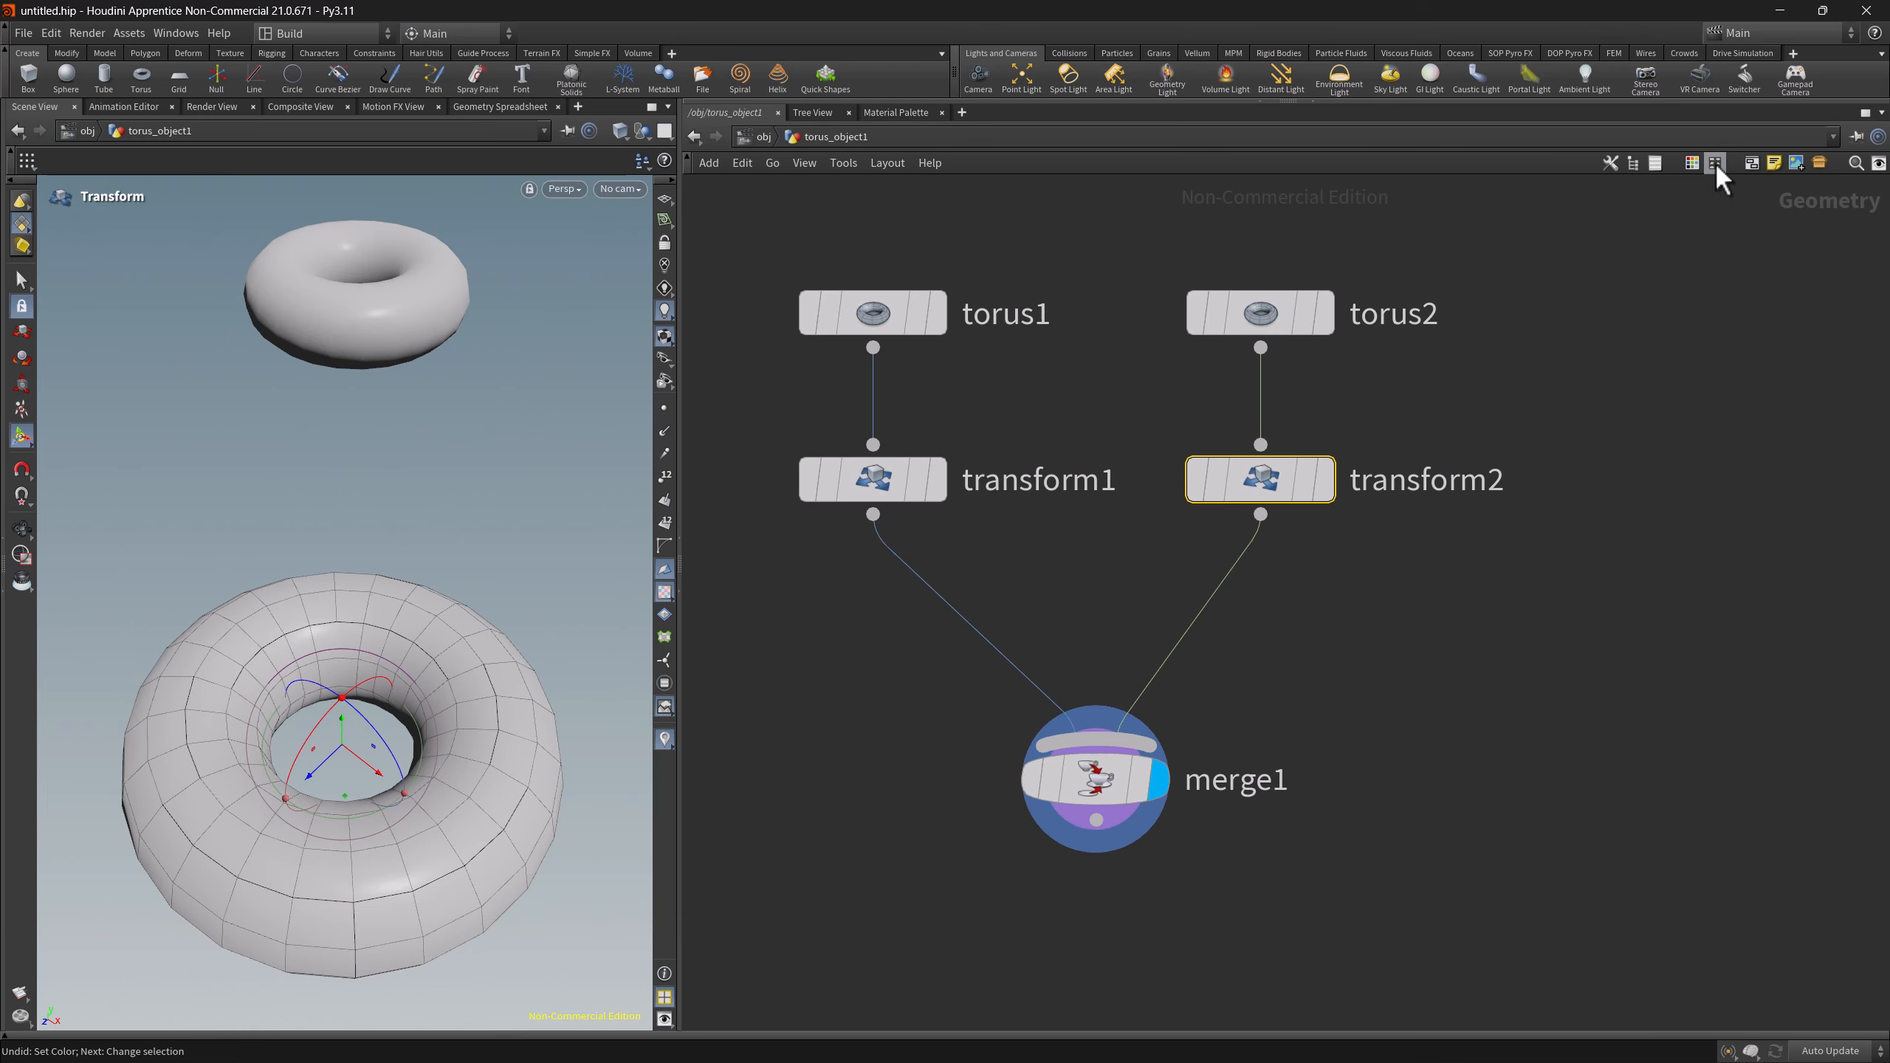
key(z)
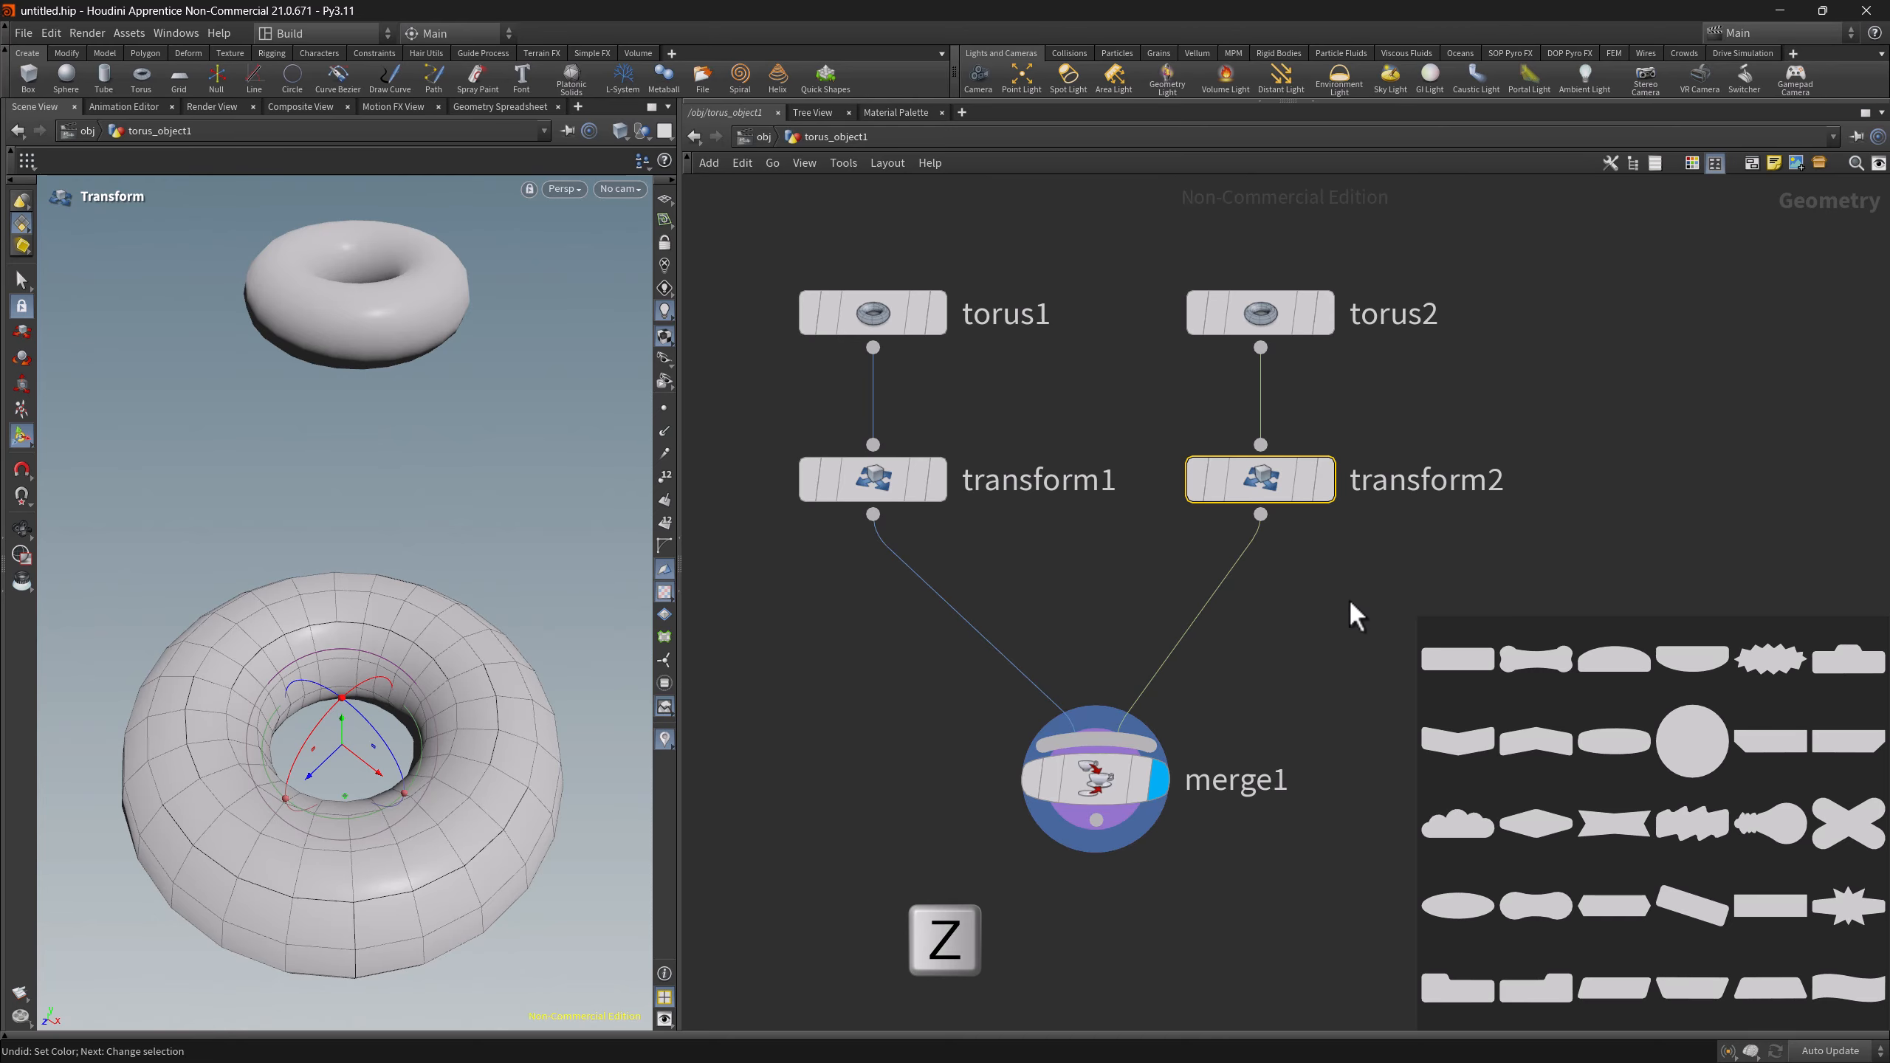
drag(1534, 659, 886, 486)
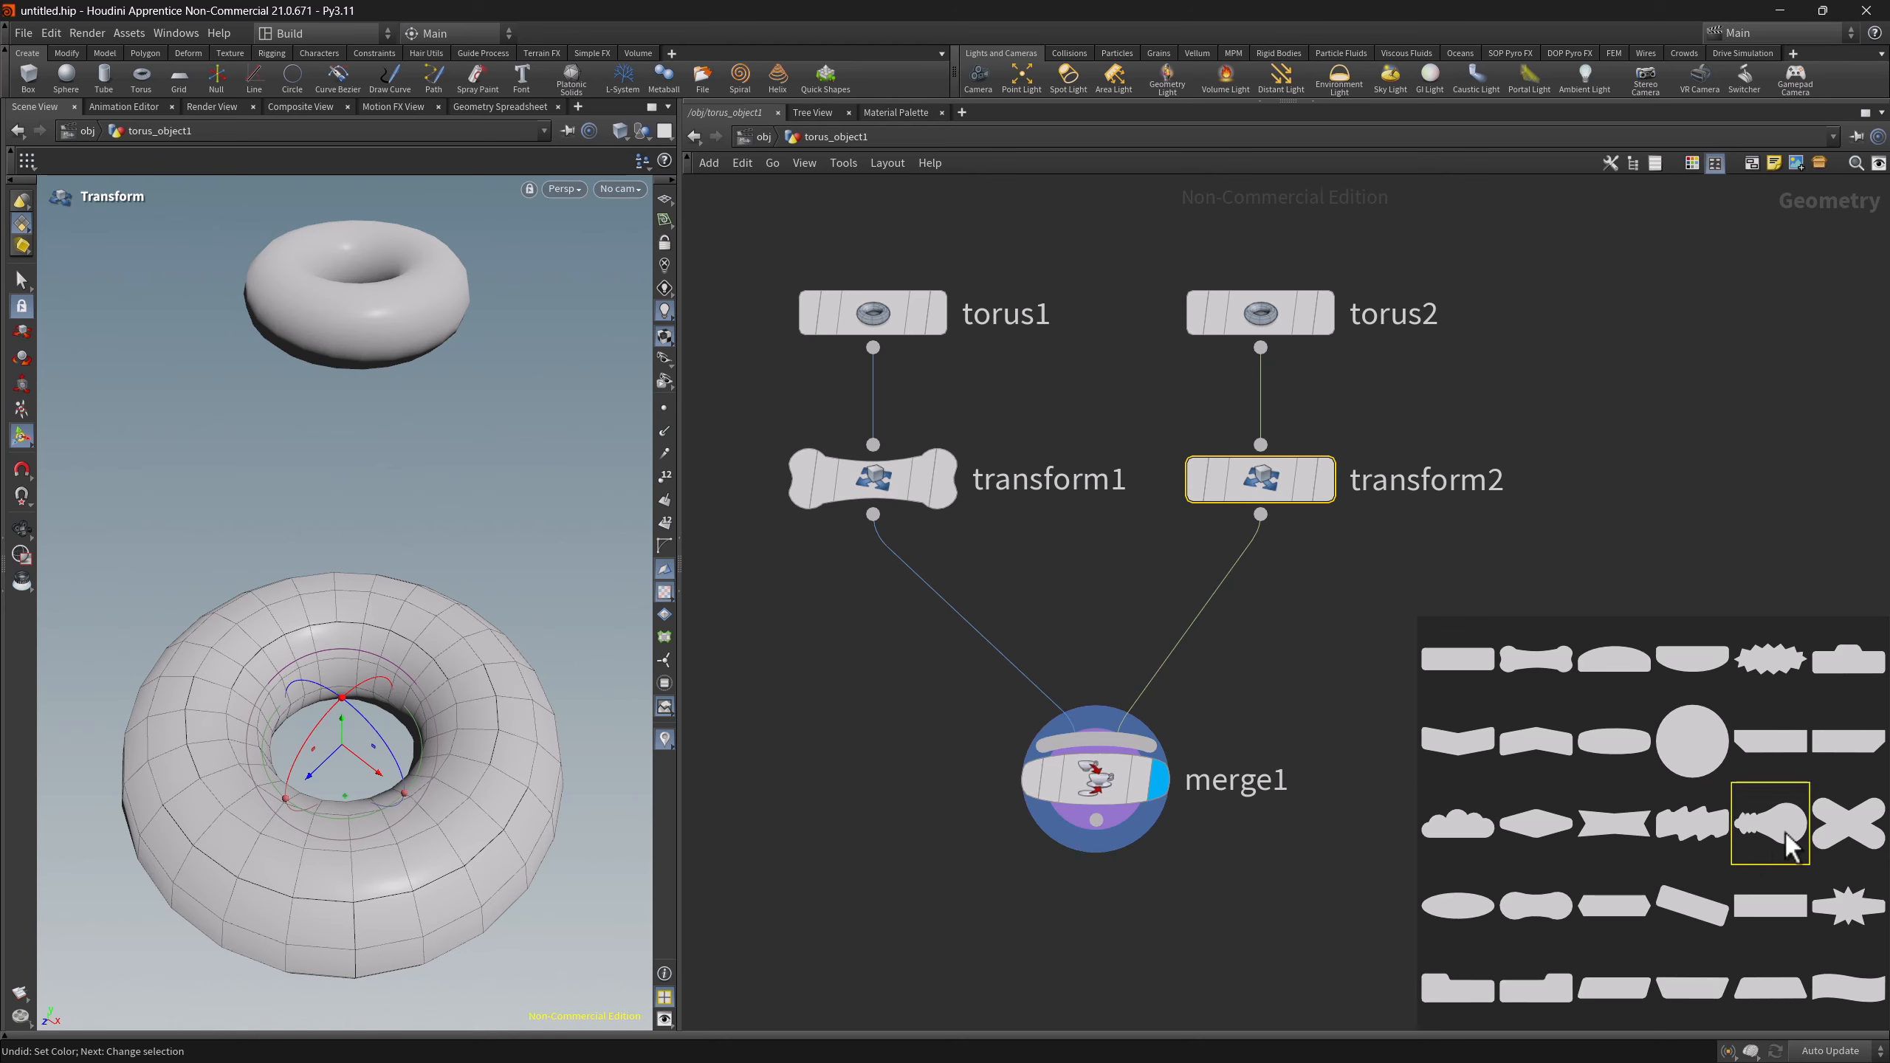
click(1850, 905)
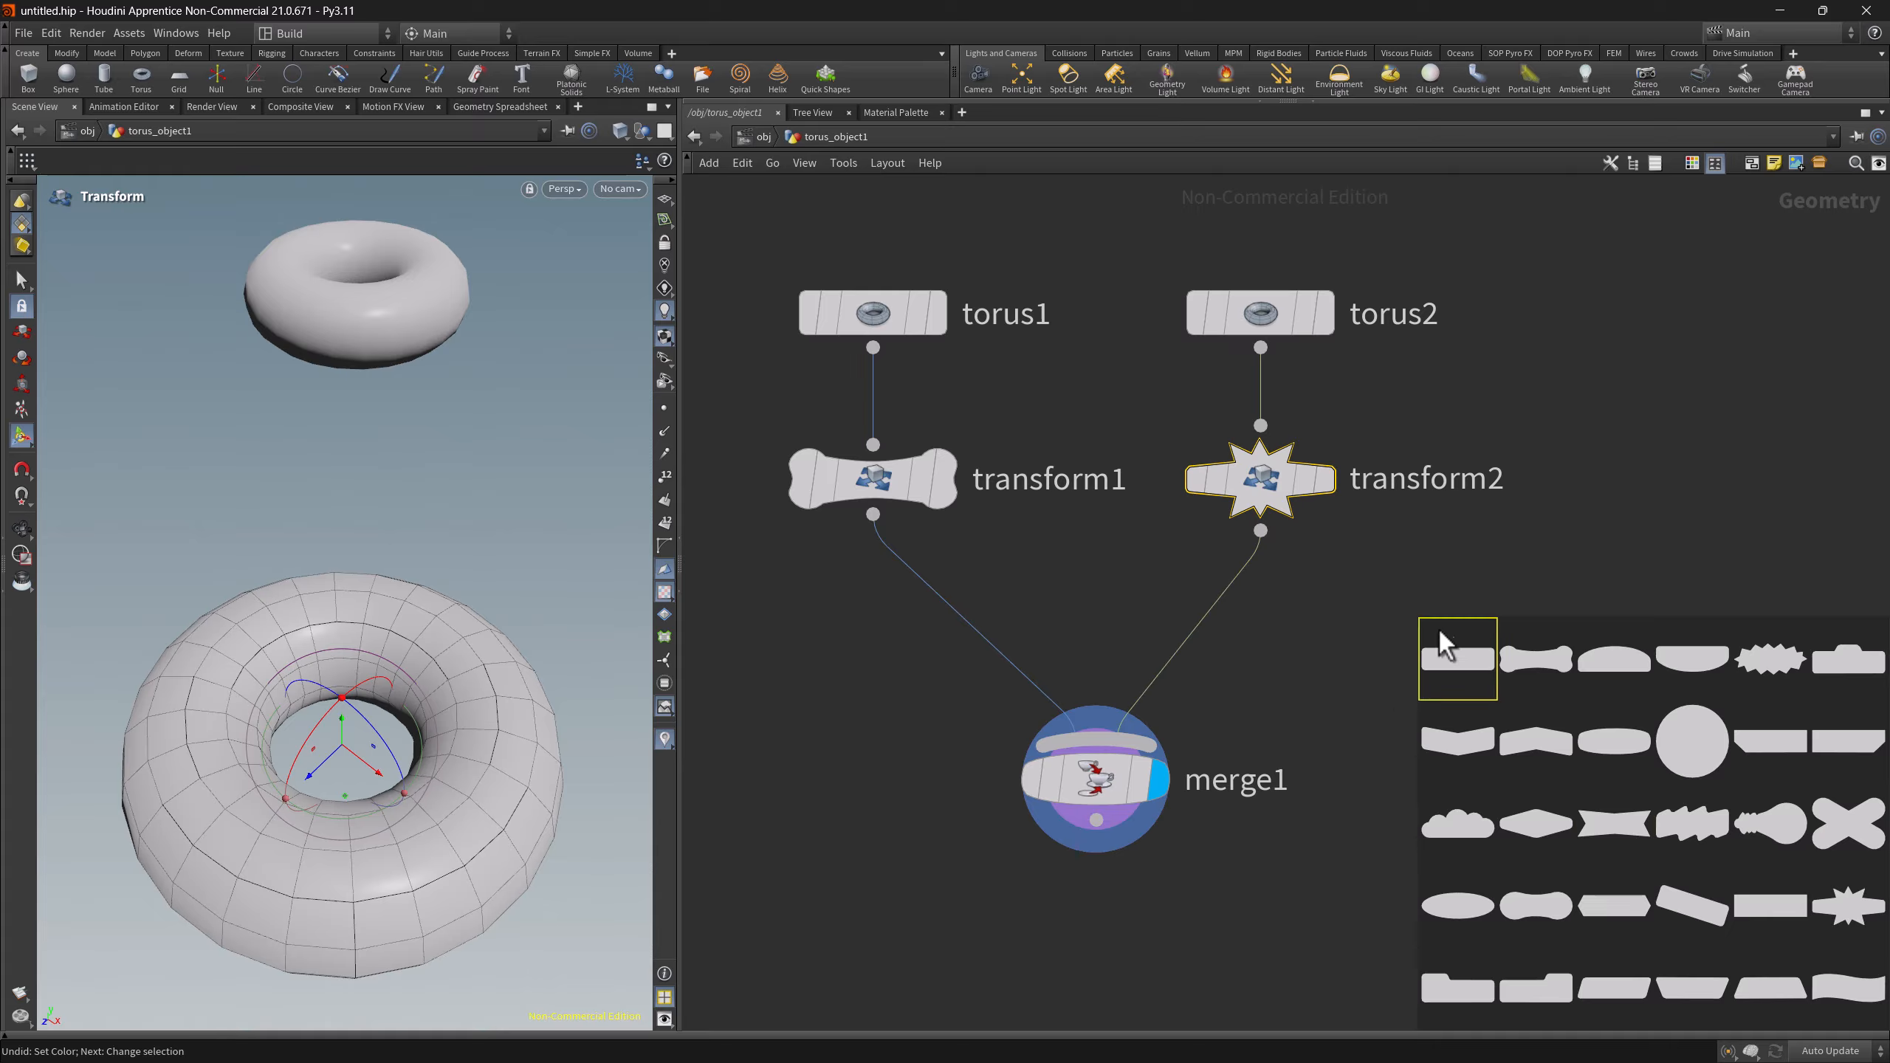
- Shrink the node shape palette in both dimensions and hide it
drag(1442, 618, 1473, 664)
drag(1418, 747, 1467, 767)
key(z)
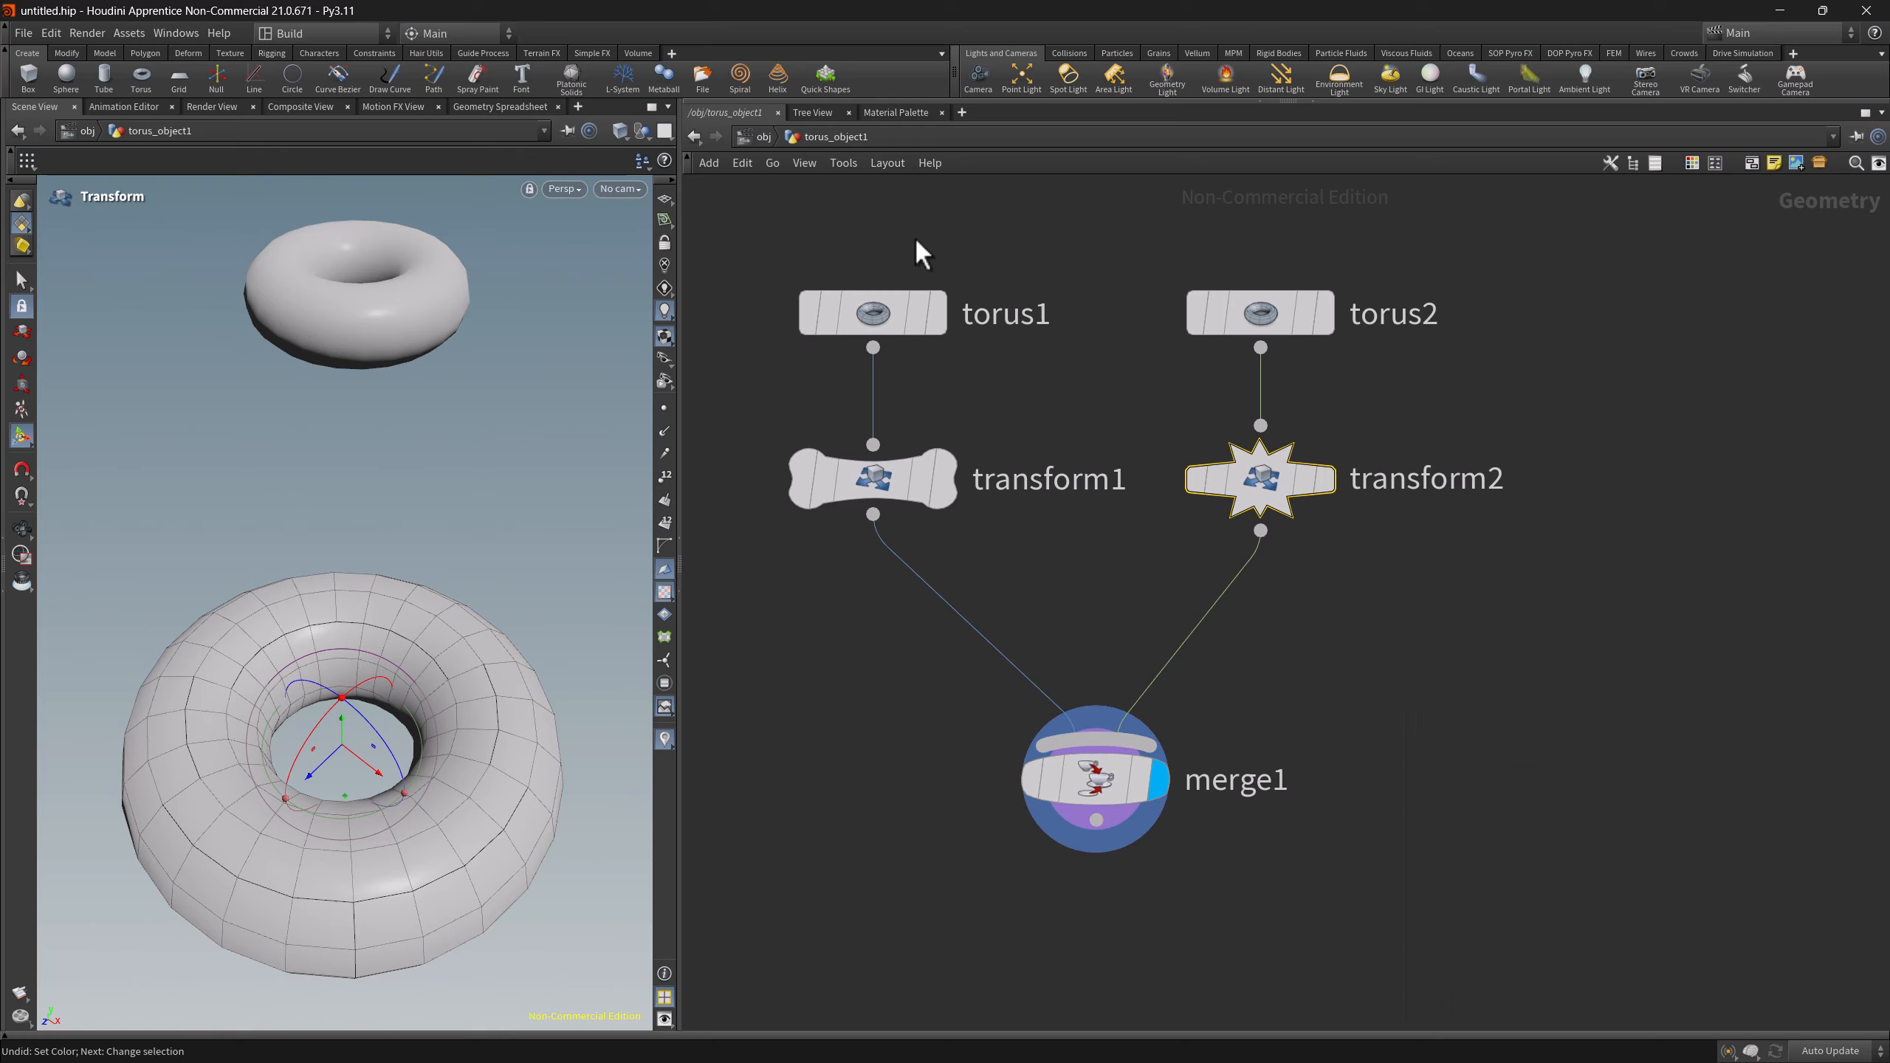
- Show the node shape palette in the network editor again and set the palette display back to None
click(844, 163)
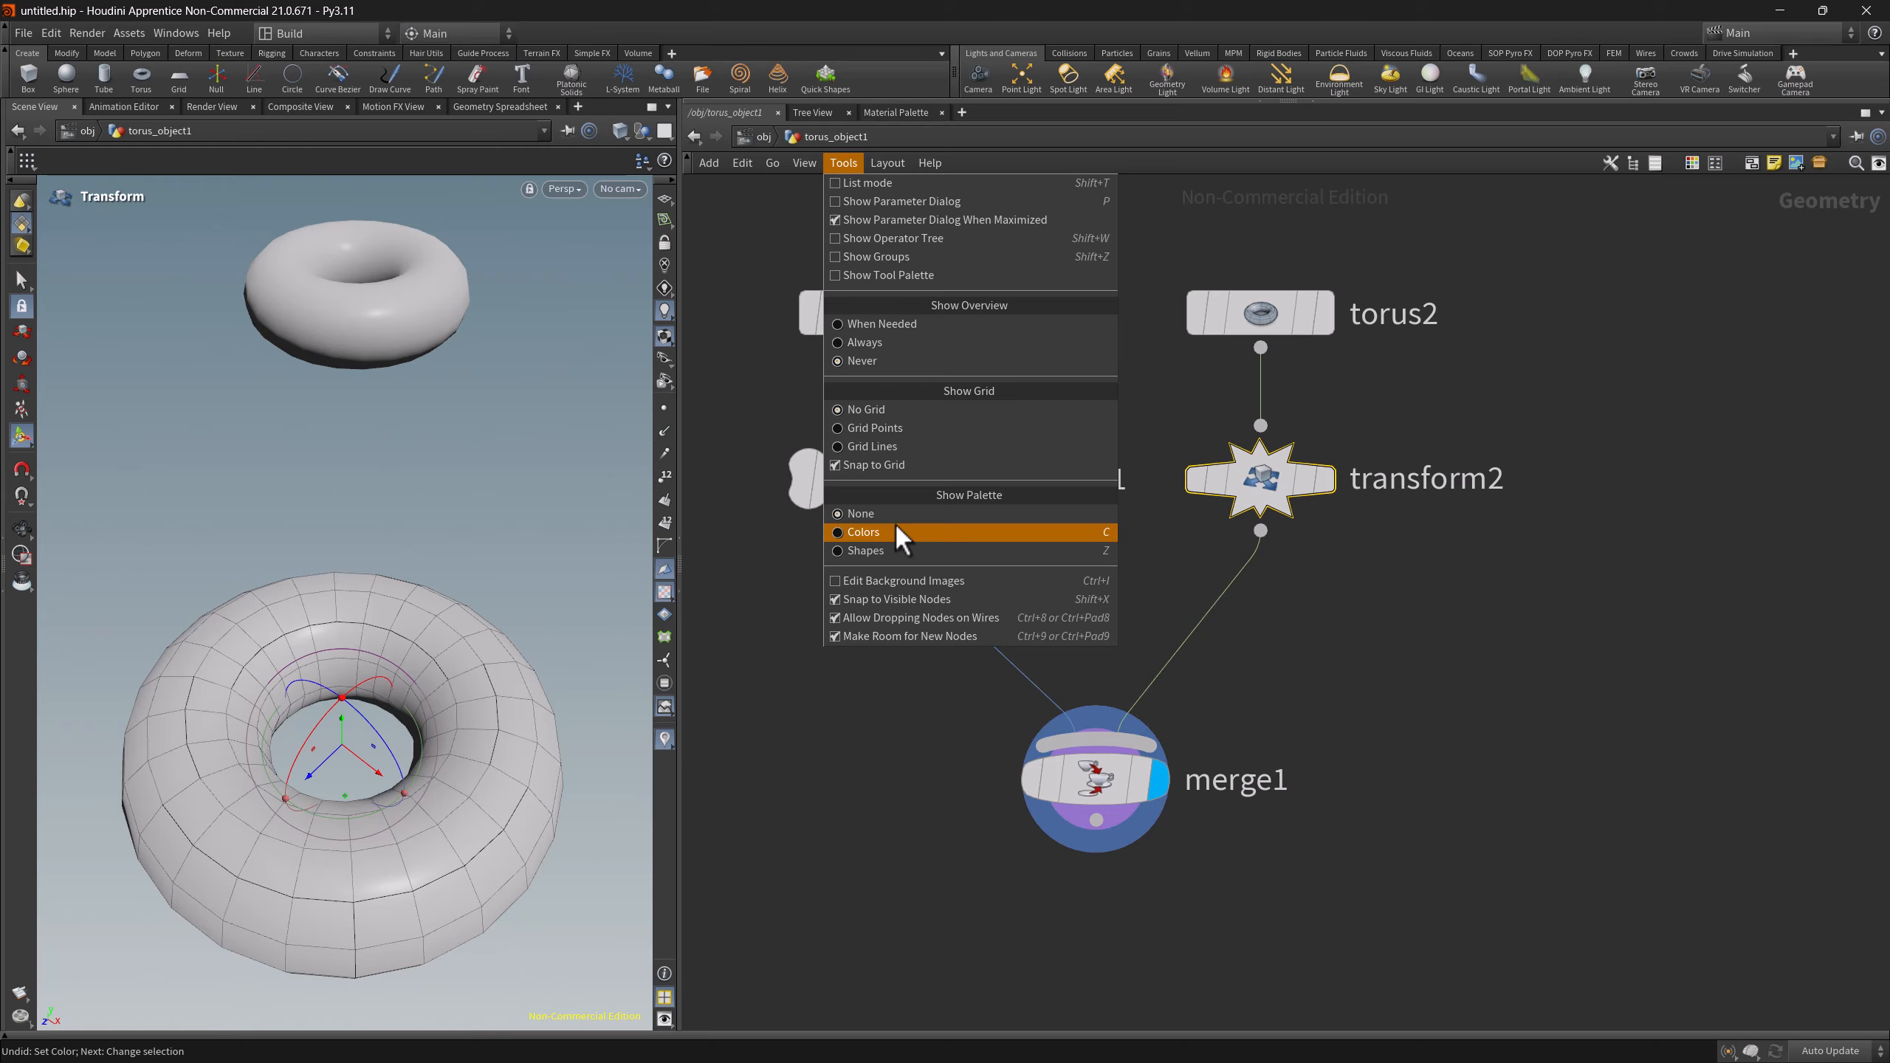
click(892, 552)
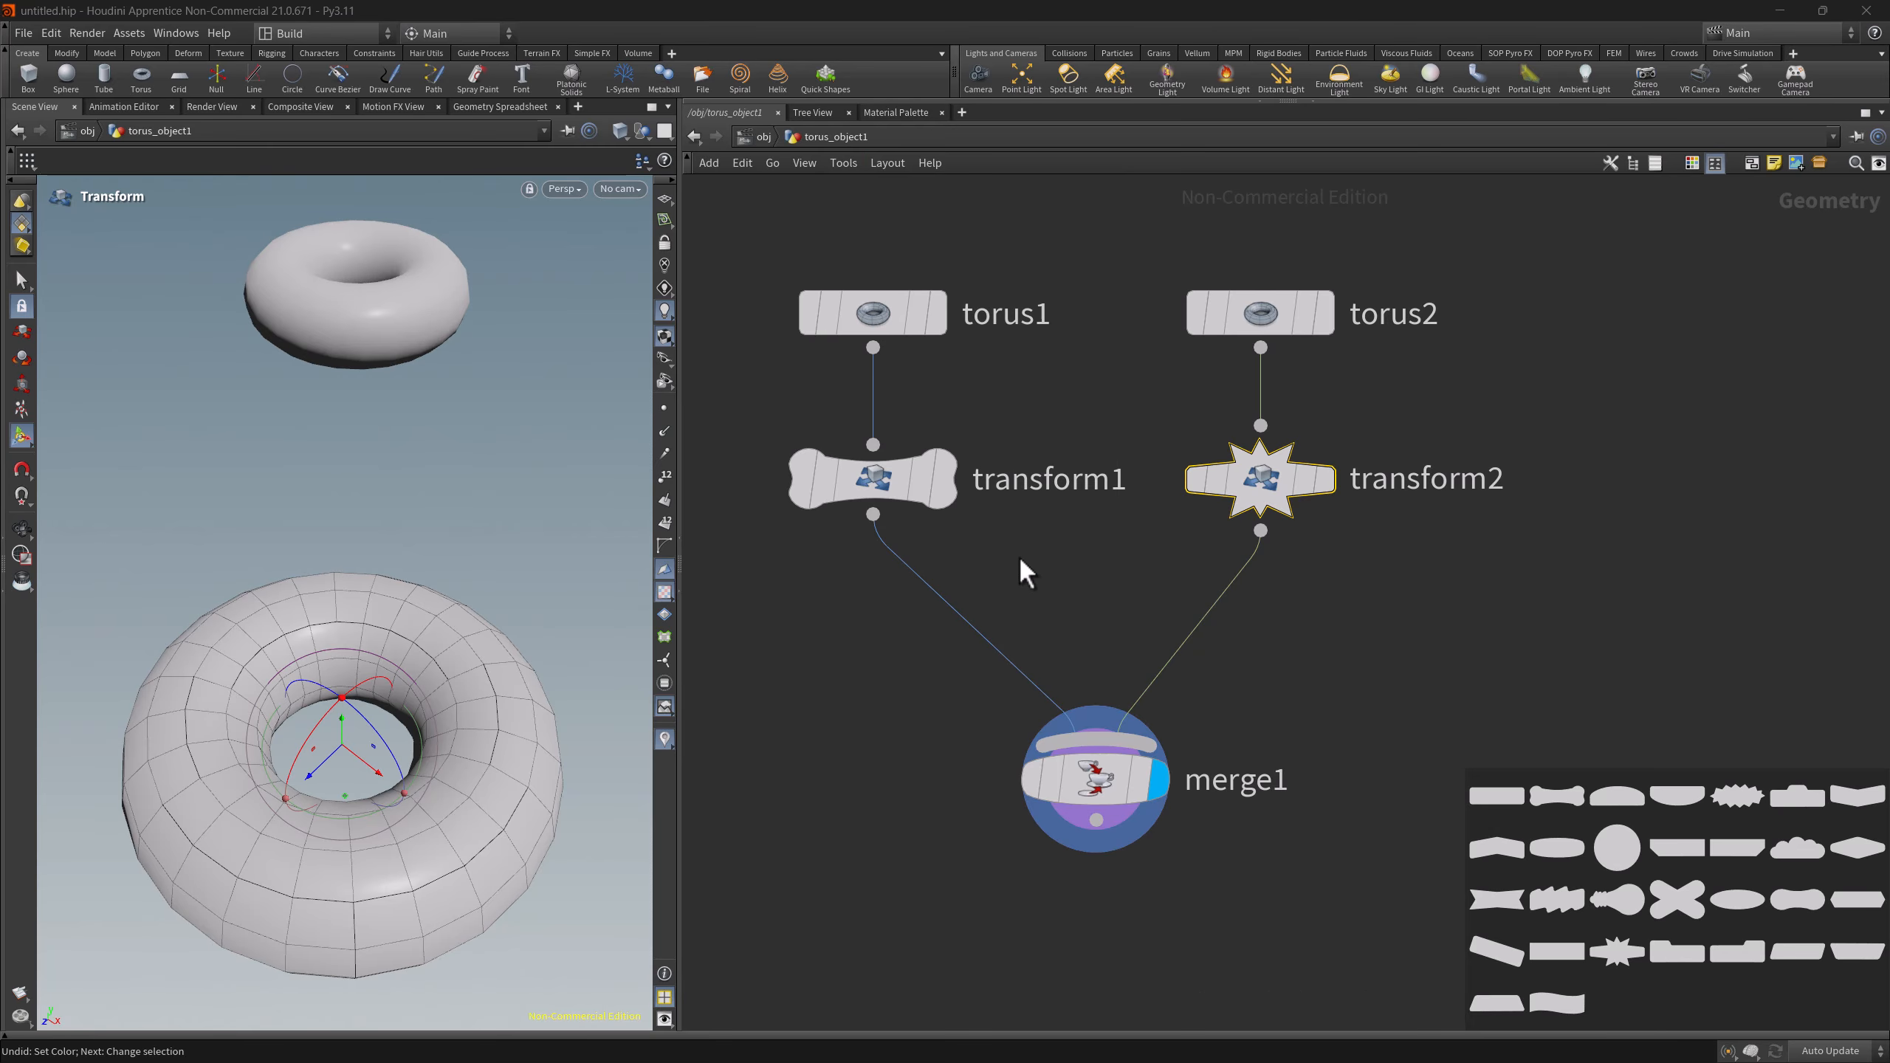
click(844, 165)
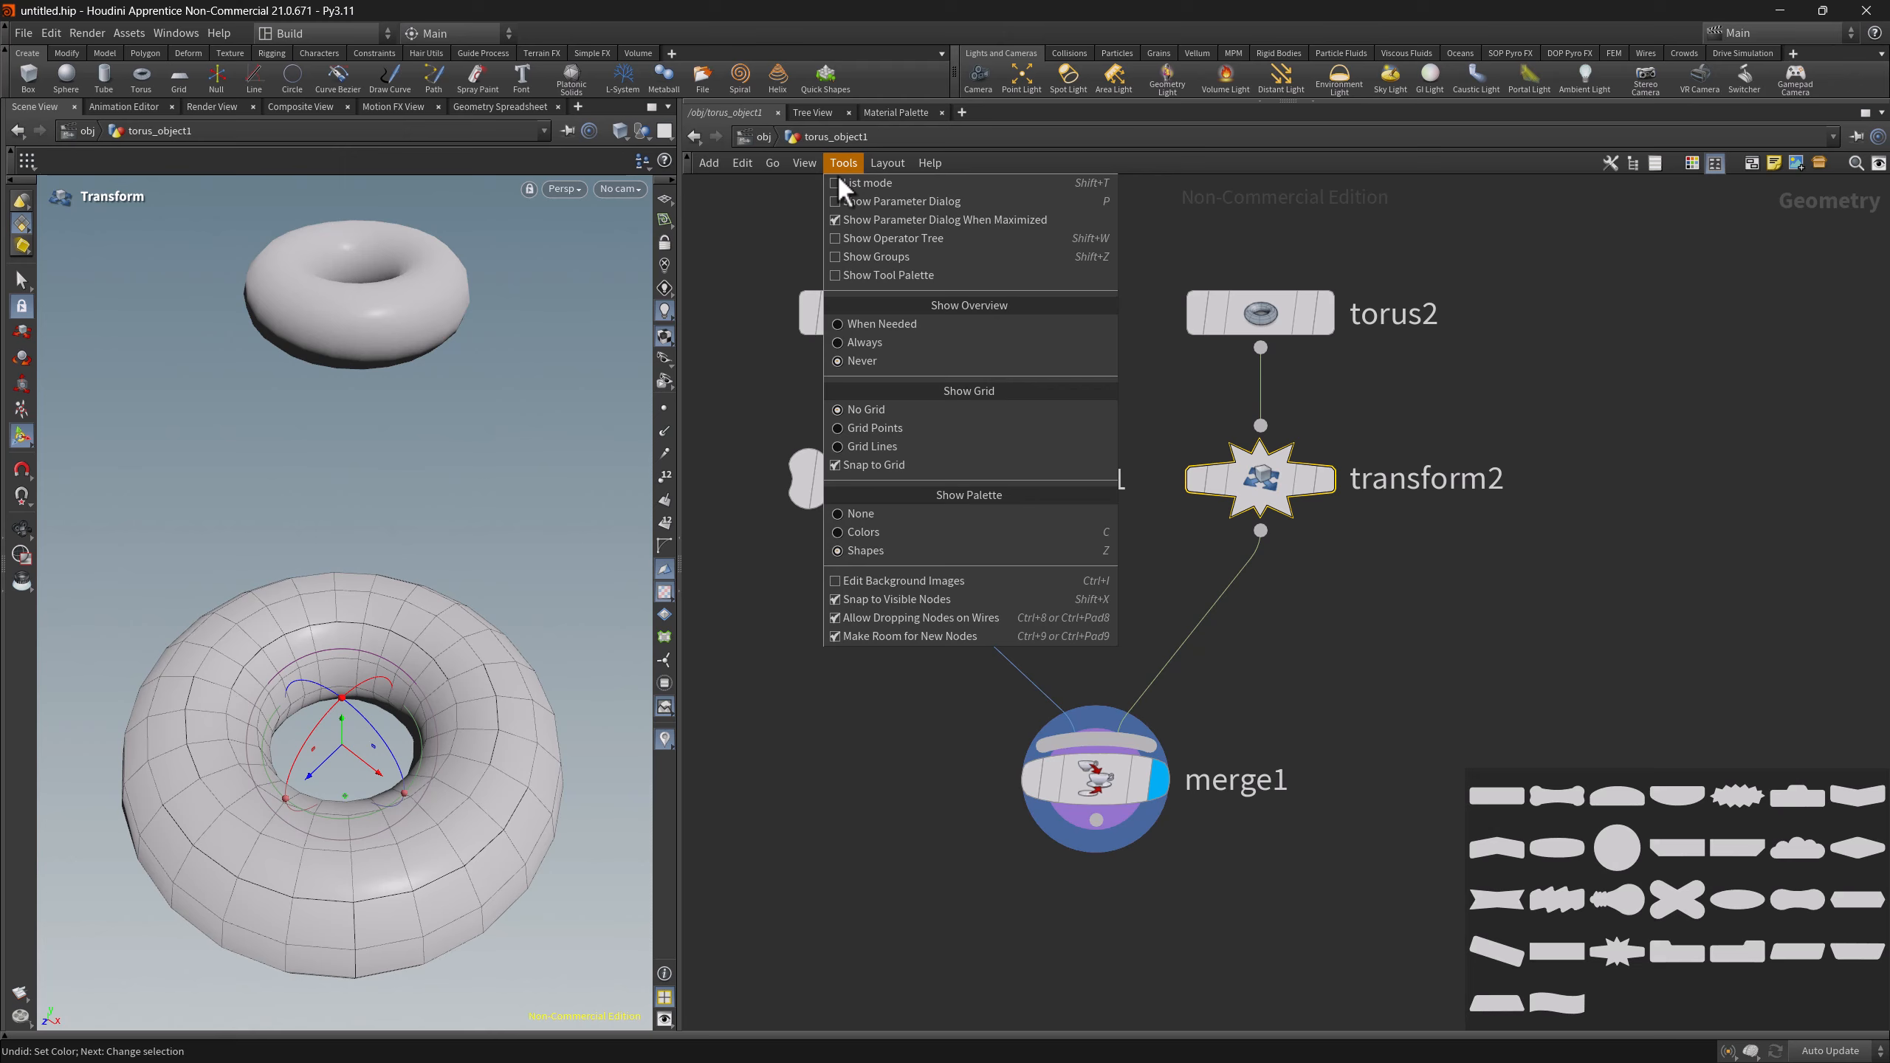
click(900, 522)
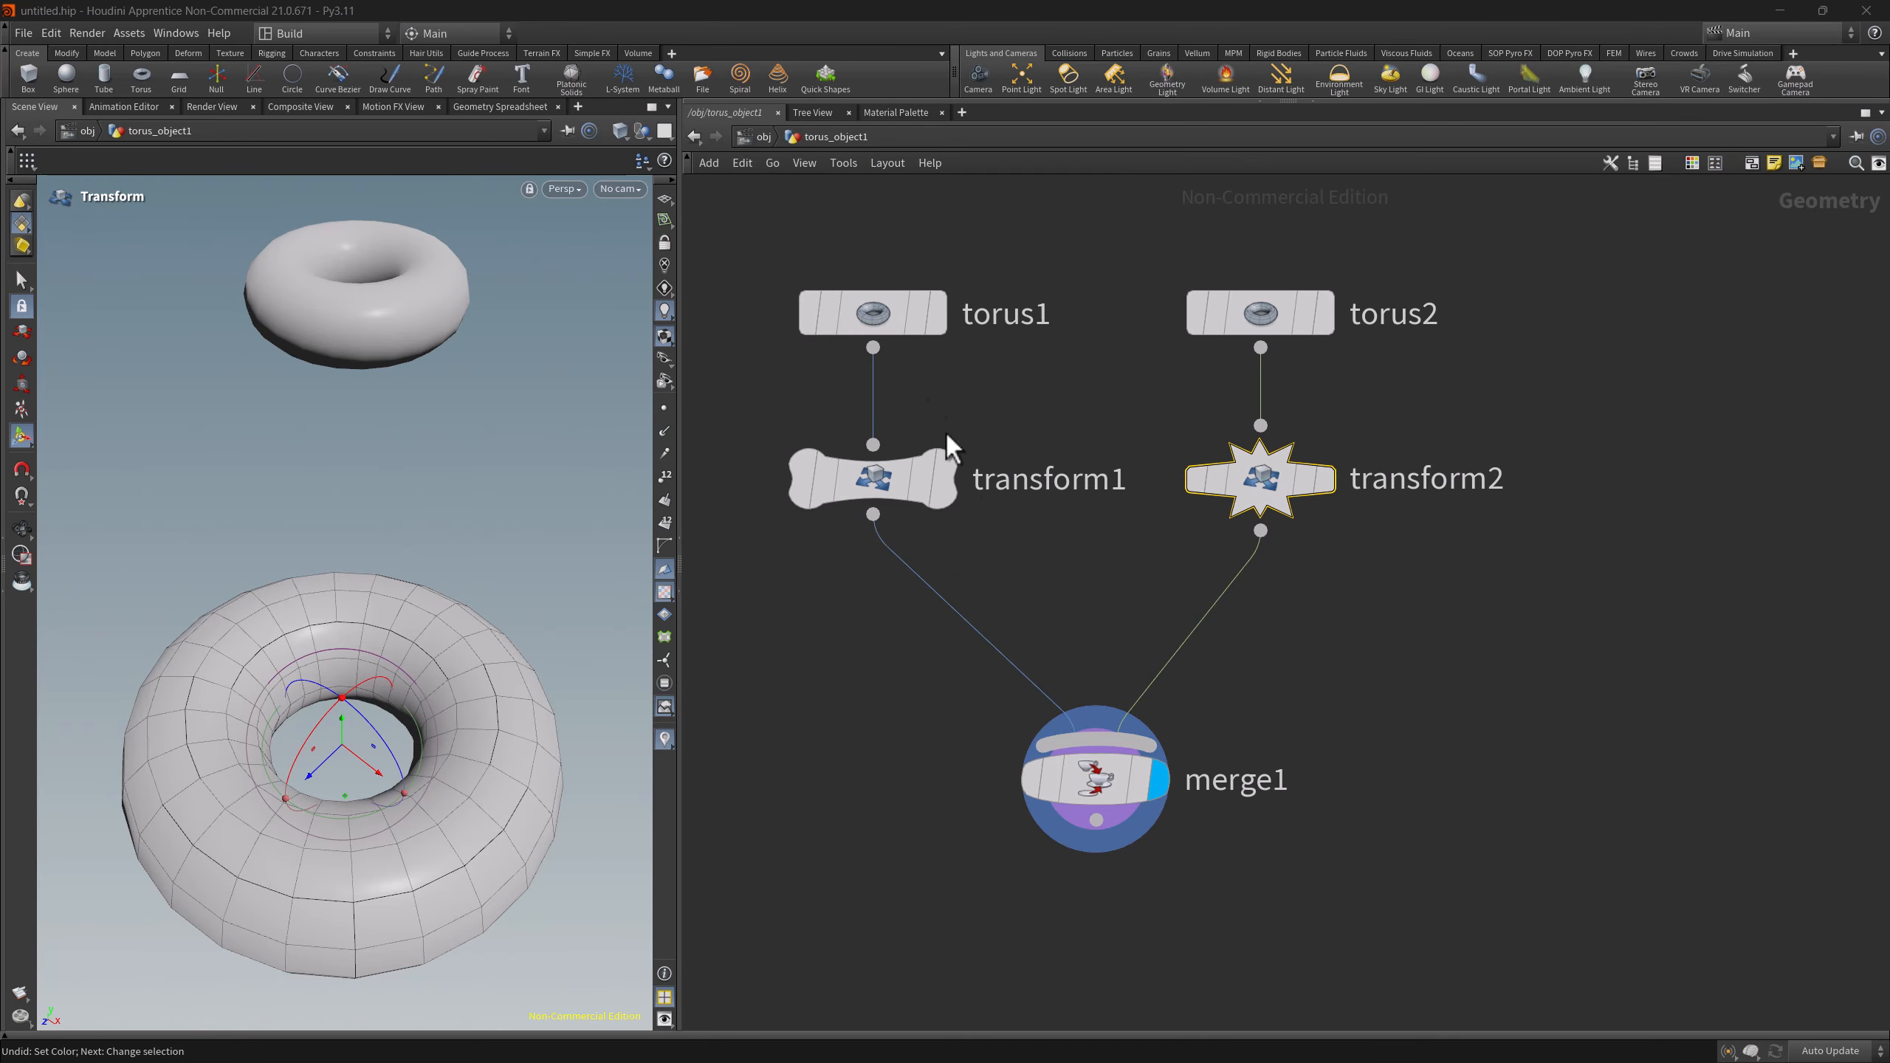
- Turn the display of custom node shapes off and back on for the network
click(804, 162)
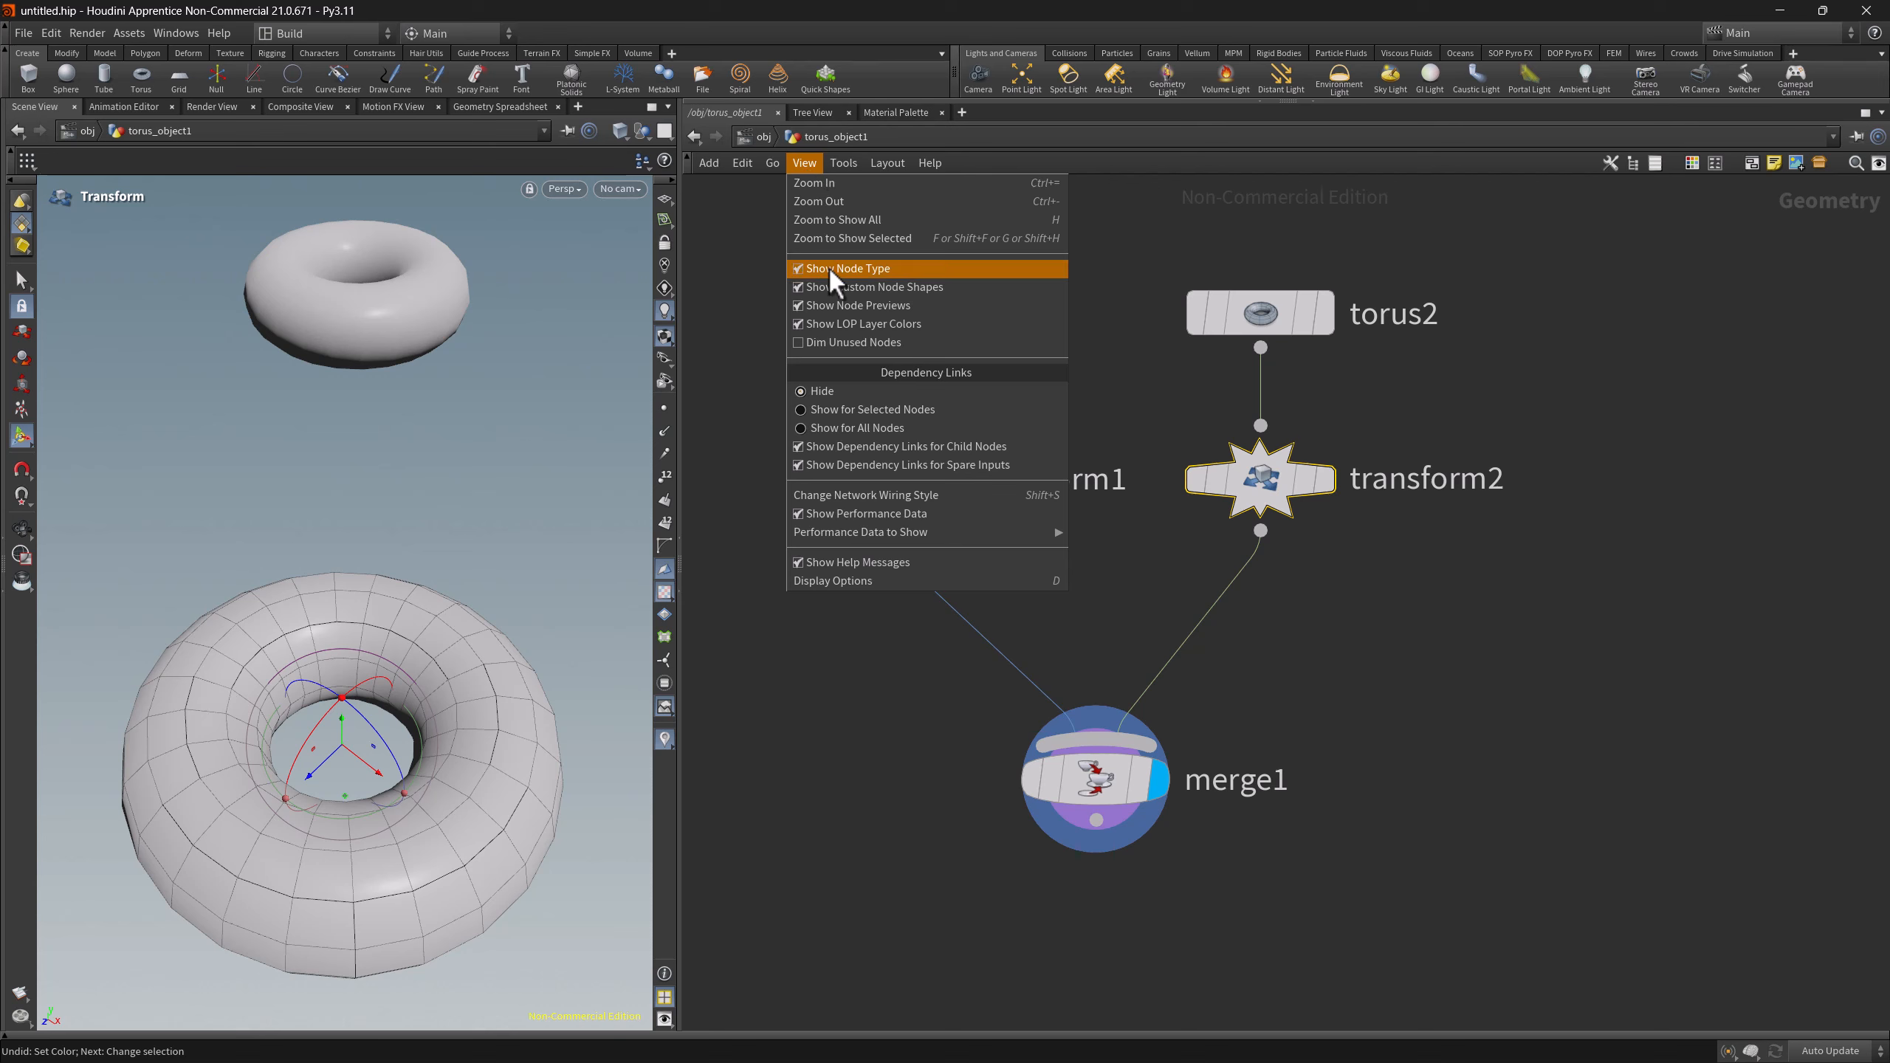
click(830, 289)
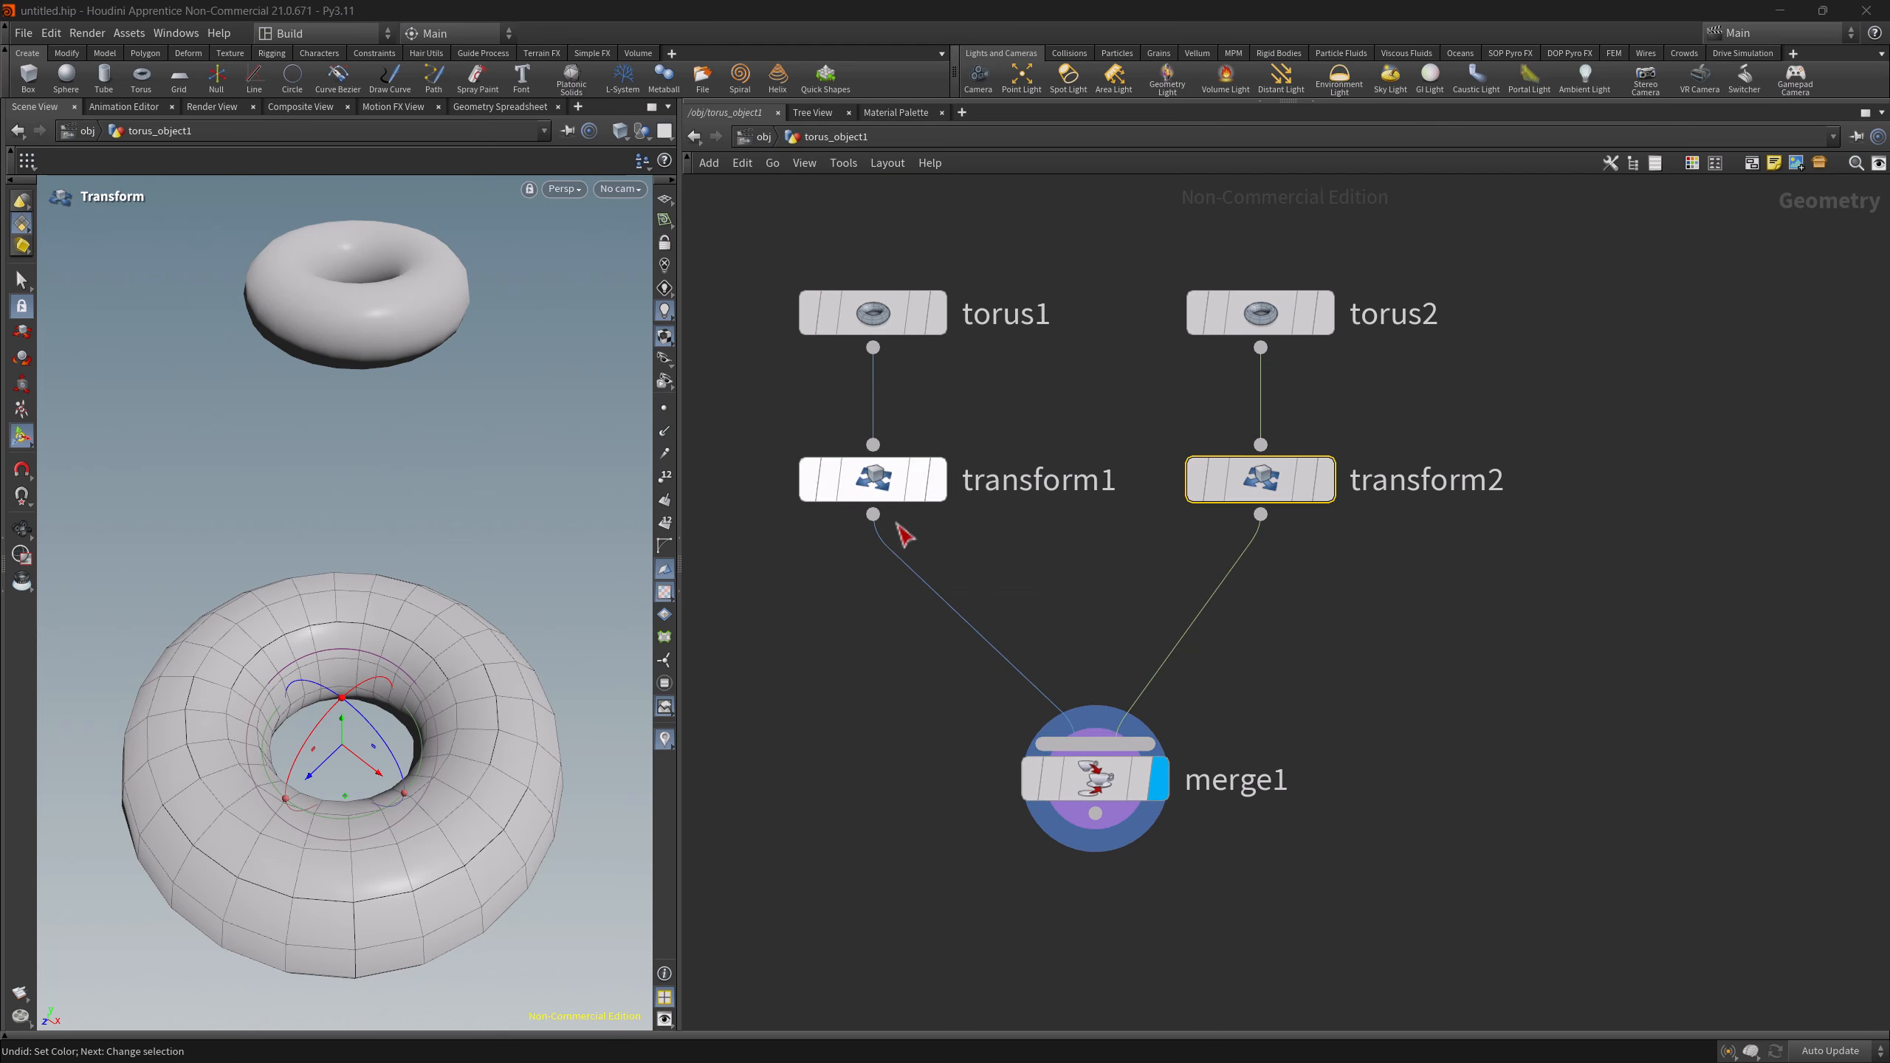
click(804, 162)
click(833, 288)
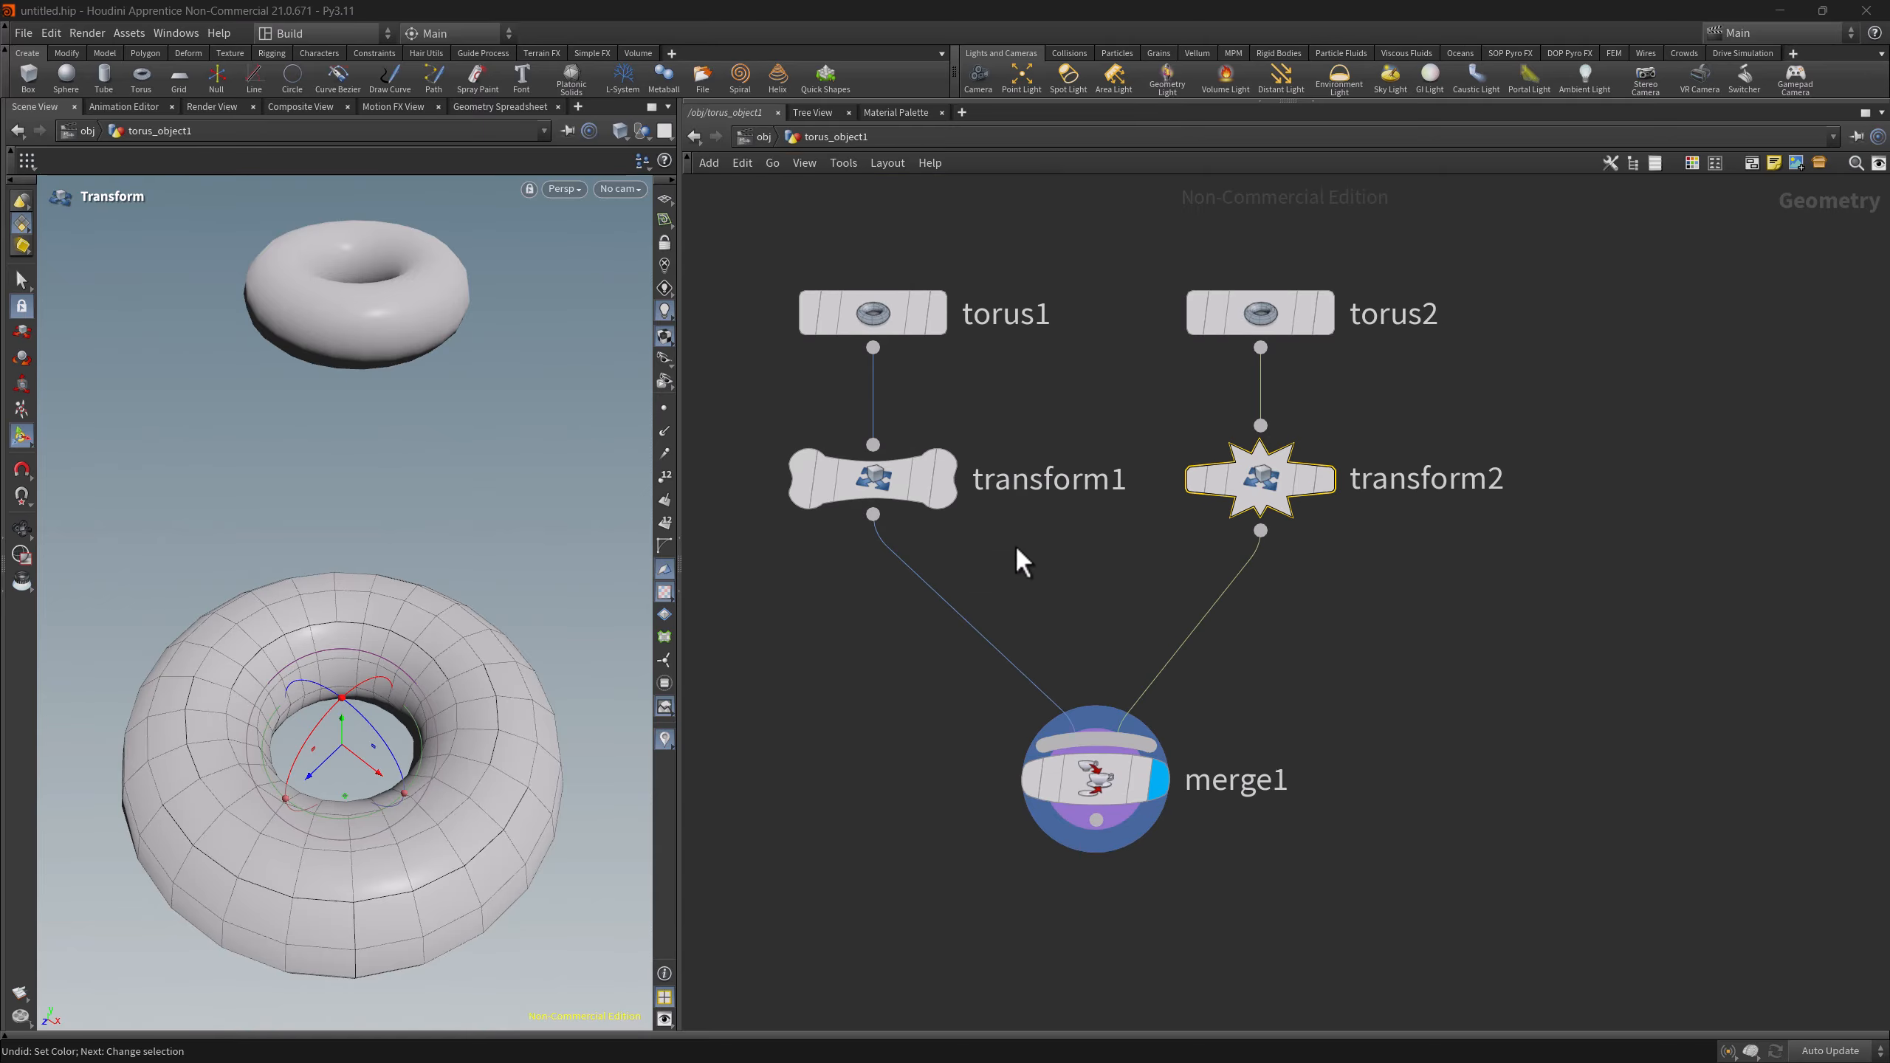
- Reset transform1 and transform2 to their default node shape
right_click(876, 480)
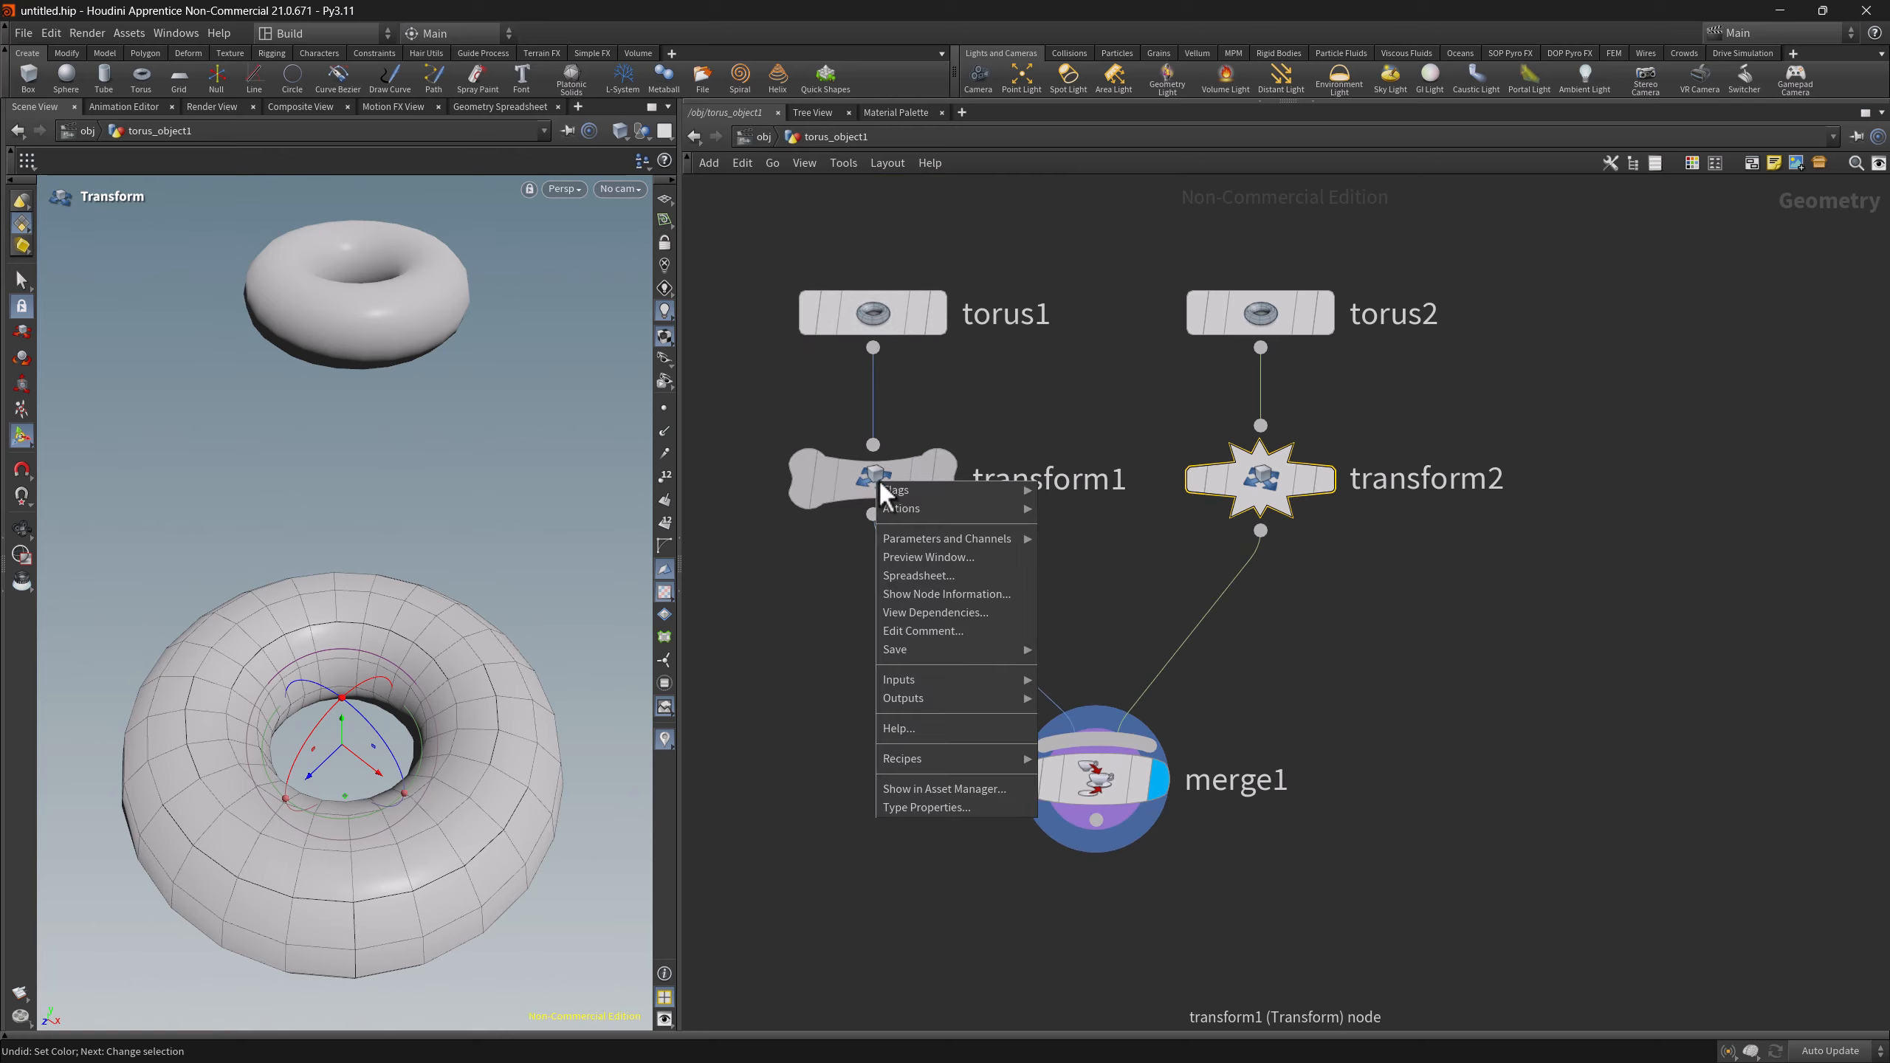
mouse_move(914, 514)
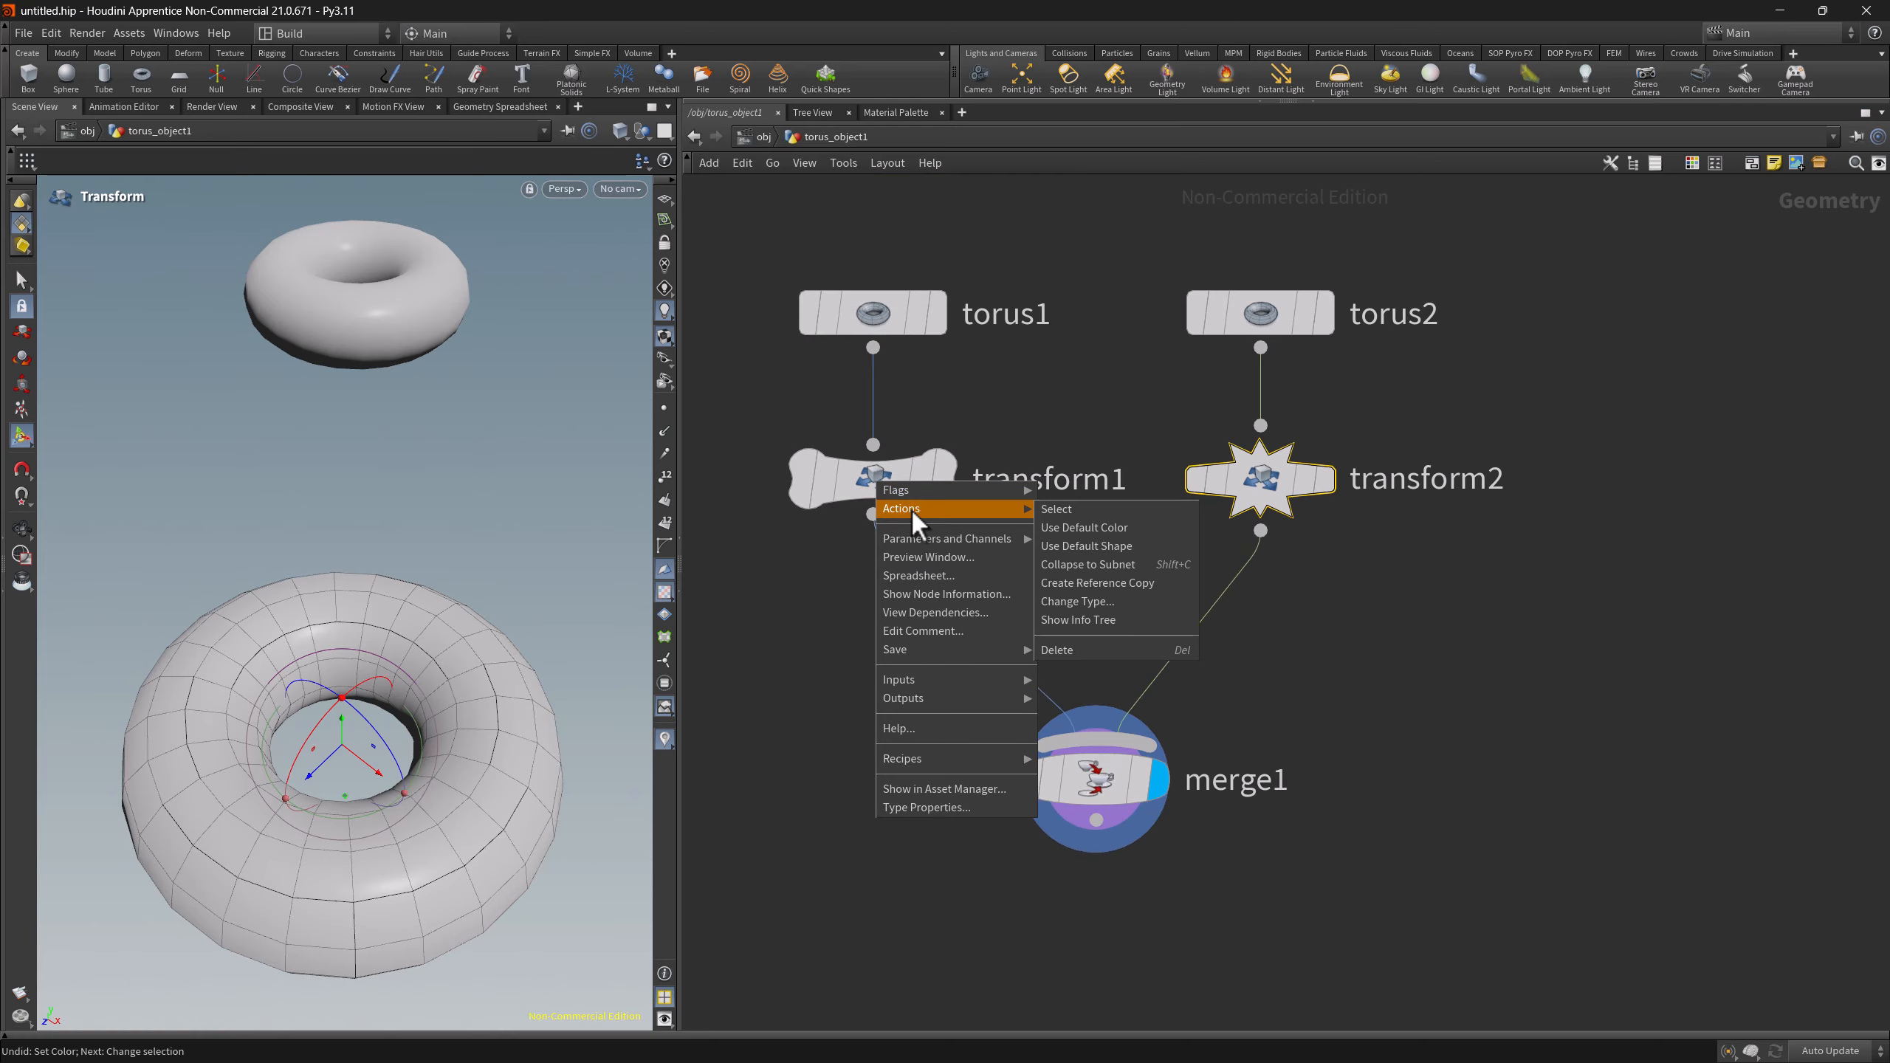
click(1078, 548)
right_click(1263, 482)
mouse_move(1311, 513)
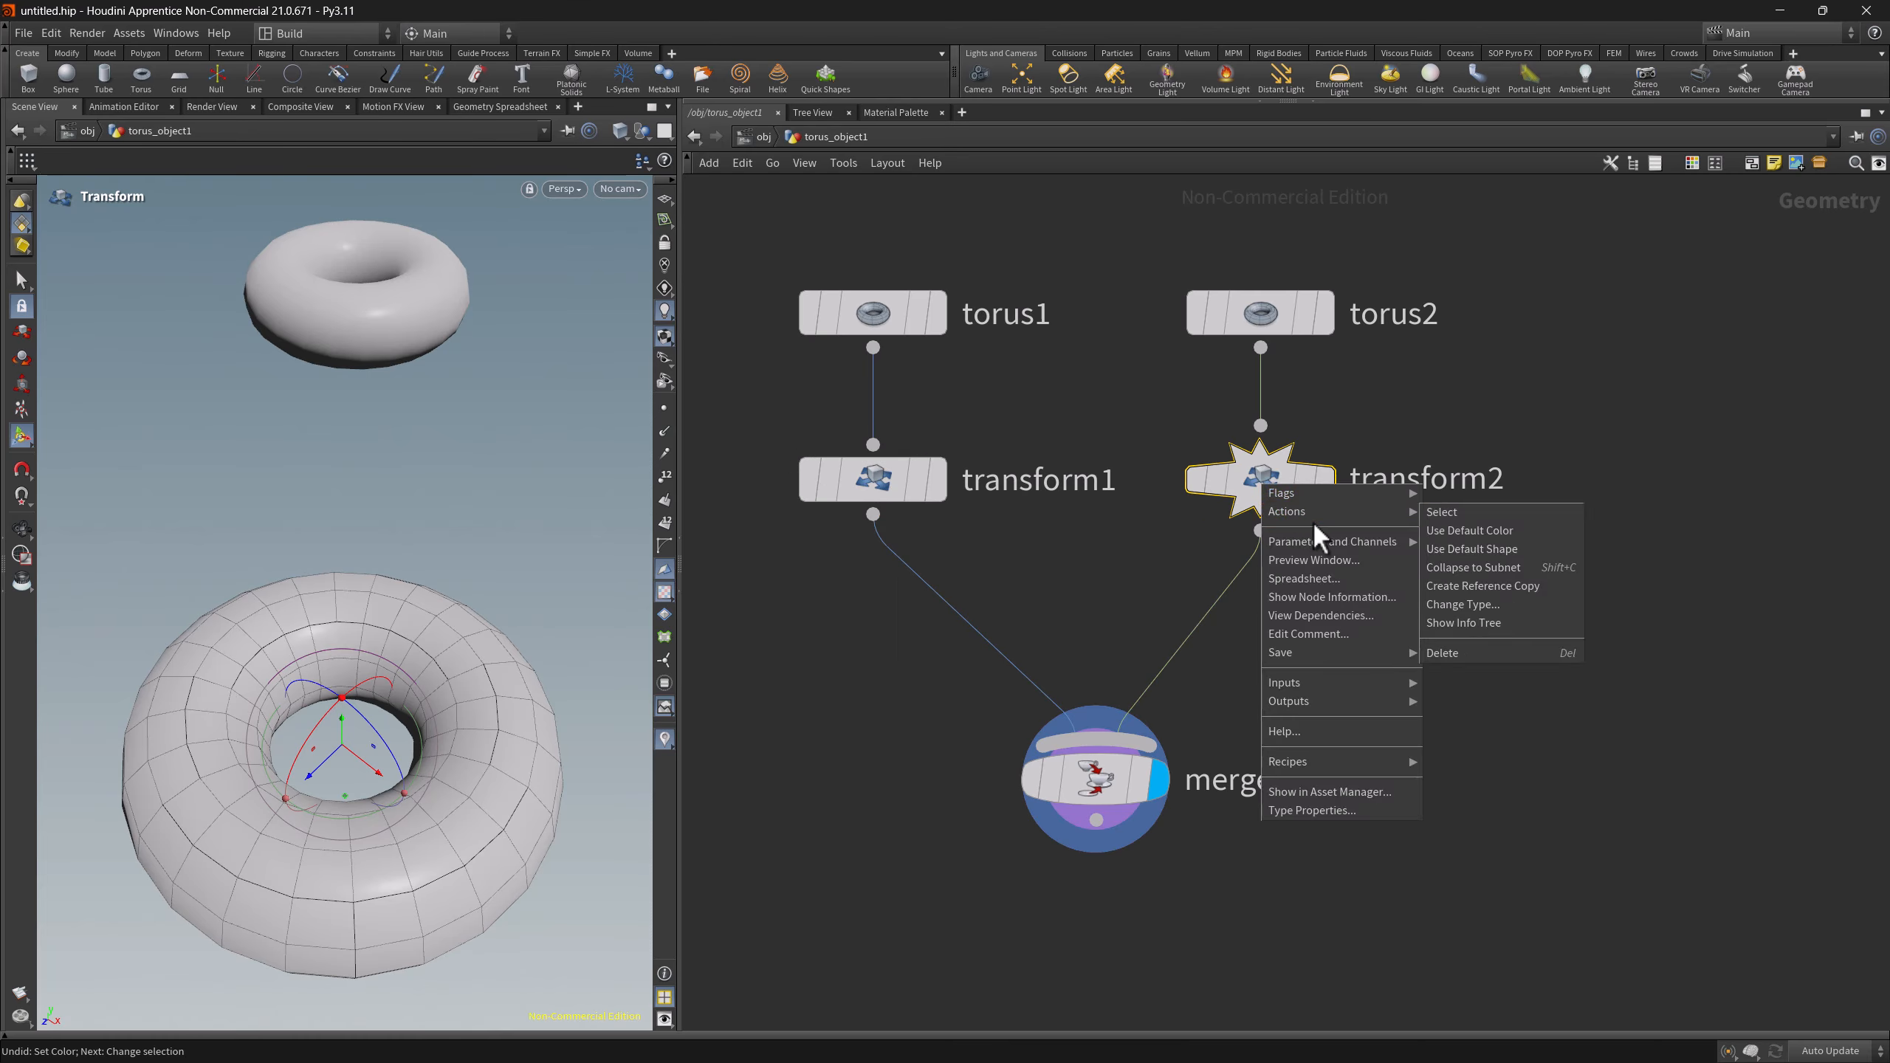
click(1480, 549)
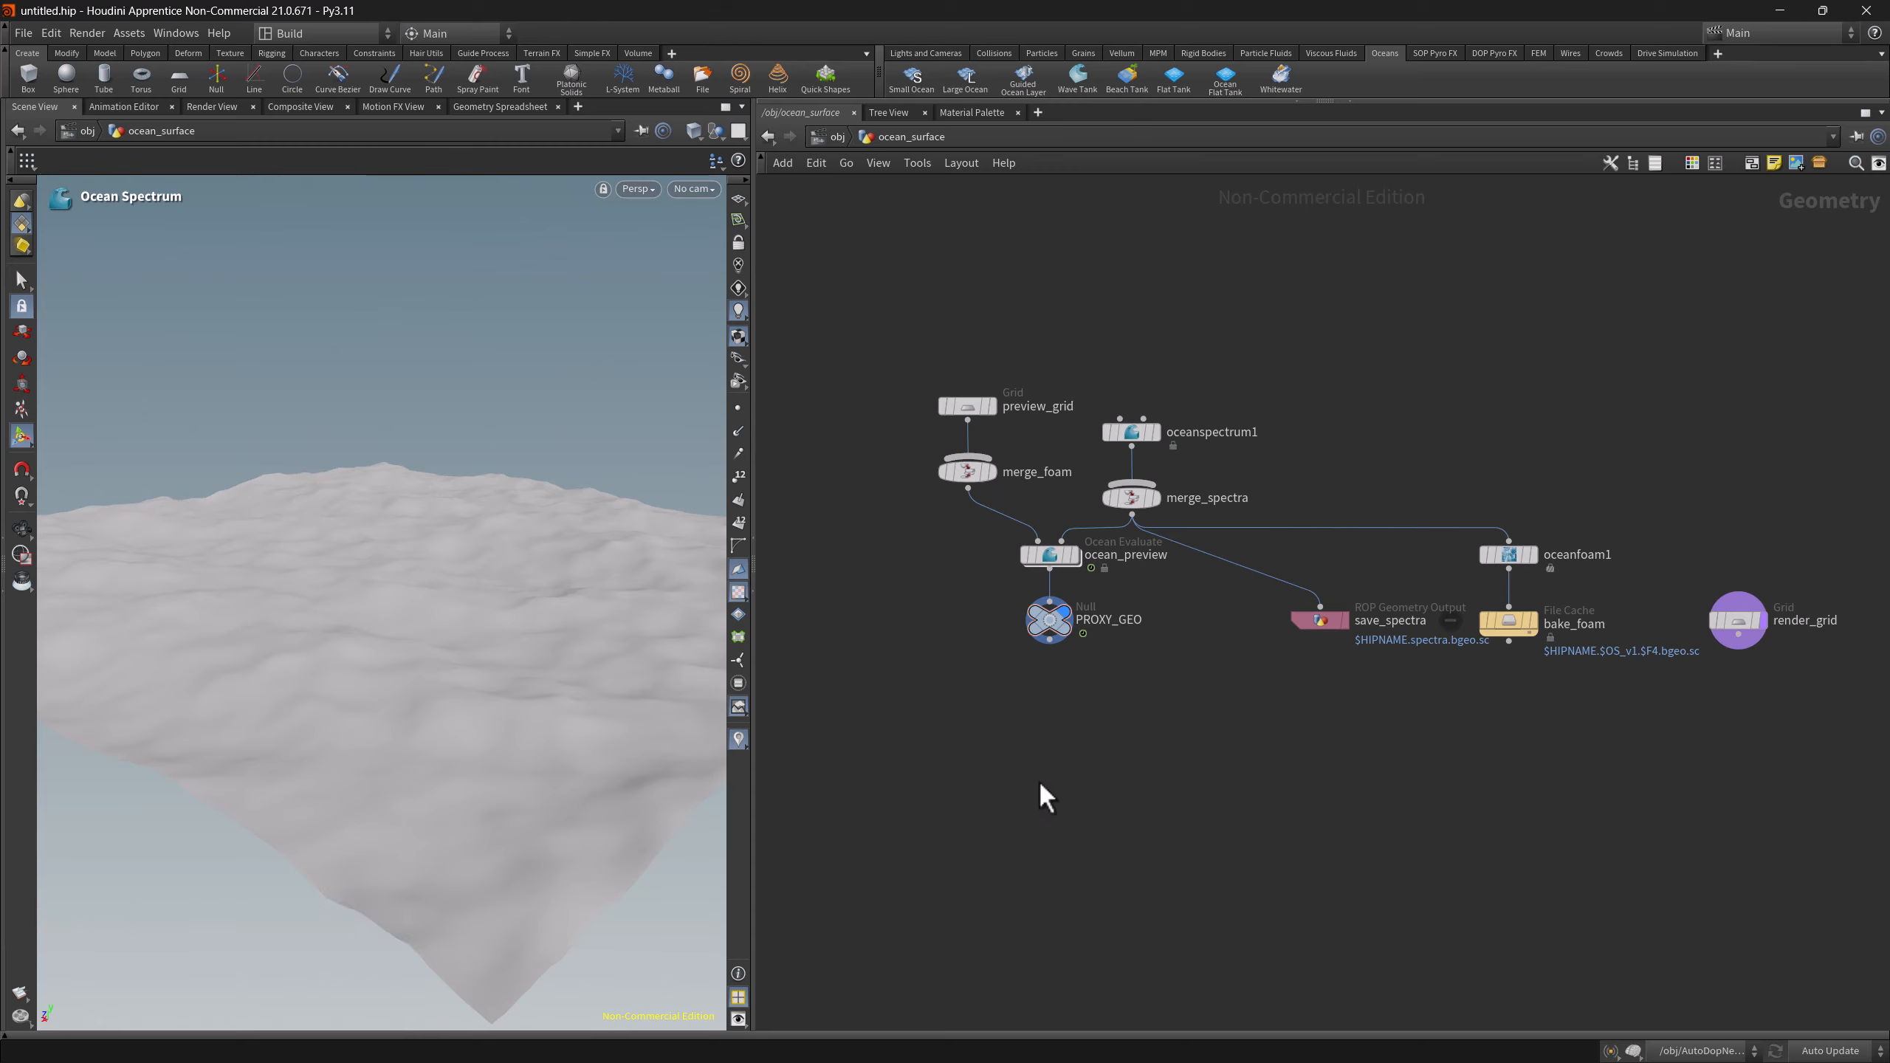
- Show the network overview map, resize it, and use it to navigate across the ocean_surface nodes
key(o)
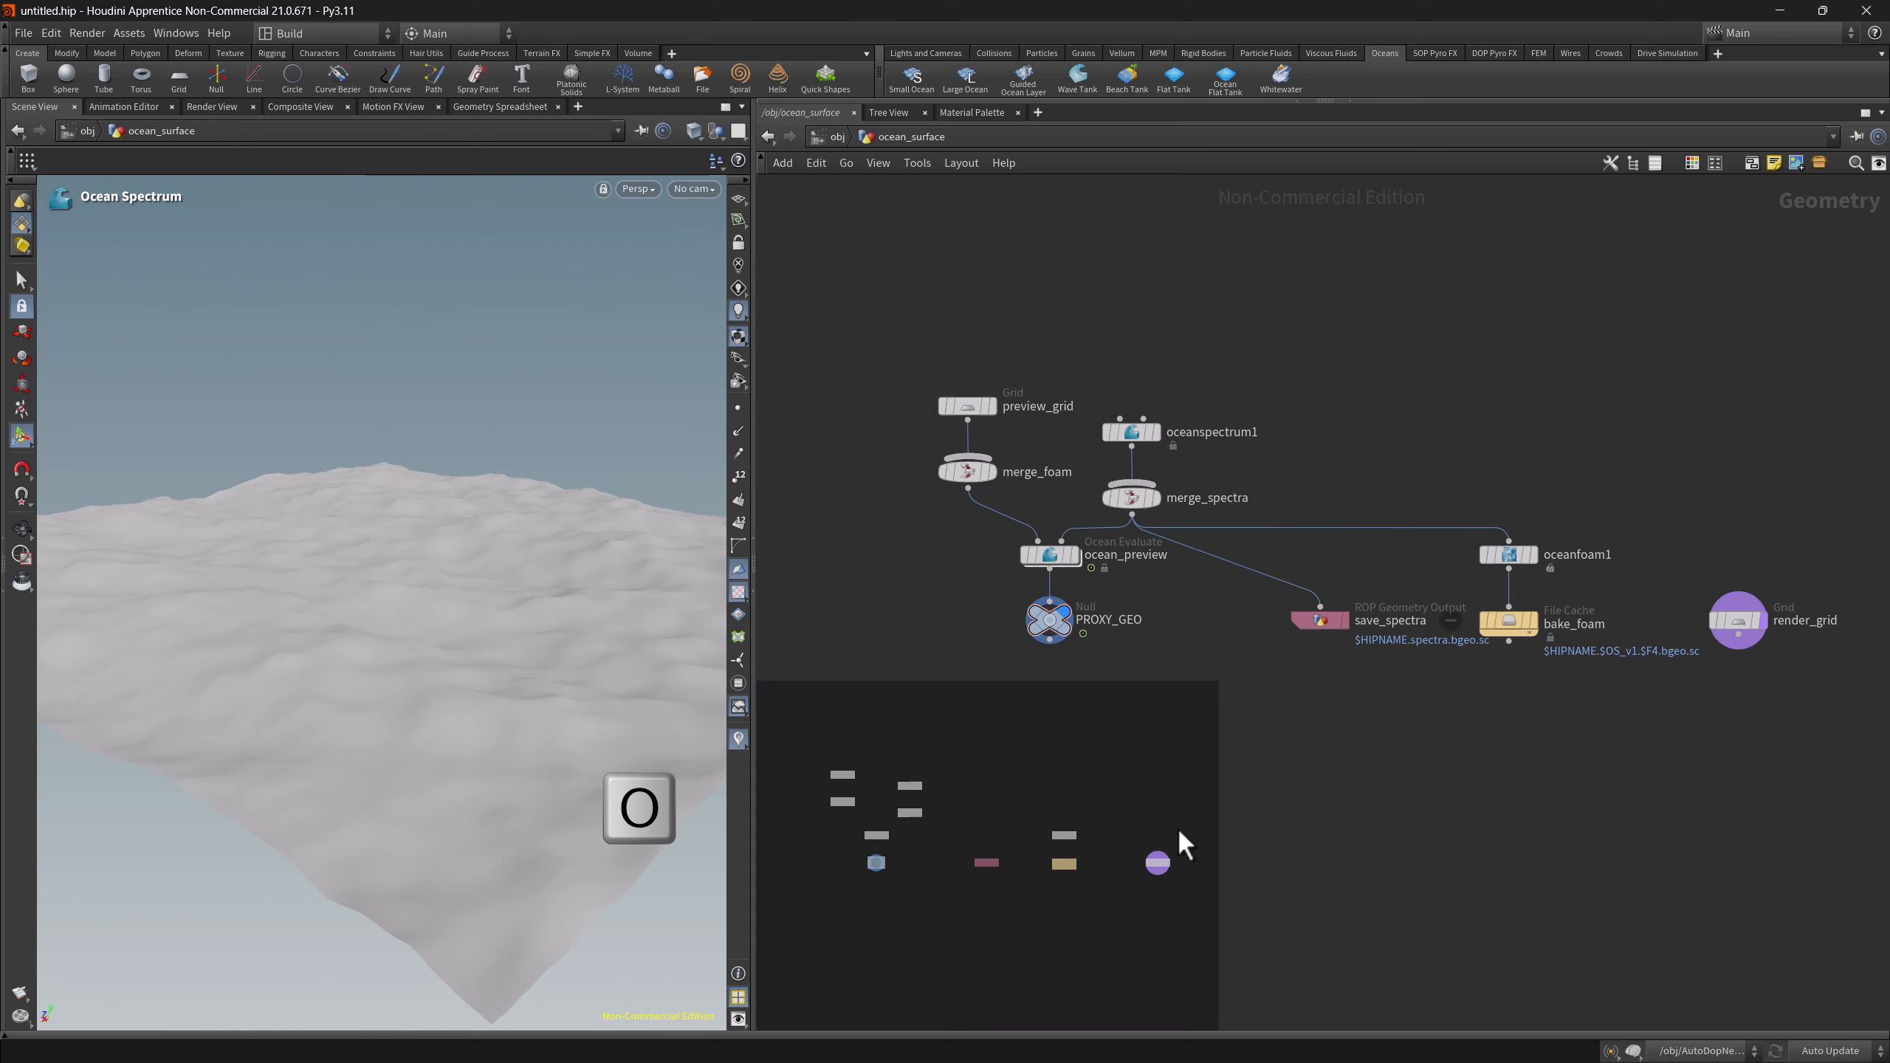
drag(1224, 814, 1254, 861)
click(851, 742)
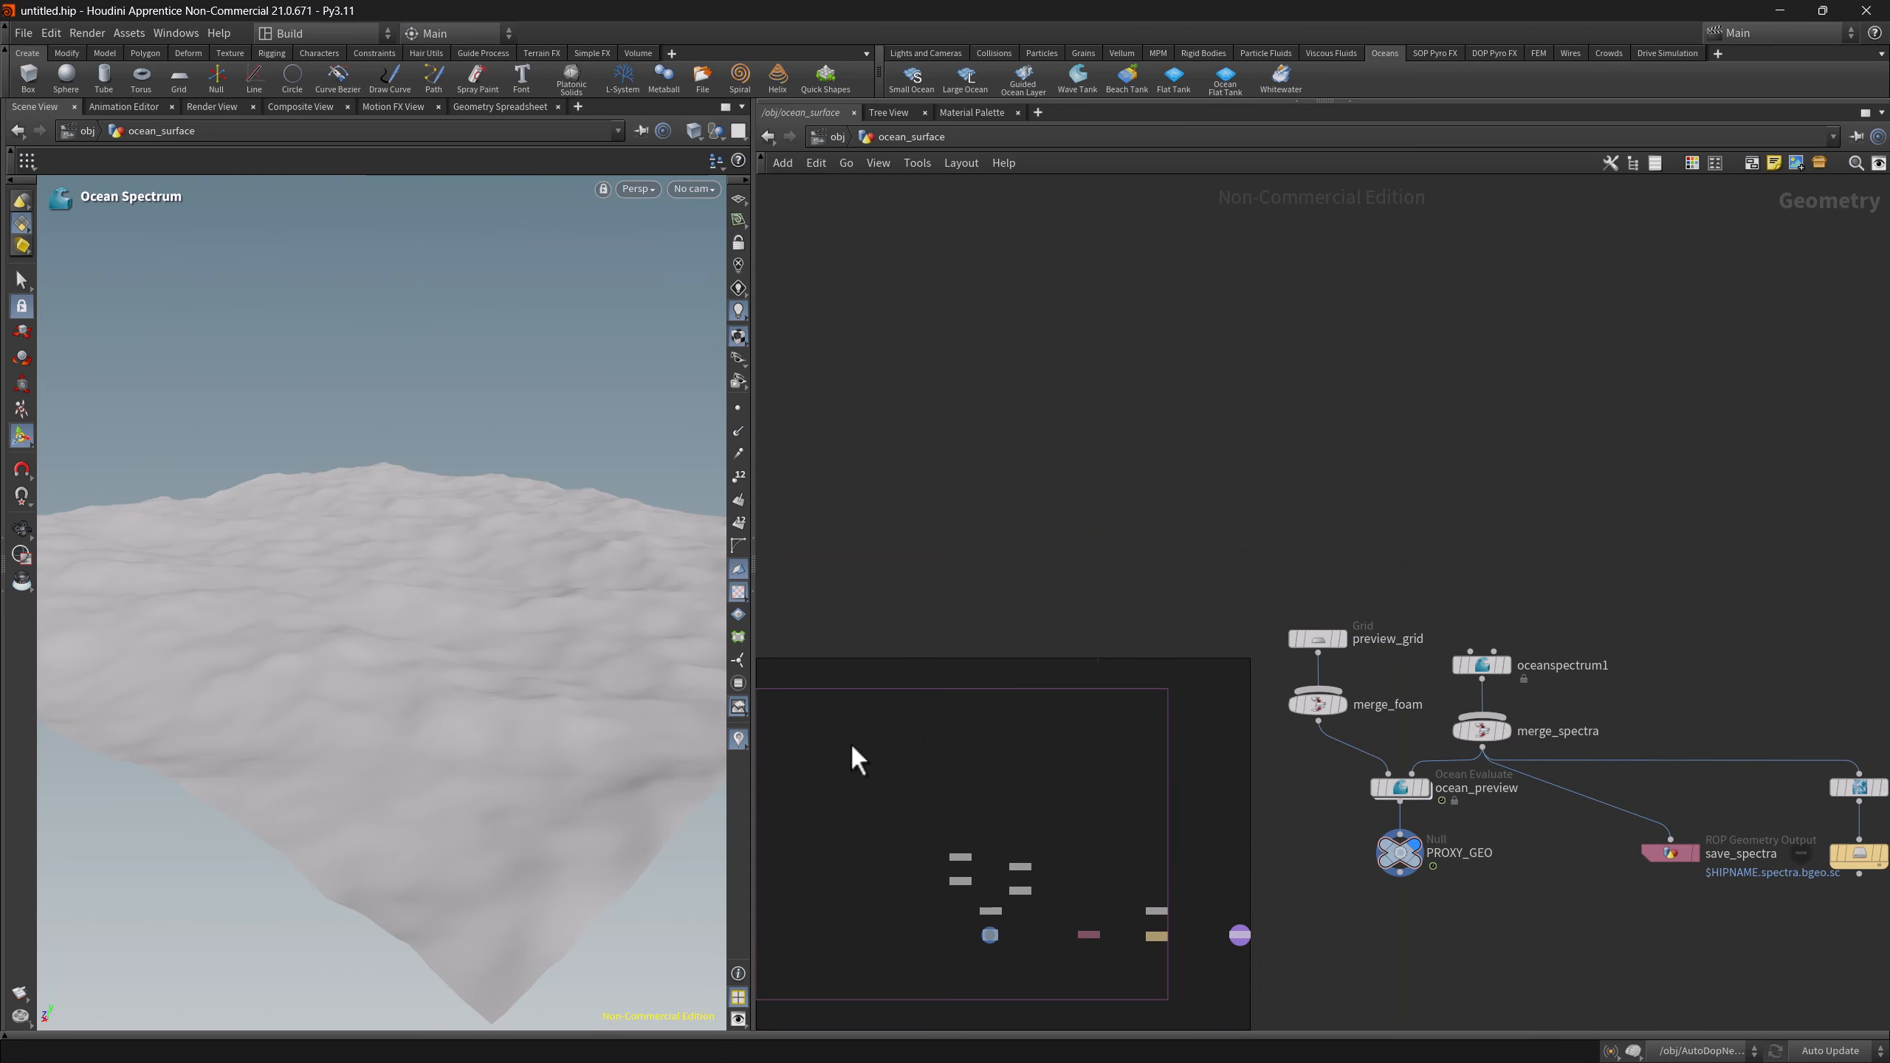
click(1228, 945)
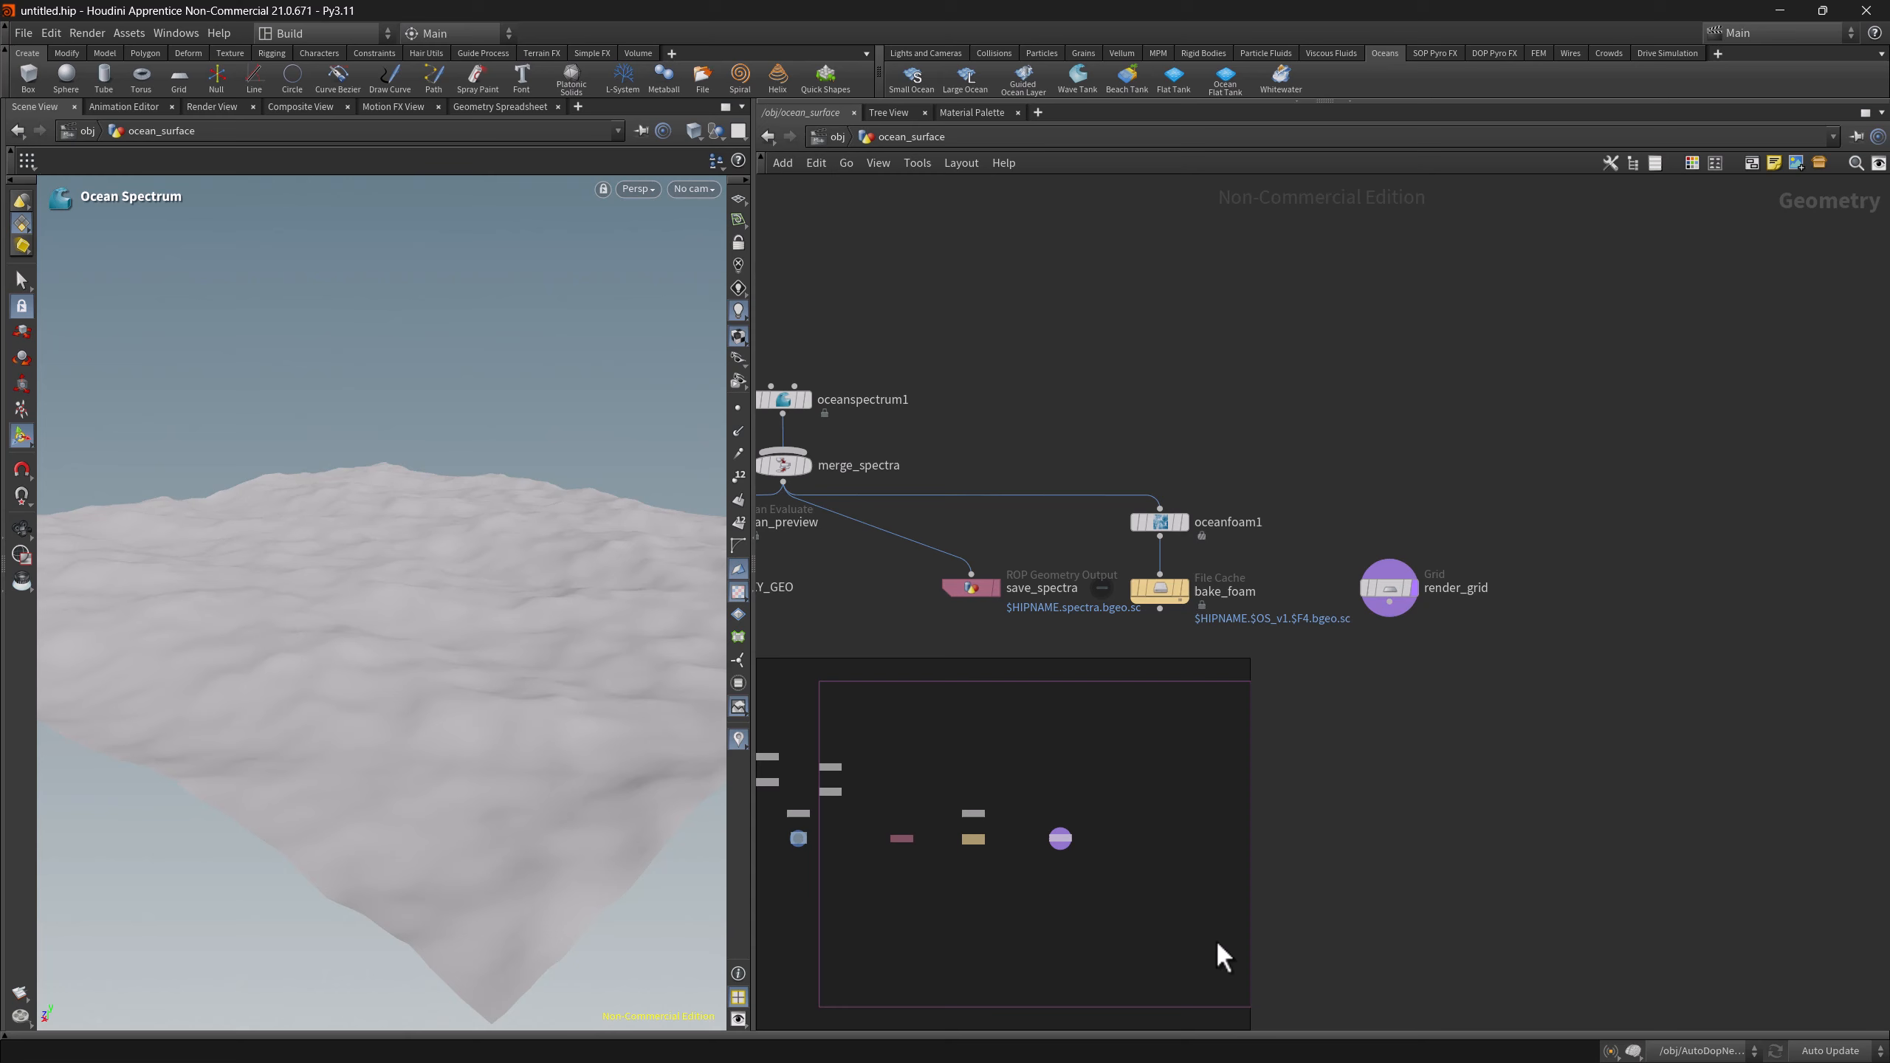
click(884, 832)
click(1071, 875)
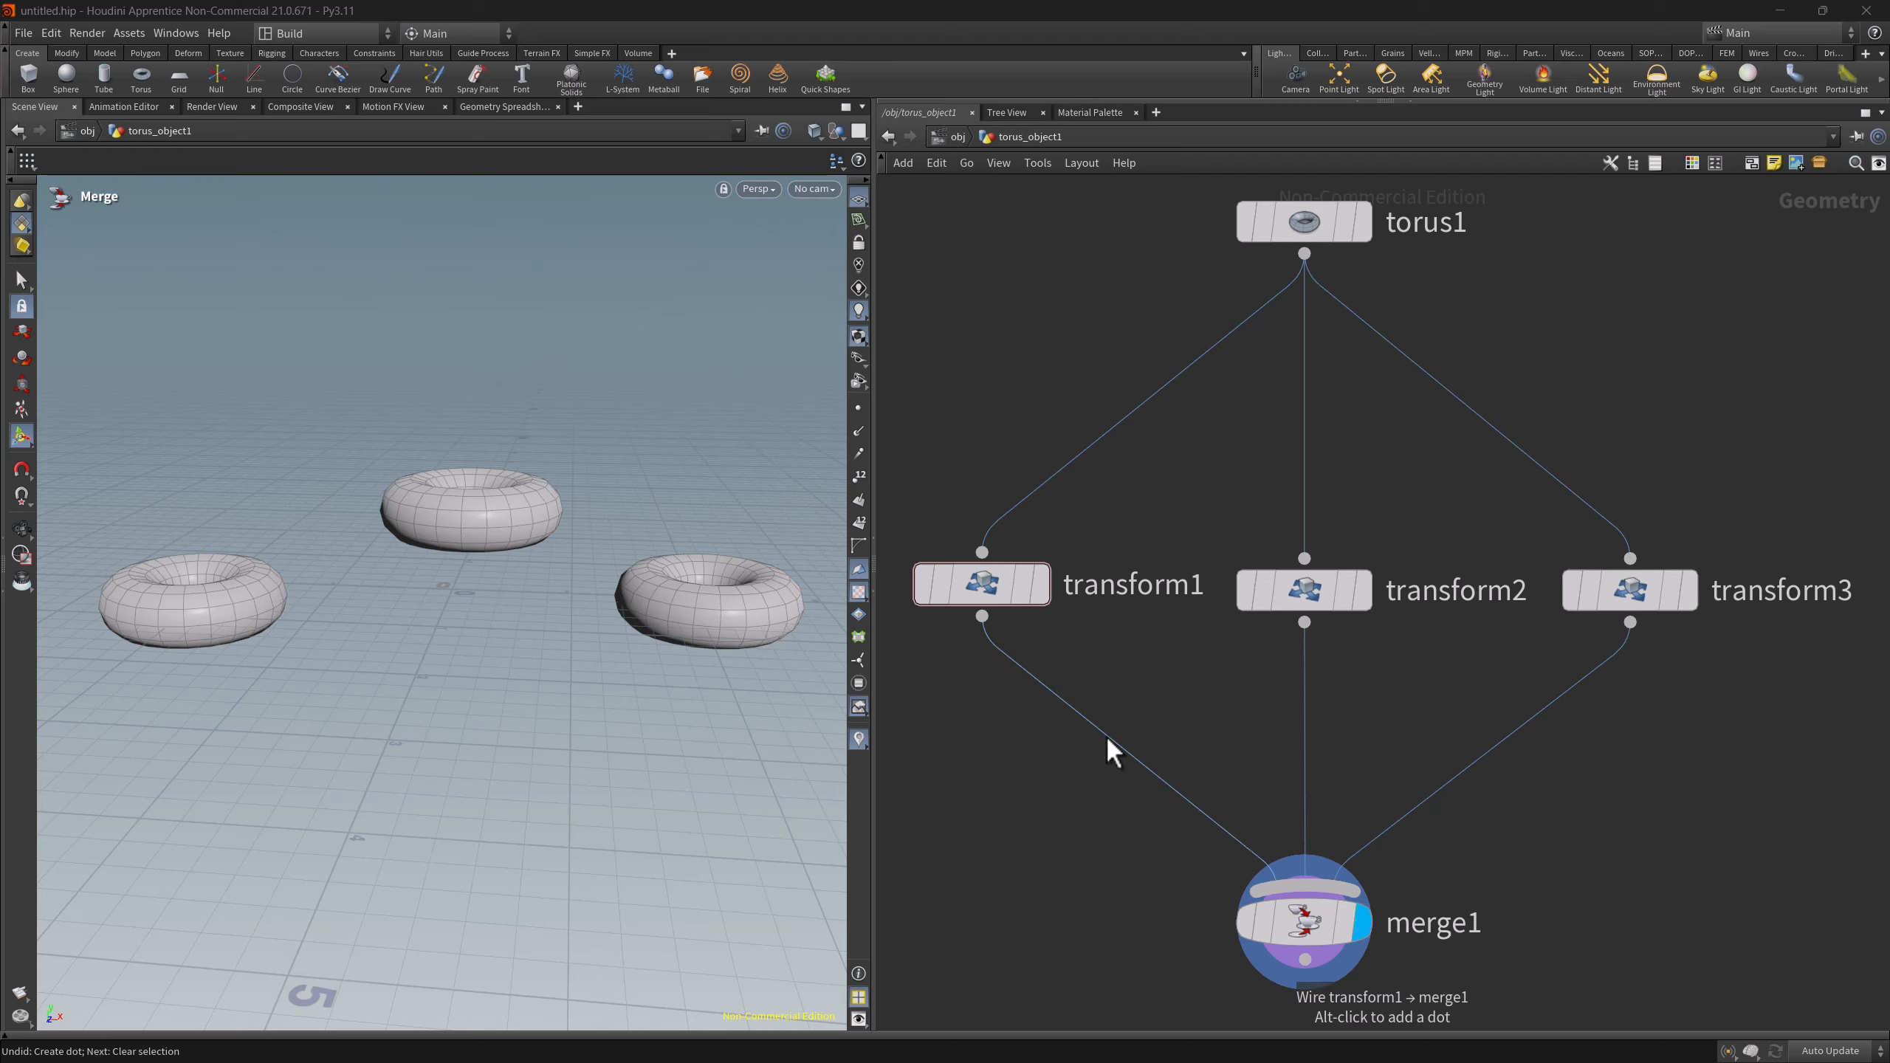
- Add a dot to each wire running into merge1, placing it straight below its transform node, and select merge1
alt+drag(1108, 740, 993, 743)
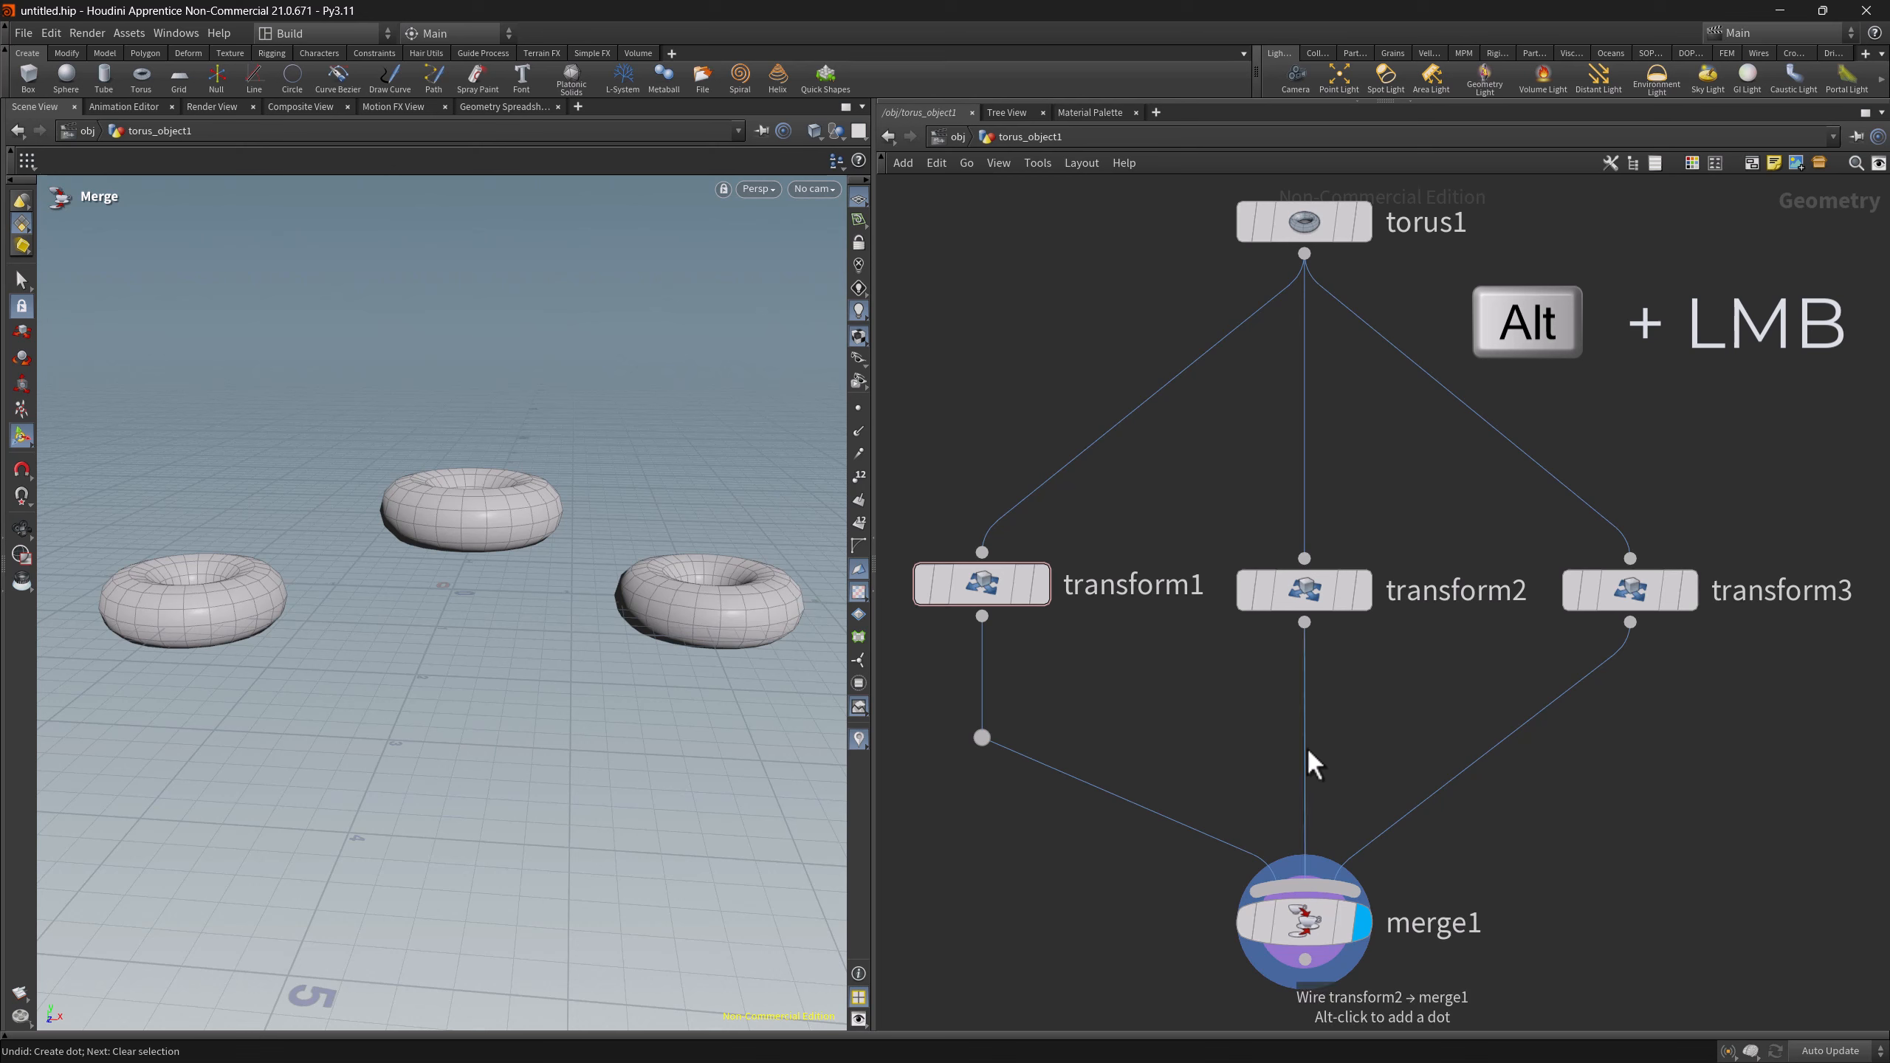
alt+drag(1305, 745, 1306, 737)
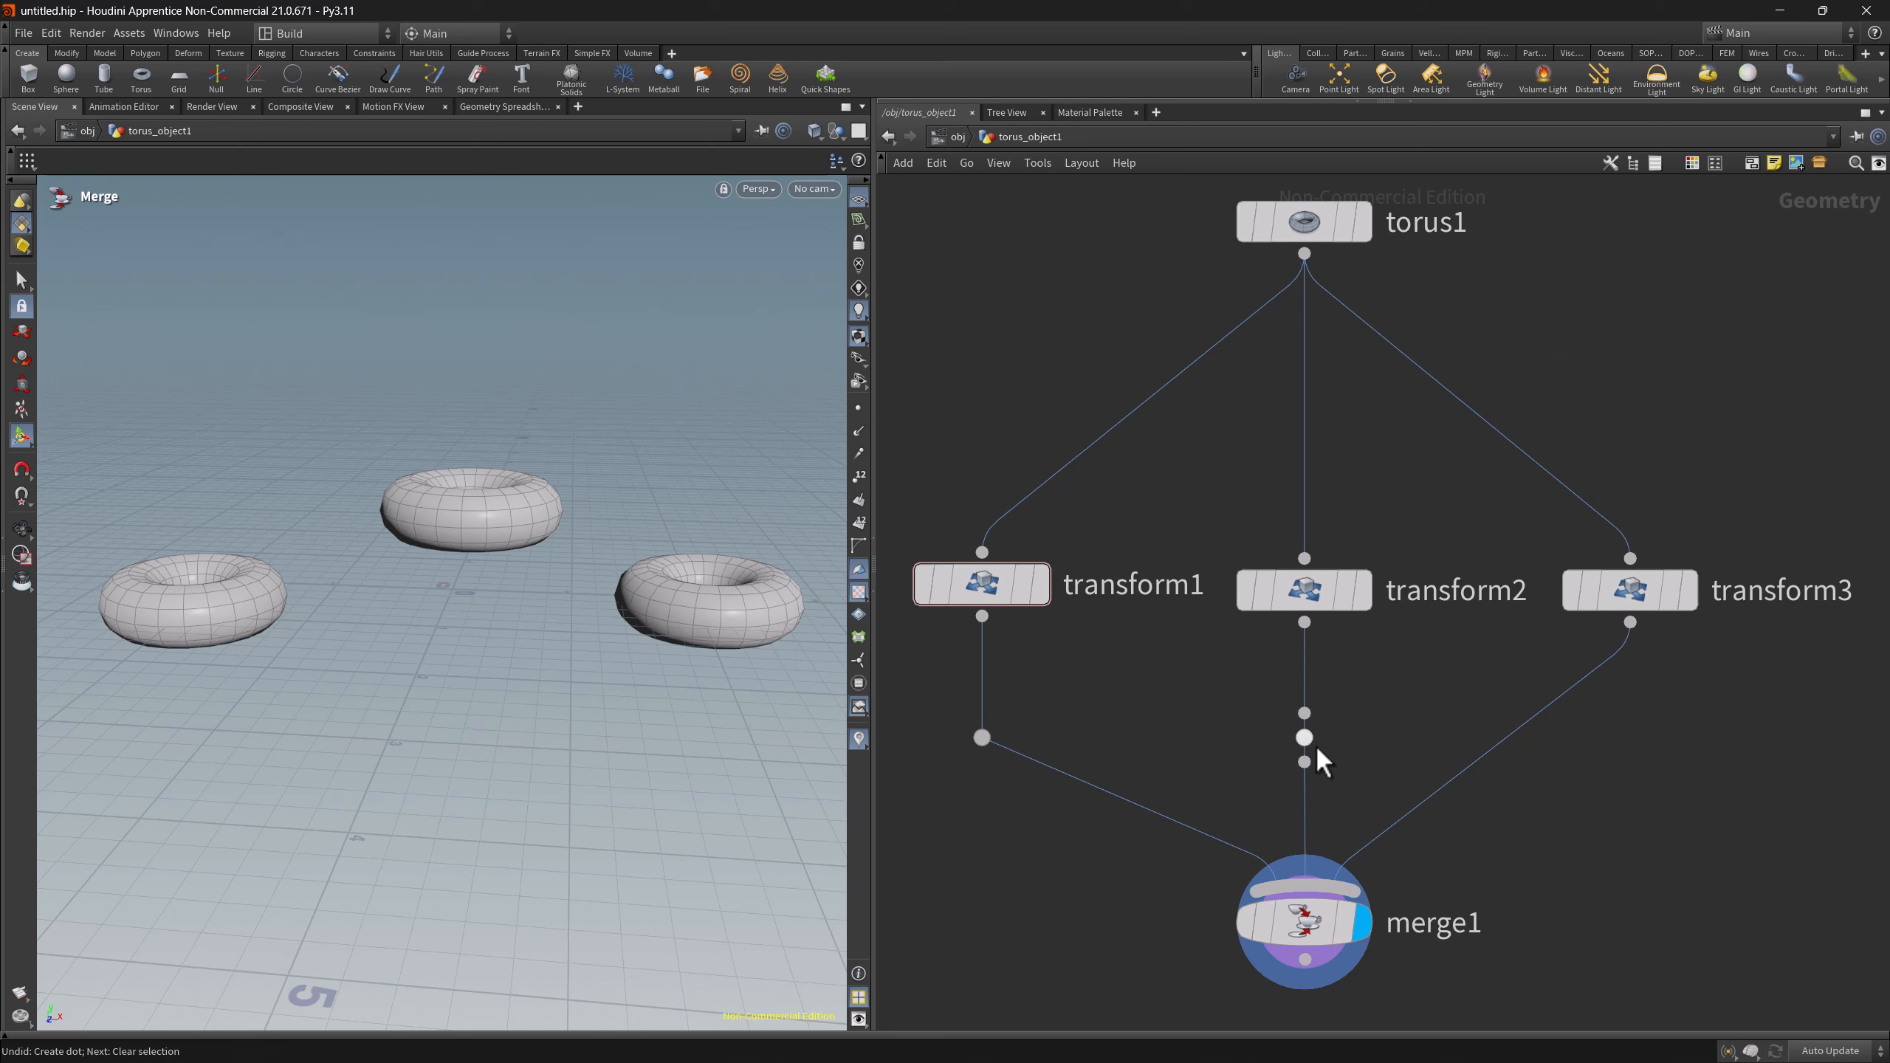
alt+drag(1509, 761, 1633, 742)
drag(1134, 872, 1379, 942)
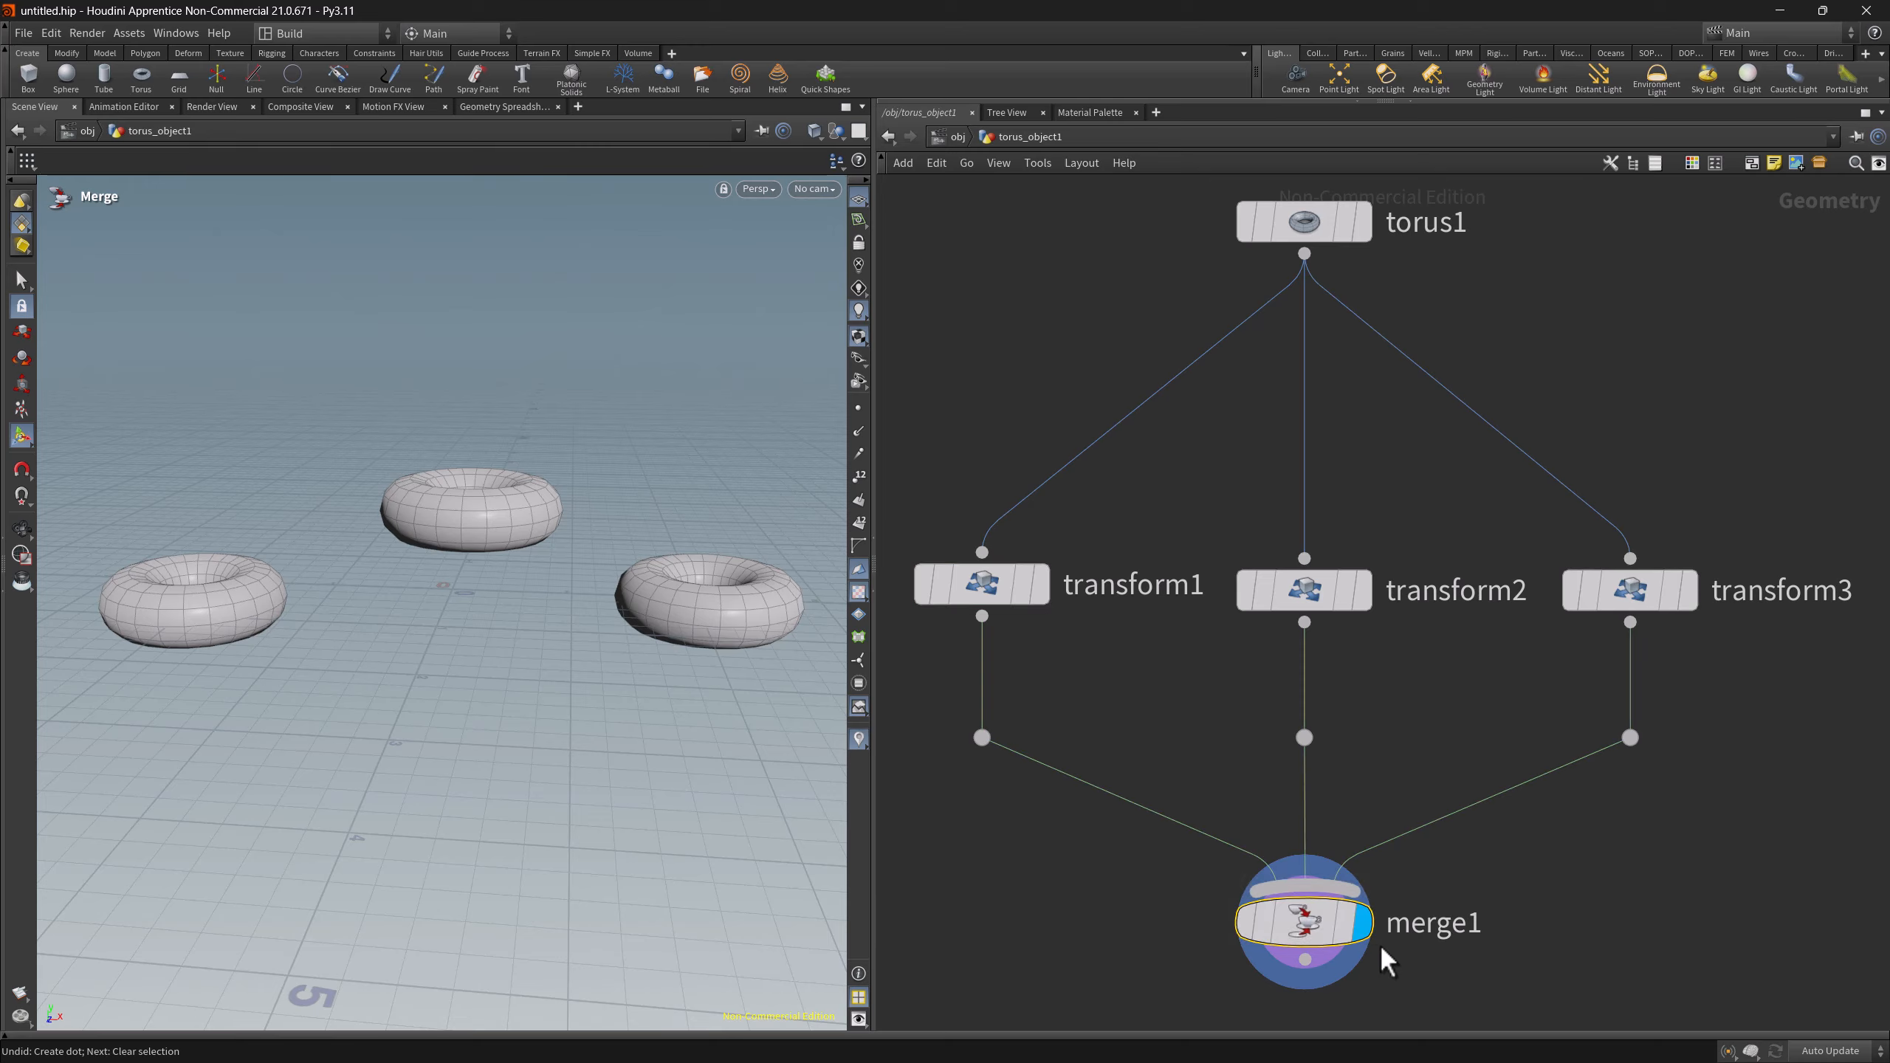
- Pin the three dots below the transform nodes so they keep their wires, and delete merge1
key(Delete)
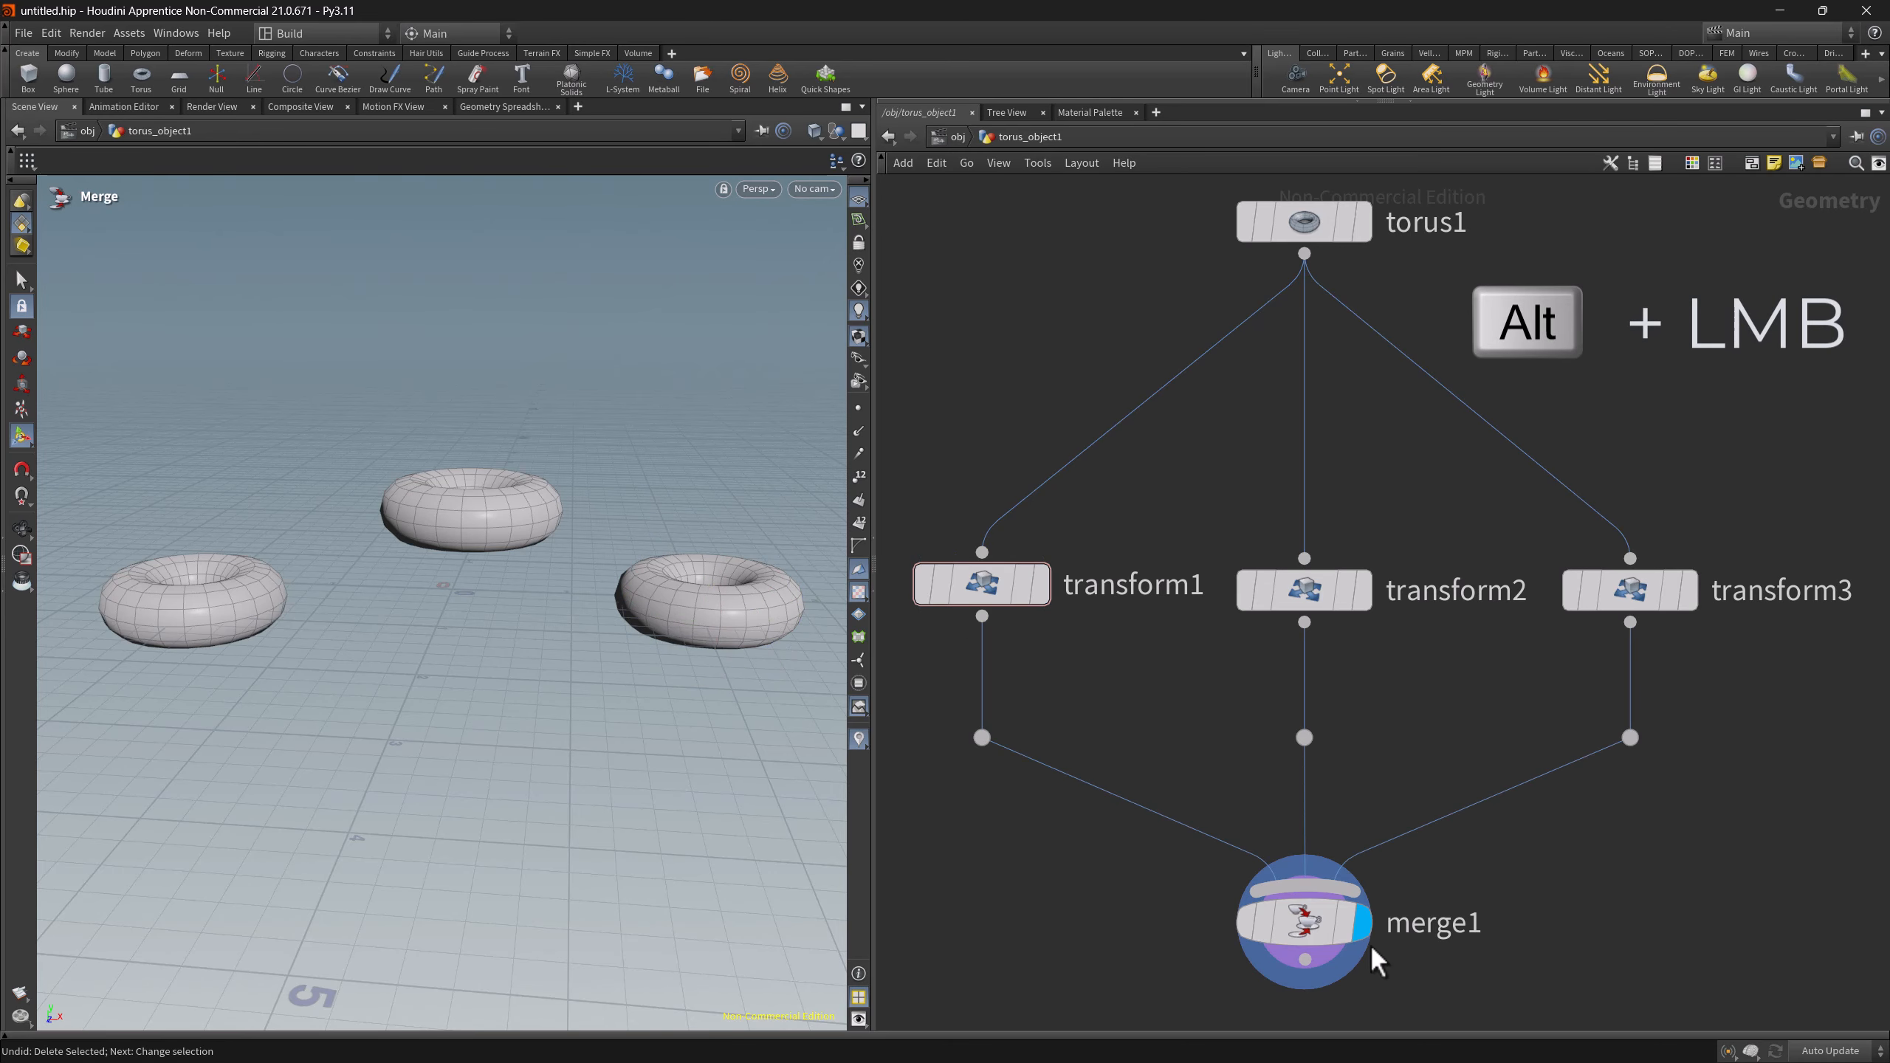
alt+click(982, 738)
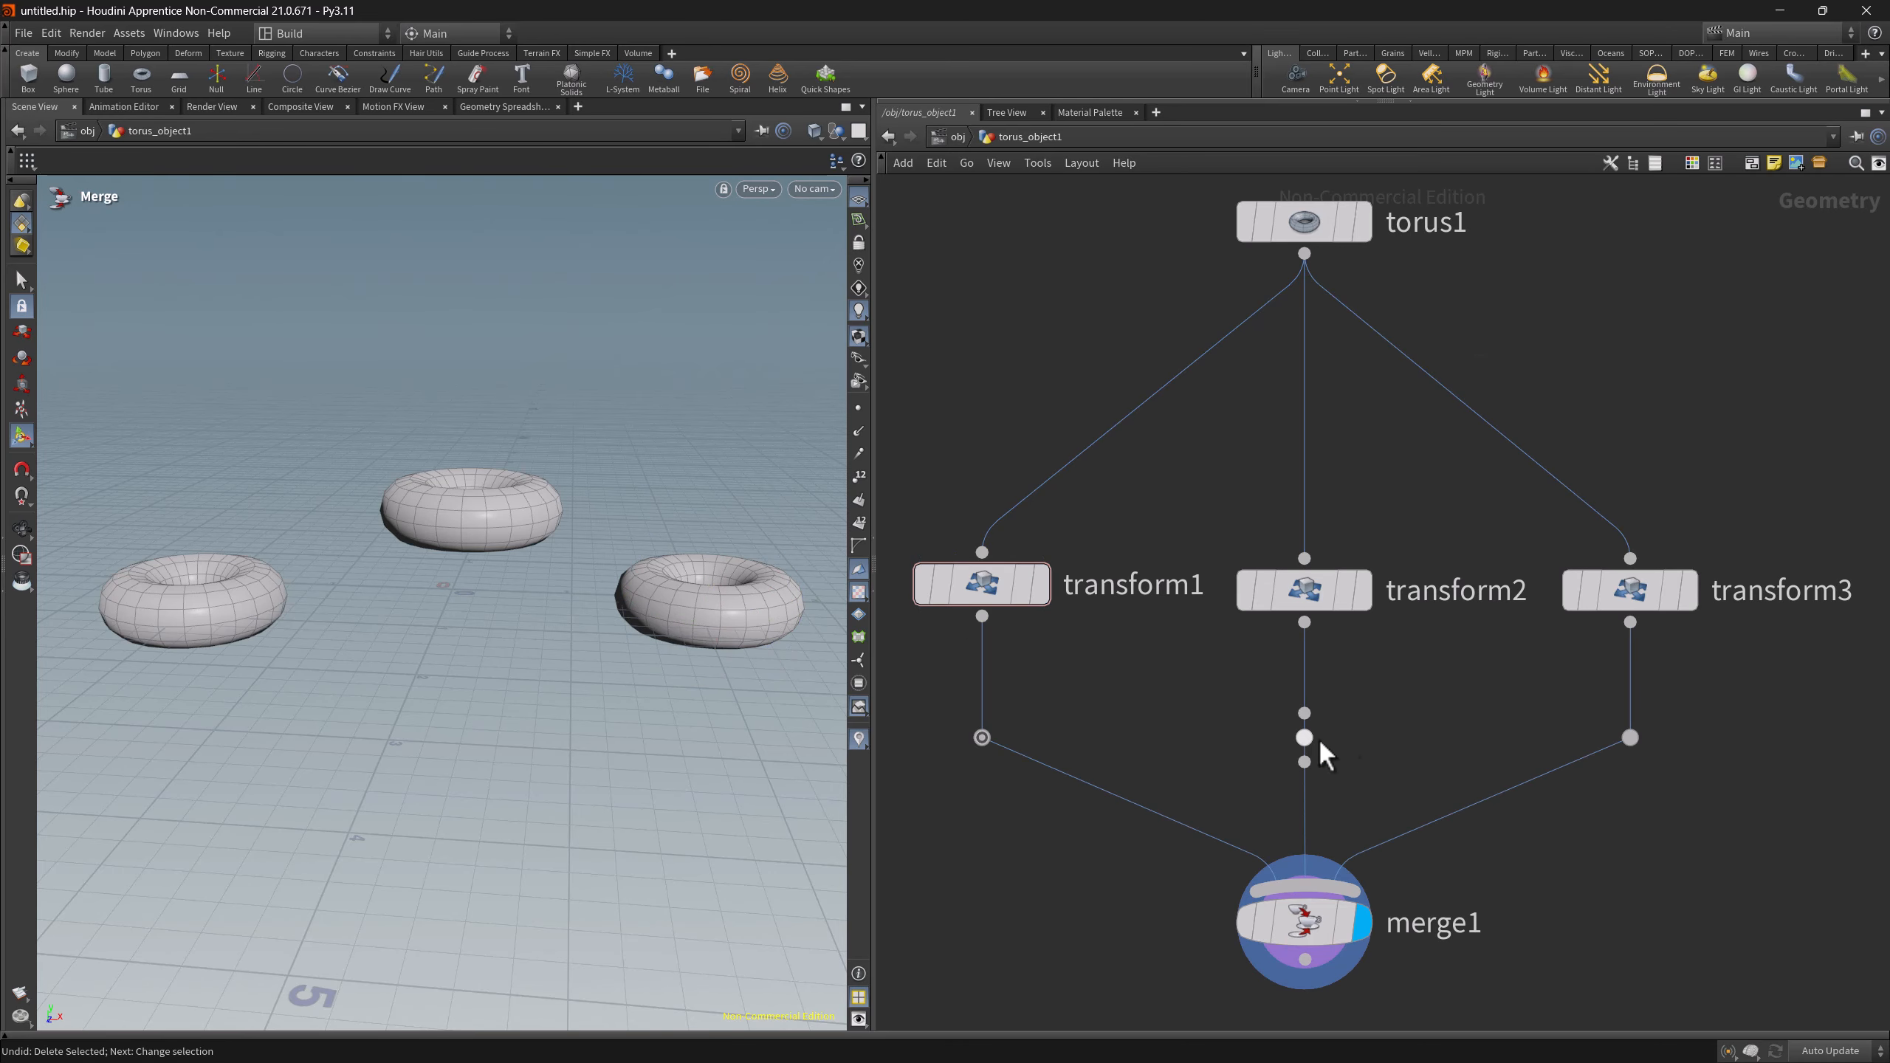
alt+click(1304, 737)
alt+click(1630, 737)
drag(1195, 888, 1337, 942)
key(Delete)
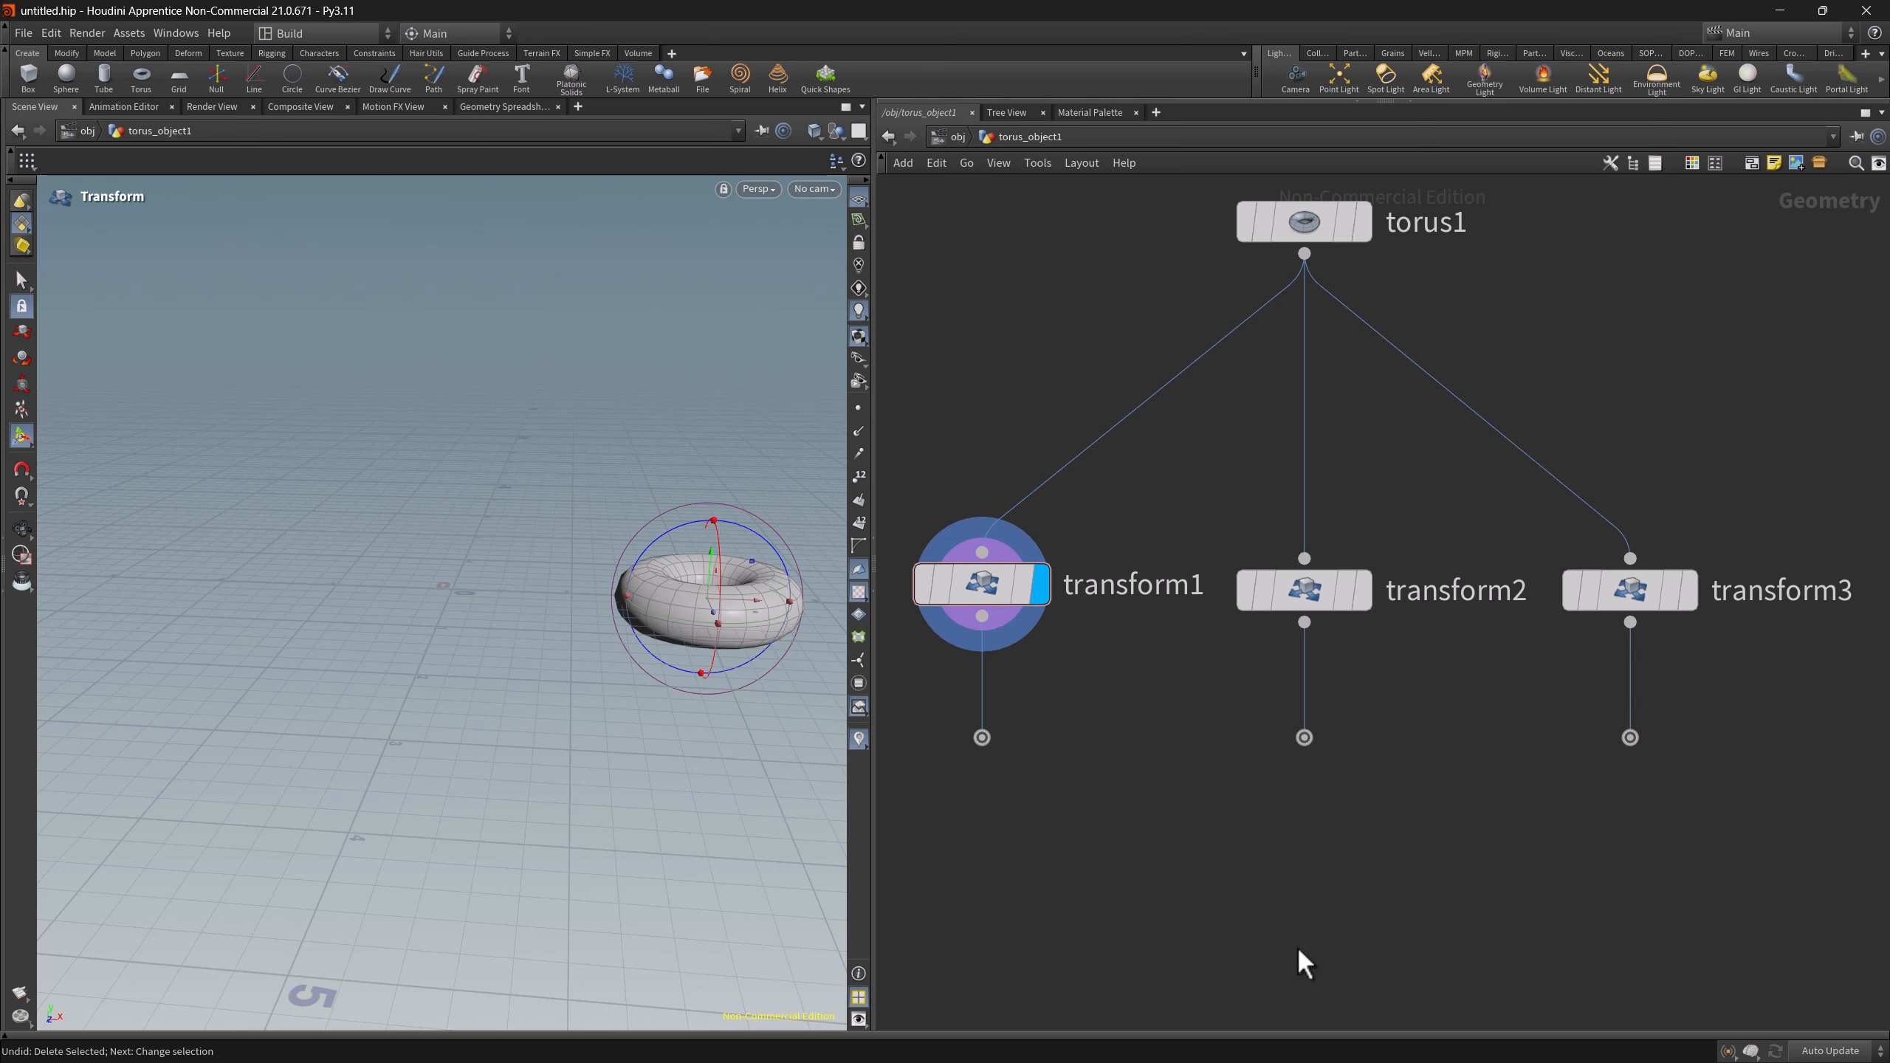
- Wire the three pinned dots together into a new merge node, align it below transform2 and set the display flag on it
drag(910, 711, 1648, 780)
drag(1632, 765, 1332, 885)
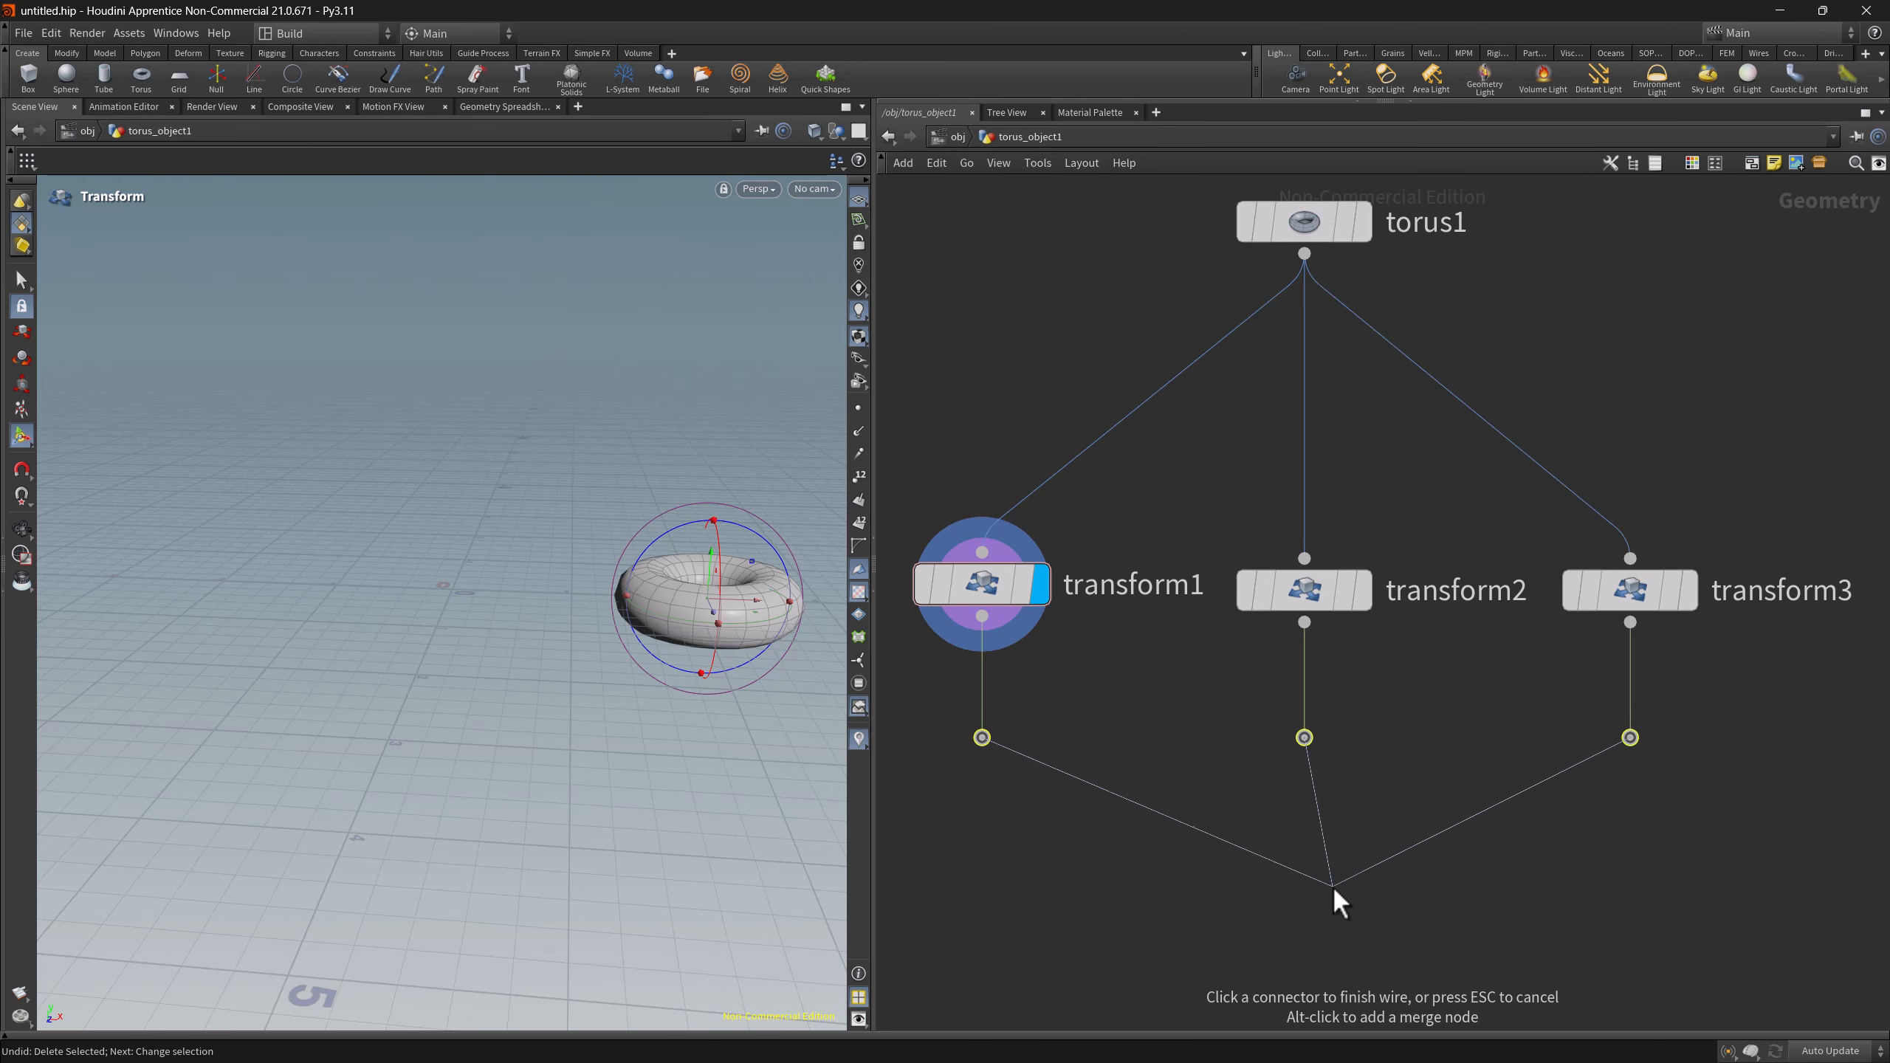
alt+click(1320, 886)
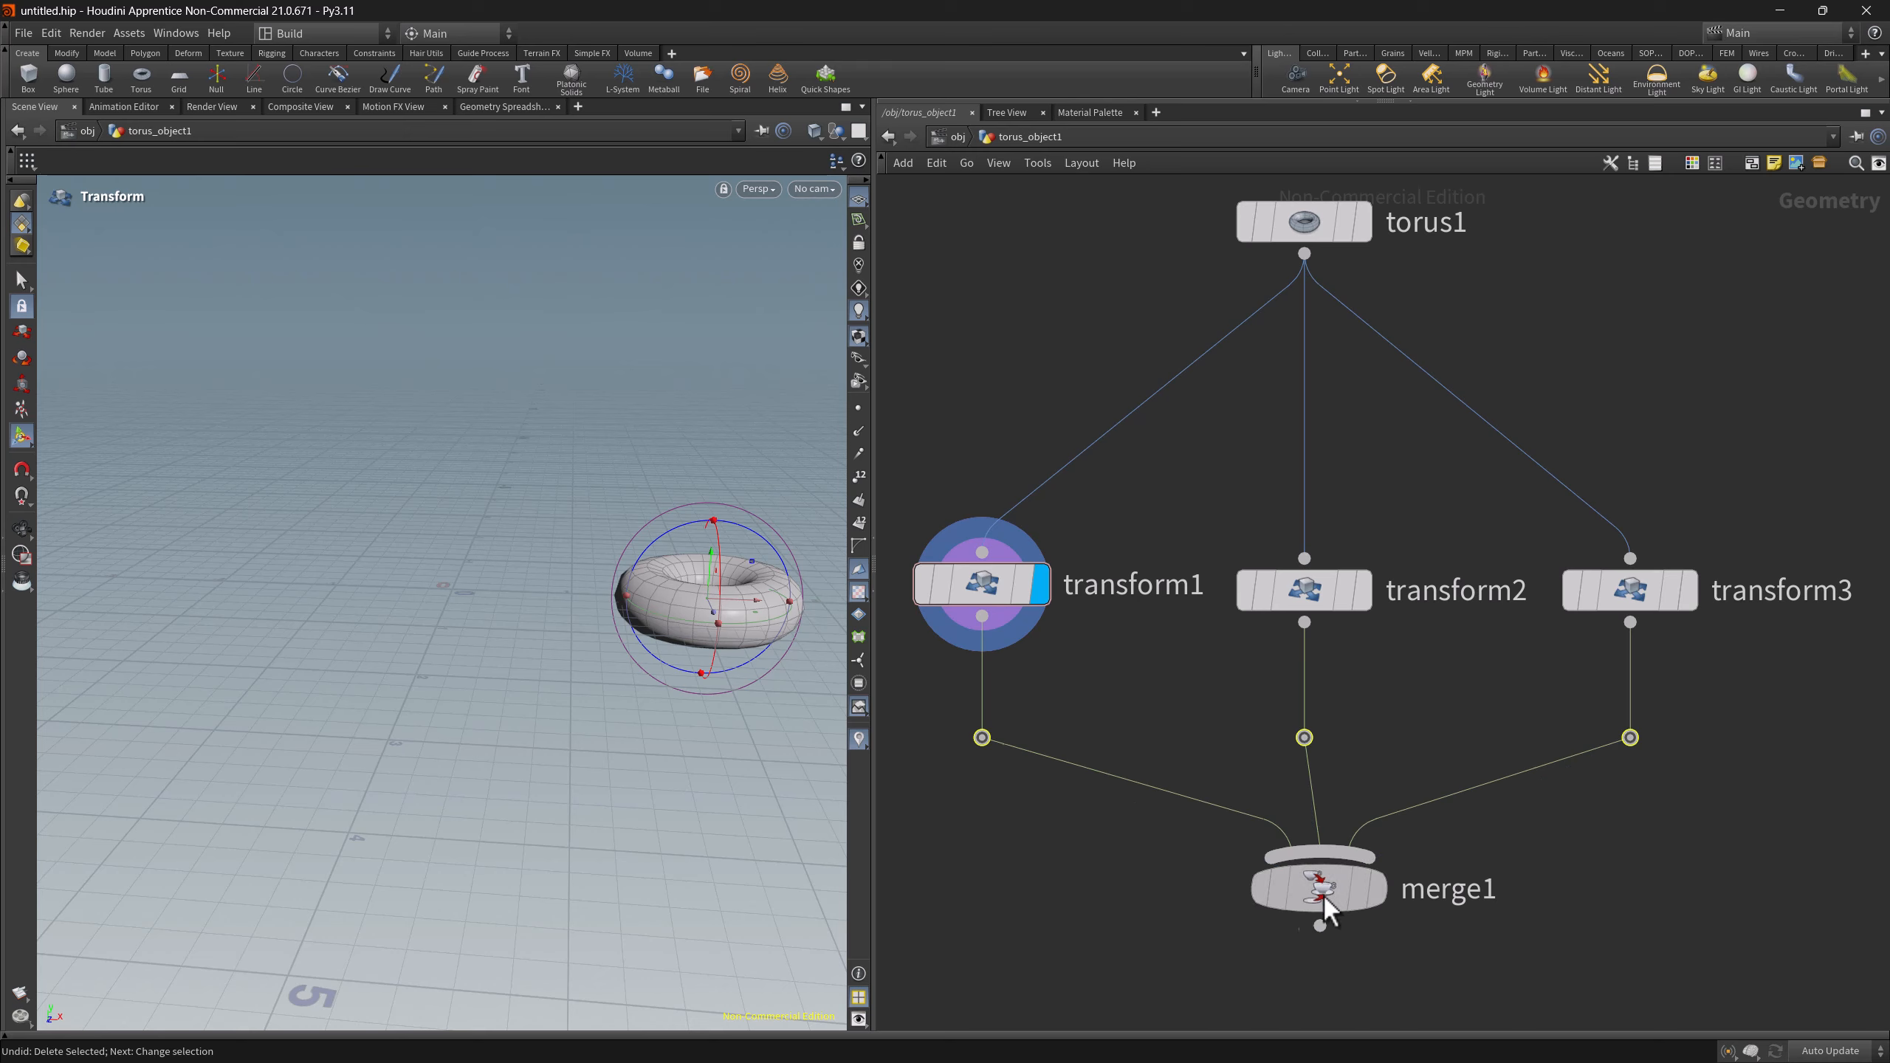
drag(1323, 897, 1308, 906)
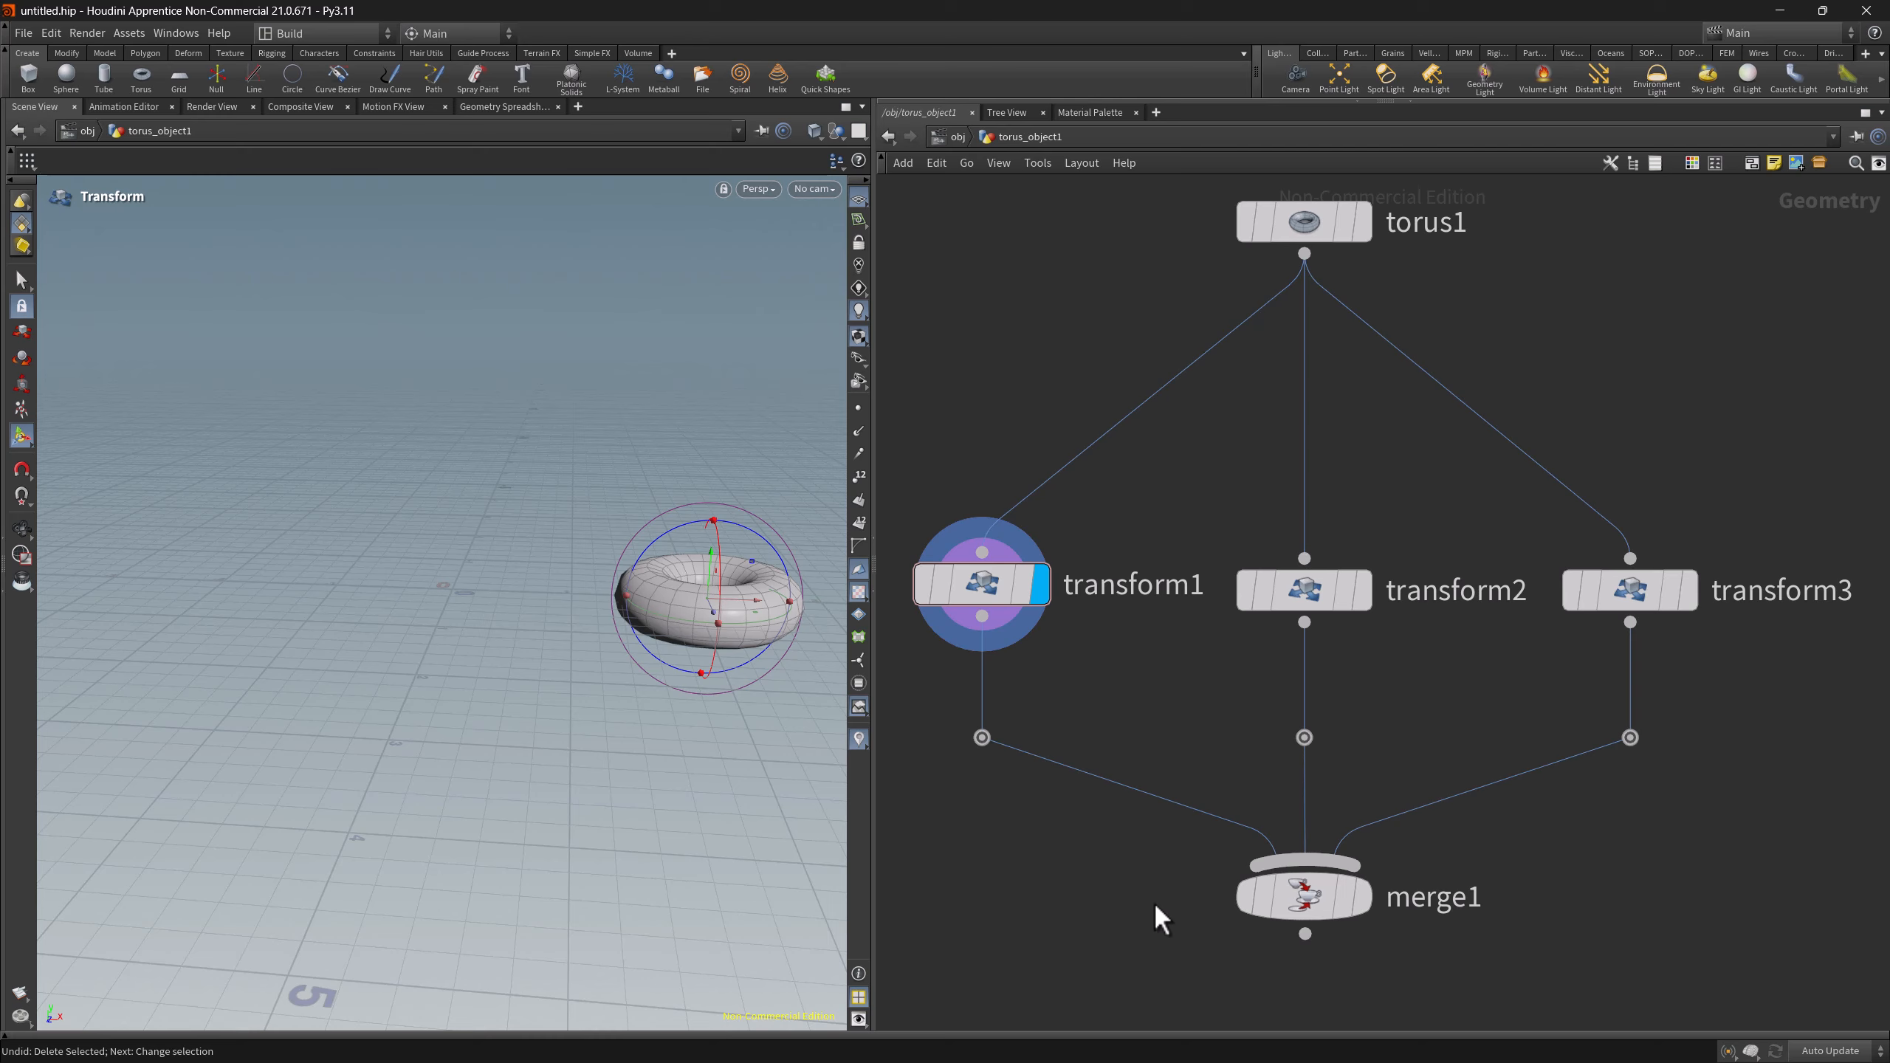
key(r)
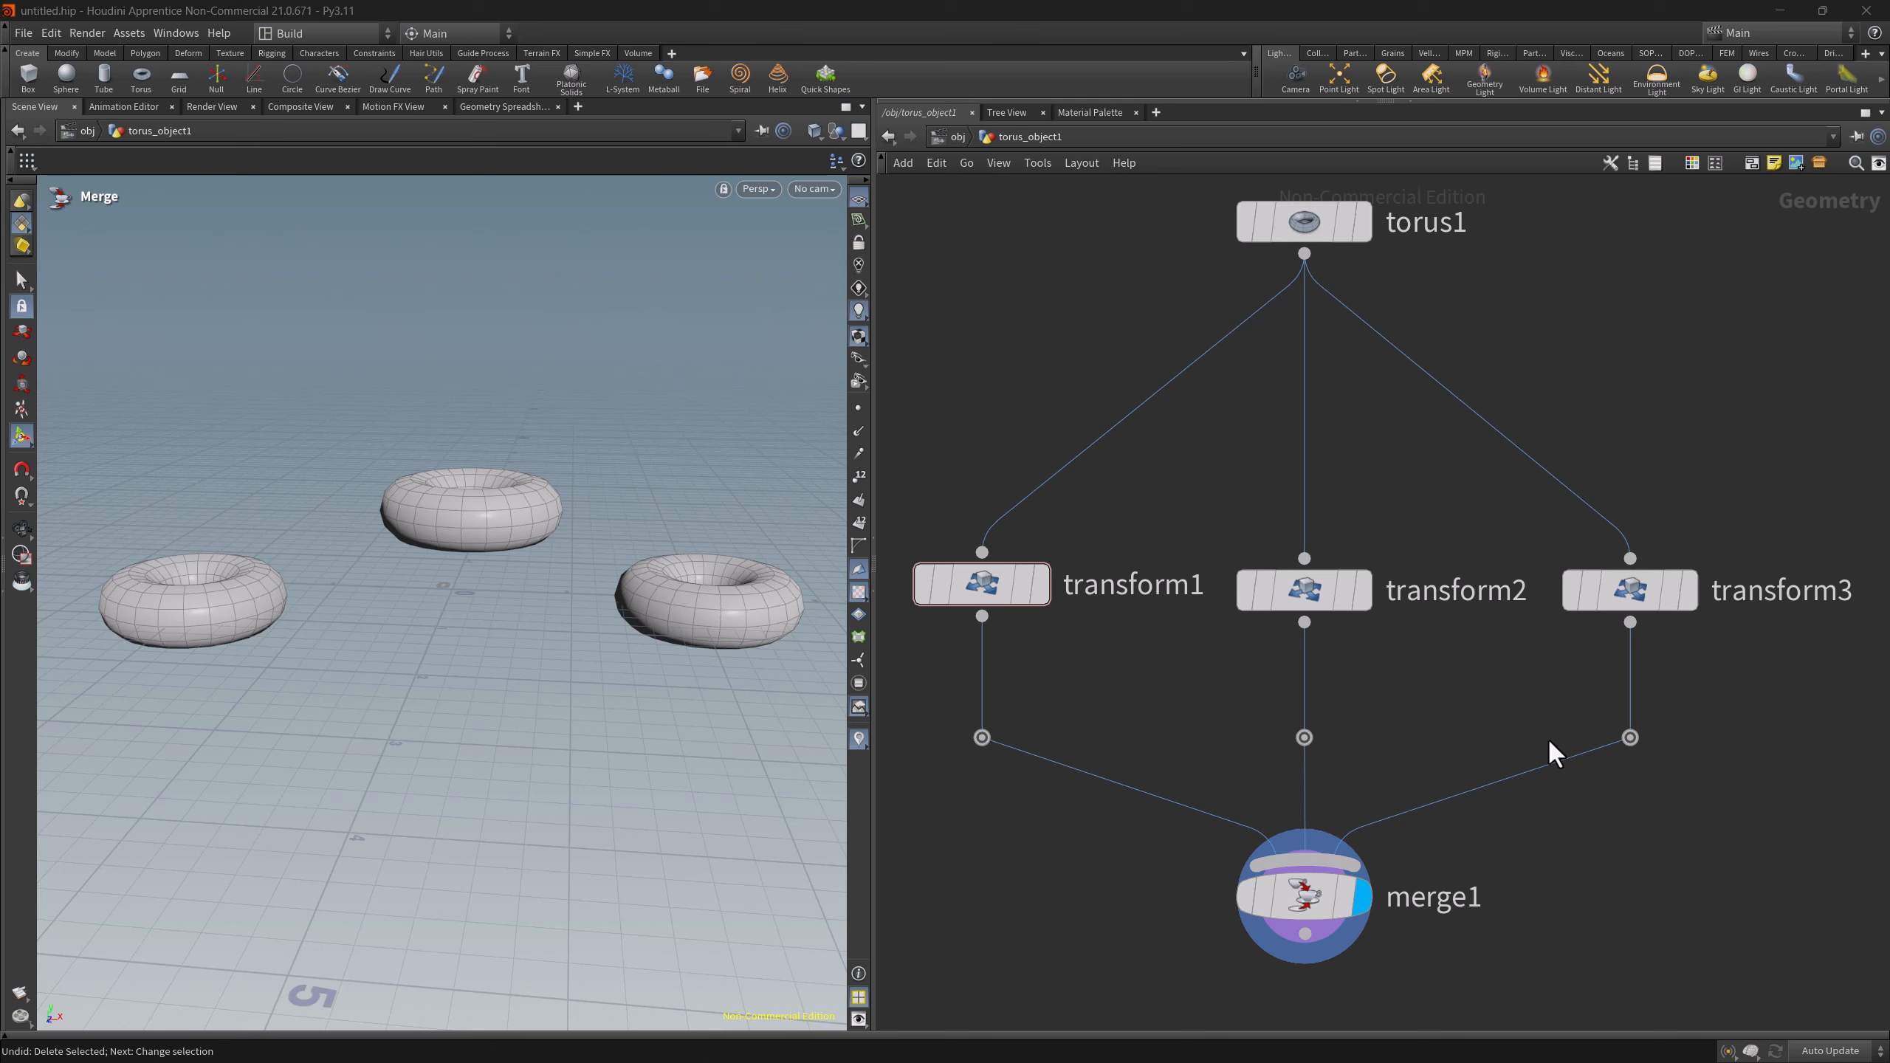
- Delete the dot below transform3 and cut the wire between transform3 and merge1
drag(1568, 724, 1618, 779)
key(Delete)
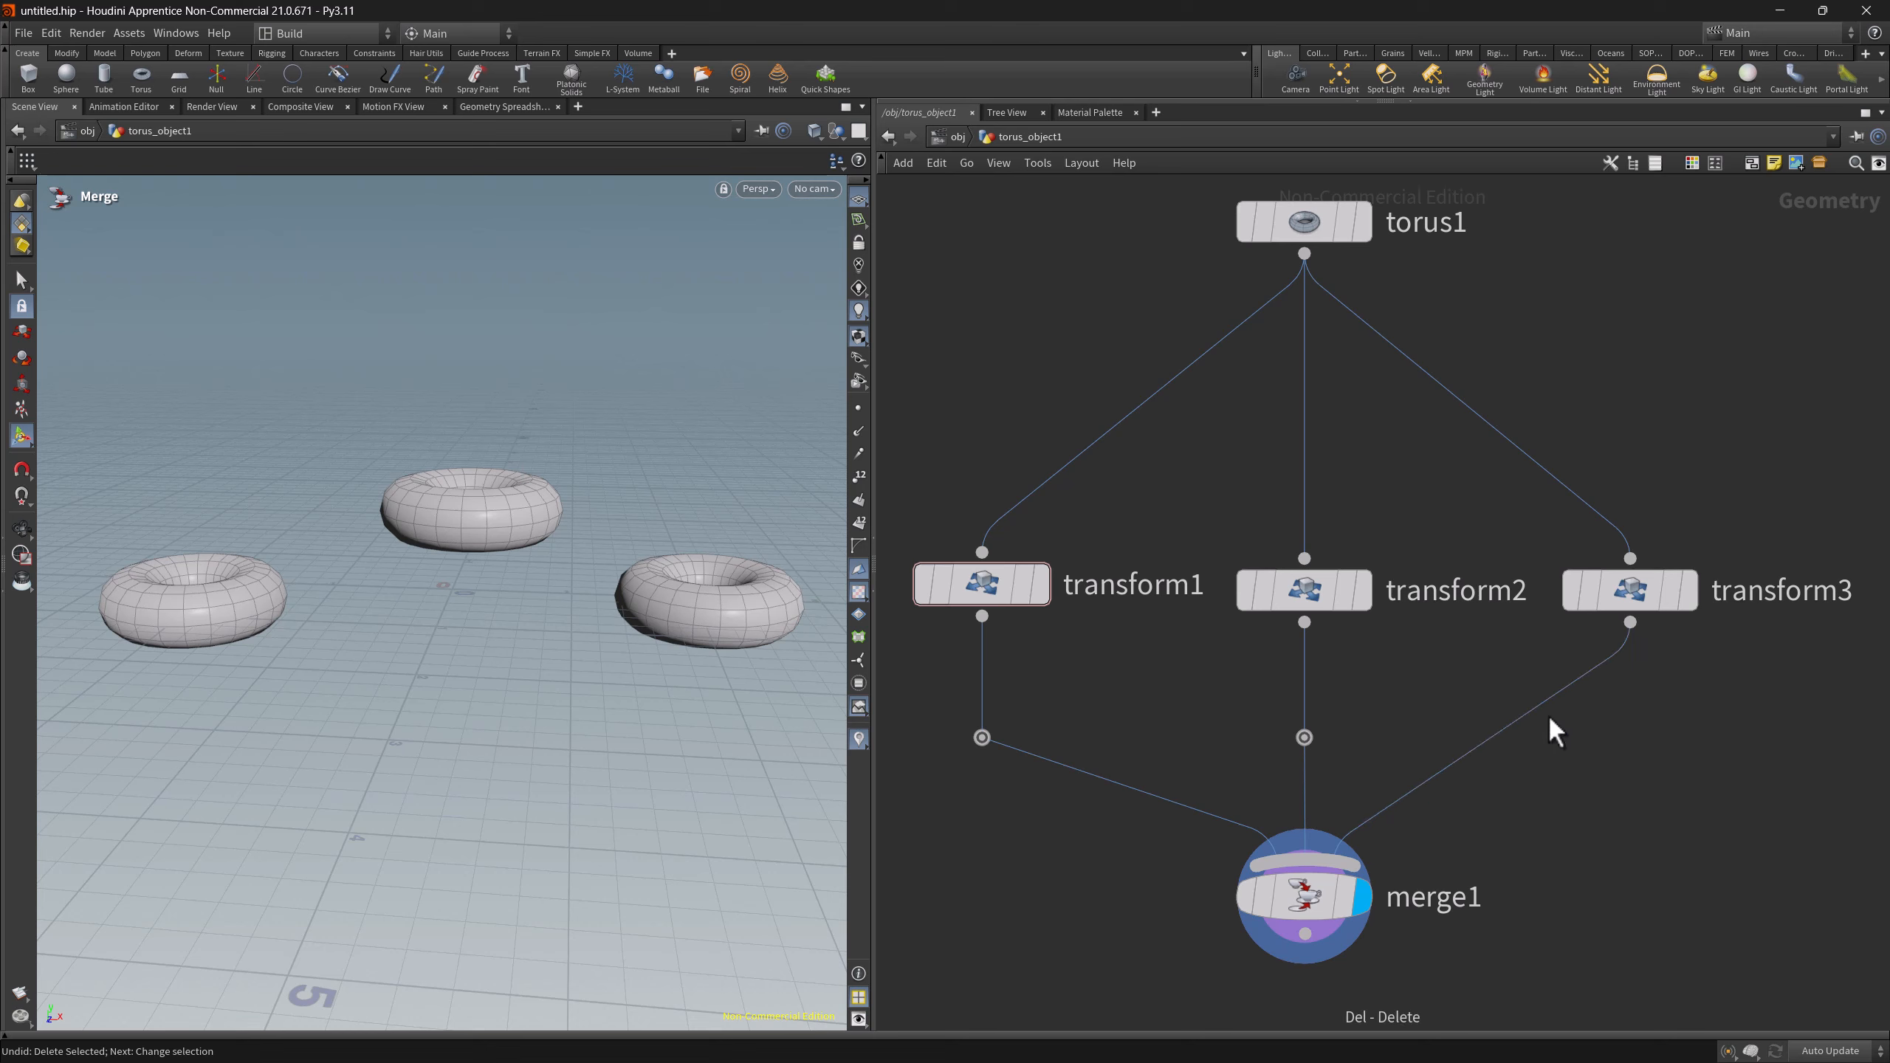
key(y)
drag(1518, 713, 1592, 767)
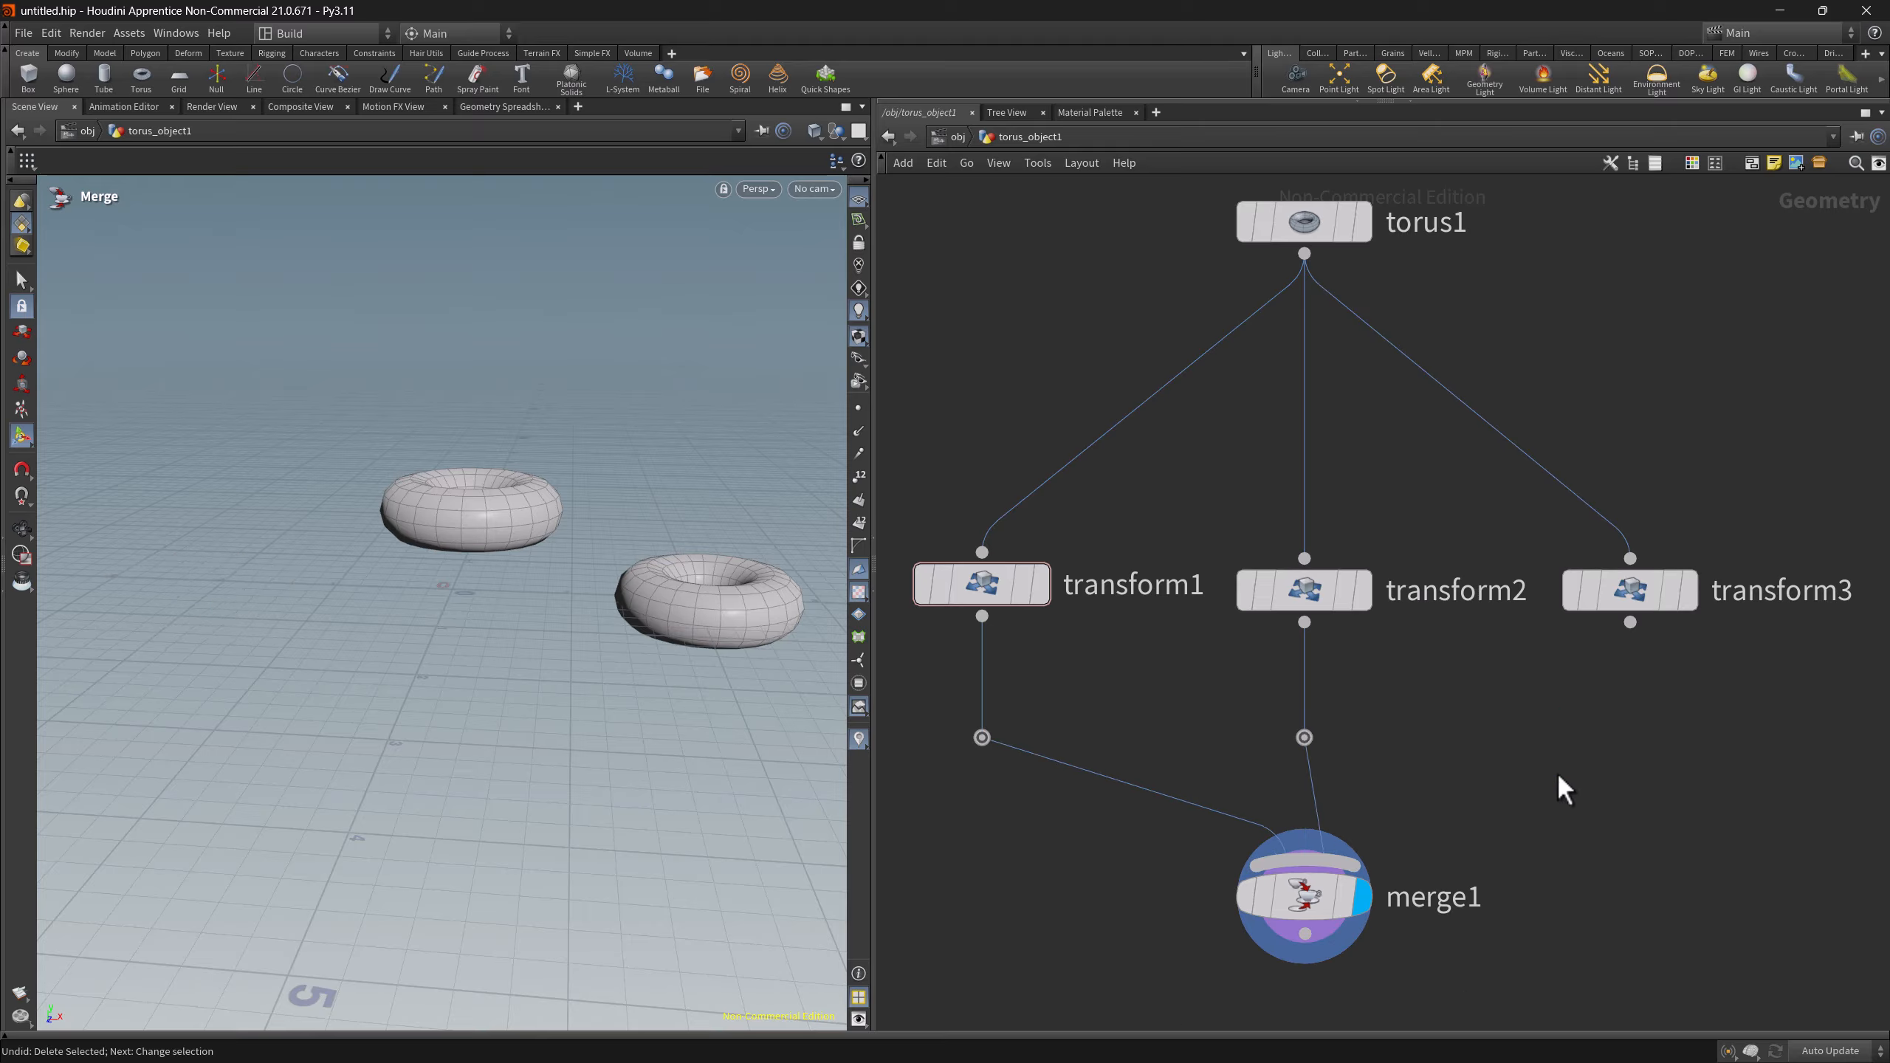
- Connect merge1's input to transform3's output through a new pinned dot, and align the dot straight below transform3
alt+click(1372, 858)
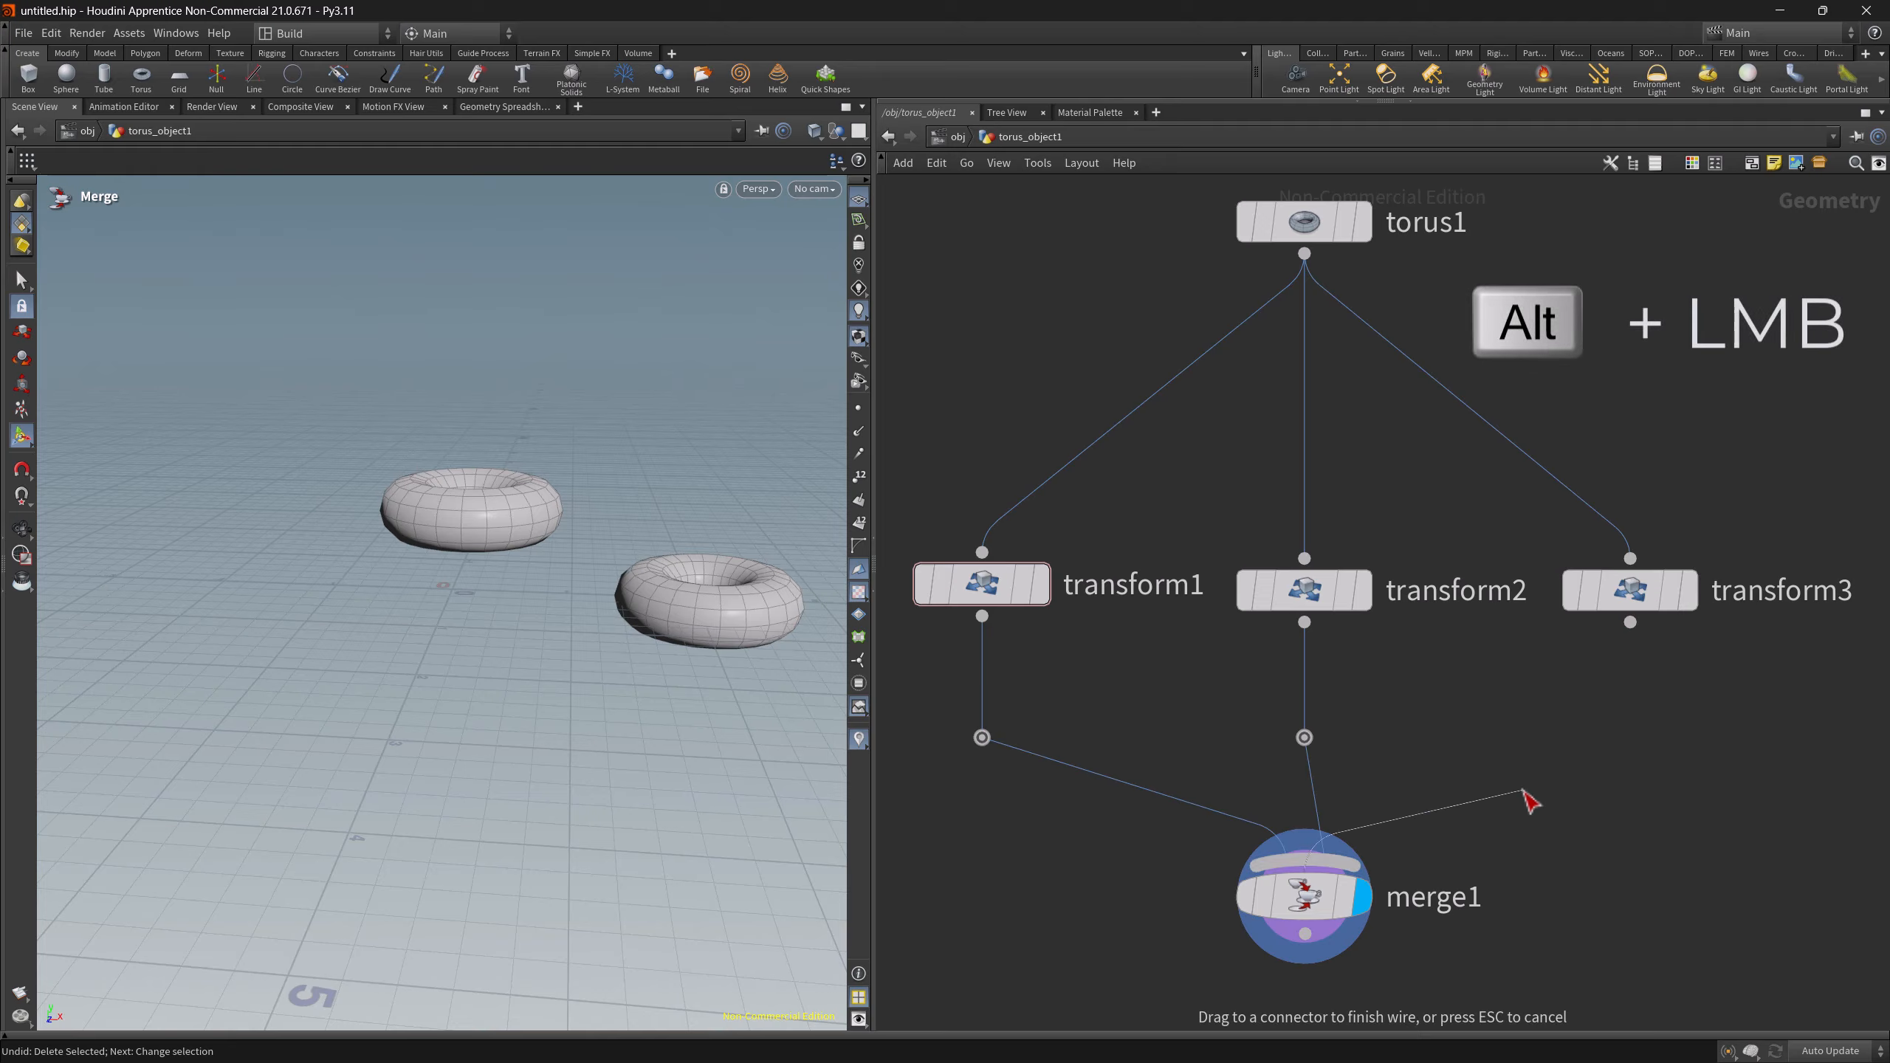
alt+click(1522, 764)
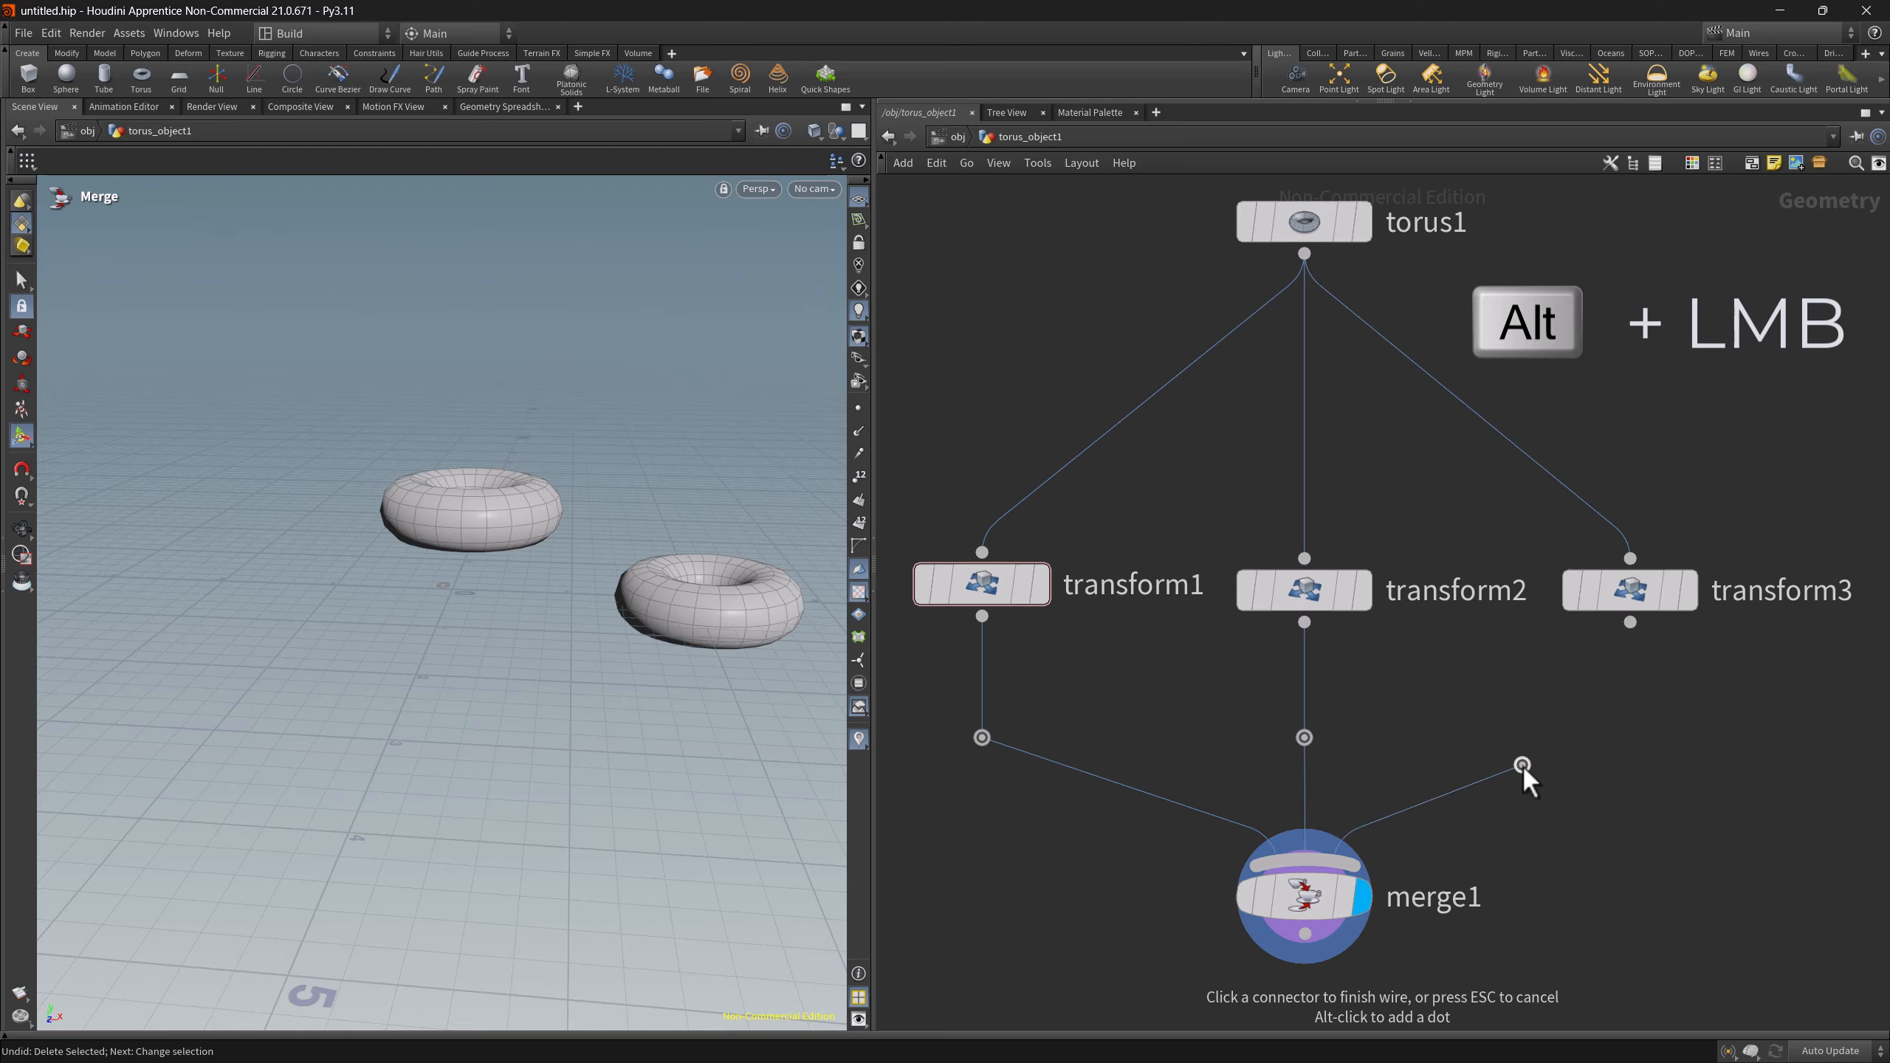
click(1630, 623)
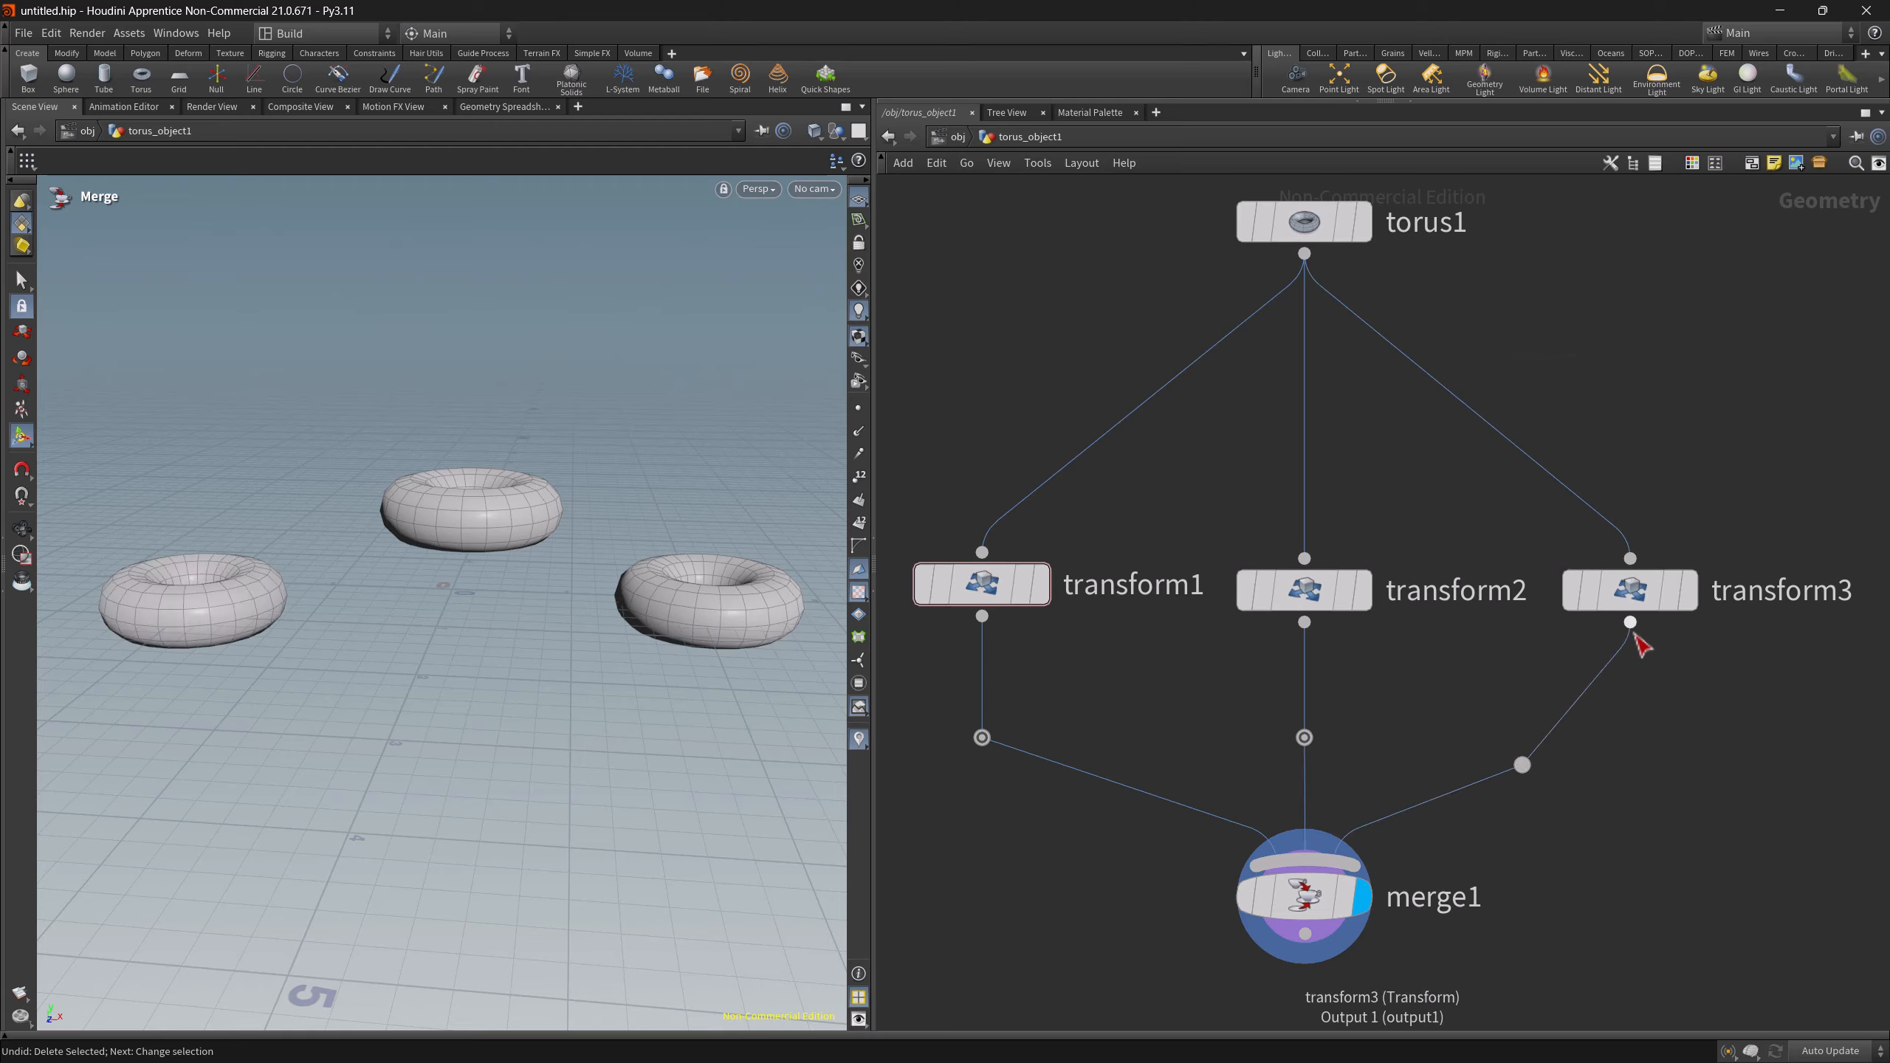
drag(1527, 768, 1630, 738)
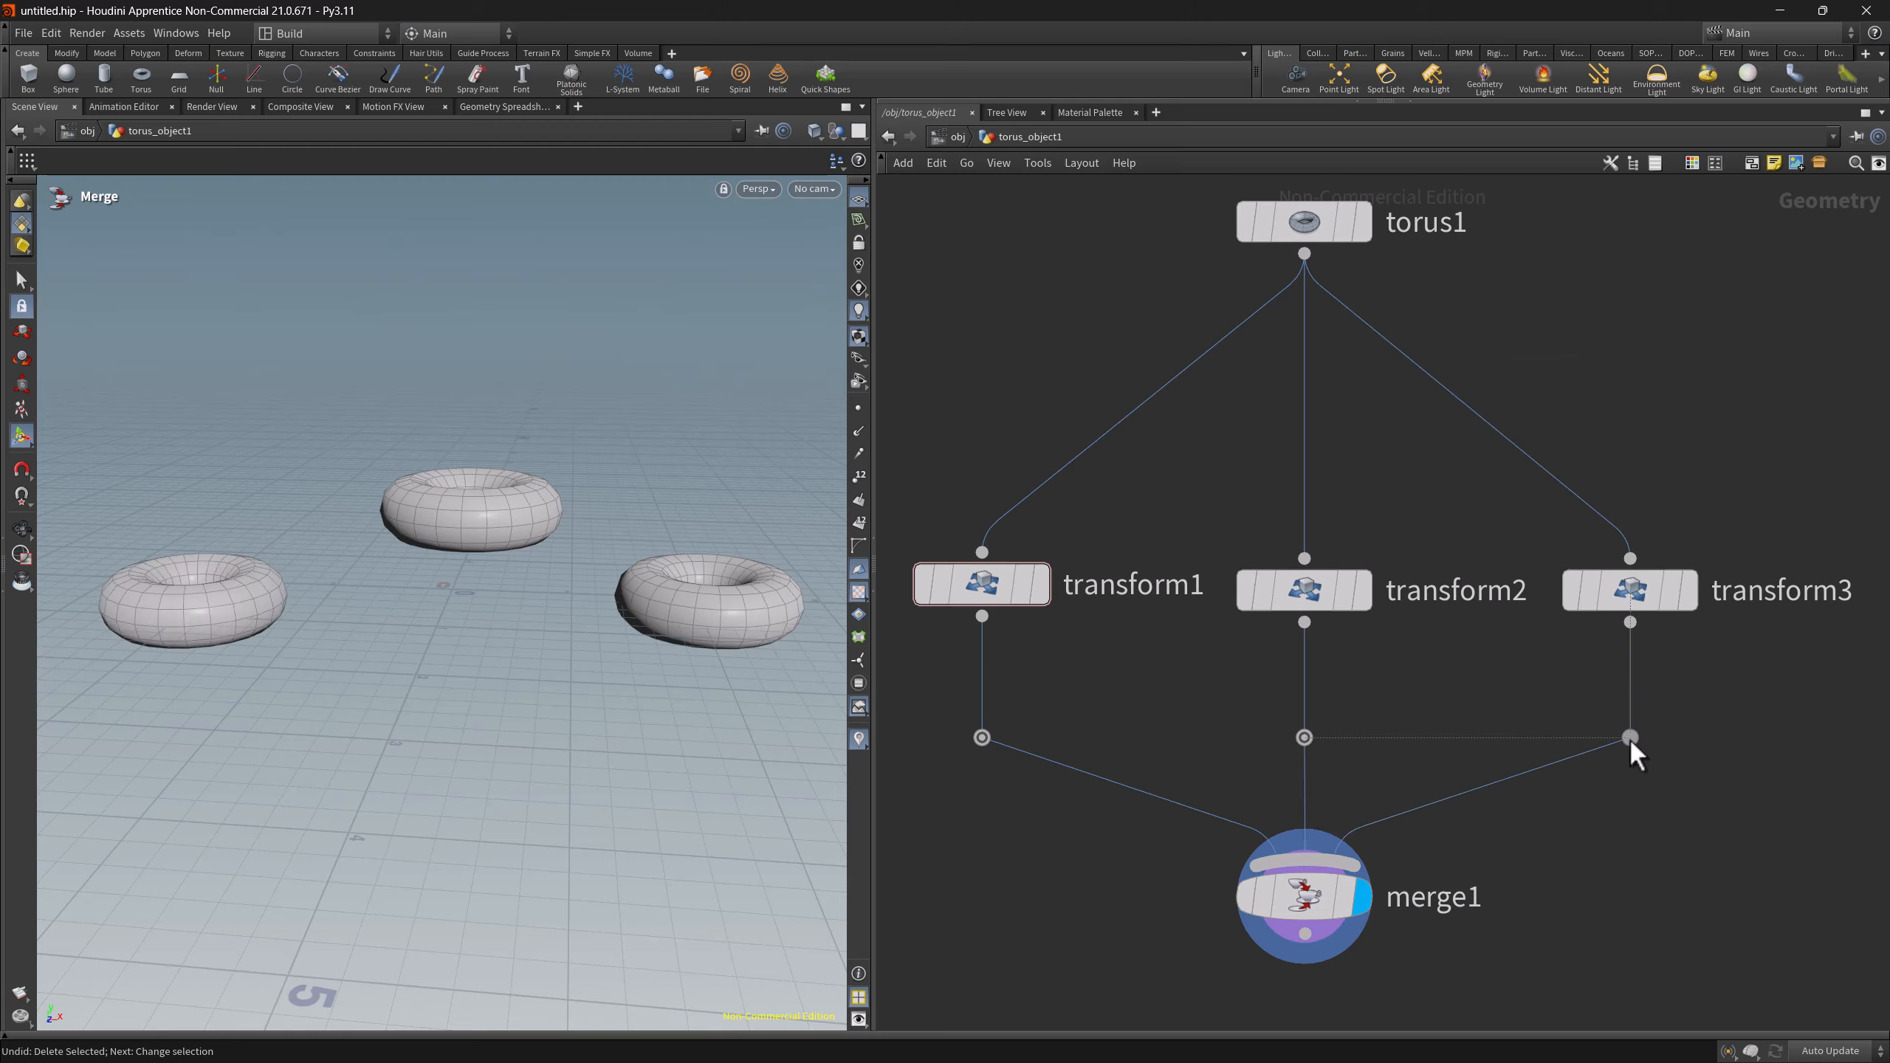
- Color the dot below transform3 red, the one below transform2 green and the one below transform1 orange using the color palette
click(1686, 168)
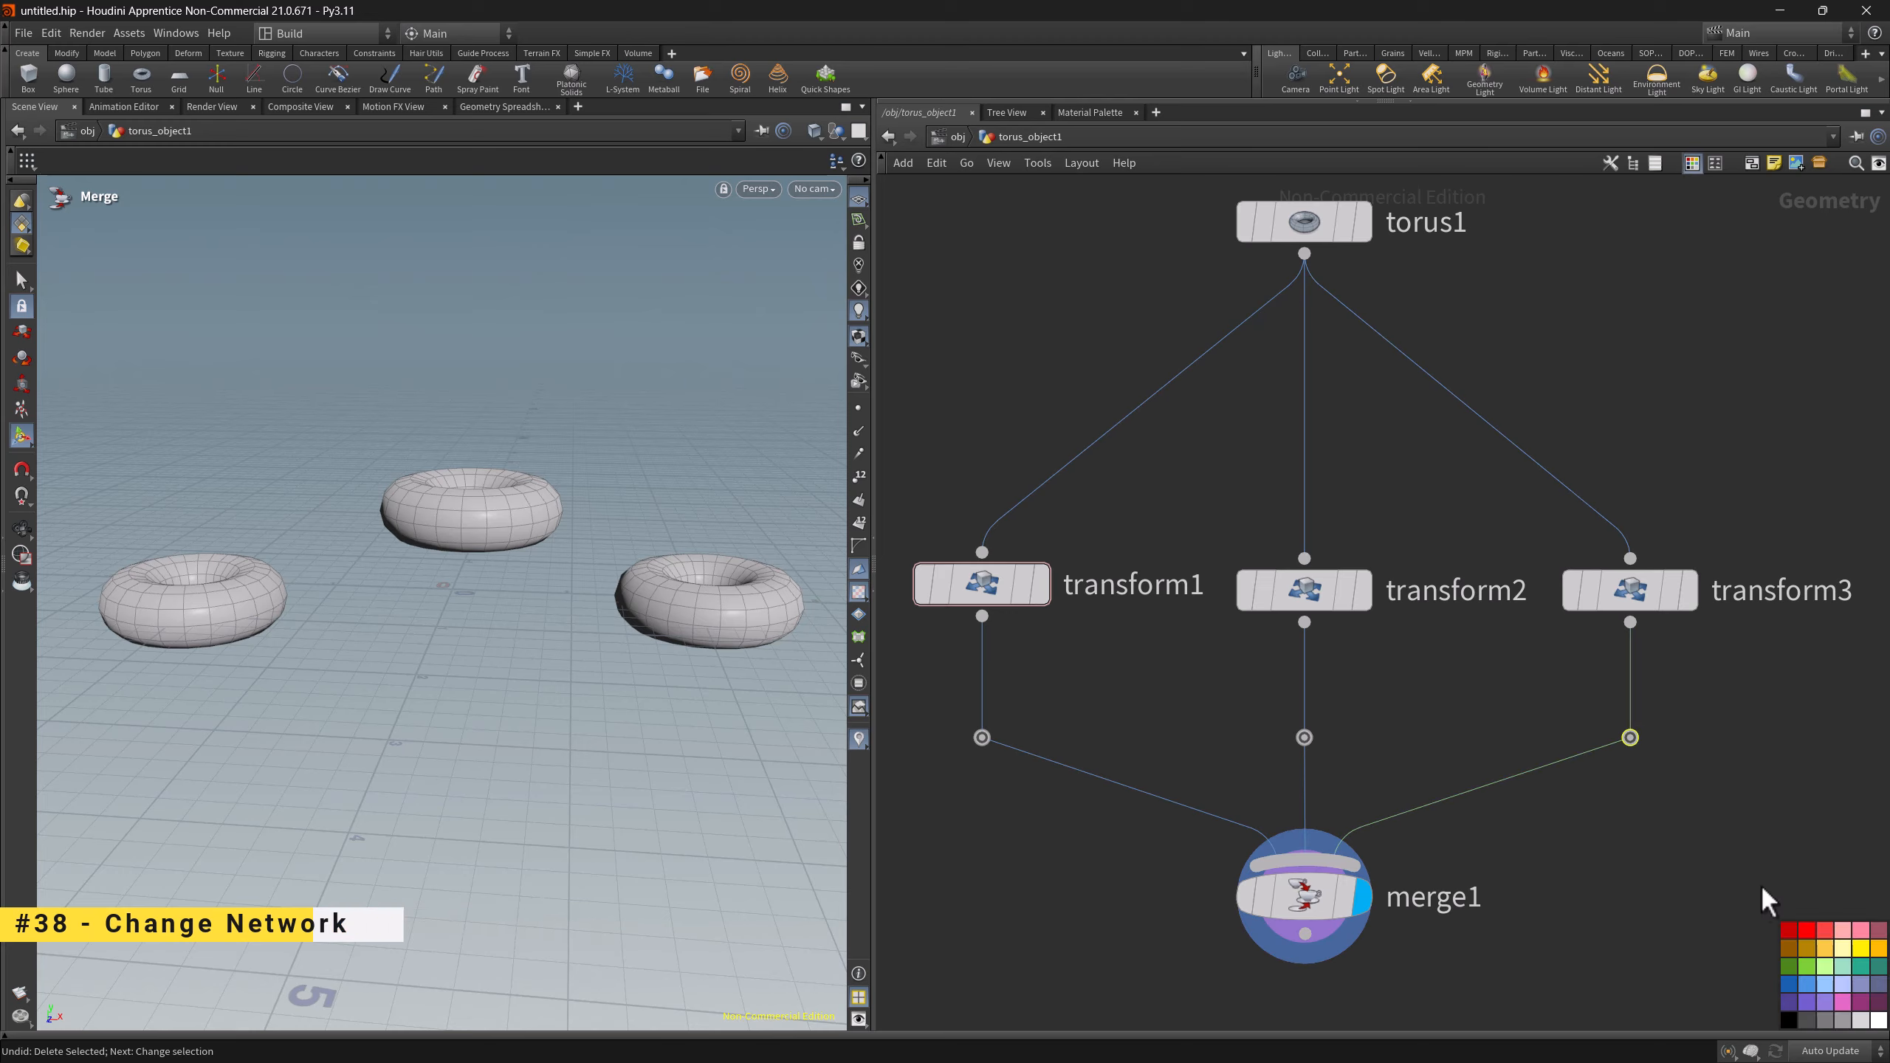
click(1793, 932)
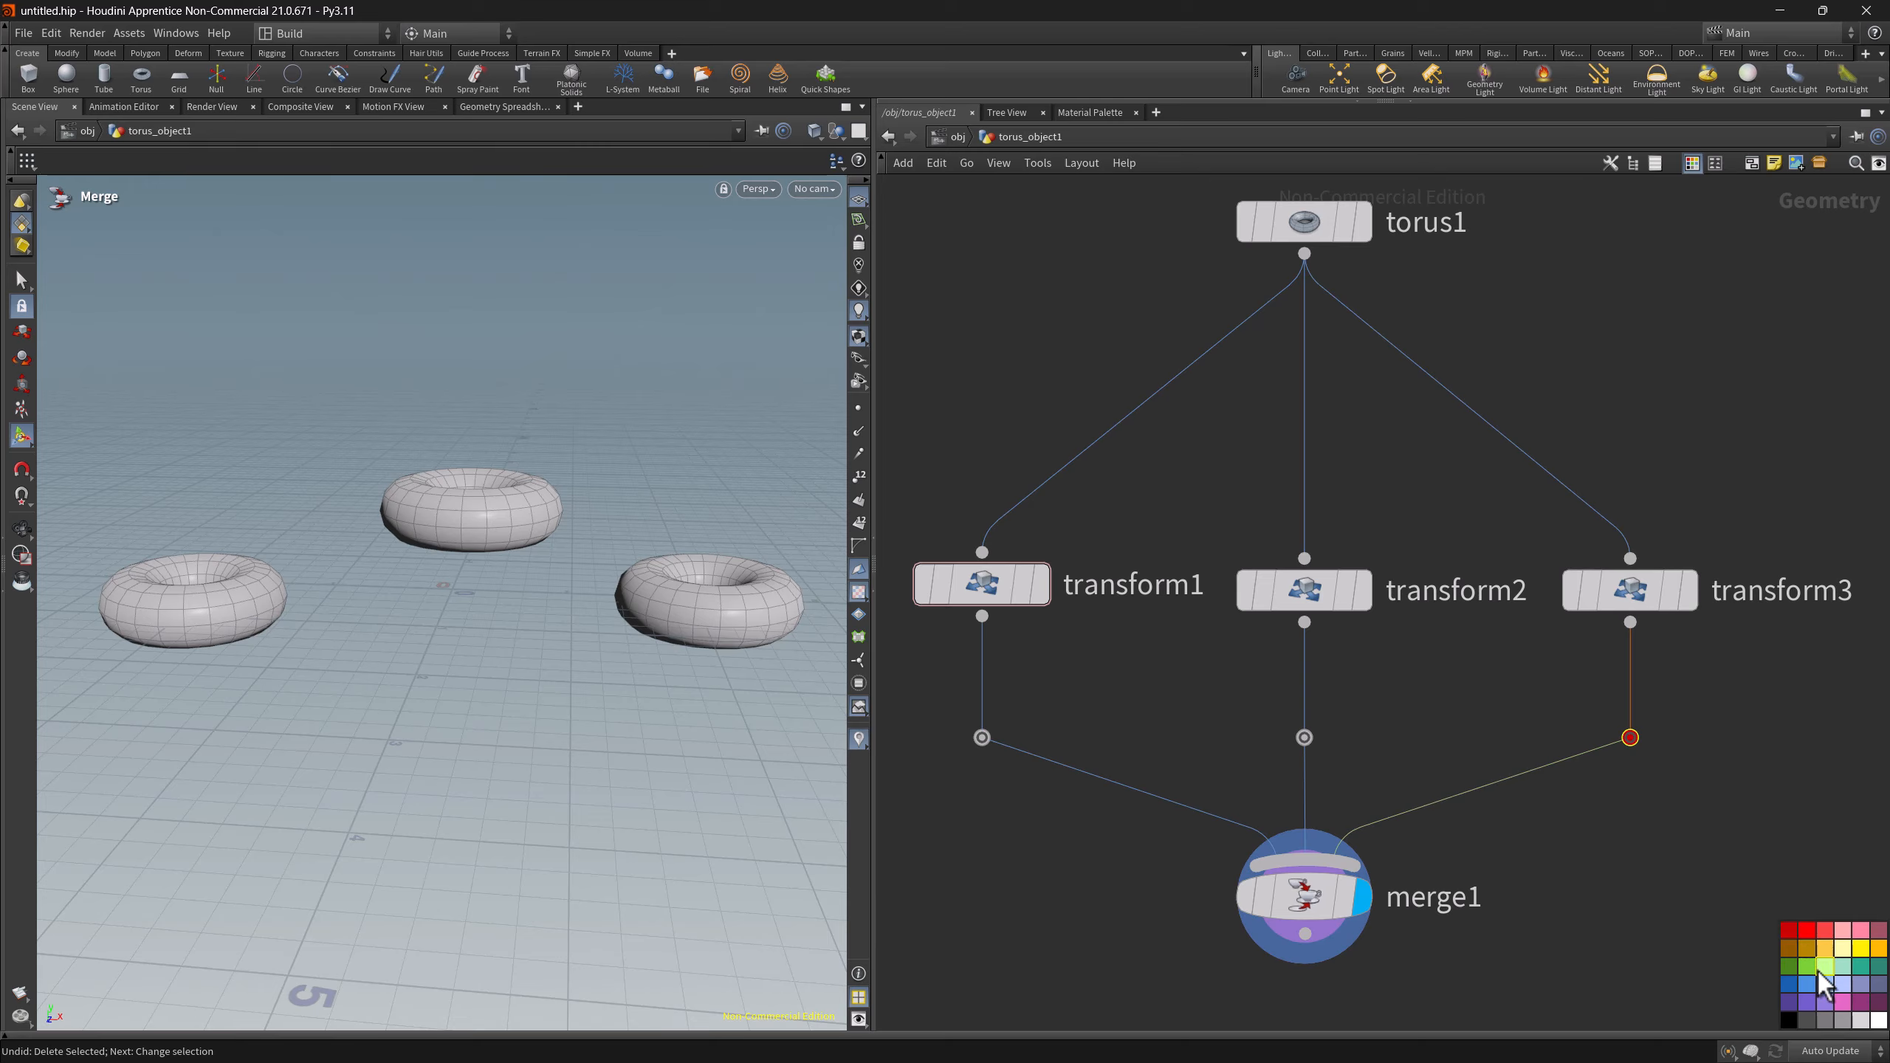
drag(1815, 971, 1305, 737)
drag(1880, 956, 1096, 771)
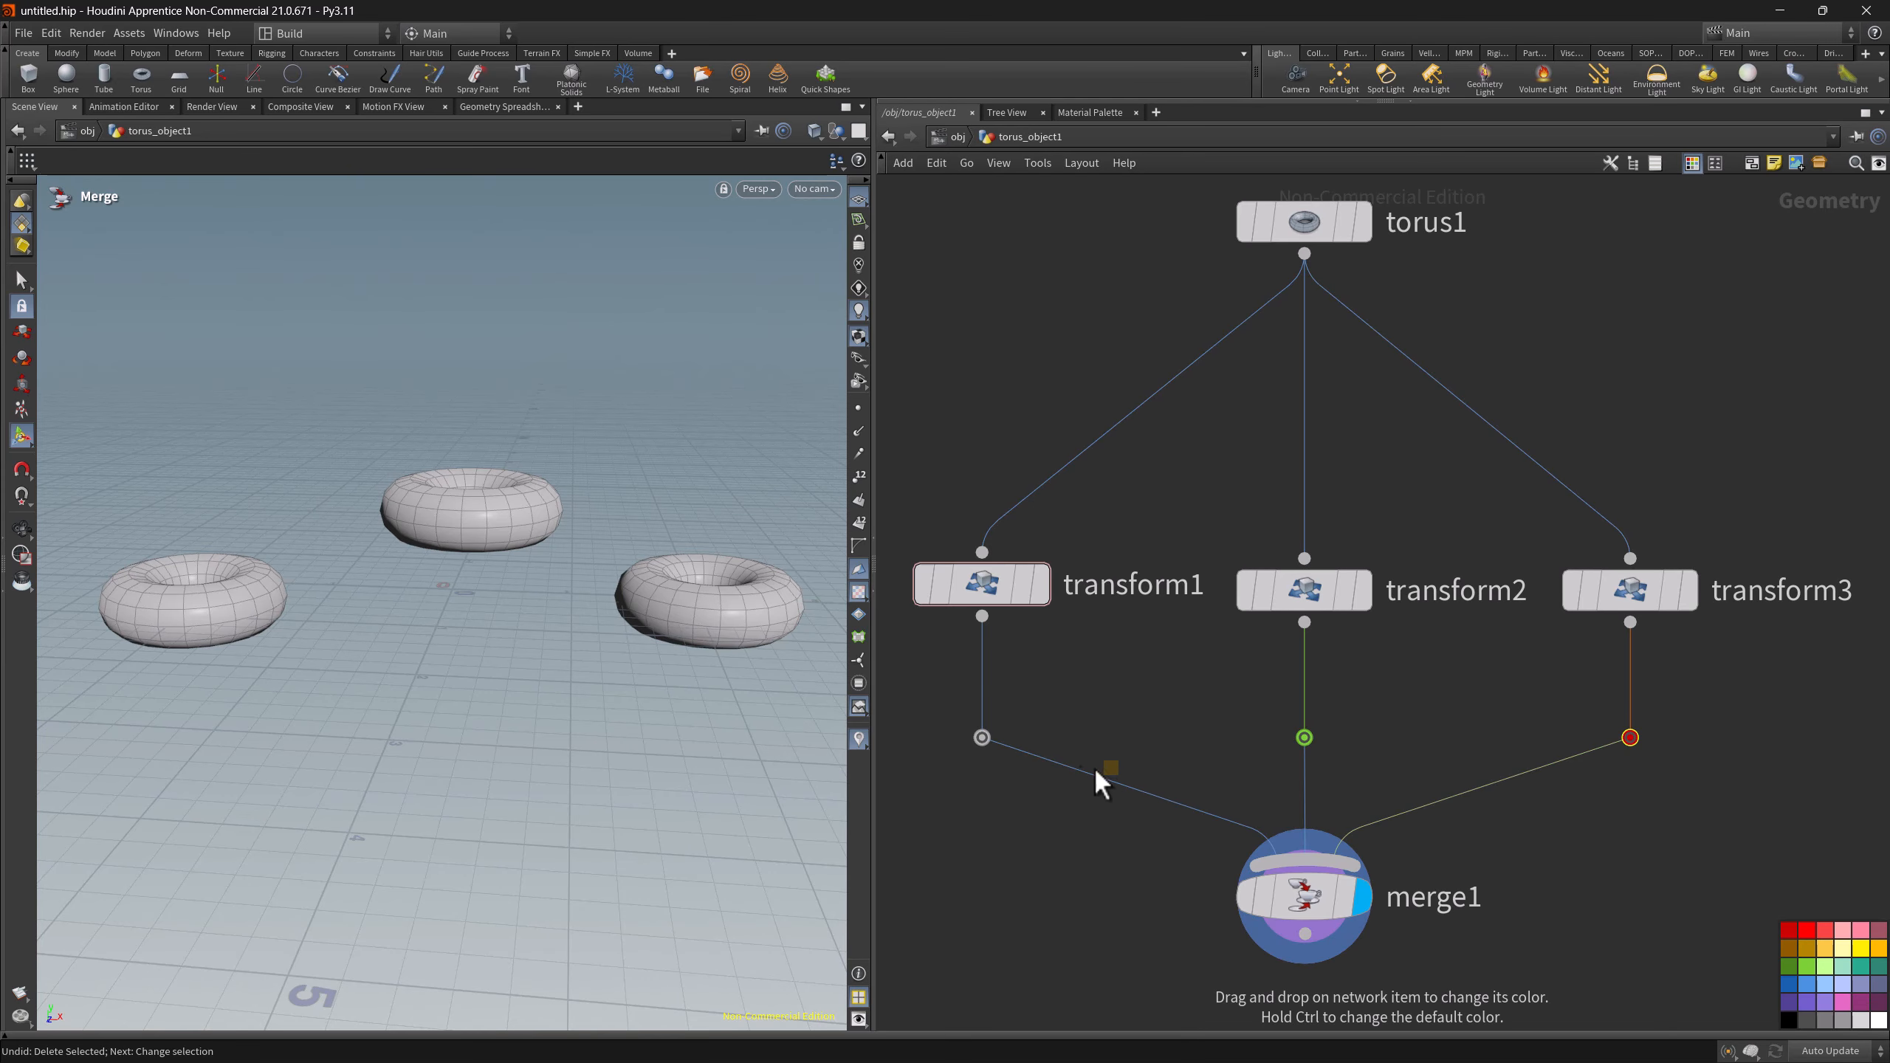
drag(978, 741, 981, 738)
scroll(1168, 908, down, 8)
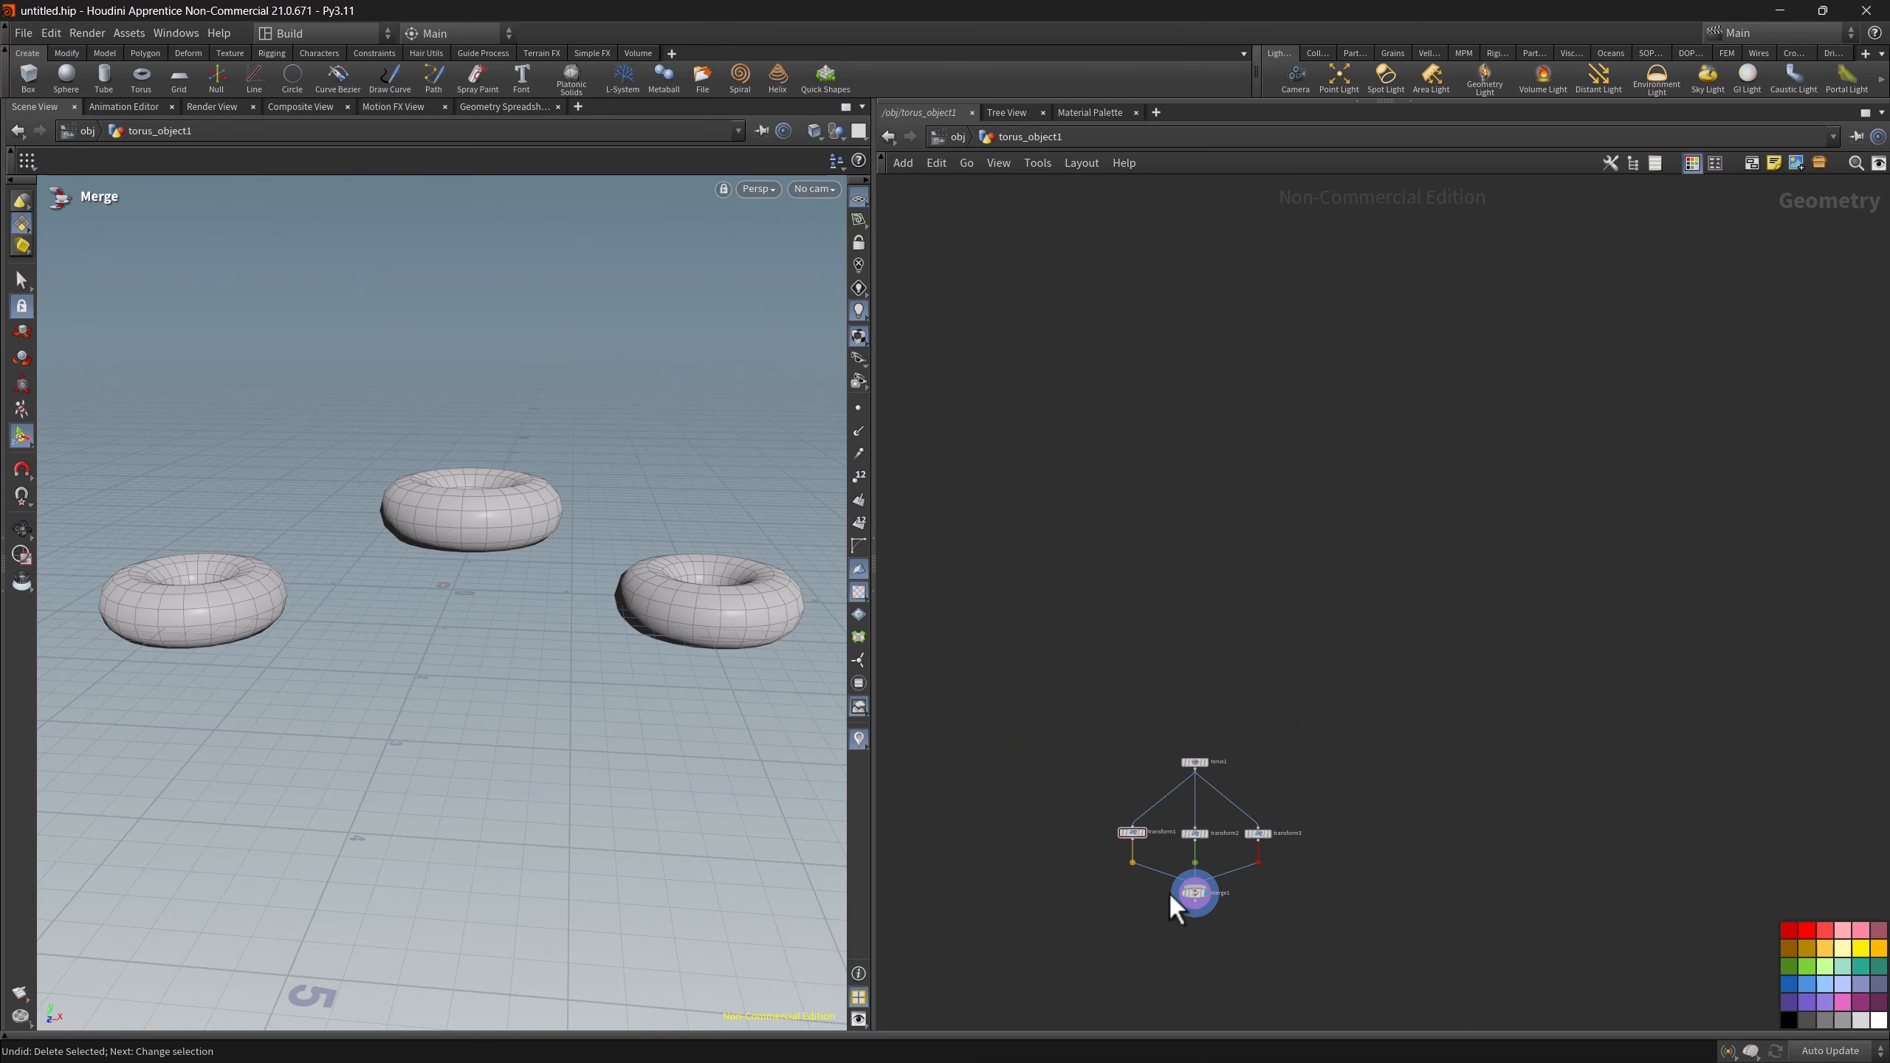
scroll(1158, 911, up, 5)
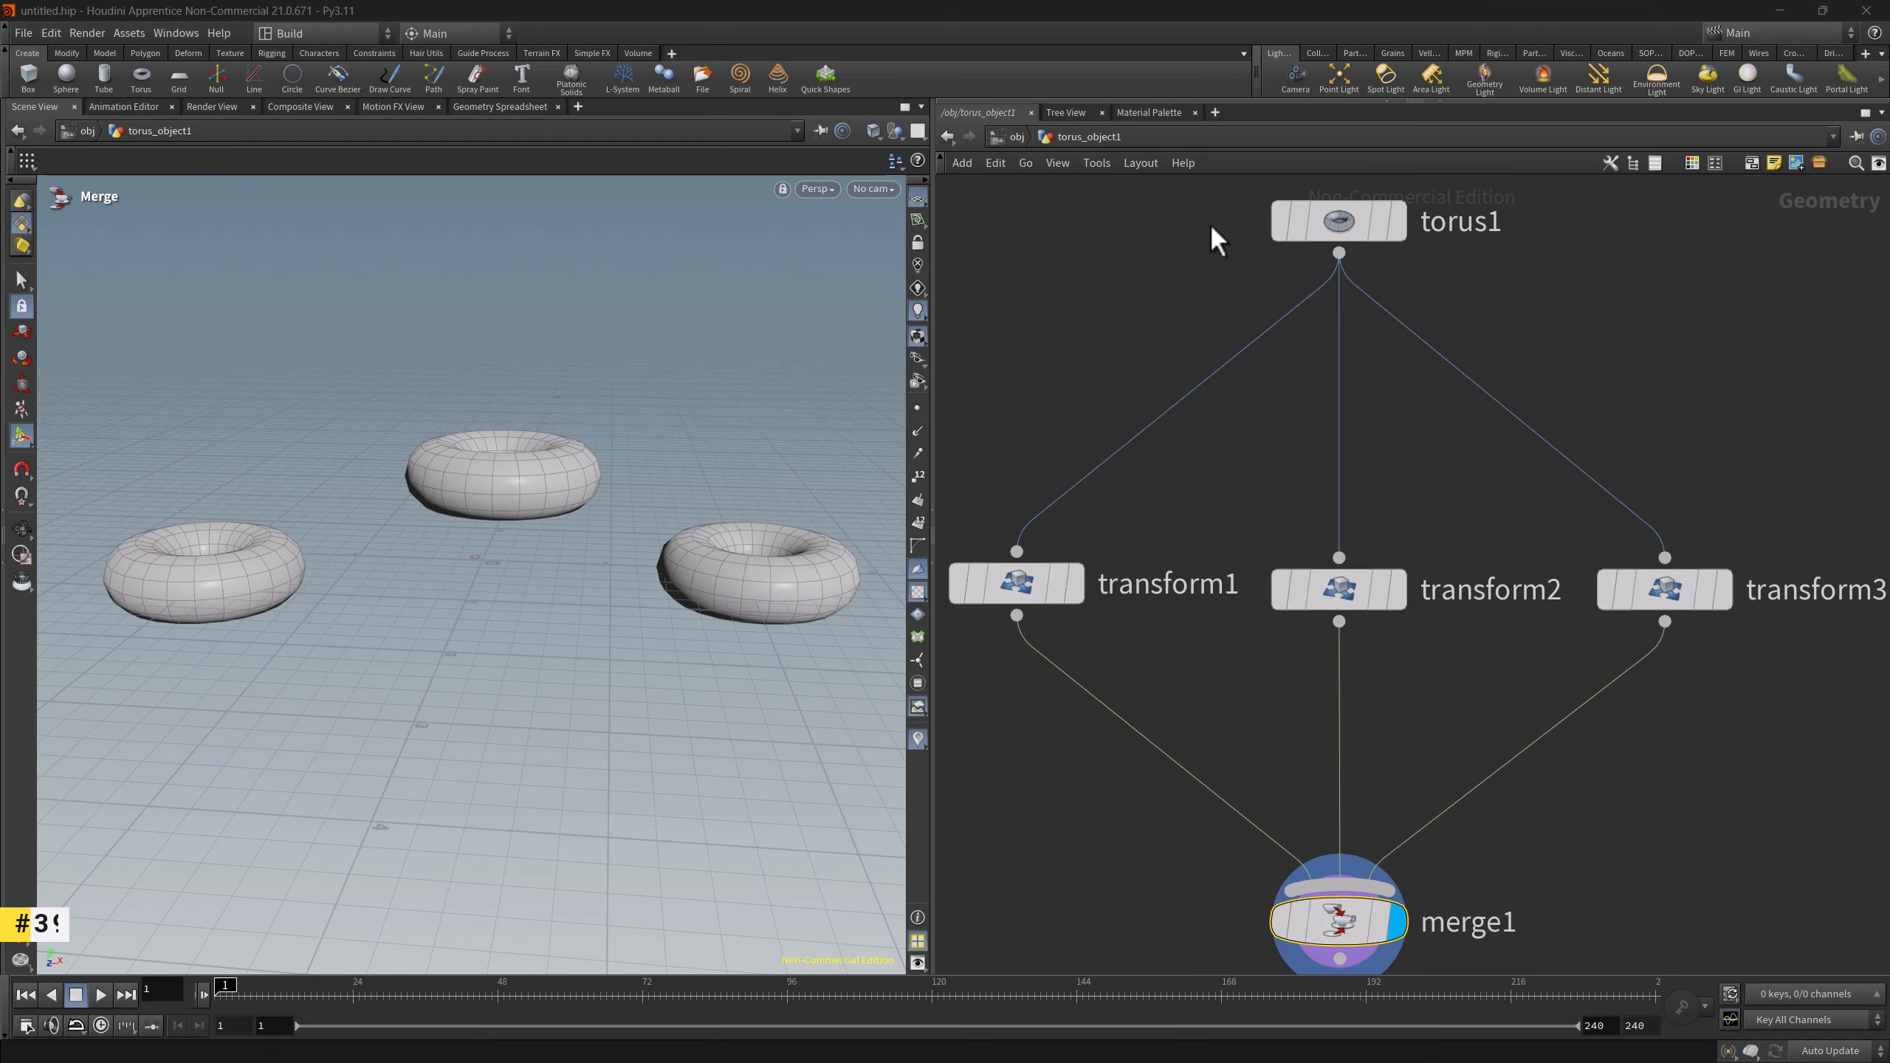
click(1317, 227)
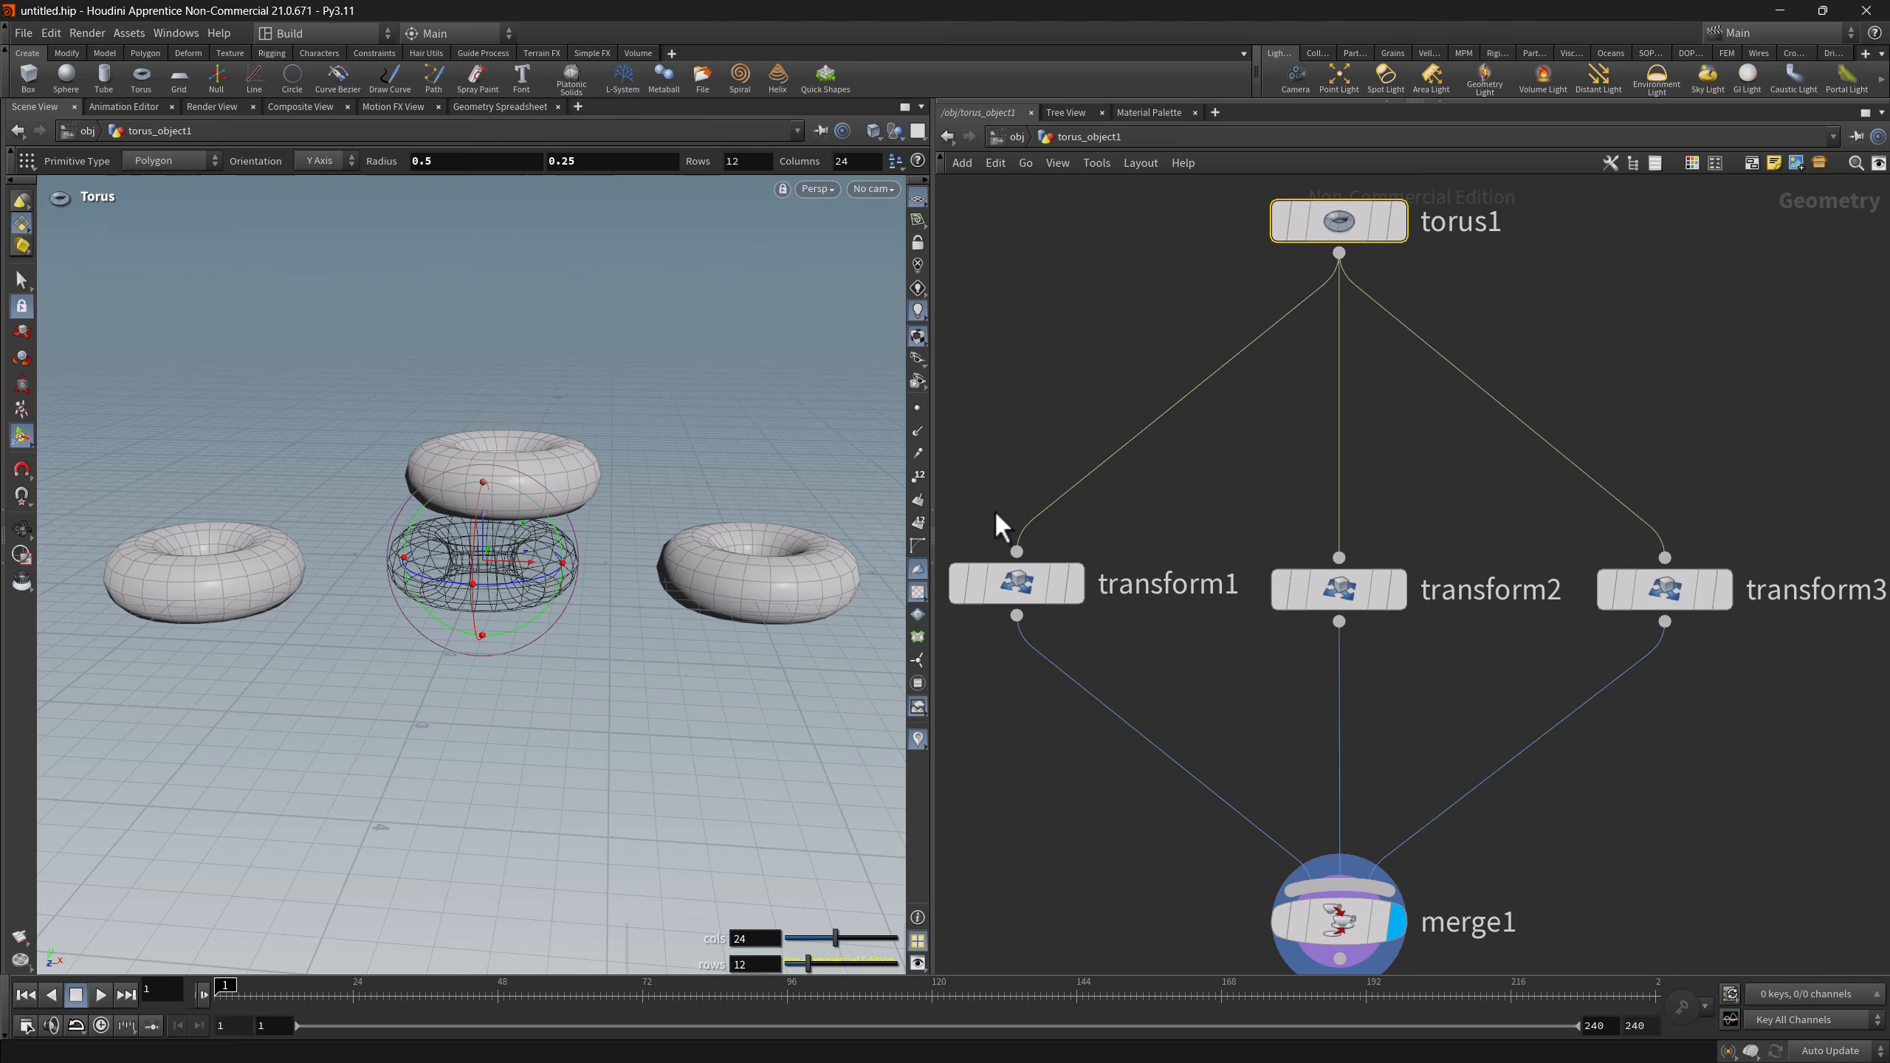
drag(994, 512, 1653, 674)
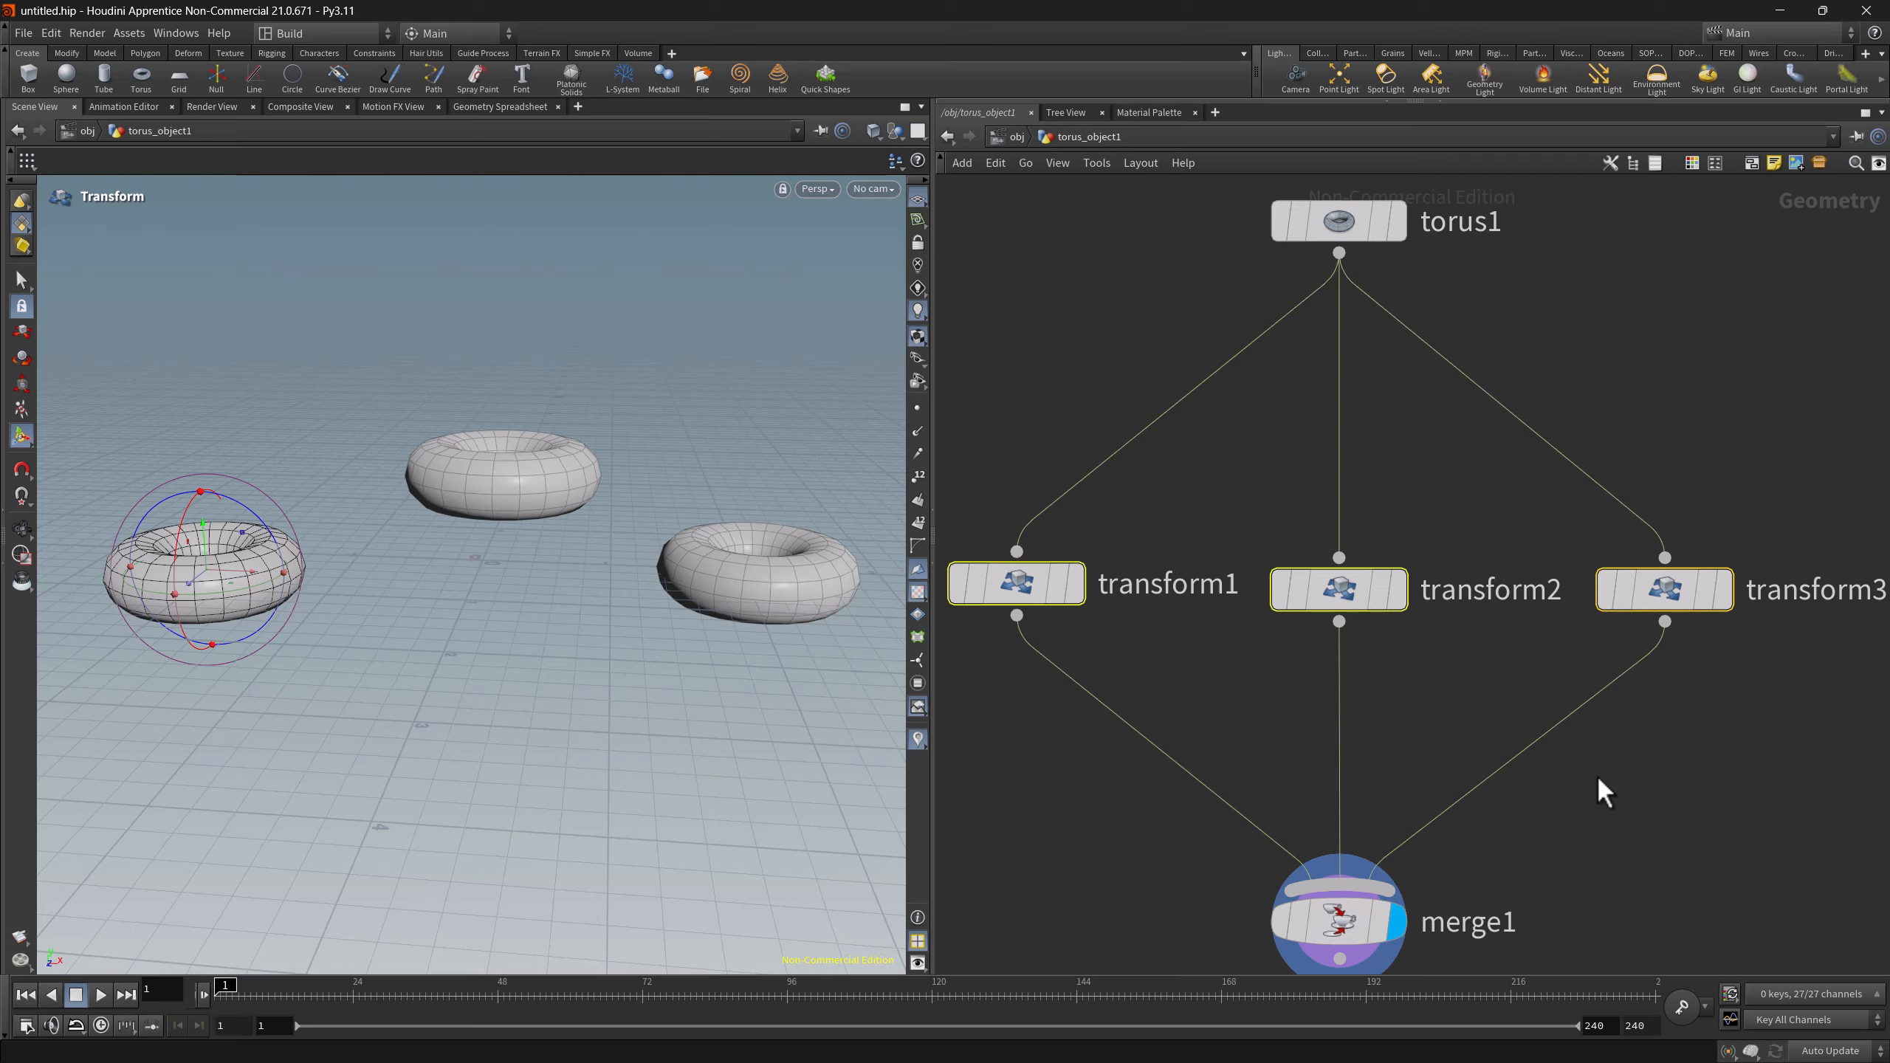
click(1231, 493)
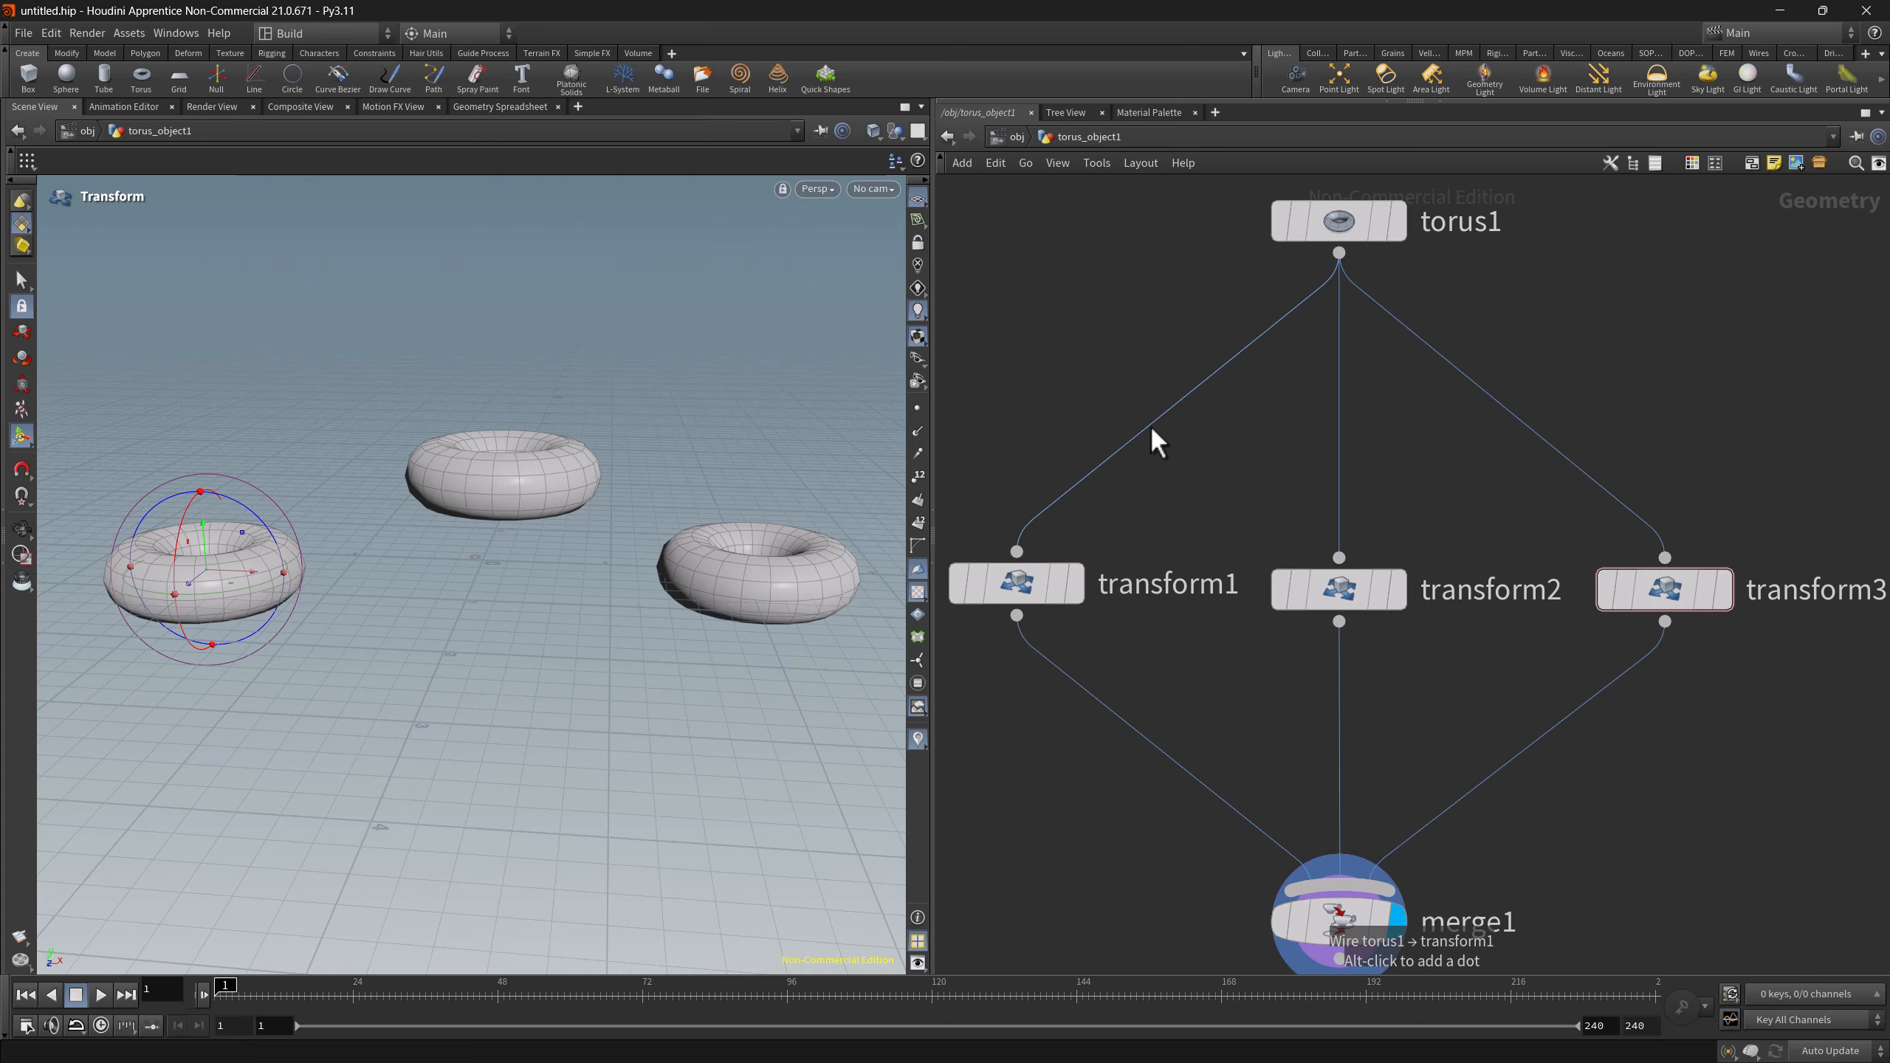
alt+drag(1155, 423, 1342, 502)
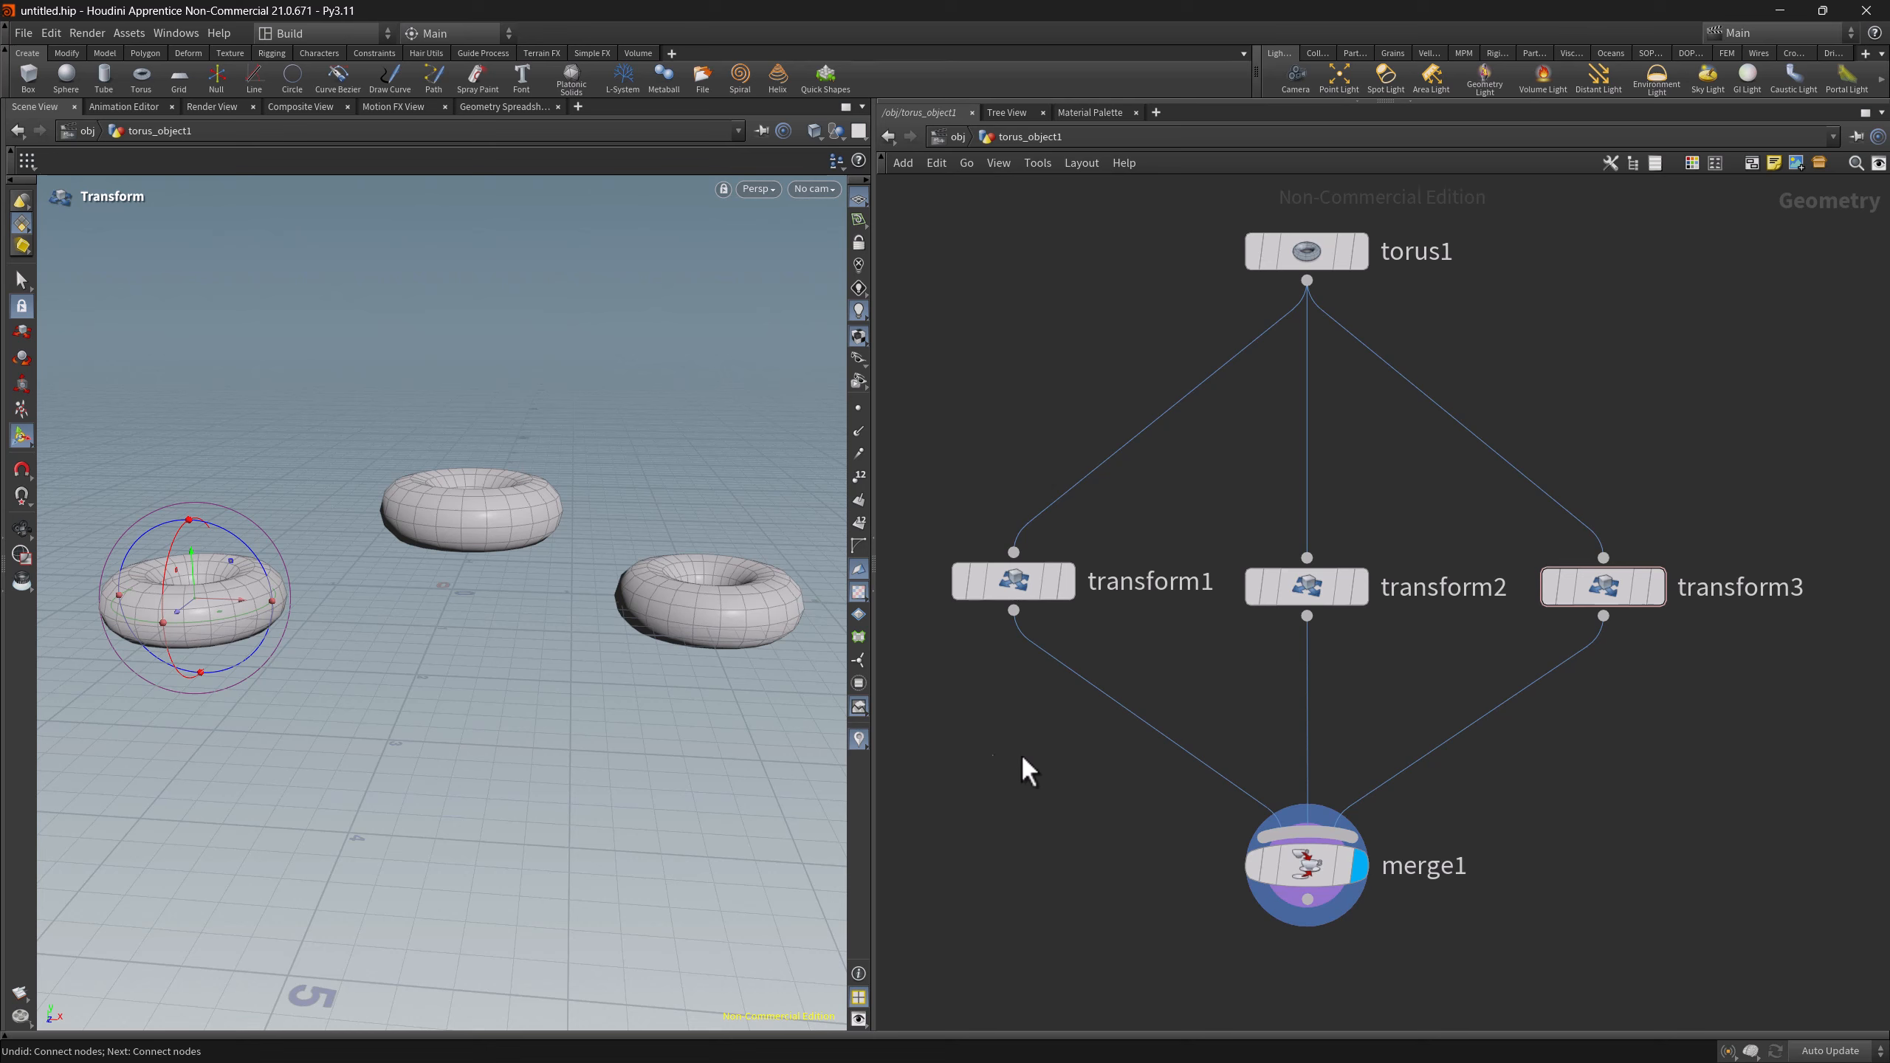
- Cut all the wires between the transform nodes and merge1, and all those between torus1 and the transform nodes
key(y)
drag(967, 739, 1616, 739)
drag(1109, 439, 1591, 454)
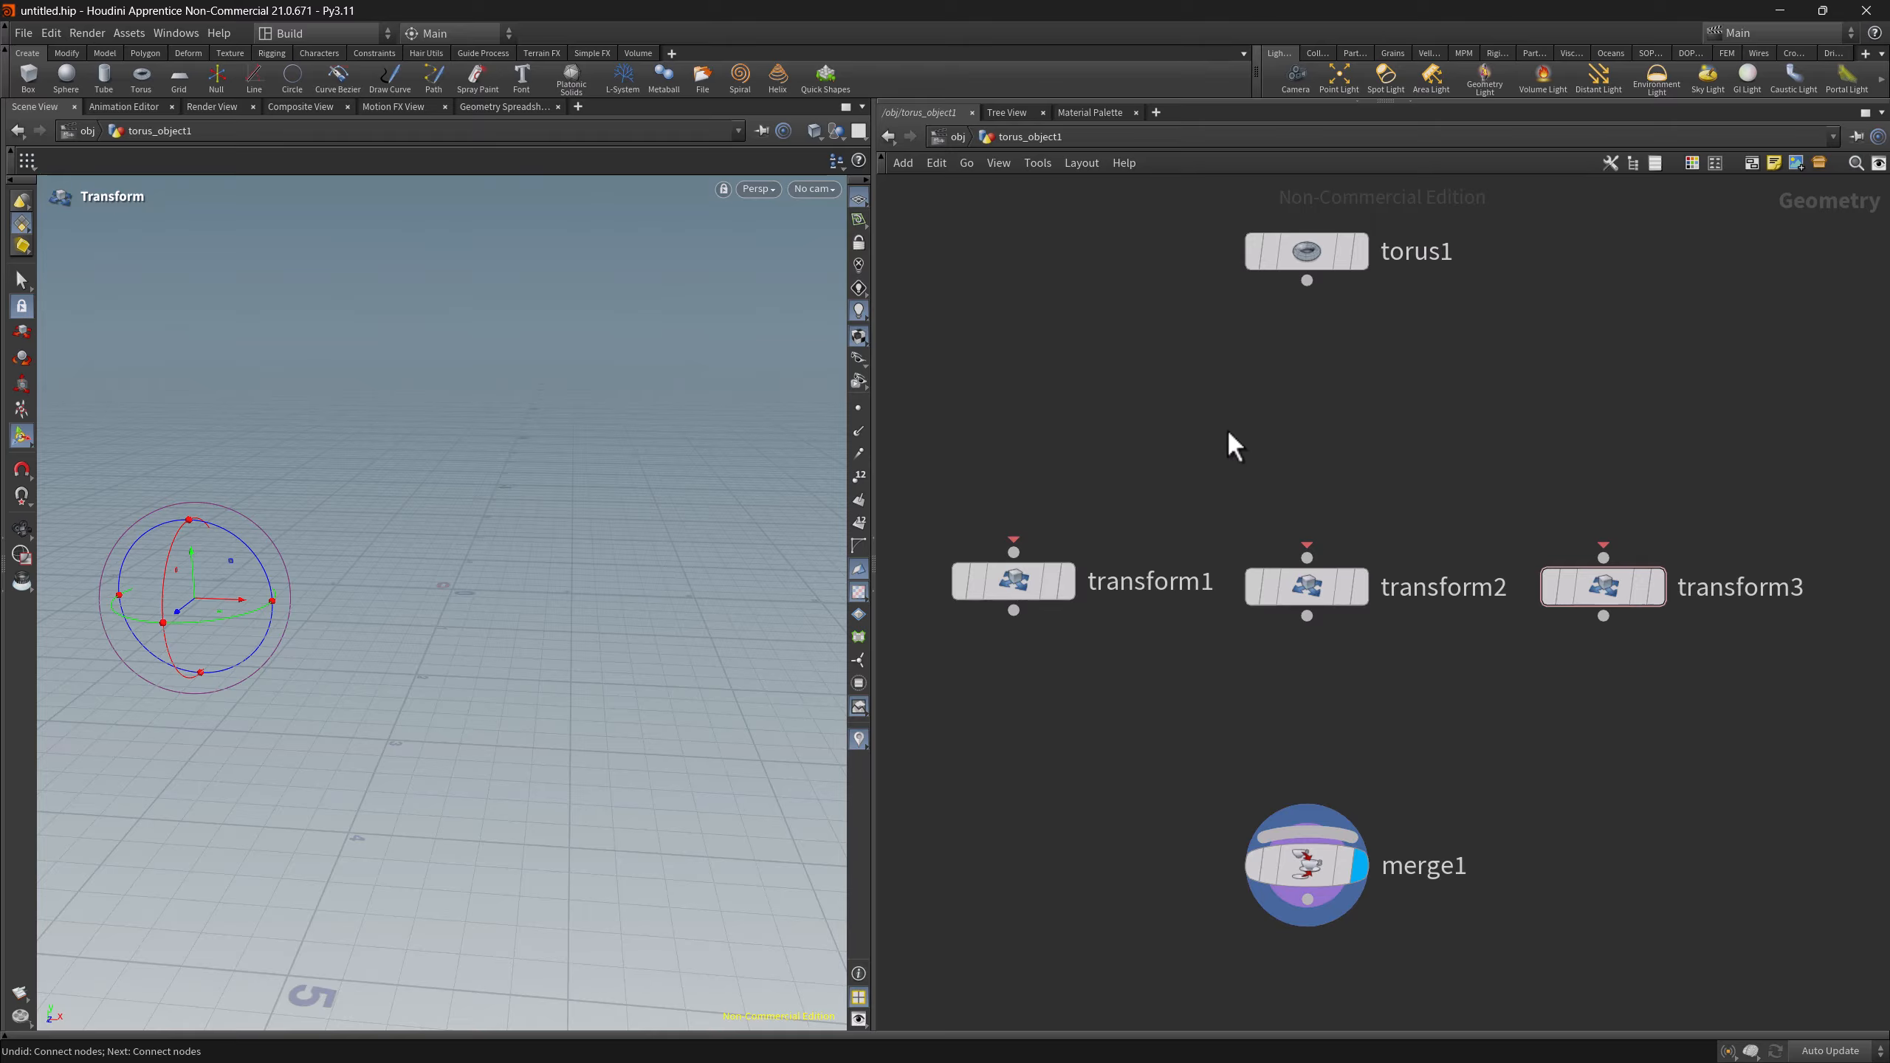
- Wire torus1 through transform1, transform2 and transform3 into merge1 by drawing one connecting stroke per branch
key(j)
mouse_move(1321, 257)
mouse_down()
mouse_move(1116, 423)
mouse_move(1195, 748)
mouse_move(1299, 856)
mouse_up()
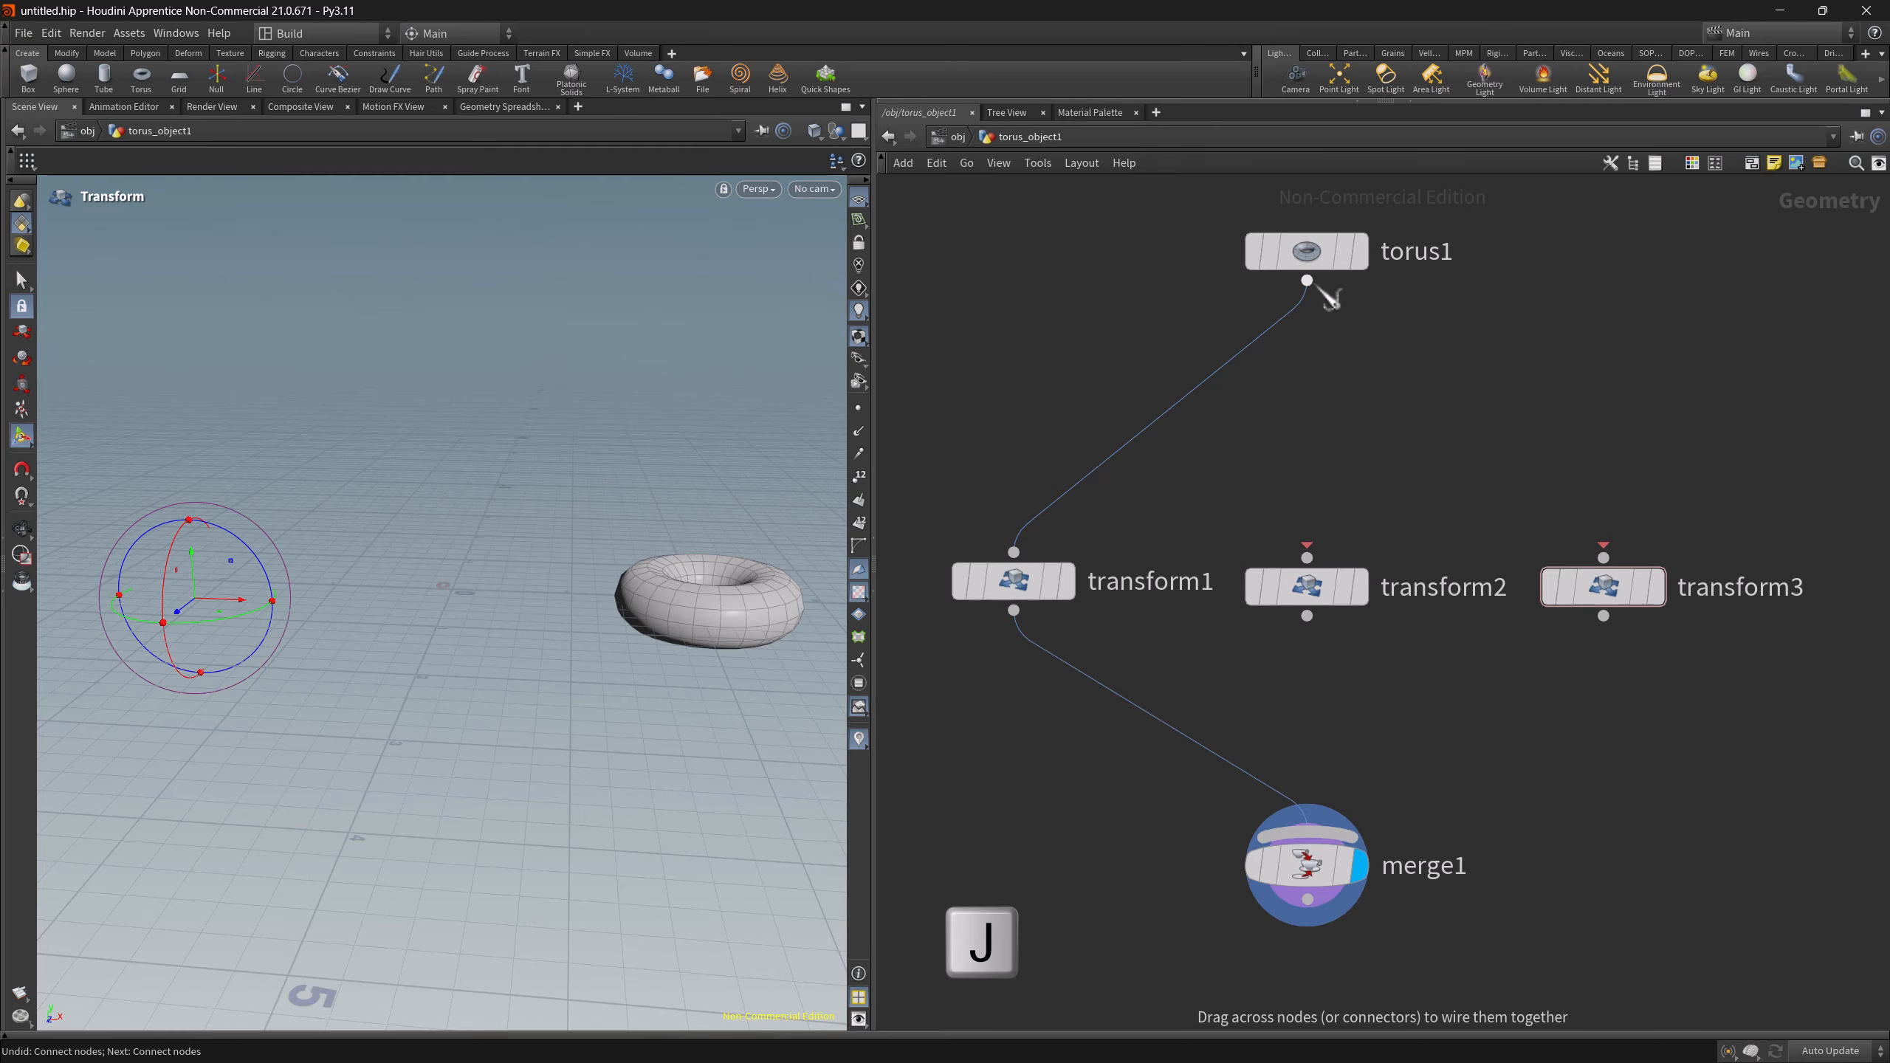
drag(1325, 301, 1309, 871)
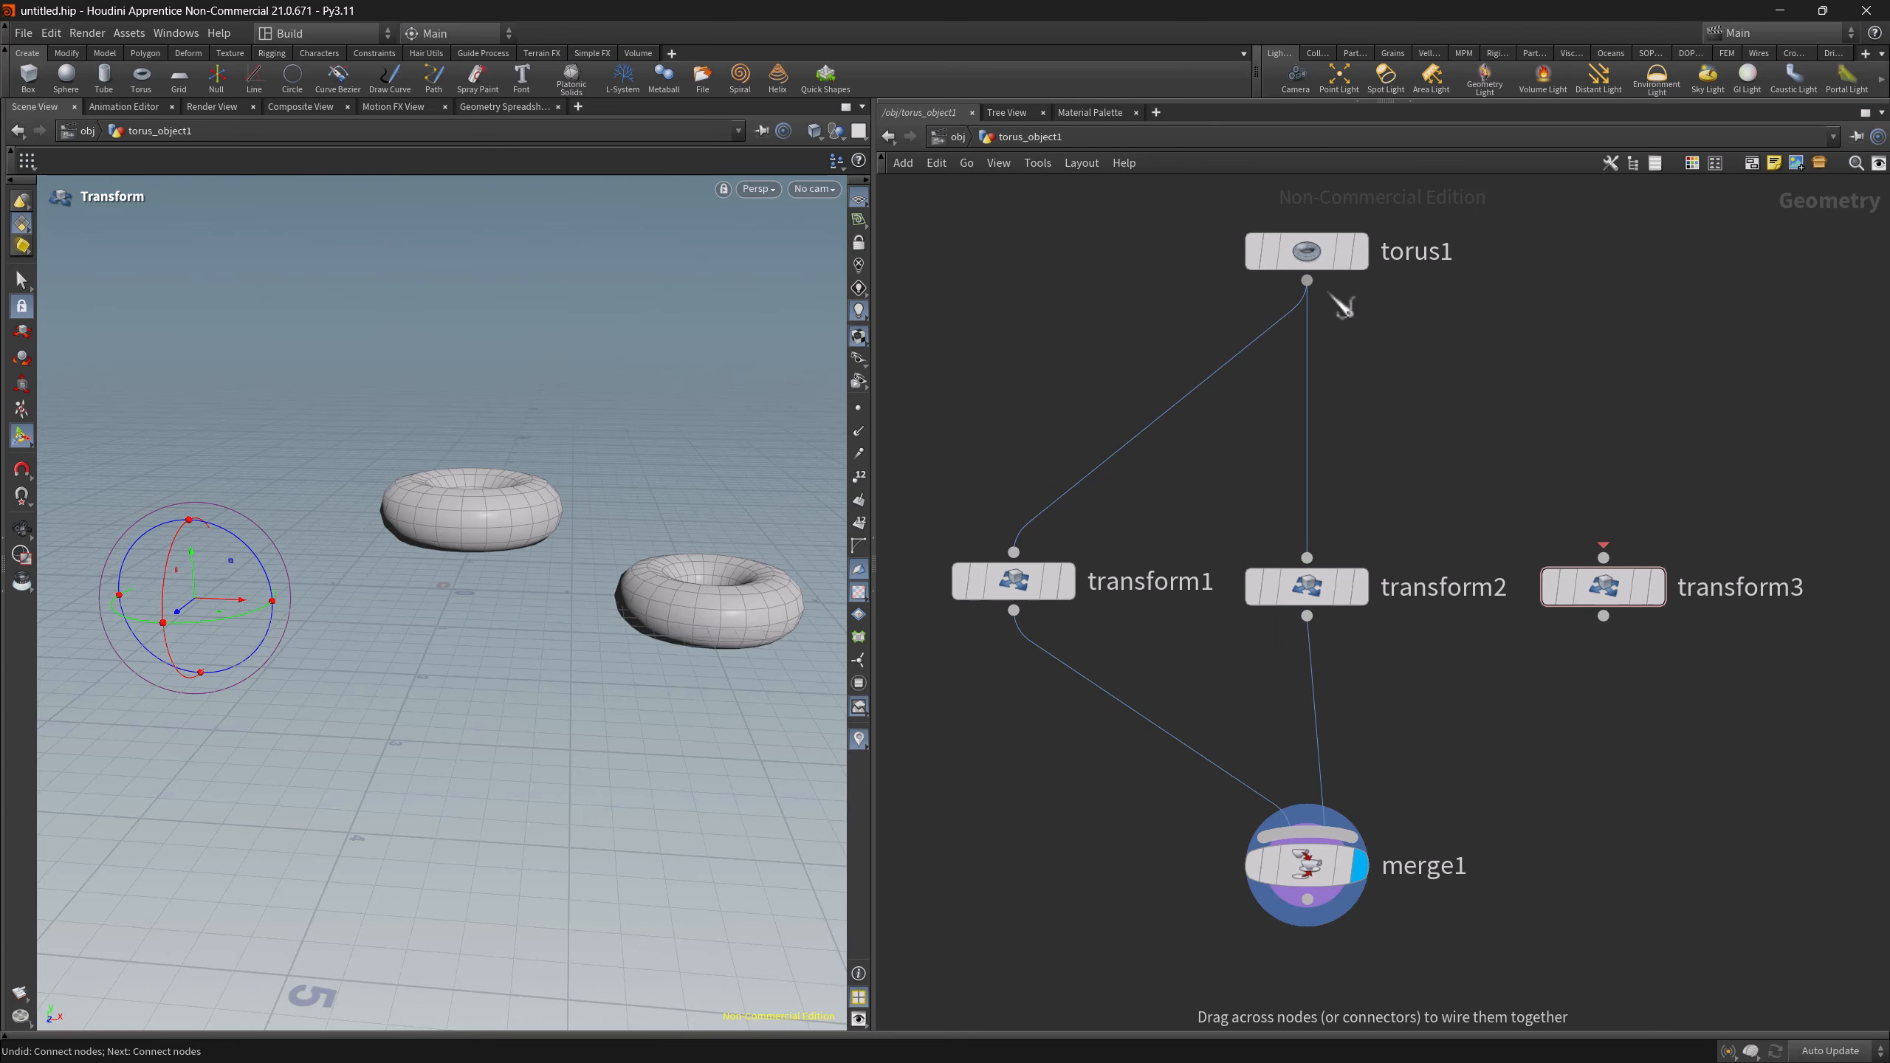
mouse_move(1314, 261)
mouse_down()
mouse_move(1599, 655)
mouse_move(1525, 833)
mouse_up()
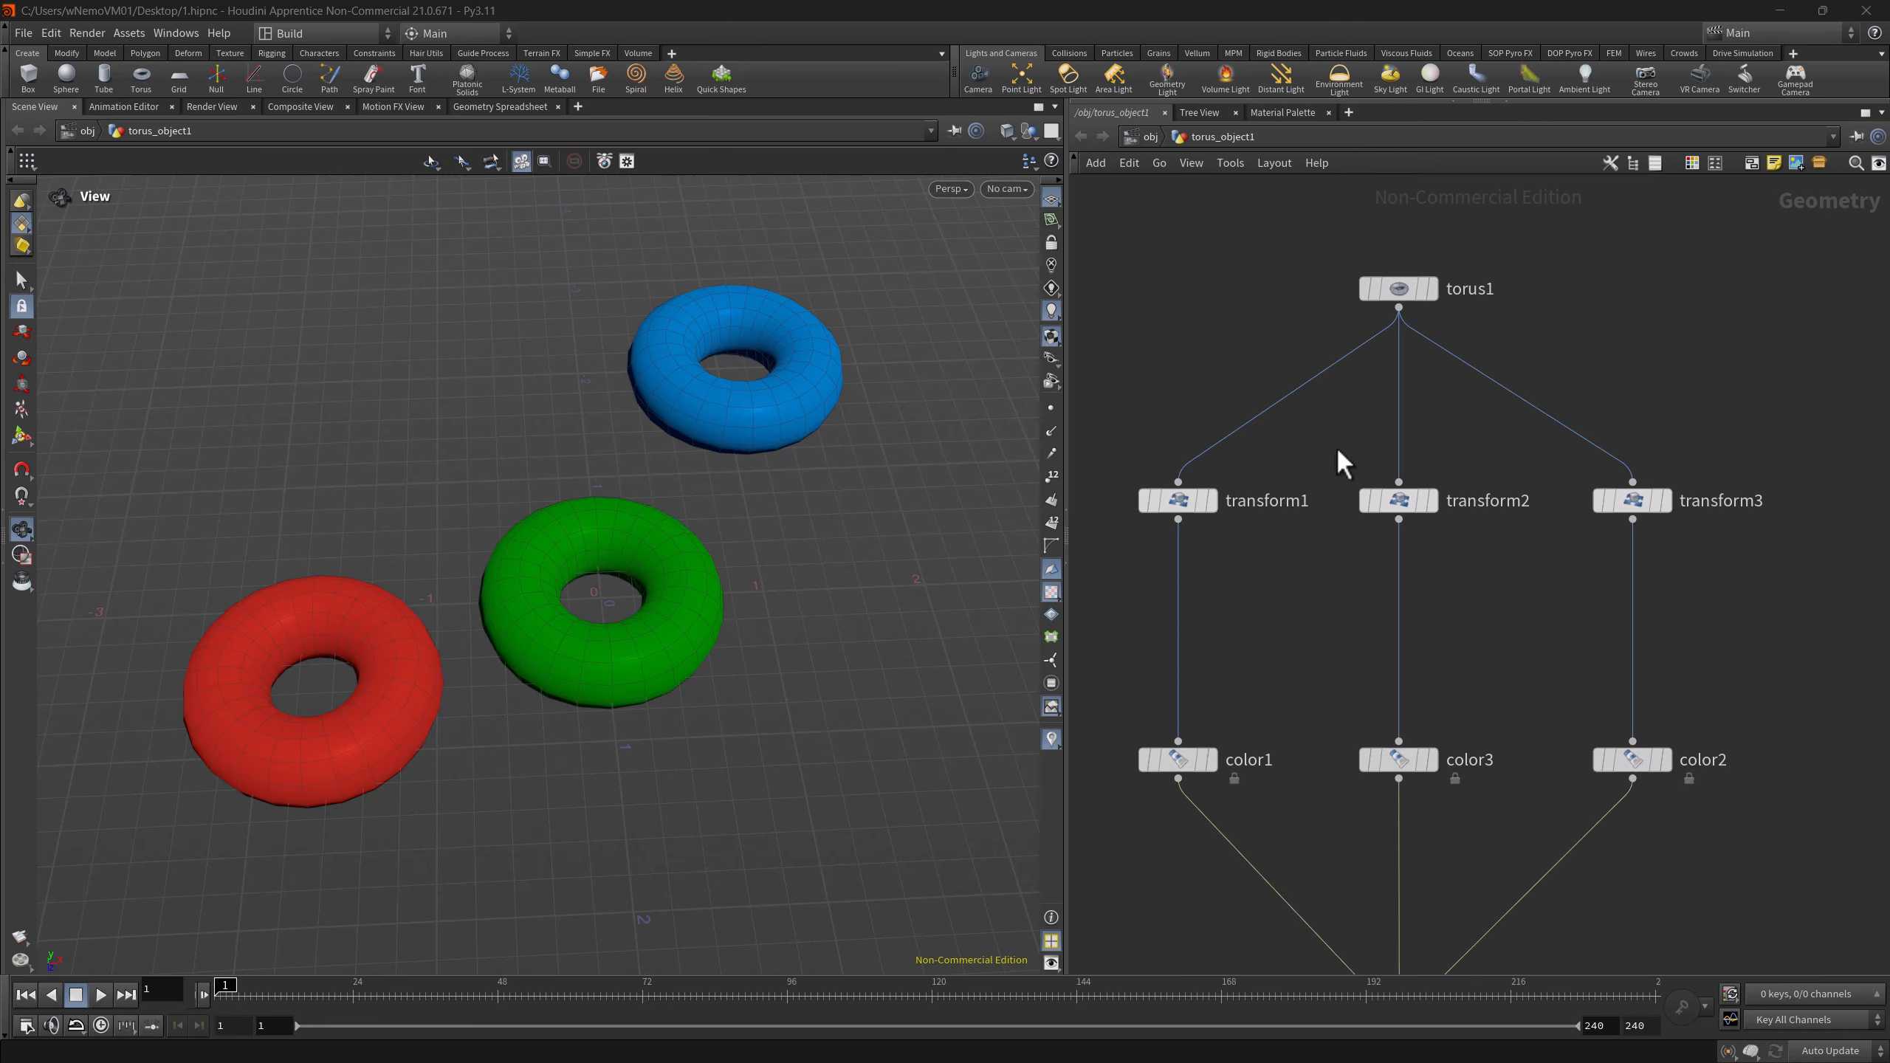
- Show transform2 and then transform3 in the viewport using each node's display flag
mouse_move(1396, 501)
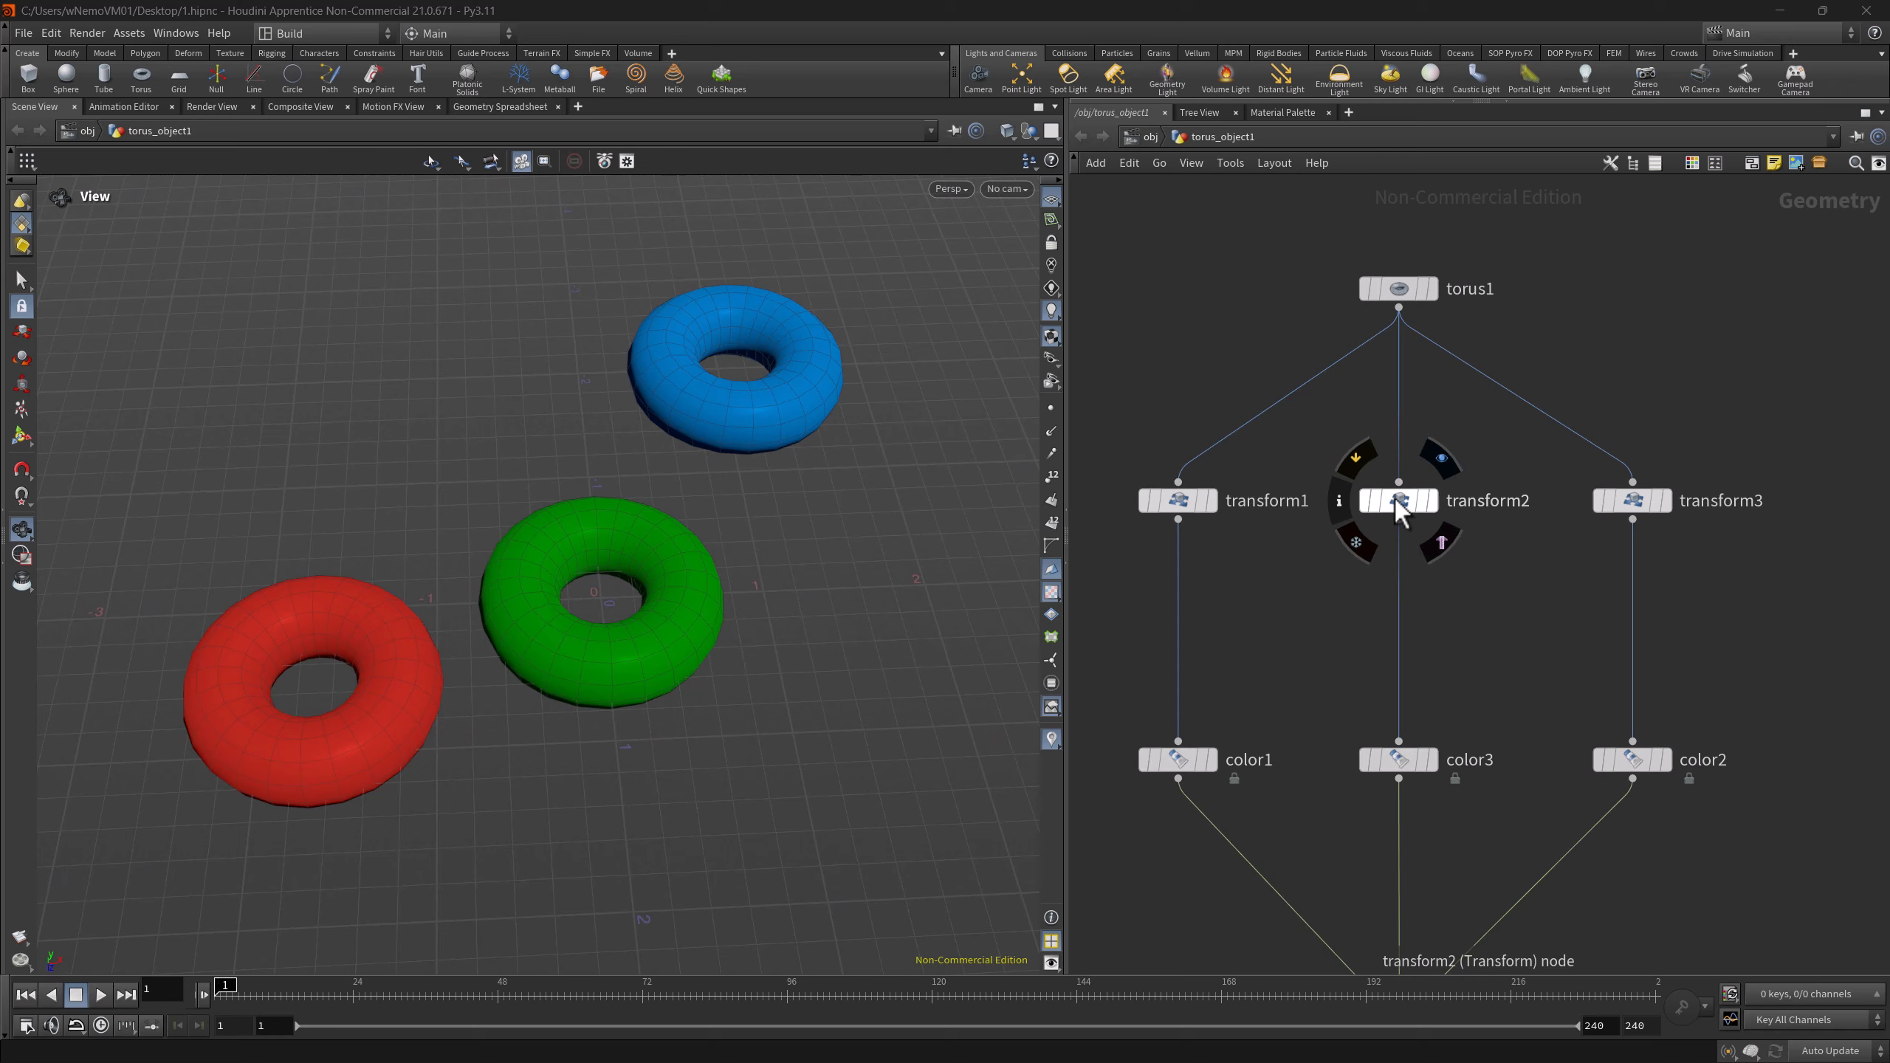
click(1439, 459)
mouse_move(1633, 503)
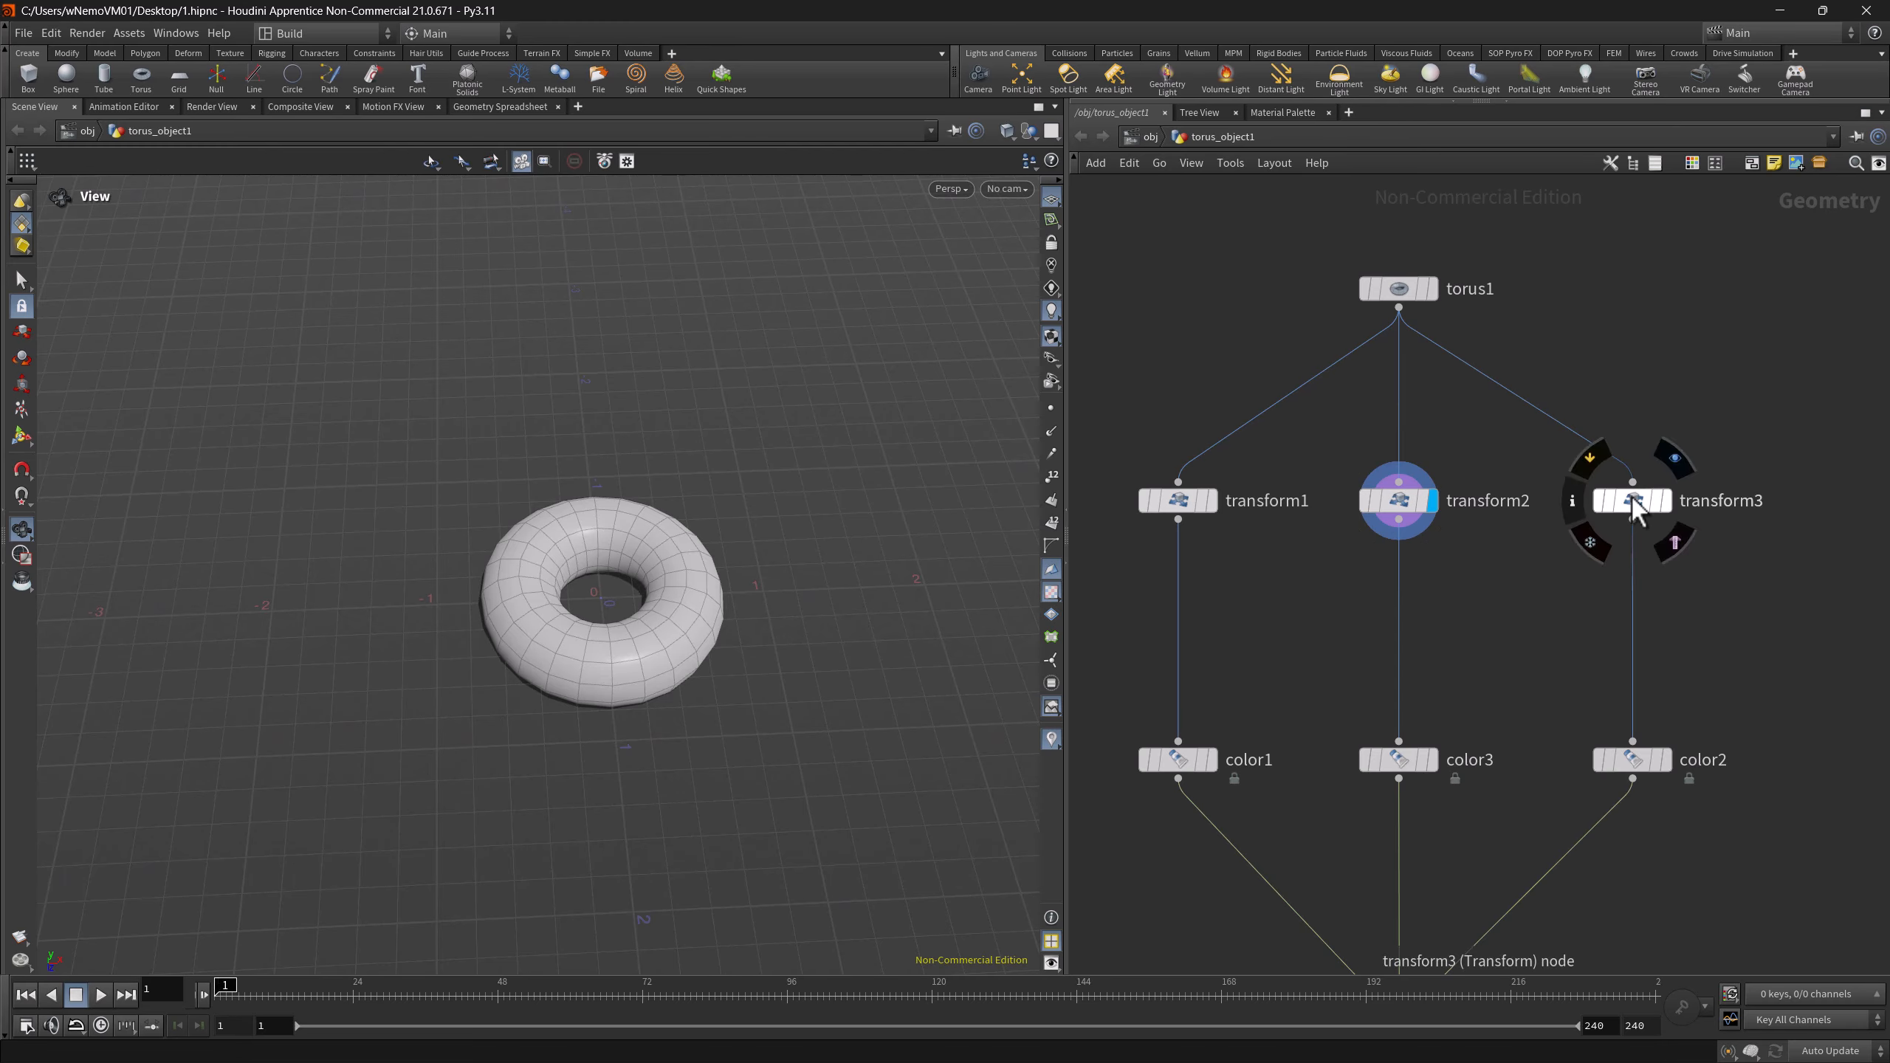
click(1678, 456)
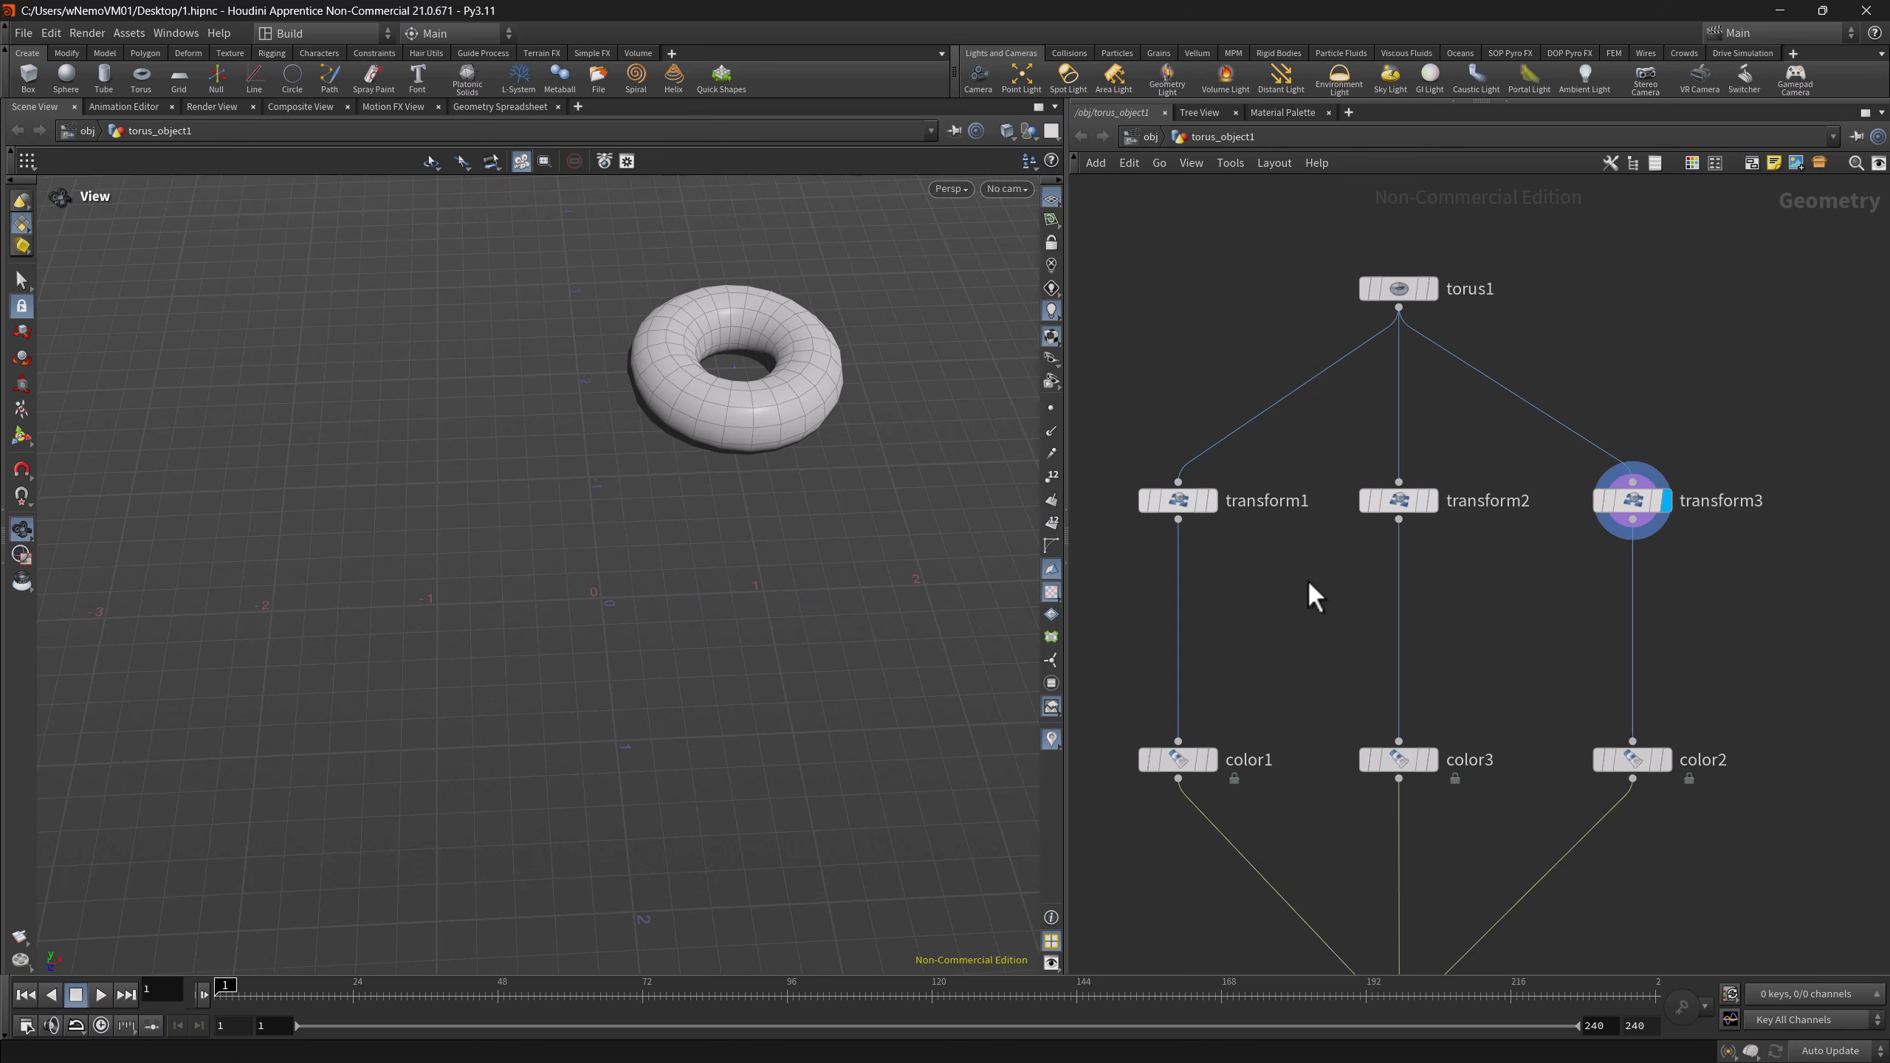
- Move the display flag through transform1, transform2 and transform3 in turn
click(1185, 507)
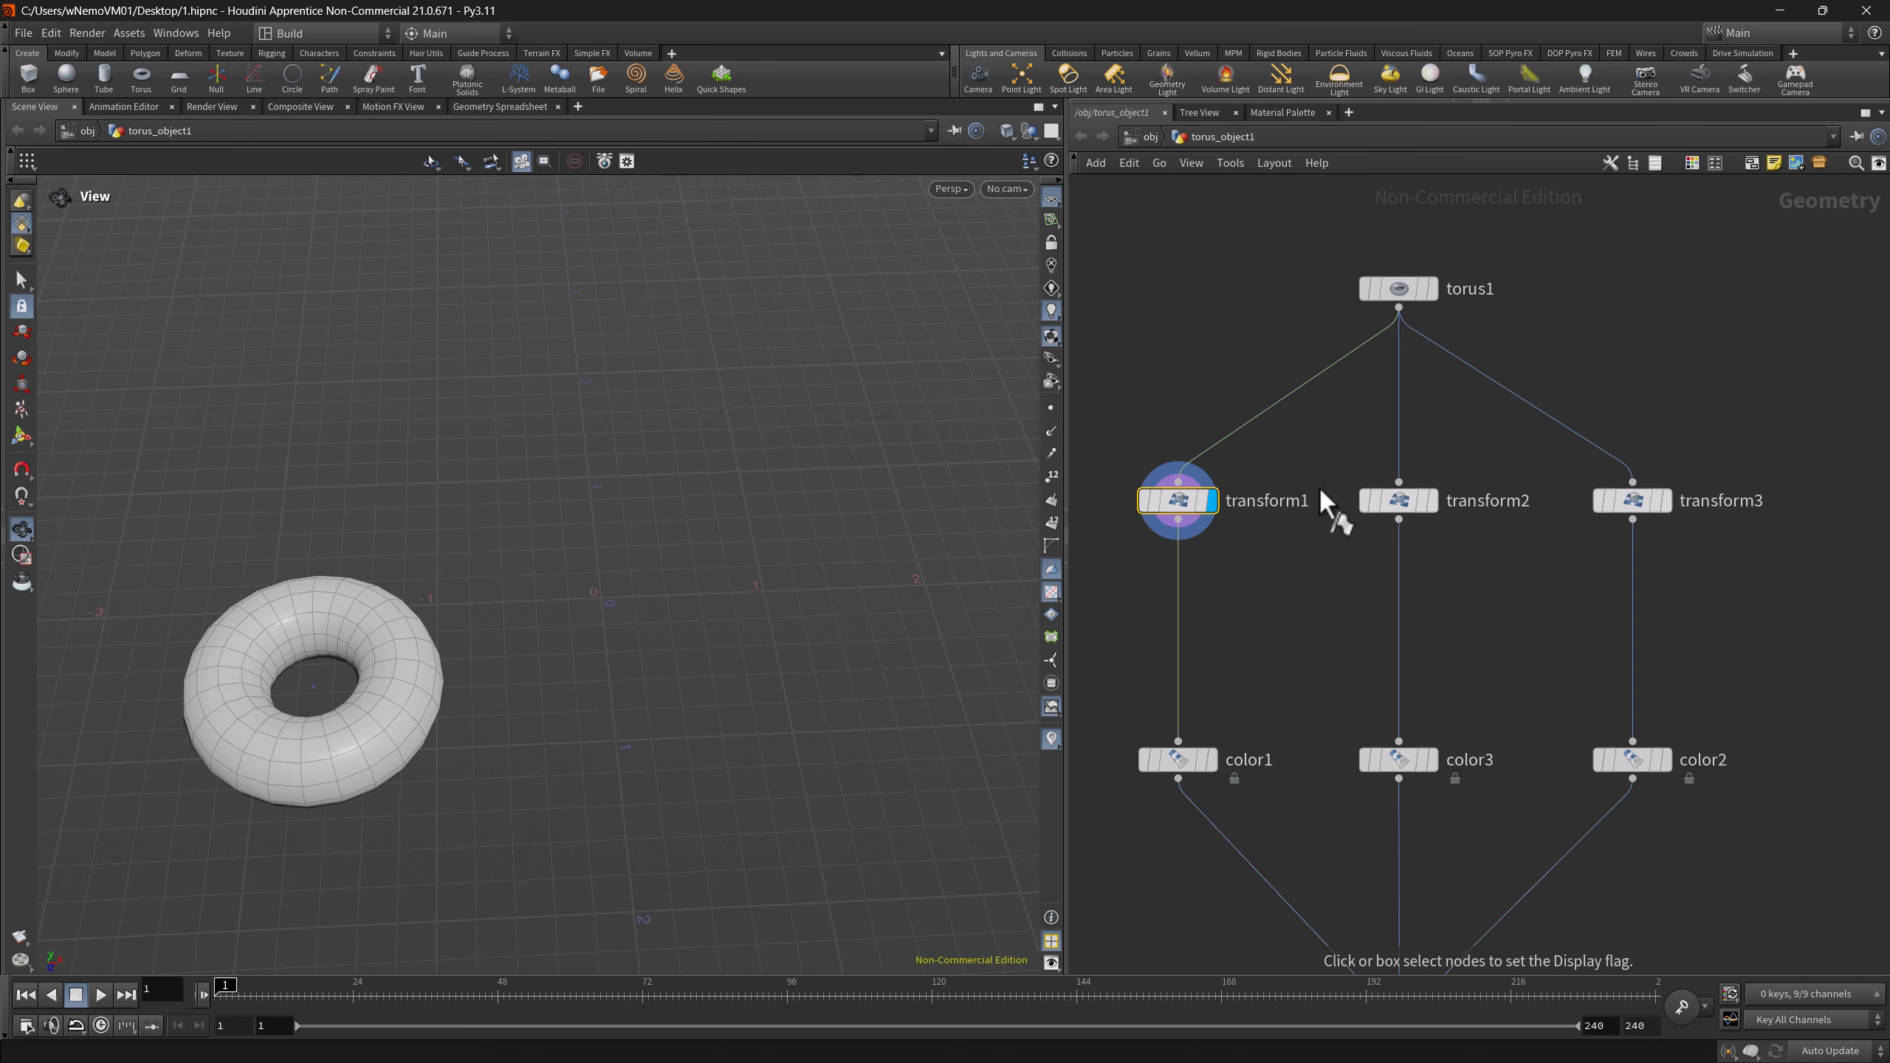
click(1390, 507)
drag(1643, 530, 1664, 537)
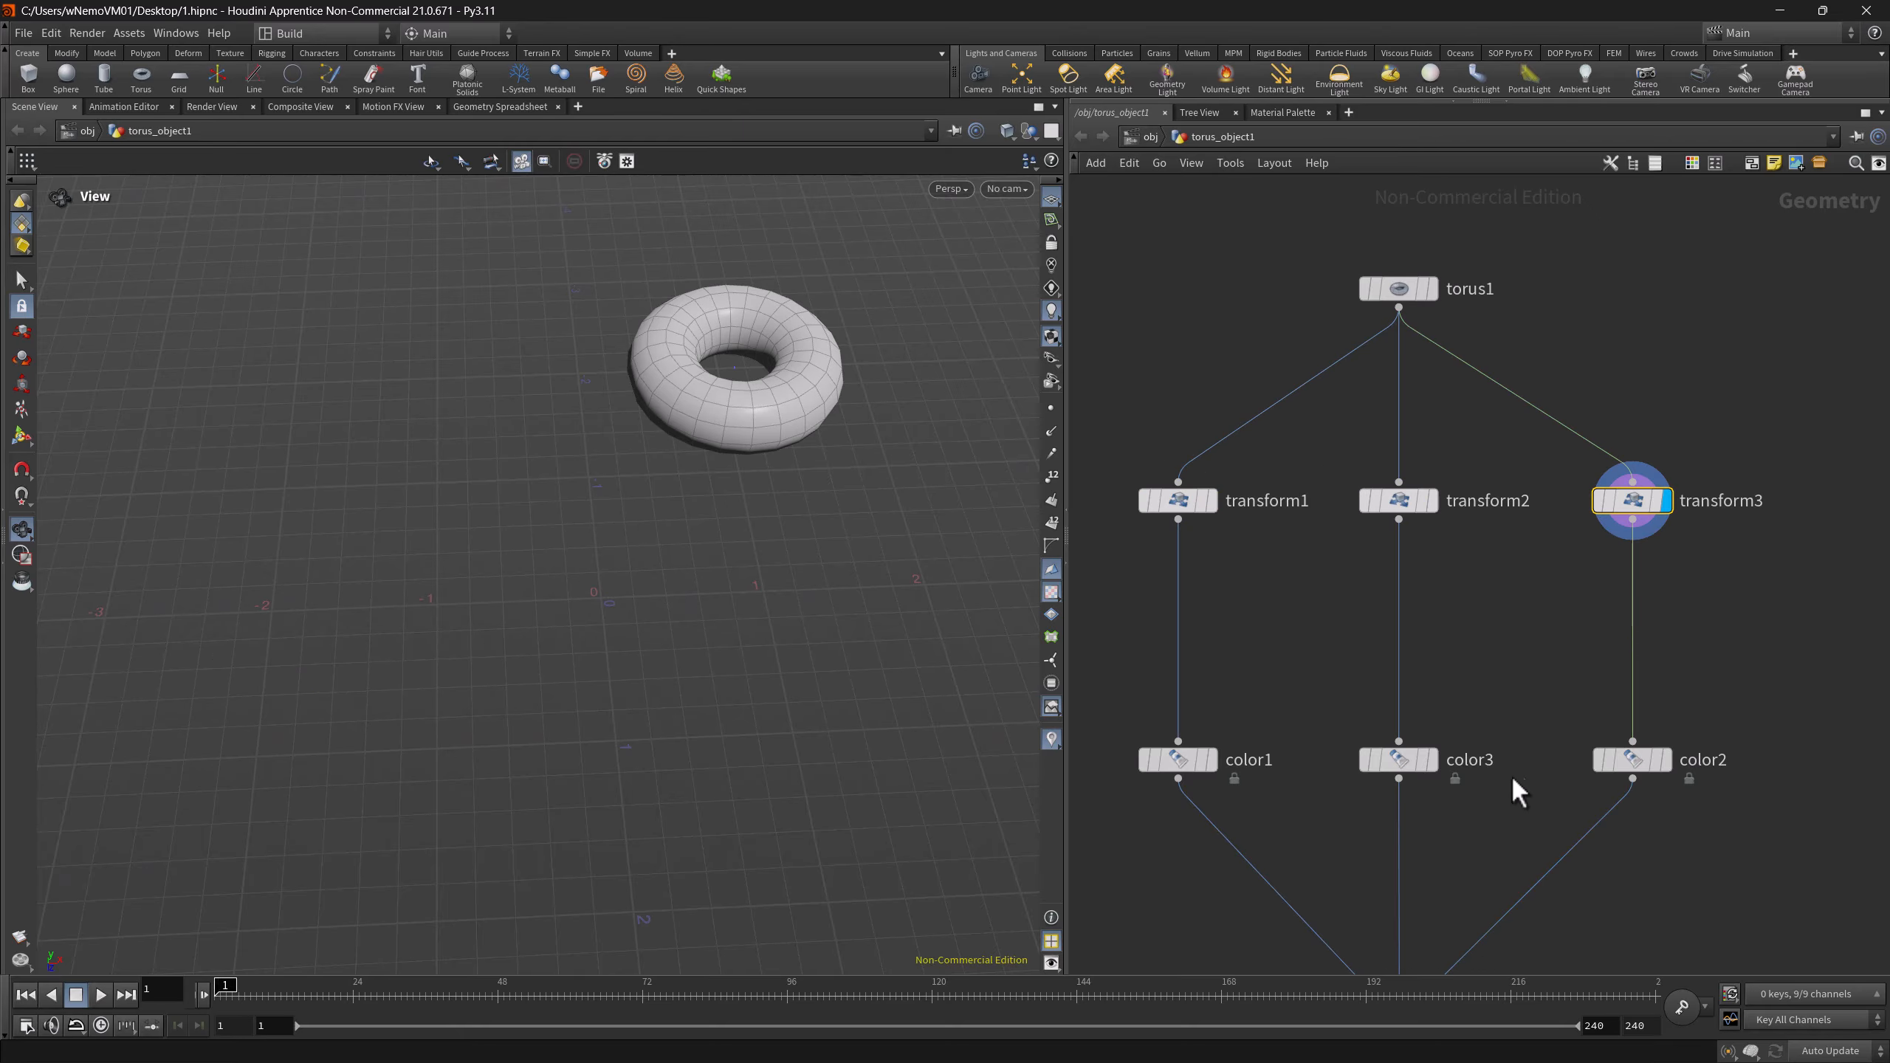
- Set the display flag on merge1 with a box selection around the node
middle_drag(1479, 844, 1515, 674)
key(r)
drag(1377, 811, 1578, 929)
middle_drag(1560, 533, 1556, 578)
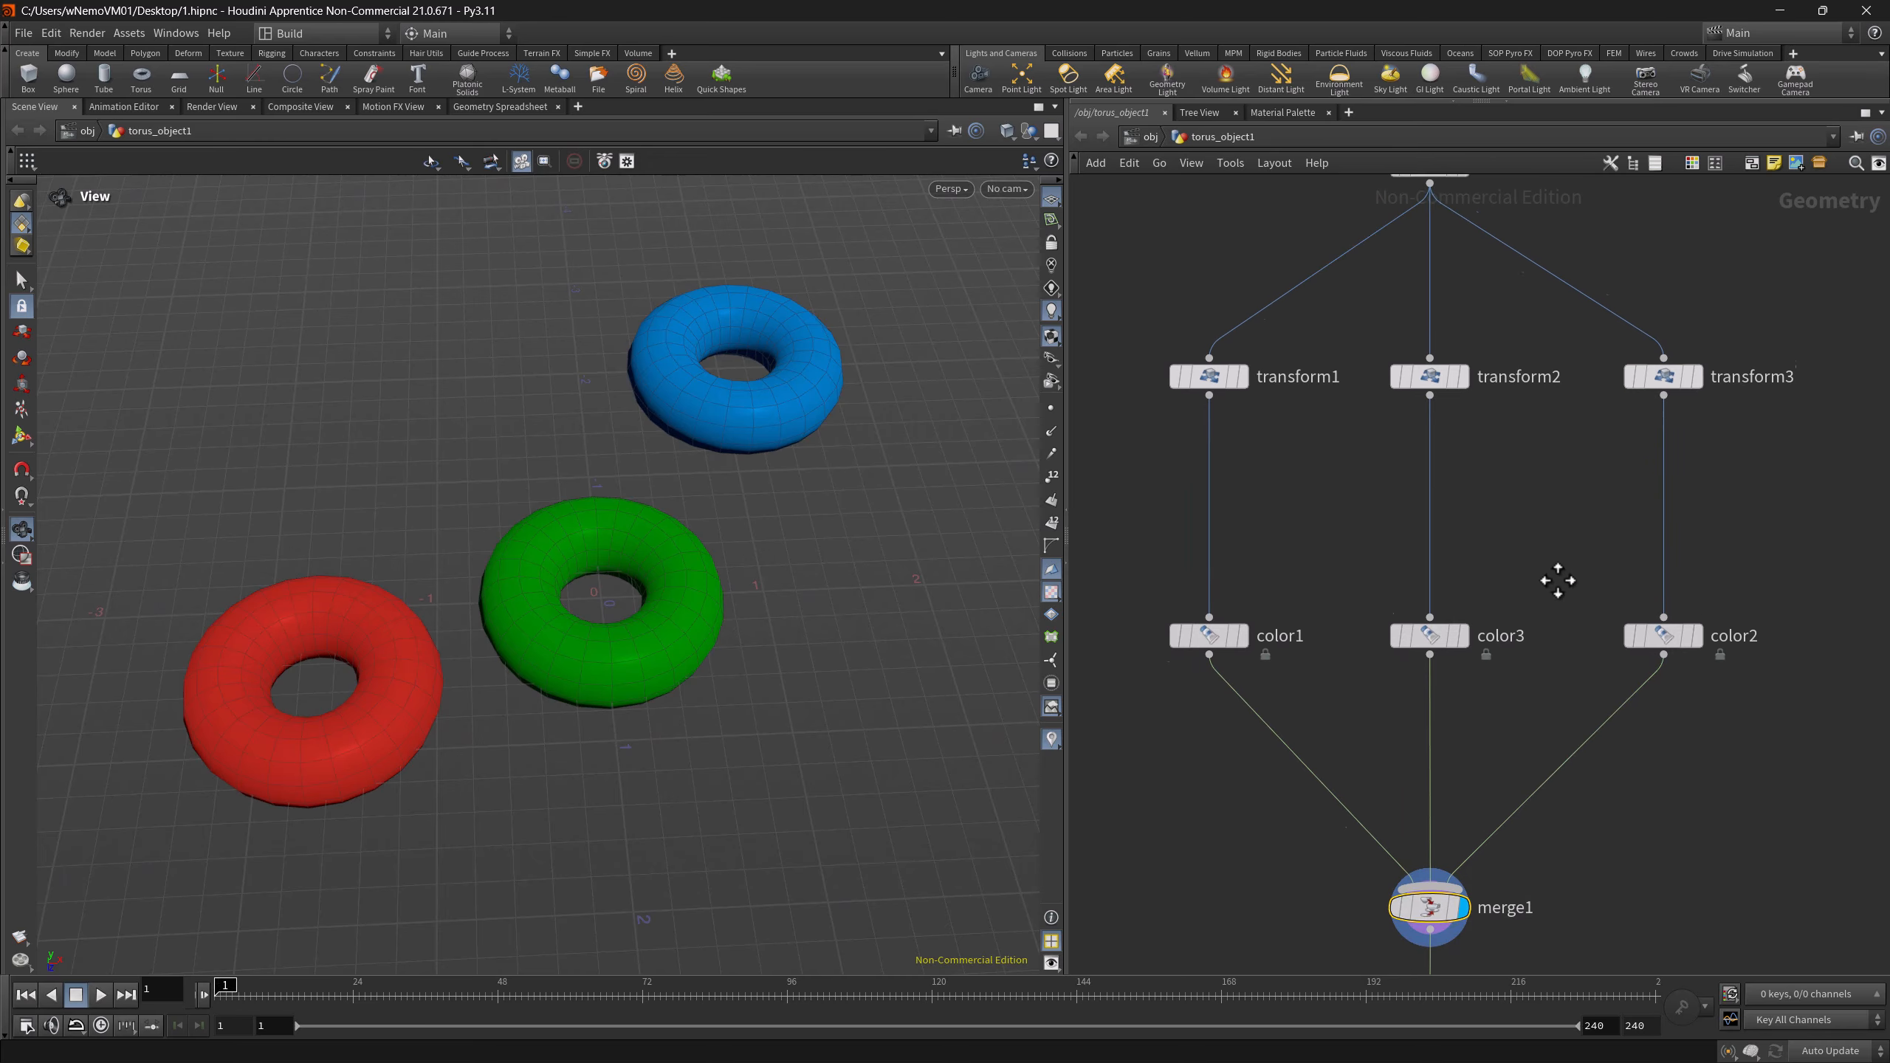
- Select transform1 and move the display flag to it
middle_drag(1556, 579, 1523, 665)
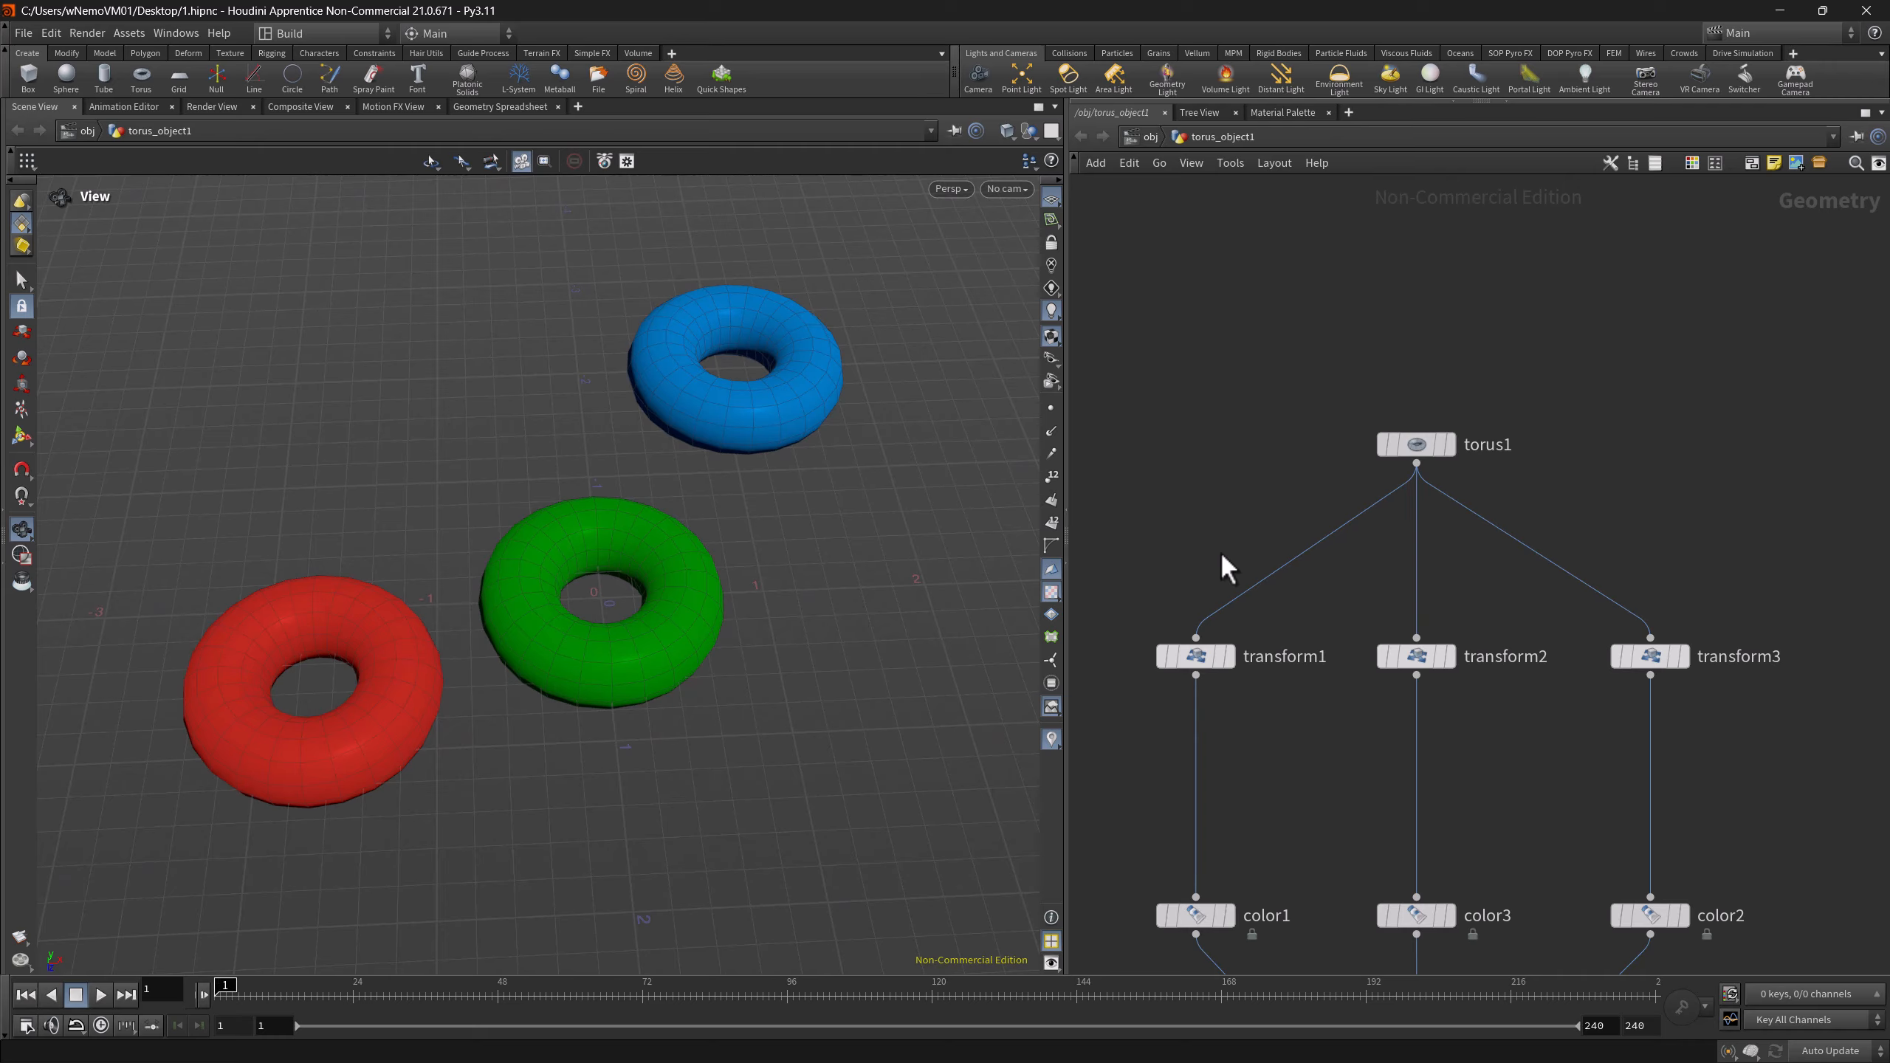
drag(1119, 629, 1332, 755)
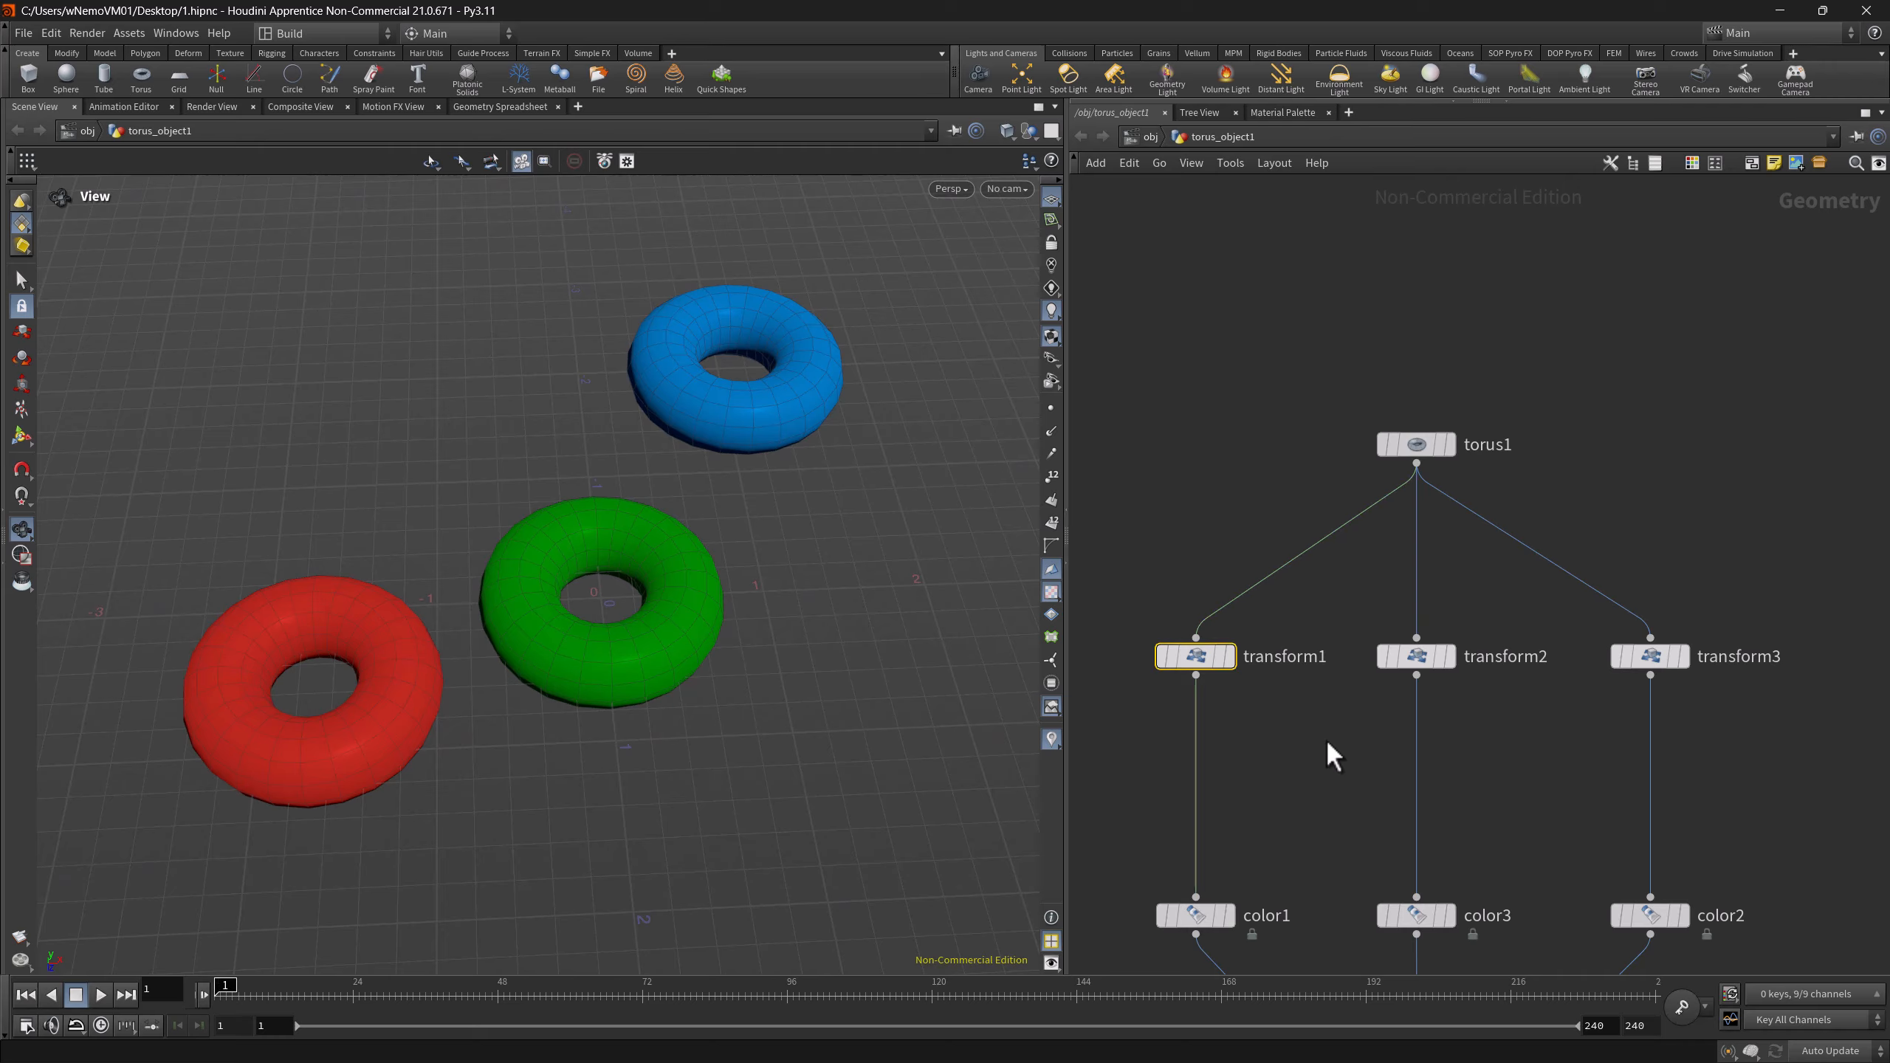
click(1122, 694)
key(r)
click(1162, 658)
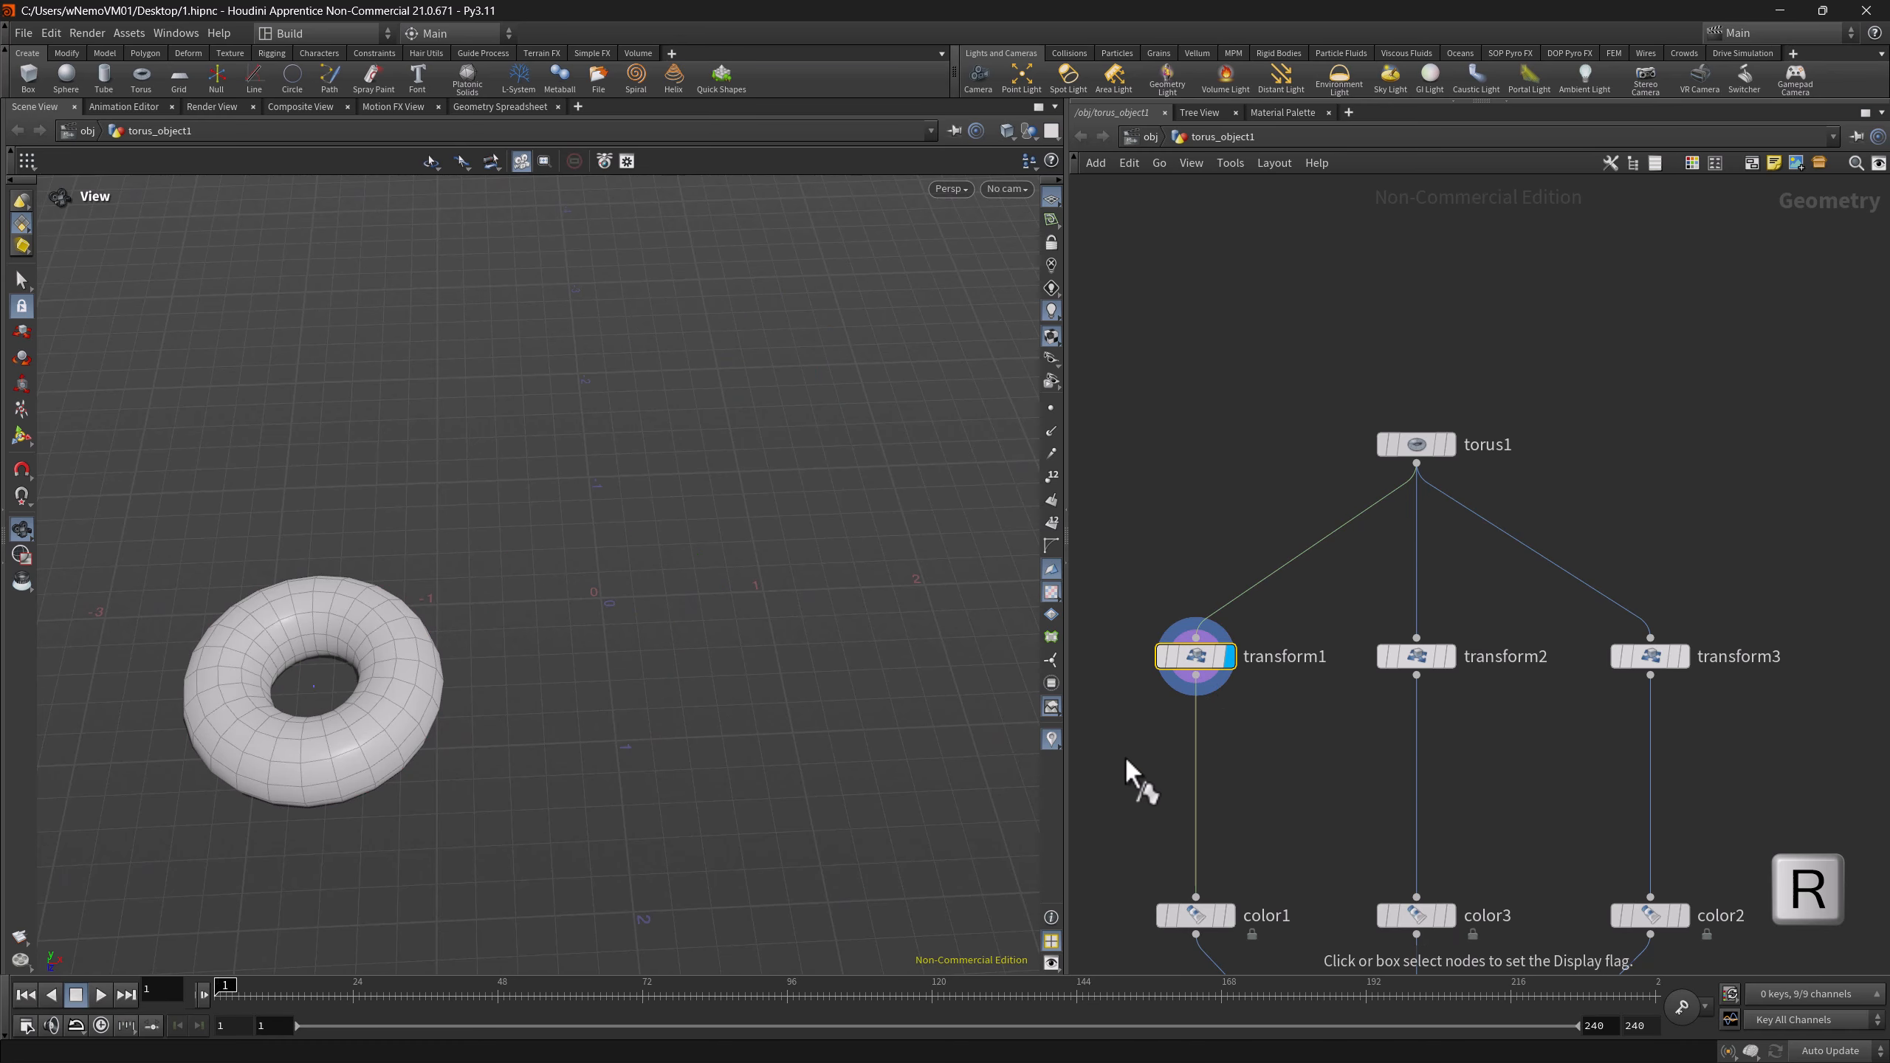
- Move the display flag to transform2, then alternate it between transform1 and transform2 by box-selecting each node
click(1418, 663)
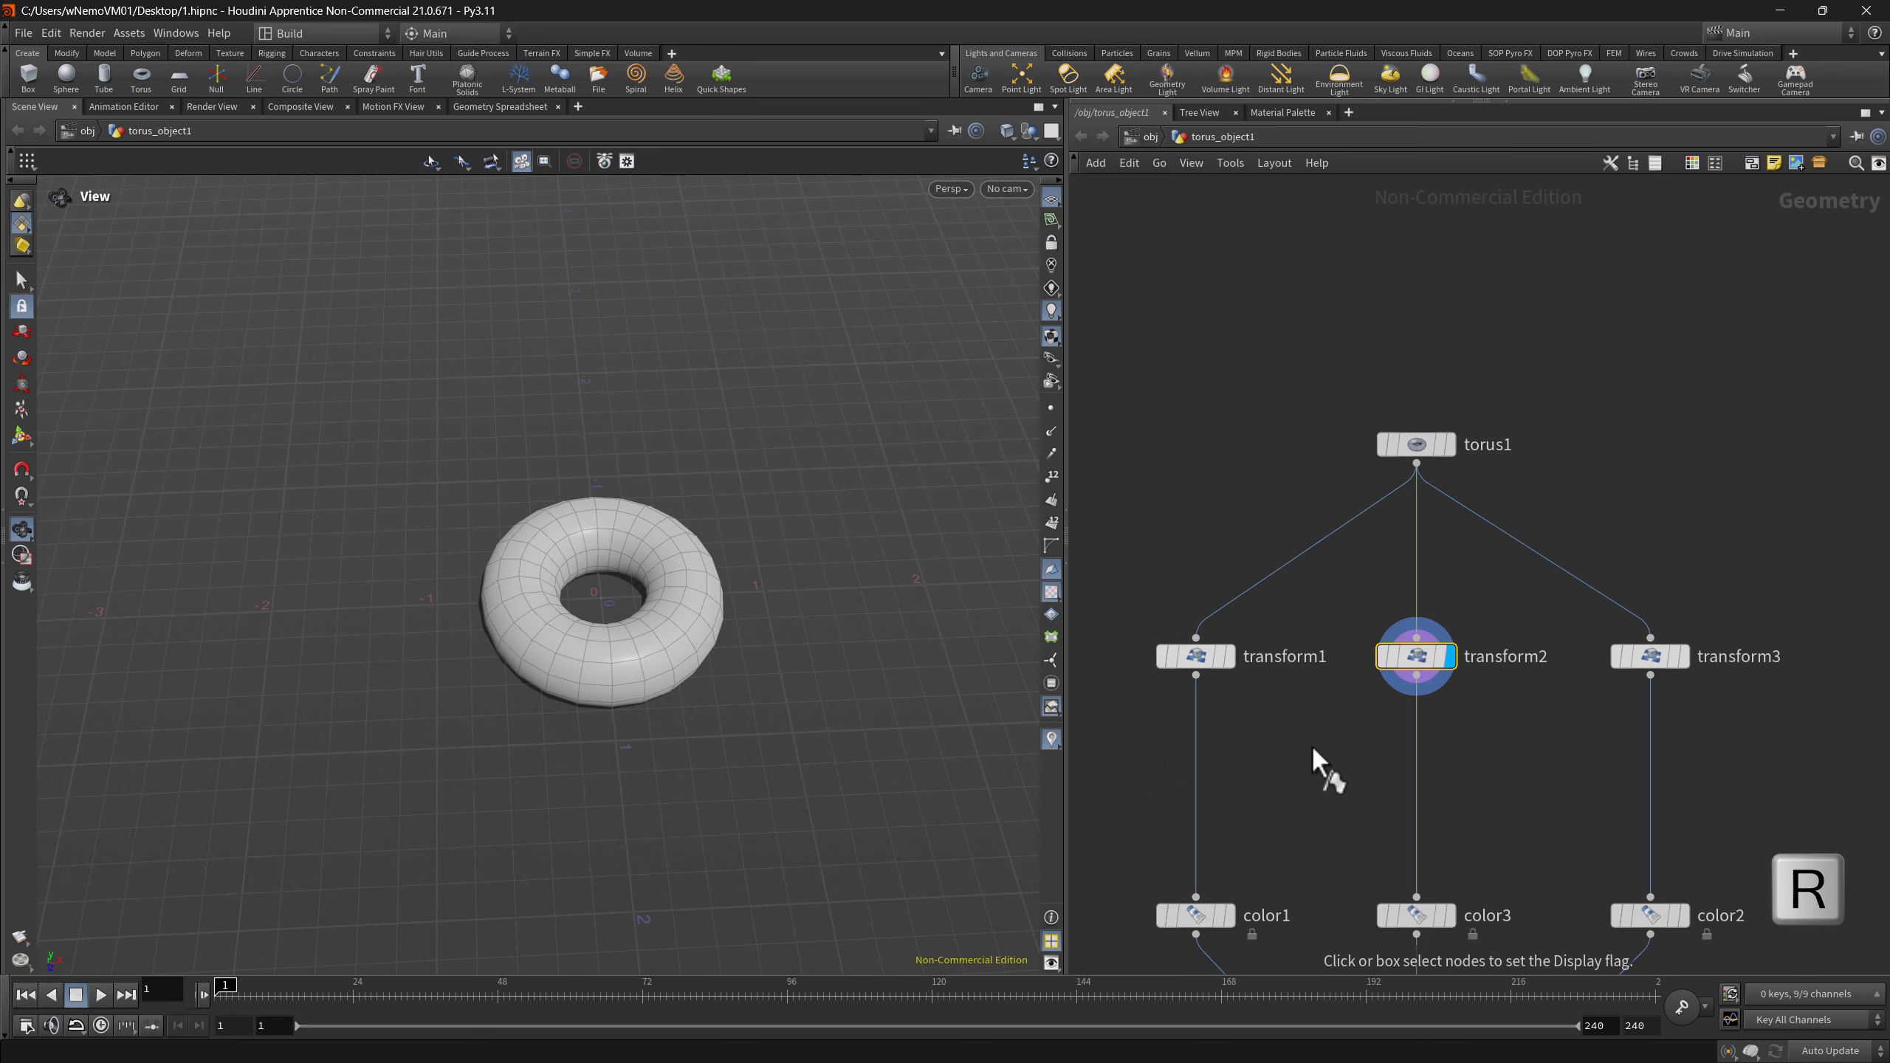
key(r)
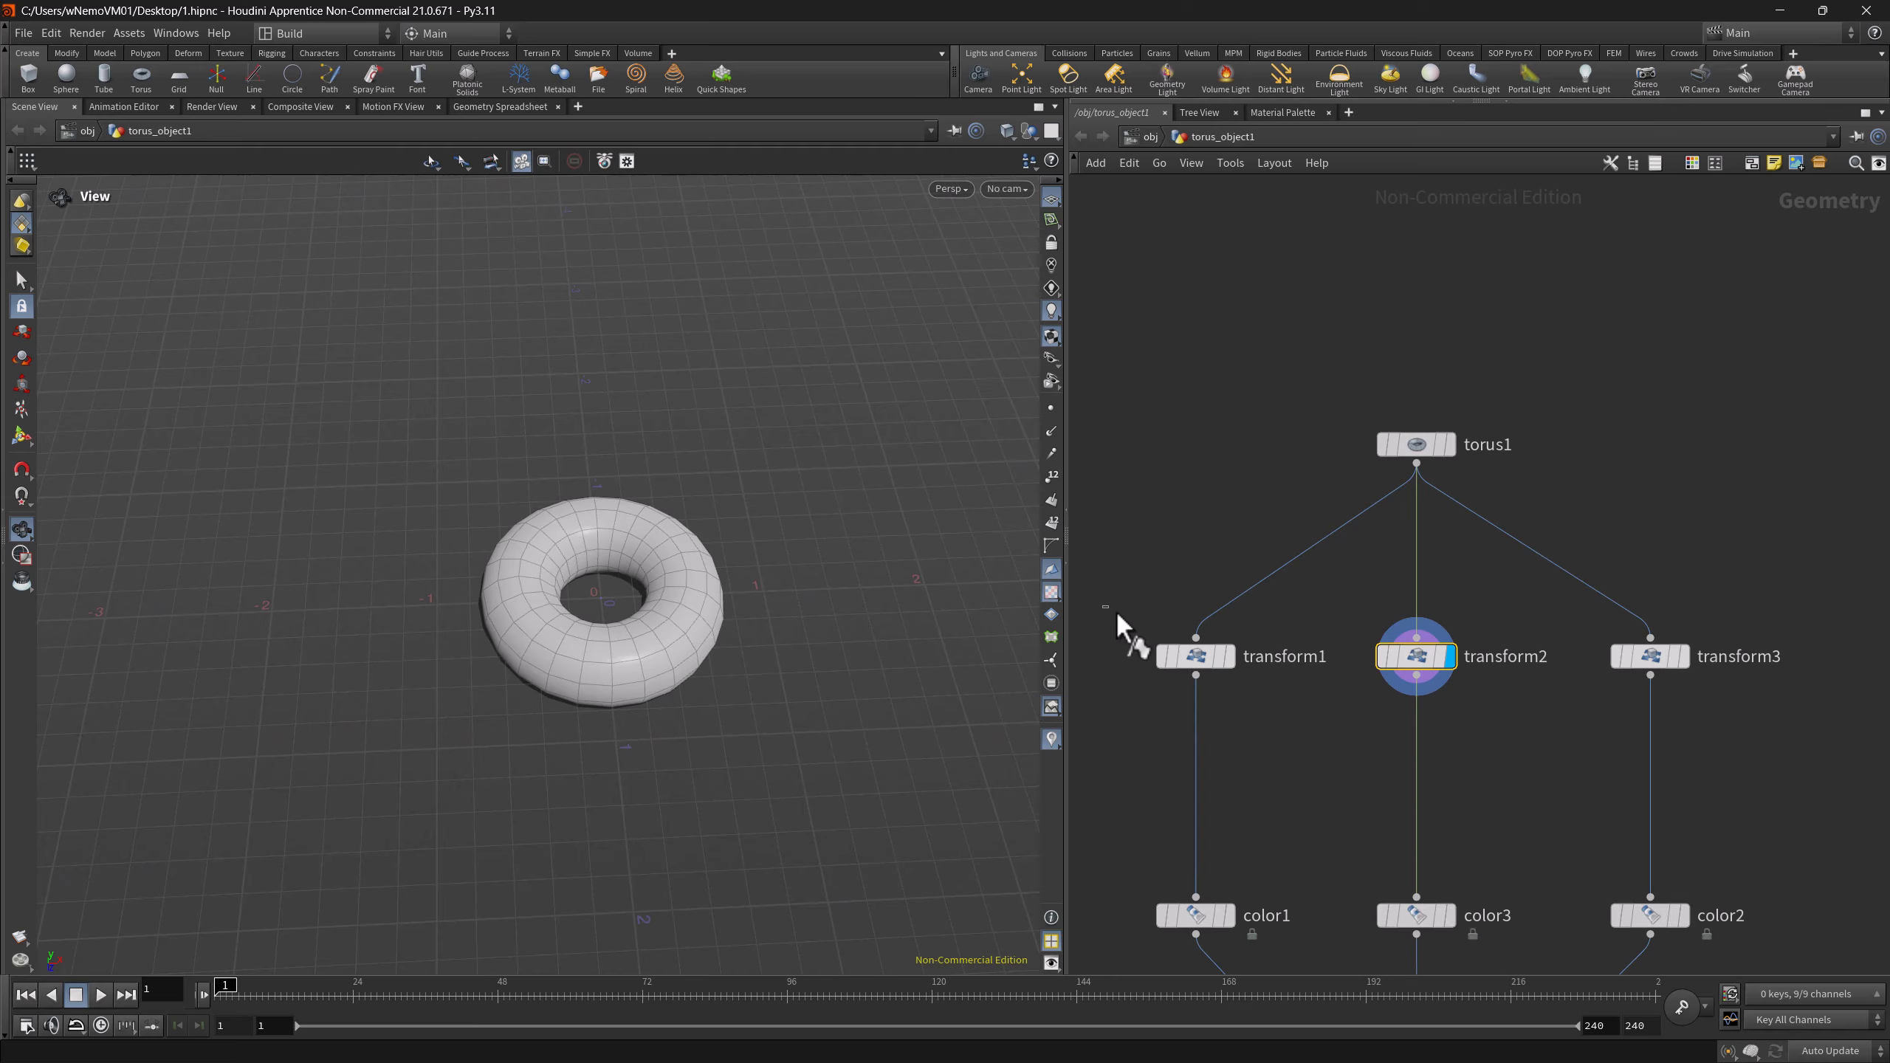
drag(1105, 603, 1266, 683)
drag(1329, 612, 1471, 701)
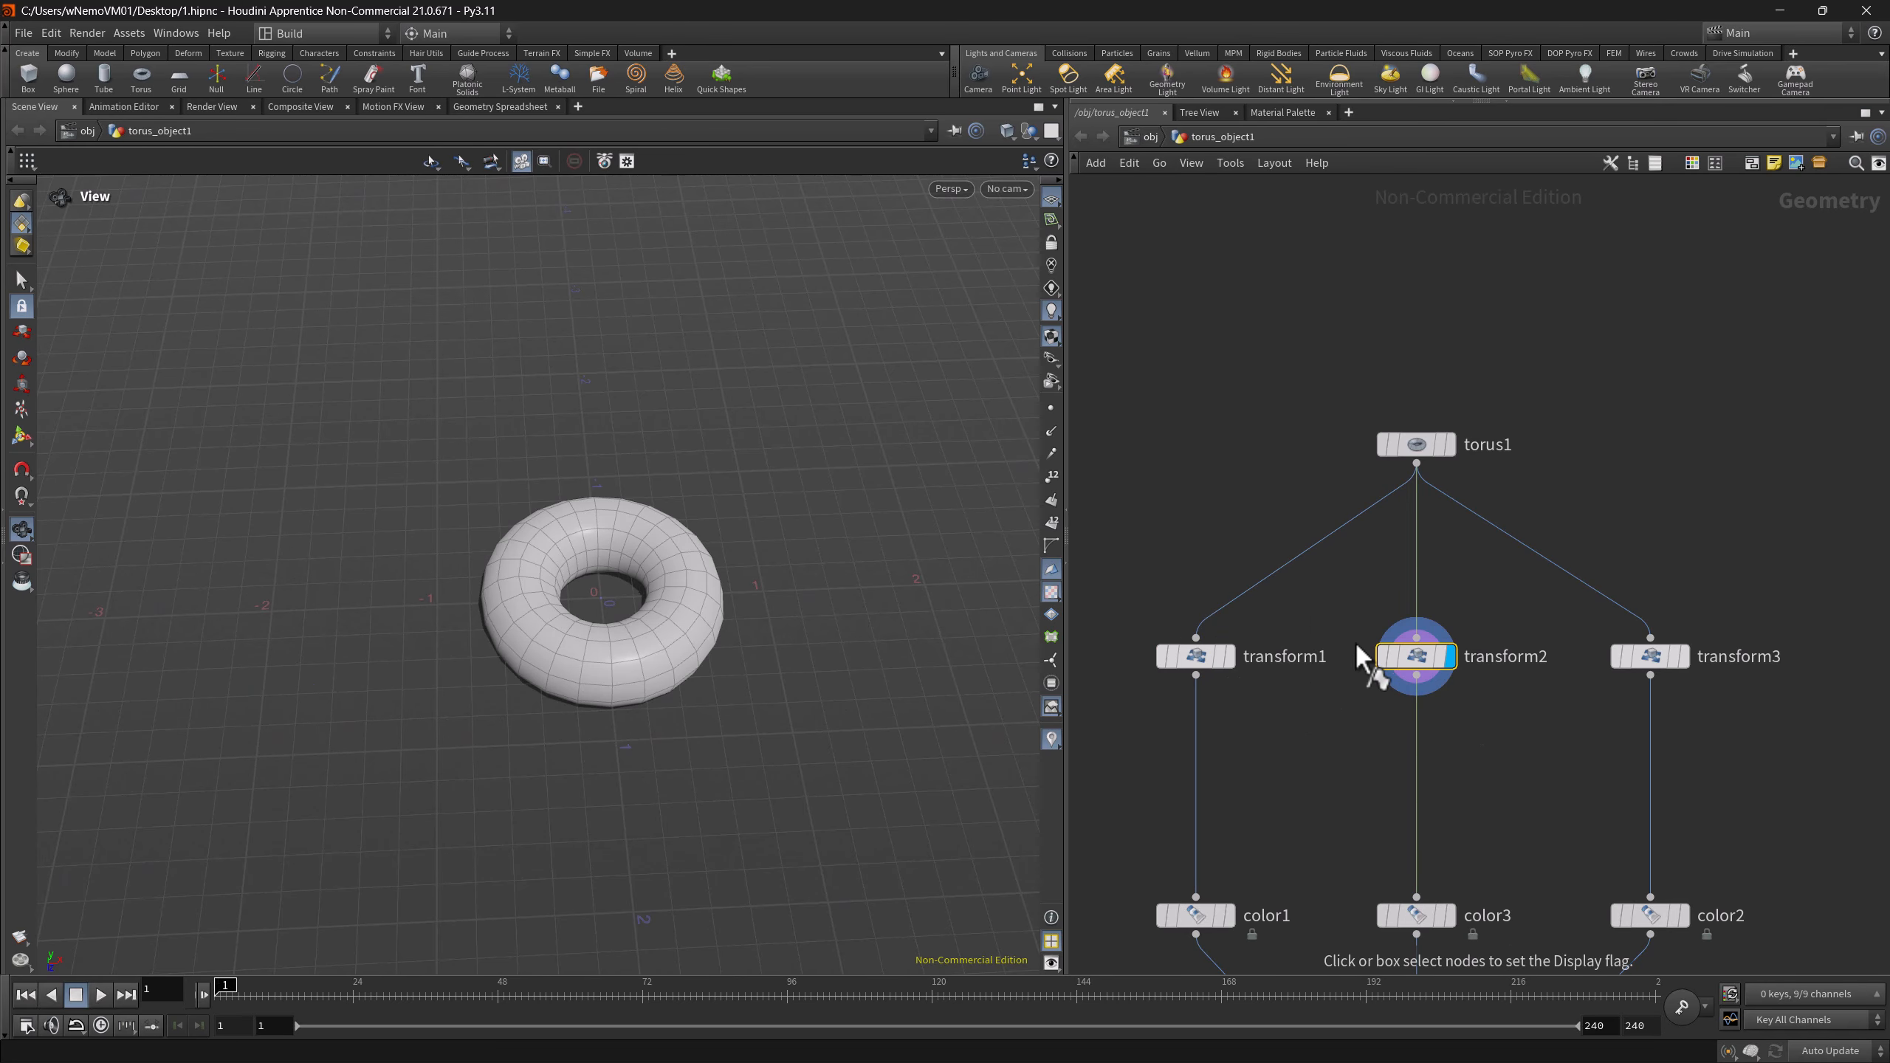
drag(1114, 606, 1282, 695)
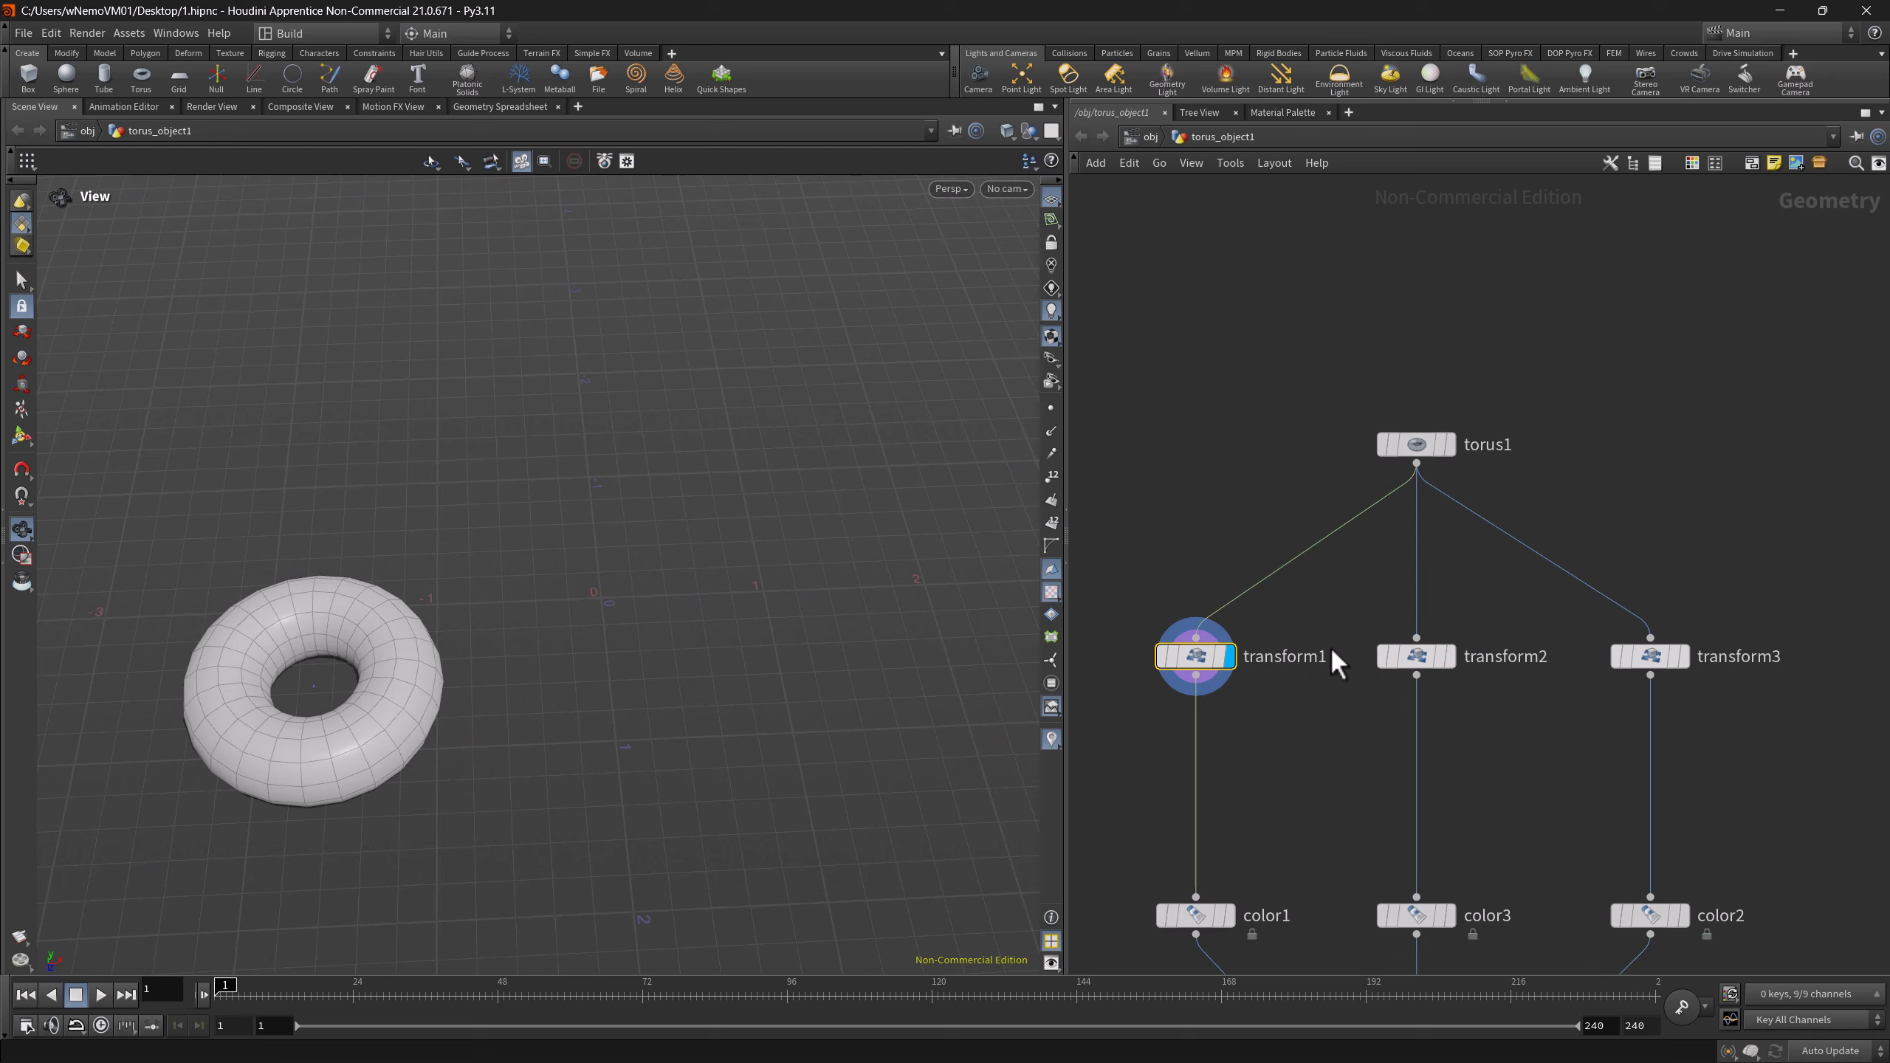
drag(1329, 629, 1521, 695)
- Set the display flag on transform3, then on transform1 and transform2 with box selections
click(1650, 655)
key(r)
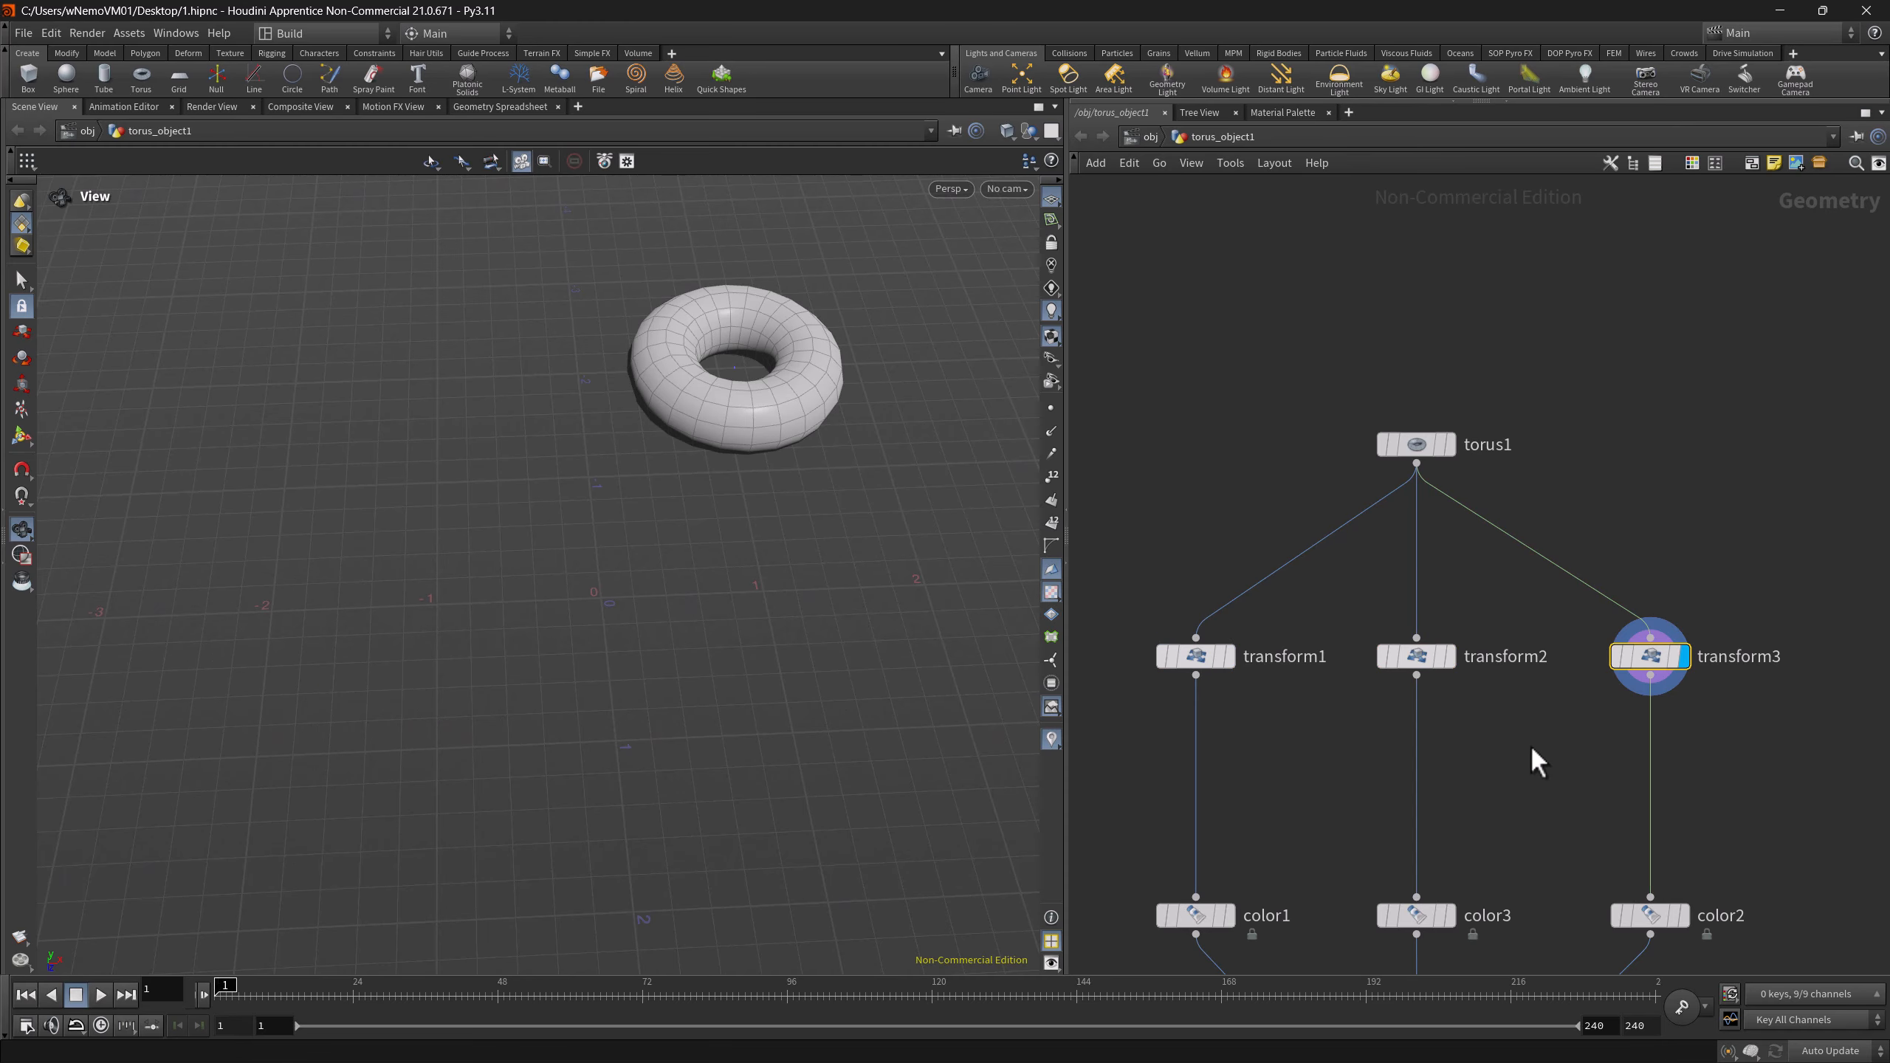
drag(1118, 589, 1328, 746)
key(r)
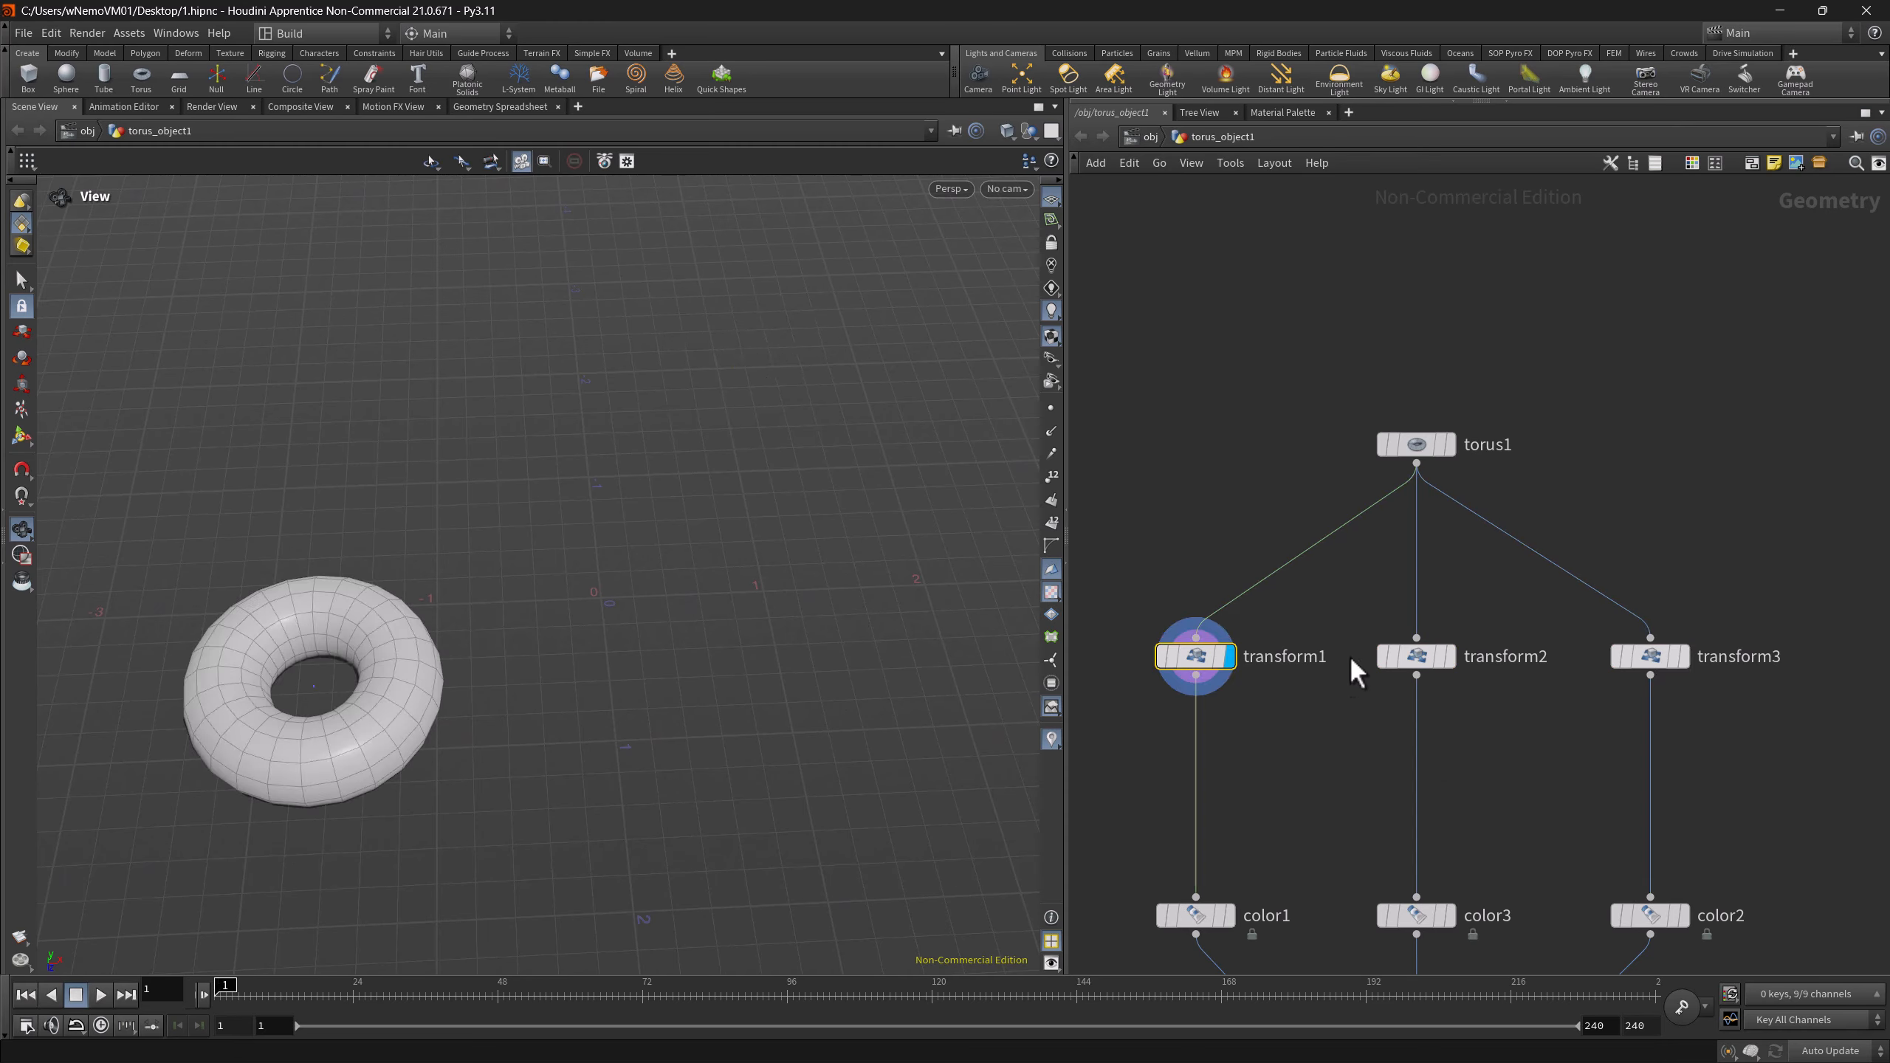
drag(1346, 621, 1563, 803)
key(r)
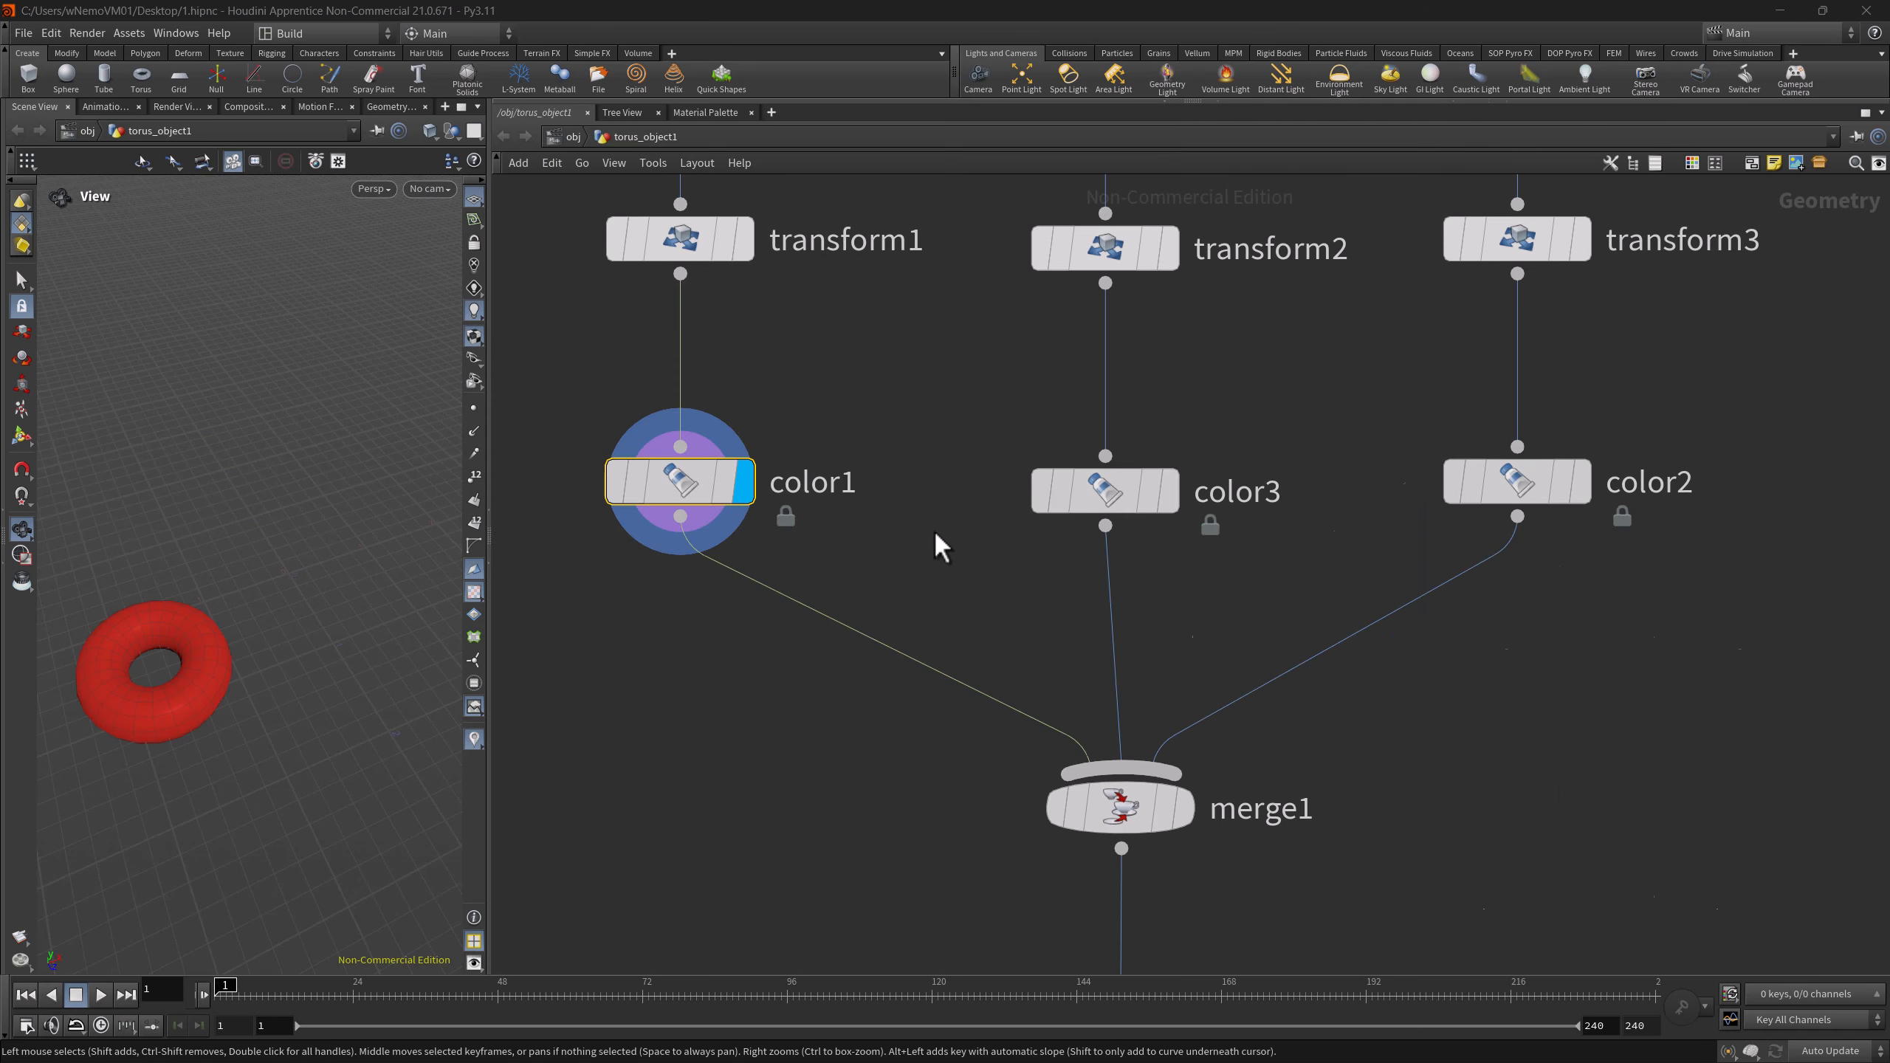
- Move the display flag through color3 and color2, ending on merge1
key(r)
click(1056, 498)
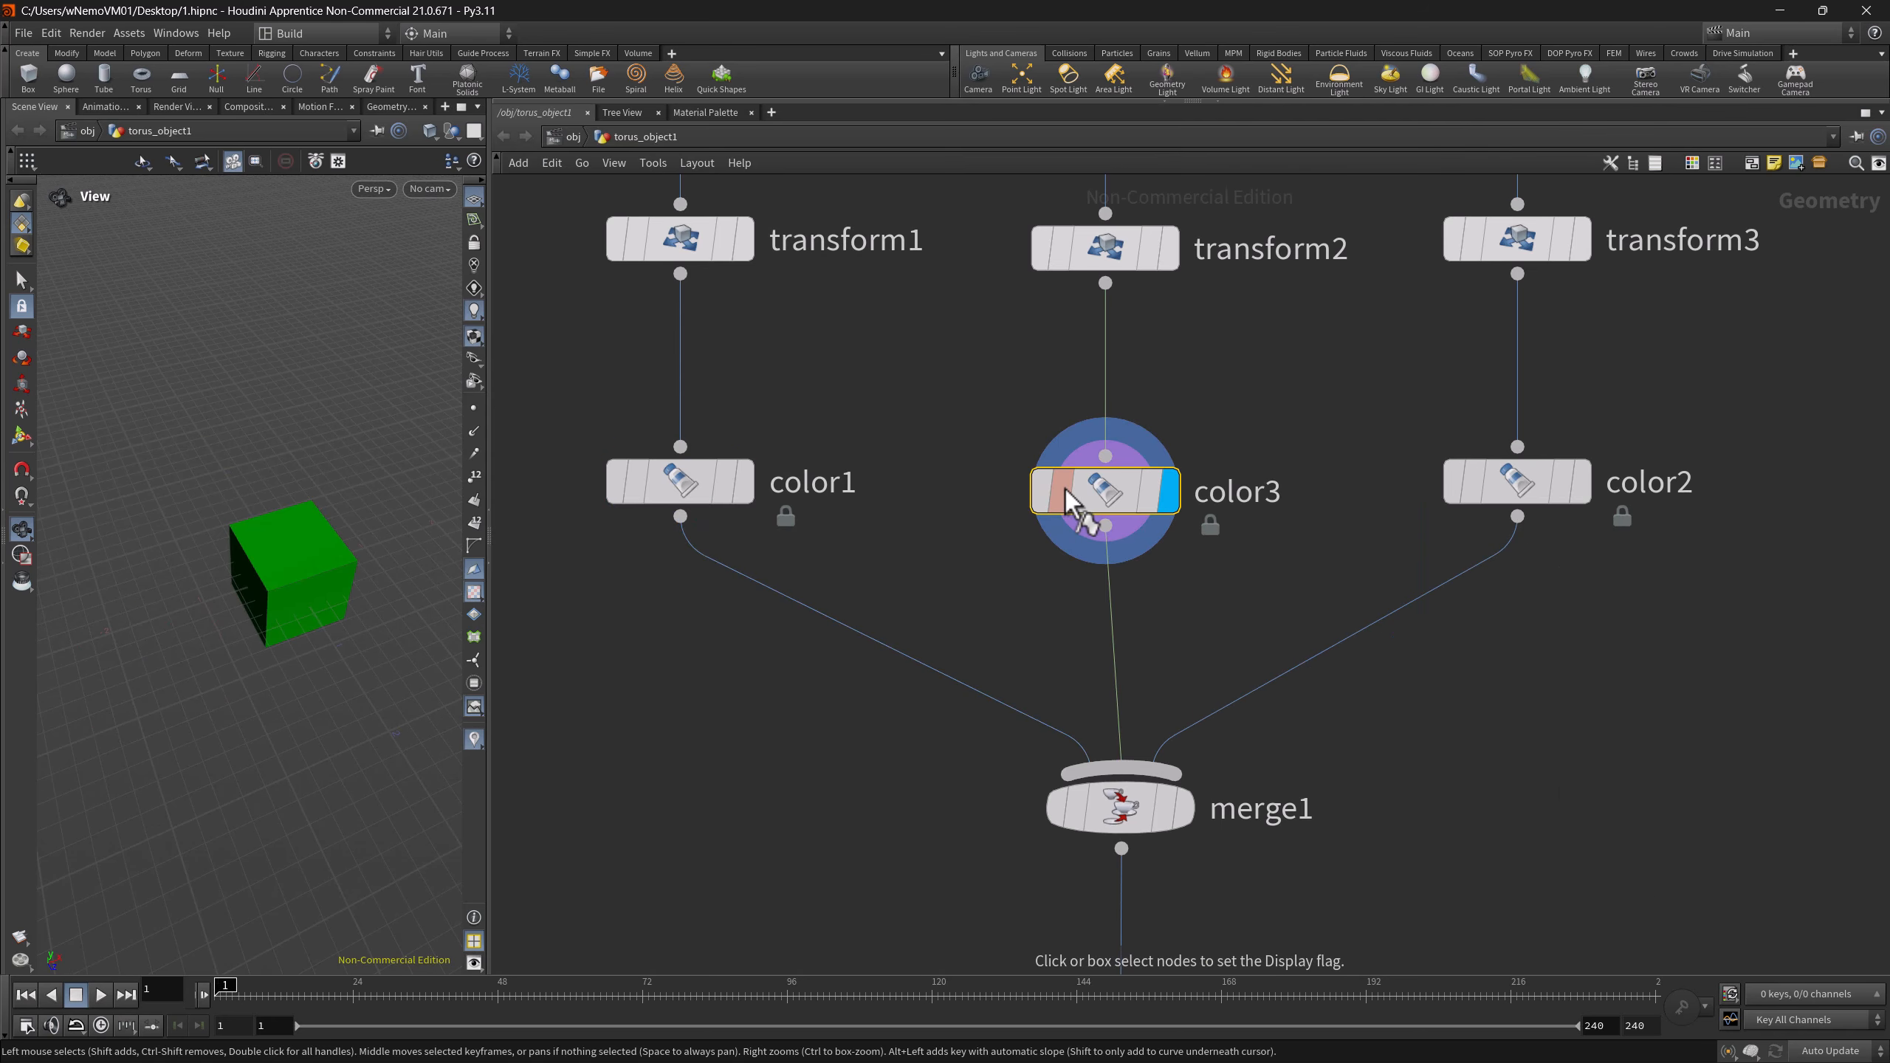
click(1458, 492)
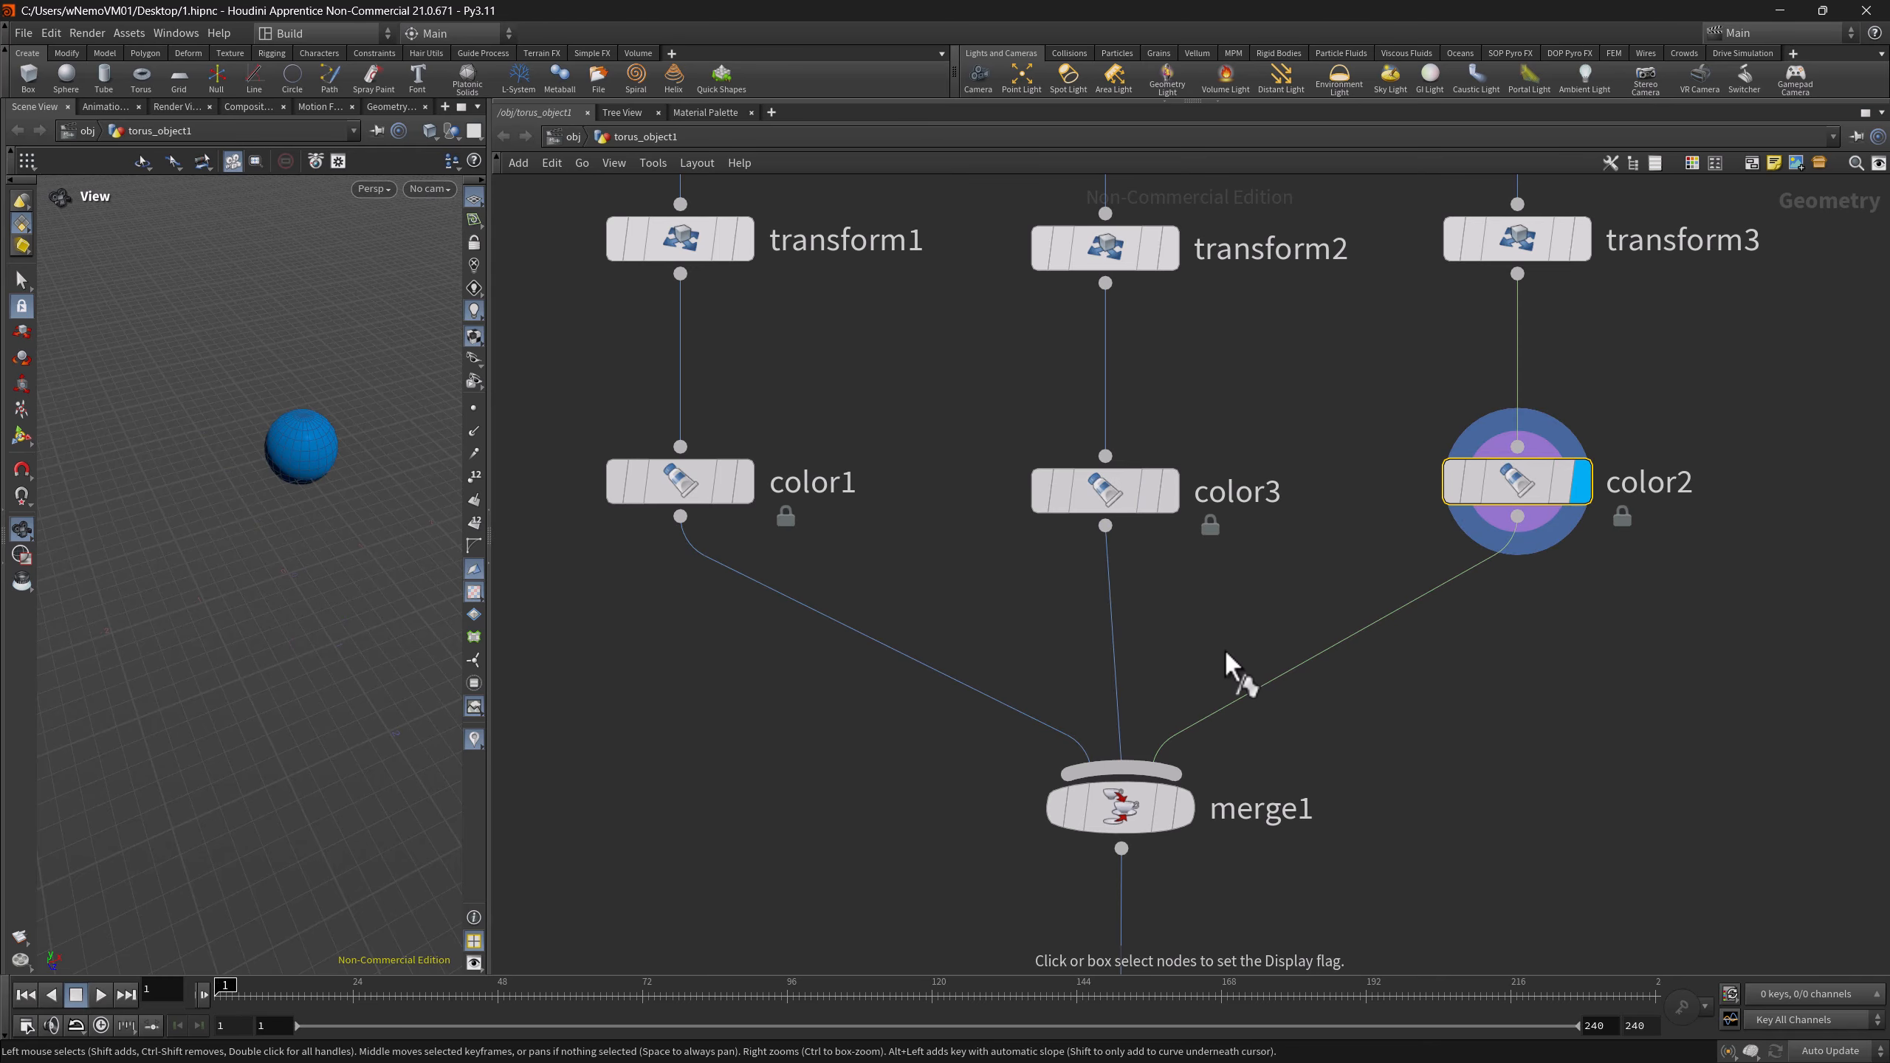
click(1071, 807)
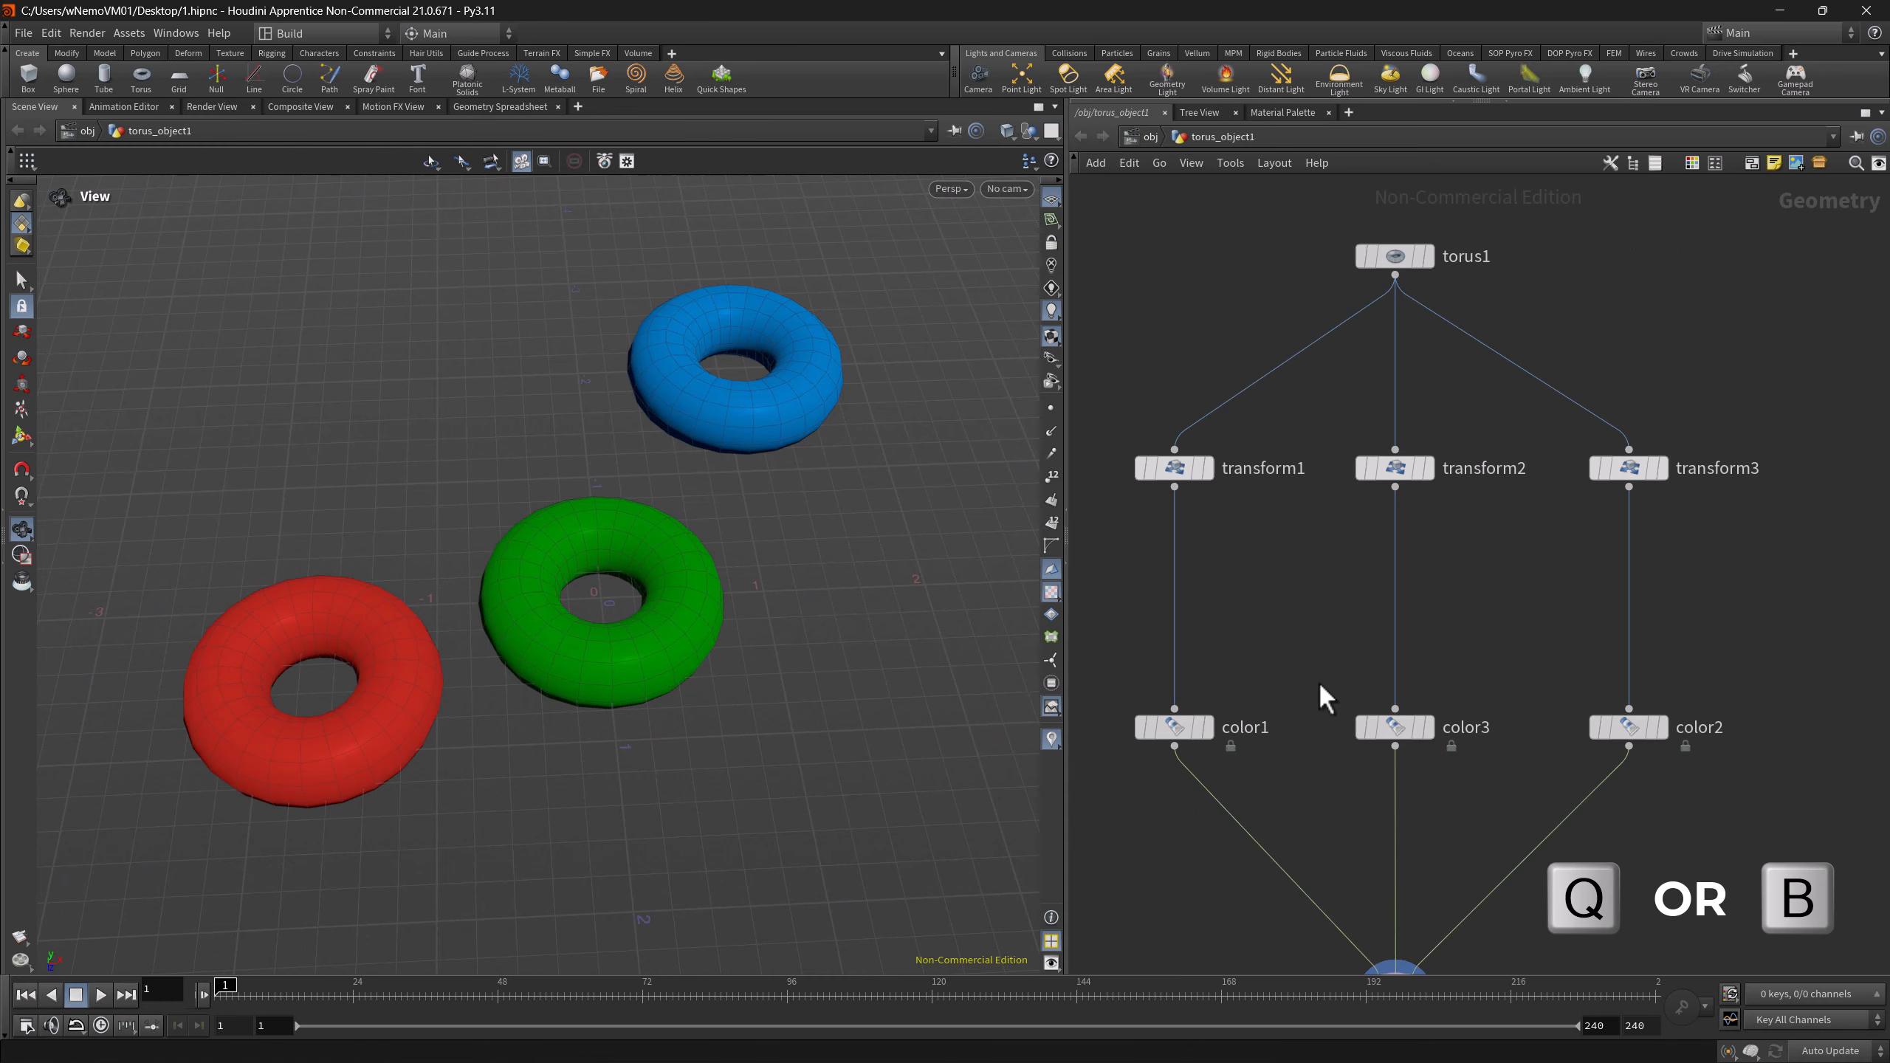
- Toggle the bypass flag on and back off for the color1, color3 and color2 nodes
key(q)
drag(1107, 688, 1466, 767)
drag(1108, 688, 1175, 741)
click(1621, 726)
drag(1323, 718, 1439, 752)
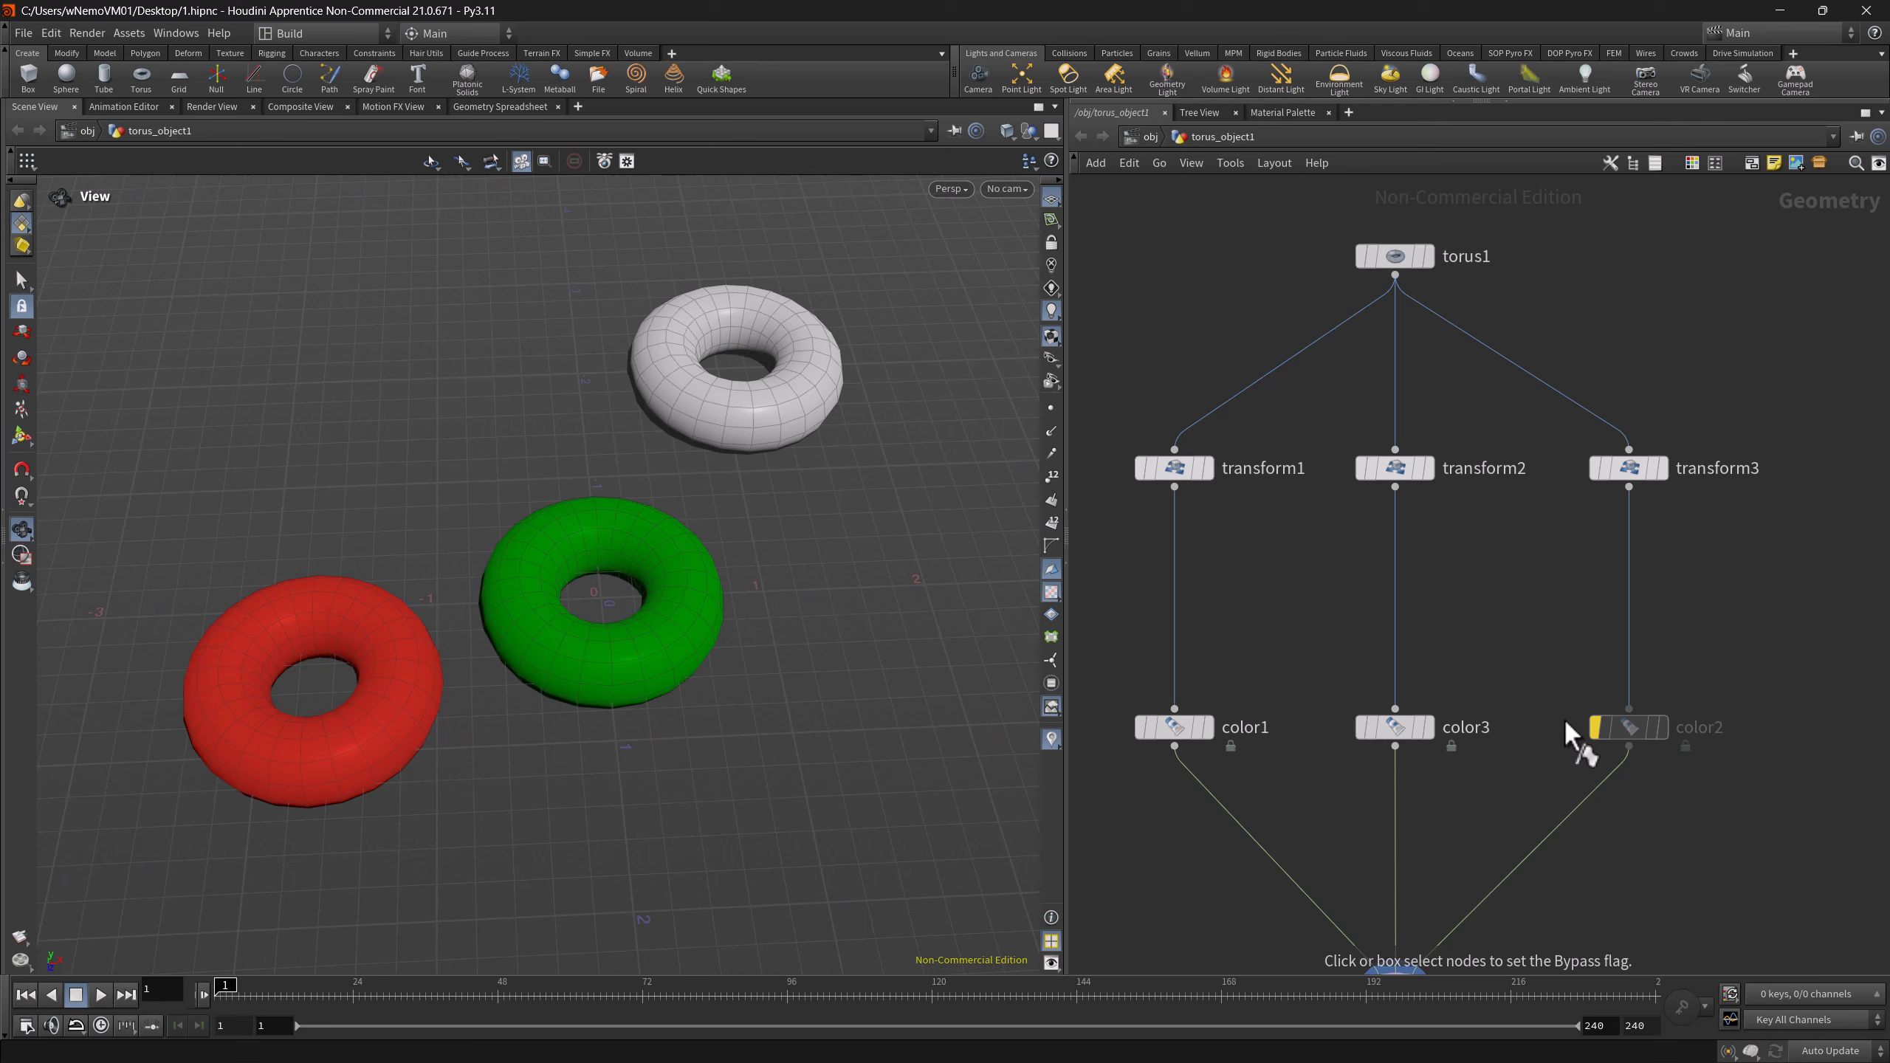
click(1596, 737)
drag(1312, 689, 1600, 739)
drag(1342, 716, 1703, 755)
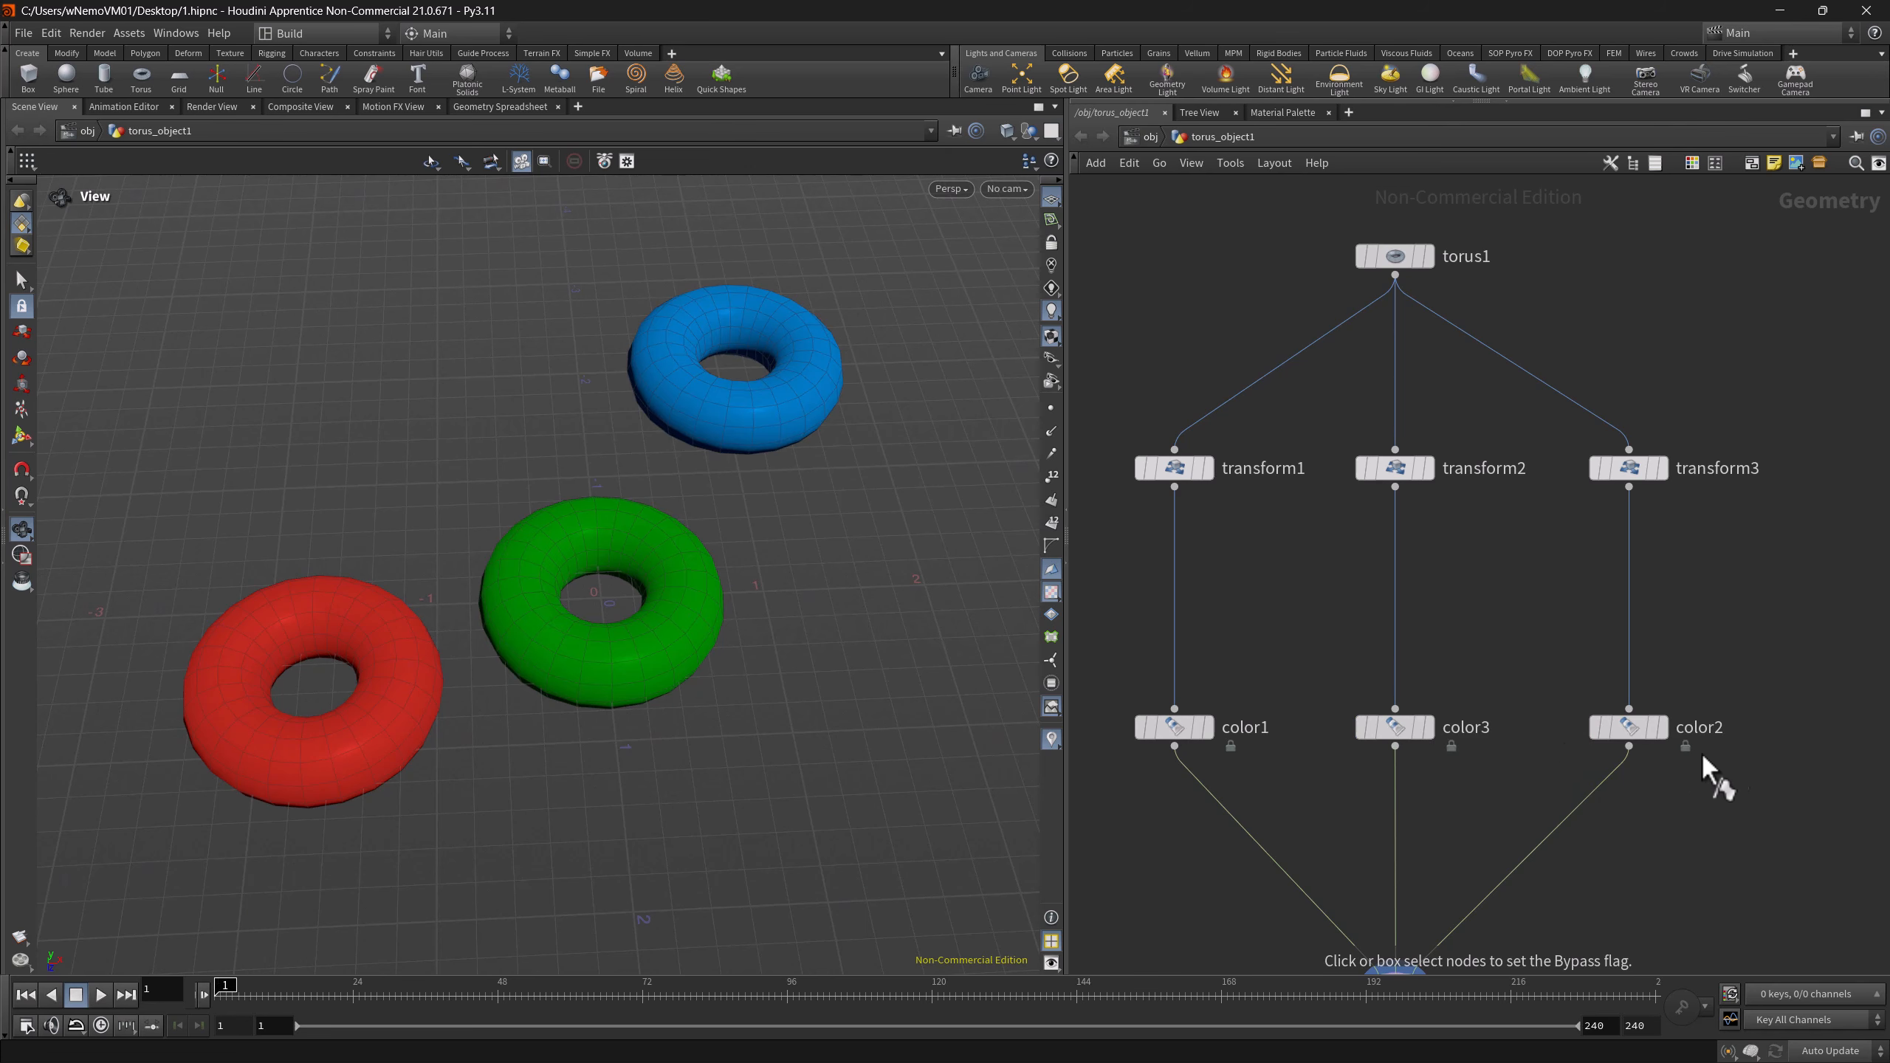
- Display transform3 and toggle the template flag on transform1 and transform2, leaving only transform2 templated
click(1661, 467)
key(e)
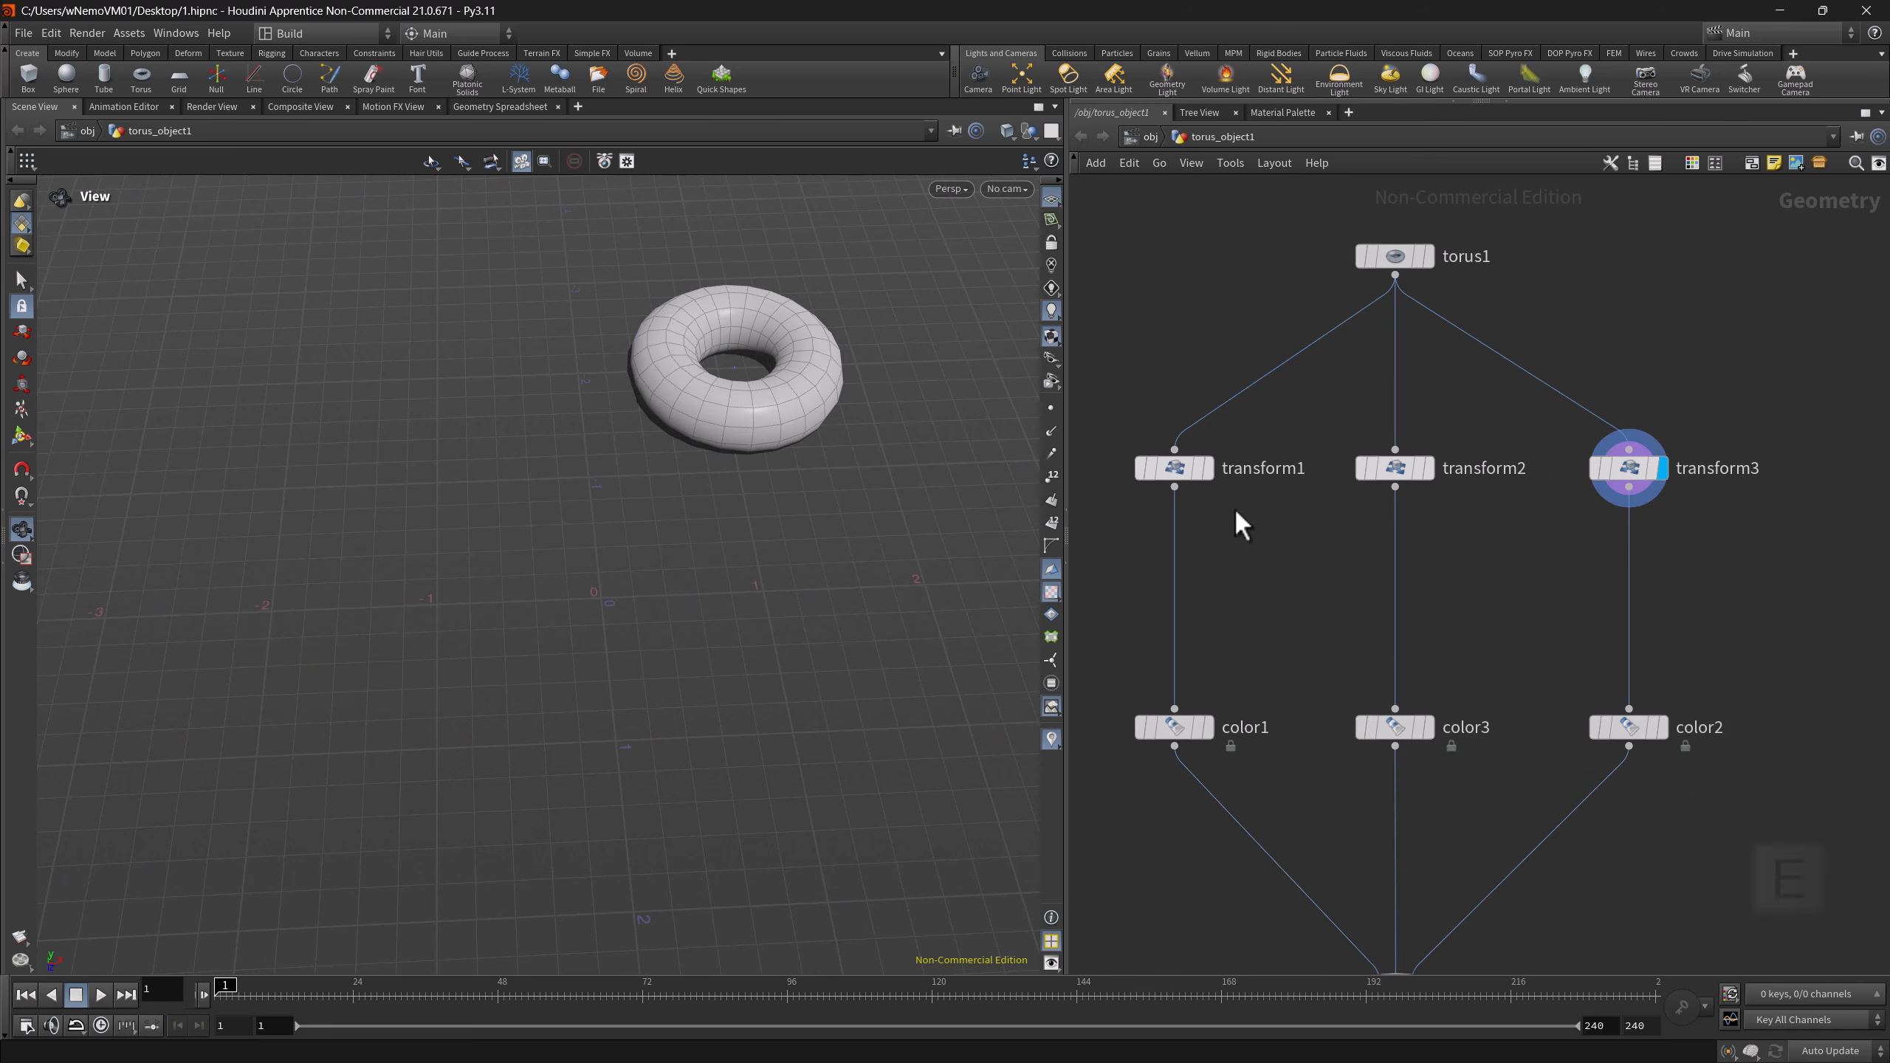
drag(1137, 431, 1297, 555)
click(1377, 467)
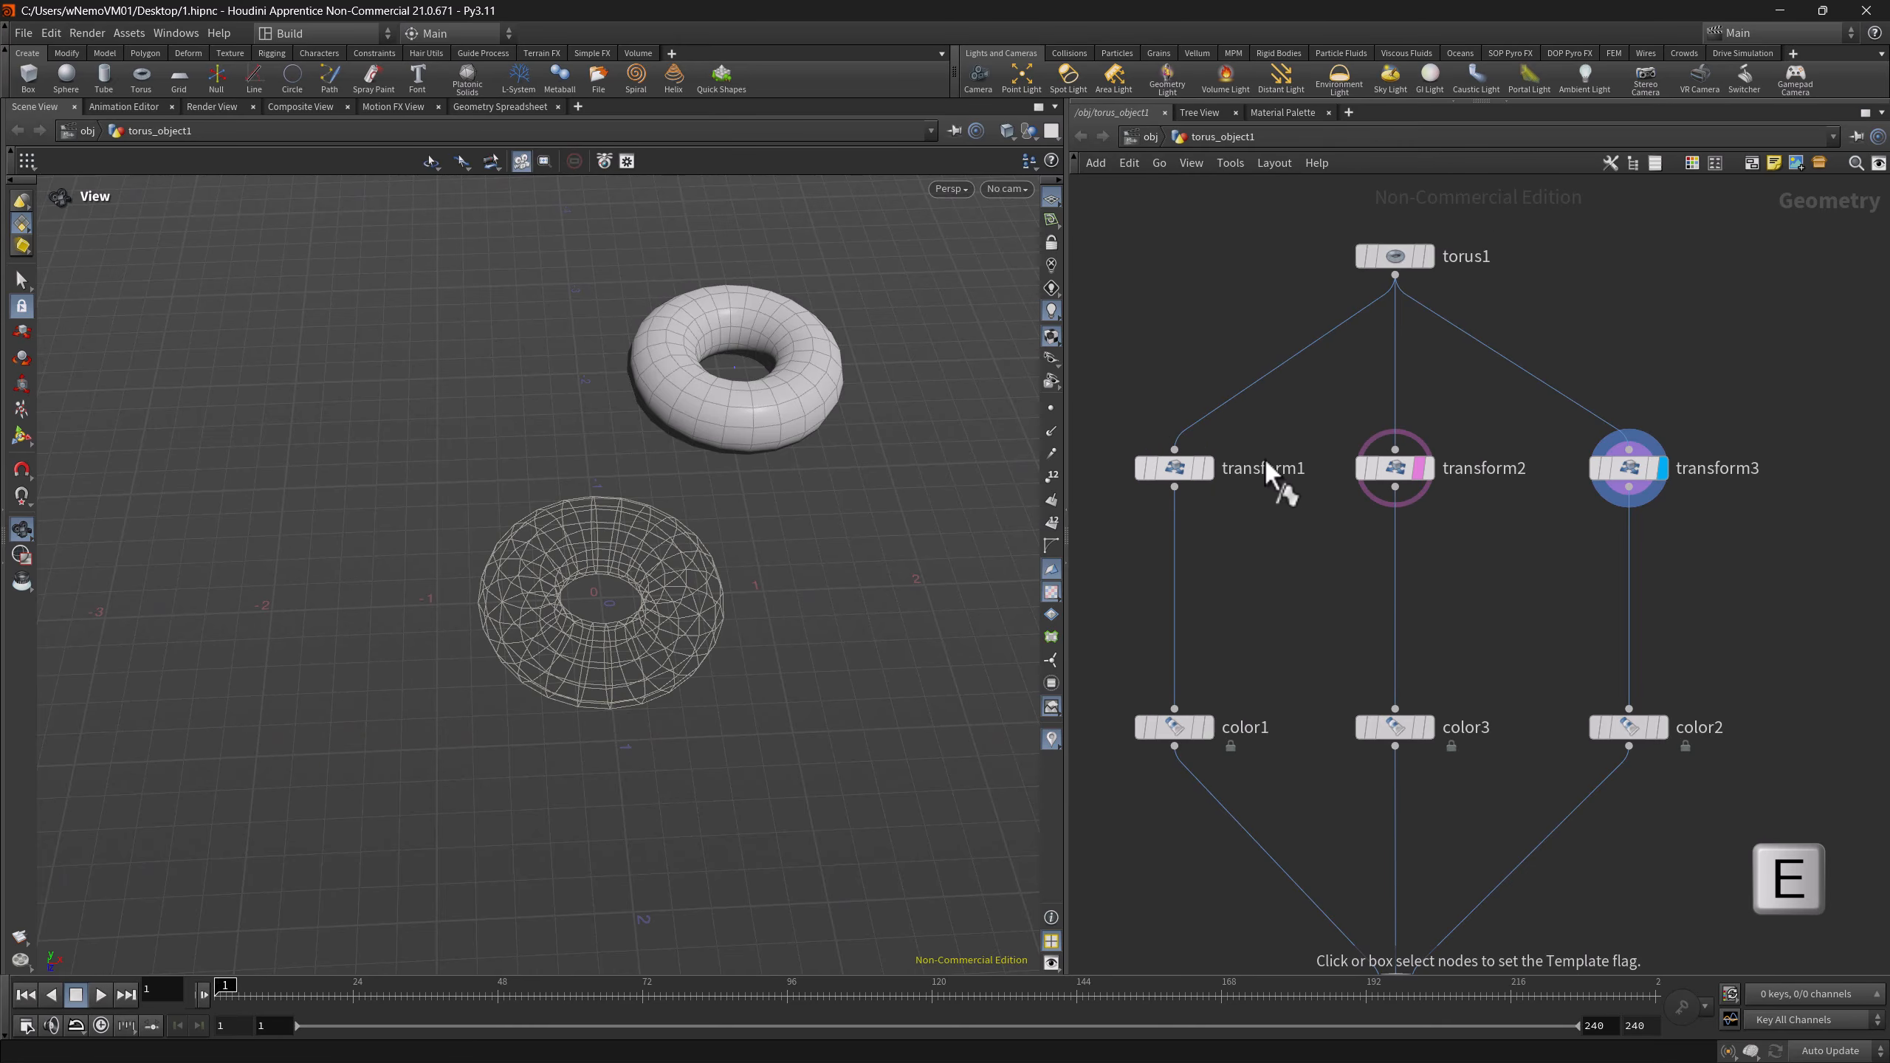
click(1191, 467)
drag(1299, 452, 1426, 534)
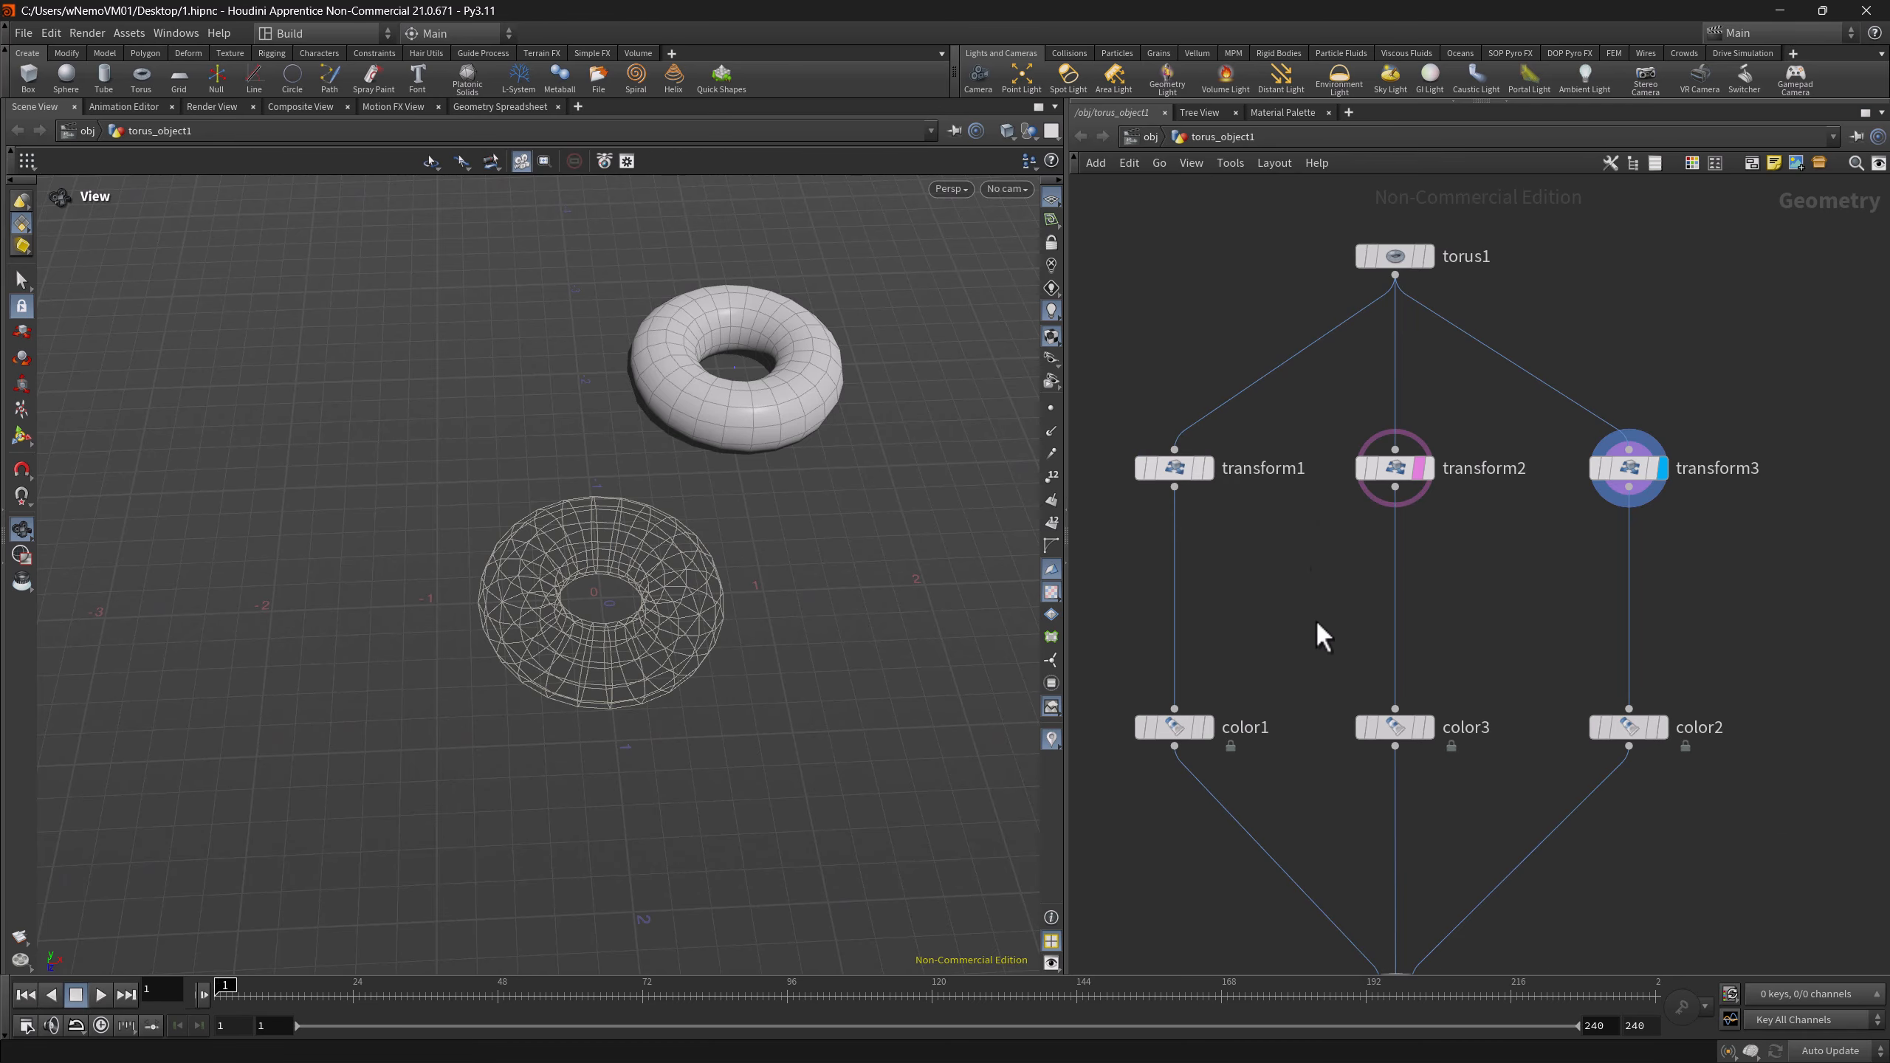
- Clear the template flag and set the display flag on merge1
middle_drag(1278, 945, 1317, 758)
click(1434, 811)
key(e)
click(1450, 813)
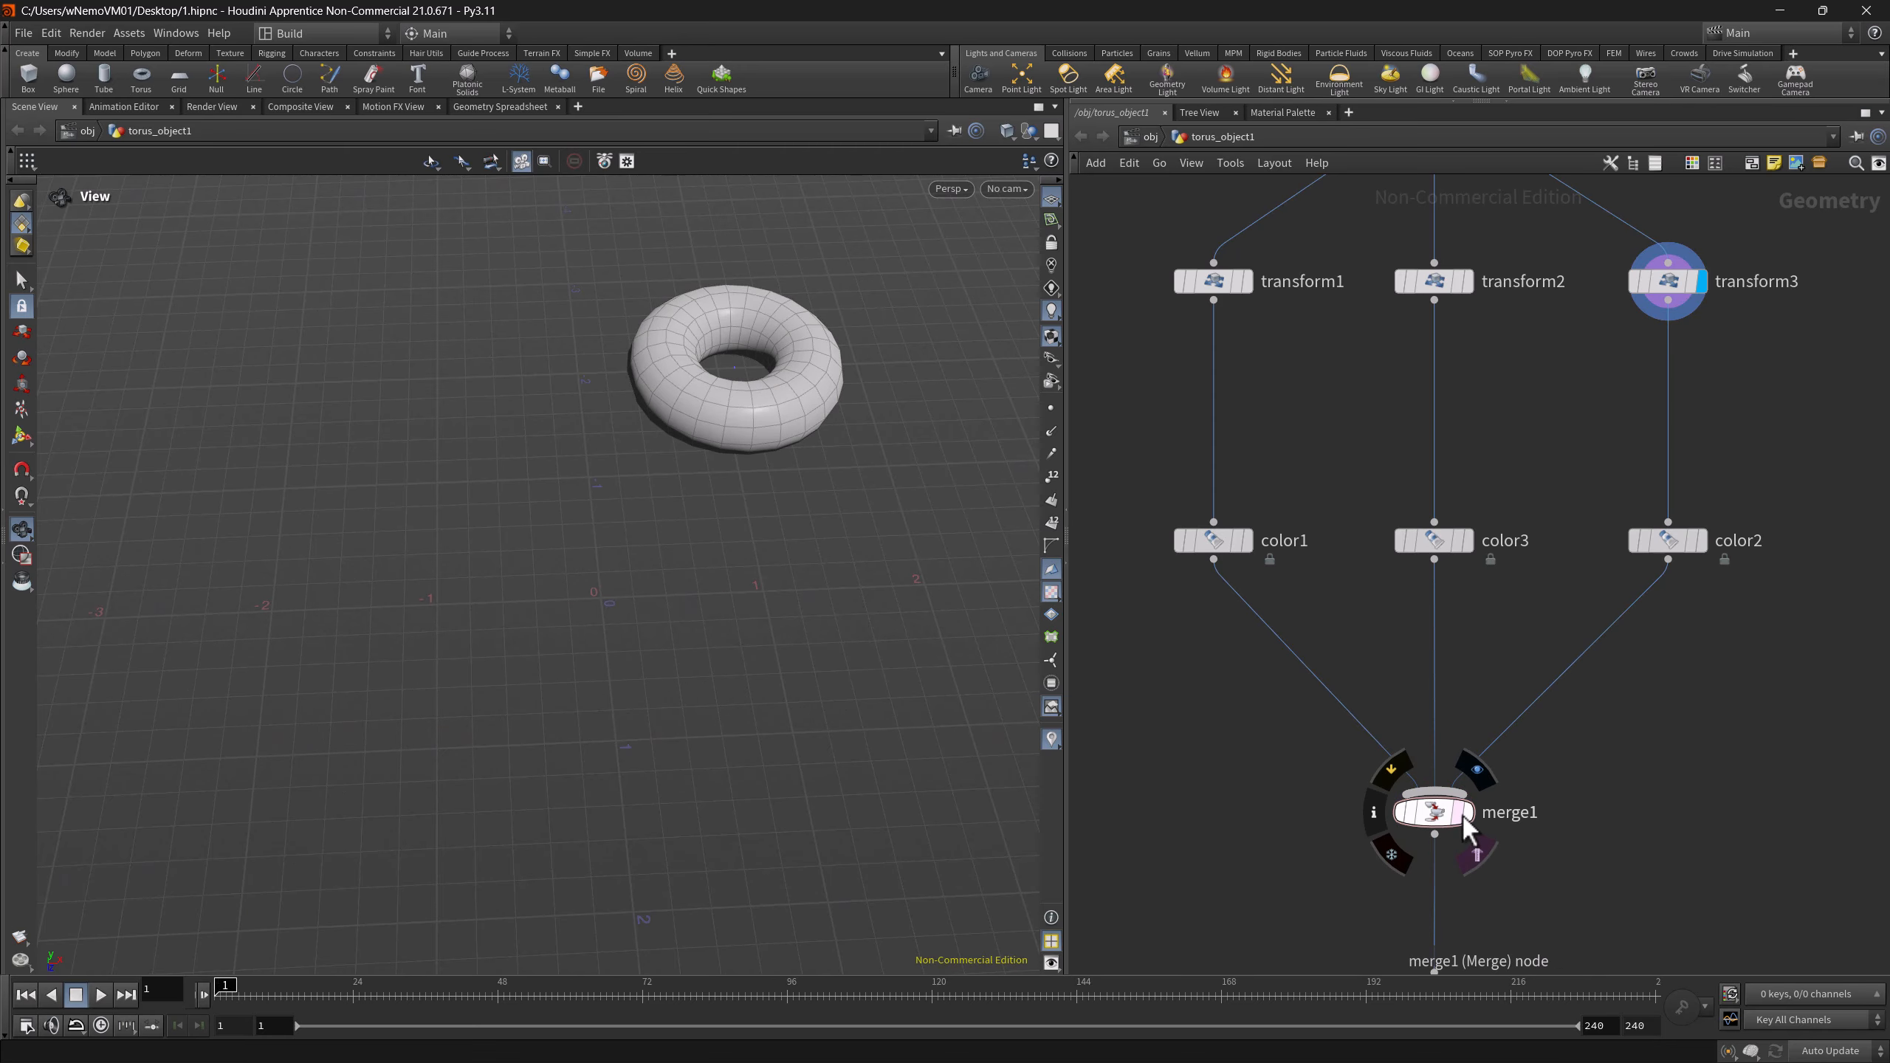
click(1467, 811)
- Move the render flag to transform2, on to transform3, and back to merge1
middle_drag(1546, 507, 1561, 622)
key(t)
click(1416, 441)
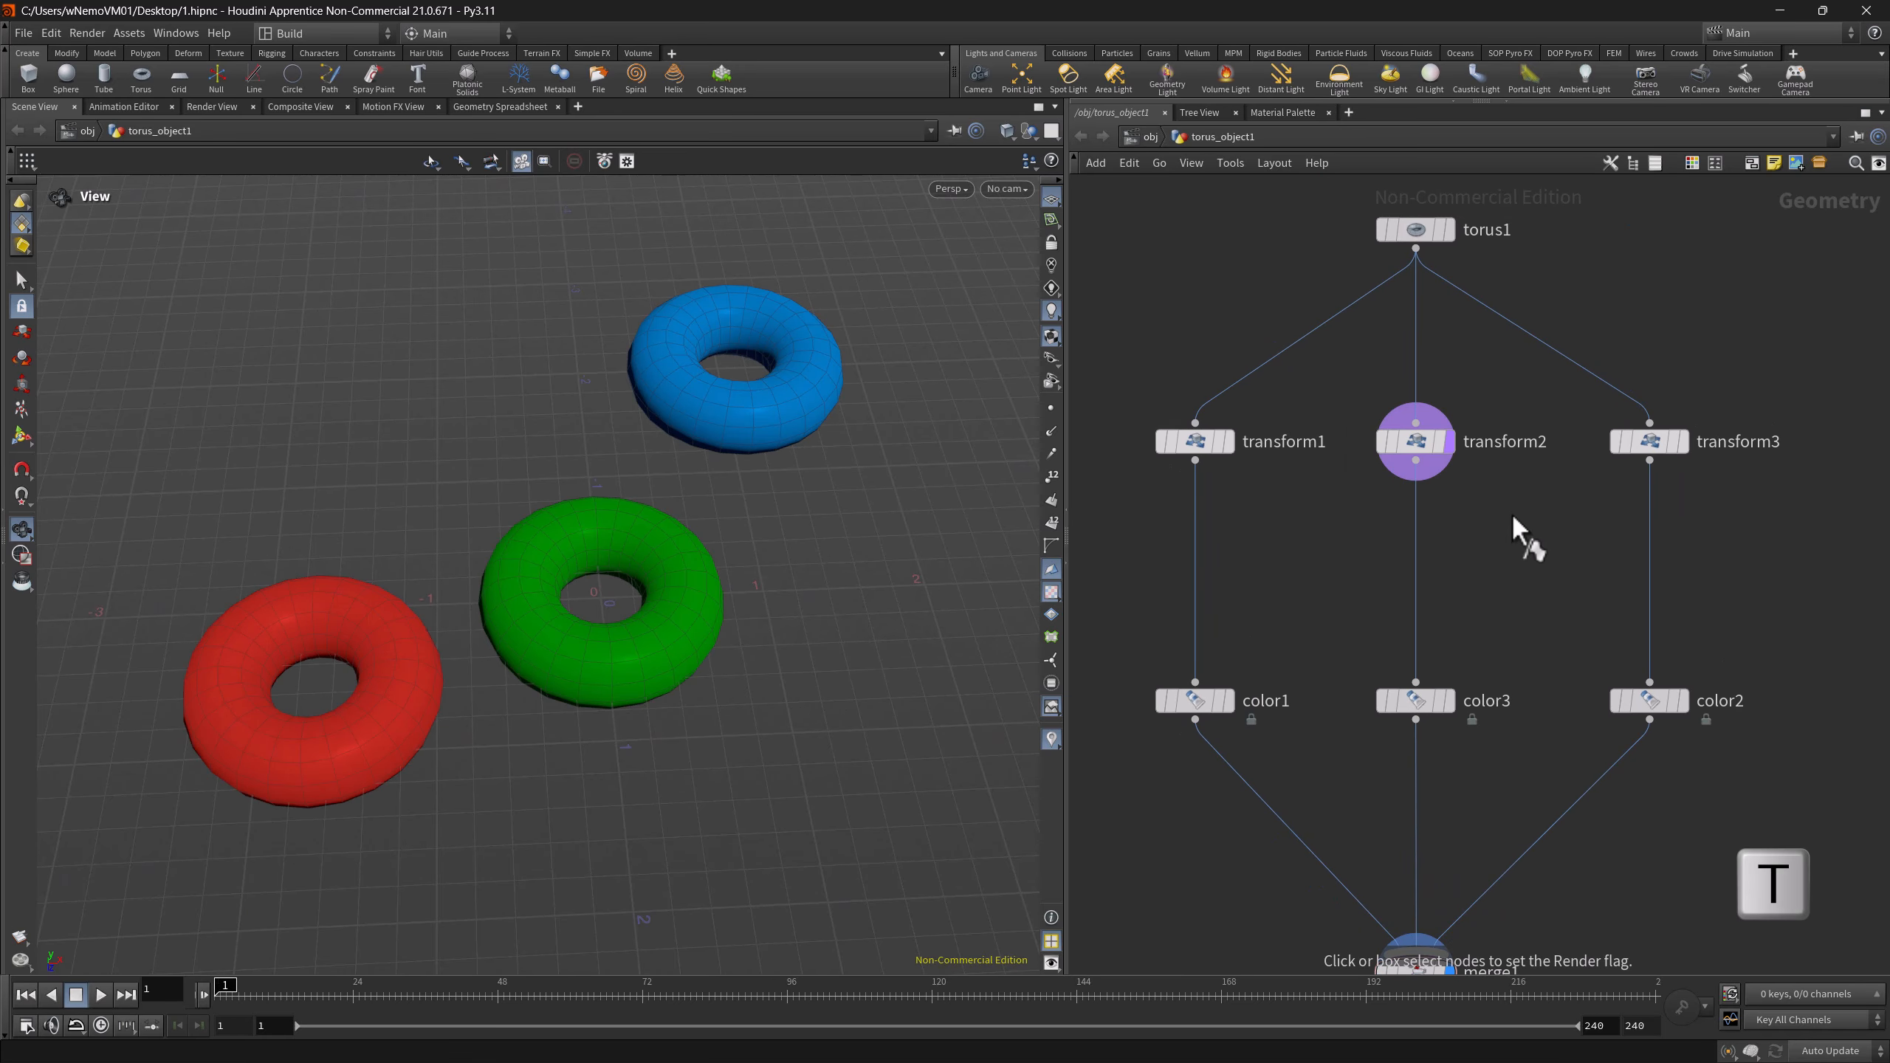
click(1649, 441)
middle_drag(1568, 689, 1563, 531)
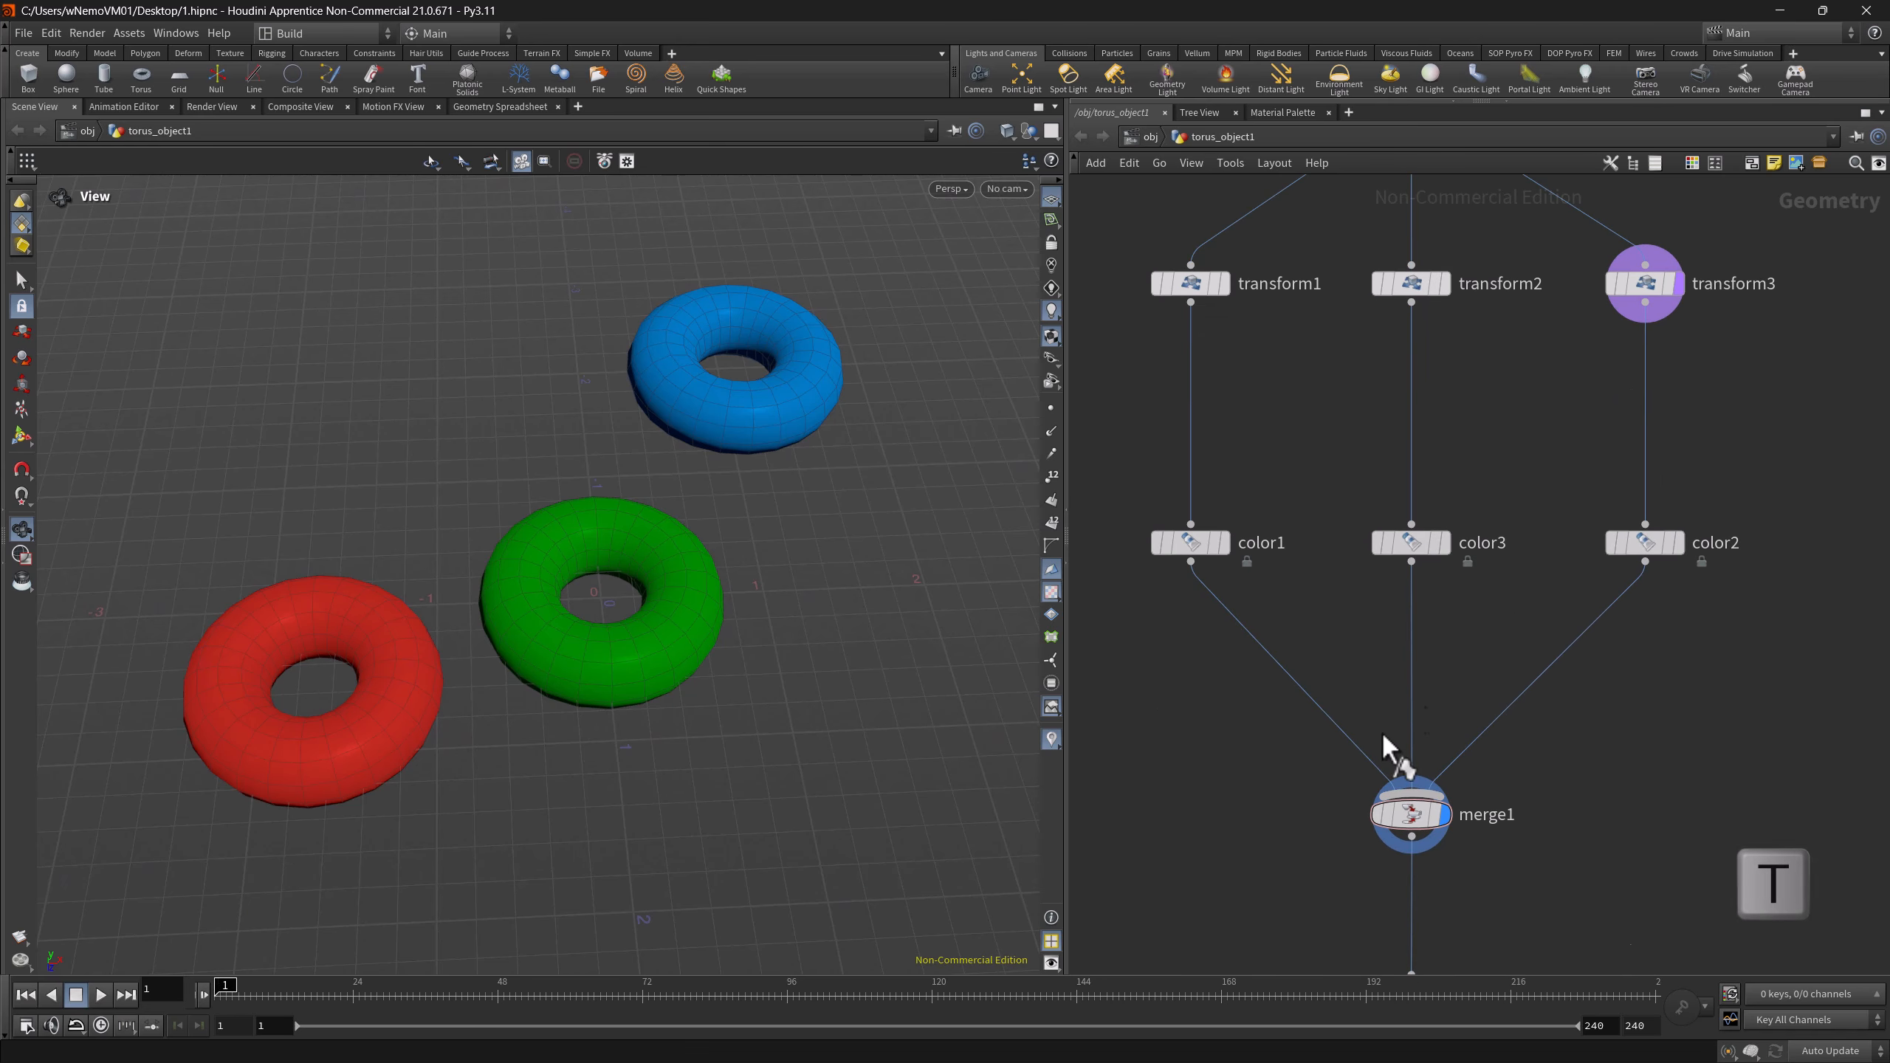
key(t)
click(1411, 814)
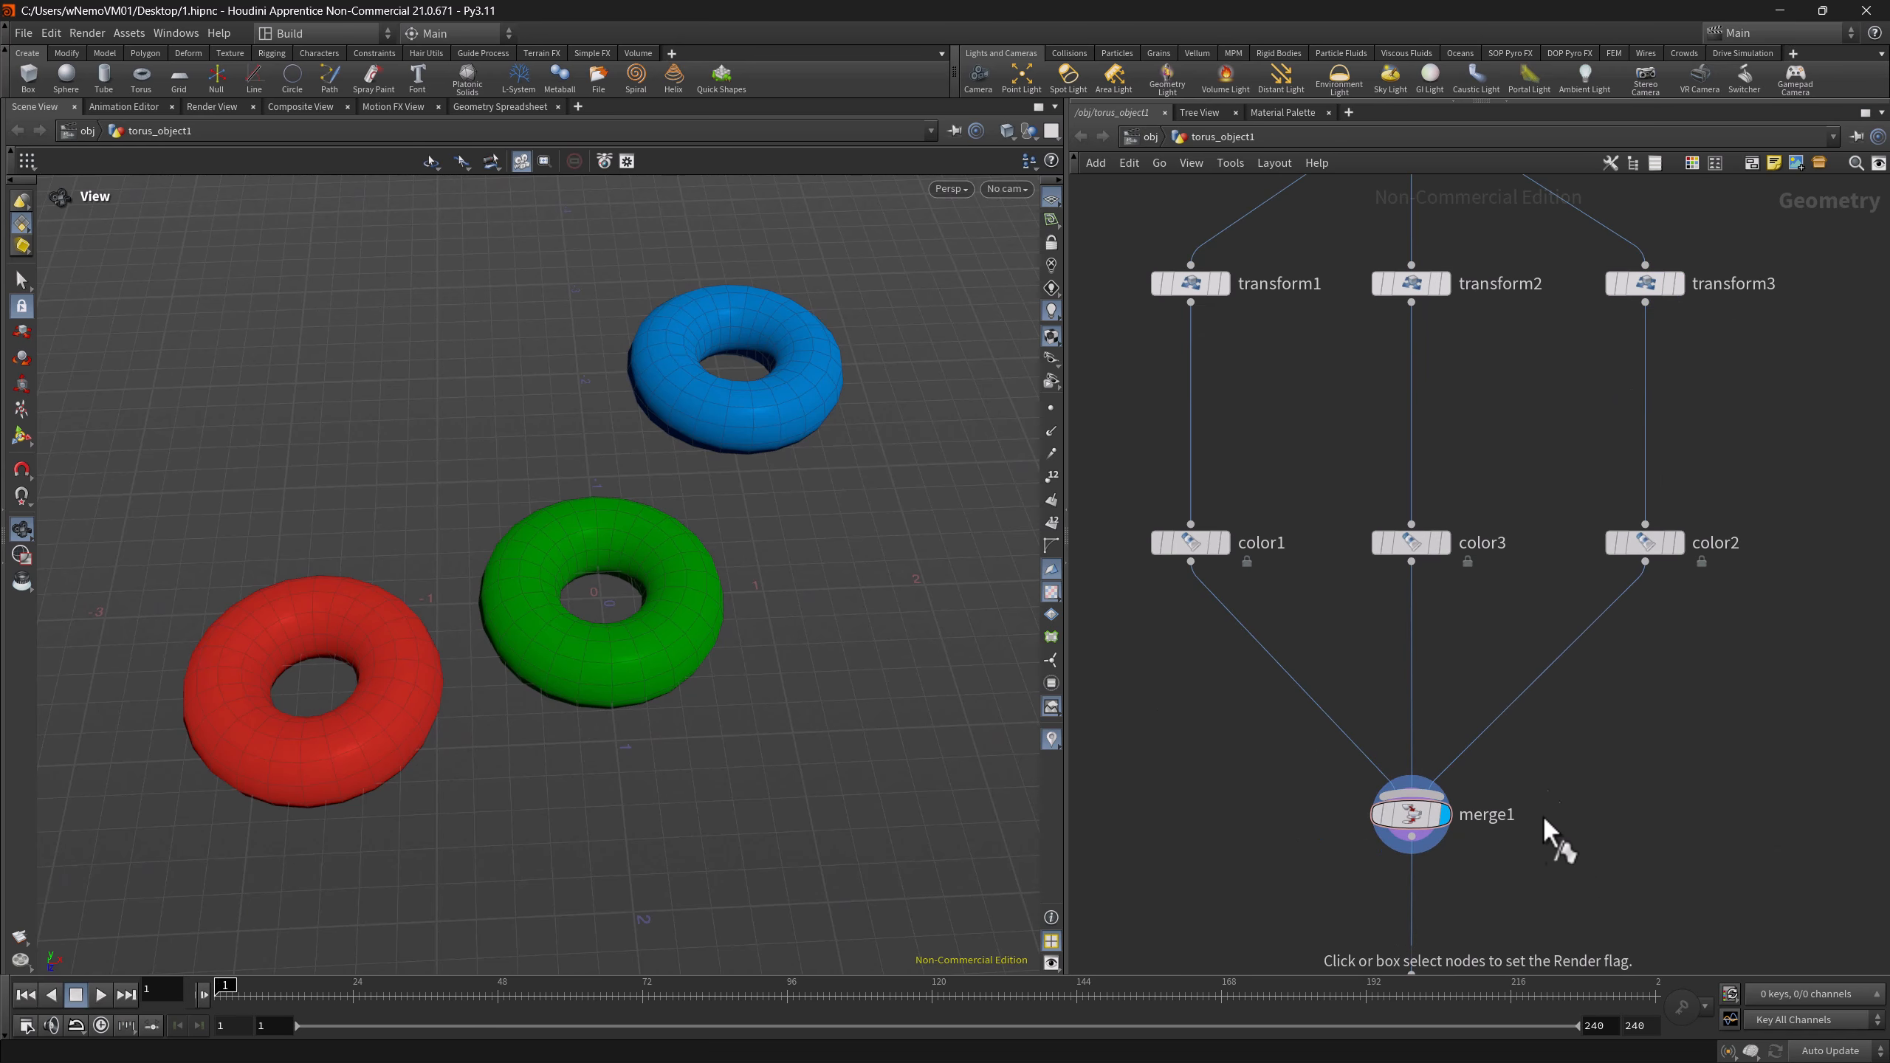
- Move the render flag to color1 and then to color3
key(t)
click(1184, 545)
drag(1323, 517, 1414, 566)
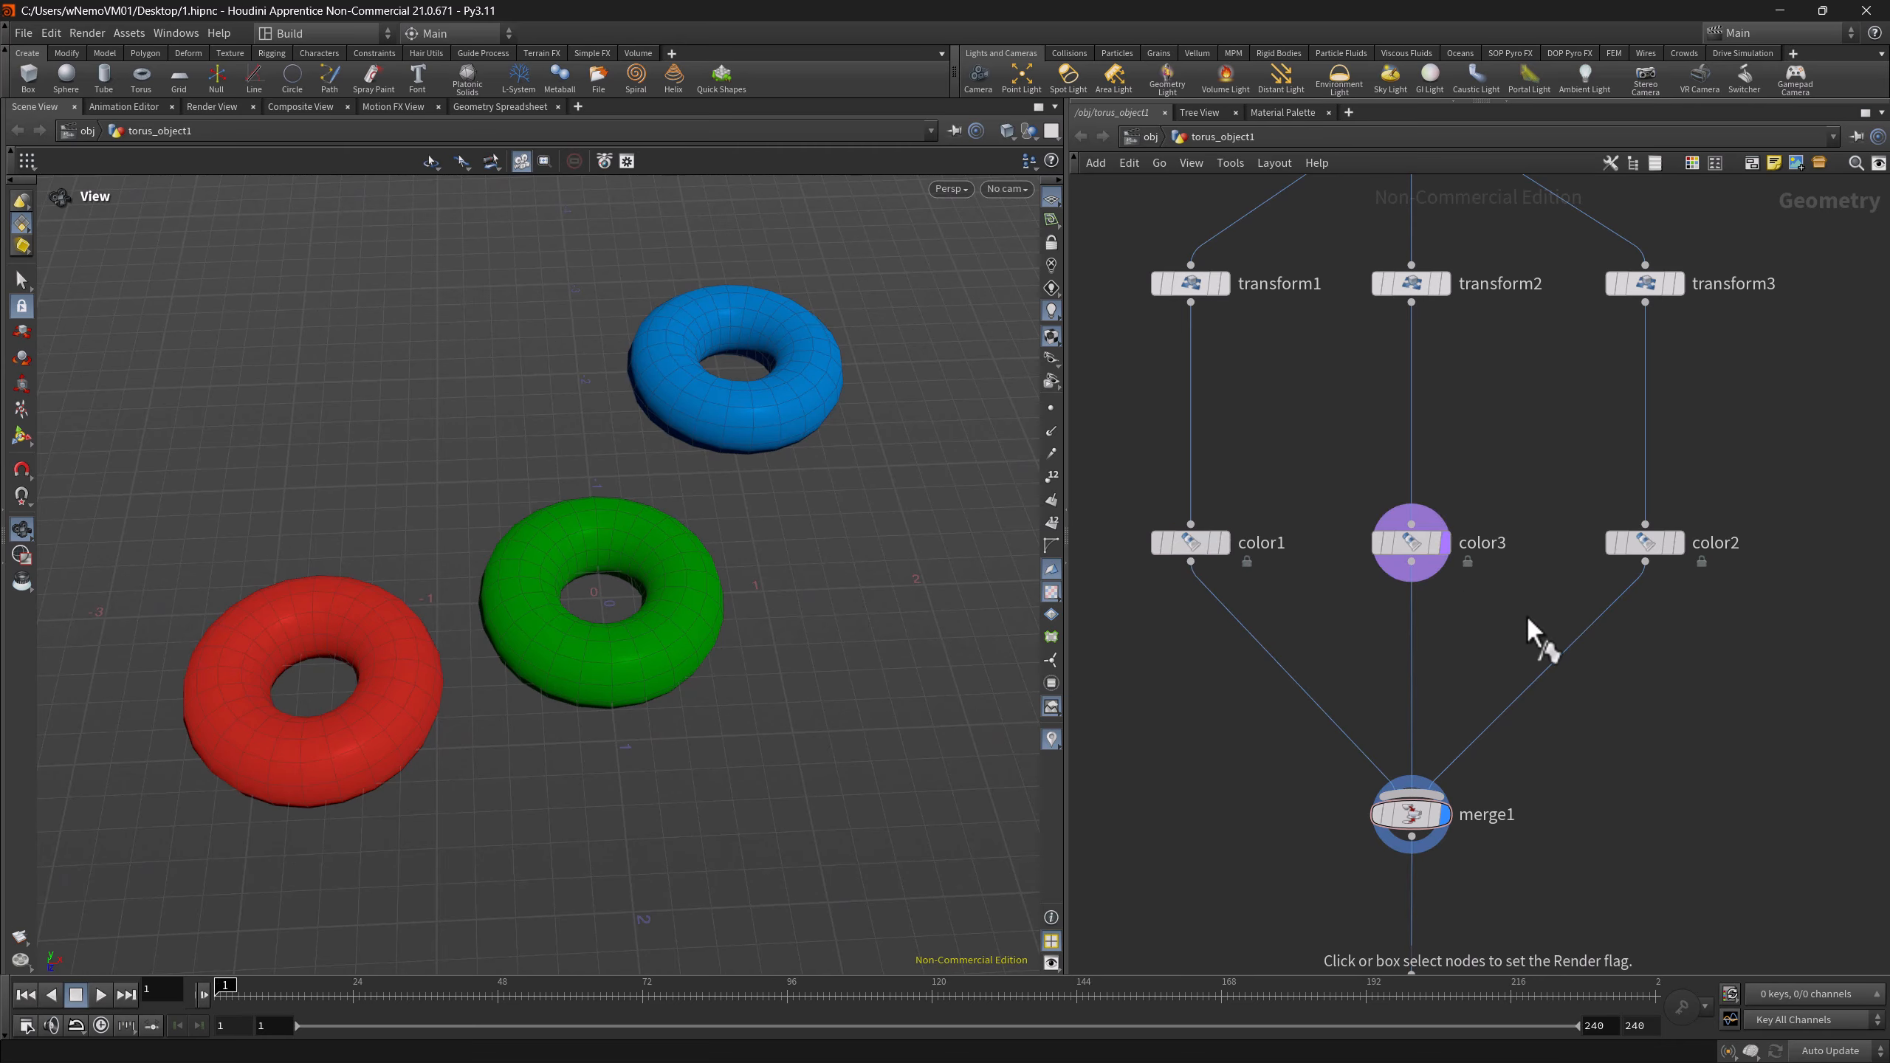
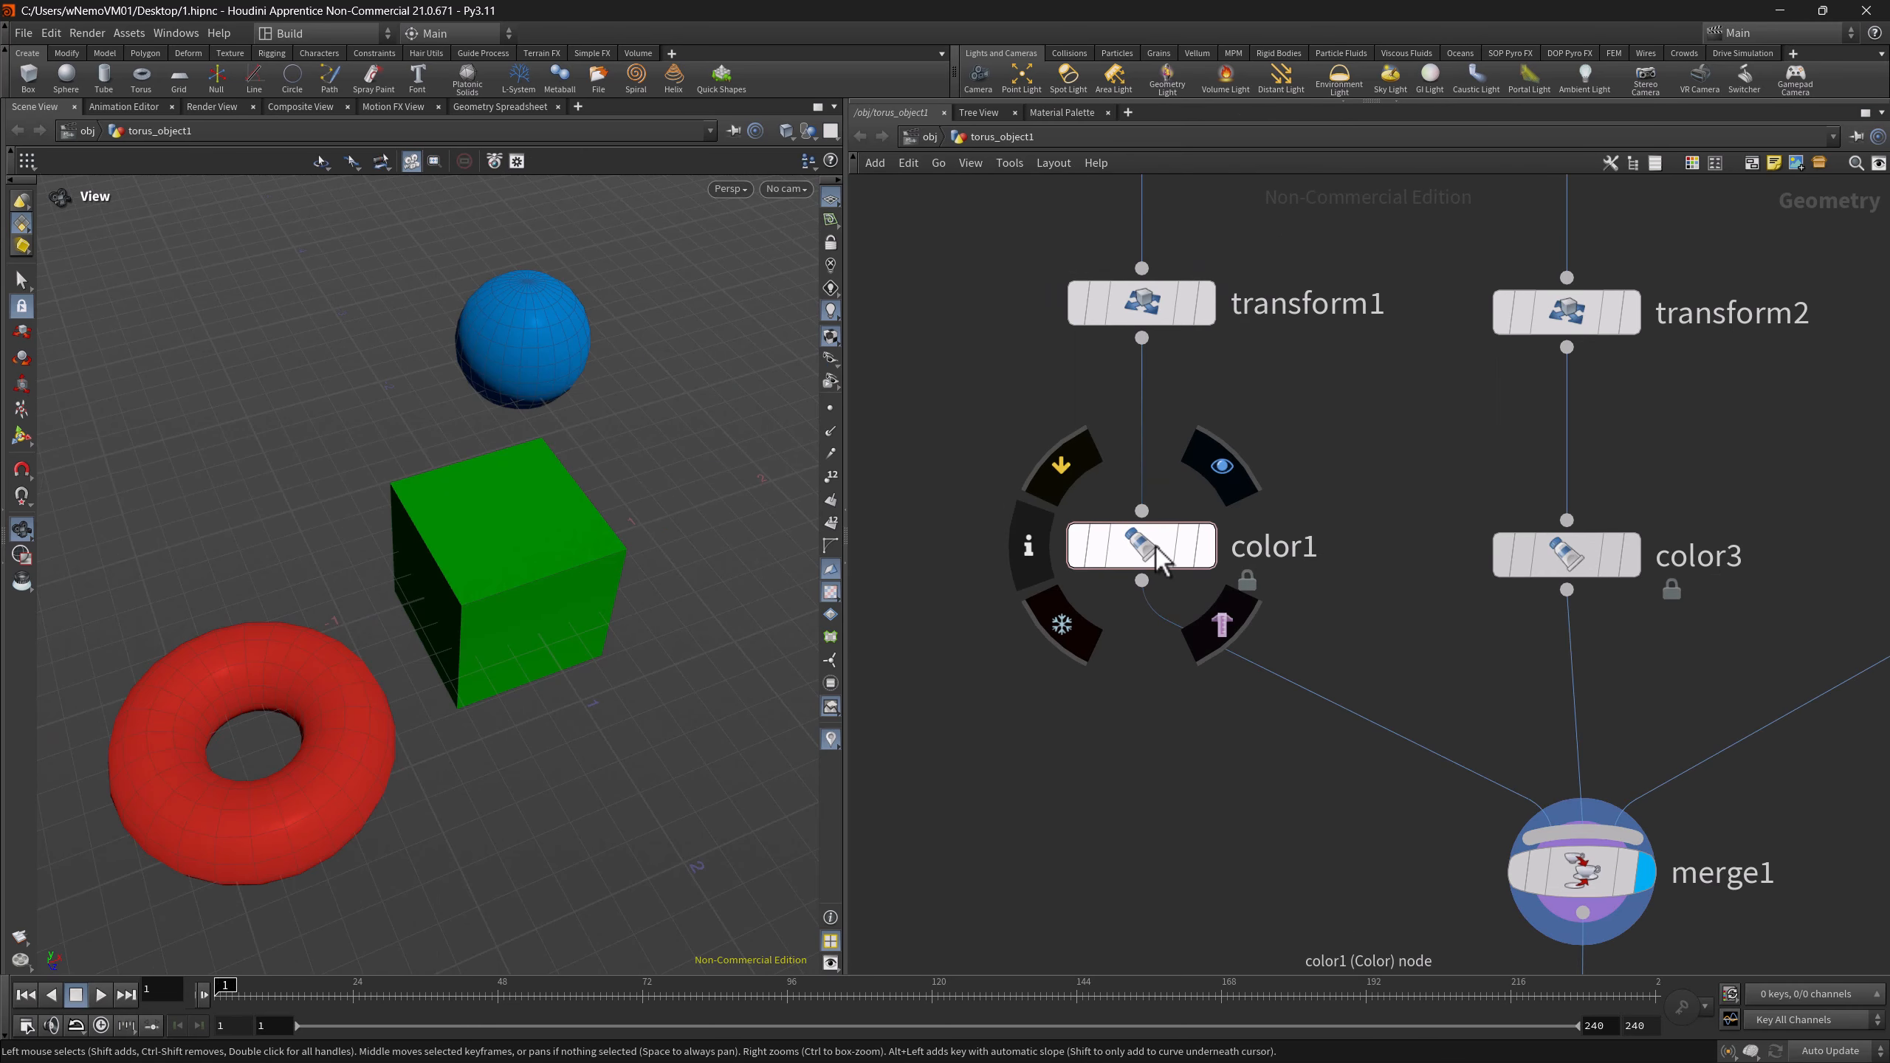
- Enable the Render, Display and Bypass flags on color1 through the node's flag options
right_click(1156, 551)
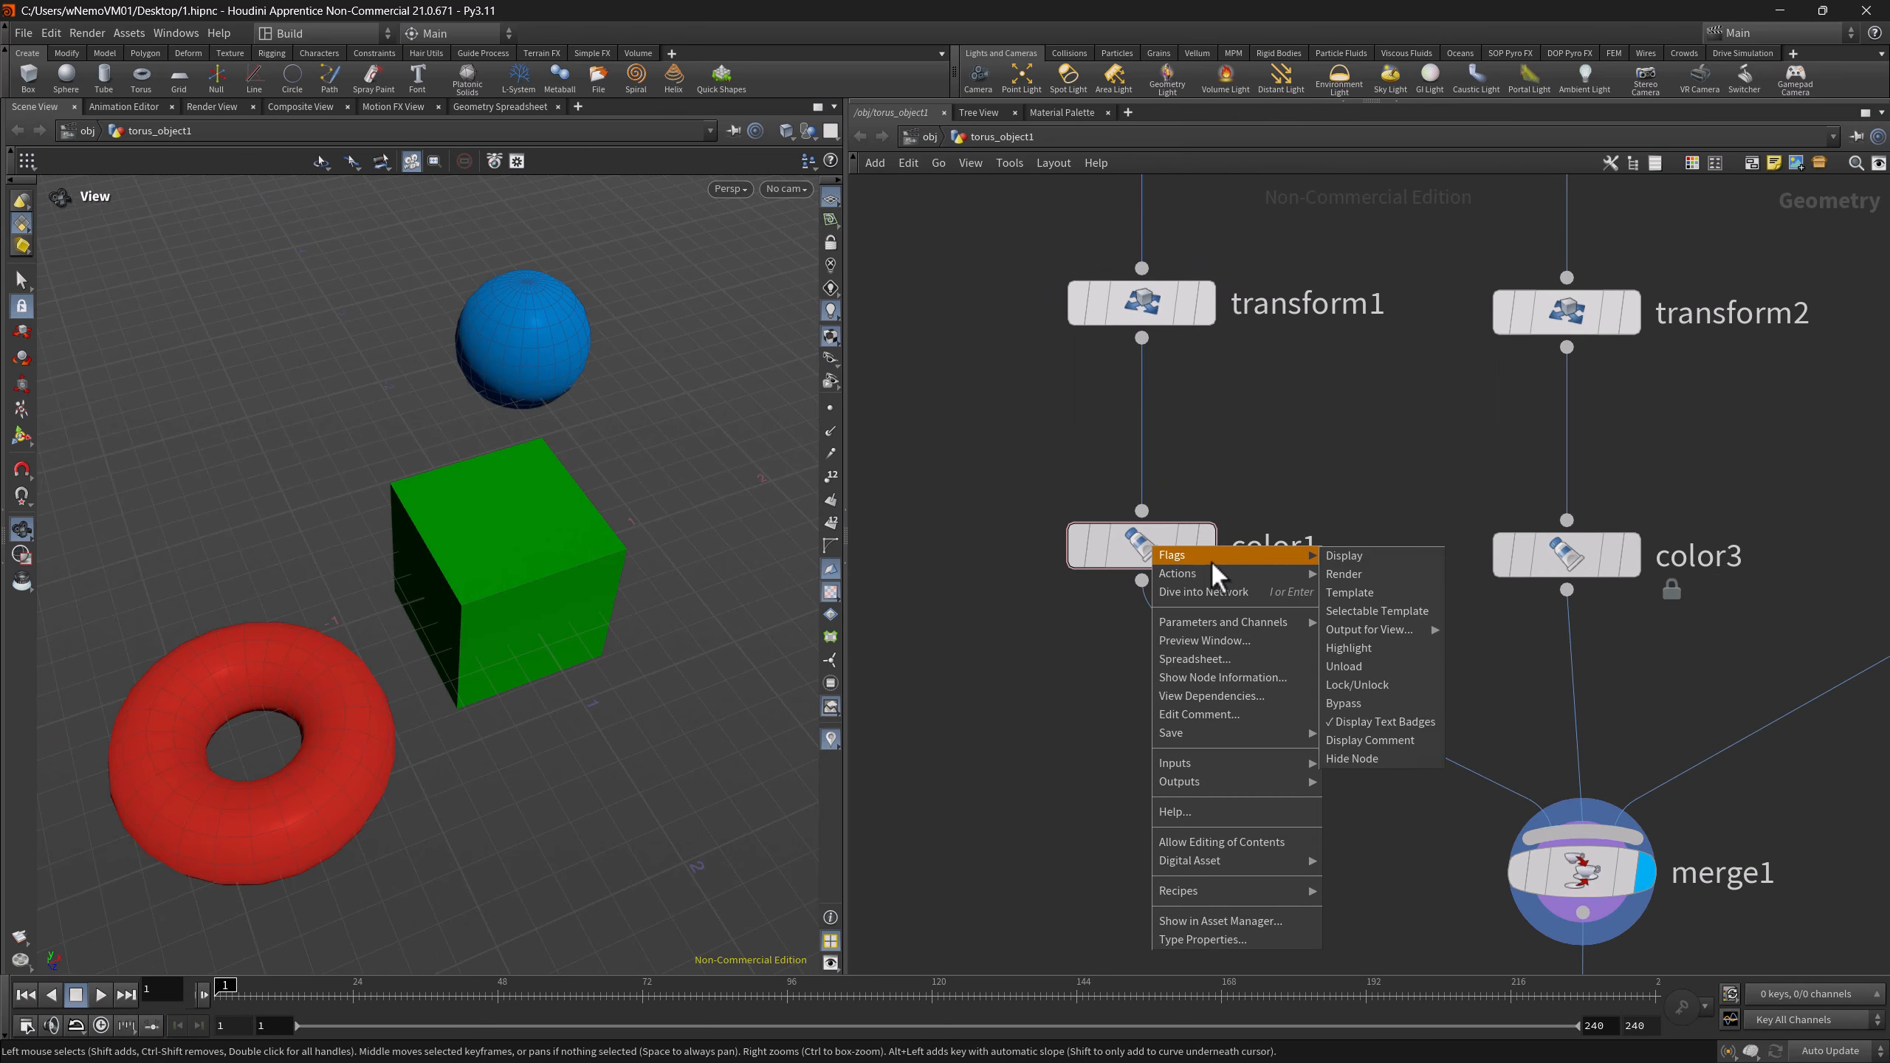
right_click(1164, 567)
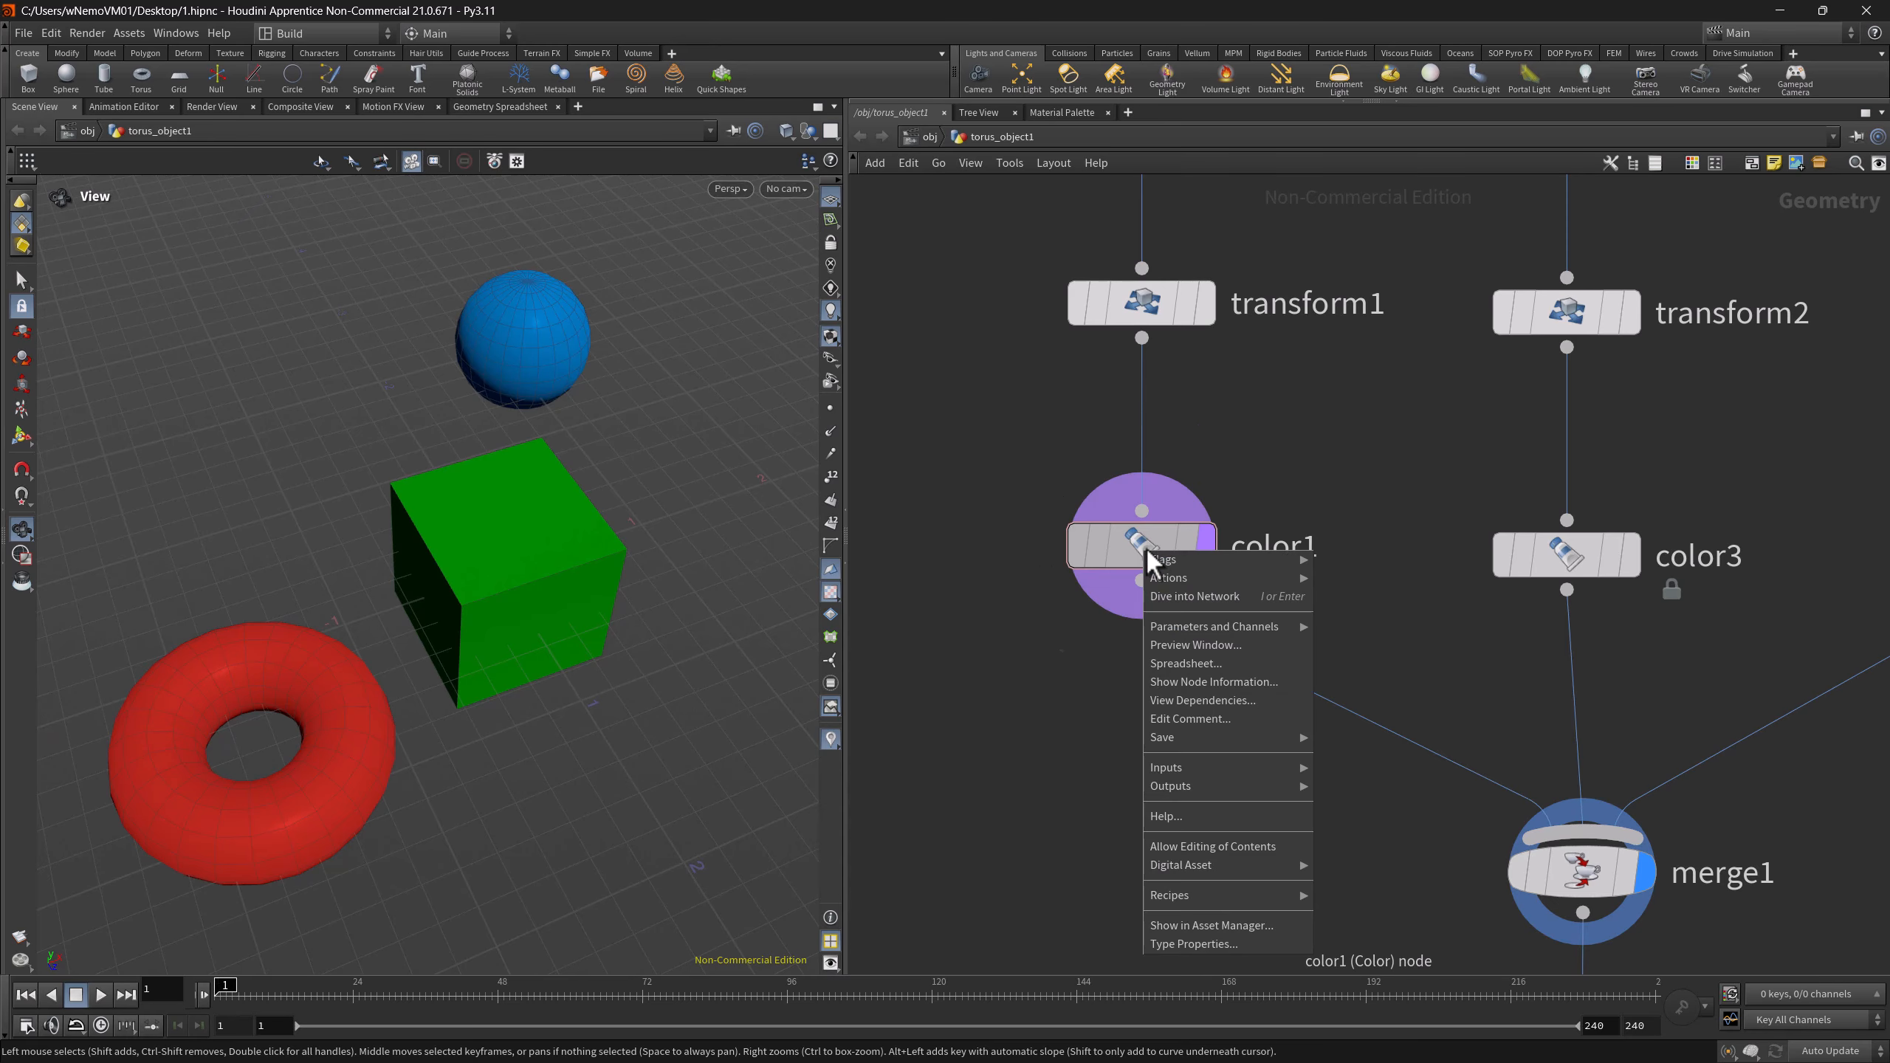
mouse_move(1182, 554)
click(1361, 596)
right_click(1198, 572)
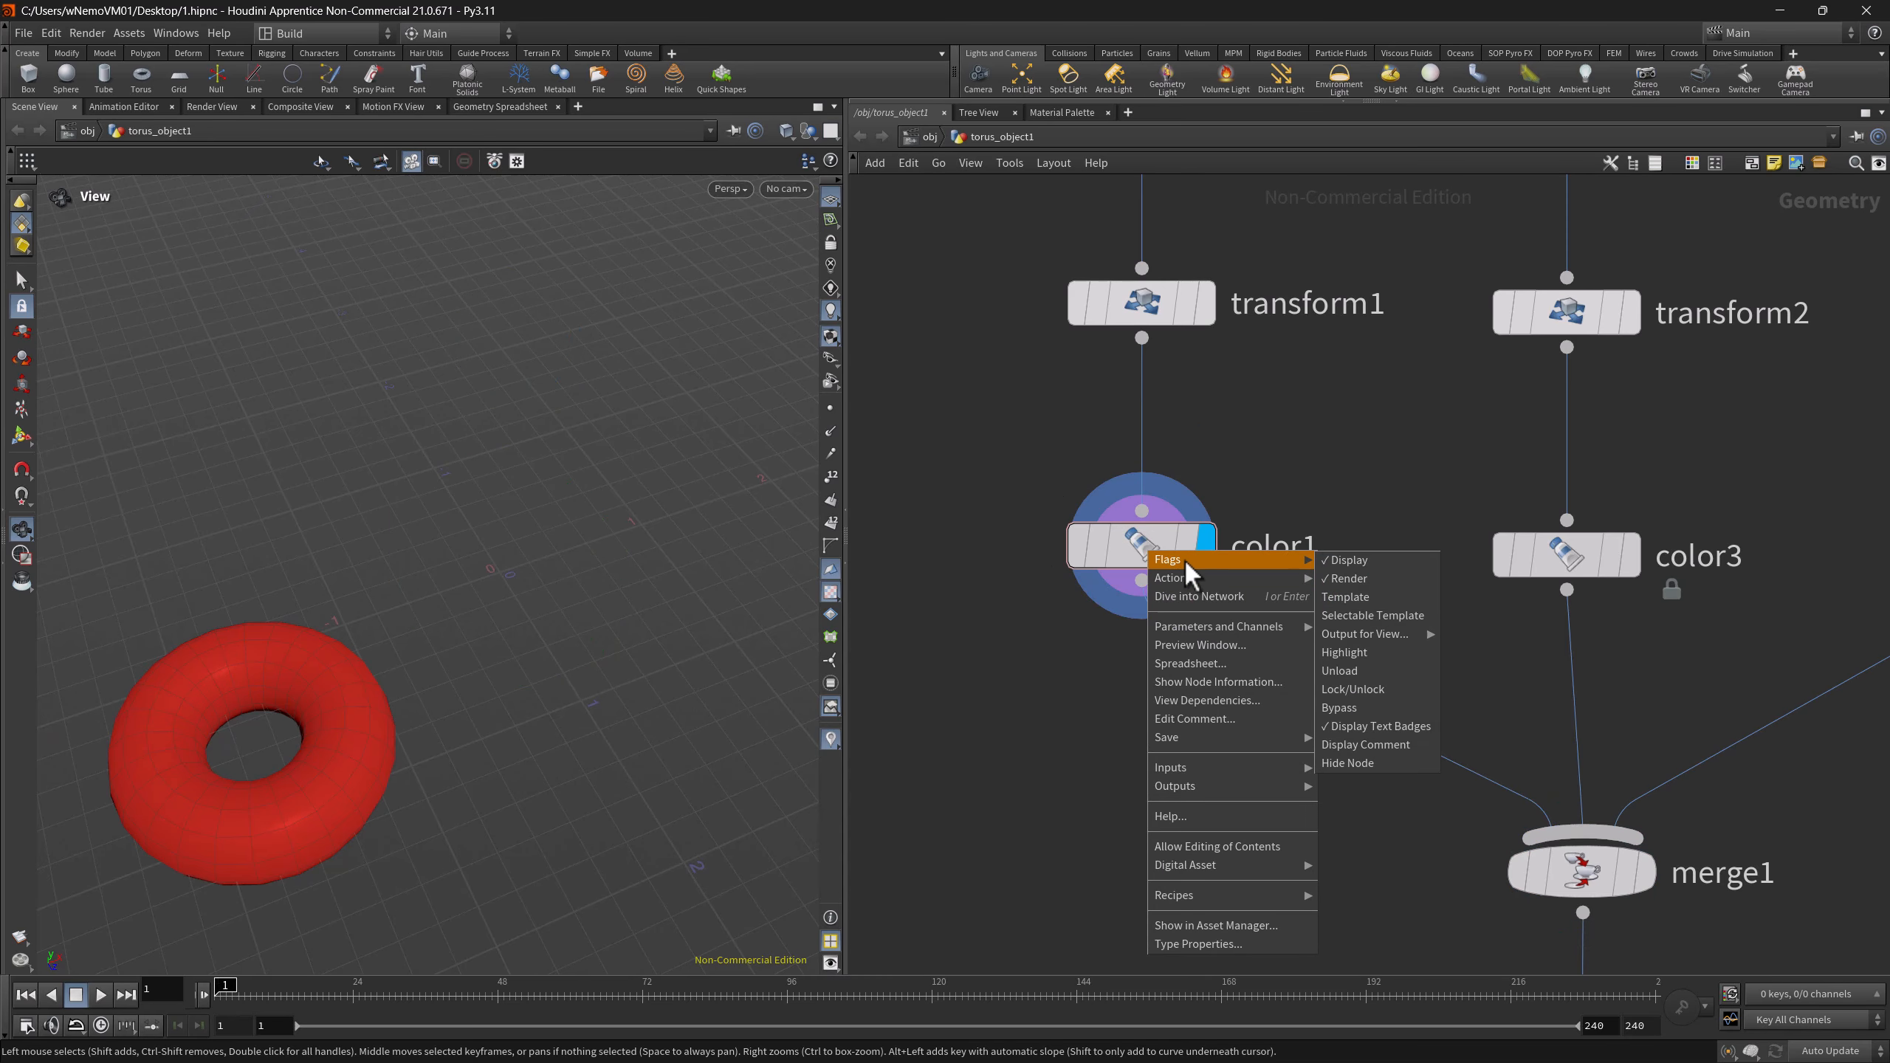
mouse_move(1228, 578)
click(1361, 707)
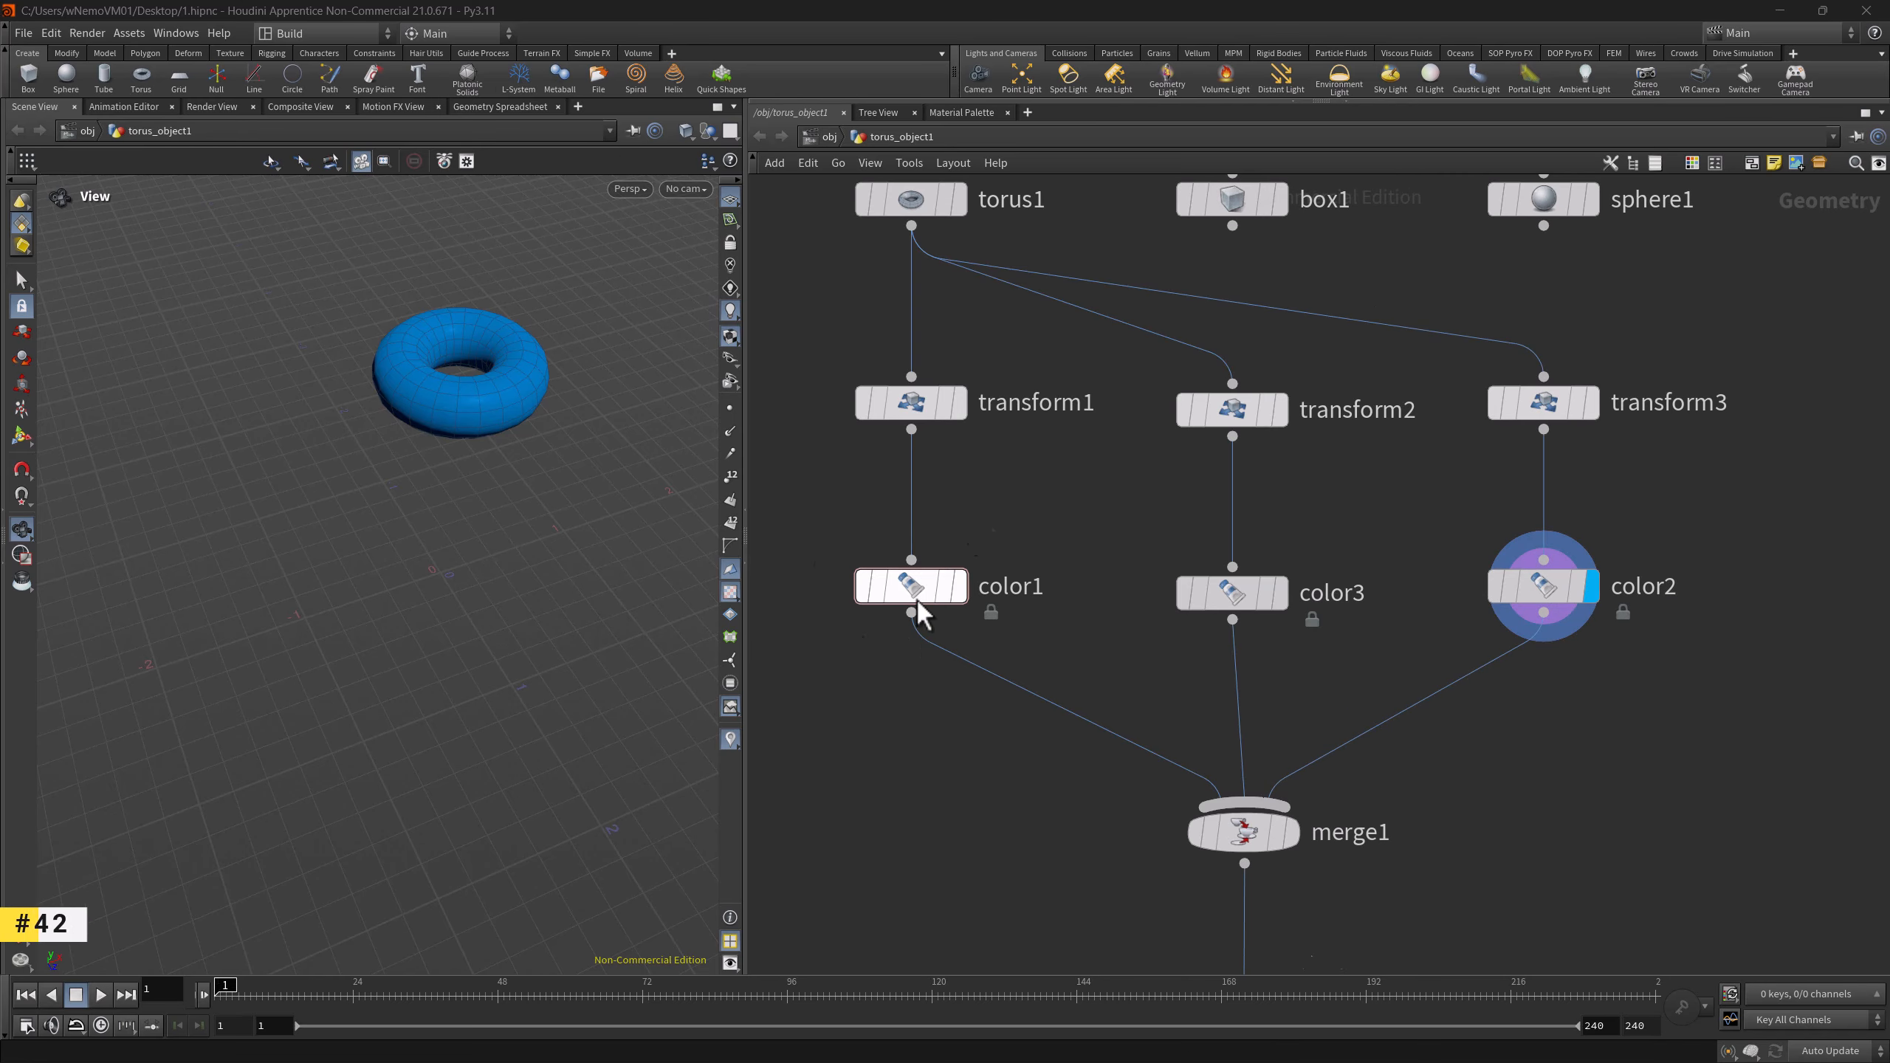
- Turn on the template flag for color1 while color2 stays displayed
mouse_move(939, 594)
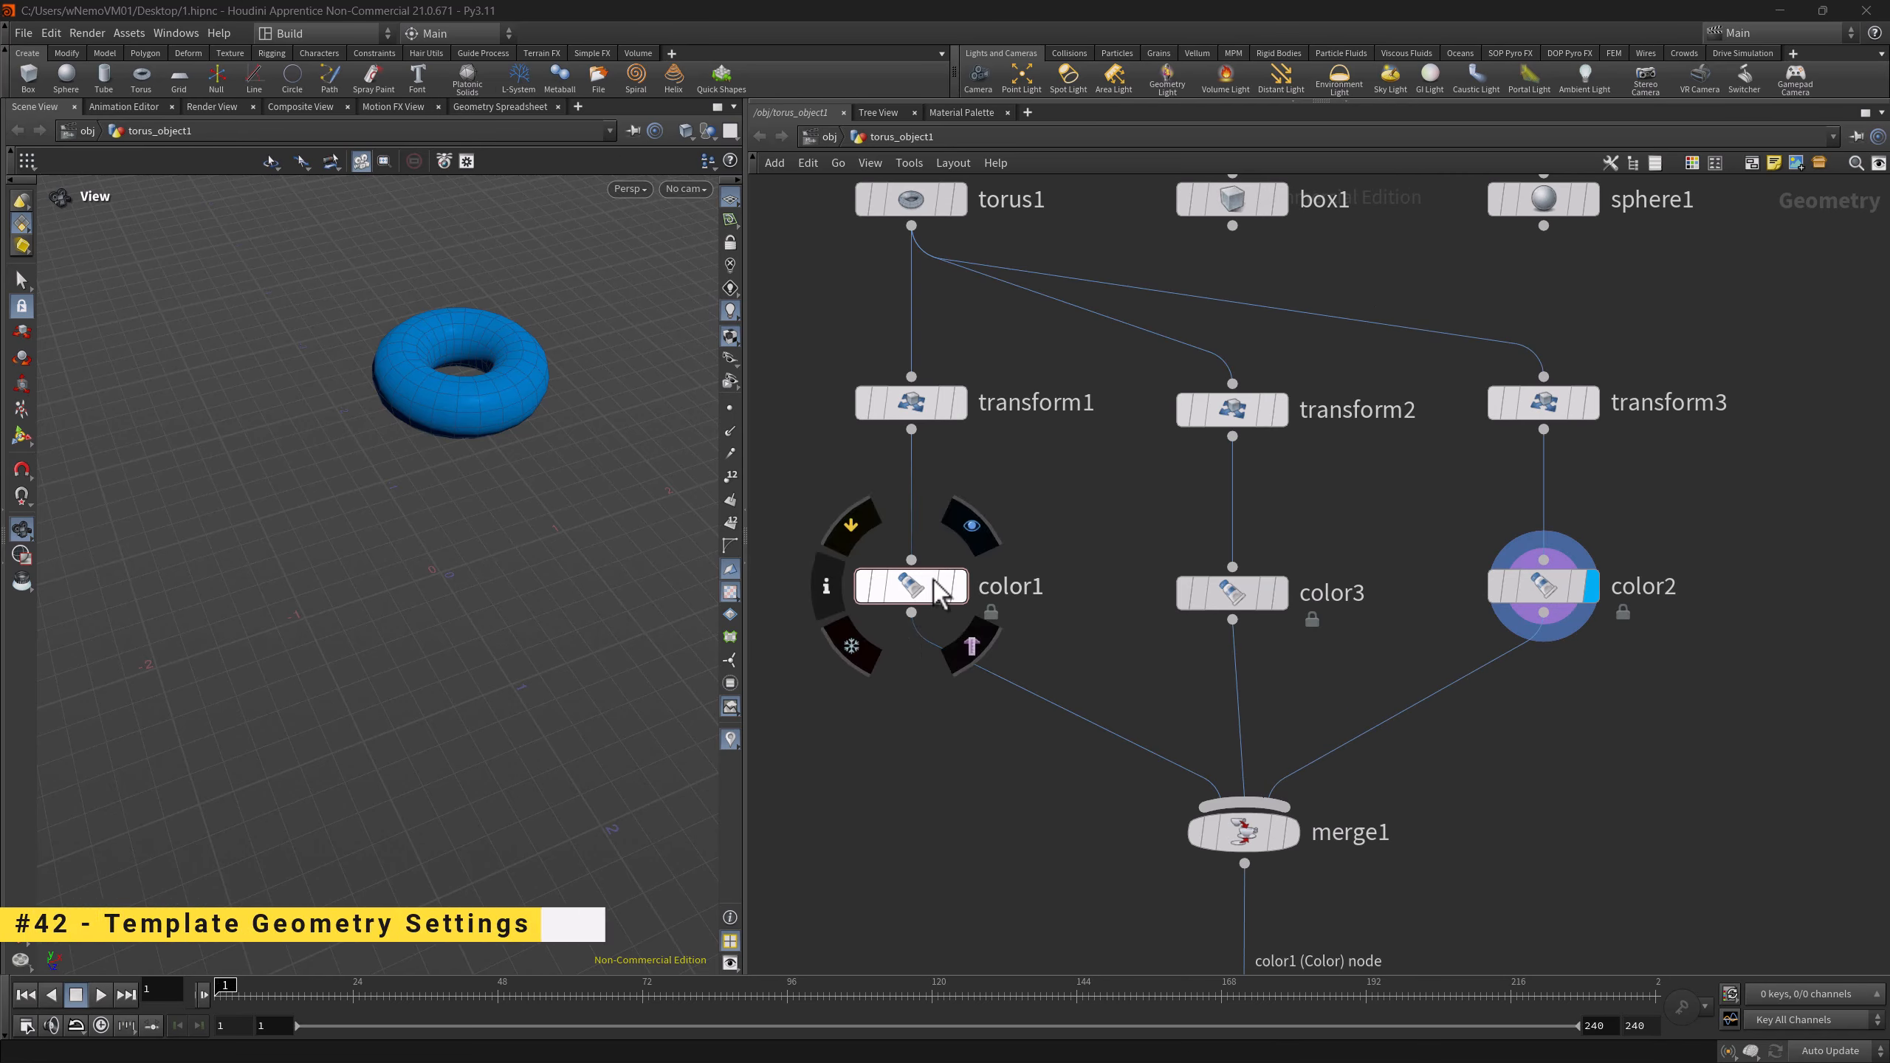
click(971, 646)
drag(815, 536, 939, 634)
click(901, 709)
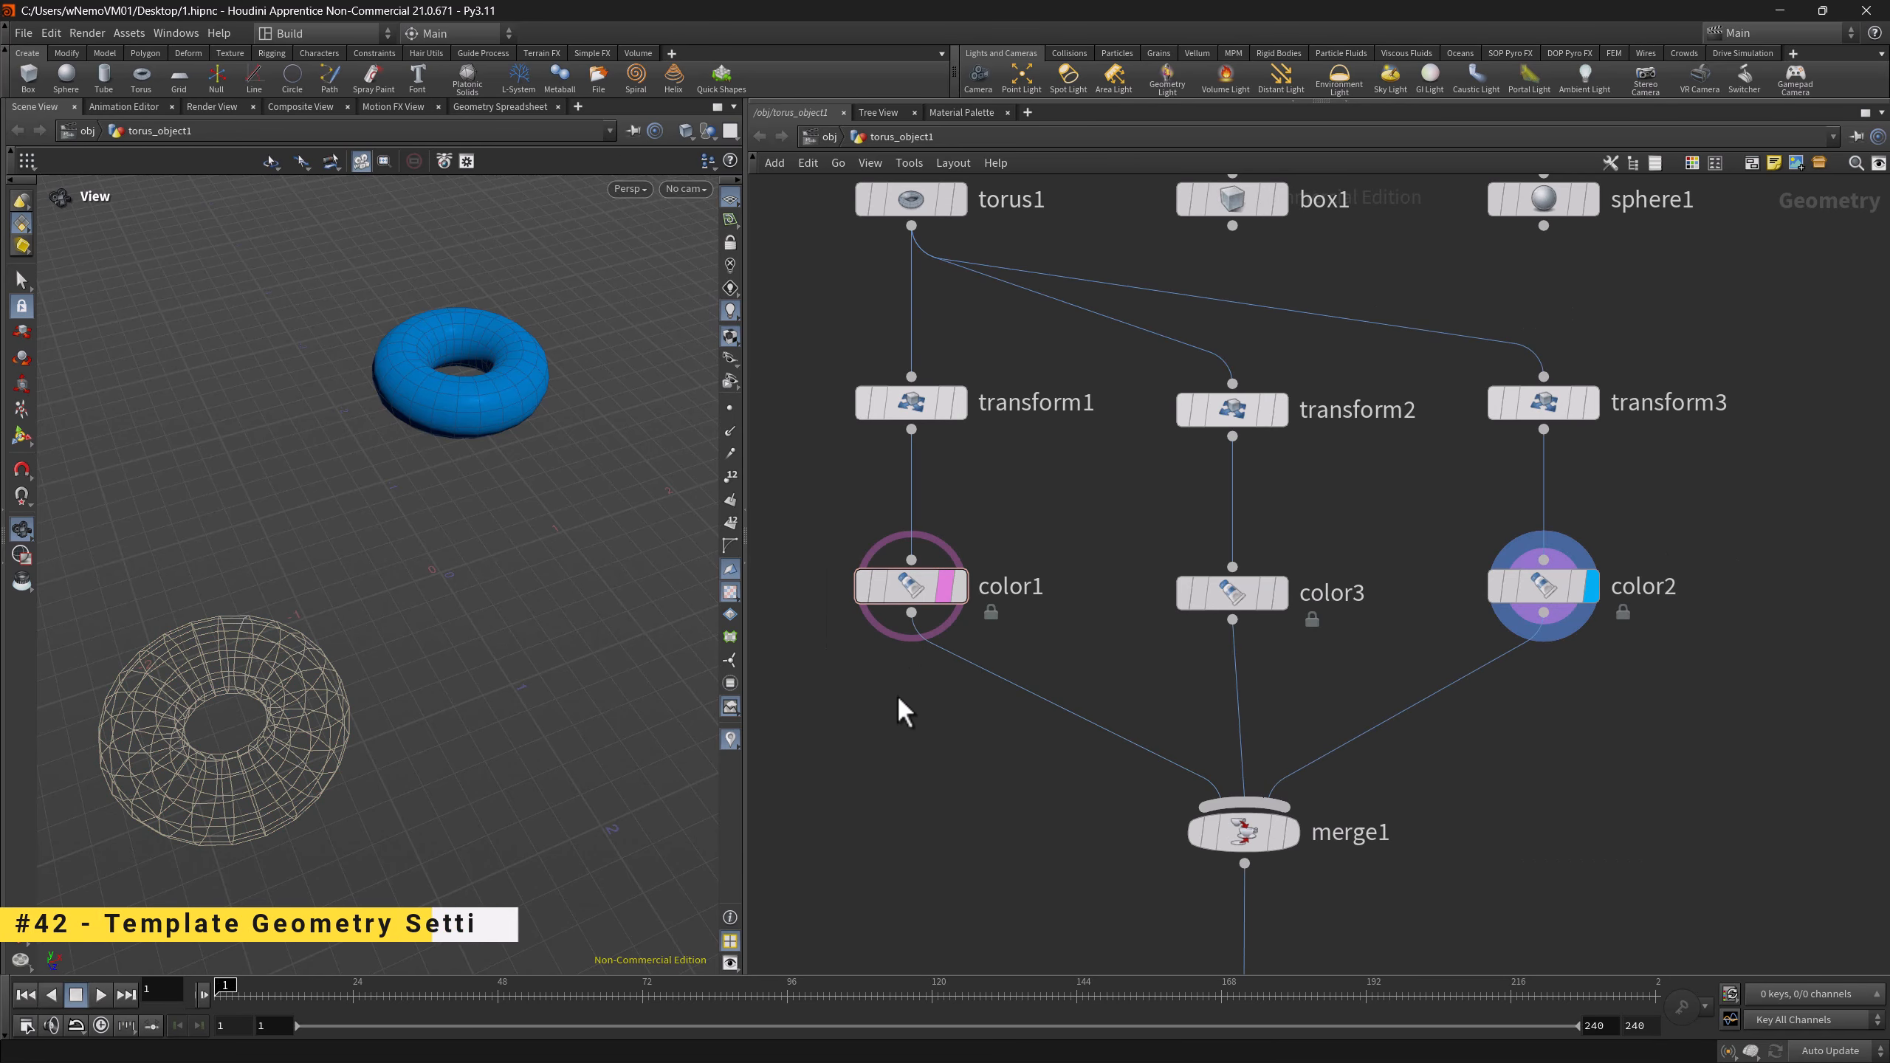
- Open the viewport's Display Options and switch the Templated geometry guide off and back on
click(730, 962)
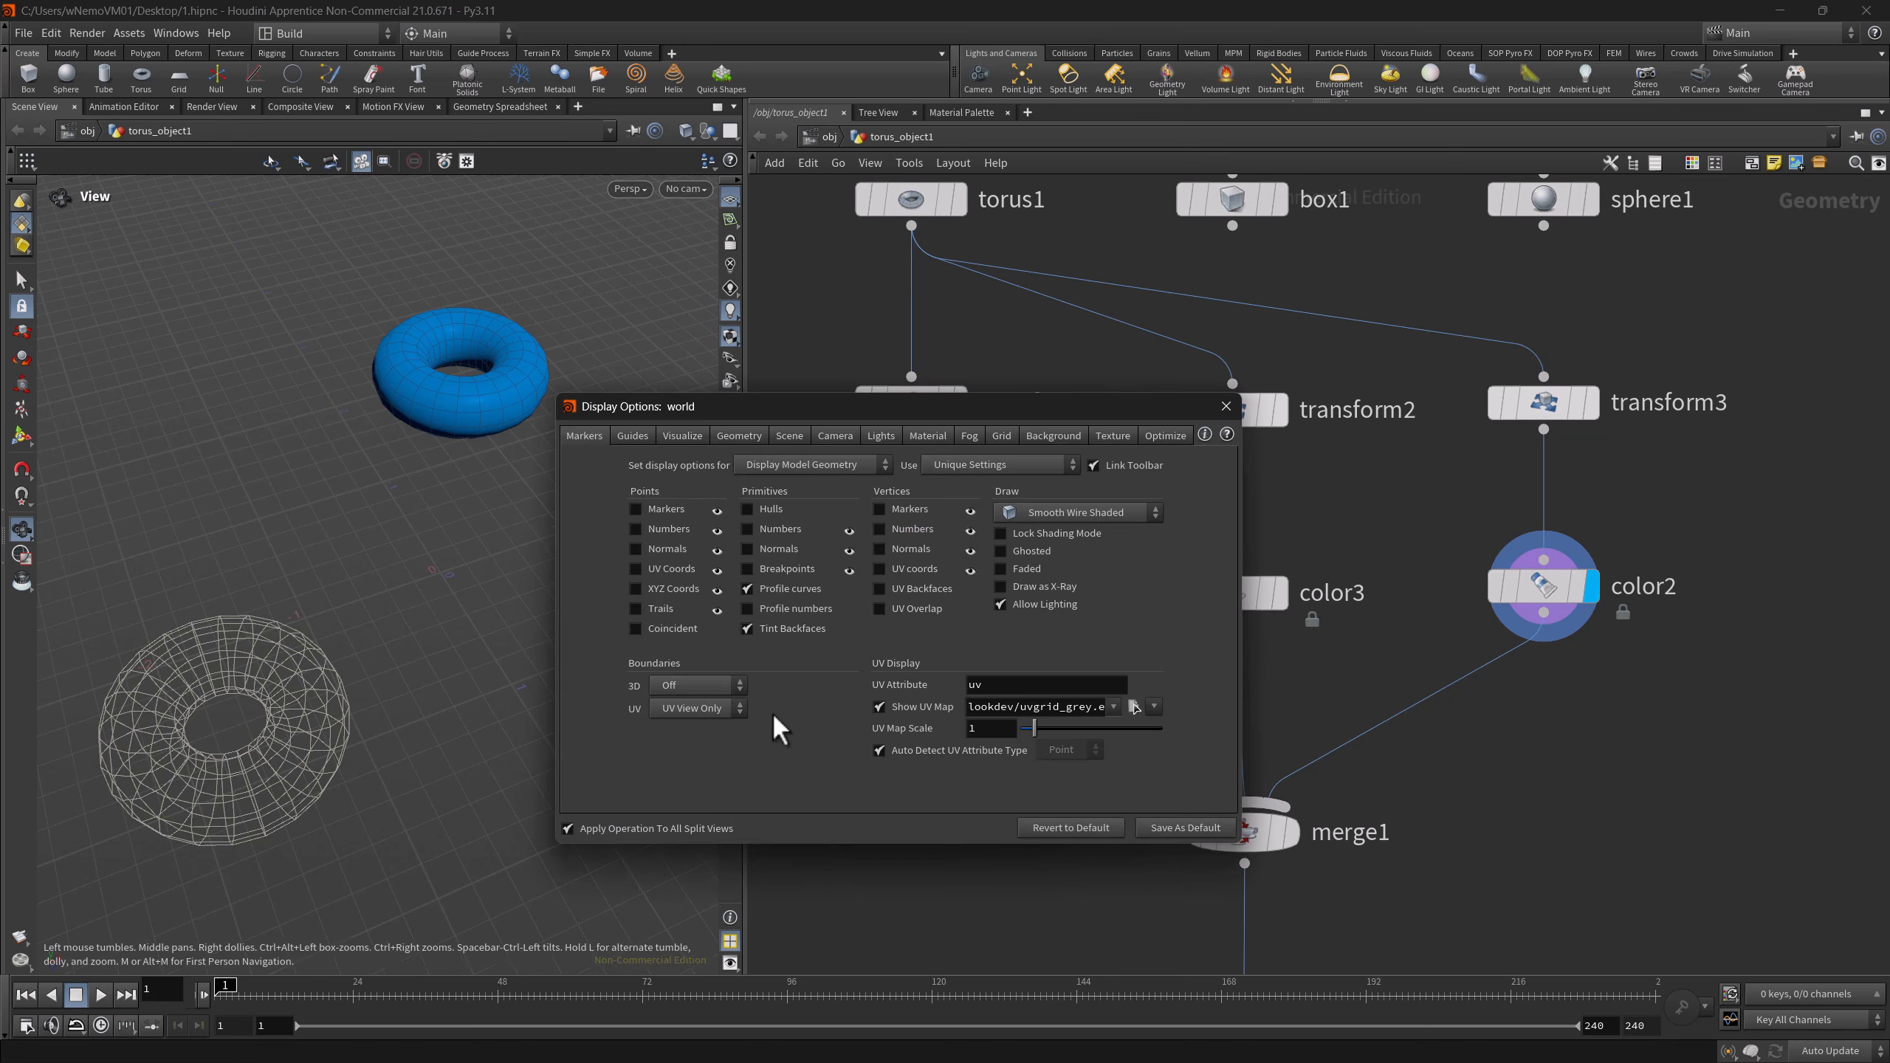
click(646, 434)
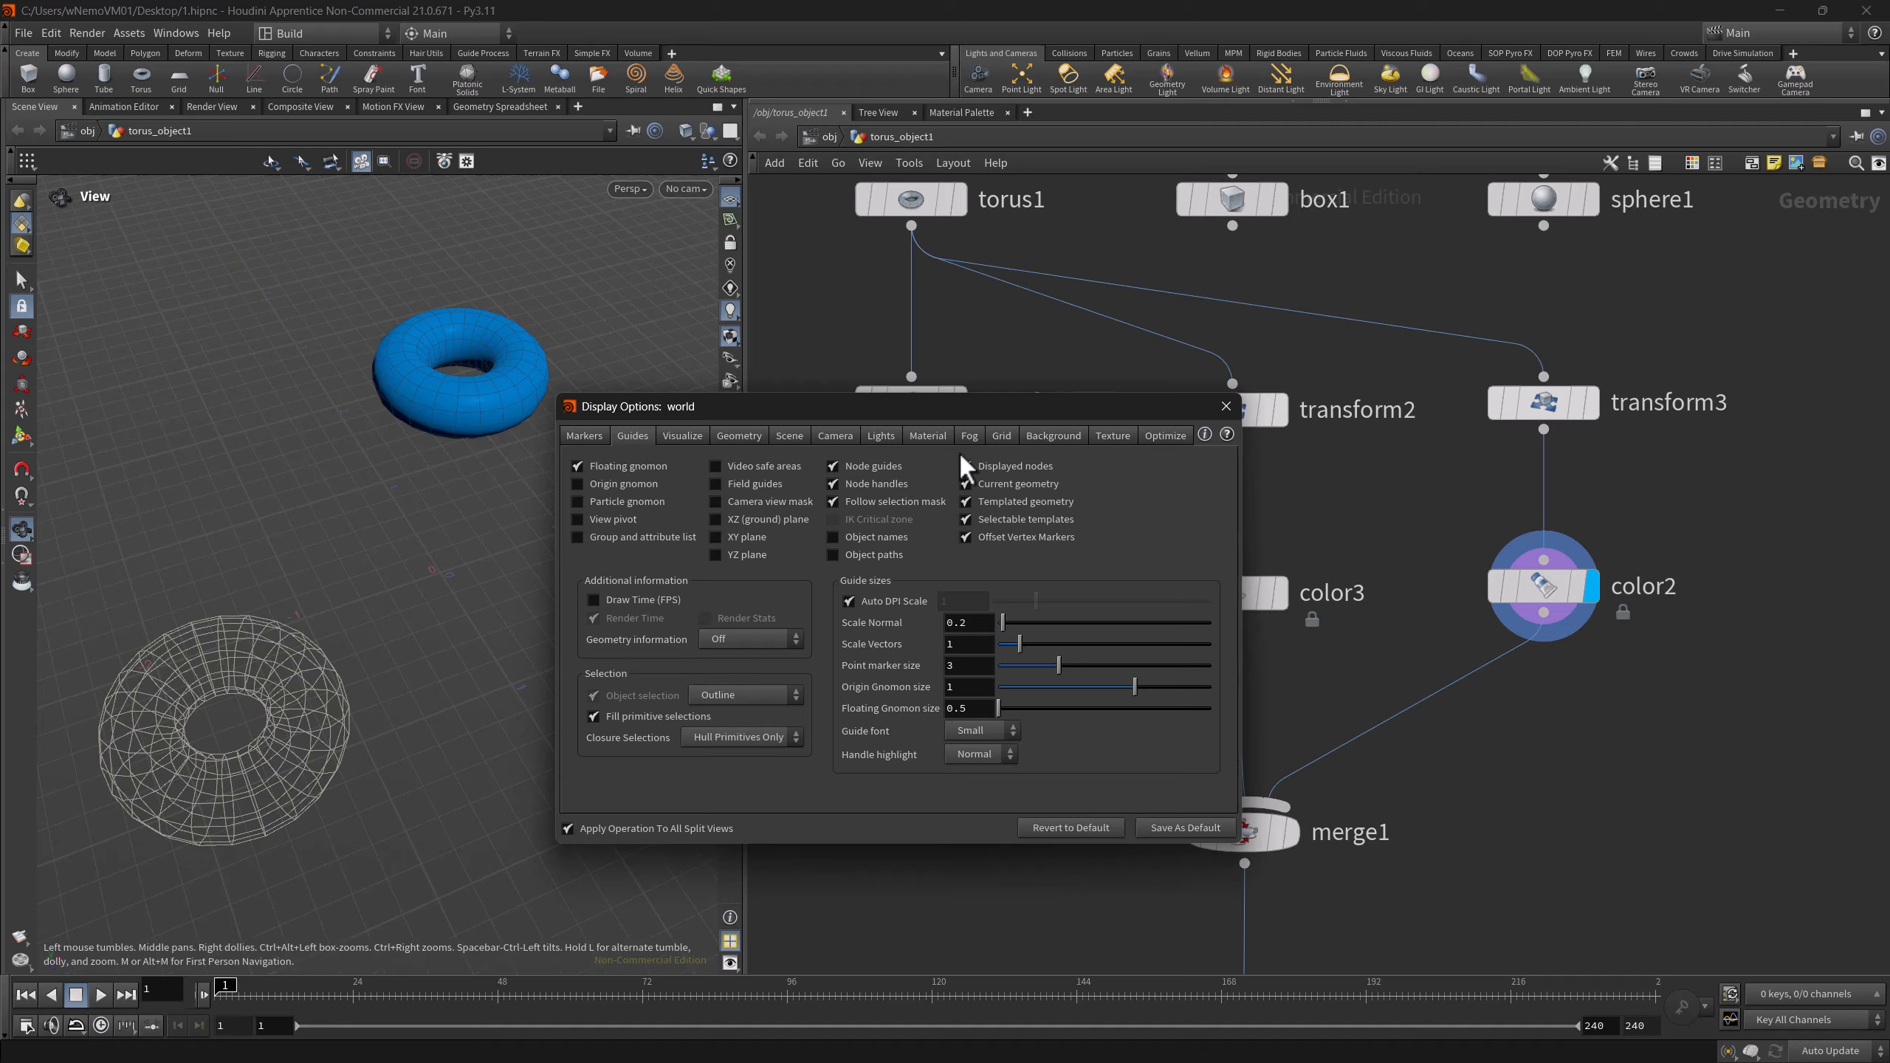
click(990, 509)
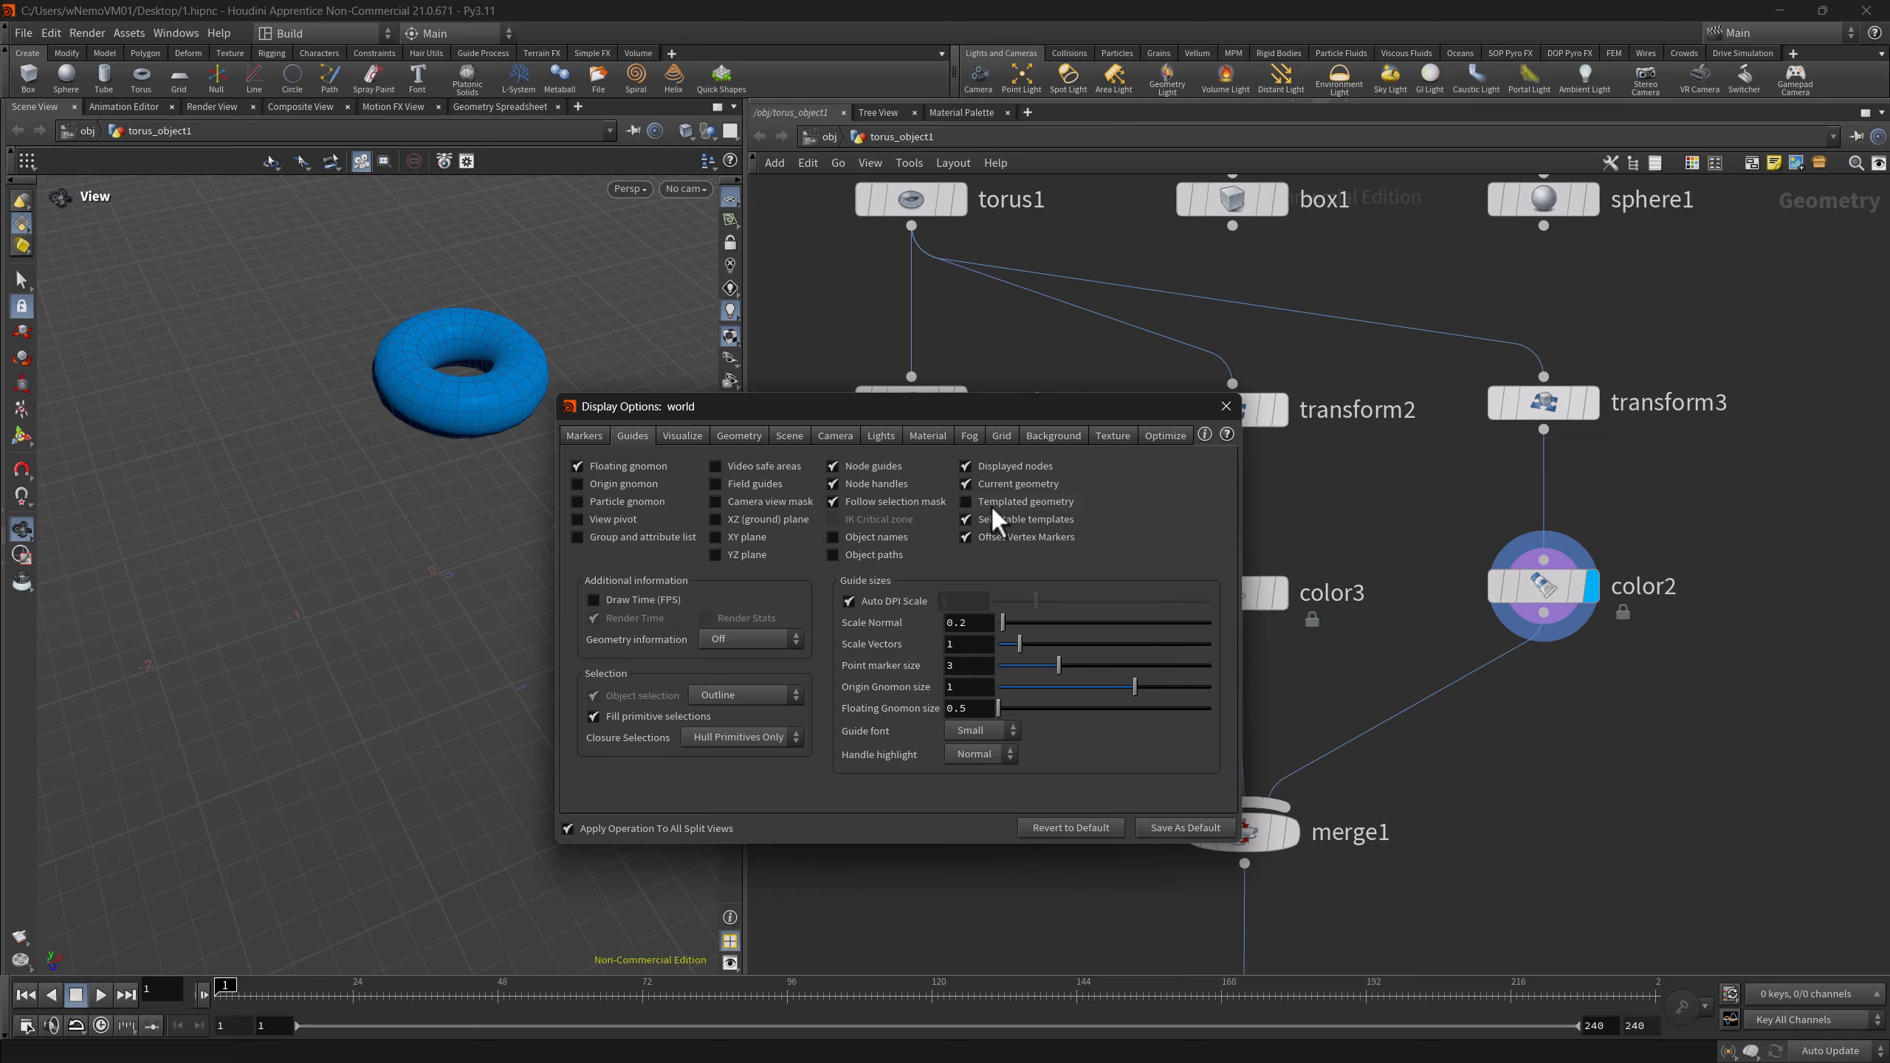
click(993, 509)
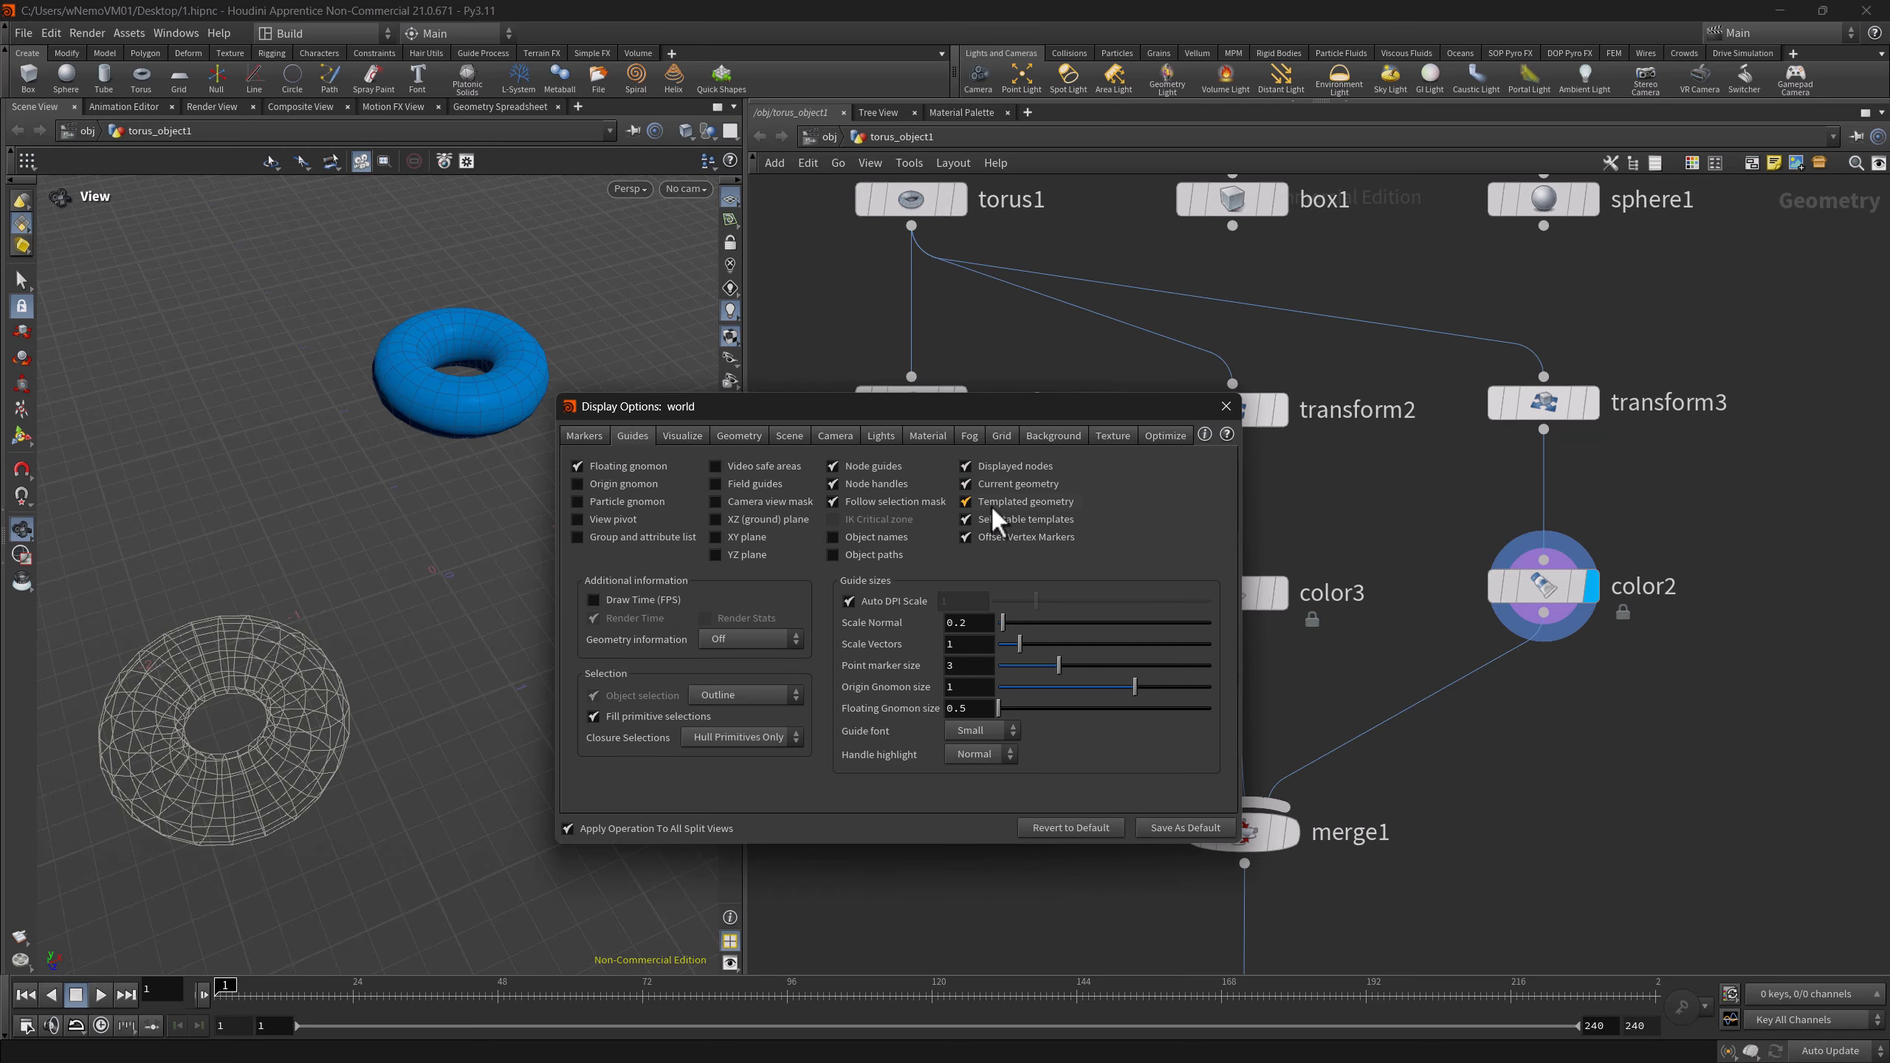
- Set the draw mode for Template Model Geometry to Hidden Line Ghost in the marker display options
click(588, 438)
click(809, 471)
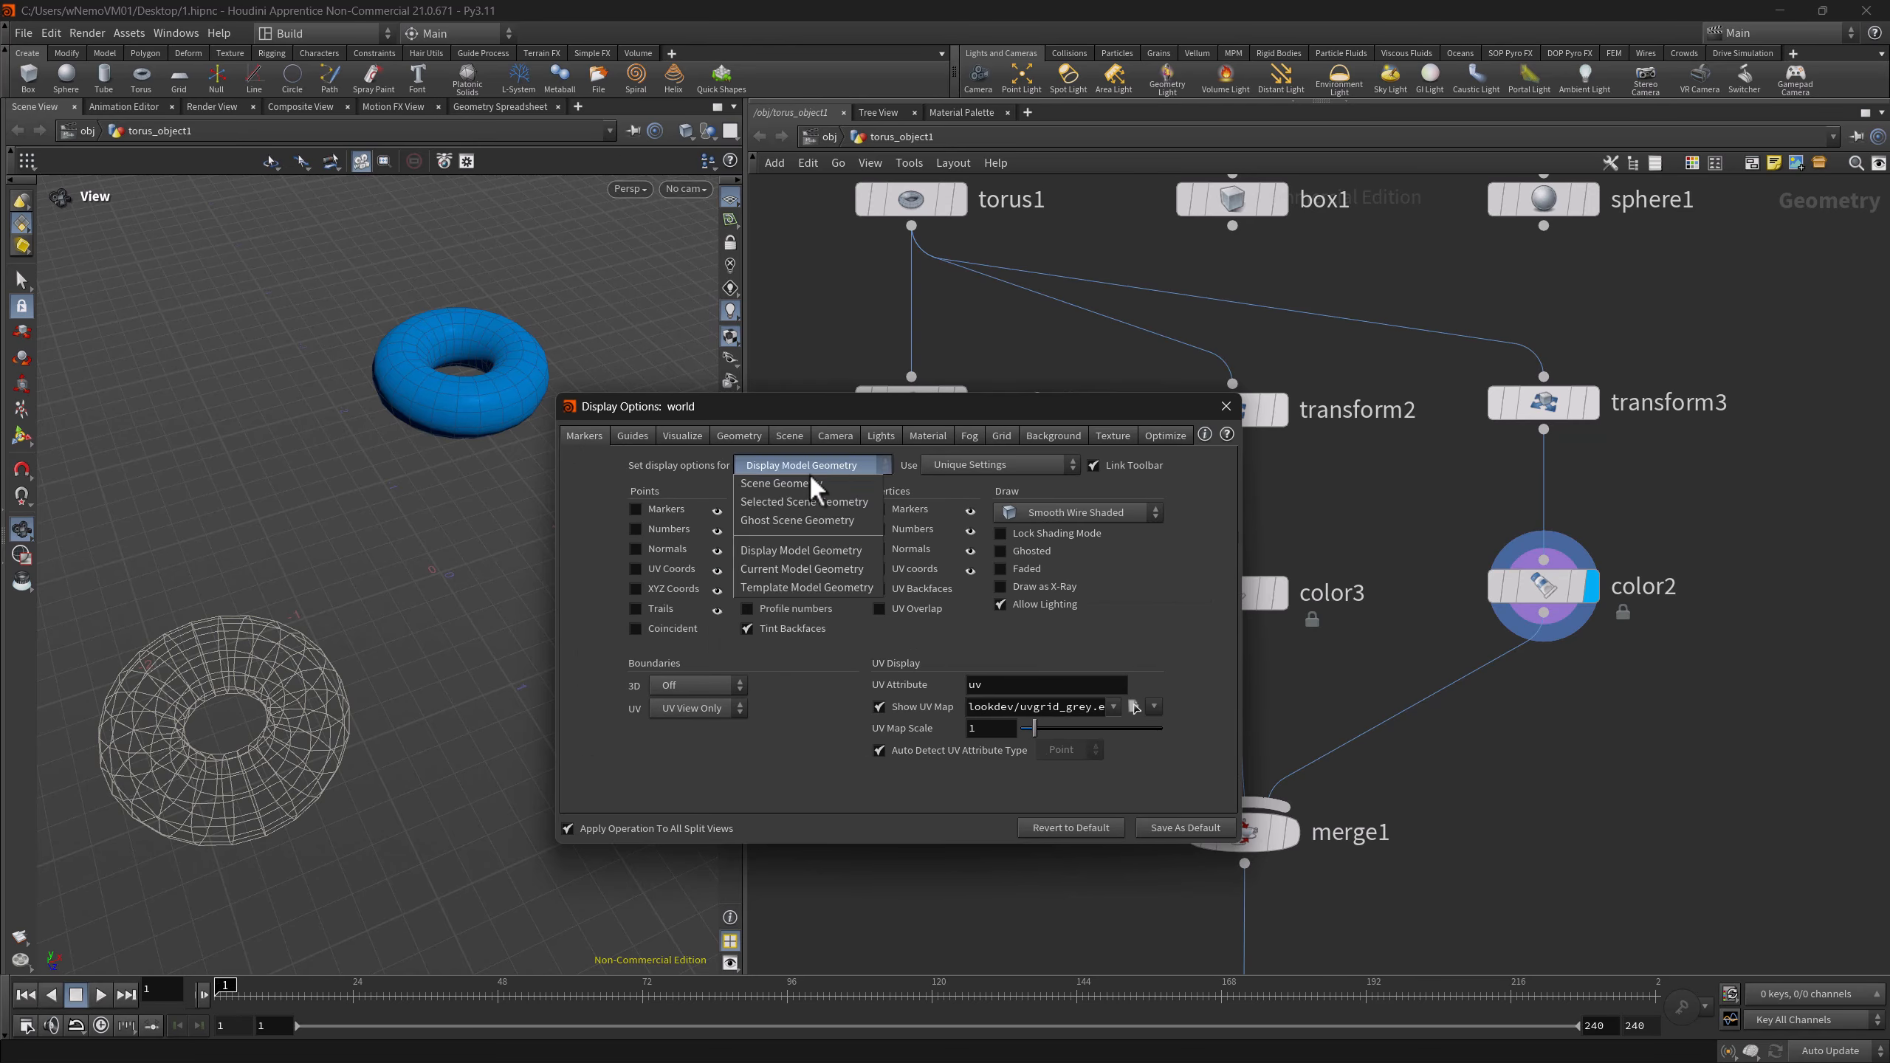
click(788, 588)
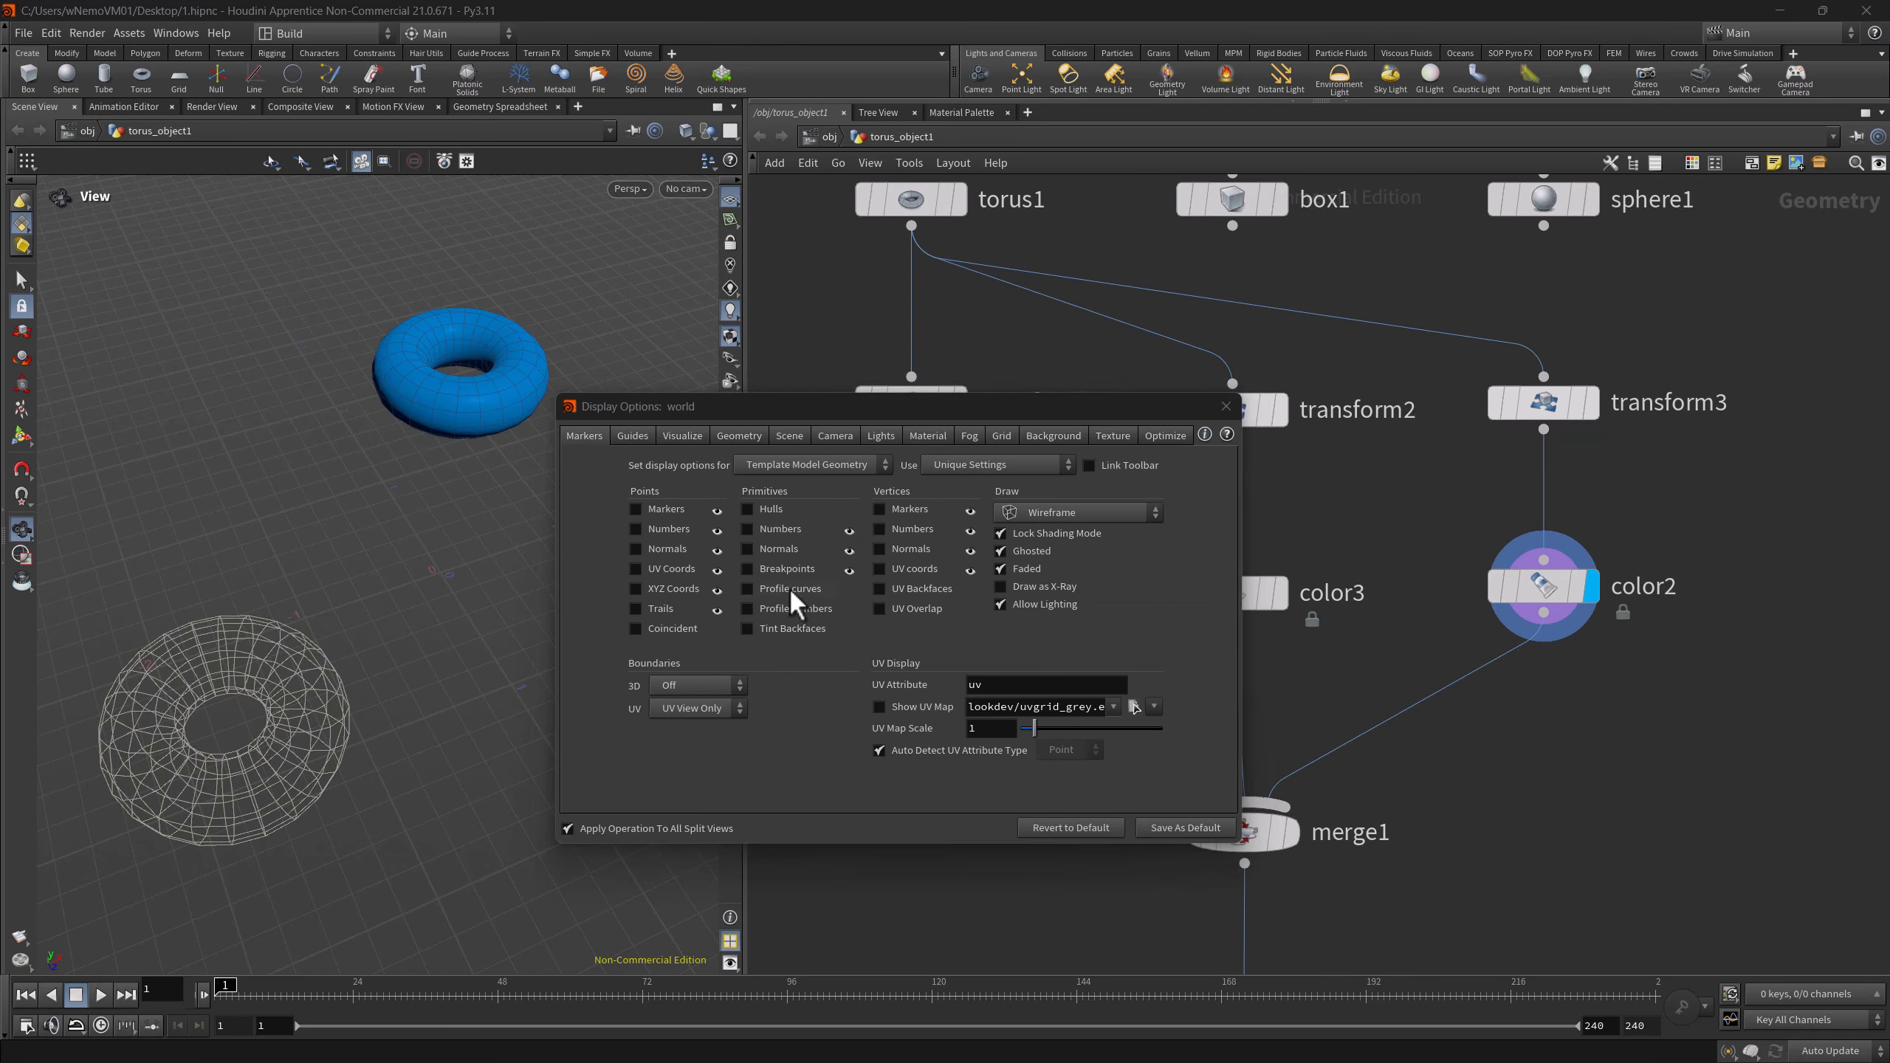
click(1041, 514)
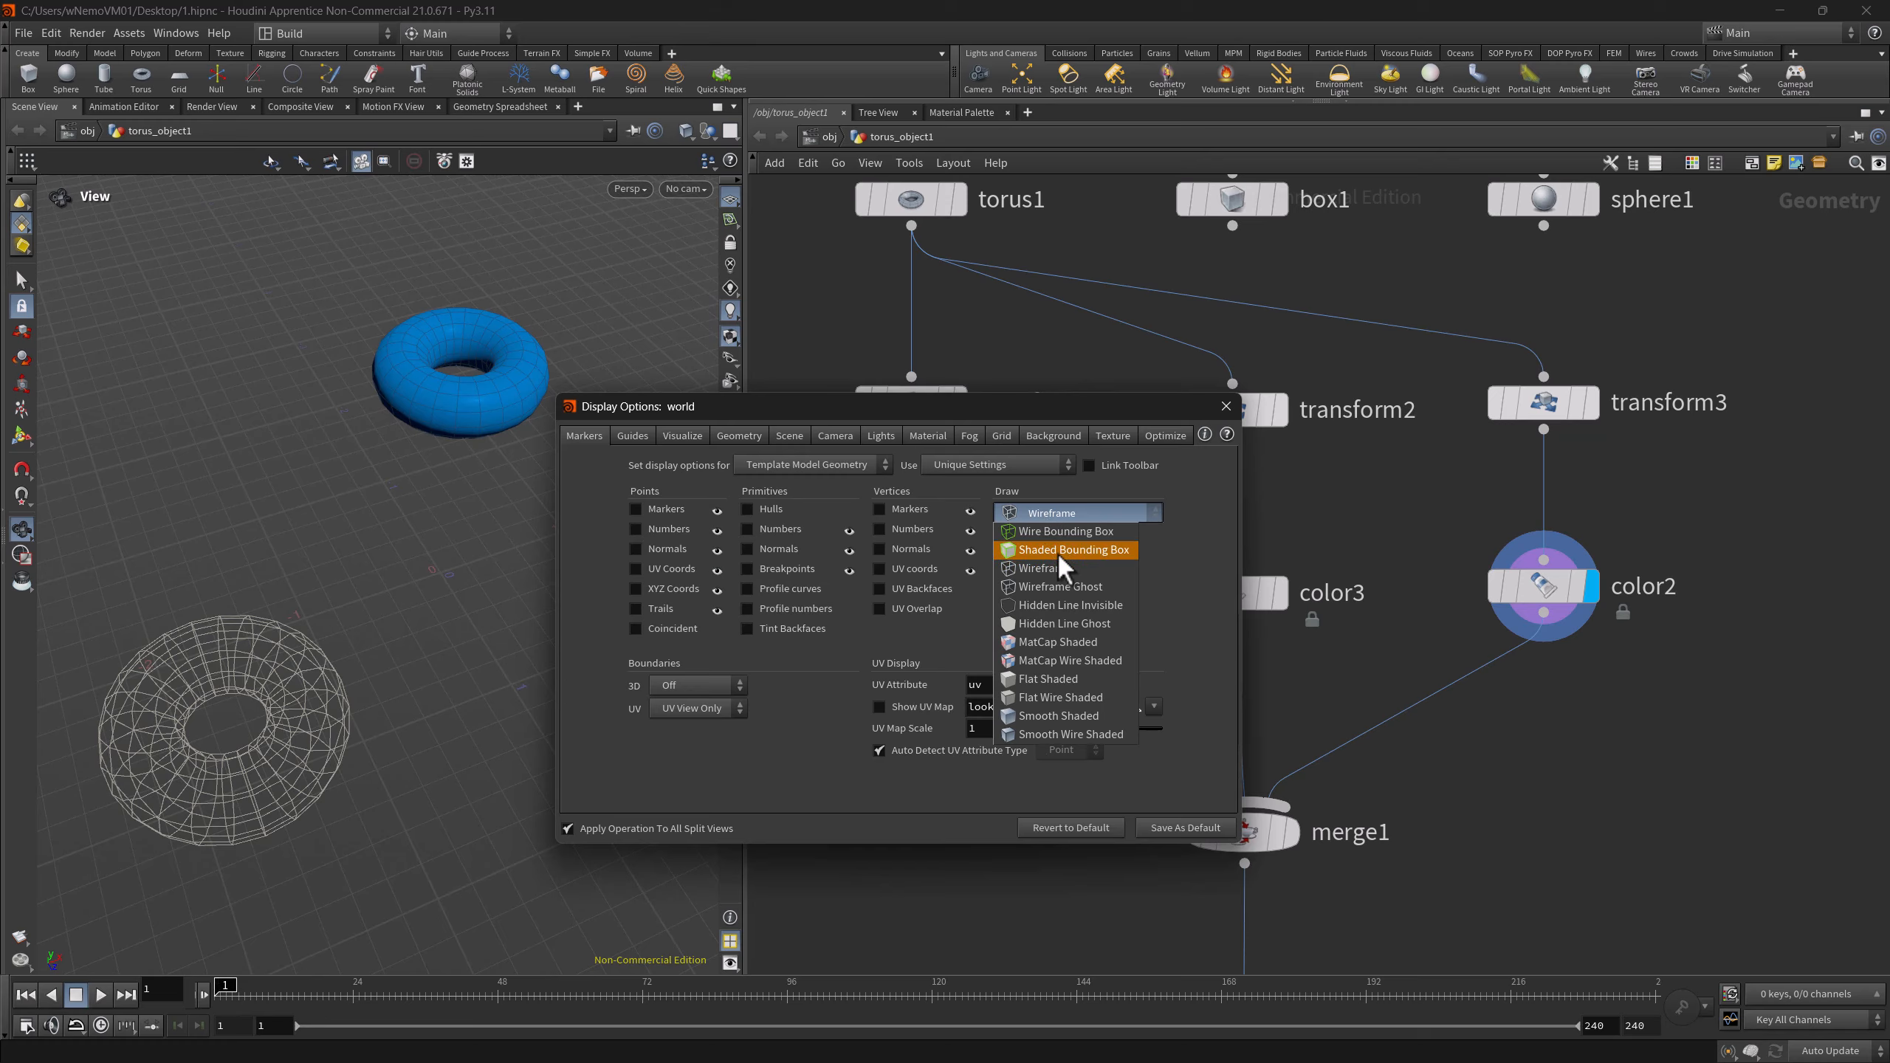
click(1055, 622)
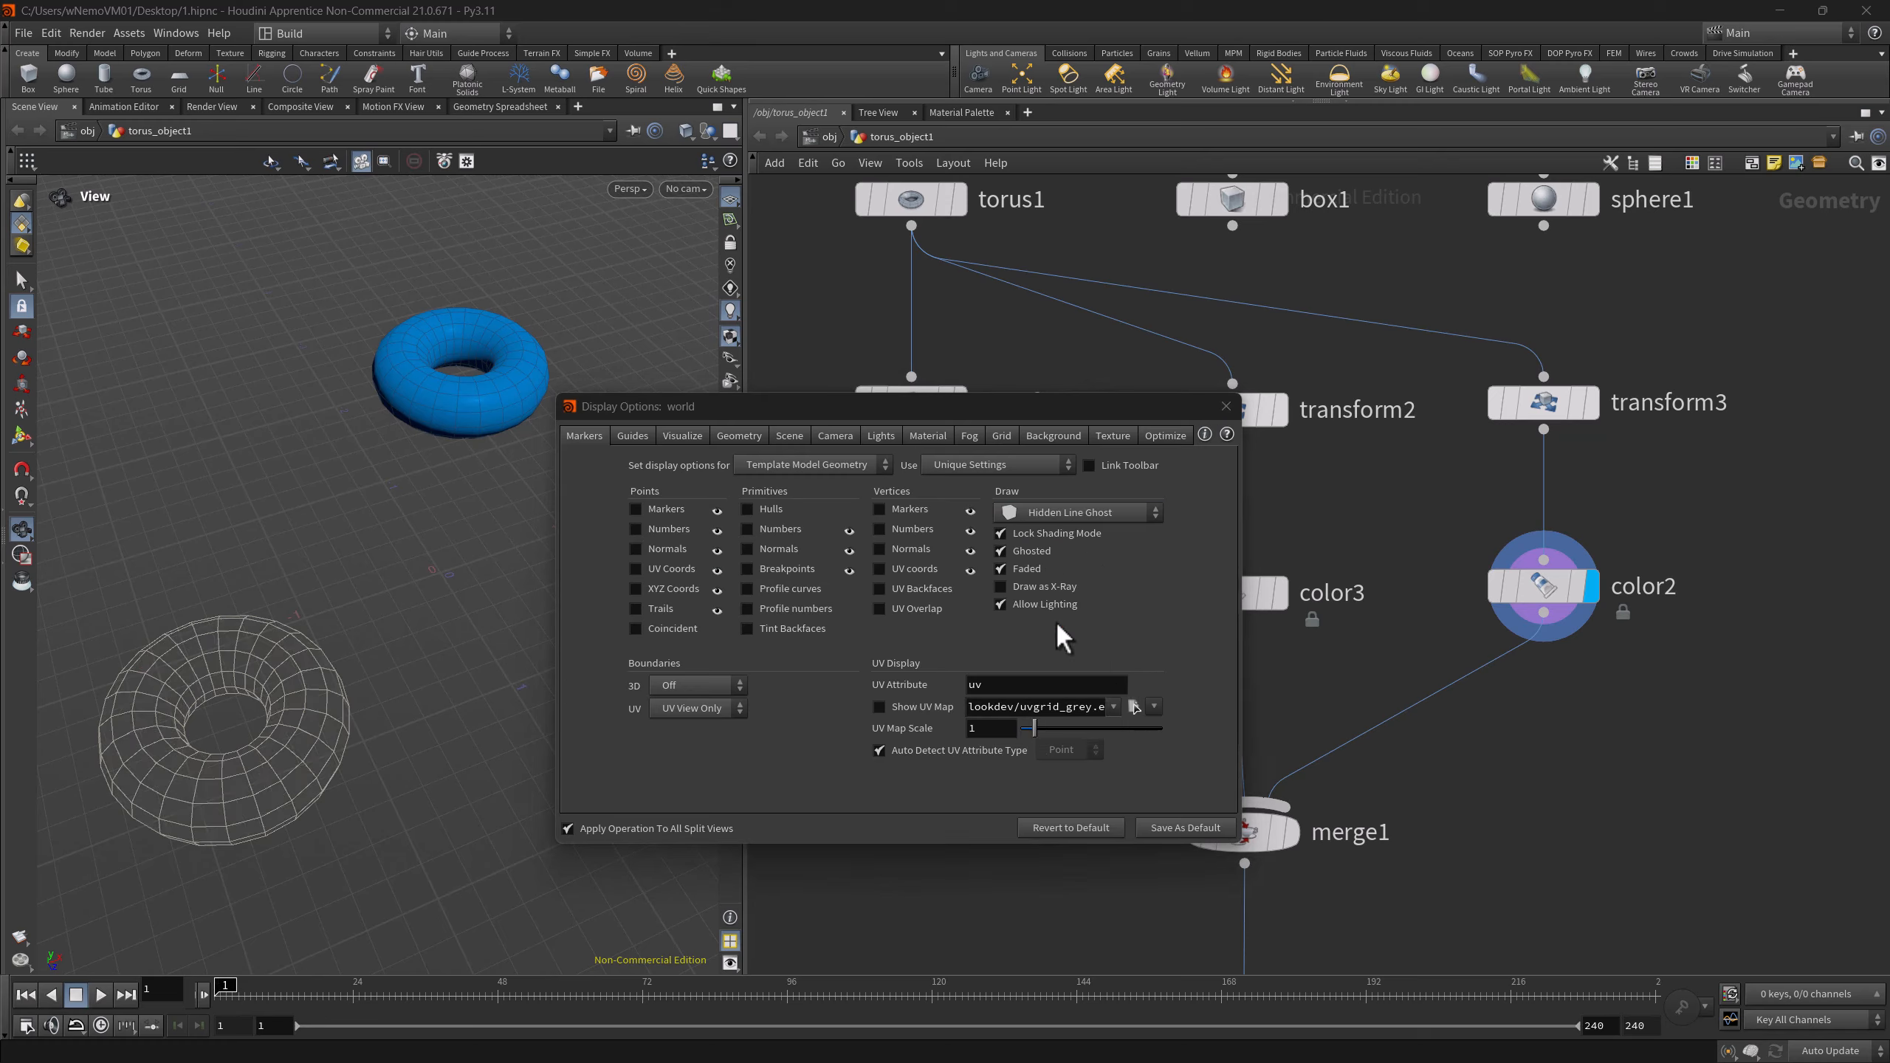
- Cycle the Template Model Geometry draw mode through Shaded Bounding Box and Hidden Line Invisible, ending on Wireframe
click(1055, 514)
click(1060, 547)
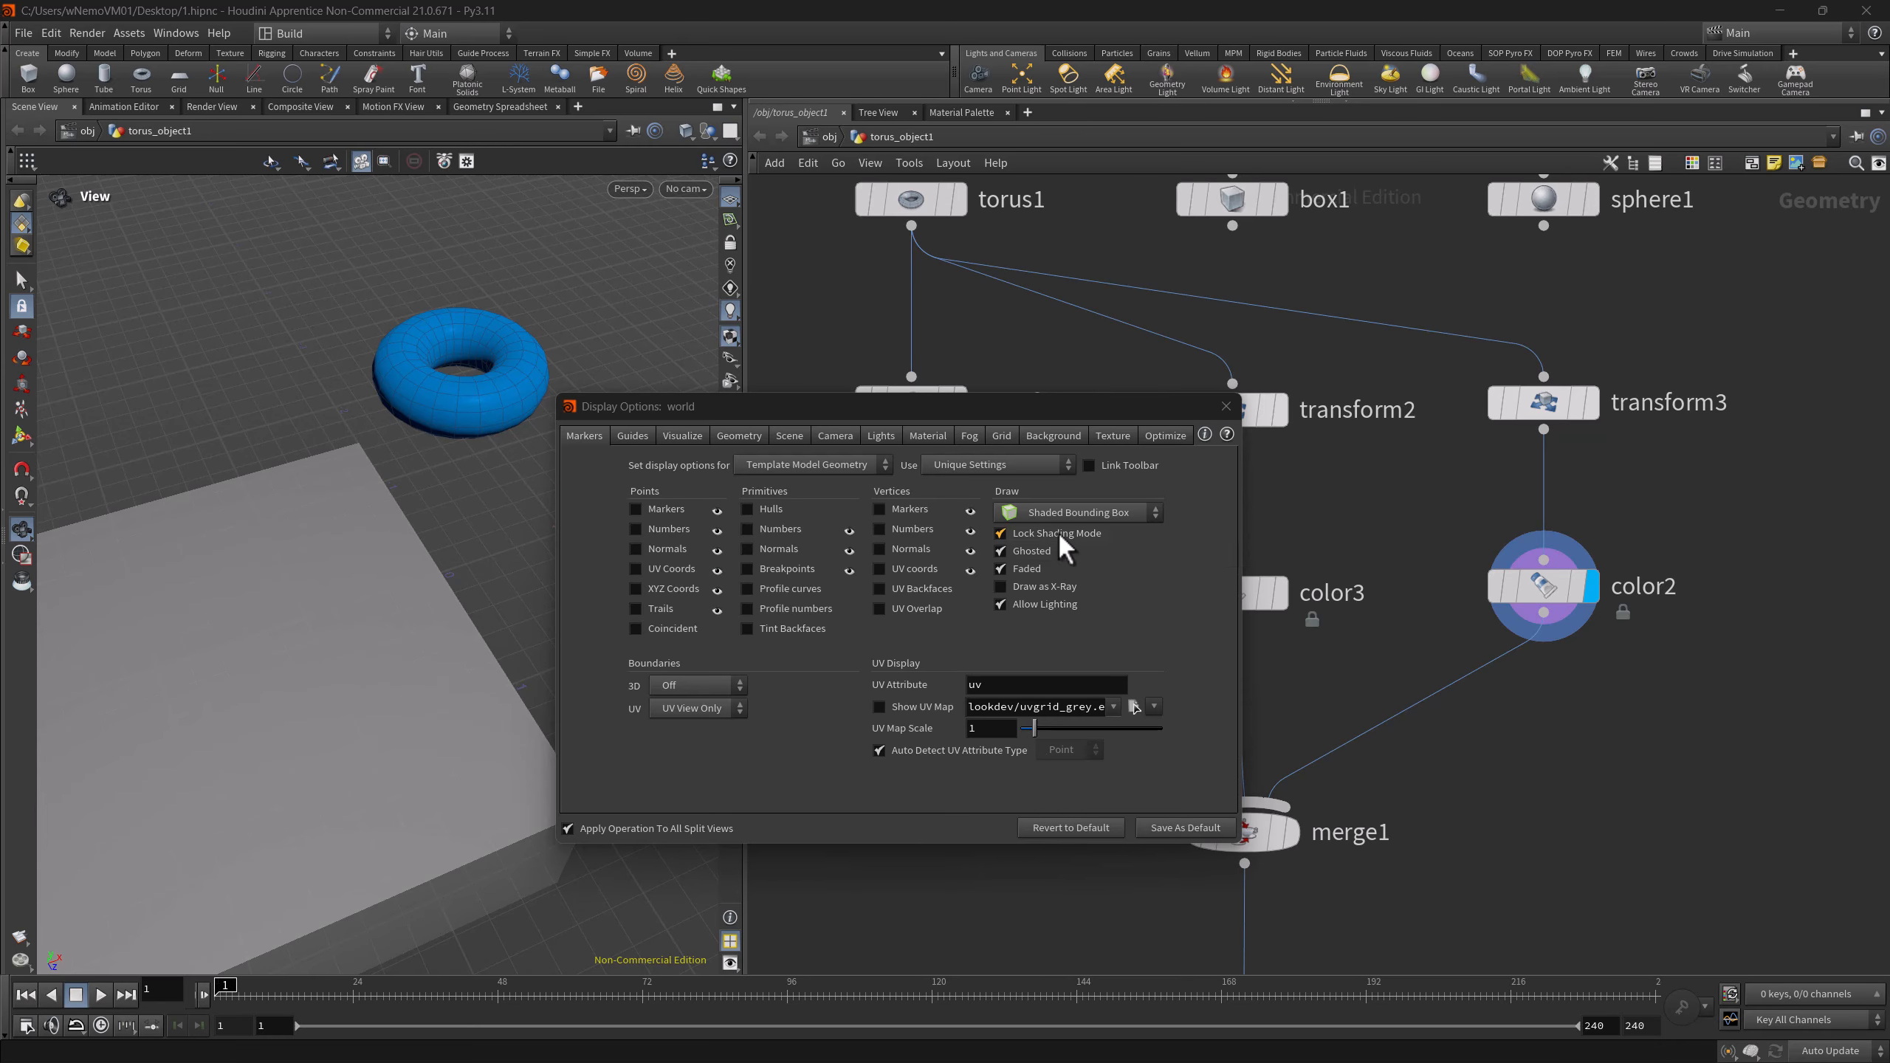
click(1054, 514)
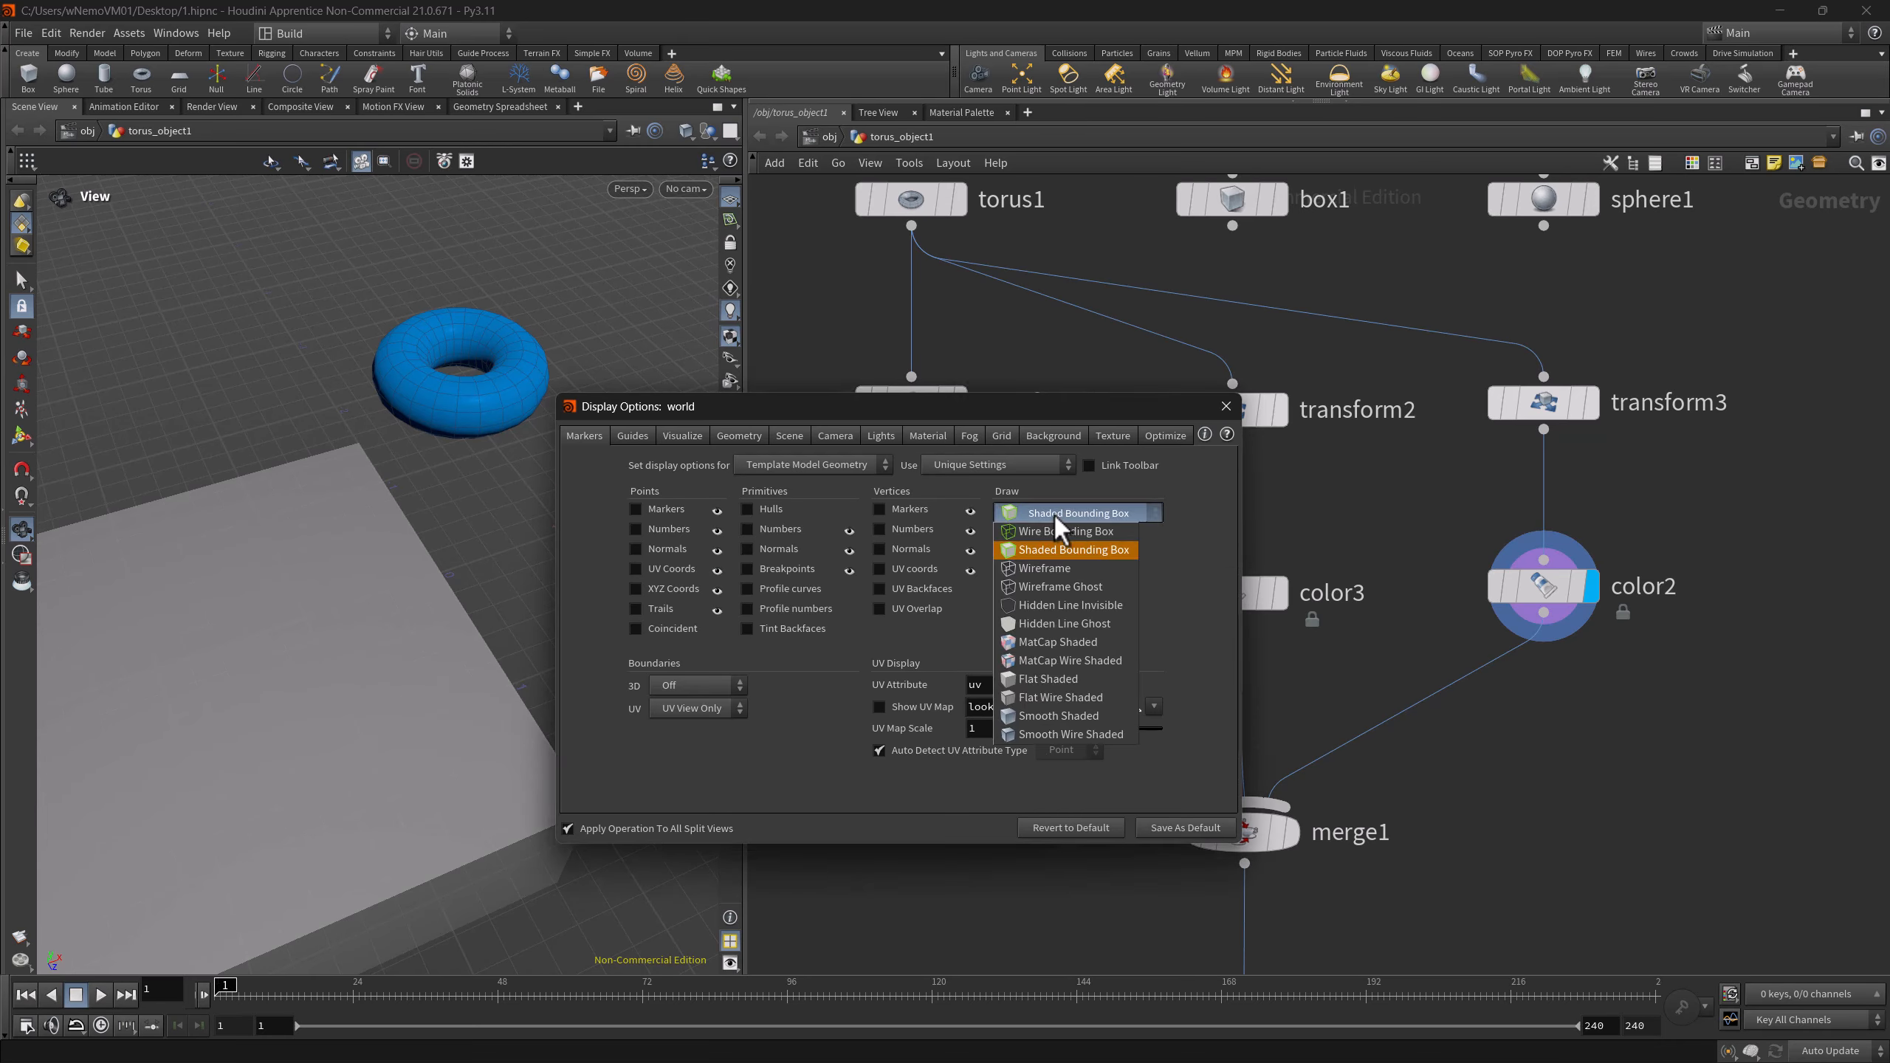
click(1057, 603)
click(1111, 514)
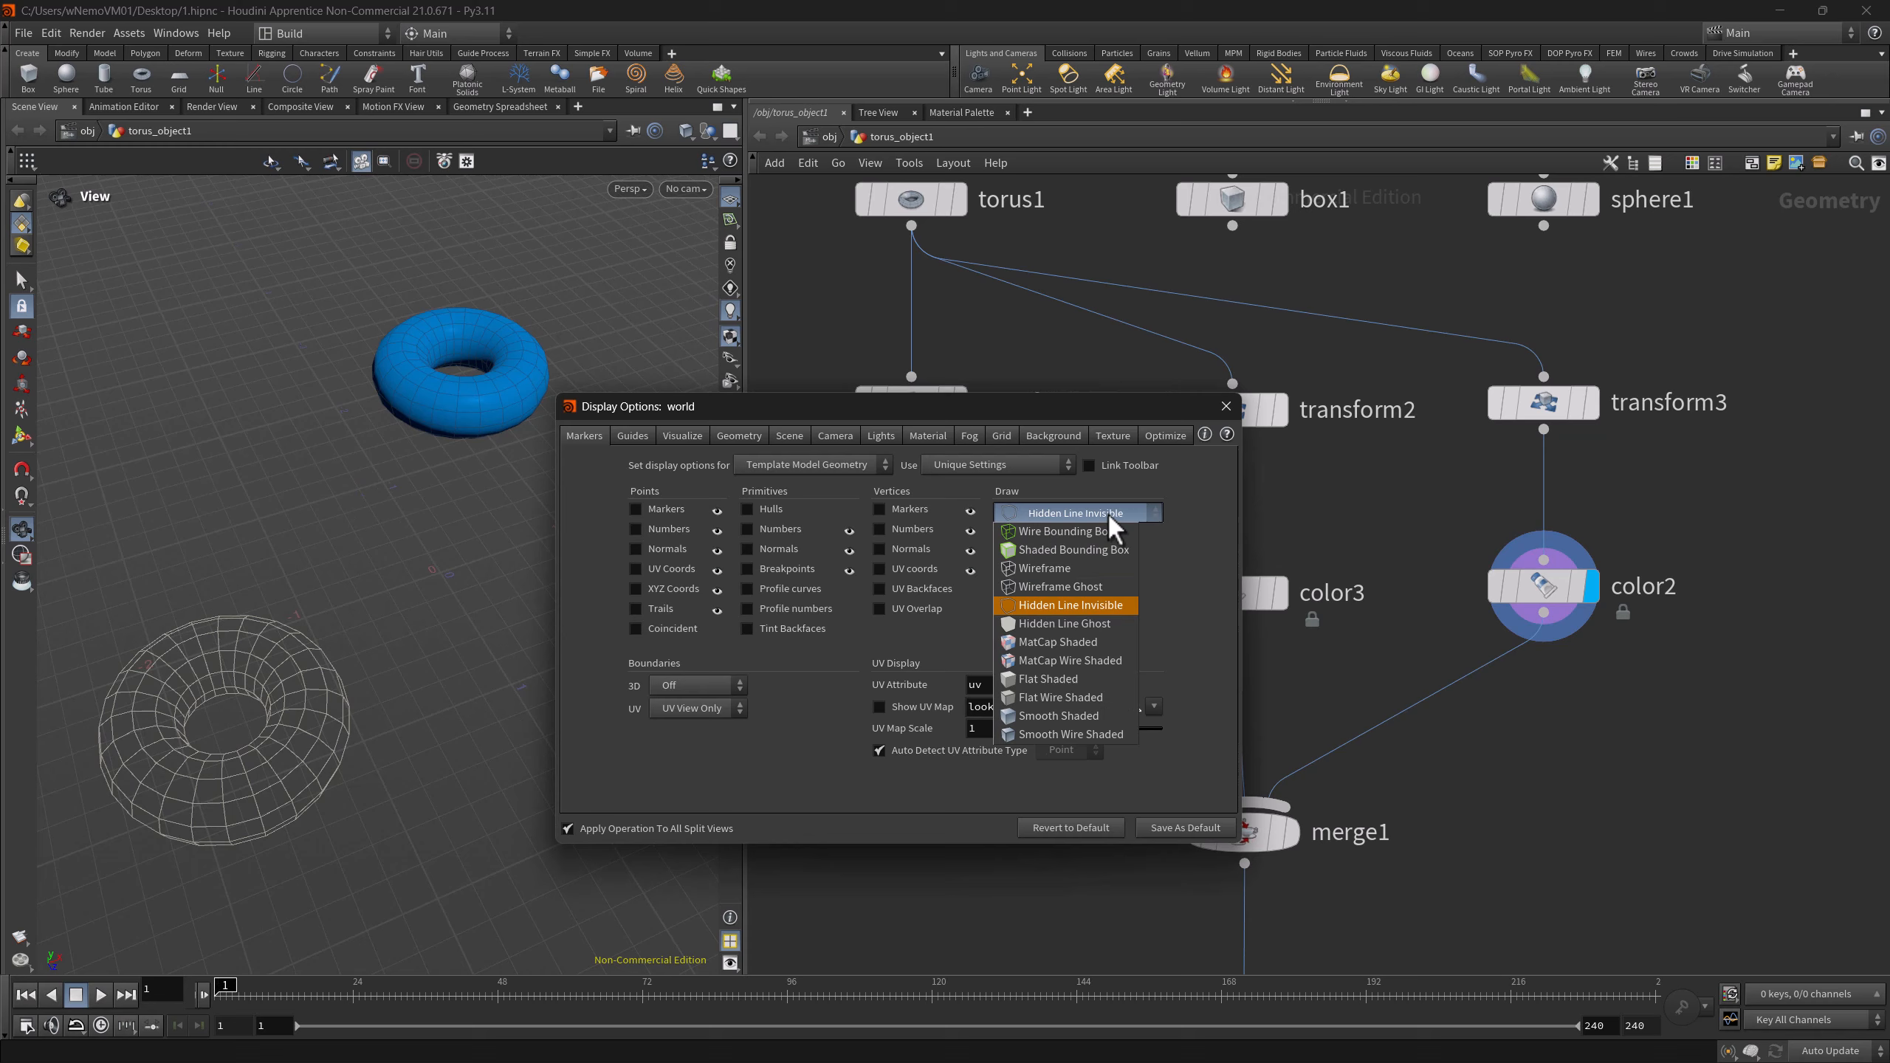
click(1088, 567)
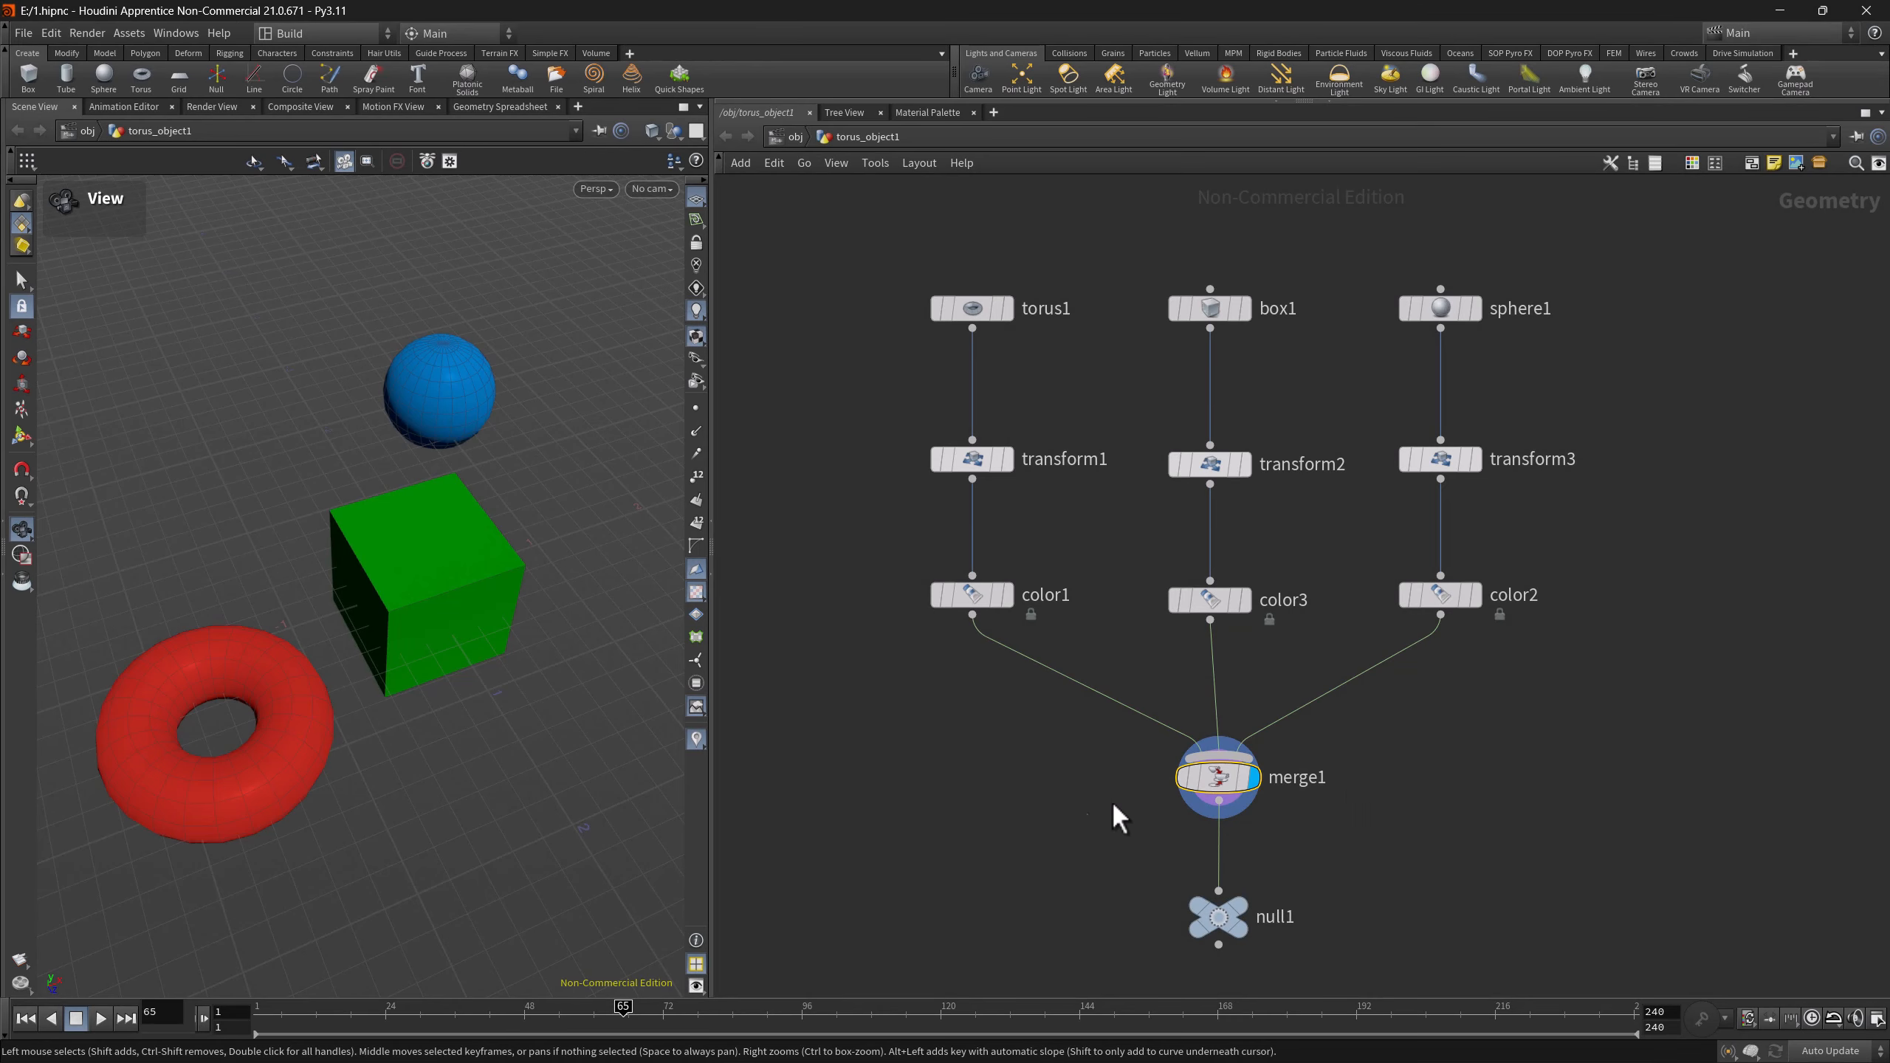
- Walk the node selection up the chain from merge1 to torus1, setting the display flag on transform1 and torus1 along the way
key(Page_Up)
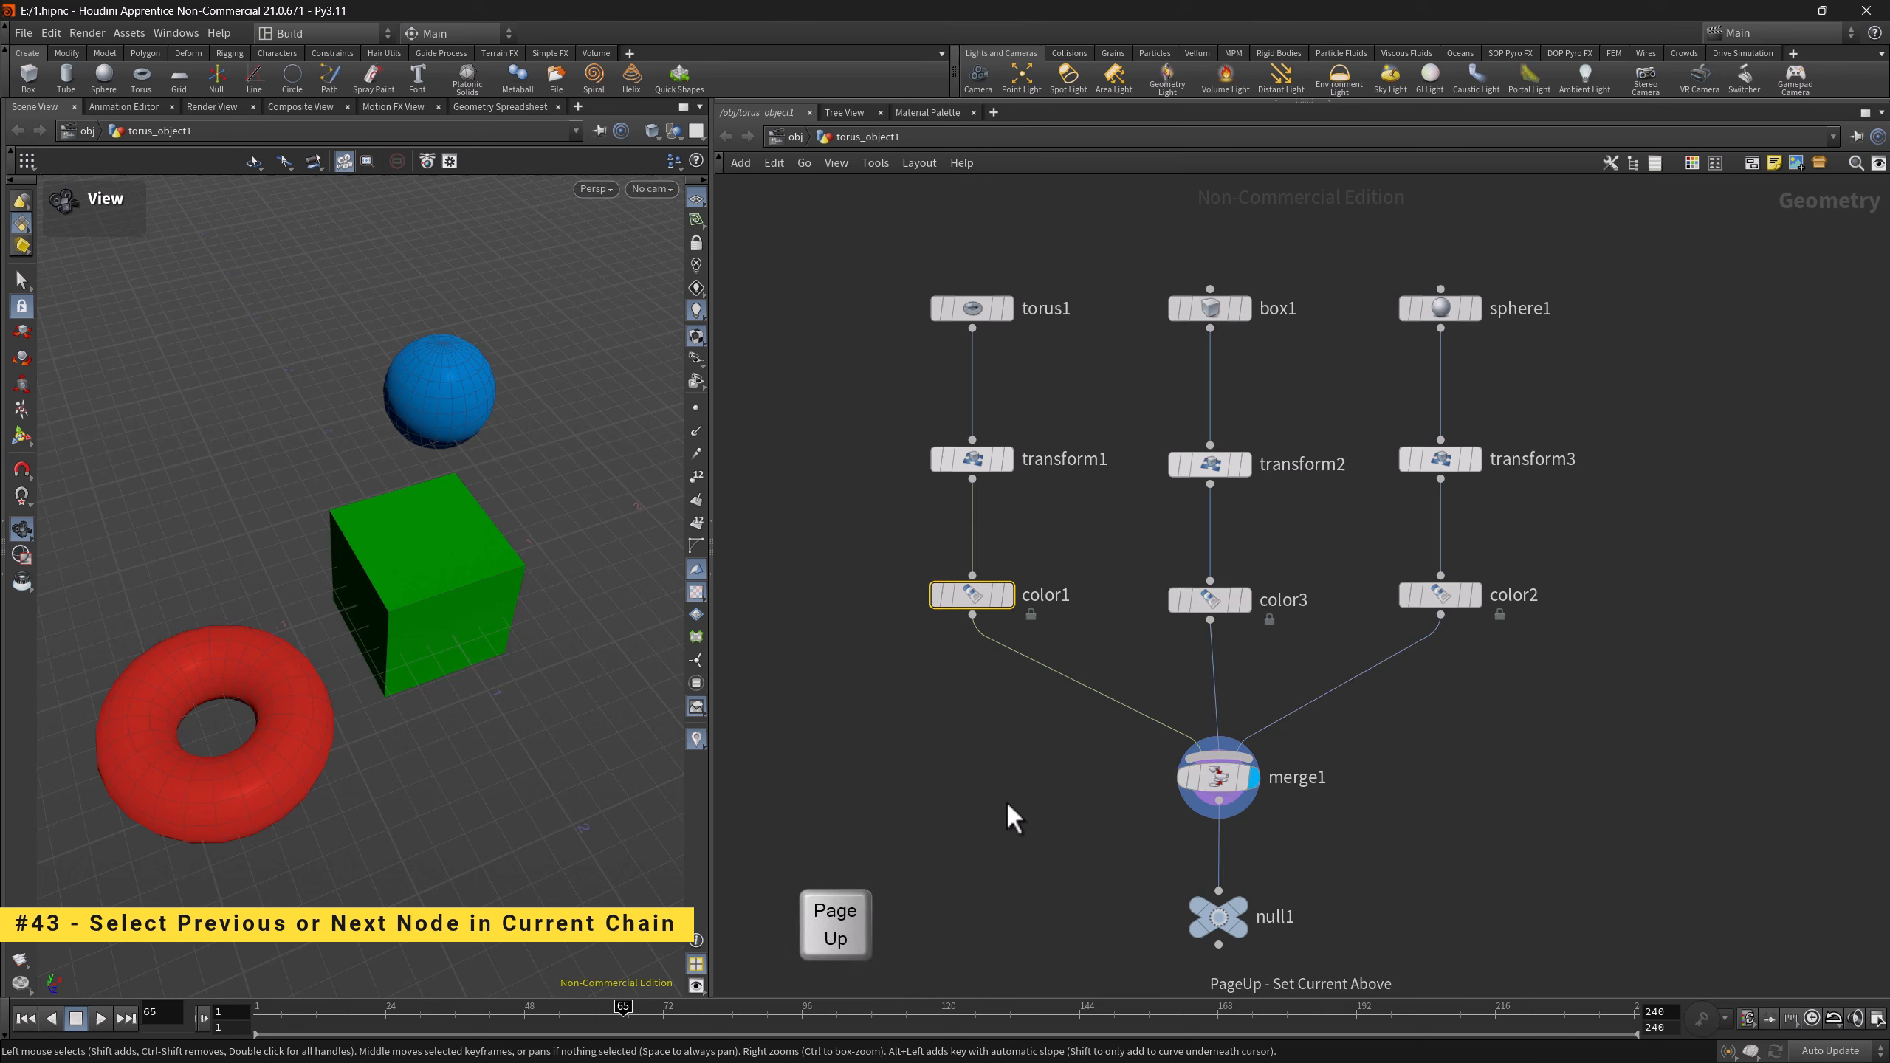
key(Page_Up)
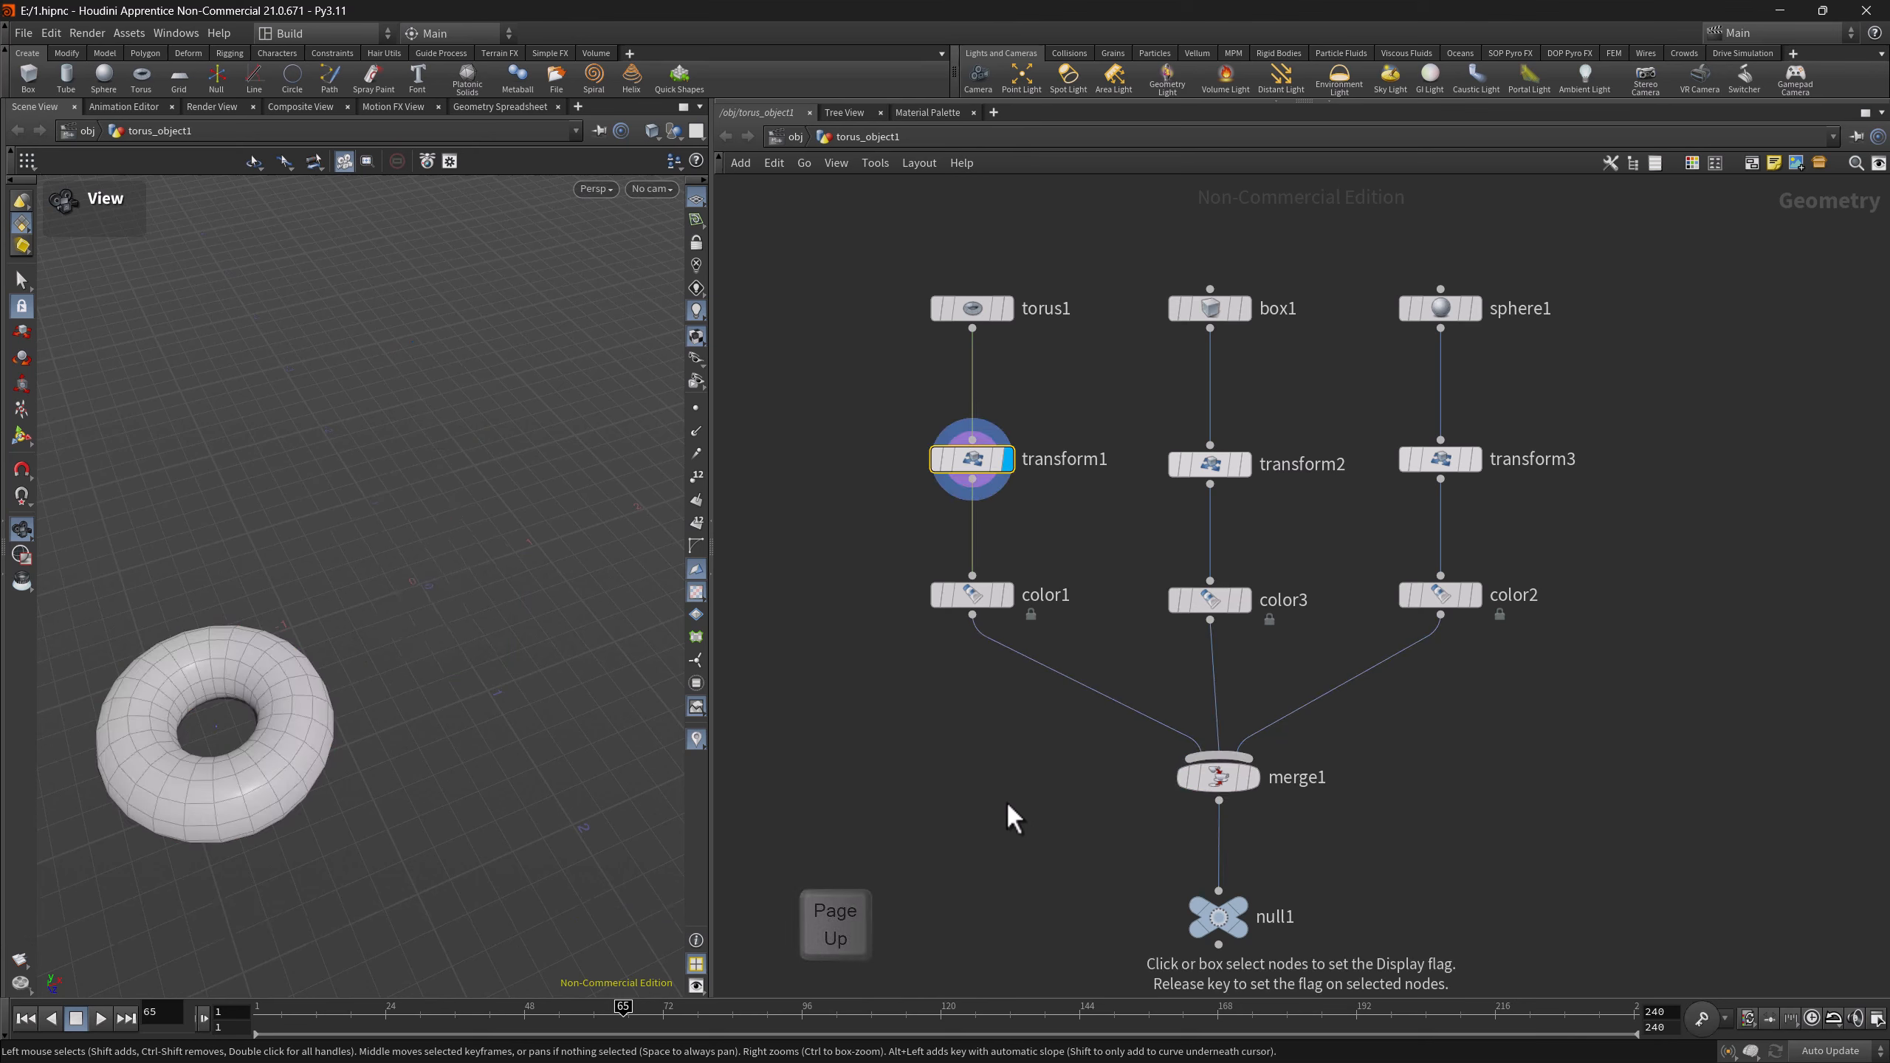
key(Page_Up)
key(r)
- Walk the node selection down the chain from torus1 back to merge1 and set the display flag on merge1
key(Page_Down)
key(Page_Down)
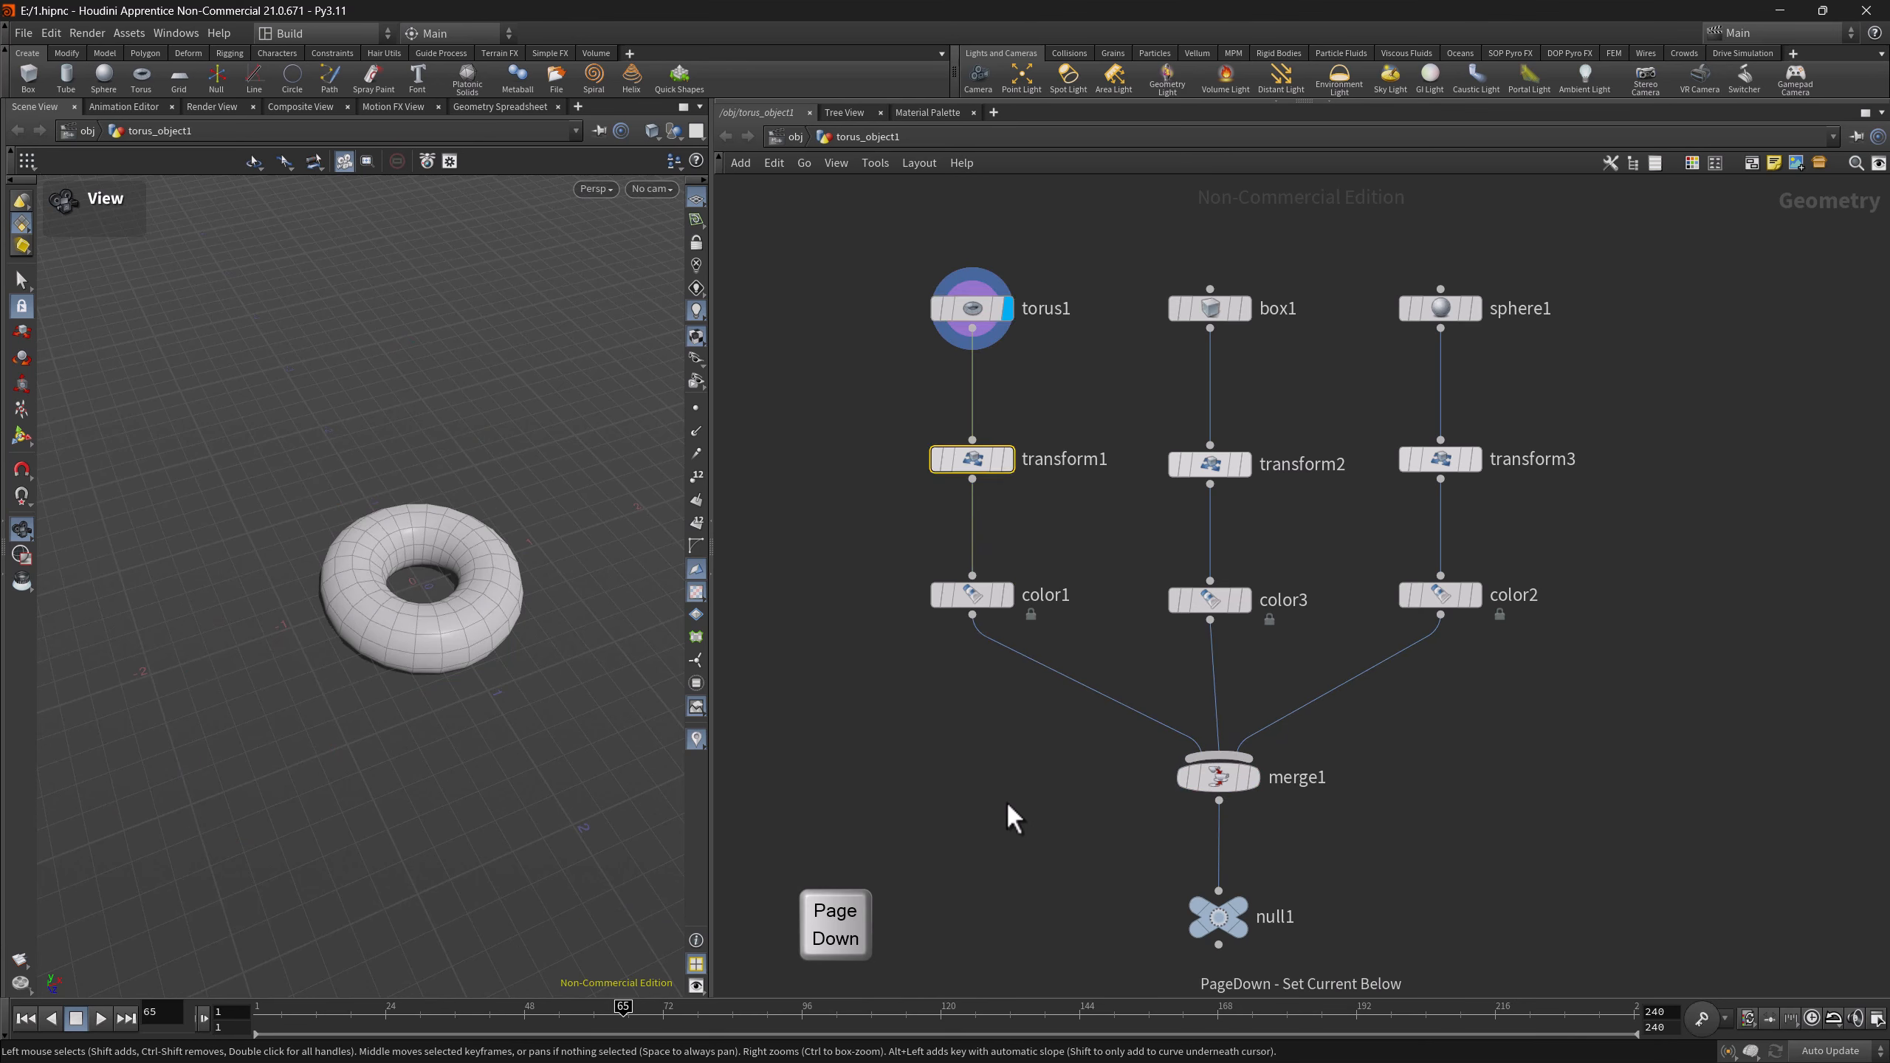
key(r)
key(Page_Down)
key(r)
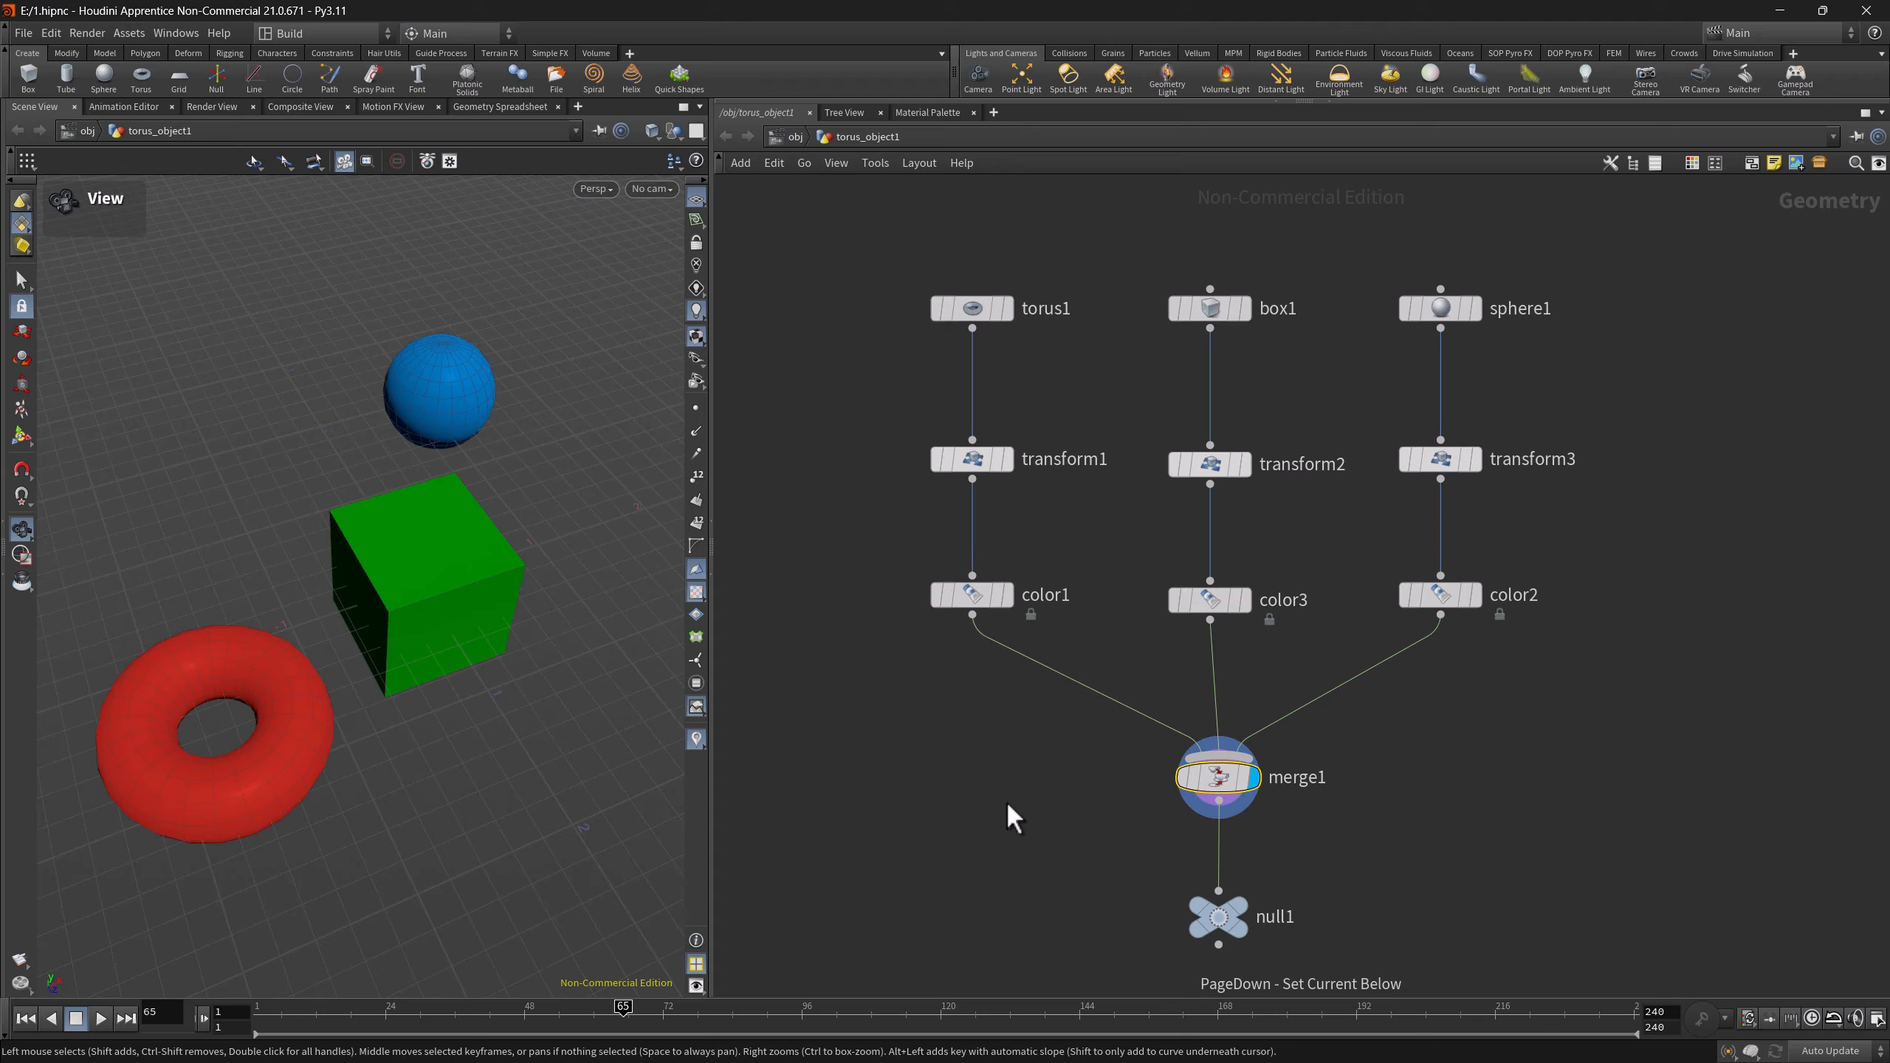
- Select color1 above merge1 and step through its sibling inputs, setting the display flag on color2 and color3 in turn
key(Page_Up)
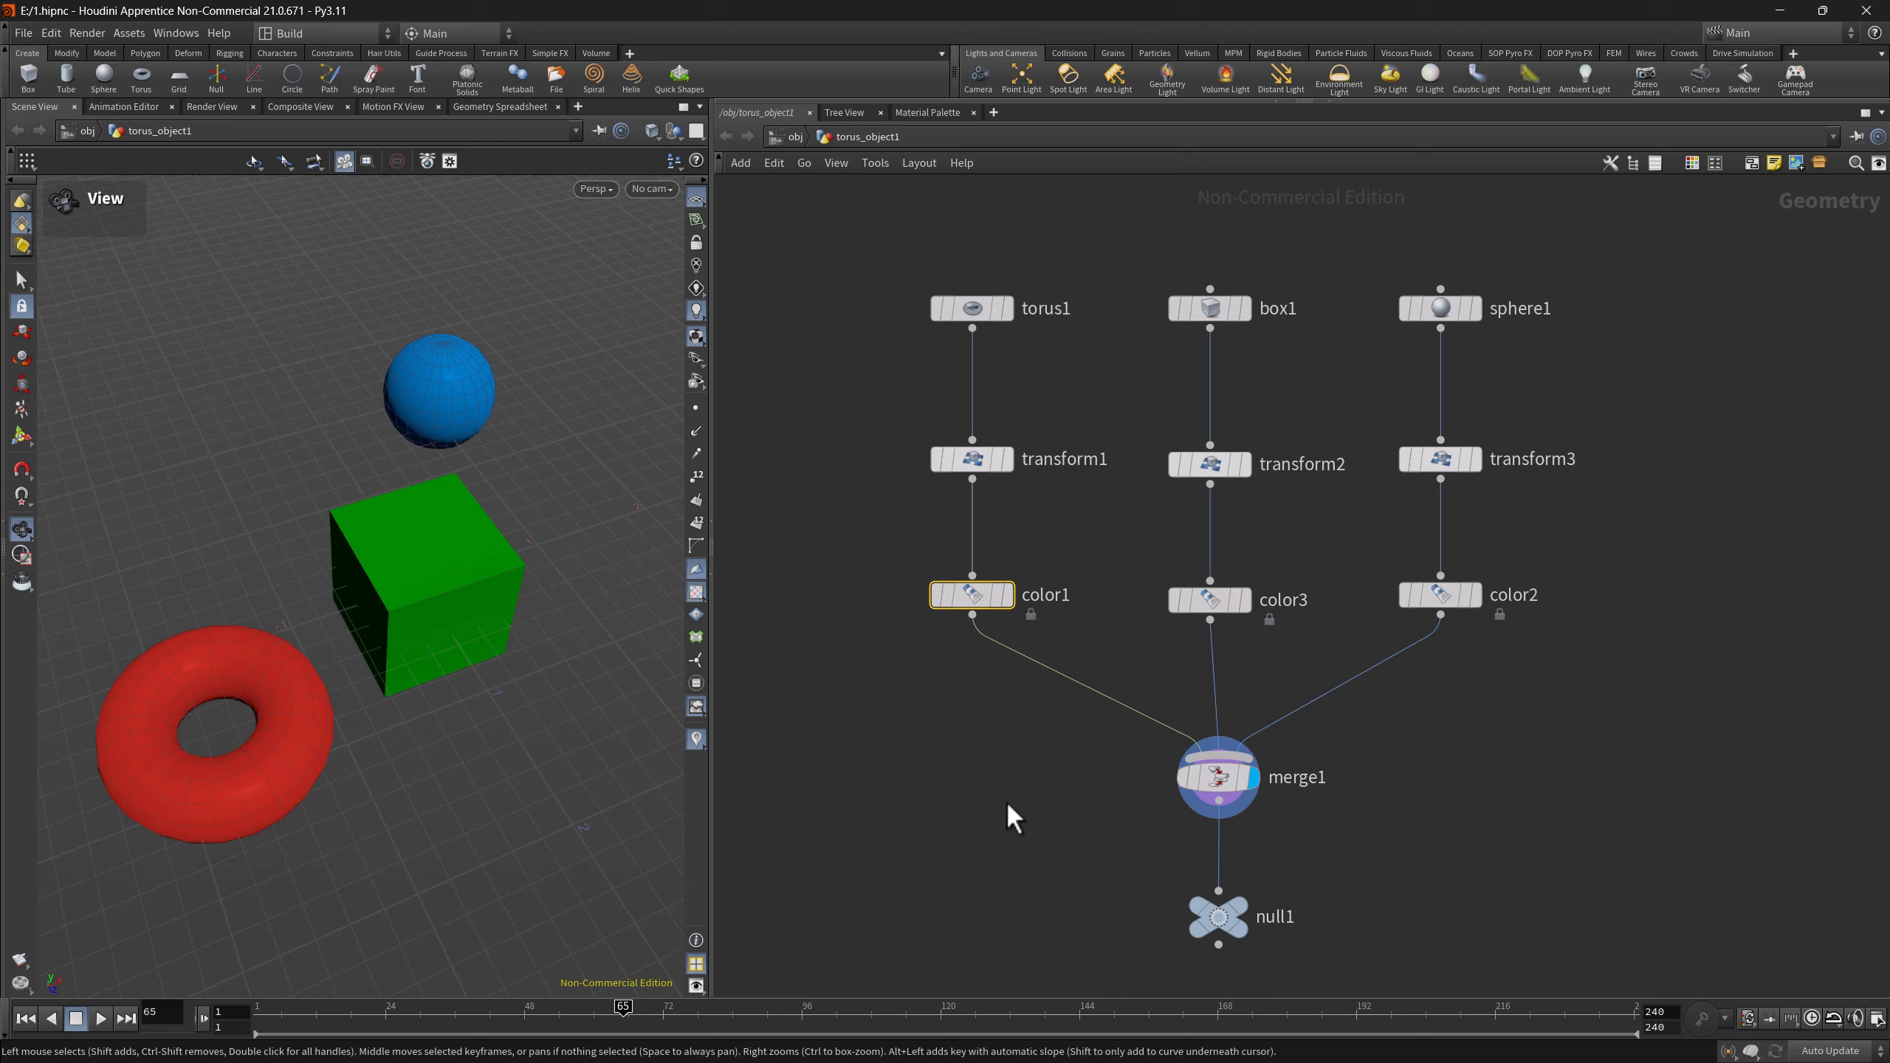
key(shift+Page_Up)
key(r)
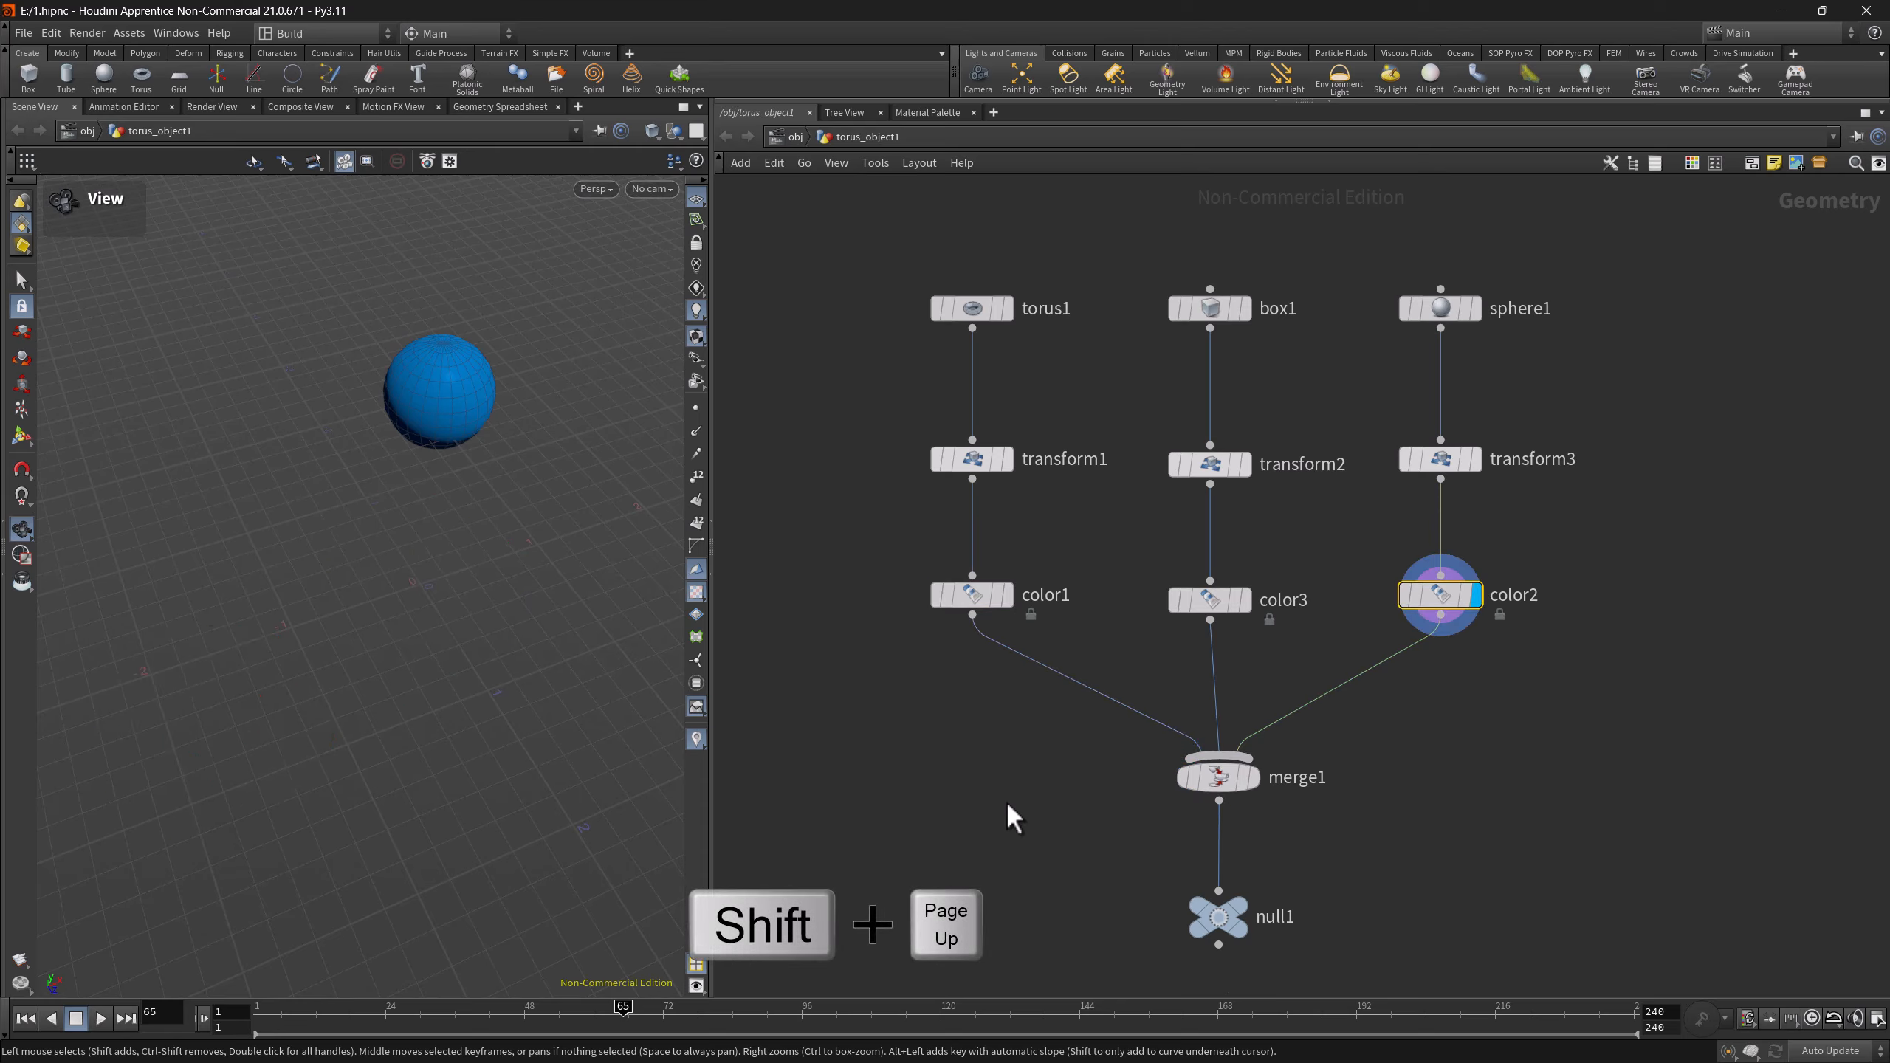
key(shift+Page_Down)
key(r)
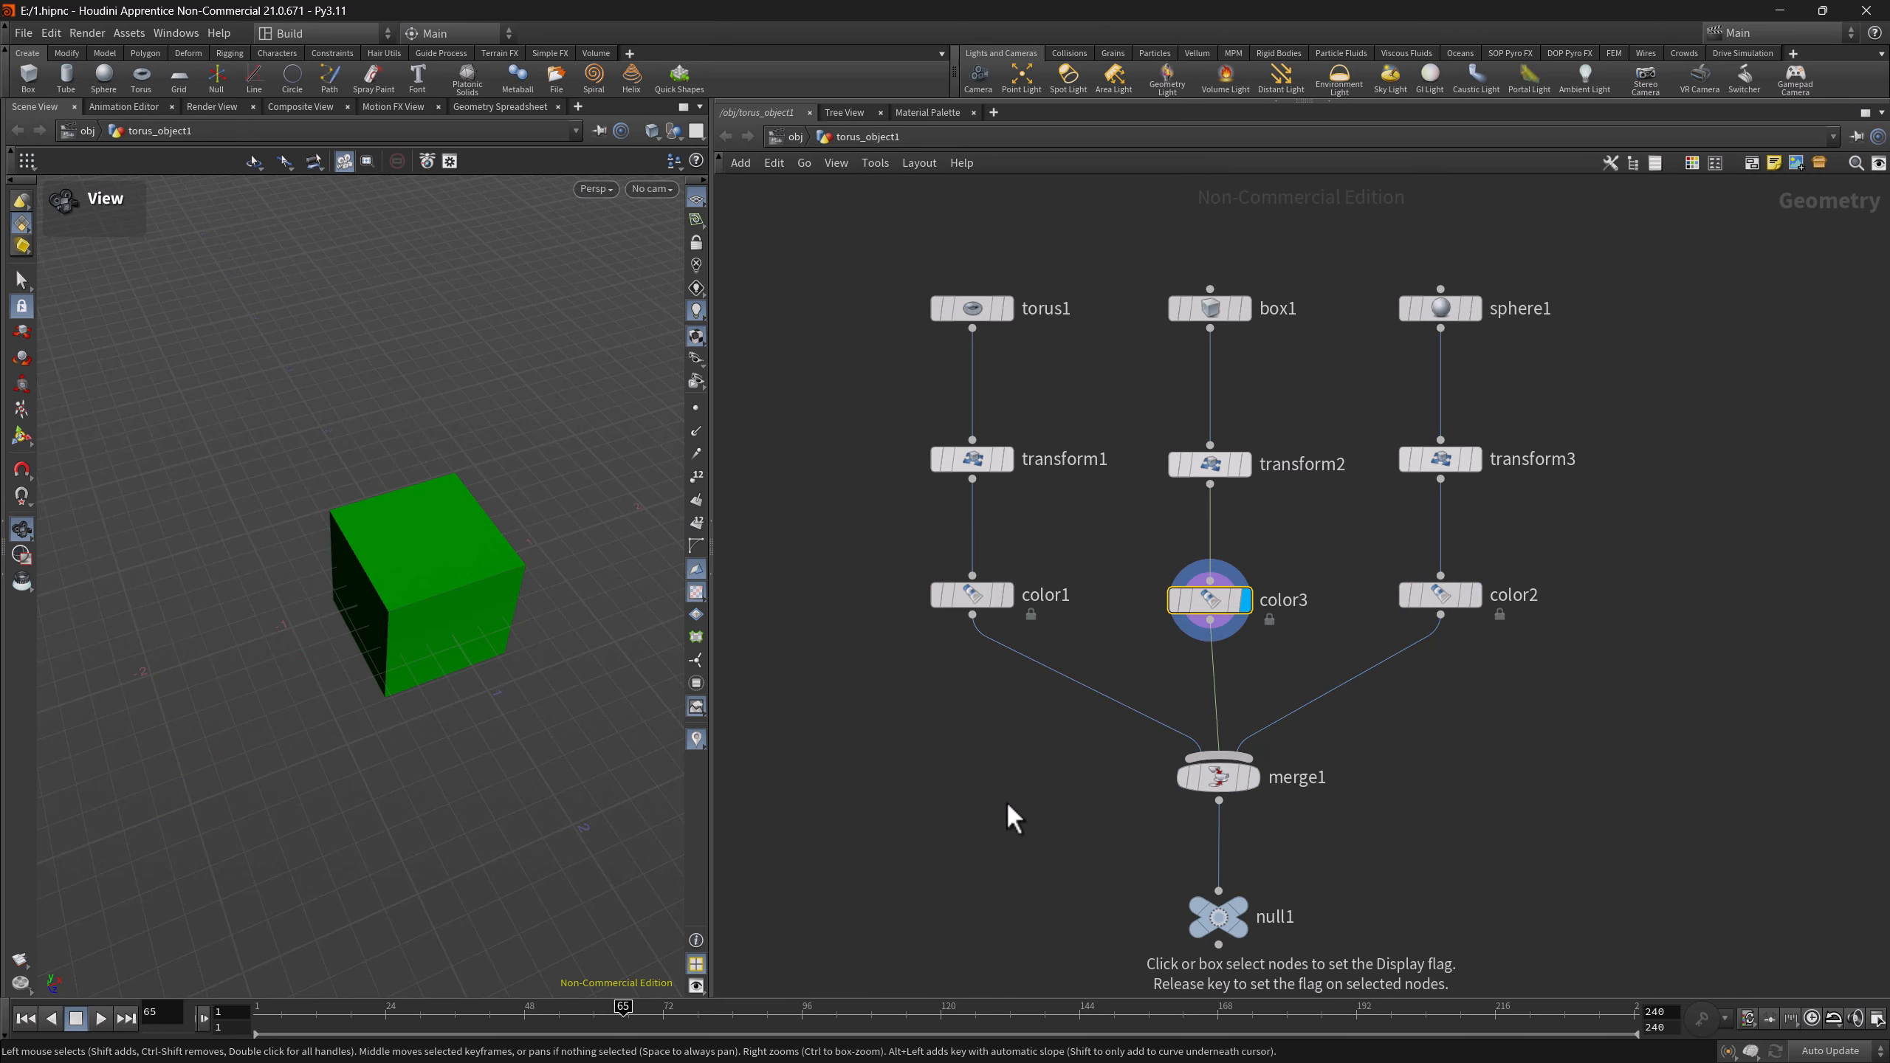
- Step through the sibling color nodes, displaying color2 and finally color1, and move the selection to the node below
key(shift+Page_Down)
key(r)
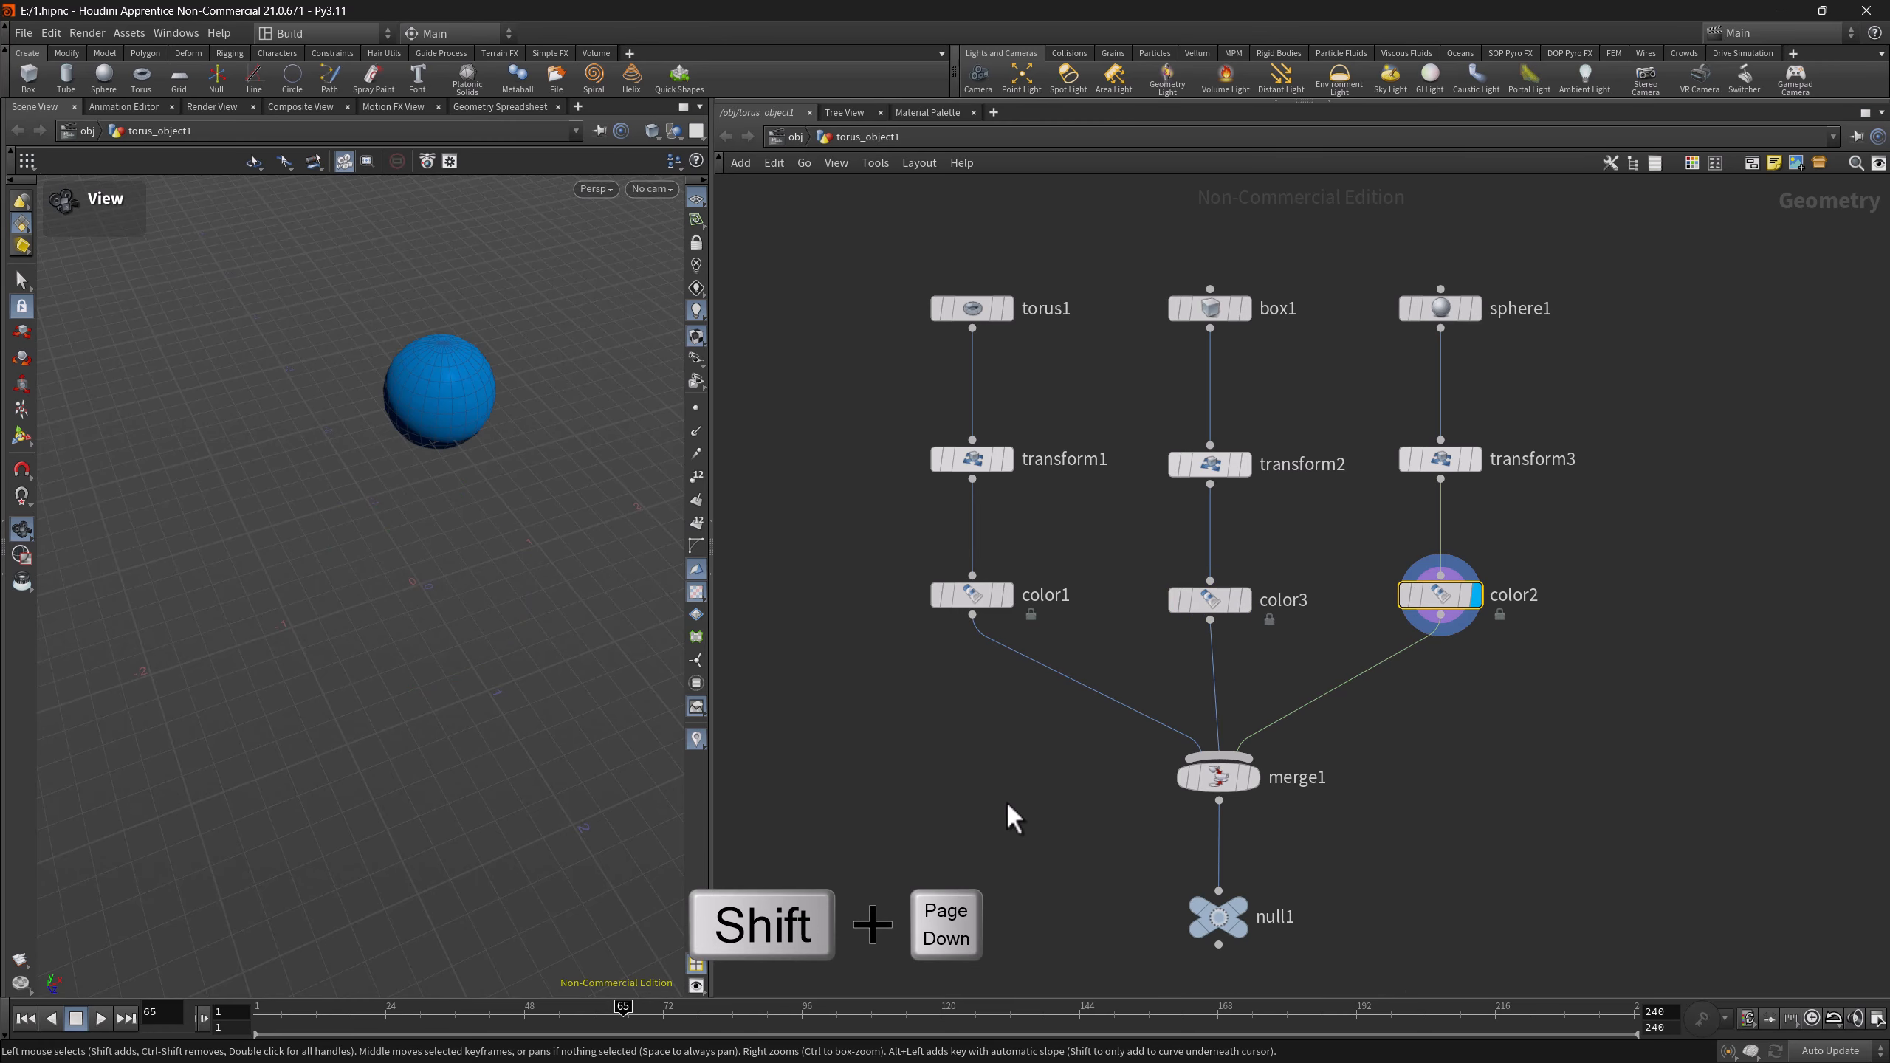
key(shift+Page_Up)
key(shift+Page_Up)
key(r)
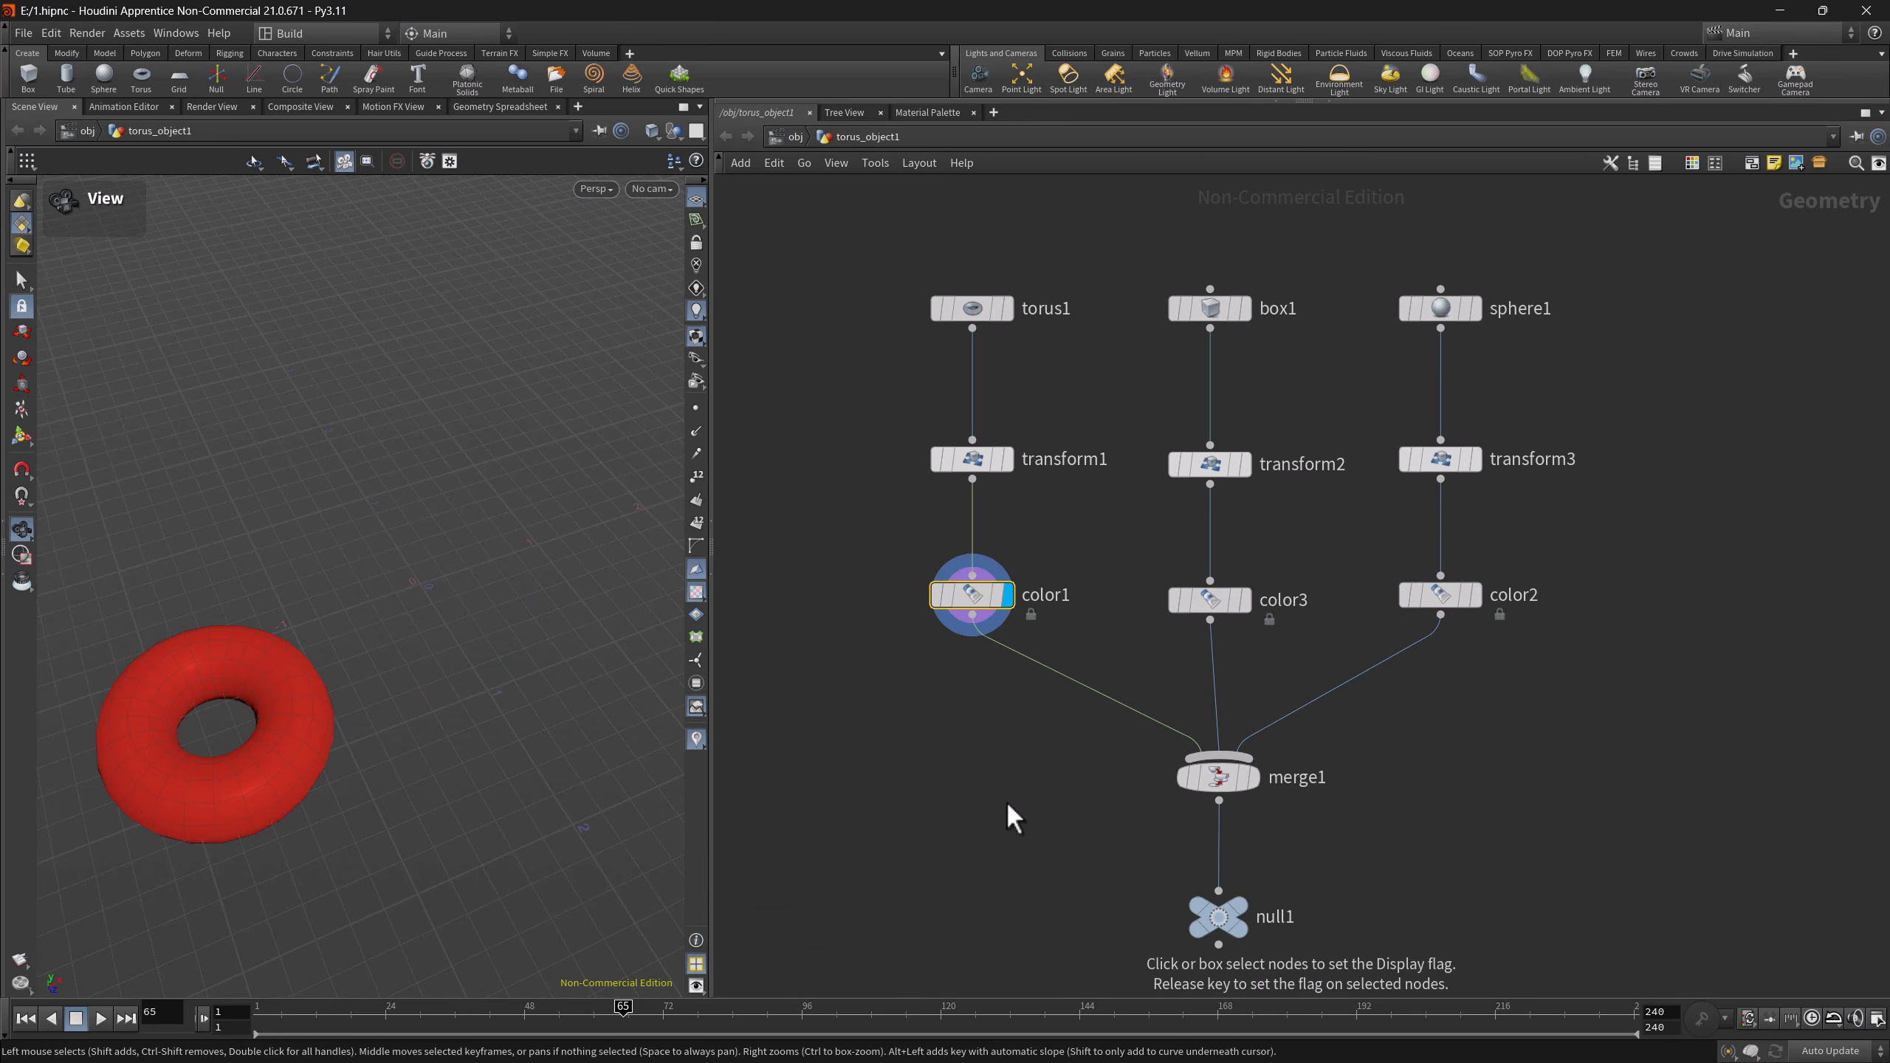
key(Page_Down)
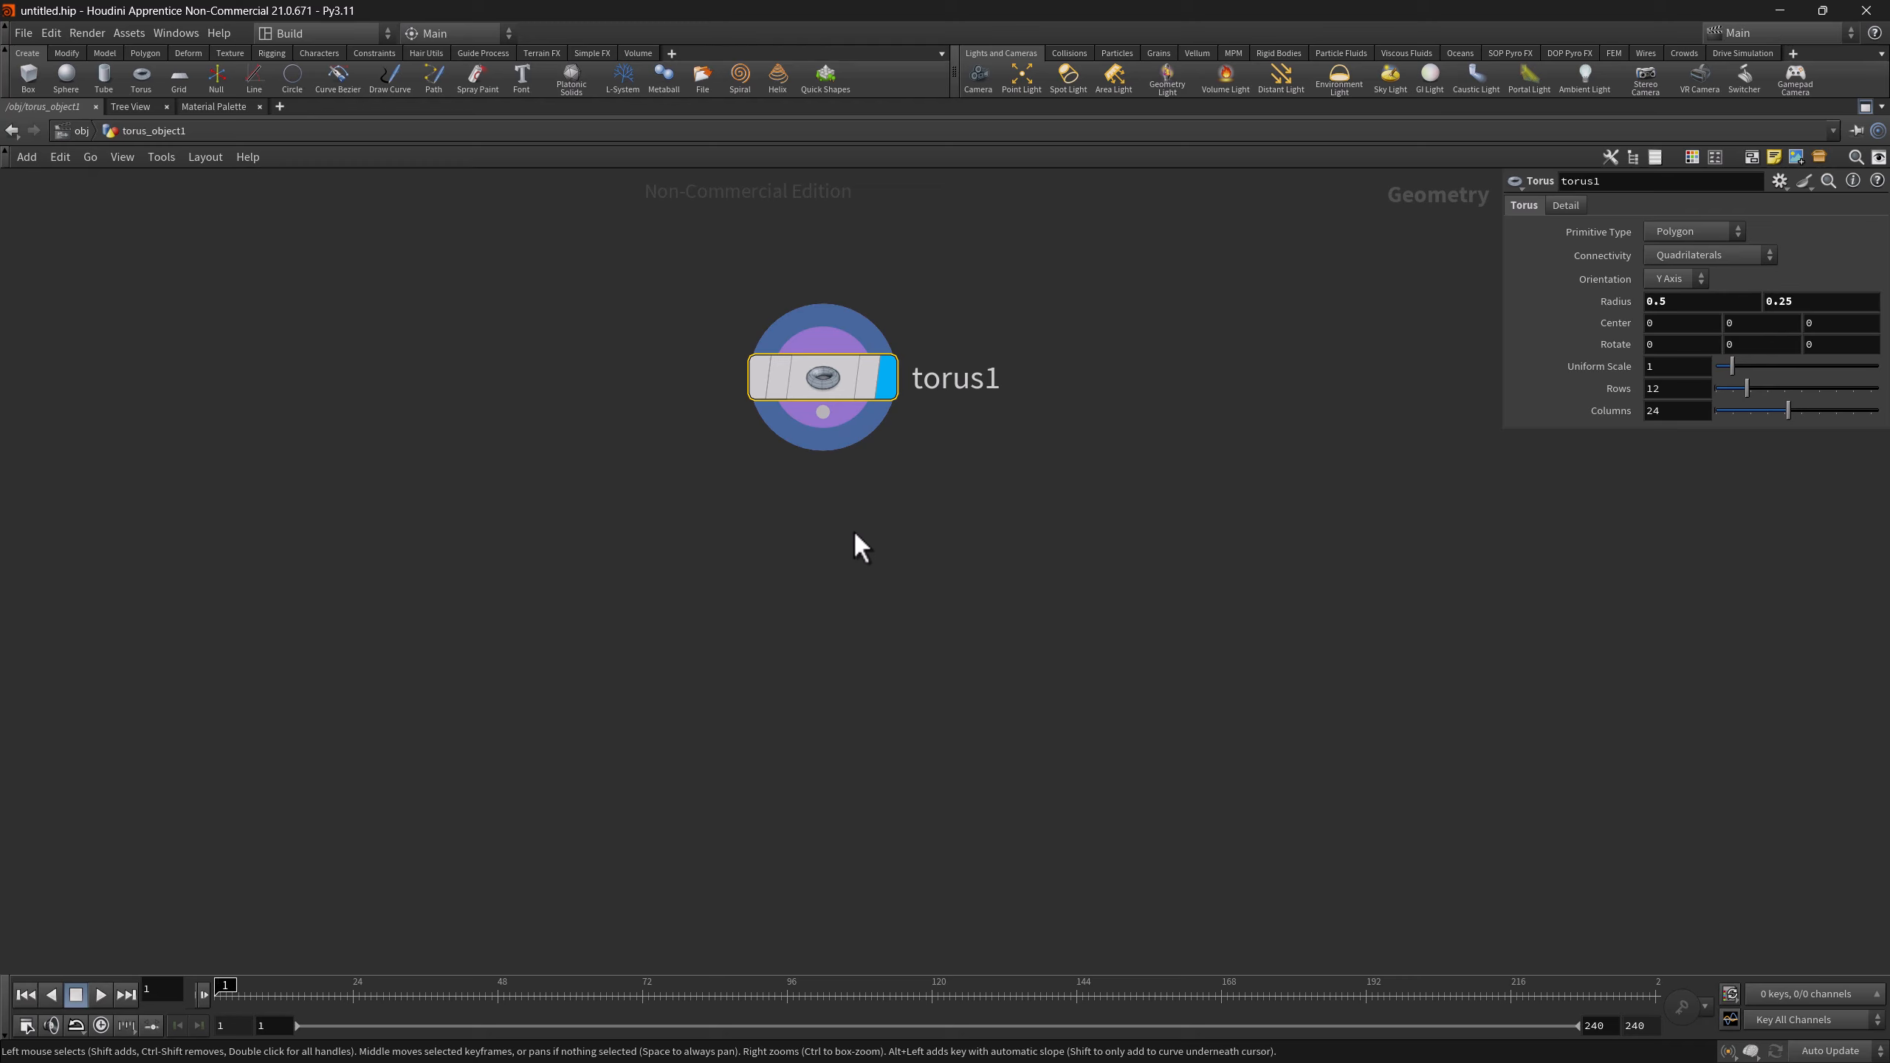
- Add a Transform node from torus1's output, place it manually below torus1, and delete it
key(Tab)
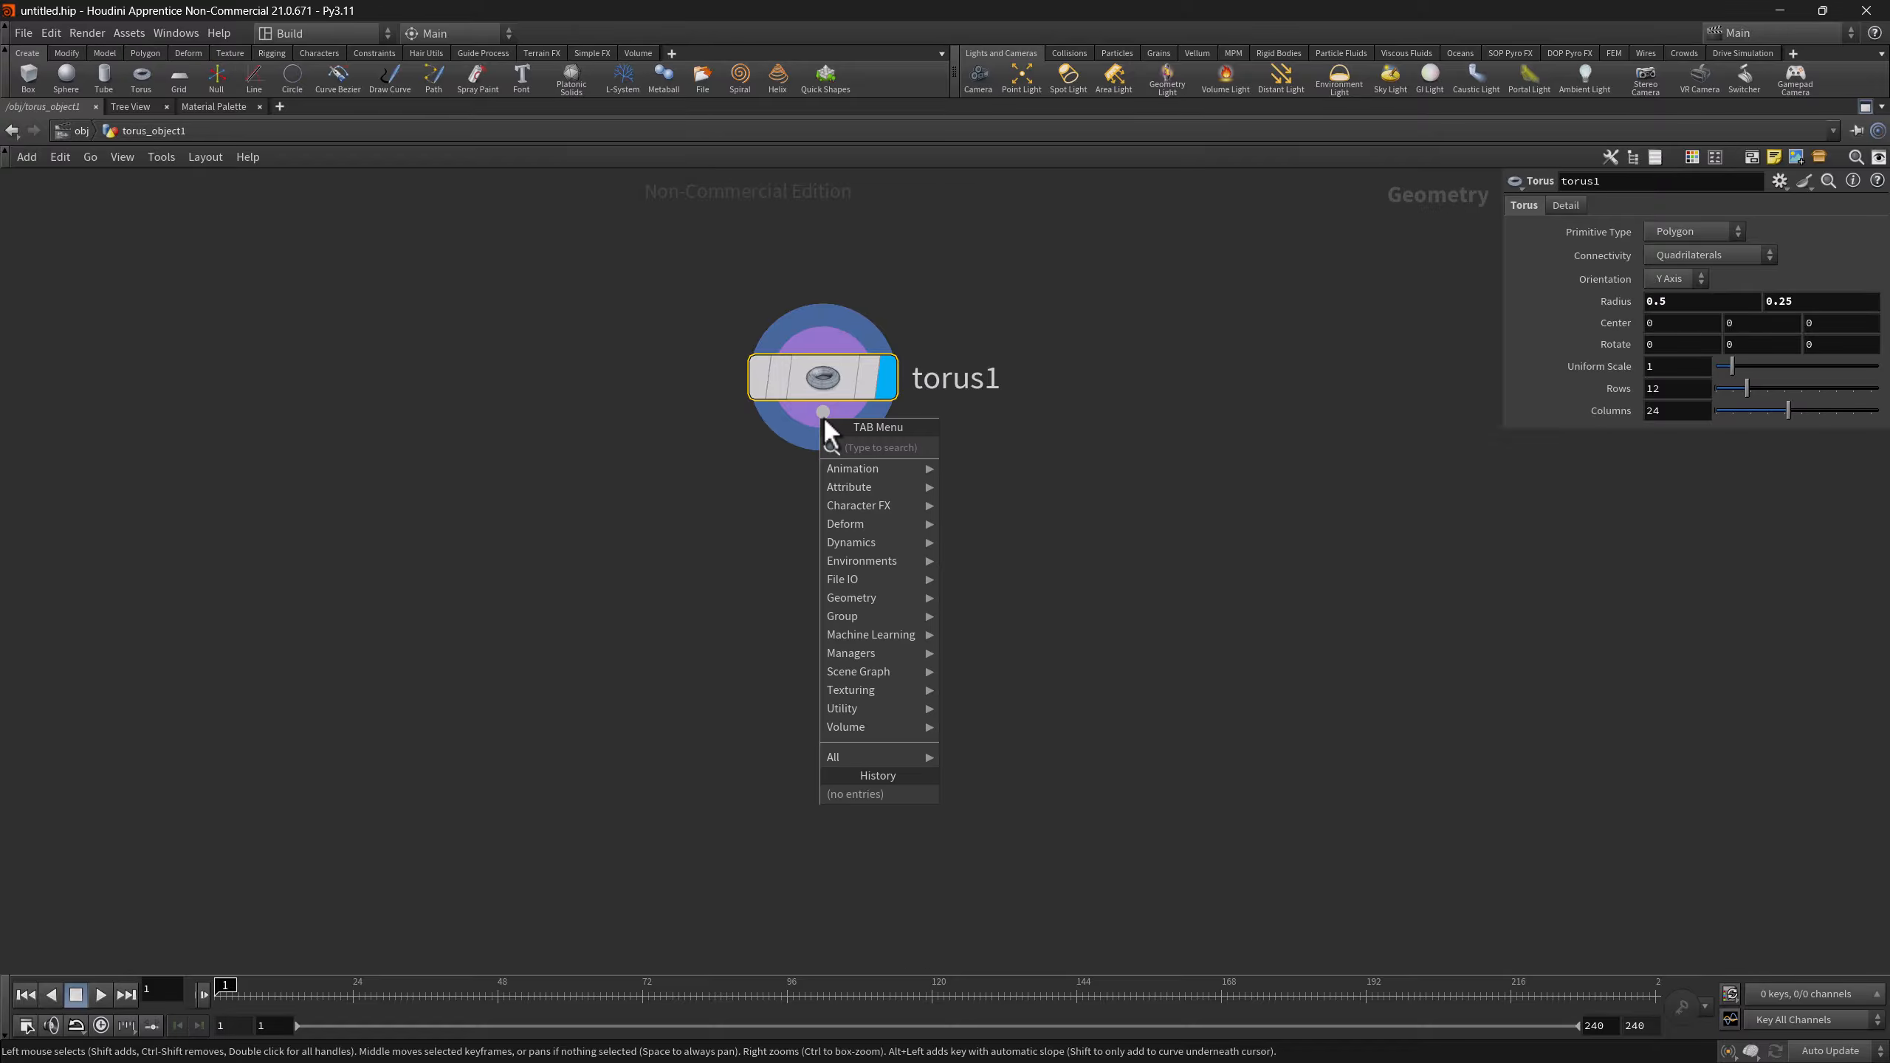
text(trans)
key(Return)
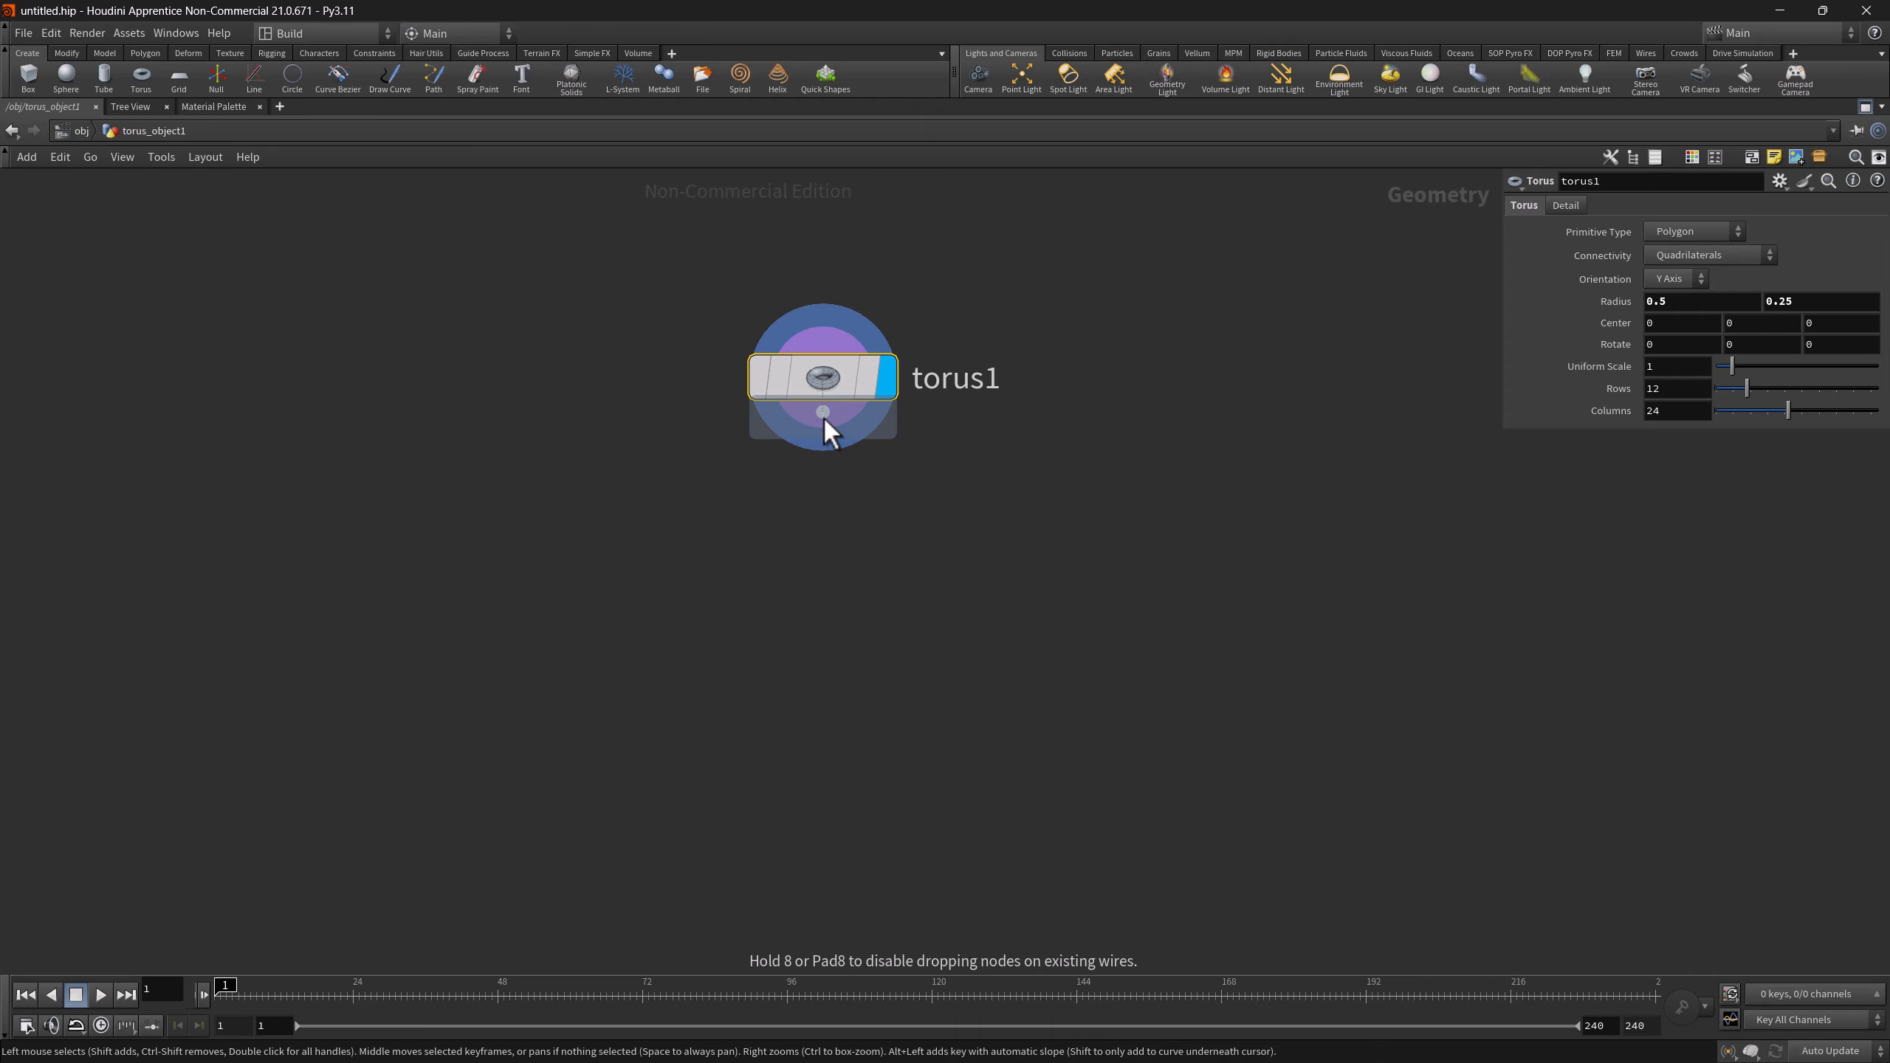
click(806, 591)
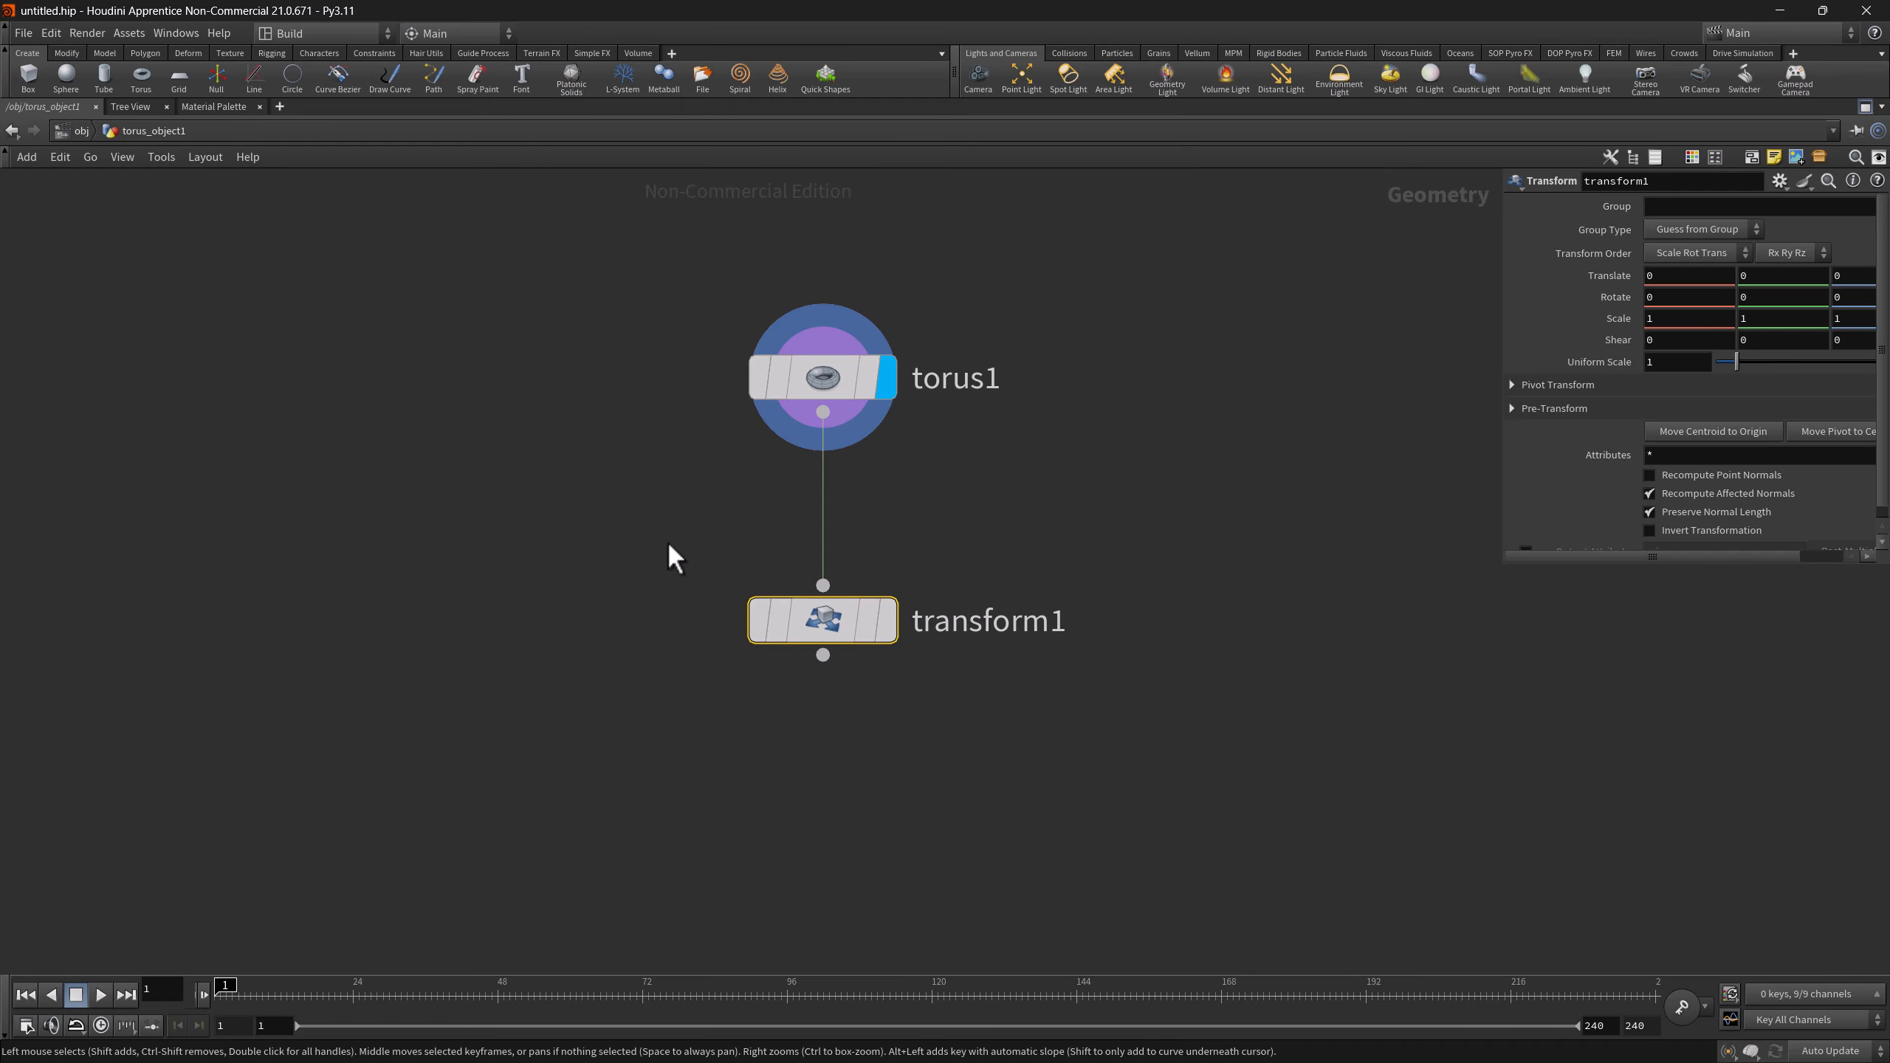
key(Delete)
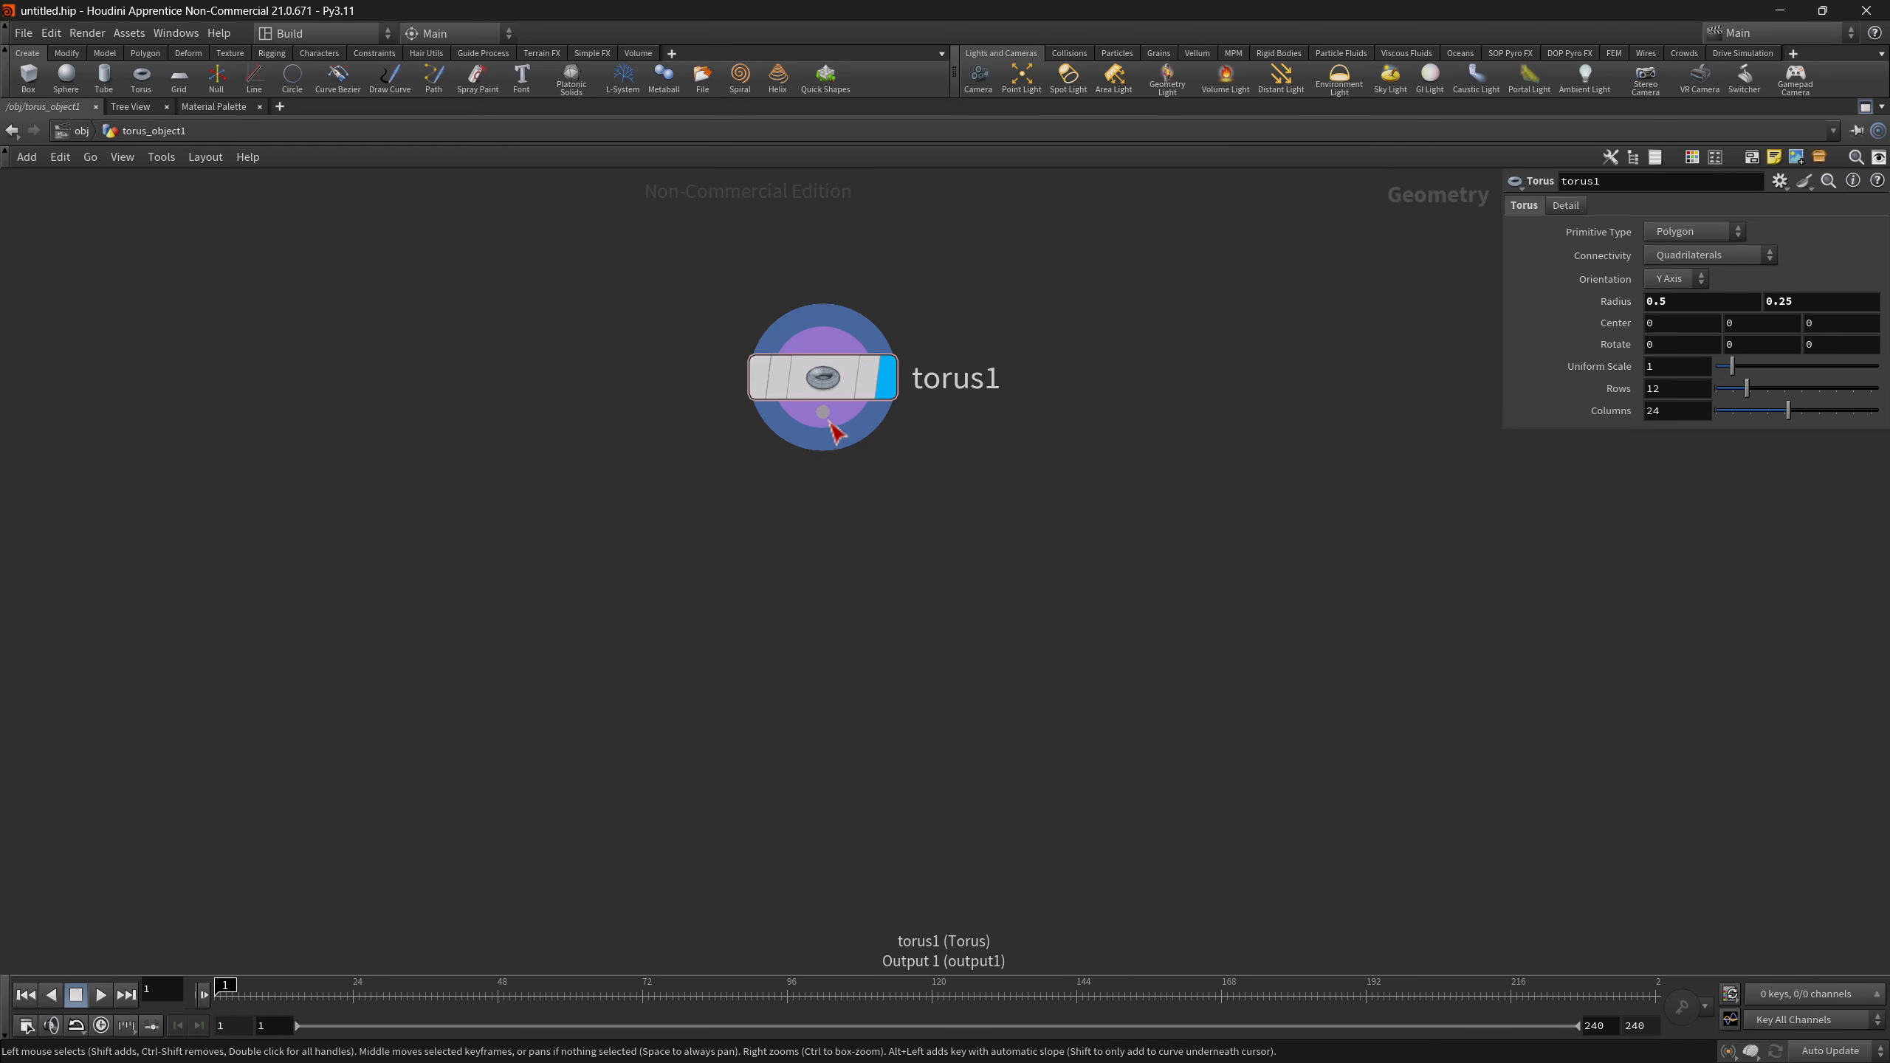
- Append a Transform node to torus1's output with automatic placement and the display flag set, and delete it
key(Tab)
text(trans)
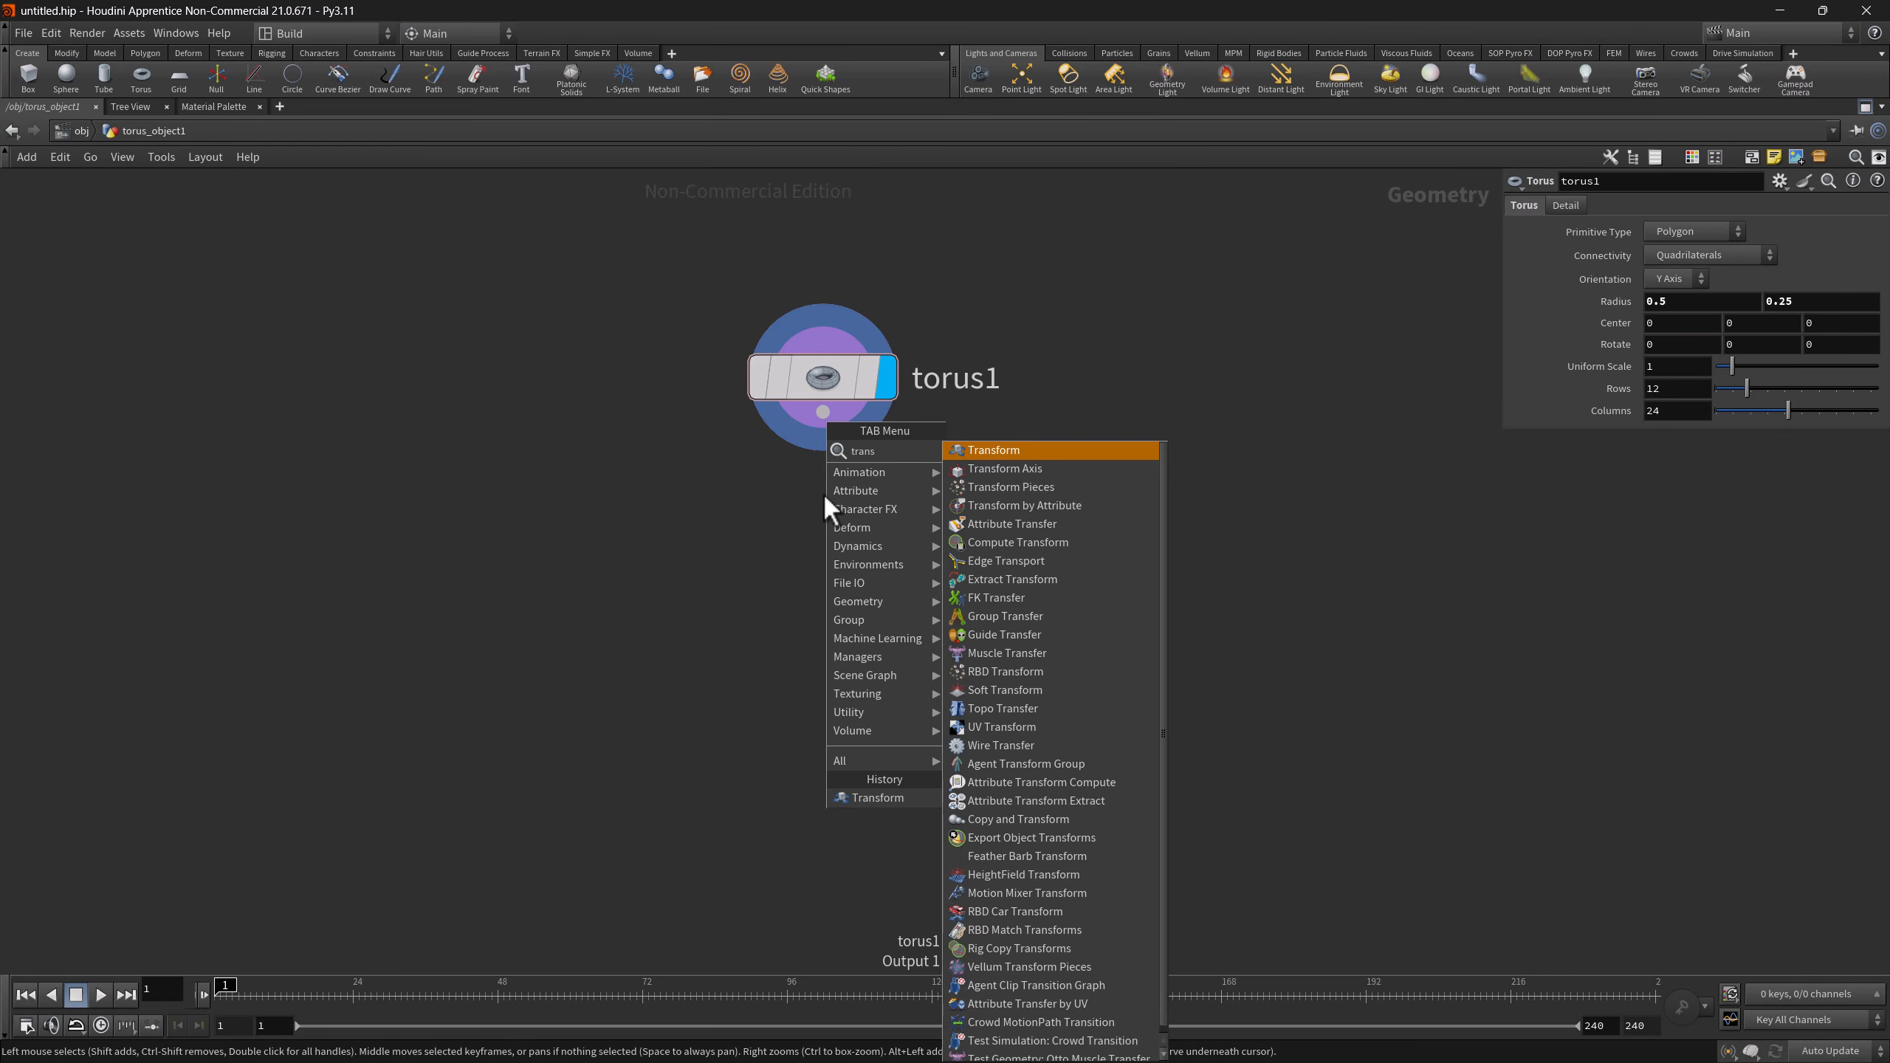
key(shift+Return)
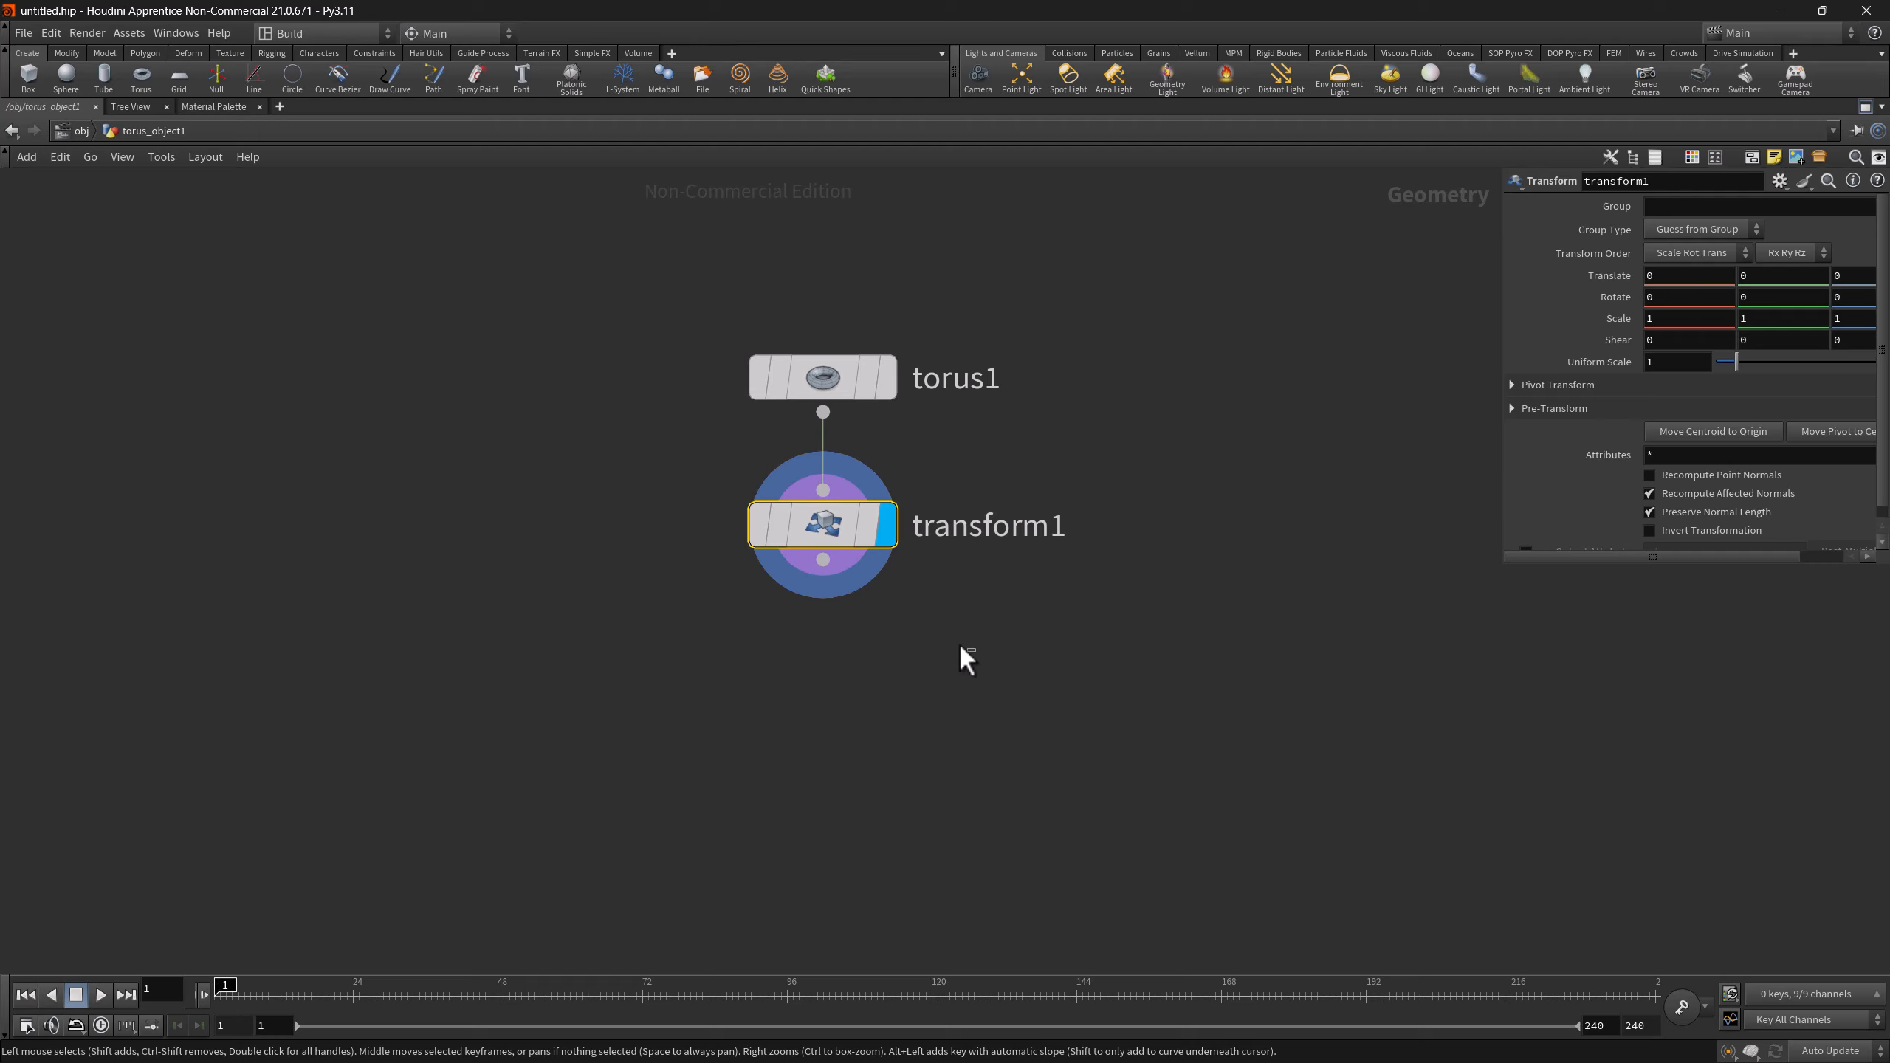
key(Delete)
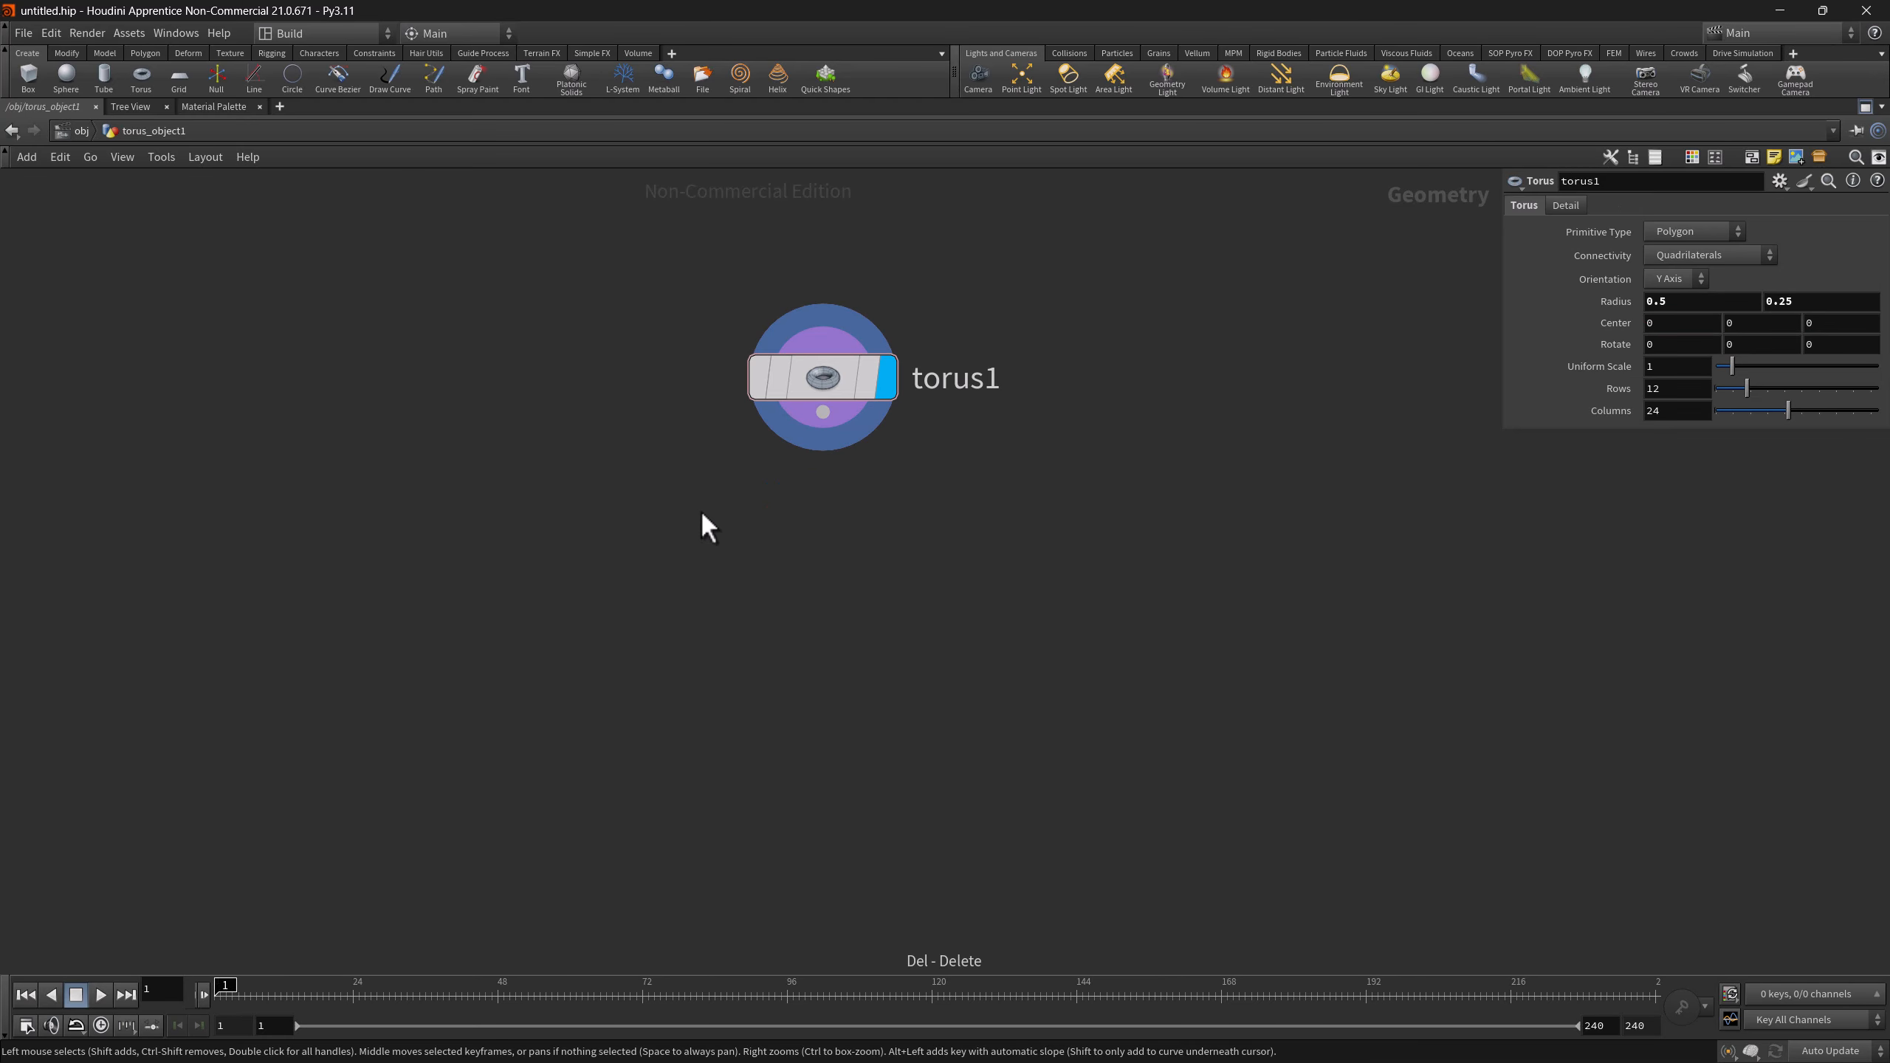
- Select torus1 and add a Transform node below it
drag(682, 307, 1001, 468)
key(Tab)
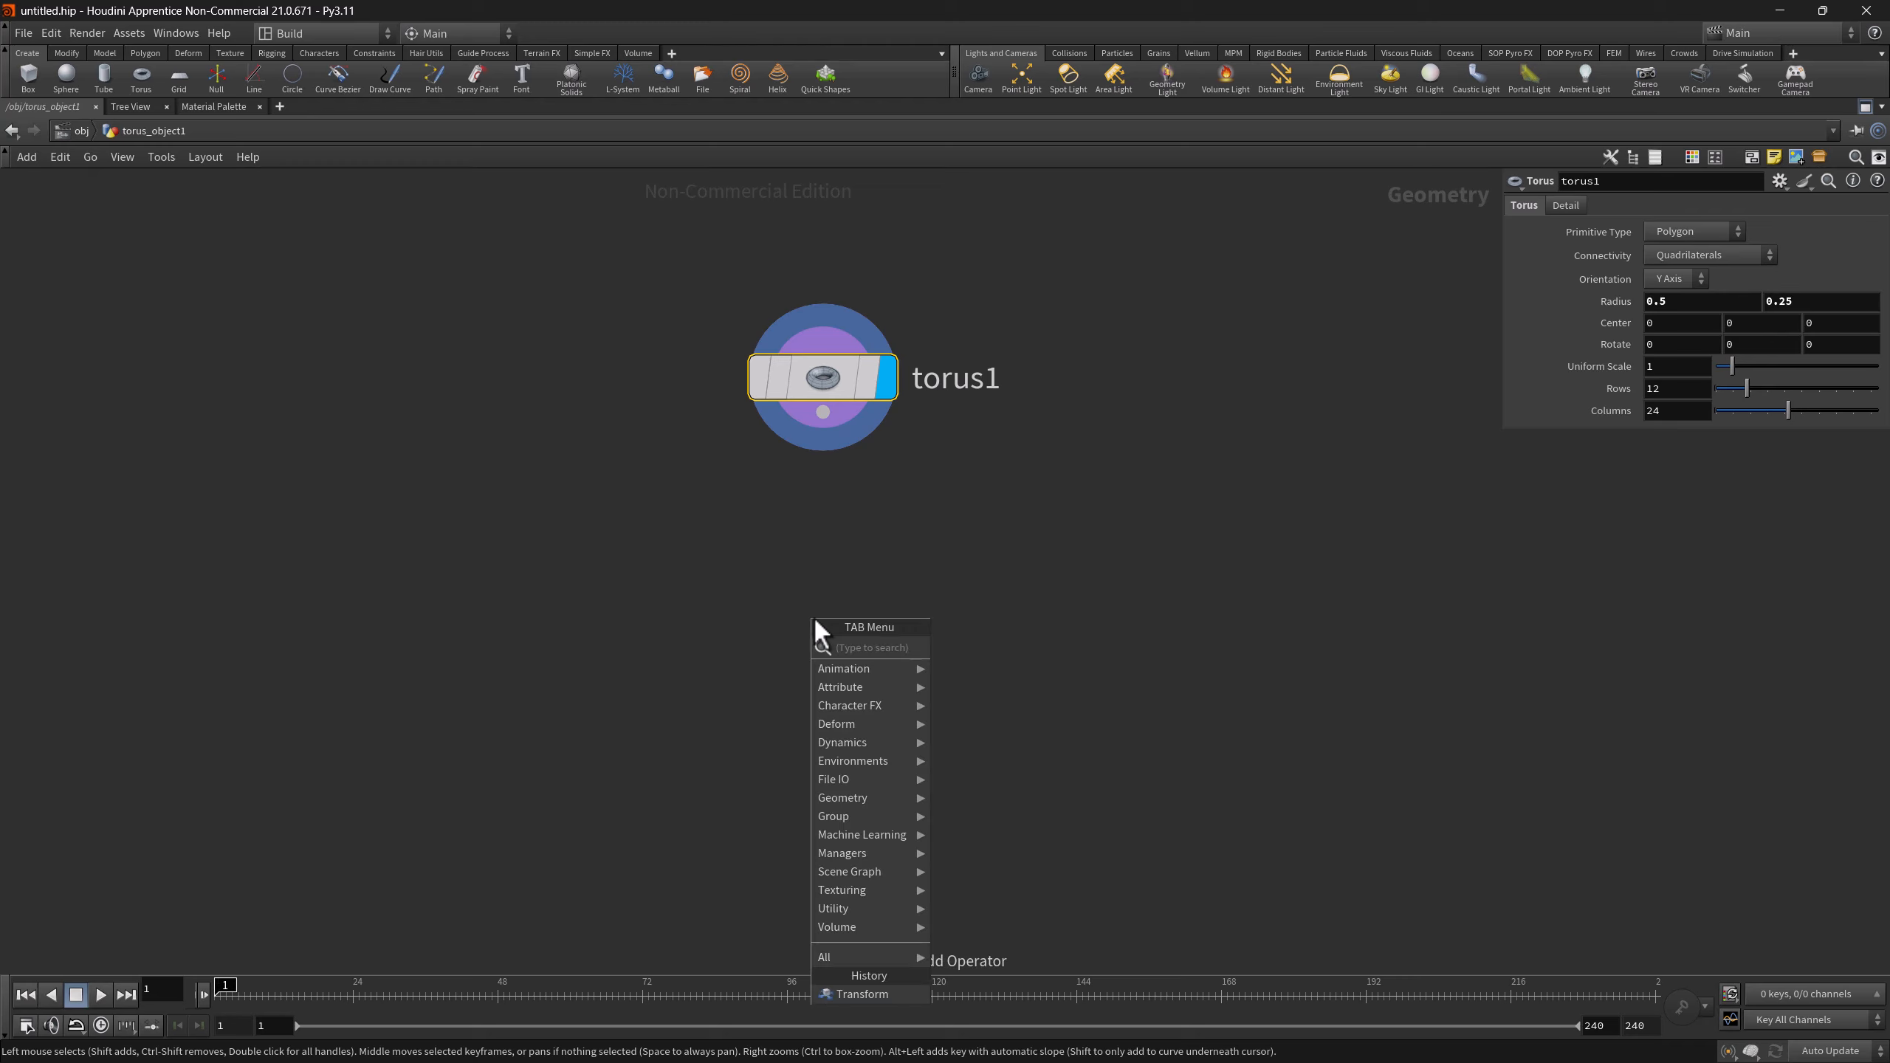
text(trans)
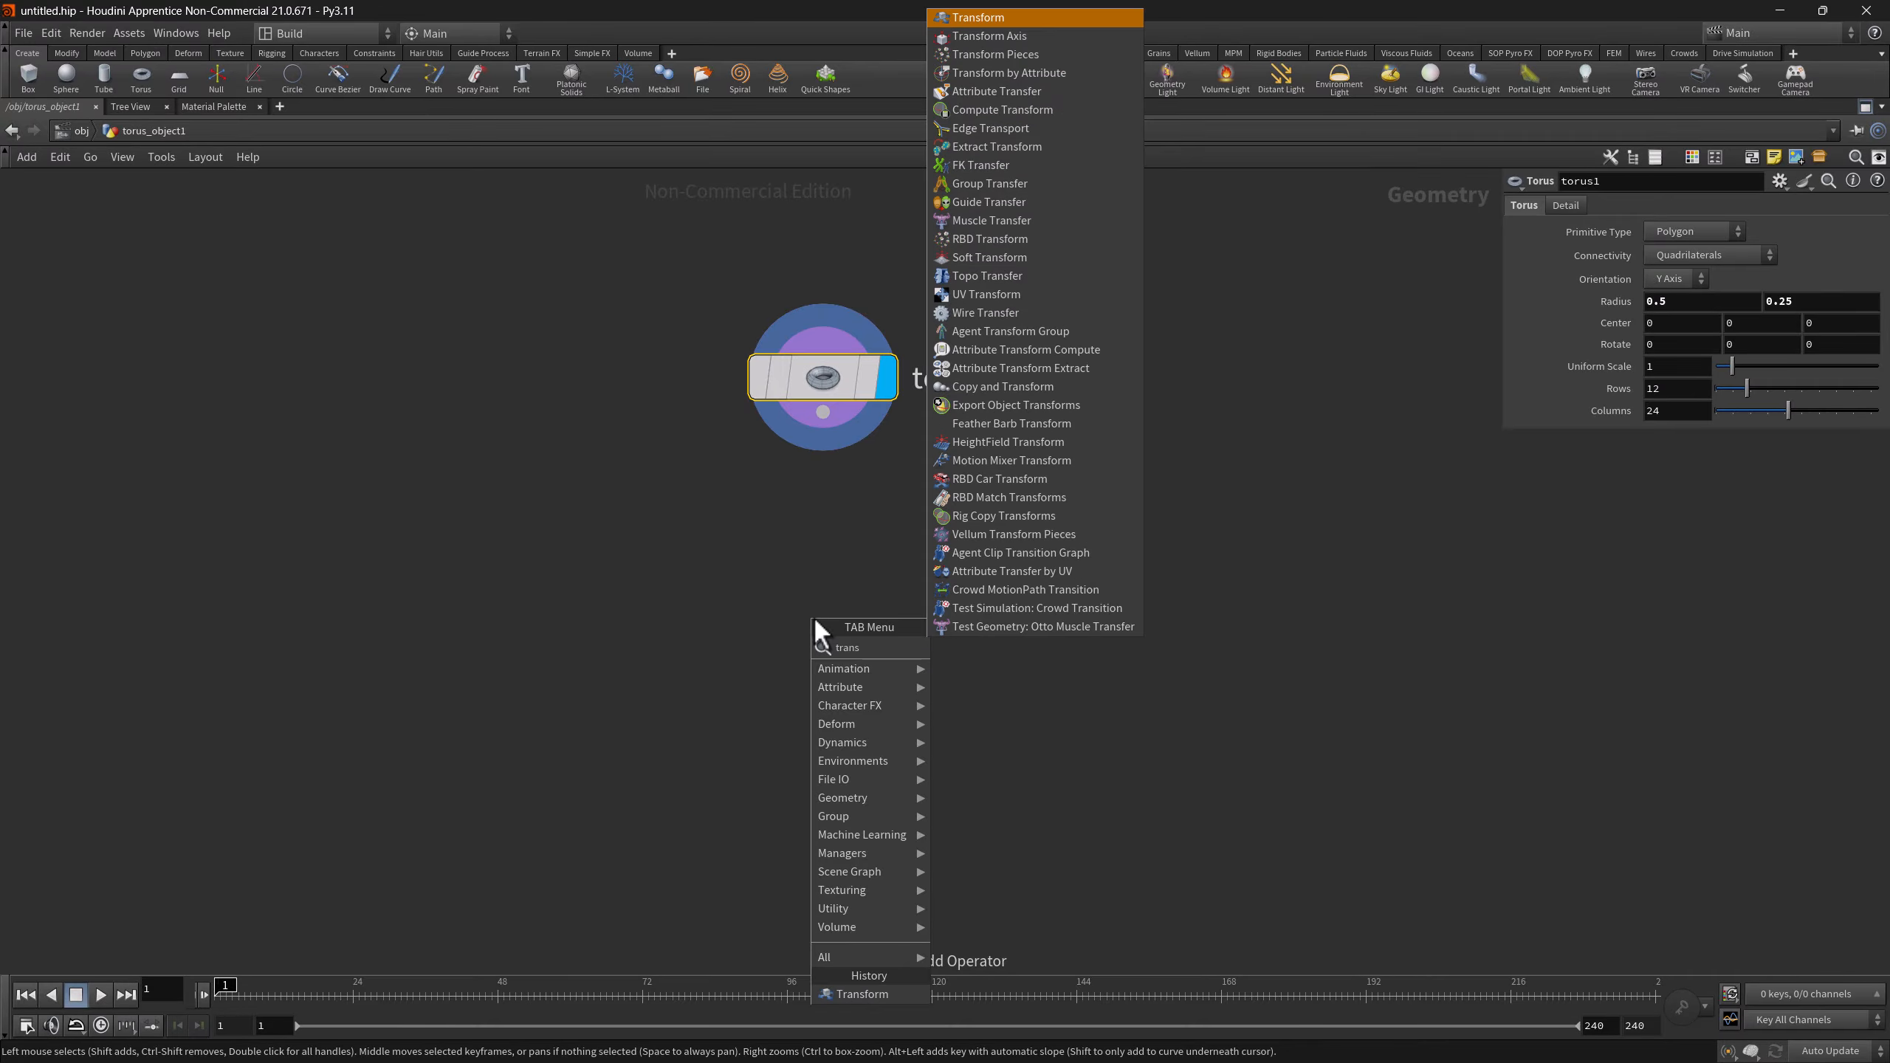
key(Return)
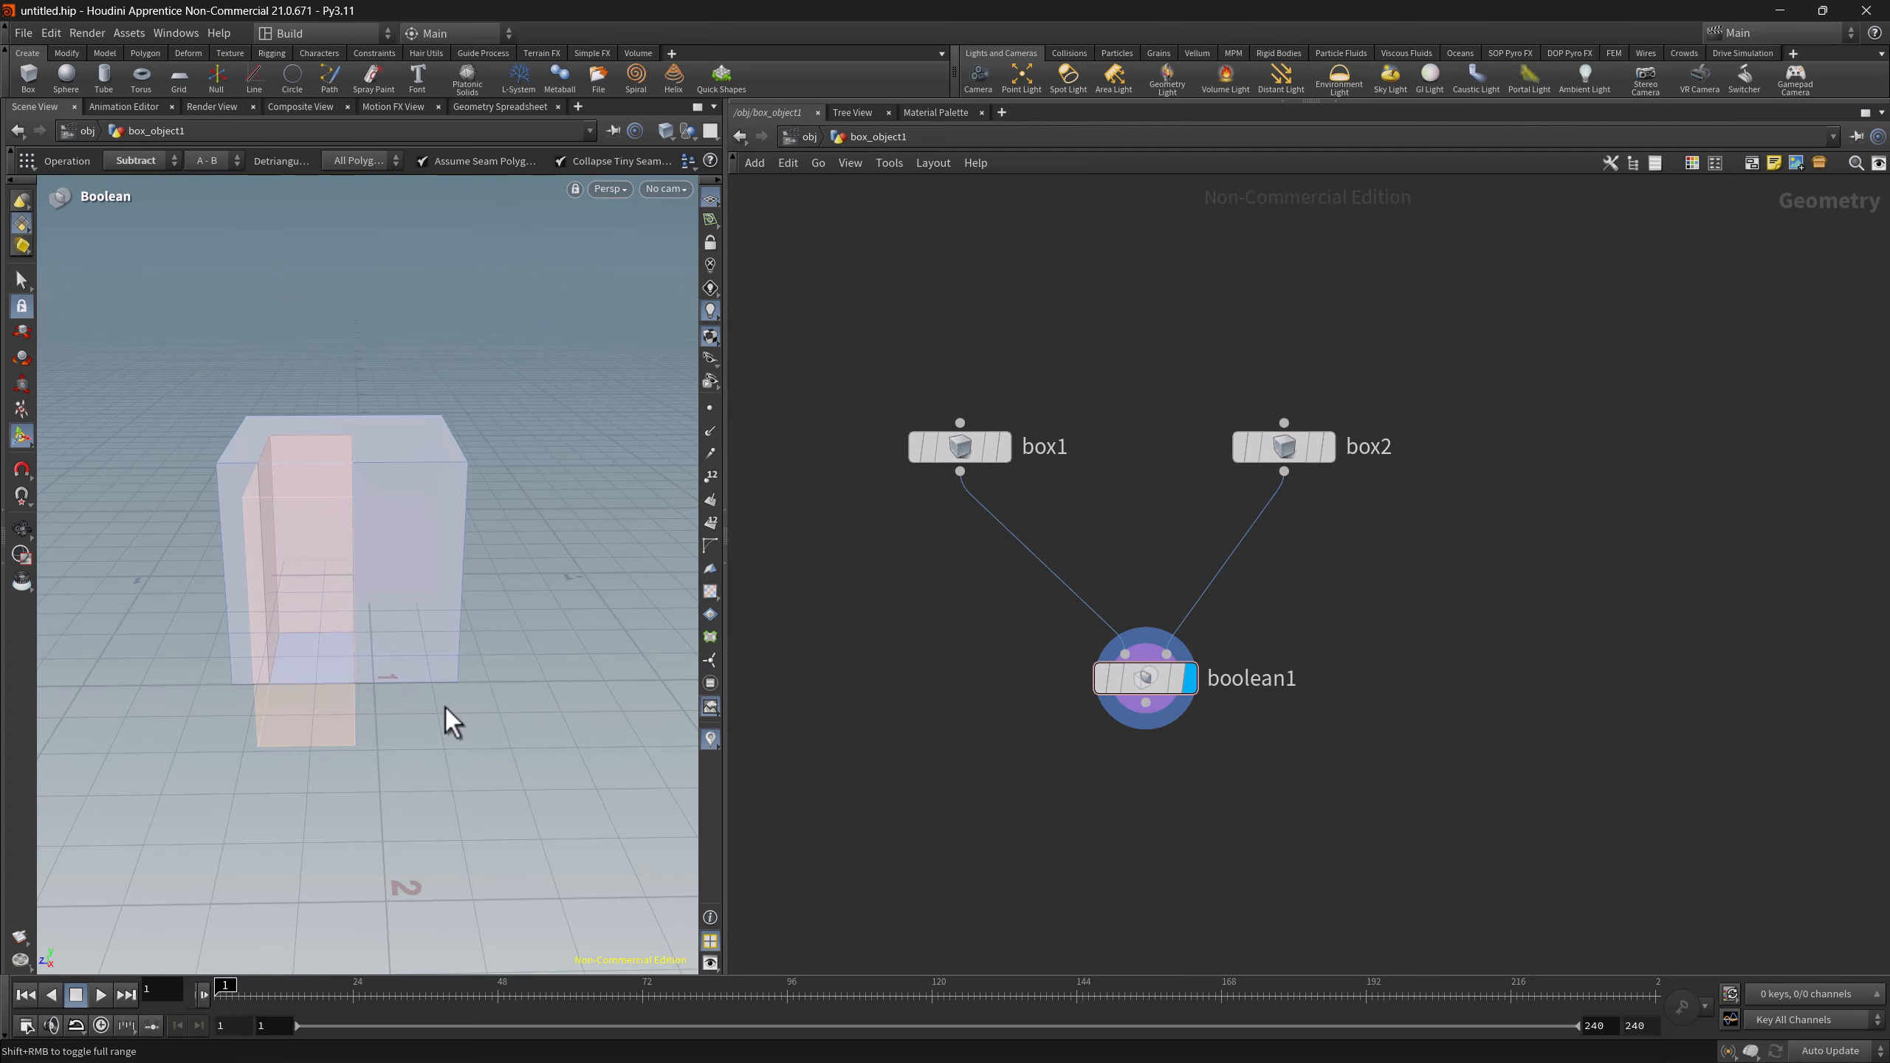
- Inspect boolean1's subtraction result with and without its handles, and highlight its input nodes box1 and box2
key(Escape)
mouse_move(435, 742)
mouse_down()
mouse_move(625, 624)
mouse_move(495, 765)
mouse_move(427, 730)
mouse_up()
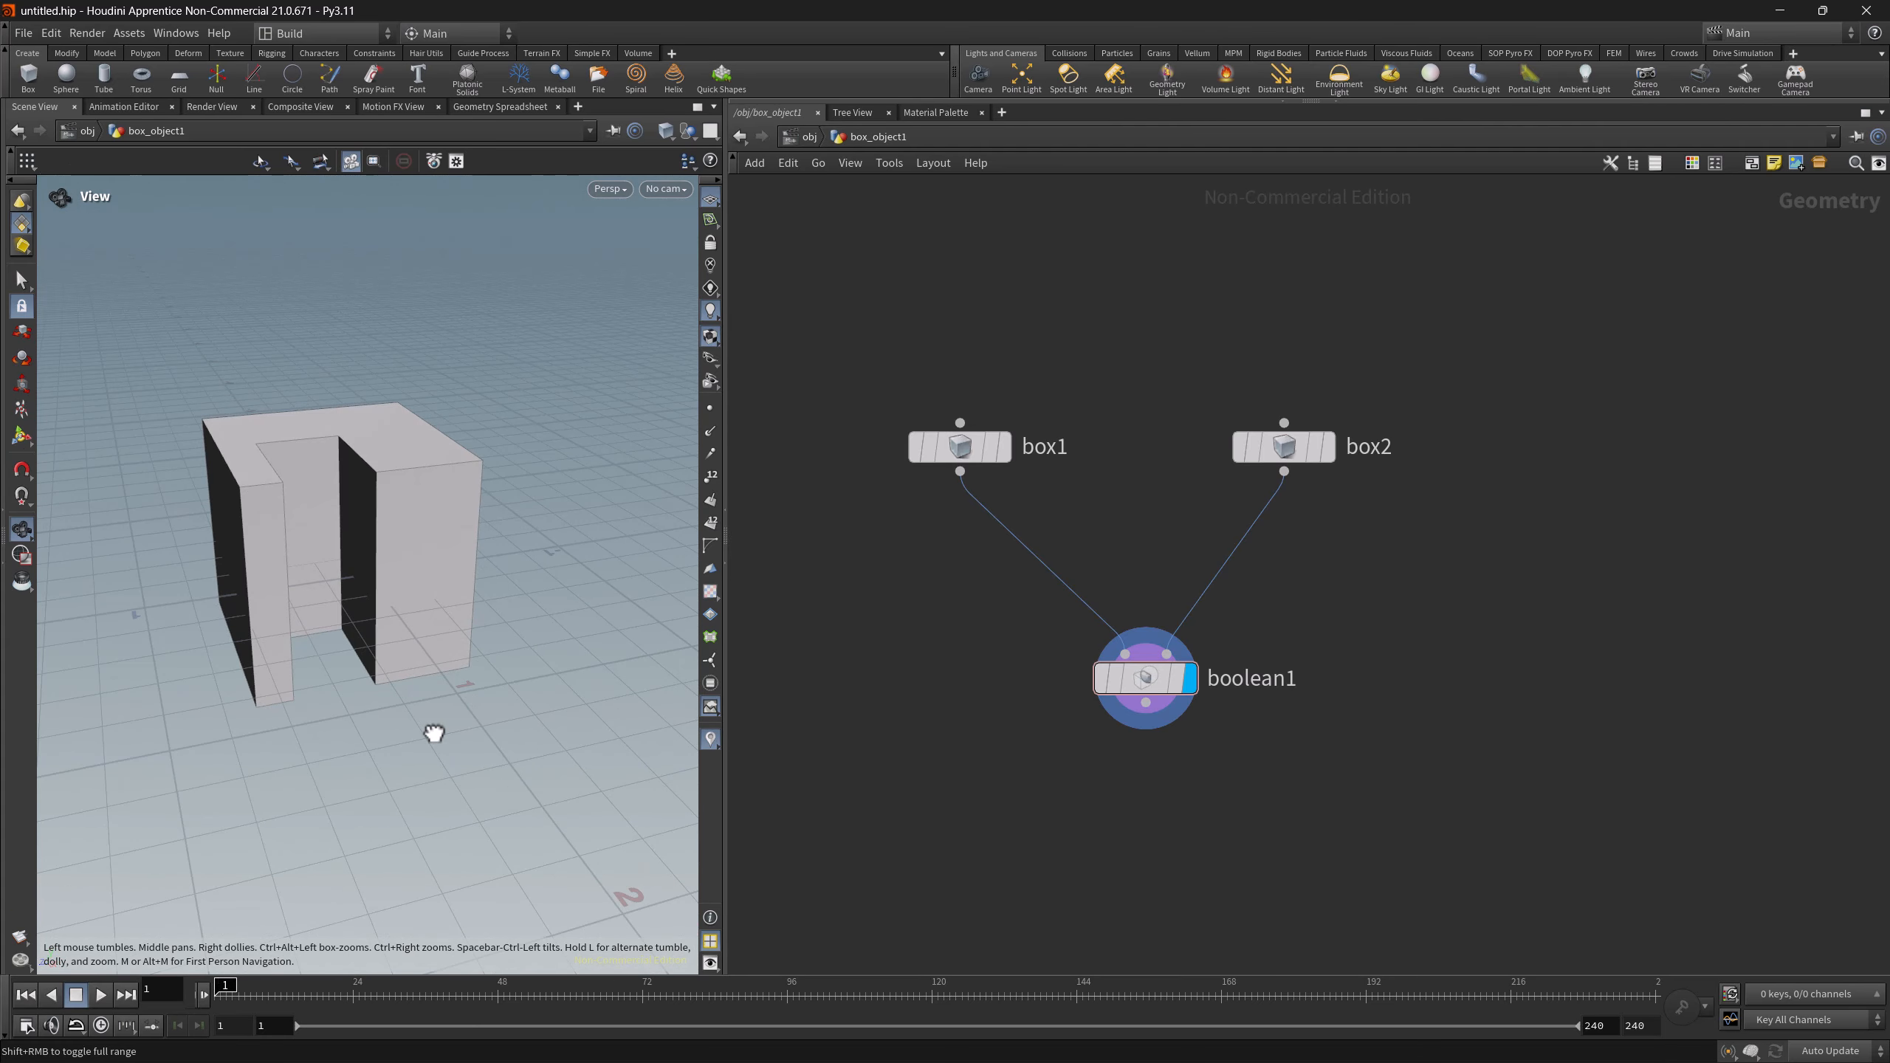
key(Return)
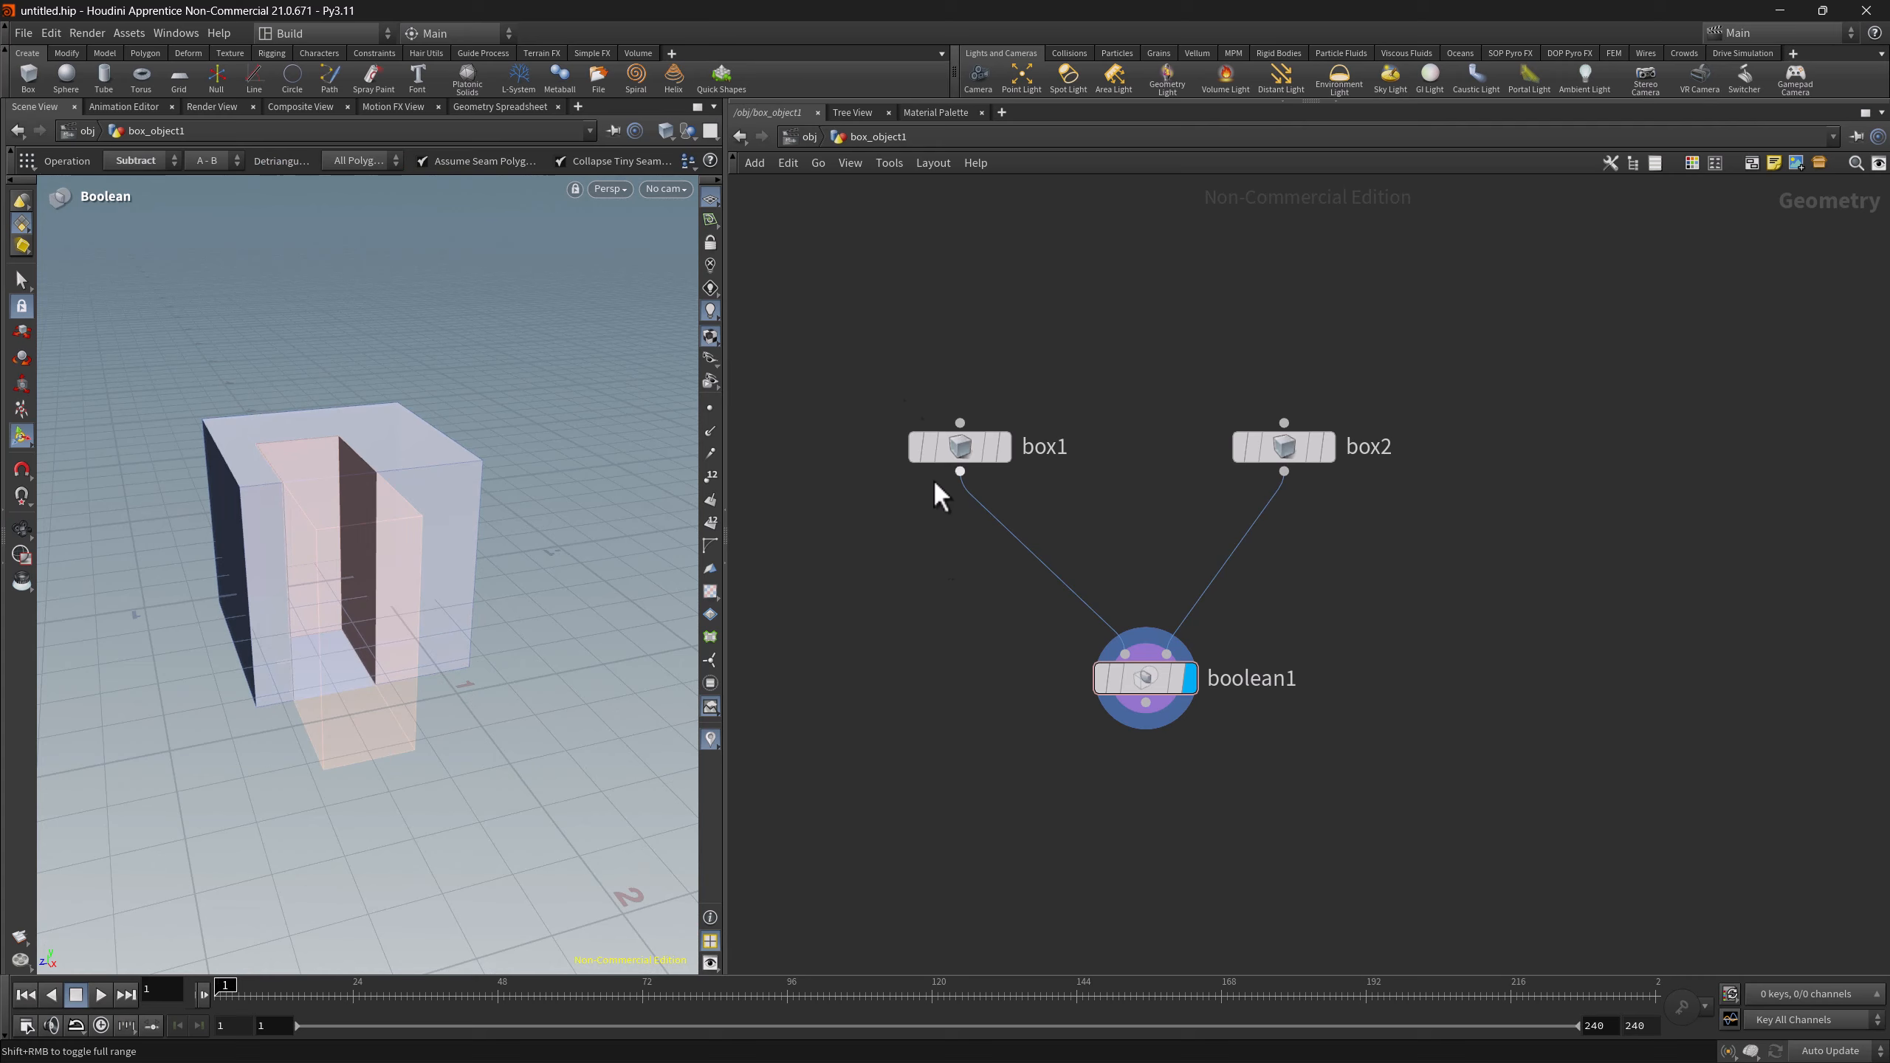
drag(880, 337, 1332, 513)
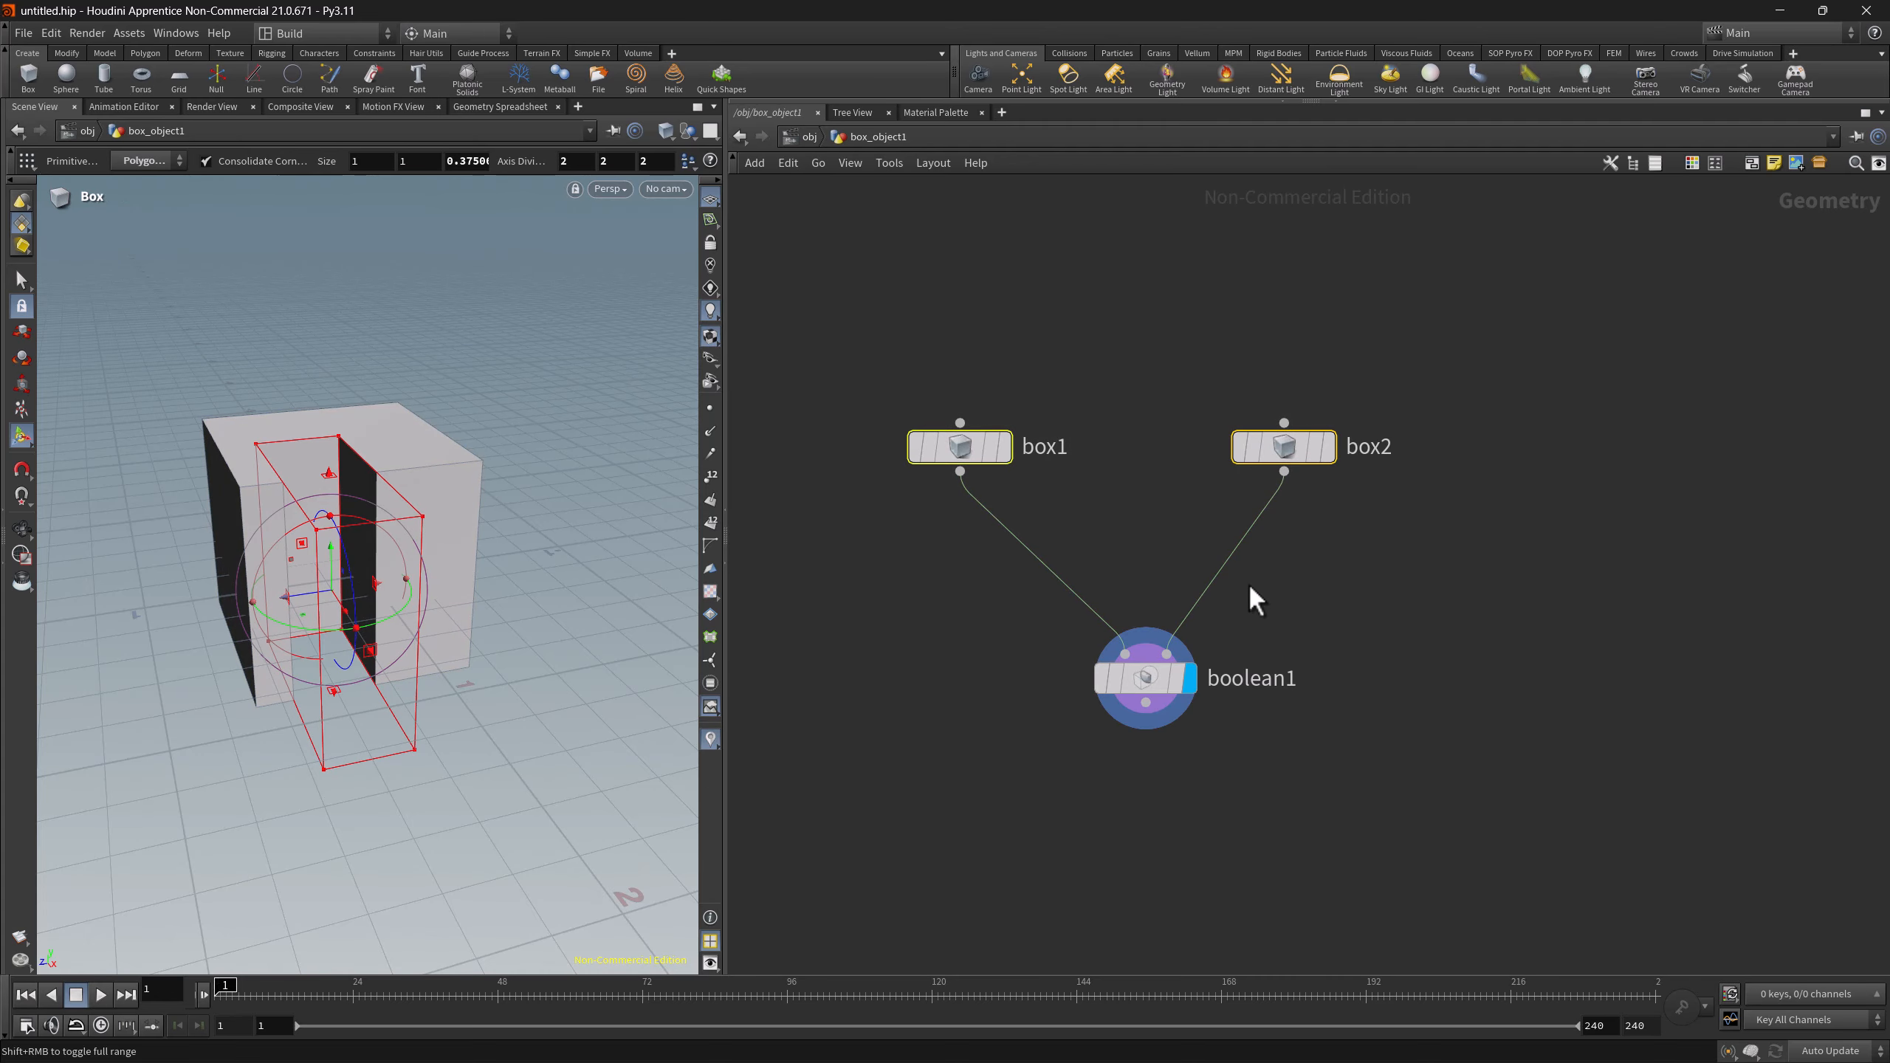
click(987, 669)
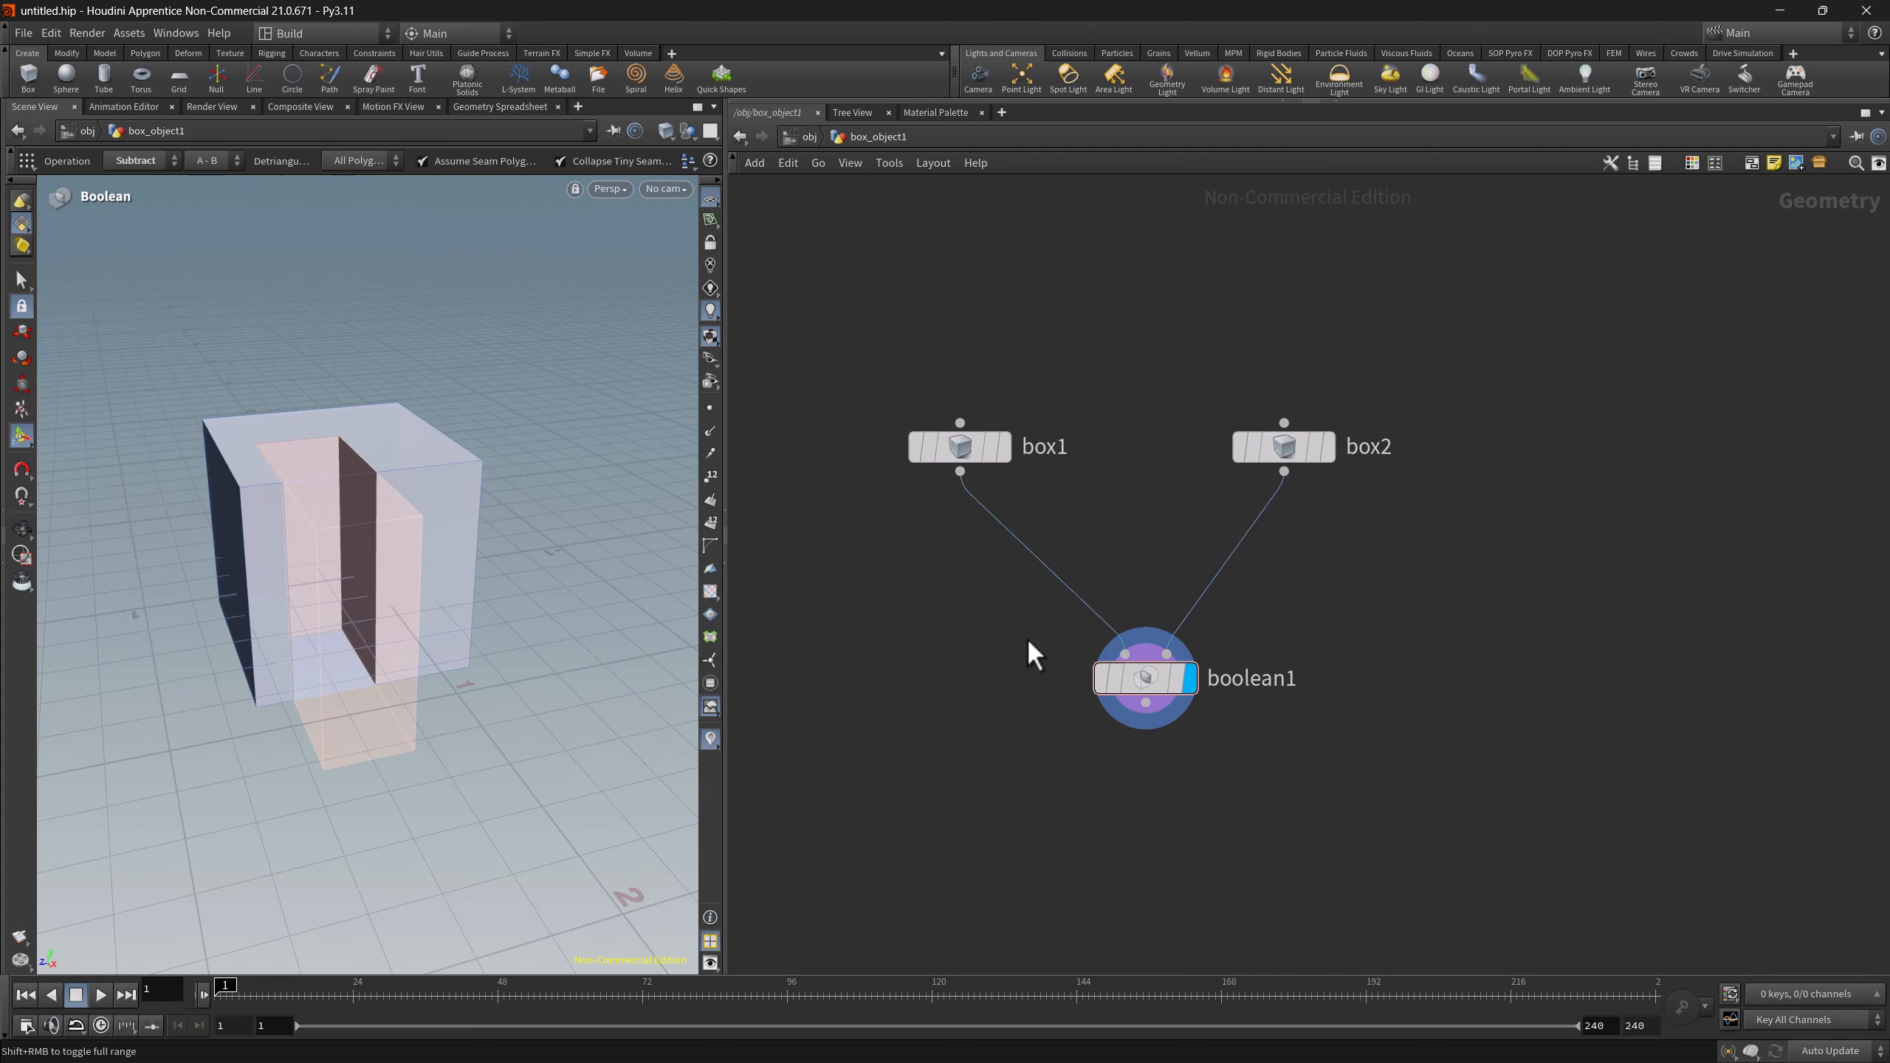
- Cut the wires running from box1 and box2 into boolean1
key(y)
drag(1016, 625, 1240, 604)
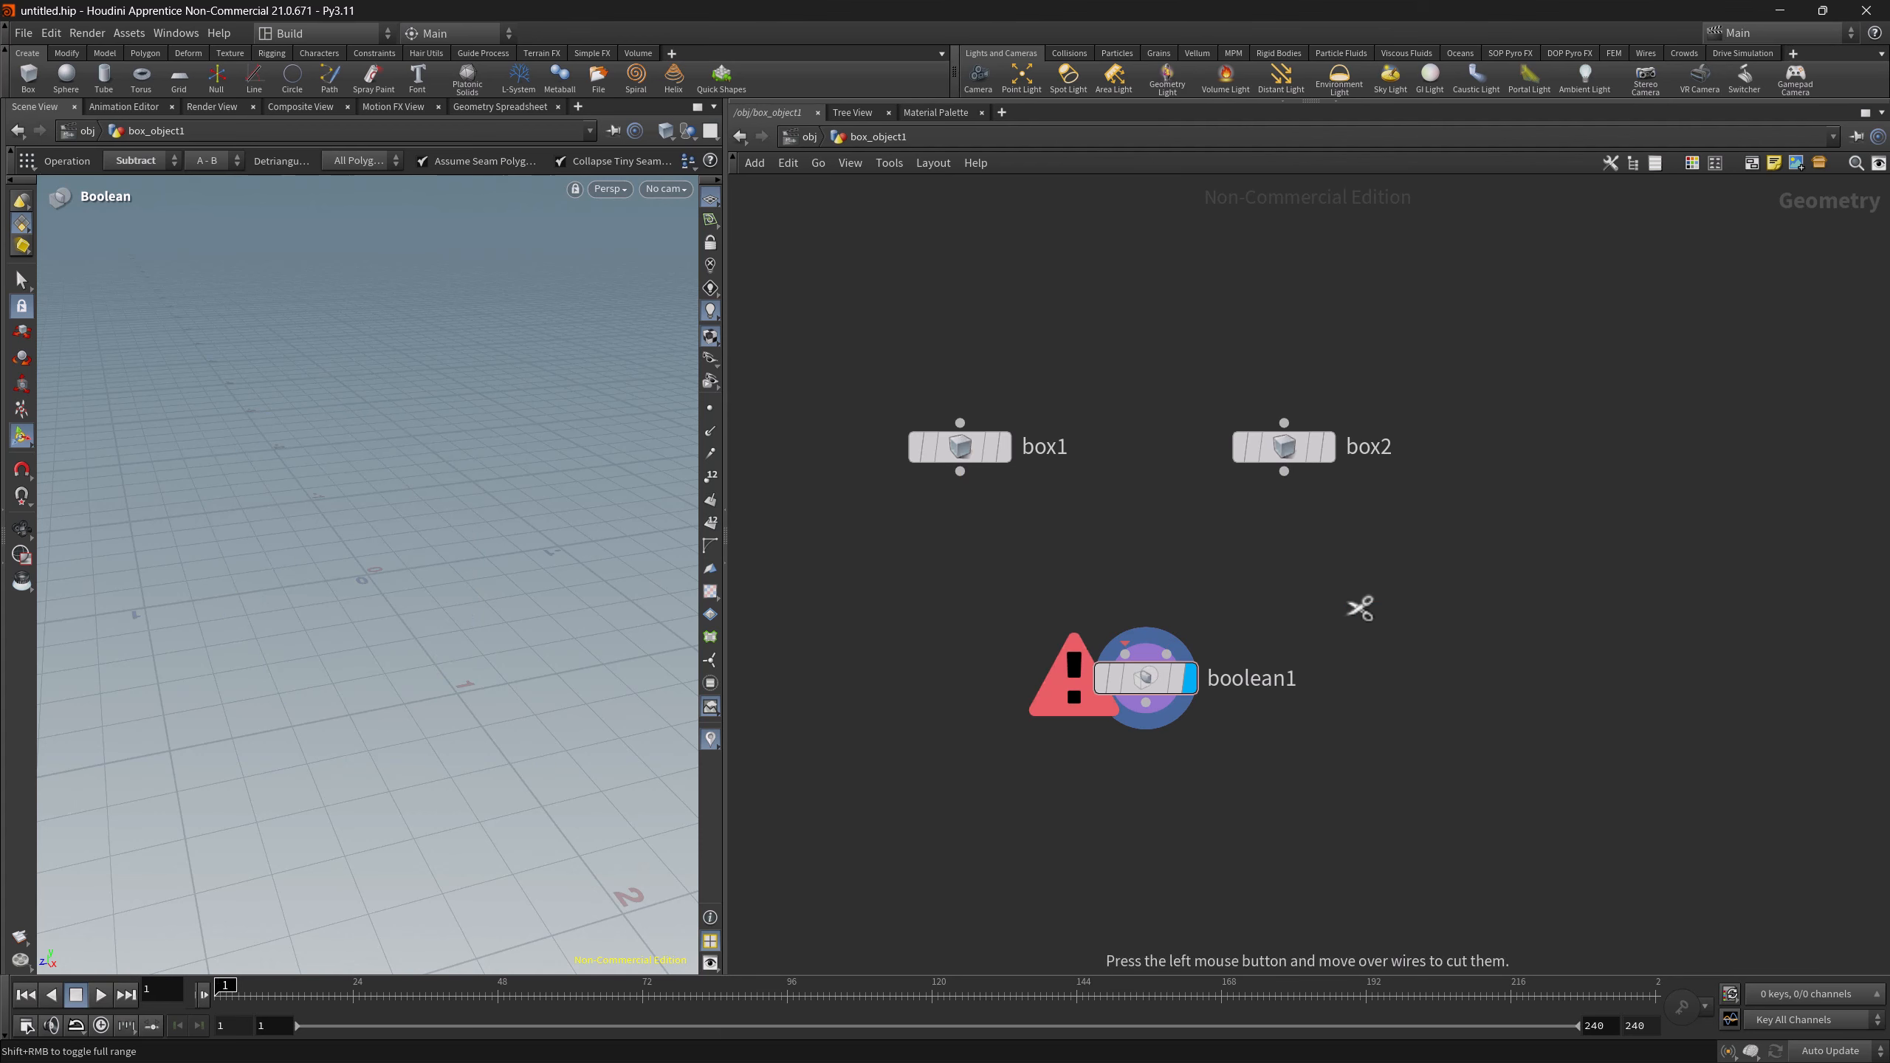
- Reconnect box1 to boolean1's first input and cut that wire again
drag(960, 472, 1138, 662)
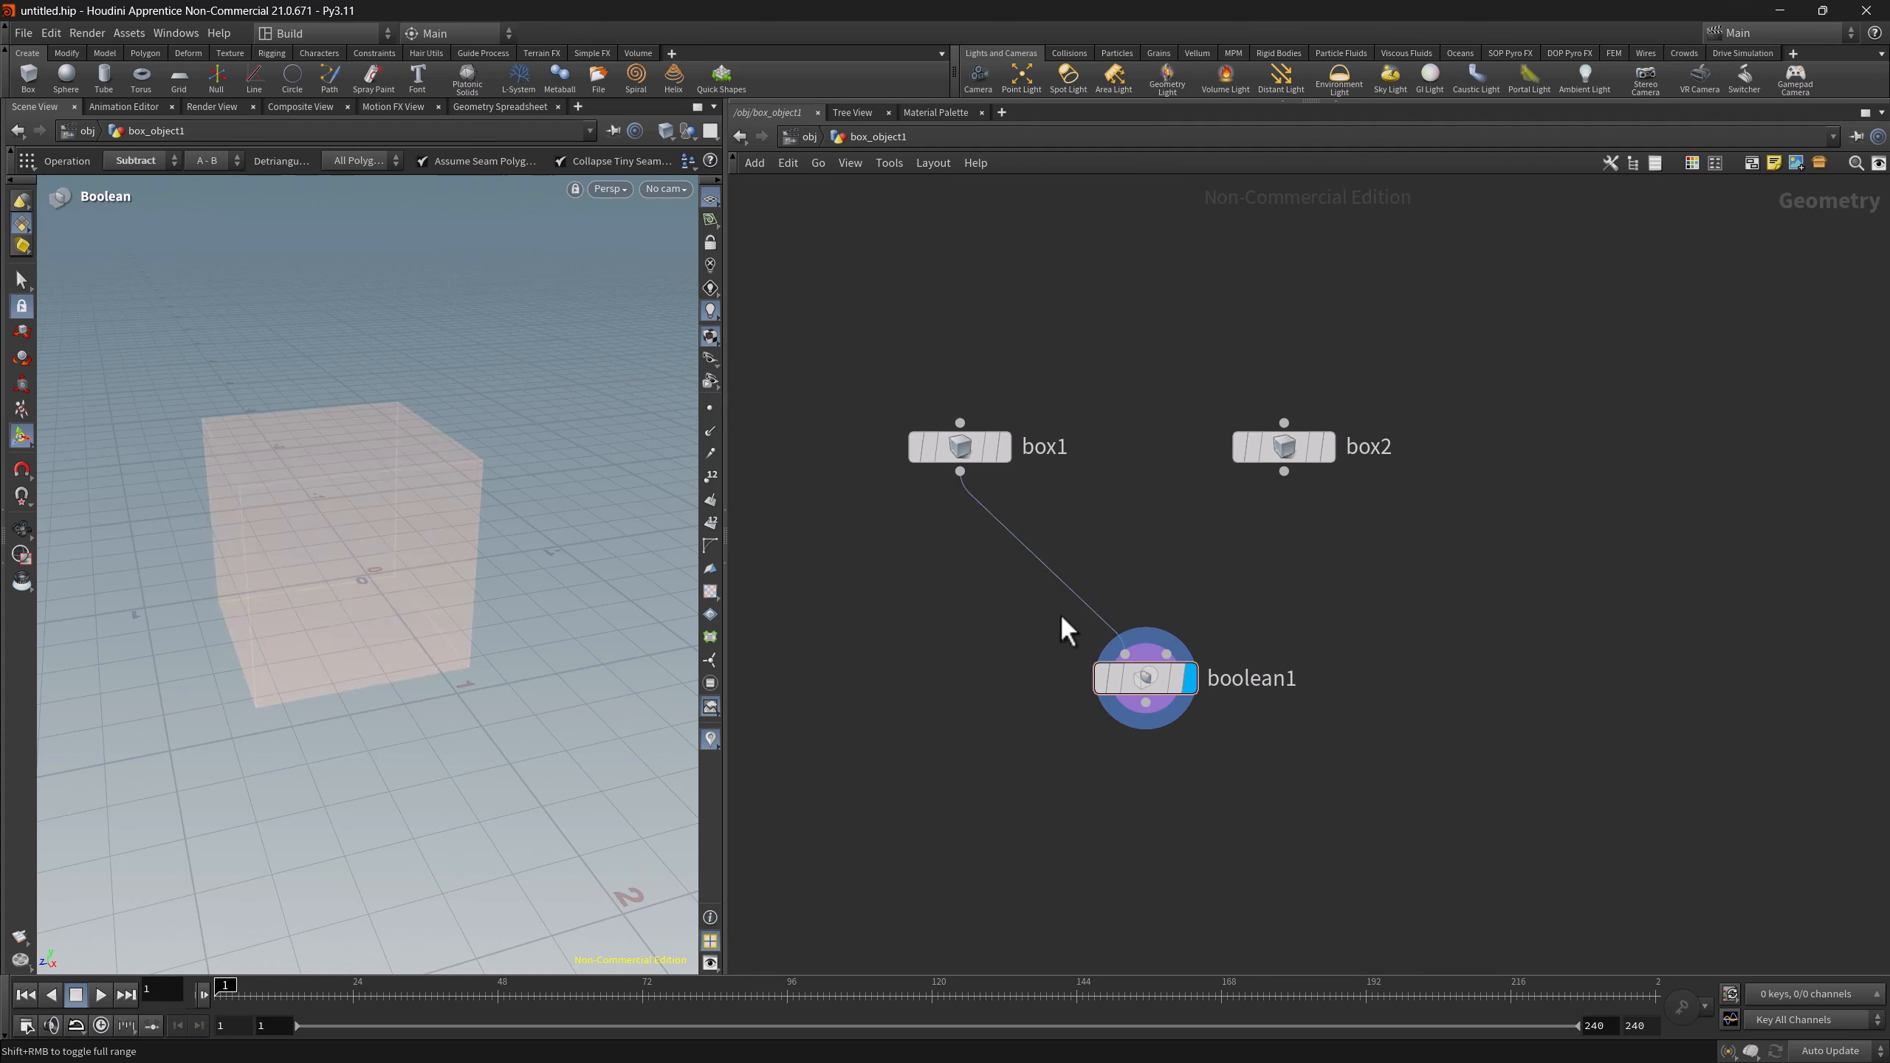
key(y)
drag(1023, 605, 1185, 605)
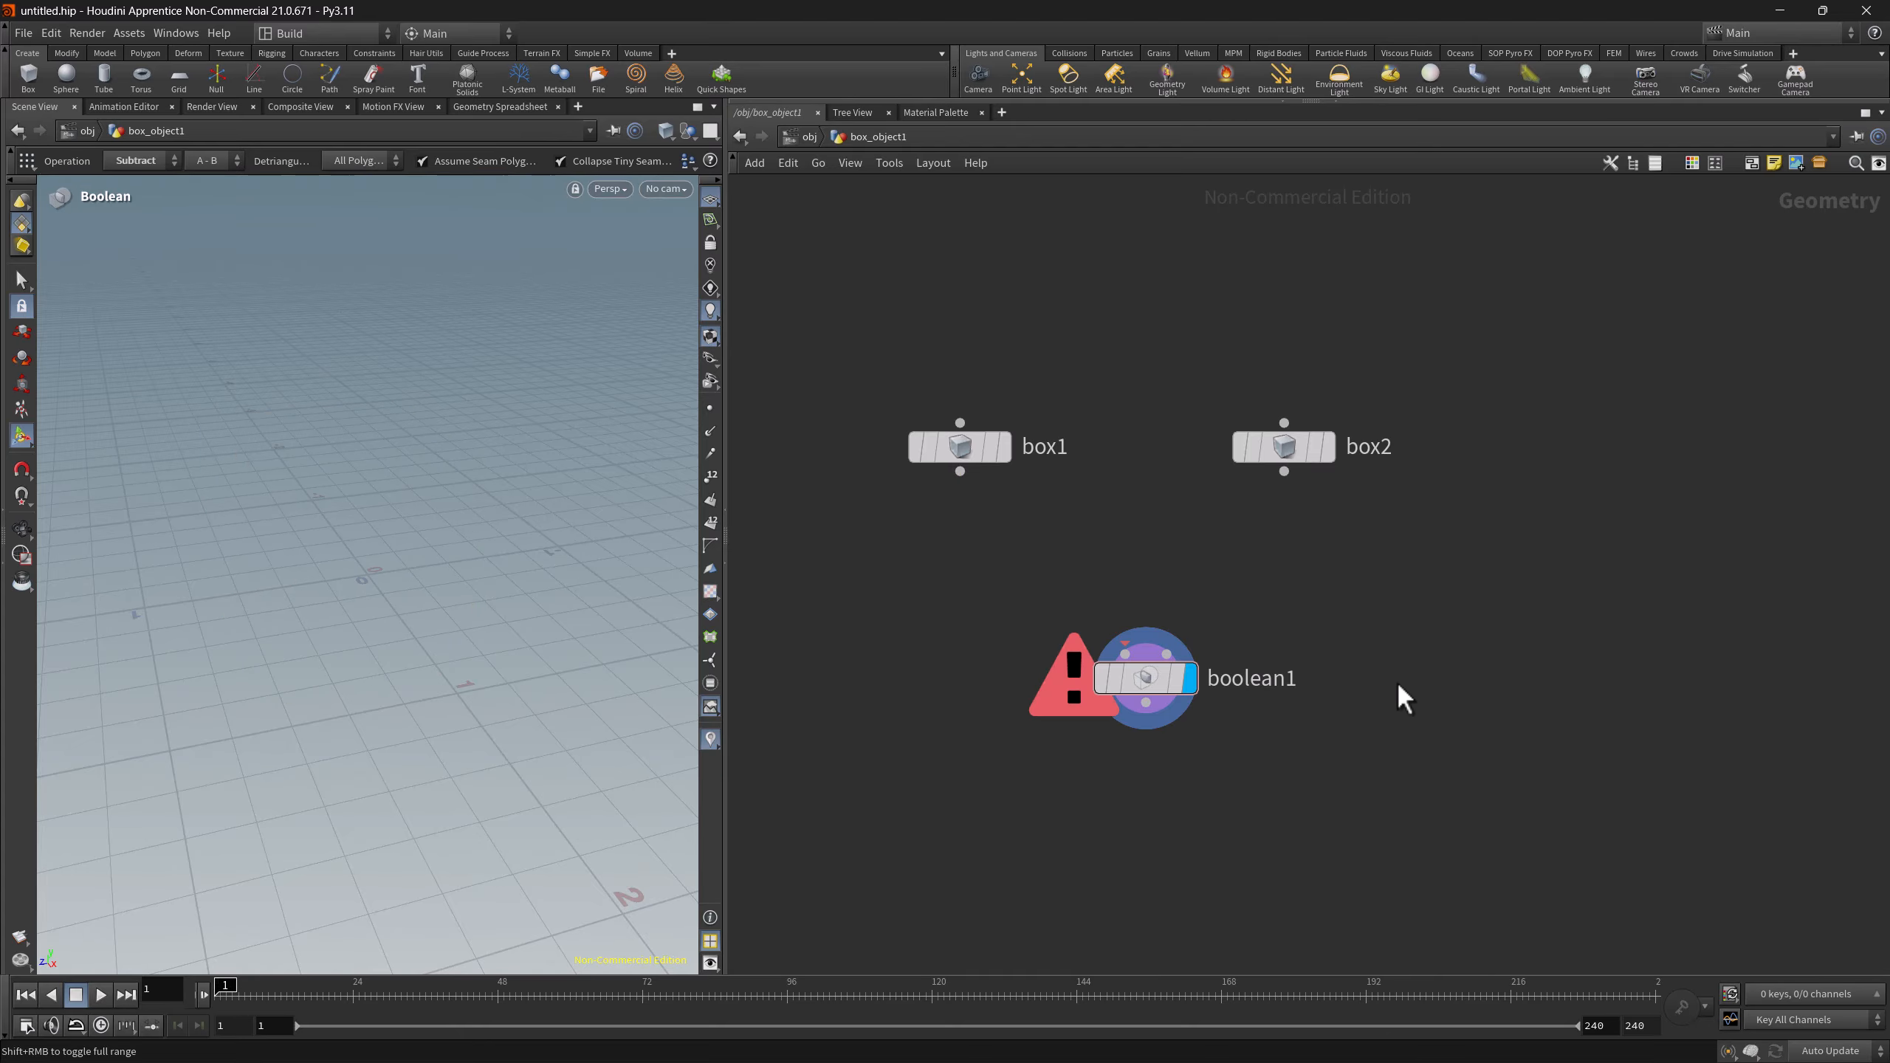
- Connect box1's output to boolean1's Geometry A input
scroll(1399, 688, down, 10)
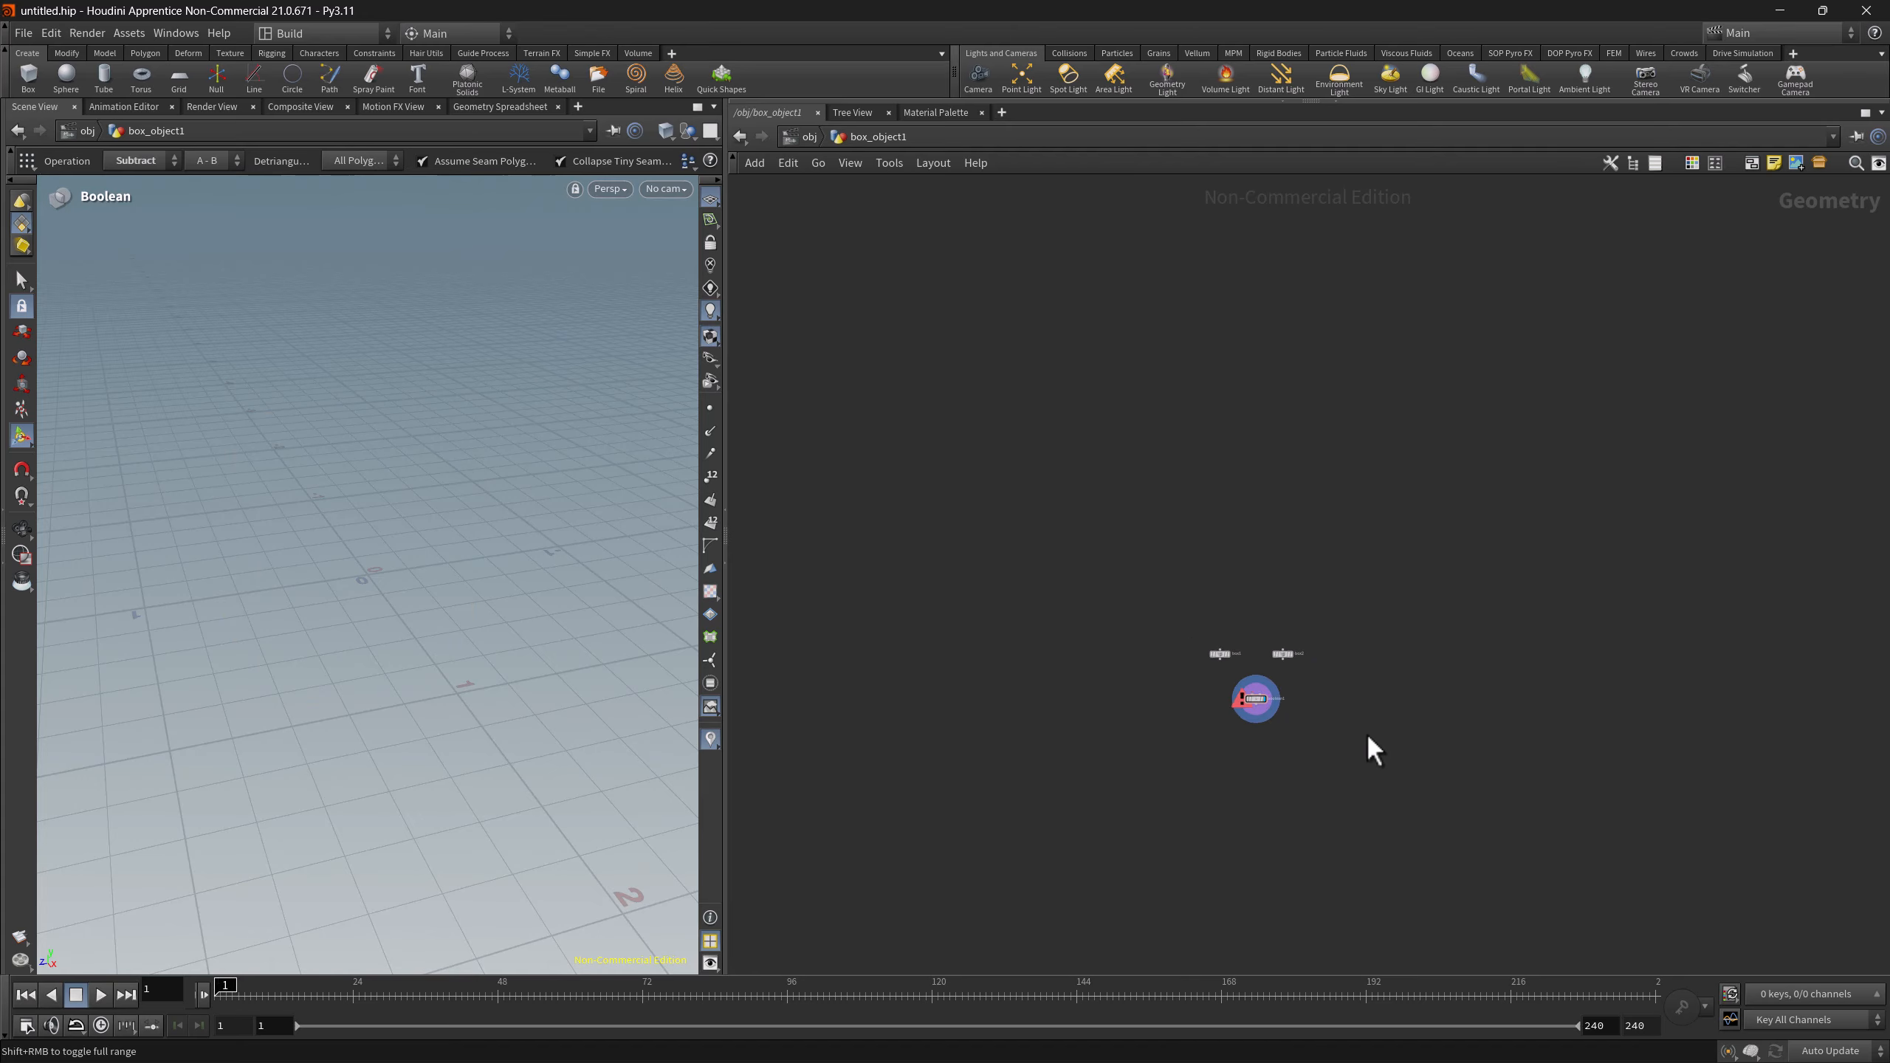
middle_drag(1367, 735, 1136, 612)
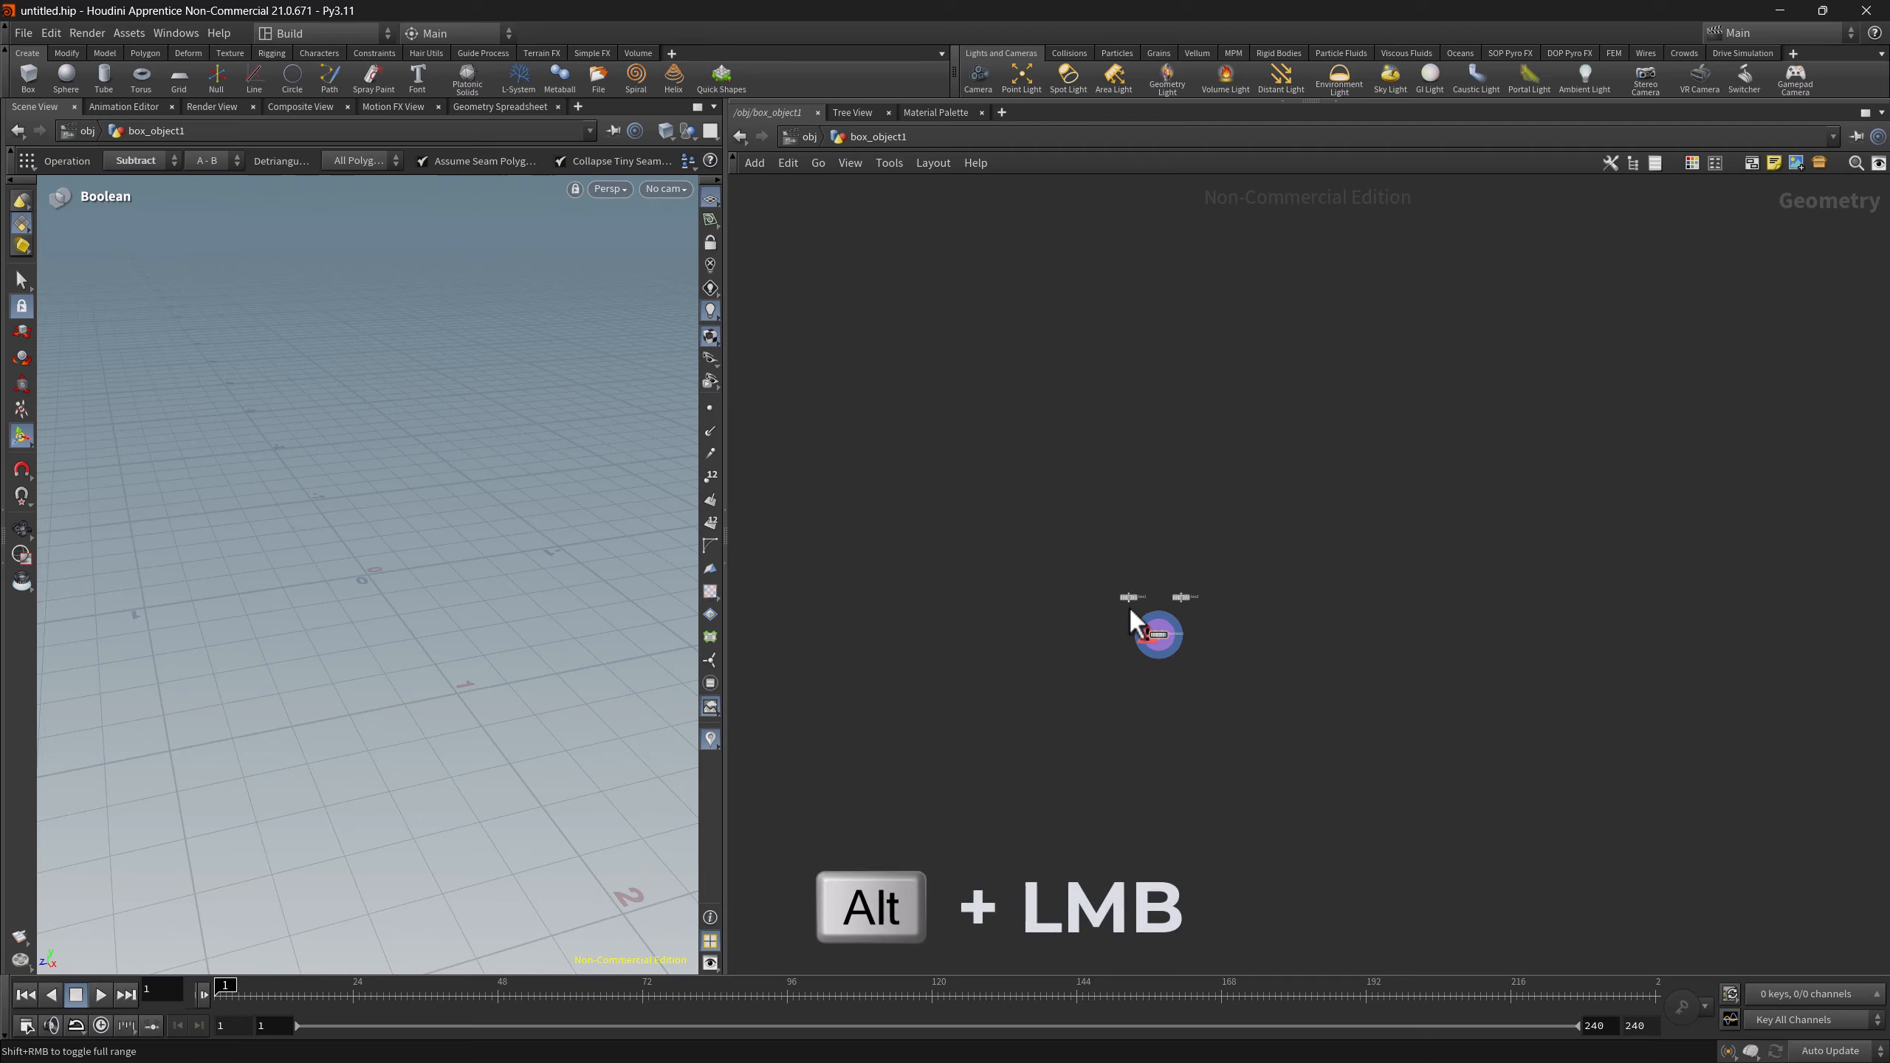
alt+click(1131, 597)
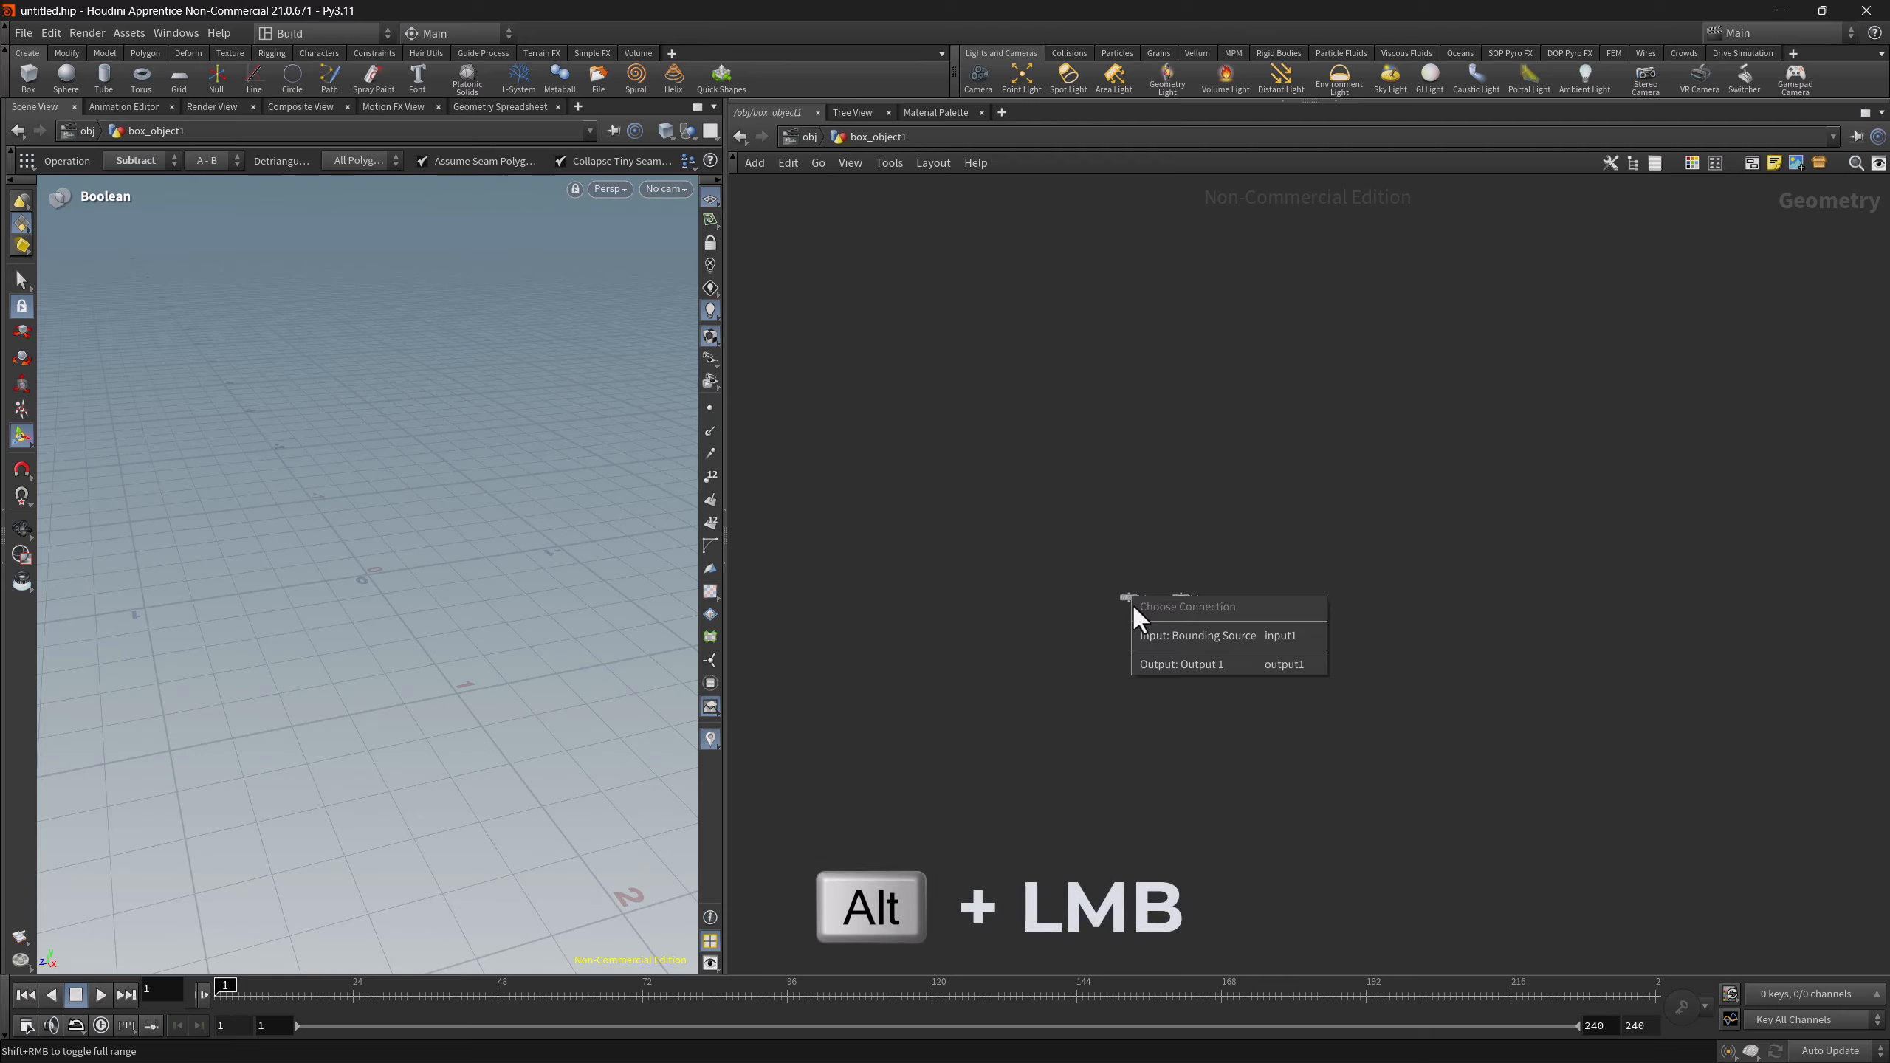
click(1164, 661)
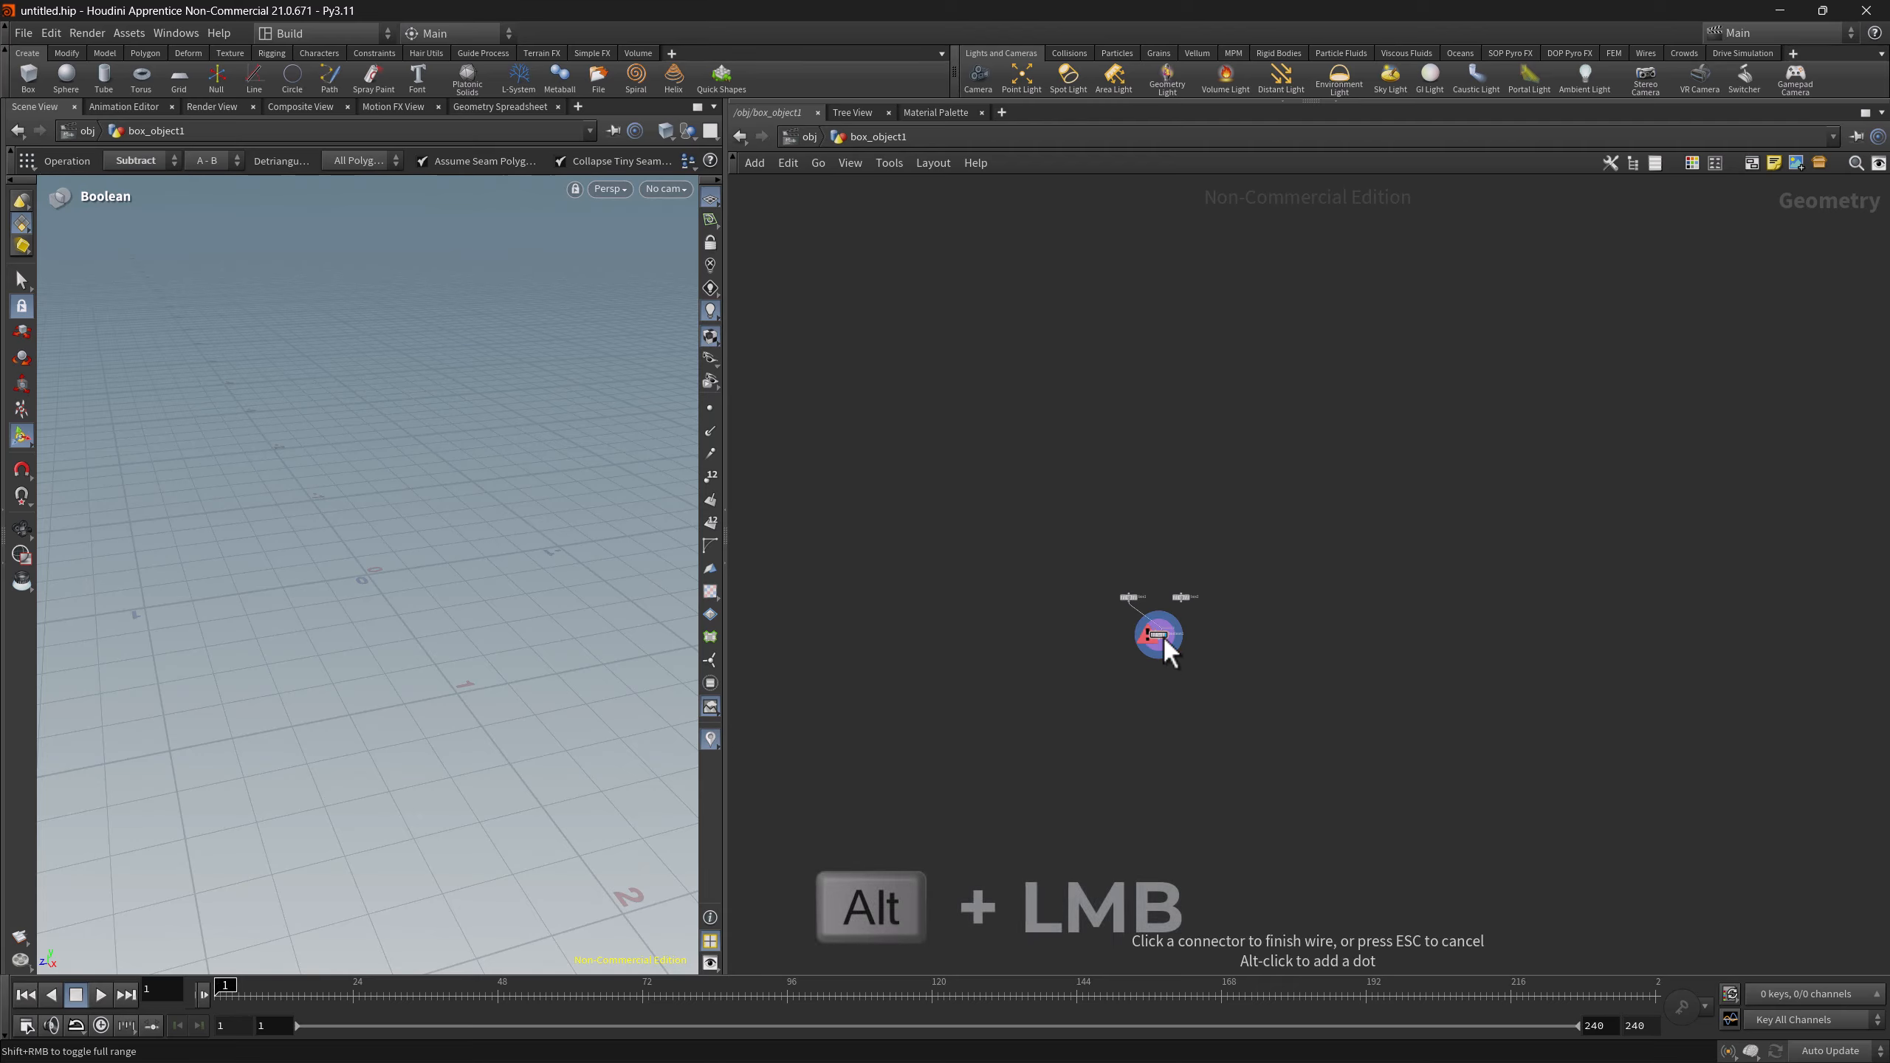
click(1159, 632)
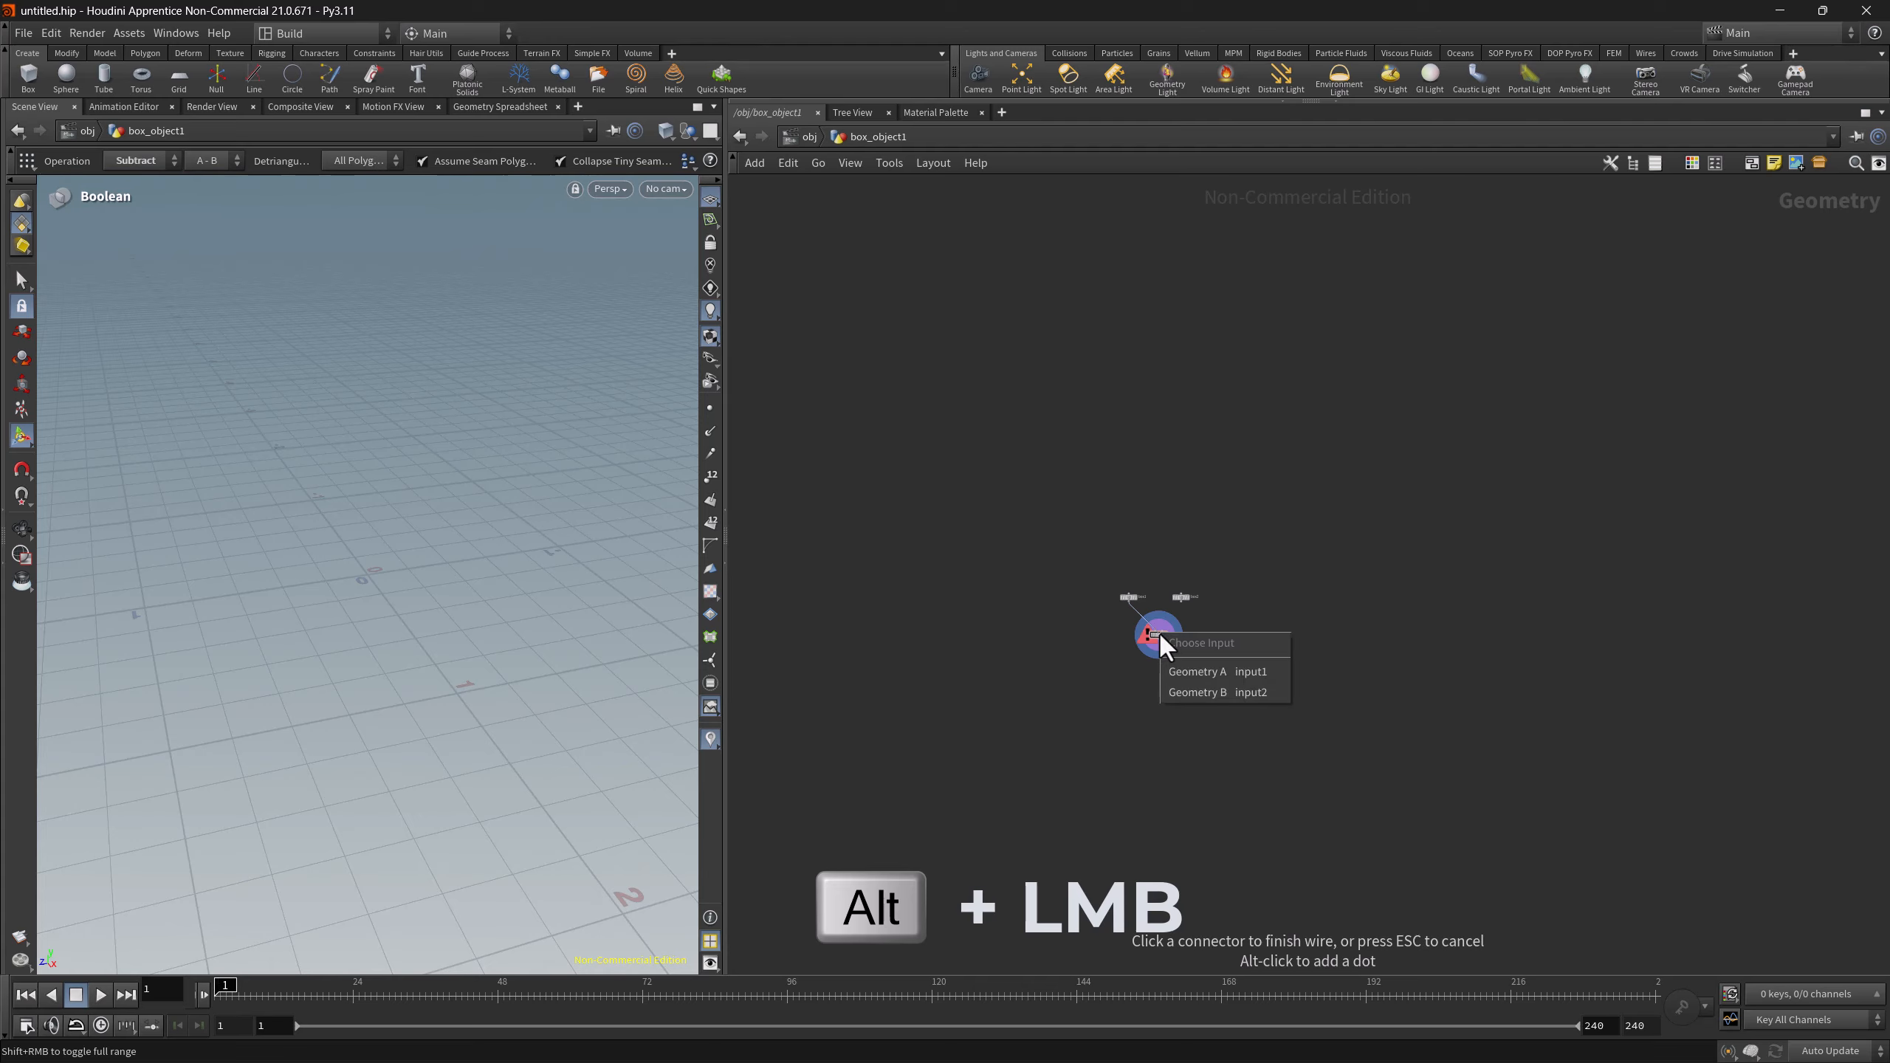
click(1185, 668)
- Wire box2's output into boolean1
mouse_move(1186, 605)
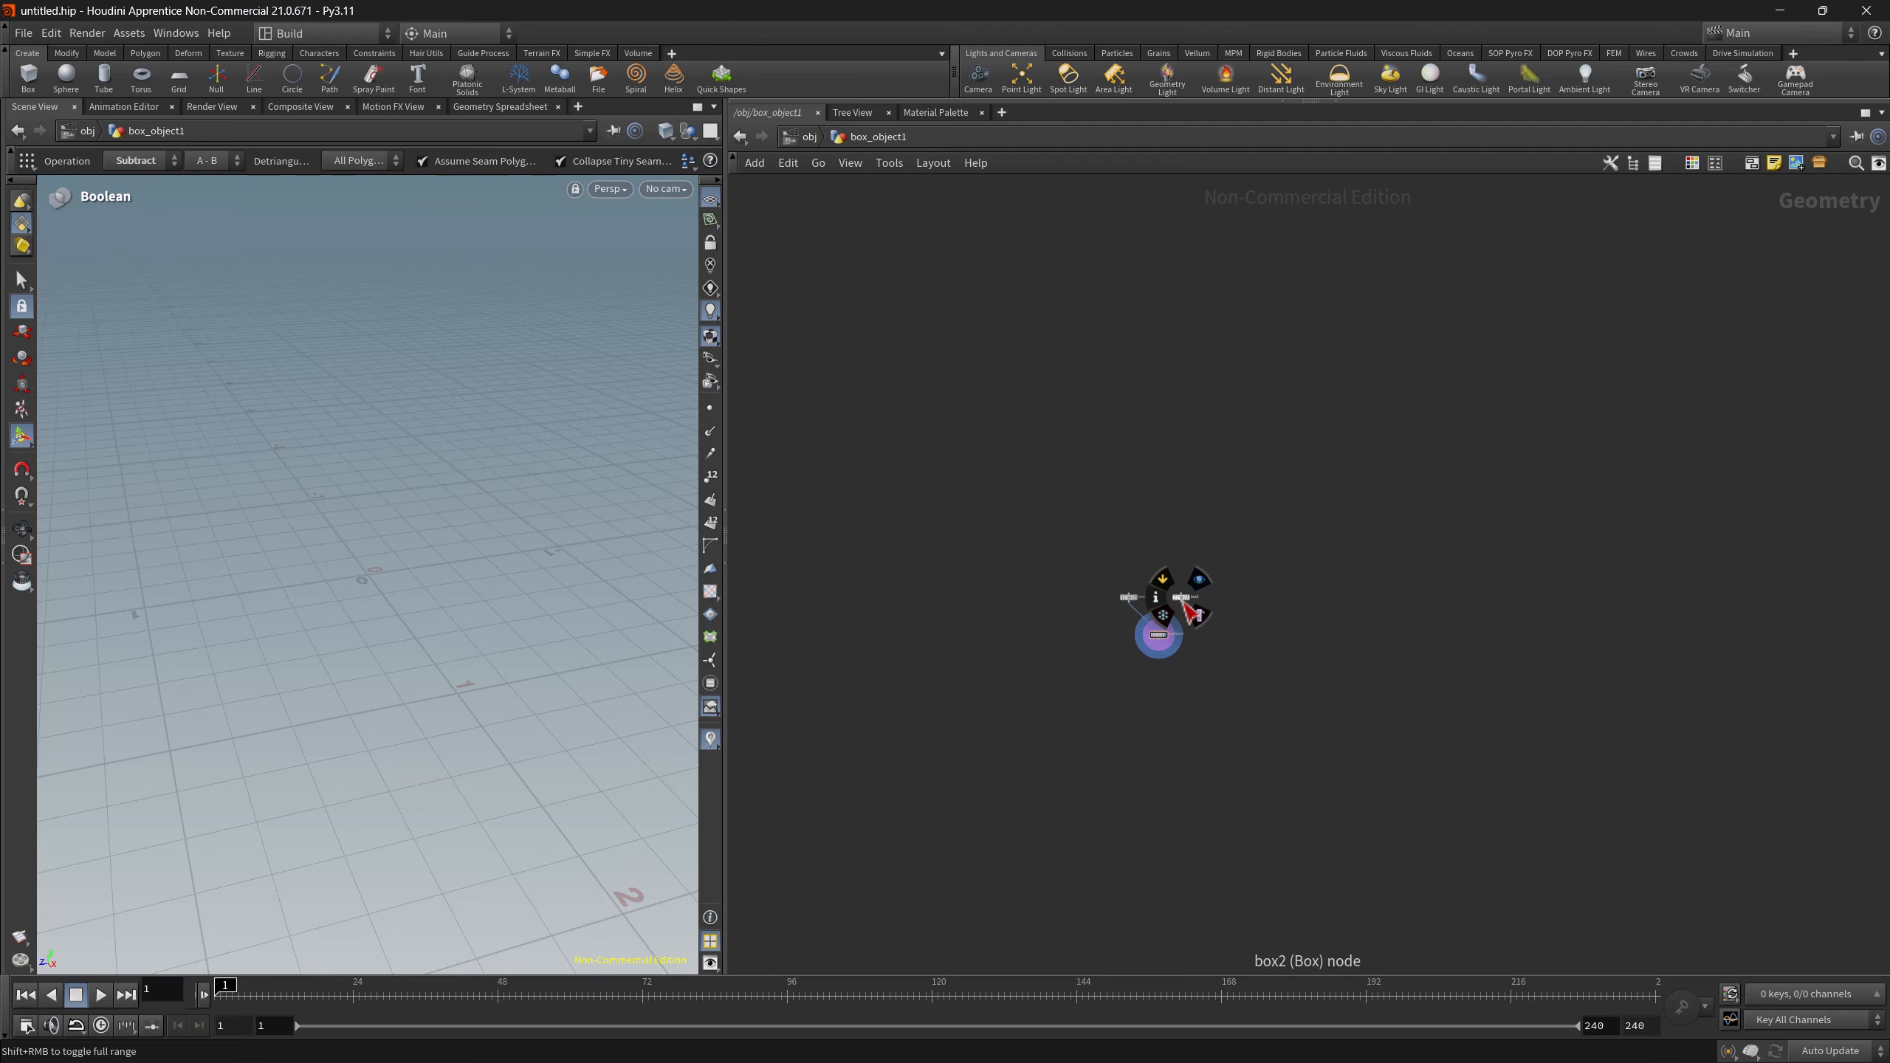
click(1188, 604)
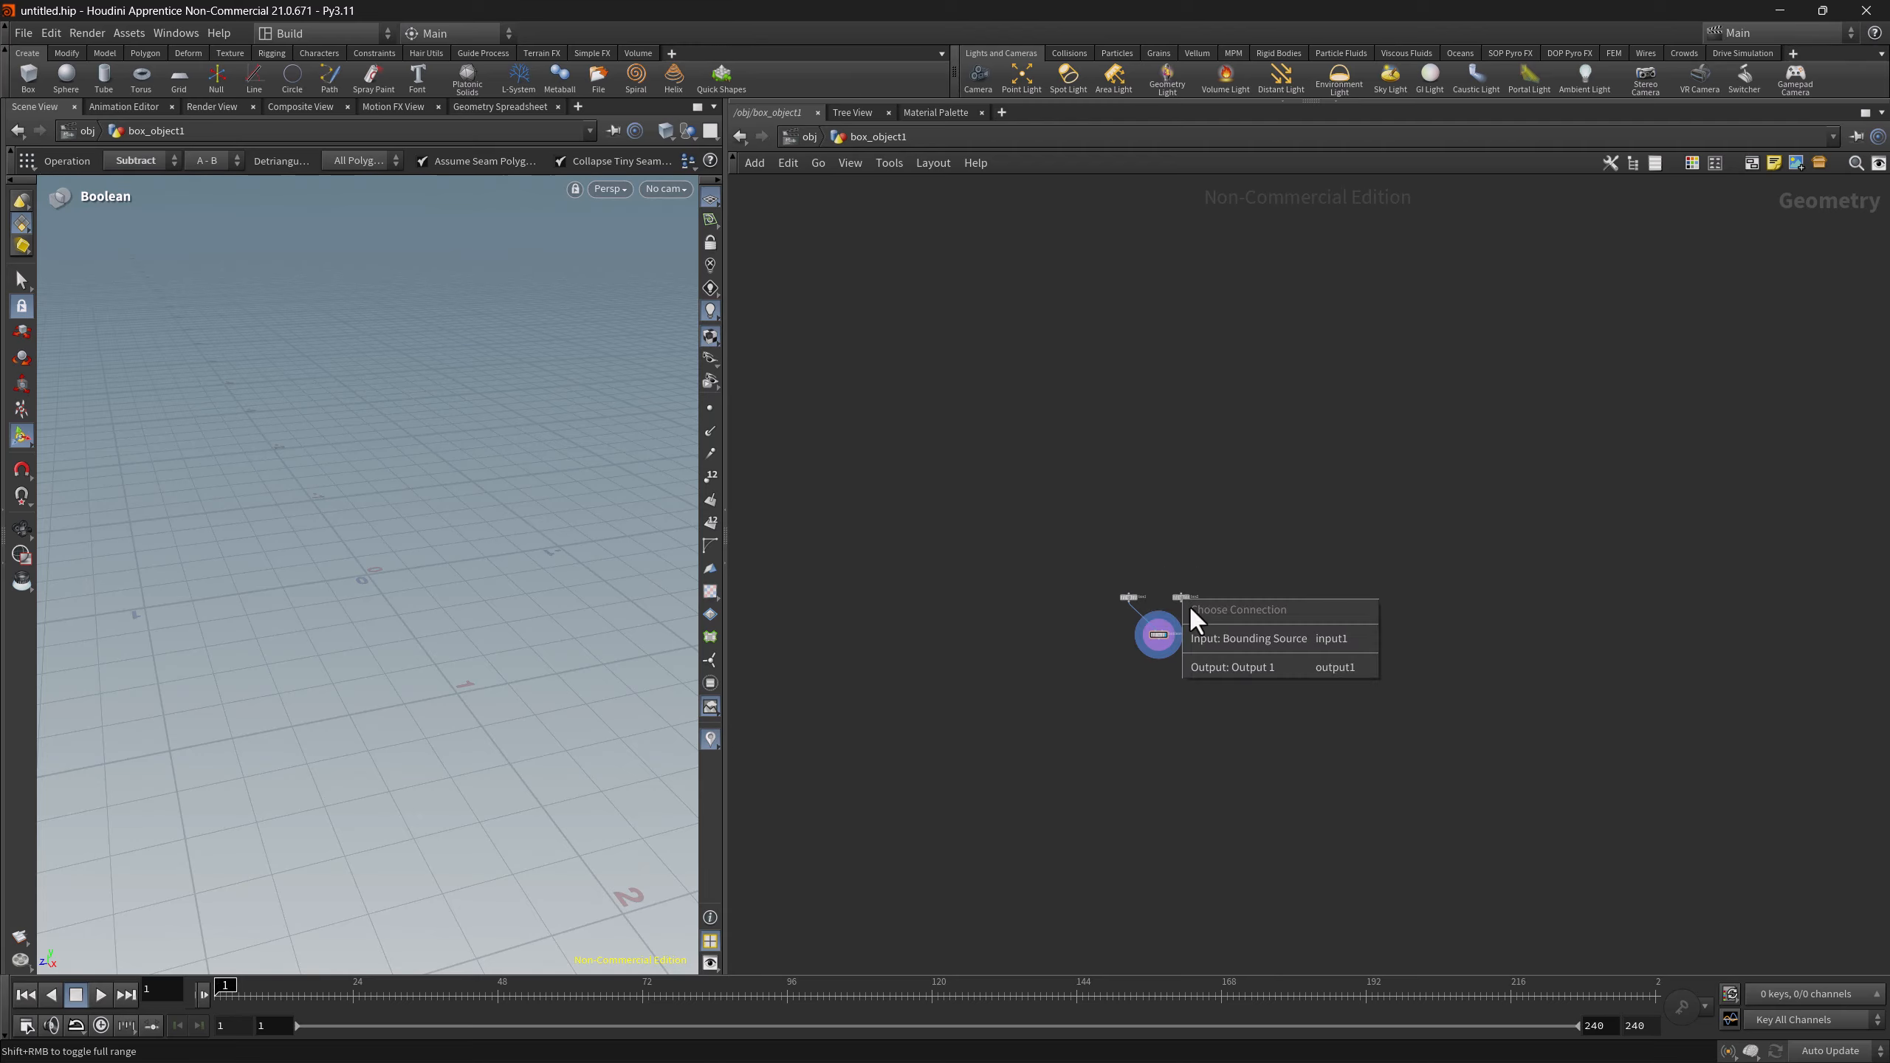
click(1220, 661)
click(1166, 635)
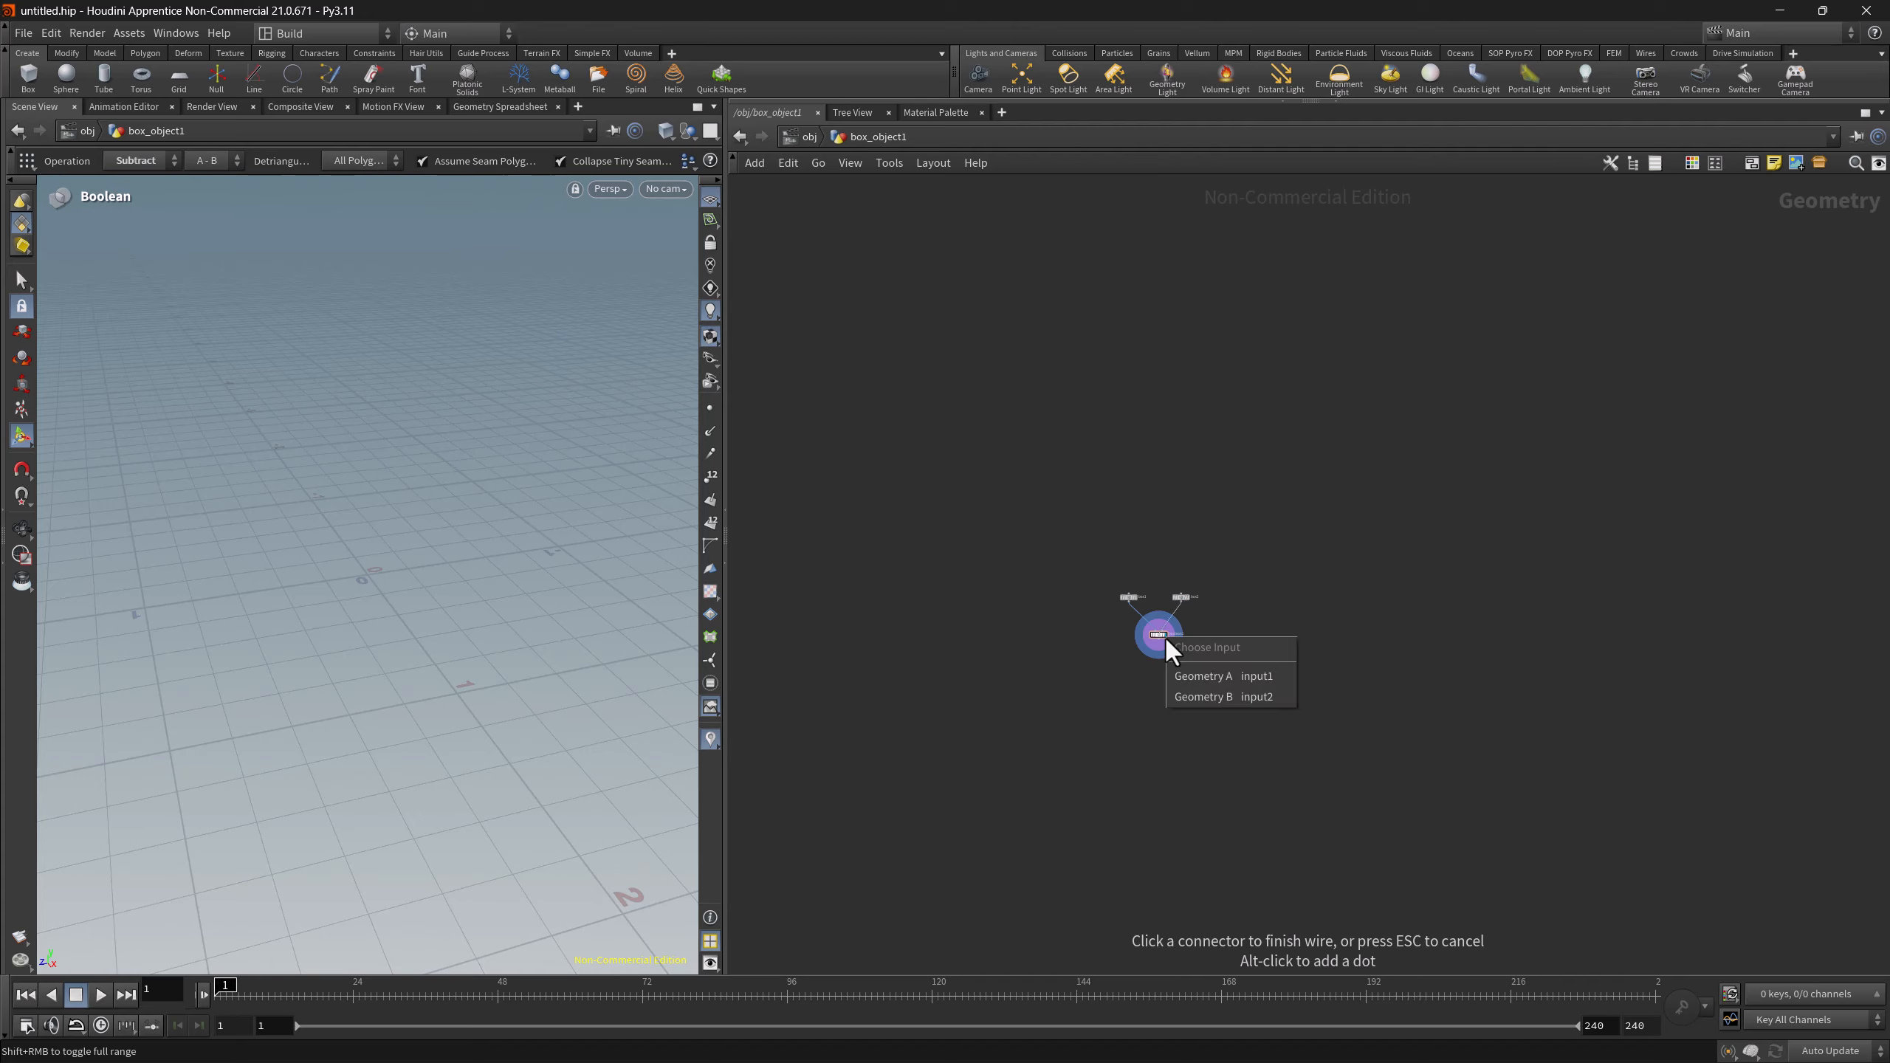
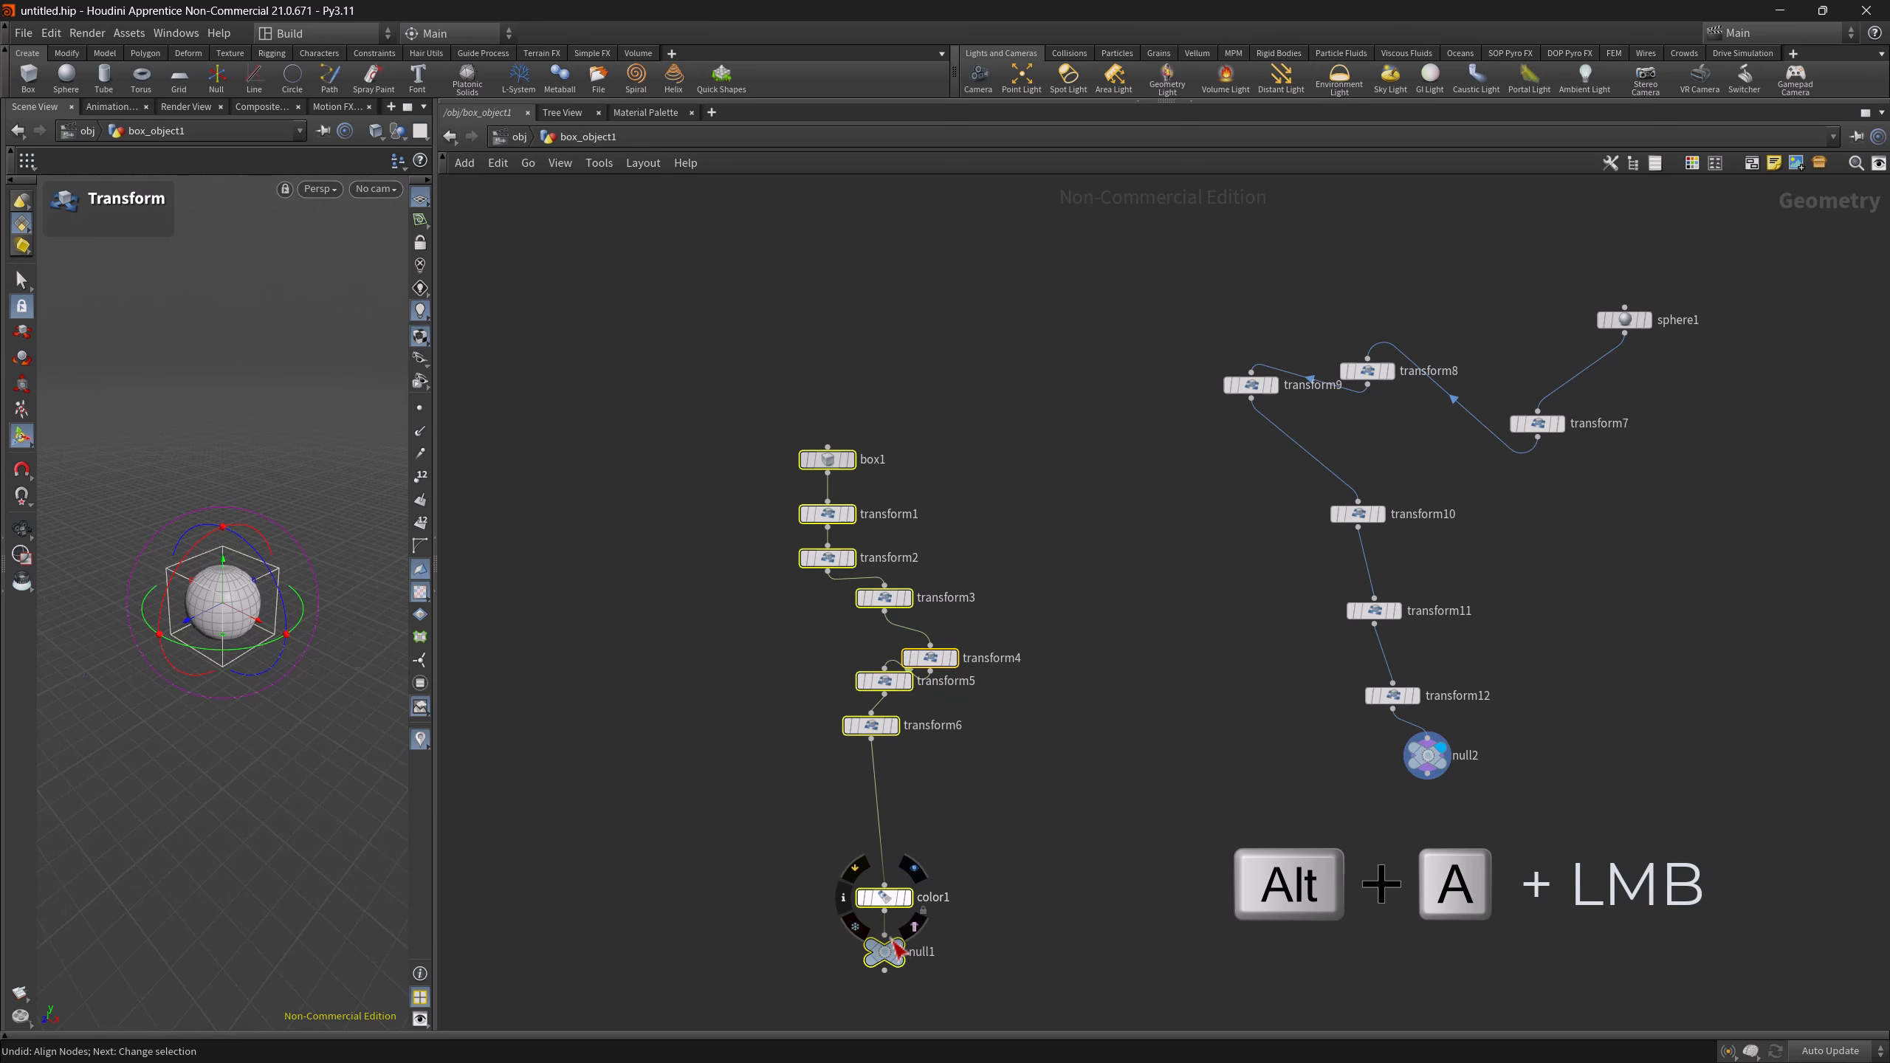
- Distribute the selected nodes from box1 to null1 evenly and align them in one vertical column
alt+drag(886, 961, 901, 666)
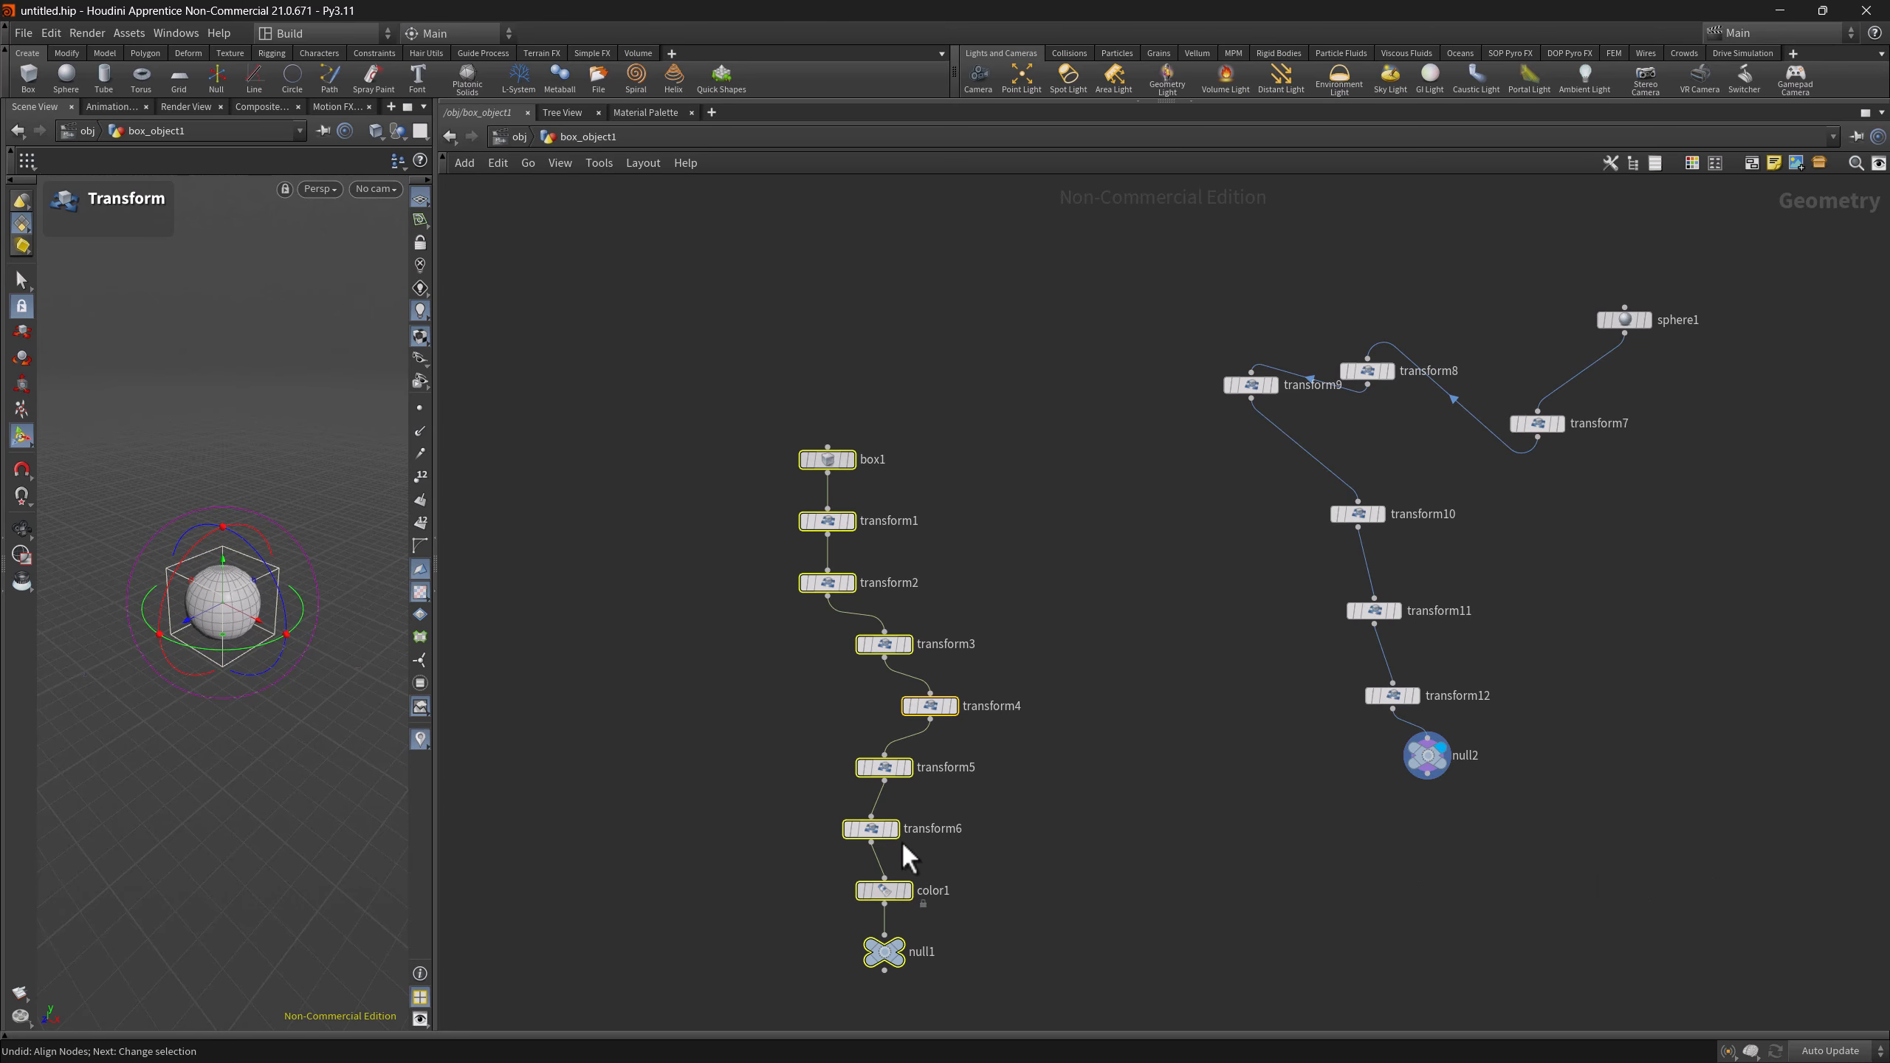
shift+drag(883, 952, 884, 908)
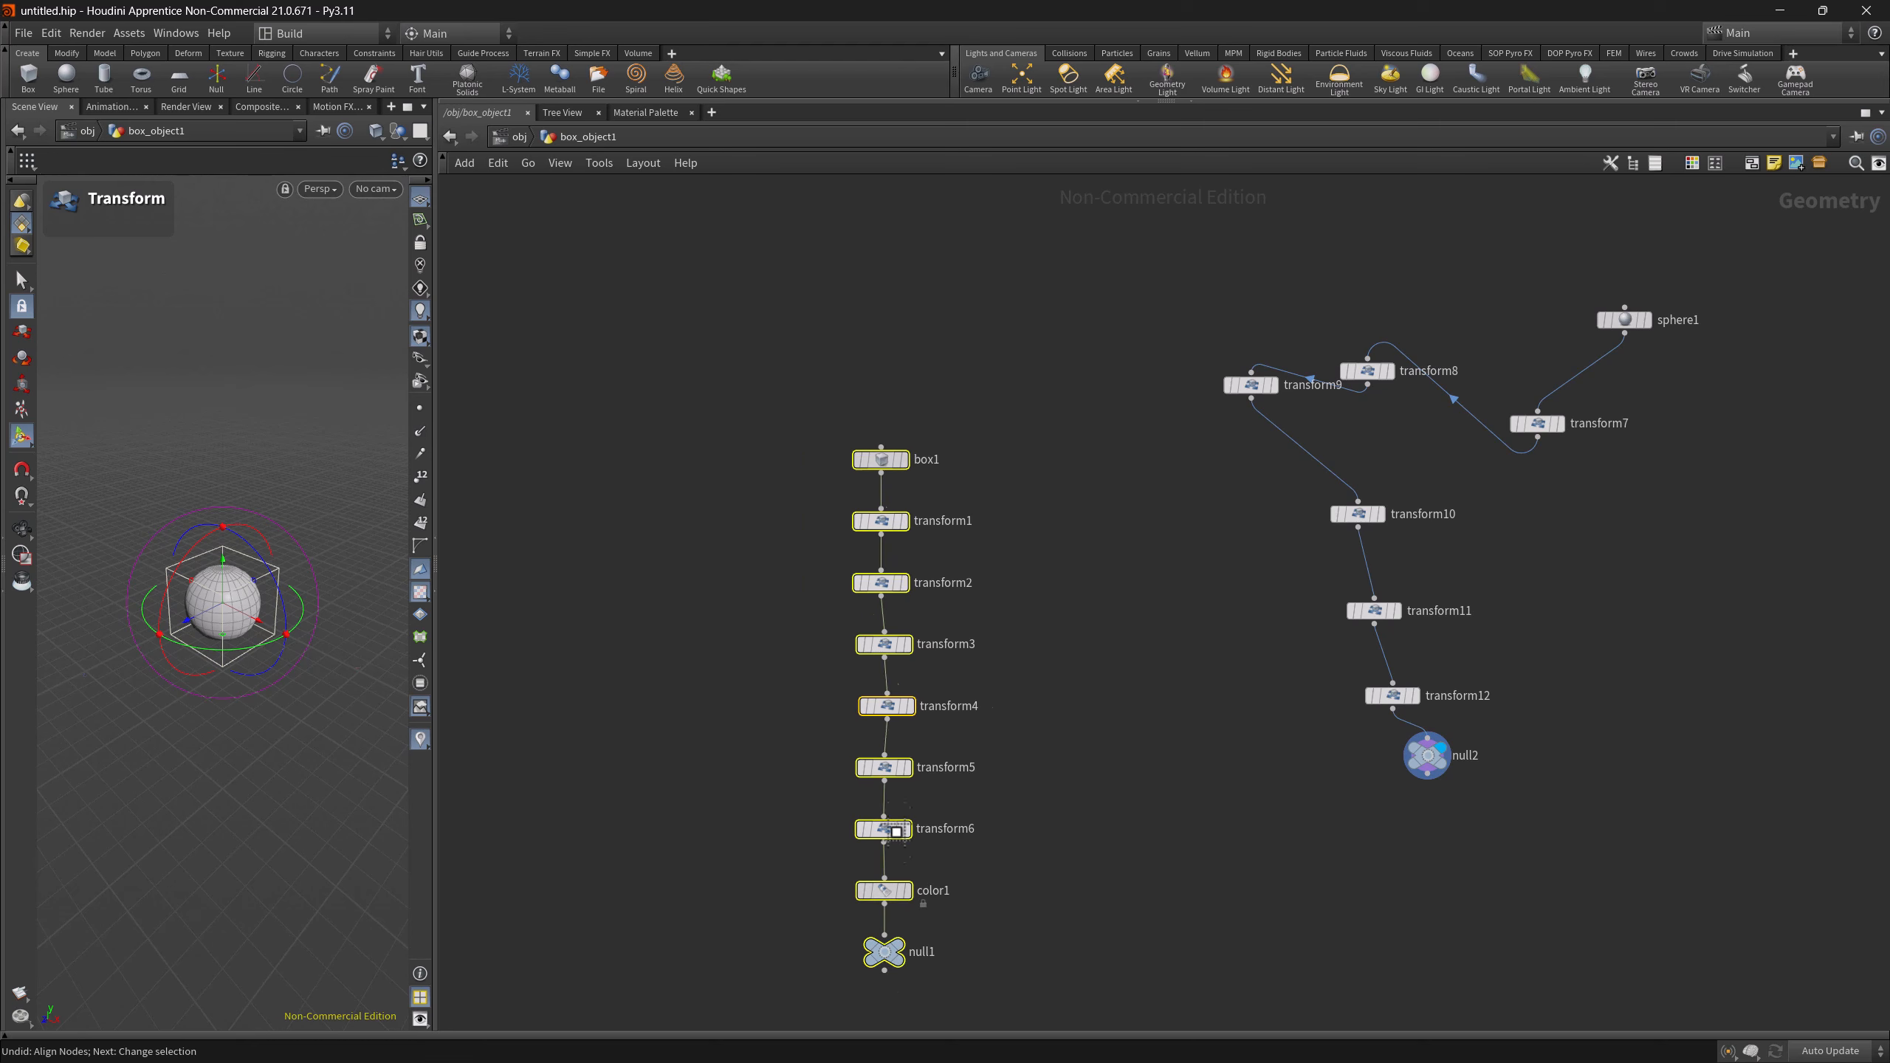
- Select sphere1, transform7, transform8 and transform9, and align them in a horizontal row
middle_drag(1667, 764, 1339, 901)
drag(853, 384, 1397, 603)
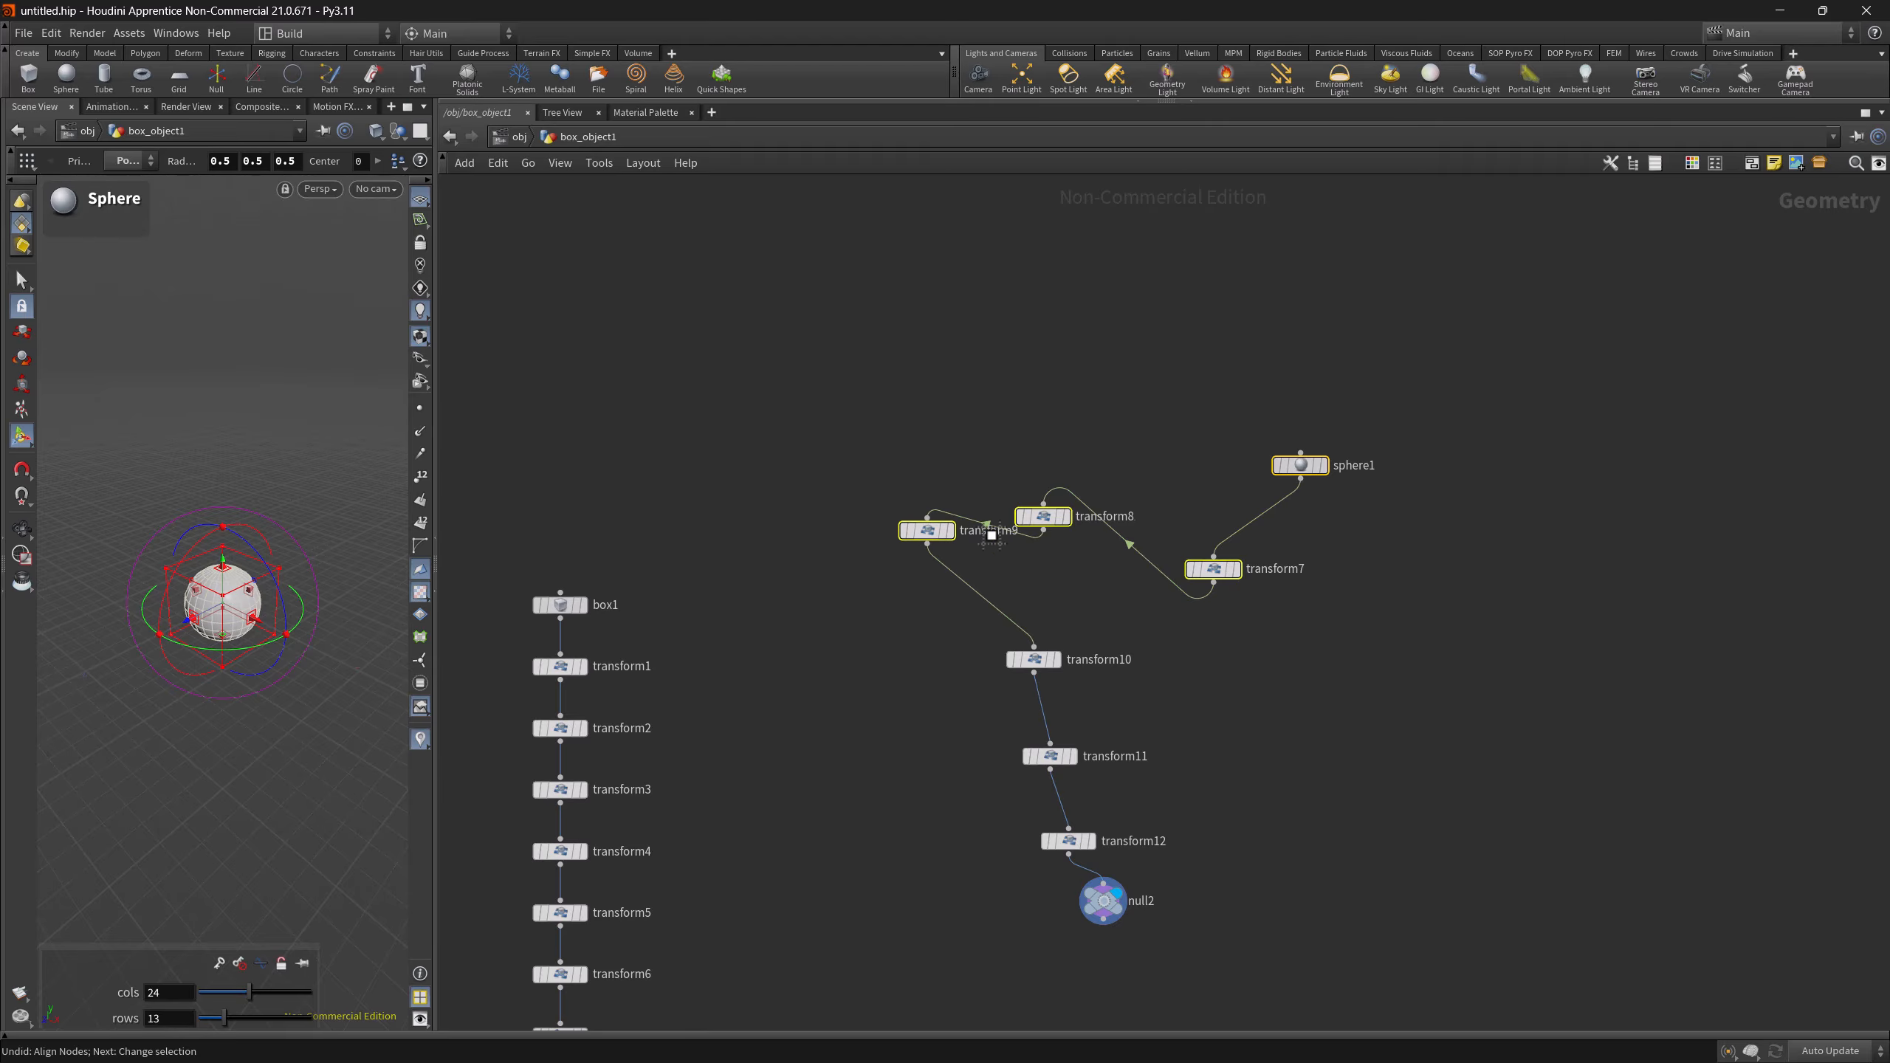
drag(982, 529, 1322, 546)
drag(923, 532, 1258, 532)
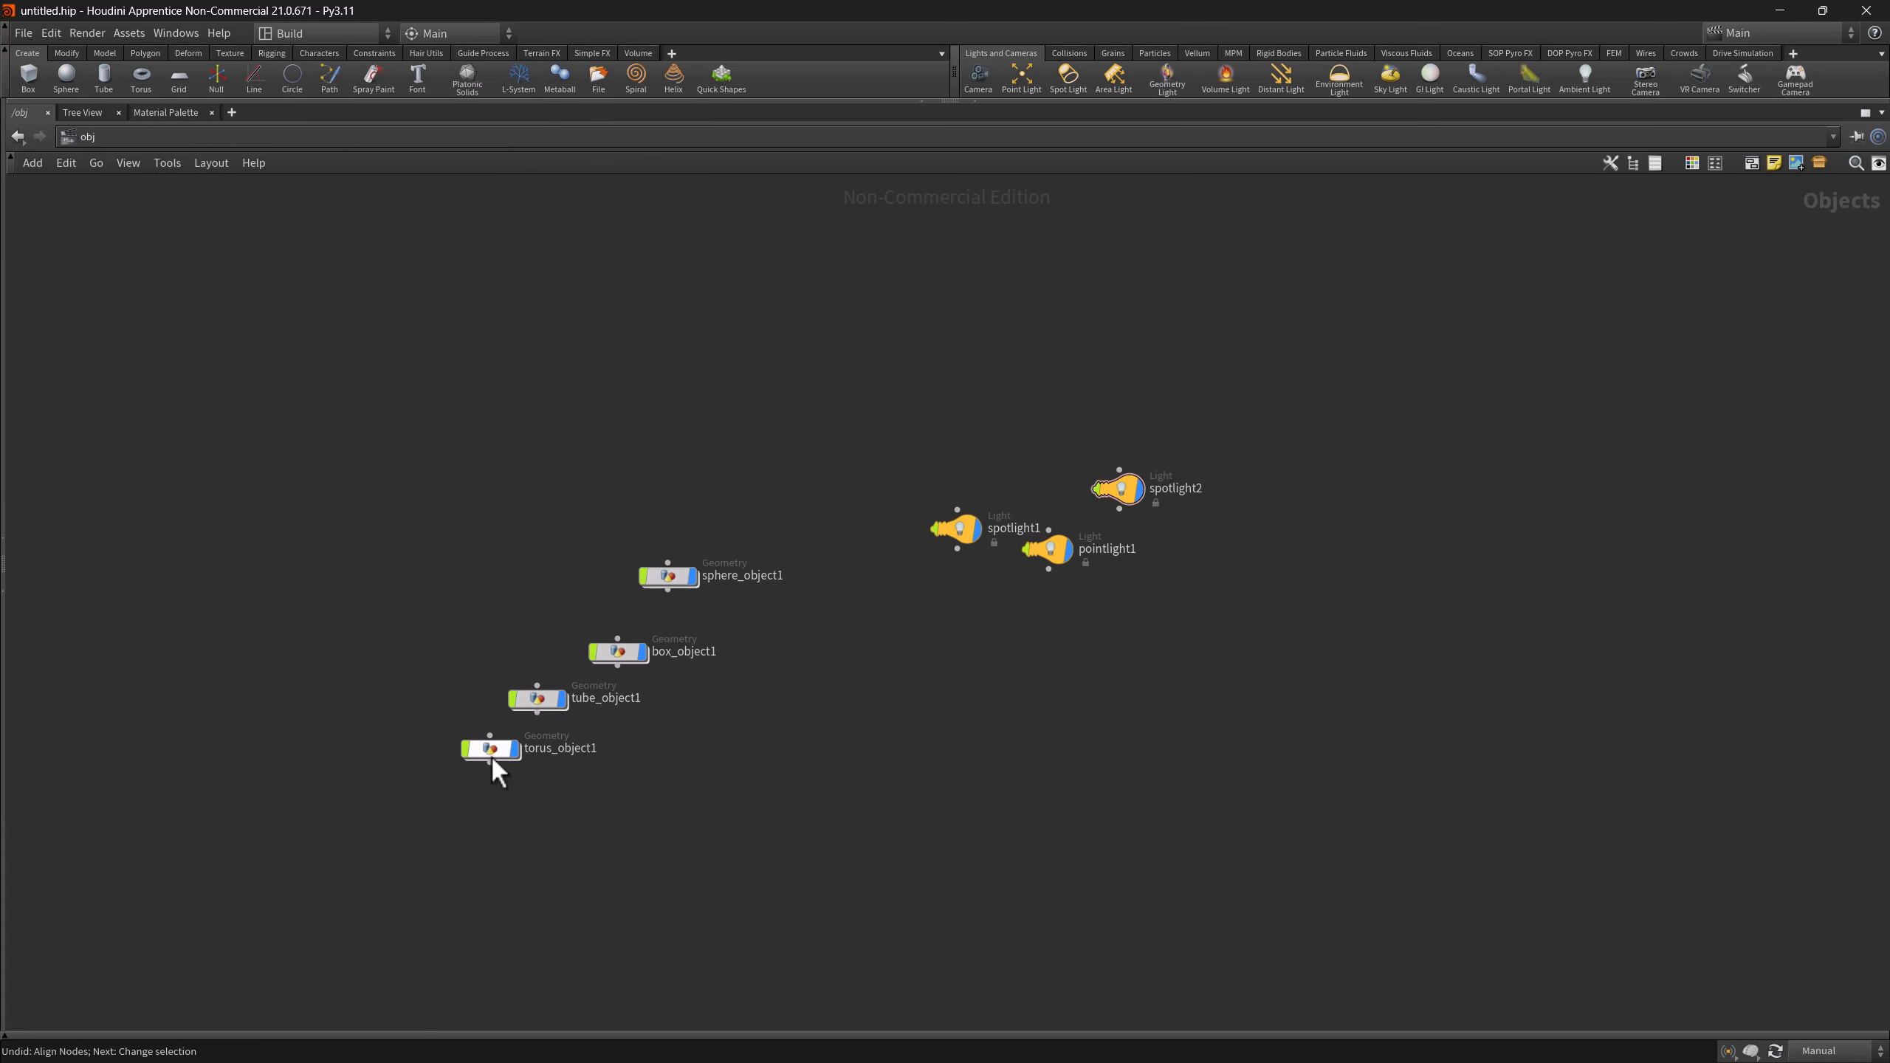
- Move torus_object1 farther down, and arrange the three light nodes in an evenly spaced horizontal row
drag(491, 755, 485, 818)
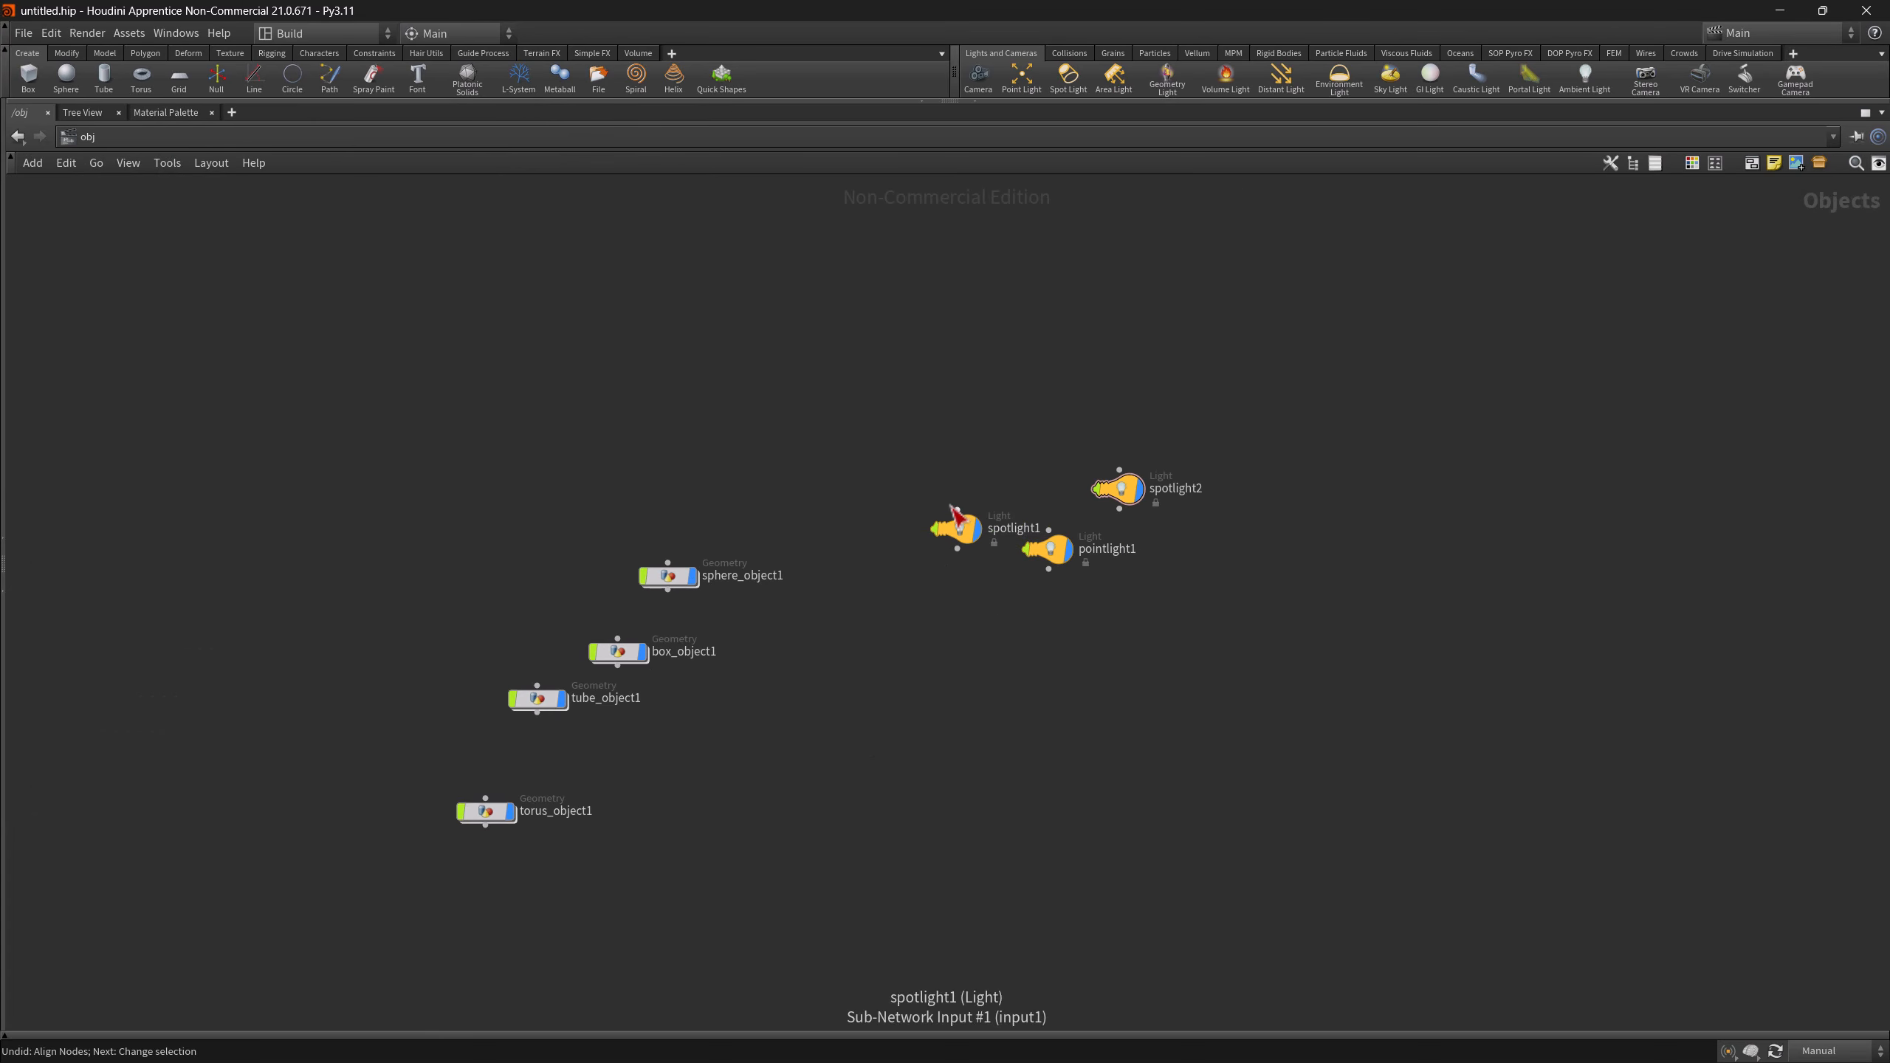
drag(889, 405, 1316, 689)
drag(1136, 491, 942, 504)
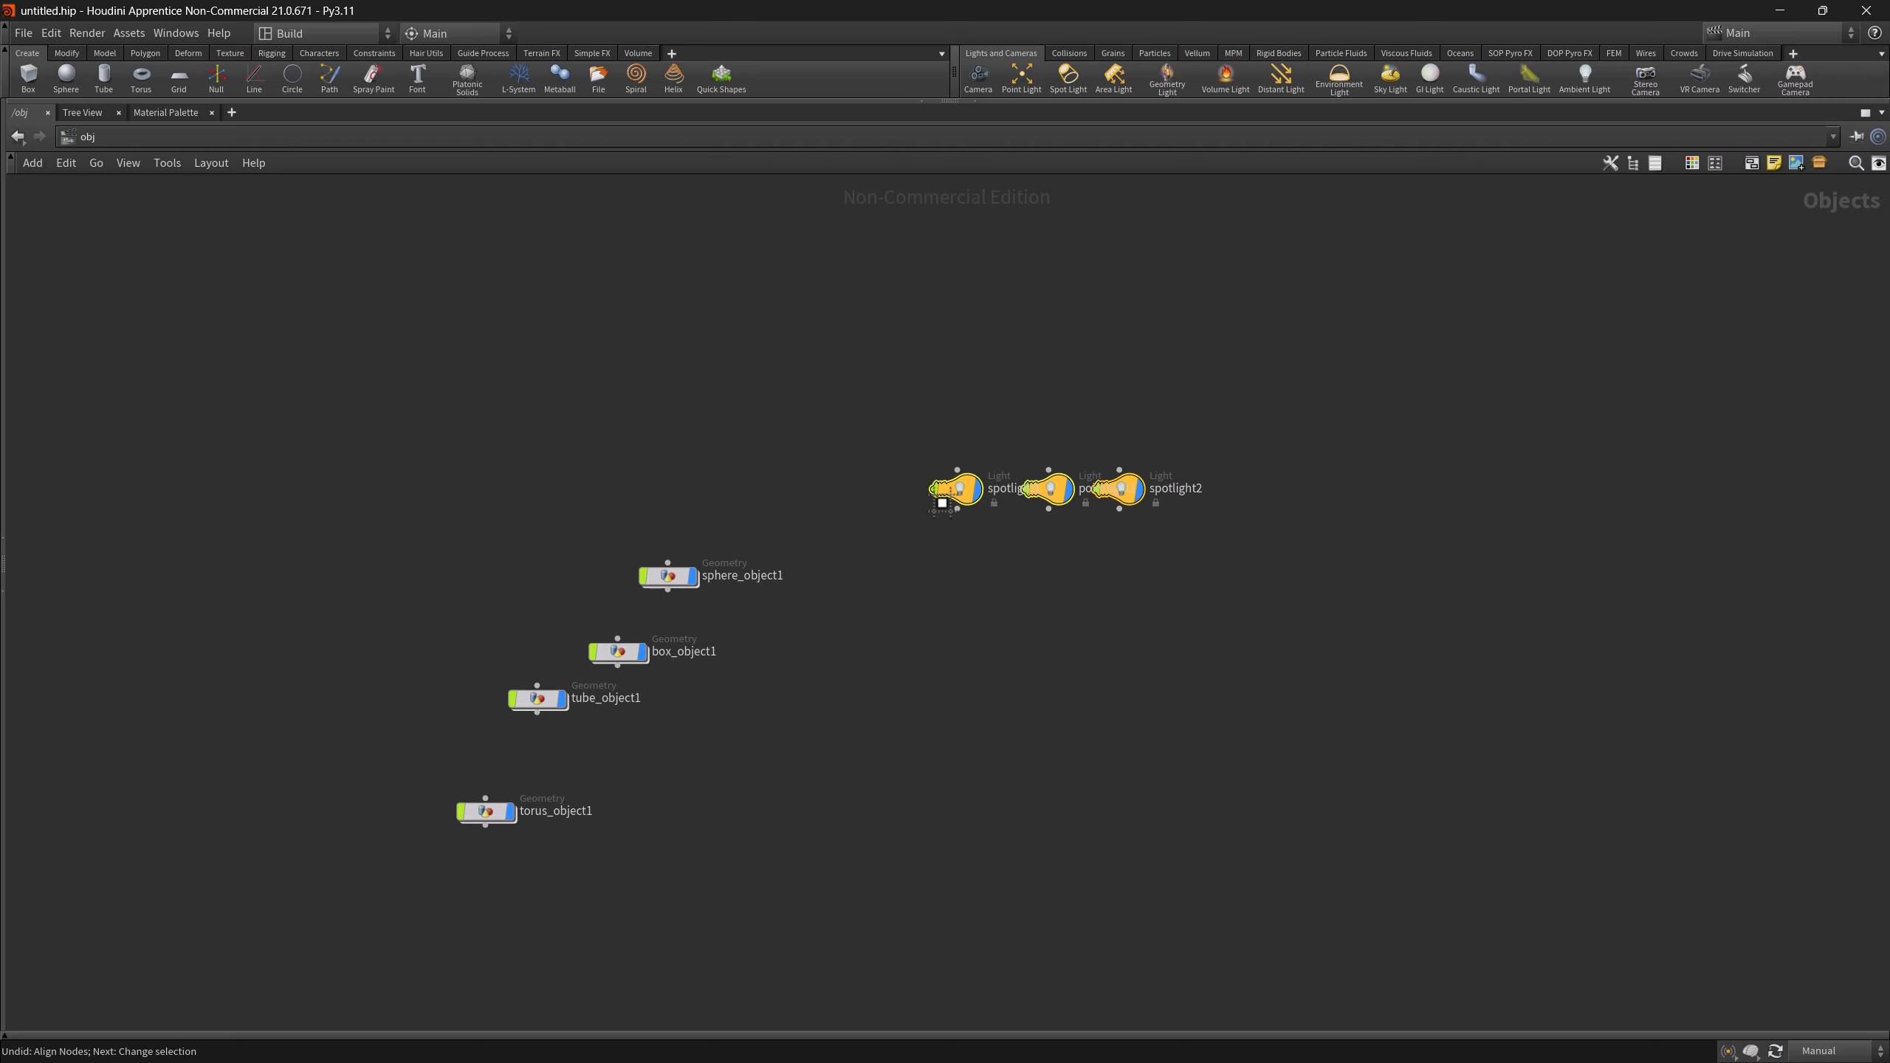
shift+drag(1124, 501, 983, 498)
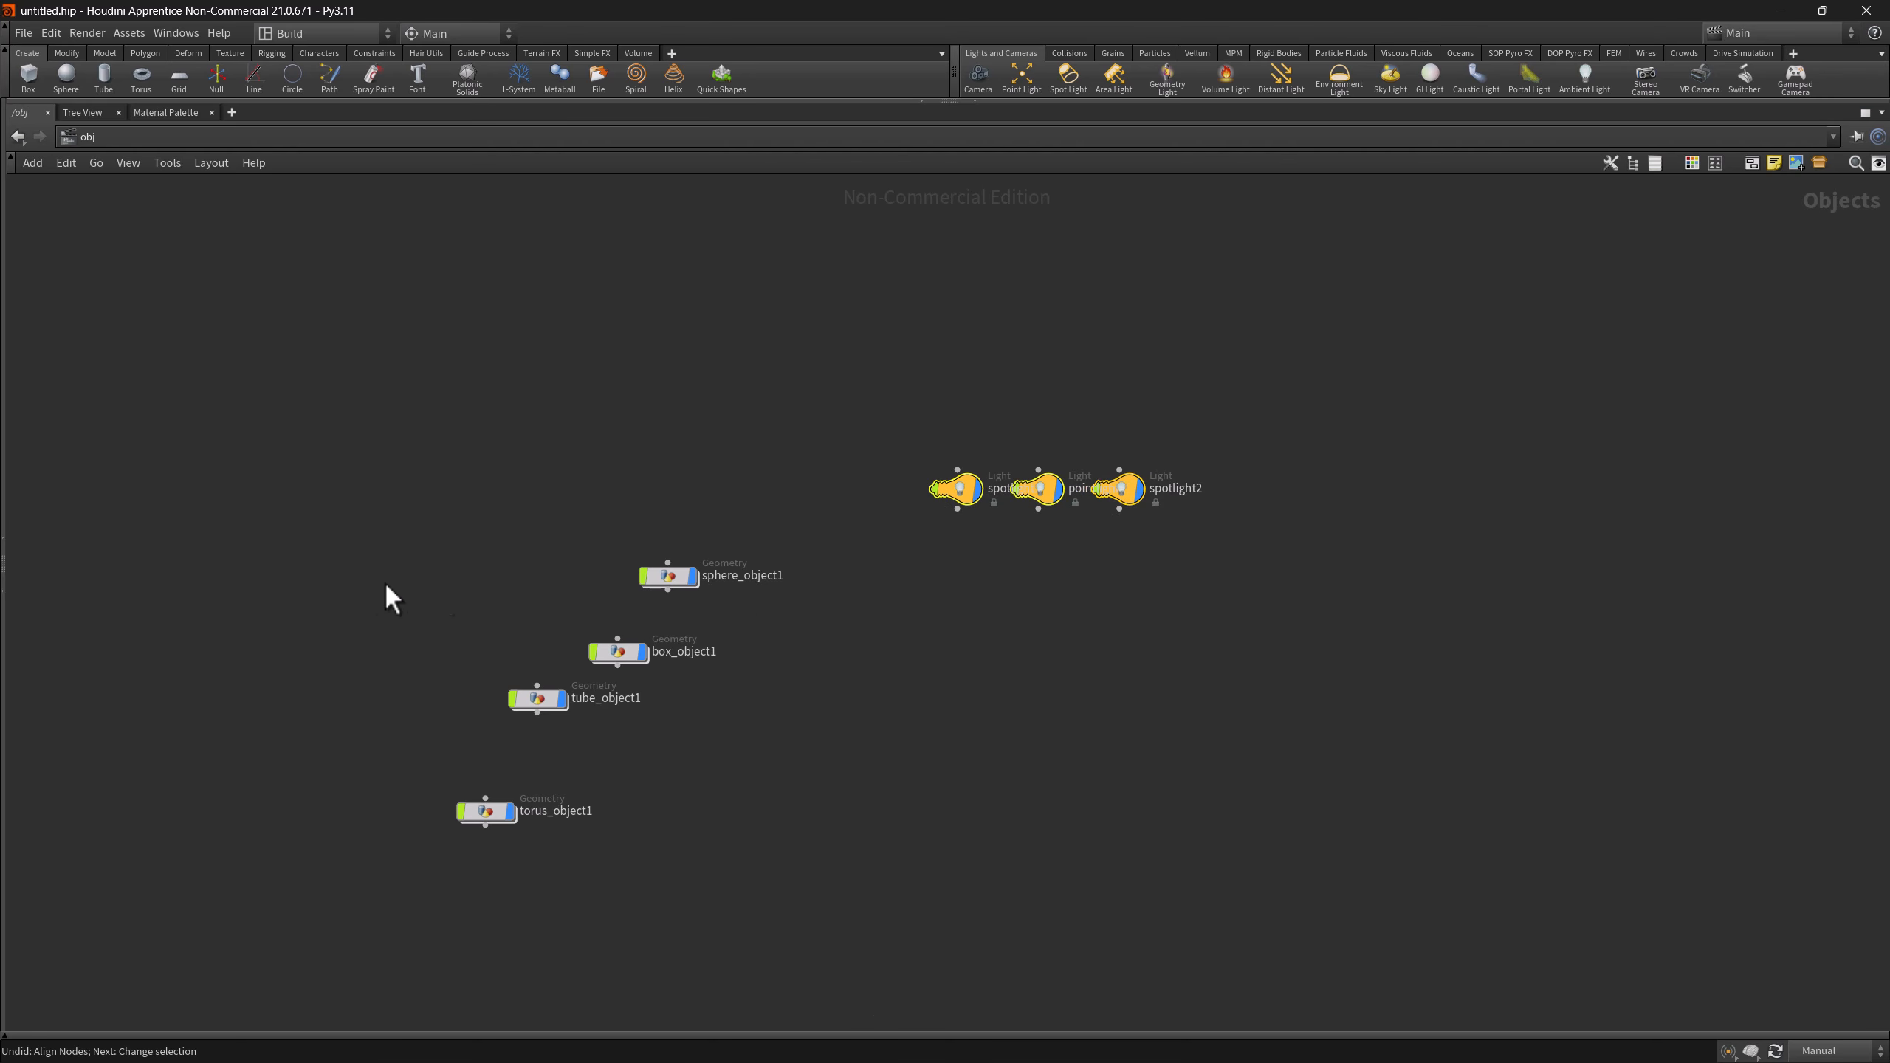
- Align the four geometry objects in a column and distribute them vertically, undoing and repeating the distribution from tube_object1
drag(346, 515, 886, 841)
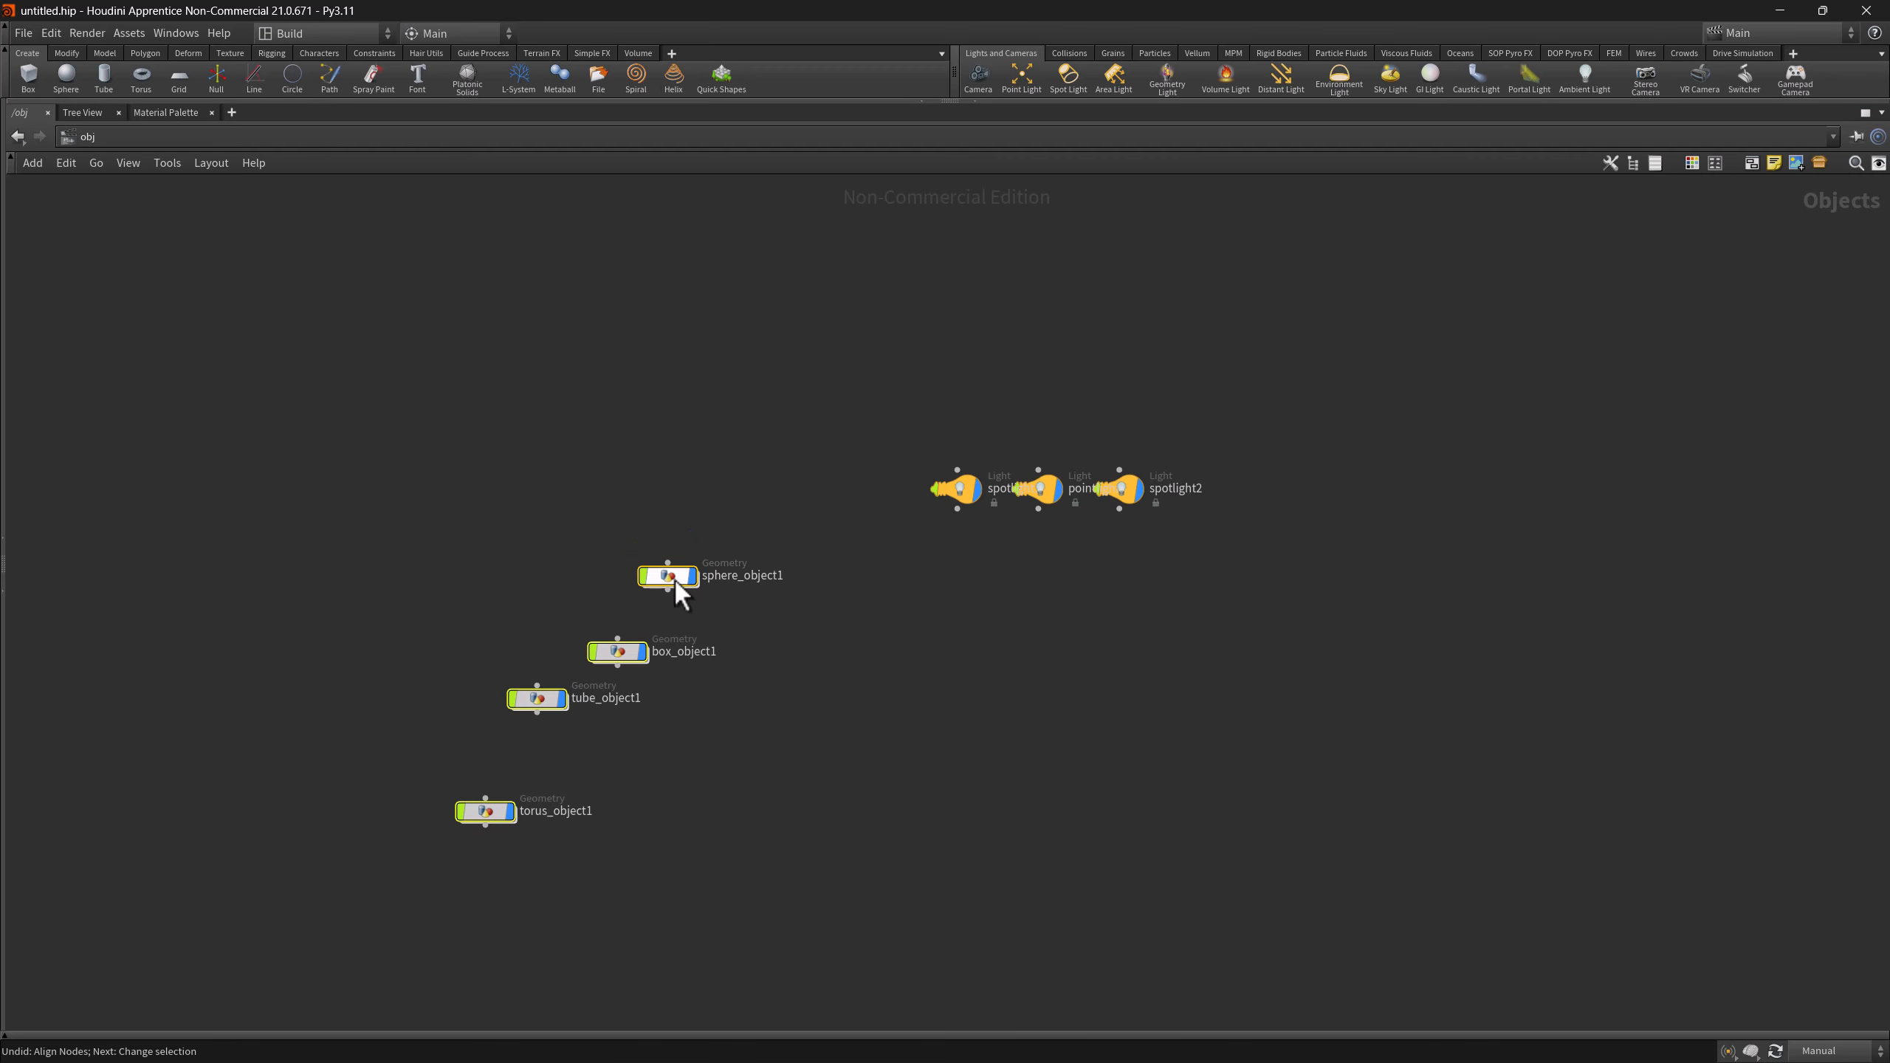
drag(673, 579, 675, 848)
shift+drag(673, 588, 711, 829)
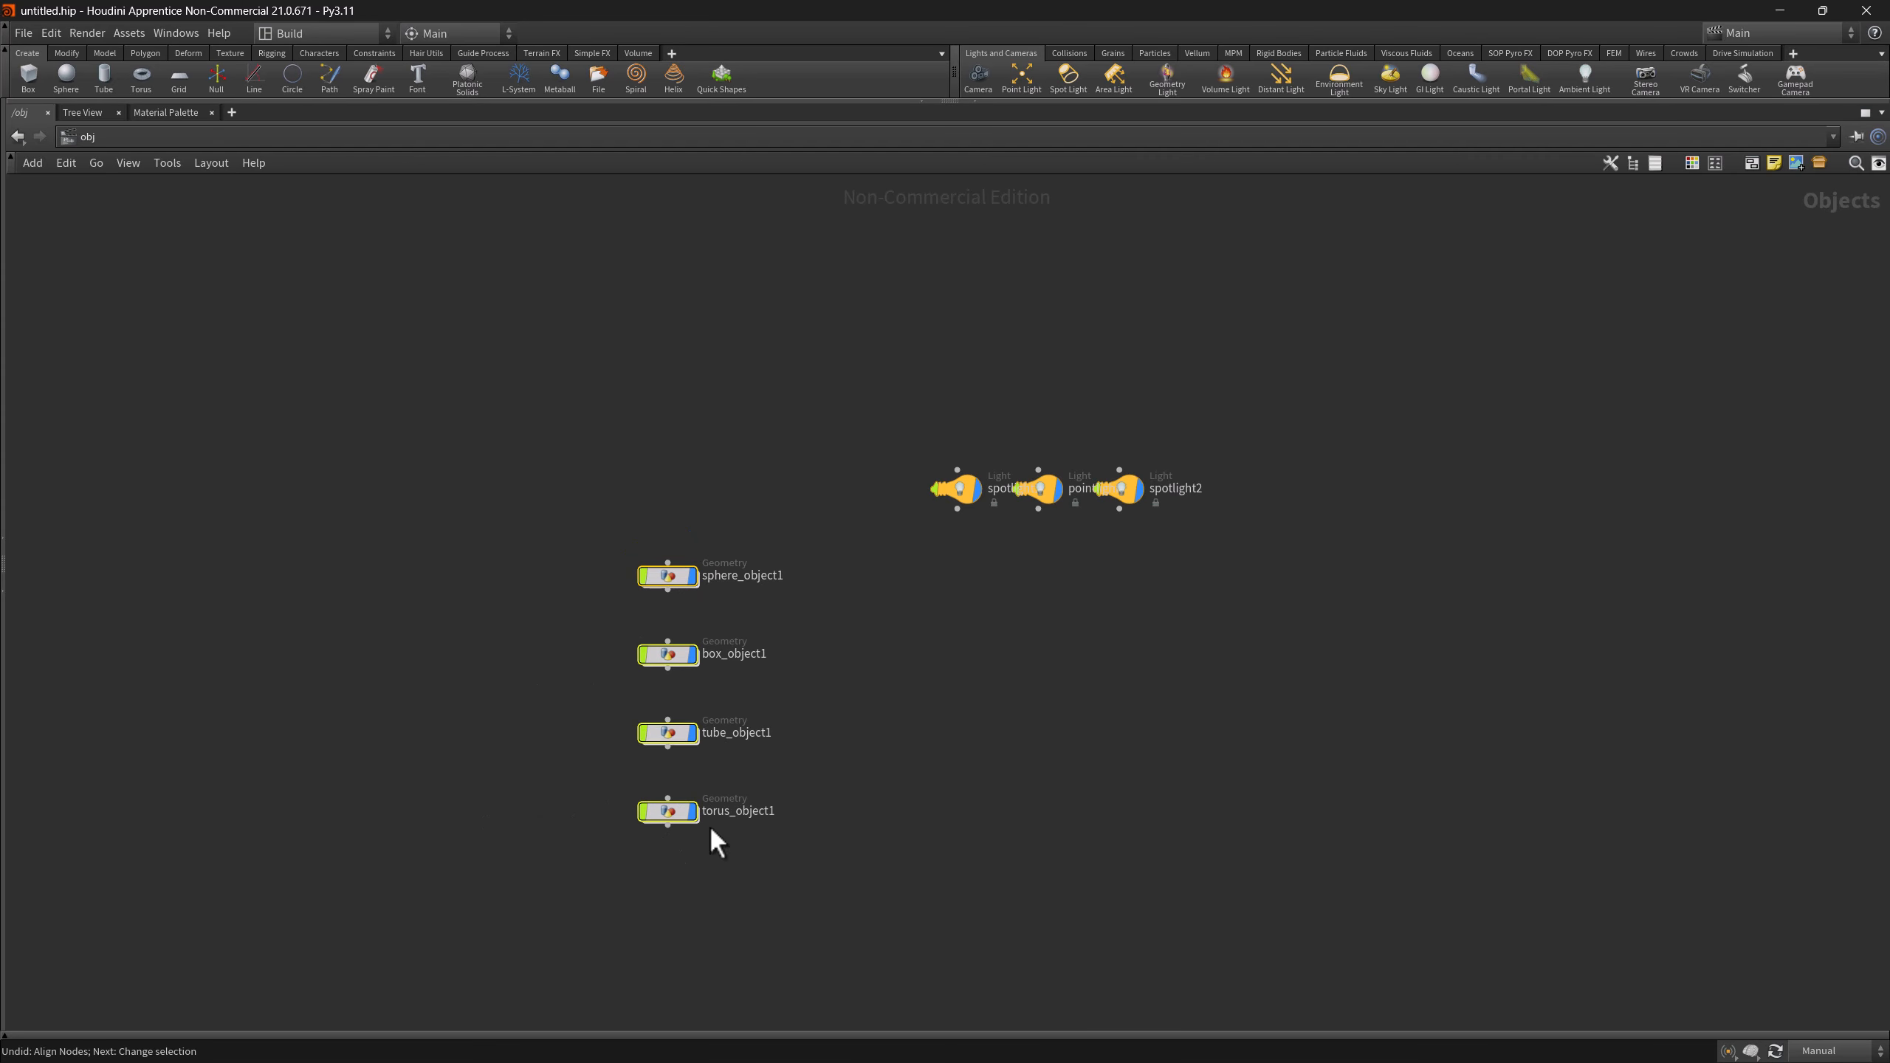
key(ctrl+z)
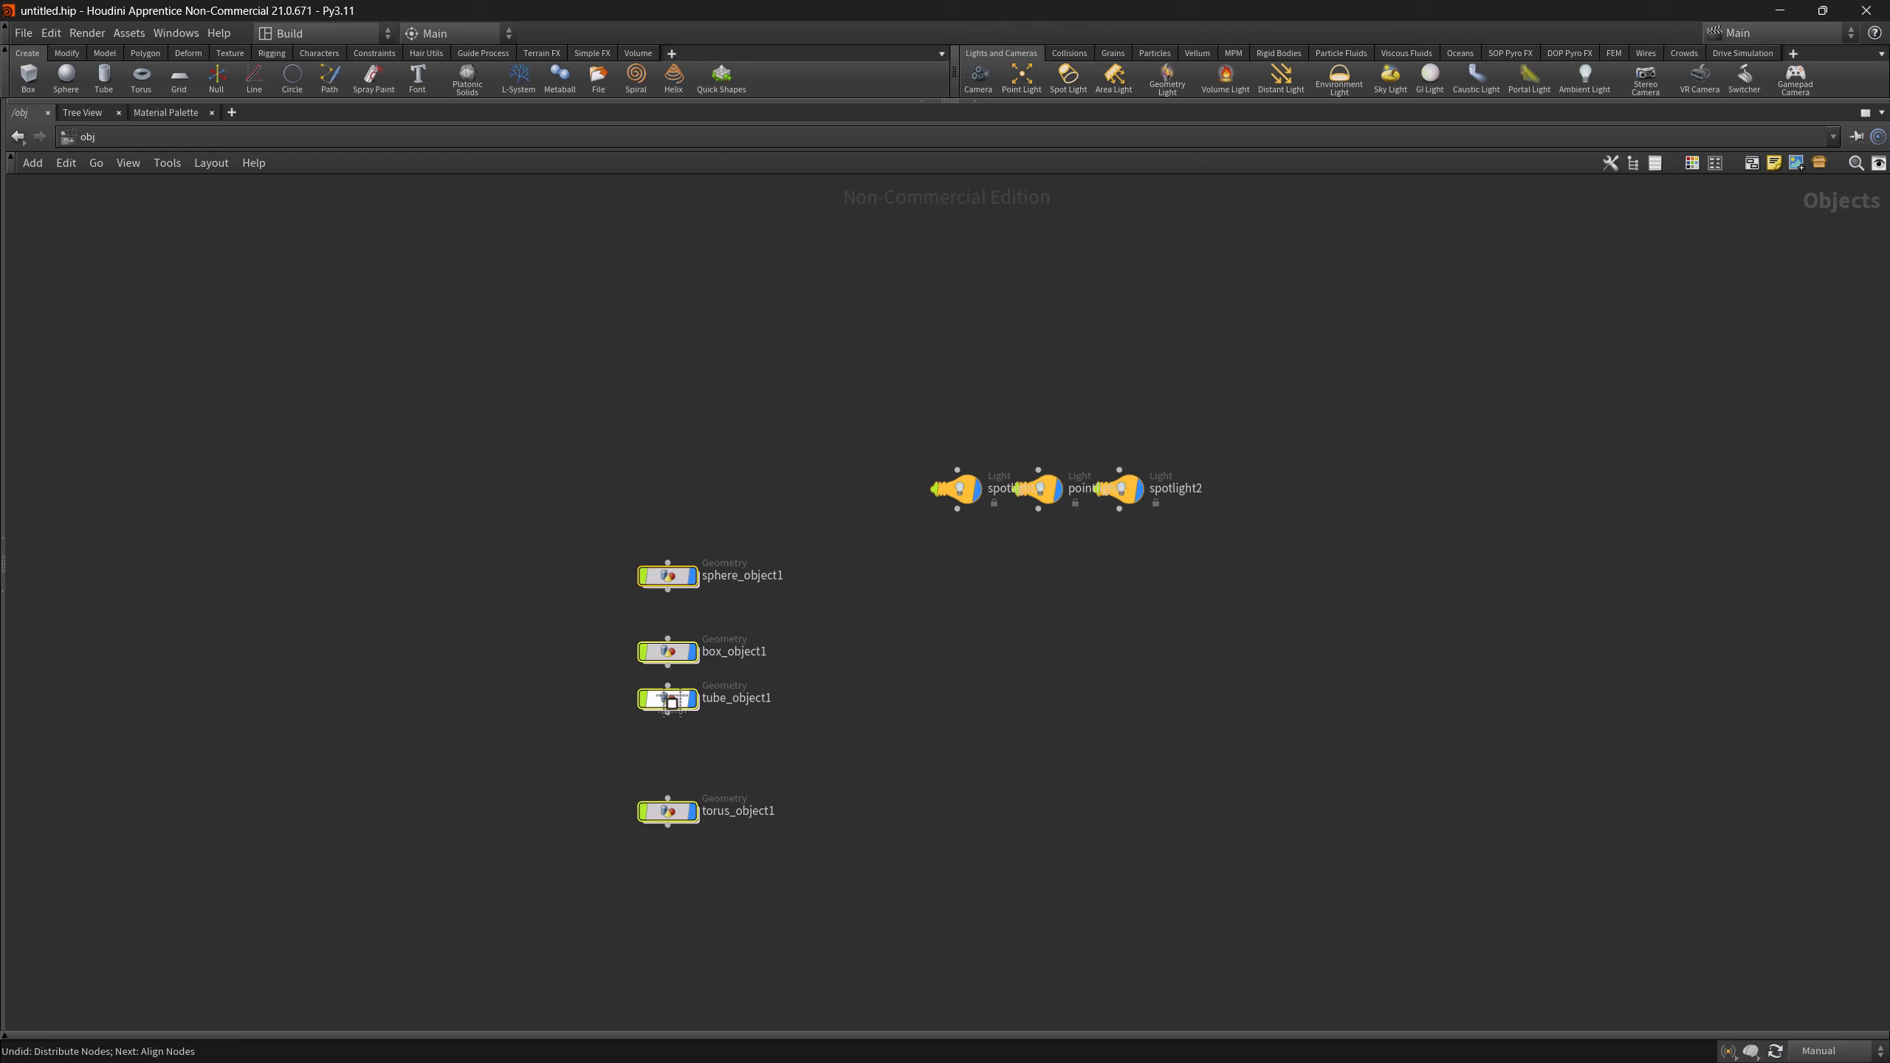
shift+drag(669, 703, 681, 505)
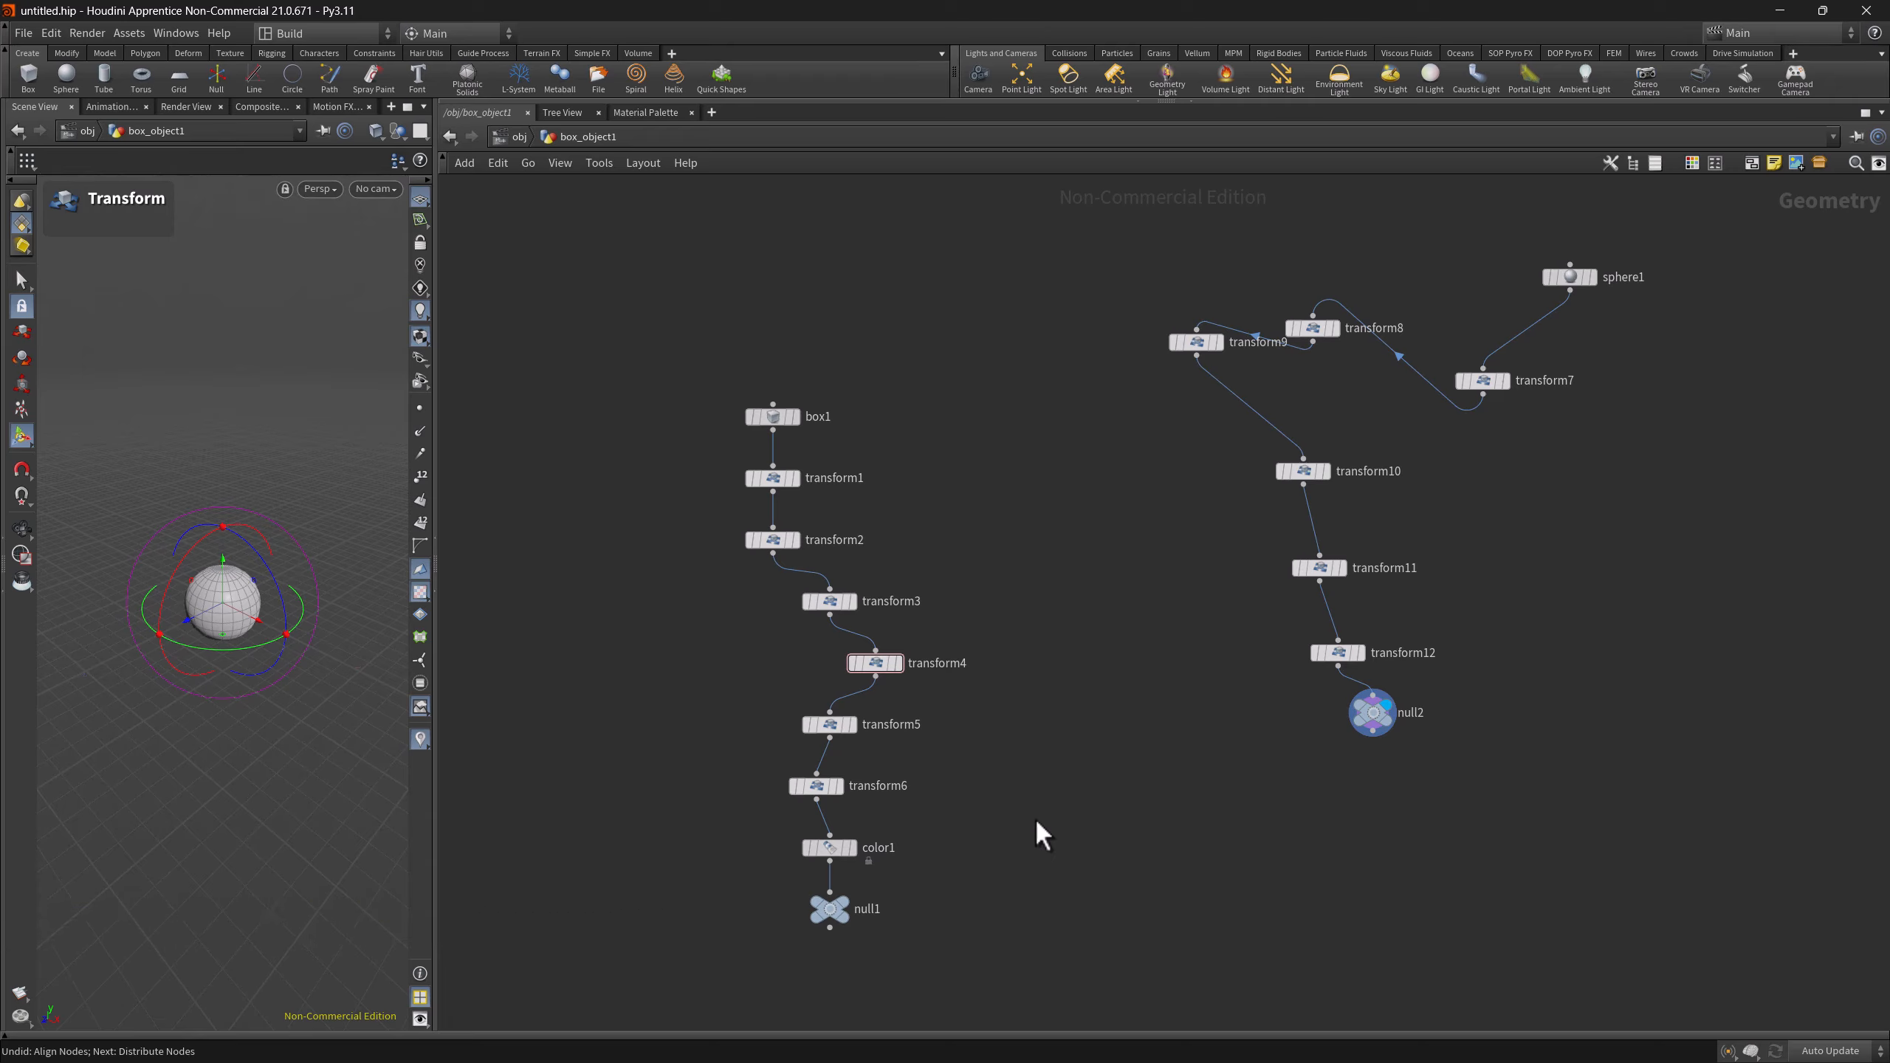
- Straighten the chain above transform4 into a column, and align the nodes below transform5 in a column under it
middle_drag(1038, 831, 1215, 810)
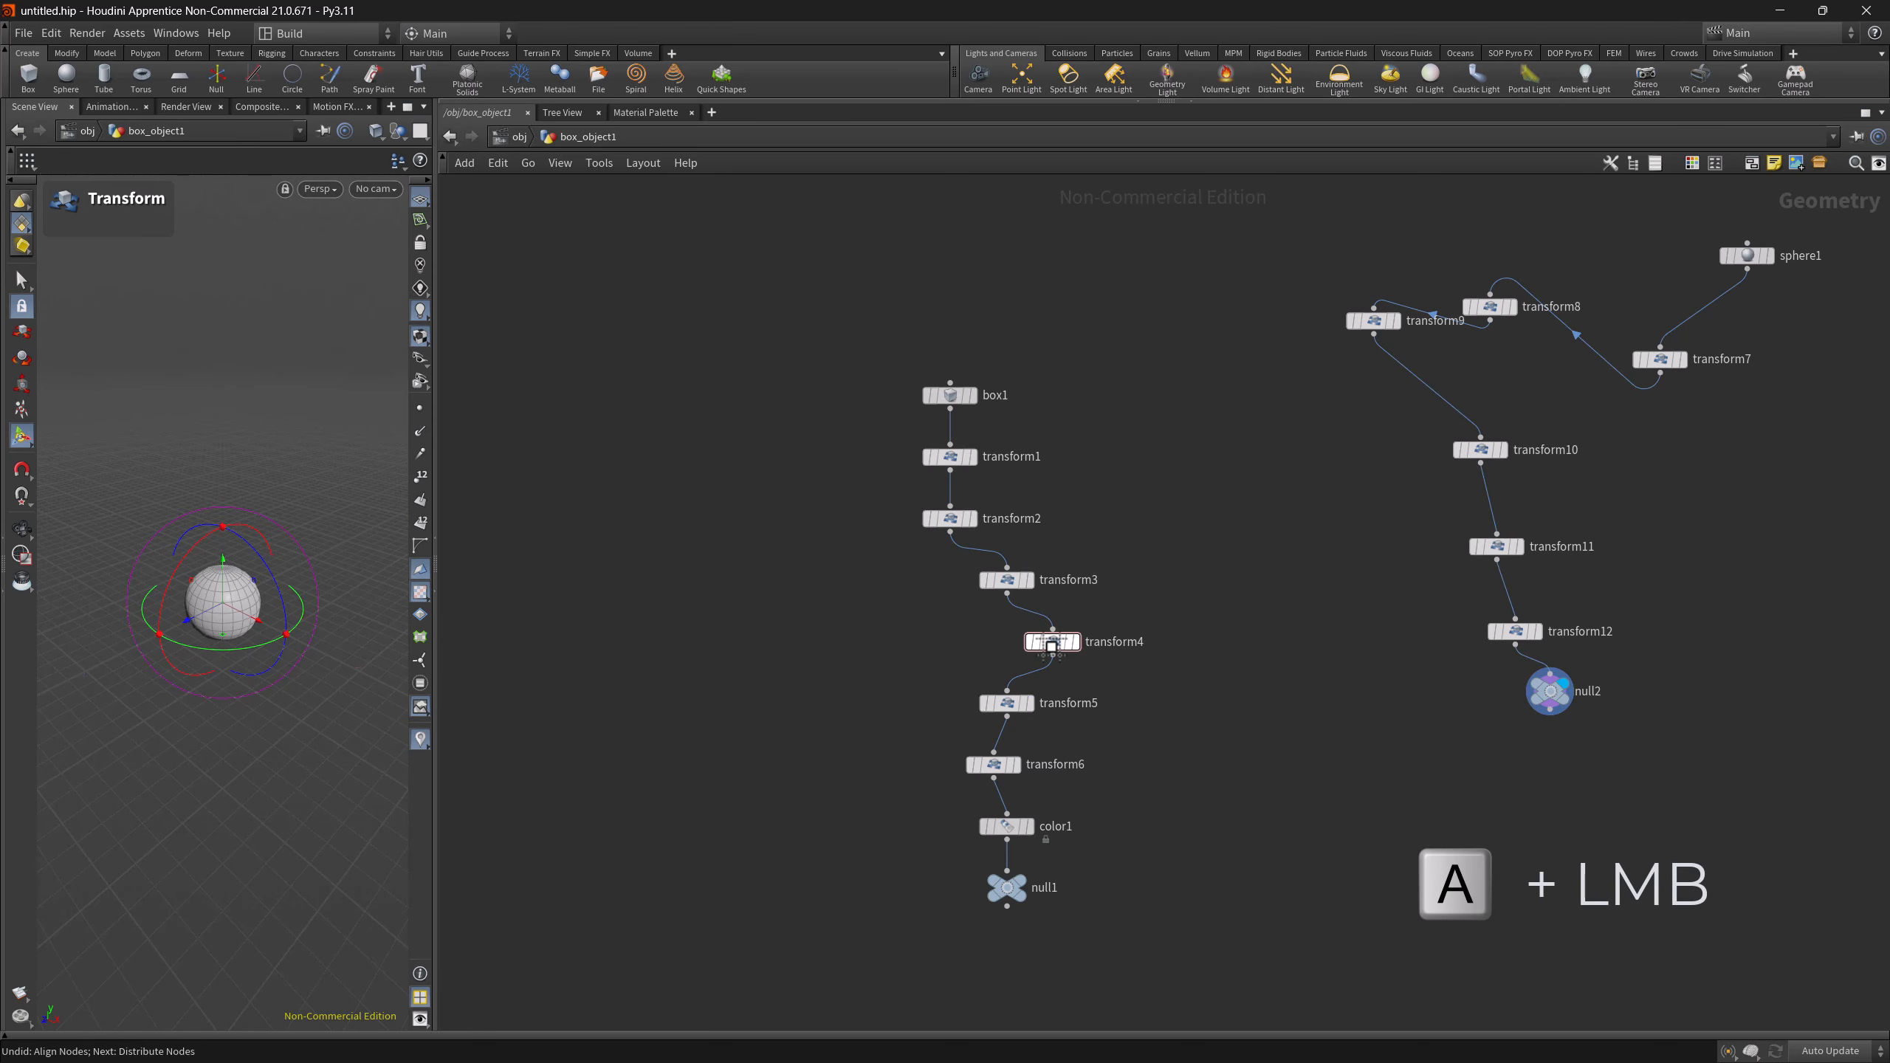
drag(1052, 640, 1052, 454)
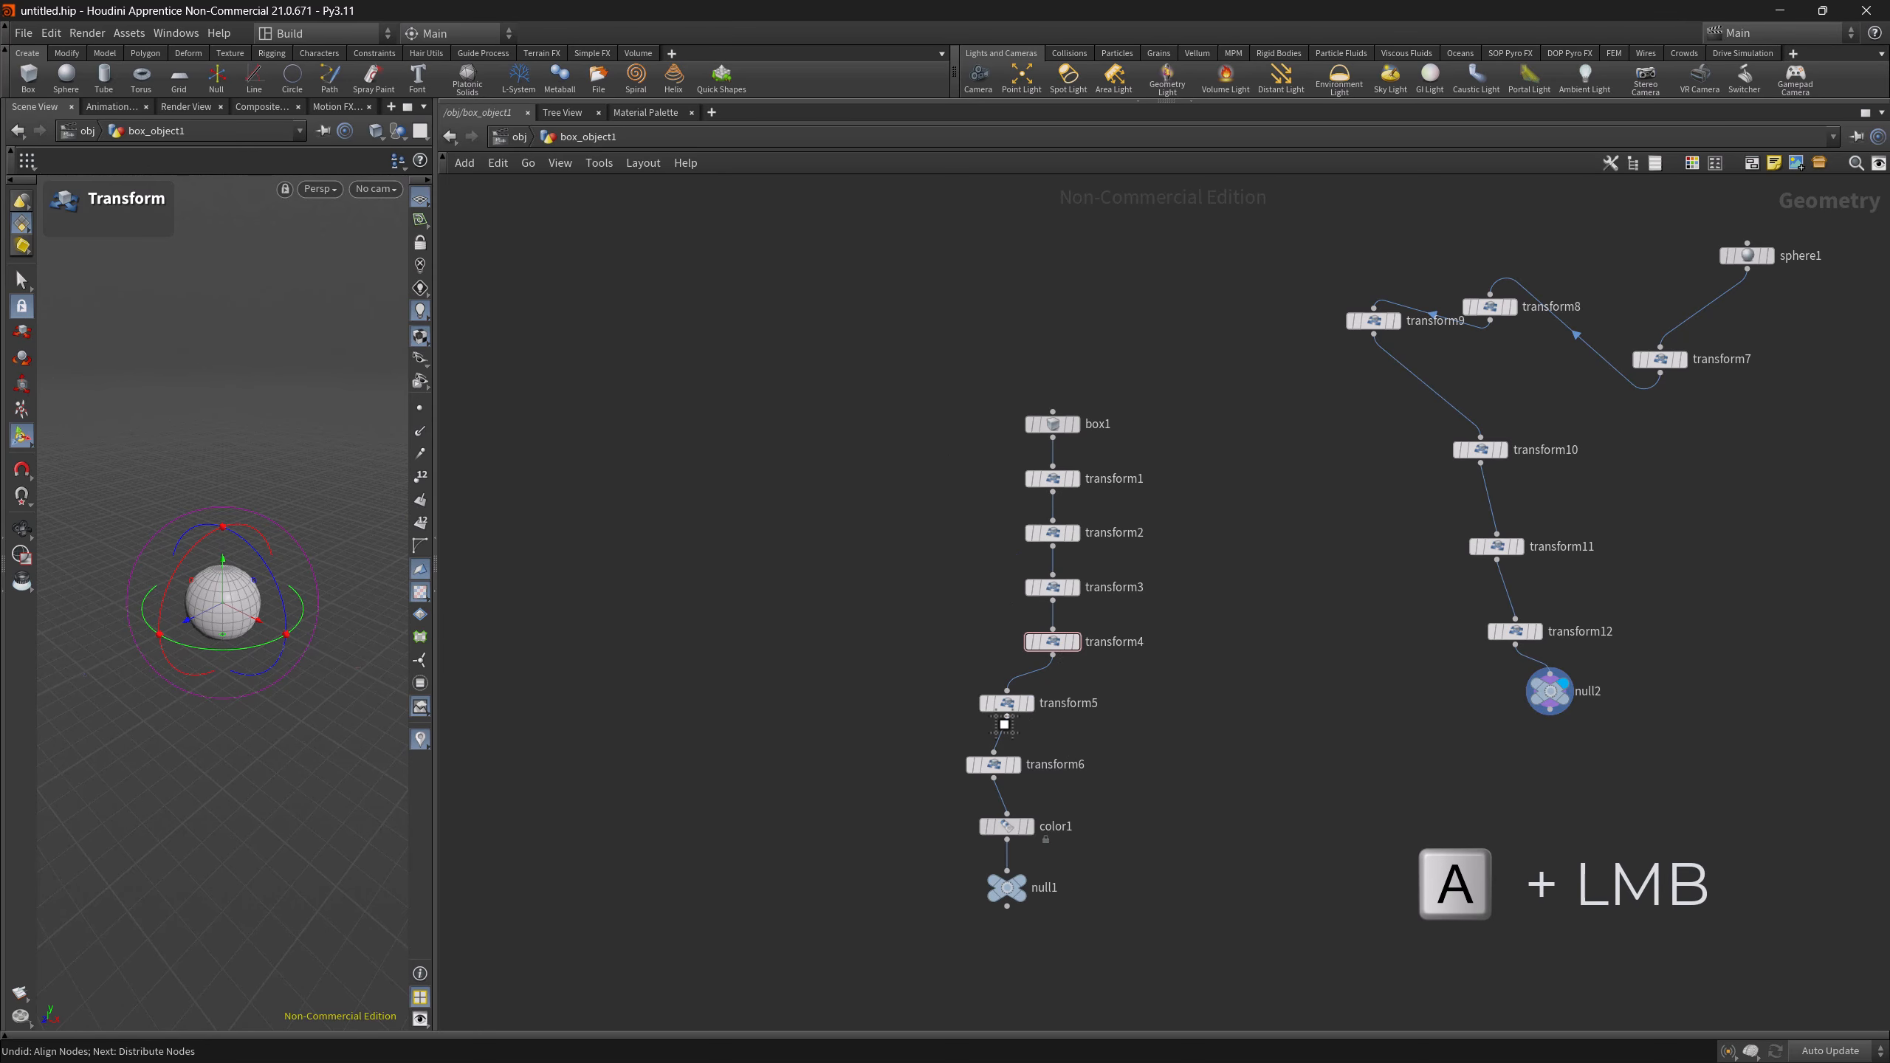
drag(1004, 725, 1005, 819)
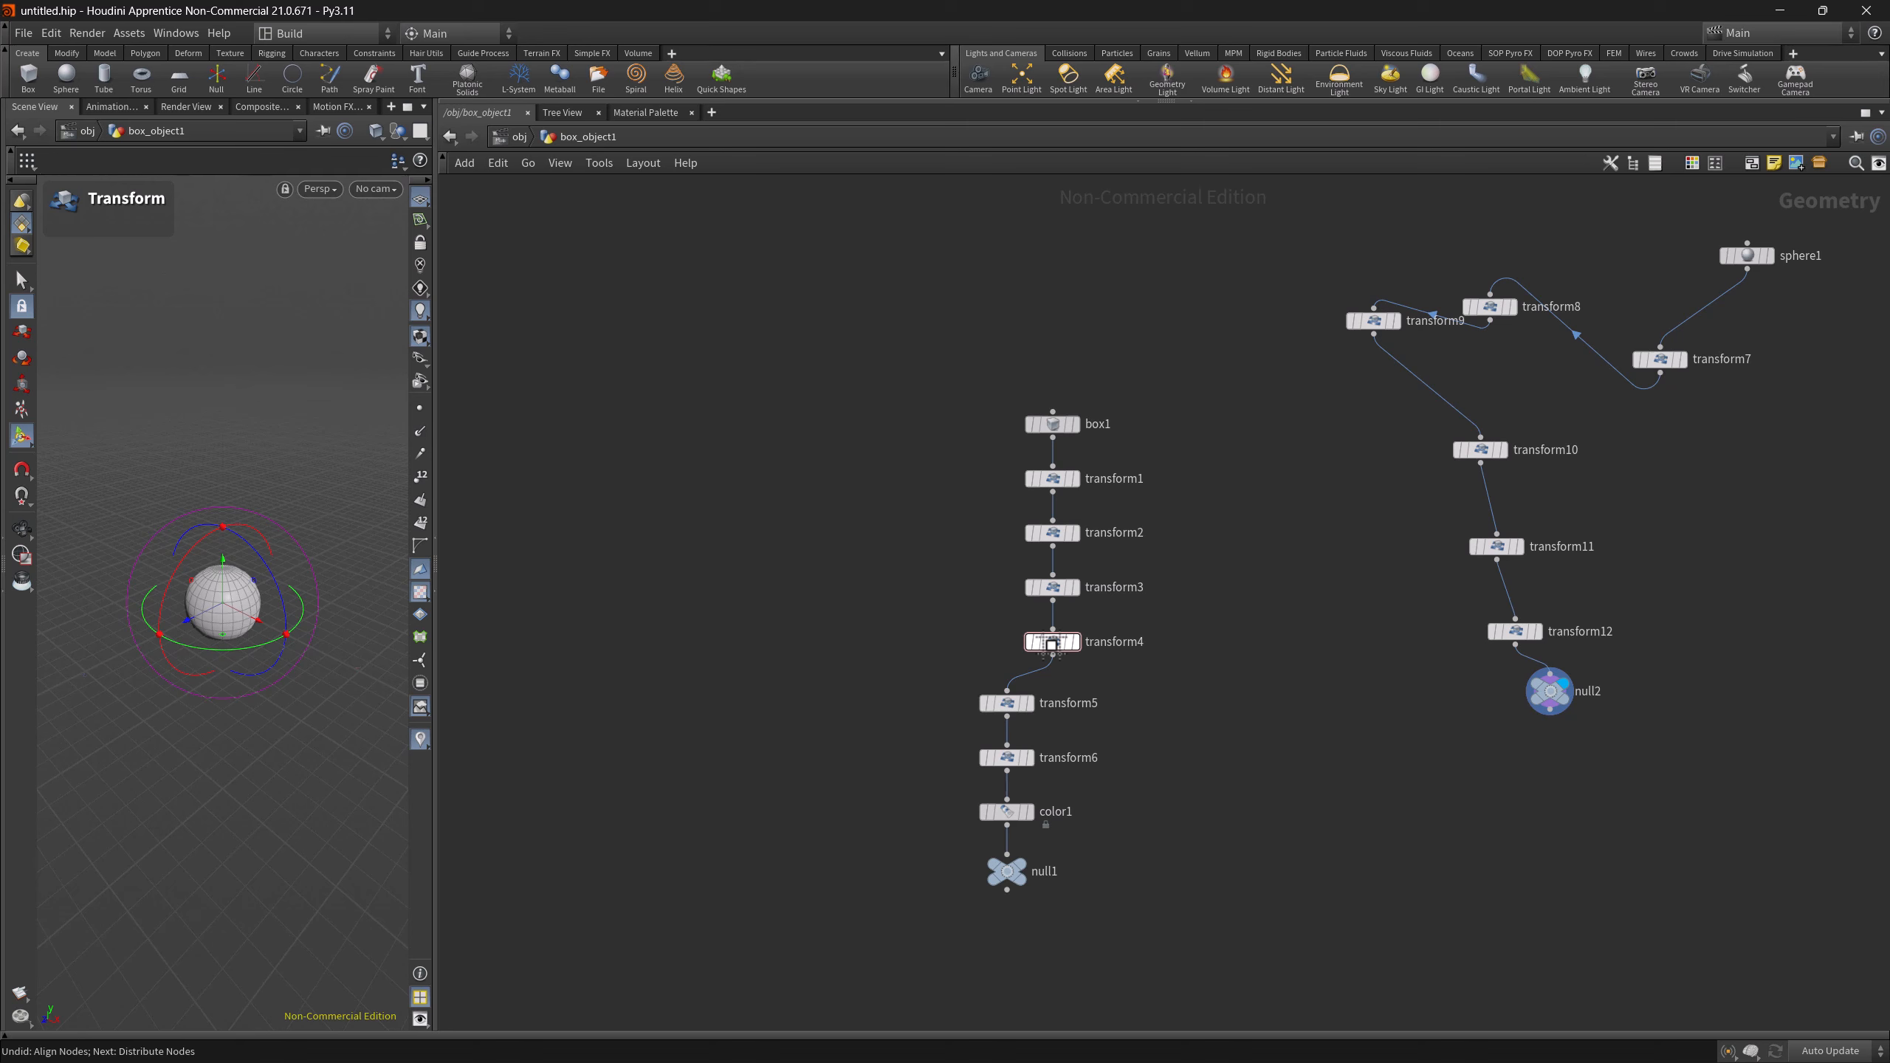
- Lay out the box1 chain in a horizontal row around transform4, and rearrange it into one vertical column
drag(1052, 641, 826, 666)
drag(1052, 641, 1295, 629)
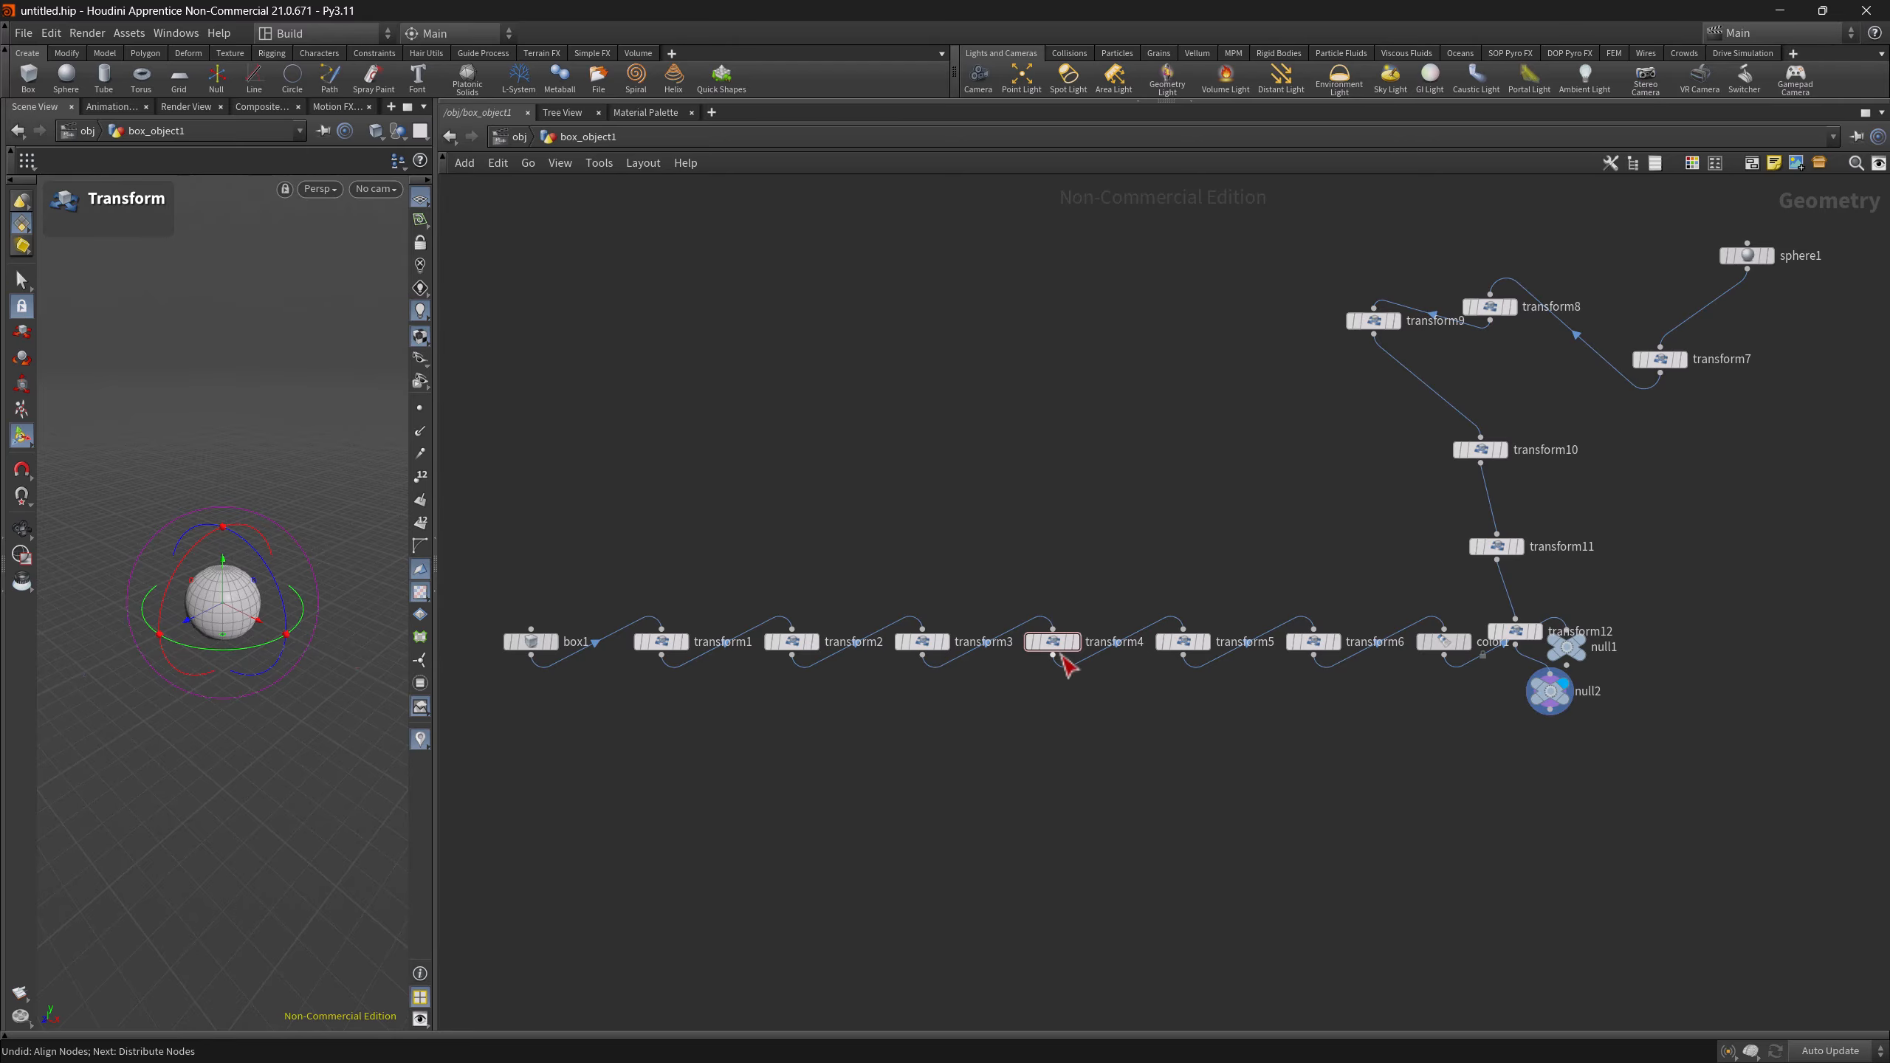
mouse_move(1052, 642)
mouse_down()
mouse_move(1064, 883)
mouse_move(1072, 654)
mouse_up()
- Arrange the chain below sphere1 into a straight column and undo that arrangement
middle_drag(1421, 749, 1179, 821)
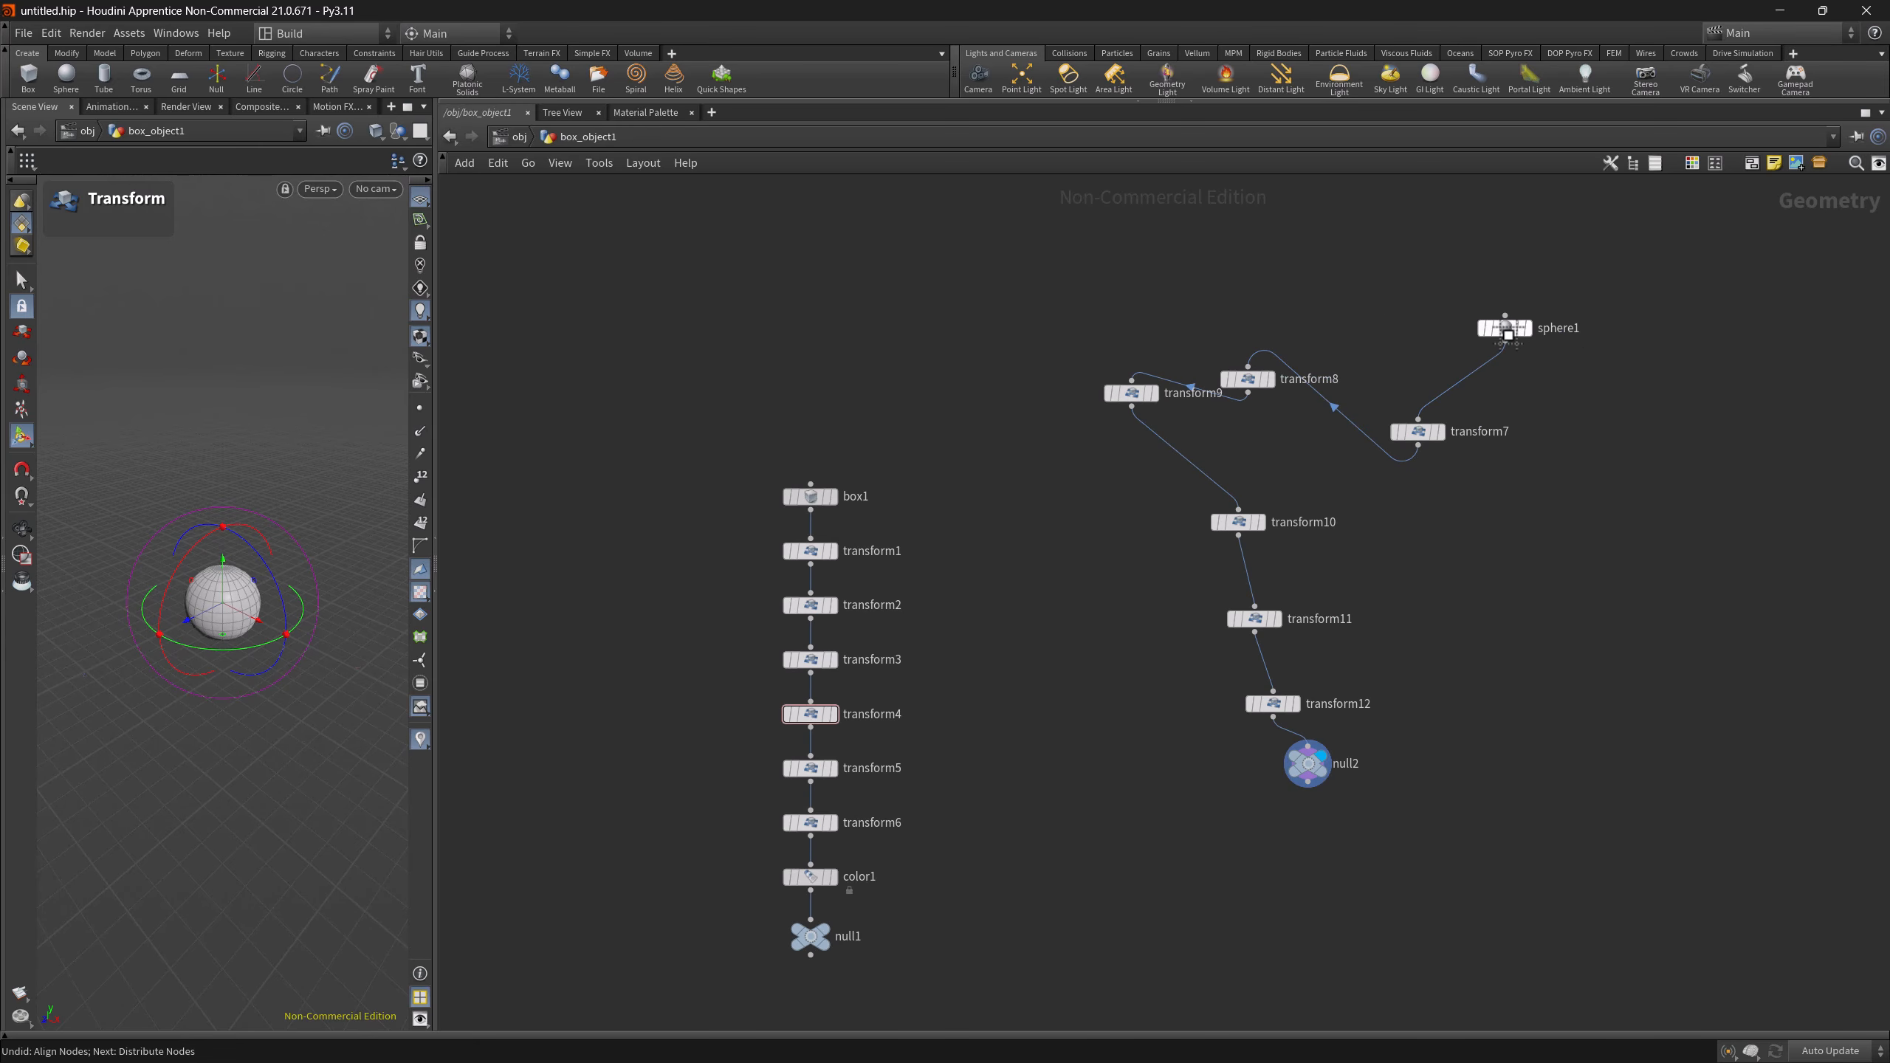
drag(1505, 329, 1523, 554)
middle_drag(1402, 711, 1111, 784)
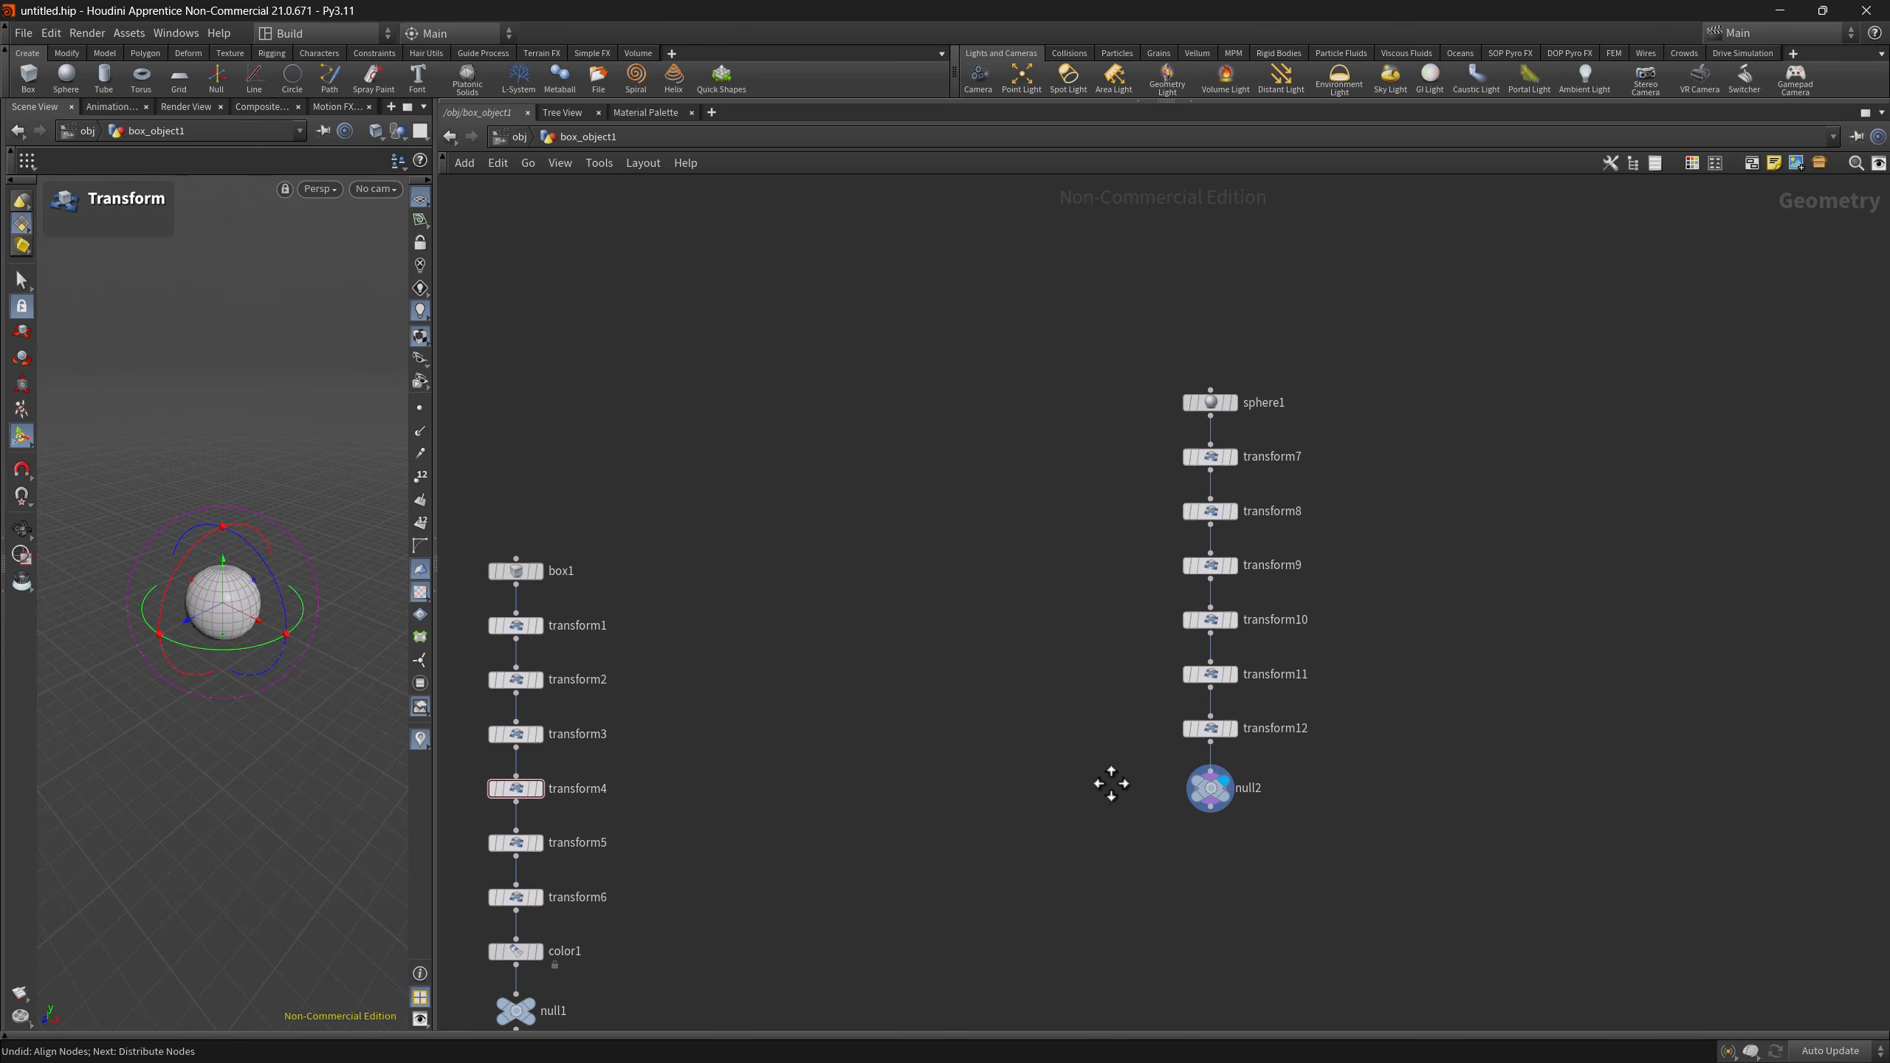
click(650, 165)
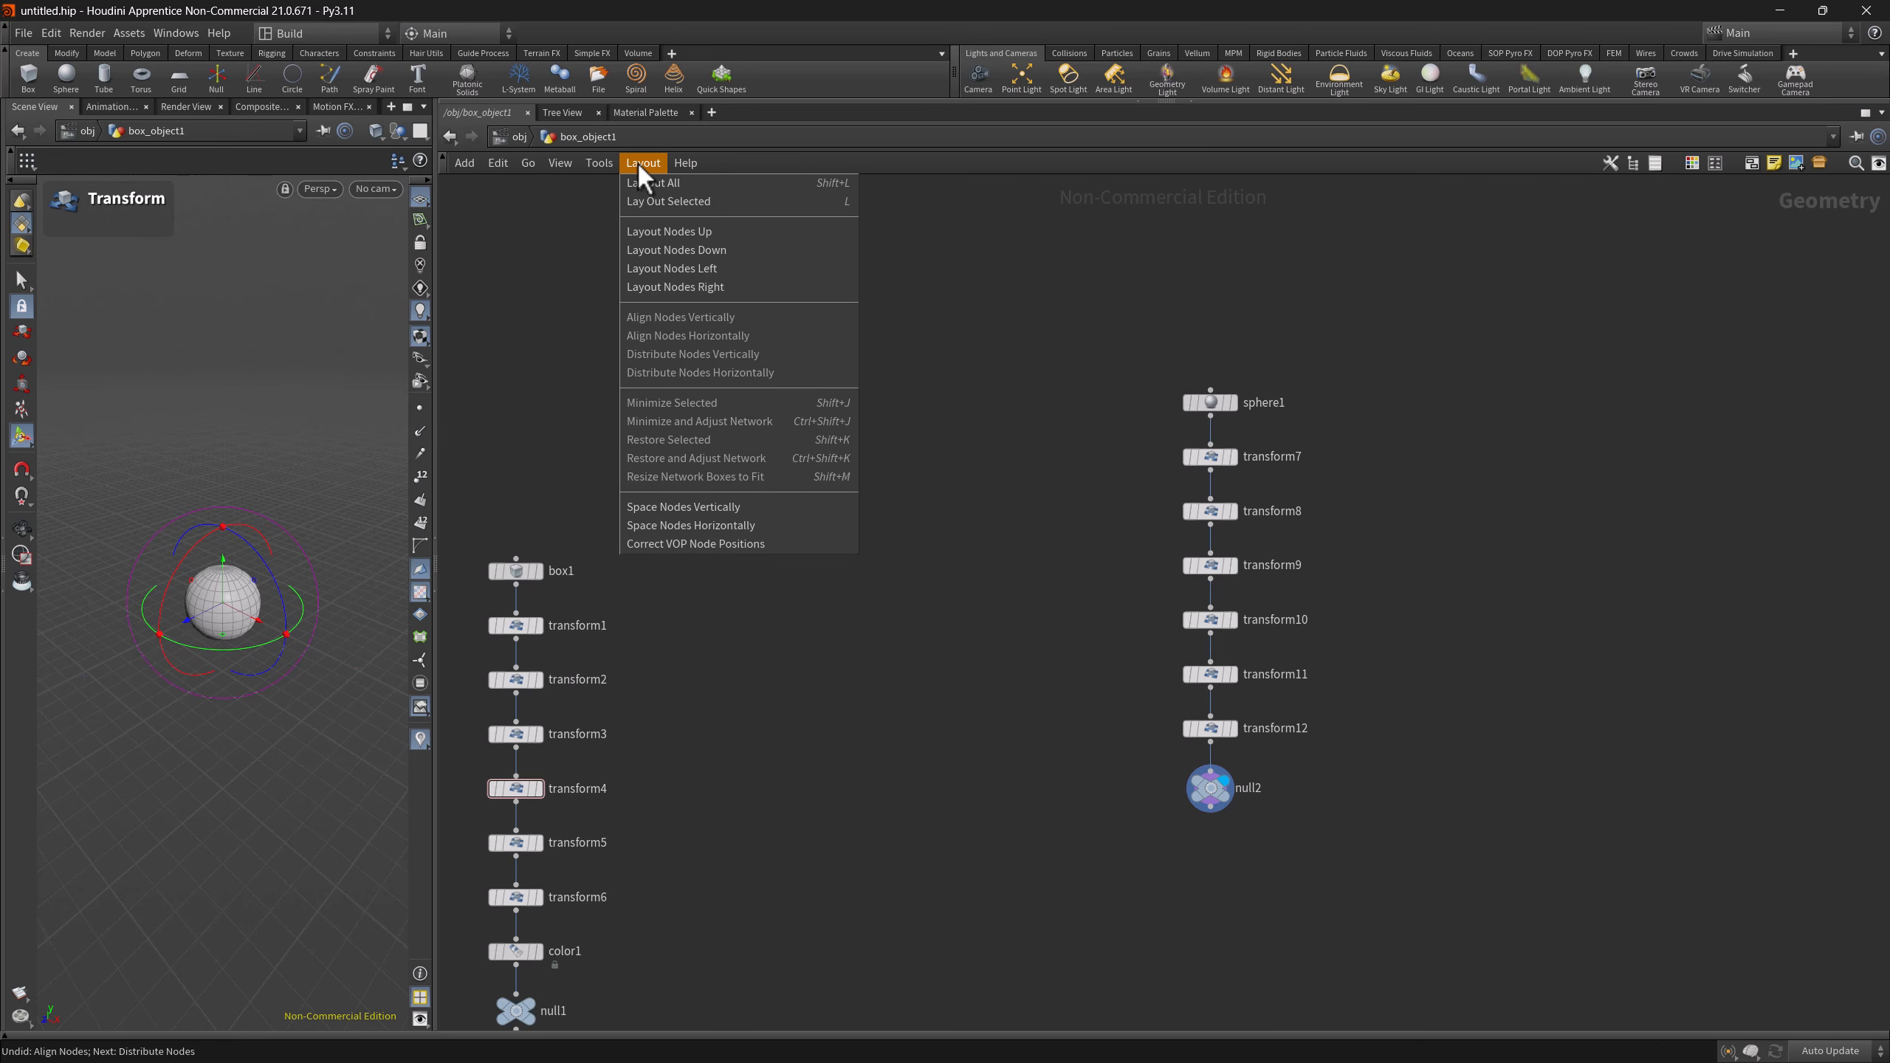
click(985, 418)
key(ctrl+z)
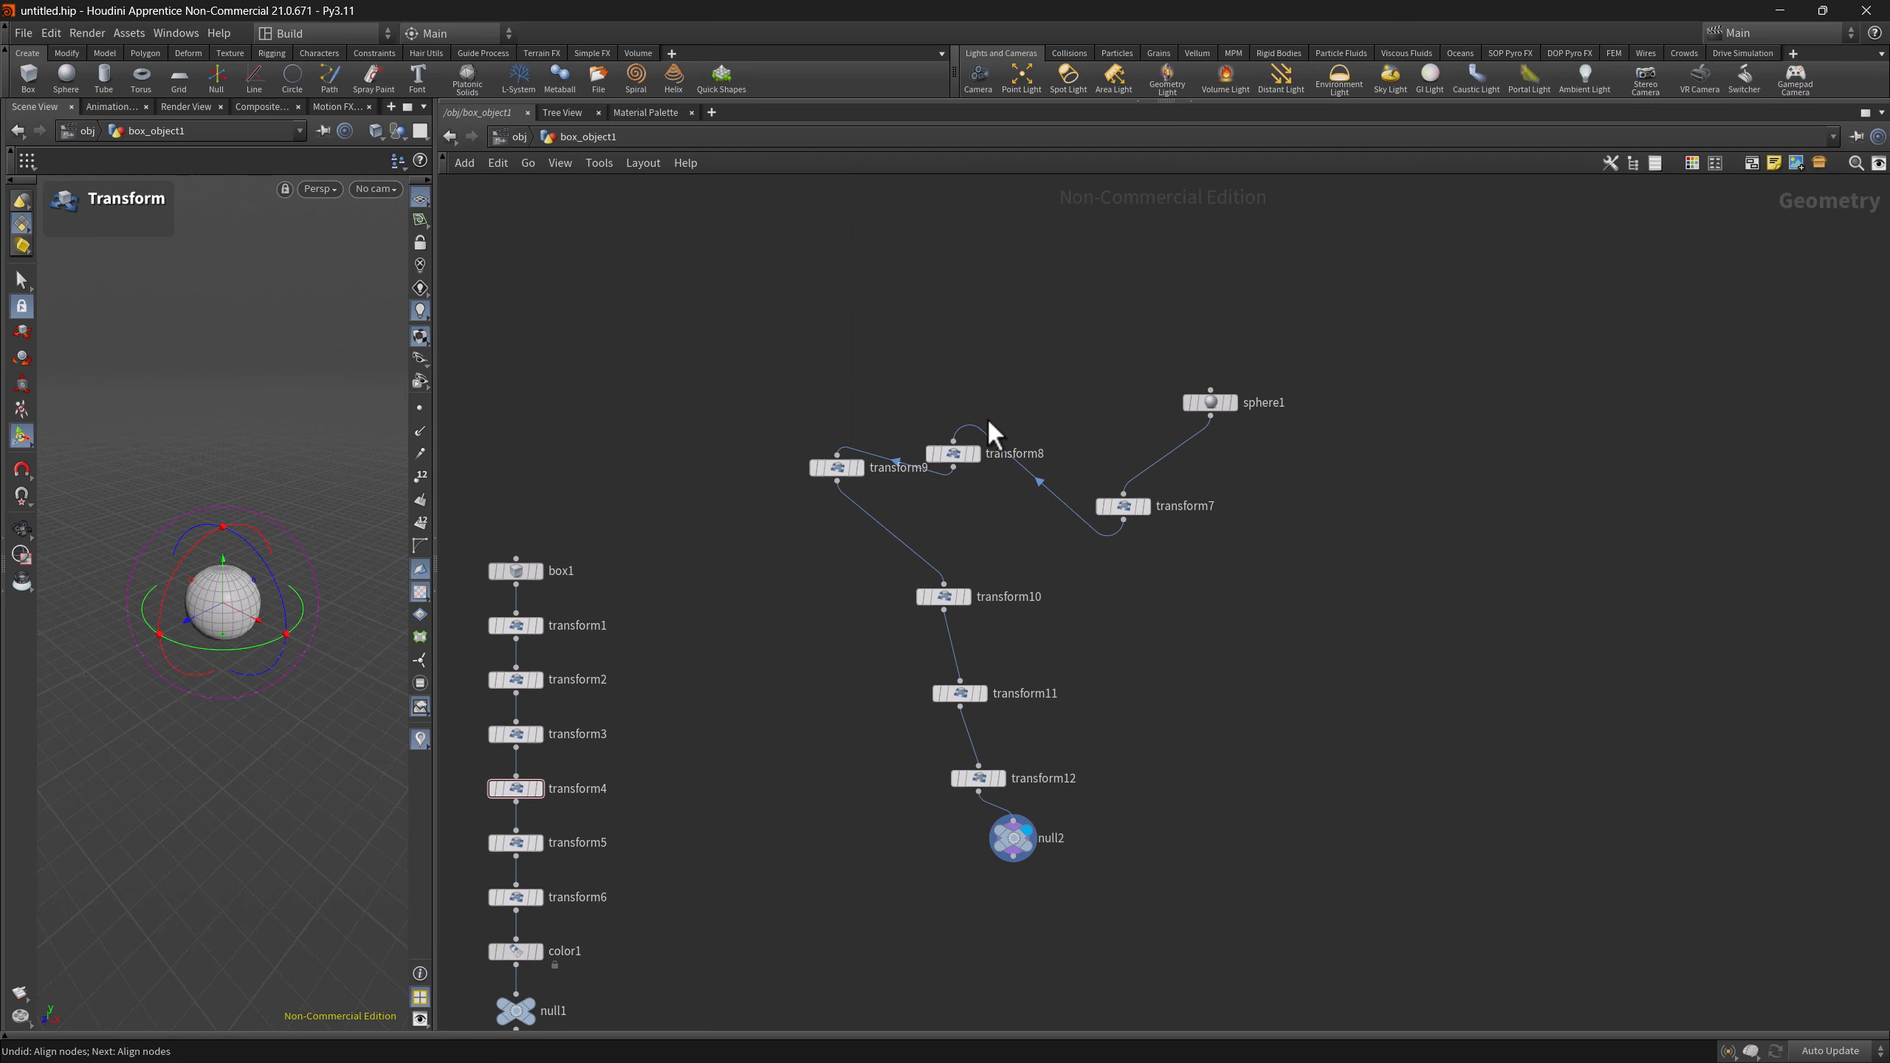
- Select the whole chain from sphere1 to null2 and apply Layout Nodes Down
drag(815, 359, 1270, 760)
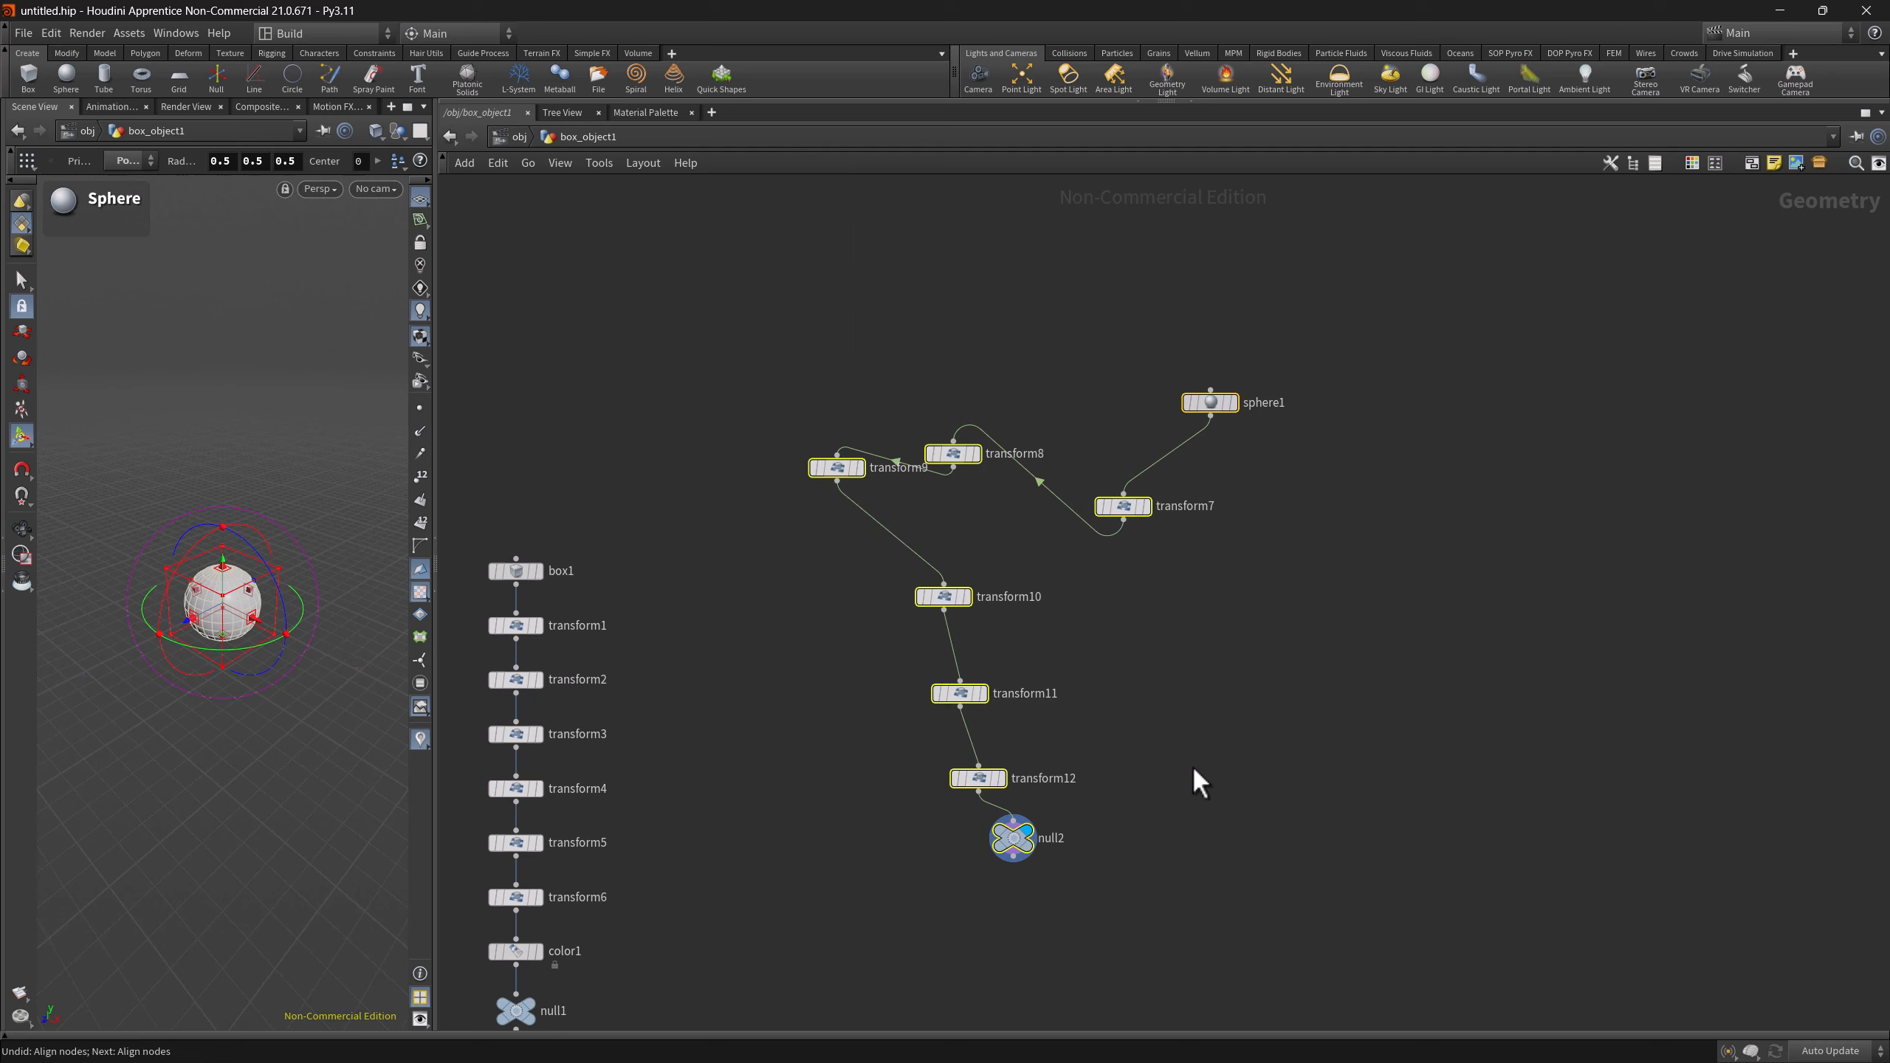
click(642, 163)
click(672, 249)
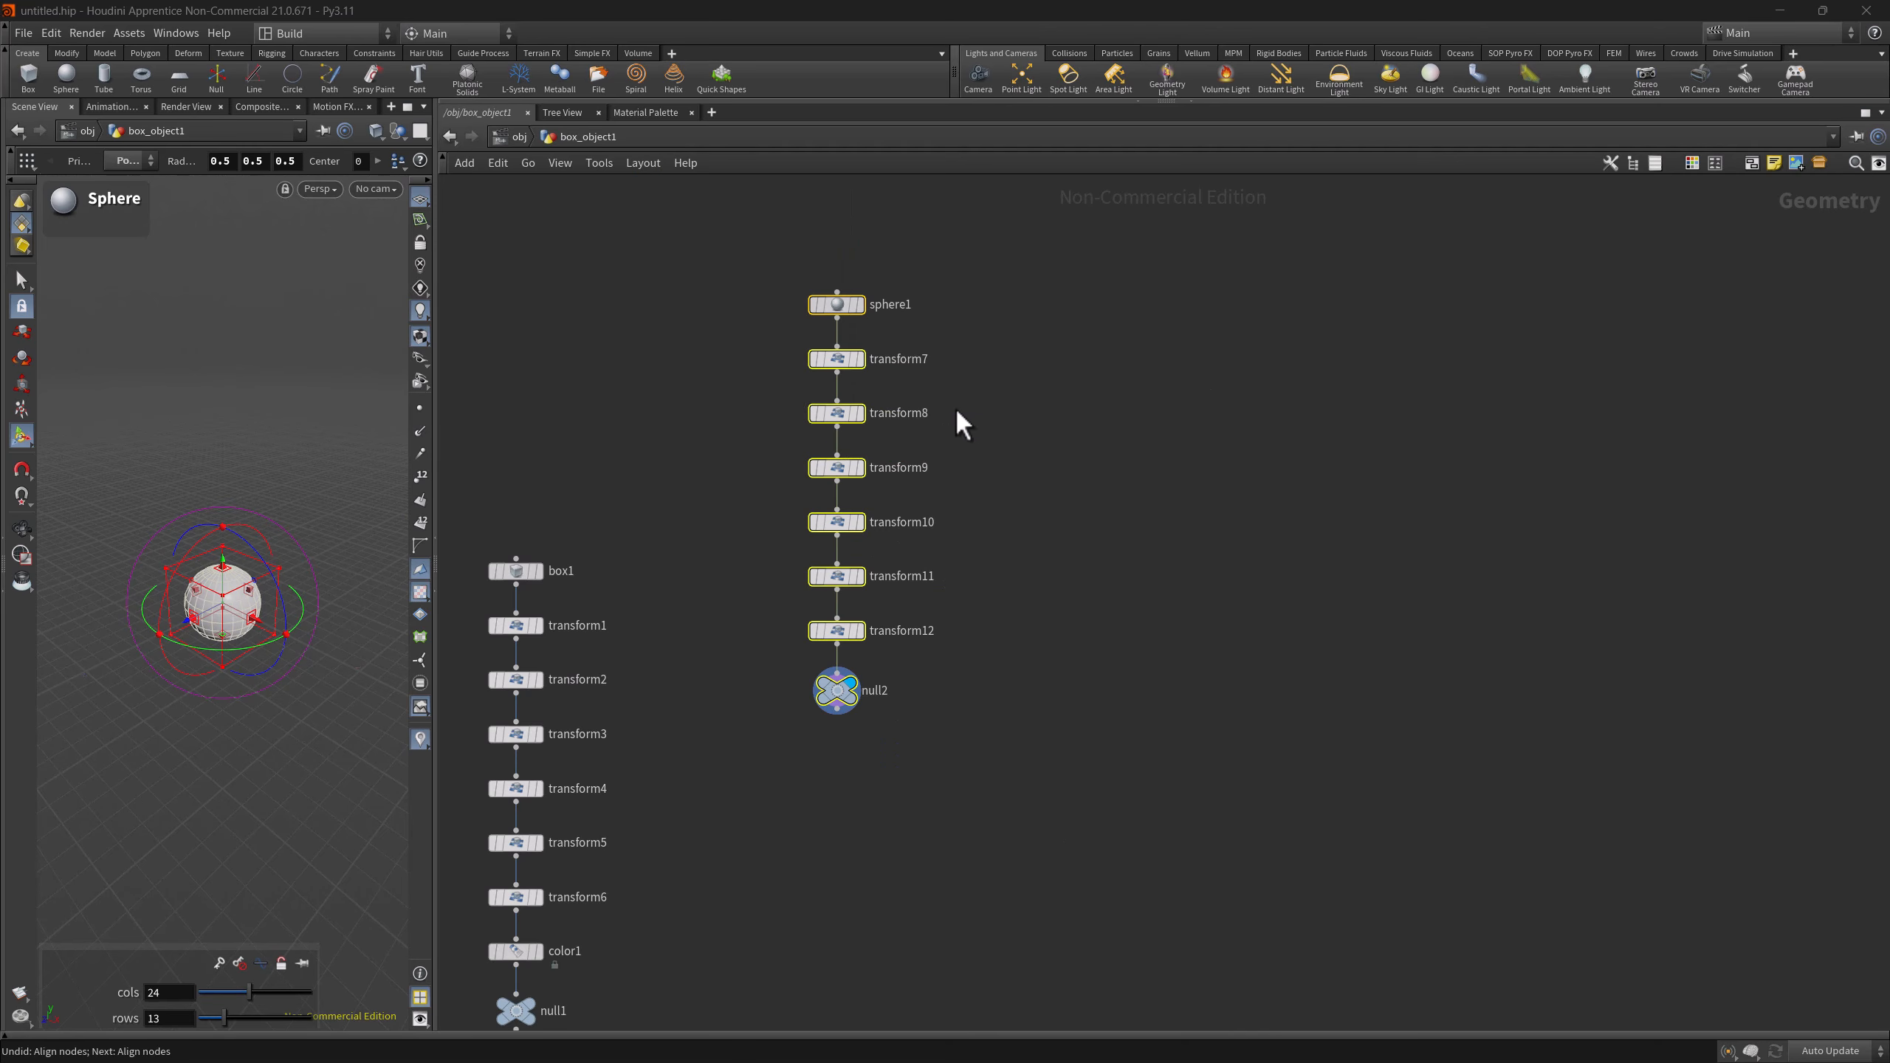
click(640, 163)
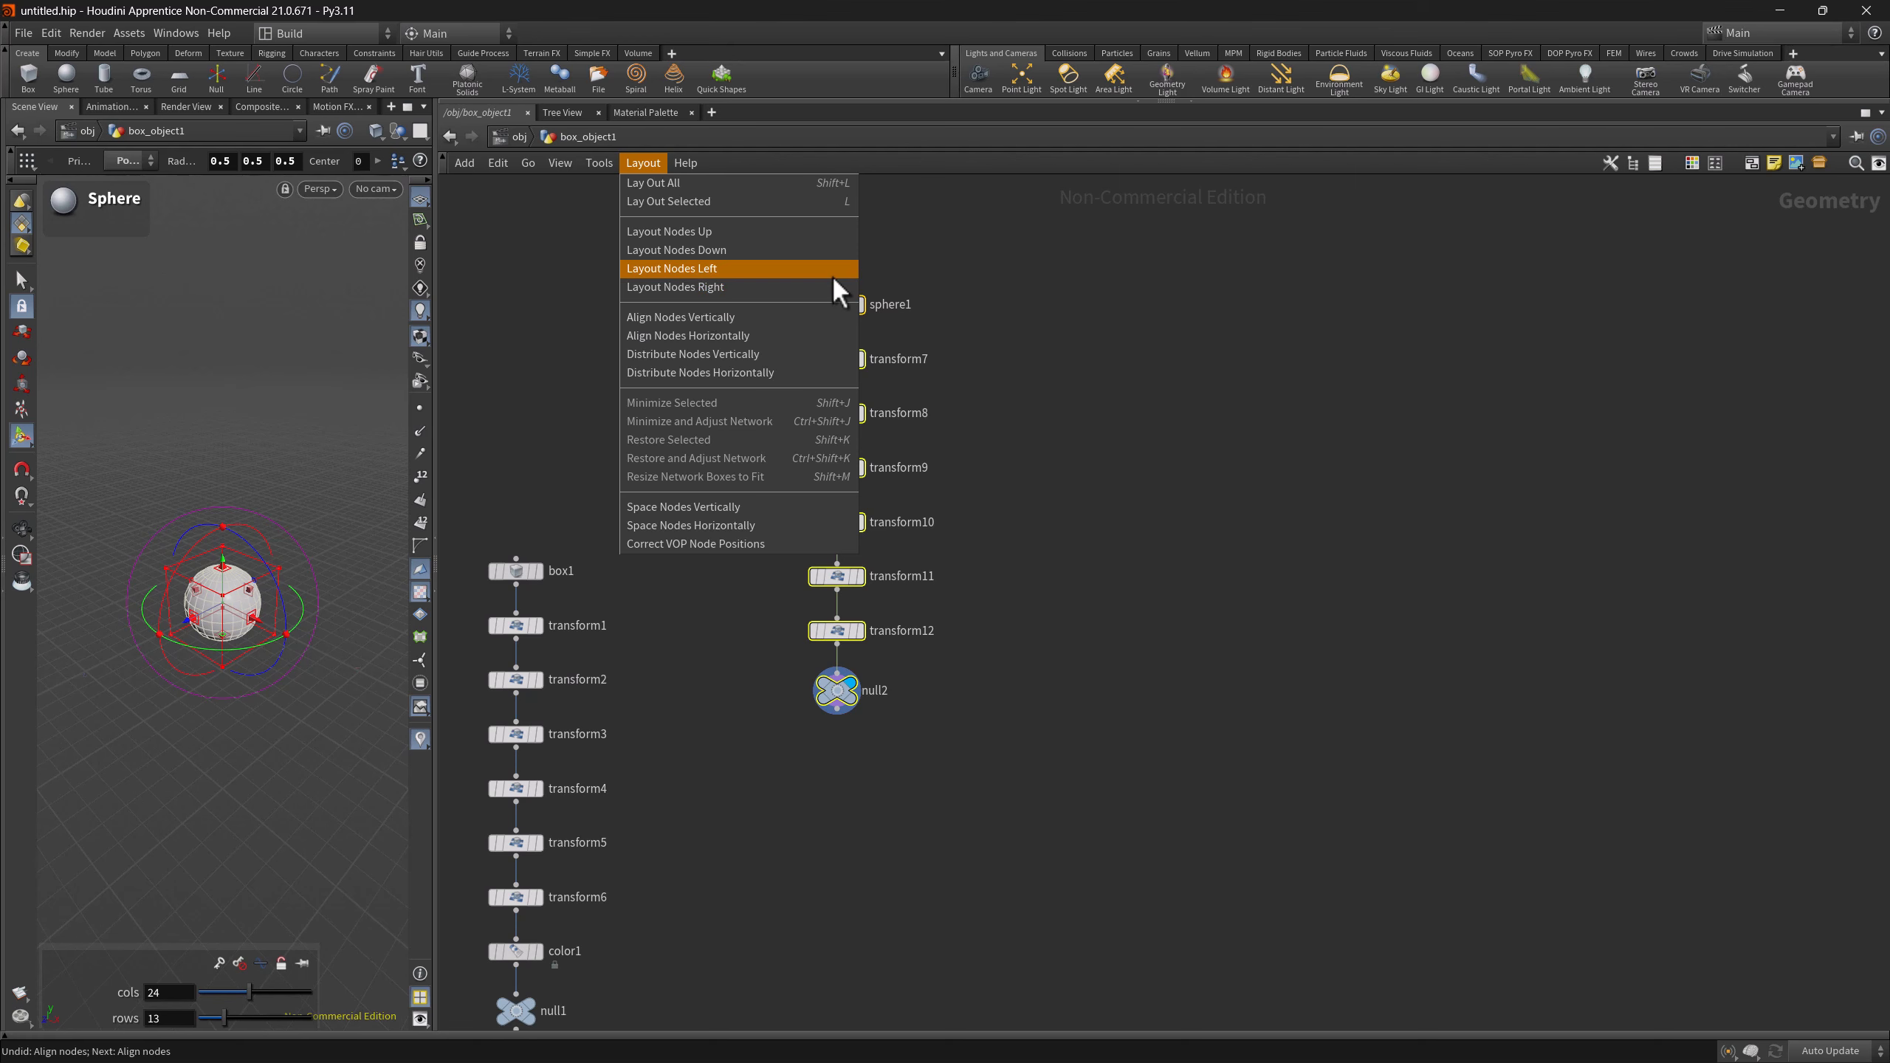
click(1074, 371)
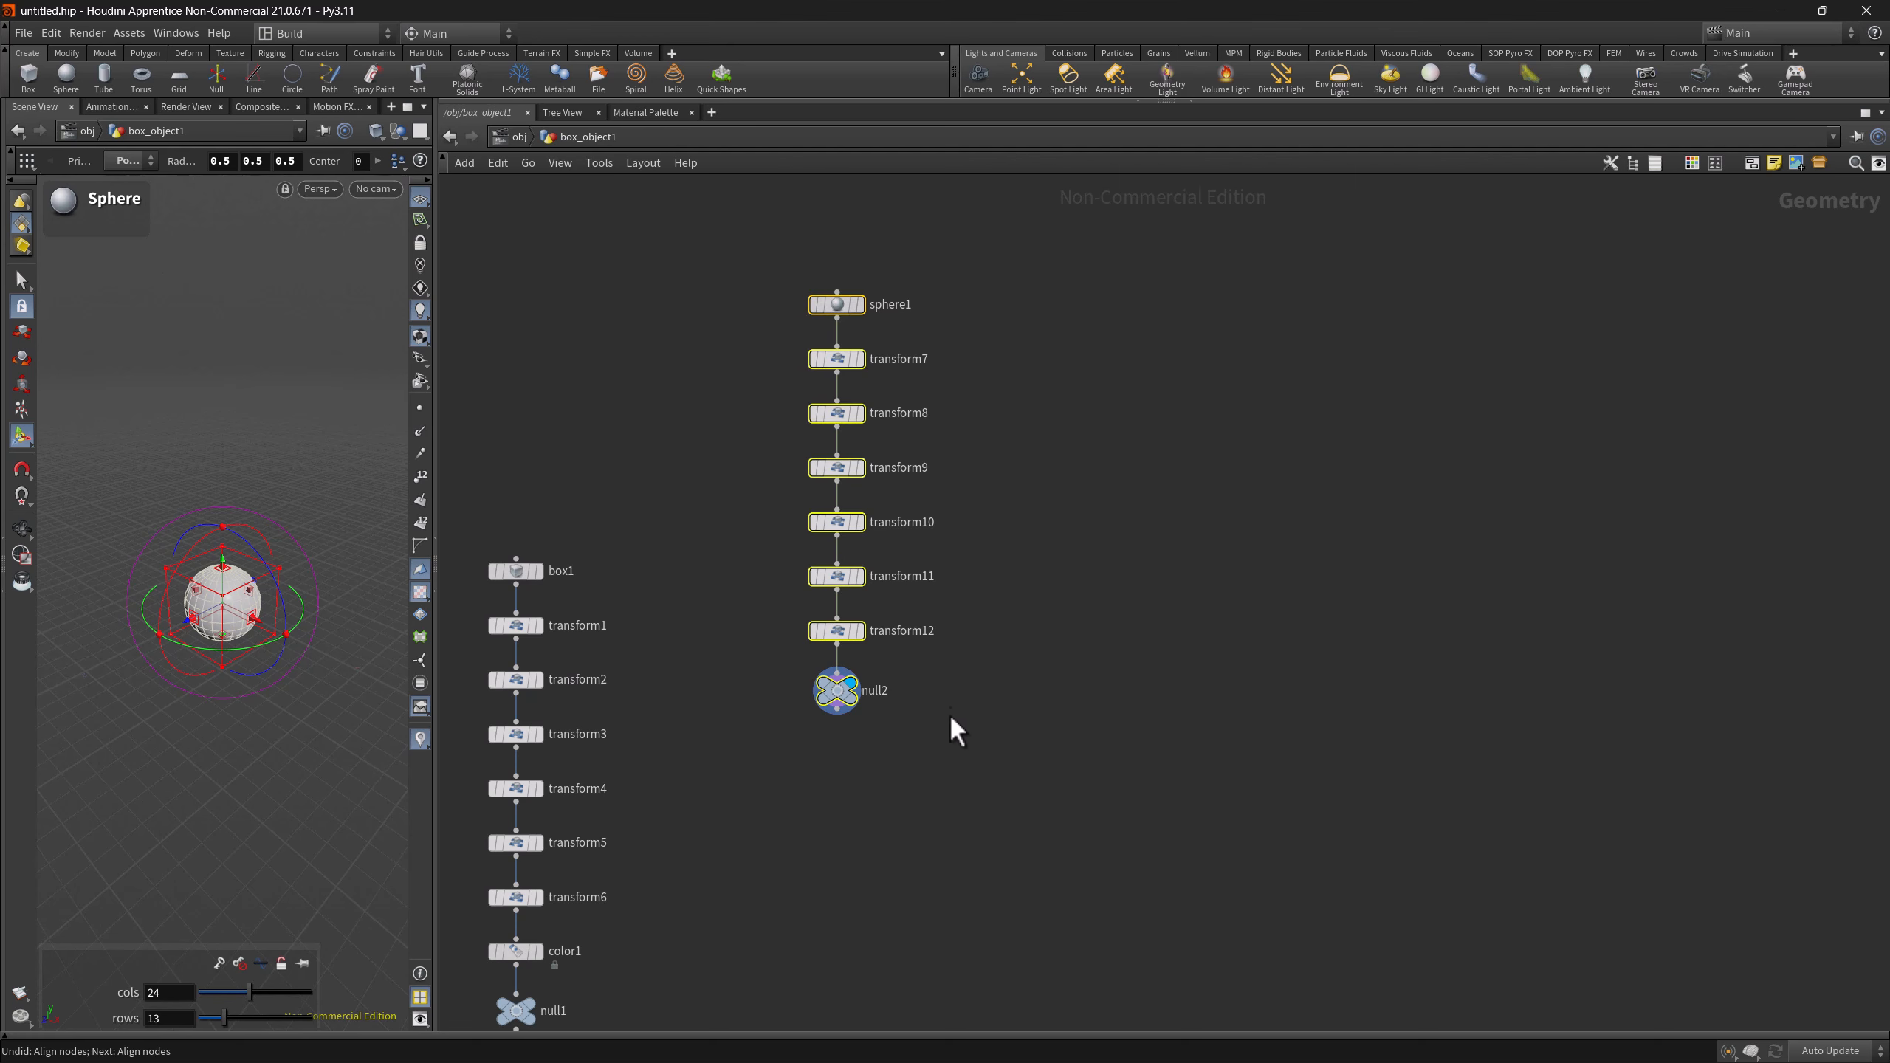
- Undo the recent chain arrangements and apply Lay Out All to the network
key(ctrl+z)
key(ctrl+z)
key(ctrl+z)
key(ctrl+z)
key(ctrl+z)
middle_drag(722, 529, 844, 377)
click(642, 164)
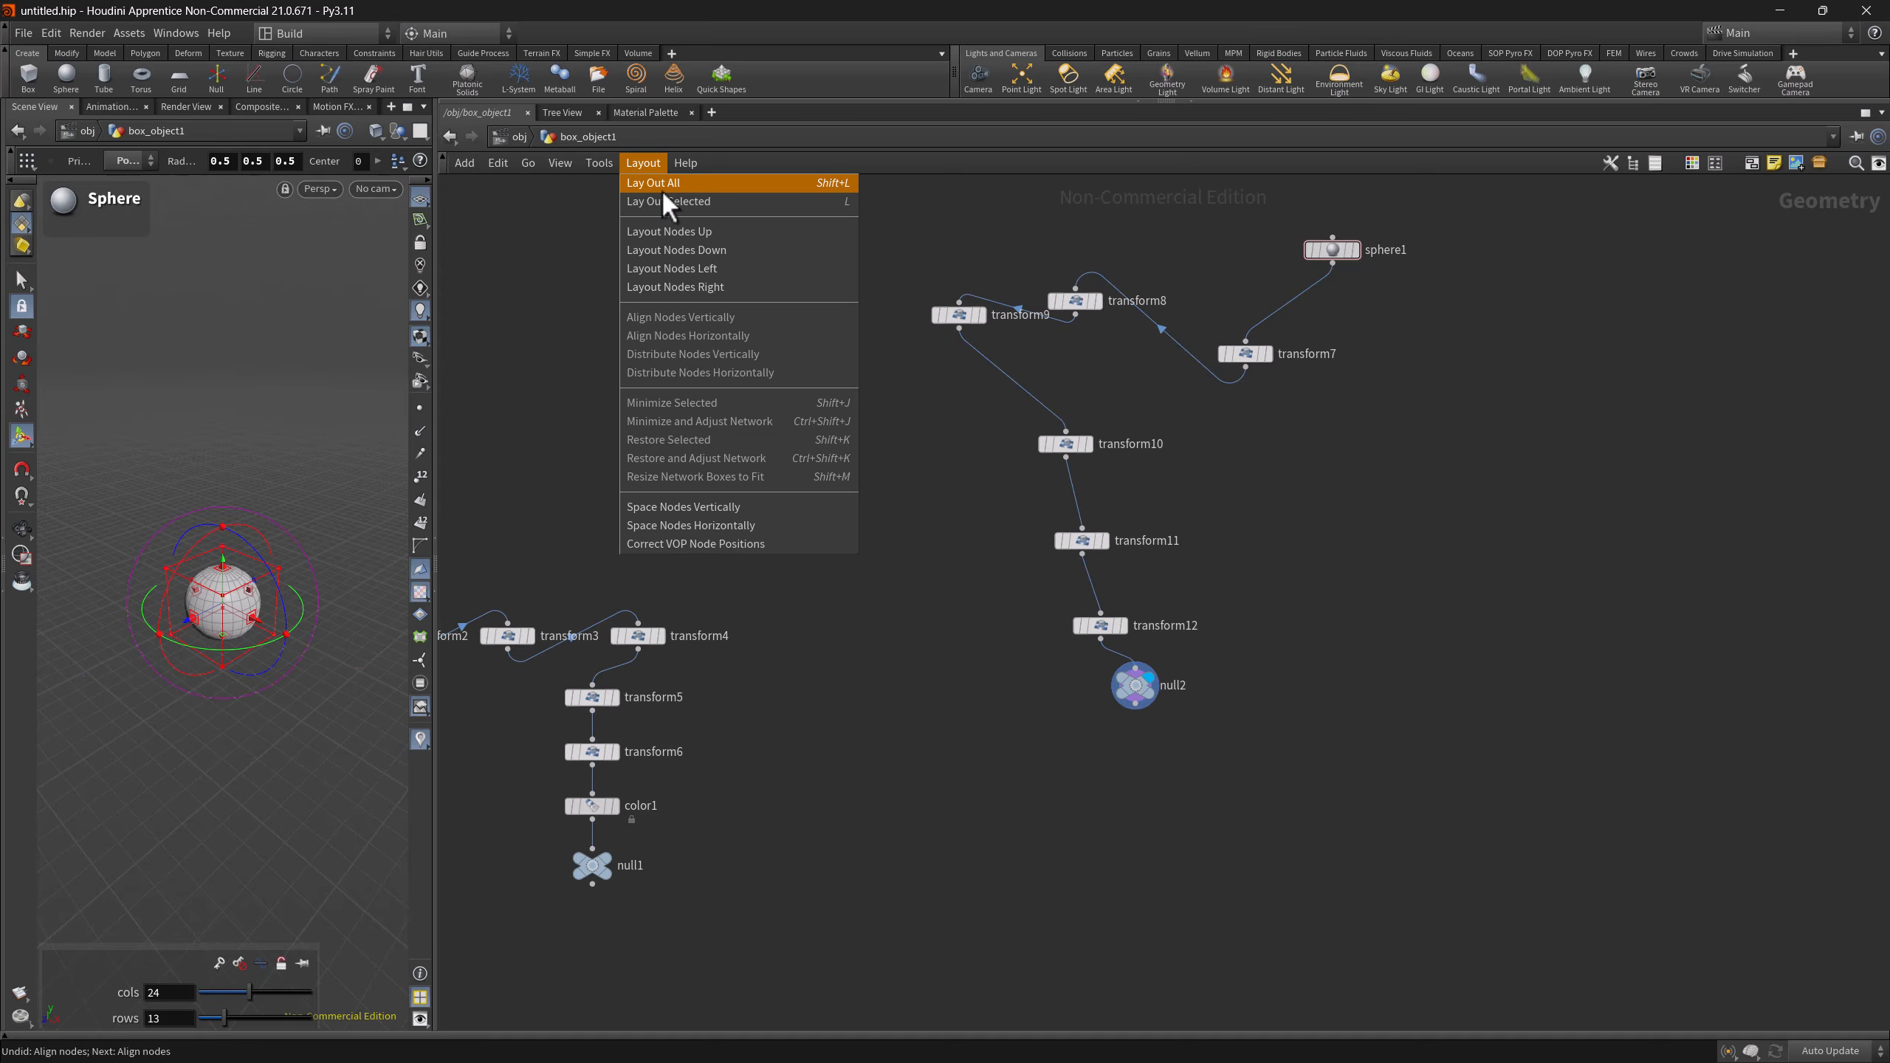
click(662, 189)
middle_drag(781, 386, 721, 591)
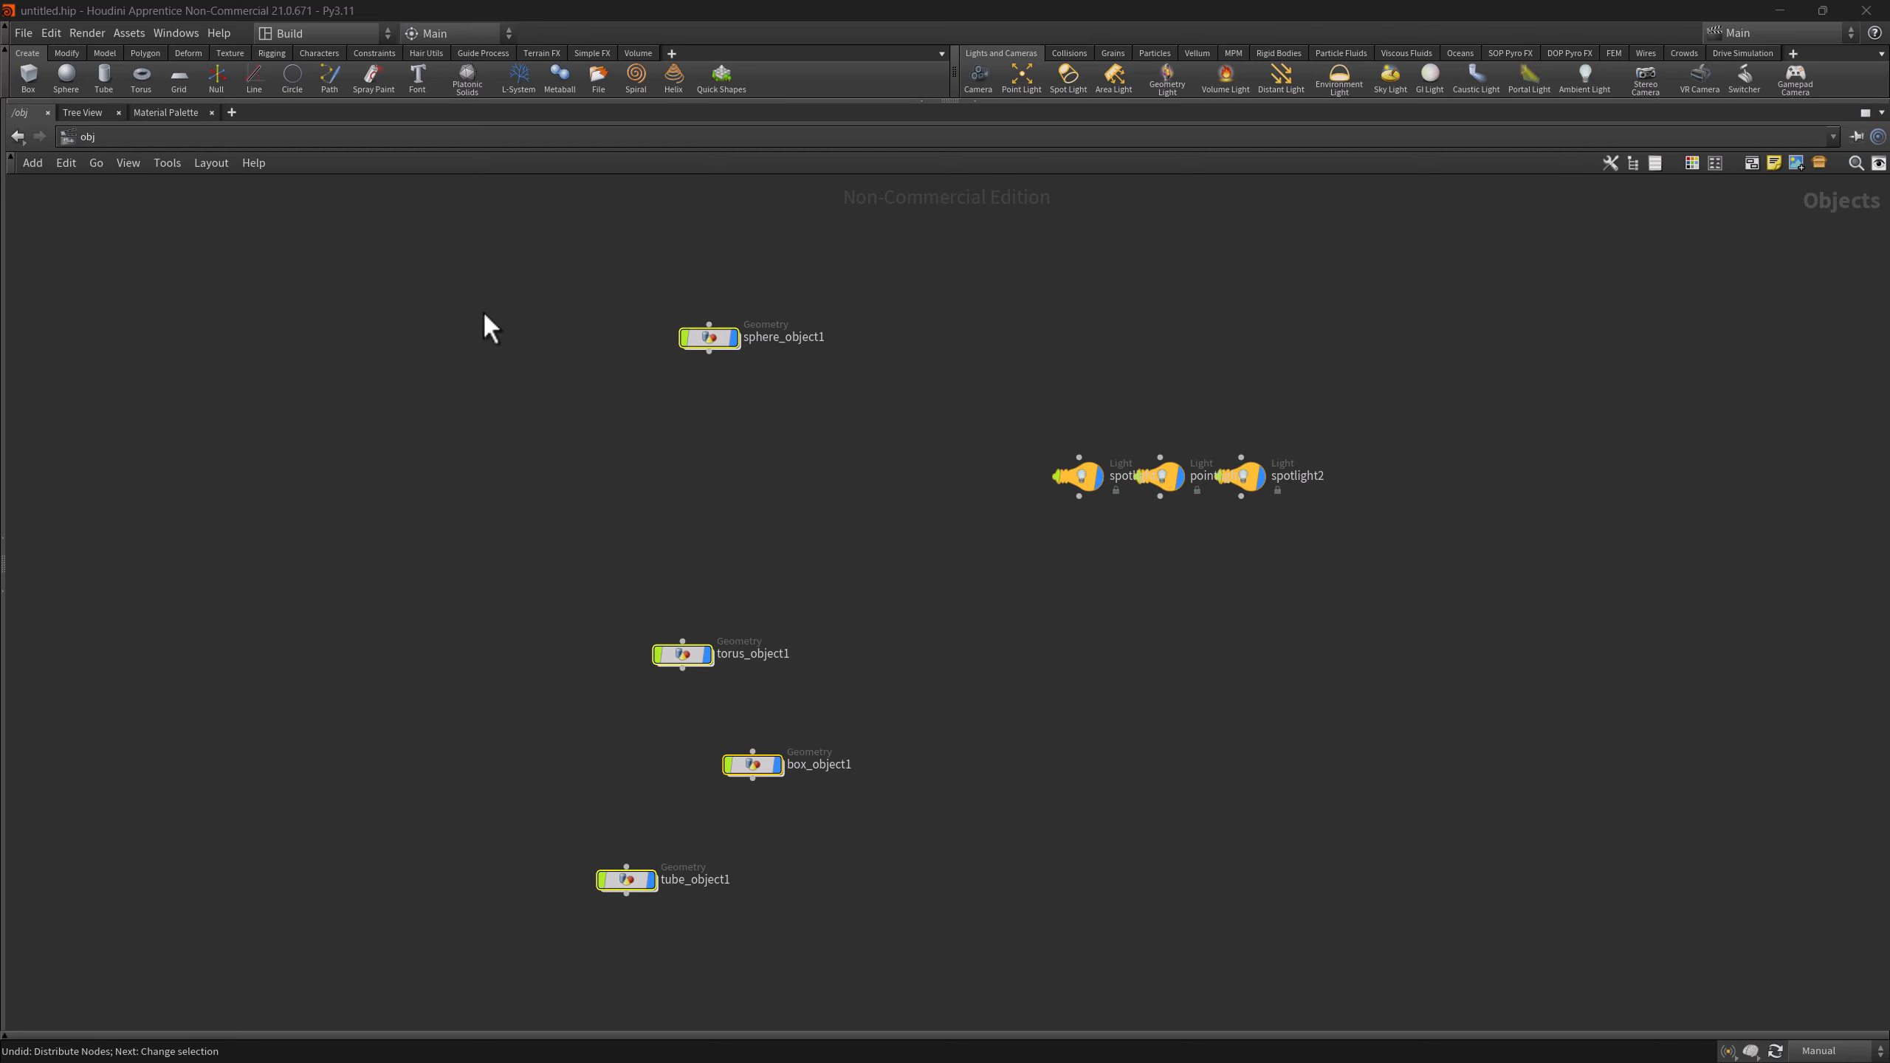
- Select the sphere, torus, box and tube objects, align them in a column on tube_object1 and distribute them evenly
drag(476, 282, 967, 935)
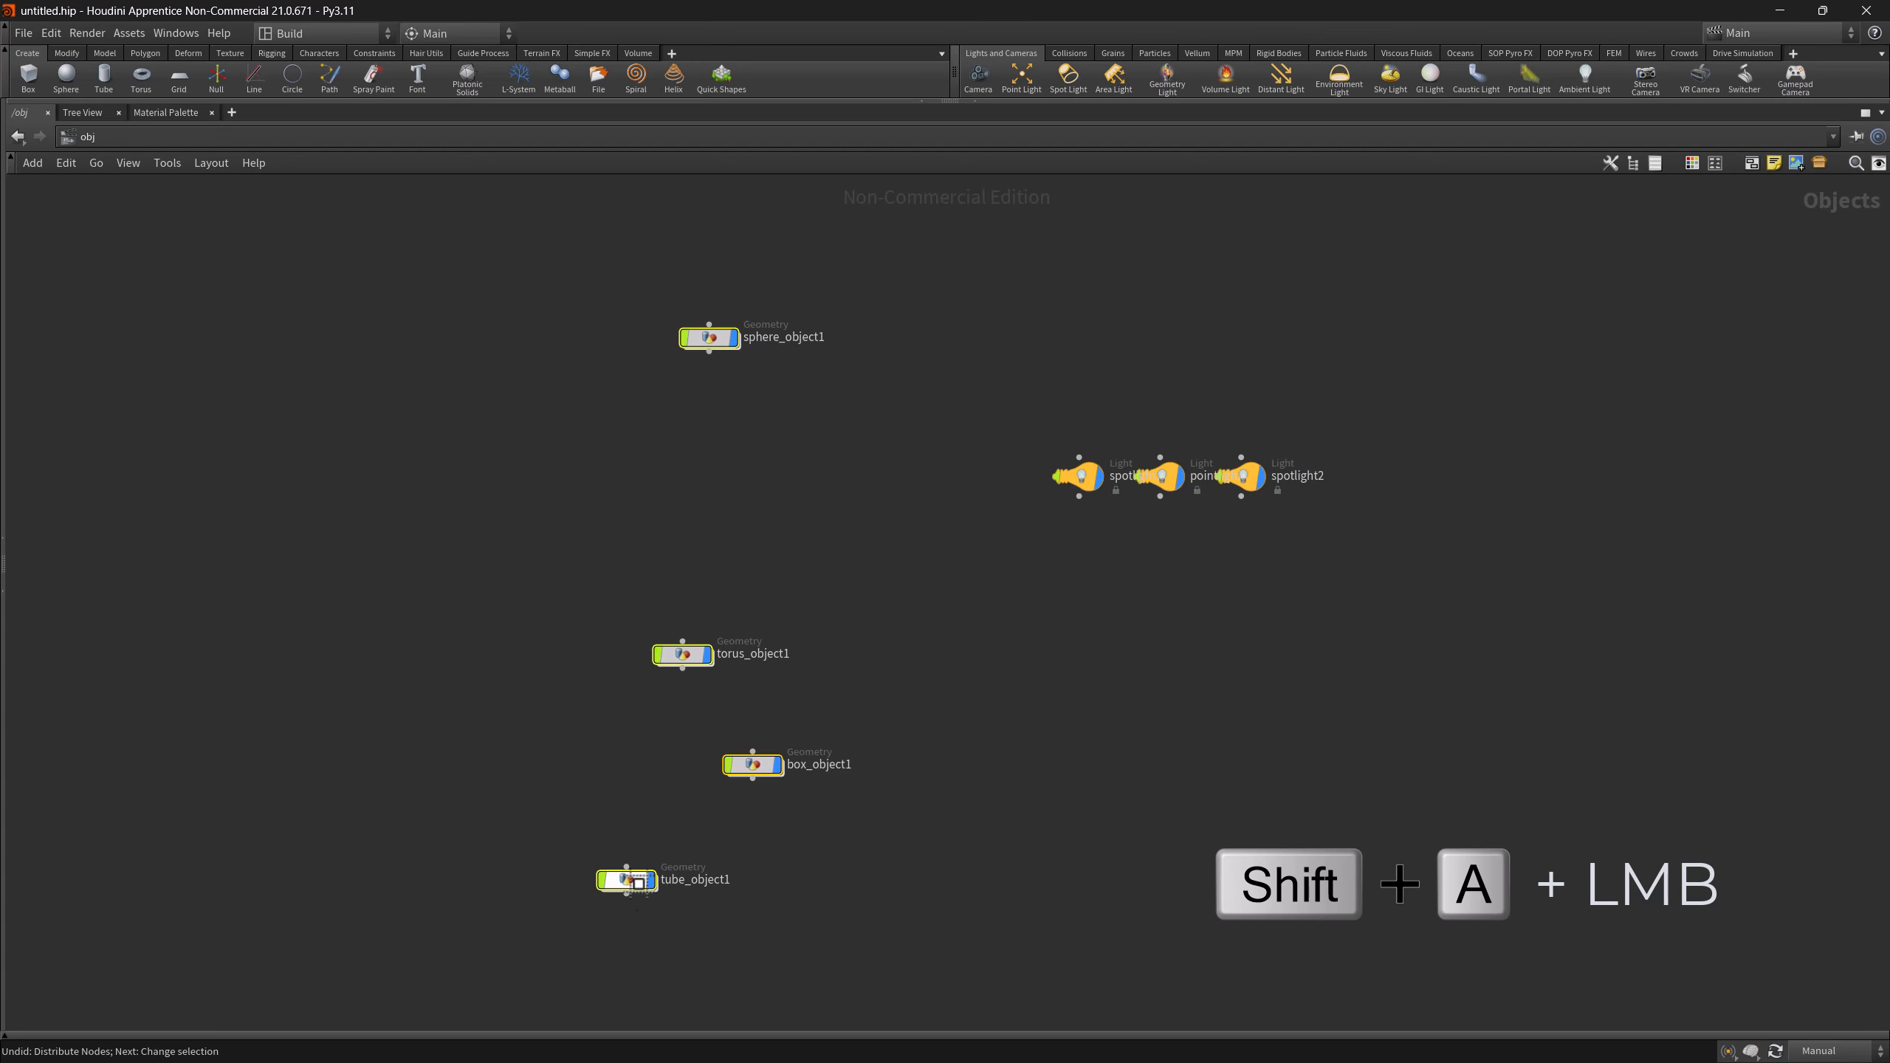
shift+drag(625, 878, 675, 562)
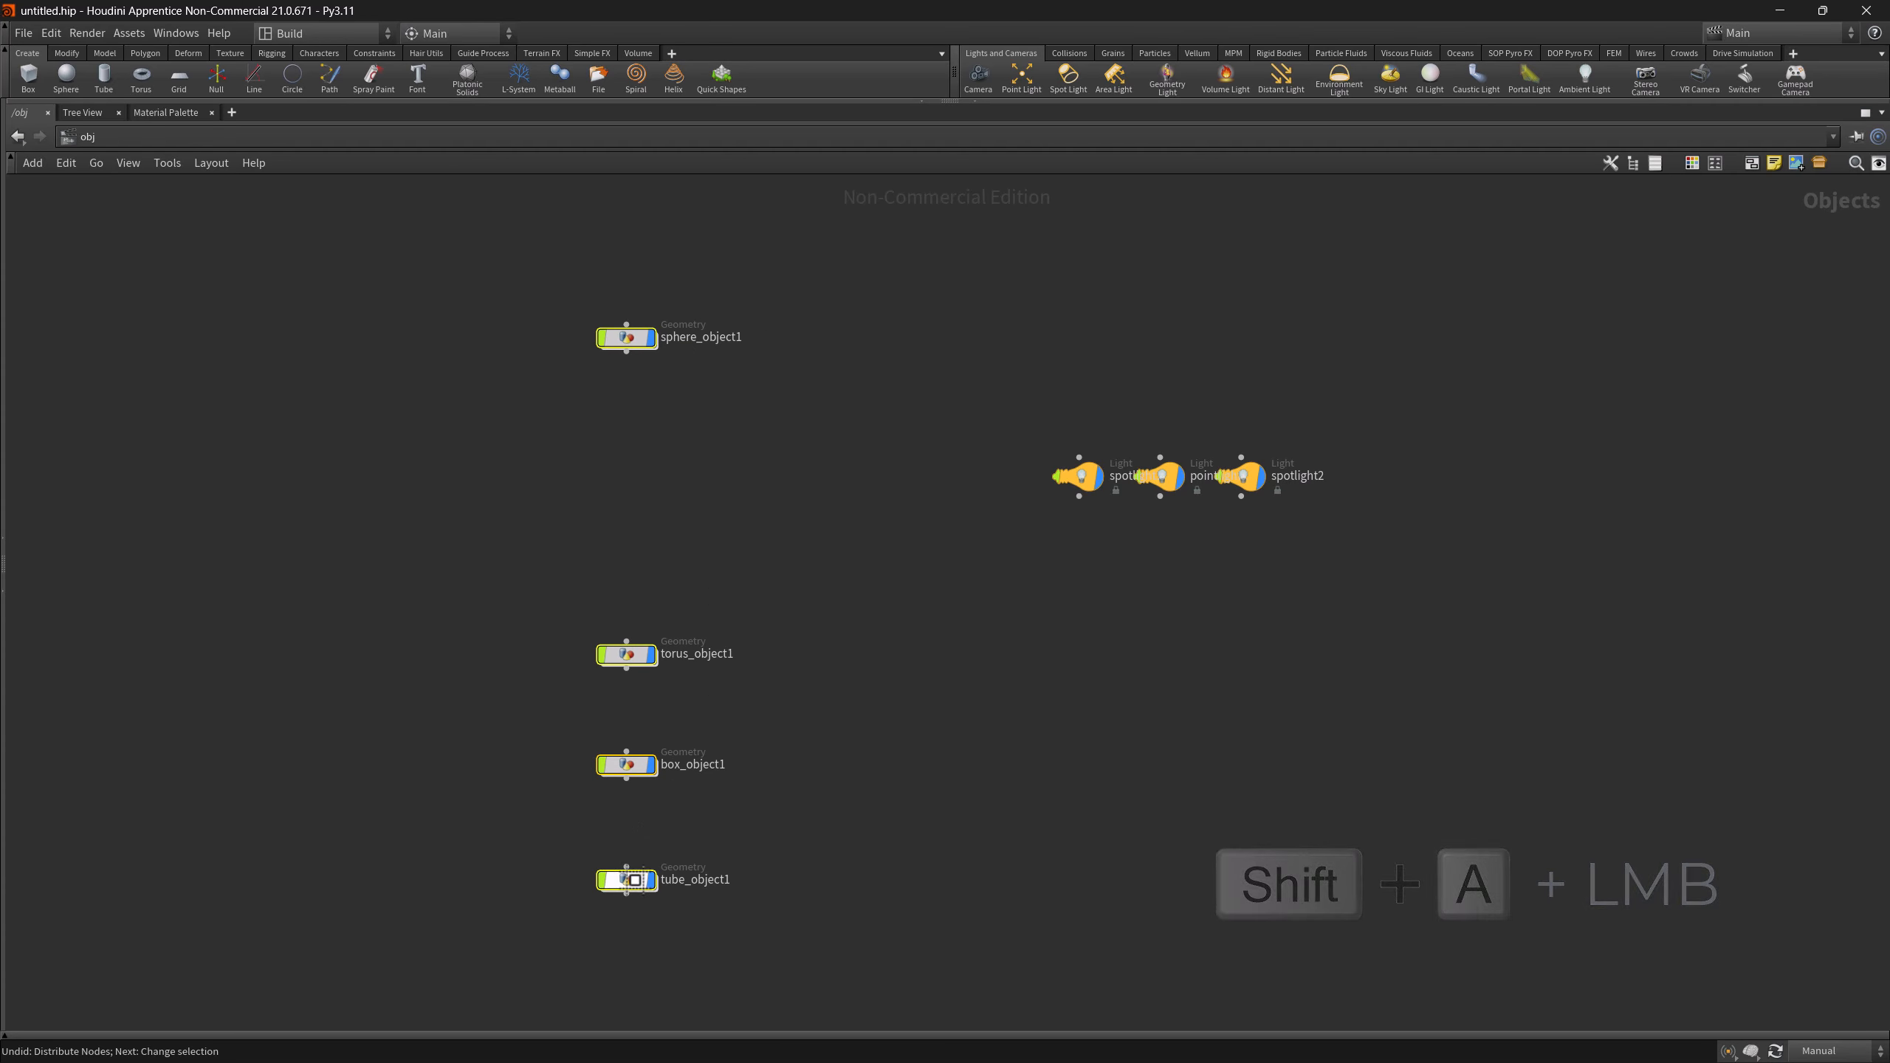
shift+drag(627, 880, 638, 694)
key(a)
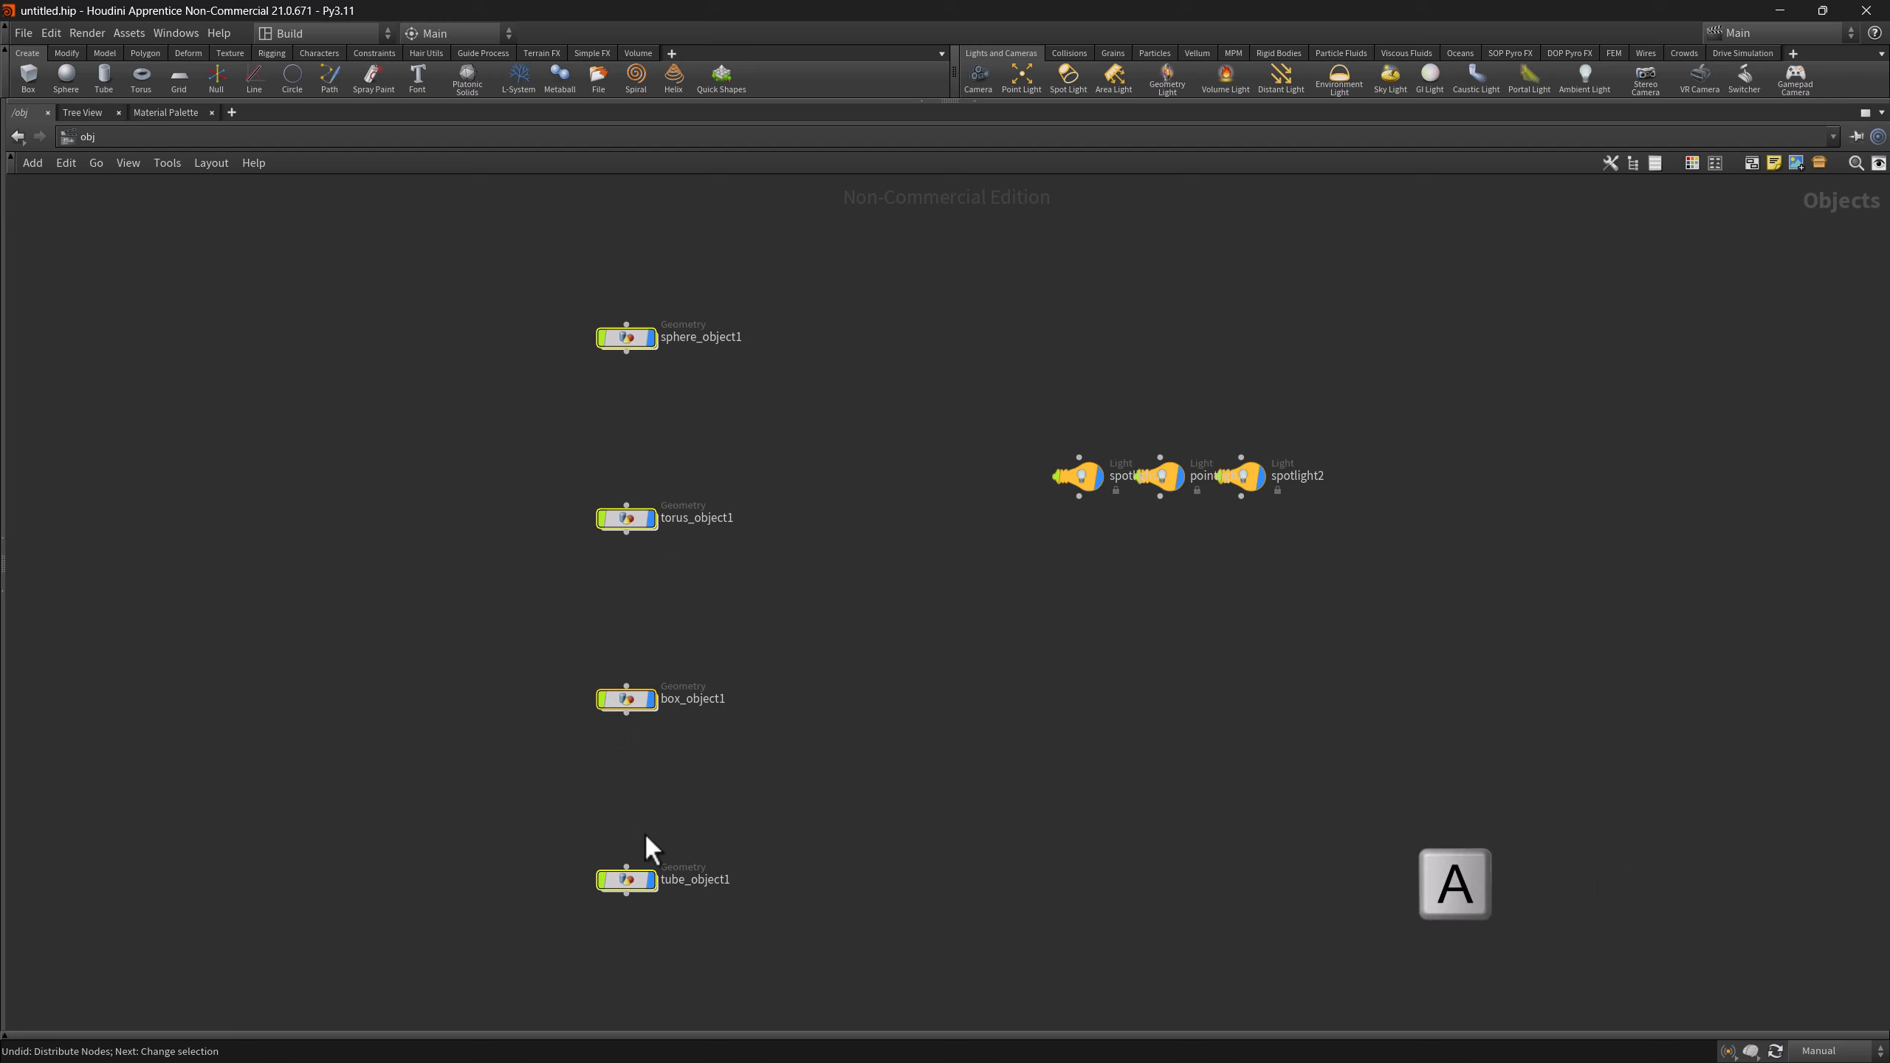
drag(628, 879, 652, 656)
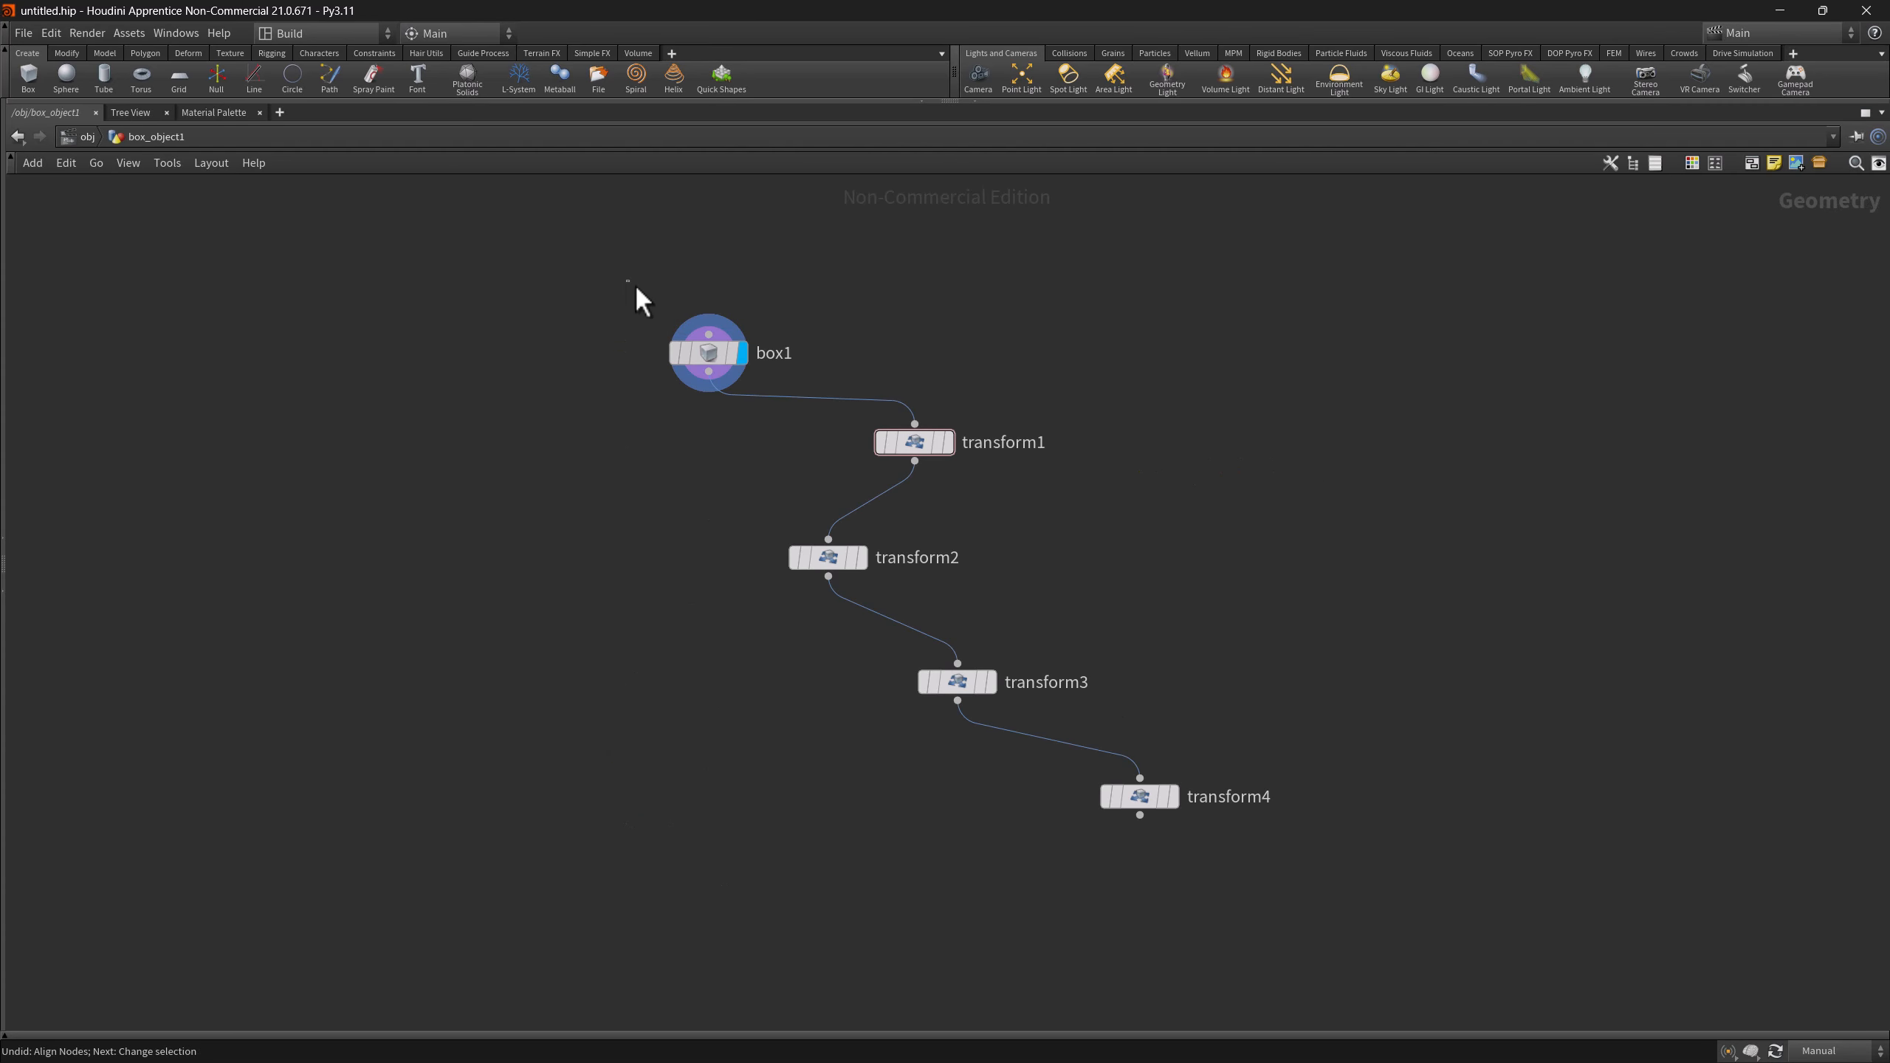
- Select the chain from box1 to transform4, align it vertically on box1 and undo the alignment
drag(635, 284, 1264, 851)
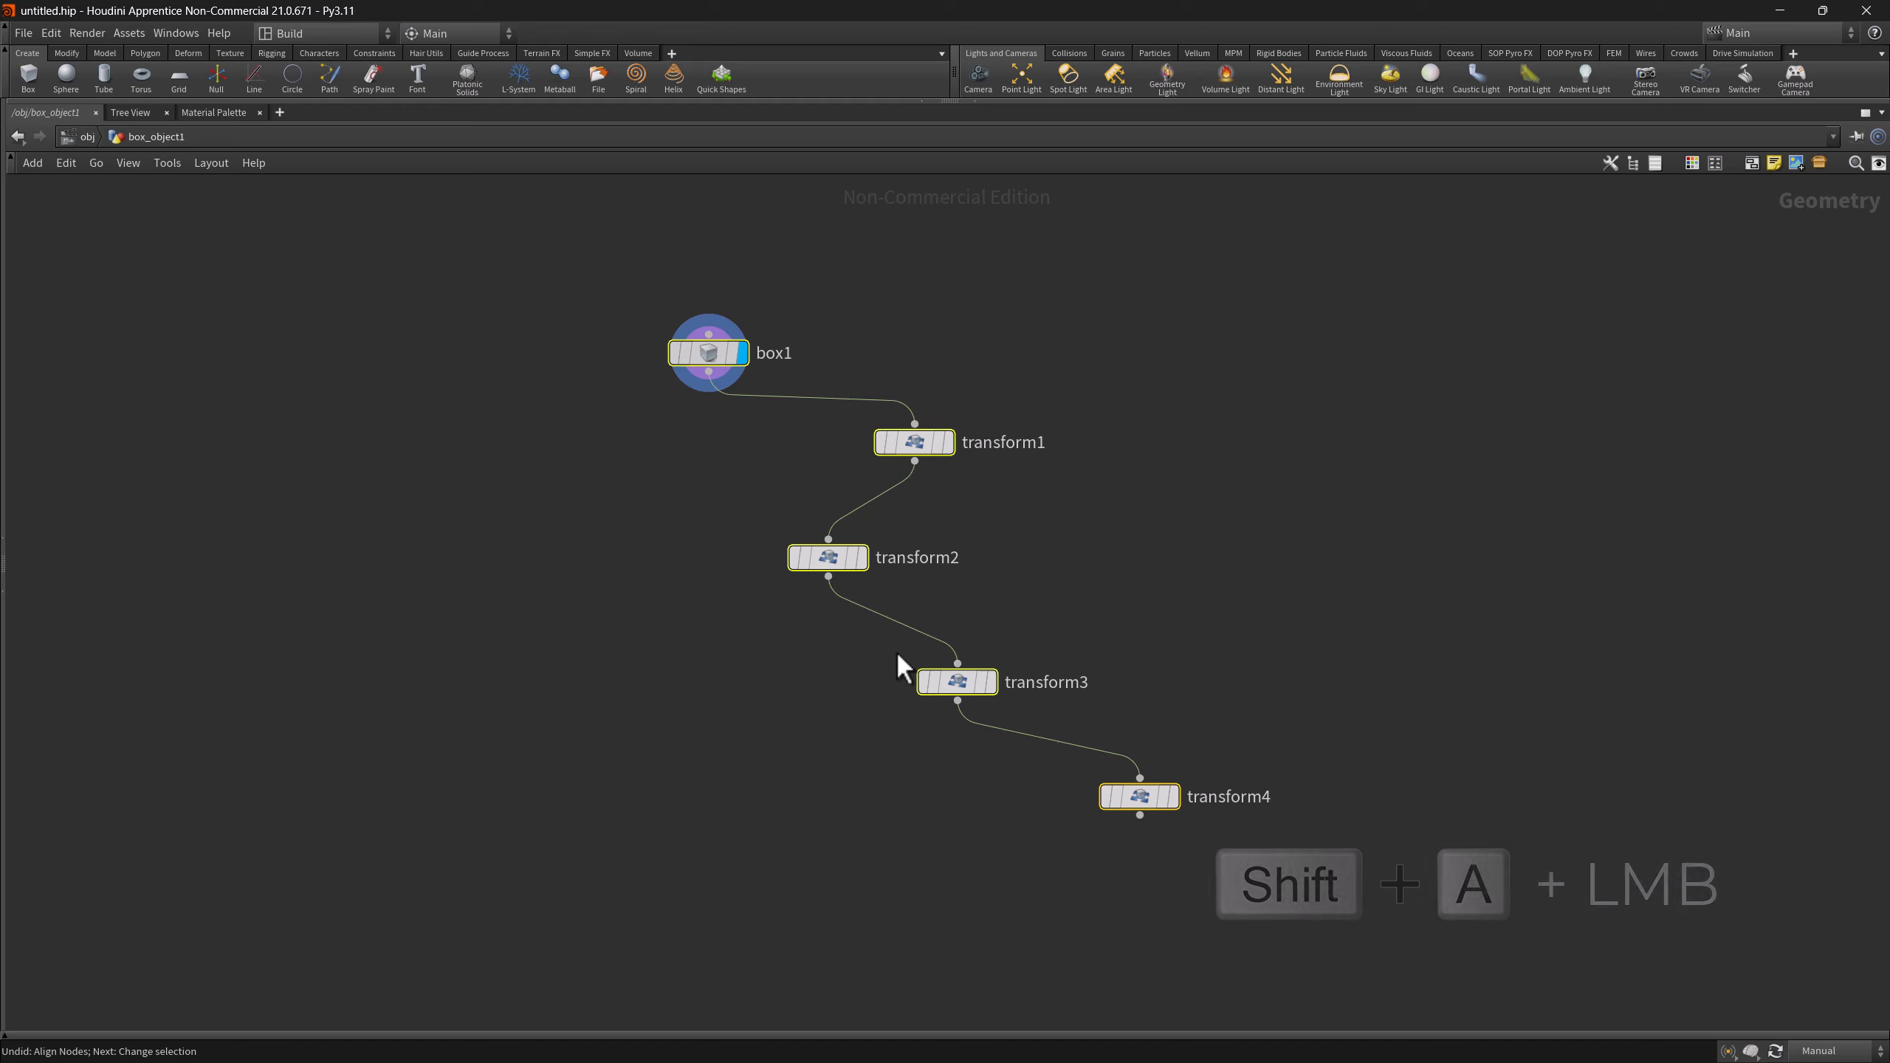
key(shift+a)
drag(715, 358, 722, 591)
key(ctrl+z)
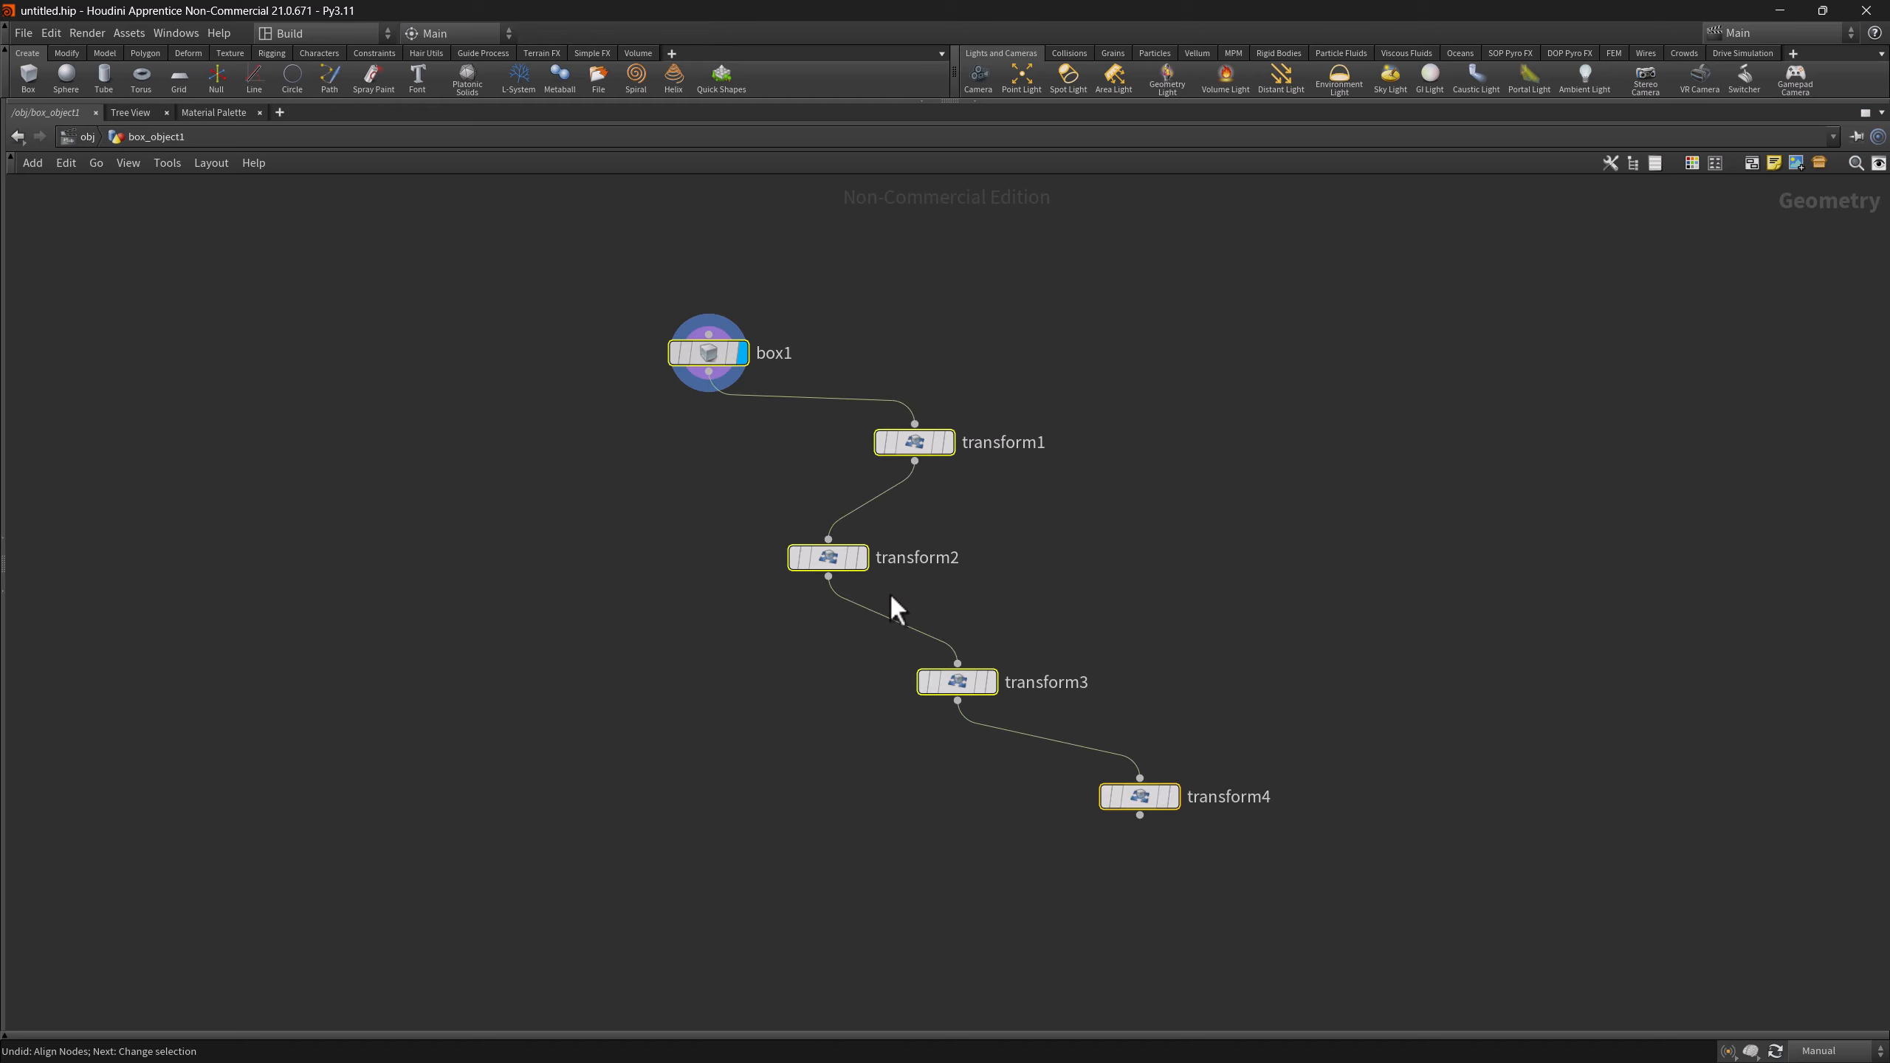
- Align the selected chain vertically on transform4, undo that, and align it on transform2 instead
key(shift+a)
drag(1139, 796, 1118, 612)
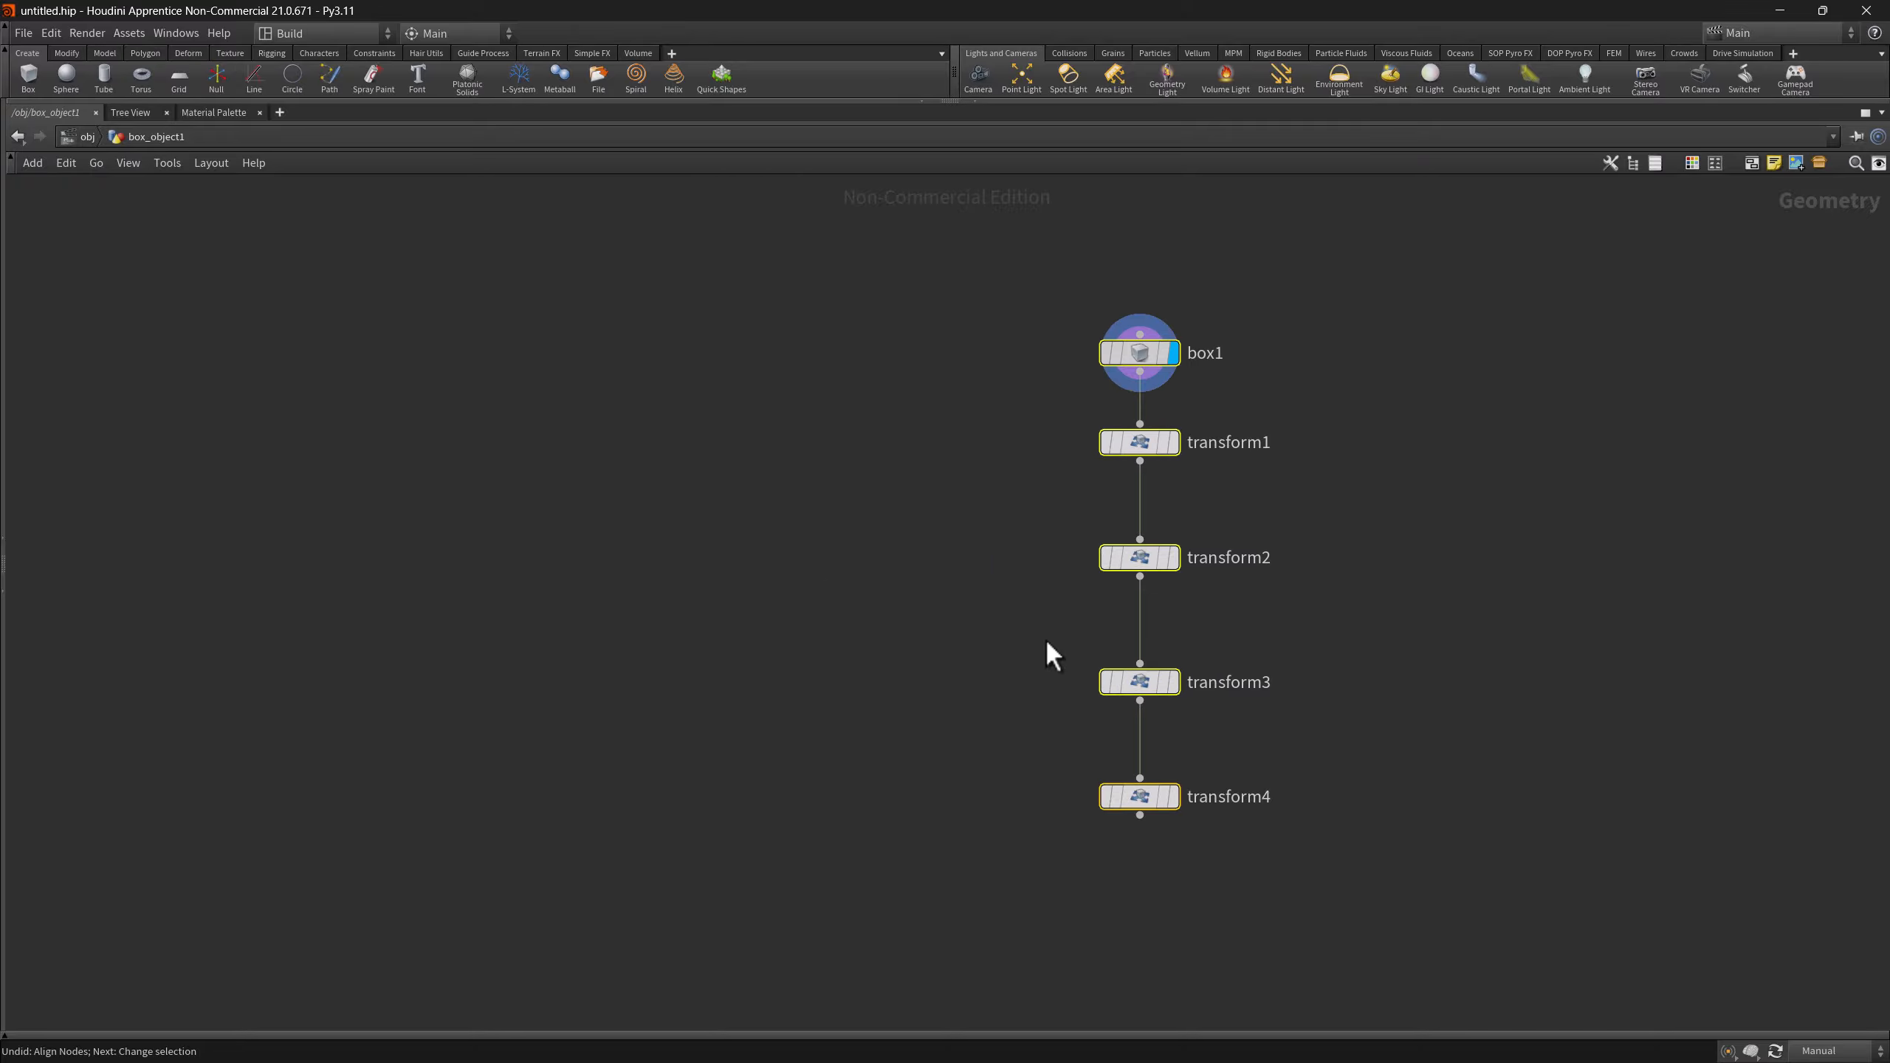
key(ctrl+z)
key(shift+a)
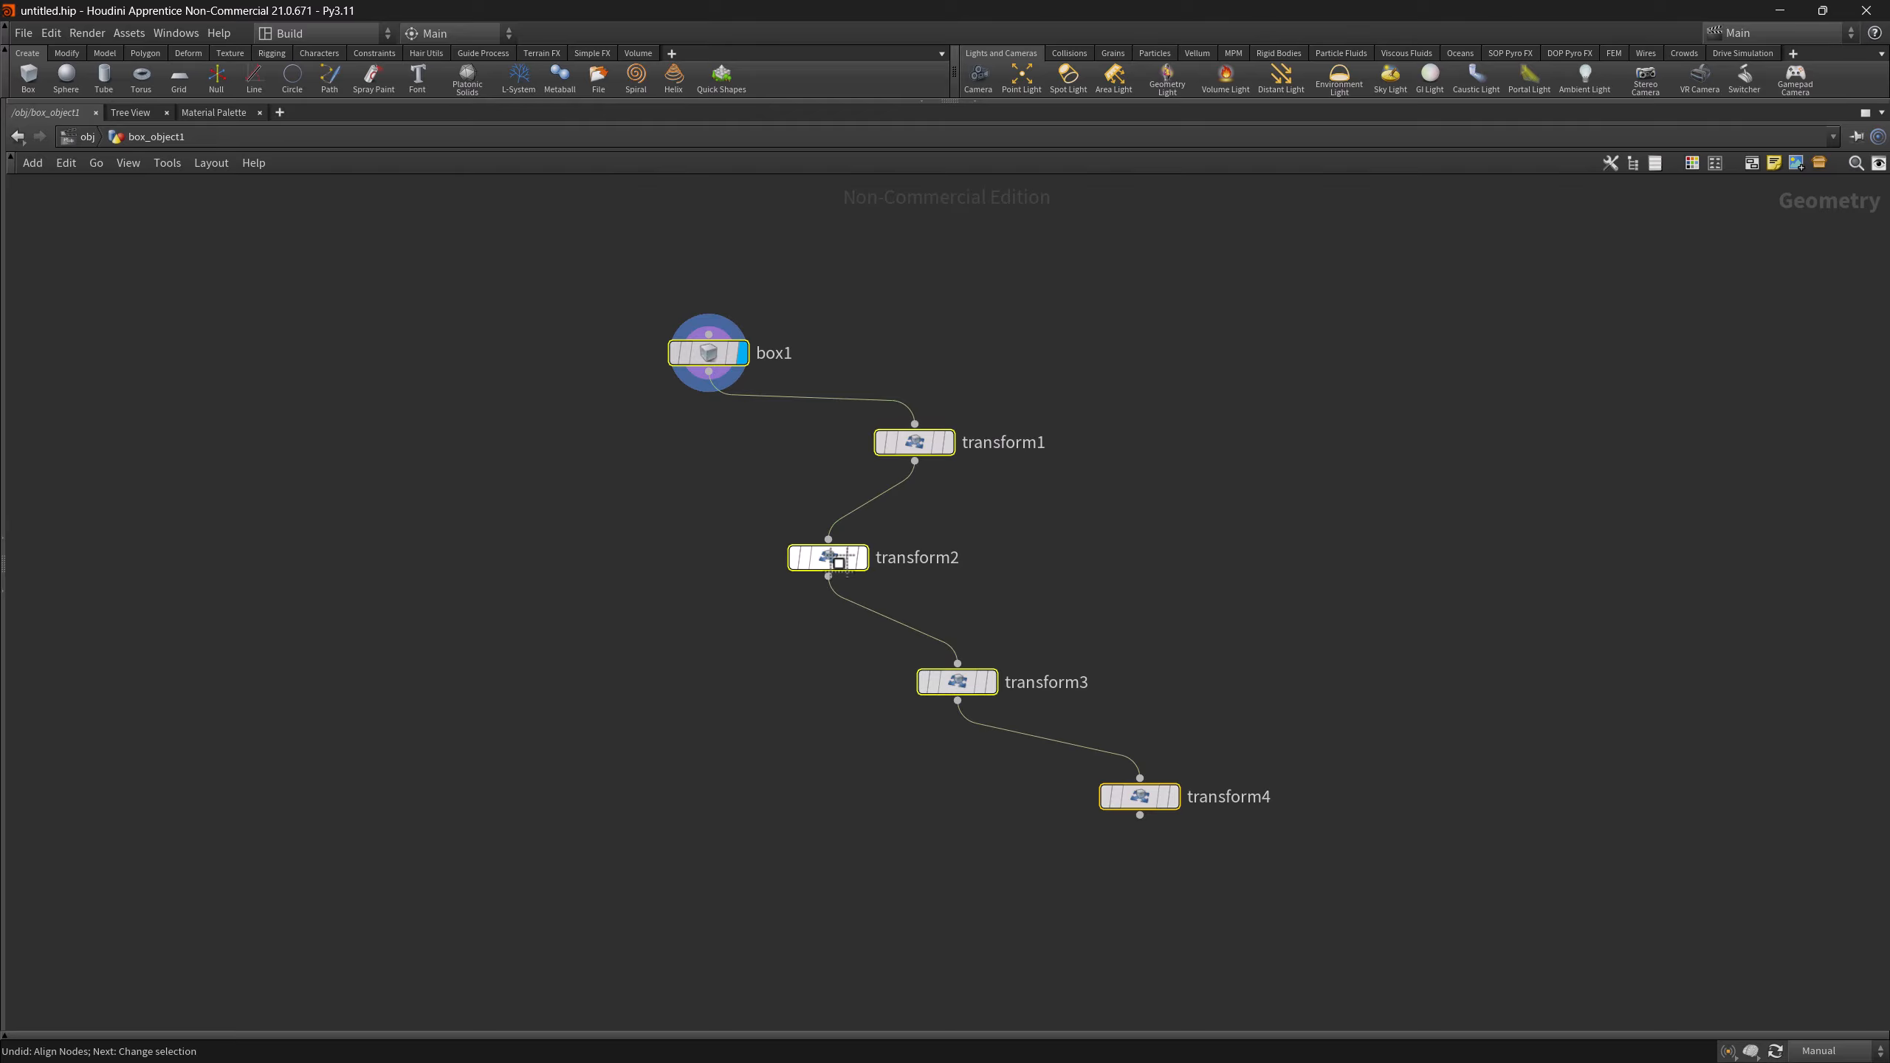
drag(829, 556, 840, 674)
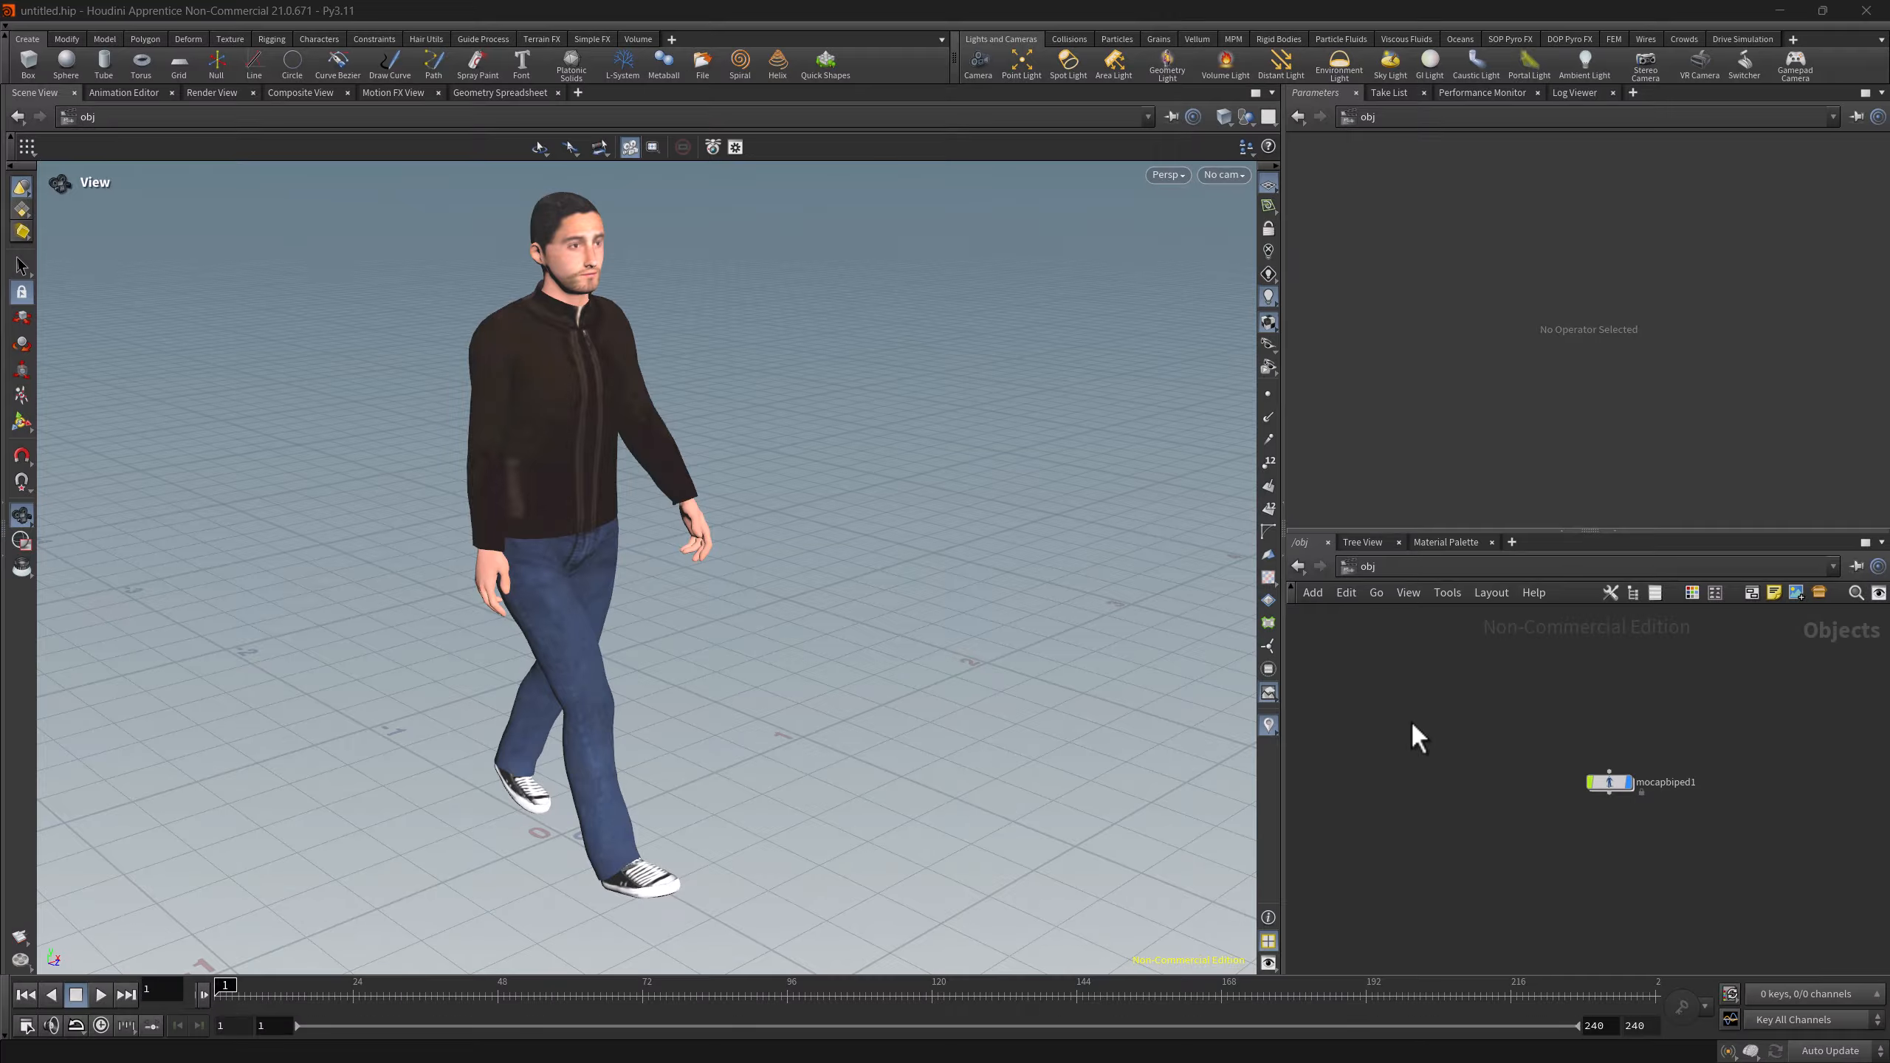
- Search the node list for "si" and add a Simple Female character to the object network
key(Tab)
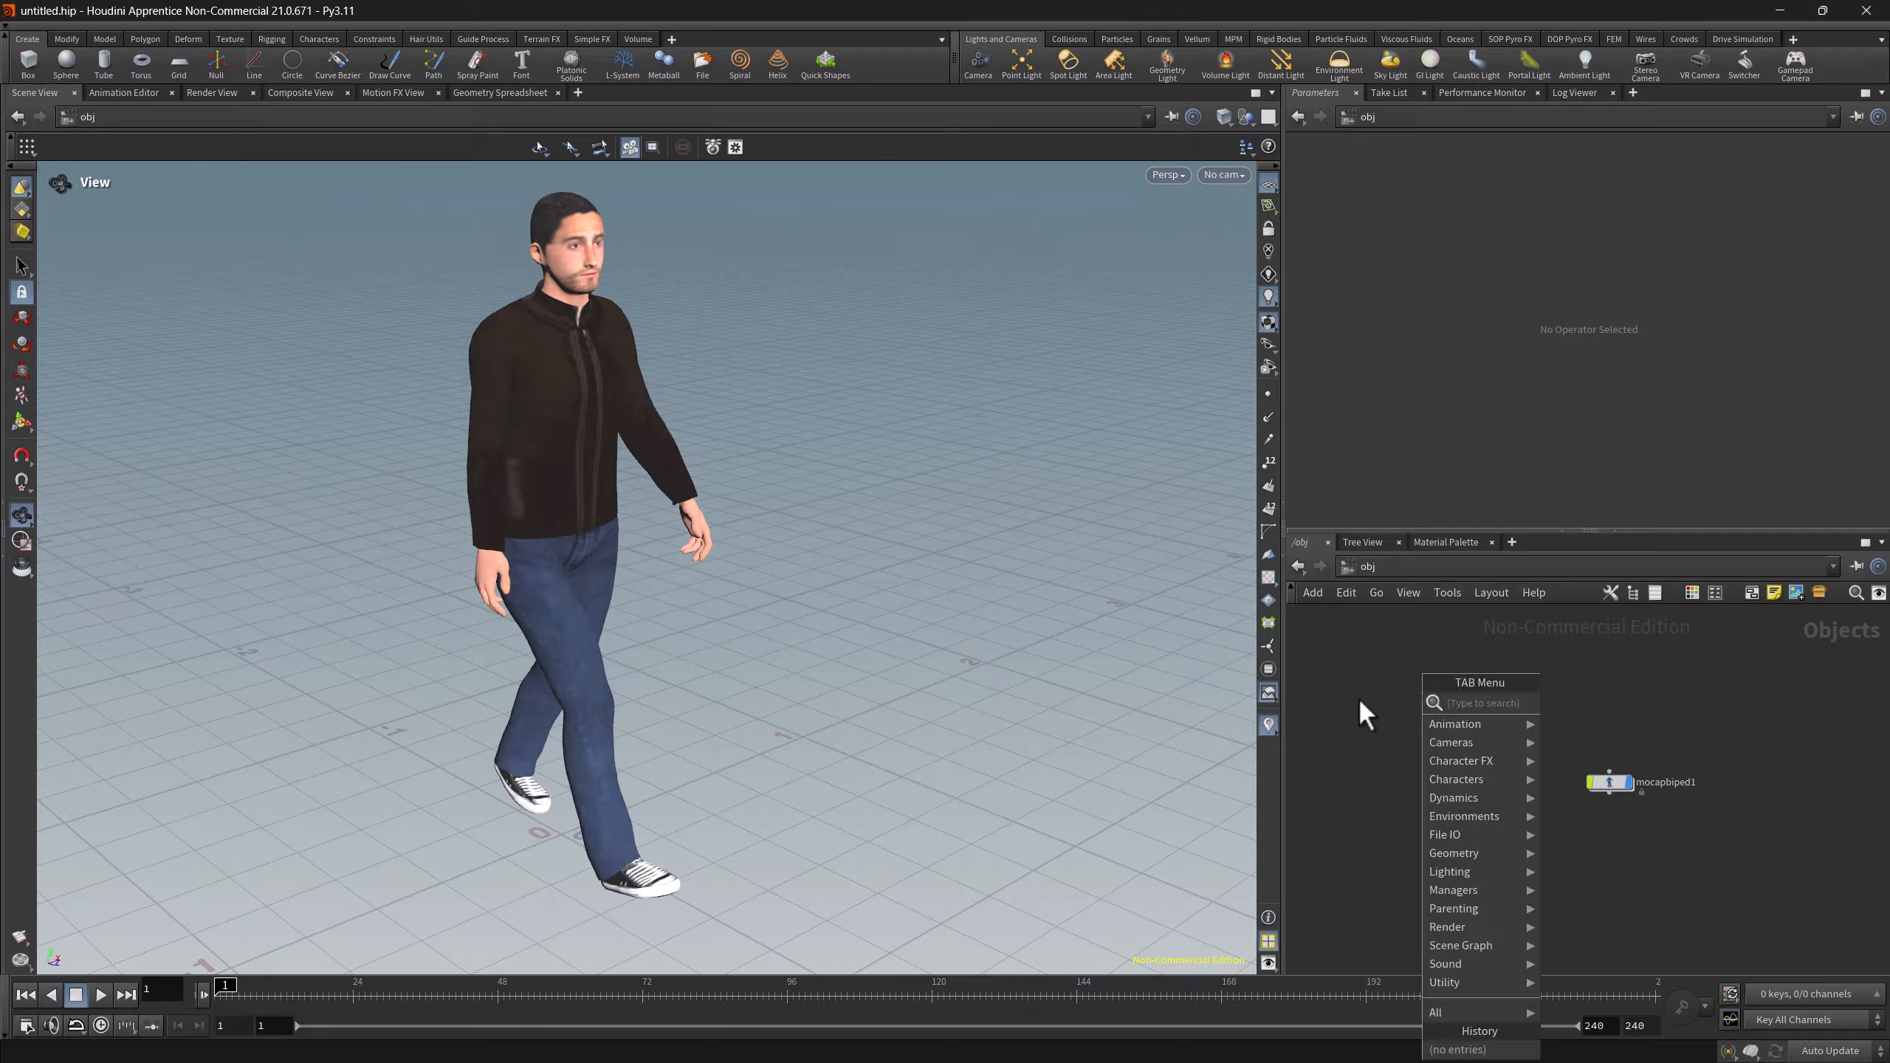
text(si)
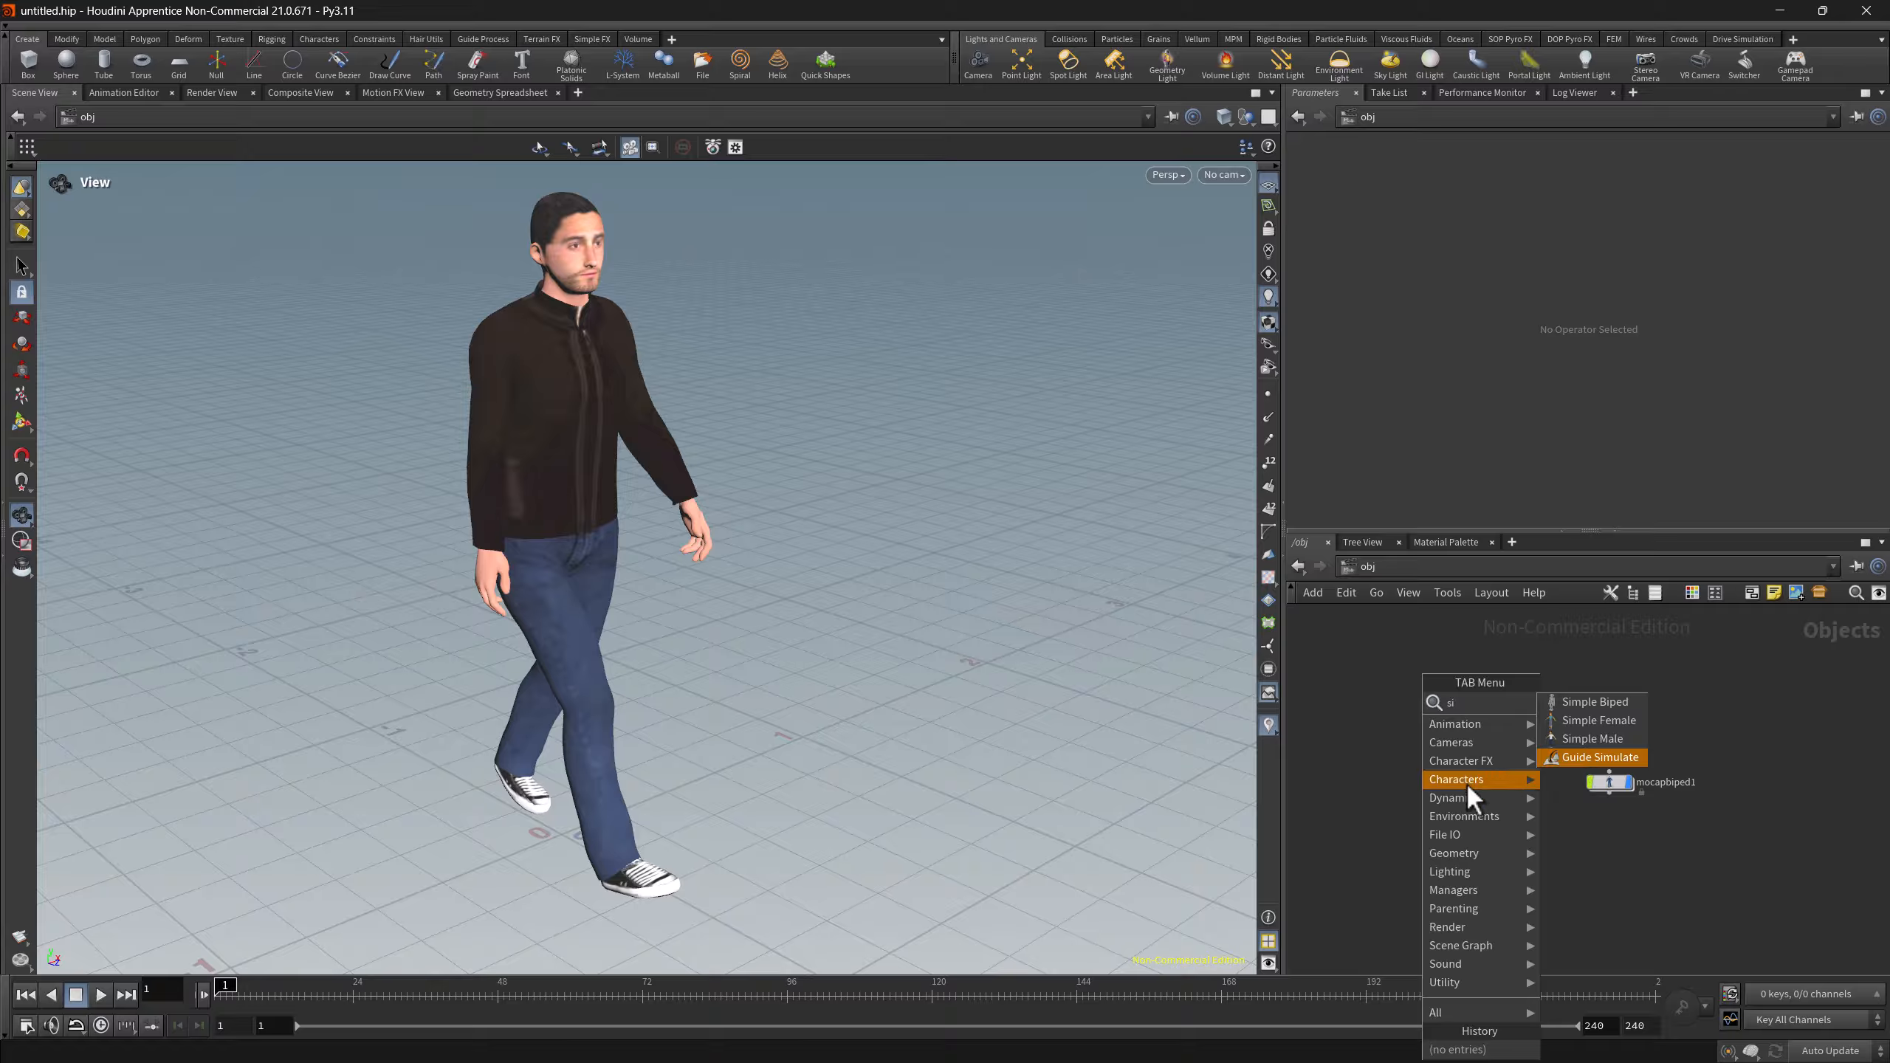
mouse_move(1464, 780)
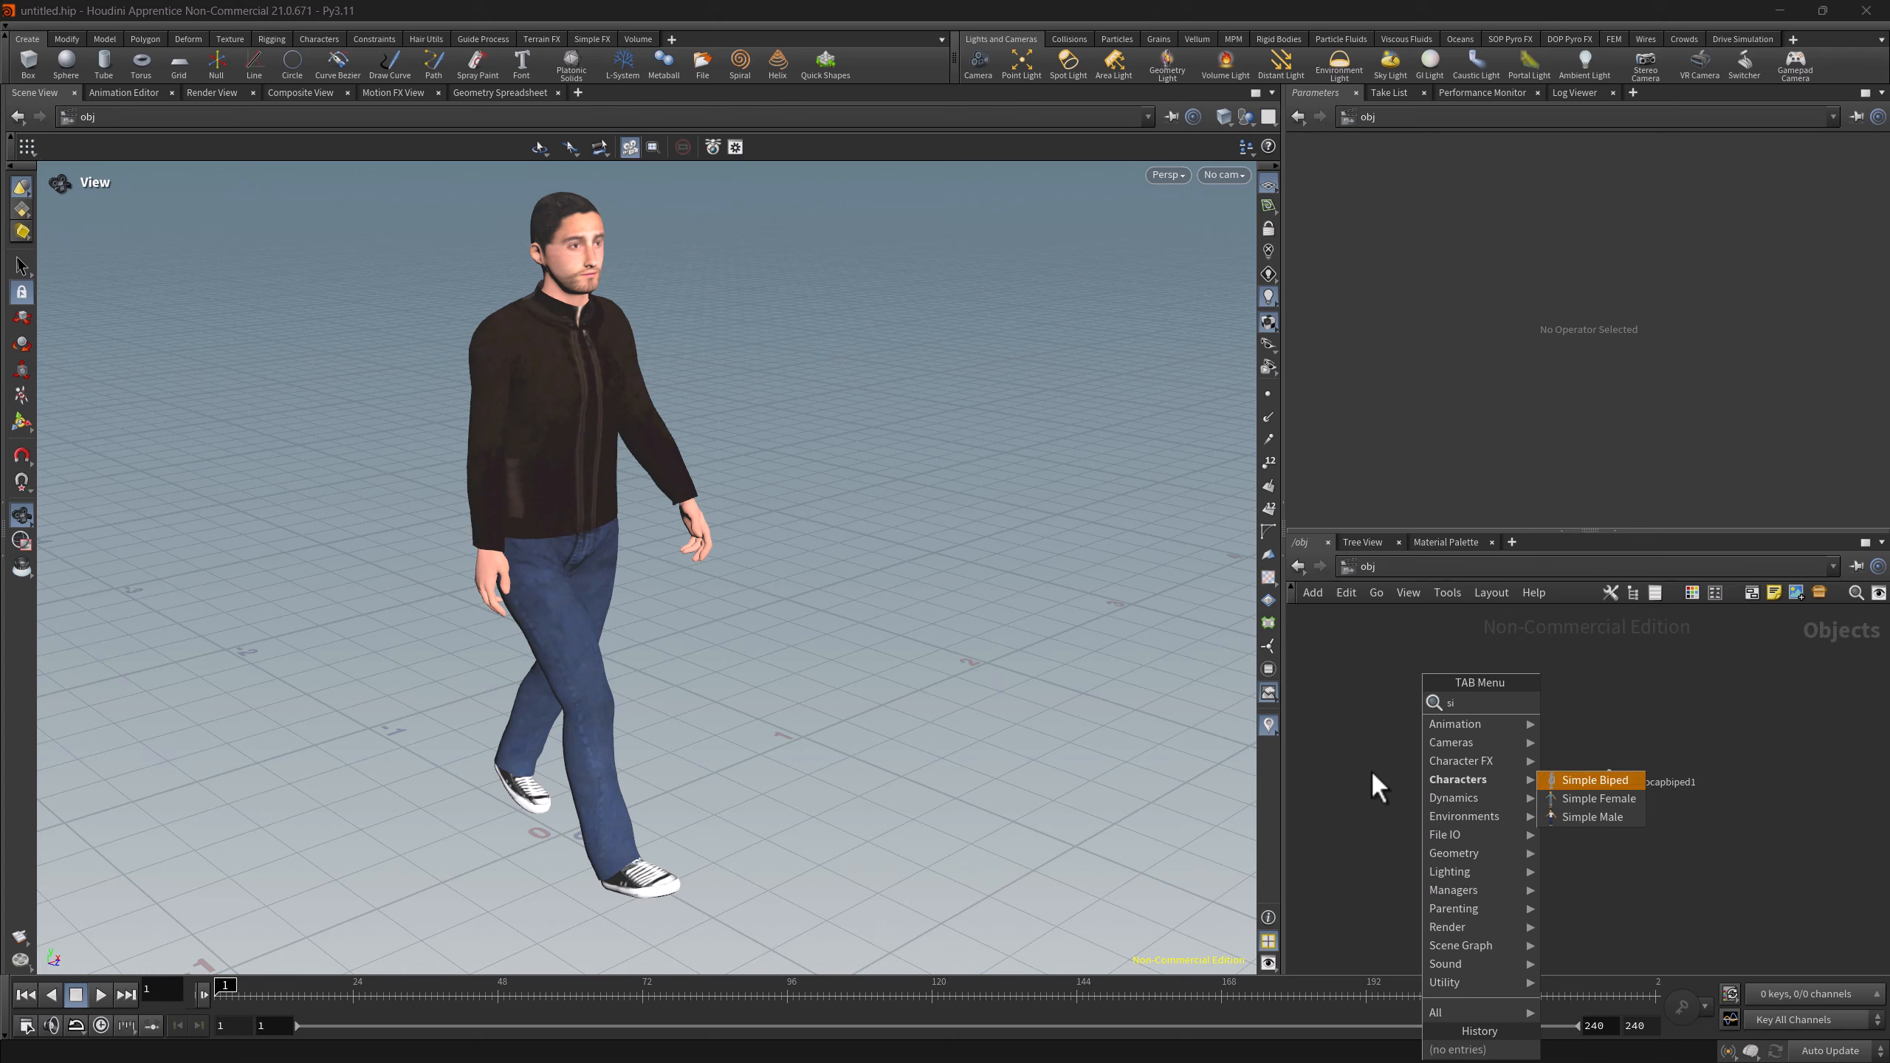
click(1601, 801)
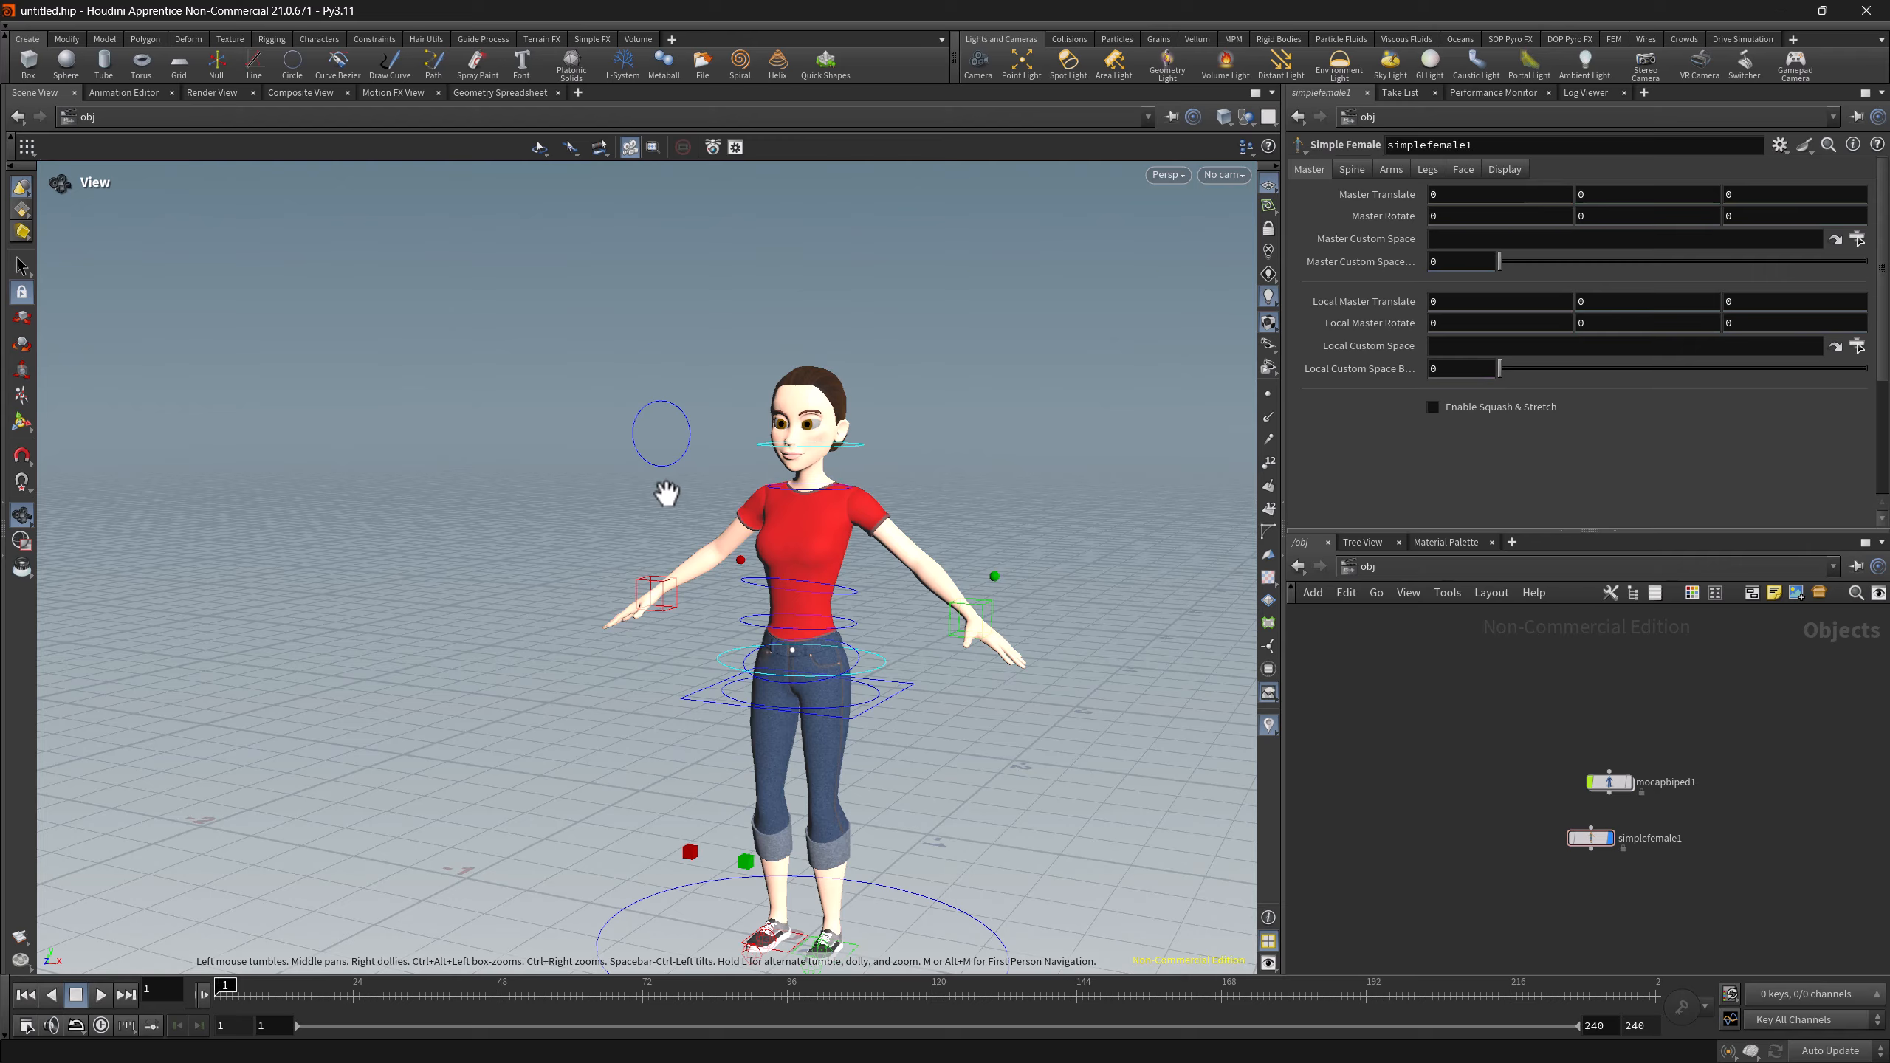
- Search for "sim" from the 3D view, add a Simple Male character and deselect it
key(Tab)
text(sim)
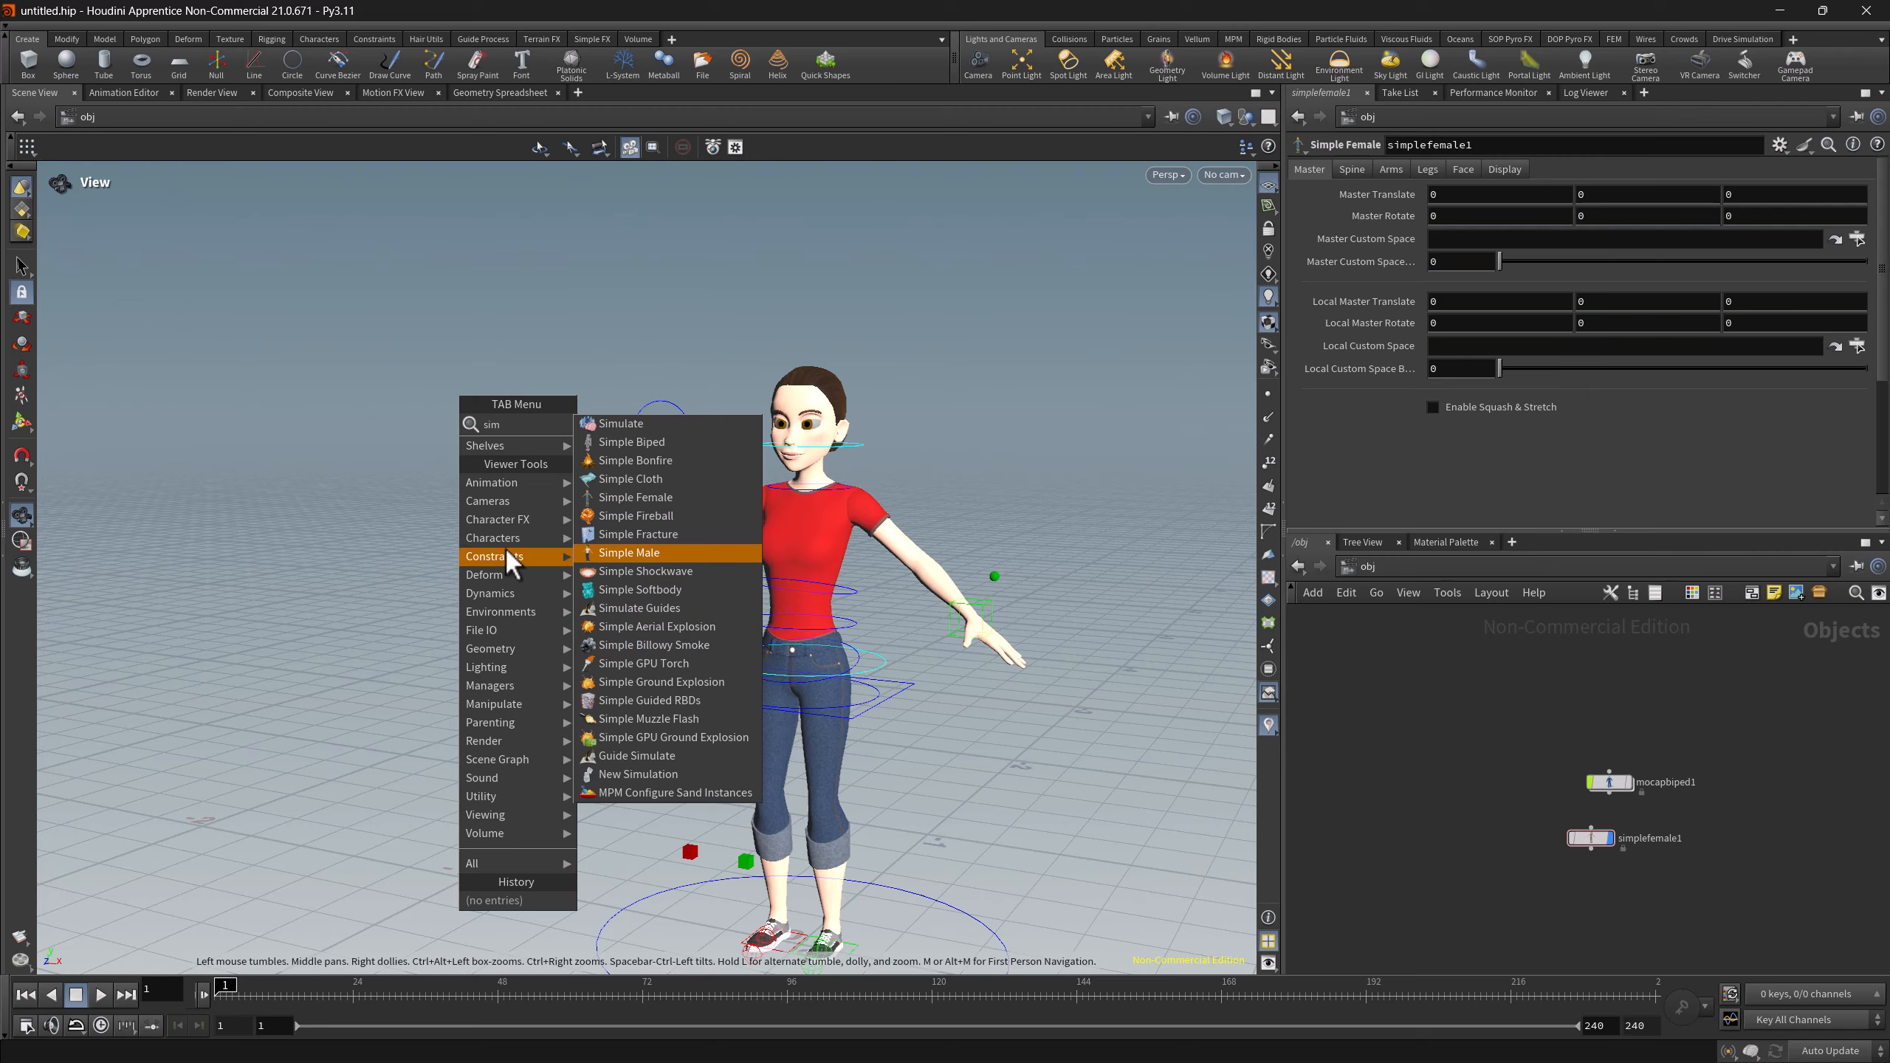
mouse_move(491, 539)
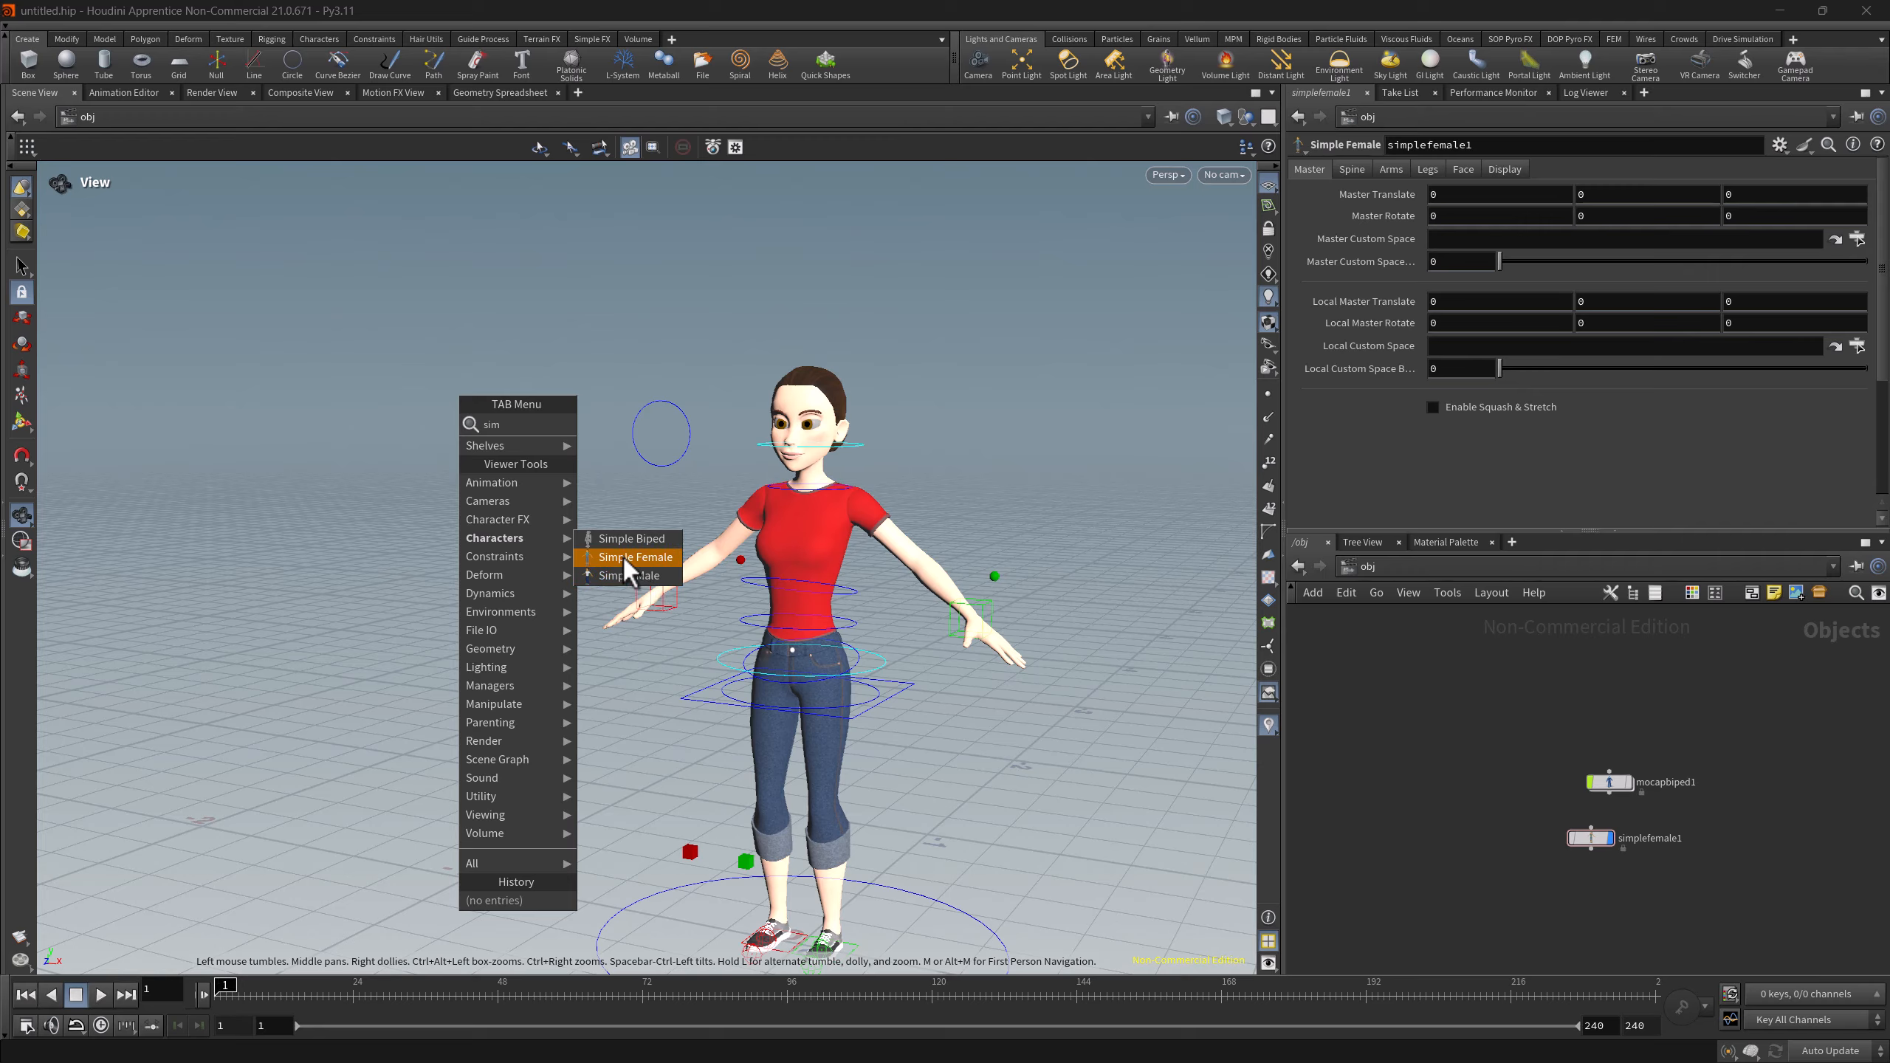
click(629, 575)
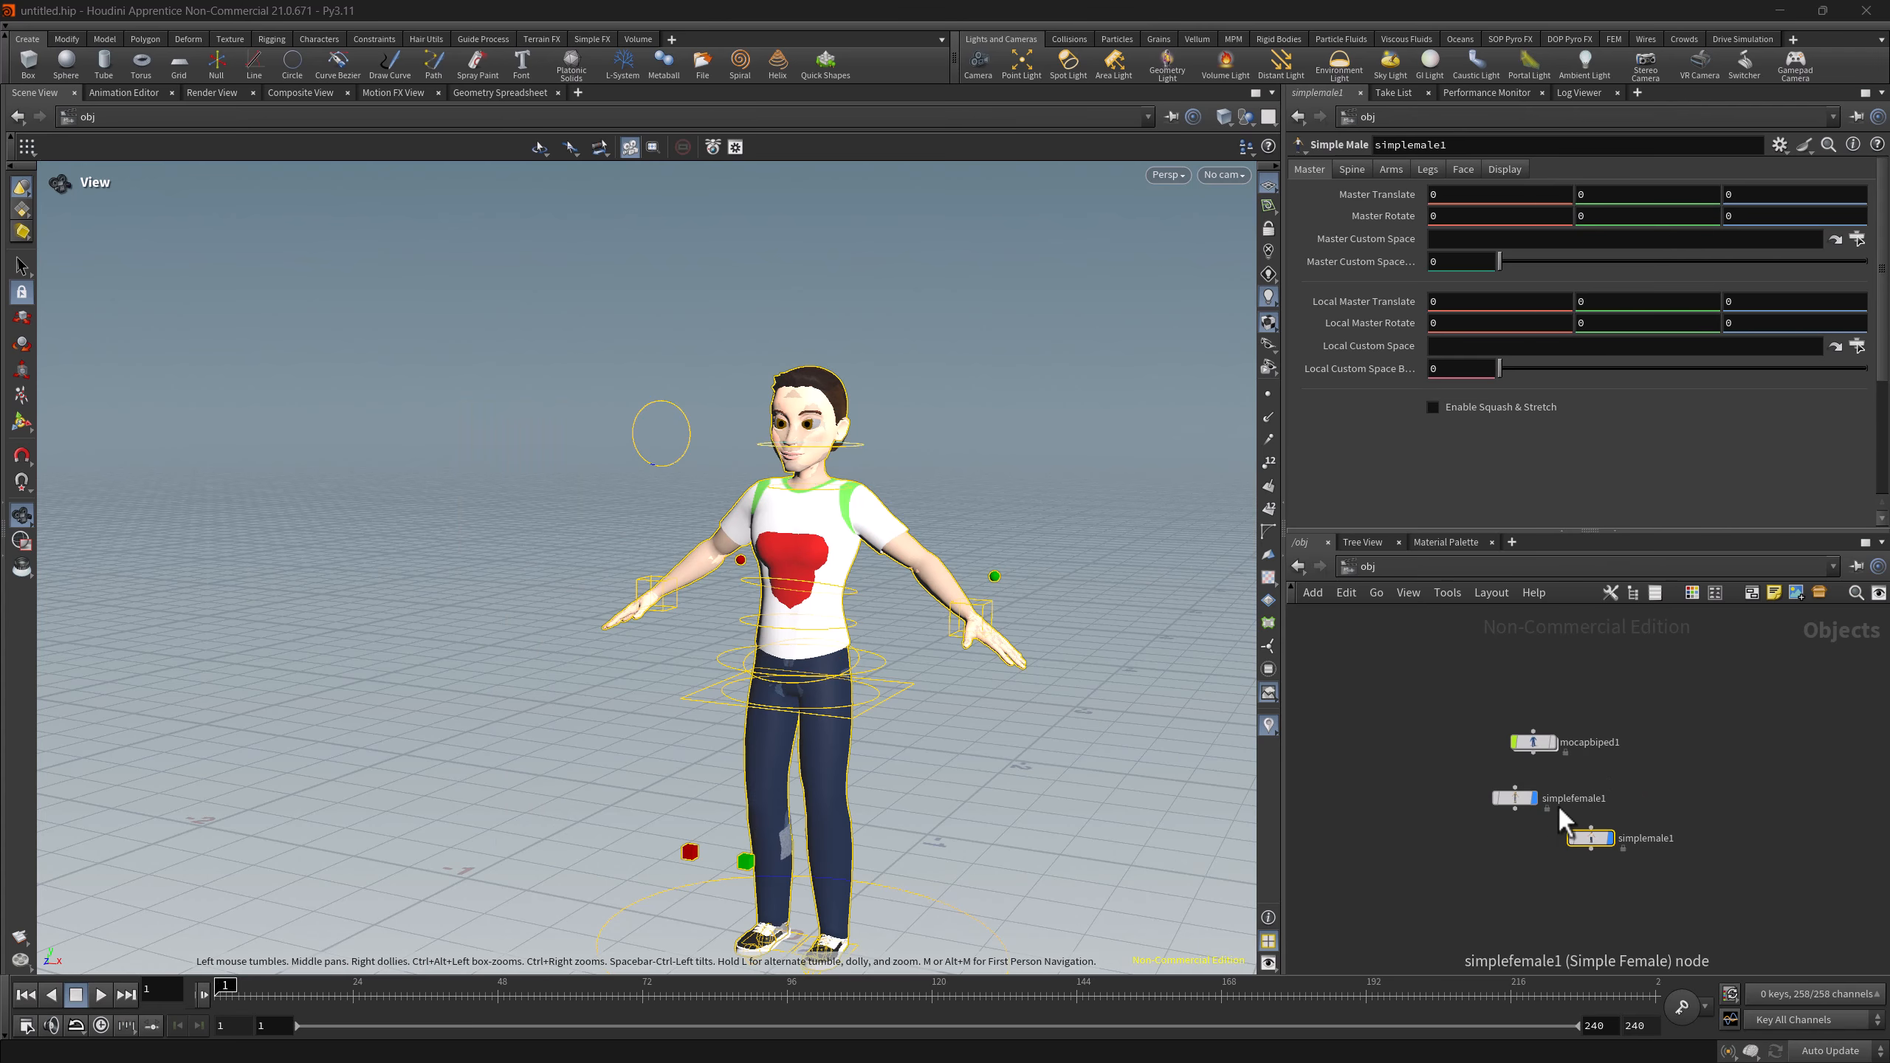
click(1392, 831)
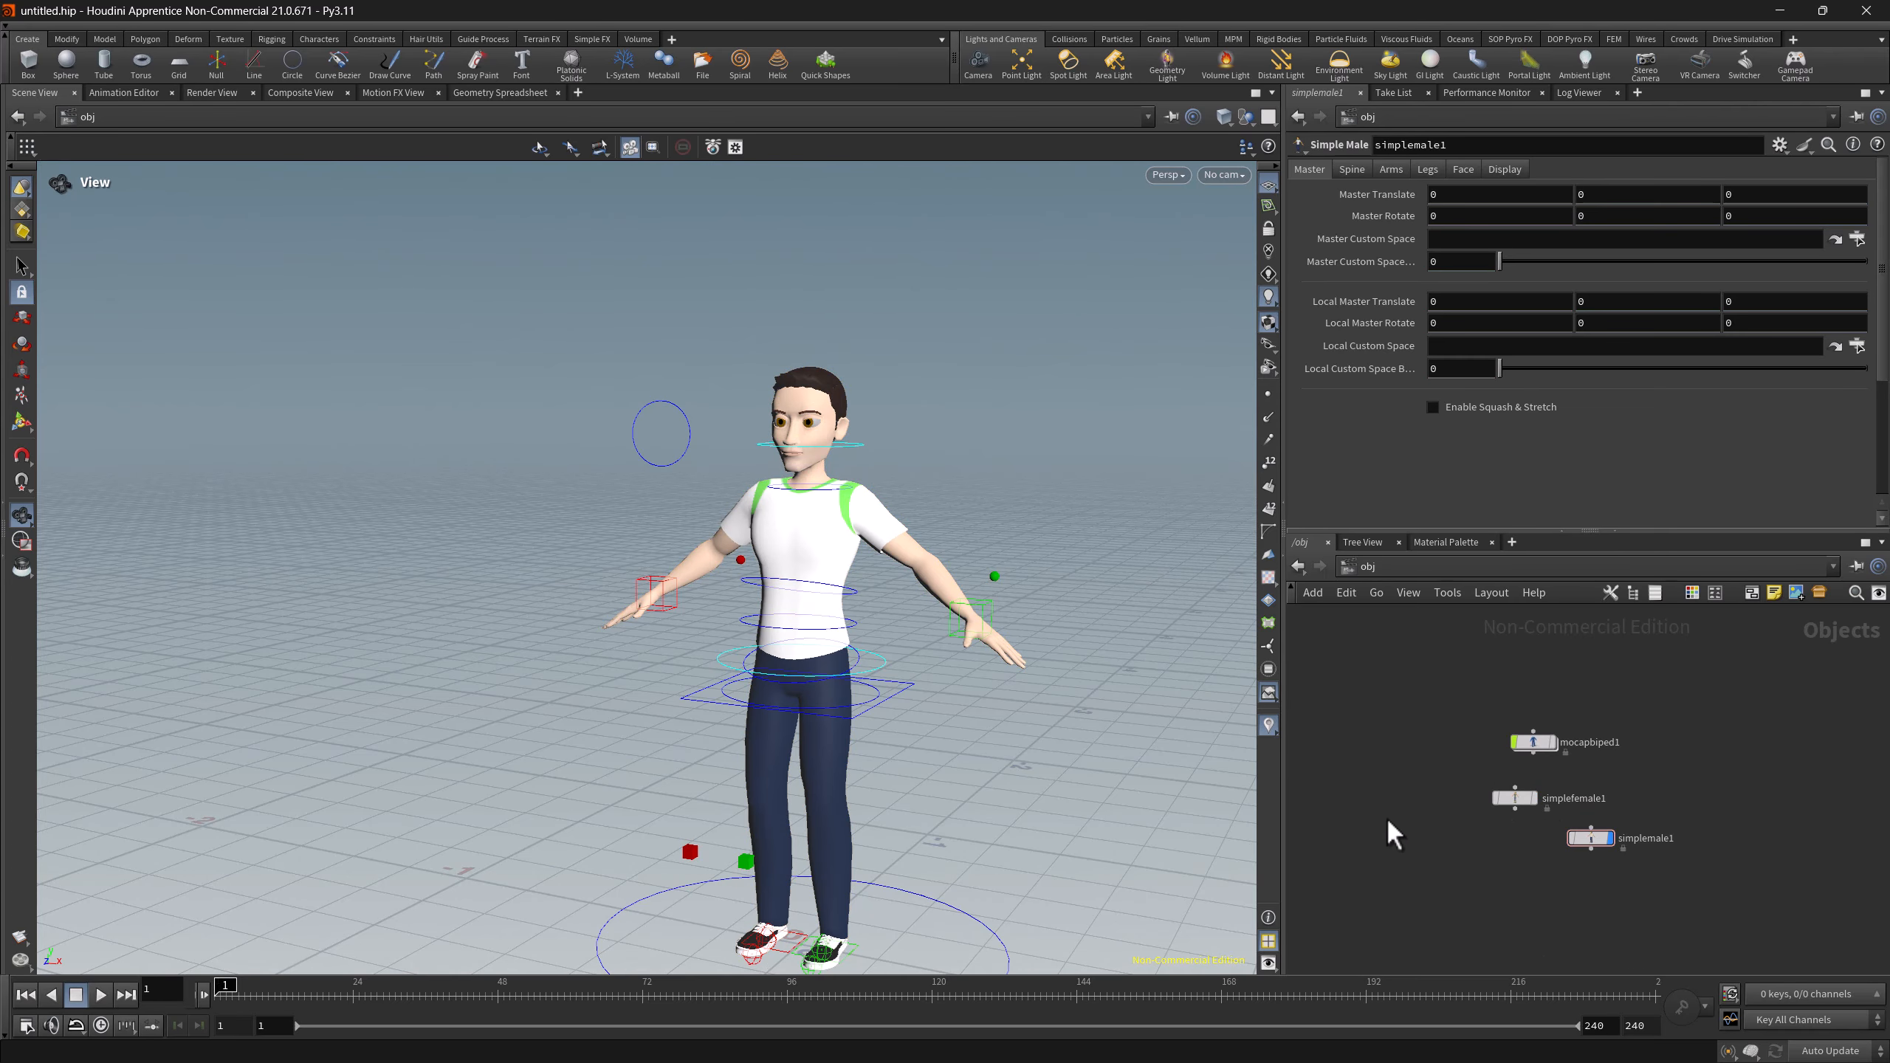
drag(713, 594, 883, 615)
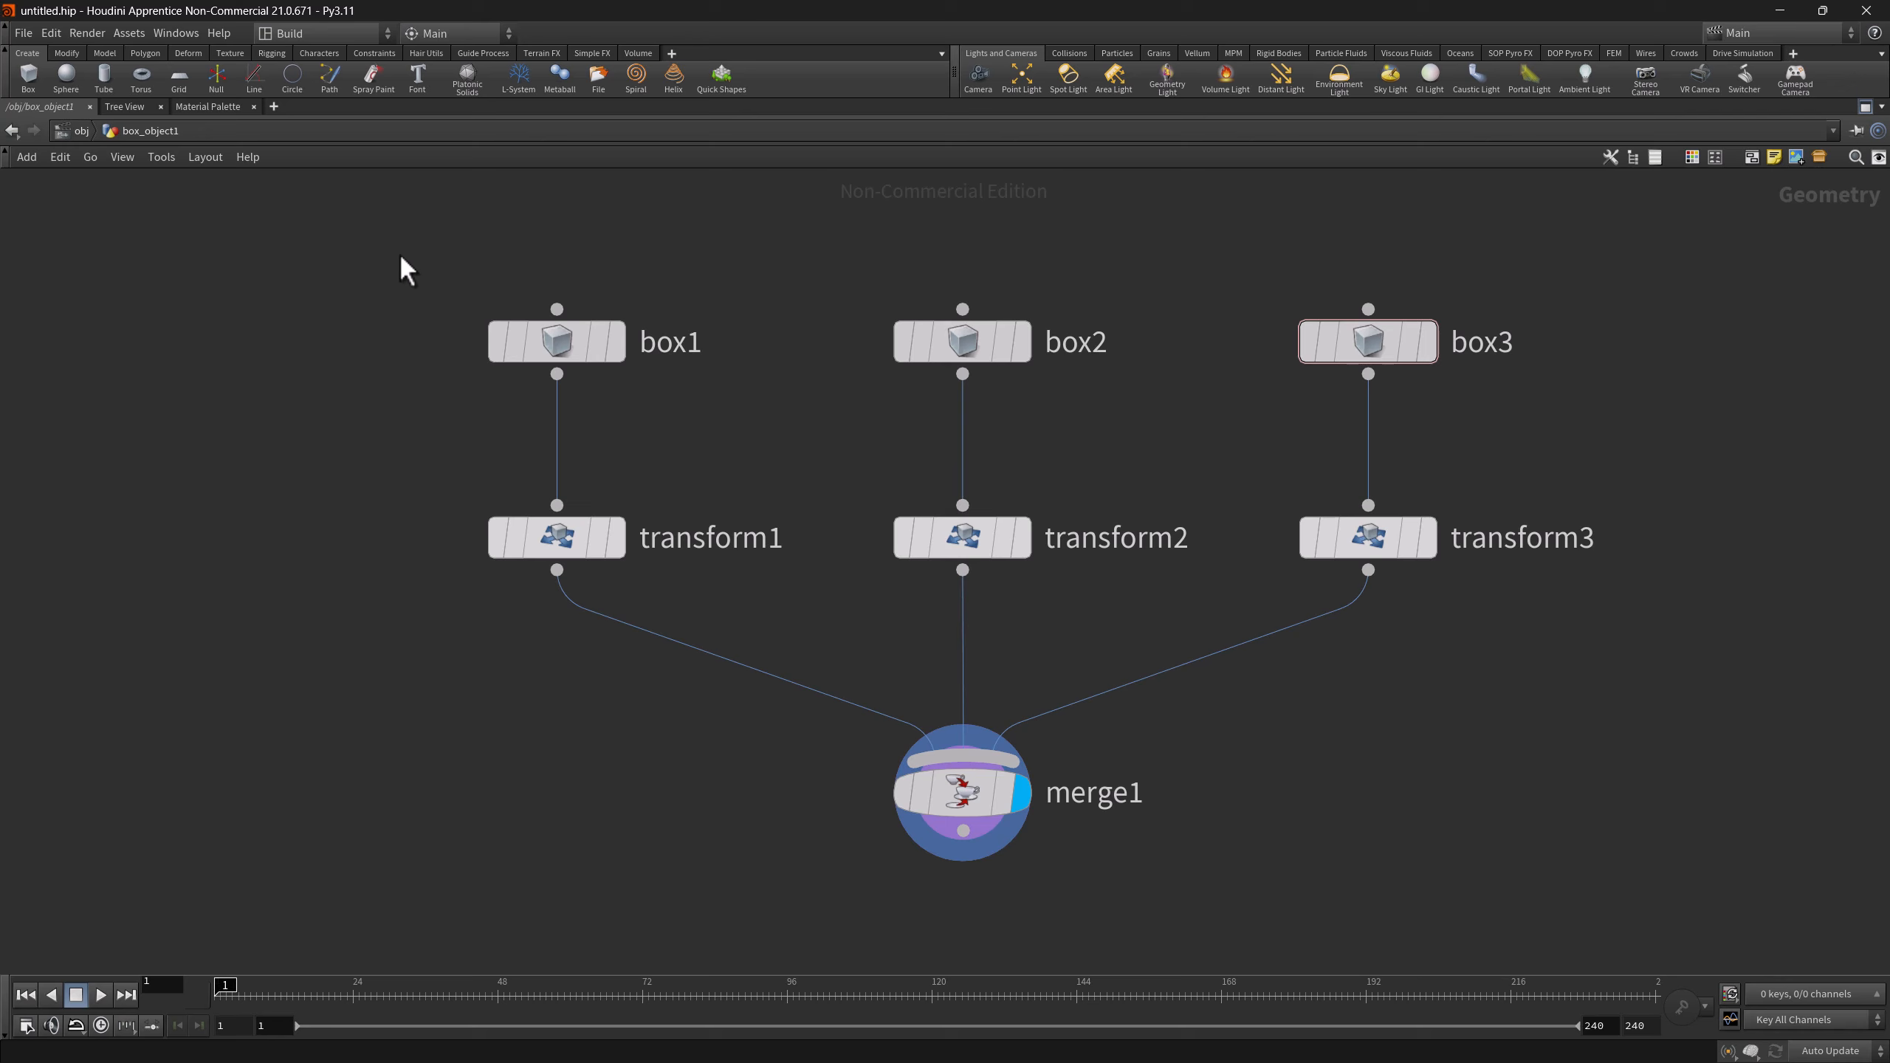
- Enclose box1 and transform1 in a network box, then collapse and expand that box
drag(402, 257, 785, 607)
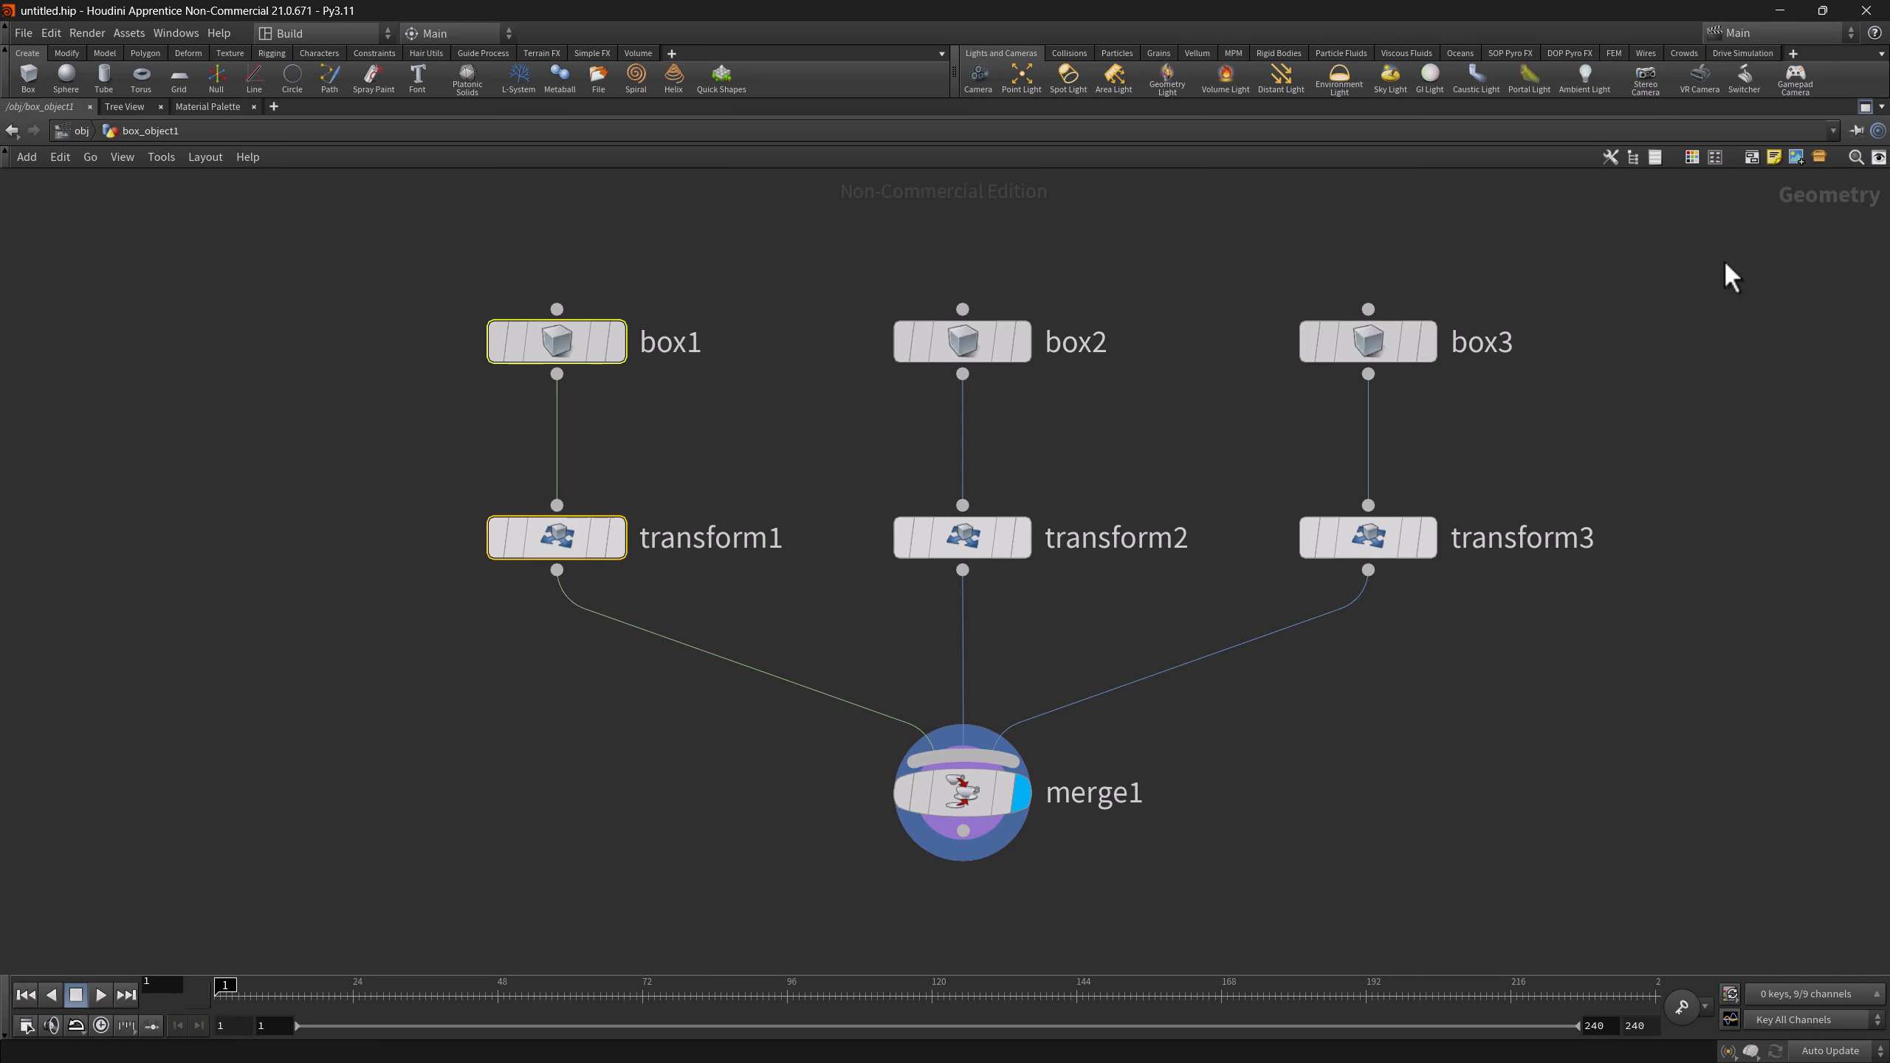
click(1753, 157)
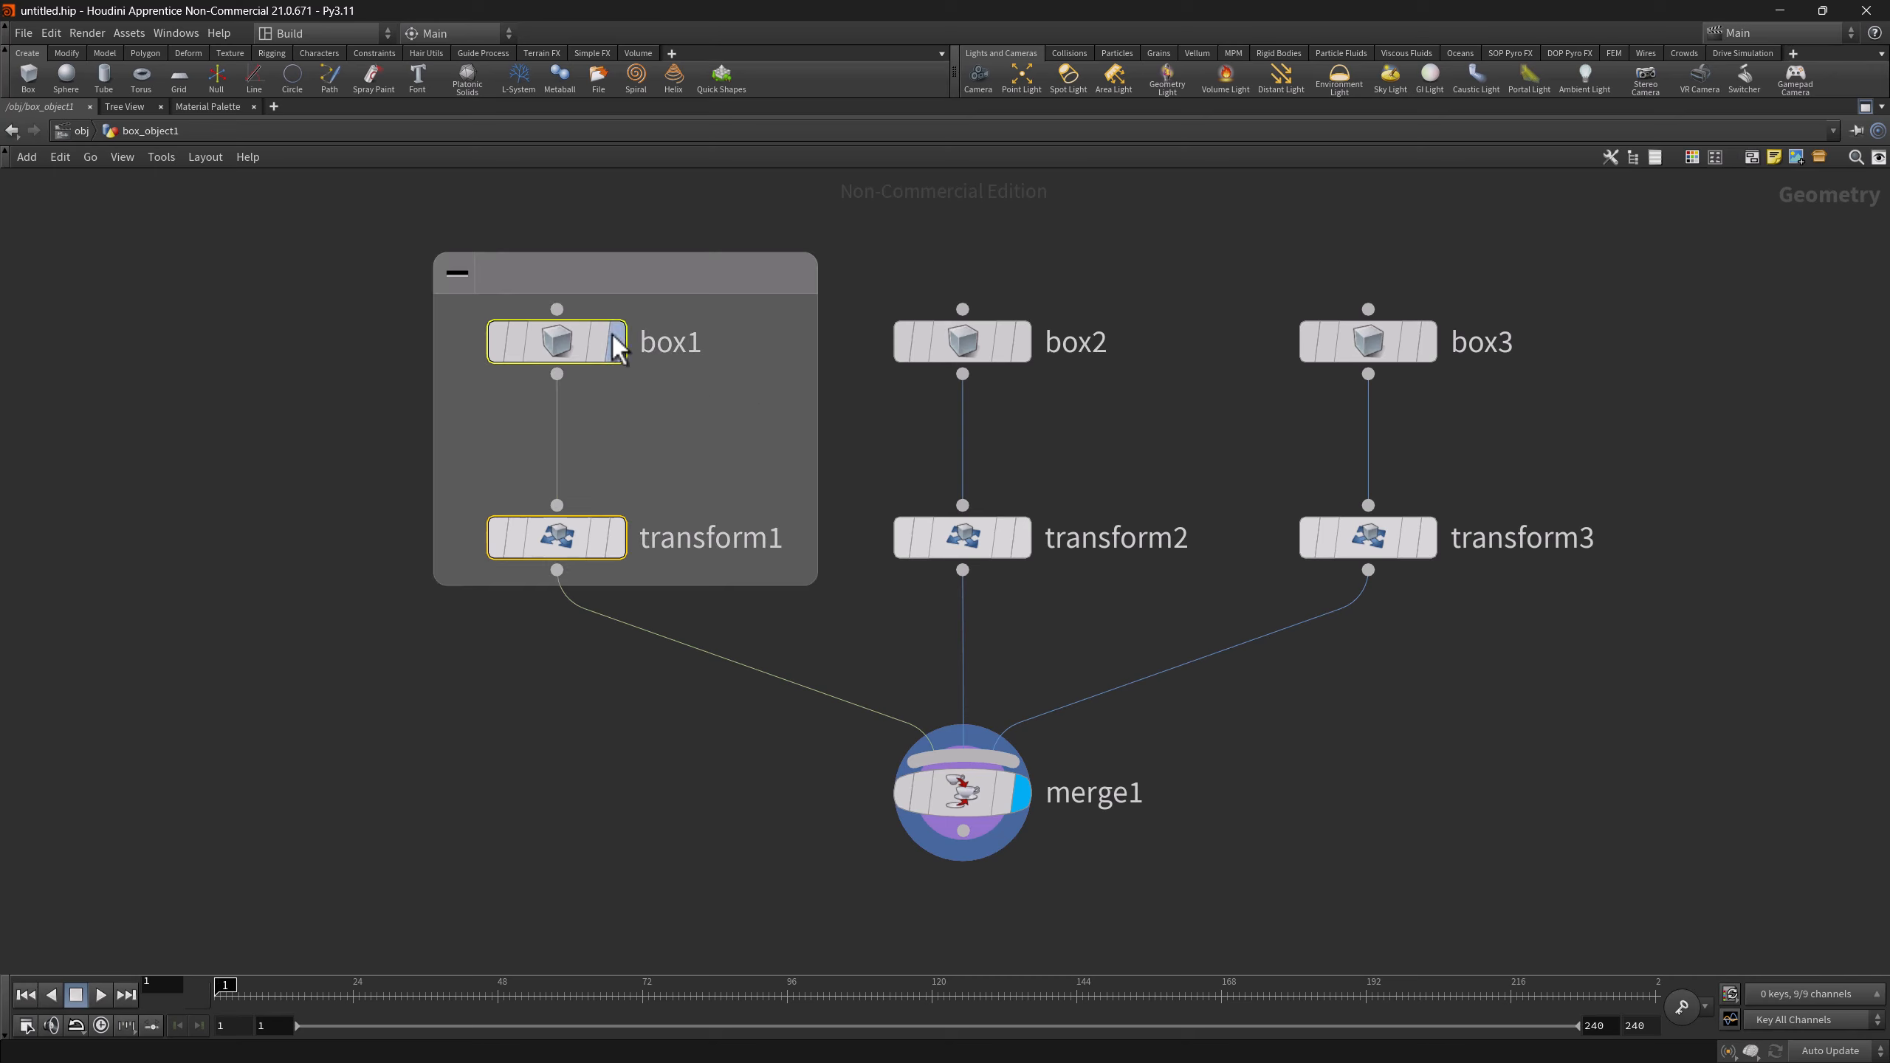
click(457, 272)
click(457, 272)
- Select all nodes together with the existing network box and enclose them in an outer network box
drag(336, 246, 1586, 887)
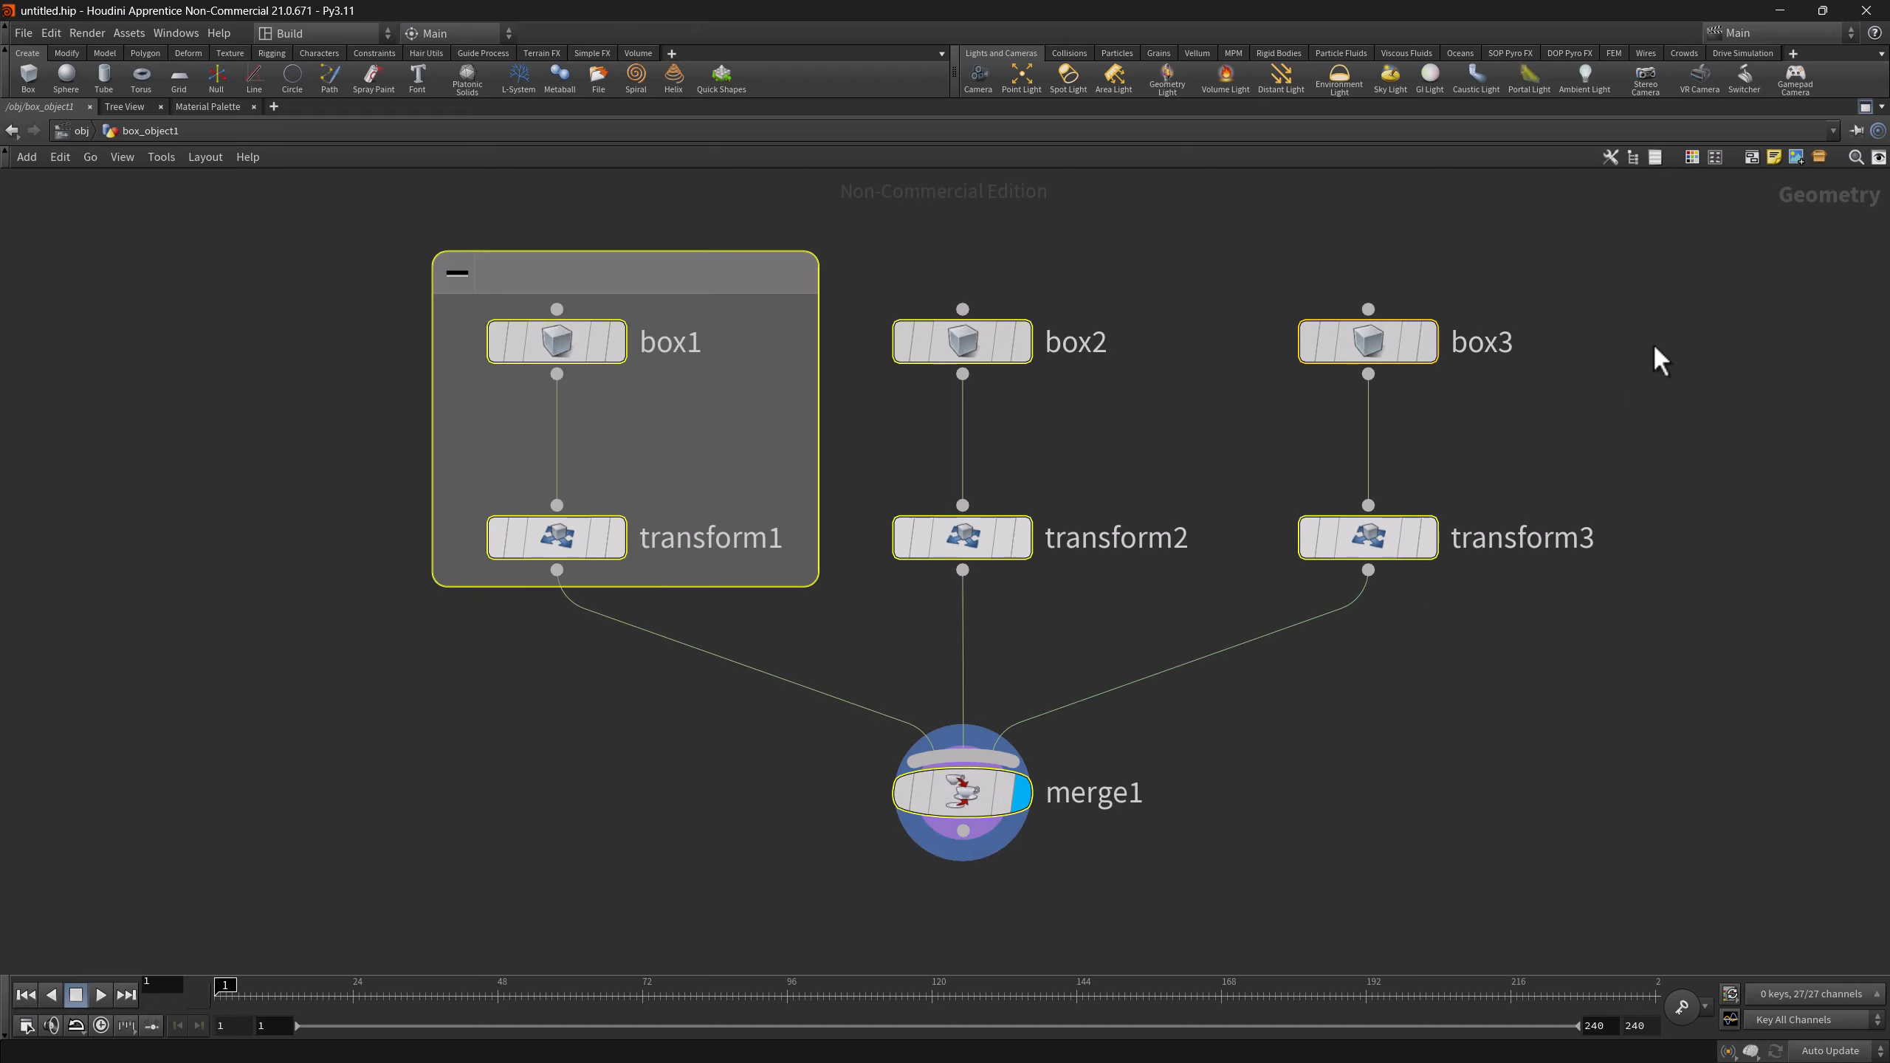
click(1752, 157)
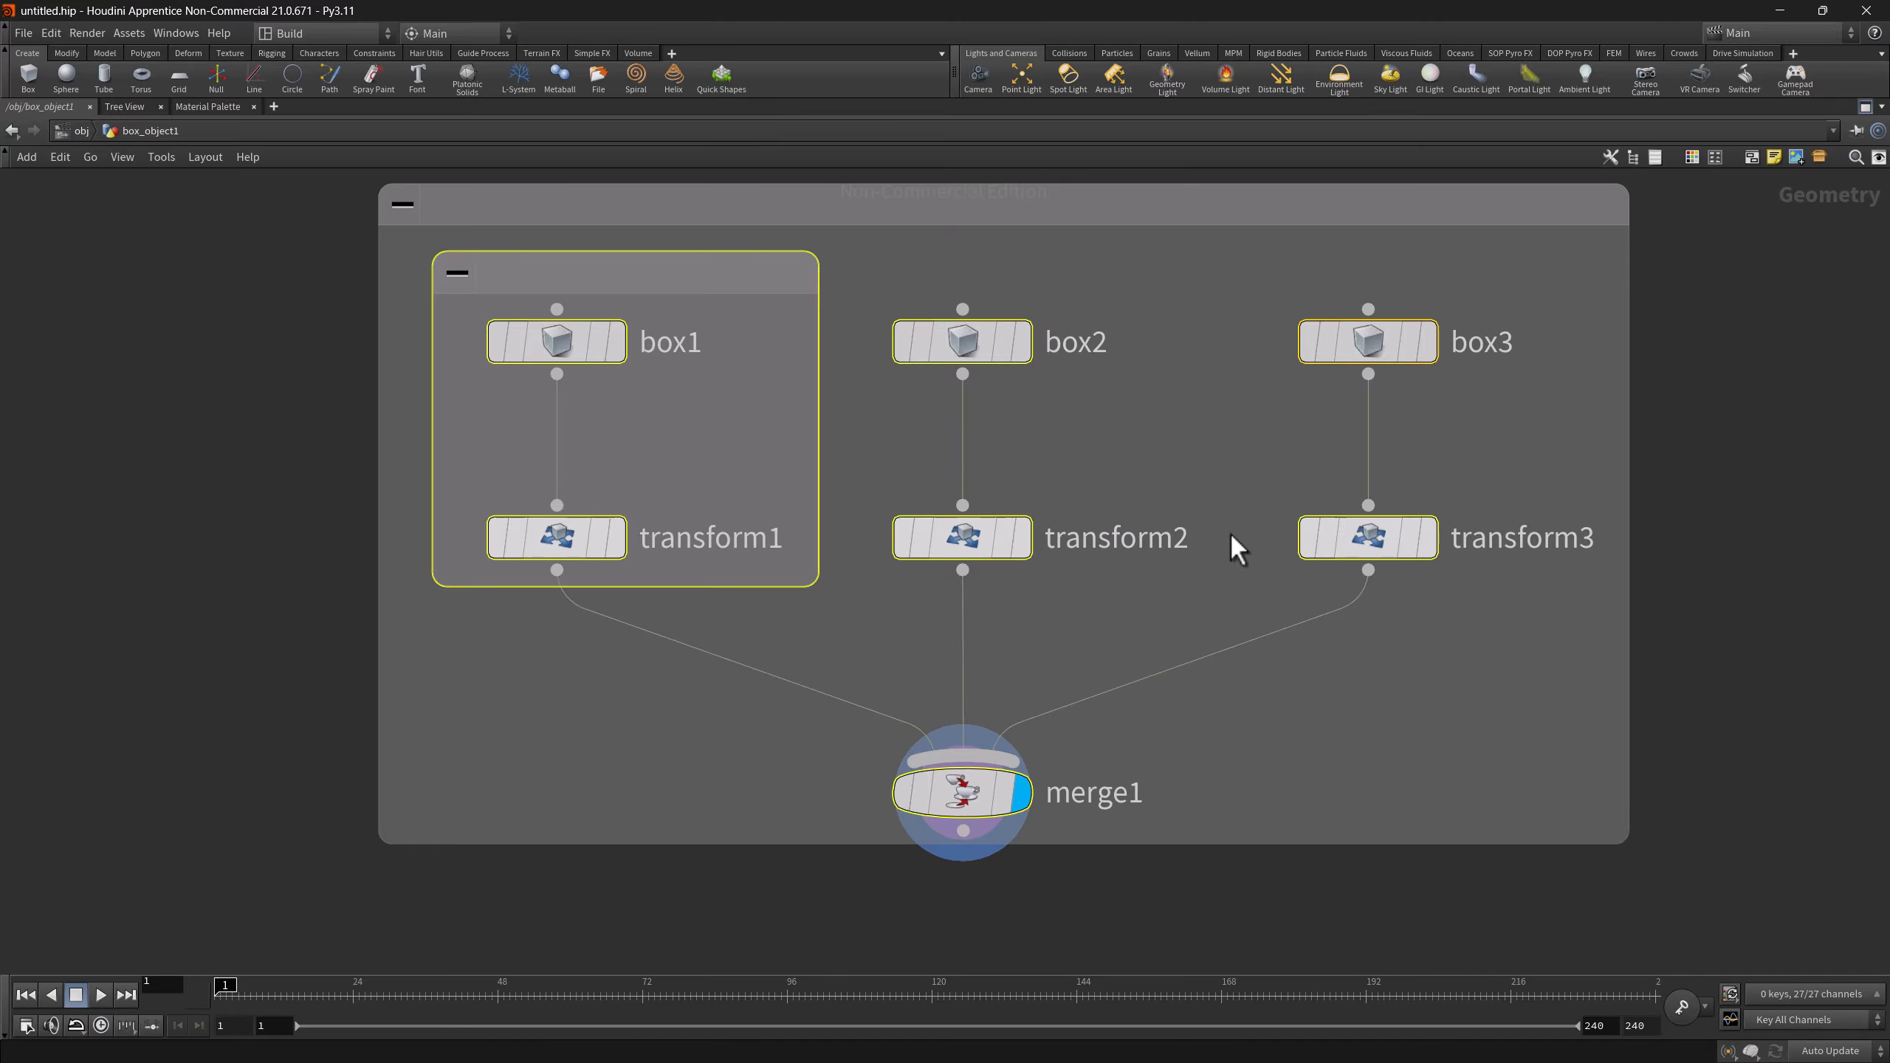
key(shift+o)
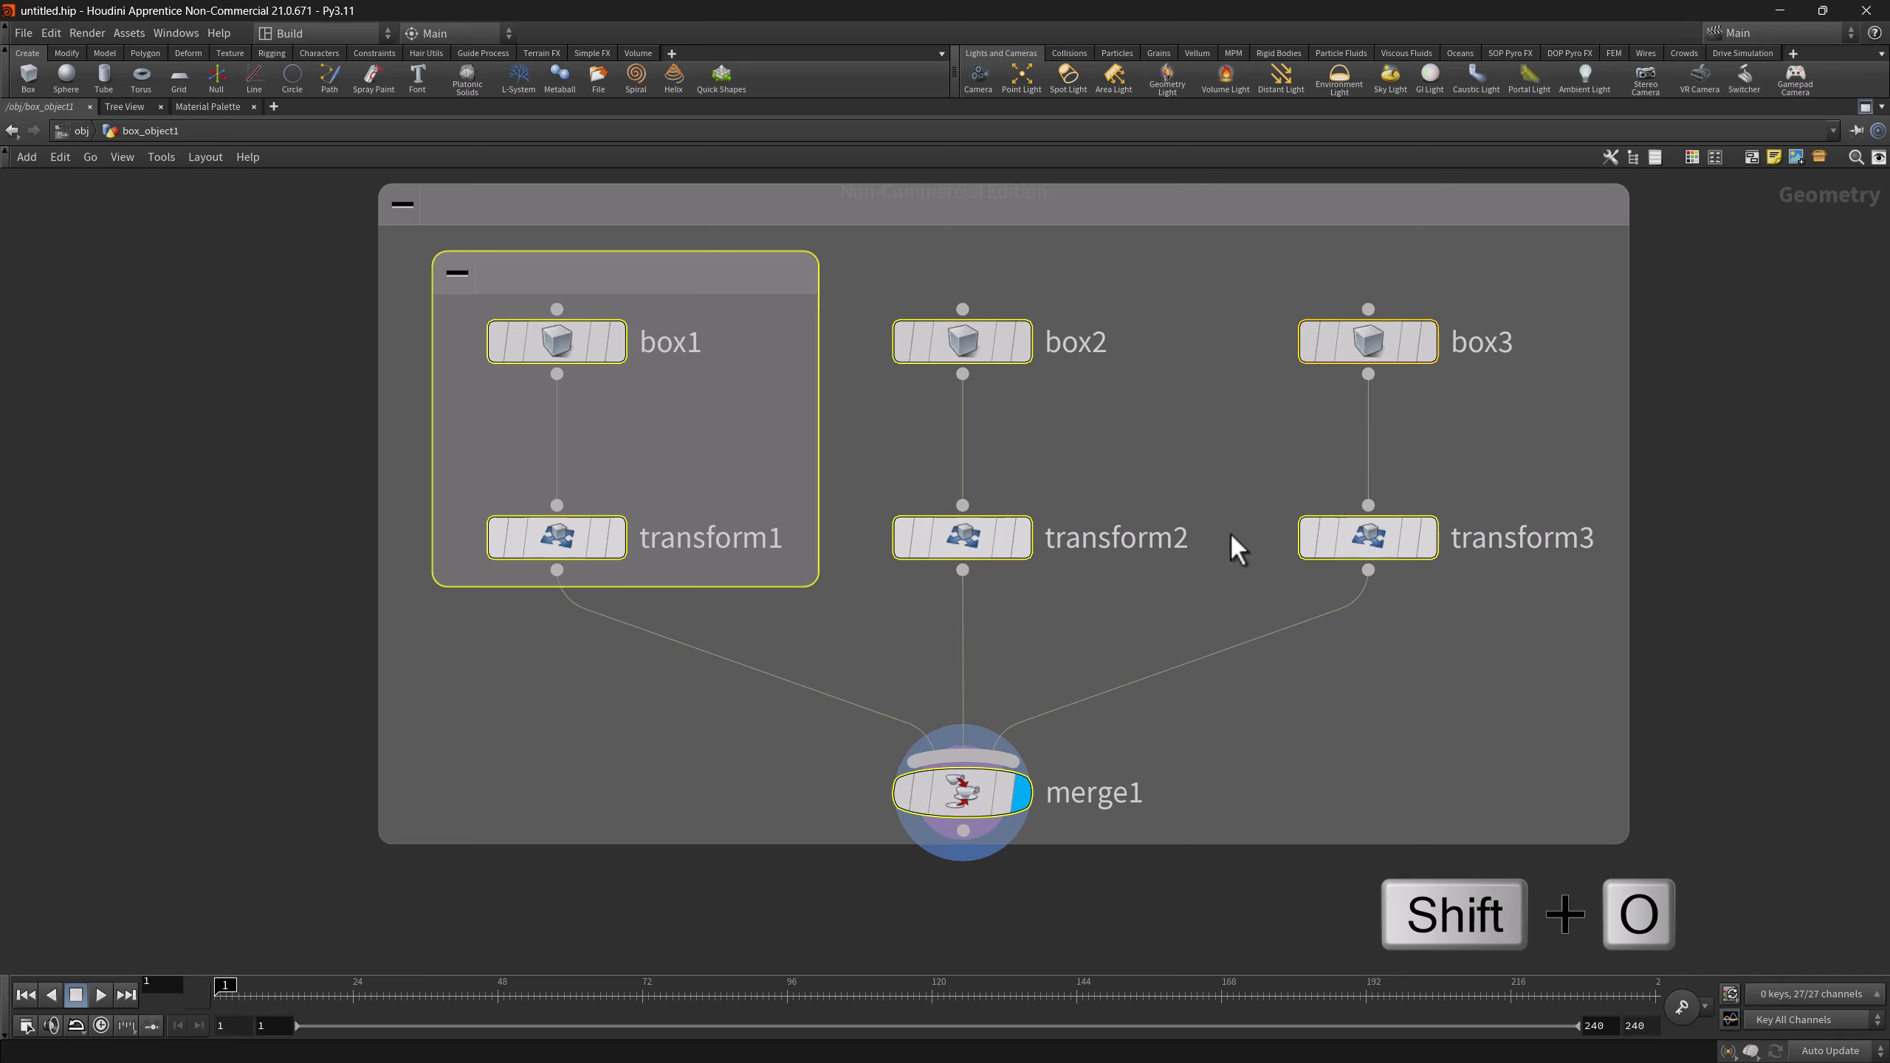
- Name the outer network box "Title"
double_click(462, 211)
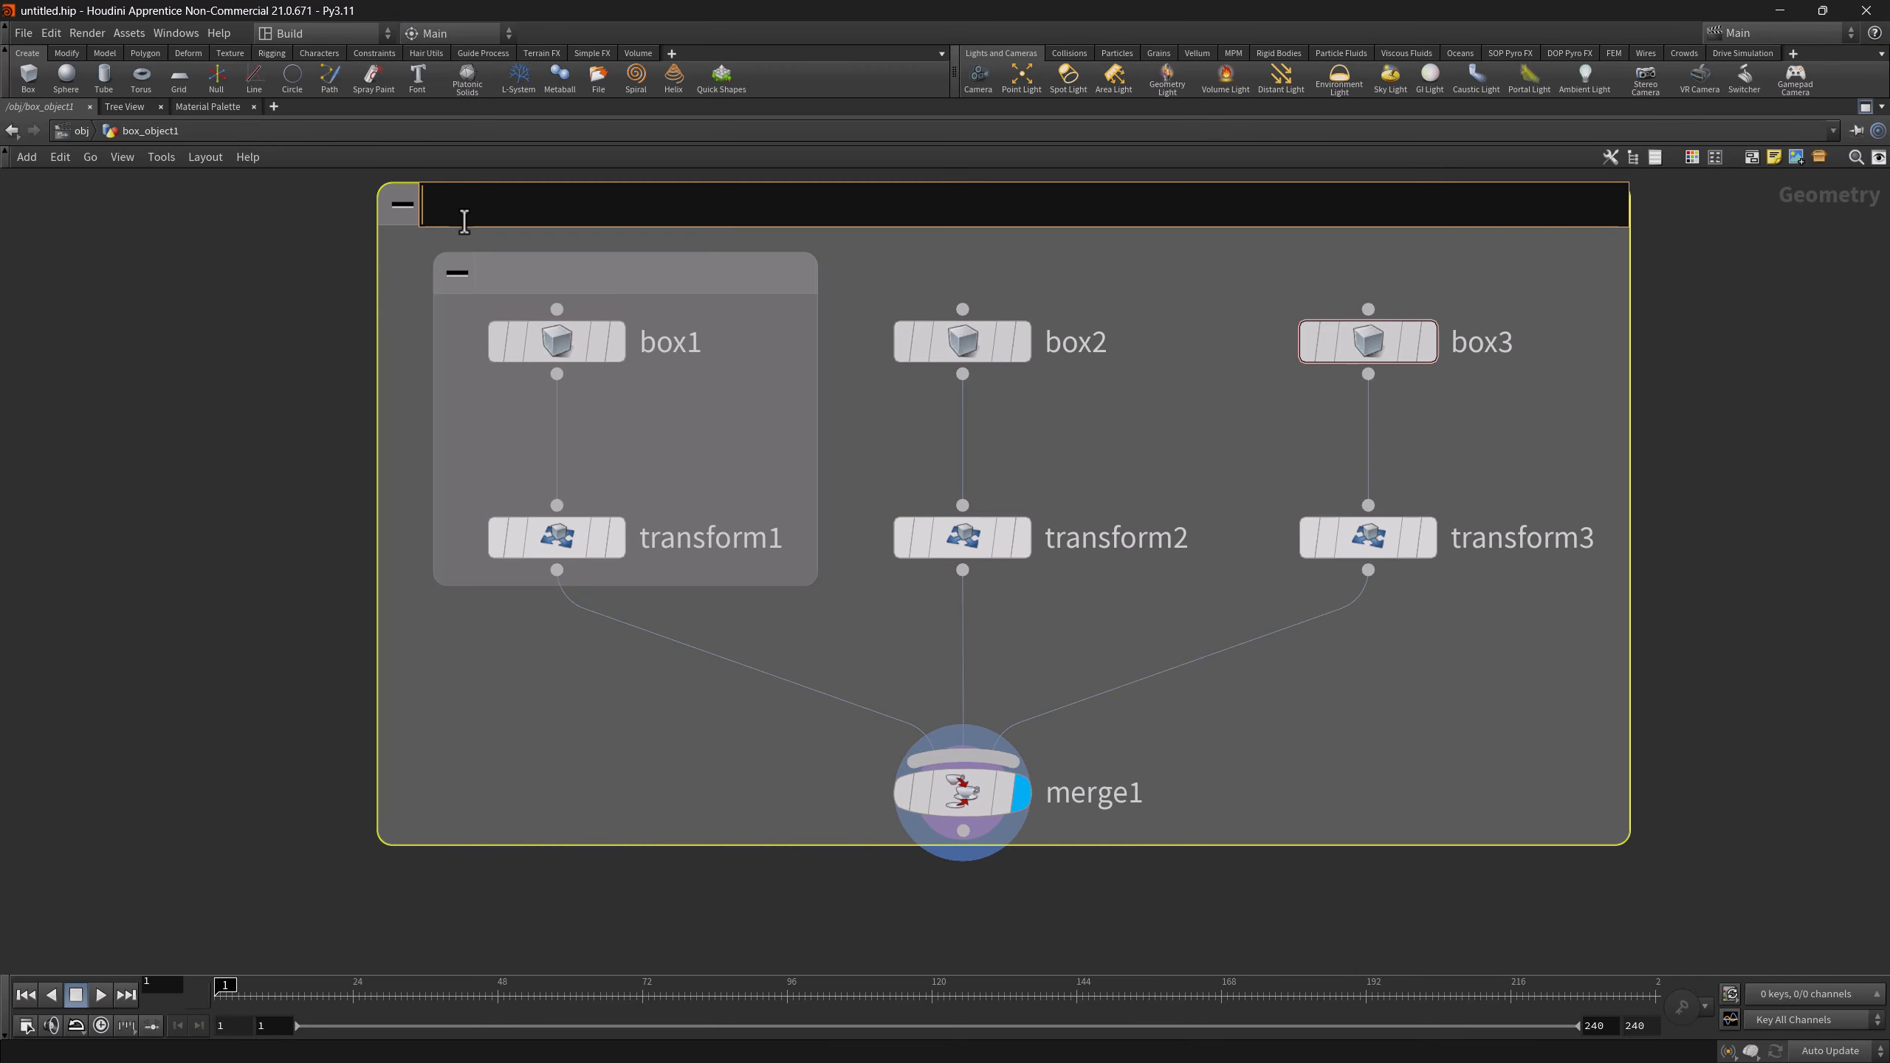
text(Title)
key(Return)
click(305, 297)
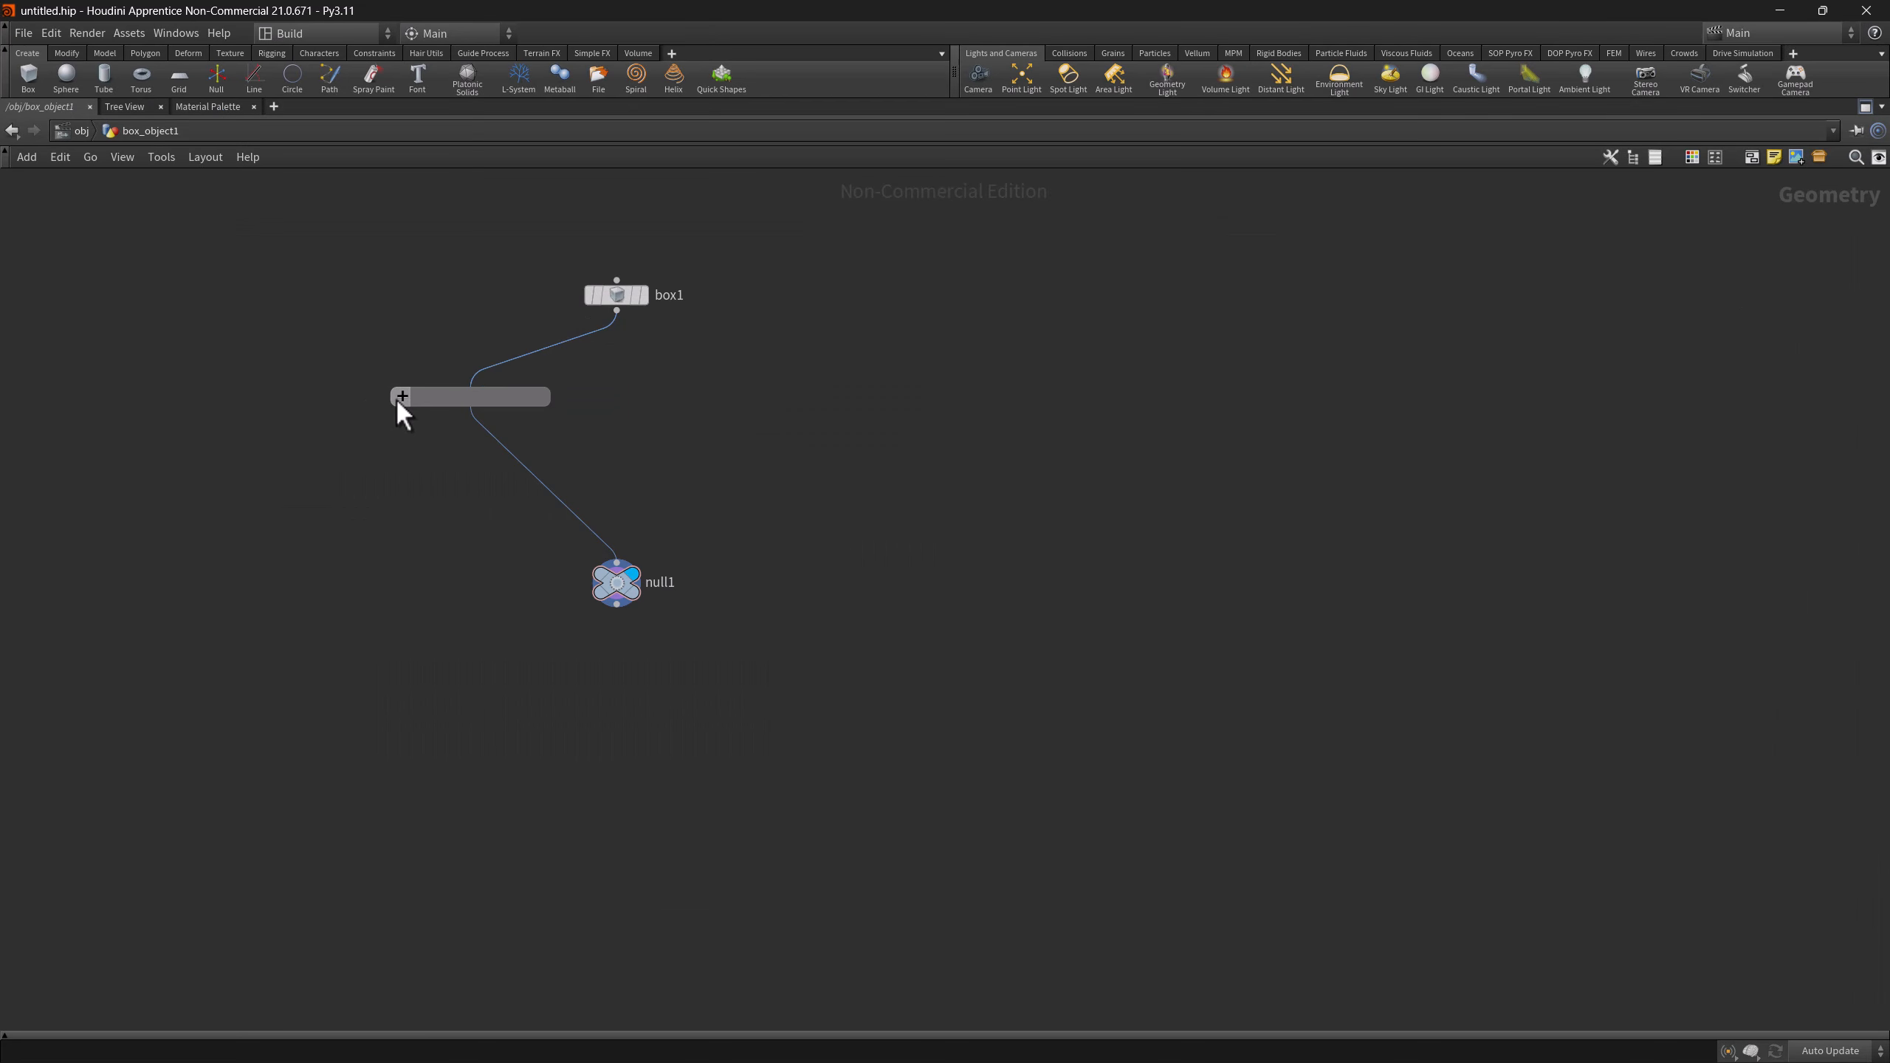
- Expand the collapsed network box between box1 and null1, and collapse and re-expand the yellow sticky note inside it
click(402, 396)
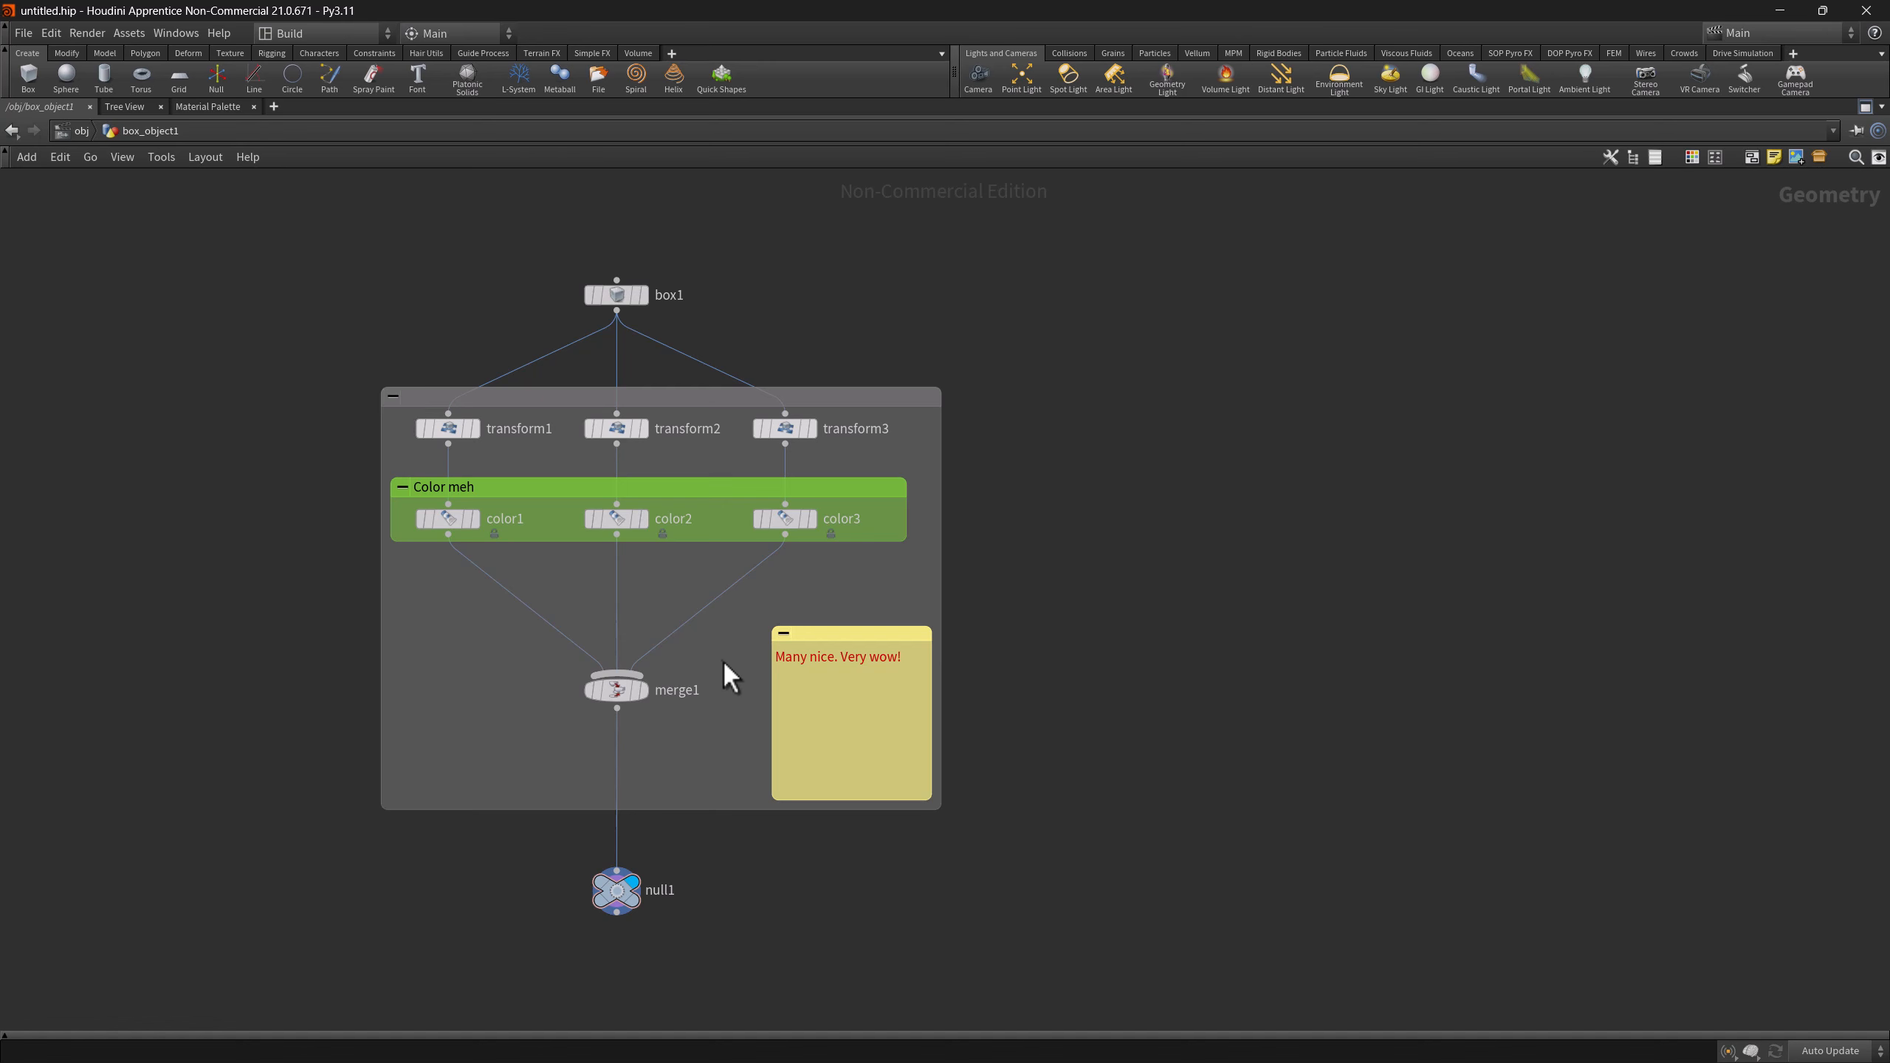
scroll(726, 668, up, 3)
click(772, 587)
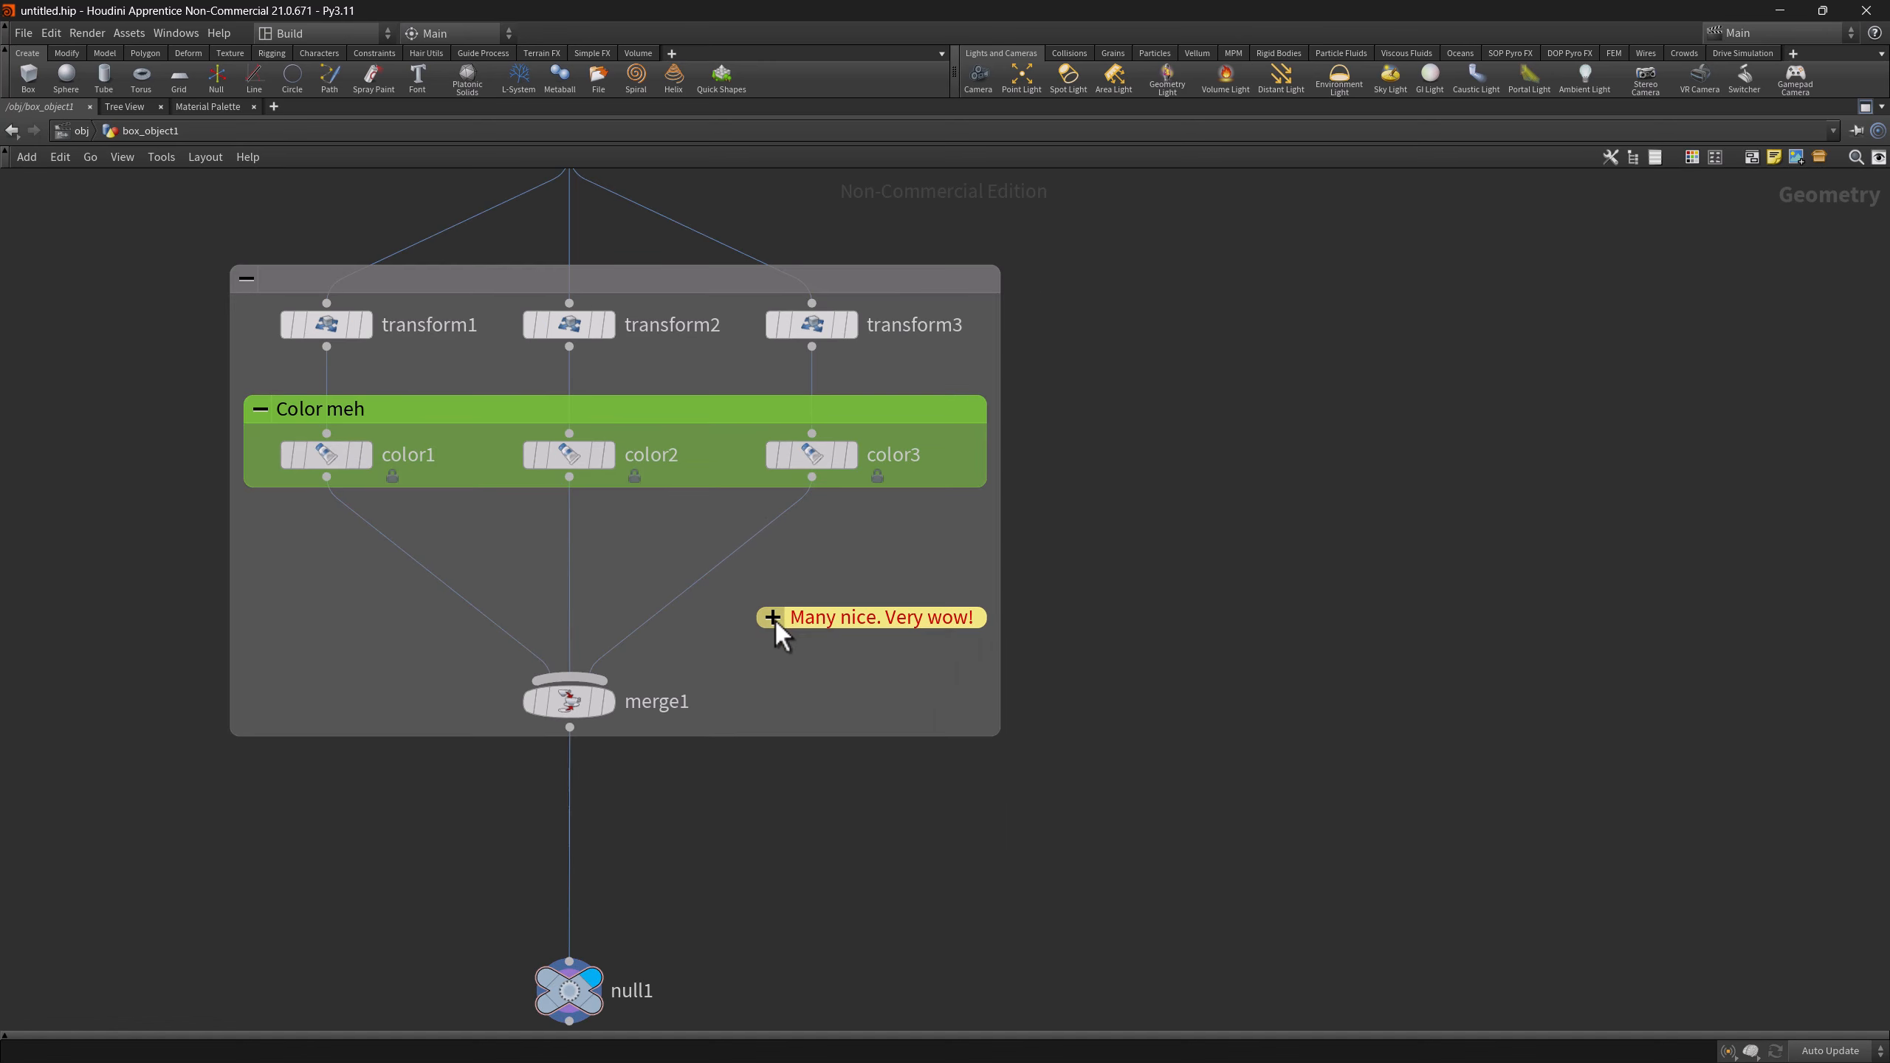
click(772, 586)
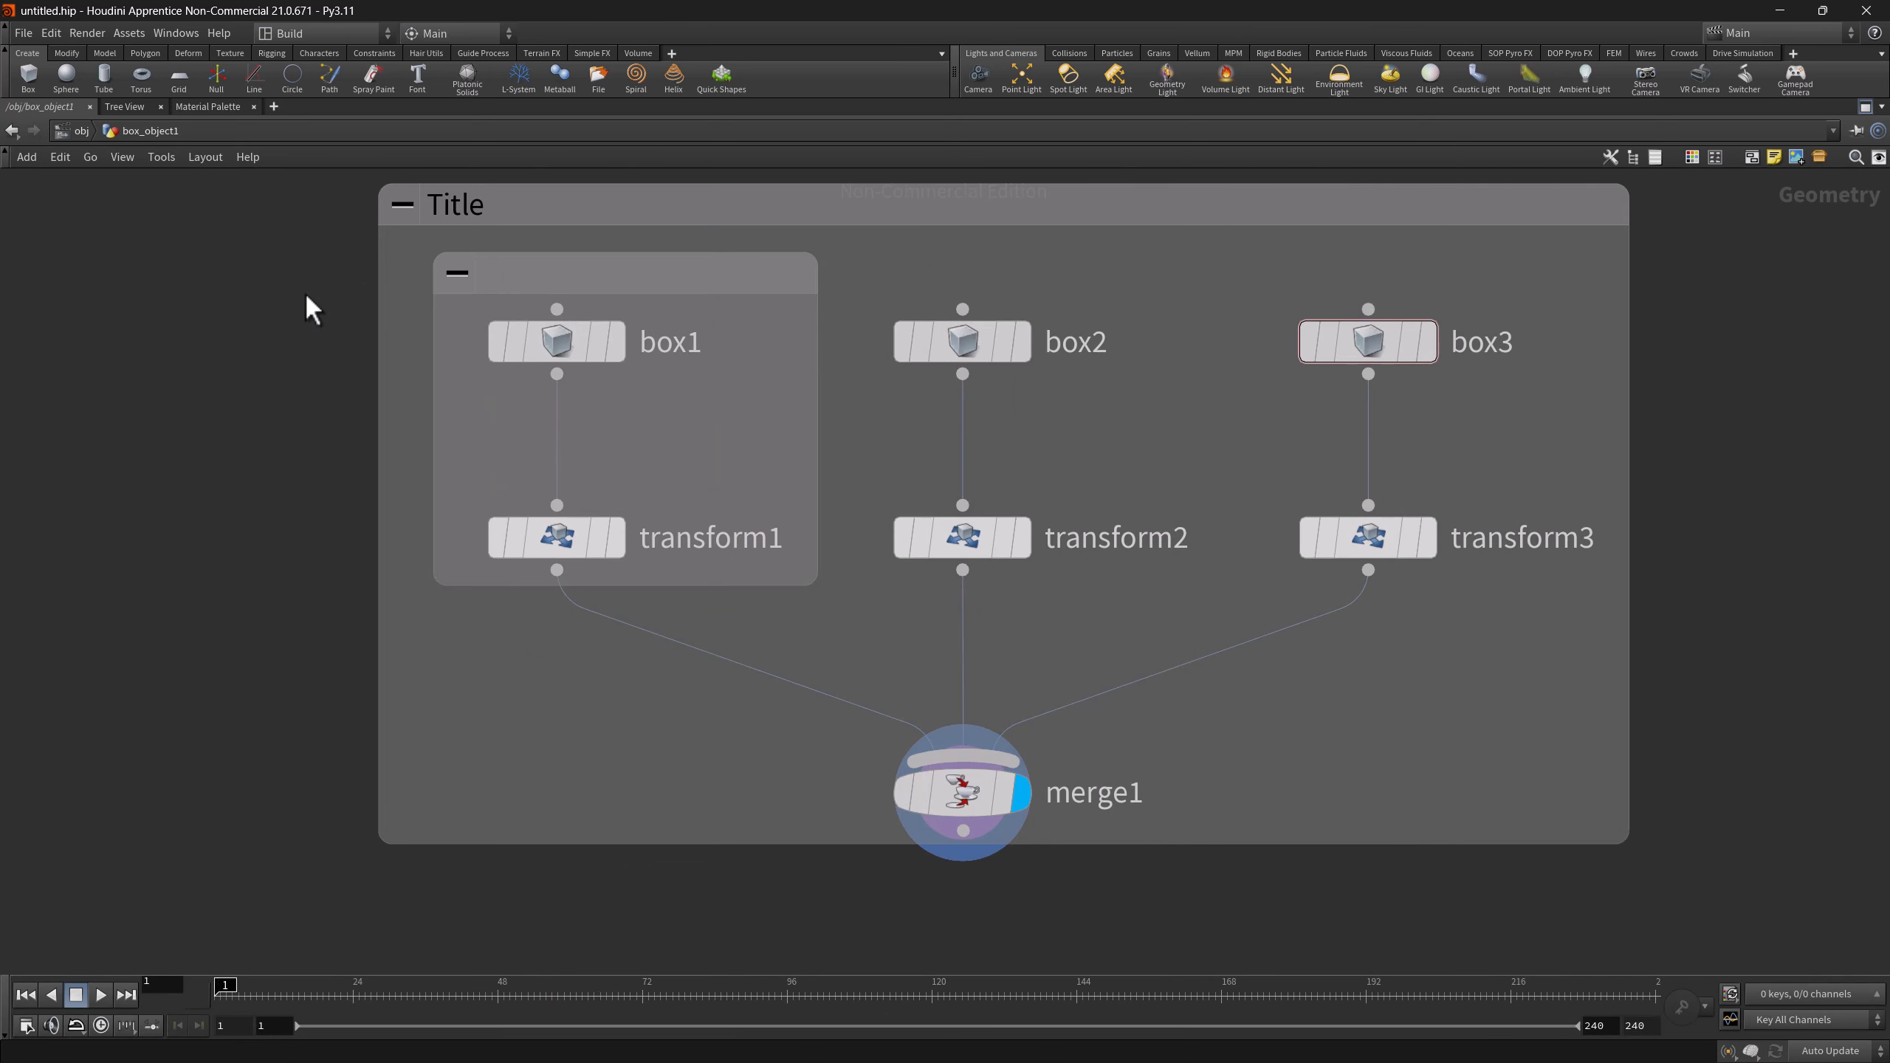
- Collapse the network box named Title and expand it again
scroll(319, 340, down, 2)
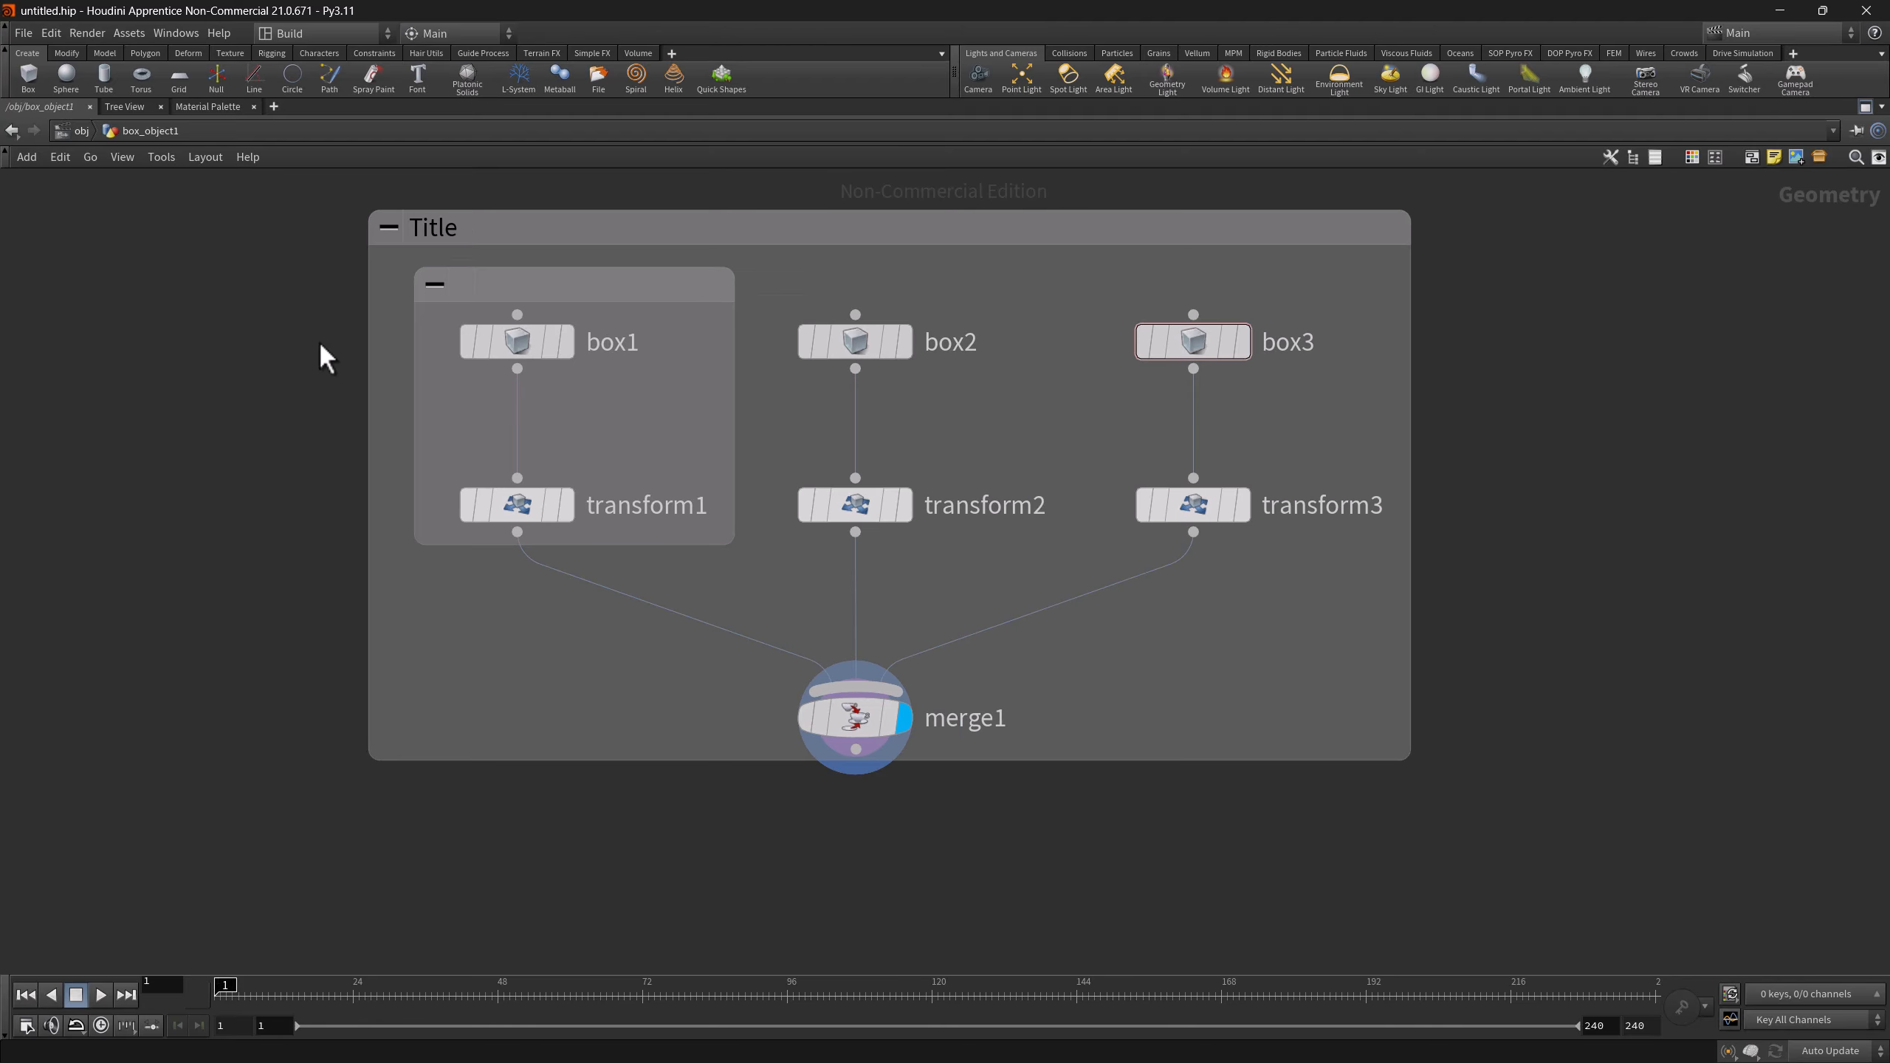
click(424, 296)
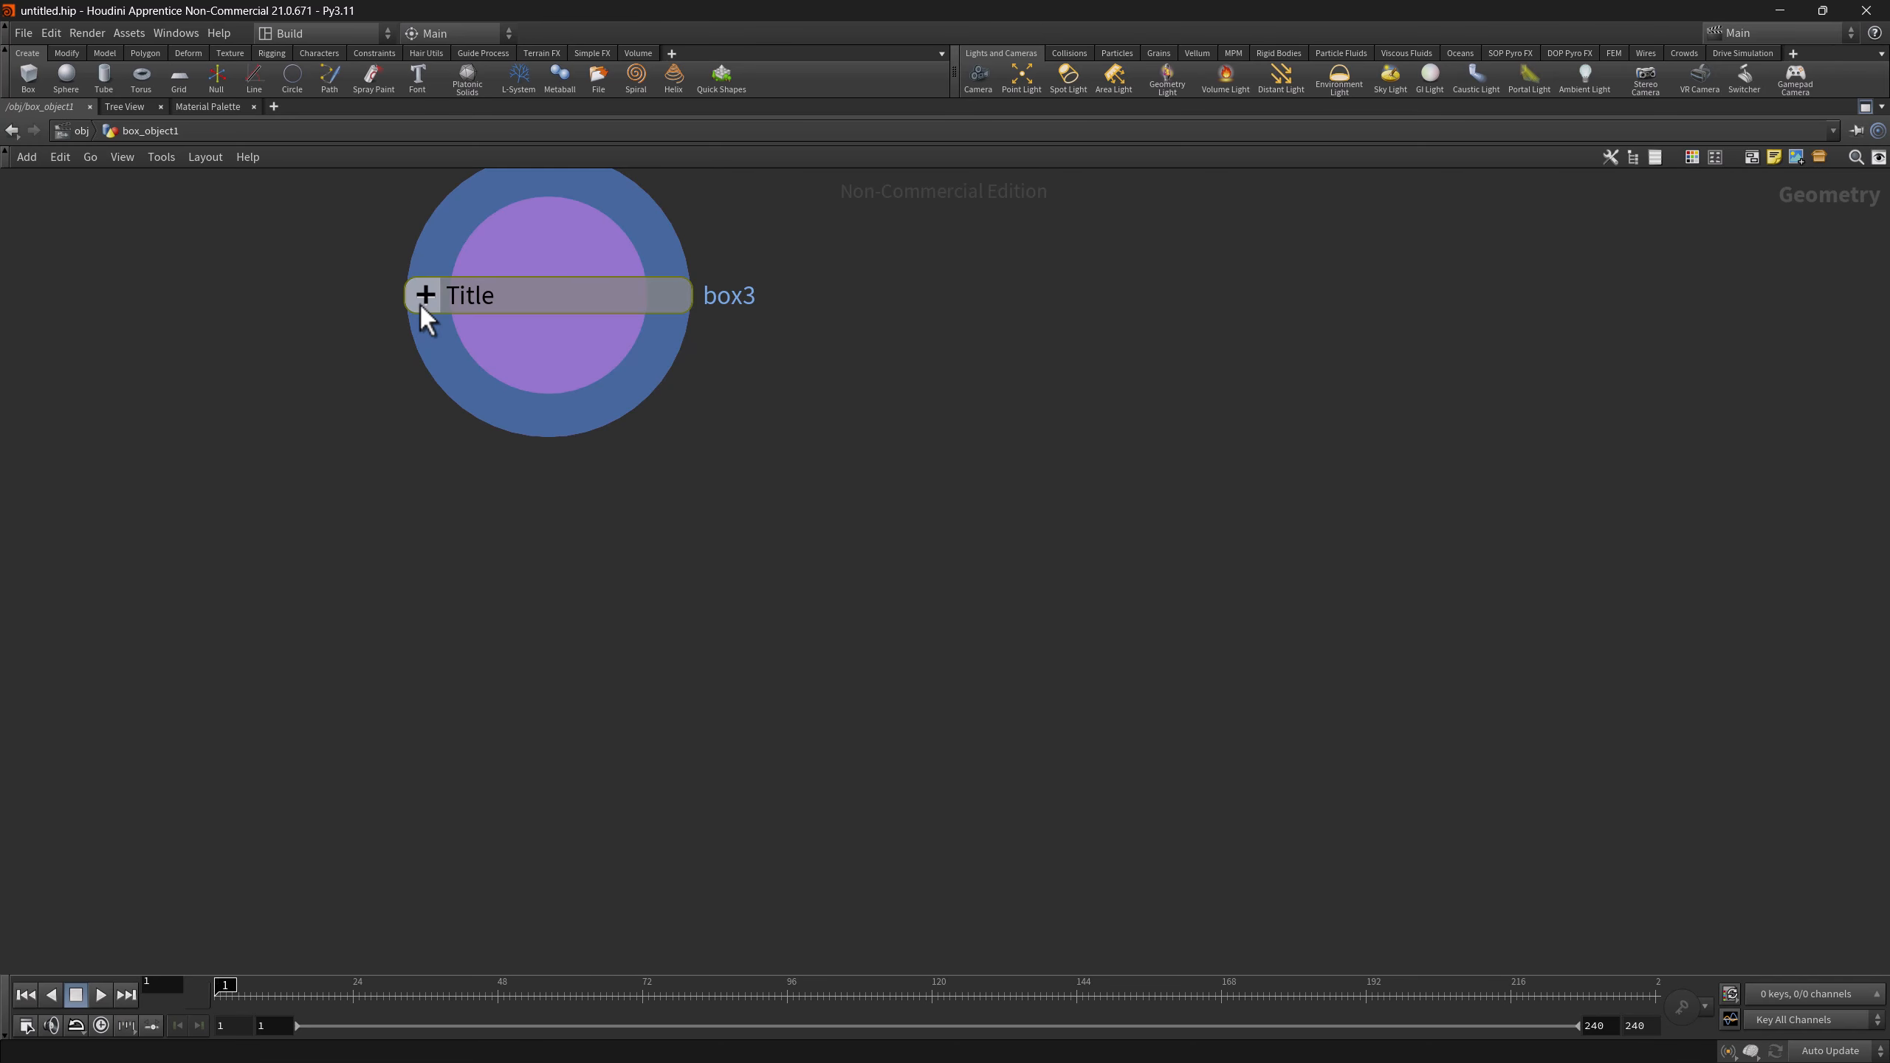
click(420, 304)
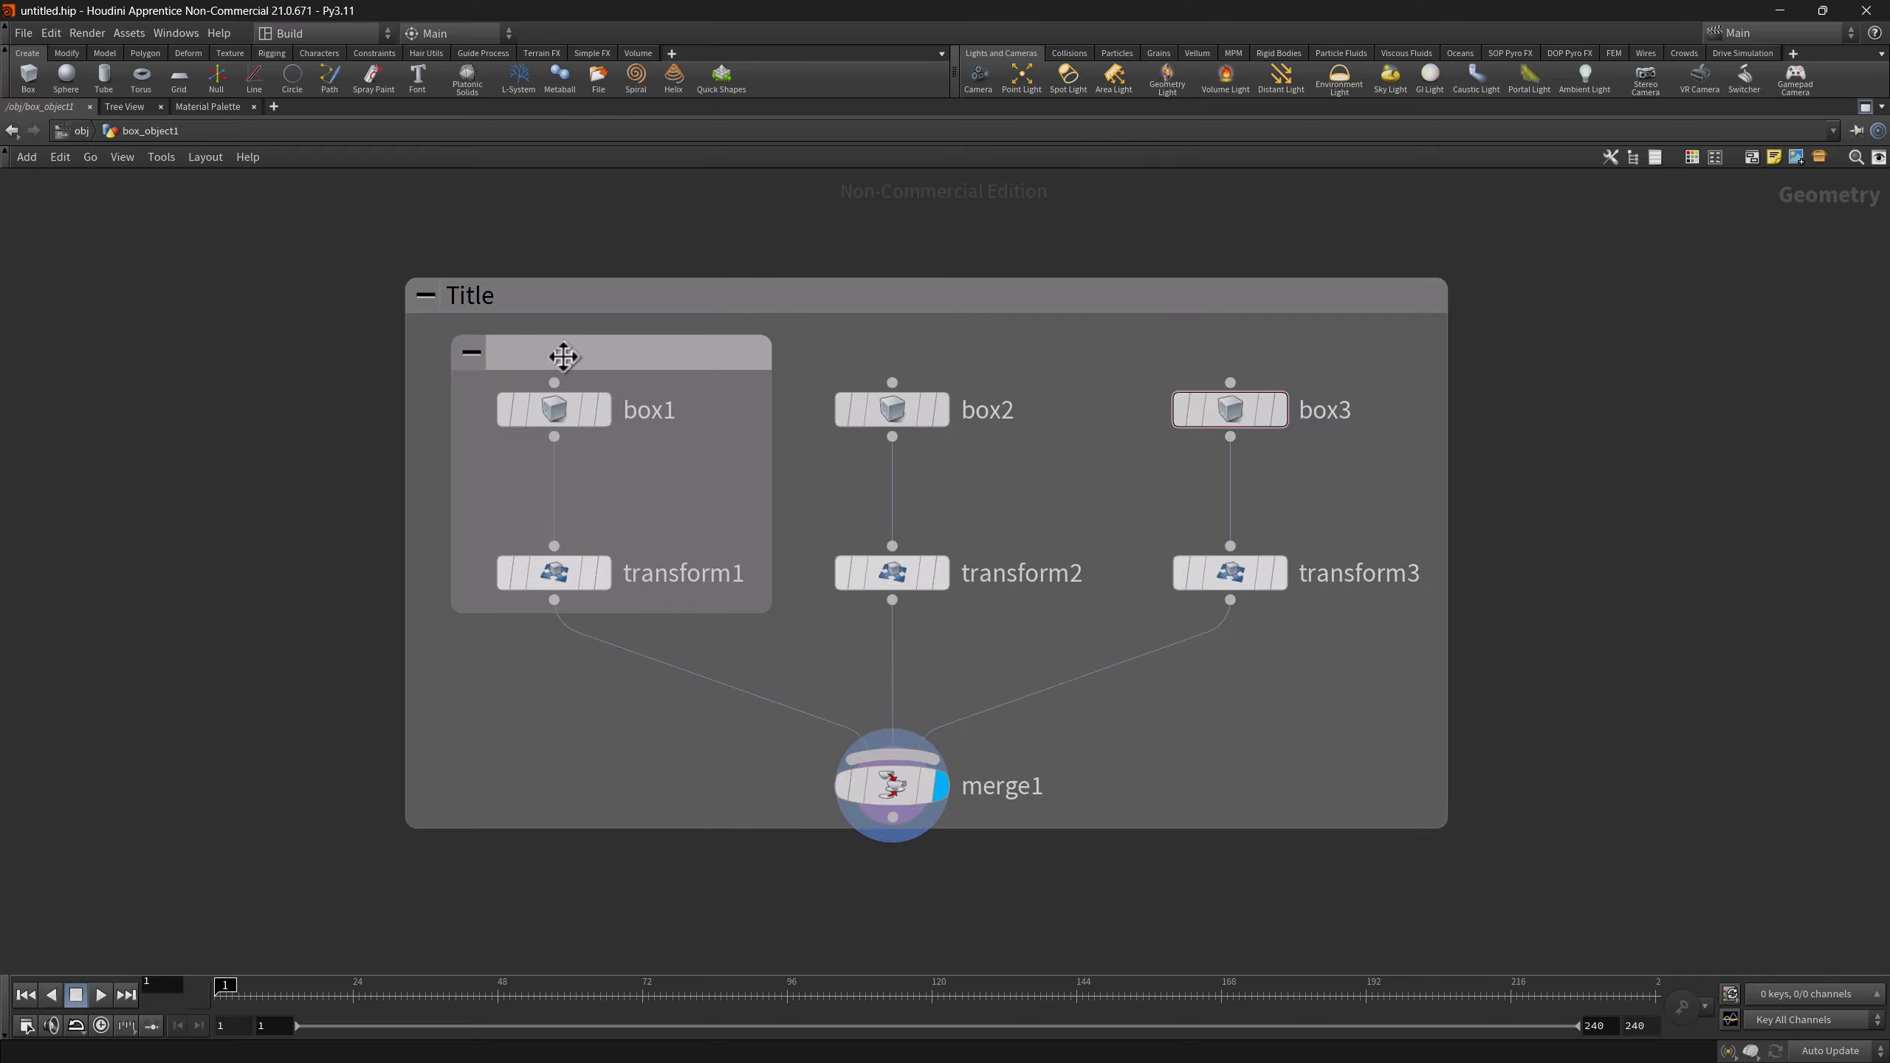
key(shift+j)
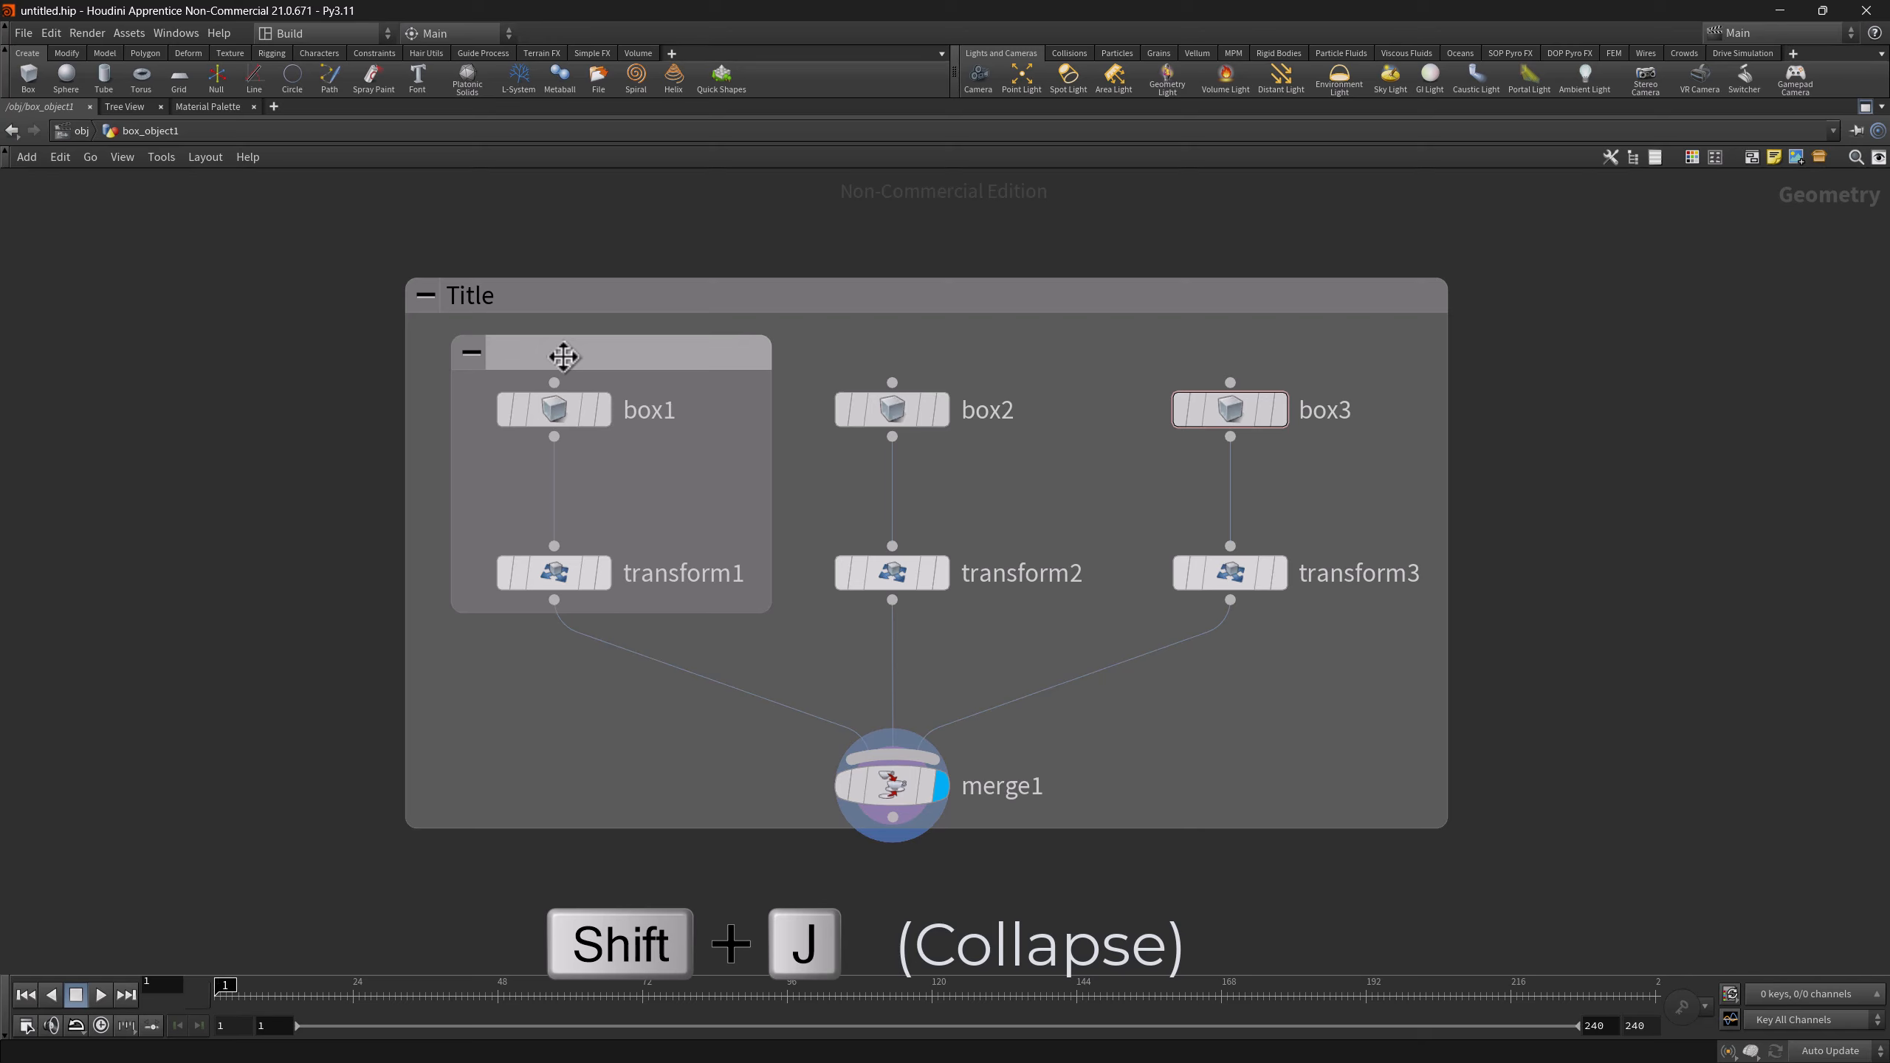
key(shift+k)
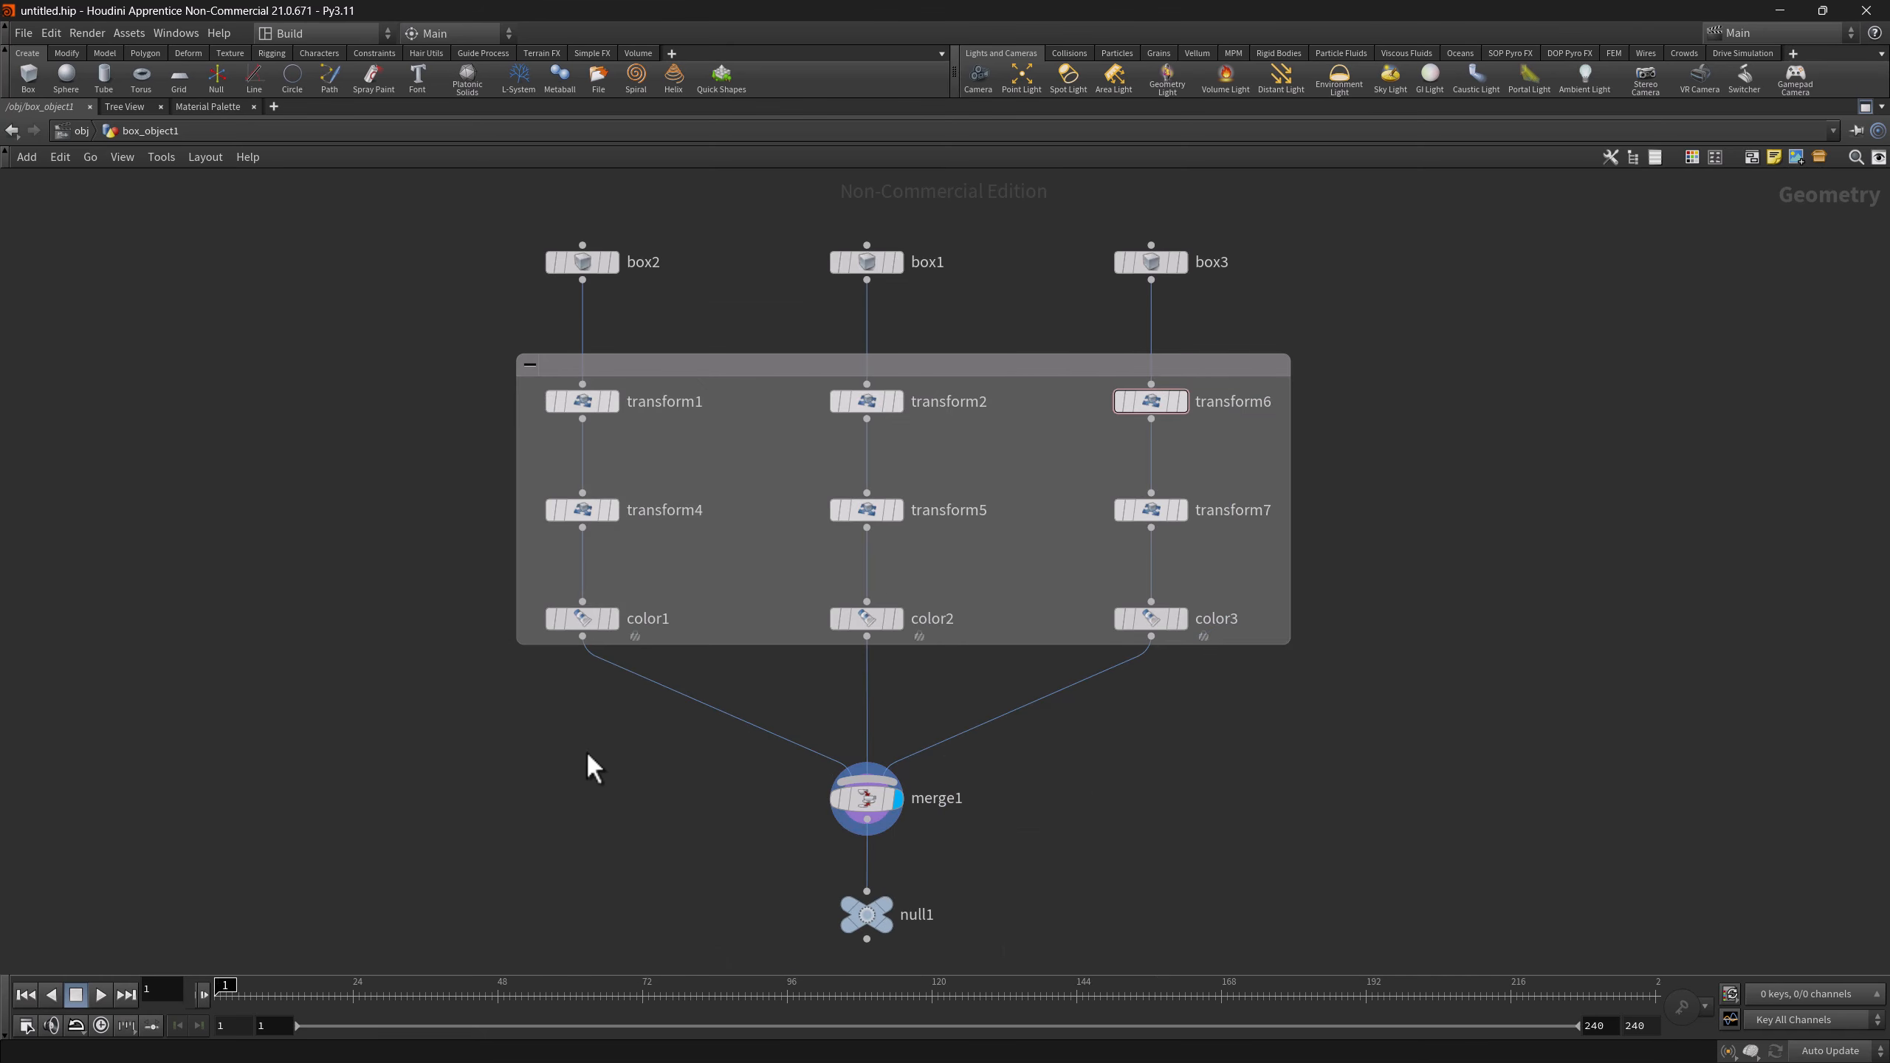
- Collapse the network box around the transform and color nodes, expand it and collapse it once more
click(528, 368)
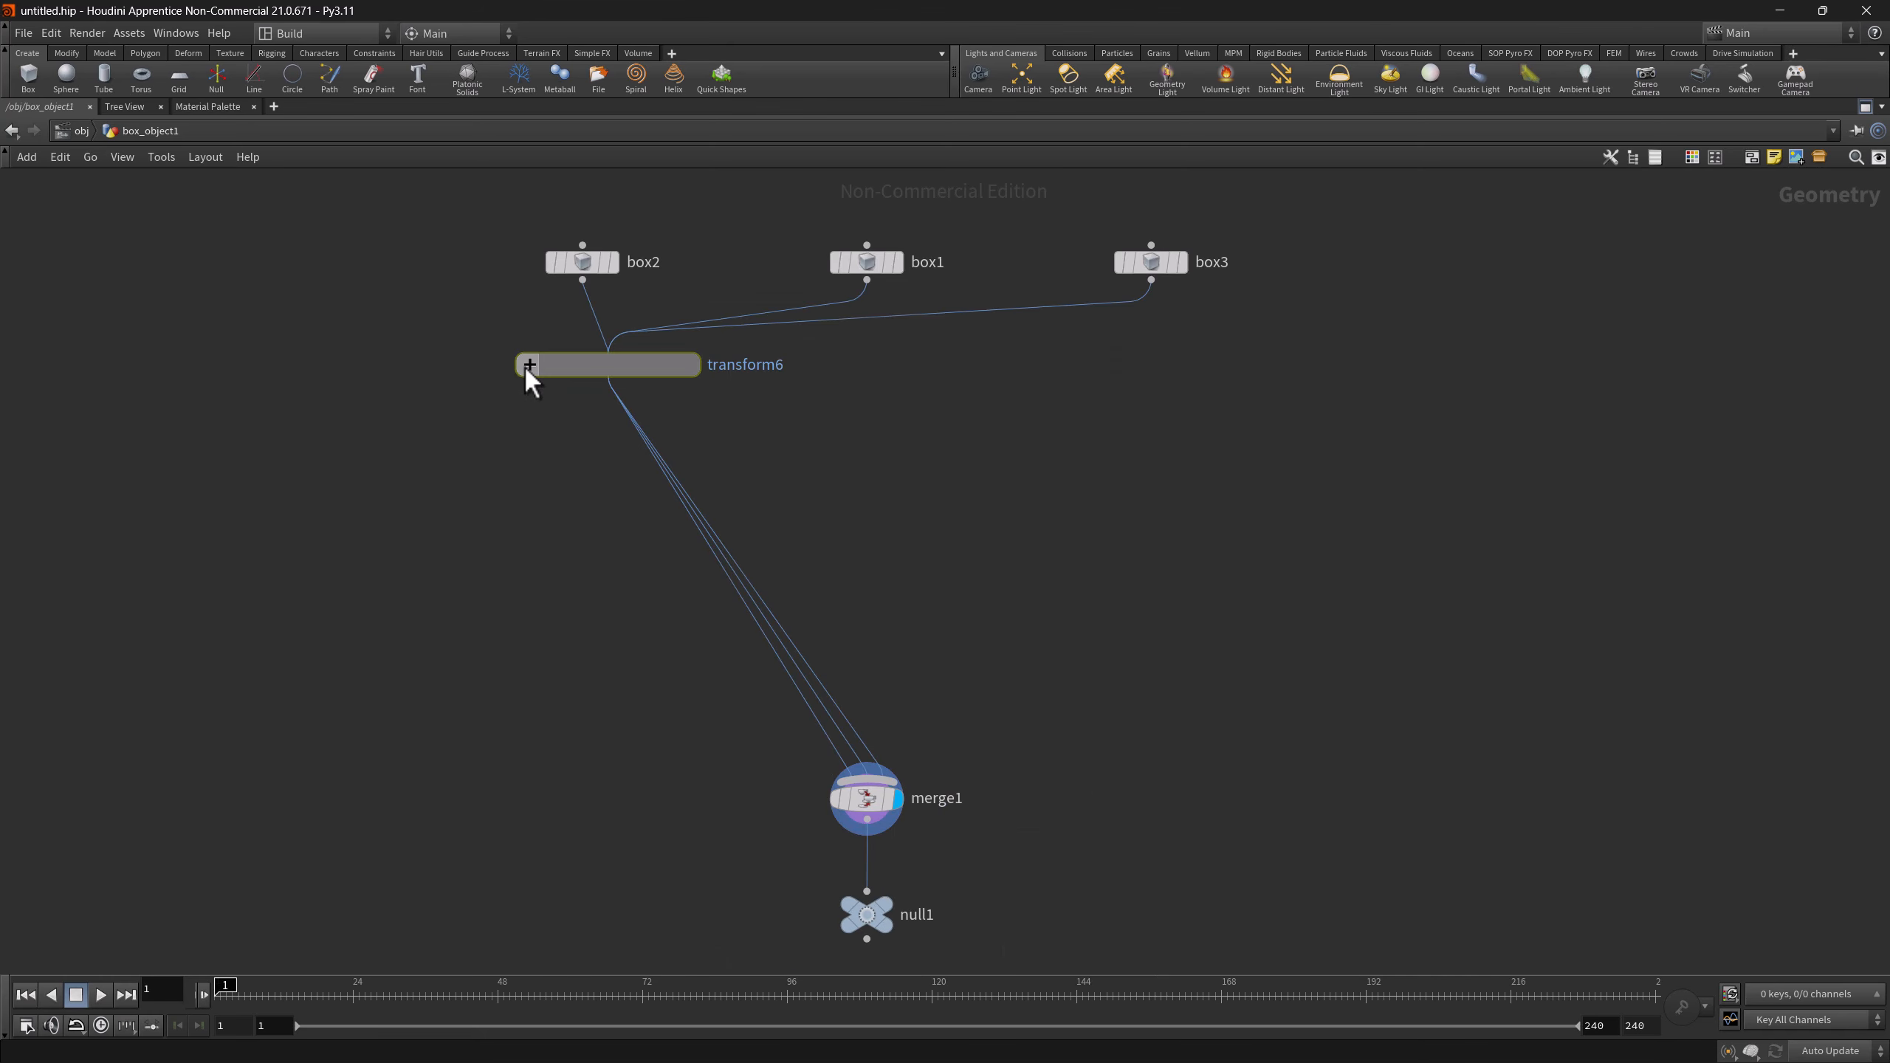
click(530, 367)
click(528, 367)
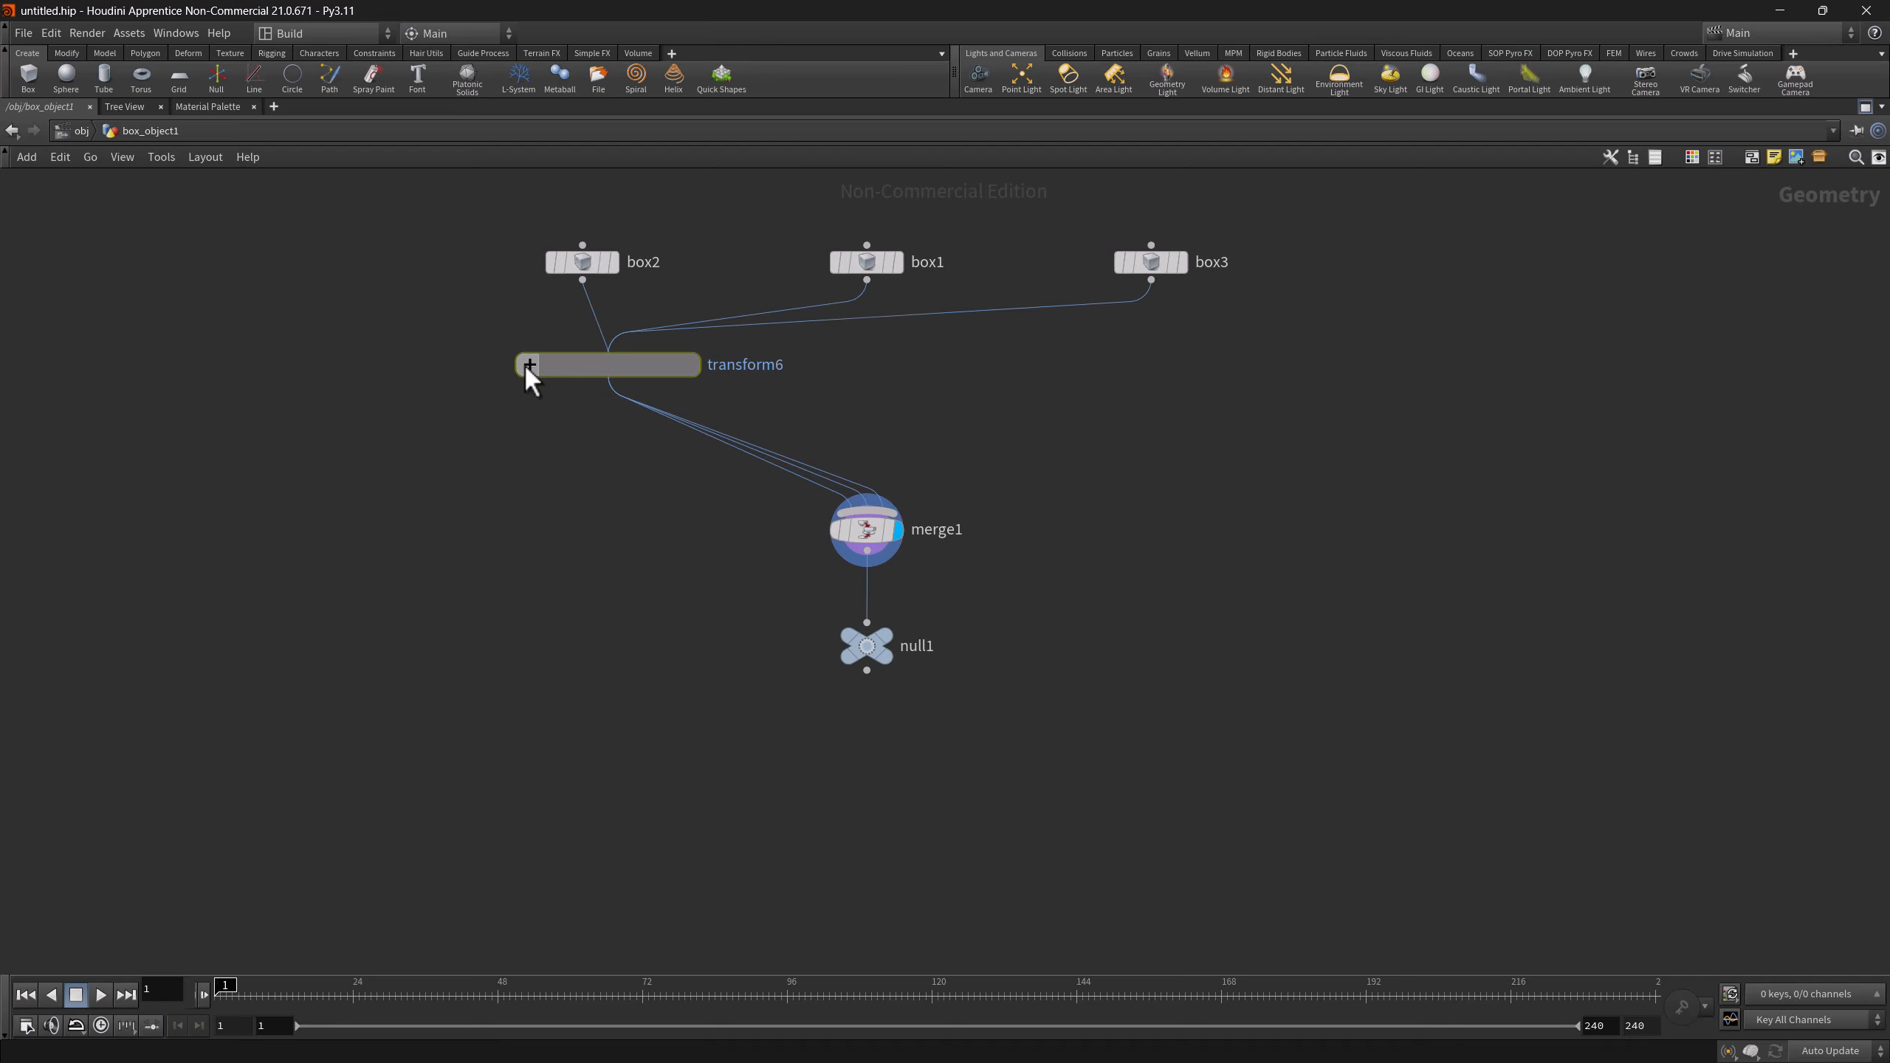
- Expand and collapse the network box around the transform and color nodes, first in place without shifting the surrounding nodes
ctrl+click(528, 366)
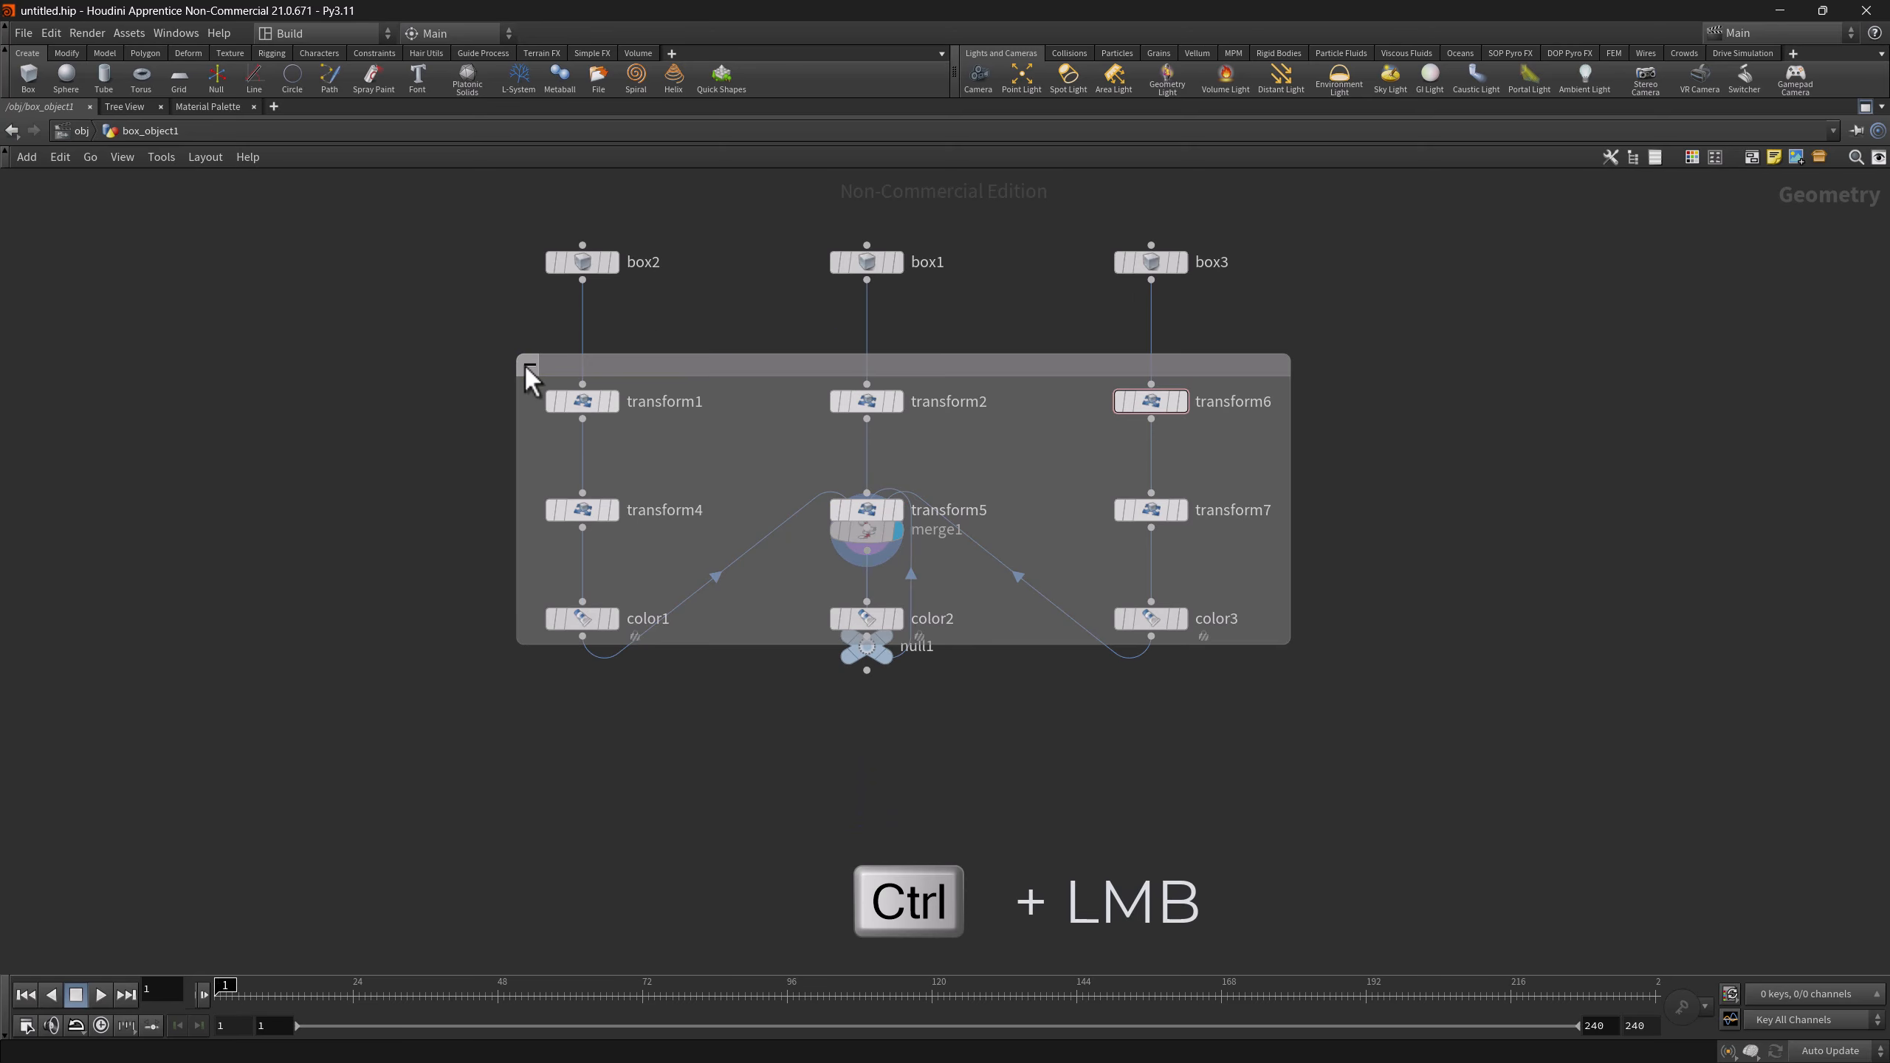
ctrl+click(529, 367)
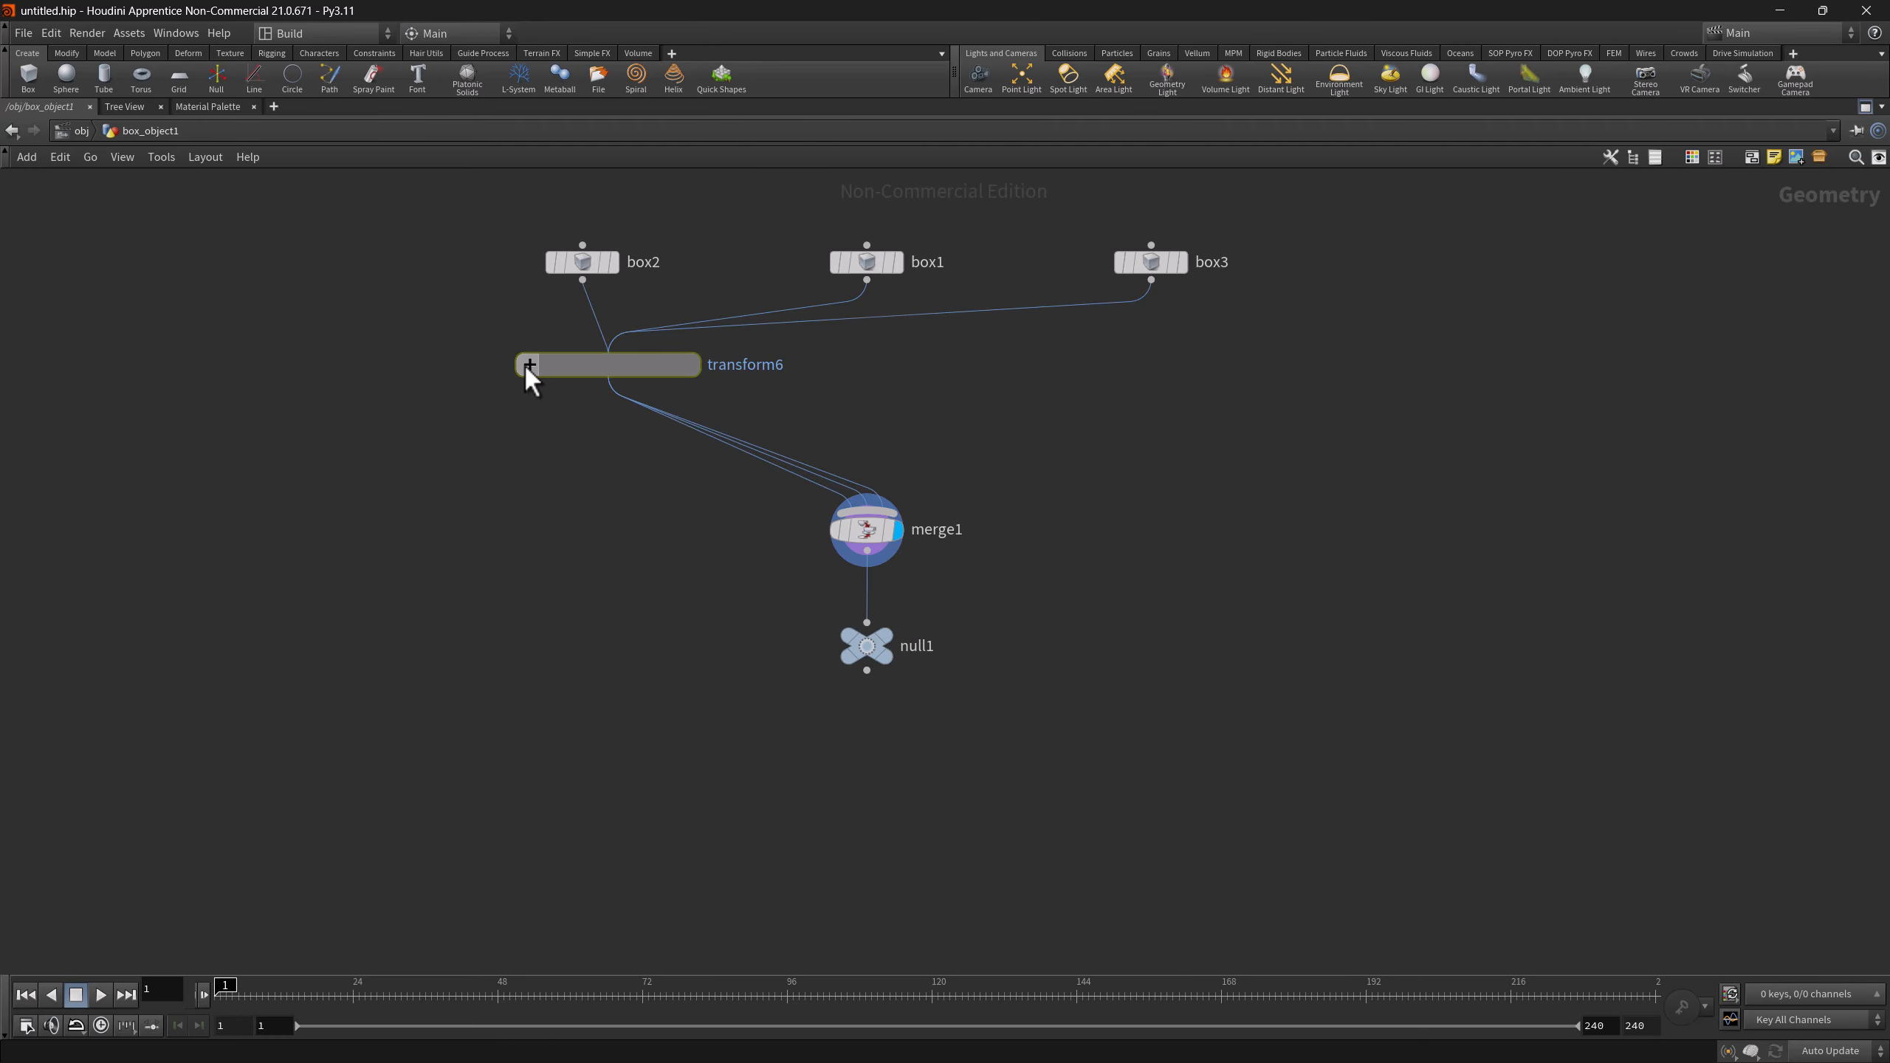
ctrl+click(529, 365)
click(529, 366)
click(529, 367)
click(529, 366)
click(529, 366)
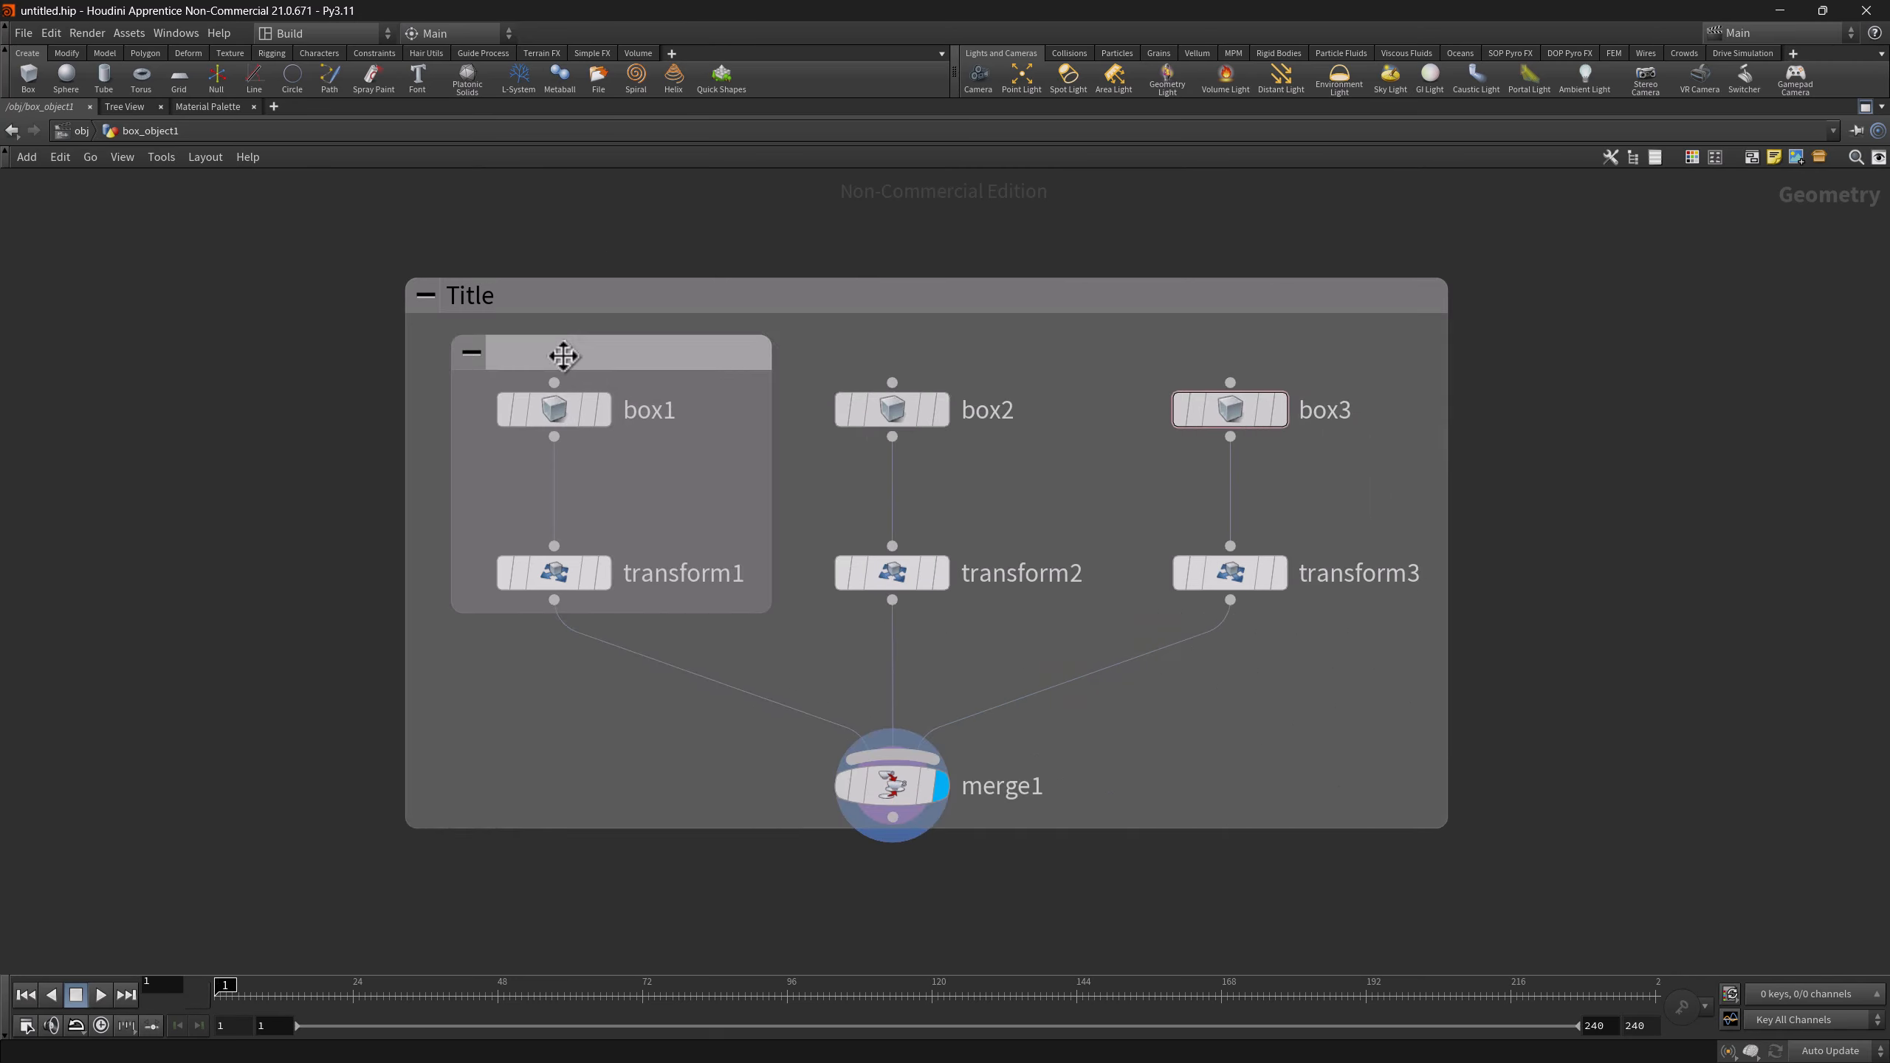
- Shift the network box around box1 and transform1 and its parent Title box slightly, and color the Title box light blue
mouse_move(561, 363)
mouse_down()
mouse_move(683, 433)
mouse_move(493, 398)
mouse_move(551, 415)
mouse_move(602, 385)
mouse_move(548, 383)
mouse_up()
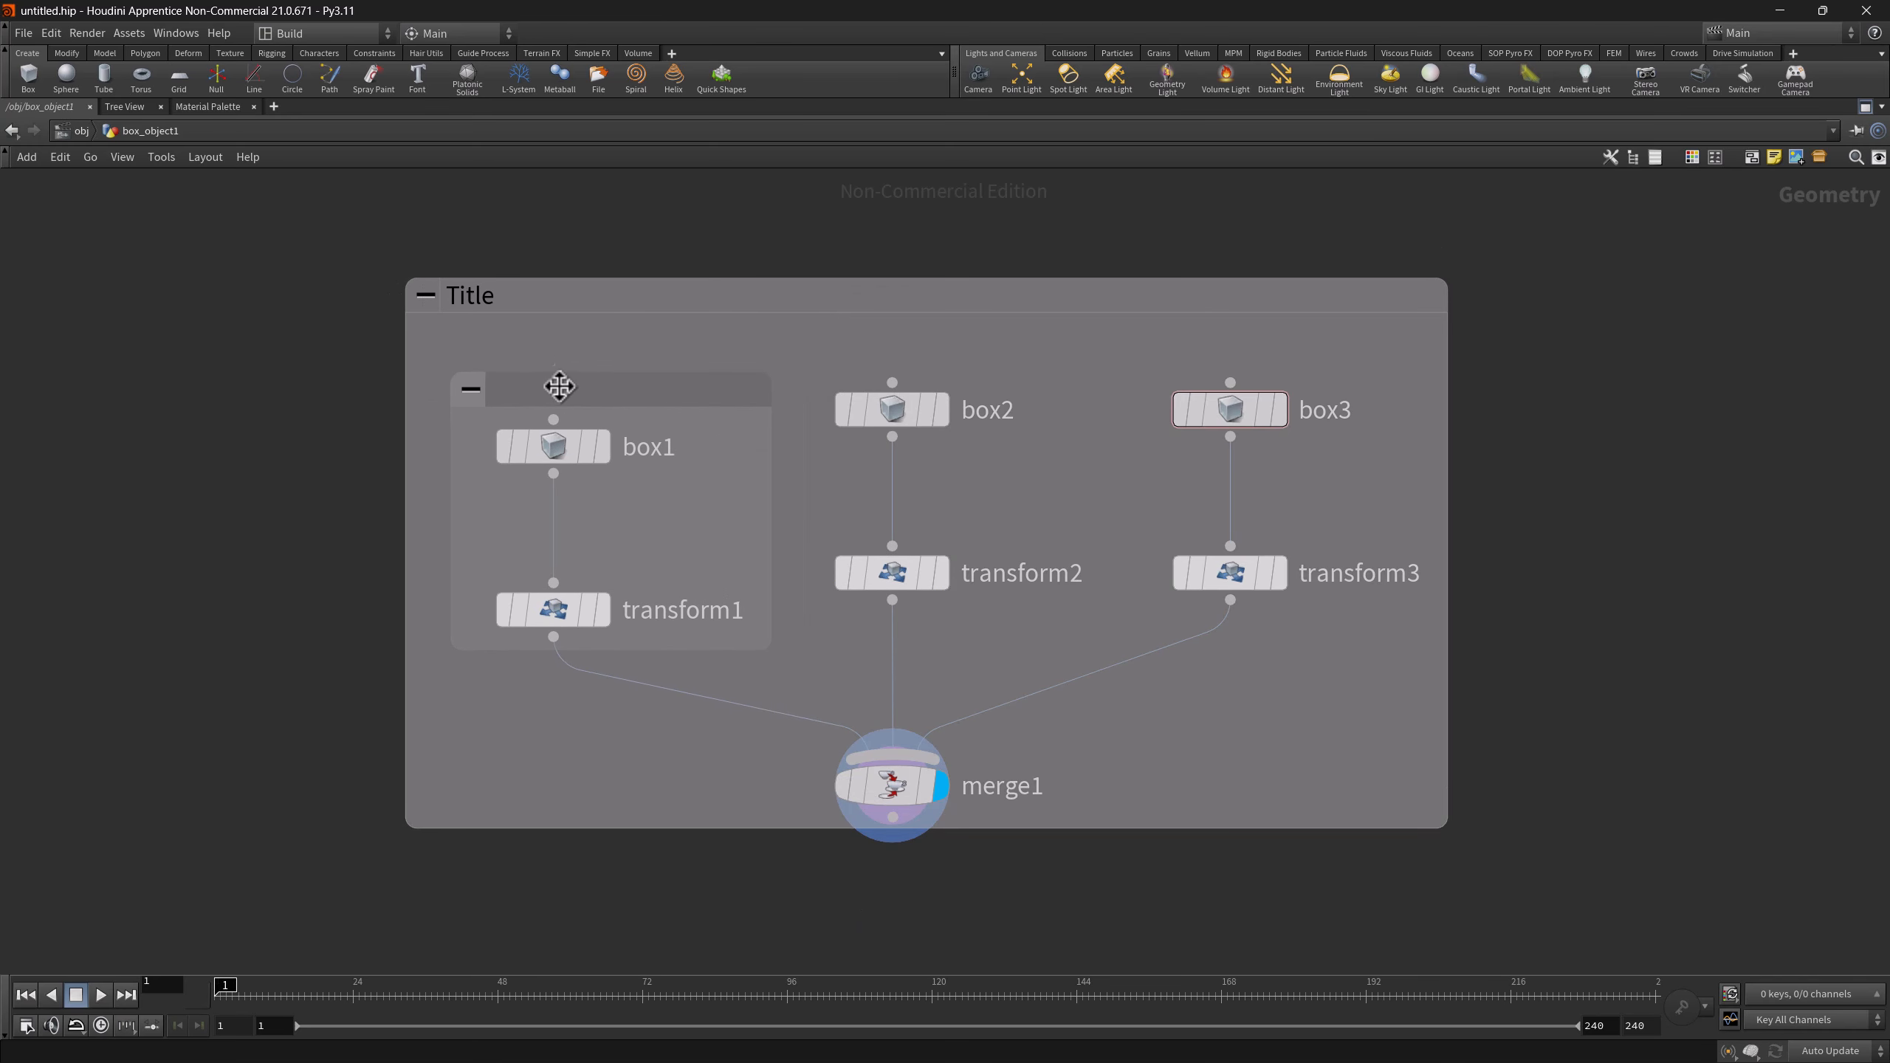
mouse_move(534, 308)
mouse_down()
mouse_move(625, 214)
mouse_move(472, 223)
mouse_move(578, 294)
mouse_move(540, 307)
mouse_up()
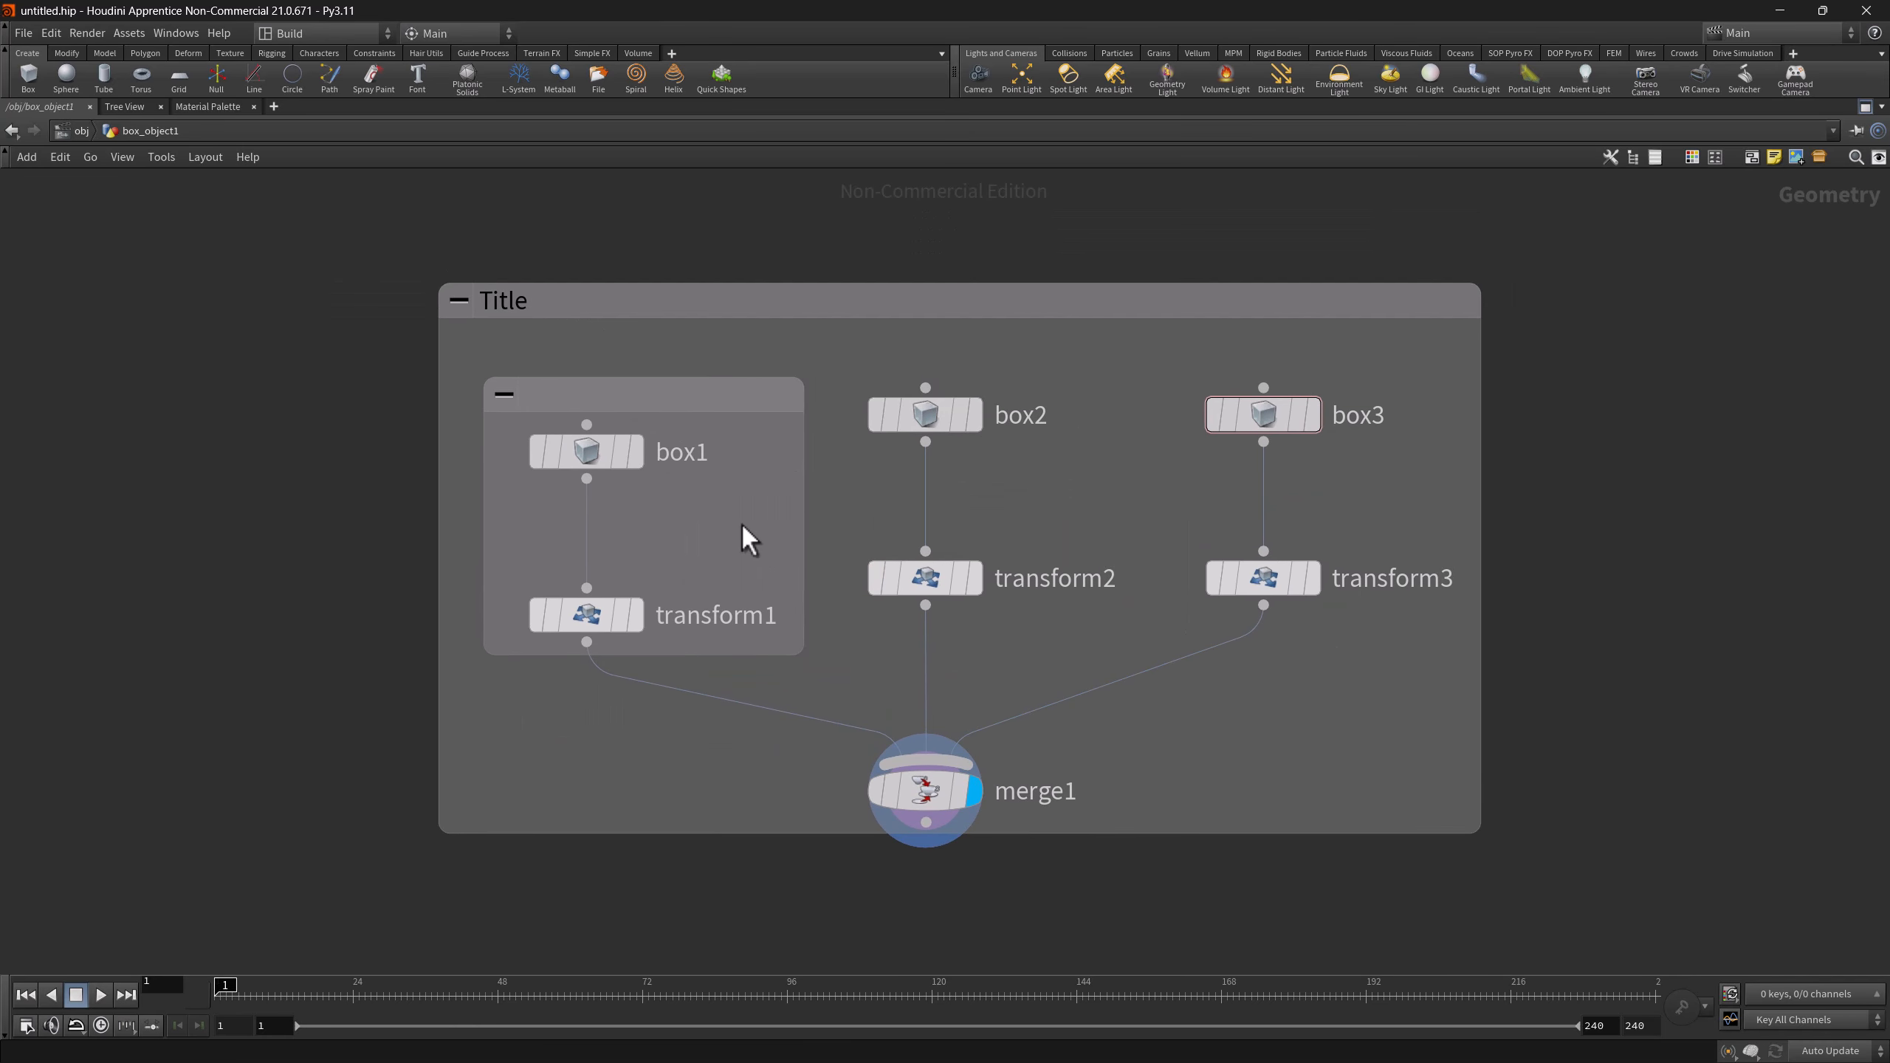
click(1693, 159)
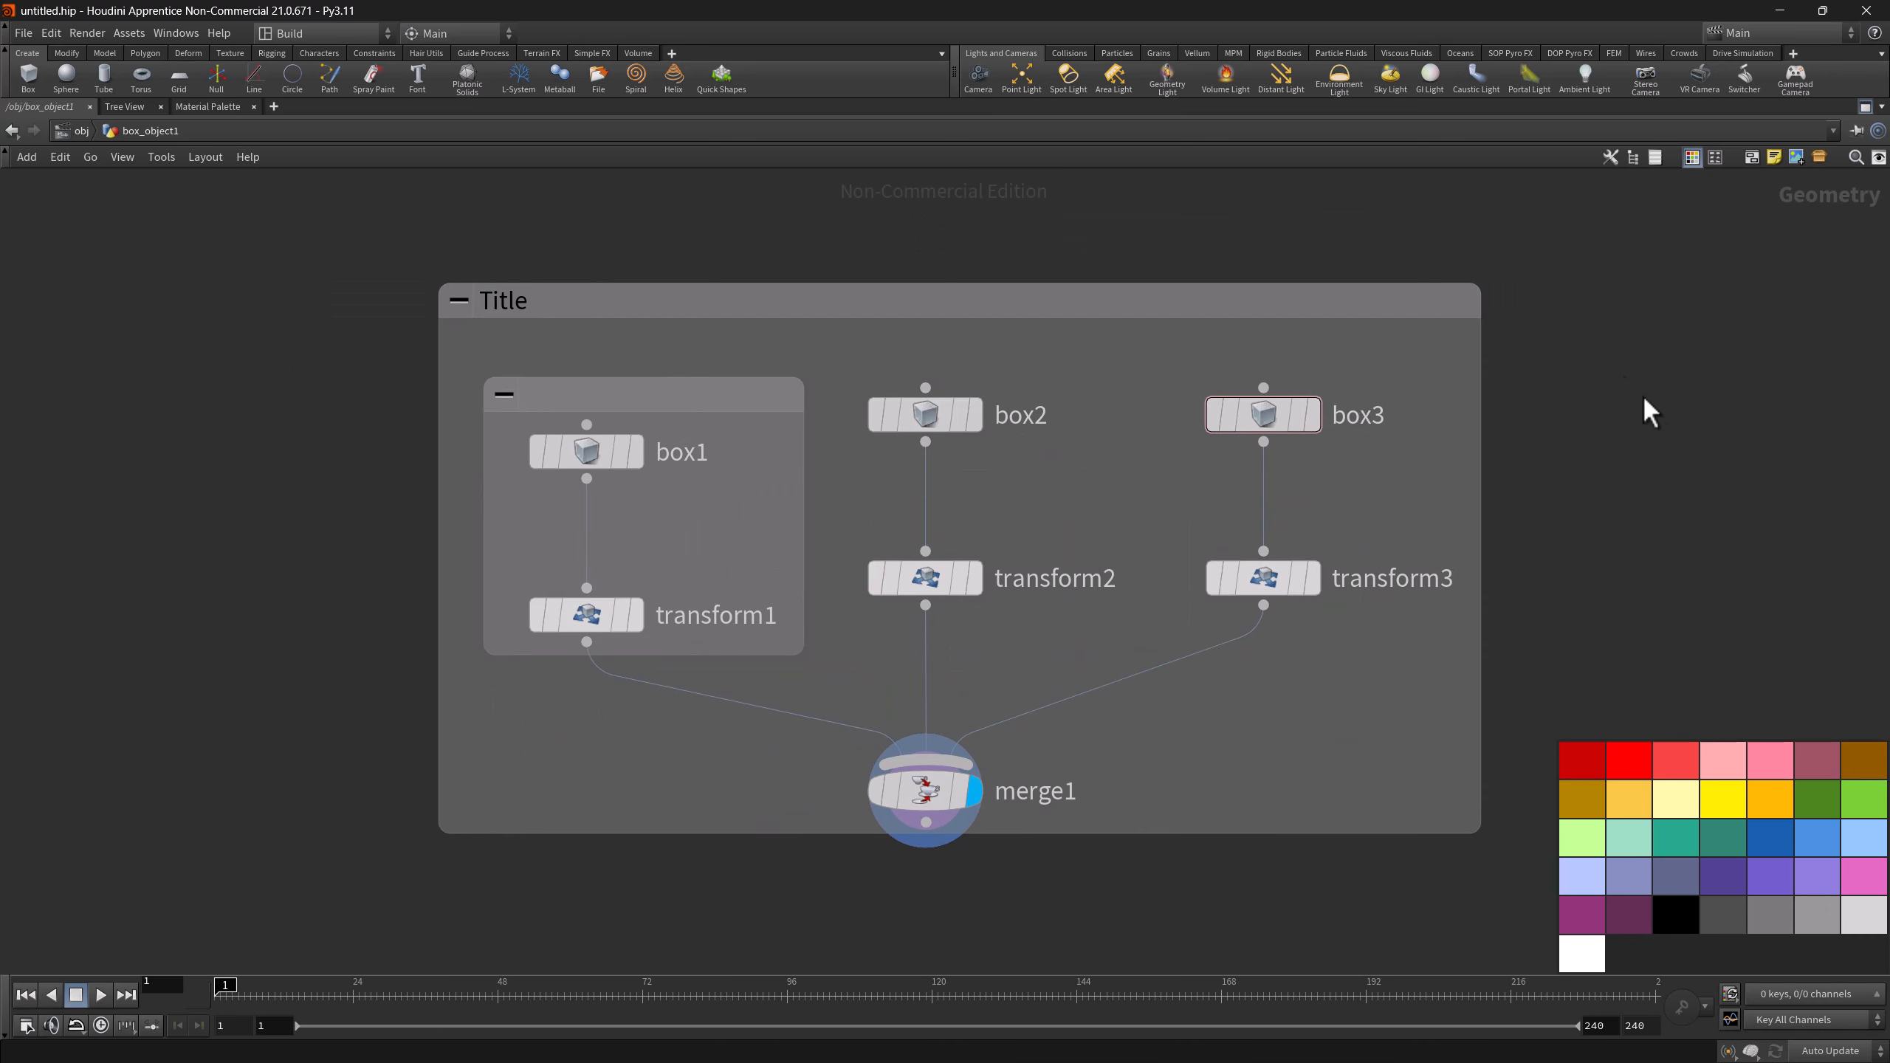
drag(1753, 864, 1346, 712)
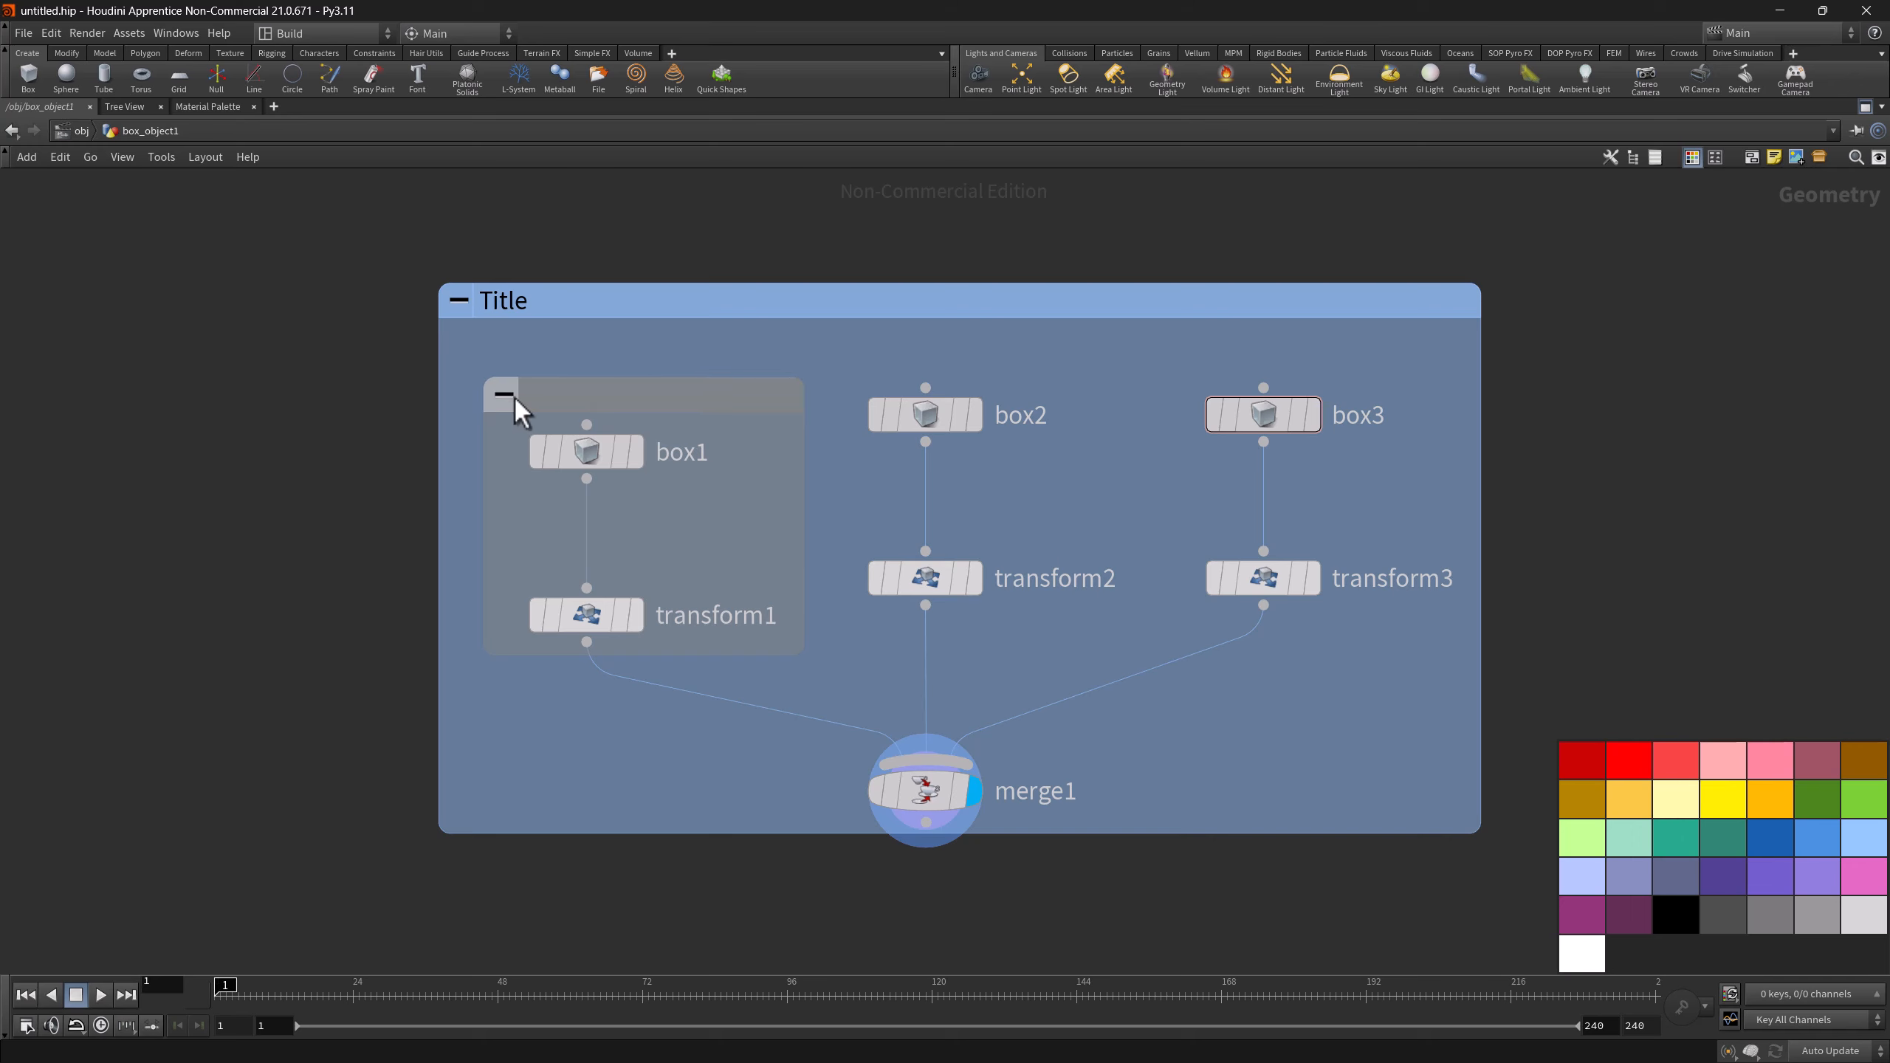
- Move transform1 down within the inner network box, and move box2 and transform2 into that box and back out
mouse_move(582, 404)
mouse_down()
mouse_move(606, 389)
mouse_move(577, 392)
mouse_up()
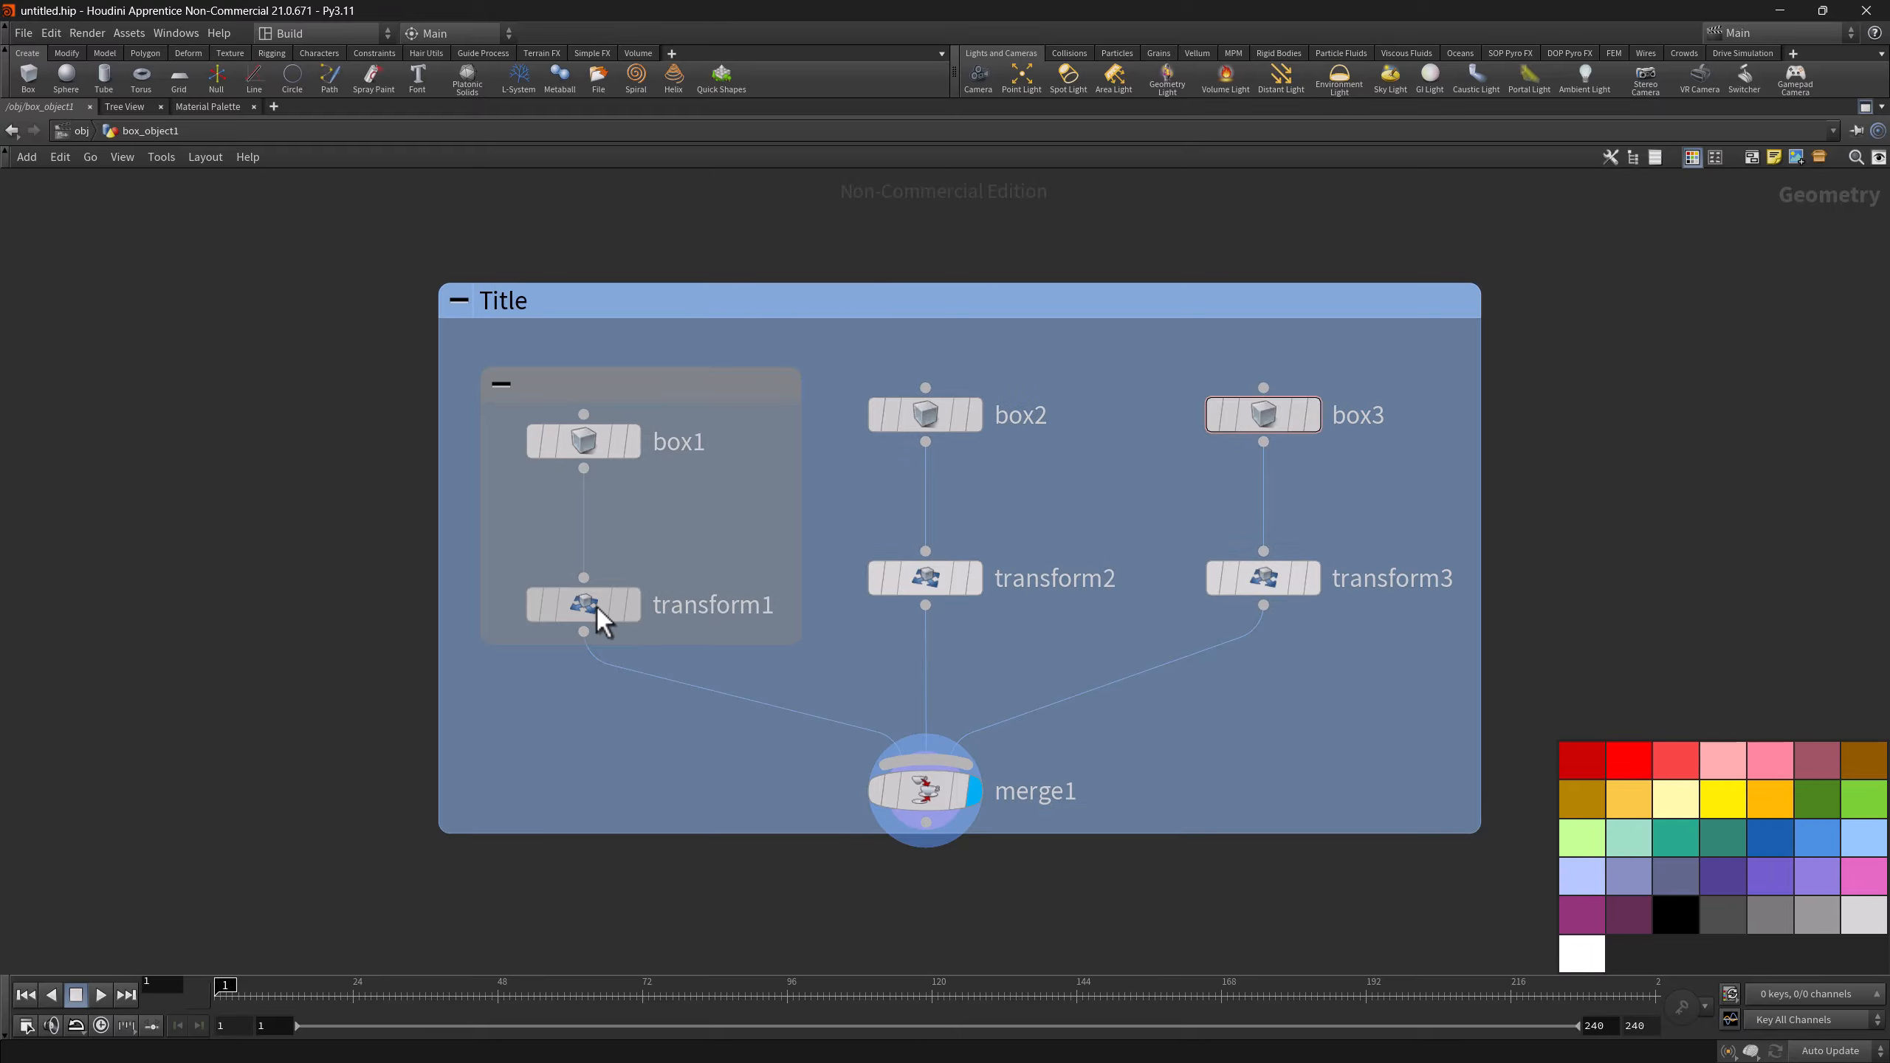
drag(596, 607, 605, 650)
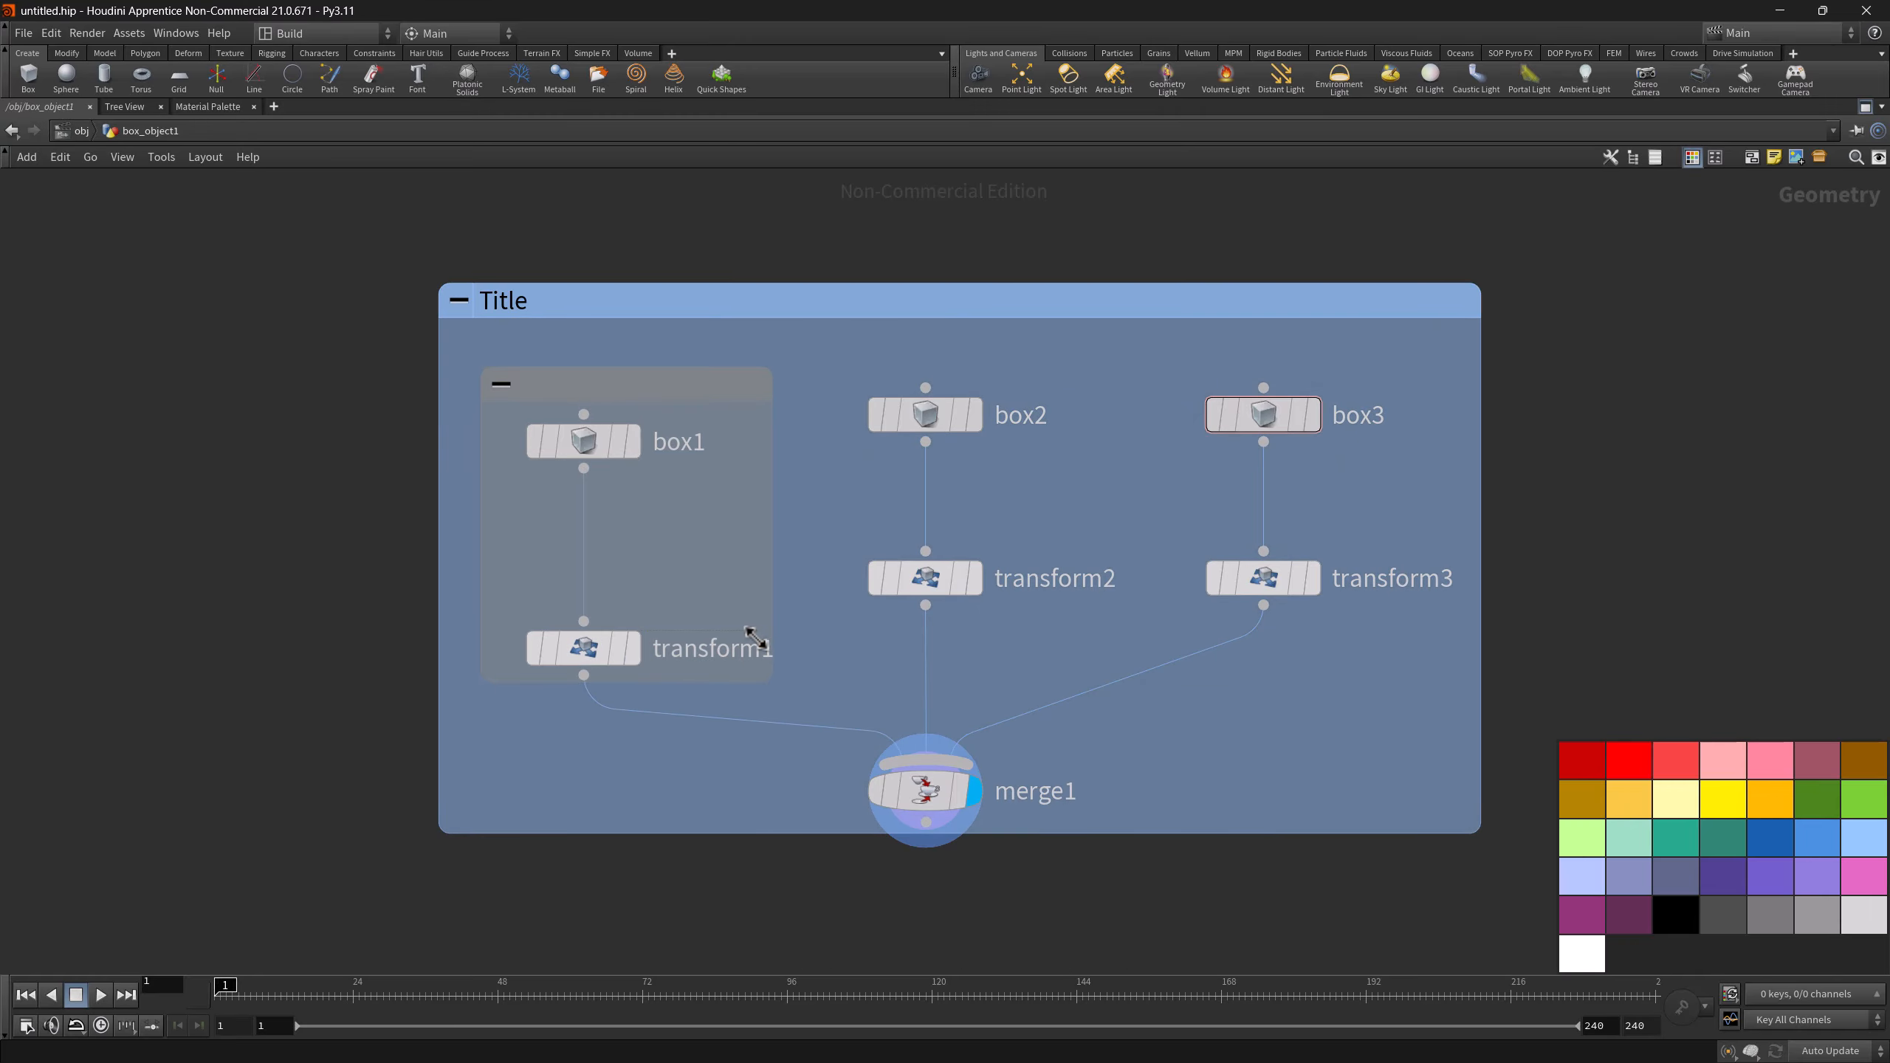
drag(833, 362, 750, 612)
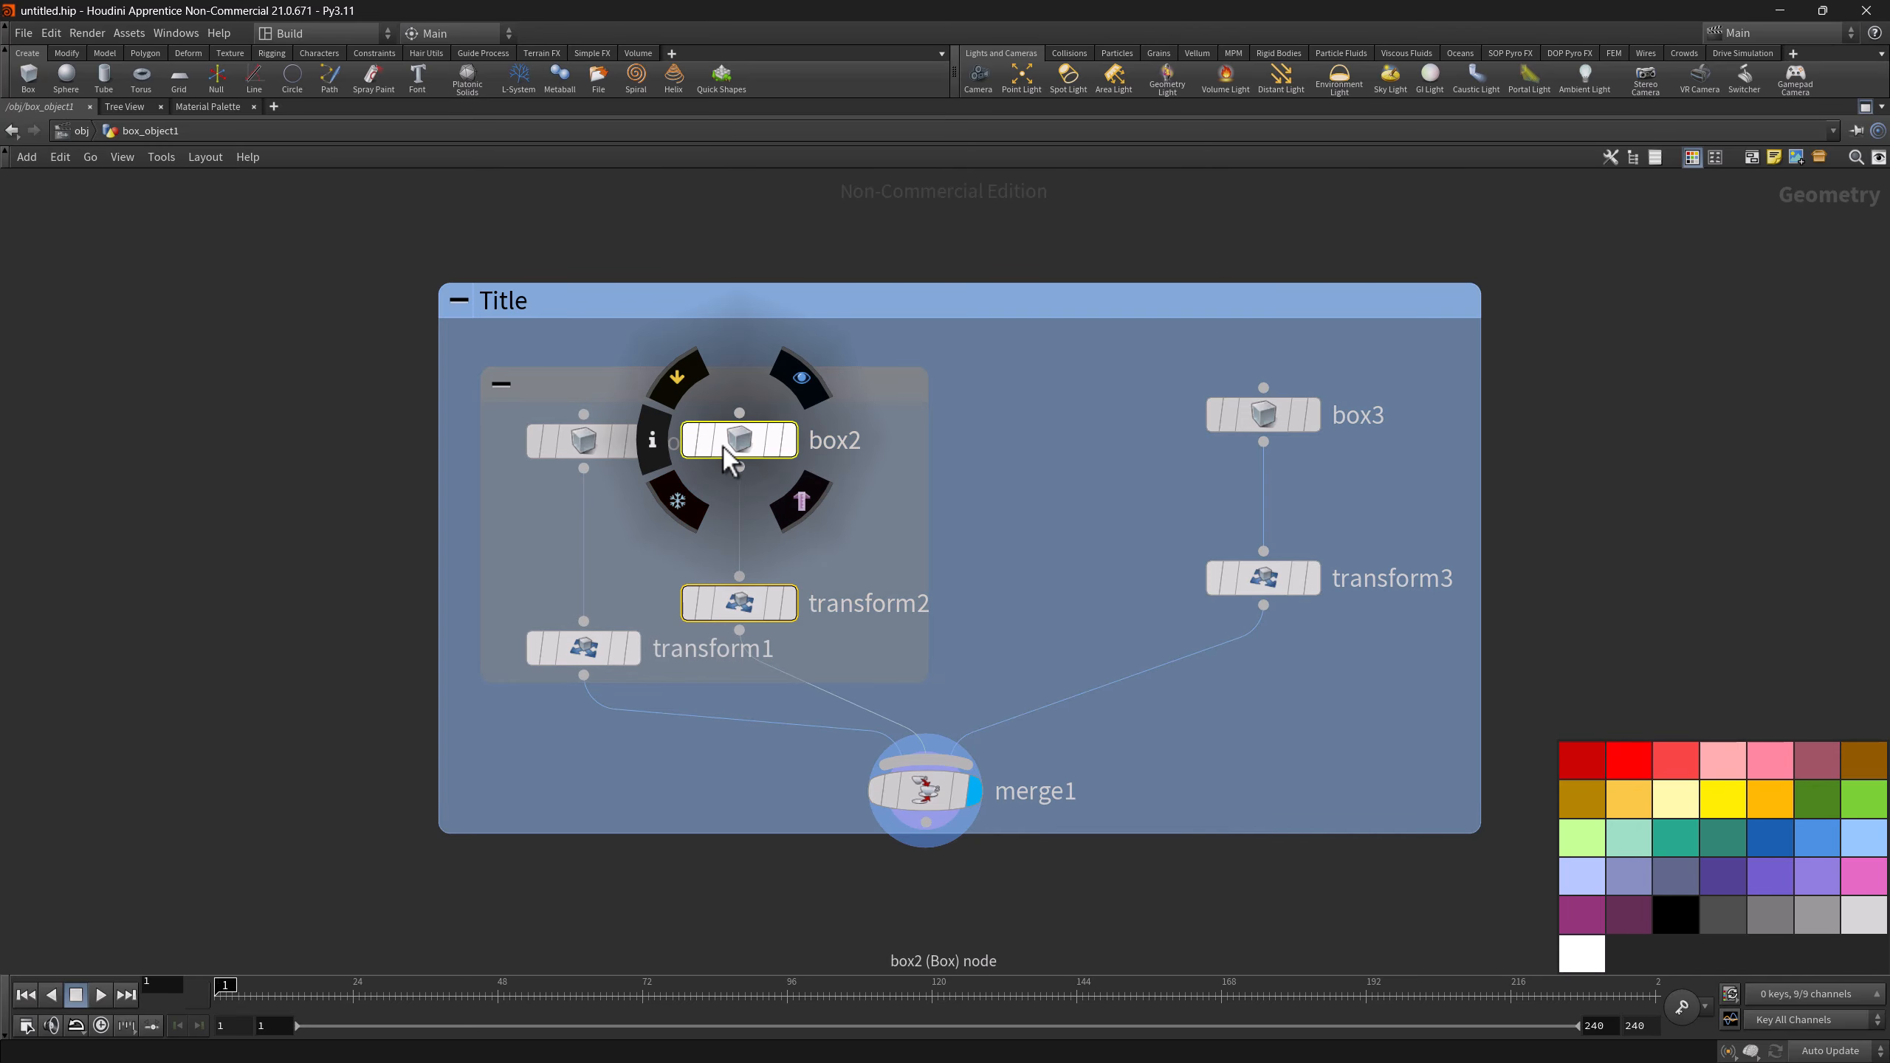
drag(747, 449, 929, 443)
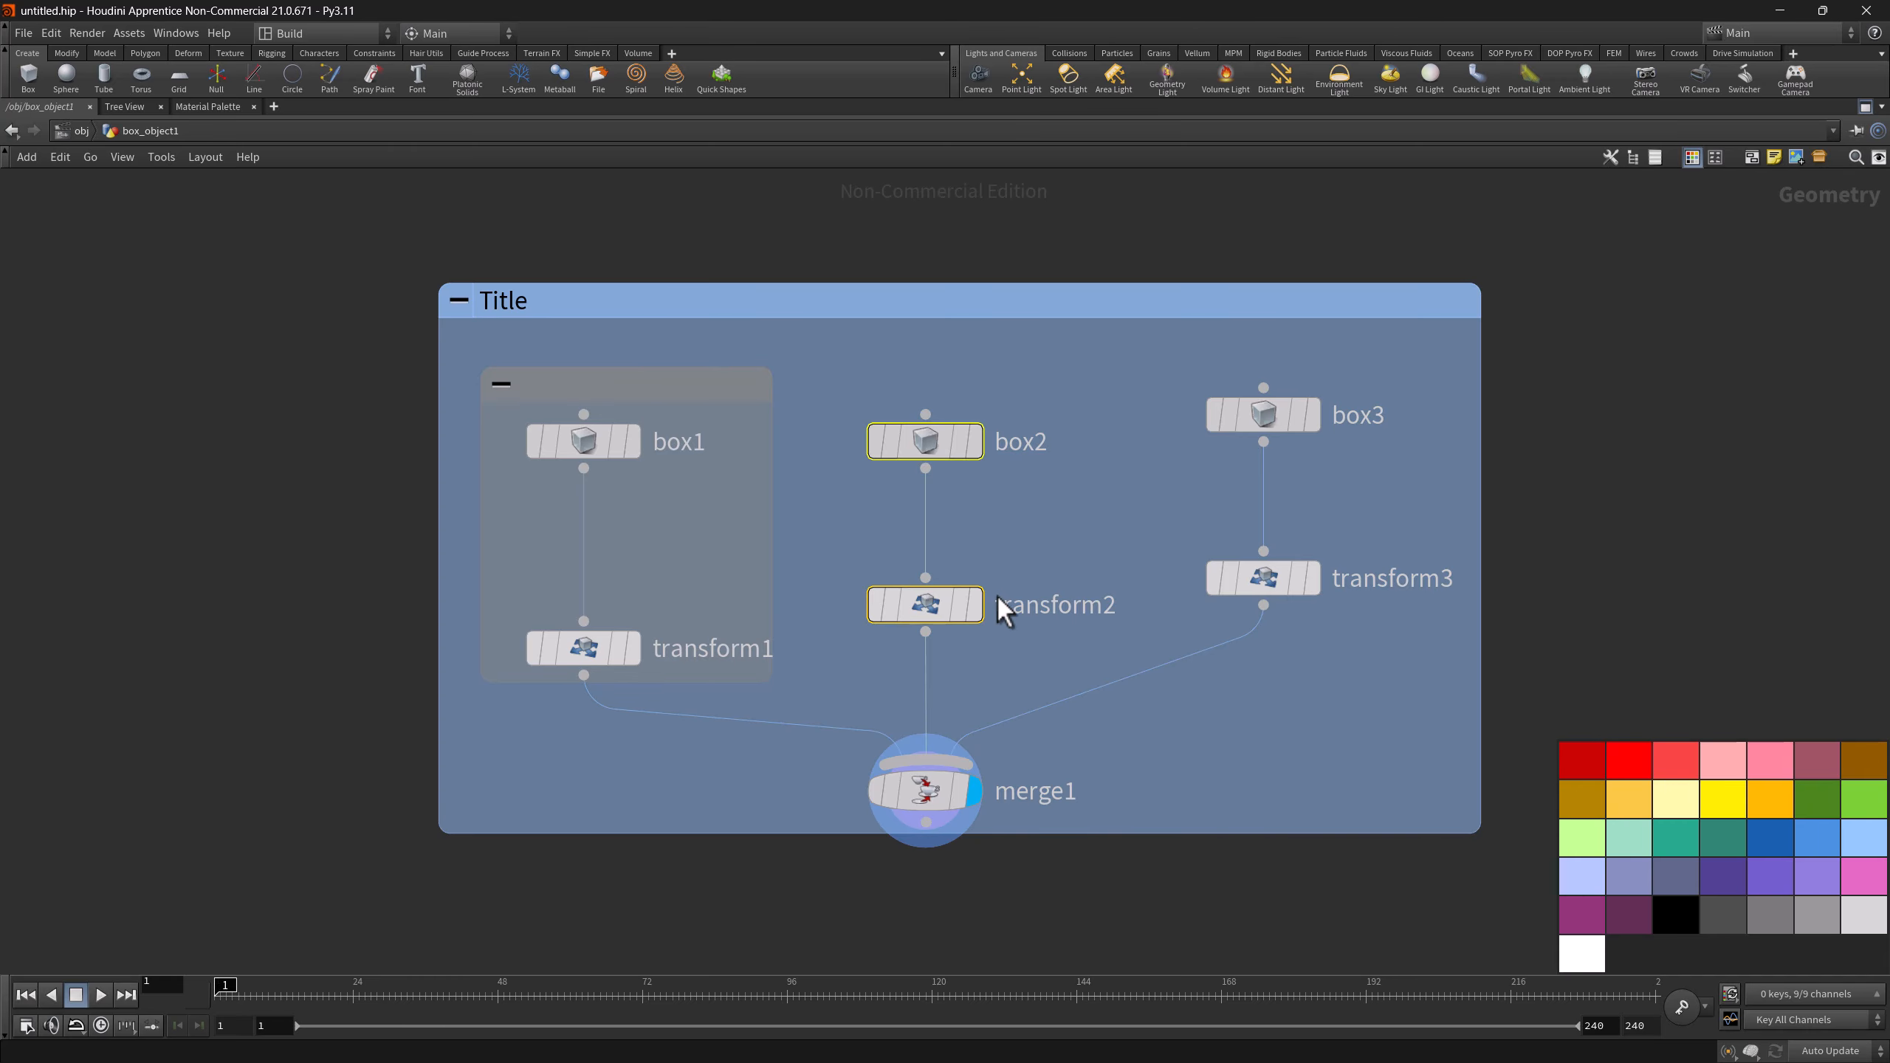
- Delete the Title network box while keeping its nodes, and undo the deletion
click(662, 301)
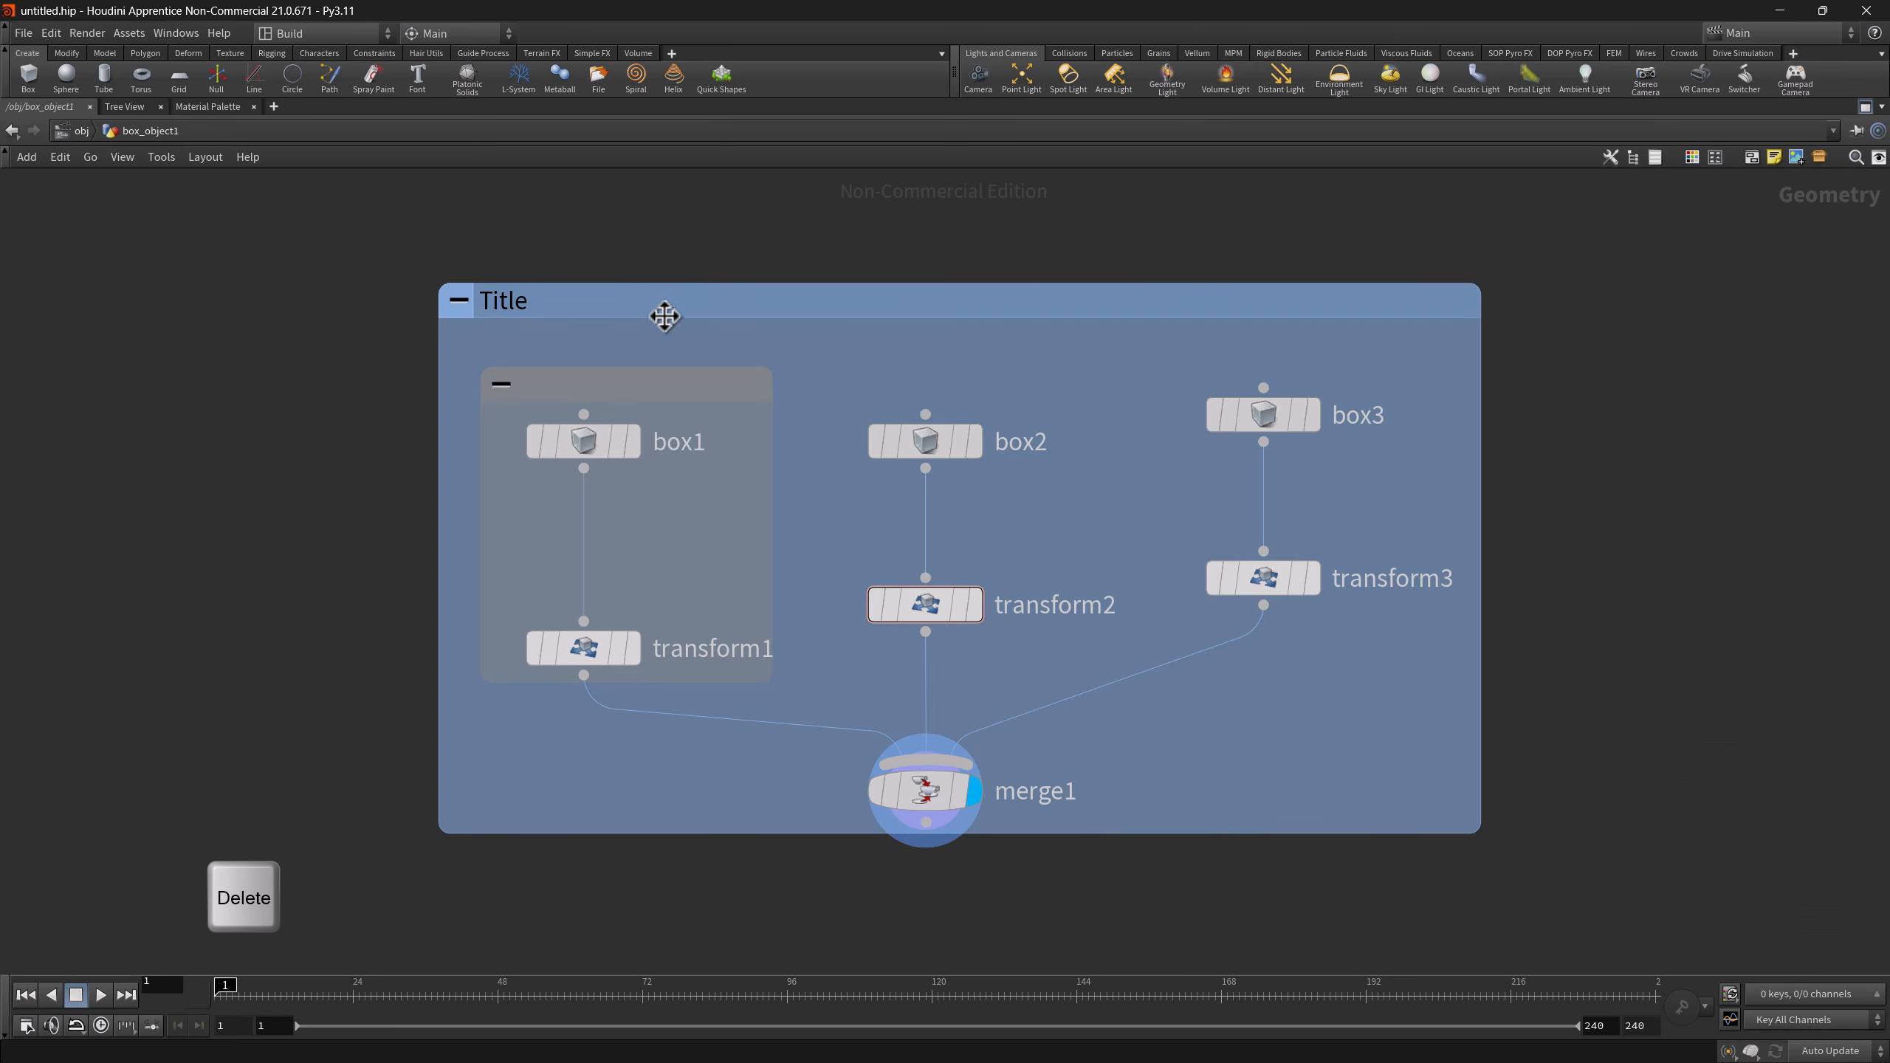
key(Delete)
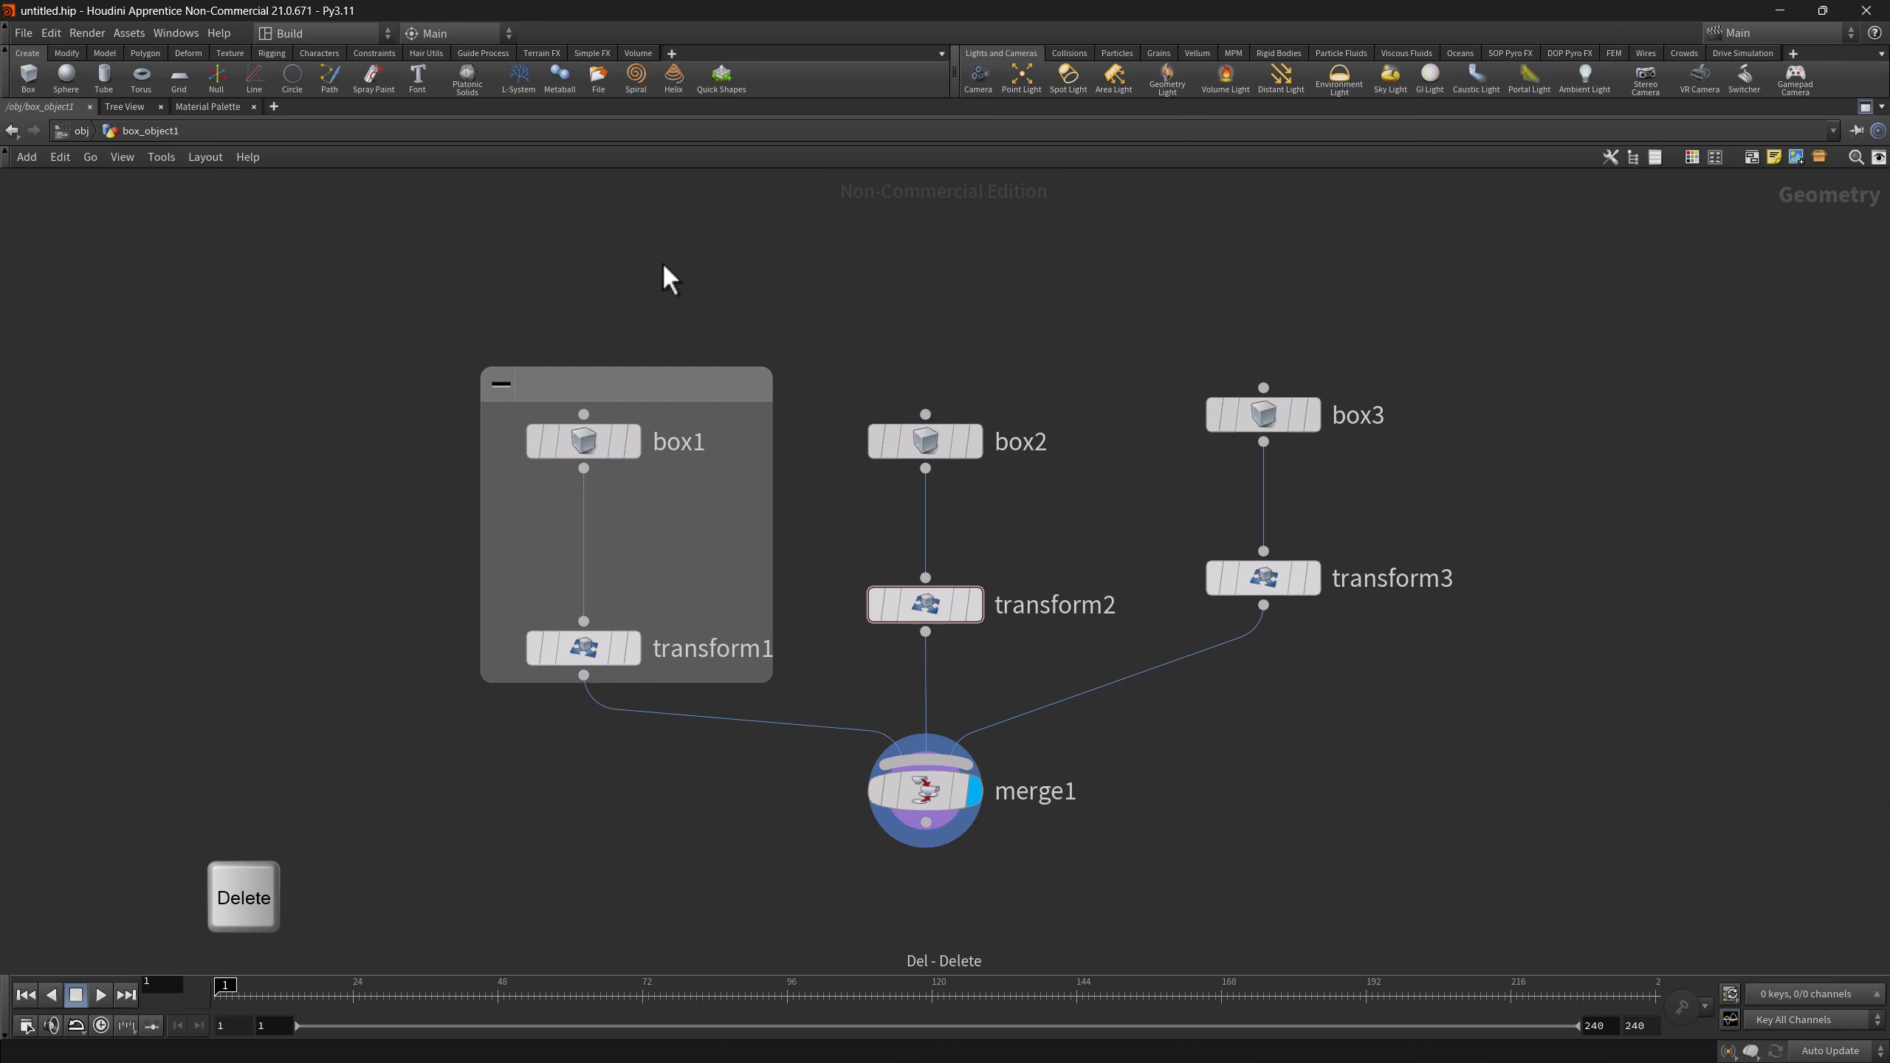
key(ctrl+z)
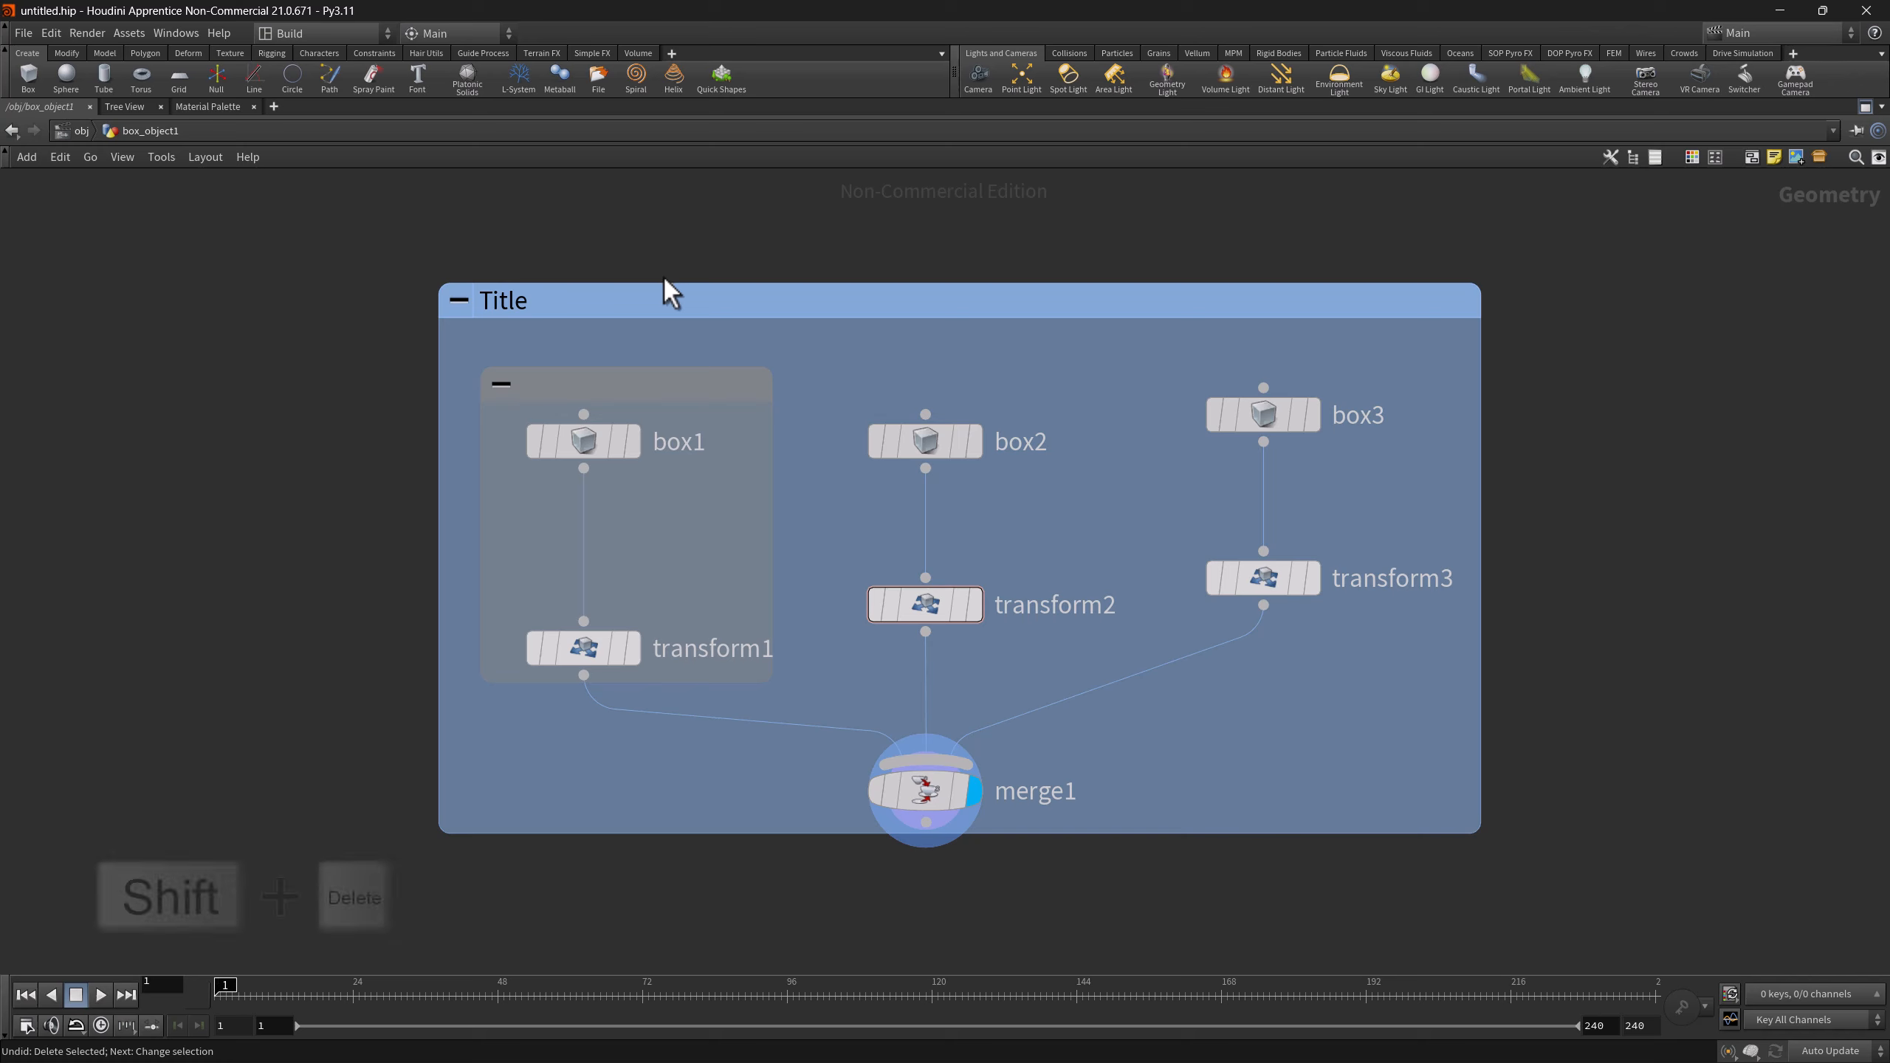
- Delete the inner network box together with box1 and transform1, and undo the deletion
click(663, 387)
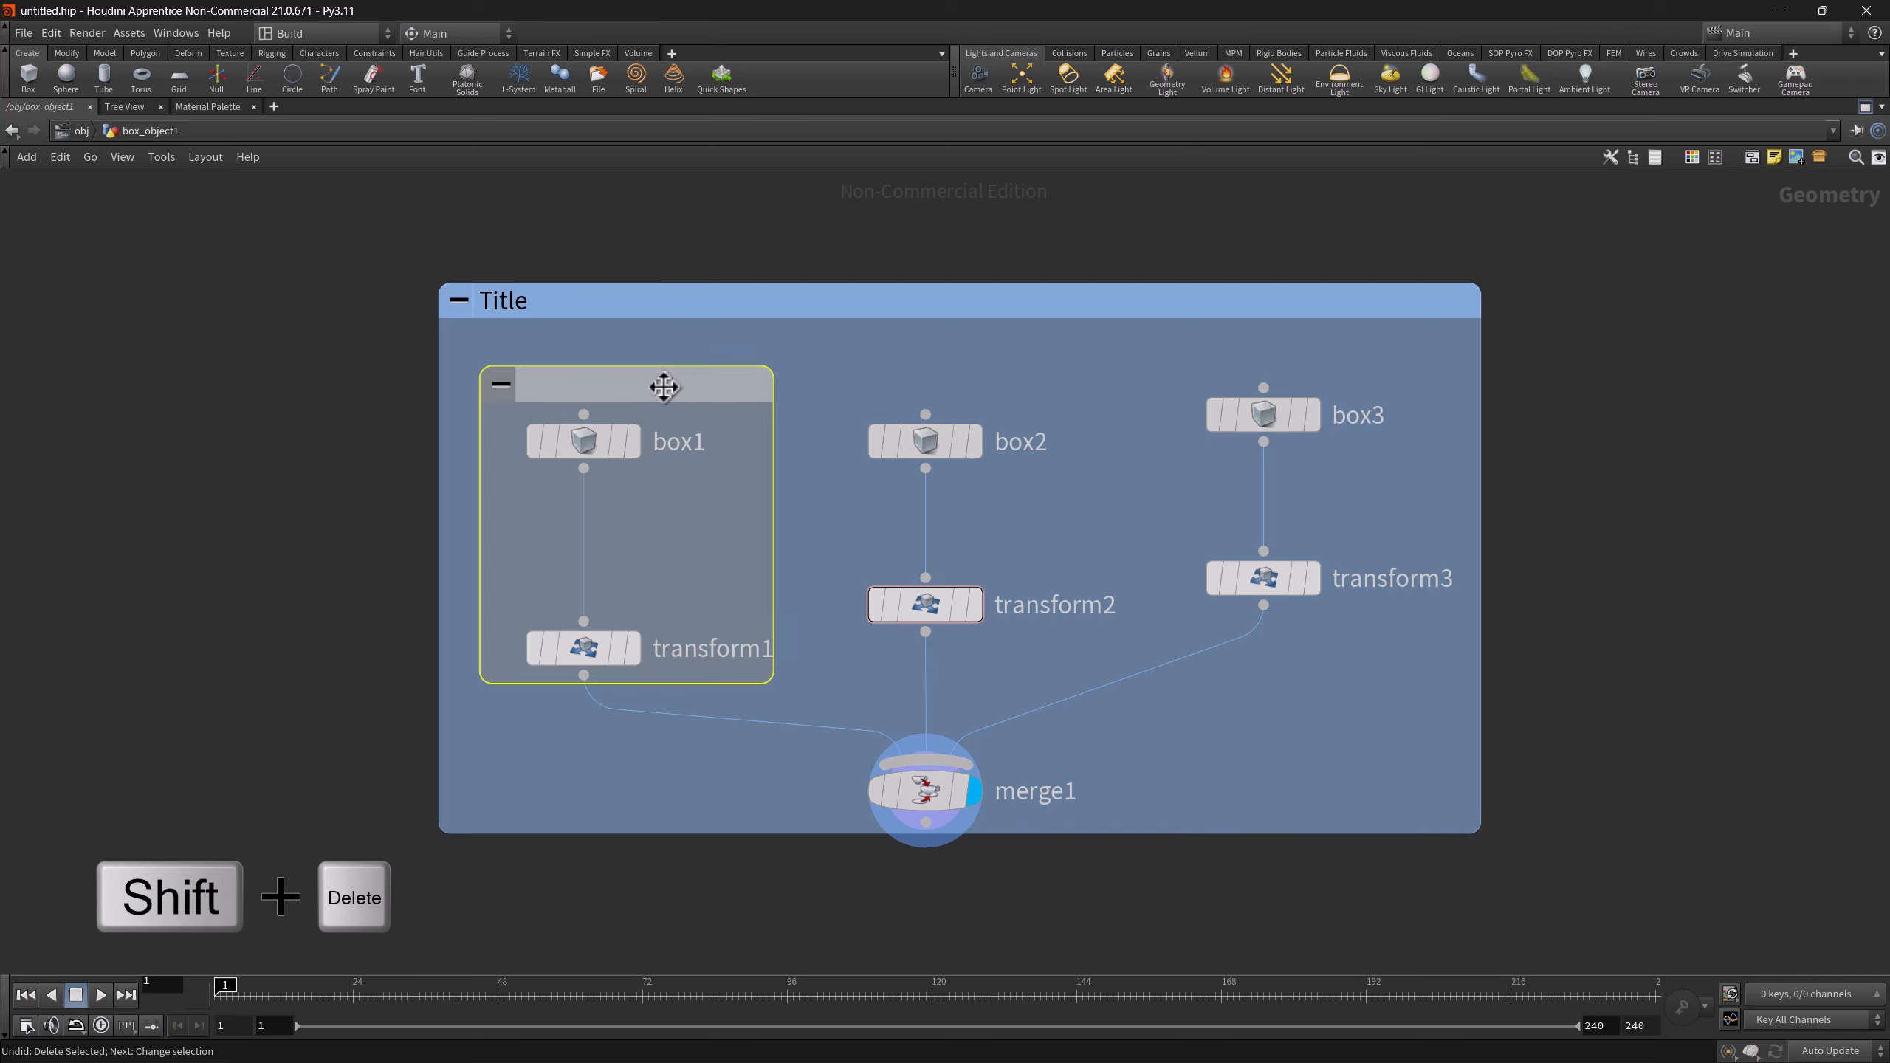
key(shift+Delete)
key(ctrl+z)
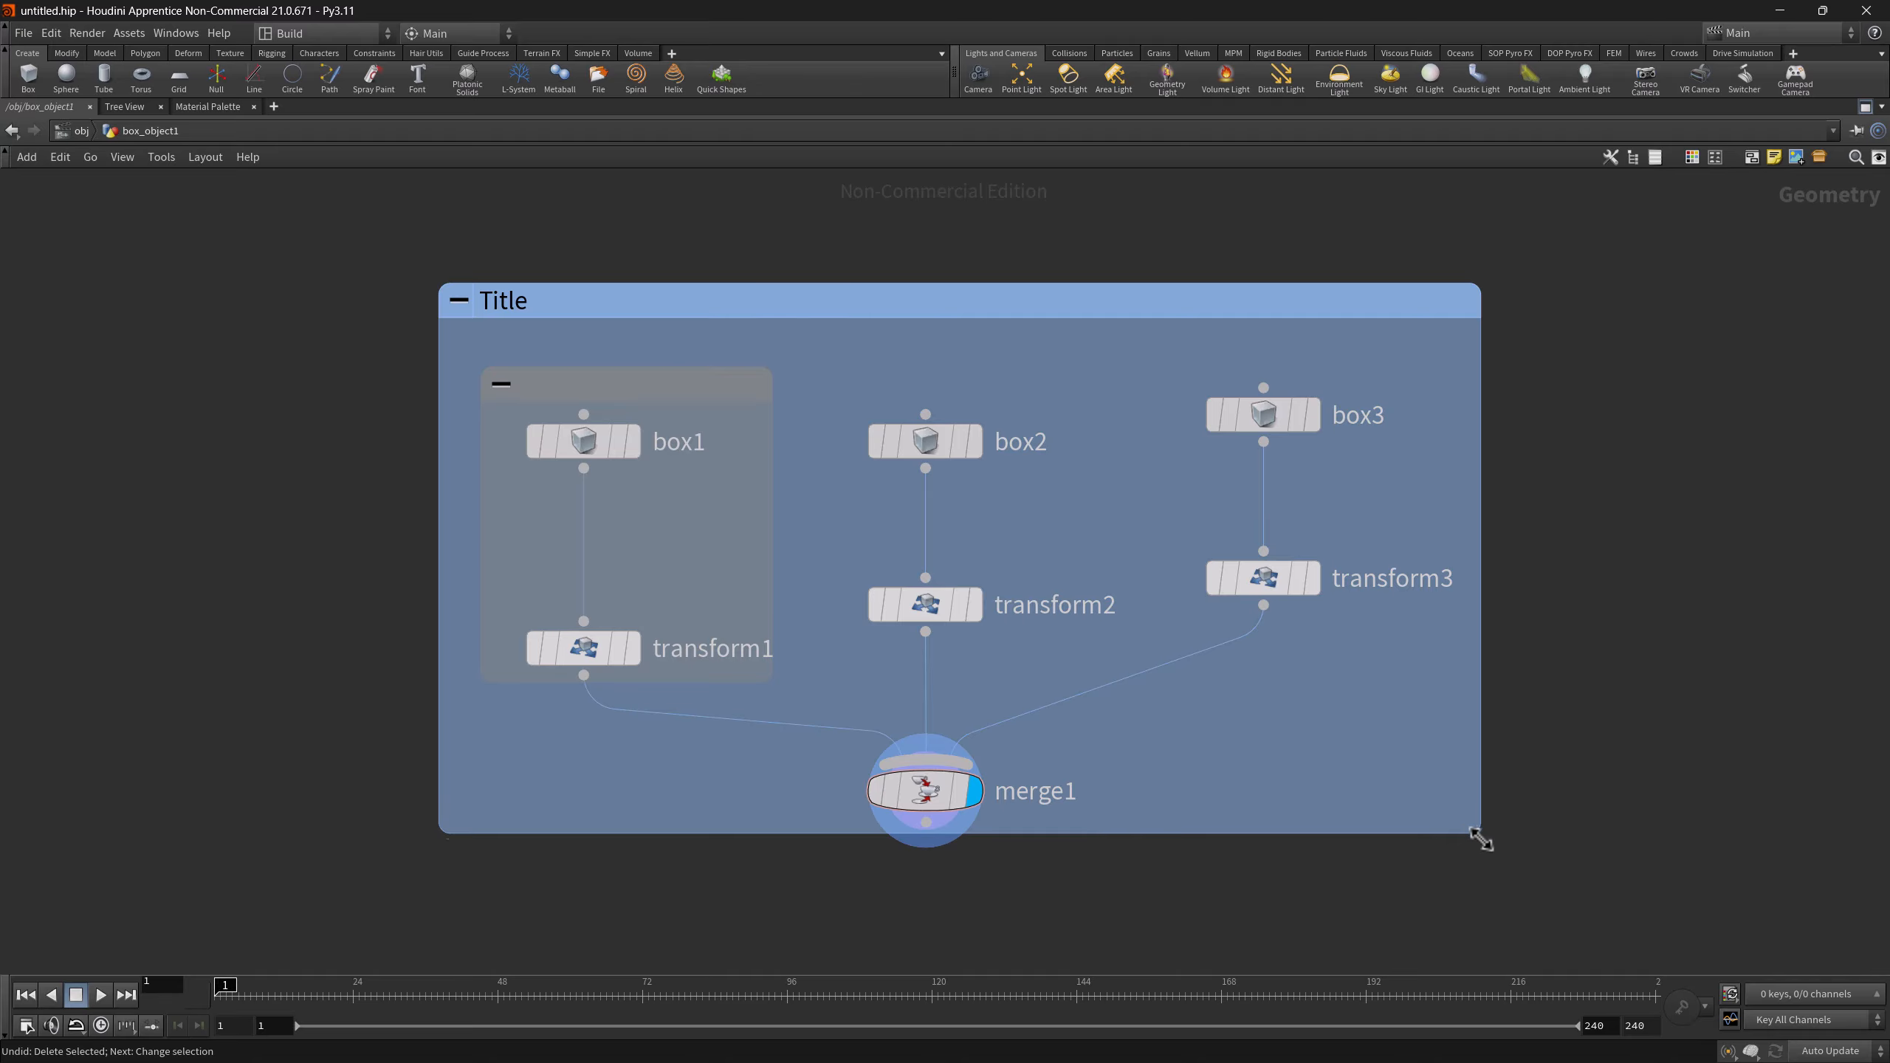
- Enlarge the Title network box well beyond its nodes, and resize it to fit its contents
drag(1476, 835, 1704, 931)
scroll(1354, 794, down, 2)
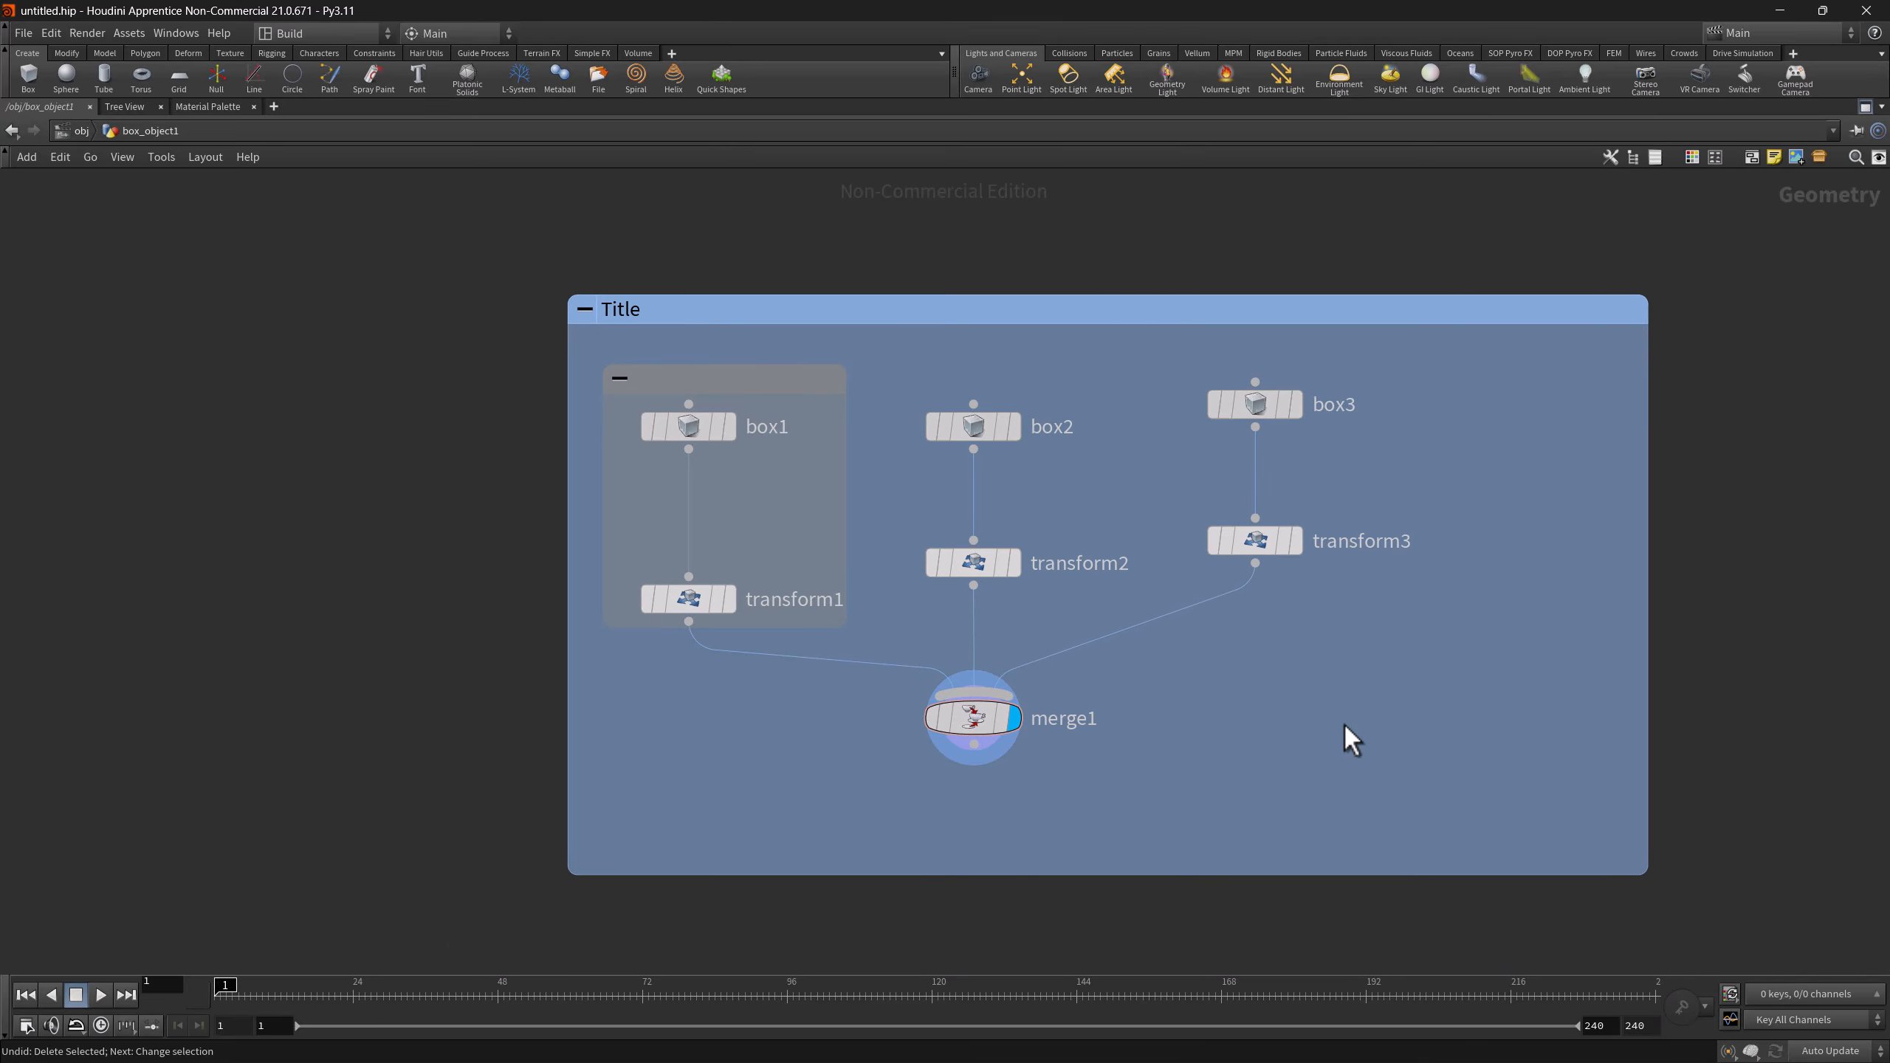
click(1195, 316)
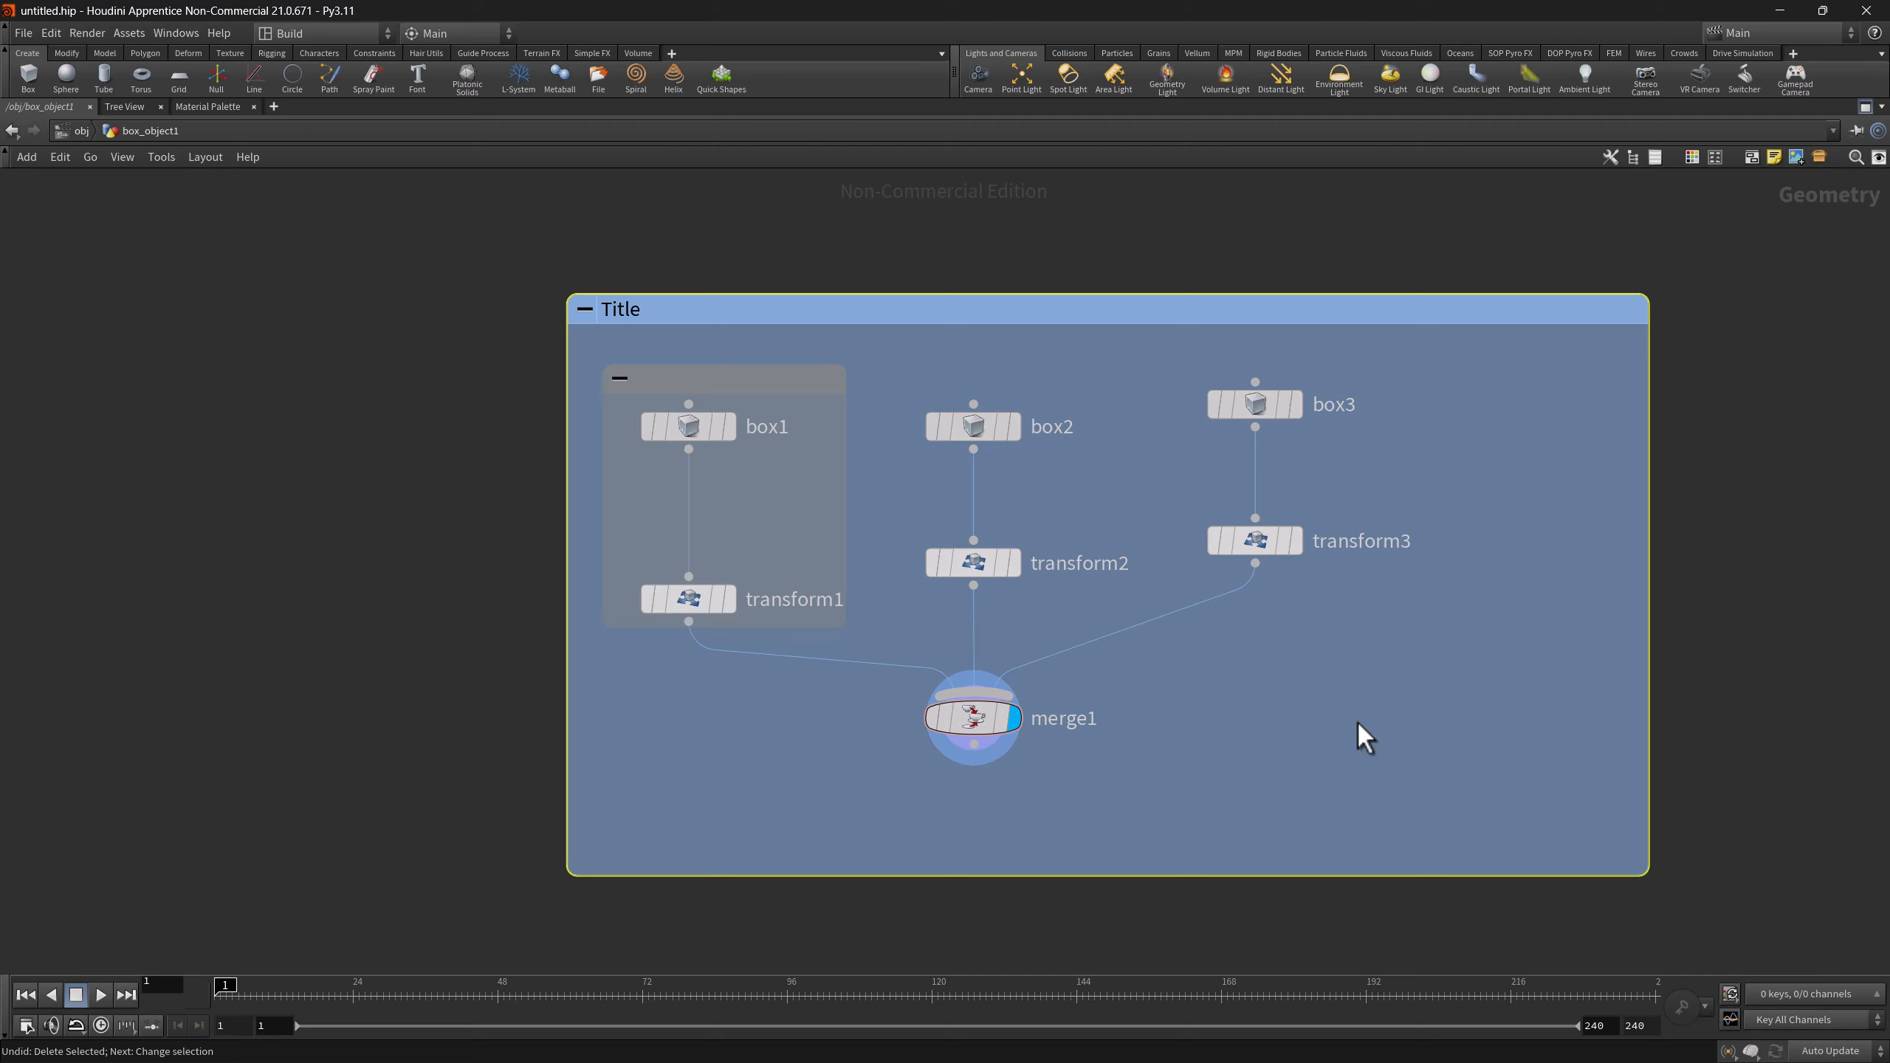
key(shift+m)
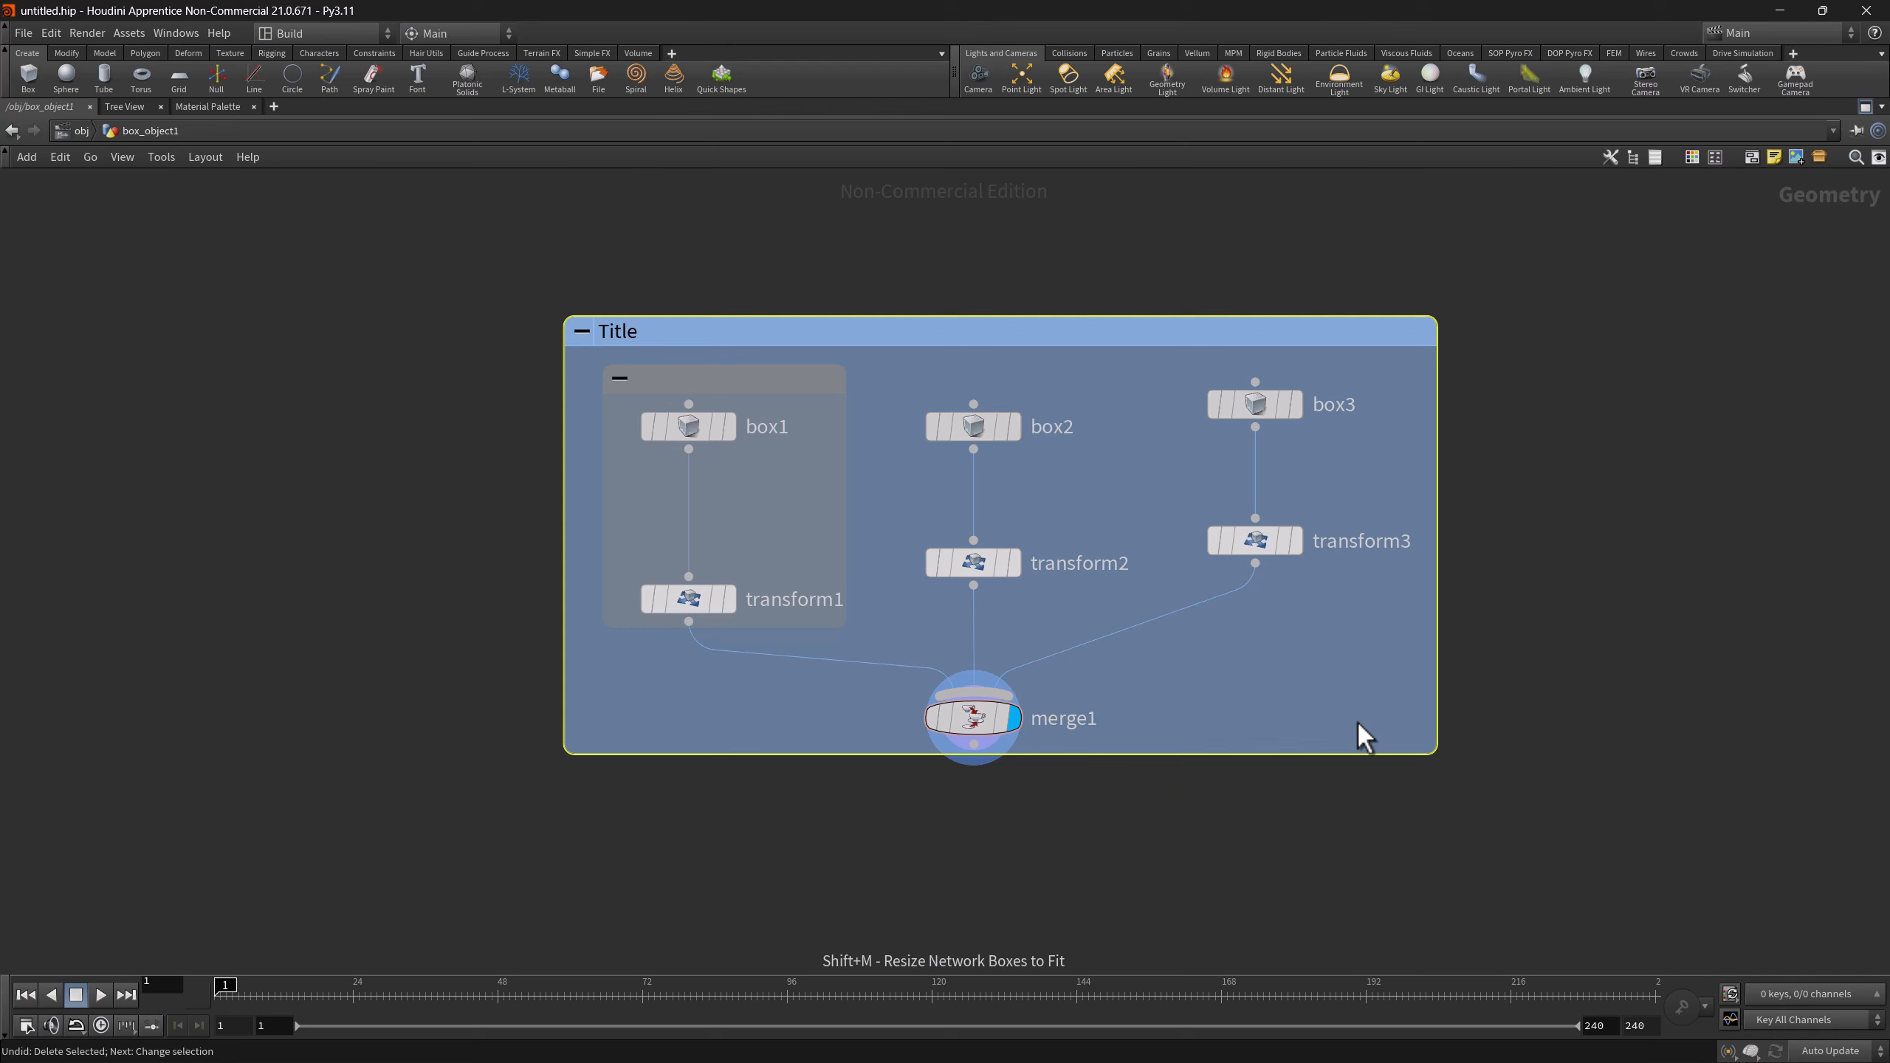
click(1081, 809)
scroll(1081, 809, up, 1)
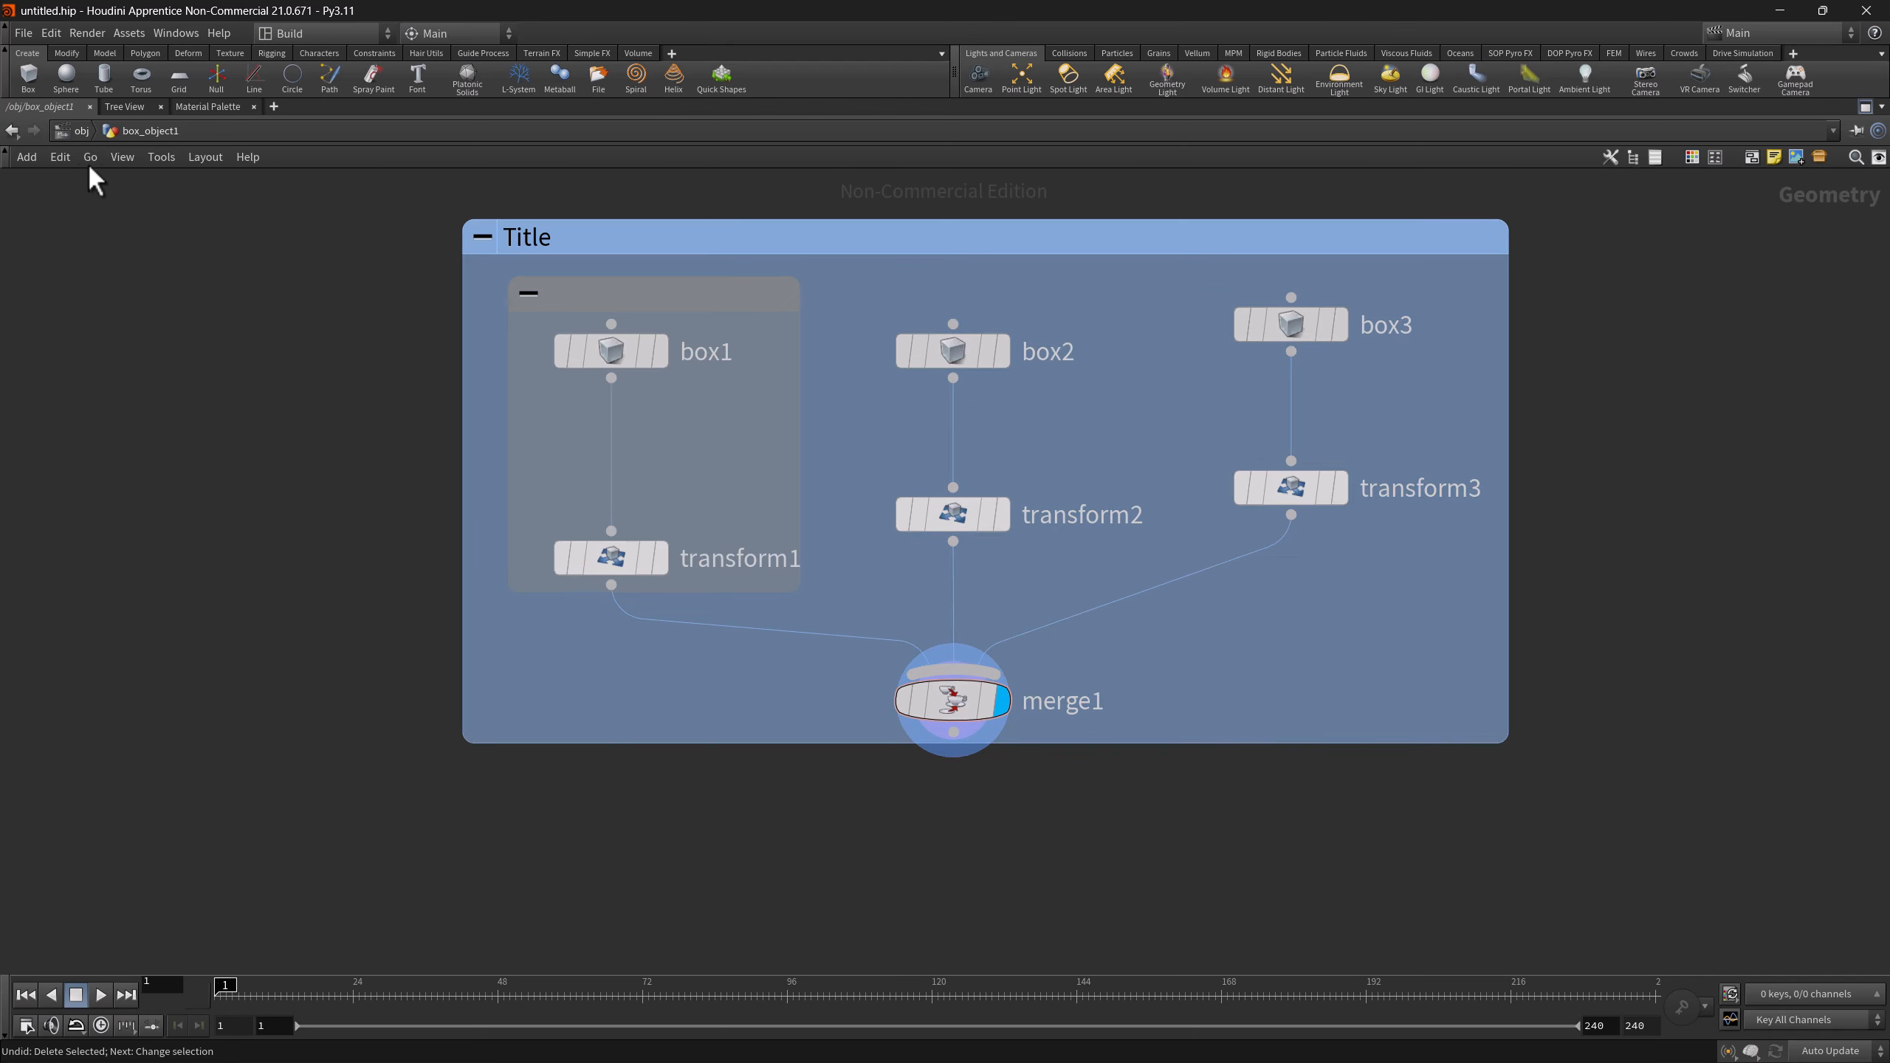
- Add an empty network box inside the Title box below transform3, and delete it again
click(27, 157)
click(42, 195)
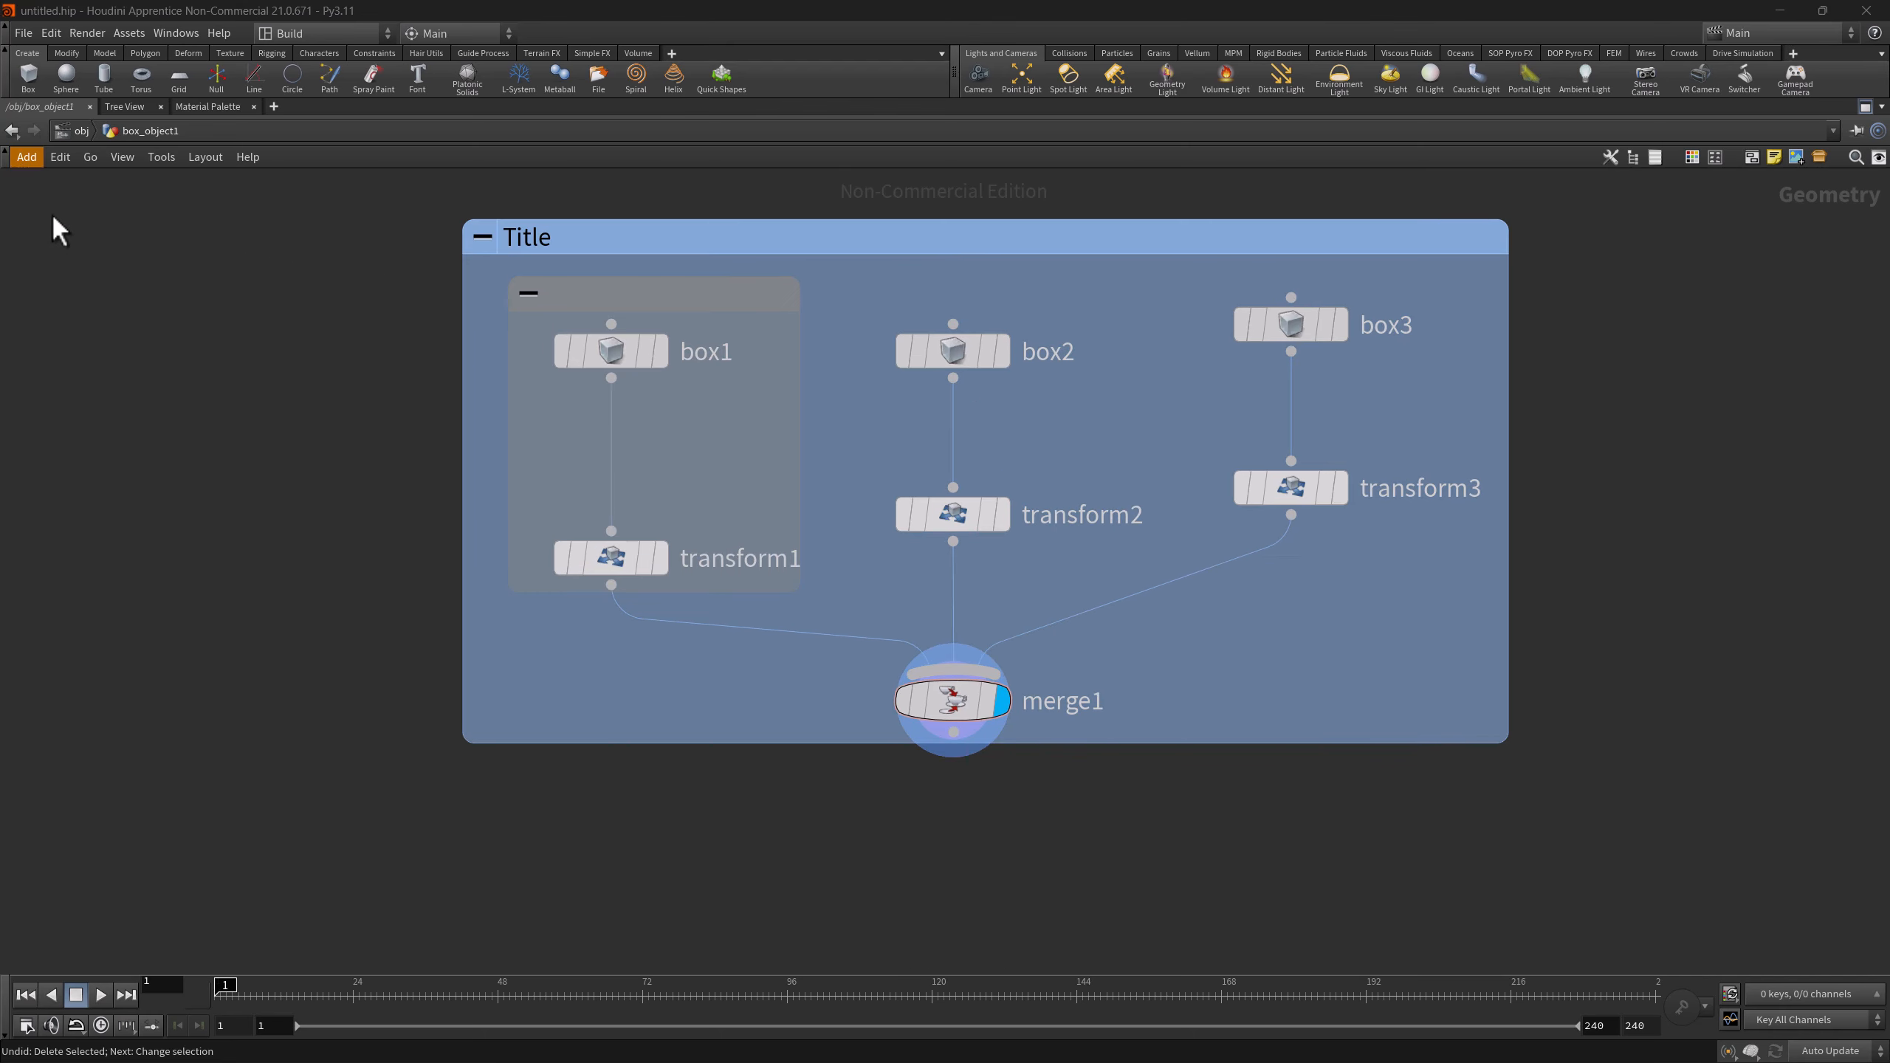
drag(1013, 271, 1209, 541)
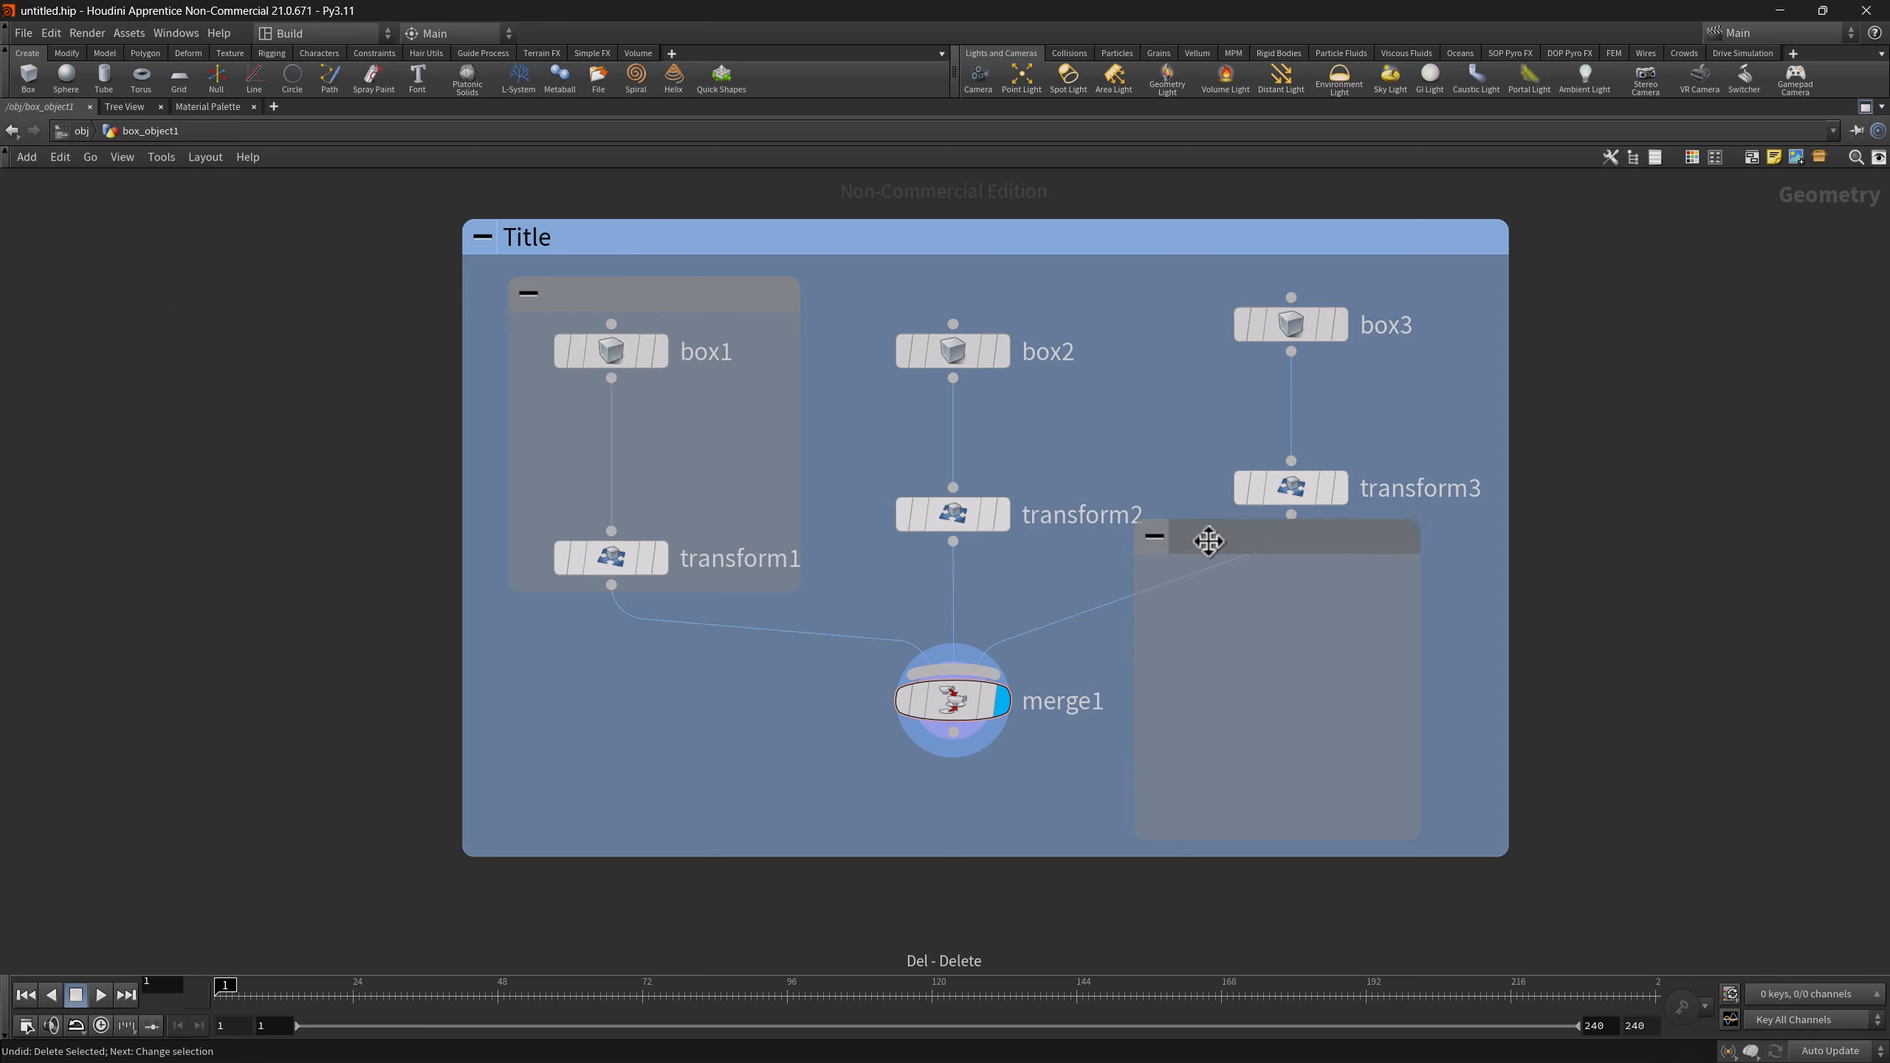
key(Delete)
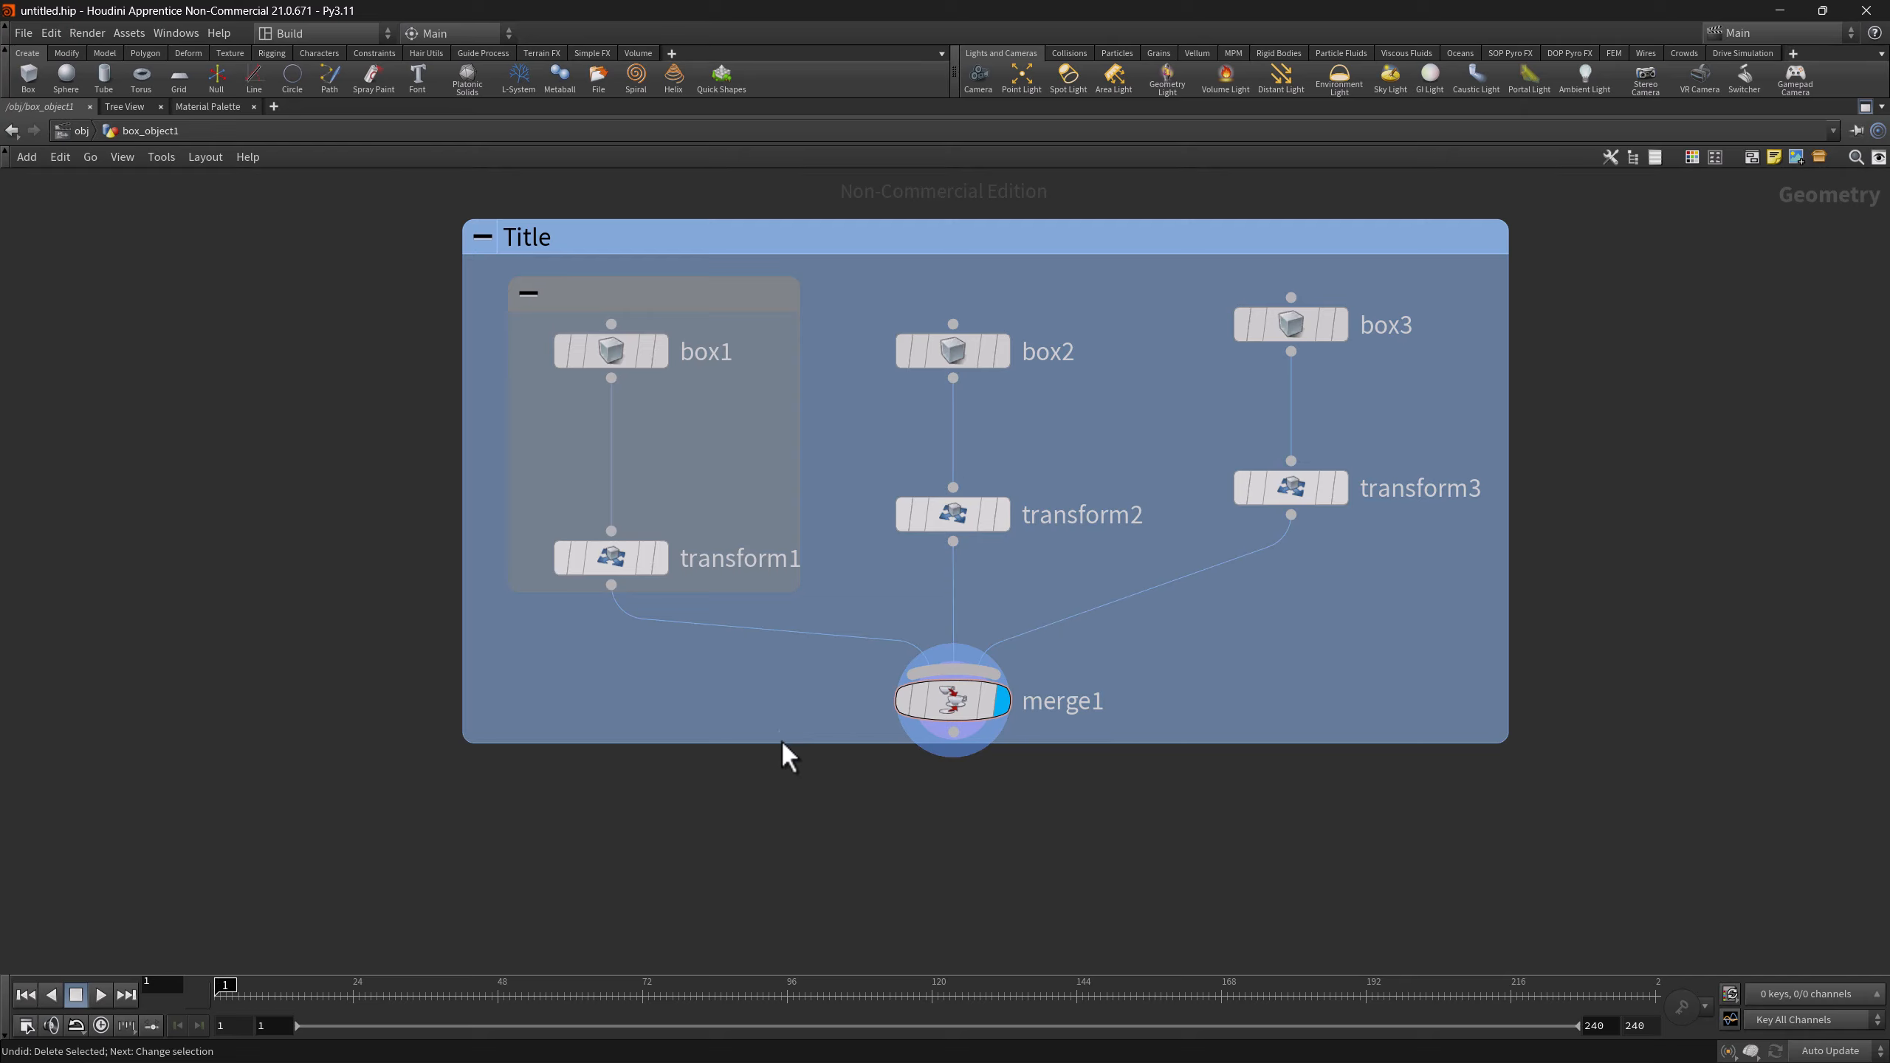
- Extend the Title network box downward below merge1 and open the list of layout commands
drag(781, 743, 1506, 899)
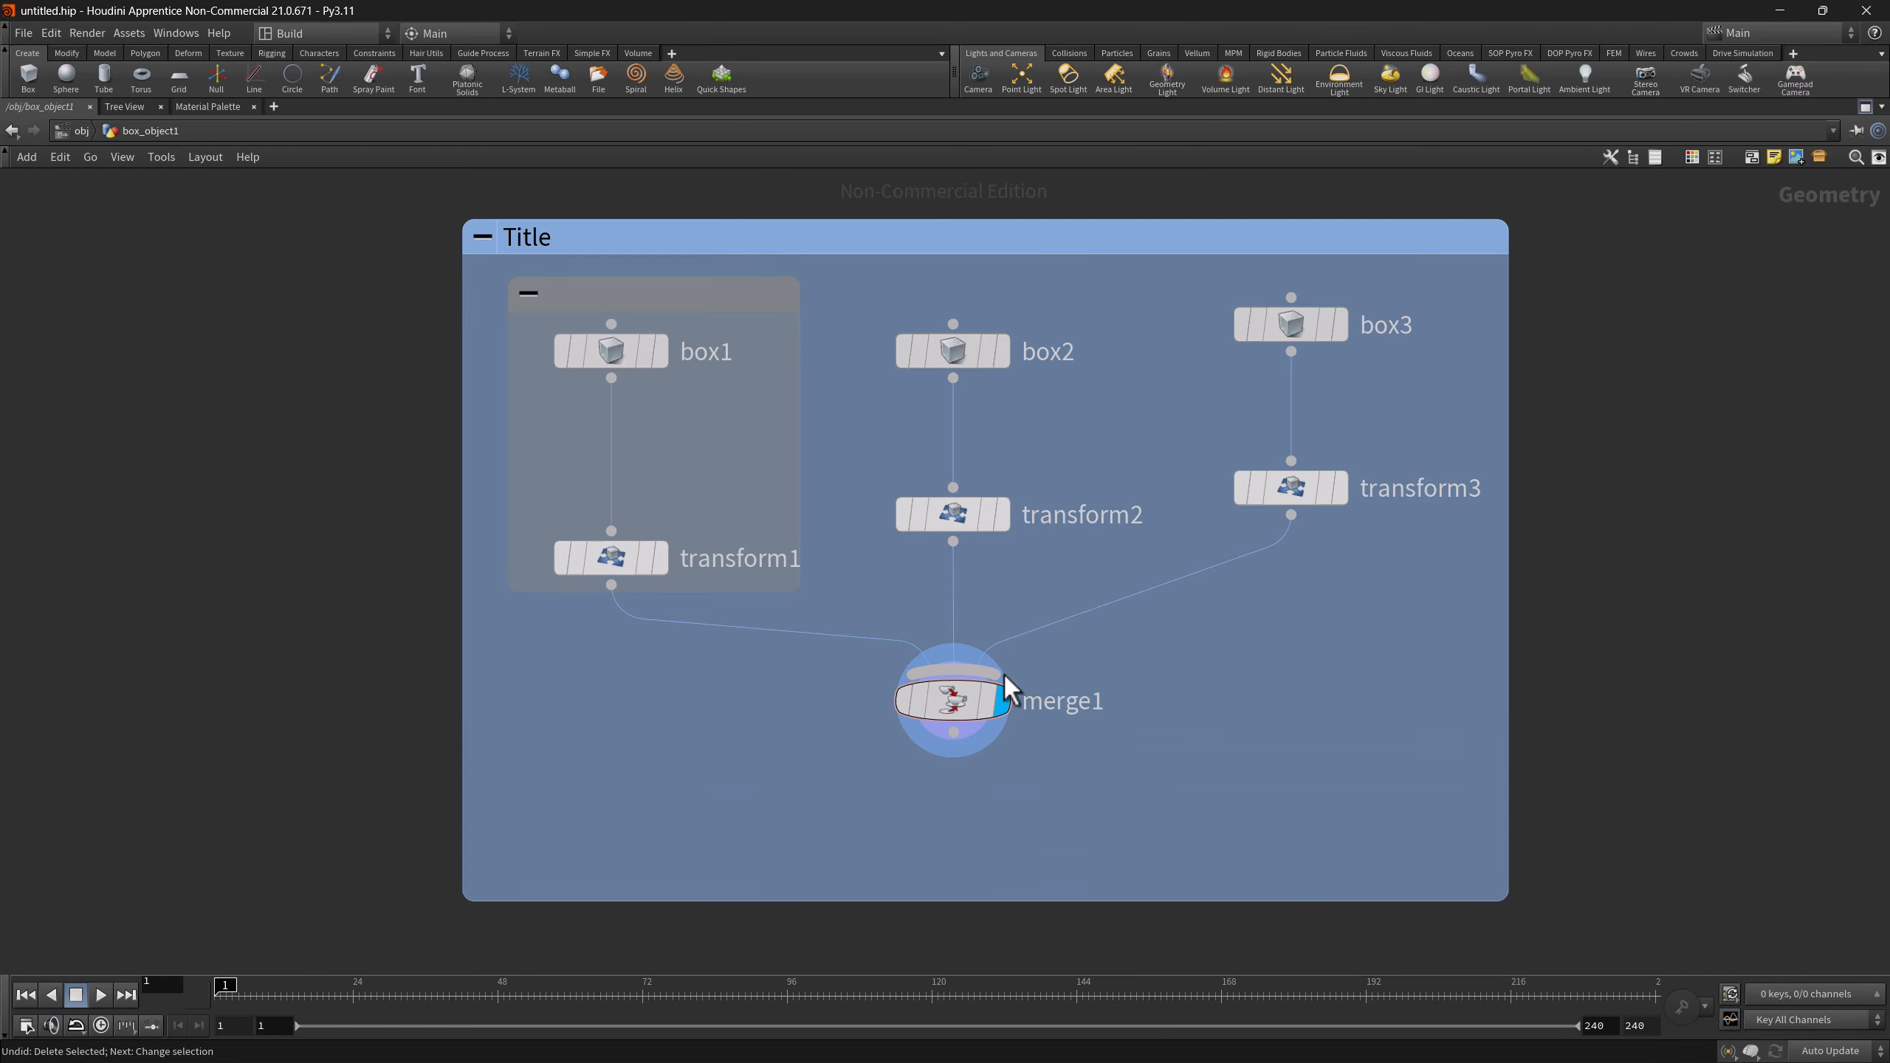
click(202, 158)
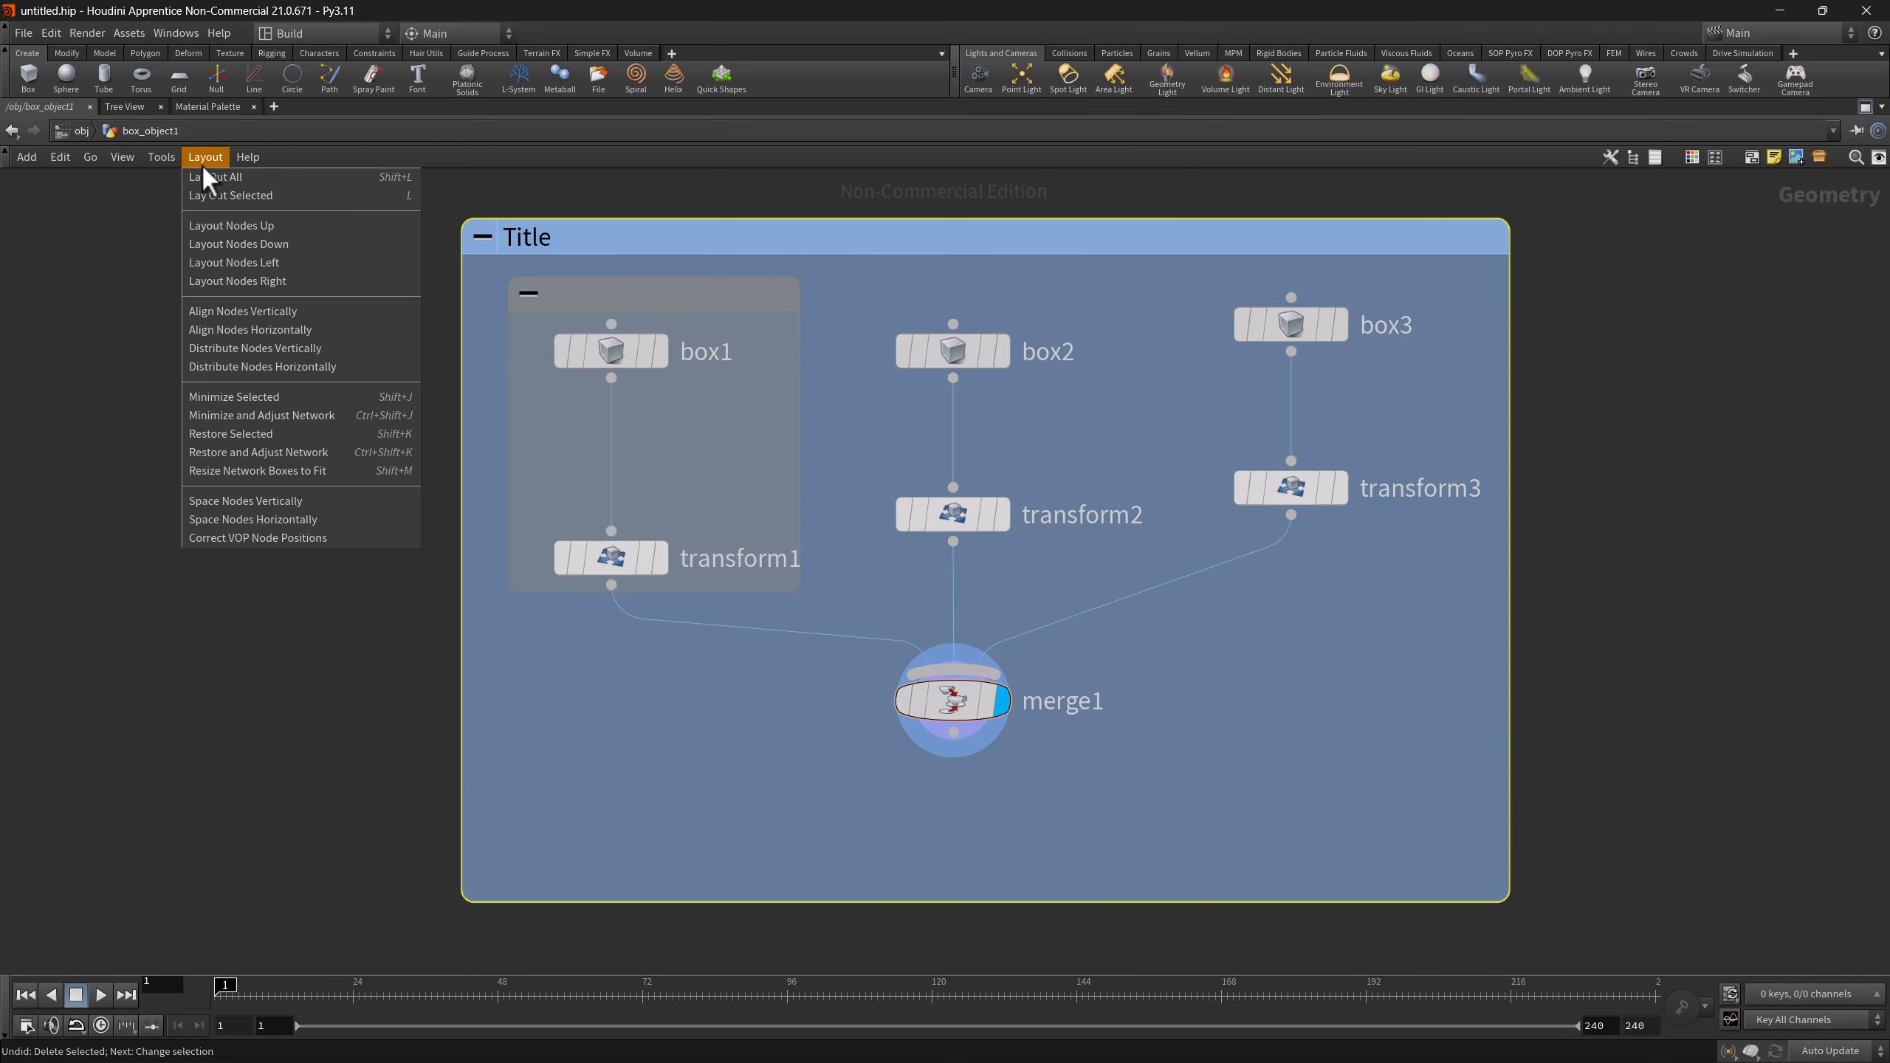
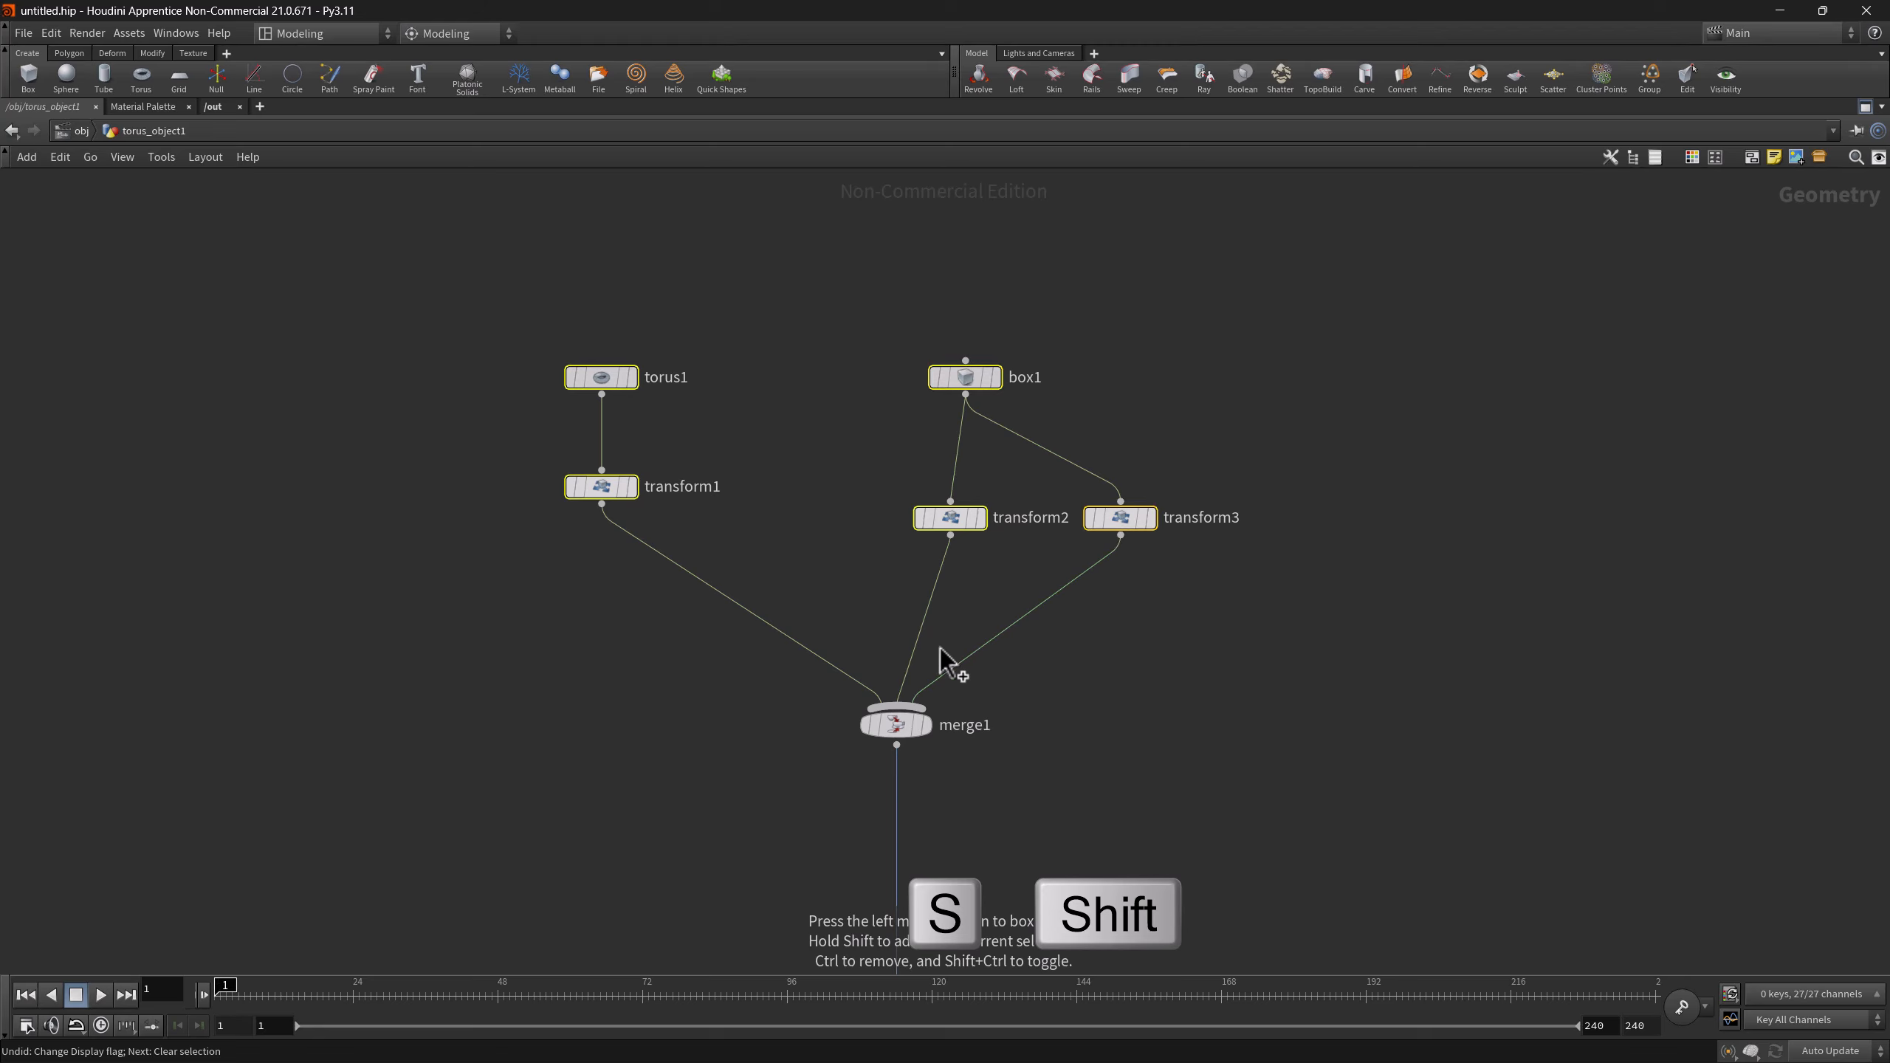
- Add merge1 to the node selection, and remove torus1, transform1, transform2 and transform3 from it
shift+click(897, 726)
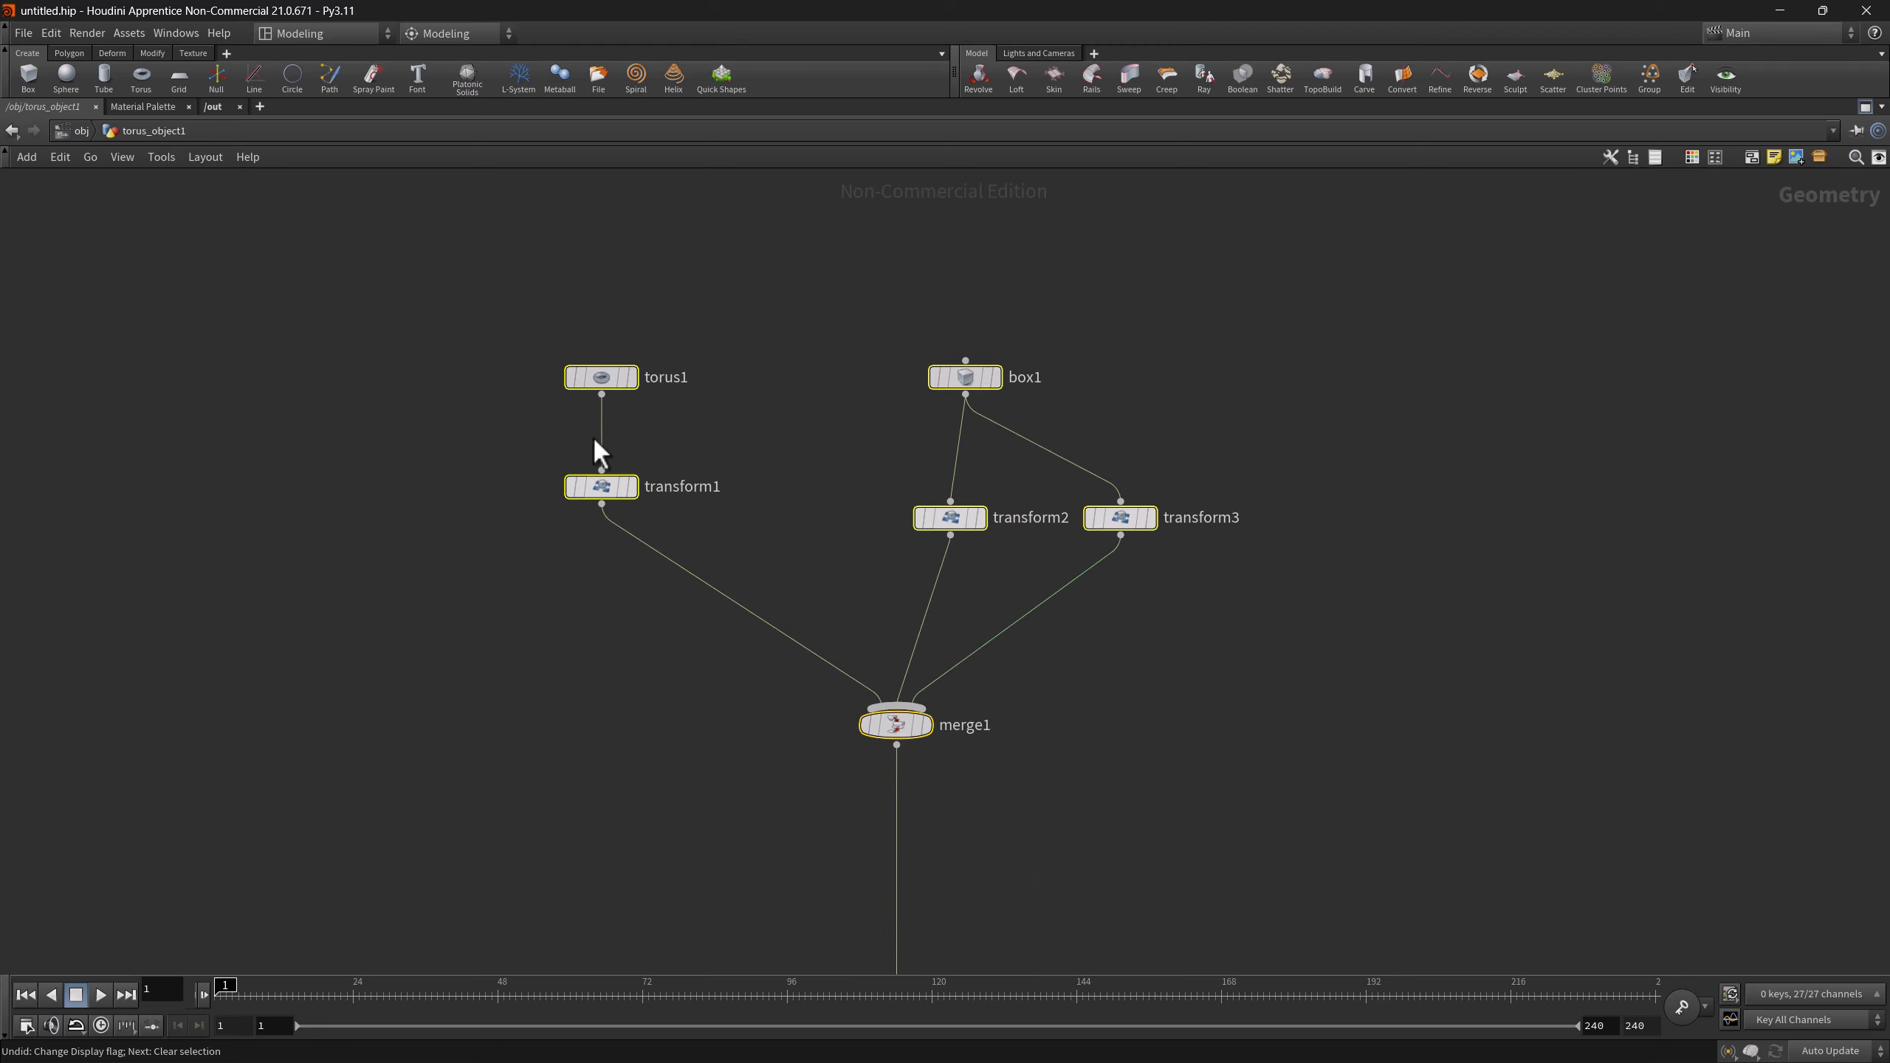
ctrl+drag(533, 355, 742, 565)
ctrl+drag(858, 468, 1194, 578)
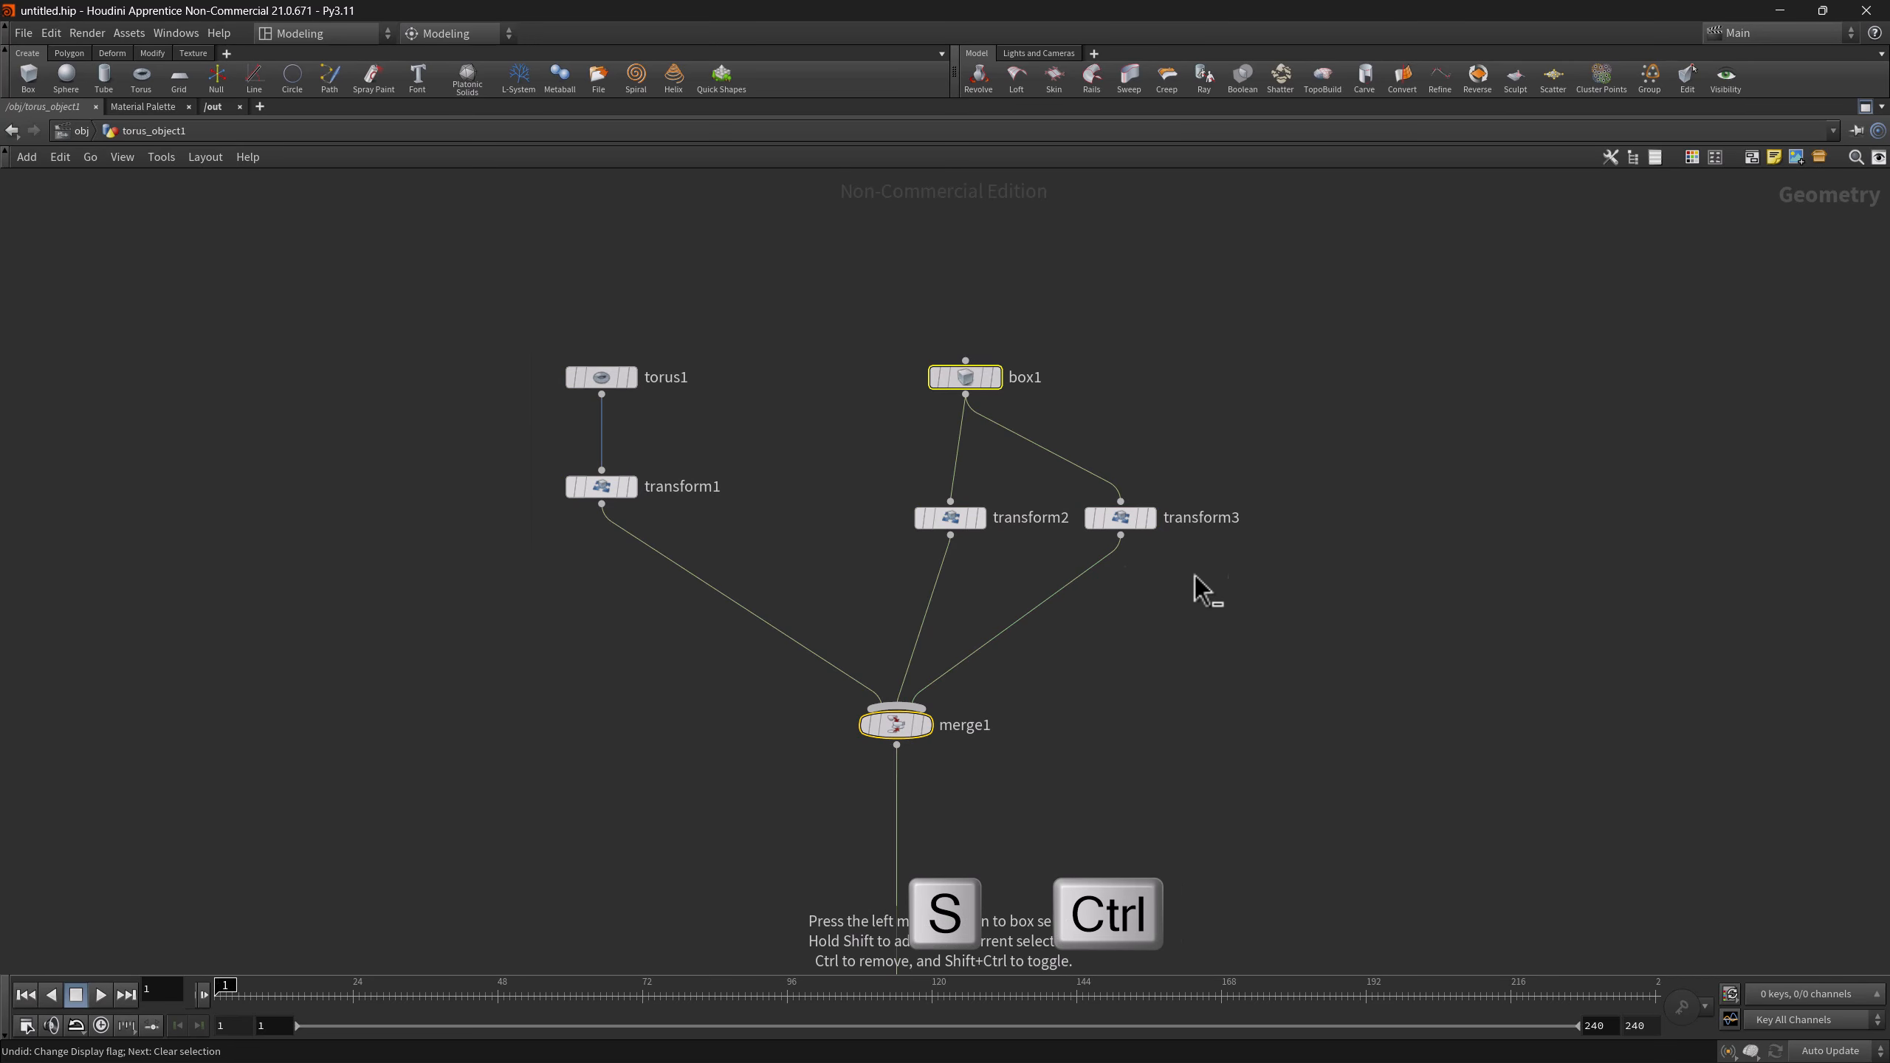
- Add transform2, transform1 and torus1 back to the selection, and deselect all nodes
shift+drag(901, 496, 1025, 560)
shift+drag(563, 477, 603, 347)
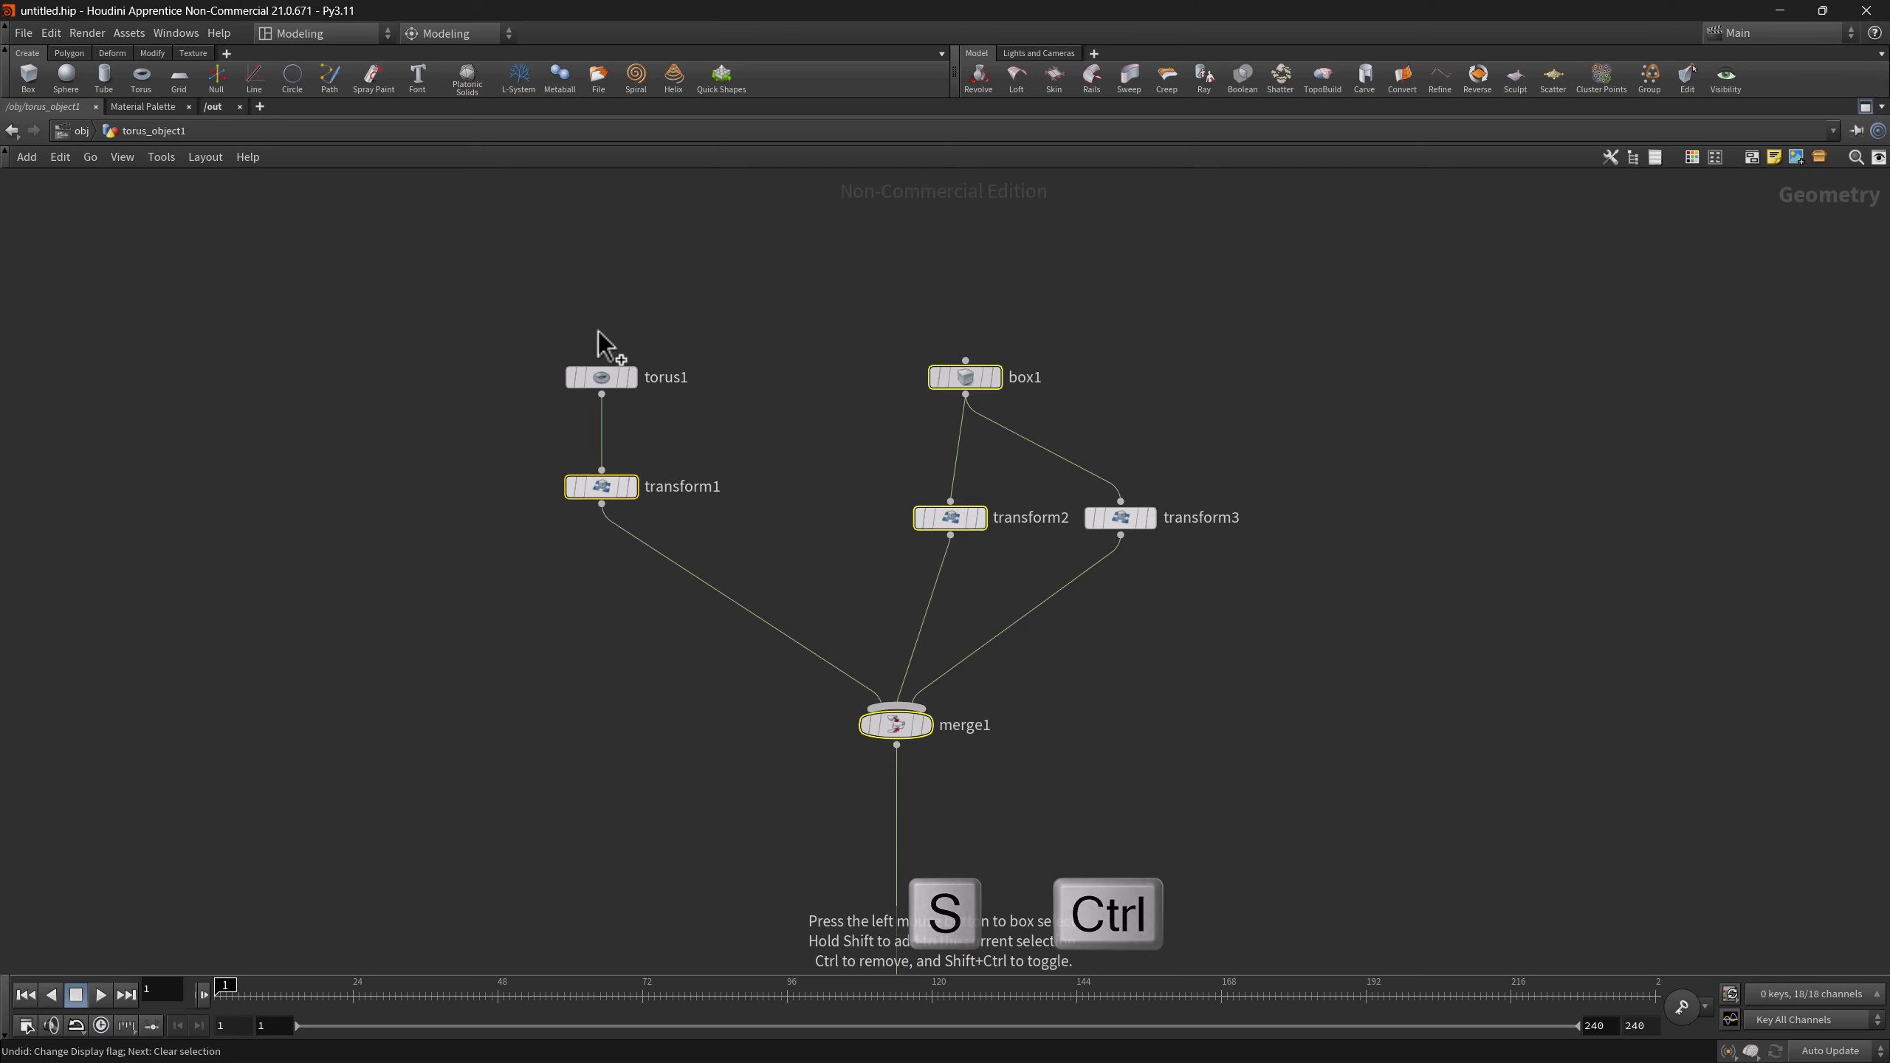
click(843, 555)
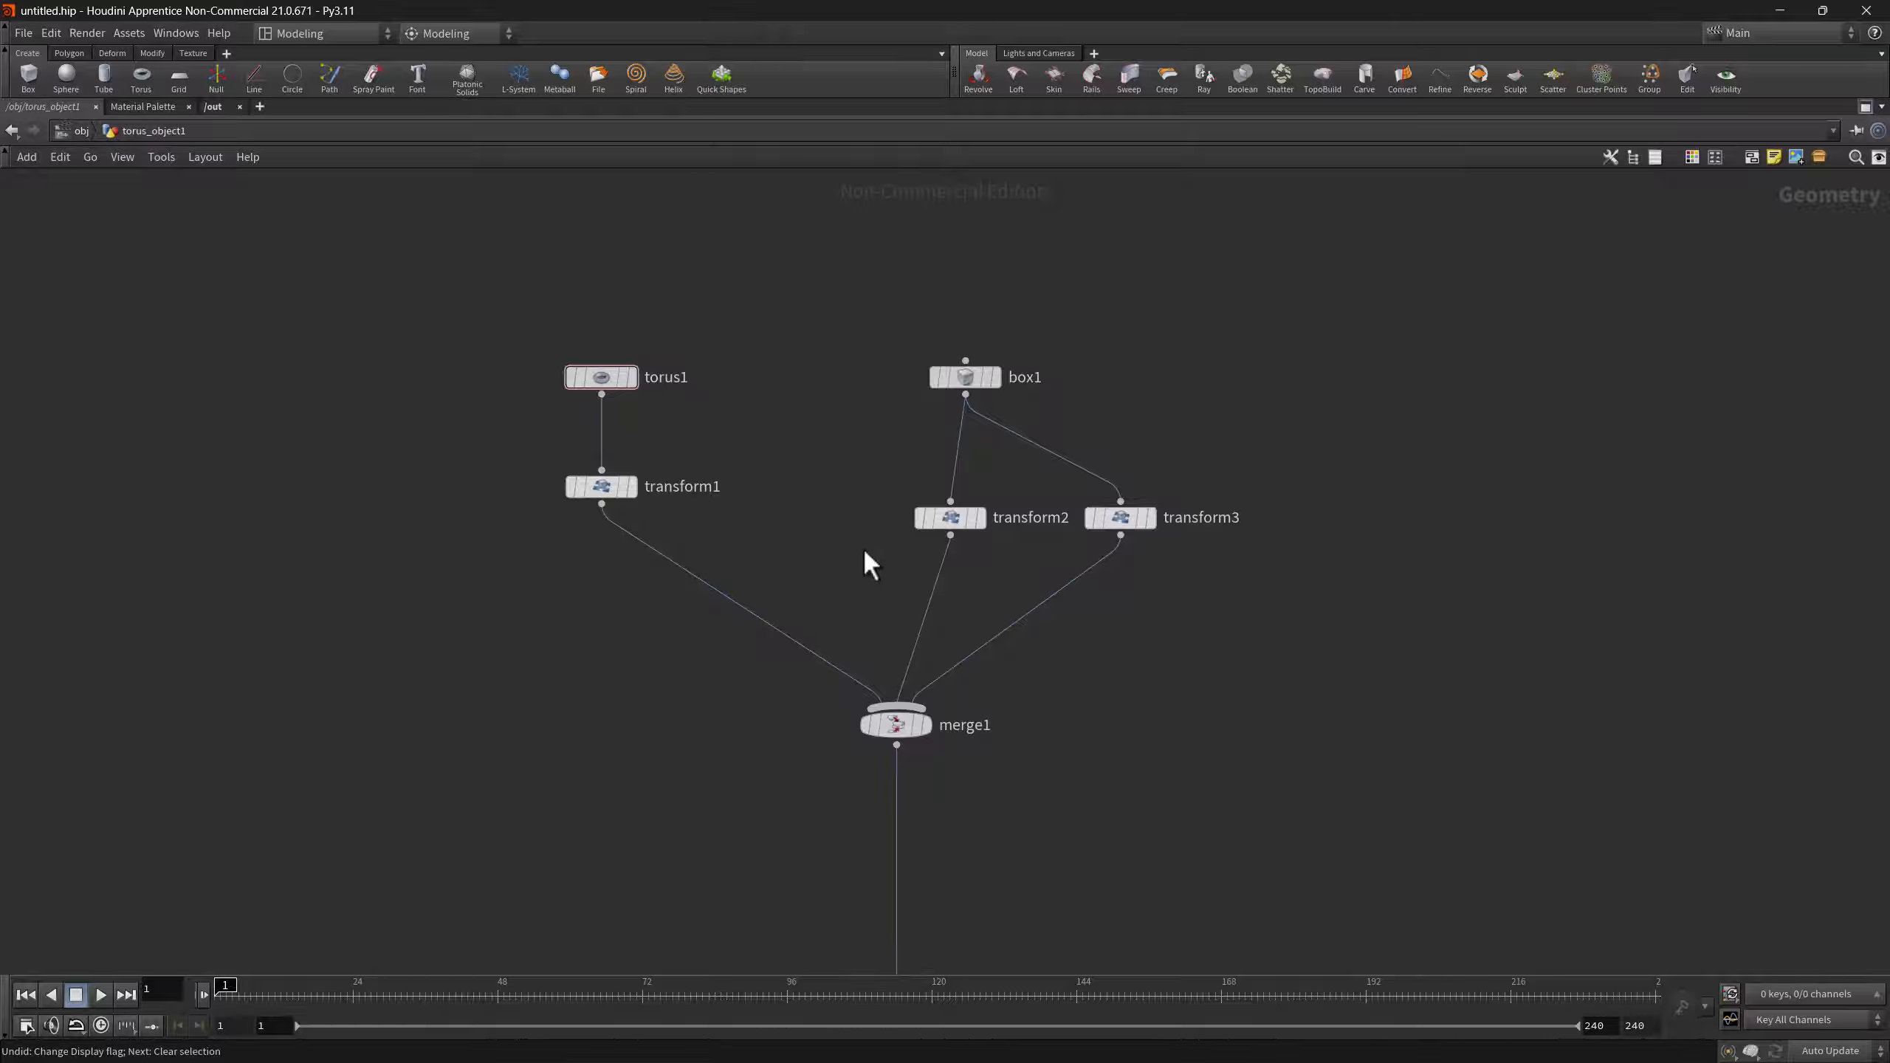
- Zoom and pan around the torus and box network, and check the transform3 context menu and the node creation menu
right_drag(861, 530, 924, 579)
mouse_move(924, 579)
middle_down()
mouse_move(881, 667)
mouse_move(978, 620)
mouse_move(919, 586)
middle_up()
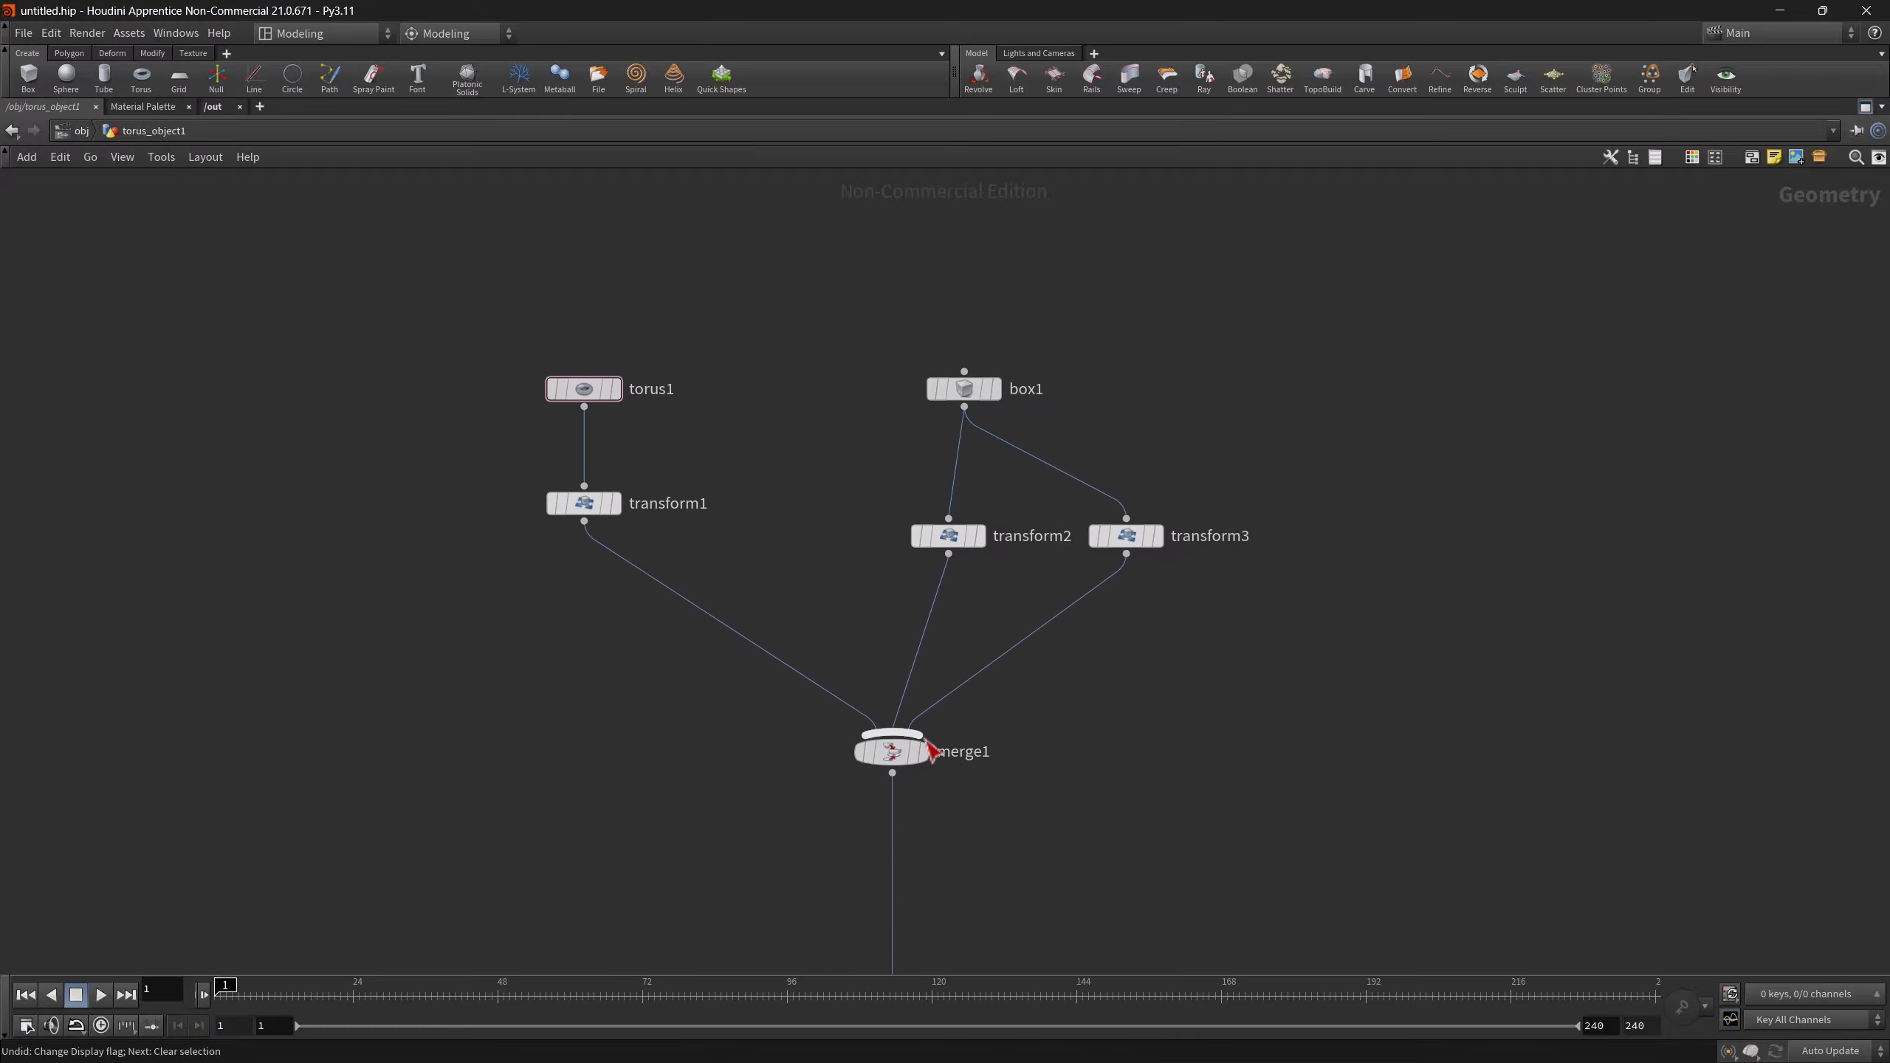
middle_click(893, 752)
right_drag(1016, 597, 1081, 561)
right_click(1118, 532)
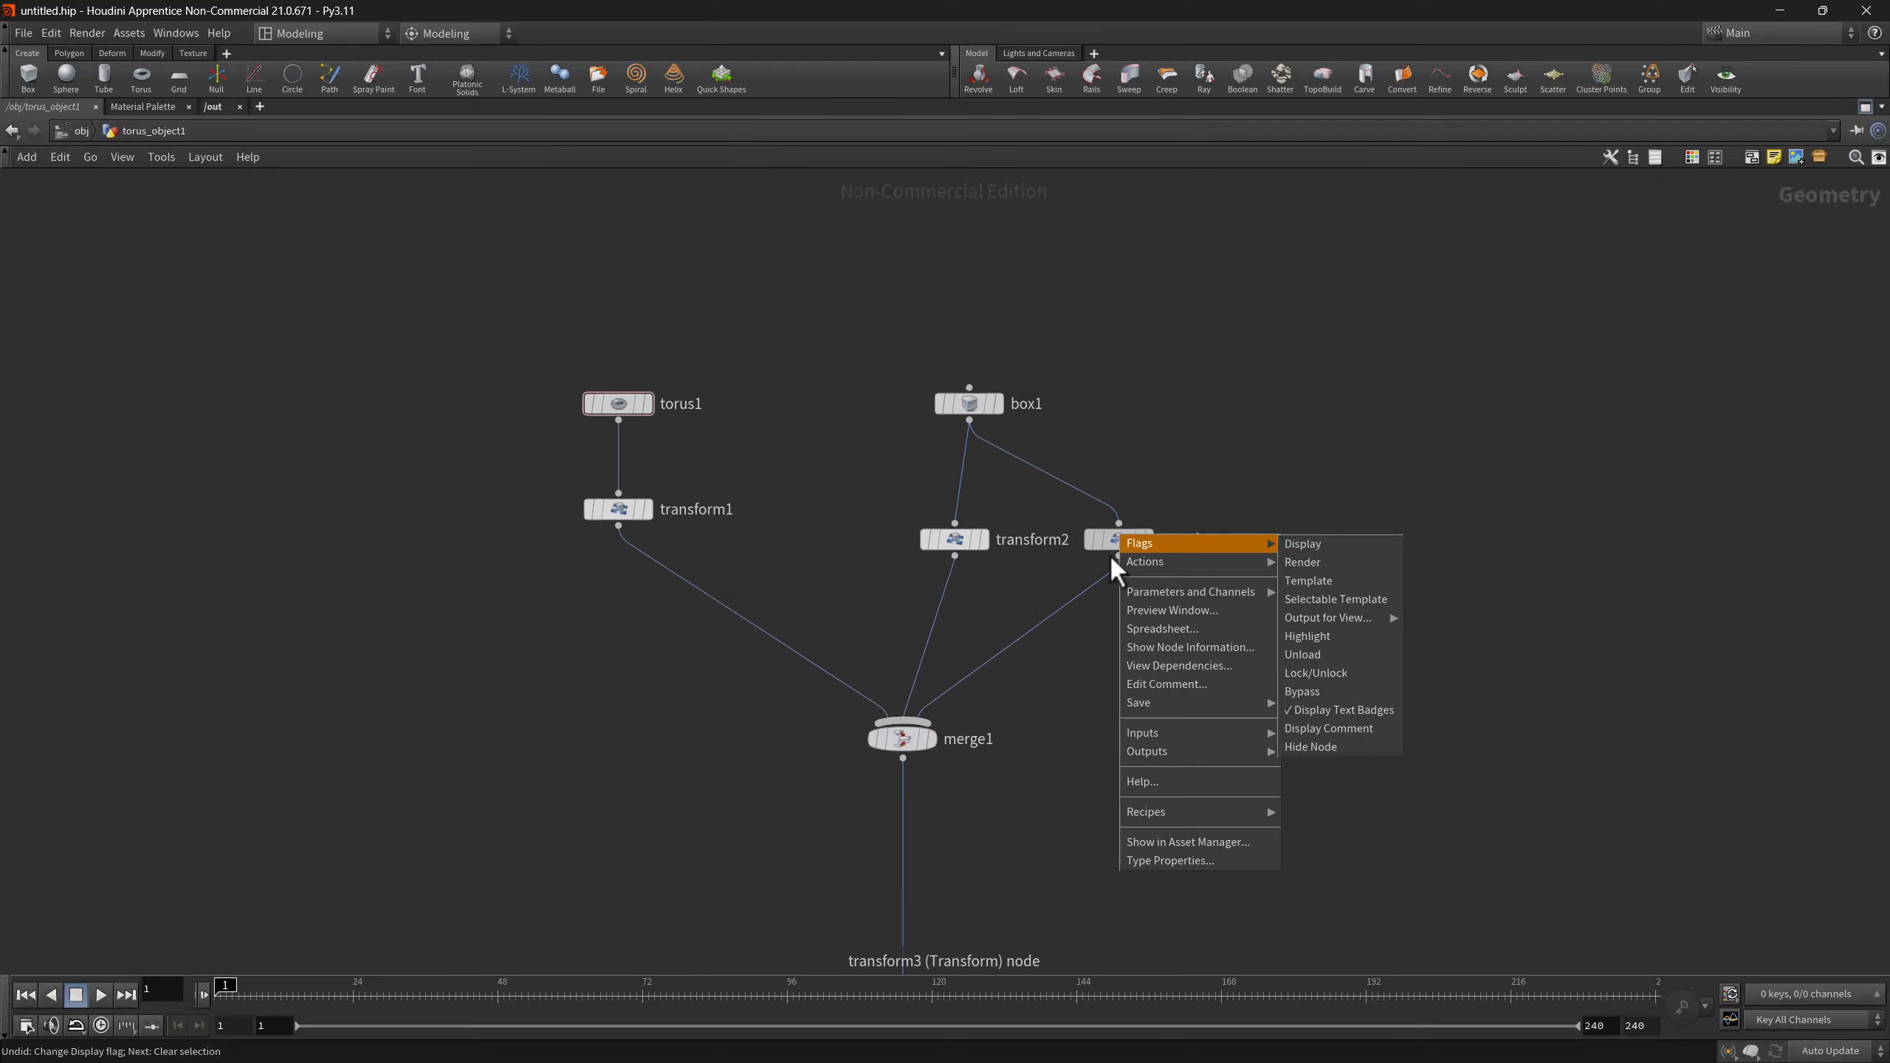
click(1059, 595)
right_click(957, 559)
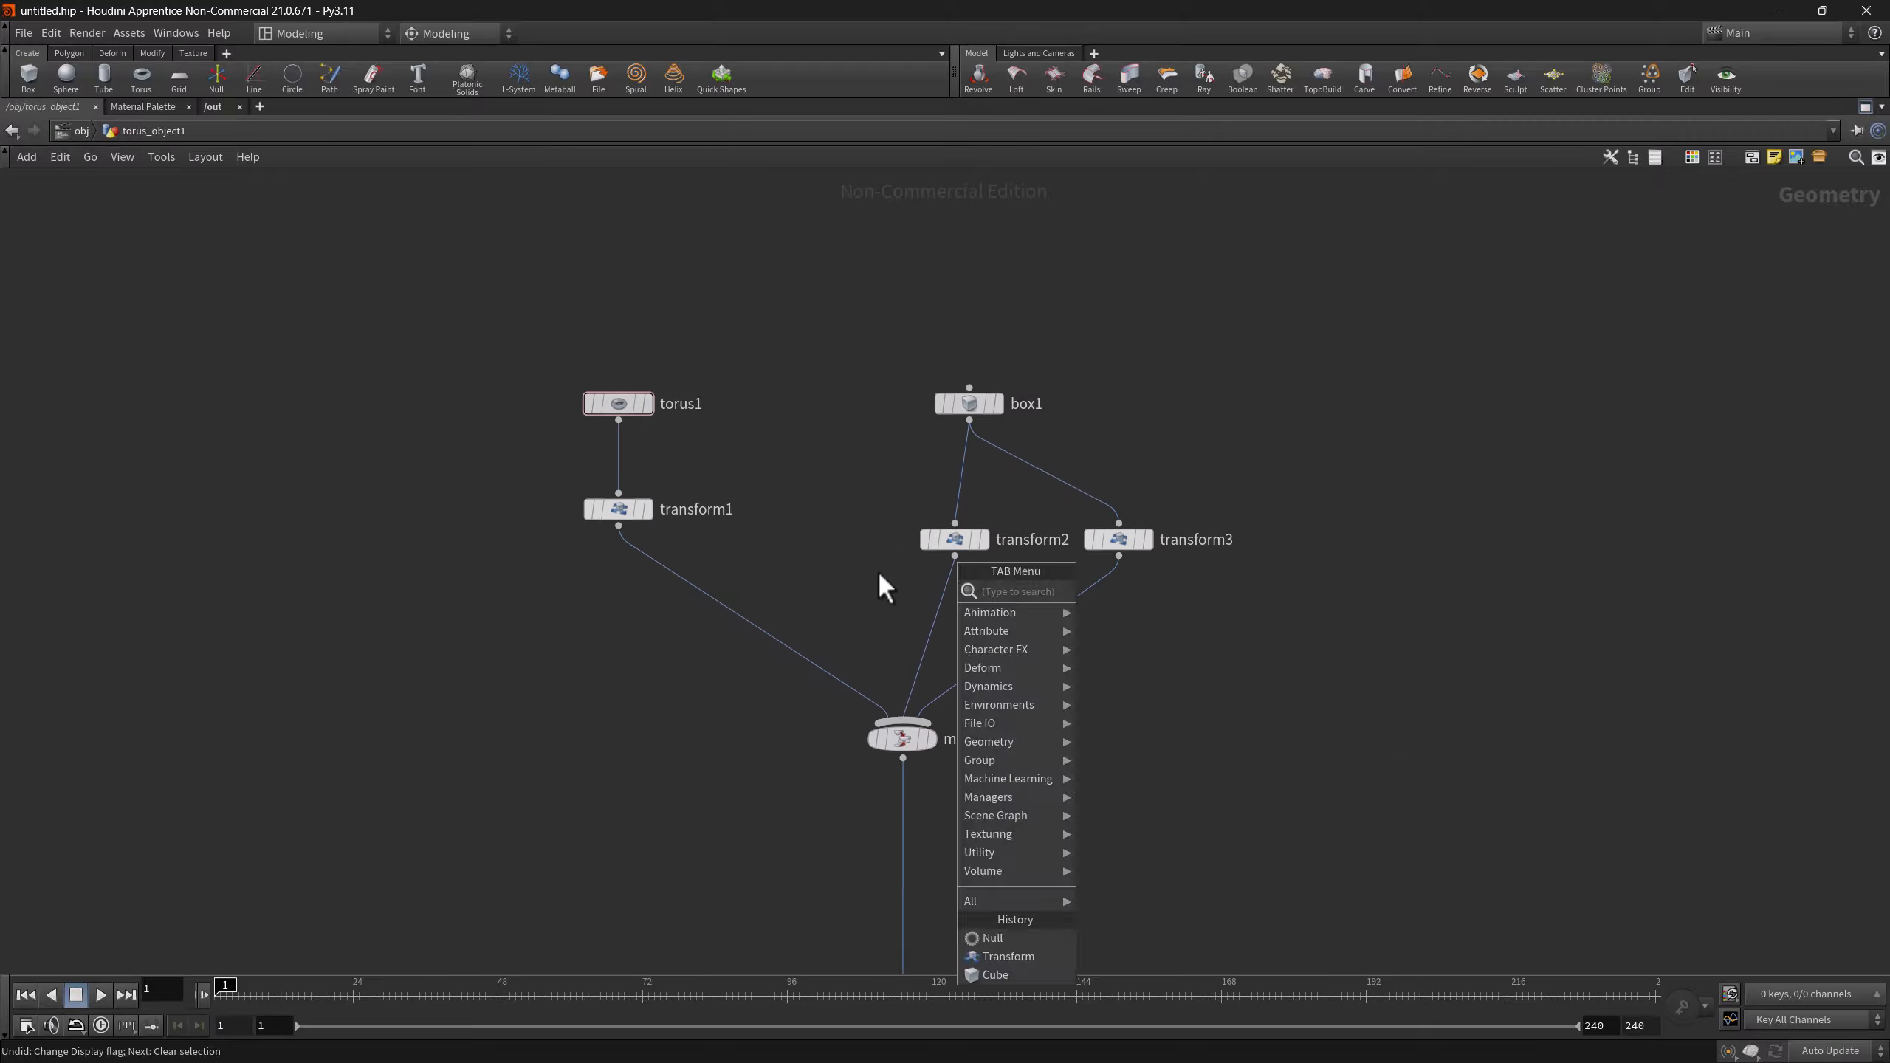
click(877, 570)
right_drag(822, 524, 901, 573)
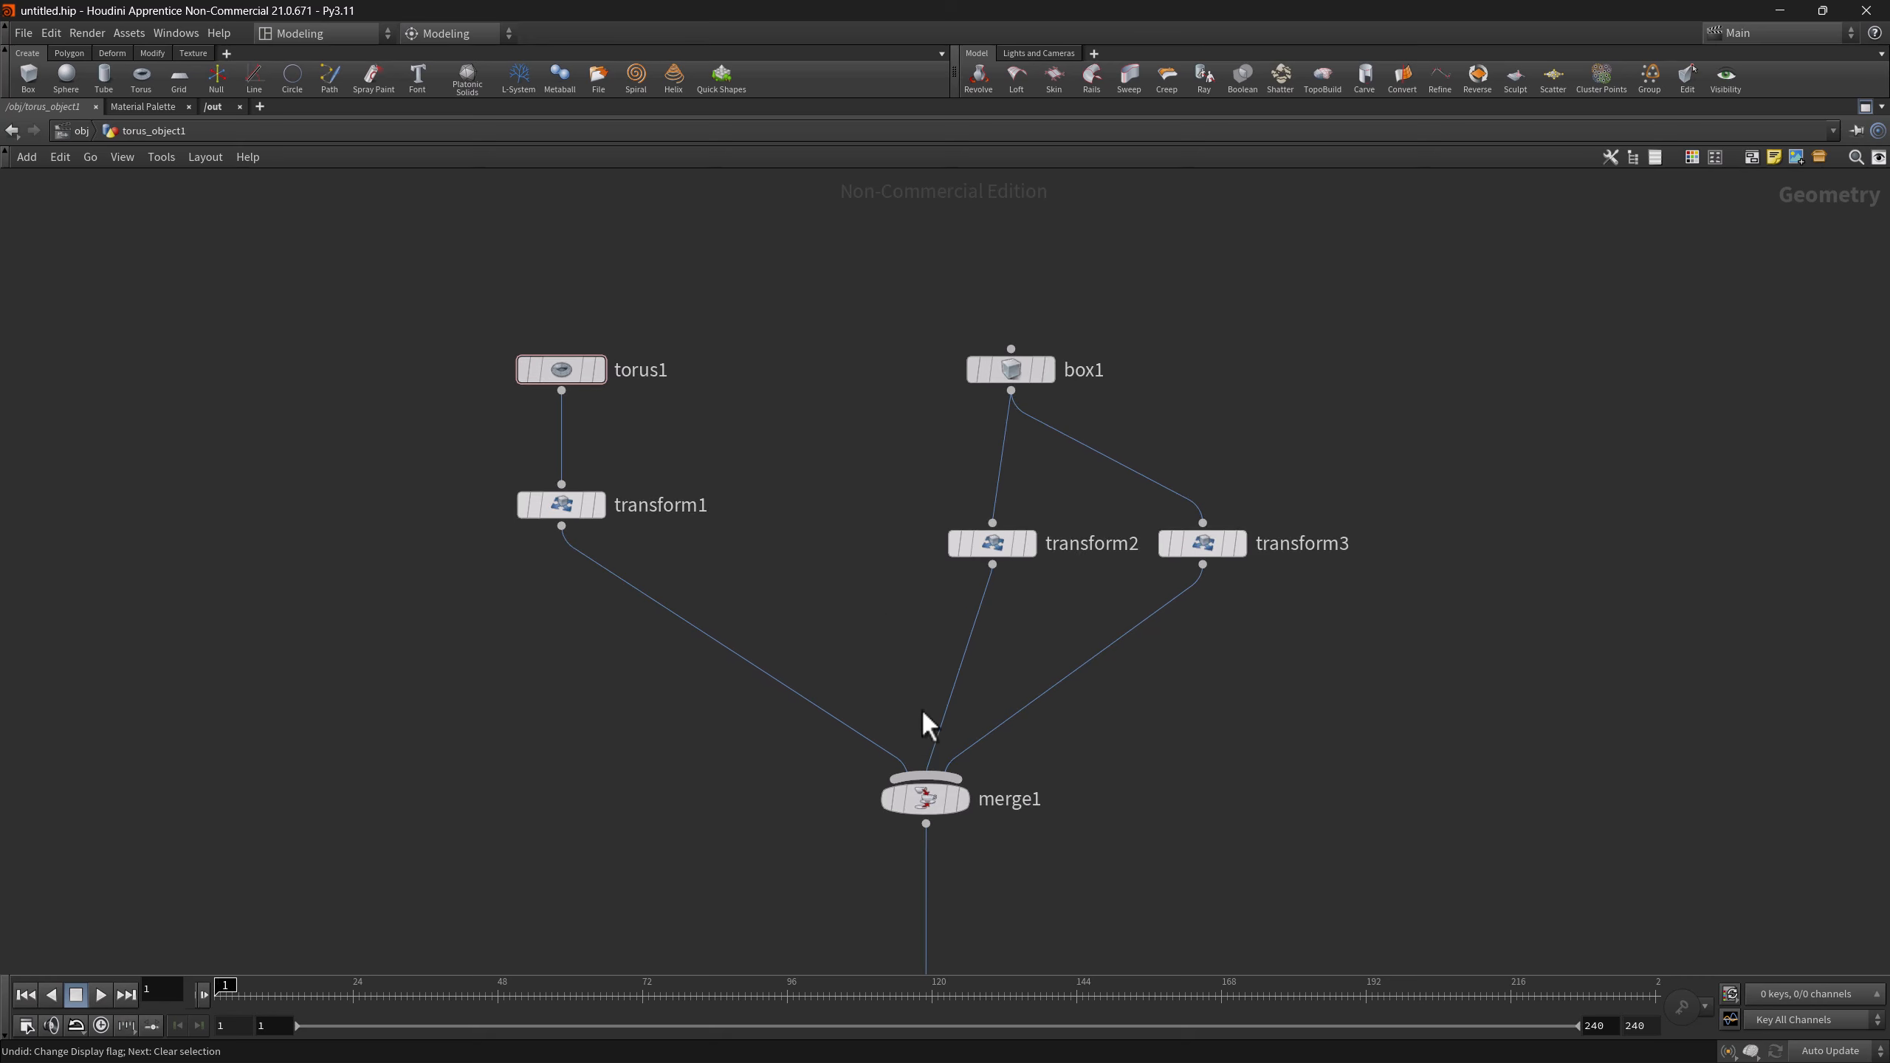
mouse_move(925, 810)
key(space)
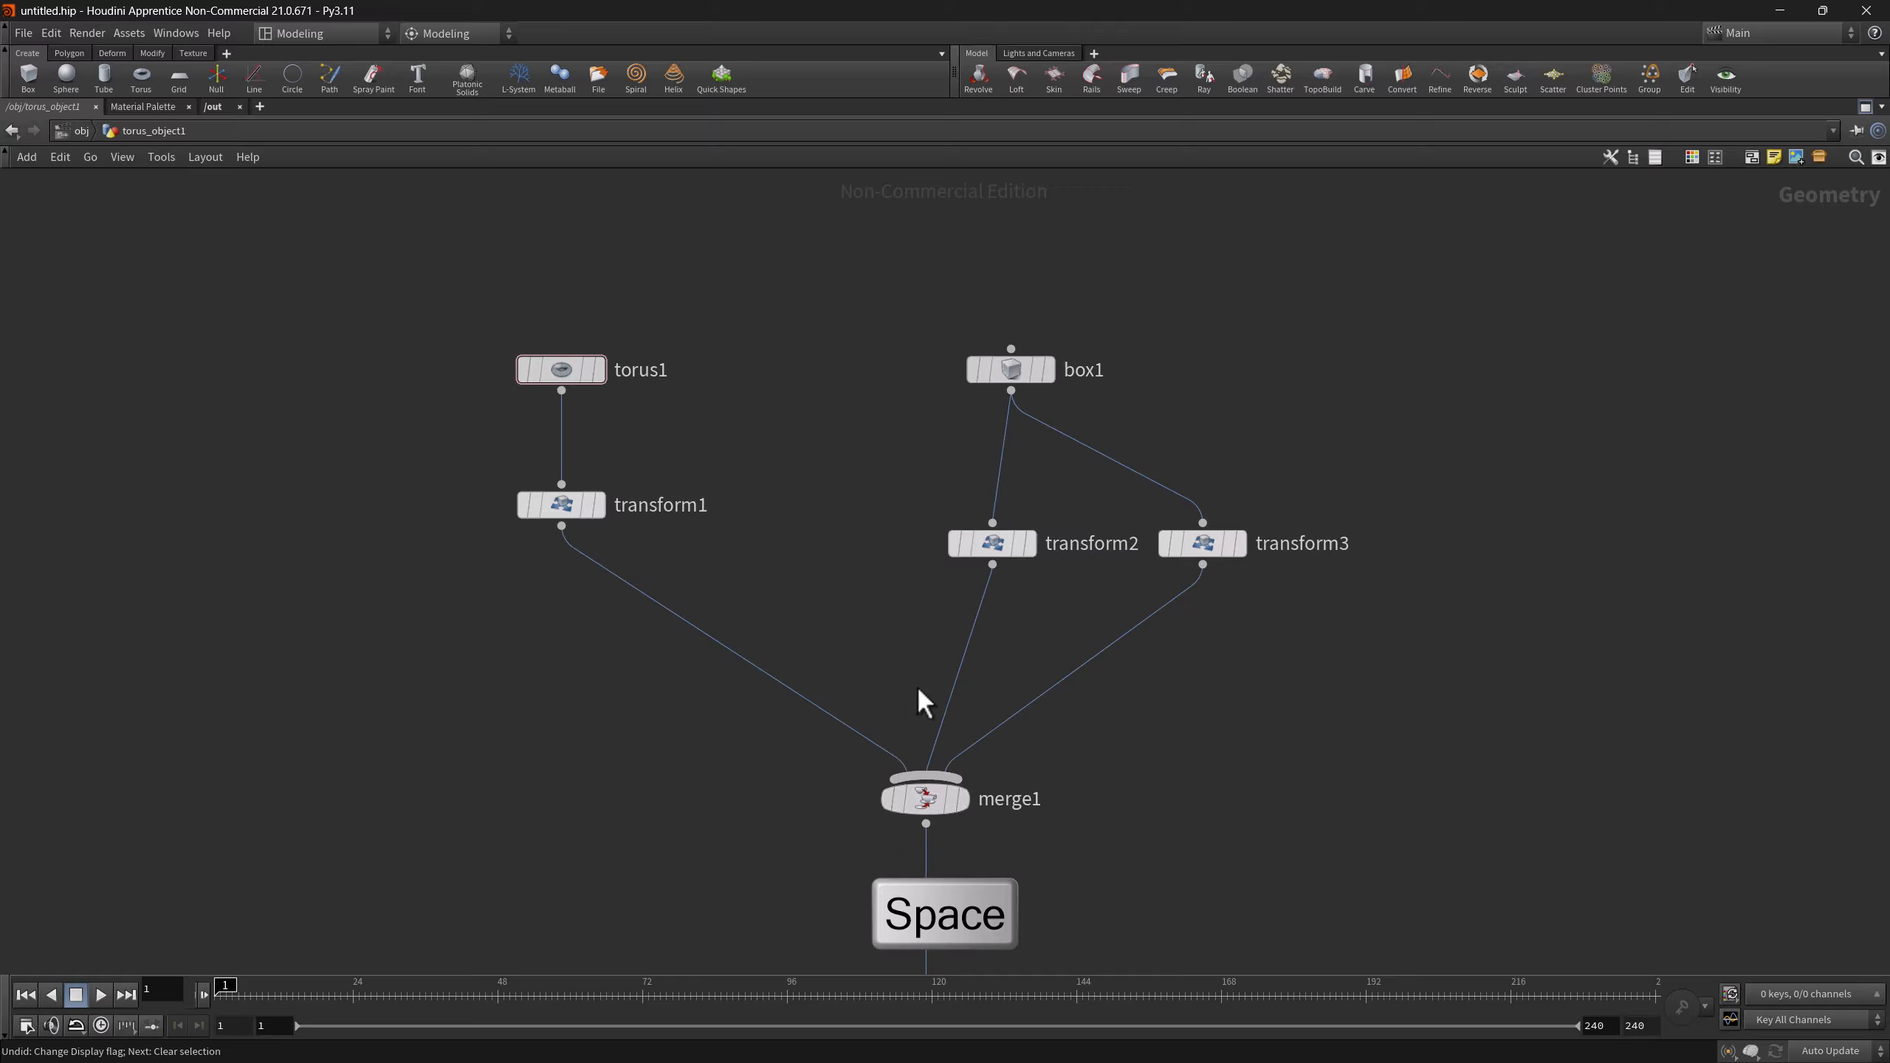
- Pan and zoom through the torus and box network, from the source nodes down to the final node below merge1
mouse_move(919, 666)
mouse_down()
mouse_move(934, 679)
mouse_move(937, 642)
mouse_move(877, 637)
mouse_move(869, 662)
mouse_move(901, 655)
mouse_up()
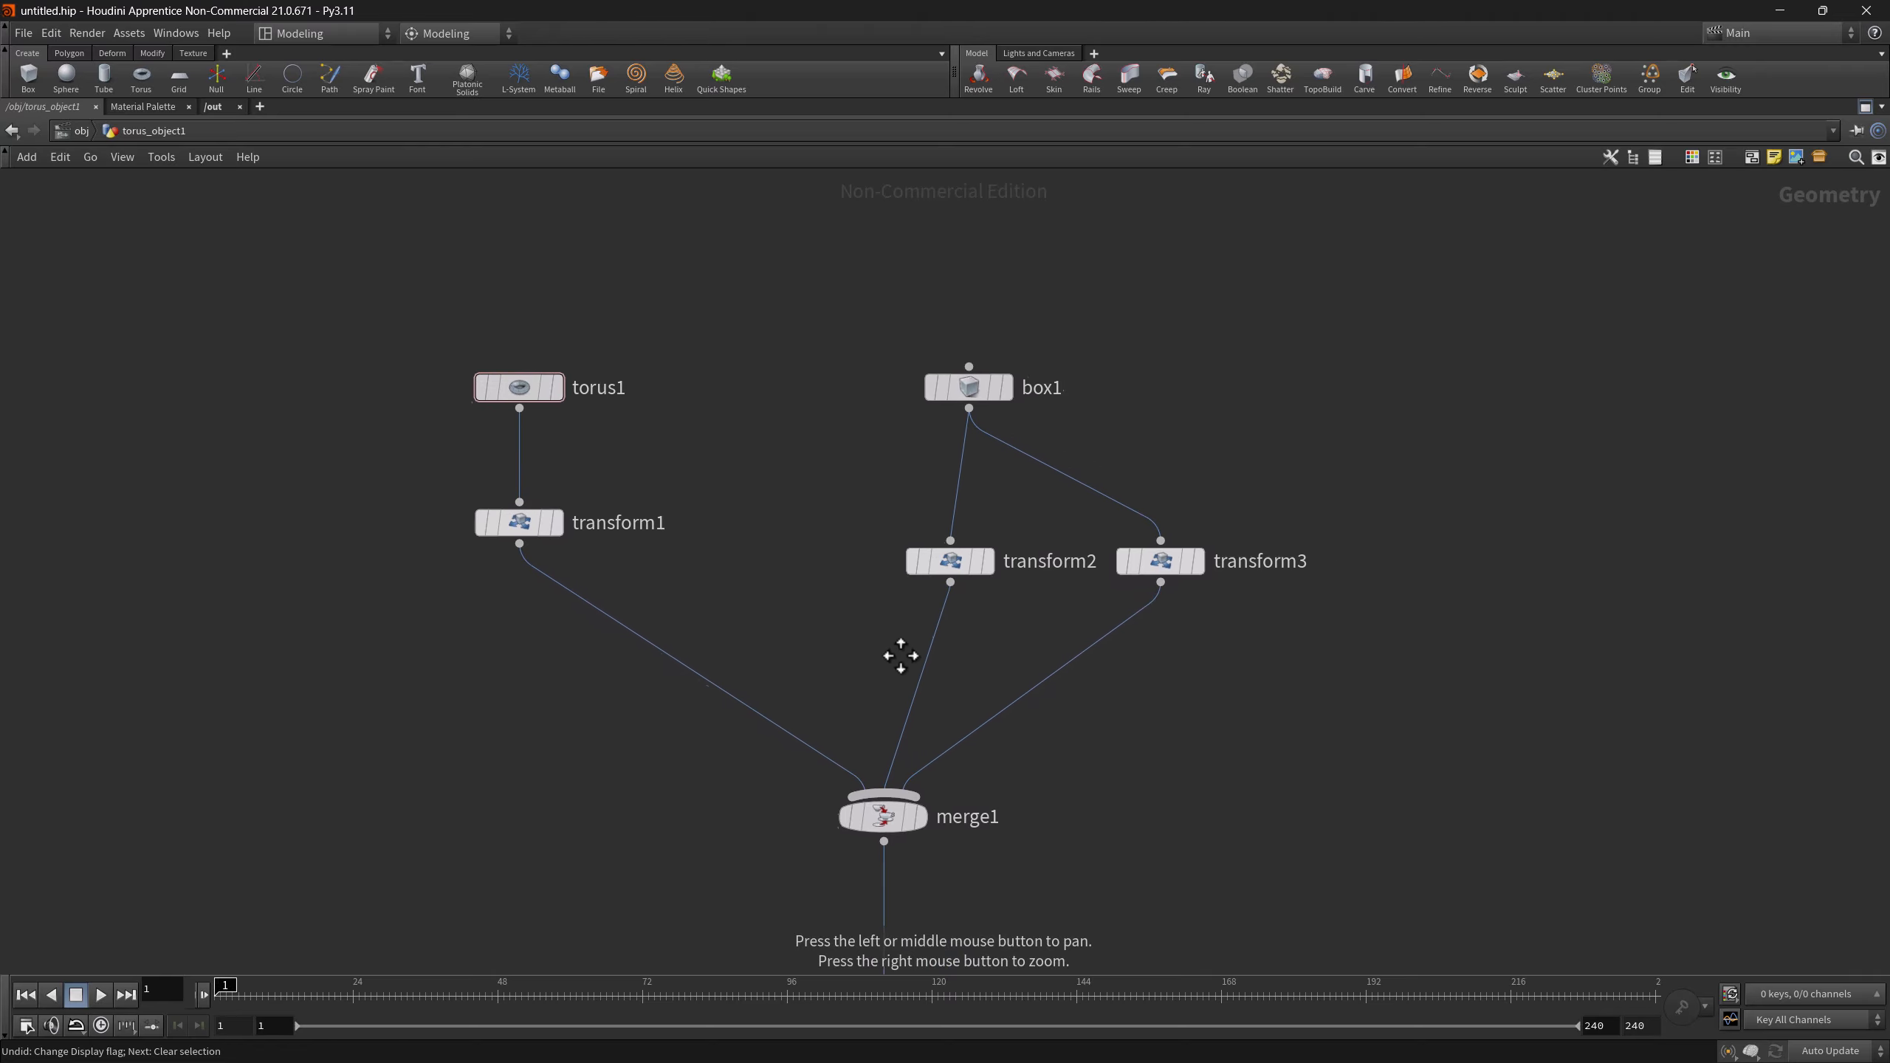
right_drag(881, 612, 914, 615)
drag(950, 569, 905, 612)
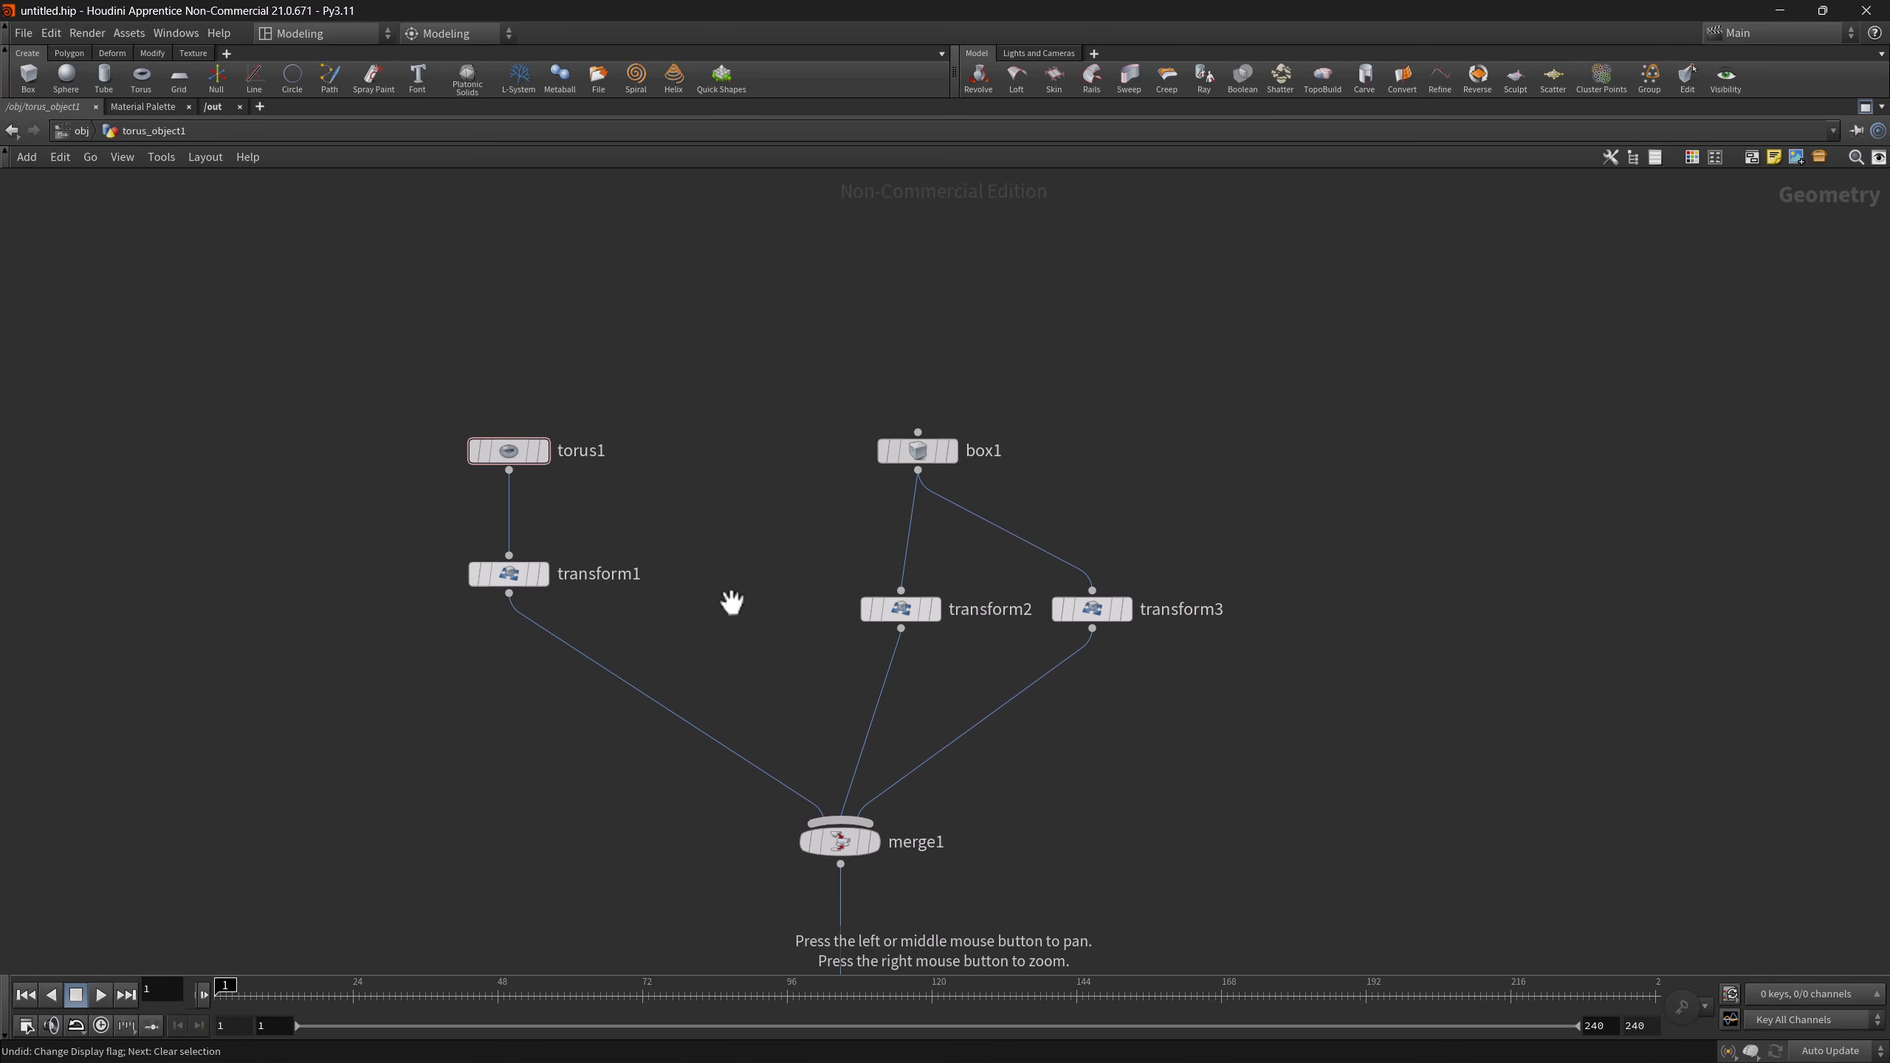
drag(528, 590, 621, 440)
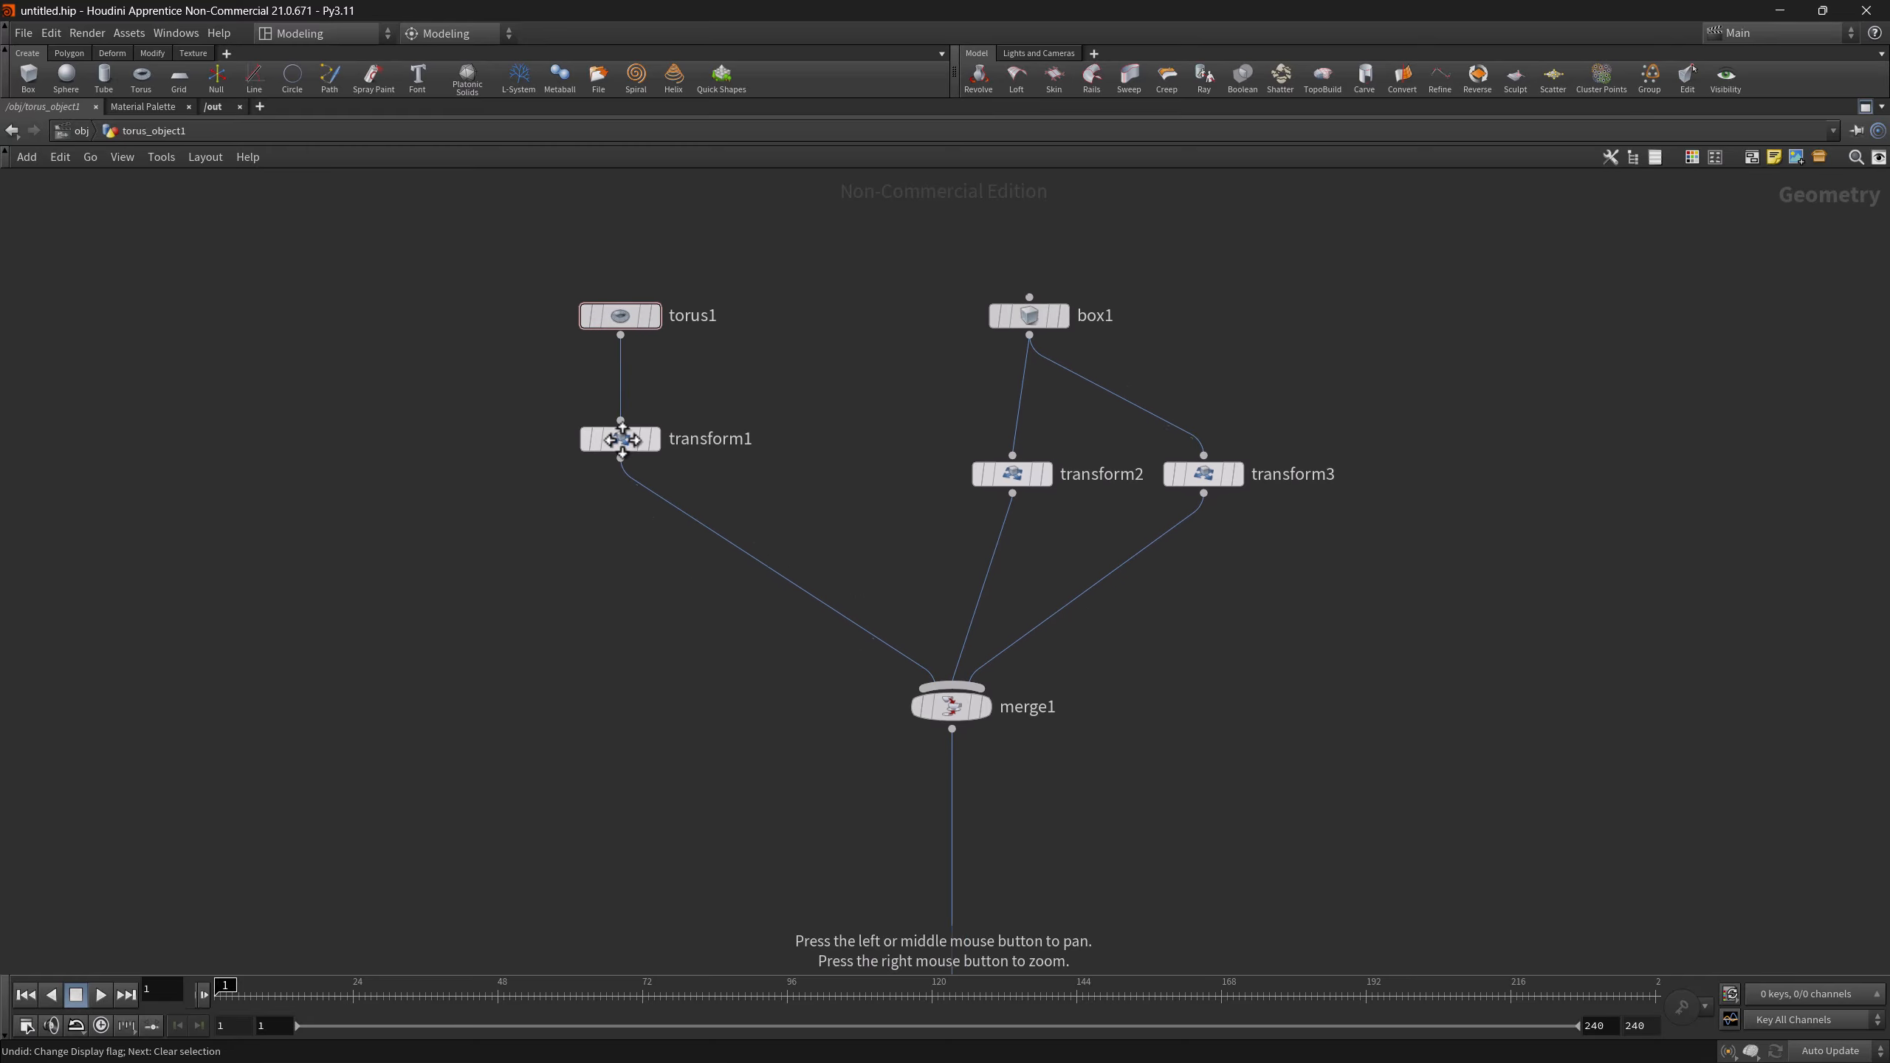
right_drag(957, 663, 945, 726)
drag(945, 726, 945, 377)
drag(950, 662, 954, 486)
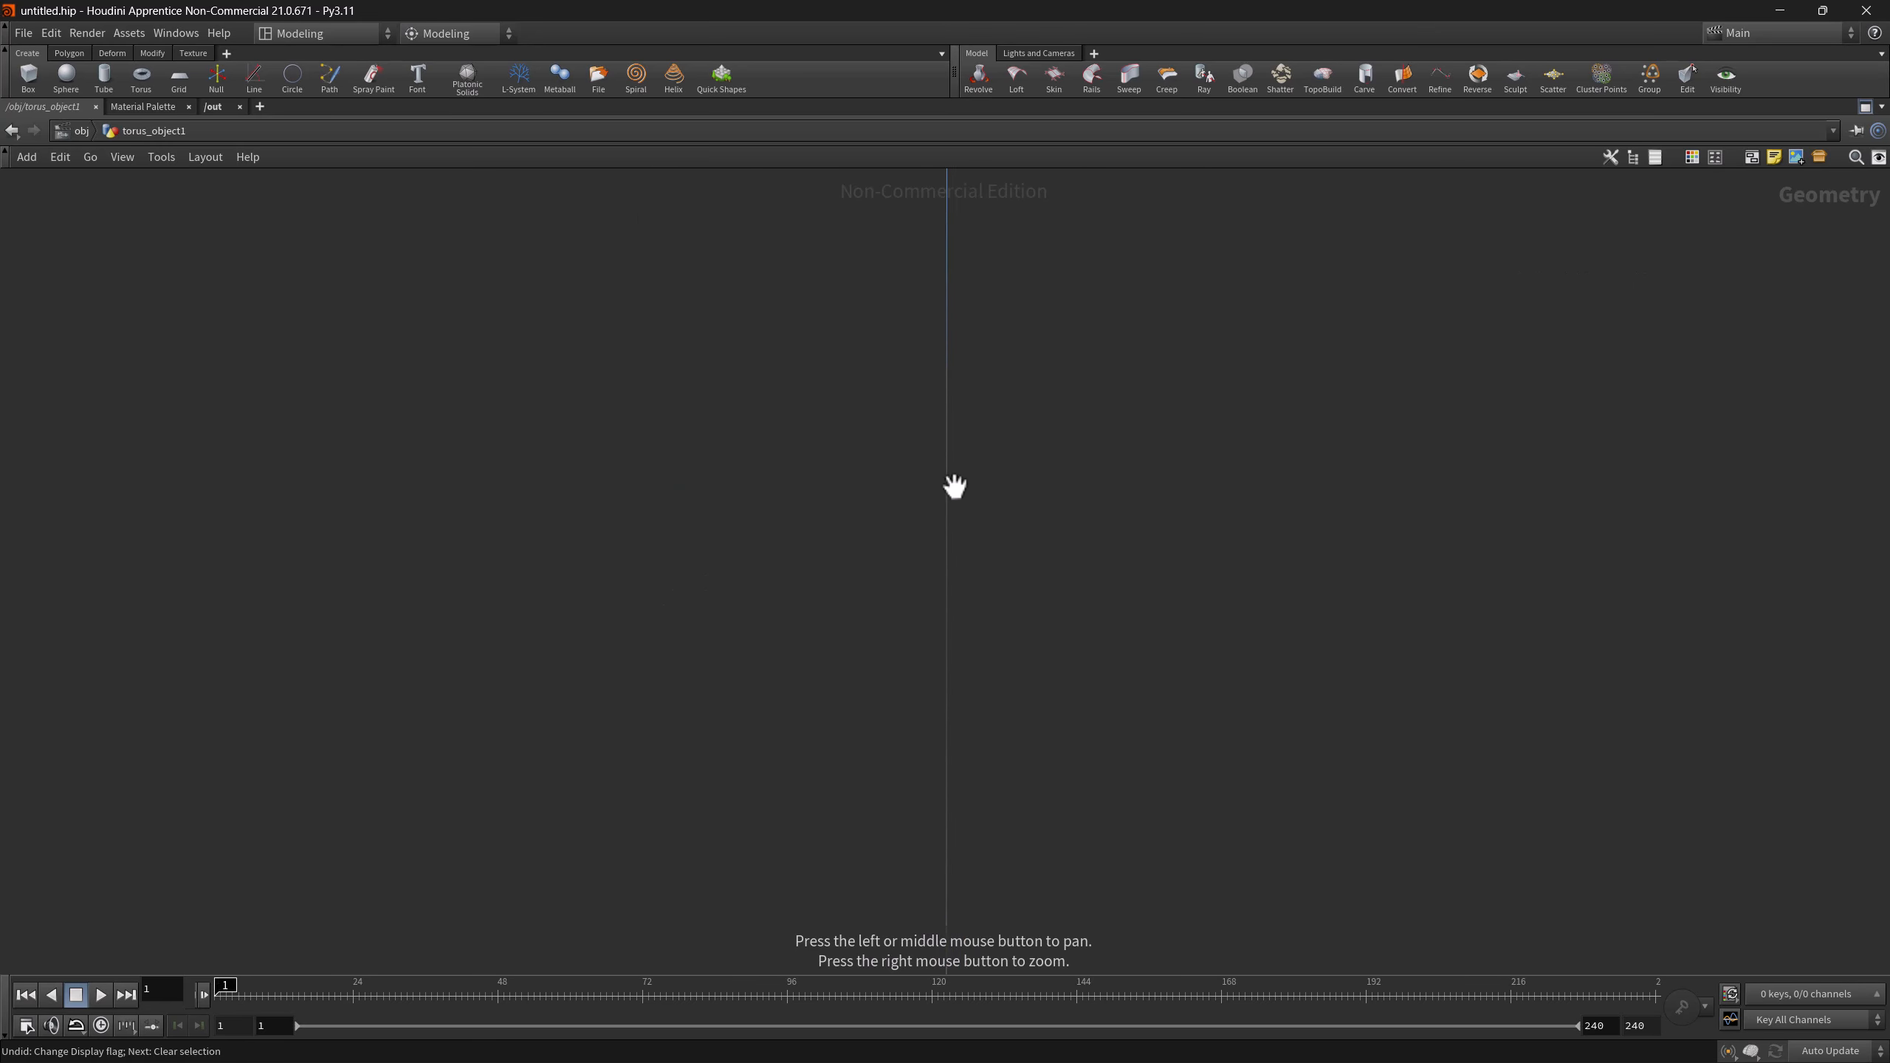
scroll(974, 519, down, 5)
drag(970, 375, 1008, 480)
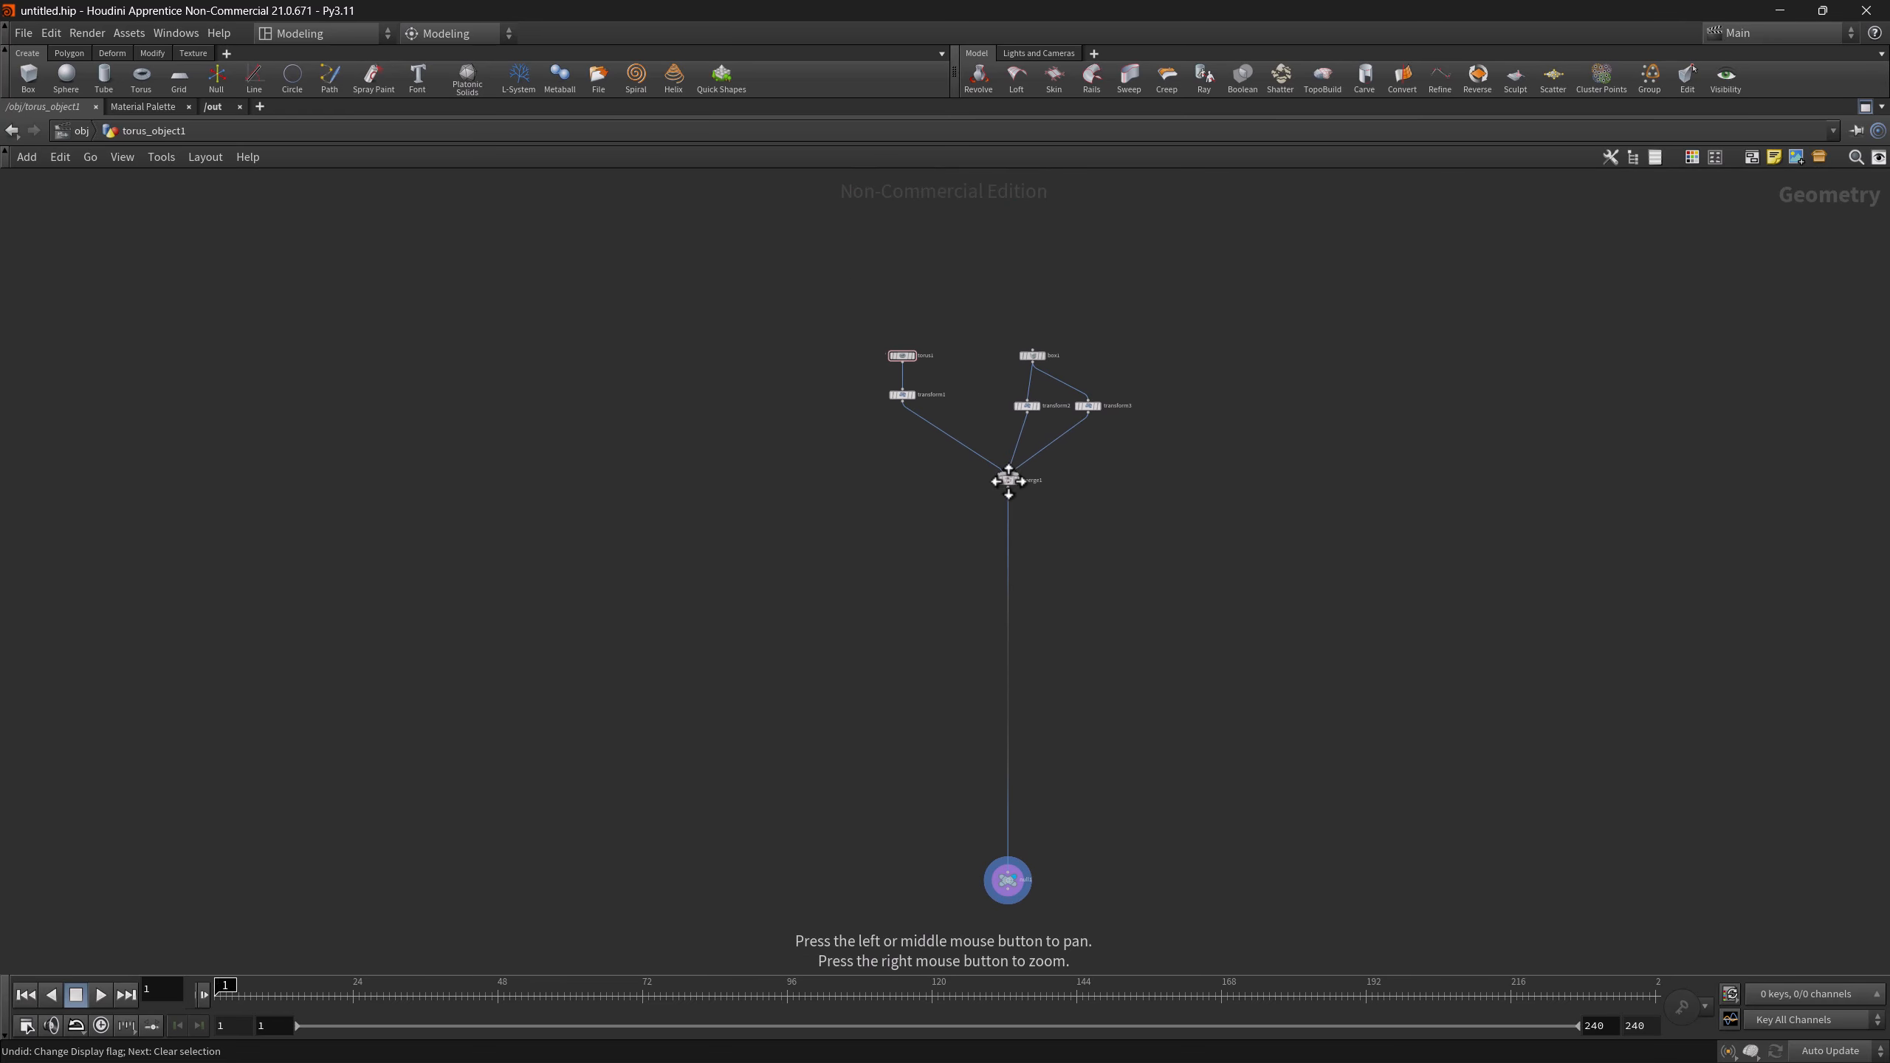
right_drag(1009, 480, 1244, 452)
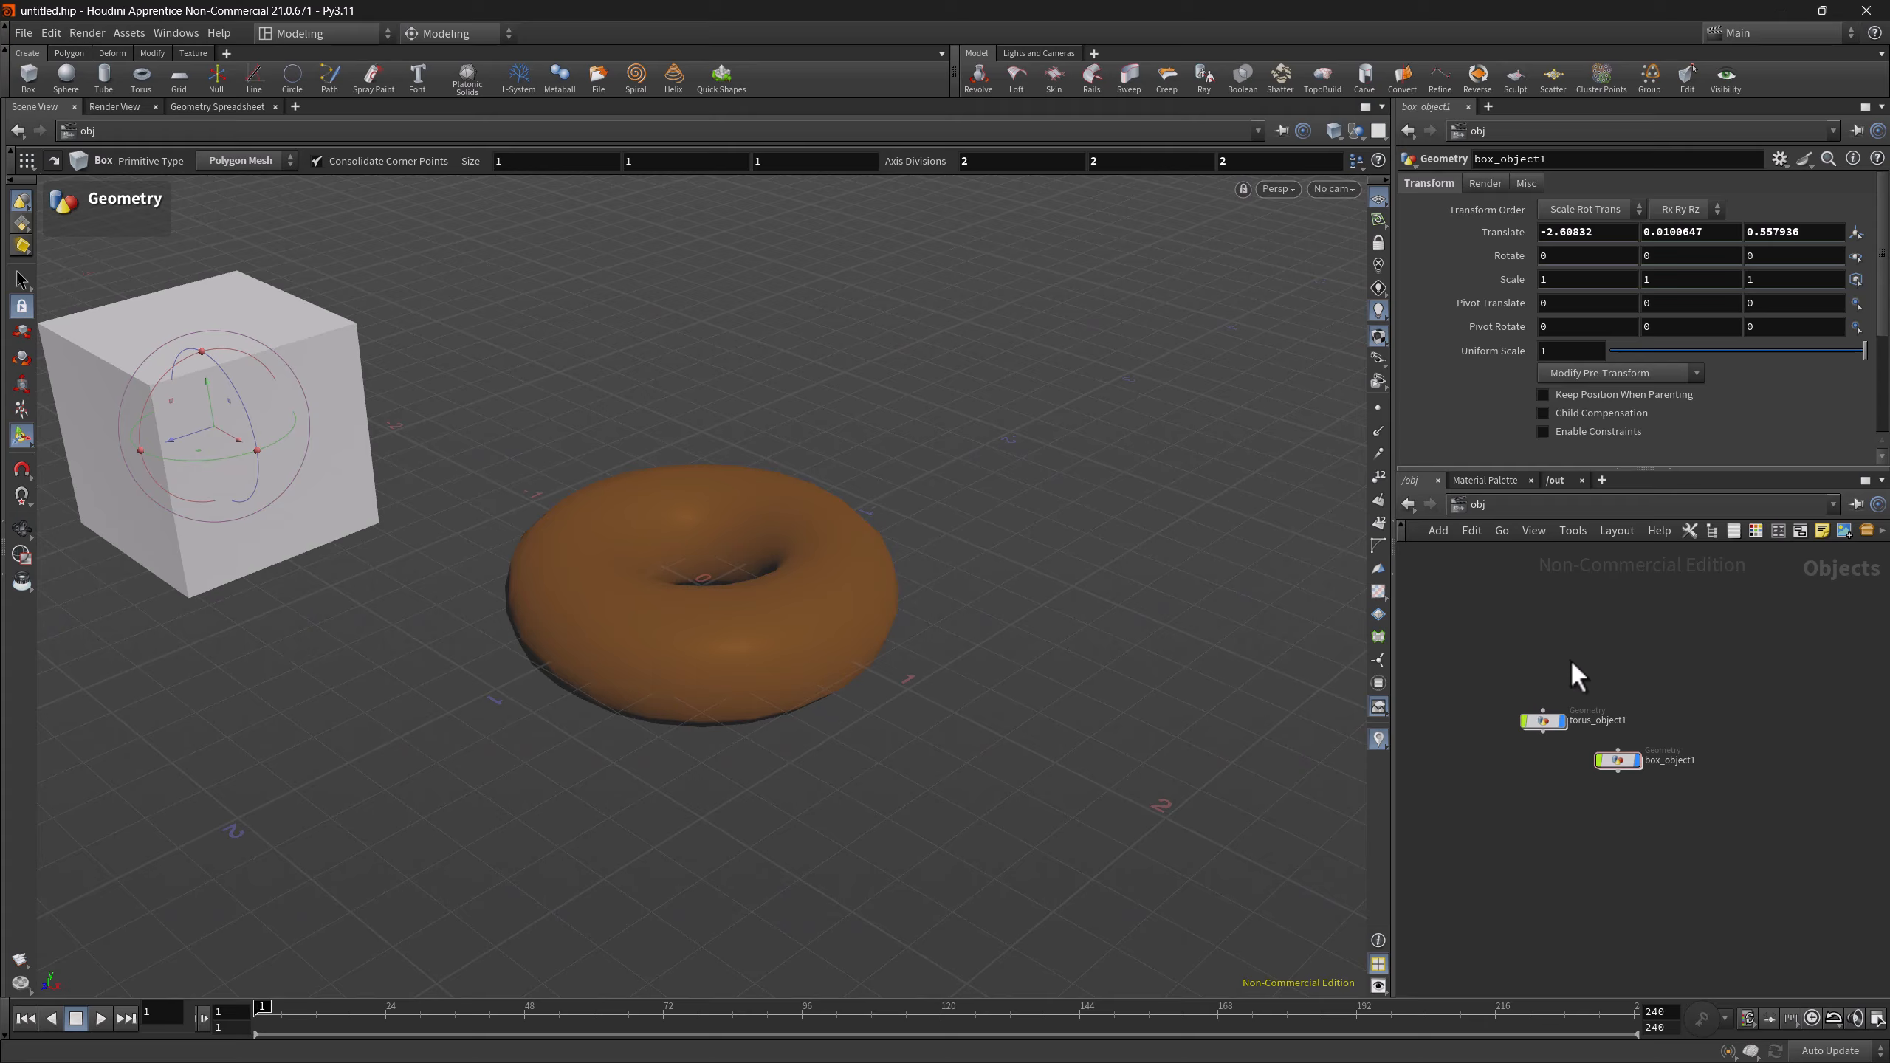
- Enter box_object1, set Quickmark 1 on box1, and check the available commands for setting and jumping to quickmarks
double_click(1613, 761)
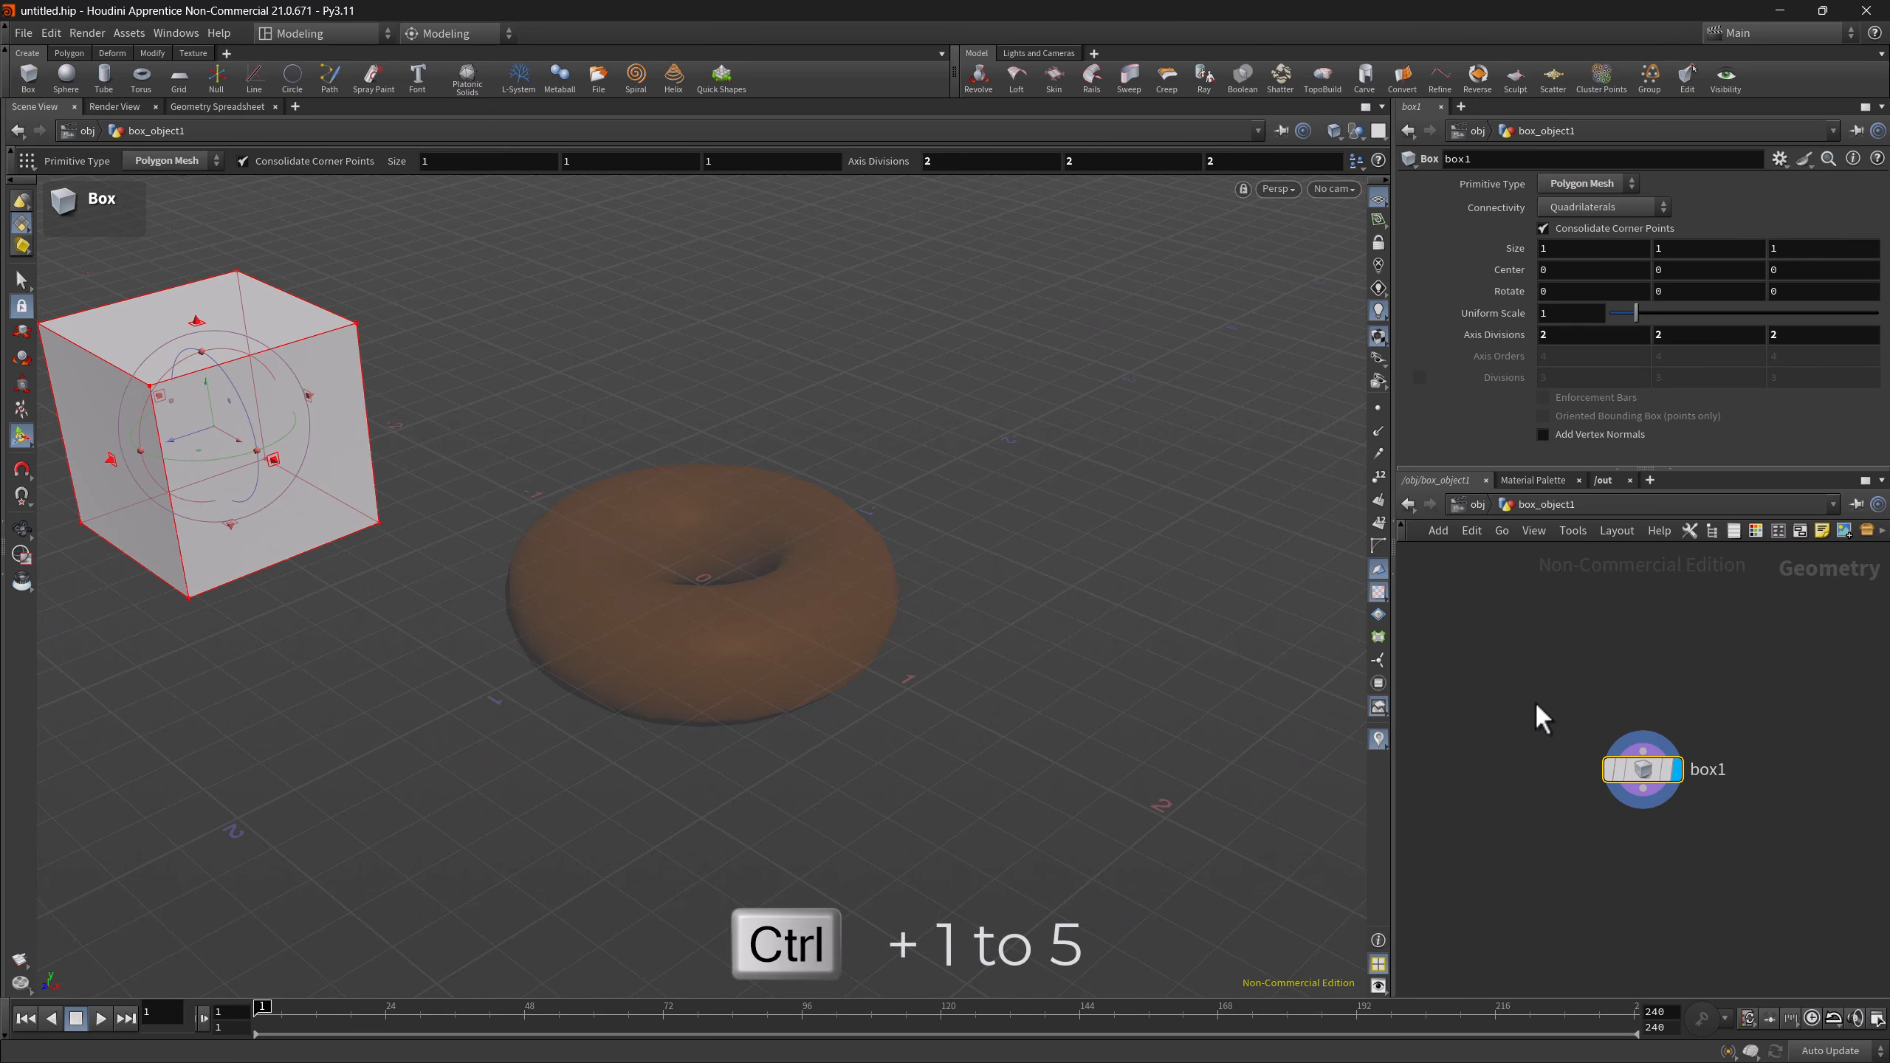
key(ctrl+1)
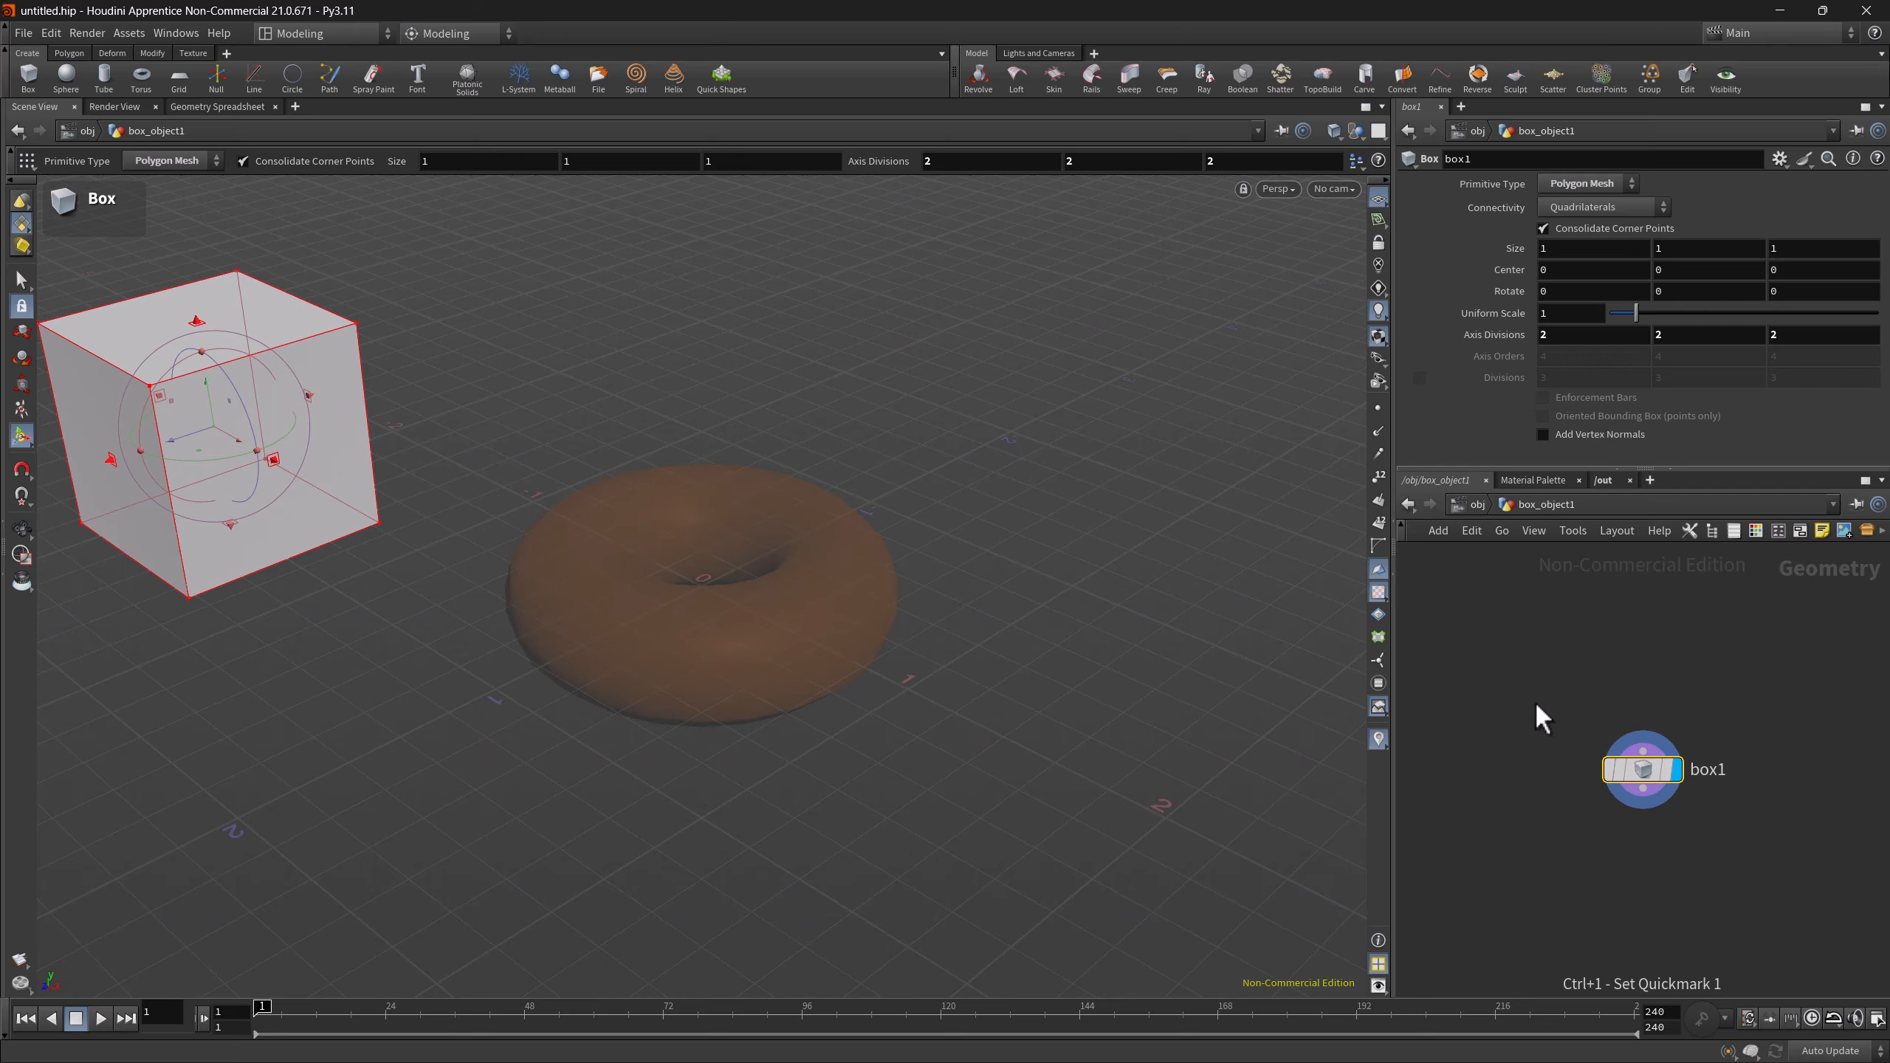
click(1502, 530)
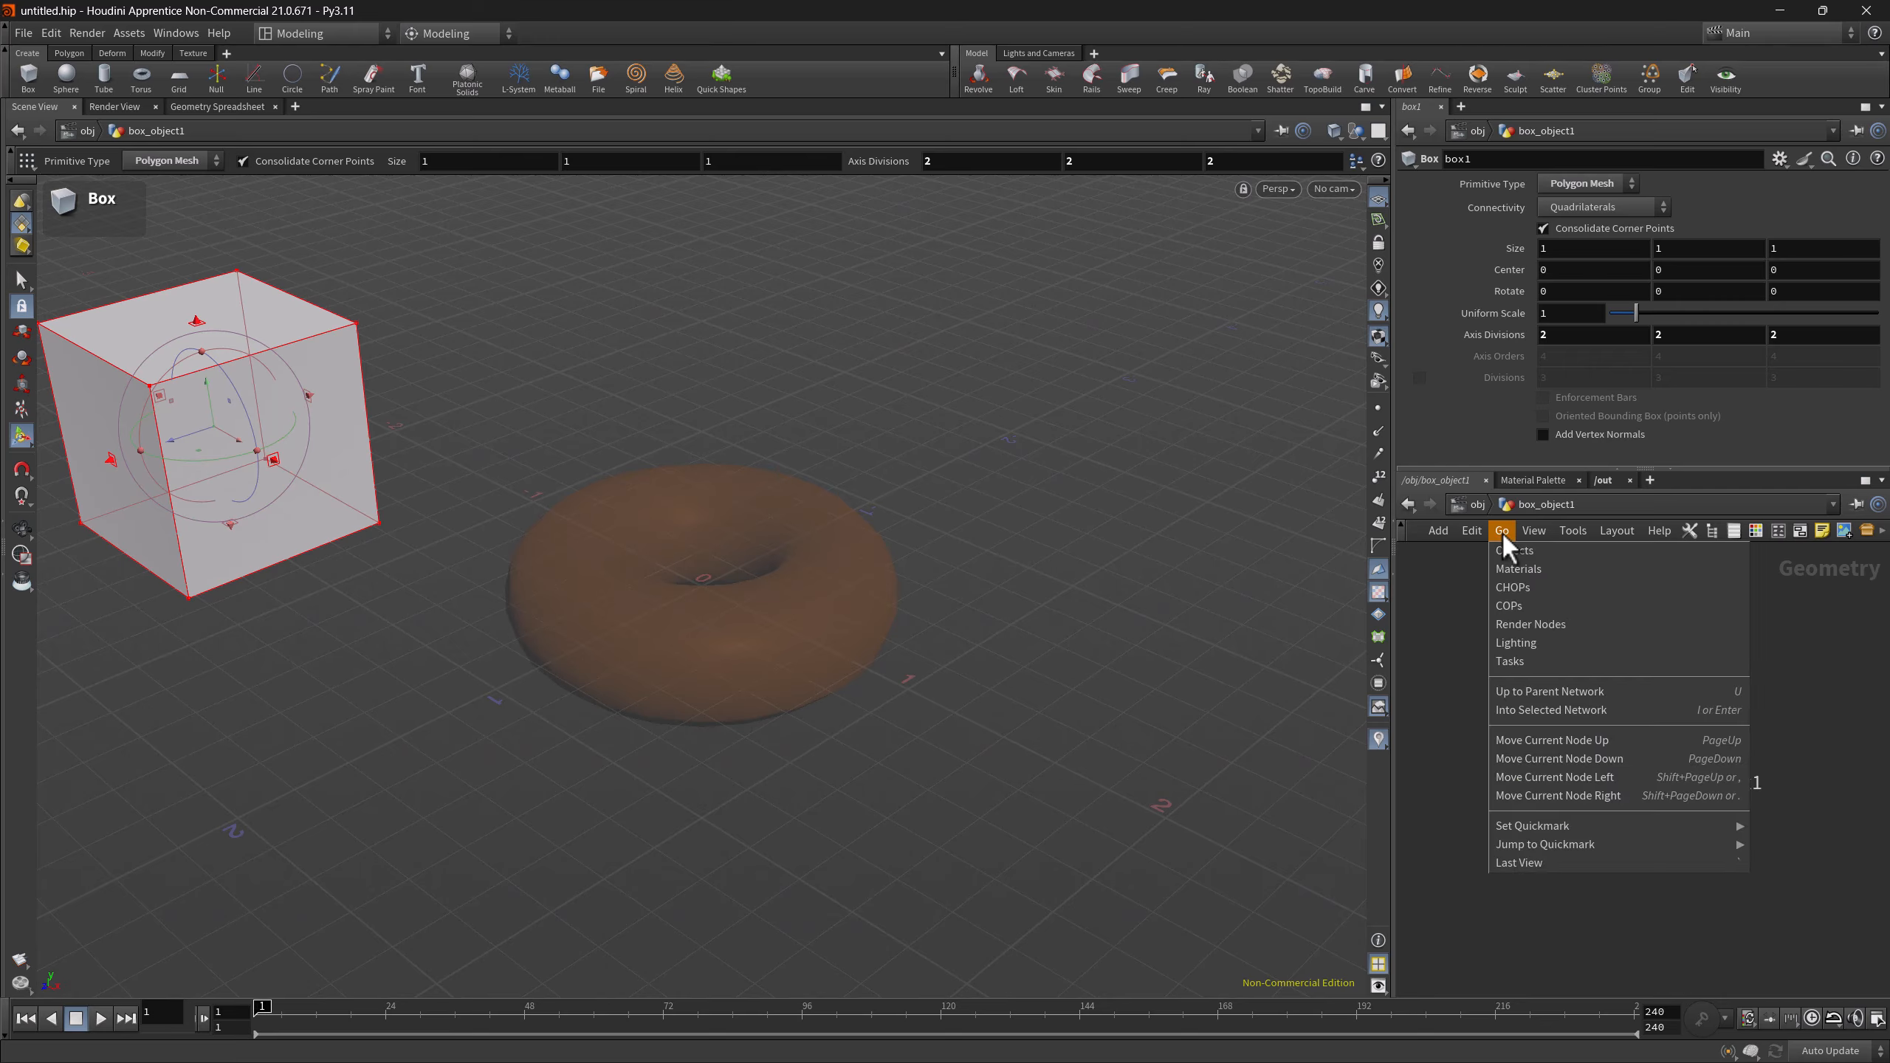
mouse_move(1518, 826)
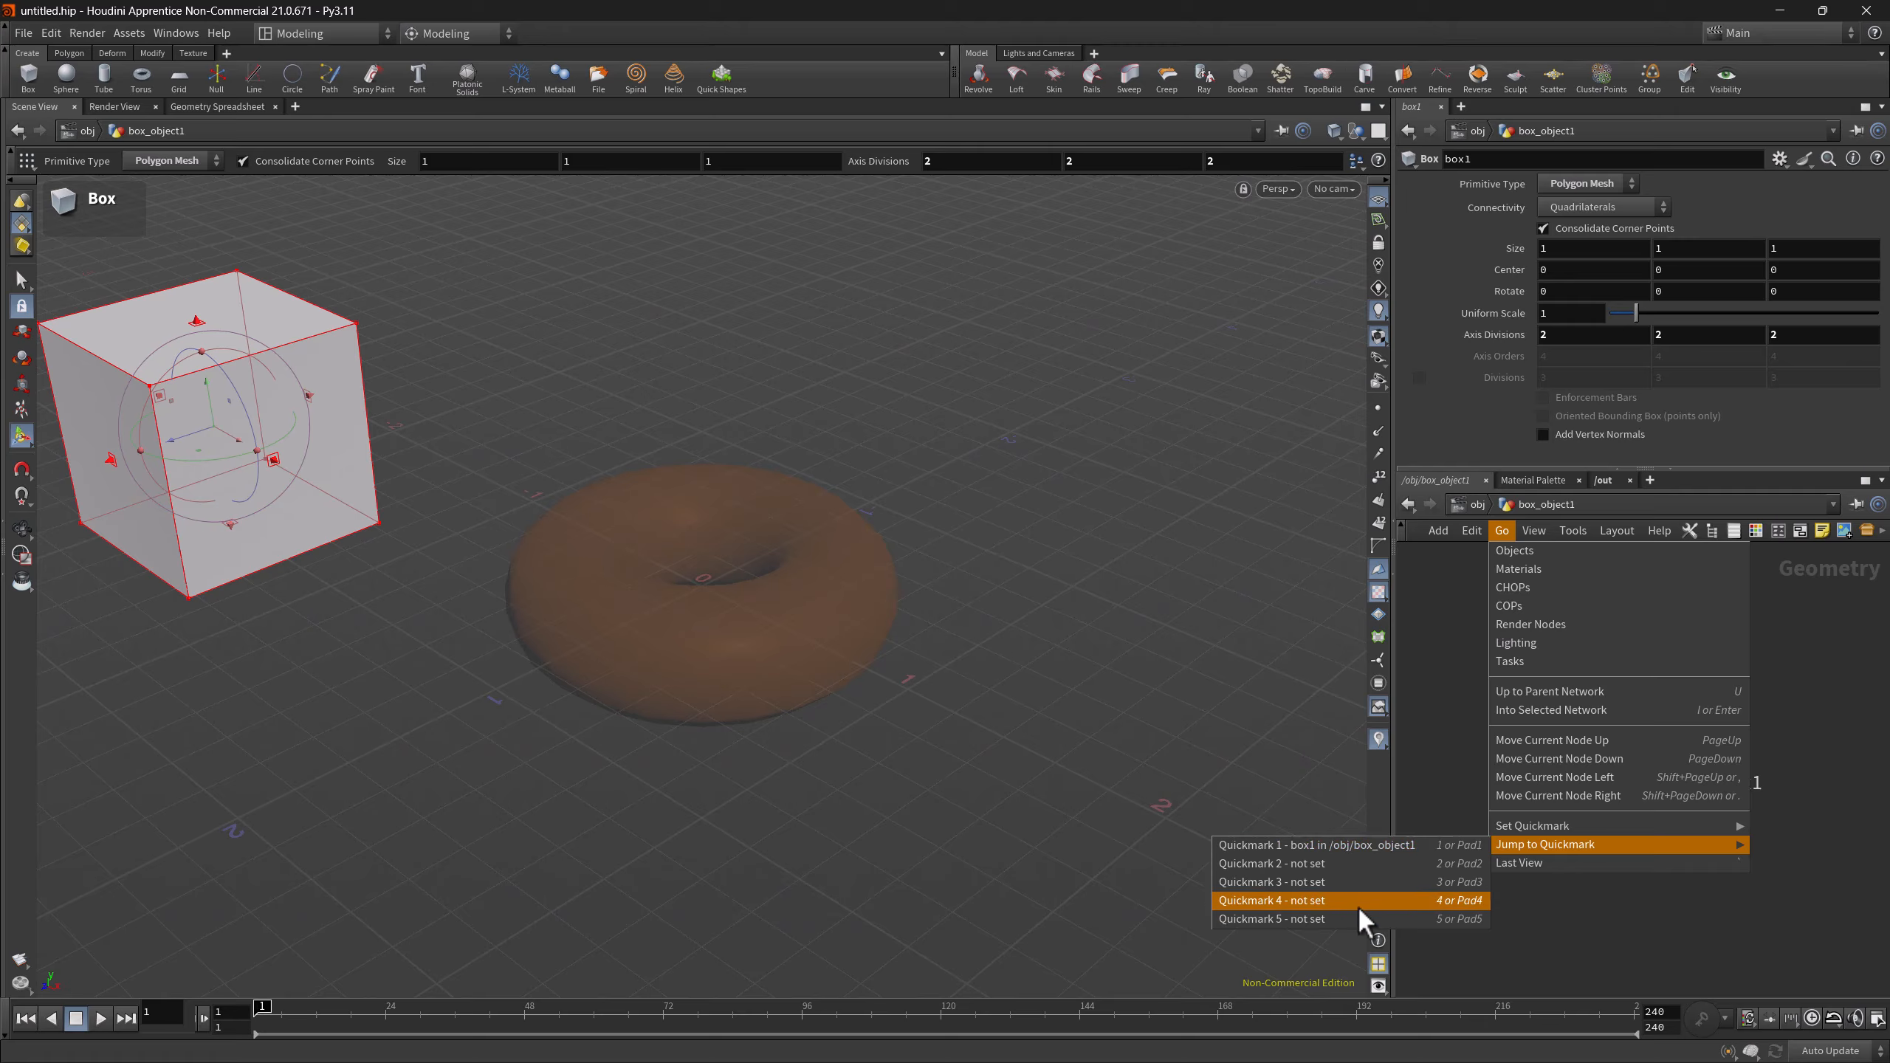
click(1442, 719)
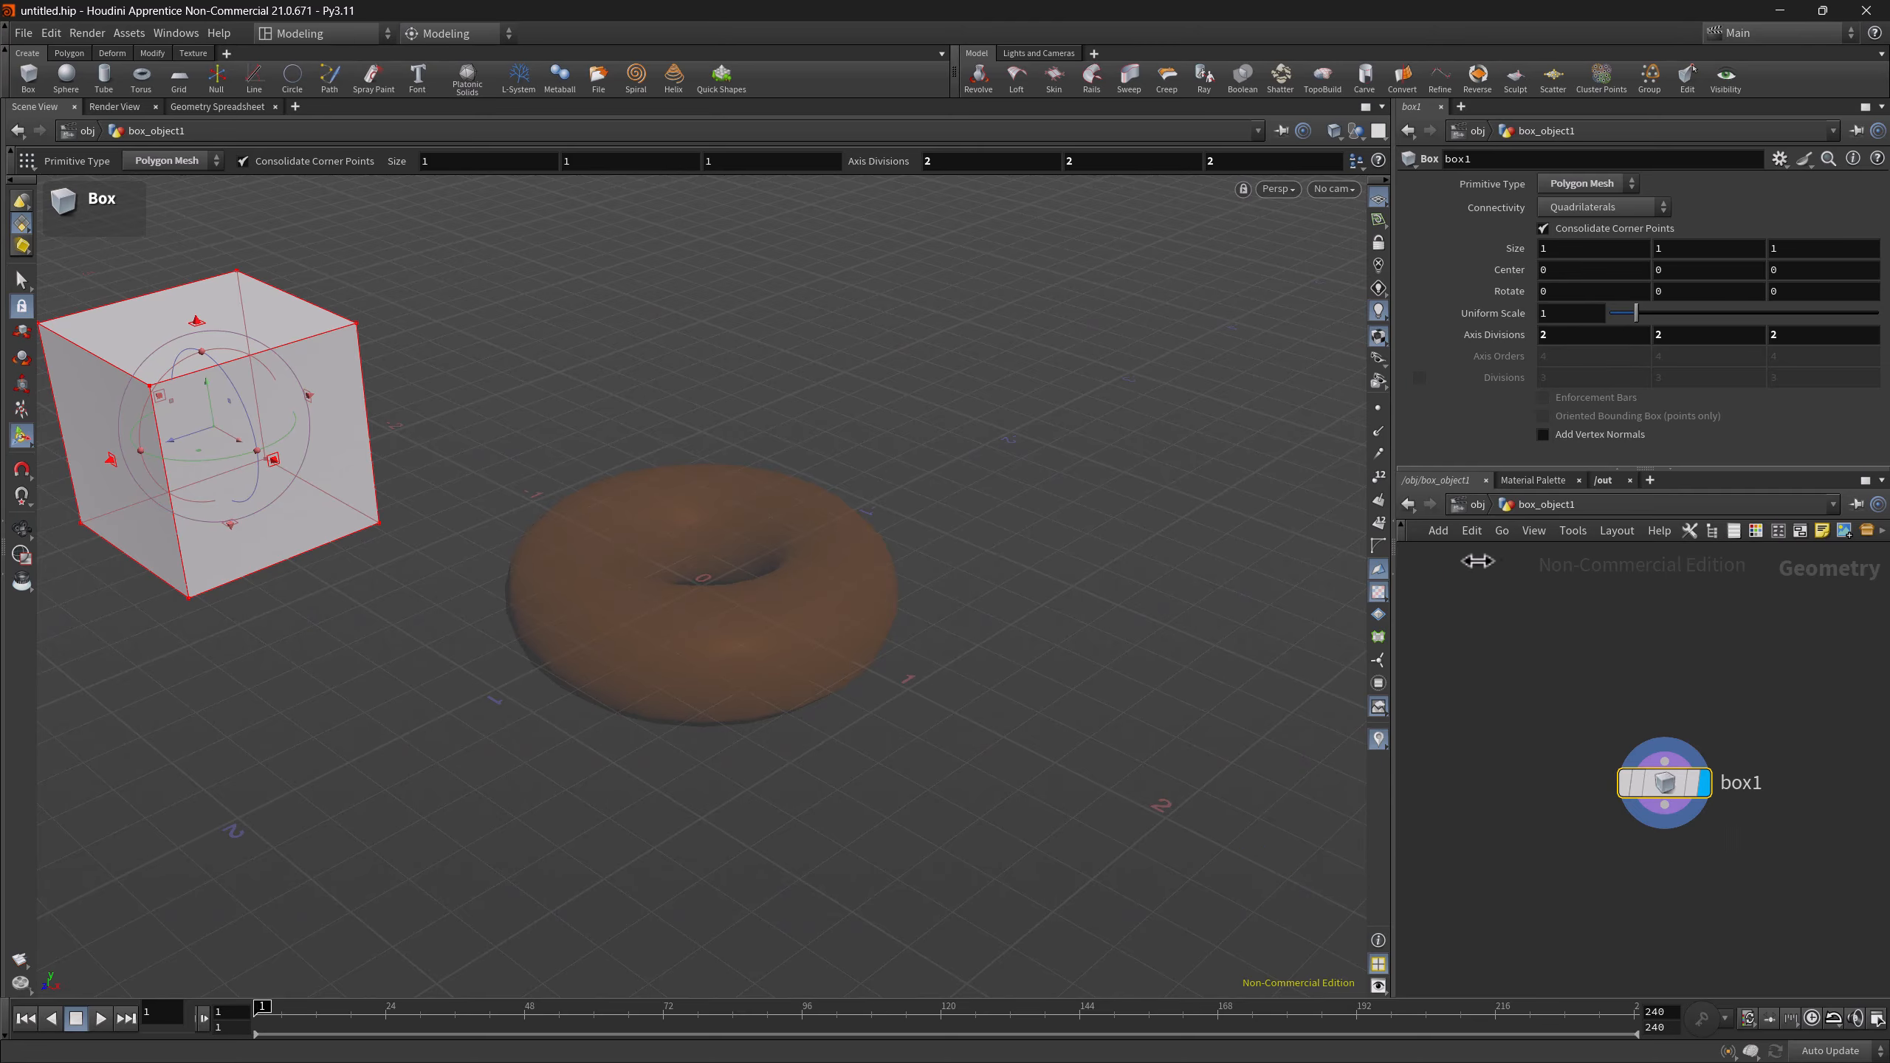
- Return to the obj level, enter torus_object1, and set Quickmark 2 on torus1
click(1477, 506)
key(ctrl+2)
double_click(1550, 722)
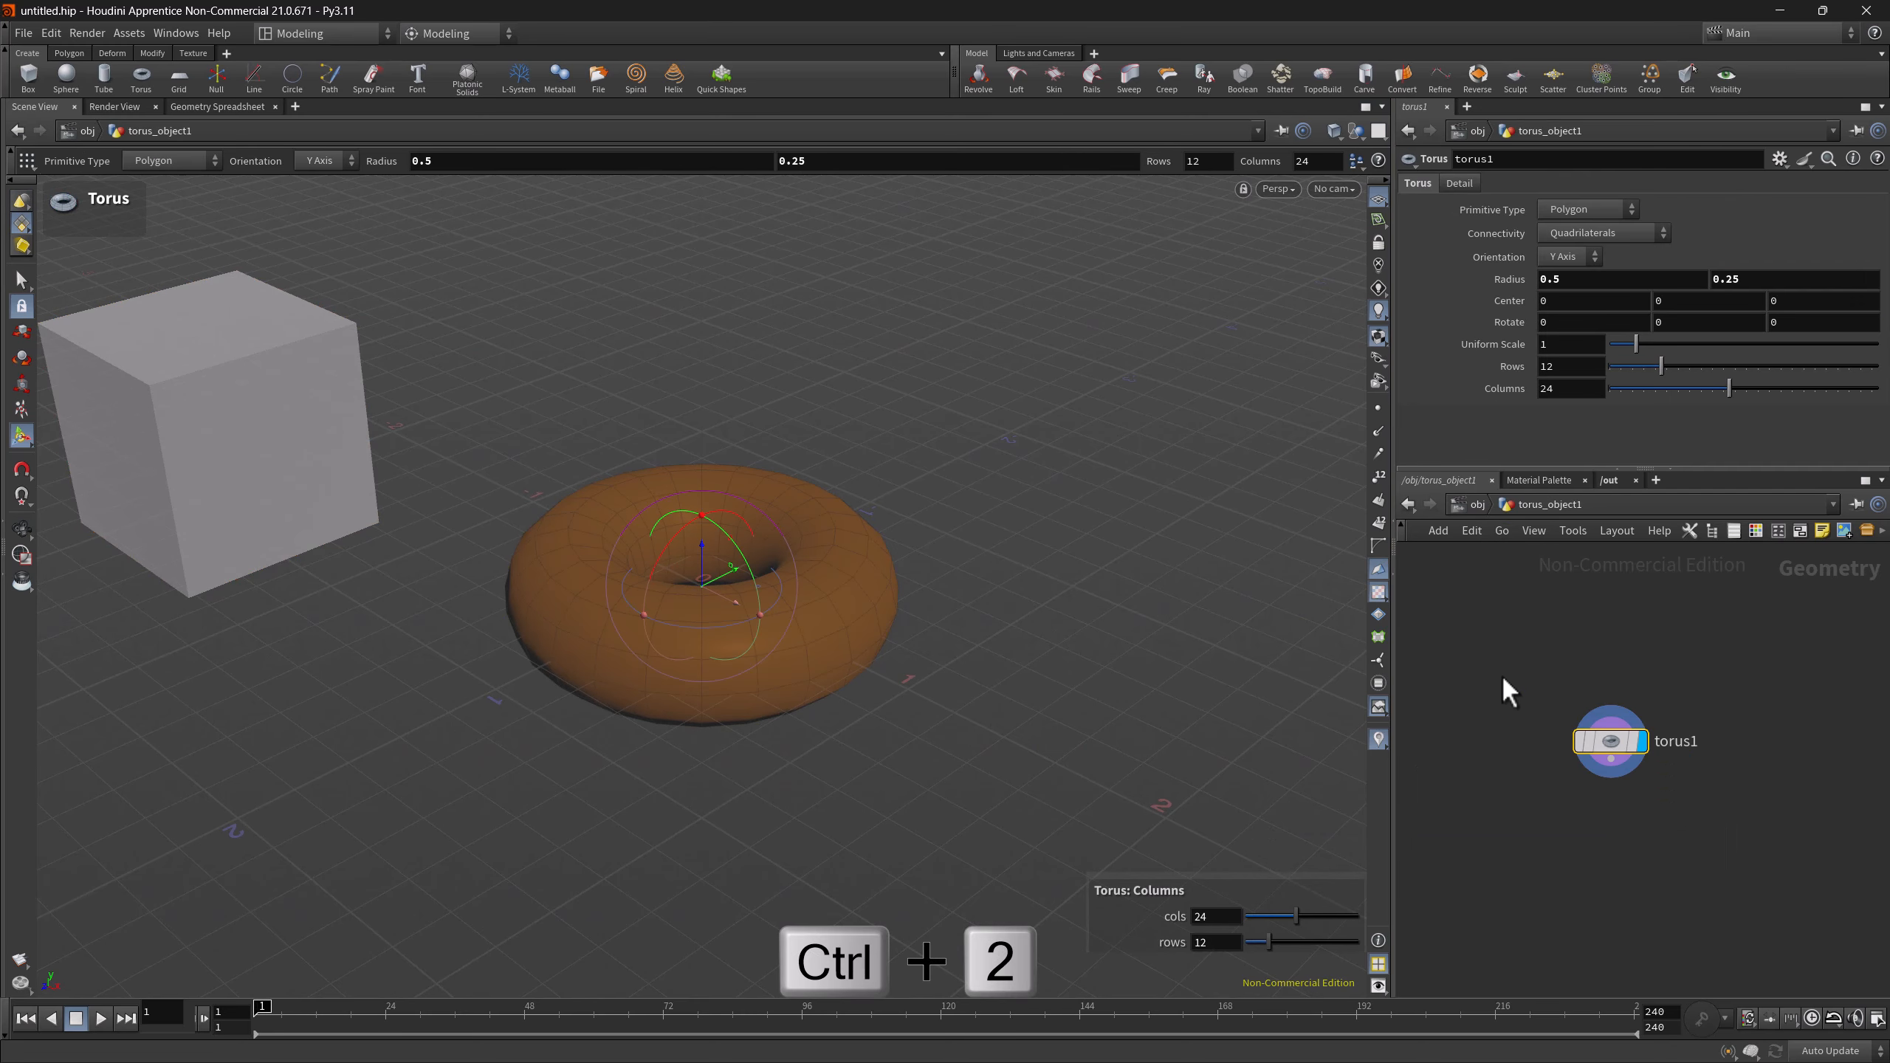
key(ctrl+2)
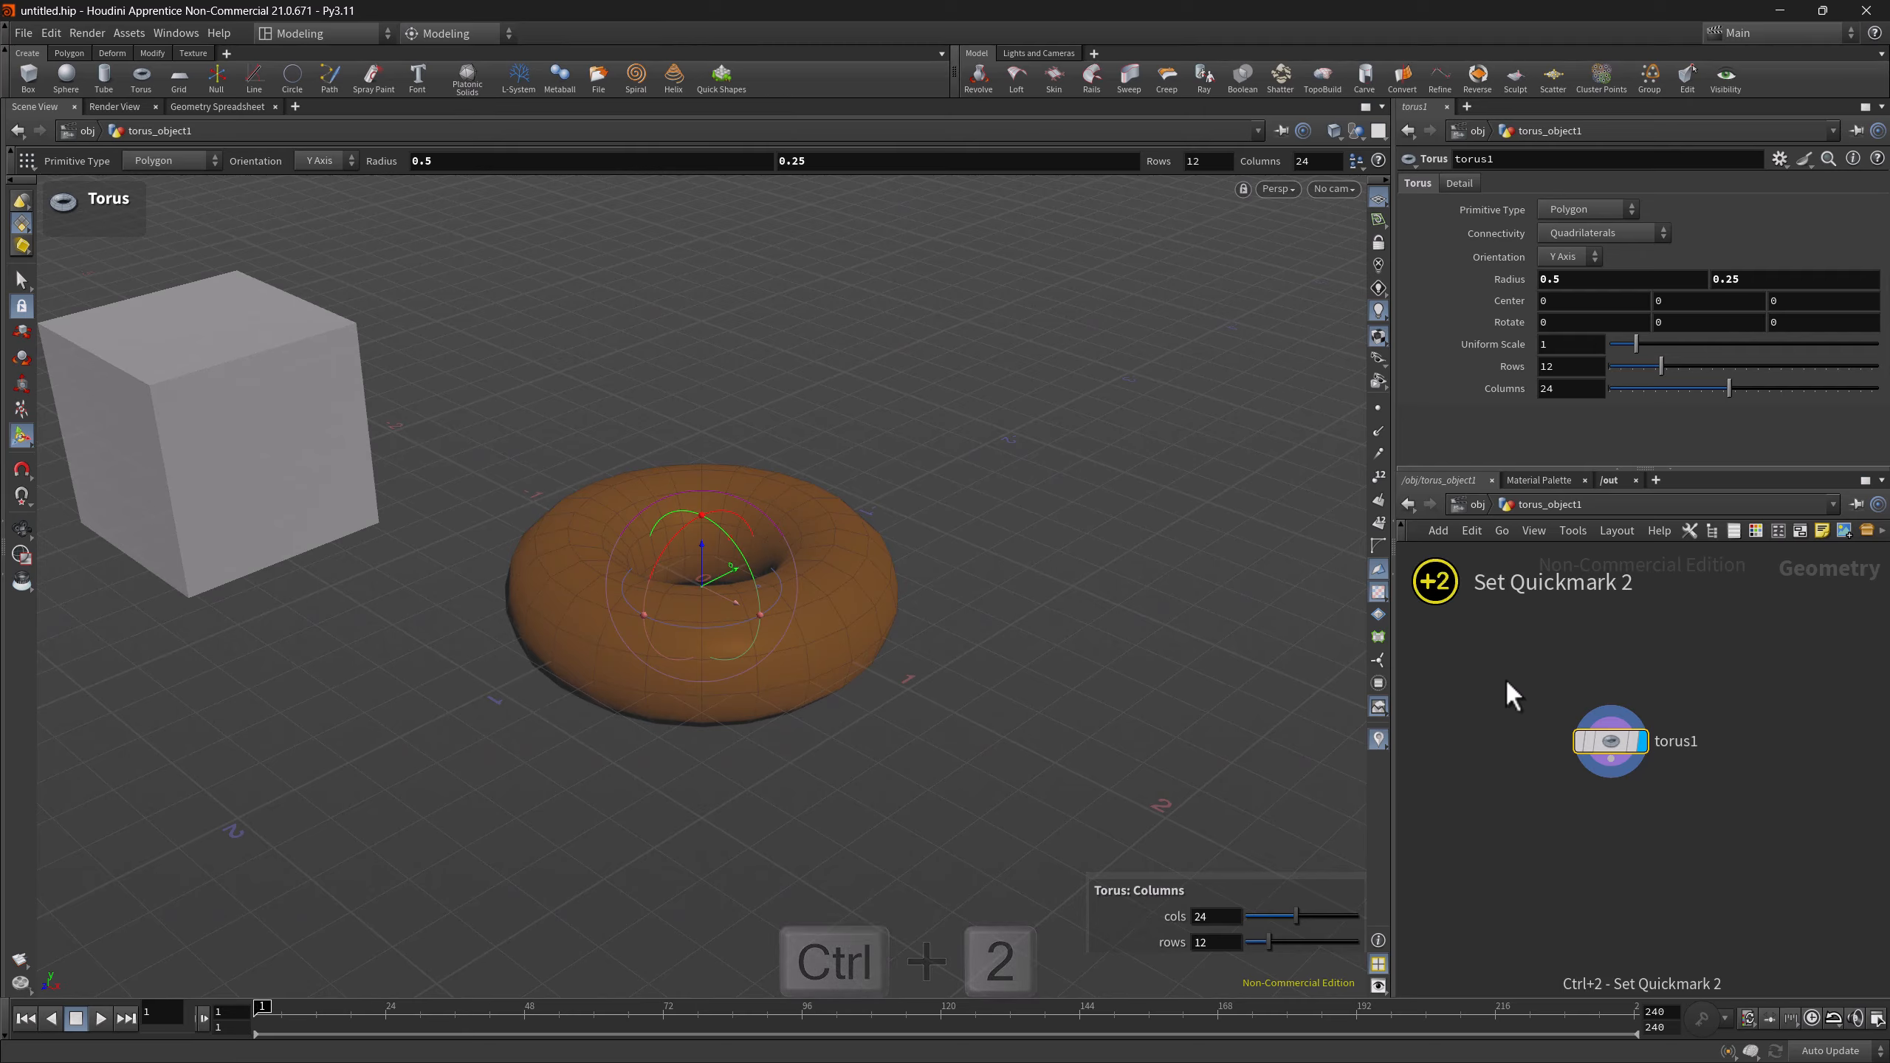
- Switch the network editor to the mat network and set Quickmark 3 on the milkchocolate shader
click(1480, 505)
click(1477, 507)
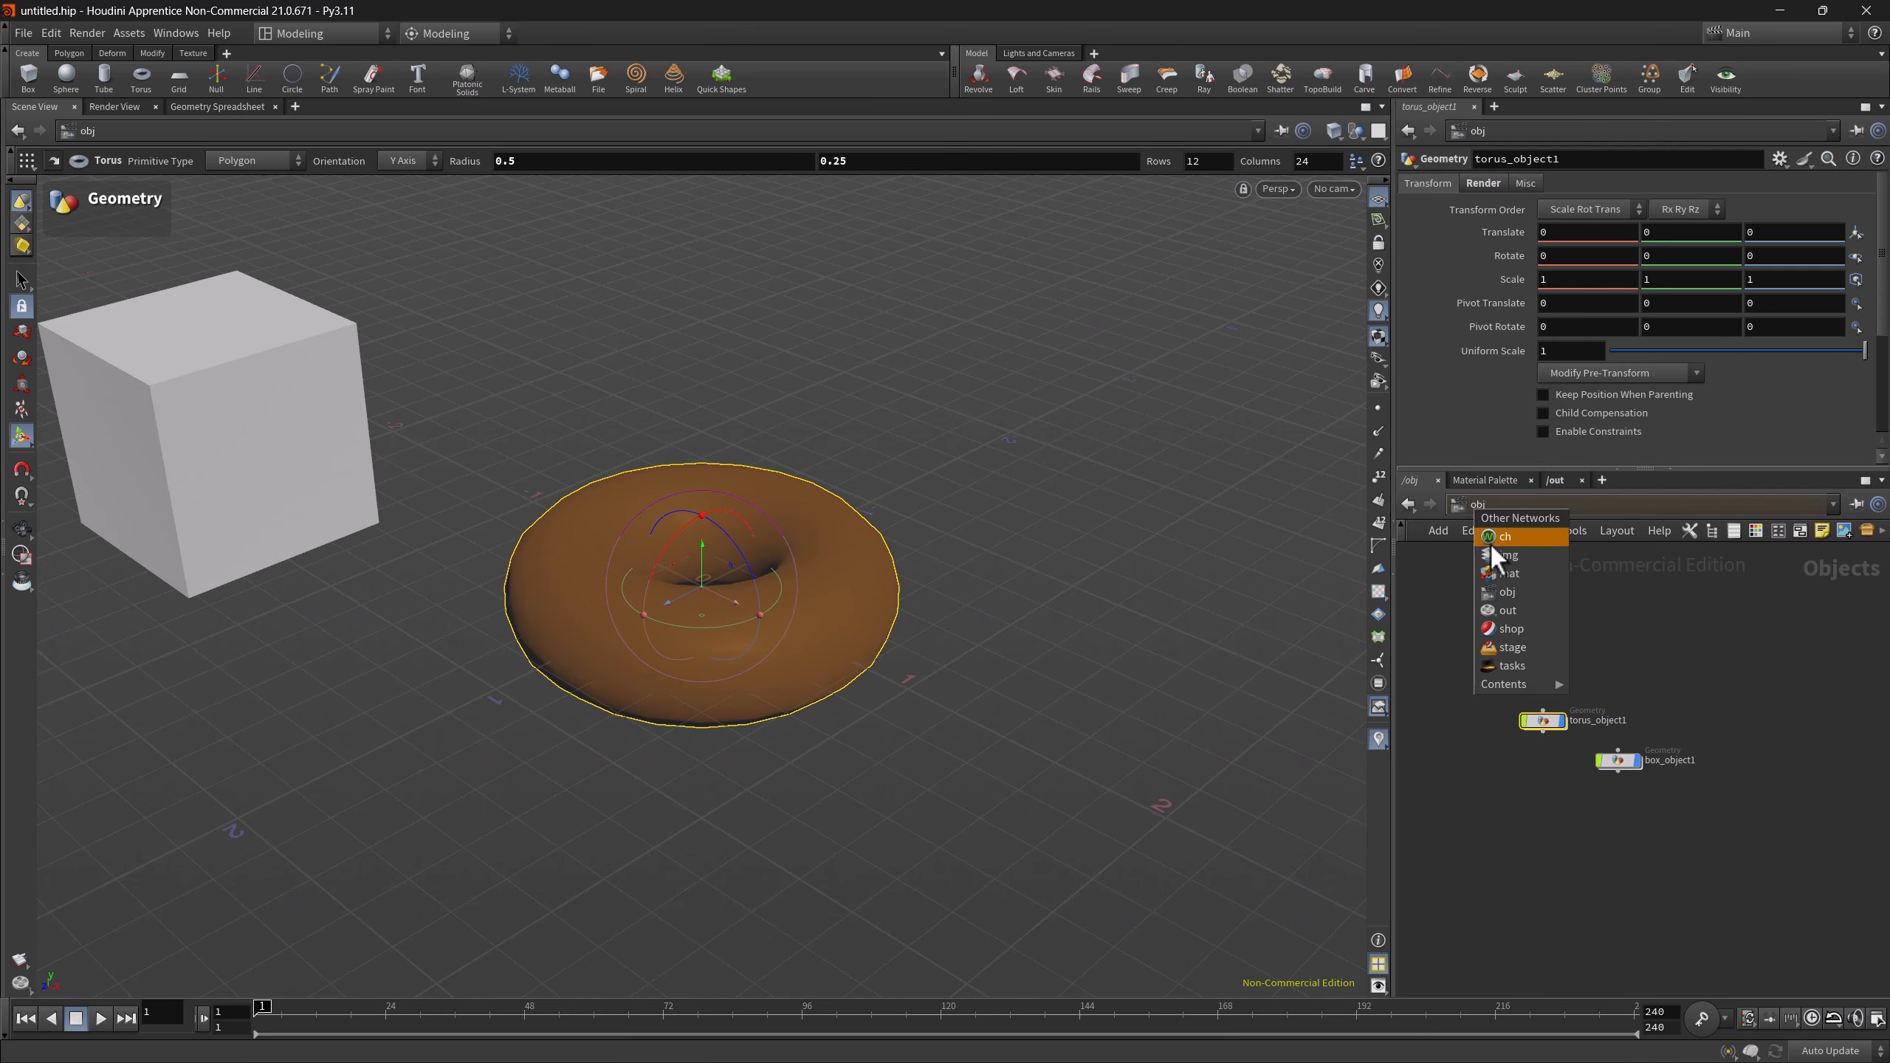
click(1506, 578)
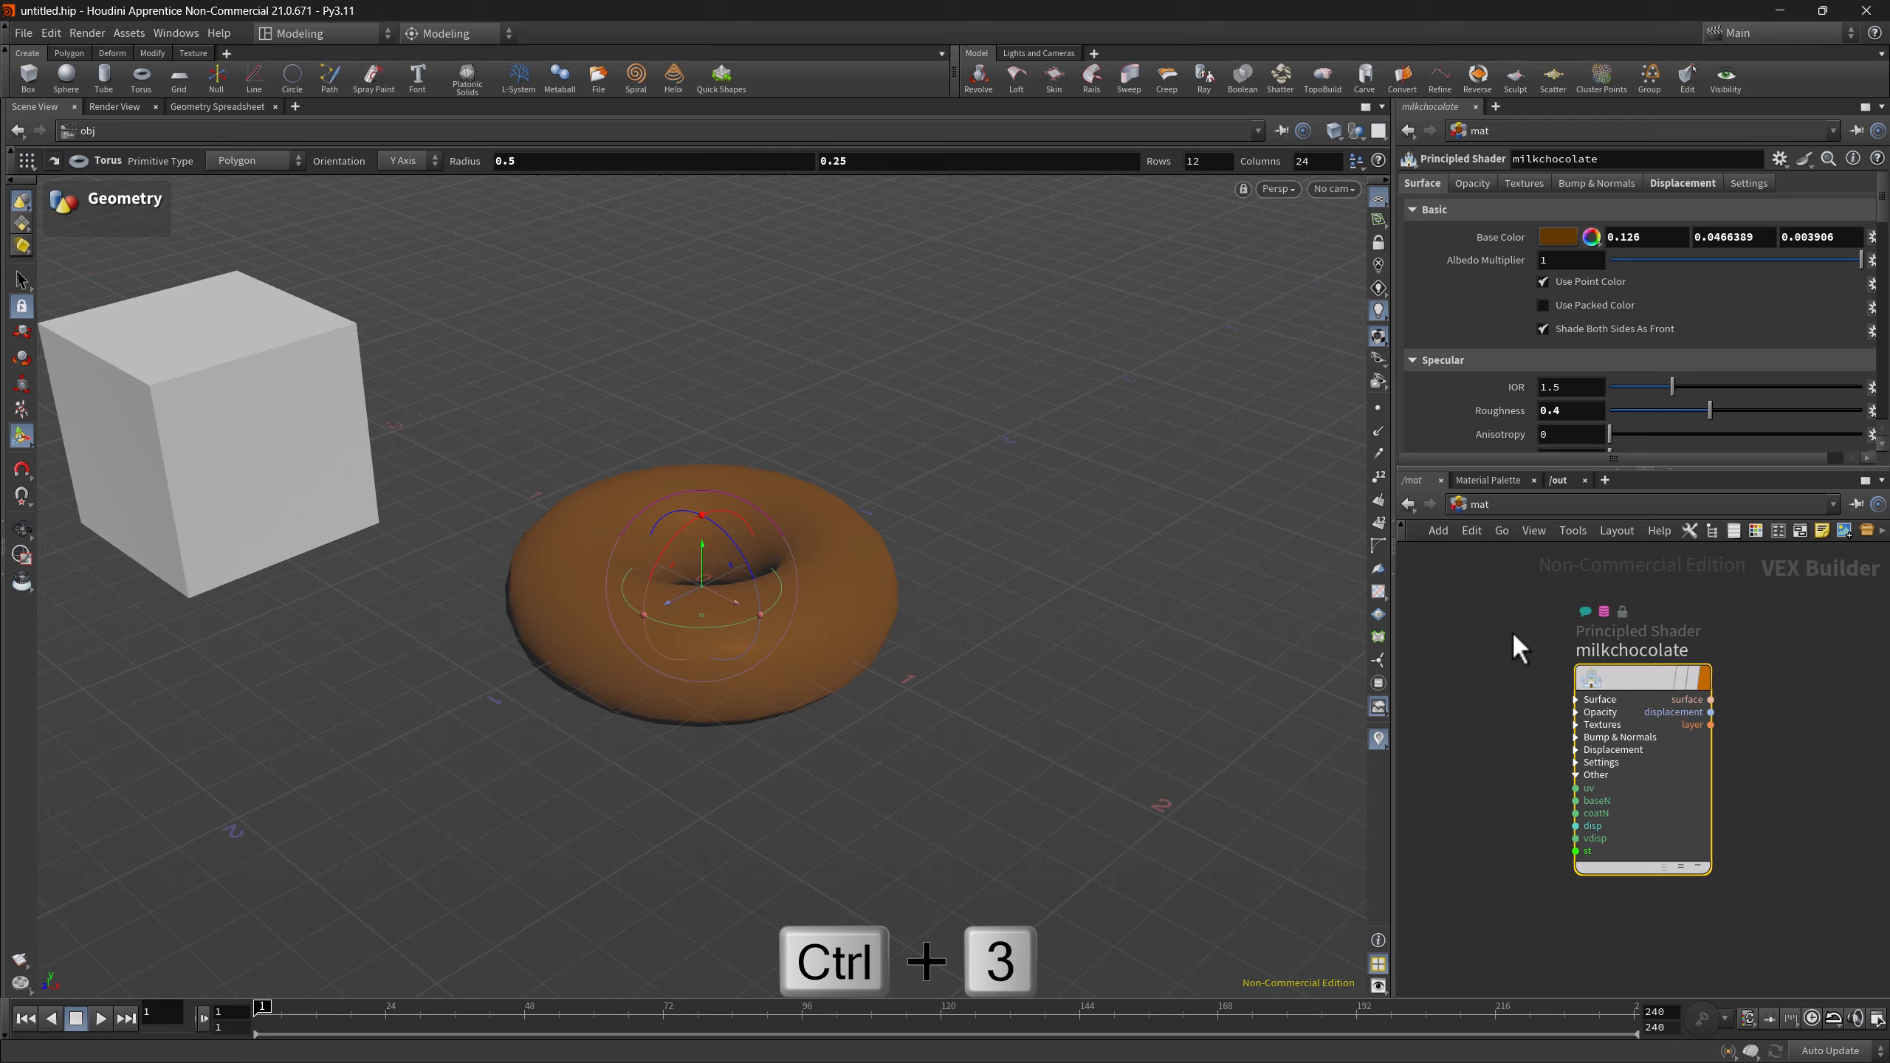
key(ctrl+3)
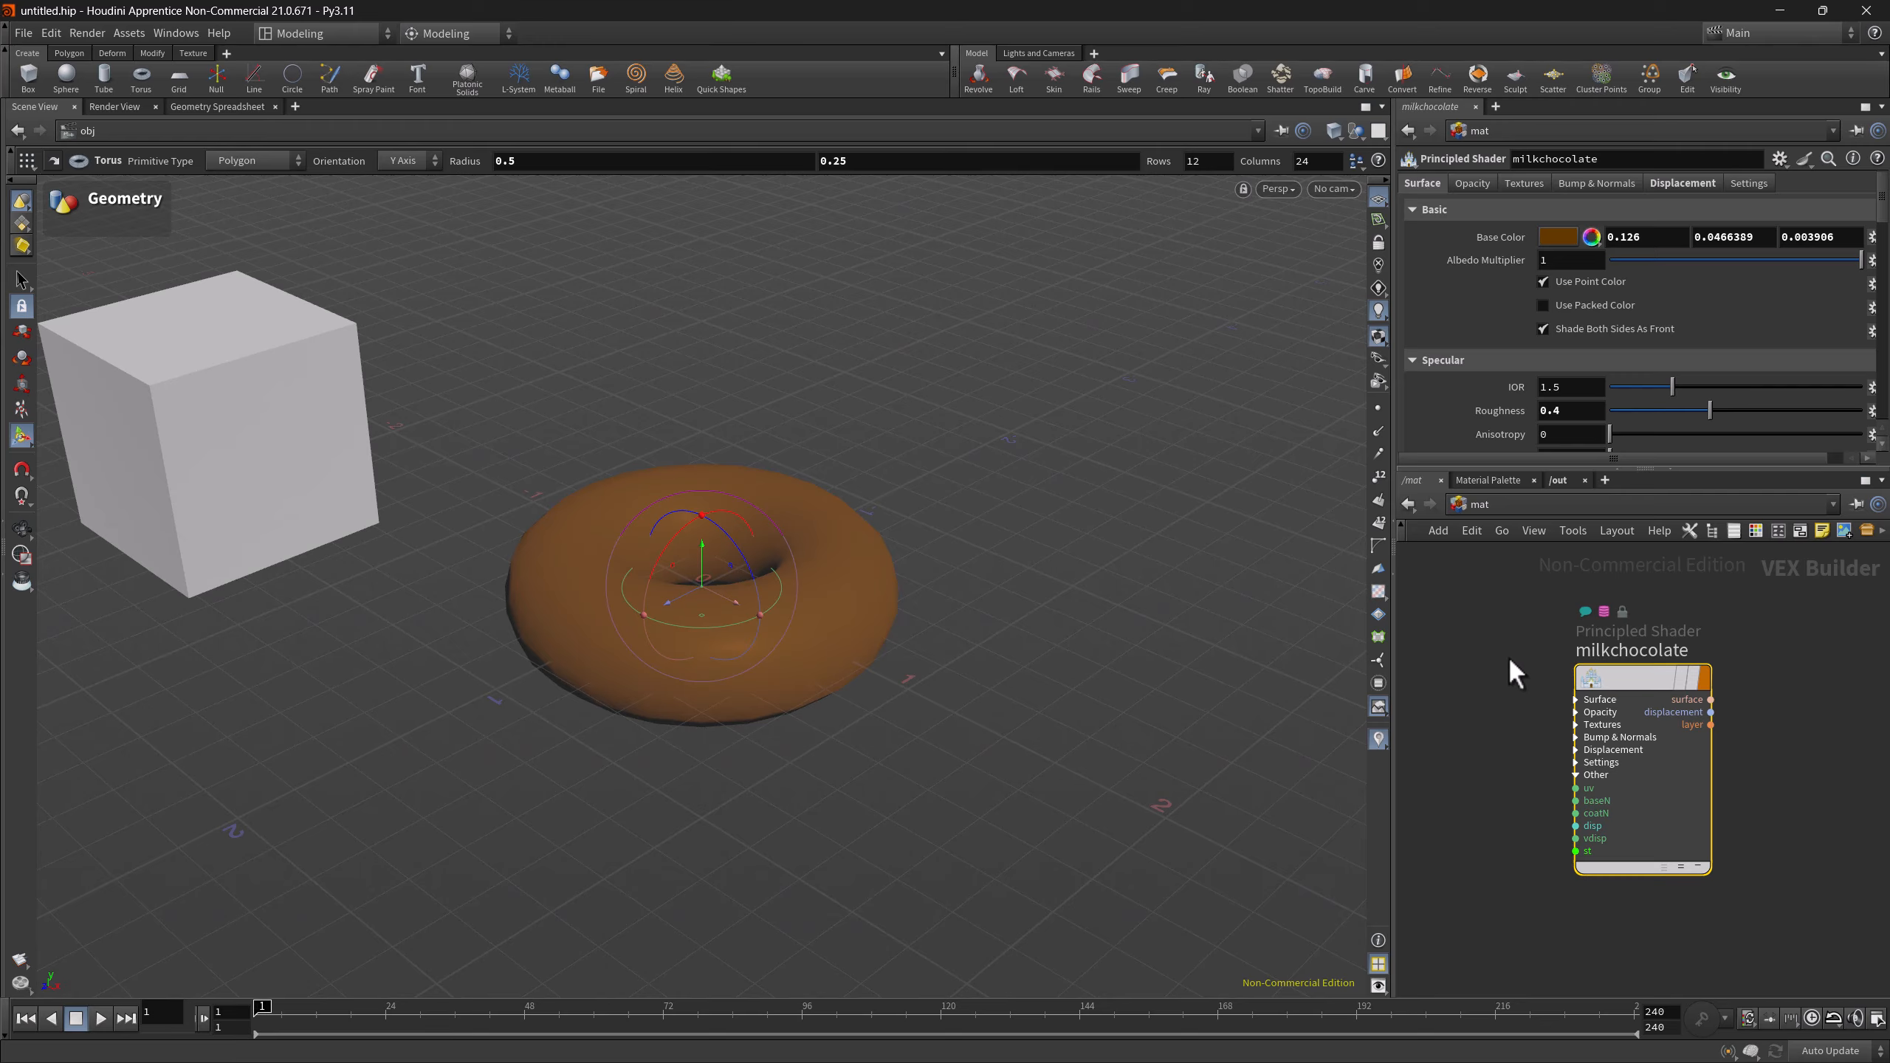
- Jump between Quickmarks 1, 2 and 3 to view the box, torus and material networks
key(1)
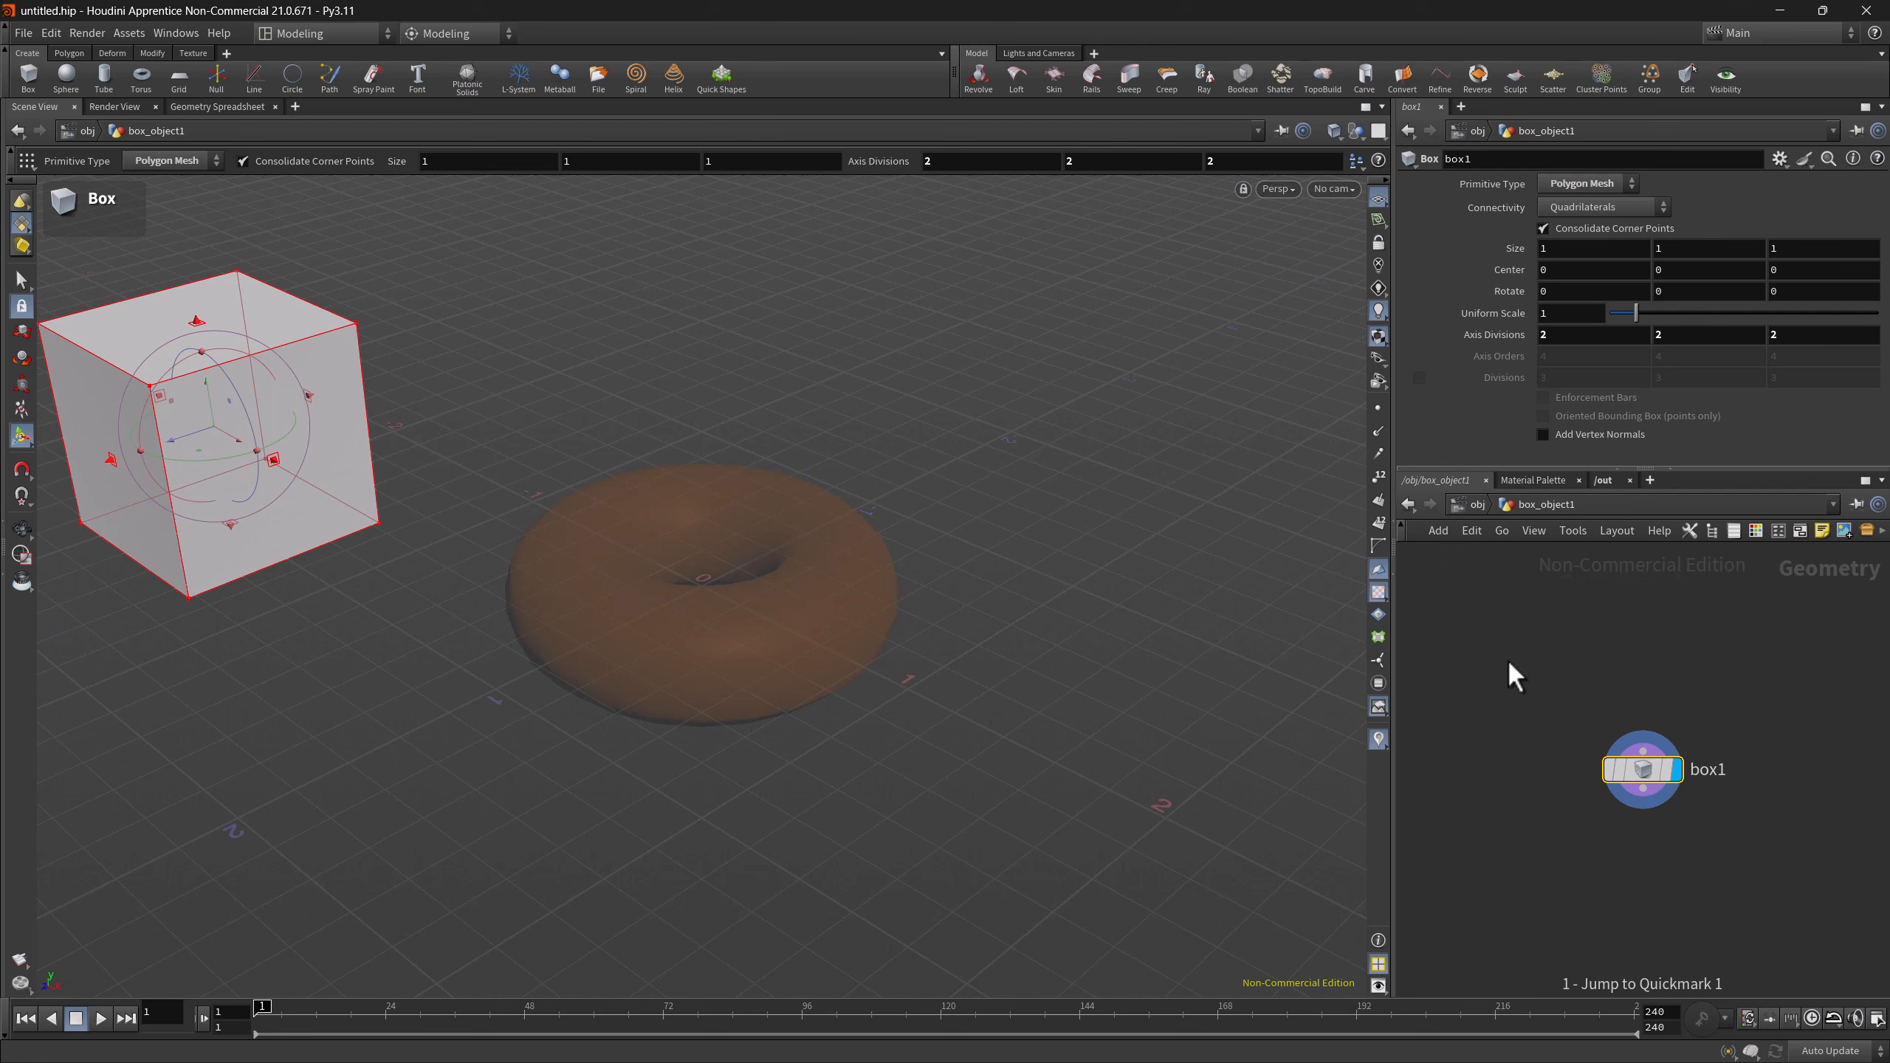
key(2)
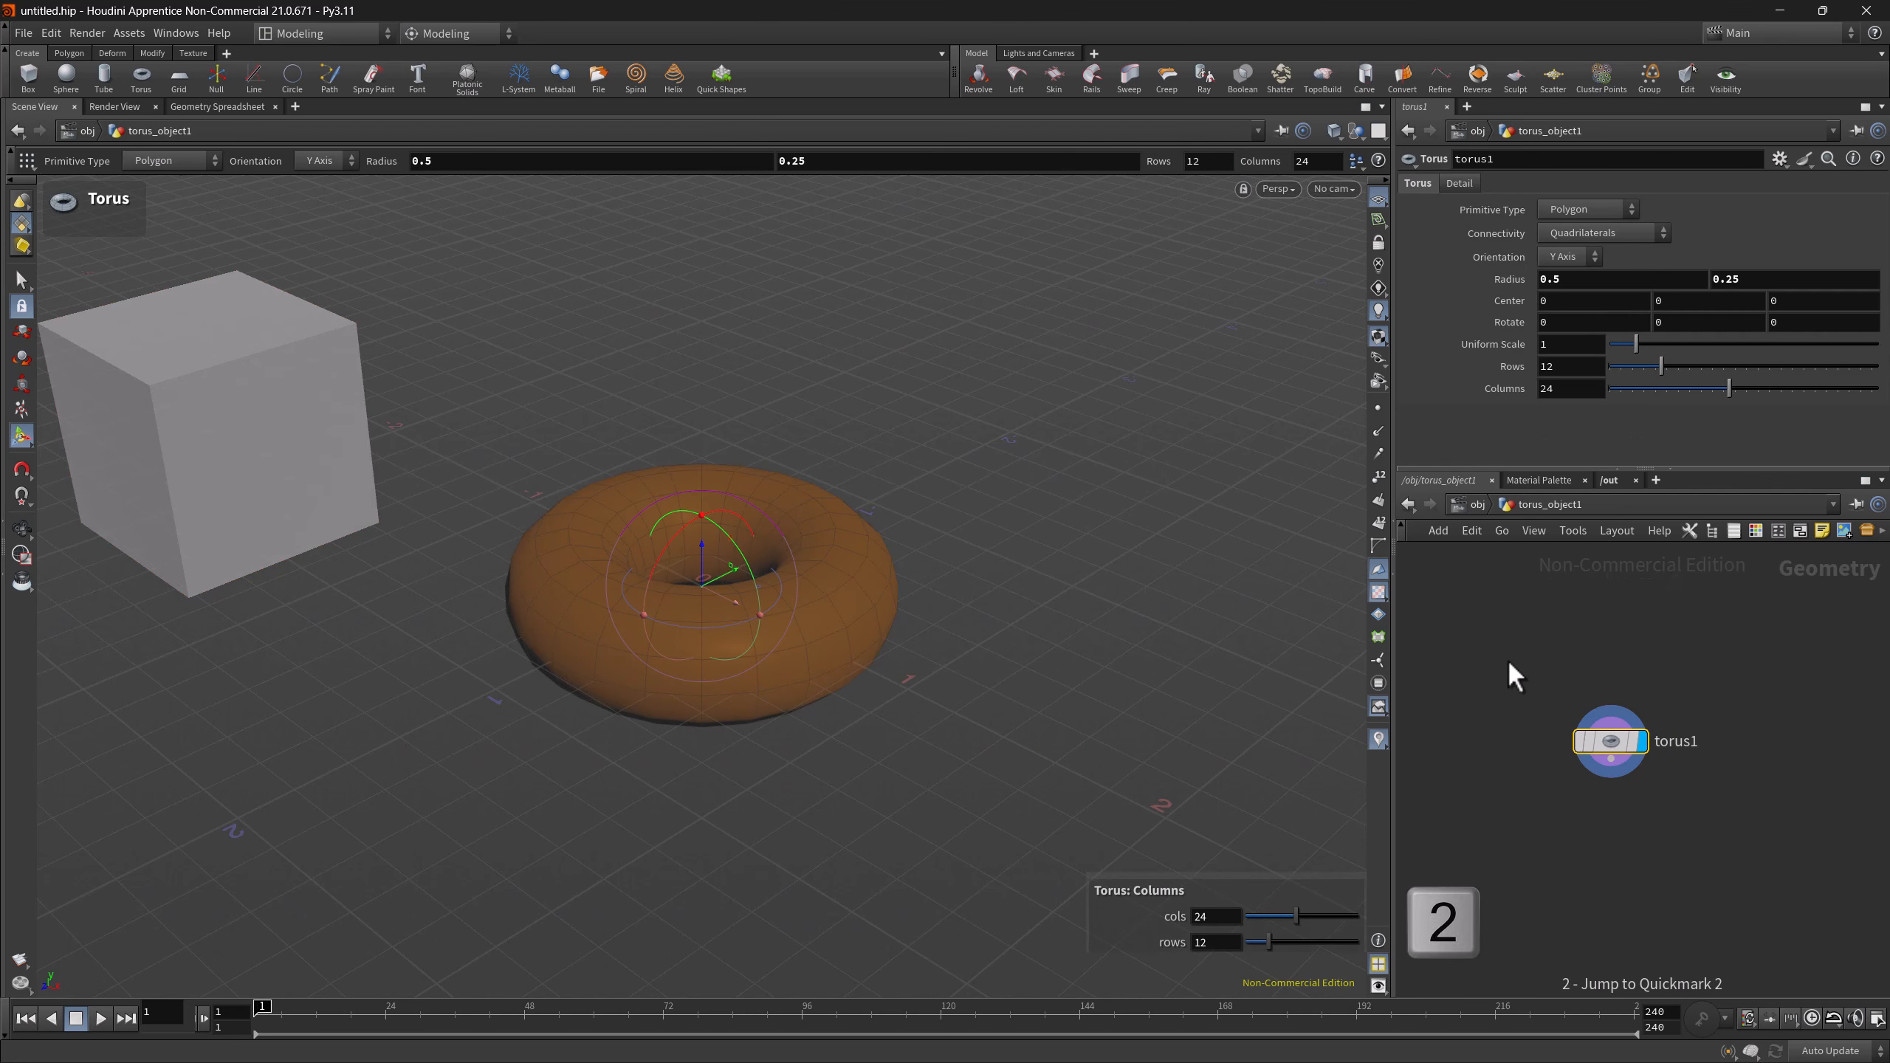
key(3)
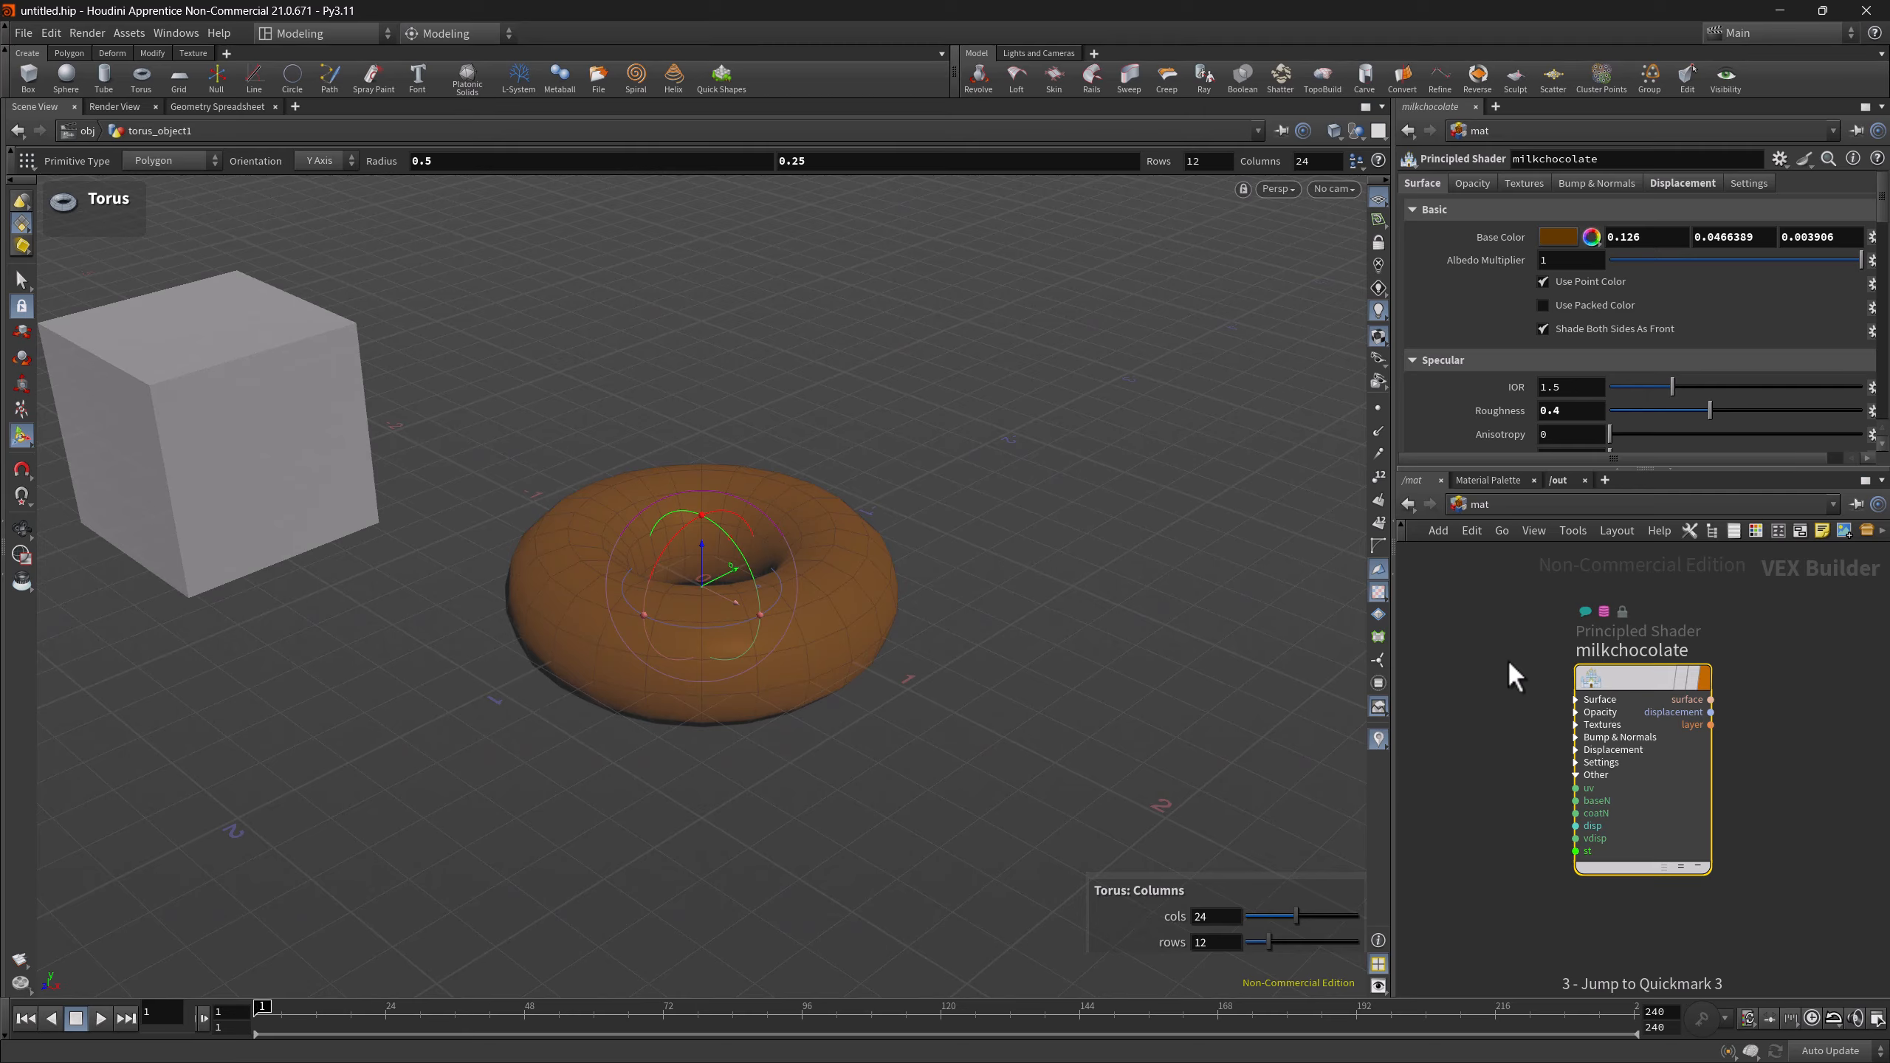
key(2)
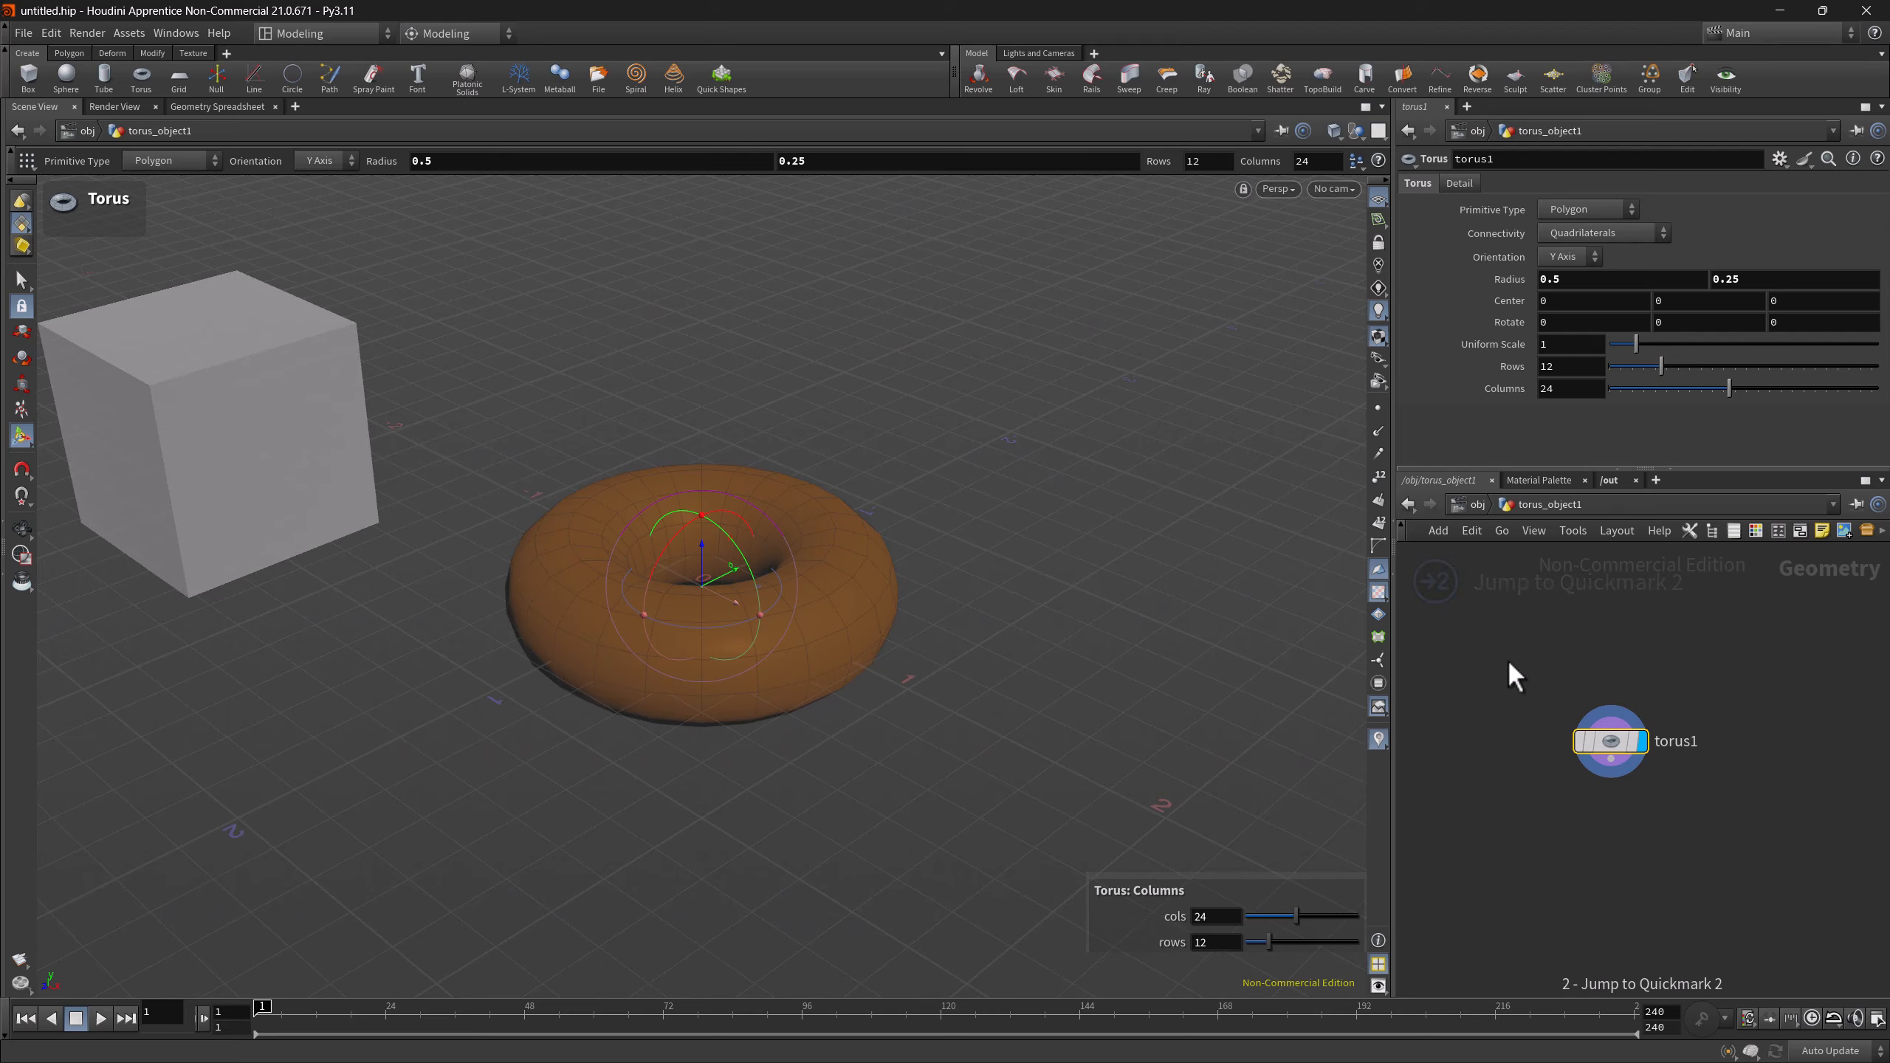
key(1)
key(3)
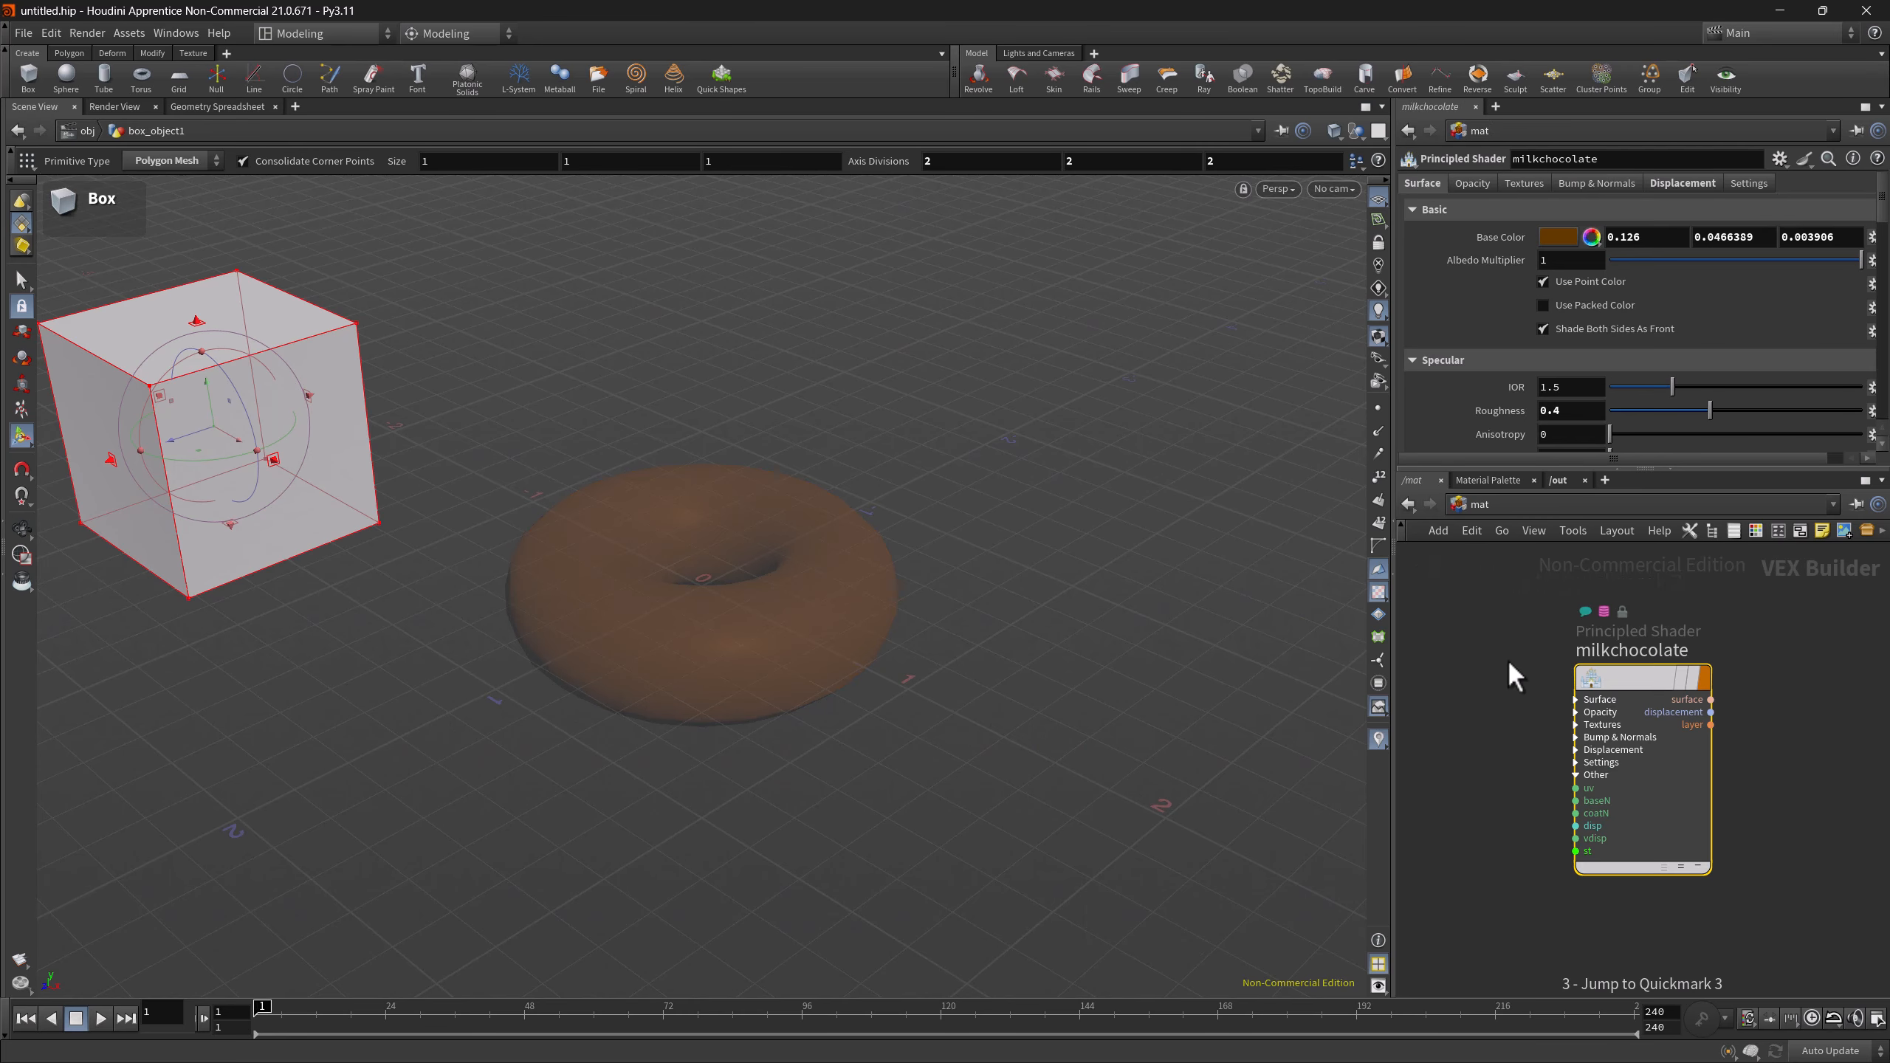
- Switch back and forth between the material network and the previously viewed box network with Jump to Previous View
key(grave)
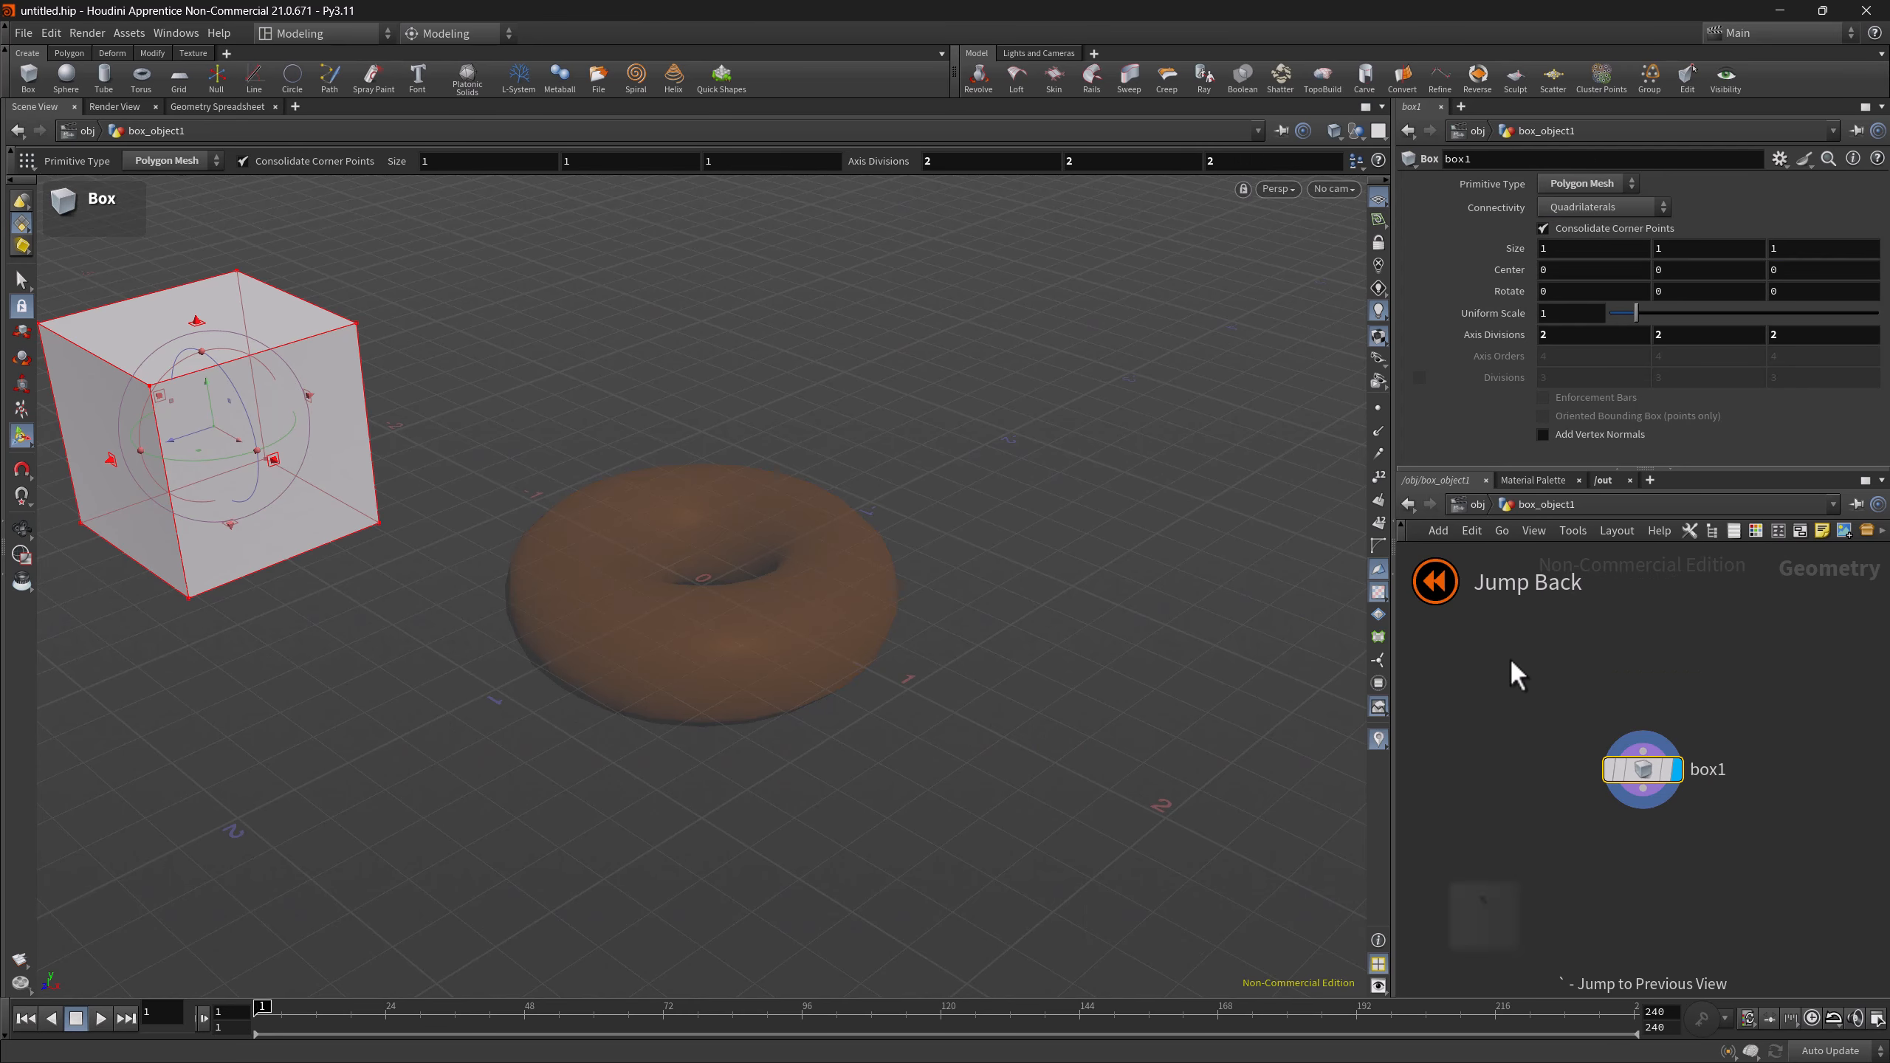
key(grave)
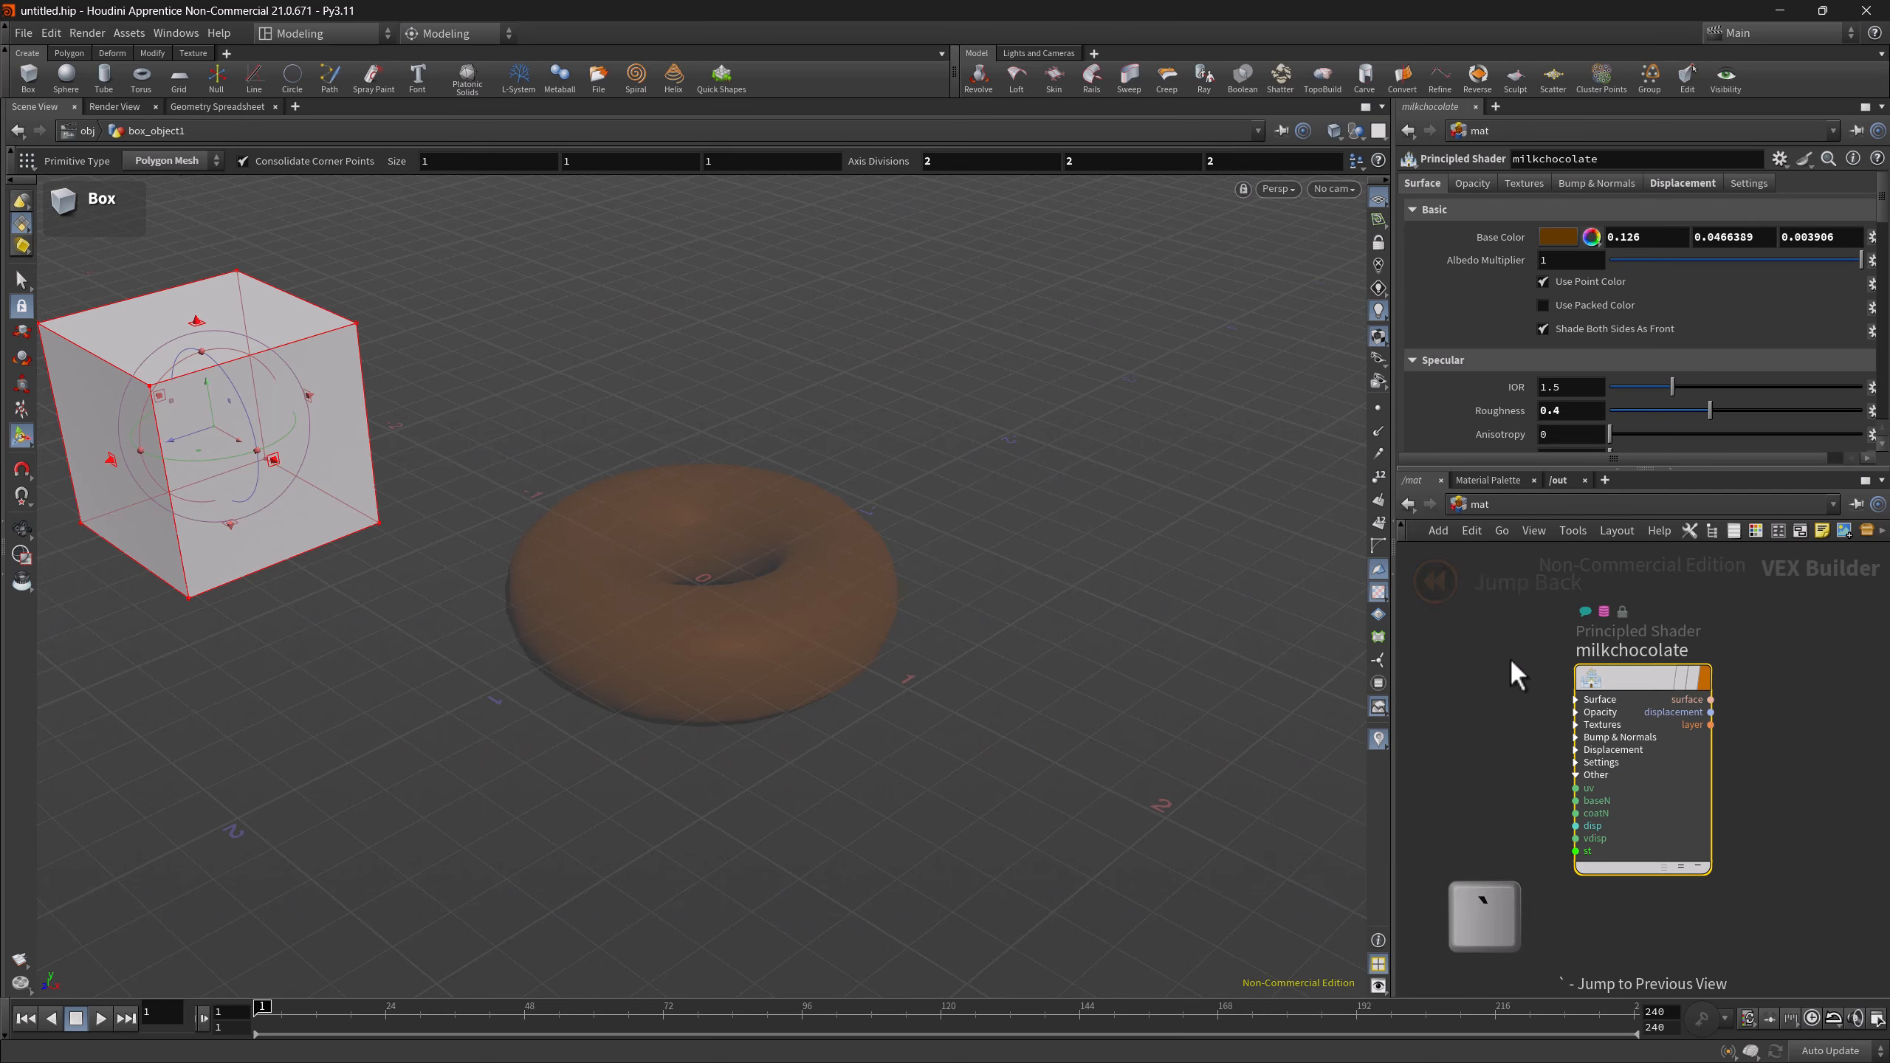
key(grave)
key(grave)
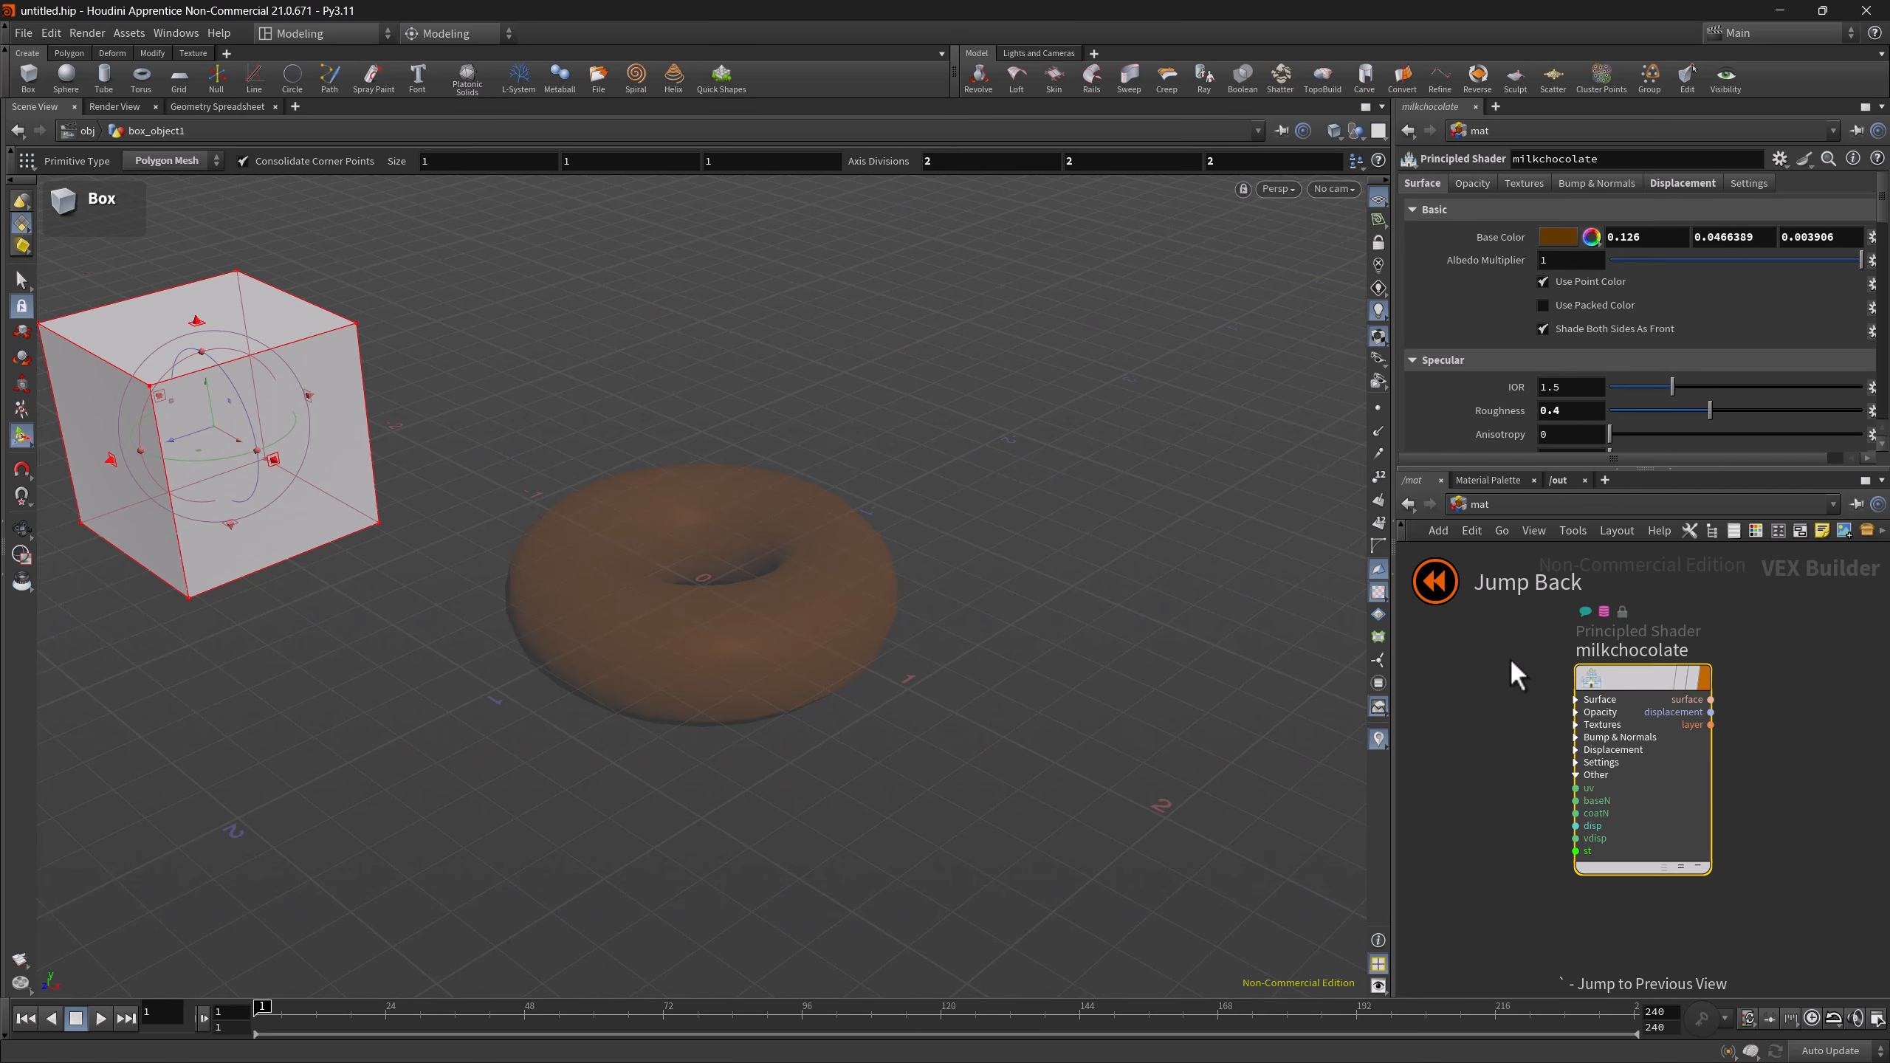
key(grave)
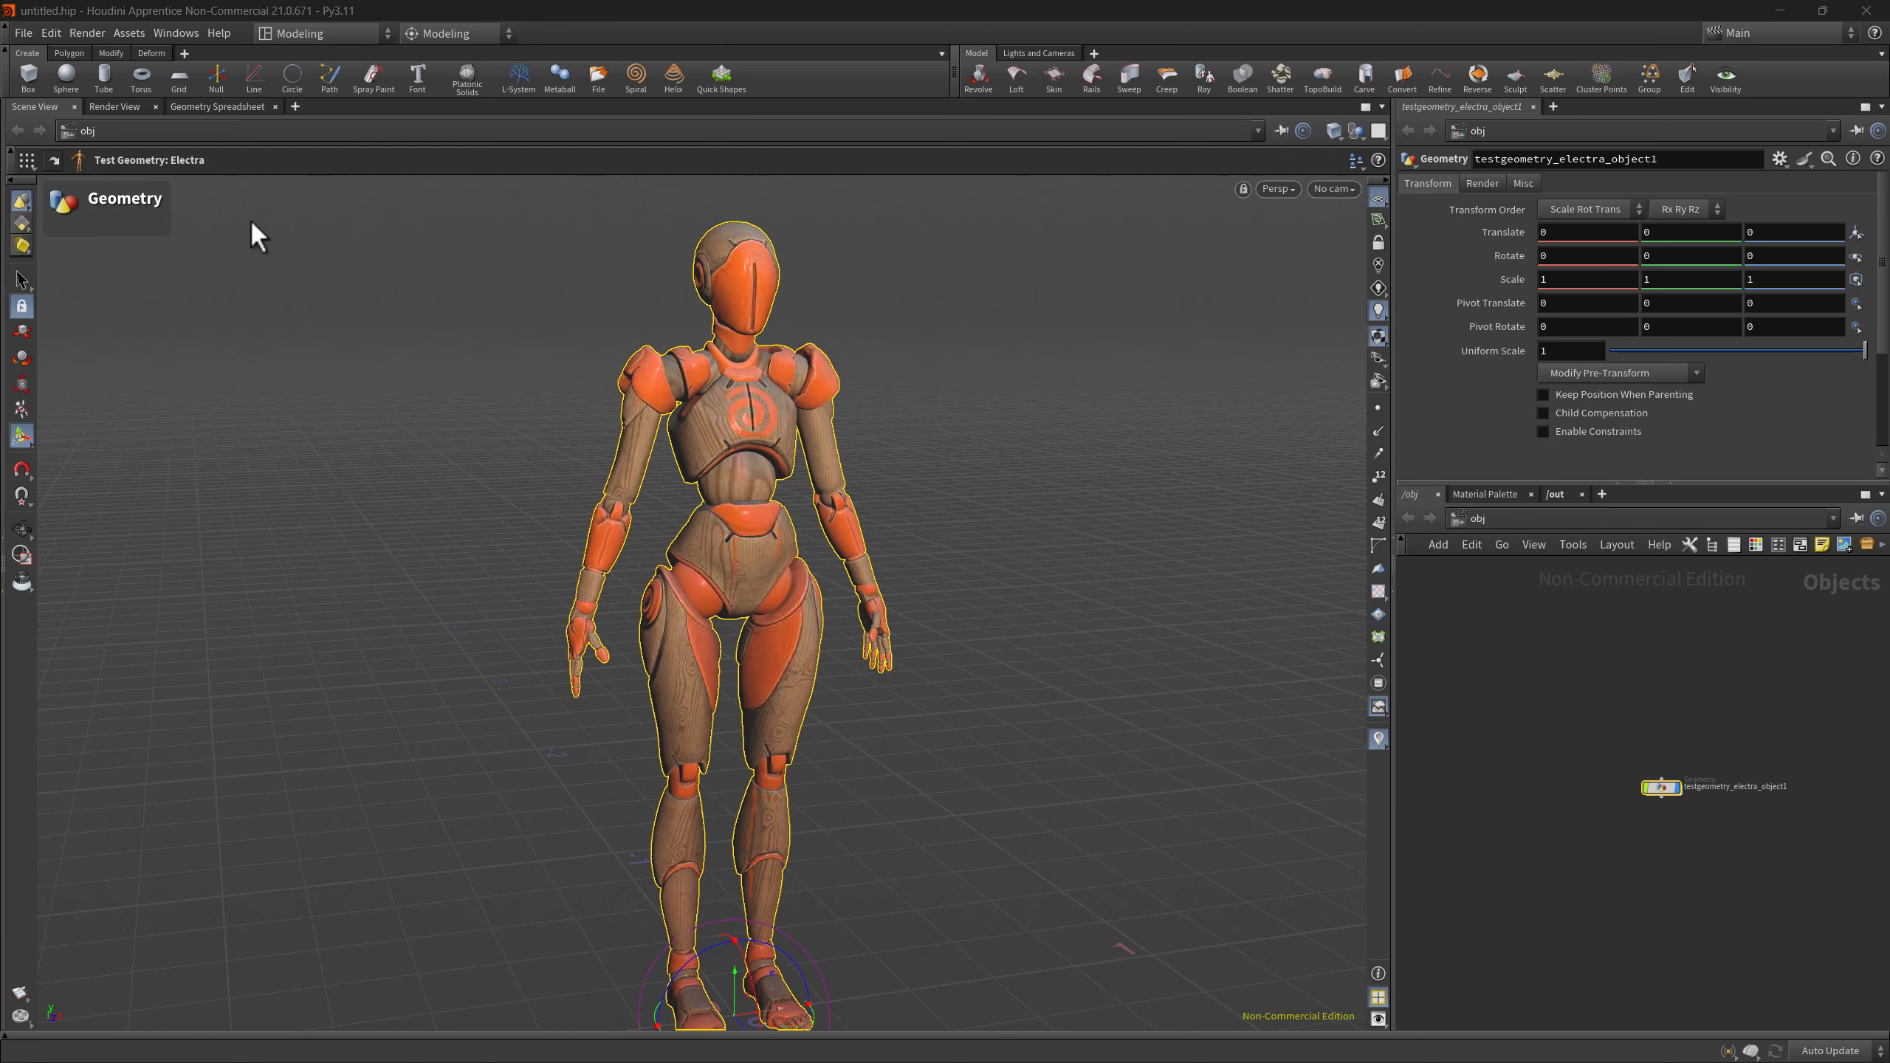
- Show the Deform shelf and remove the Morph tool from it
click(157, 53)
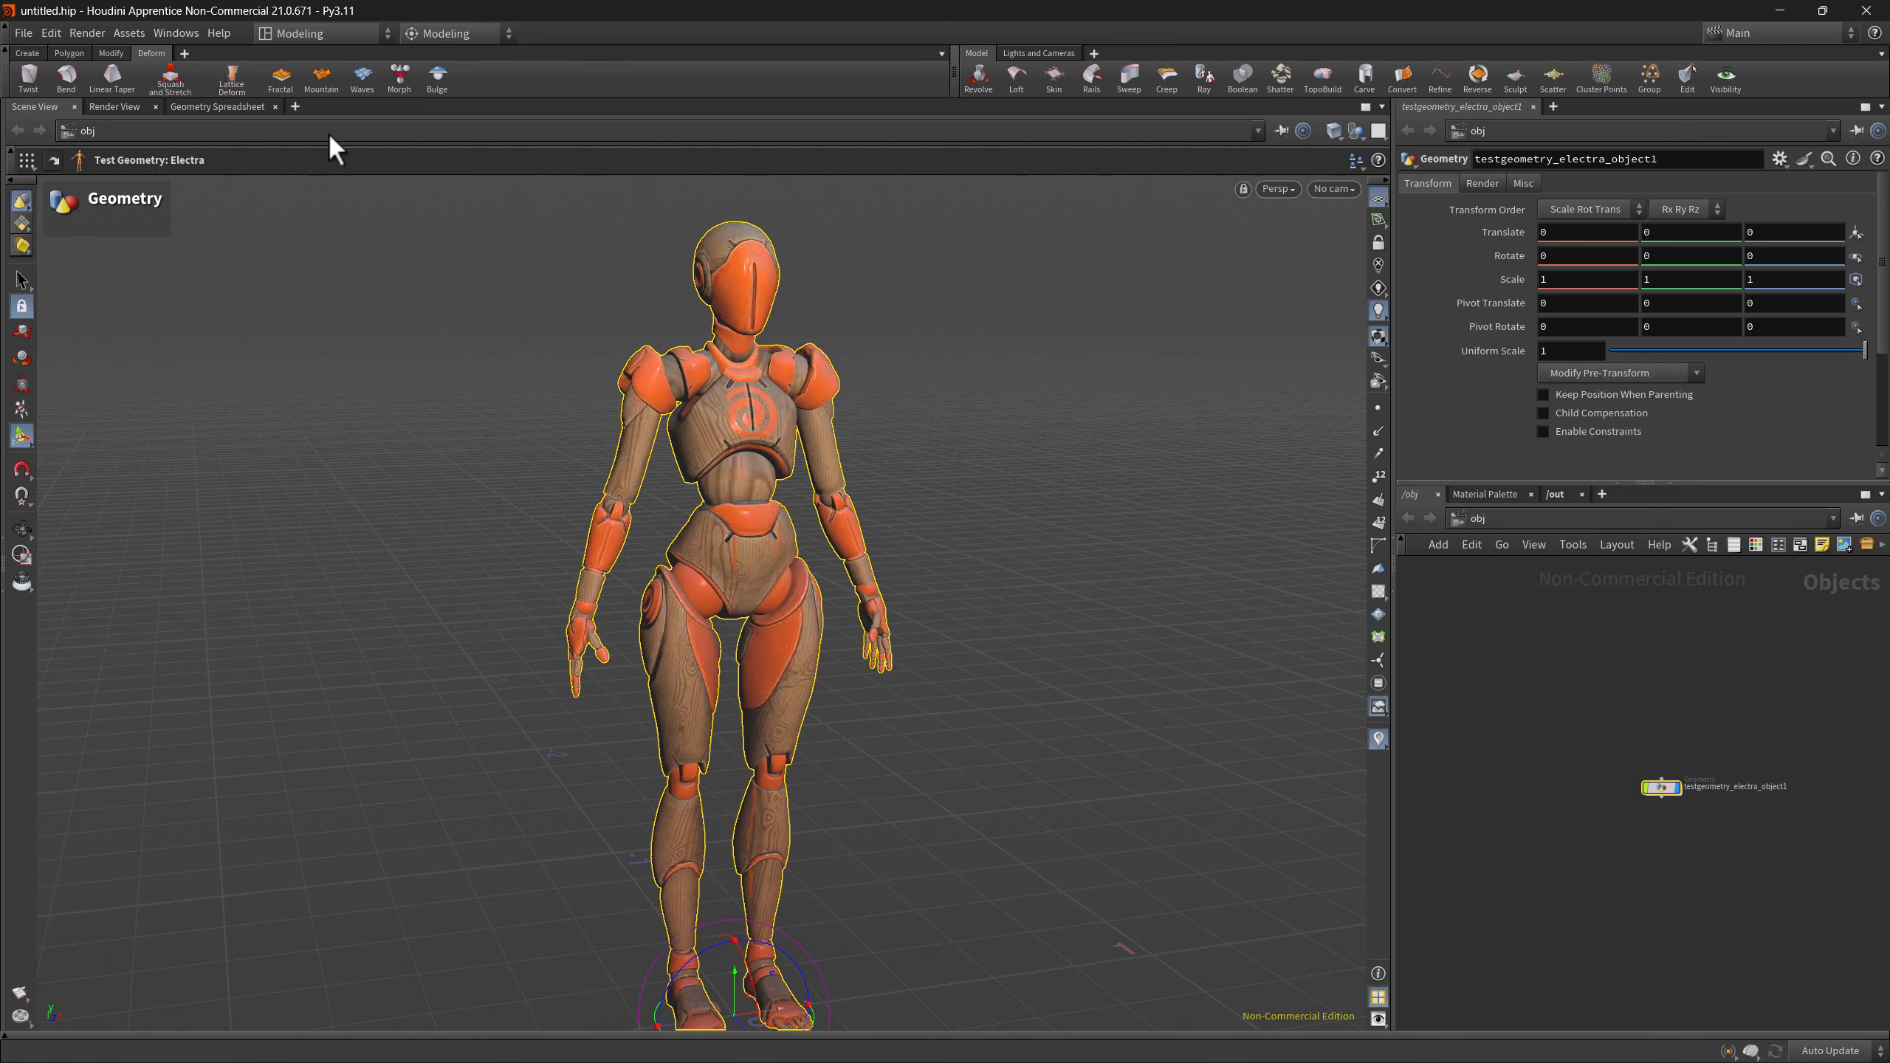
right_click(402, 79)
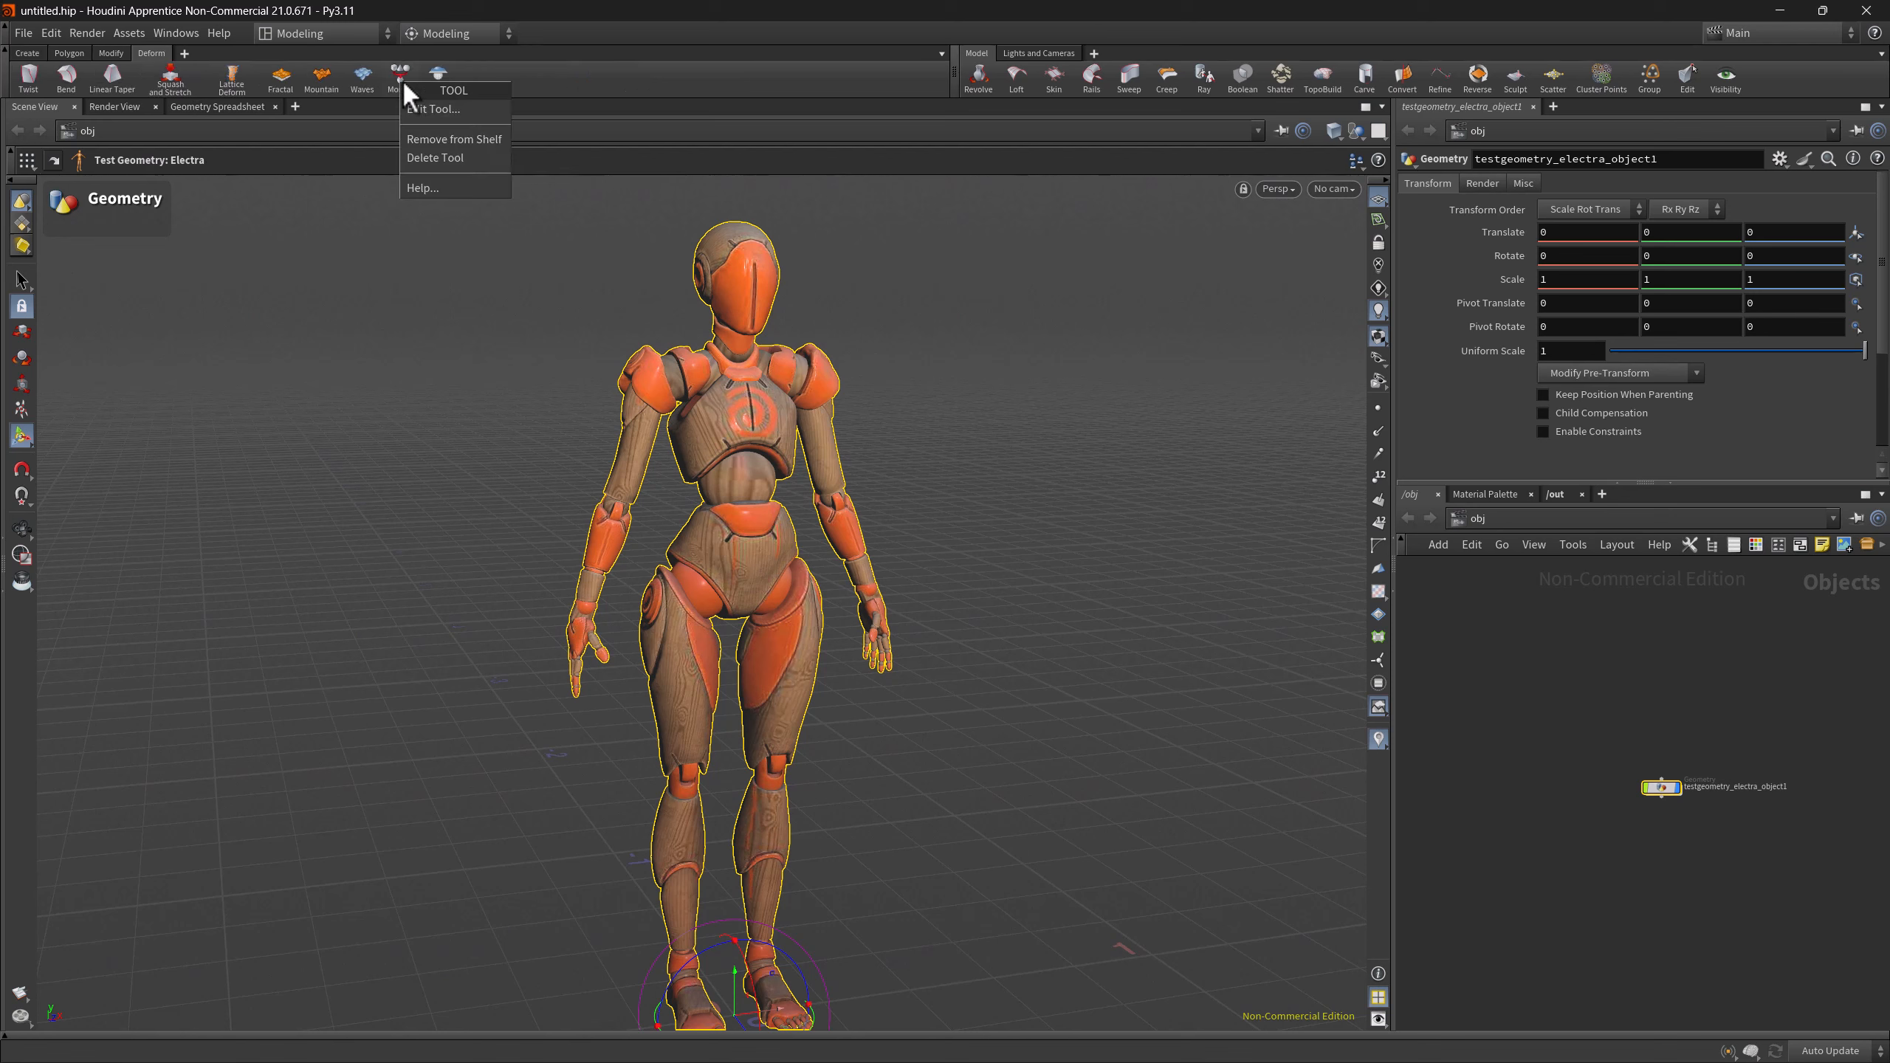
click(451, 140)
- Edit the Deform shelf's tool list to exclude Bulge and apply the change
right_click(482, 82)
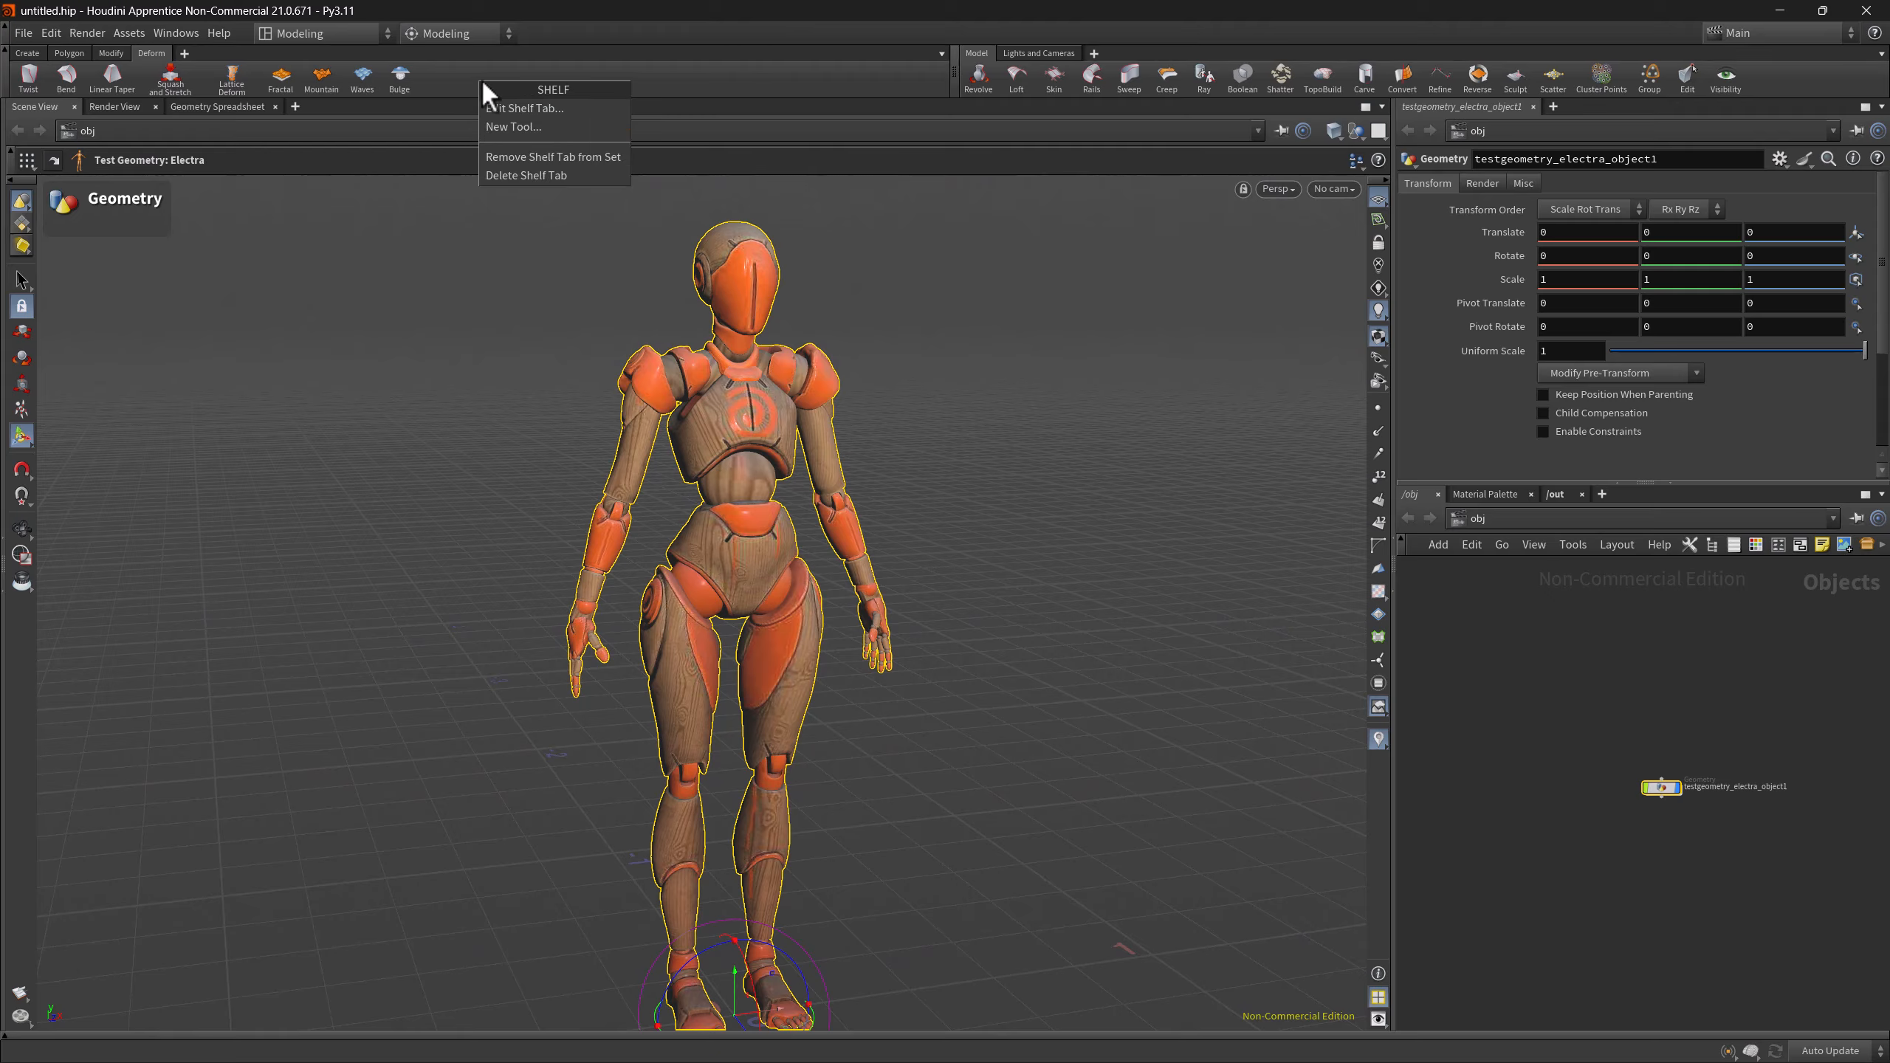
click(511, 110)
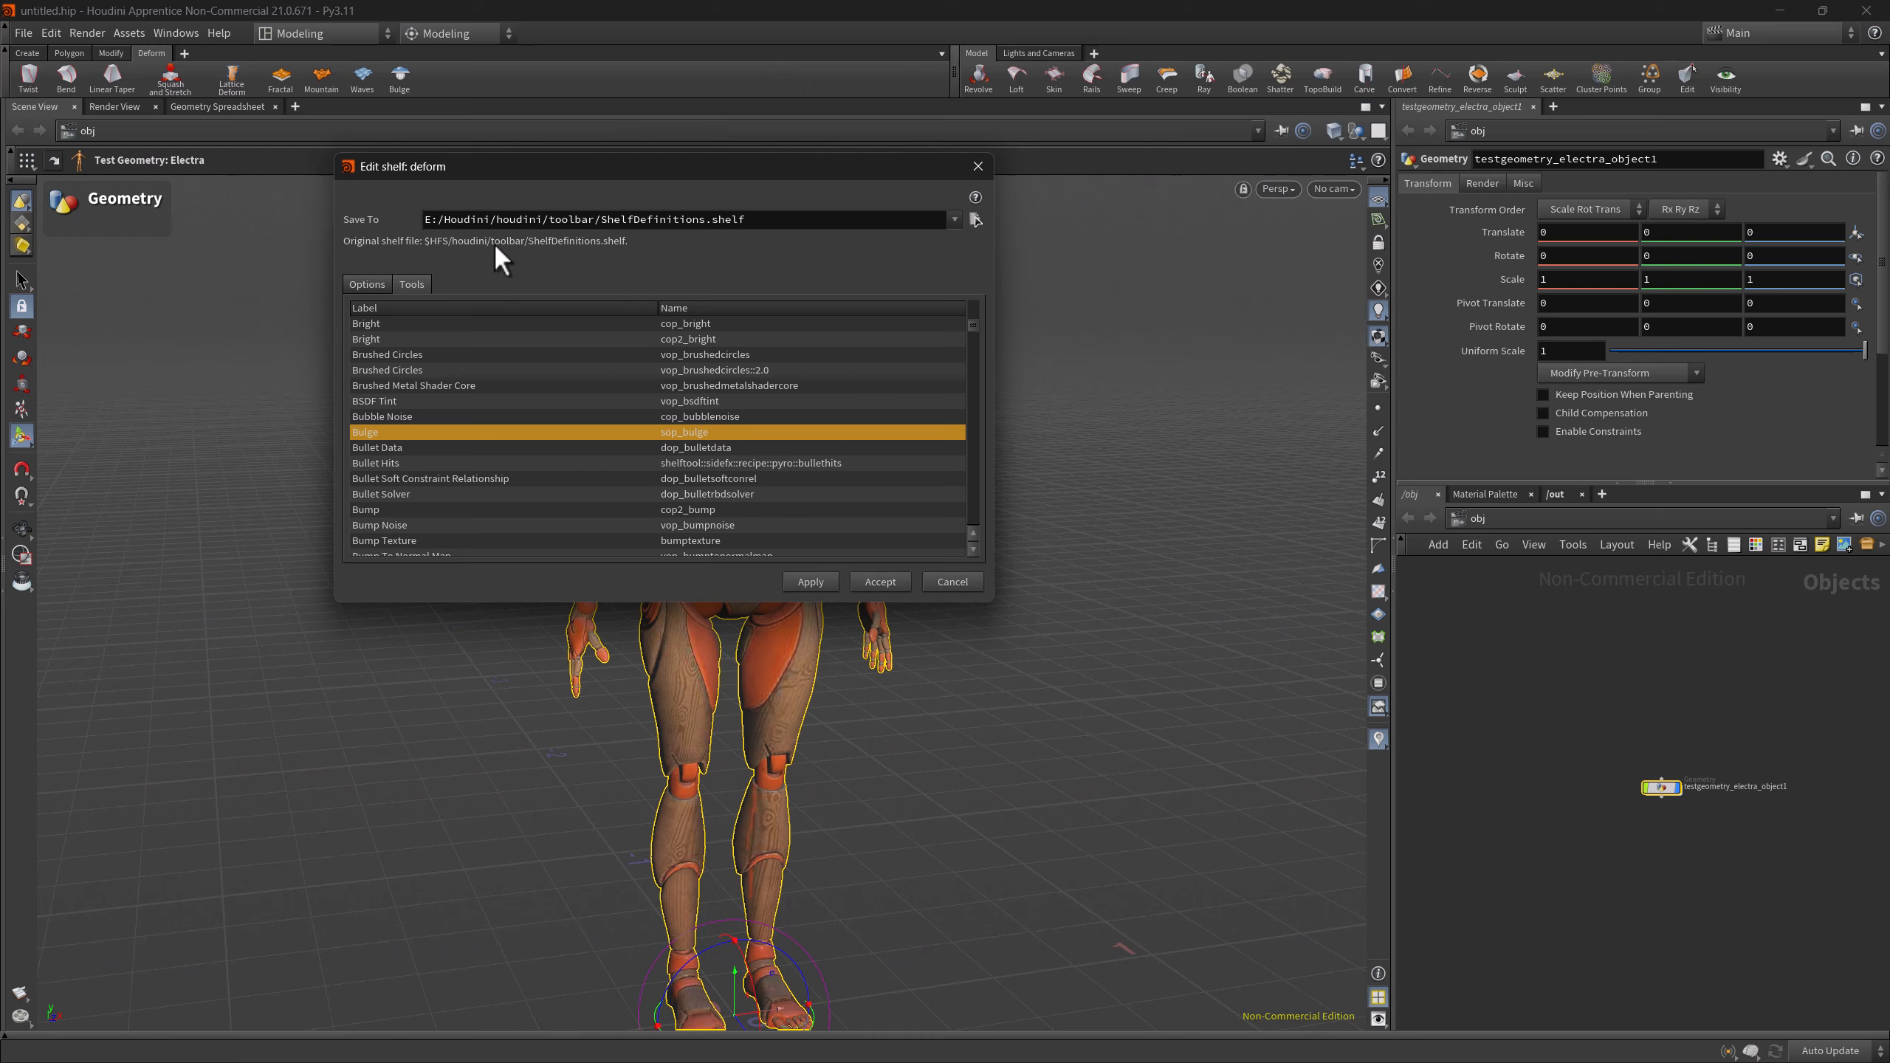
click(377, 435)
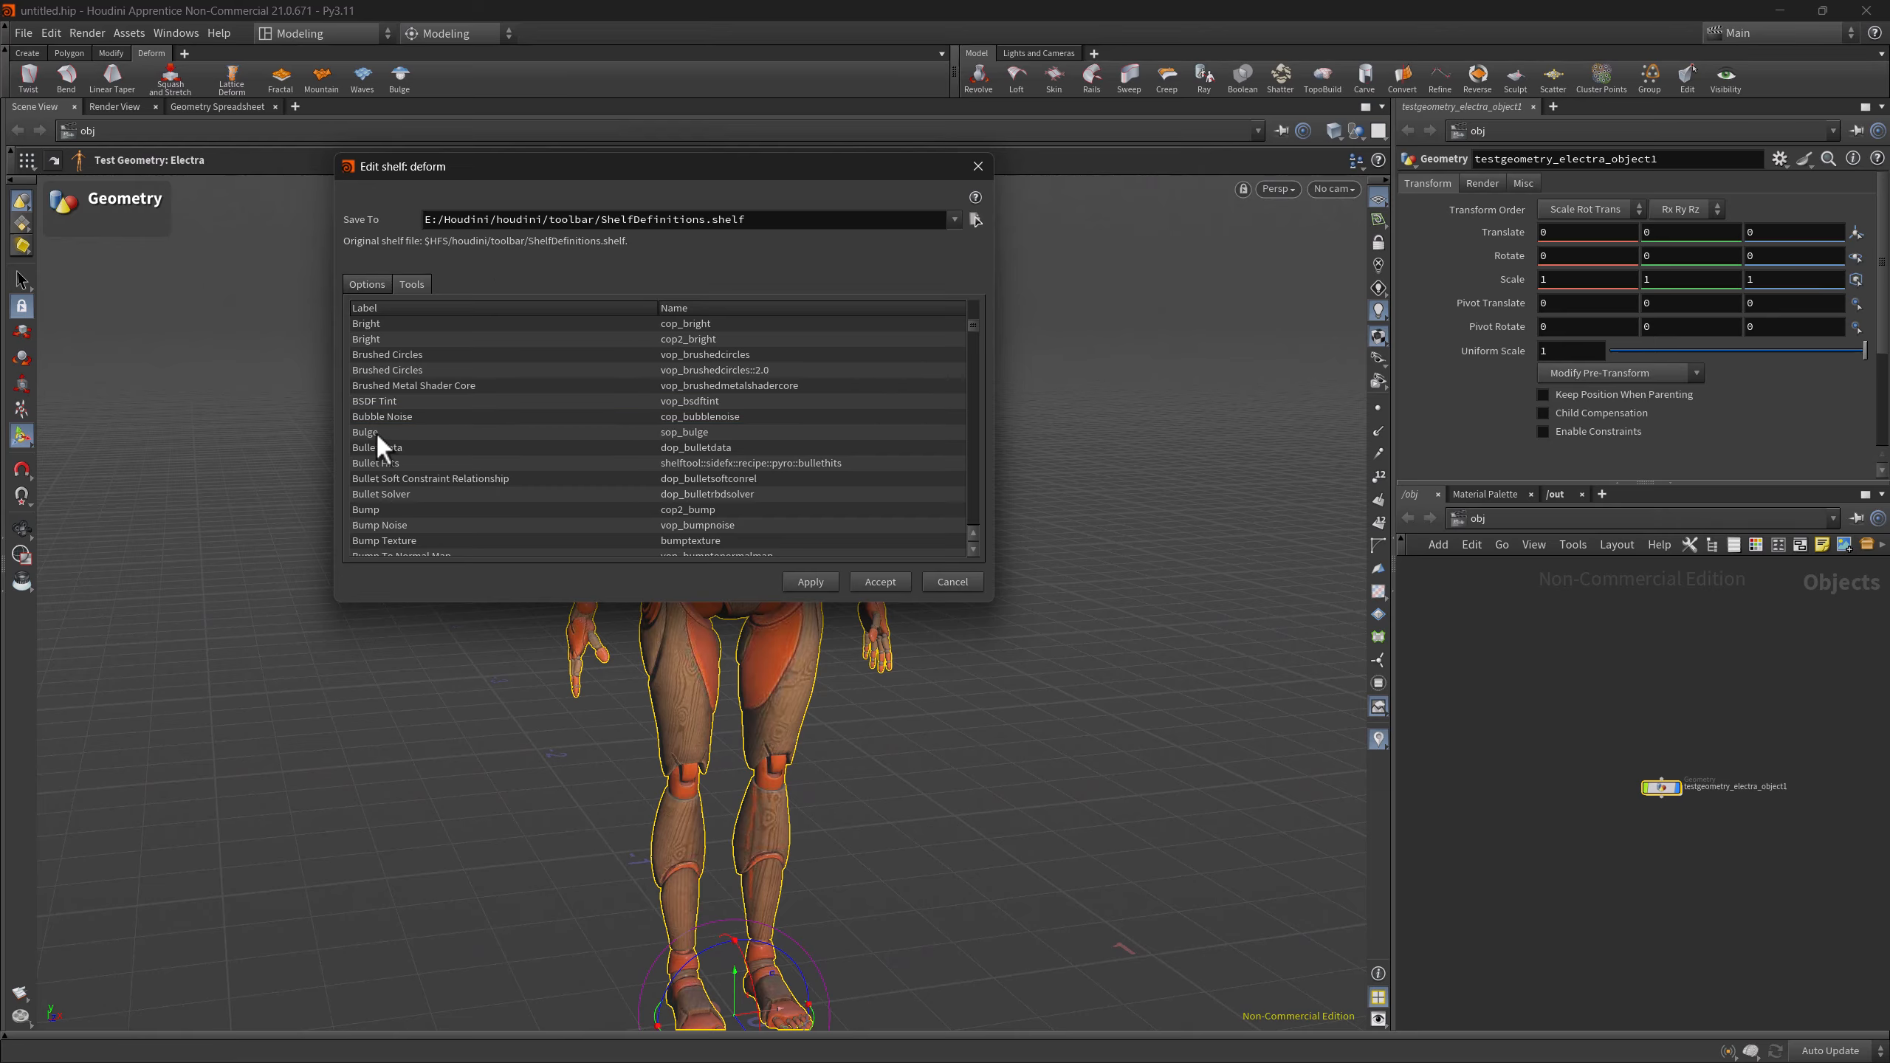
click(378, 435)
click(376, 435)
click(809, 582)
- Add Bulge back to the Deform shelf's tools and accept the shelf edits
click(378, 430)
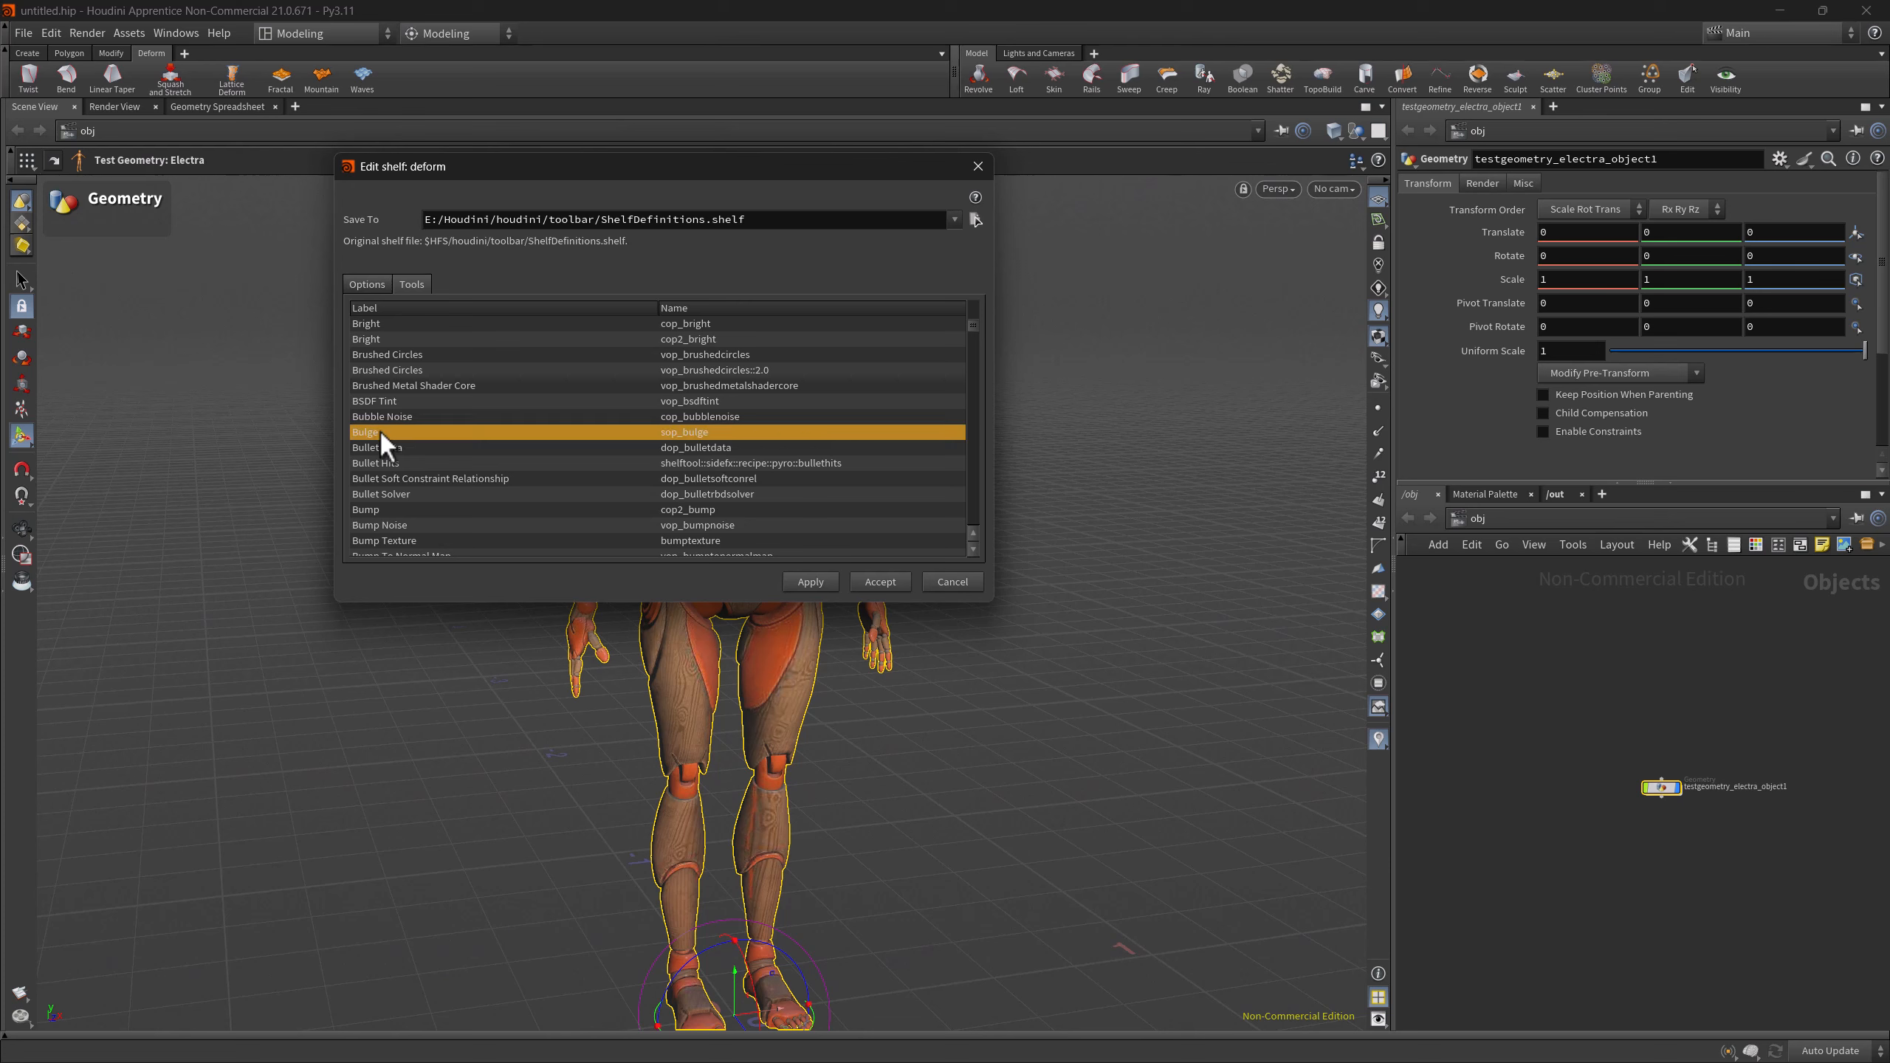
click(817, 582)
click(880, 582)
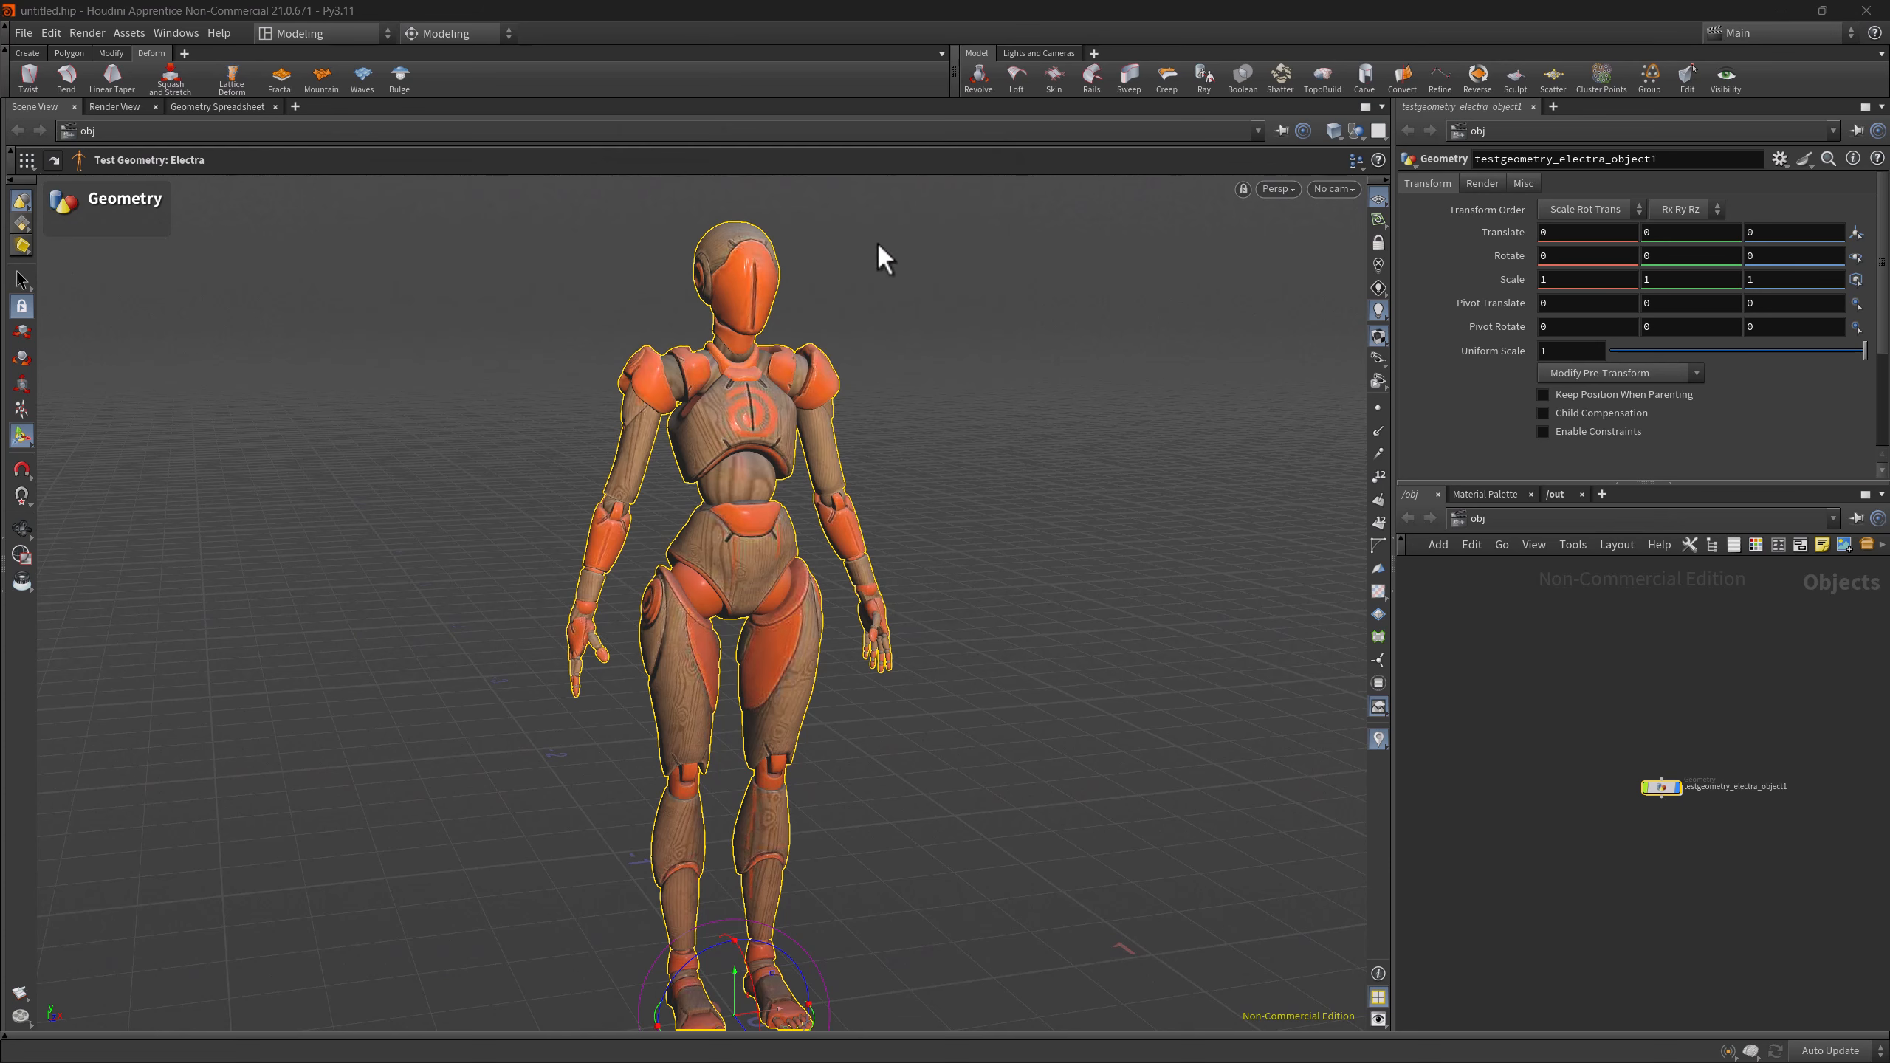
- Edit the modelingtools shelf set to remove the Deform shelf from it
click(942, 54)
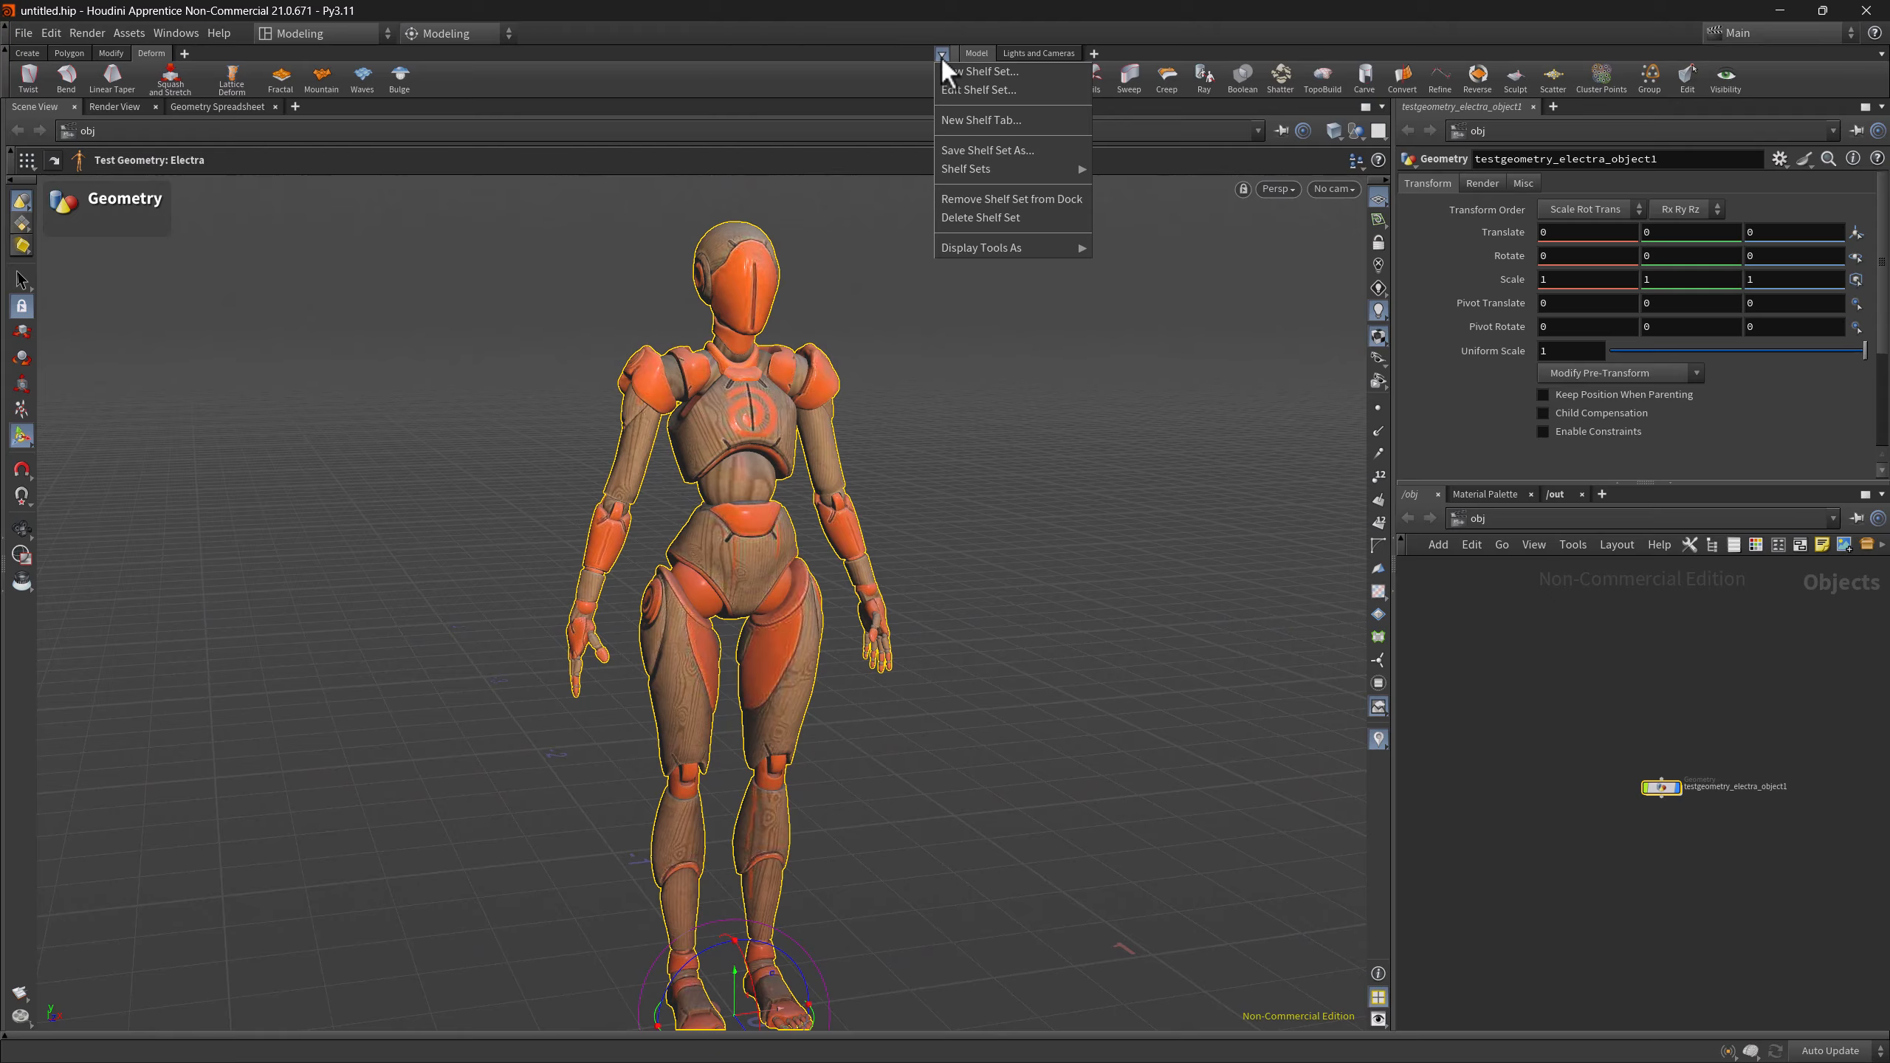
click(963, 94)
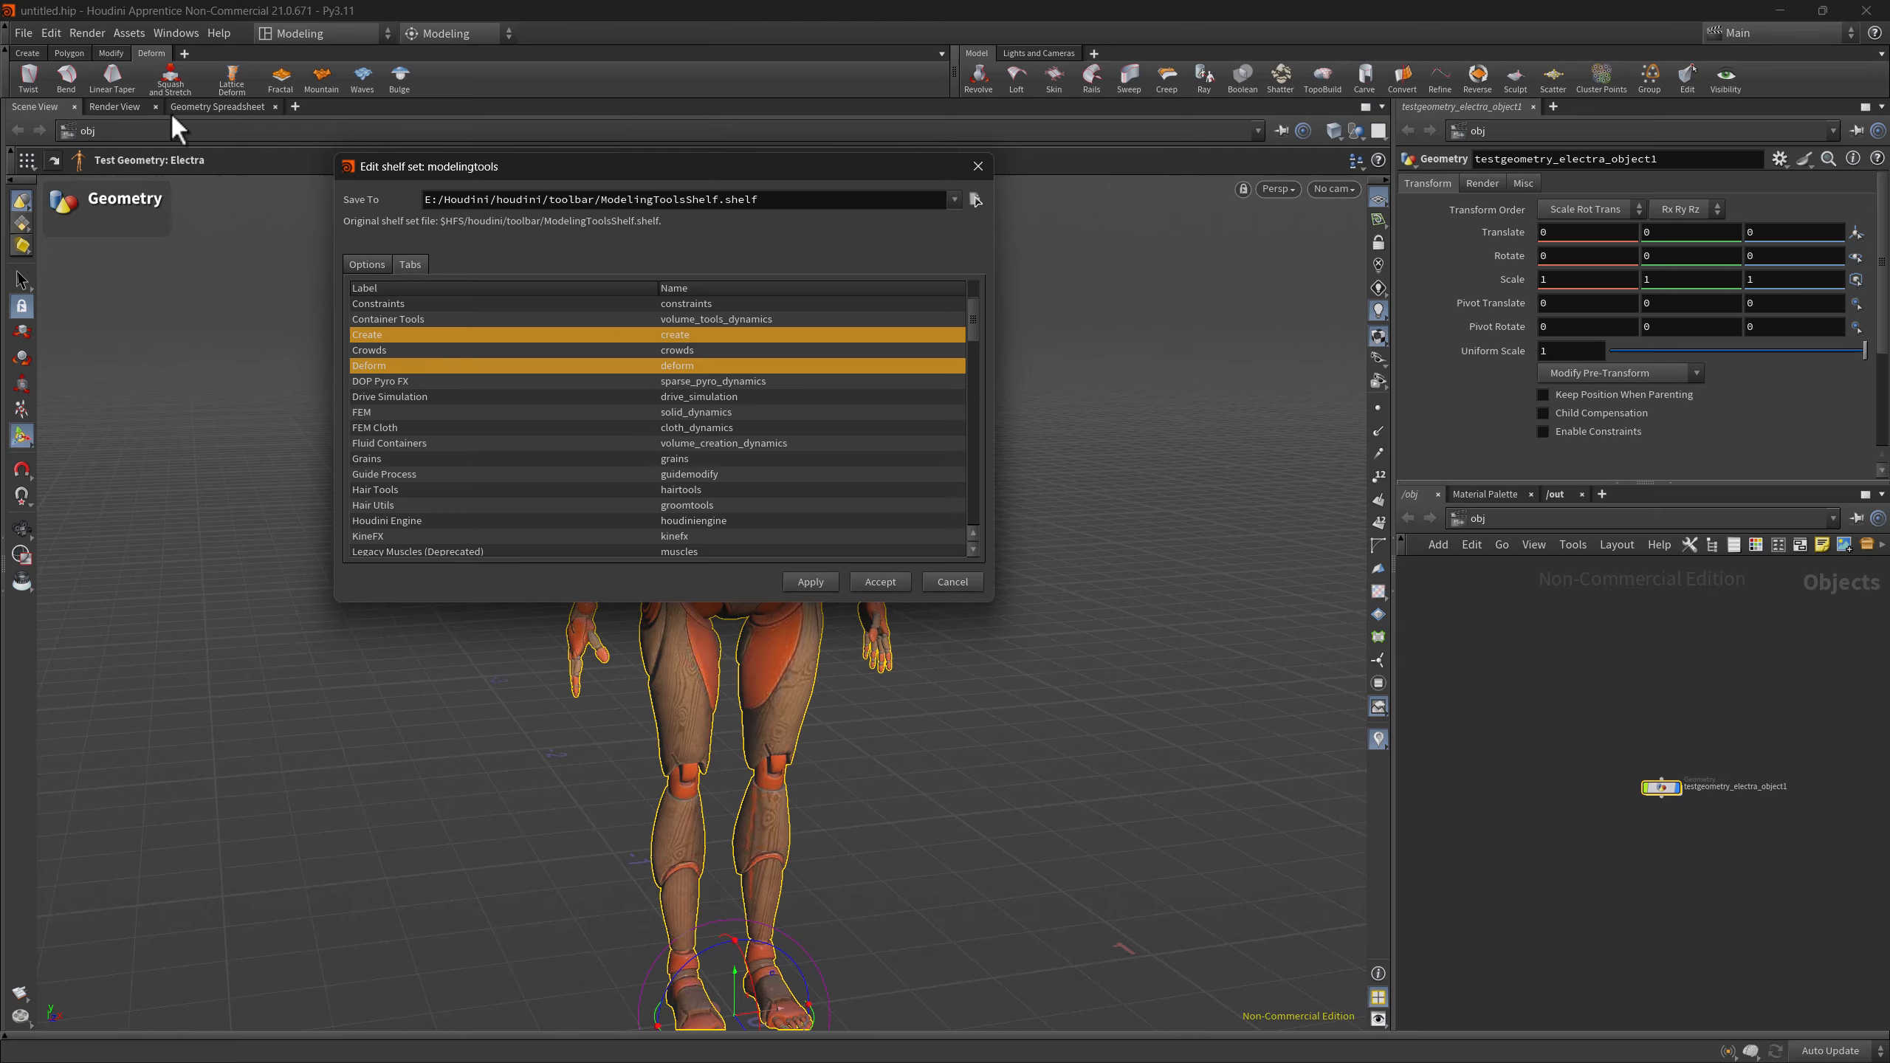
click(376, 367)
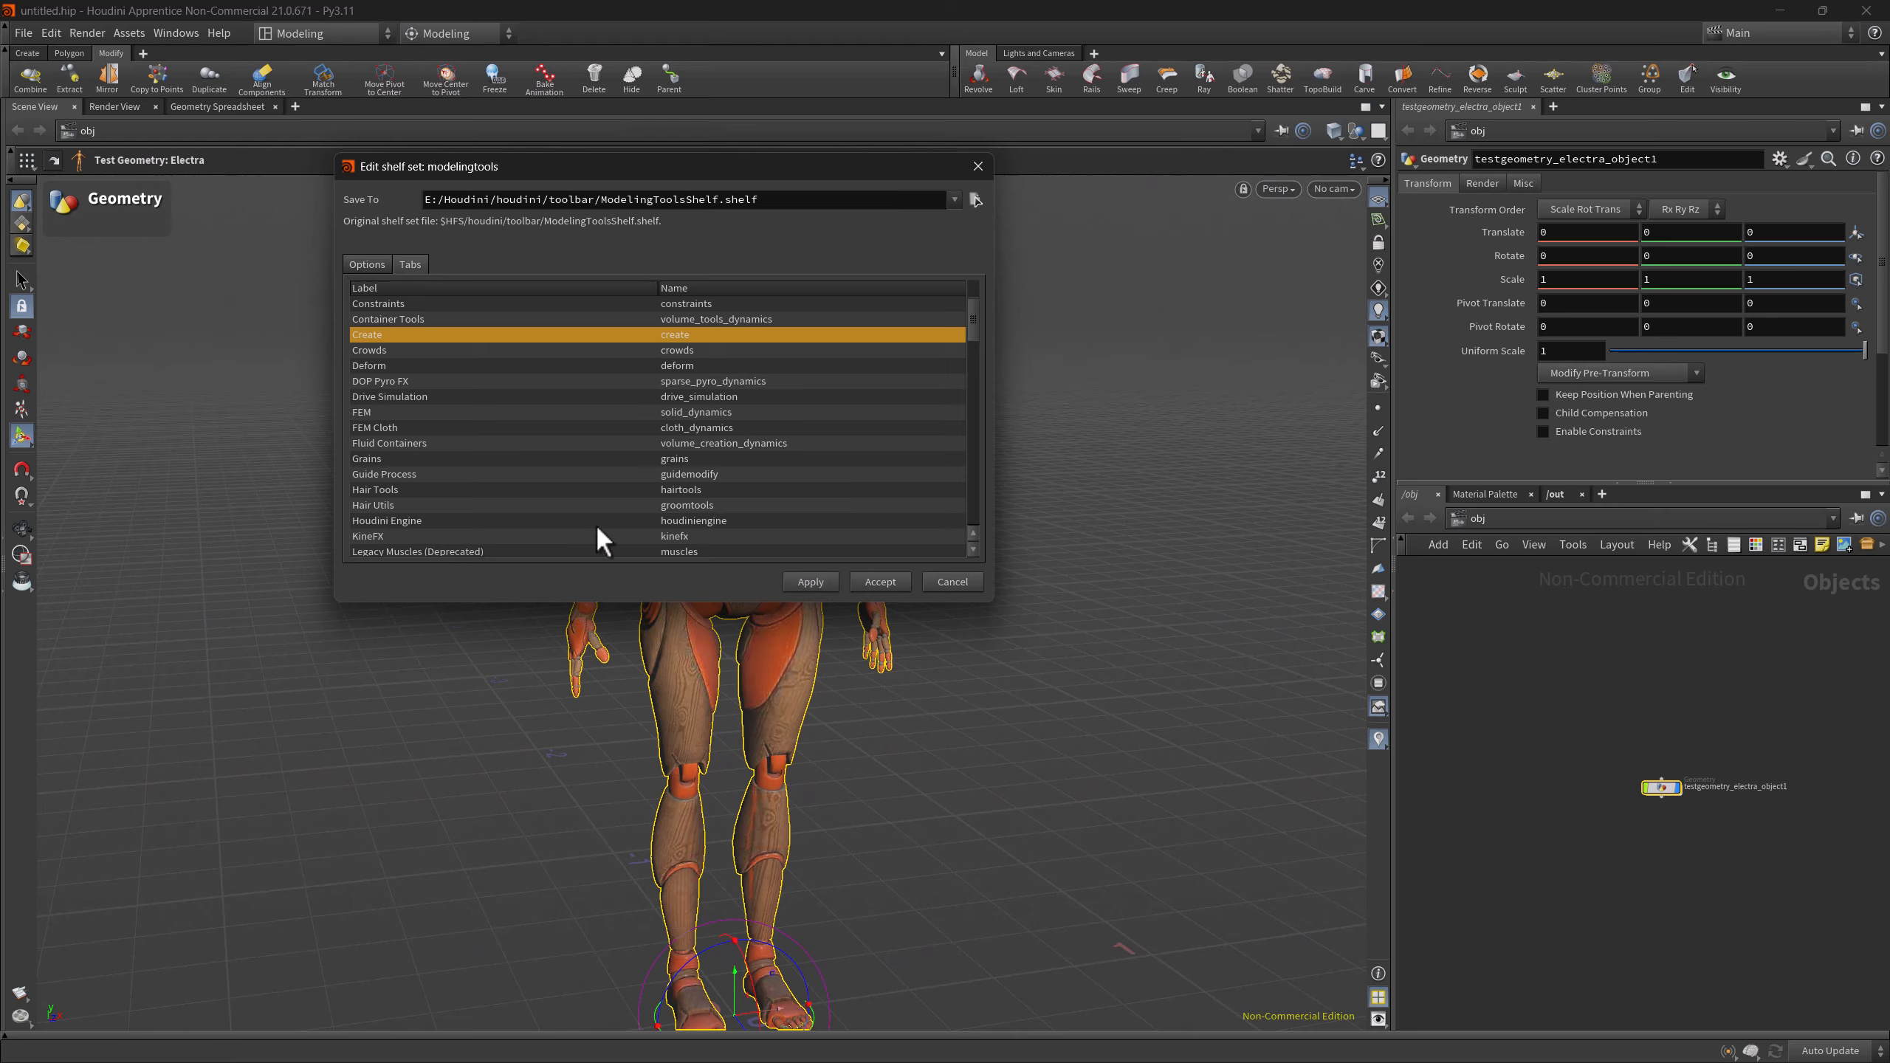
- Add the Deform shelf back to the modelingtools shelf set's tabs, then apply and accept the changes
ctrl+click(385, 363)
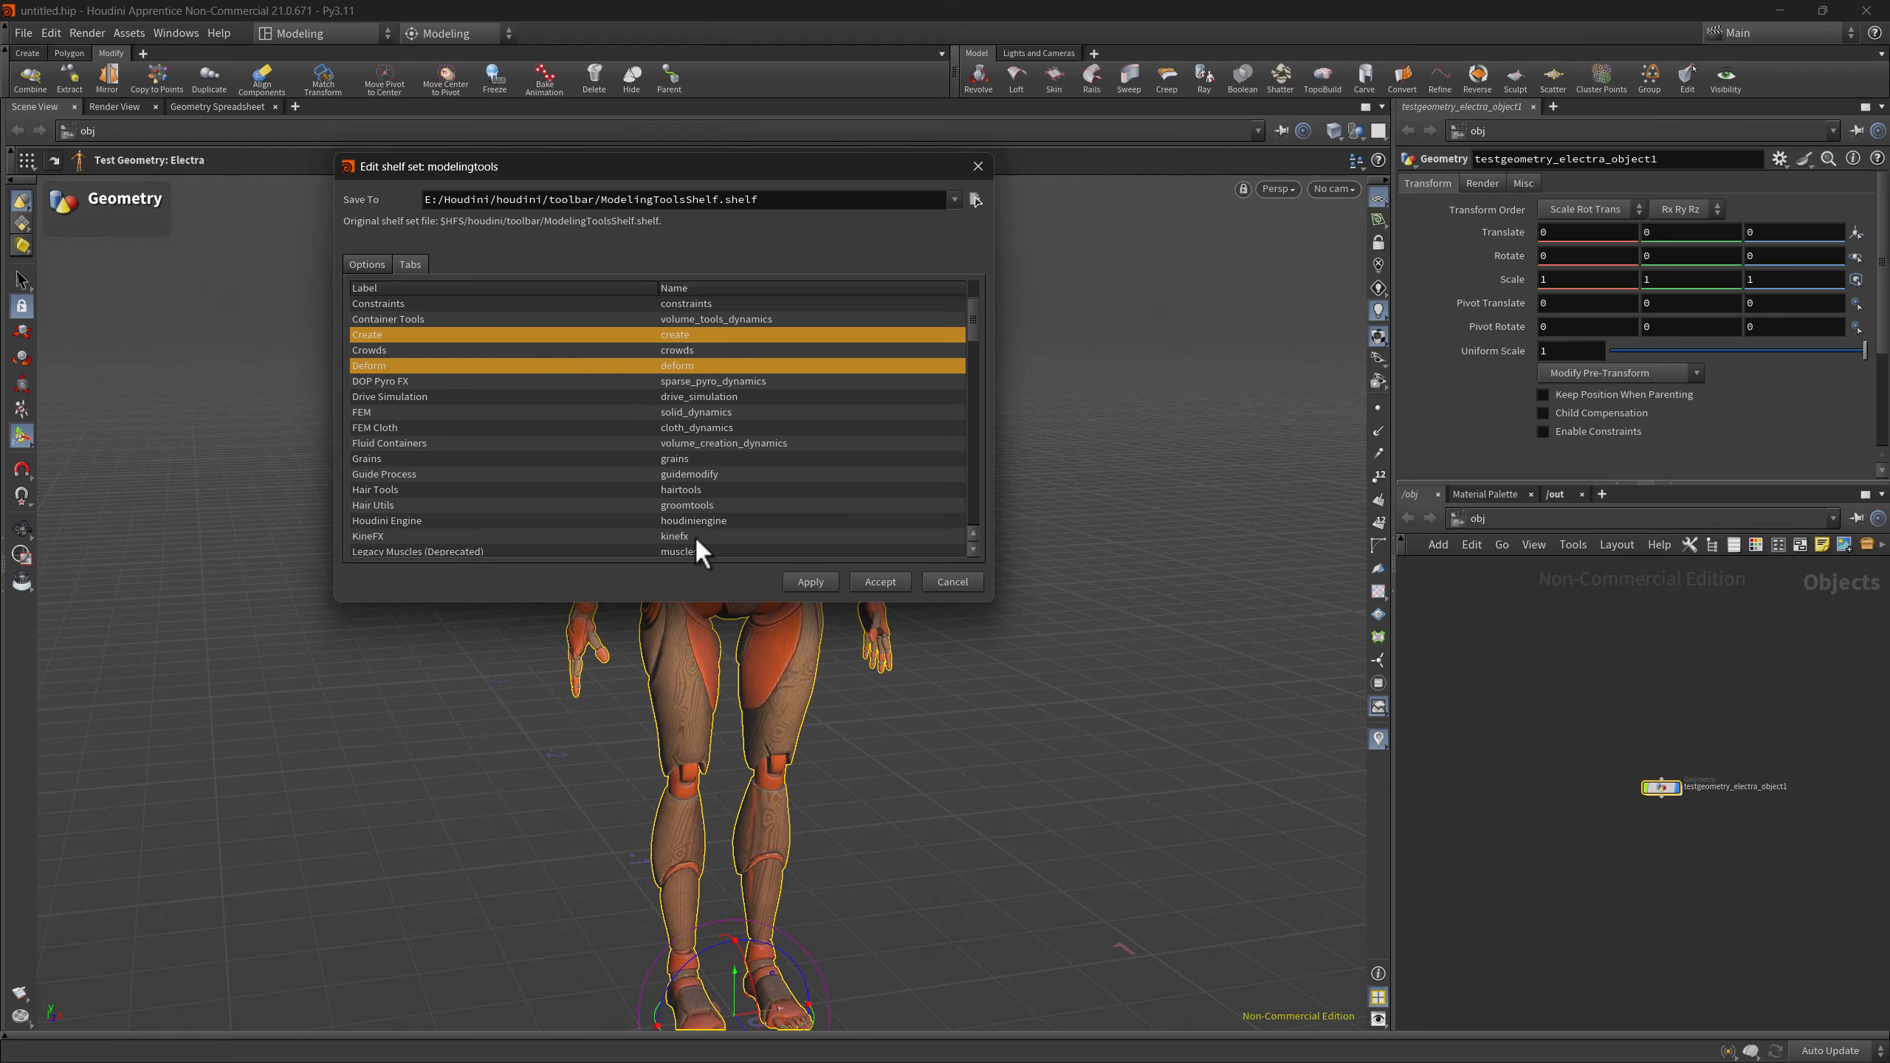
click(808, 582)
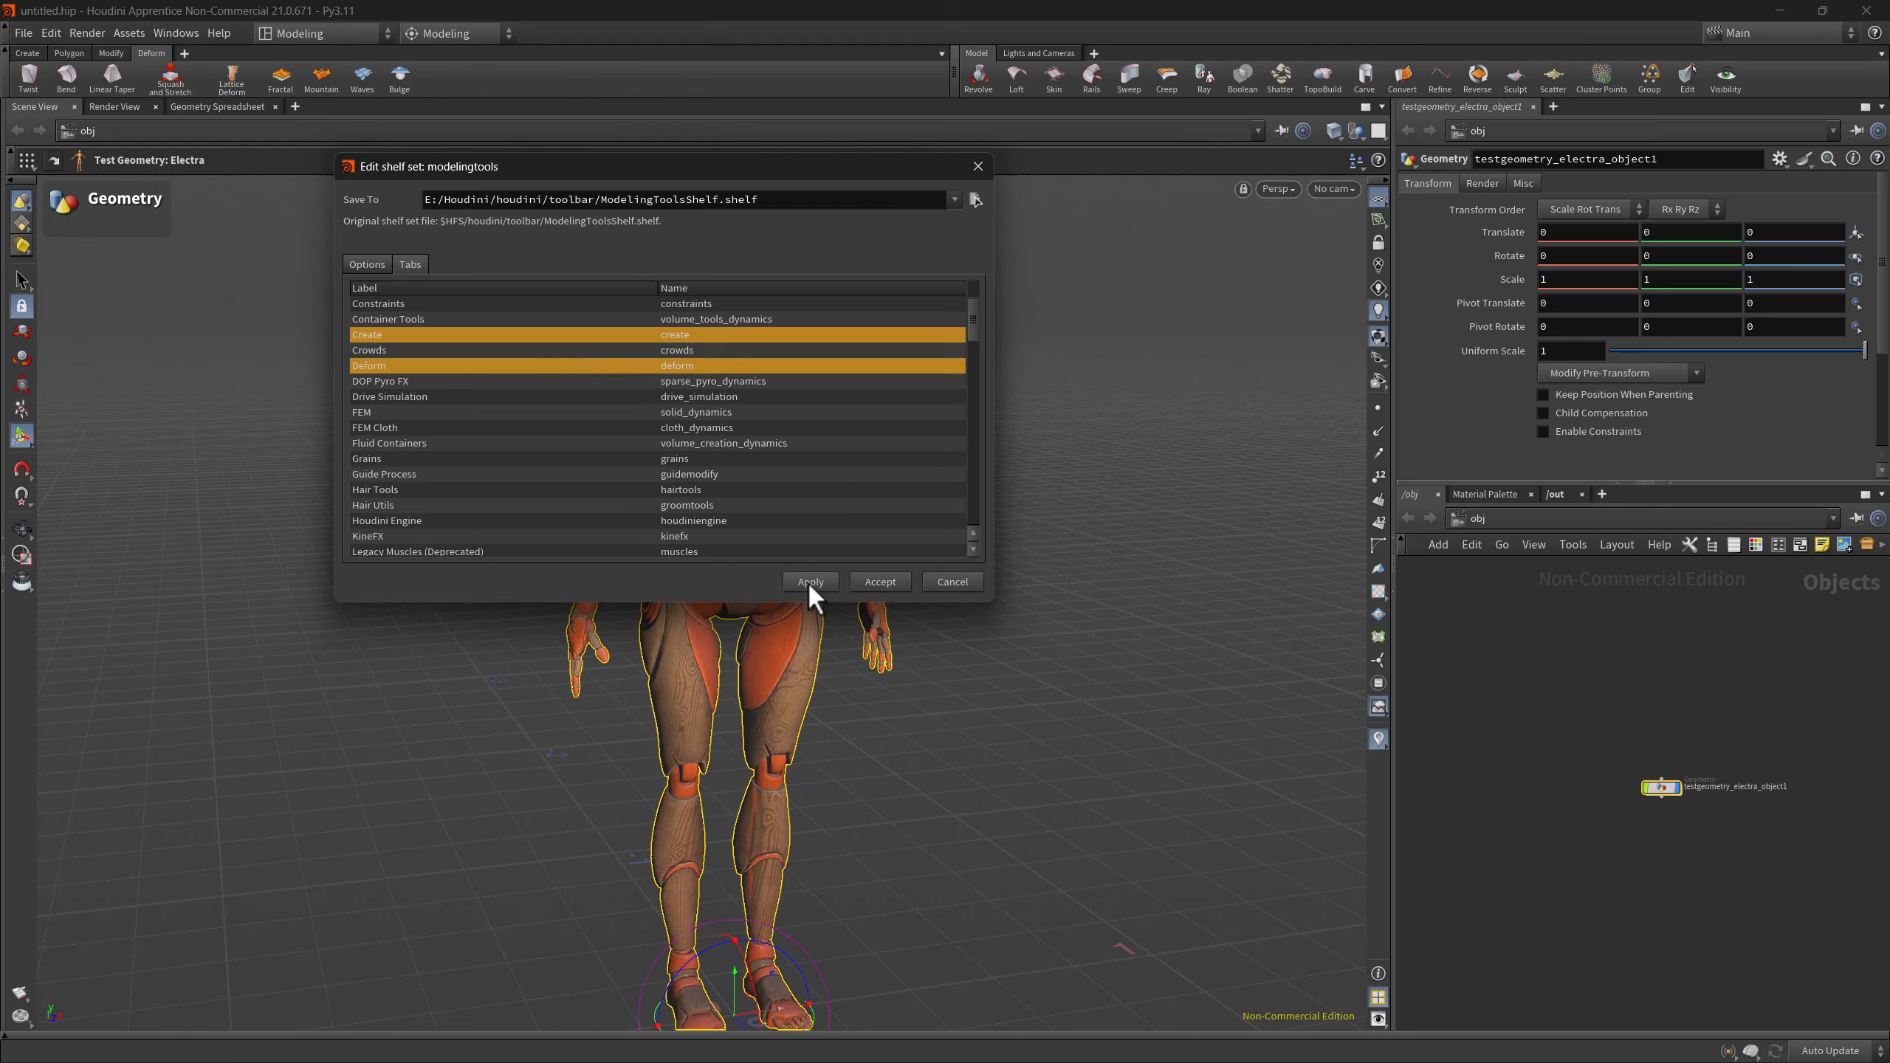
click(877, 583)
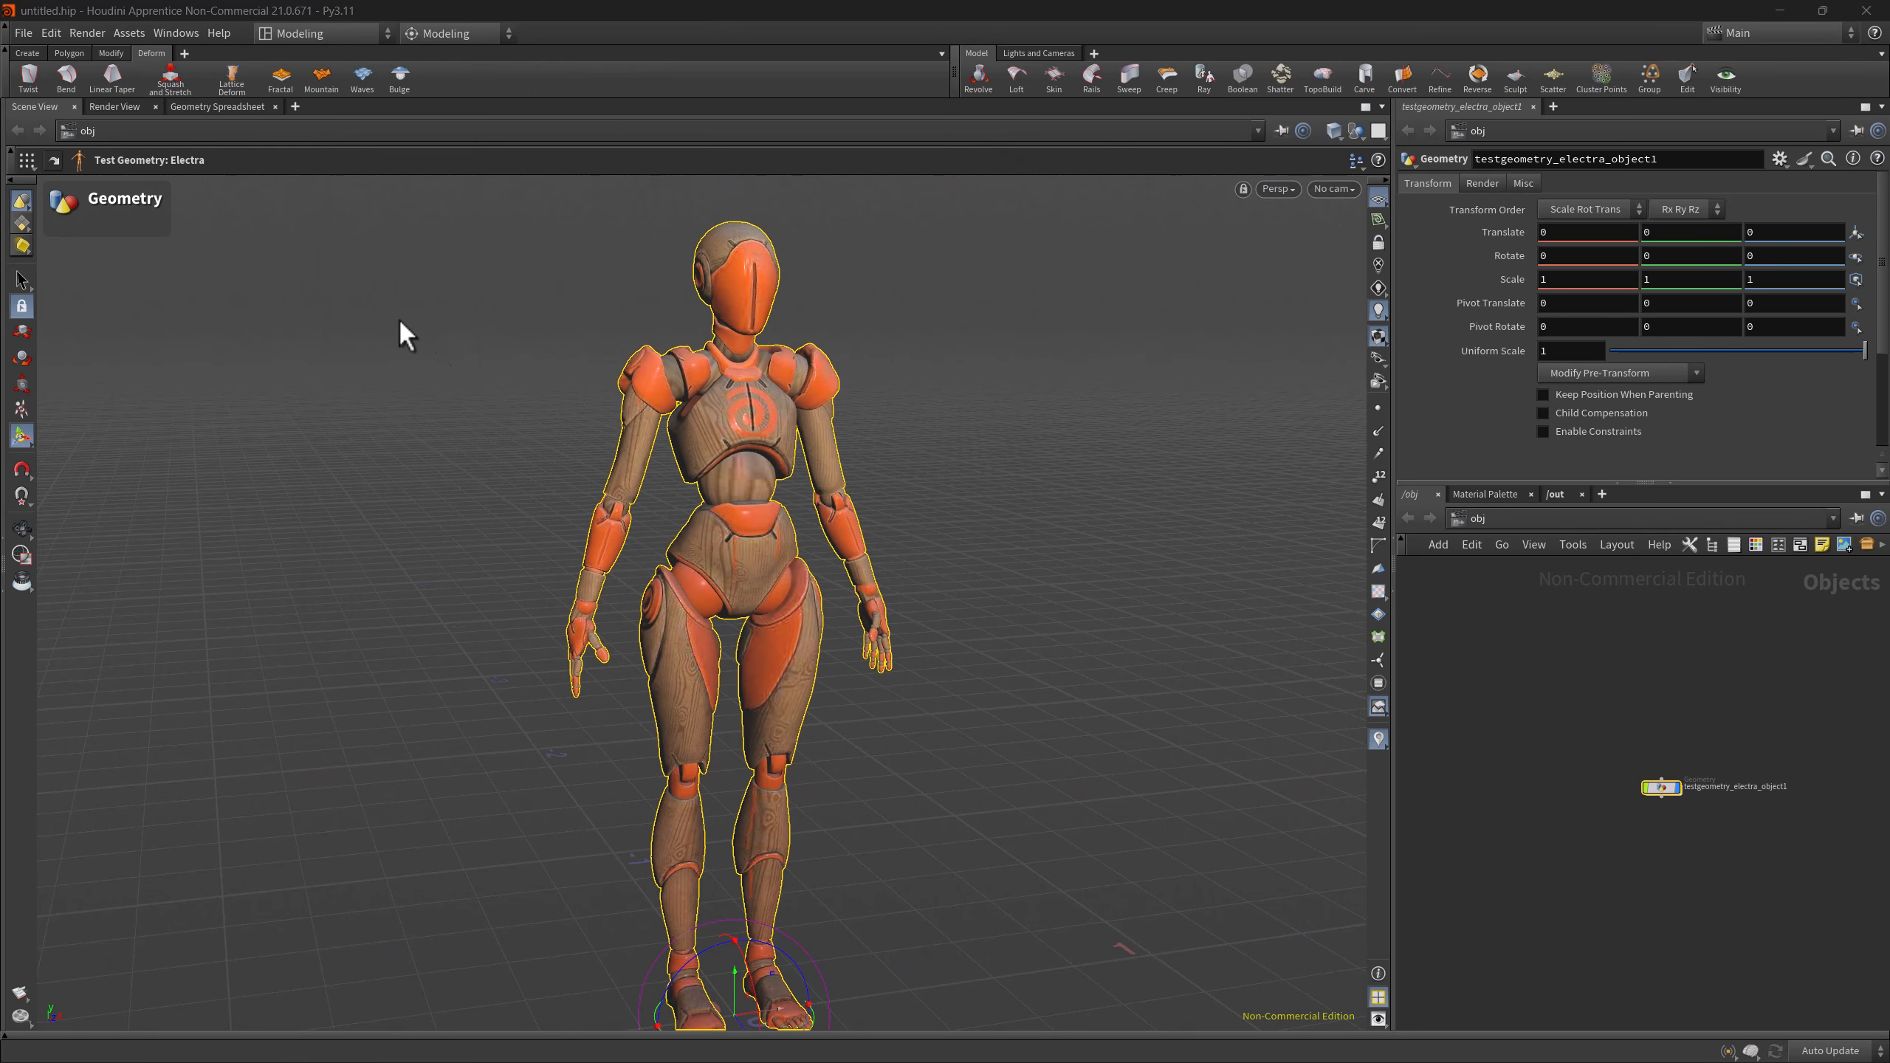
- Remove the Deform shelf from the shelf set through the list of available shelves, and add it back the same way
click(186, 53)
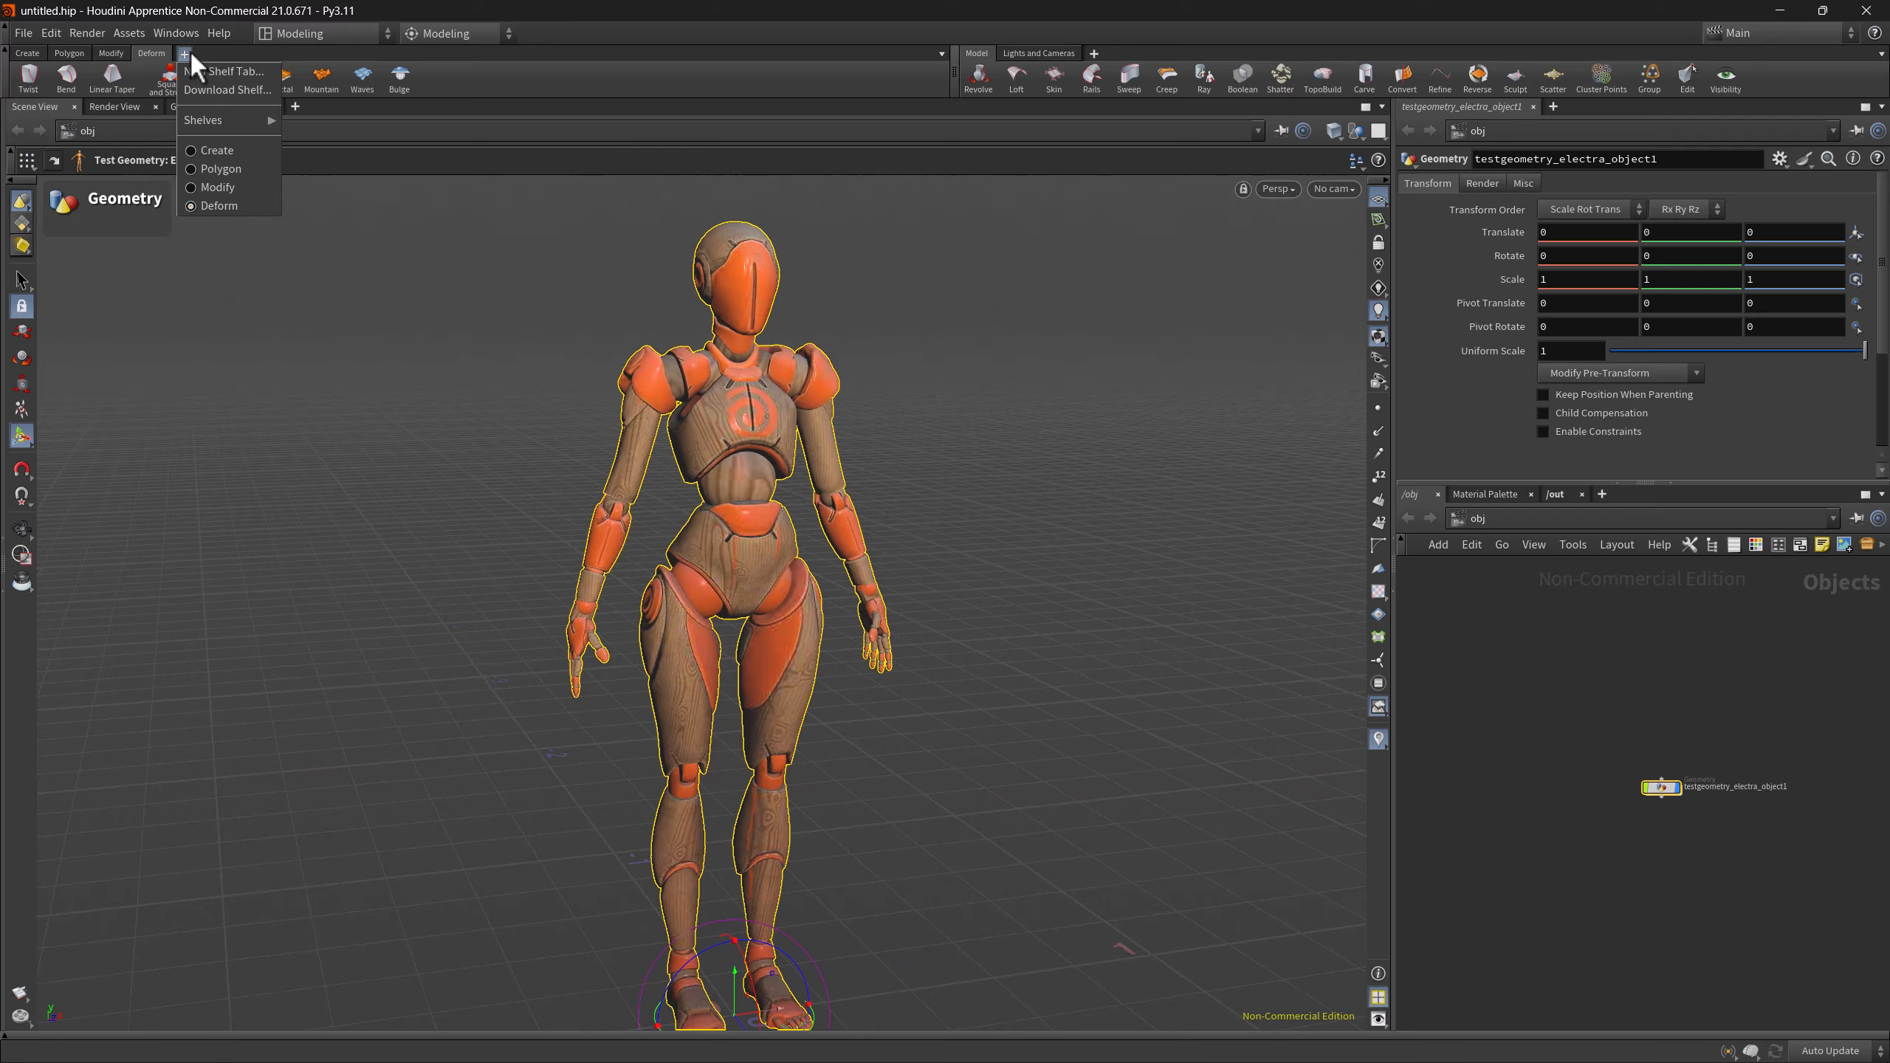
mouse_move(215, 117)
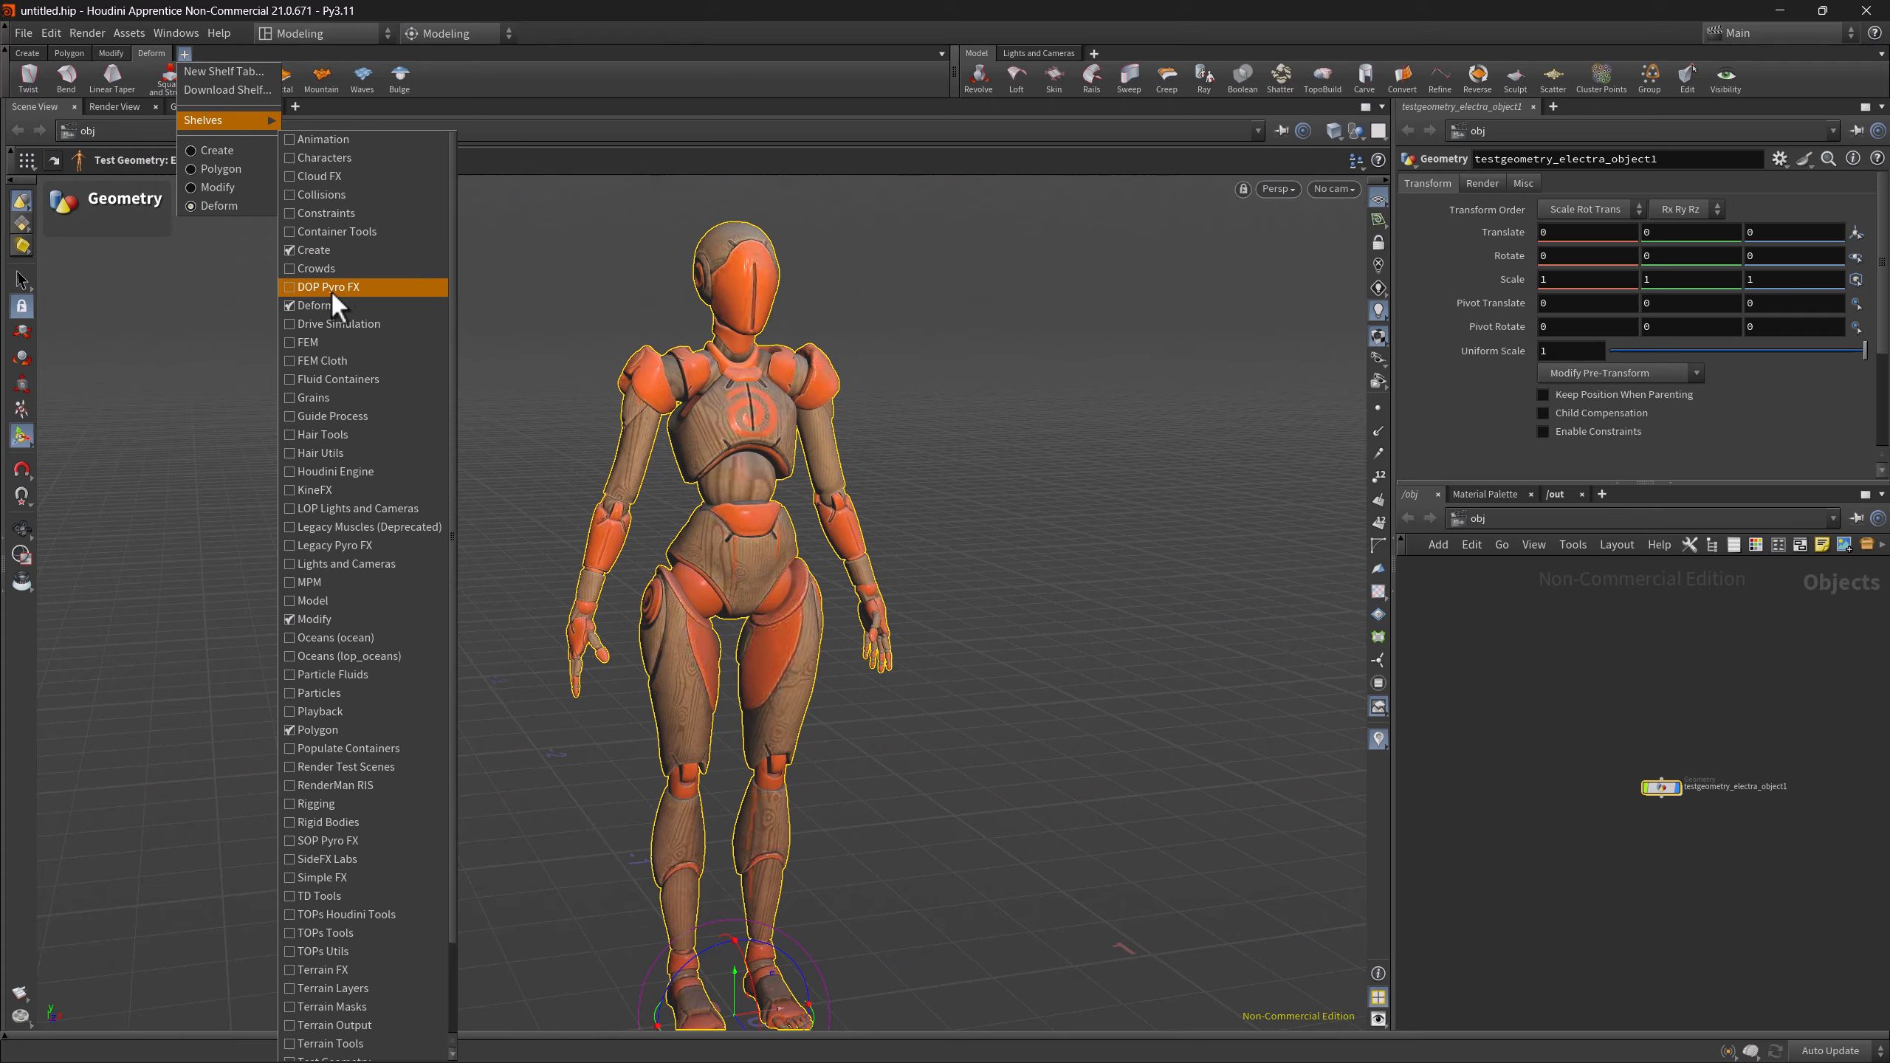
click(316, 305)
click(143, 53)
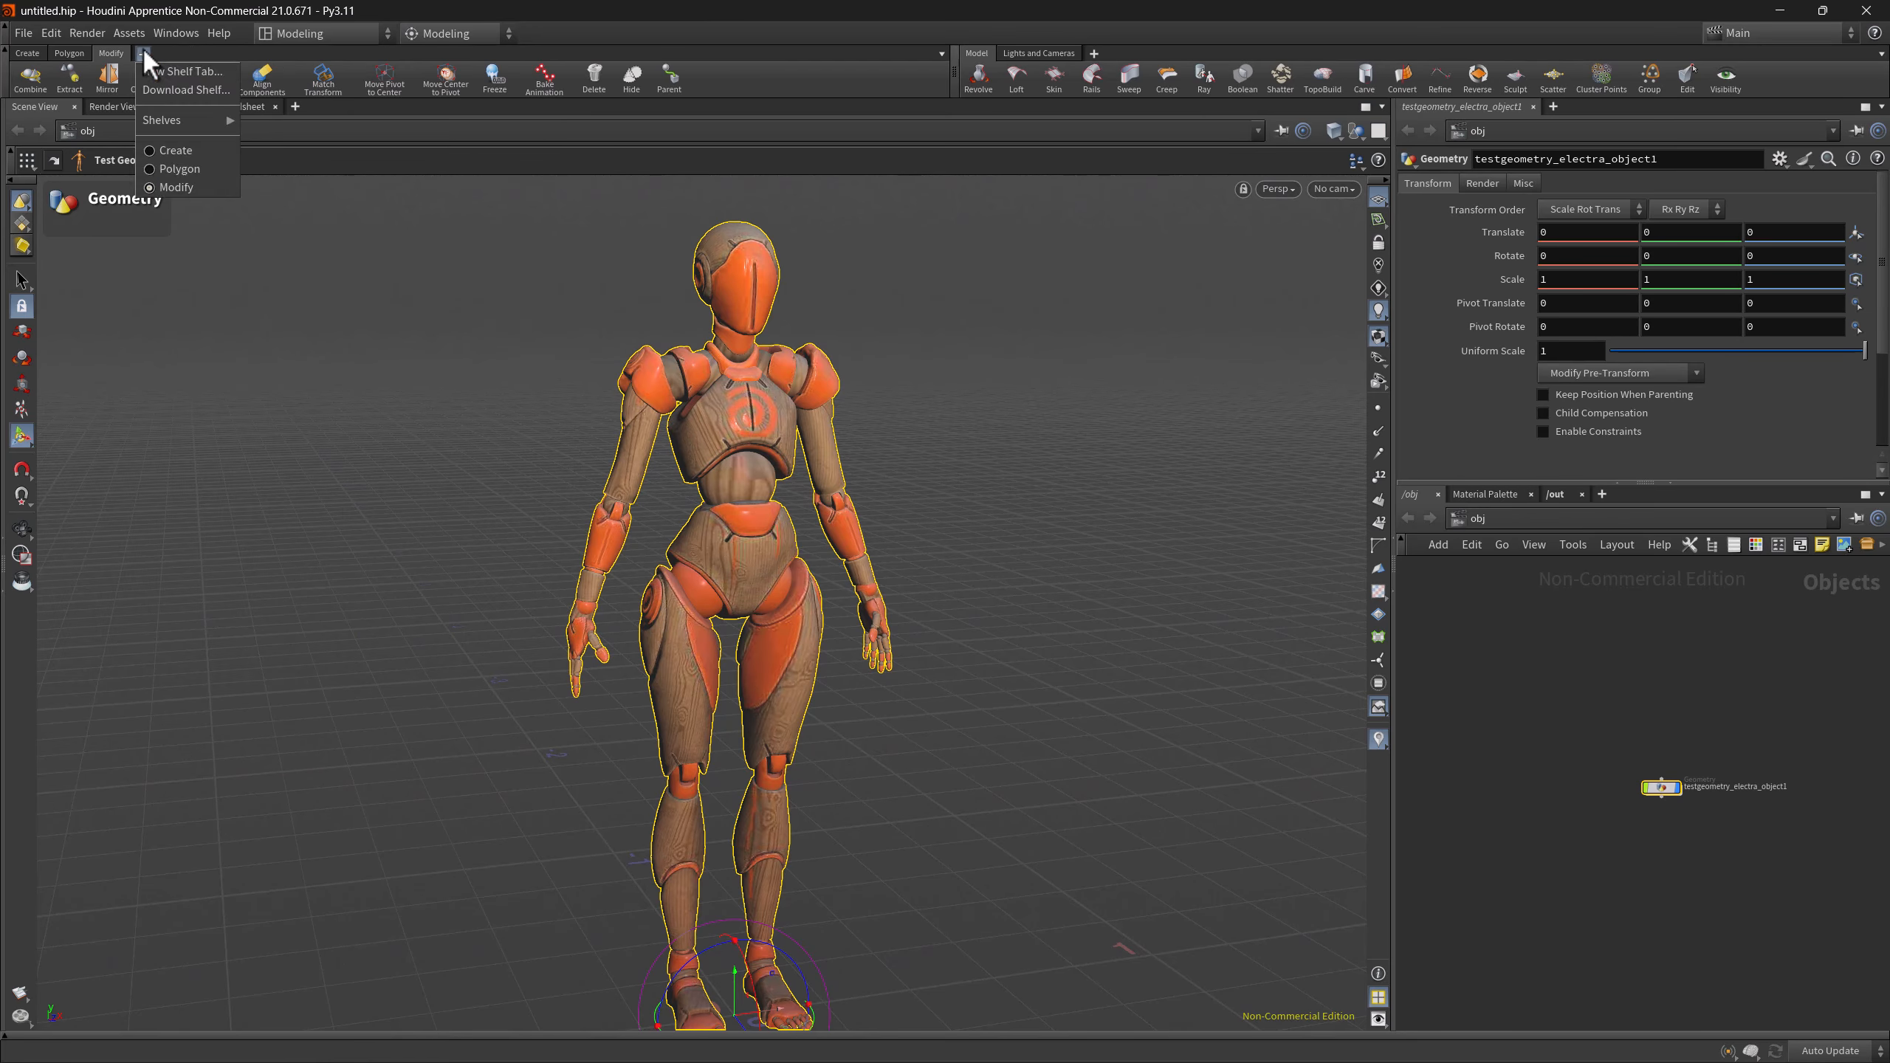
mouse_move(181, 119)
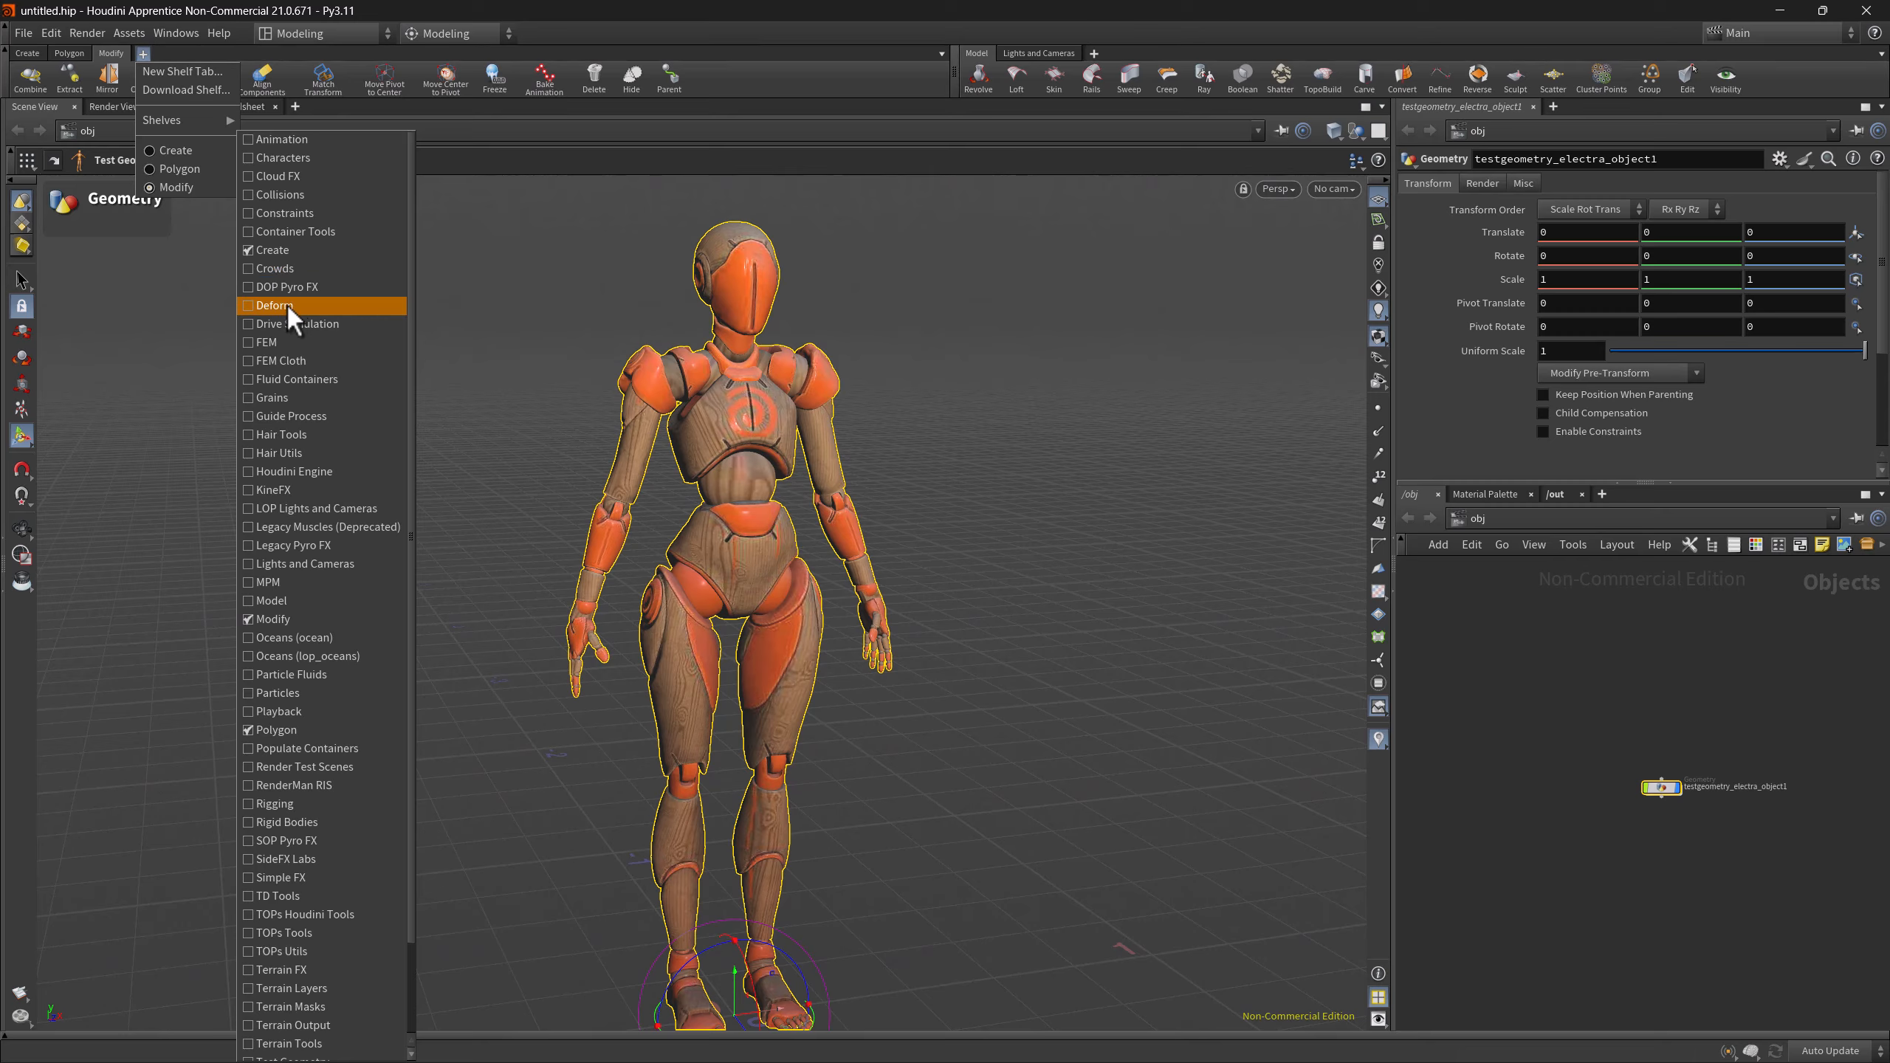
click(316, 305)
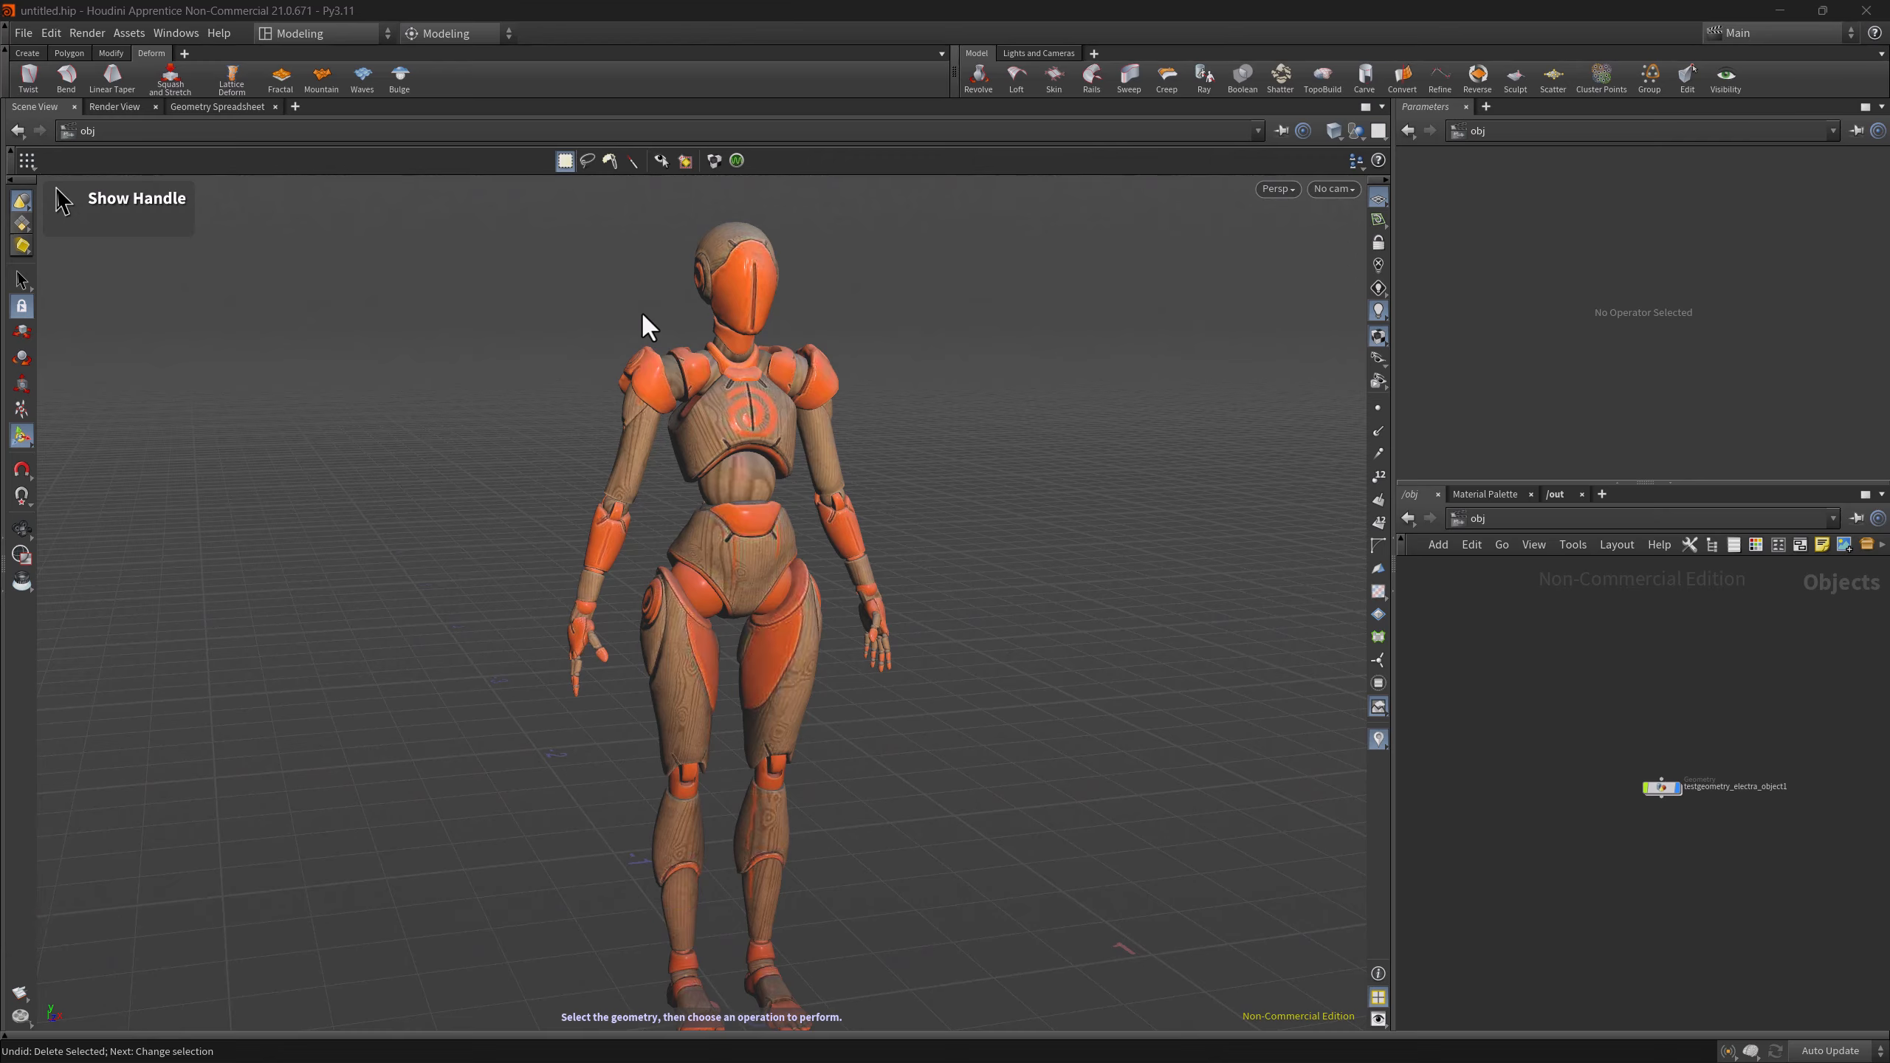
- Create a new shelf tab in the modeling shelf set and label it demoShelf
click(184, 53)
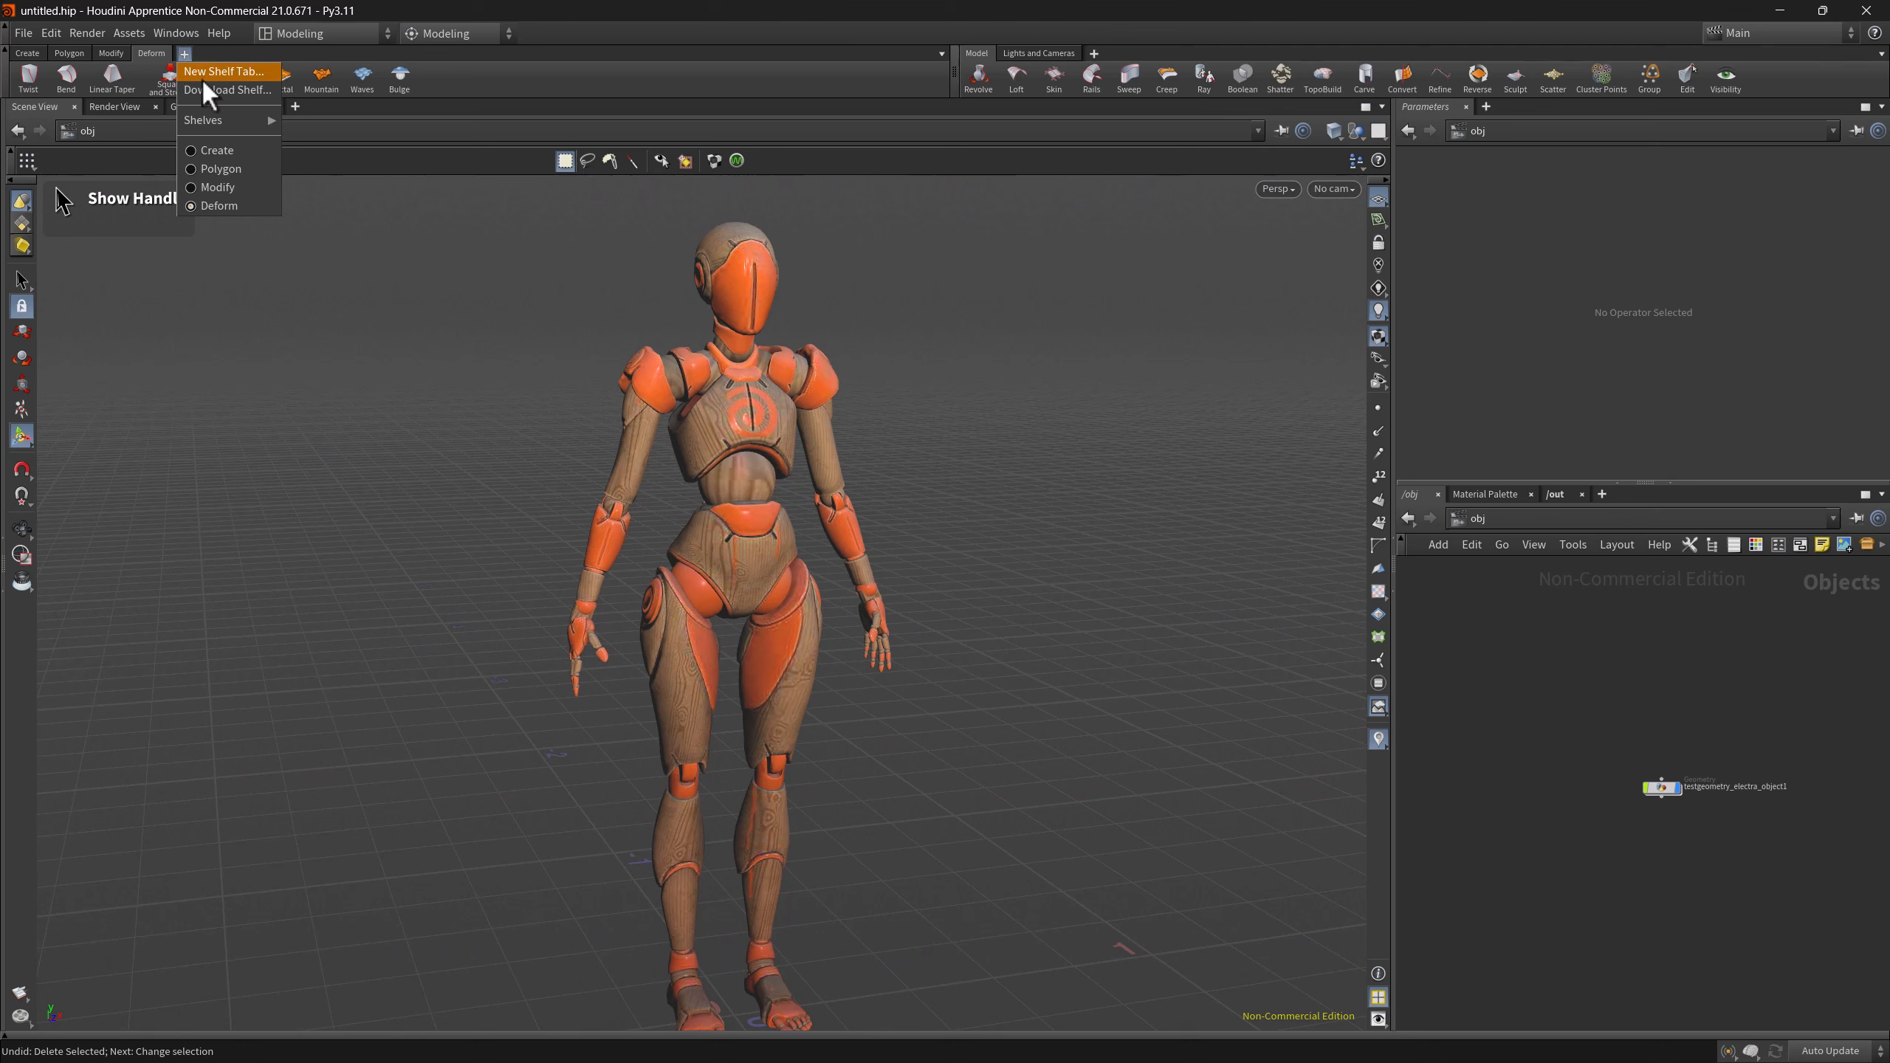
click(473, 85)
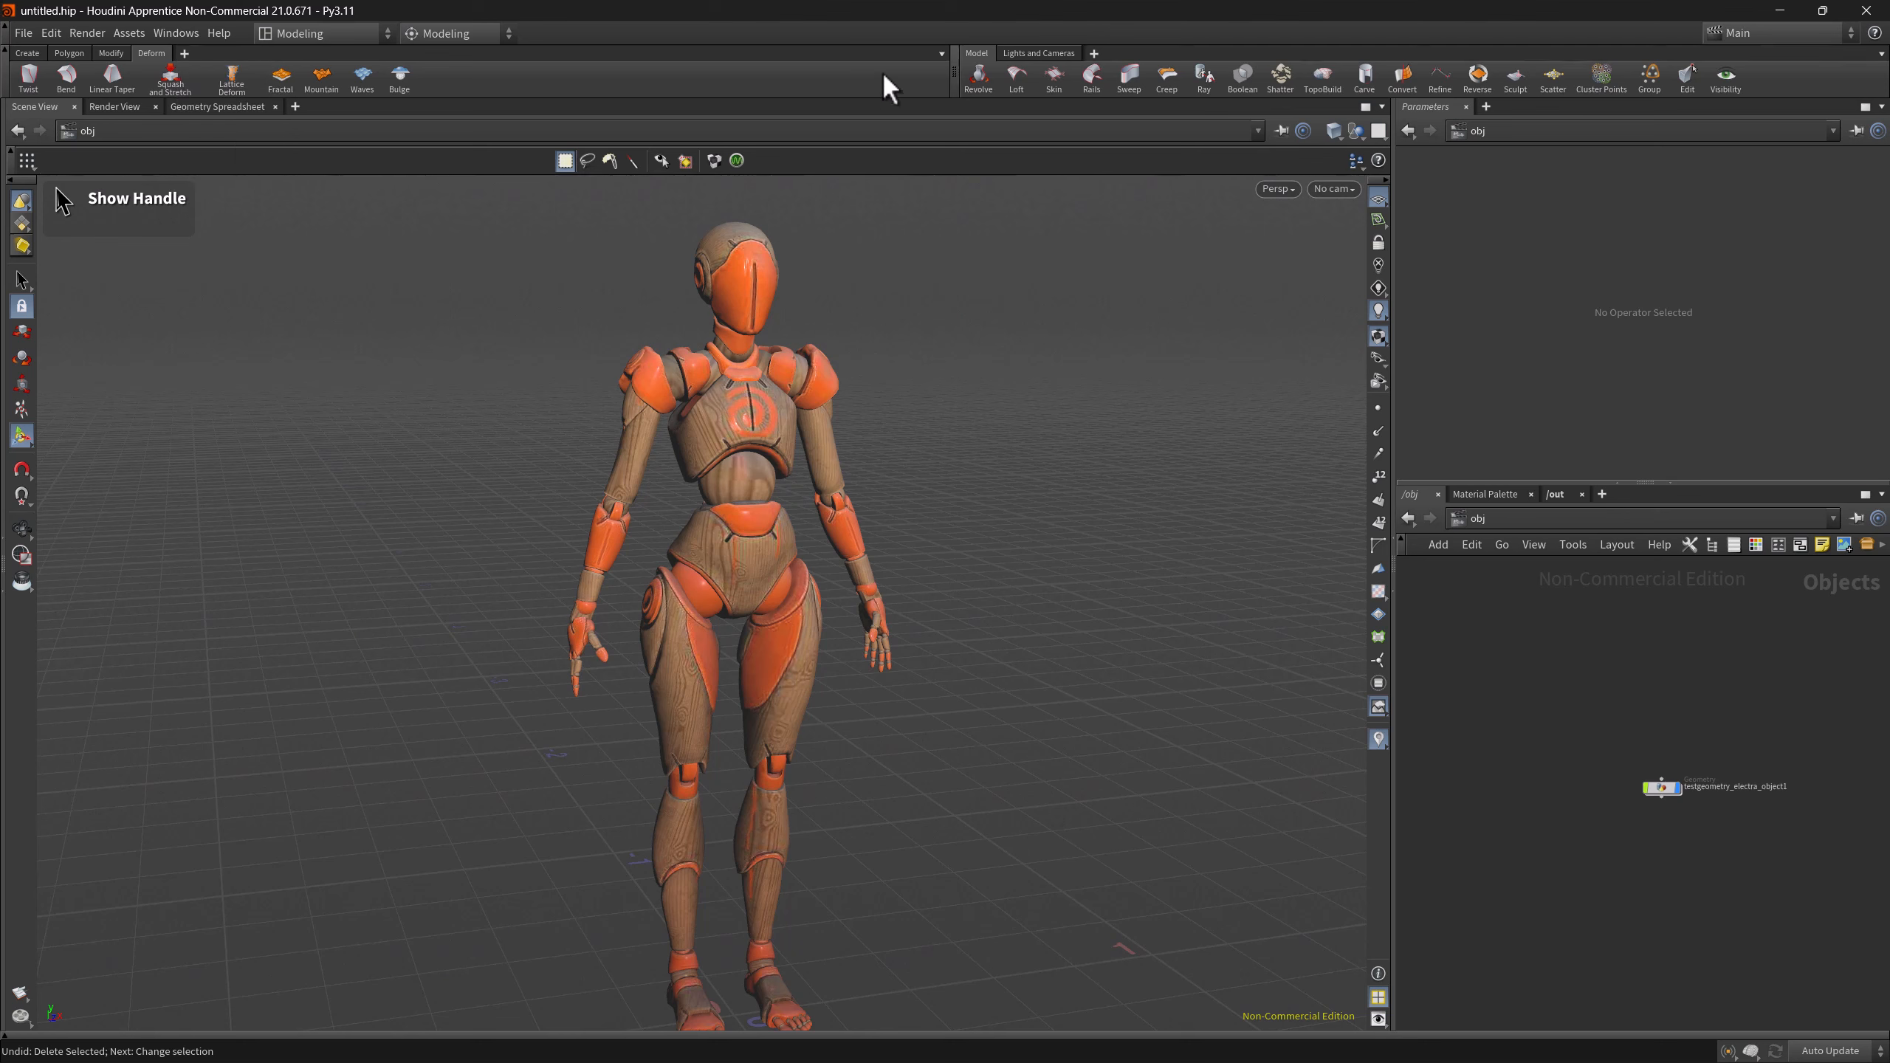
click(942, 54)
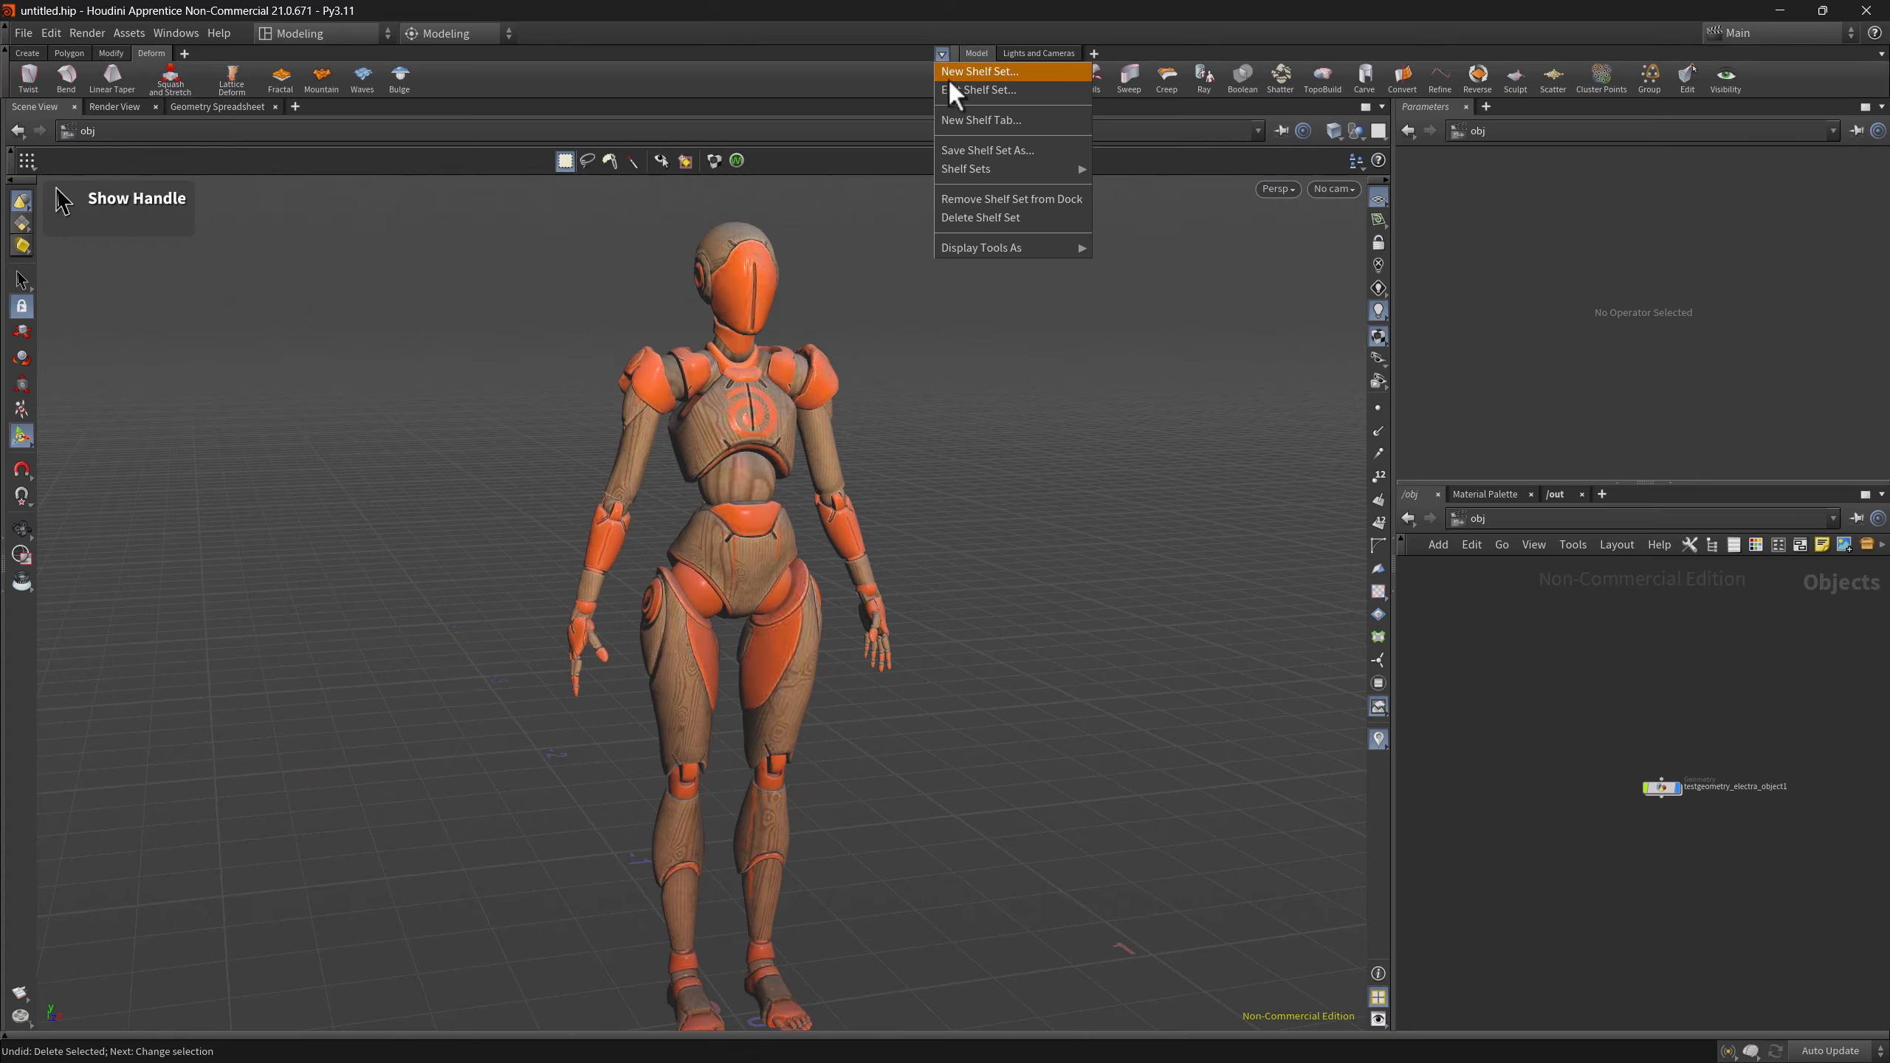
click(978, 119)
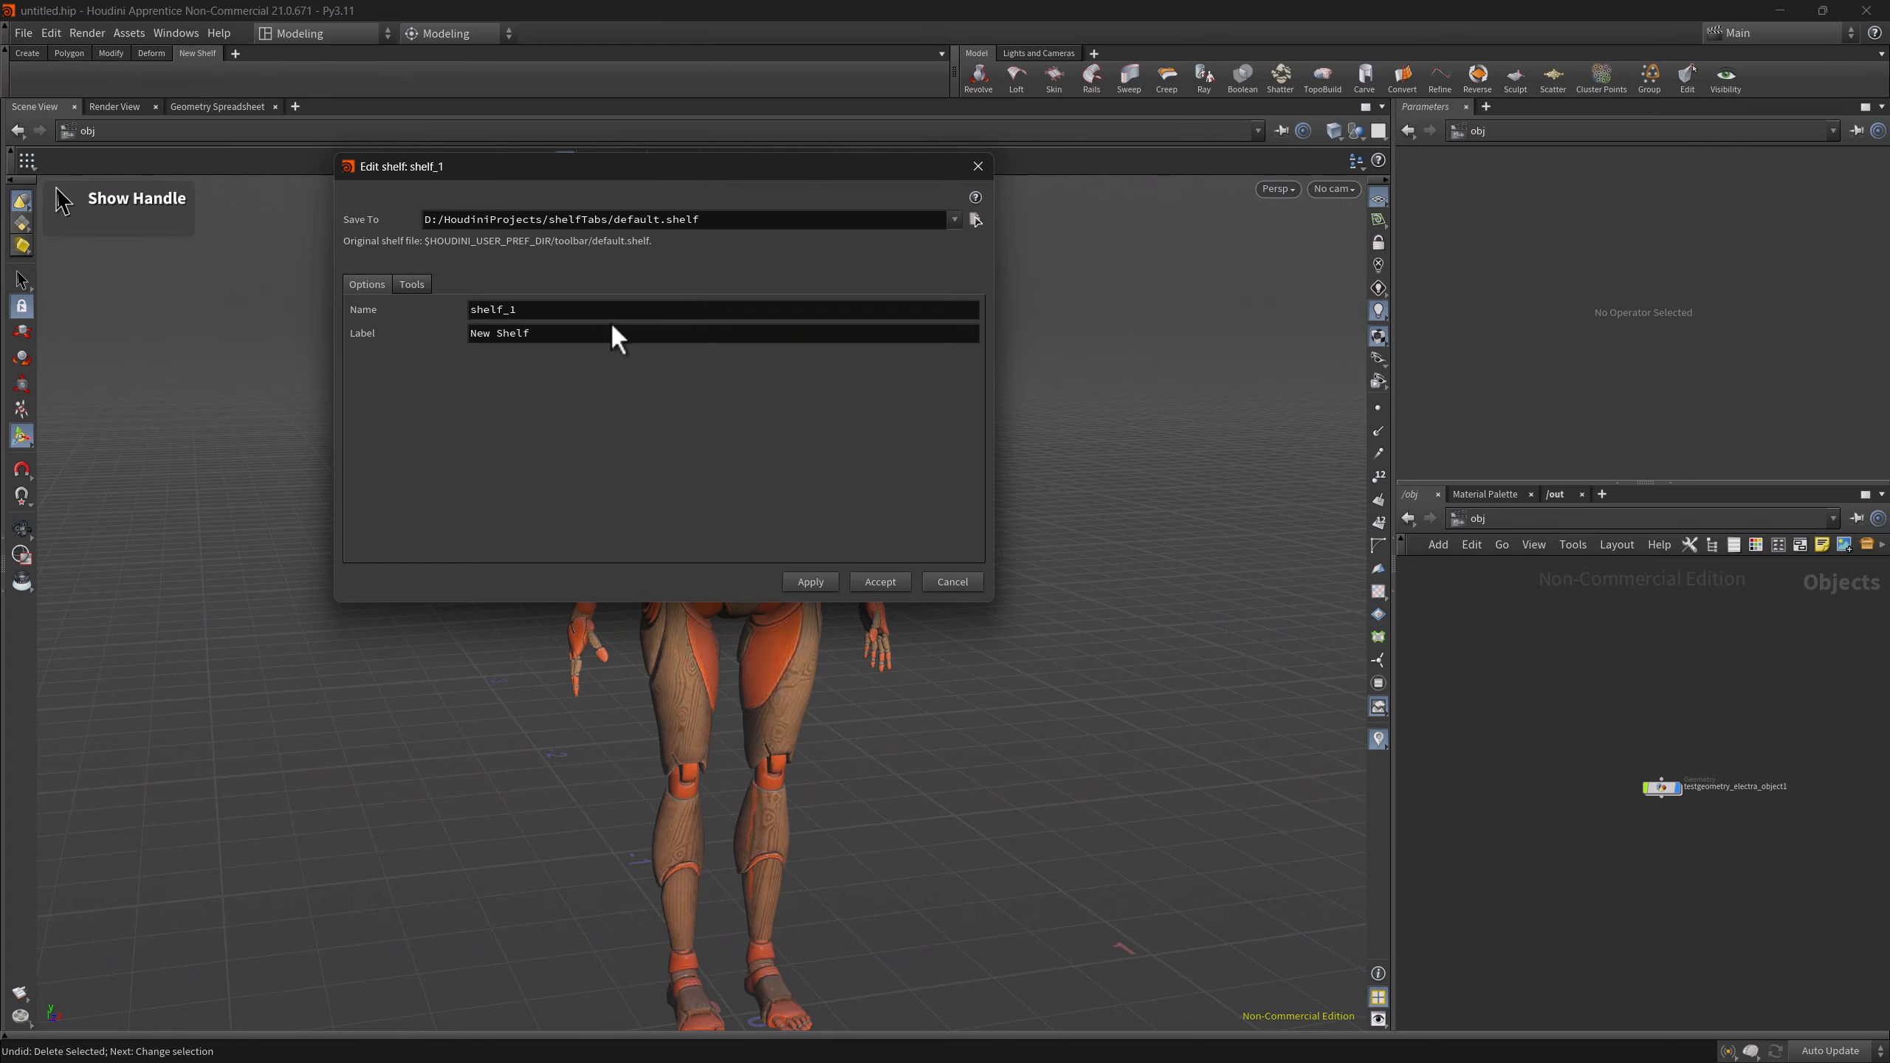
drag(542, 344, 463, 352)
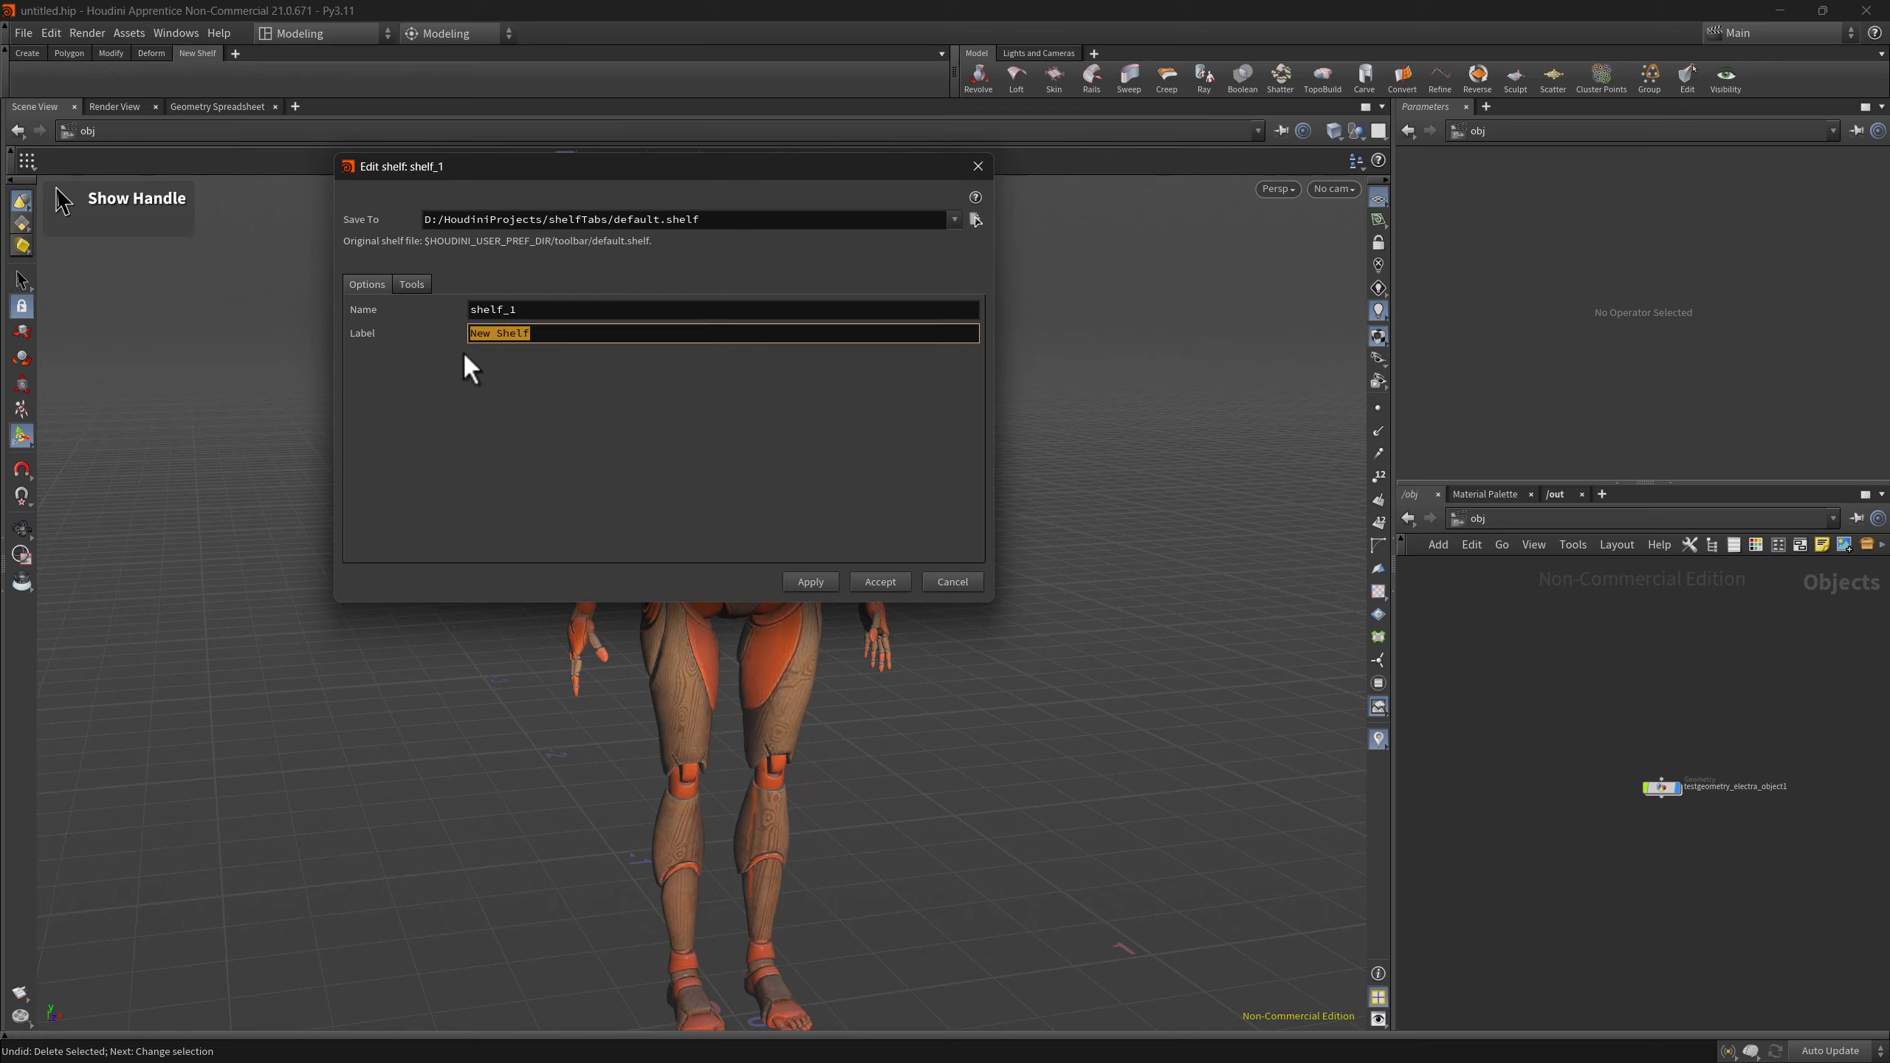
text(demoShelf)
drag(524, 334, 461, 333)
- Include the Box (sop_box) and Bulge (sop_bulge) tools in the new shelf, then apply and accept the settings
click(411, 284)
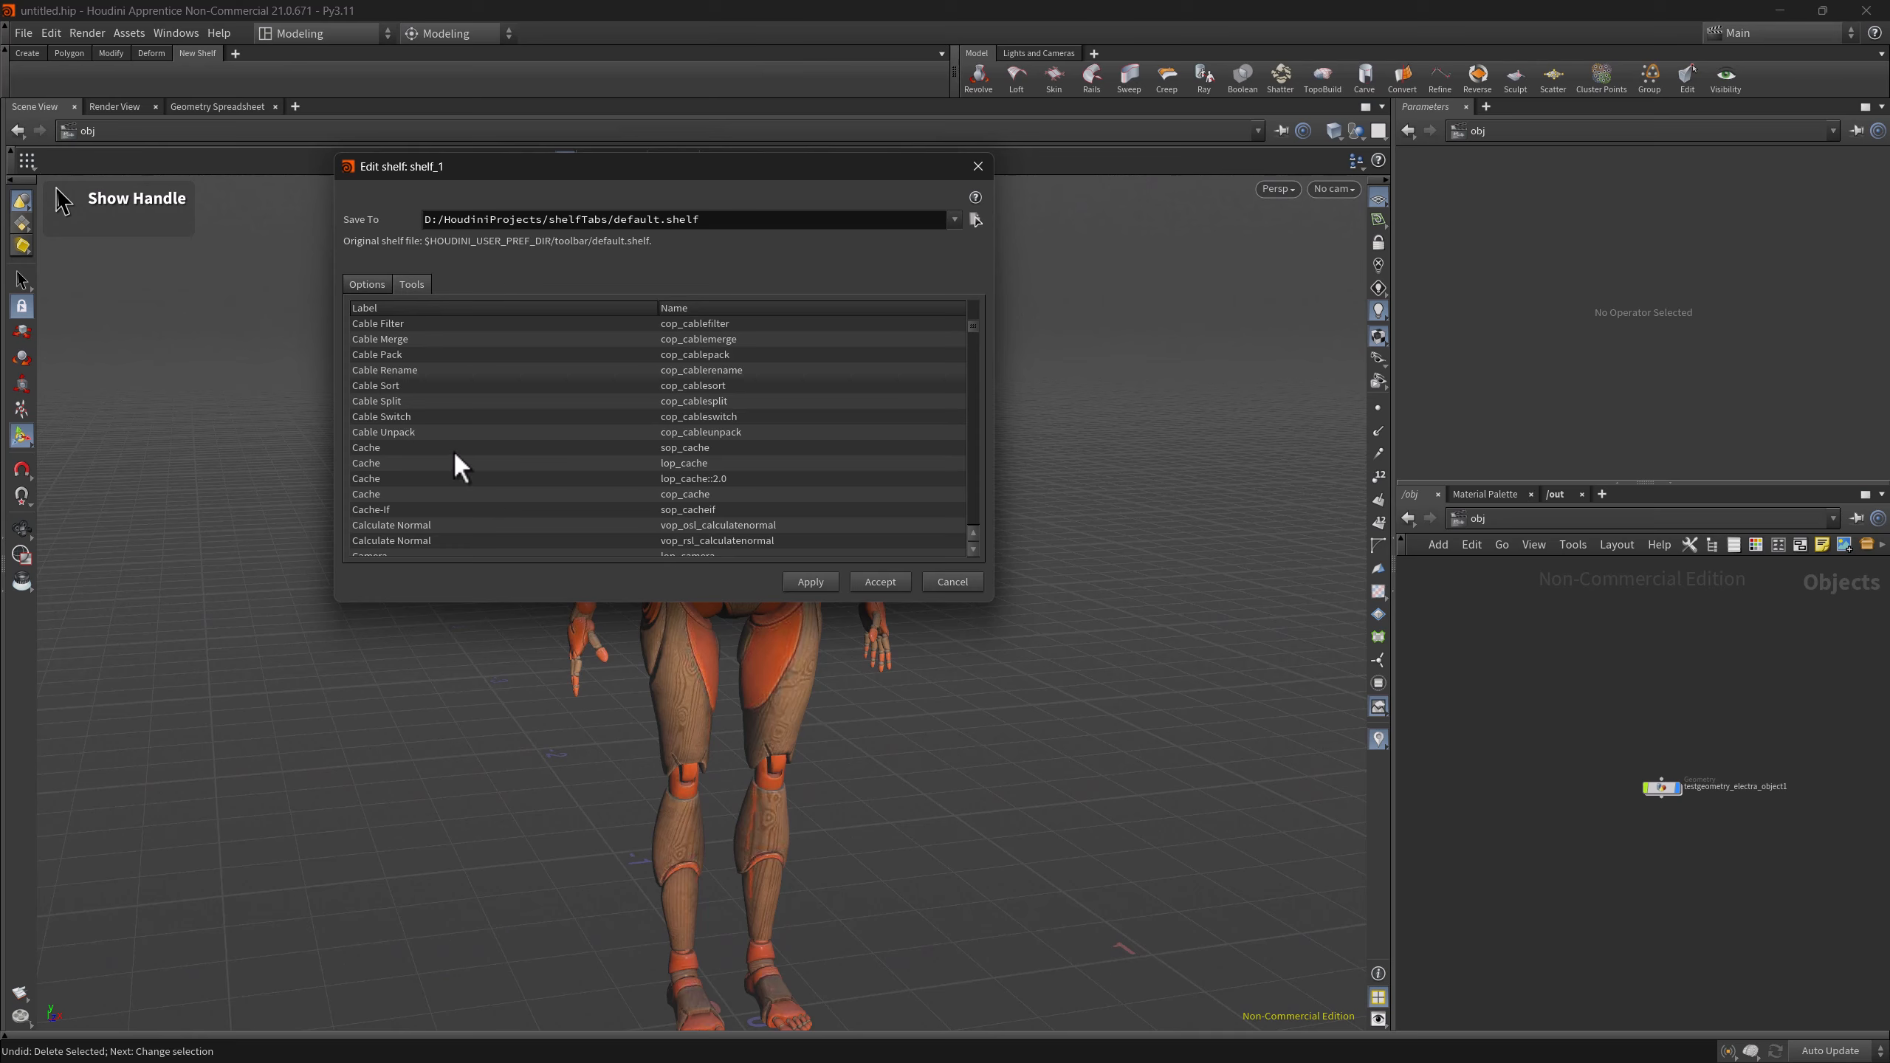
scroll(521, 462, up, 8)
scroll(487, 525, up, 2)
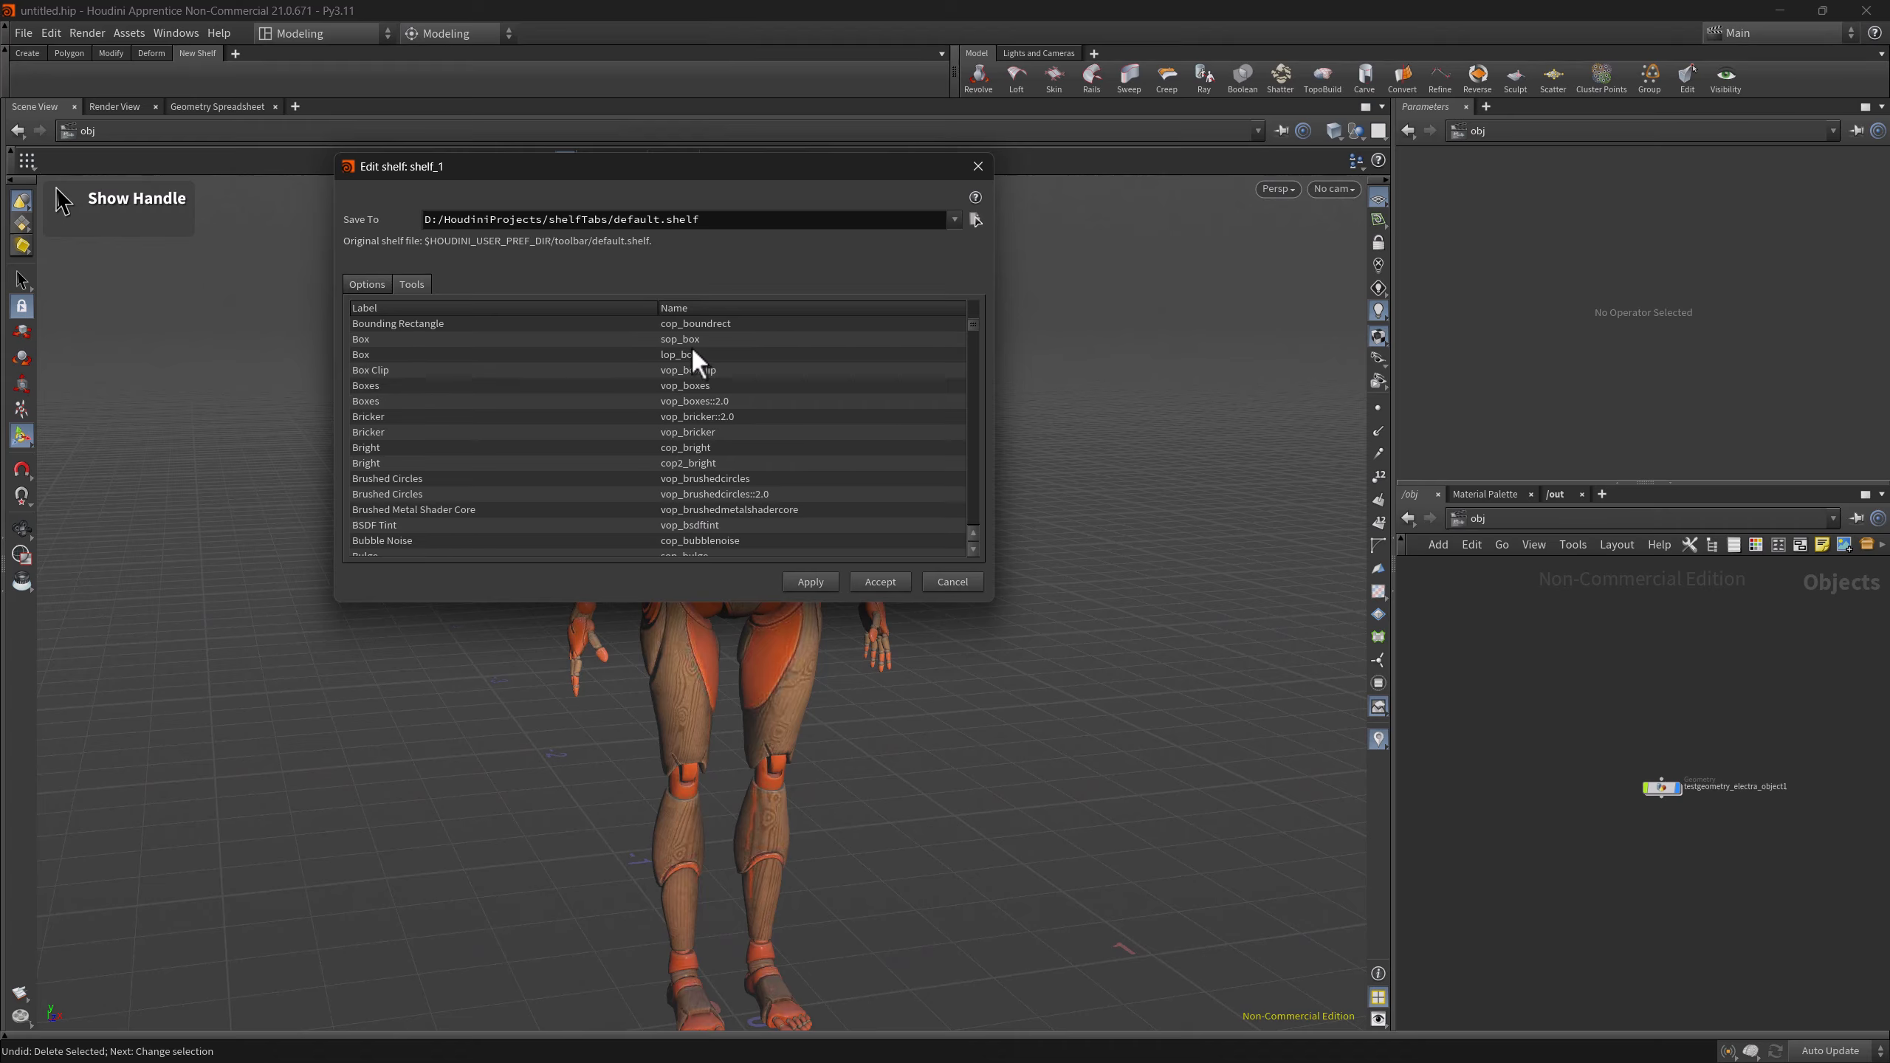
click(497, 339)
scroll(532, 479, down, 4)
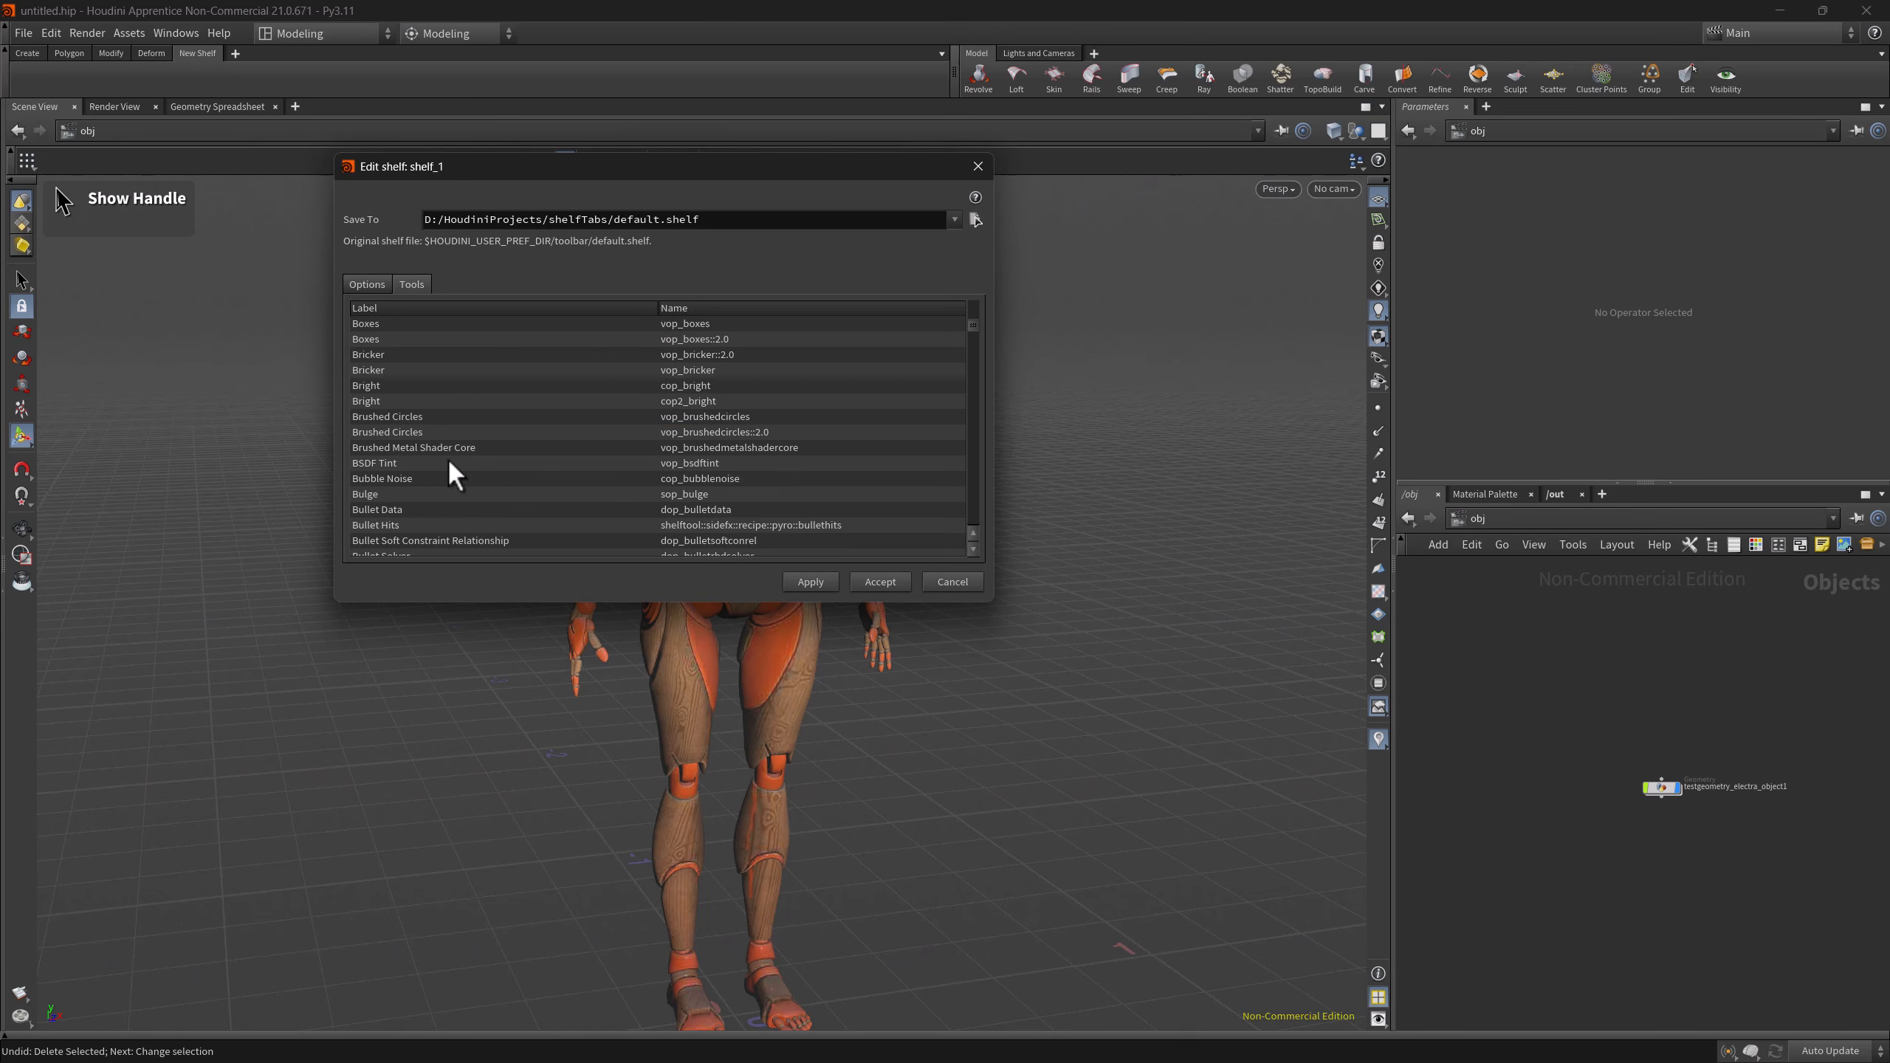
click(375, 431)
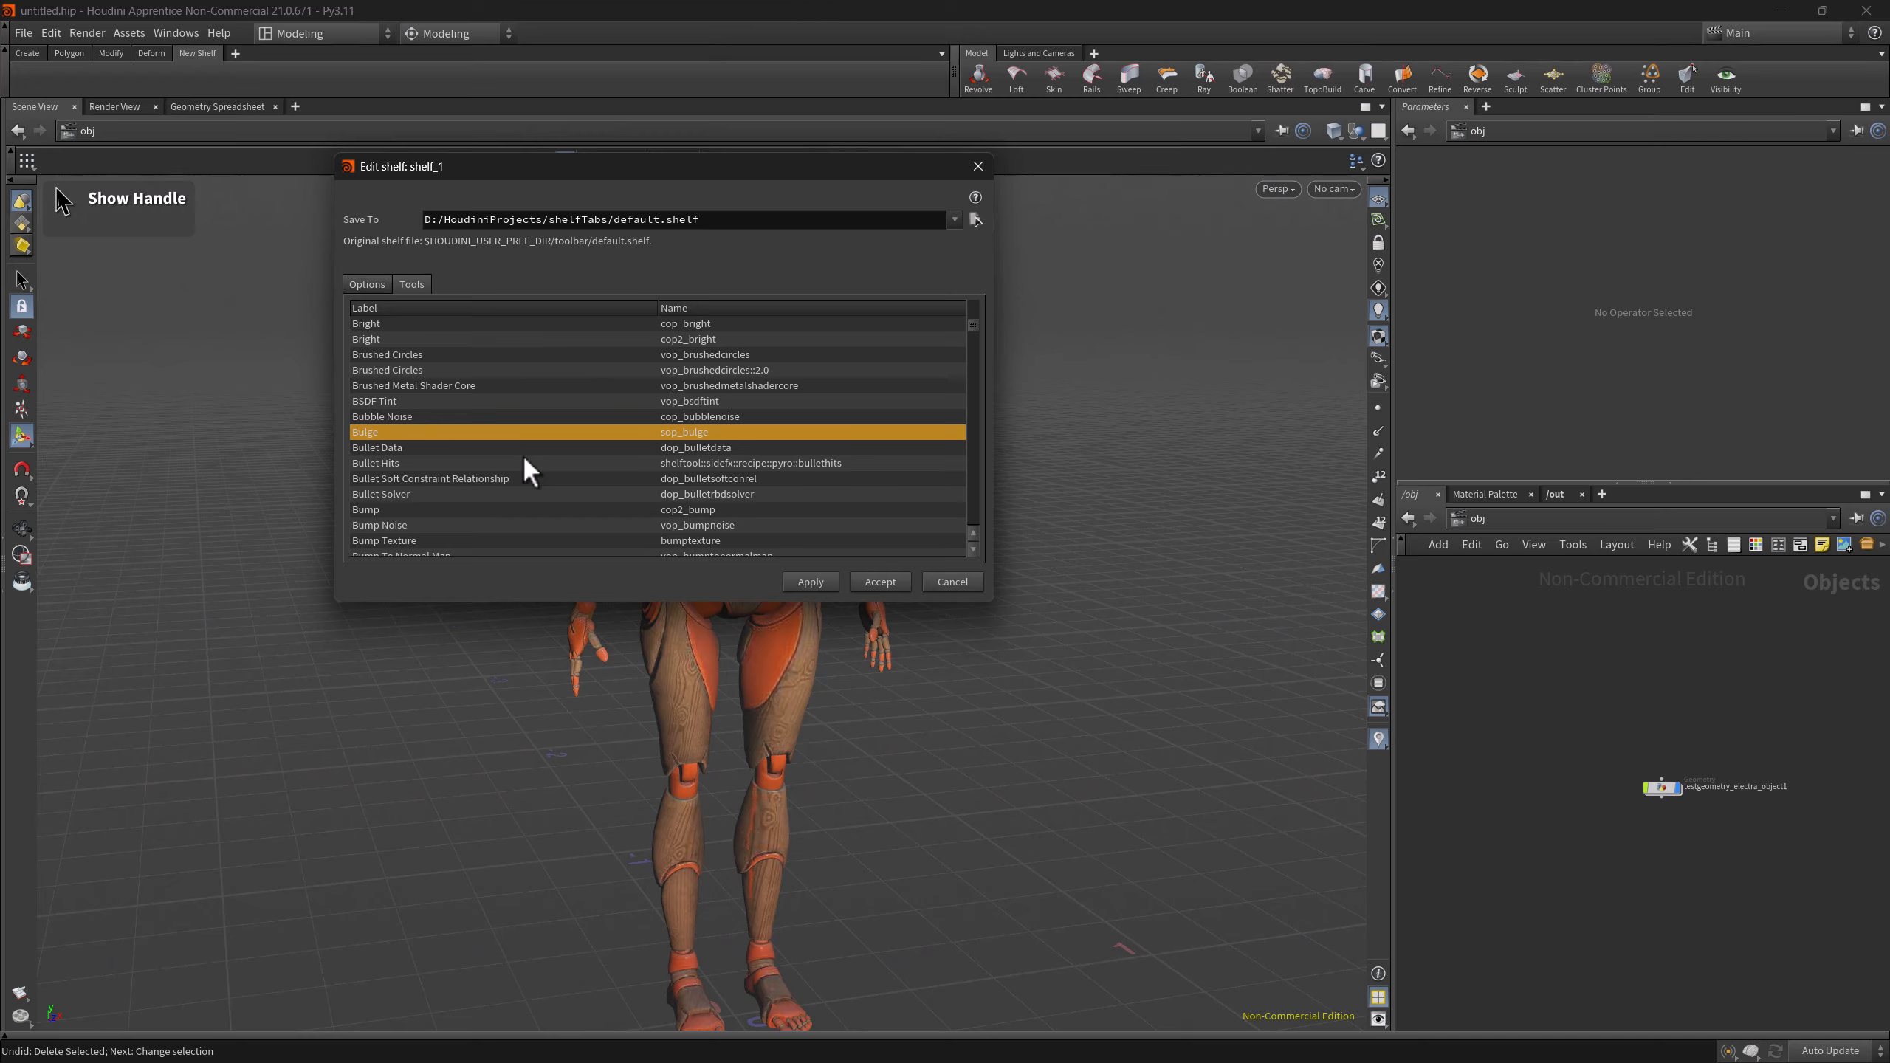
click(809, 581)
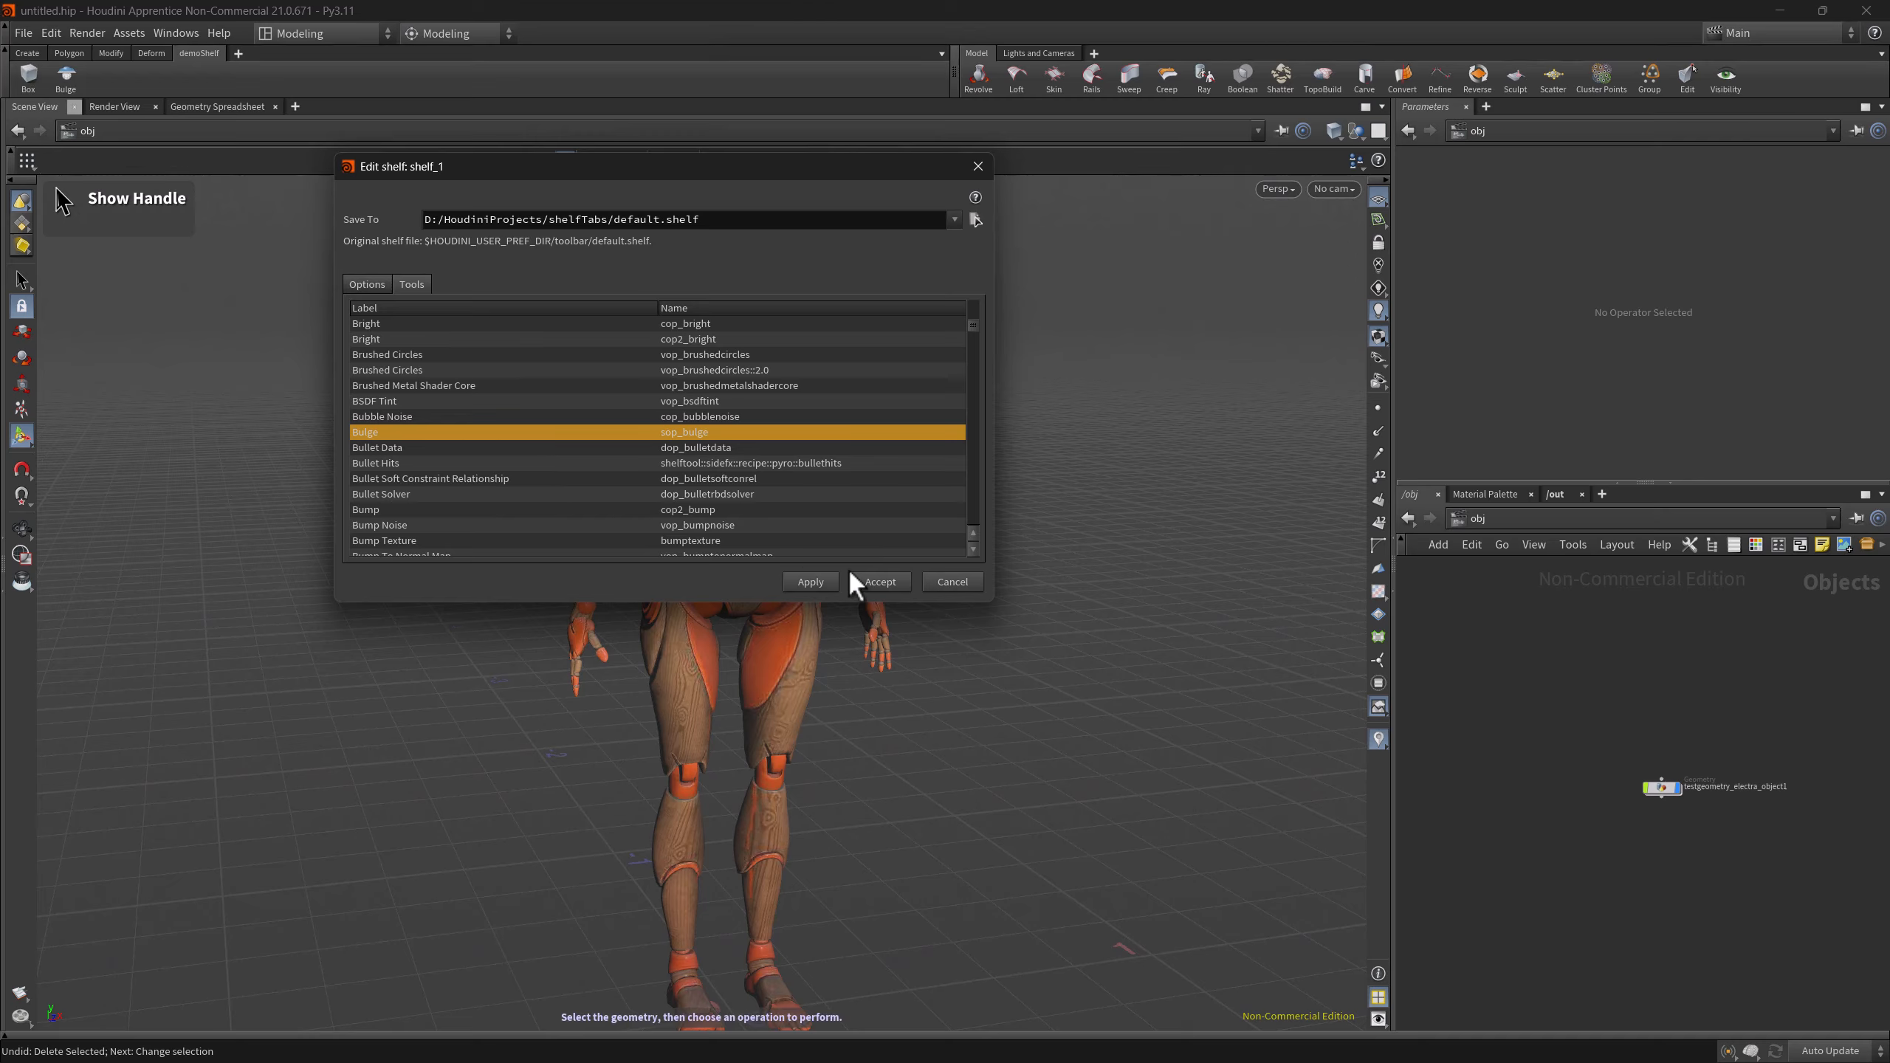
click(892, 586)
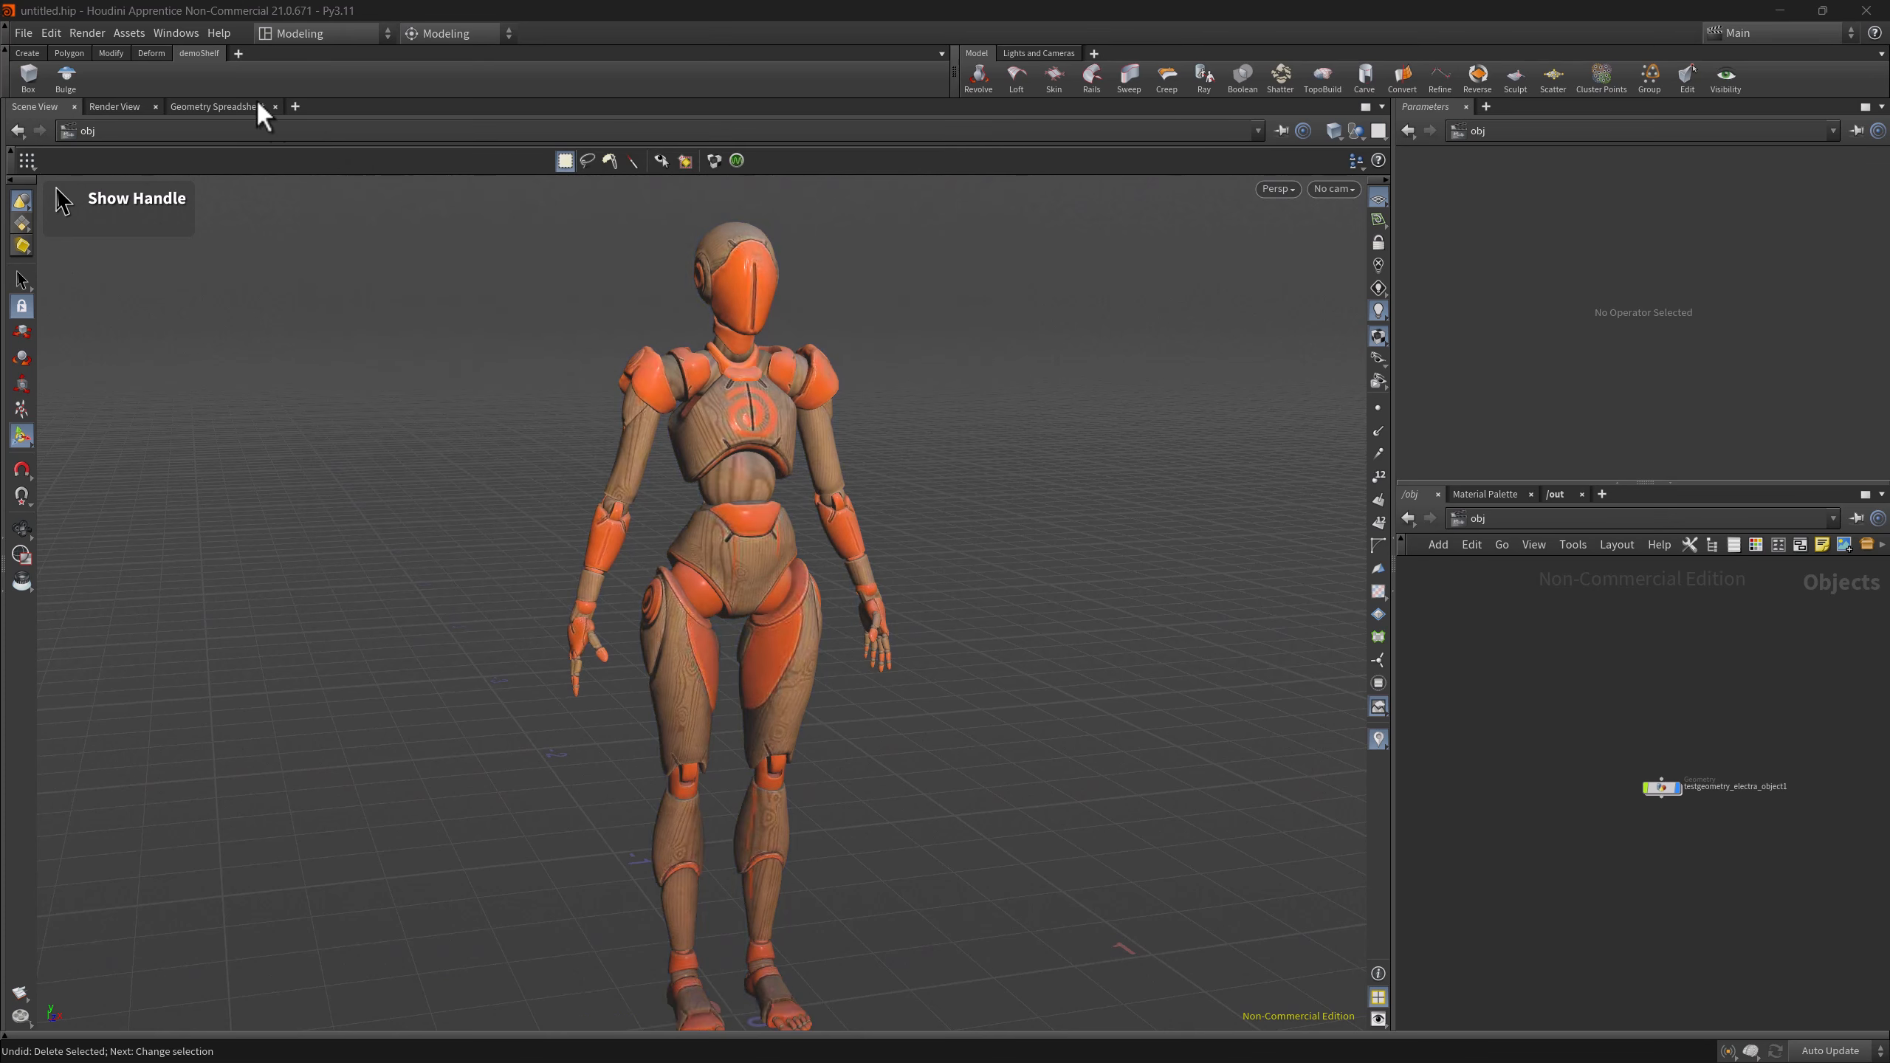
- Review the name and label in demoShelf's settings, and cancel without making changes
right_click(195, 55)
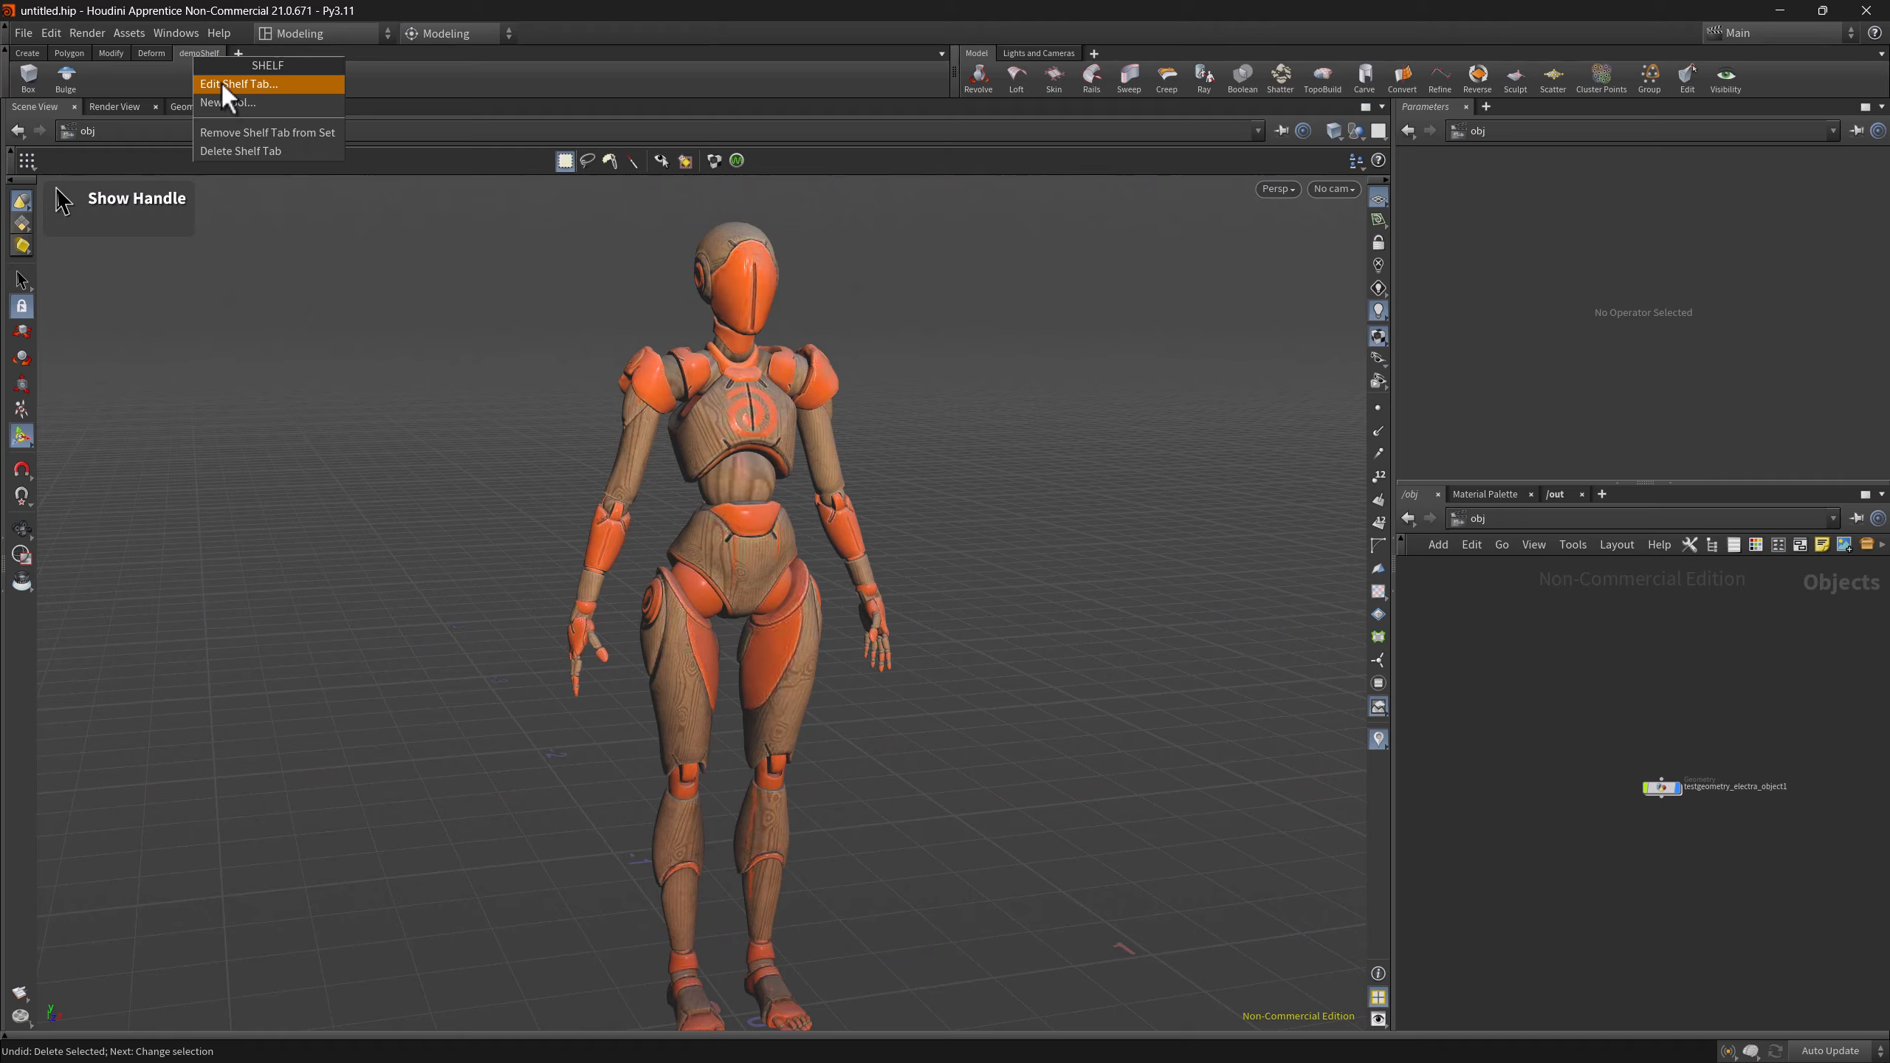
click(222, 84)
click(366, 285)
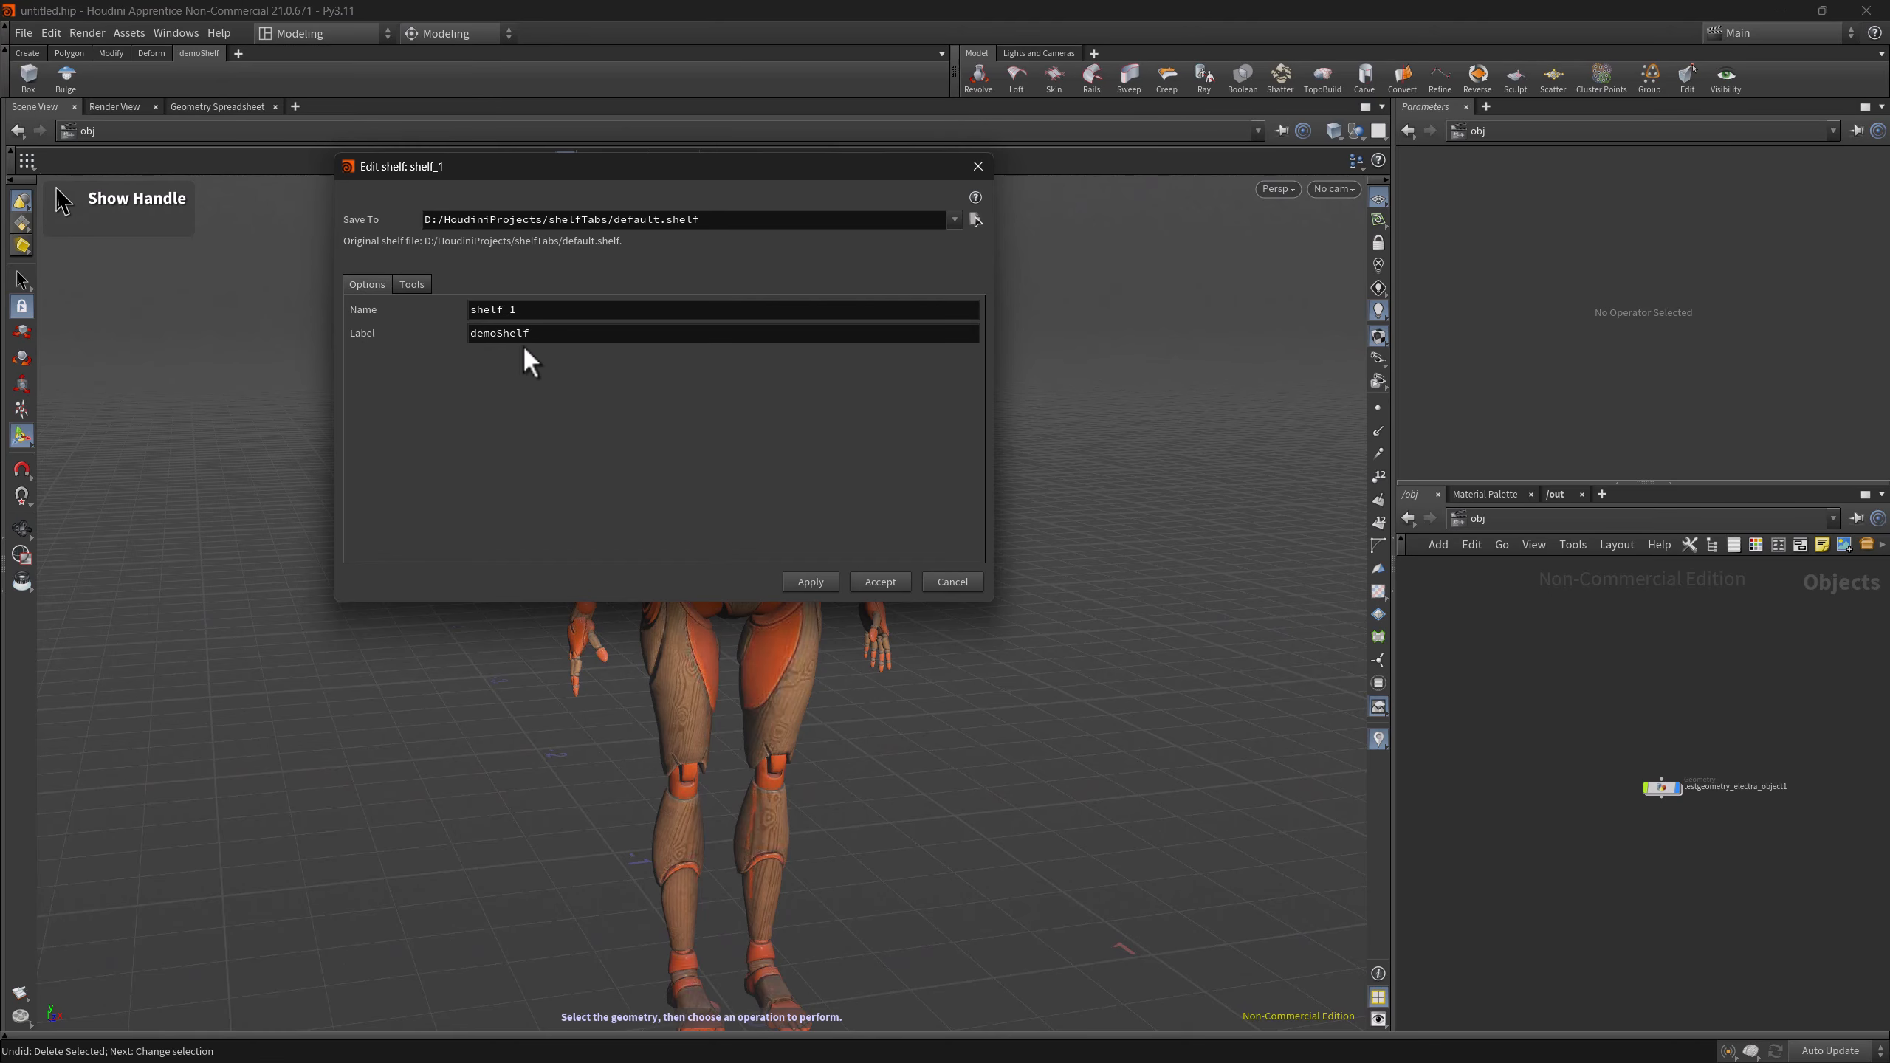
drag(561, 335, 421, 333)
click(561, 387)
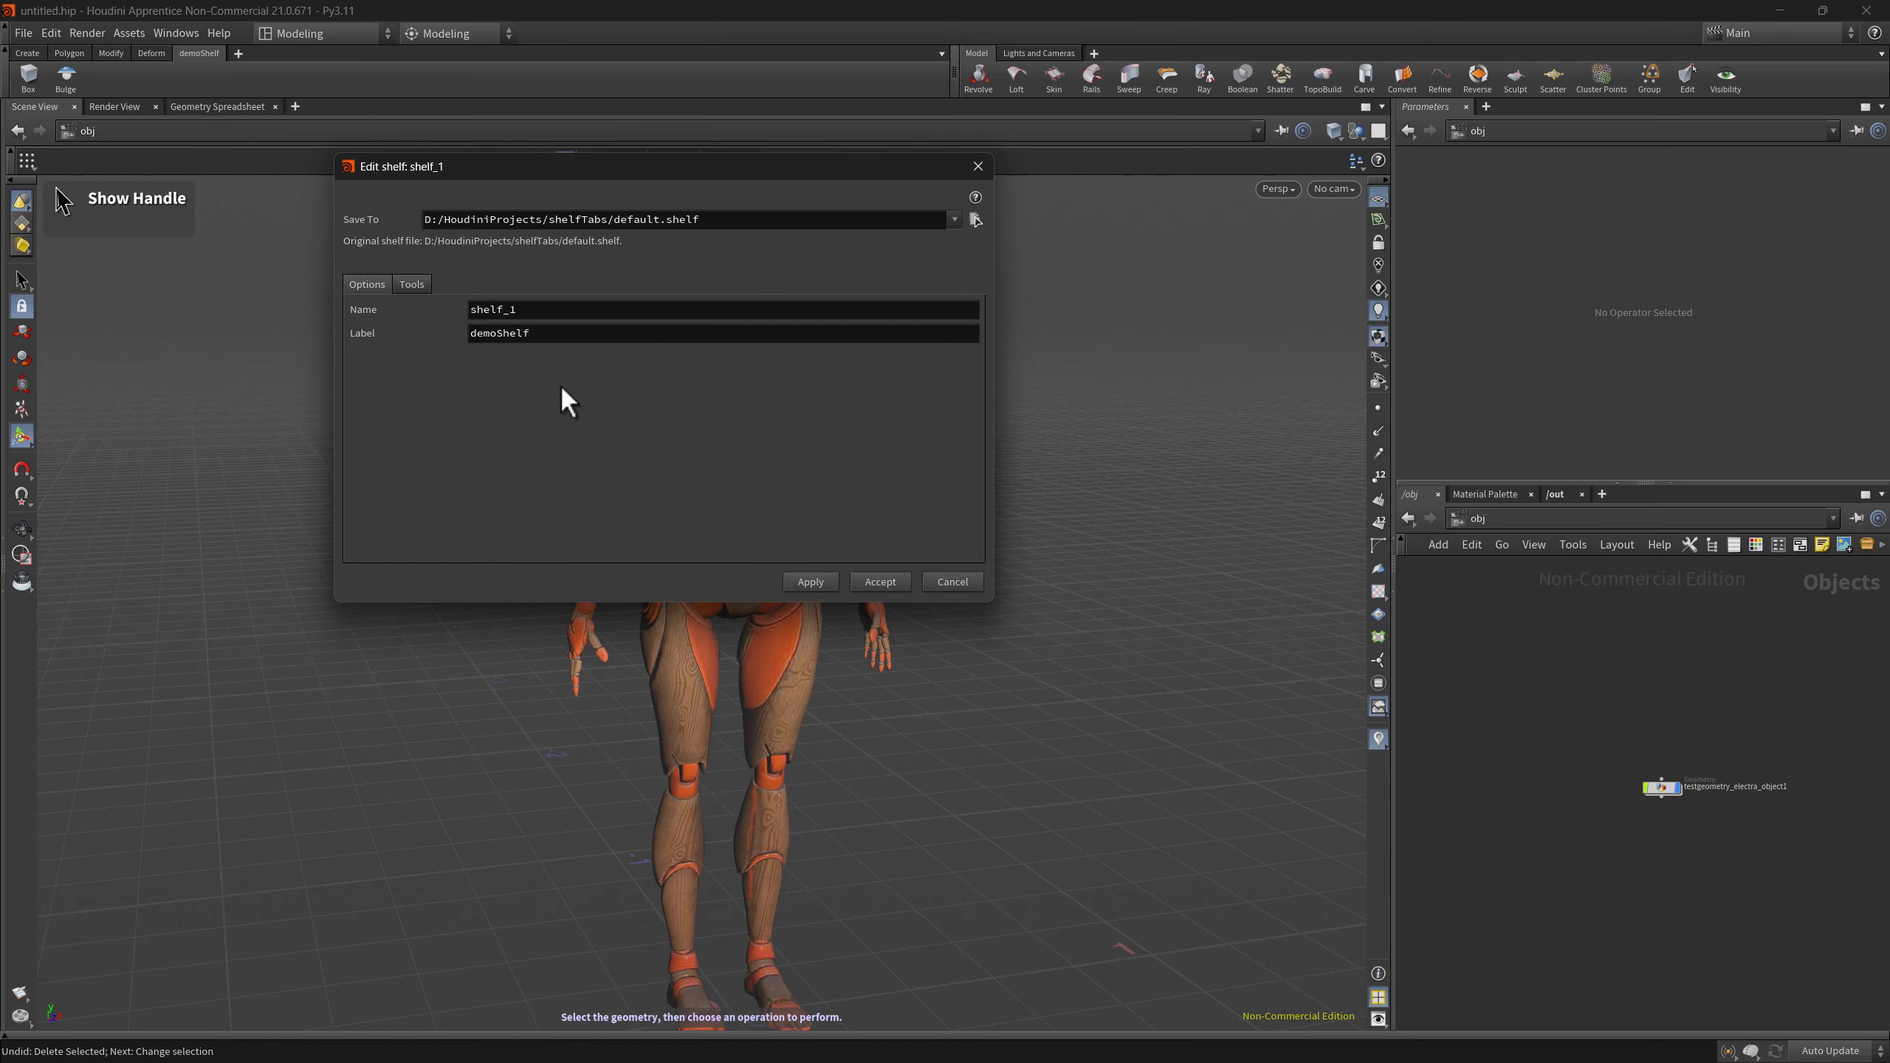
click(937, 583)
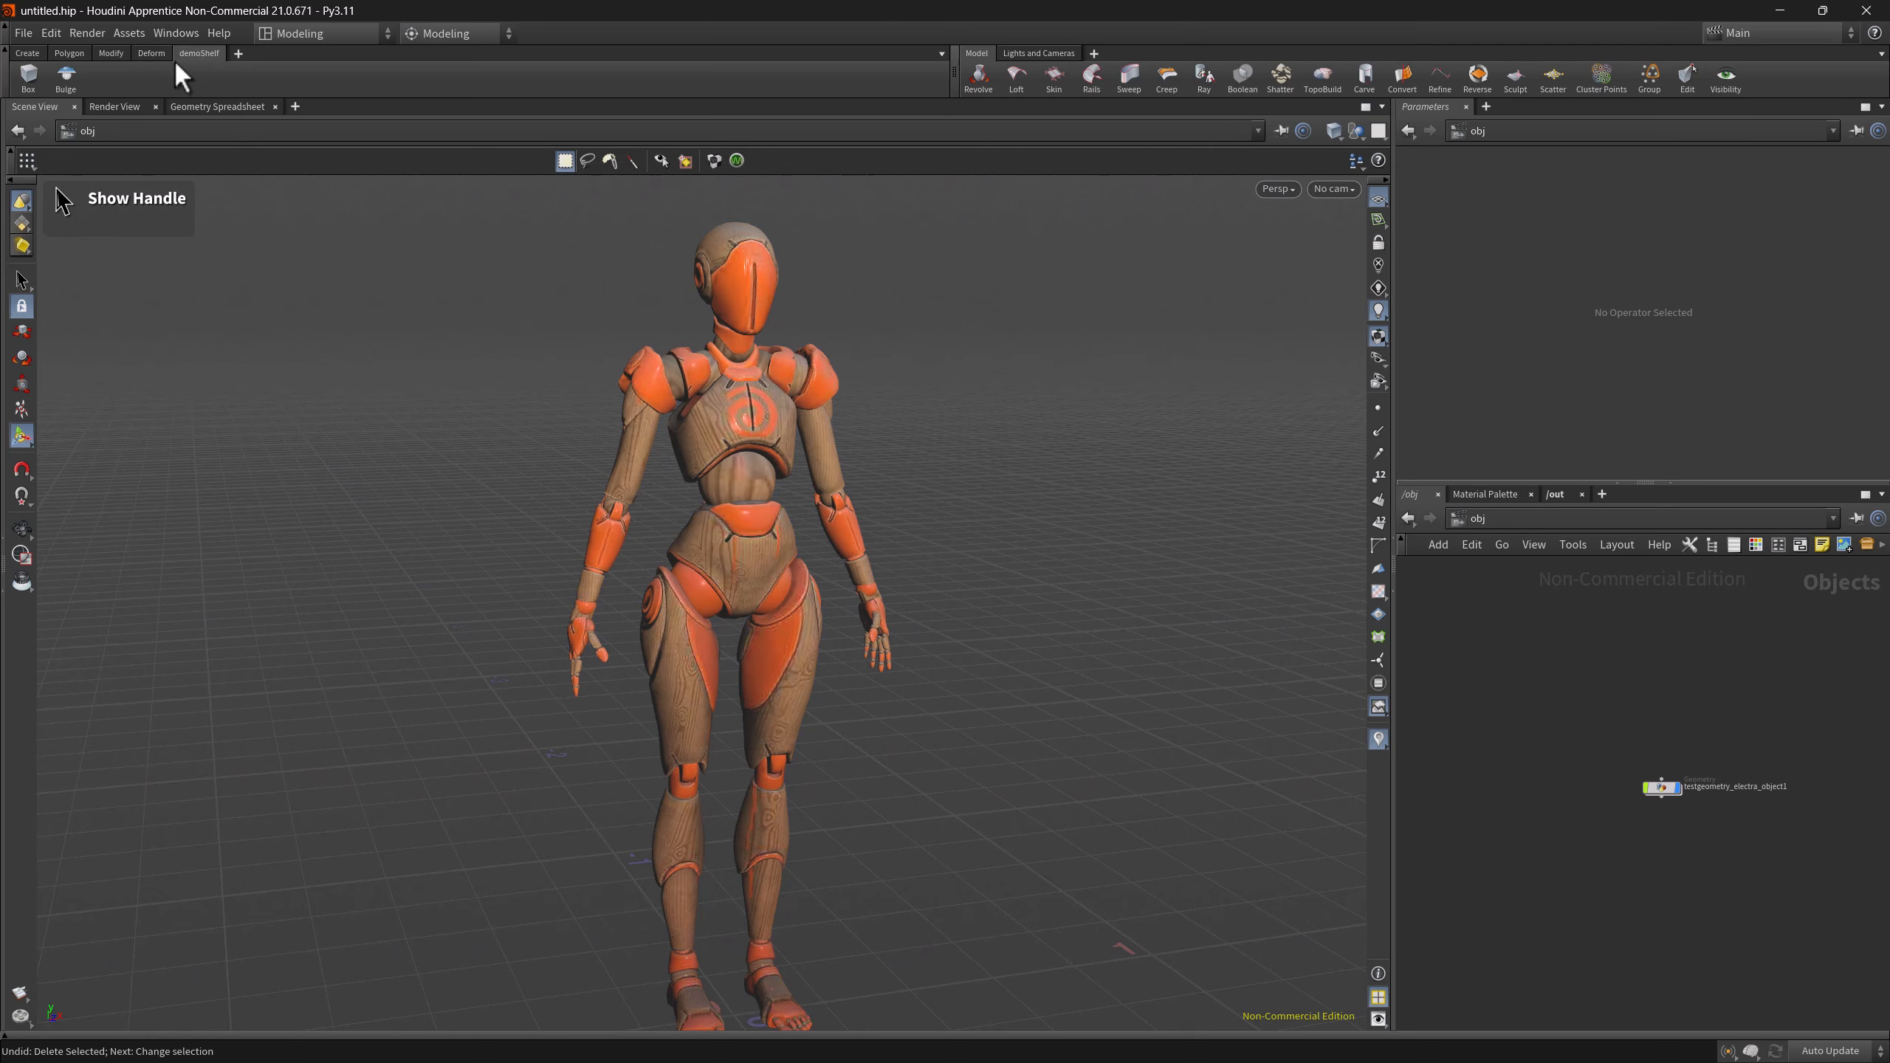
- Move demoShelf into the shelf set containing Model, and move the Create shelf's L-System tool onto it
drag(993, 62, 998, 48)
click(26, 53)
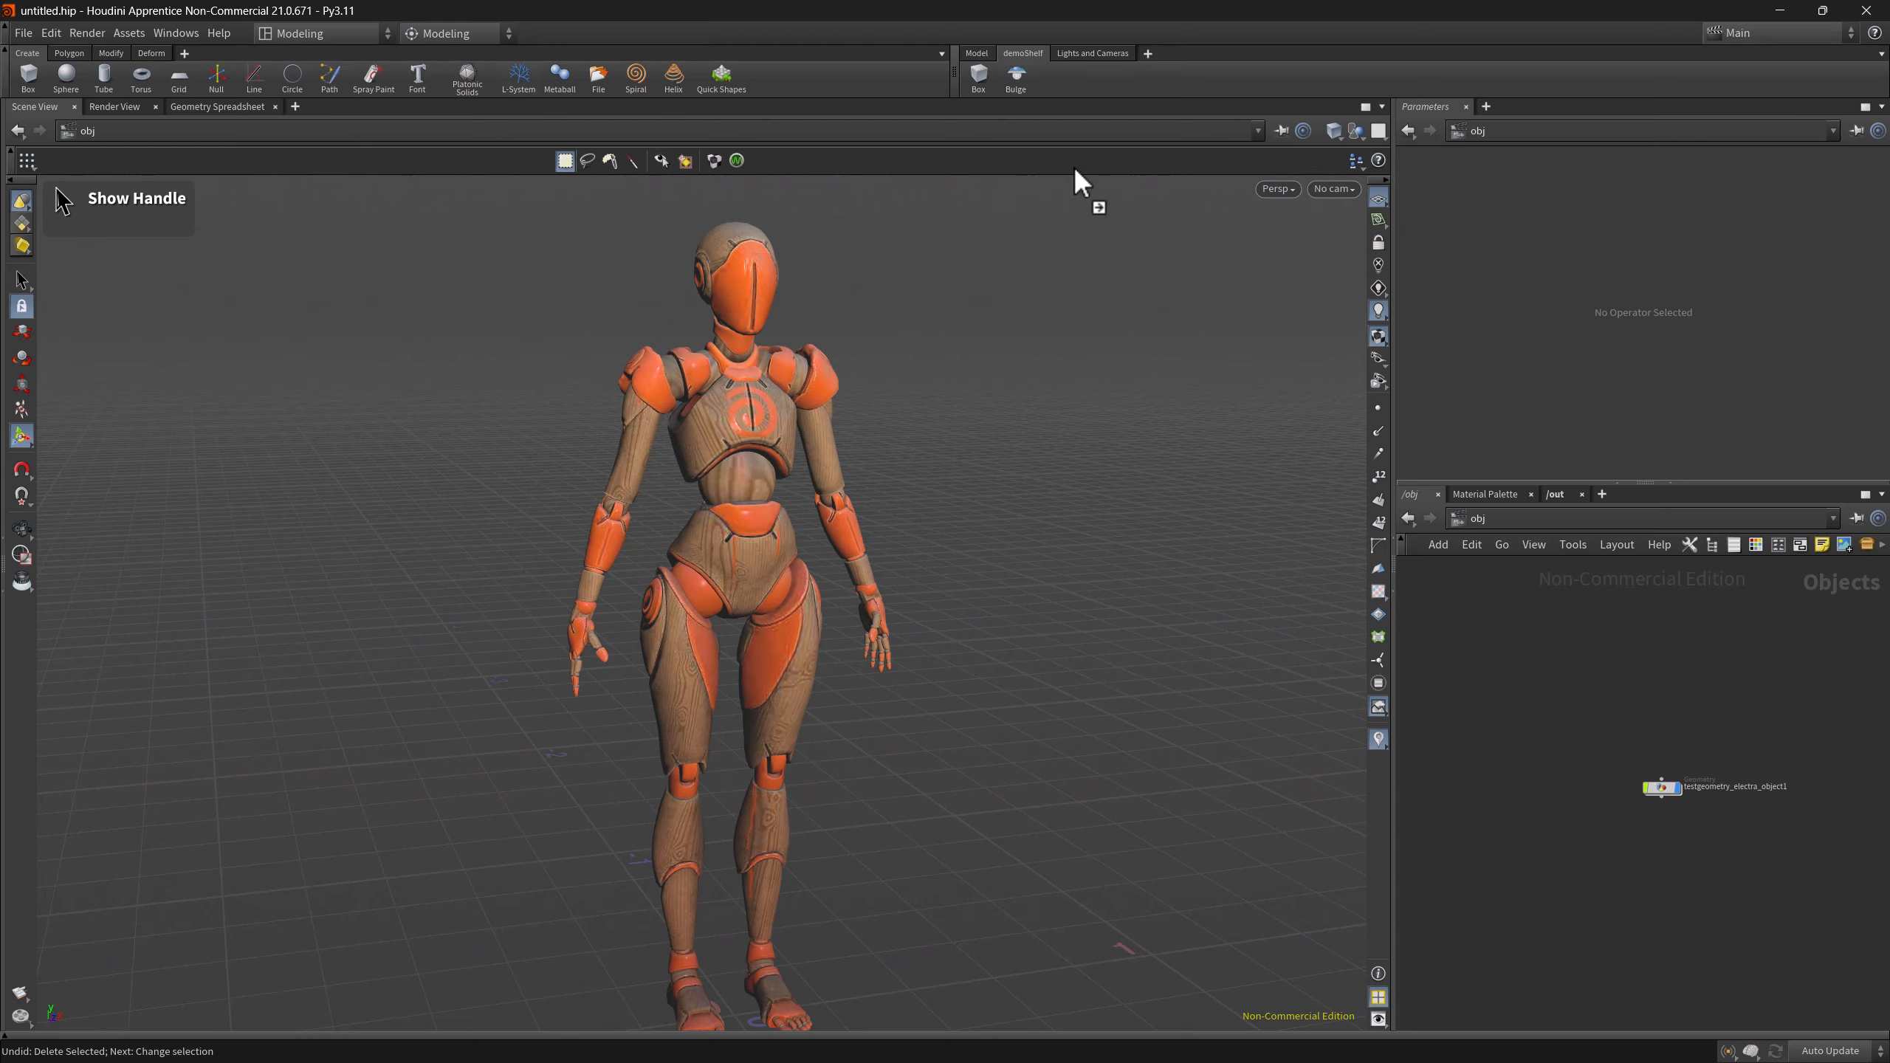
drag(1081, 183, 1043, 82)
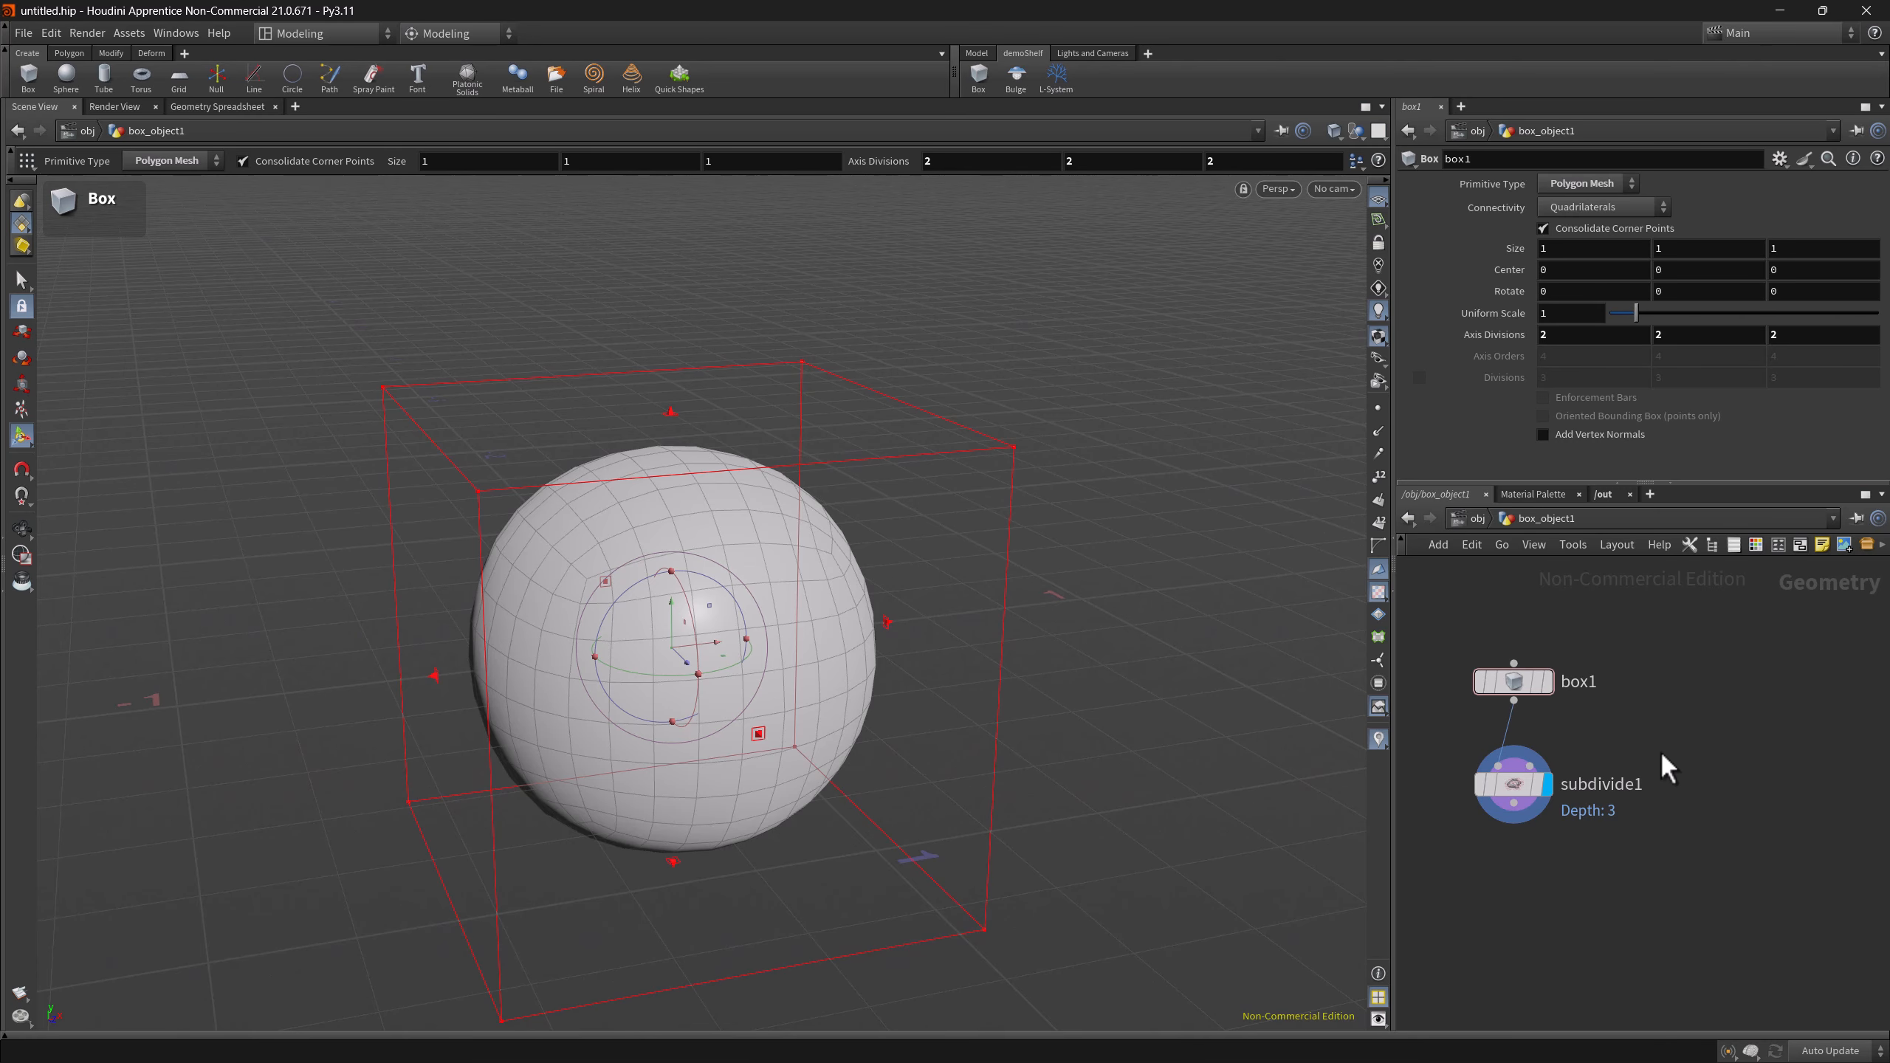
- Rename the box_object1 node at object level to MyBox and add it to demoShelf as a custom tool
click(1476, 519)
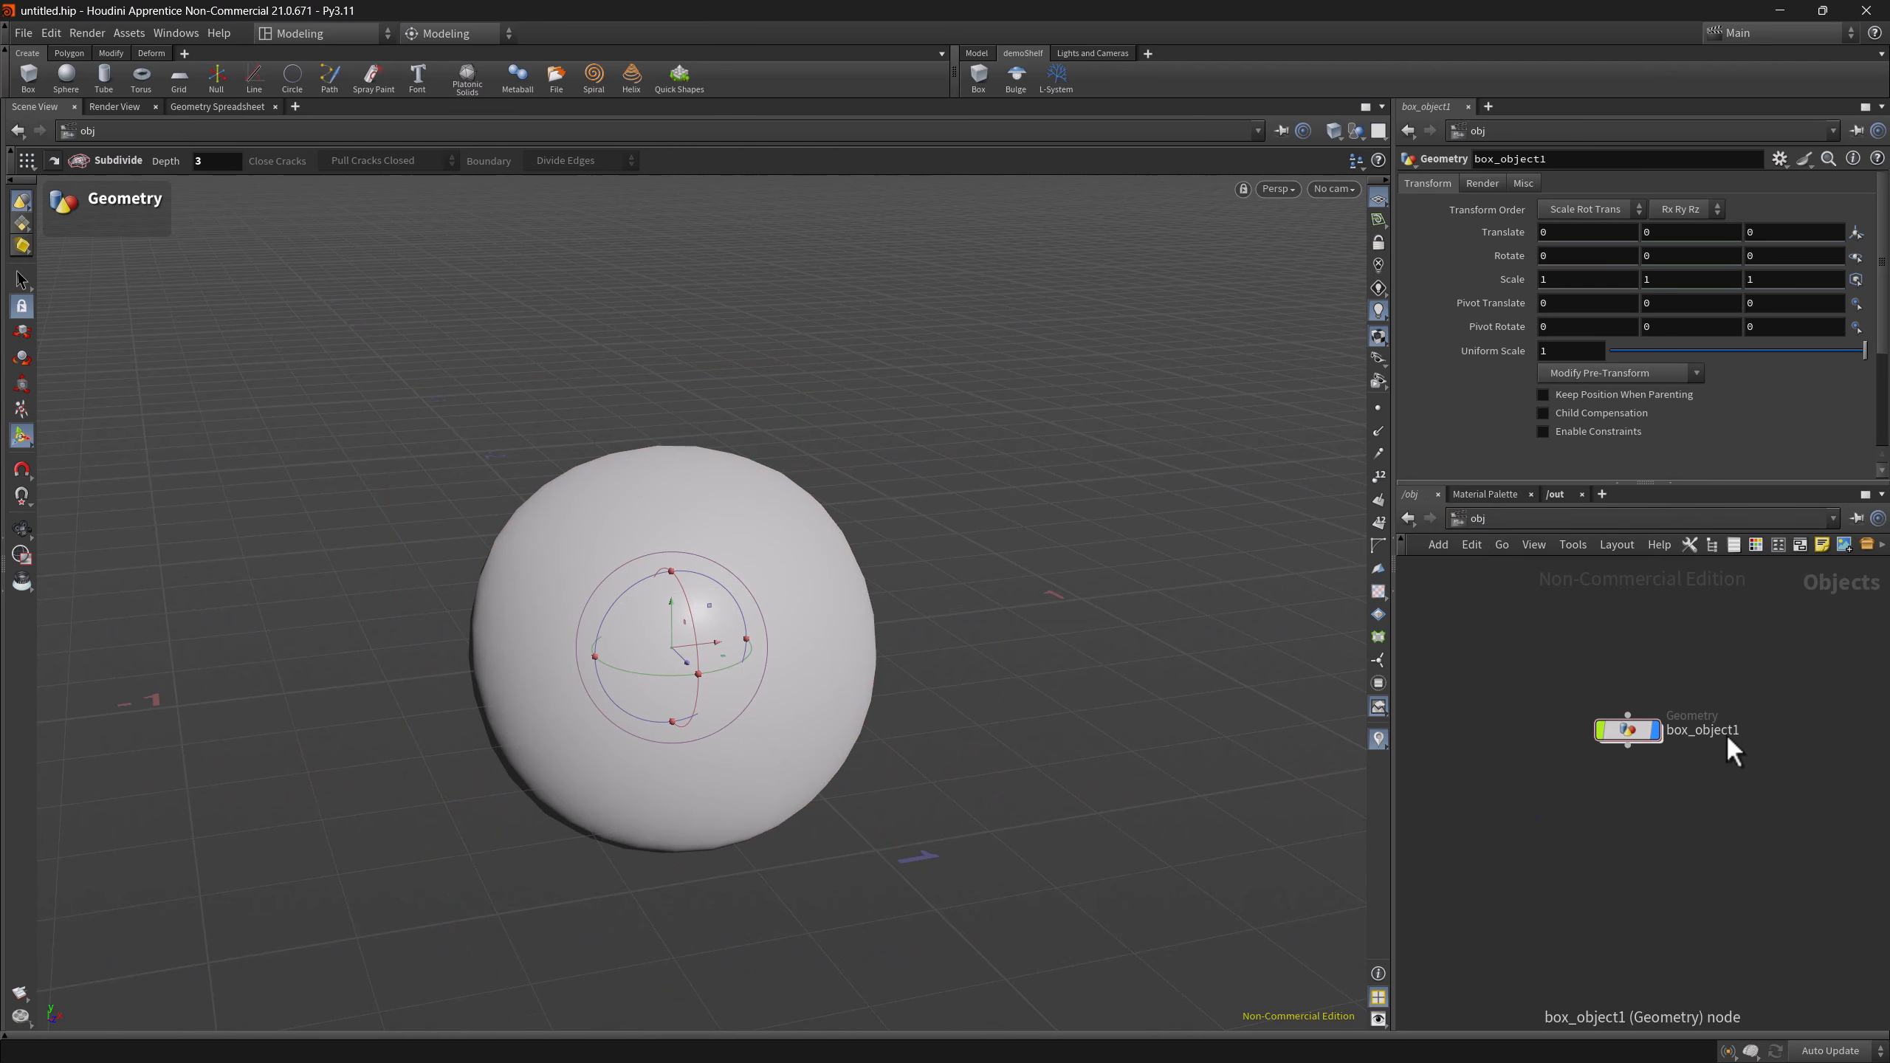
double_click(1724, 731)
text(My)
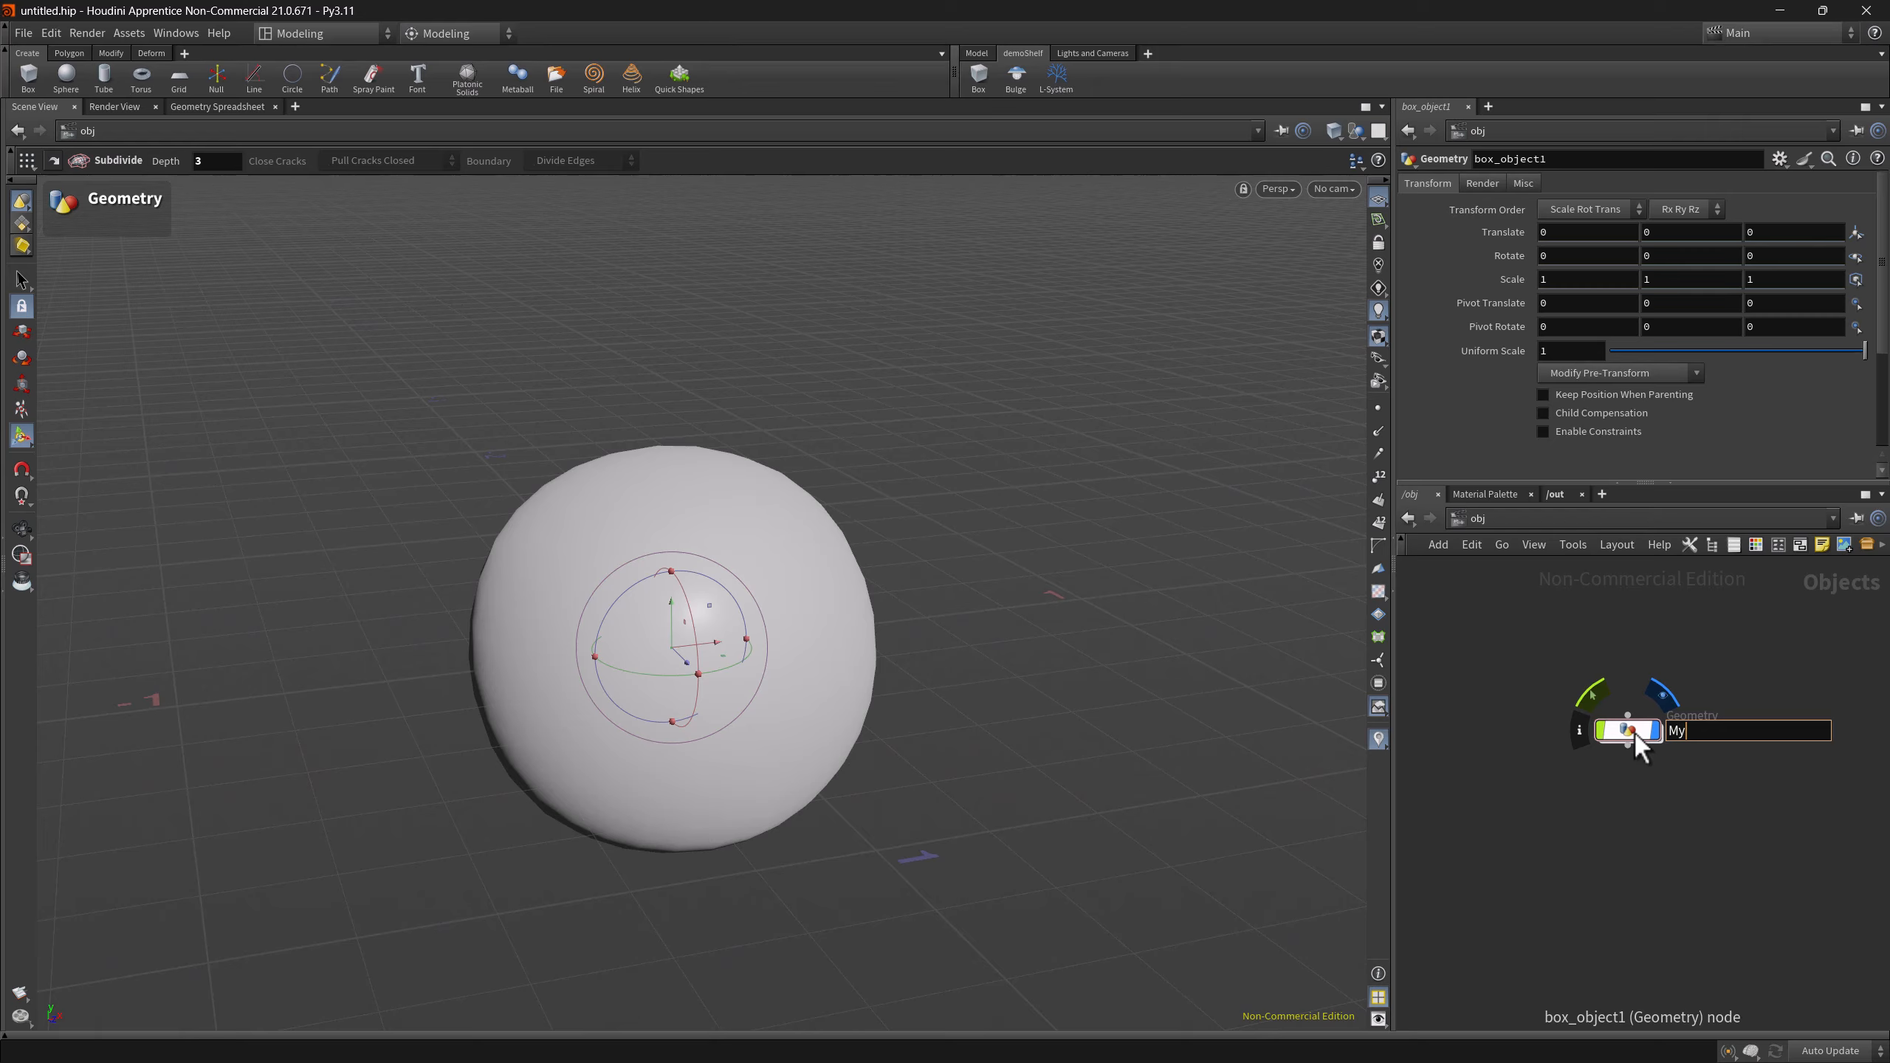
text(Box)
key(Return)
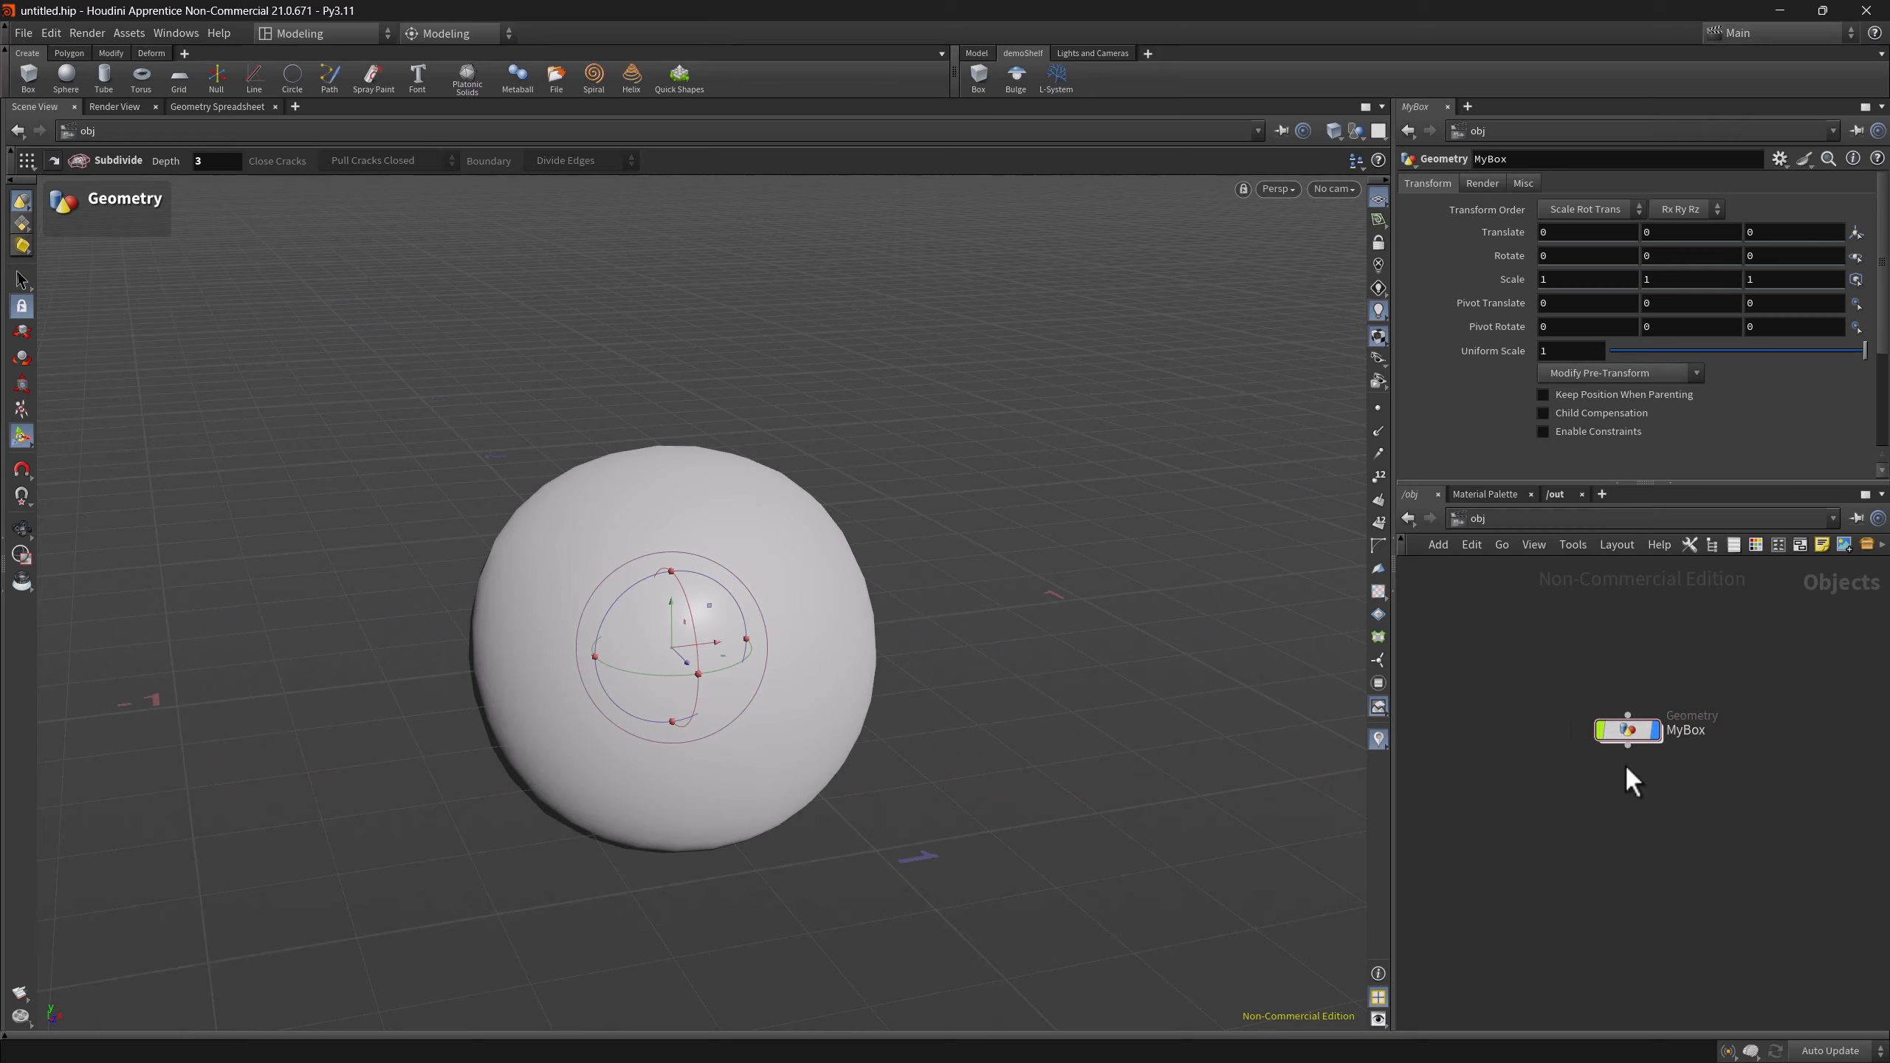
drag(1623, 728, 1217, 177)
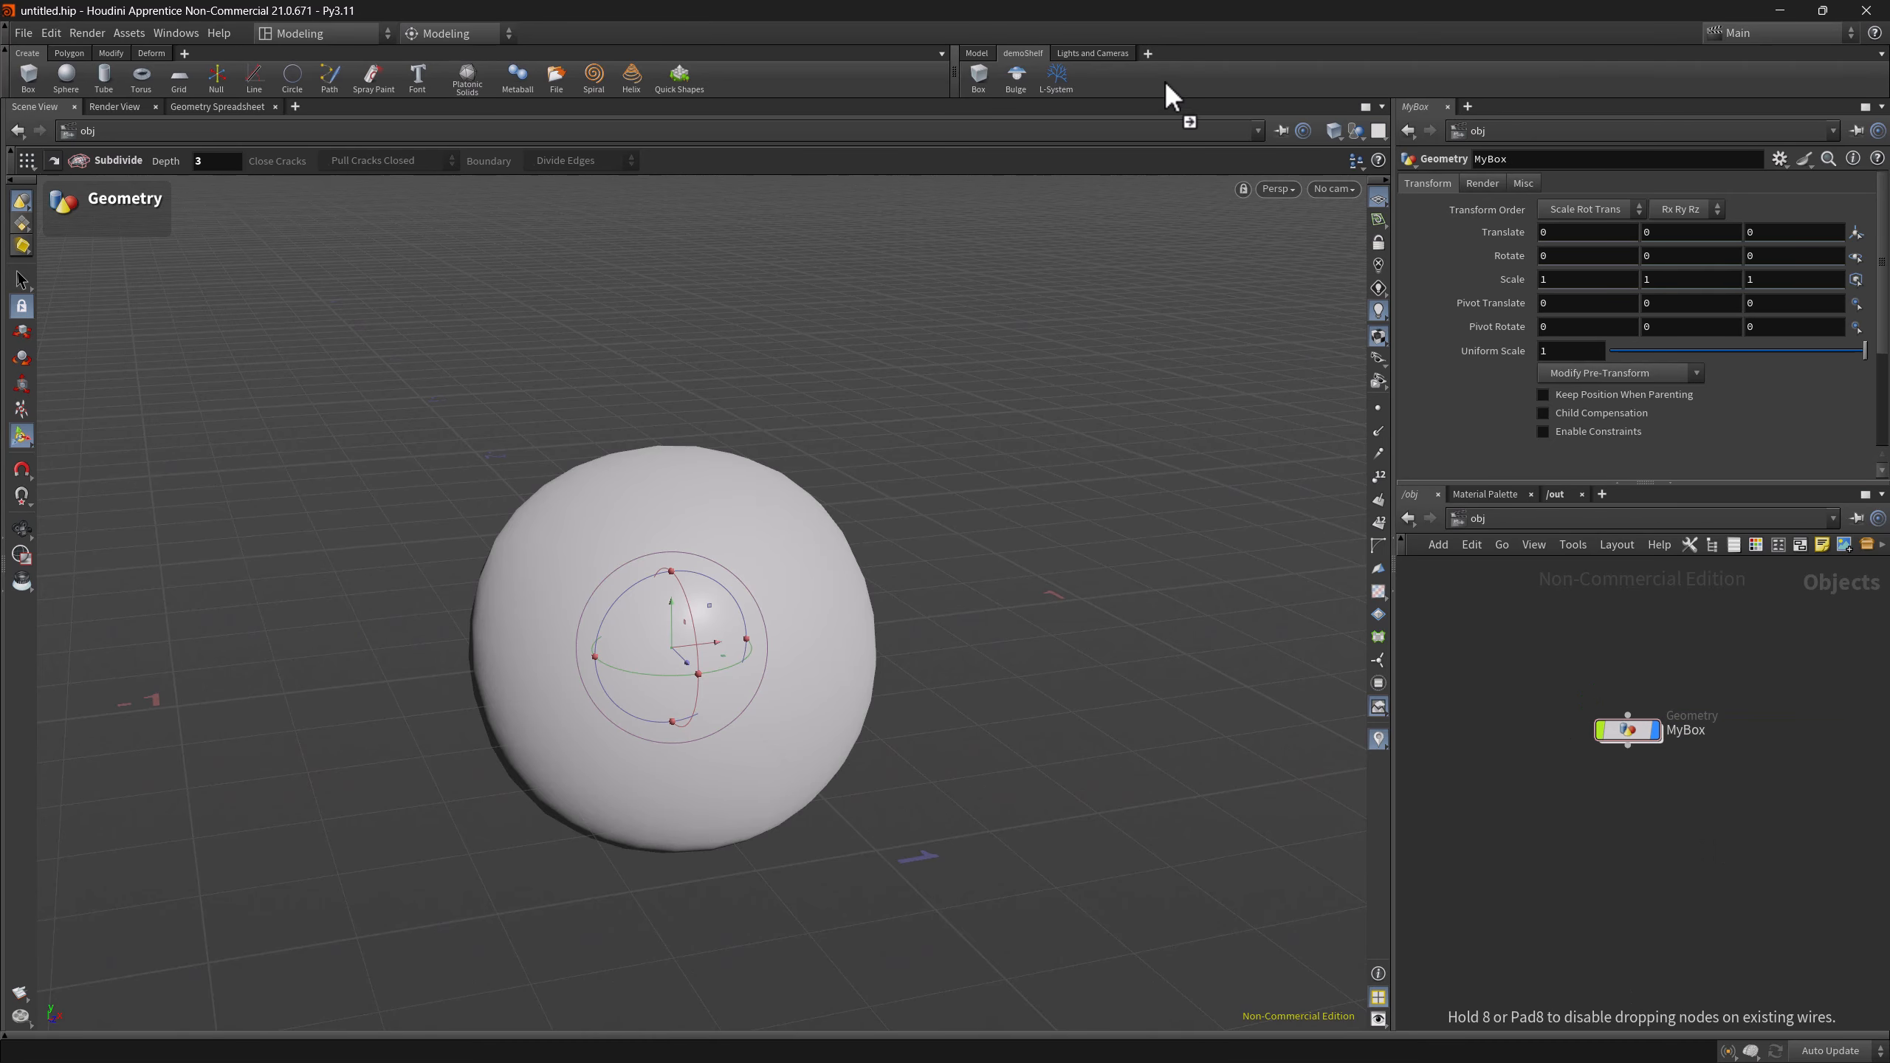
drag(1166, 84, 1167, 86)
- Delete the MyBox node from the network and recreate it with the MyBox tool on demoShelf
drag(1538, 670, 1688, 798)
key(Delete)
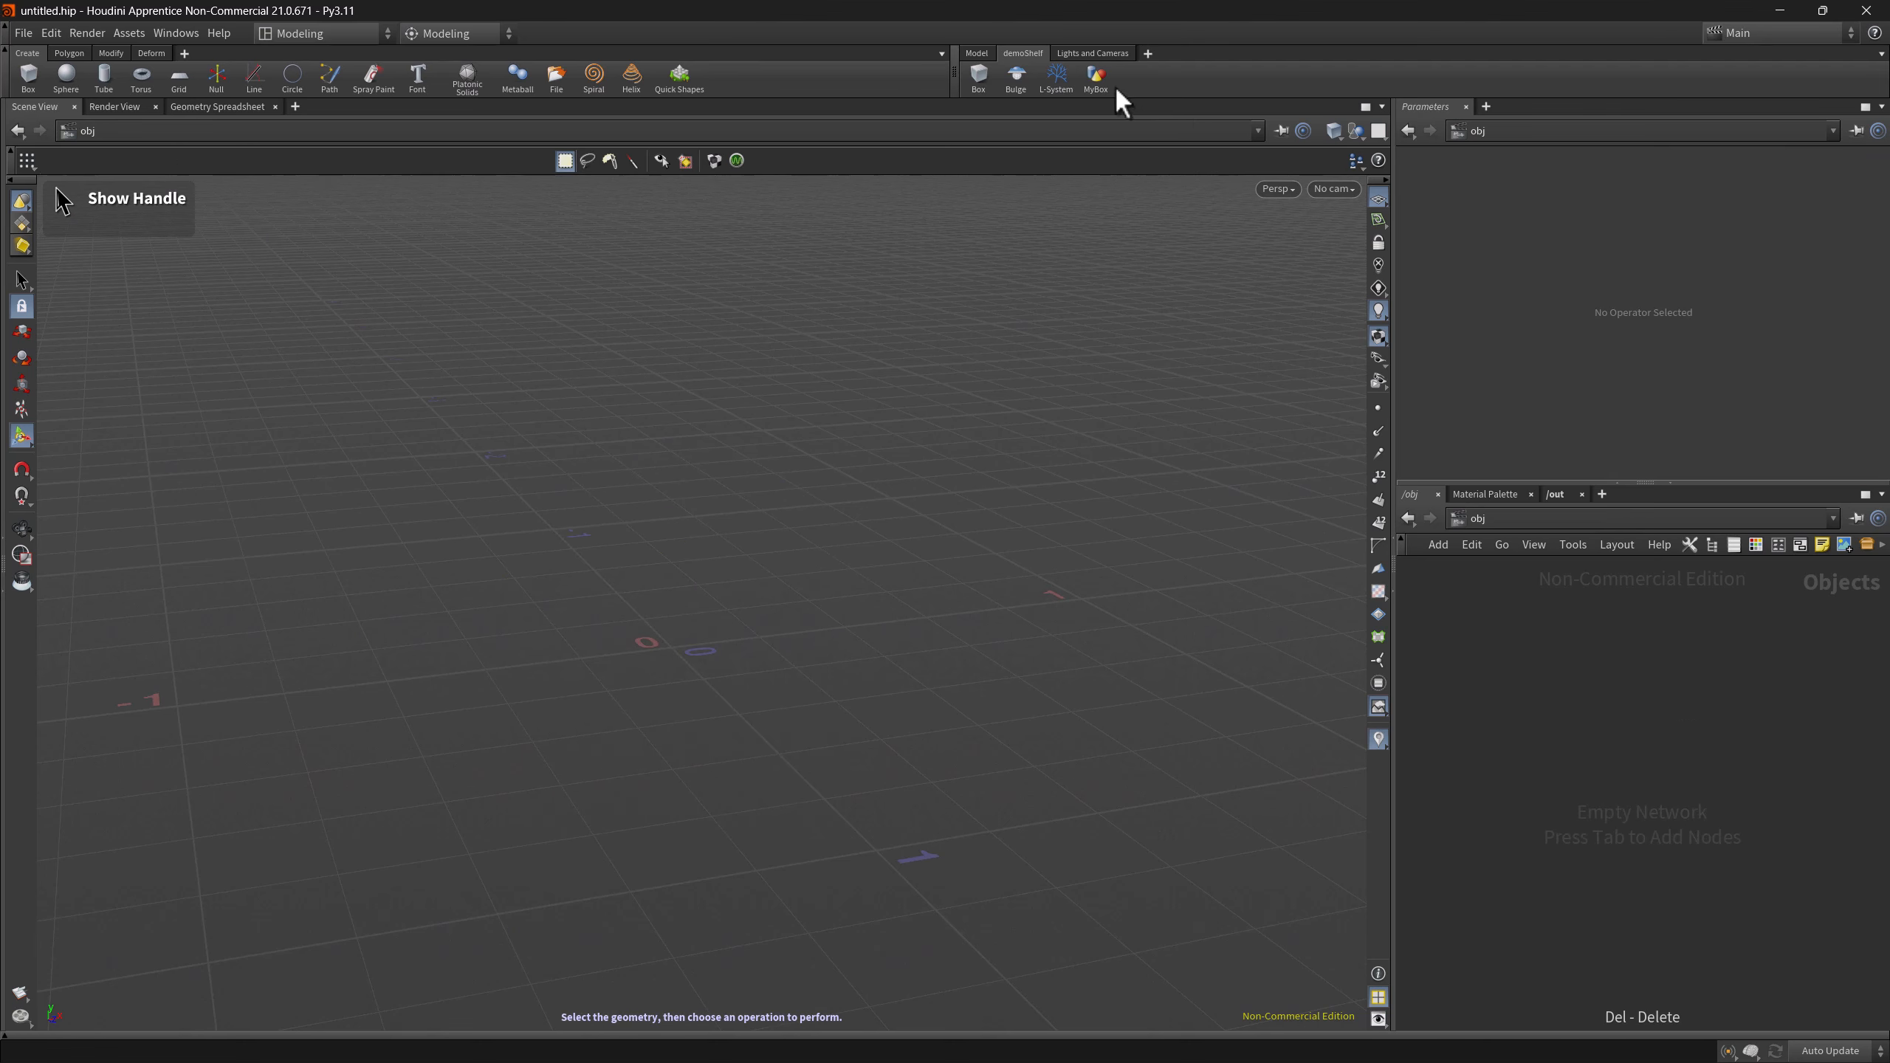
click(1097, 77)
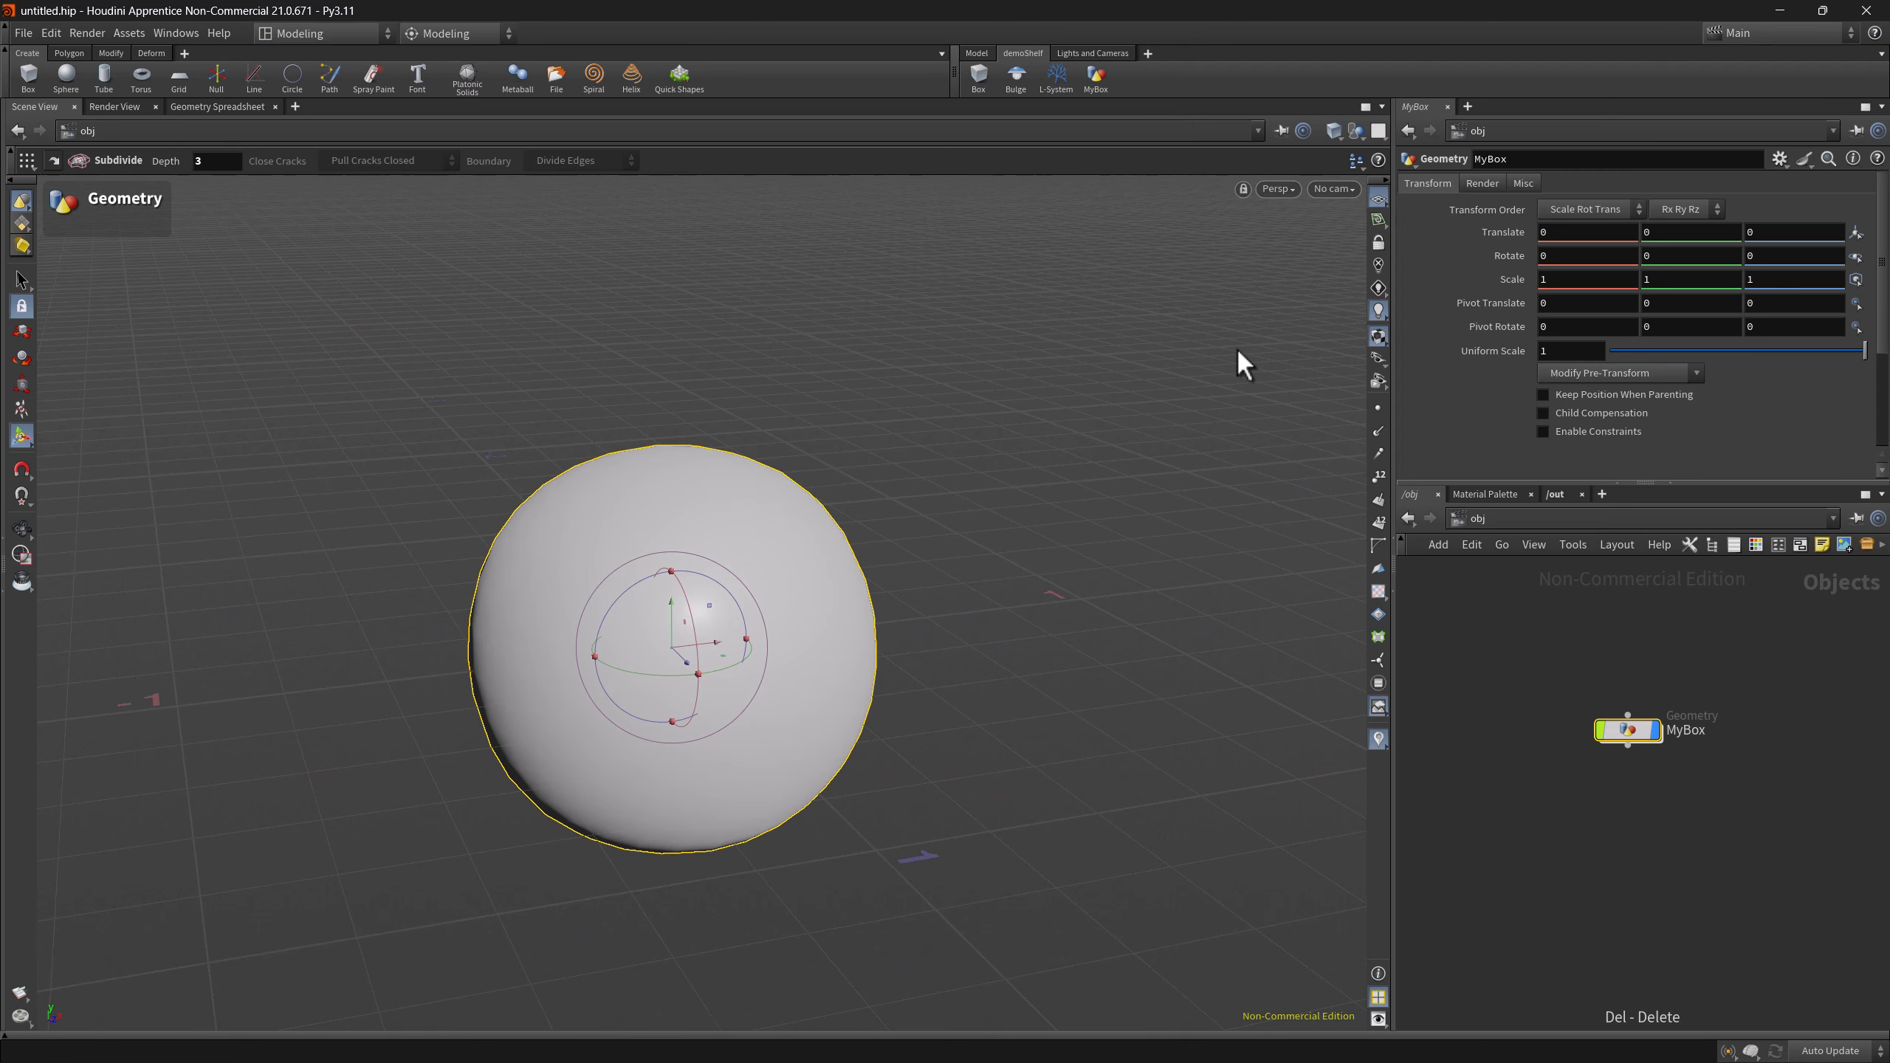
- Add a second MyBox from the network's node list under More and place it below the existing node
click(1501, 654)
key(Tab)
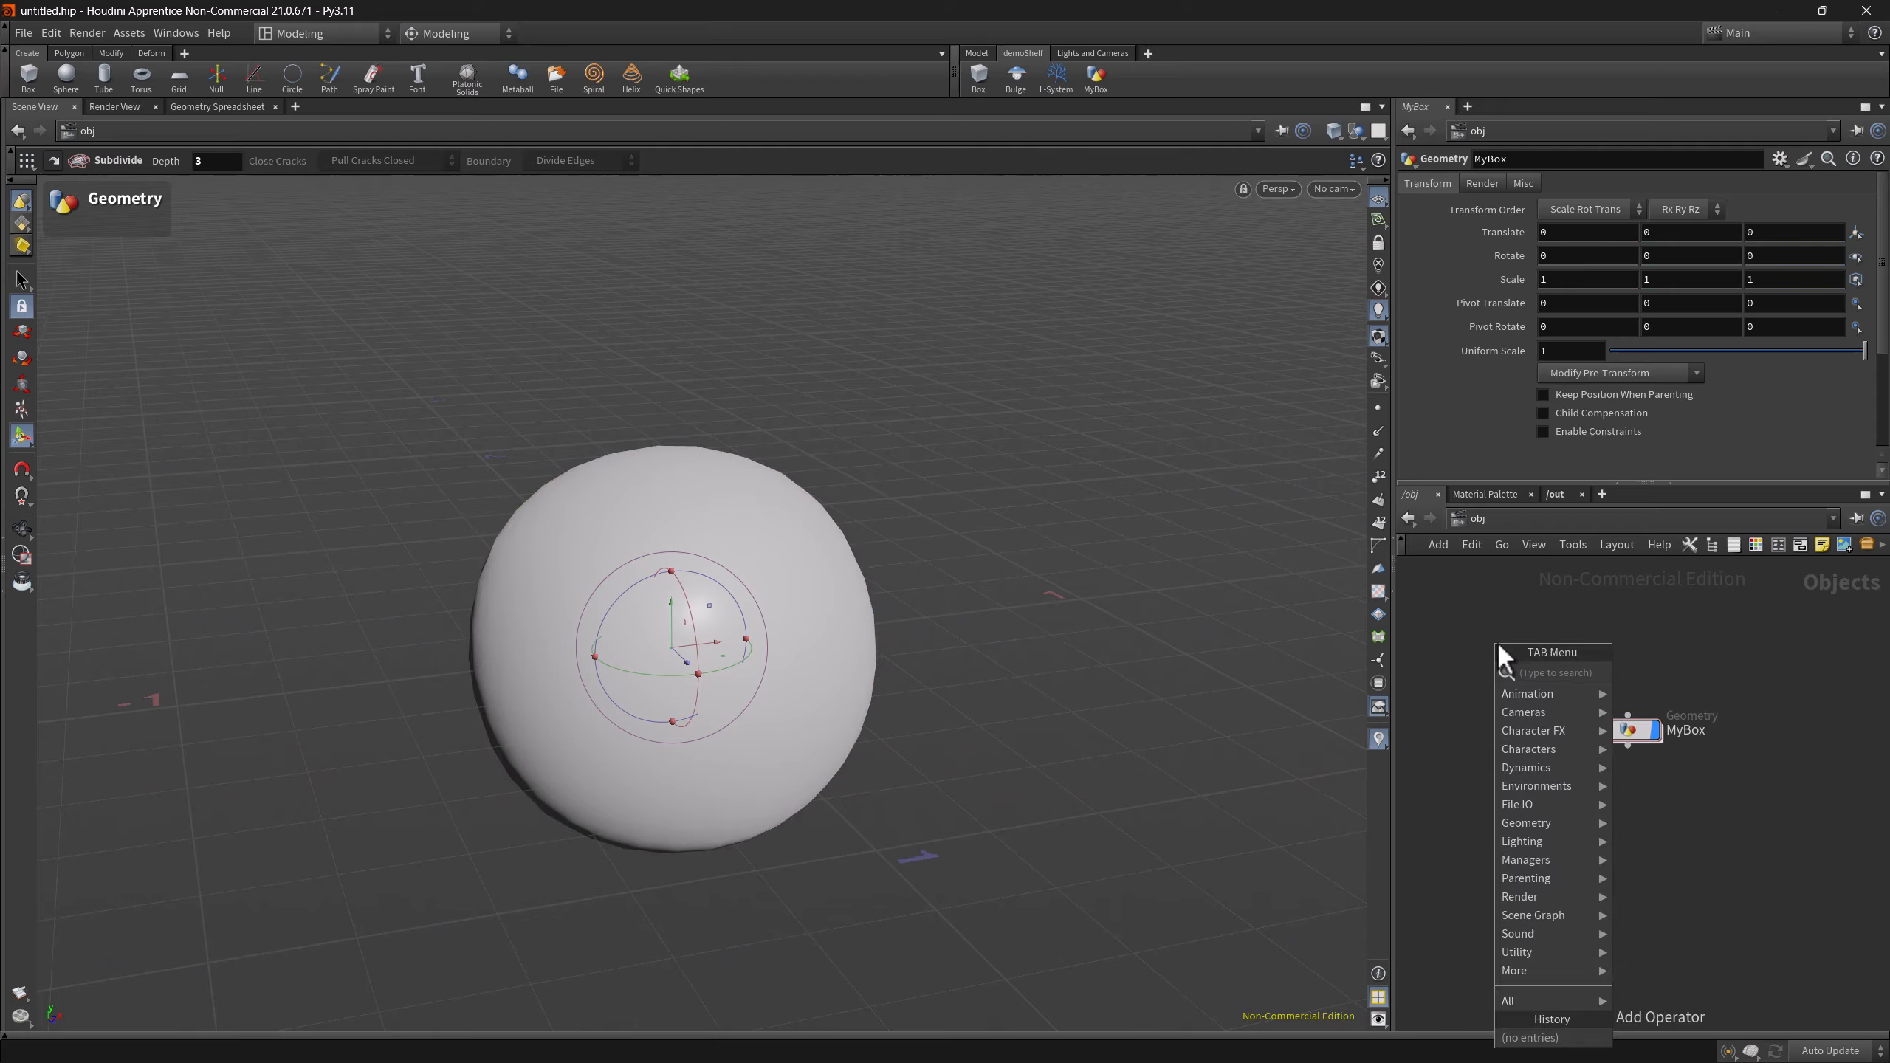
mouse_move(1561, 971)
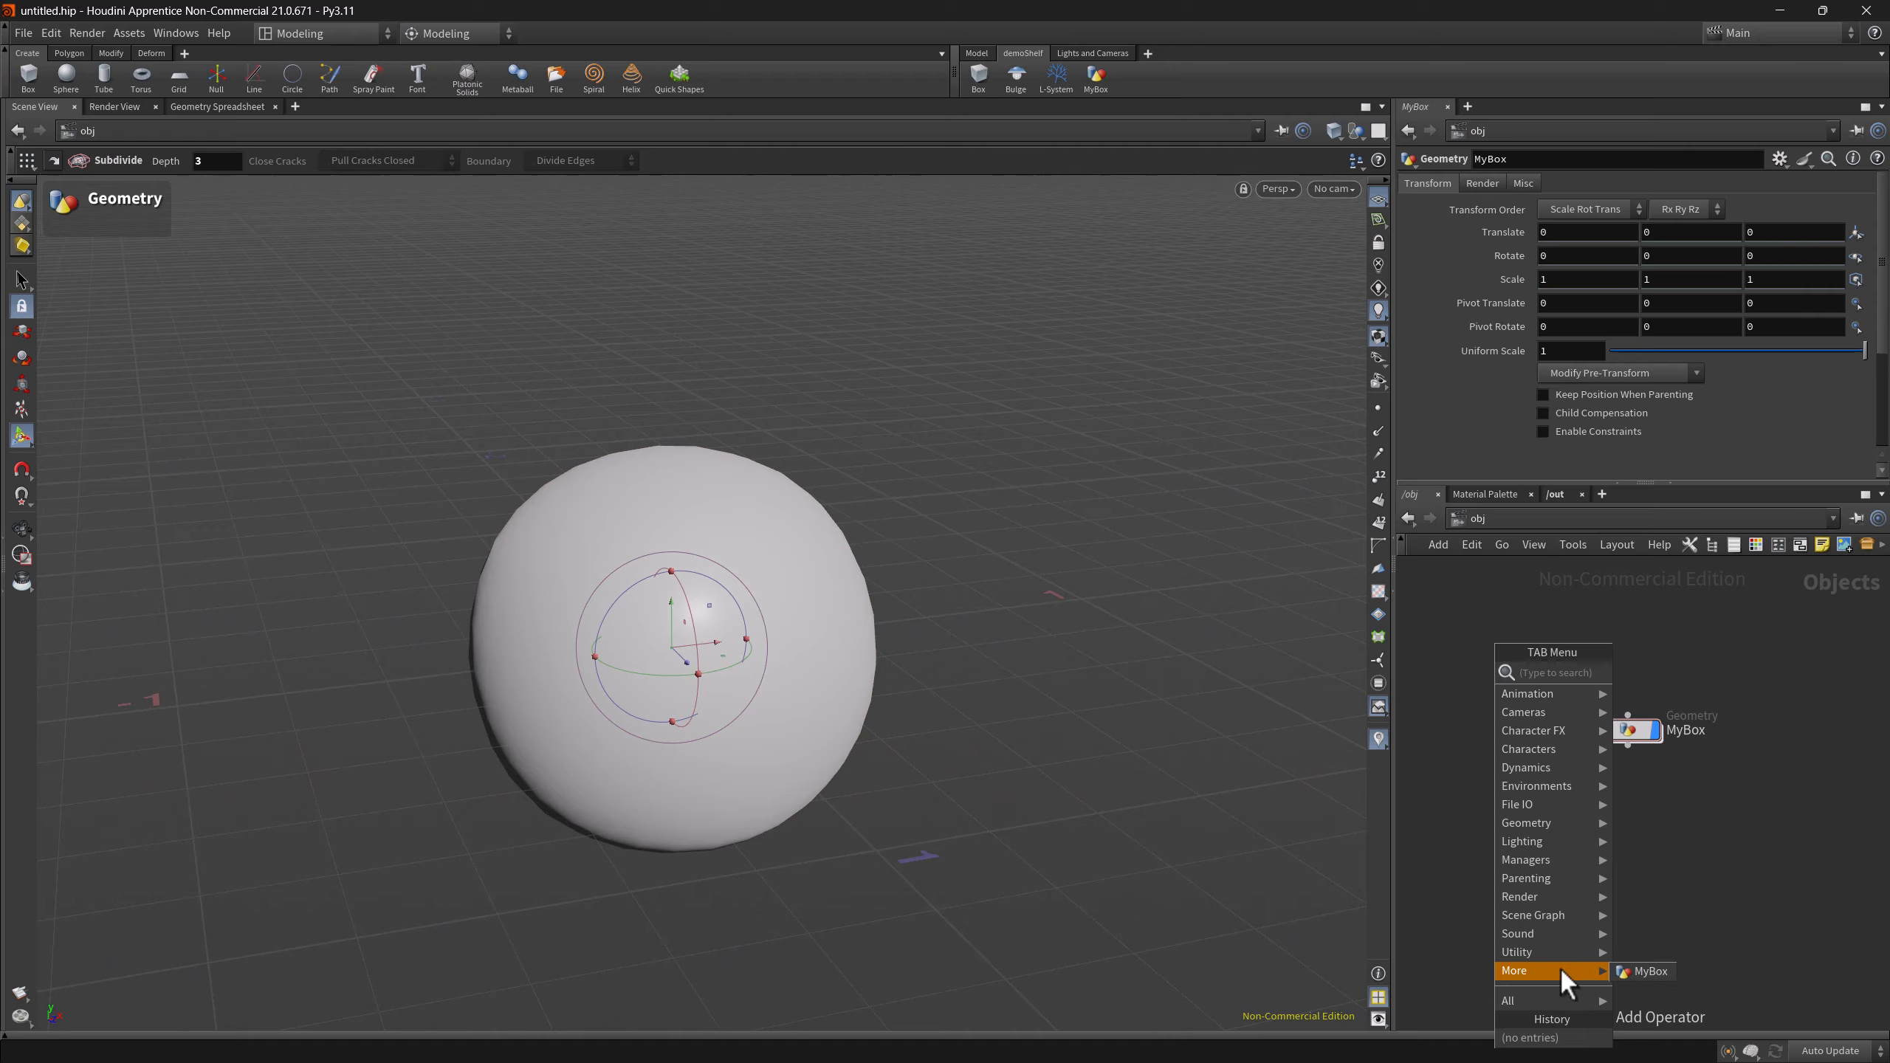
click(1648, 970)
click(1490, 834)
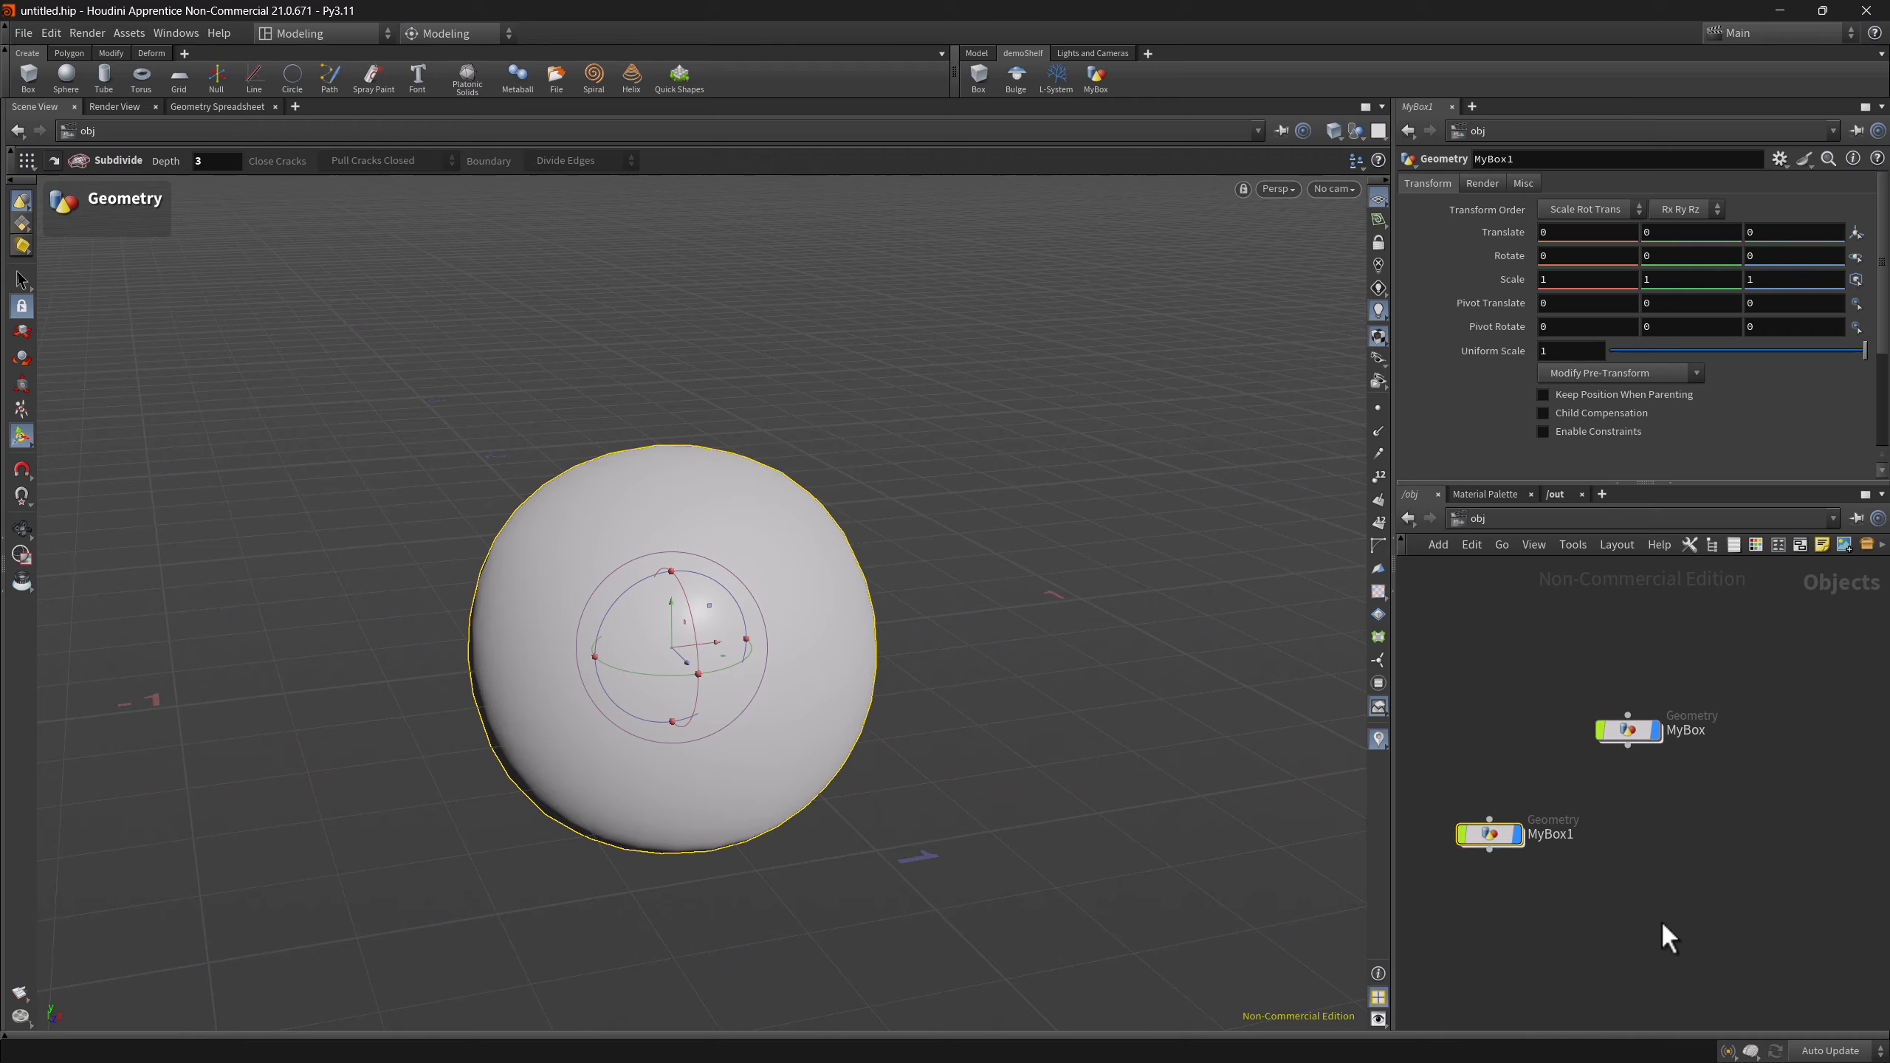
- Delete both MyBox nodes from the object network and create a new MyBox from the viewport's tool list
drag(1443, 666, 1713, 895)
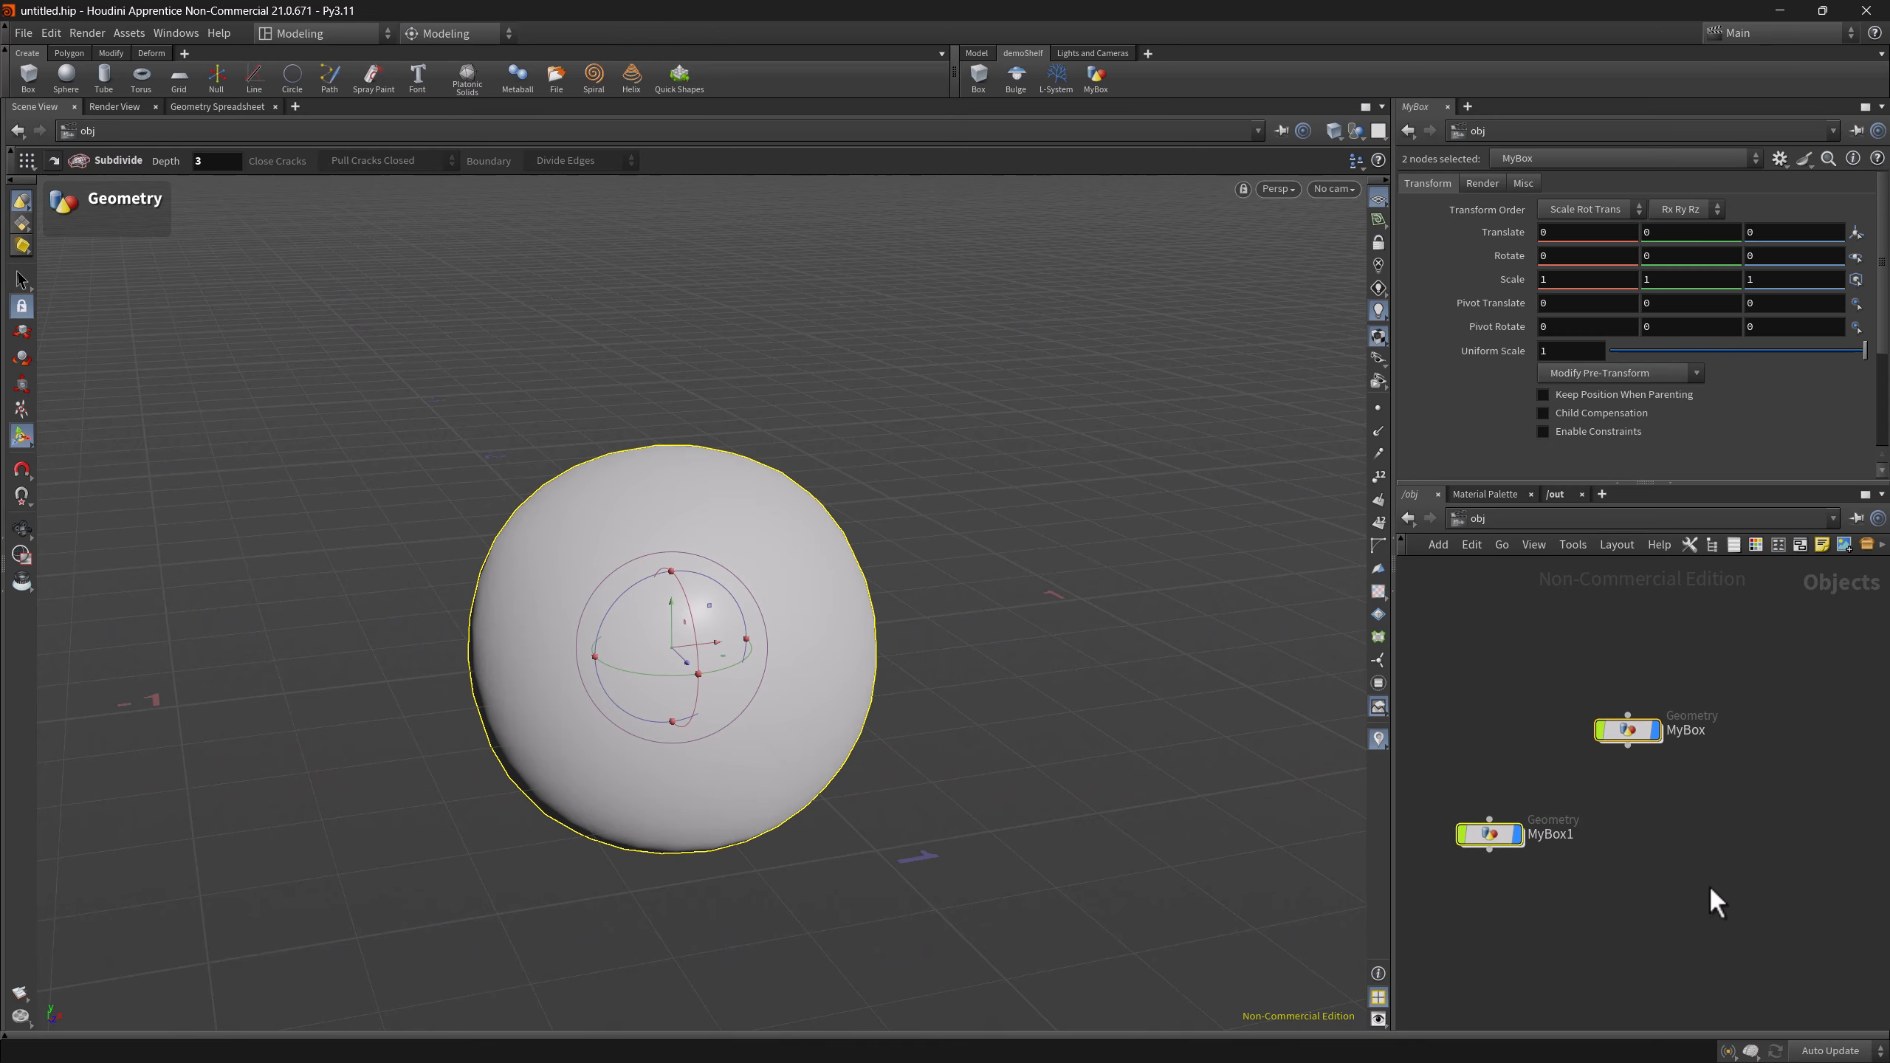
key(Delete)
key(Tab)
text(my)
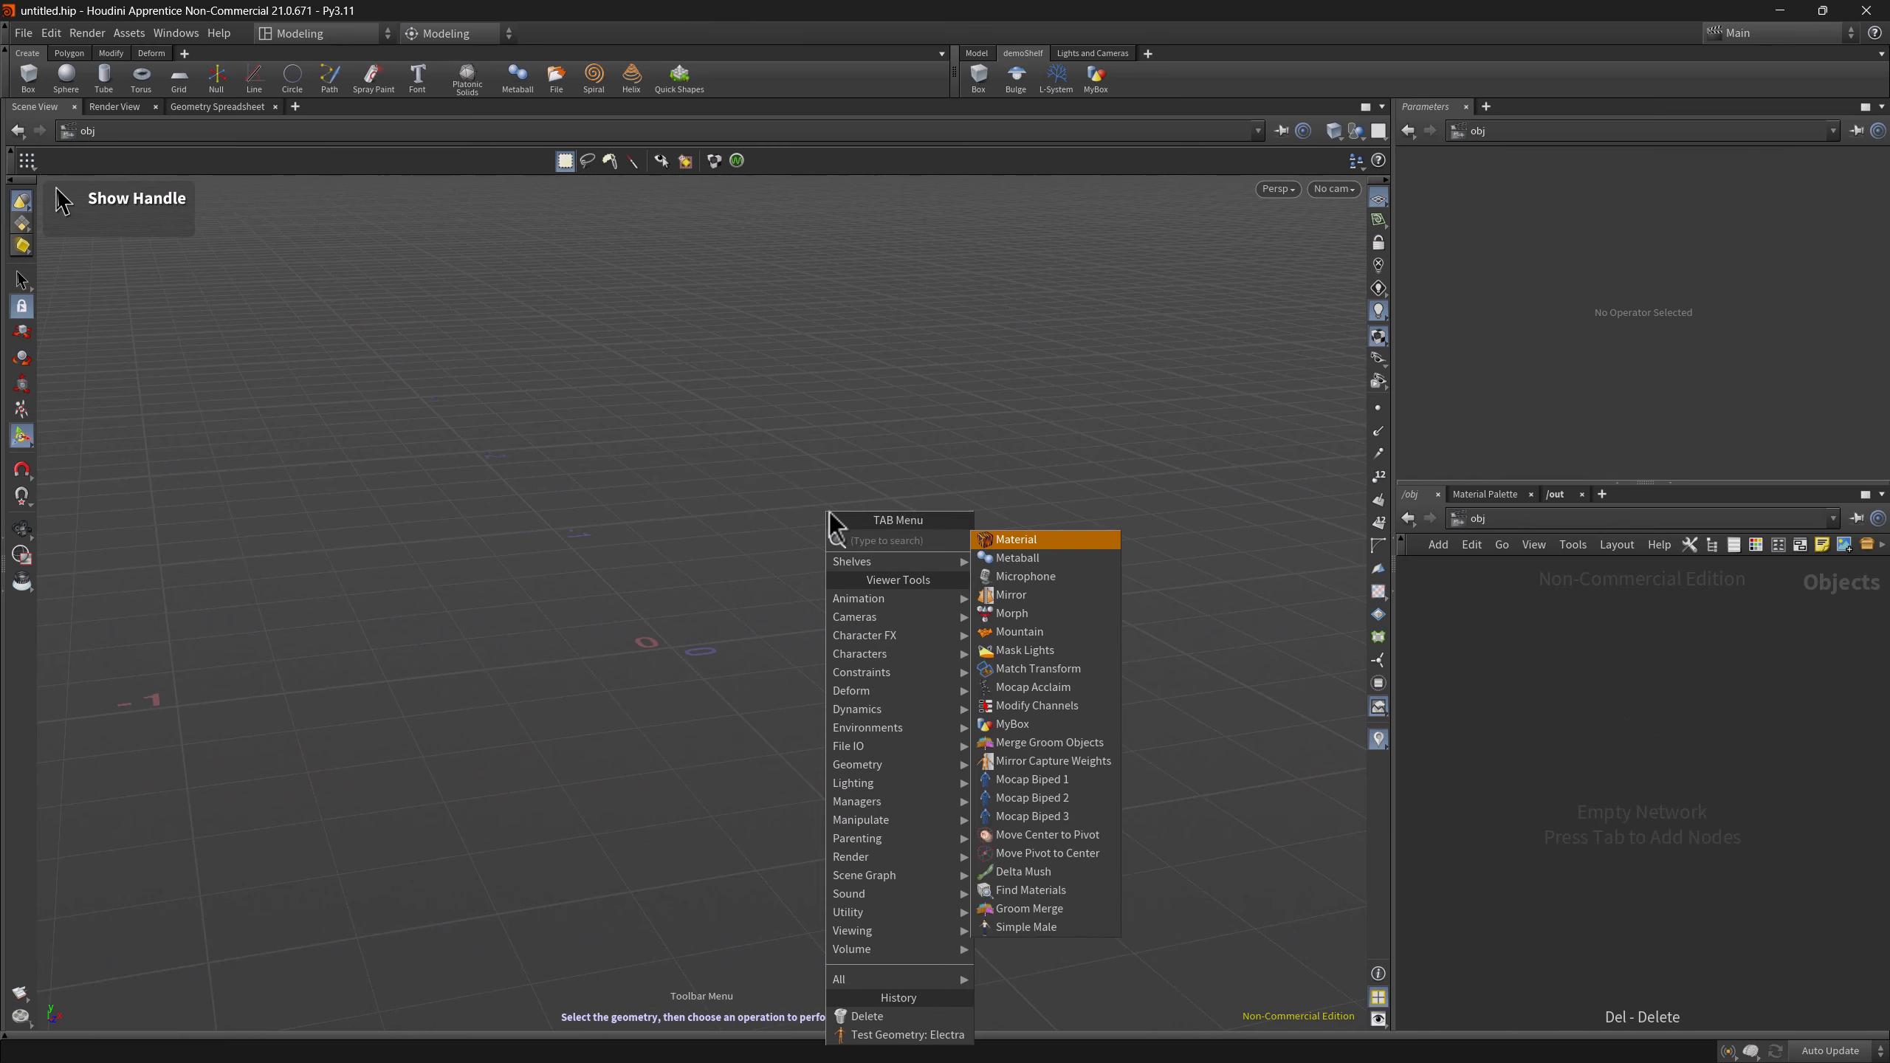
key(Return)
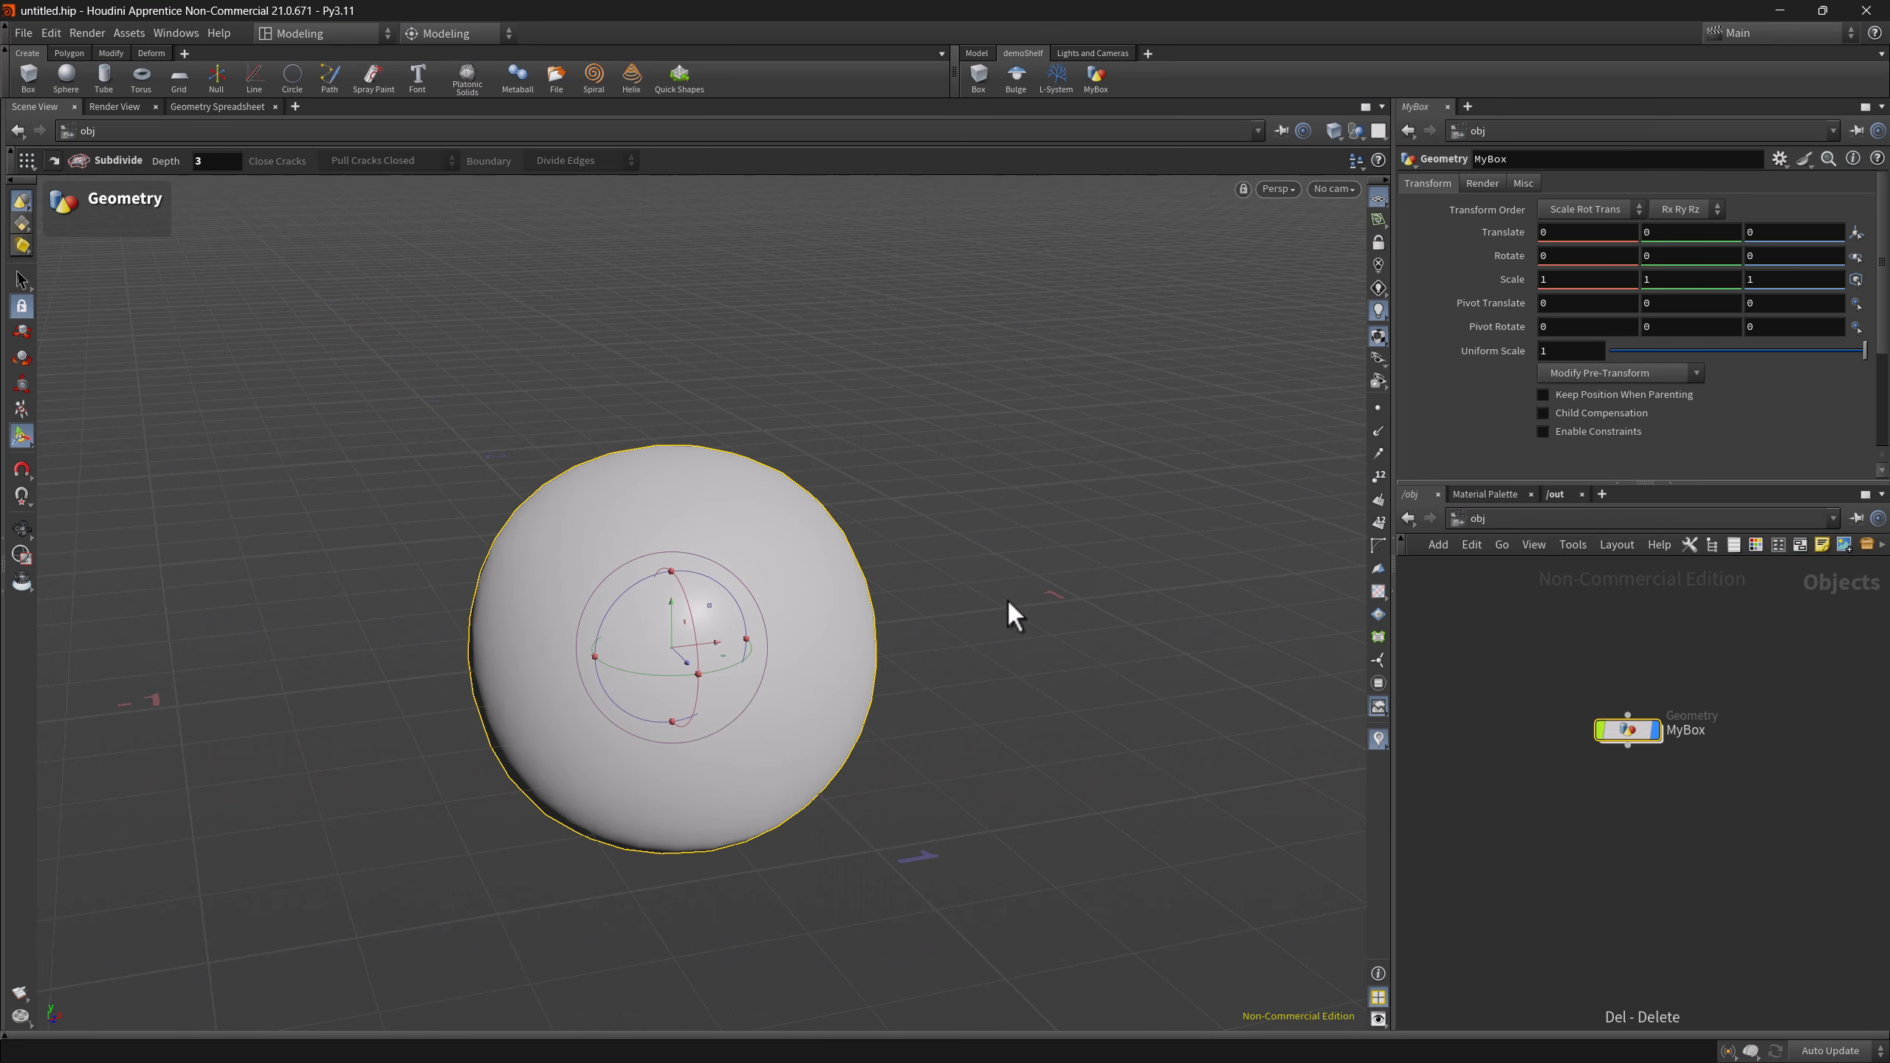
- Add box1 and subdivide1 from inside MyBox to demoShelf as a tool labelled MyBoxTool, with box1 as input and subdivide1 as output
double_click(1615, 729)
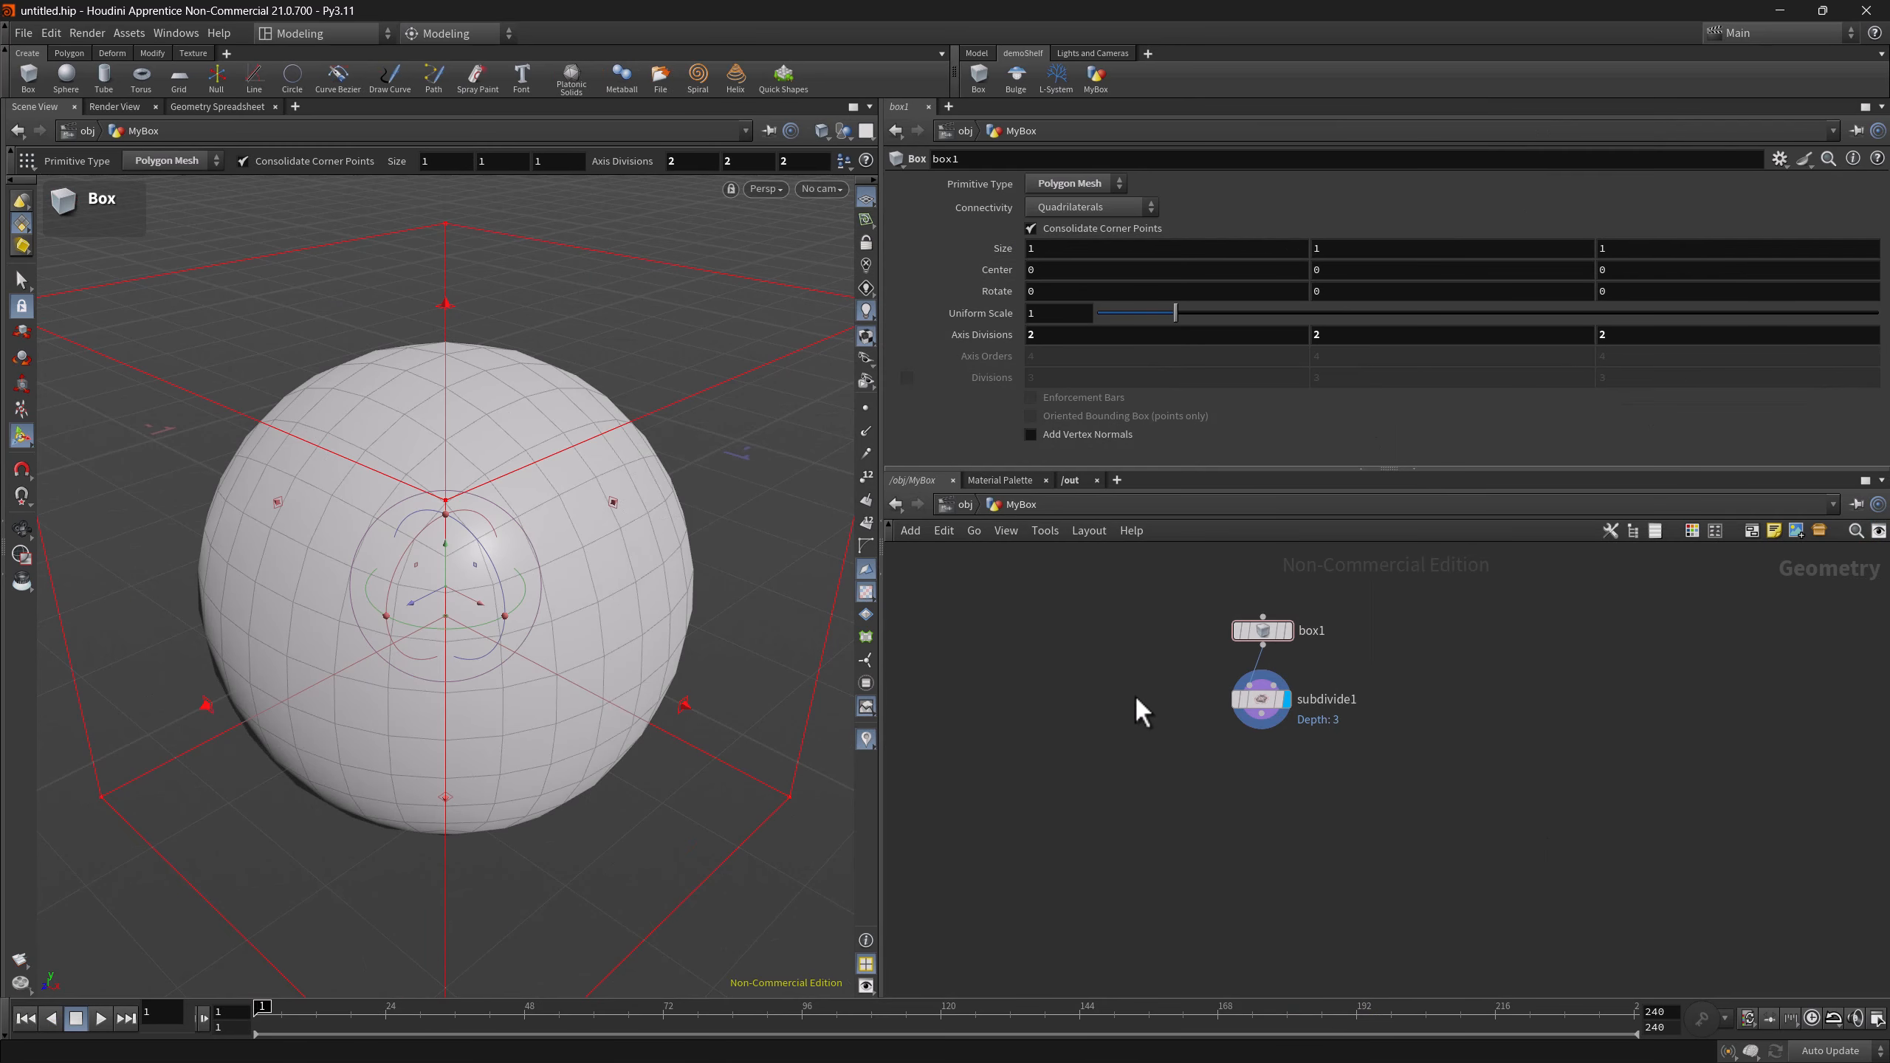
drag(1134, 597, 1175, 231)
drag(1156, 87, 1157, 87)
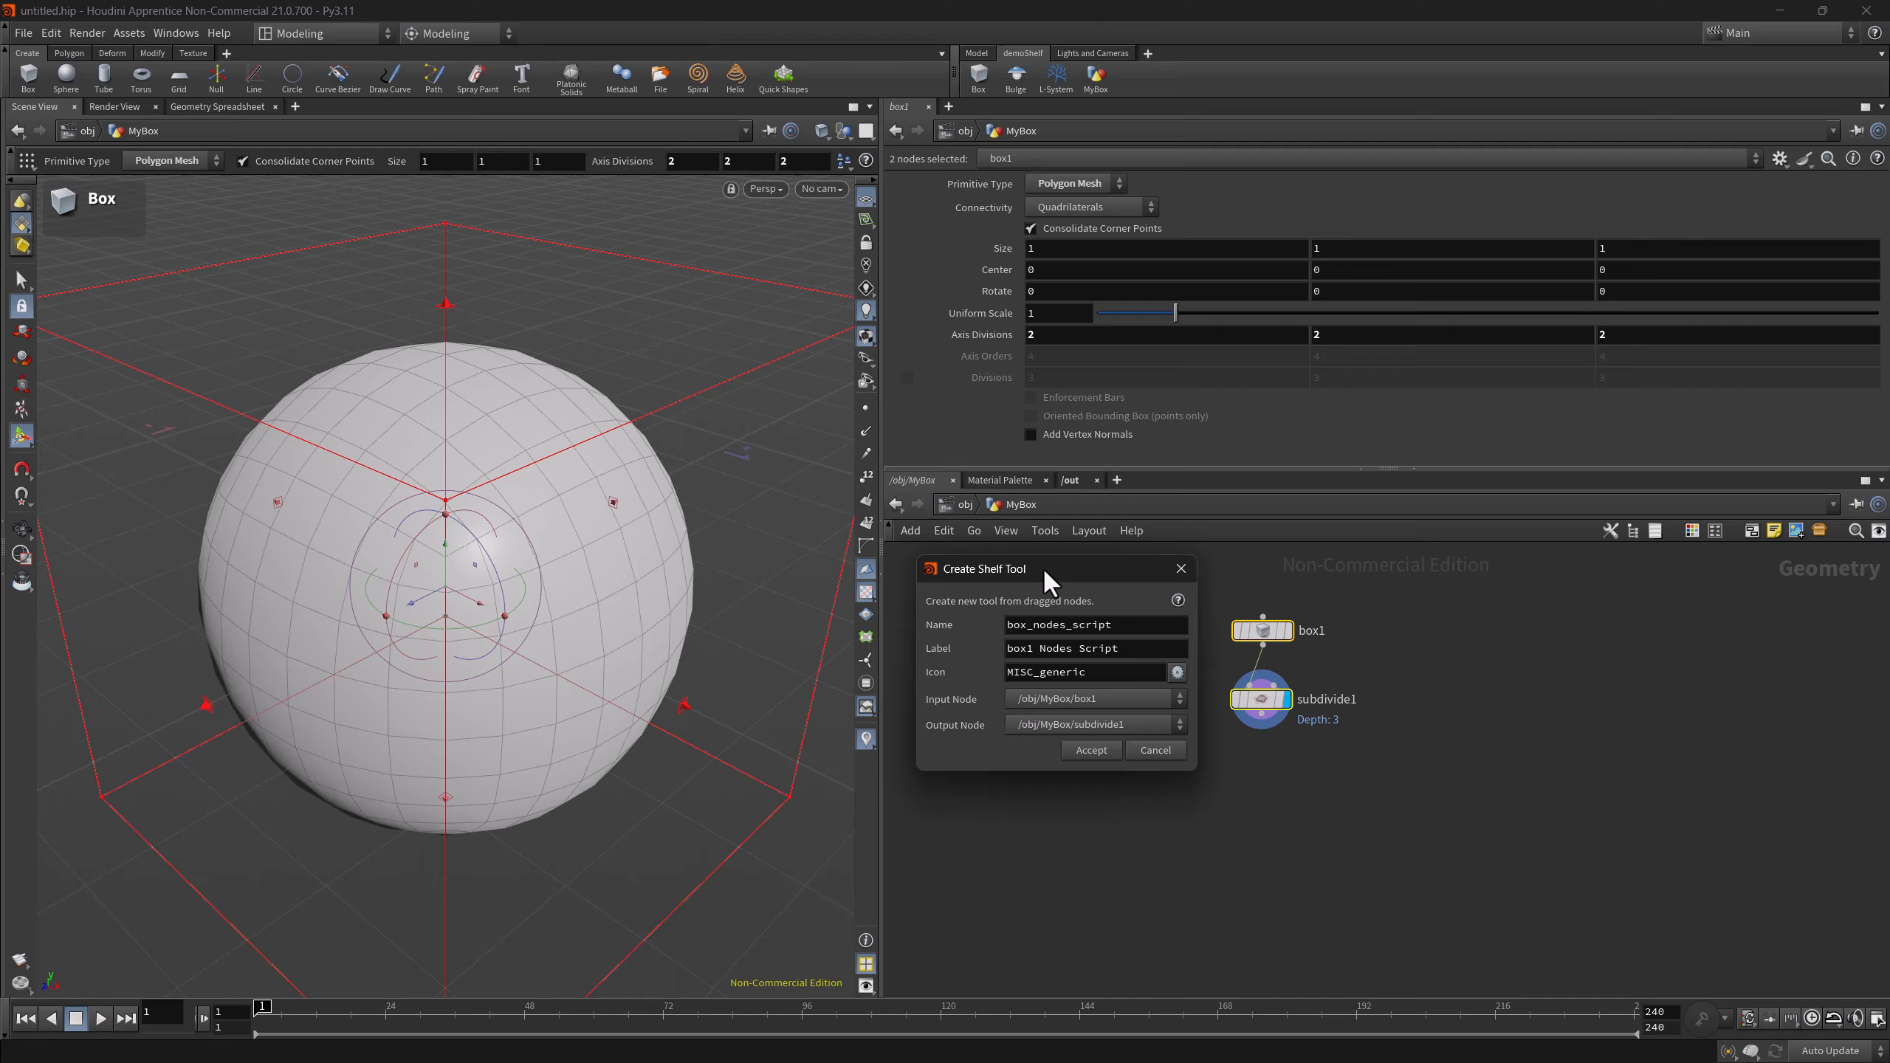
drag(1133, 645, 966, 668)
text(MyBoxTool)
click(1021, 702)
click(981, 691)
click(1025, 725)
click(1026, 724)
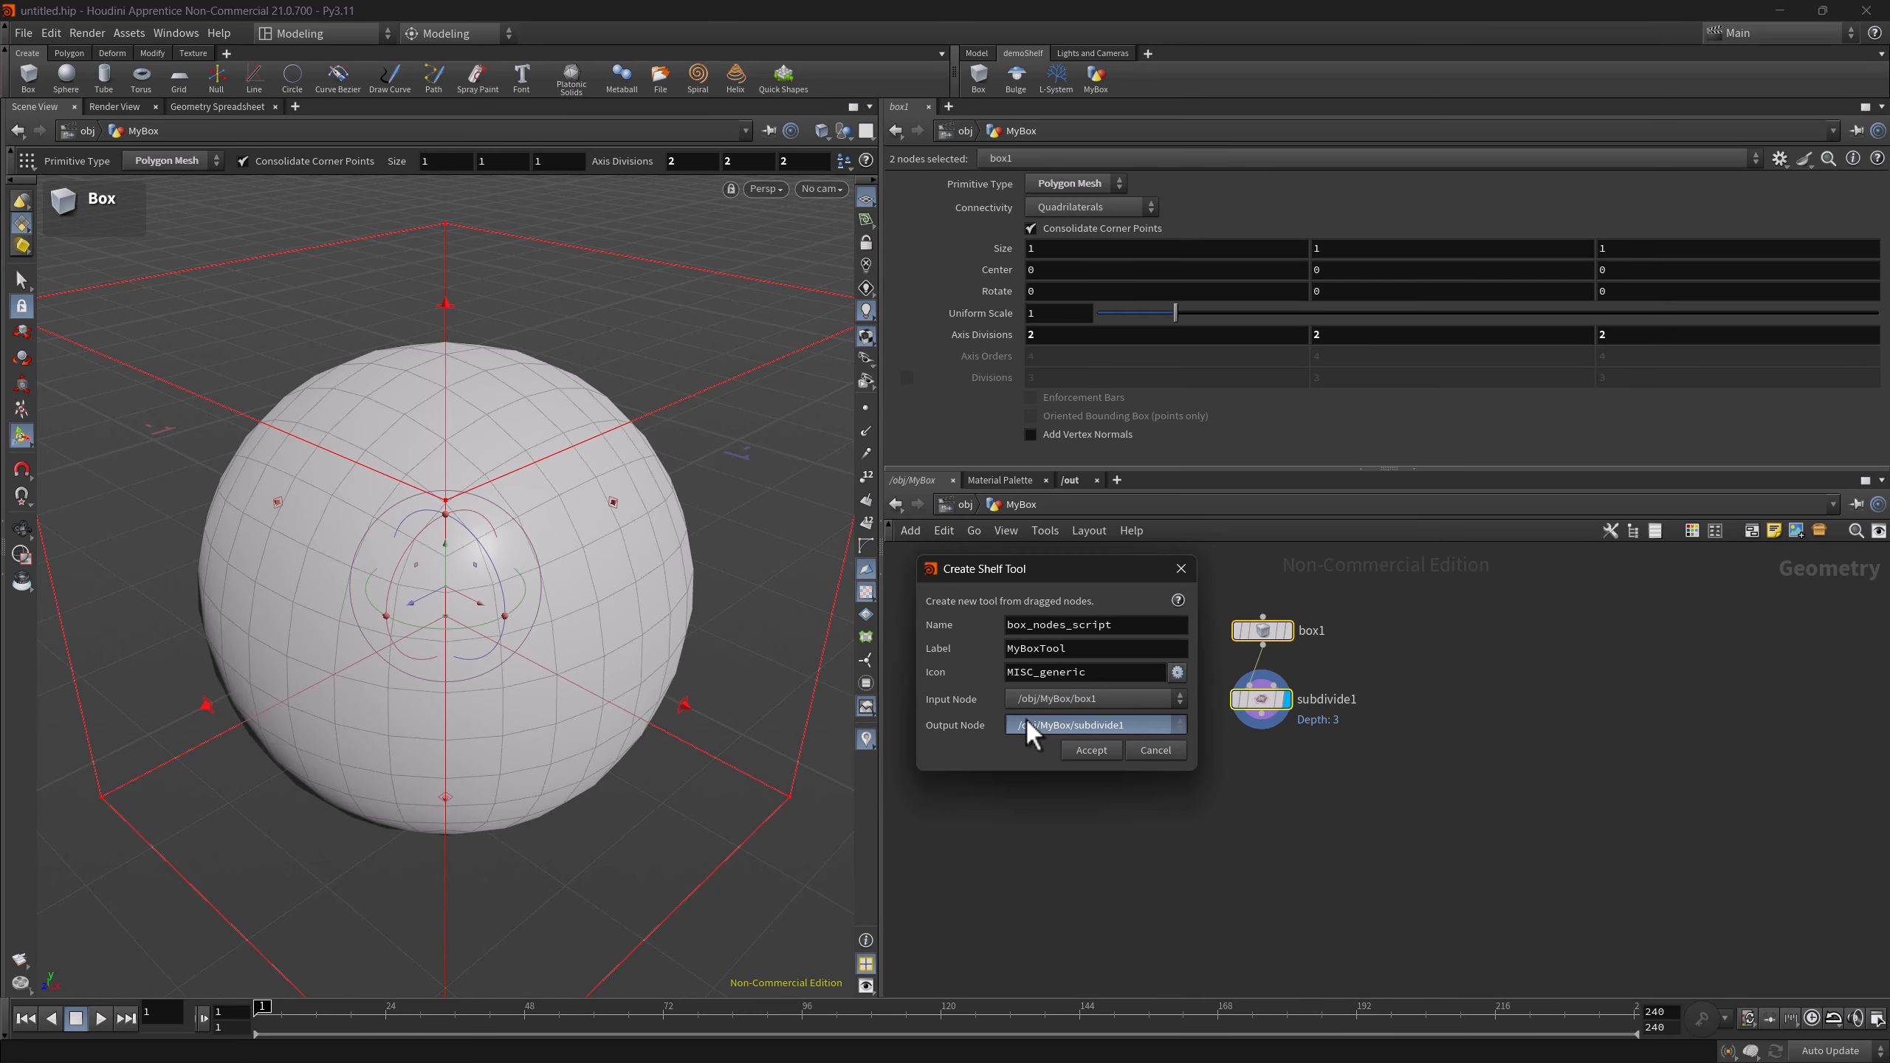
click(1088, 749)
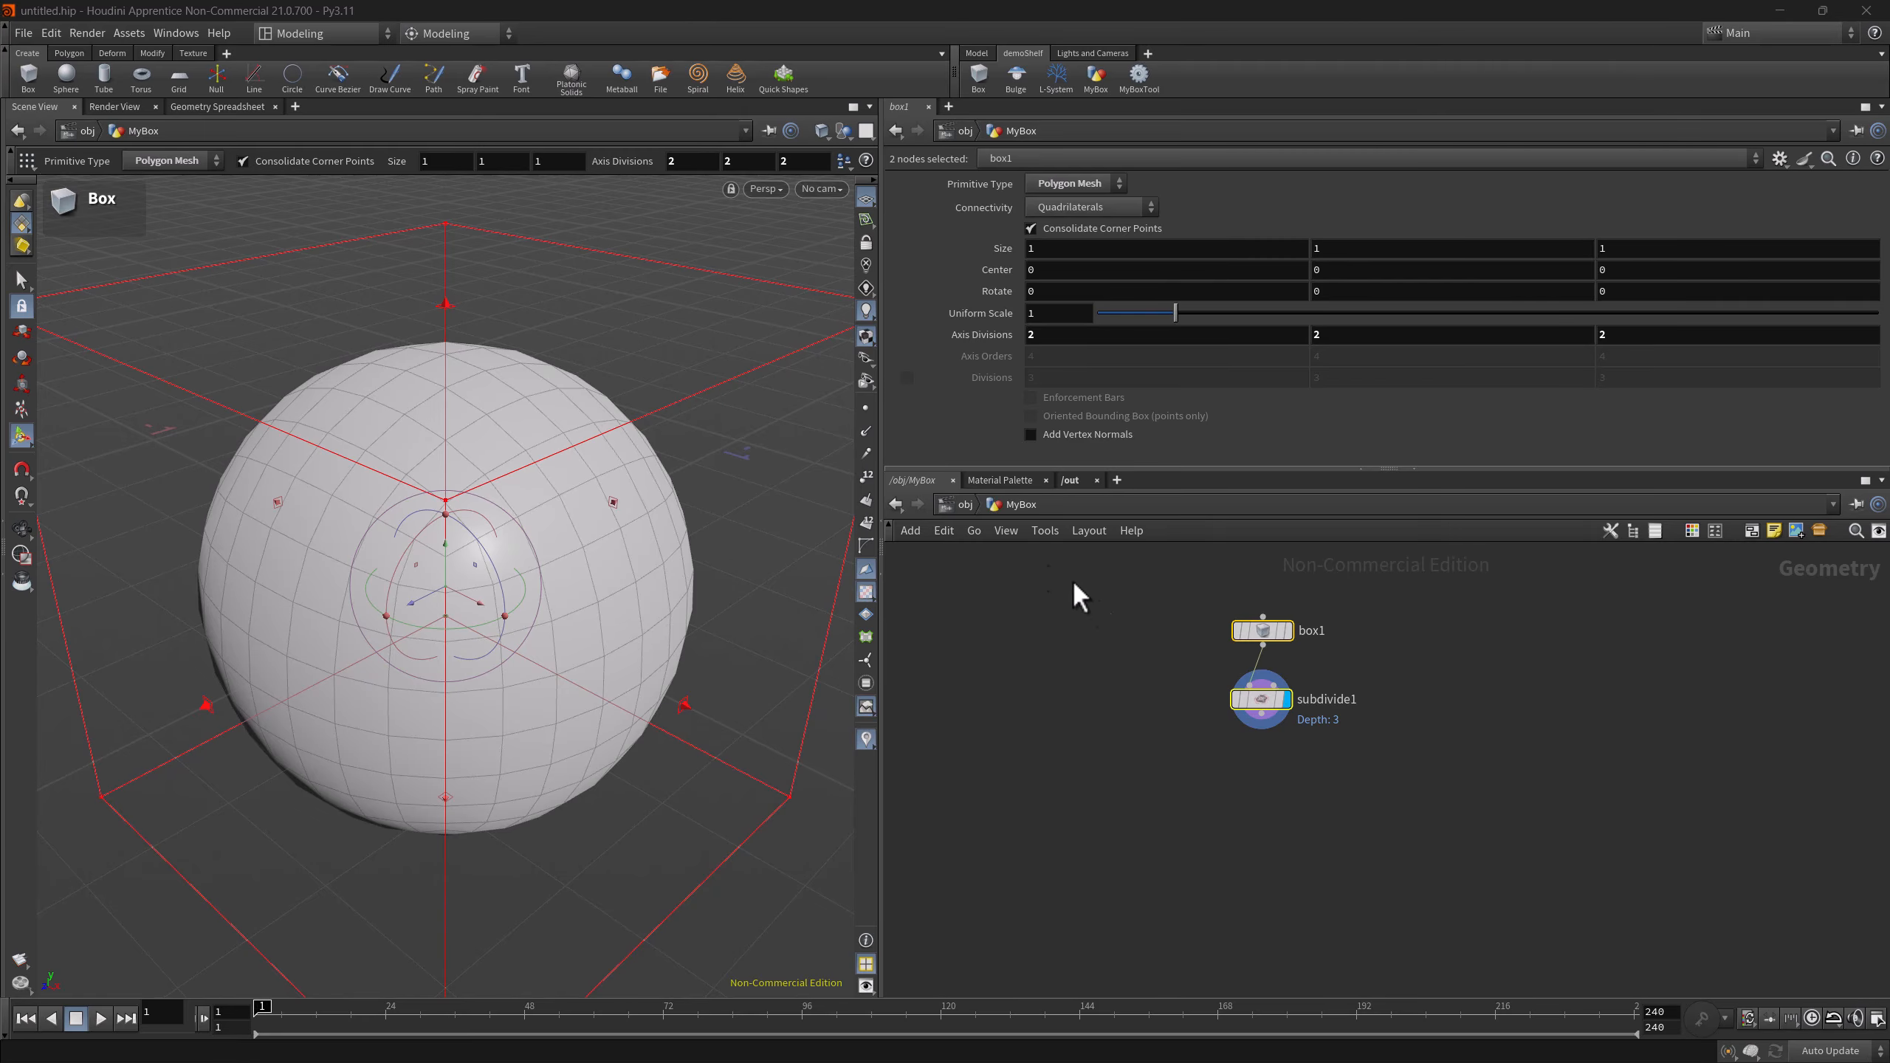
- Create a Geometry node at object level and enter its network
key(Tab)
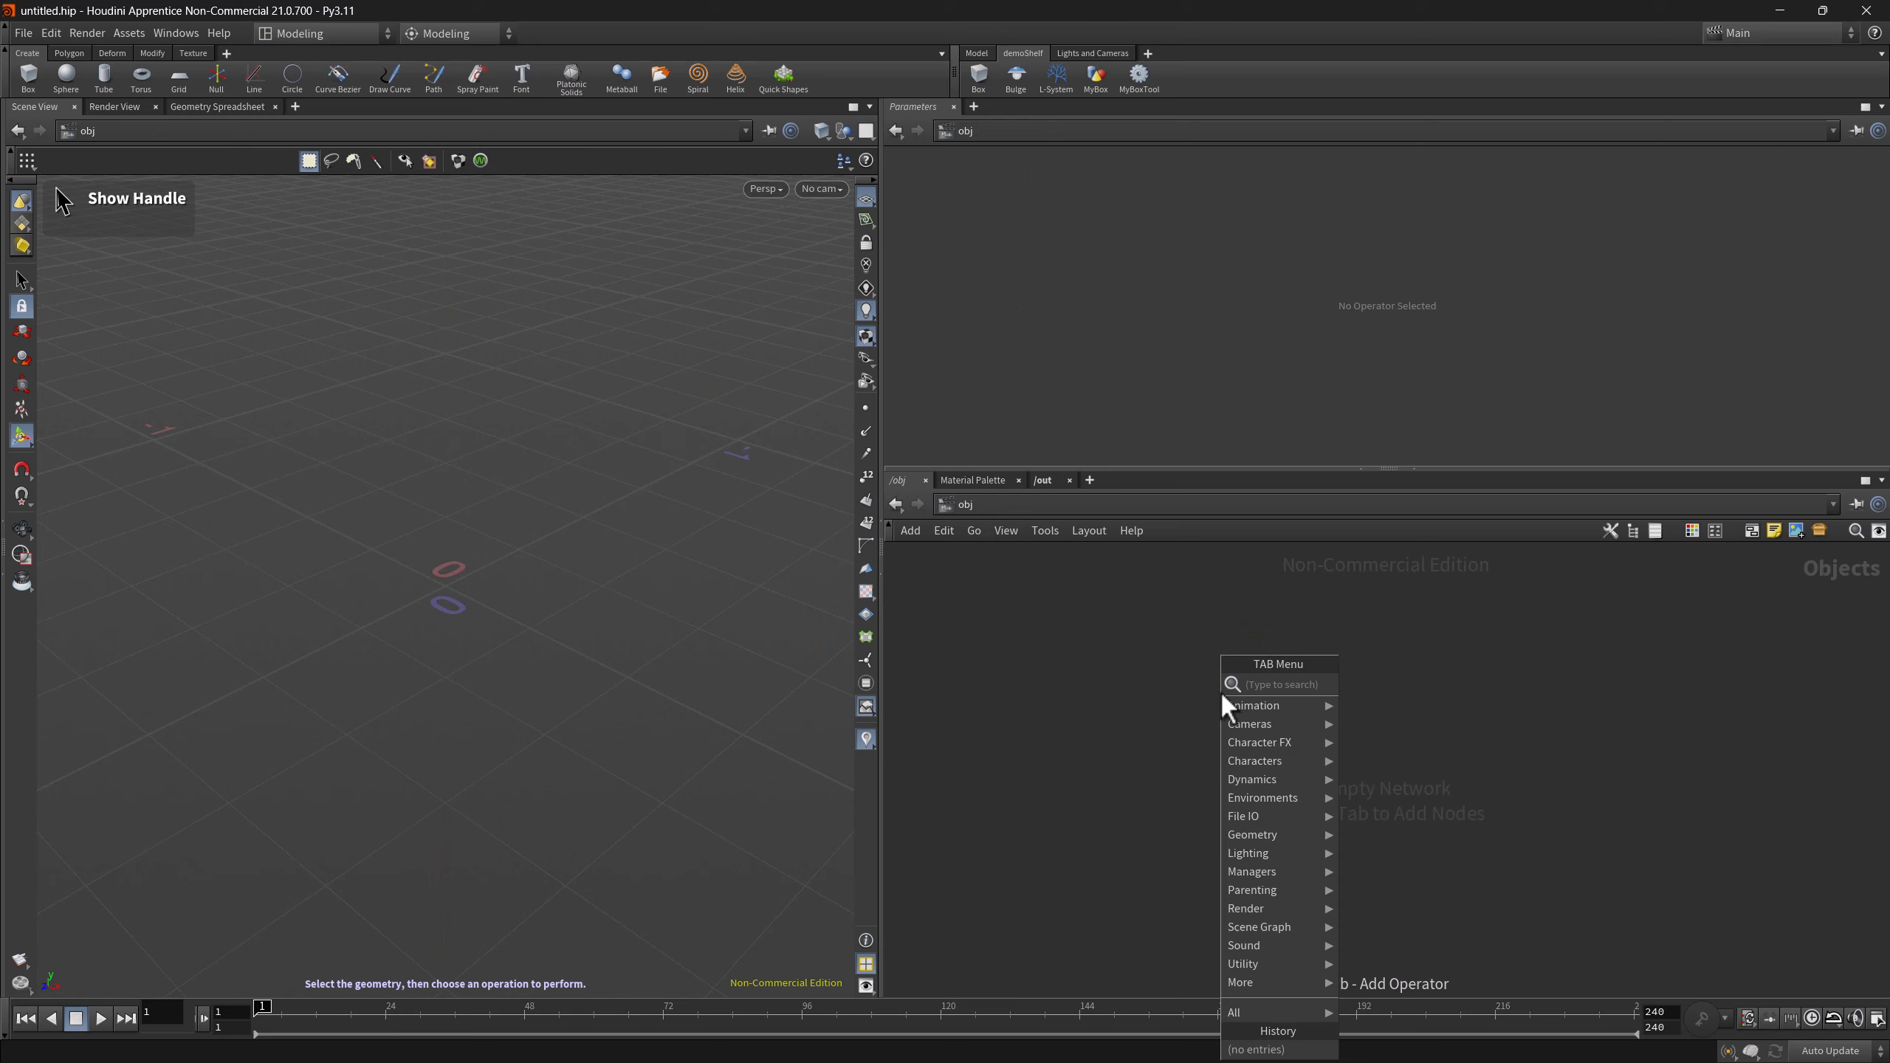
text(geo)
key(Return)
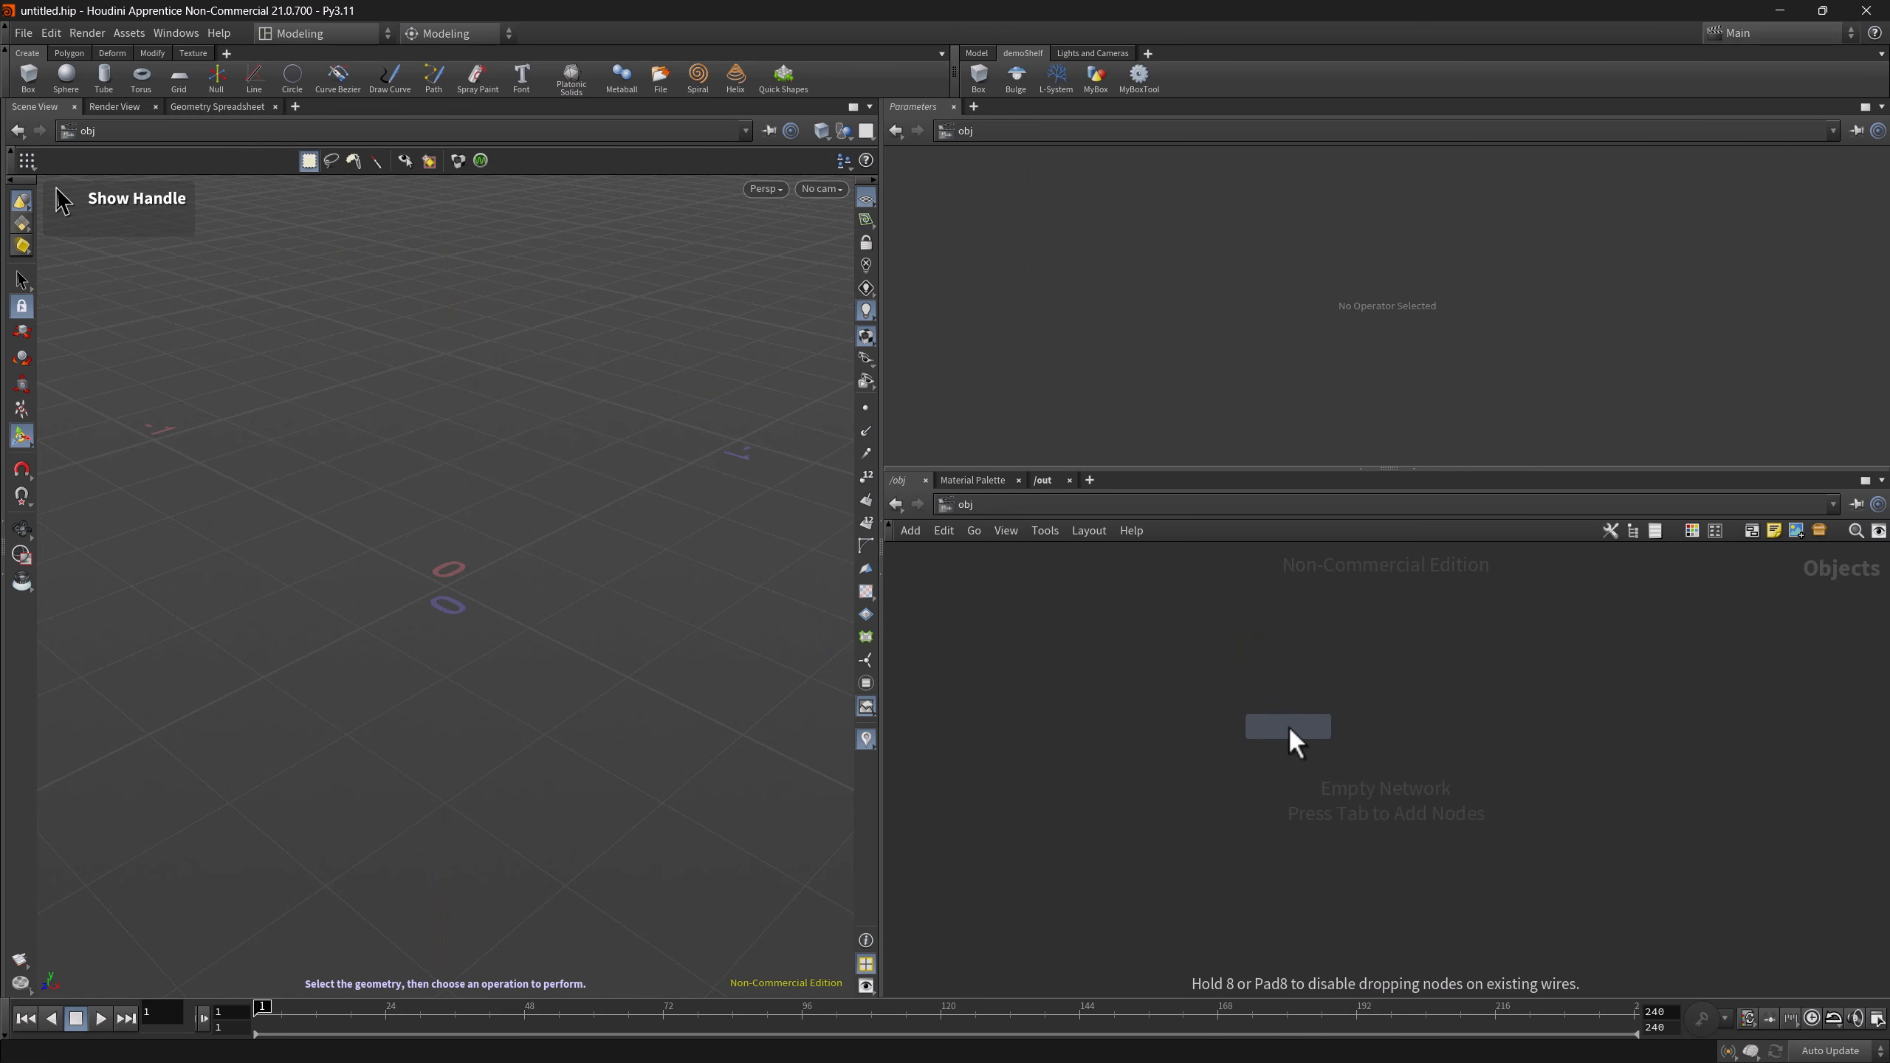
click(1288, 725)
double_click(1287, 726)
- Look up MyBoxTool in the geometry network's node list, then run it from demoShelf
key(Tab)
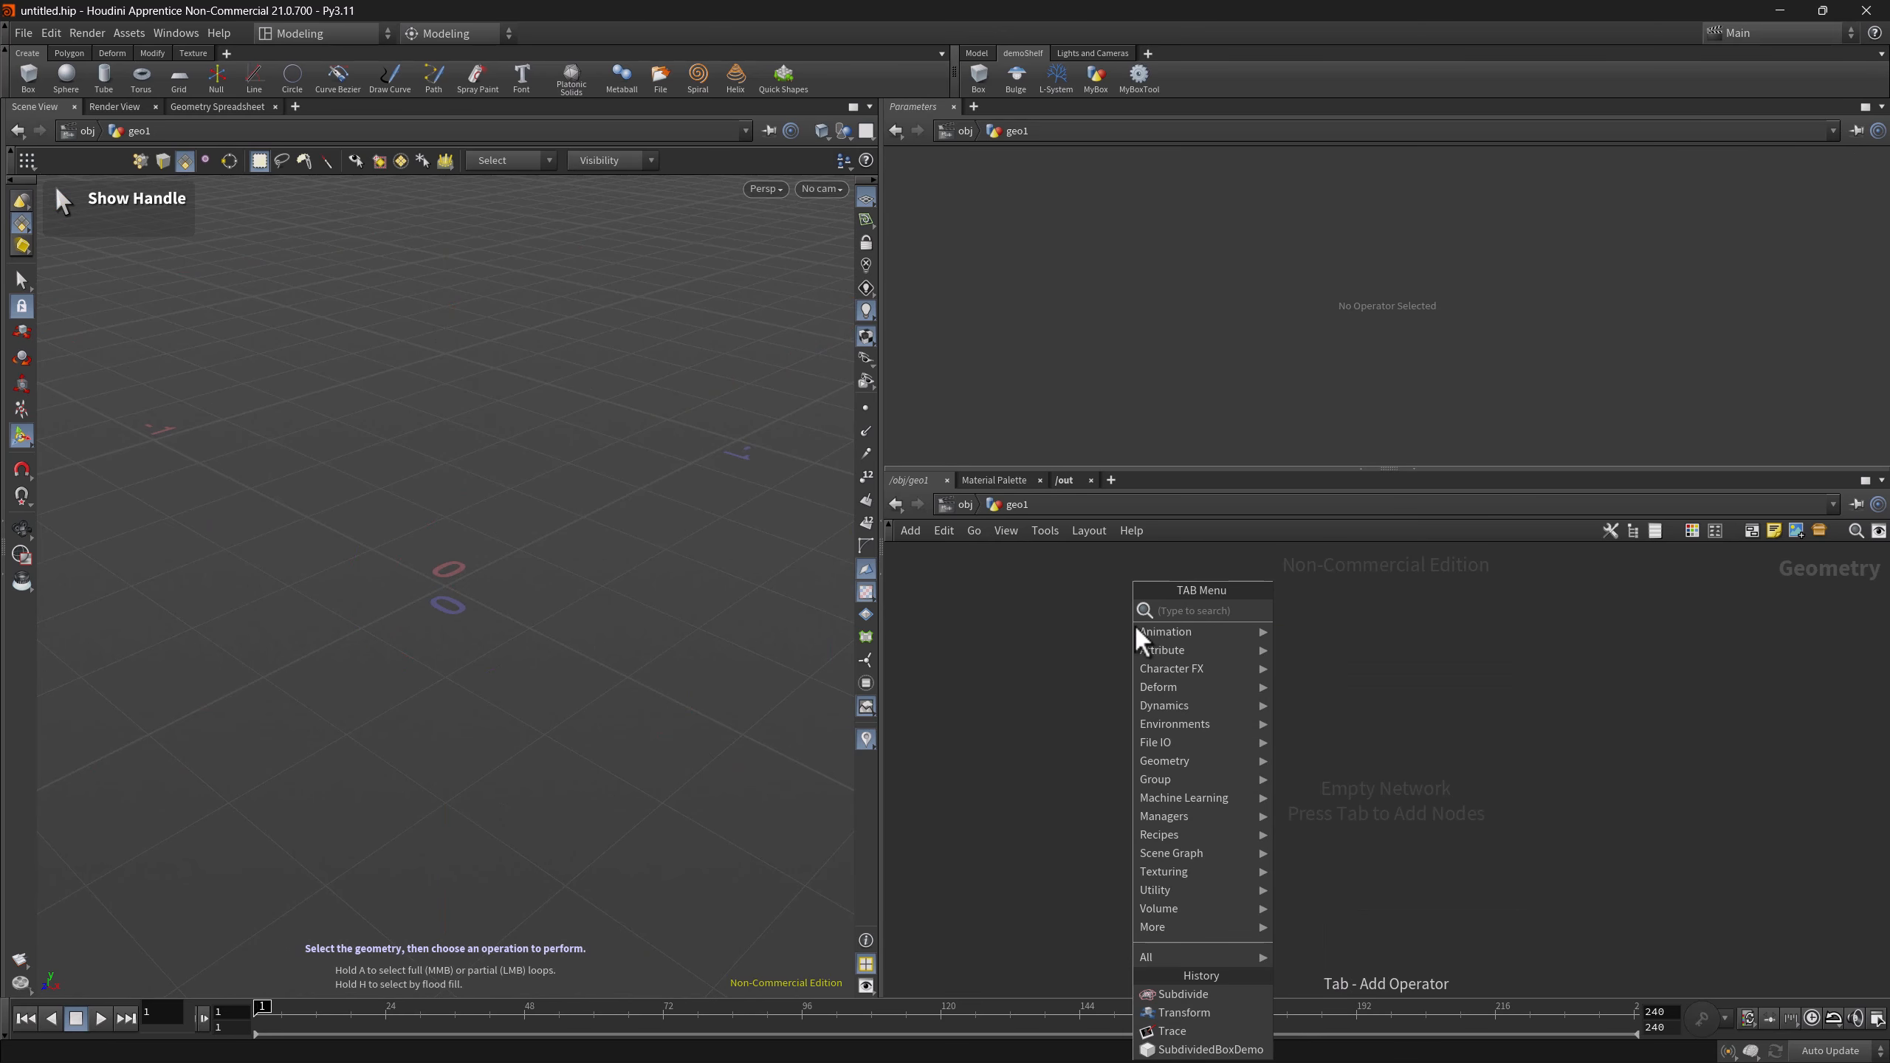
text(my)
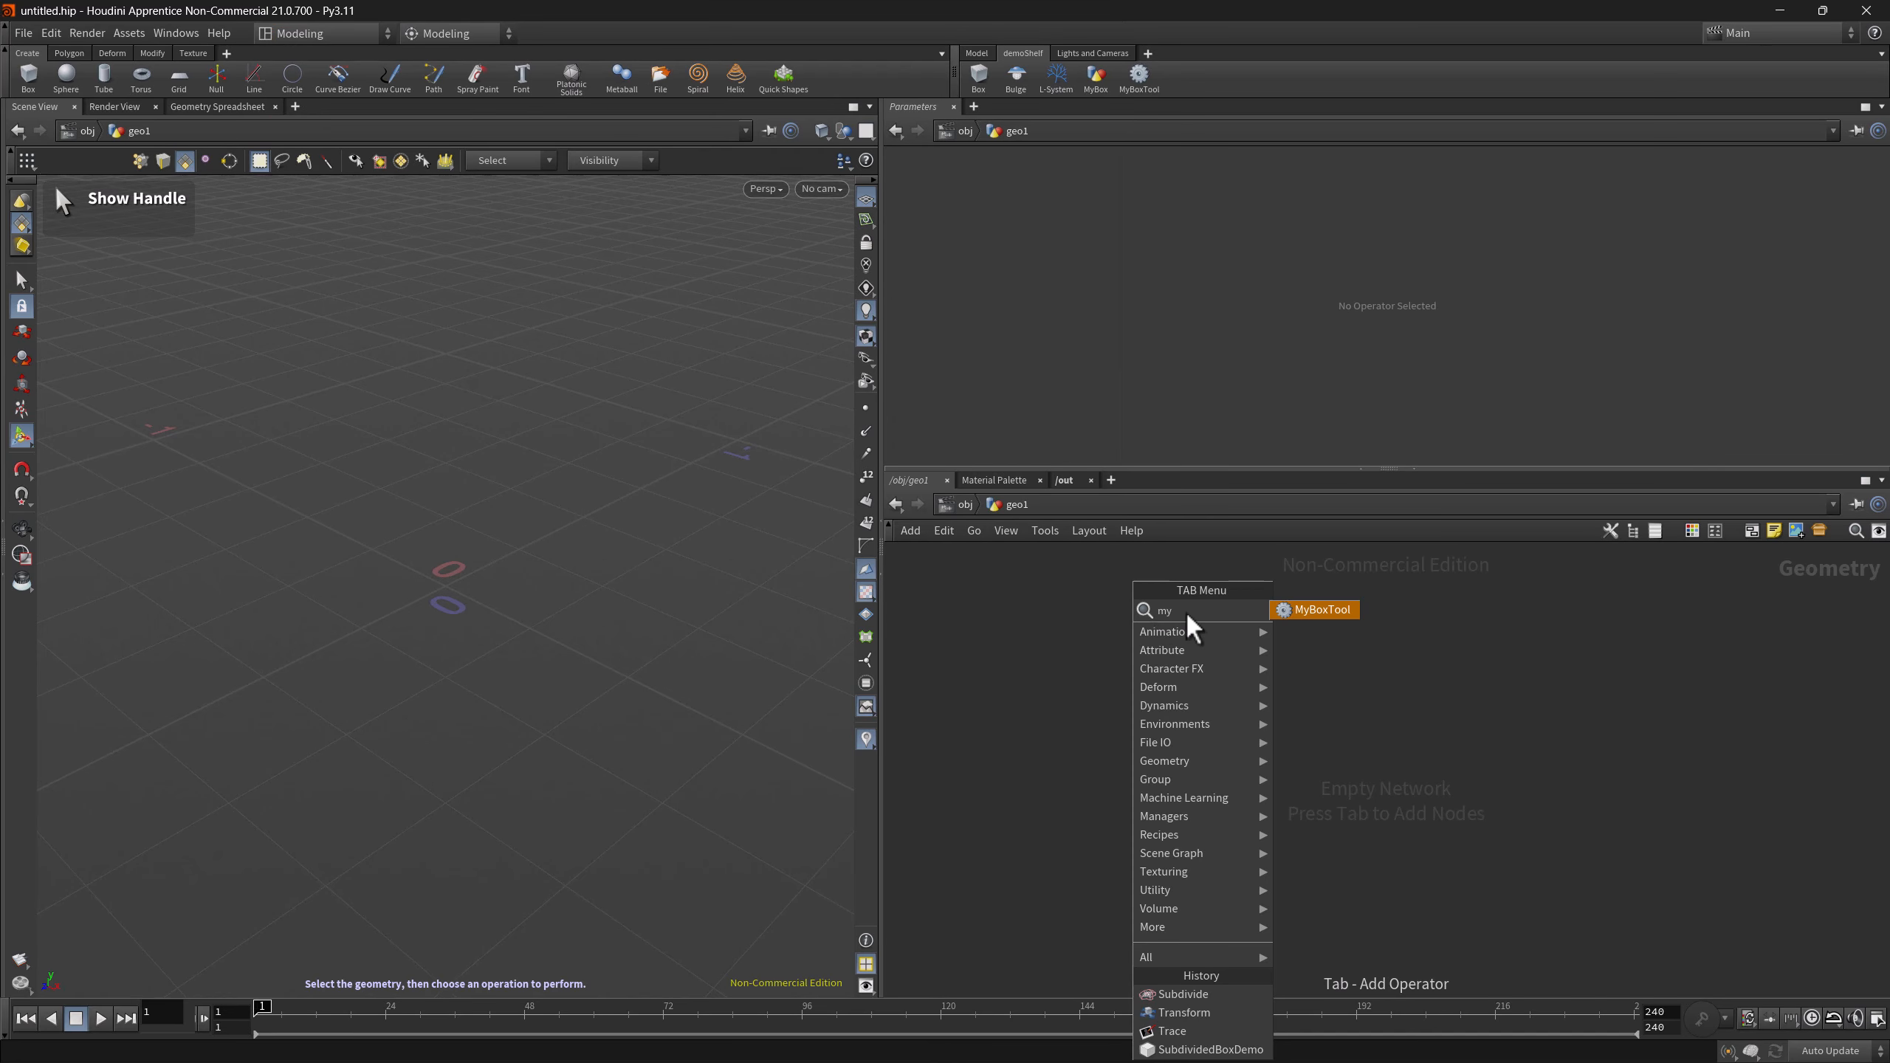
click(1384, 768)
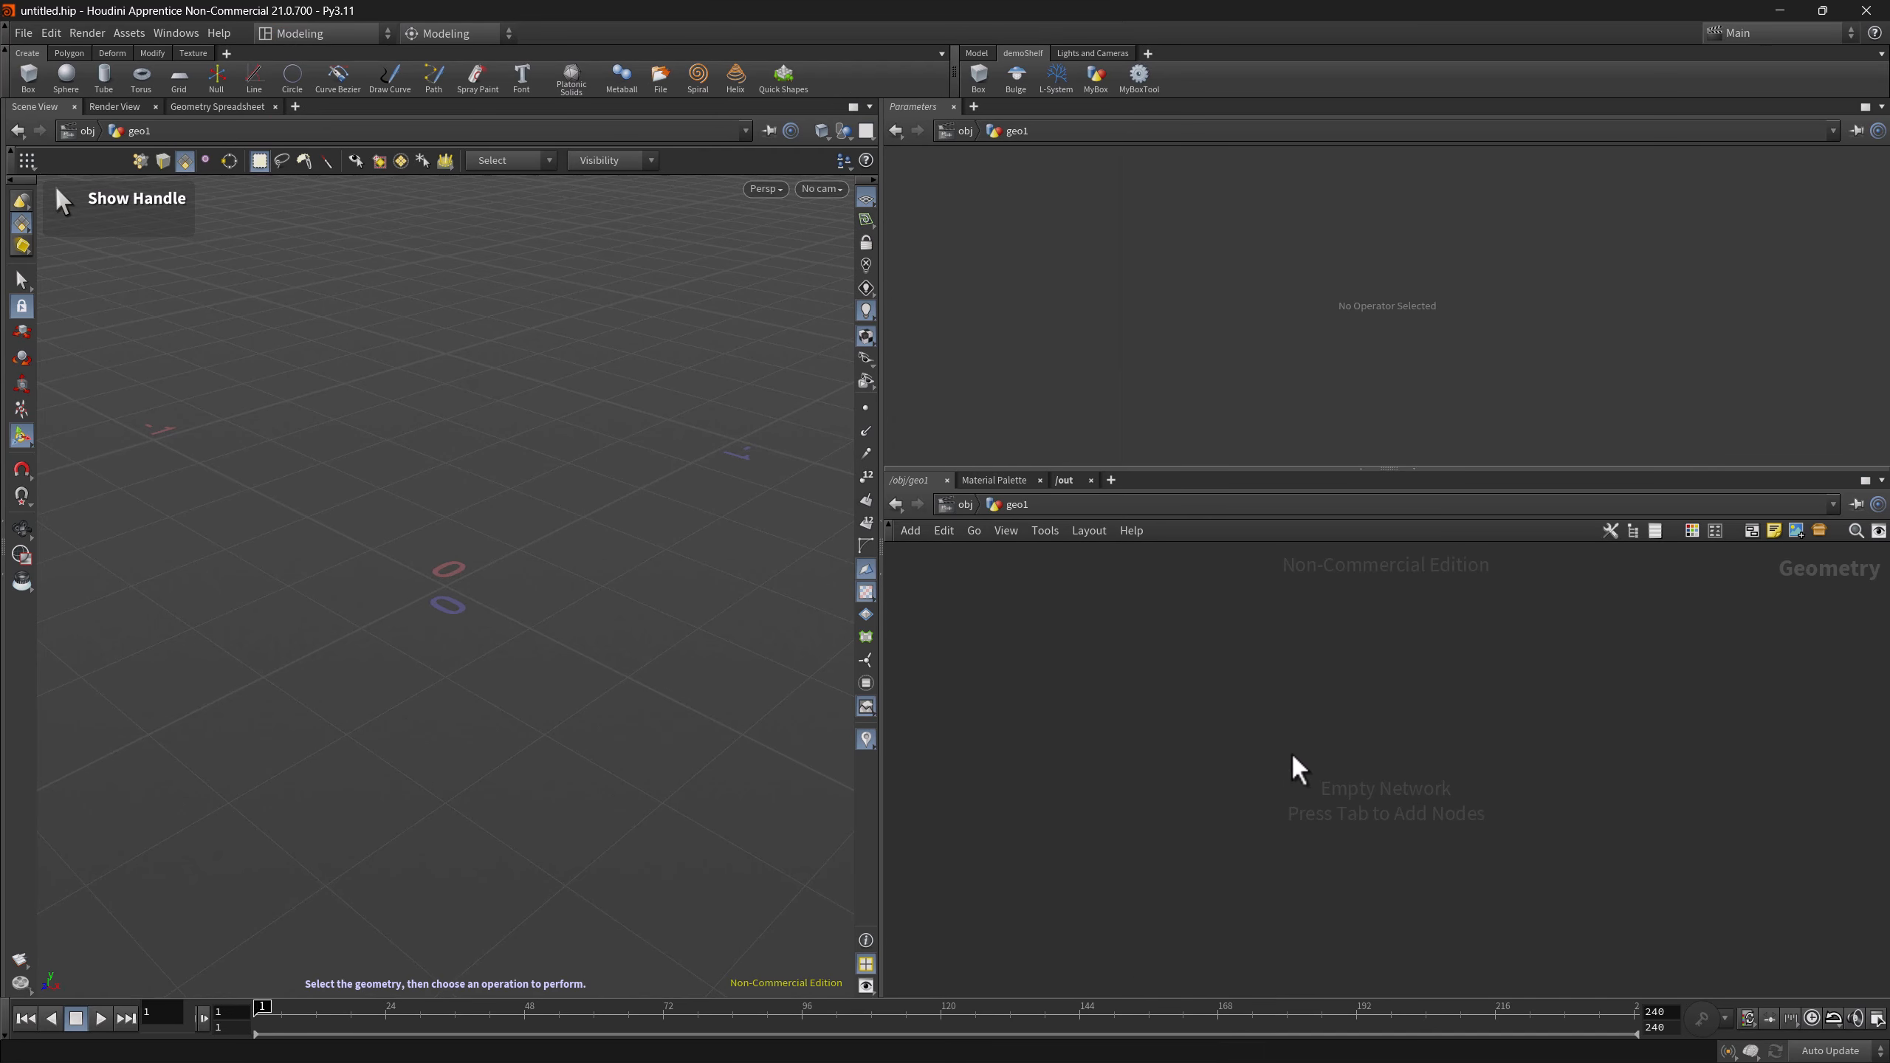
click(1139, 74)
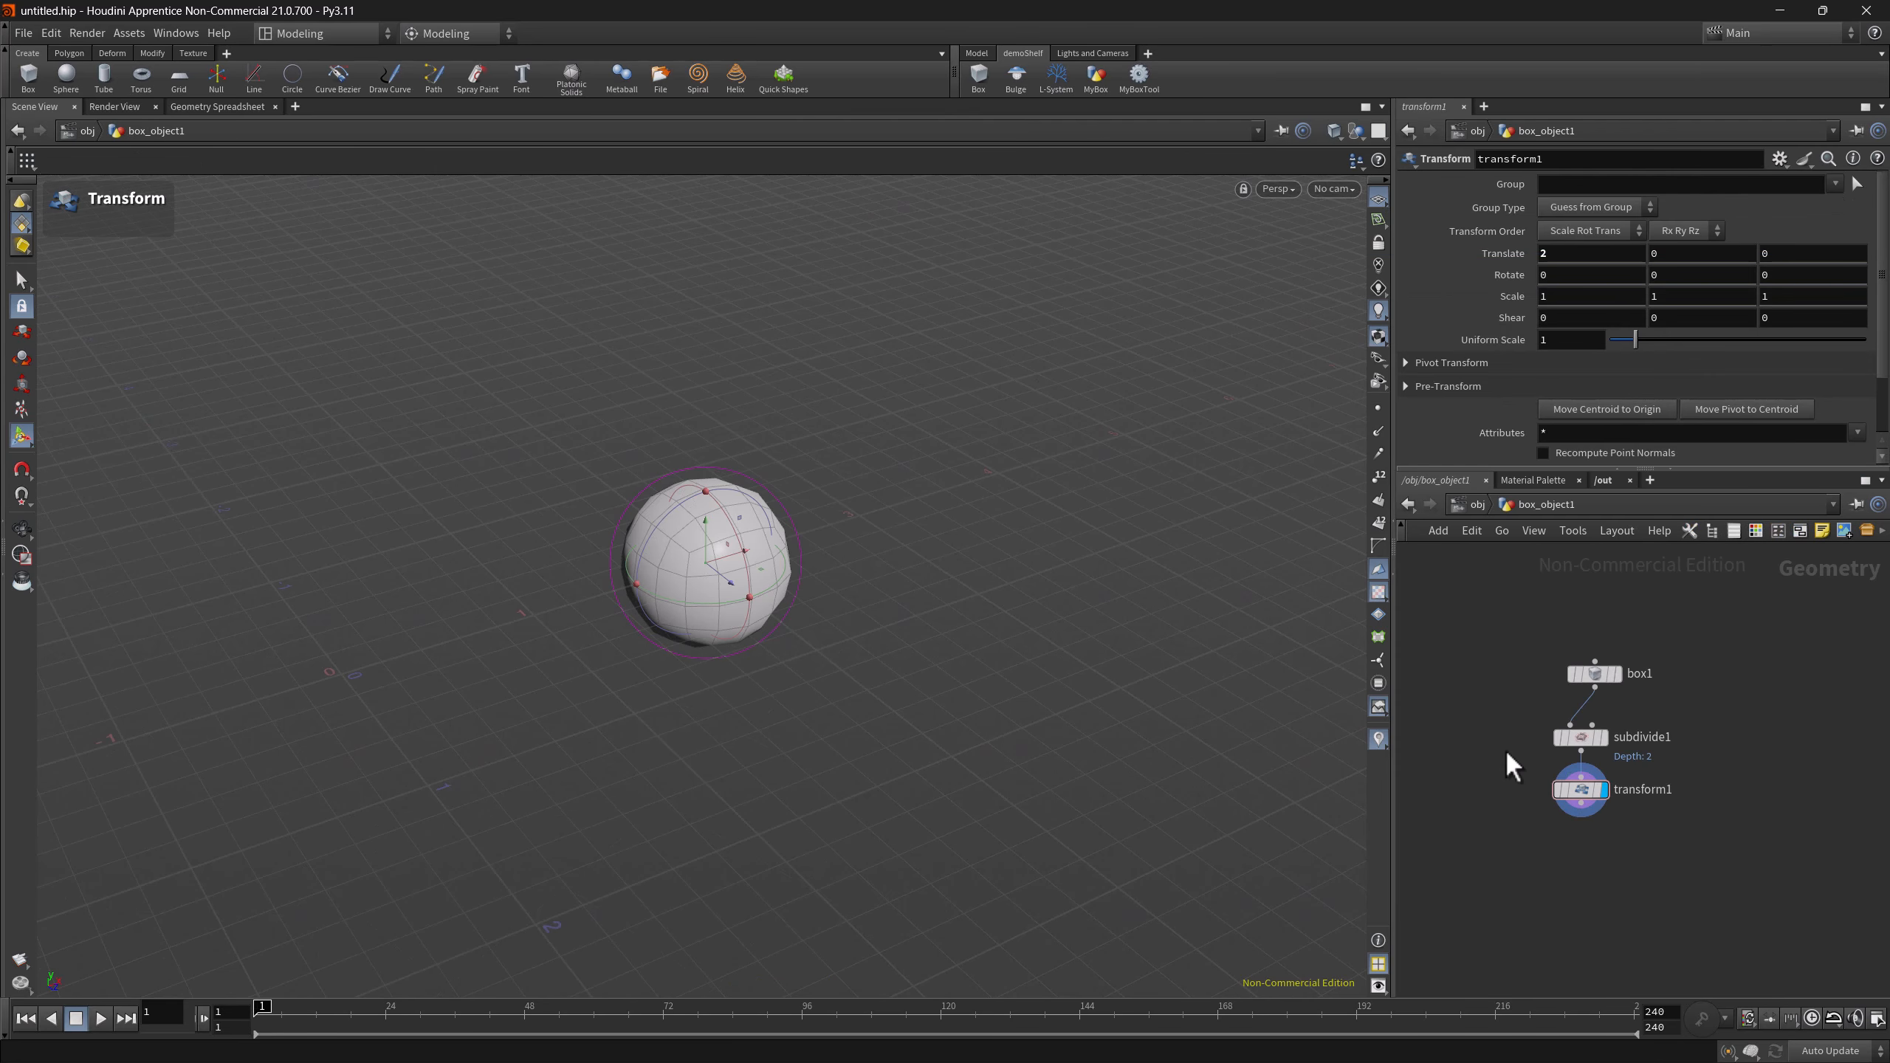
- Add the subdivide1 and transform1 nodes to demoShelf as a tool labelled subdivideTransform
click(1593, 746)
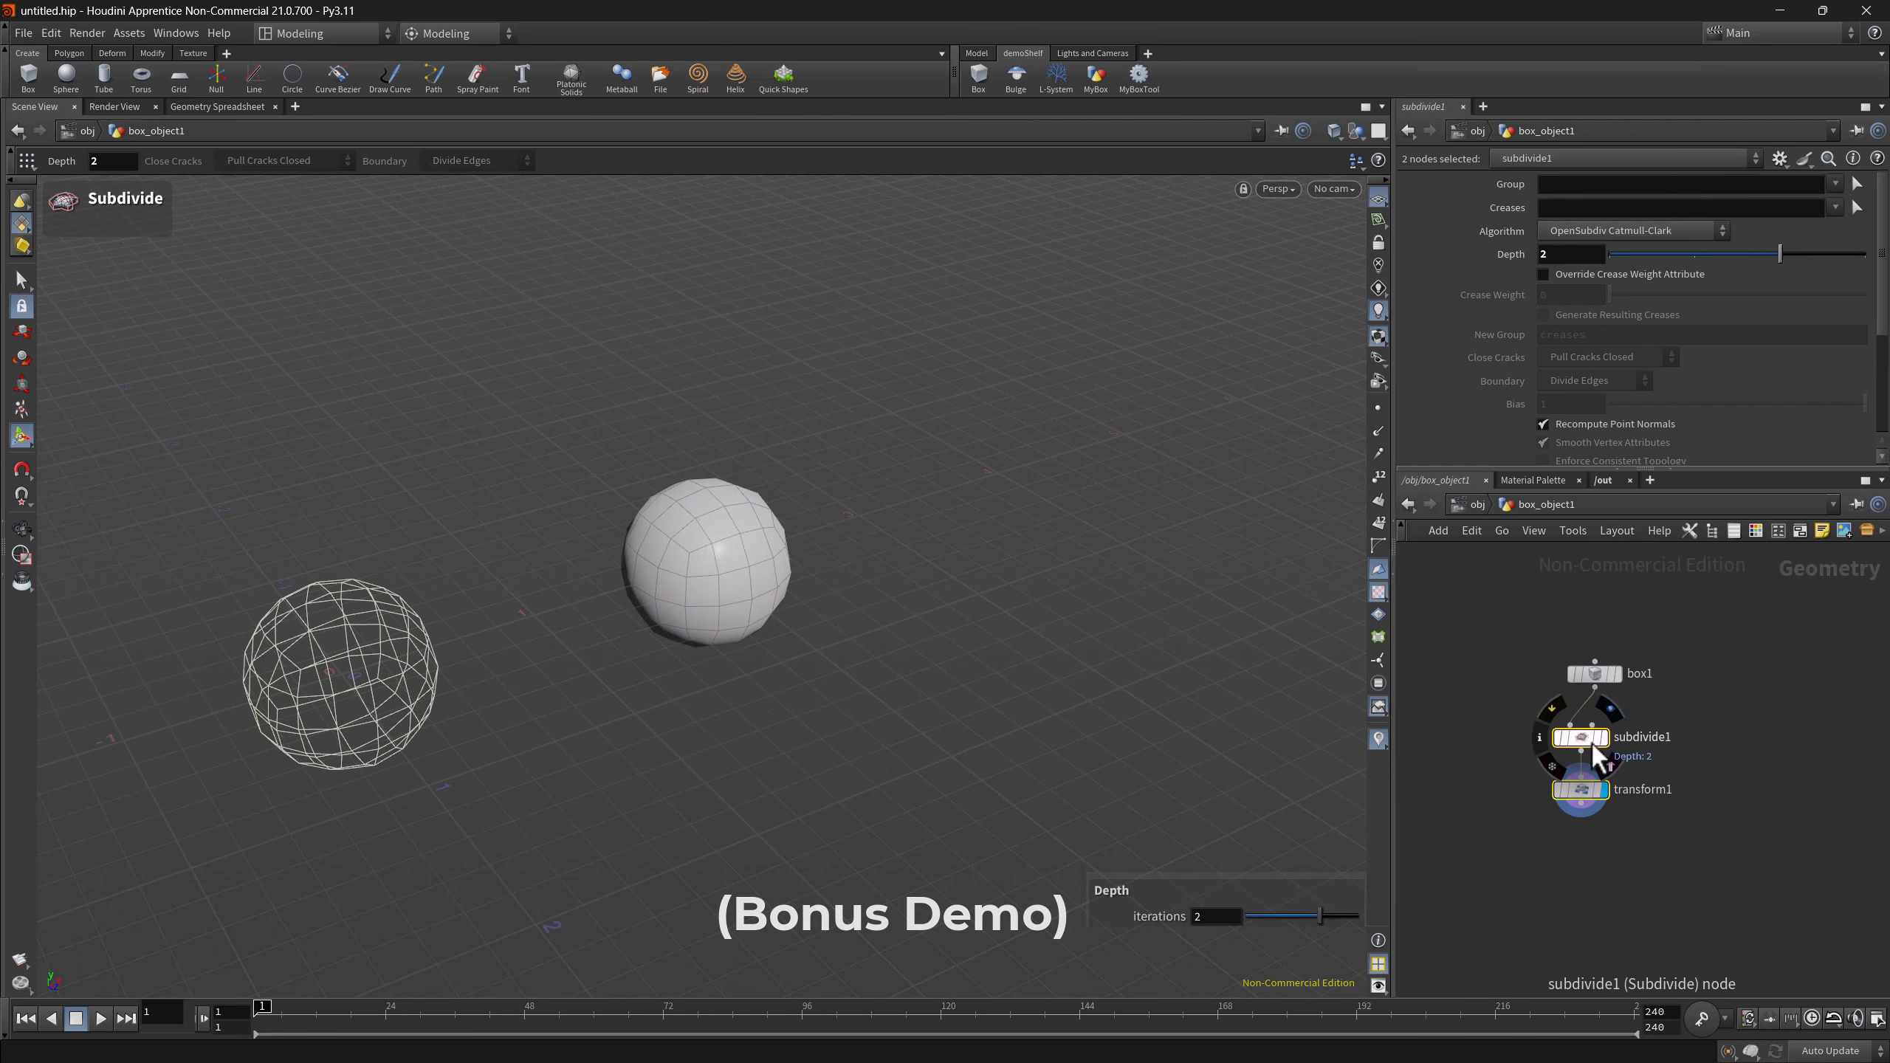
drag(1592, 743, 1244, 80)
drag(1244, 80, 1245, 81)
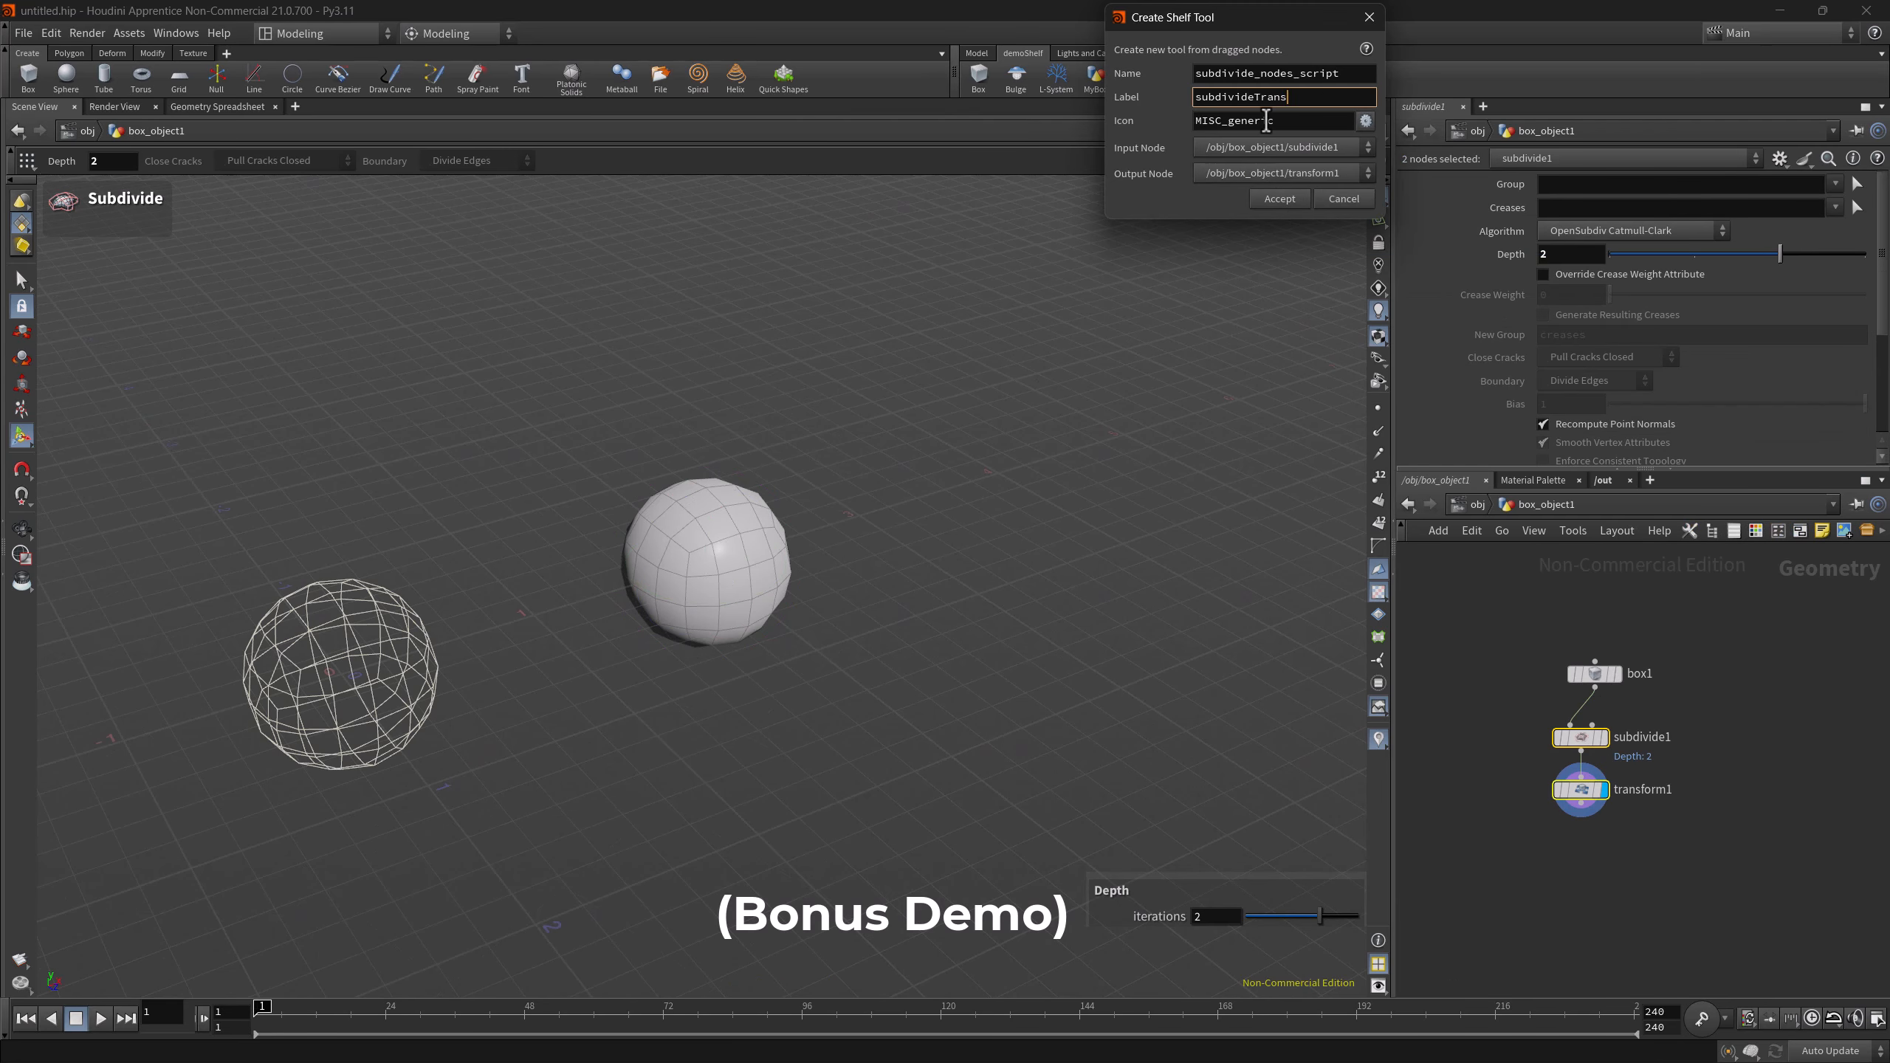
text(orm)
click(1277, 198)
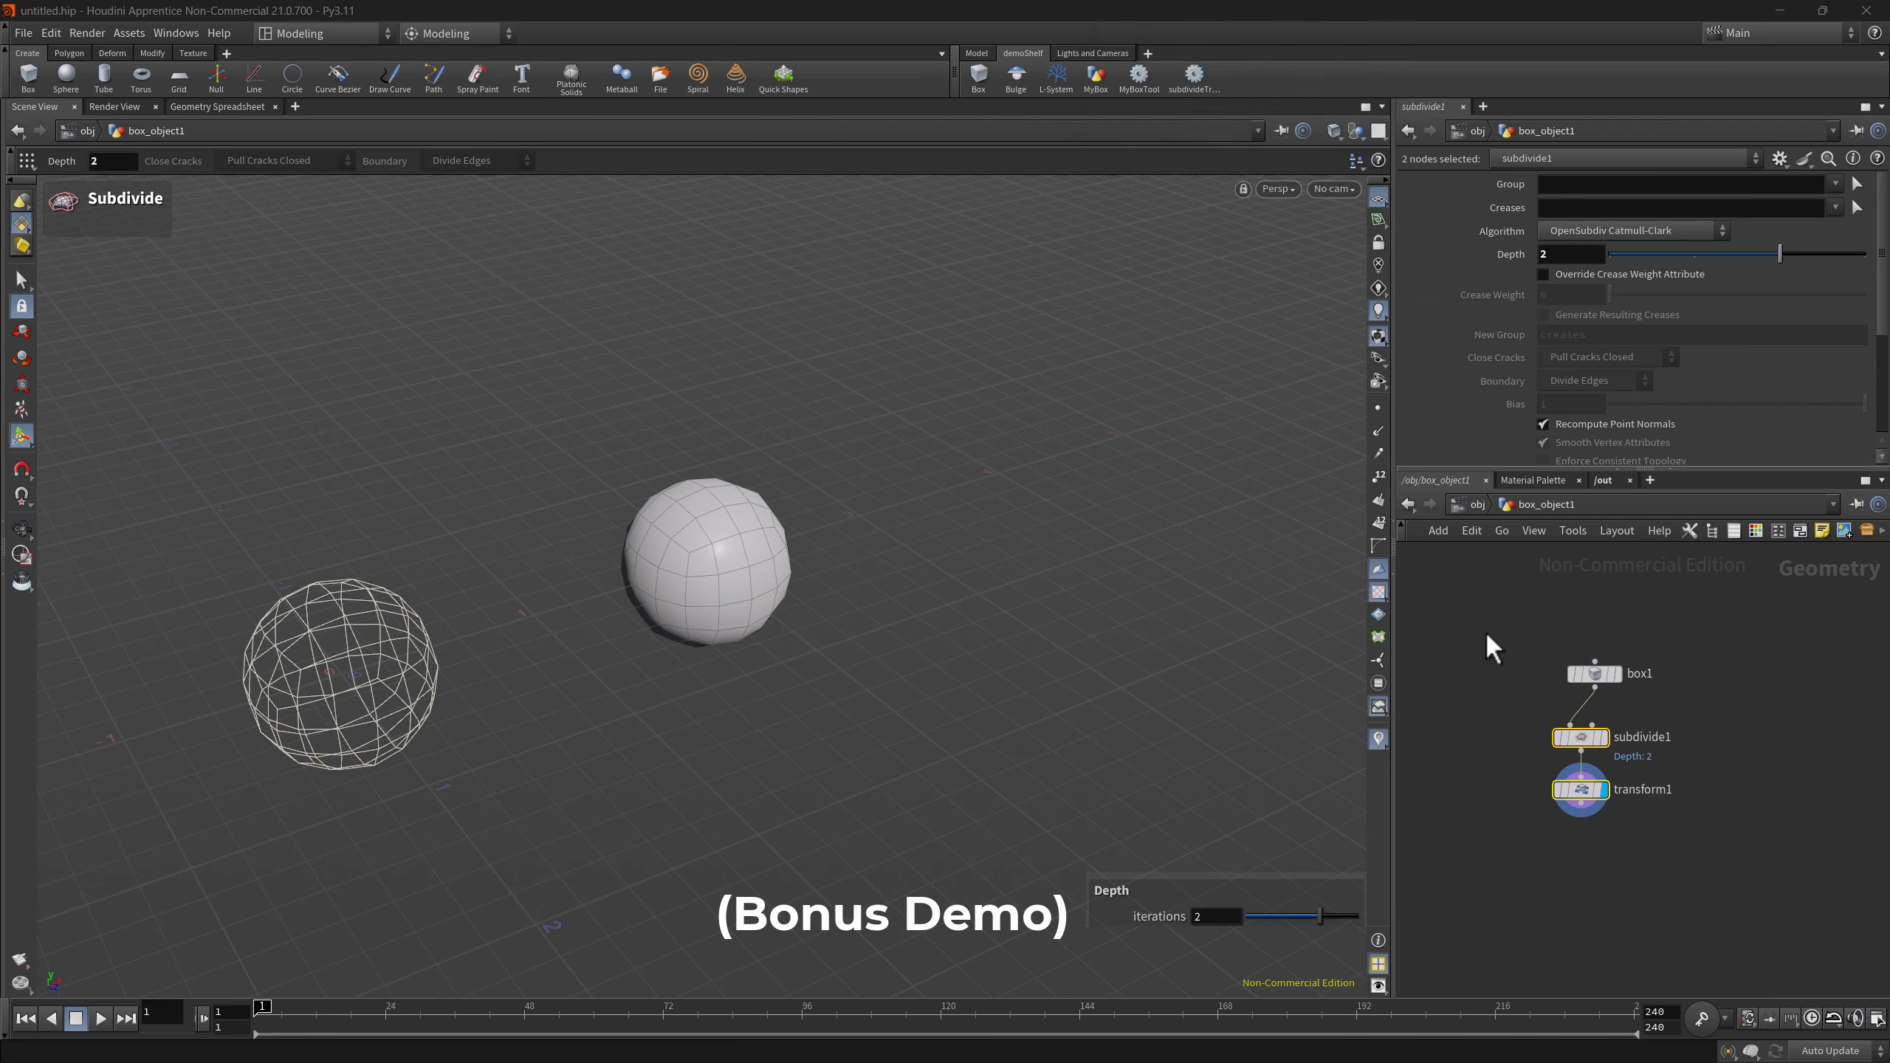
- Delete subdivide1 and transform1 and place a Null node connected below box1
drag(1447, 718, 1592, 817)
key(Delete)
key(Tab)
text(n)
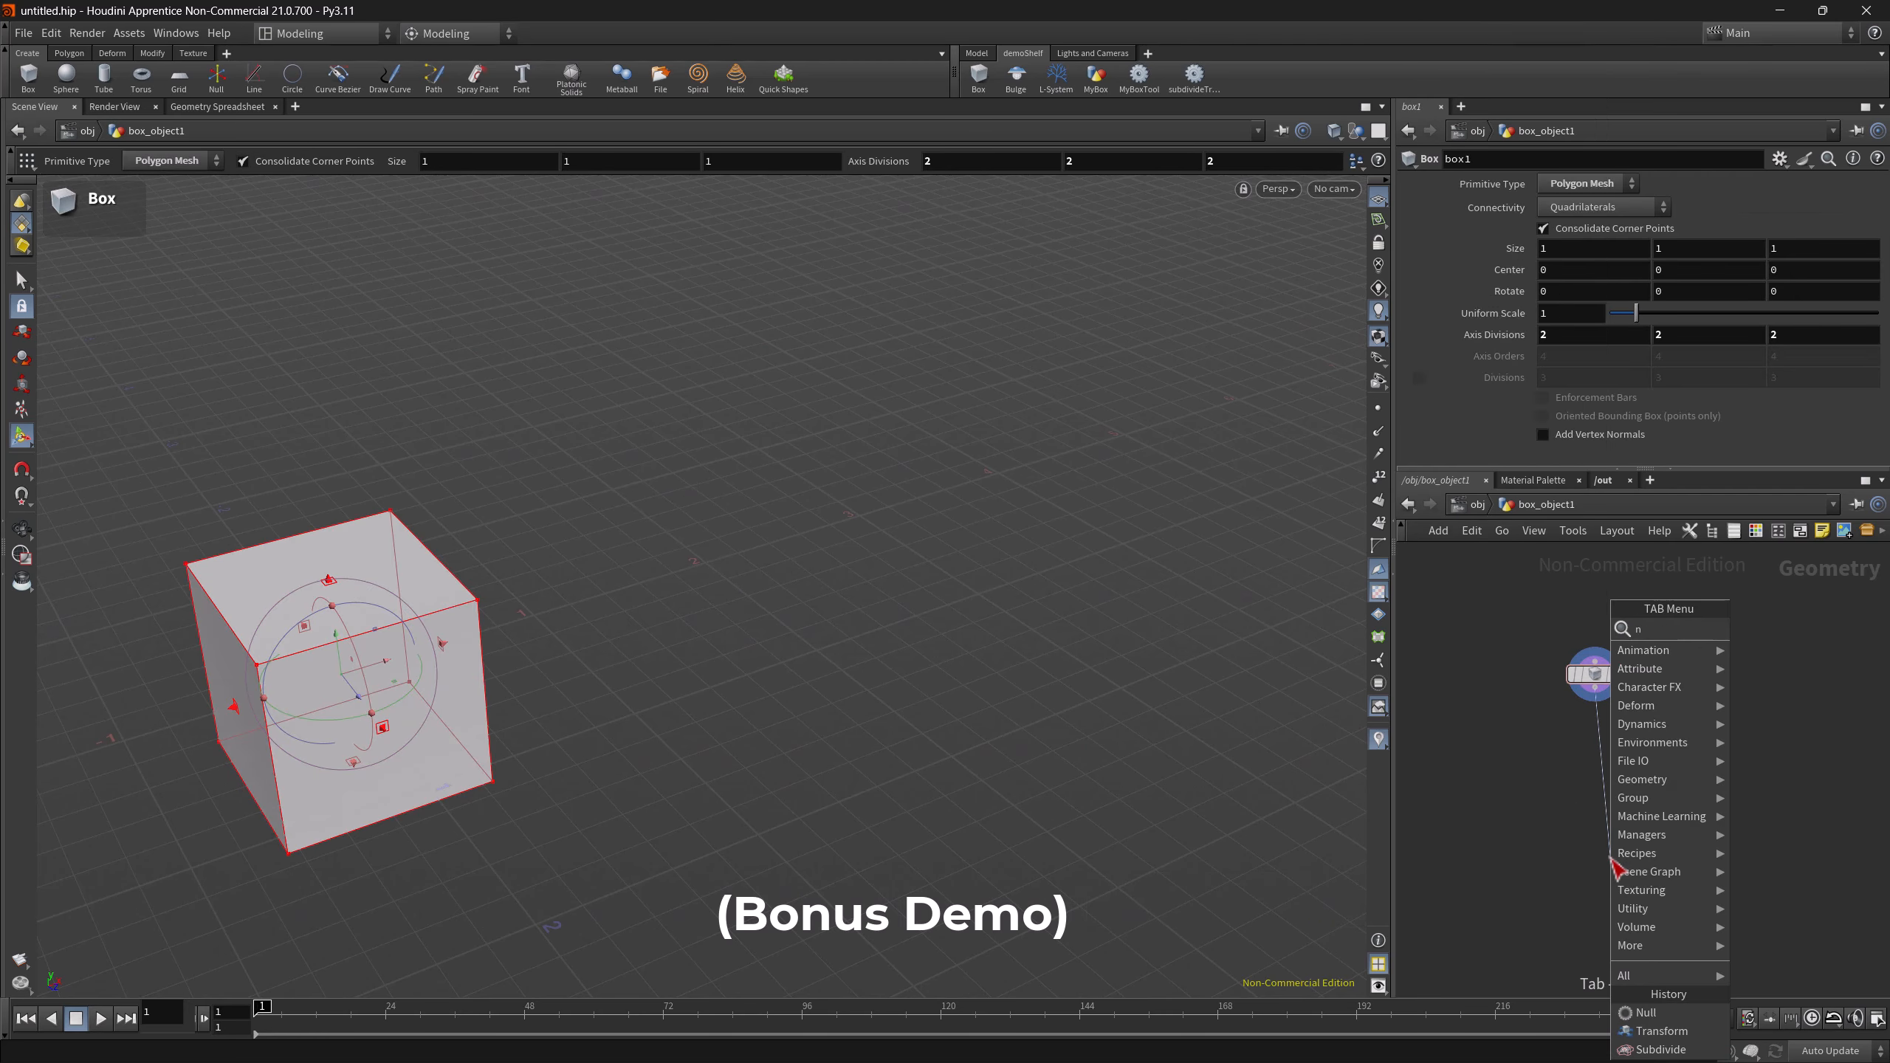
text(ull)
key(Return)
click(1610, 858)
- Insert the custom subdivideTransform tool on the wire between box1 and the Null node
right_click(1604, 769)
text(subdi)
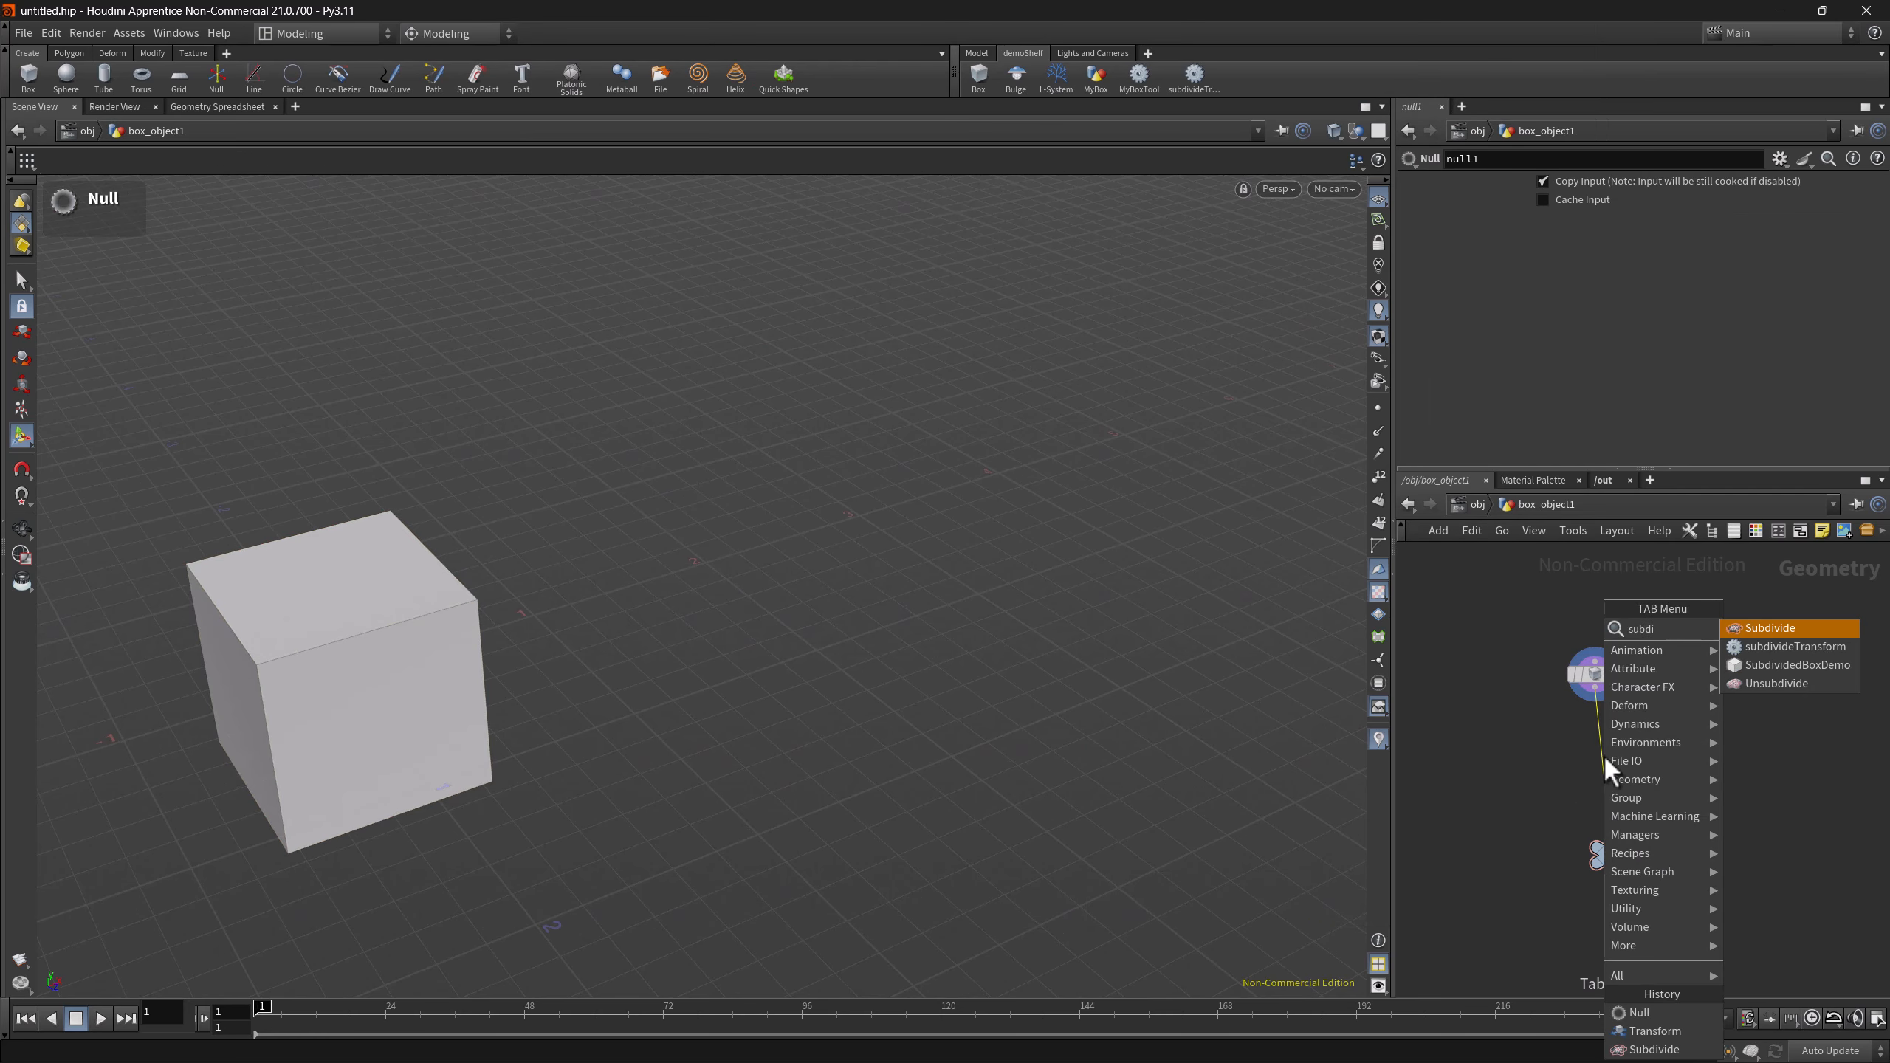
click(1789, 646)
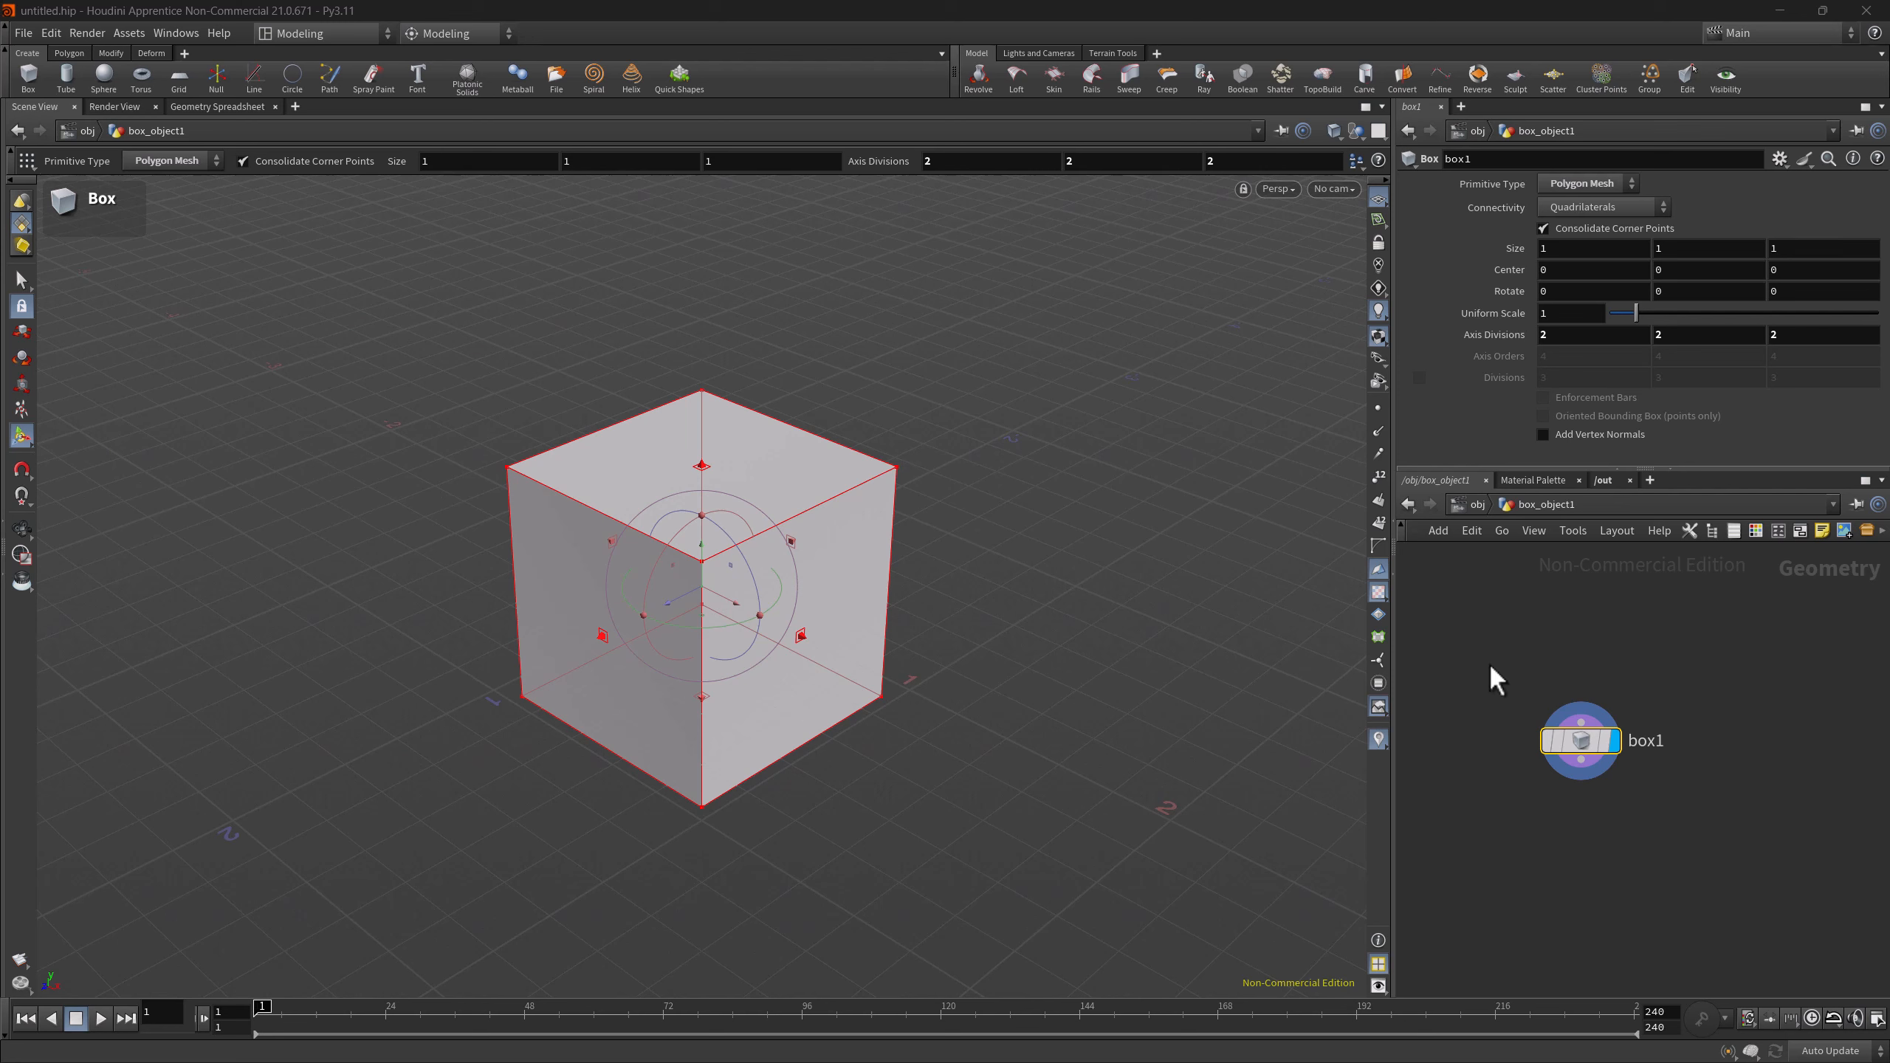
- Set box1's axis divisions to 3 in all directions and its Y size to 0.5
middle_drag(1479, 331, 1478, 331)
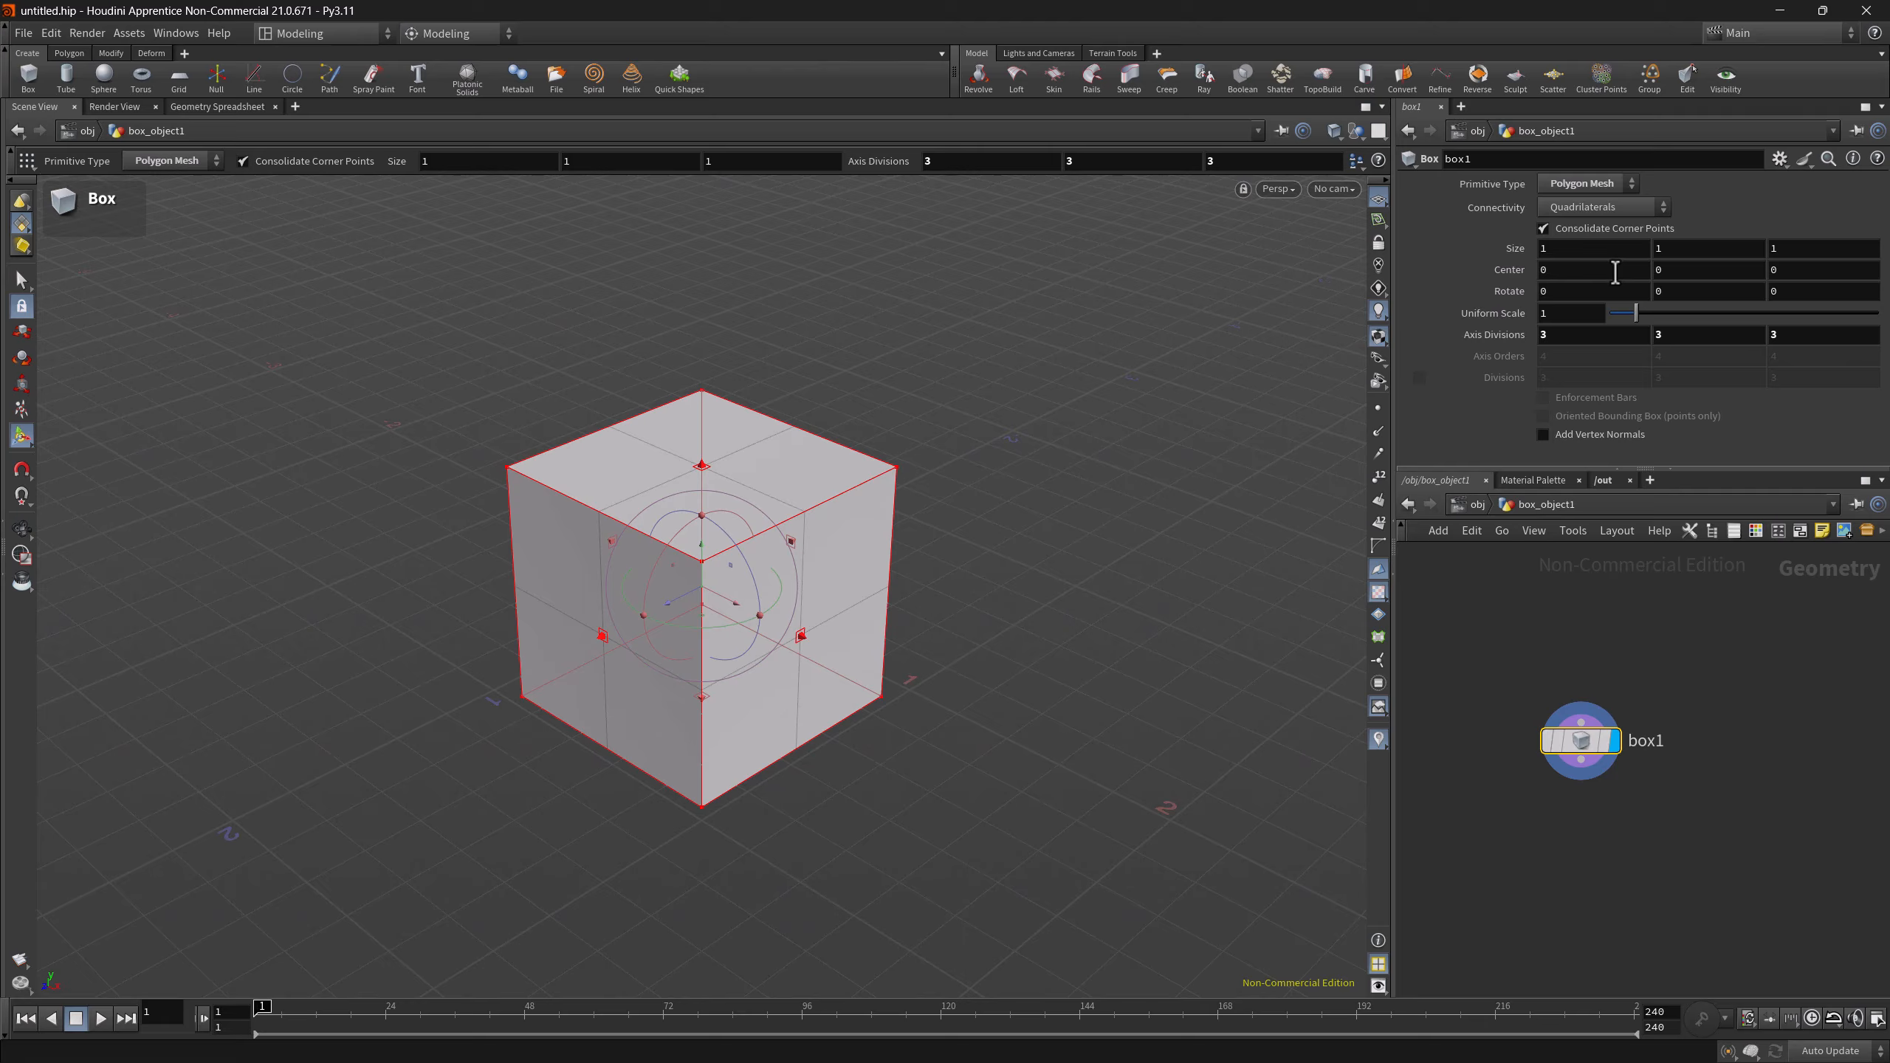
click(1660, 248)
text(0.5)
key(Return)
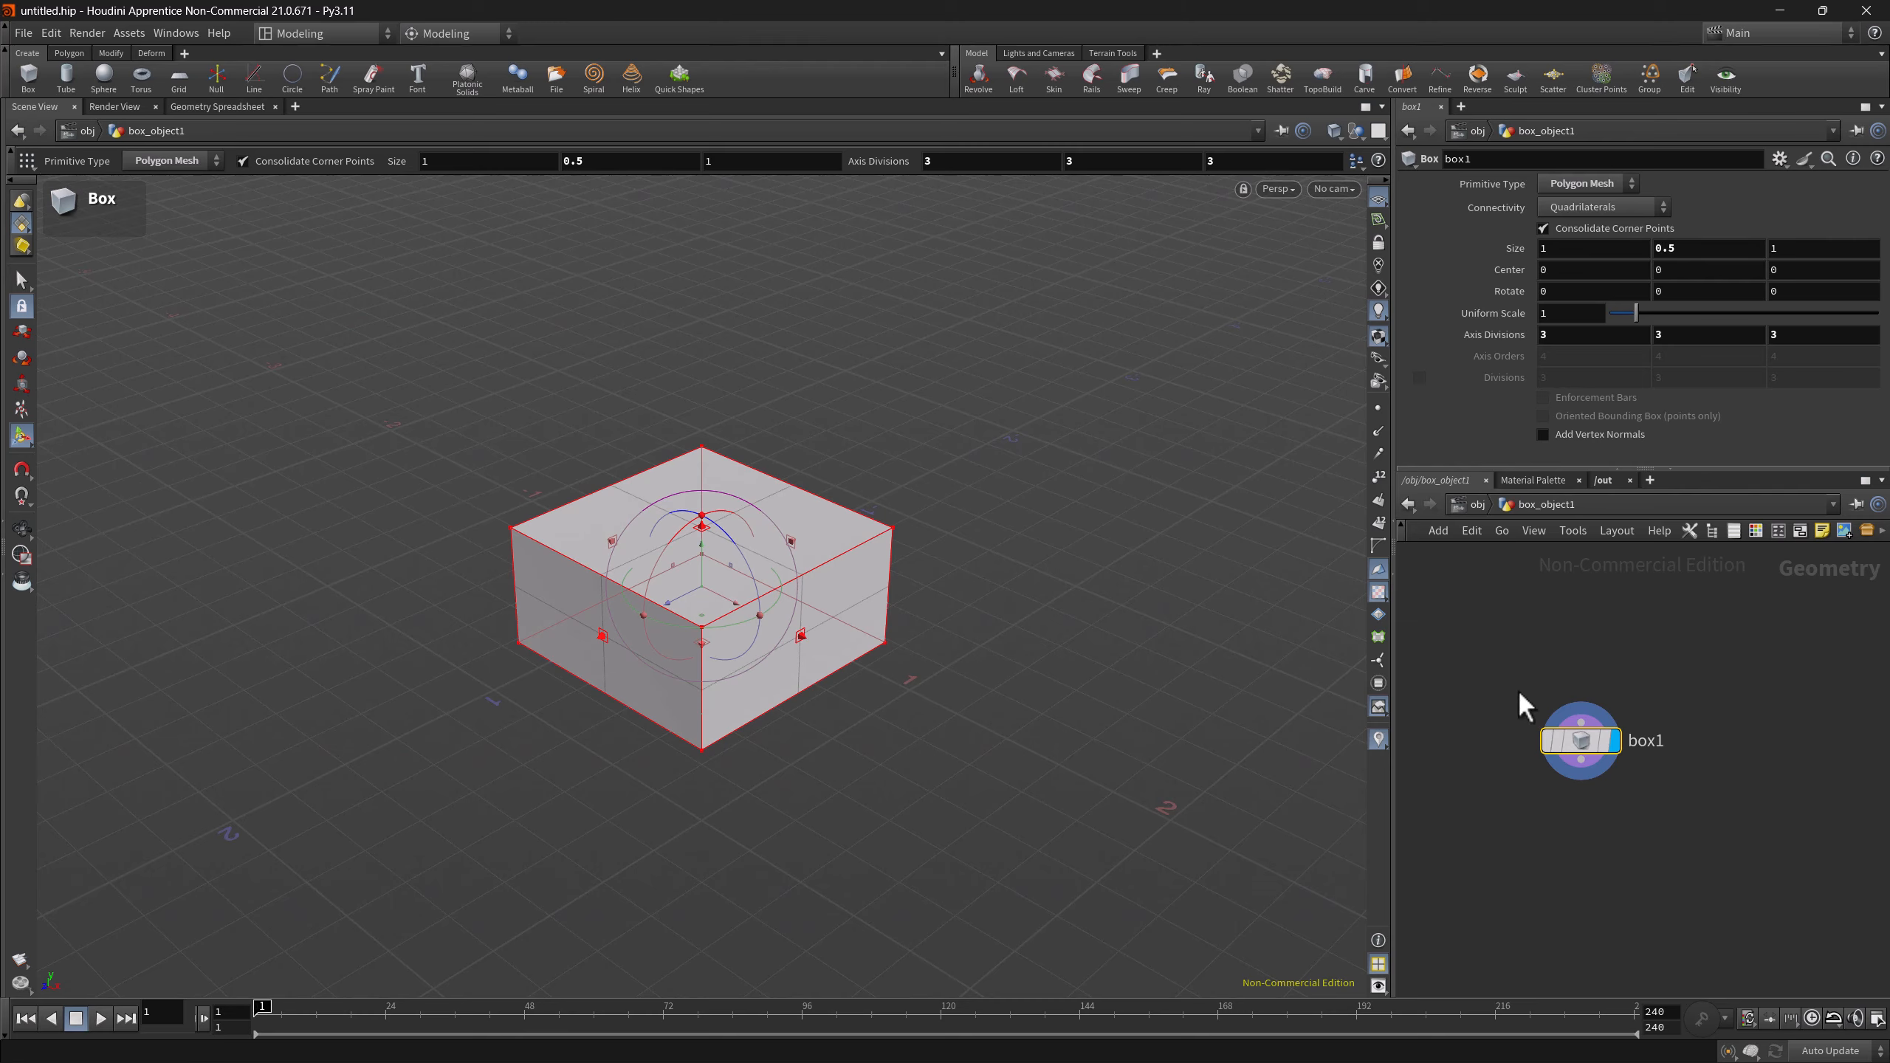
- Check box1's preset options in its parameters, then open the Save Node Preset dialog through the node's Recipes
click(1530, 652)
click(1804, 160)
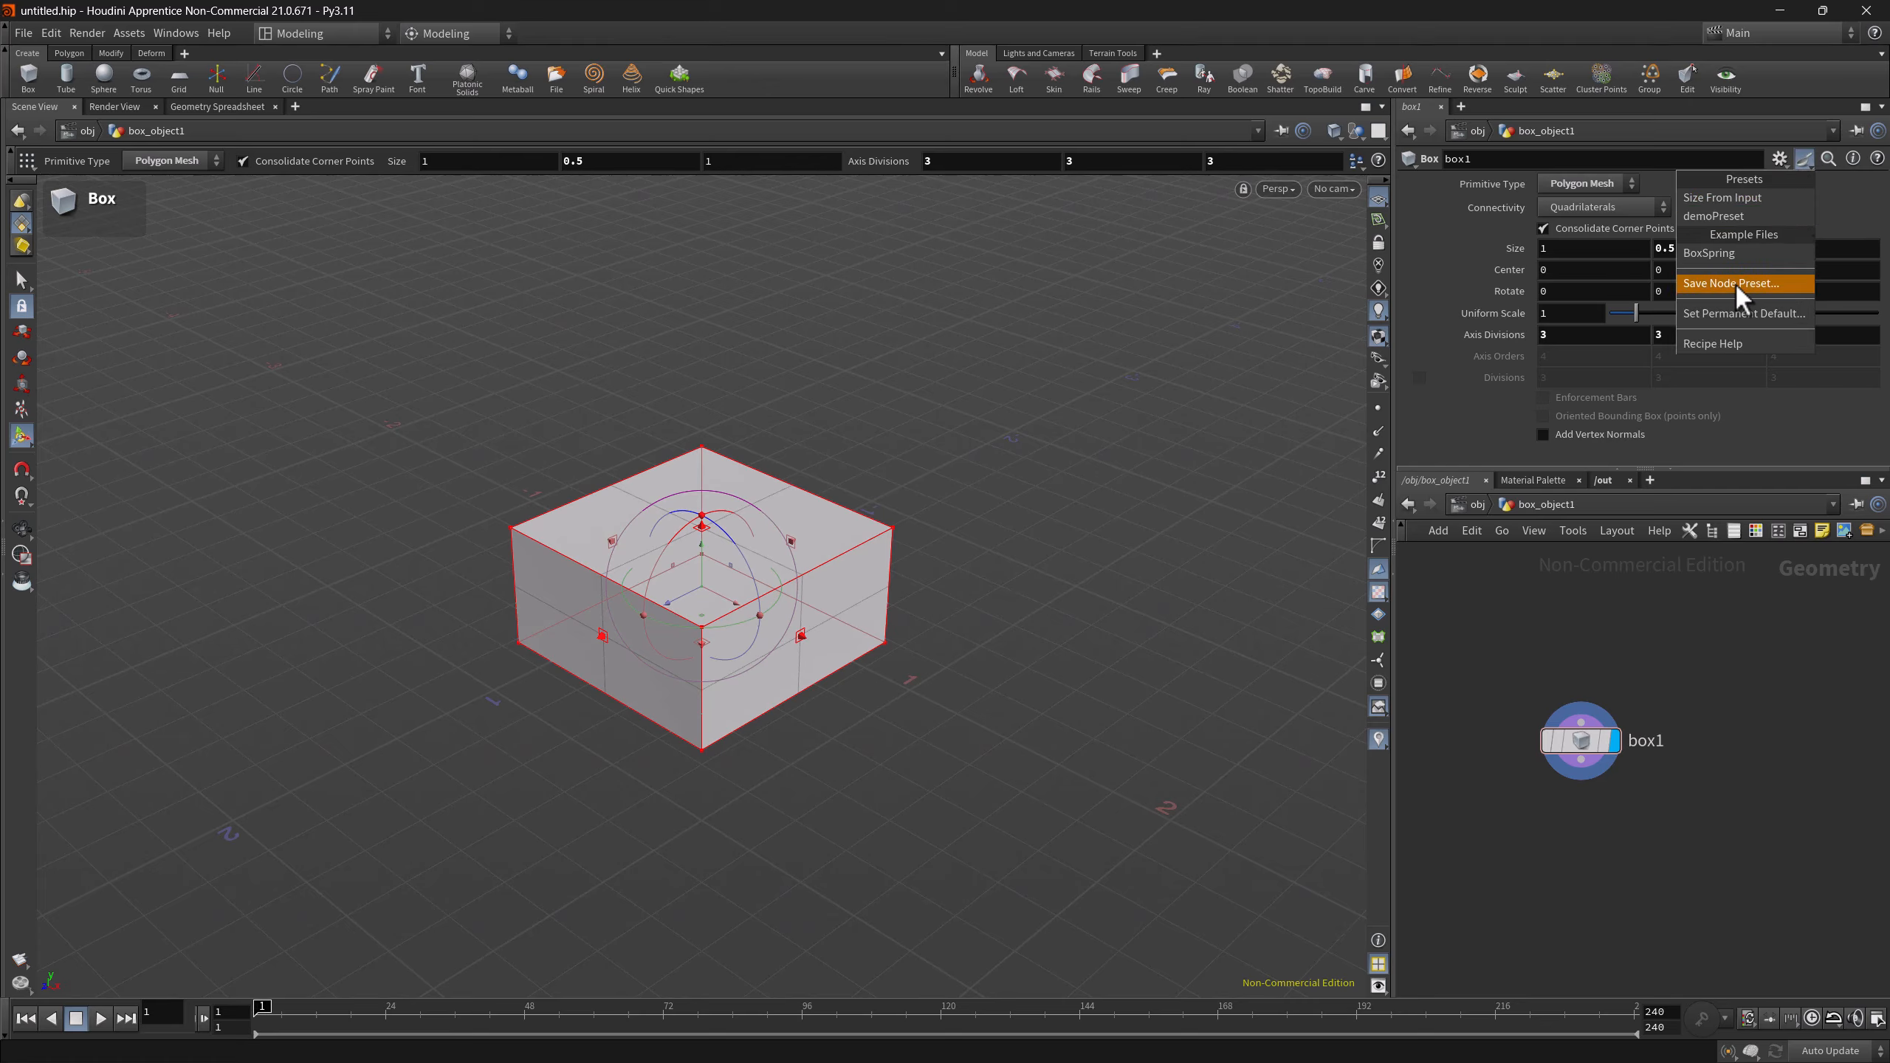
click(1521, 671)
right_click(1574, 739)
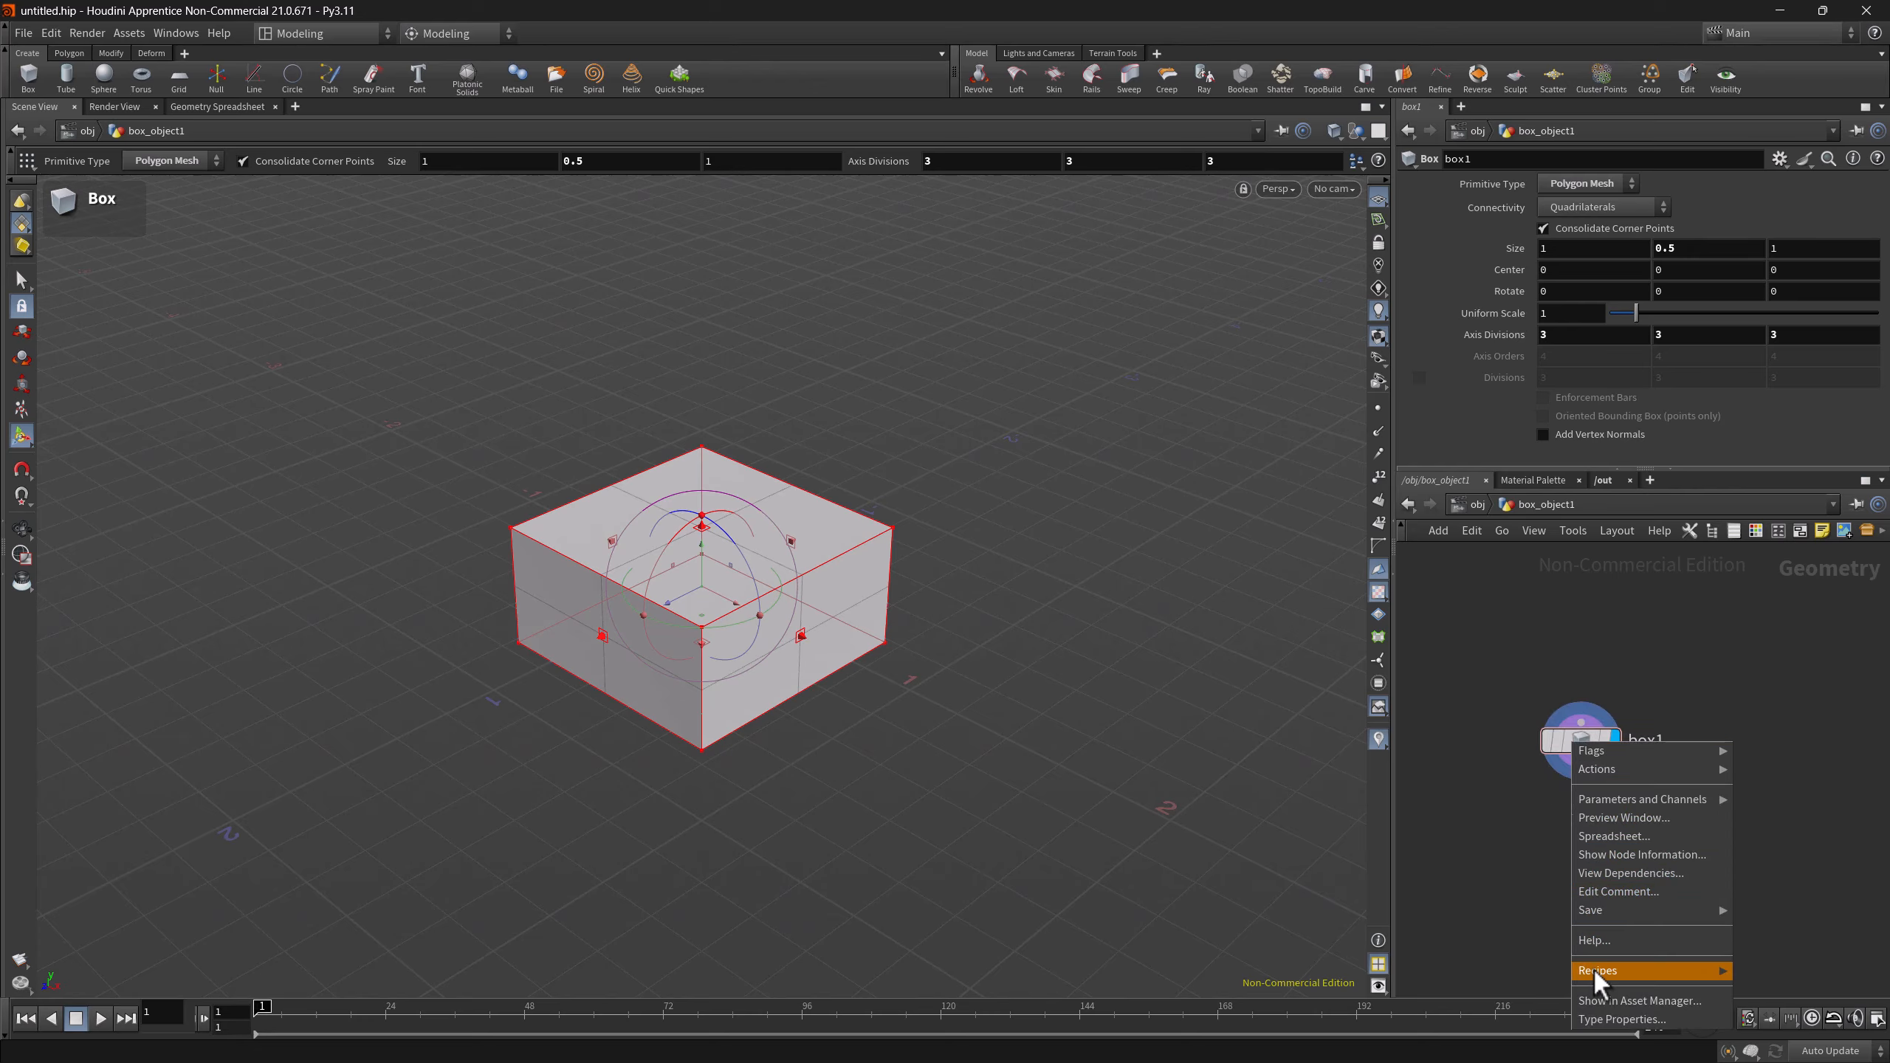
mouse_move(1593, 968)
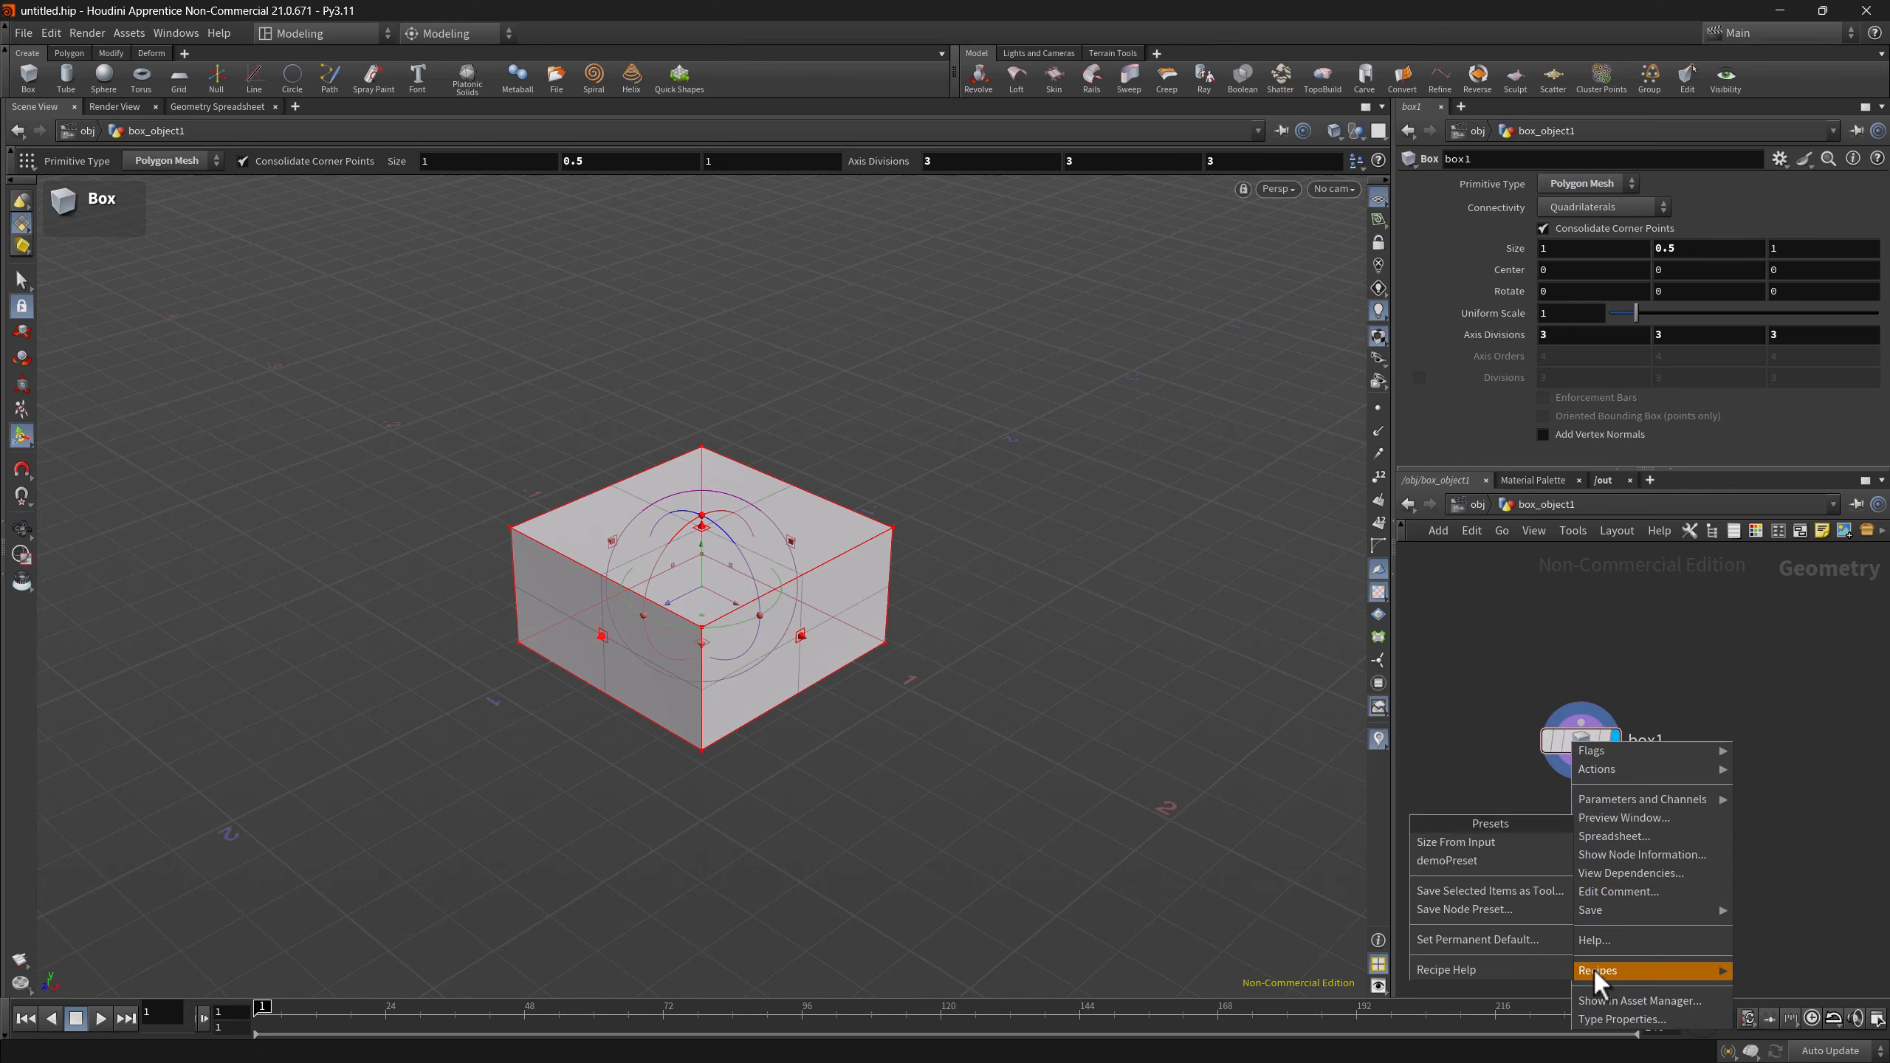
click(1454, 909)
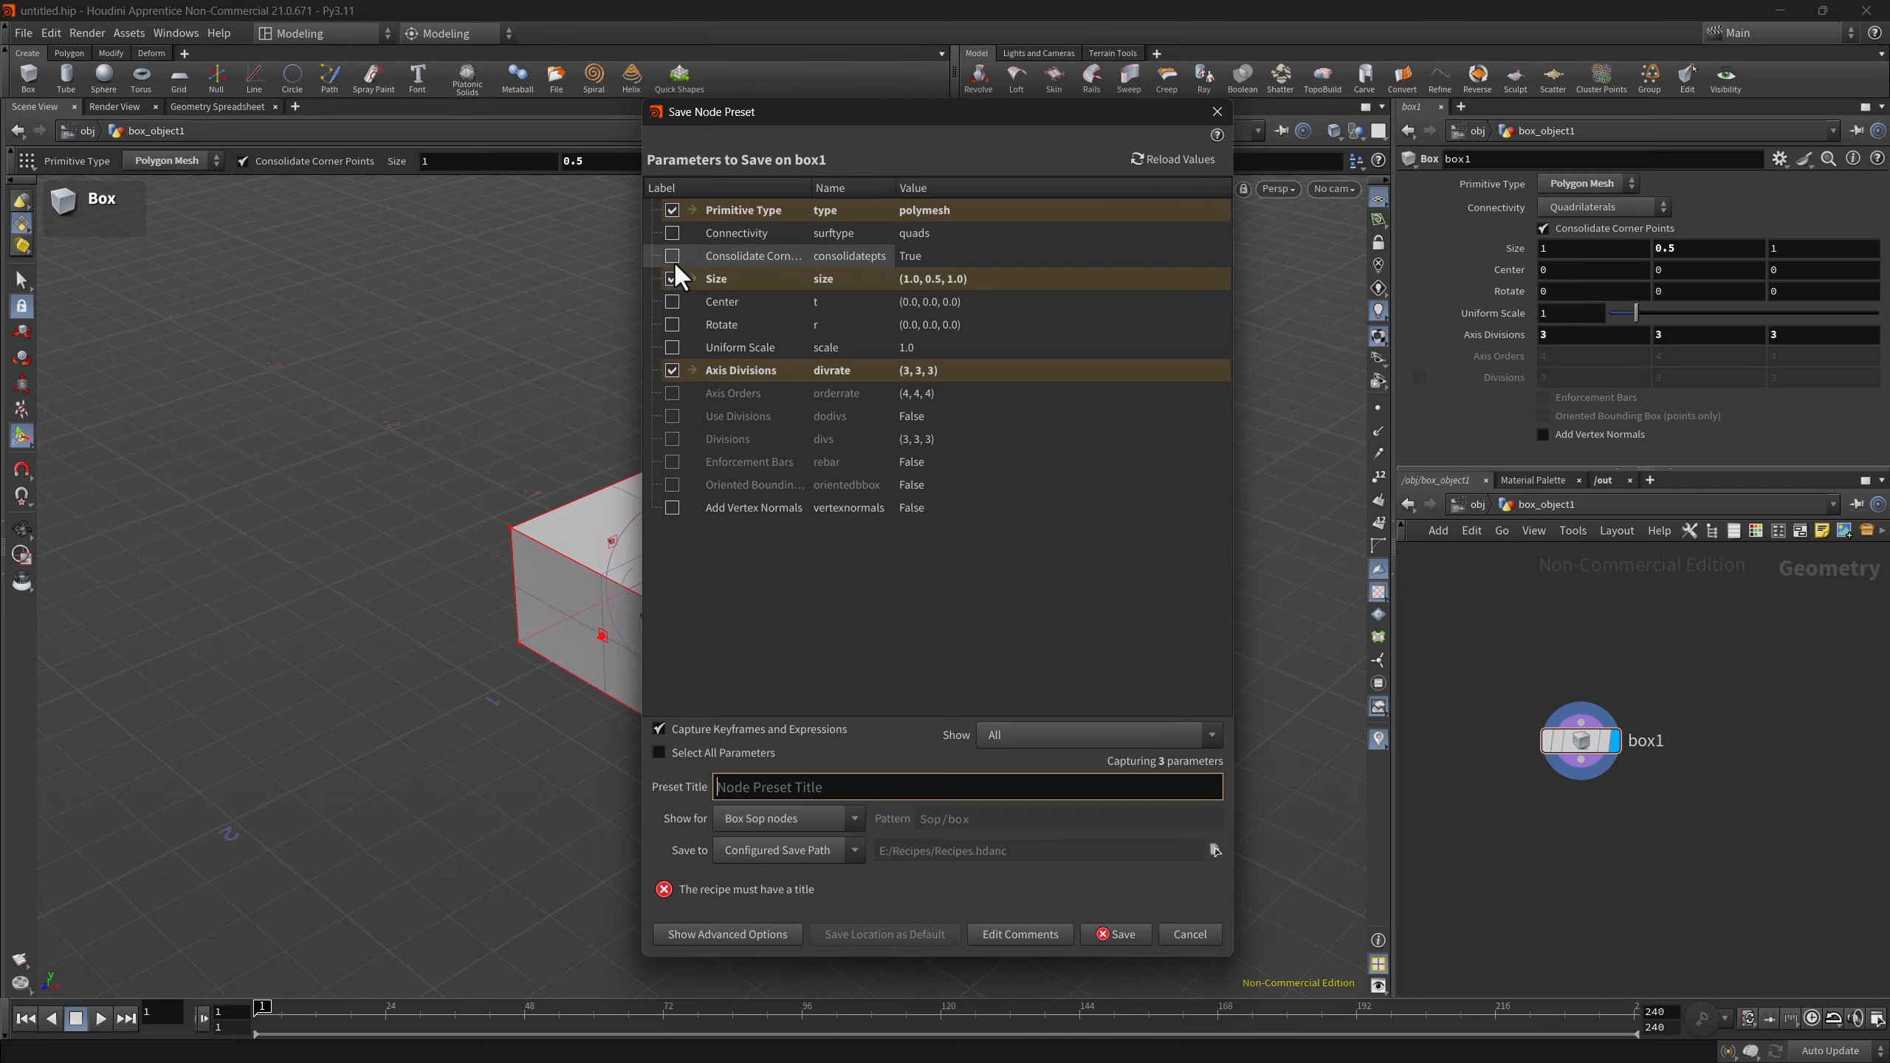
- Title the node preset BoxDemo and set its save location to User Preferences
click(806, 420)
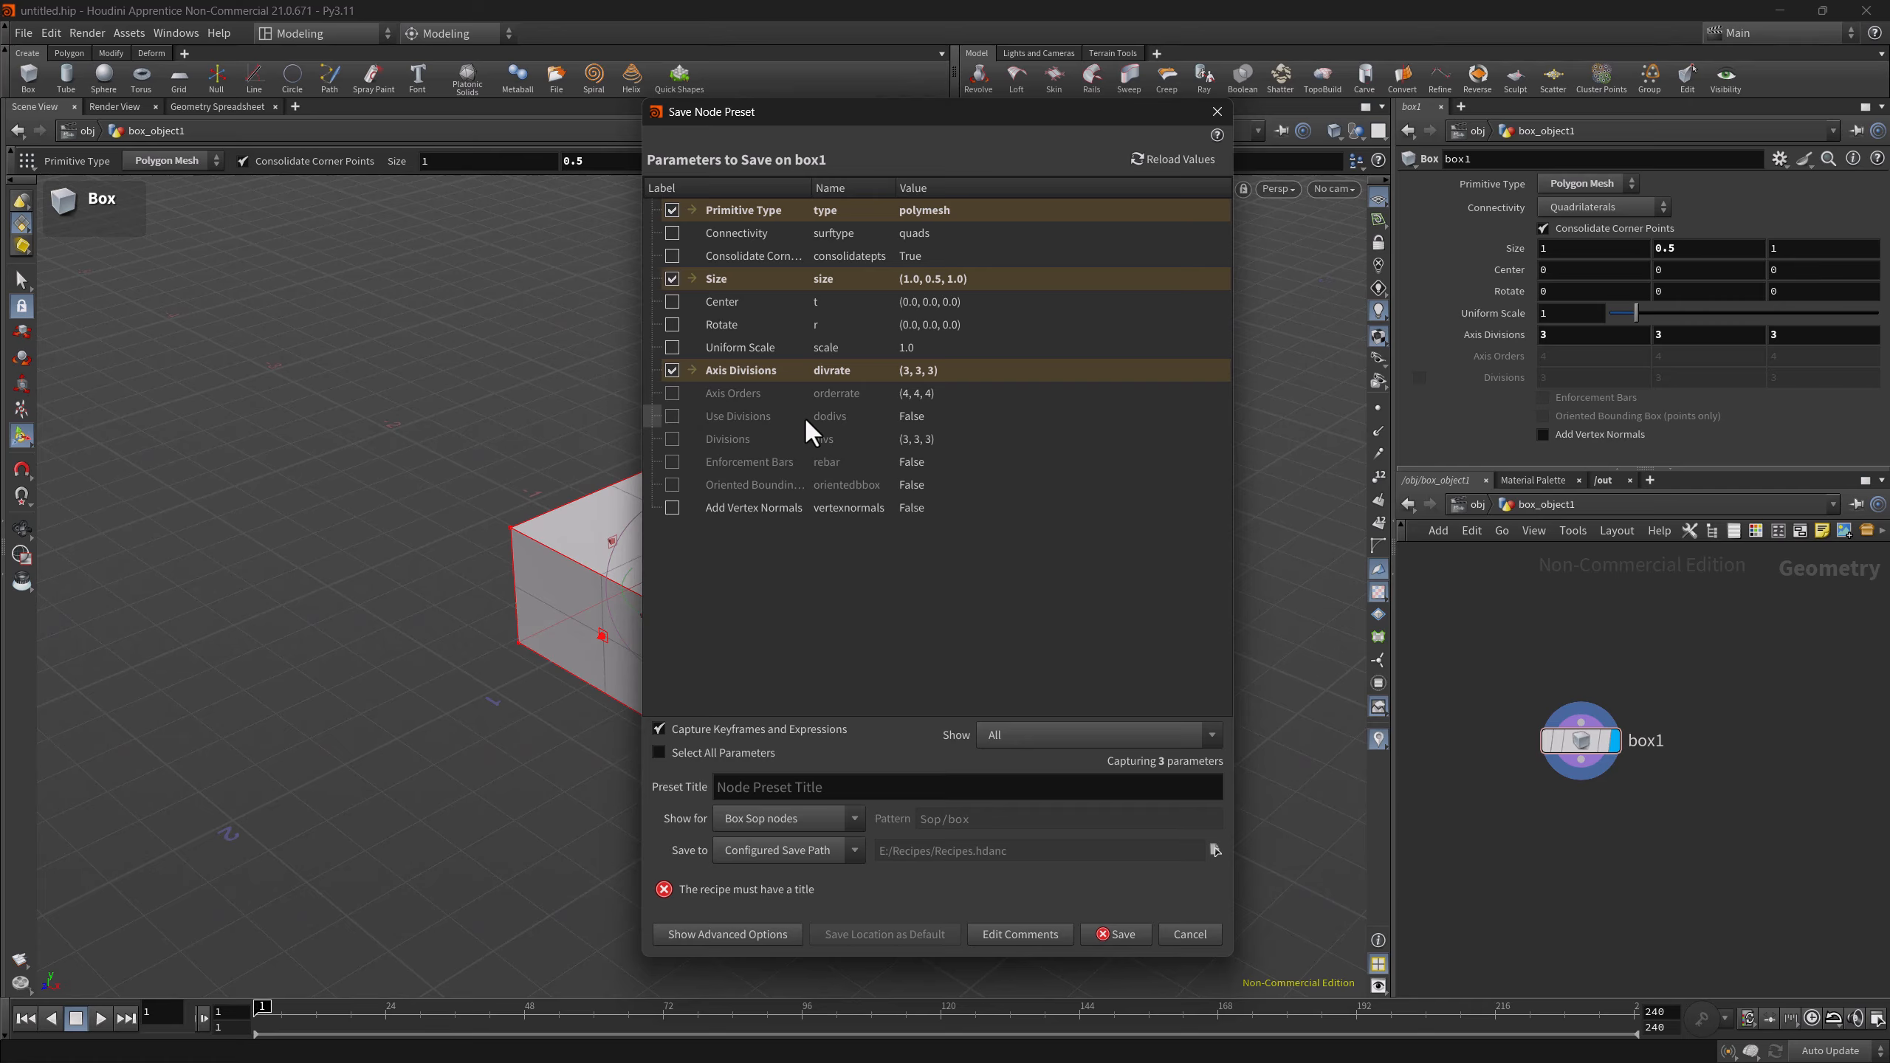
click(753, 790)
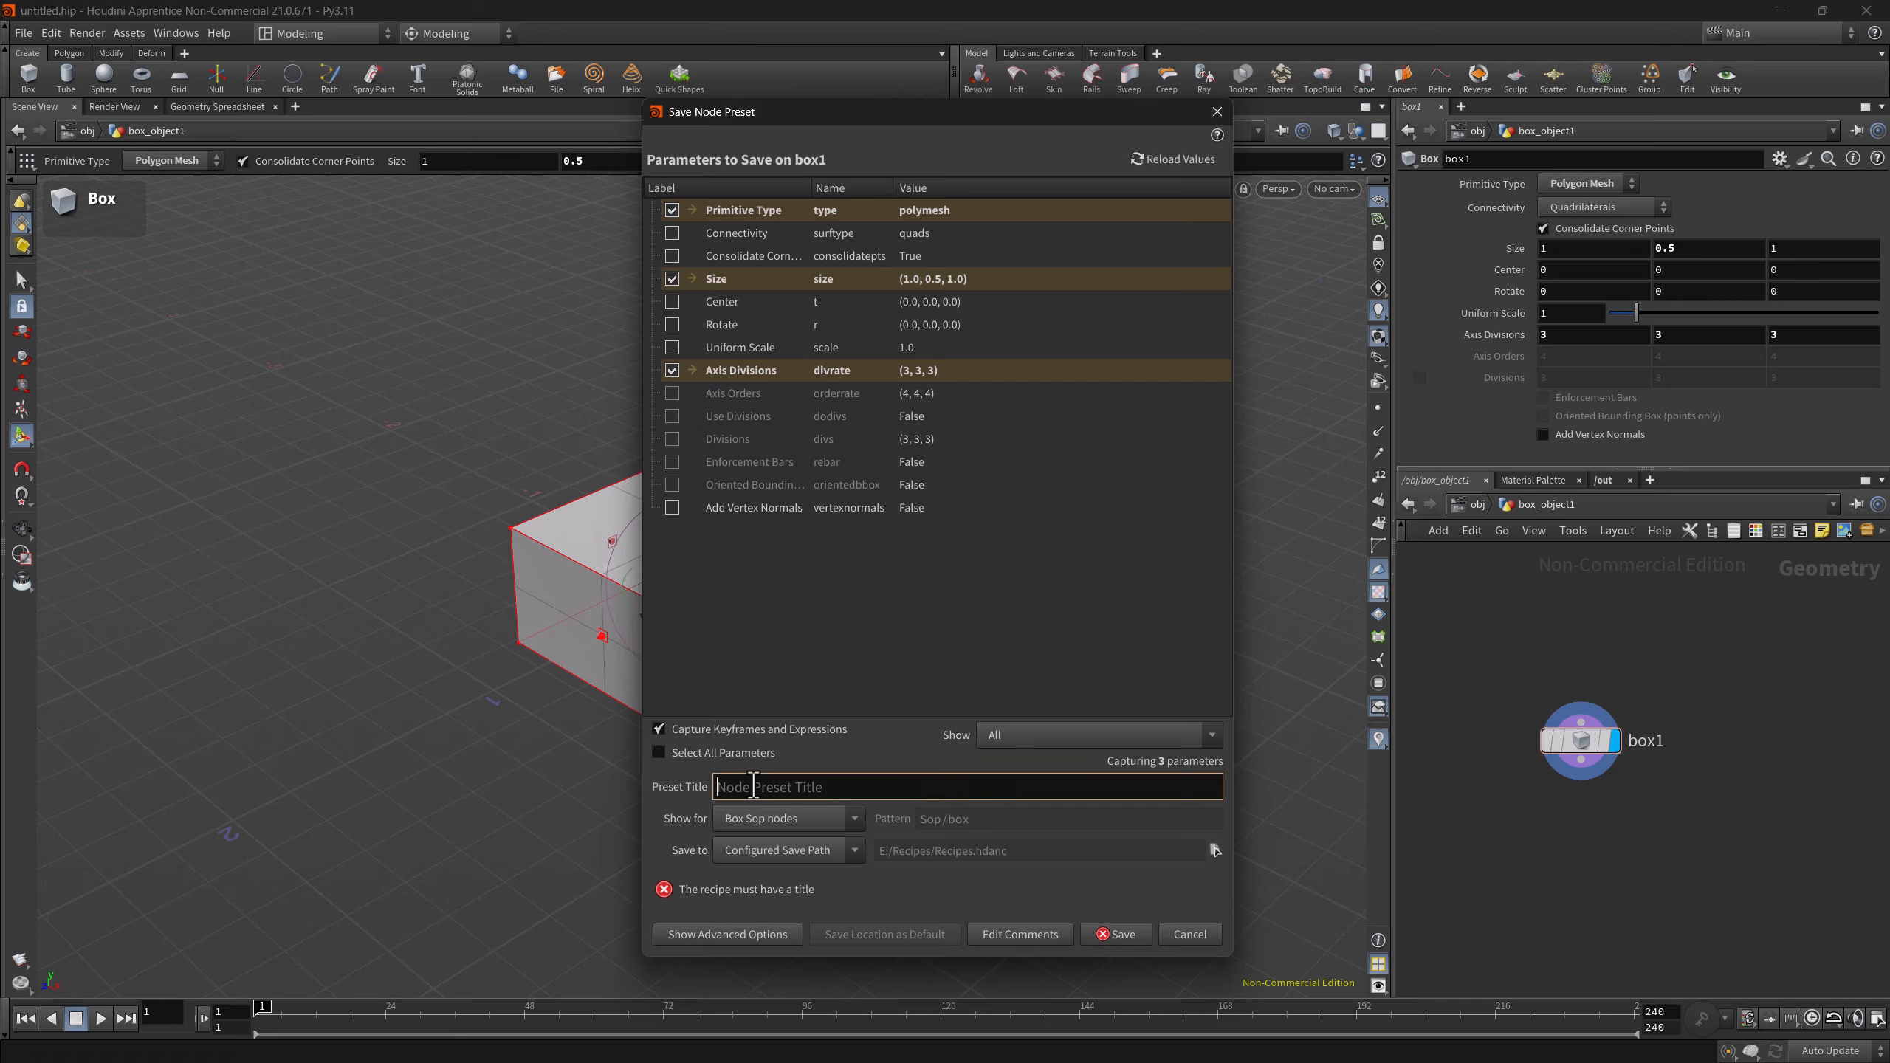
text(BoxDemo)
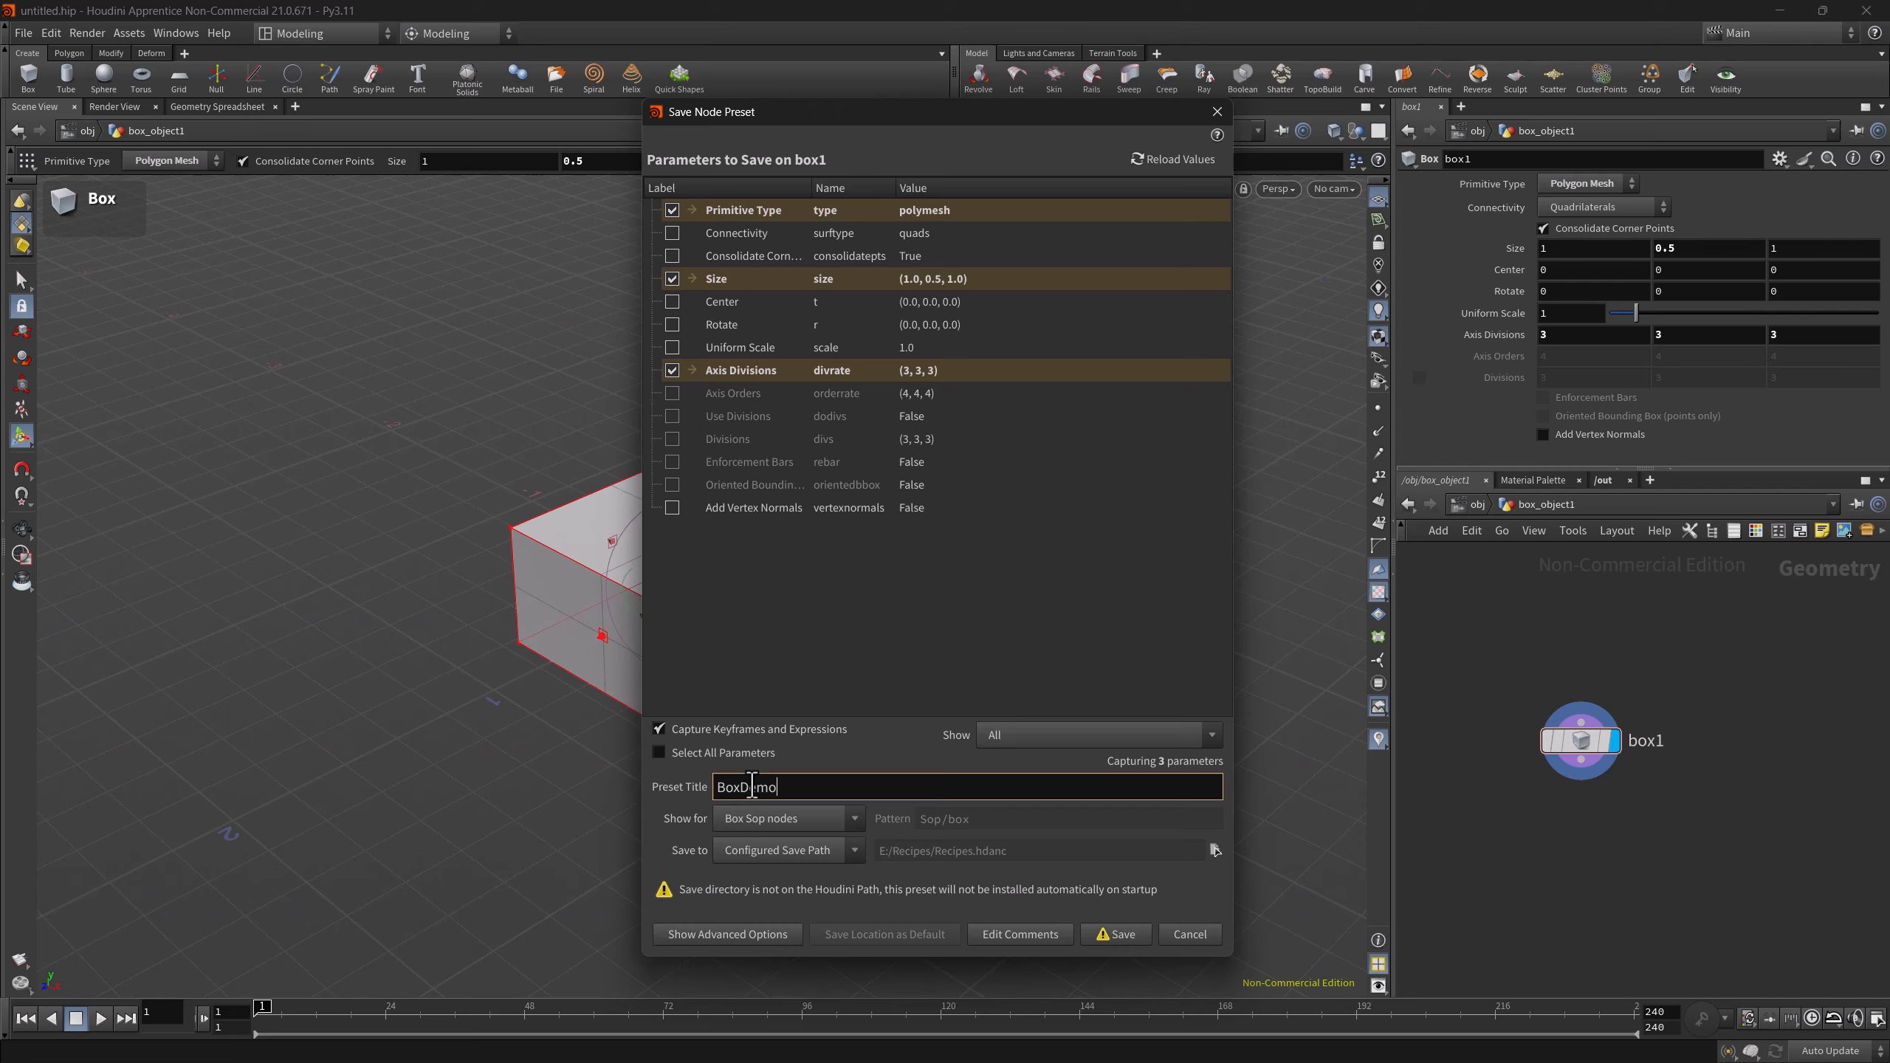
click(737, 850)
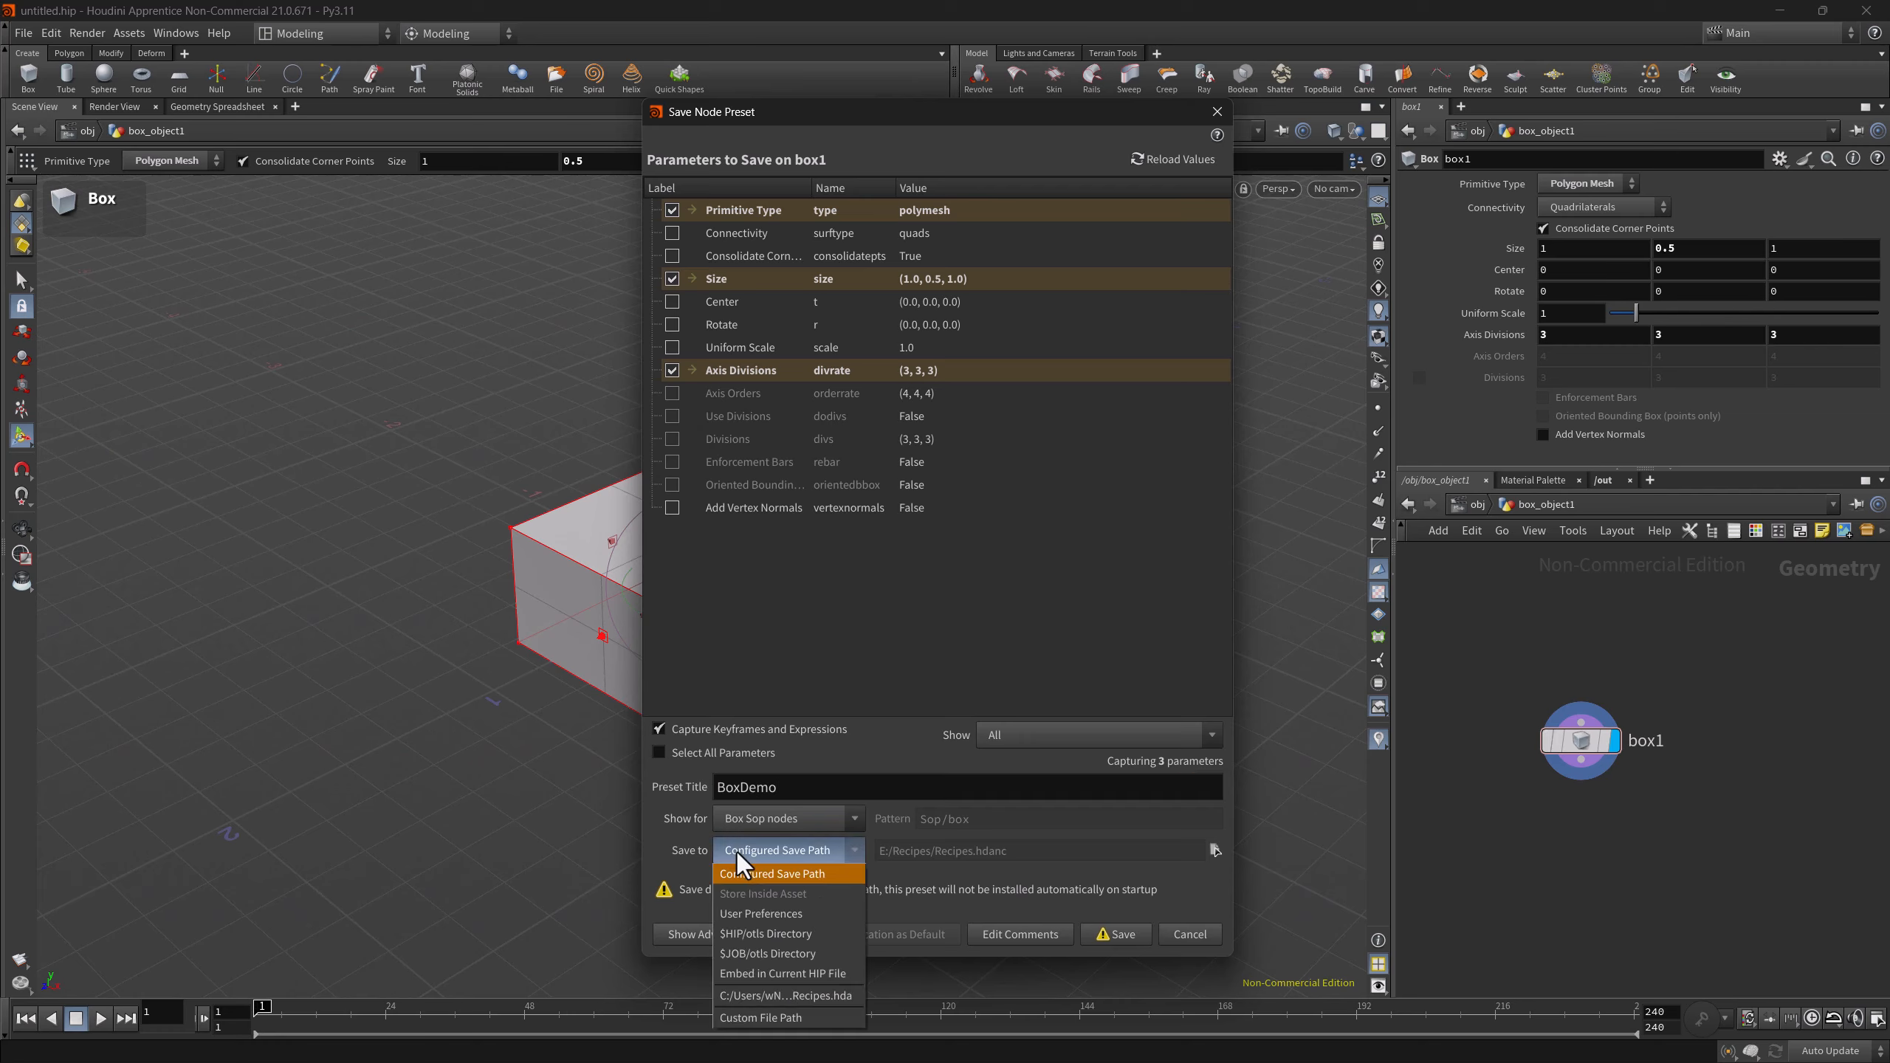
click(759, 914)
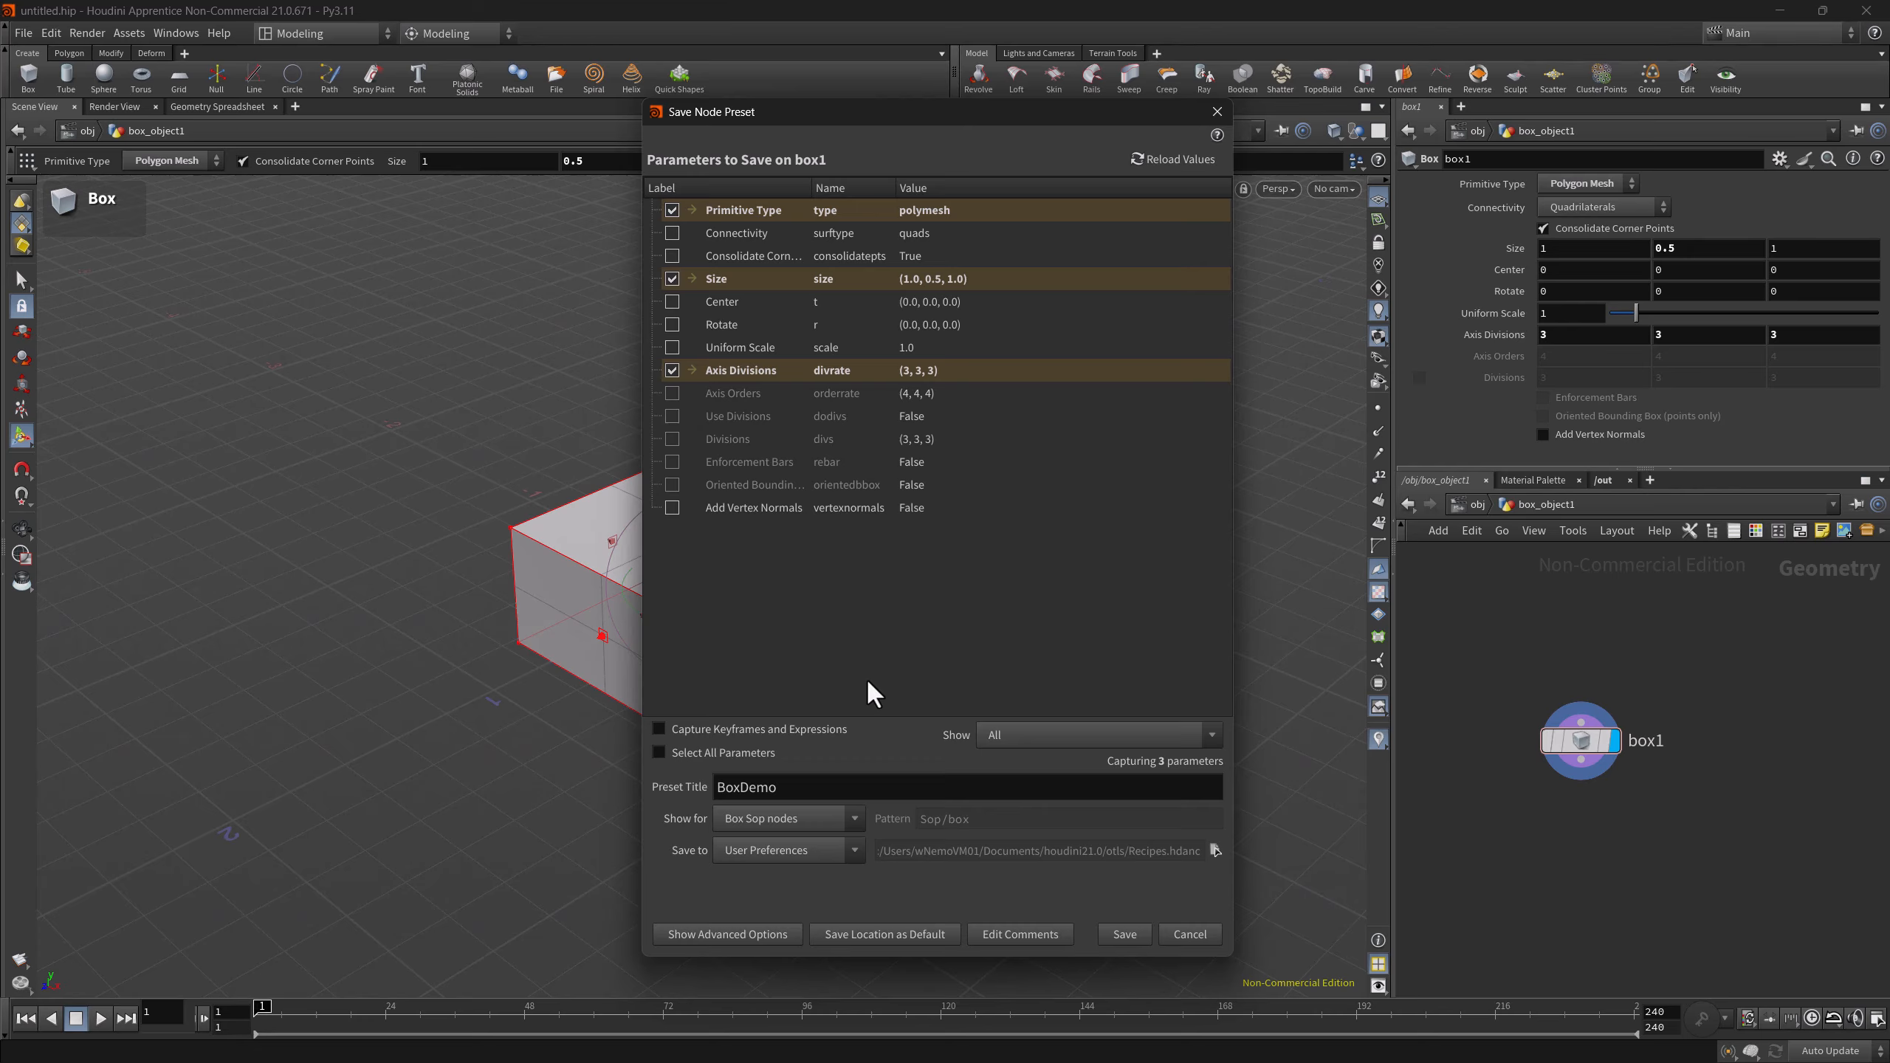
- Reset the captured parameters to only Primitive Type, Size and Axis Divisions, and make the save location the default
click(716, 751)
click(715, 752)
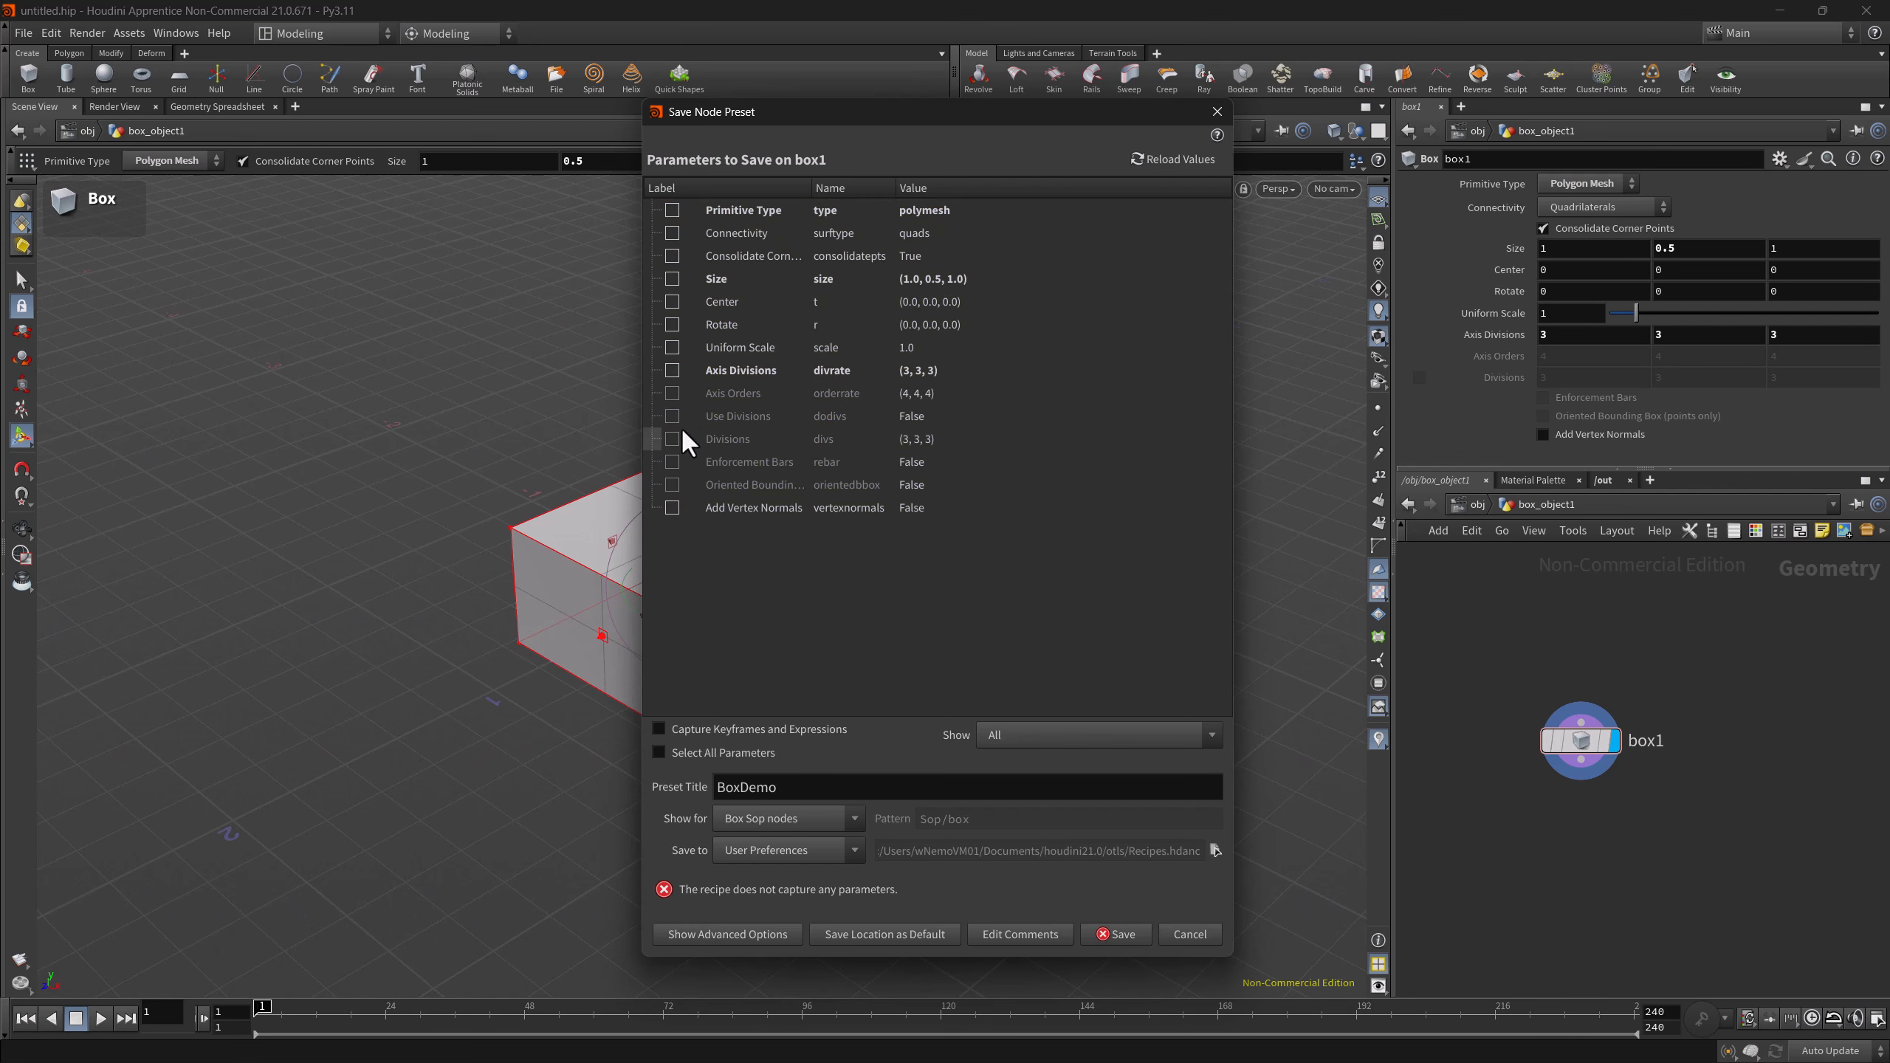
click(673, 366)
click(671, 212)
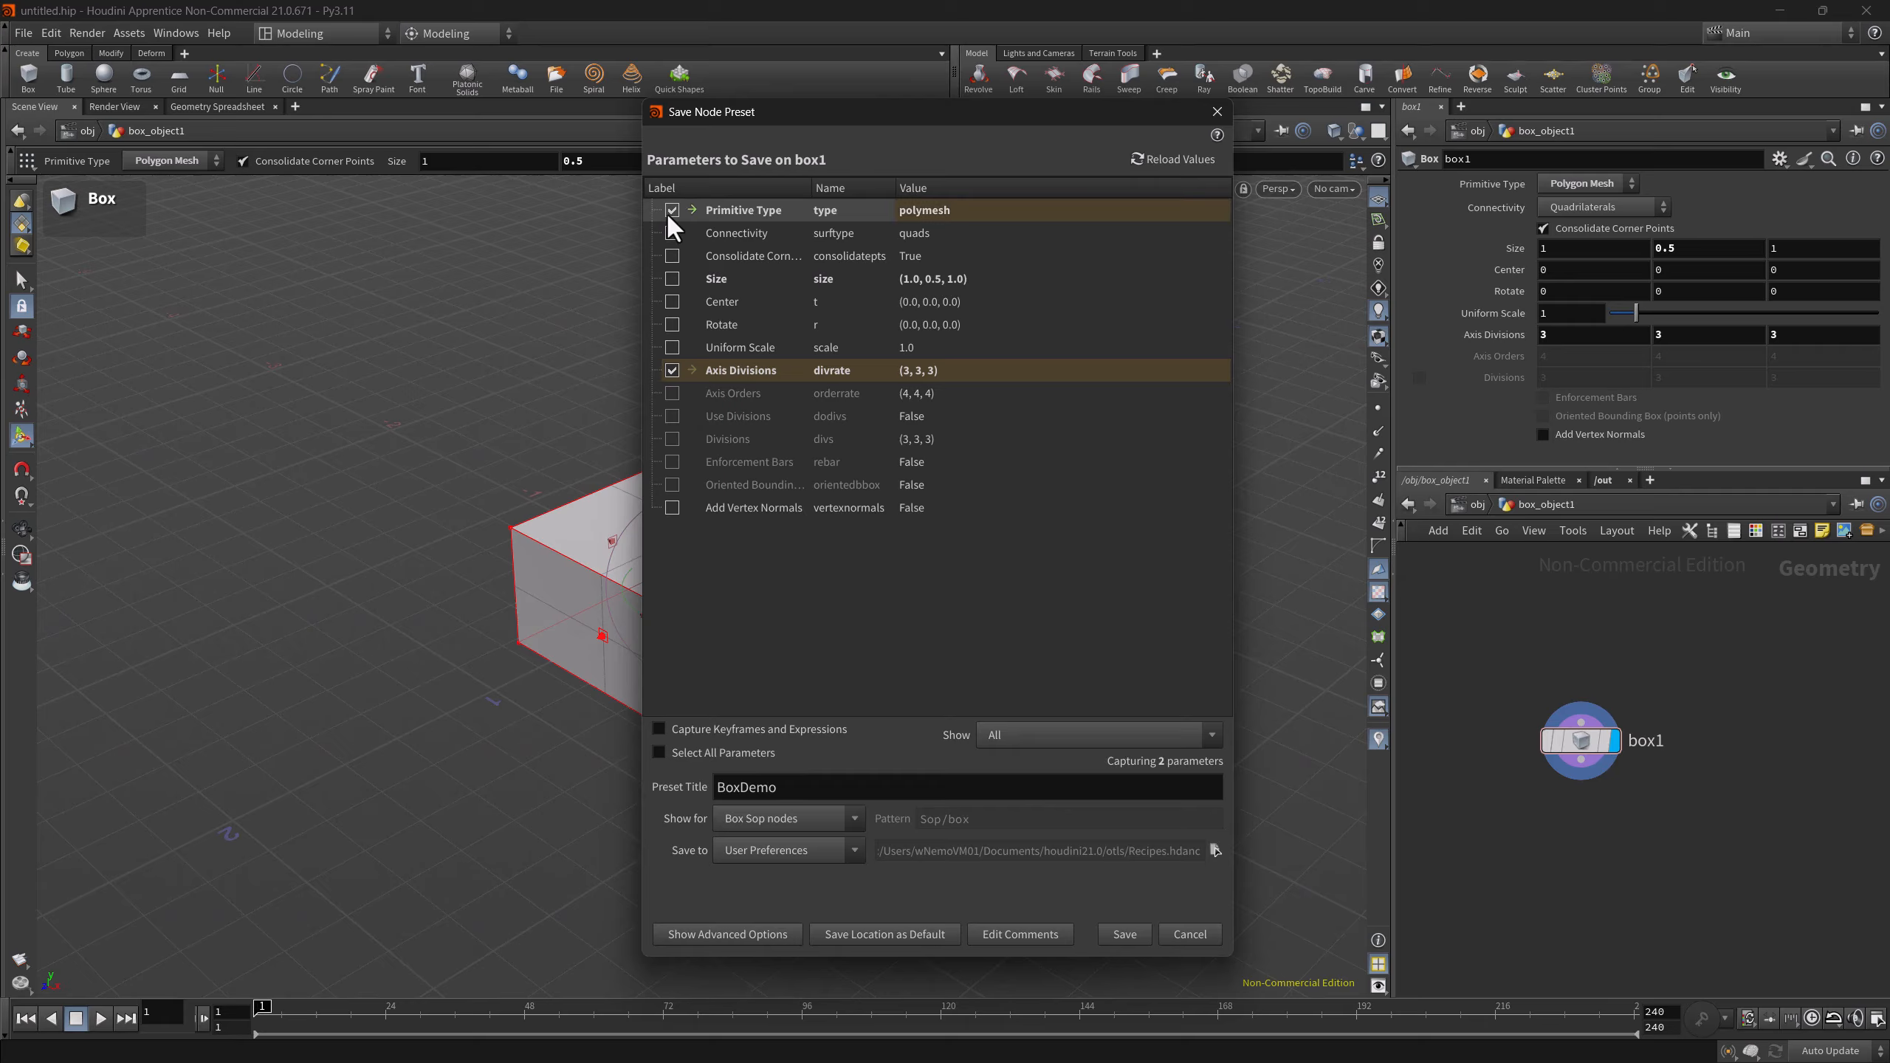
click(671, 278)
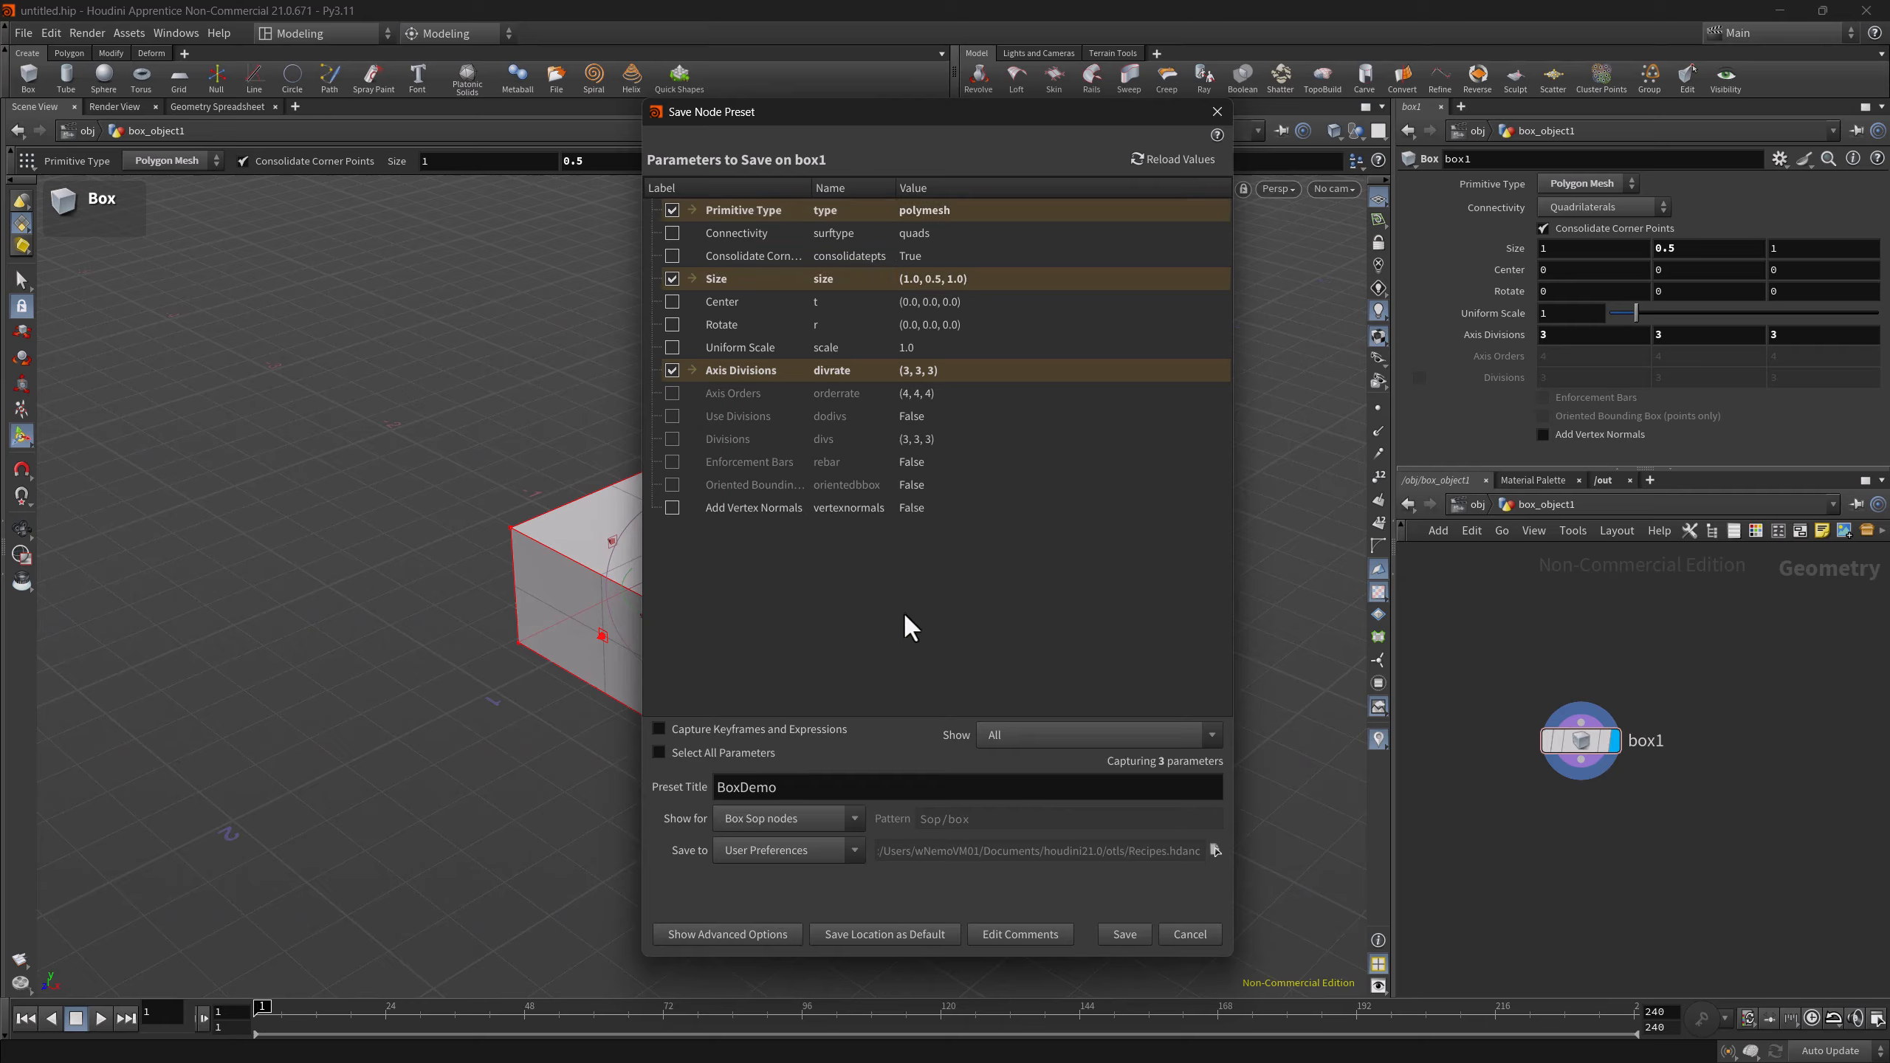
click(852, 931)
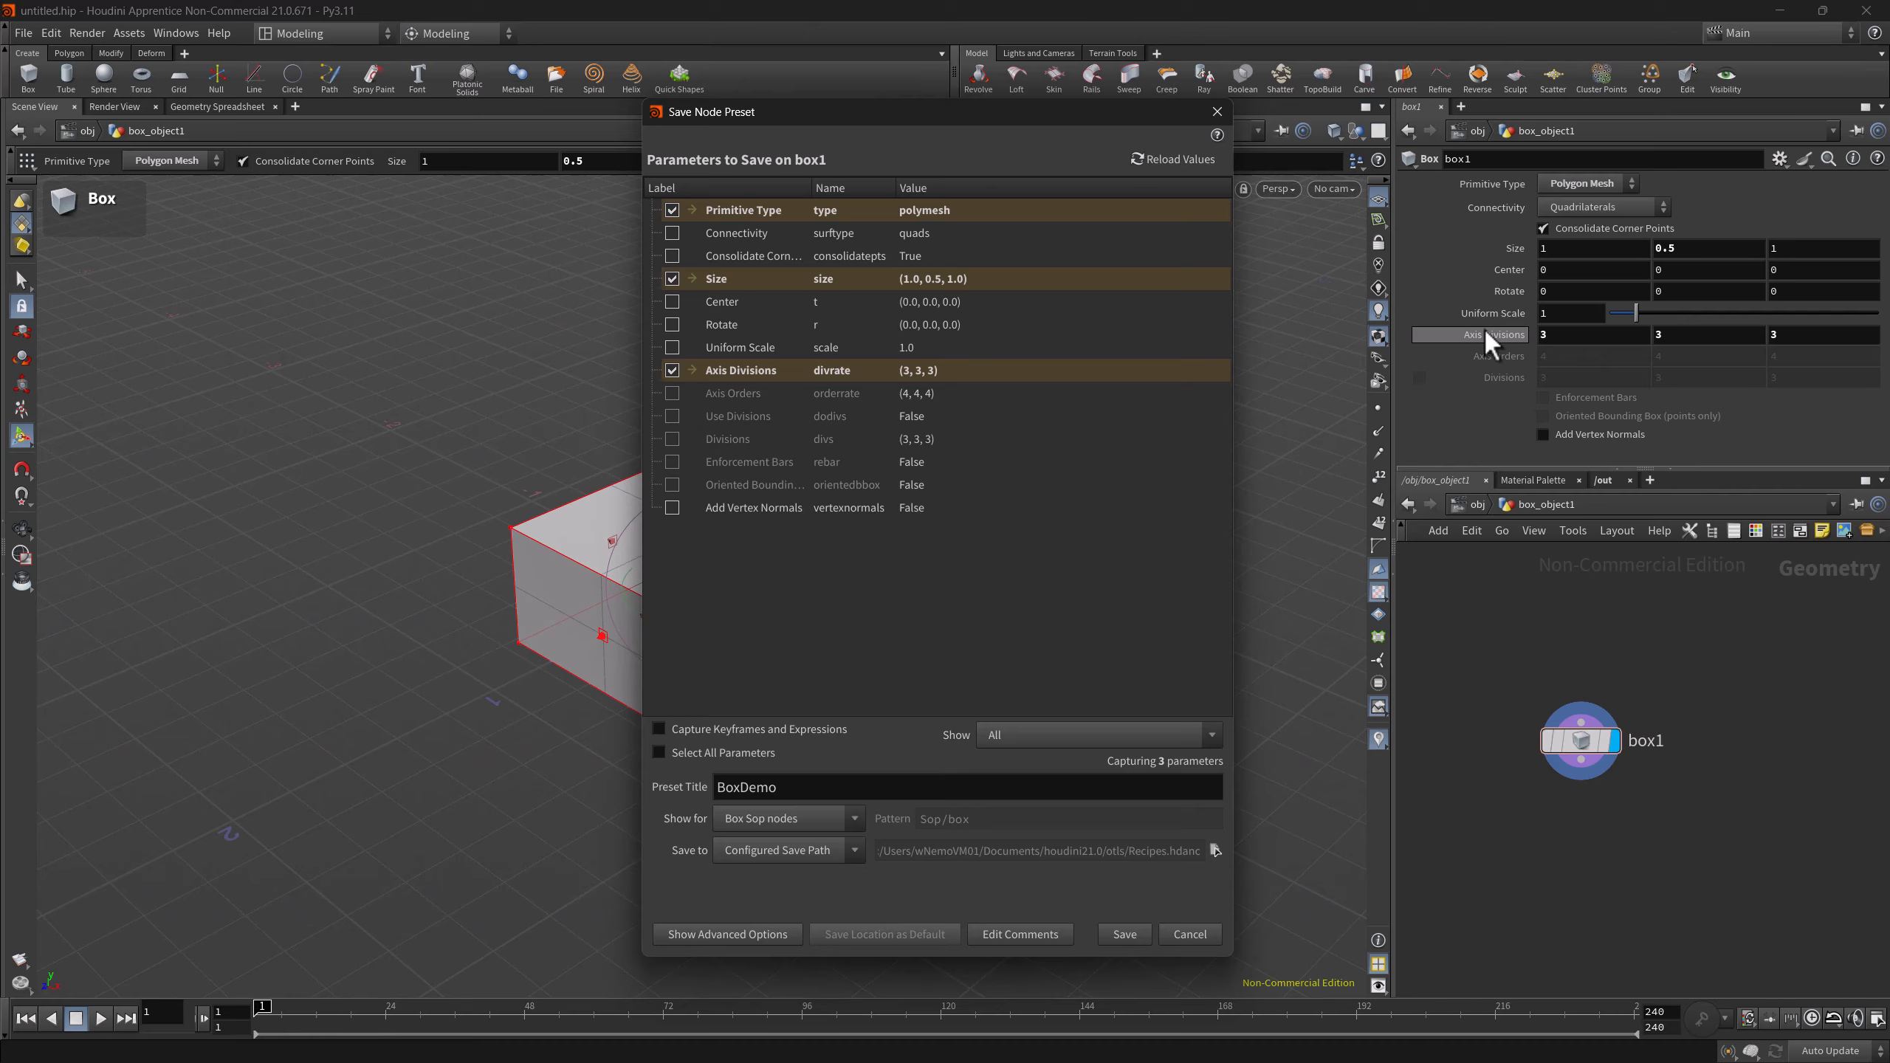
- Raise box1's axis divisions to 4 in all directions, reload the captured values, and save the BoxDemo node preset
middle_drag(1483, 329, 1522, 332)
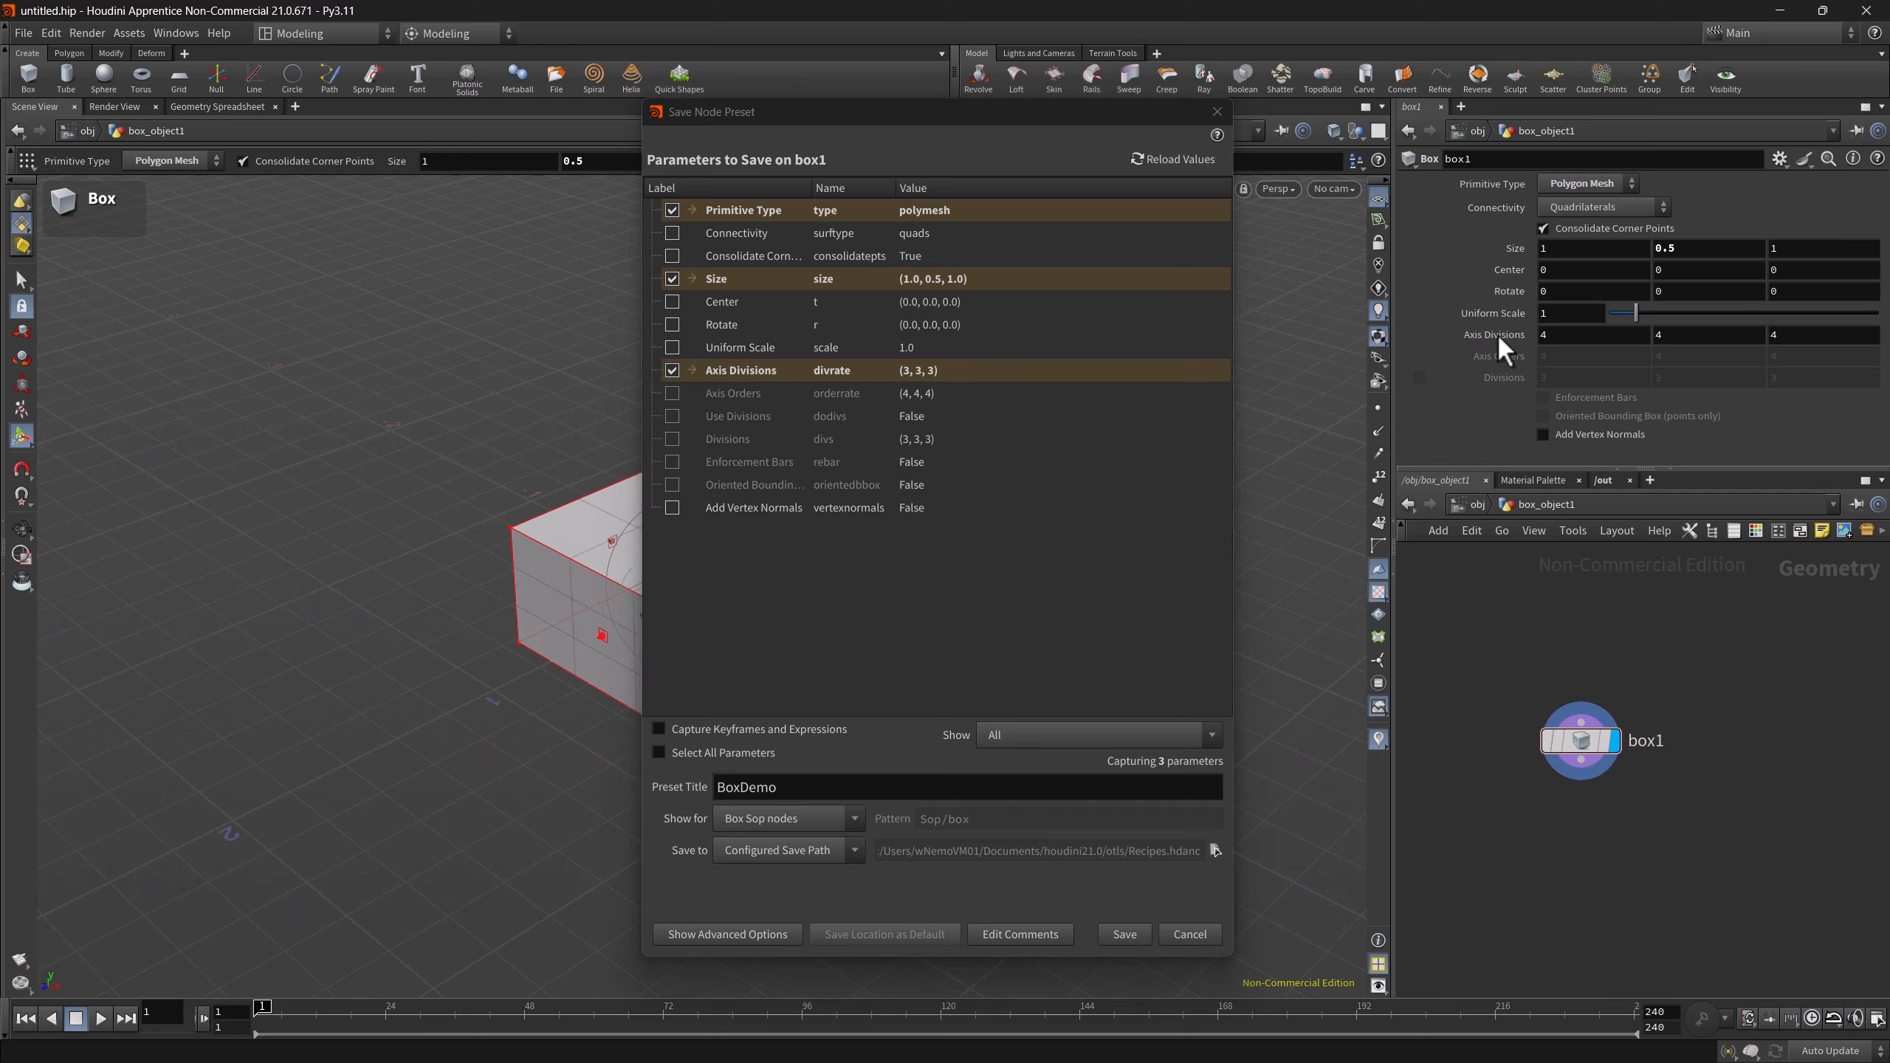
click(1163, 159)
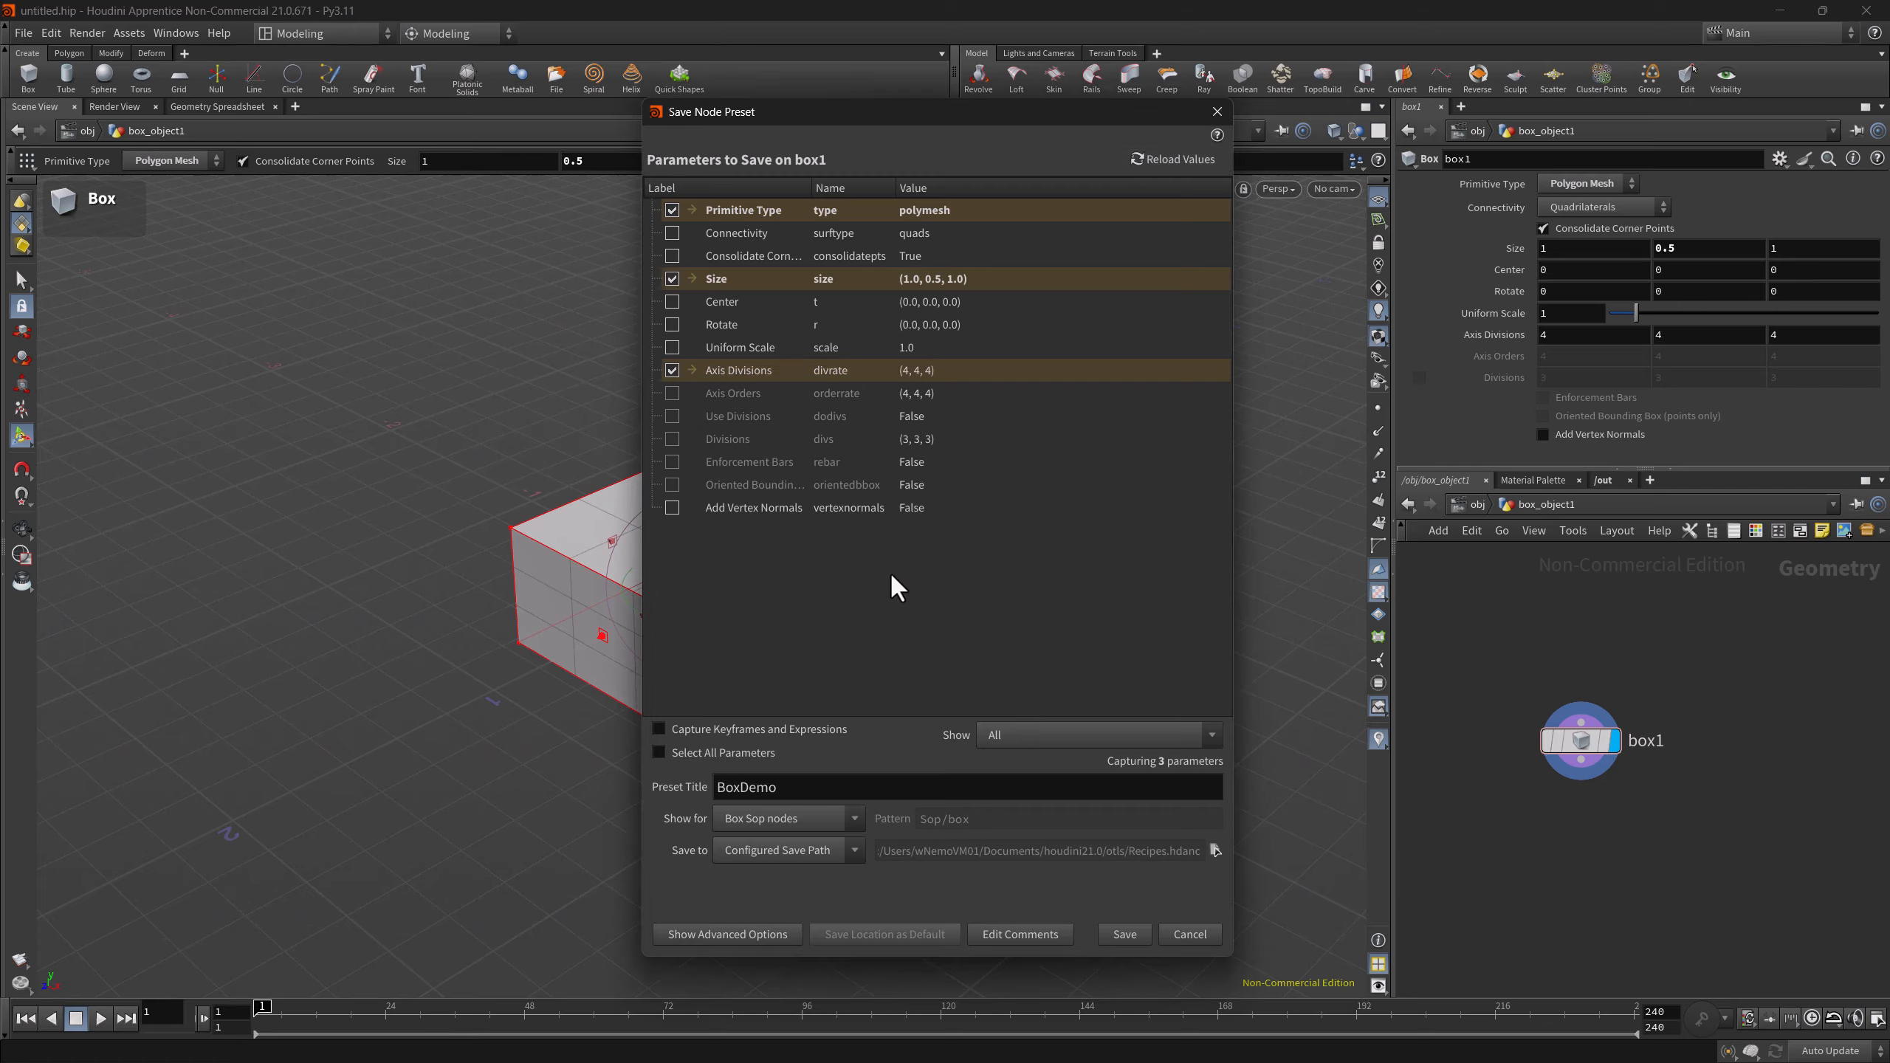
click(1122, 935)
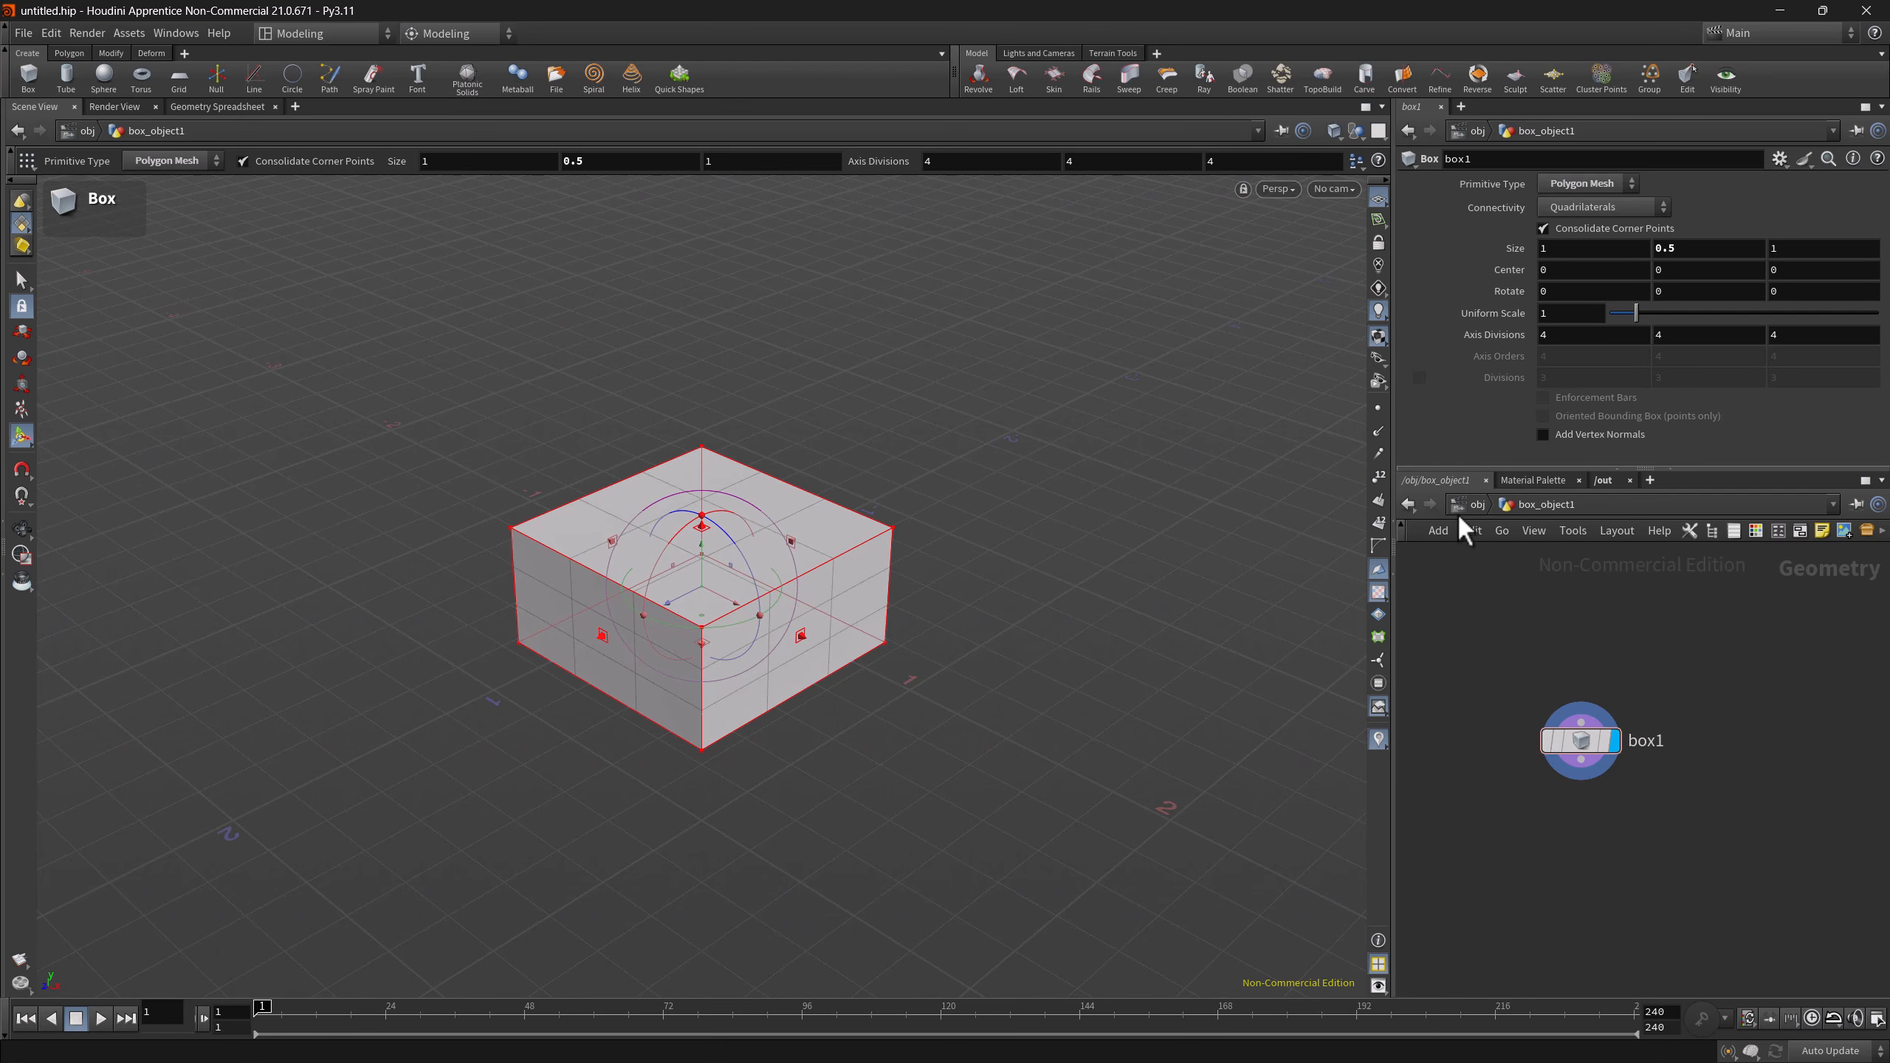
- Return to the object level, add a second box above the first one, and enter its geometry network
click(1461, 505)
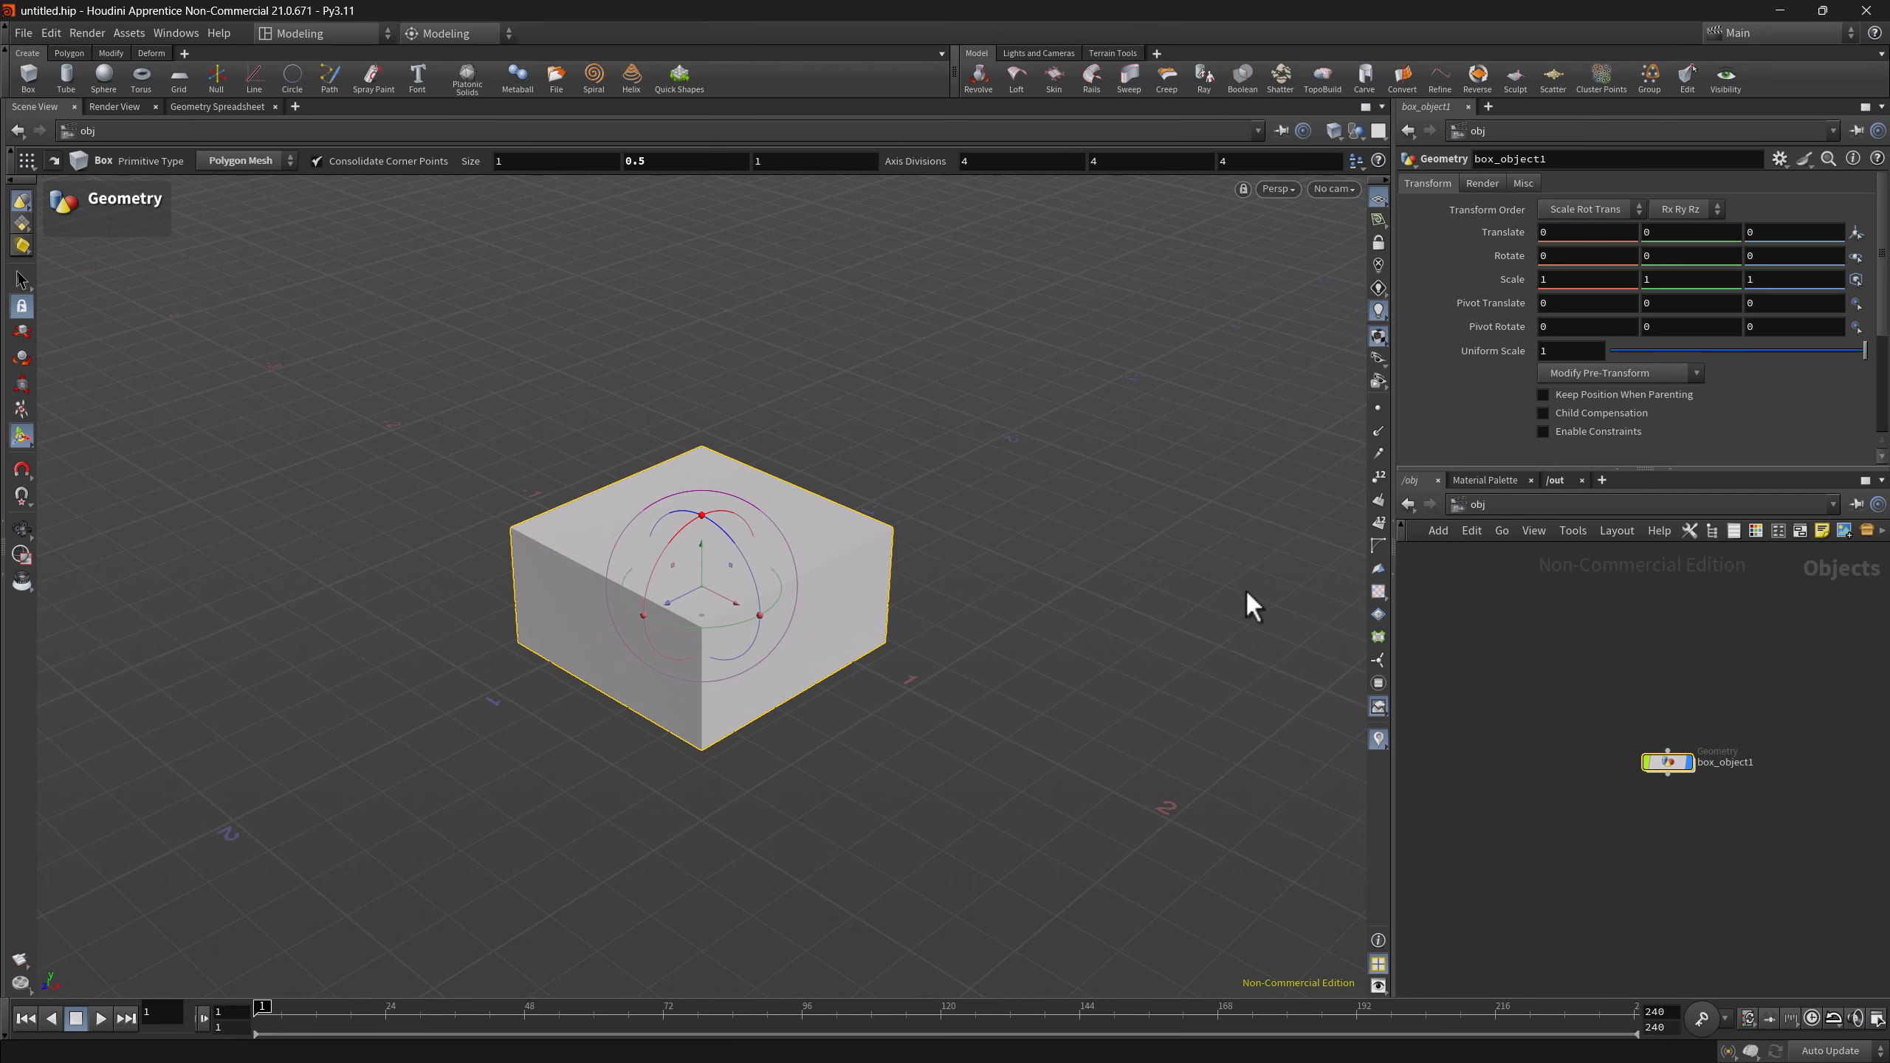
click(28, 74)
click(732, 246)
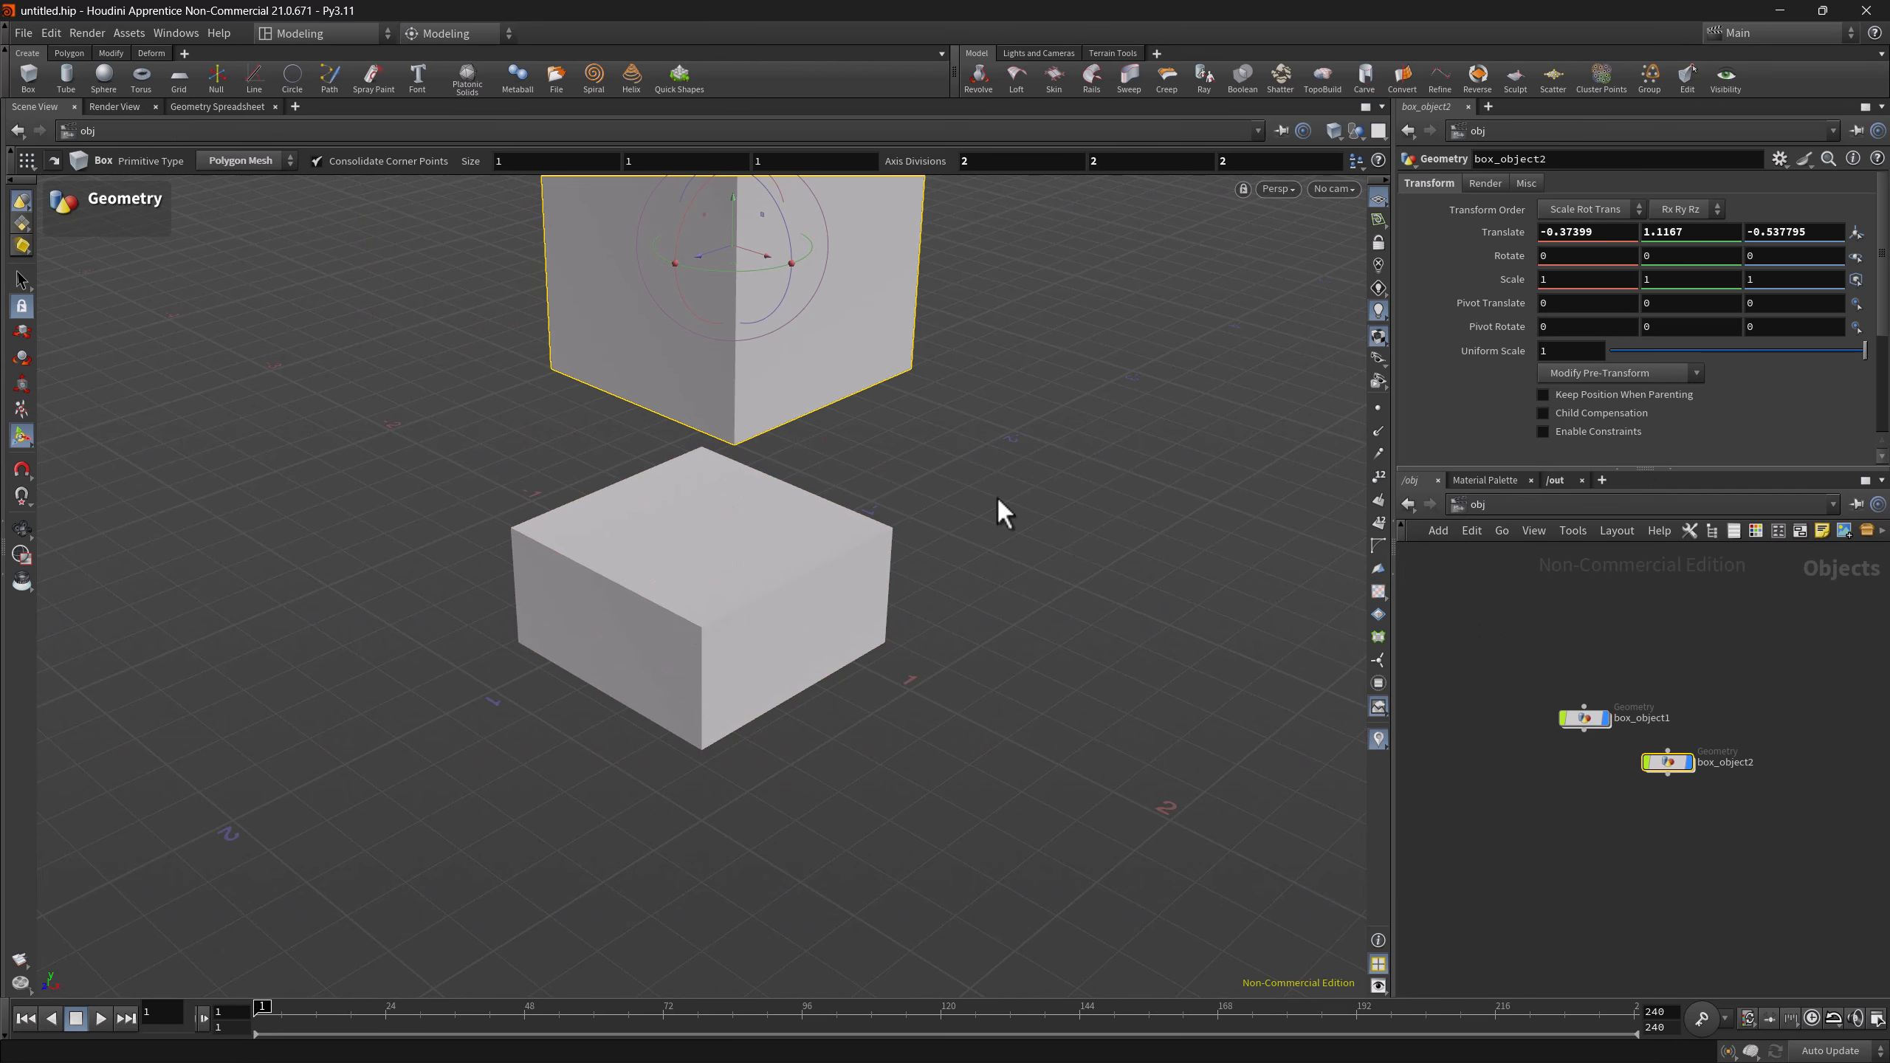
double_click(1667, 761)
key(Escape)
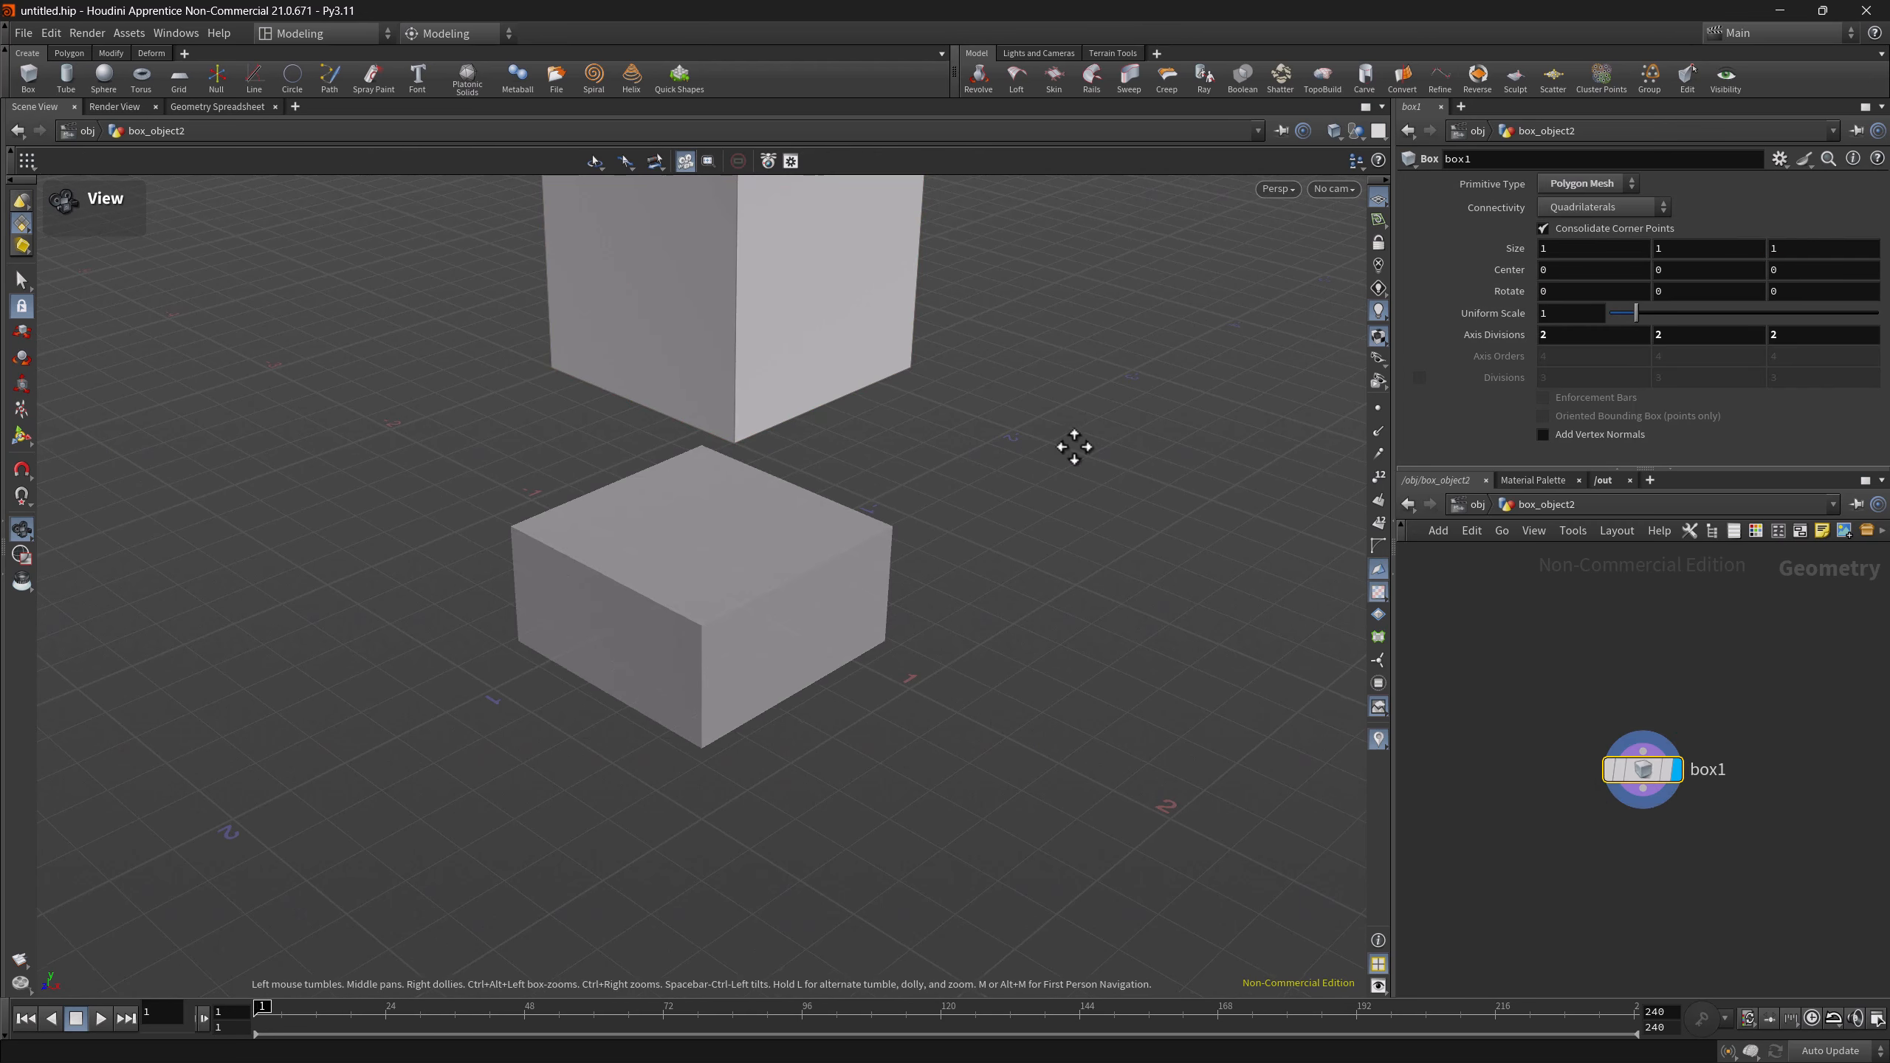
scroll(1111, 604, up, 3)
key(Return)
- Try the BoxDemo preset on the second box from its parameter presets, and undo it
click(1804, 160)
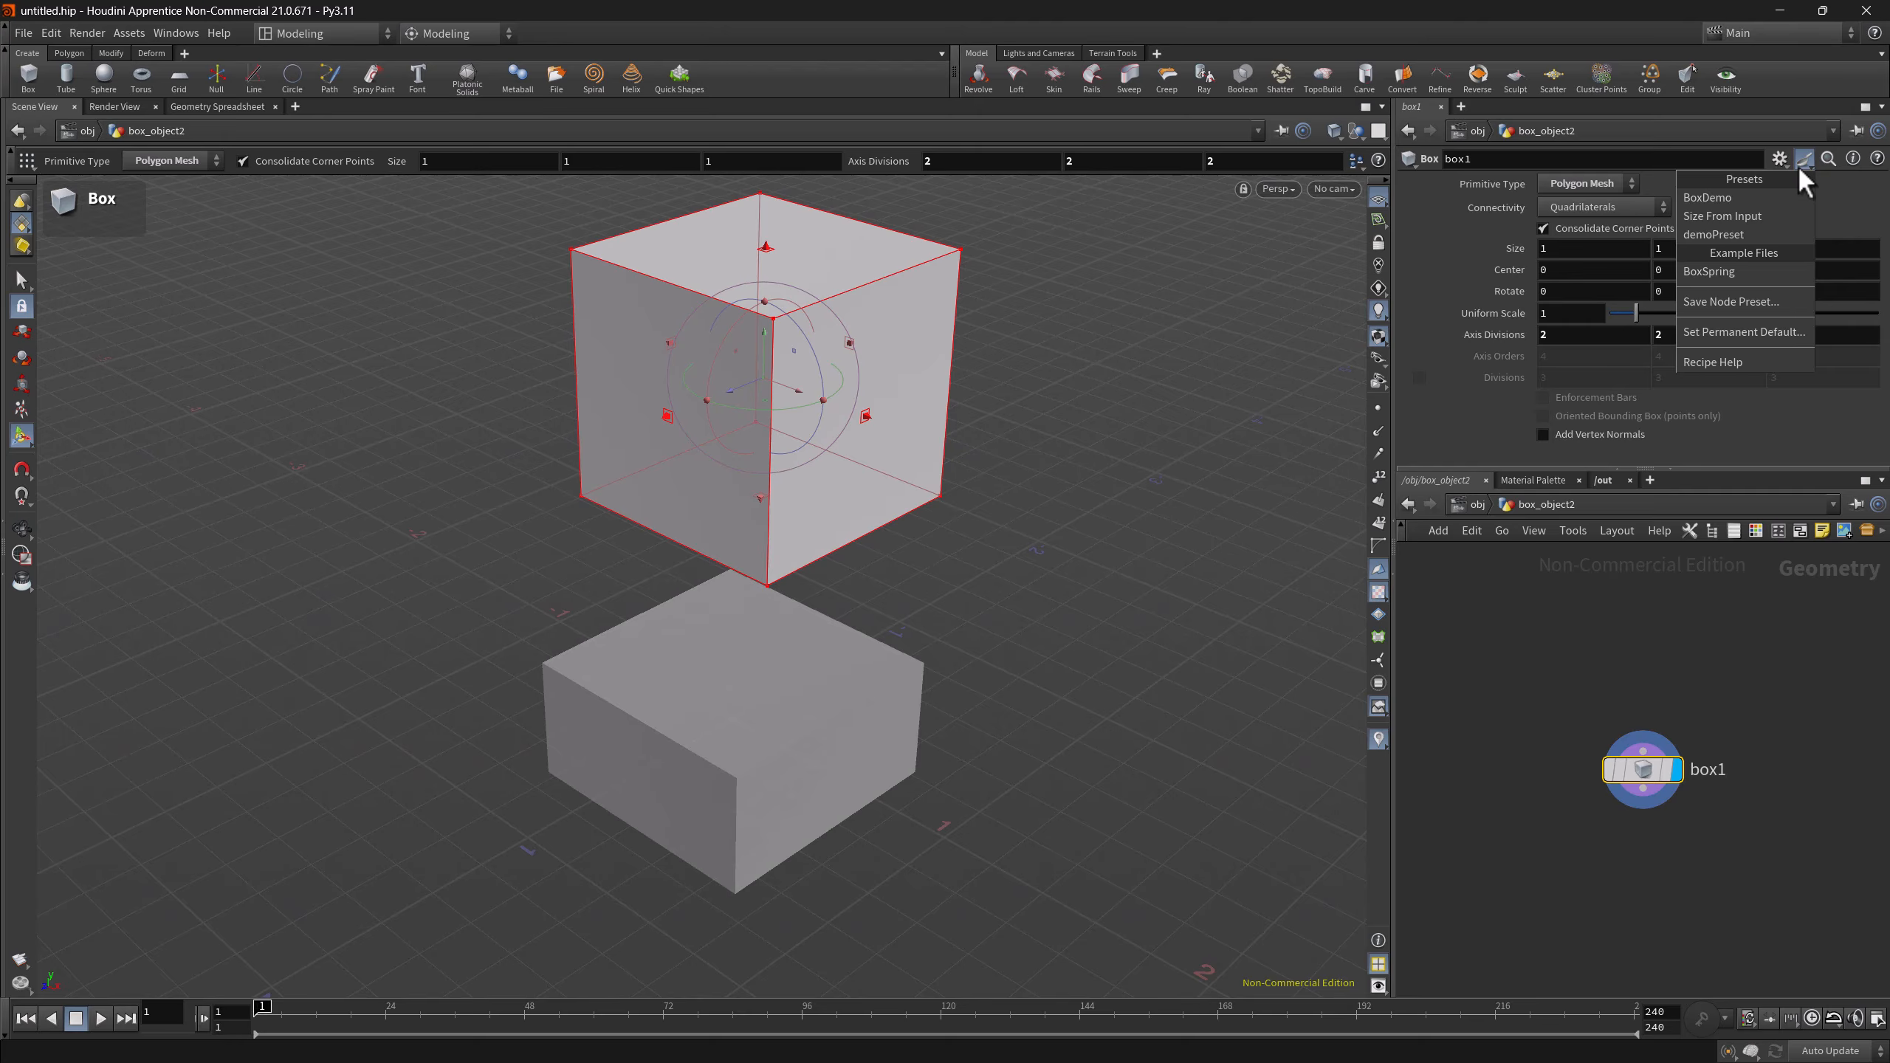
click(1751, 198)
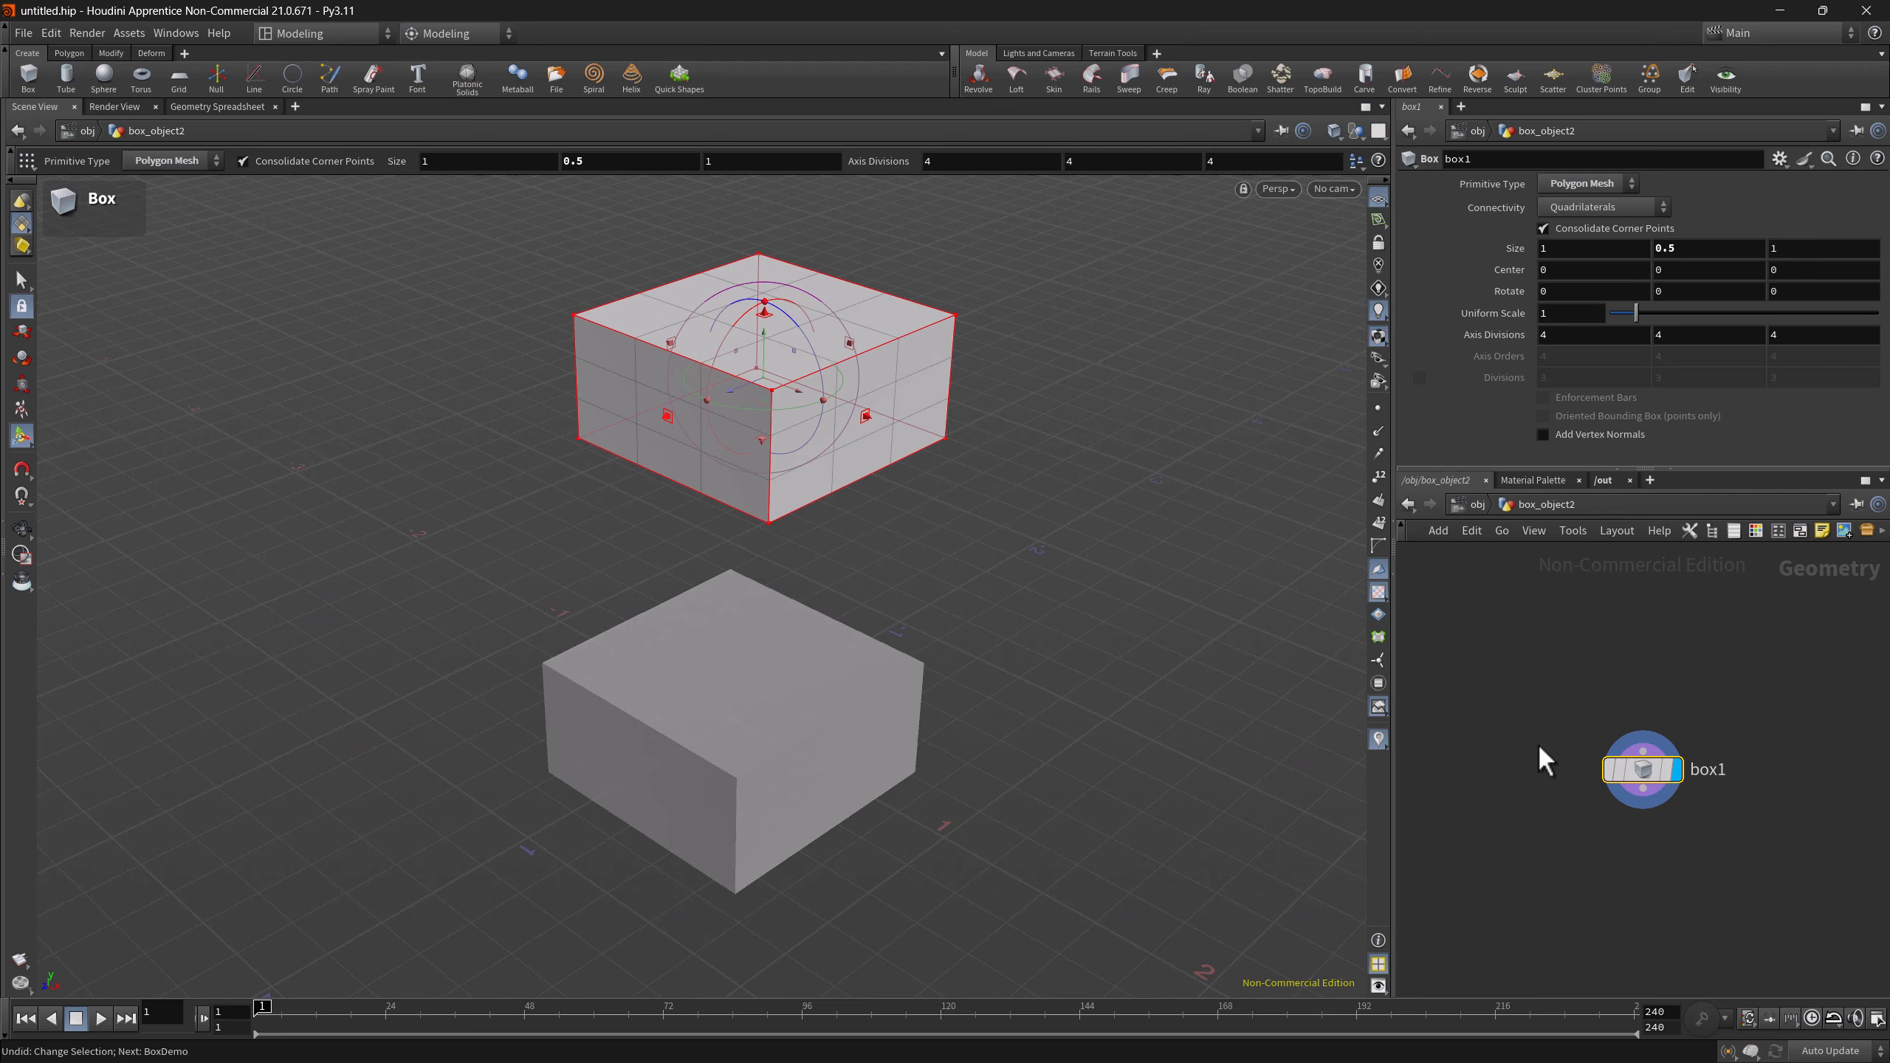
key(ctrl+z)
- Apply the BoxDemo preset to the second box through the node's Recipes
middle_drag(1532, 751, 1468, 715)
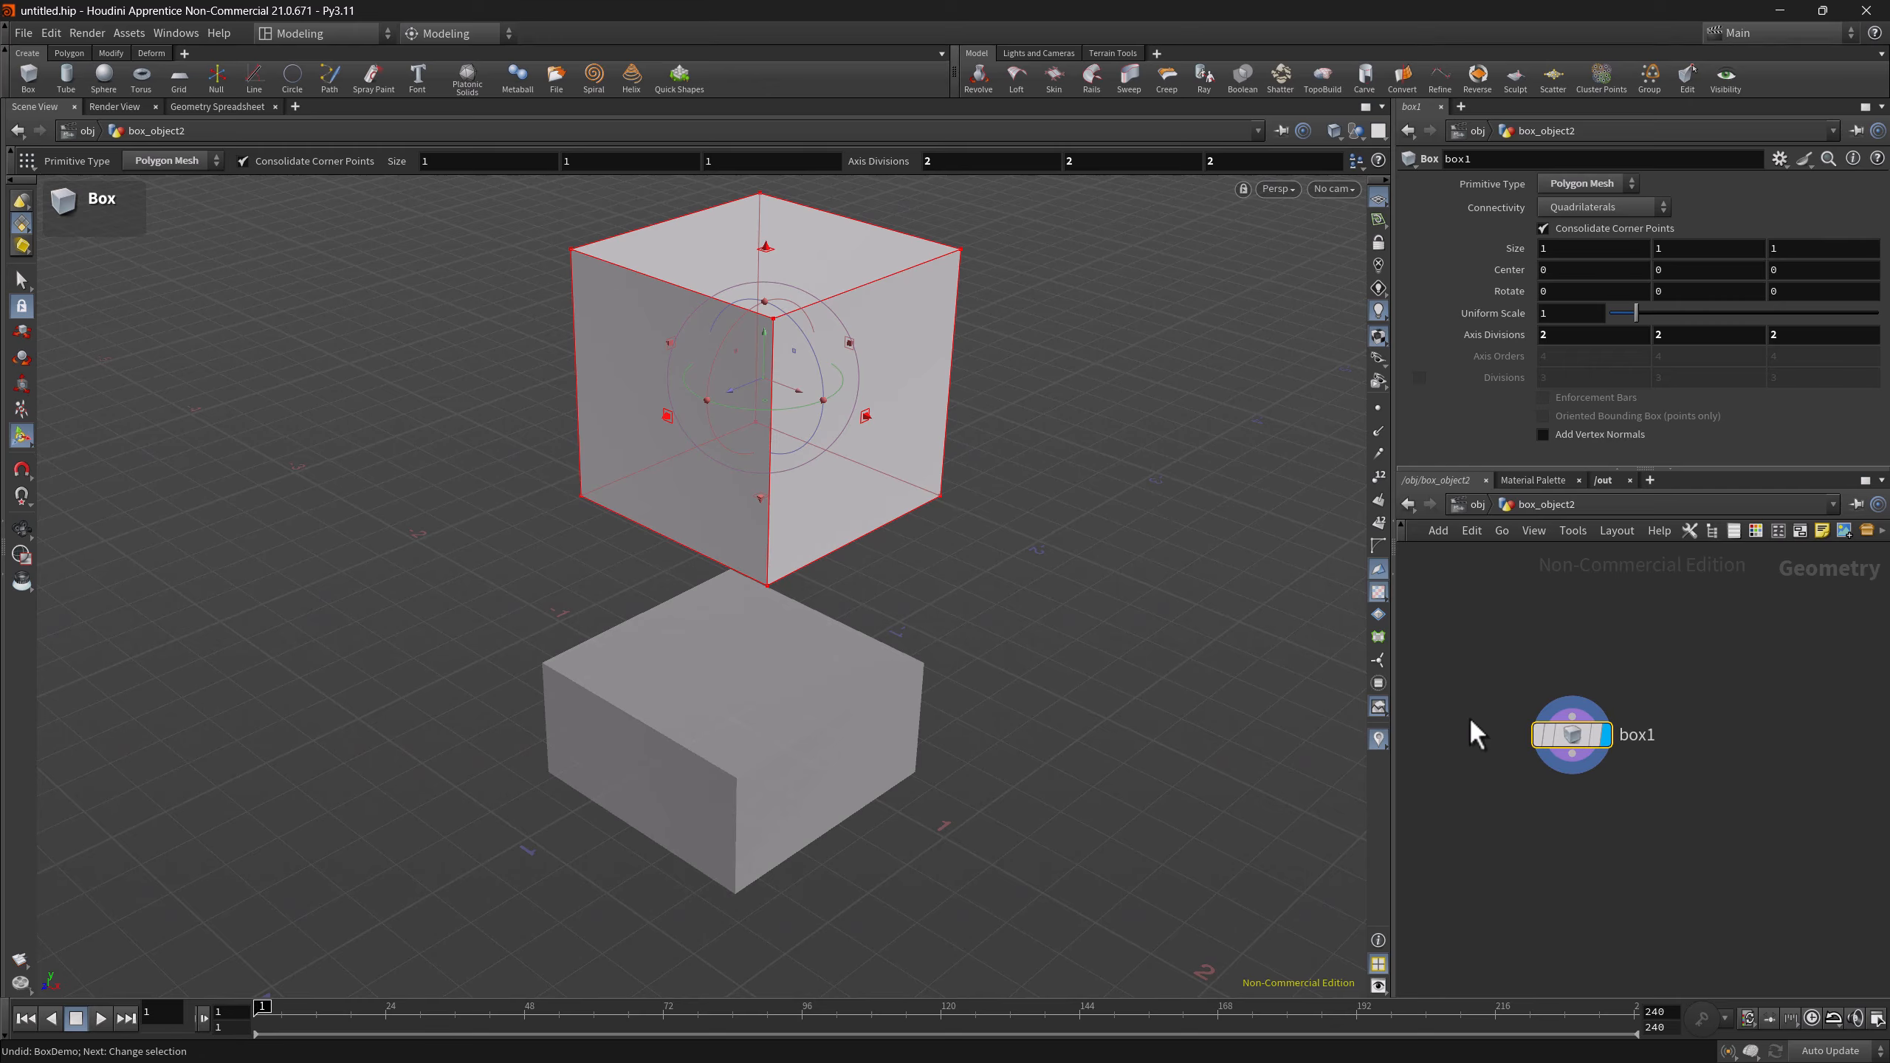
right_click(1573, 738)
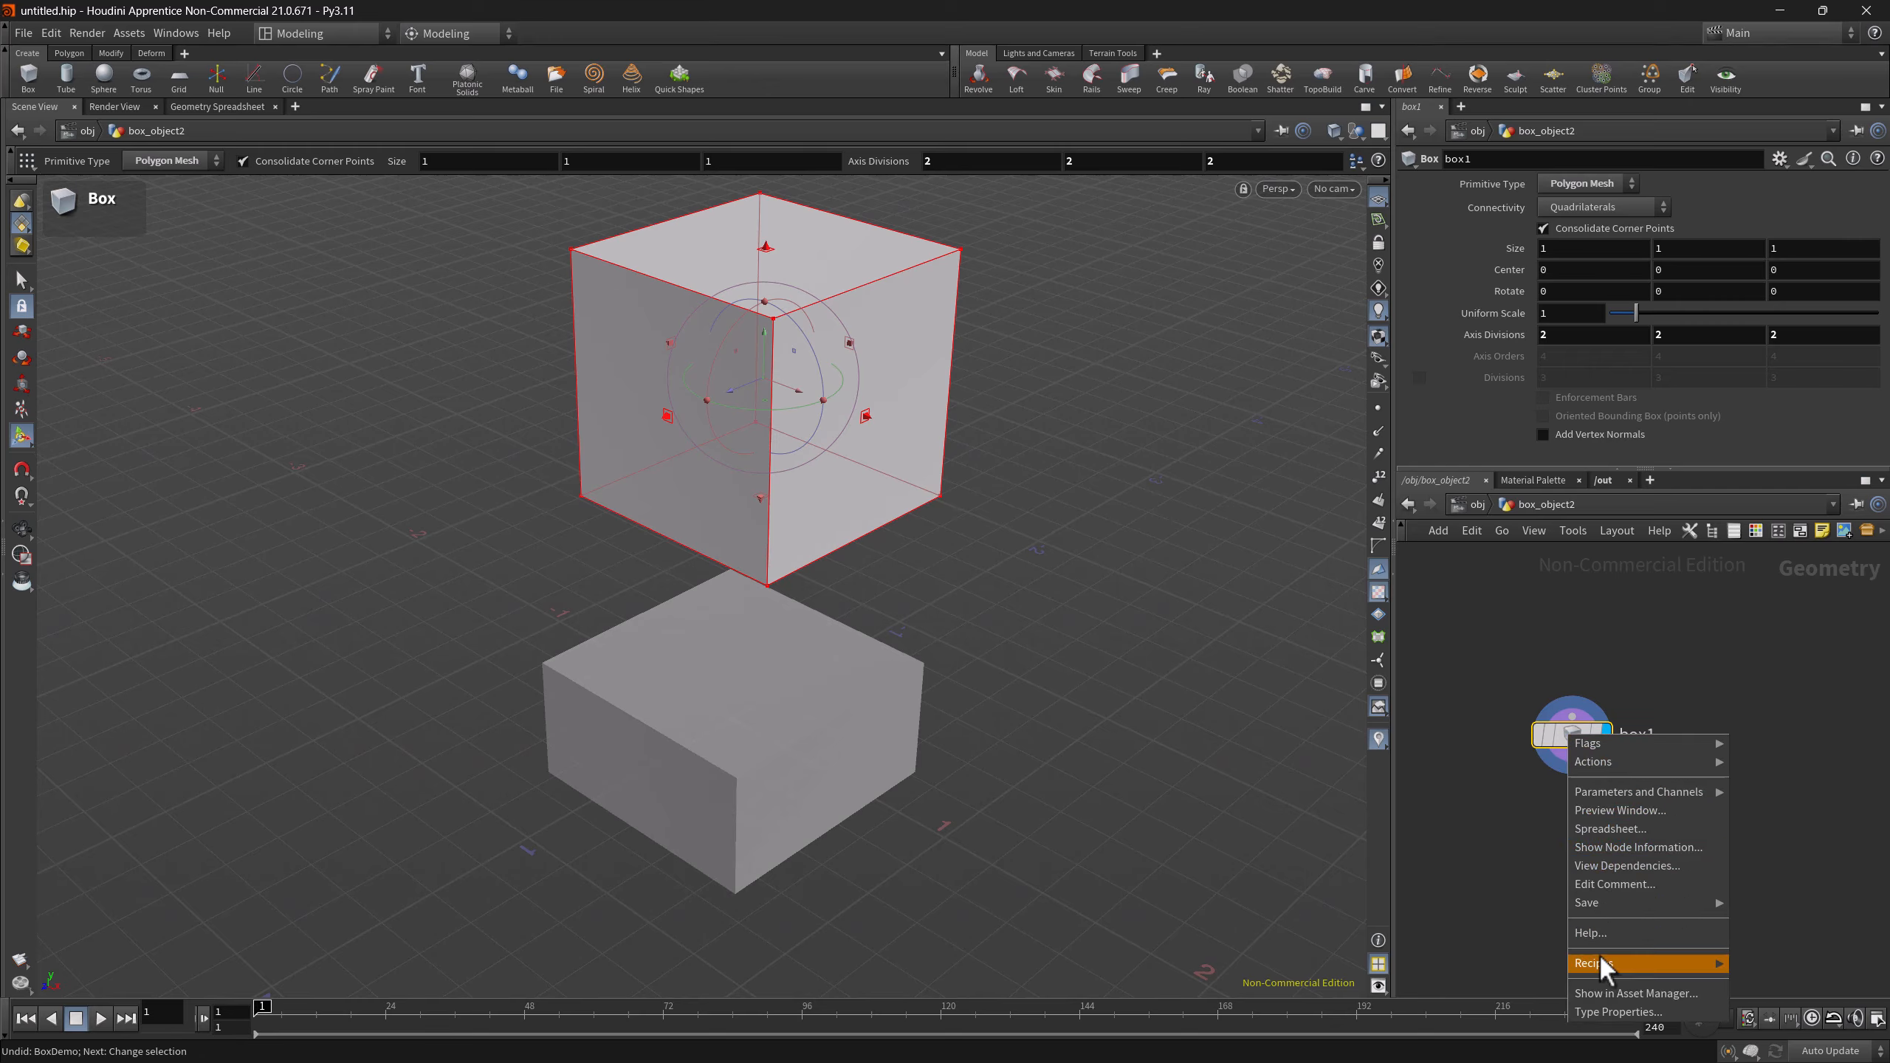
mouse_move(1599, 962)
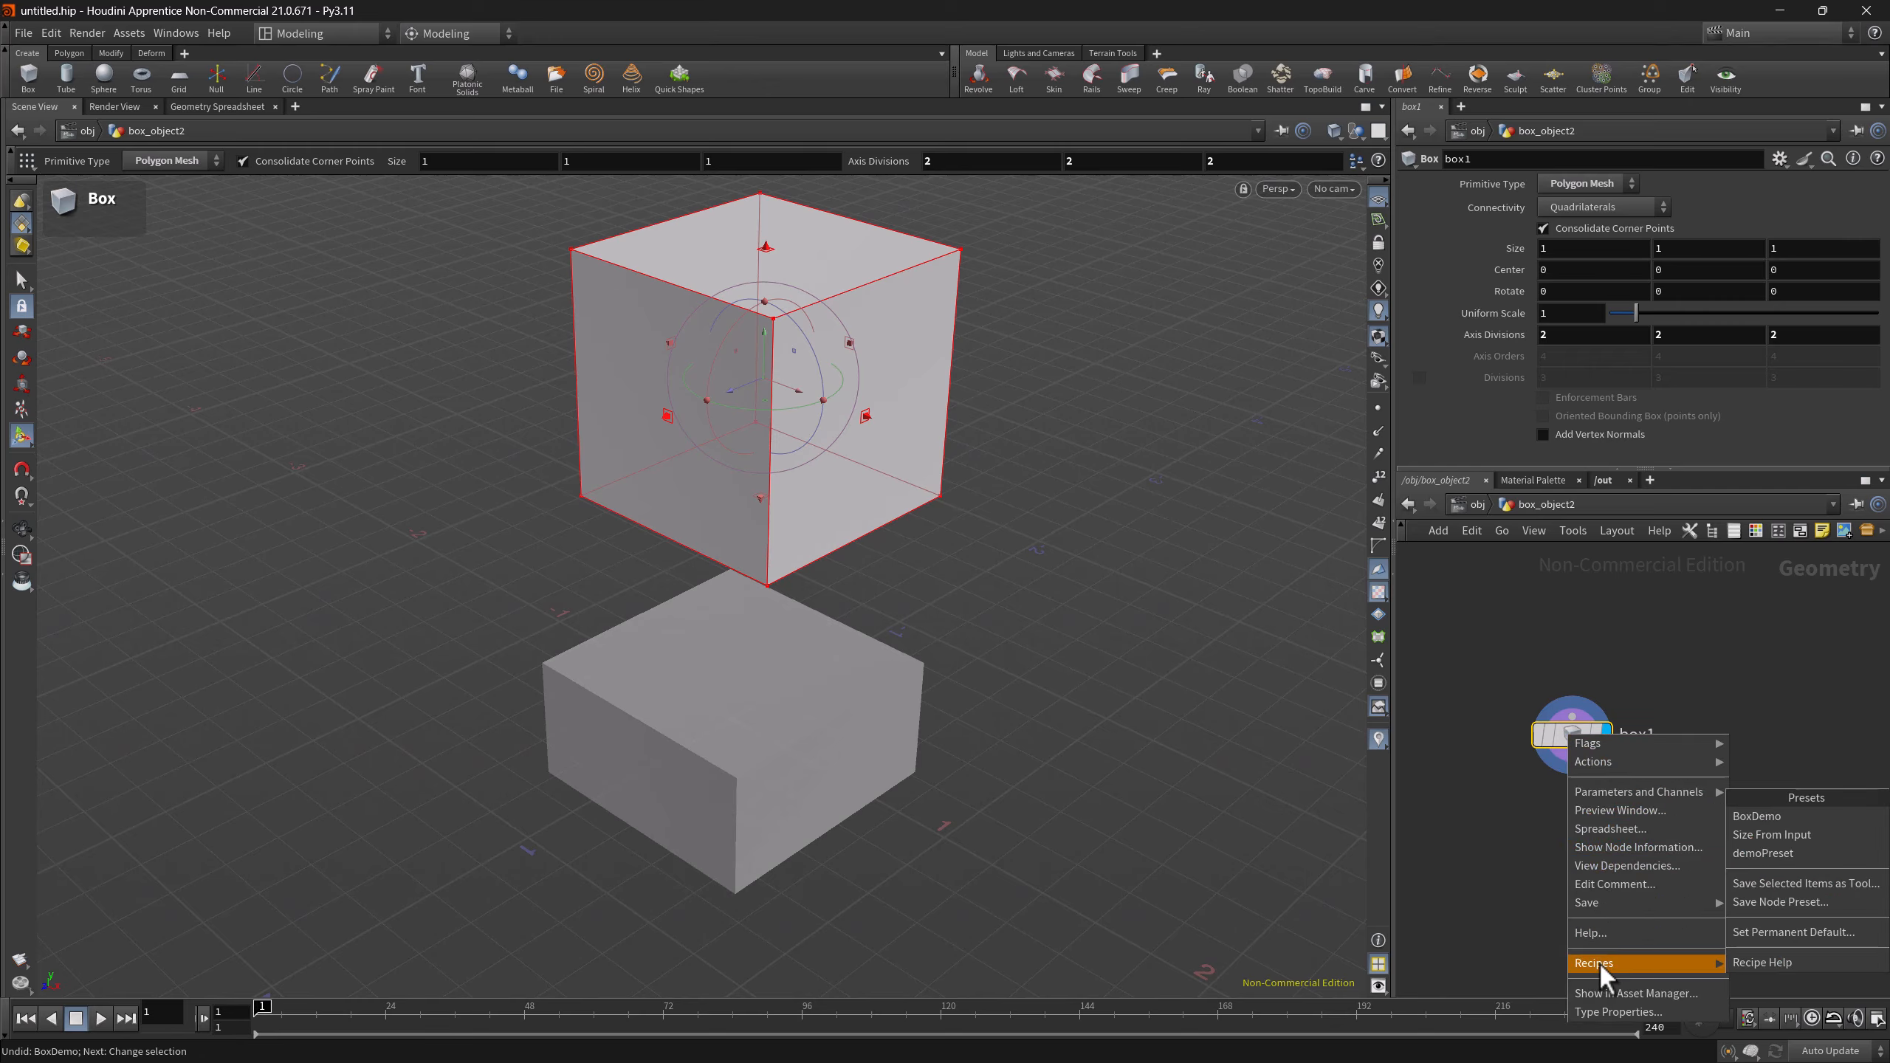
click(1754, 817)
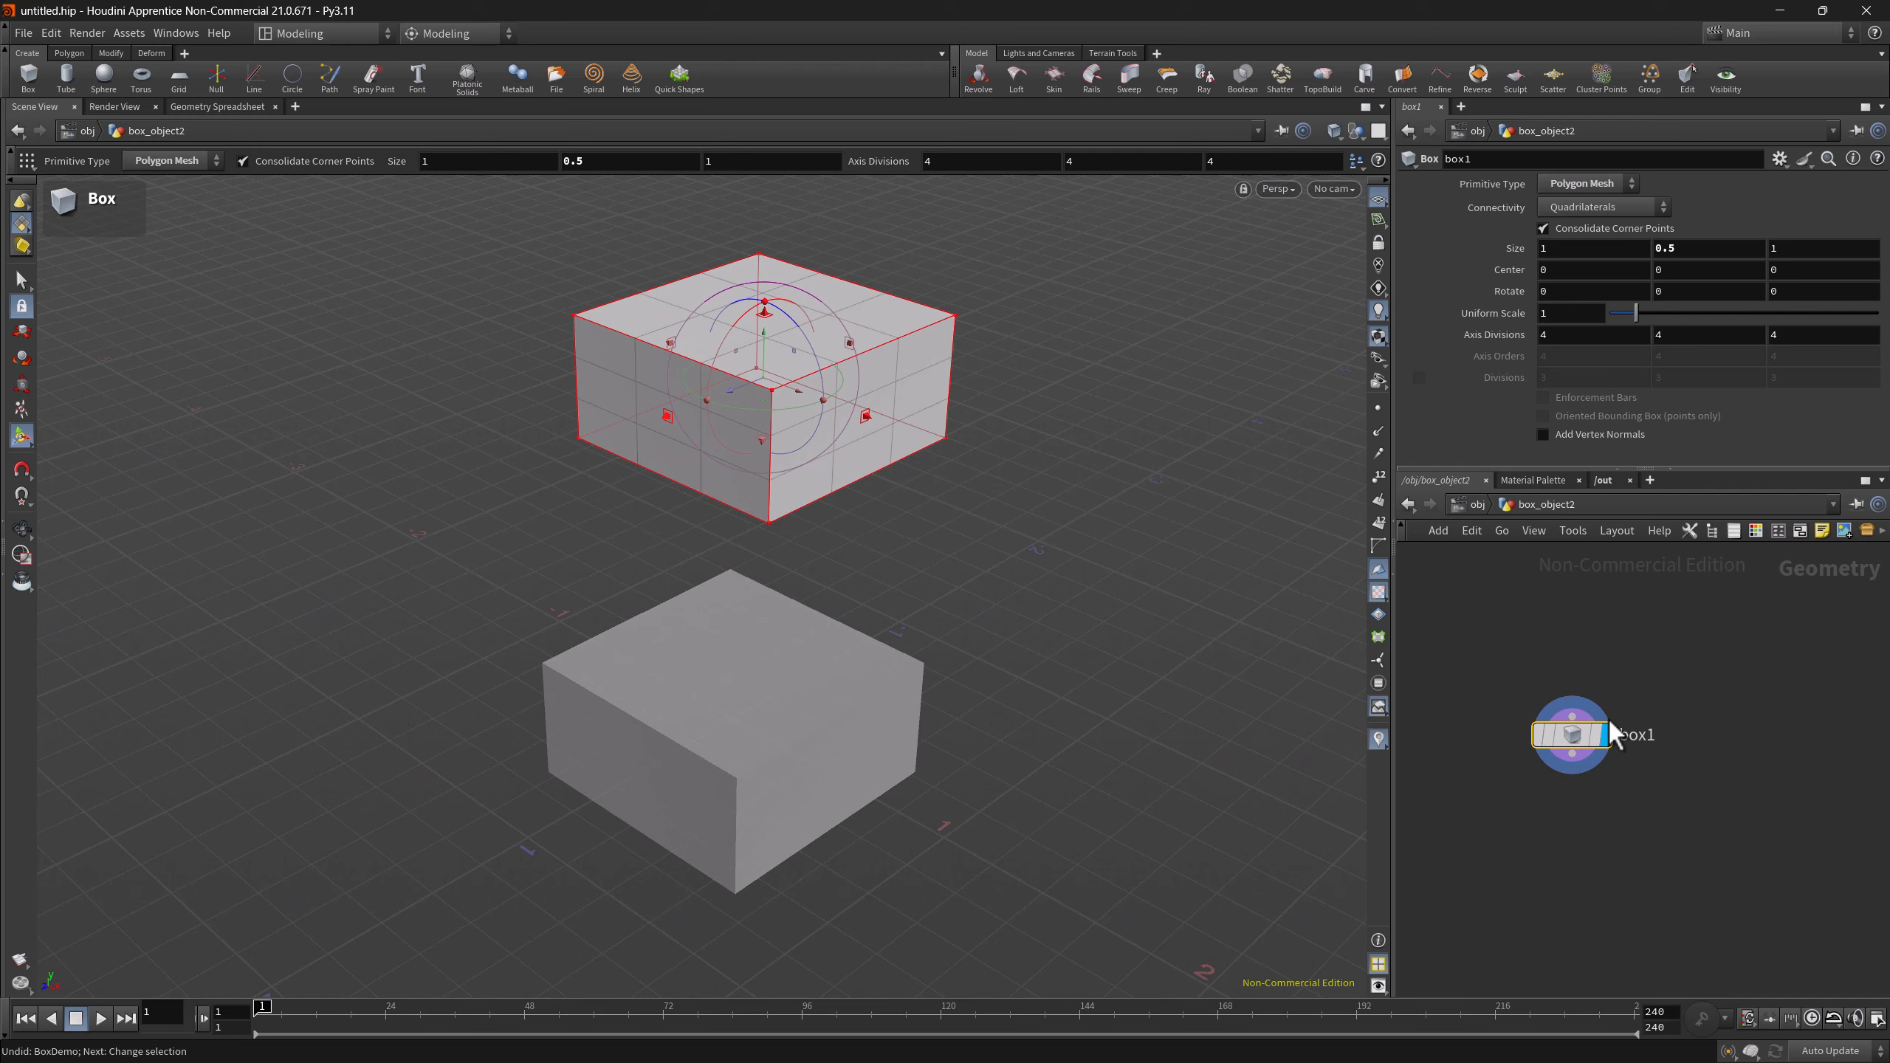
- Return to the object level and delete both box objects
click(1477, 504)
drag(1487, 674, 1704, 810)
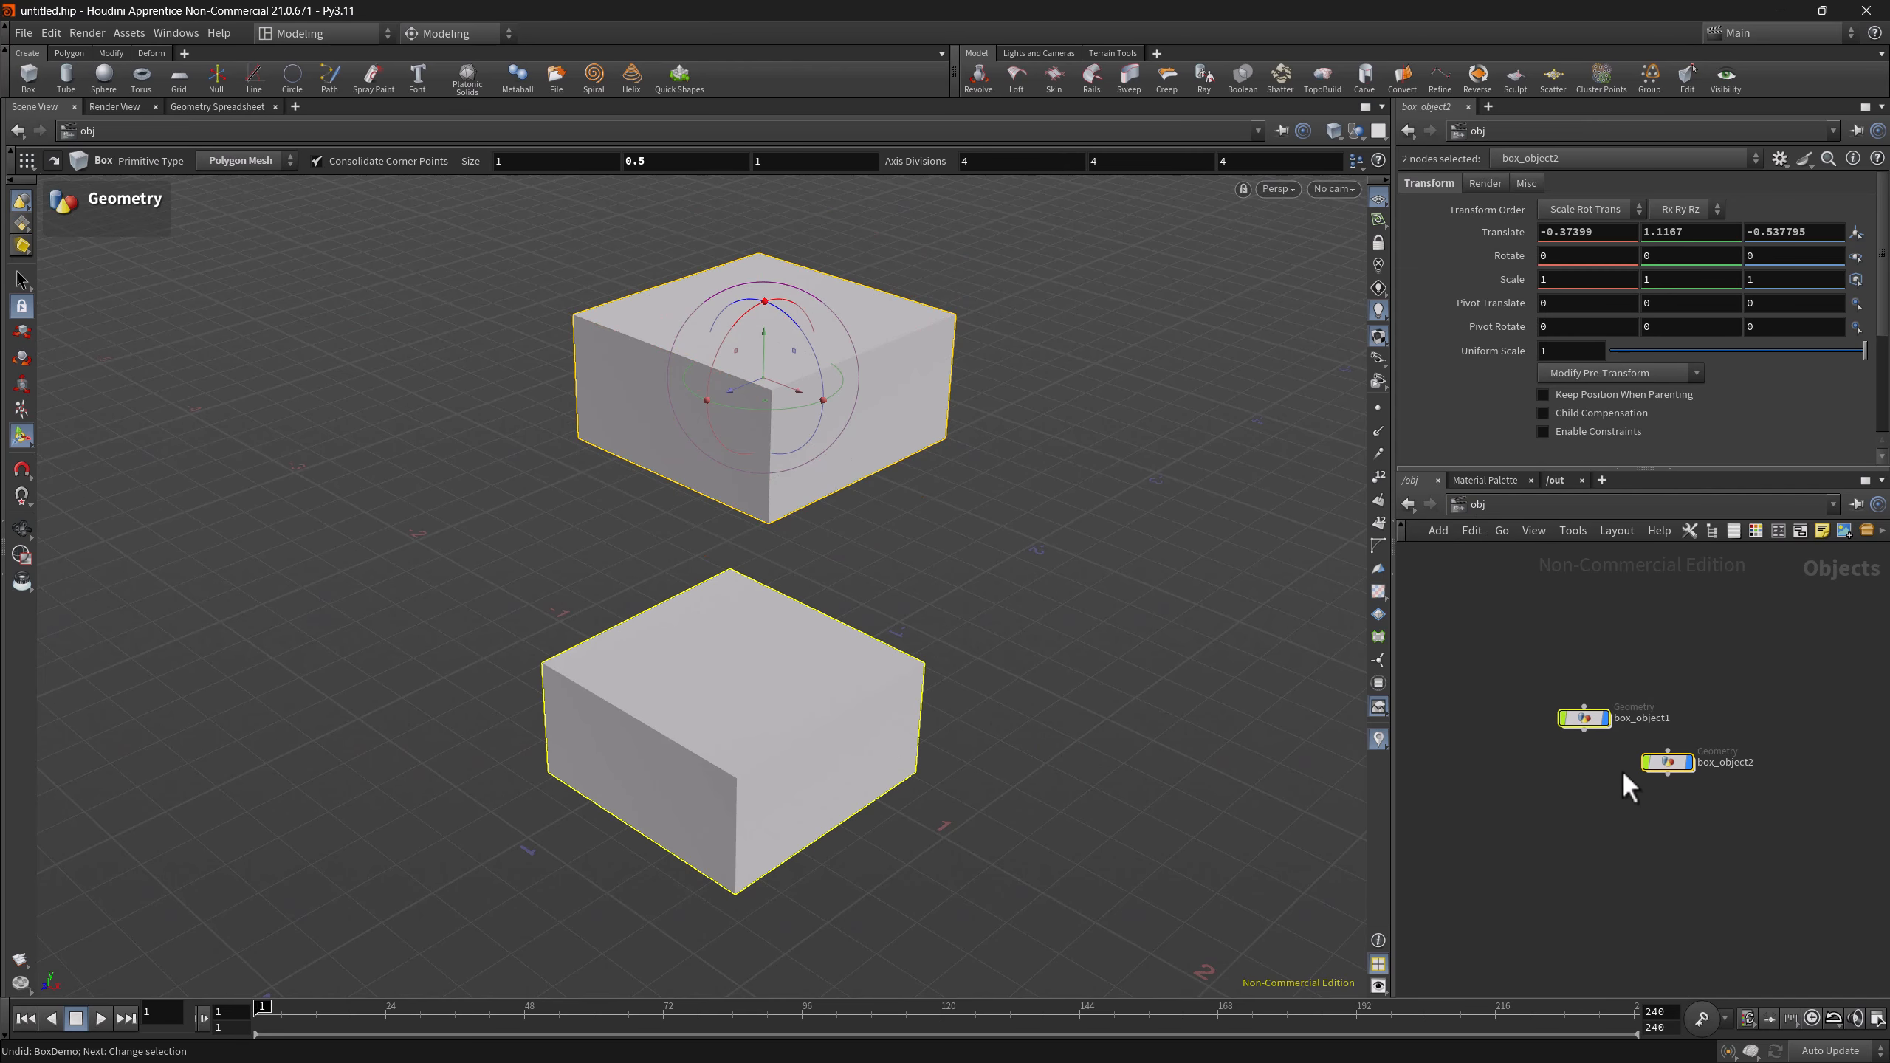
key(Delete)
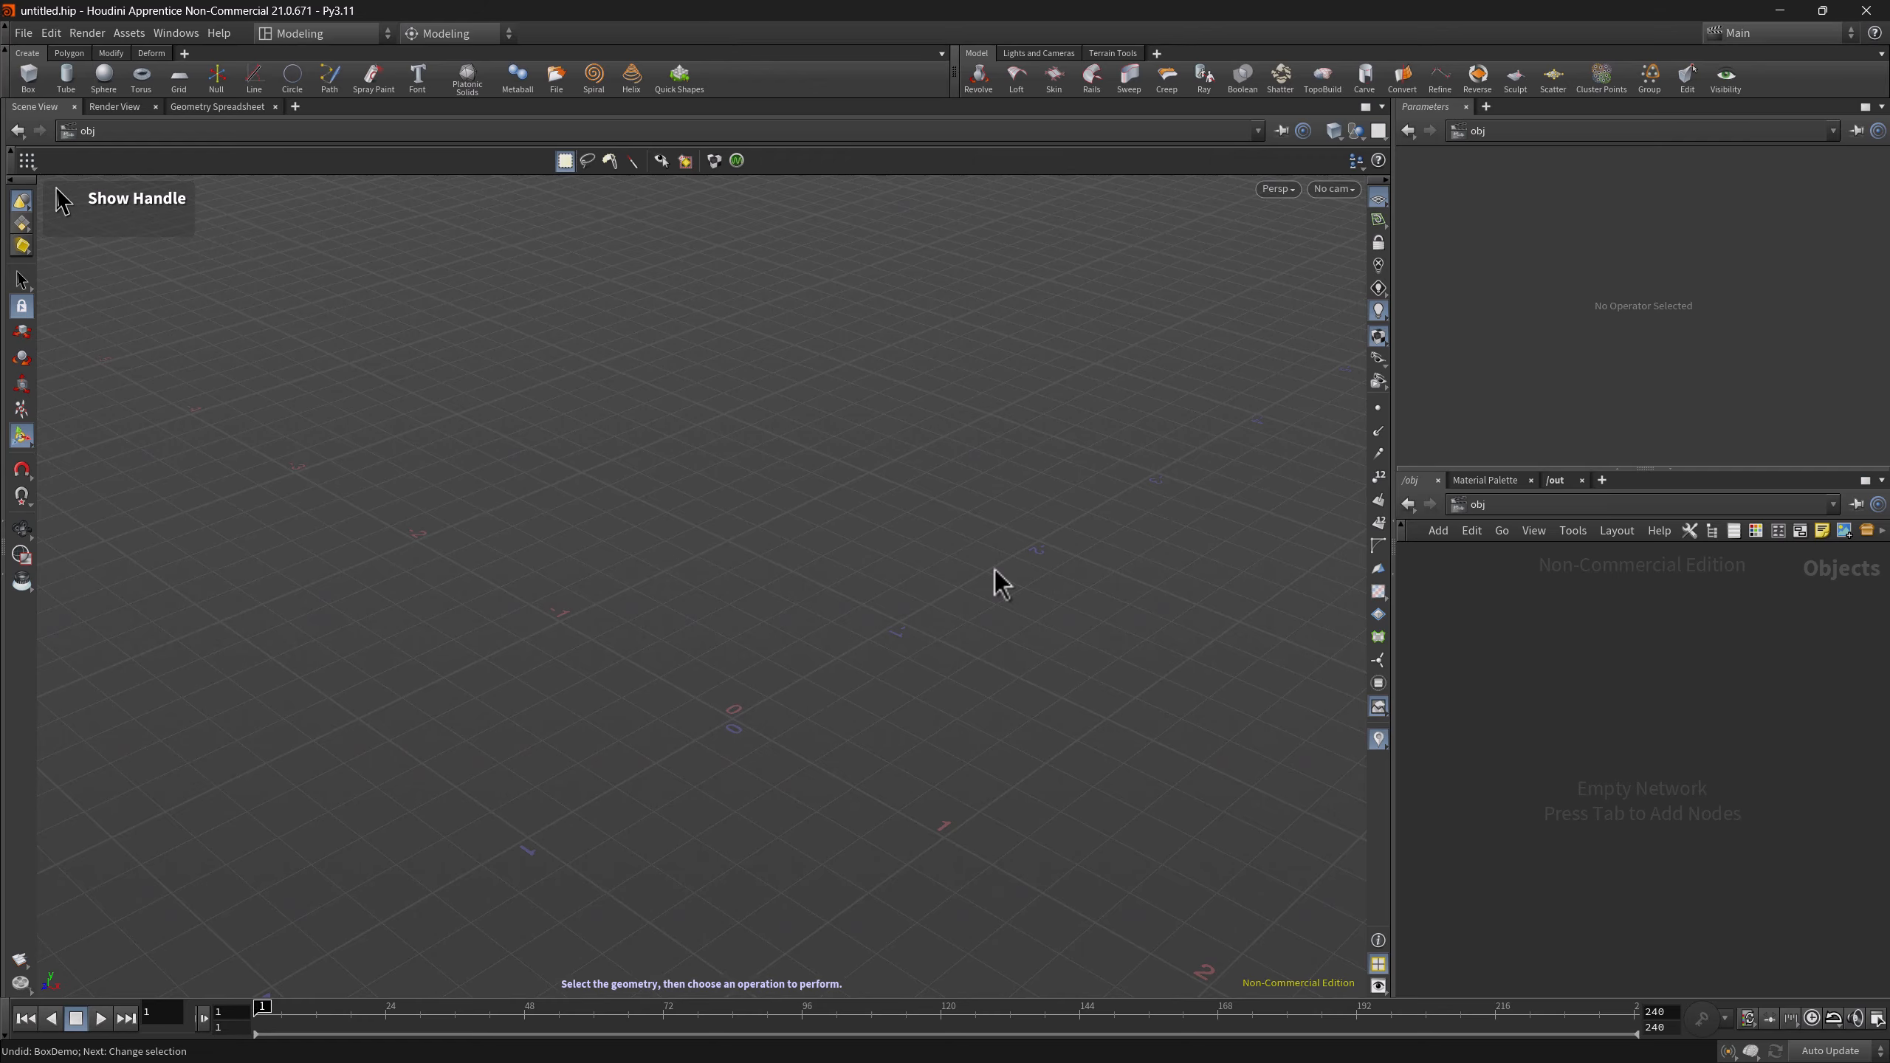
- Open the Recipe Manager and limit its list to Node Presets
click(177, 34)
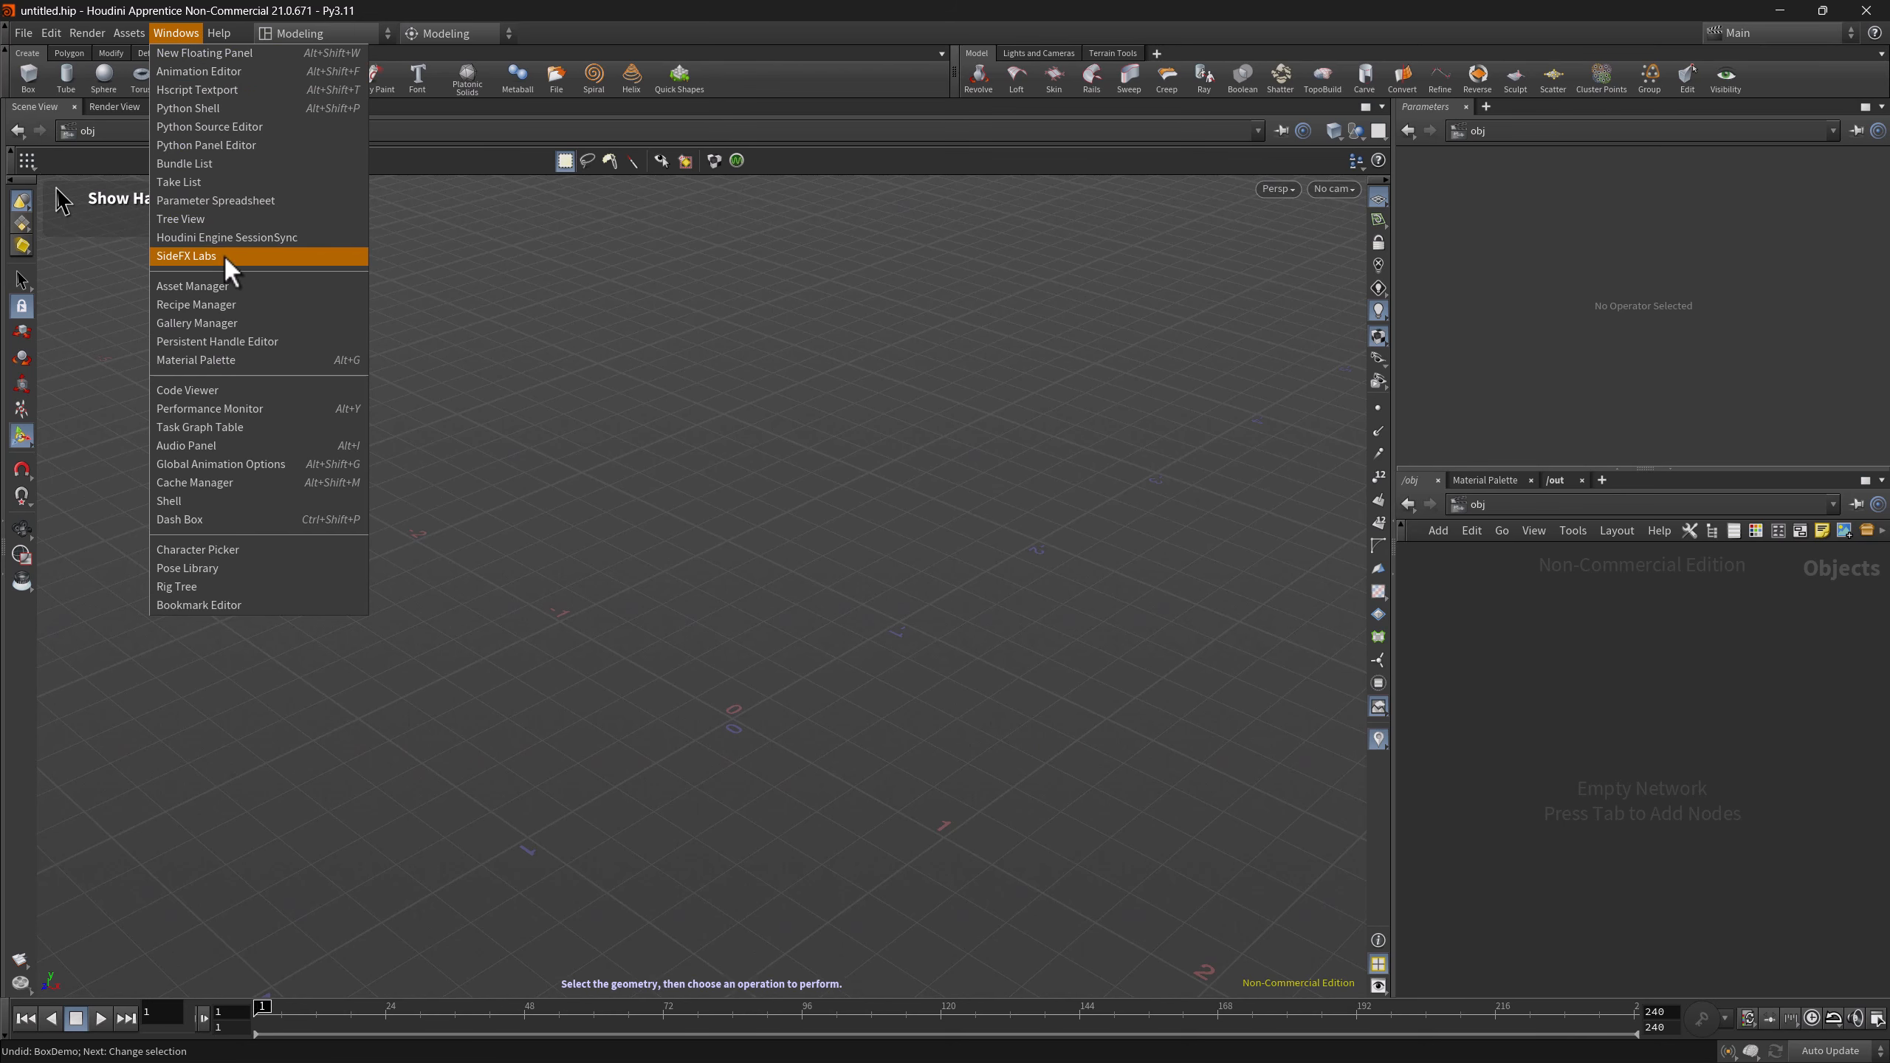
click(218, 304)
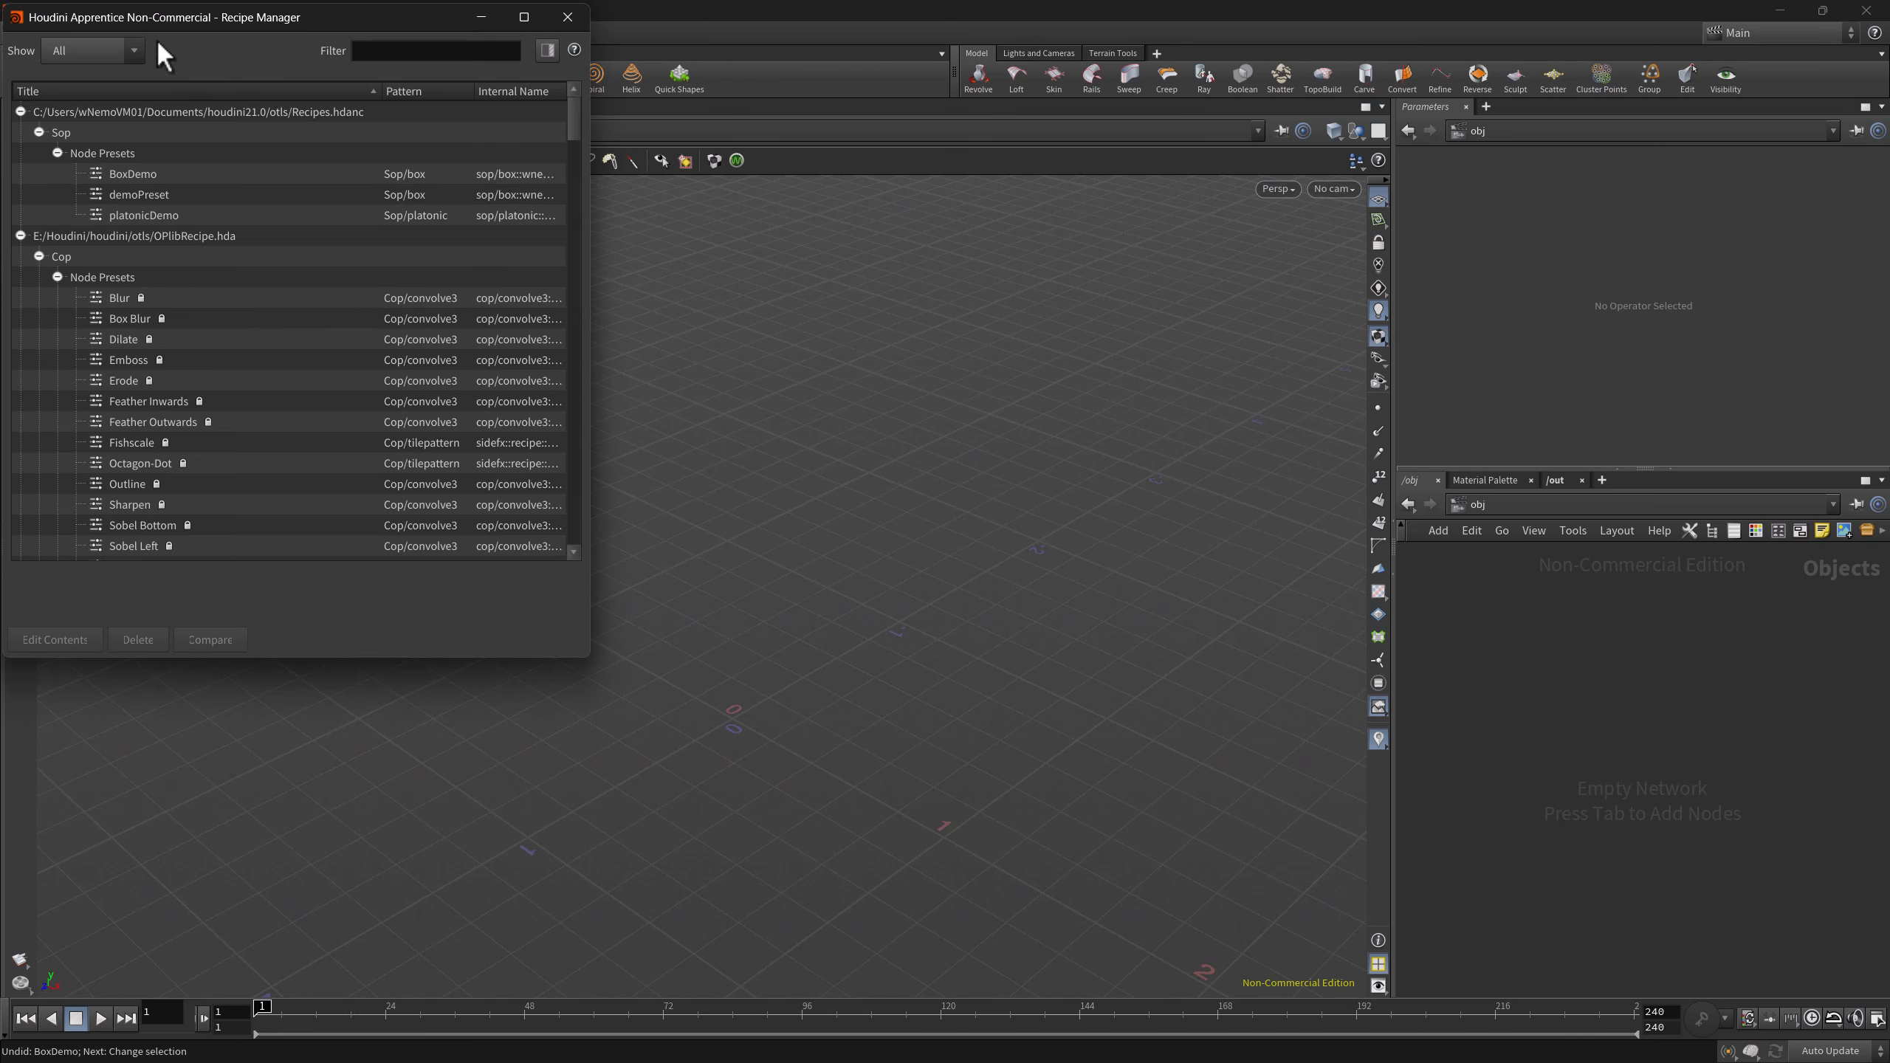
drag(188, 13, 464, 118)
click(359, 152)
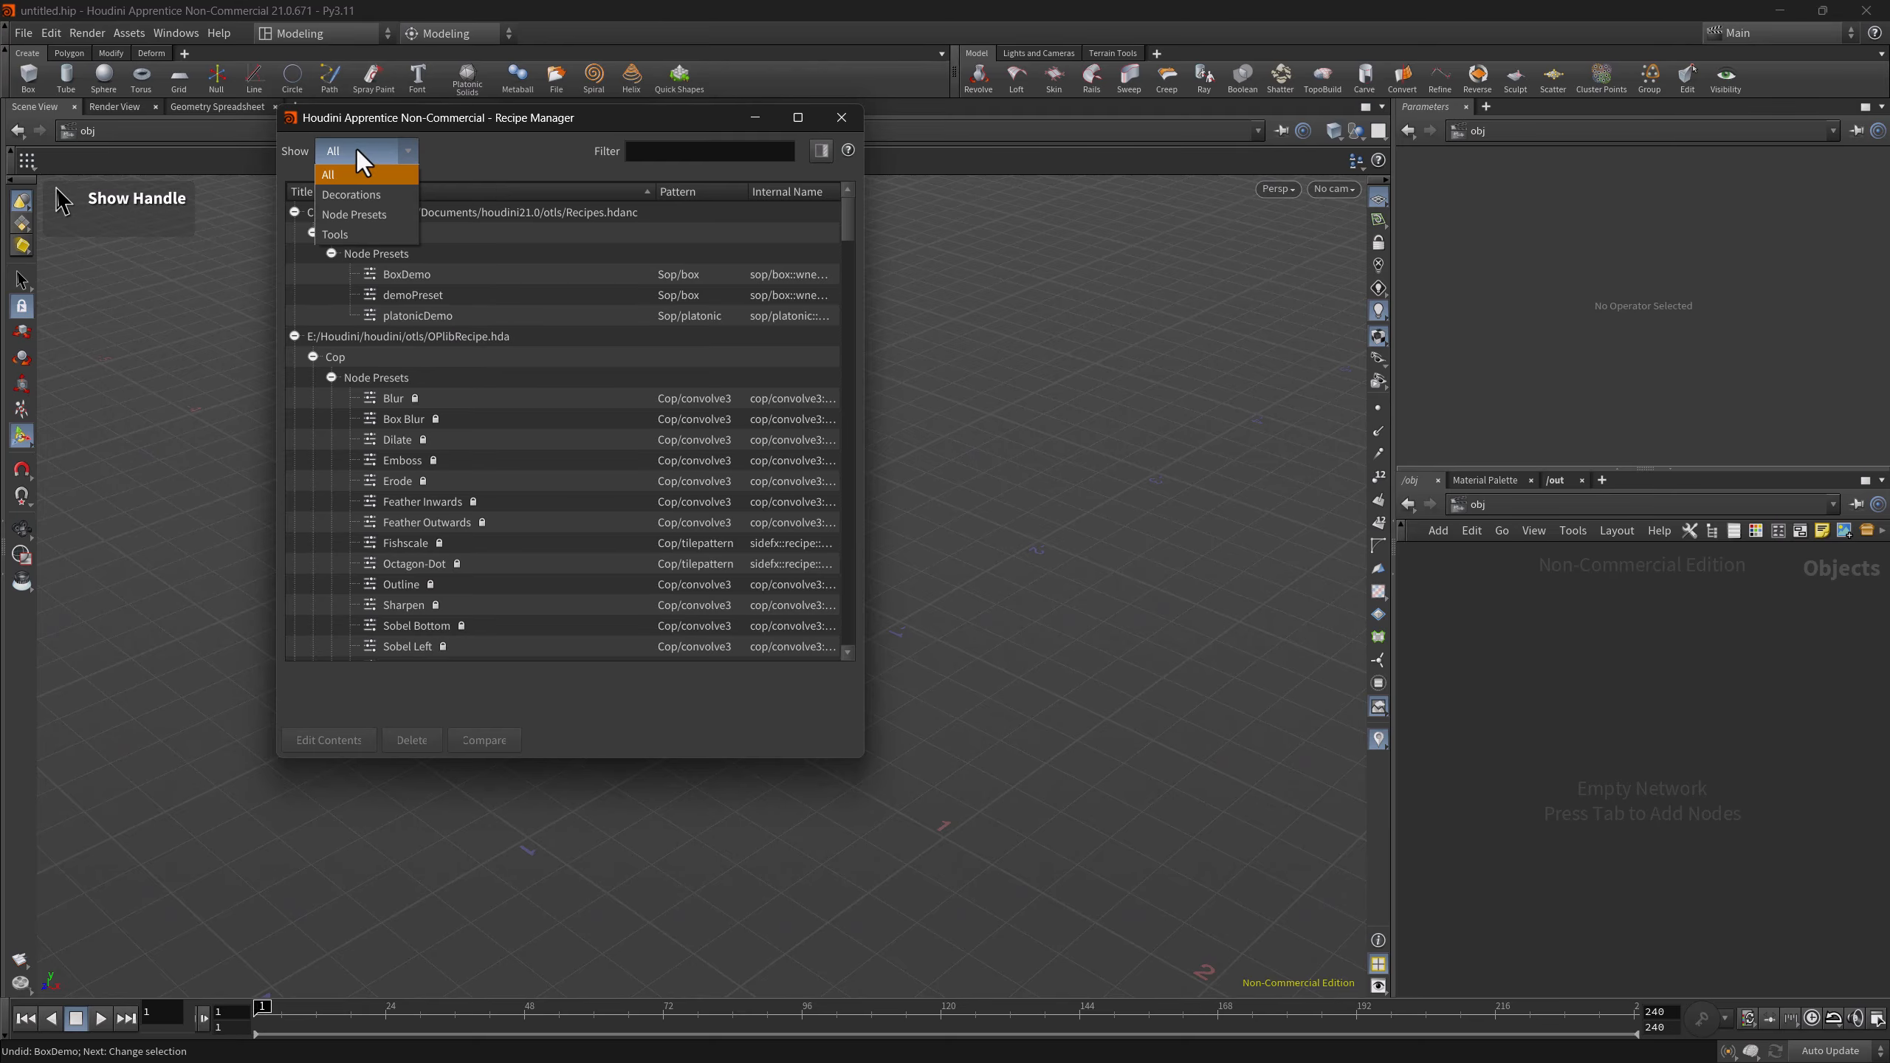
click(347, 213)
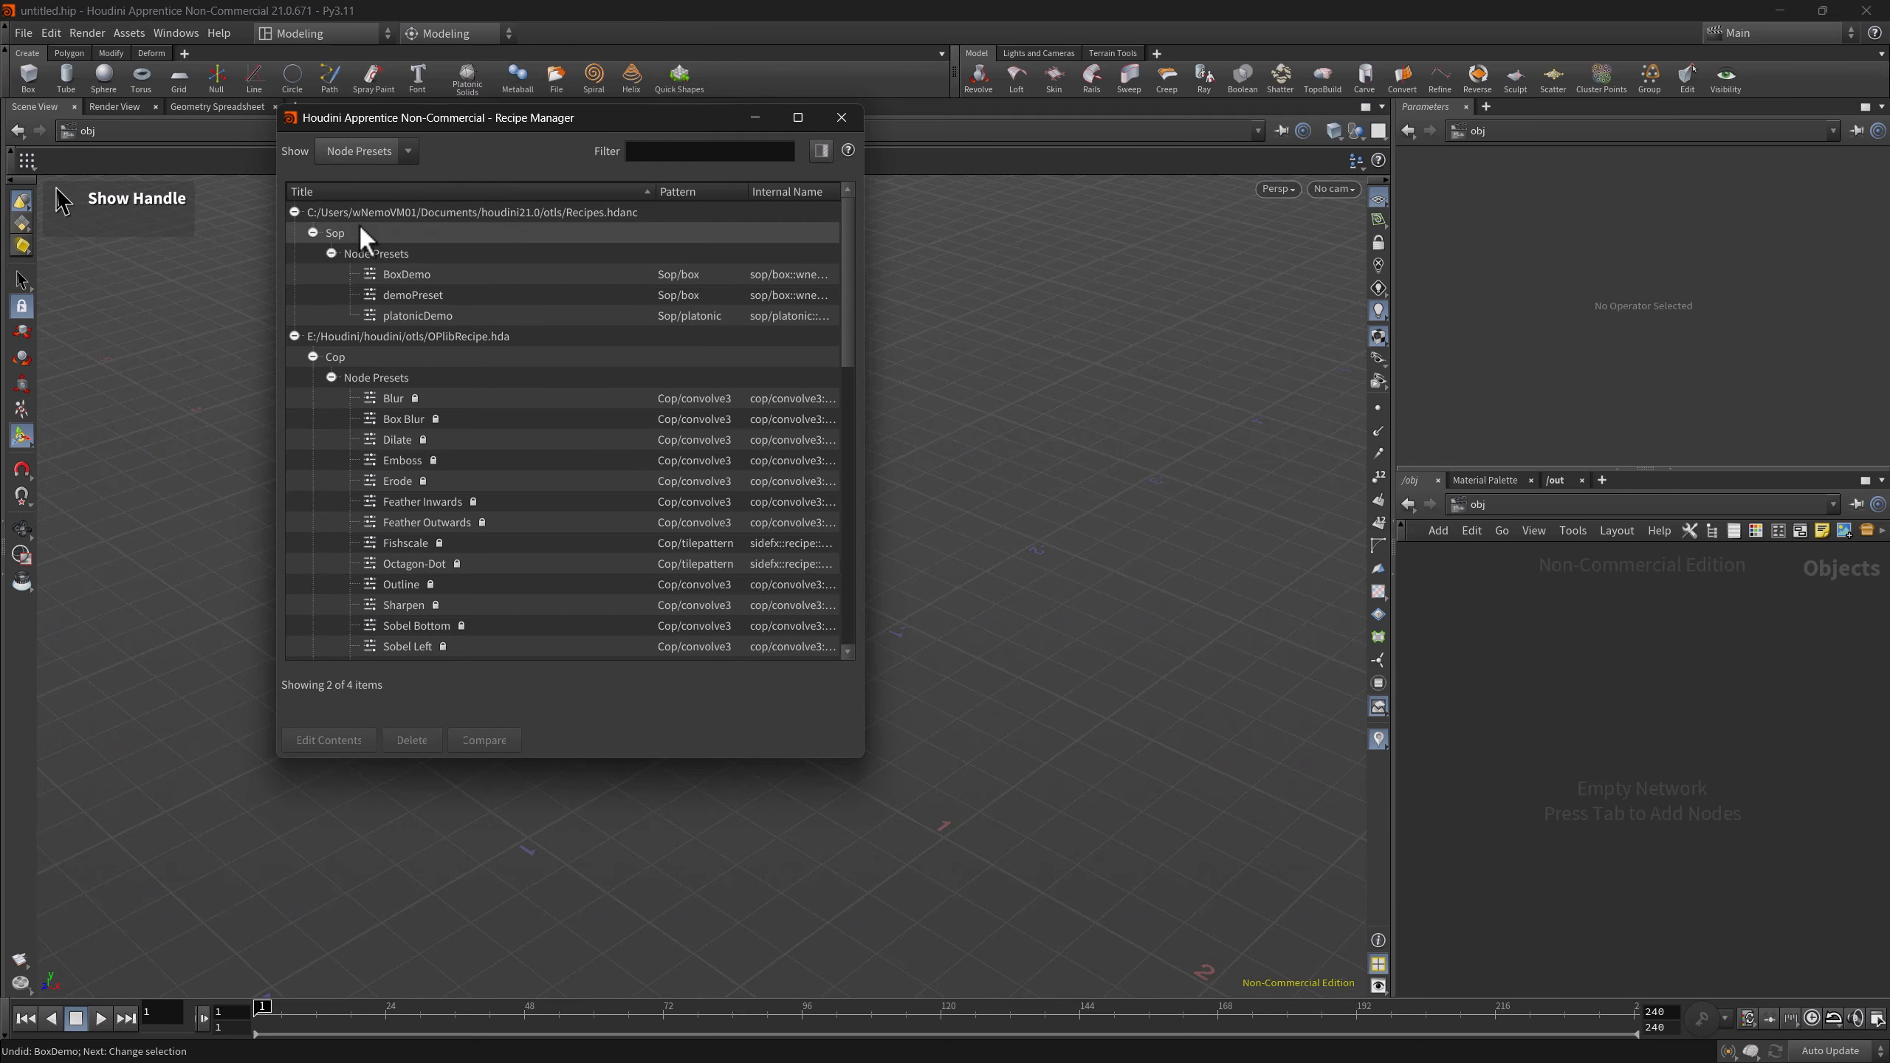
- Filter the recipes by BoxDe and open the contents of the BoxDemo preset for editing
click(419, 273)
click(648, 151)
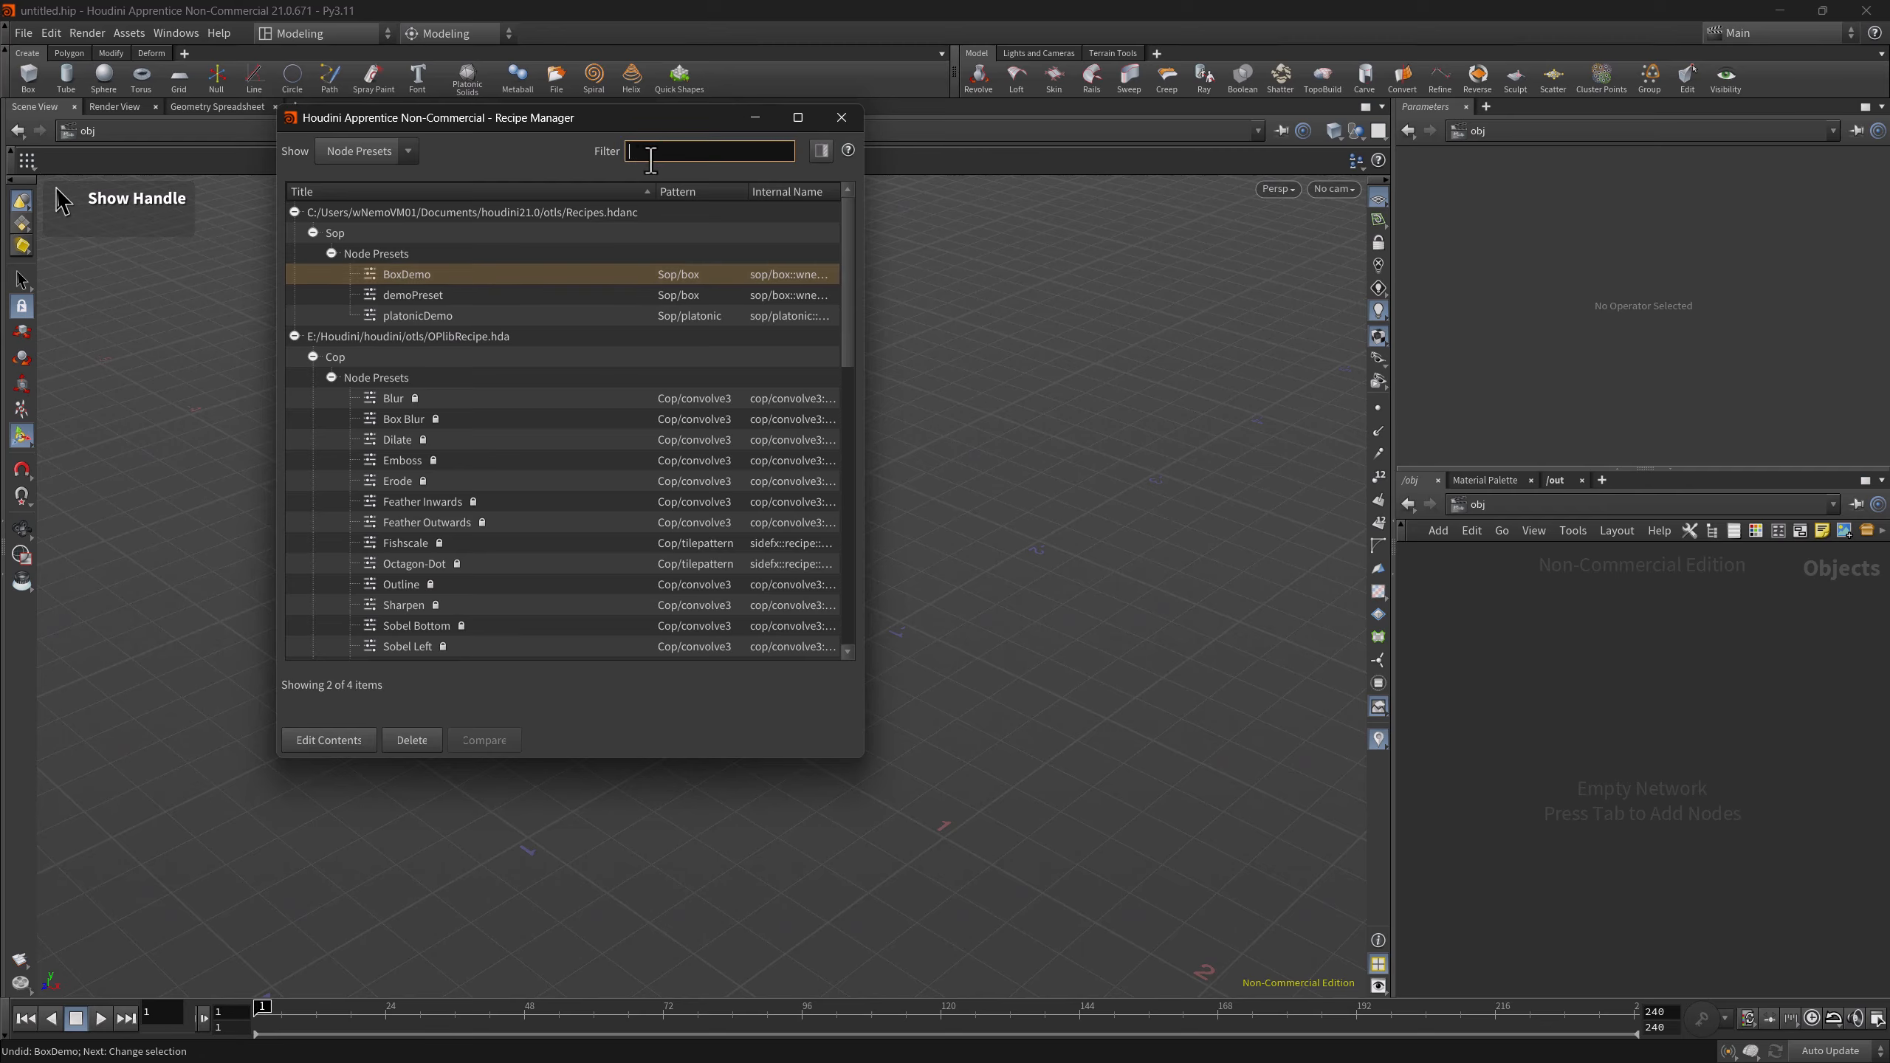
text(BoxD)
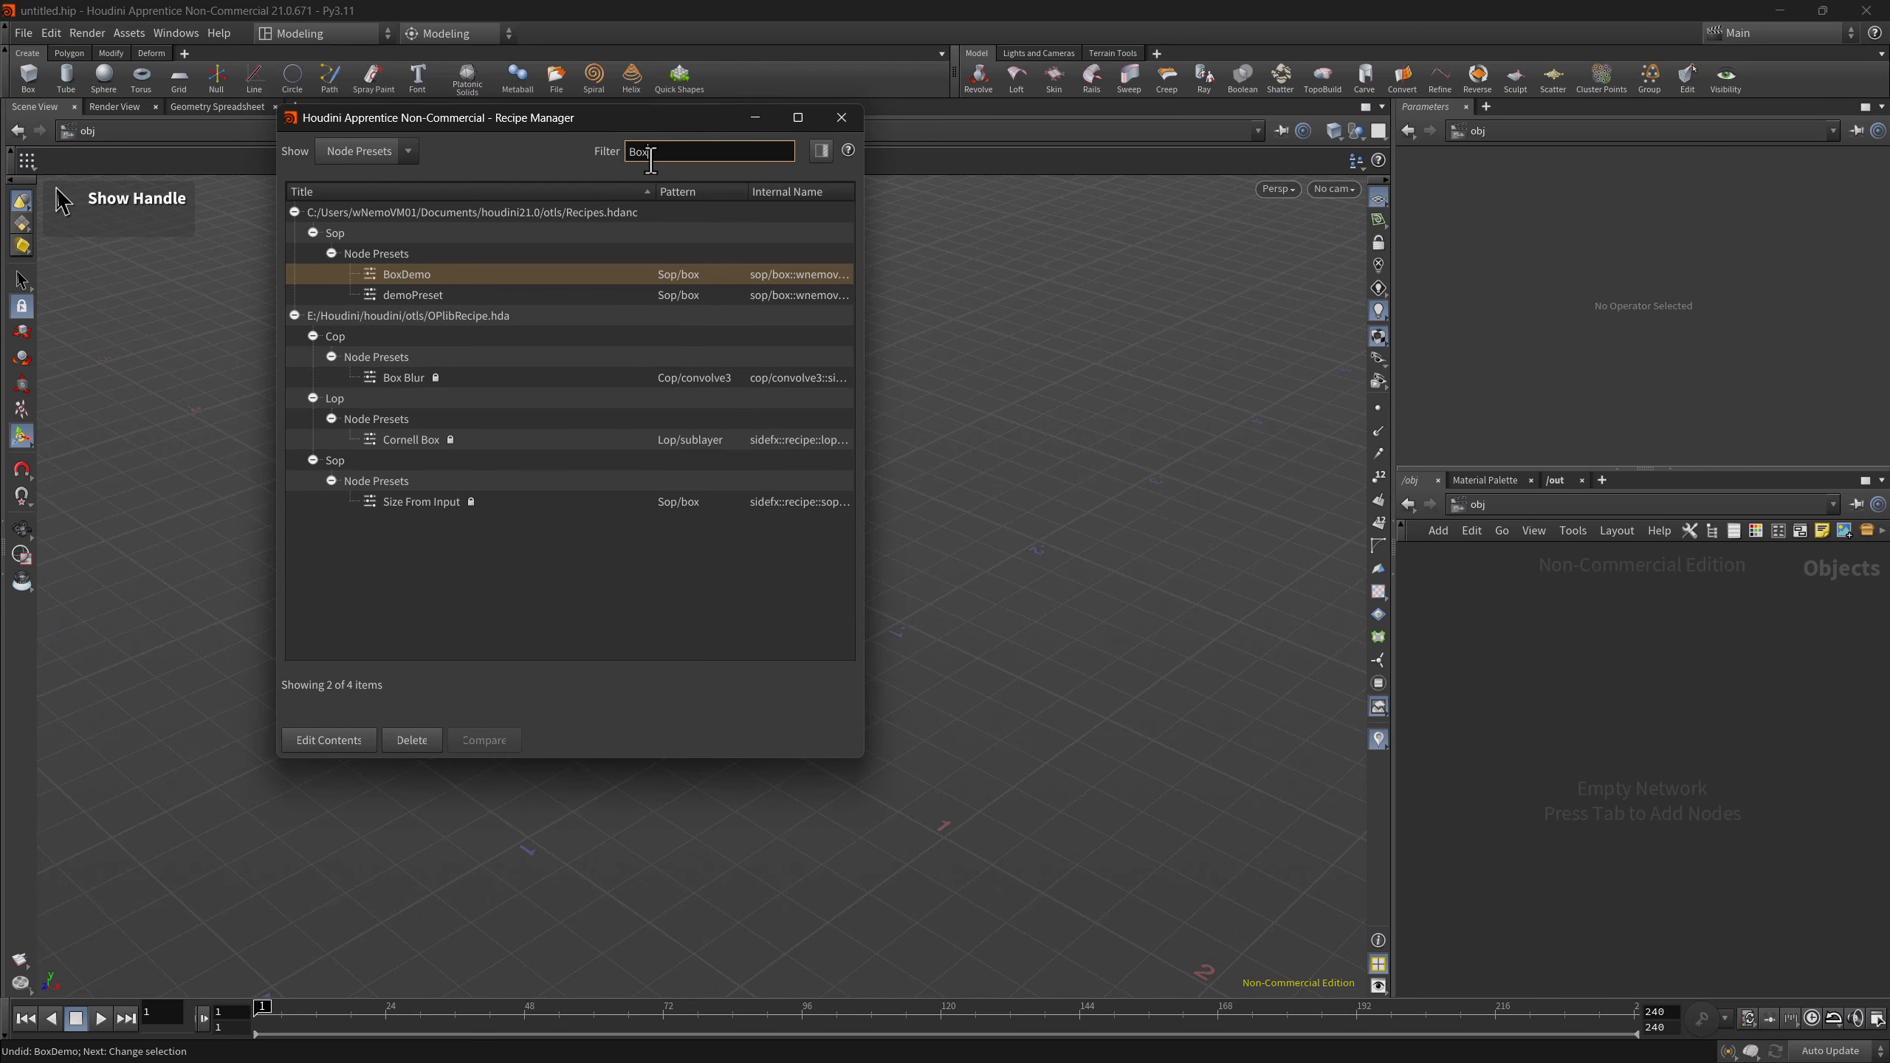
text(e)
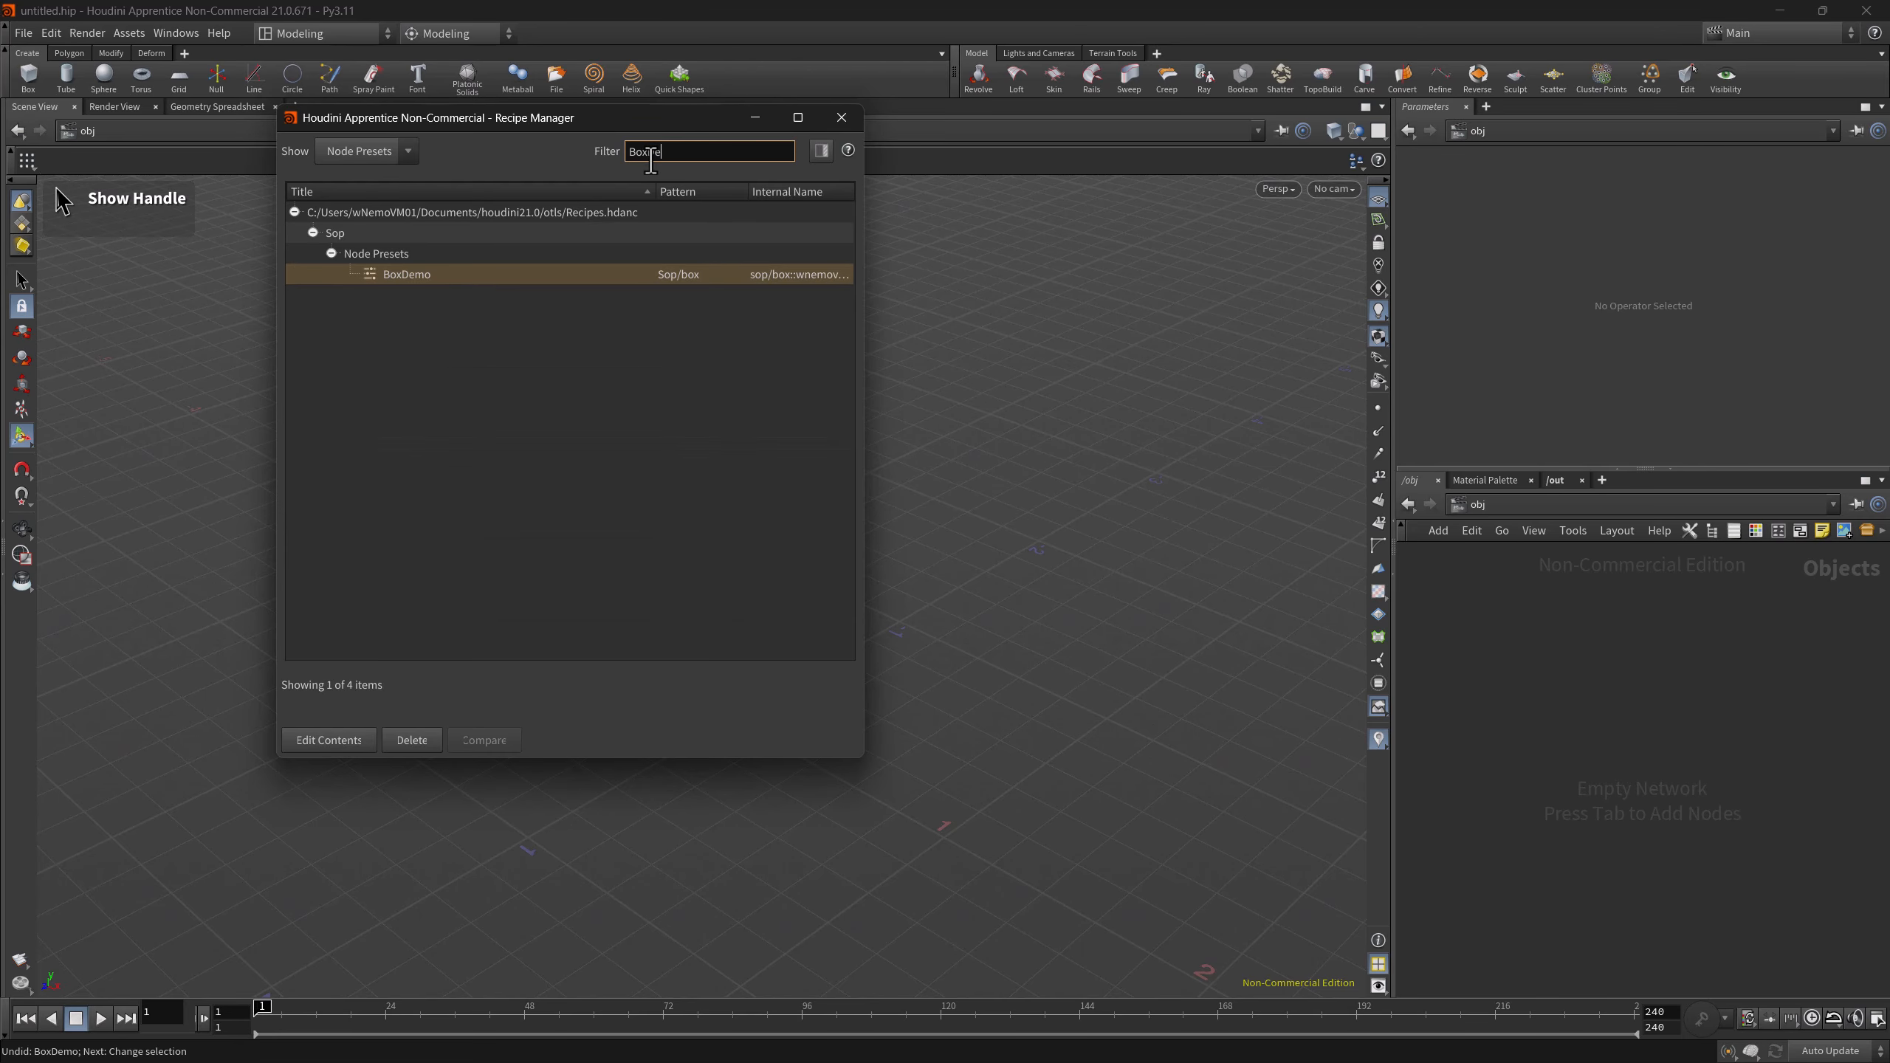
double_click(416, 276)
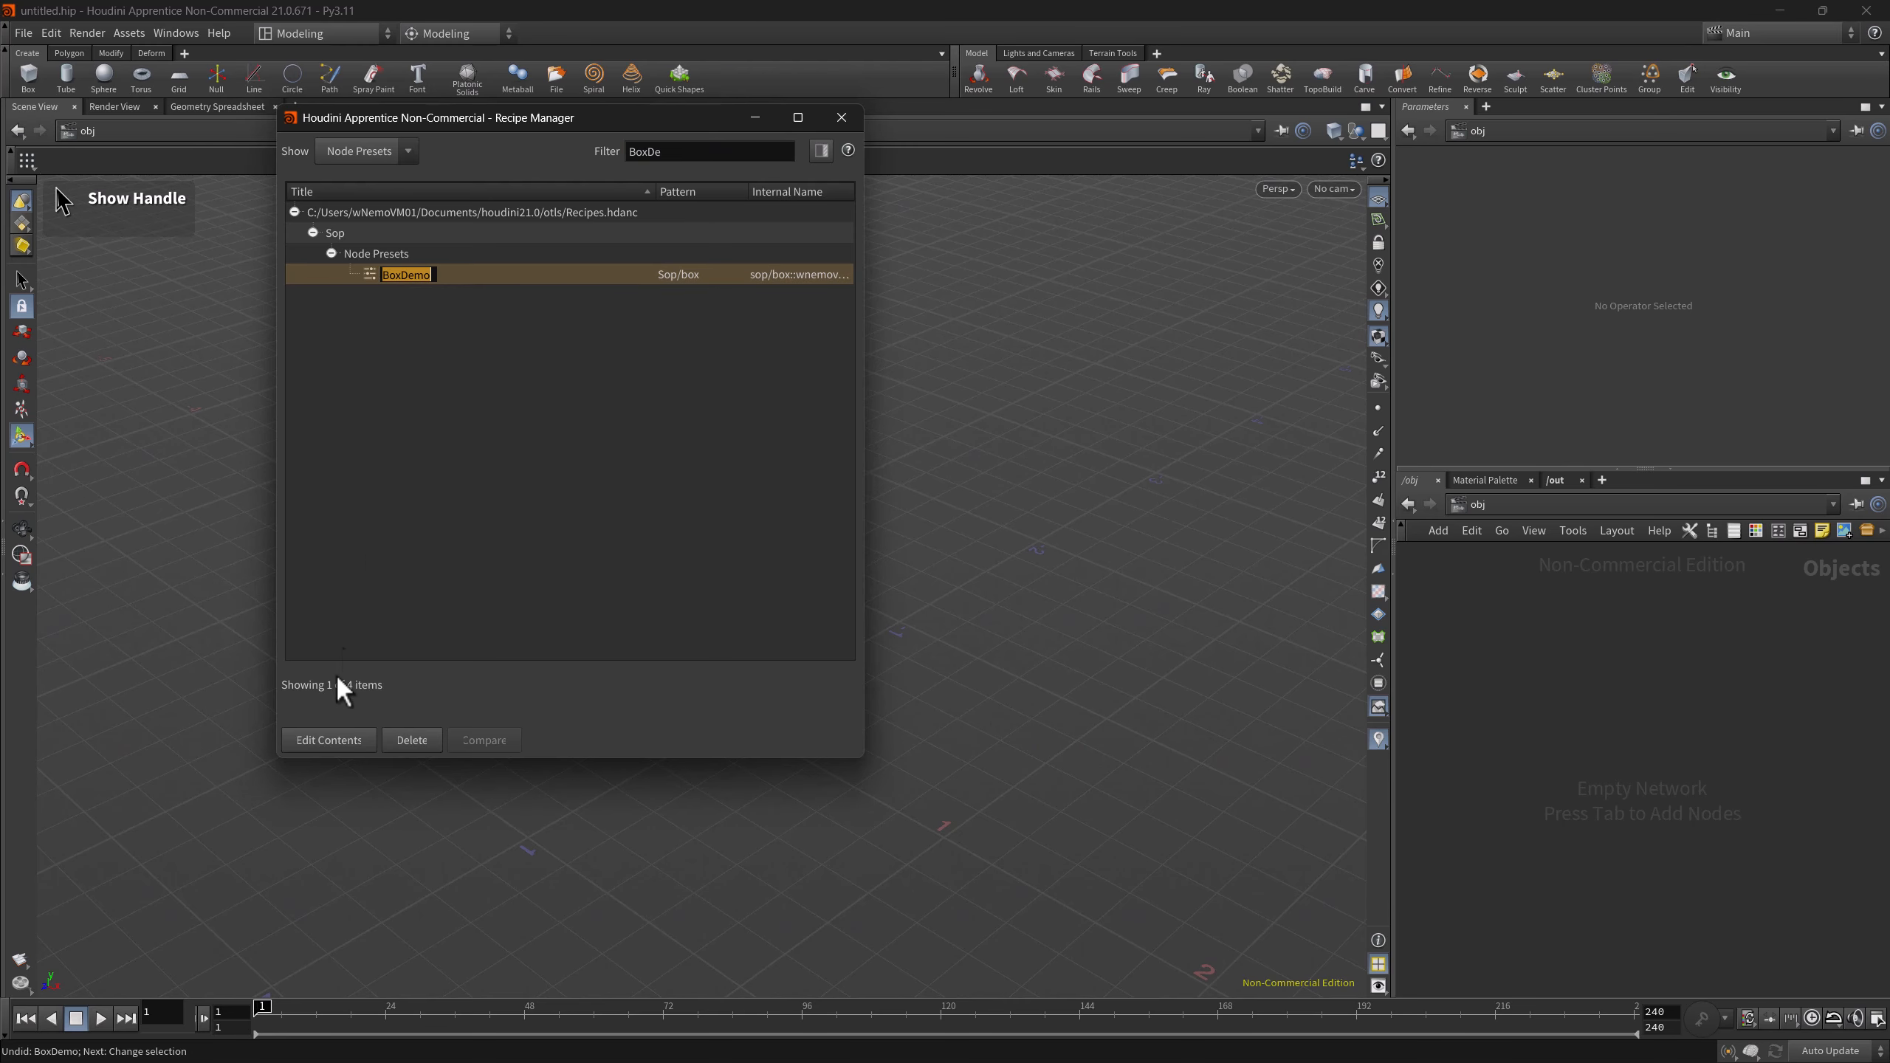
click(334, 739)
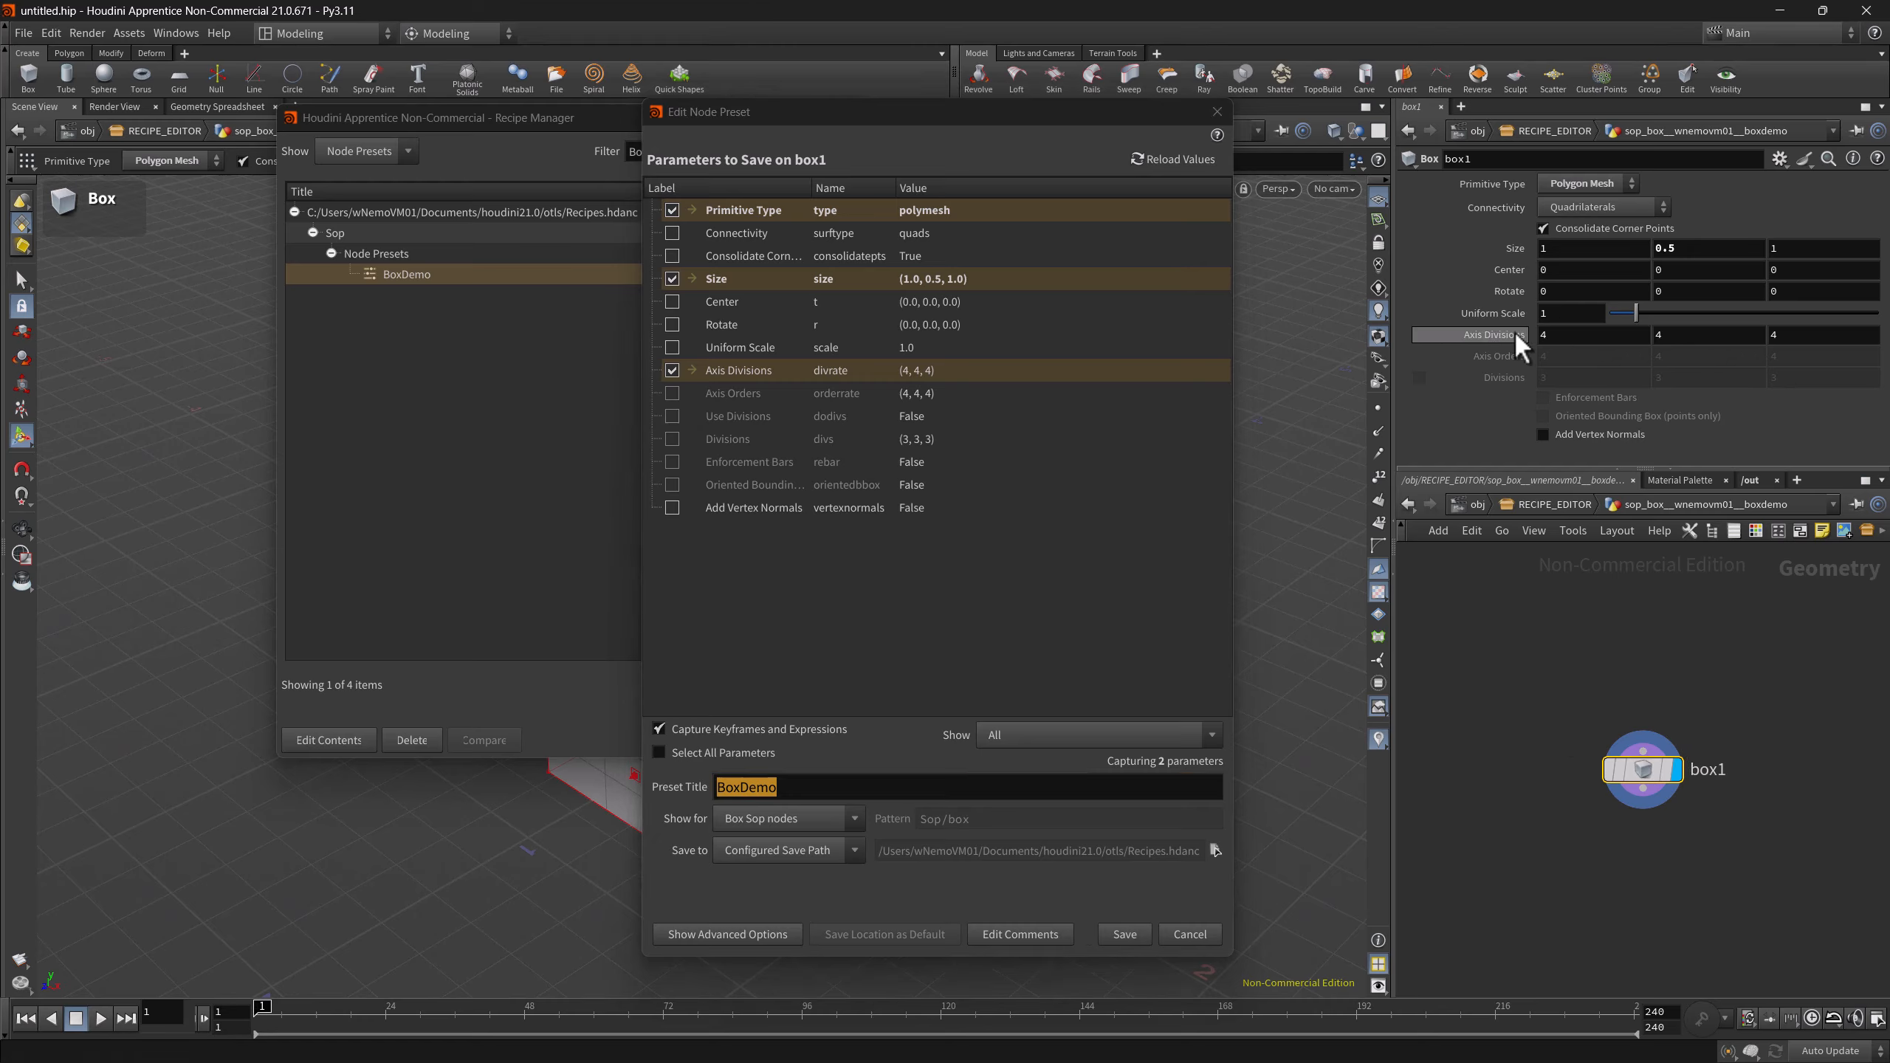
- Set the preset's axis divisions to 6, disable capturing keyframes and expressions, reload the values, save BoxDemo, and close the Recipe Manager
middle_drag(1515, 333, 1540, 335)
click(753, 726)
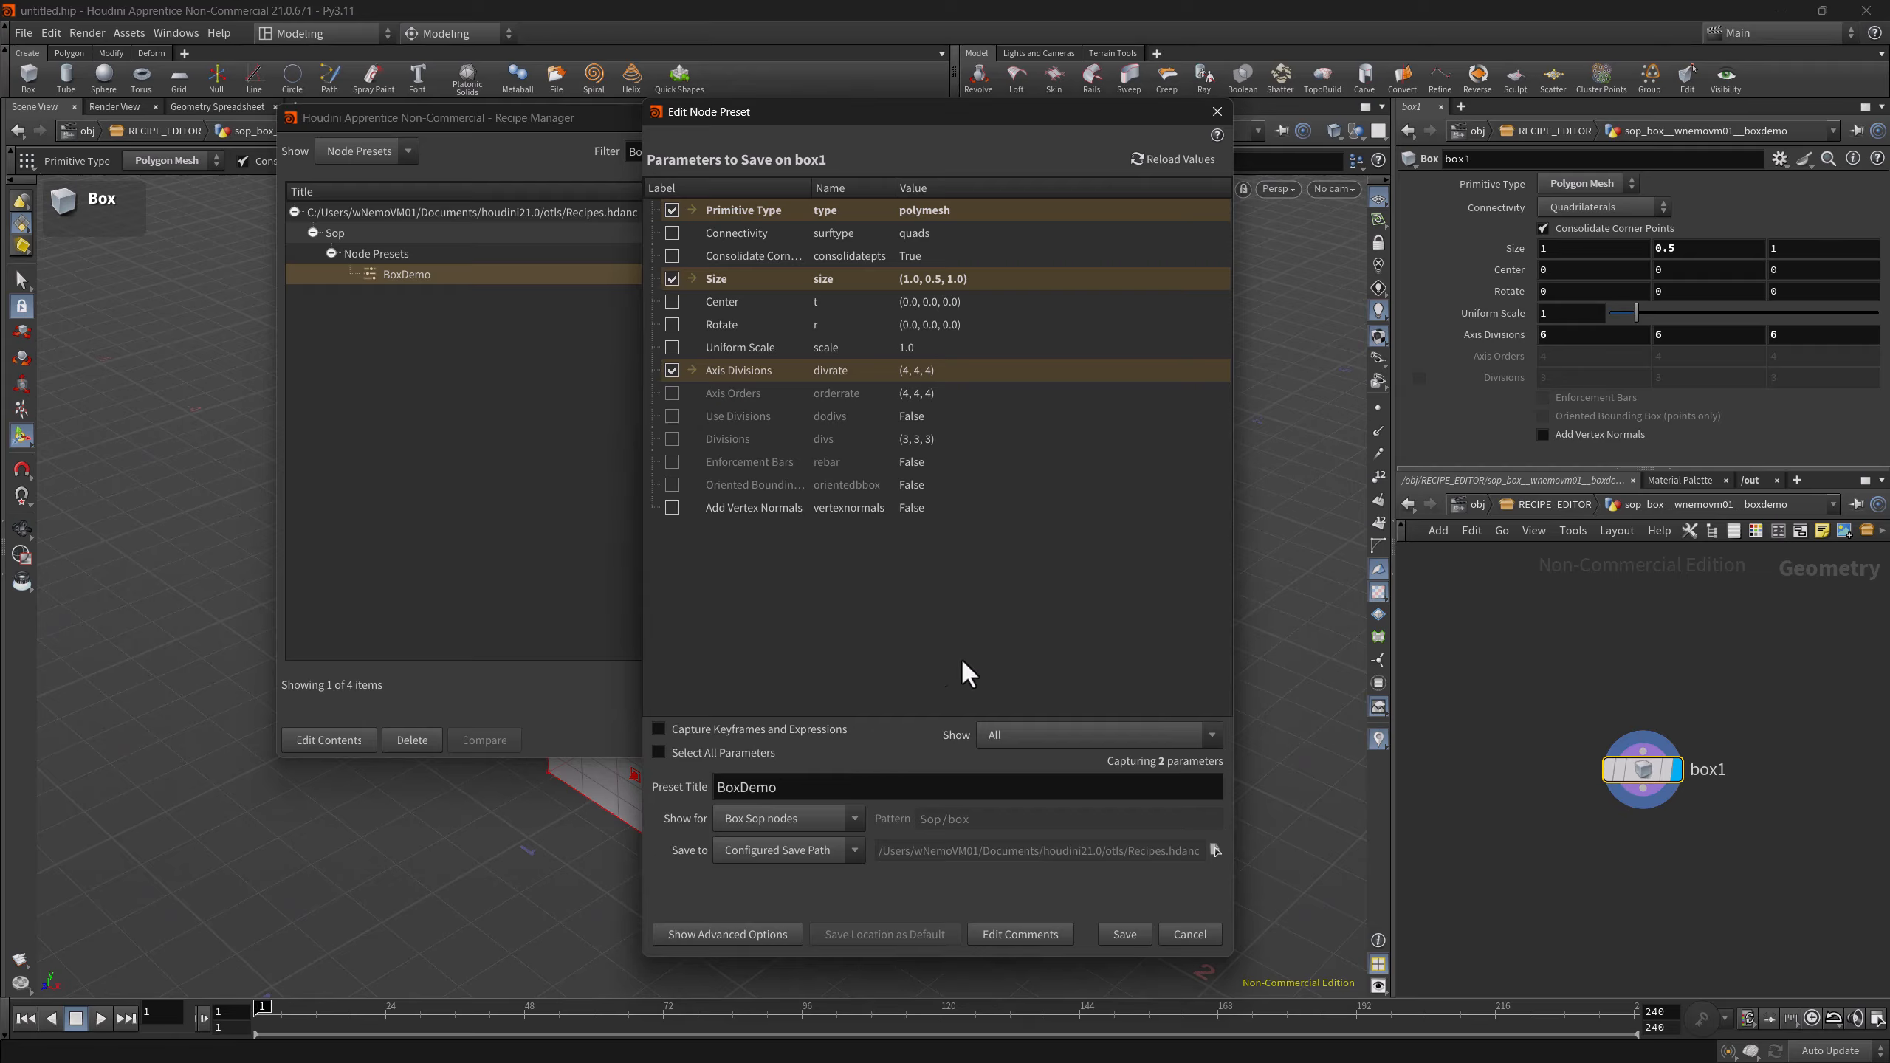
click(1165, 156)
click(1125, 935)
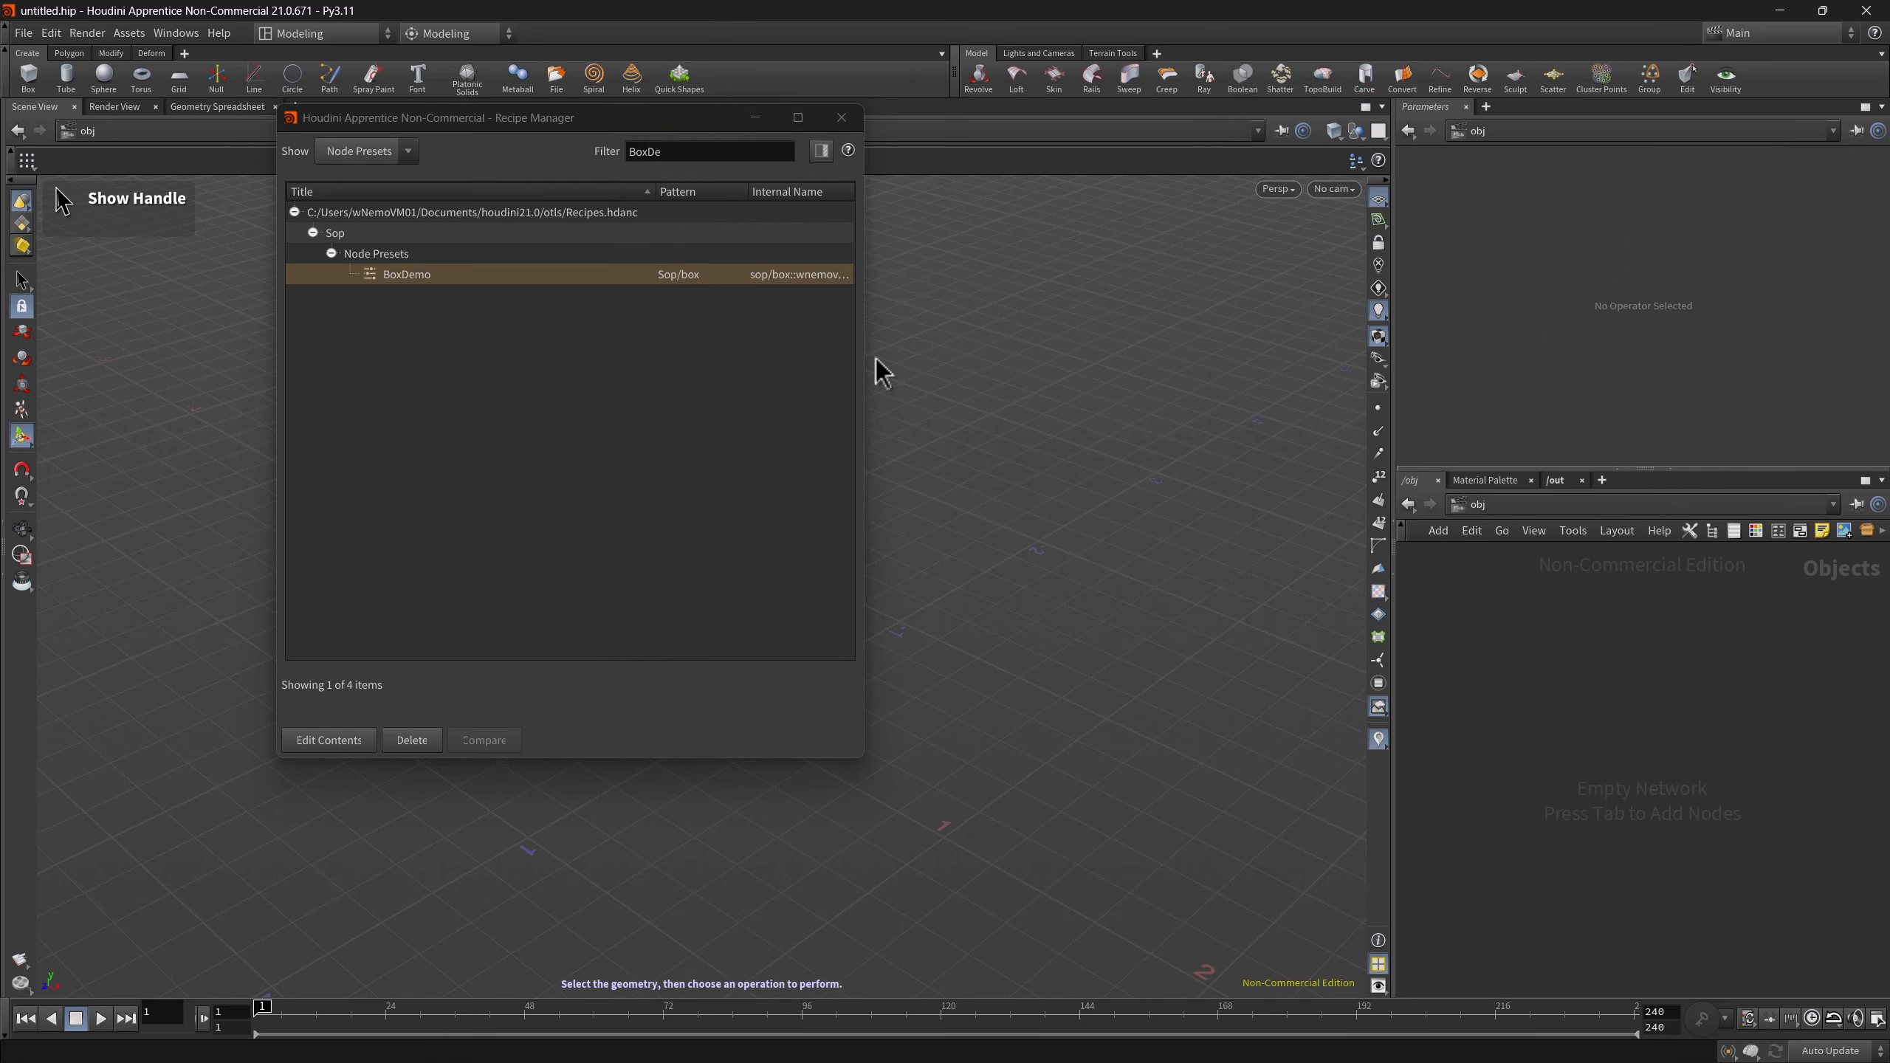
click(841, 123)
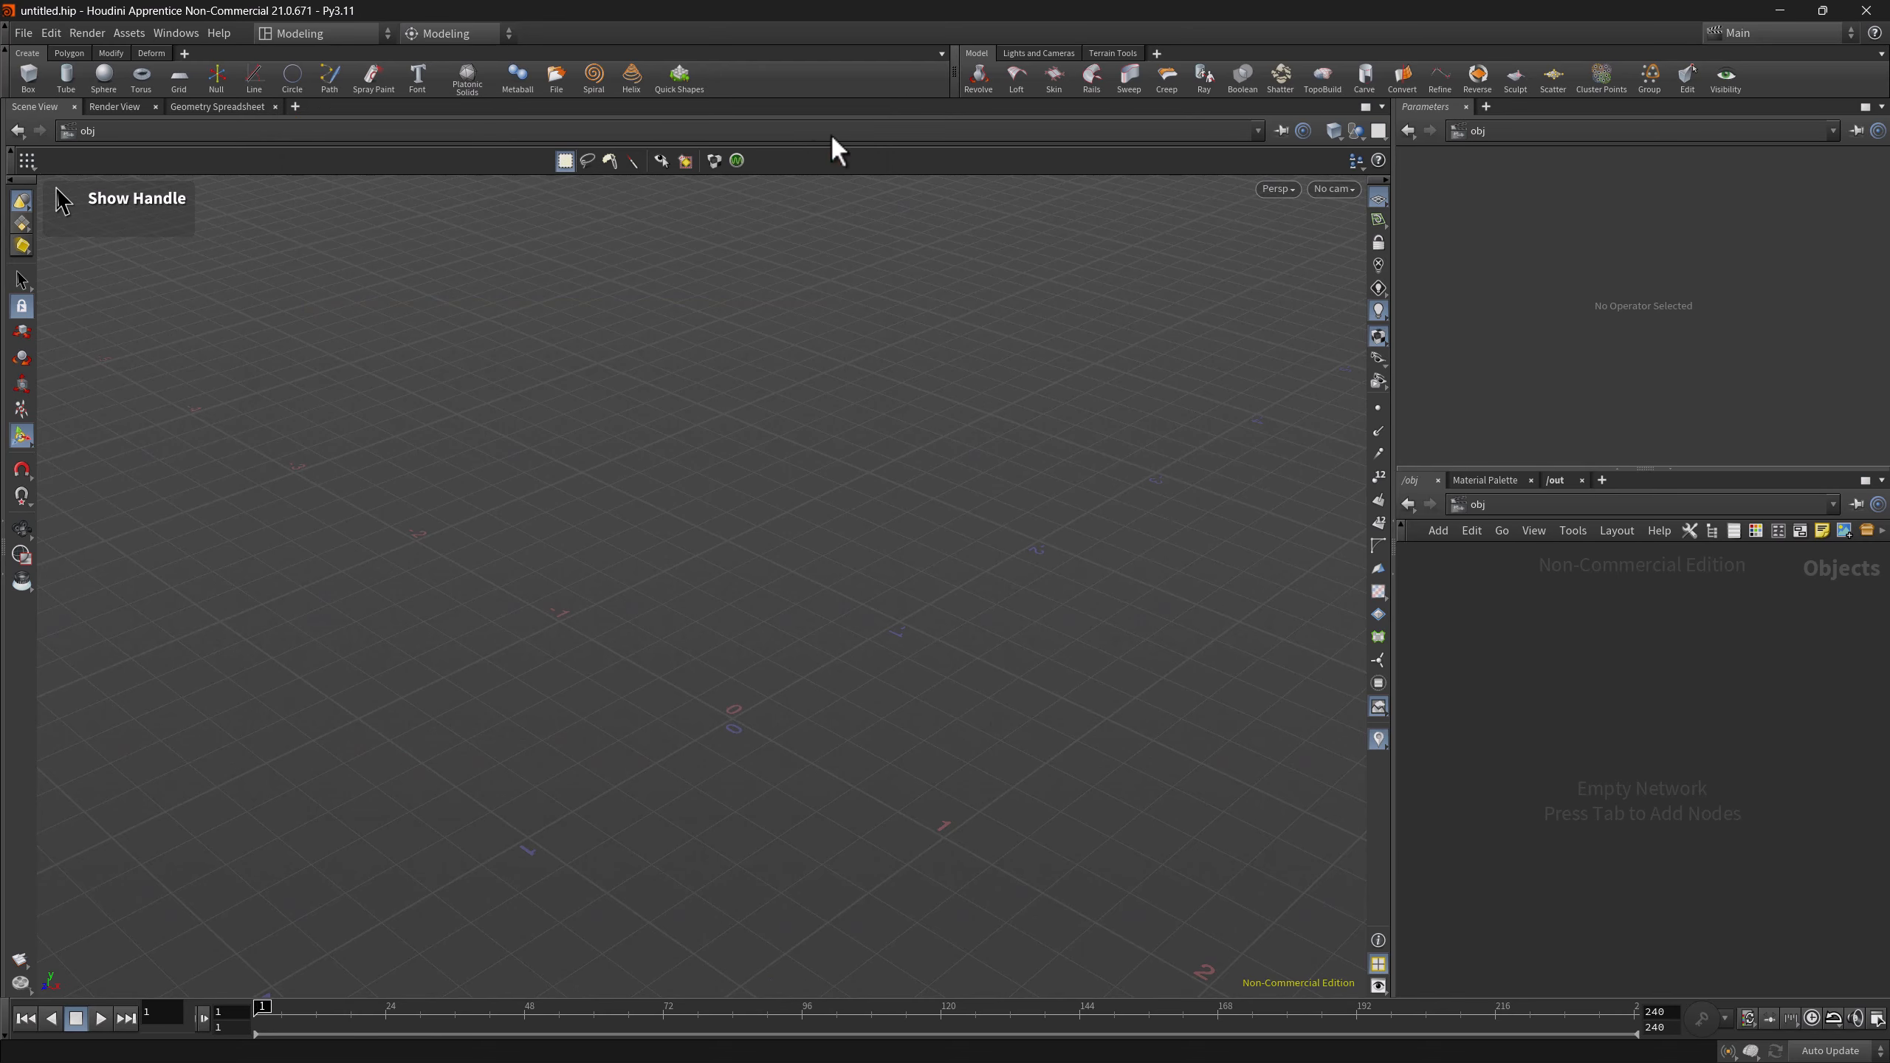
- Create a new box at the origin and apply the edited BoxDemo preset to its box node through Recipes
click(24, 82)
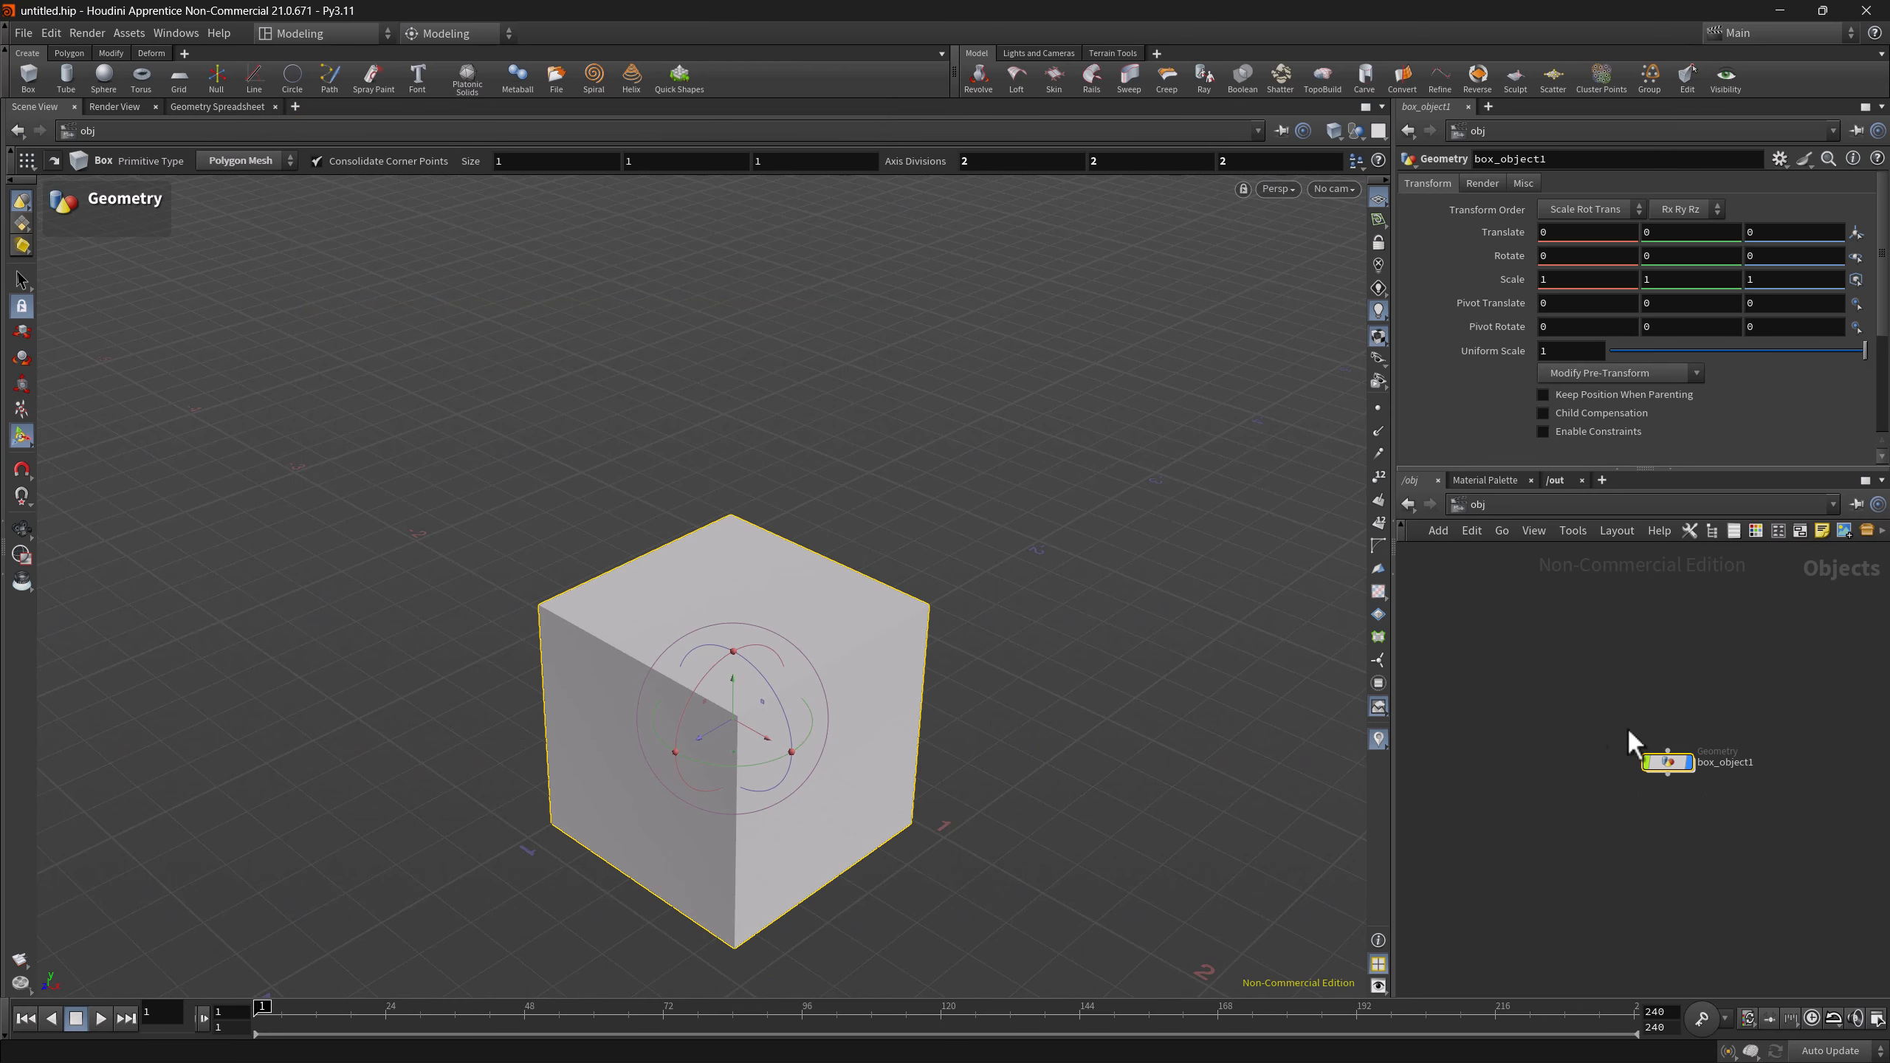
double_click(1661, 766)
right_click(1644, 772)
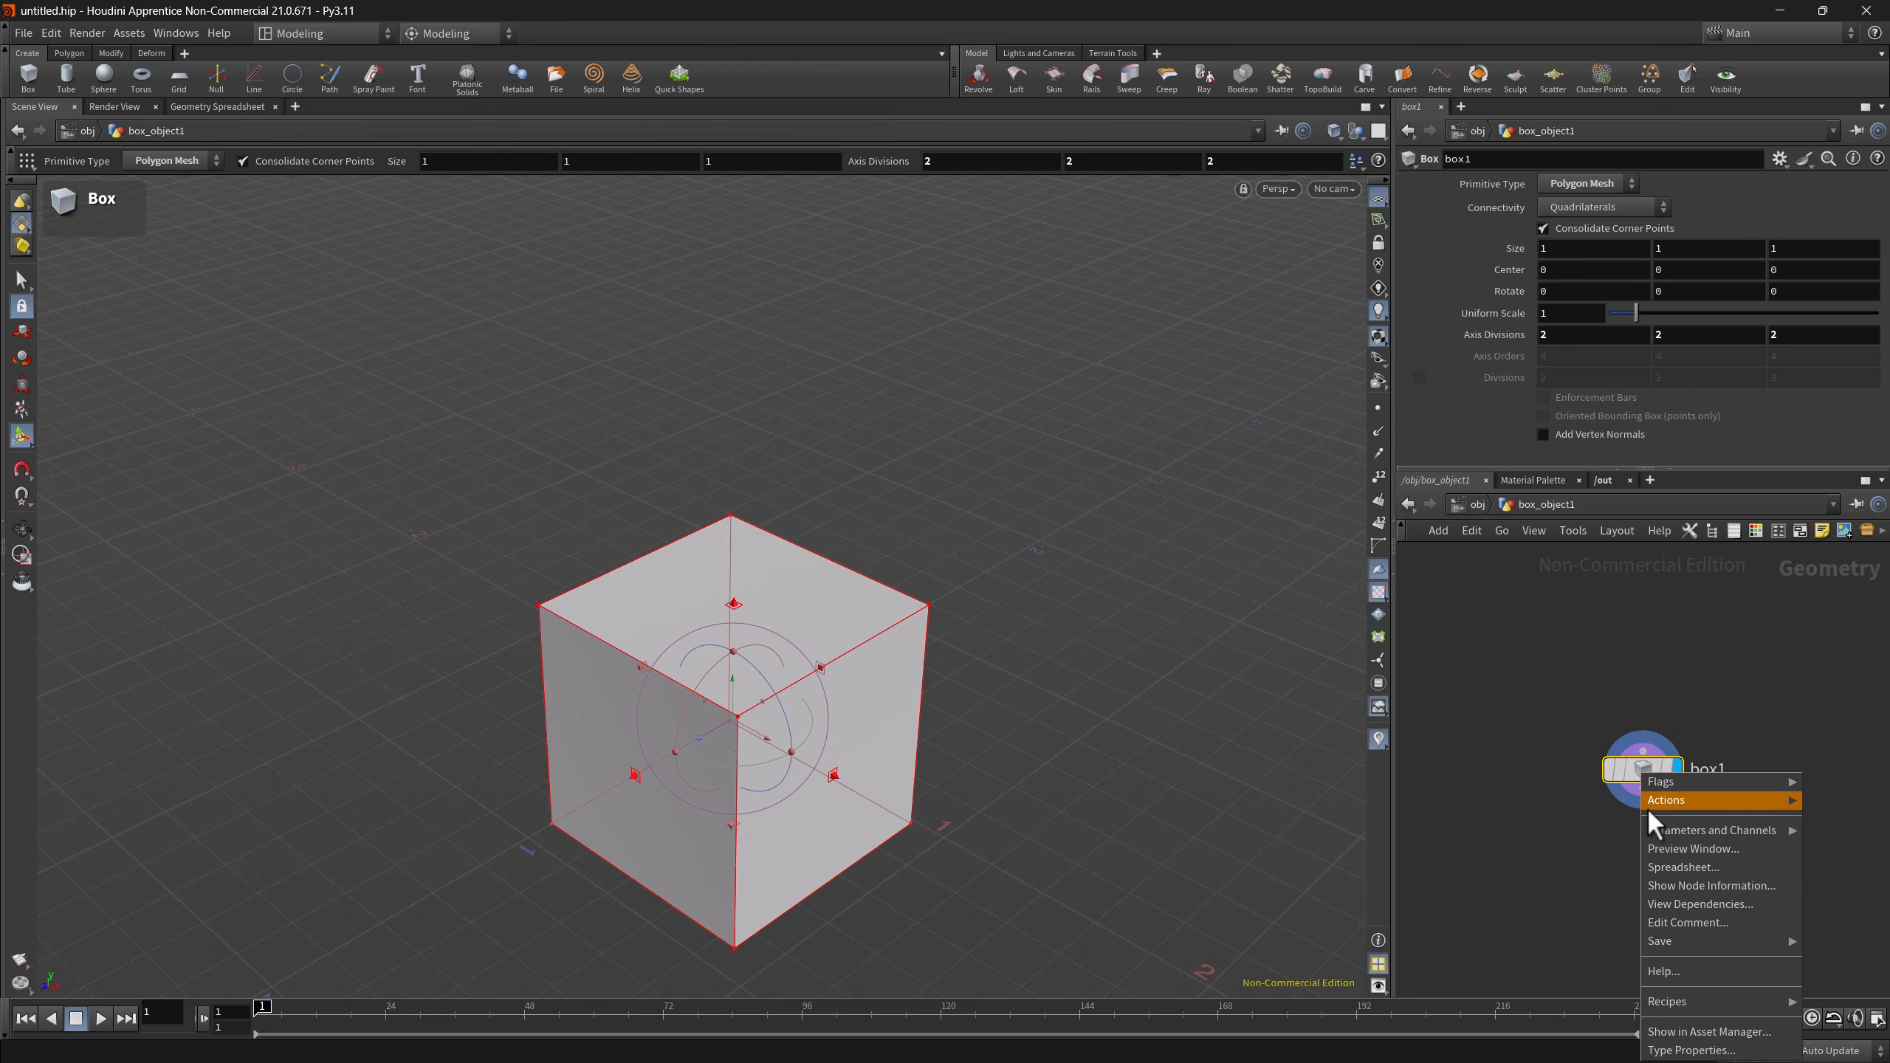
mouse_move(1682, 1005)
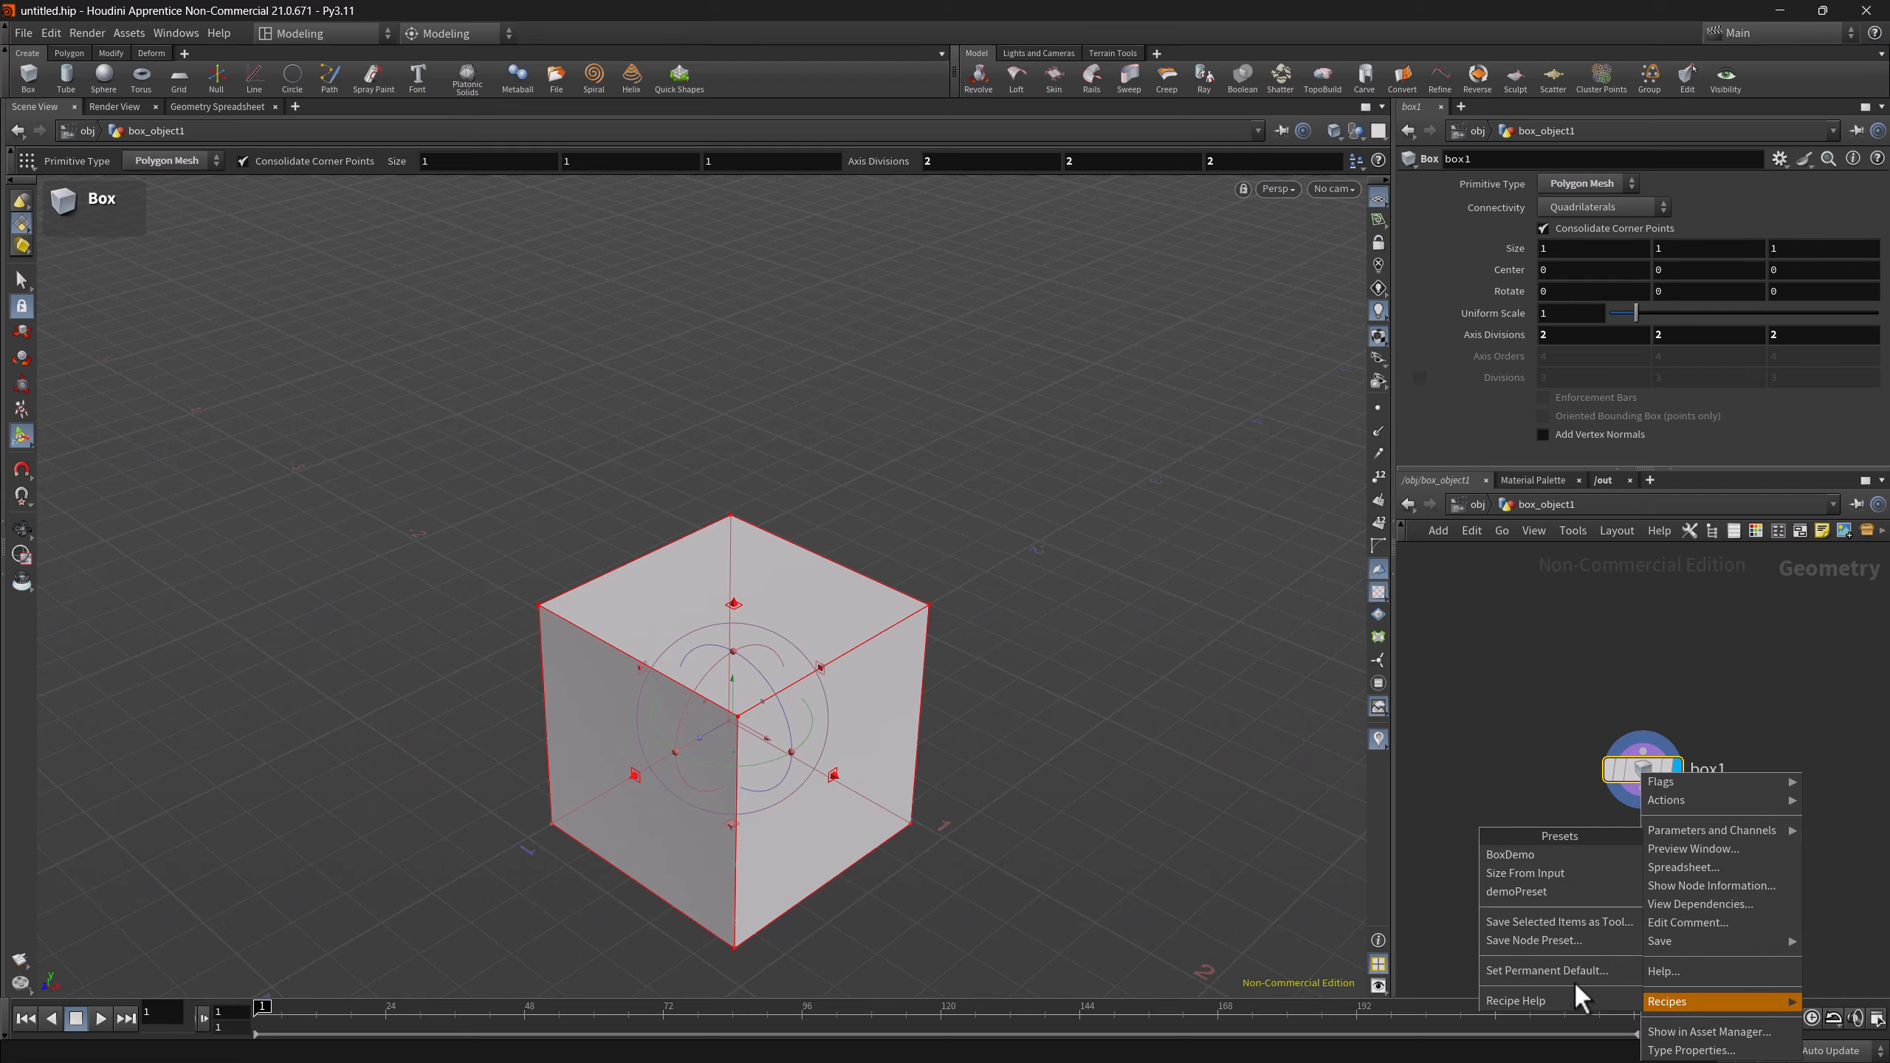
click(1514, 872)
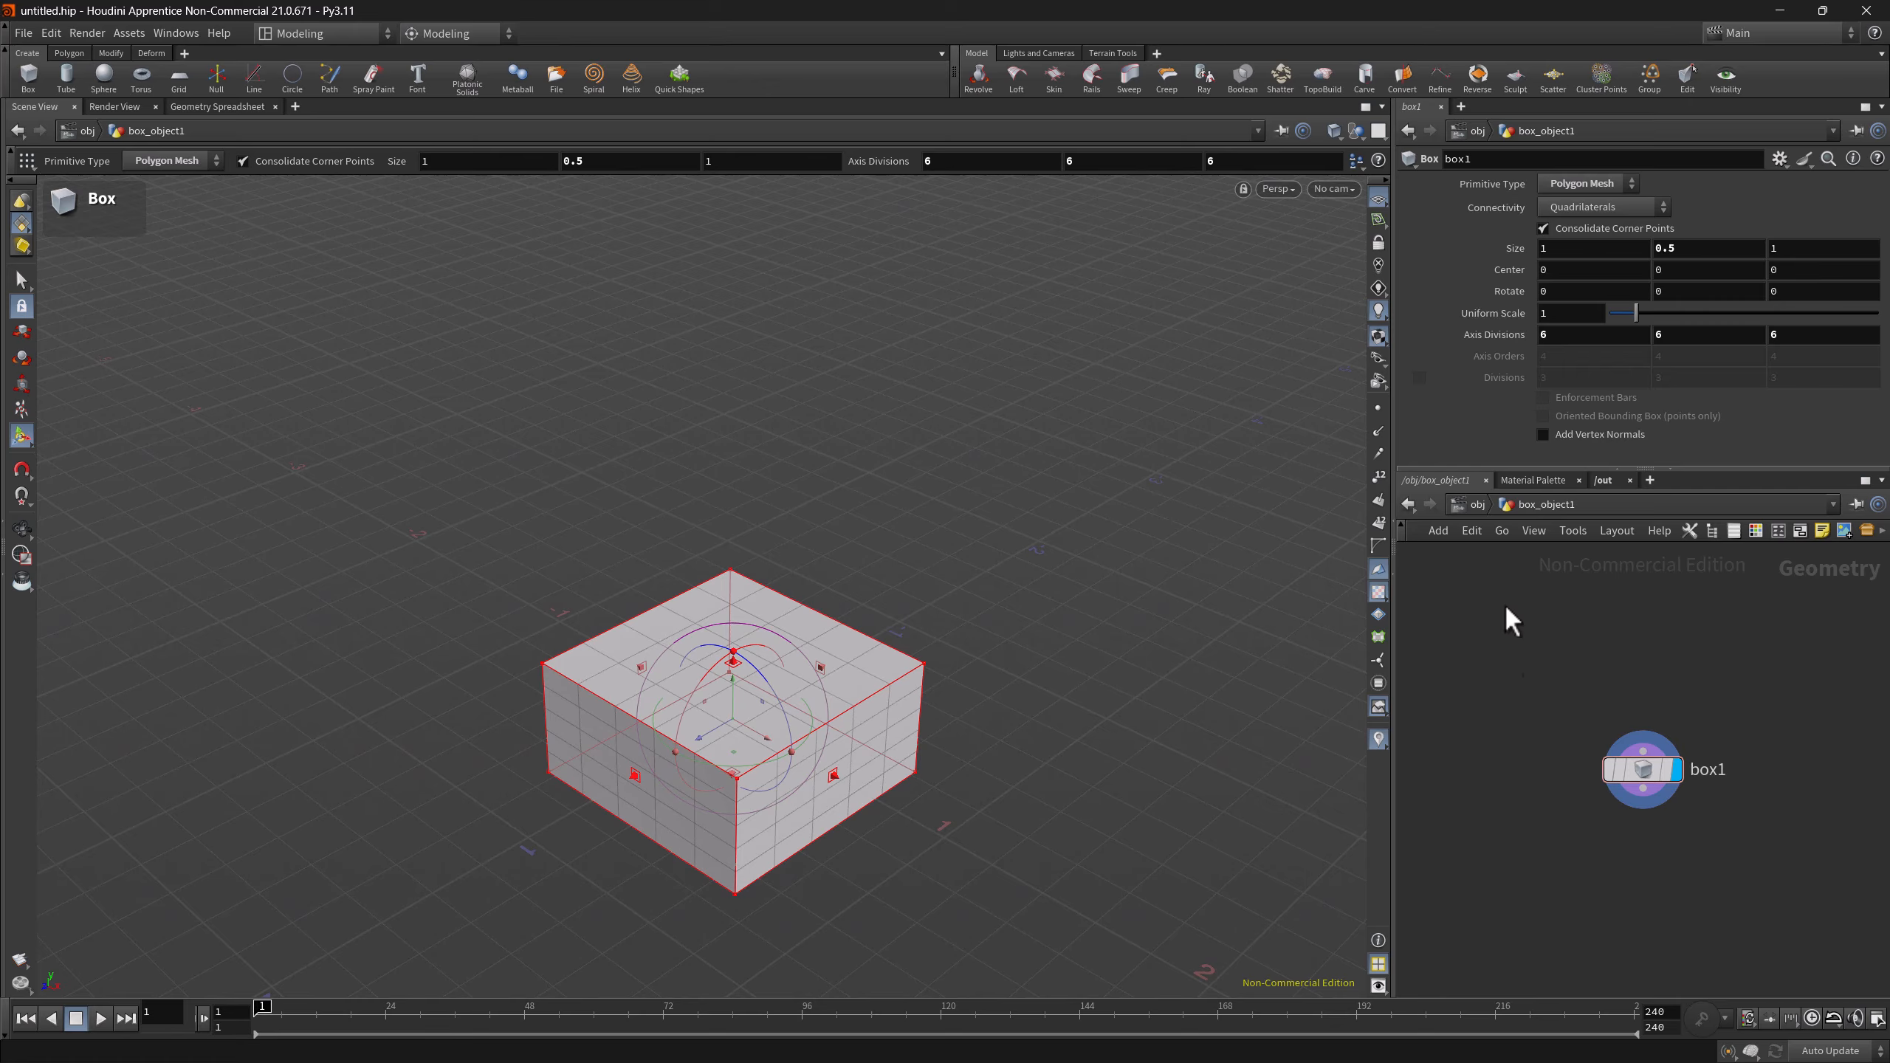
- Delete the preset box object, create a fresh default box at the origin, and enter its geometry network
click(1477, 505)
key(Delete)
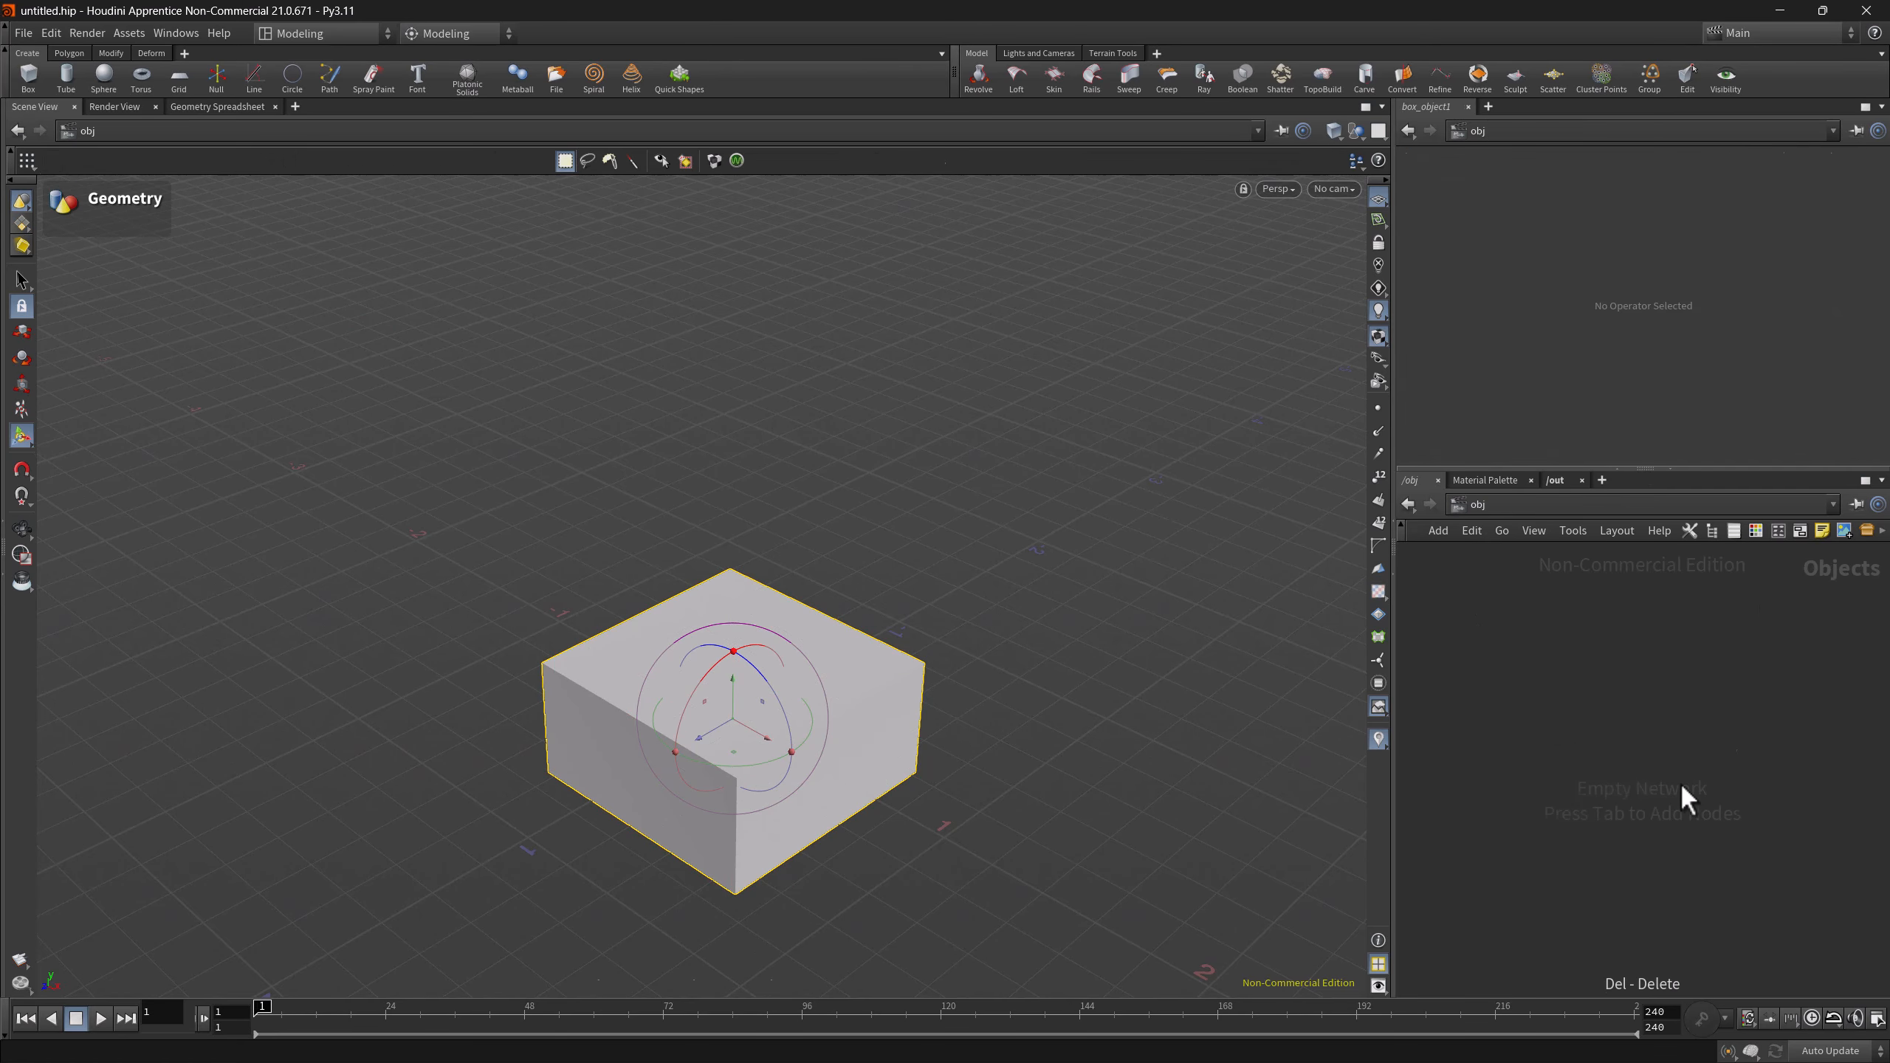
click(28, 74)
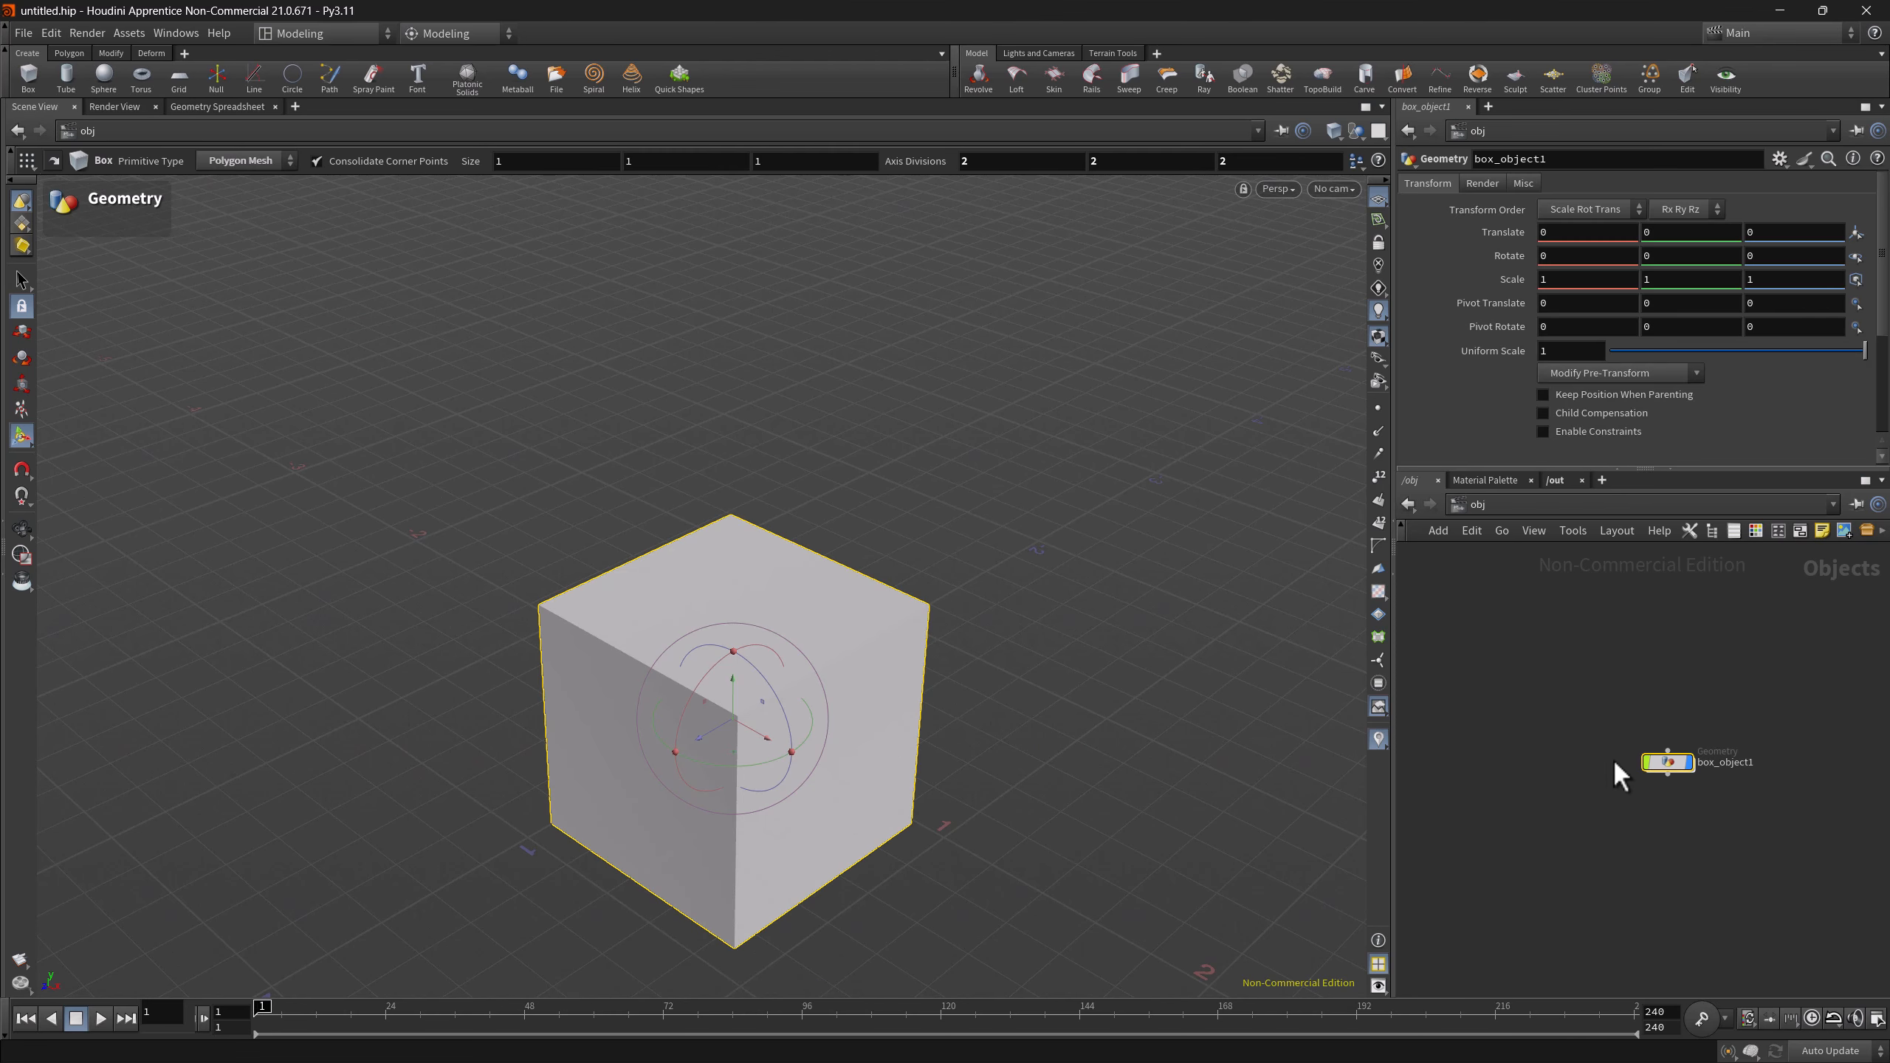
mouse_move(1658, 788)
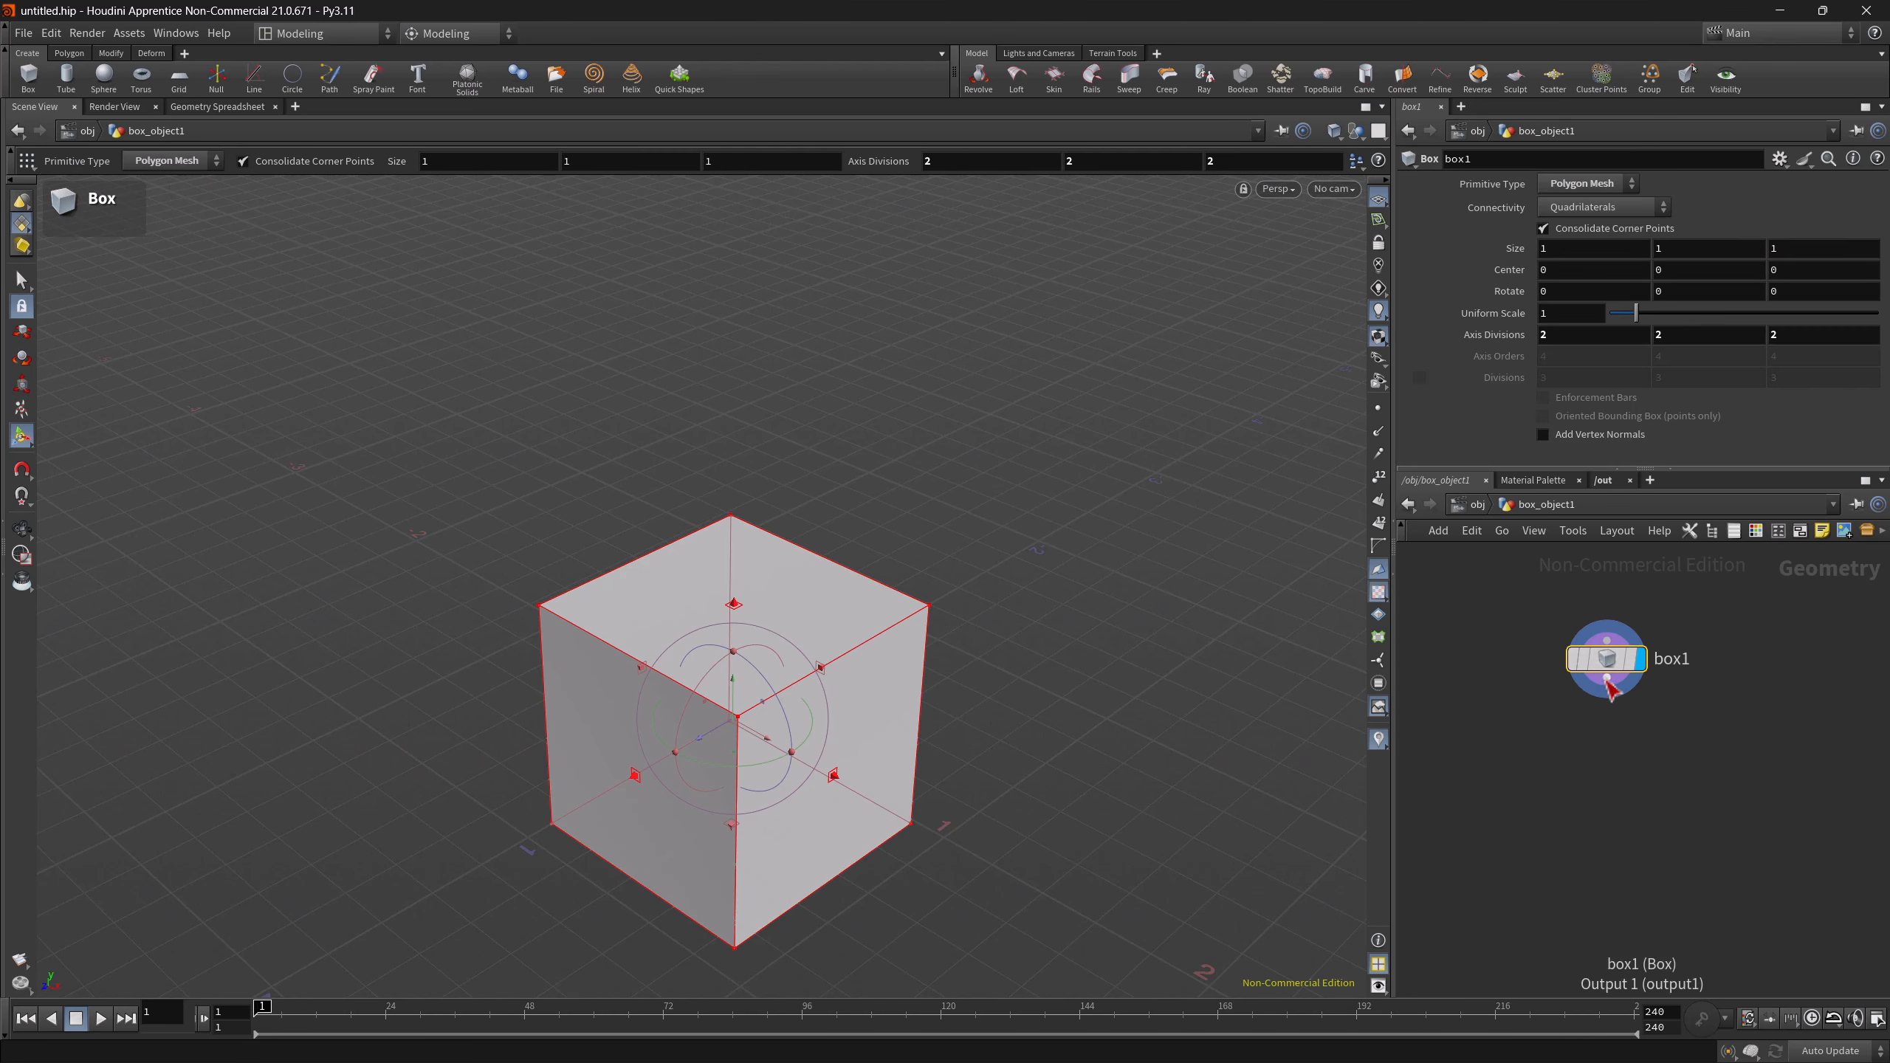
- Add a Subdivide node fed by box1's output and place it below the box
click(1607, 678)
key(Tab)
text(sub)
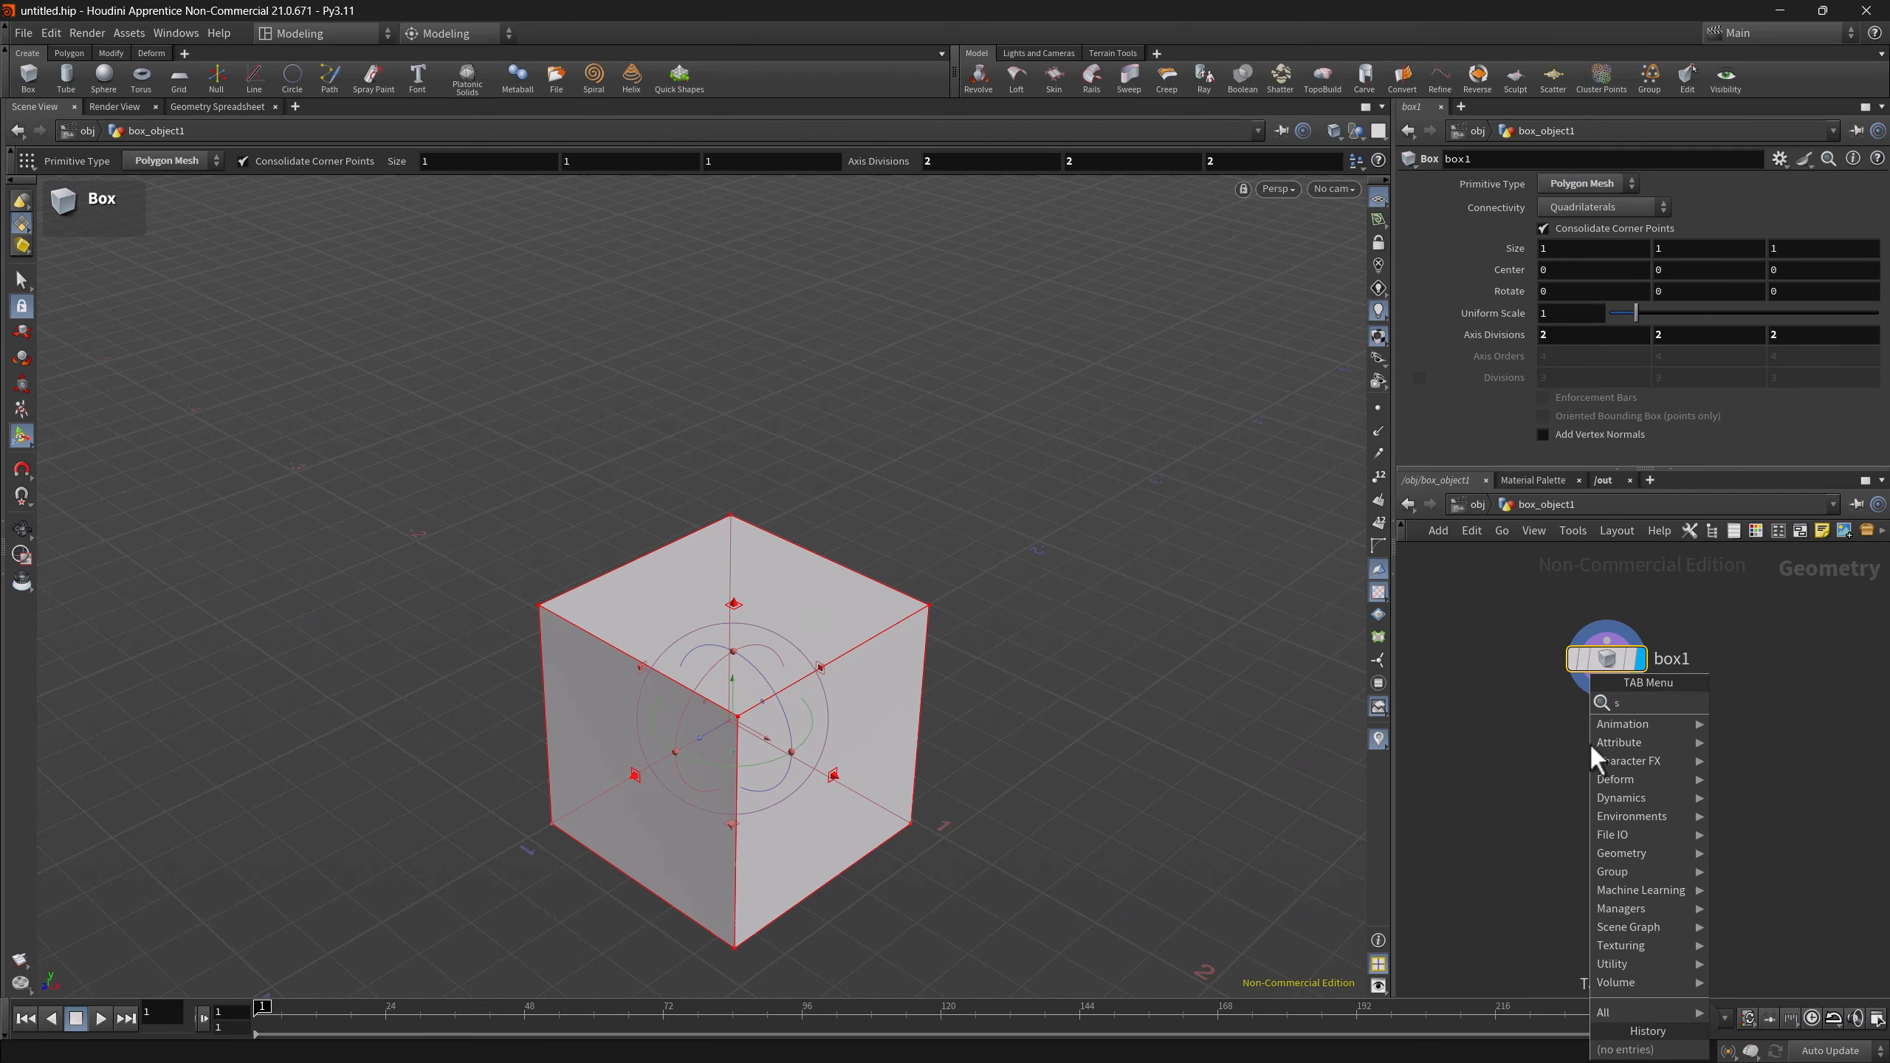
key(Return)
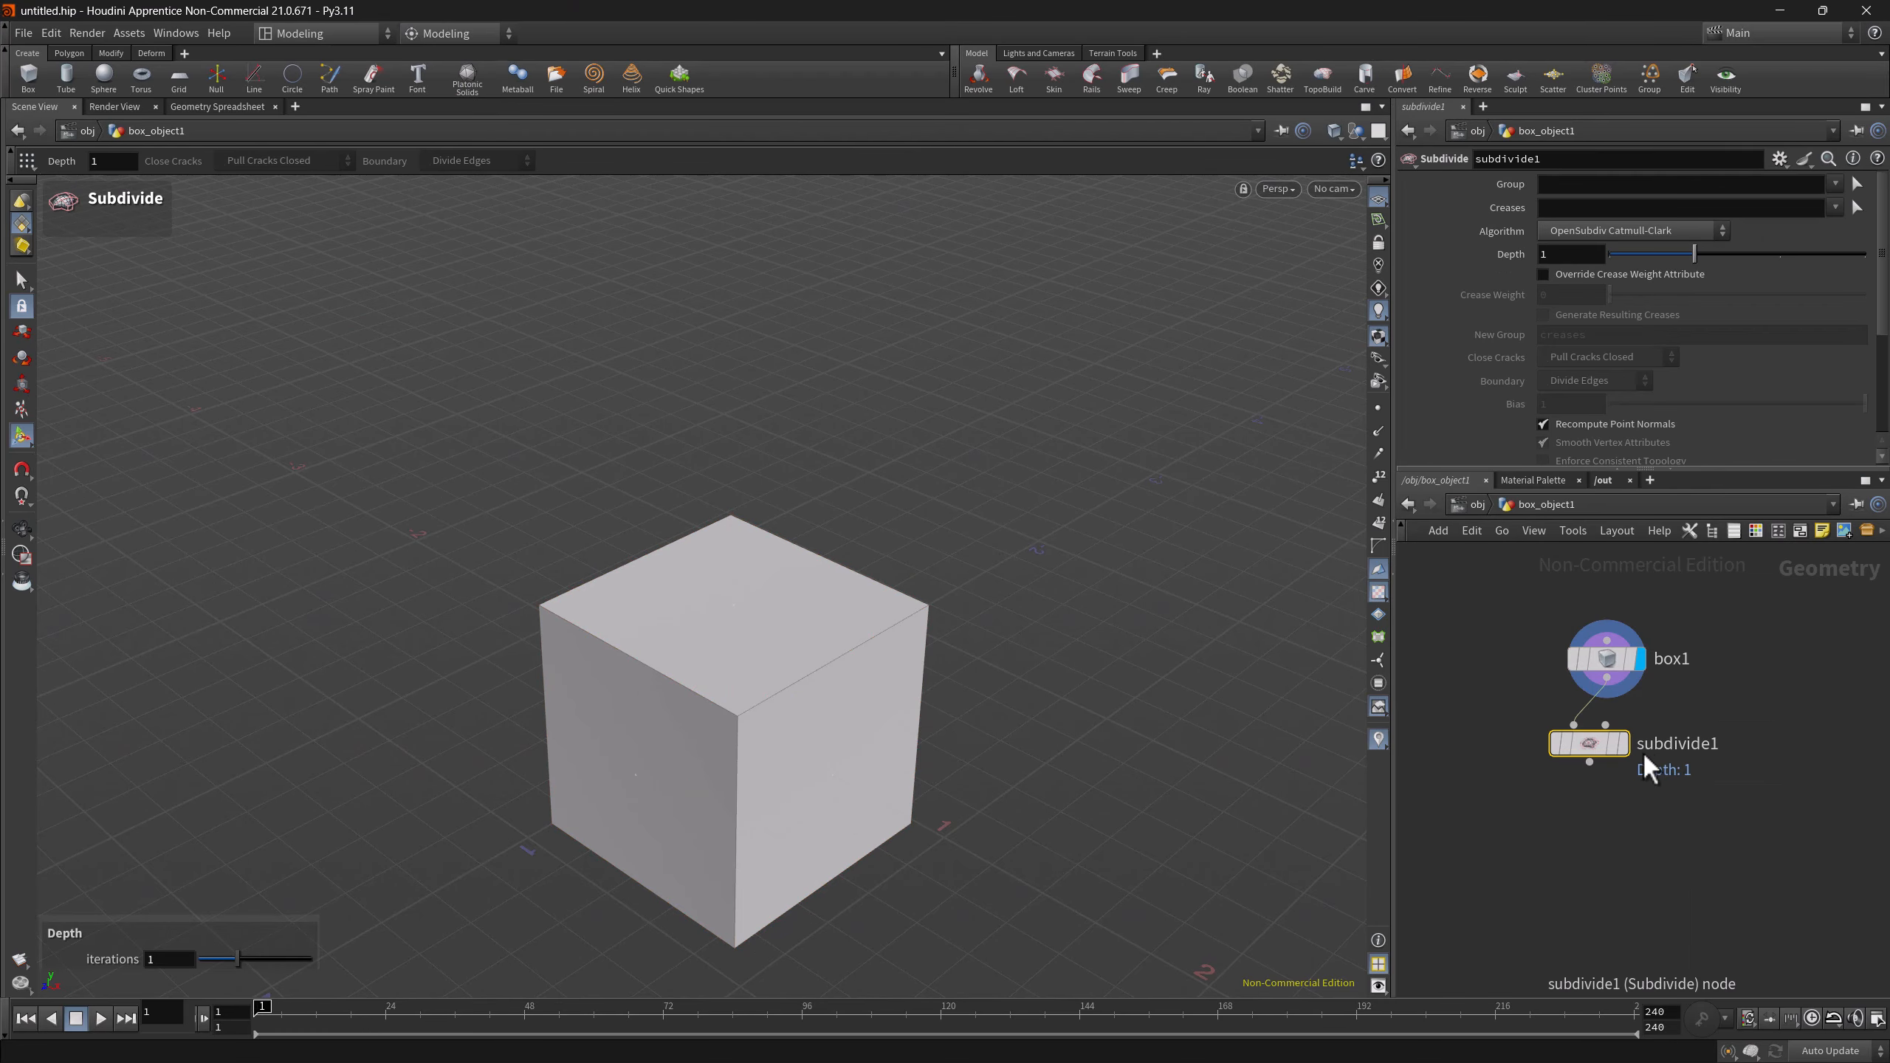
- Display the subdivide1 node's result and set its subdivision depth to 3
click(1622, 743)
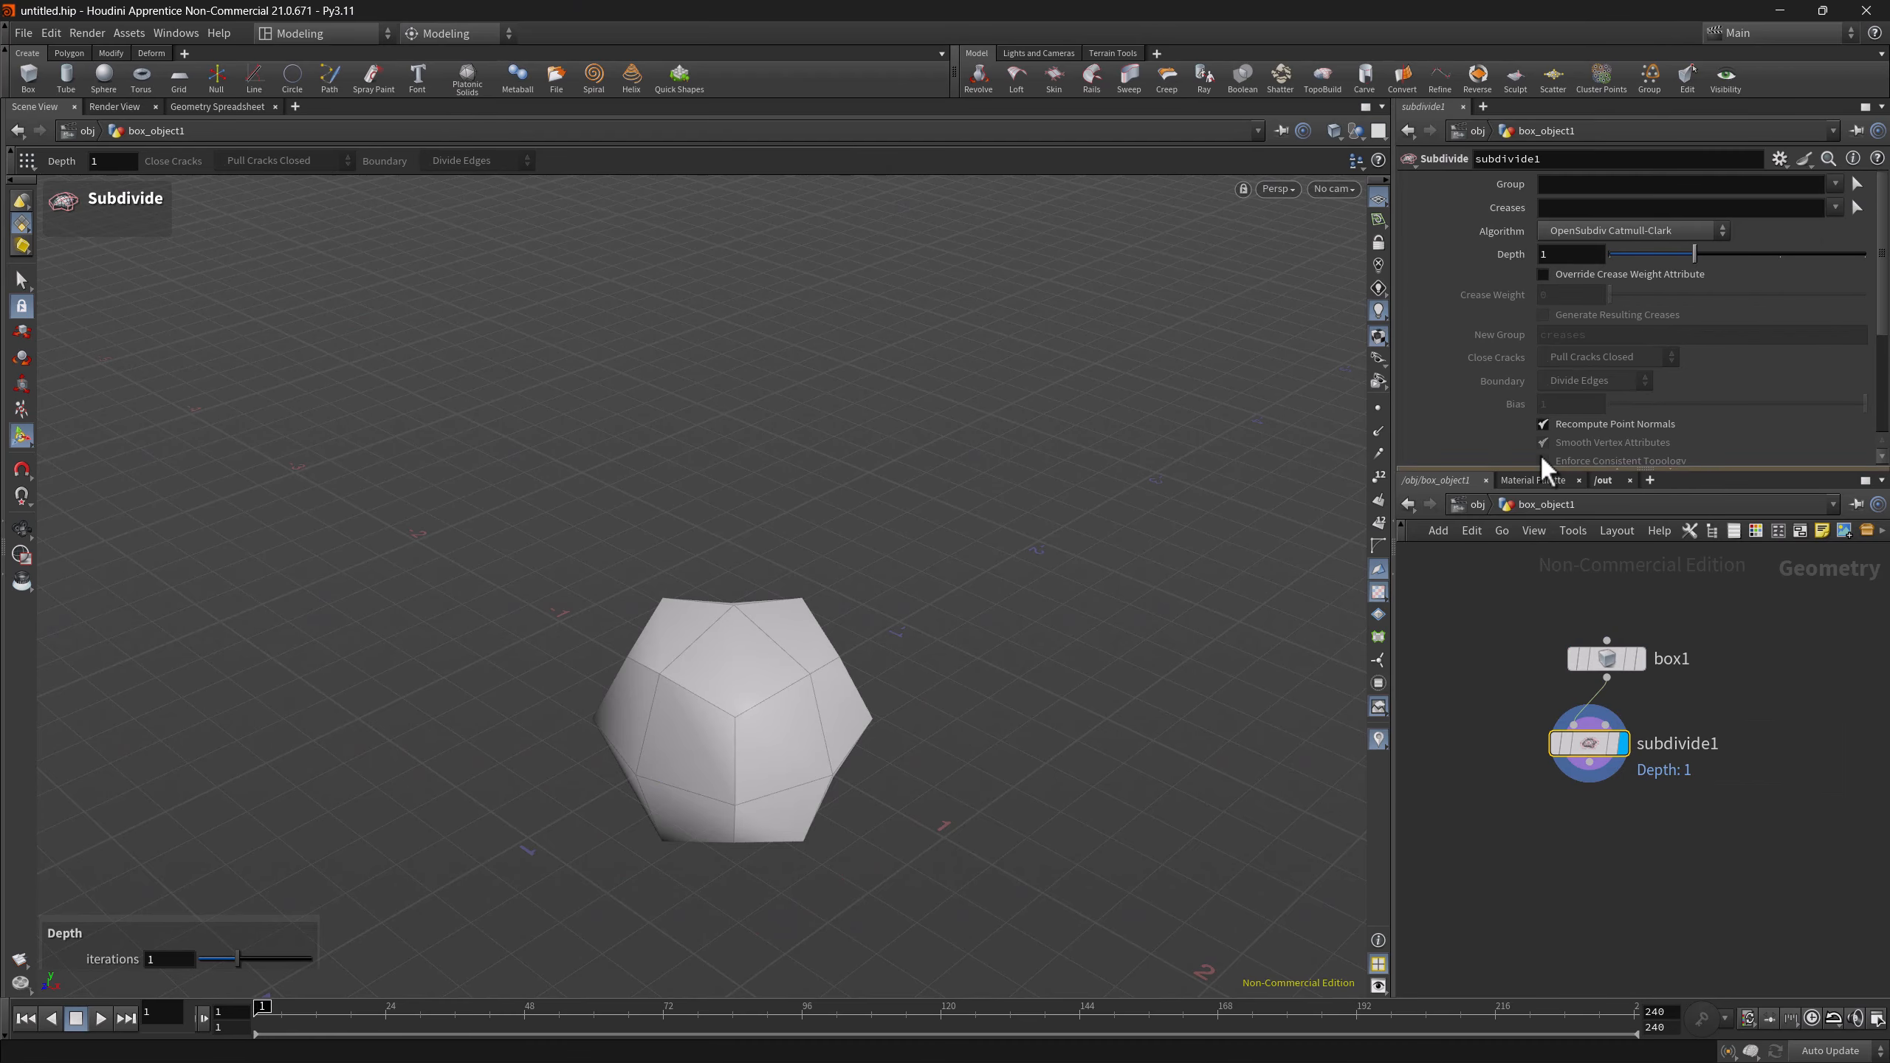
drag(1694, 254, 1828, 253)
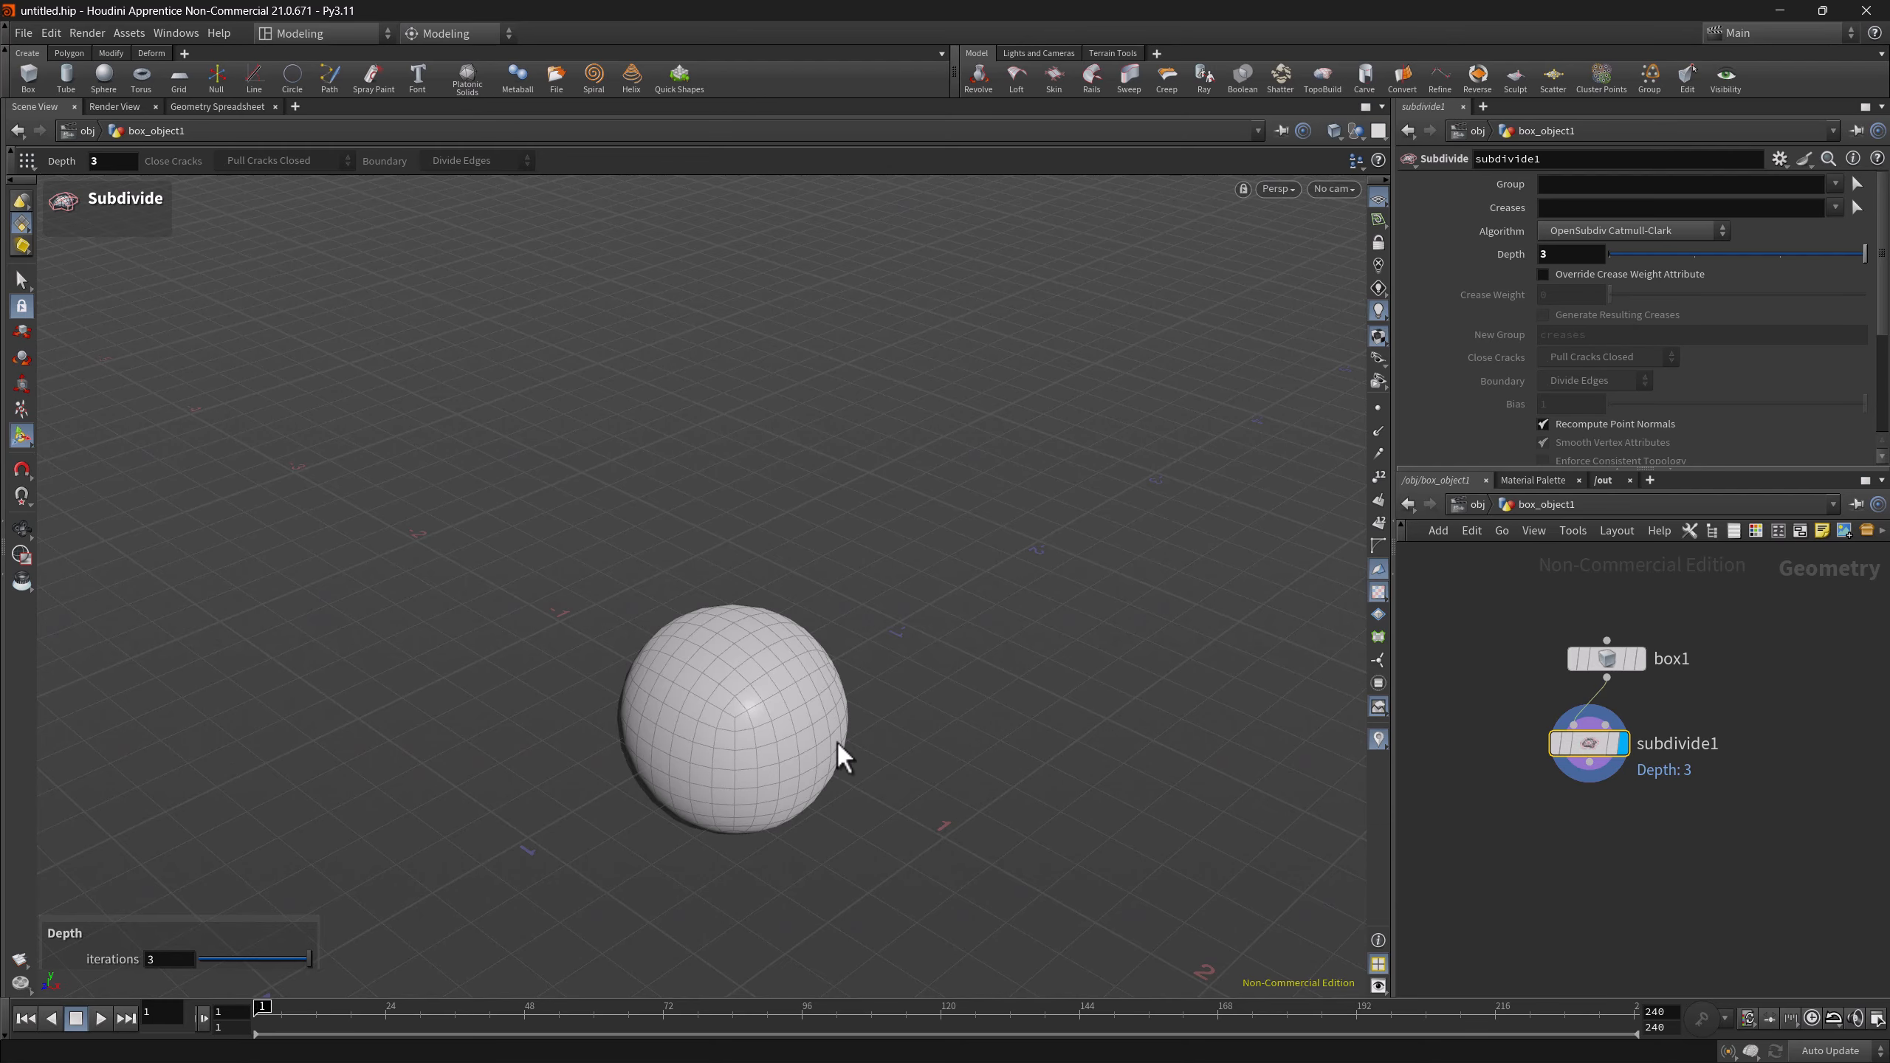
key(Escape)
drag(836, 740, 960, 614)
key(Return)
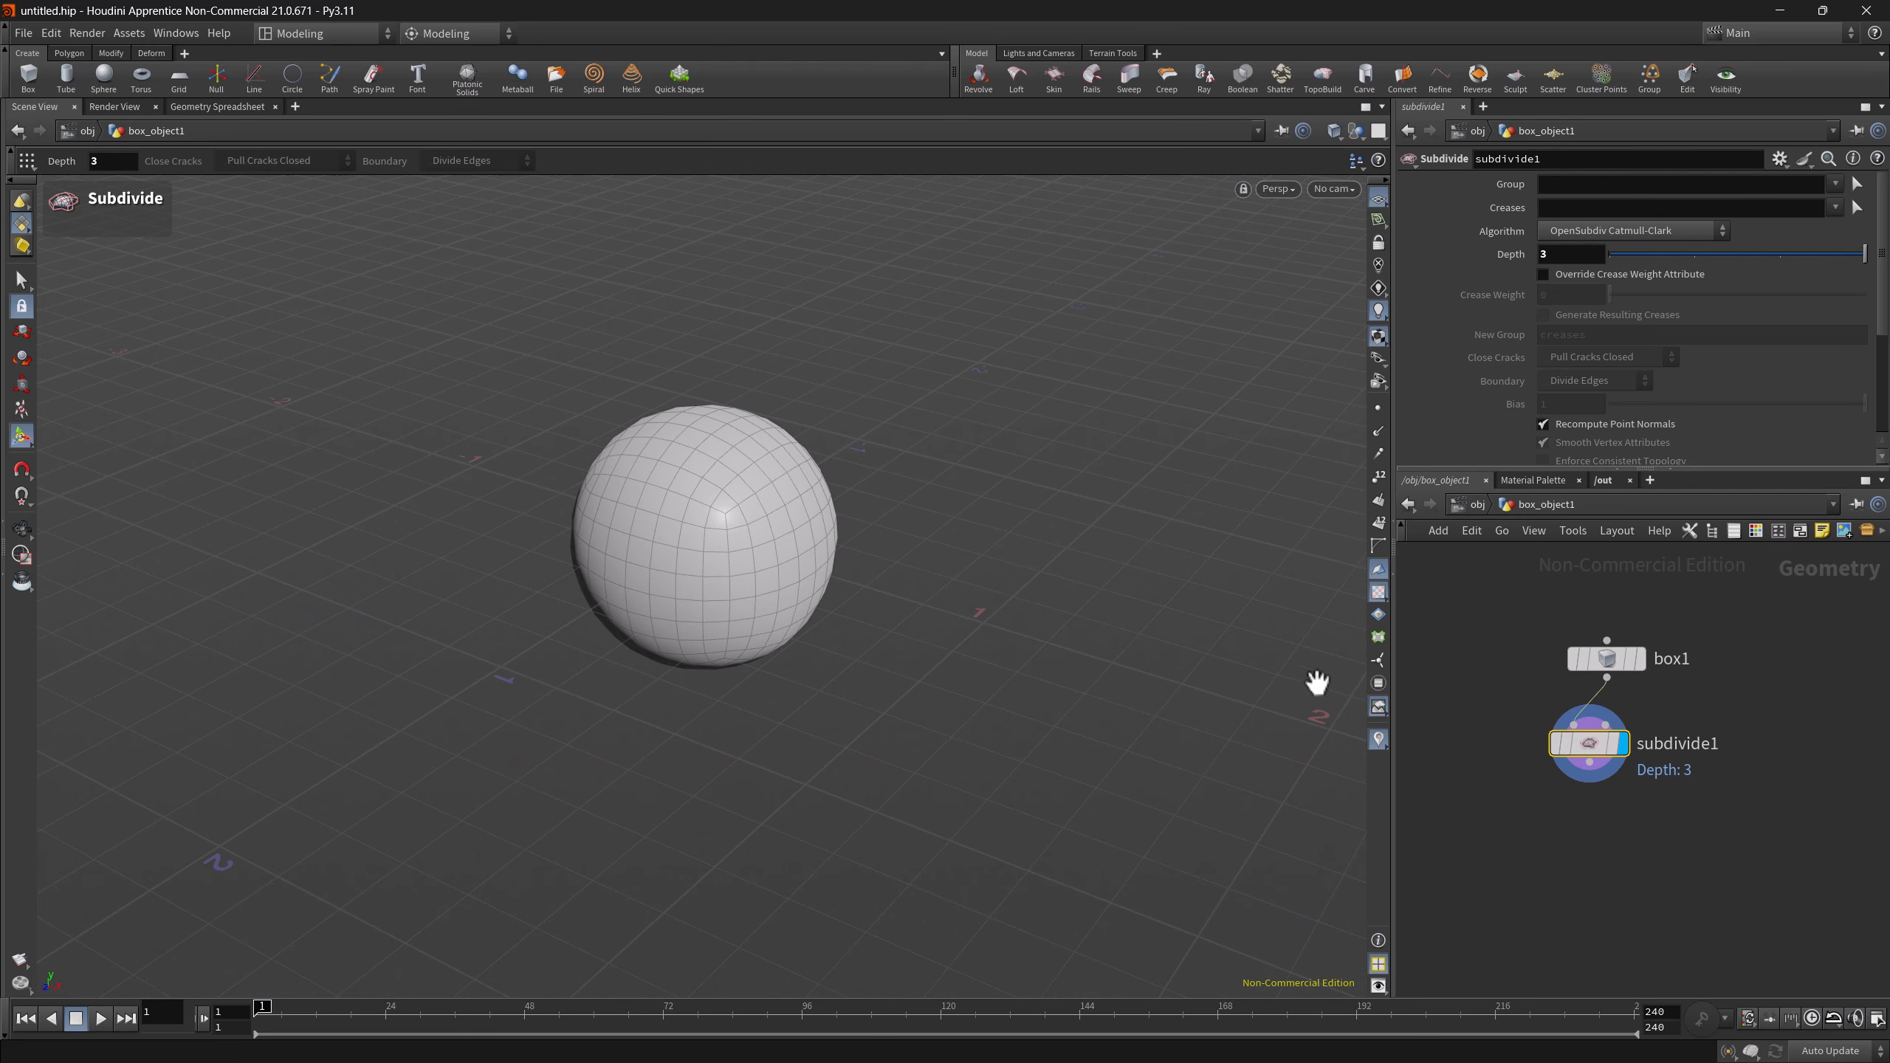
- Select box1 and subdivide1 together and start saving them as a tool recipe titled SubdividedBoxDemo
drag(1467, 602, 1733, 796)
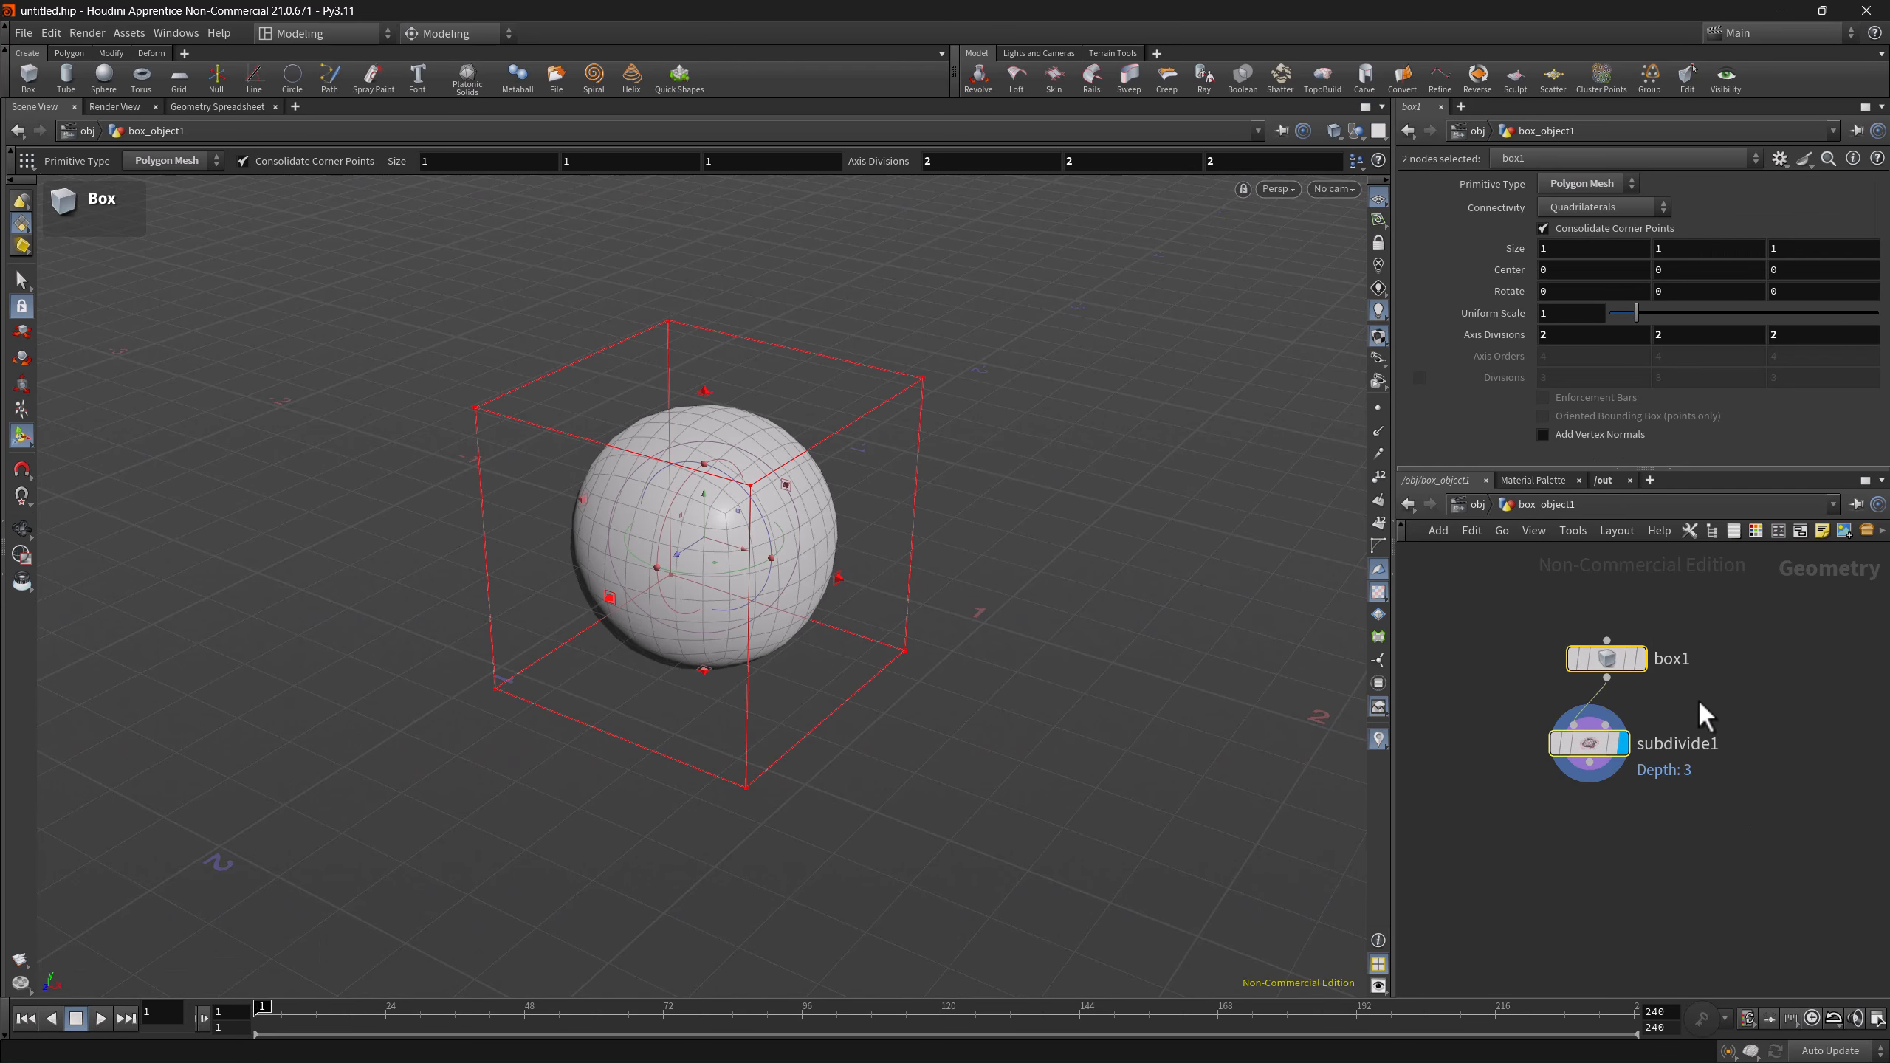
right_click(1607, 657)
mouse_move(1641, 920)
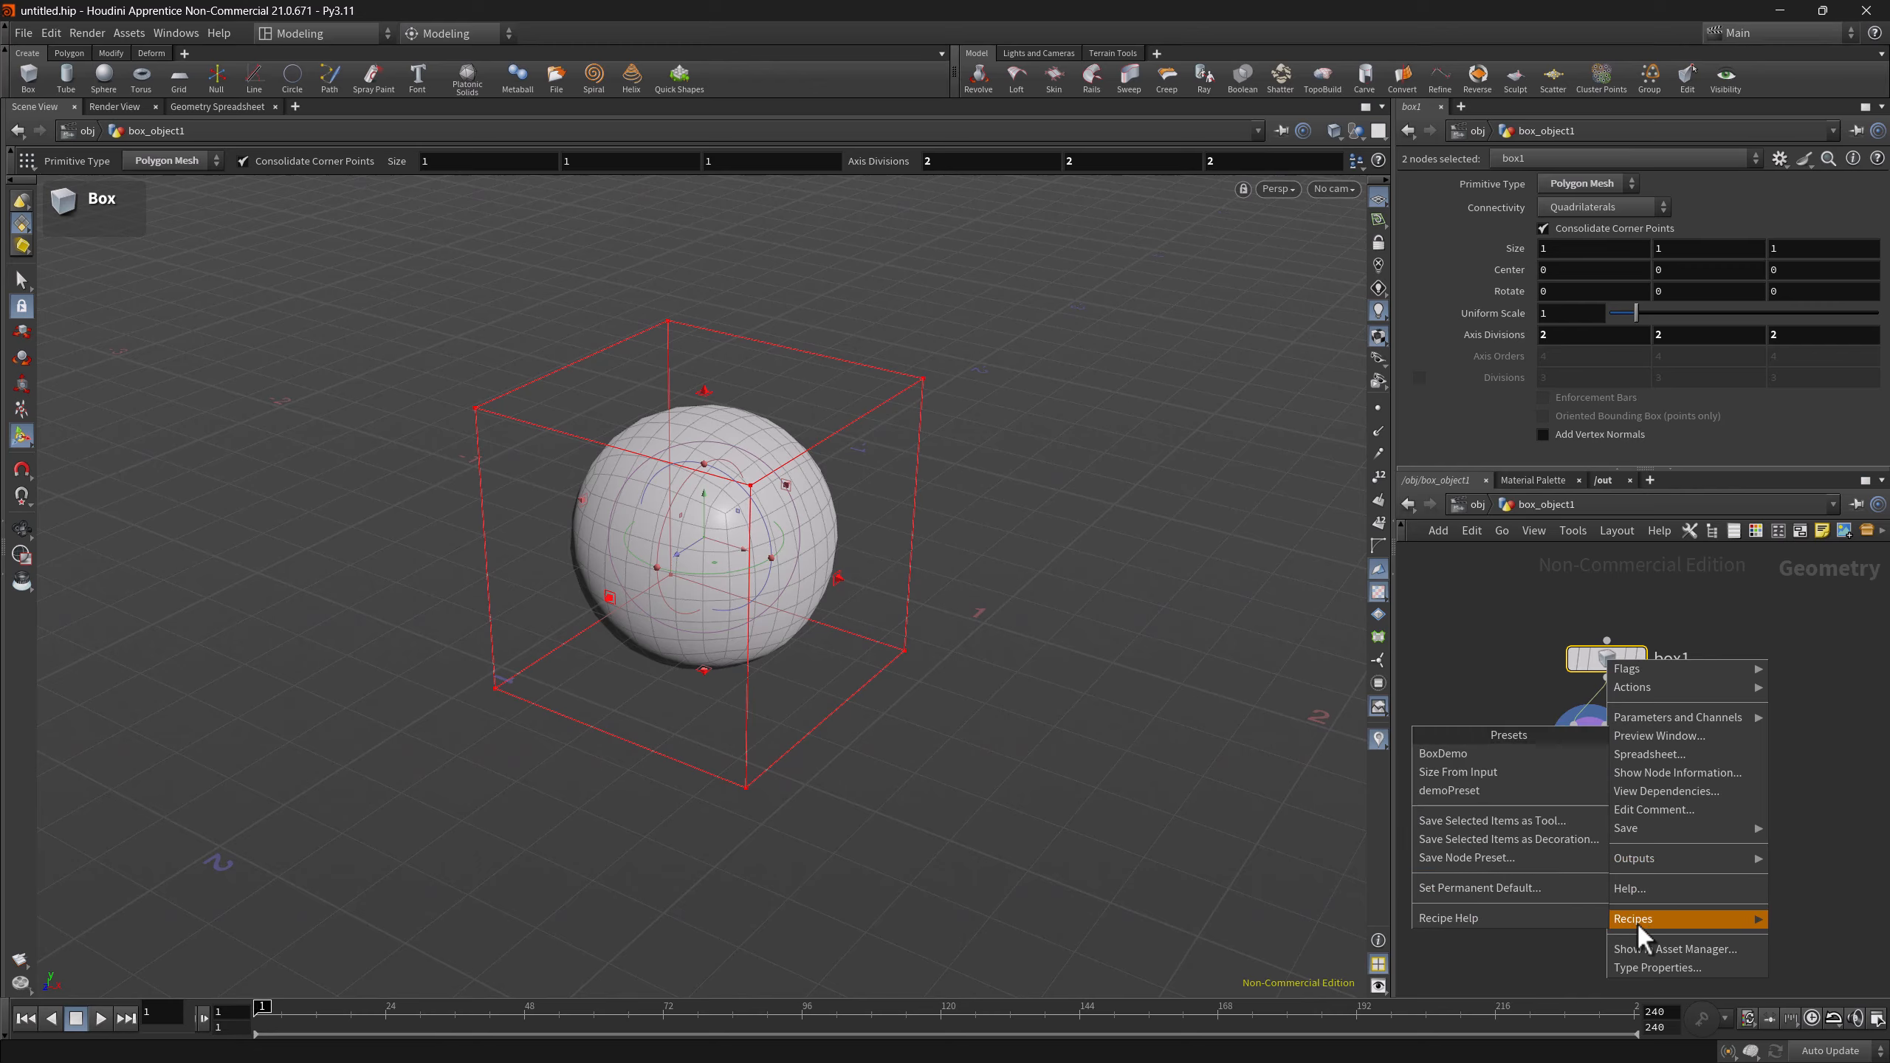
click(1459, 819)
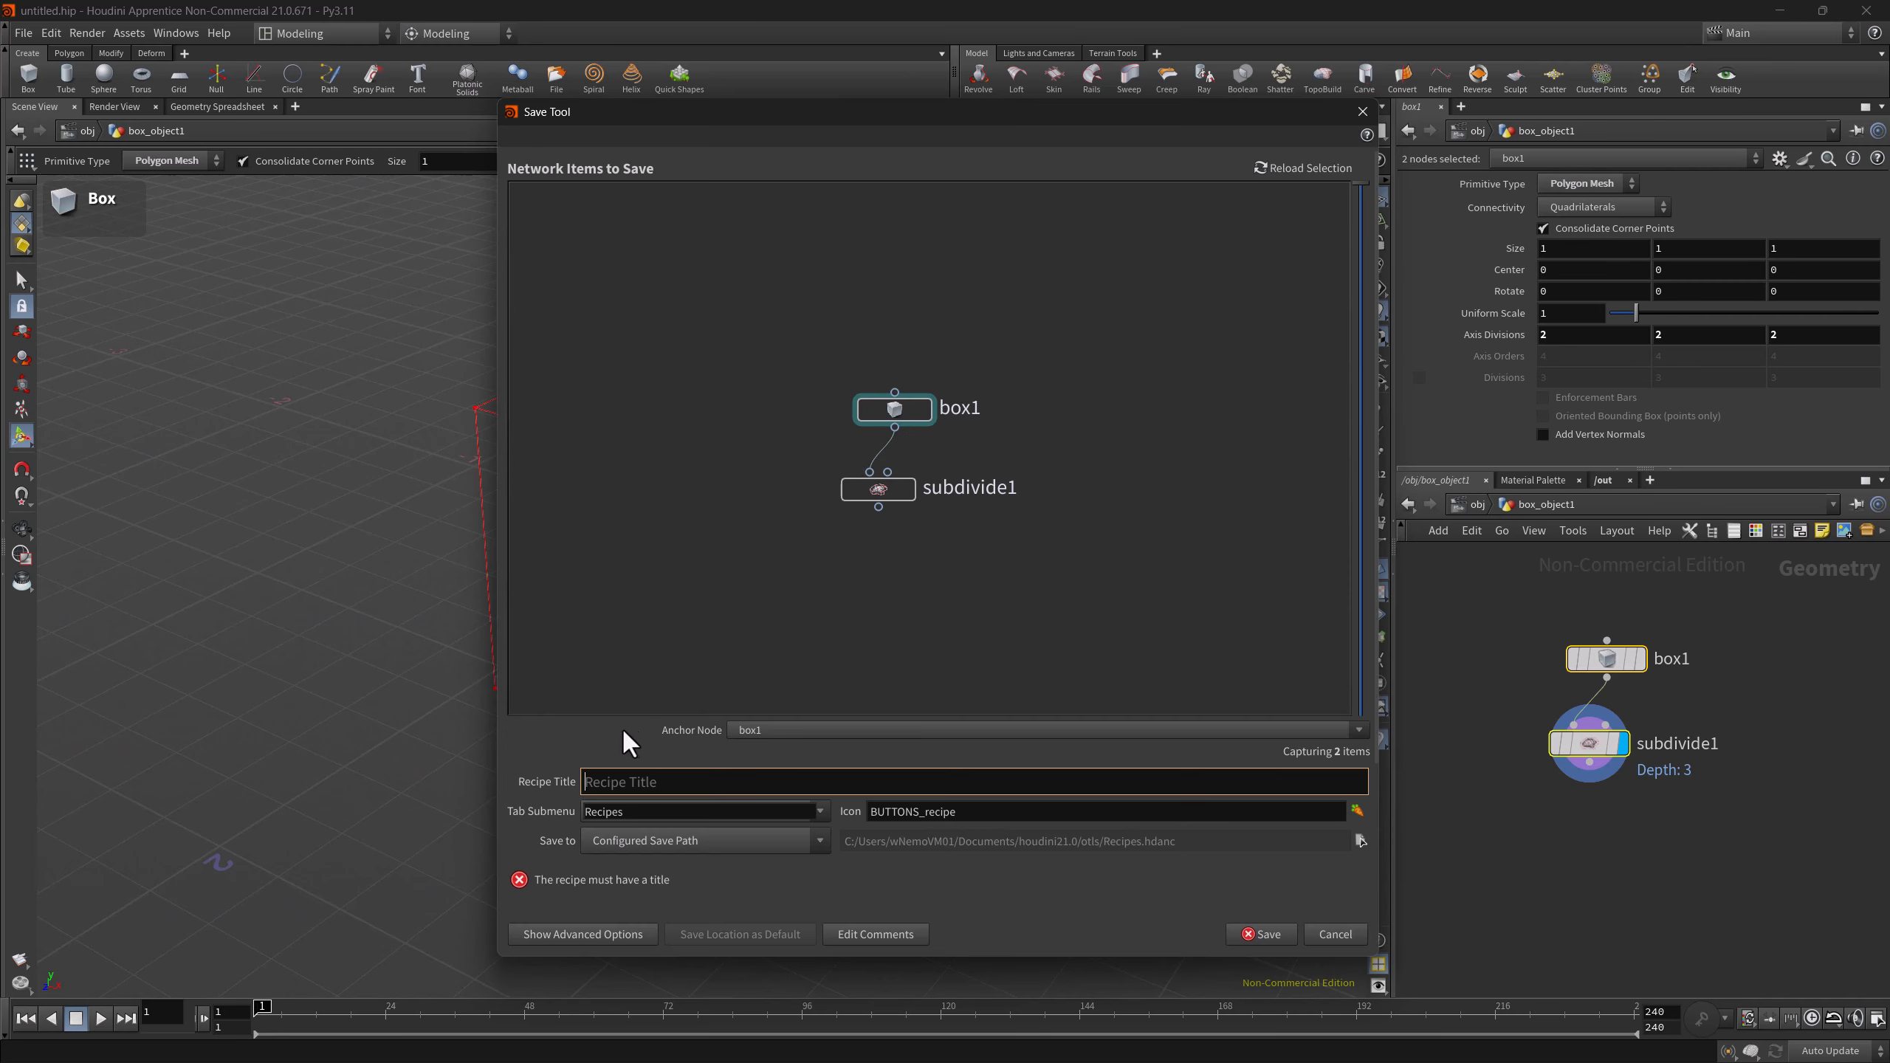
text(Subdivi)
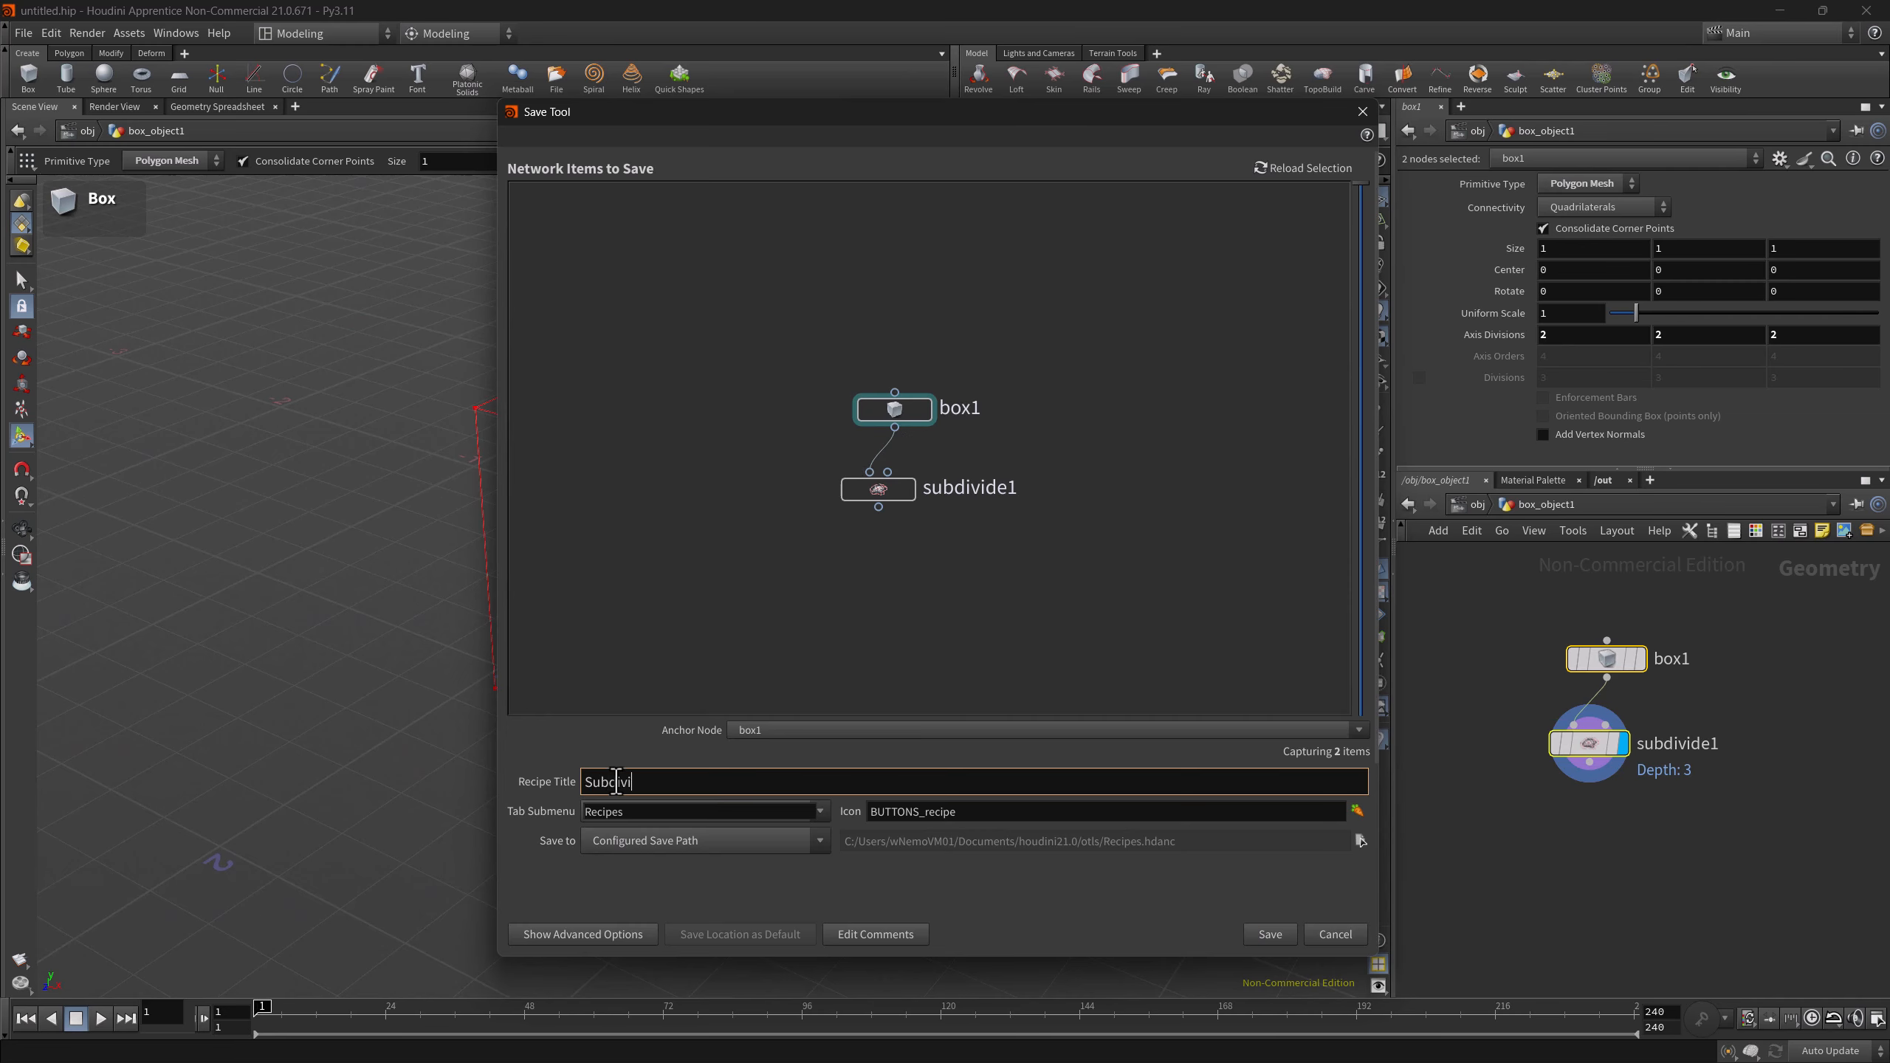
text(dedBoxDemo)
- Keep Recipes as the tool's tab submenu and open the icon browser for the recipe's icon
click(820, 812)
click(819, 827)
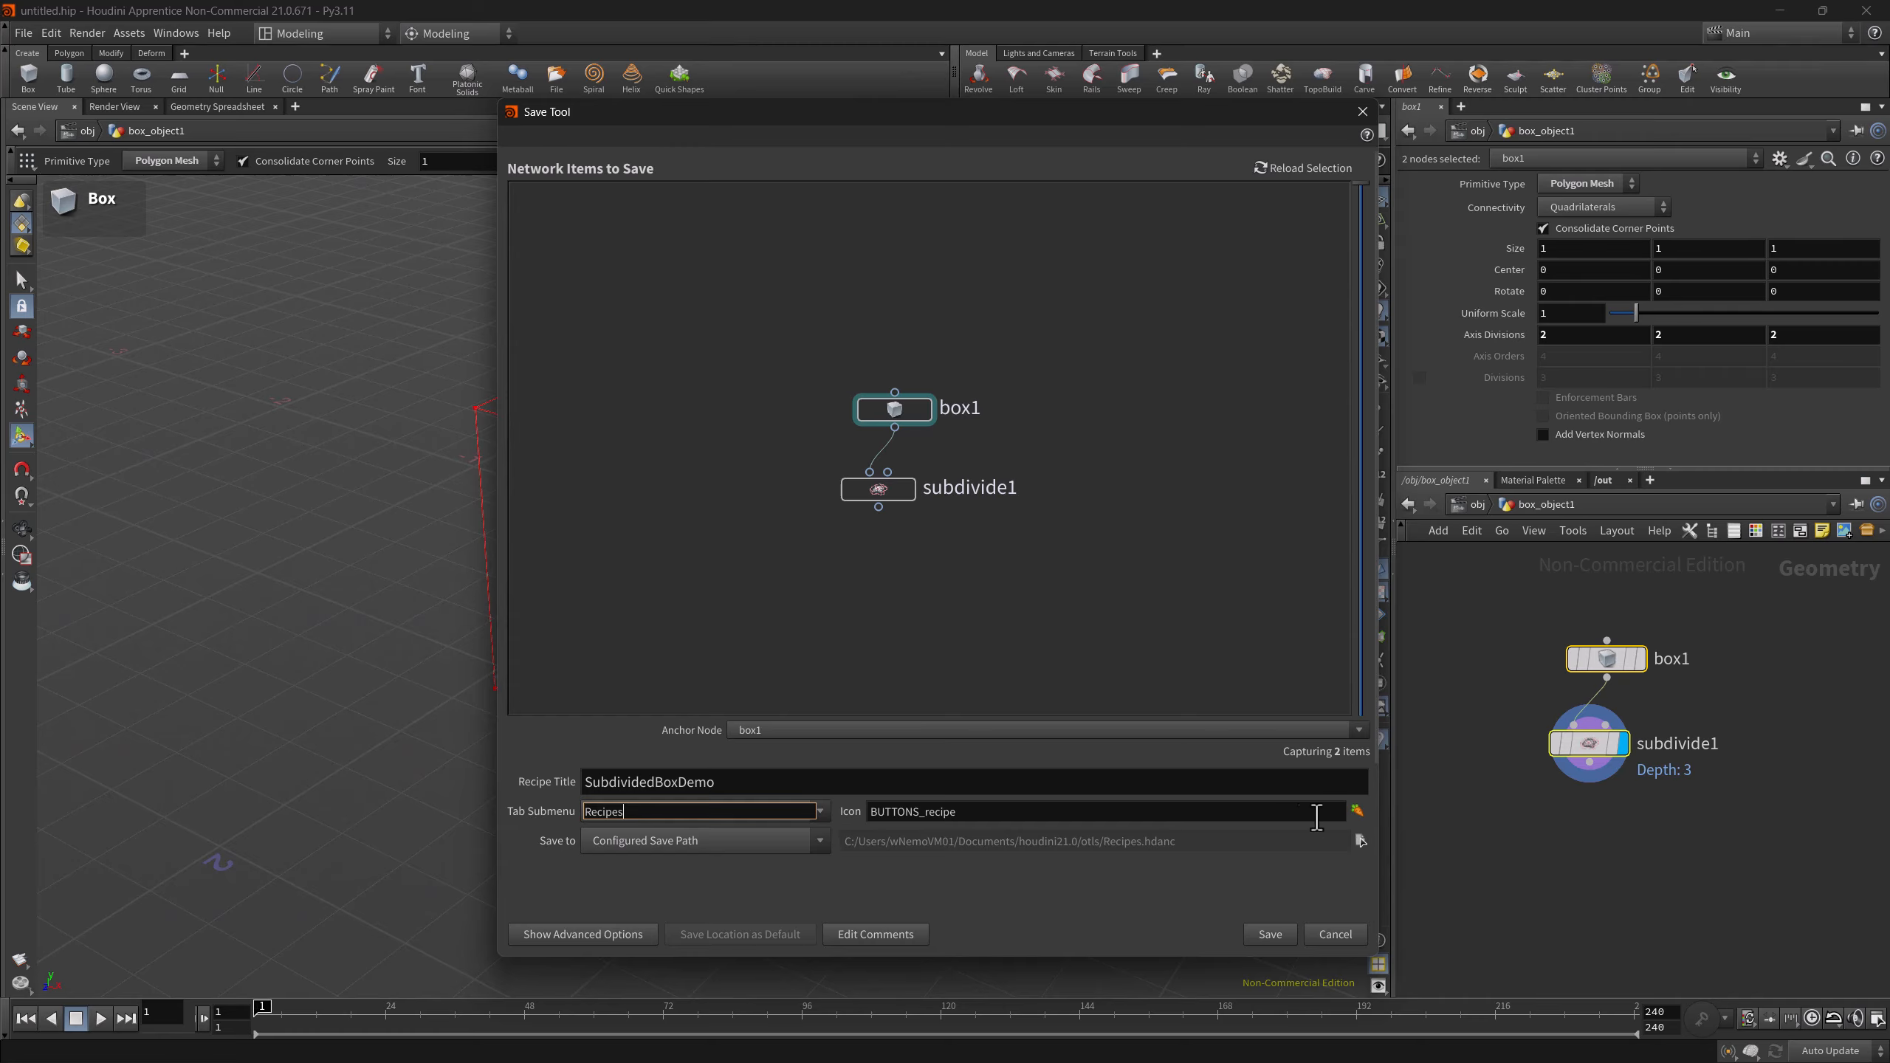
click(1357, 810)
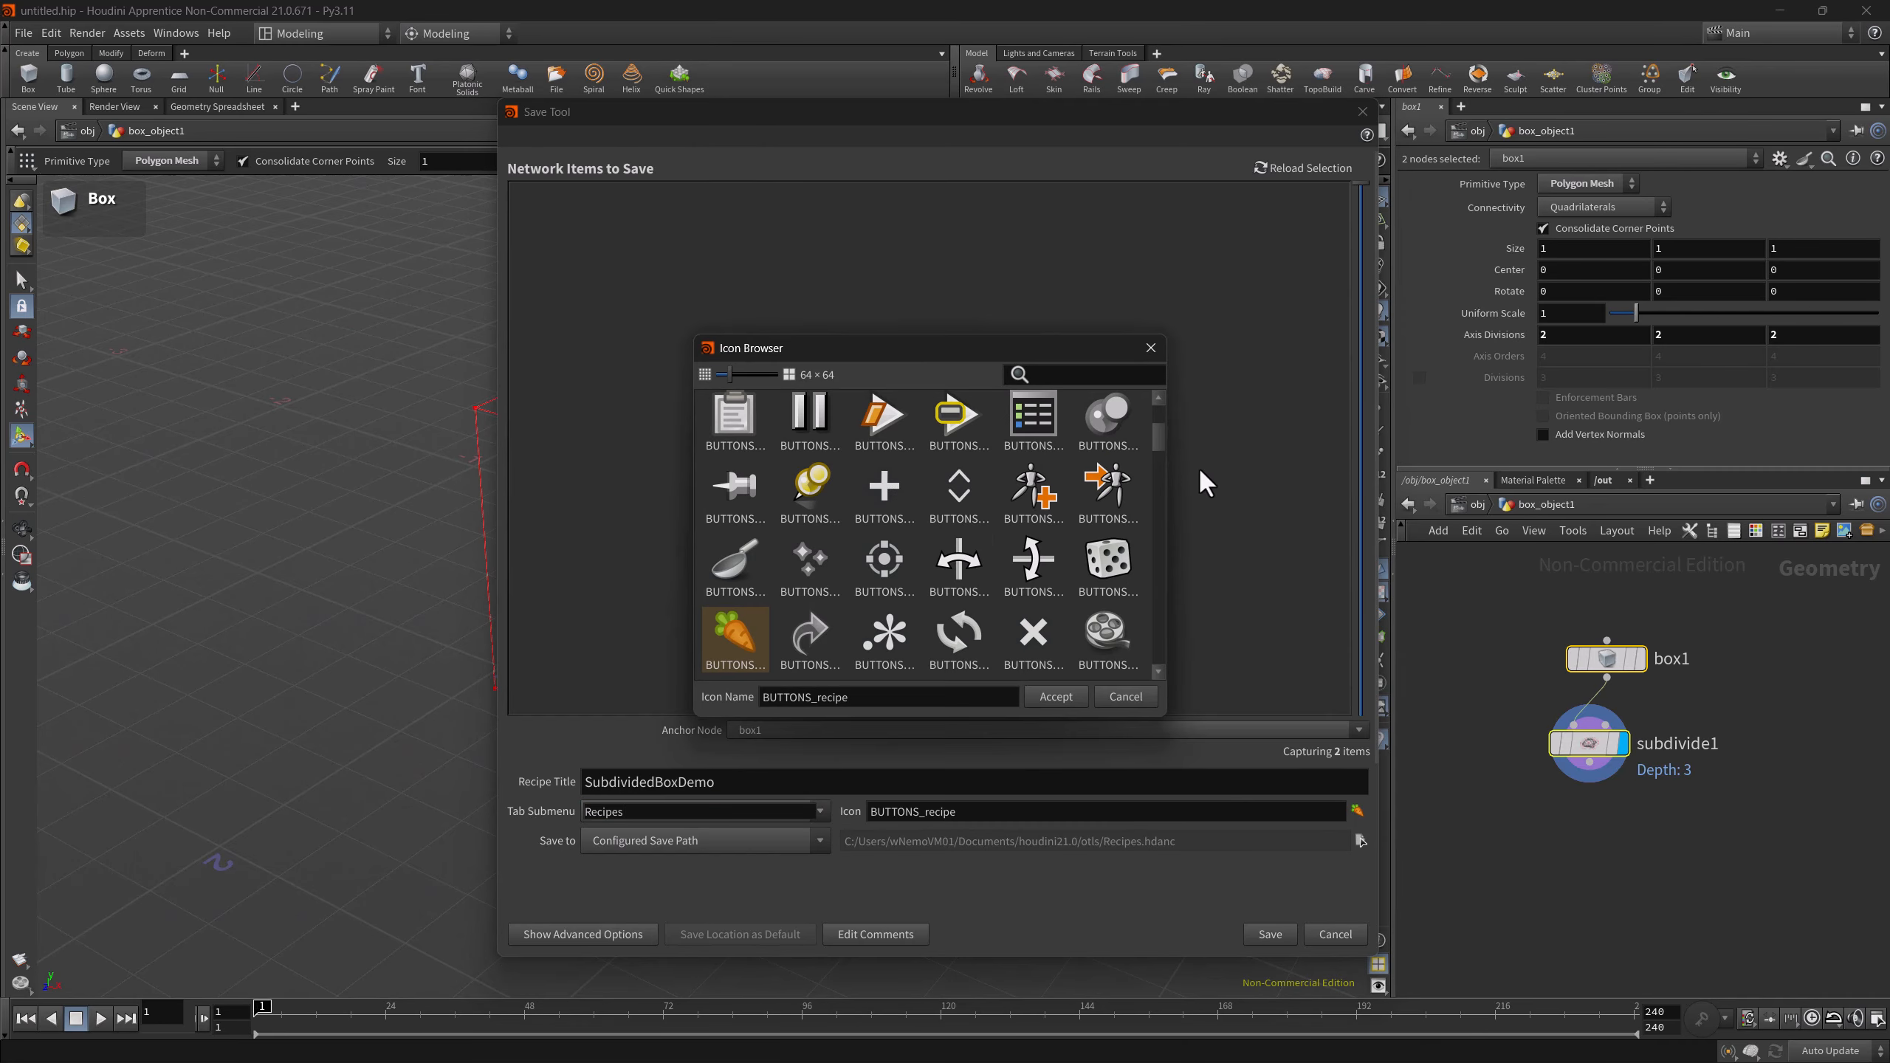
- Set the recipe's icon to BUTTONS_box, found by searching the icon browser for "box"
click(1024, 372)
text(box)
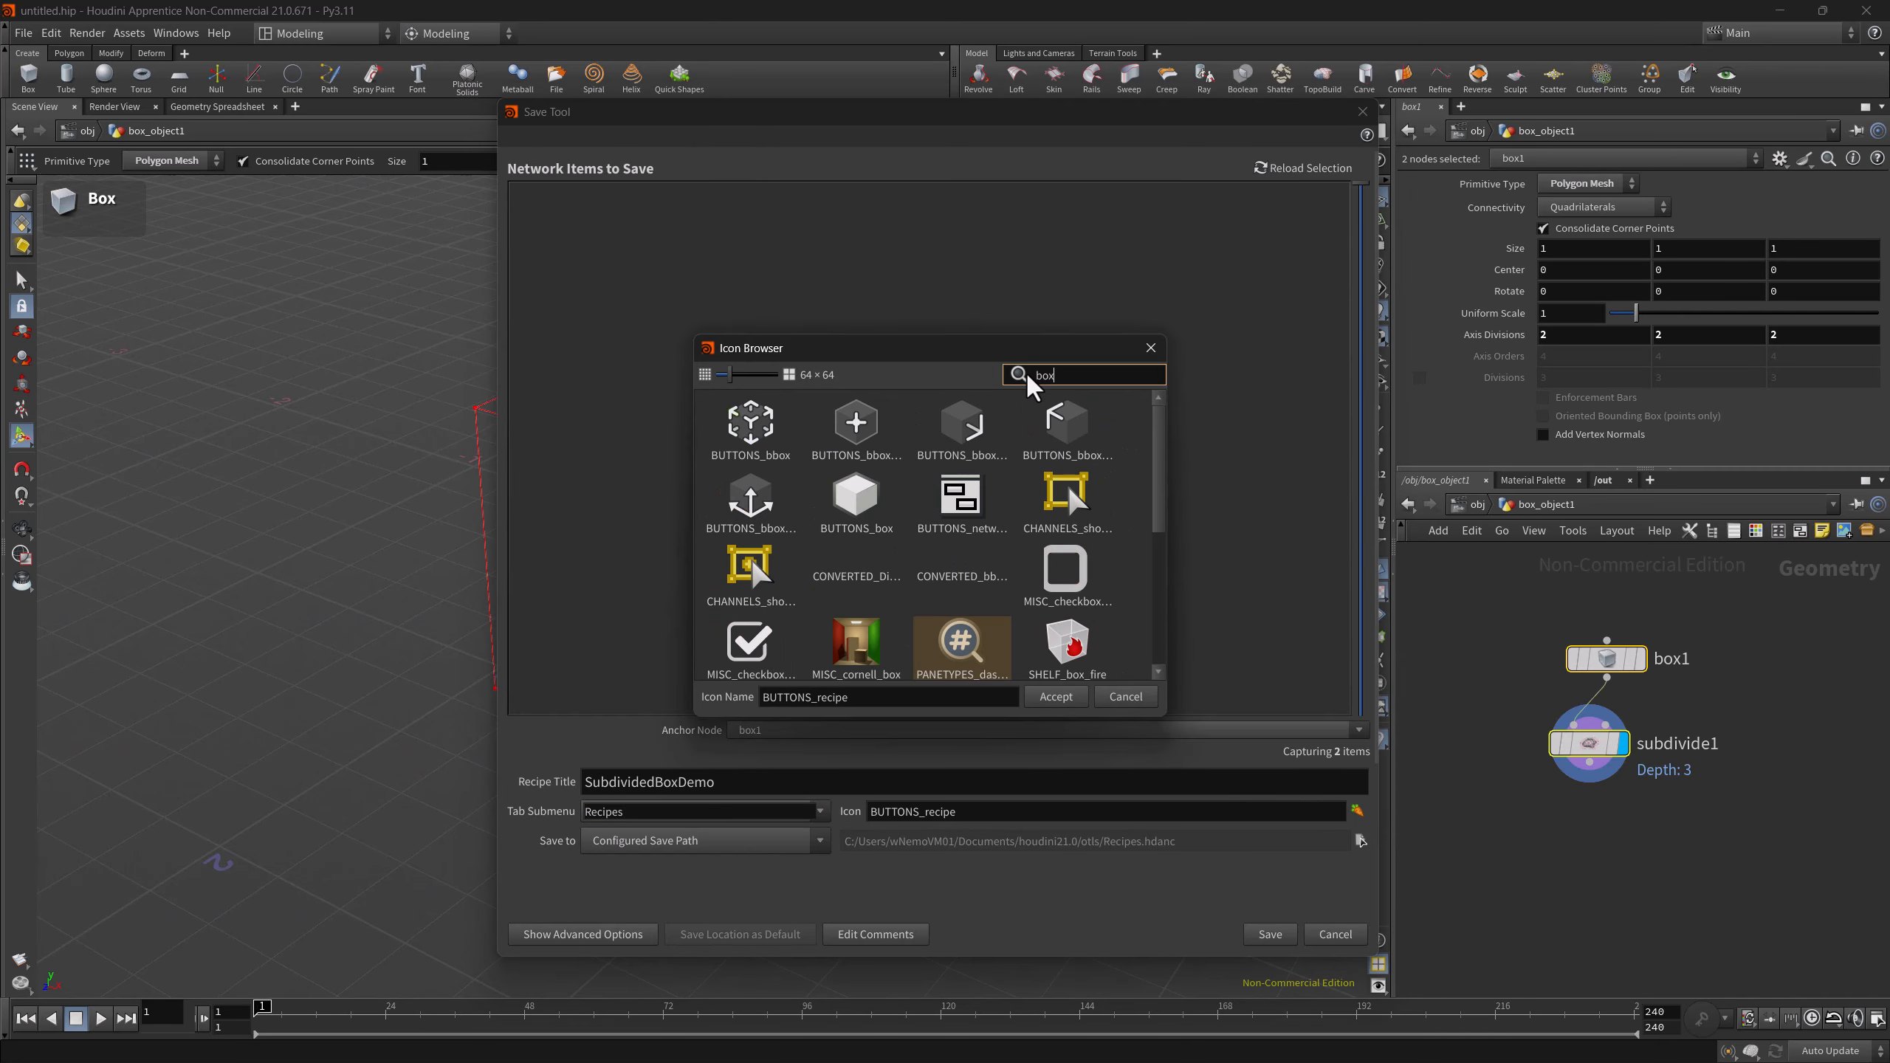
click(855, 499)
click(1056, 696)
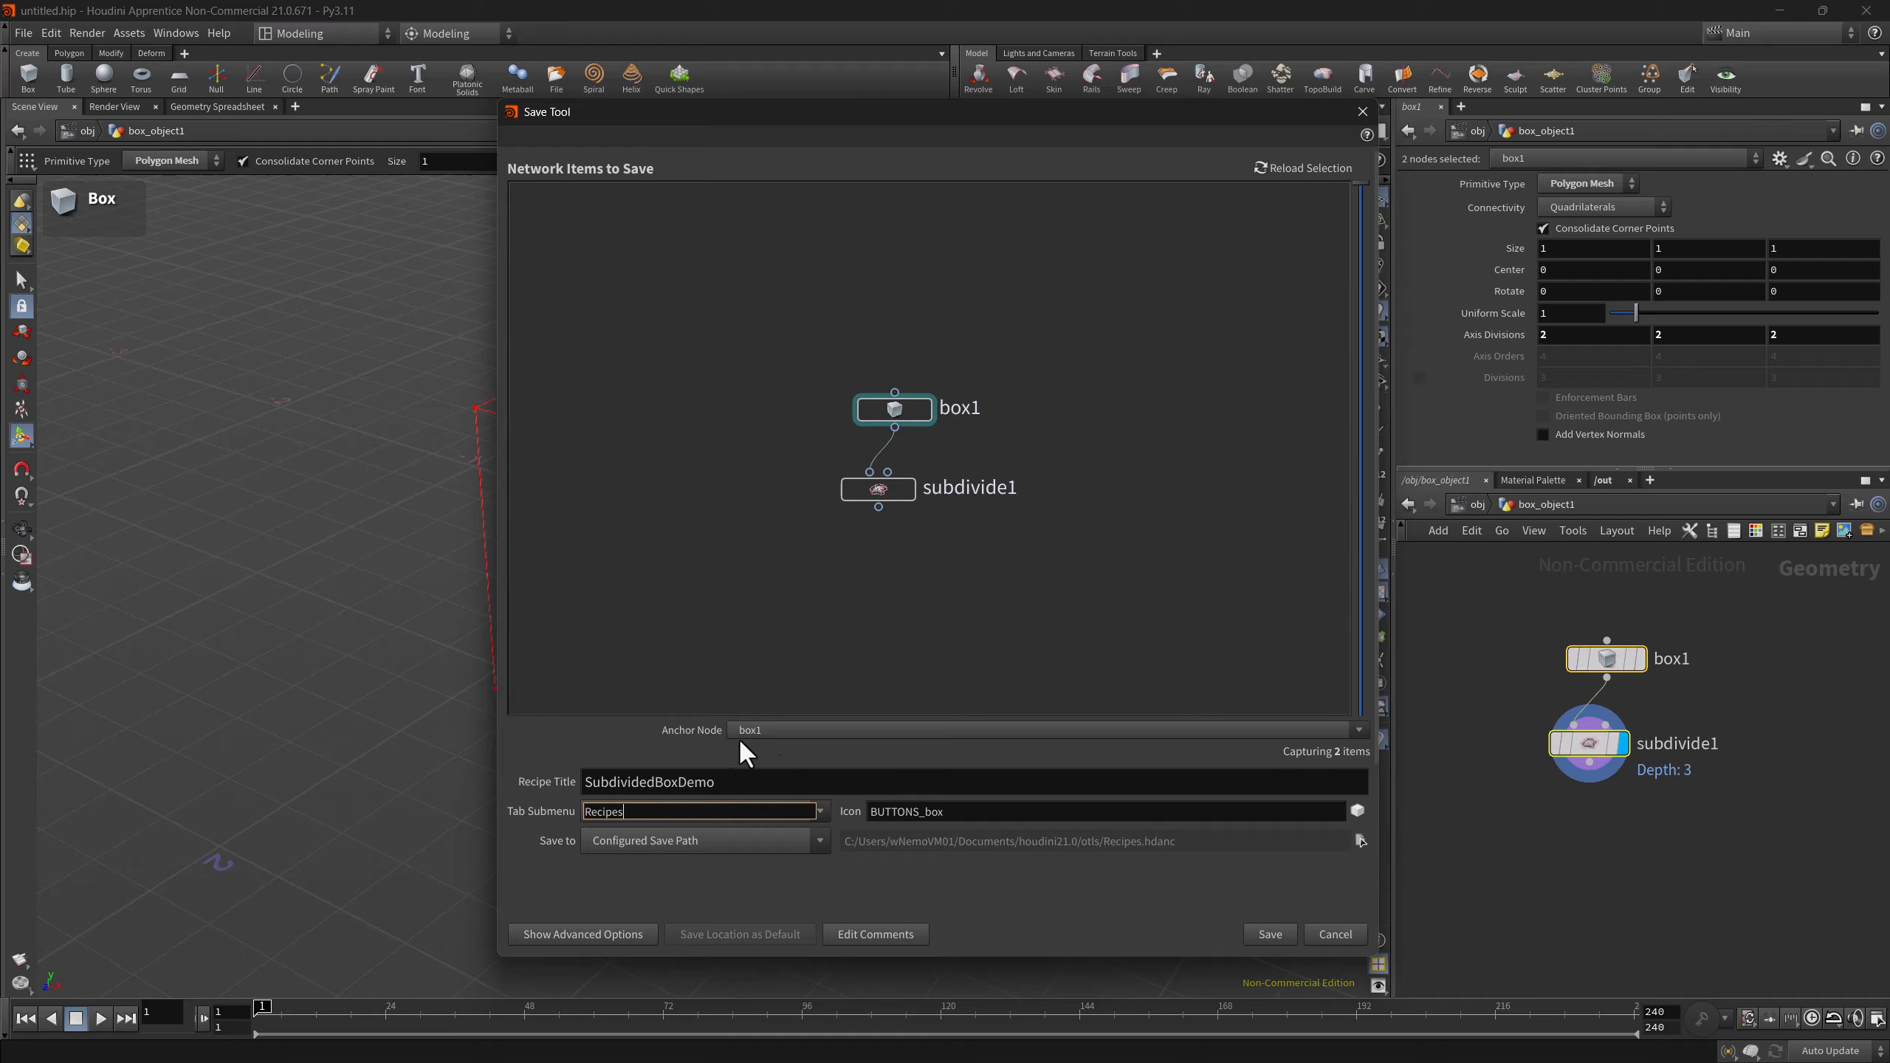
- Set box1 as the anchor node after trying subdivide1, and save the SubdividedBoxDemo tool recipe
click(768, 732)
click(765, 766)
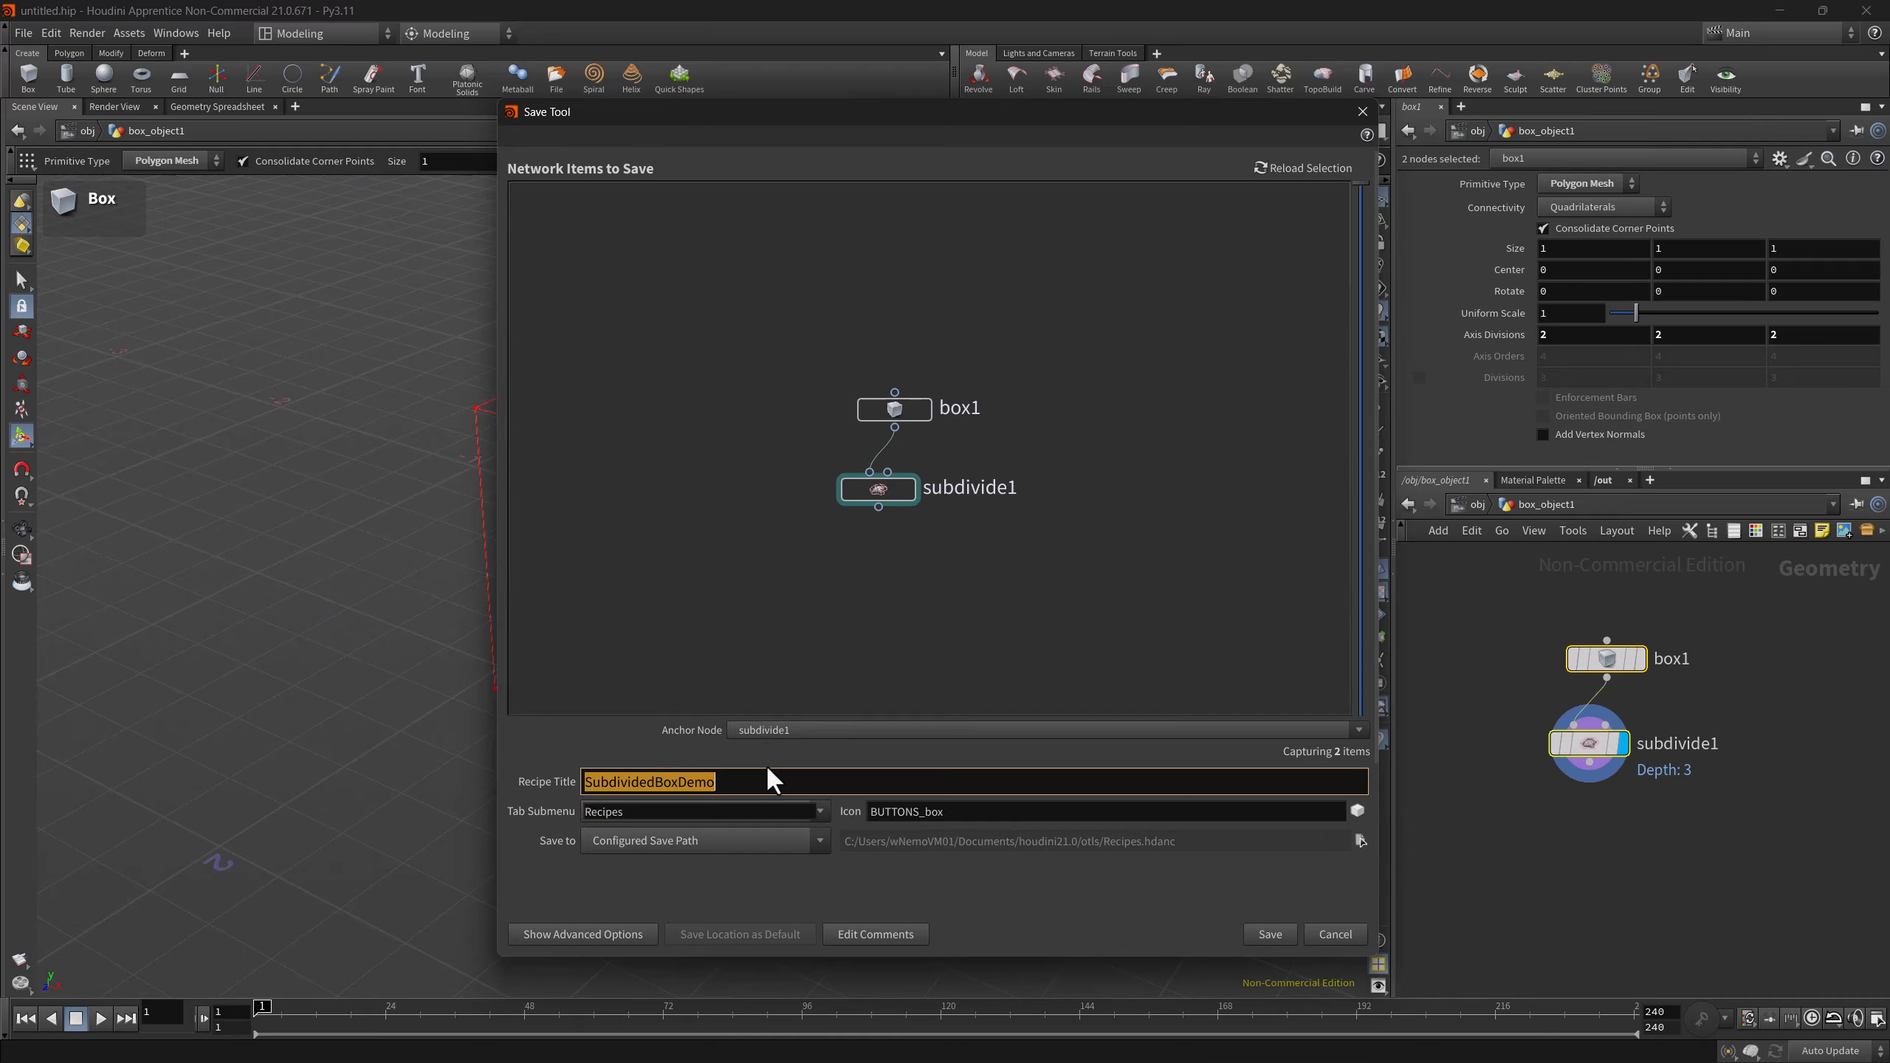
click(763, 731)
click(763, 747)
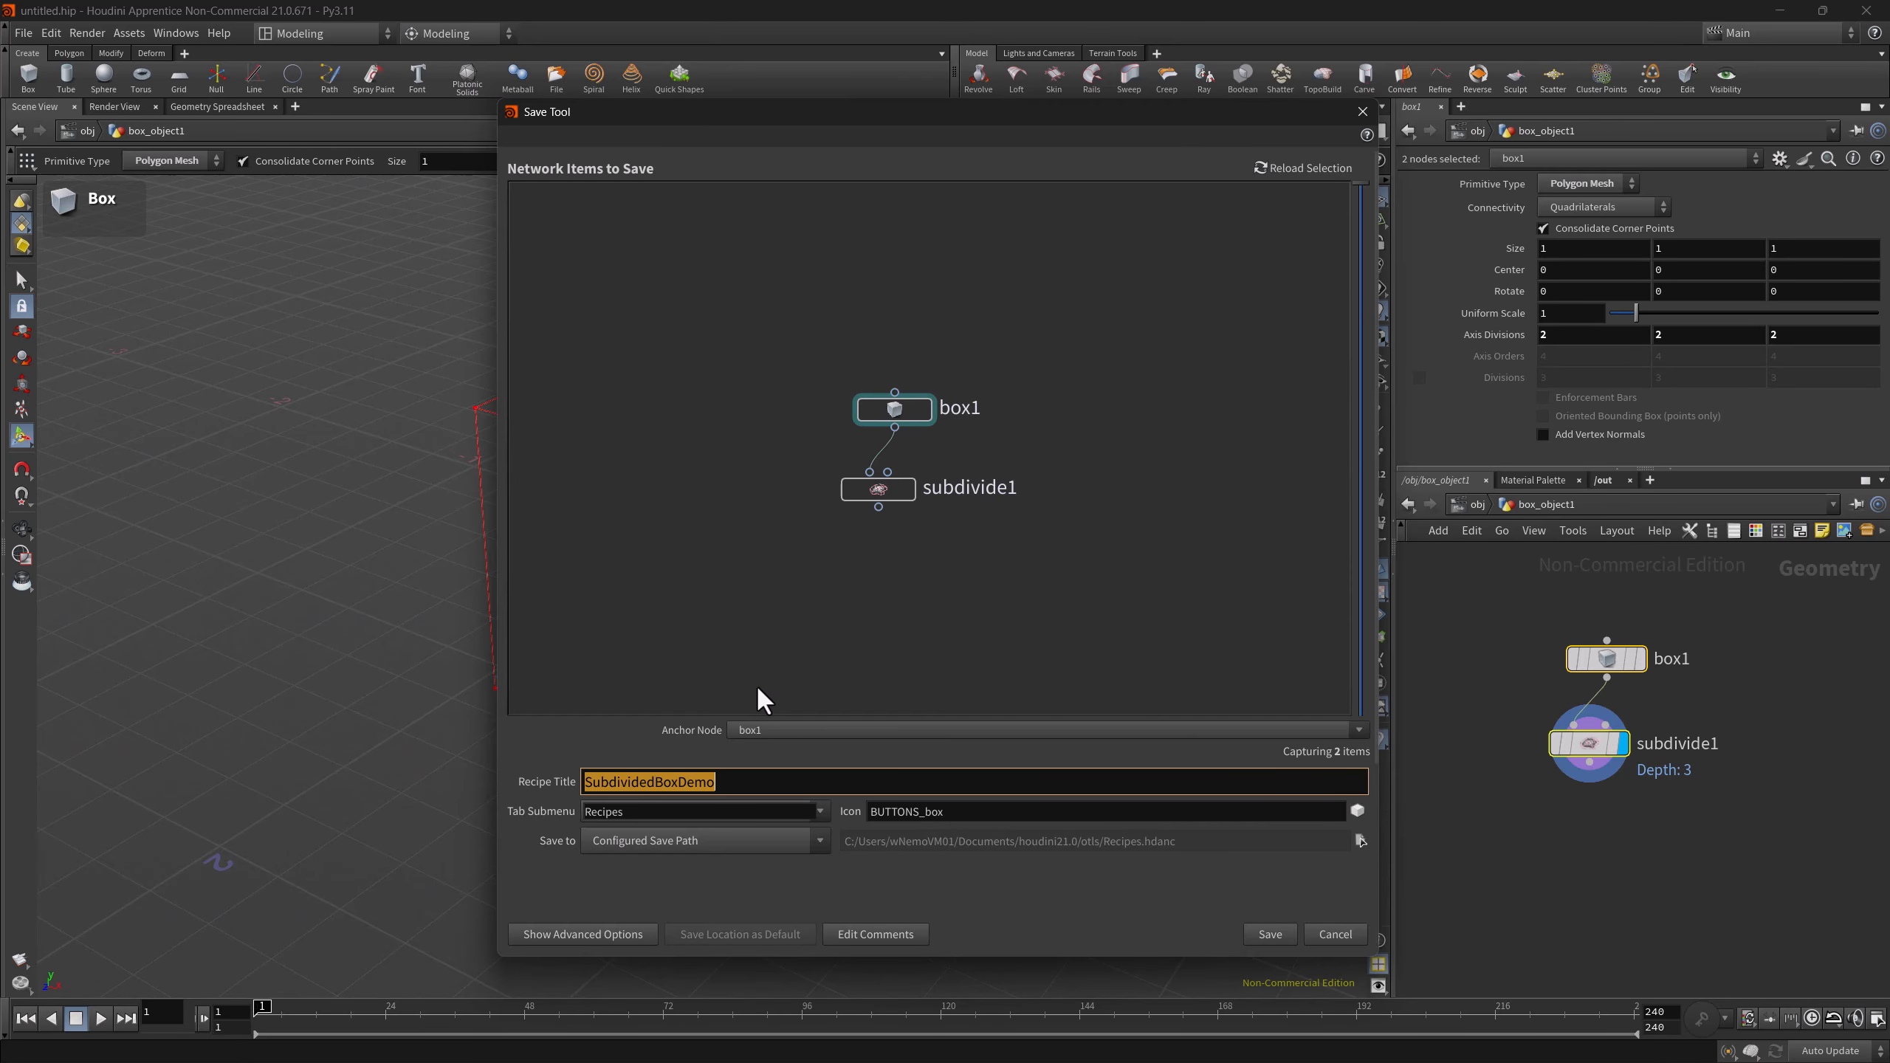
click(1269, 934)
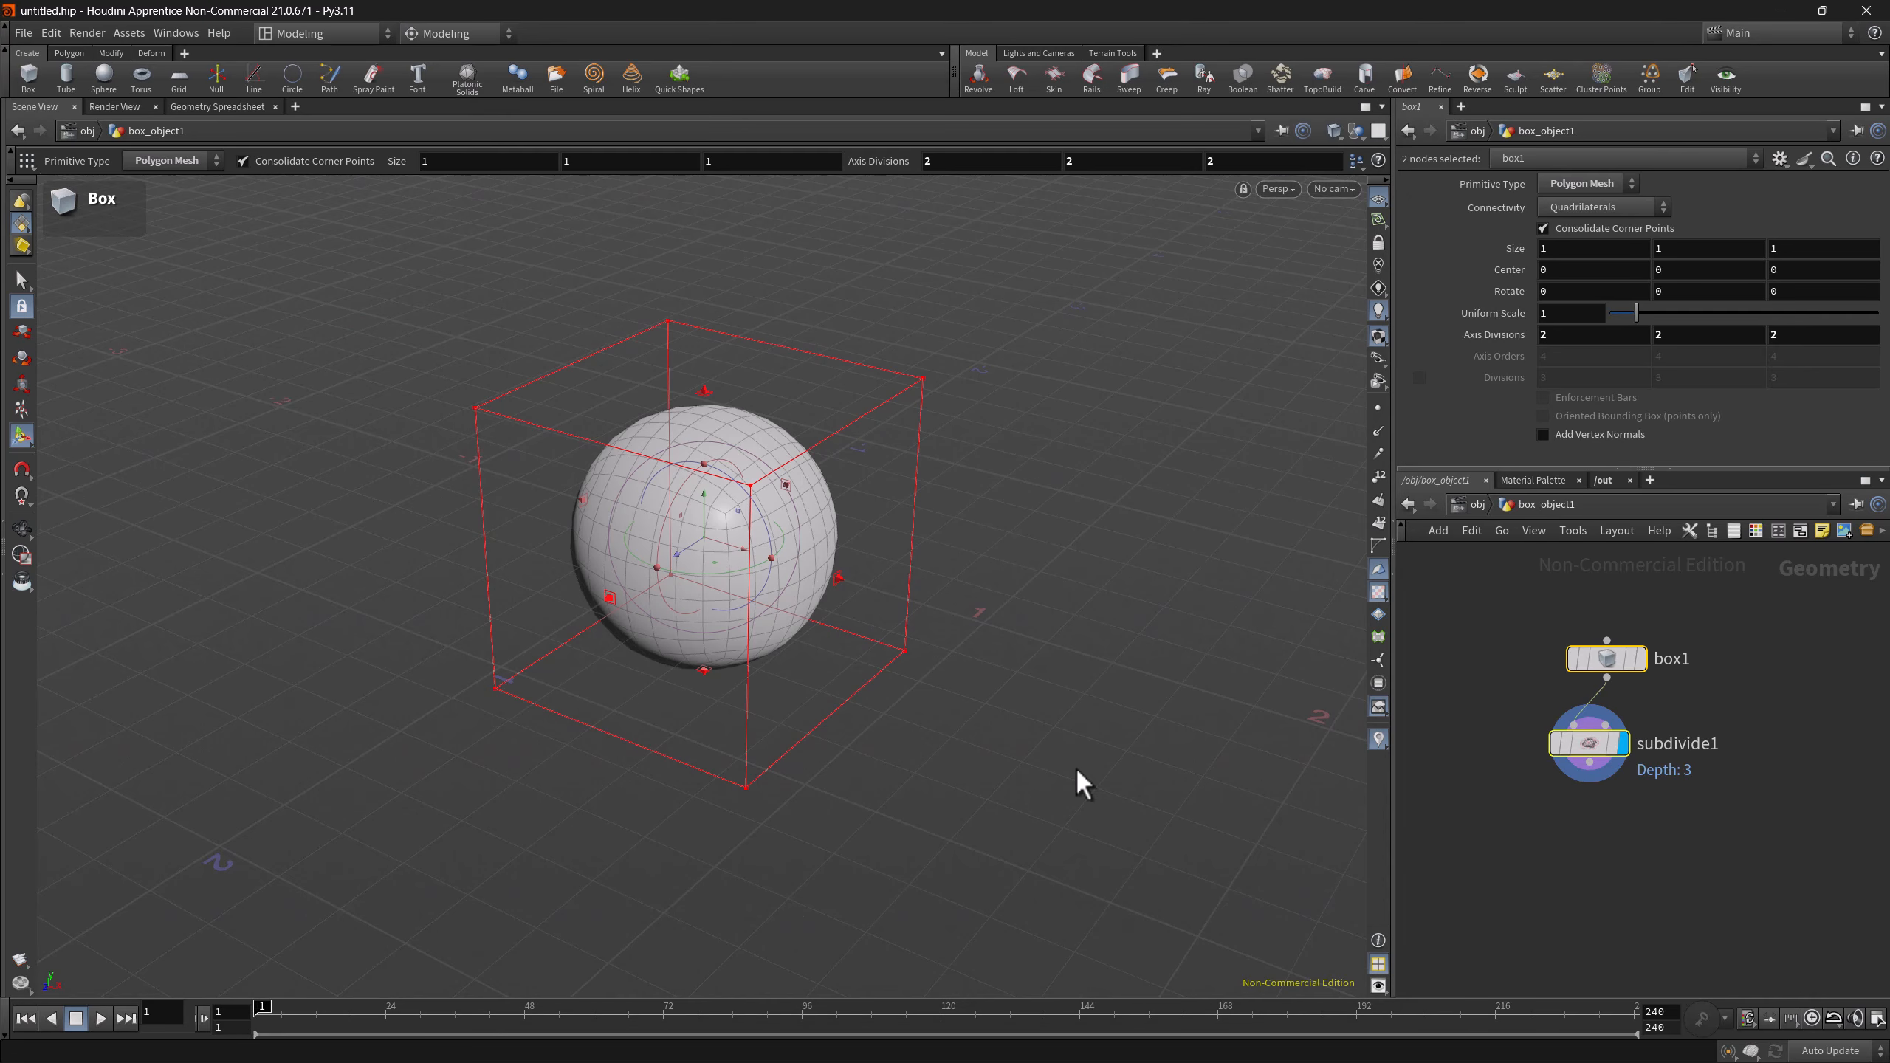
- Delete the box object at object level and place a new Geometry object in the network
key(u)
key(Delete)
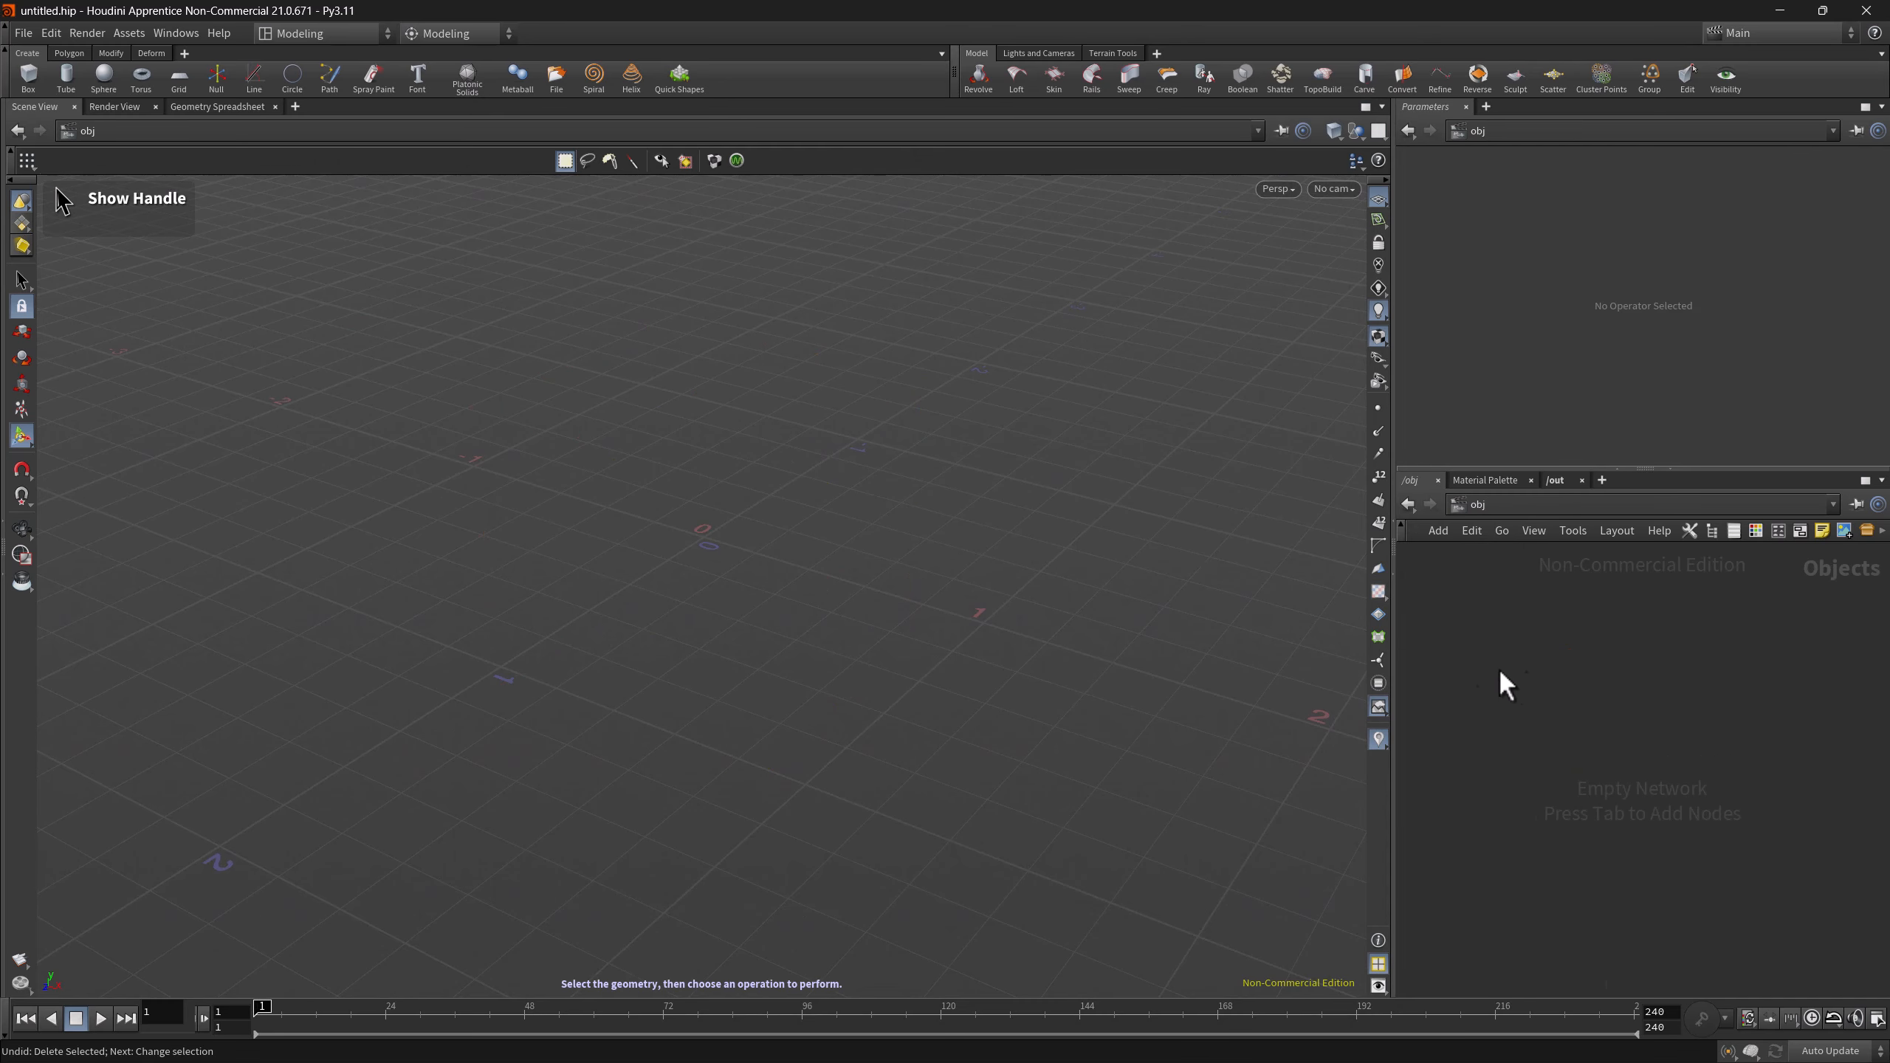
key(Tab)
key(Escape)
click(1523, 668)
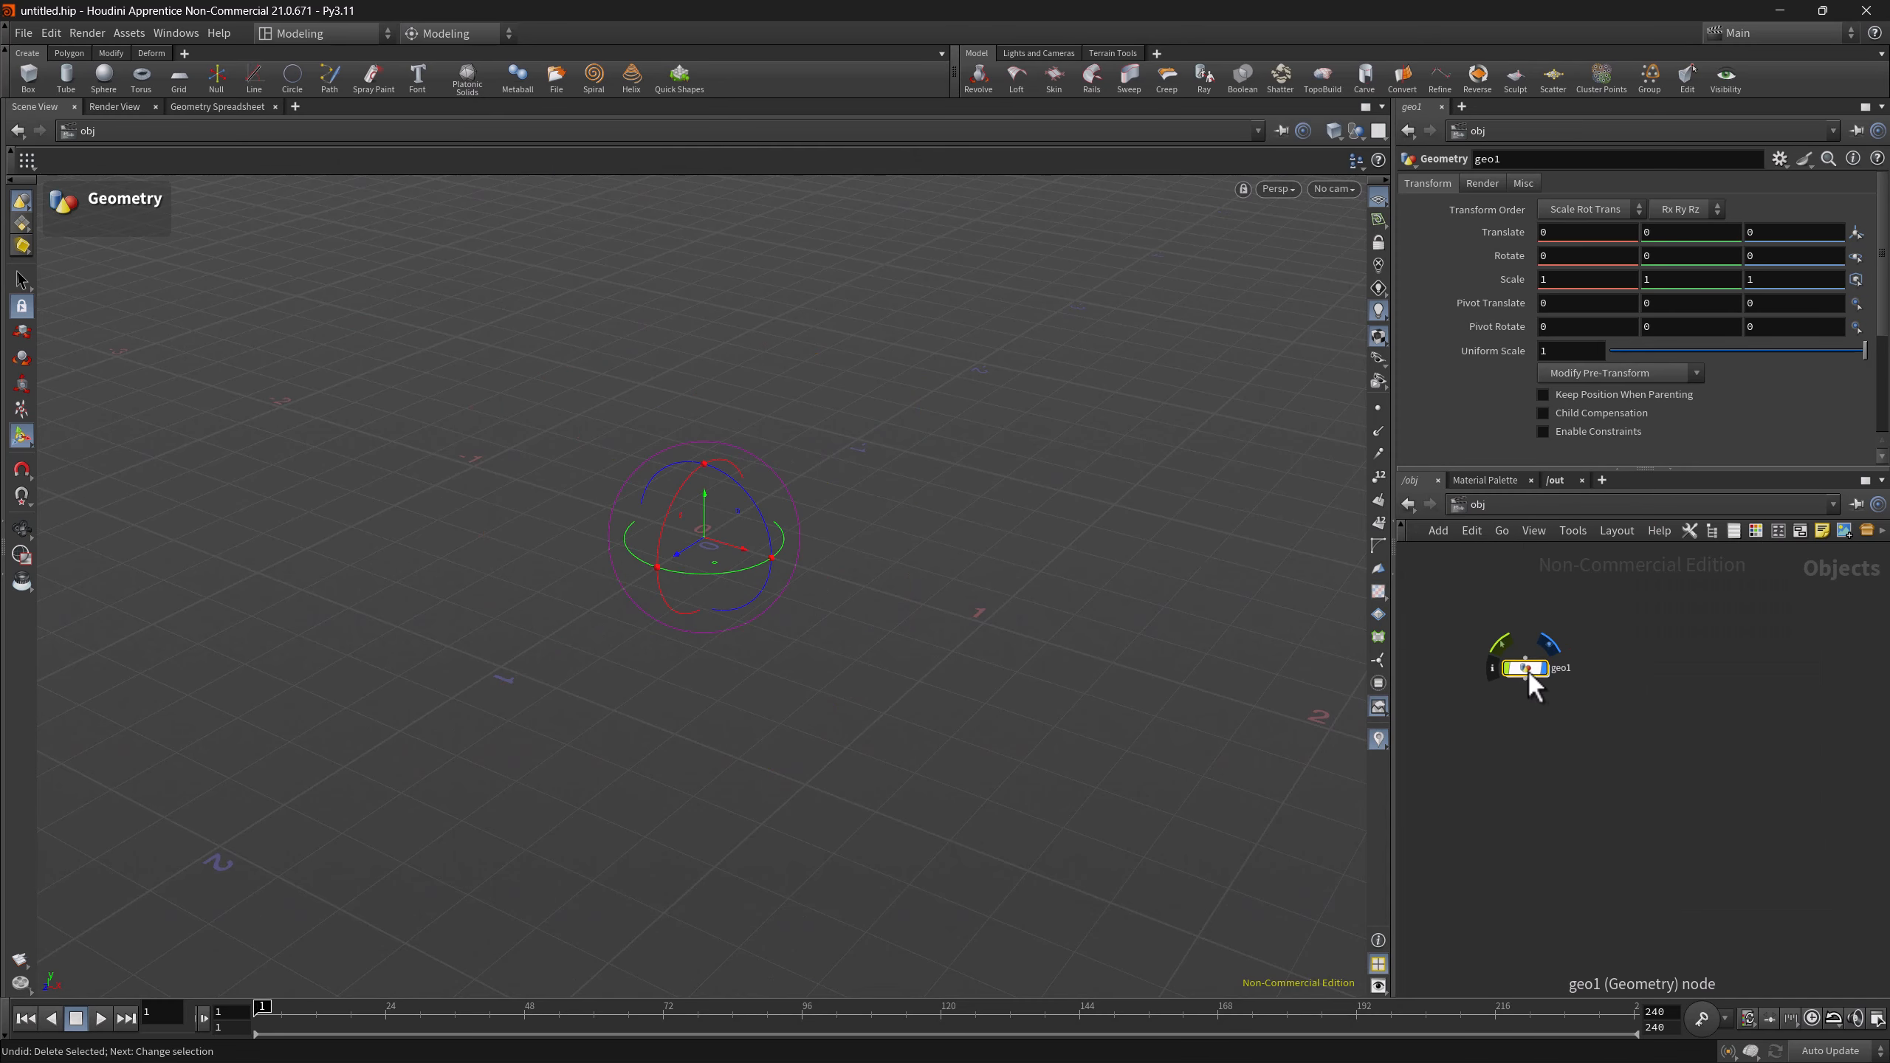
- Enter the geo1 object and place the SubdividedBoxDemo recipe in its network
double_click(1530, 679)
key(Tab)
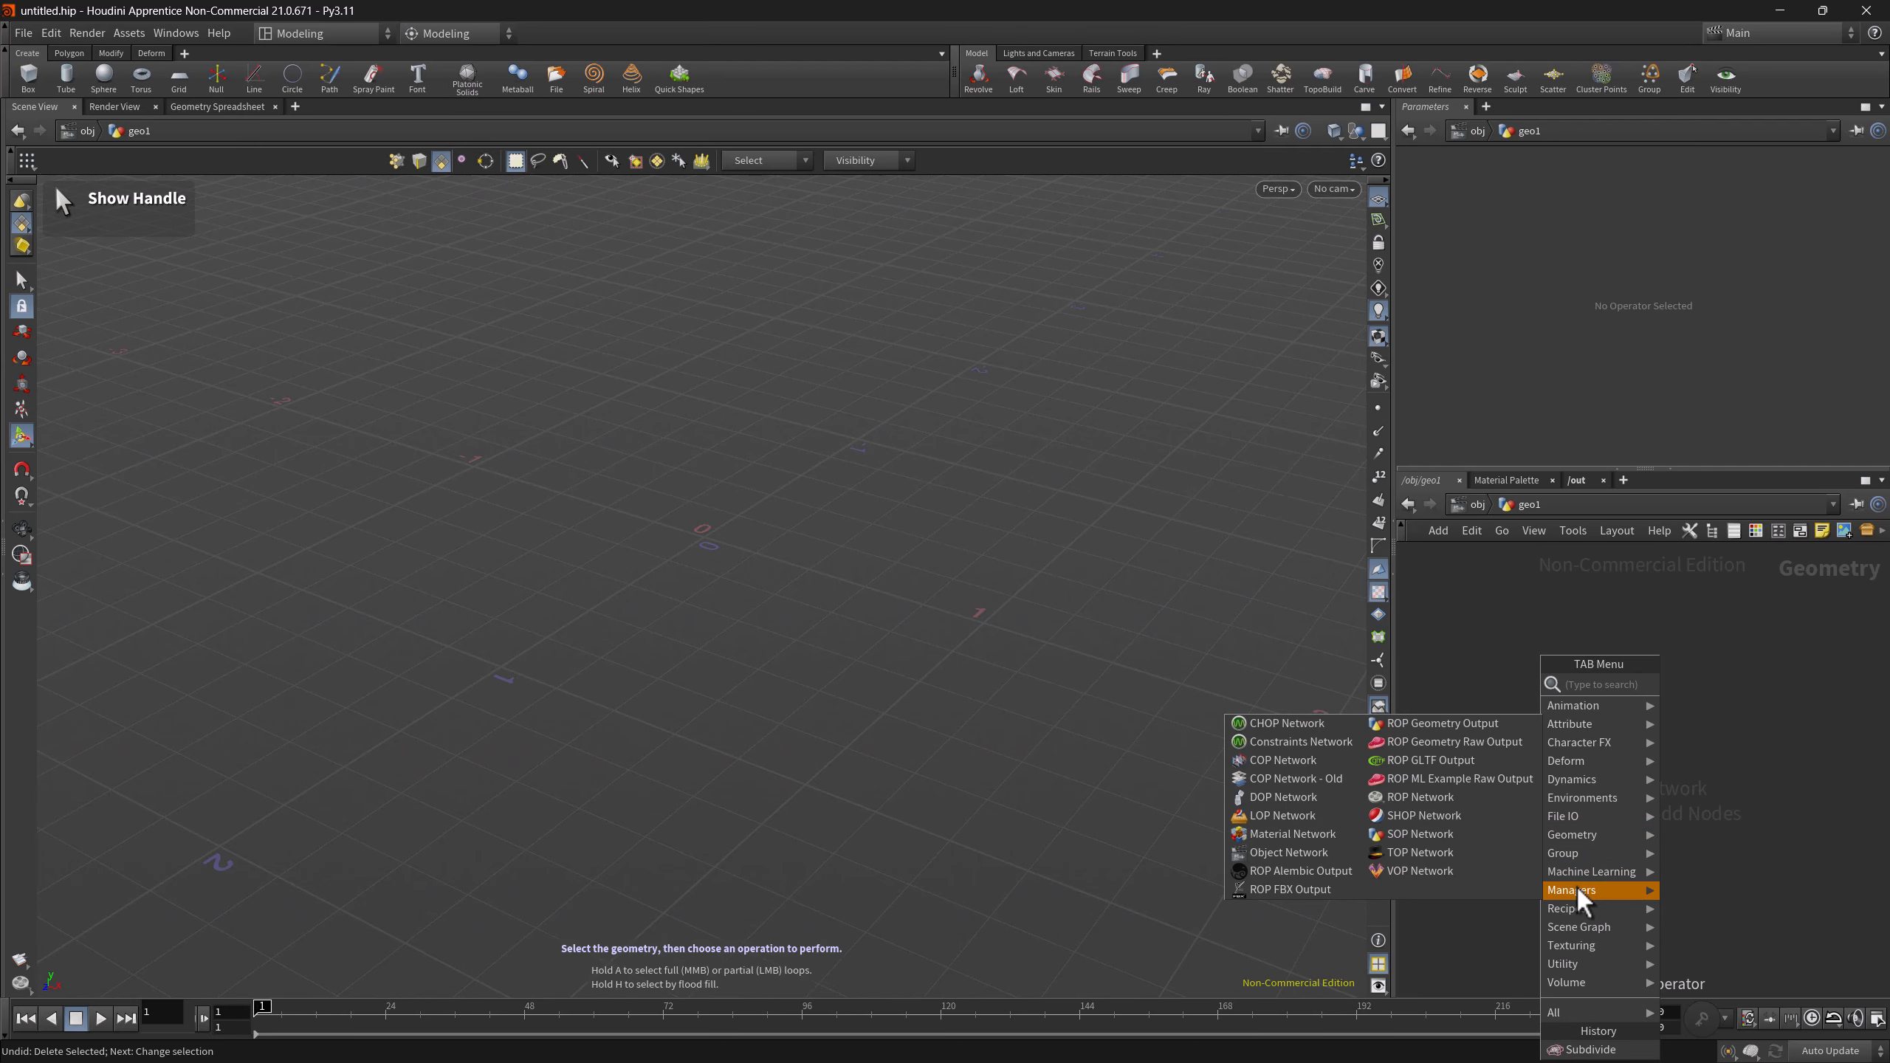
mouse_move(1575, 906)
click(1723, 910)
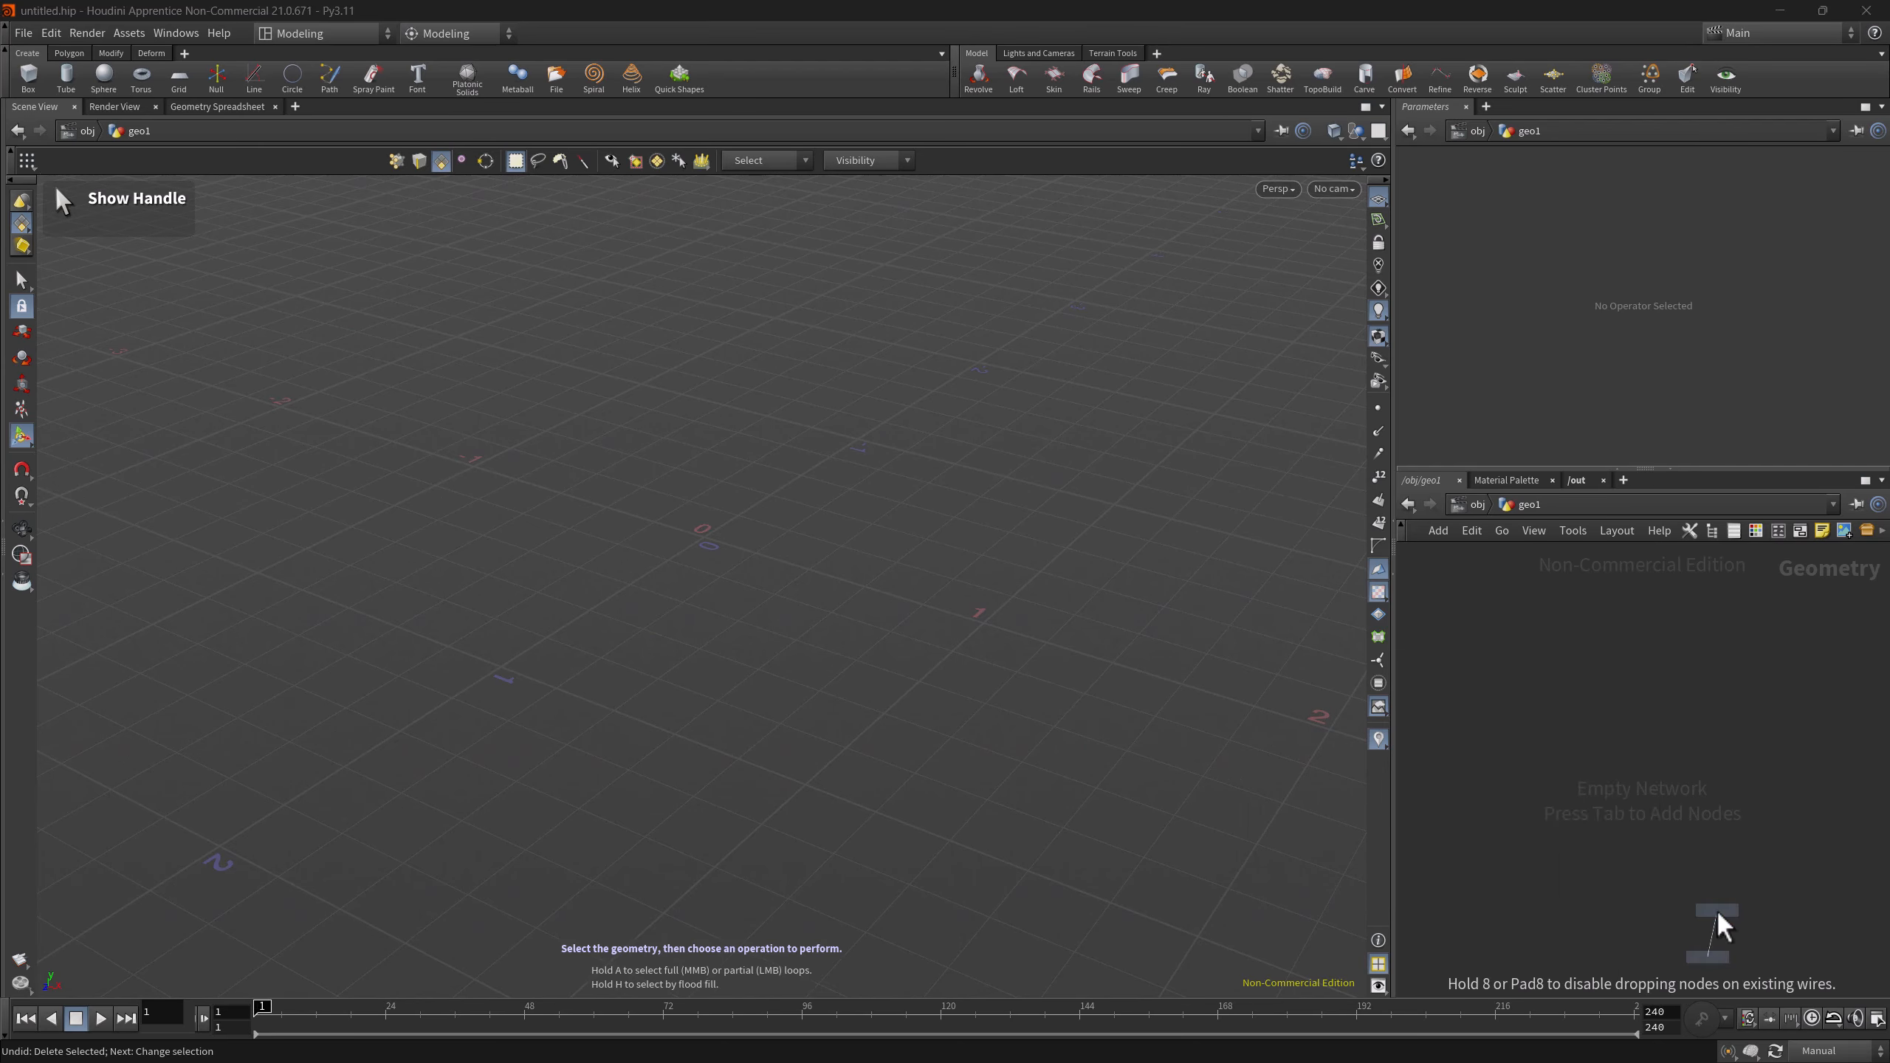
click(1538, 683)
scroll(1560, 789, up, 3)
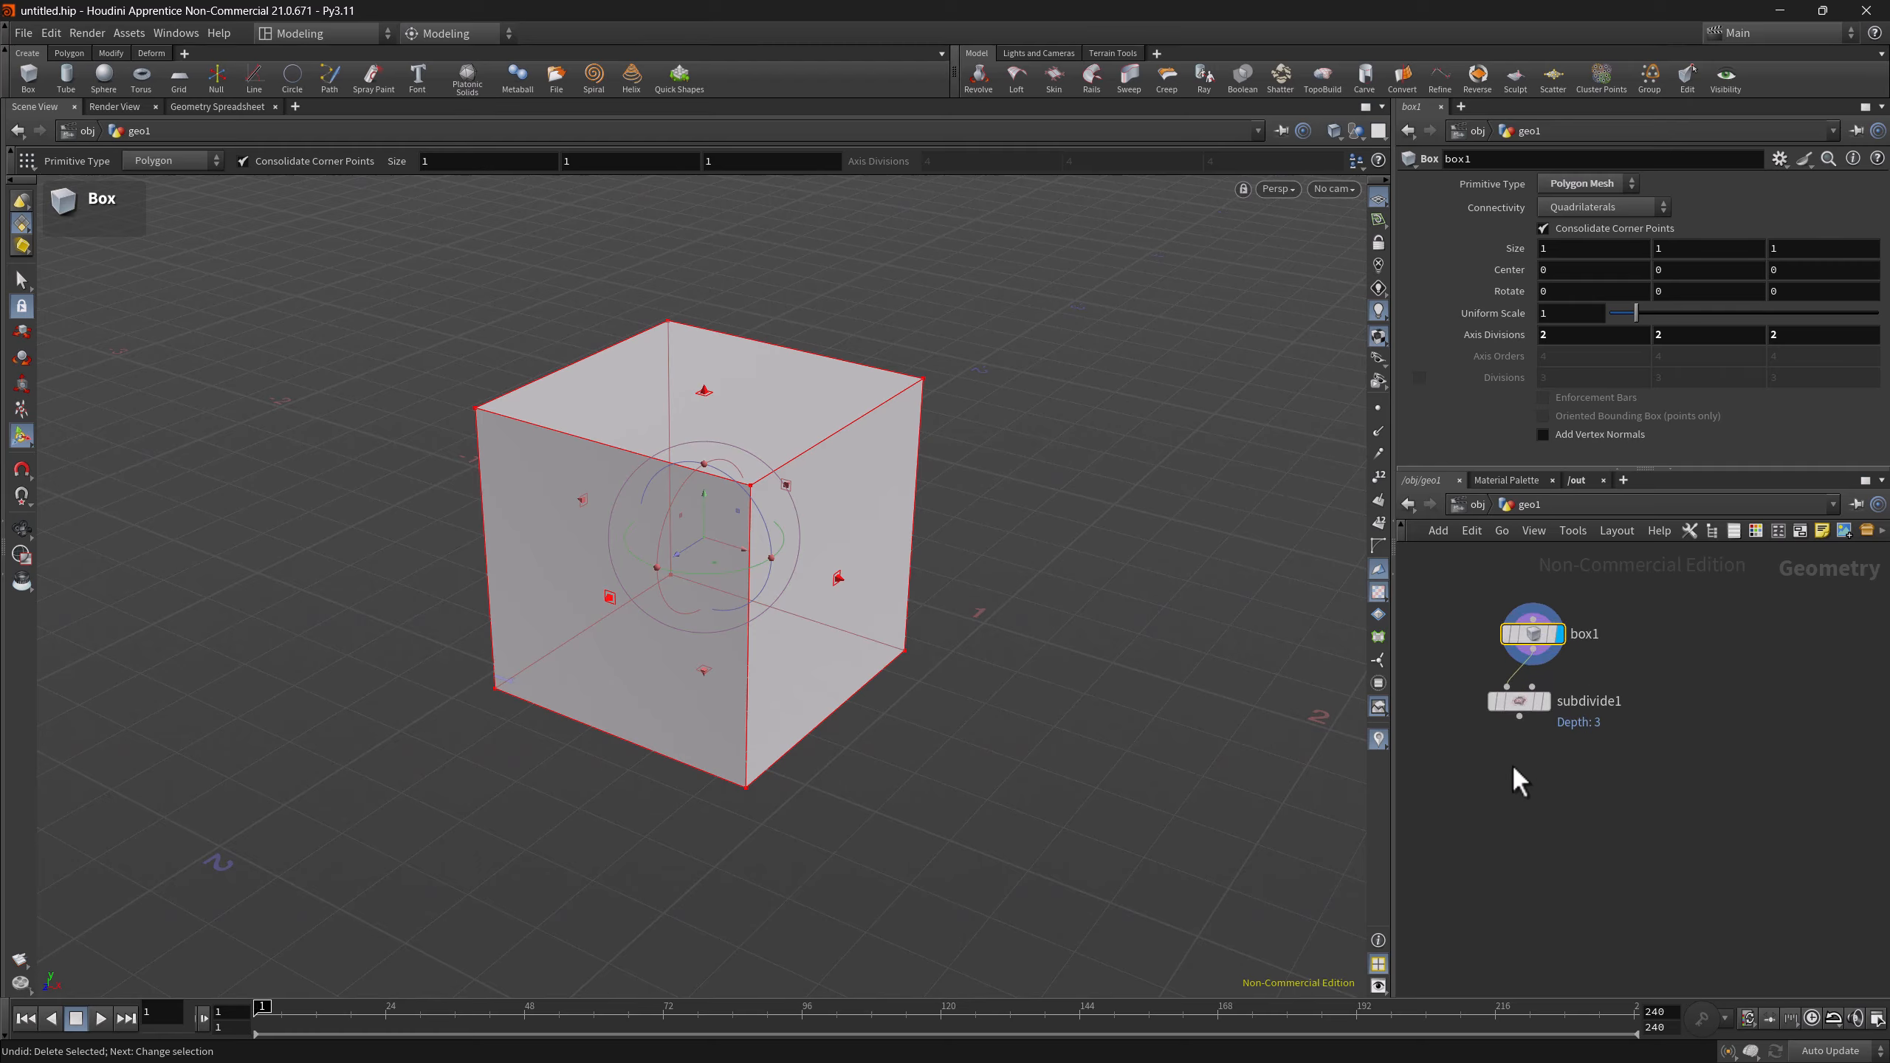
- Return to object level and delete the geo1 object
click(1473, 506)
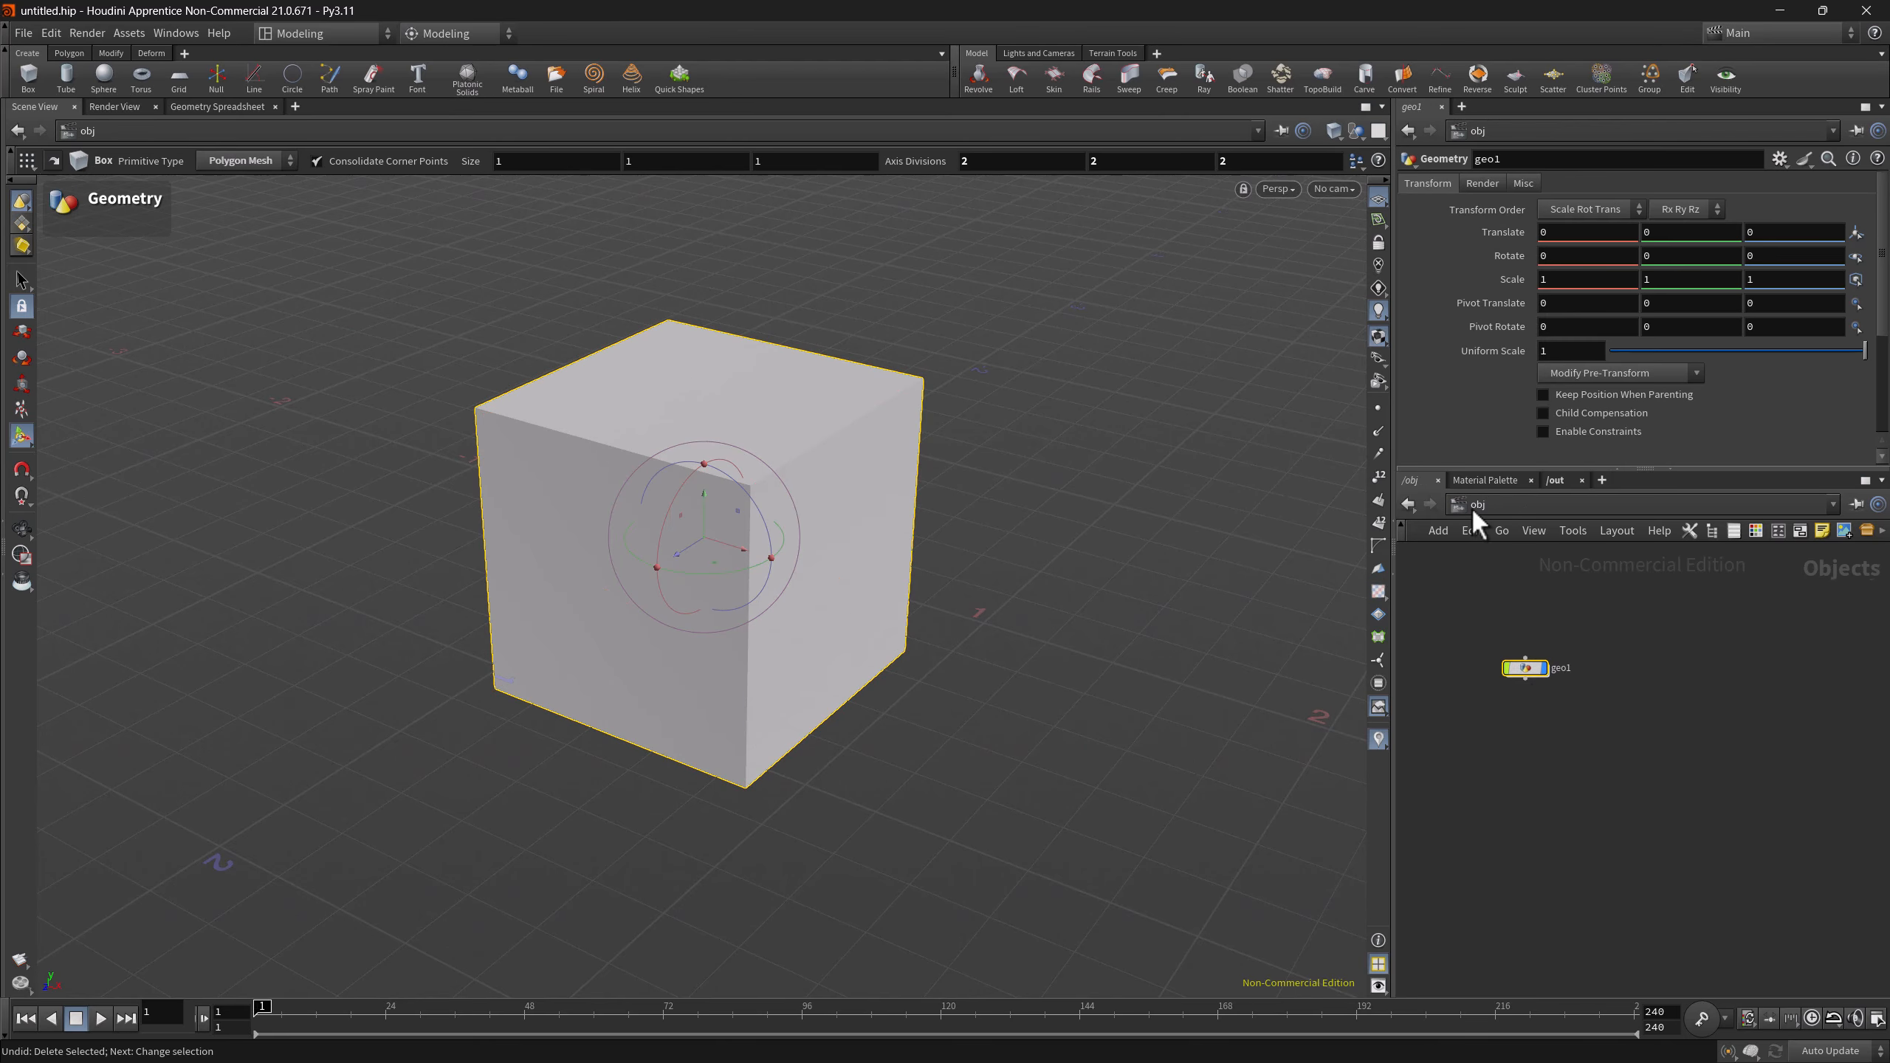
key(Delete)
- Open the contents of the SubdividedBoxDemo tool recipe for editing from the Recipe Manager
click(176, 33)
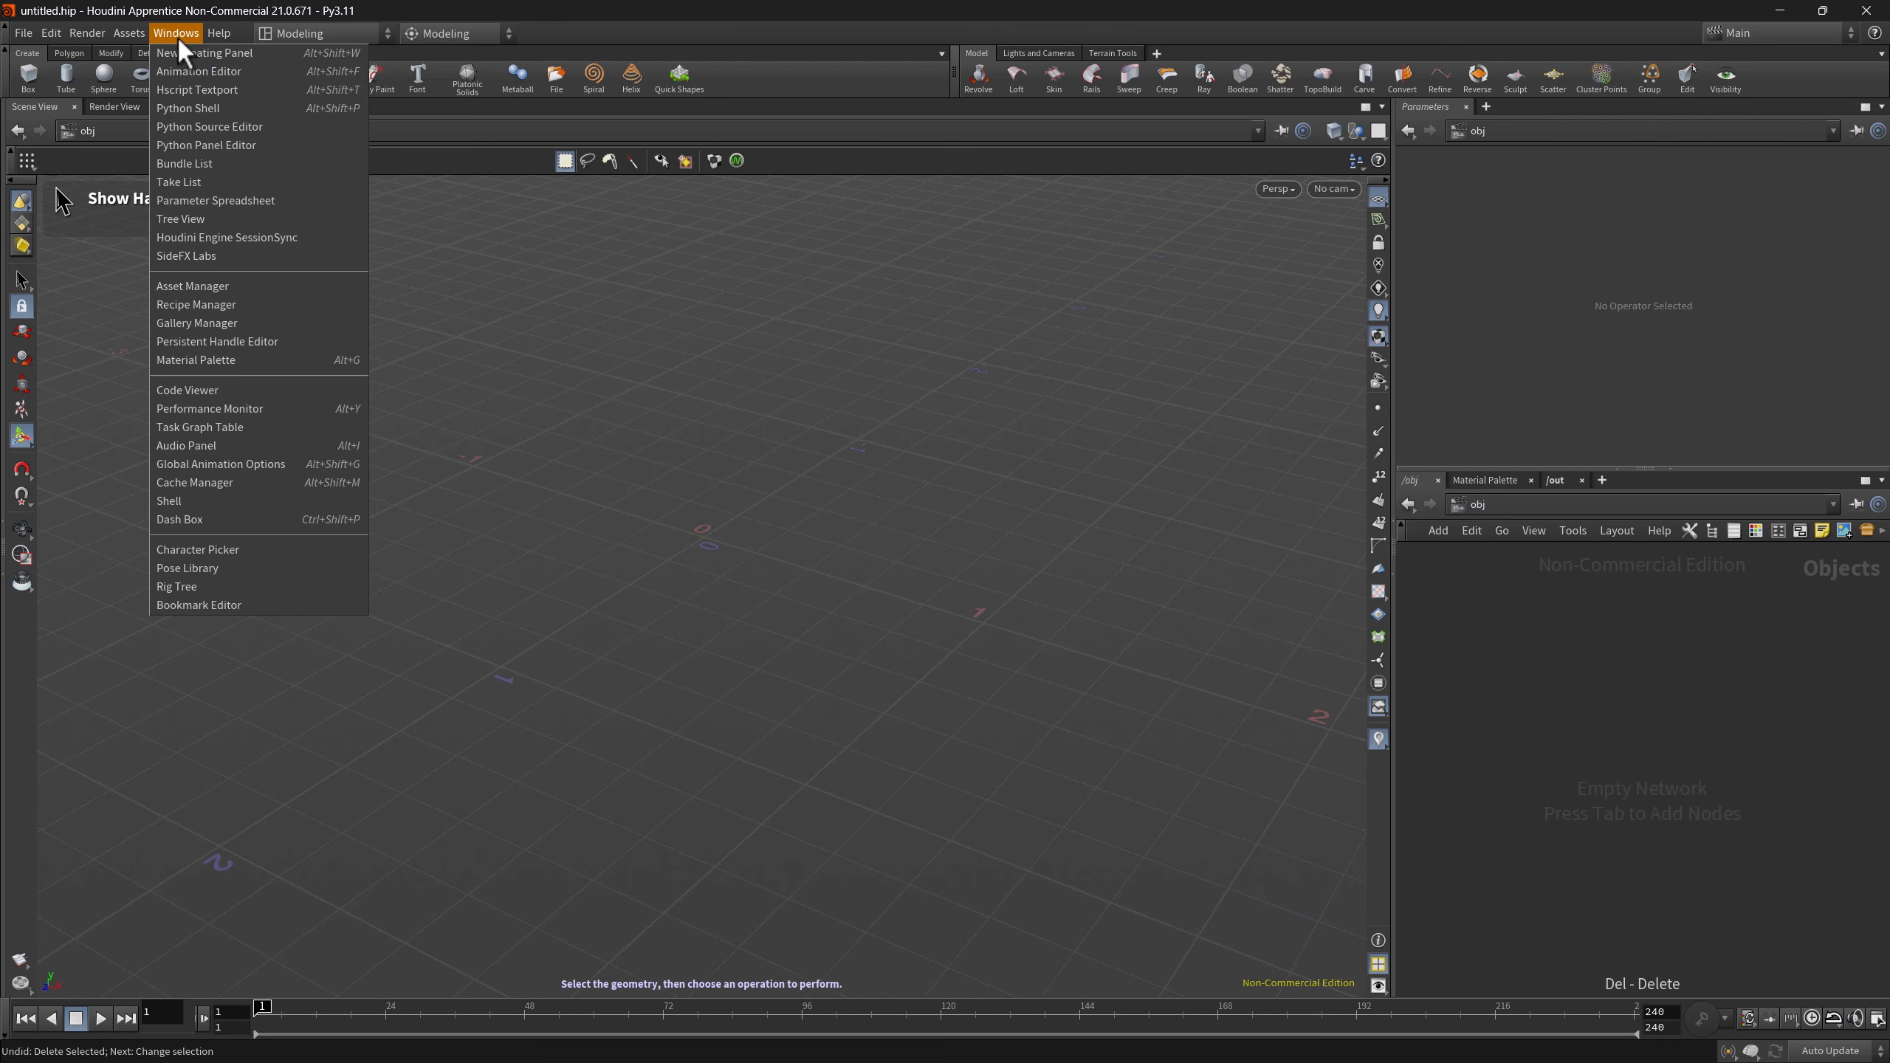
click(217, 305)
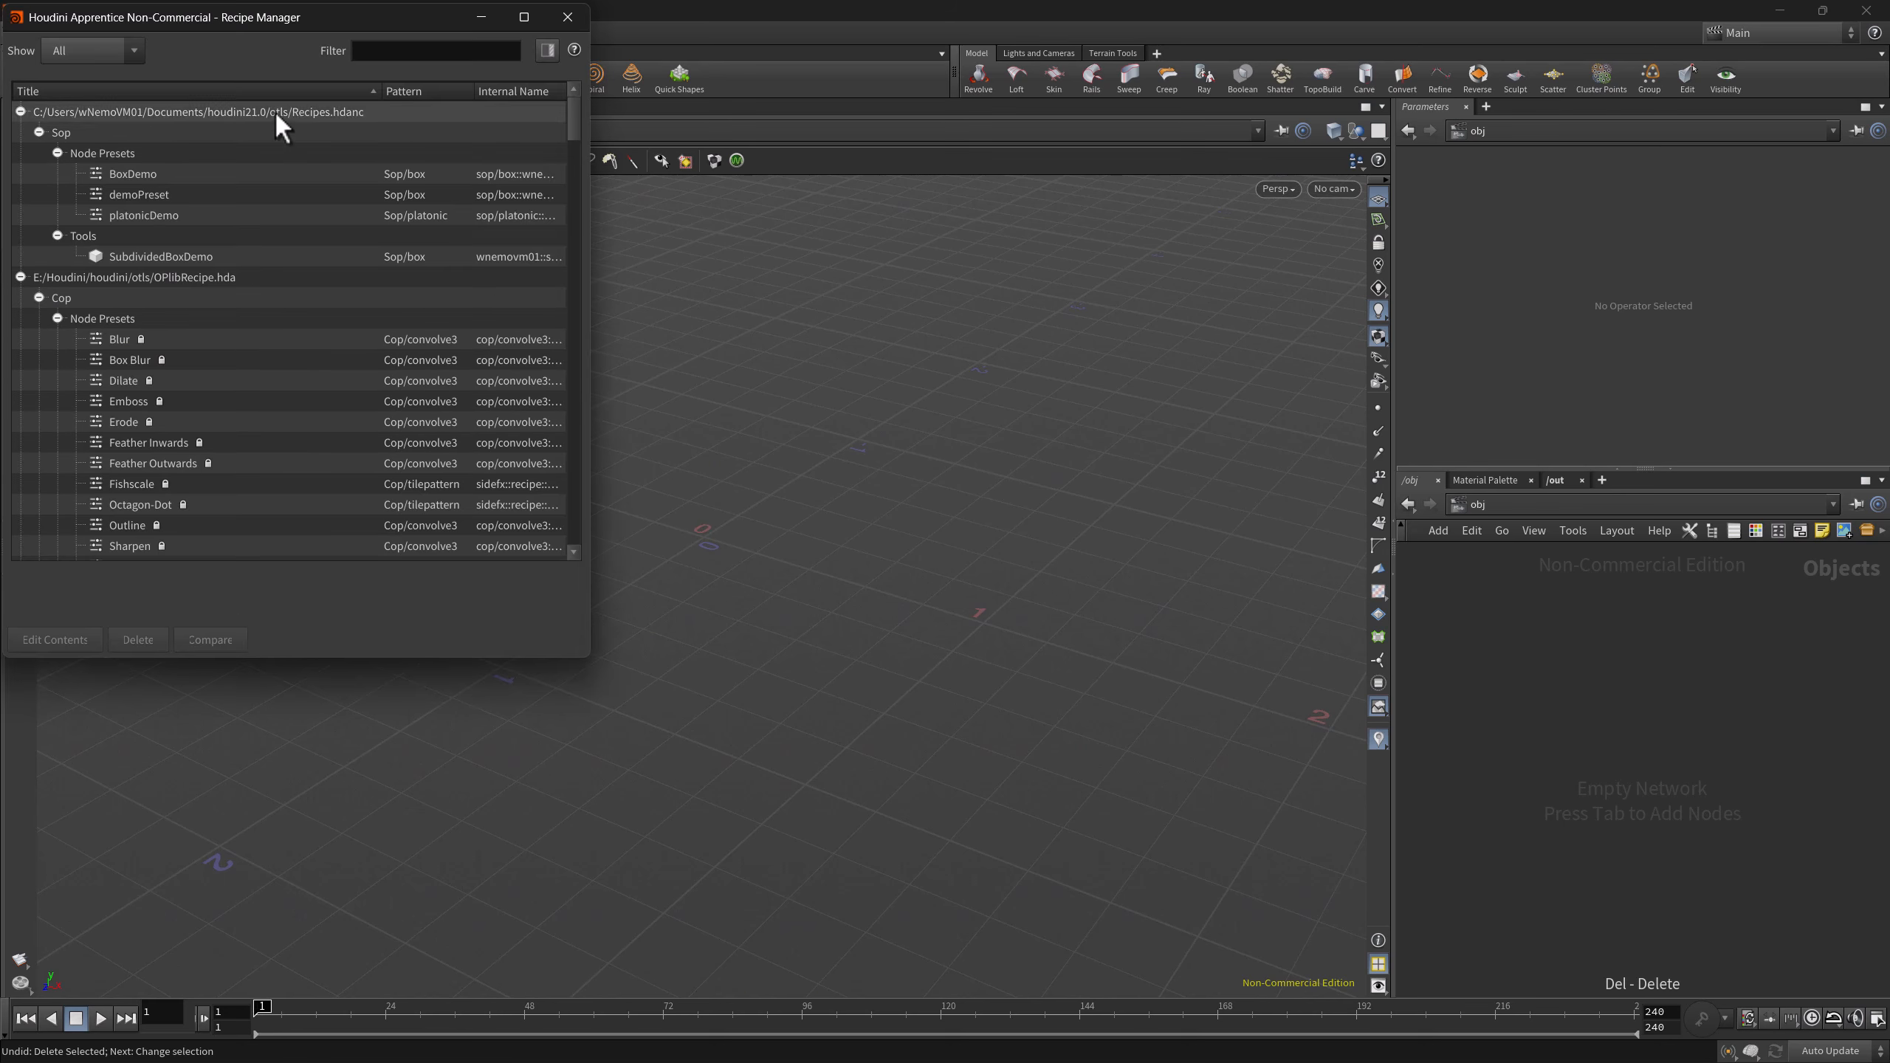
drag(216, 18, 818, 287)
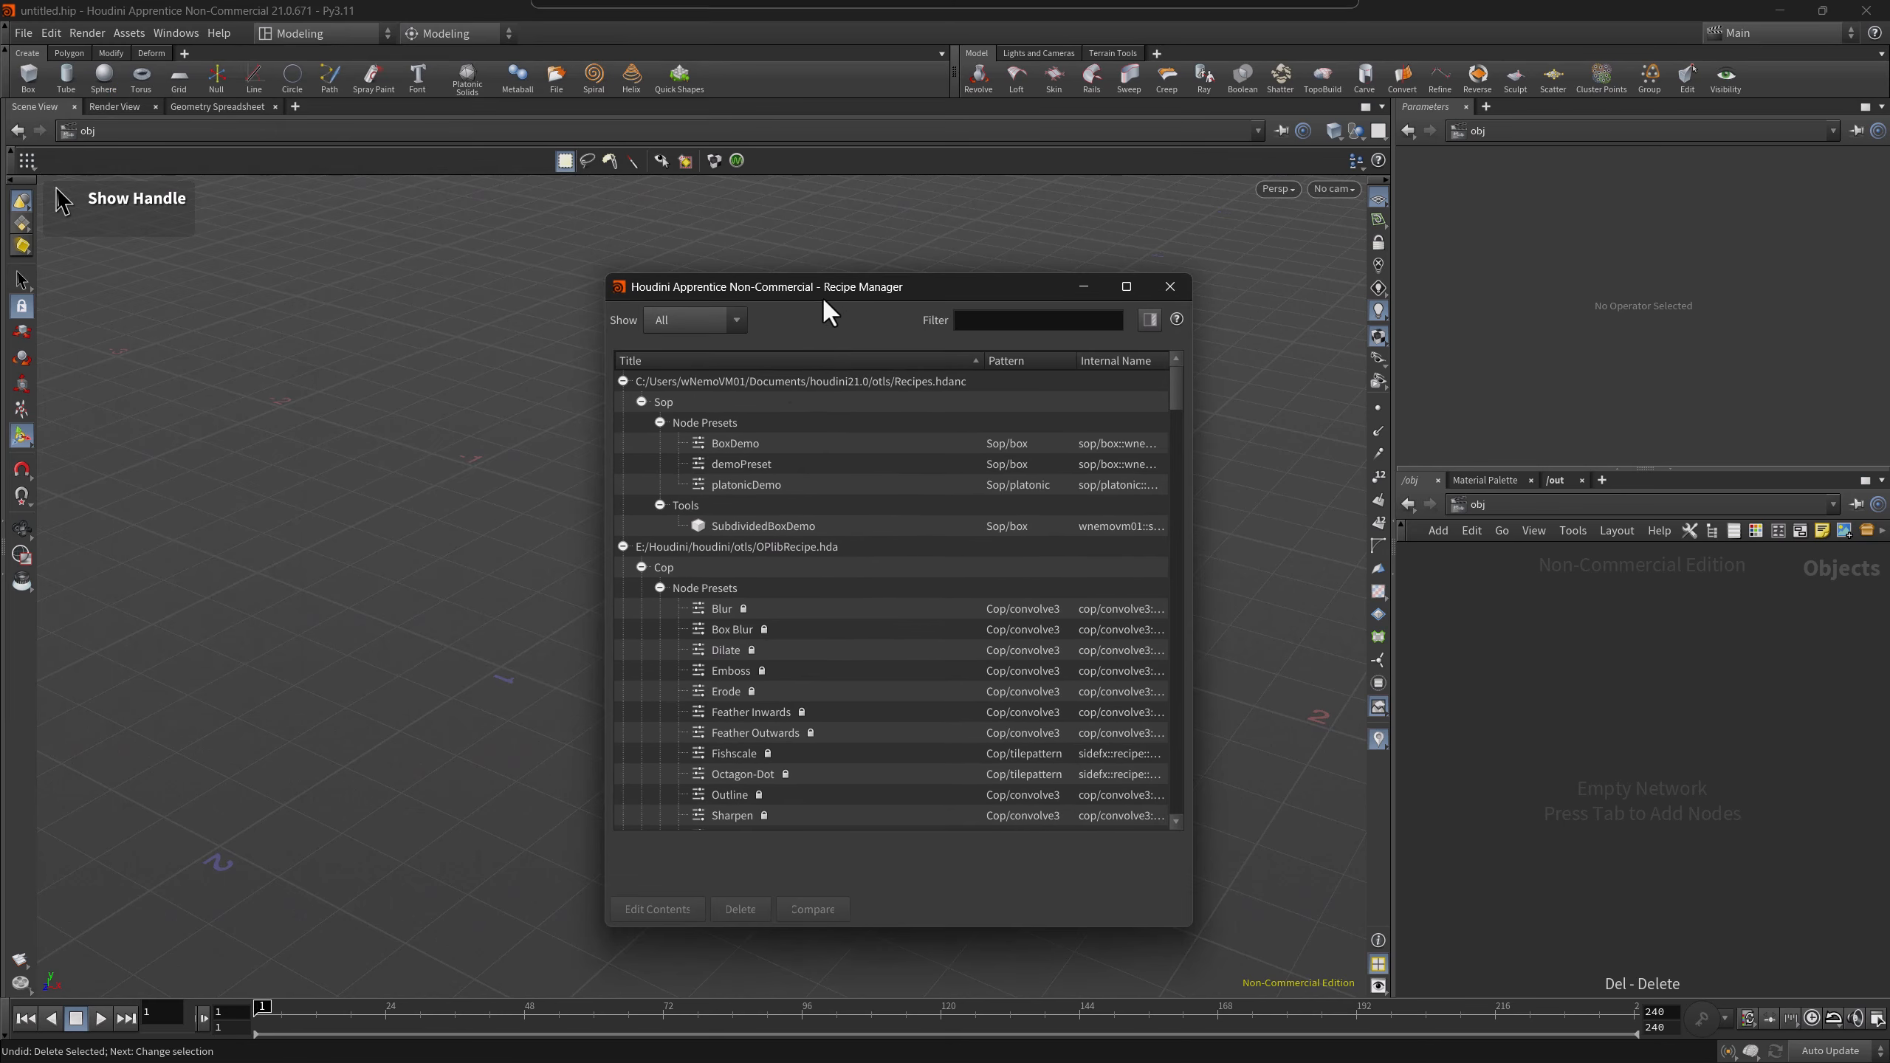
click(738, 485)
click(741, 527)
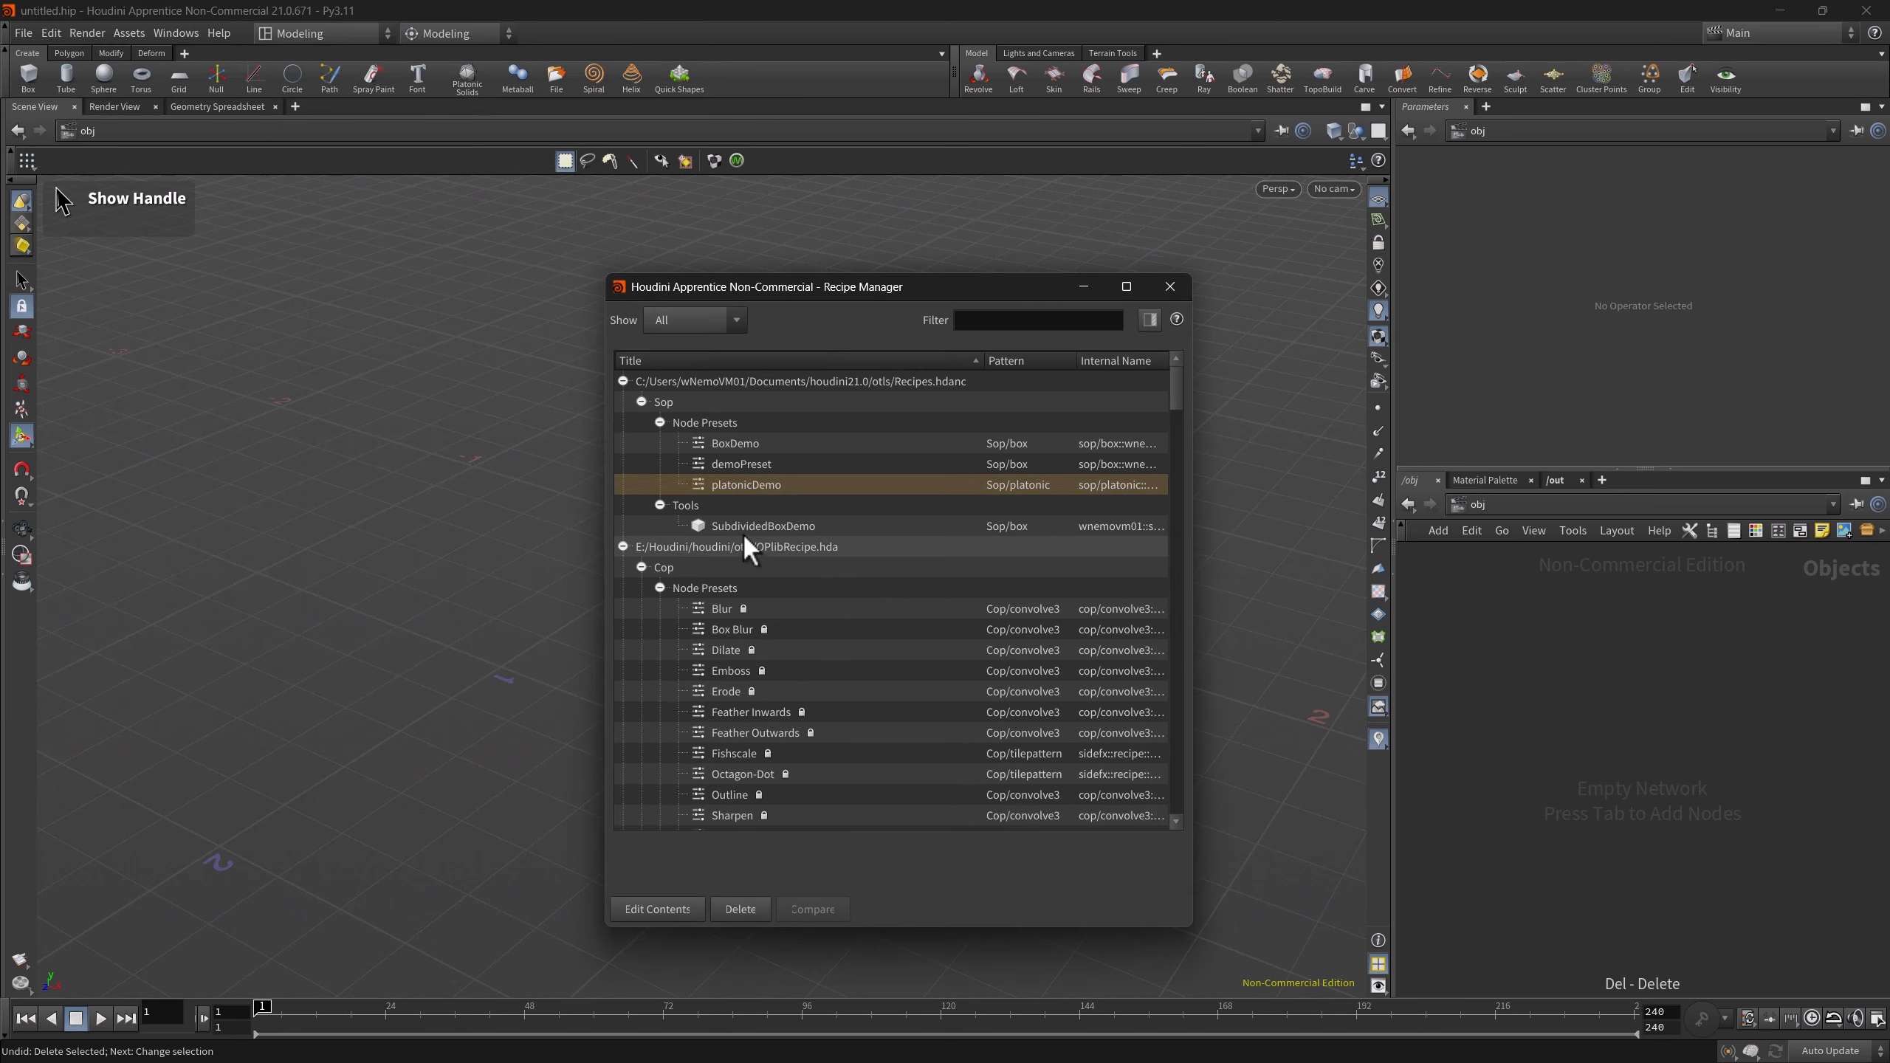
click(657, 908)
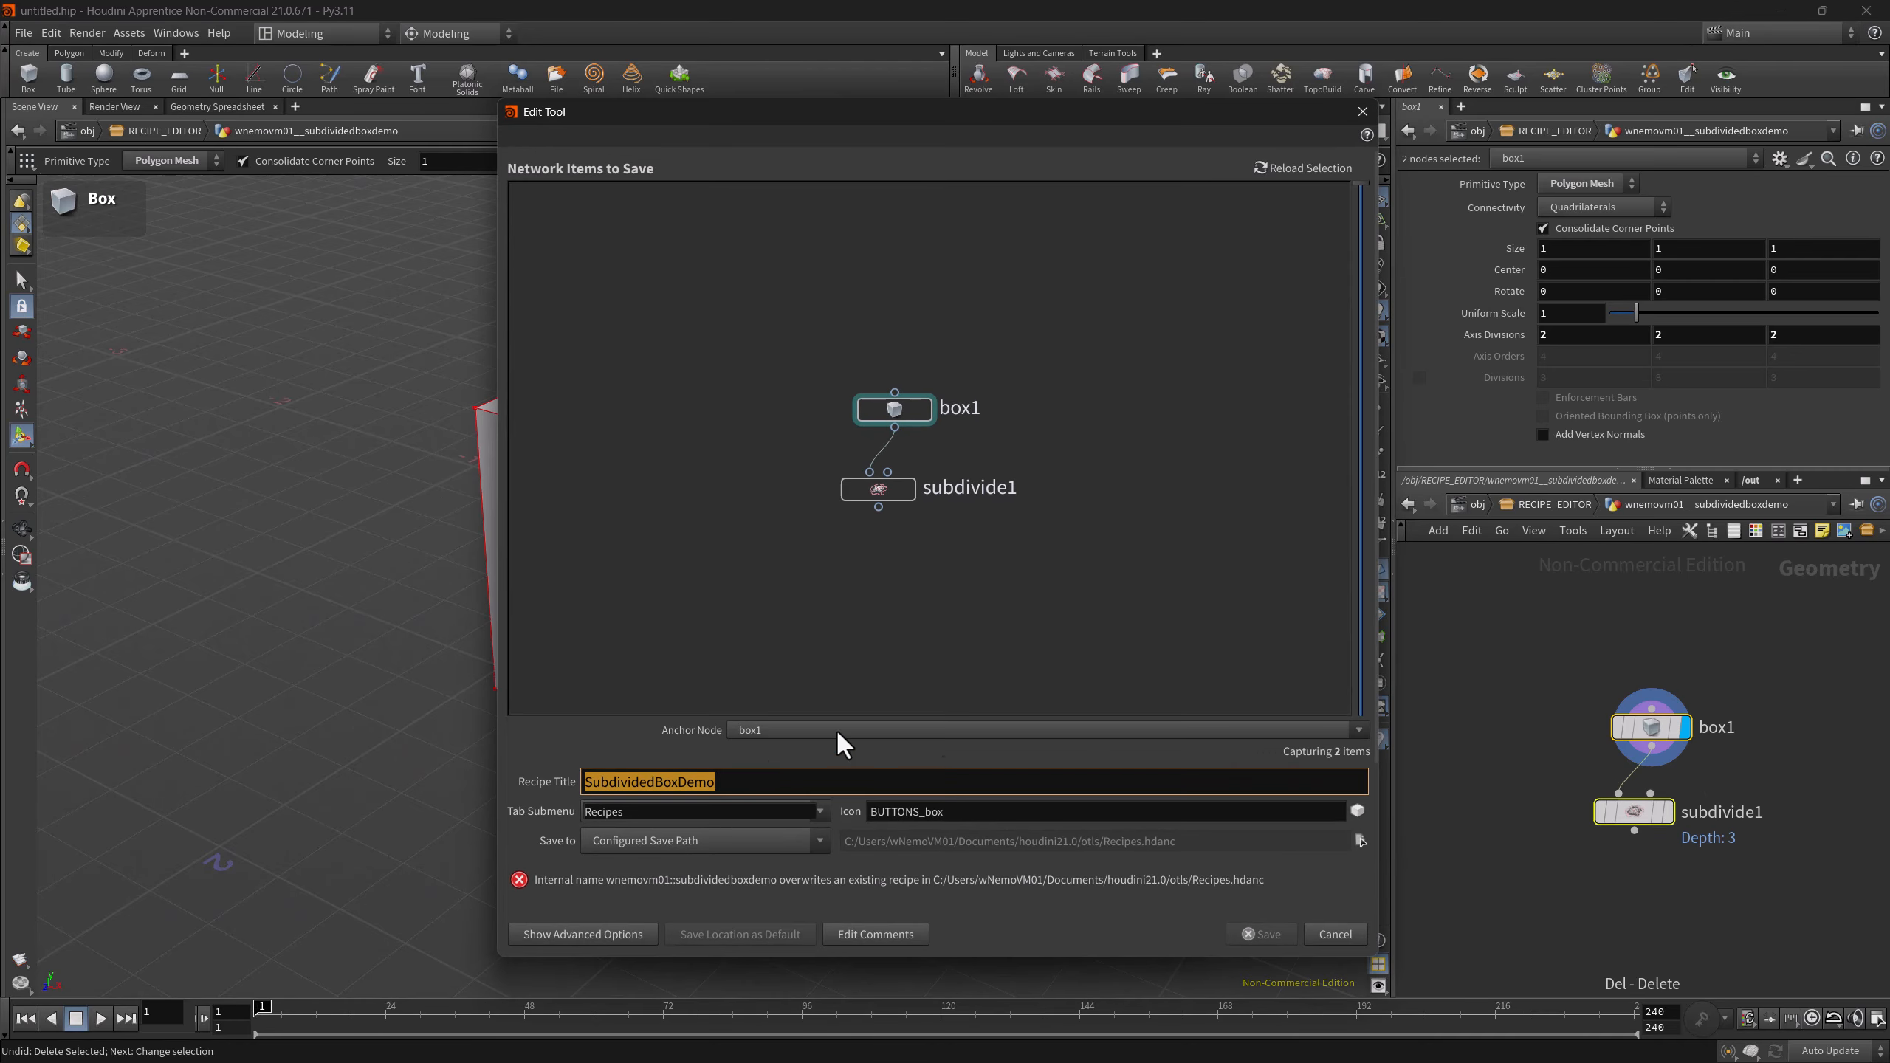
- Set the depth of the recipe's subdivide1 node to 4
click(1633, 811)
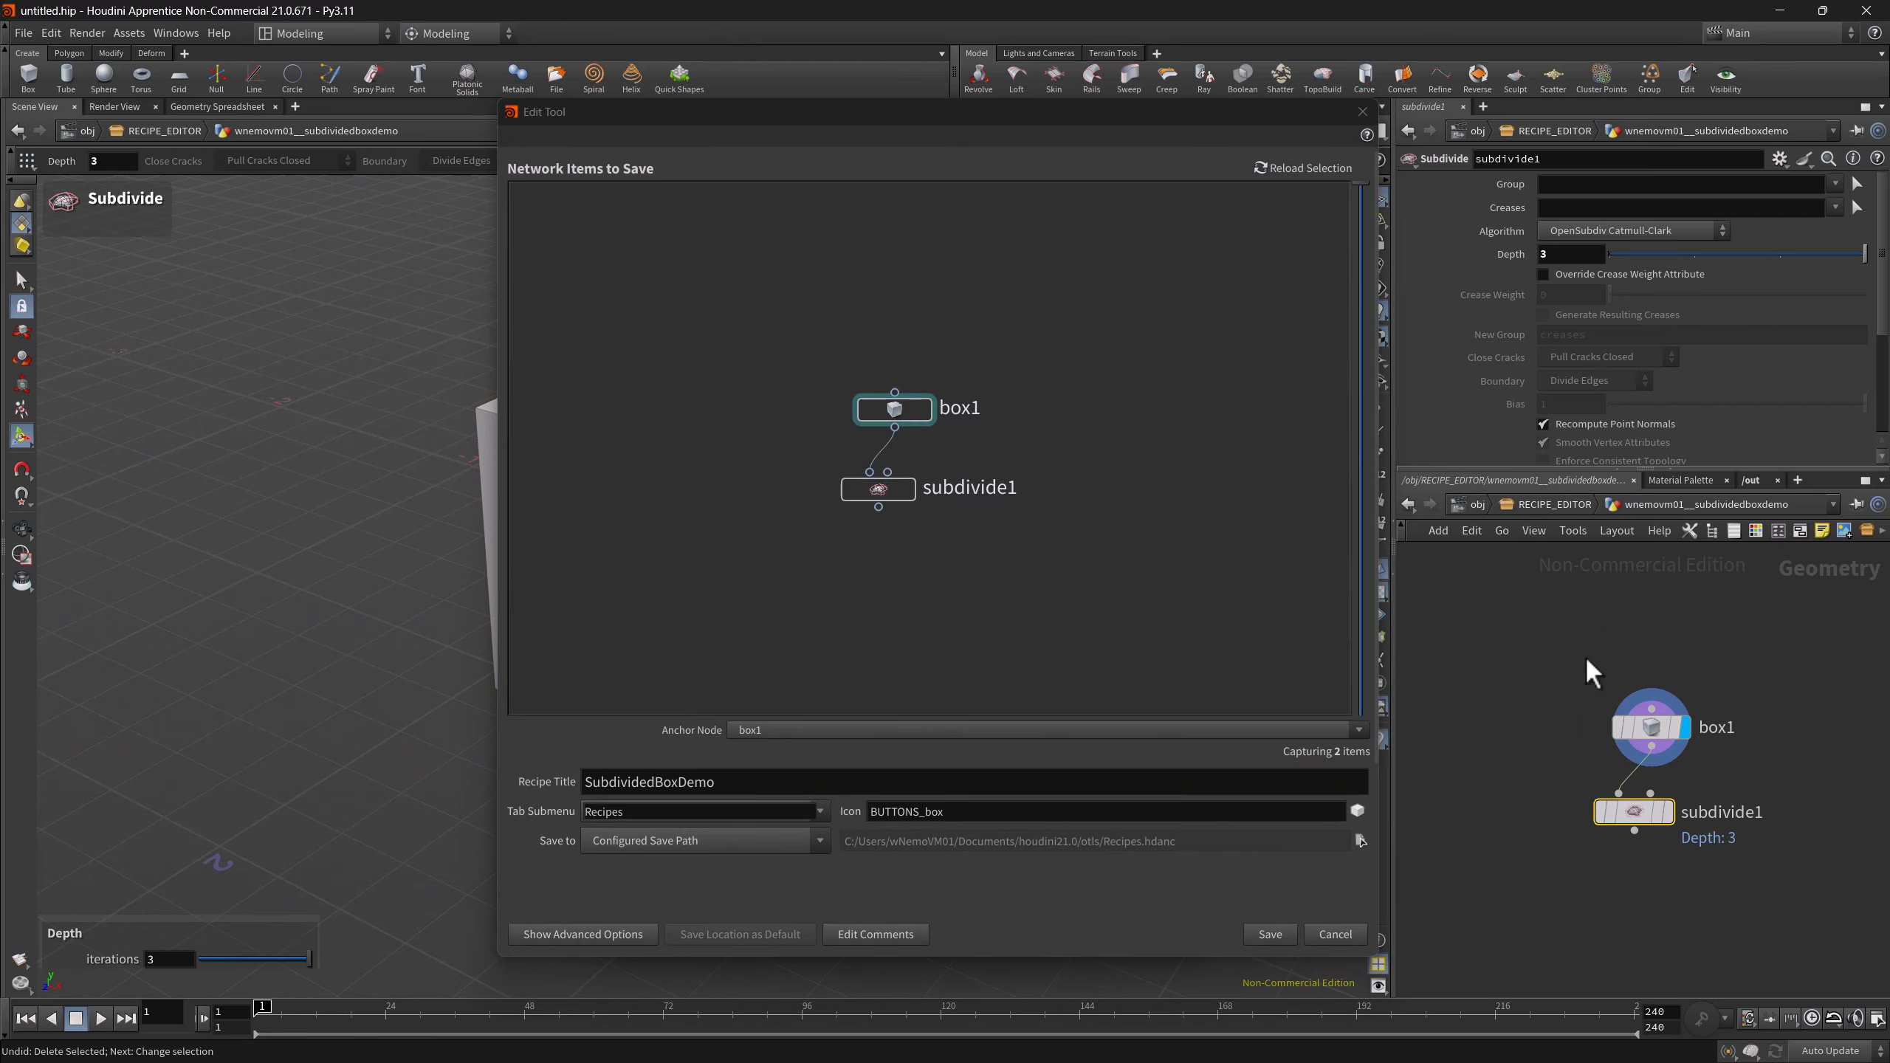
click(1571, 254)
text(4)
drag(1588, 600, 1644, 836)
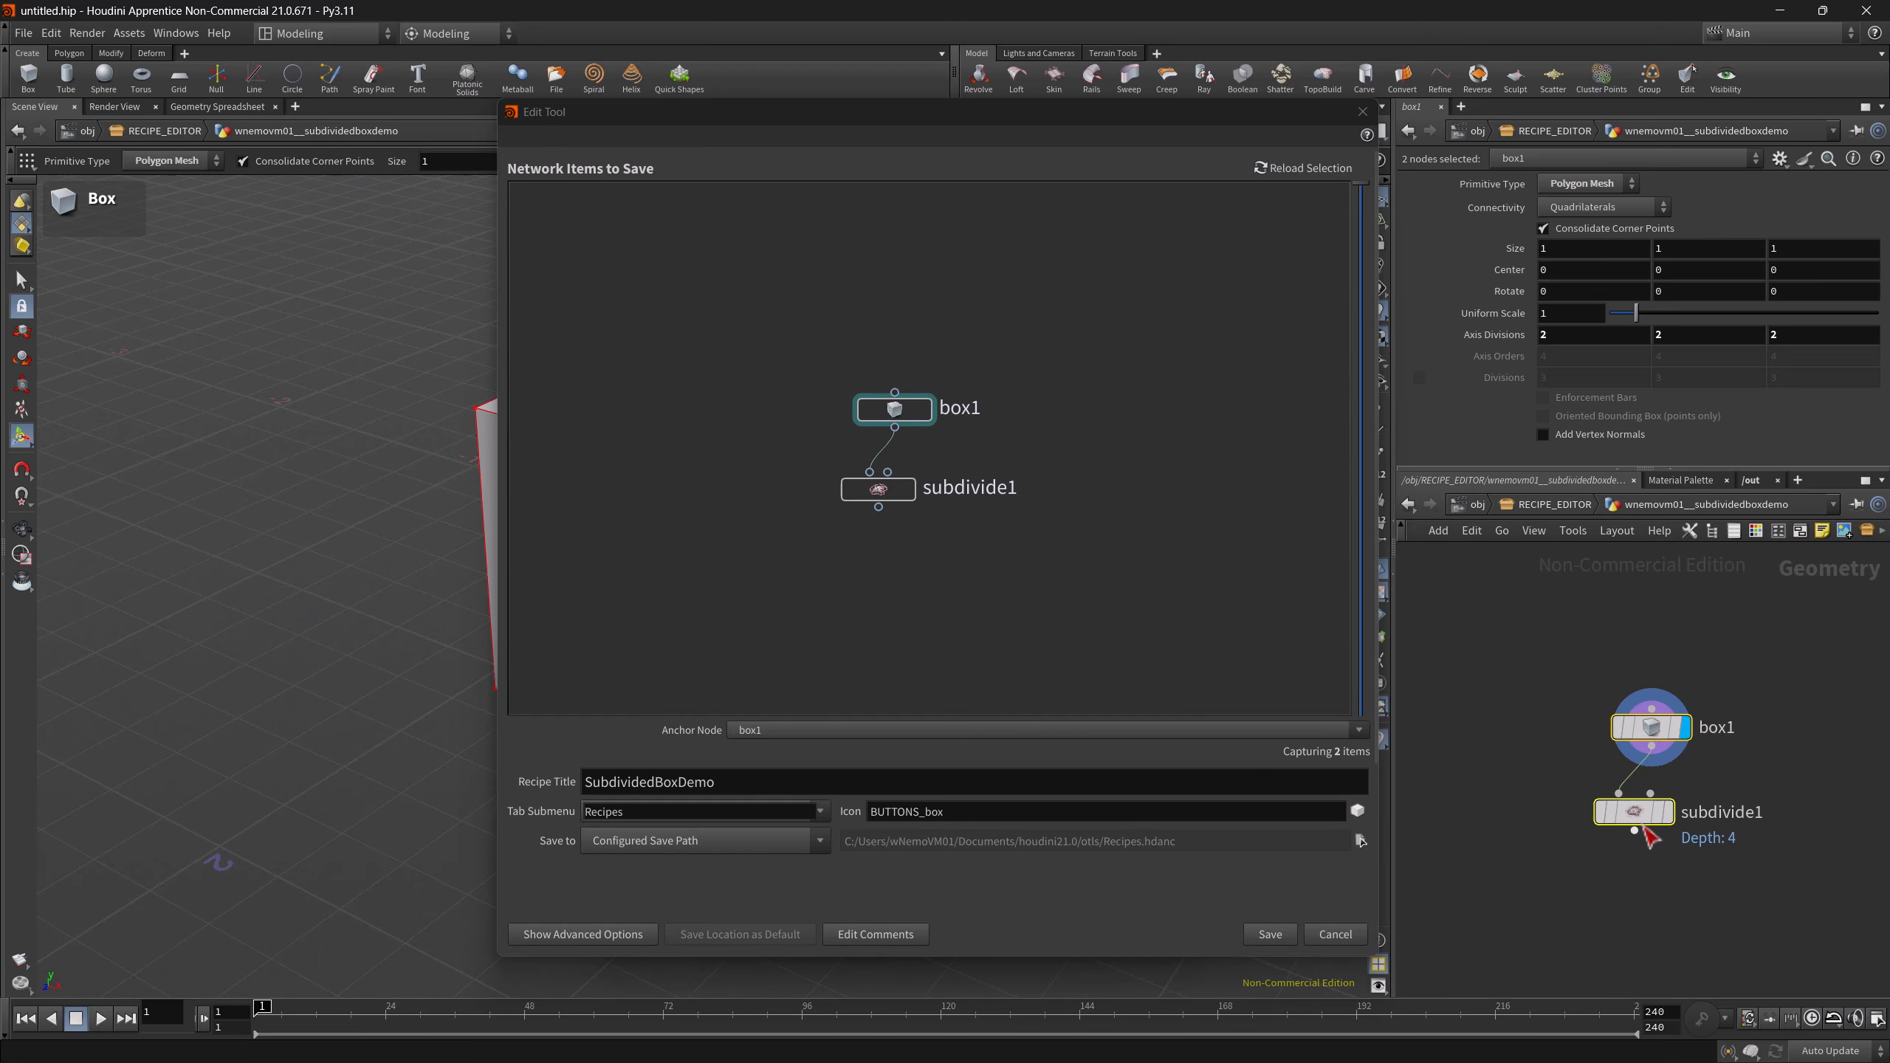
- Append a Color node to the output of subdivide1 and make it the displayed node
middle_drag(1625, 811, 1586, 712)
click(1604, 784)
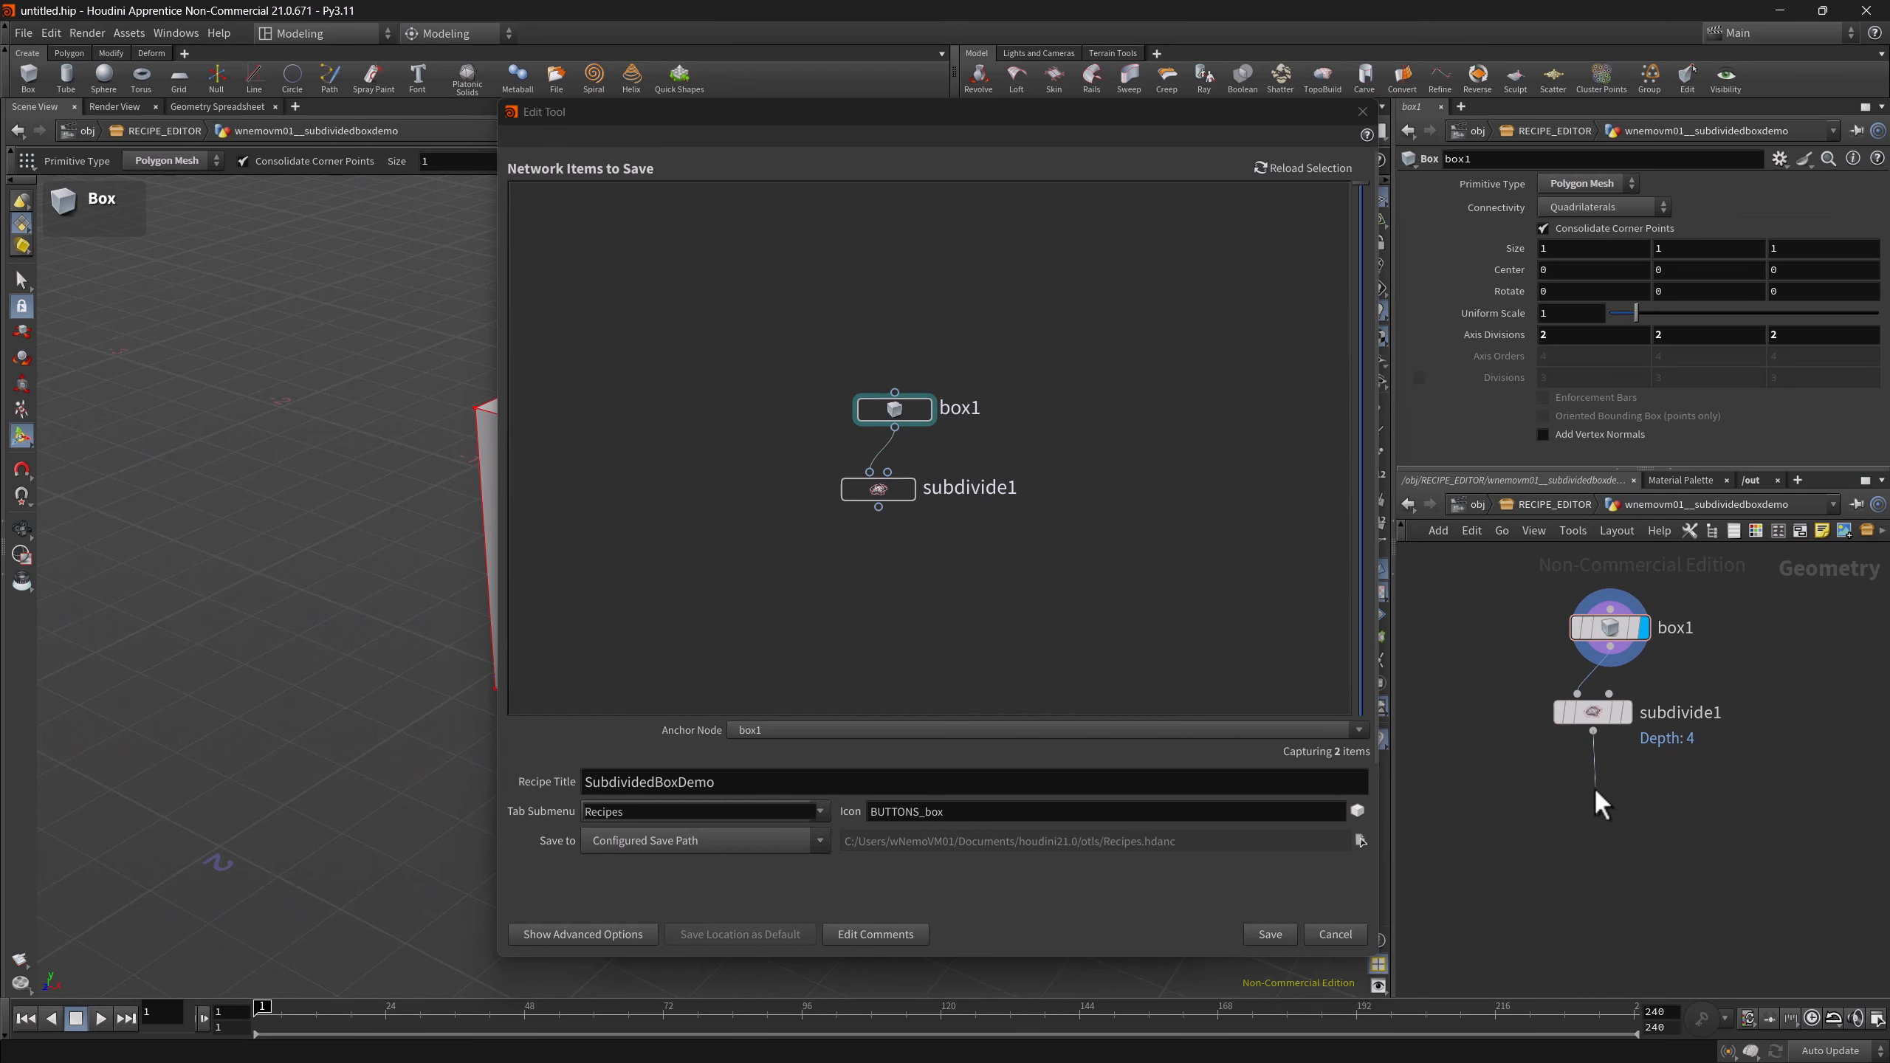
key(Tab)
text(color)
key(Return)
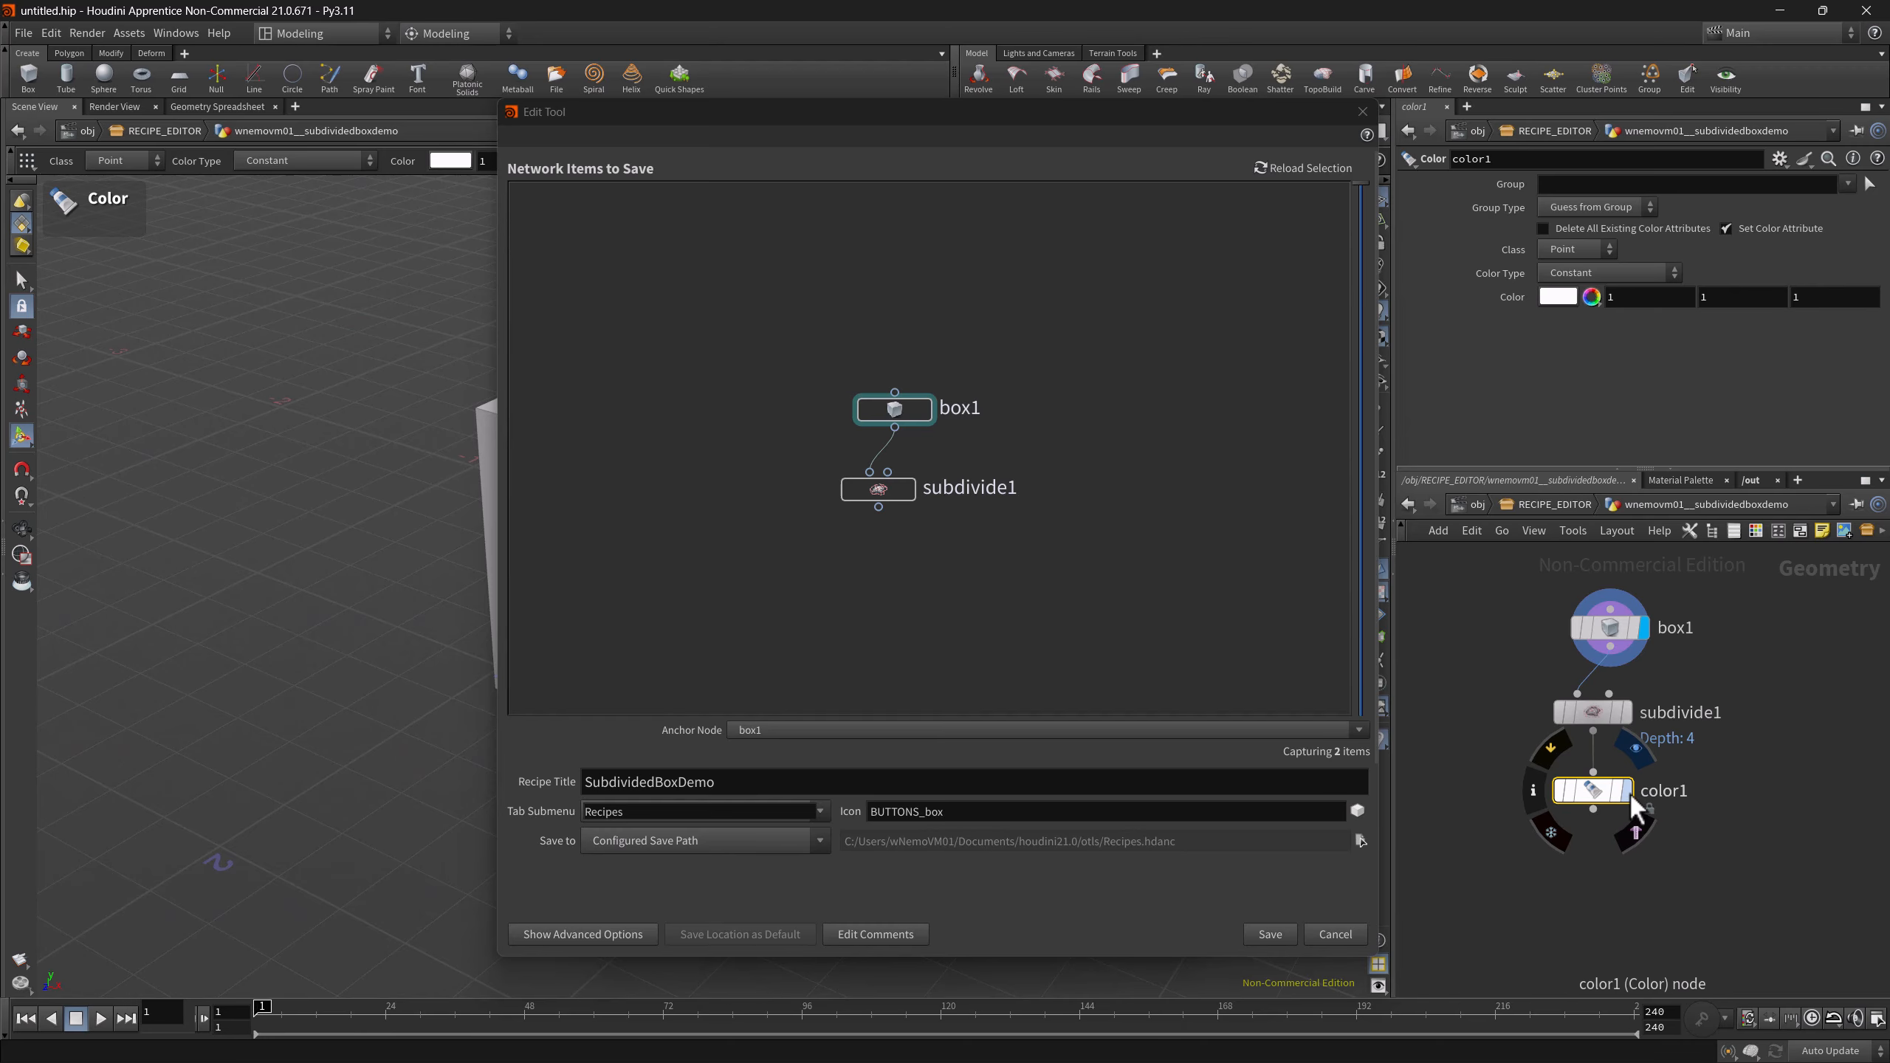
click(1615, 767)
- Set the Color node's color to light green, hex 2AFF56
click(1562, 297)
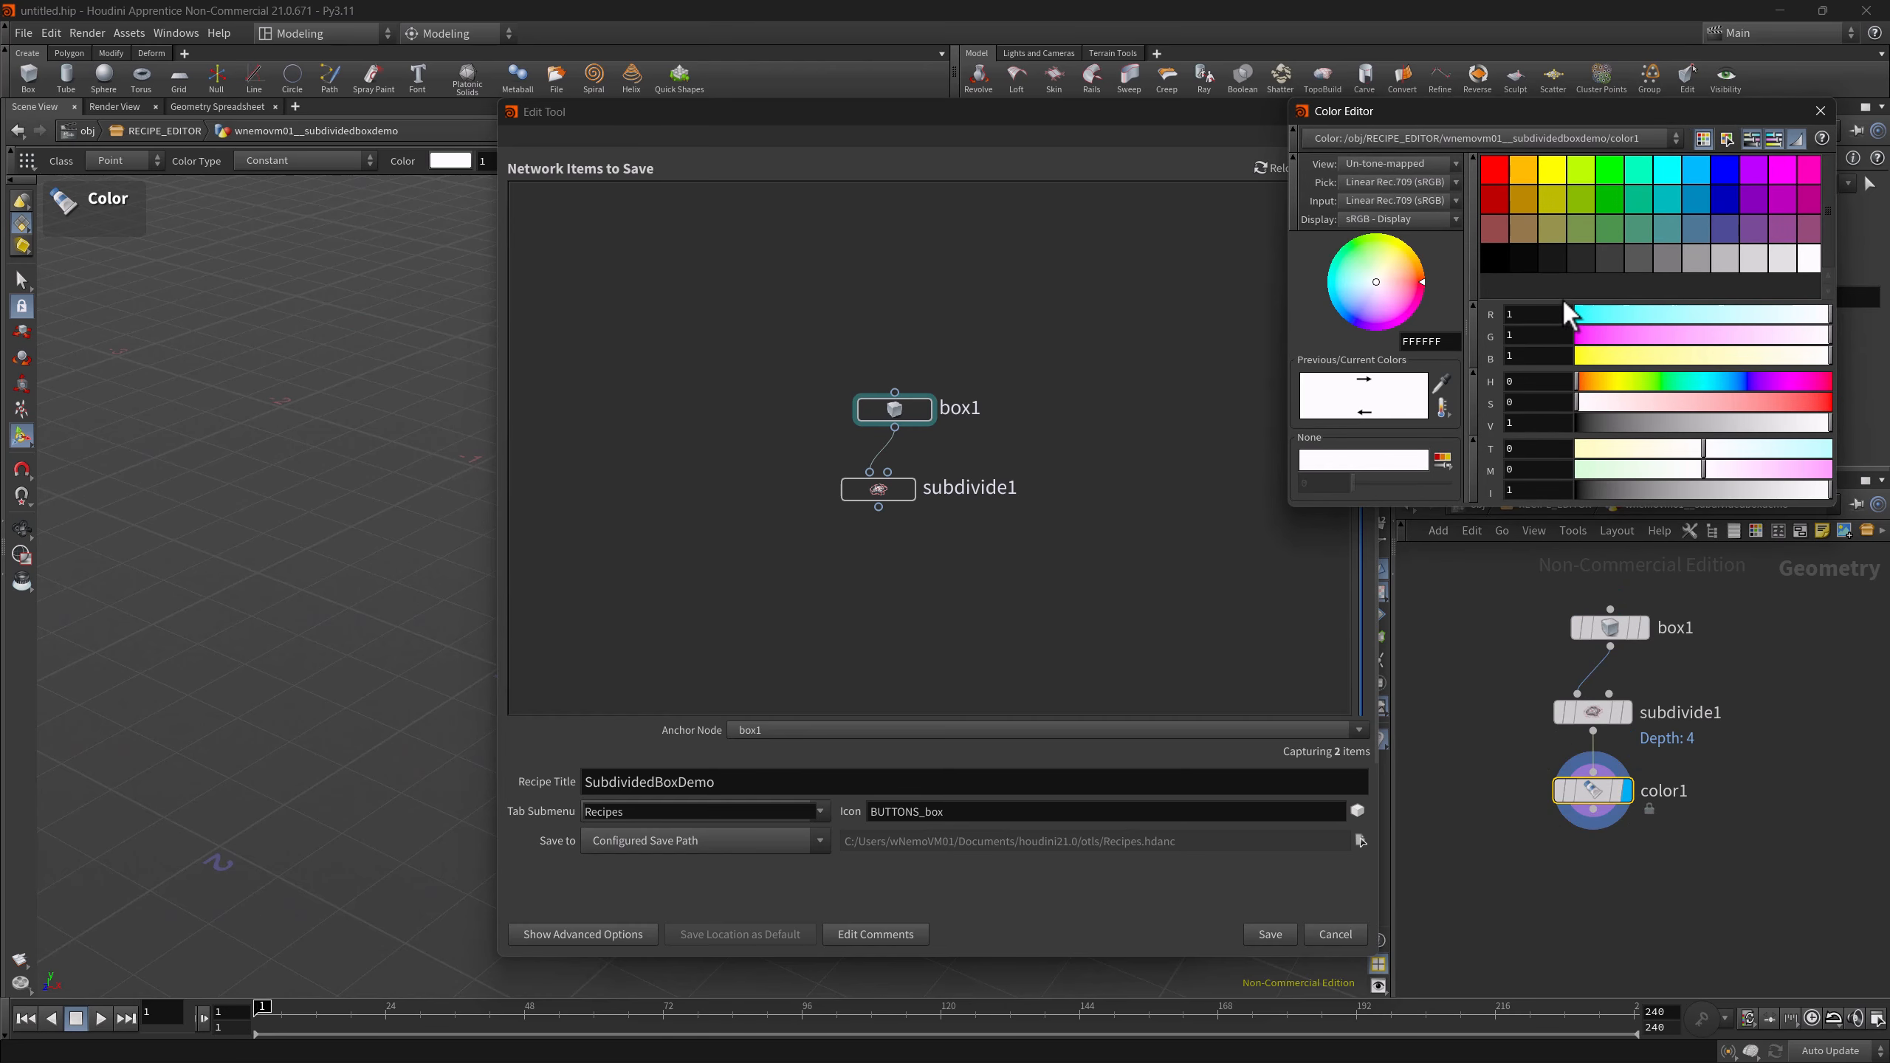
click(1351, 255)
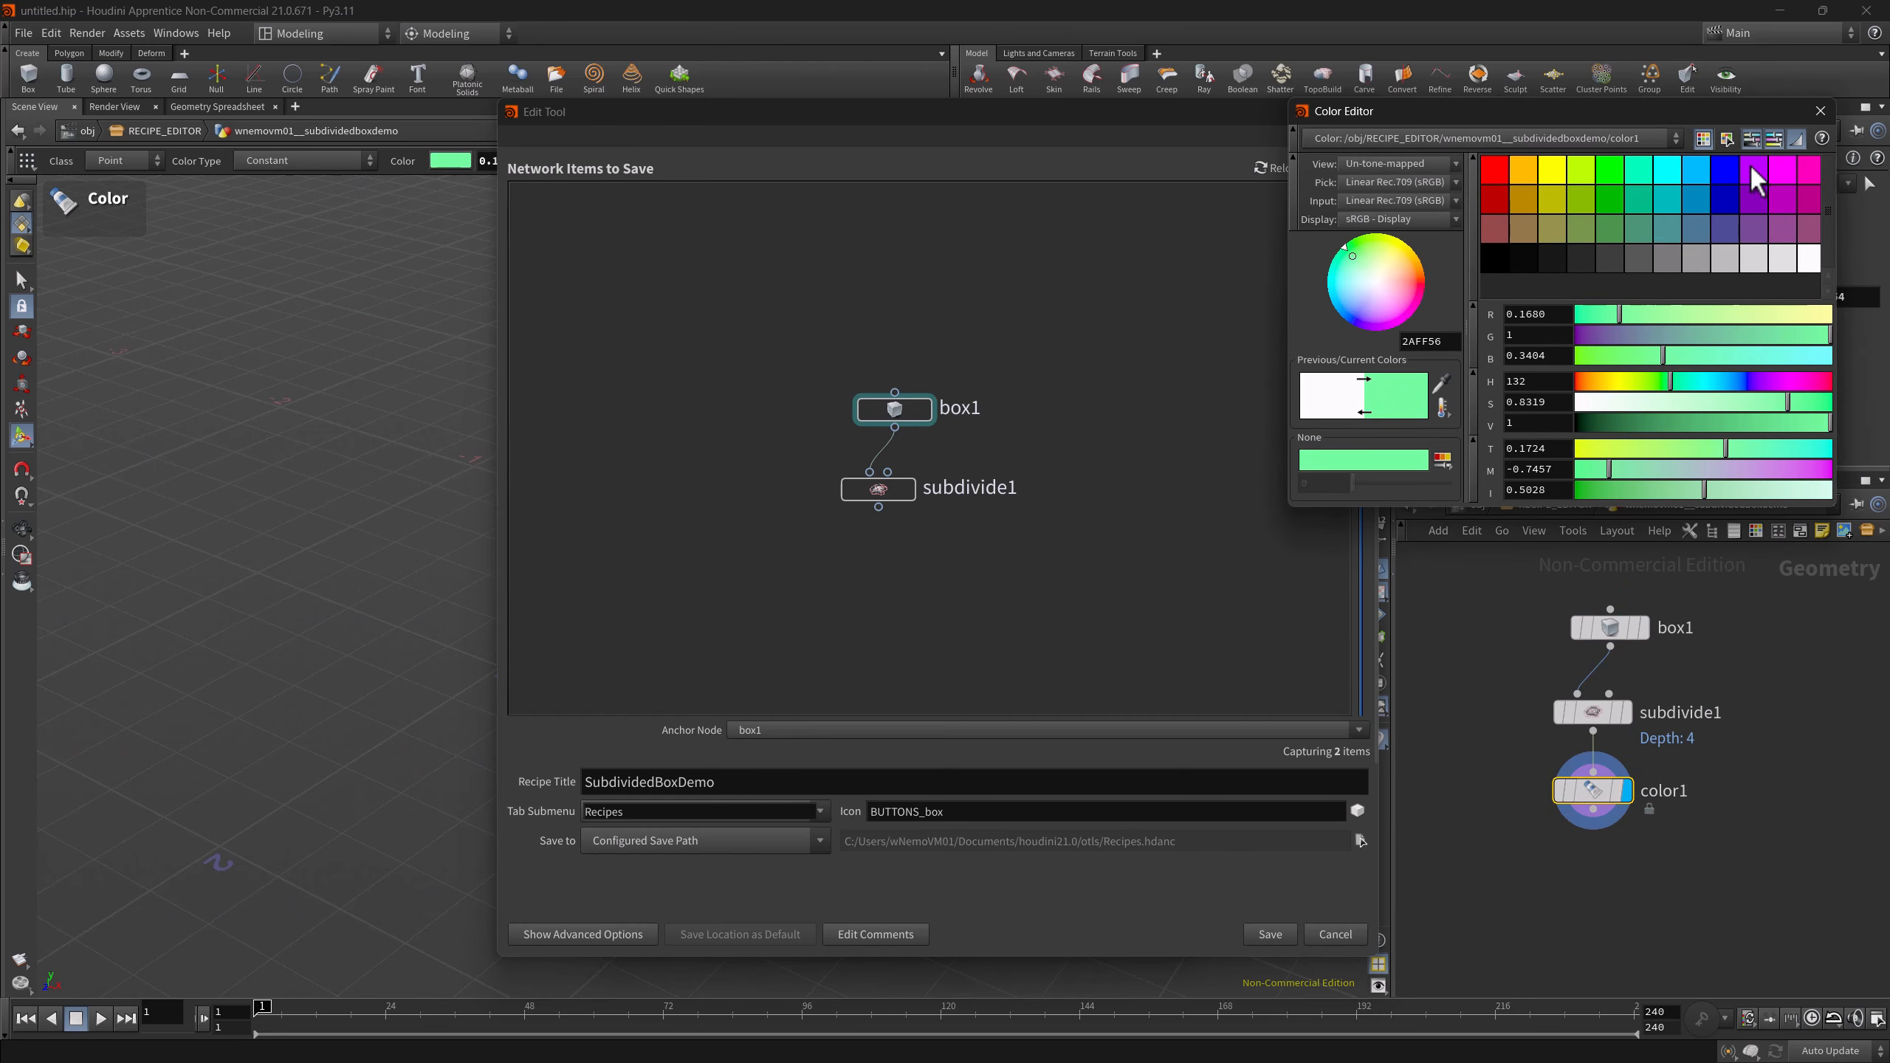
click(1820, 111)
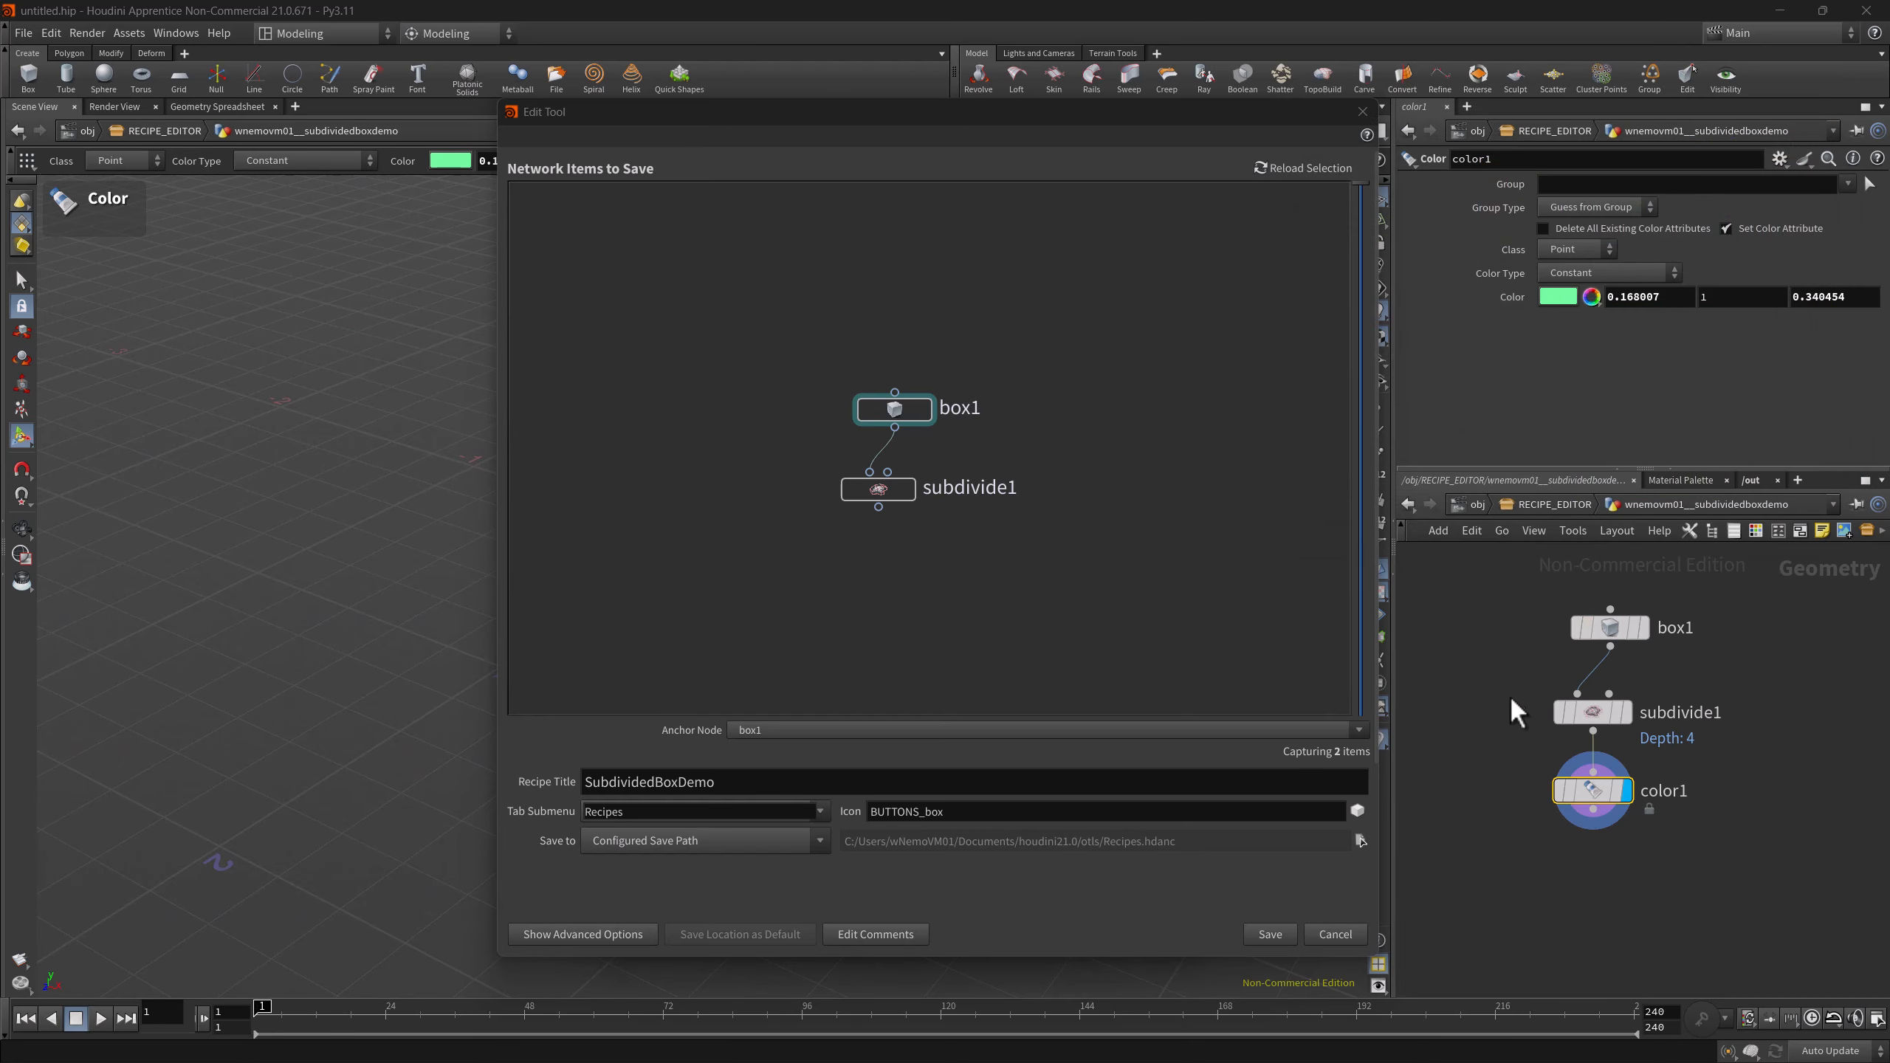
- Reload the recipe's captured items with box1, subdivide1 and color1 selected, and save the edited tool
drag(1514, 597, 1741, 860)
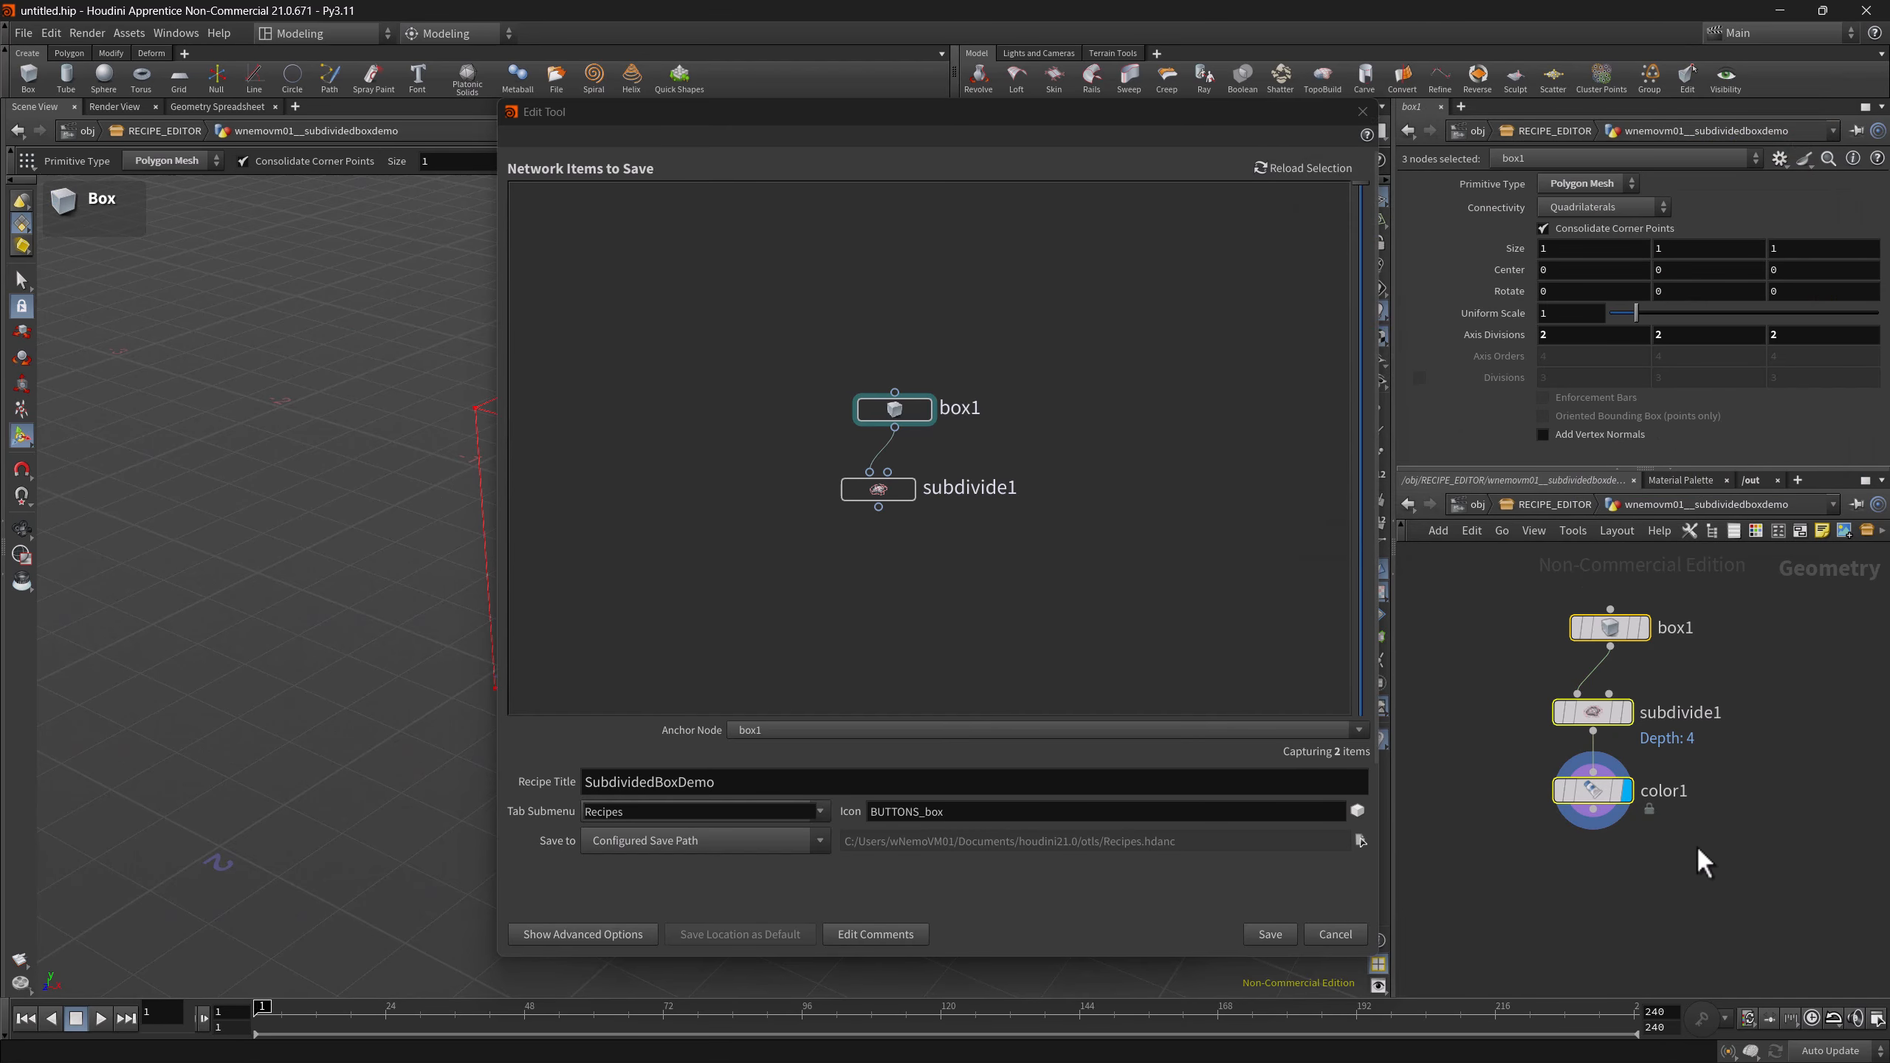
click(1287, 170)
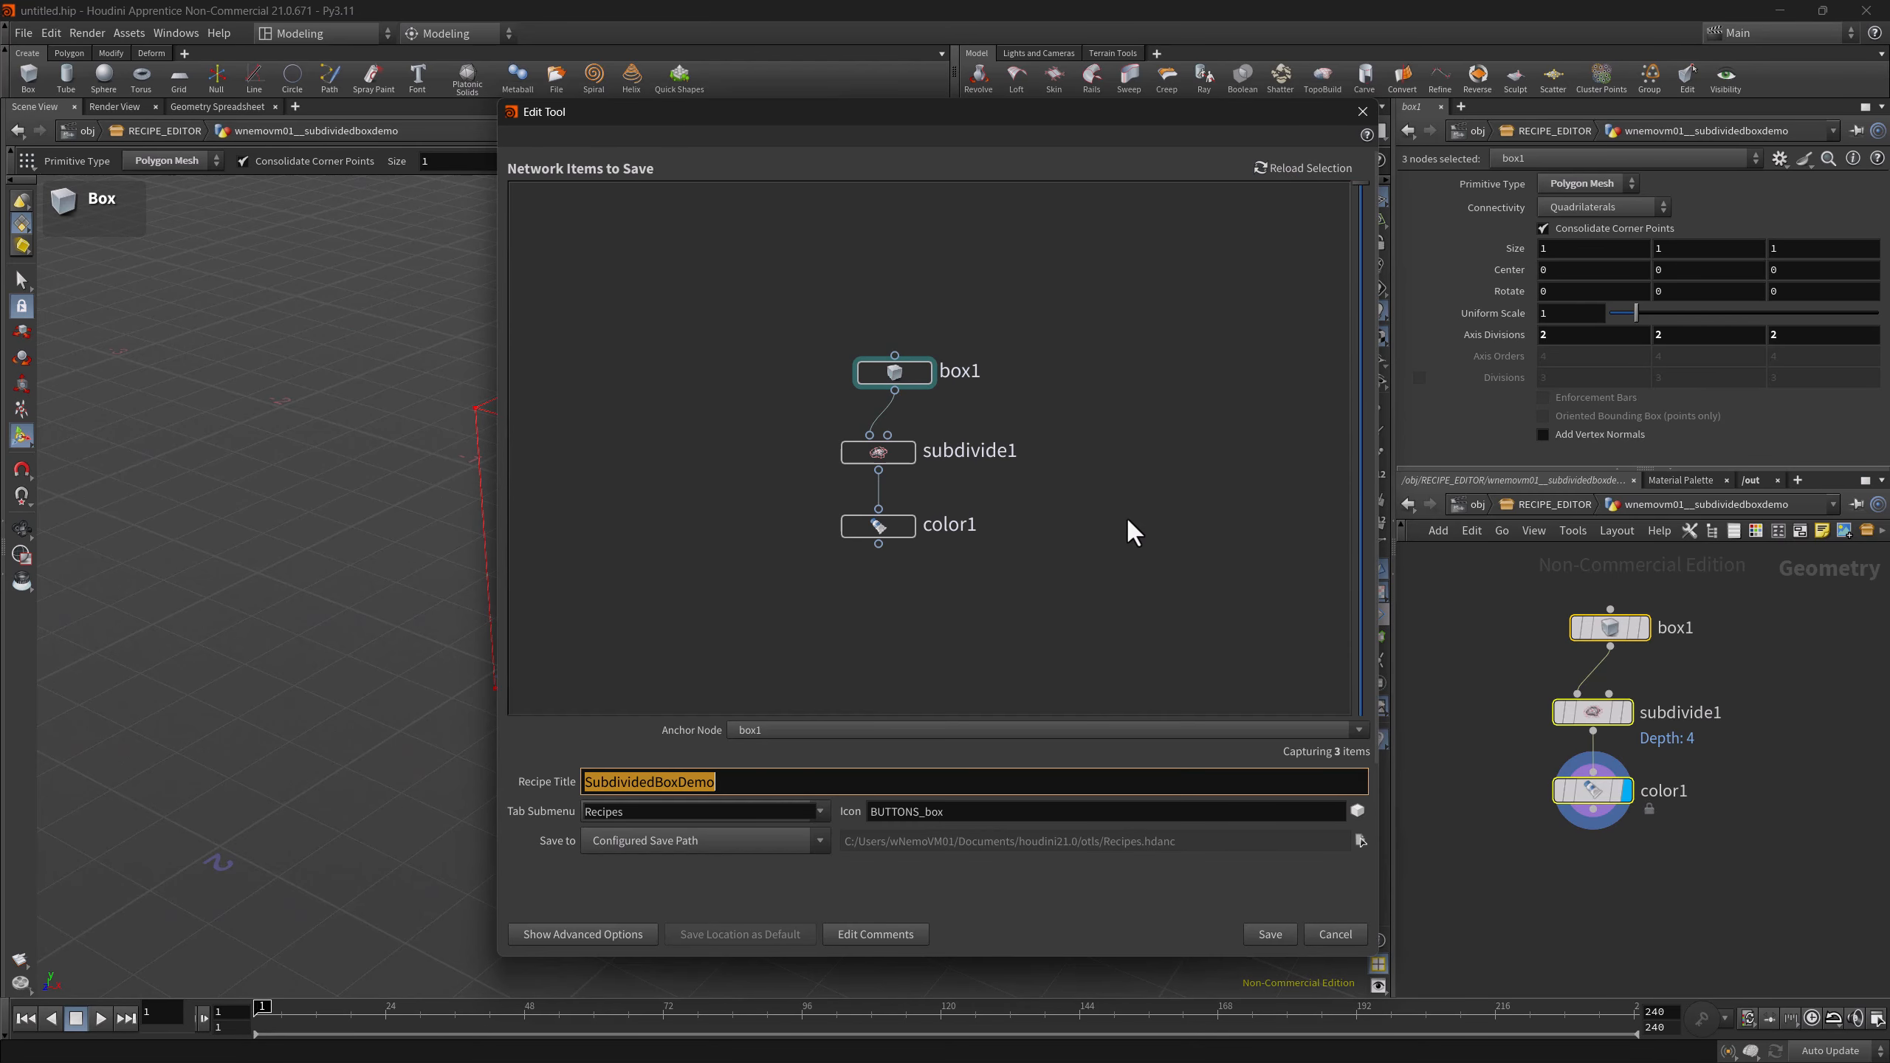
click(1269, 934)
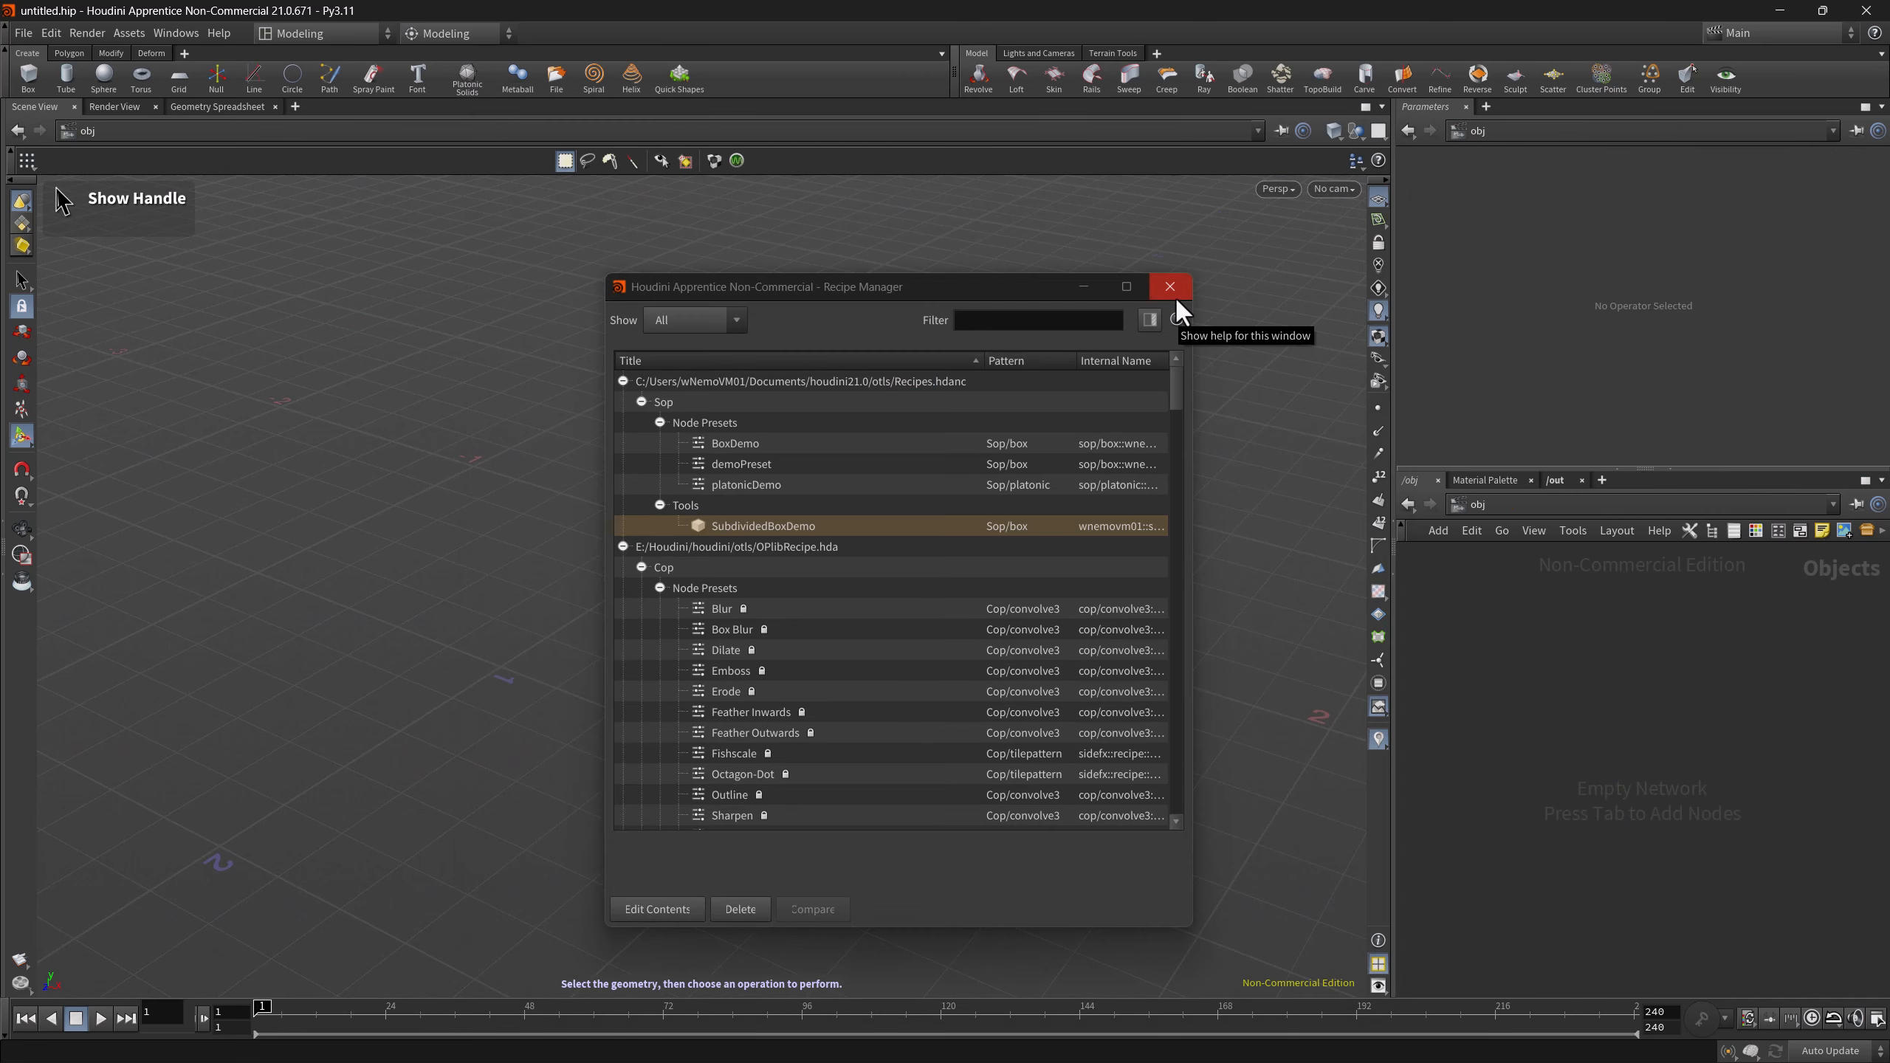
- Close the Recipe Manager, create a new Geometry object and enter its network
click(1174, 292)
key(Tab)
text(geo)
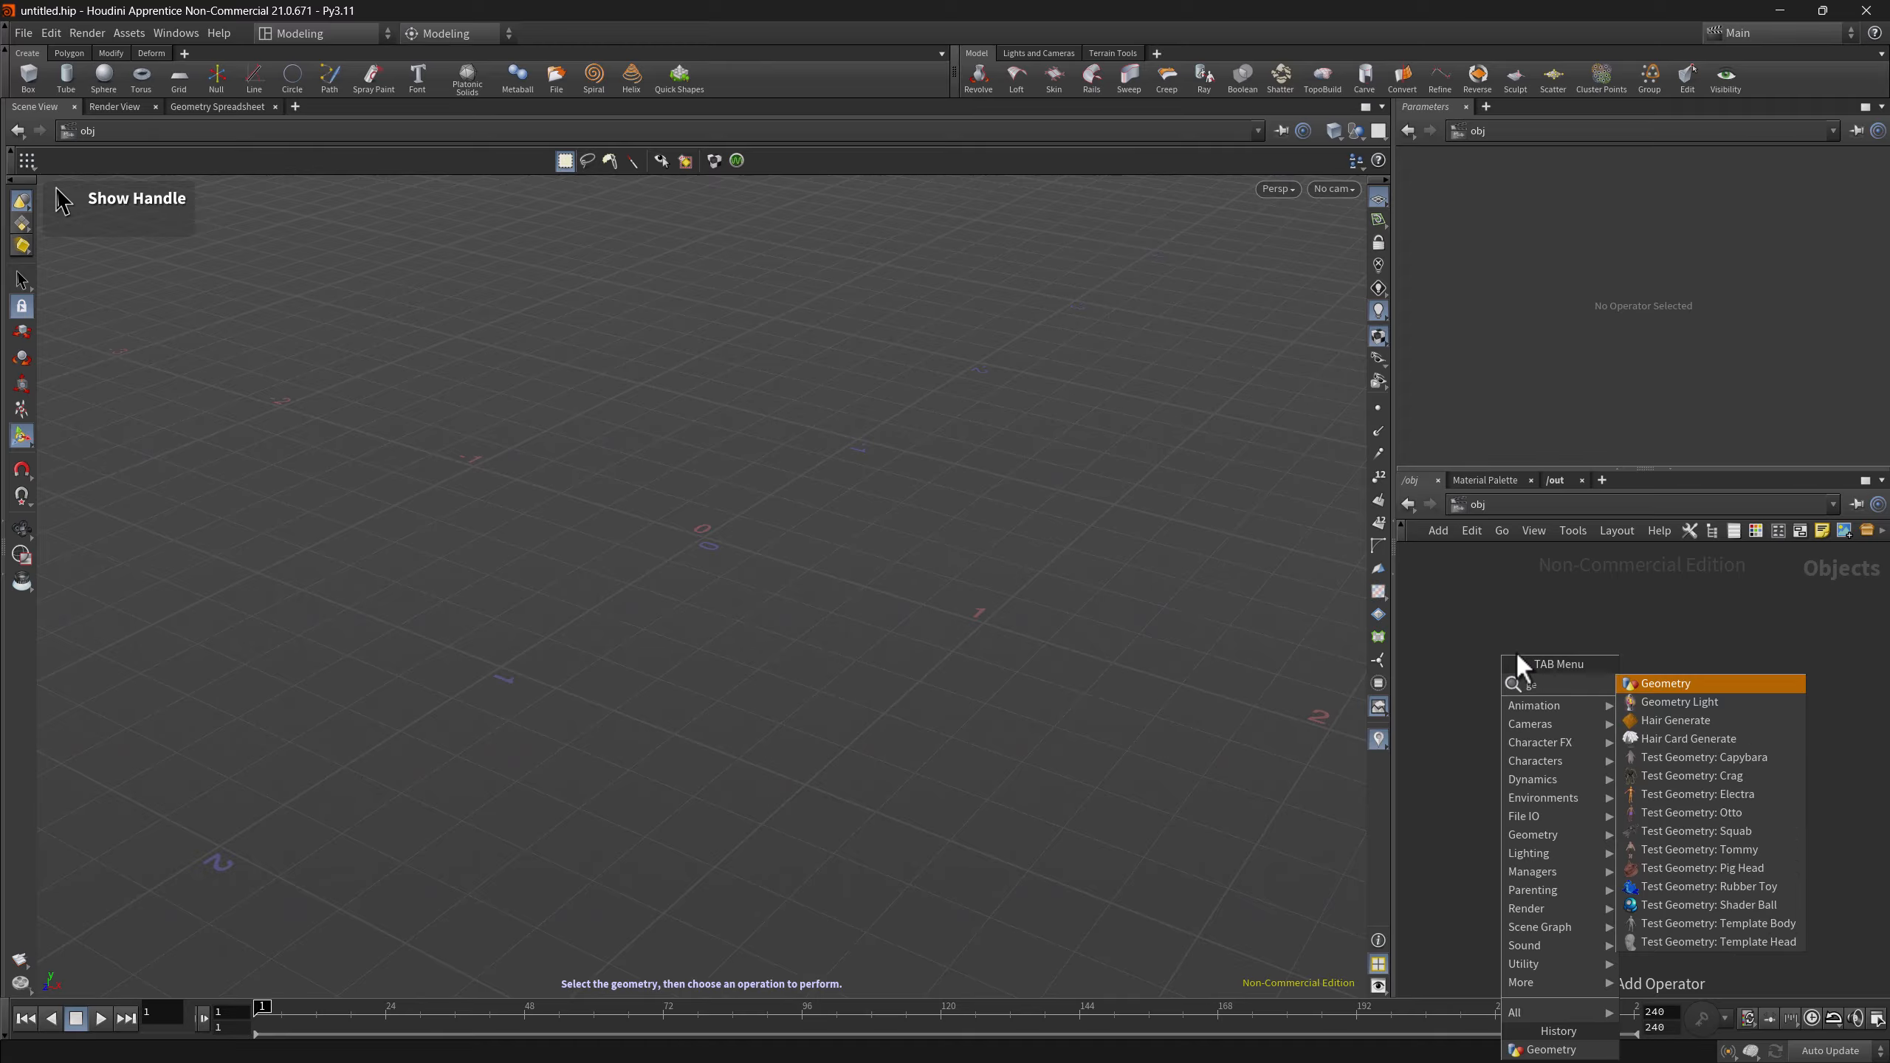
key(Return)
click(1516, 653)
double_click(1515, 648)
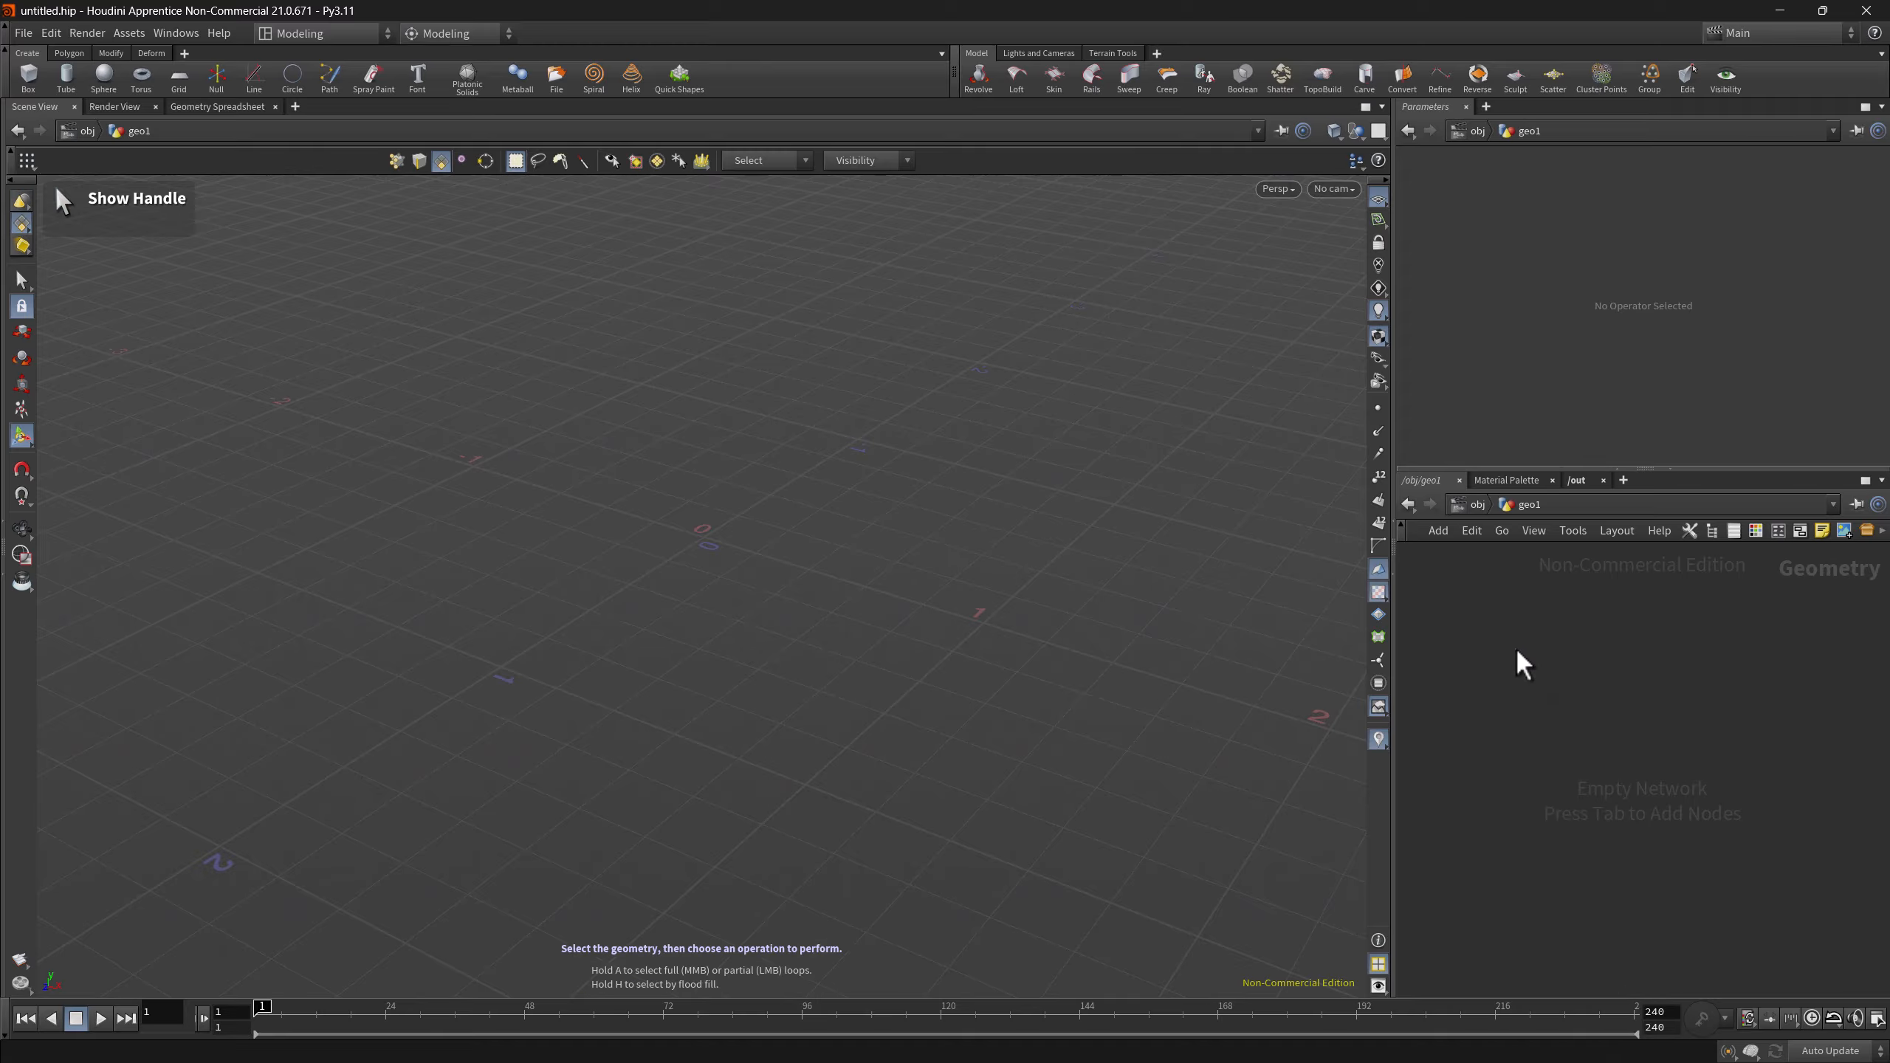
- Place the edited SubdividedBoxDemo recipe in the empty geometry network
key(Tab)
mouse_move(1582, 872)
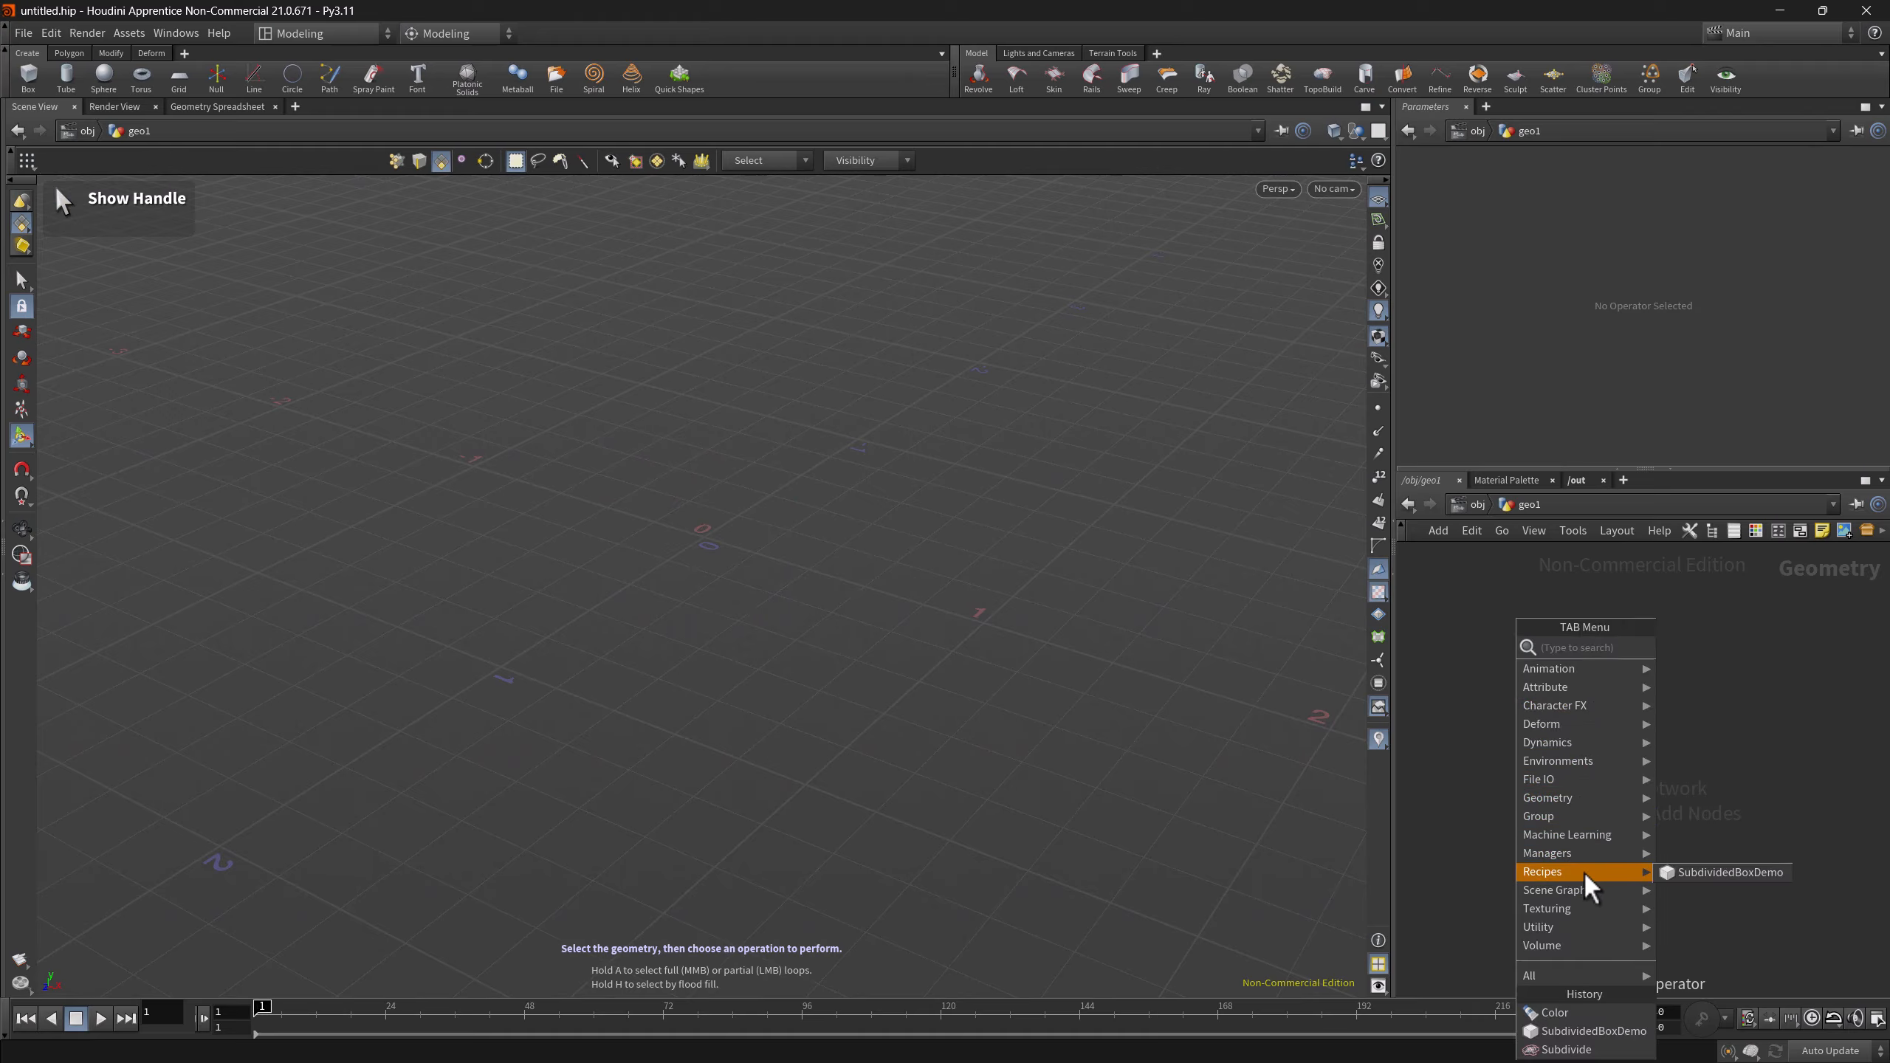
click(1700, 875)
click(1571, 680)
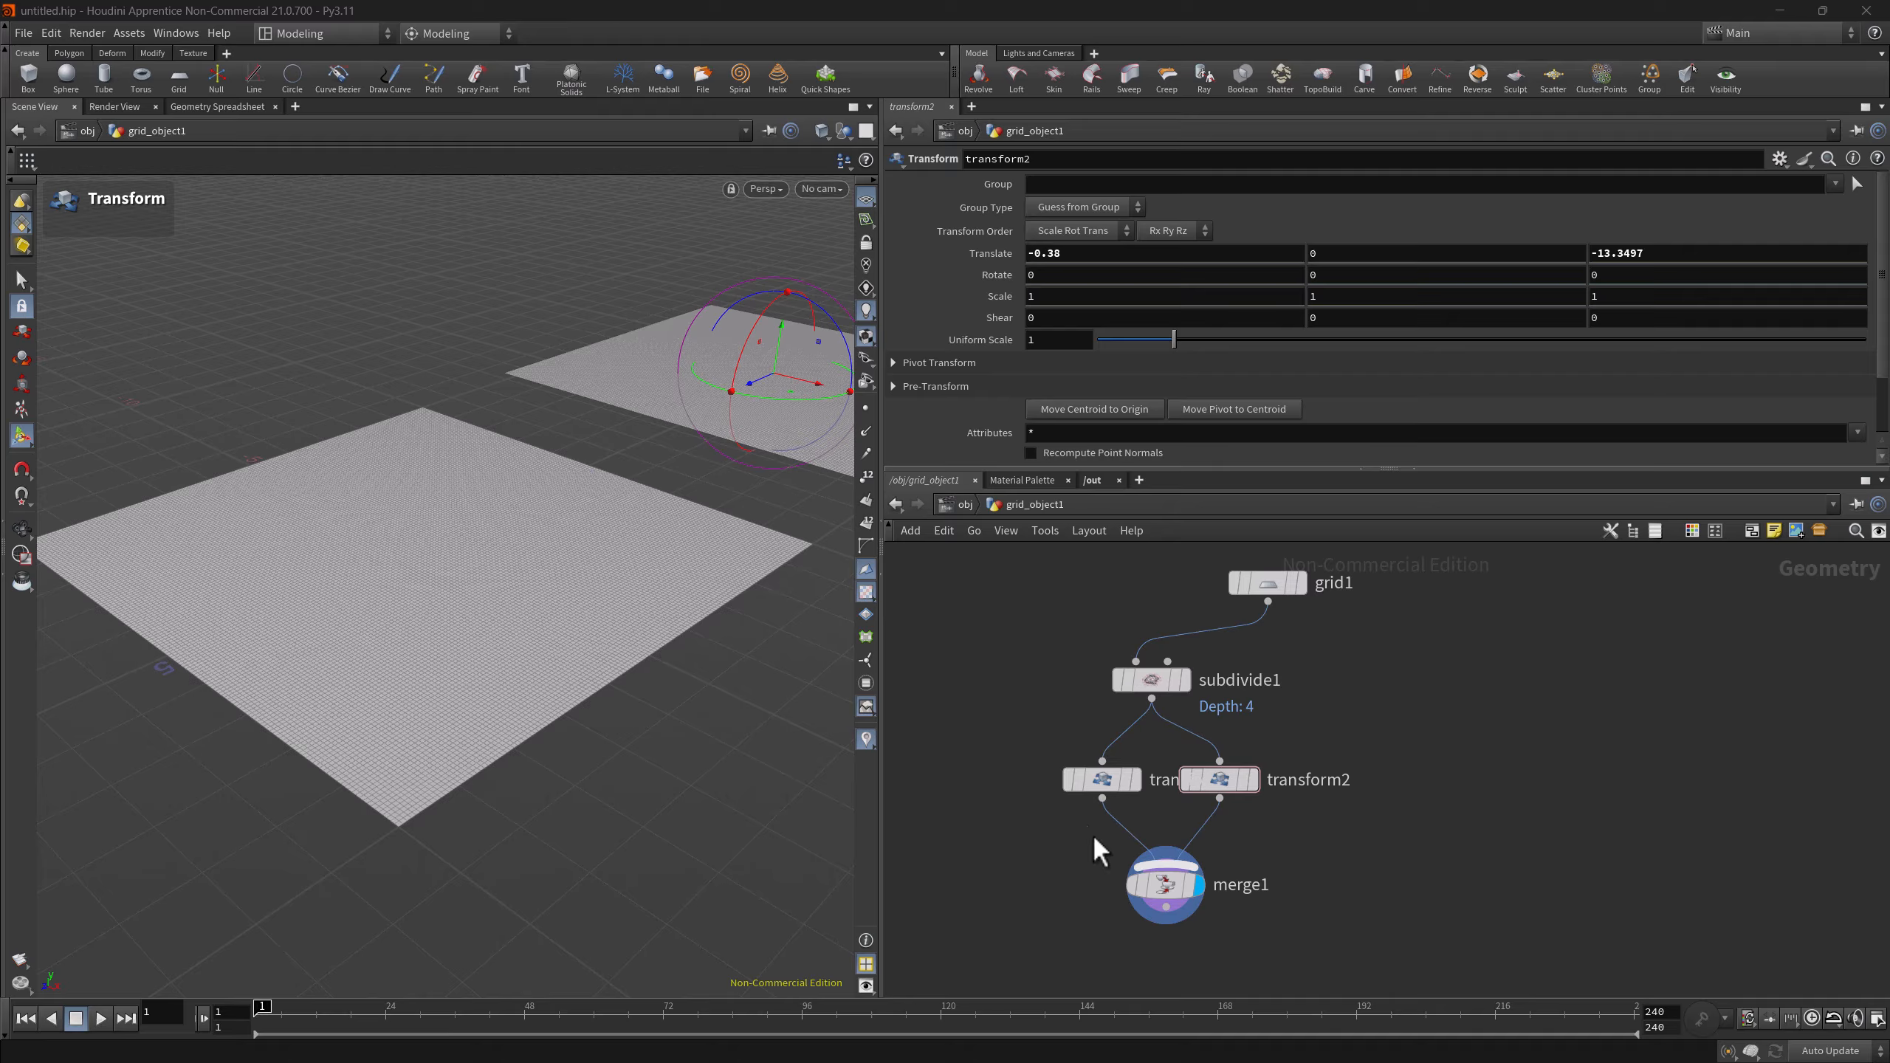
- Save subdivide1, both transform nodes and merge1 as a decoration recipe titled subdivideDuplicate, with subdivide1 as the central node
drag(1038, 641, 1344, 938)
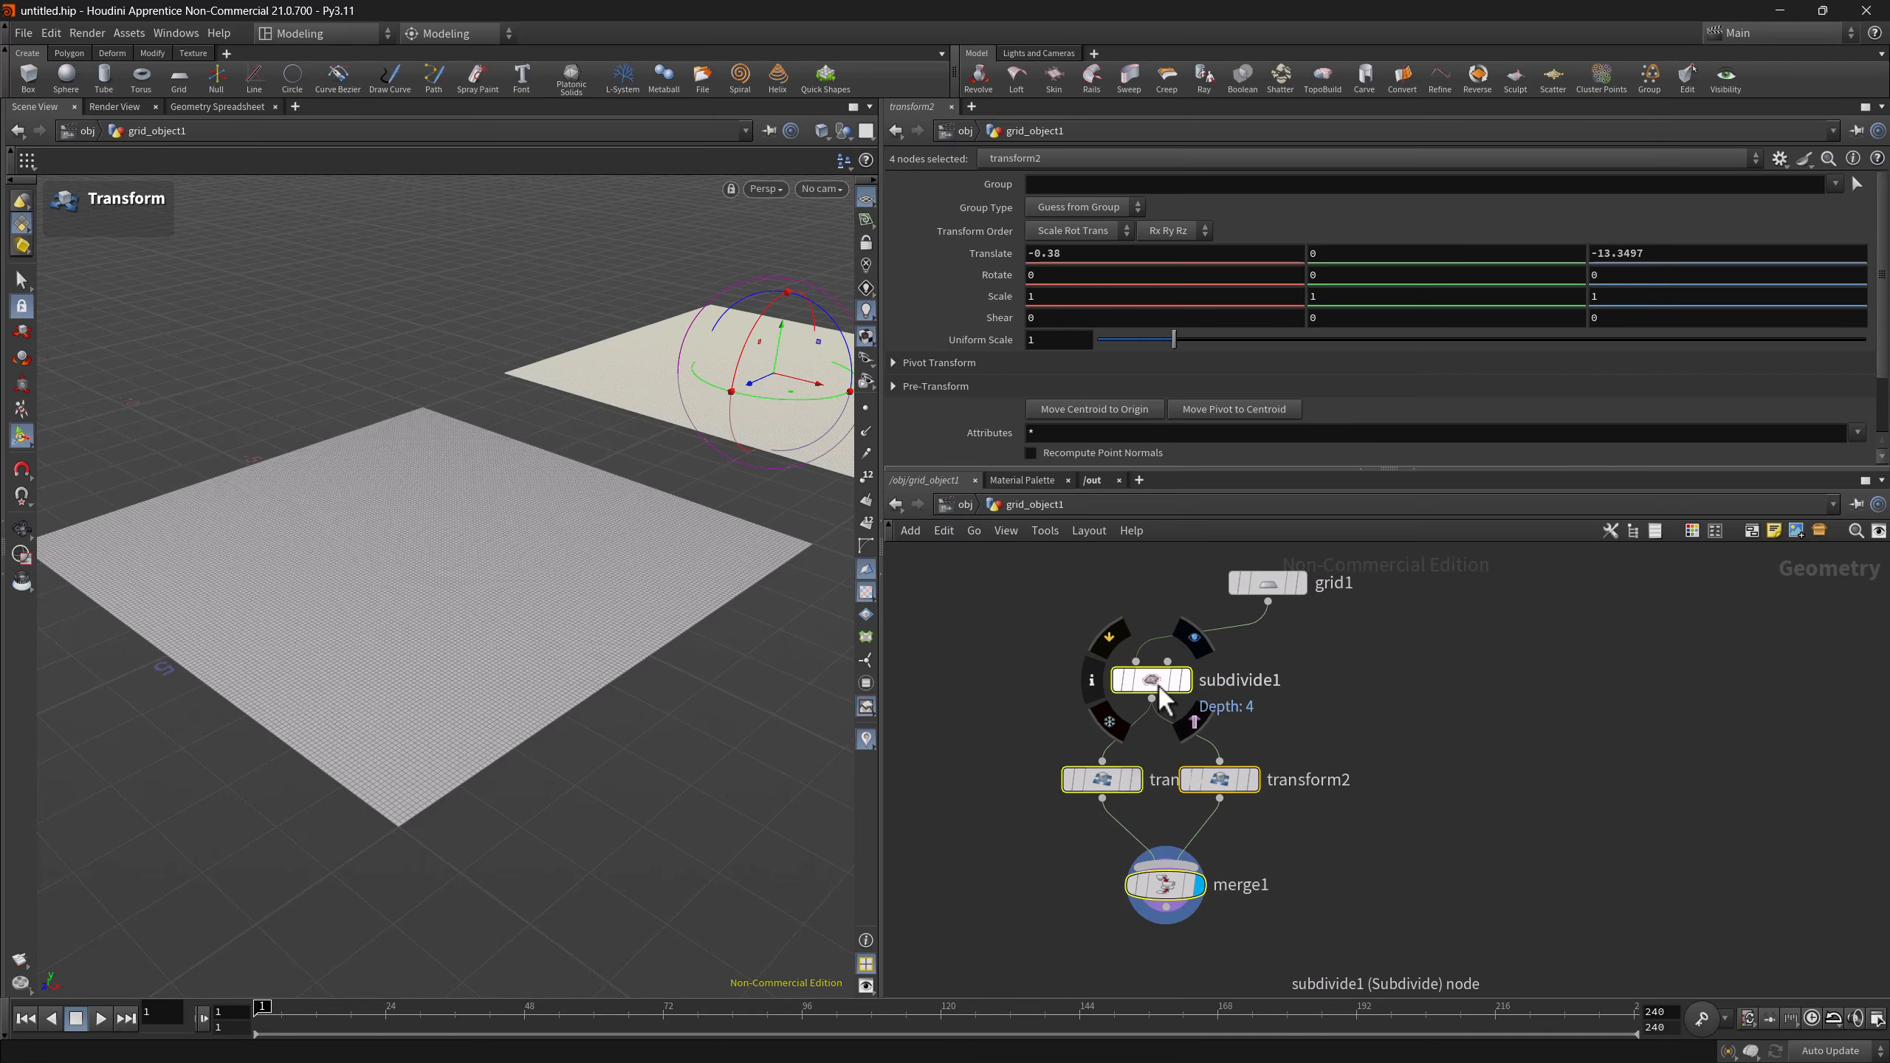
right_click(1158, 683)
mouse_move(1220, 965)
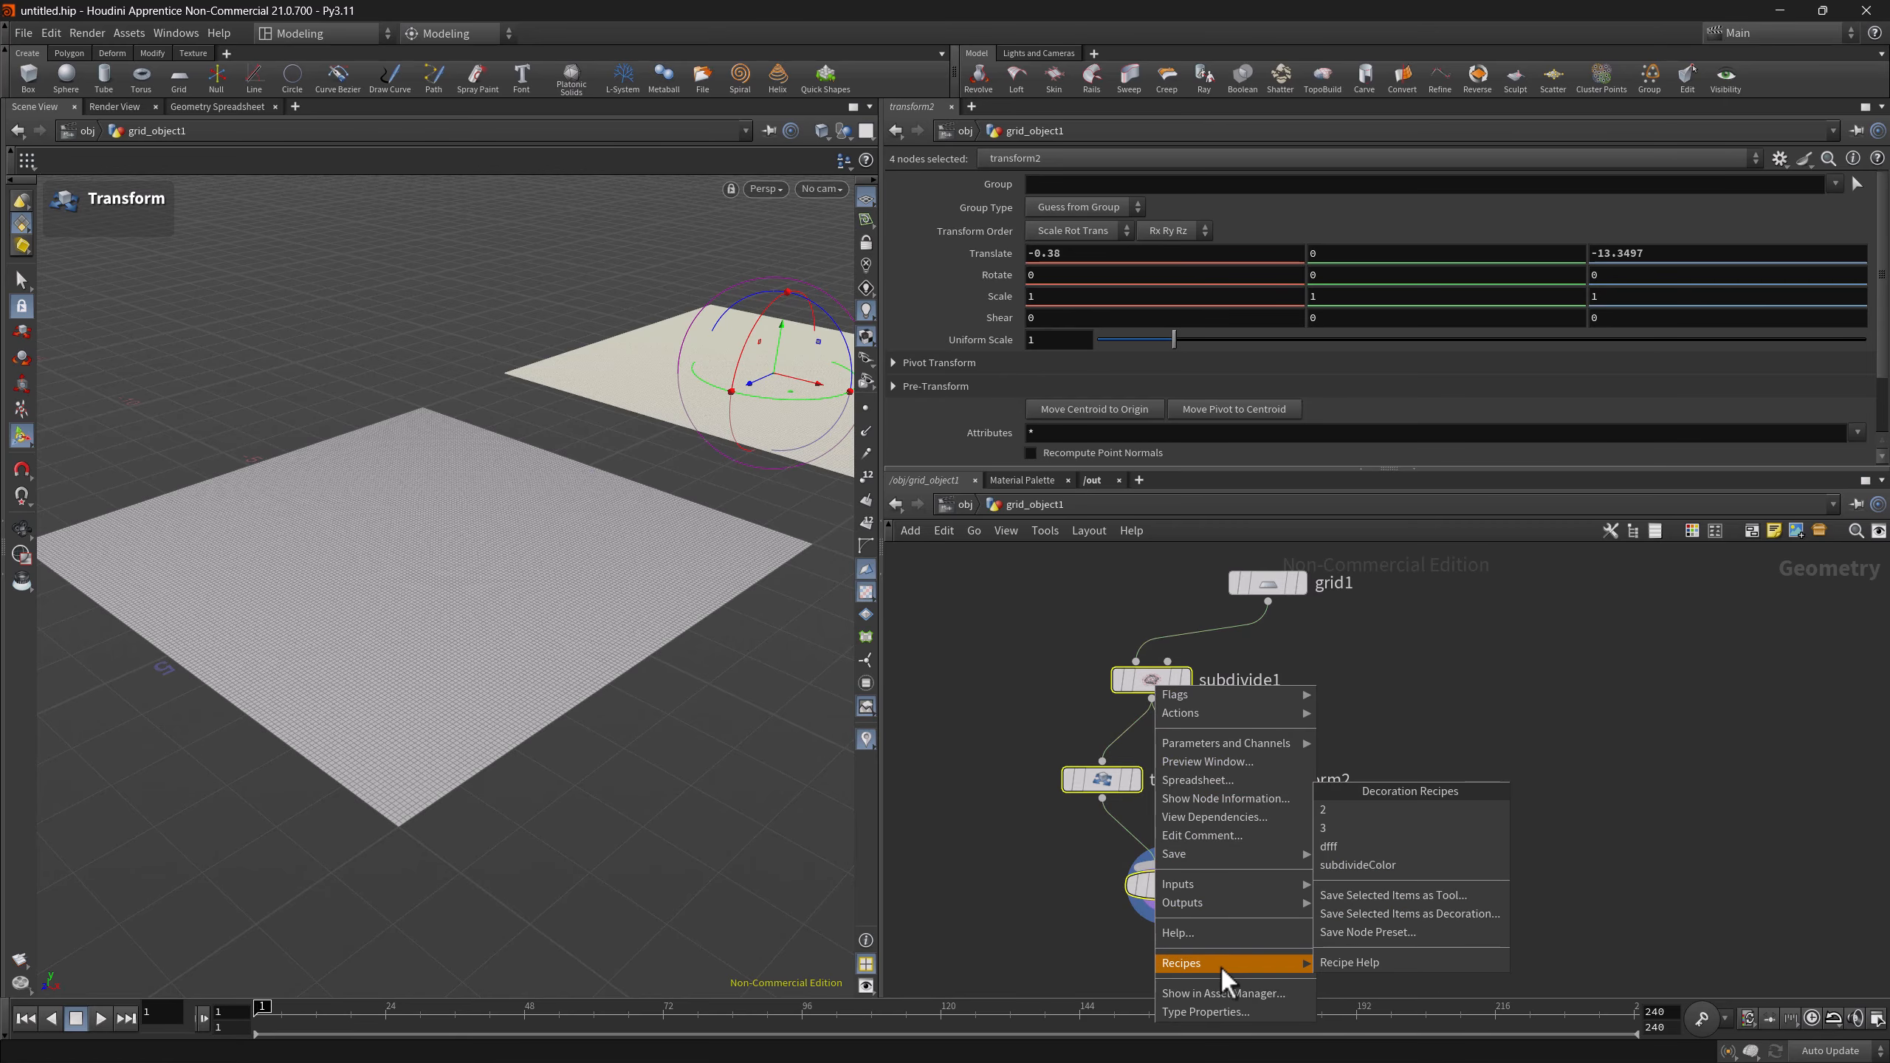
click(1410, 912)
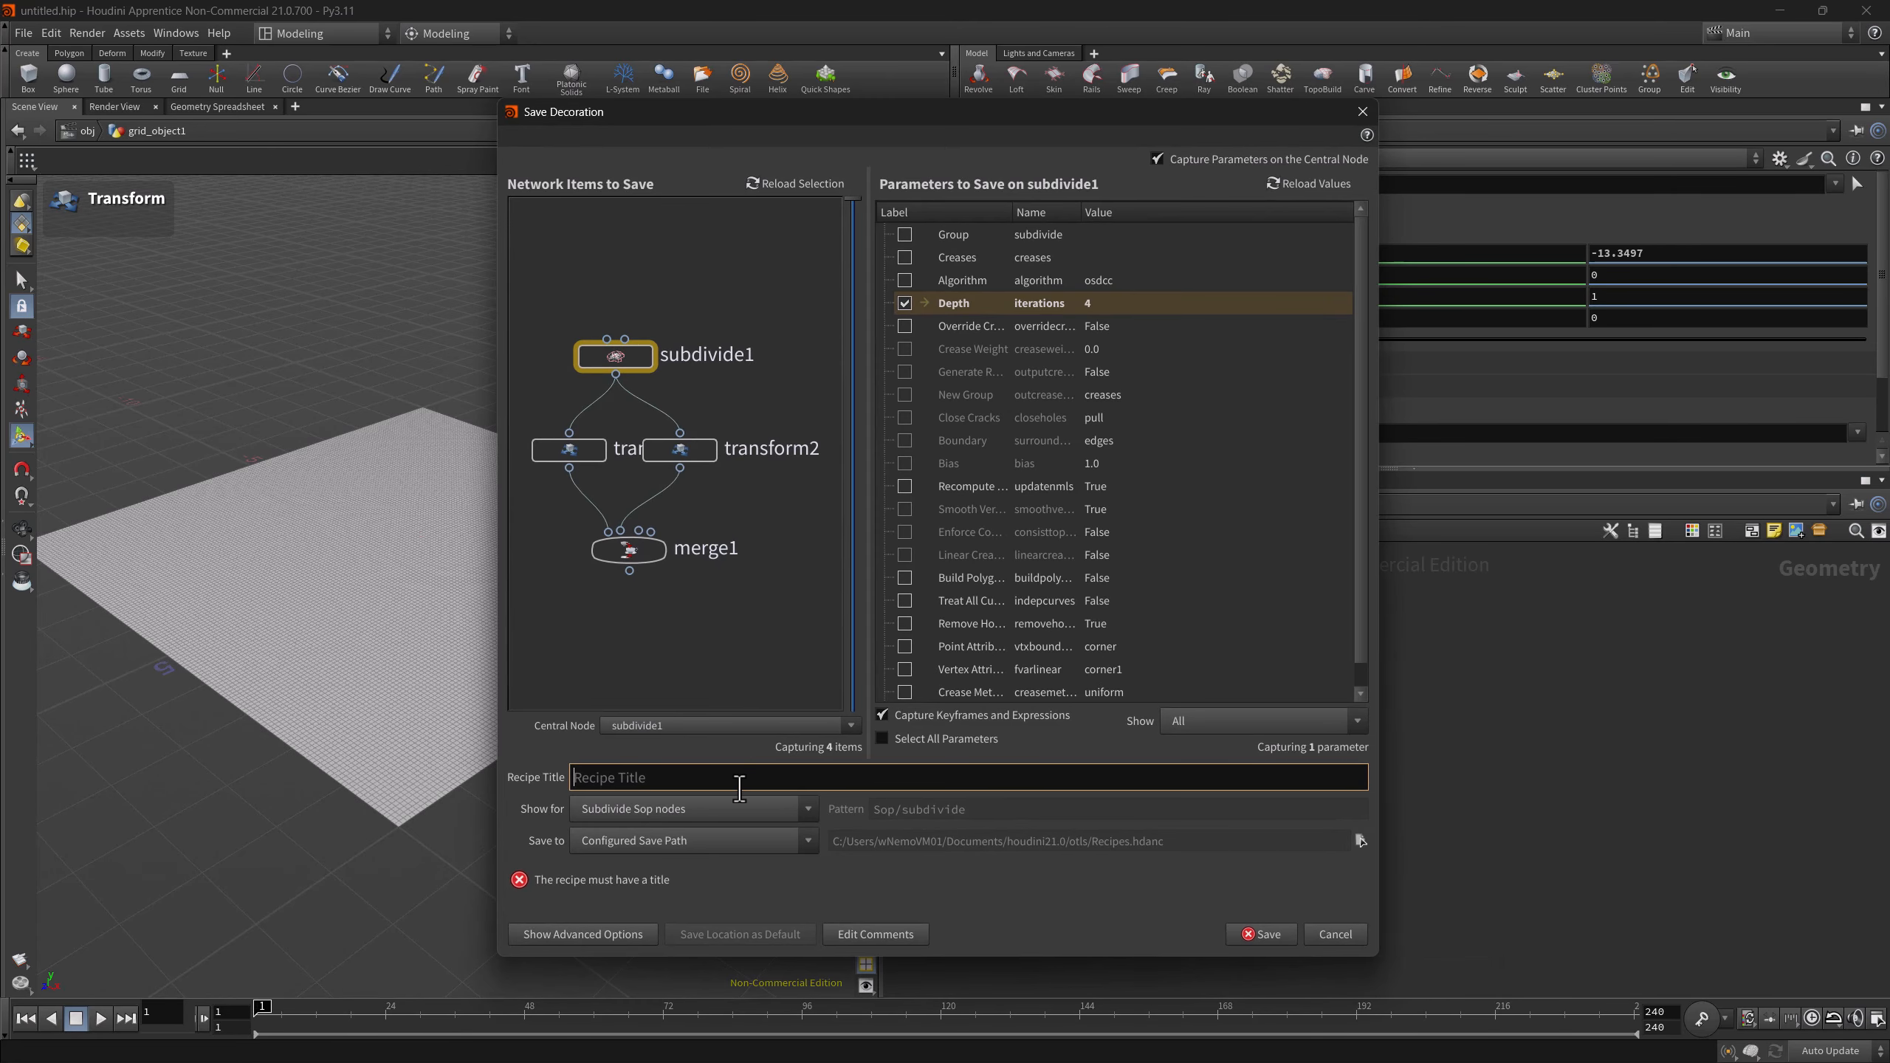
text(subdivideDuplicate)
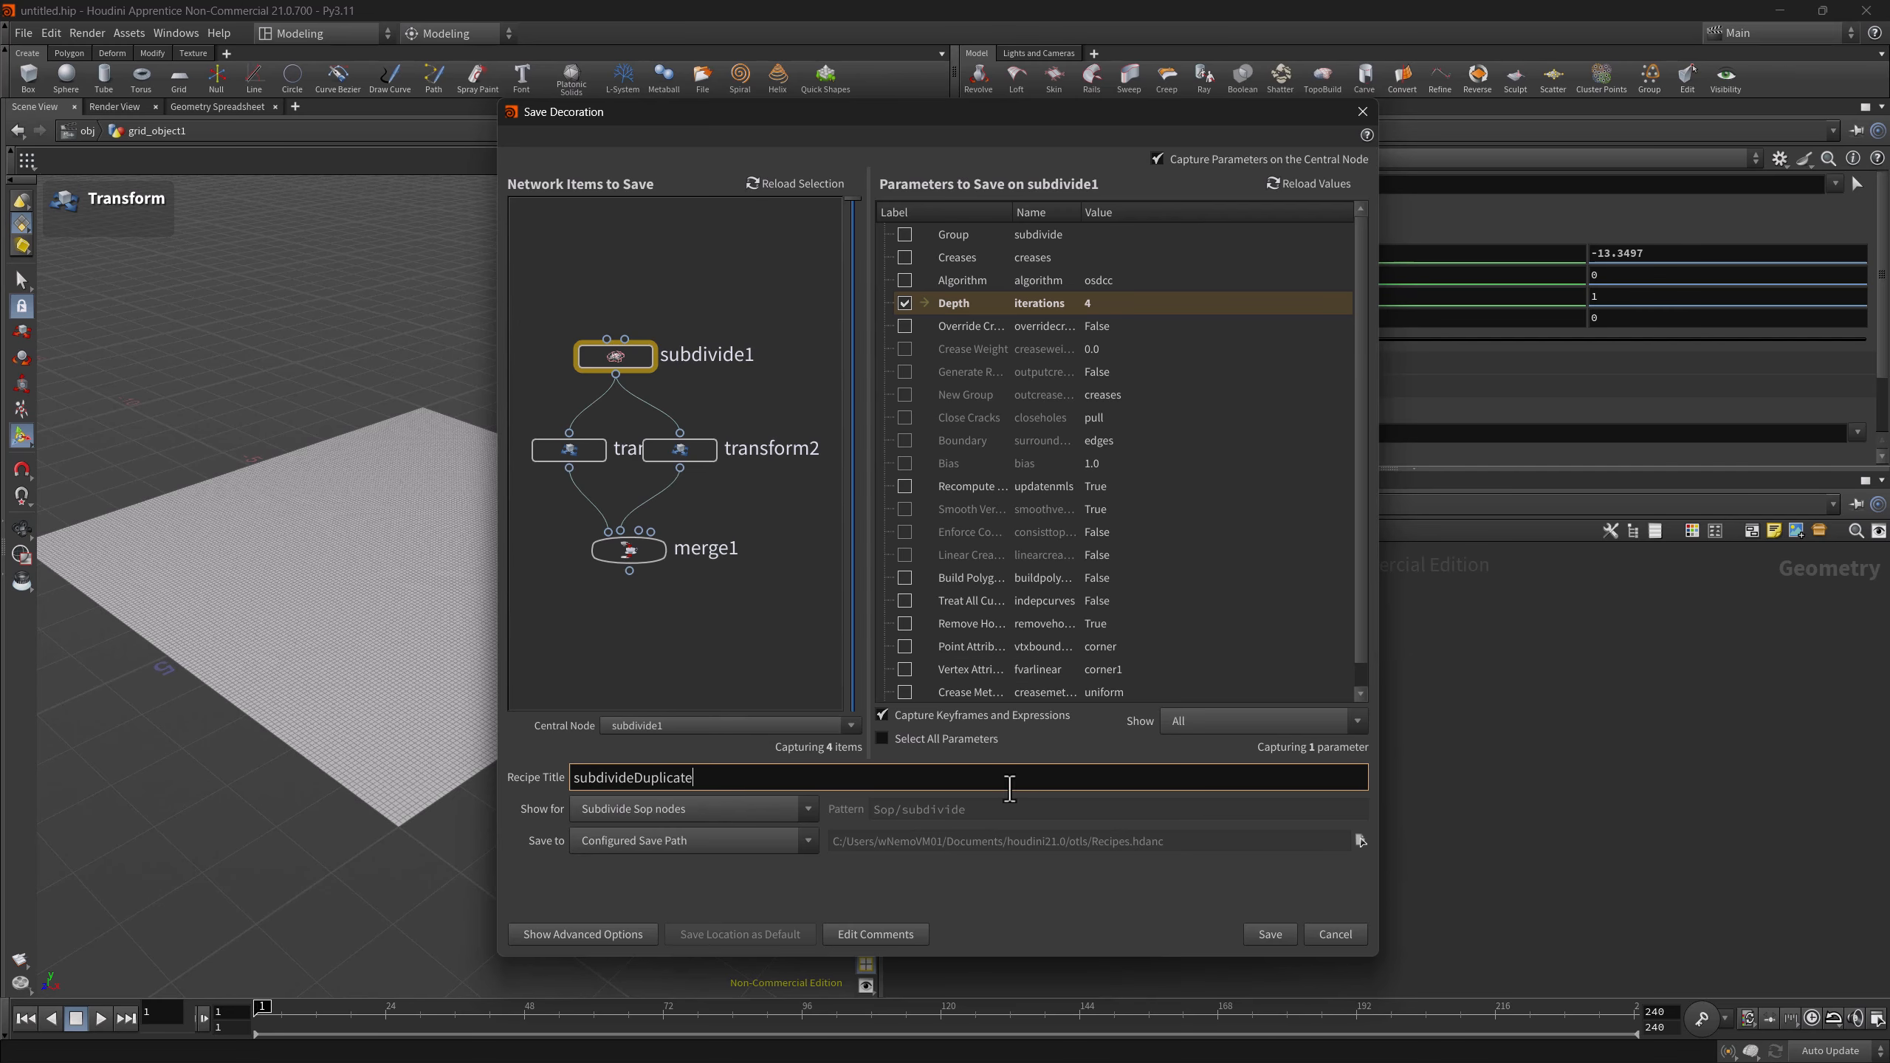
click(1268, 932)
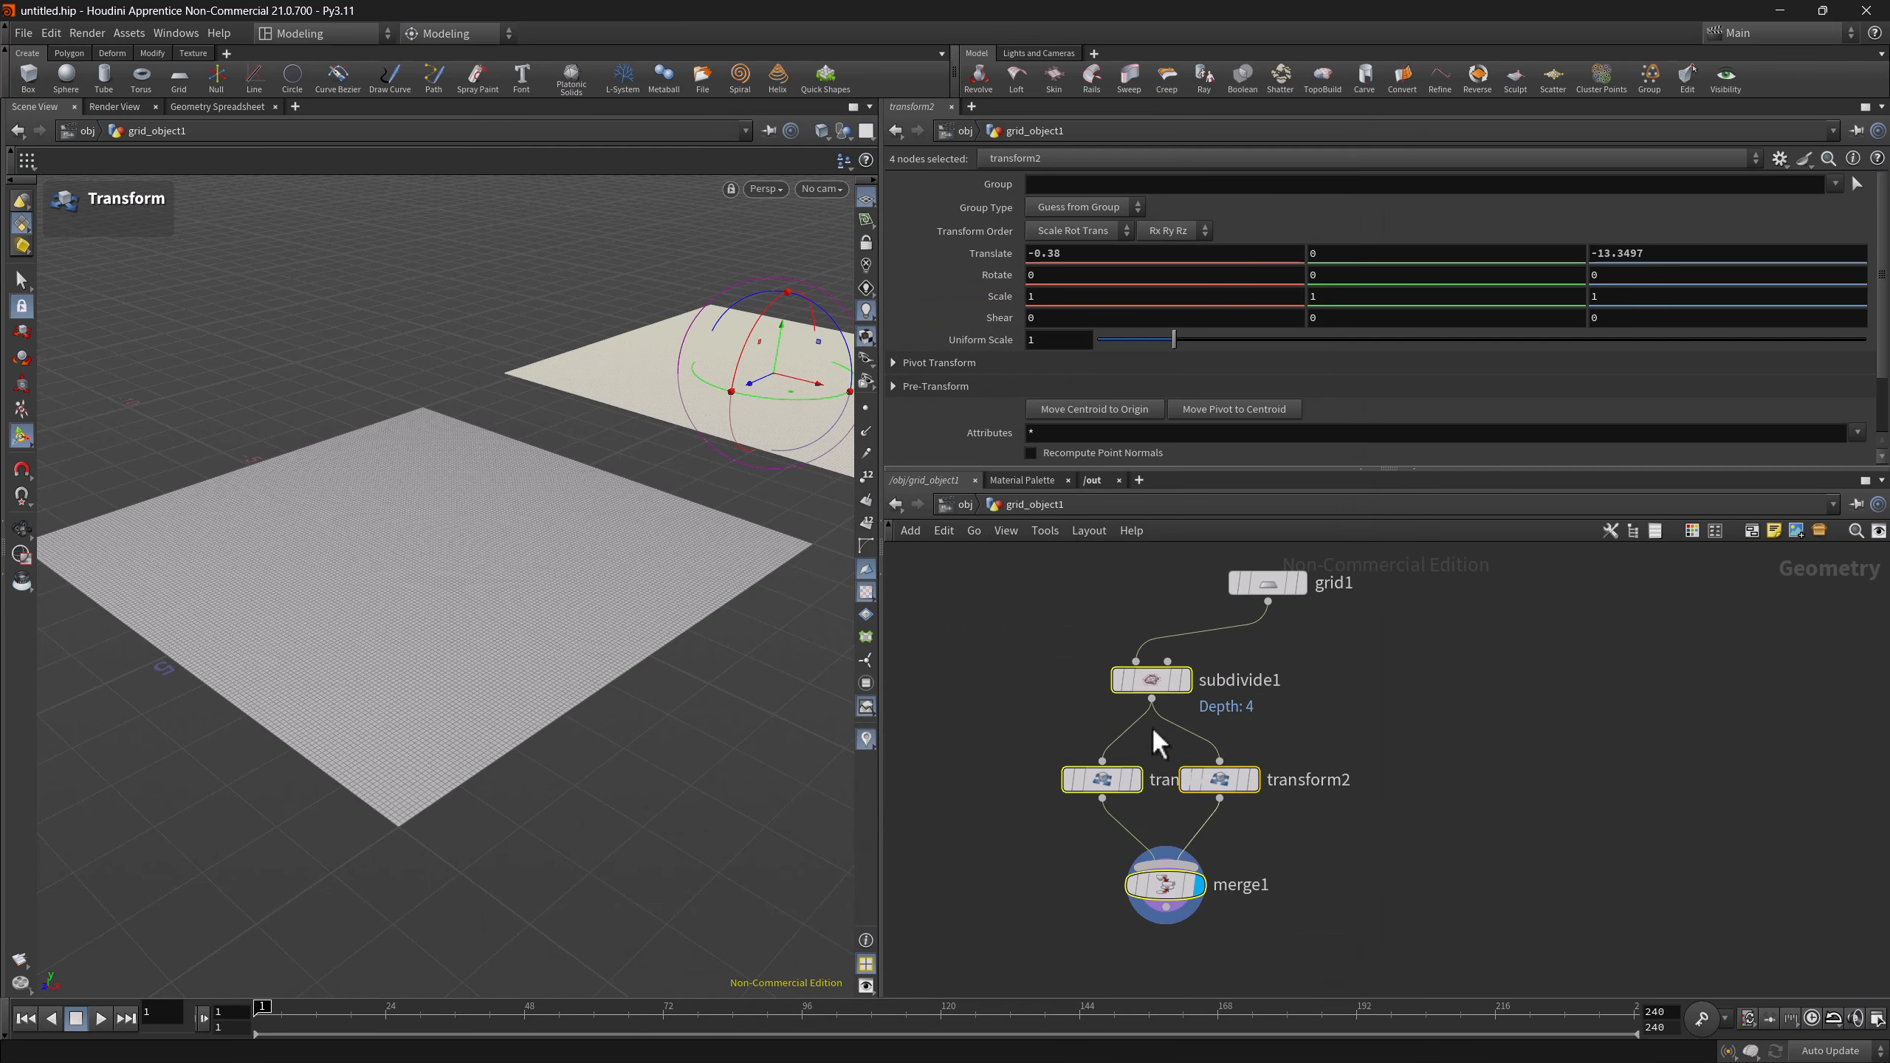
- Replace the grid object with a new box object and enter the box object's geometry network
click(965, 505)
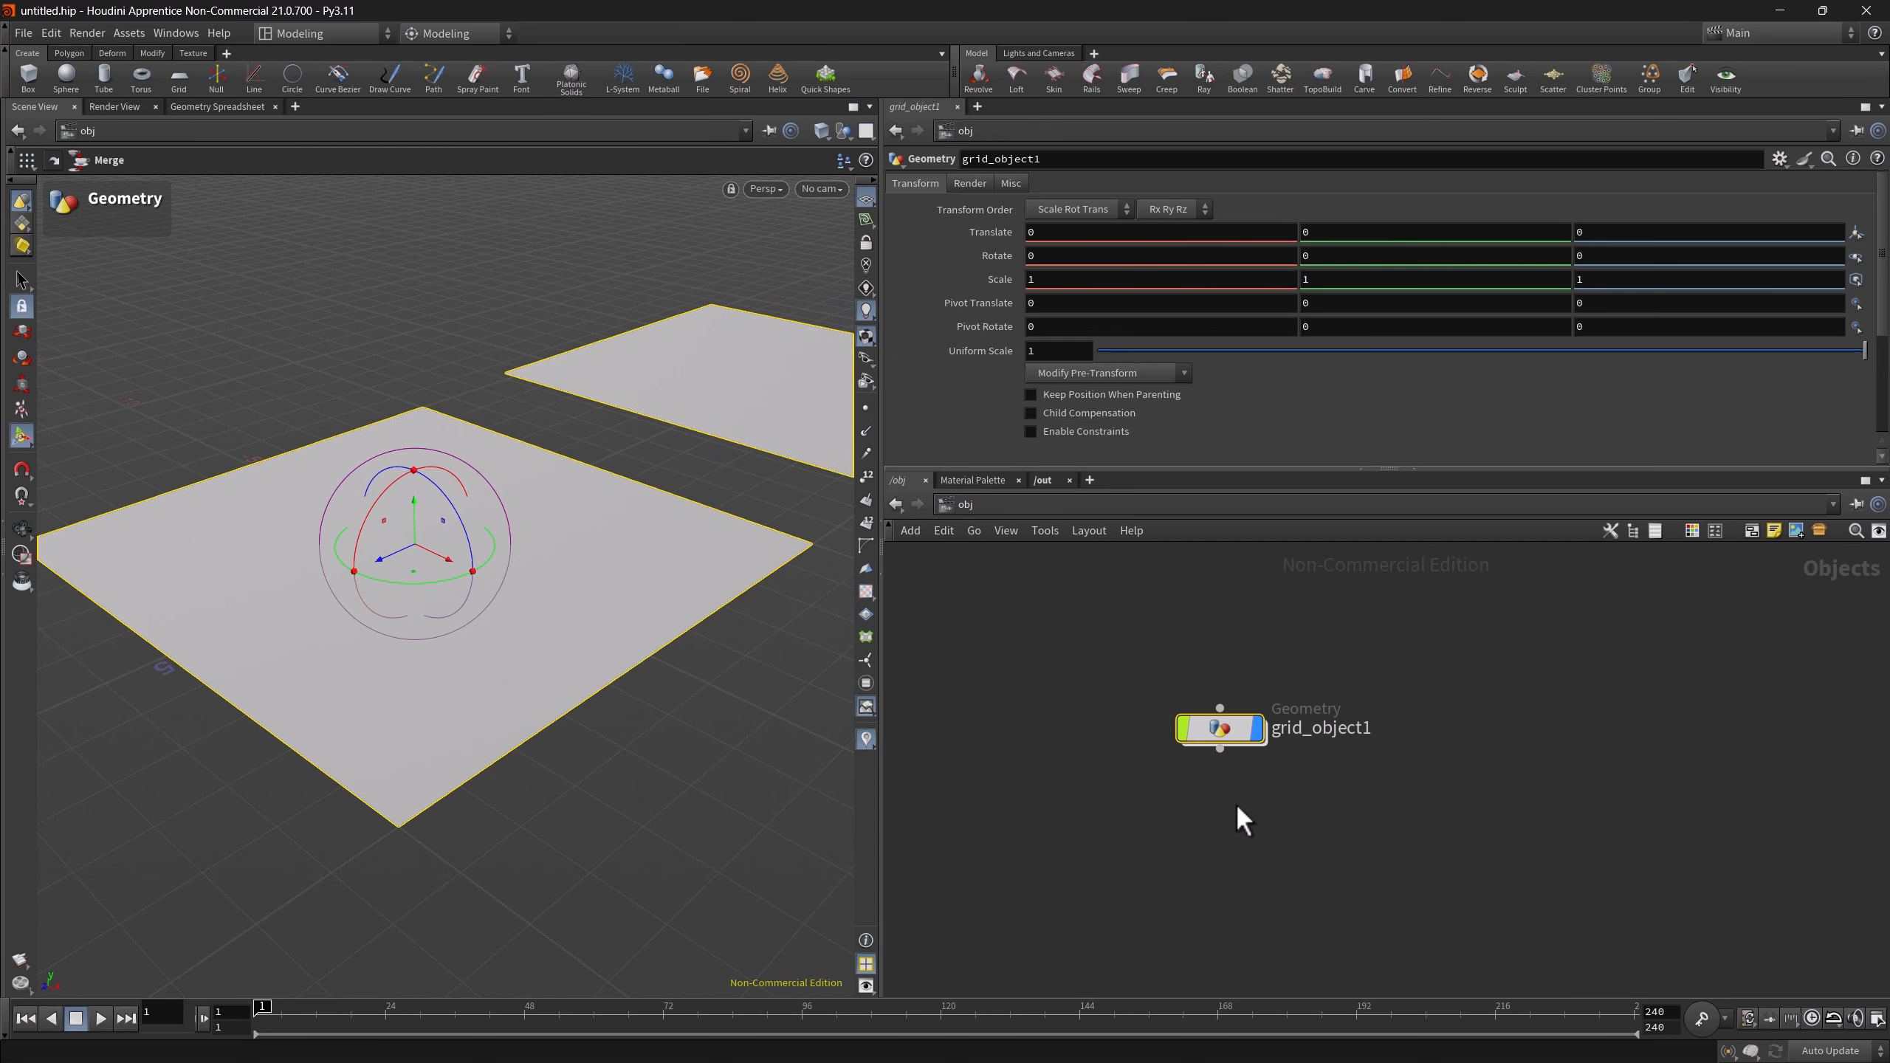
key(Delete)
click(59, 70)
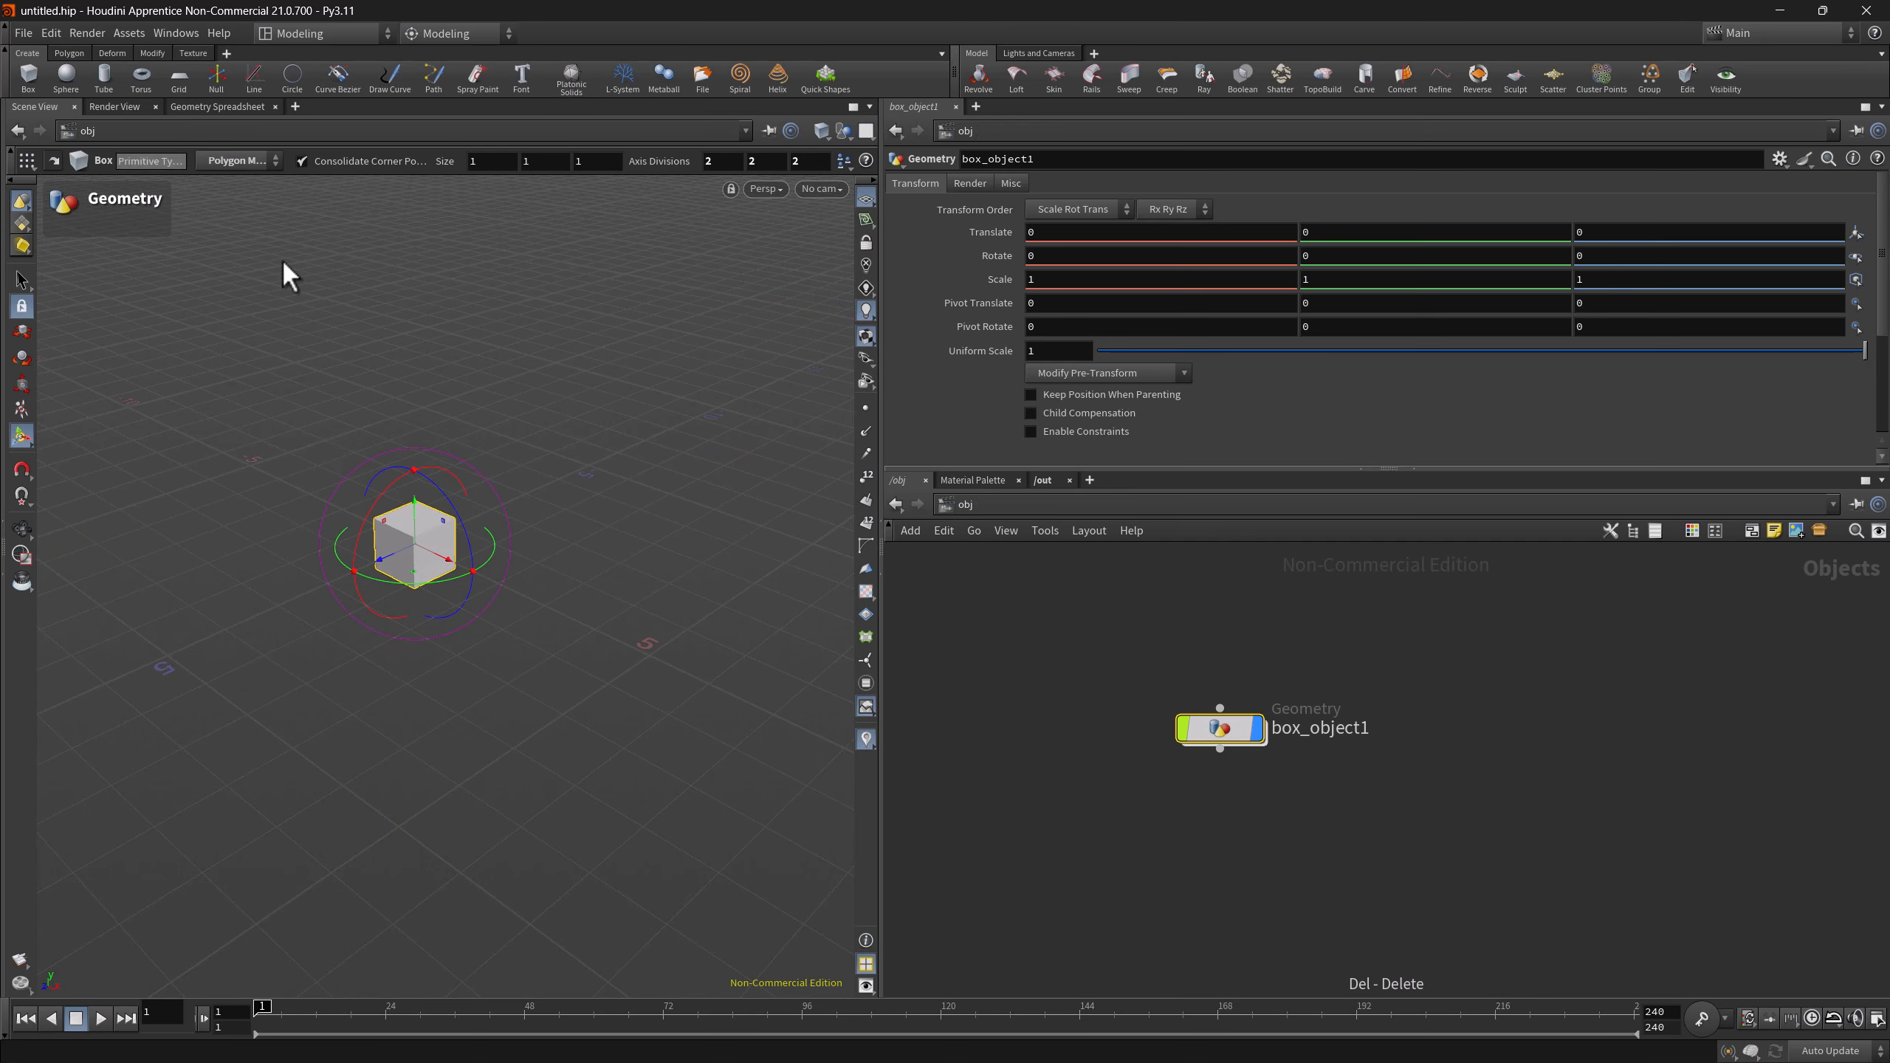
double_click(1218, 726)
mouse_move(1373, 782)
drag(1373, 781, 1245, 647)
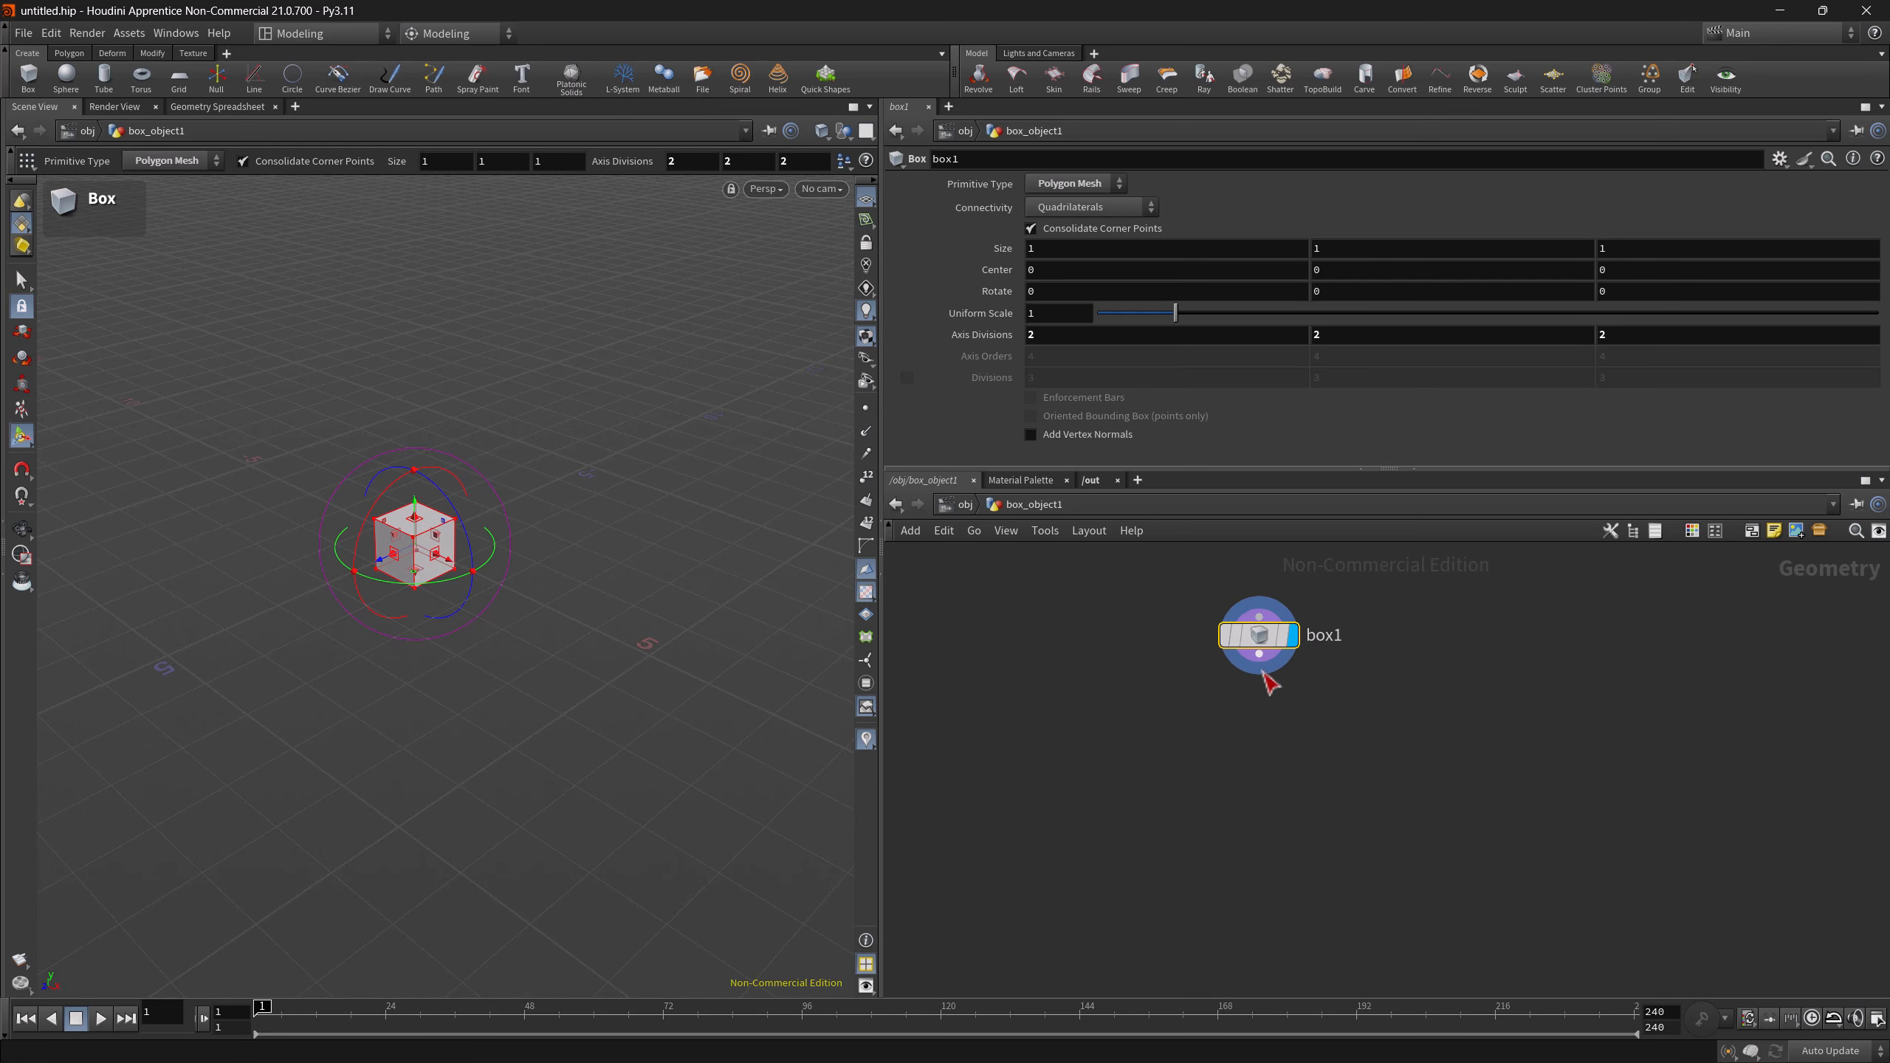
- Add a Subdivide node wired to the output of box1 and place it directly below
click(1268, 686)
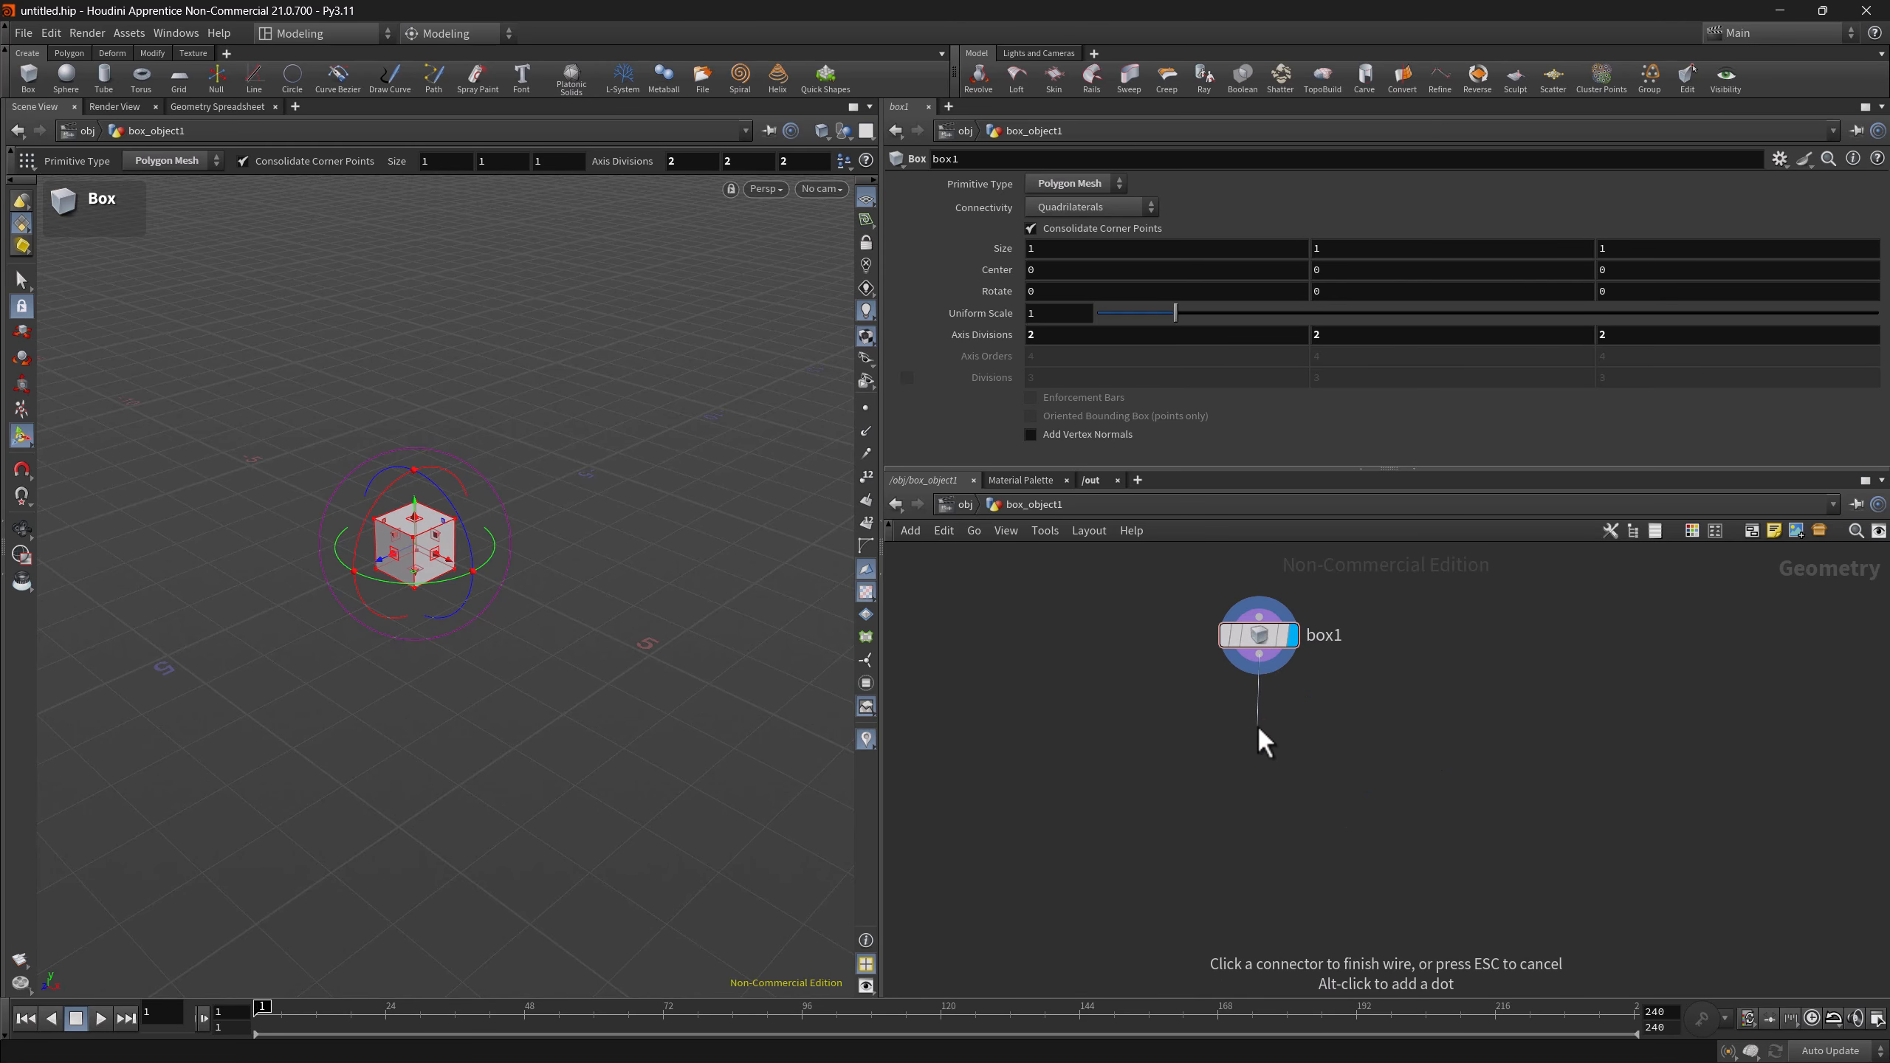
key(Tab)
text(sb)
key(BackSpace)
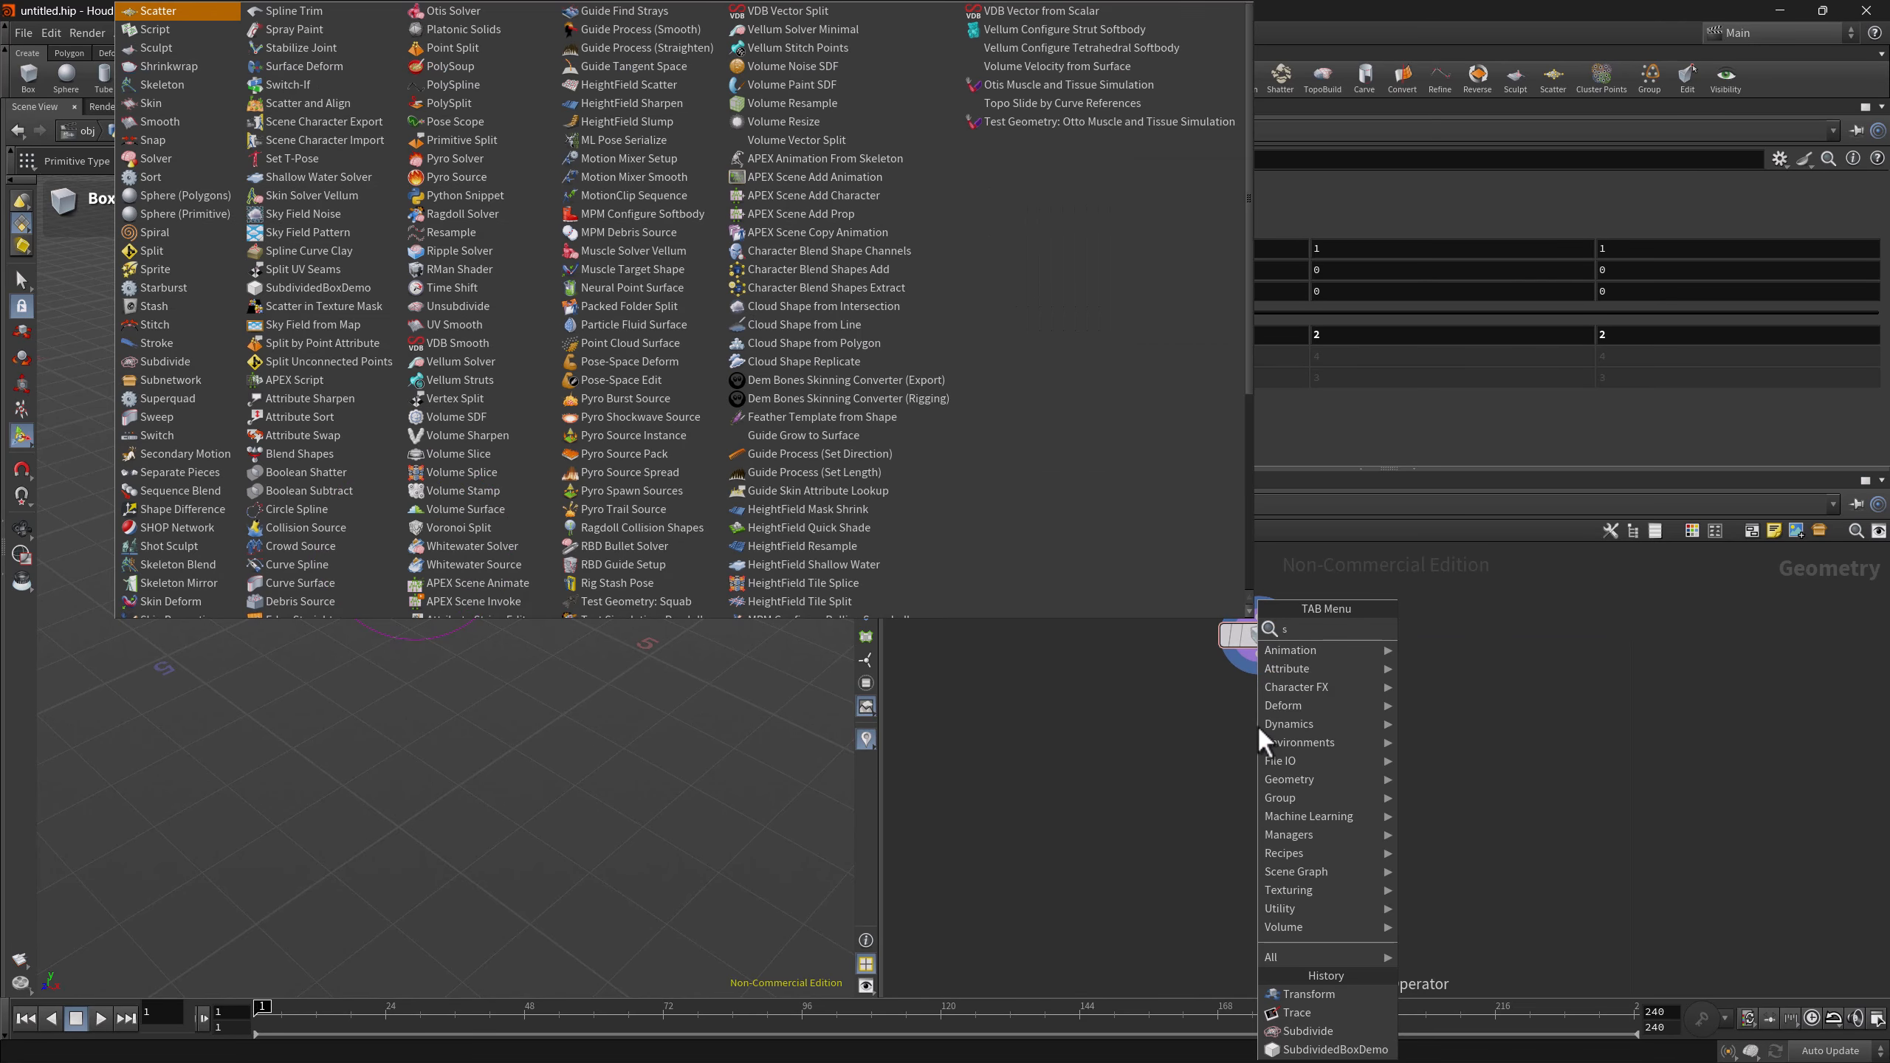
text(ubd)
key(Return)
click(1257, 725)
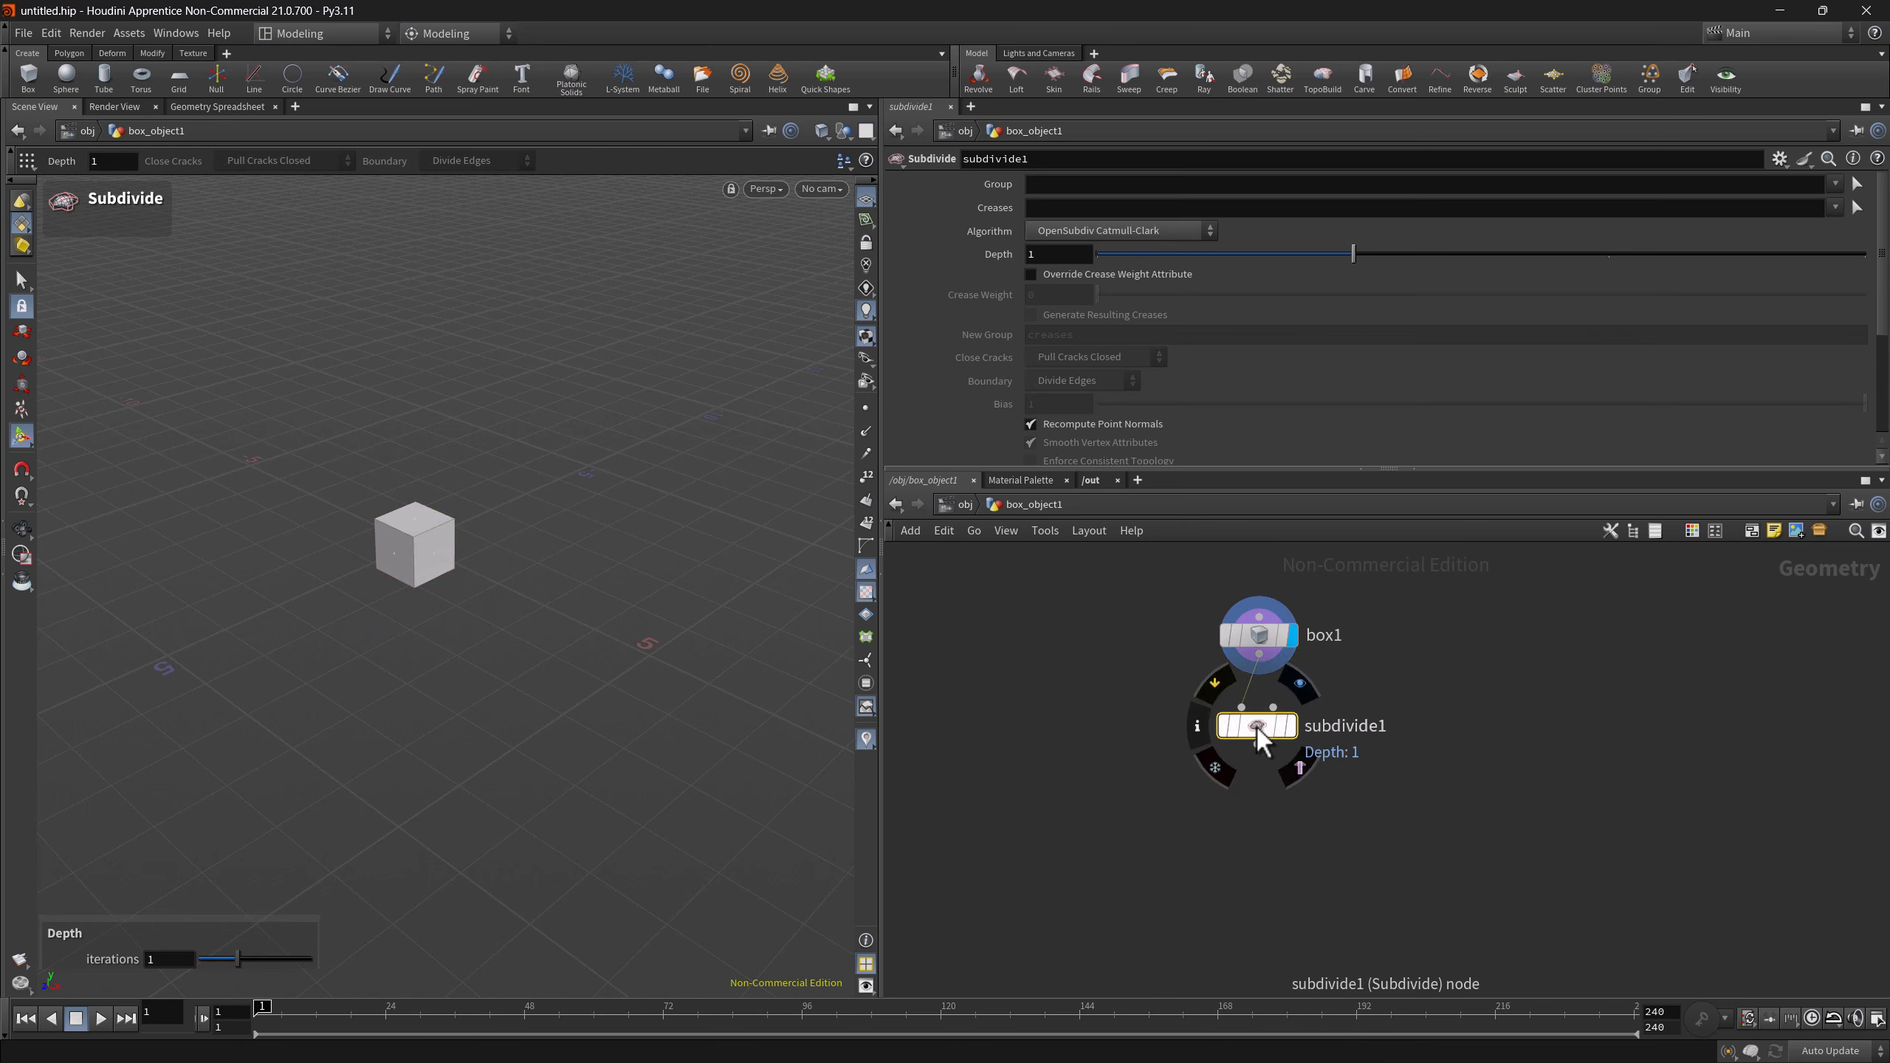
- Apply the subdivideDuplicate decoration recipe to subdivide1, place its nodes below and display merge1
right_click(1257, 726)
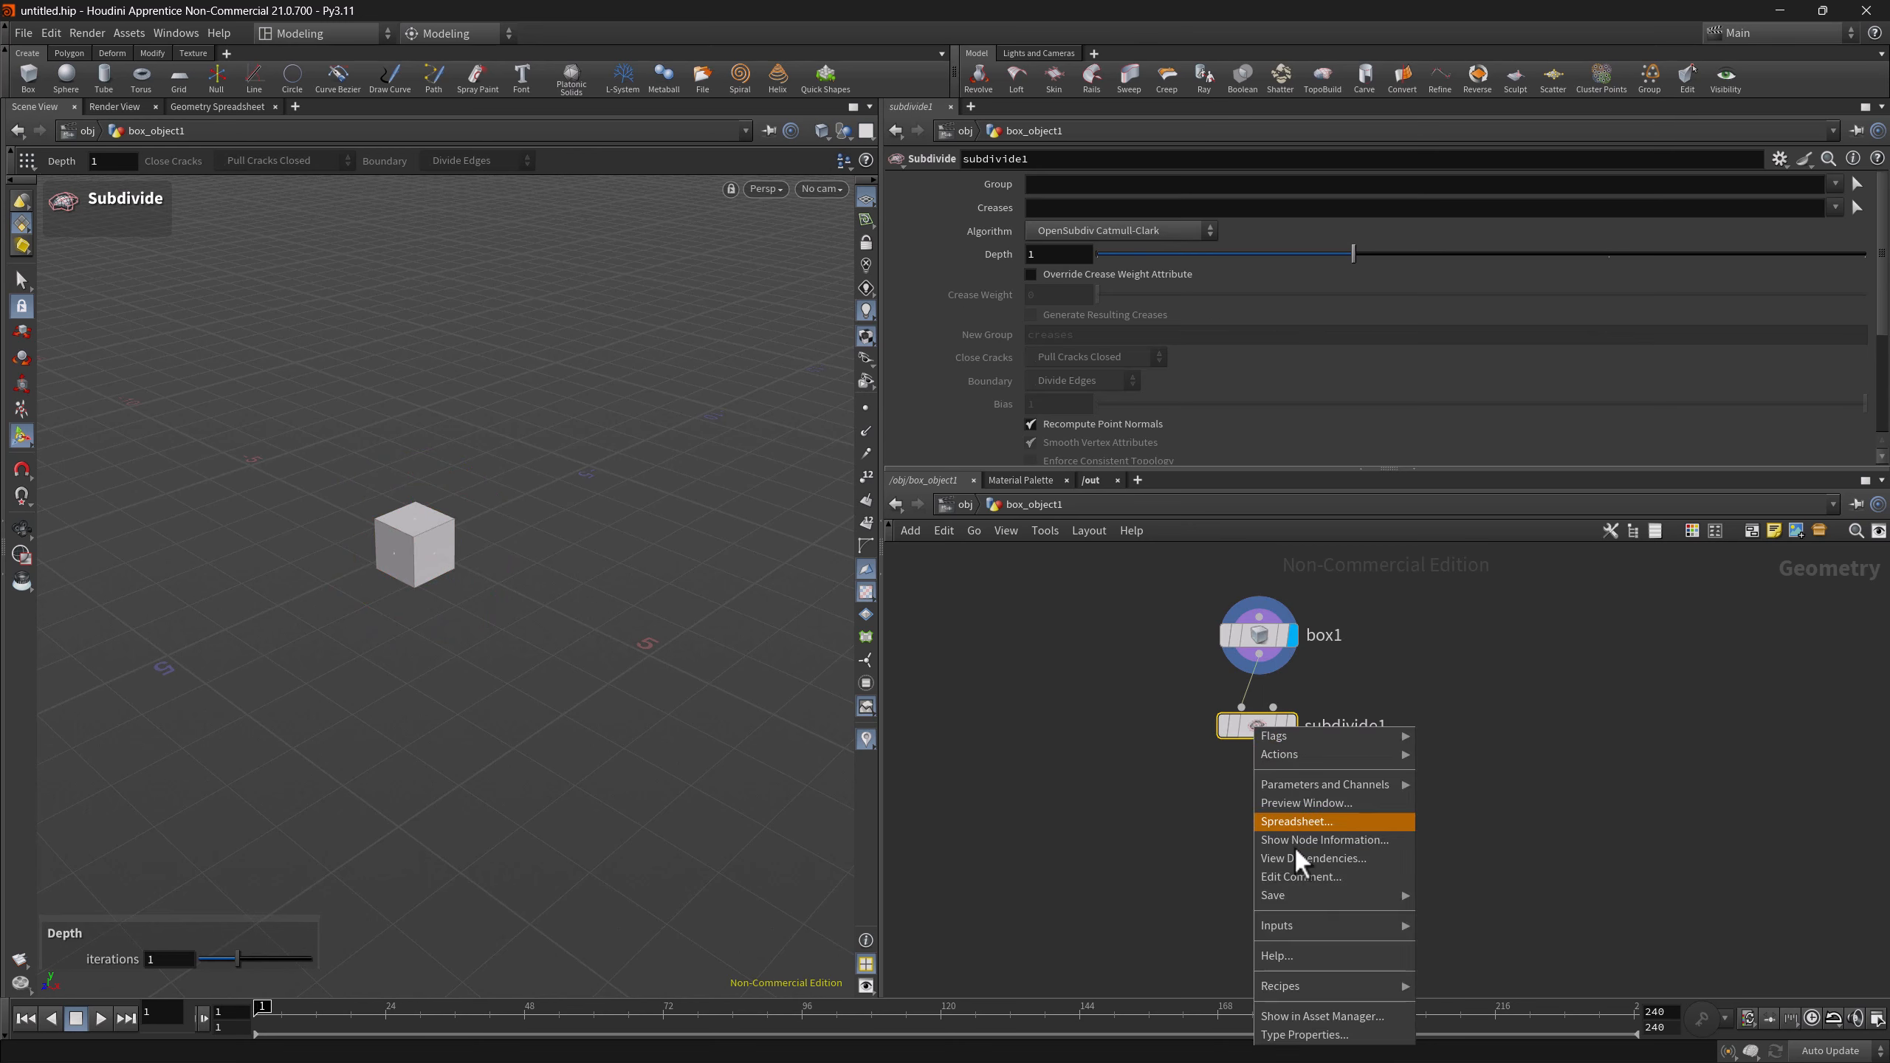
mouse_move(1327, 981)
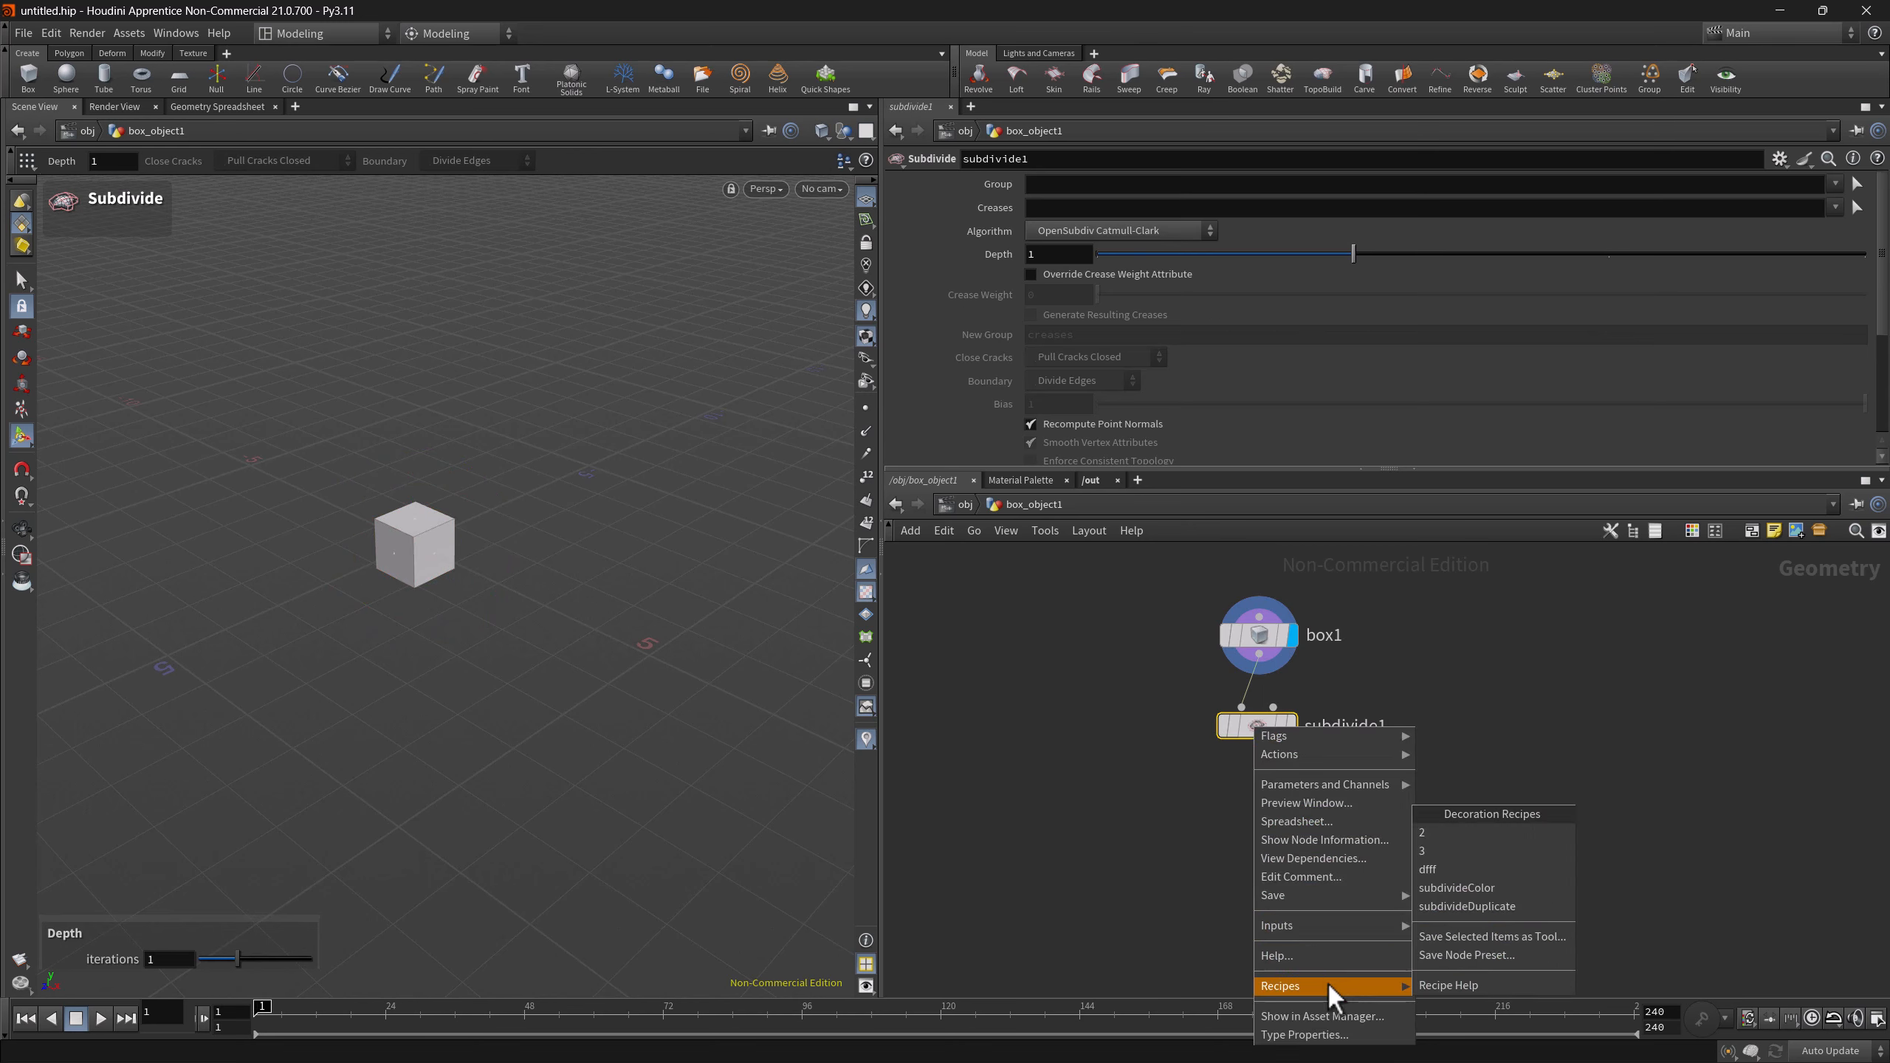
click(1486, 906)
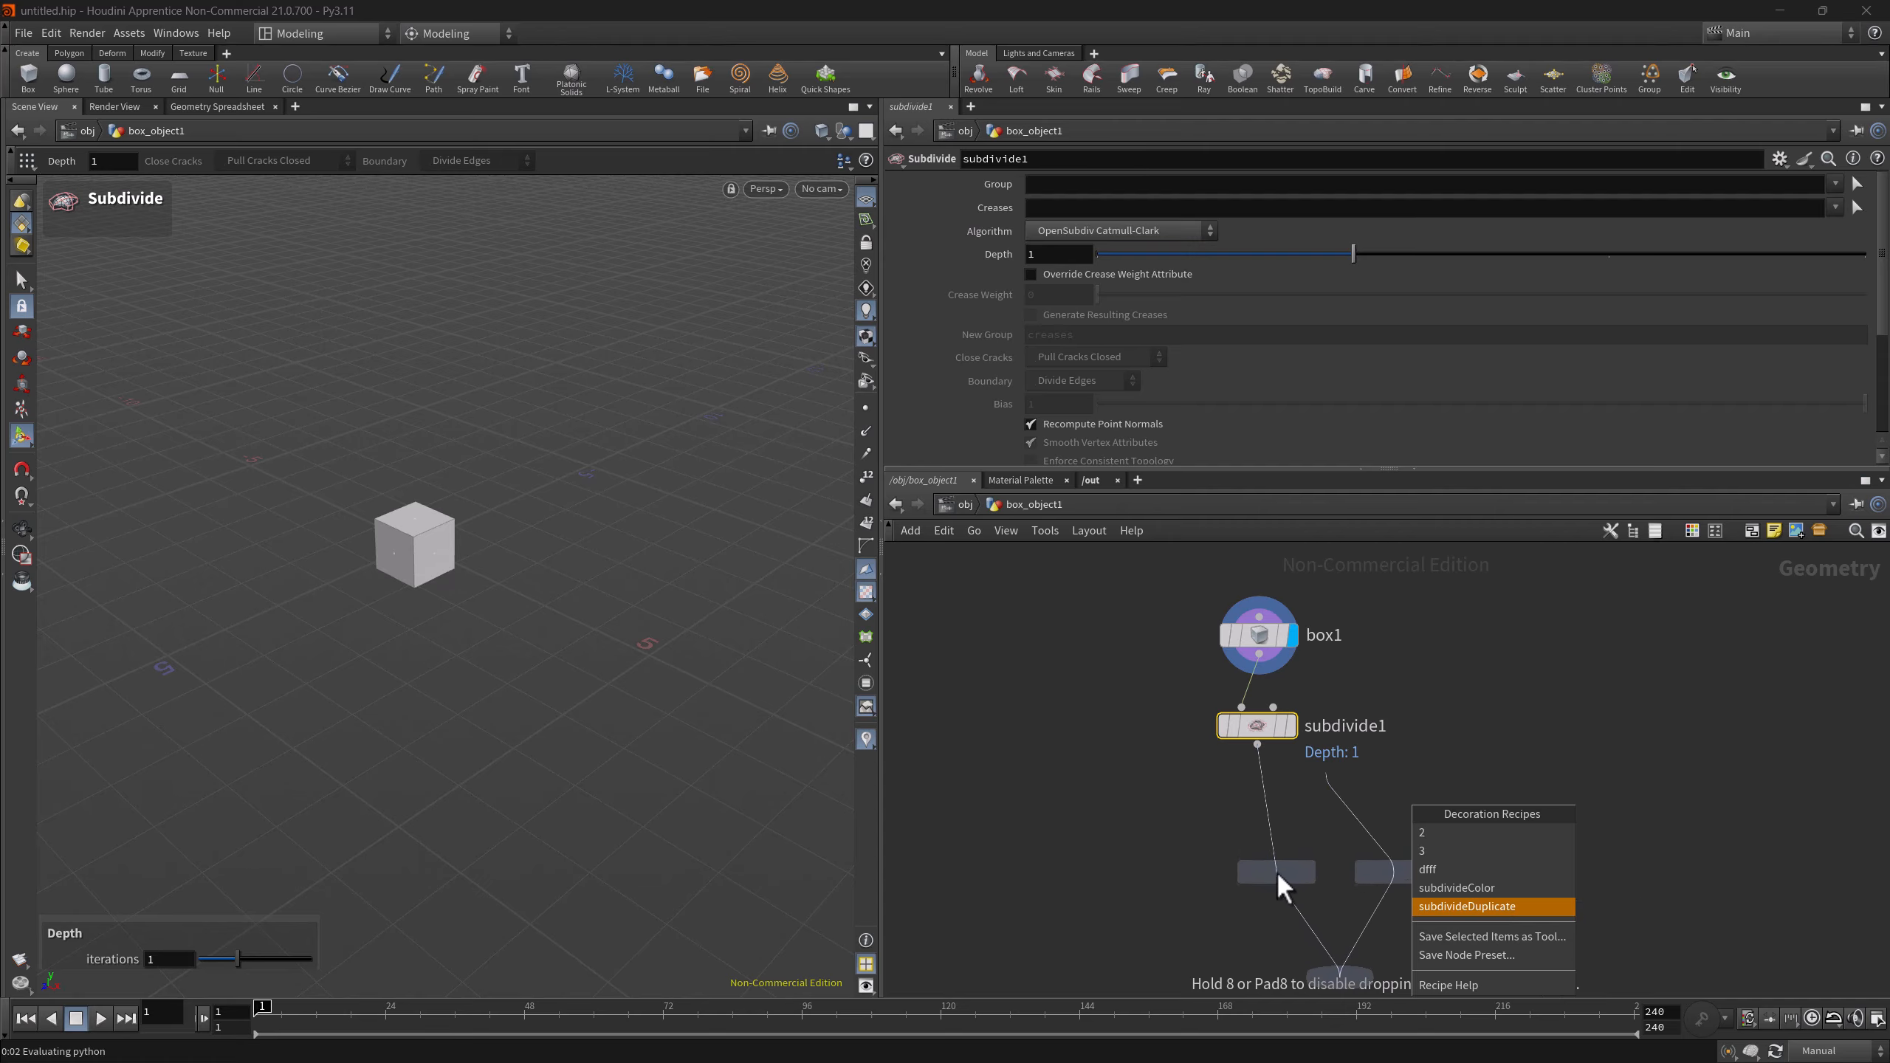
click(1277, 876)
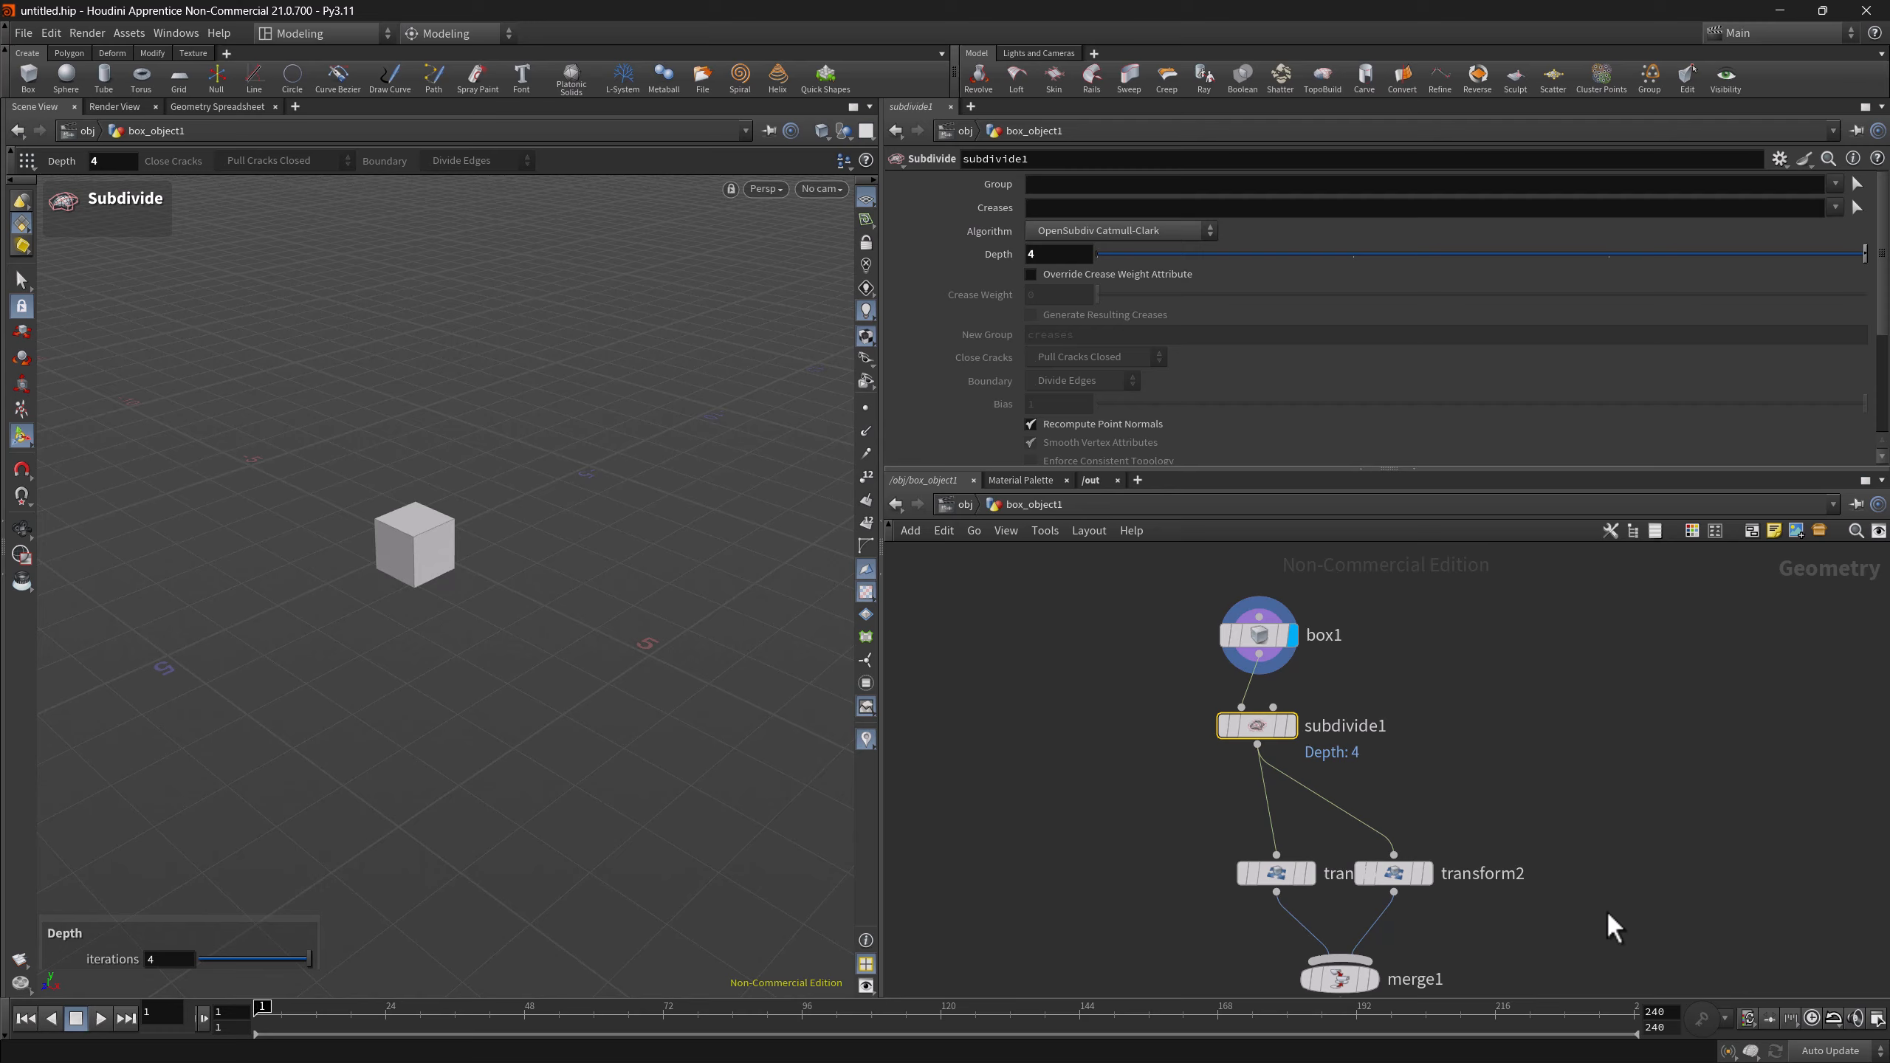
click(1370, 984)
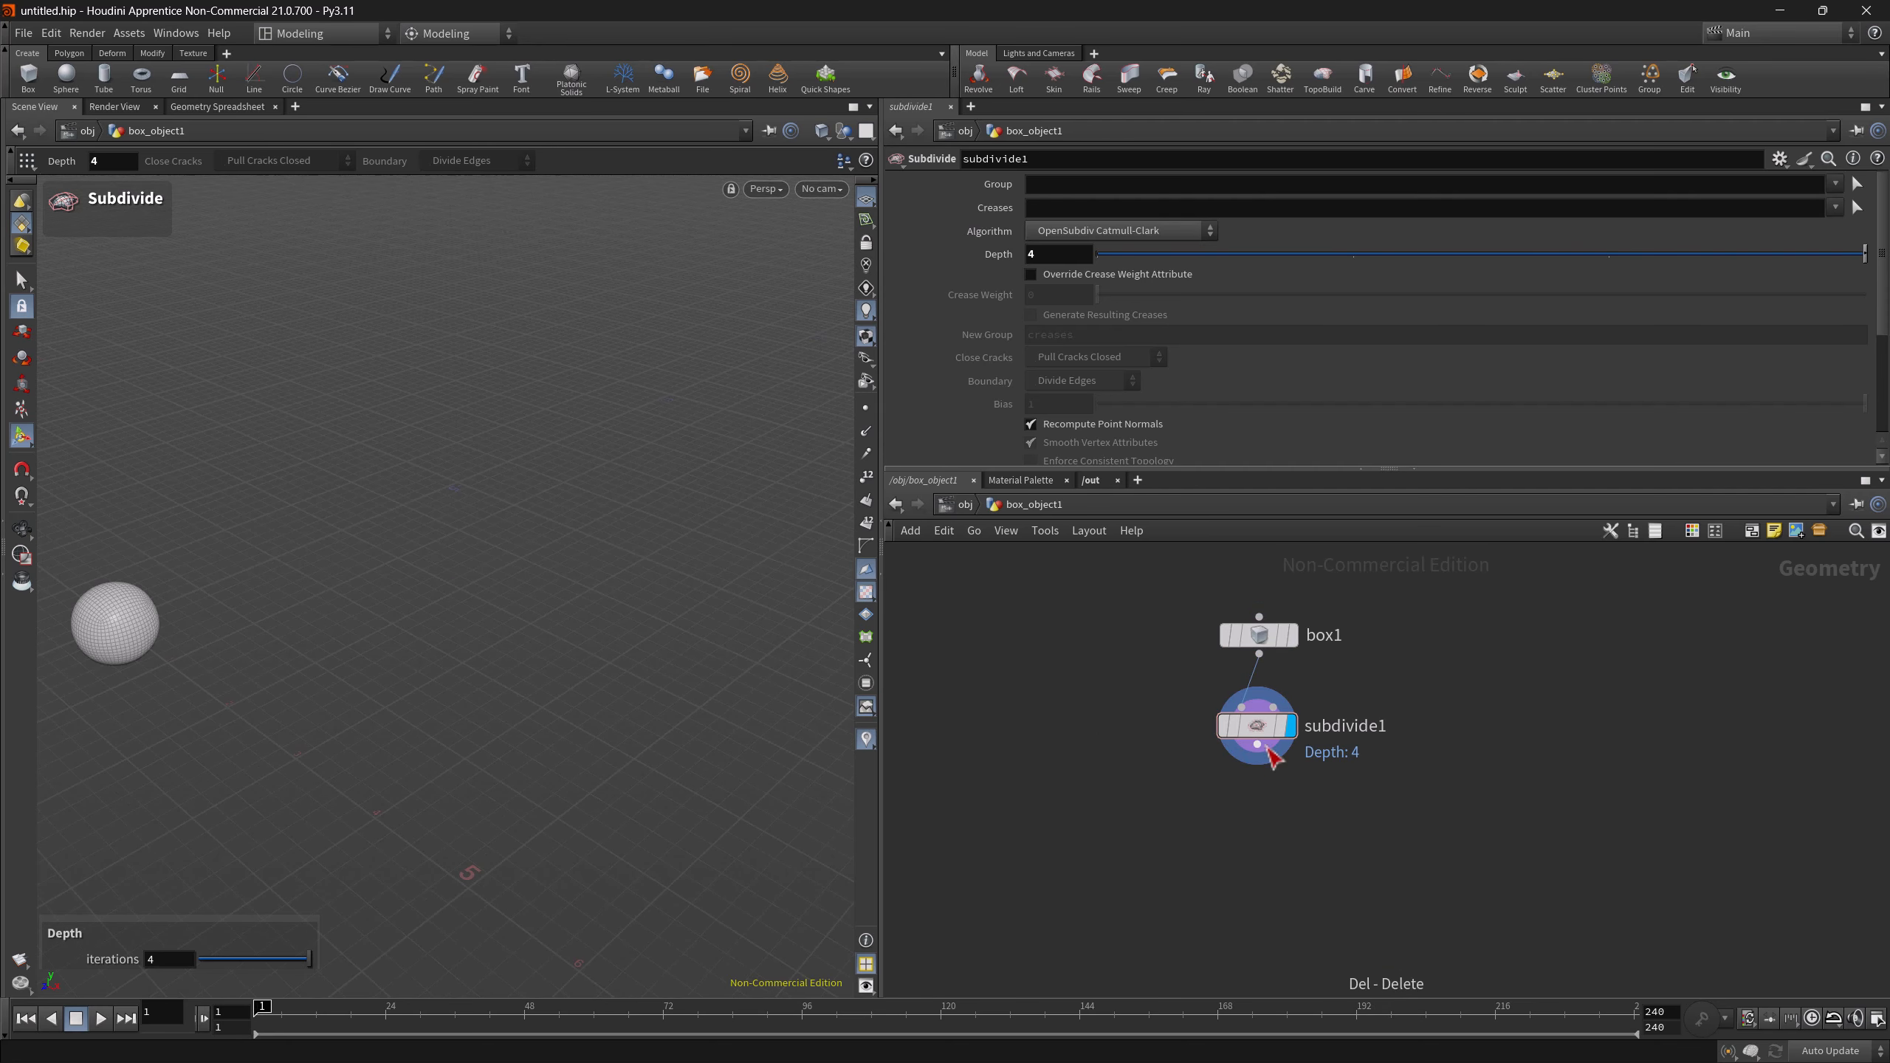
- Select subdivide1 and apply the subdivideDuplicate decoration recipe from its parameter editor, placing the added nodes below it
drag(1161, 716, 1334, 835)
click(1804, 159)
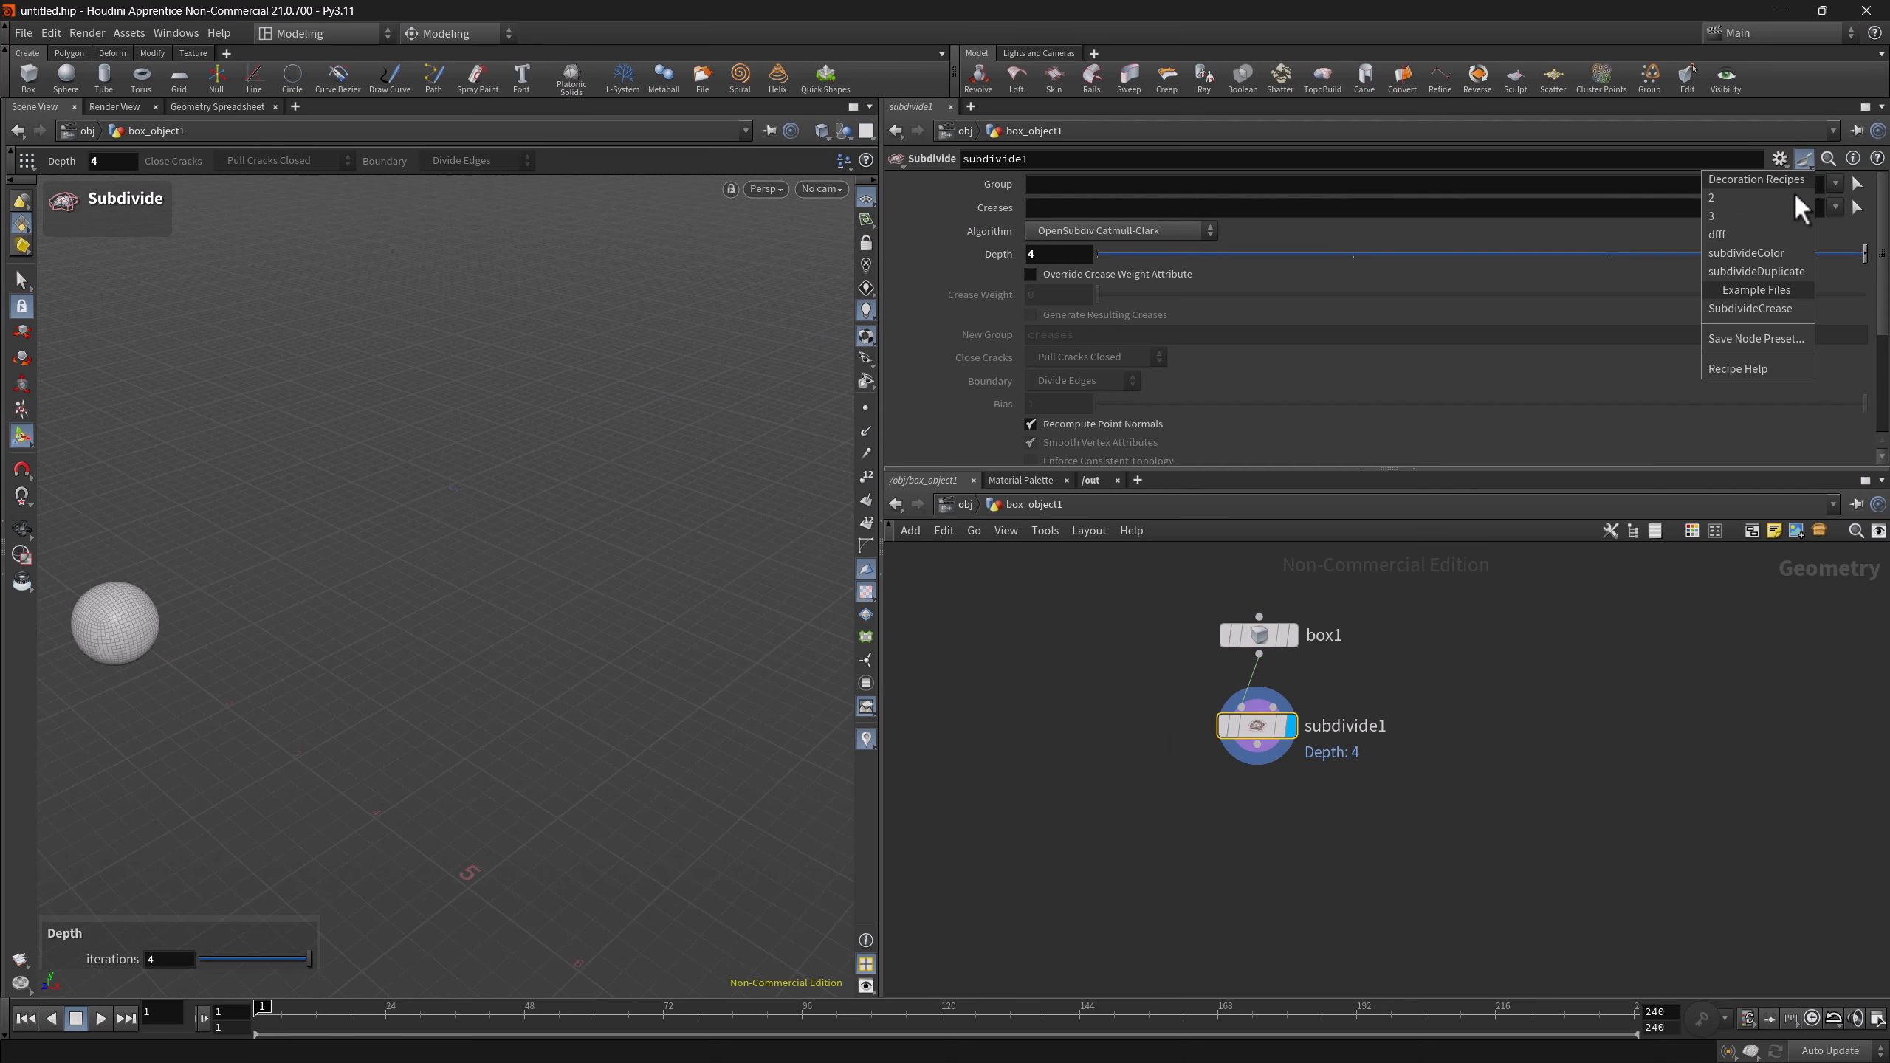
click(1763, 271)
click(1221, 873)
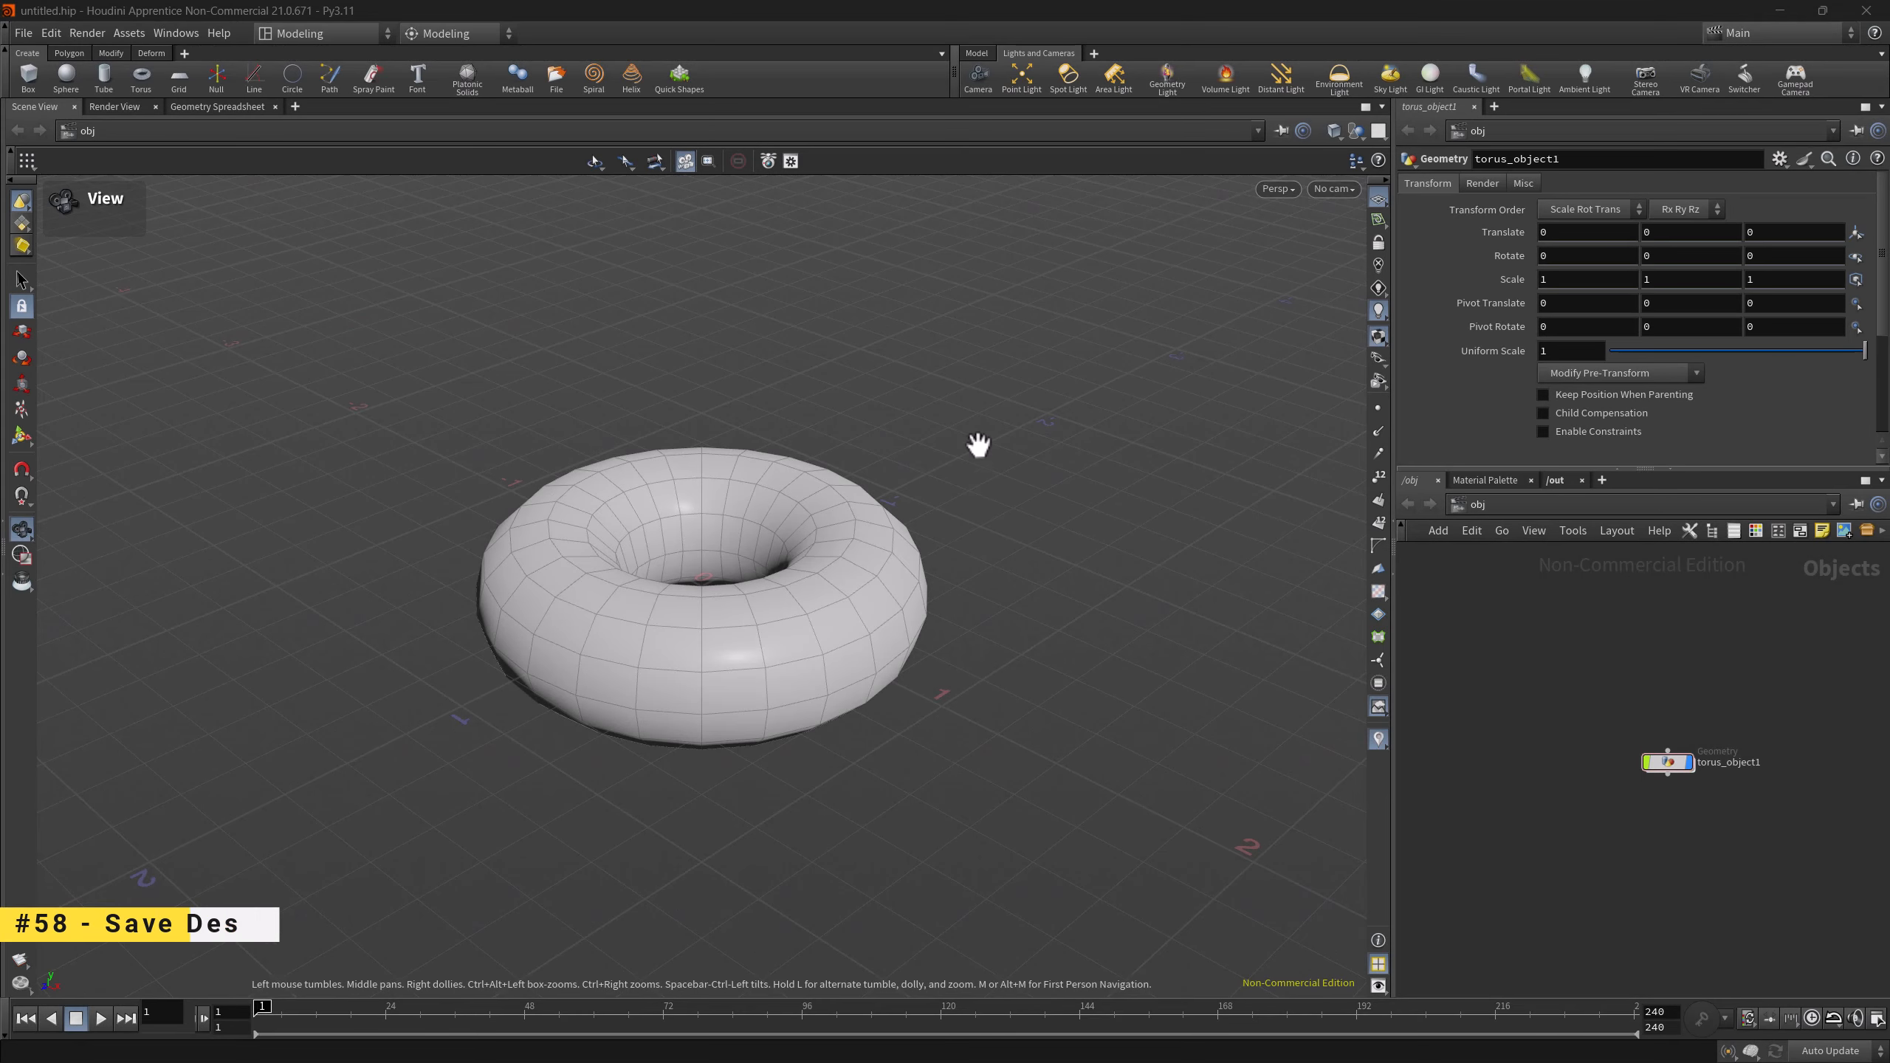
- Add the Terrain Tools shelf to the second shelf set and switch back to the Model shelf
click(1094, 53)
mouse_move(1120, 119)
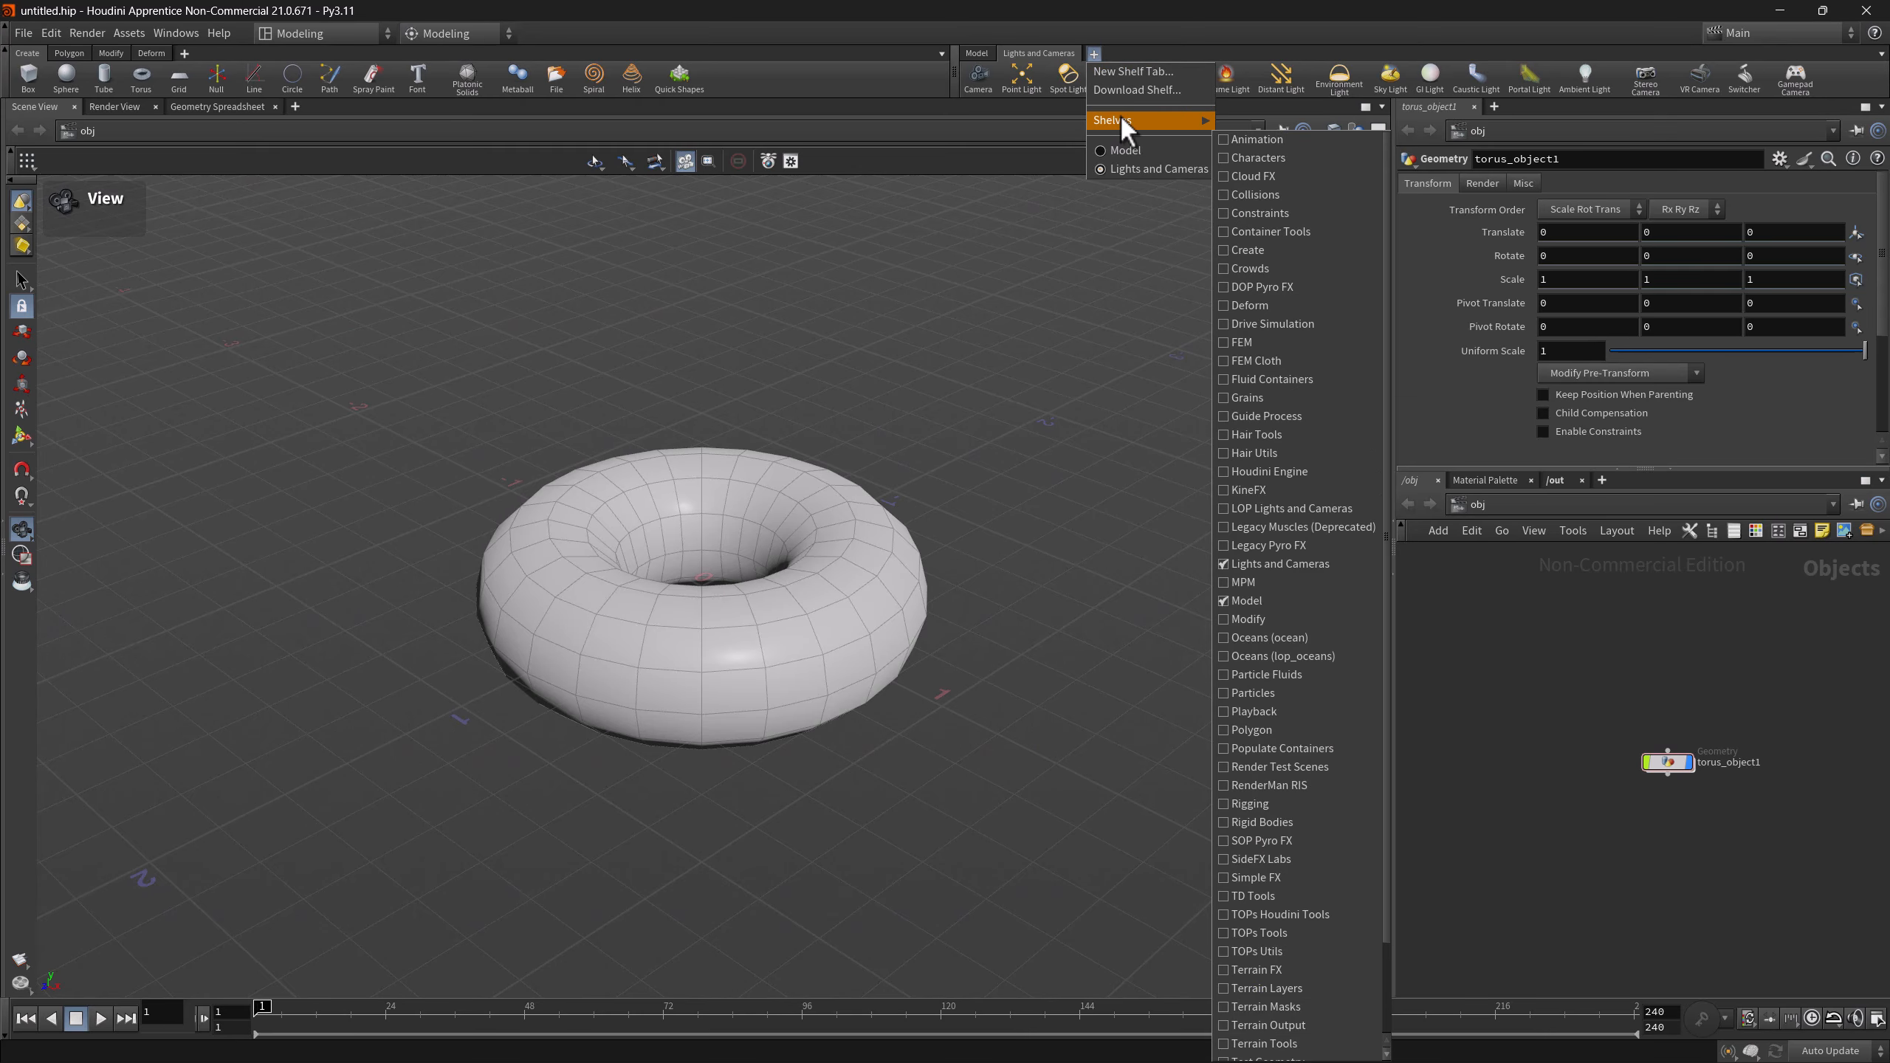
scroll(1310, 908, down, 3)
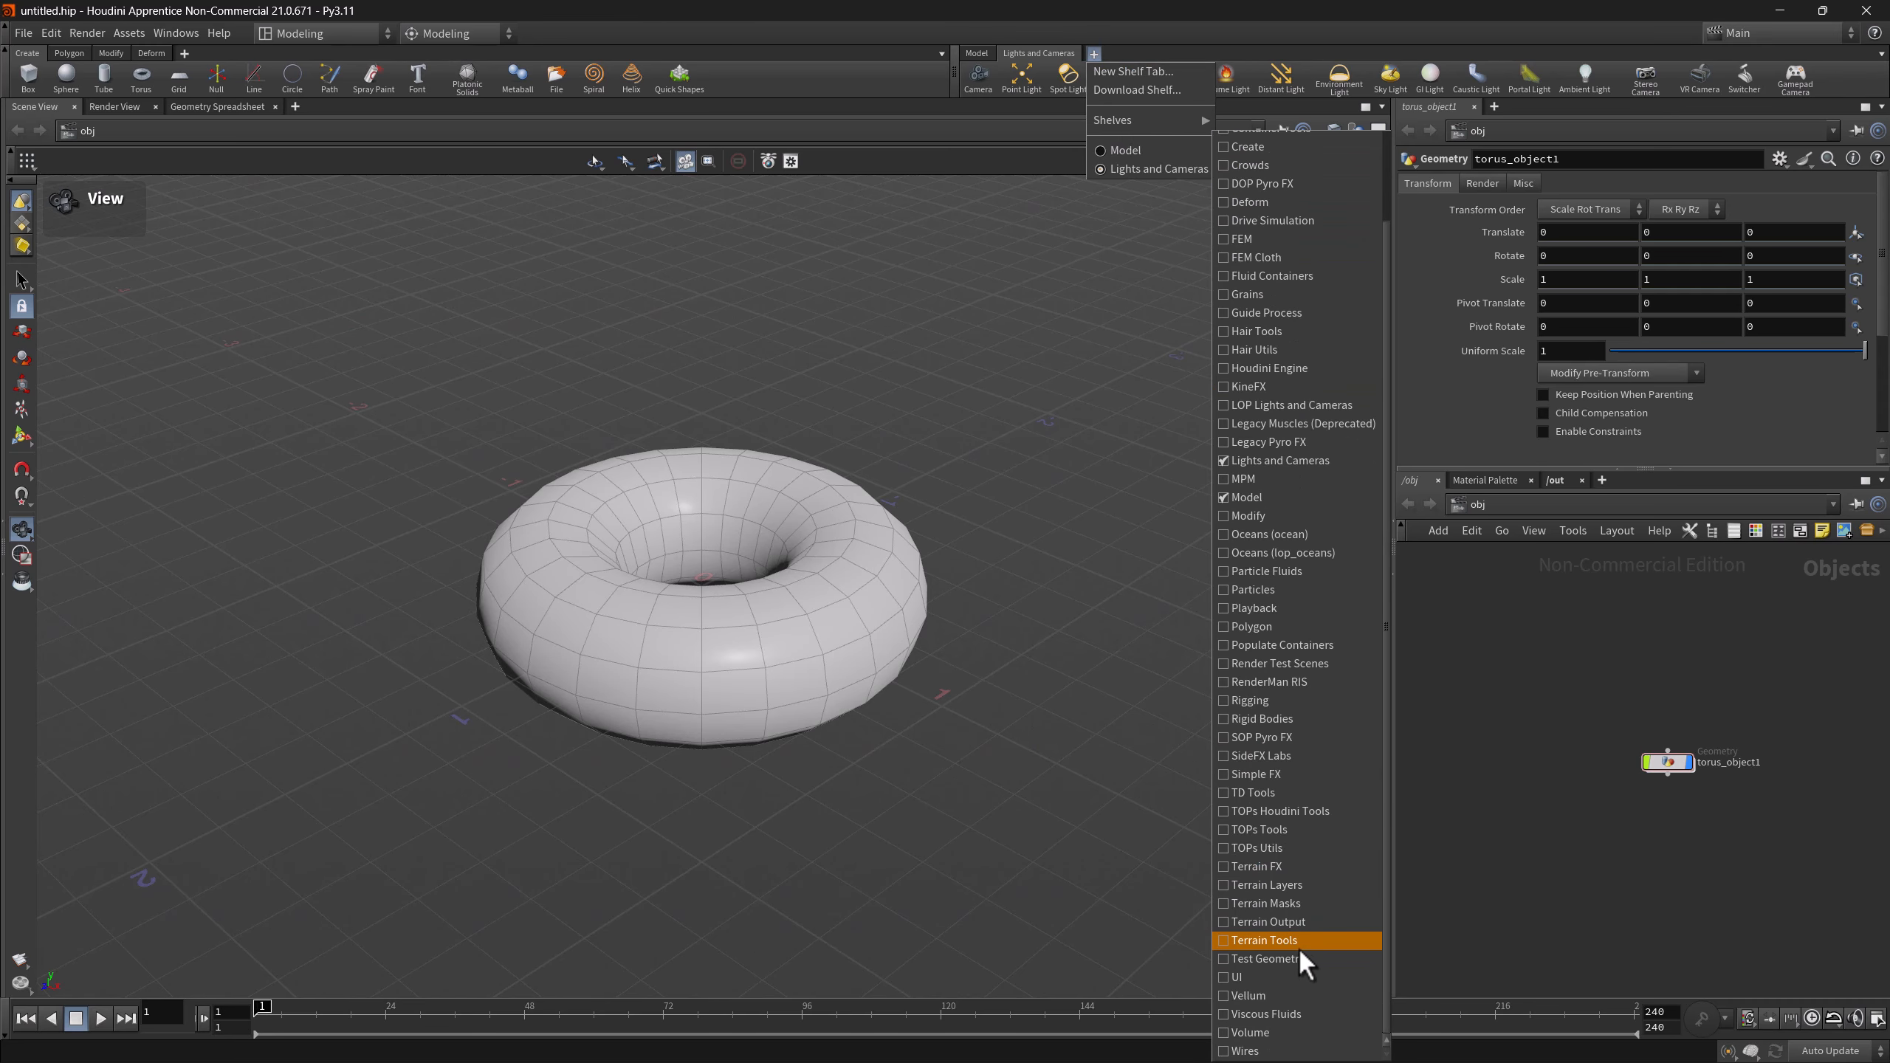
click(1298, 948)
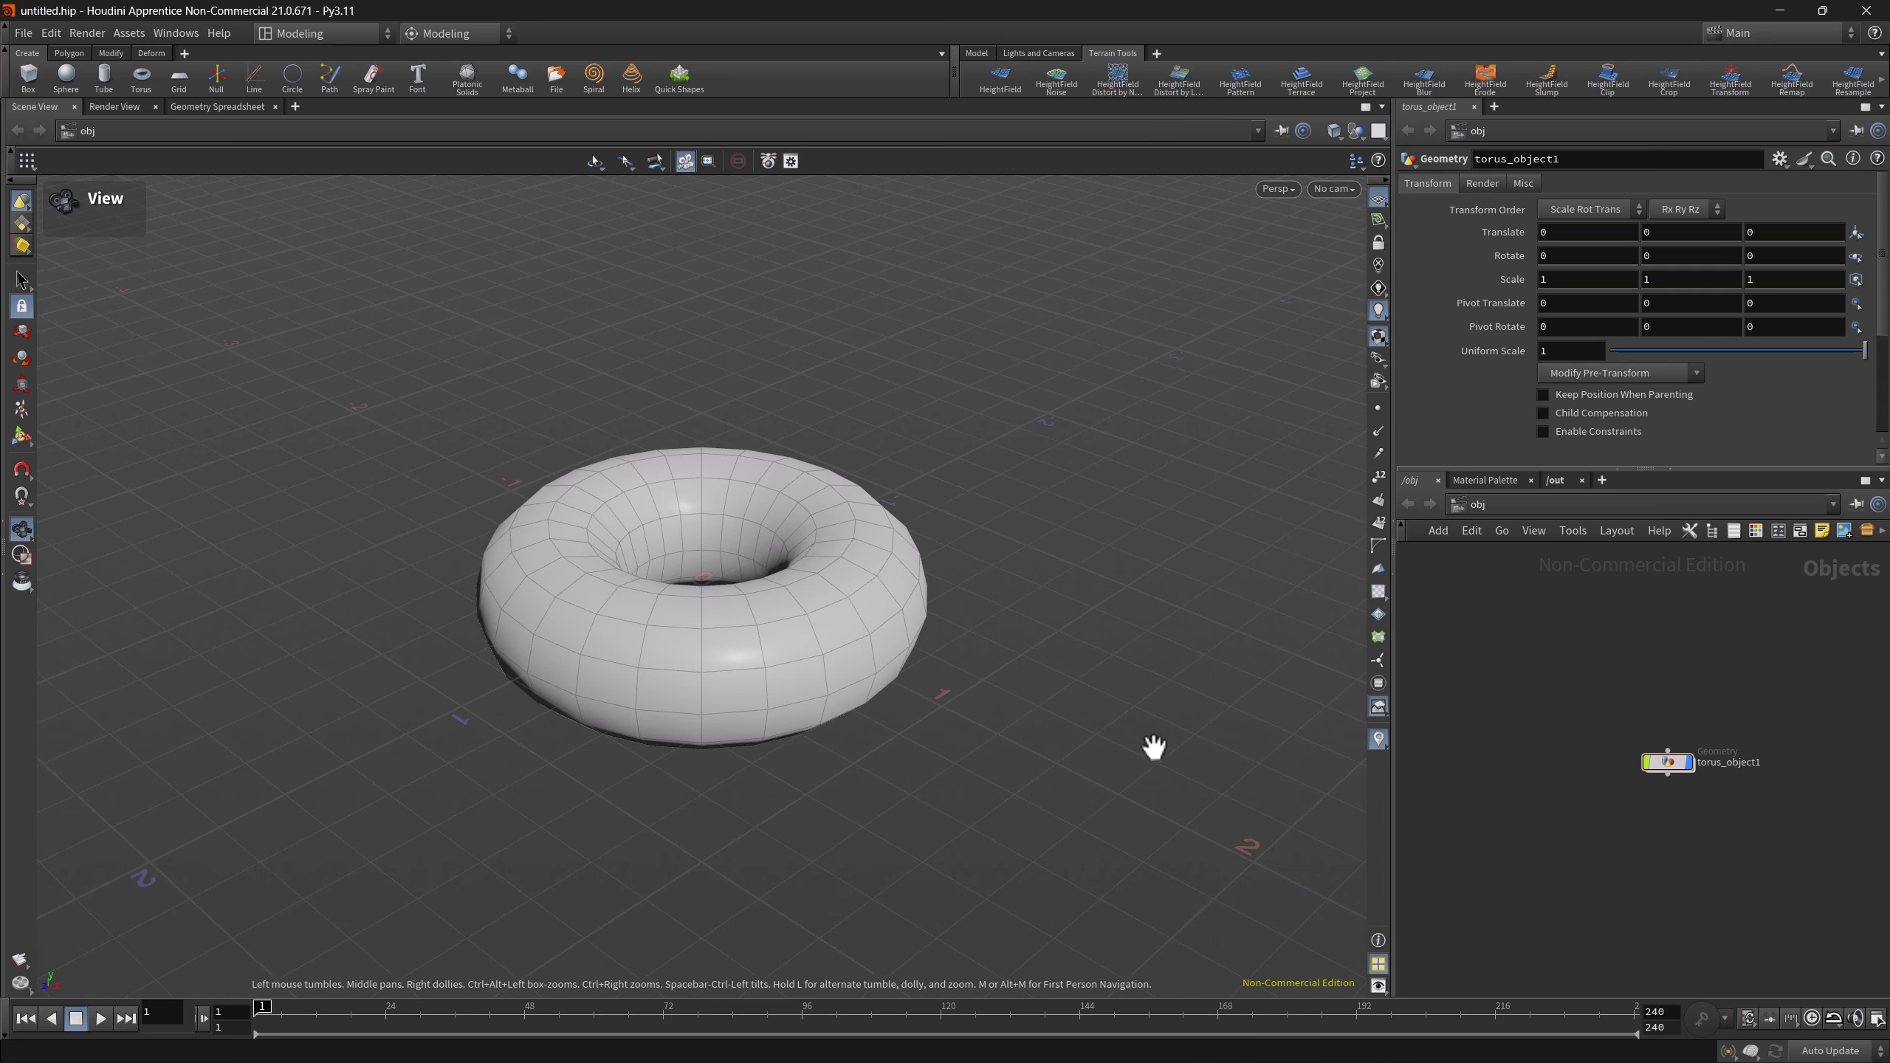
click(975, 54)
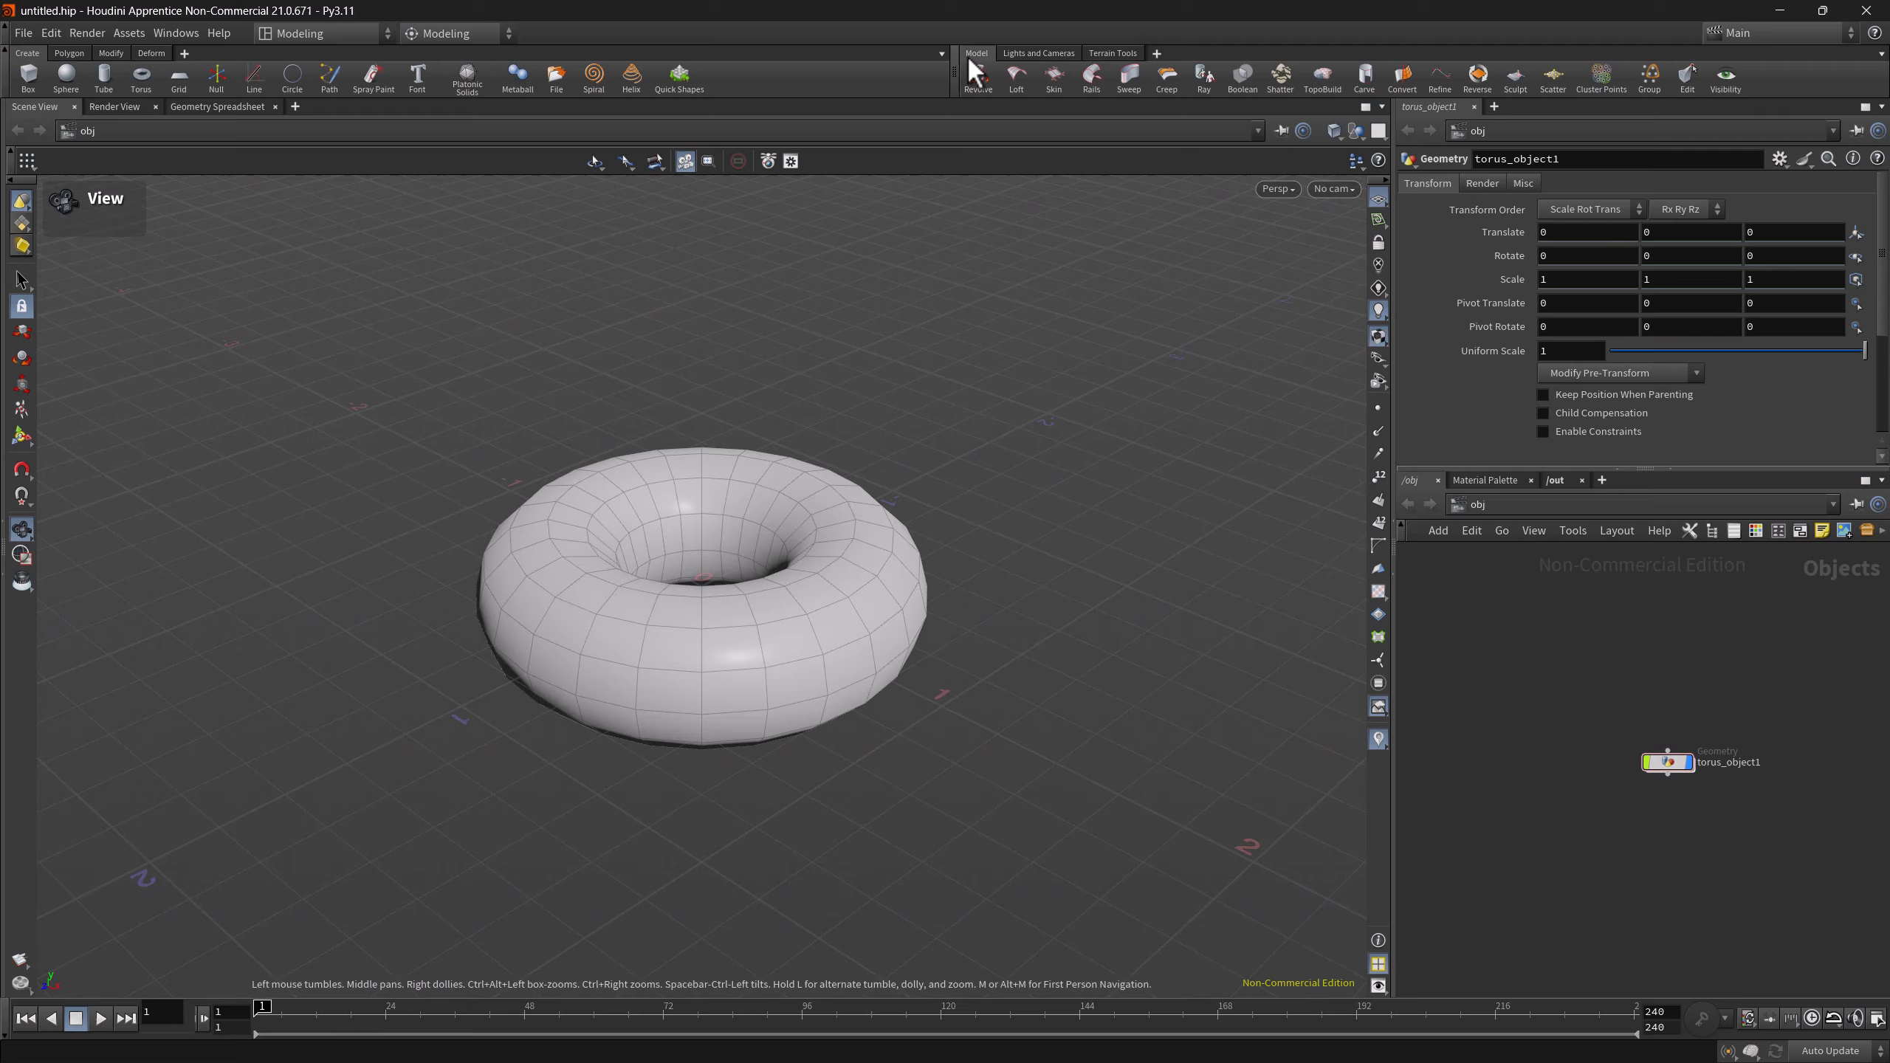
- Close the parameter editor pane and toggle the floating parameter dialog in the network editor
click(1474, 106)
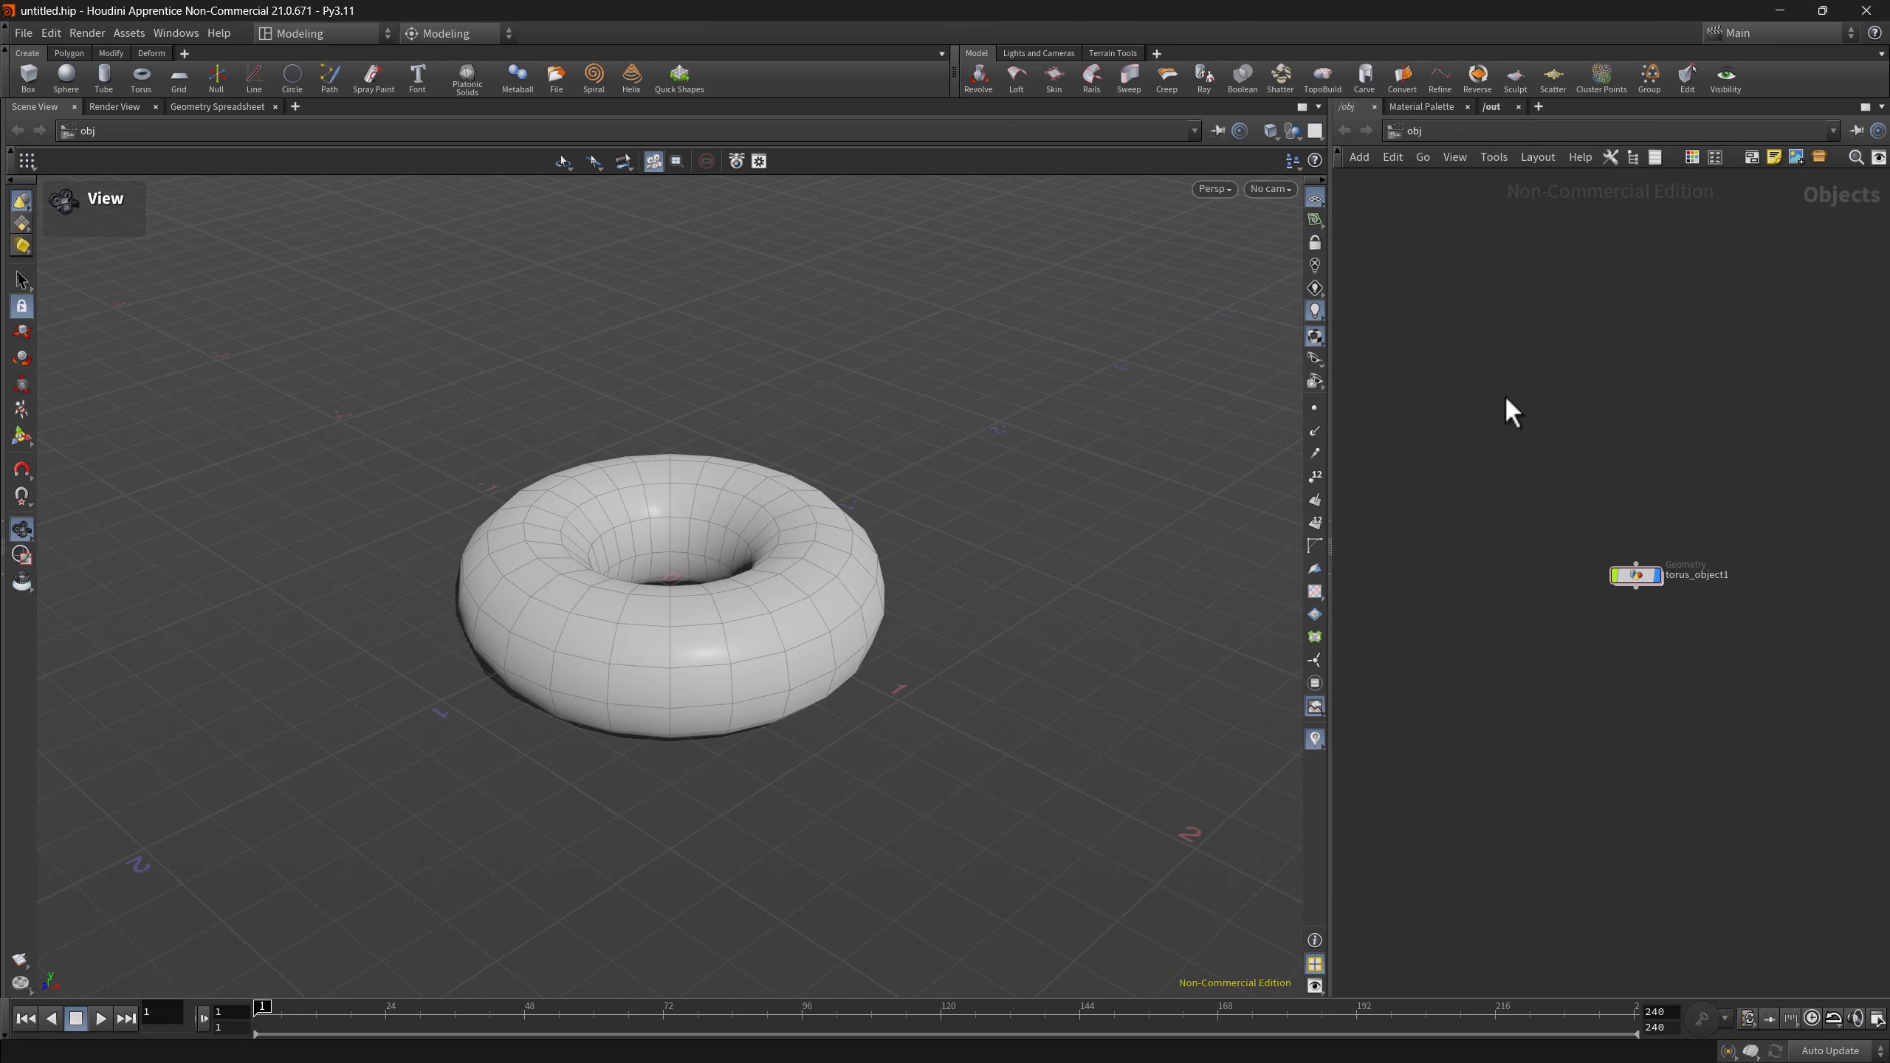
key(p)
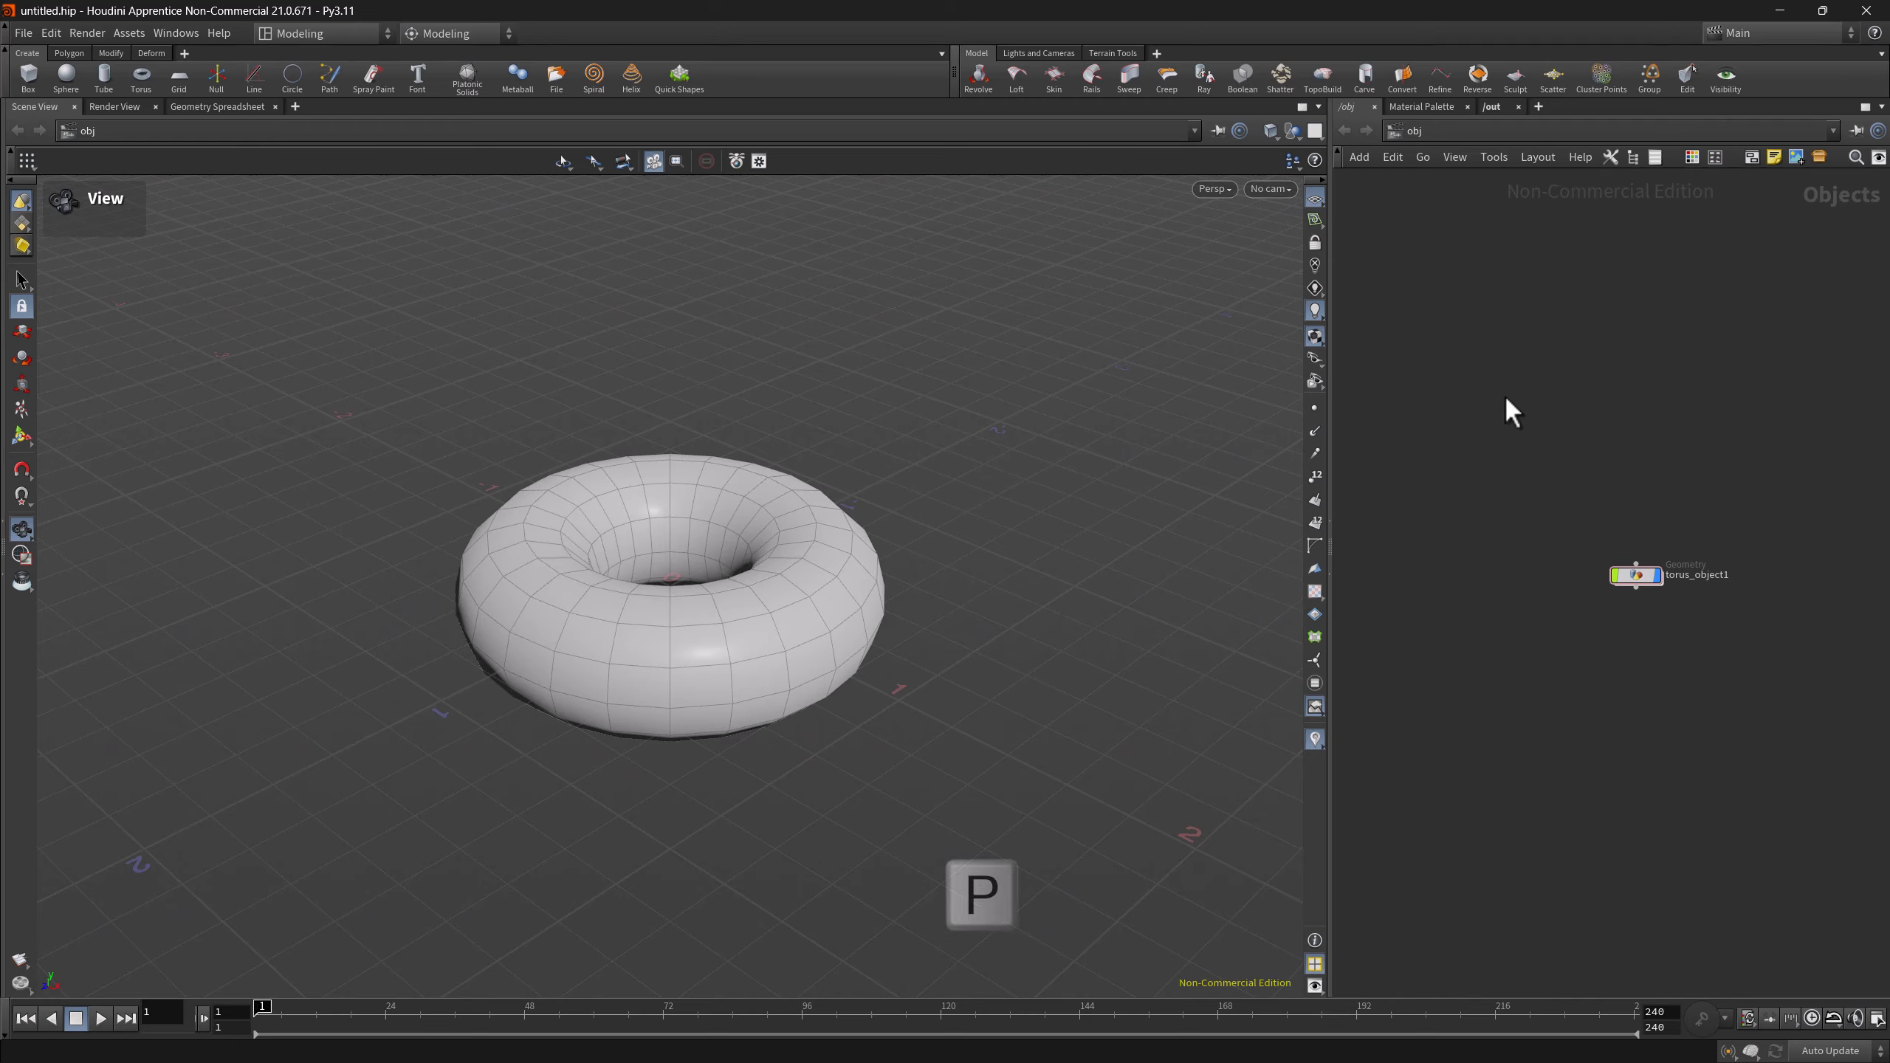
key(p)
key(p)
key(p)
key(p)
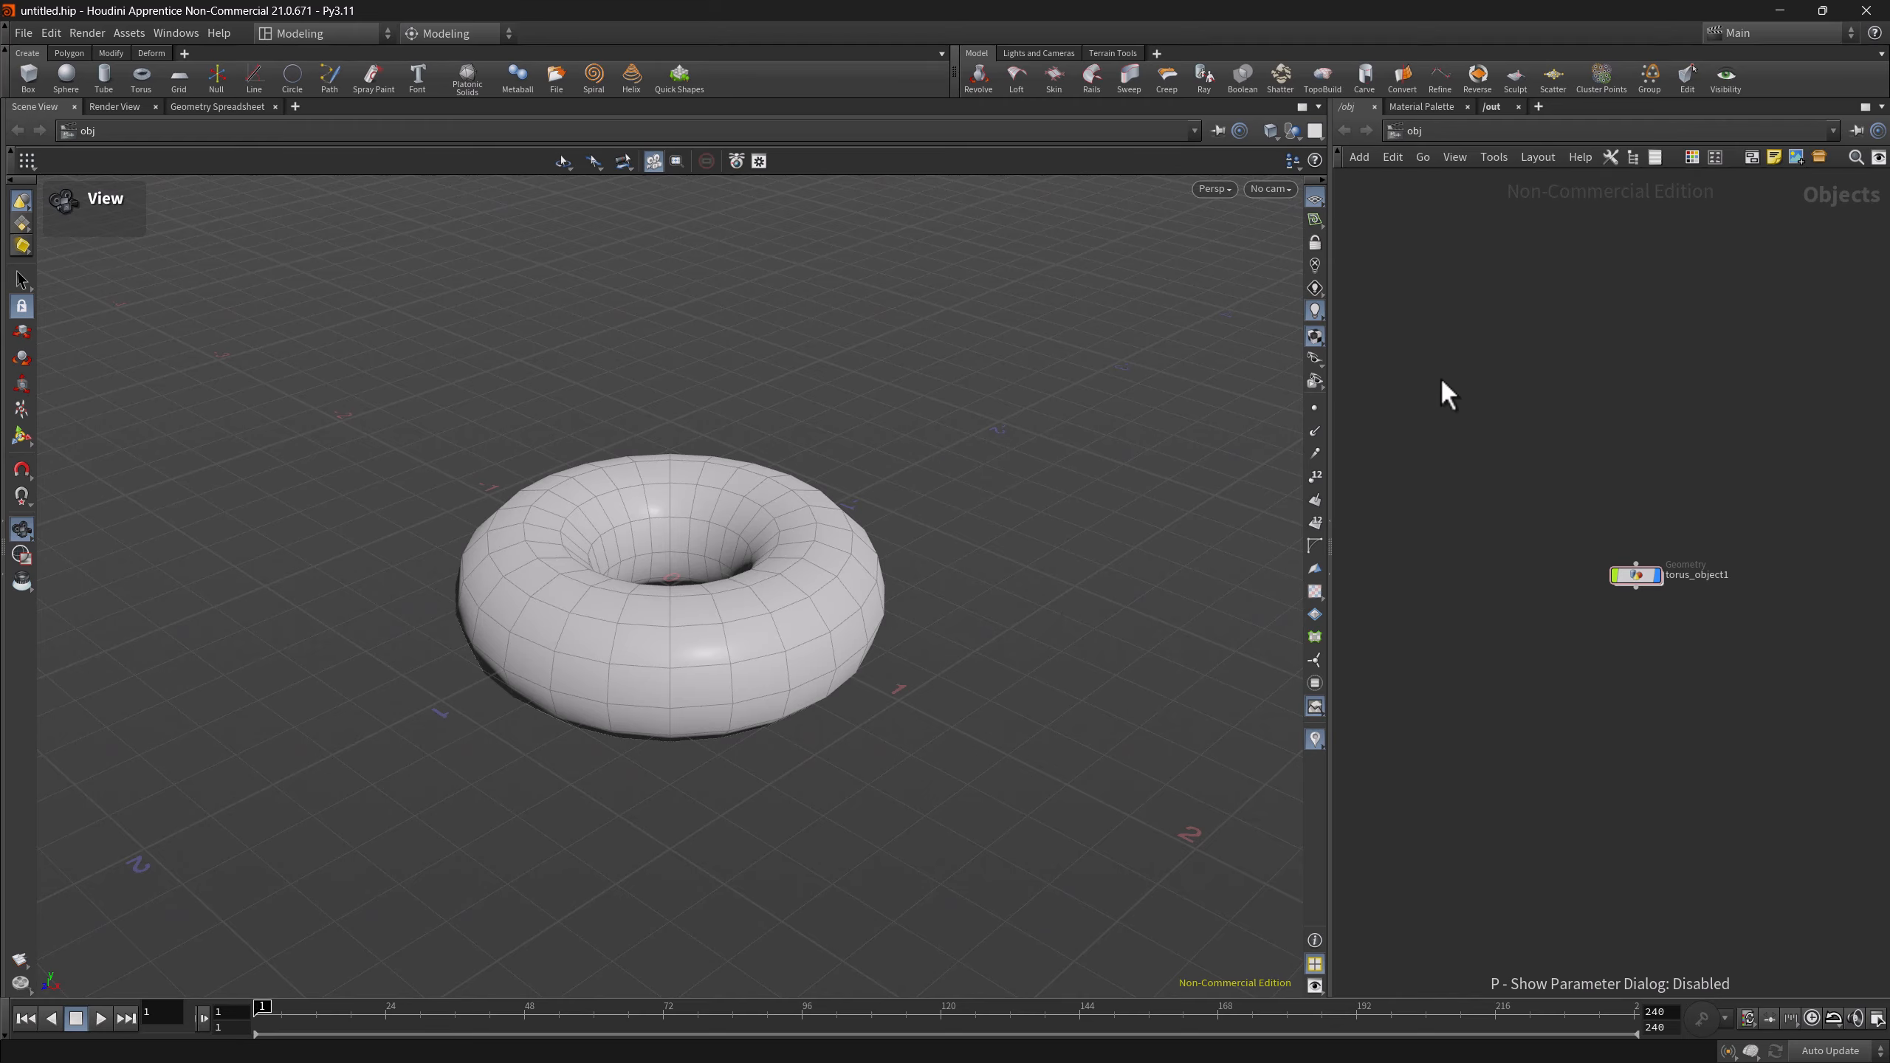
- Reload the current Modeling desktop to restore its saved layout
click(309, 34)
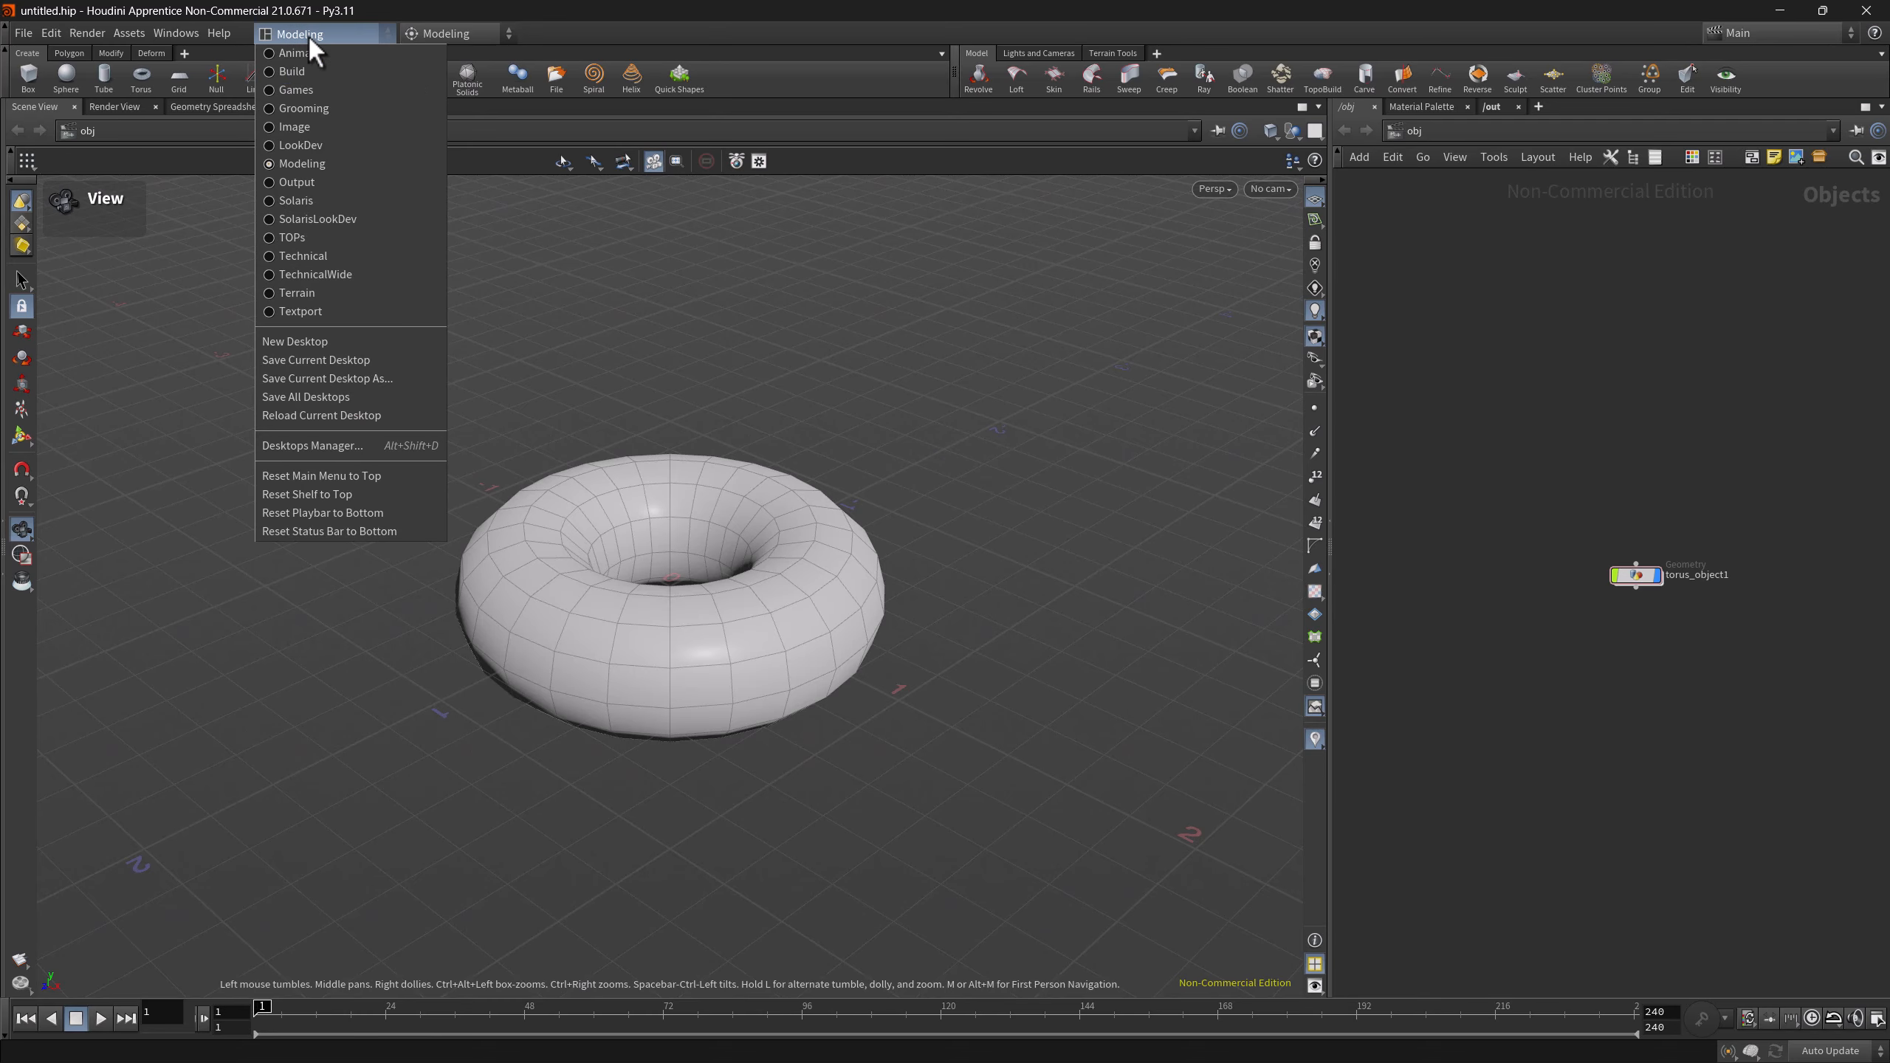
click(316, 415)
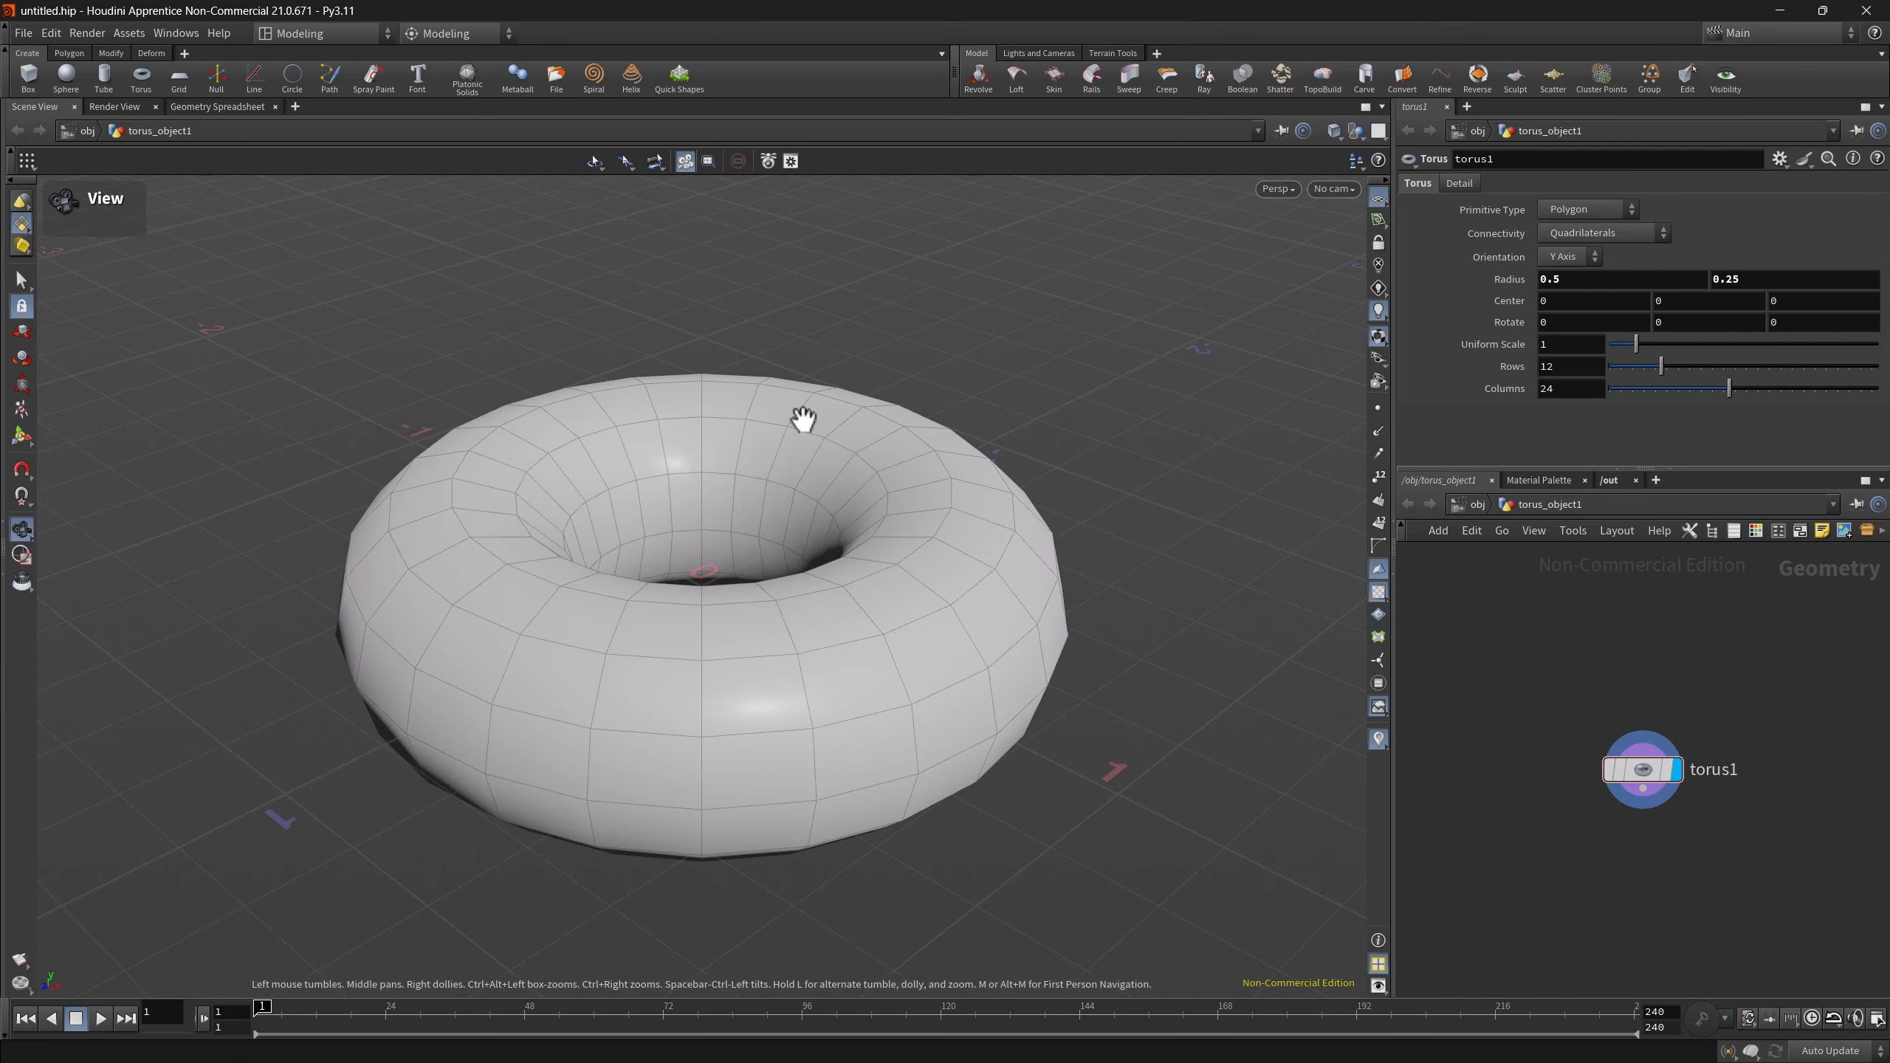
- Close the torus parameter pane and save the layout as a new desktop named DemoDesktop
click(1445, 107)
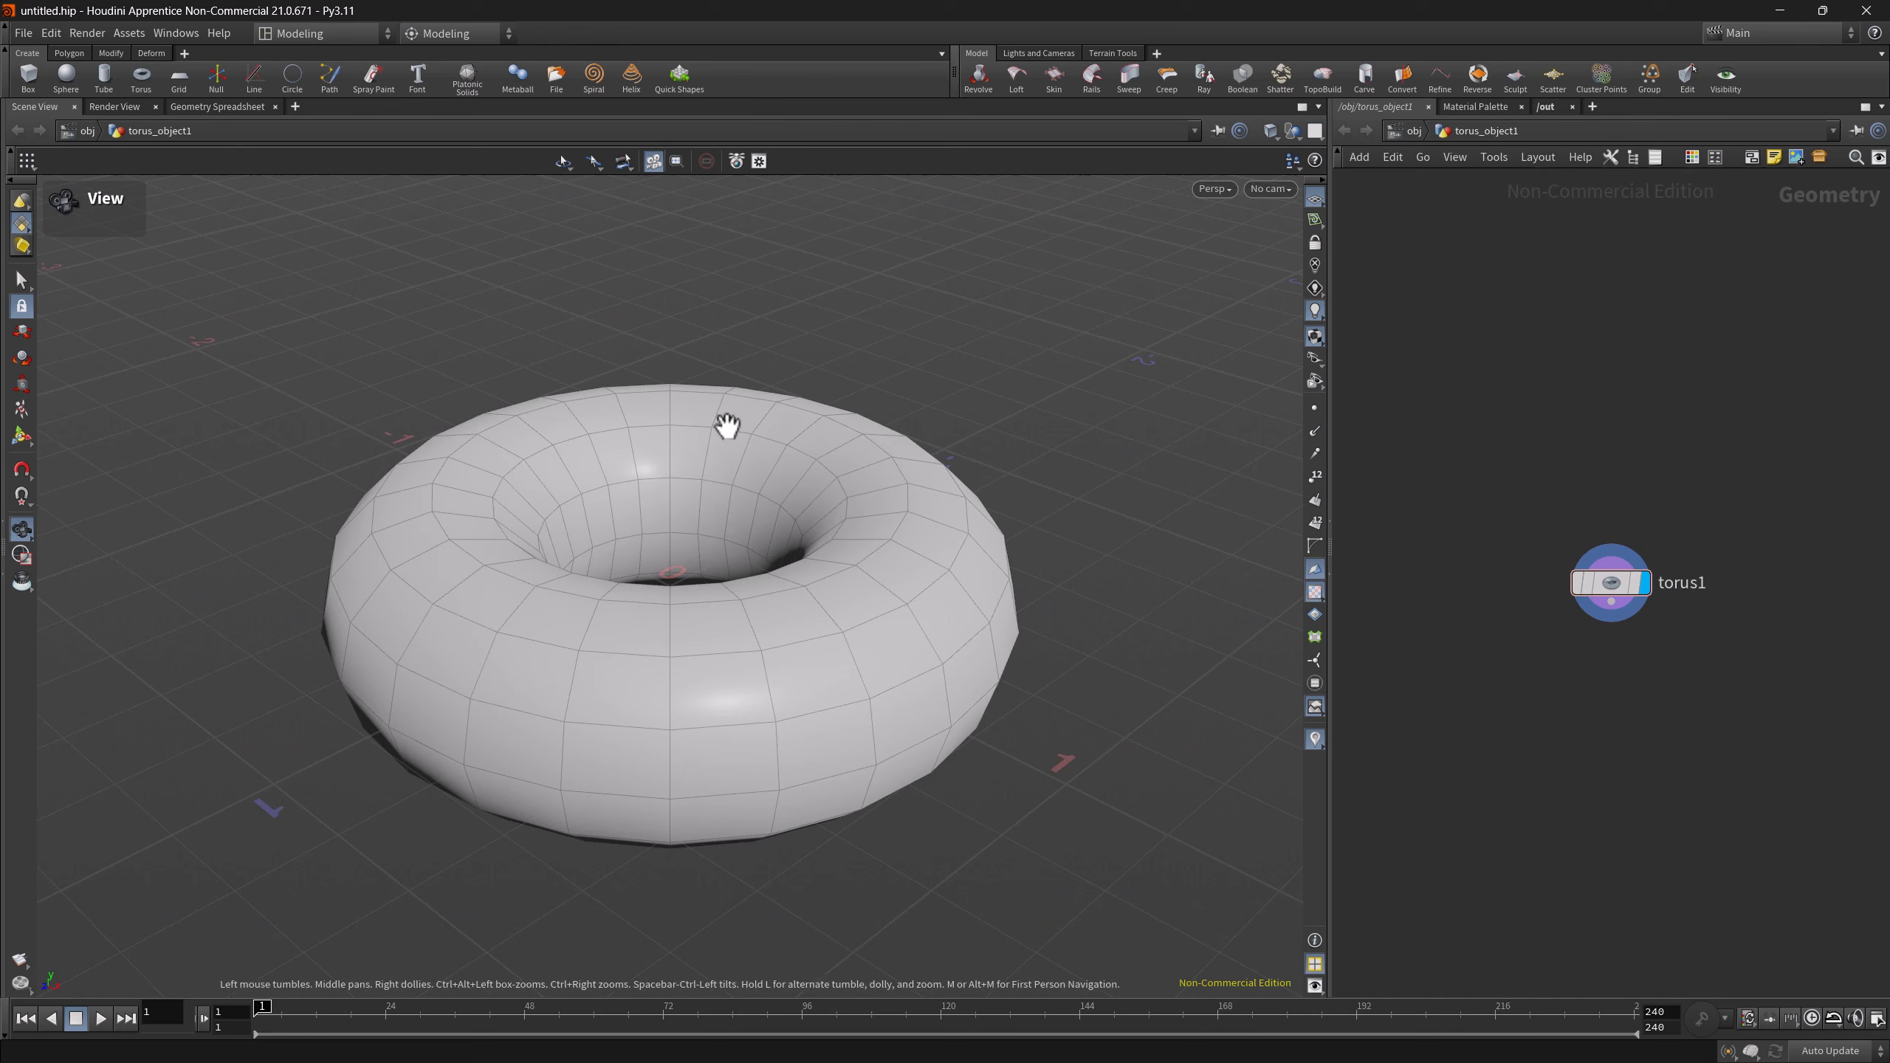
click(315, 34)
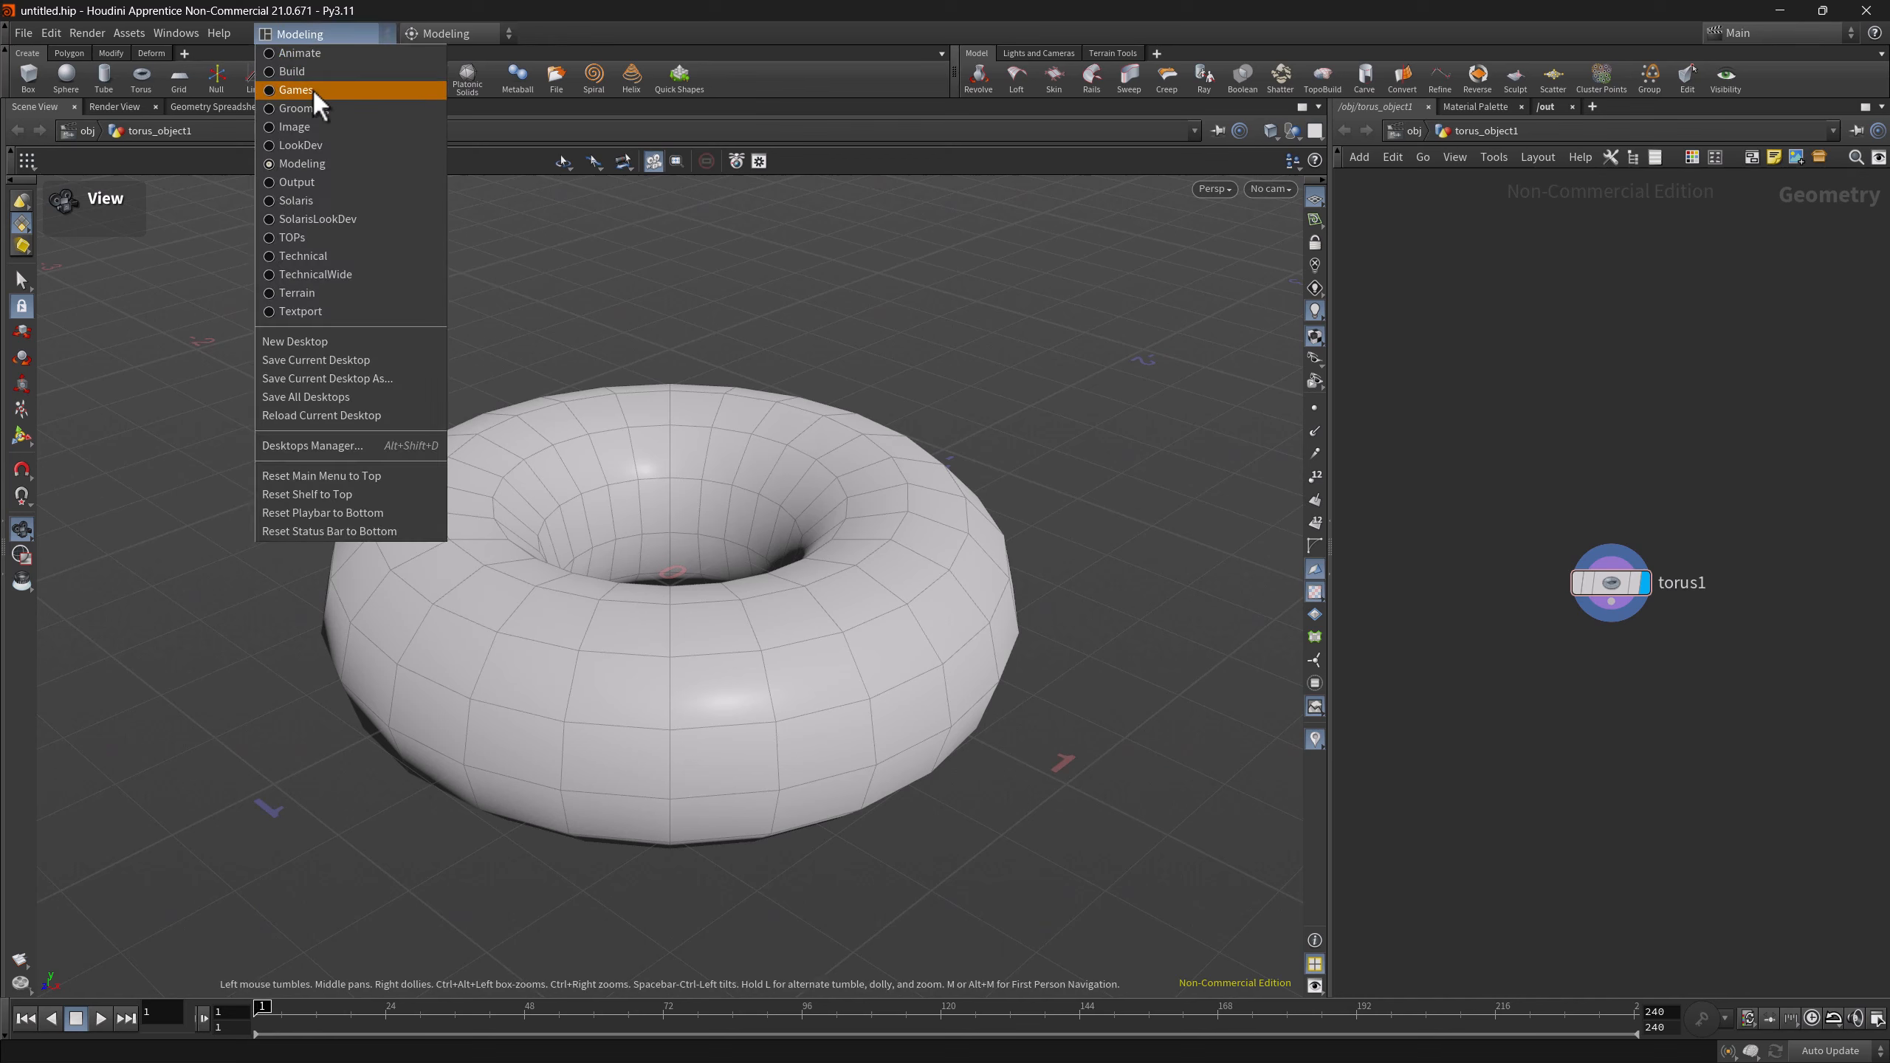
click(338, 381)
text(DemoDesktop)
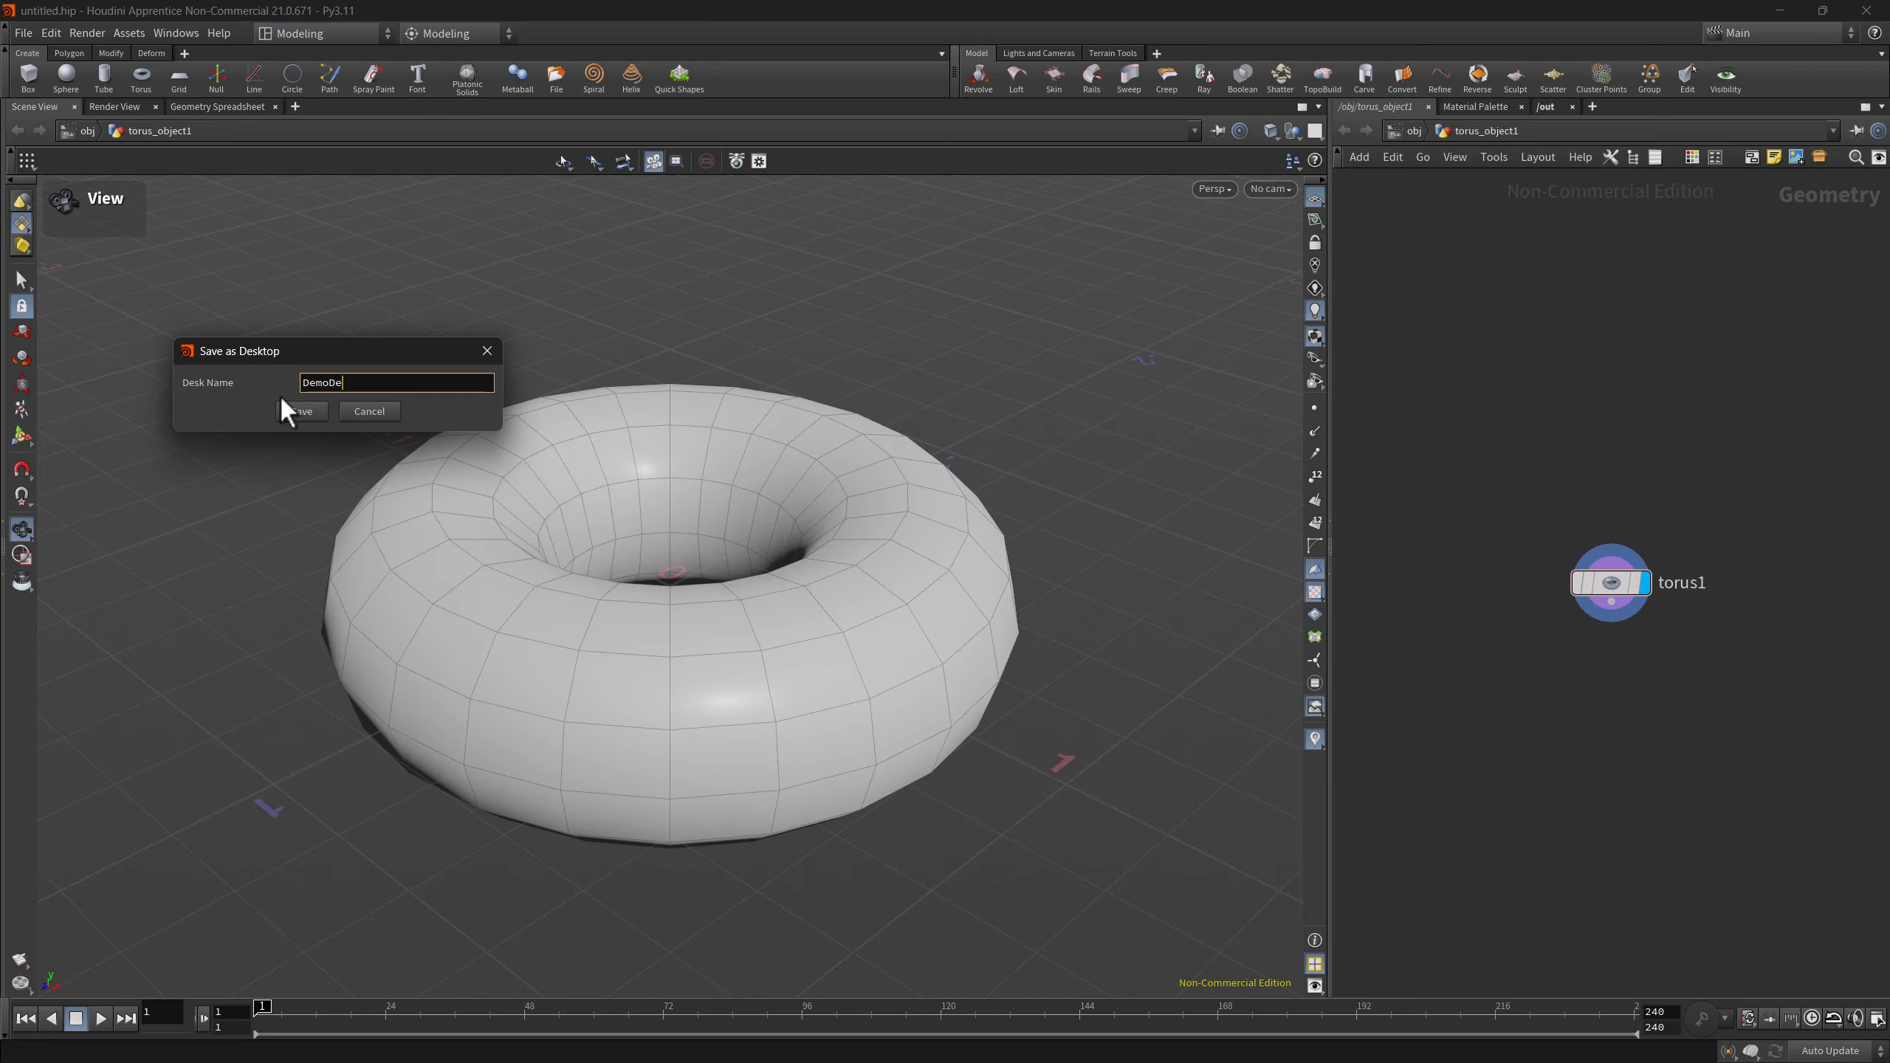
click(318, 416)
- Switch to the Modeling desktop and reload it to its saved layout
click(327, 33)
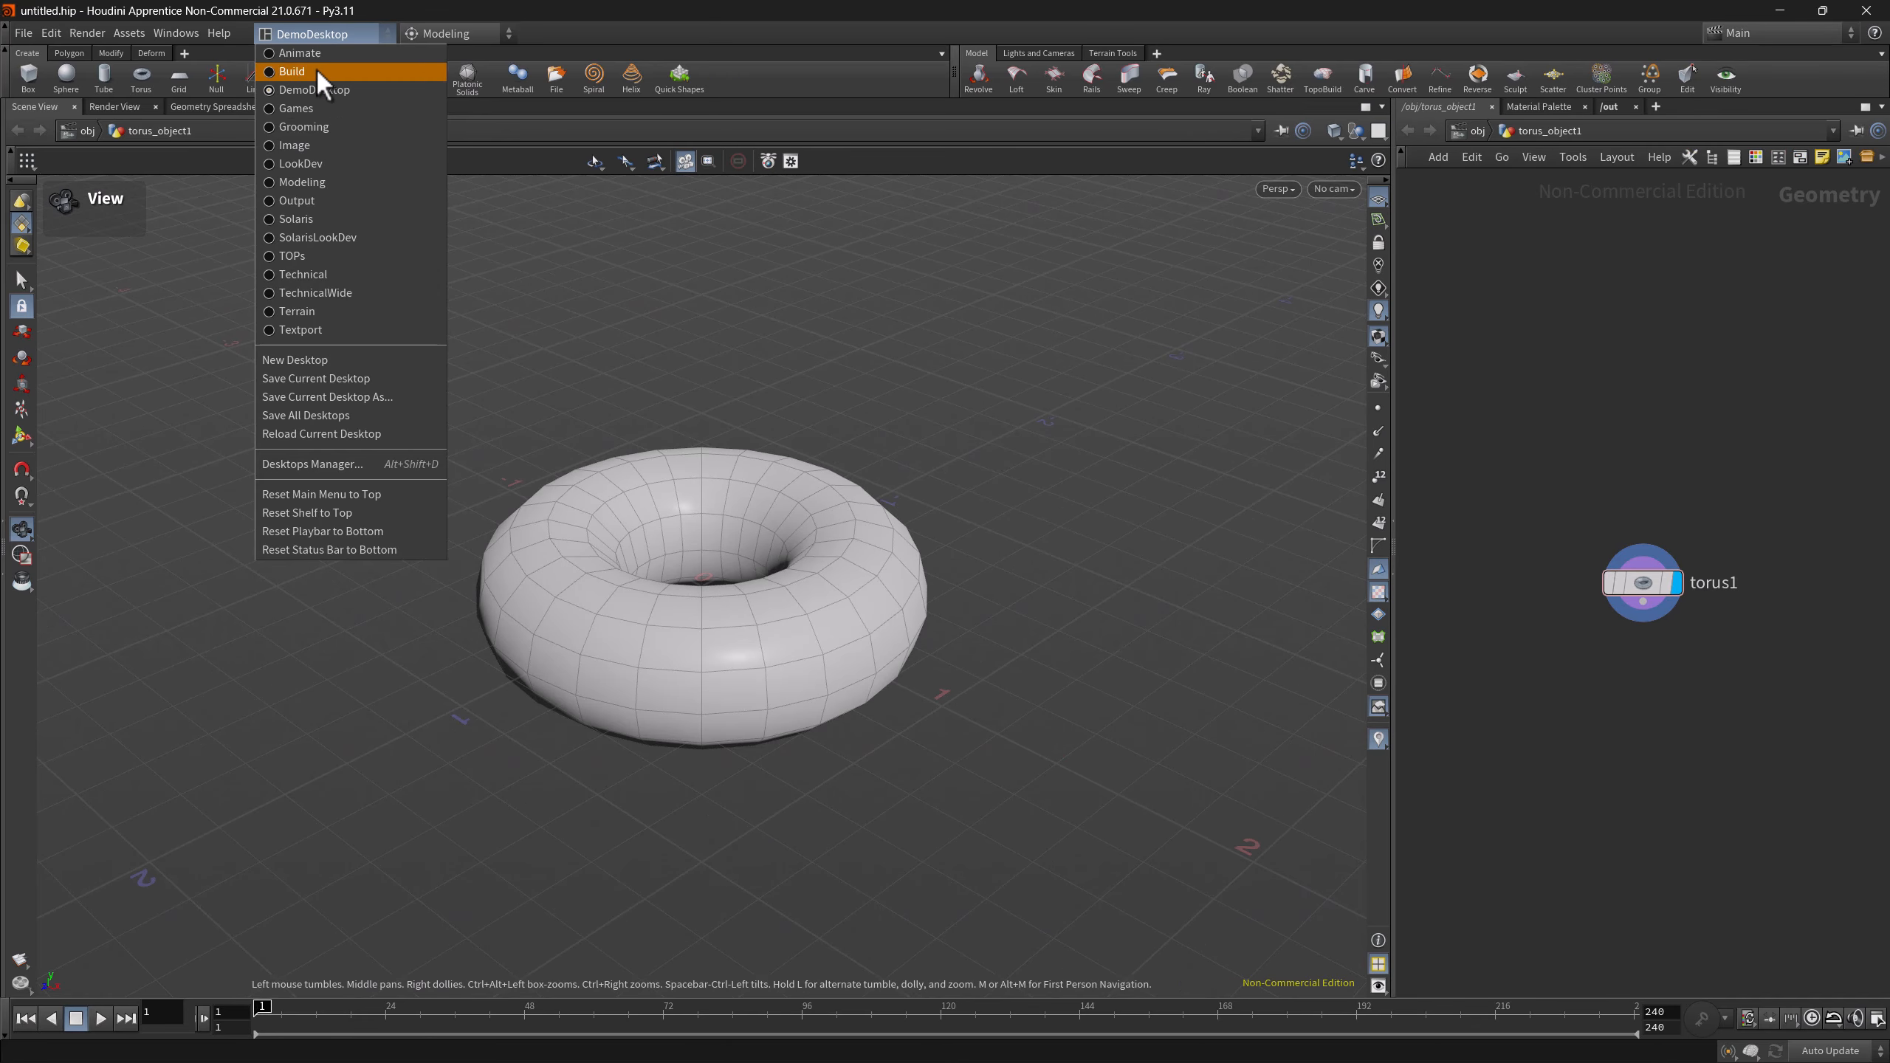
click(334, 217)
click(276, 36)
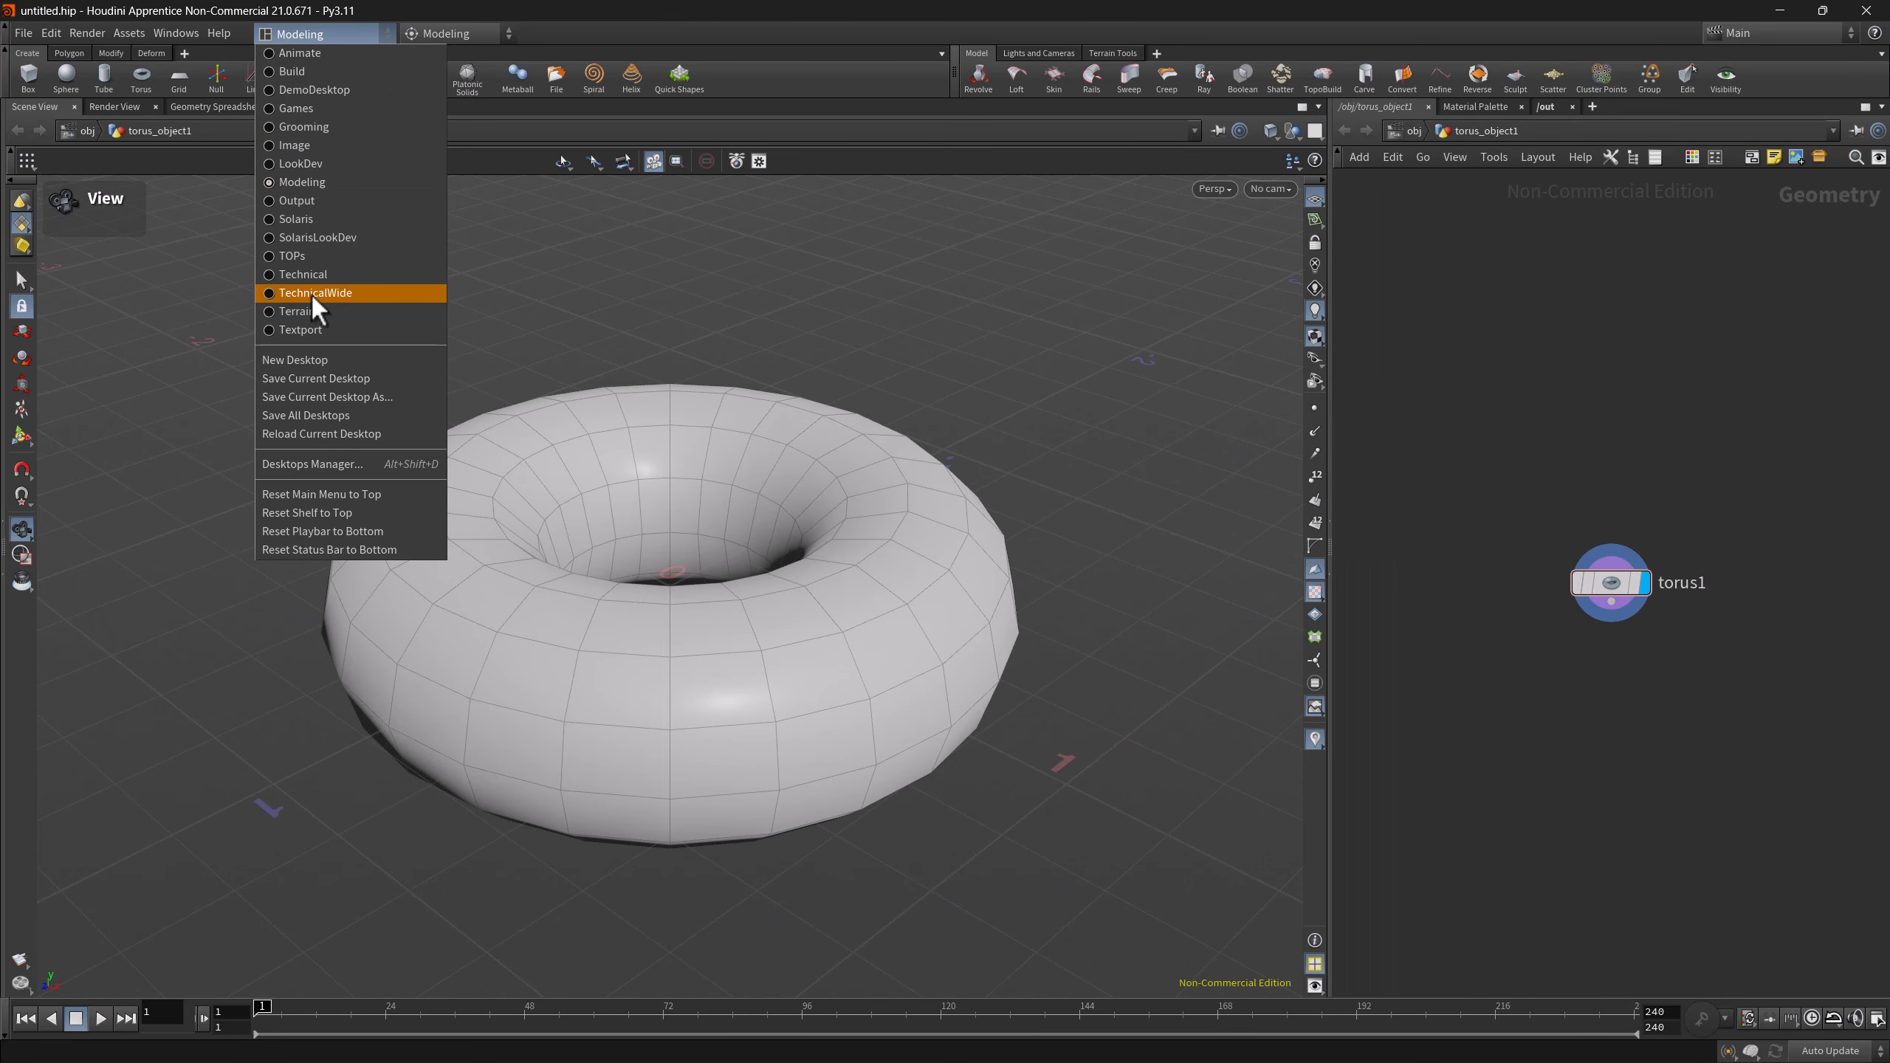
click(310, 431)
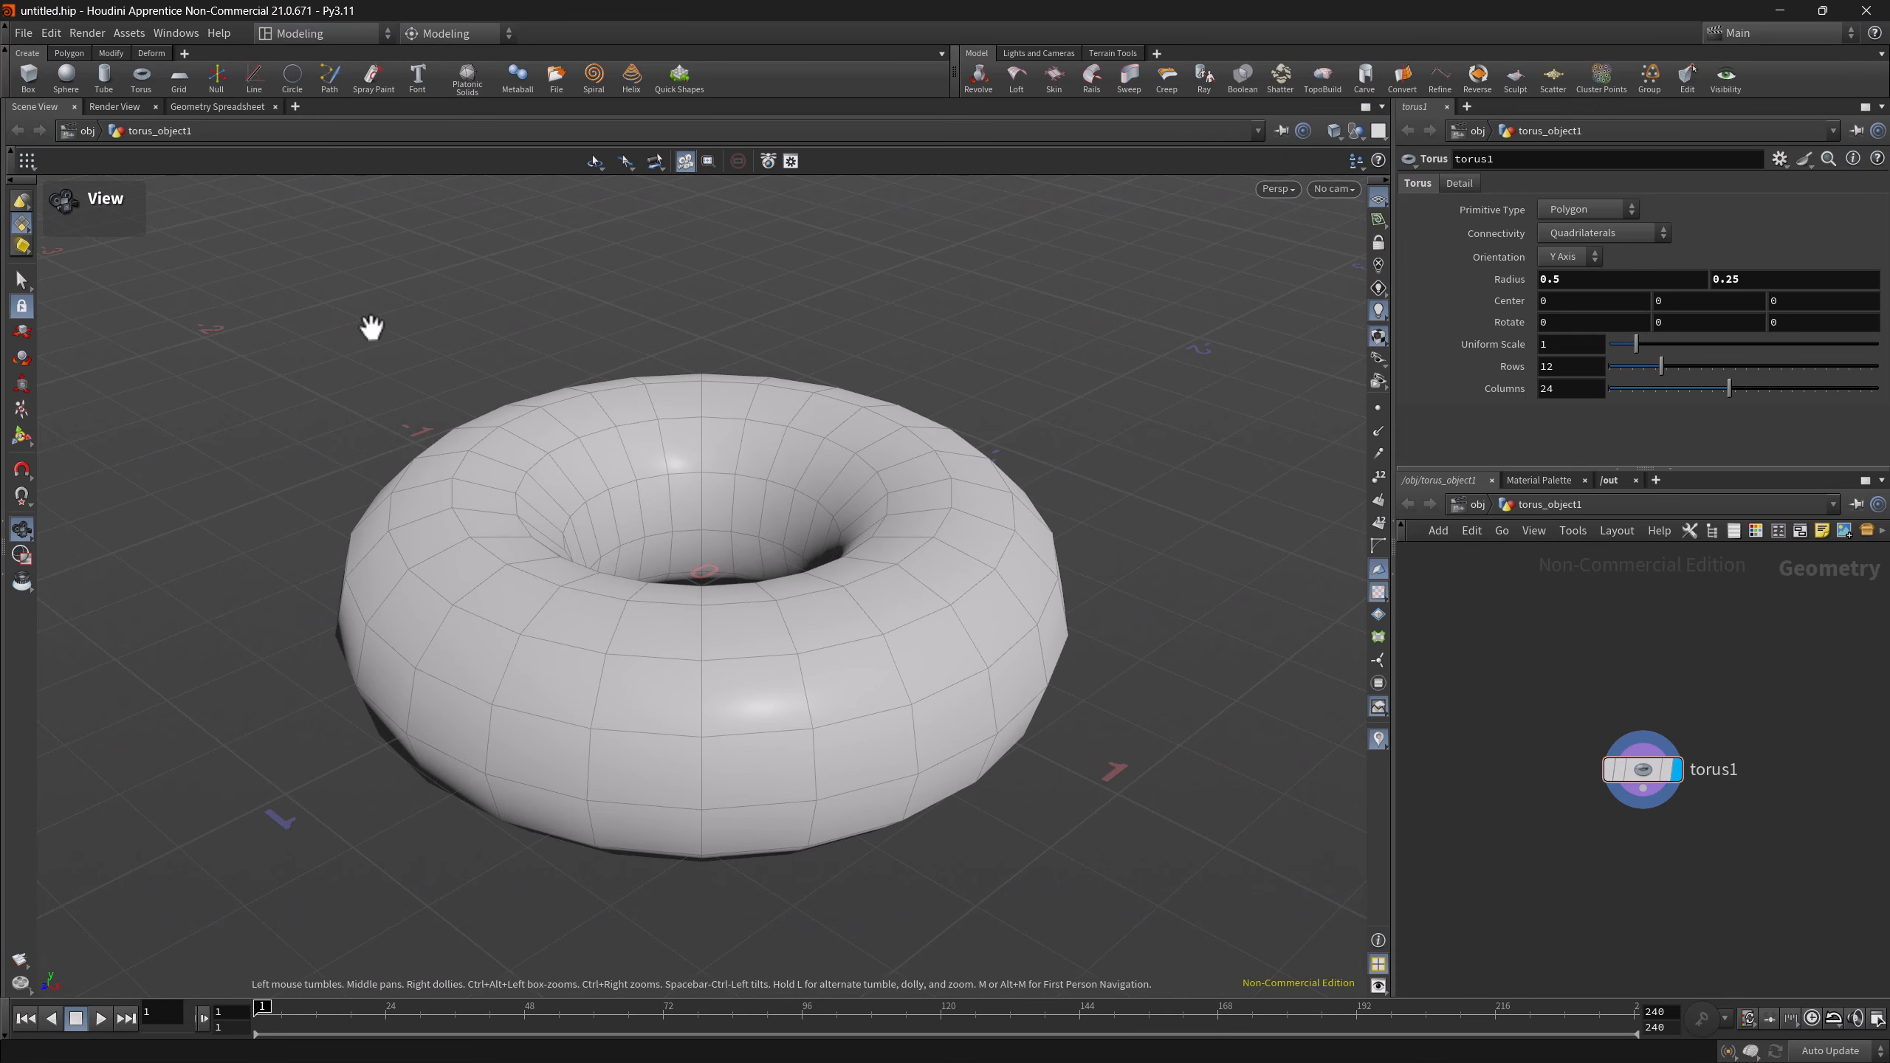
- Switch to the custom DemoDesktop layout and open the Desktop Manager
click(315, 34)
click(320, 91)
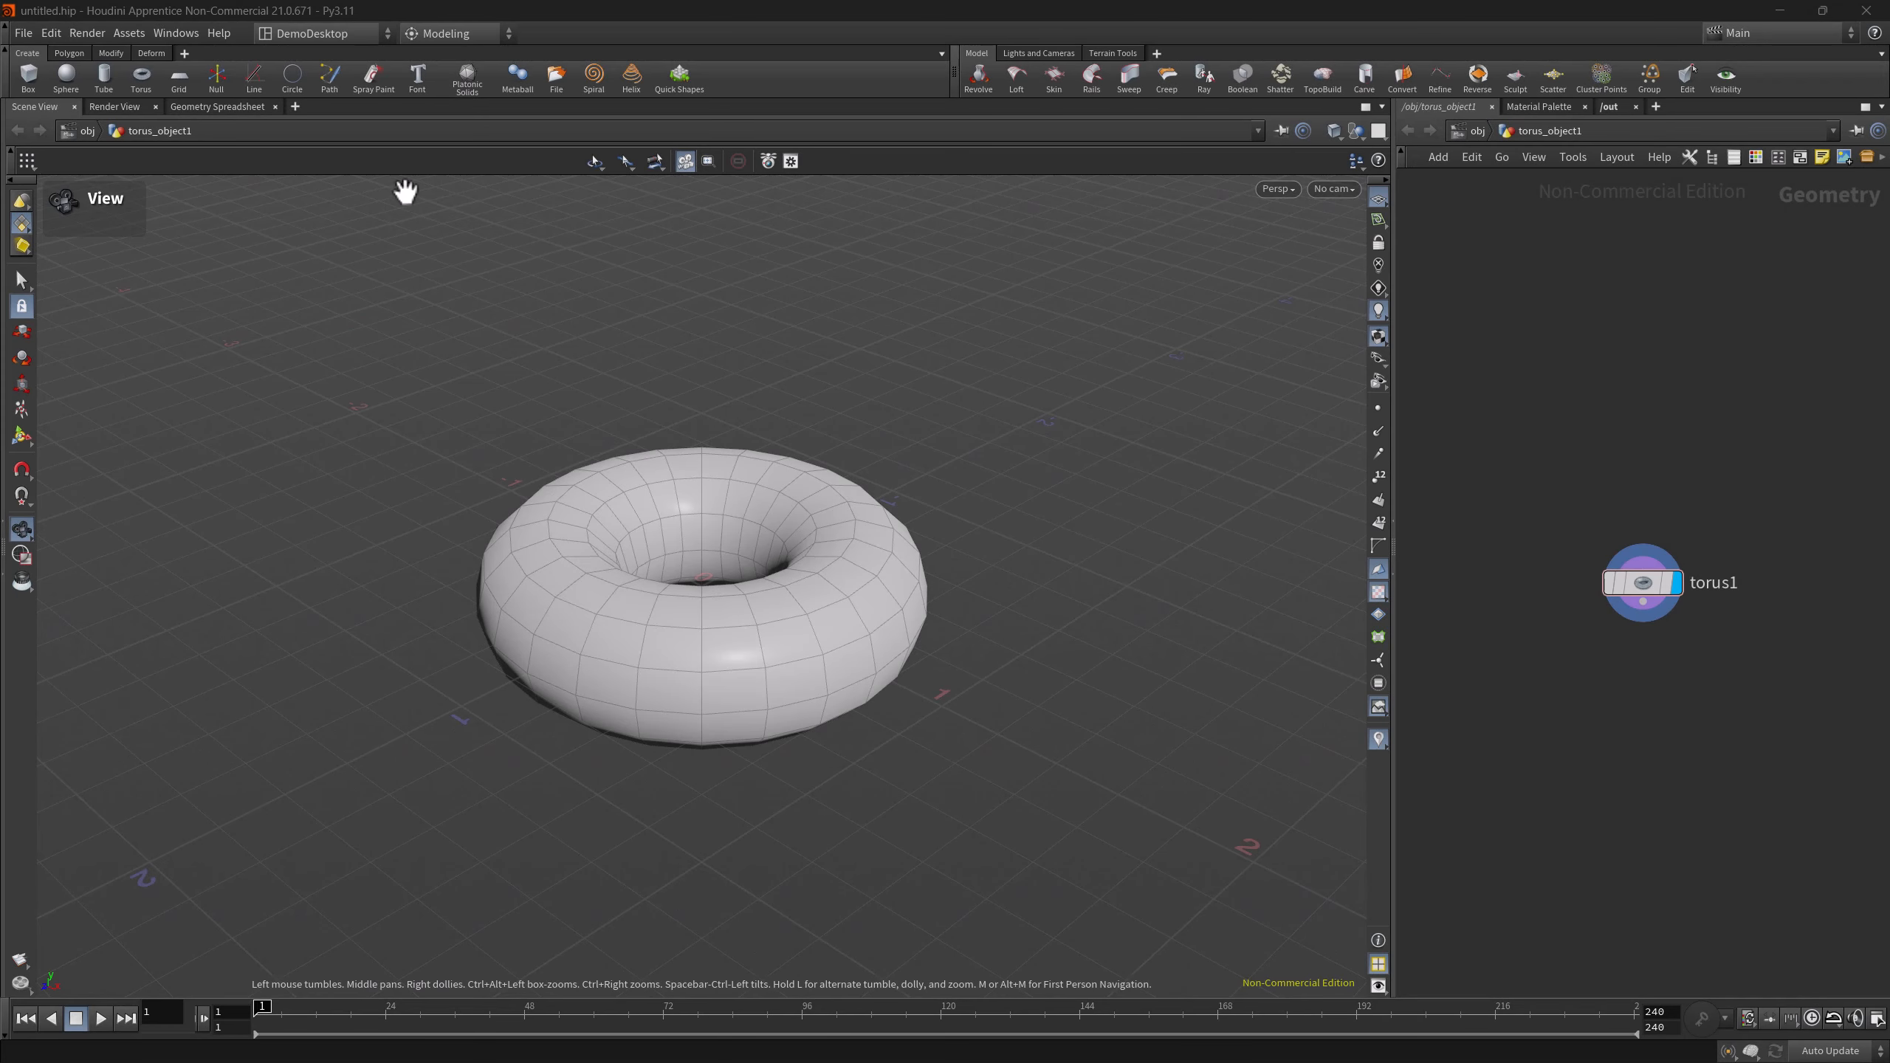
click(330, 33)
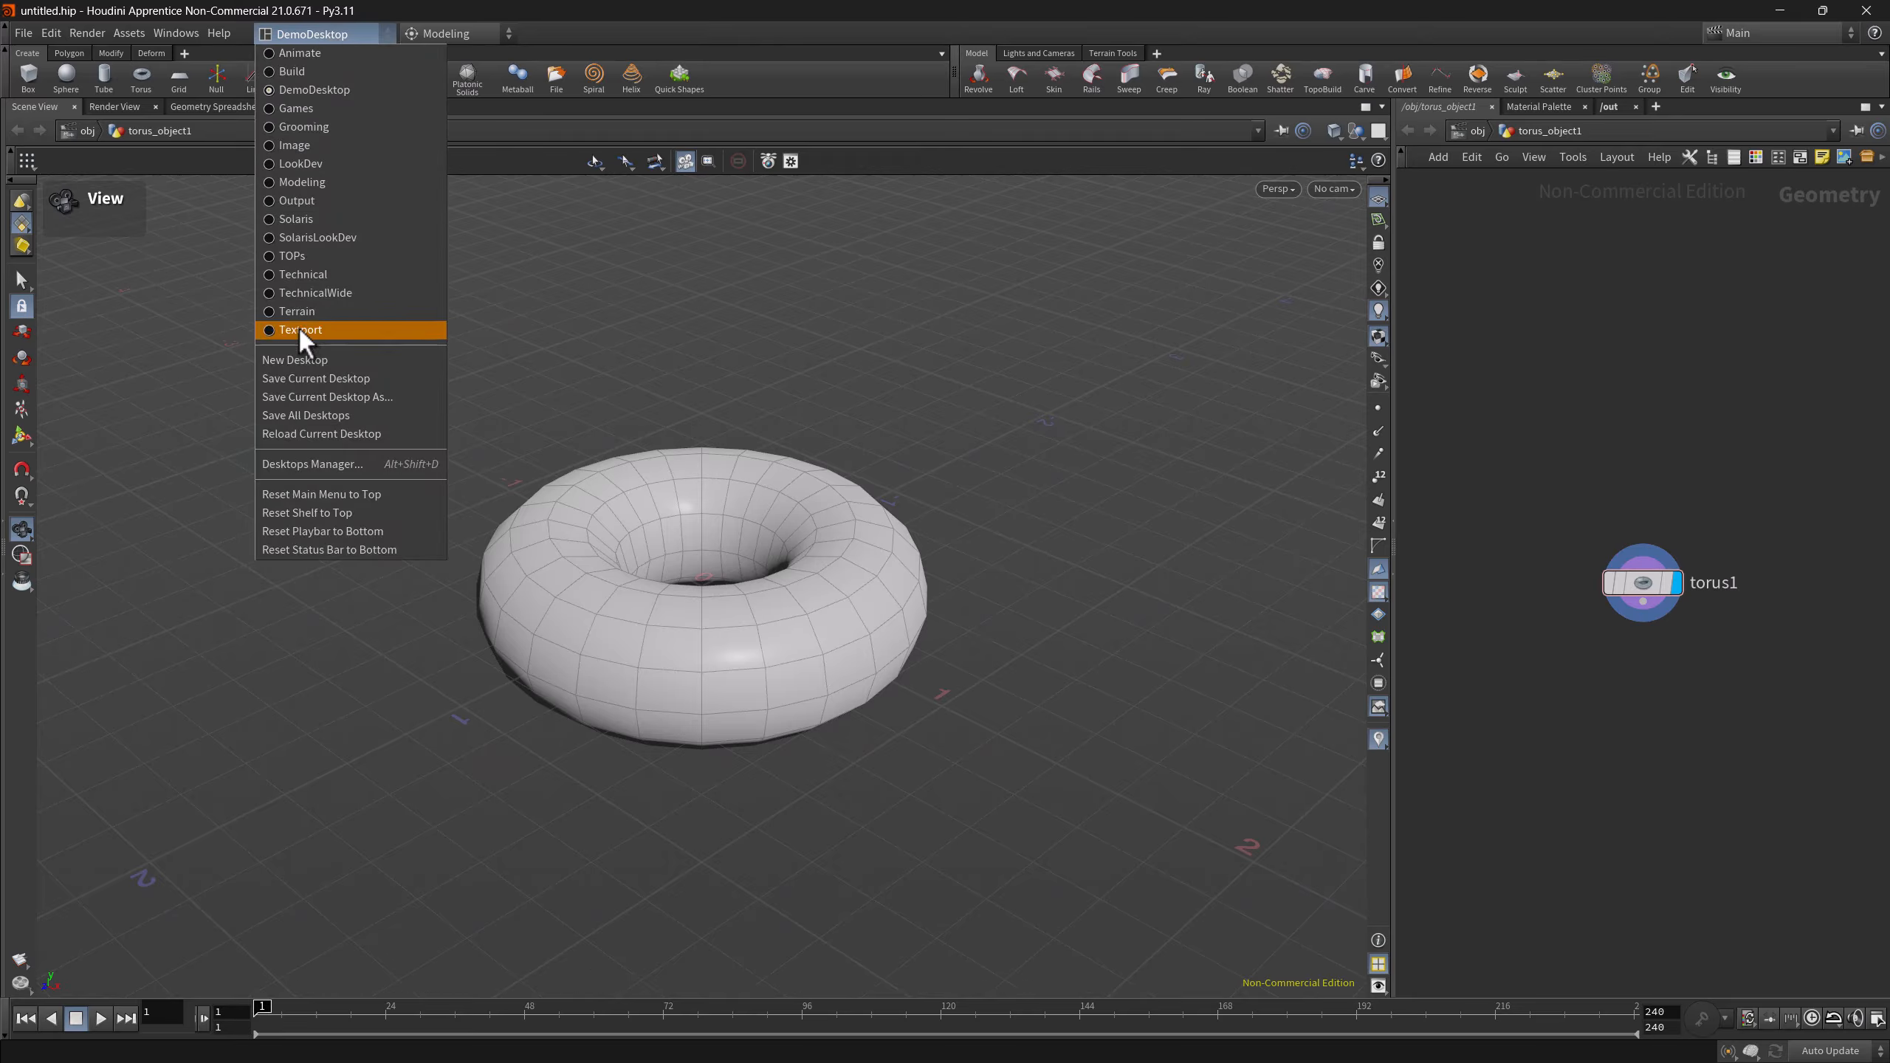
click(308, 463)
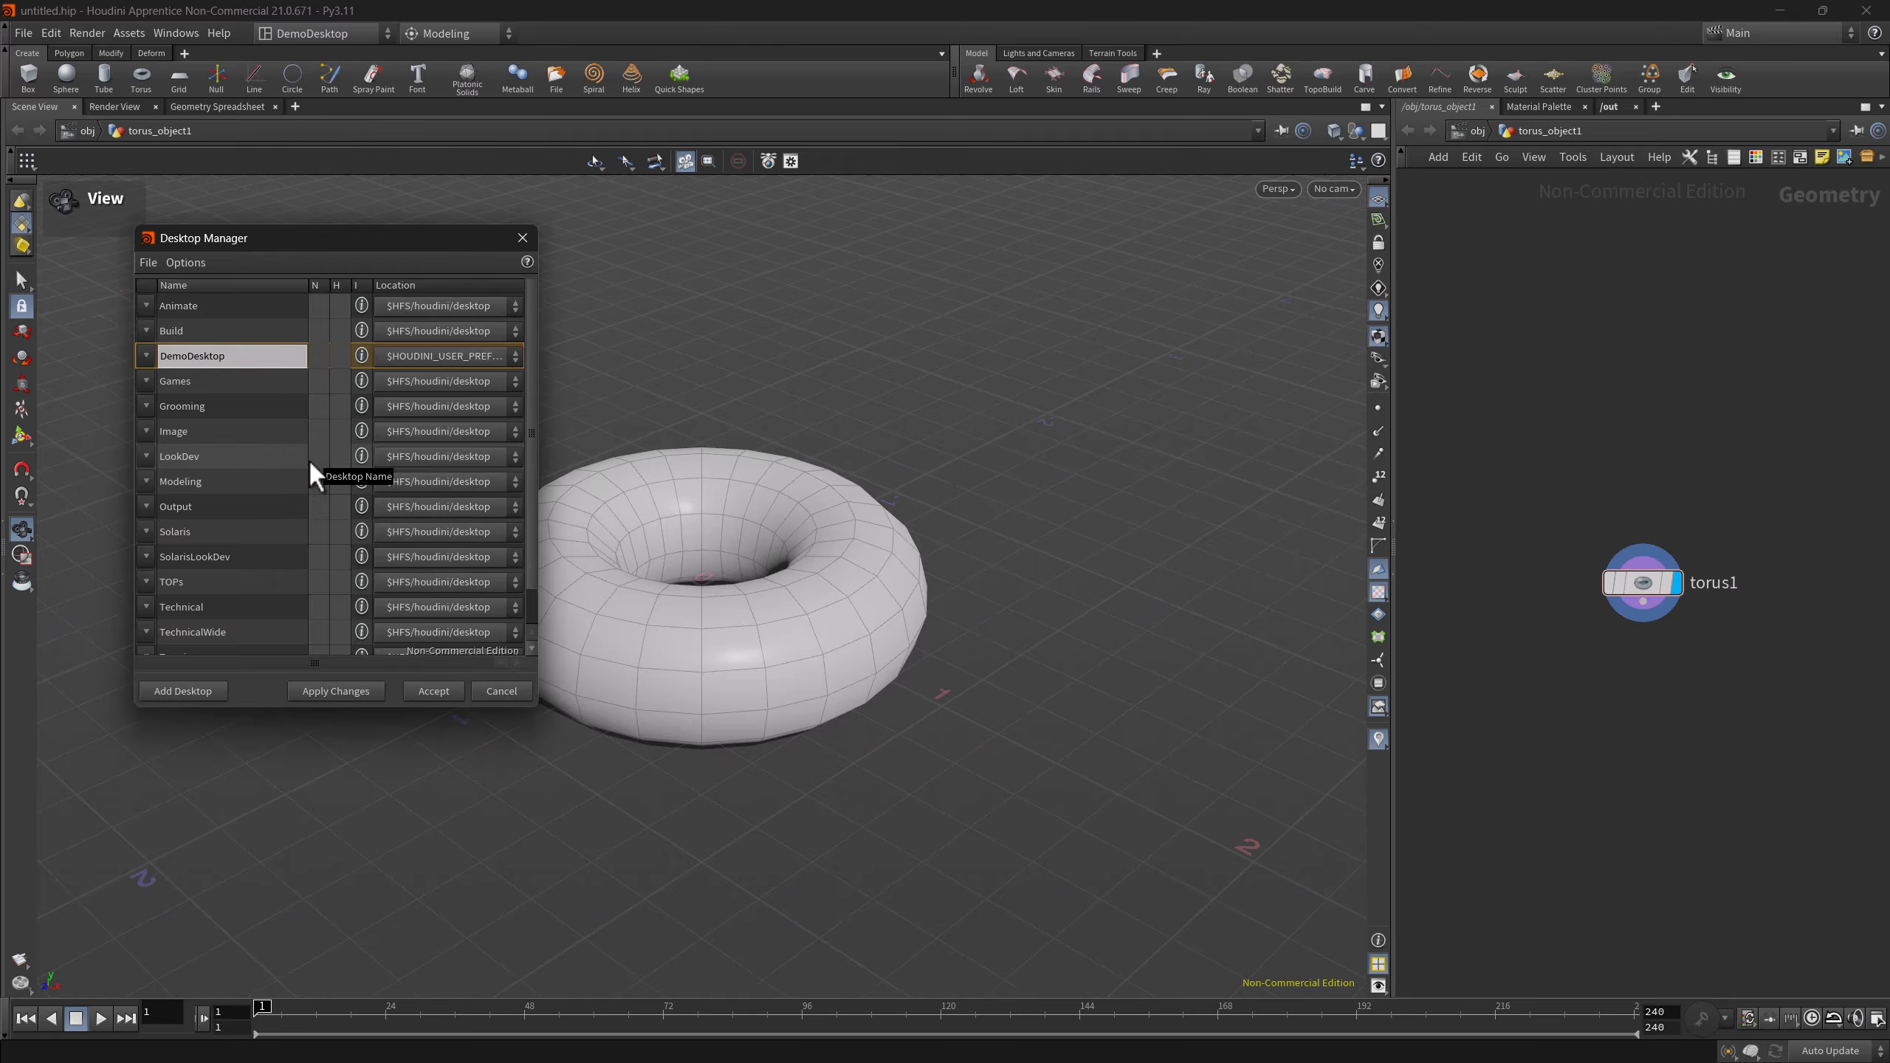
- Review the Desktop Manager's file commands, display options and the actions available for DemoDesktop, and close the manager
click(148, 262)
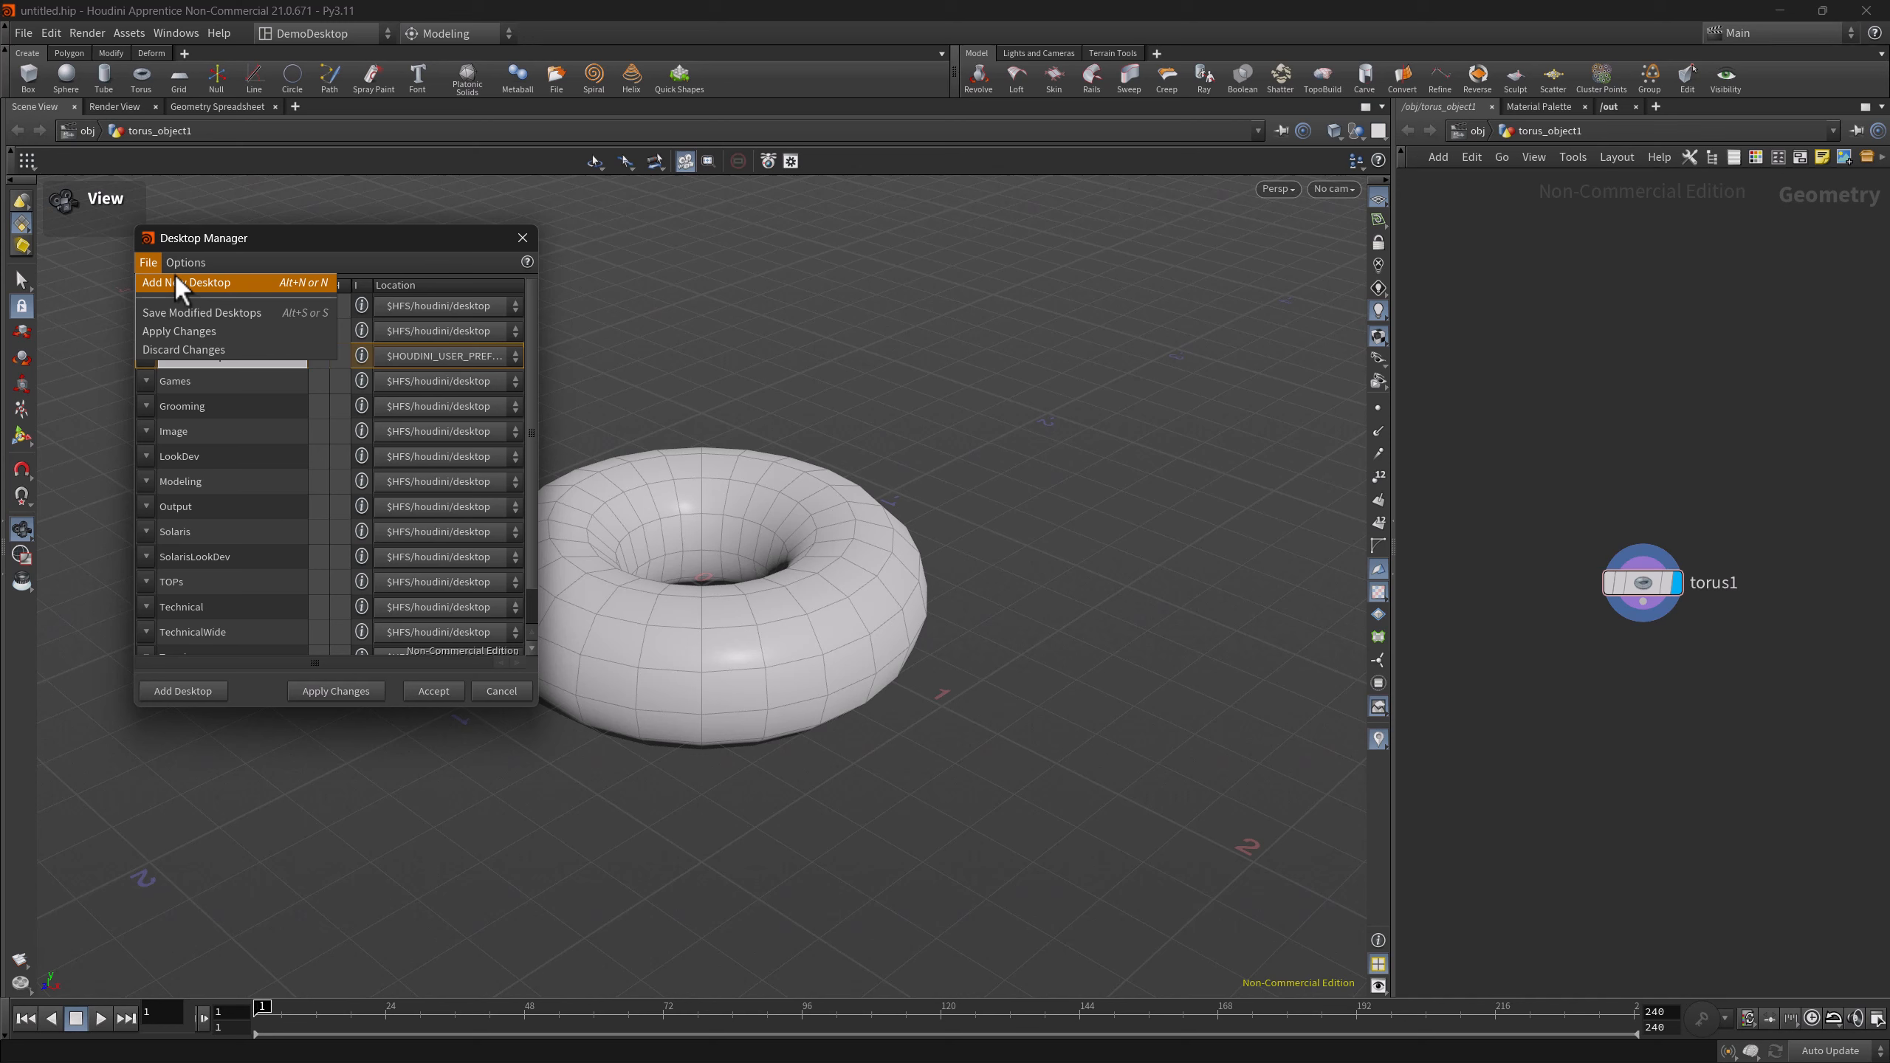
mouse_move(181, 270)
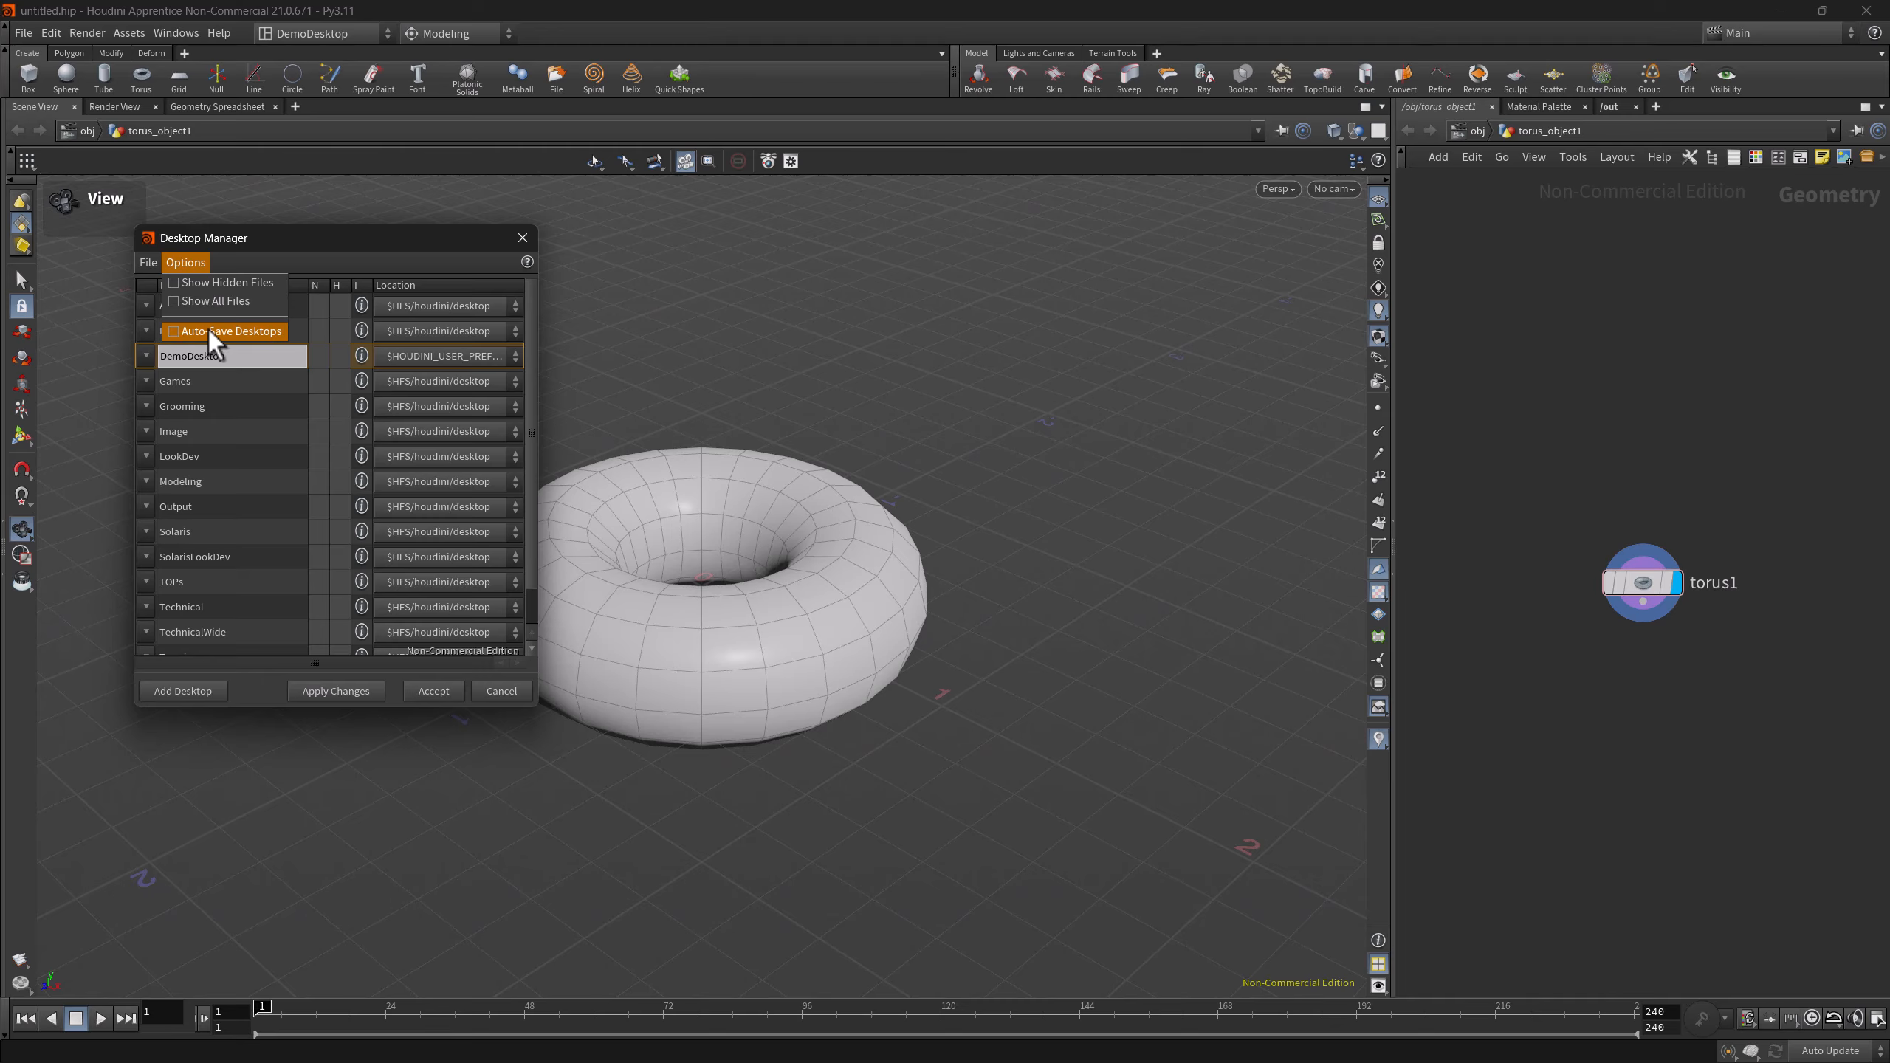
click(276, 250)
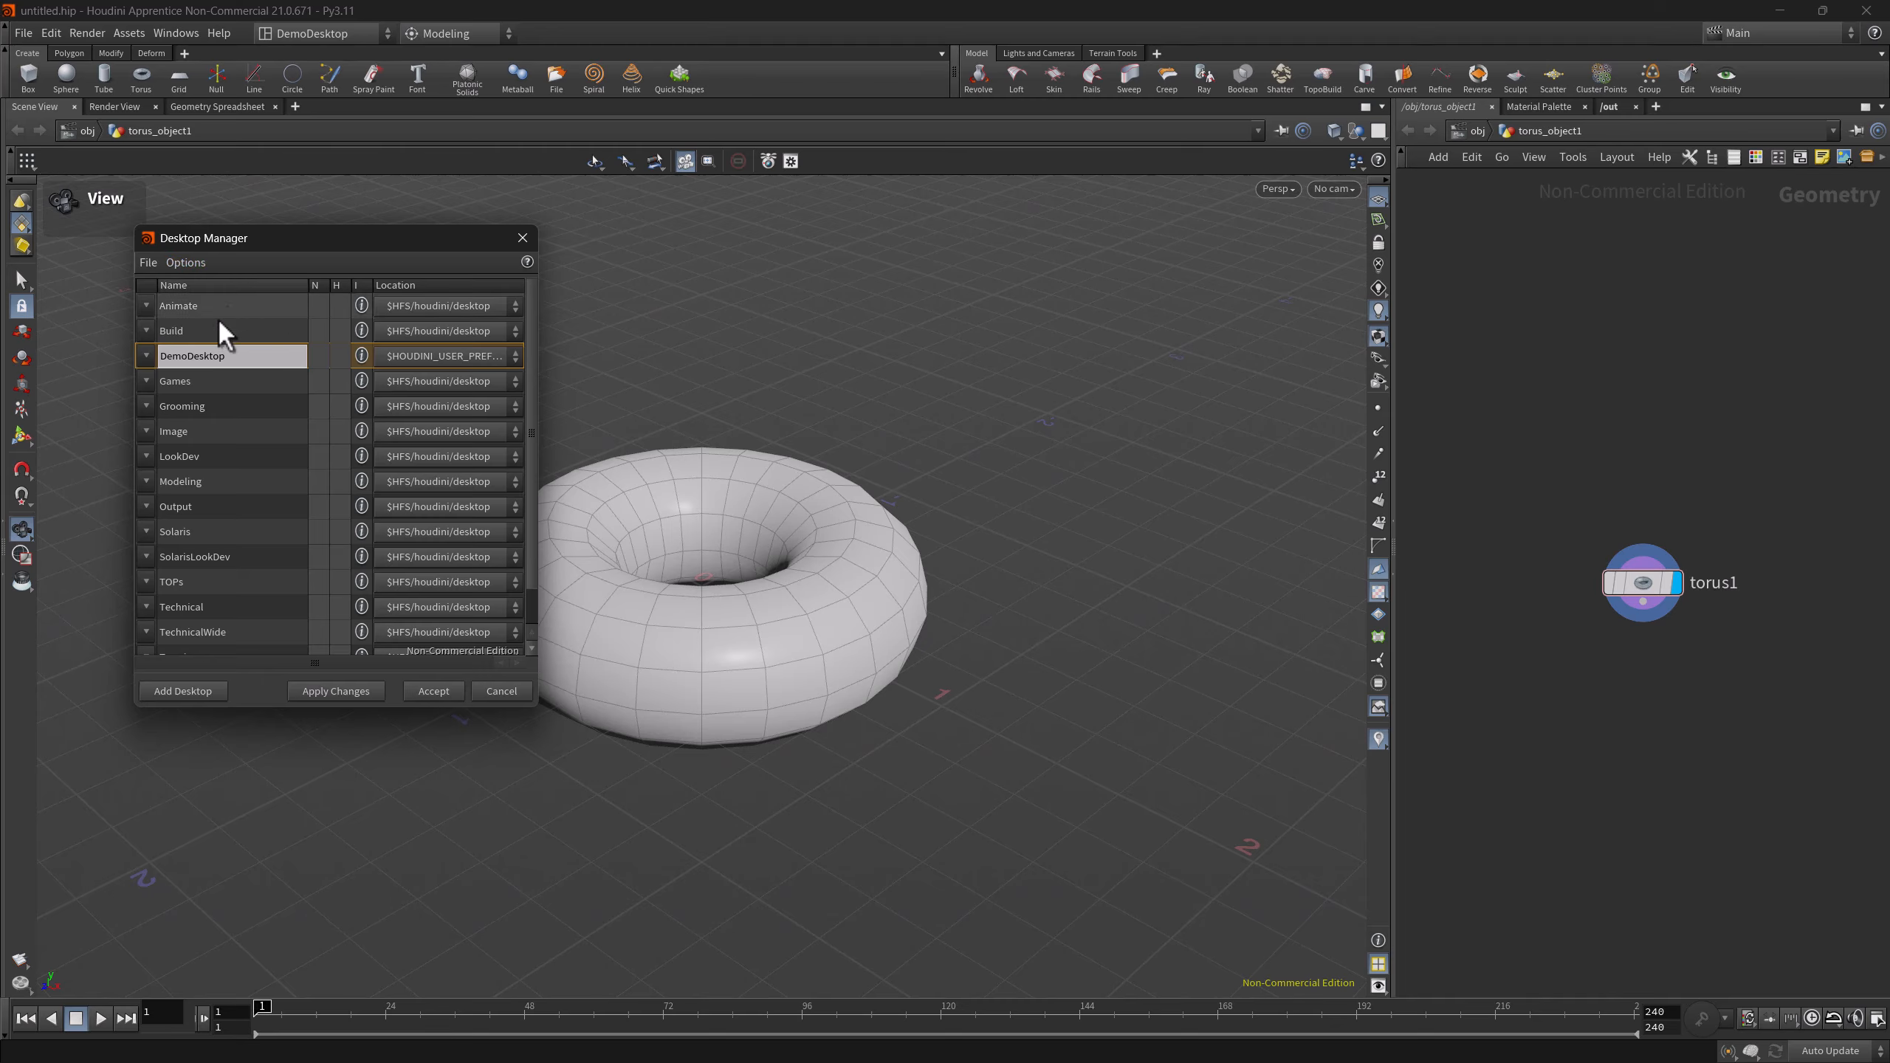
click(147, 357)
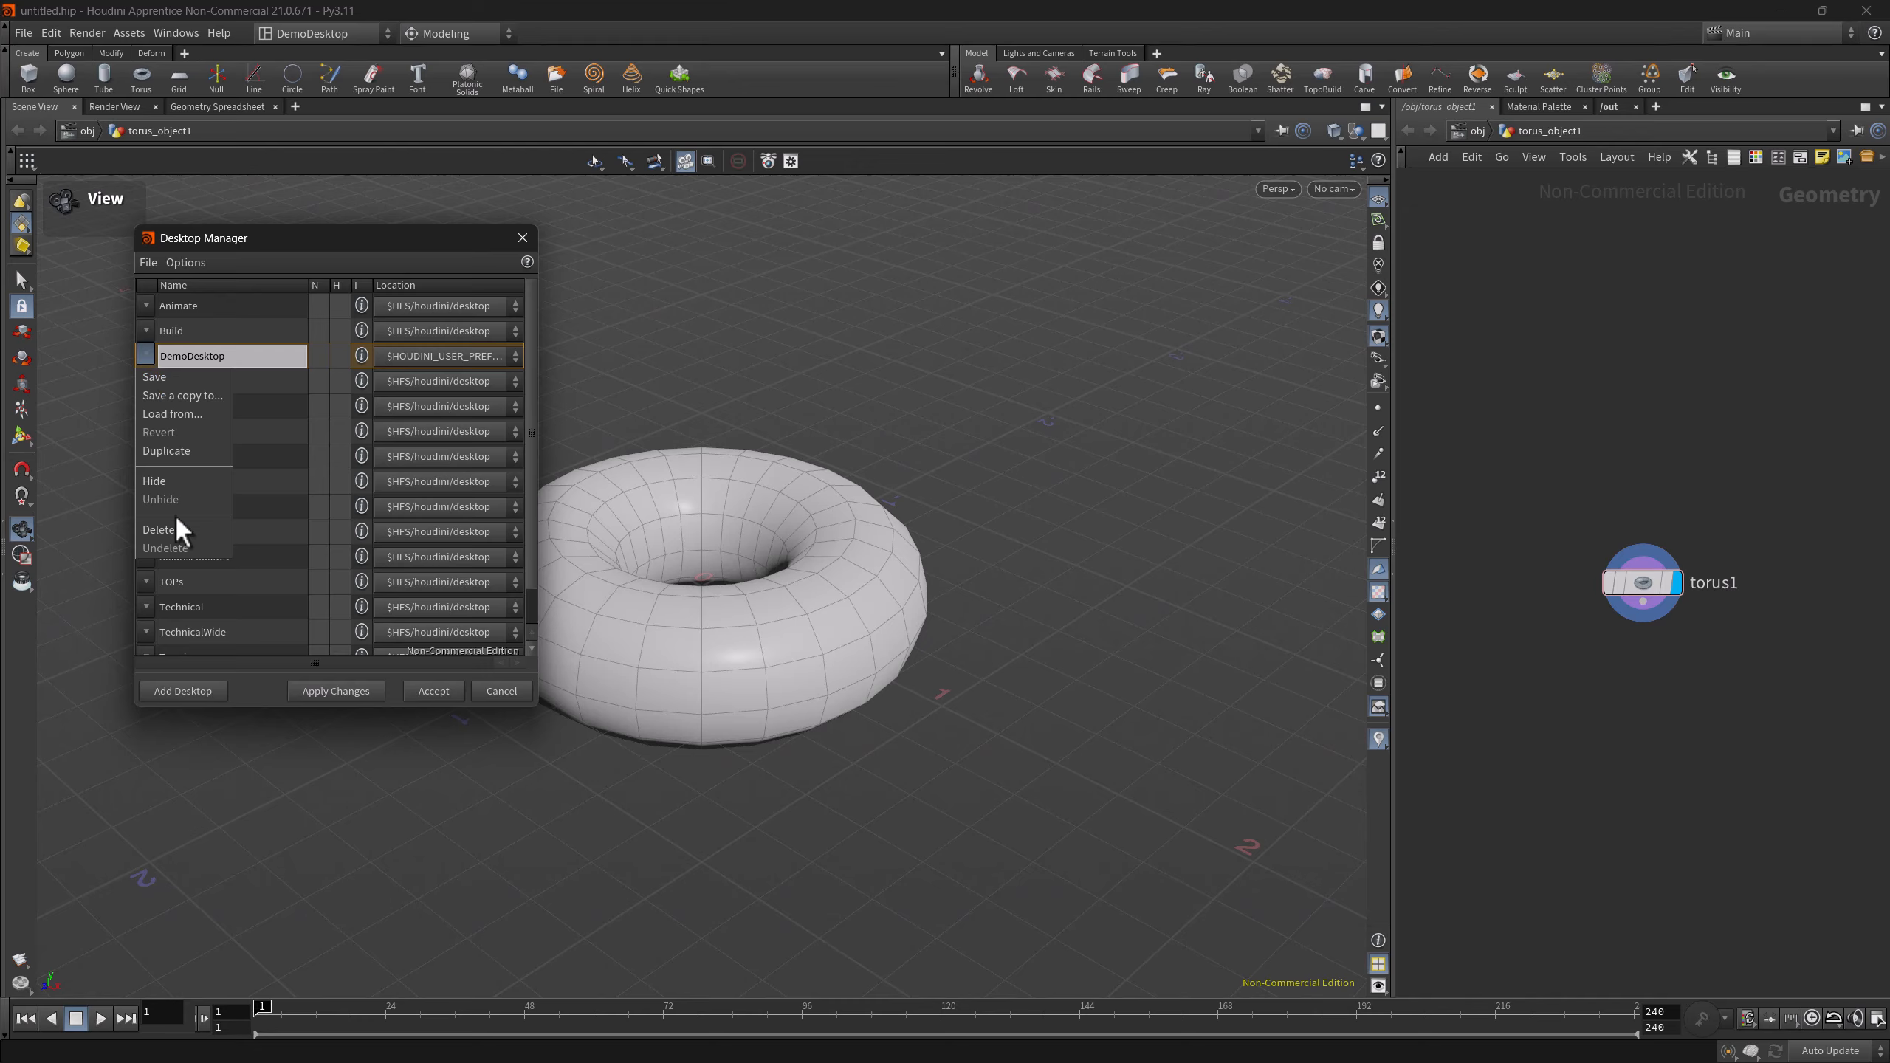
click(274, 263)
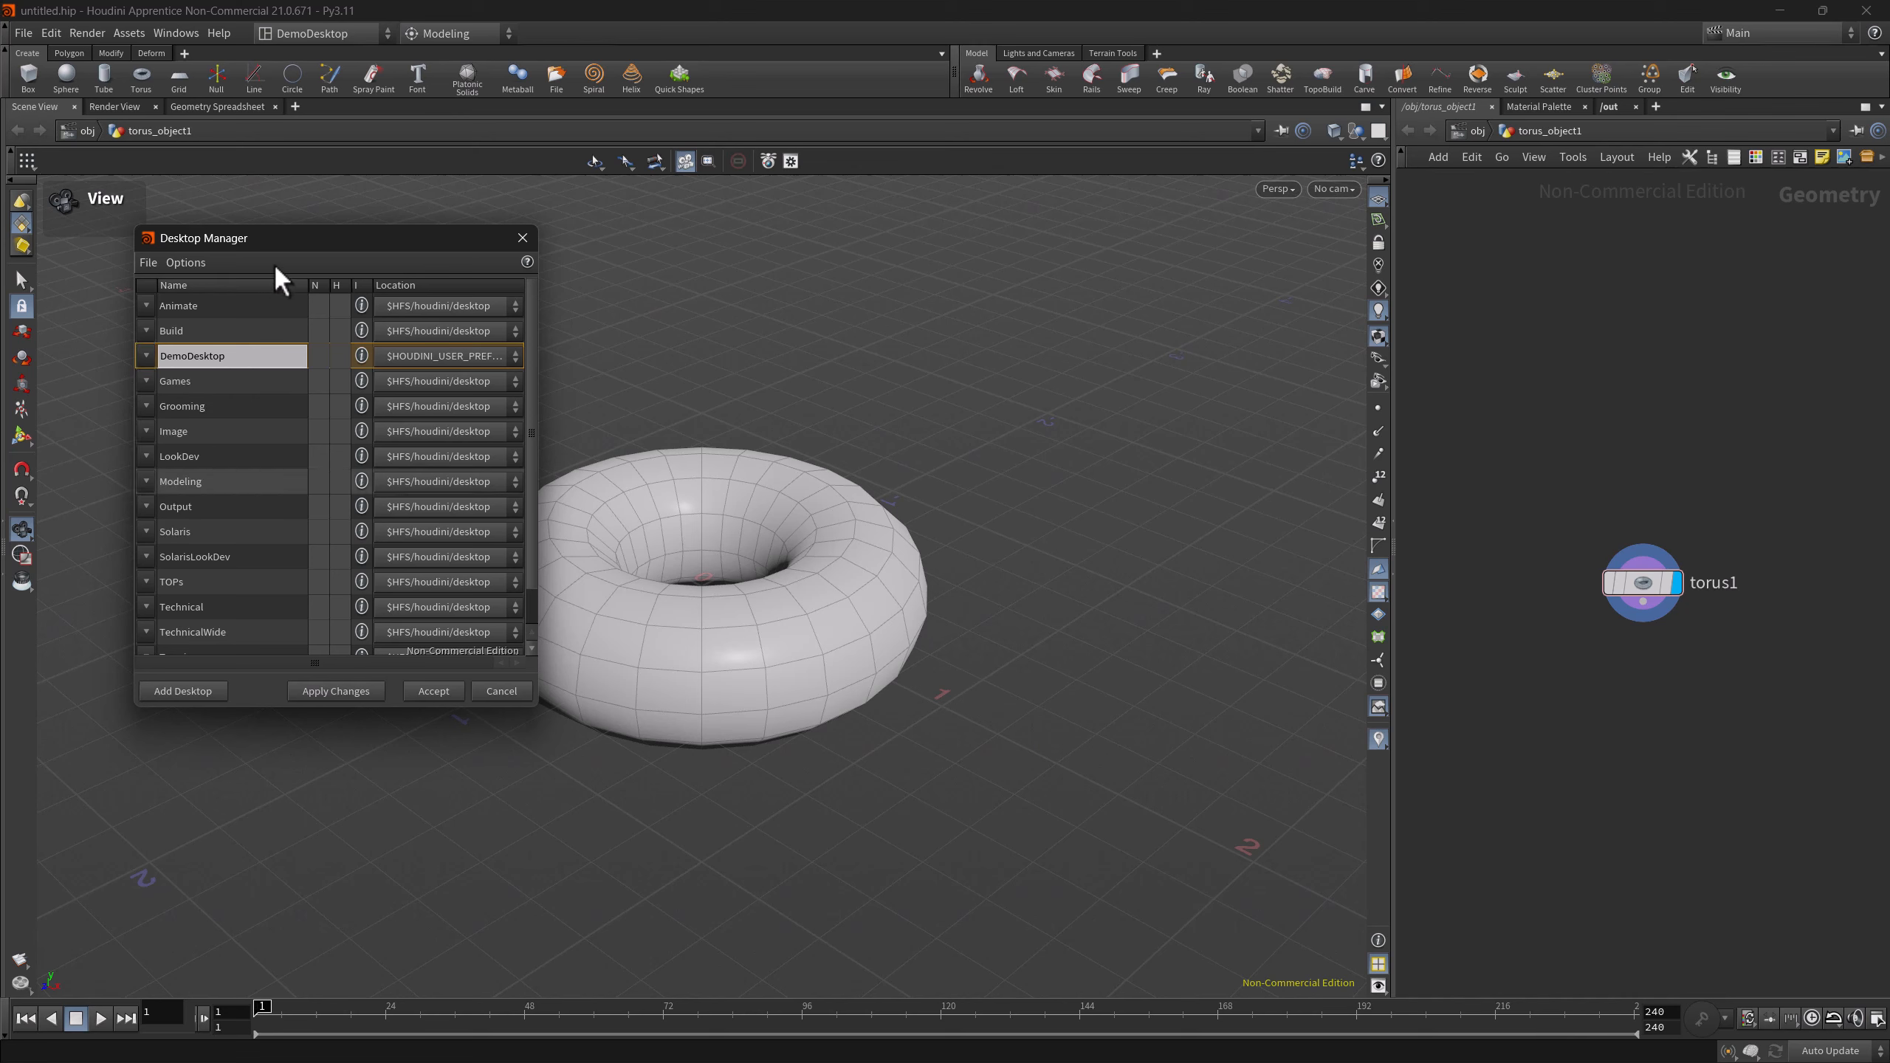
click(519, 248)
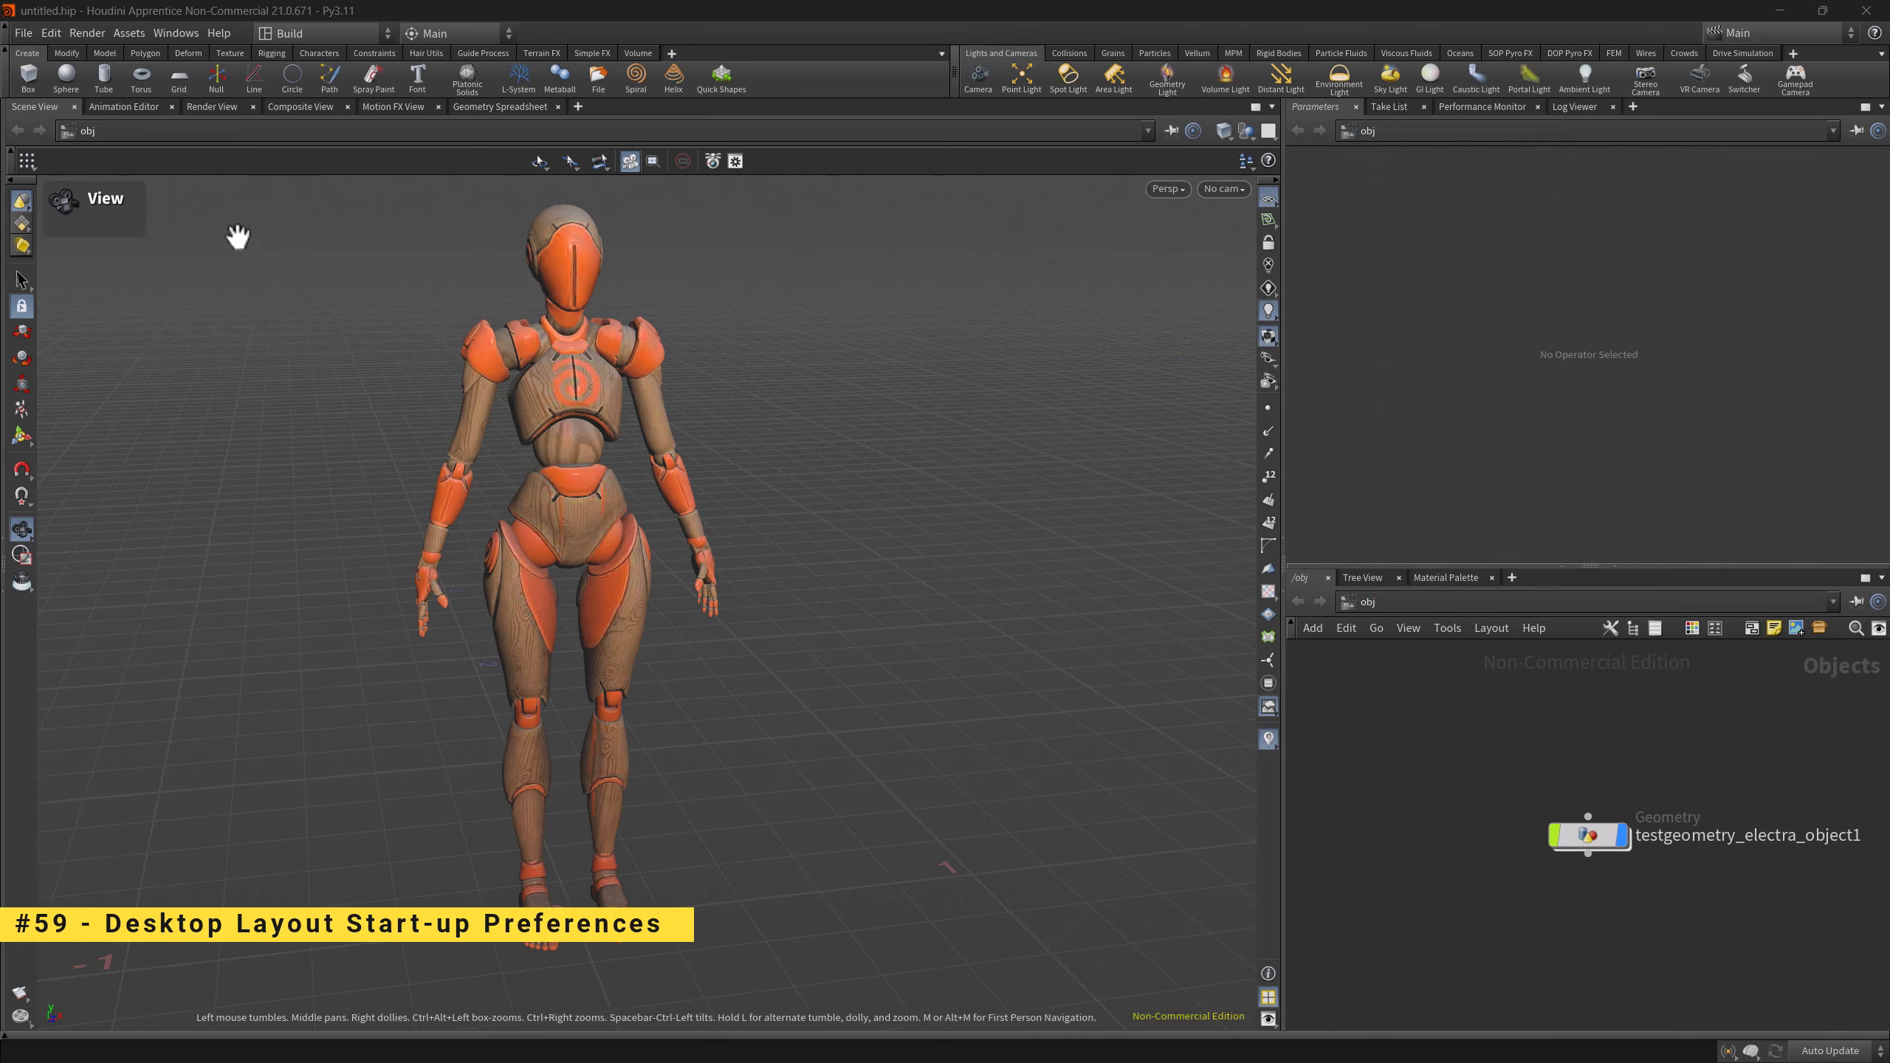
- Set the startup desktop to Modeling in the General User Interface preferences and accept the change
click(52, 32)
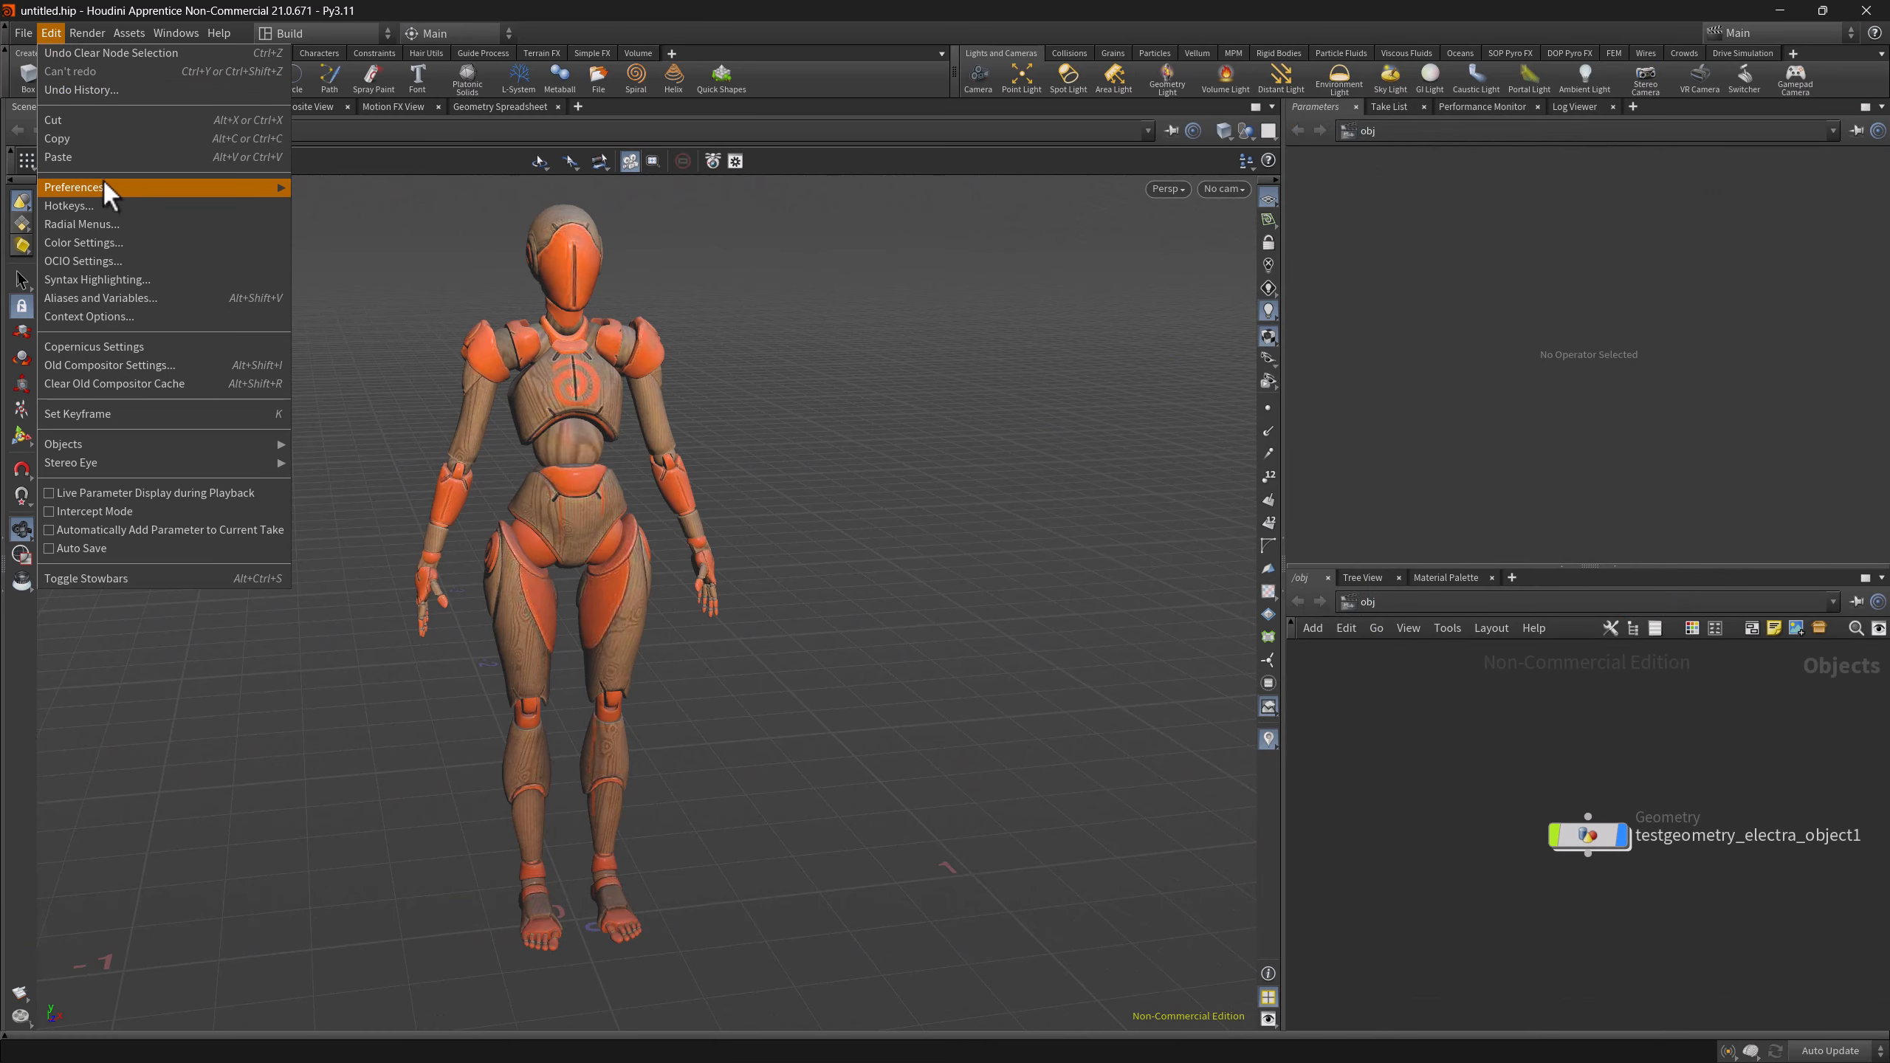
mouse_move(133, 186)
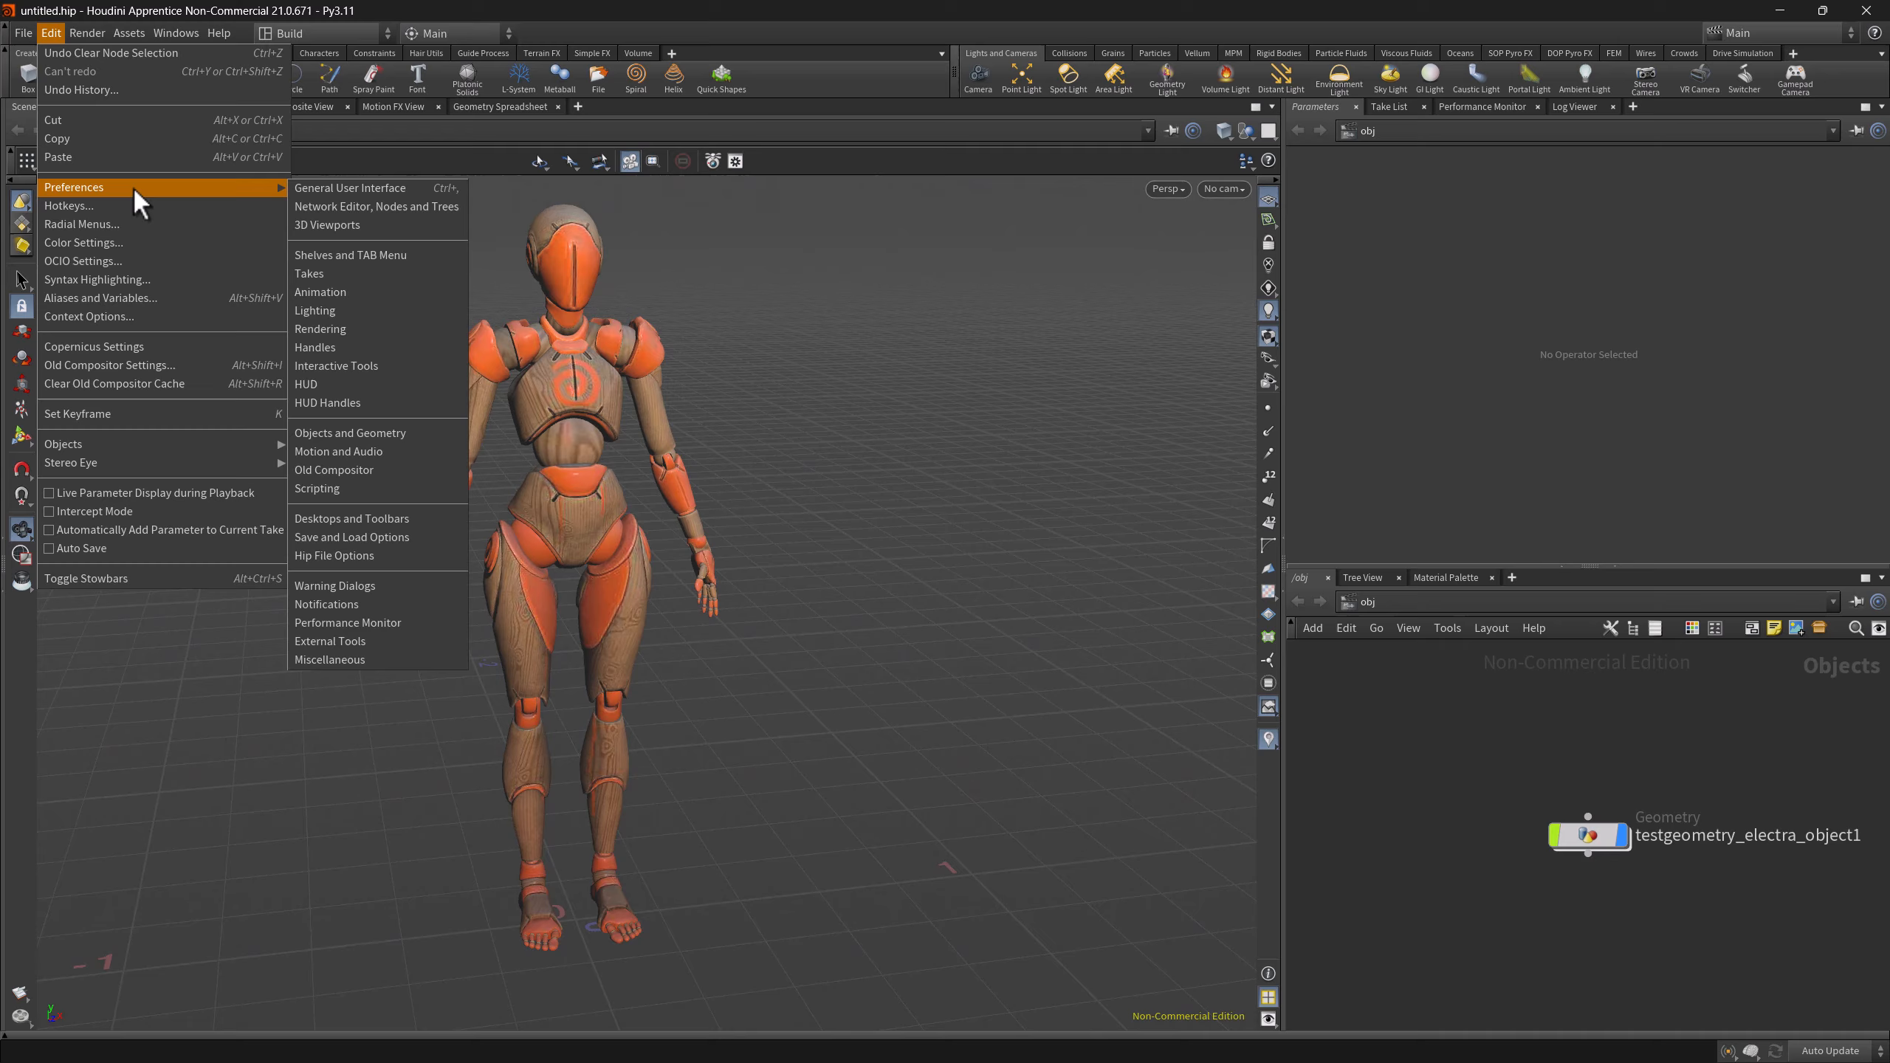
click(363, 189)
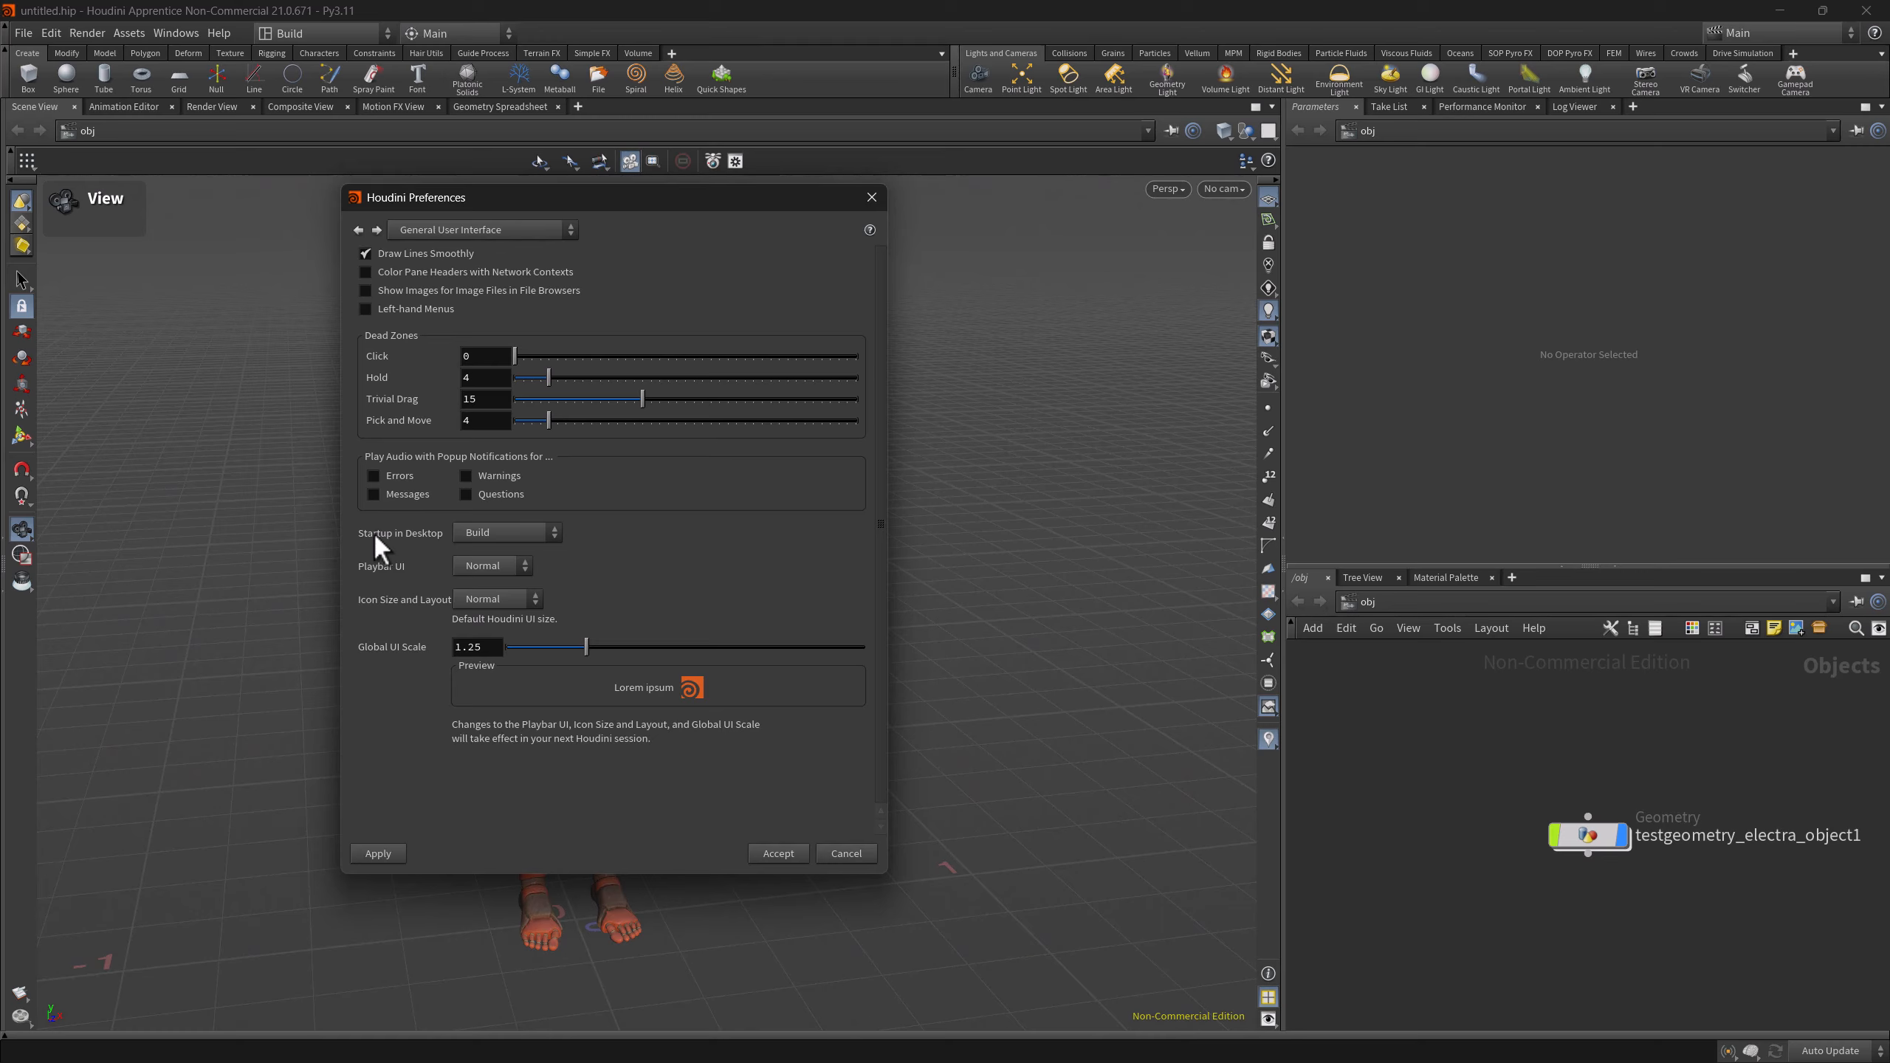
click(485, 533)
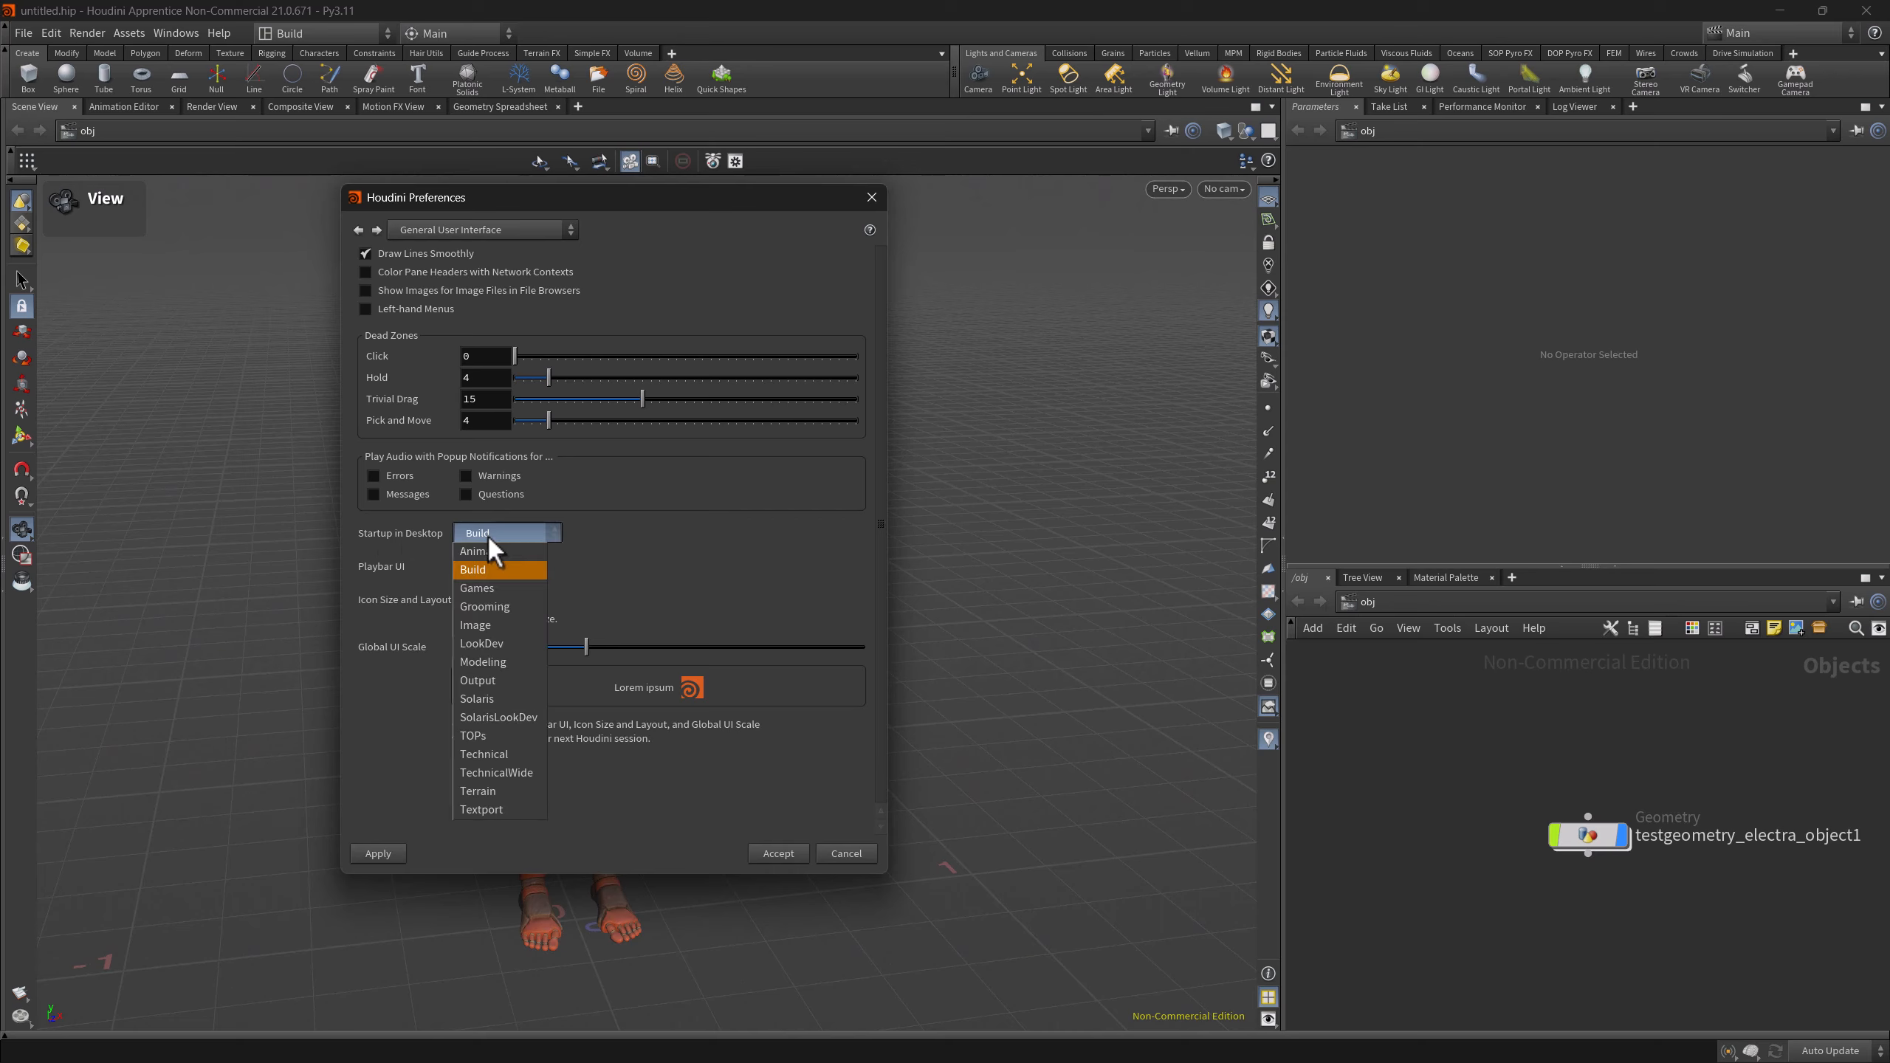
click(484, 661)
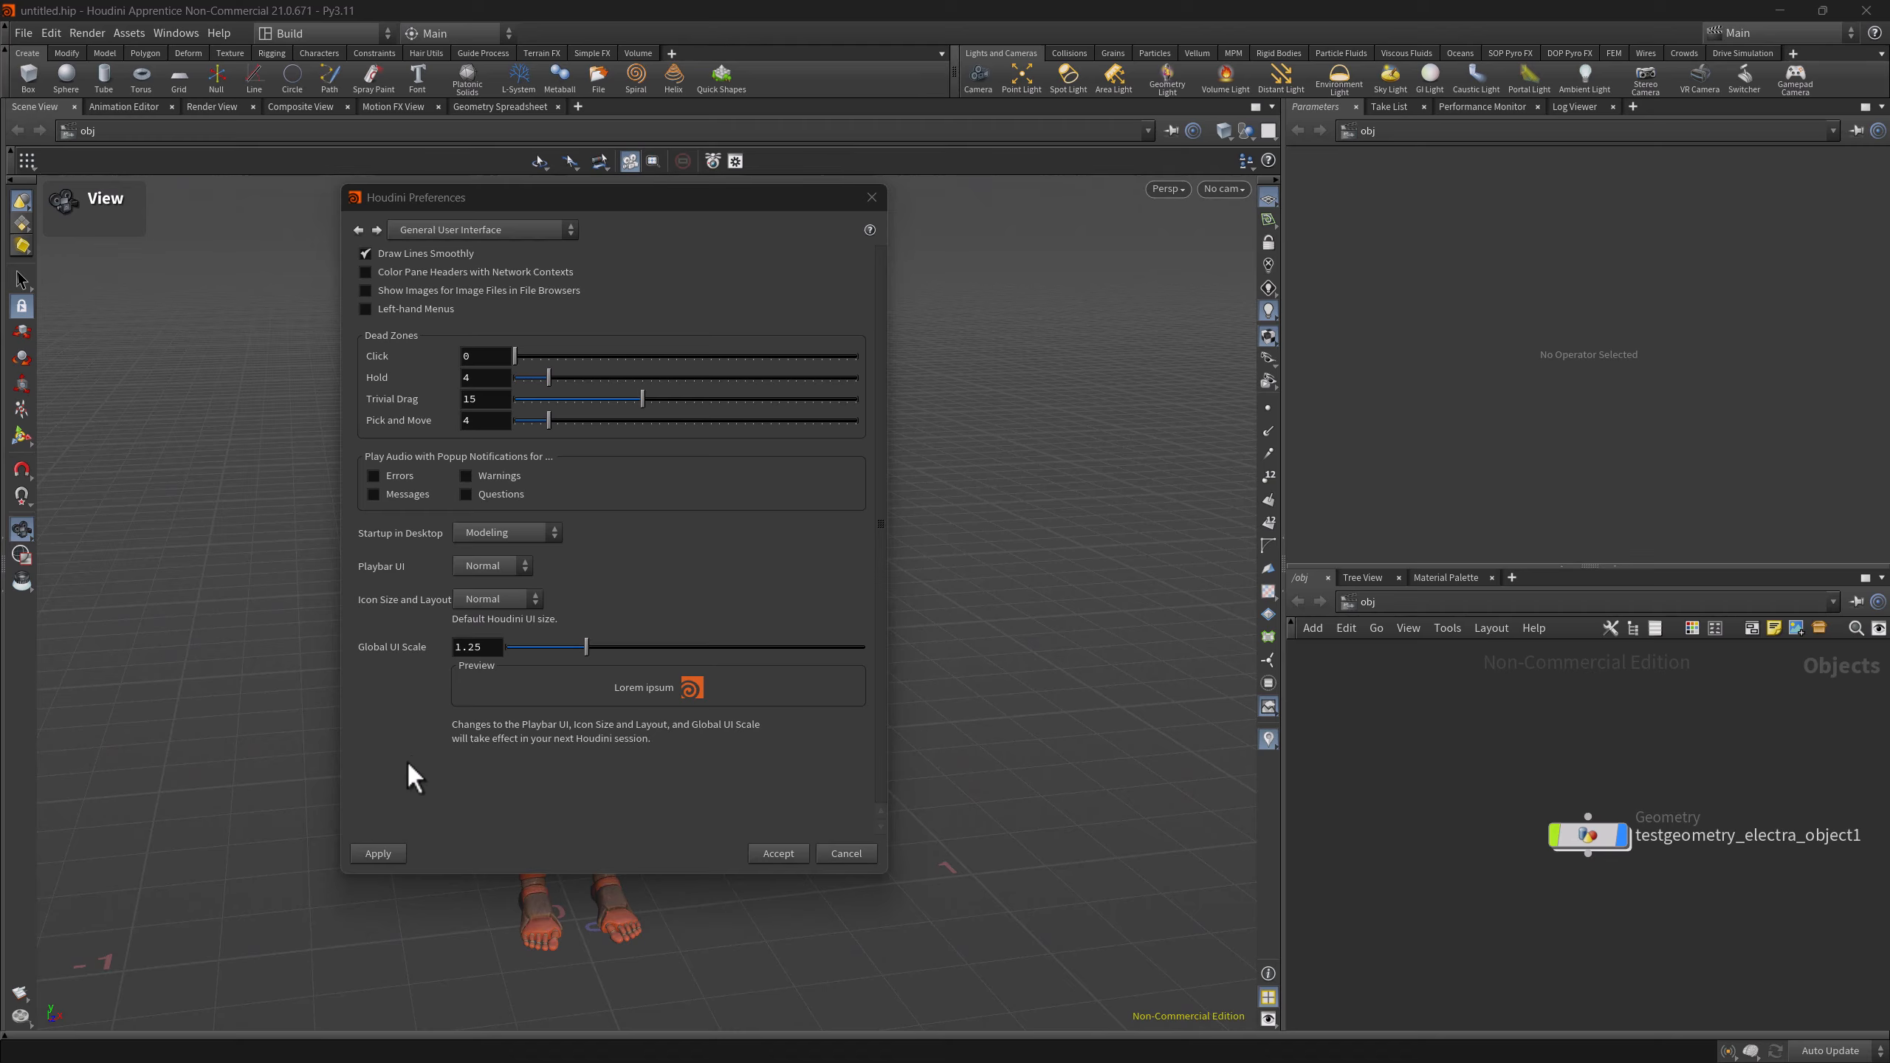
click(771, 864)
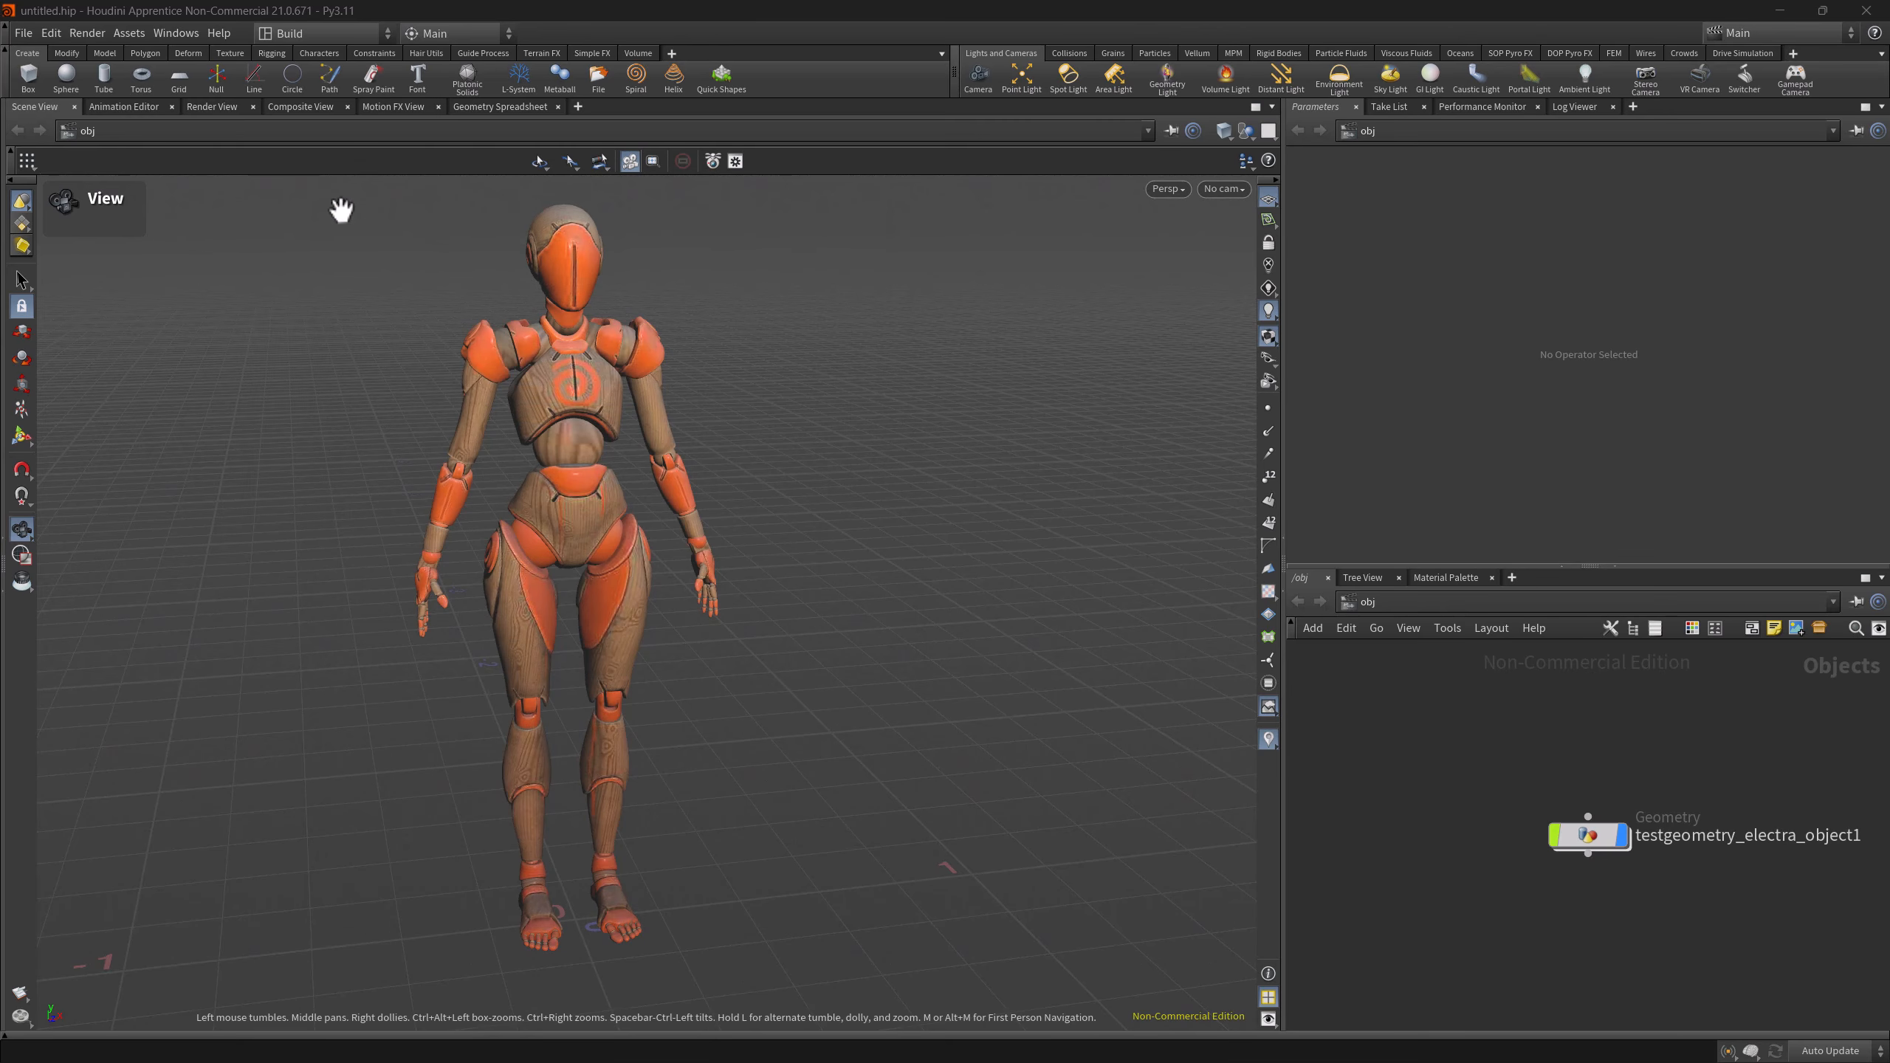
- Check which desktop and which radial menu are active in their respective selection lists
click(292, 32)
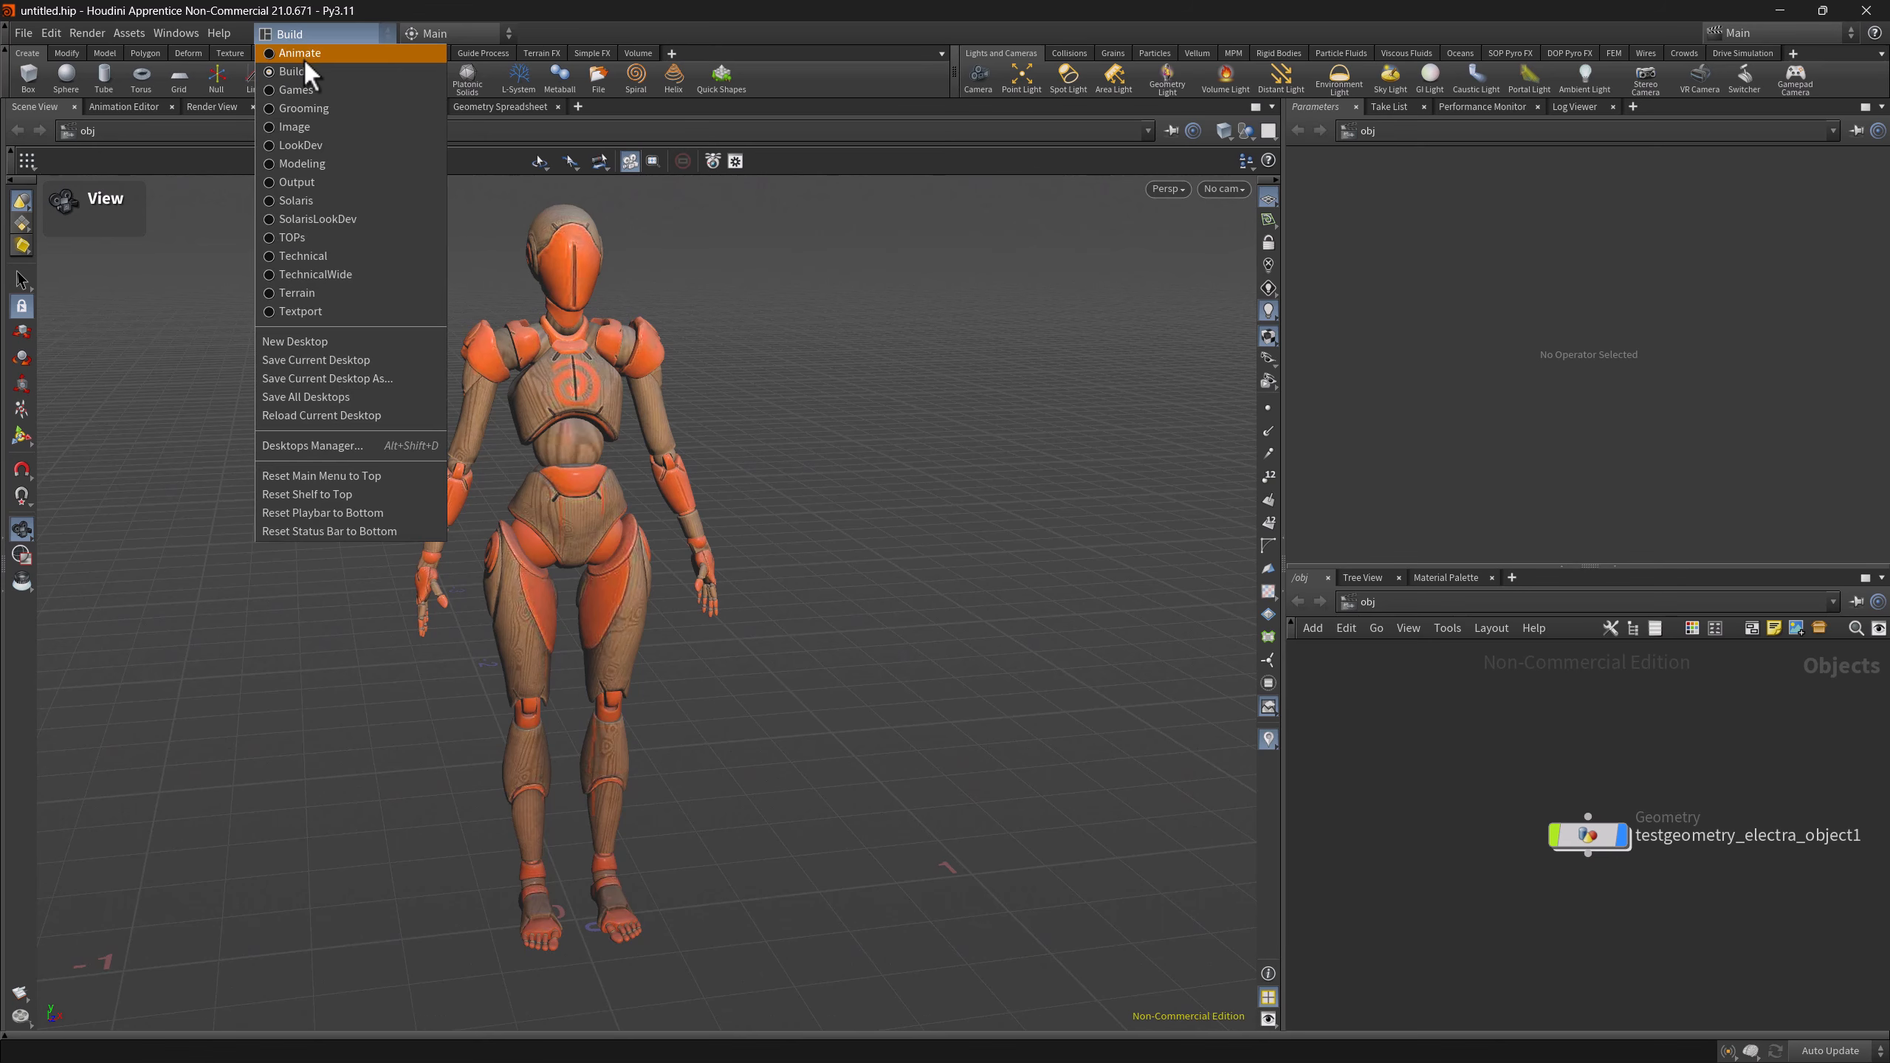
click(298, 38)
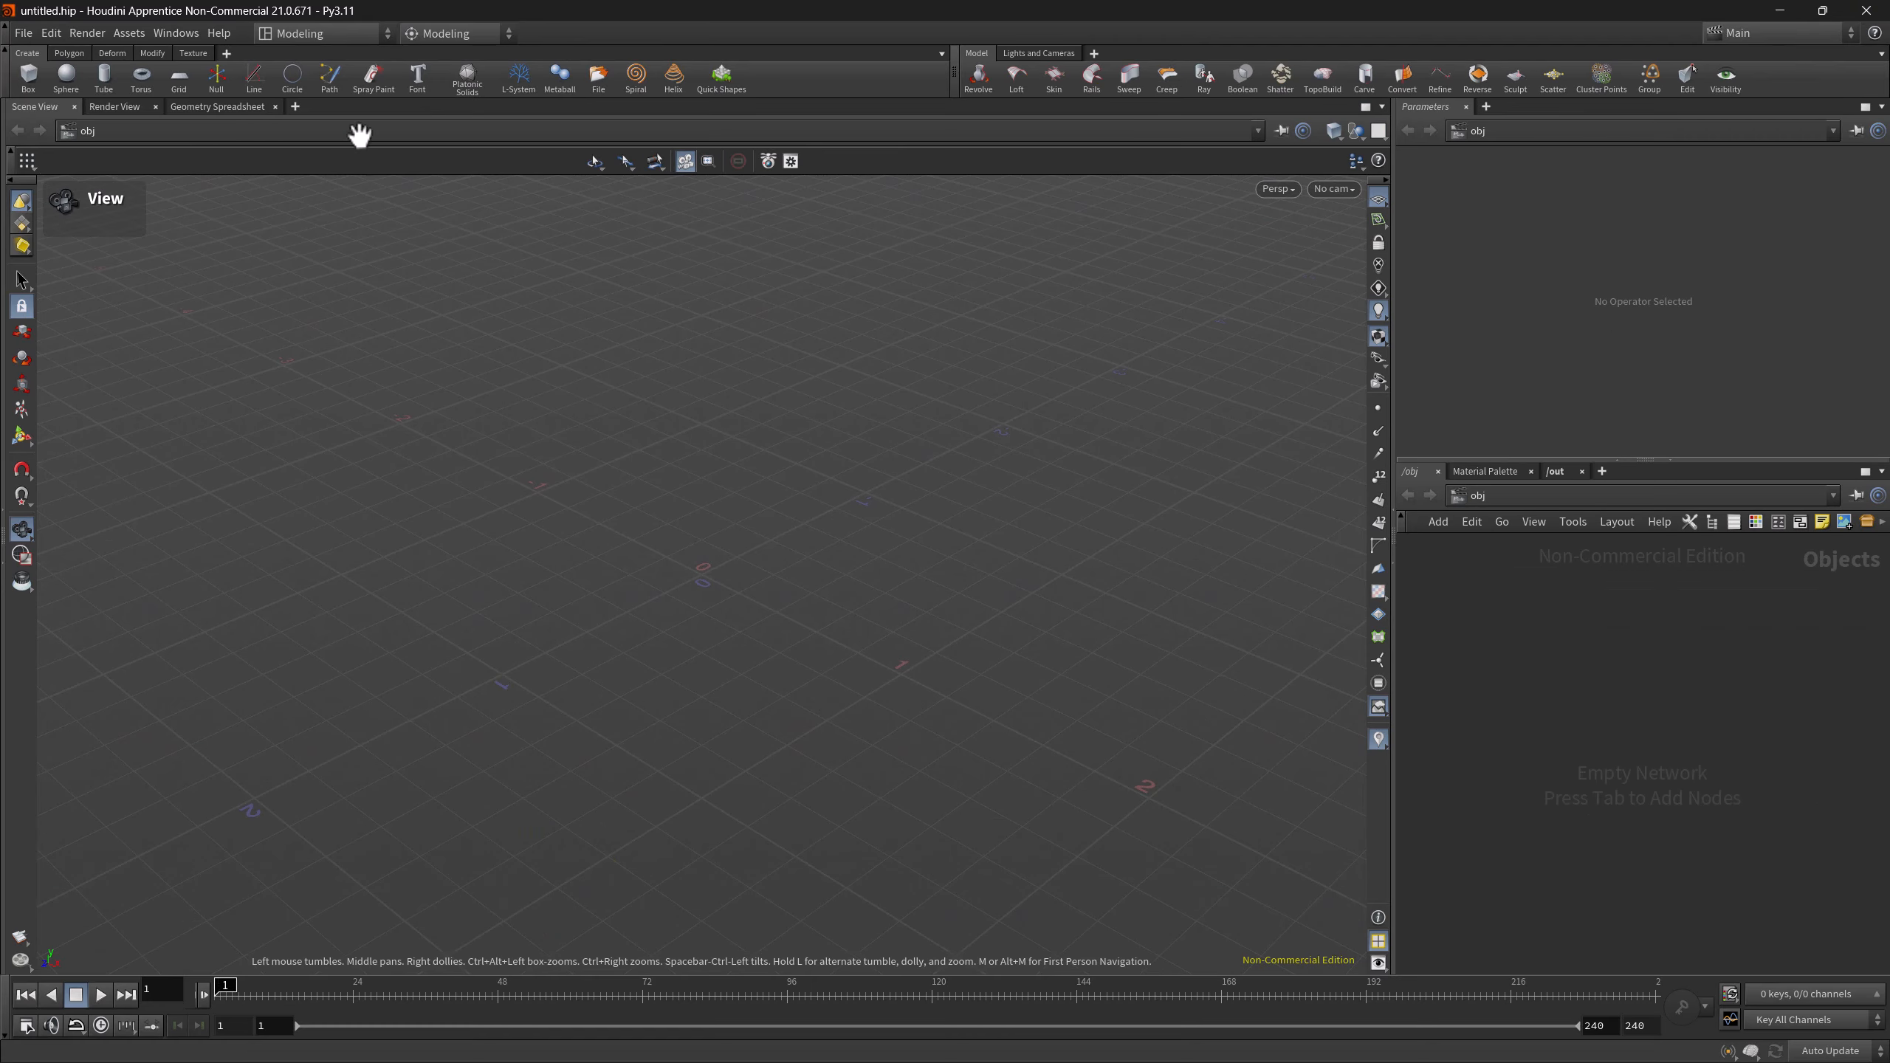
click(281, 34)
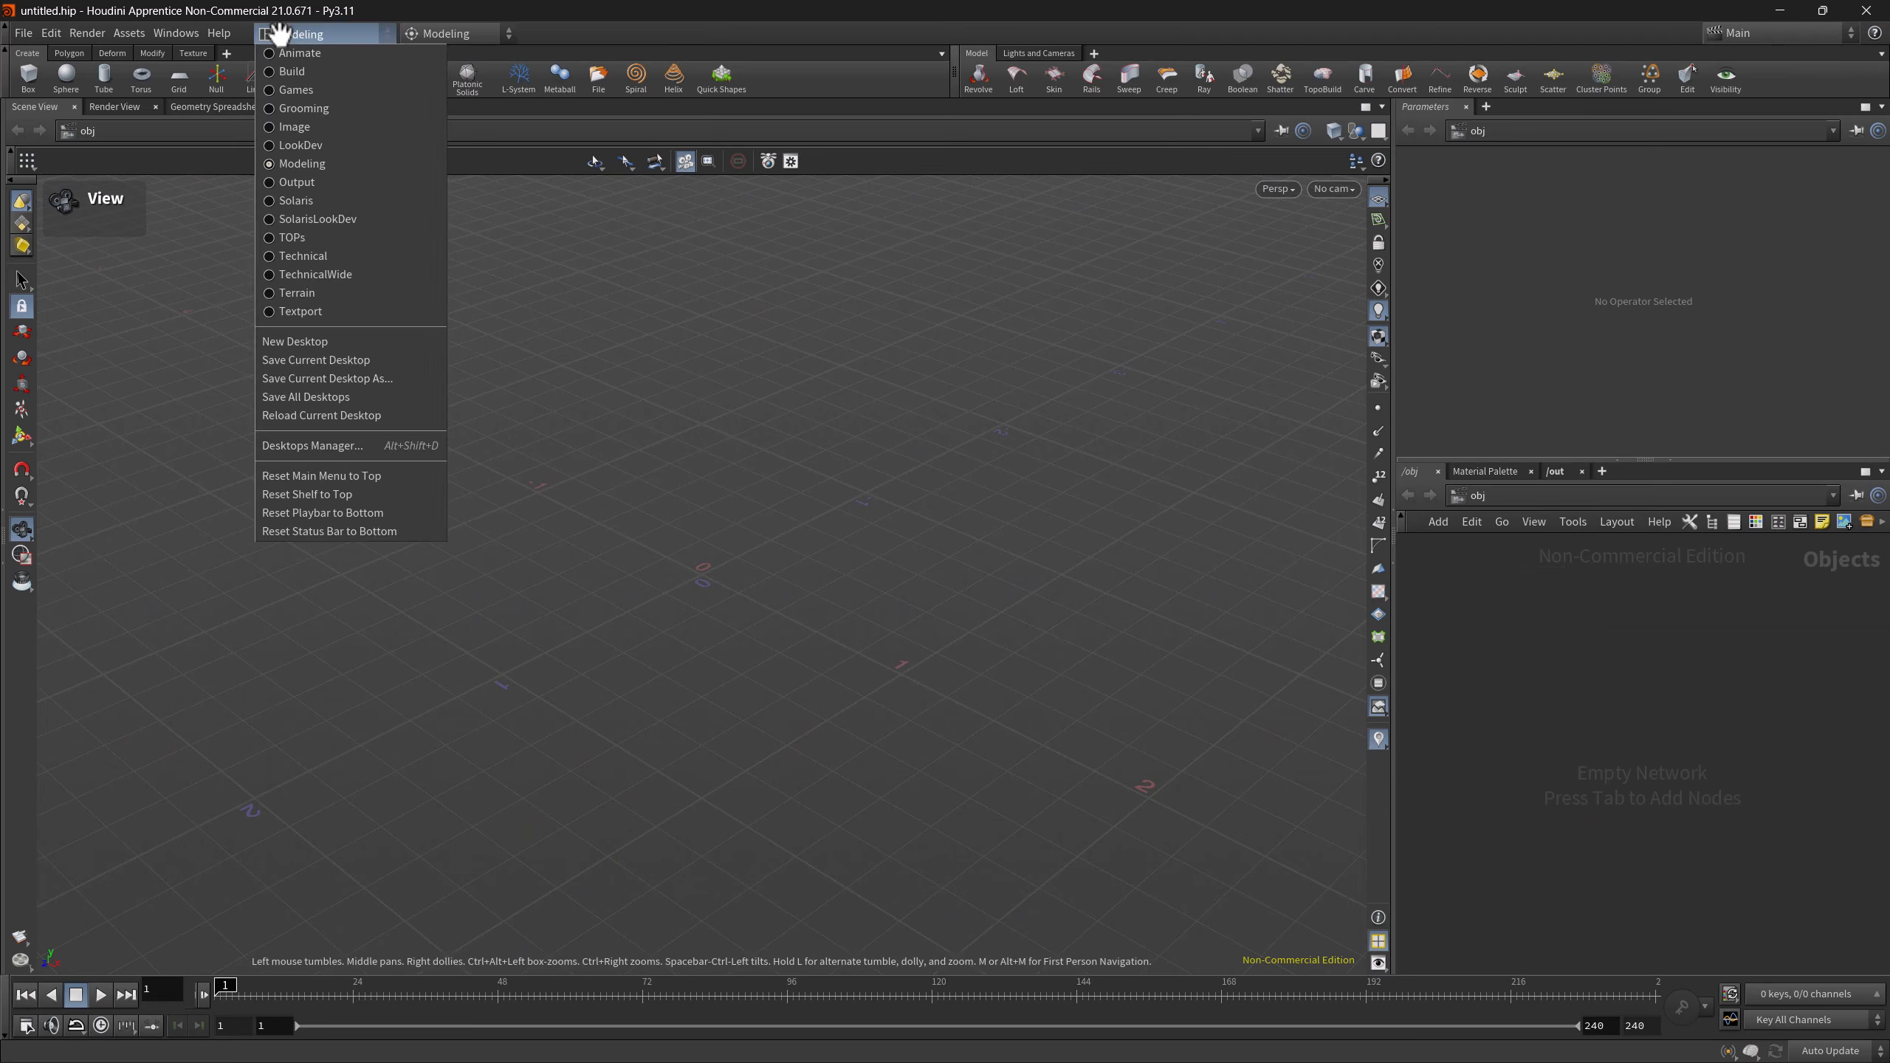
click(324, 33)
click(436, 33)
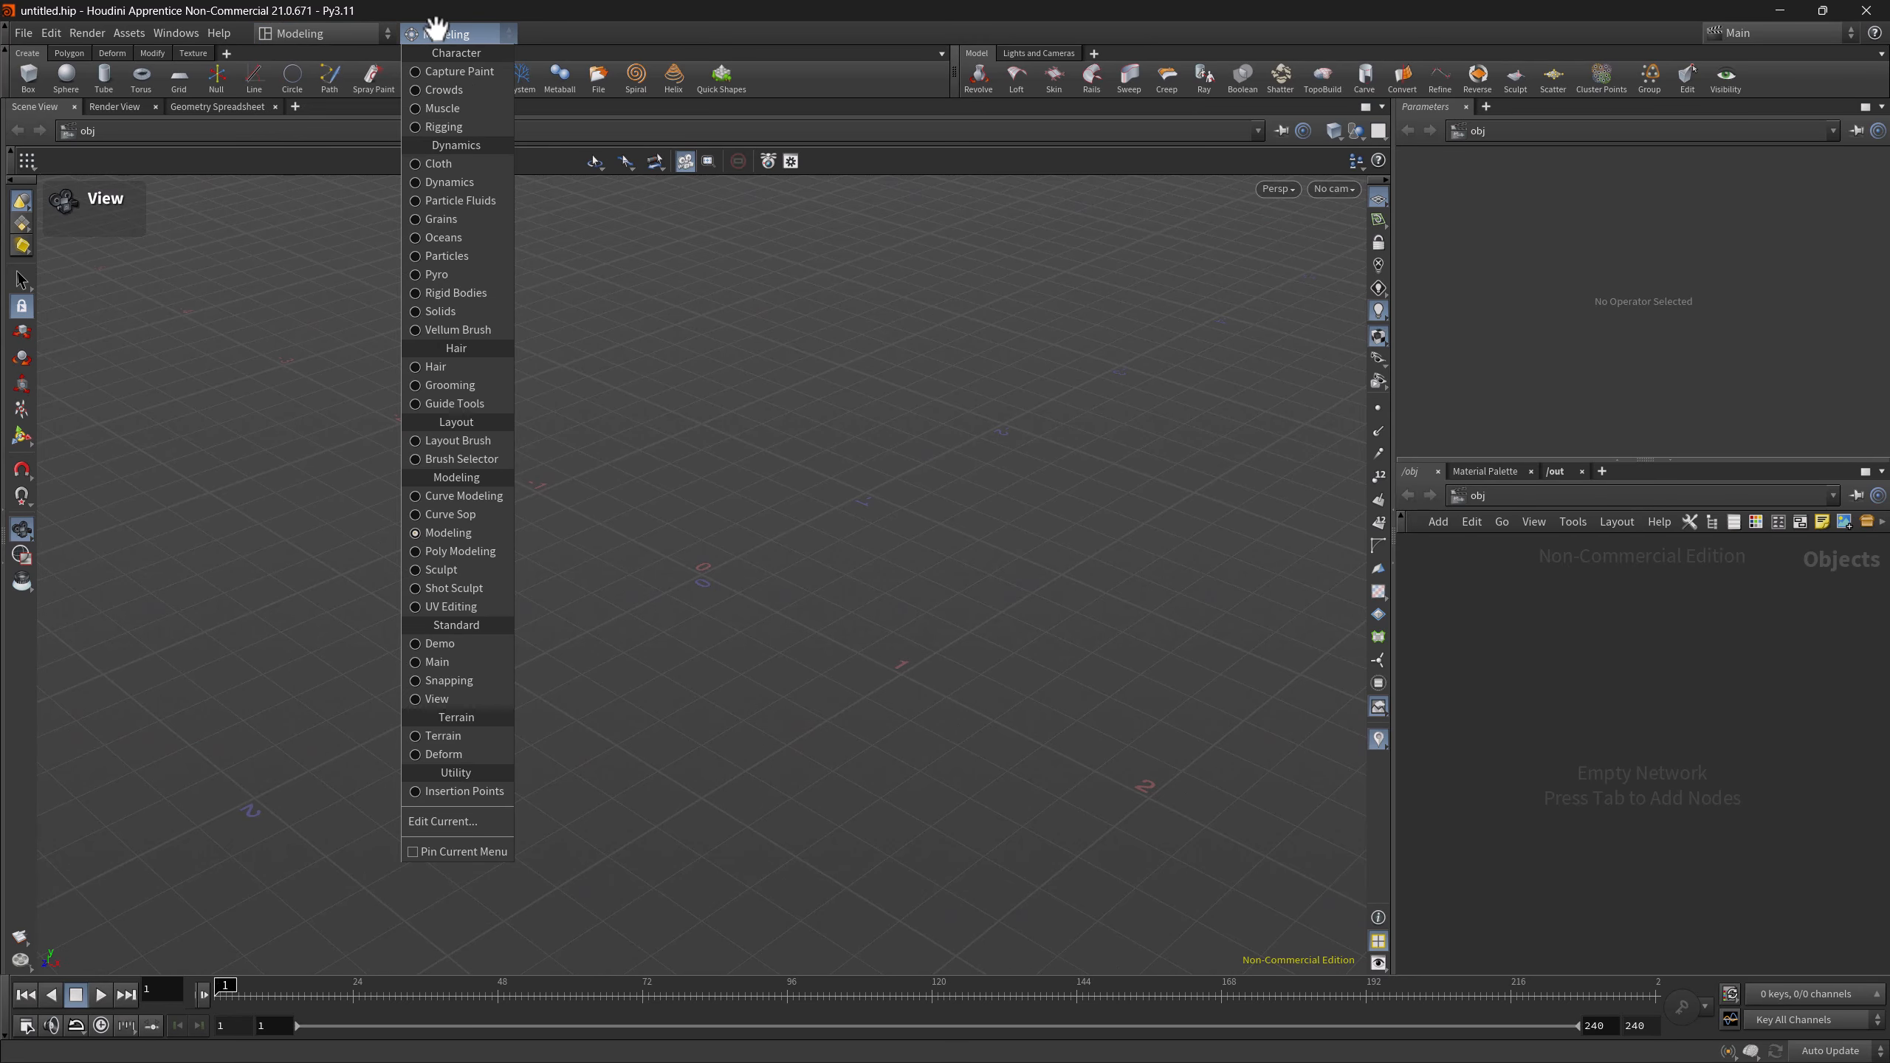
click(435, 31)
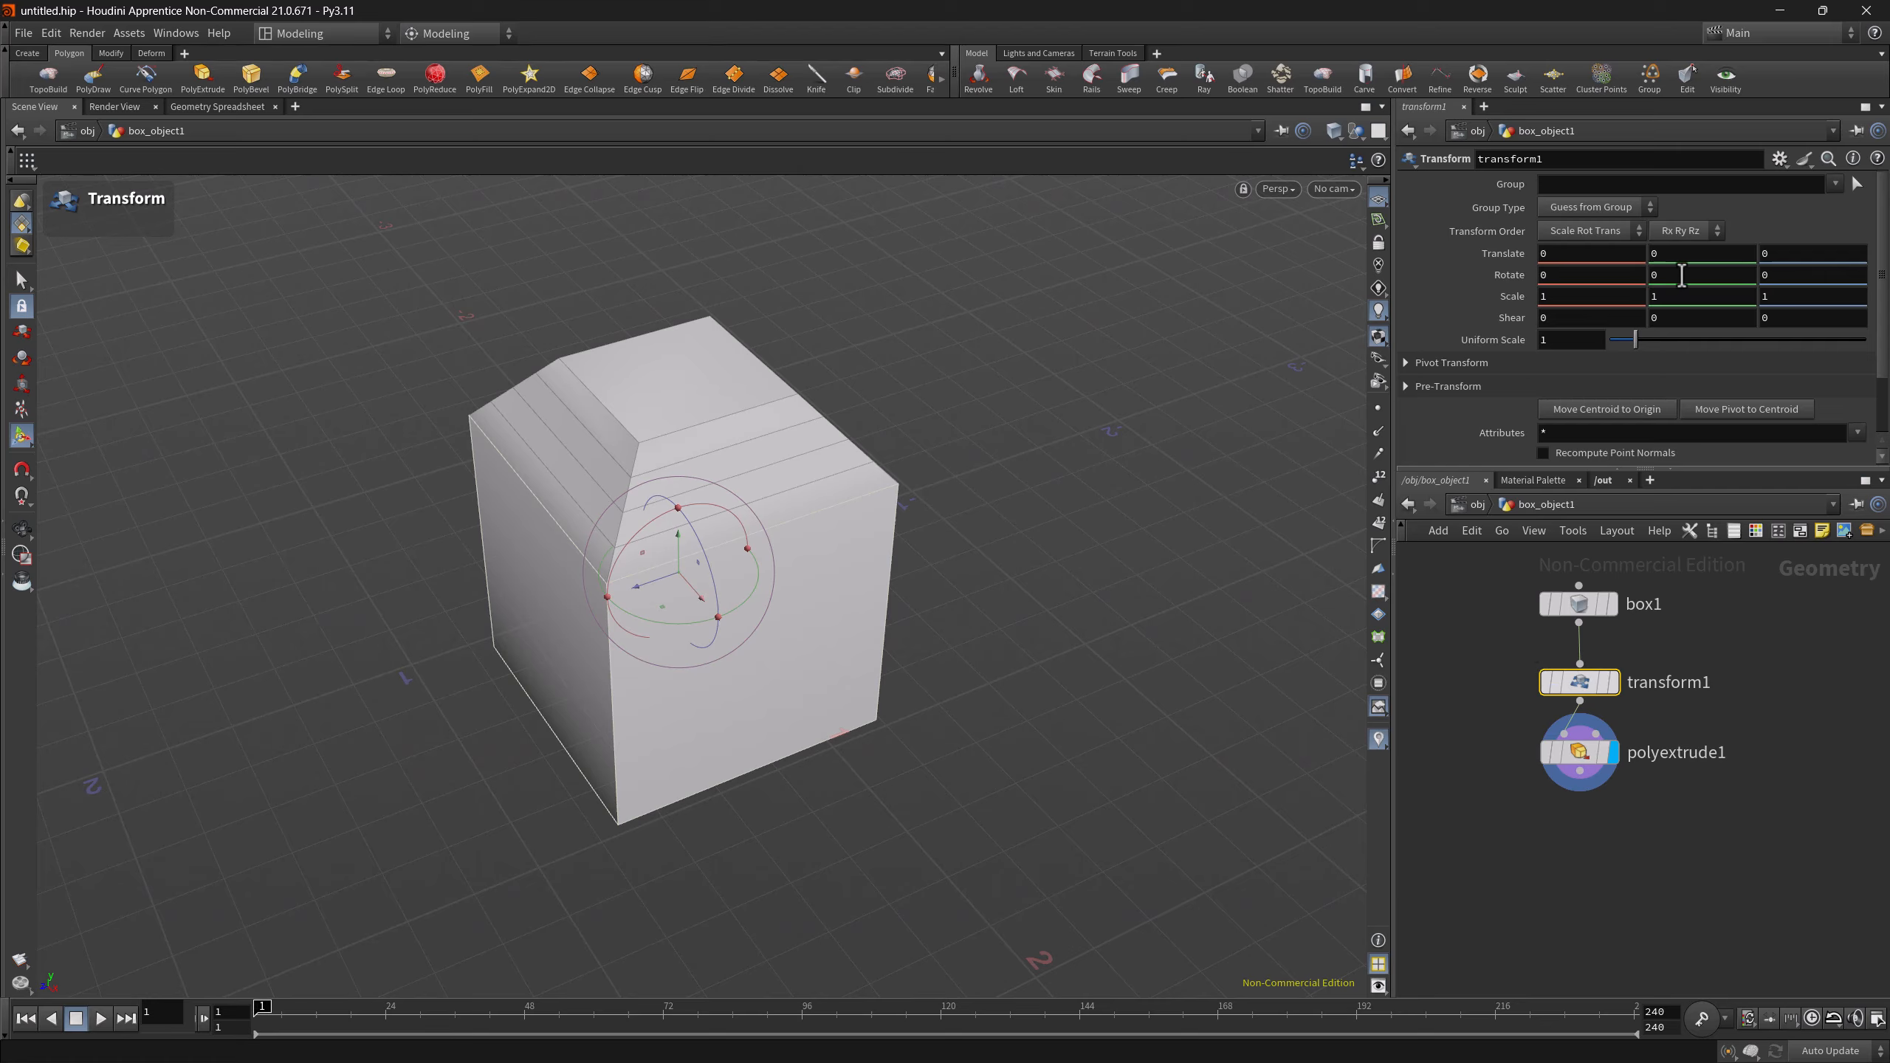
- Try the value ladder increments on transform1's Y rotation and set its scale to 1.1 on all three axes
middle_drag(1681, 272, 1681, 272)
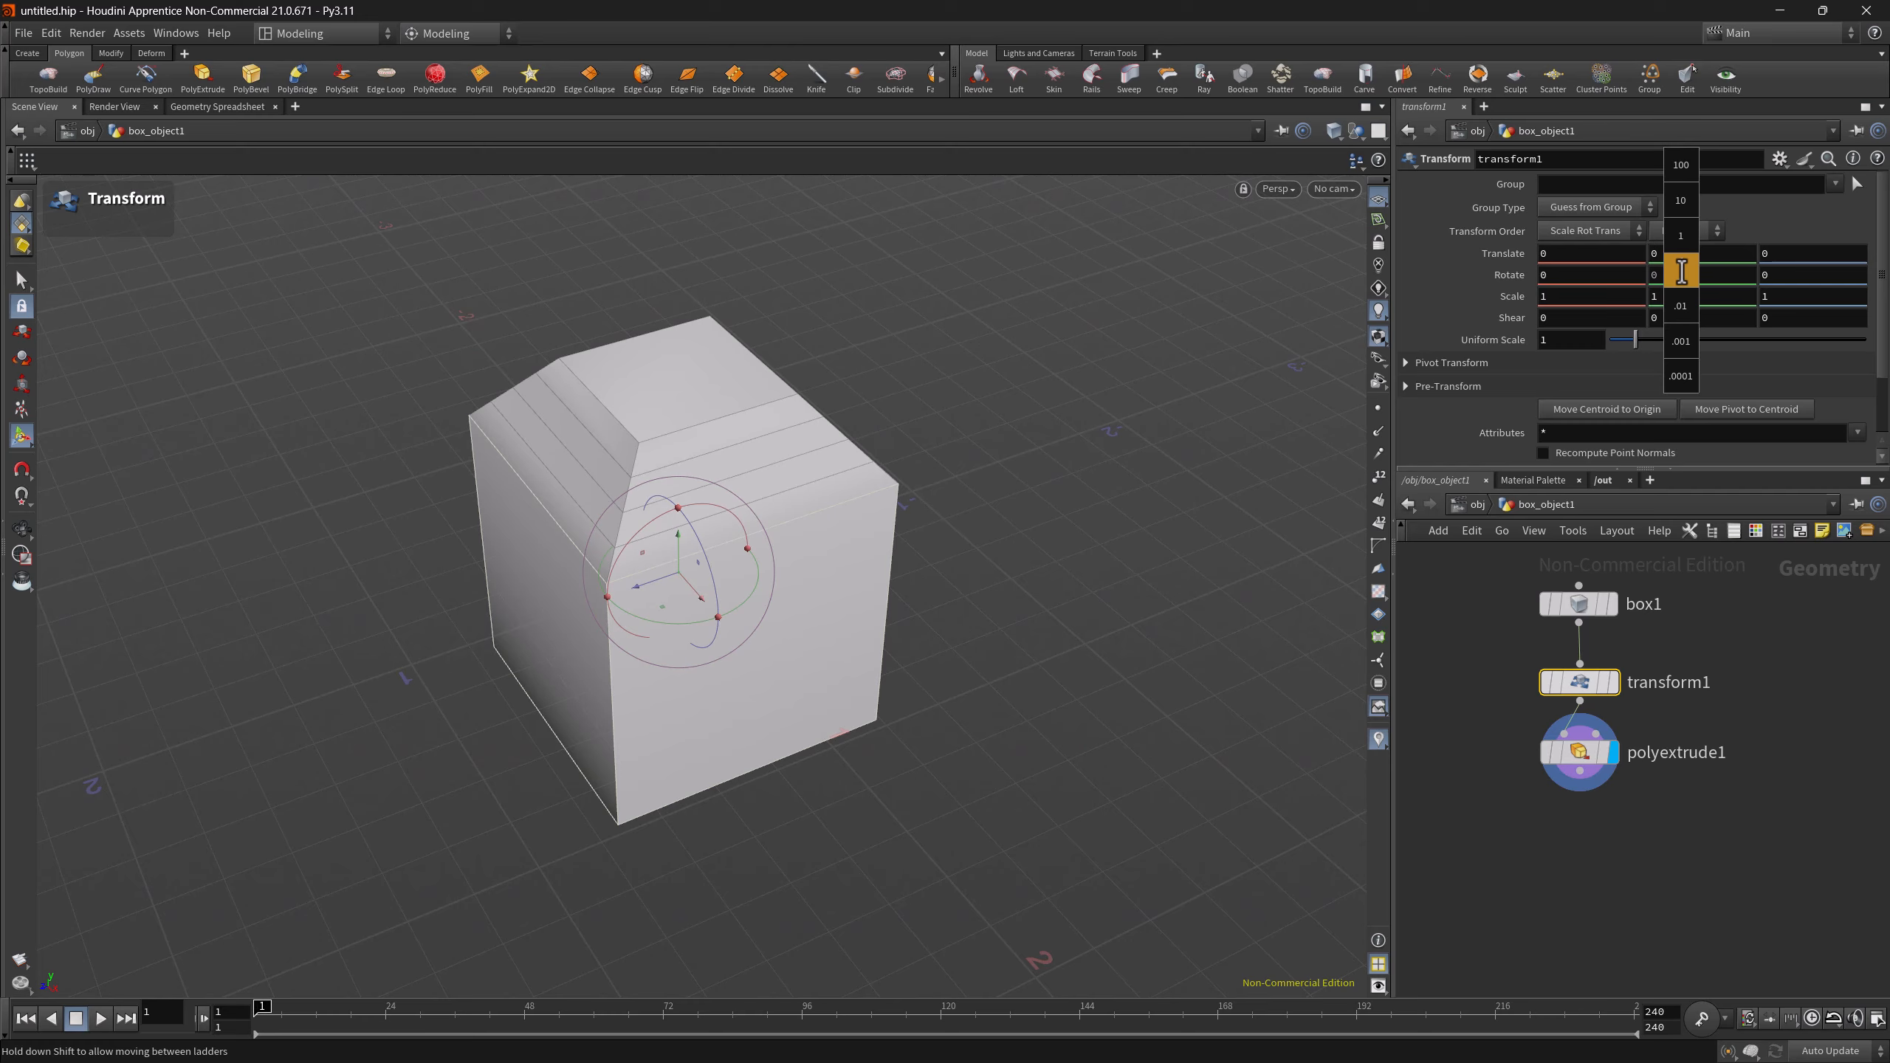
middle_drag(1681, 273, 1683, 207)
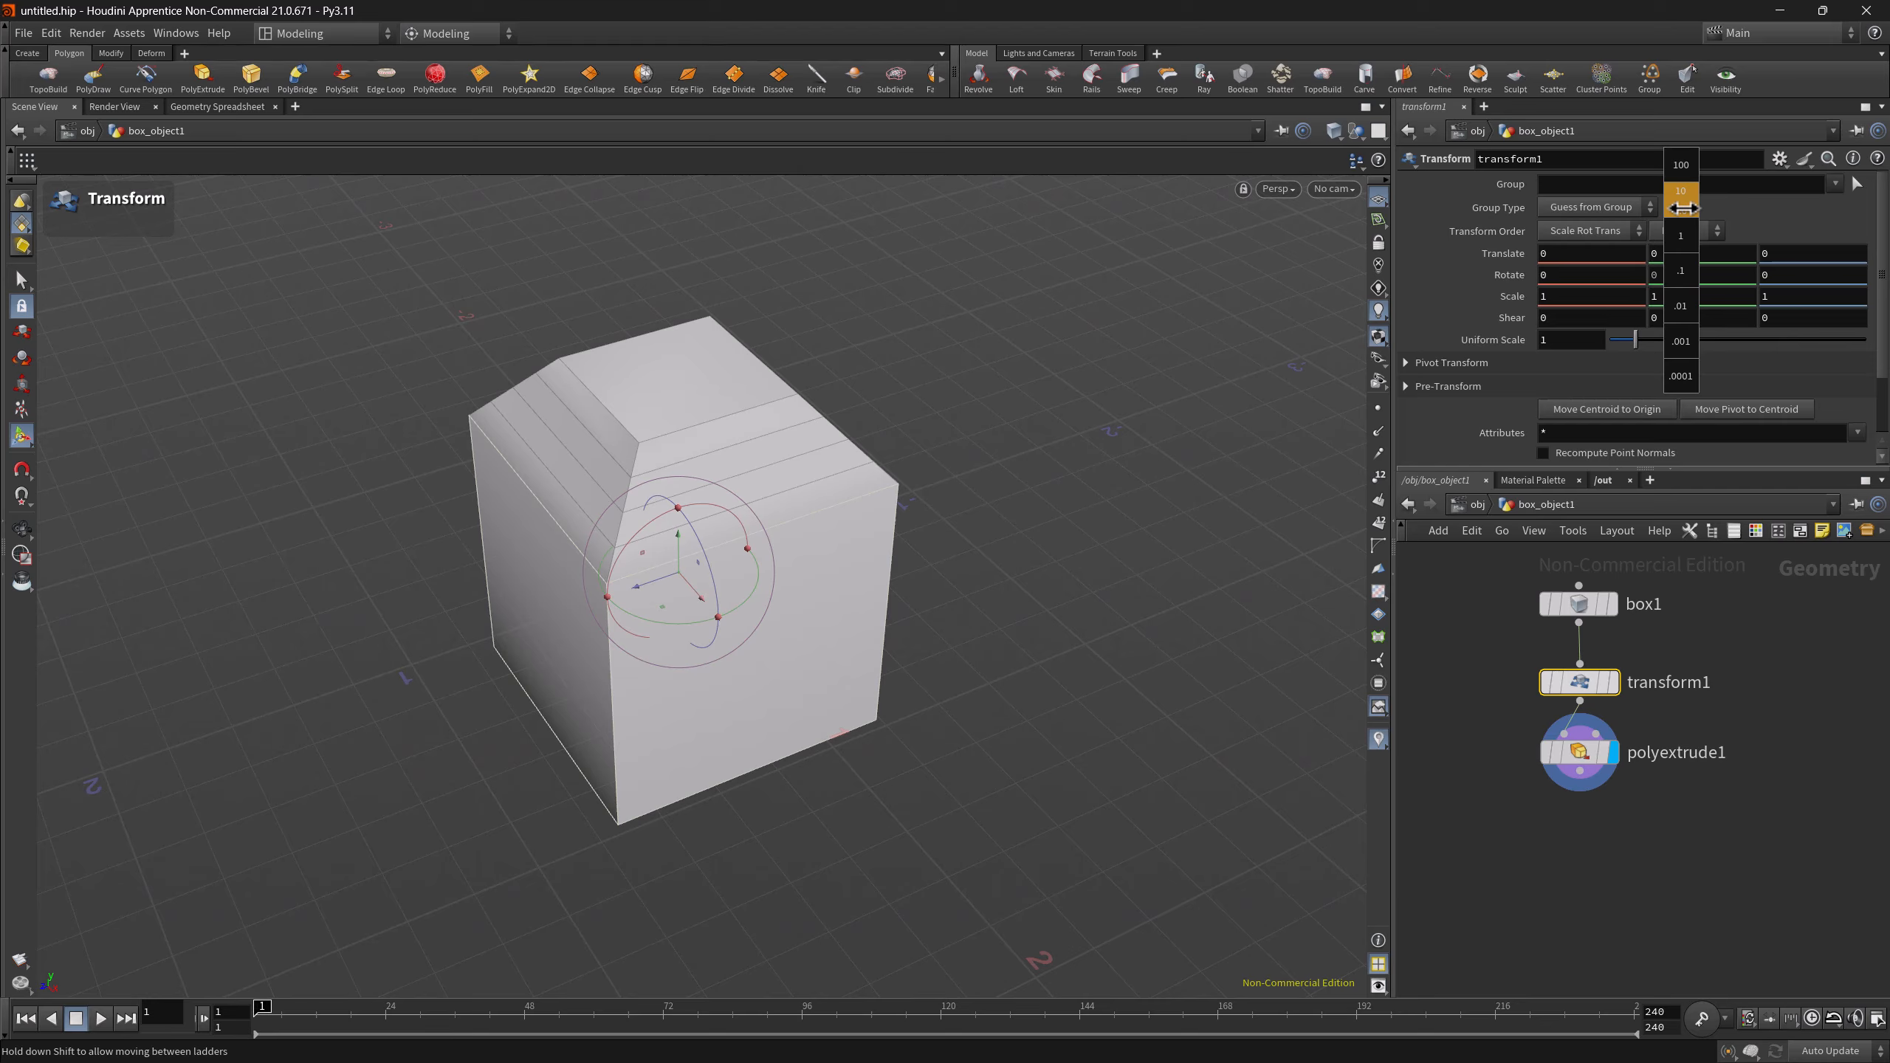
middle_drag(1683, 207, 1671, 280)
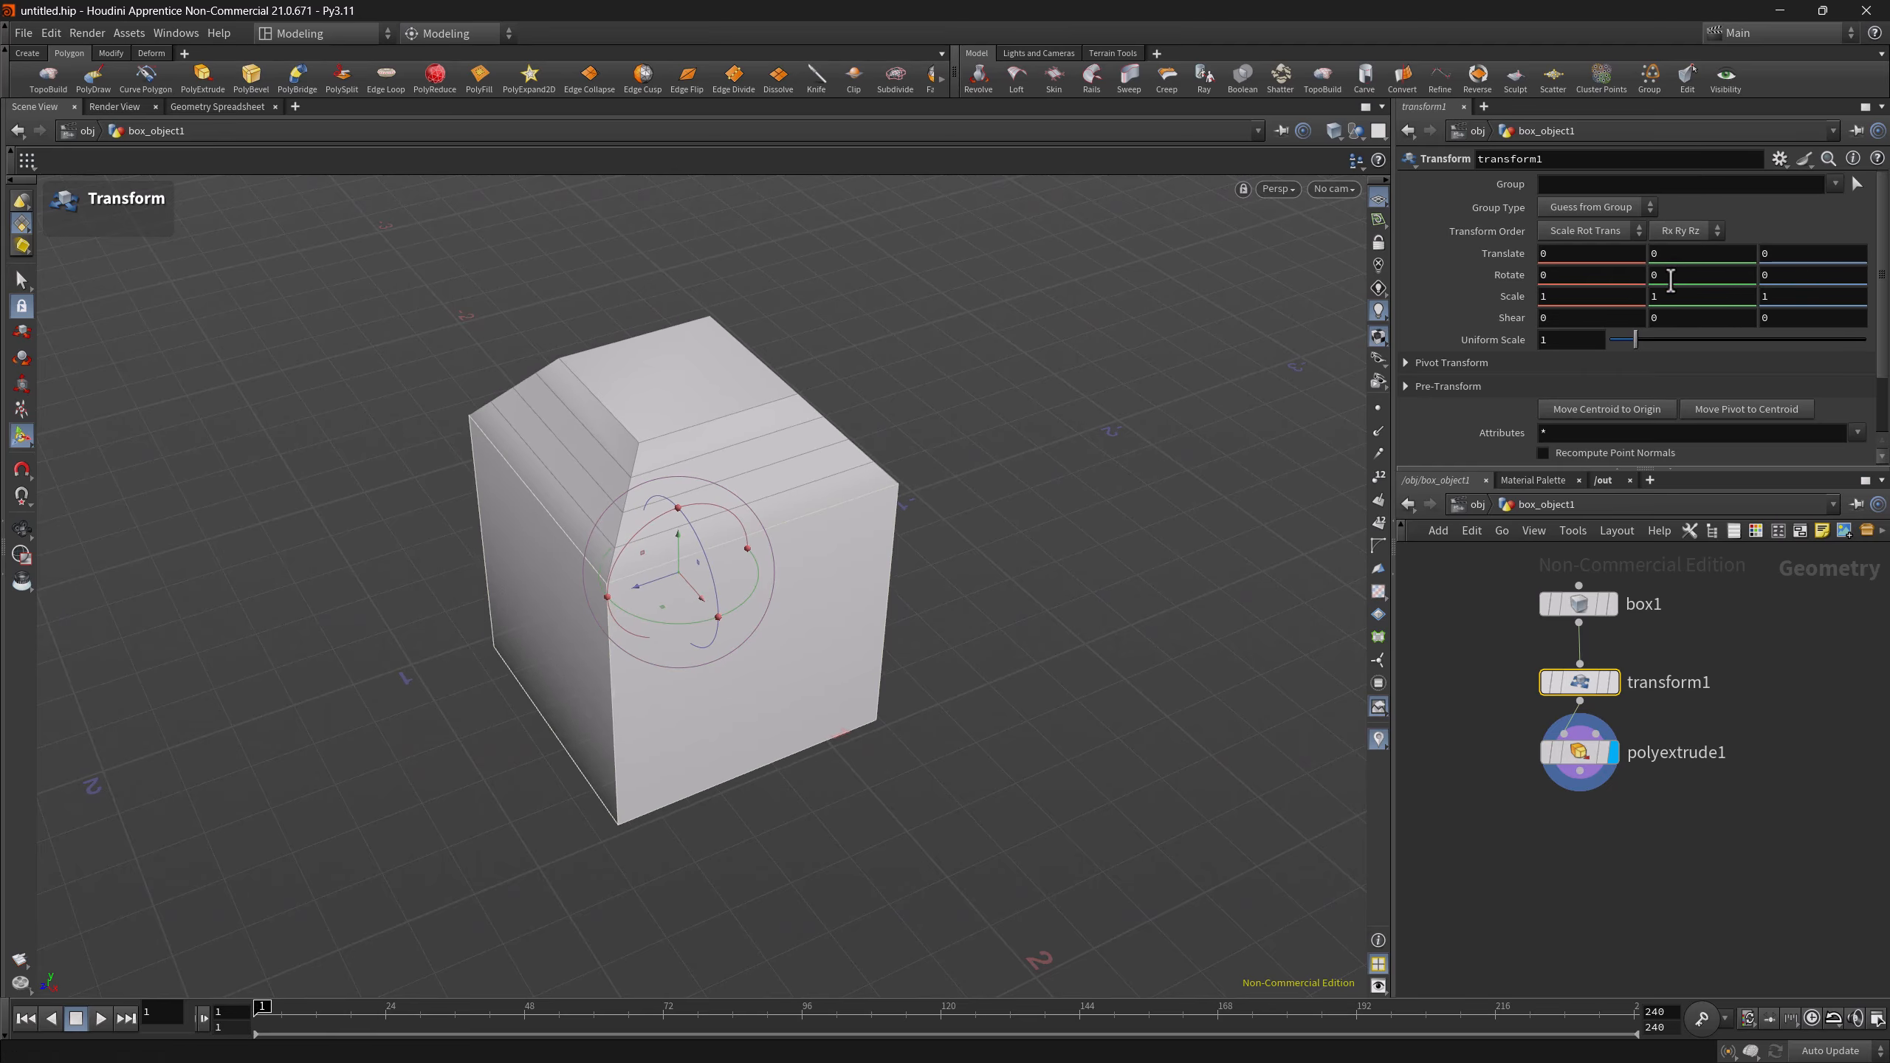
mouse_move(1501, 296)
middle_down()
mouse_move(1503, 269)
mouse_move(1538, 276)
mouse_move(1506, 296)
mouse_move(1559, 300)
mouse_move(1503, 295)
middle_up()
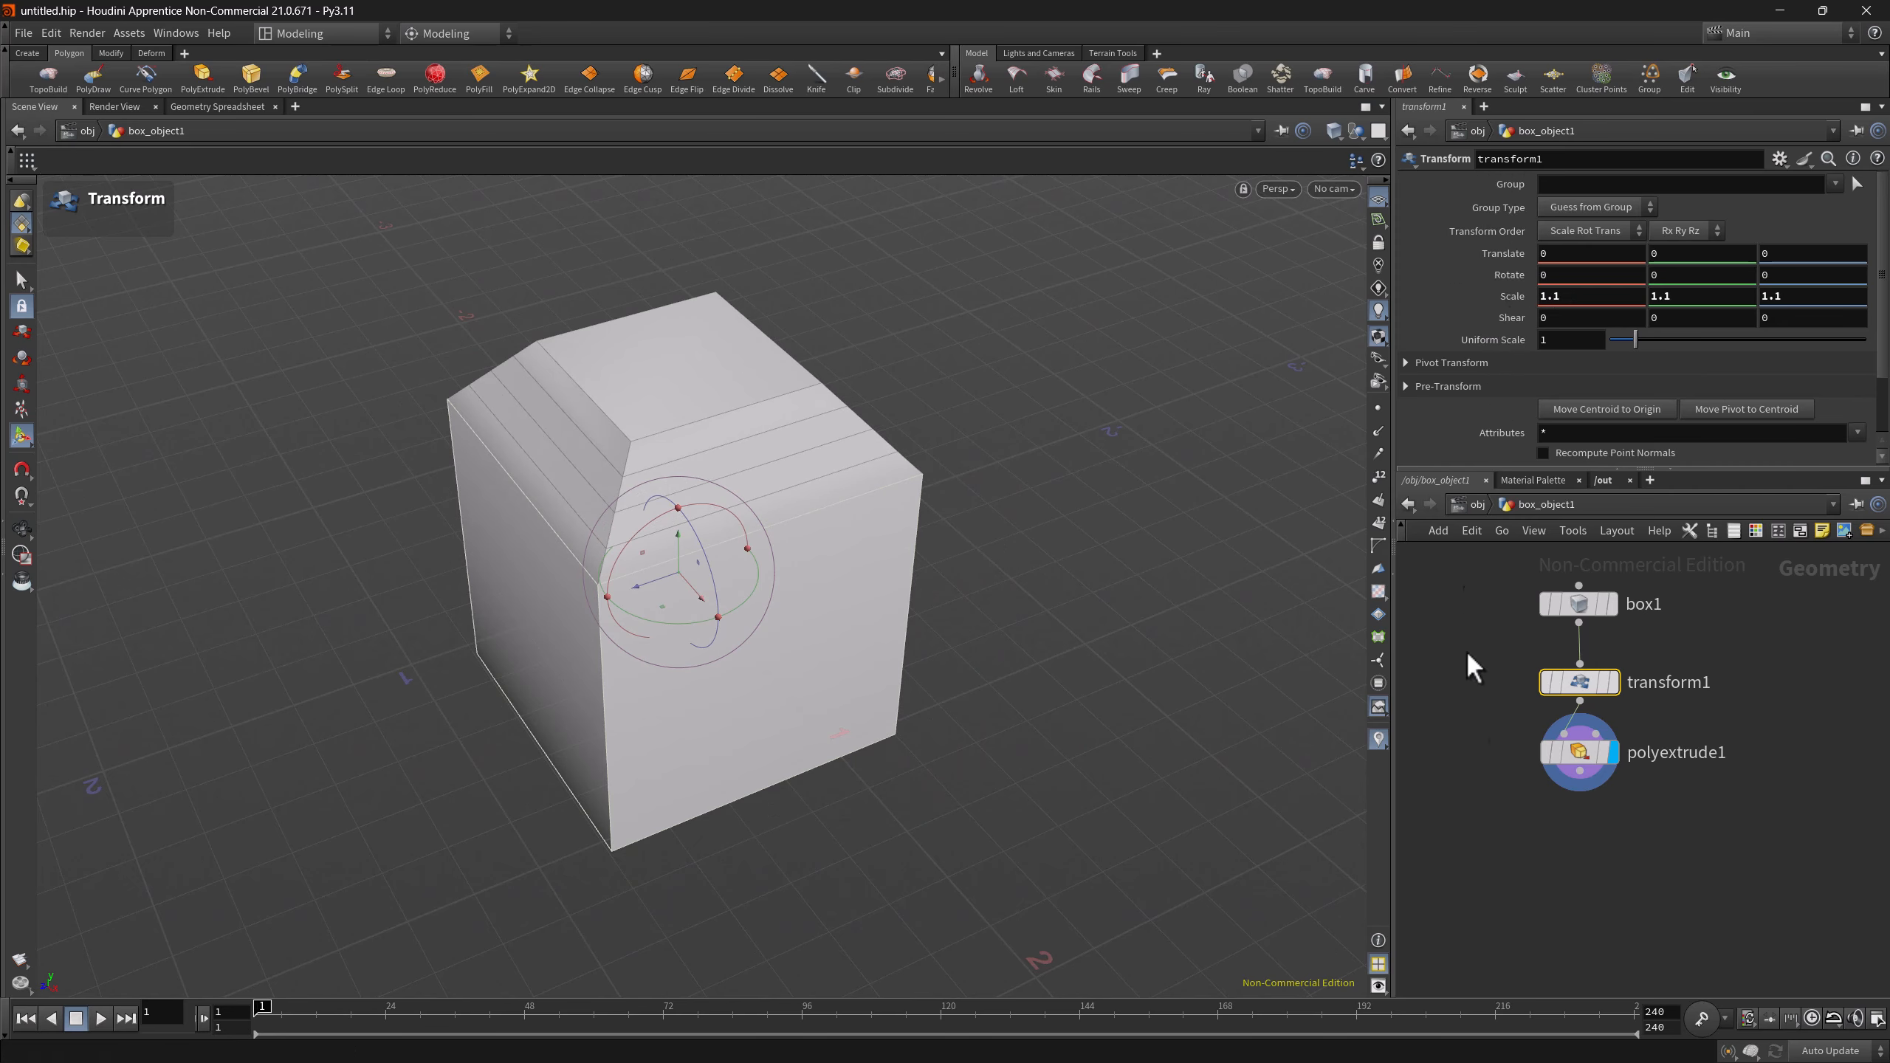
- Call up the value ladder for polyextrude1's divisions in the viewport HUD and in the operation parameters at object level
click(1607, 767)
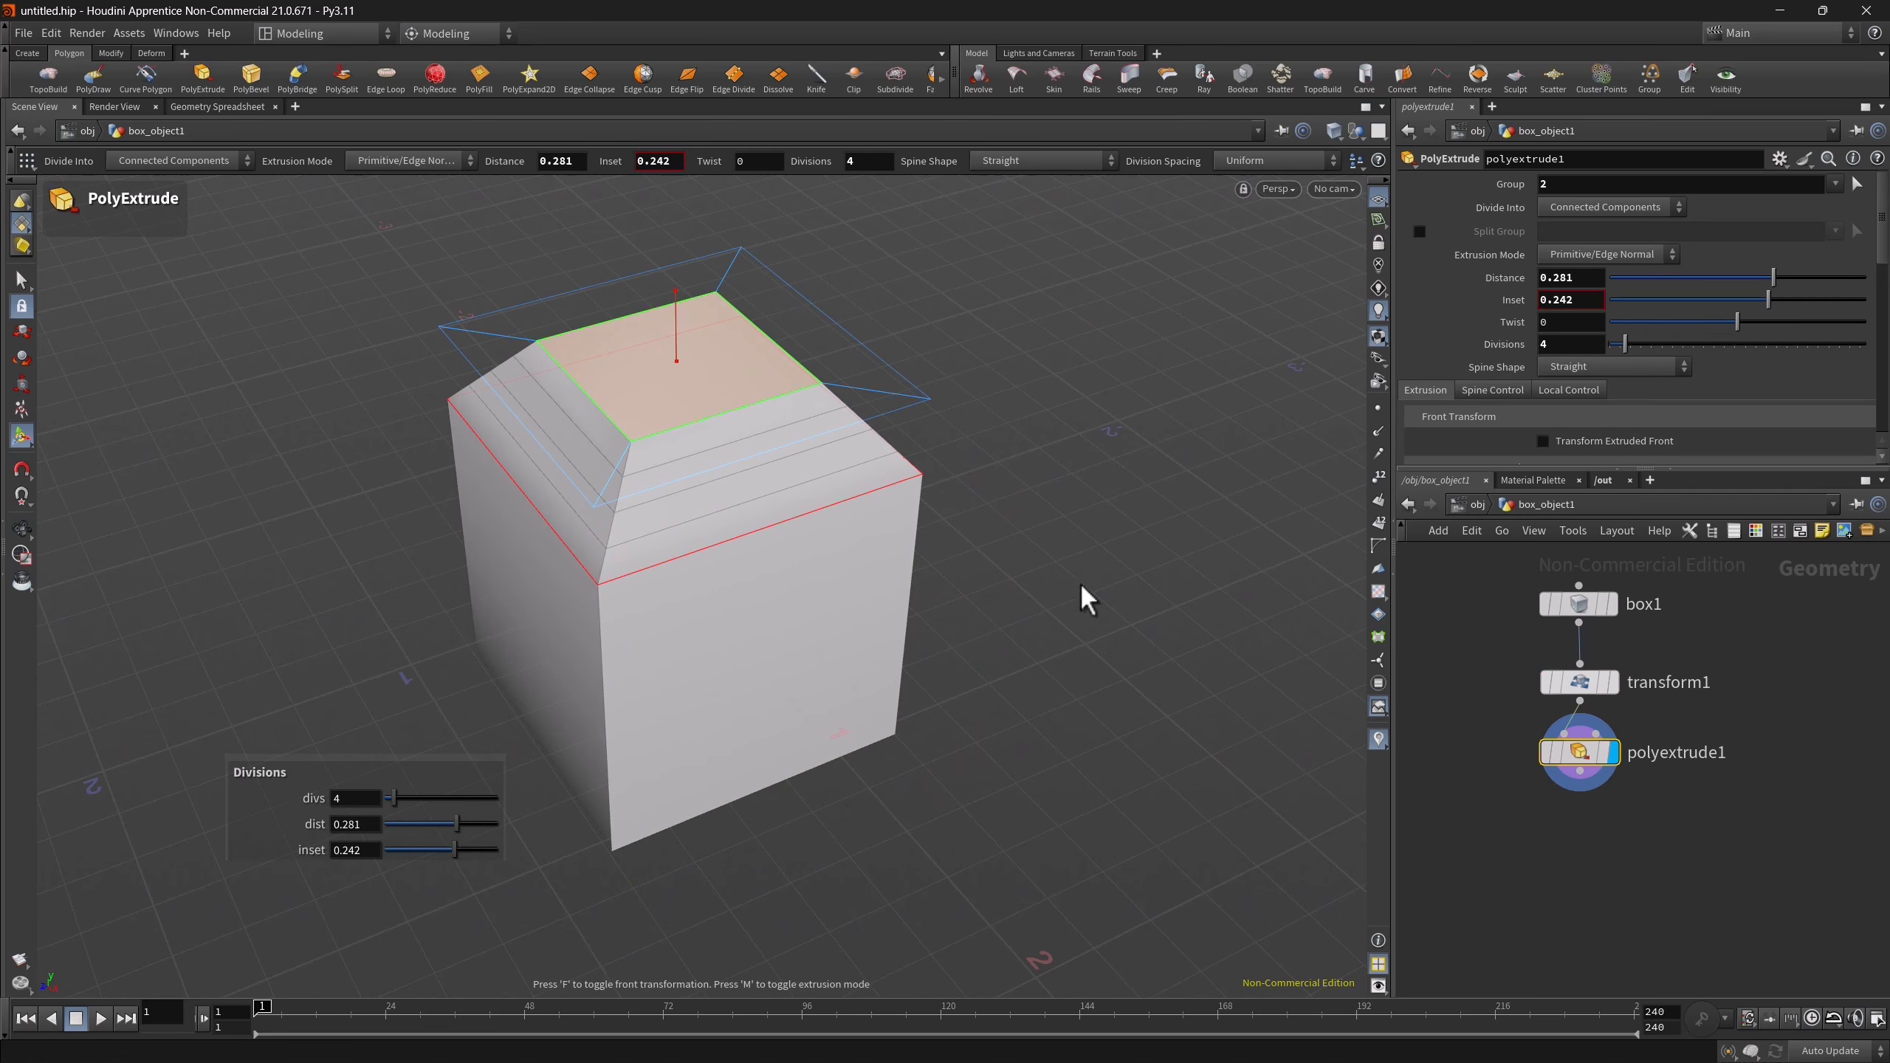
middle_drag(355, 799, 344, 834)
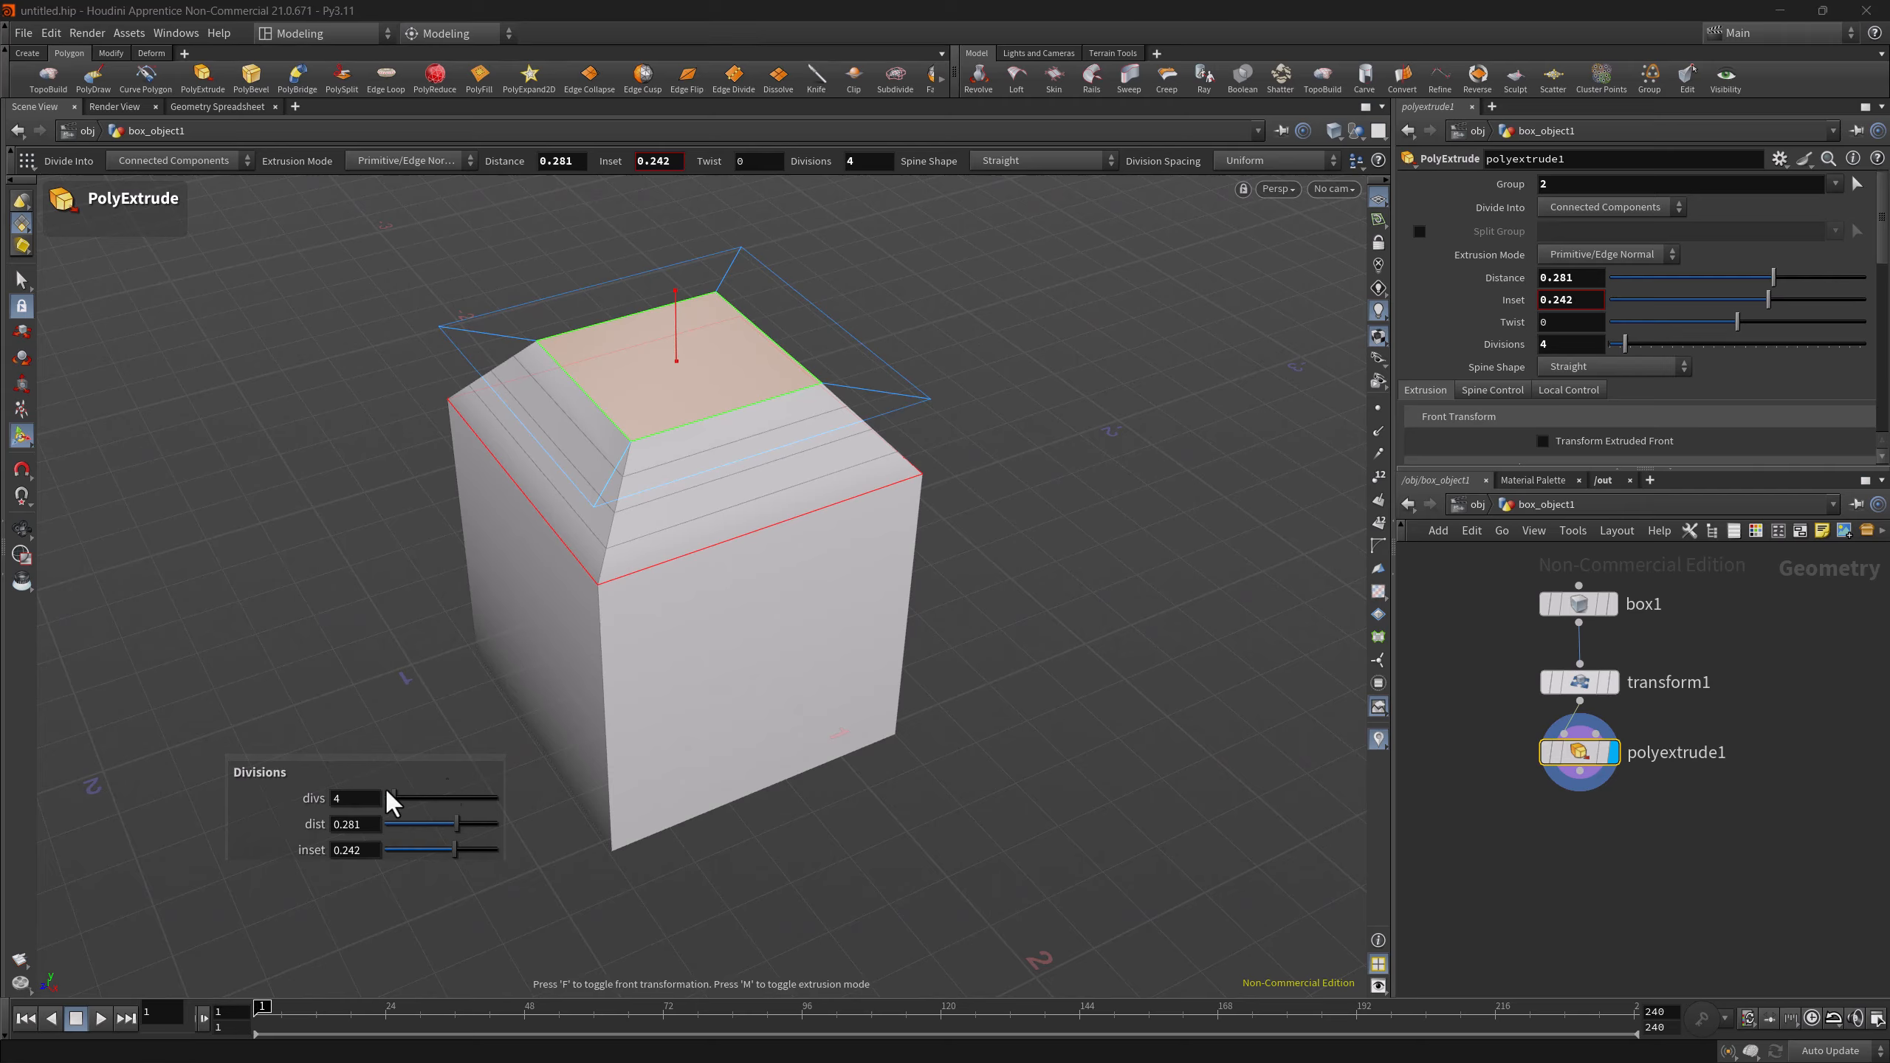
click(1476, 502)
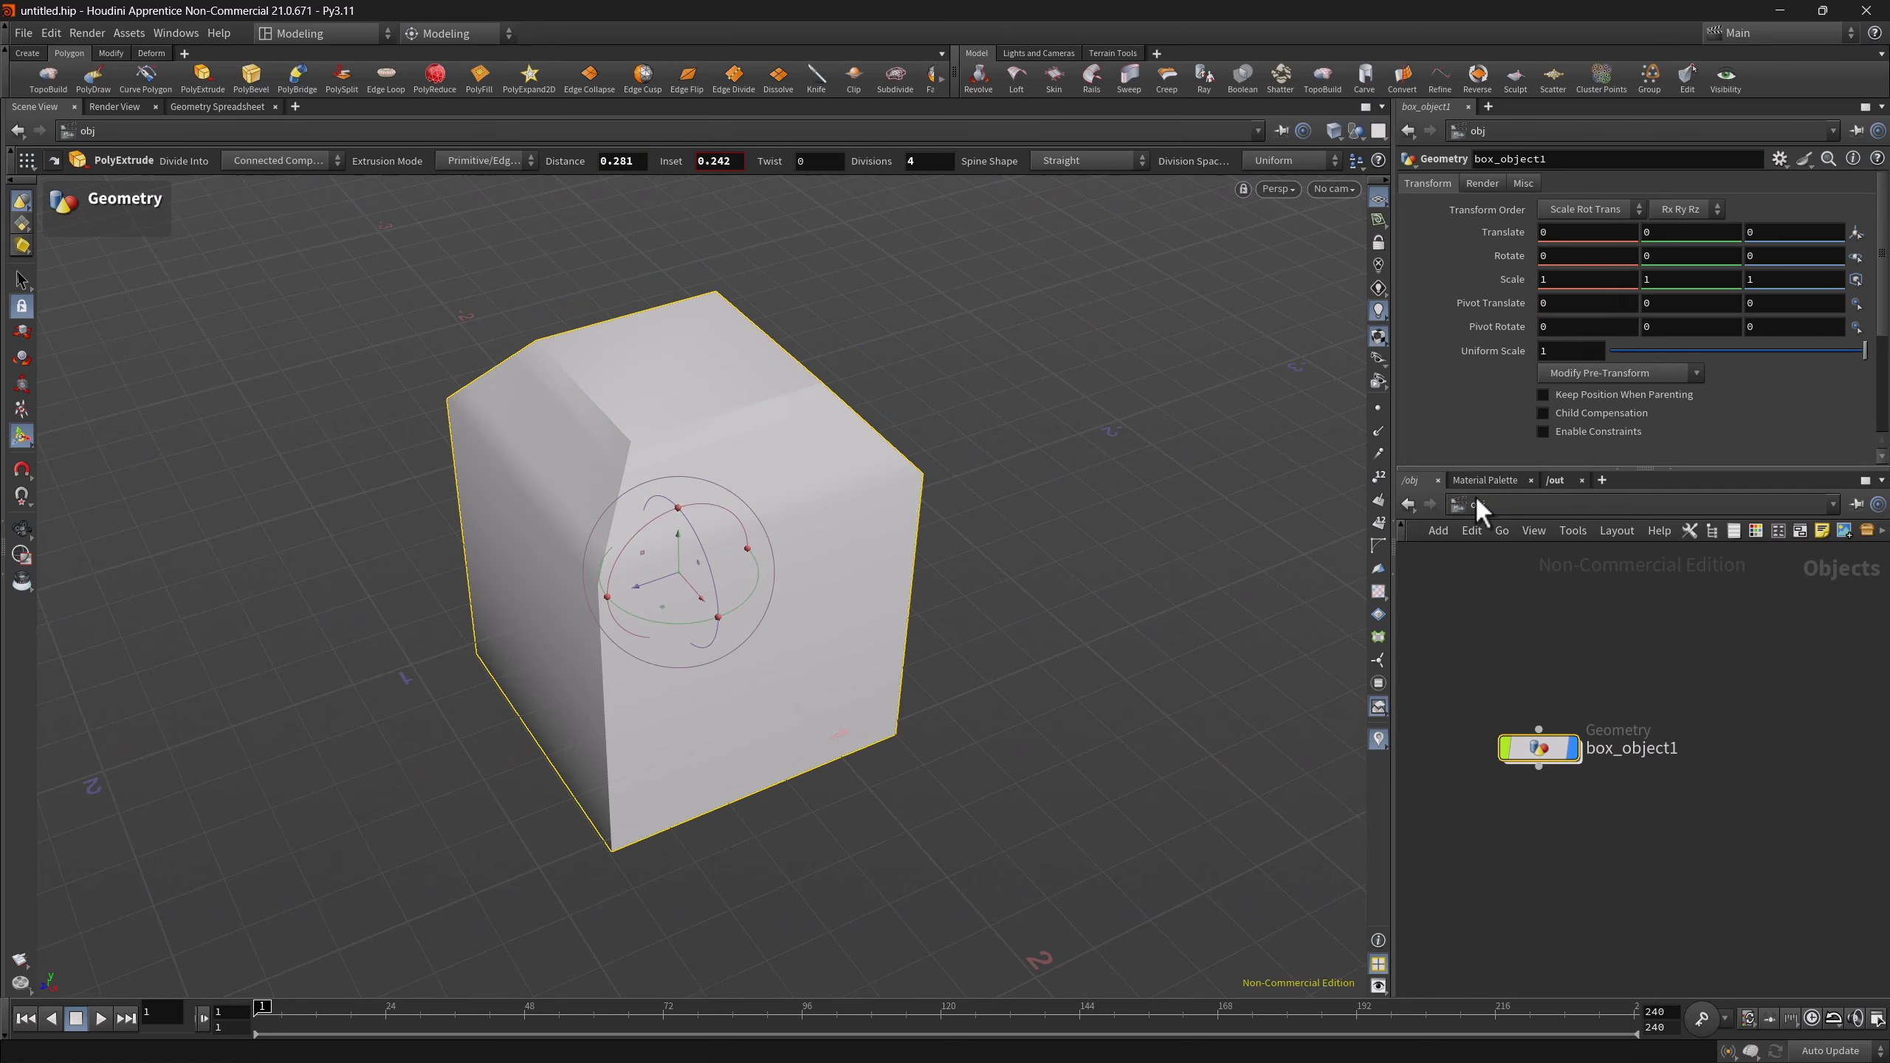
middle_drag(910, 162, 905, 179)
- Go back inside box_object1, select transform1 and call up the value ladder on its Y rotation handle
double_click(1545, 754)
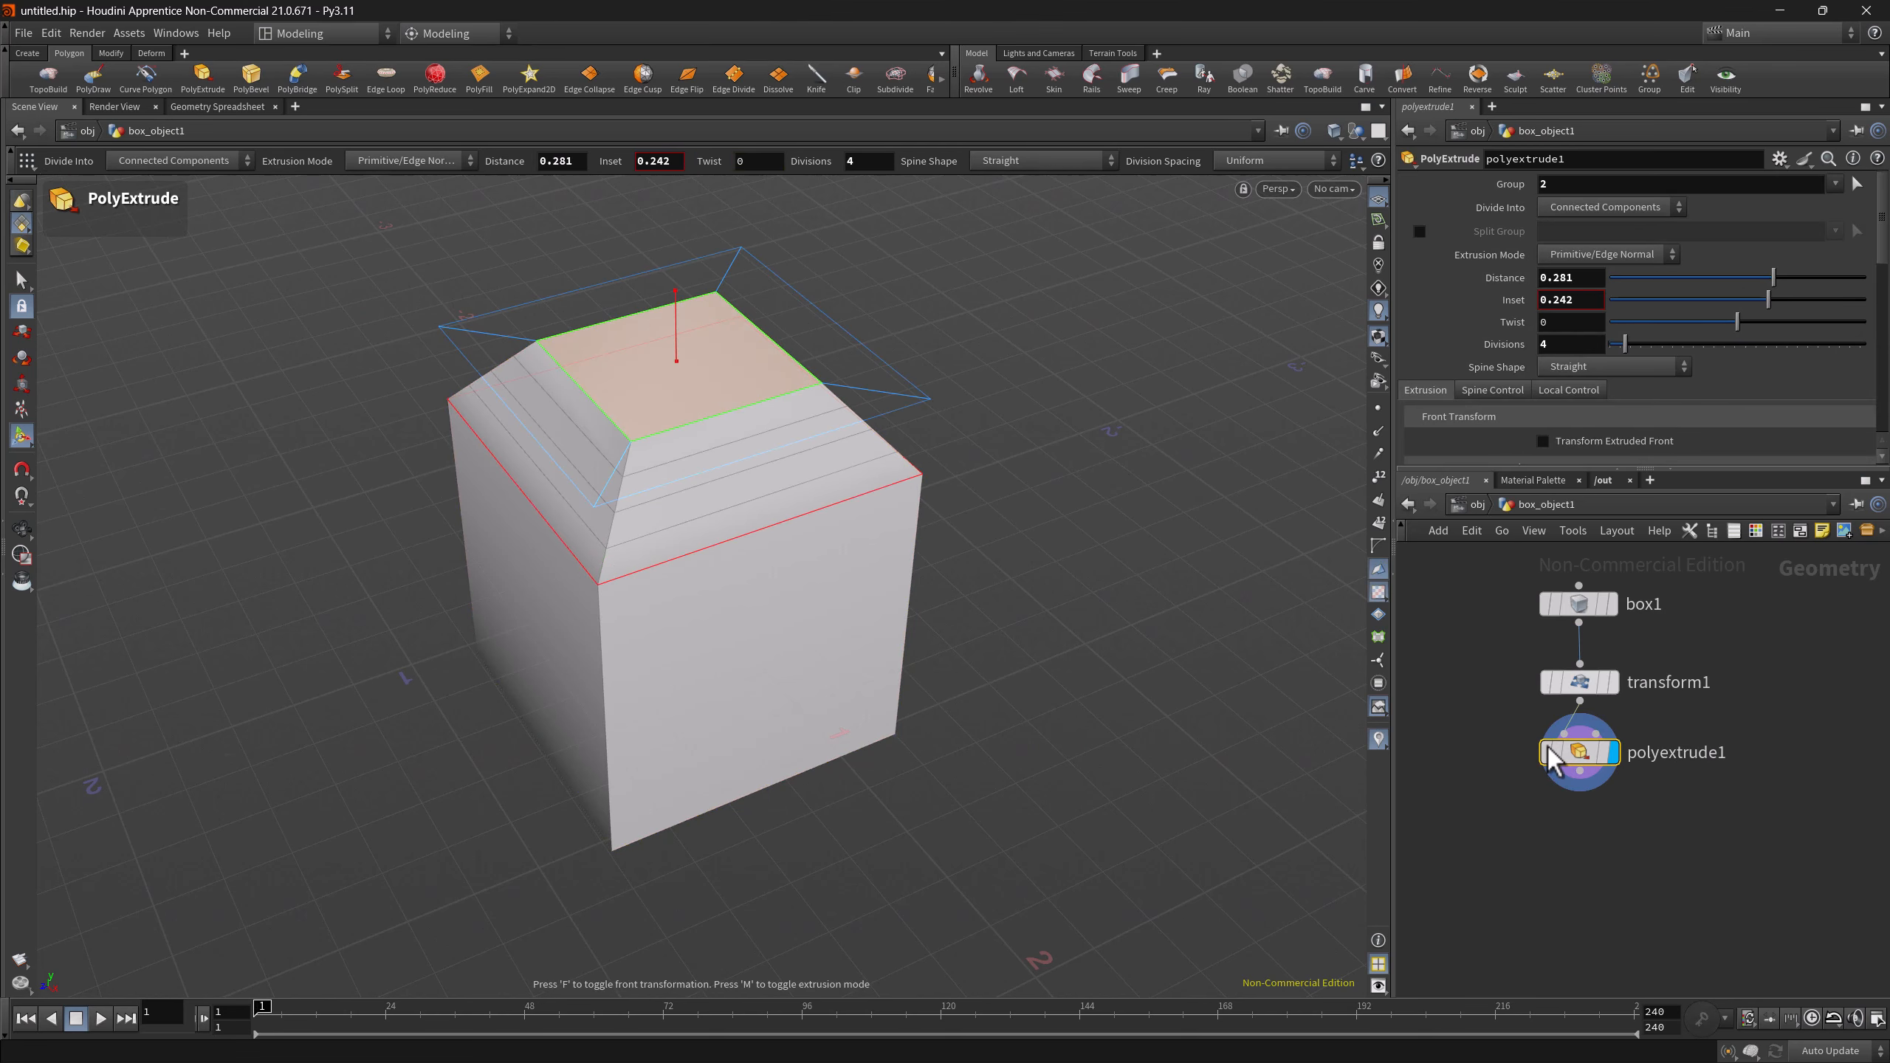
click(1547, 682)
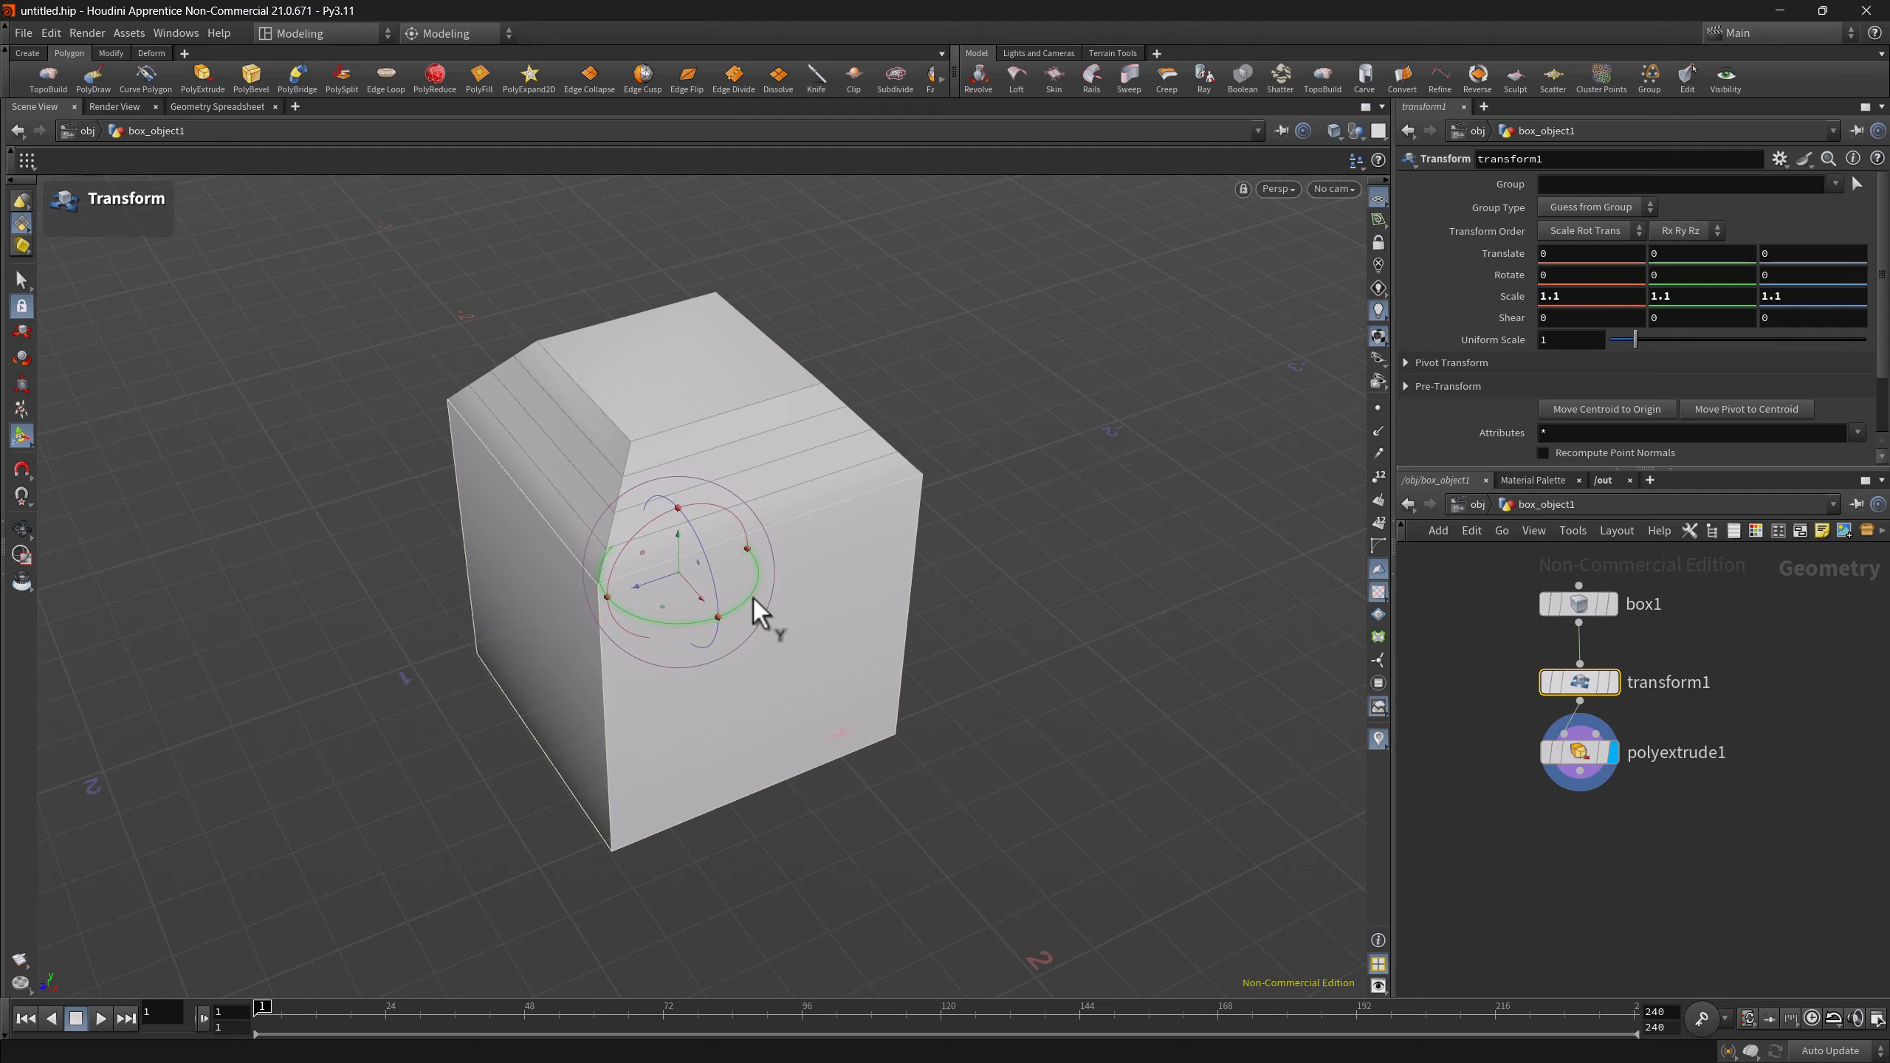
middle_drag(747, 597, 679, 584)
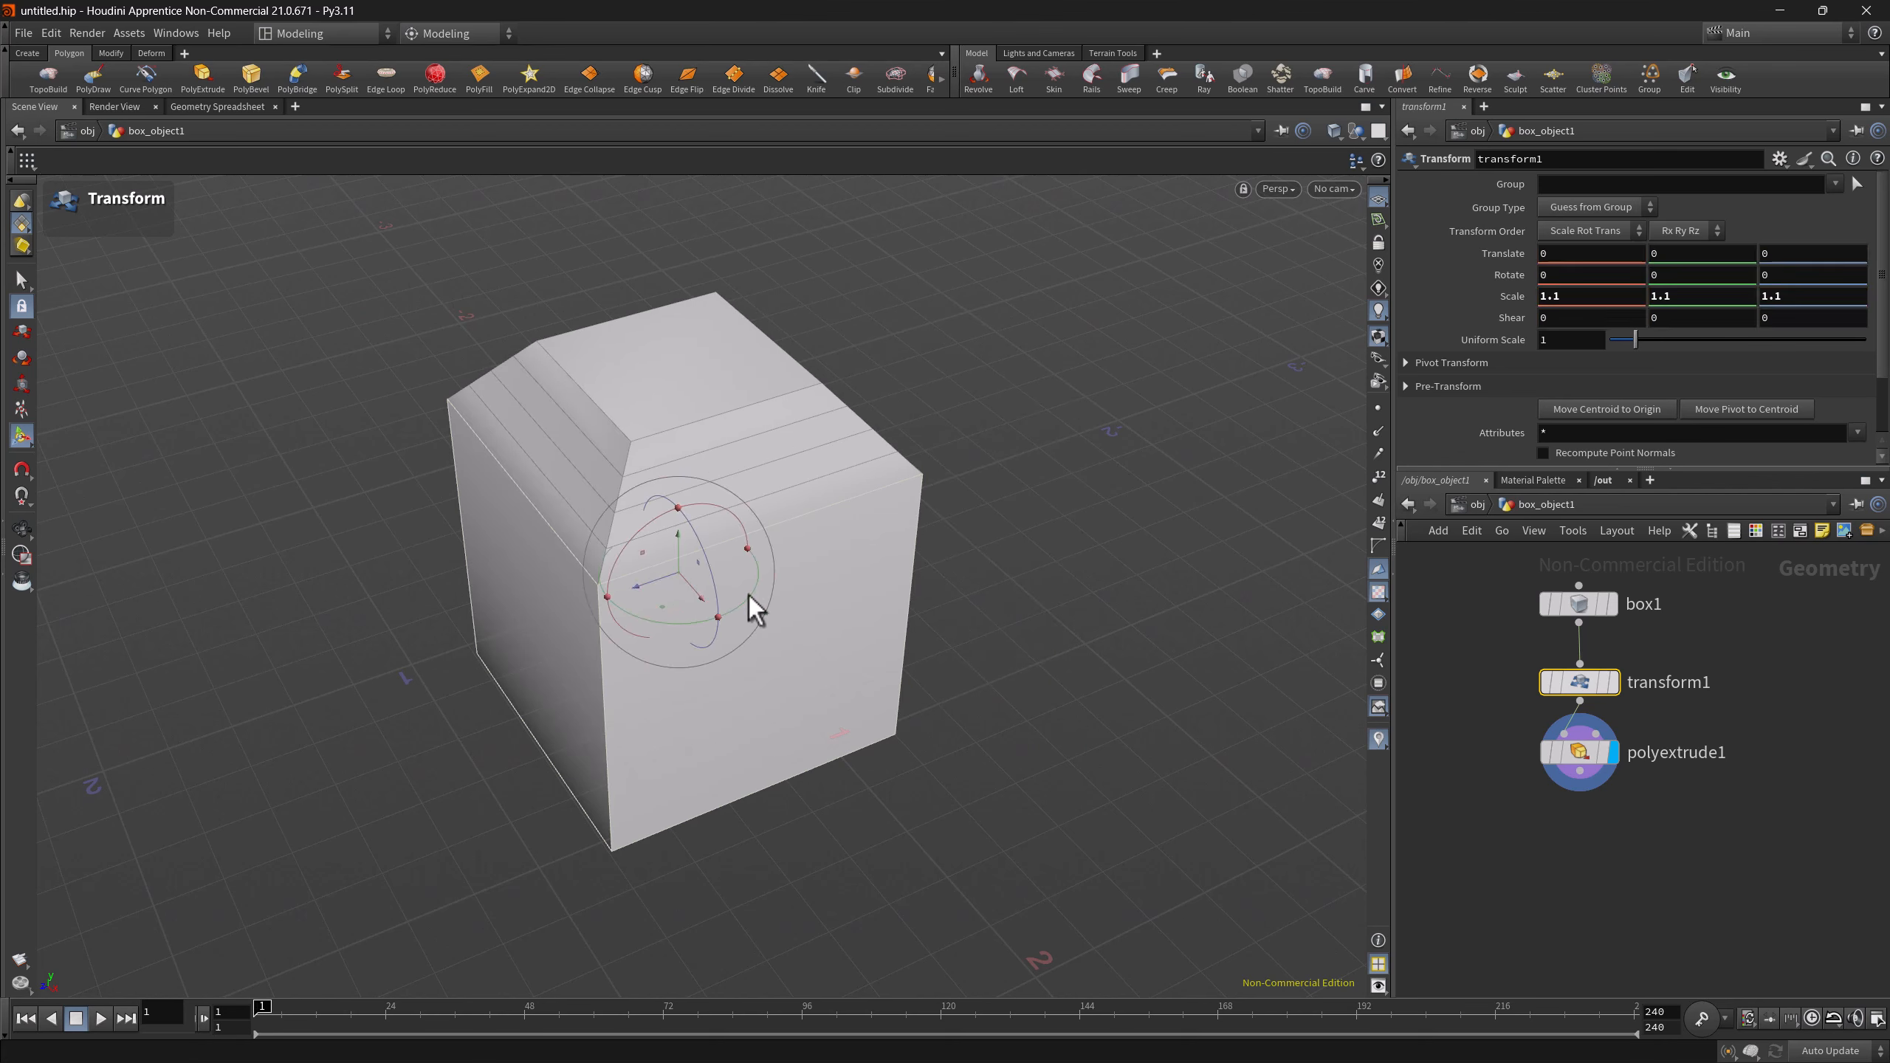
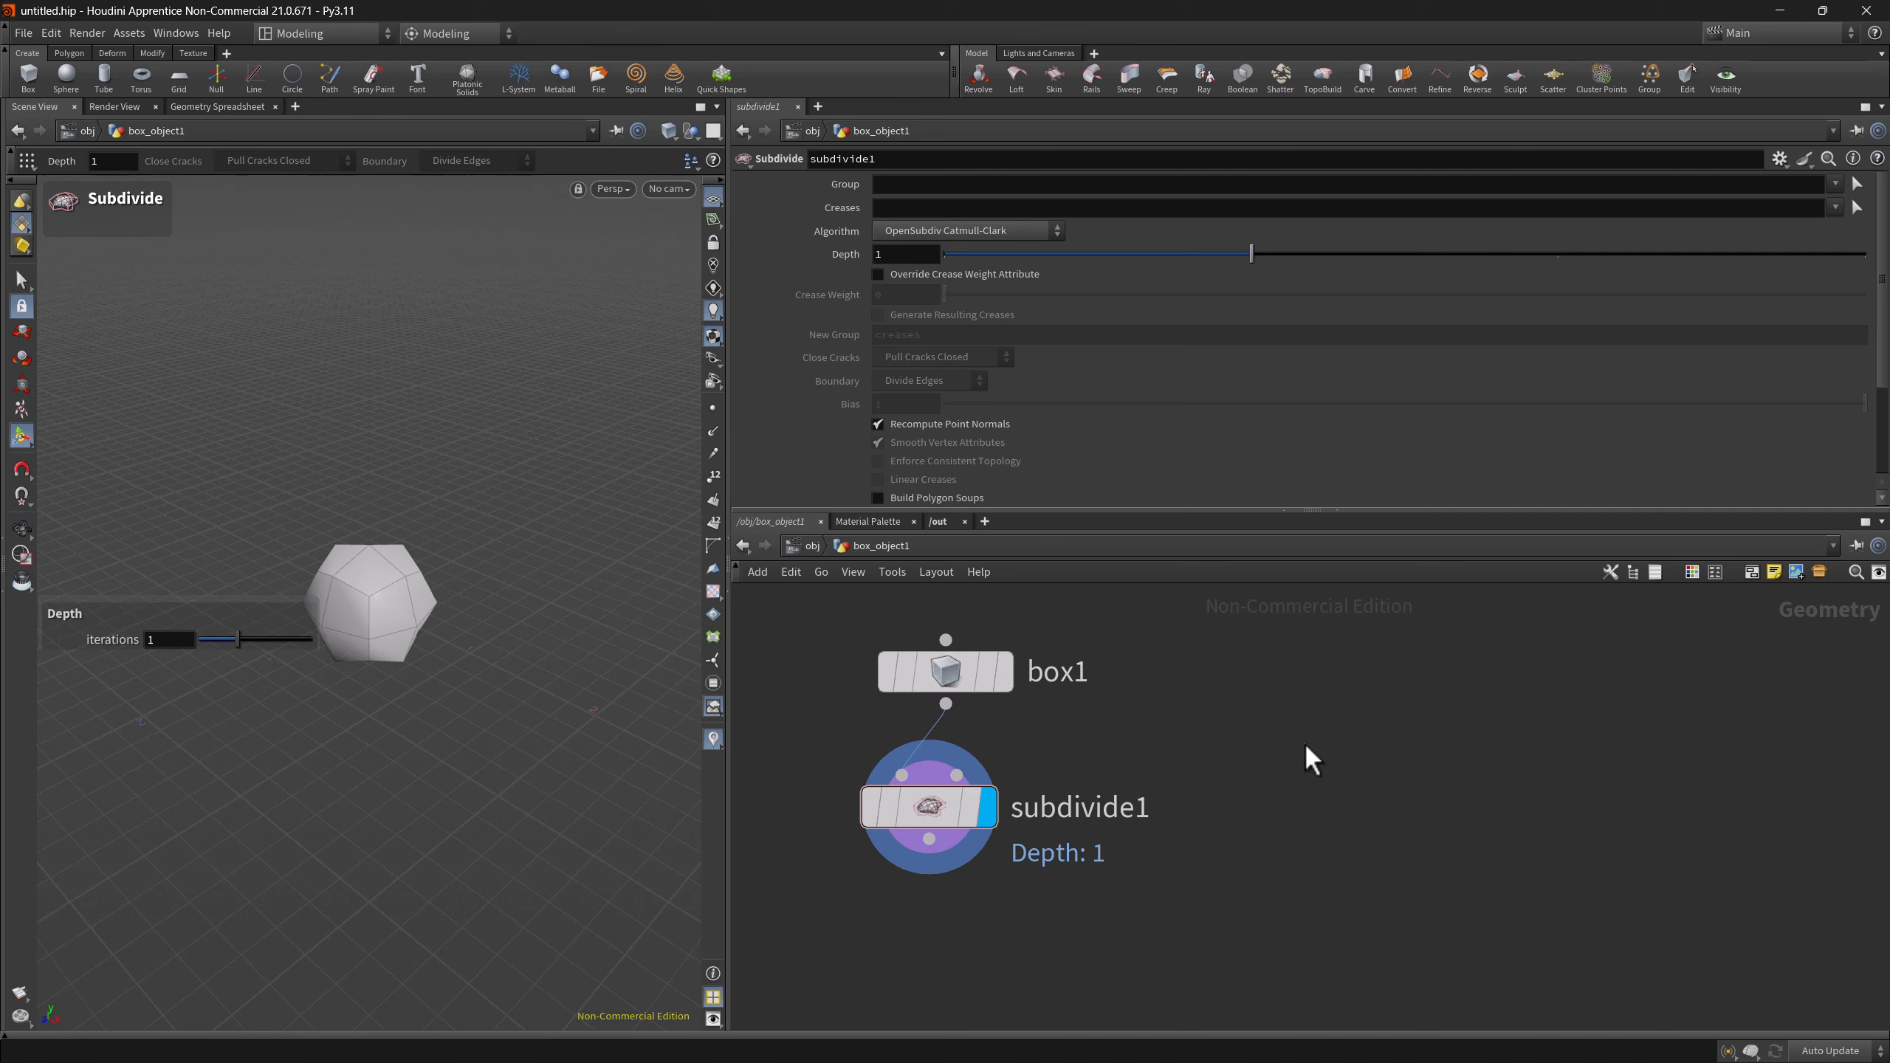
- Examine the subdivide1 node's information as a temporary popup and in a separate, movable window
middle_click(1291, 775)
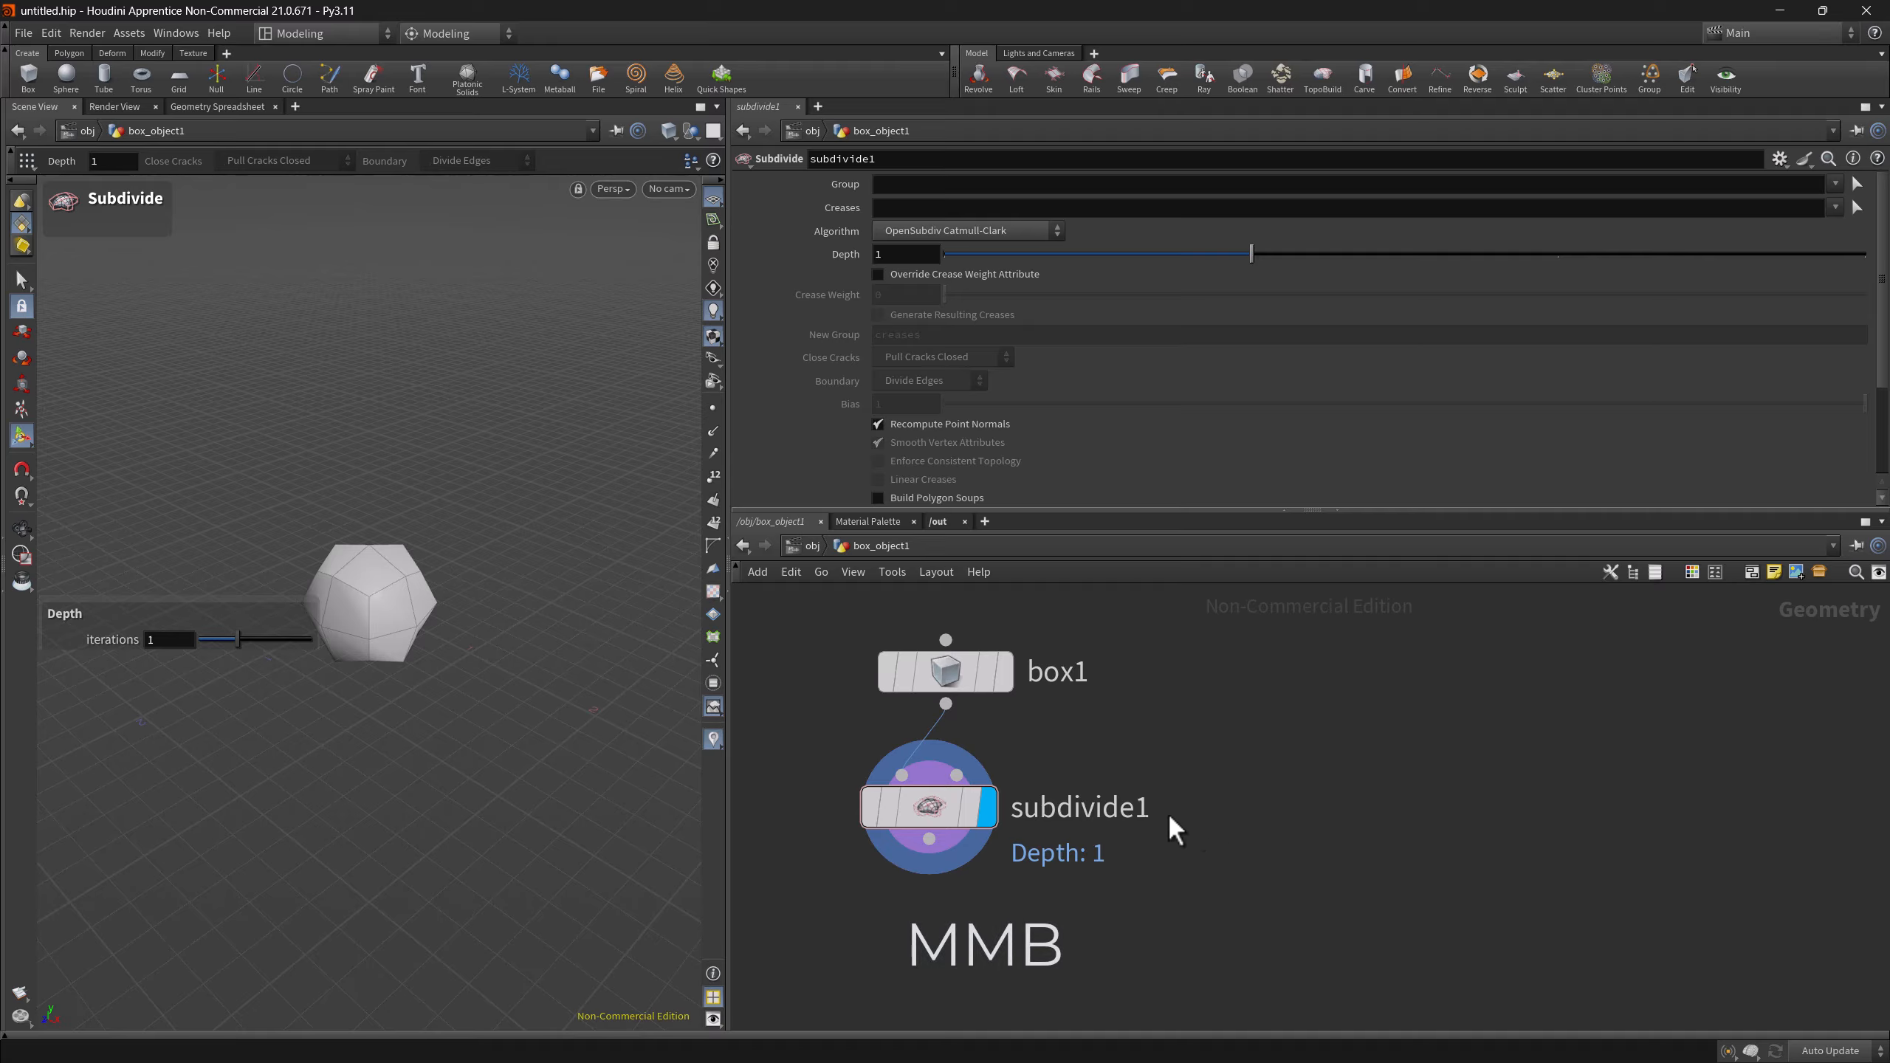
middle_click(927, 813)
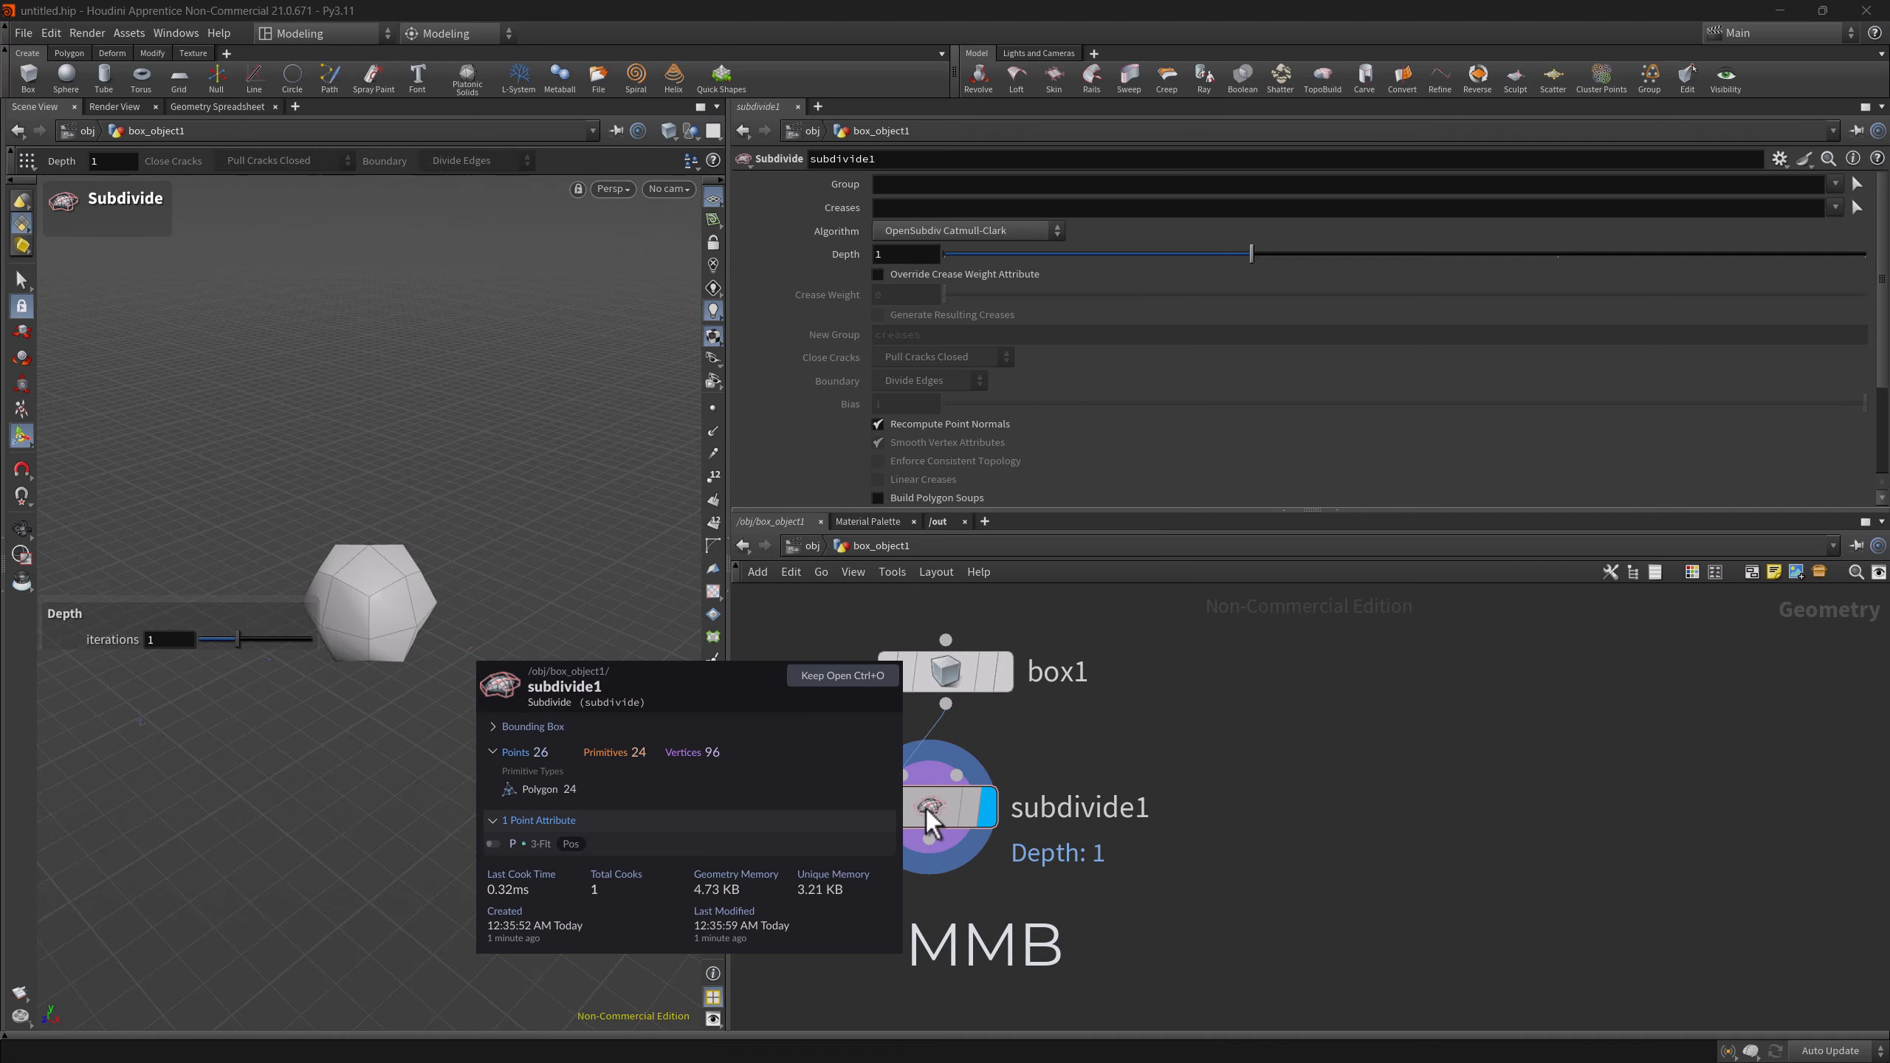
mouse_move(930, 822)
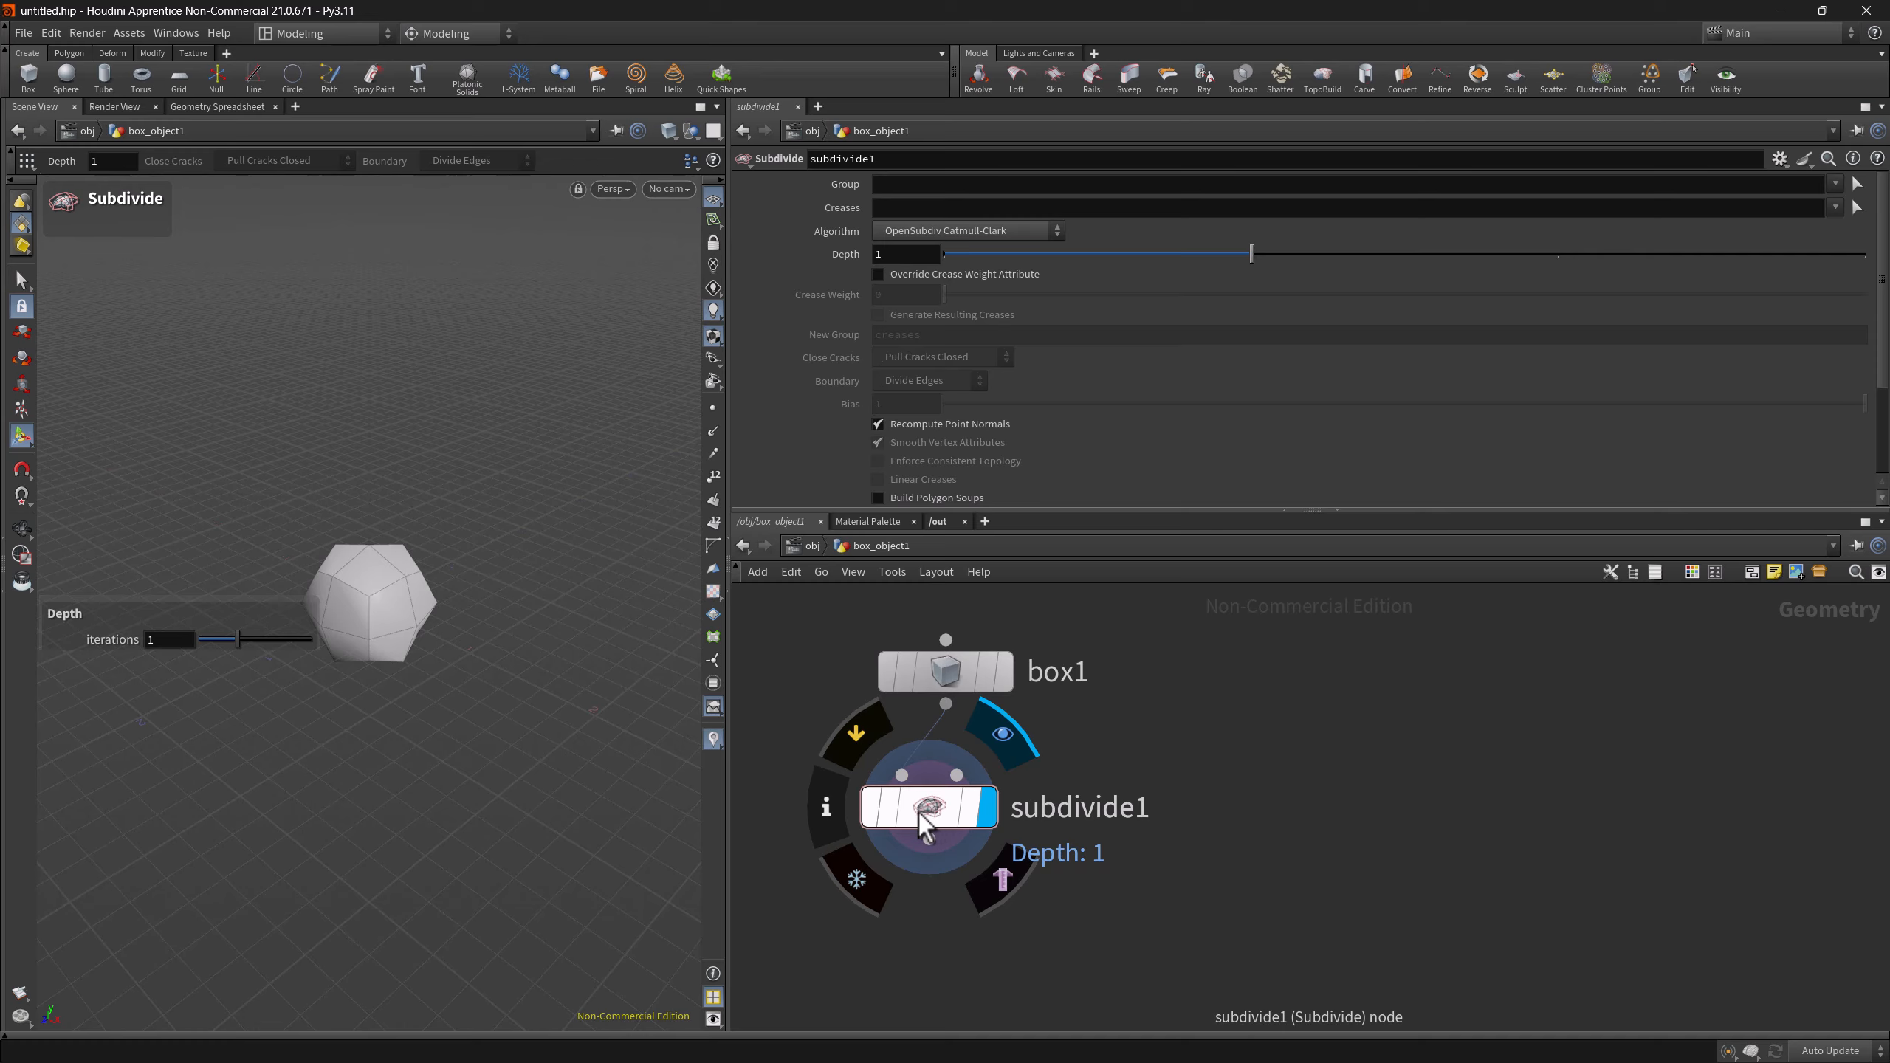
mouse_move(833, 804)
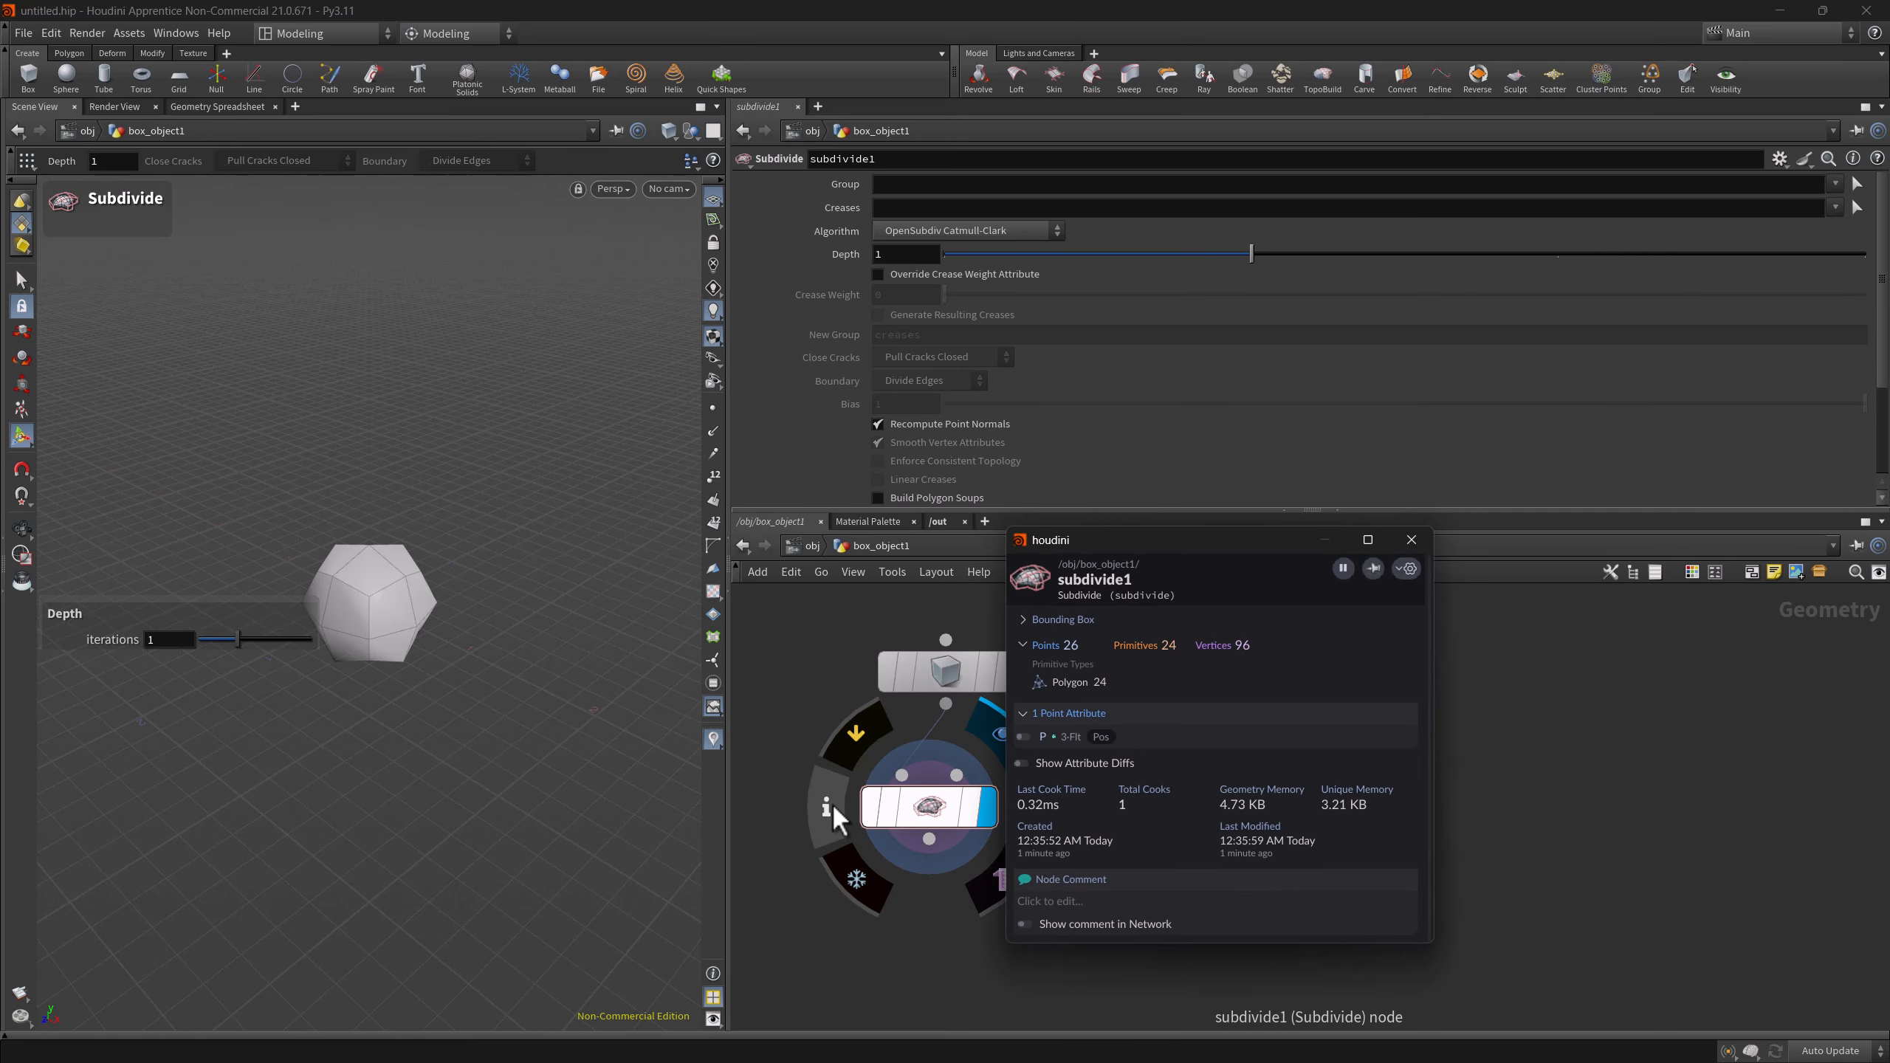
drag(1252, 540, 1337, 547)
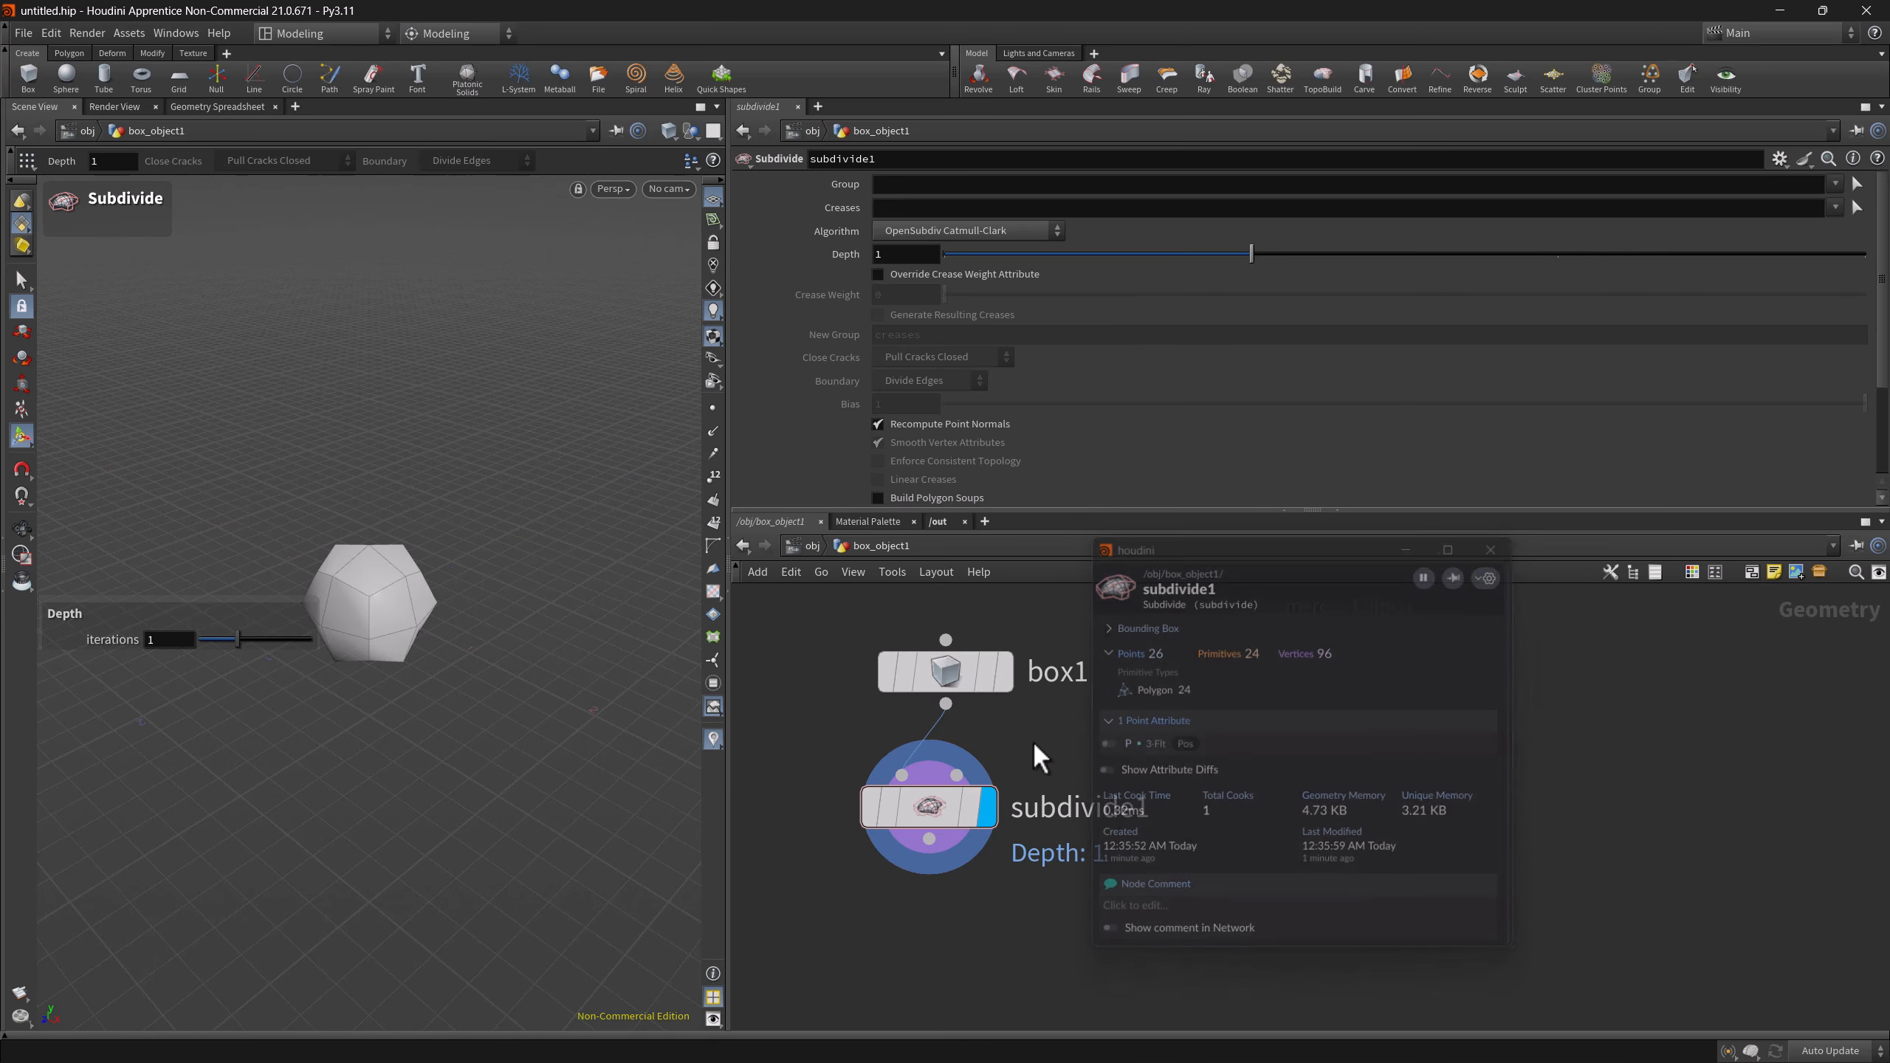
right_click(943, 814)
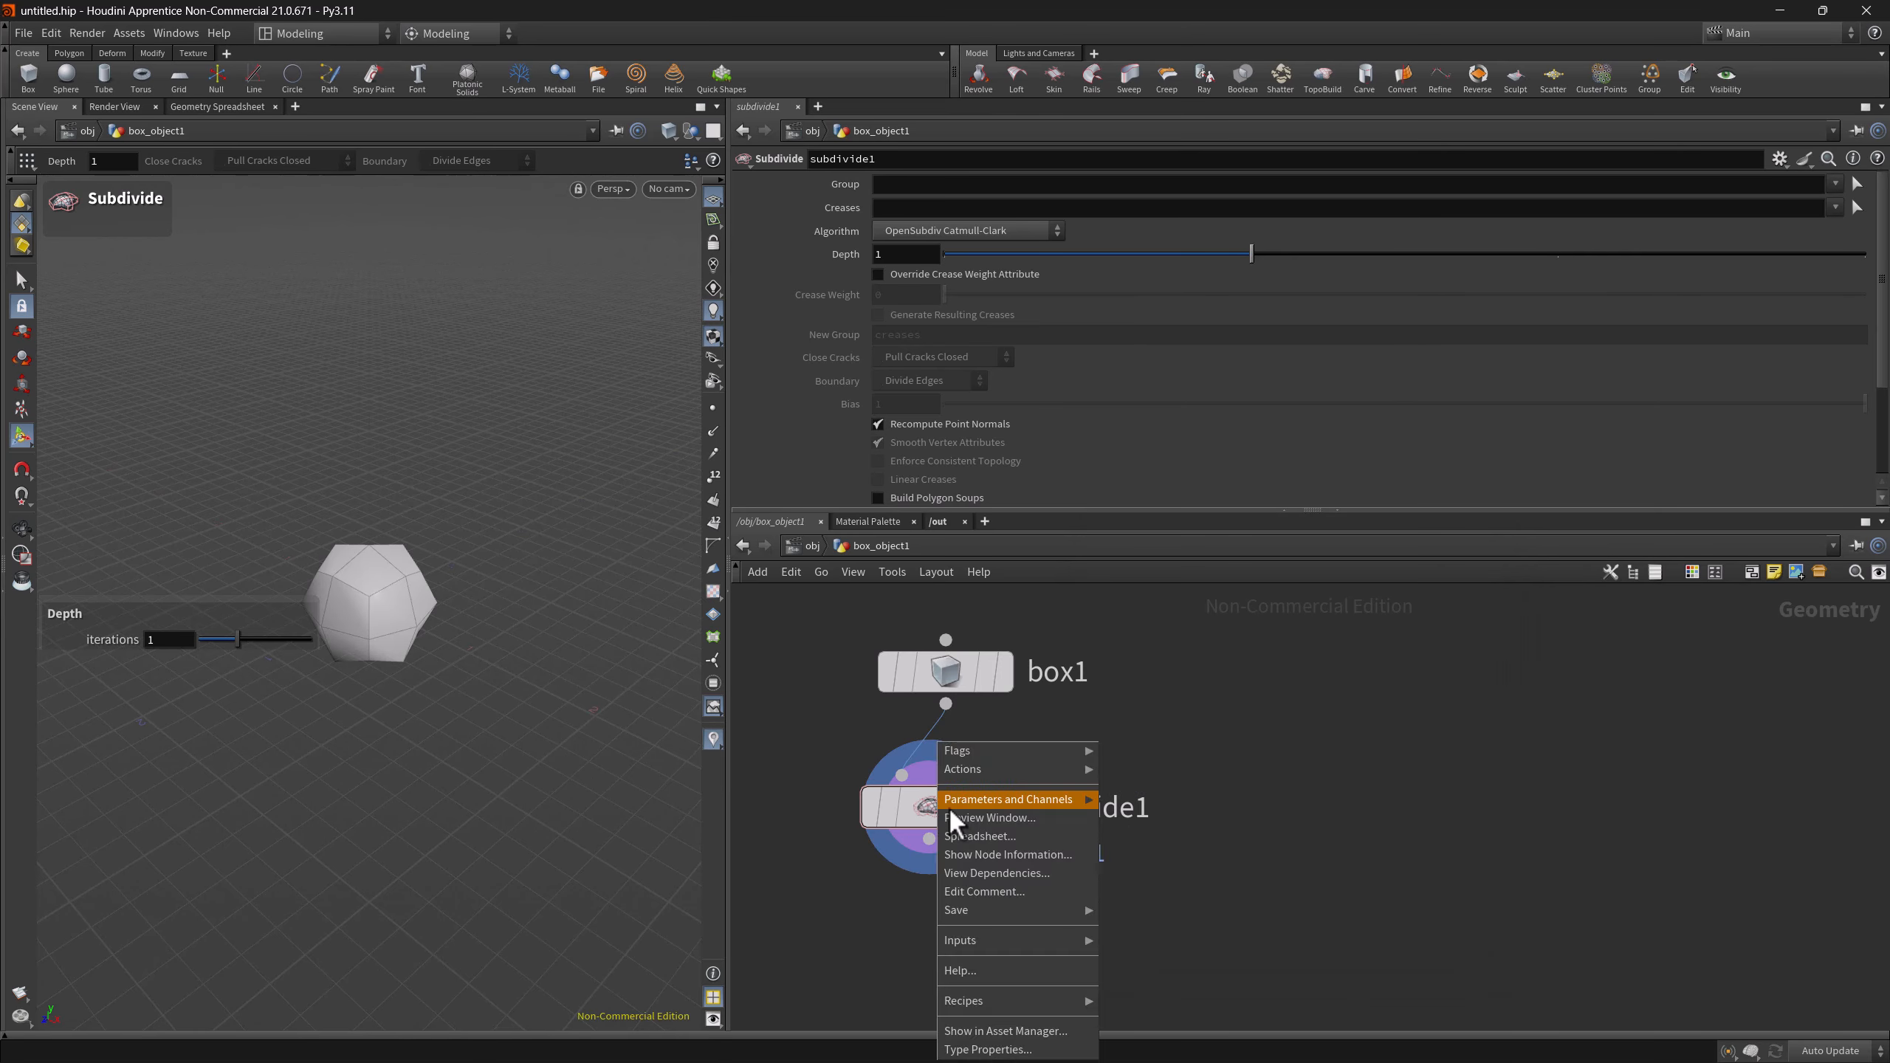
click(989, 854)
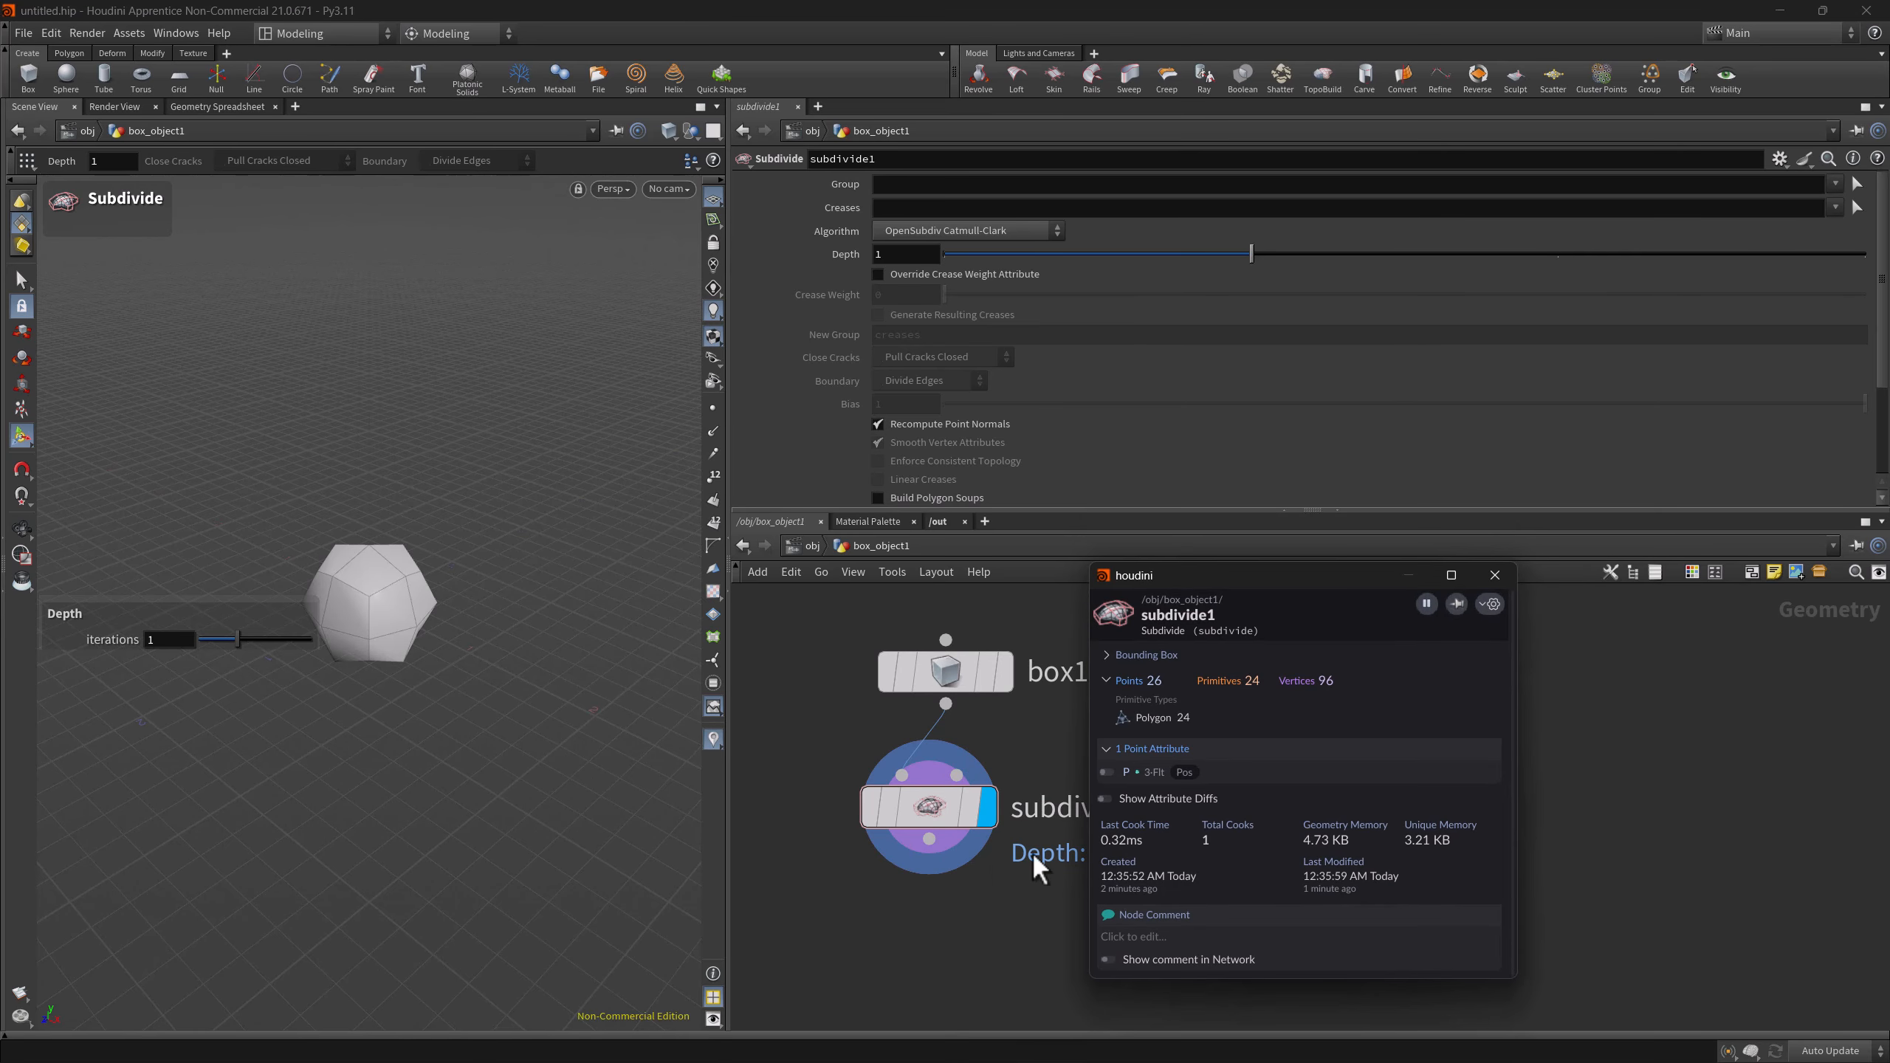
- Reopen subdivide1's info as a separate window, set it to stay in place and position it over the 3D viewport
click(1507, 586)
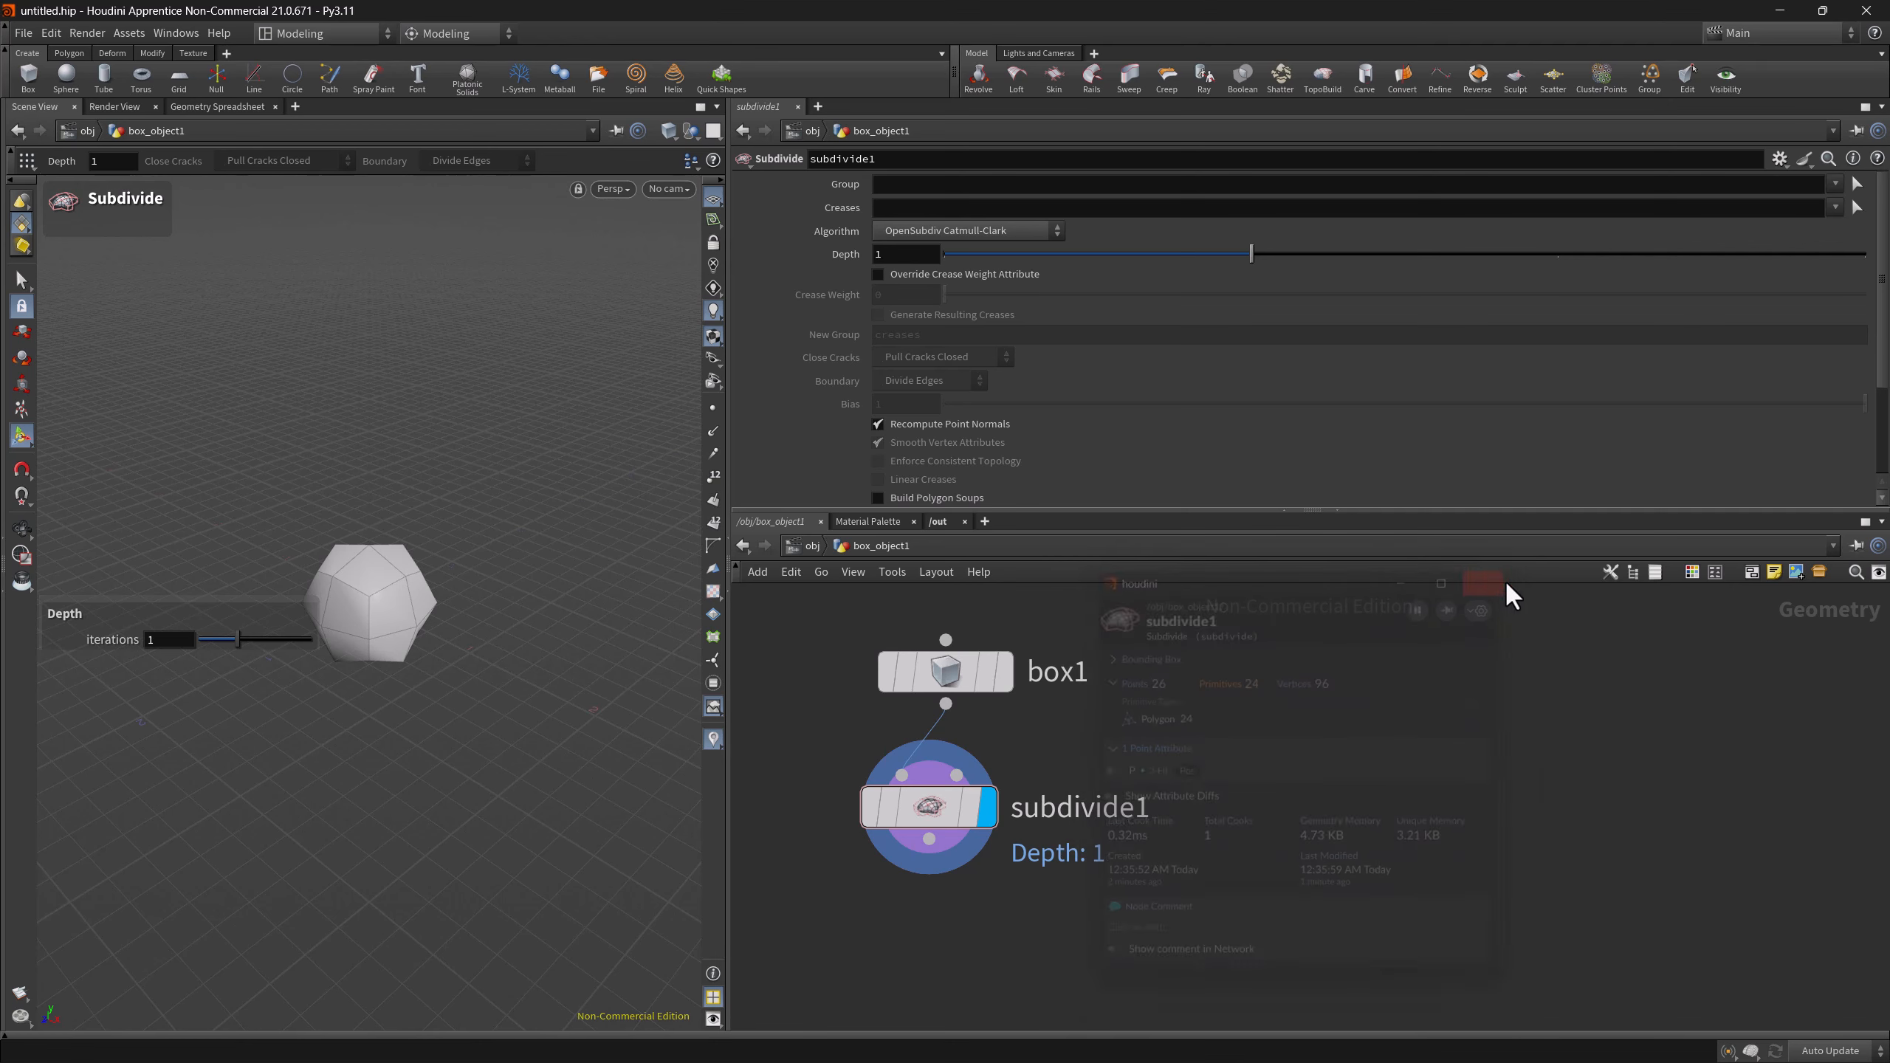
ctrl+middle_click(930, 806)
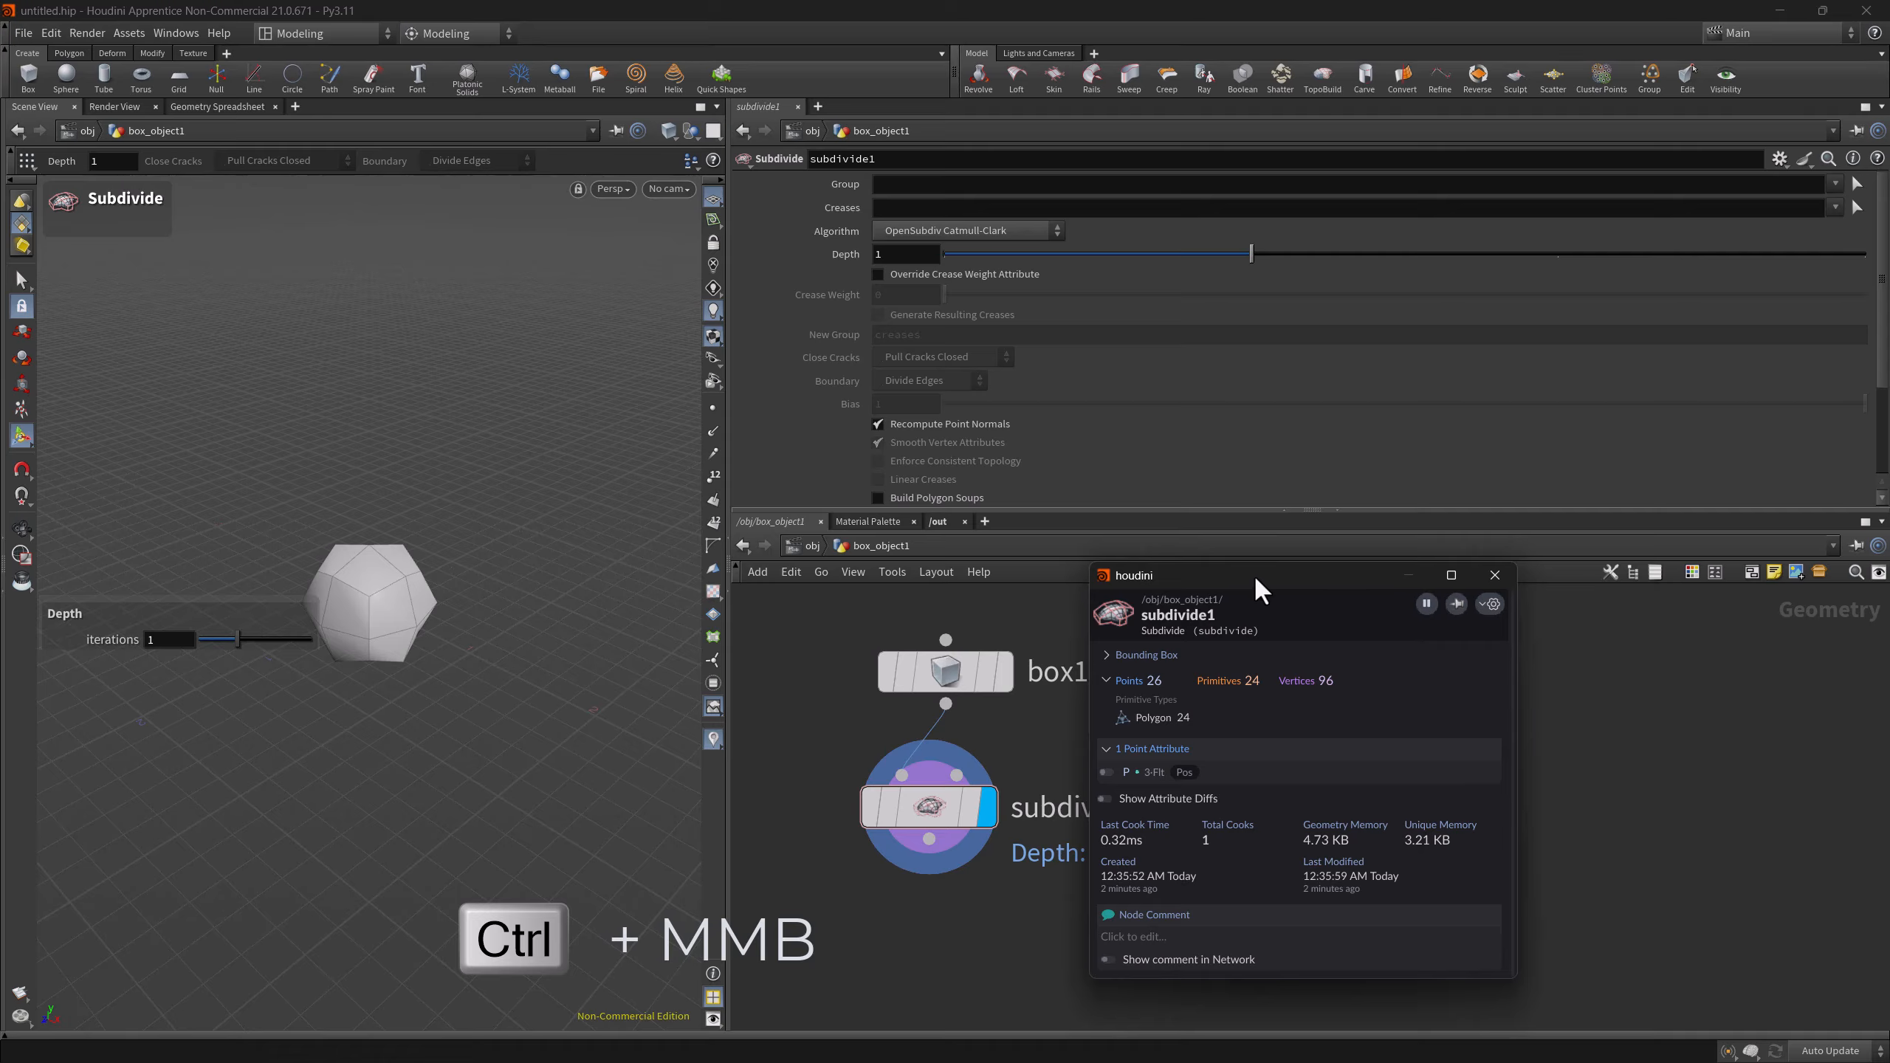
click(1457, 607)
drag(1337, 585, 601, 544)
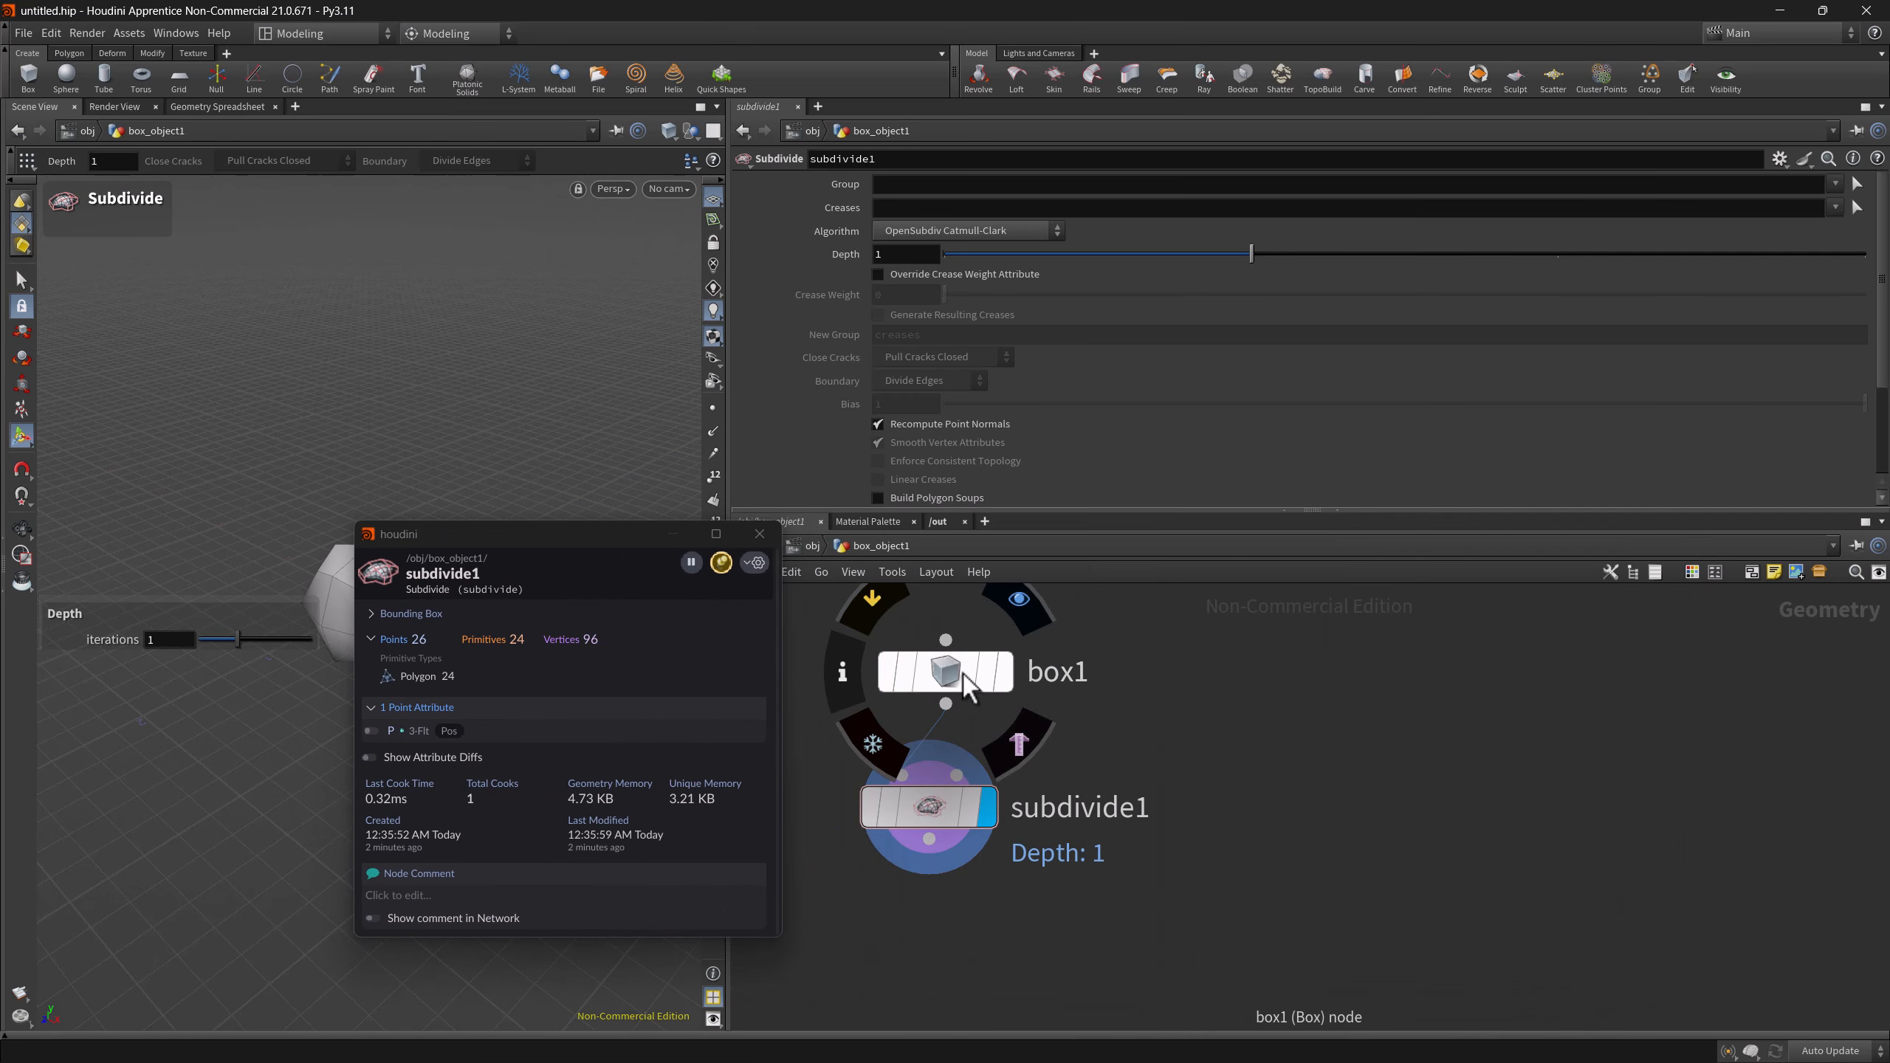
- View box1's information in a second window placed beside subdivide1's, and close it again
middle_click(924, 678)
click(857, 677)
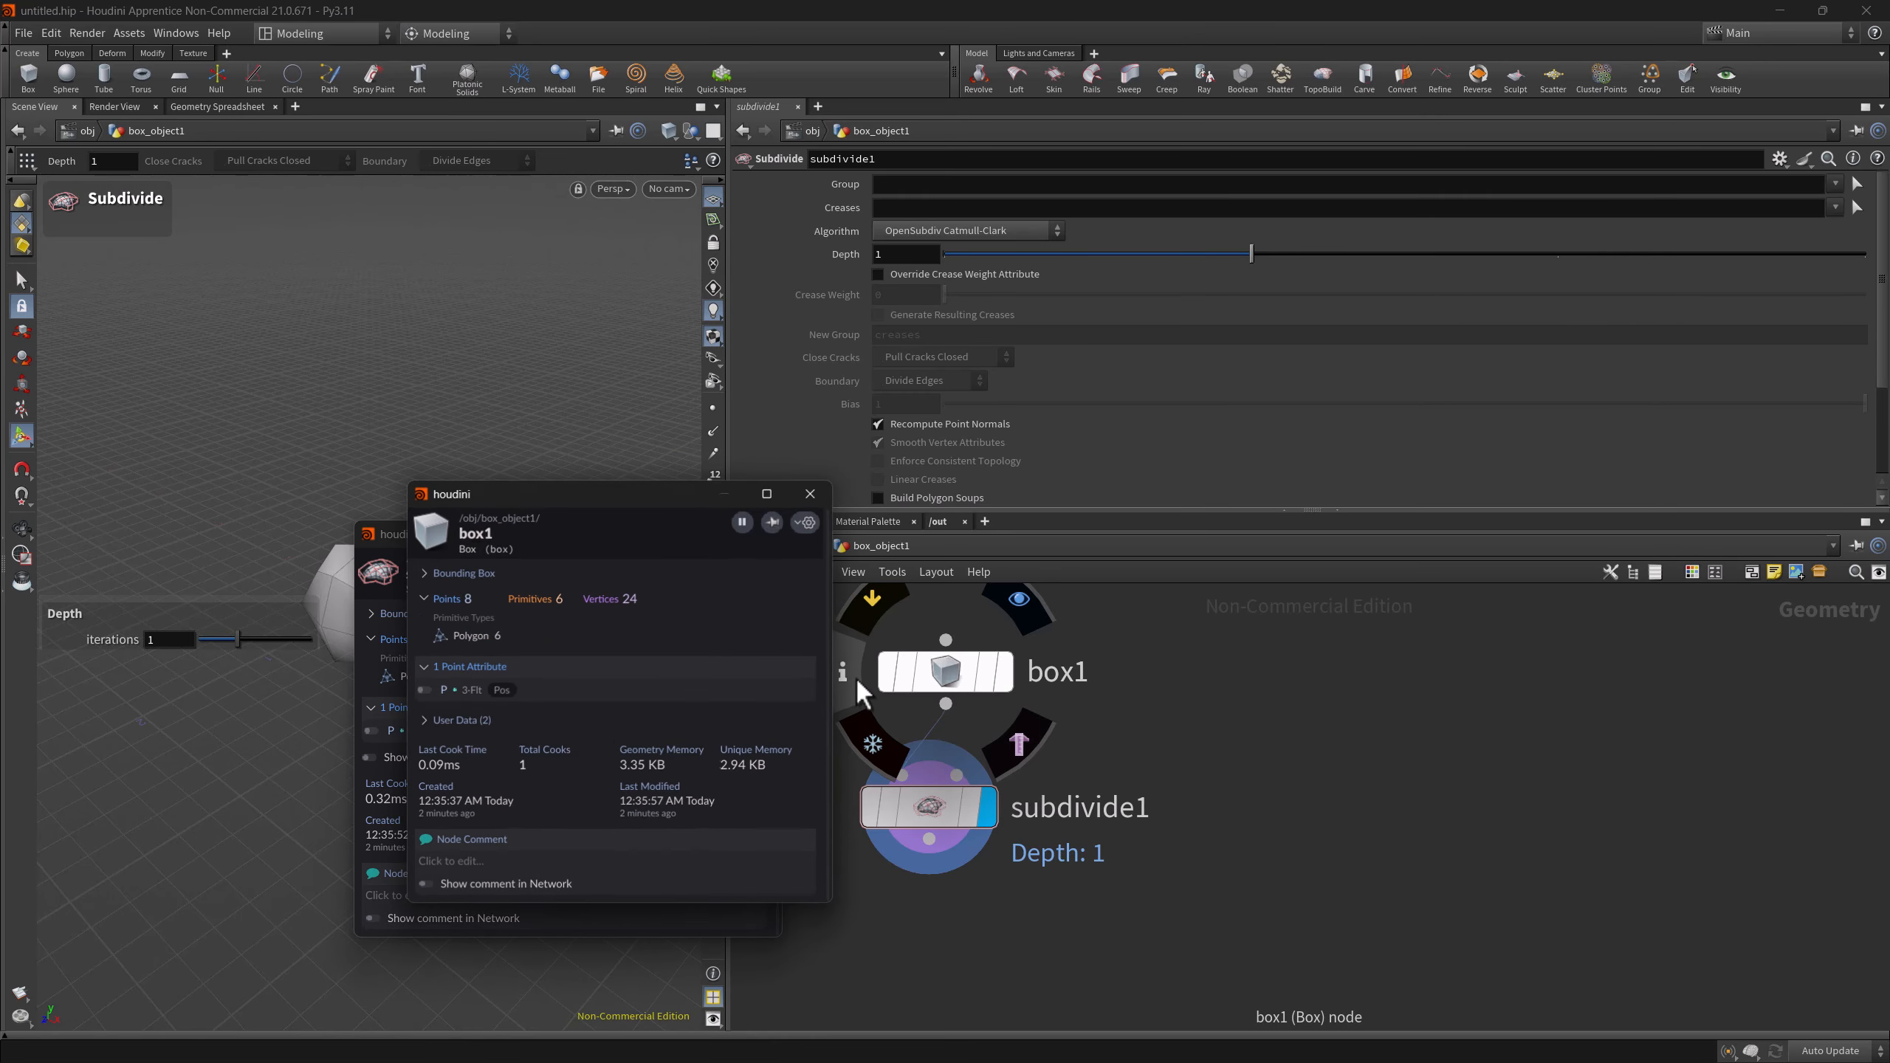
drag(632, 526, 1068, 536)
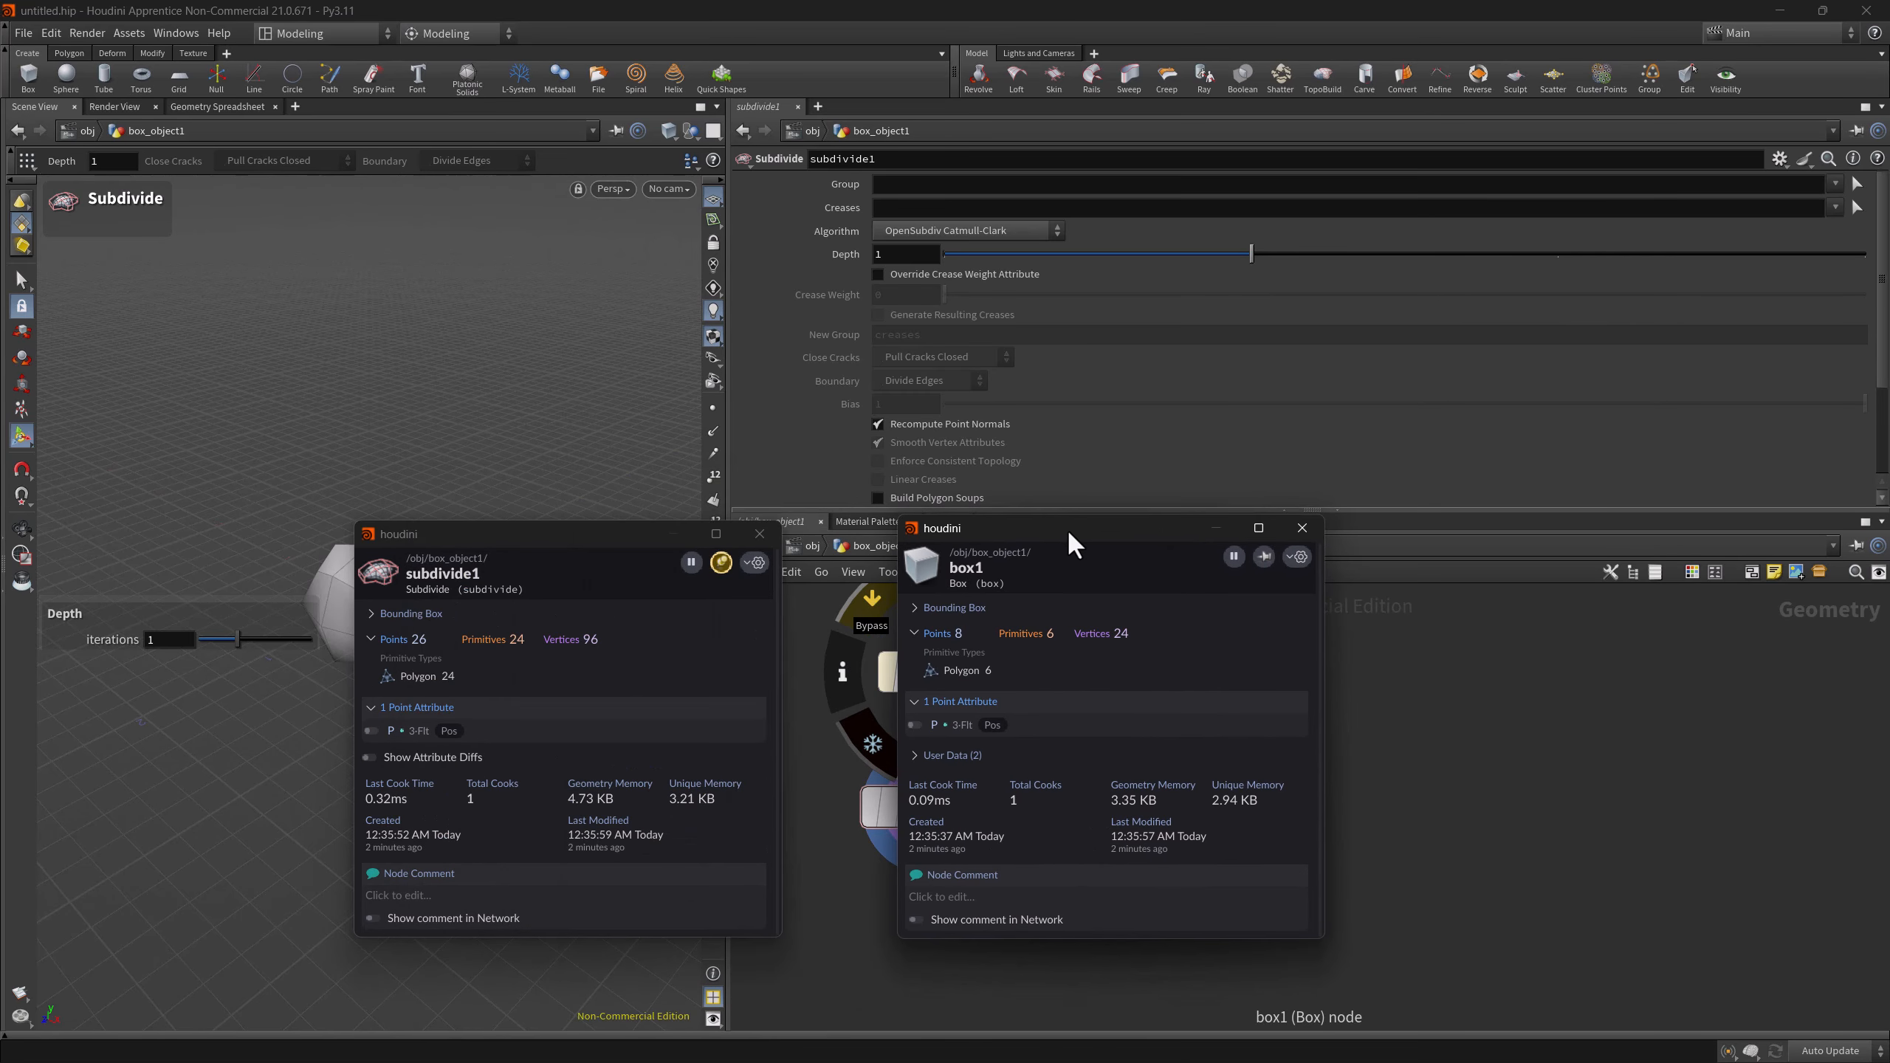
click(1301, 527)
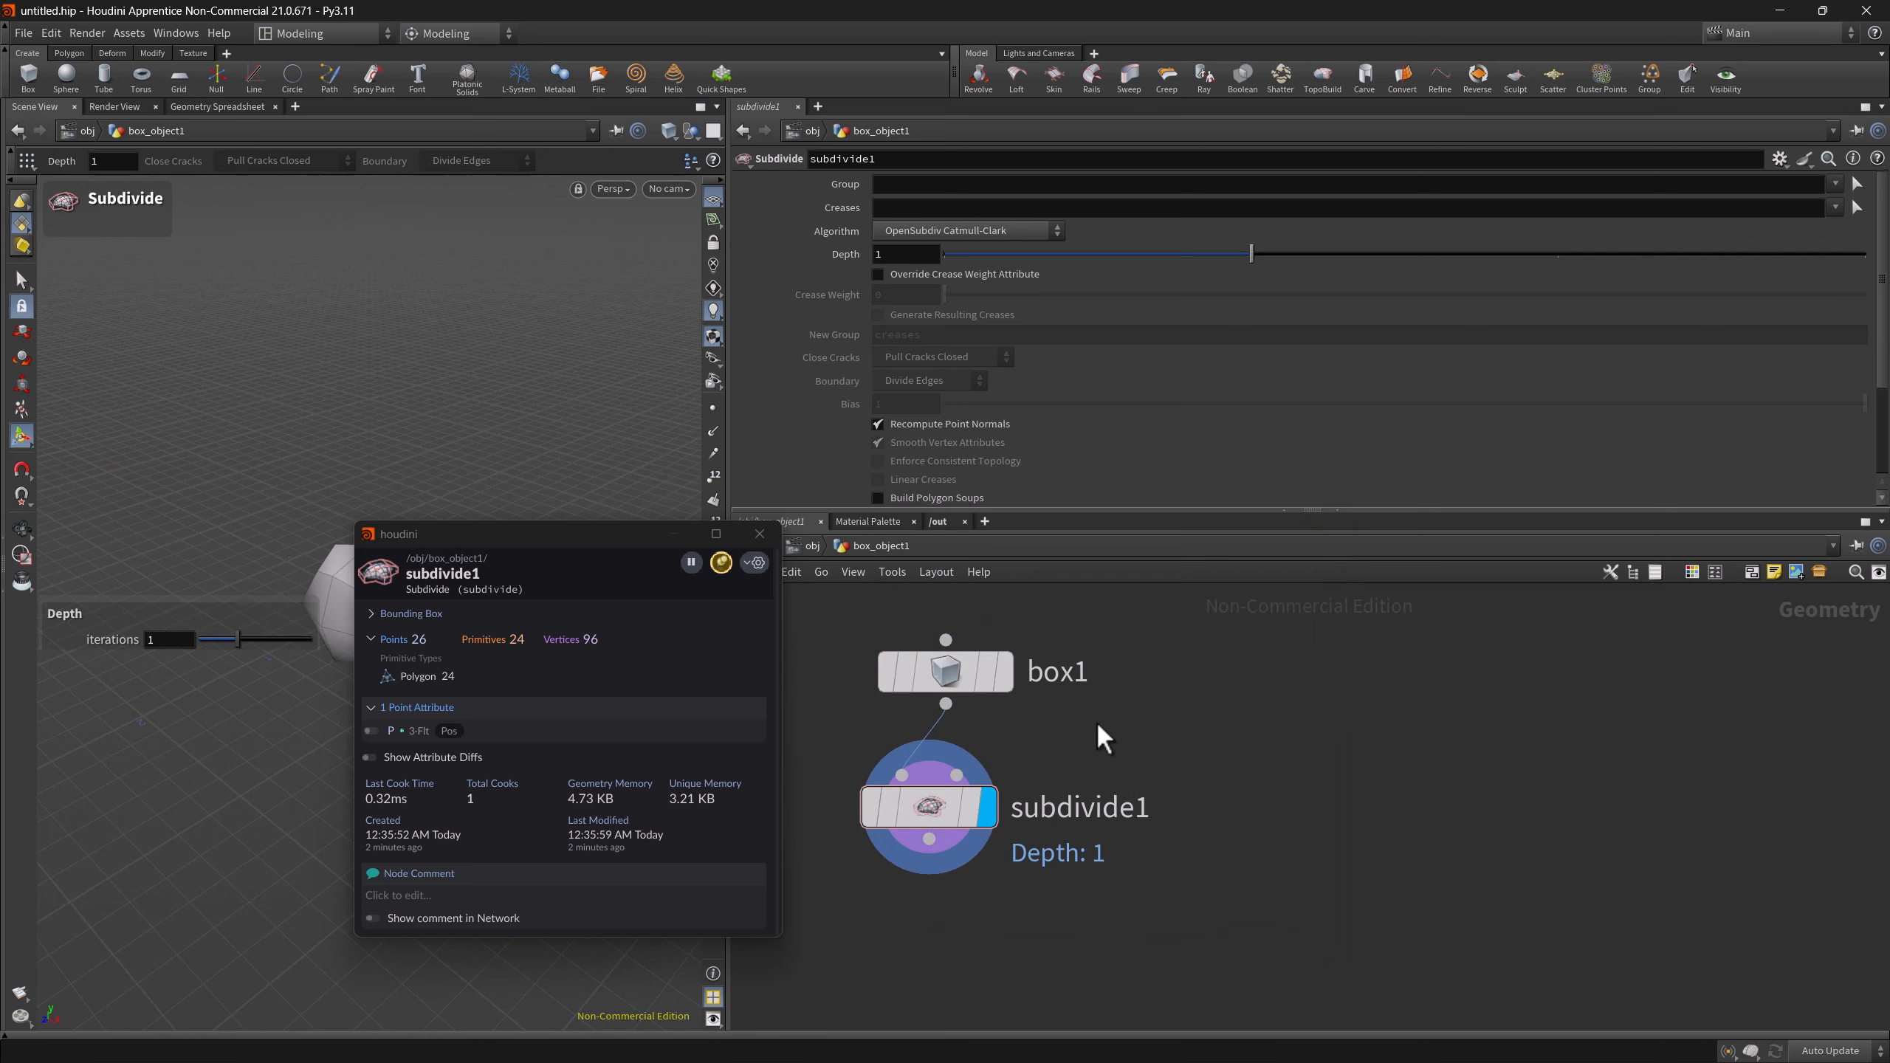
- Pause updates in subdivide1's info window and set box1's axis divisions to 5 on all three axes
click(692, 564)
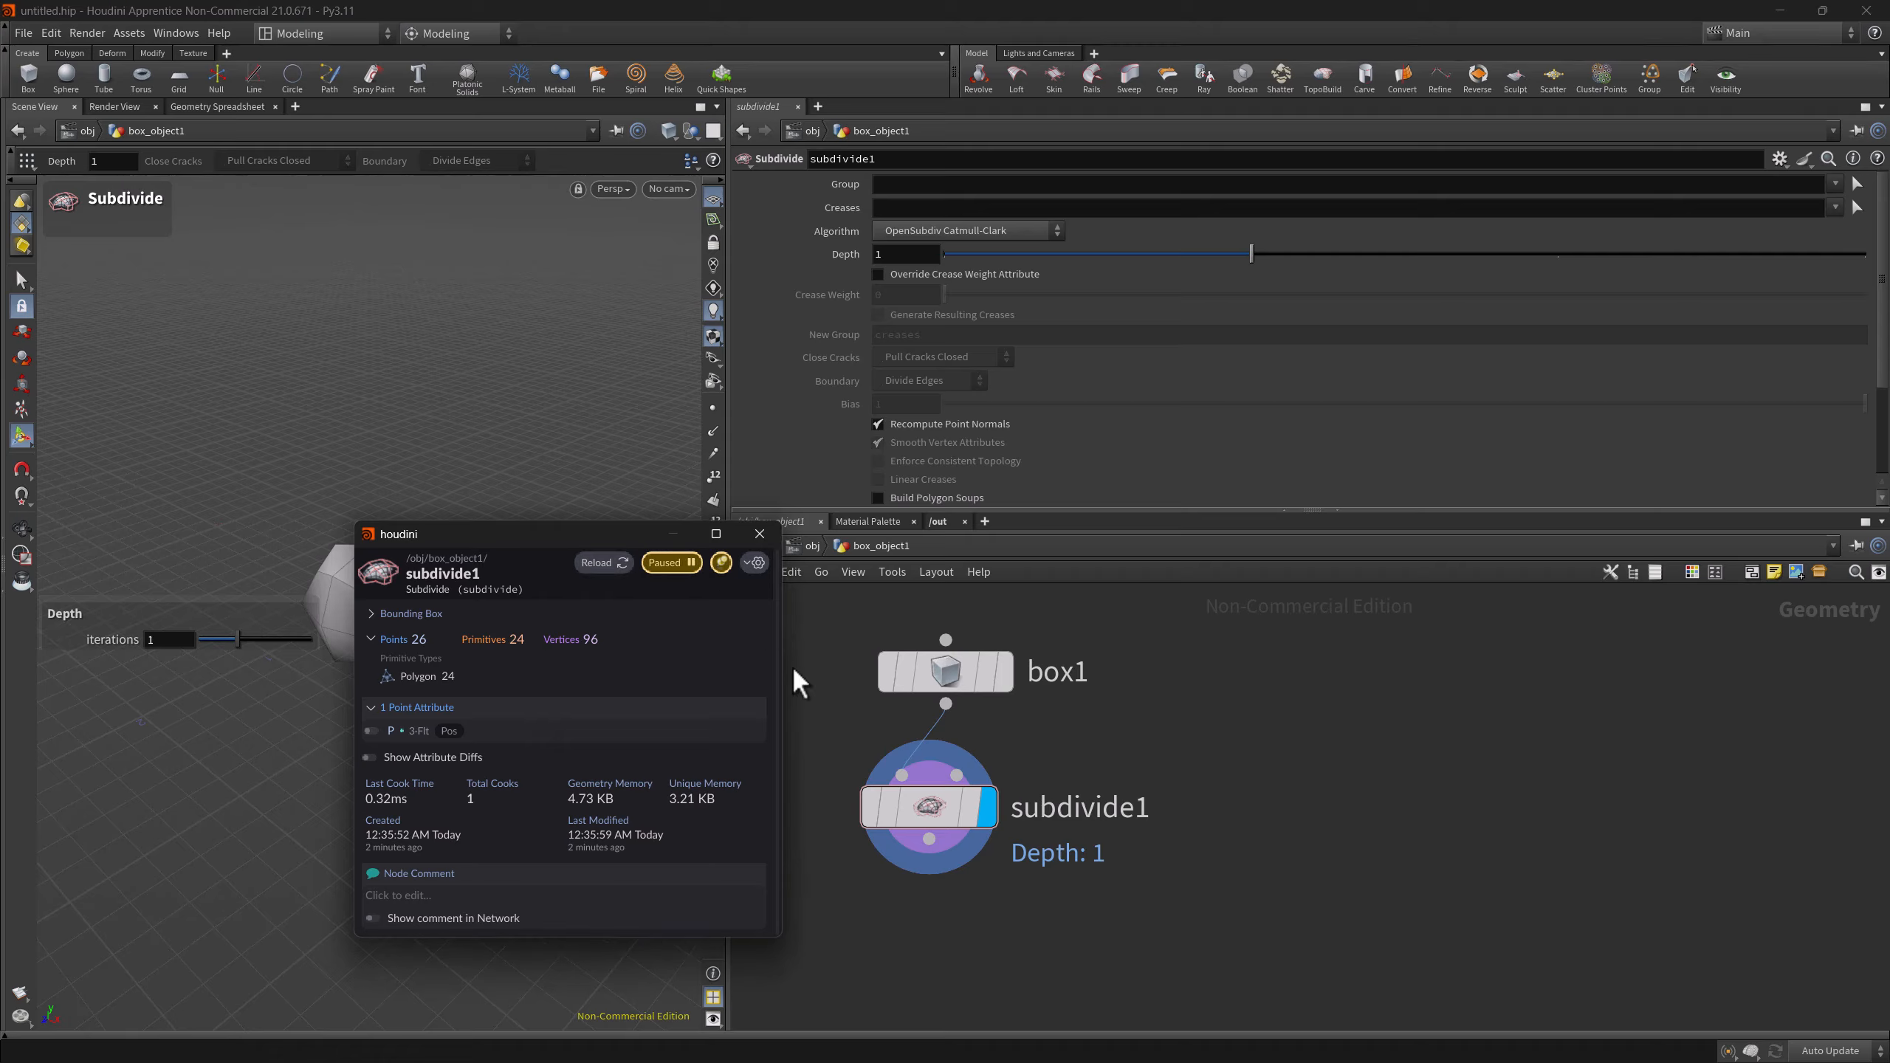
click(1007, 691)
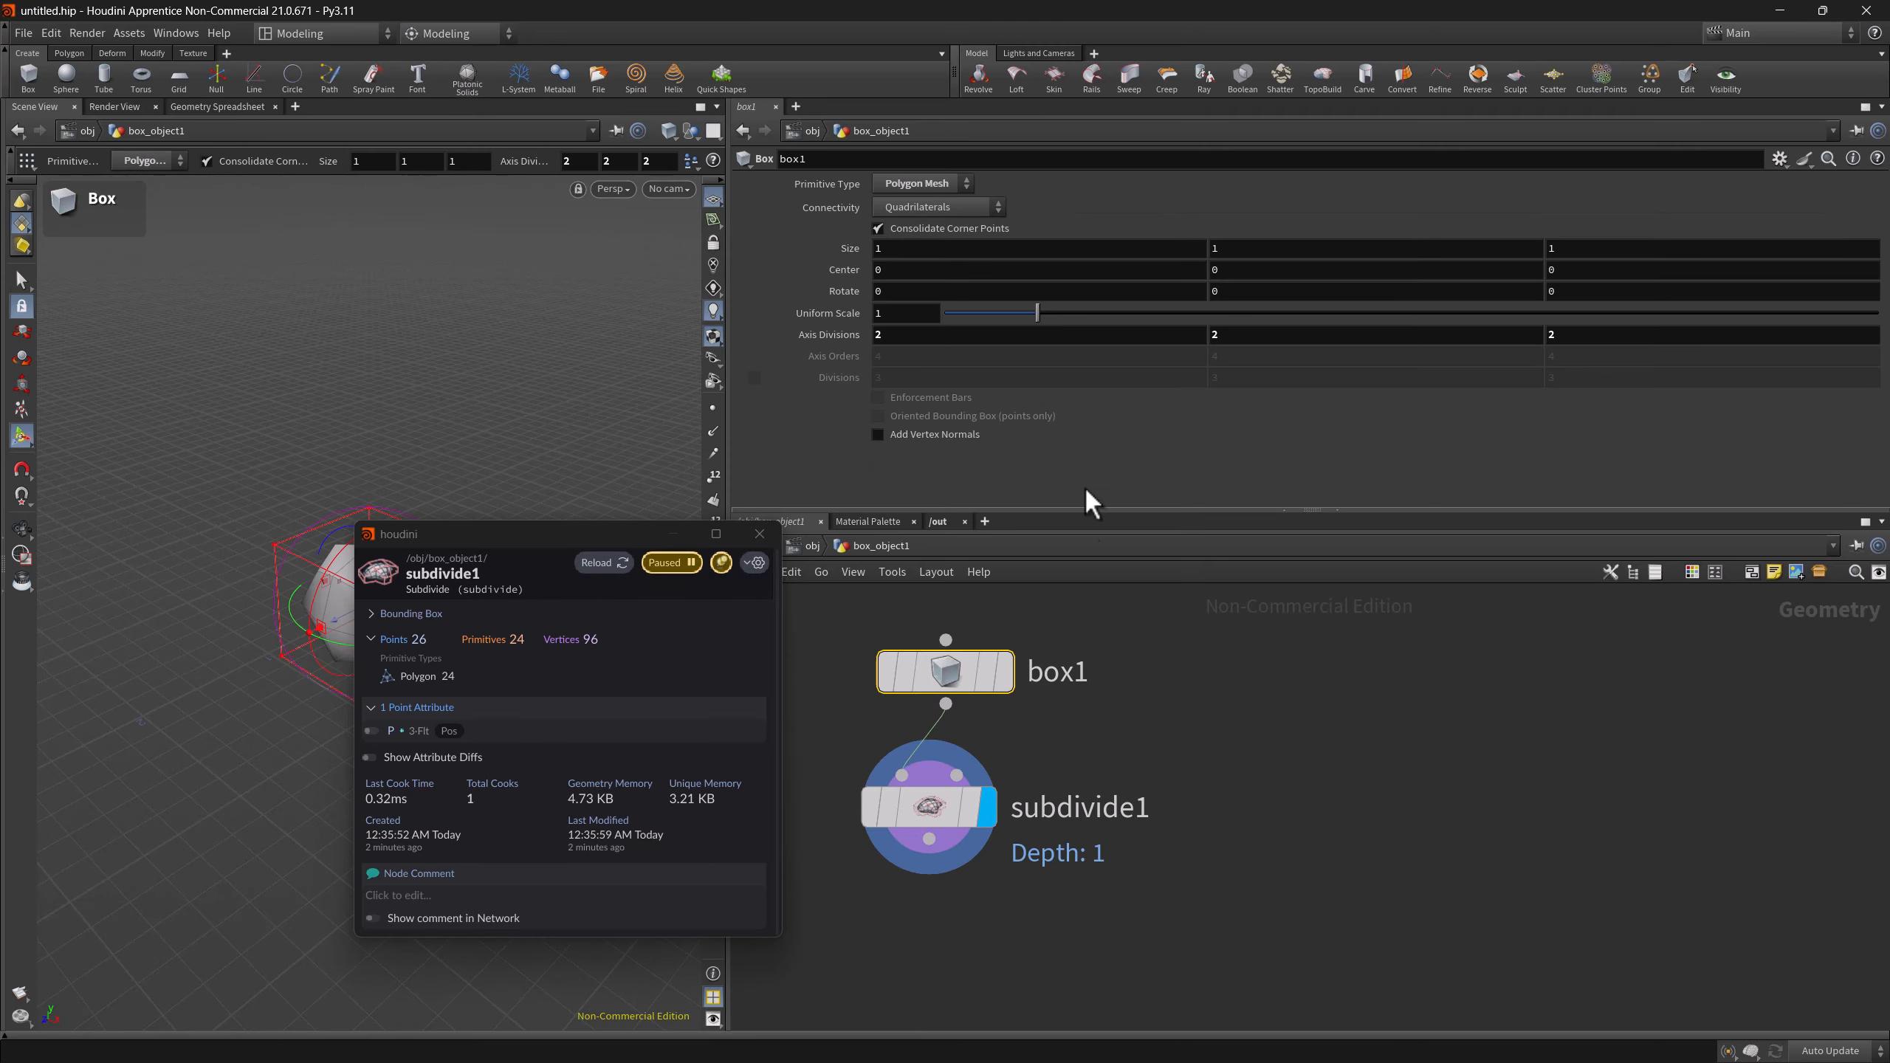
middle_drag(827, 337, 869, 347)
- Set subdivide1's depth to 2 and reload its paused node information
click(929, 806)
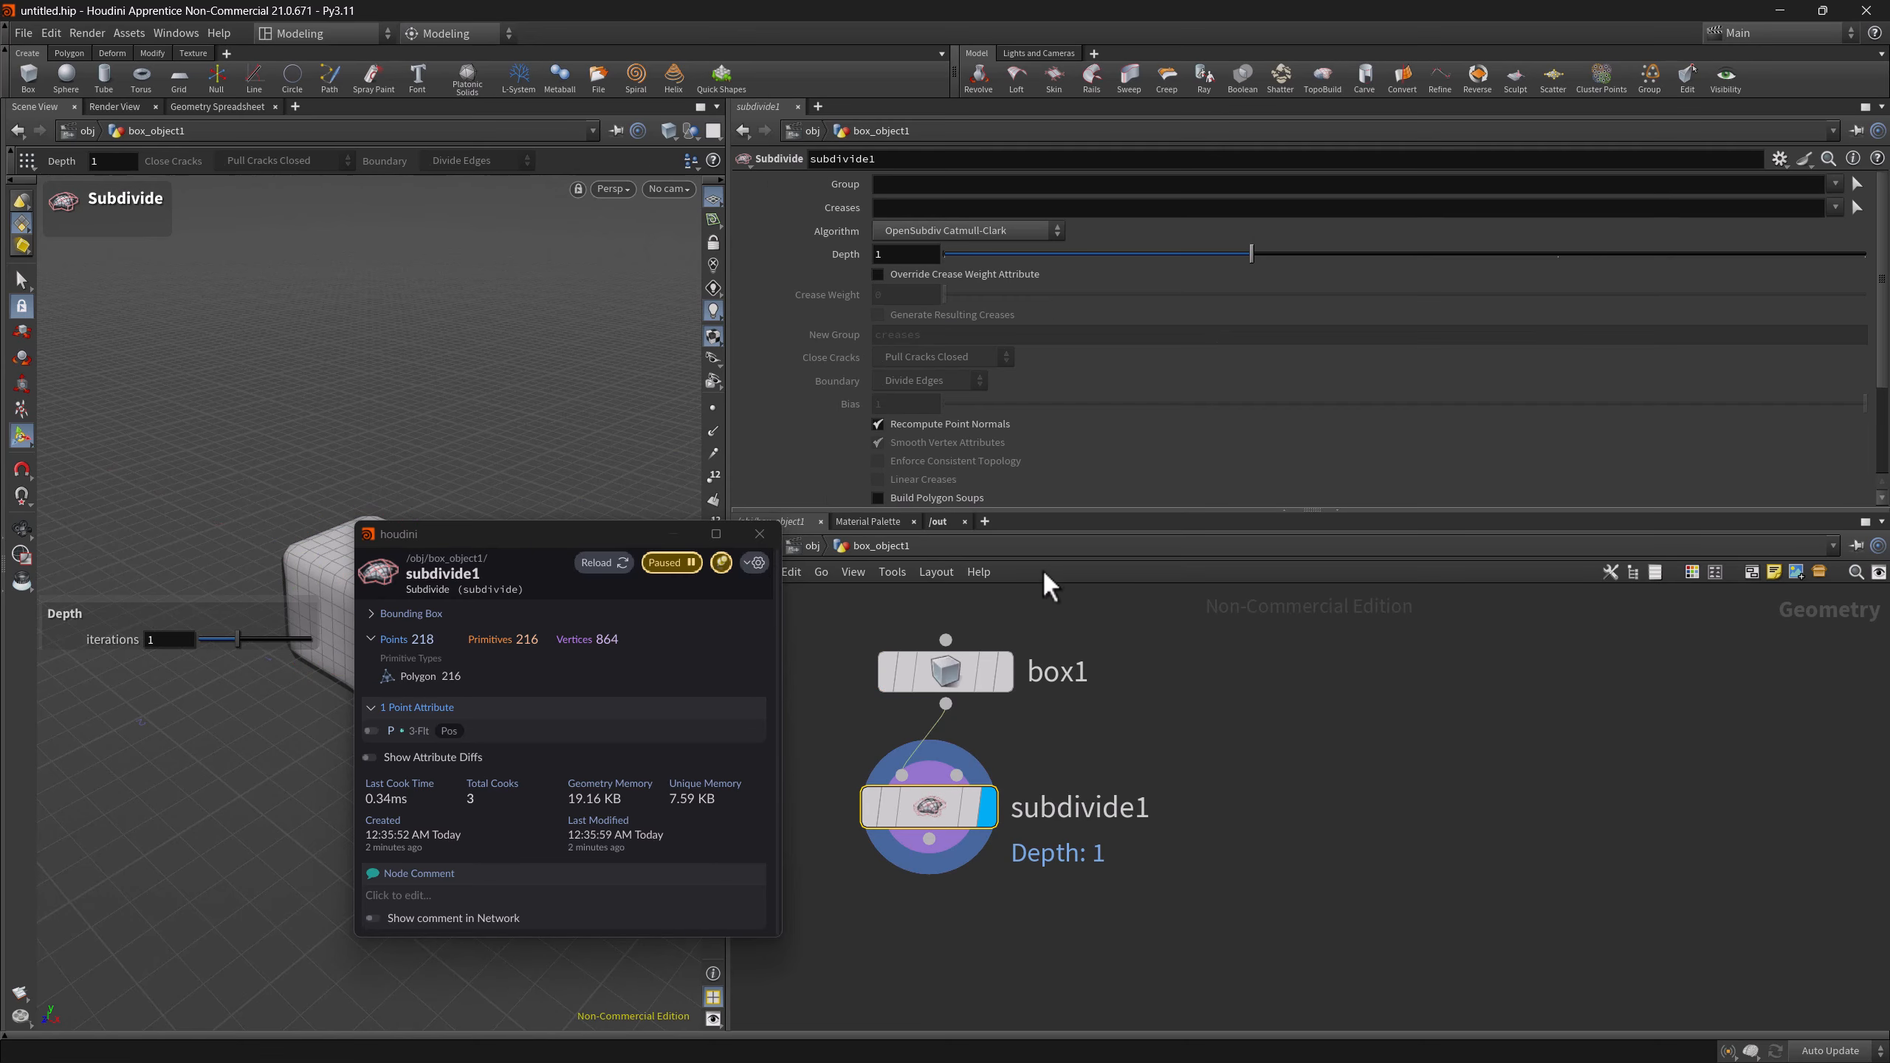
drag(1254, 256, 1468, 277)
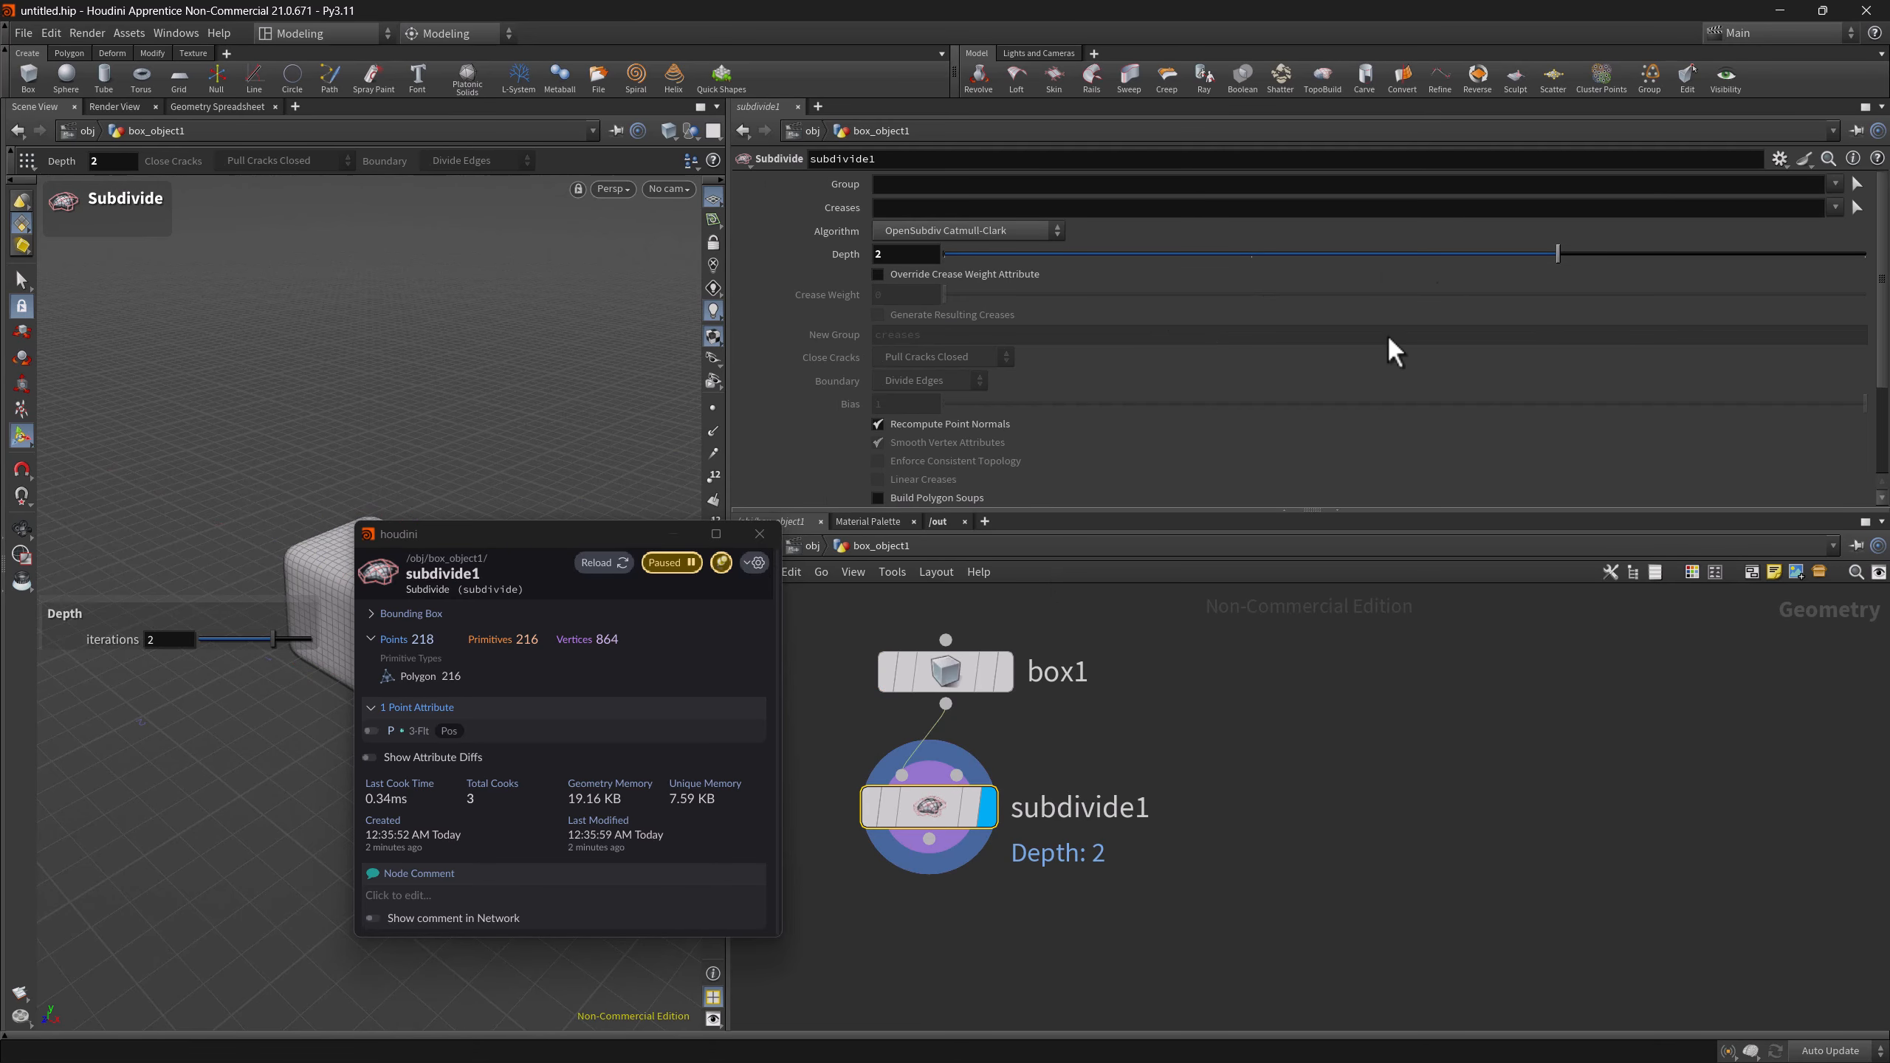
click(606, 564)
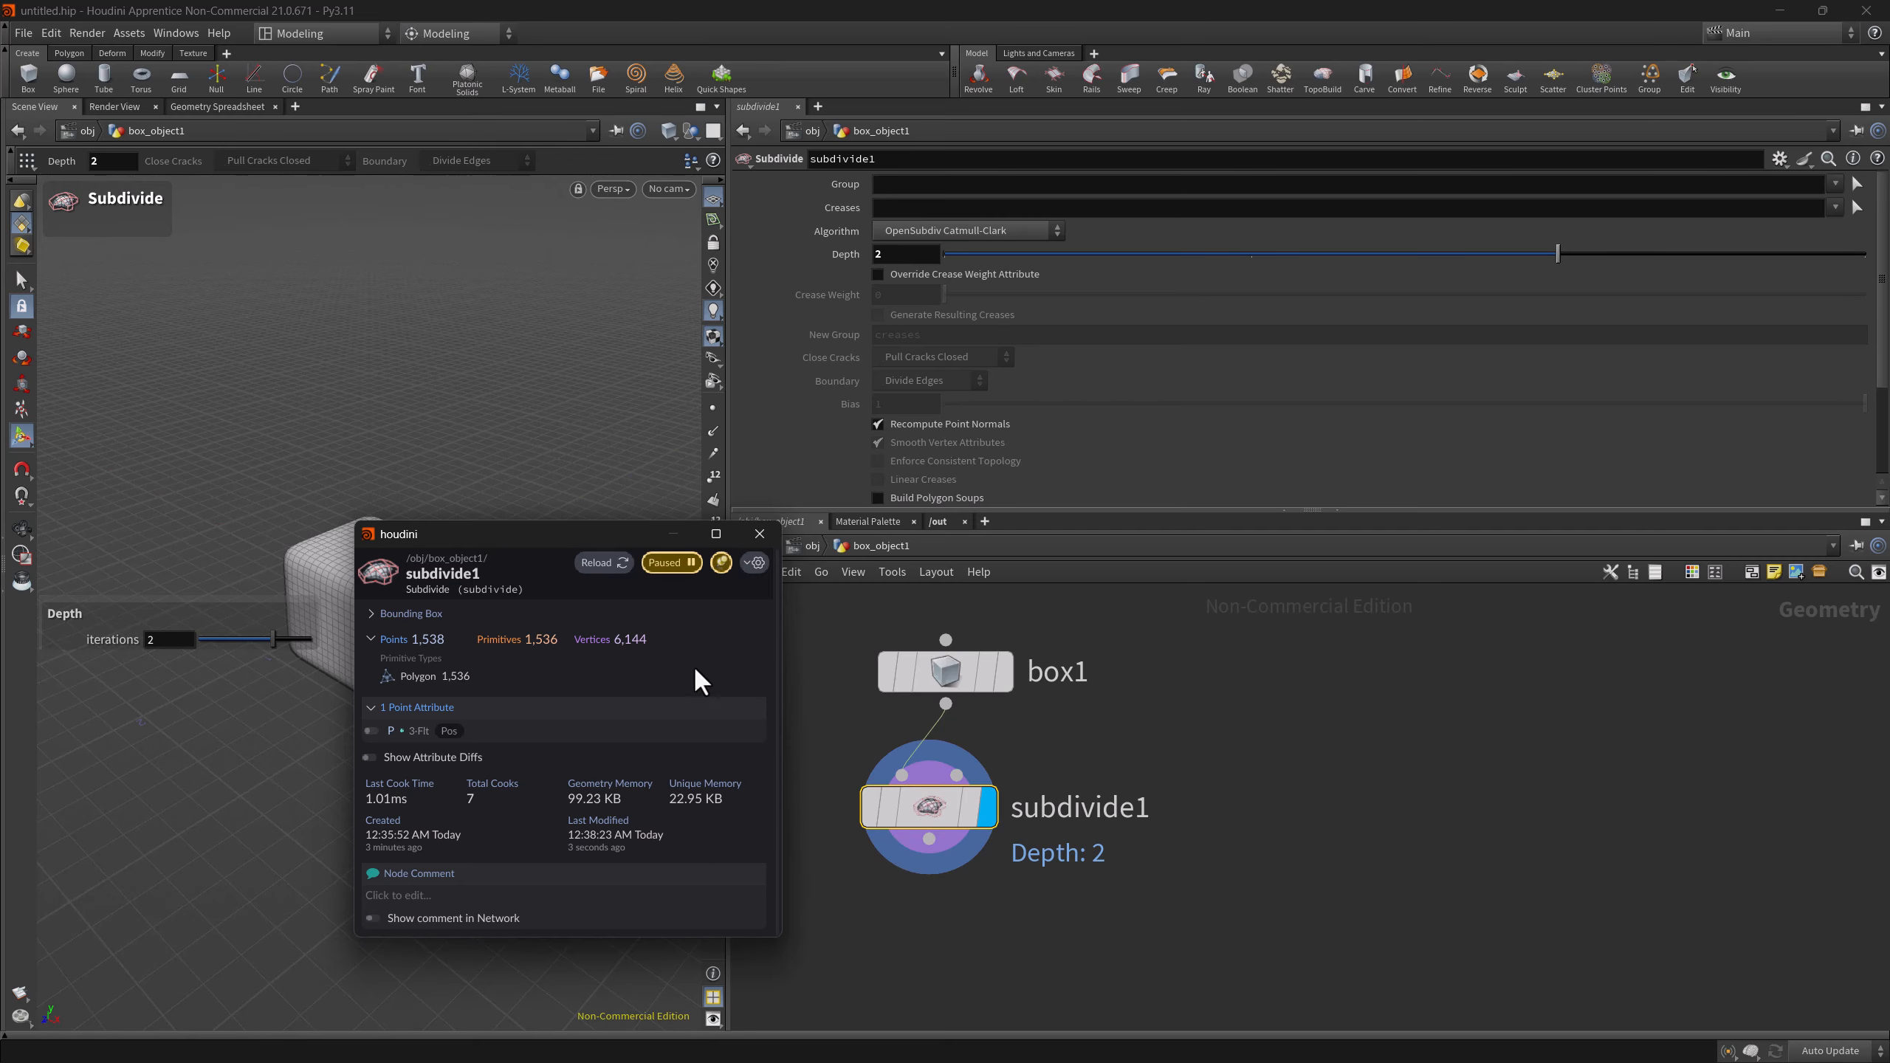
- Compare the update frequency options of subdivide1's info window while paused and after resuming updates
click(756, 563)
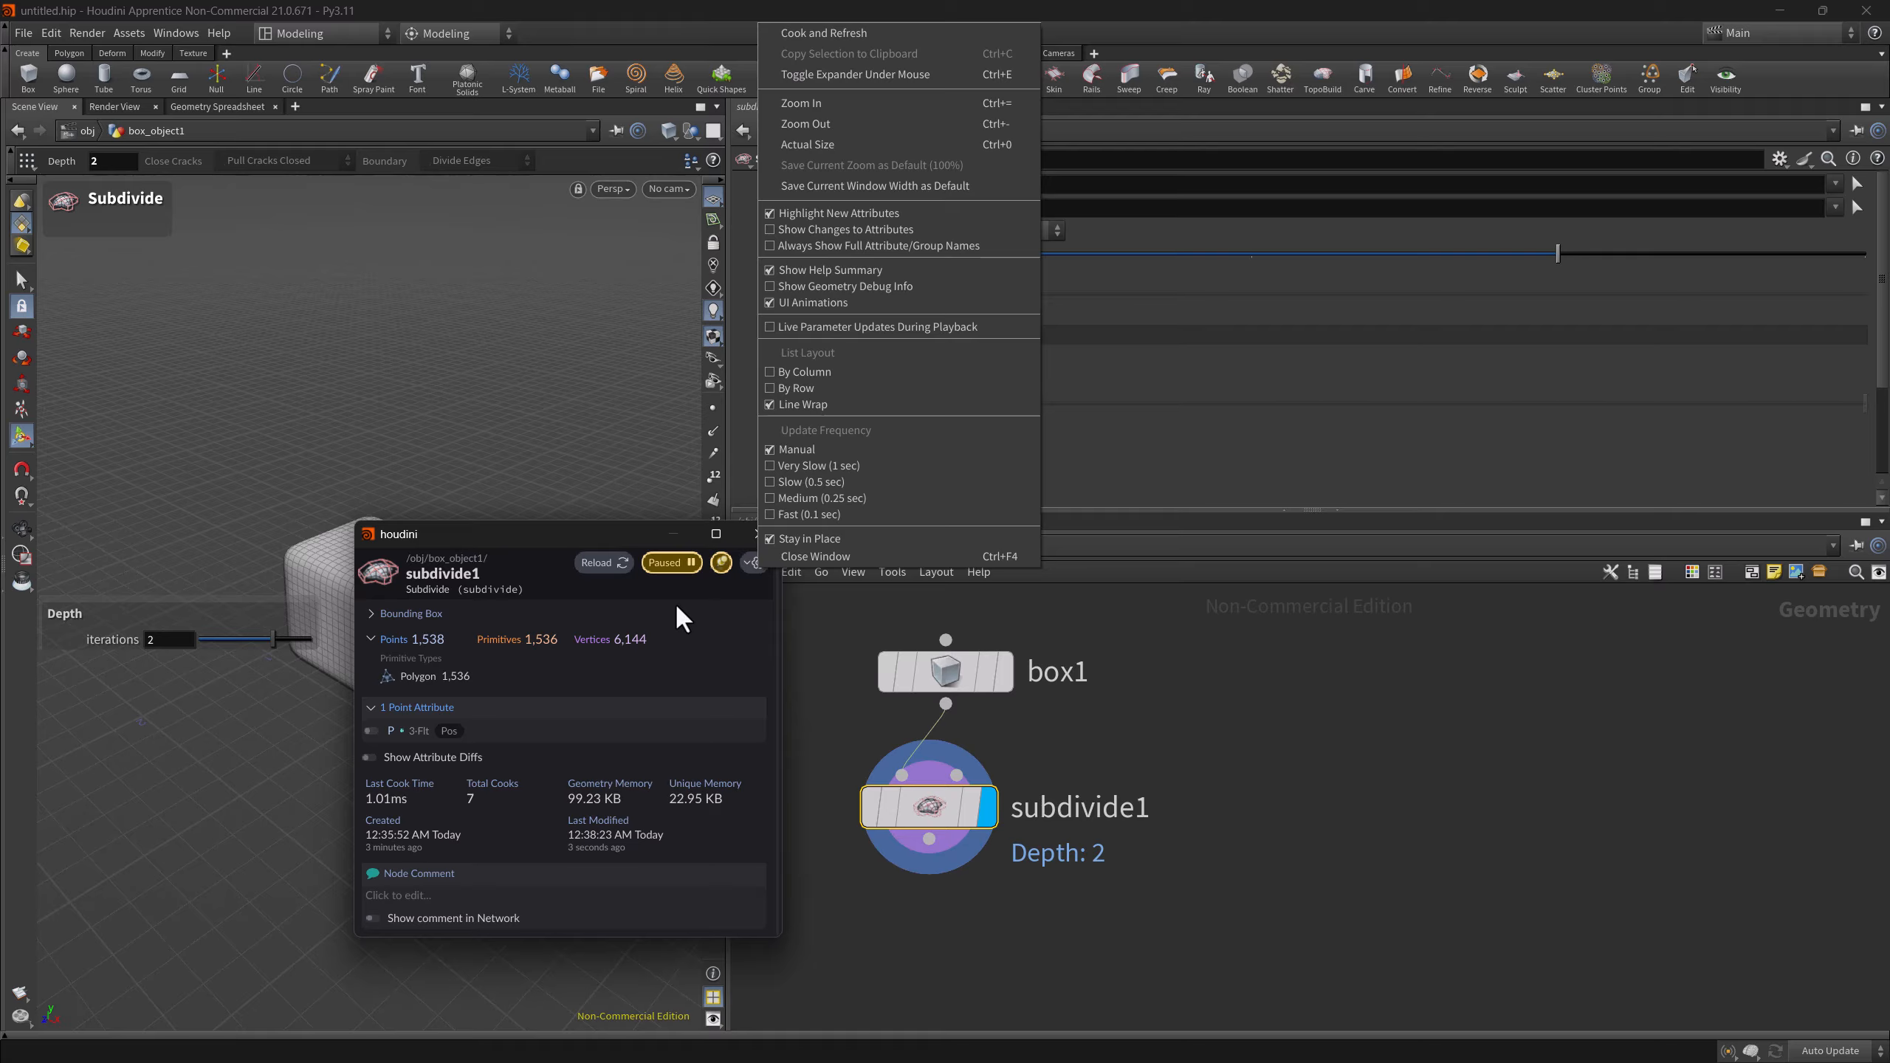
click(662, 567)
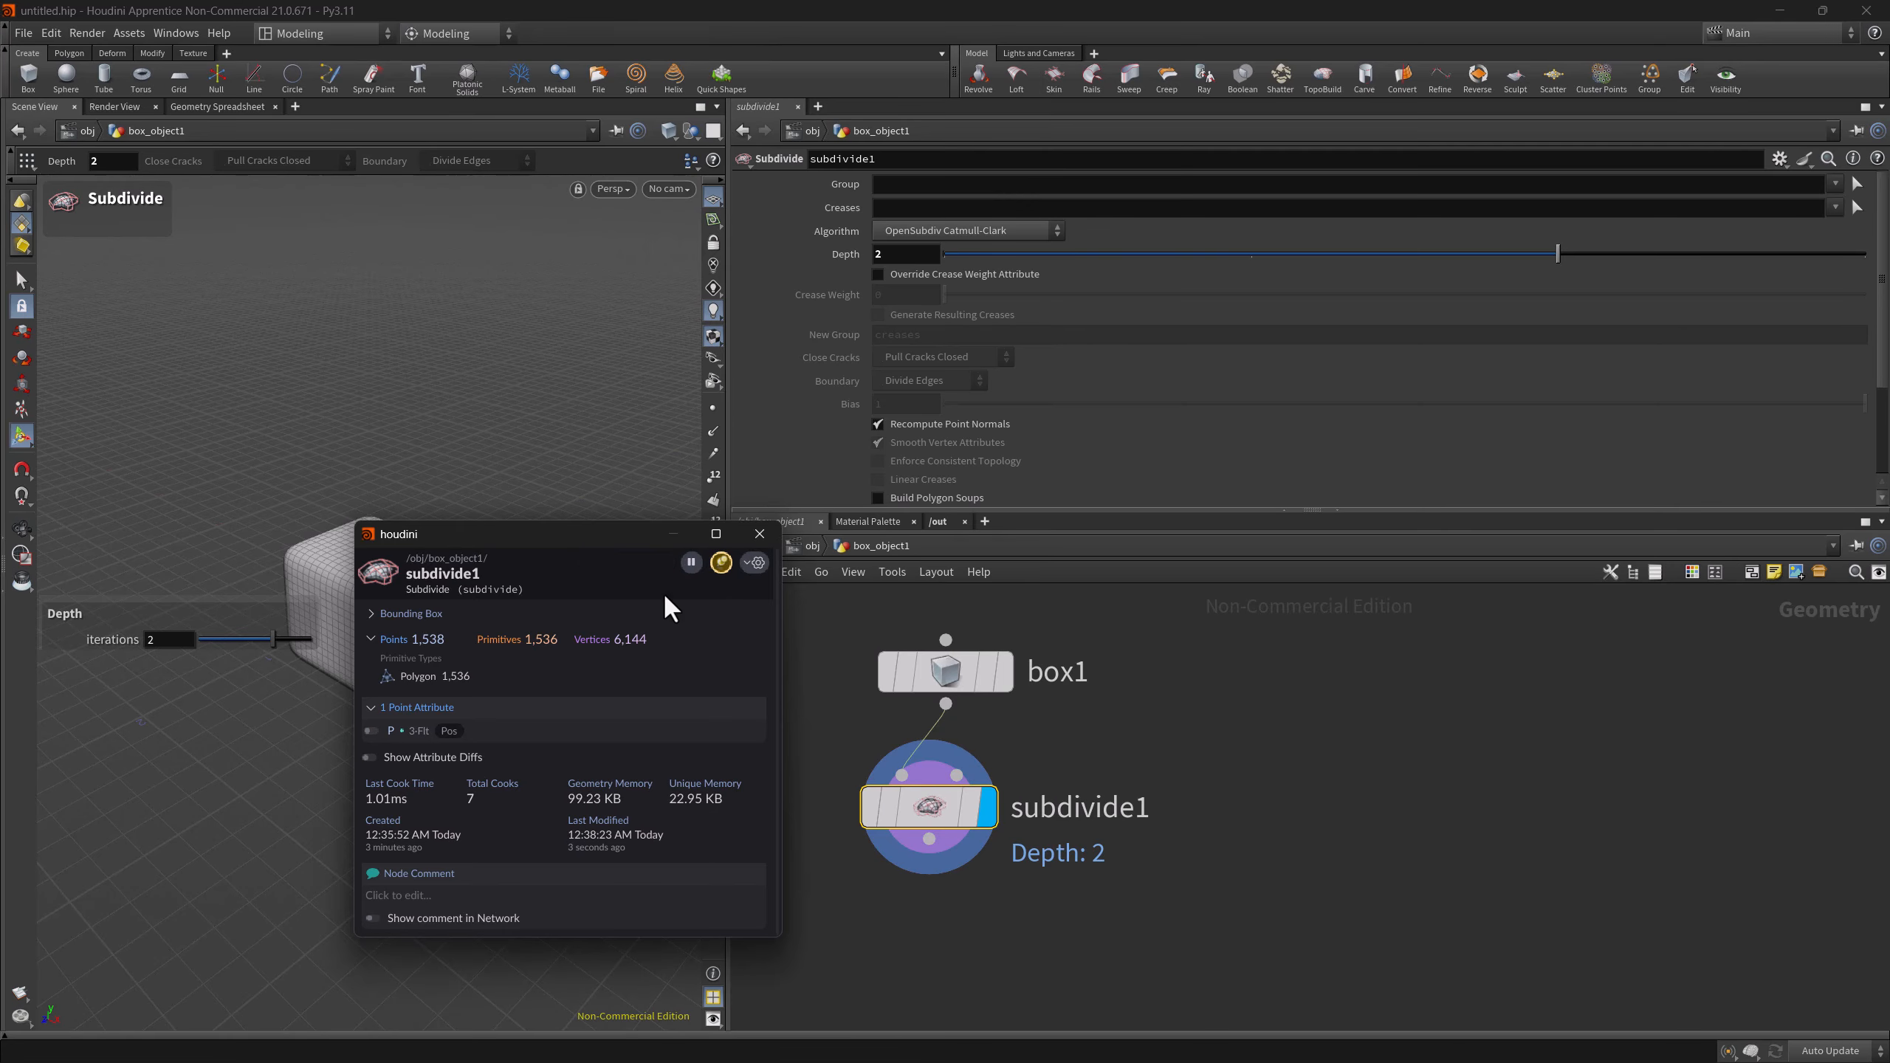
click(757, 563)
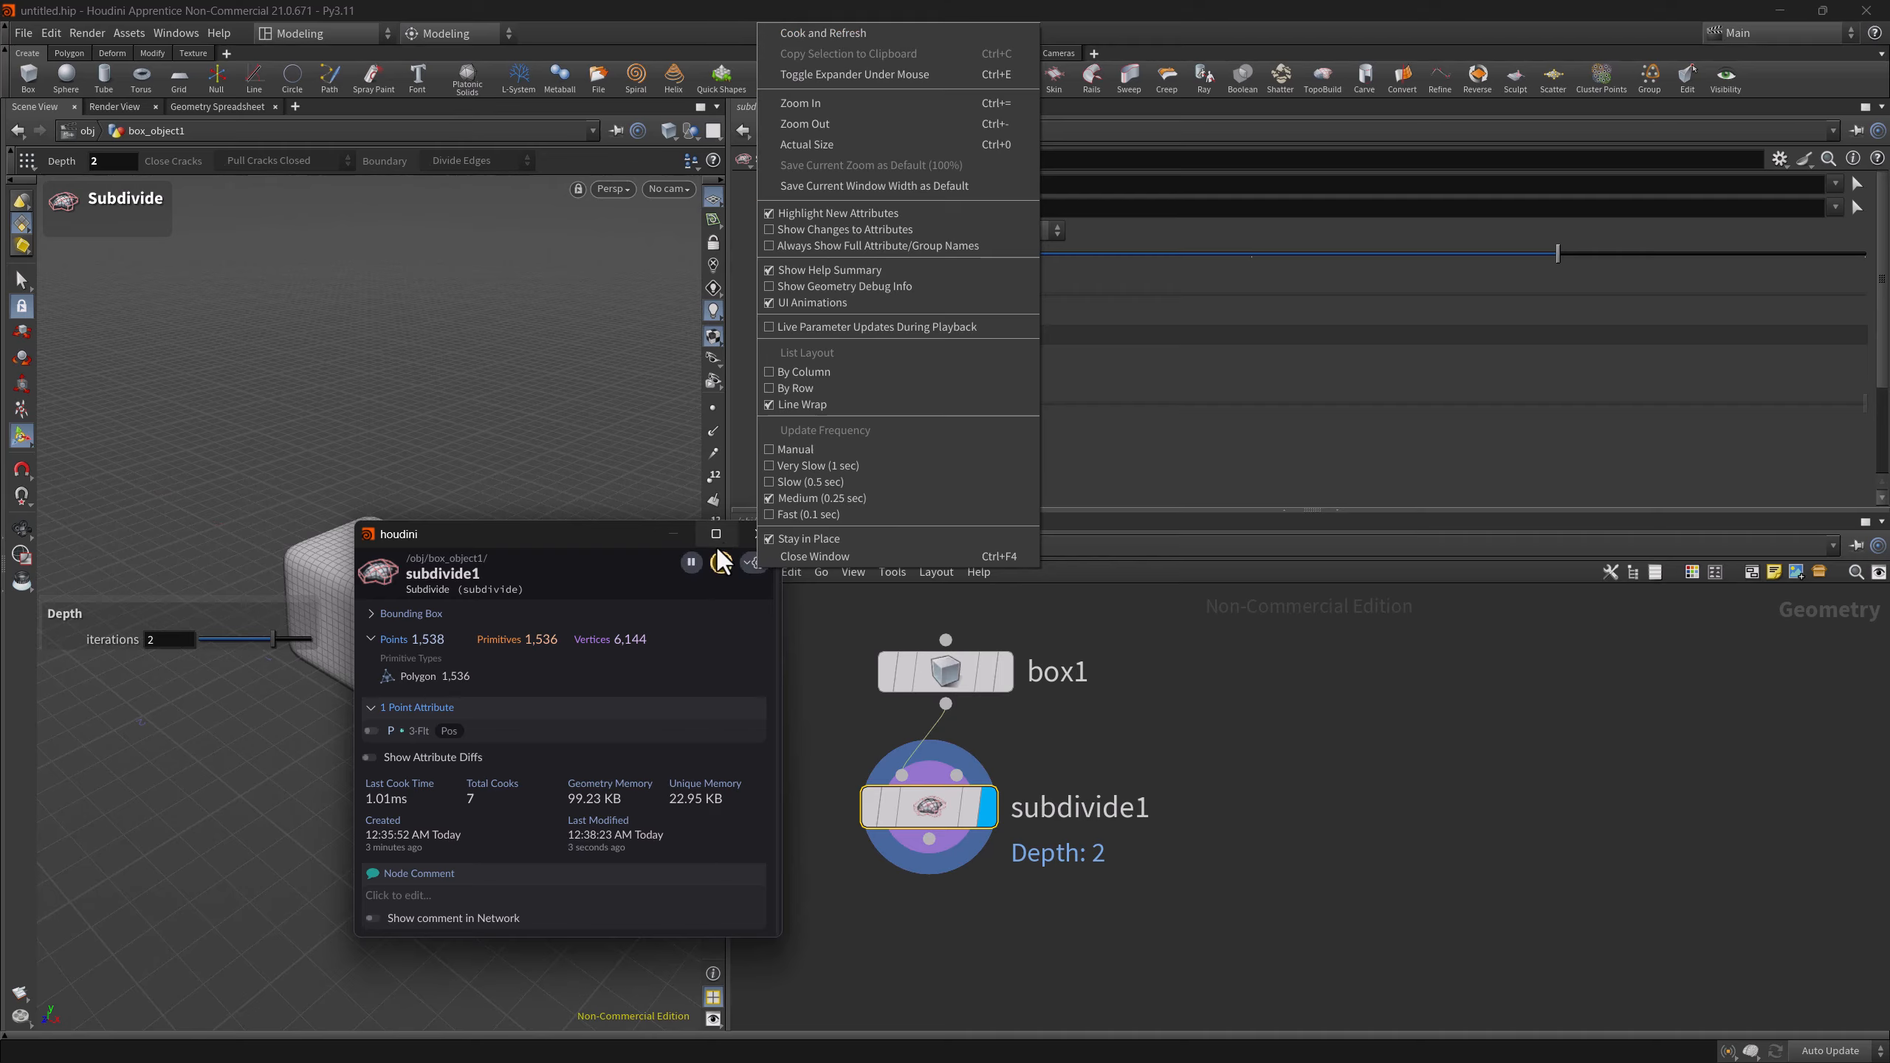
- With info updates paused again, set subdivide1's depth to 1 and run Cook and Refresh on its information
click(694, 569)
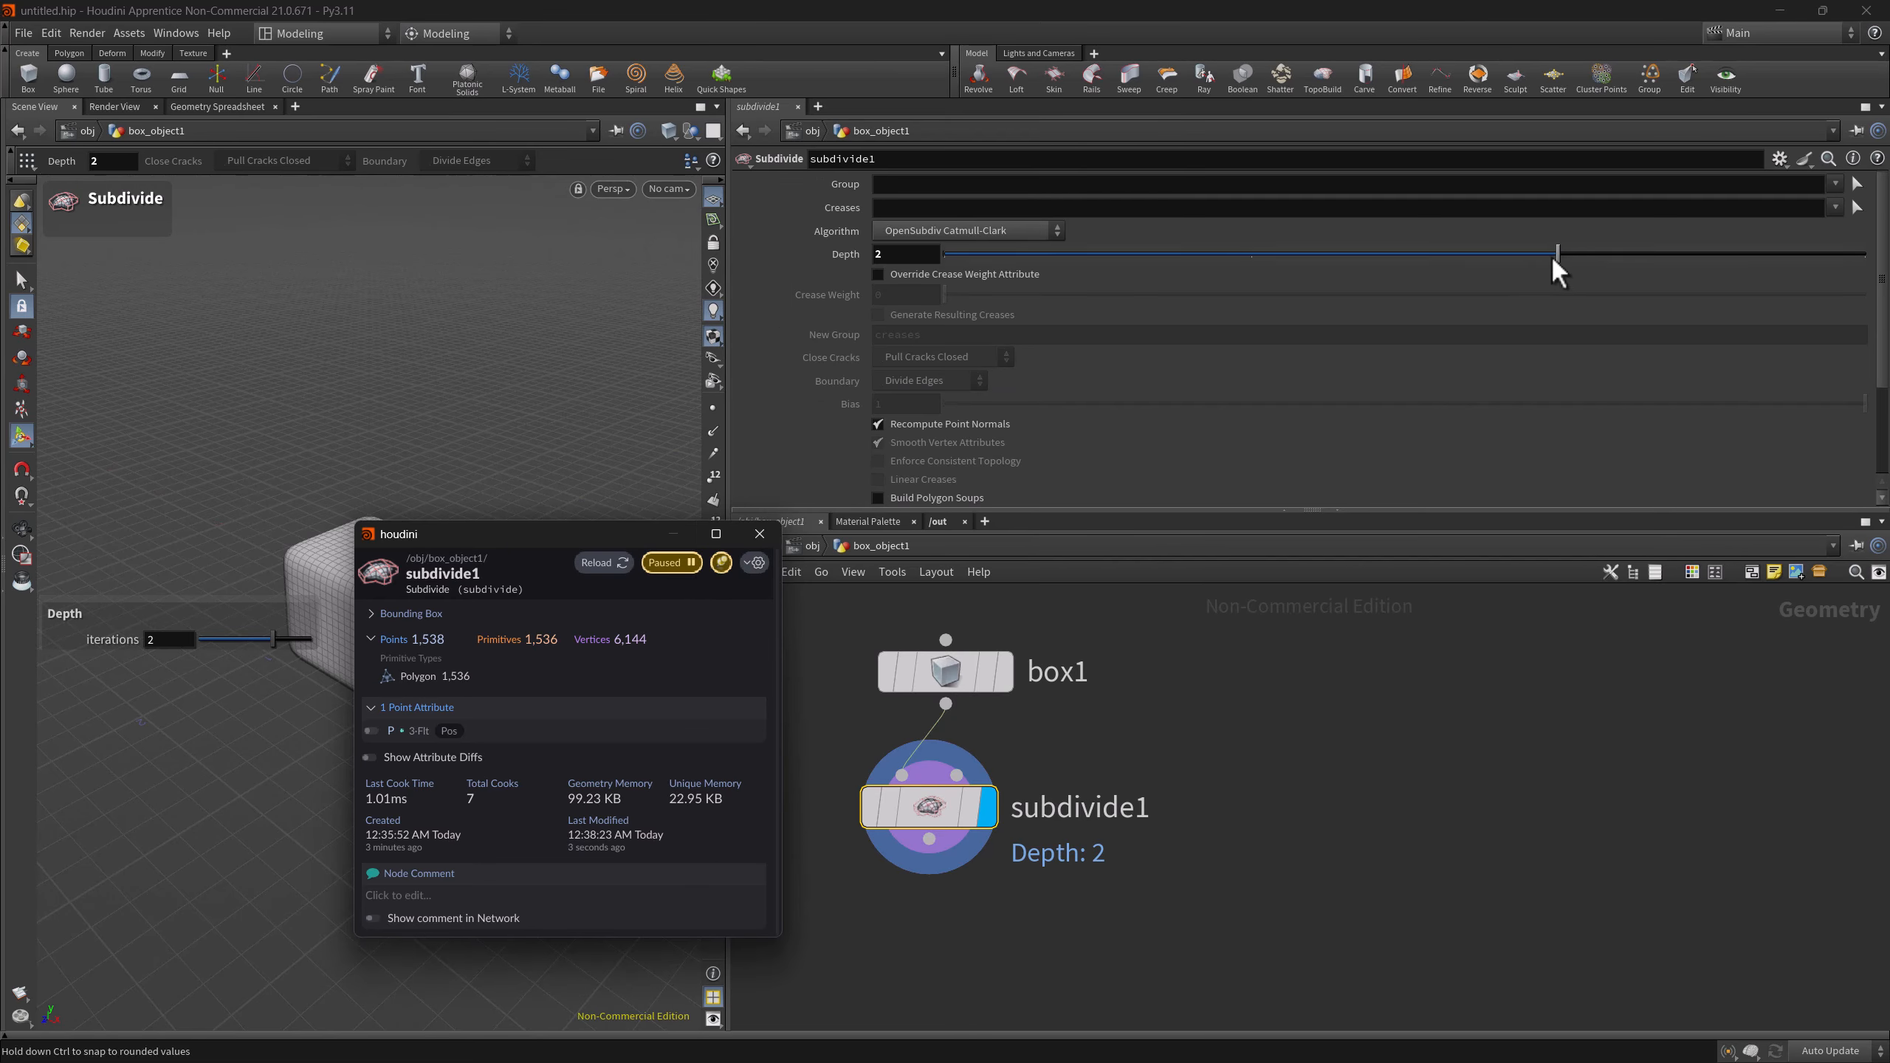
drag(1556, 254, 1335, 257)
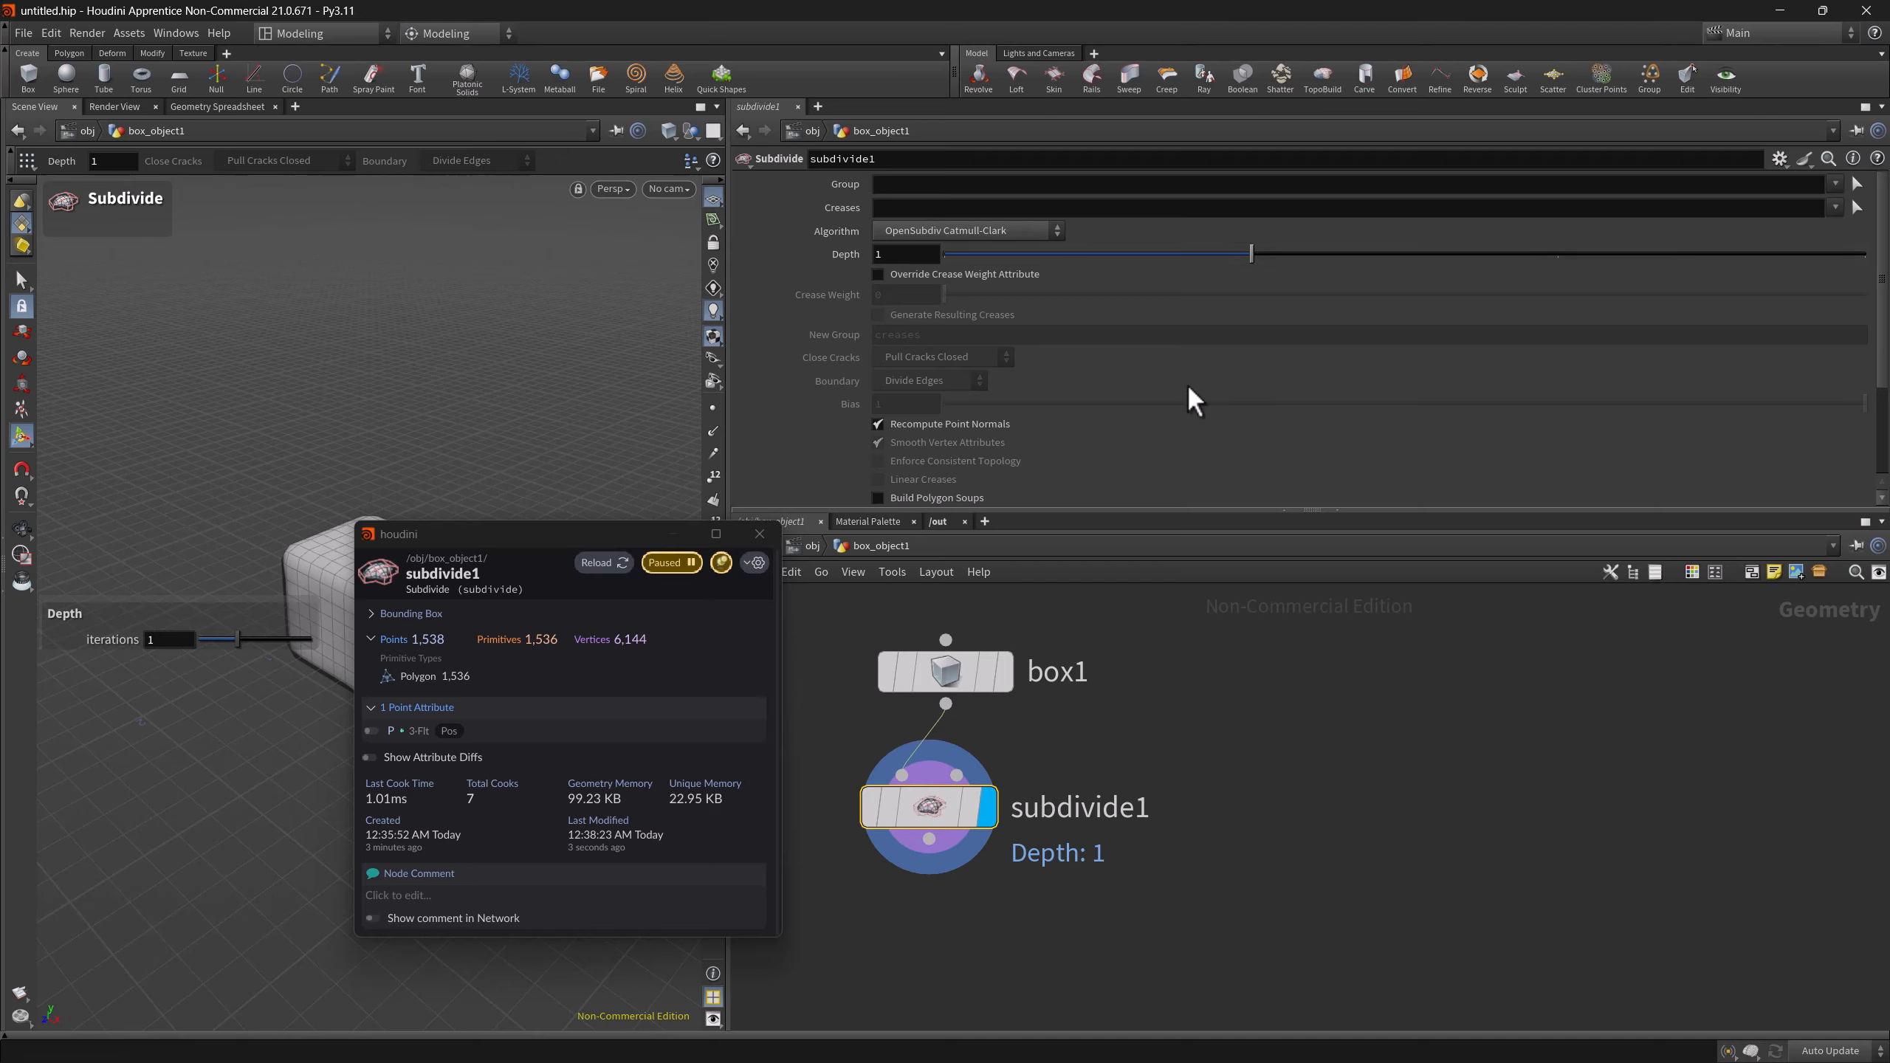
click(764, 562)
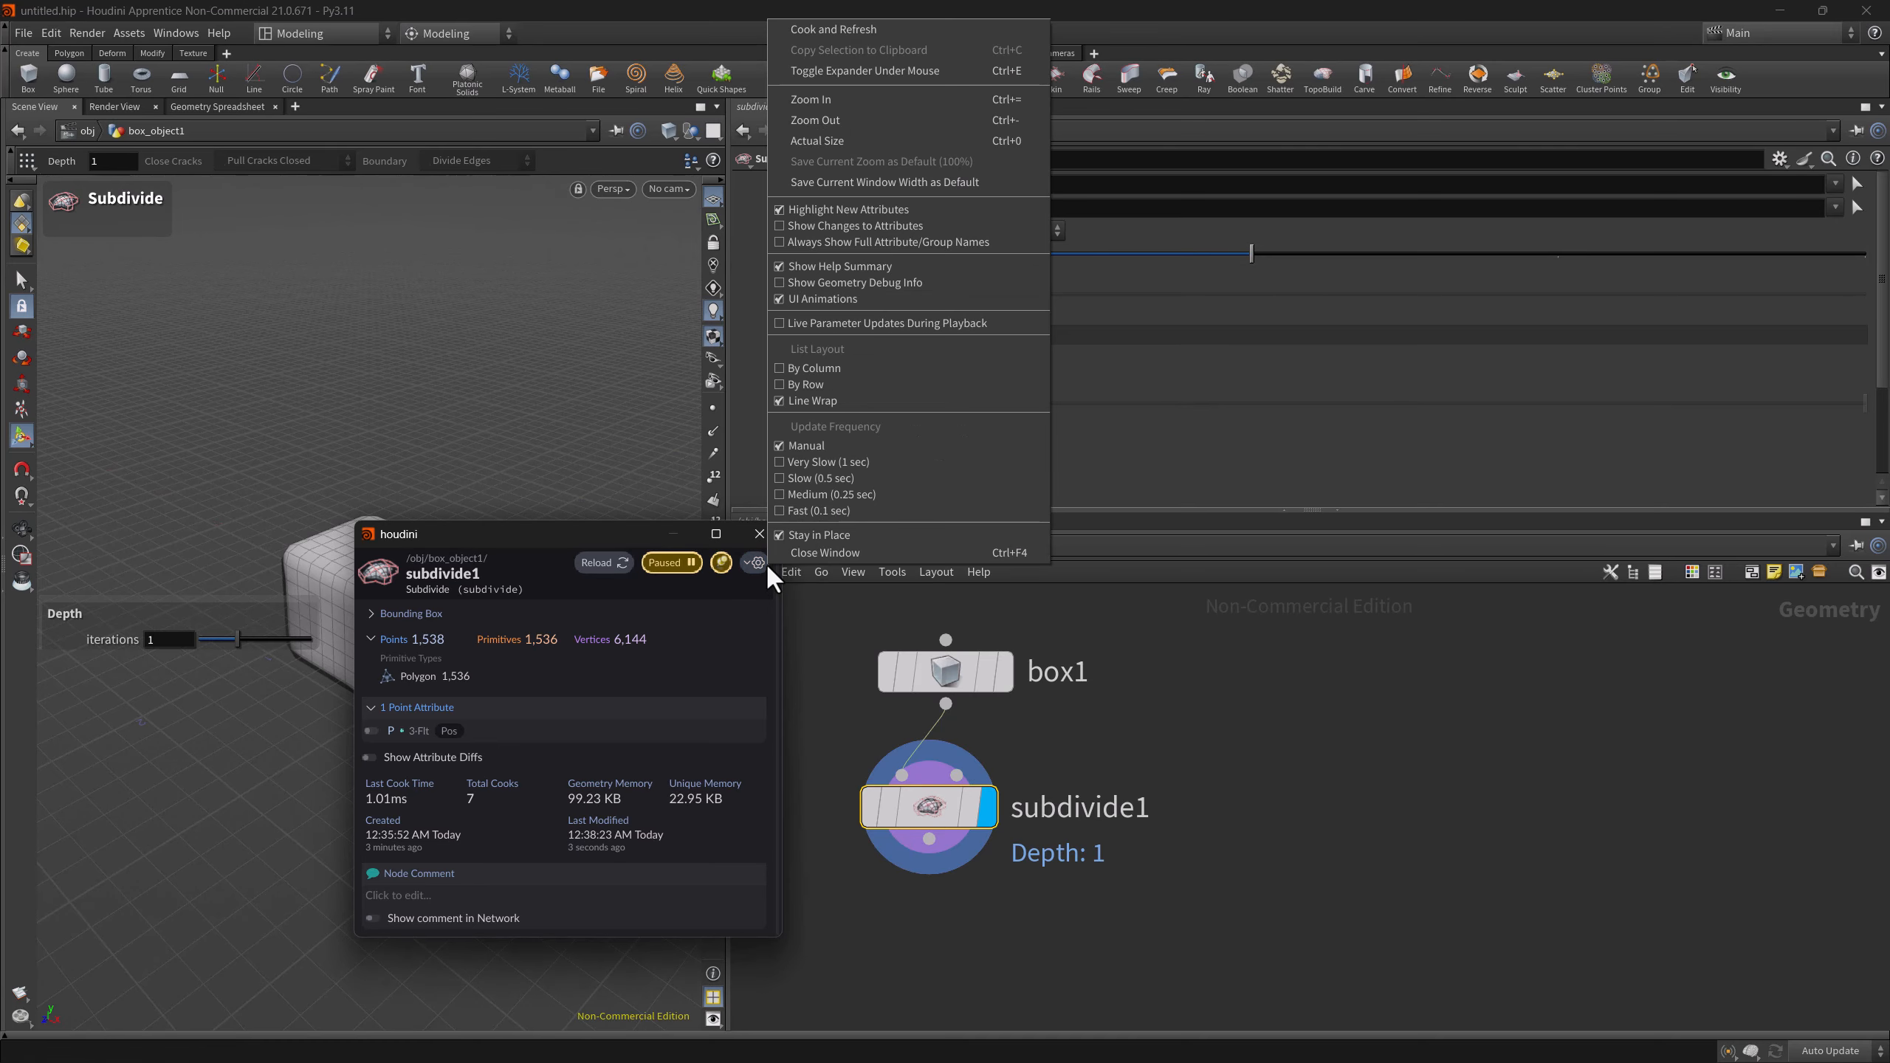
click(883, 33)
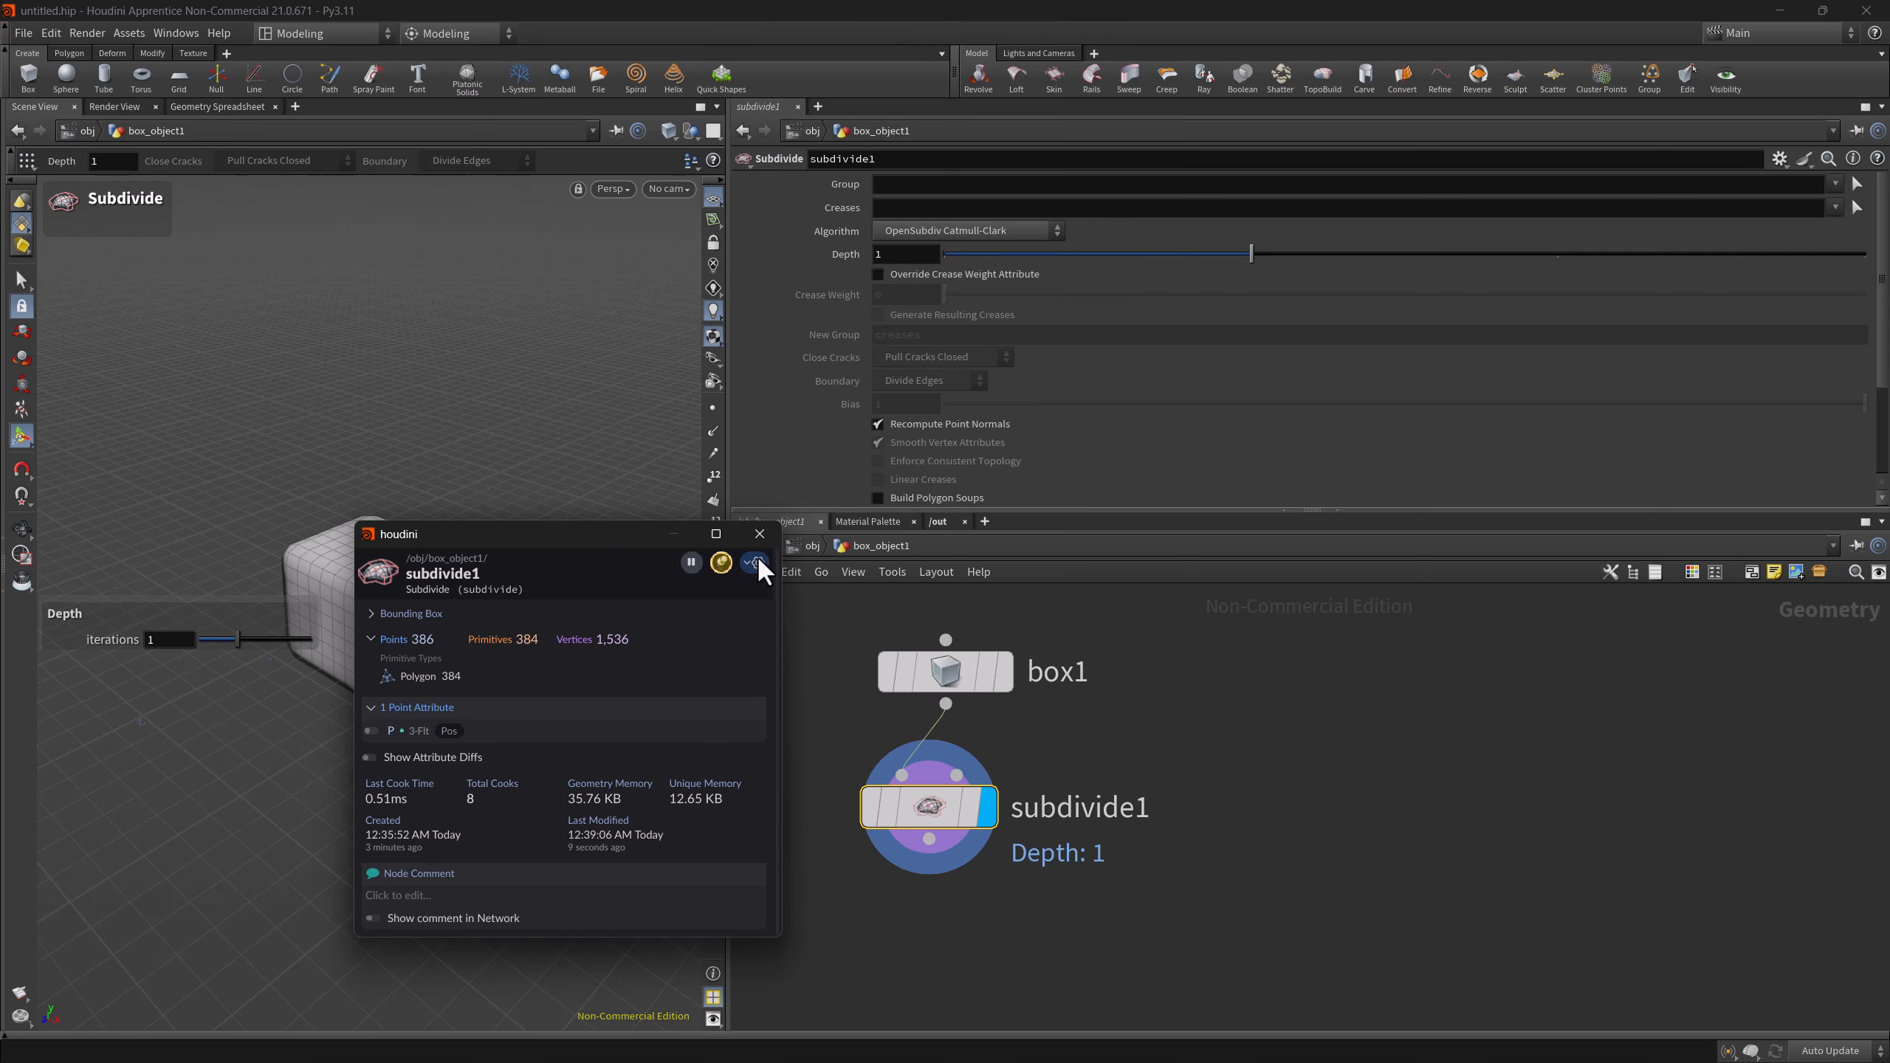
- Zoom out the contents of subdivide1's info window and restore them to actual size
click(757, 560)
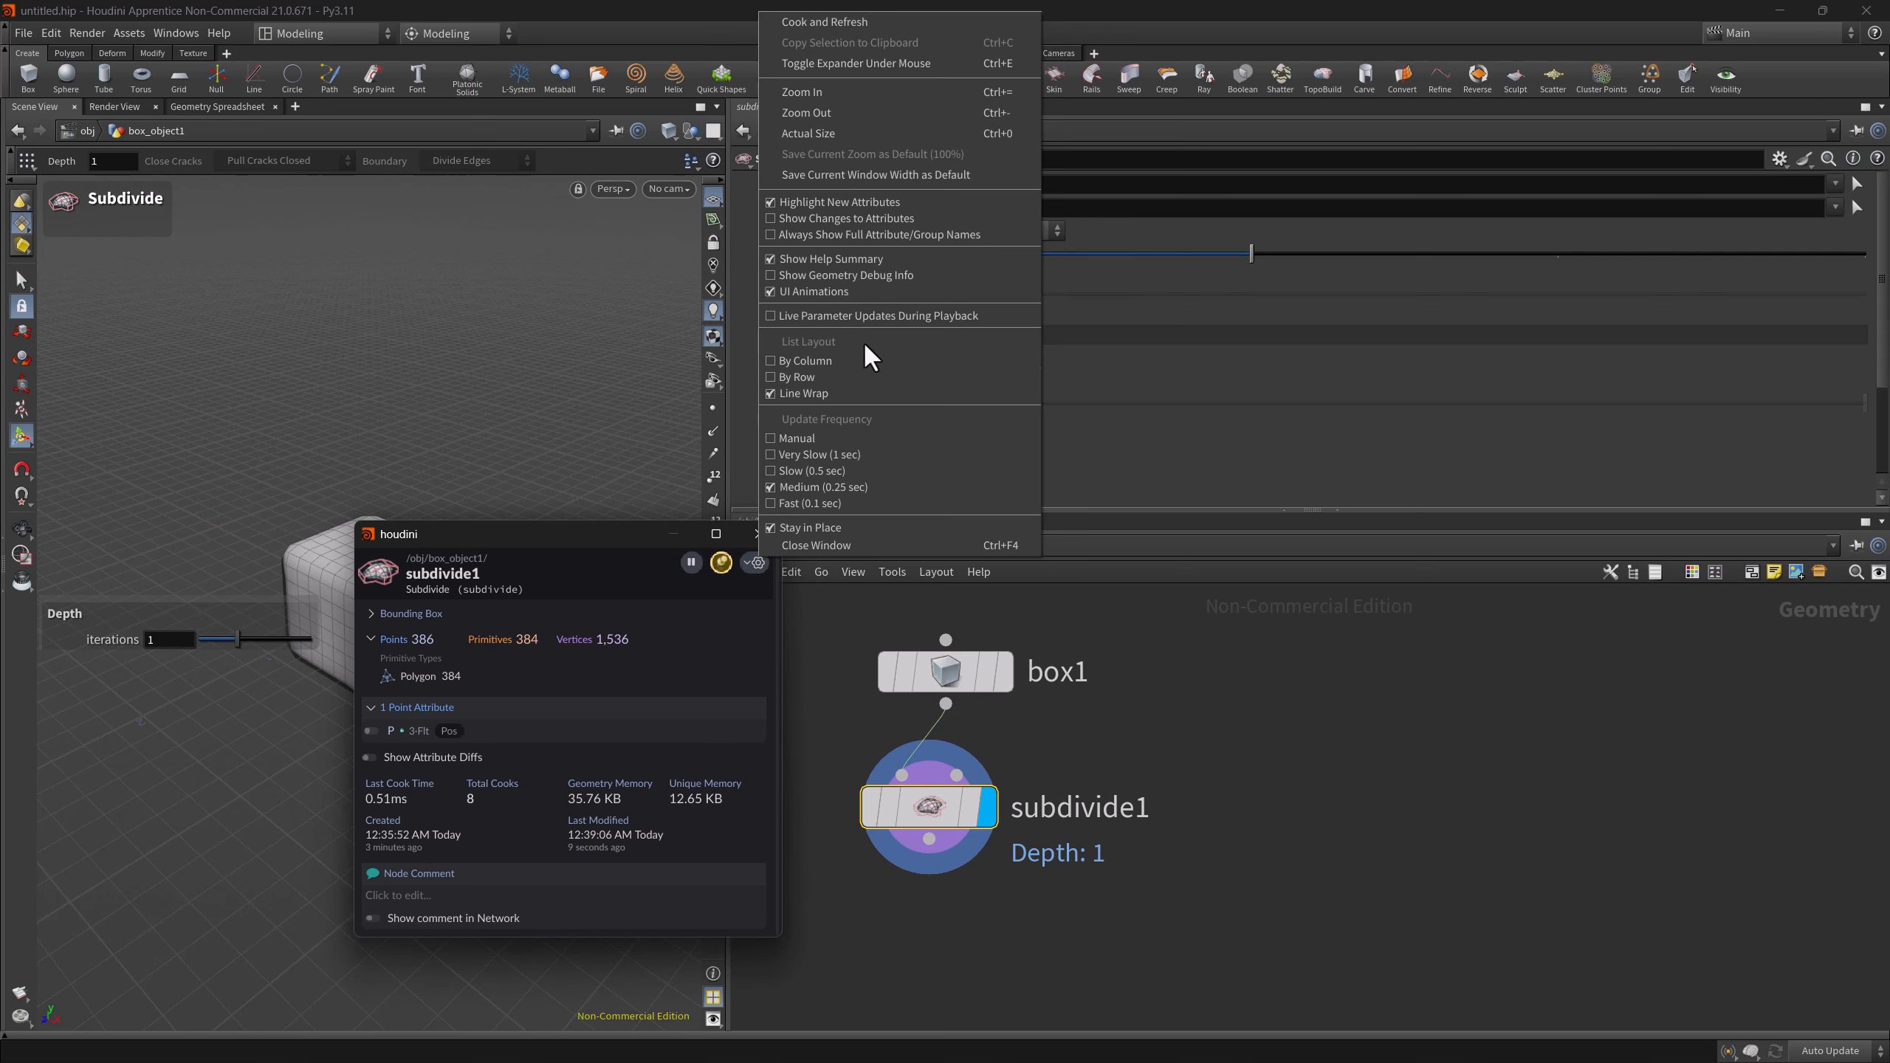
click(837, 114)
click(765, 567)
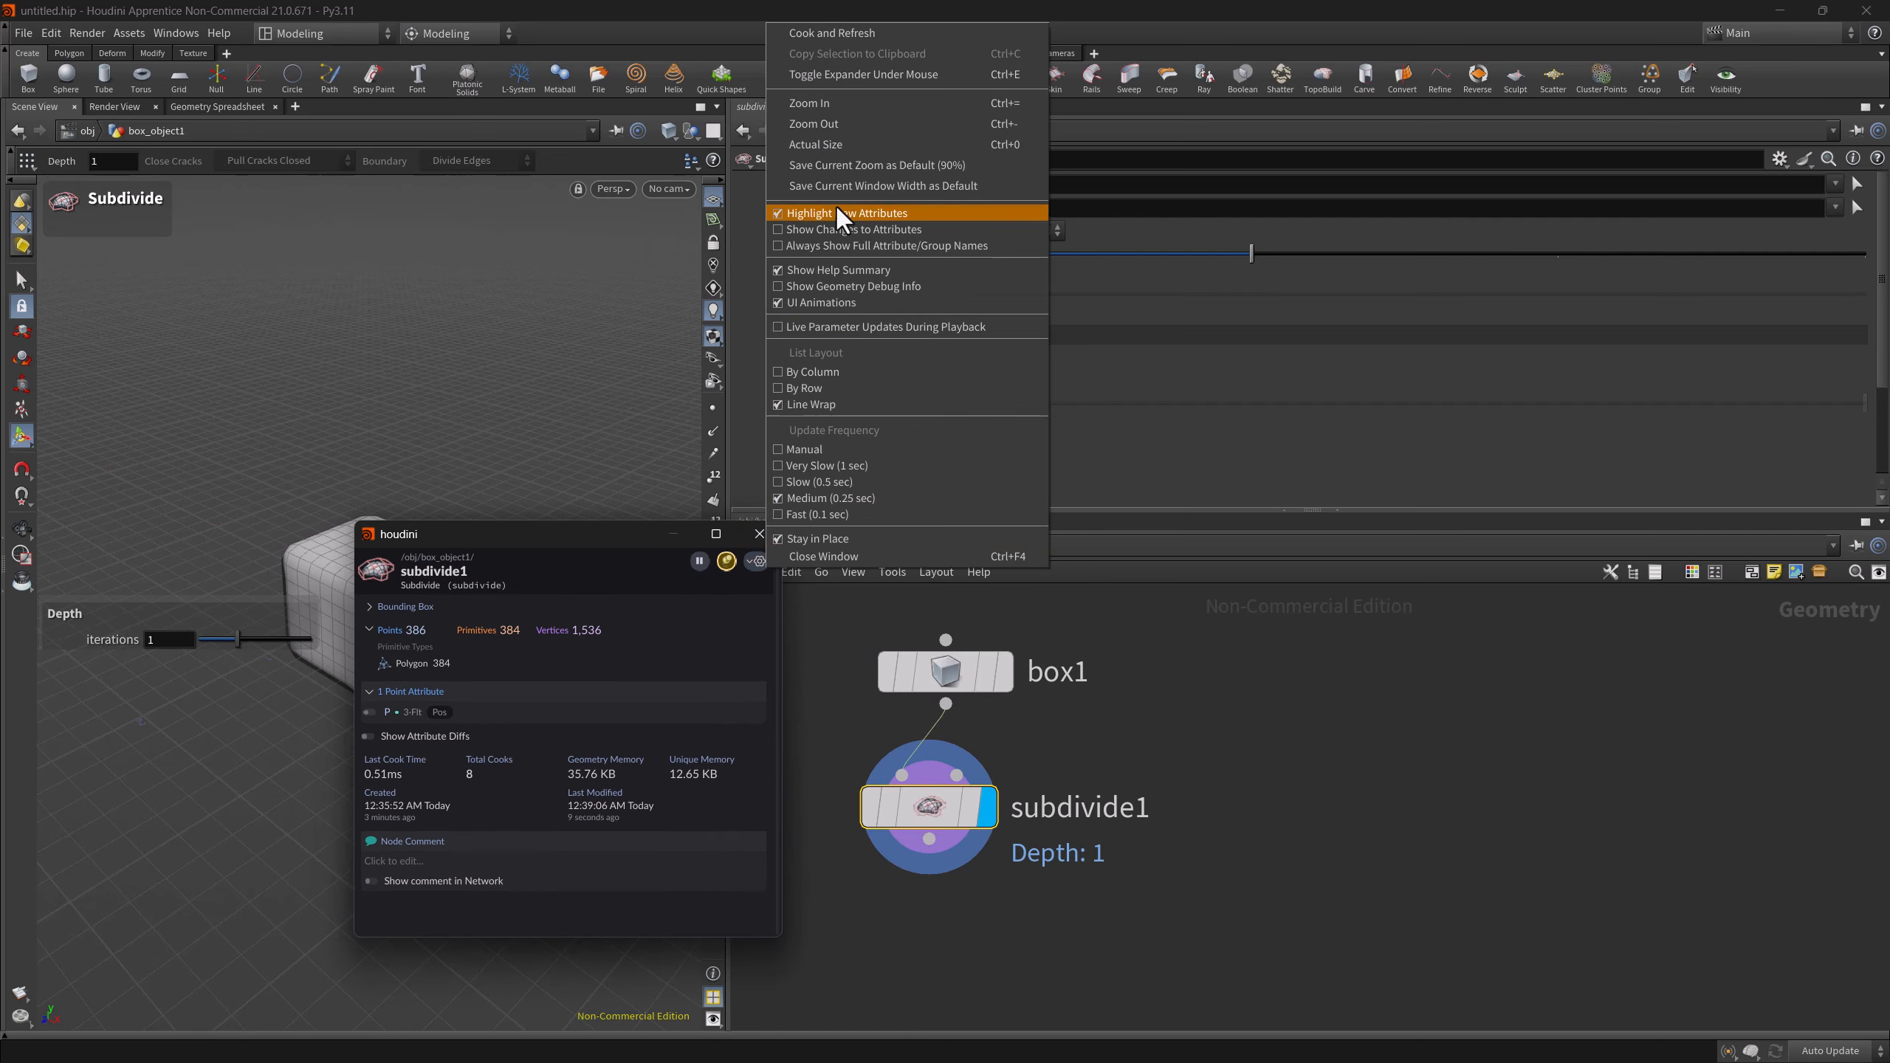
click(822, 146)
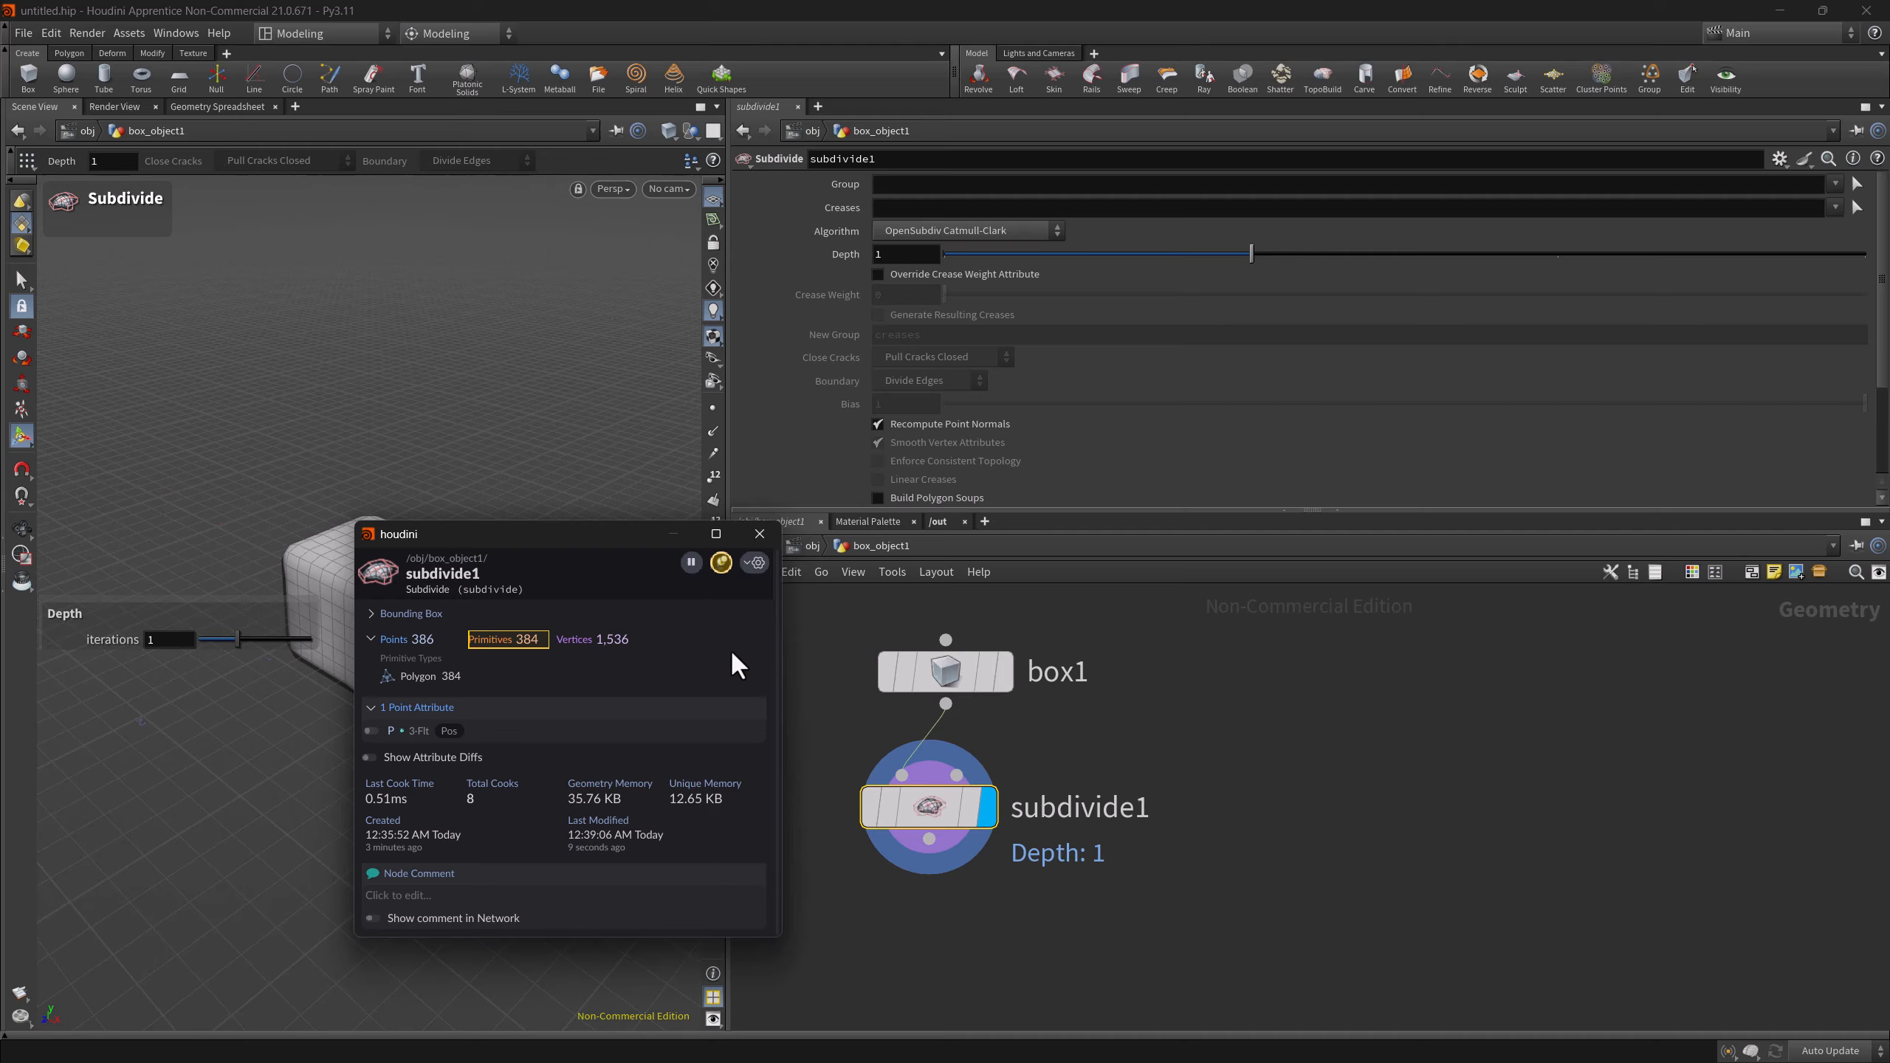
- Look up the option for copying the selected Primitives entry to the clipboard
click(755, 563)
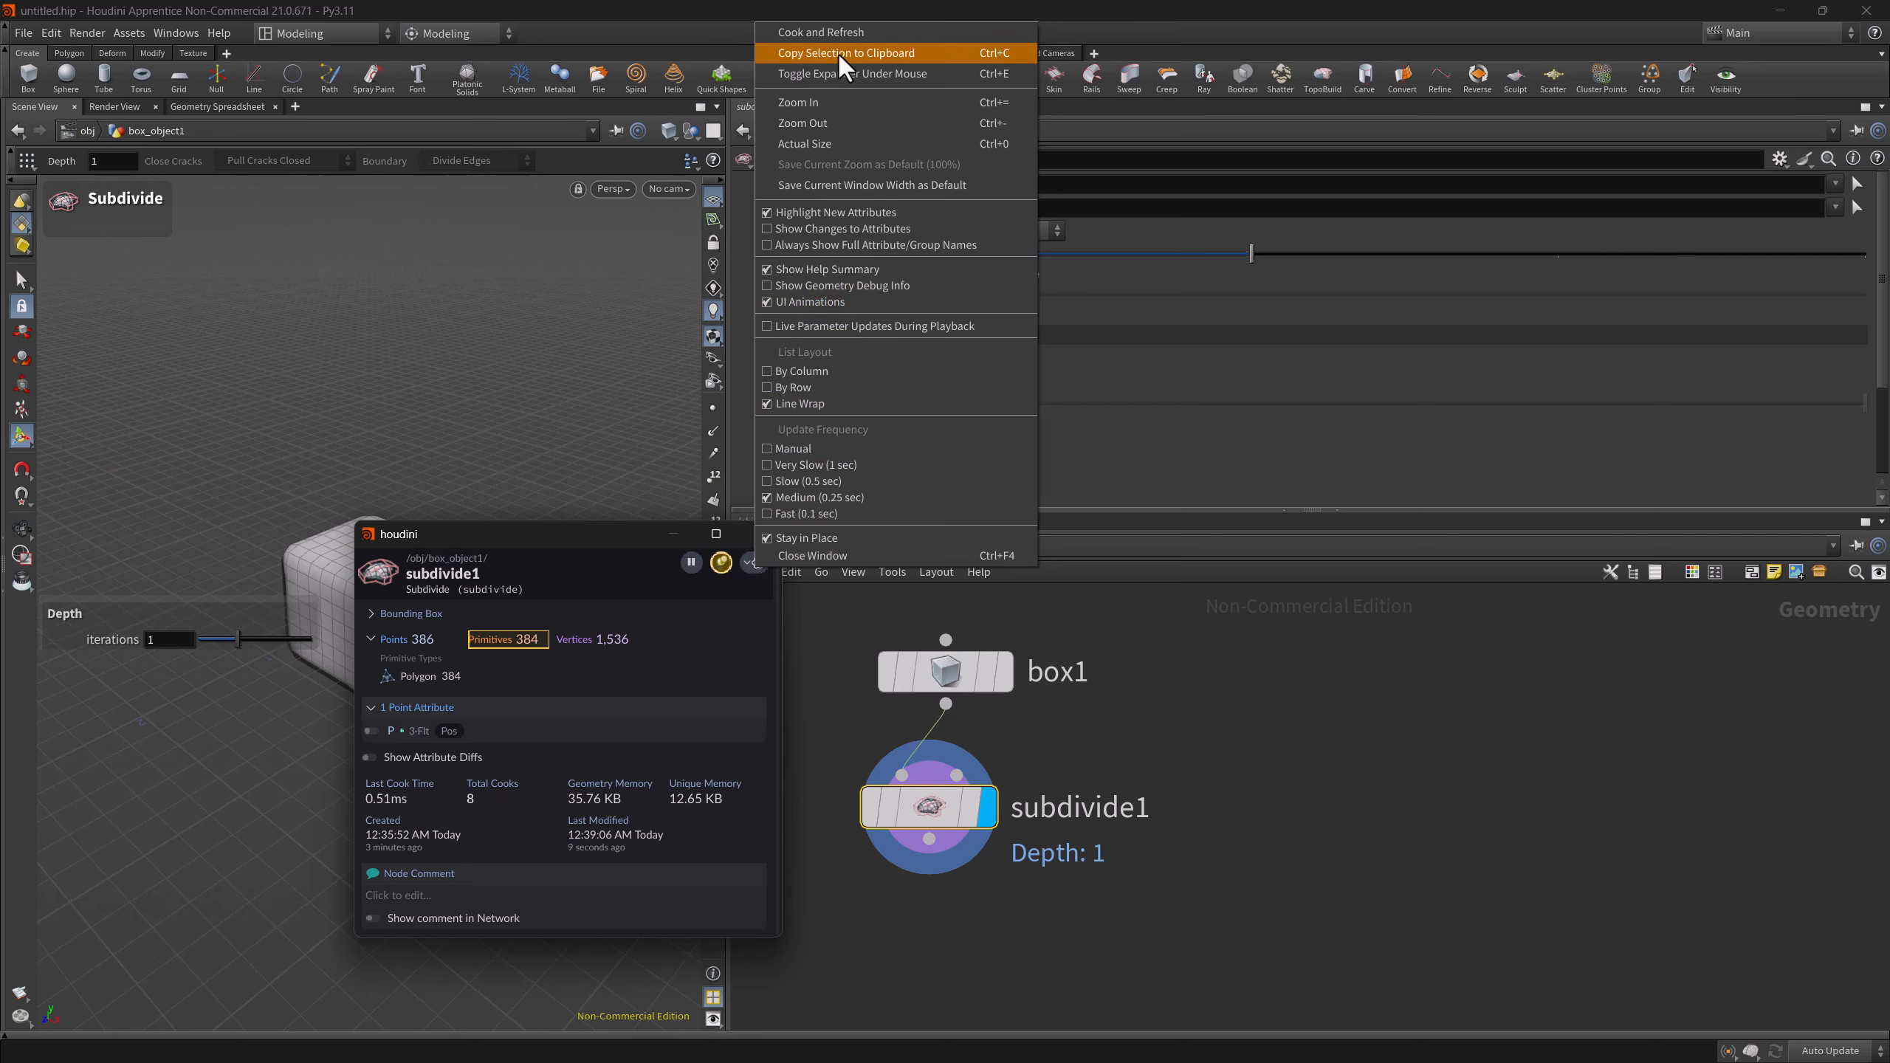
click(576, 545)
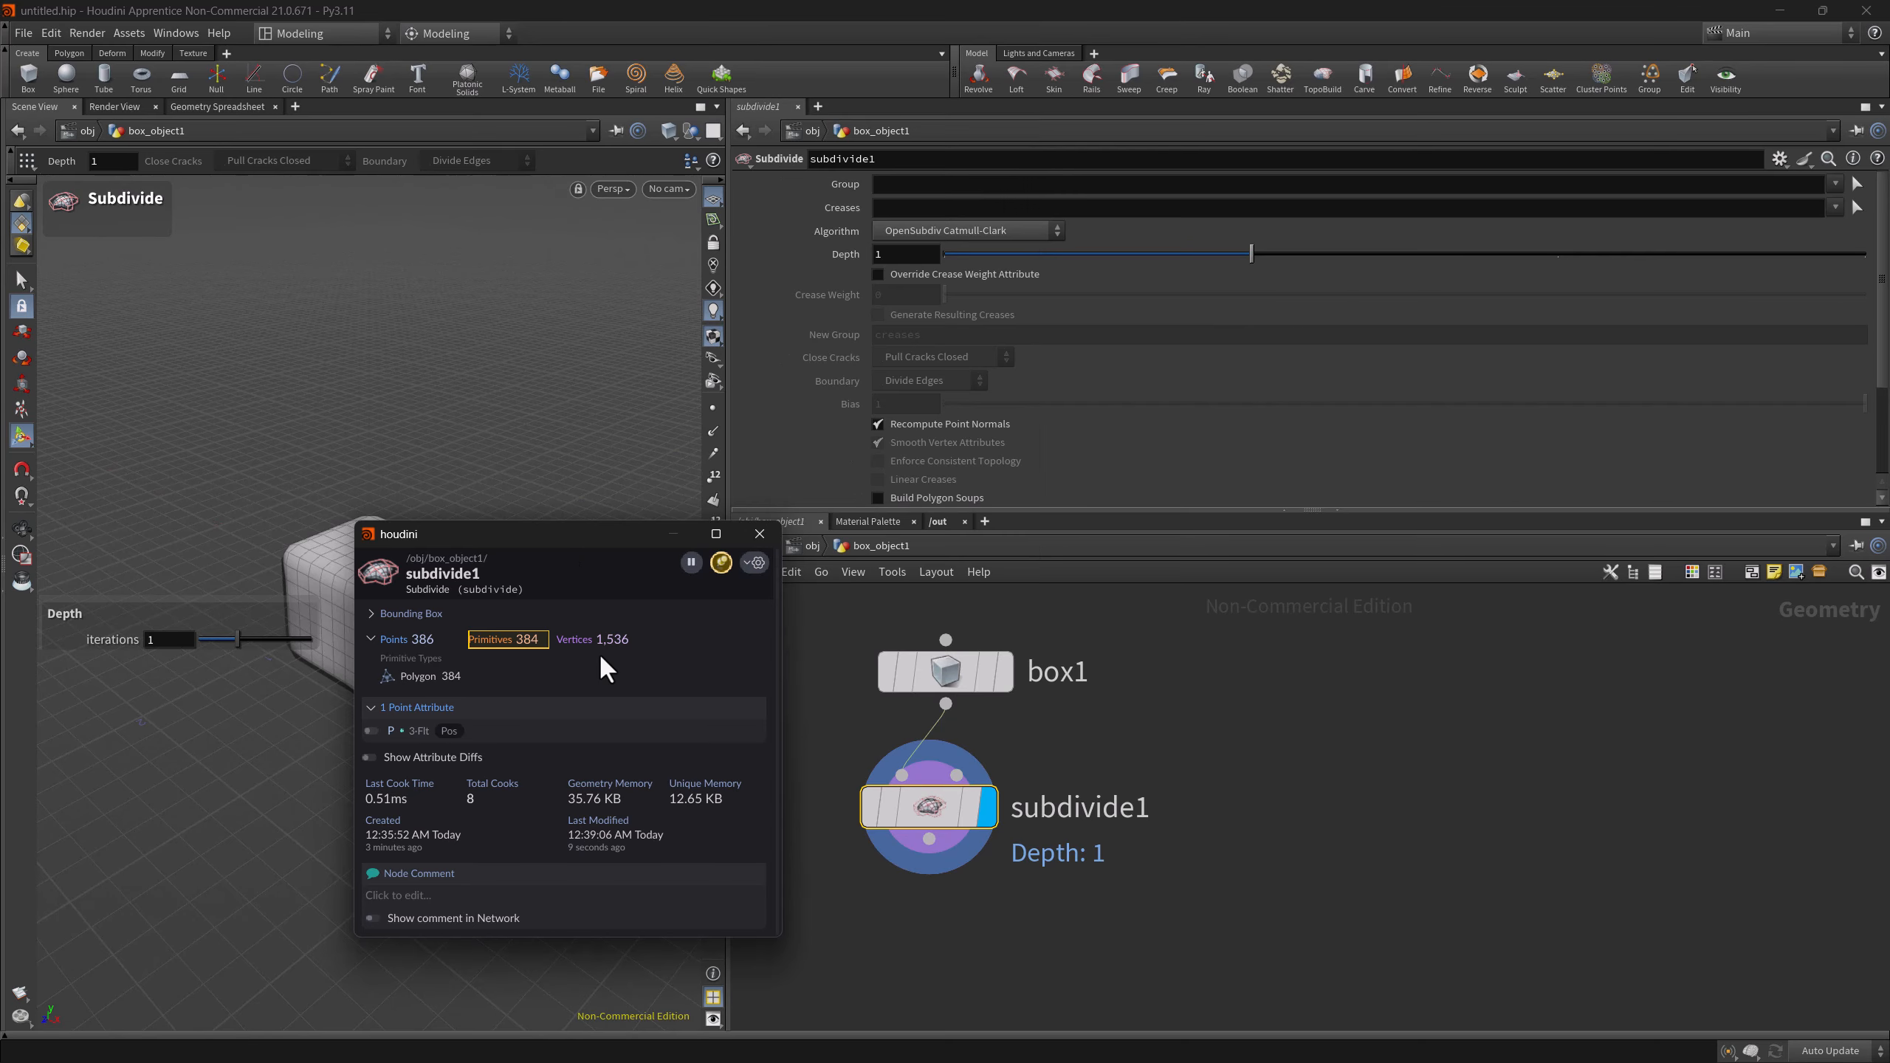
- Add the node comment "Comment!" to subdivide1 in its info window
click(399, 897)
text(Comment)
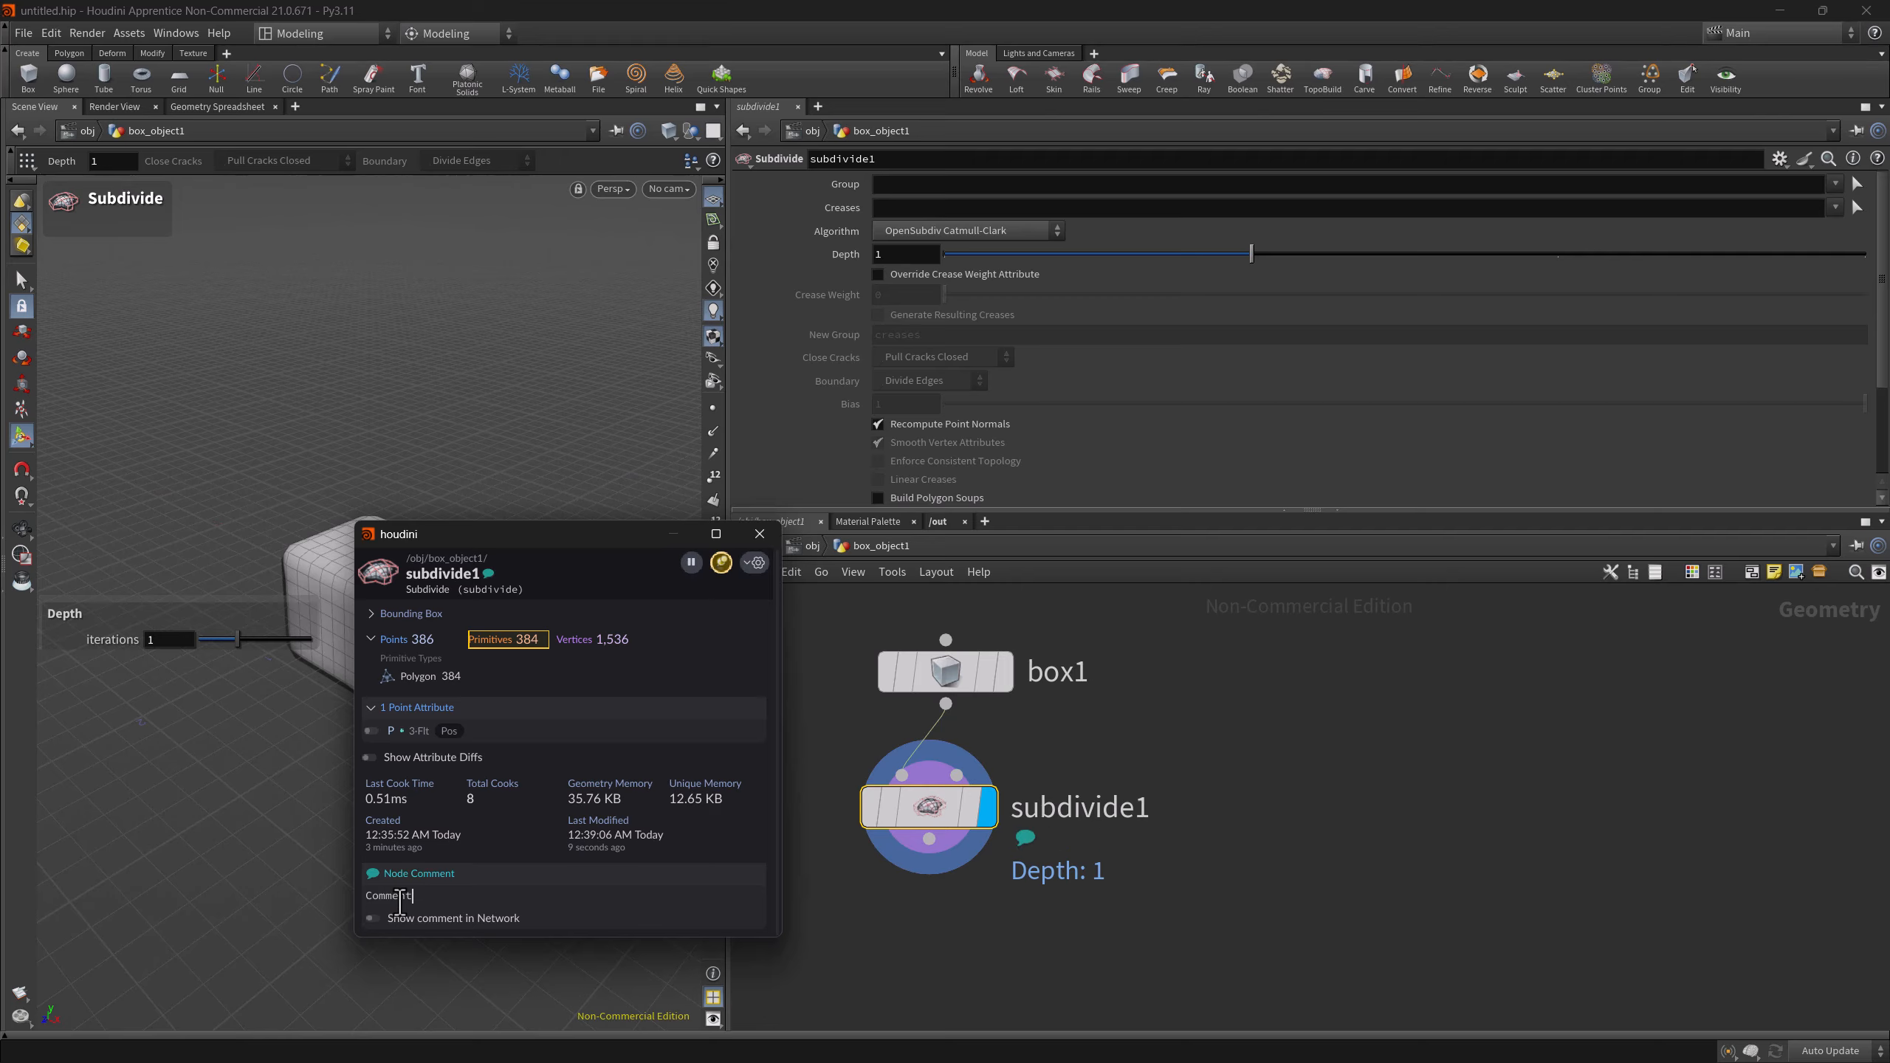
text(!)
- Toggle the display of subdivide1's comment in the network on and off, leave it off and close the info window
click(370, 918)
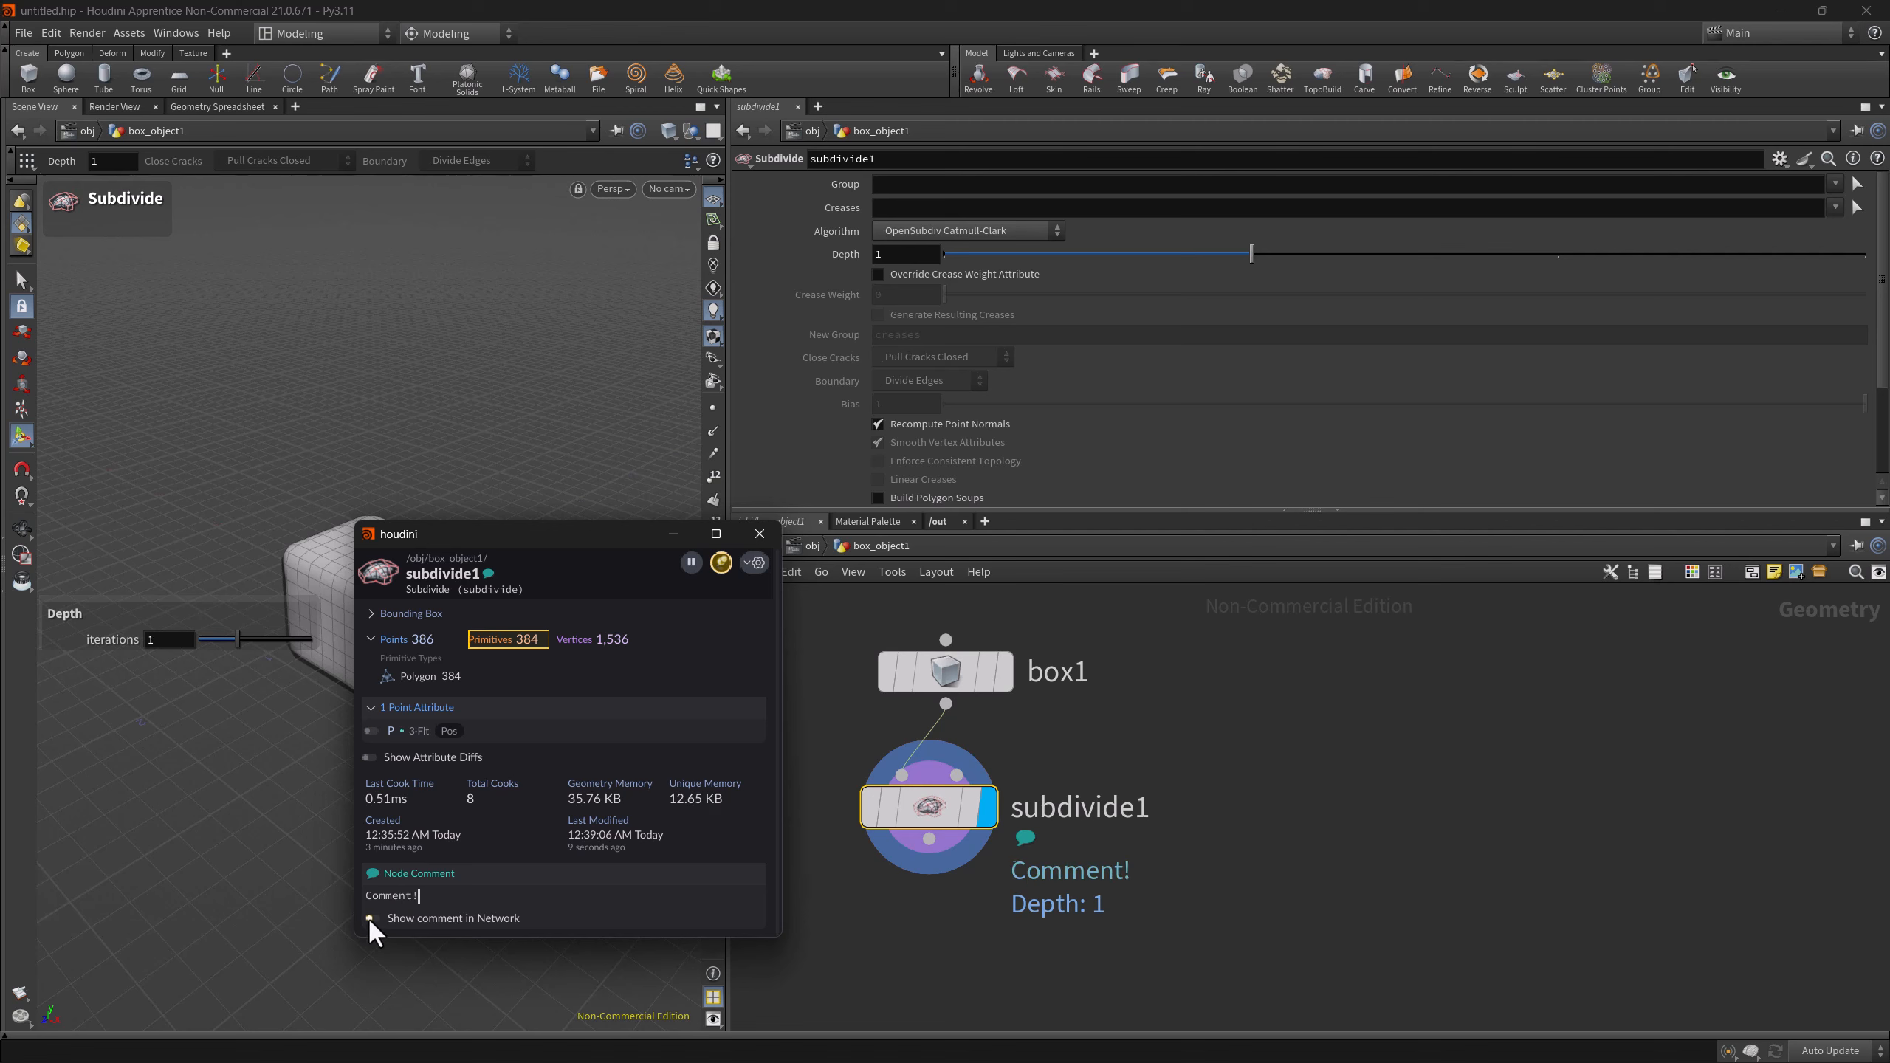
click(370, 918)
click(369, 918)
click(369, 917)
click(369, 918)
click(370, 918)
click(759, 533)
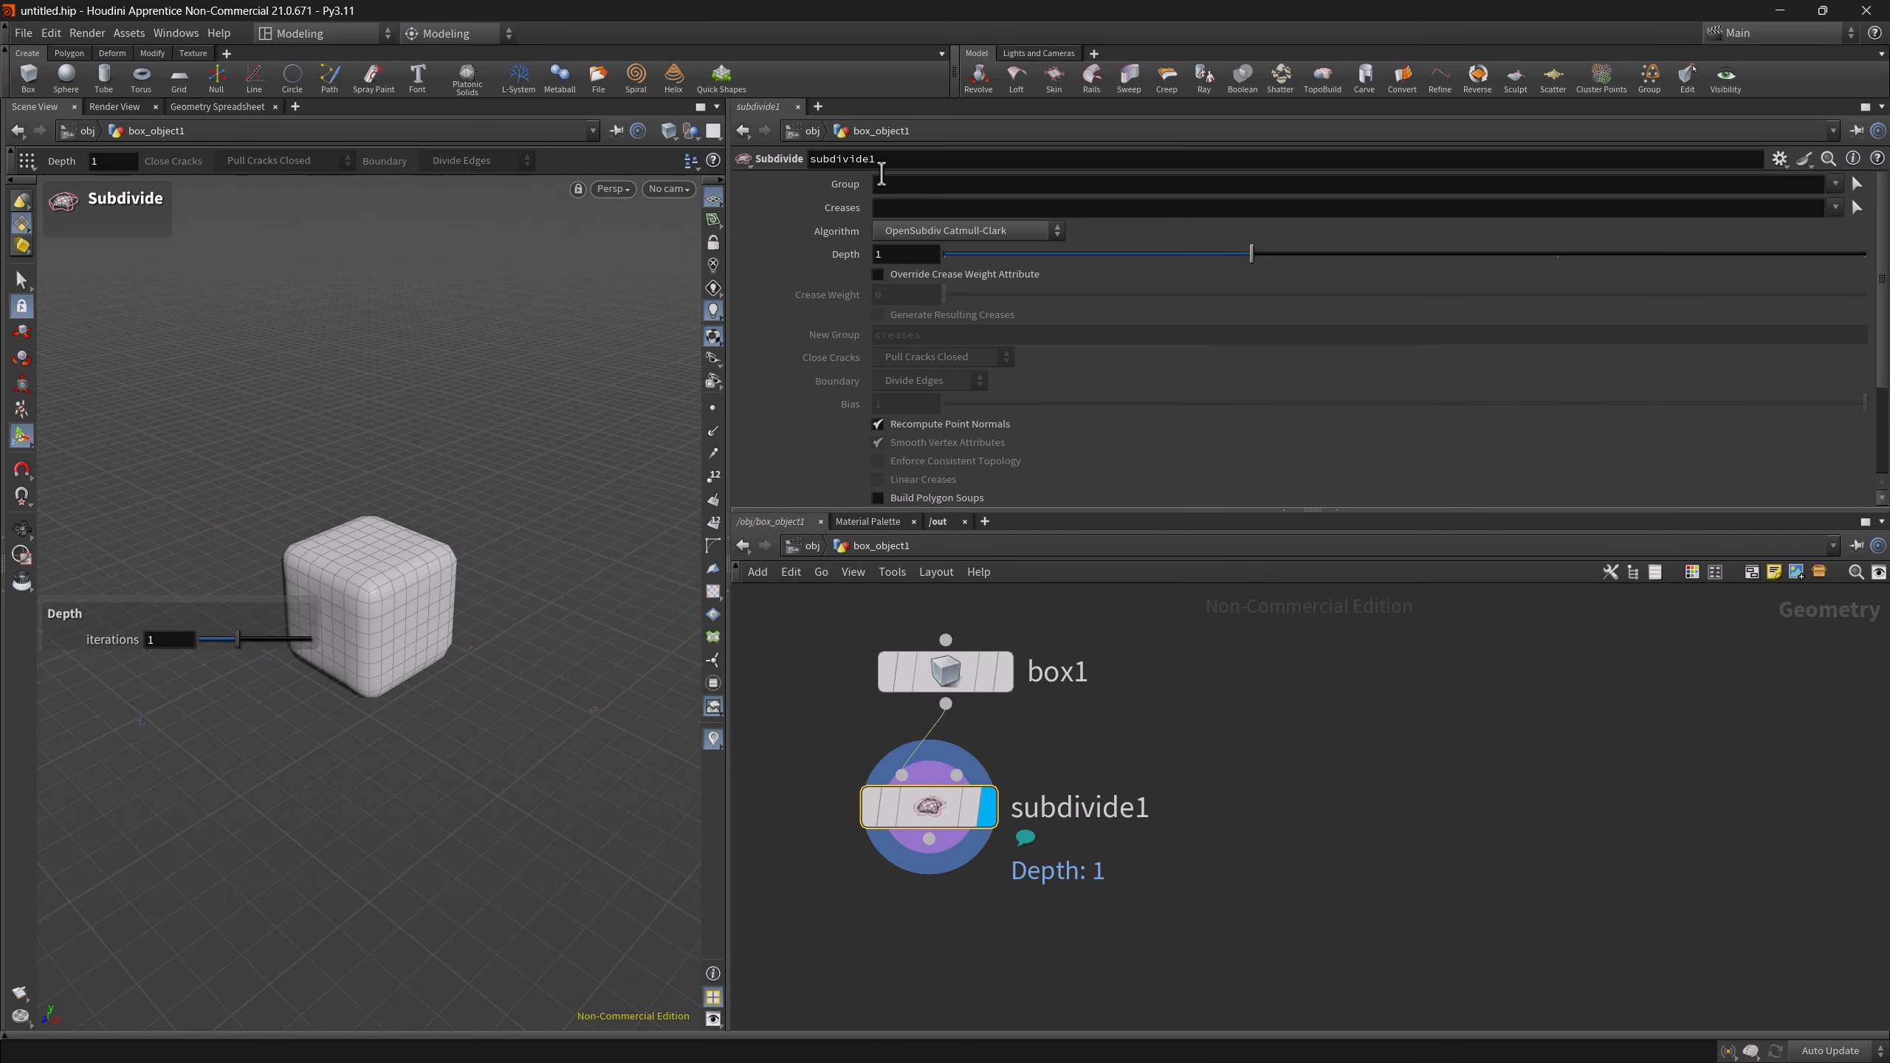
- Add a Node Info pane tab beside the subdivide1 parameters
click(817, 106)
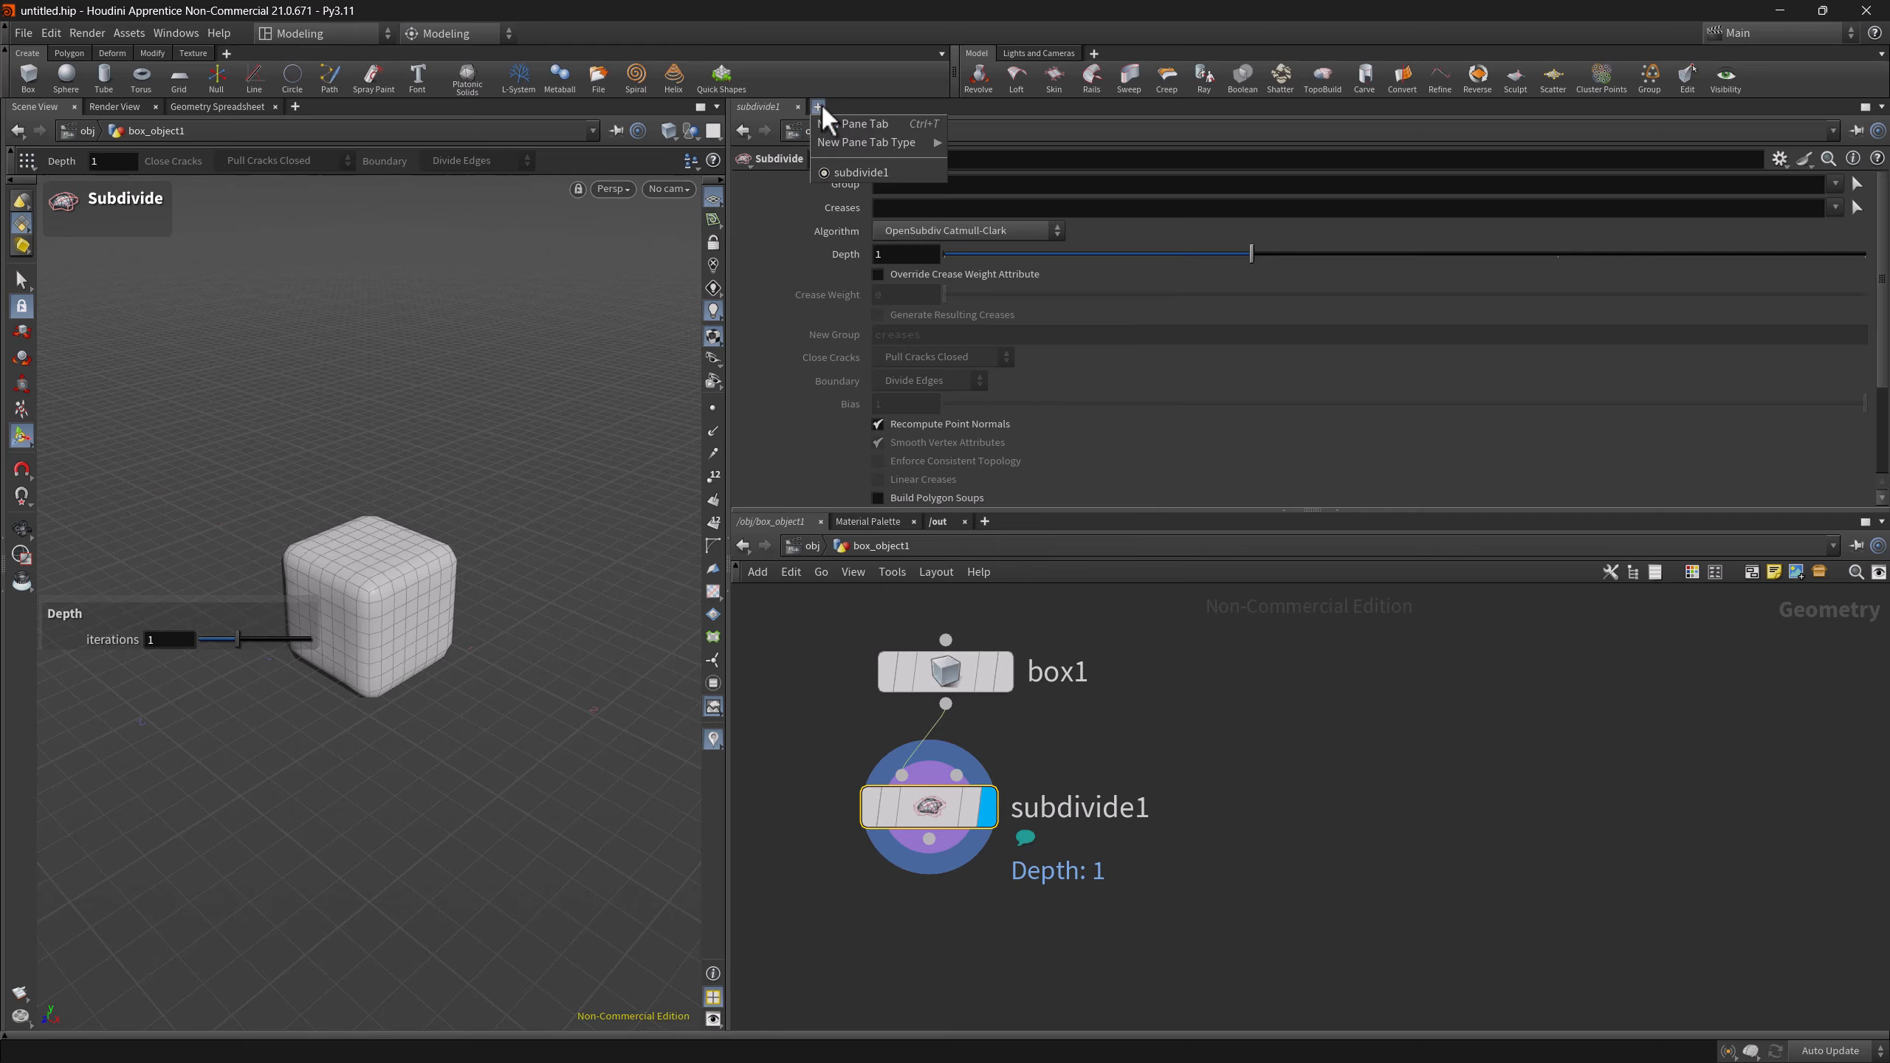
mouse_move(855, 145)
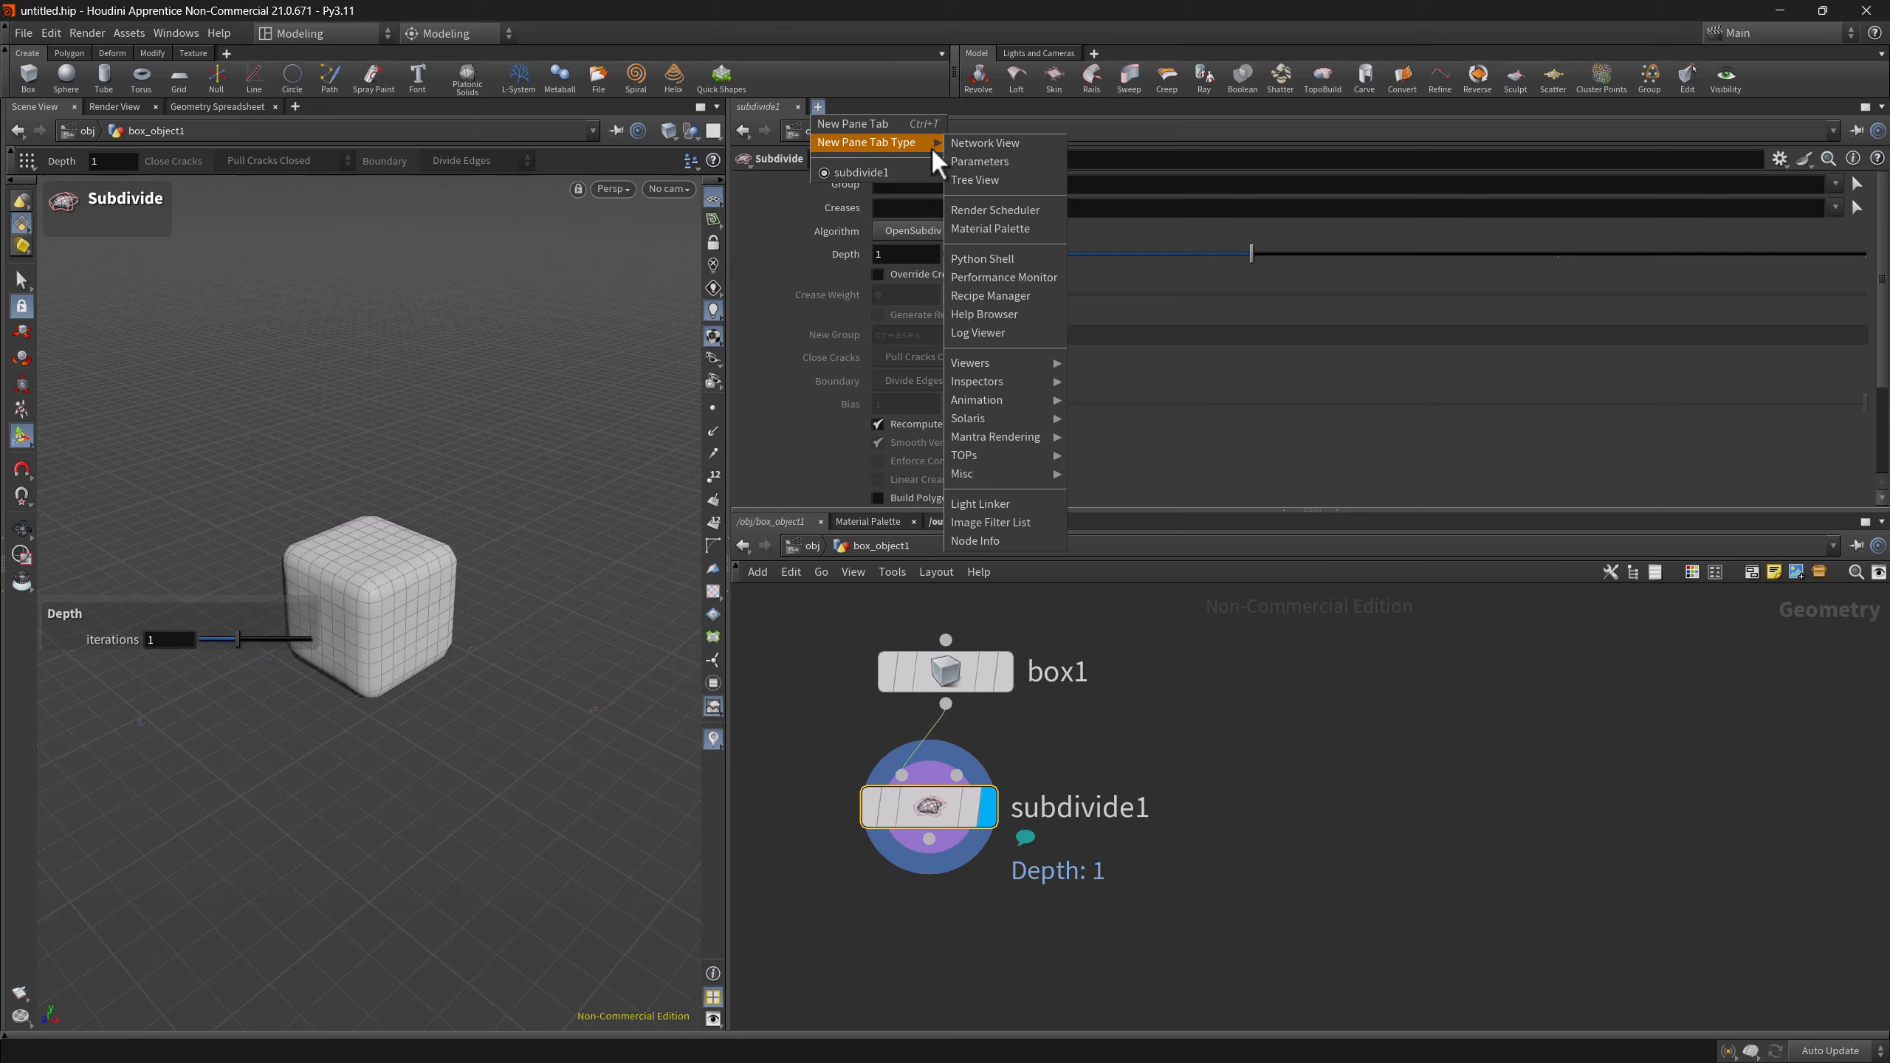
click(990, 536)
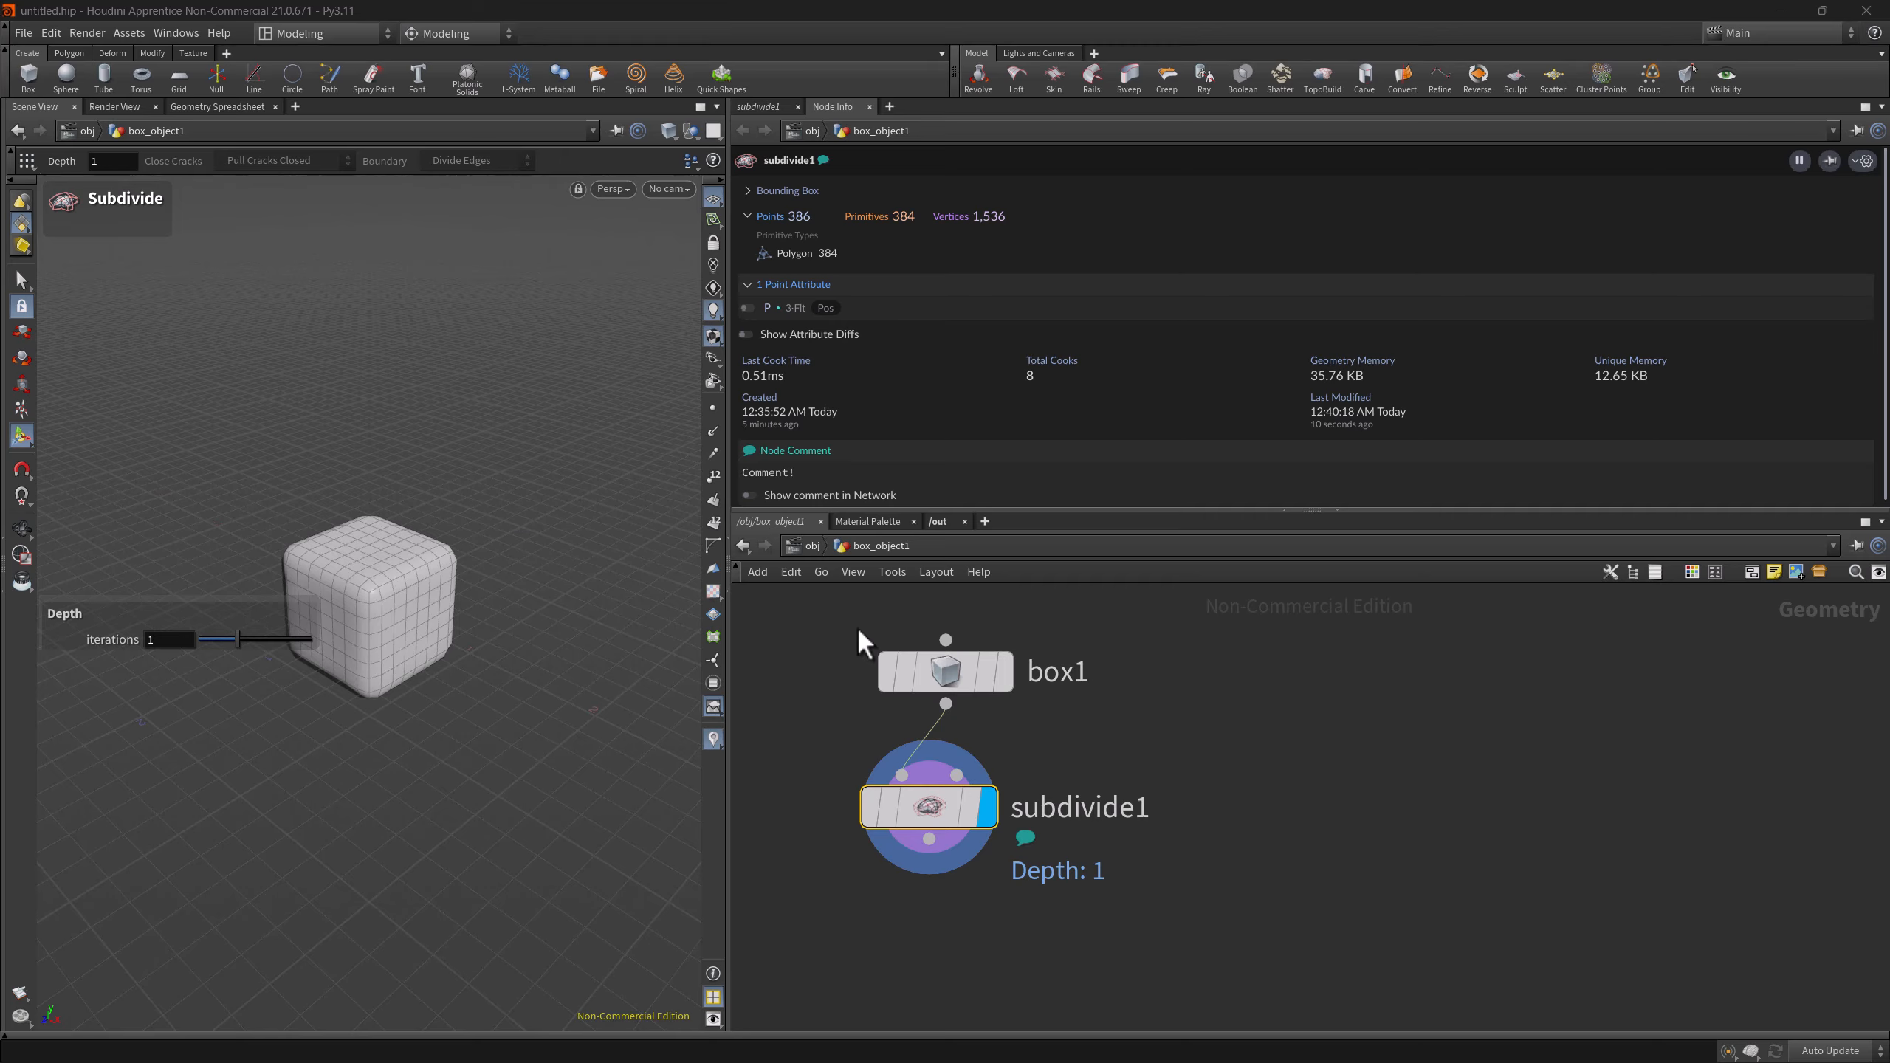
- Show subdivide1's parameters inside the network view and set its depth to 2
key(p)
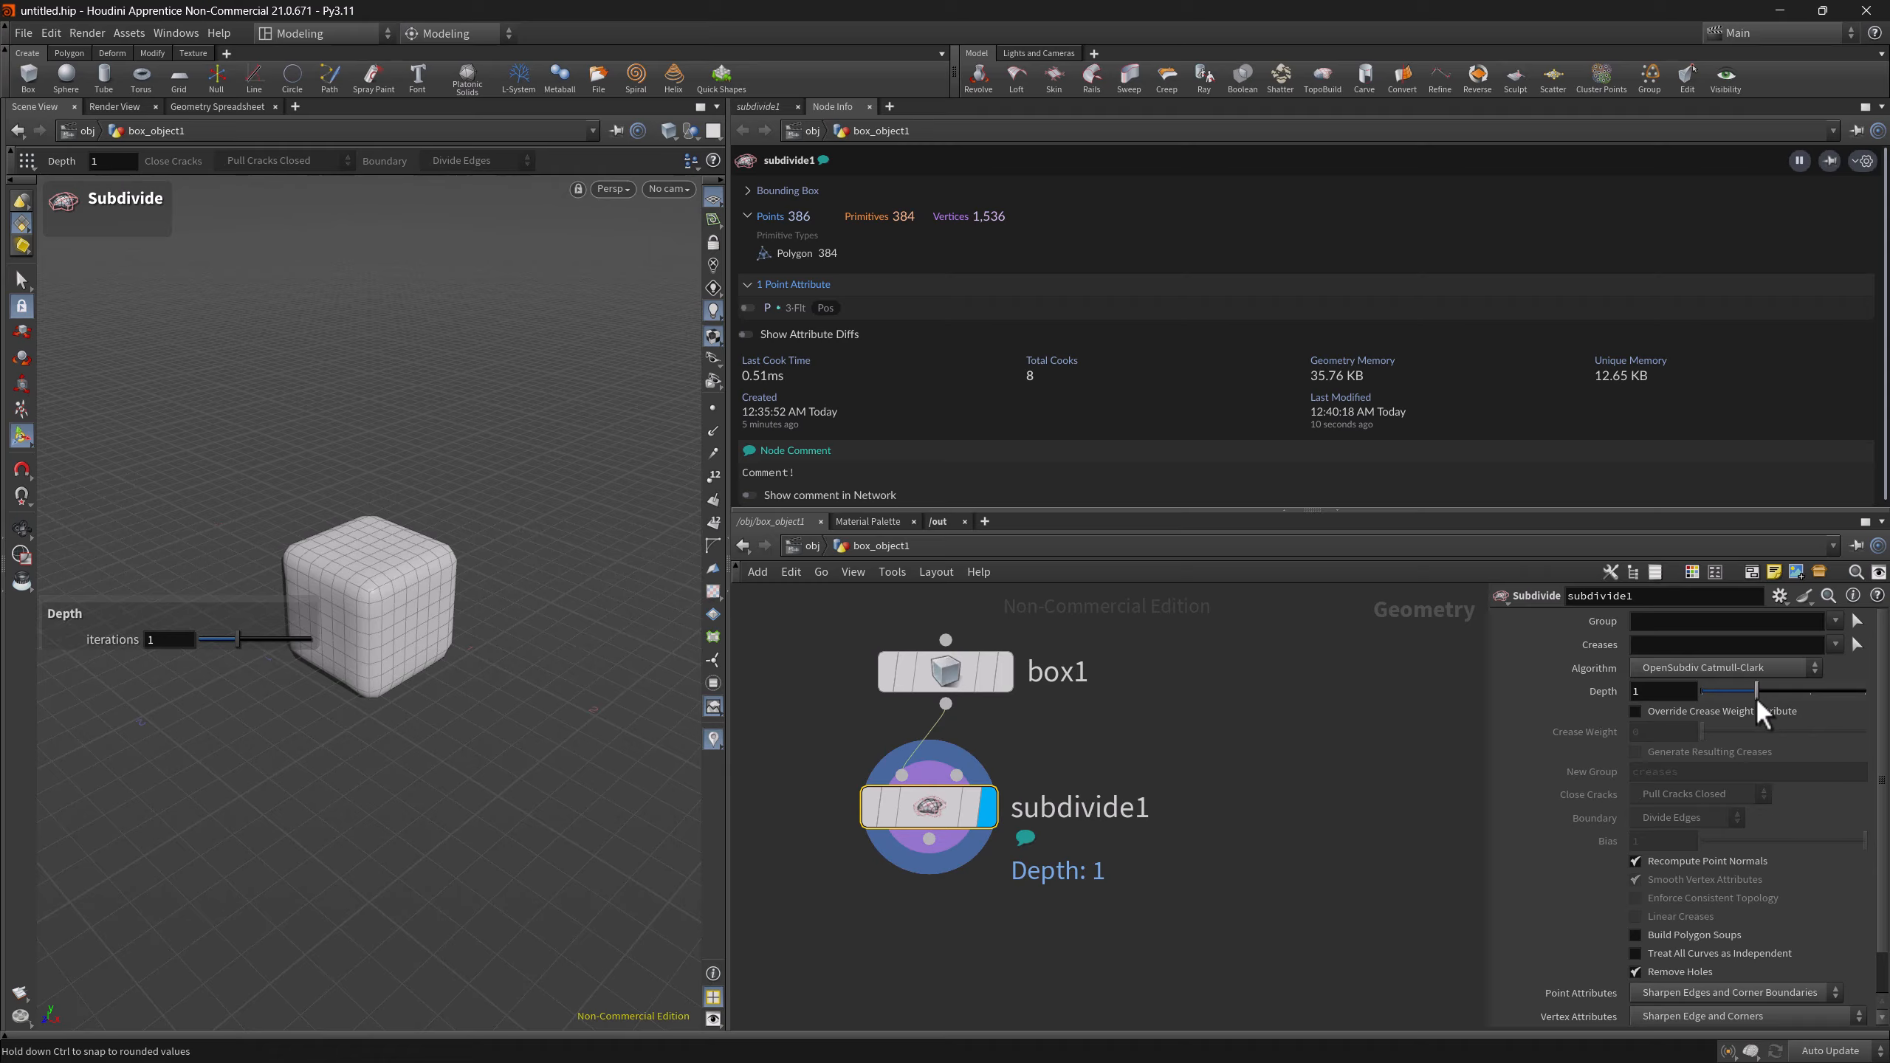
drag(1756, 696, 1795, 697)
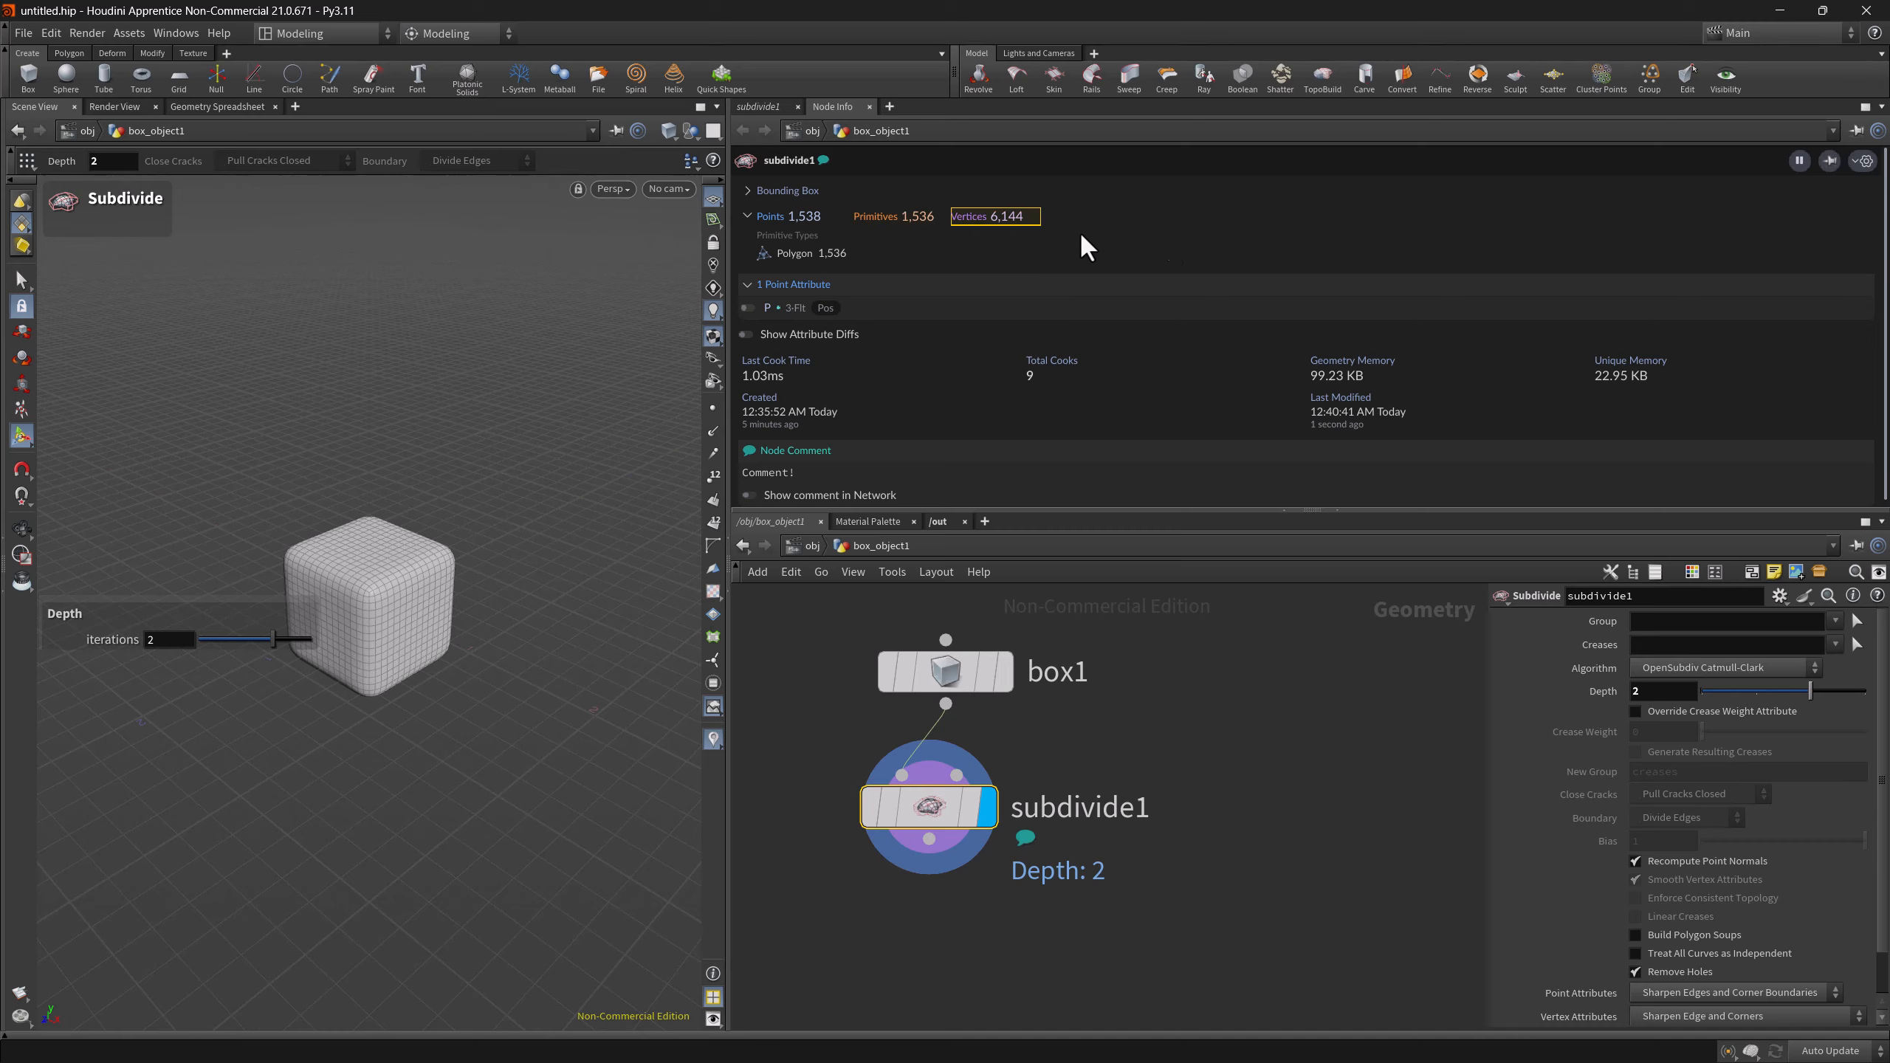
- Zoom in the Node Info contents and select box1 and subdivide1 in turn to view each node's information
click(1860, 161)
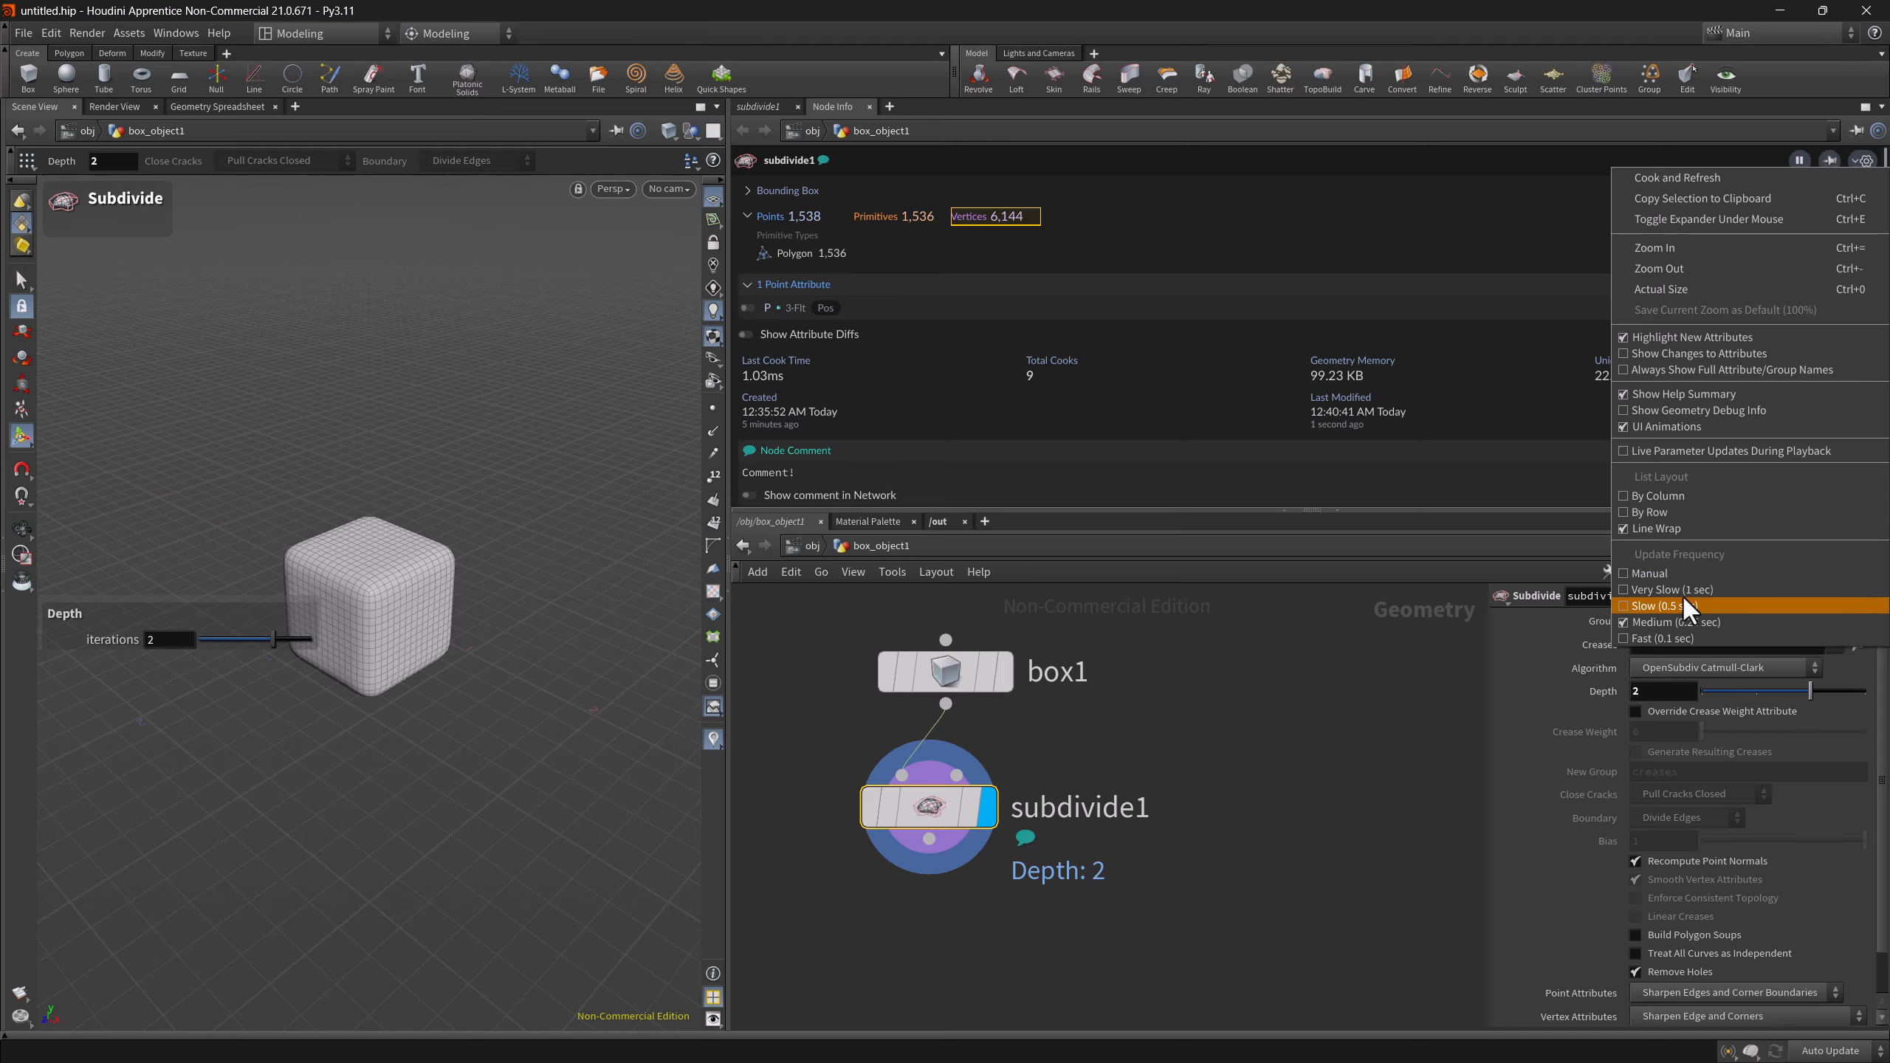
click(1677, 252)
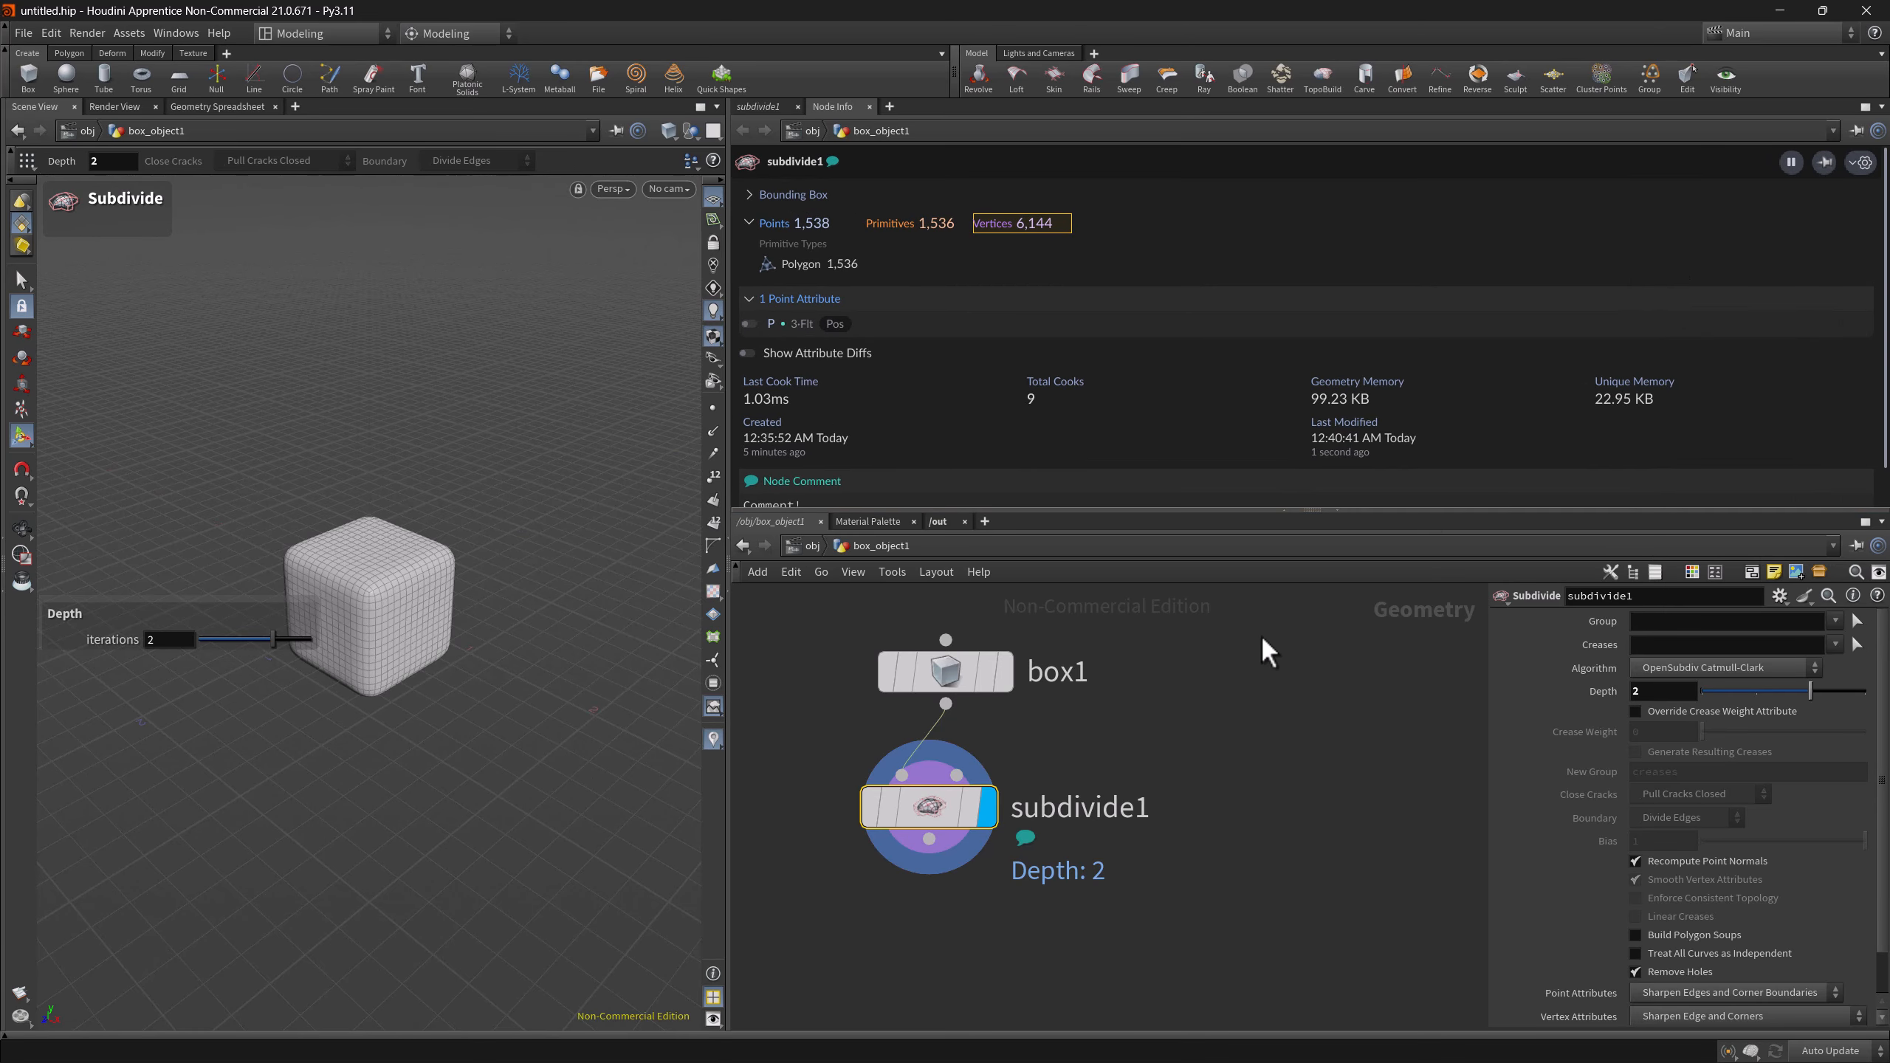
drag(793, 629, 1035, 703)
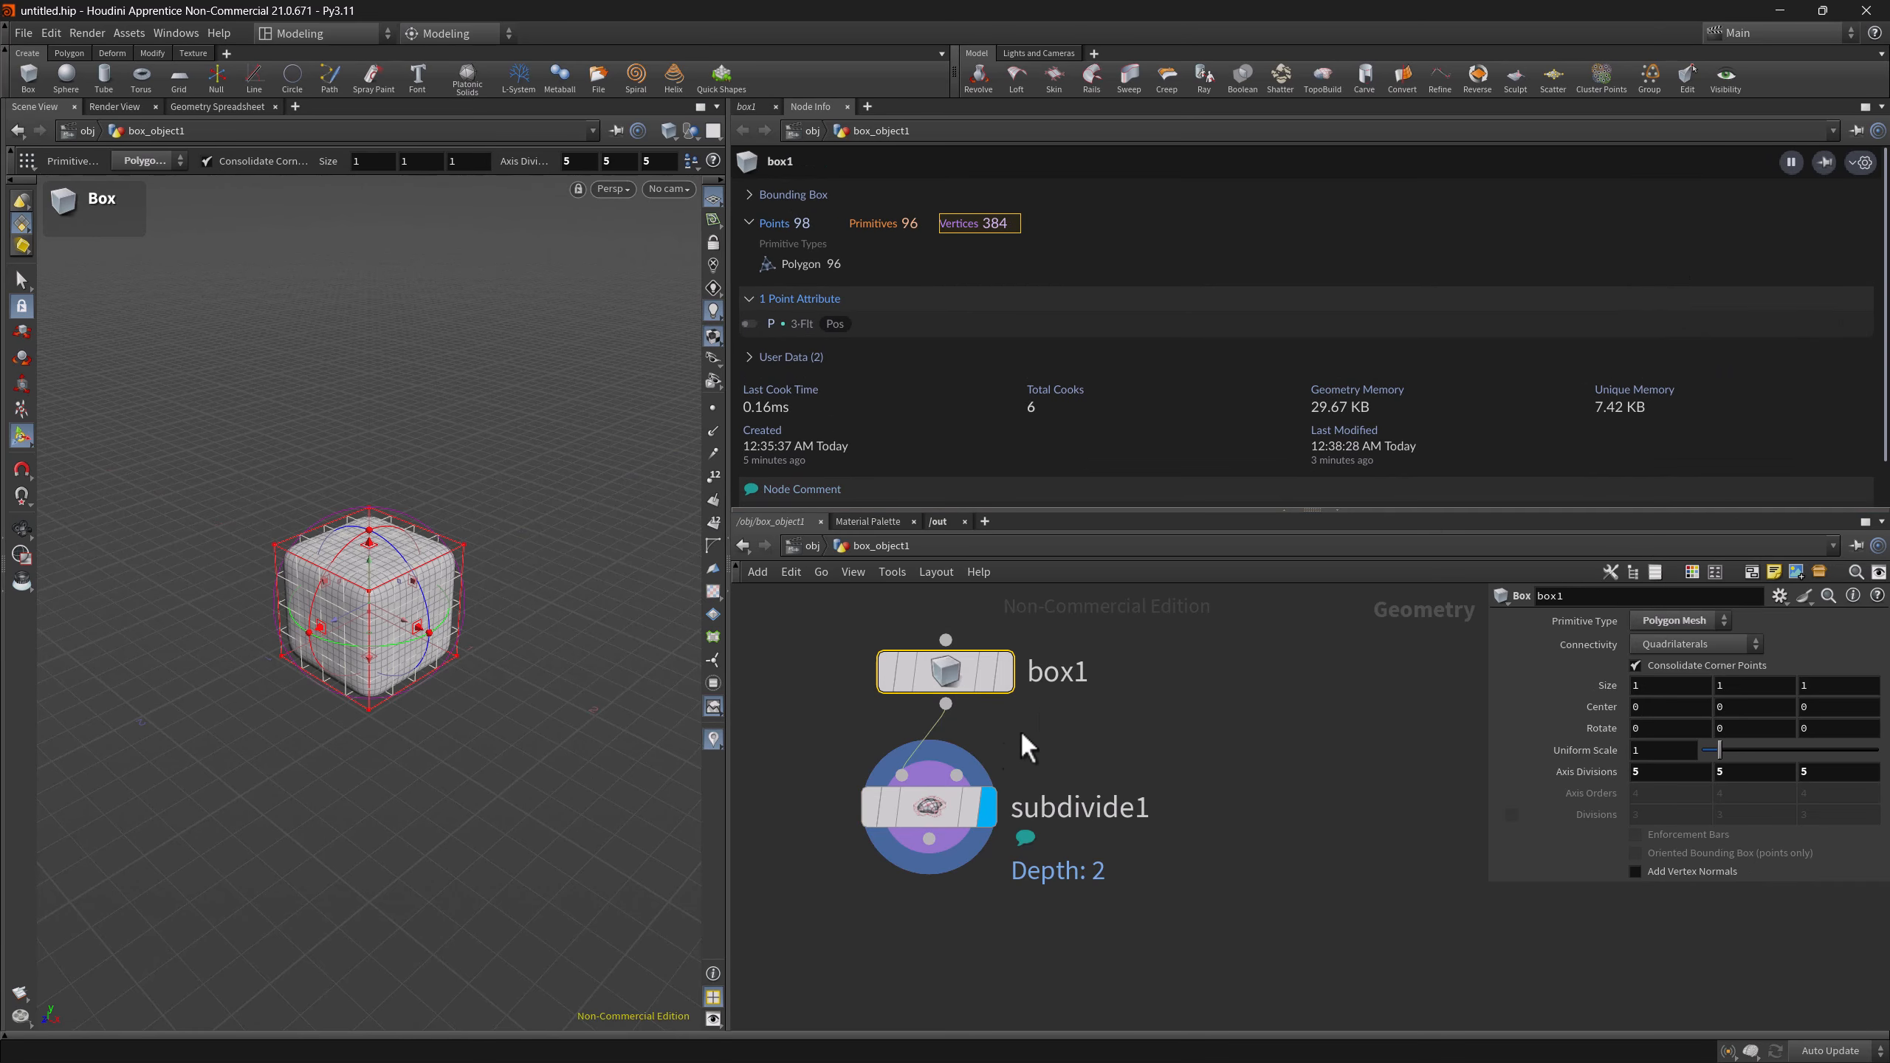
drag(822, 722, 1054, 900)
drag(836, 636, 1061, 729)
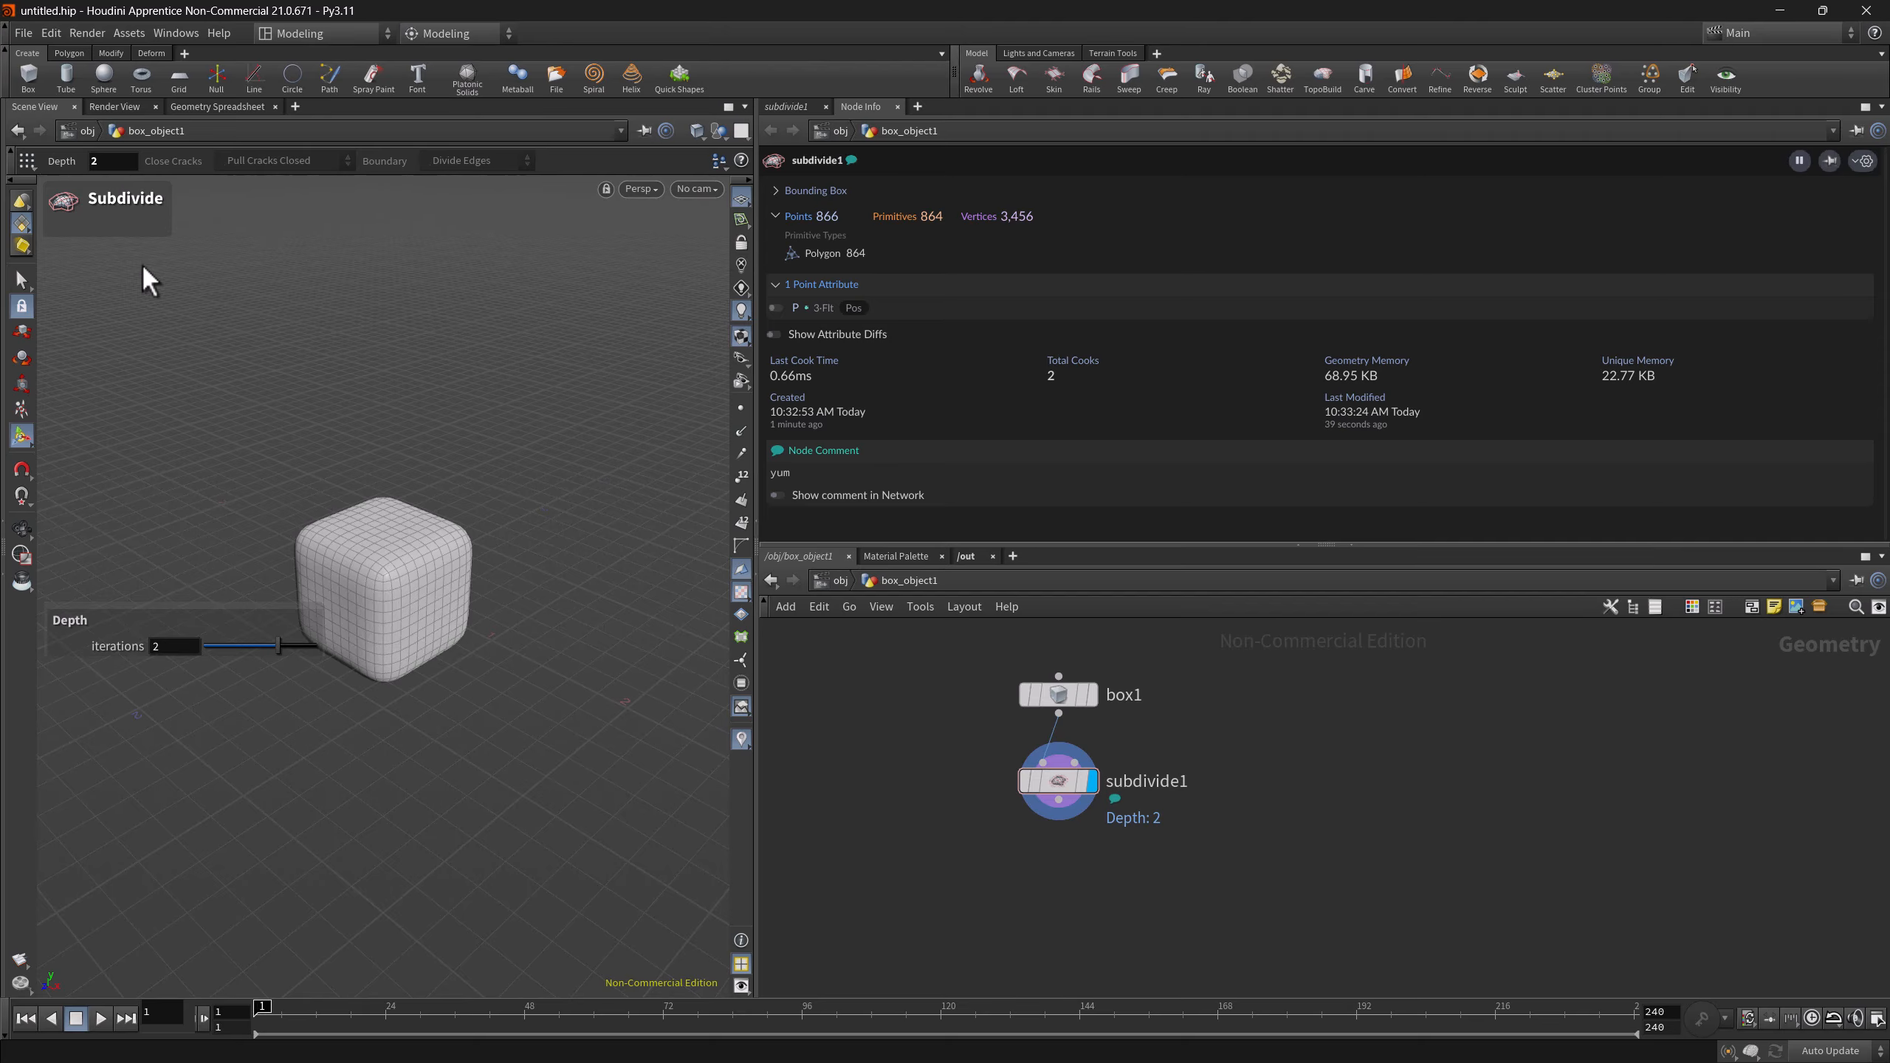
- Disable Node Info Windows Close When Losing Focus in the network editor preferences, and open subdivide1's info window over the viewport
click(51, 33)
mouse_move(170, 187)
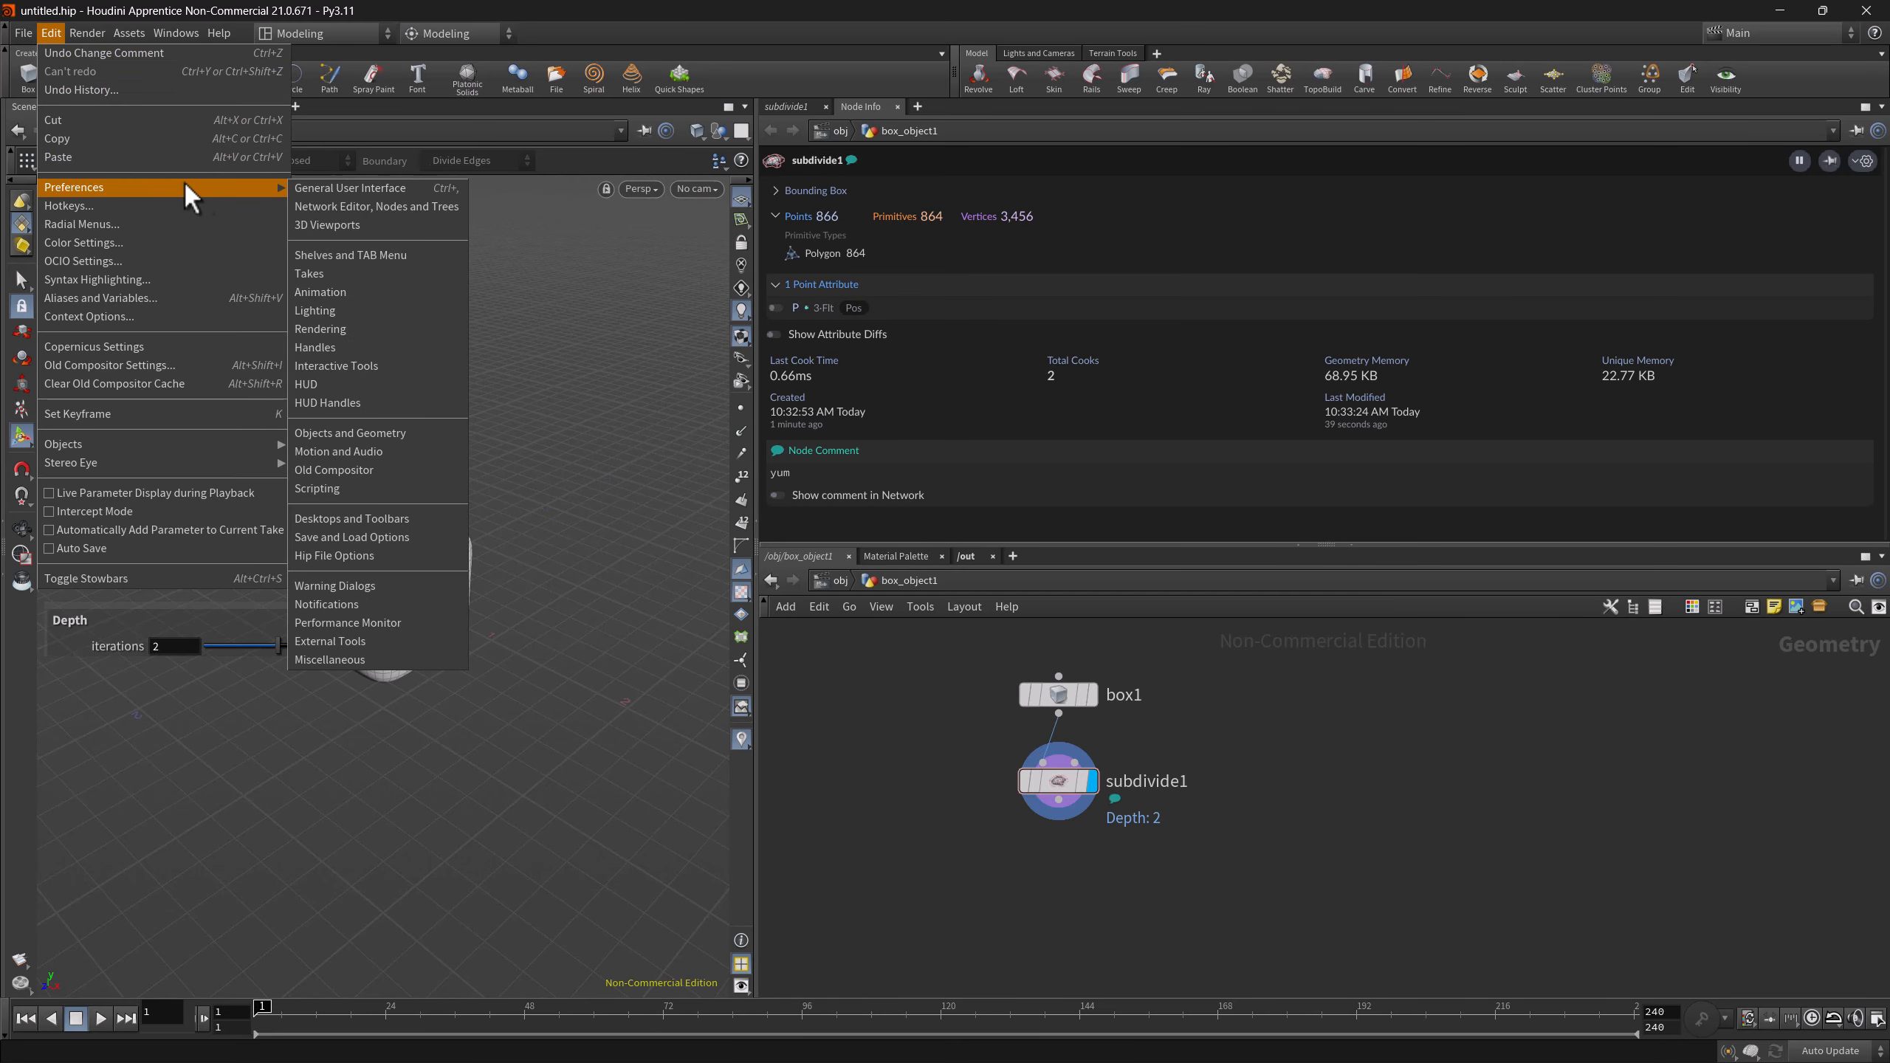
click(338, 206)
drag(241, 33, 443, 204)
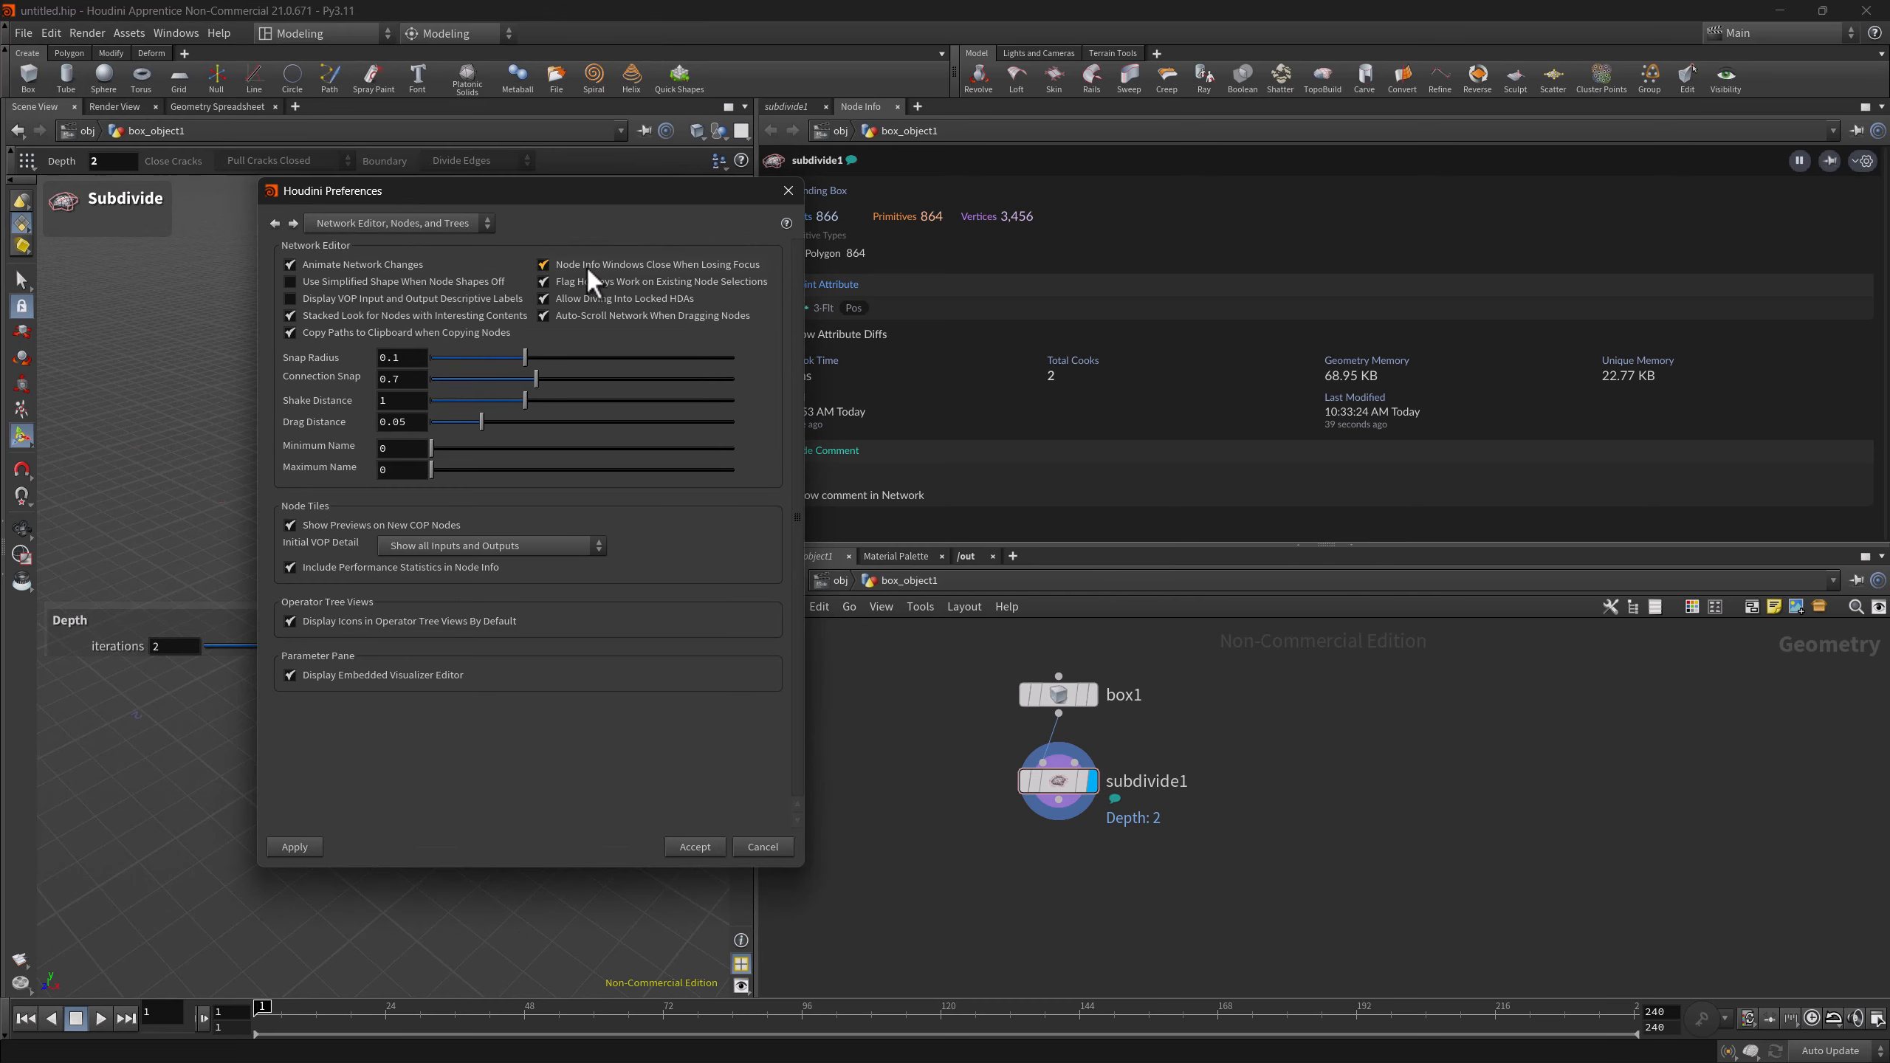
click(624, 271)
click(680, 847)
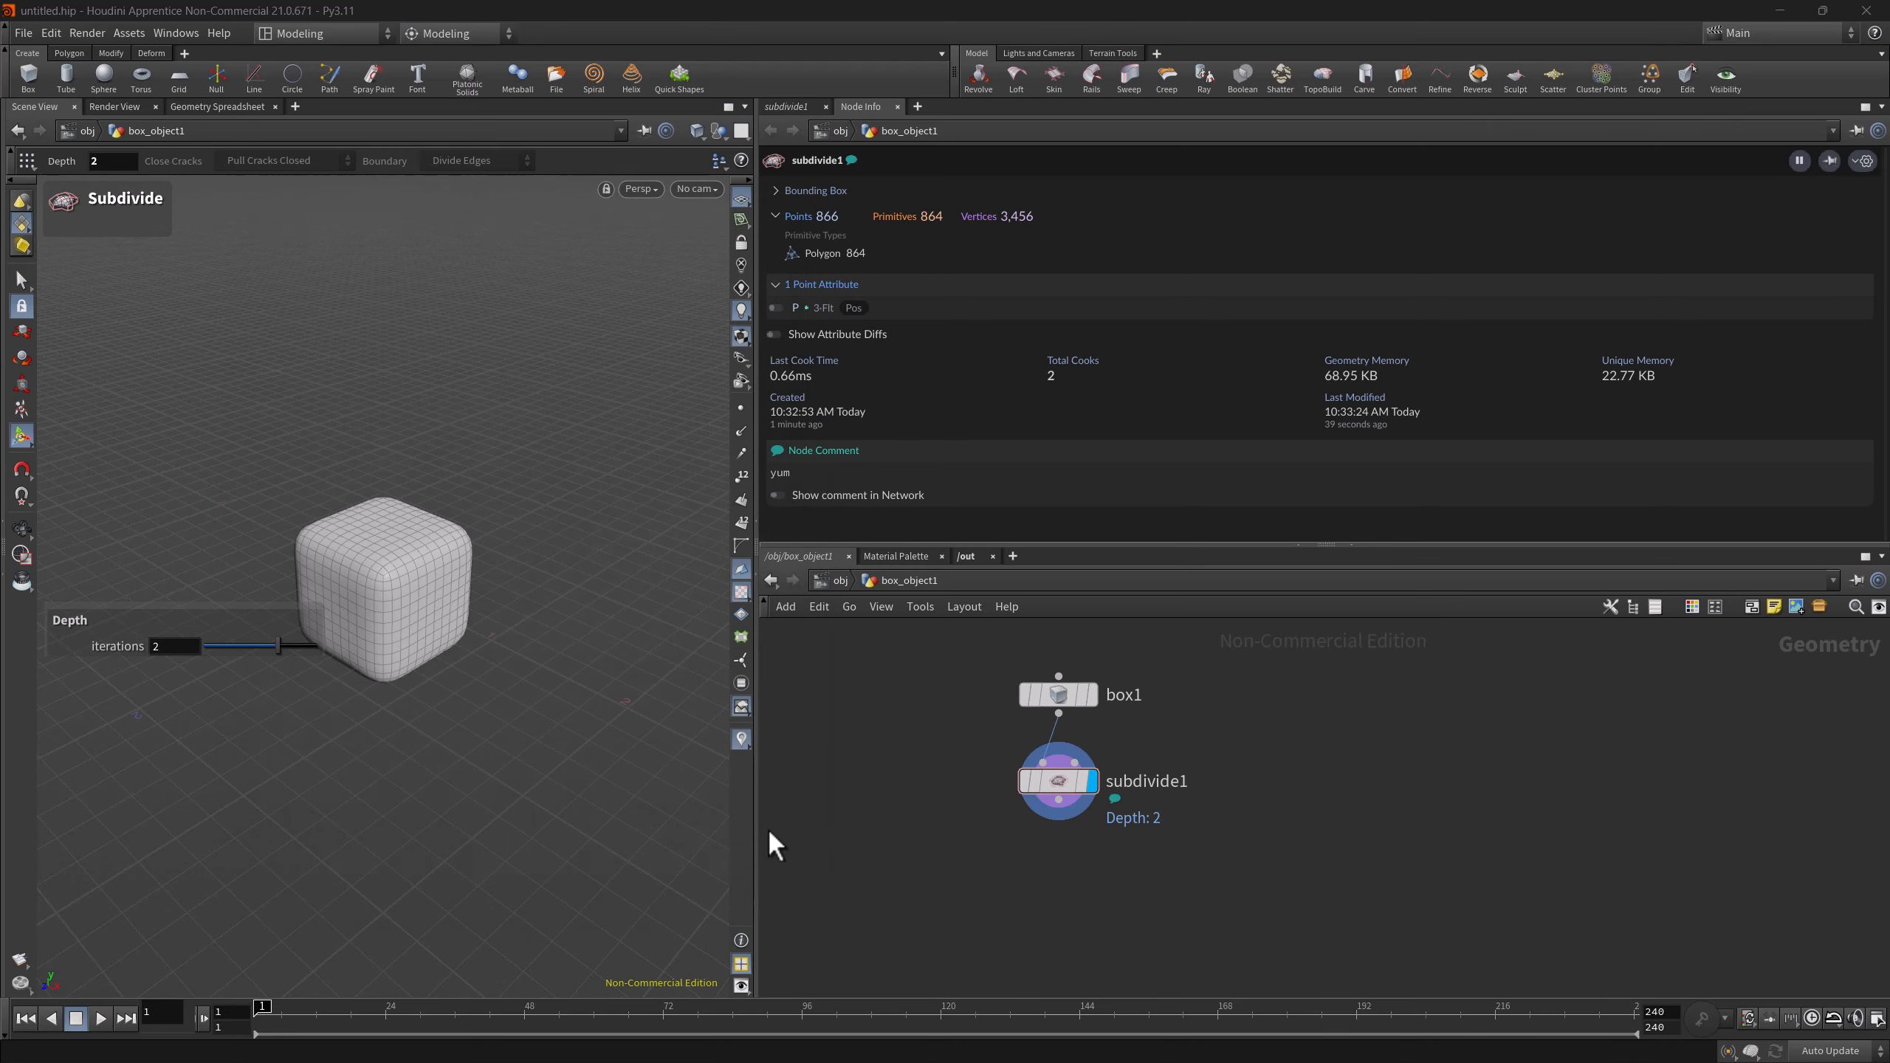
click(999, 782)
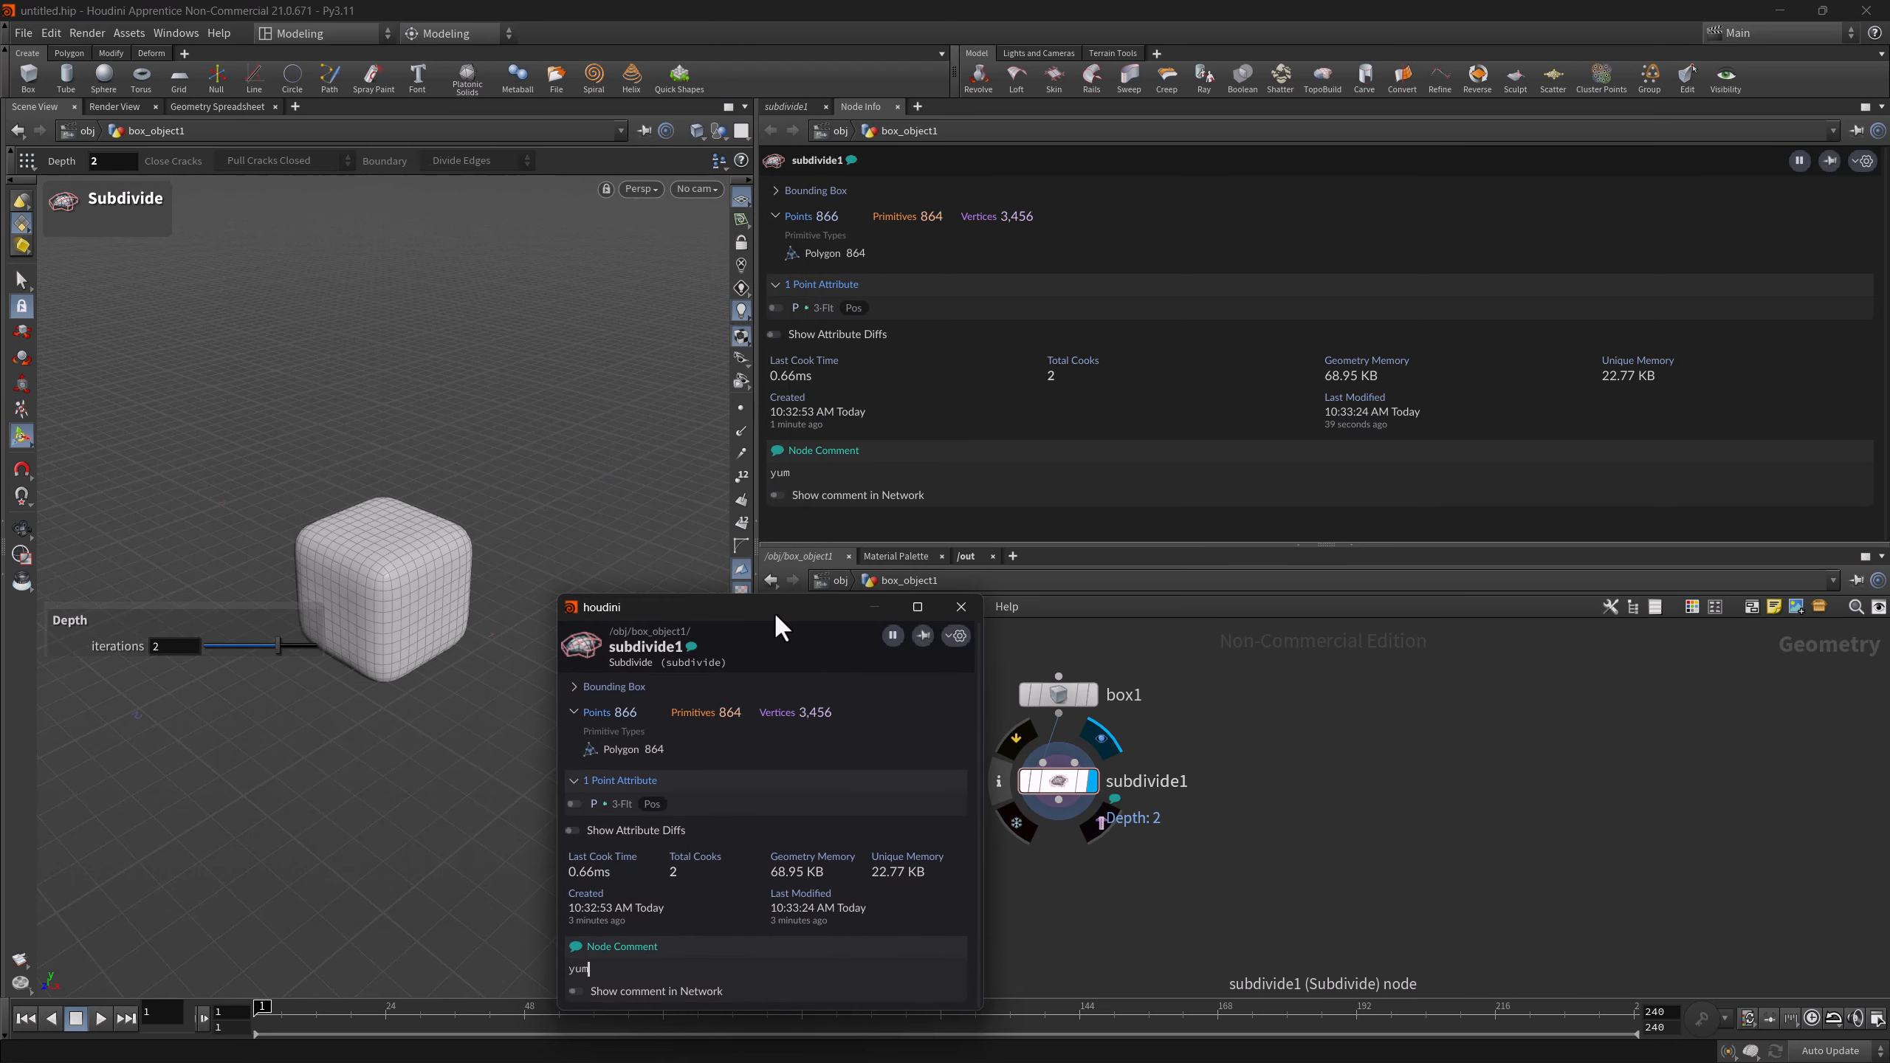
drag(777, 625, 592, 518)
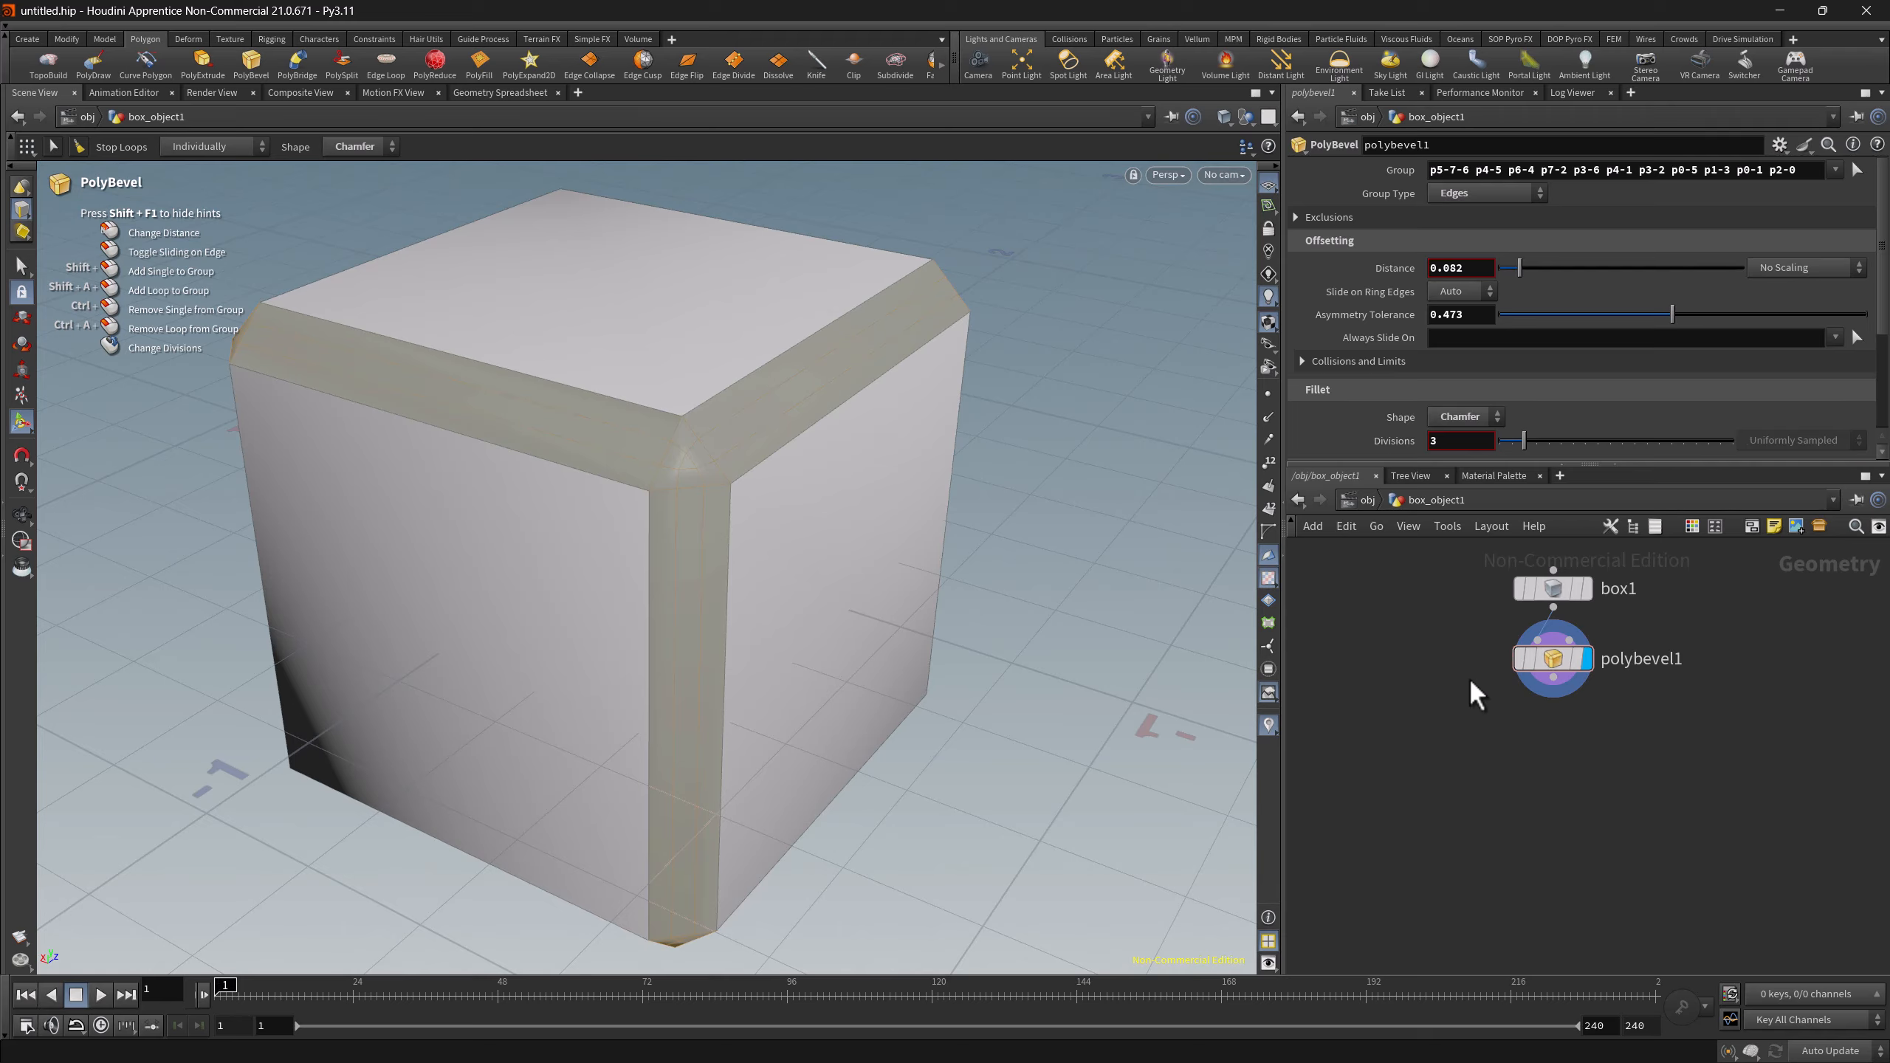
- Show polybevel1's parameters inside the enlarged network view and set a Round fillet shape with 5 divisions and a distance of 0.2
click(1563, 456)
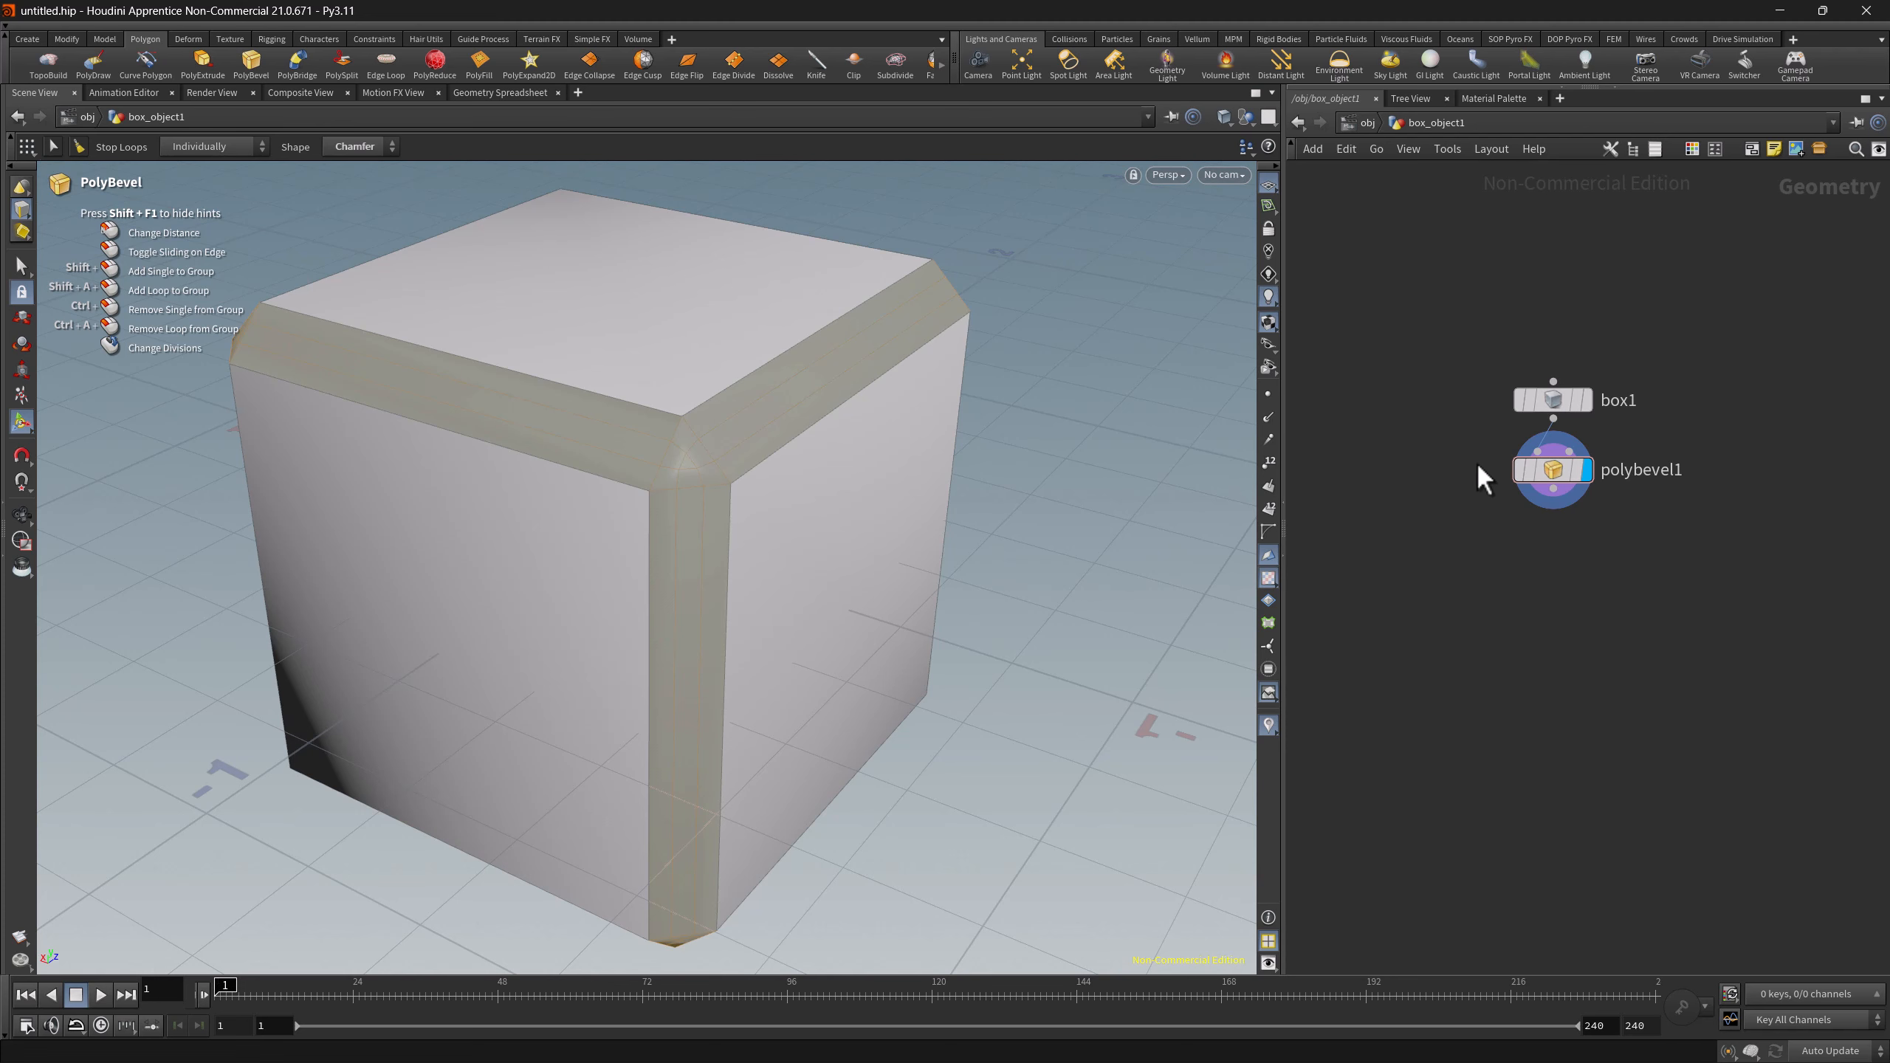
key(p)
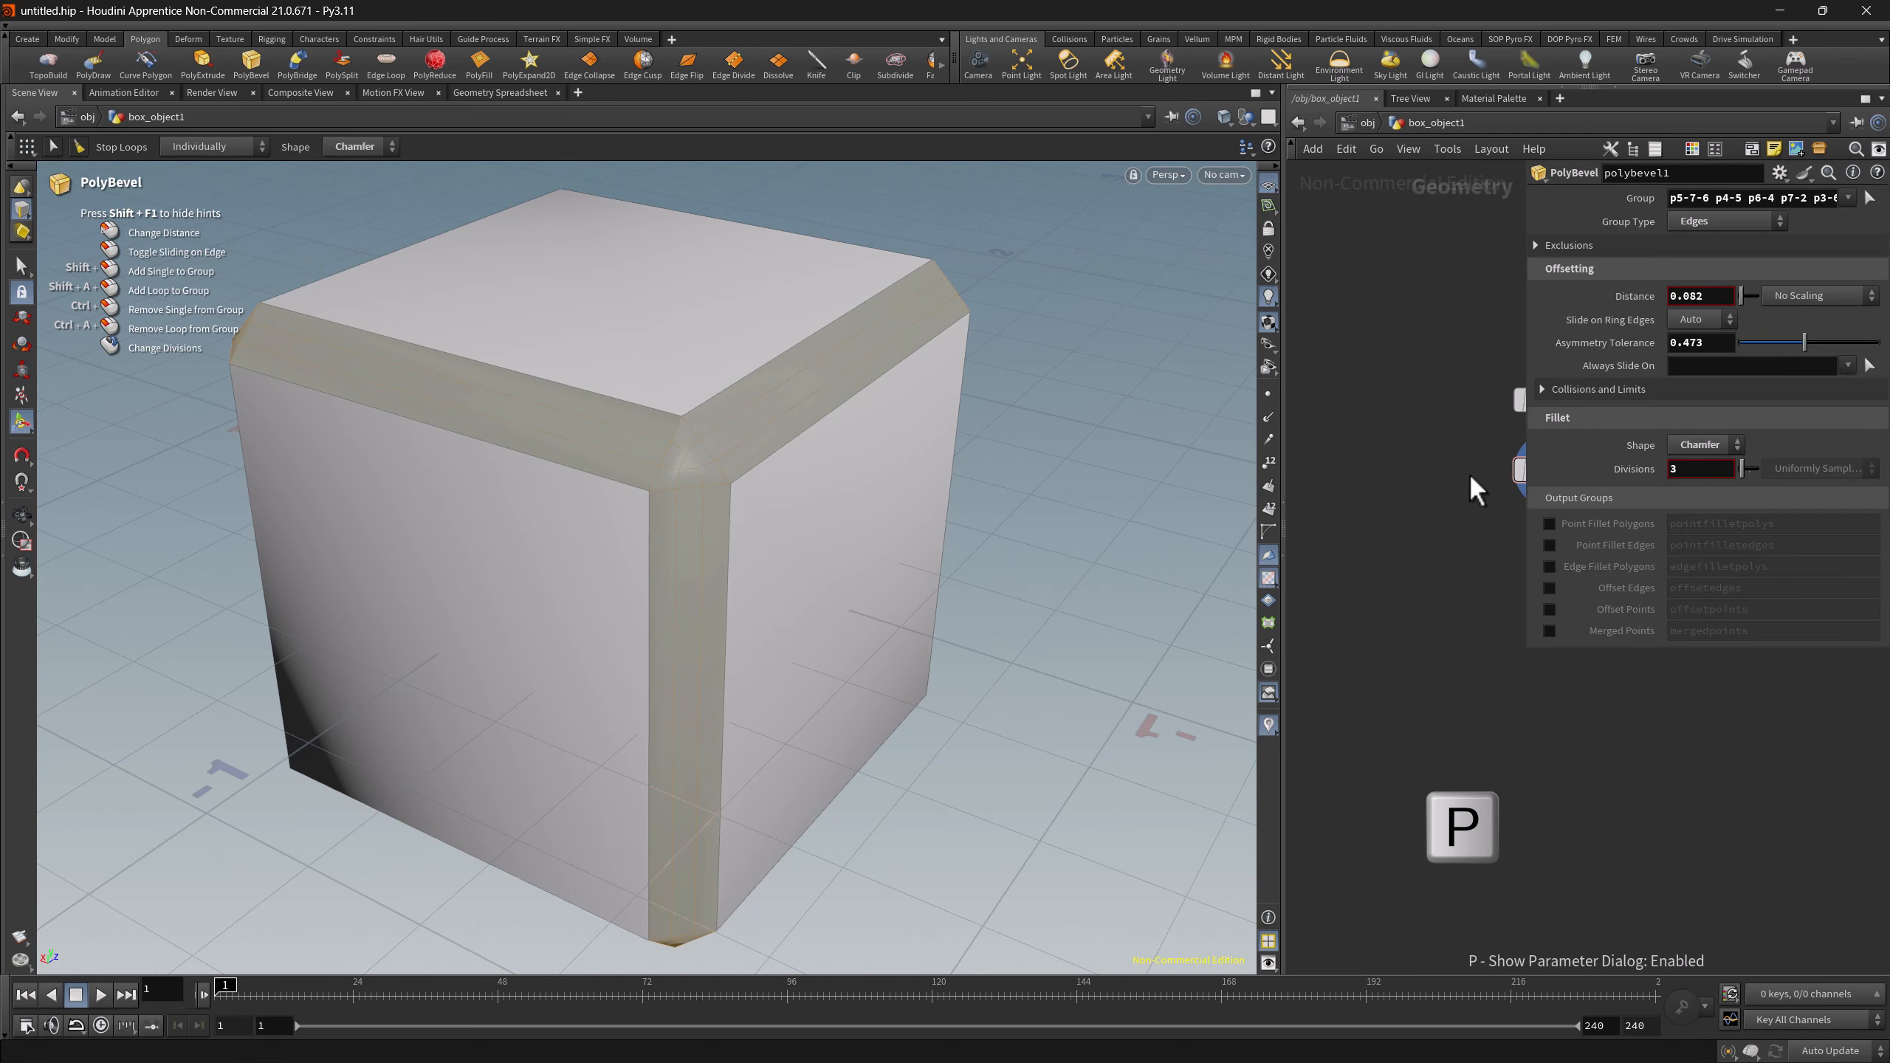
drag(1742, 468, 1745, 470)
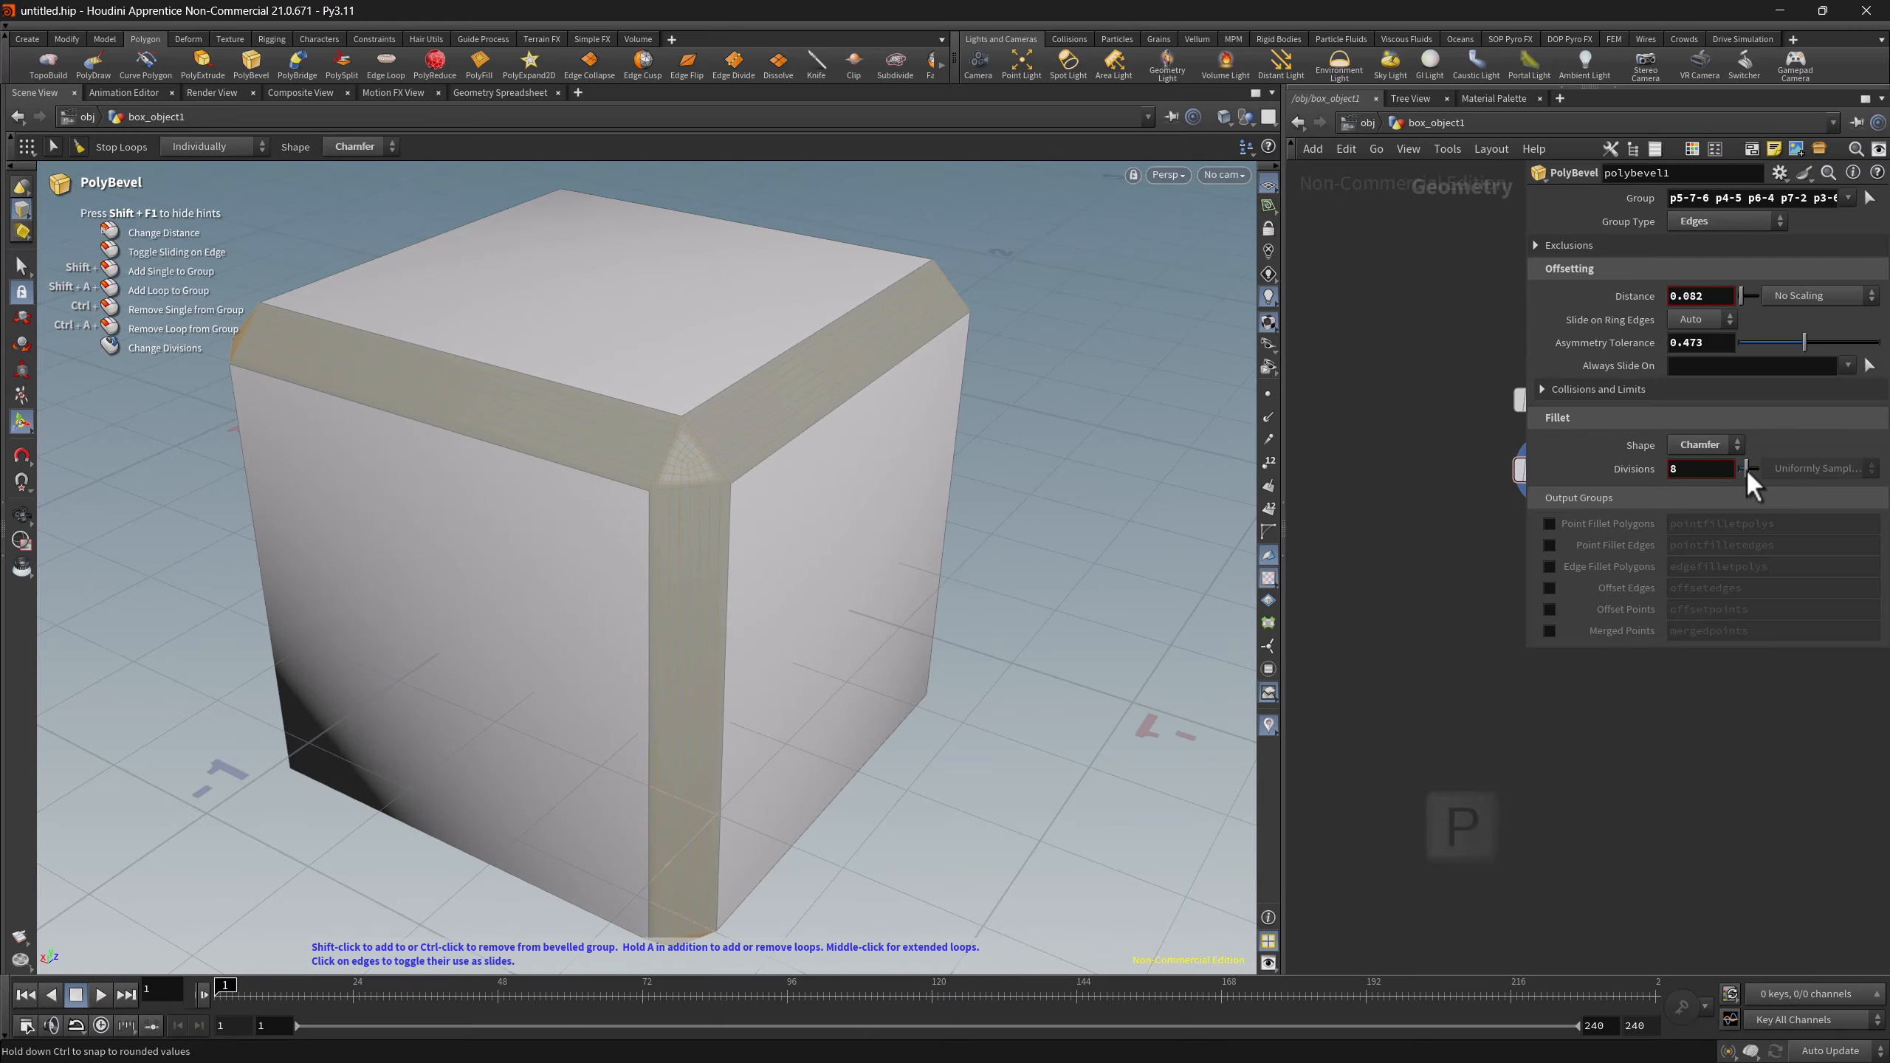
click(1709, 446)
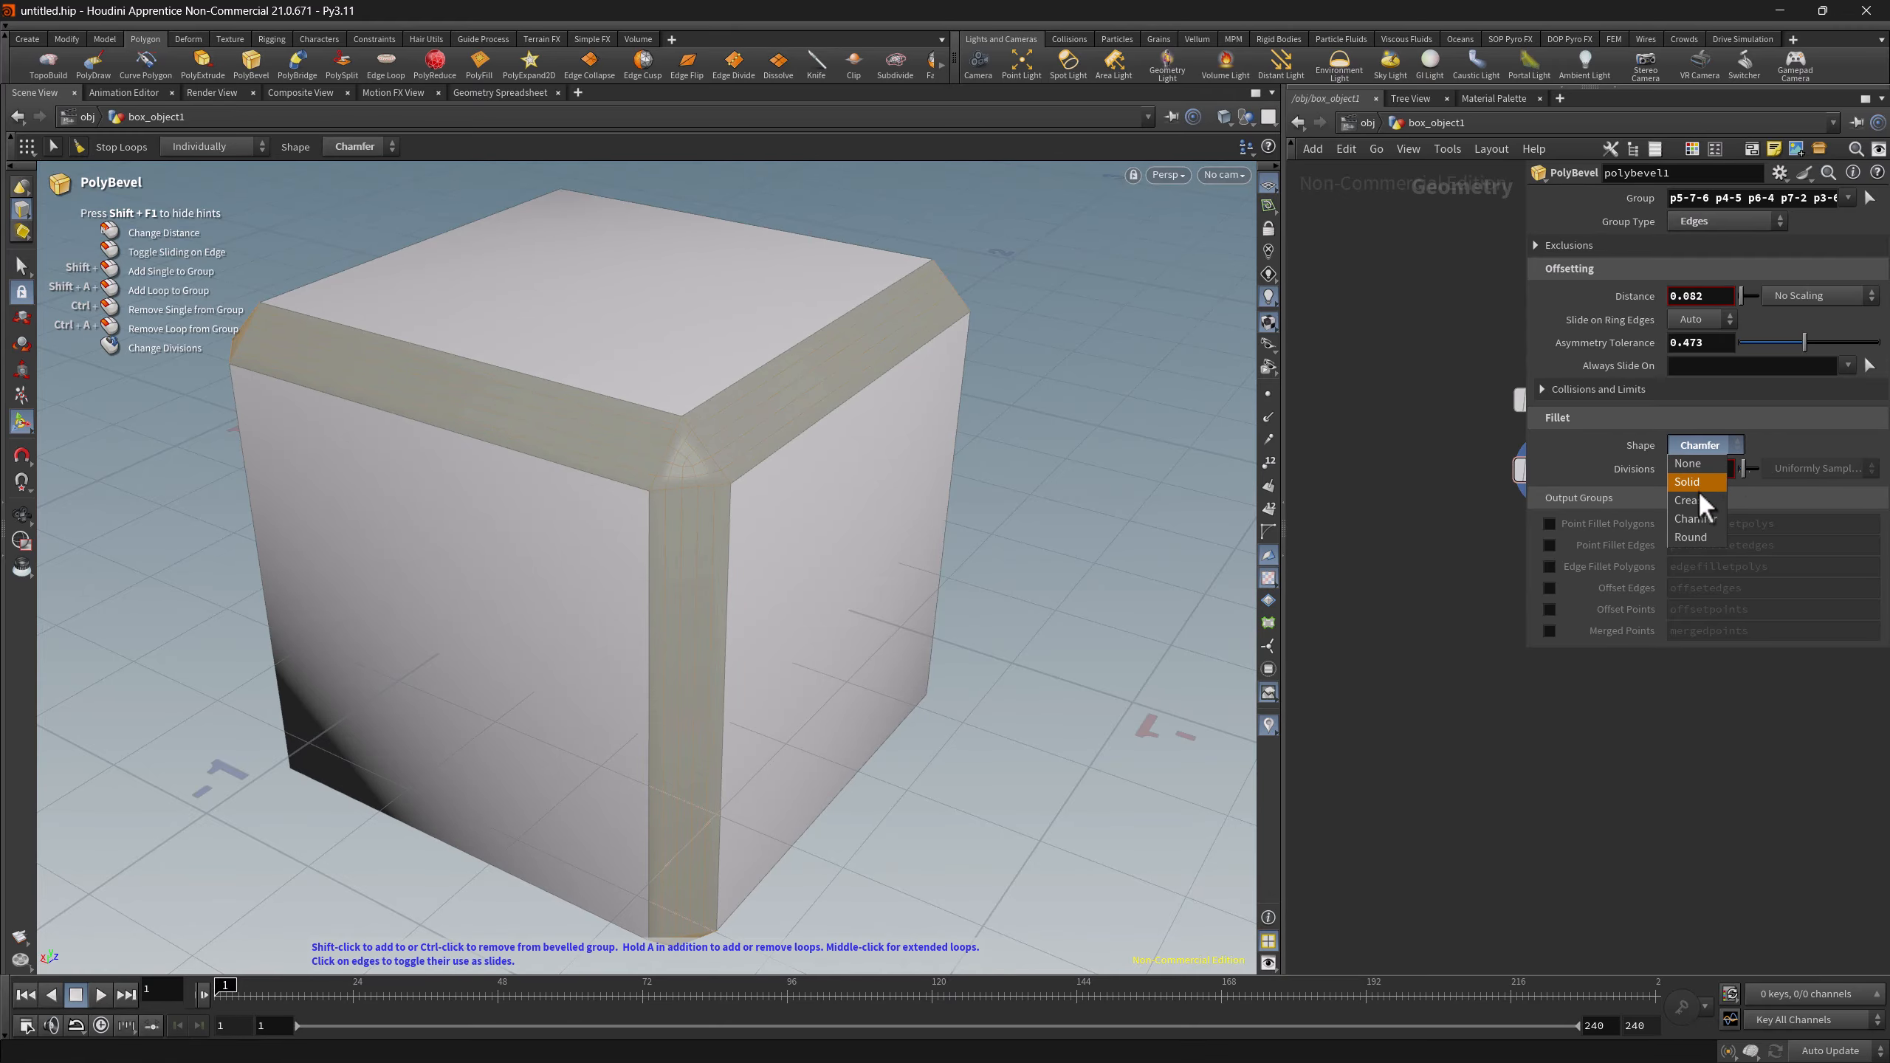
click(1690, 537)
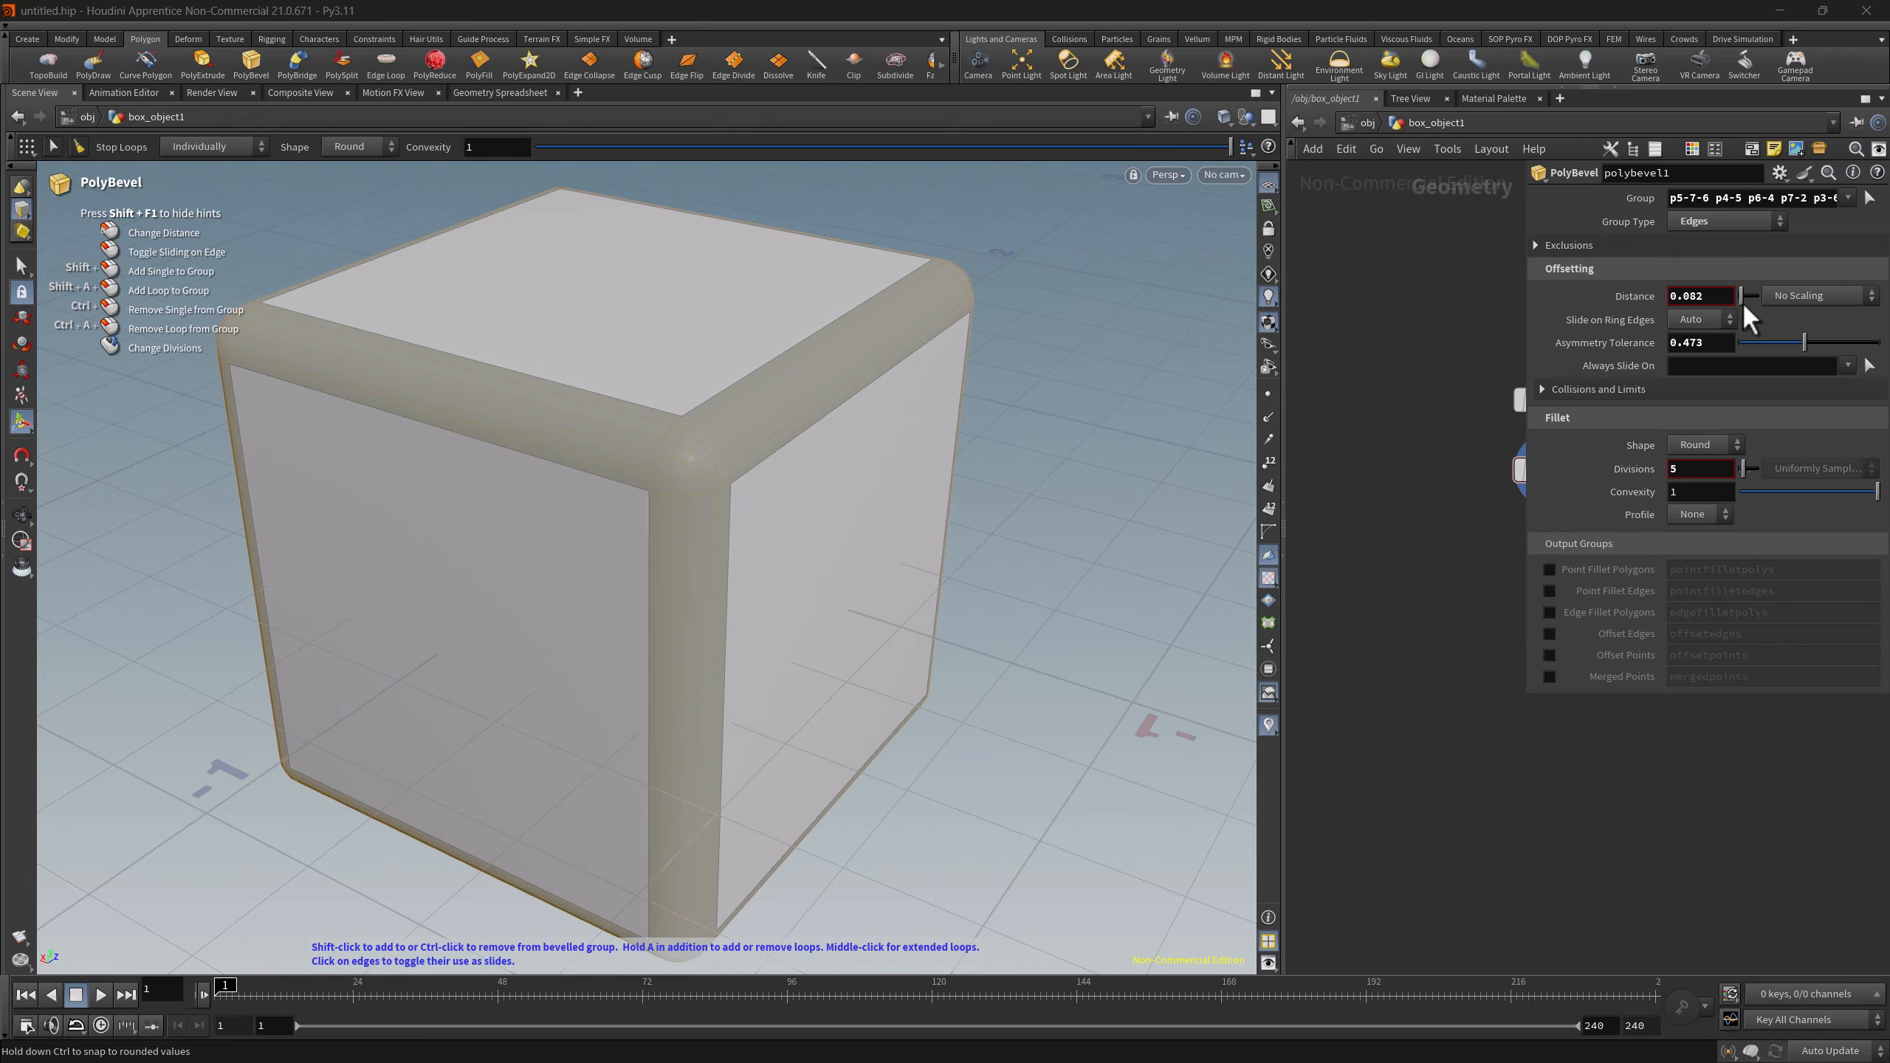
drag(1741, 296, 1743, 301)
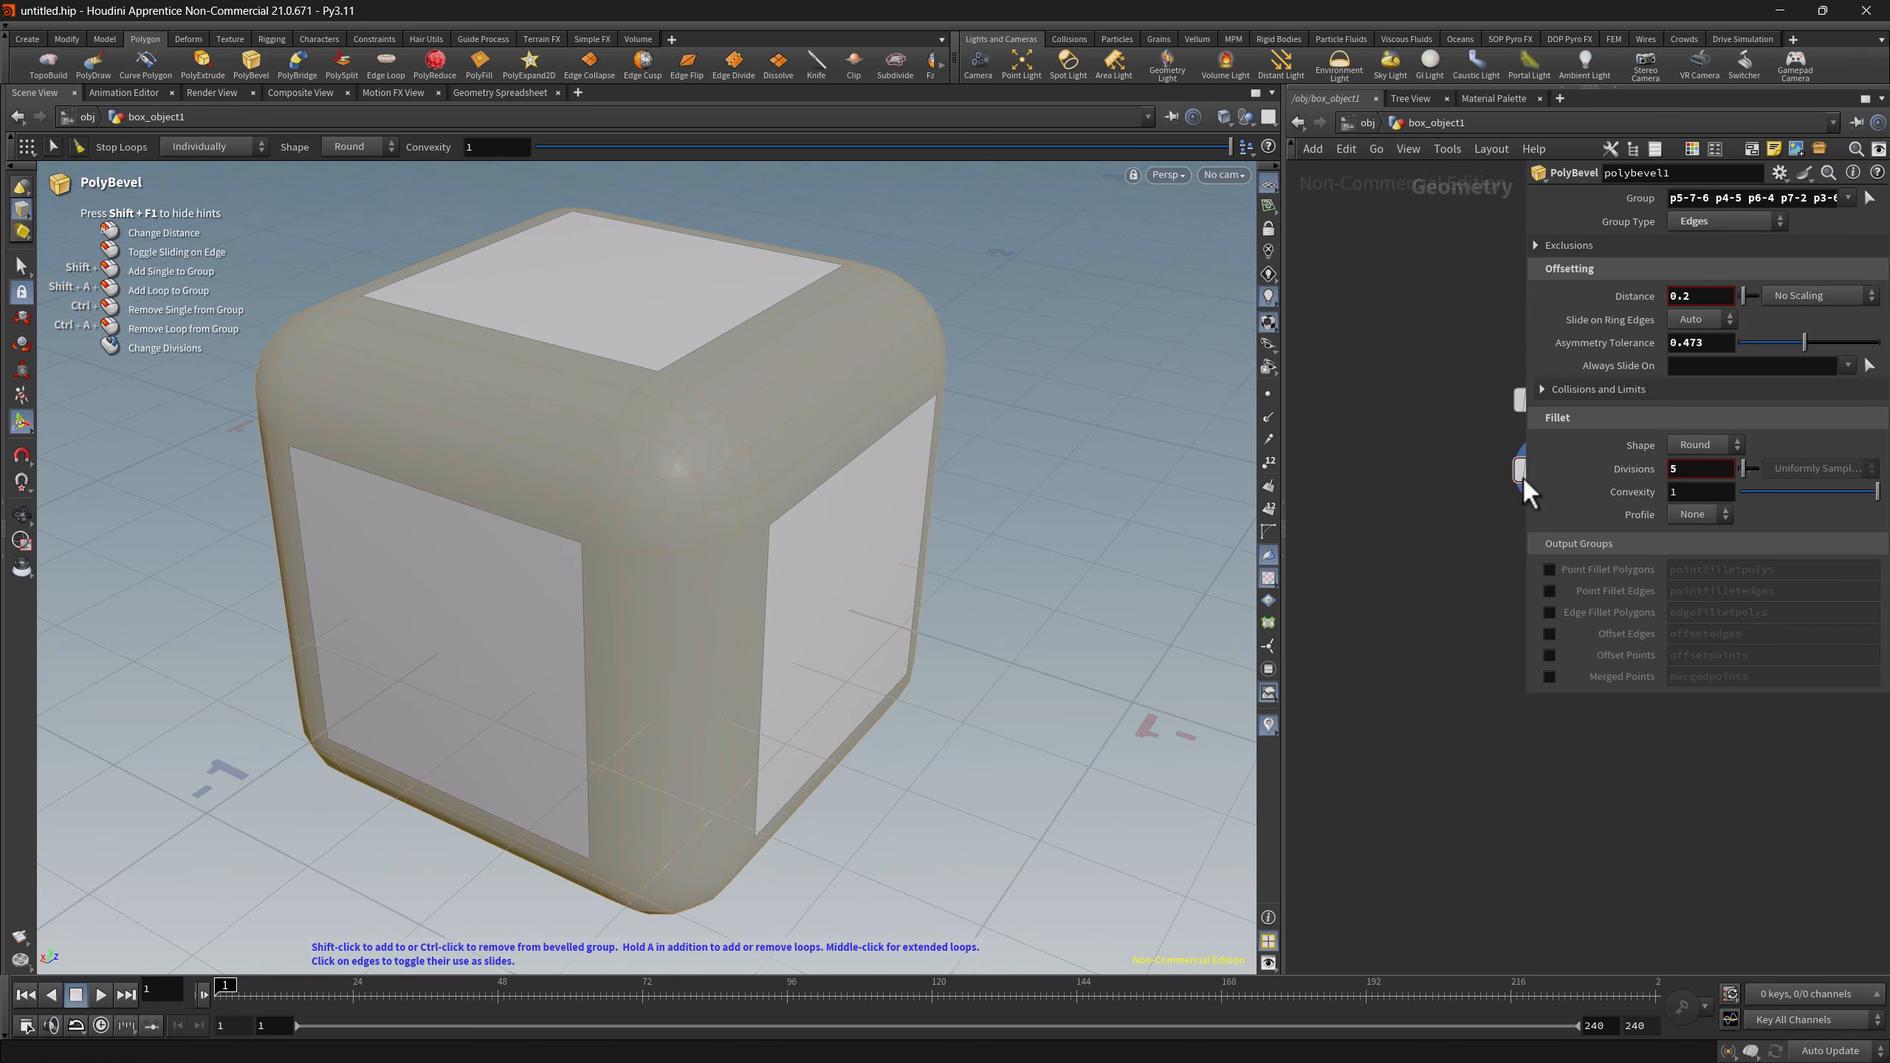
- Hide the parameters inside the network view and restore the separate parameter pane above it
key(p)
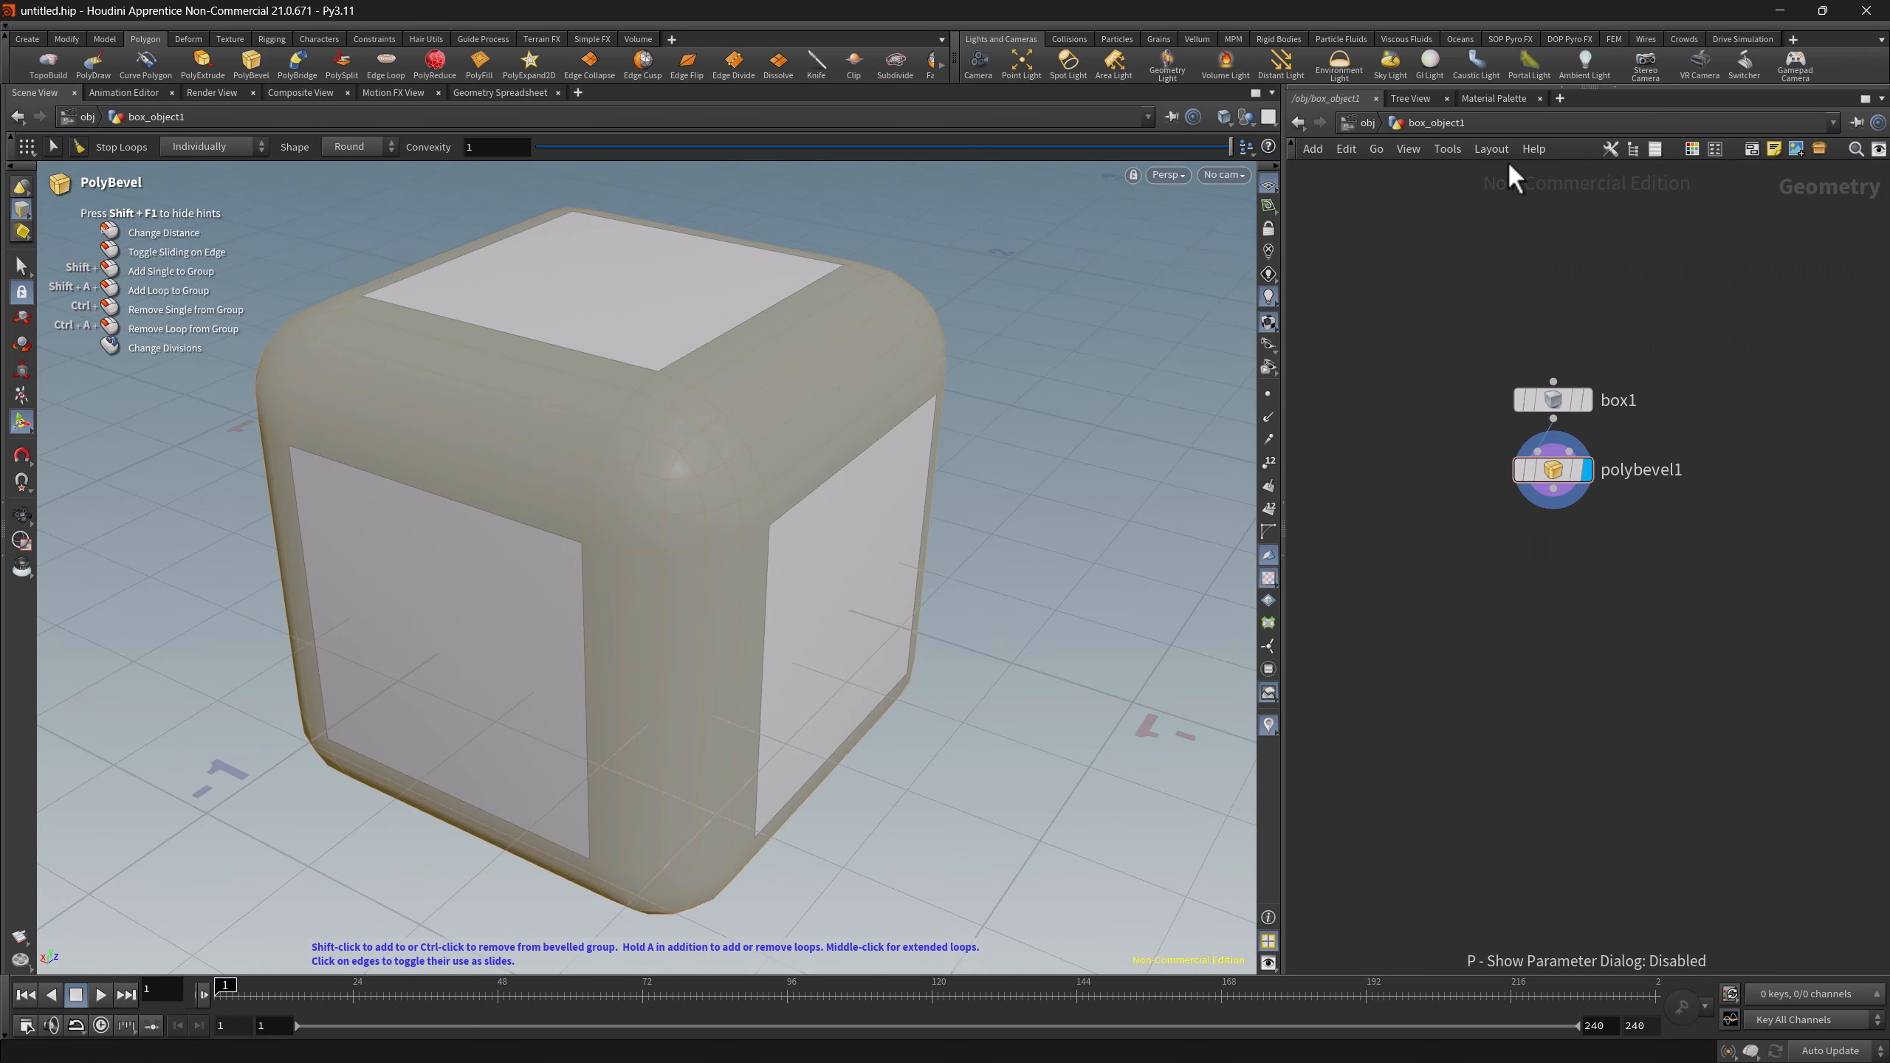
drag(1560, 95, 1449, 539)
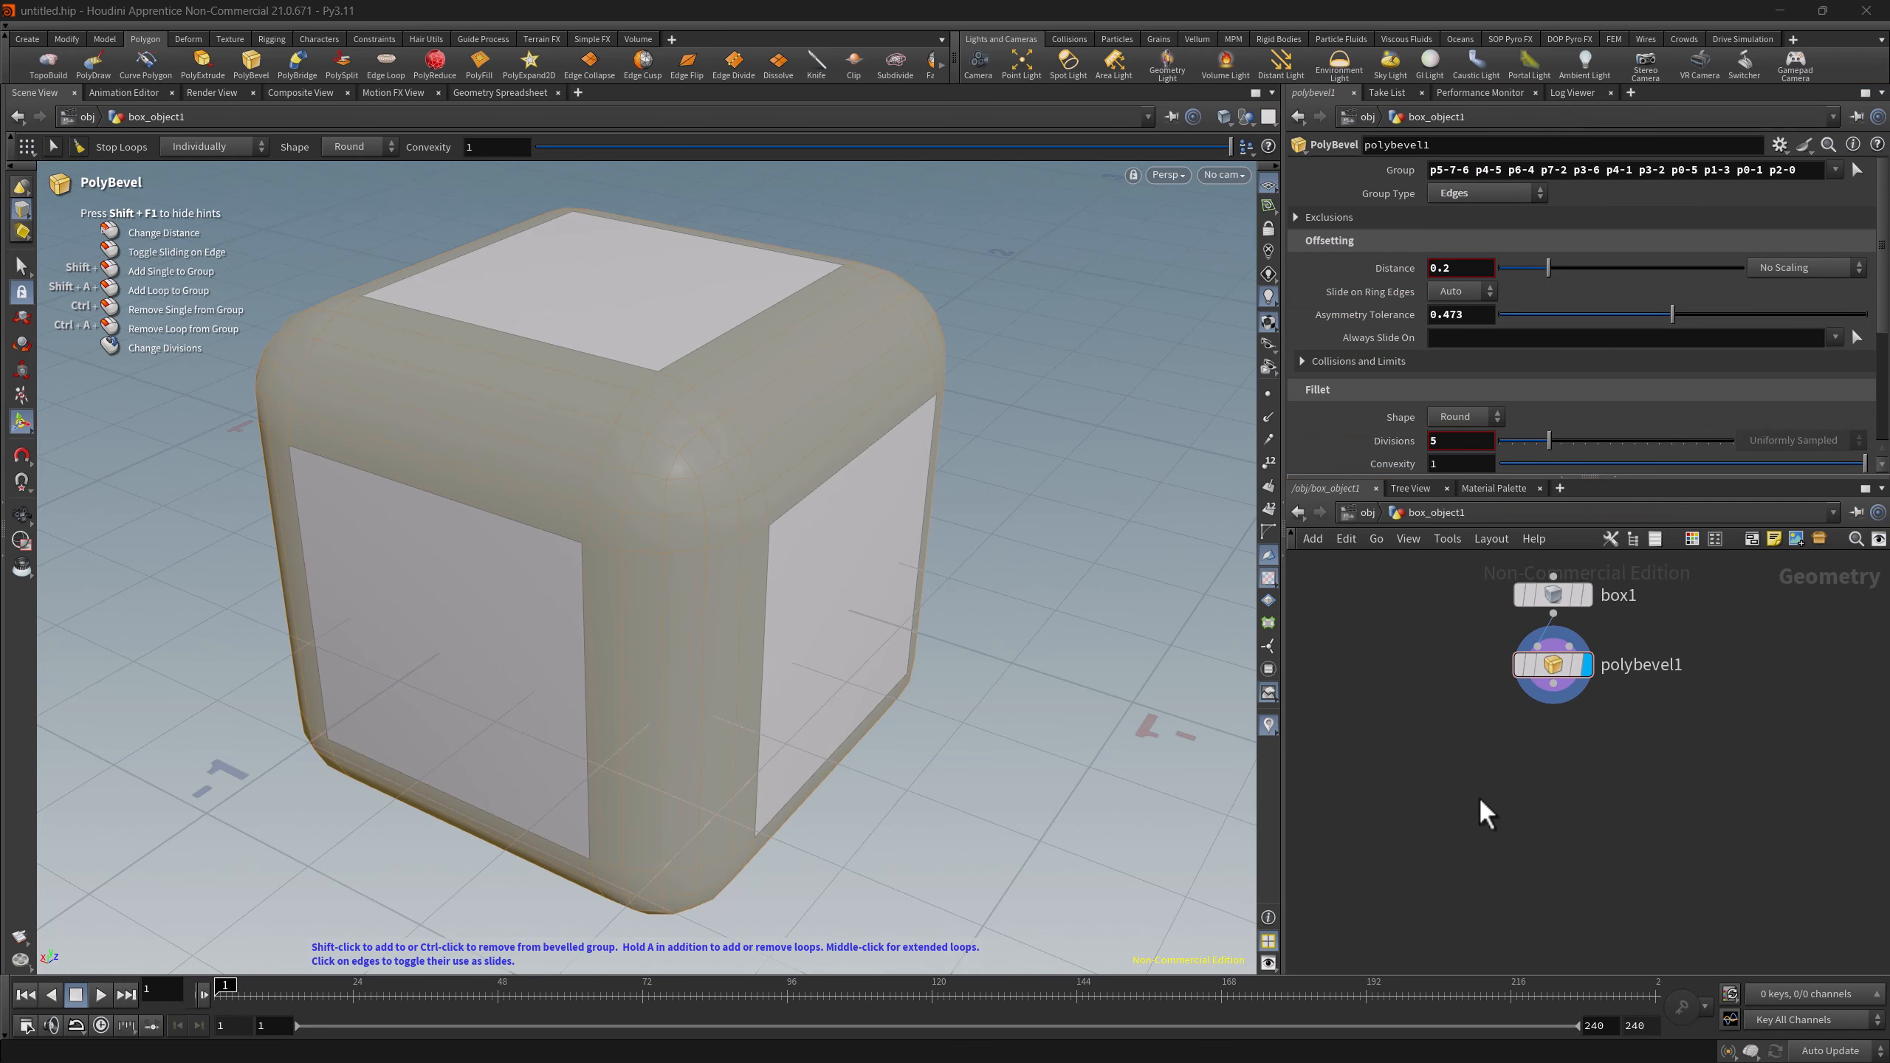
- Turn on Show Parameter Dialog for the network view and select box1 and polybevel1 in turn to view their parameters
click(1449, 539)
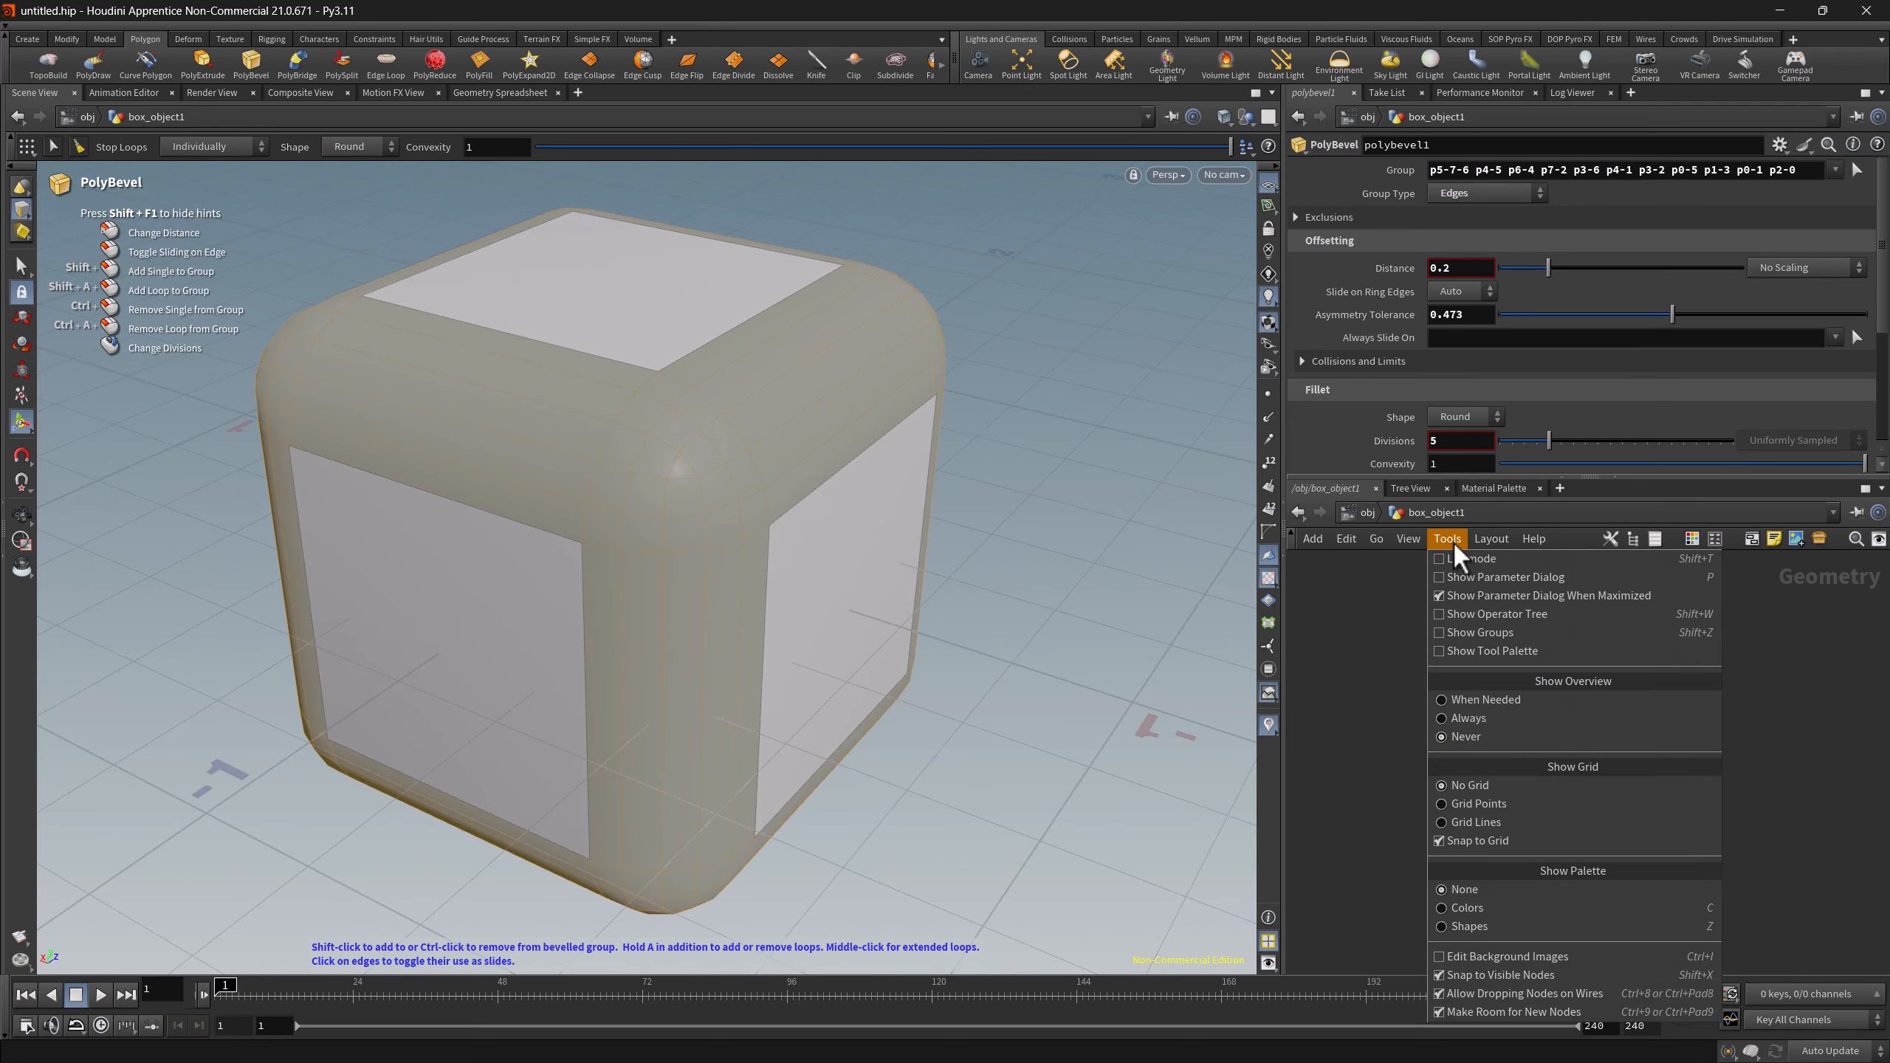
click(1497, 578)
middle_drag(1416, 687, 1265, 746)
click(1405, 661)
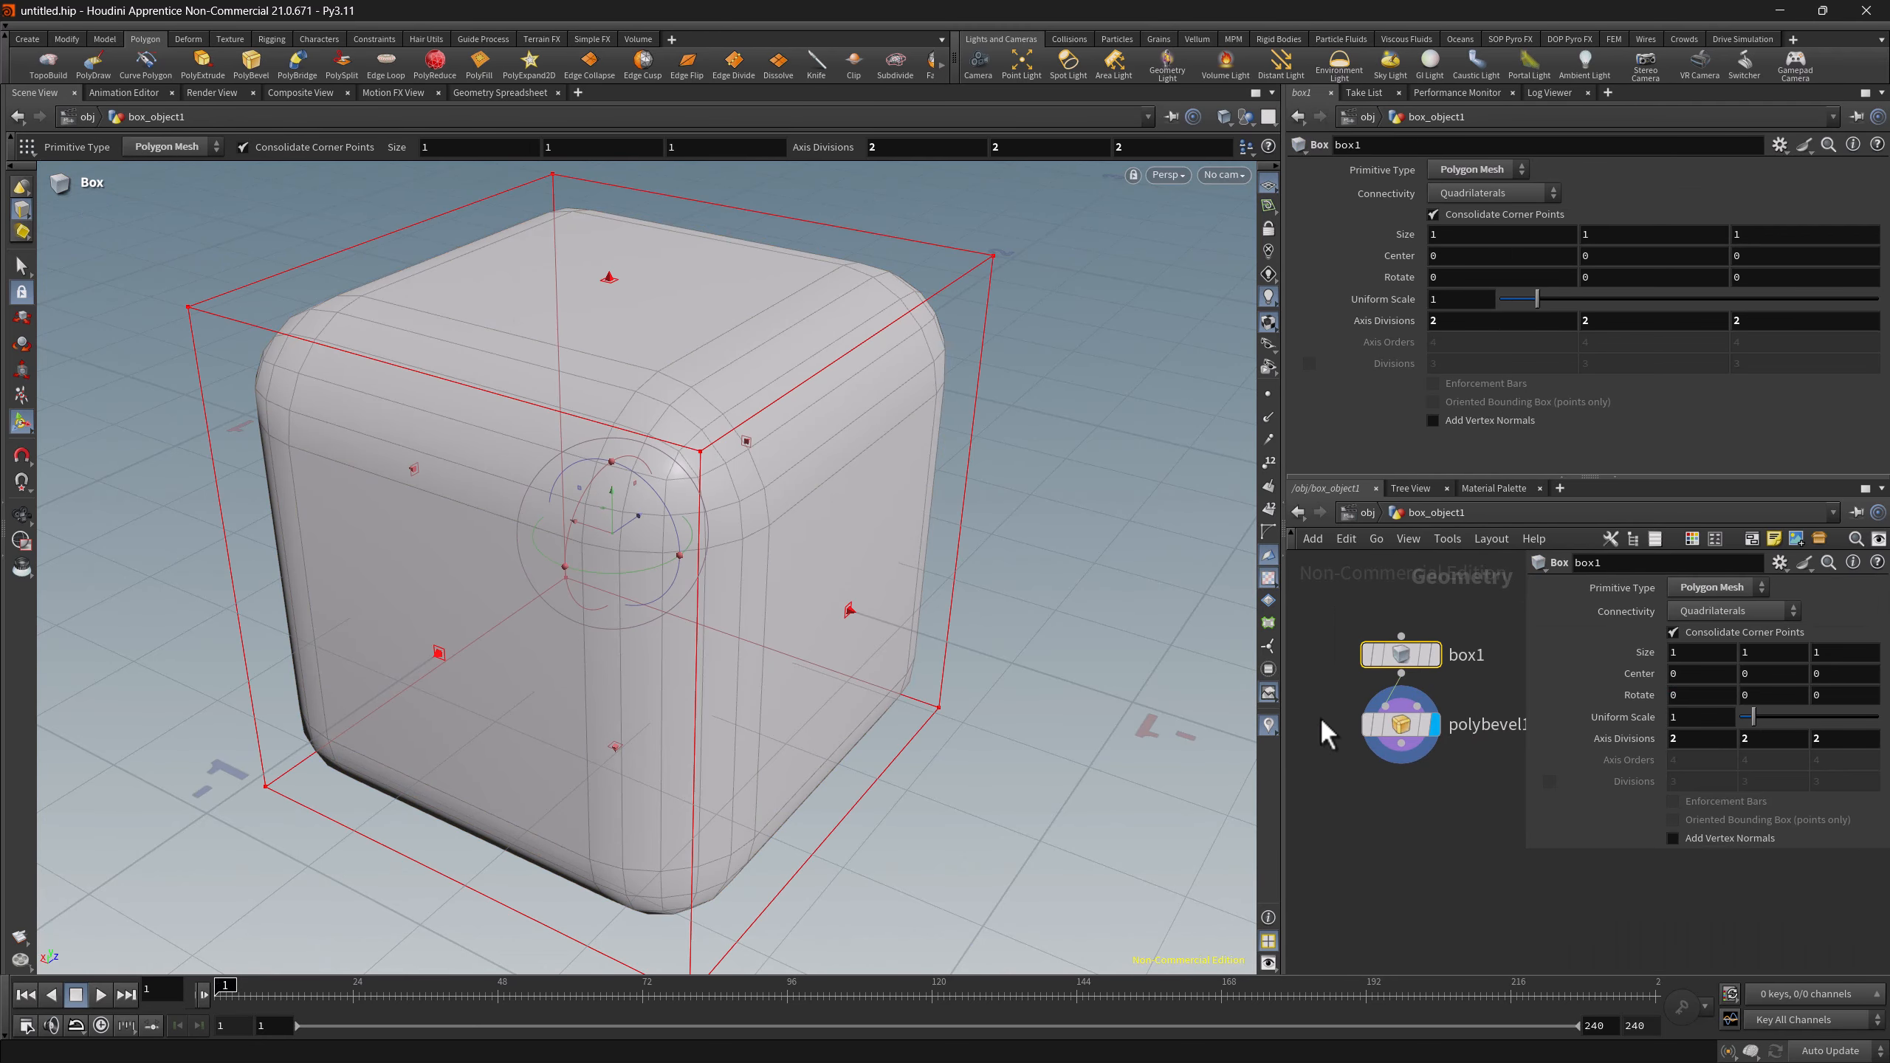
drag(1400, 743, 1403, 746)
drag(1334, 626, 1449, 778)
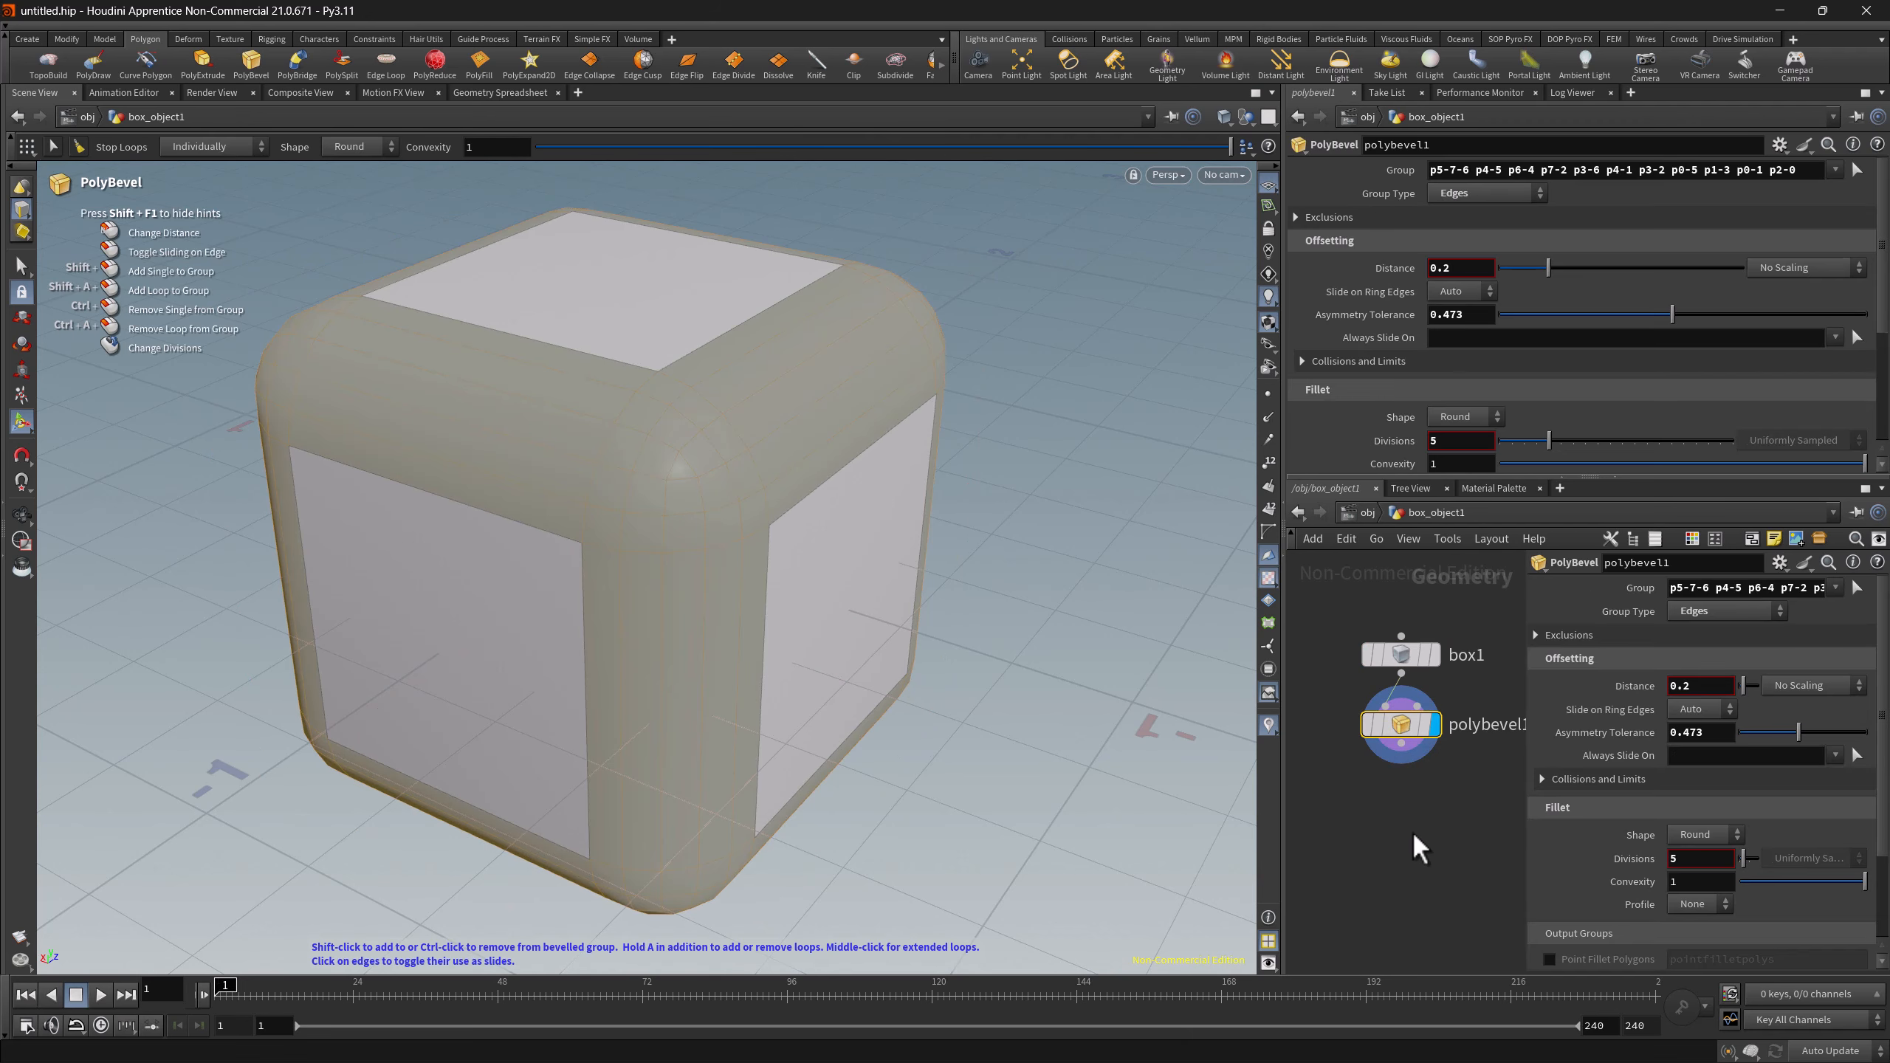
click(1430, 813)
- Turn off Show Parameter Dialog for the network view, leaving Show Parameter Dialog When Maximized enabled
click(1448, 538)
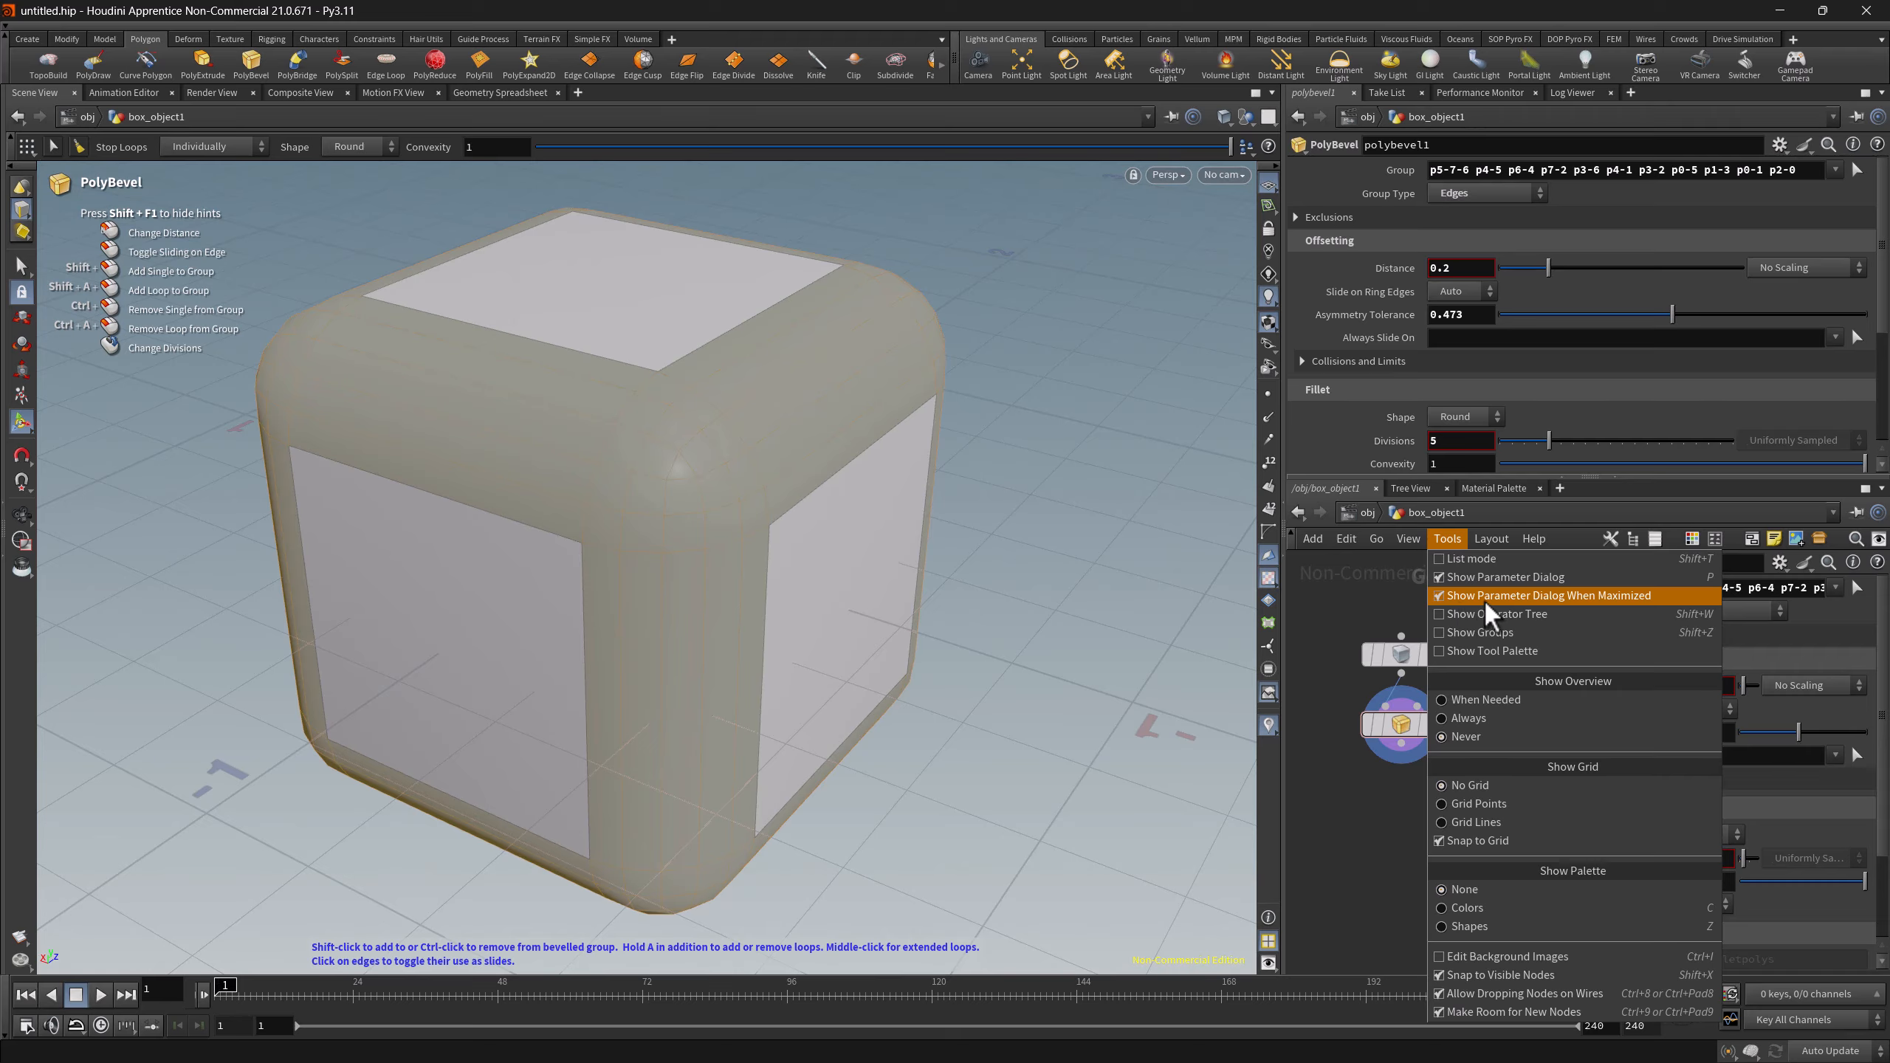
click(1443, 578)
click(1445, 542)
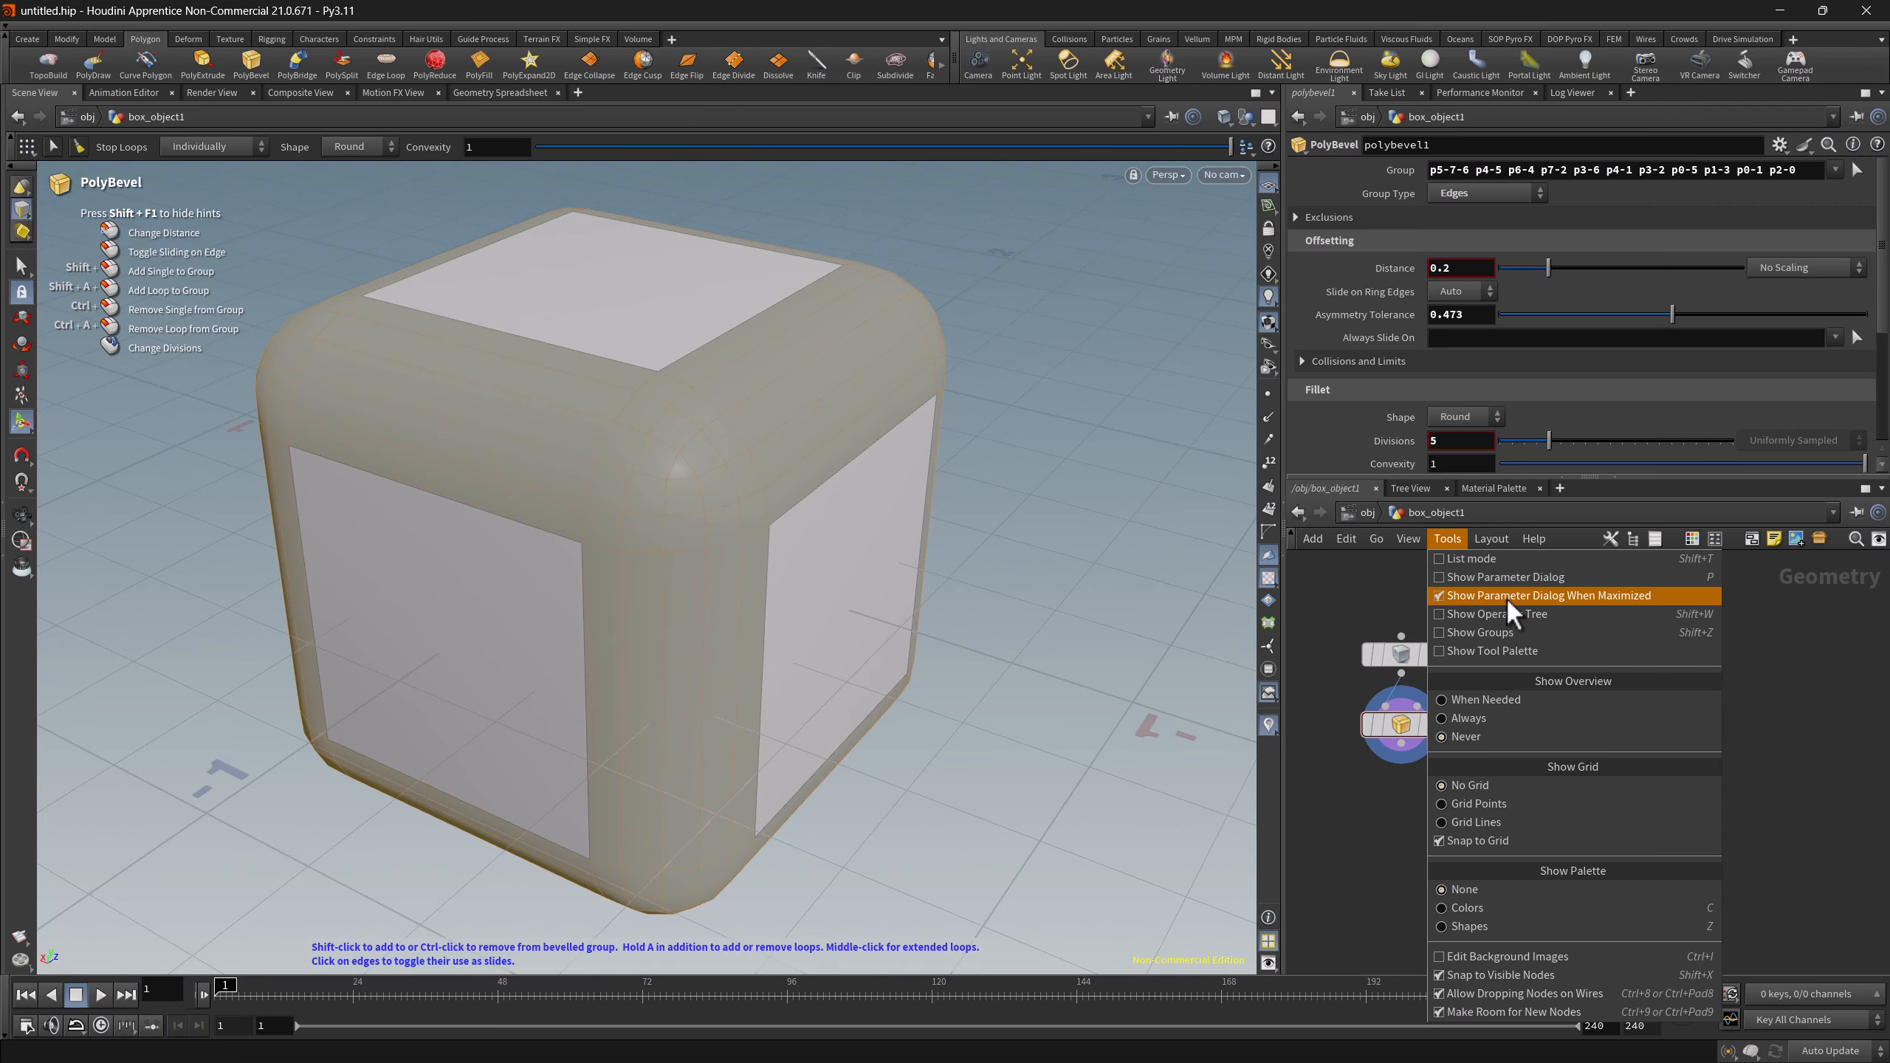
click(1783, 652)
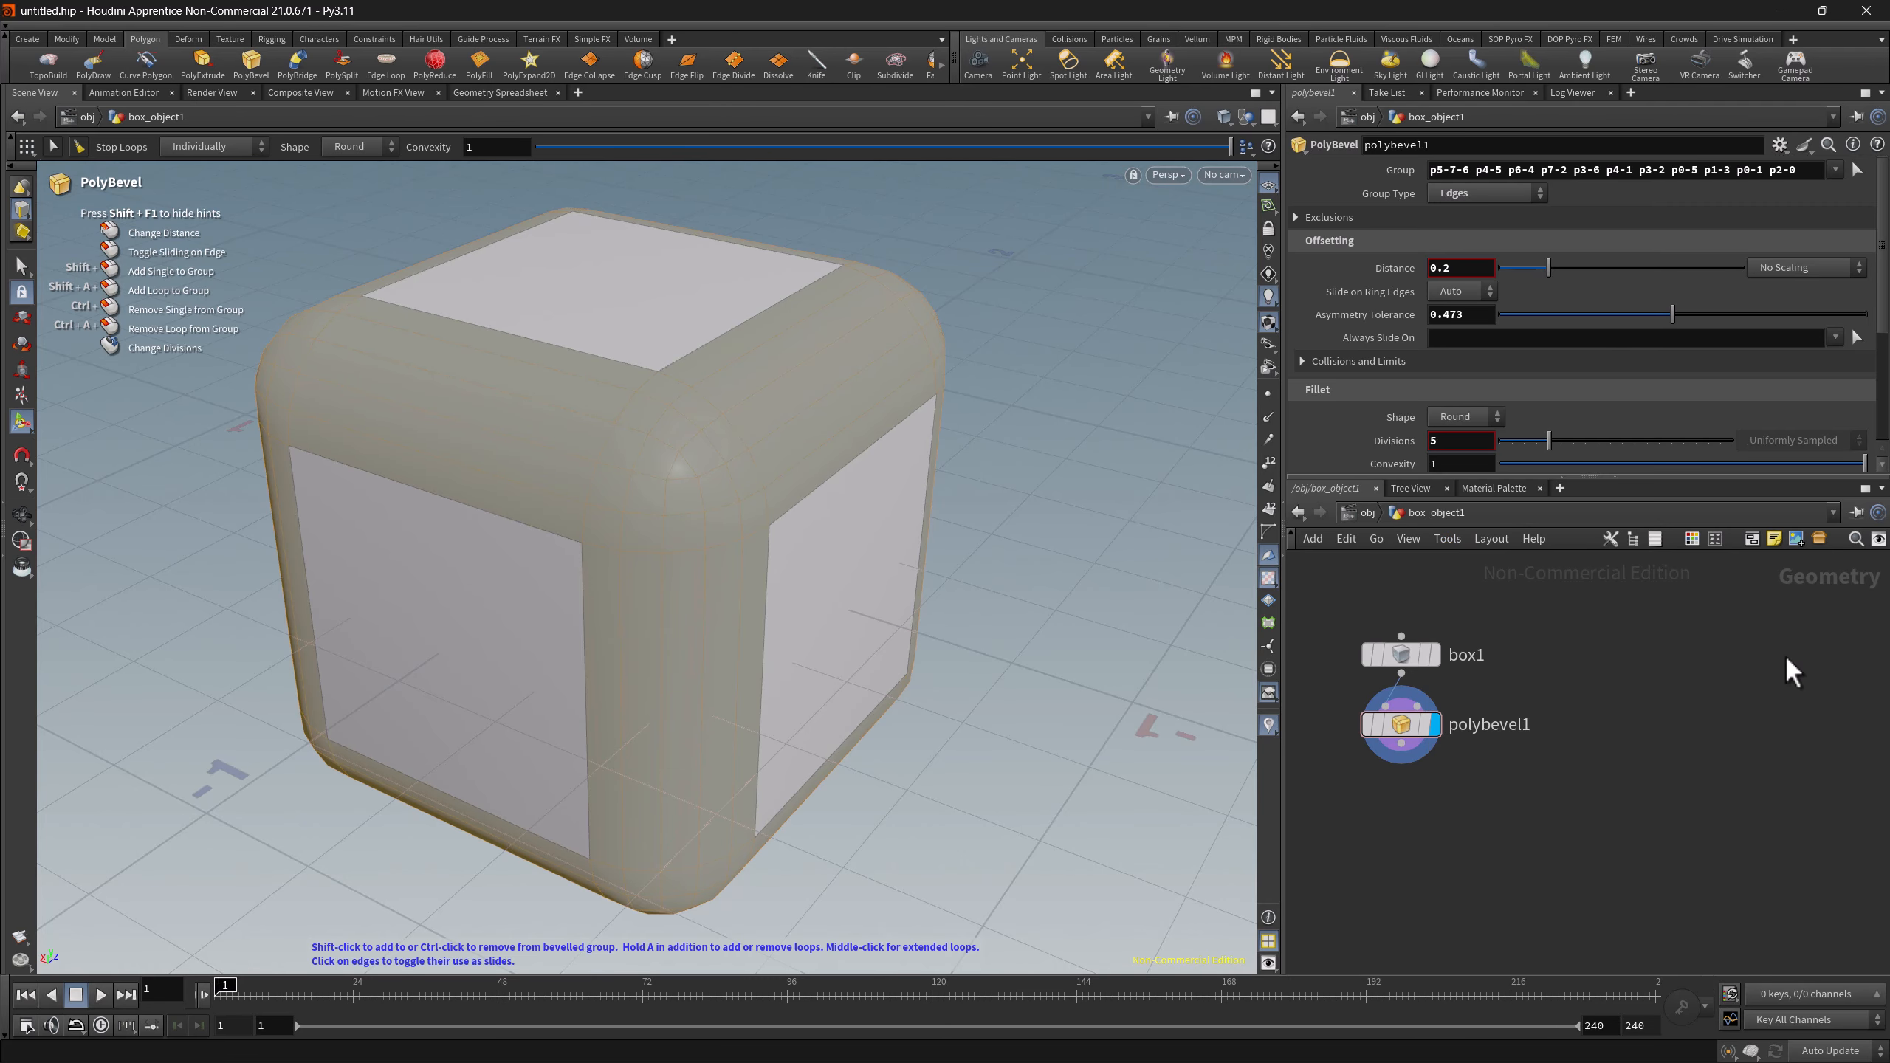
- Maximize the network view, inspect the parameters of box1 and polybevel1 in turn, and restore the pane layout
click(1866, 489)
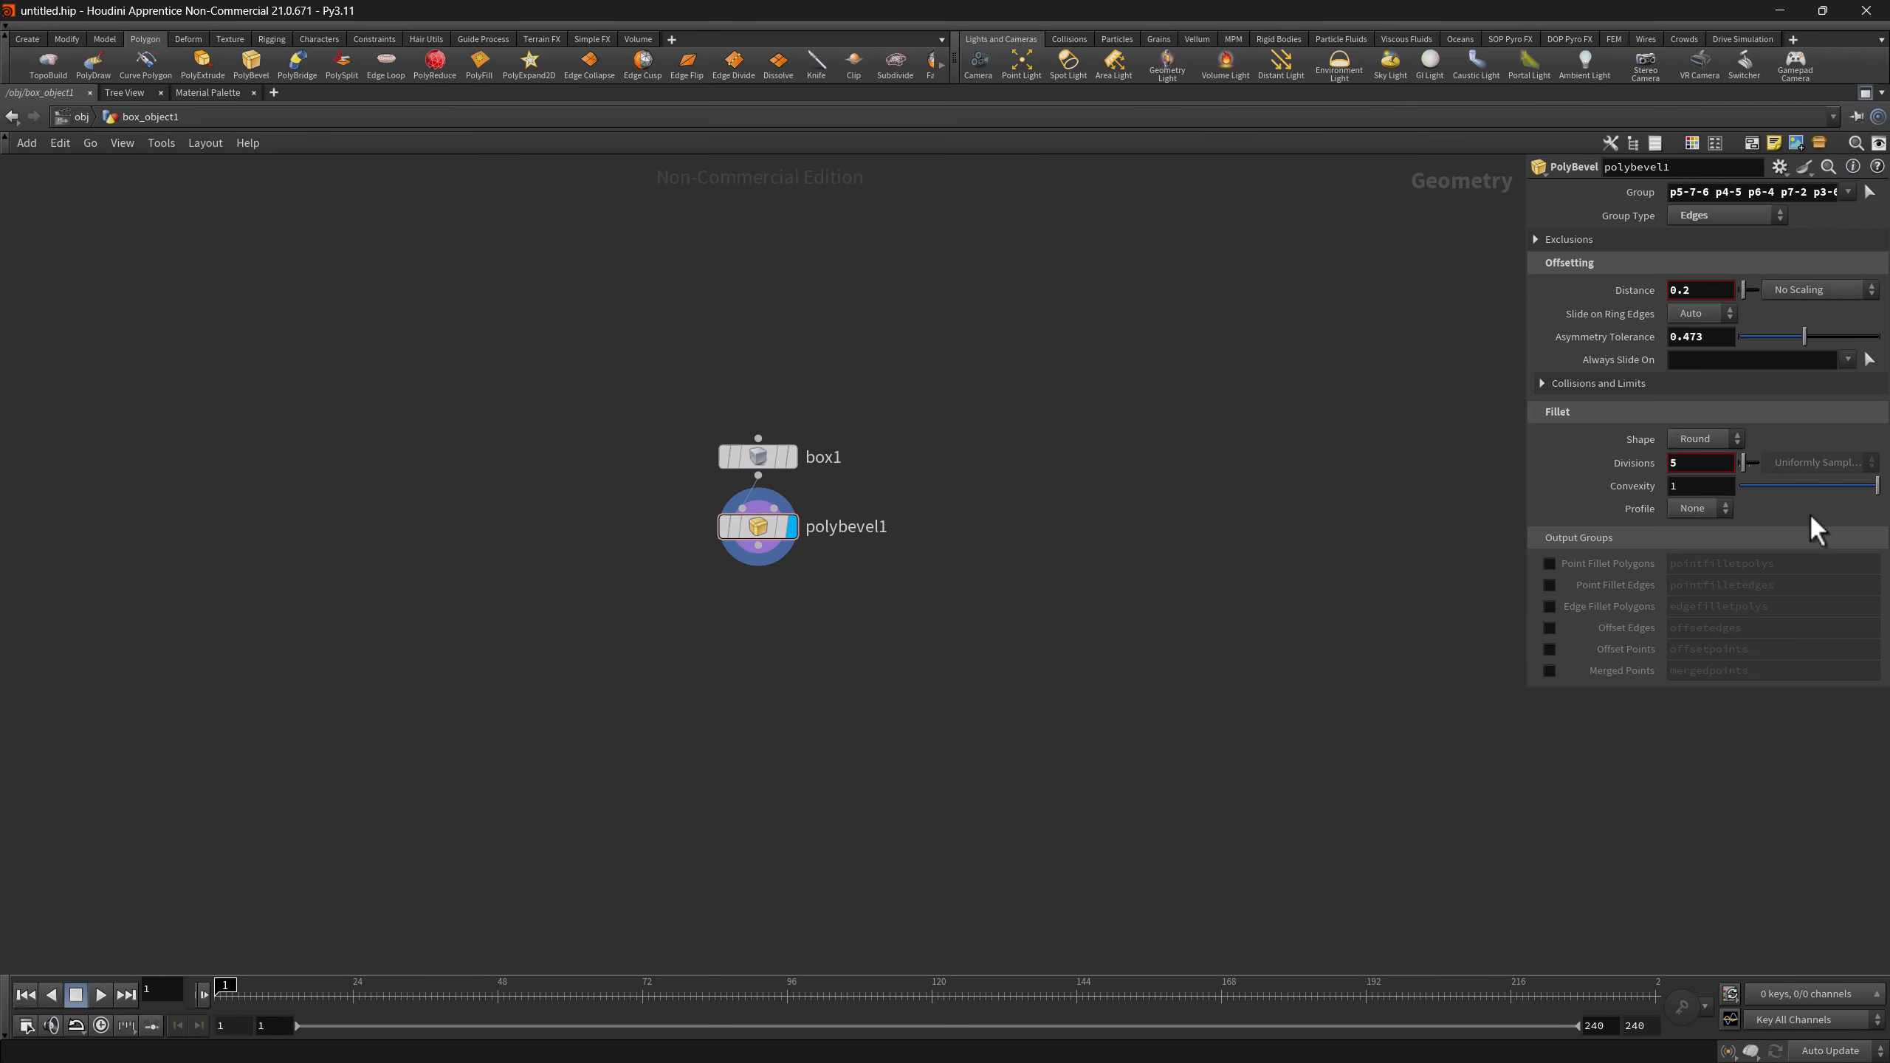
click(788, 460)
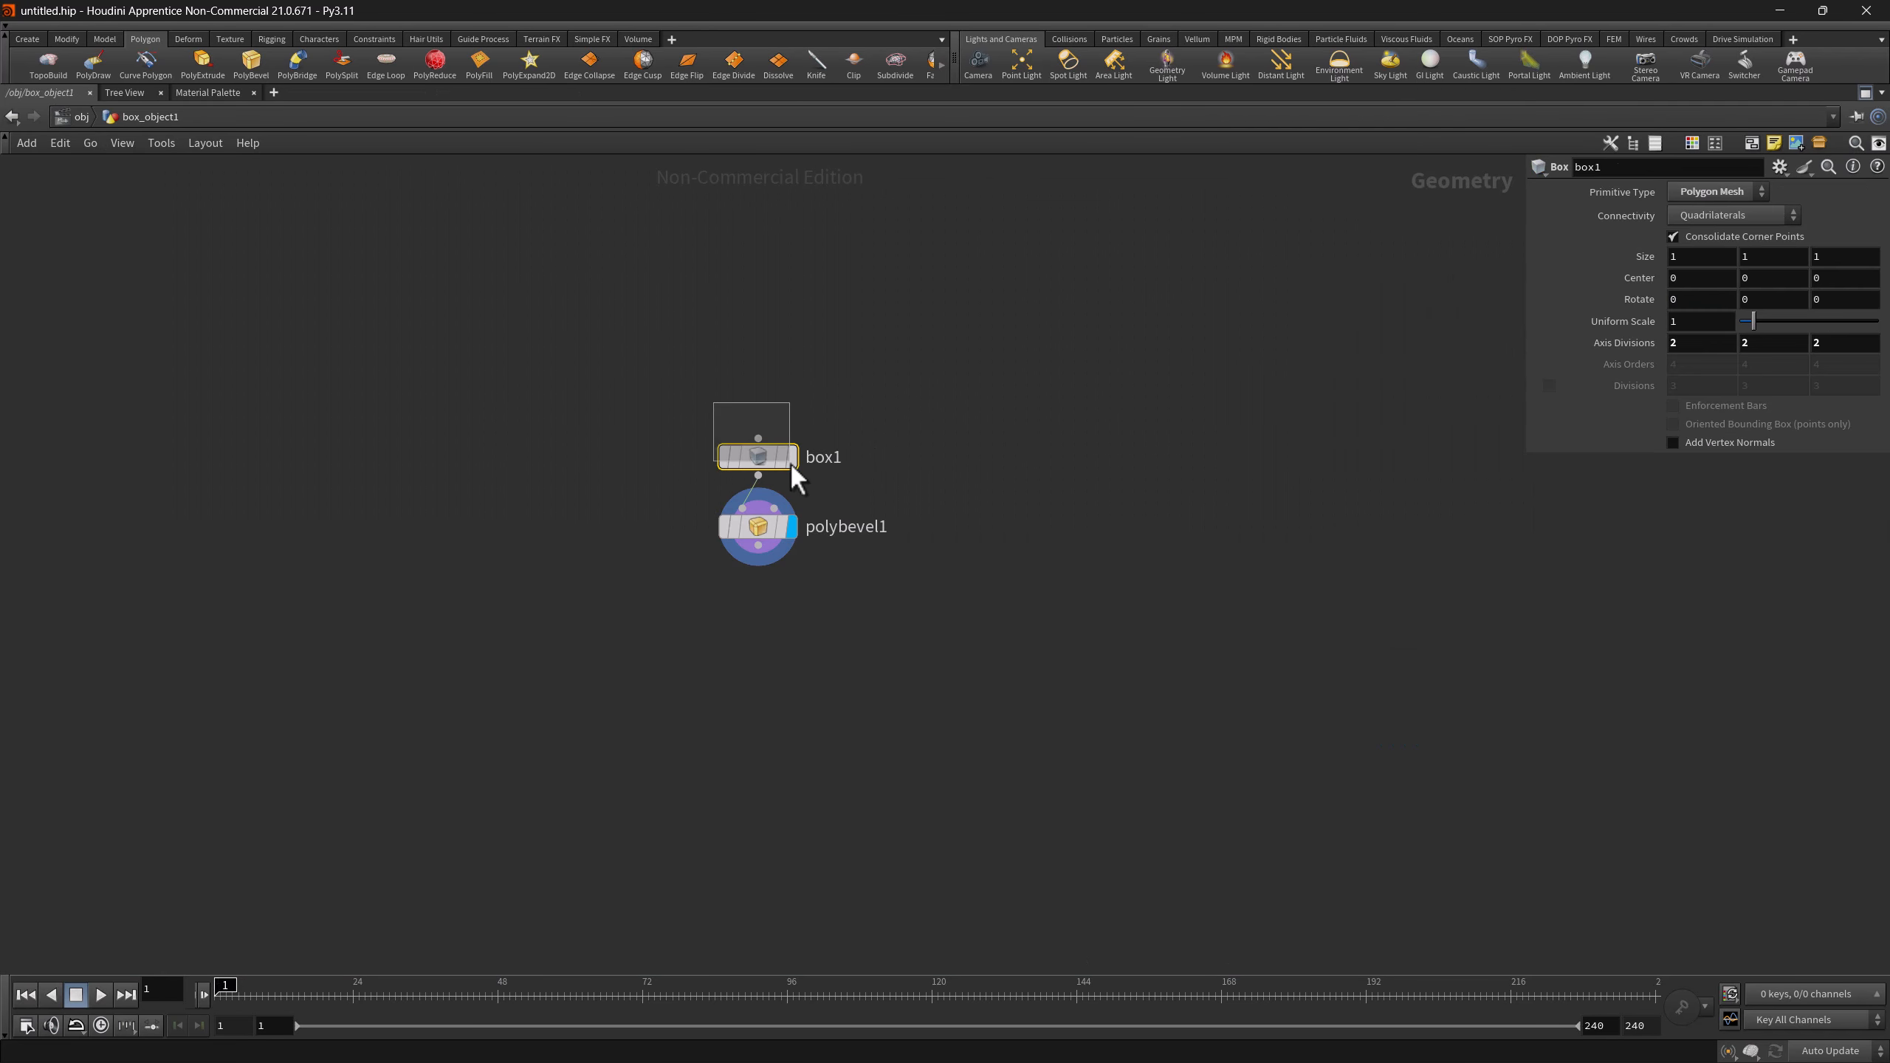
drag(685, 496, 844, 580)
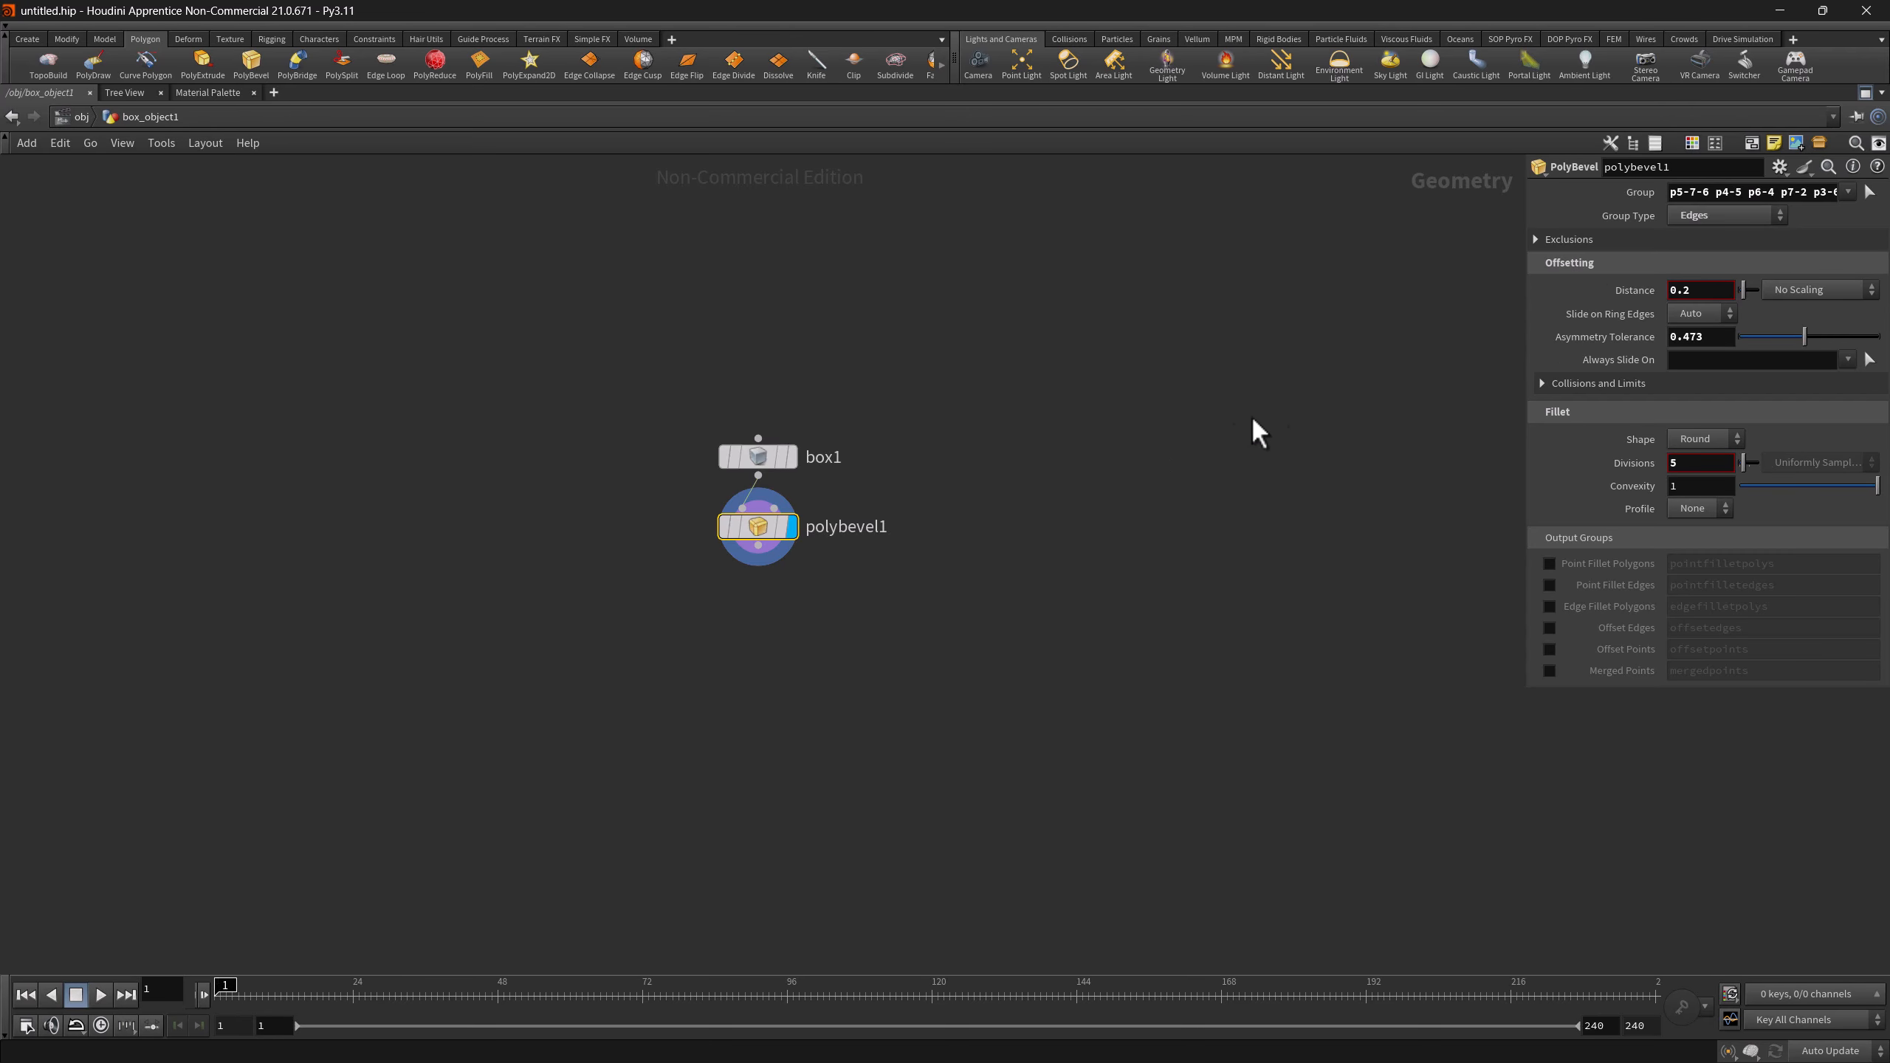
click(1864, 92)
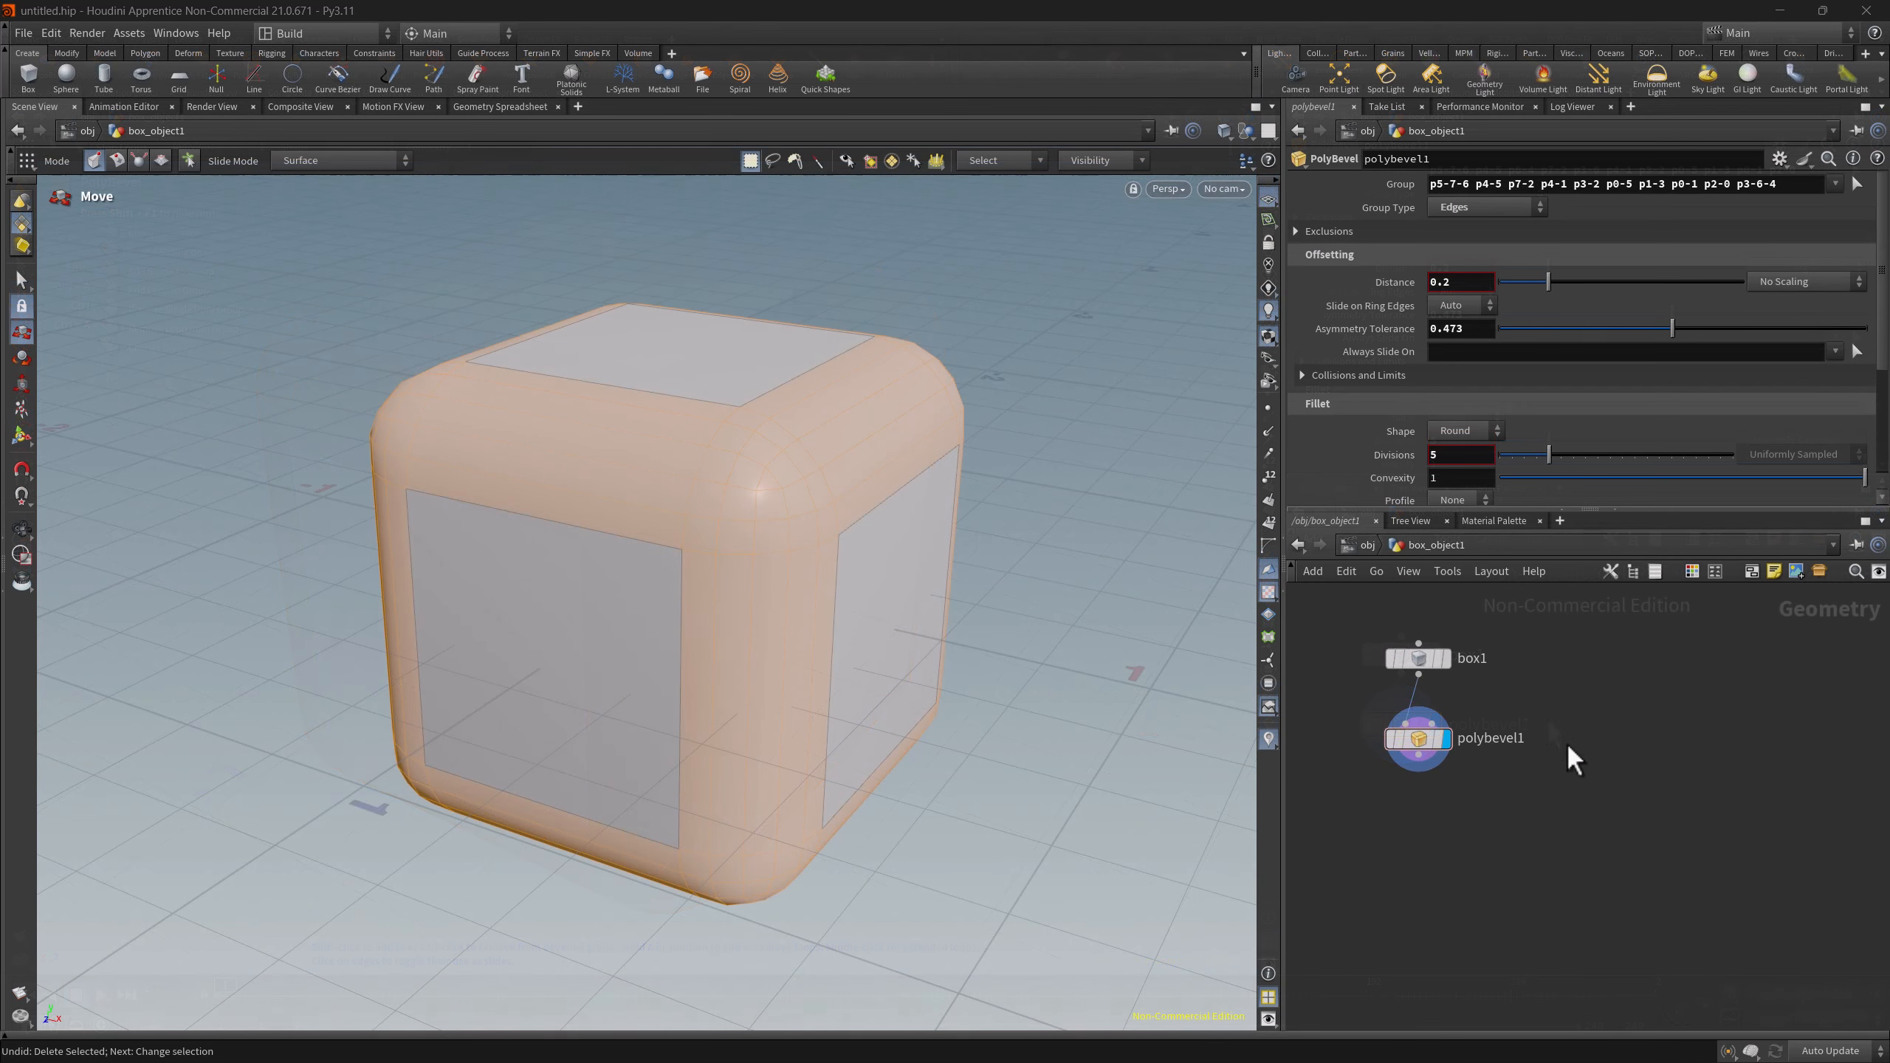
- Open polybevel1's parameters in a floating window beside the cube and adjust the bevel distance there
right_click(1417, 737)
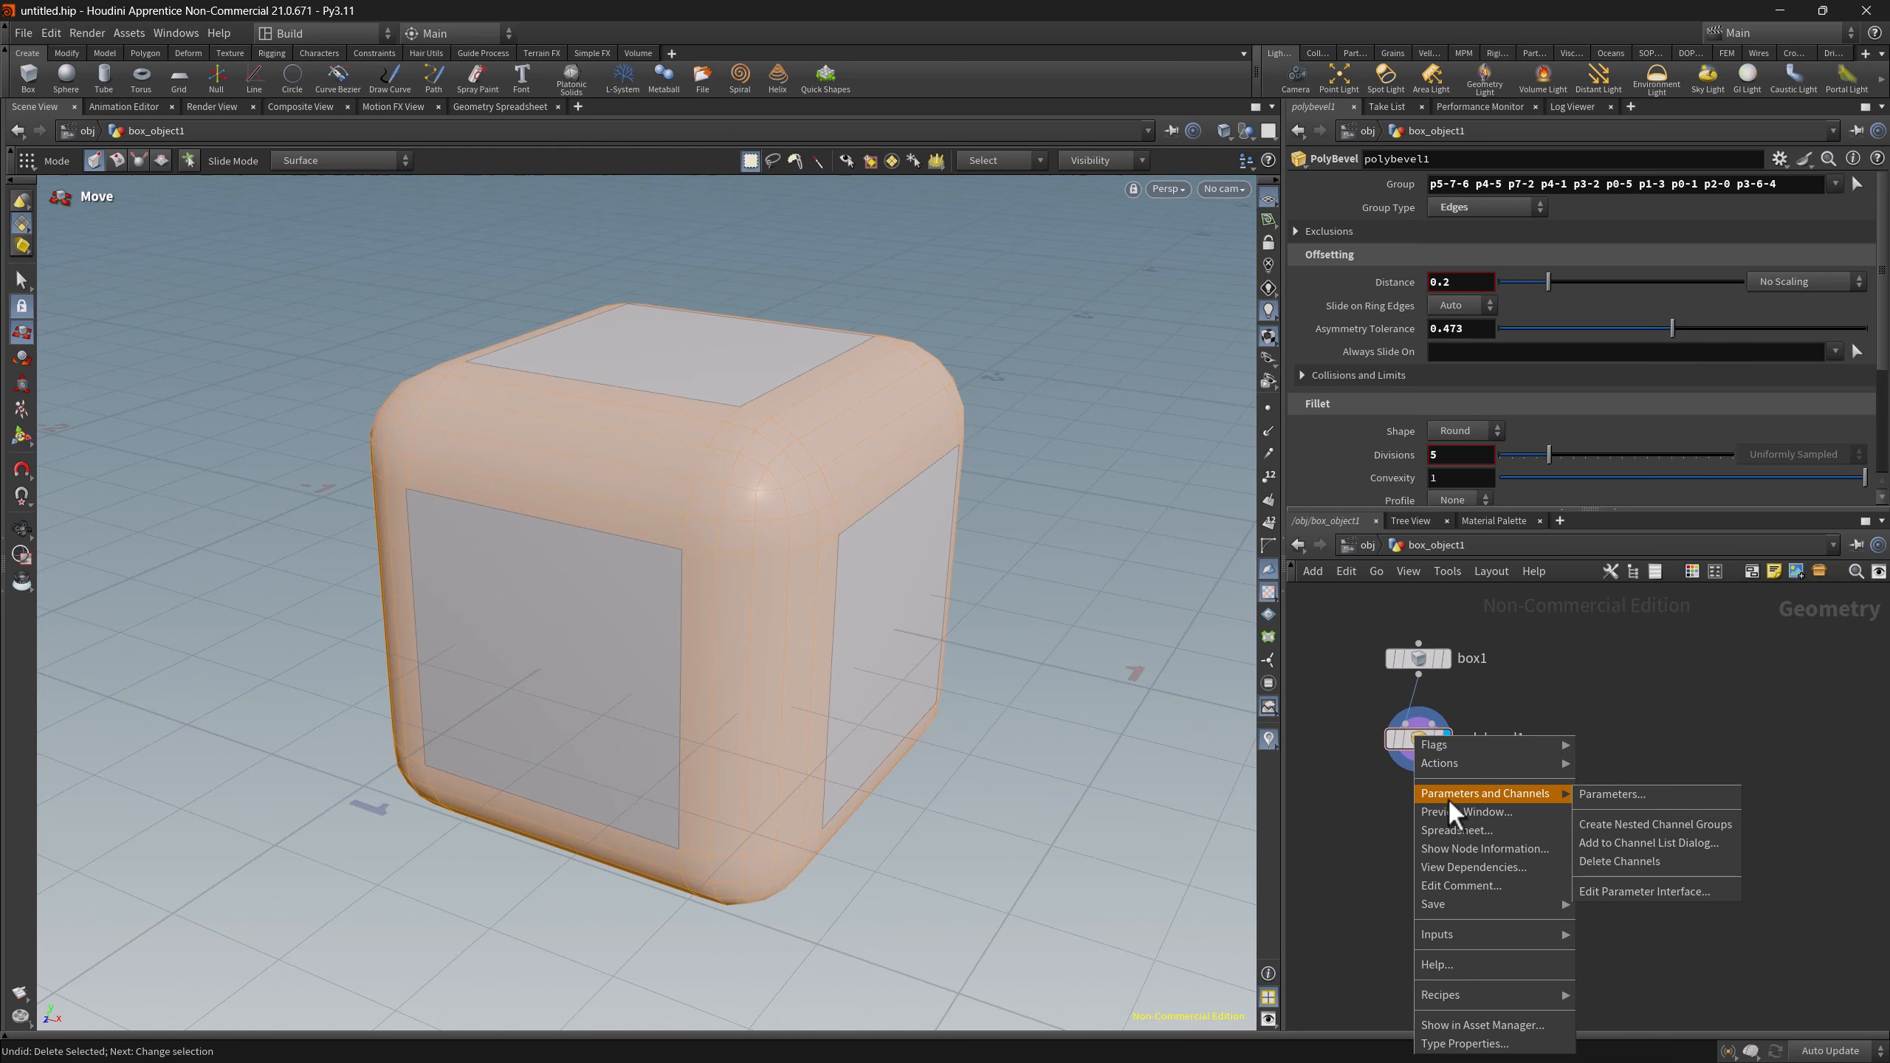
click(1638, 792)
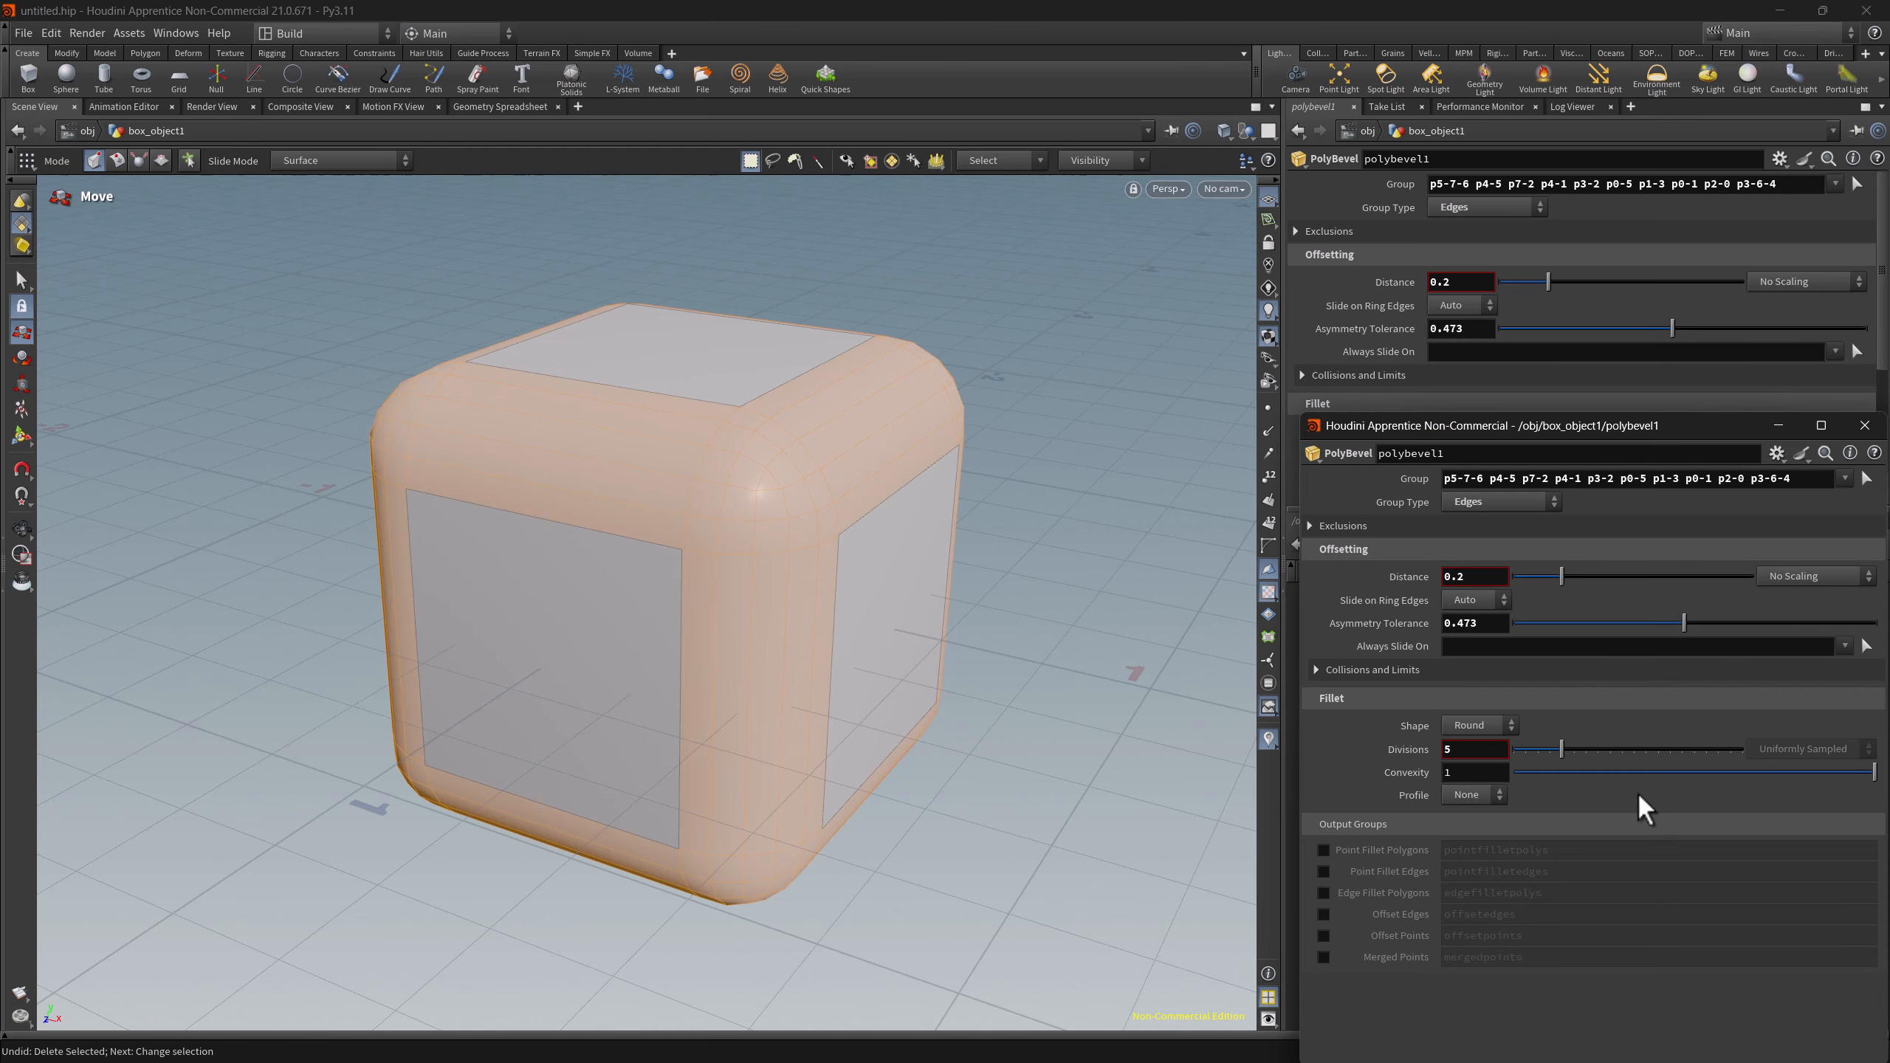
drag(1493, 433, 1324, 306)
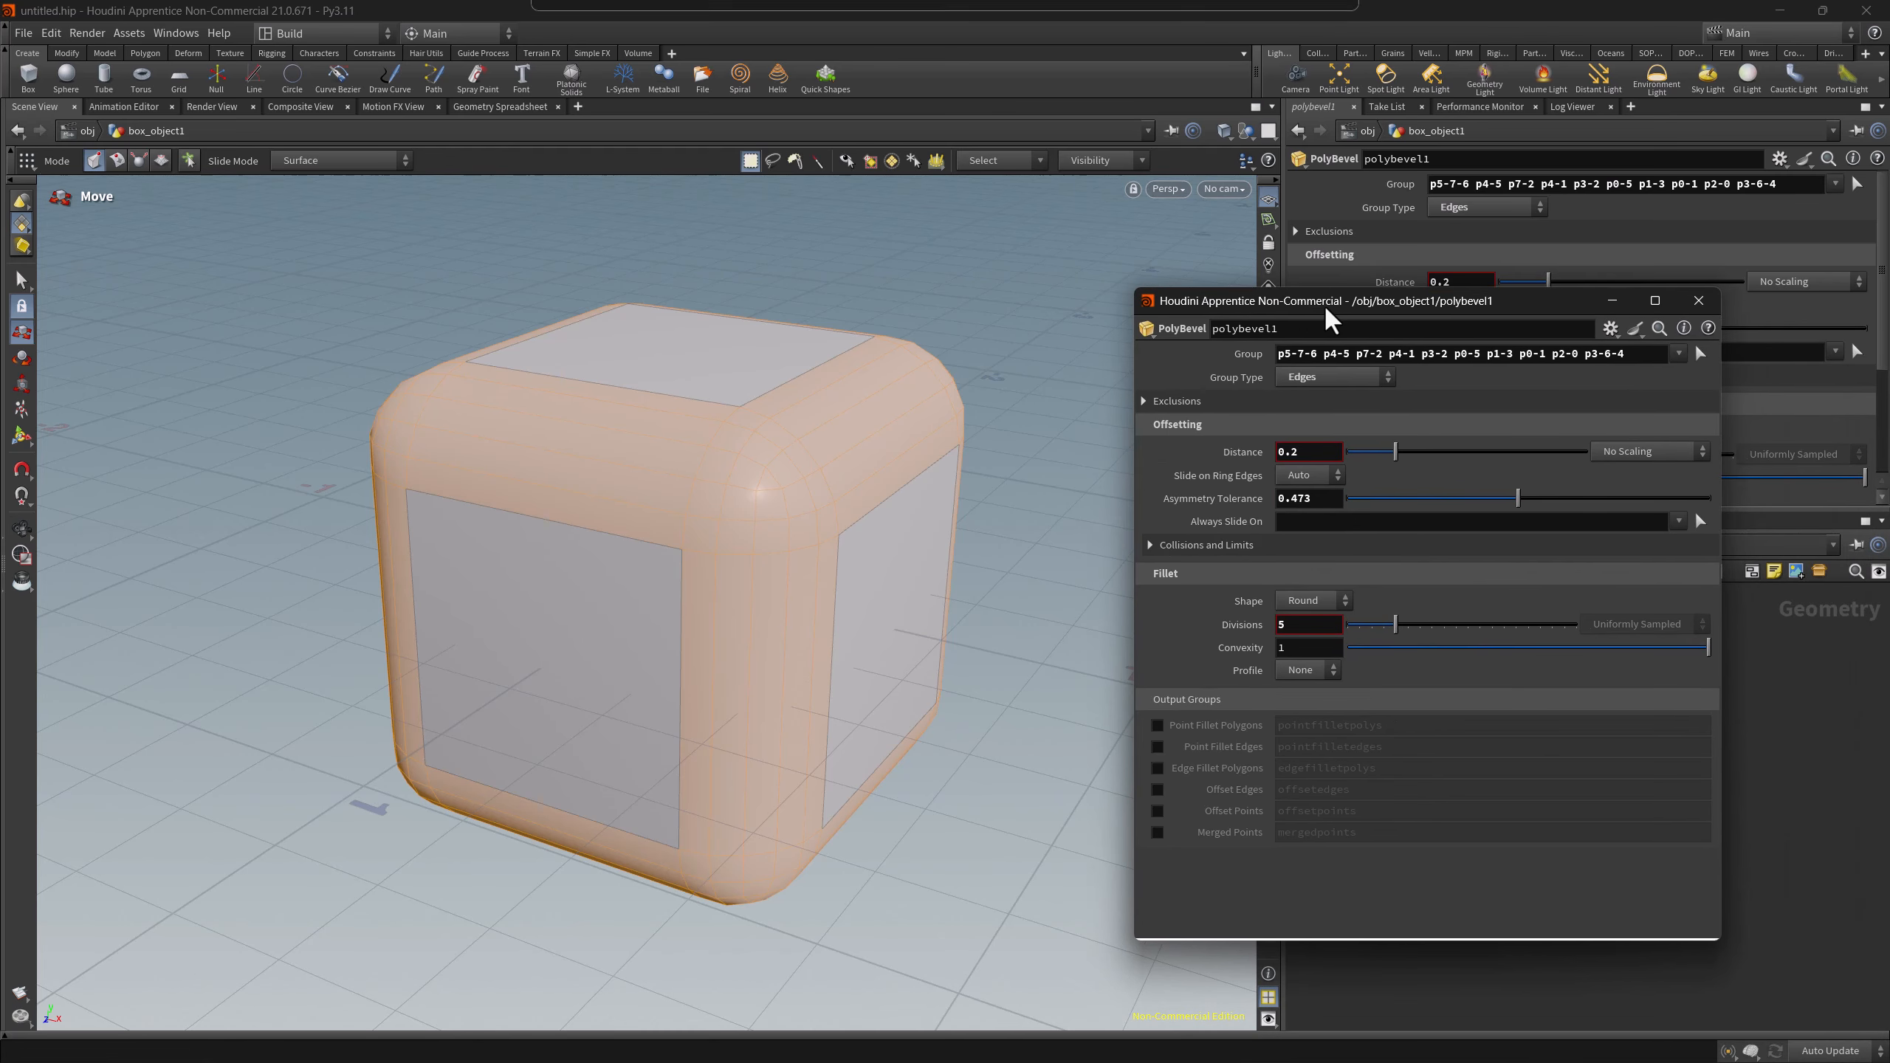
mouse_move(1386, 451)
mouse_down()
mouse_move(1417, 458)
mouse_move(1391, 458)
mouse_up()
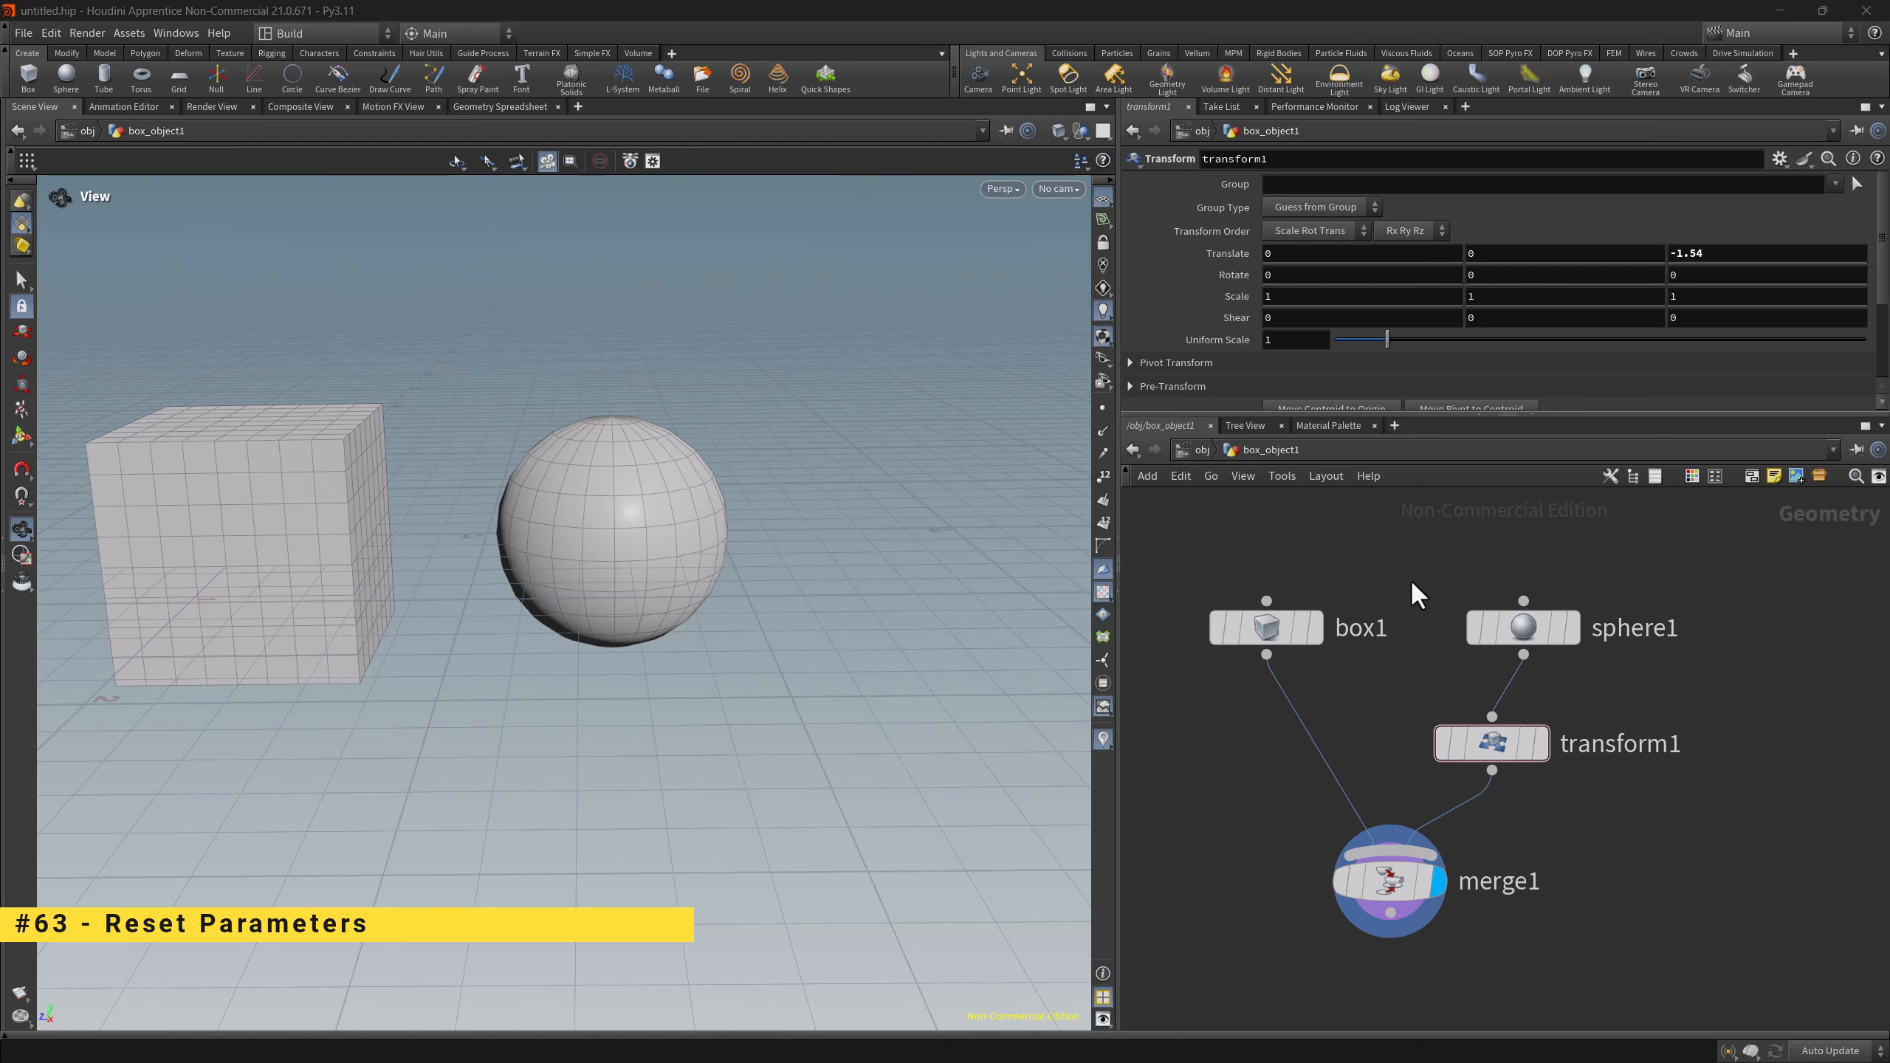
- Try reverting transform1's Z translation to its default and undo the revert
click(1701, 254)
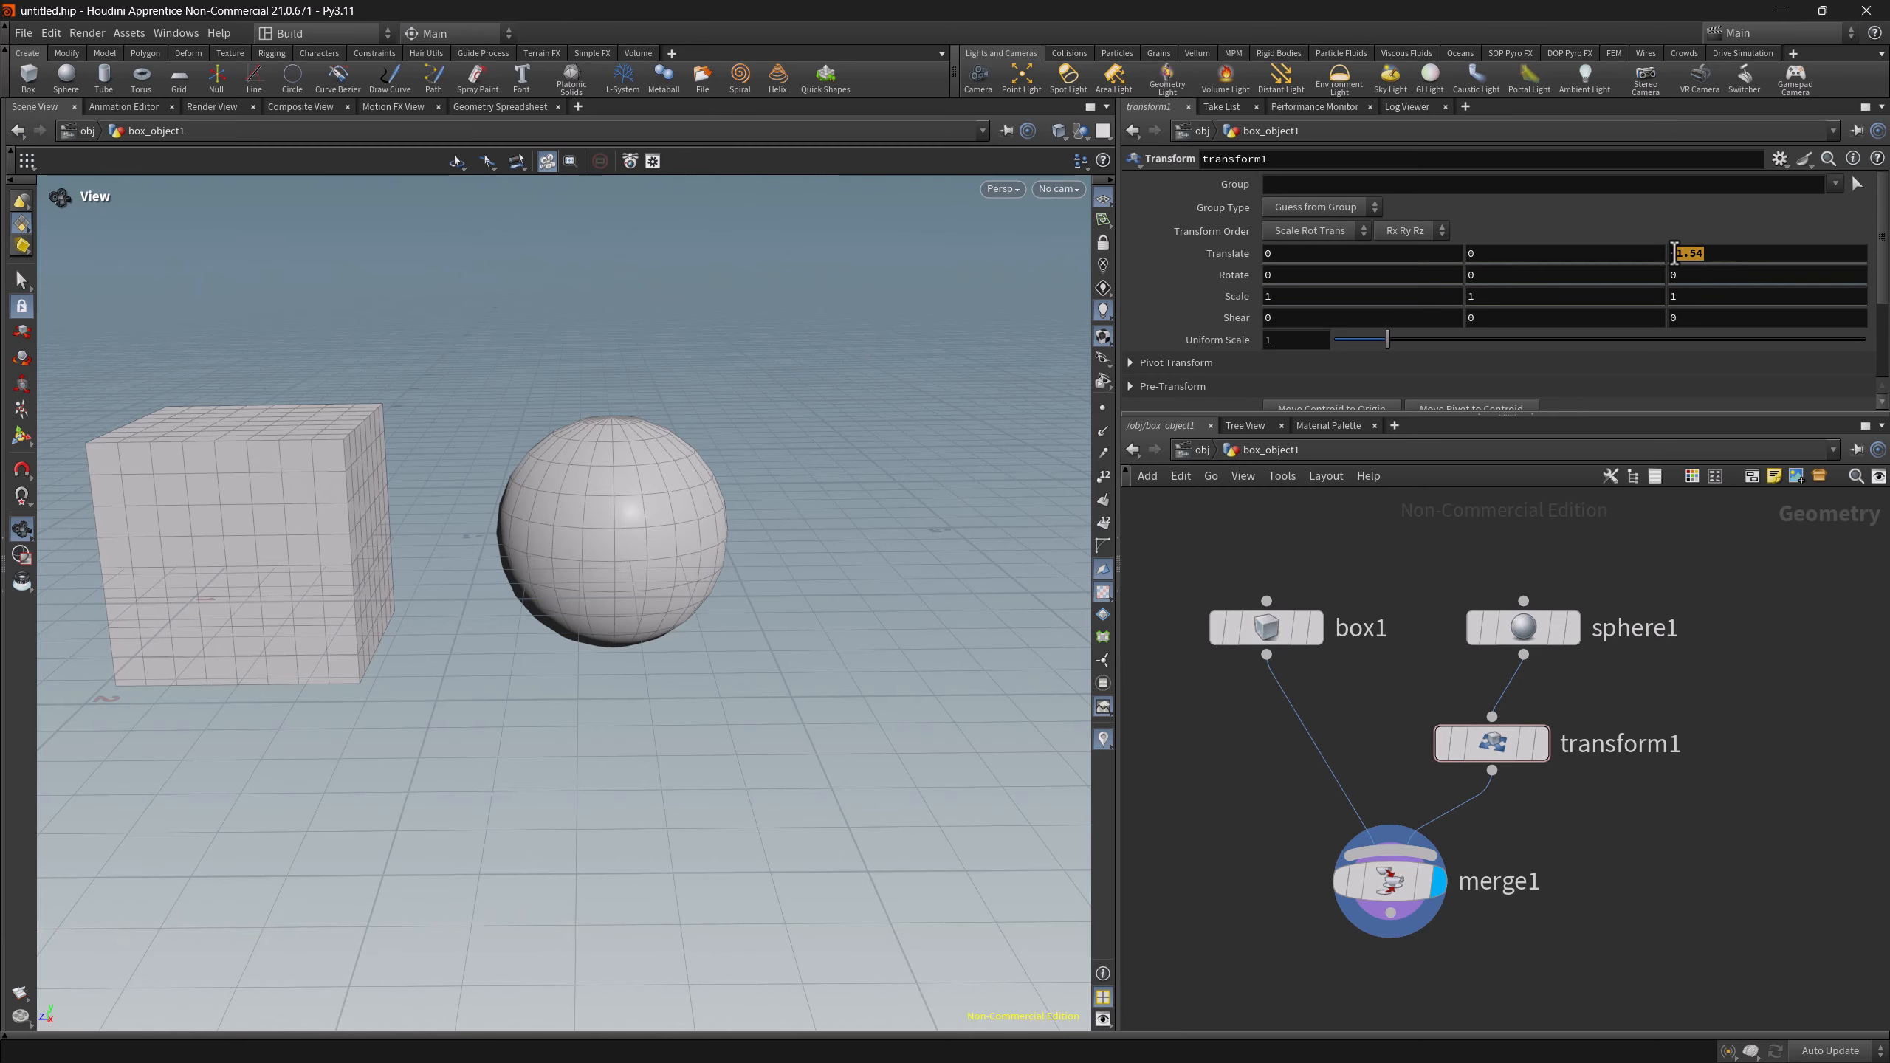
right_click(1728, 253)
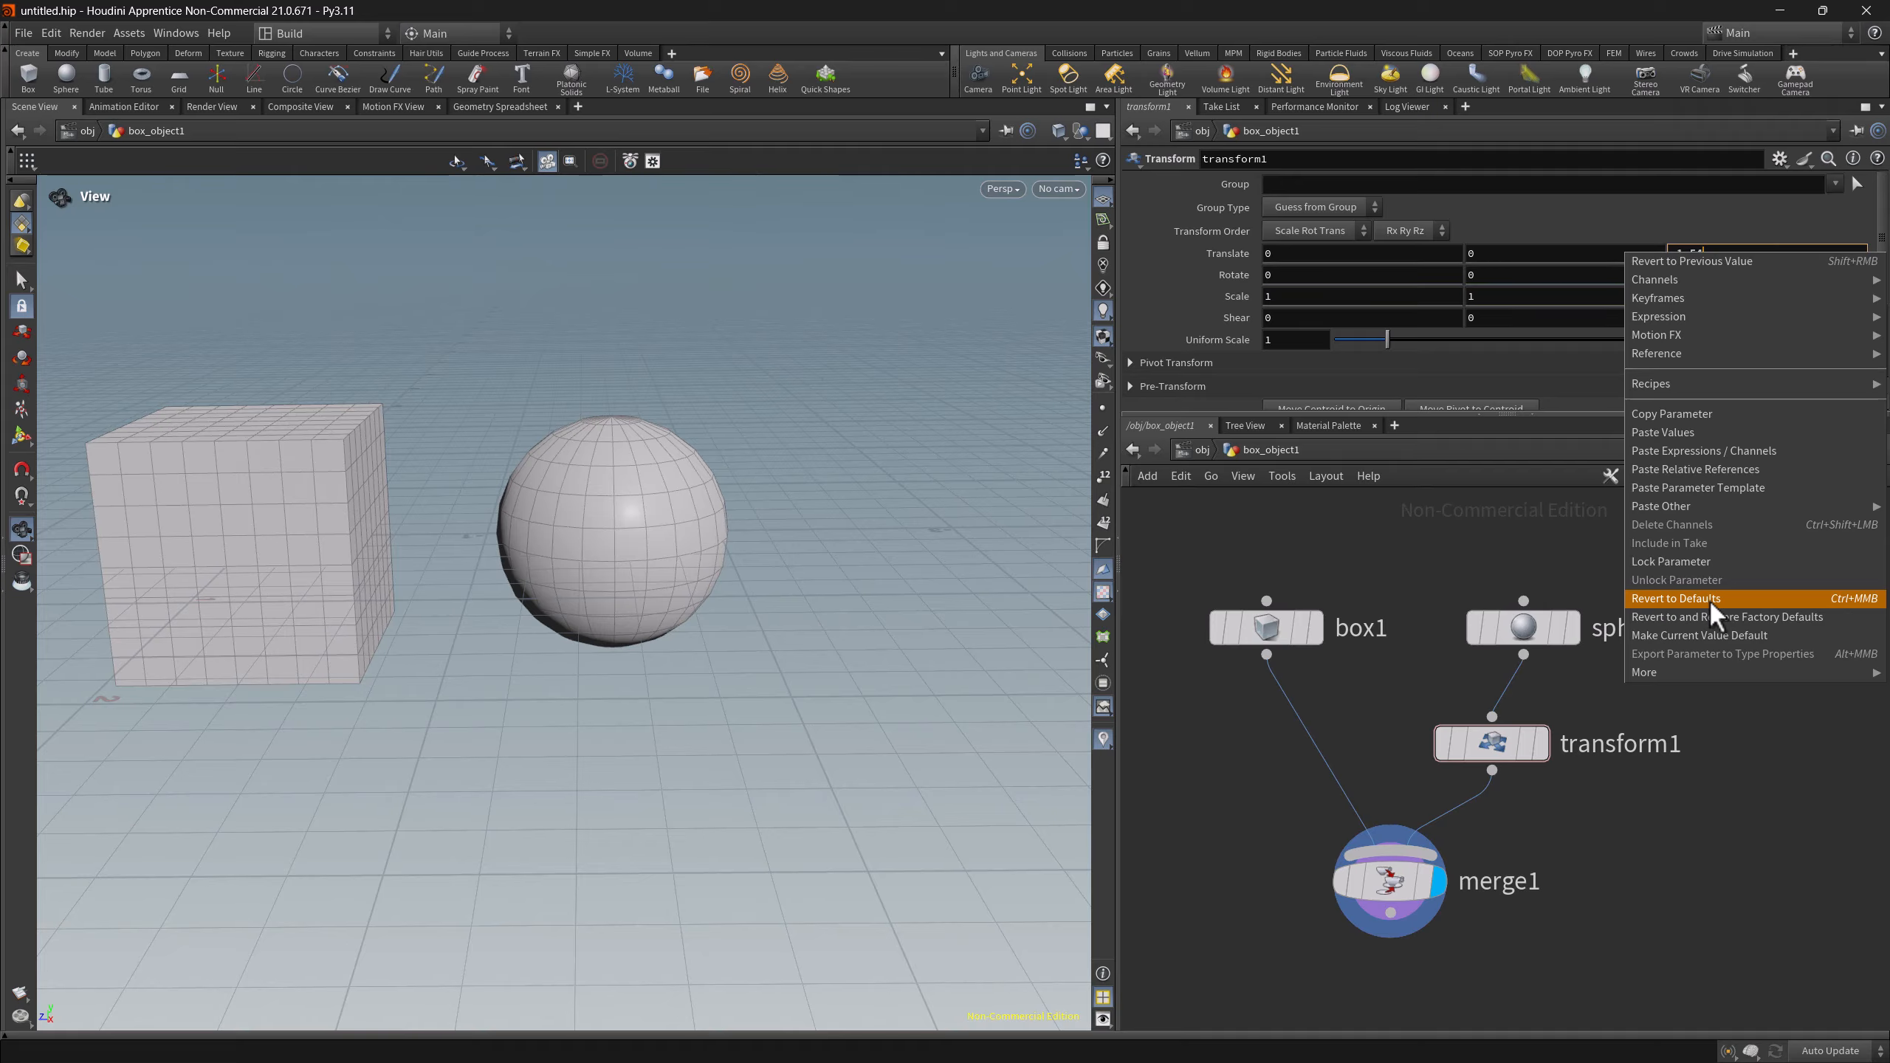
click(1665, 220)
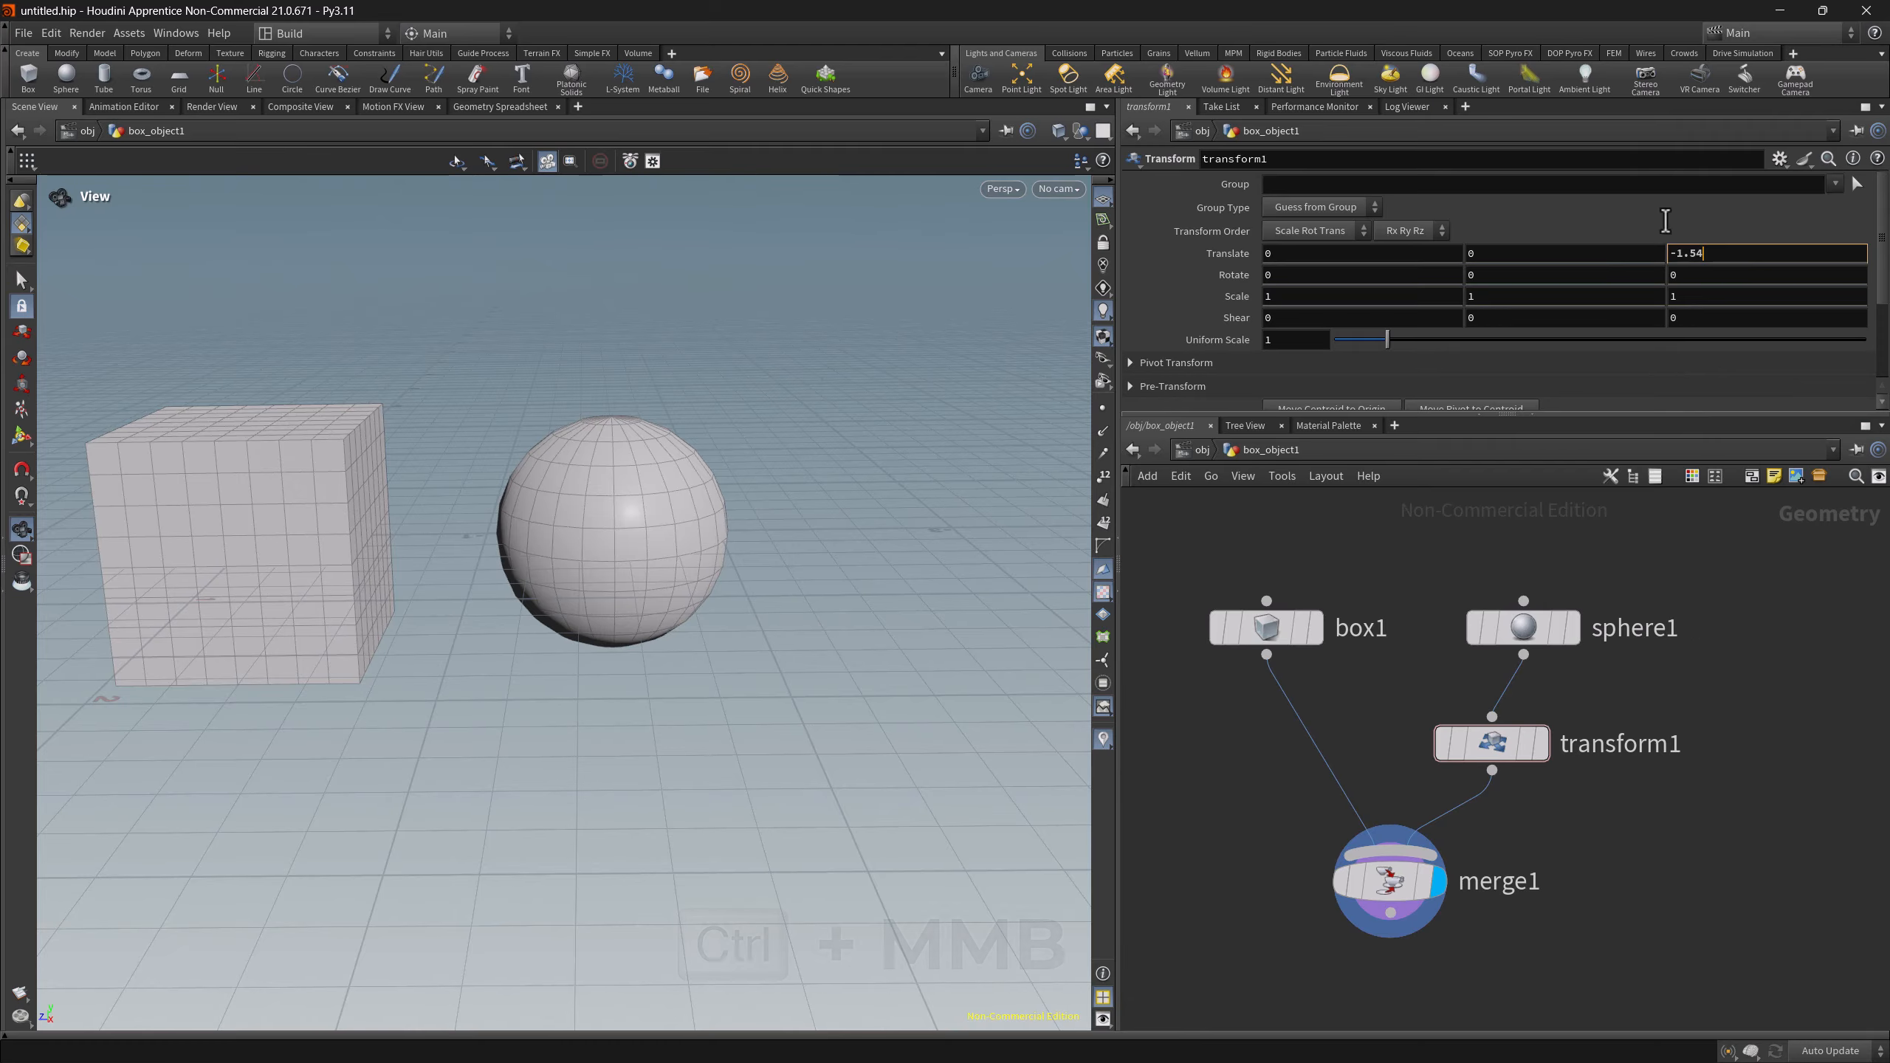
ctrl+middle_click(1723, 253)
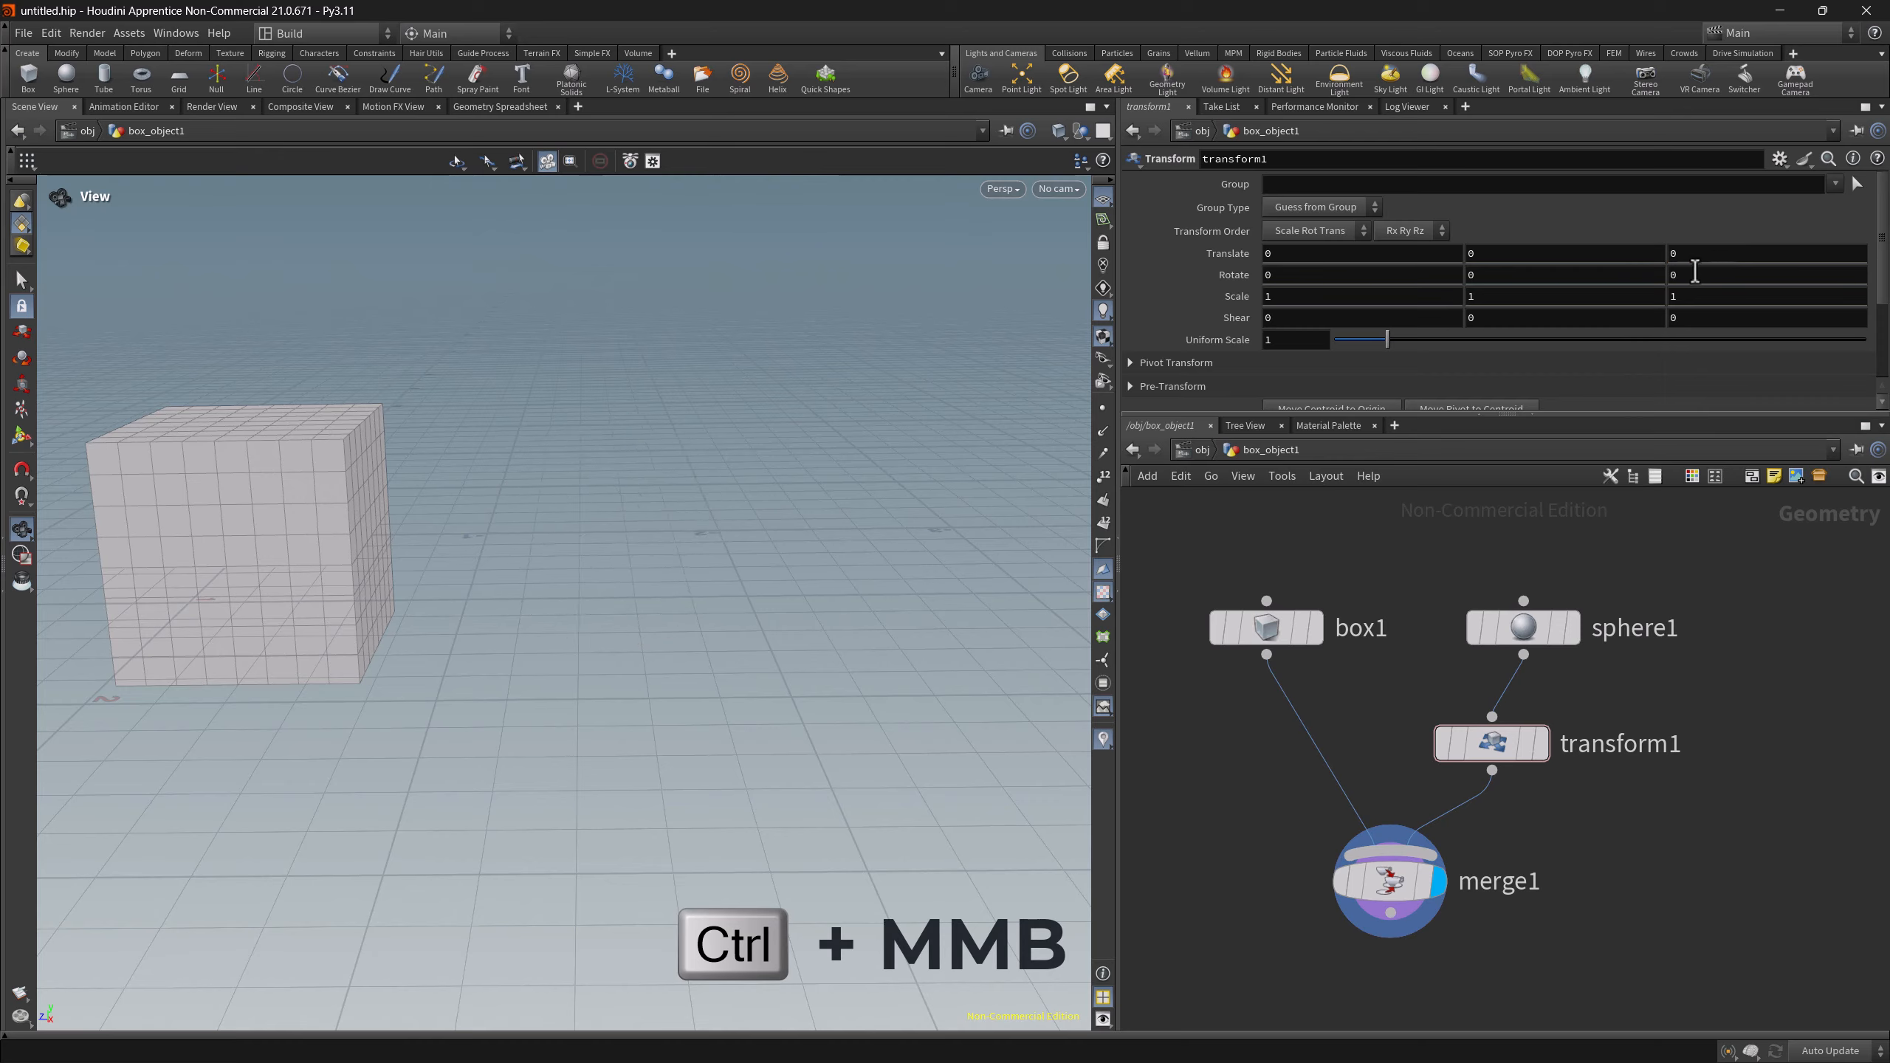
key(ctrl+z)
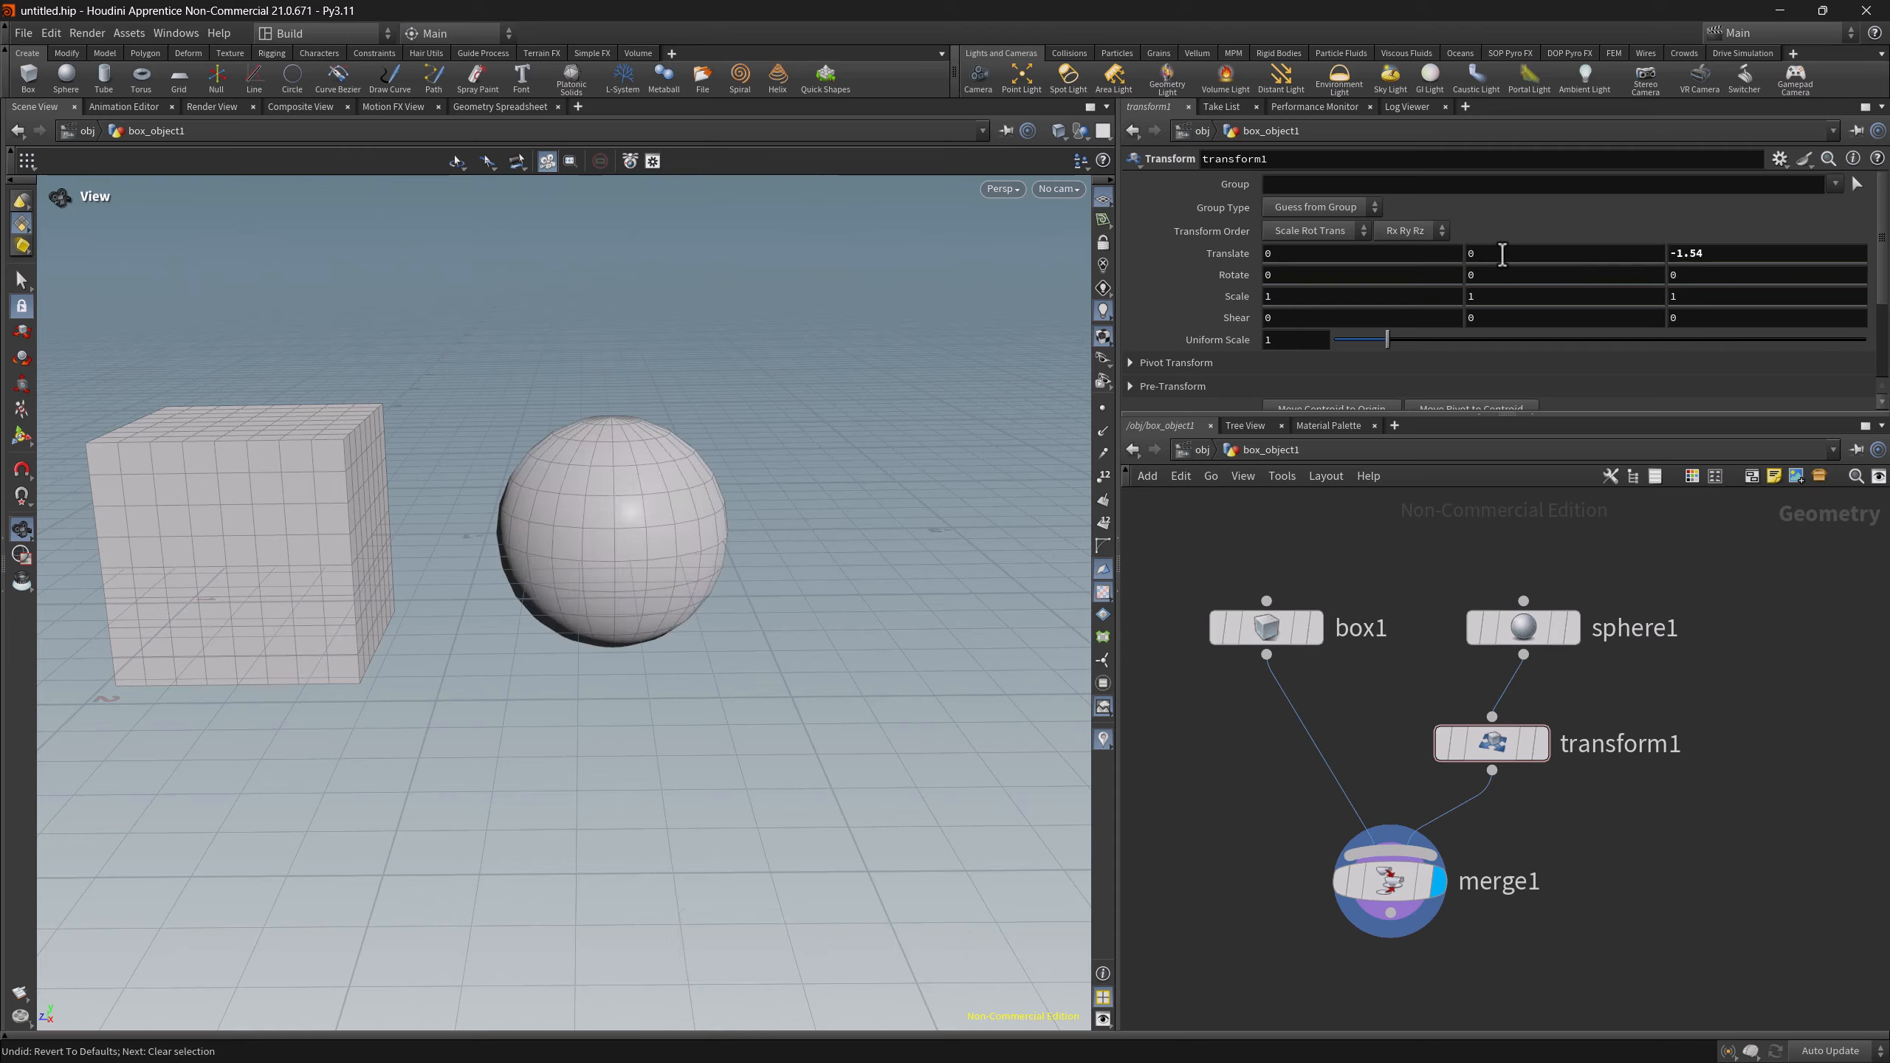
- Set transform1's Y translation to 0.7 and check the revert options for the whole Translate parameter
mouse_move(1502, 254)
middle_down()
mouse_move(1577, 283)
mouse_move(1502, 265)
middle_up()
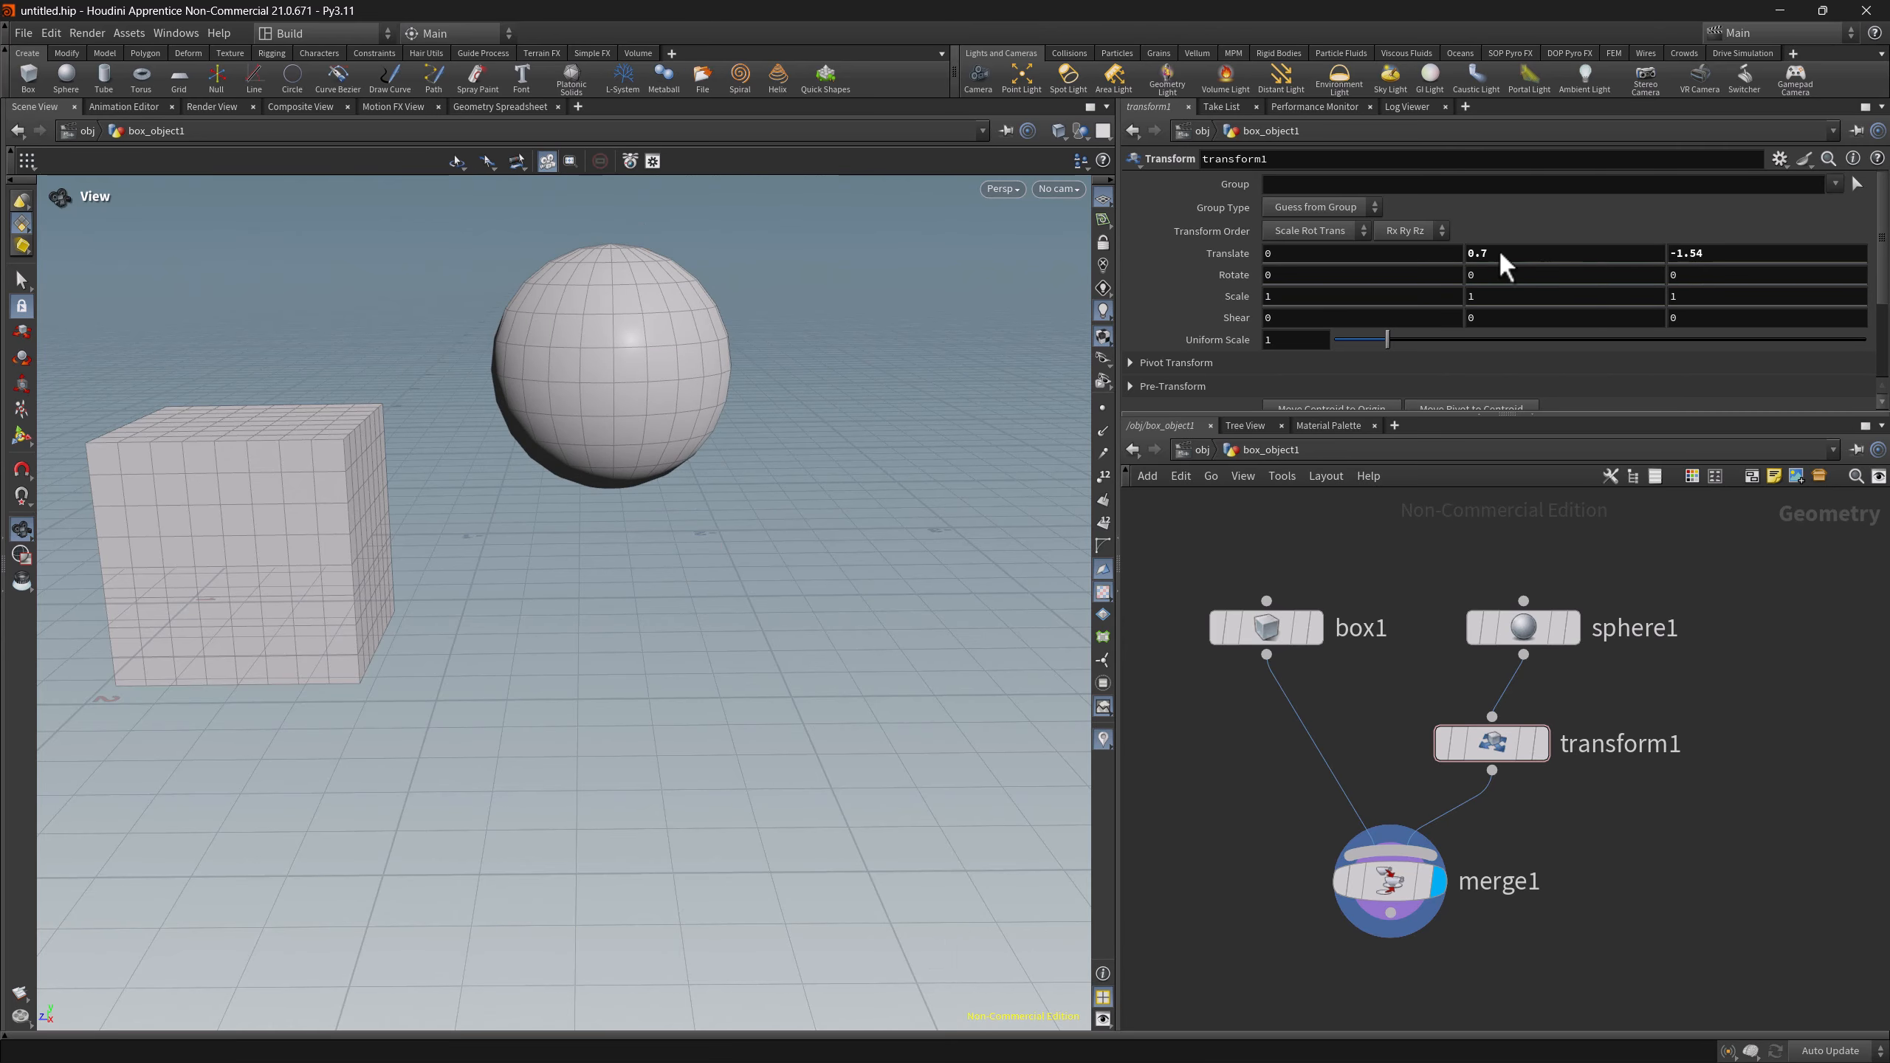
right_click(1215, 263)
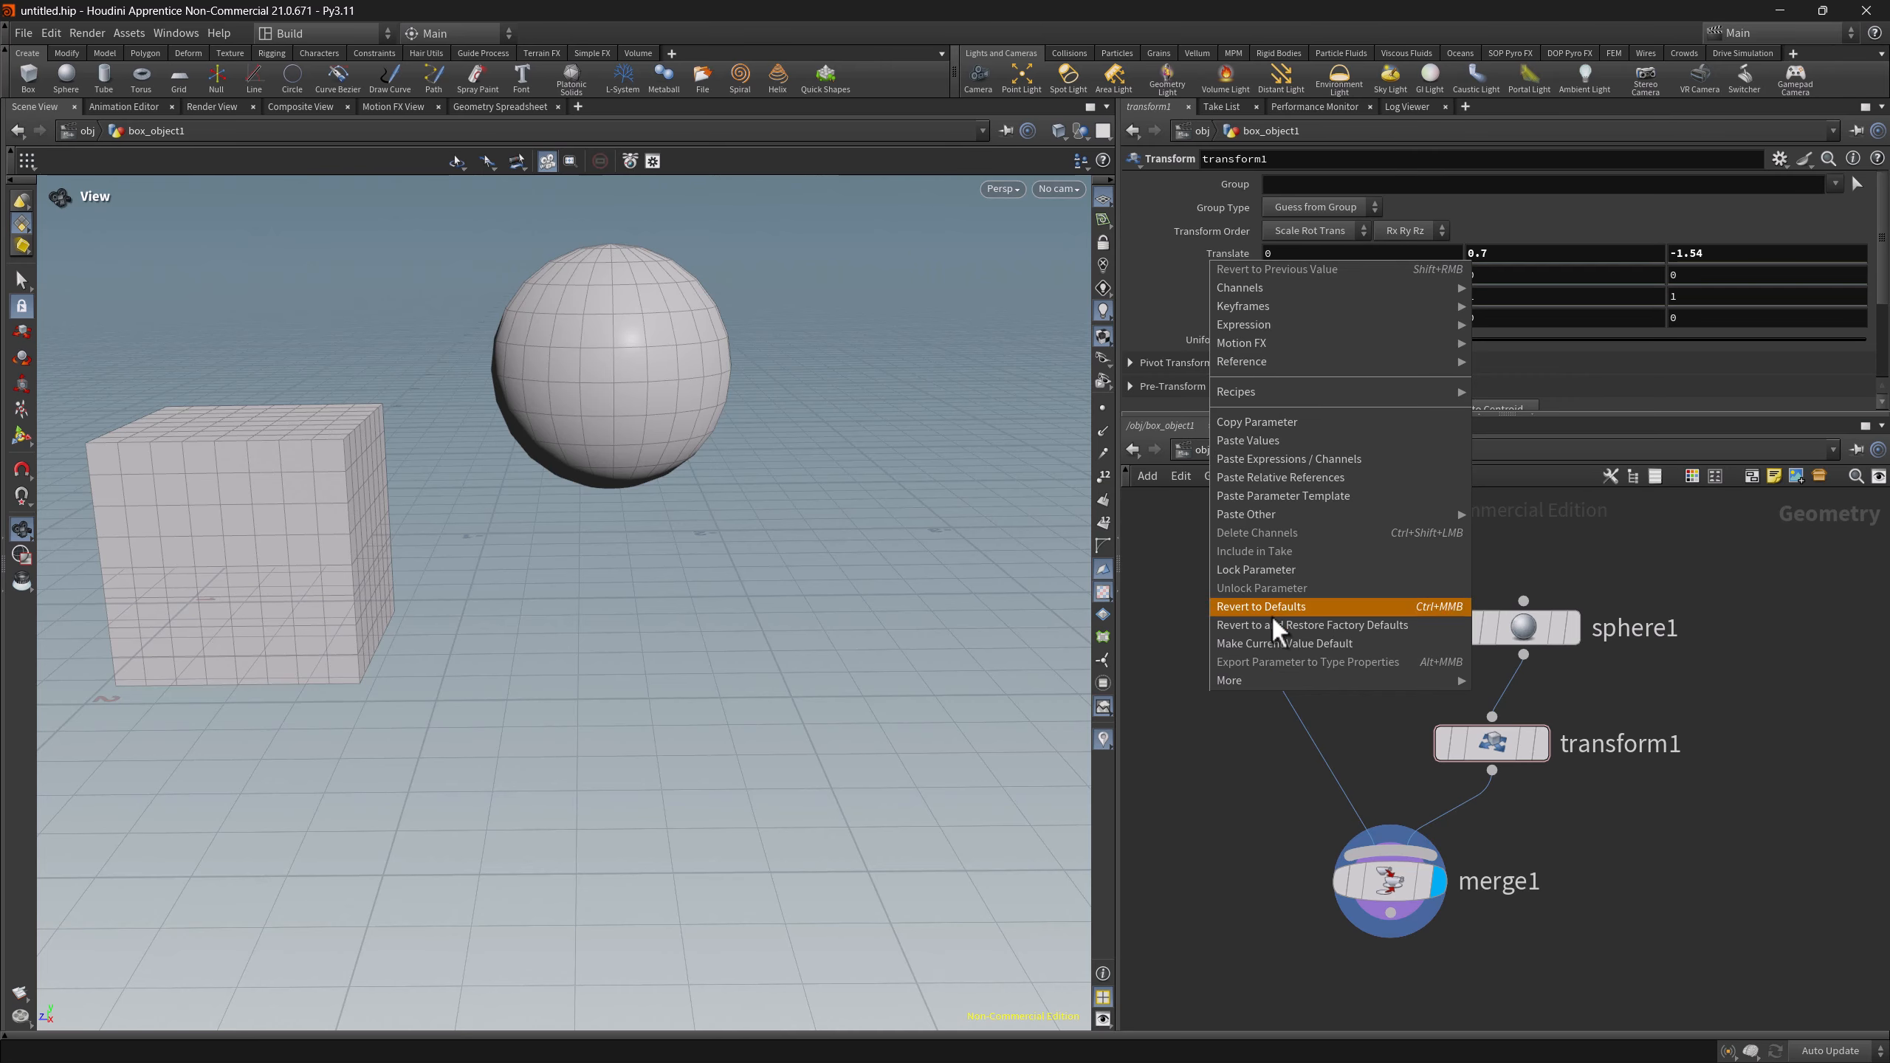
click(1500, 225)
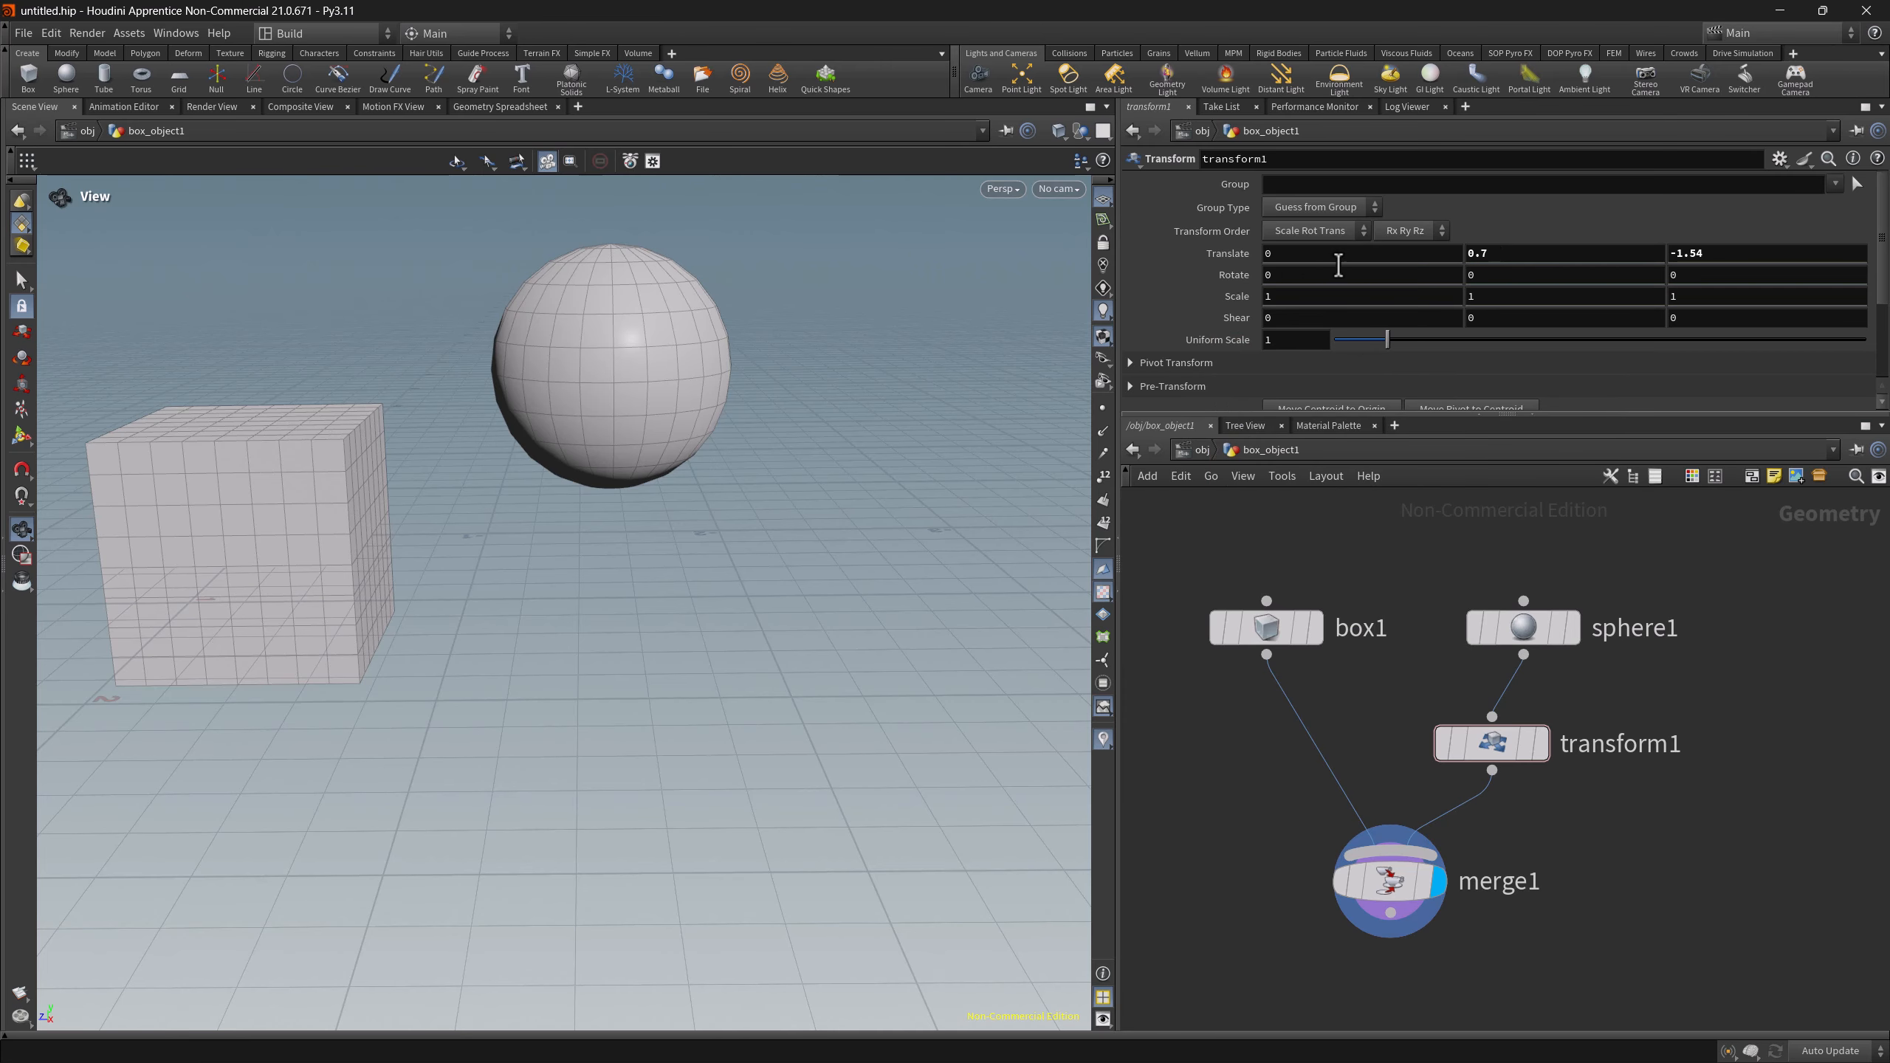
- Try reverting transform1's whole Translate parameter to its default, undo the revert, and make the current Translate values the new default
ctrl+middle_click(1218, 252)
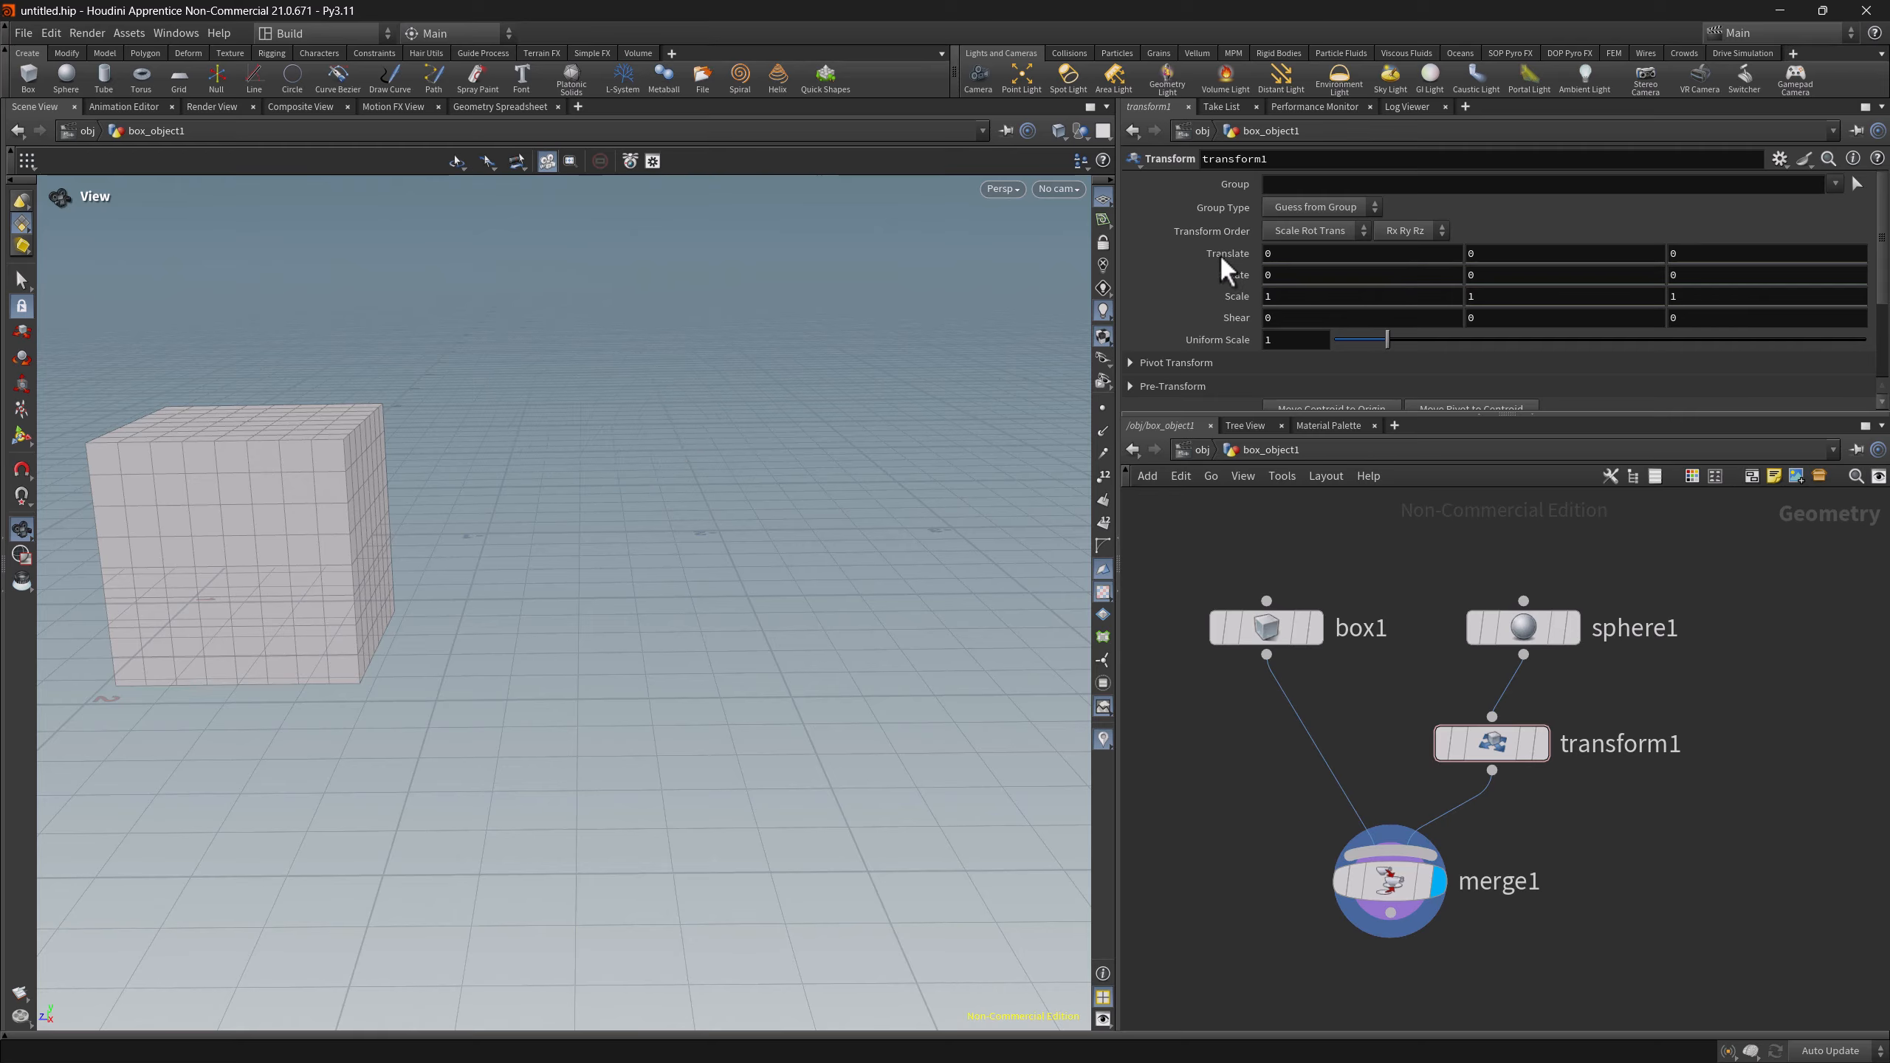
key(ctrl+z)
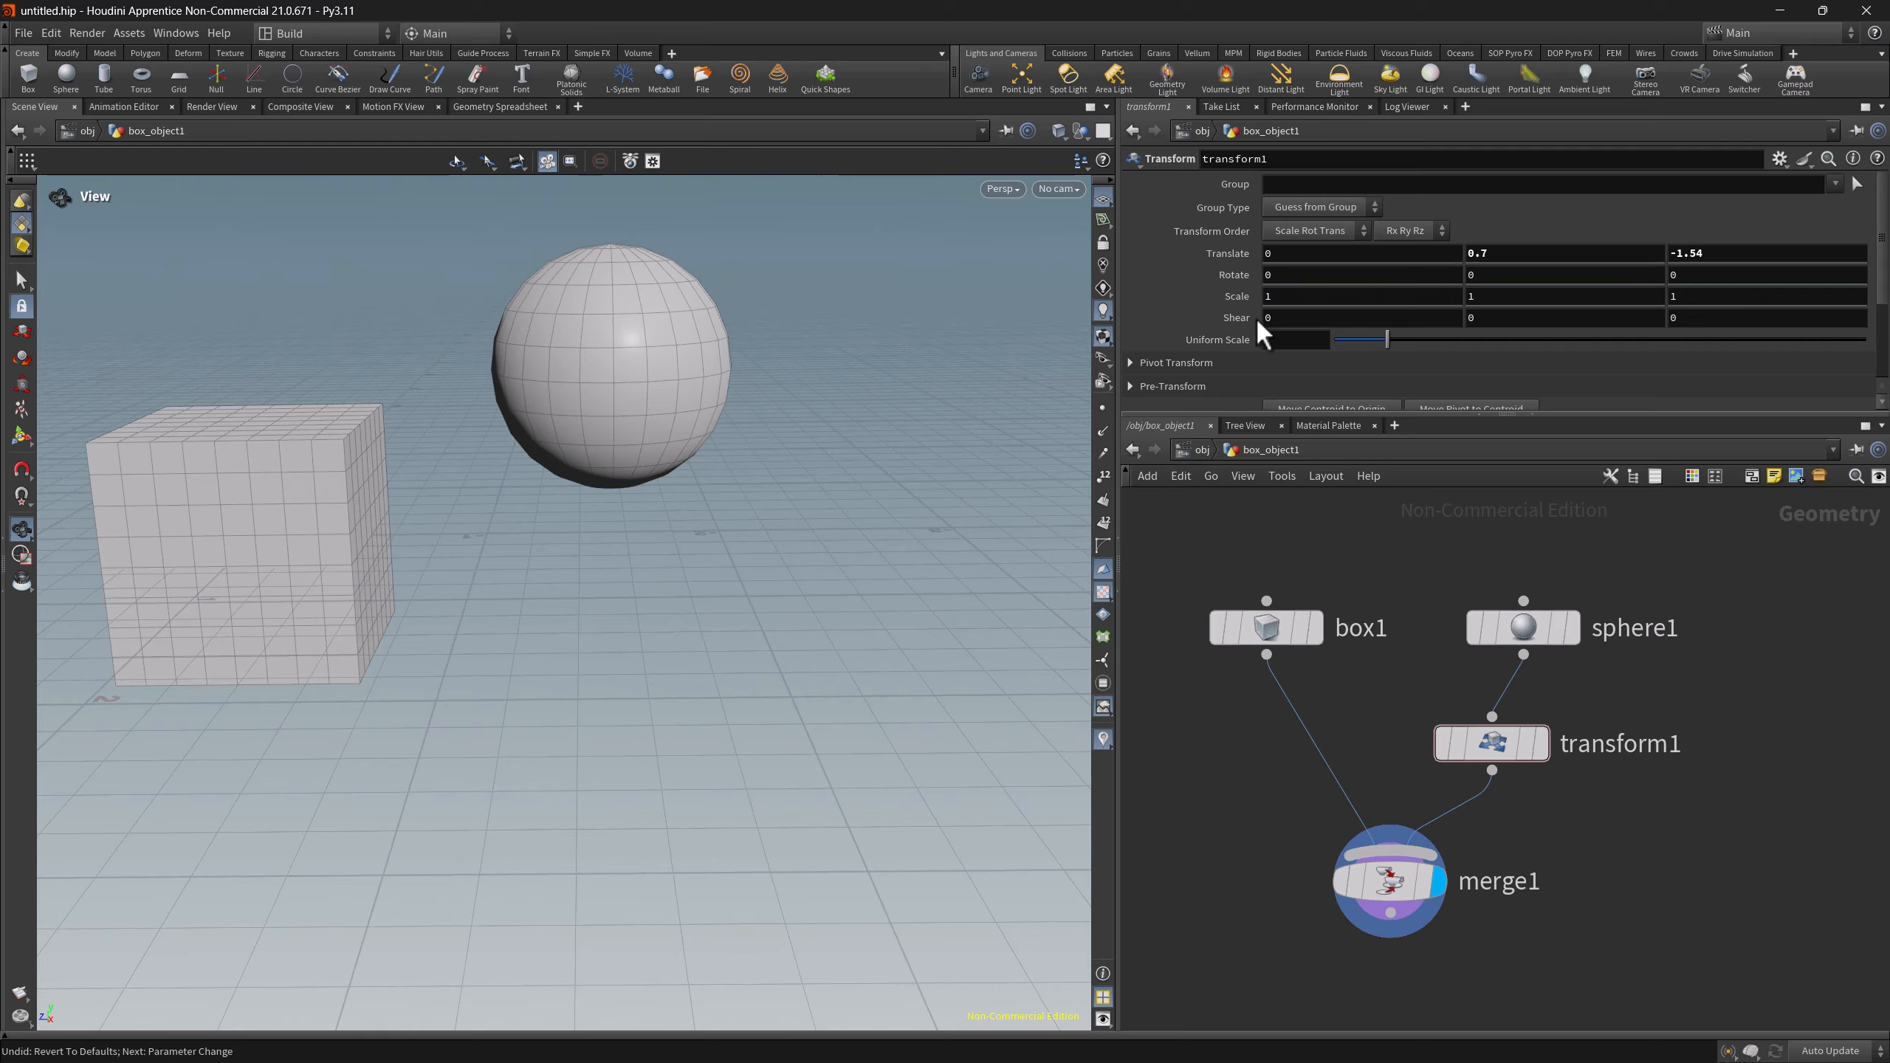
right_click(1223, 257)
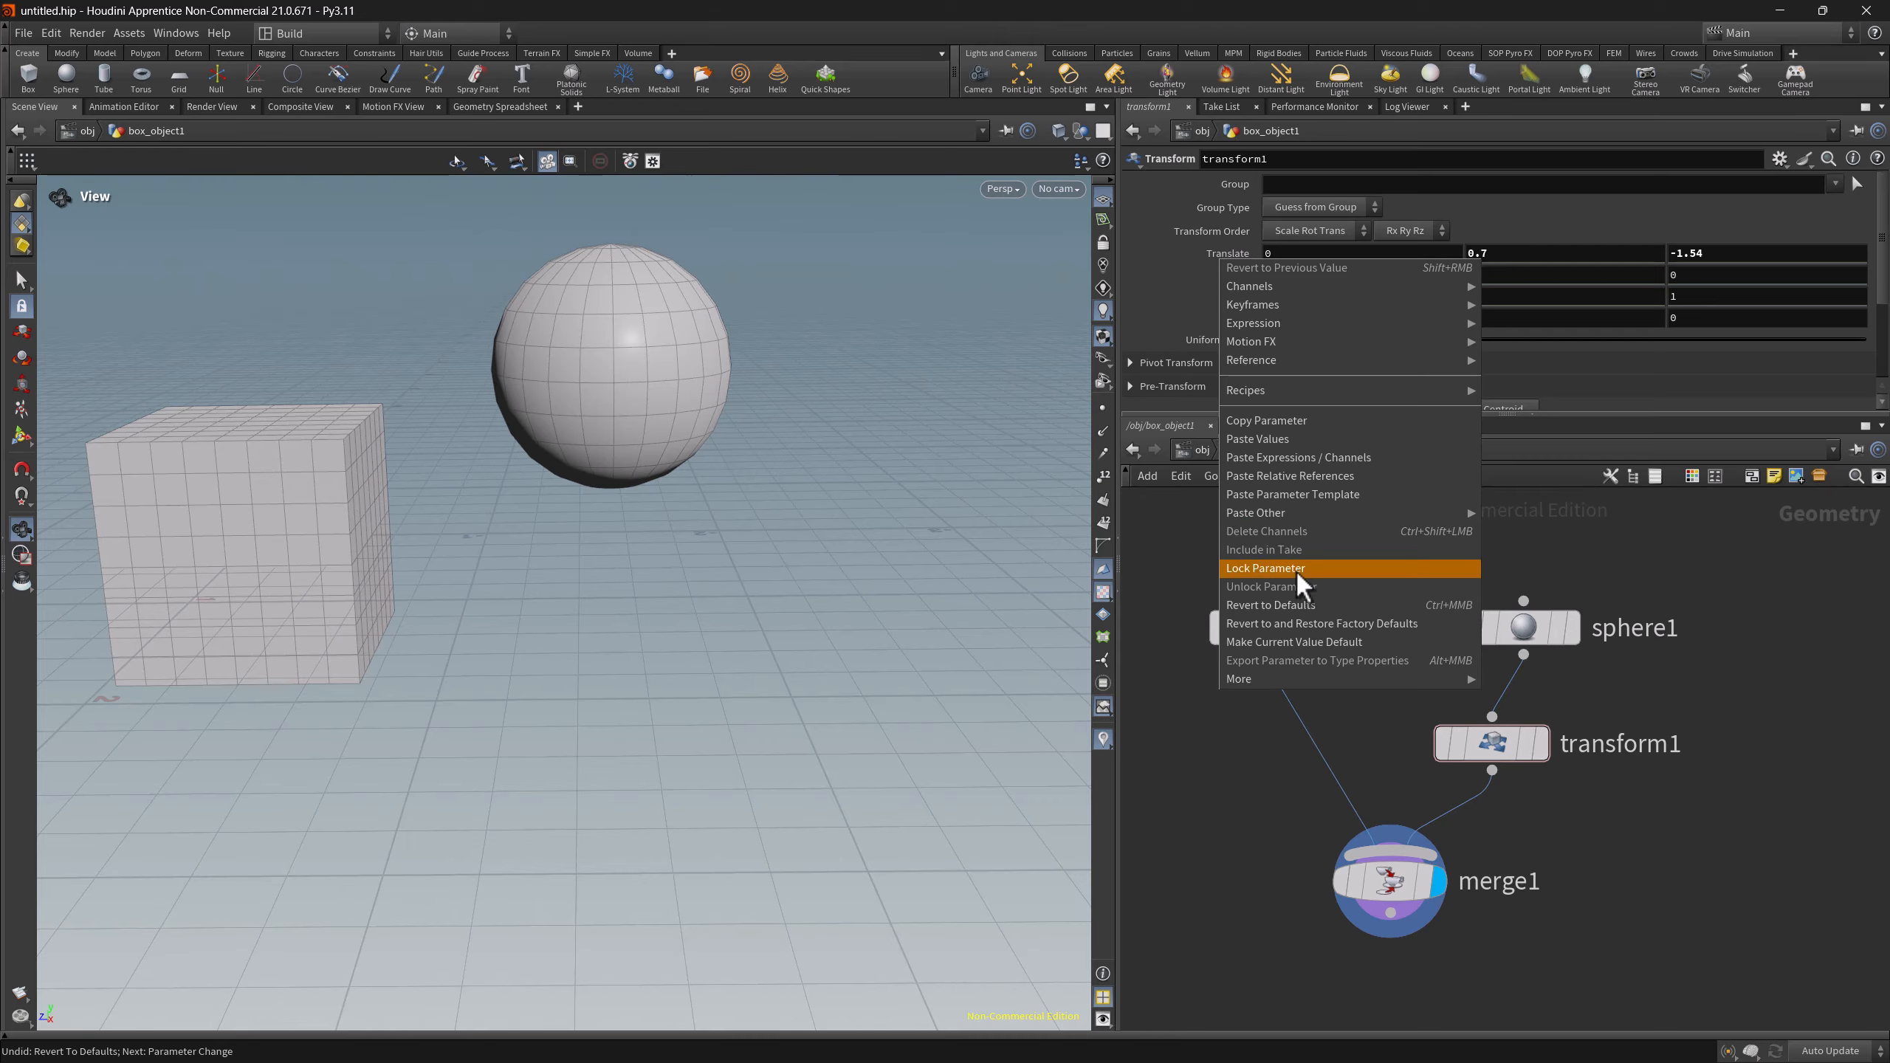
click(1266, 645)
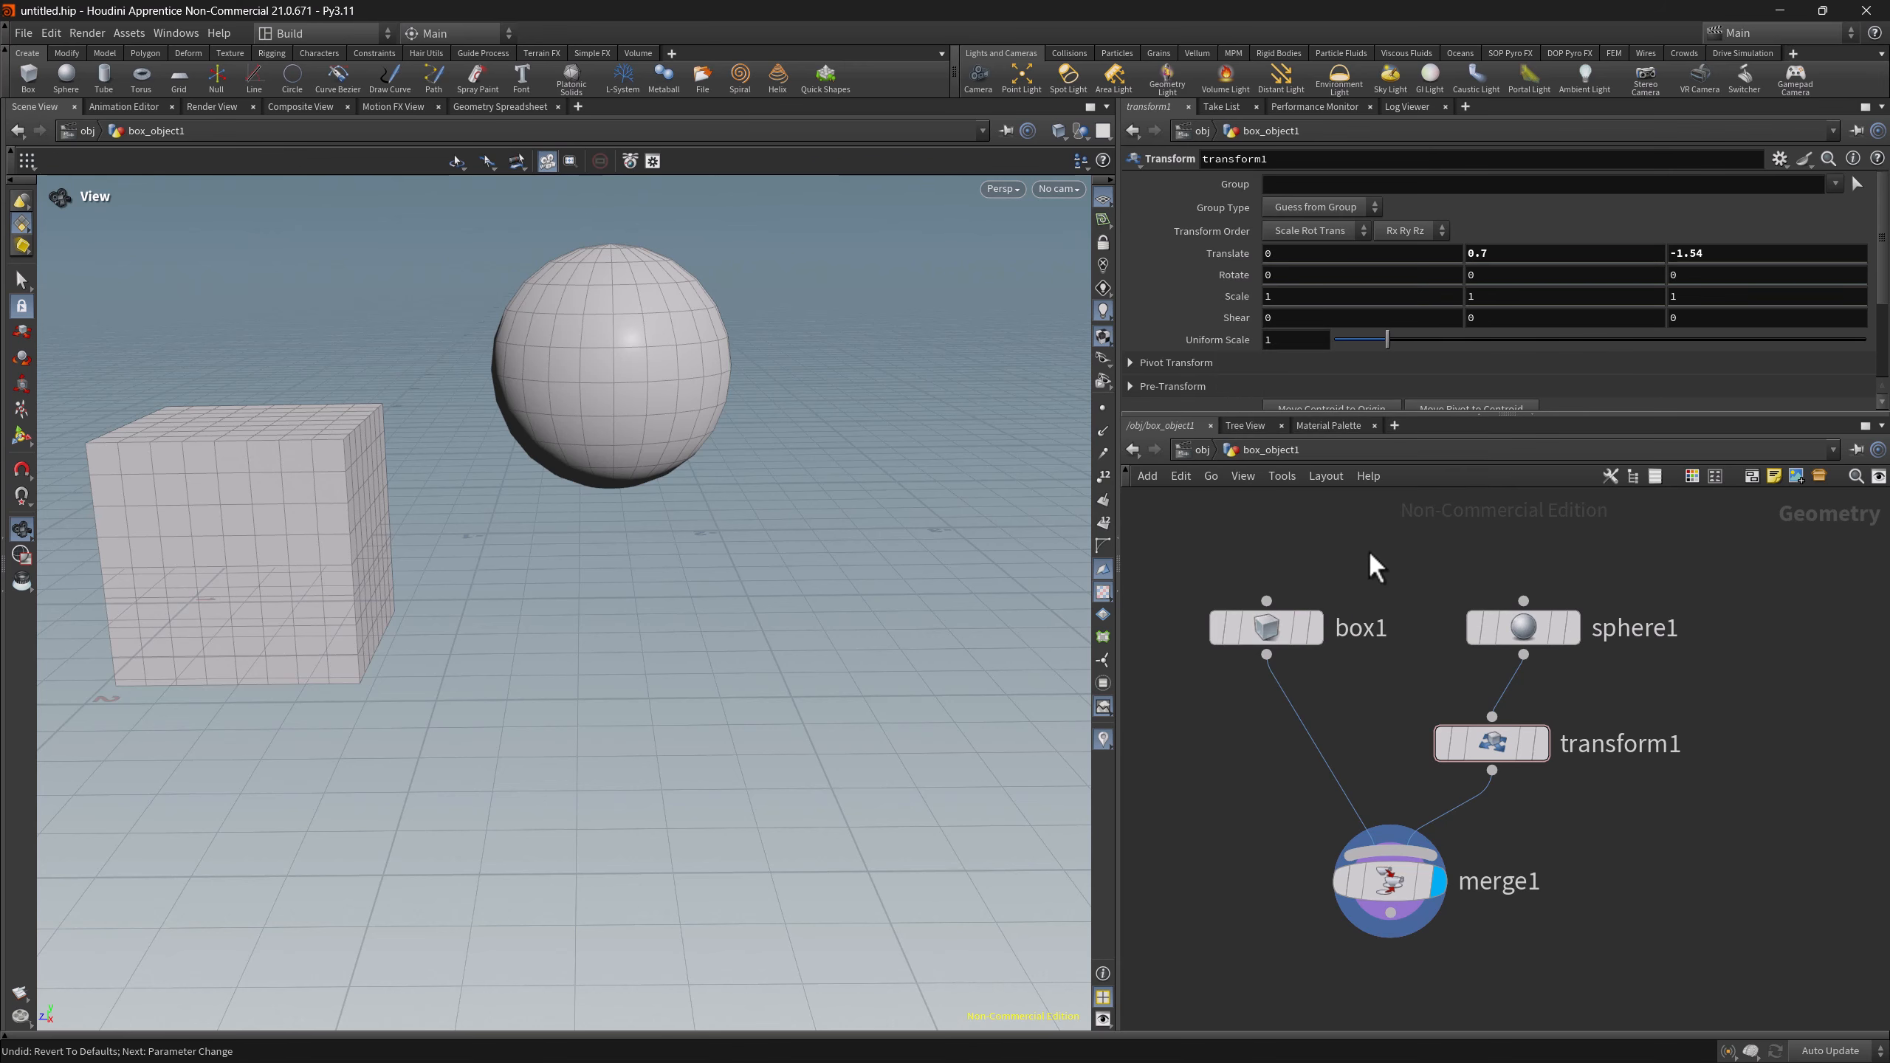
- Set transform1's Translate Y to -0.4 and Z to -3.34, and revert the whole parameter to its defaults
middle_drag(1456, 262, 1384, 263)
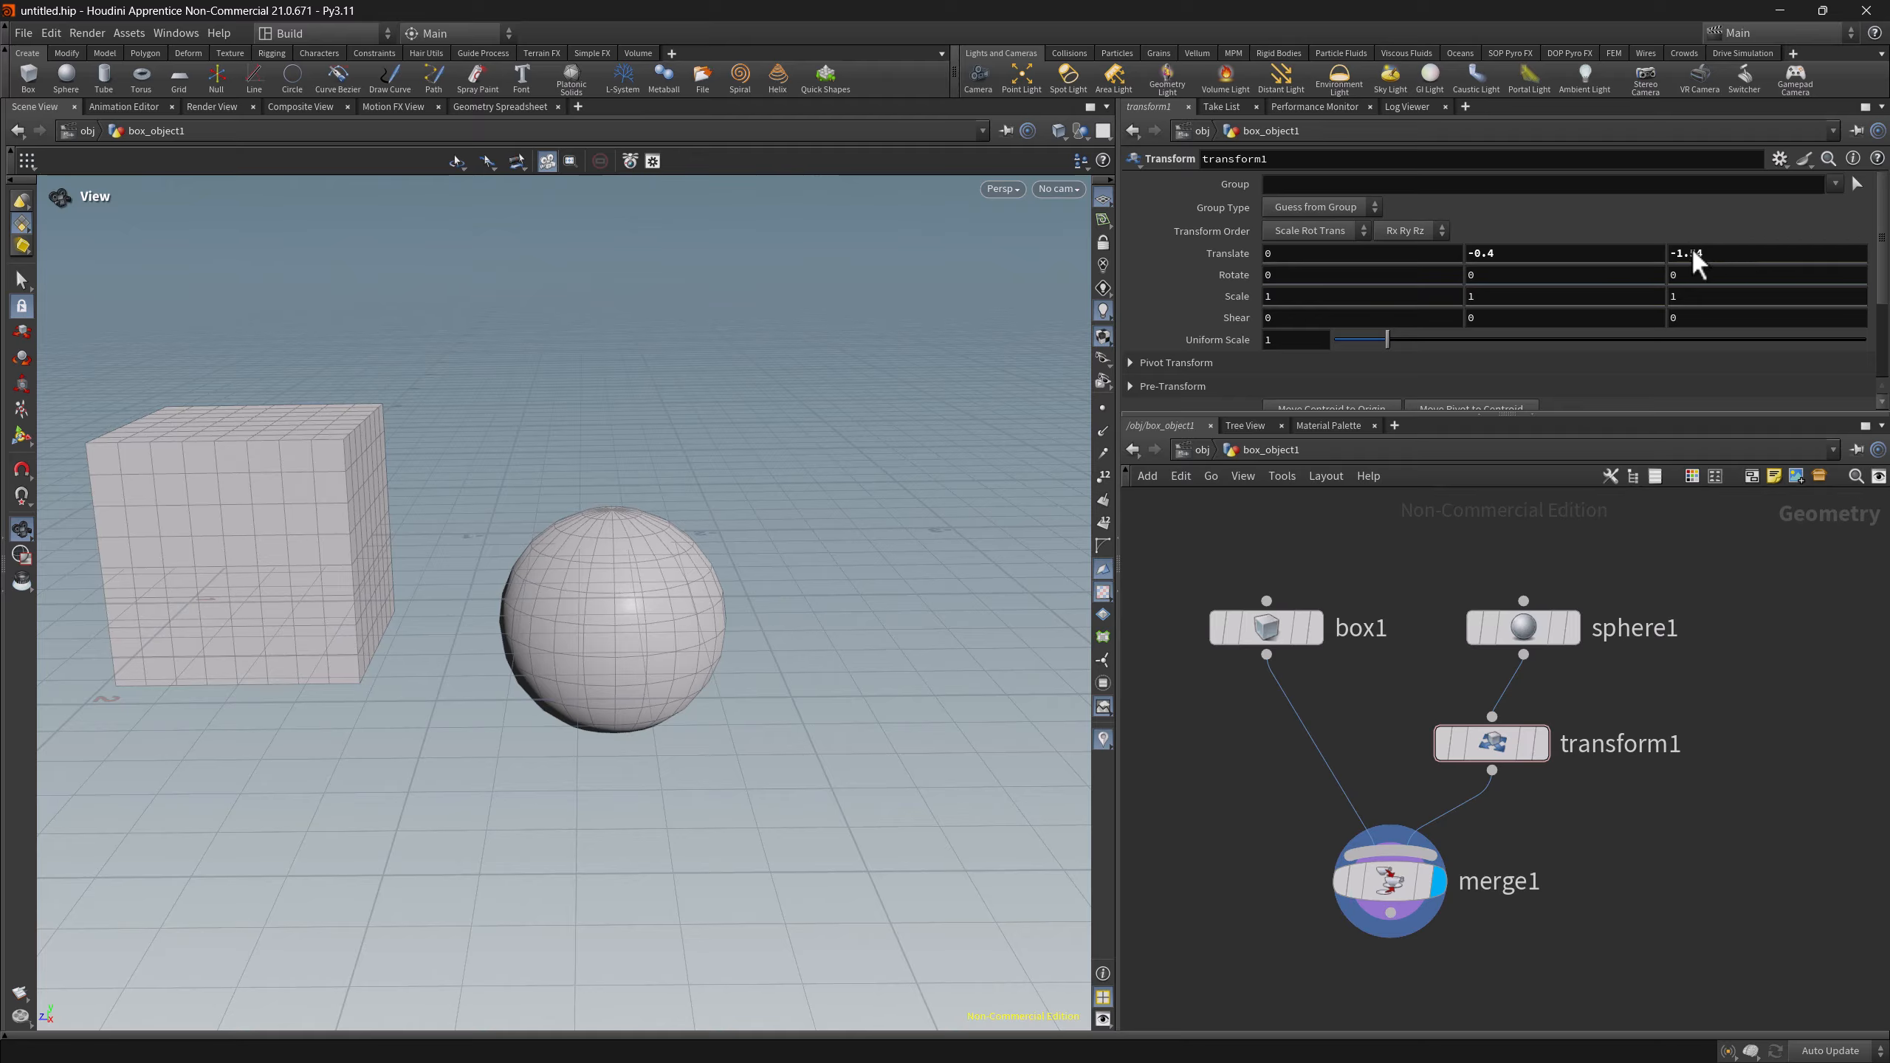
middle_drag(1697, 260, 1562, 298)
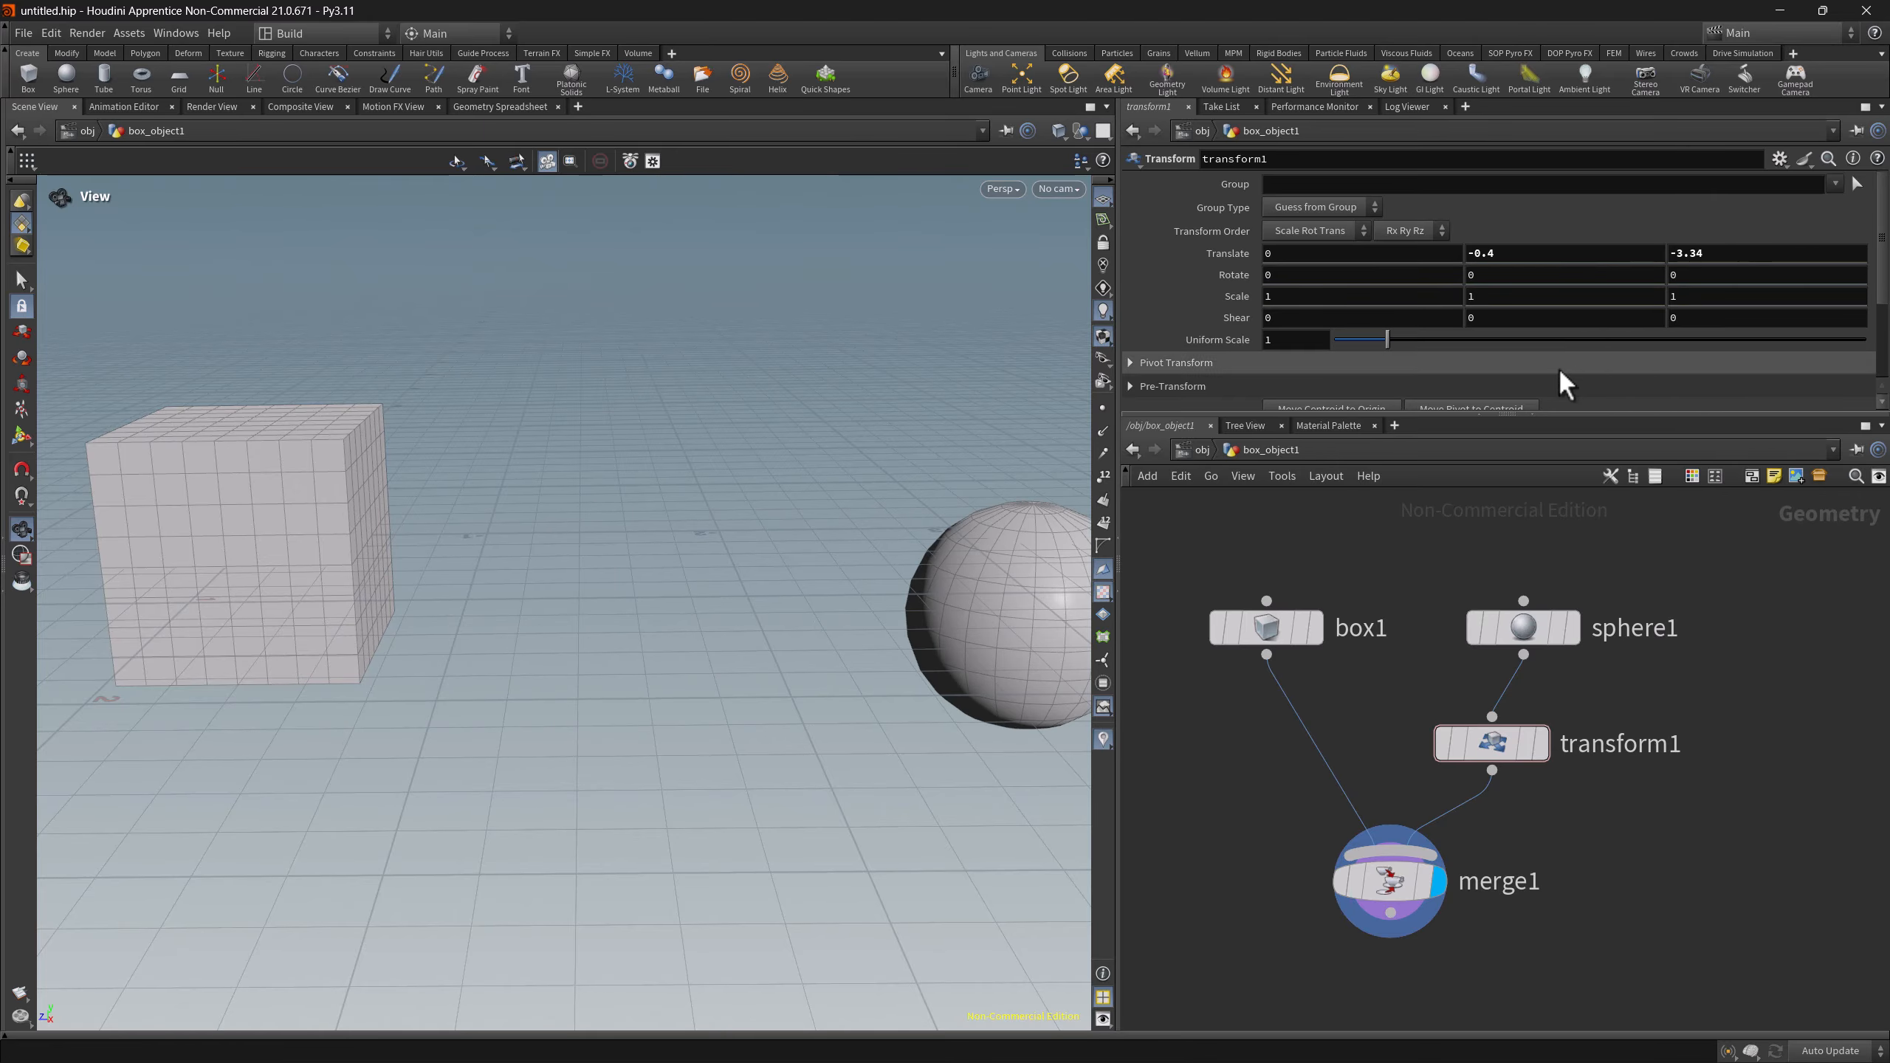
right_click(1212, 253)
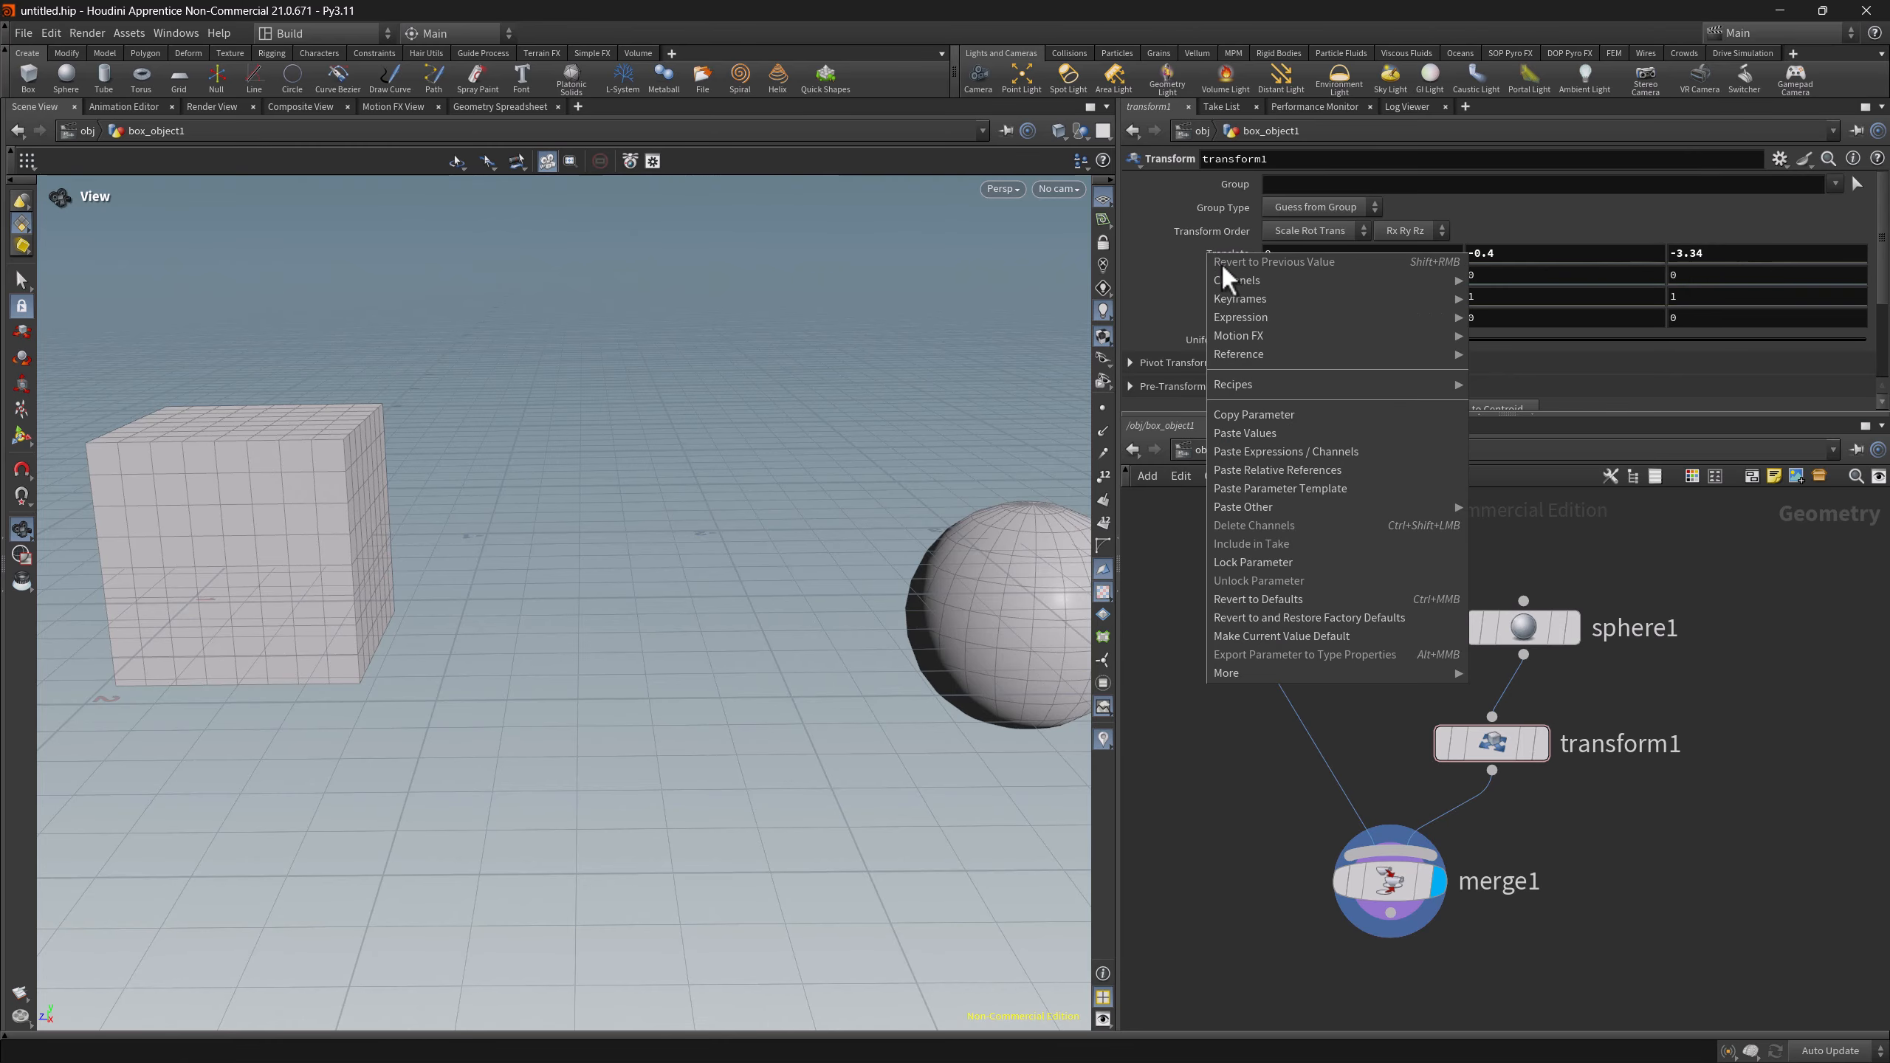
click(1264, 599)
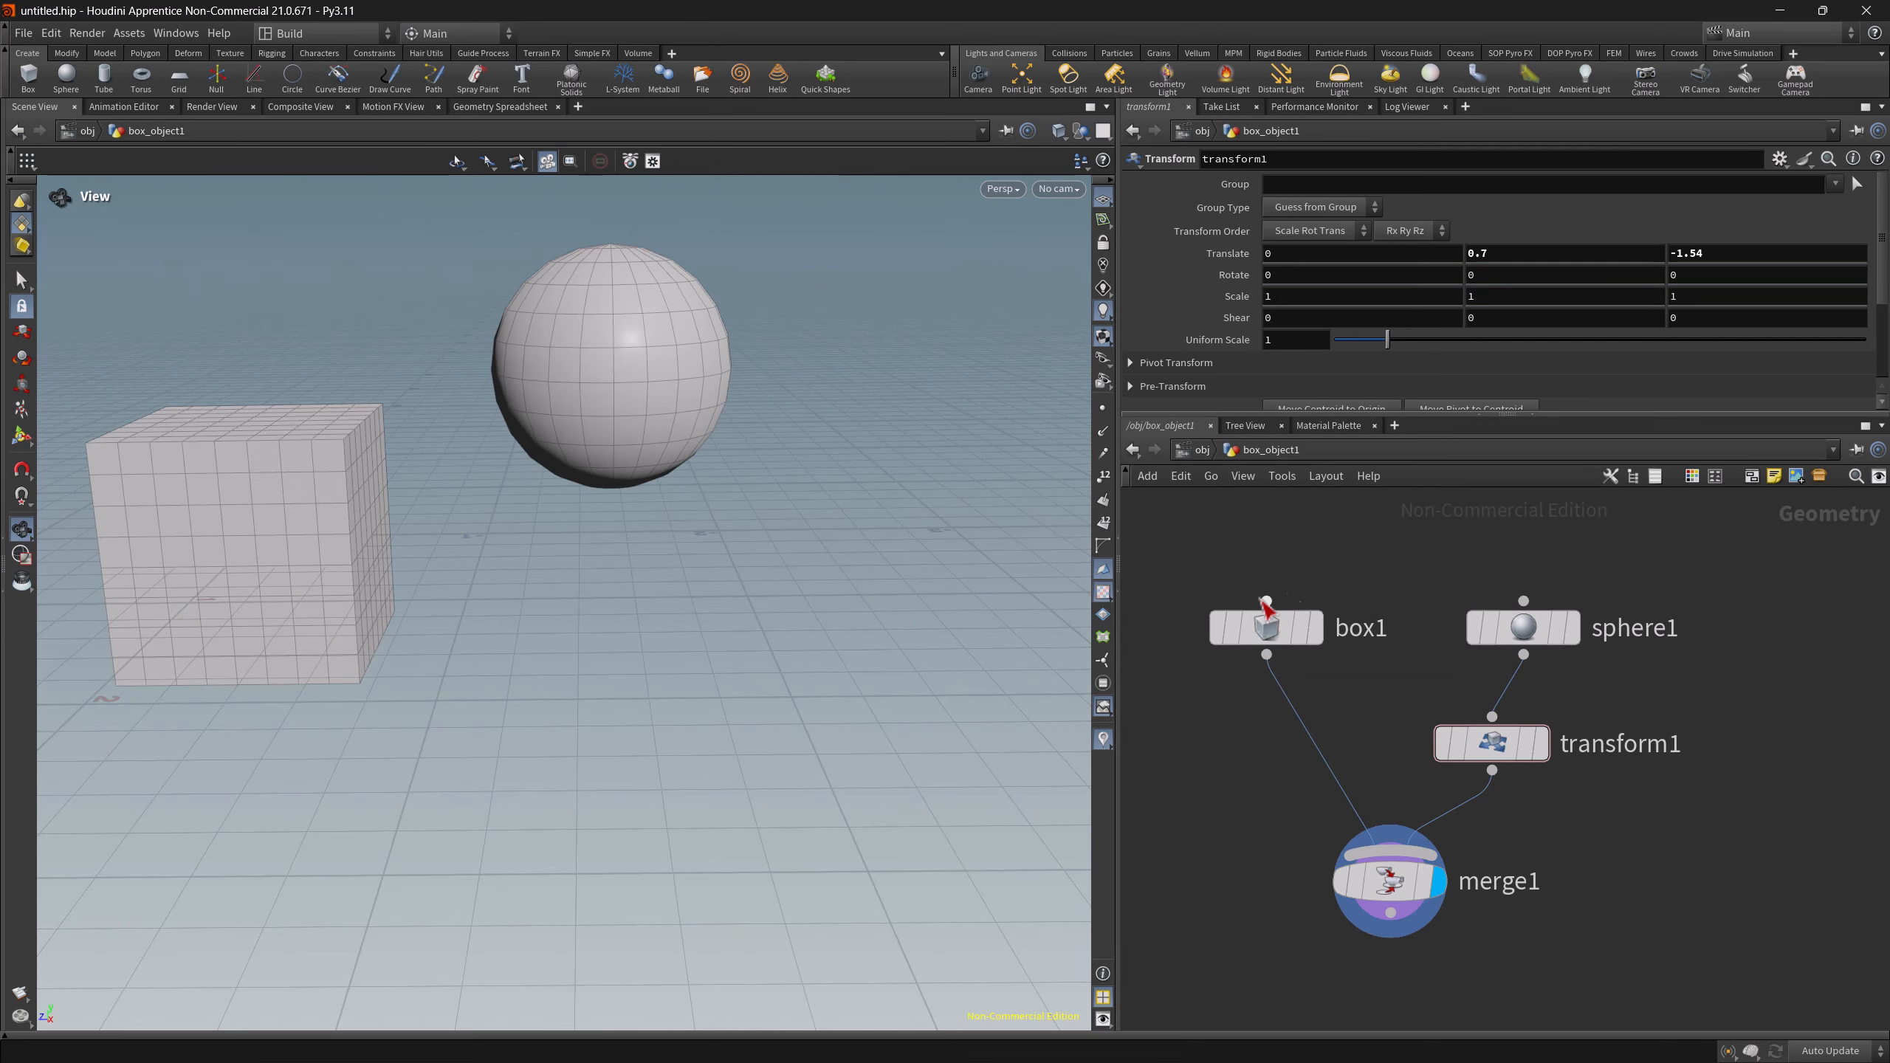
- Revert transform1's Translate parameter to its factory defaults and restore those defaults
right_click(1215, 251)
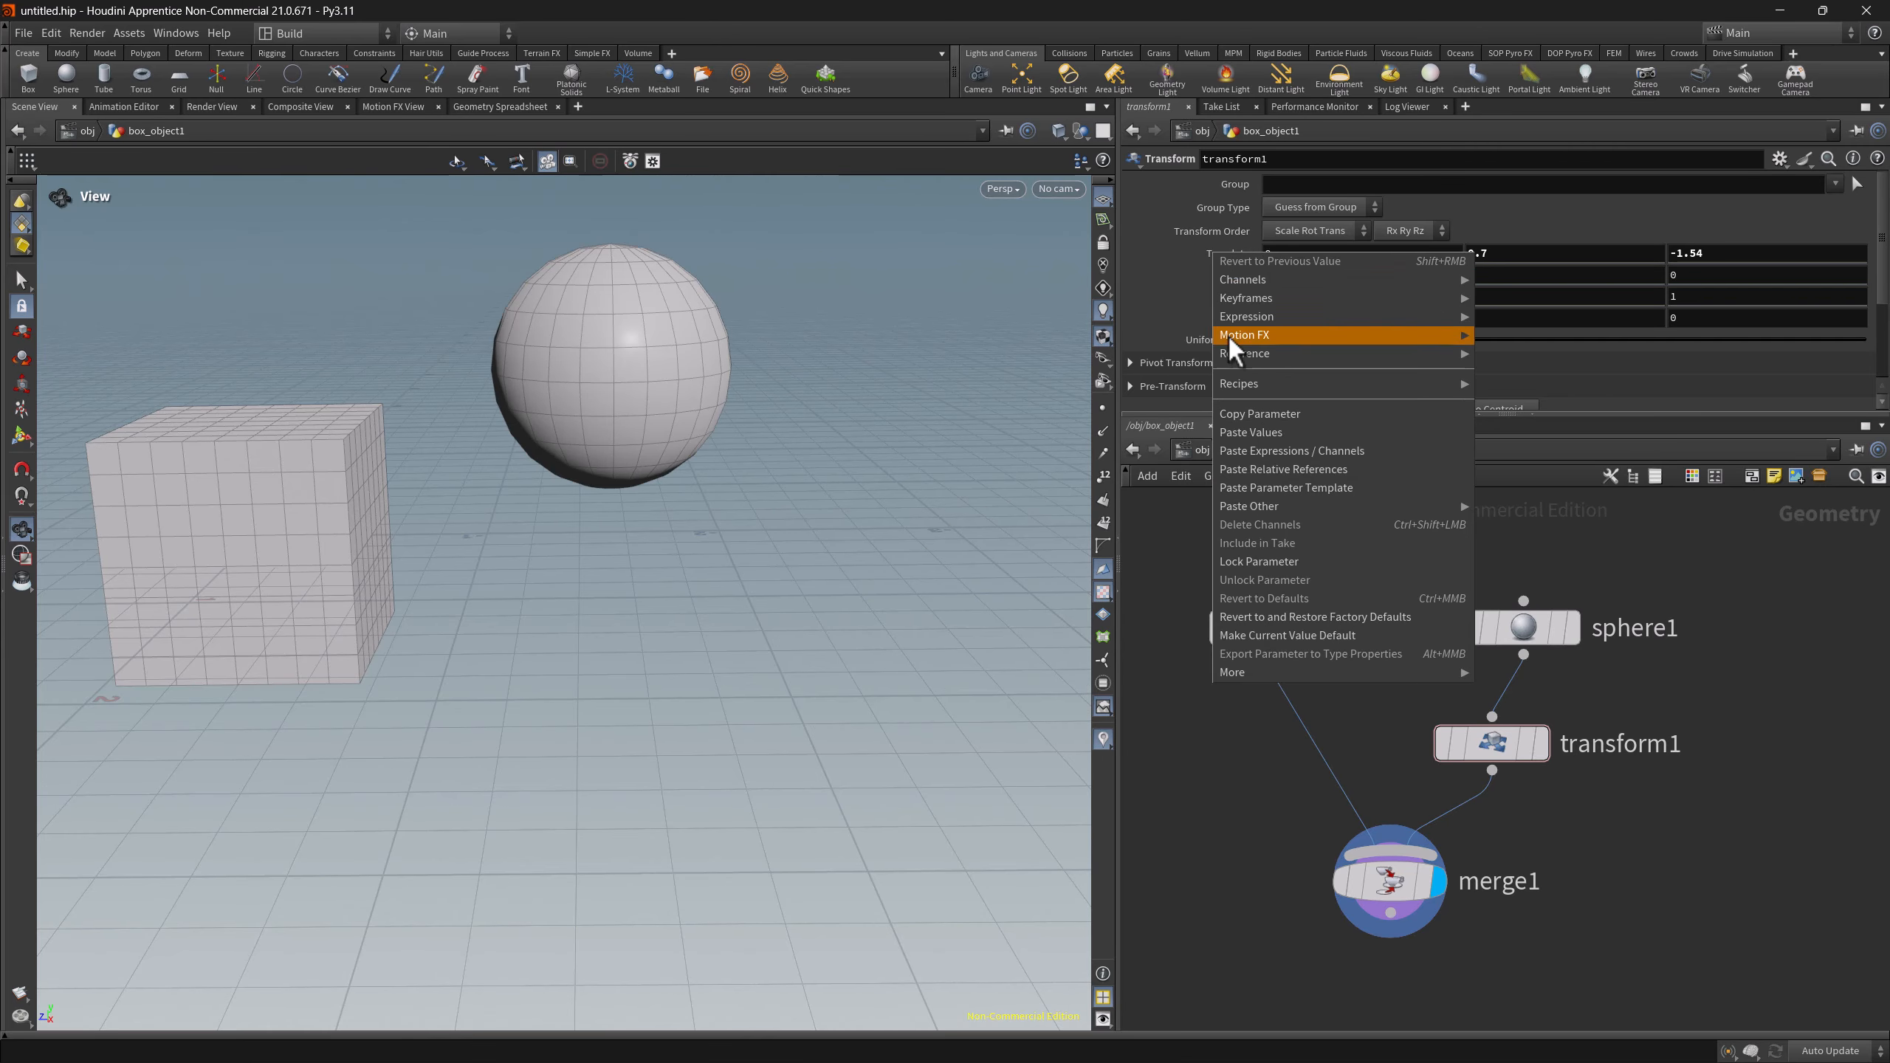
click(1260, 617)
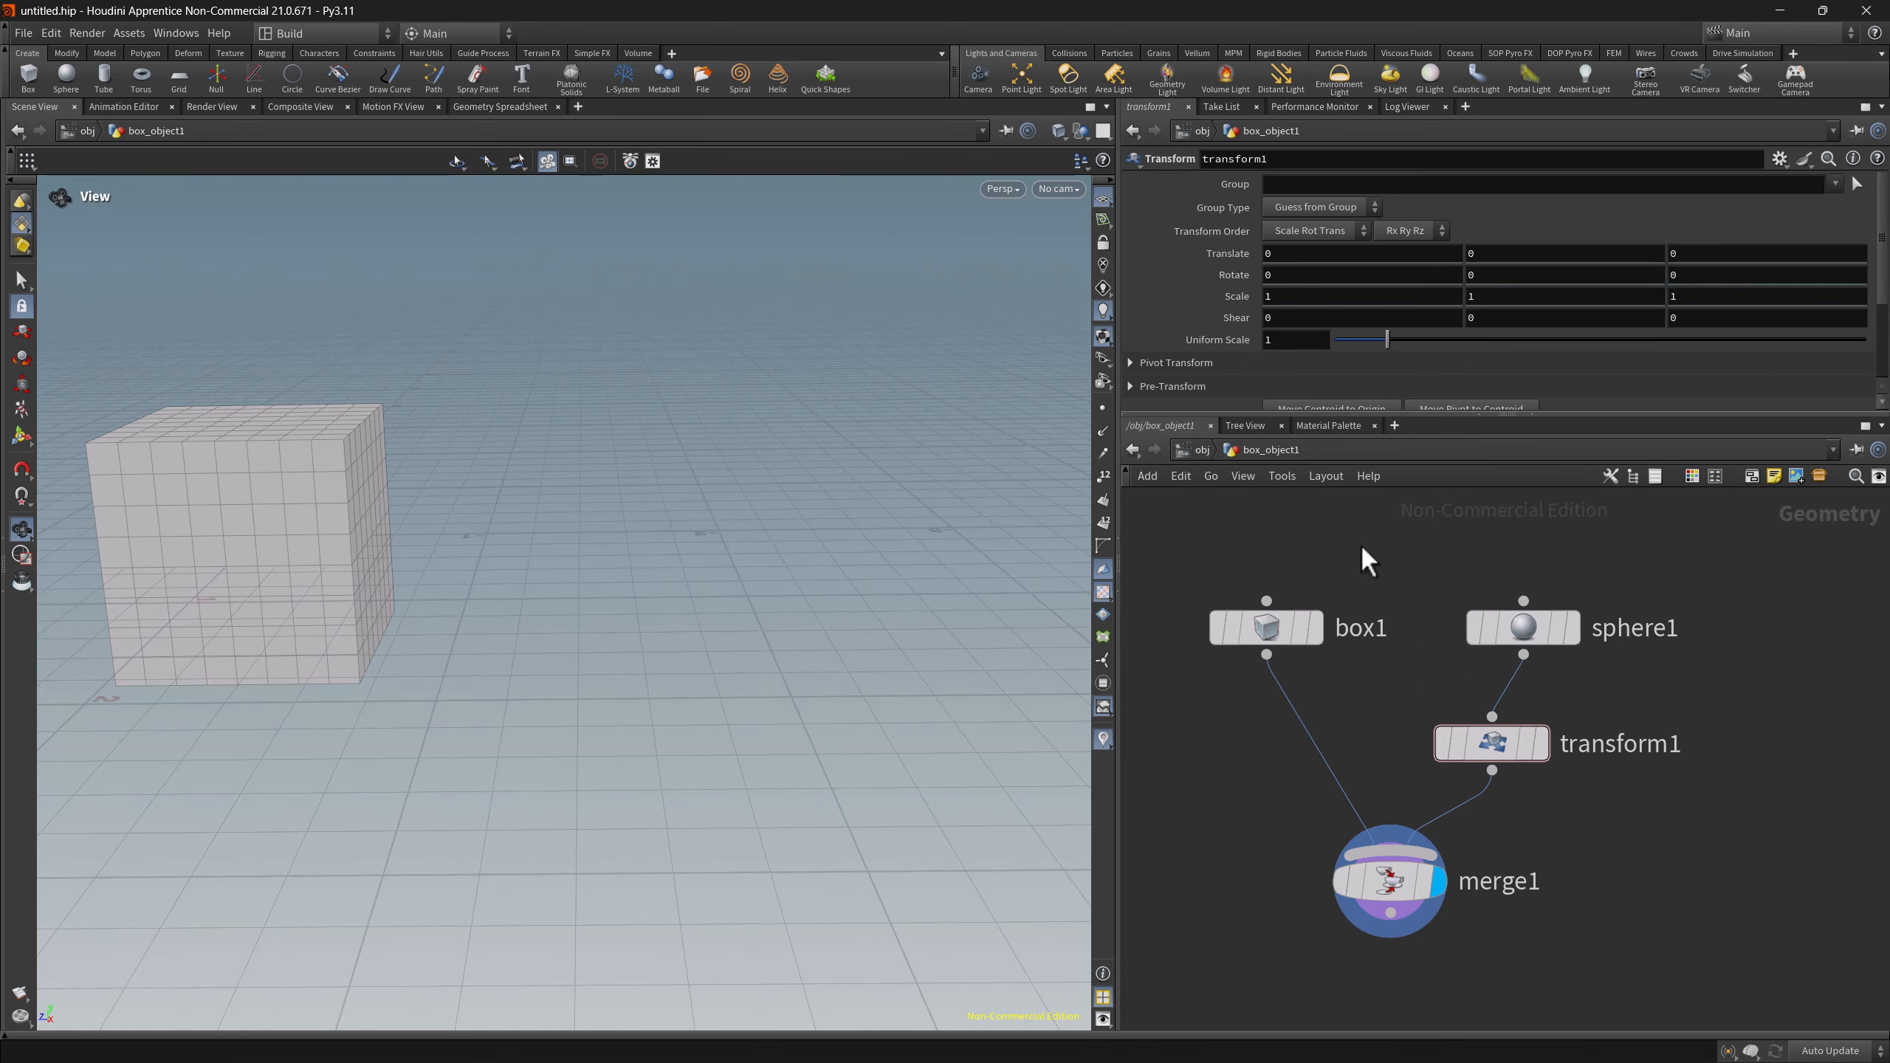
- Set transform1's Z translation to -2.1 and adjust its uniform scale
middle_drag(1677, 250, 1501, 263)
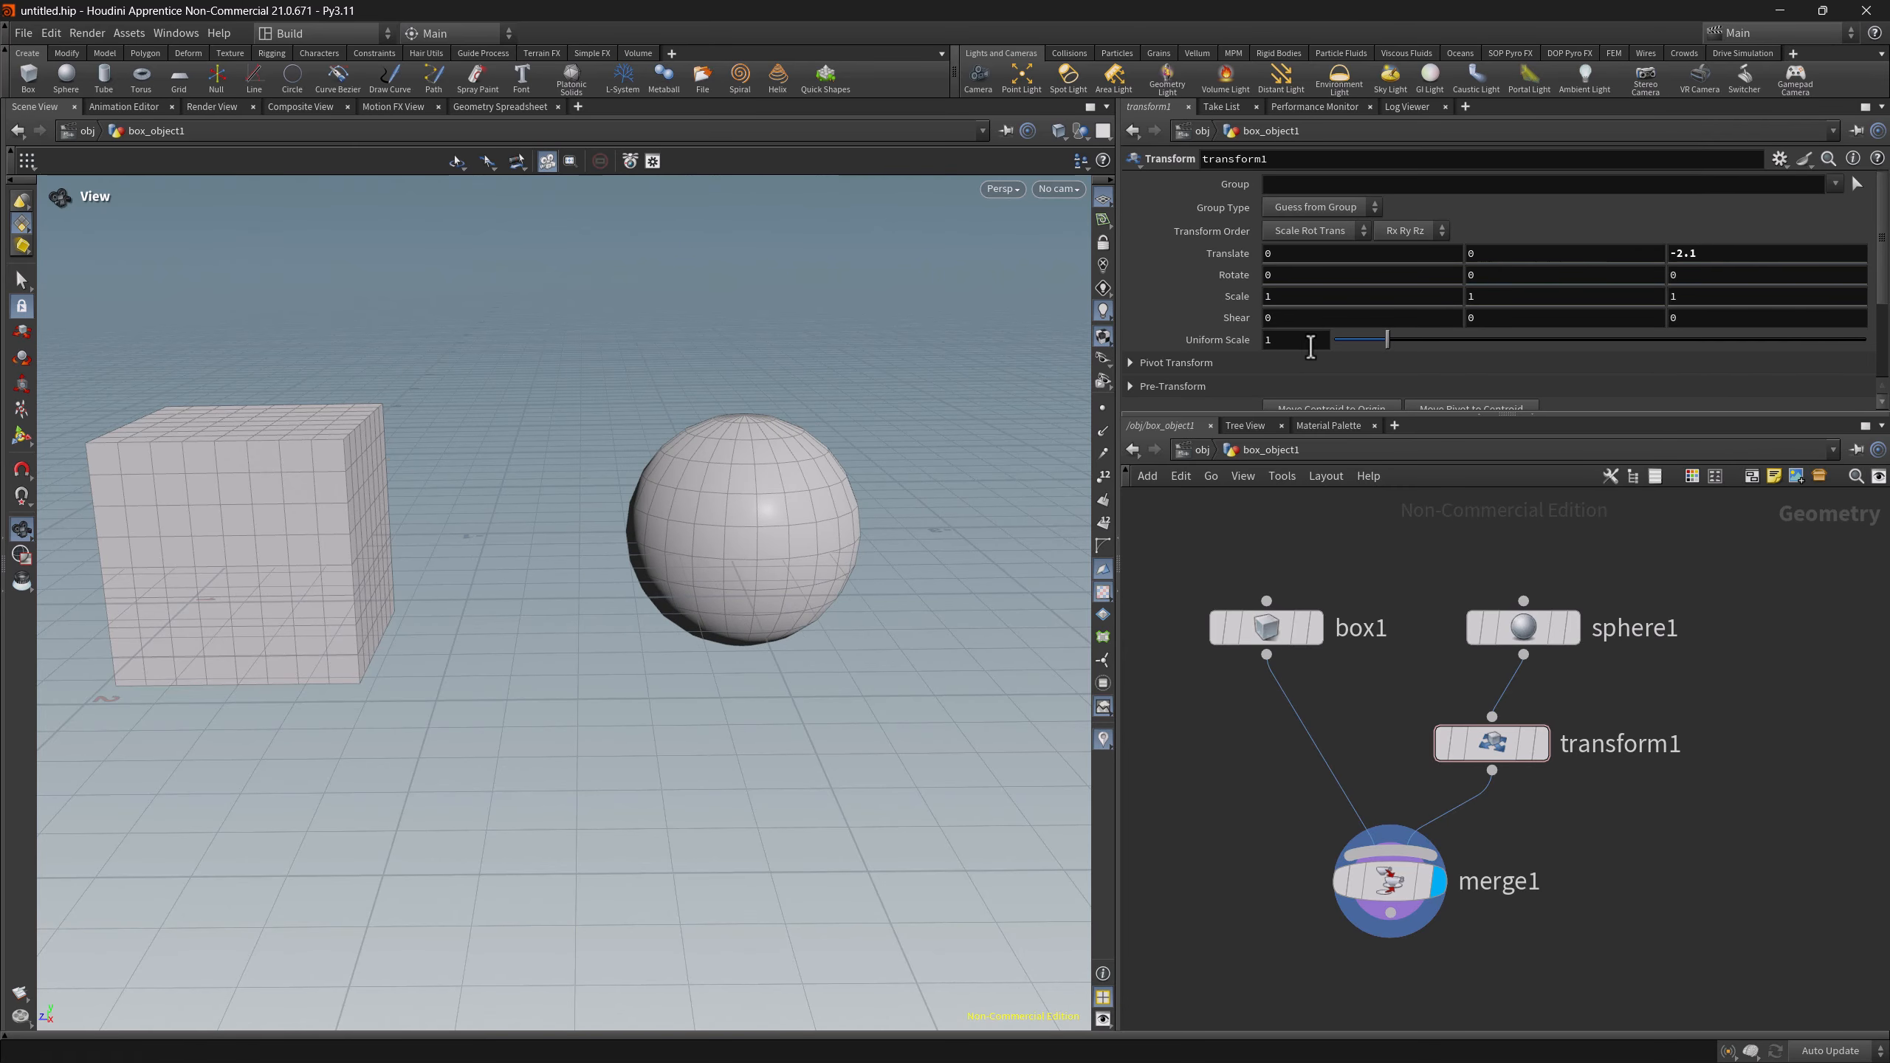
mouse_move(1389, 335)
mouse_down()
mouse_move(1489, 348)
mouse_move(1424, 342)
mouse_up()
scroll(1373, 260, down, 2)
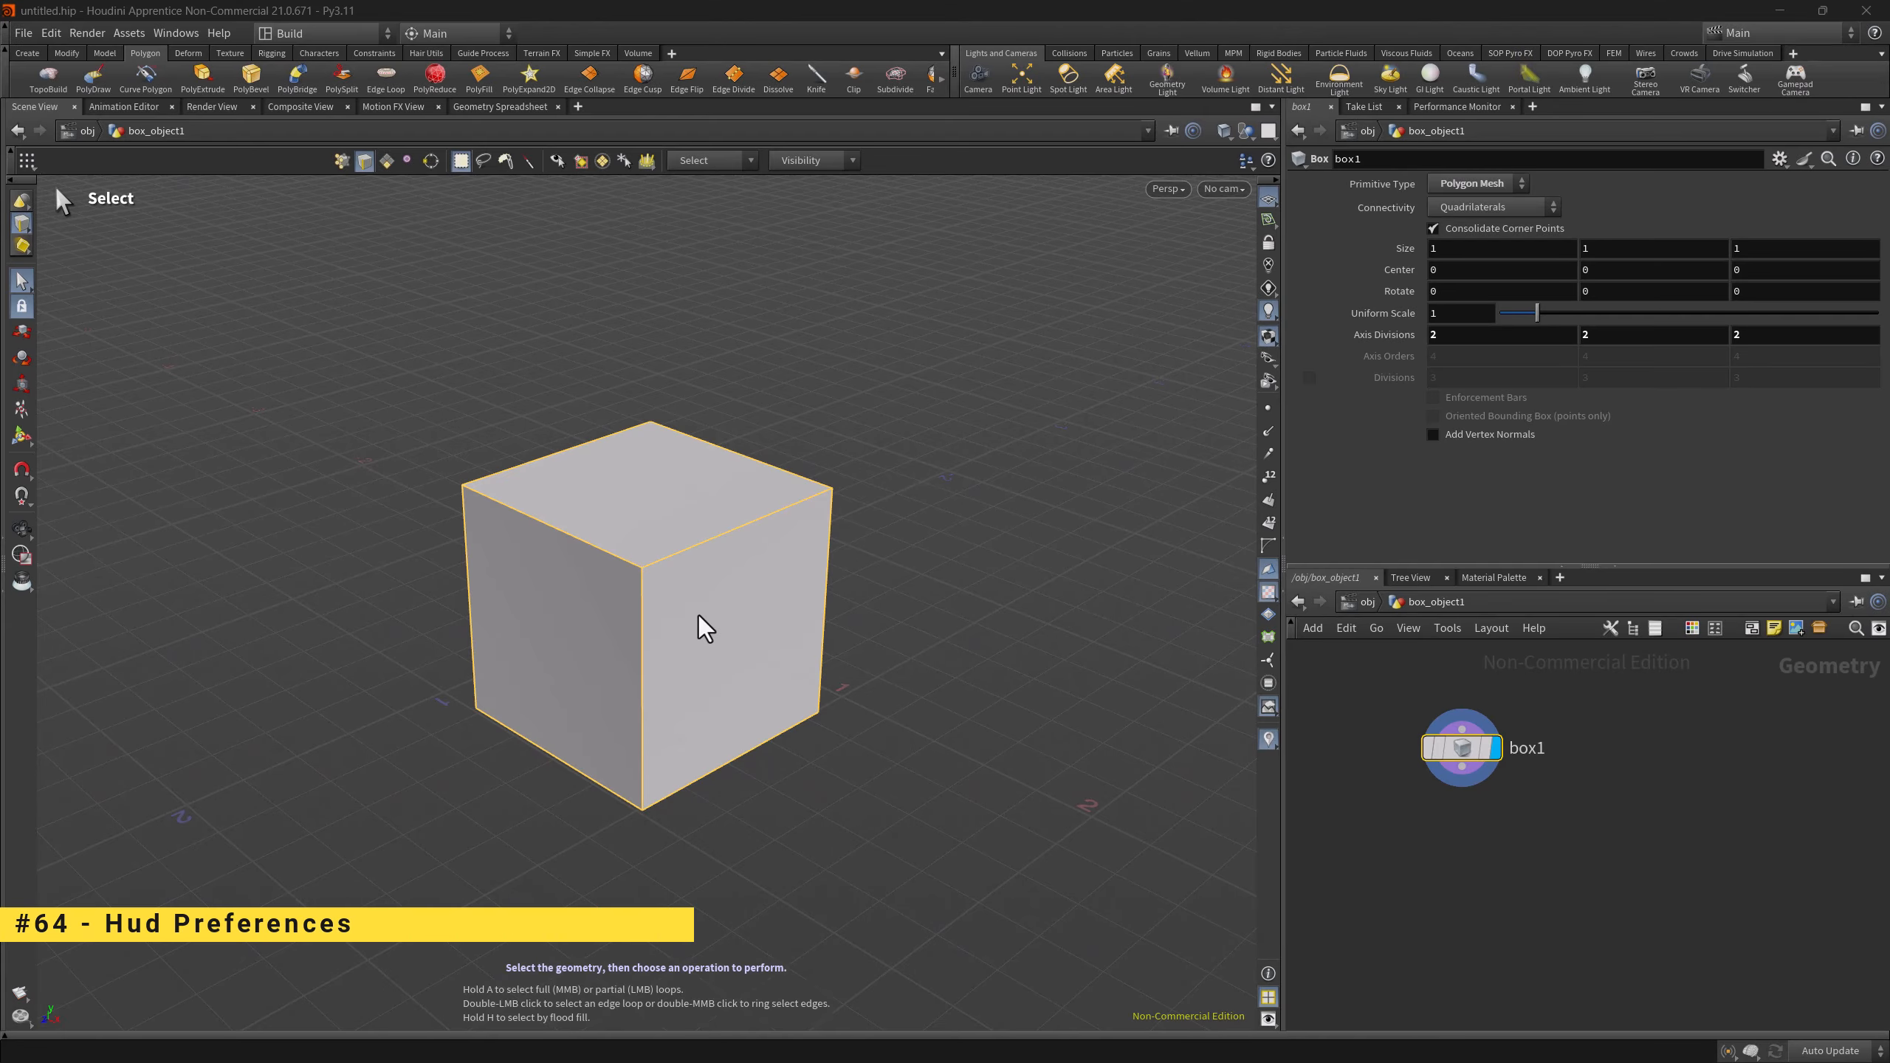
- Select all edges of the cube and apply a PolyBevel to them
drag(372, 383, 874, 843)
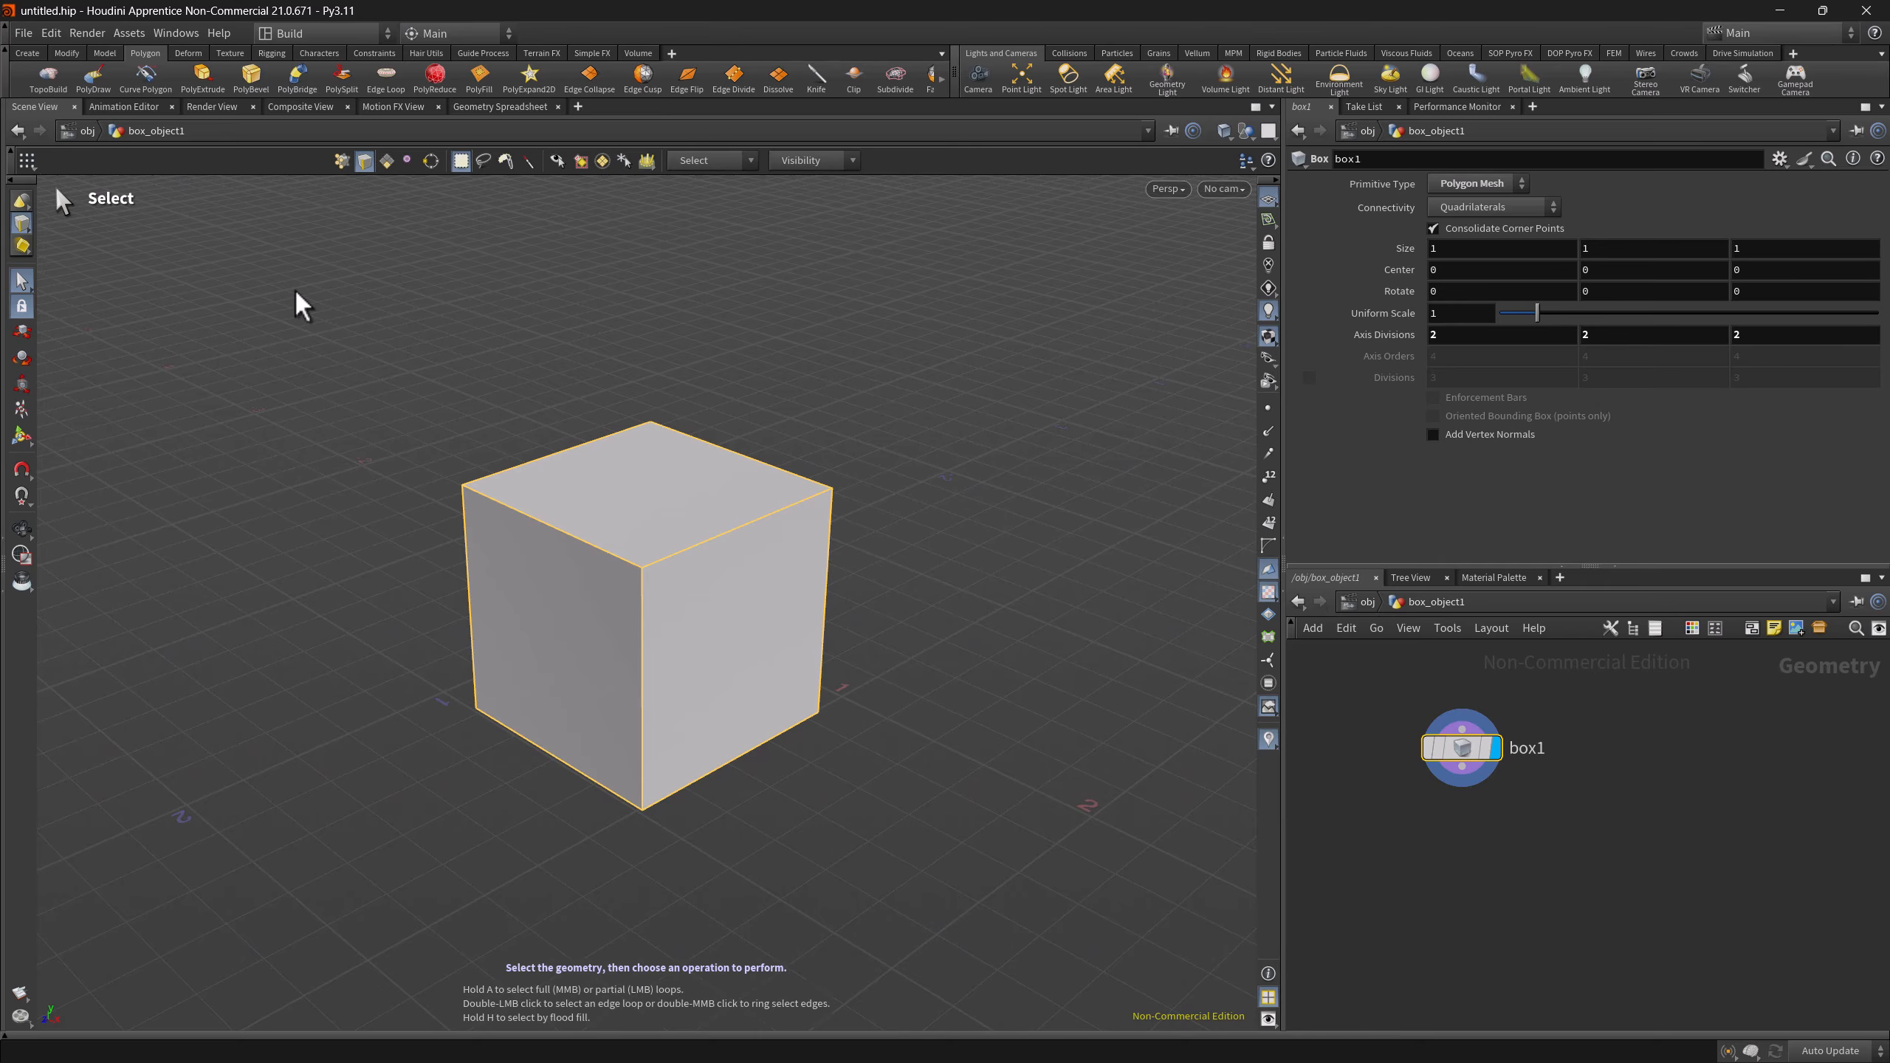
click(252, 76)
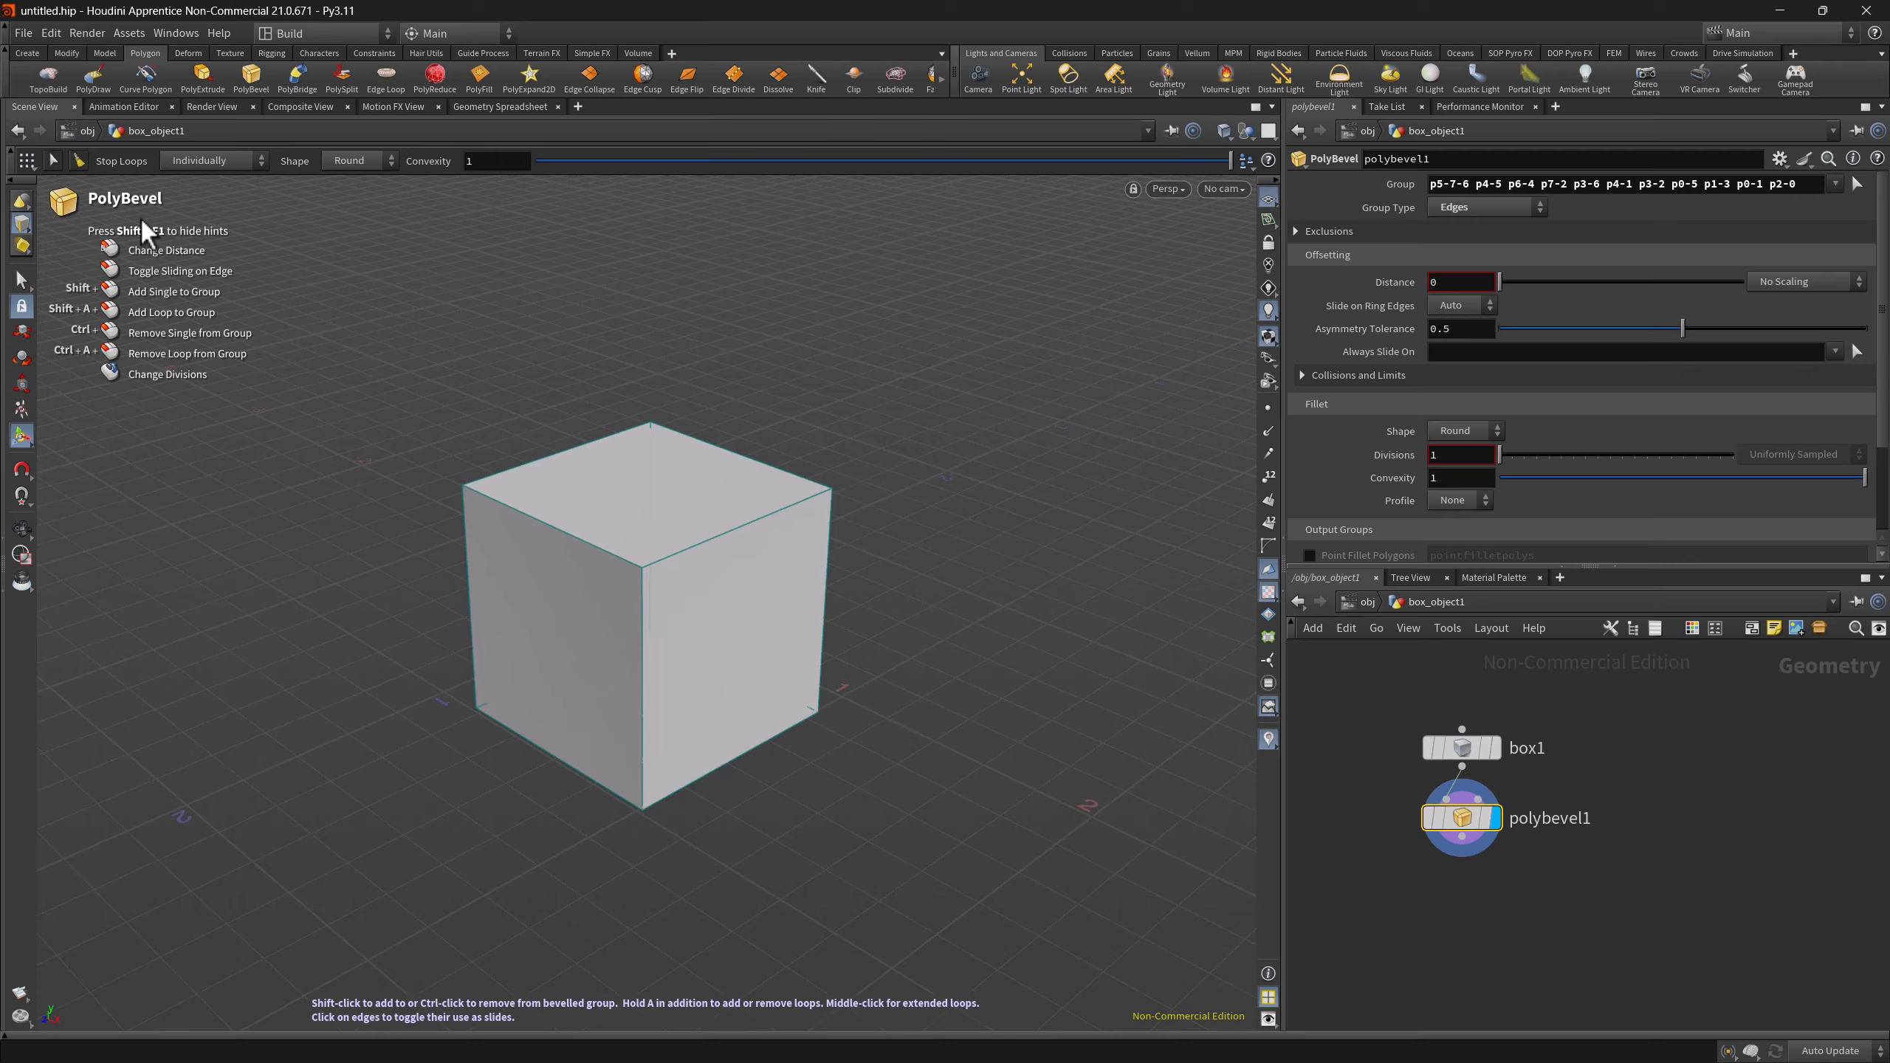
- In the HUD preferences, enable Draw Background, set the panel size to Small, and apply the changes
click(53, 31)
mouse_move(85, 187)
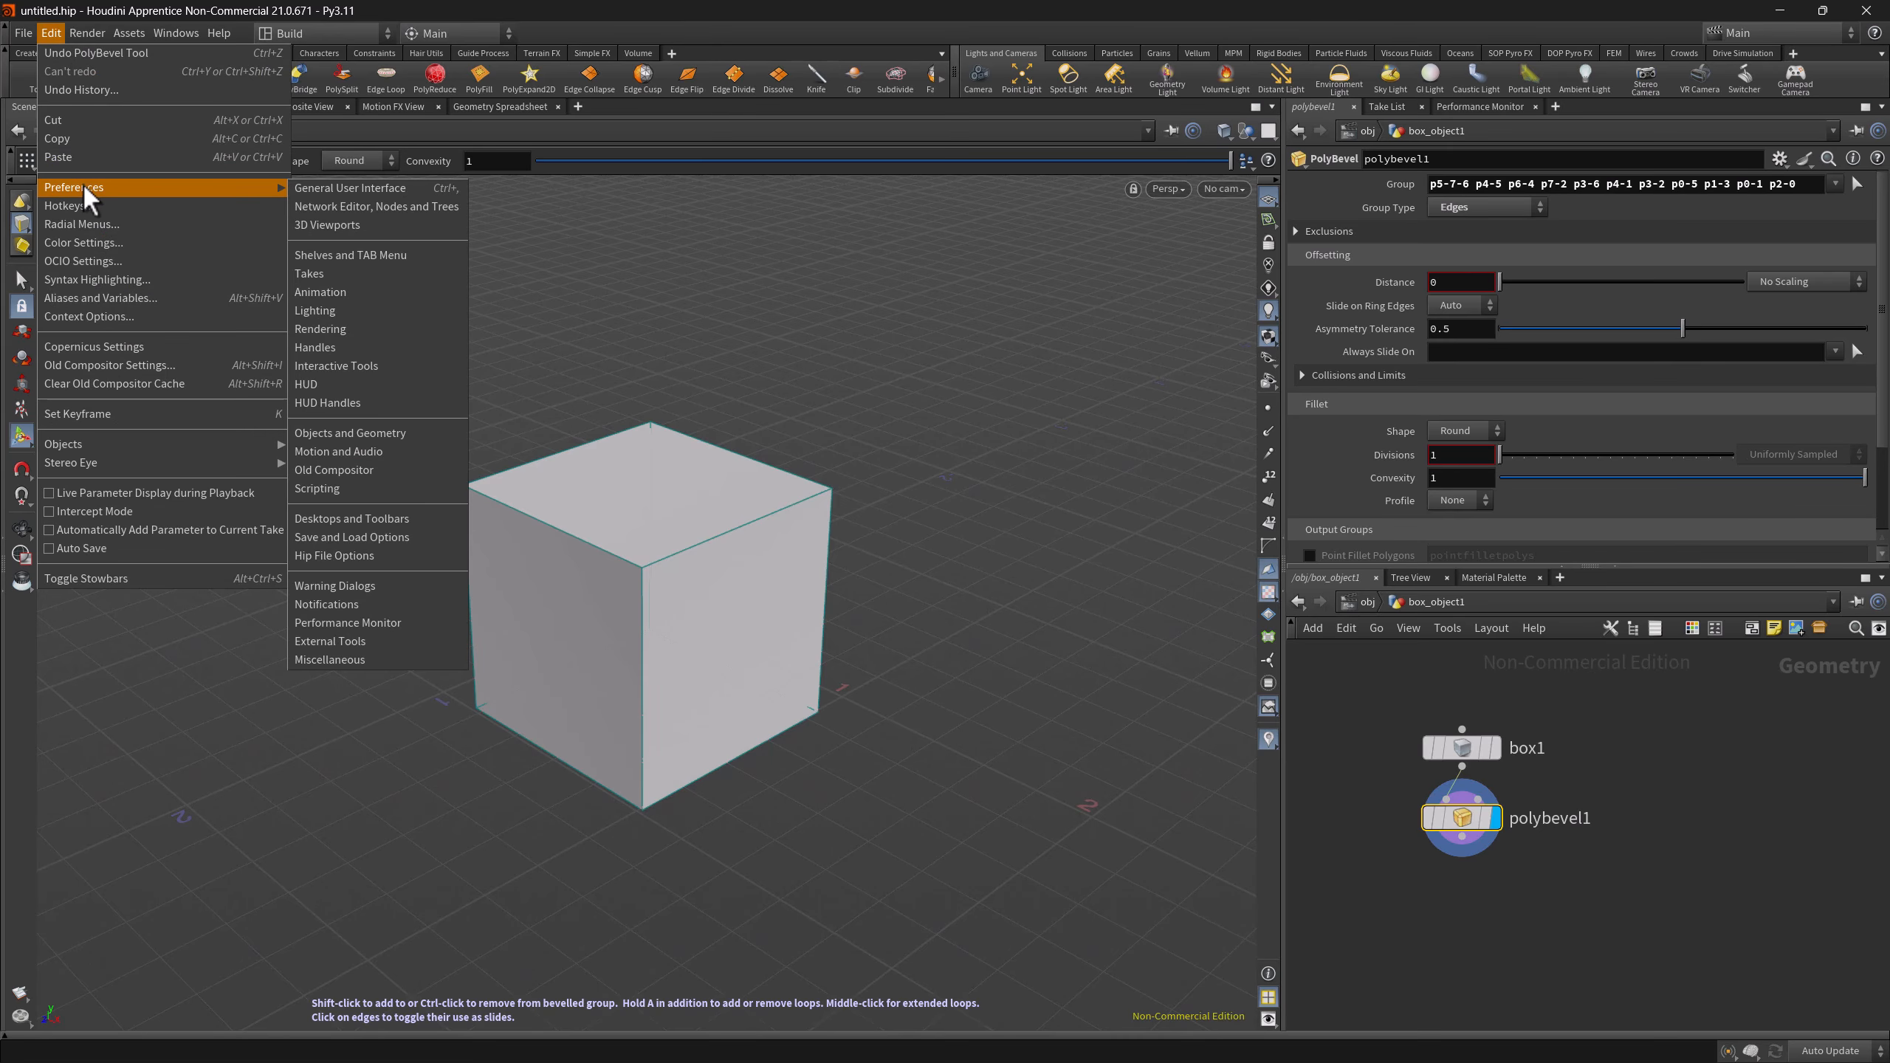
click(319, 384)
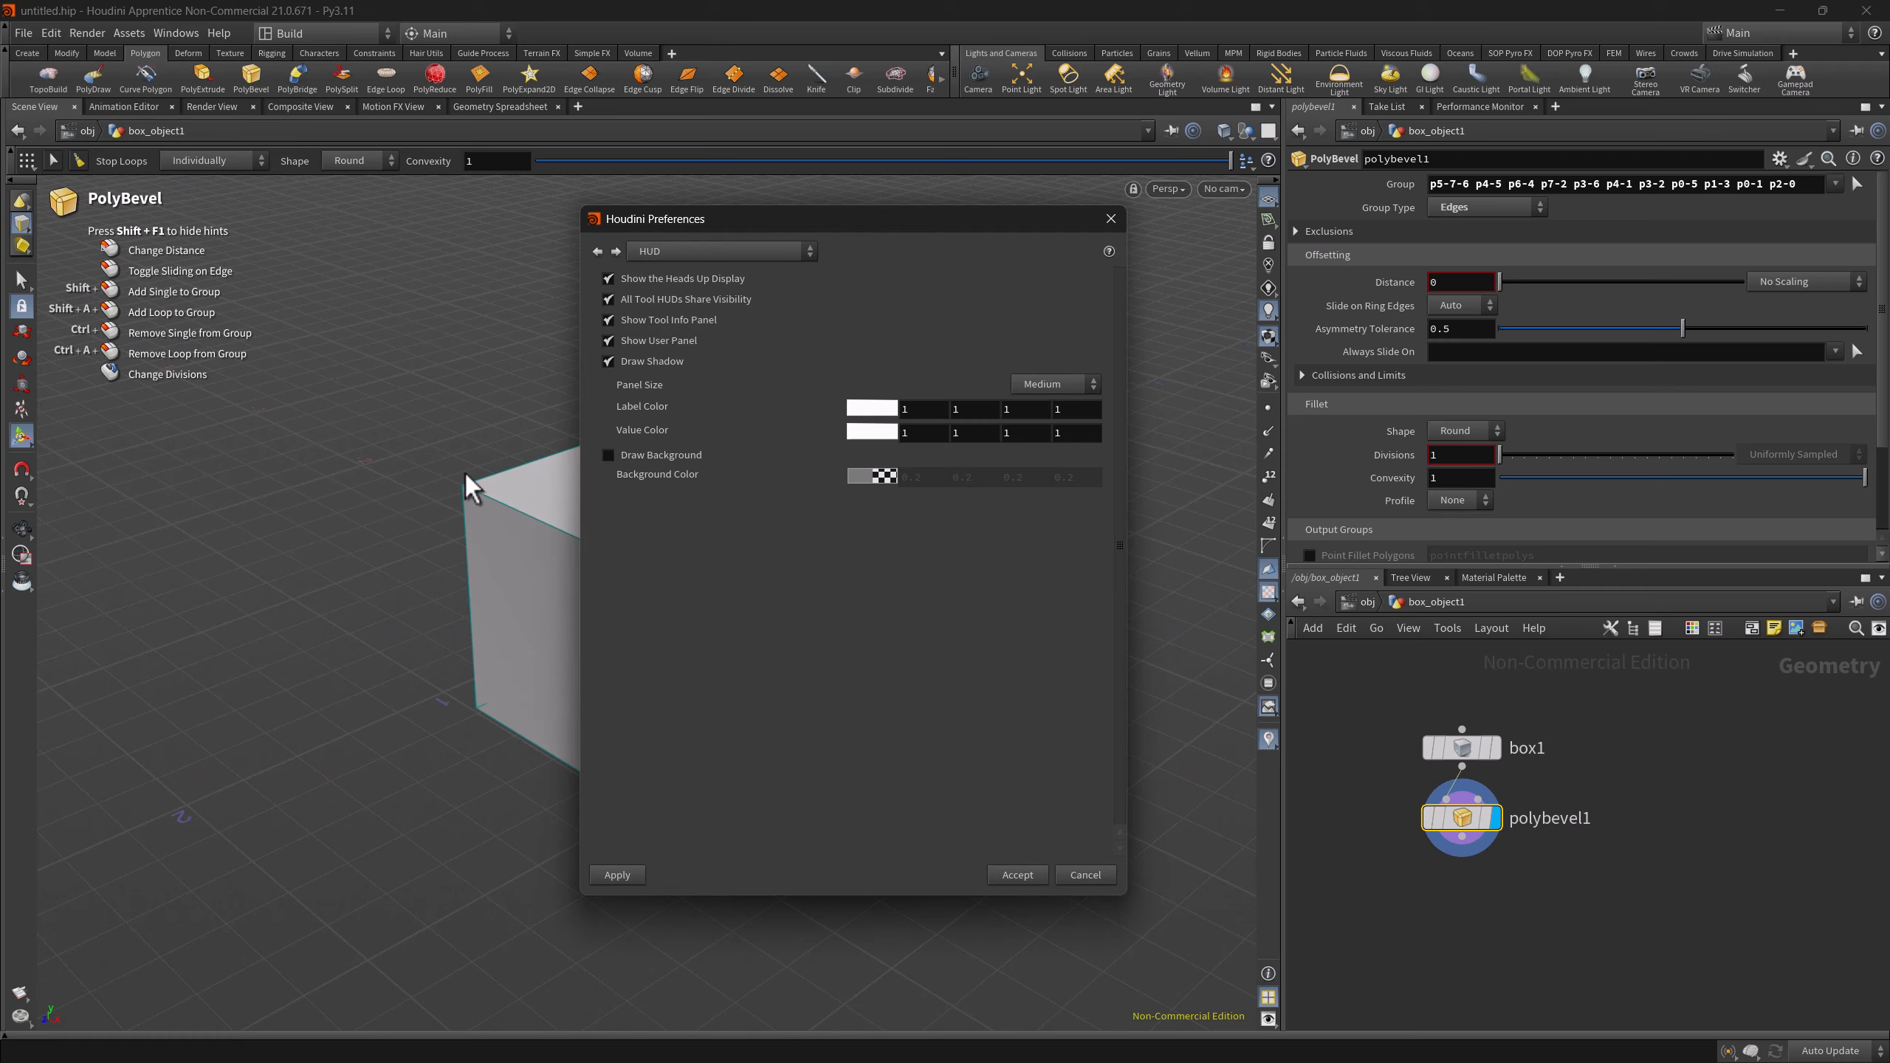
click(608, 455)
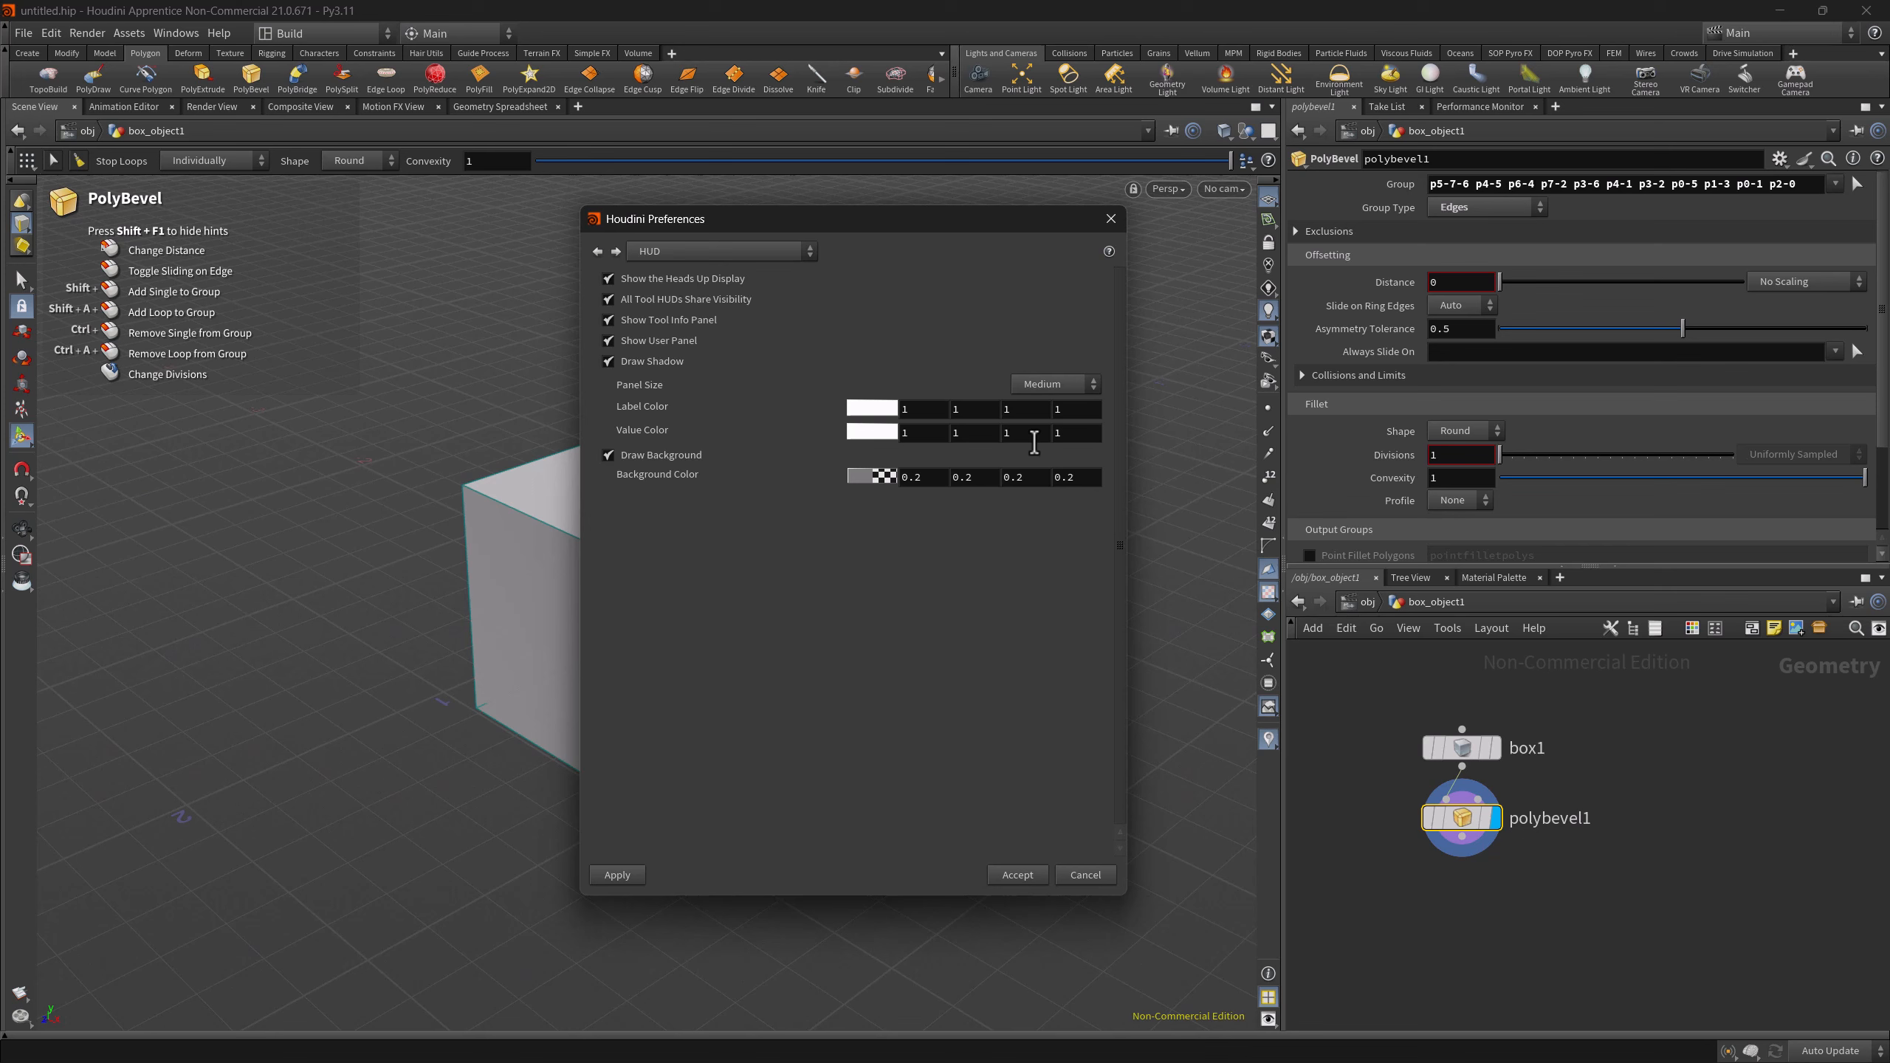
click(1043, 387)
click(1042, 425)
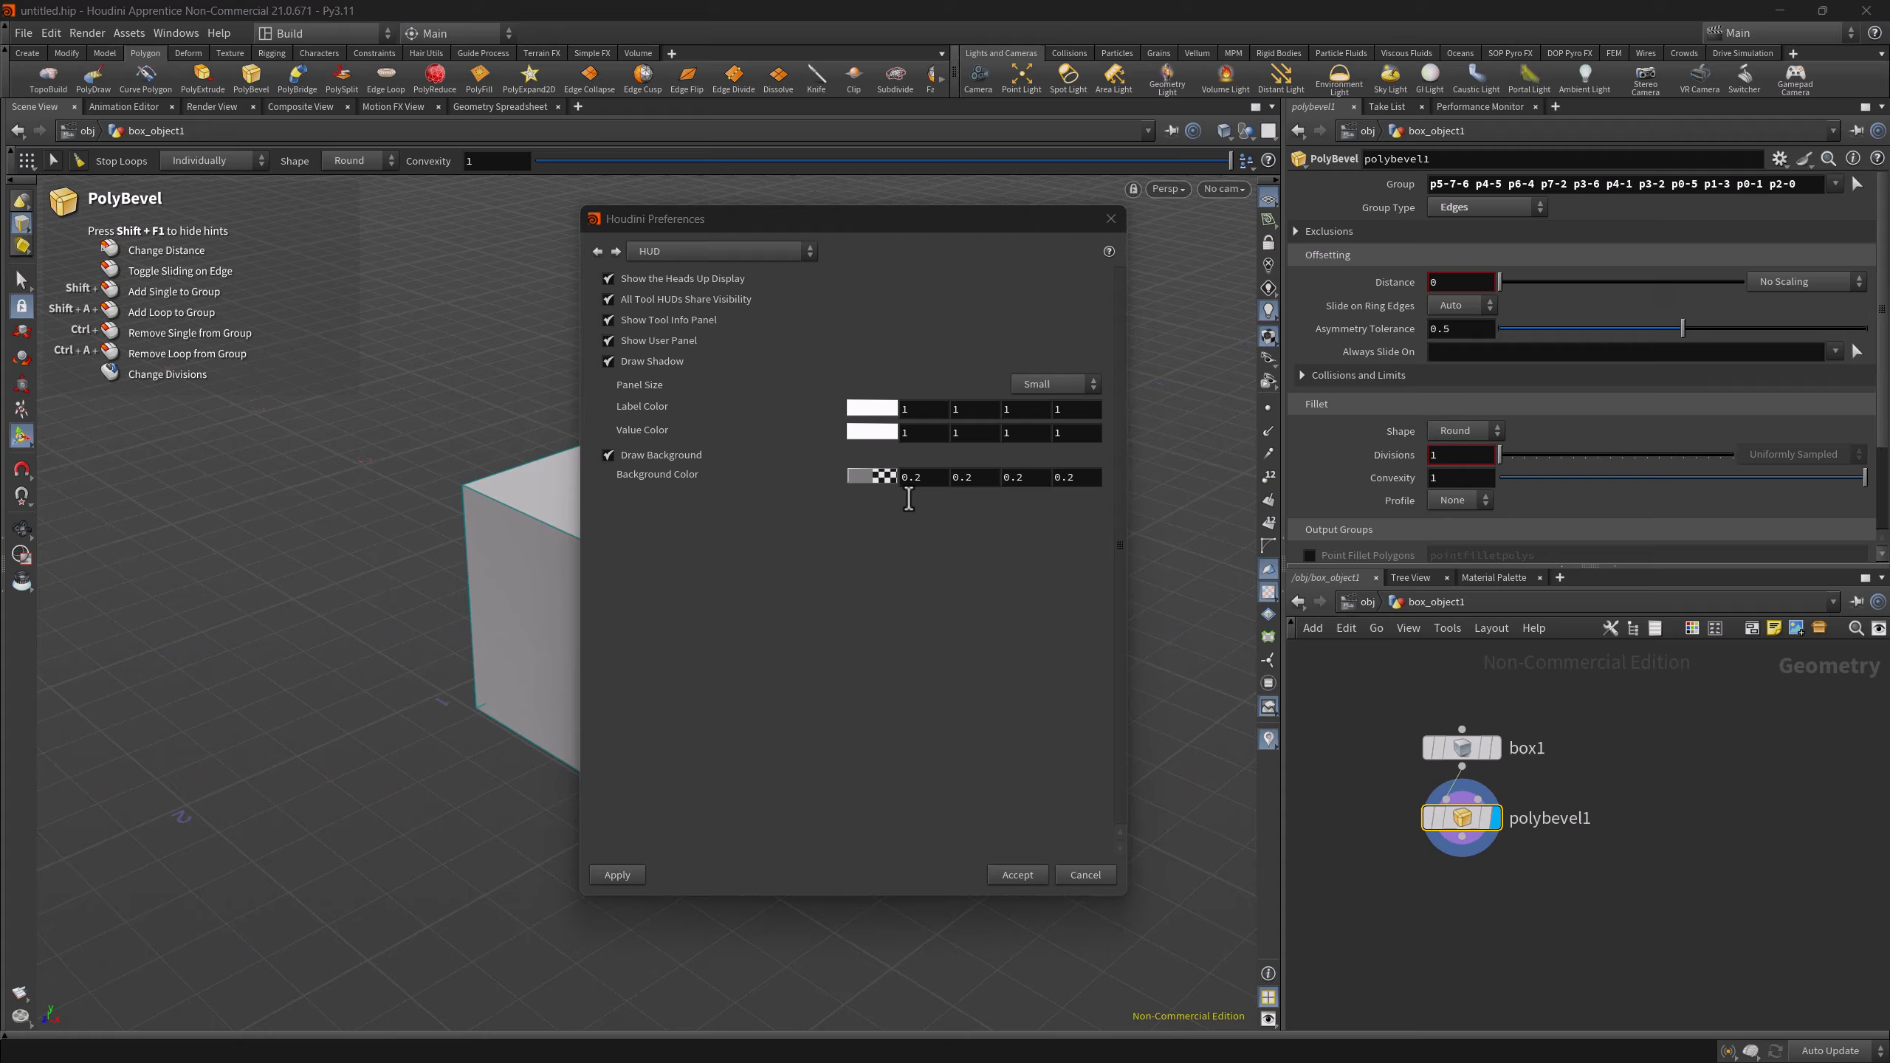
click(611, 874)
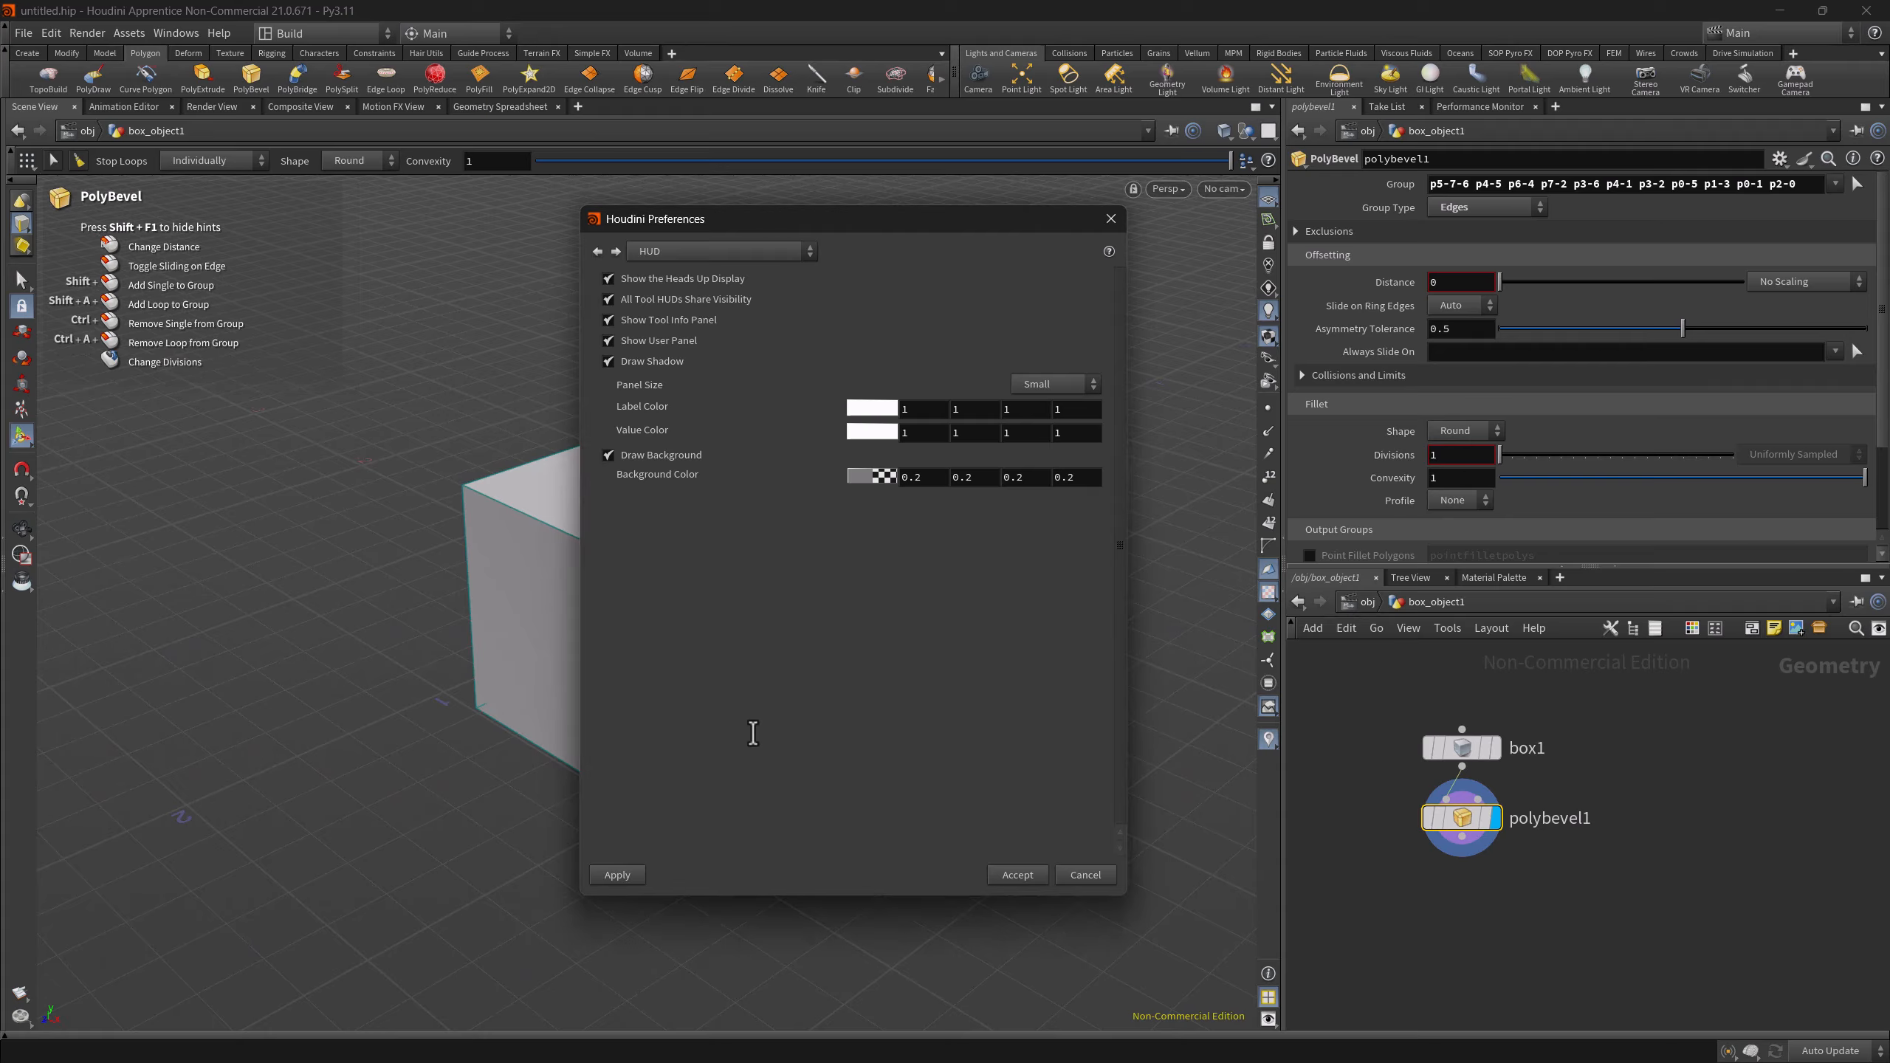
- Raise the HUD background color's alpha to 0.412 and apply the preferences
click(889, 476)
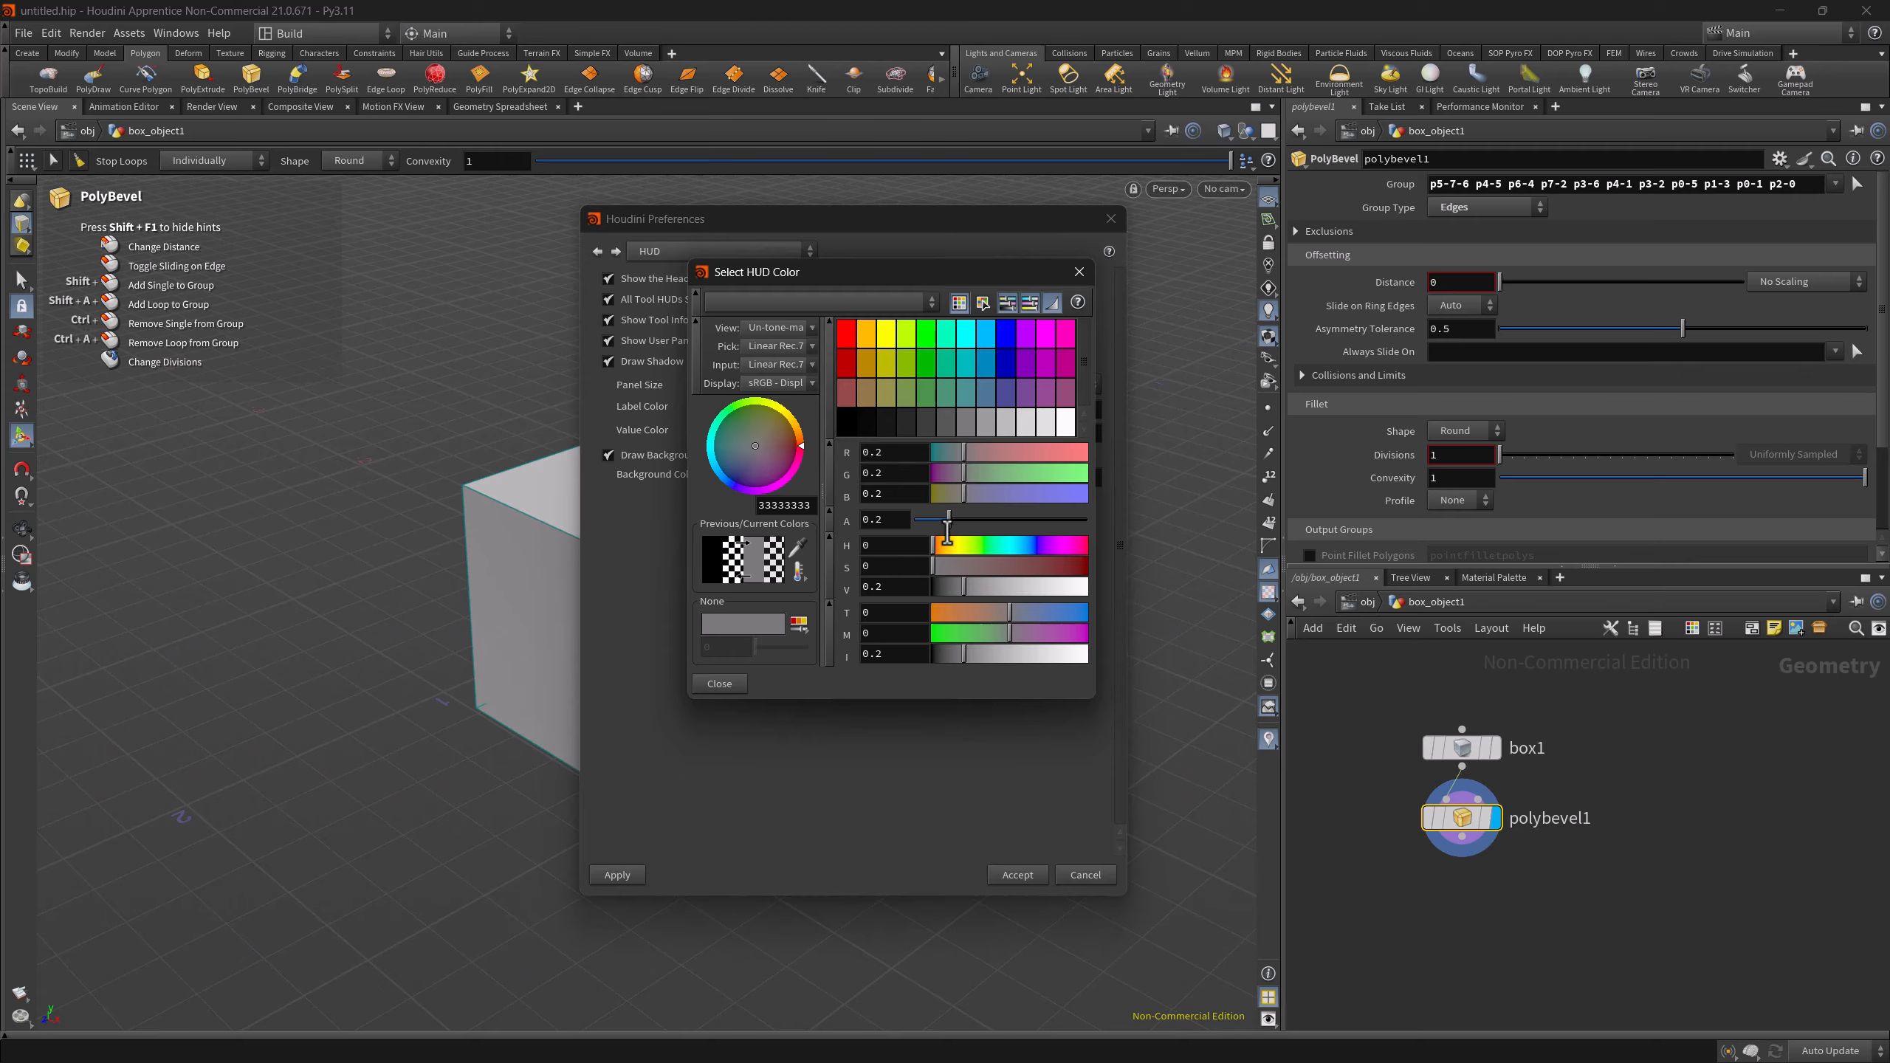
drag(948, 520, 984, 521)
click(720, 682)
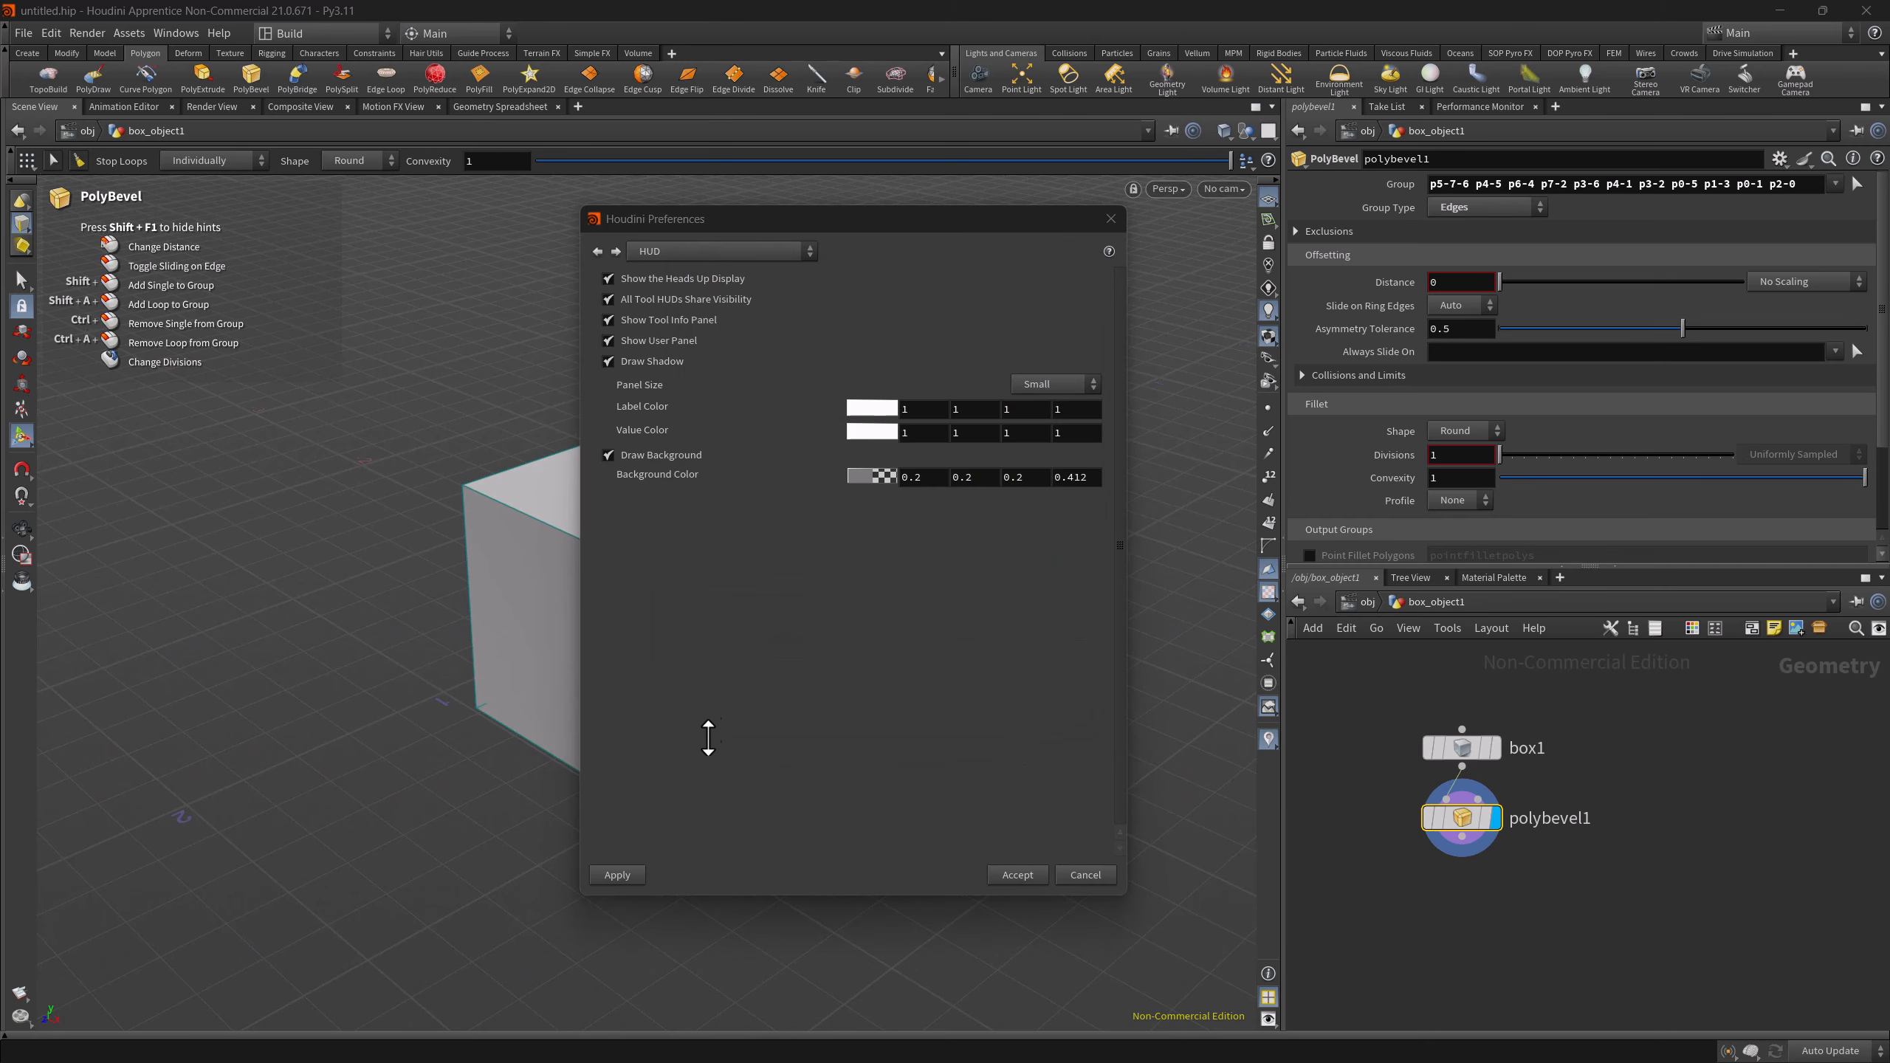
click(617, 874)
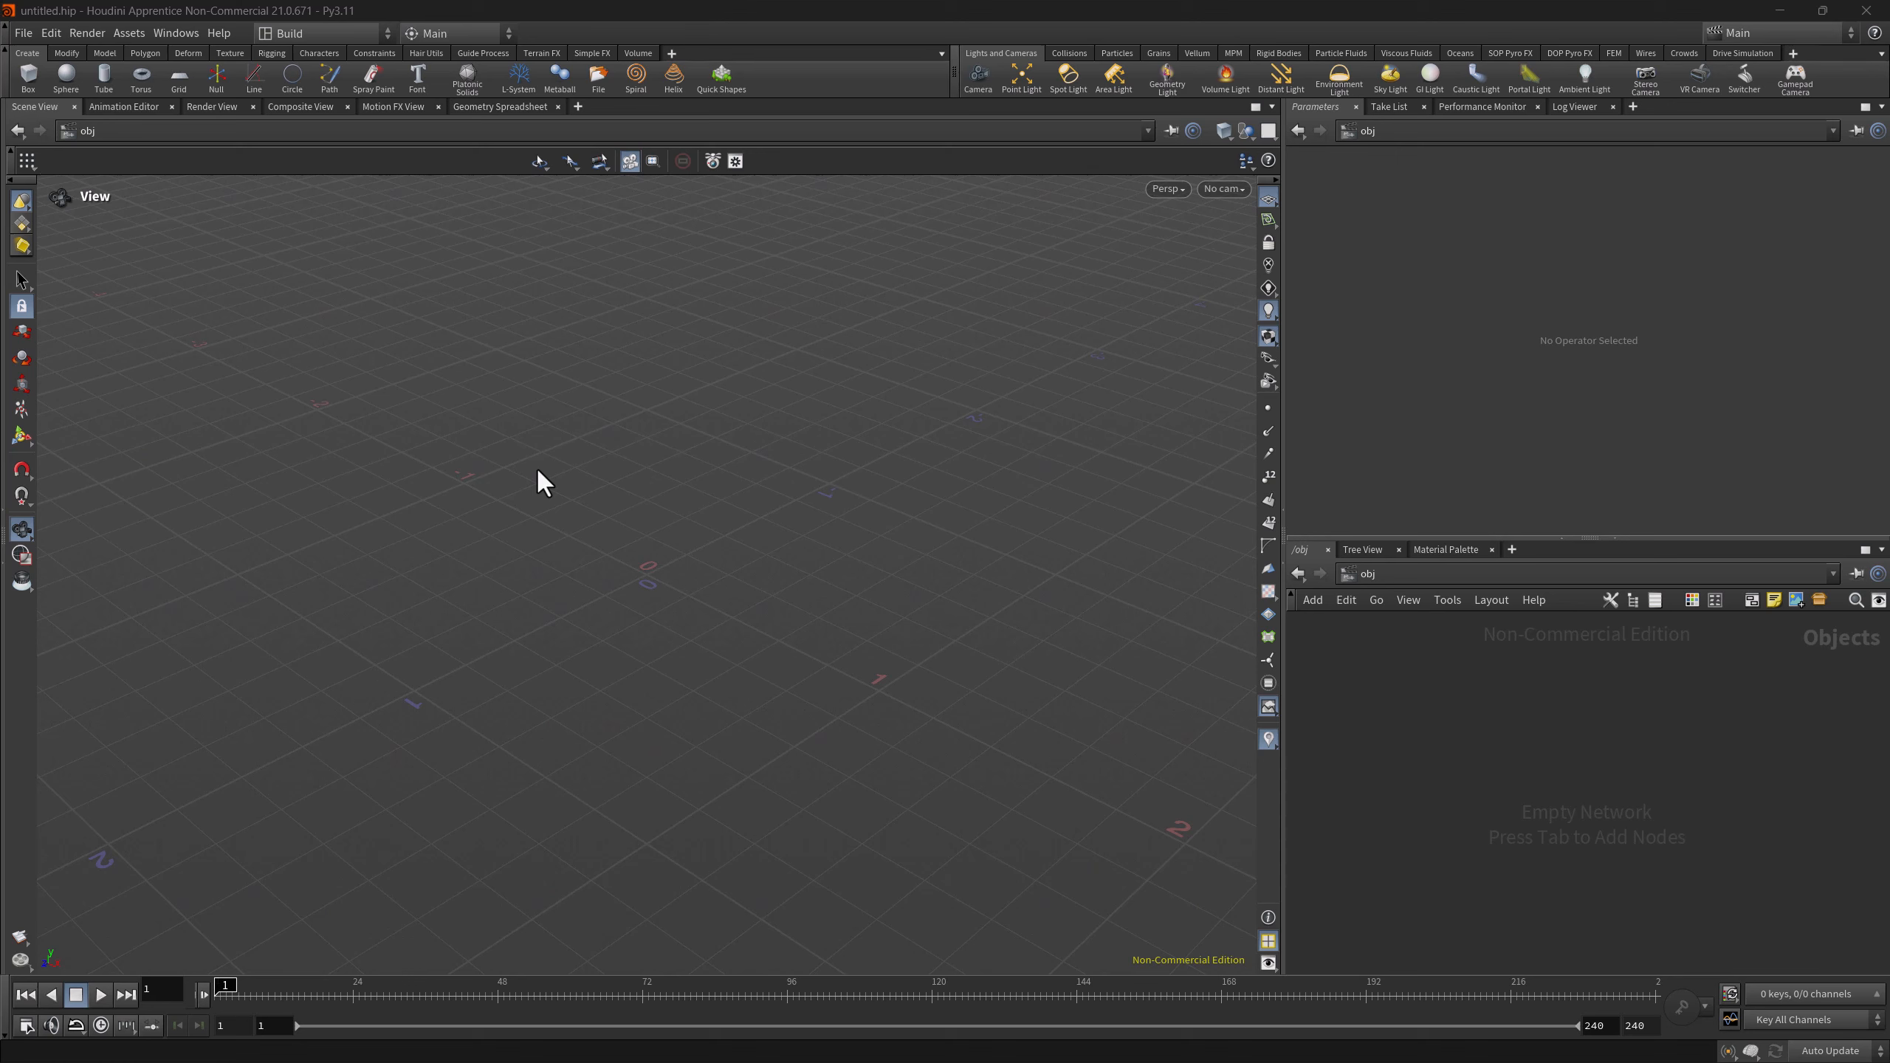
- Create a box at the origin and apply a PolyExtrude to its top face
ctrl+click(28, 75)
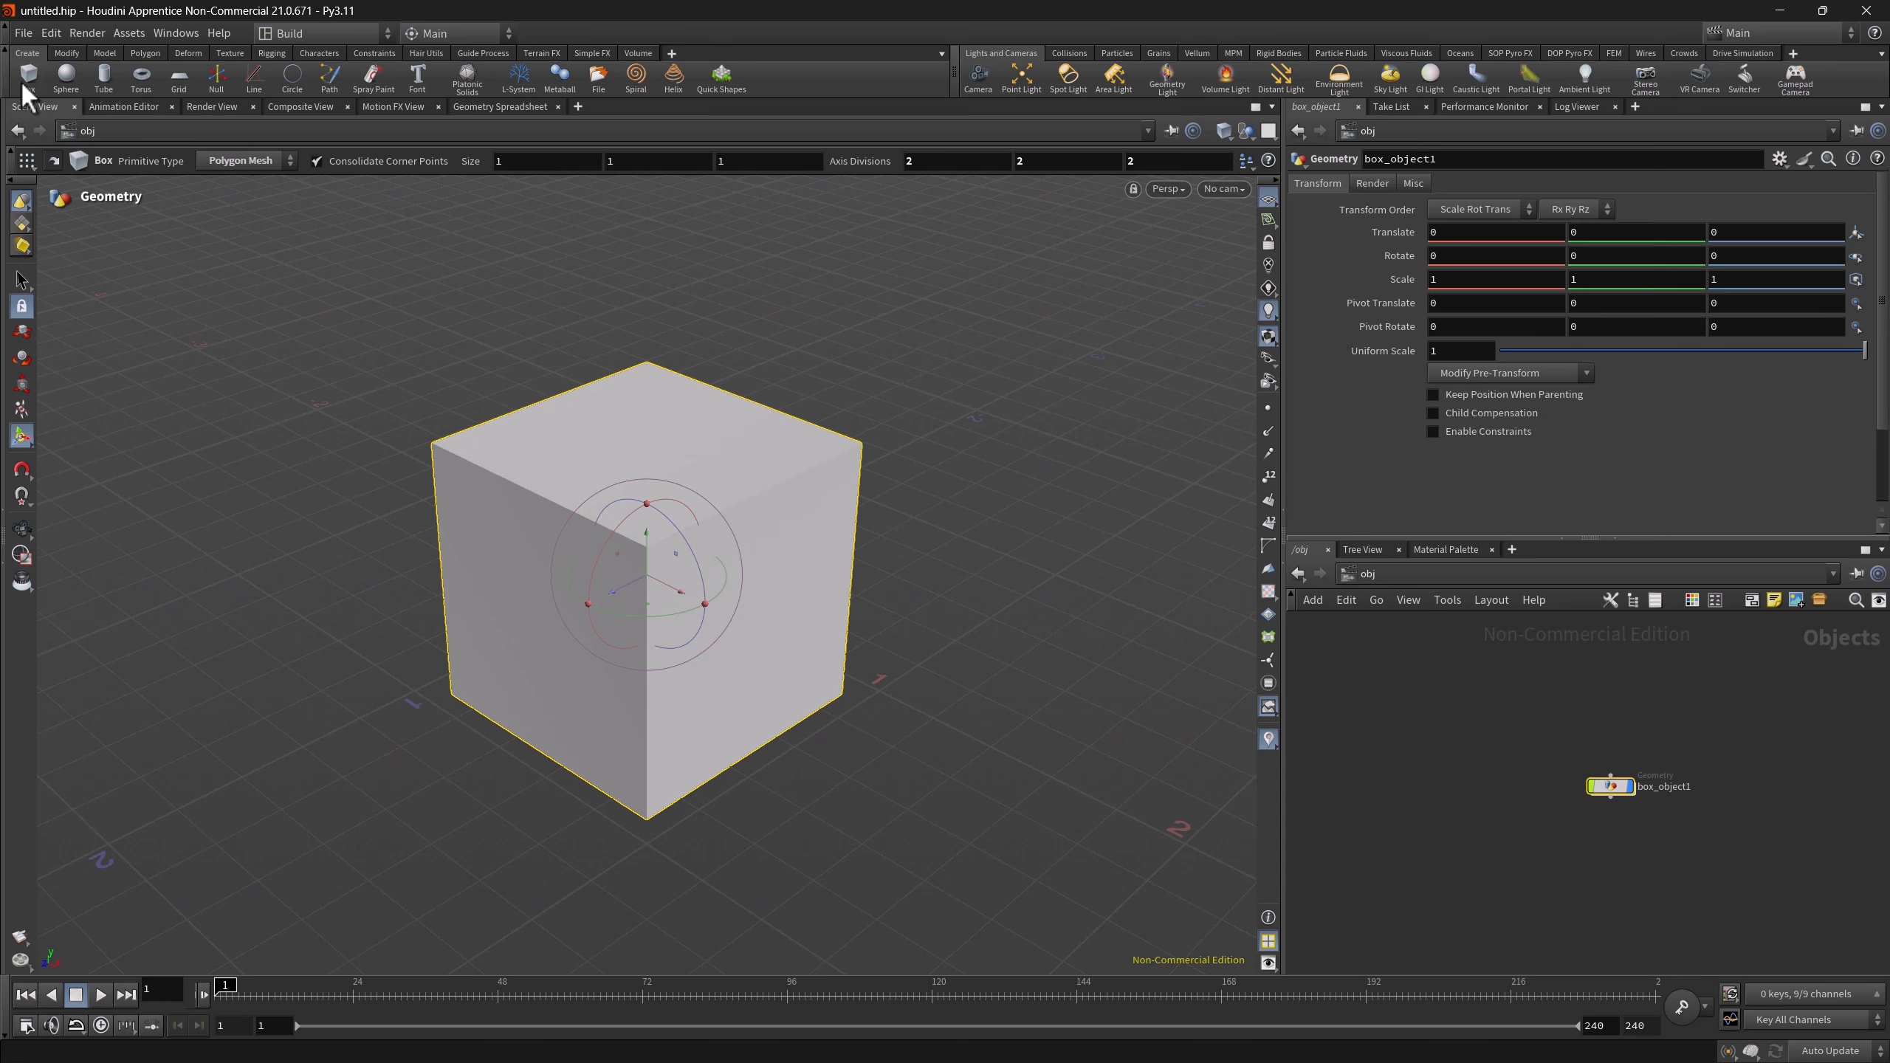
key(Return)
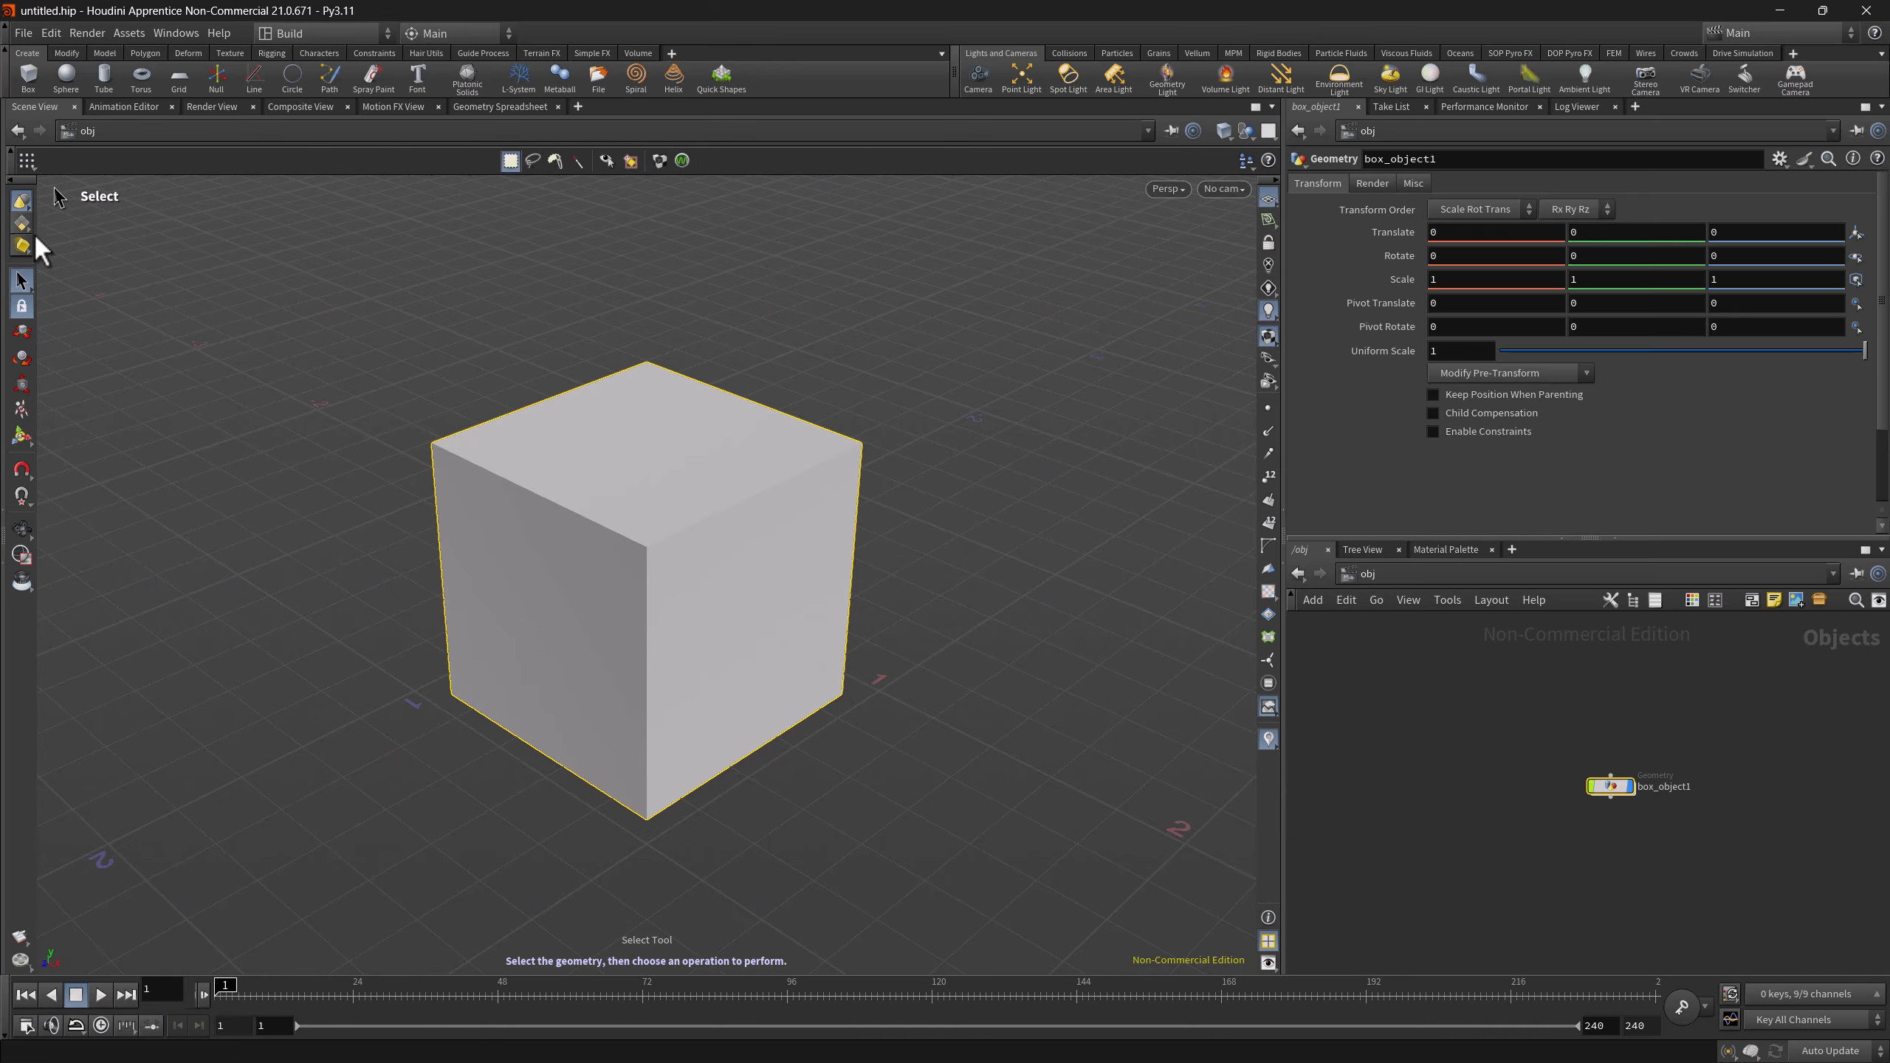
key(Tab)
text(p)
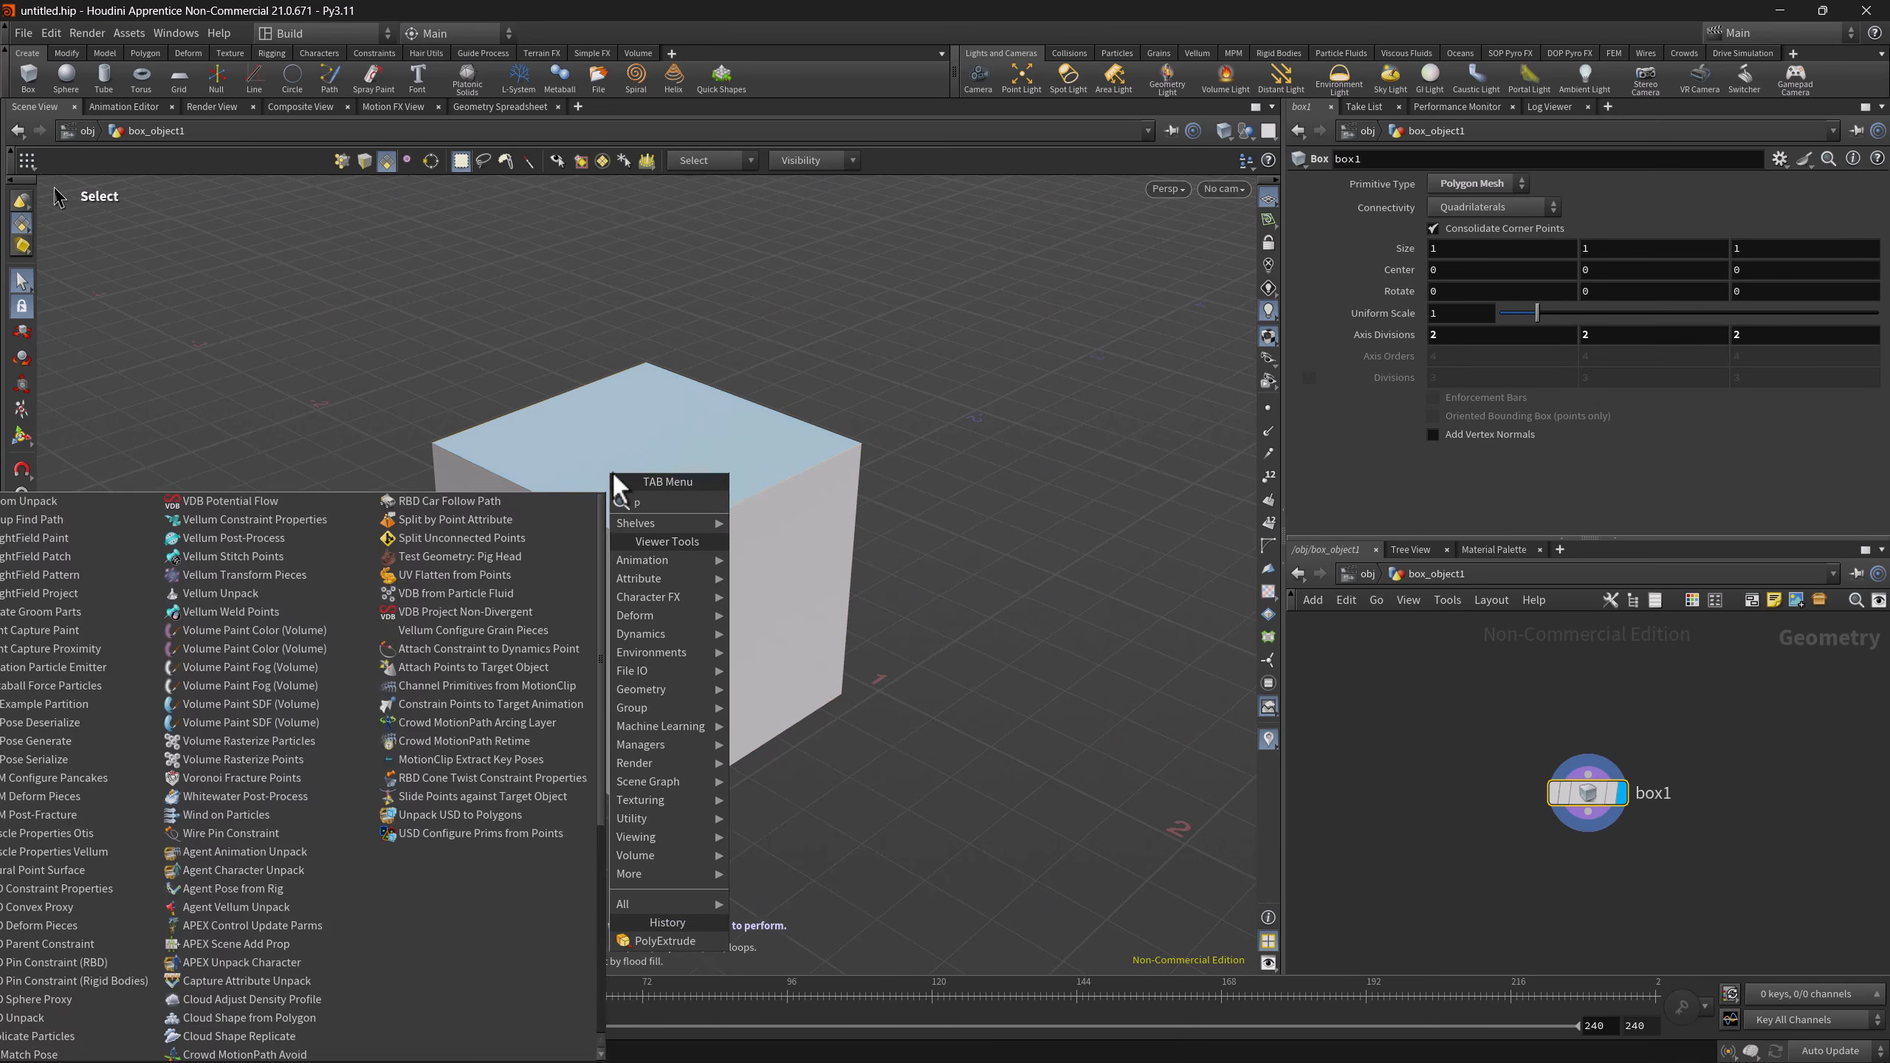
text(olyext)
key(Return)
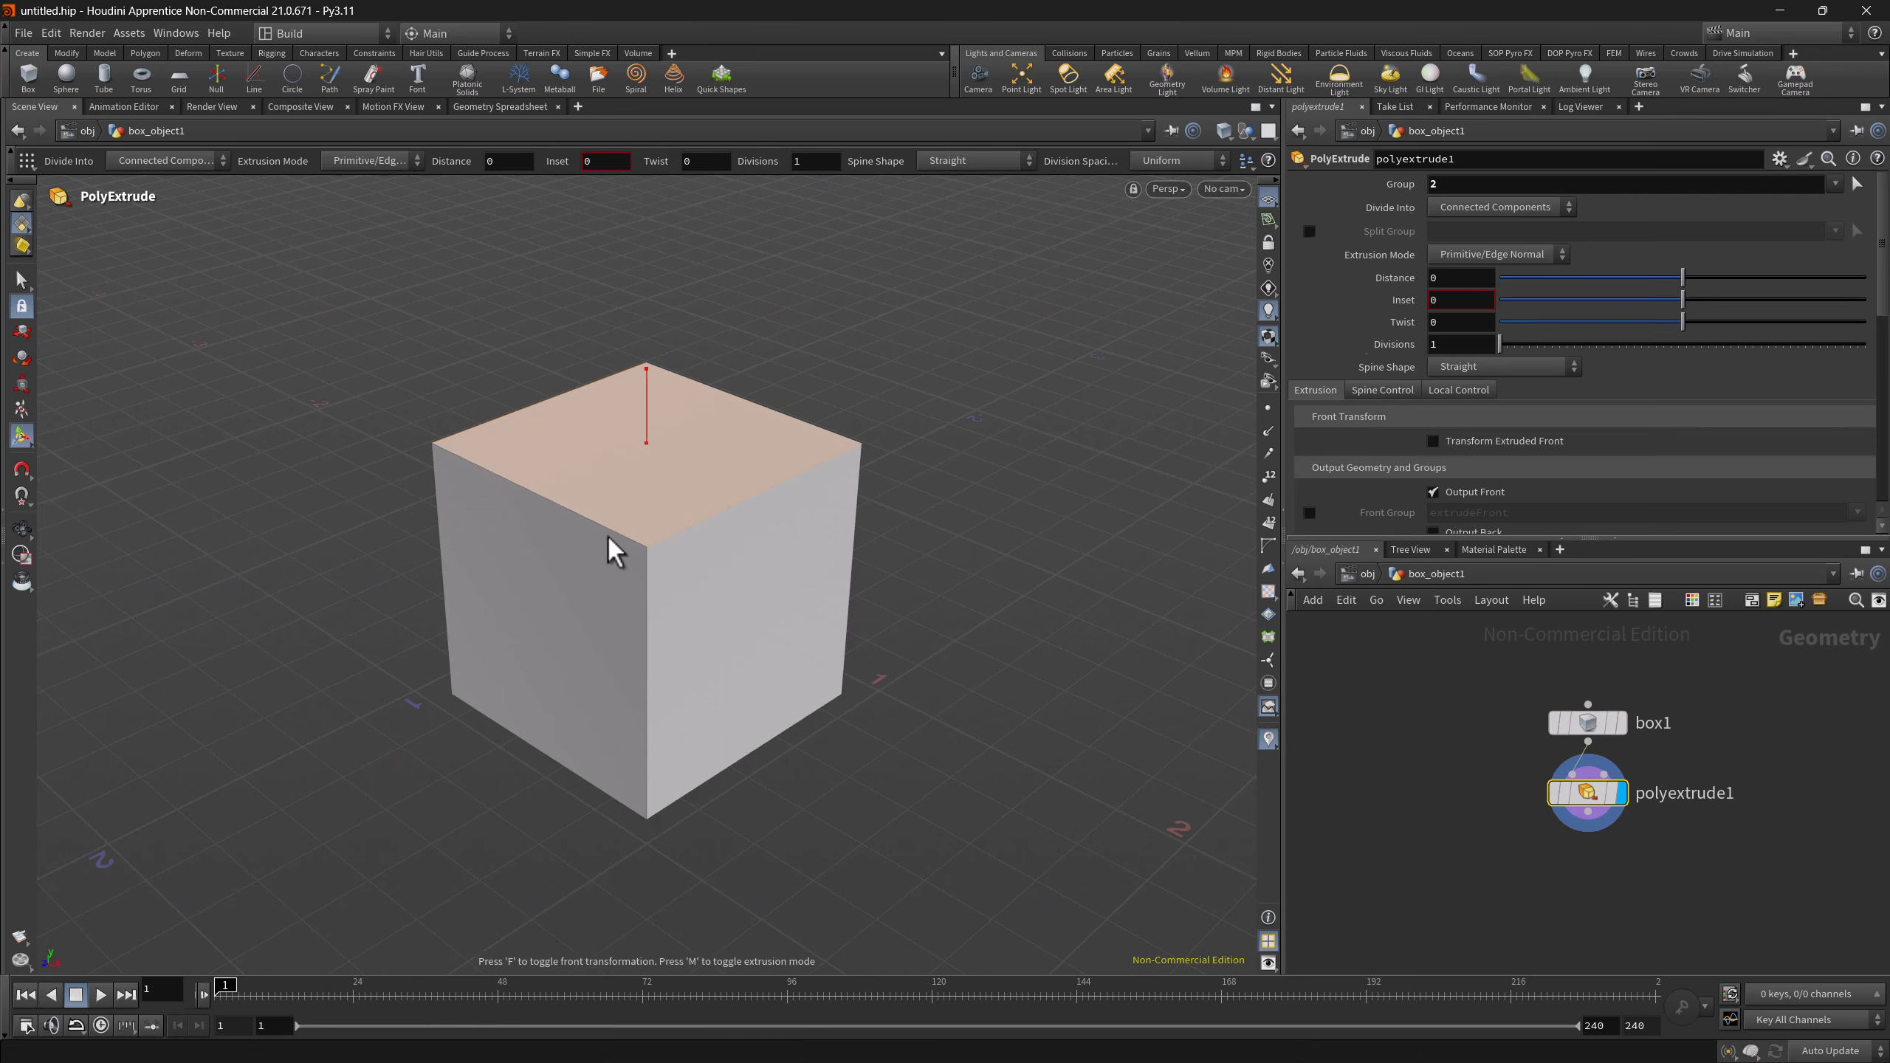
- Using the viewport HUD sliders, set the extrusion to 4 divisions, distance 0.302 and inset 0.207
drag(357, 839, 414, 839)
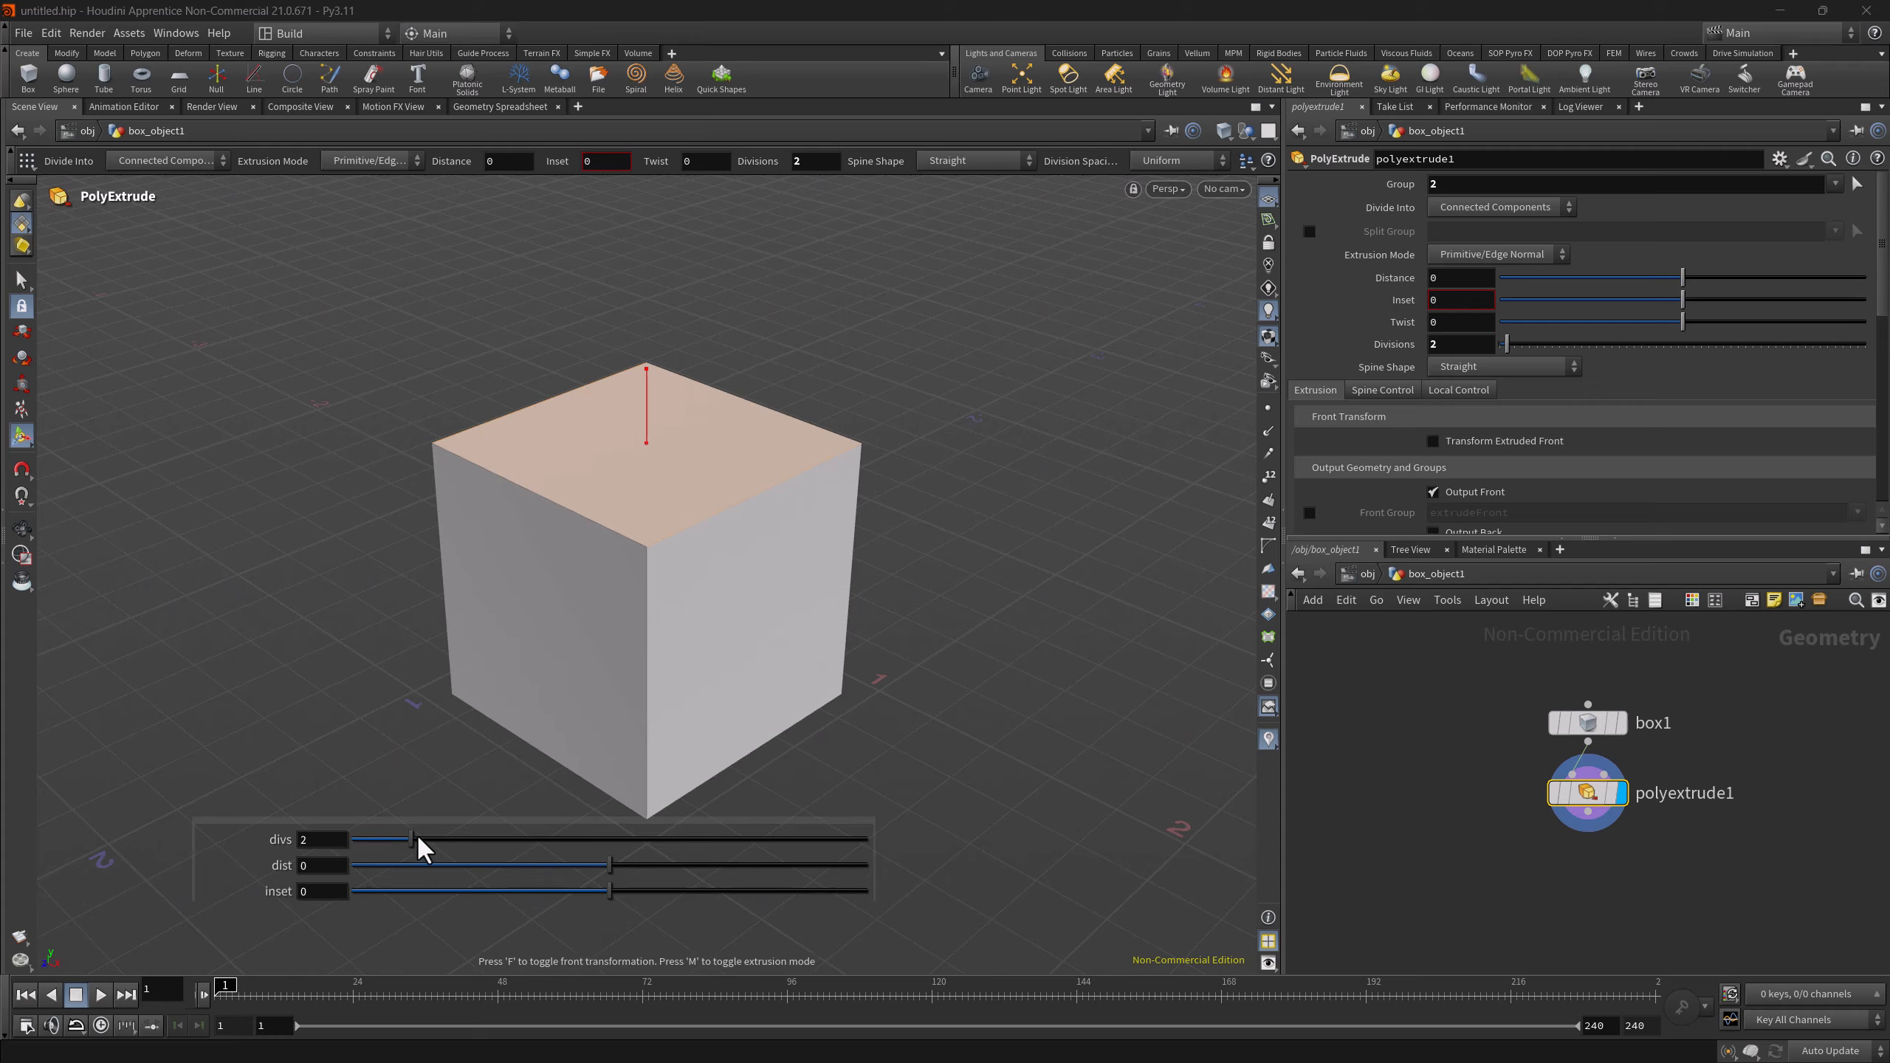
drag(604, 866, 662, 886)
drag(407, 839, 525, 840)
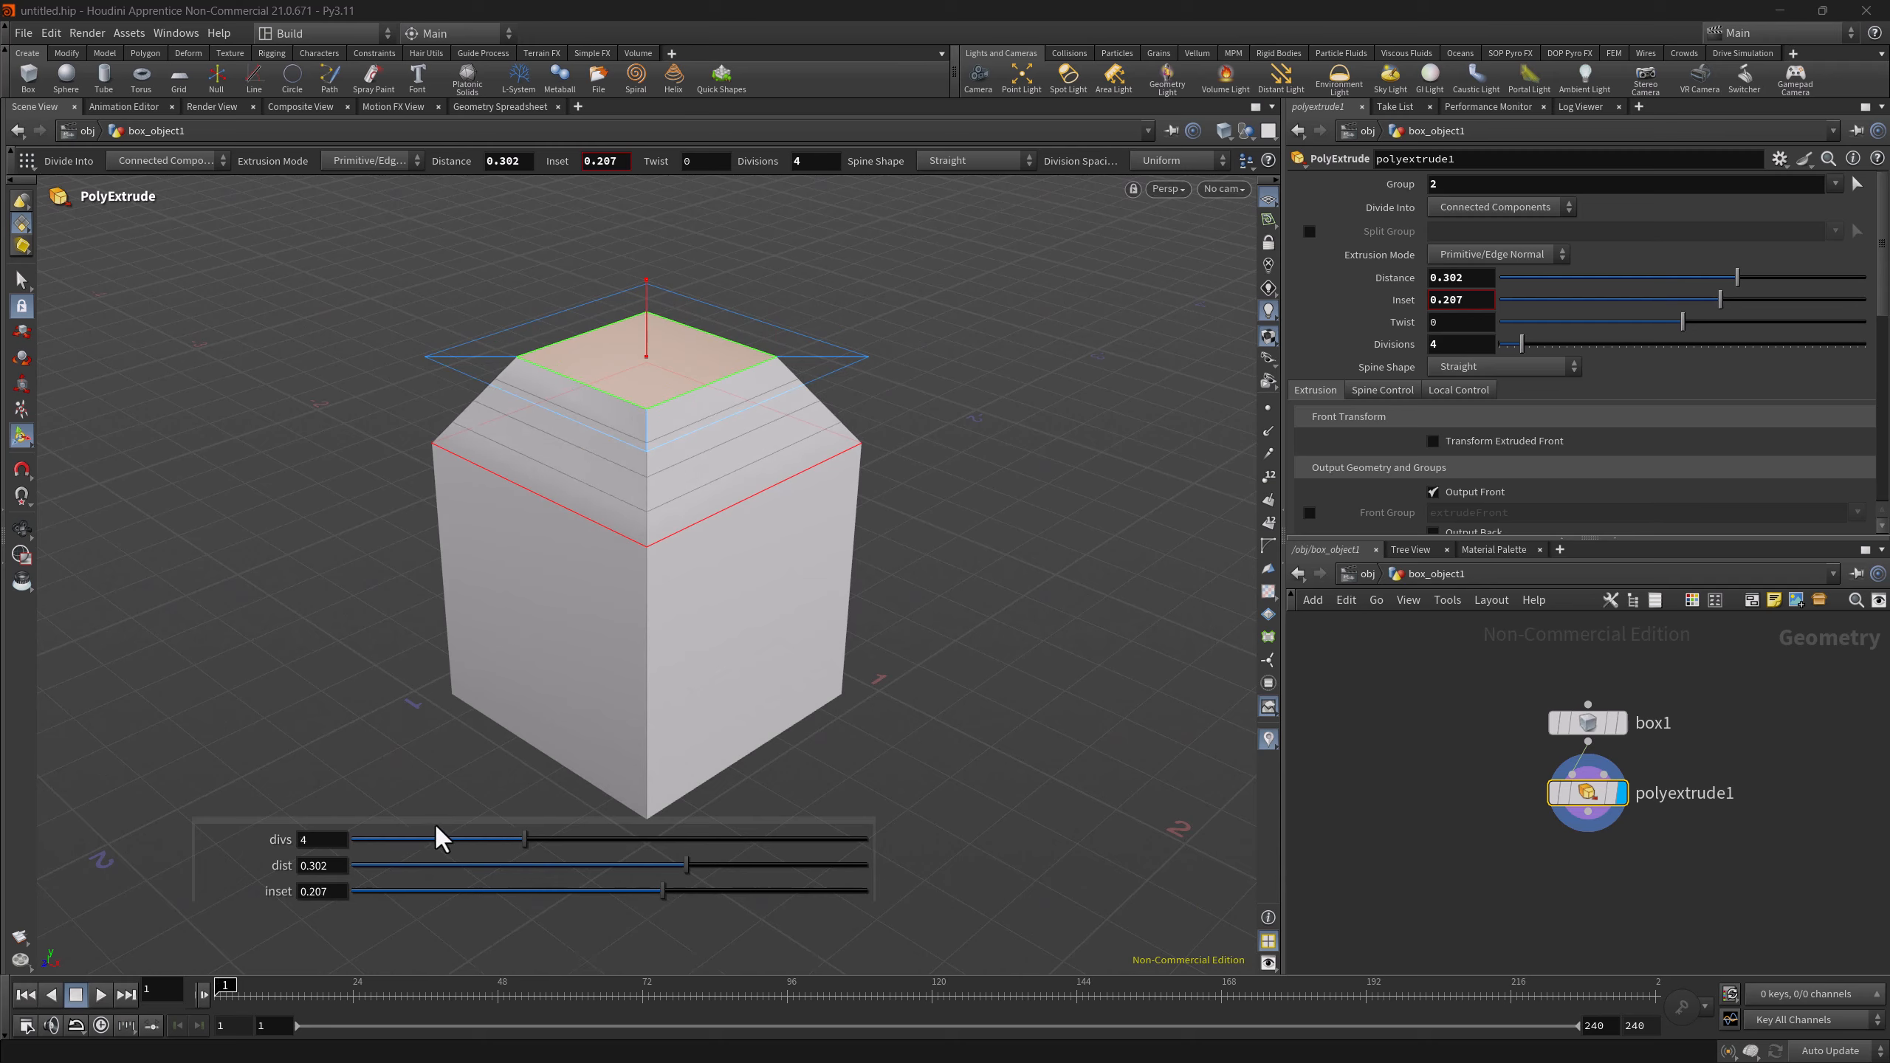
- Shift the viewport HUD slider stack slightly down and left, and widen it to about one and a quarter times its width
drag(434, 818, 392, 843)
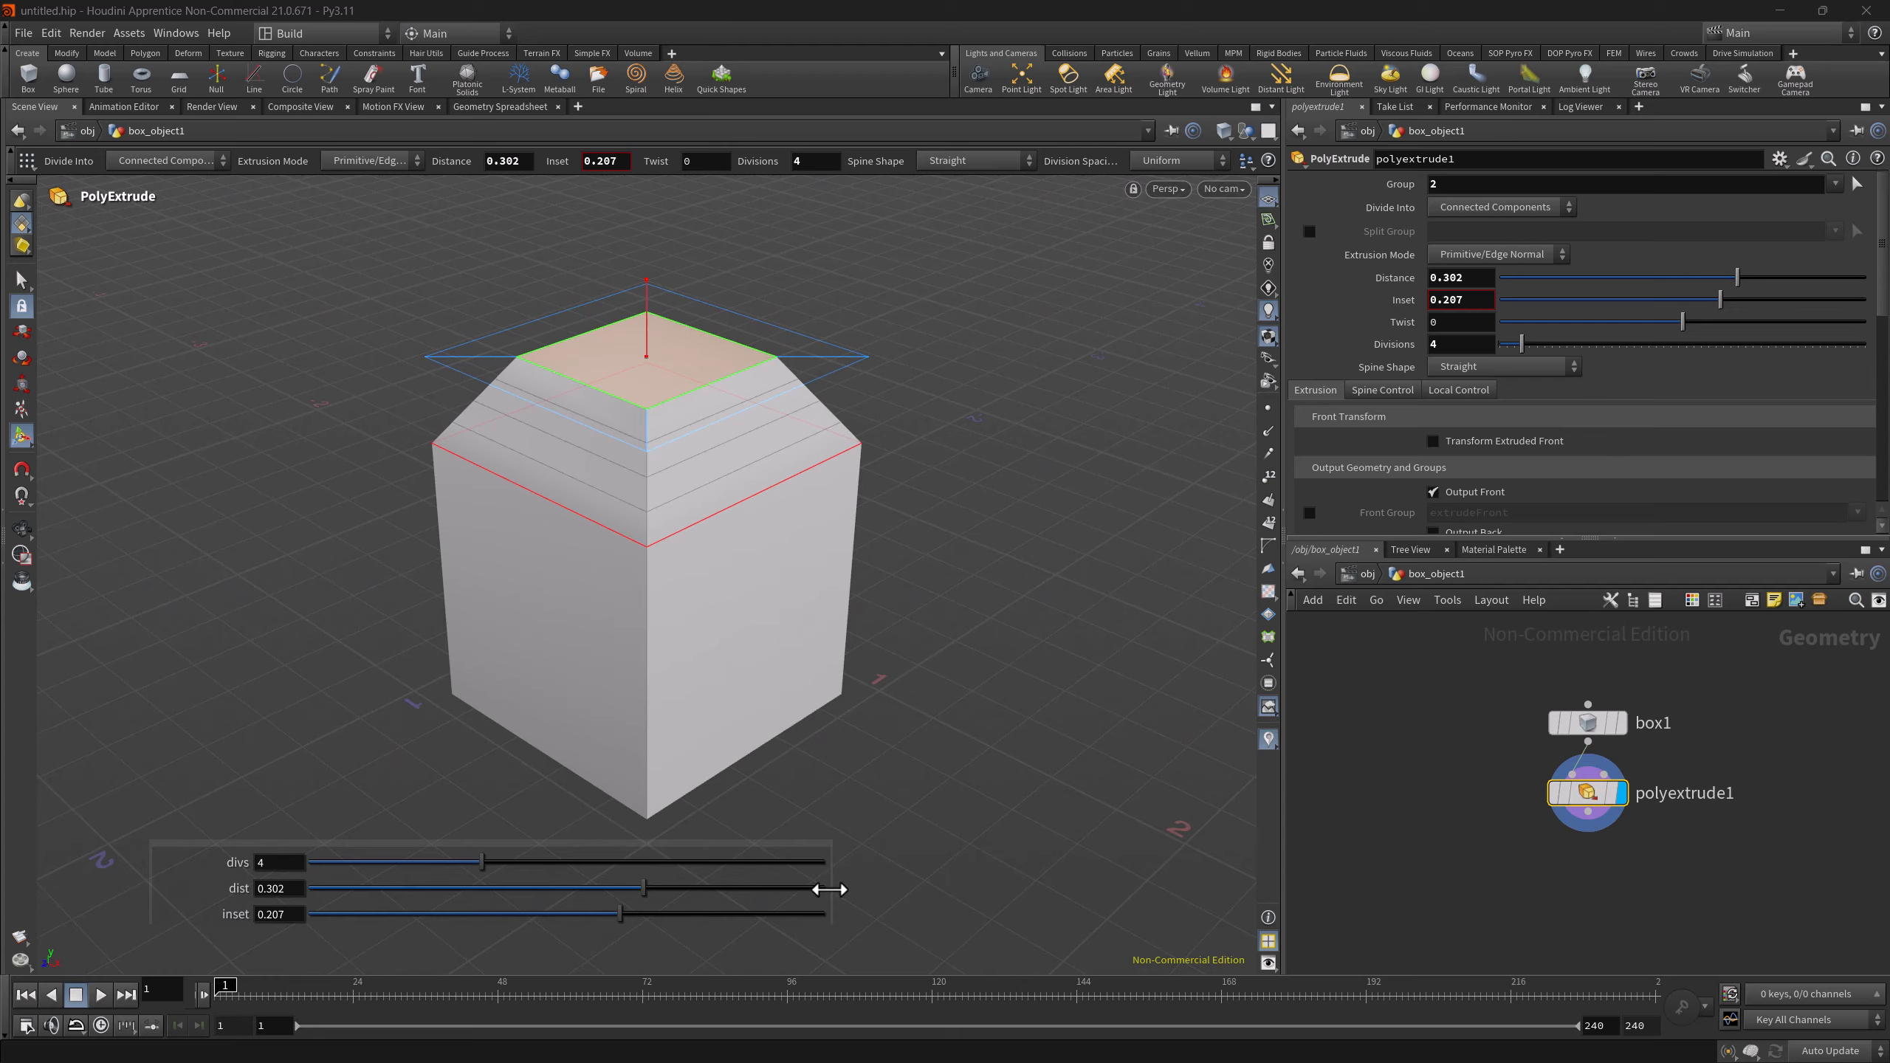
drag(830, 888, 1089, 890)
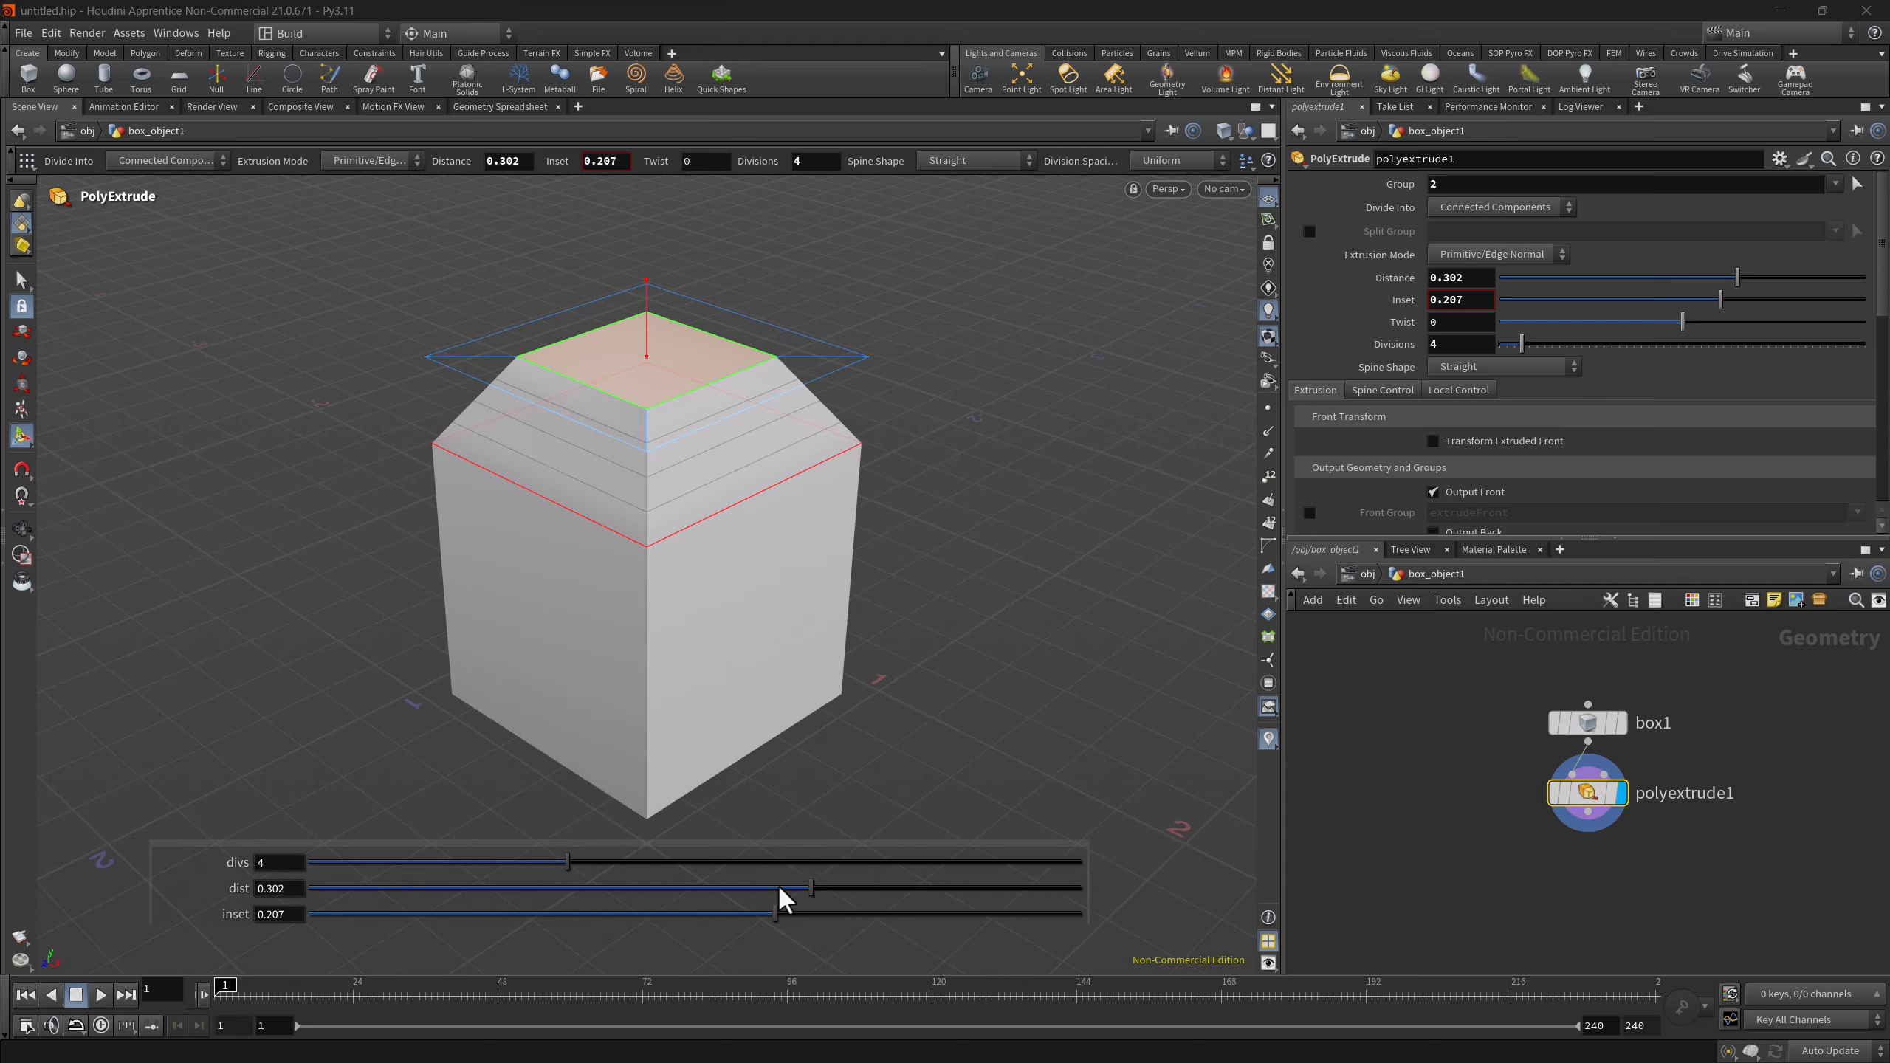
- Lock the position of the divisions HUD handle and unlock it again
right_click(220, 848)
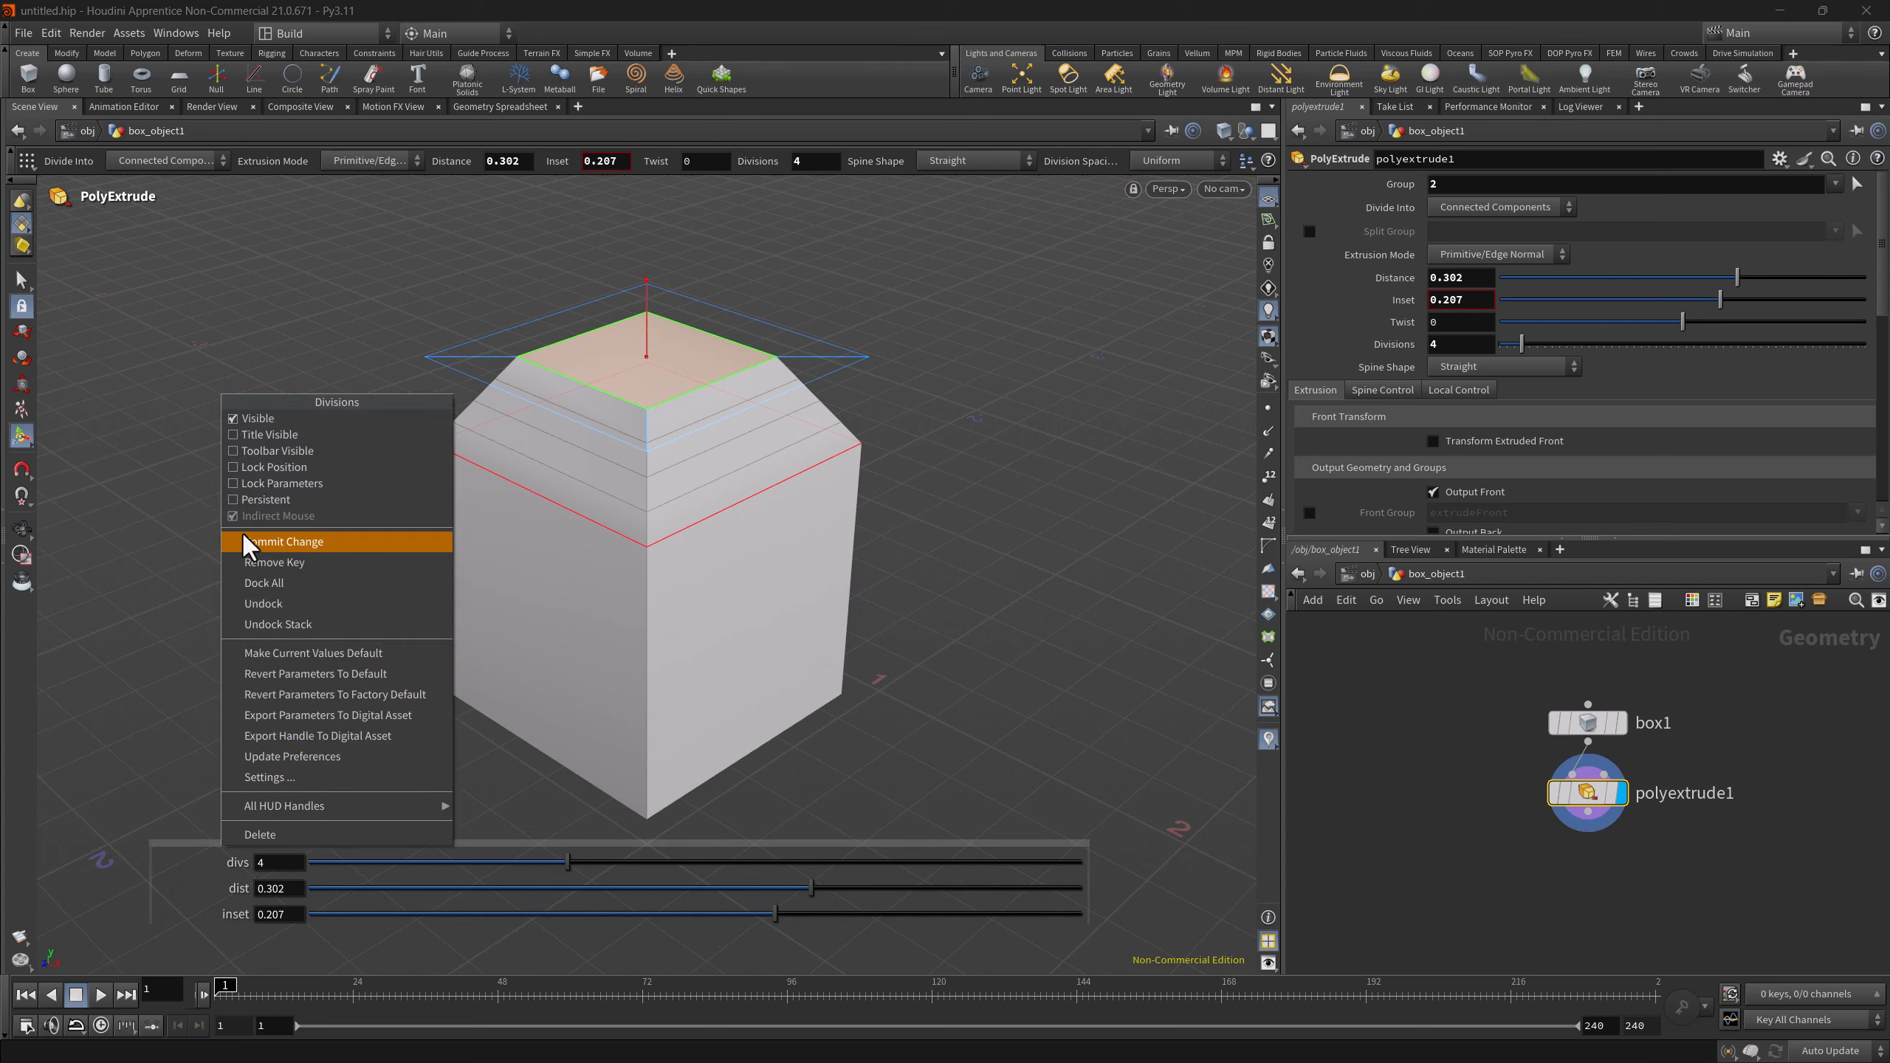
click(227, 499)
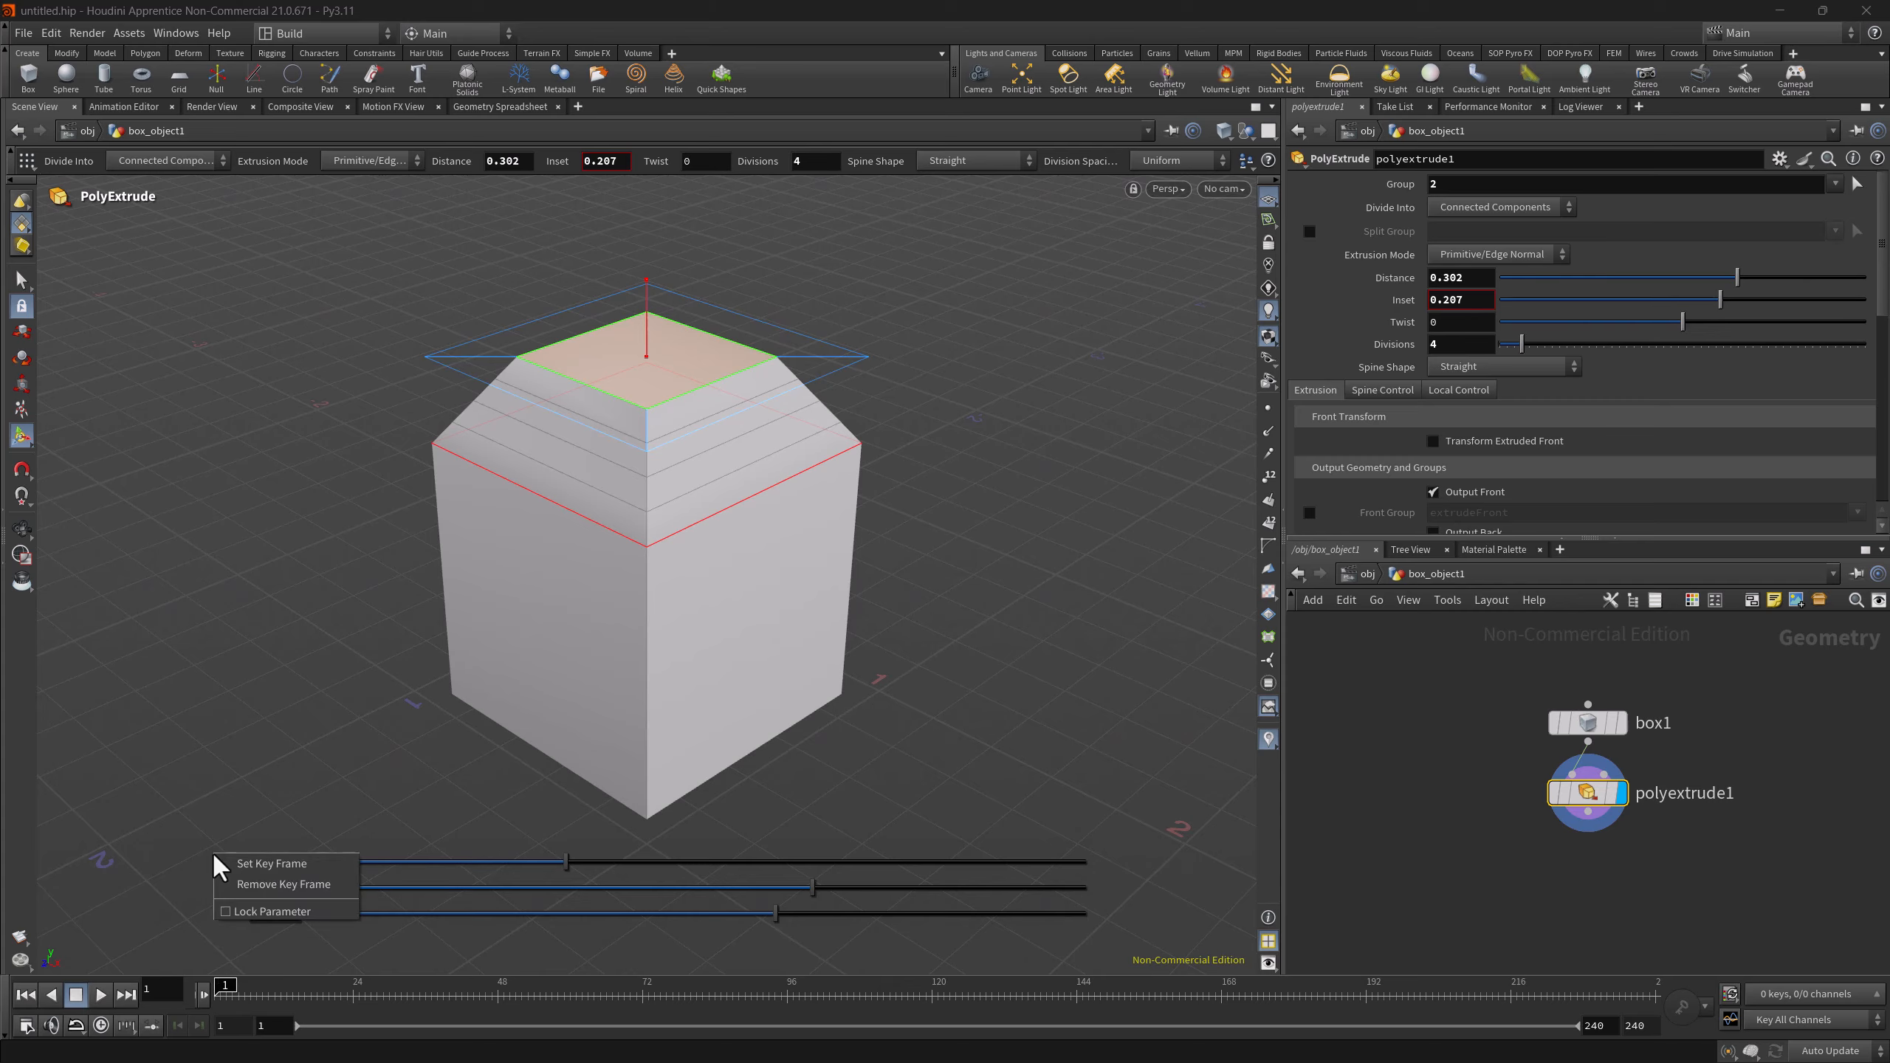
right_click(213, 851)
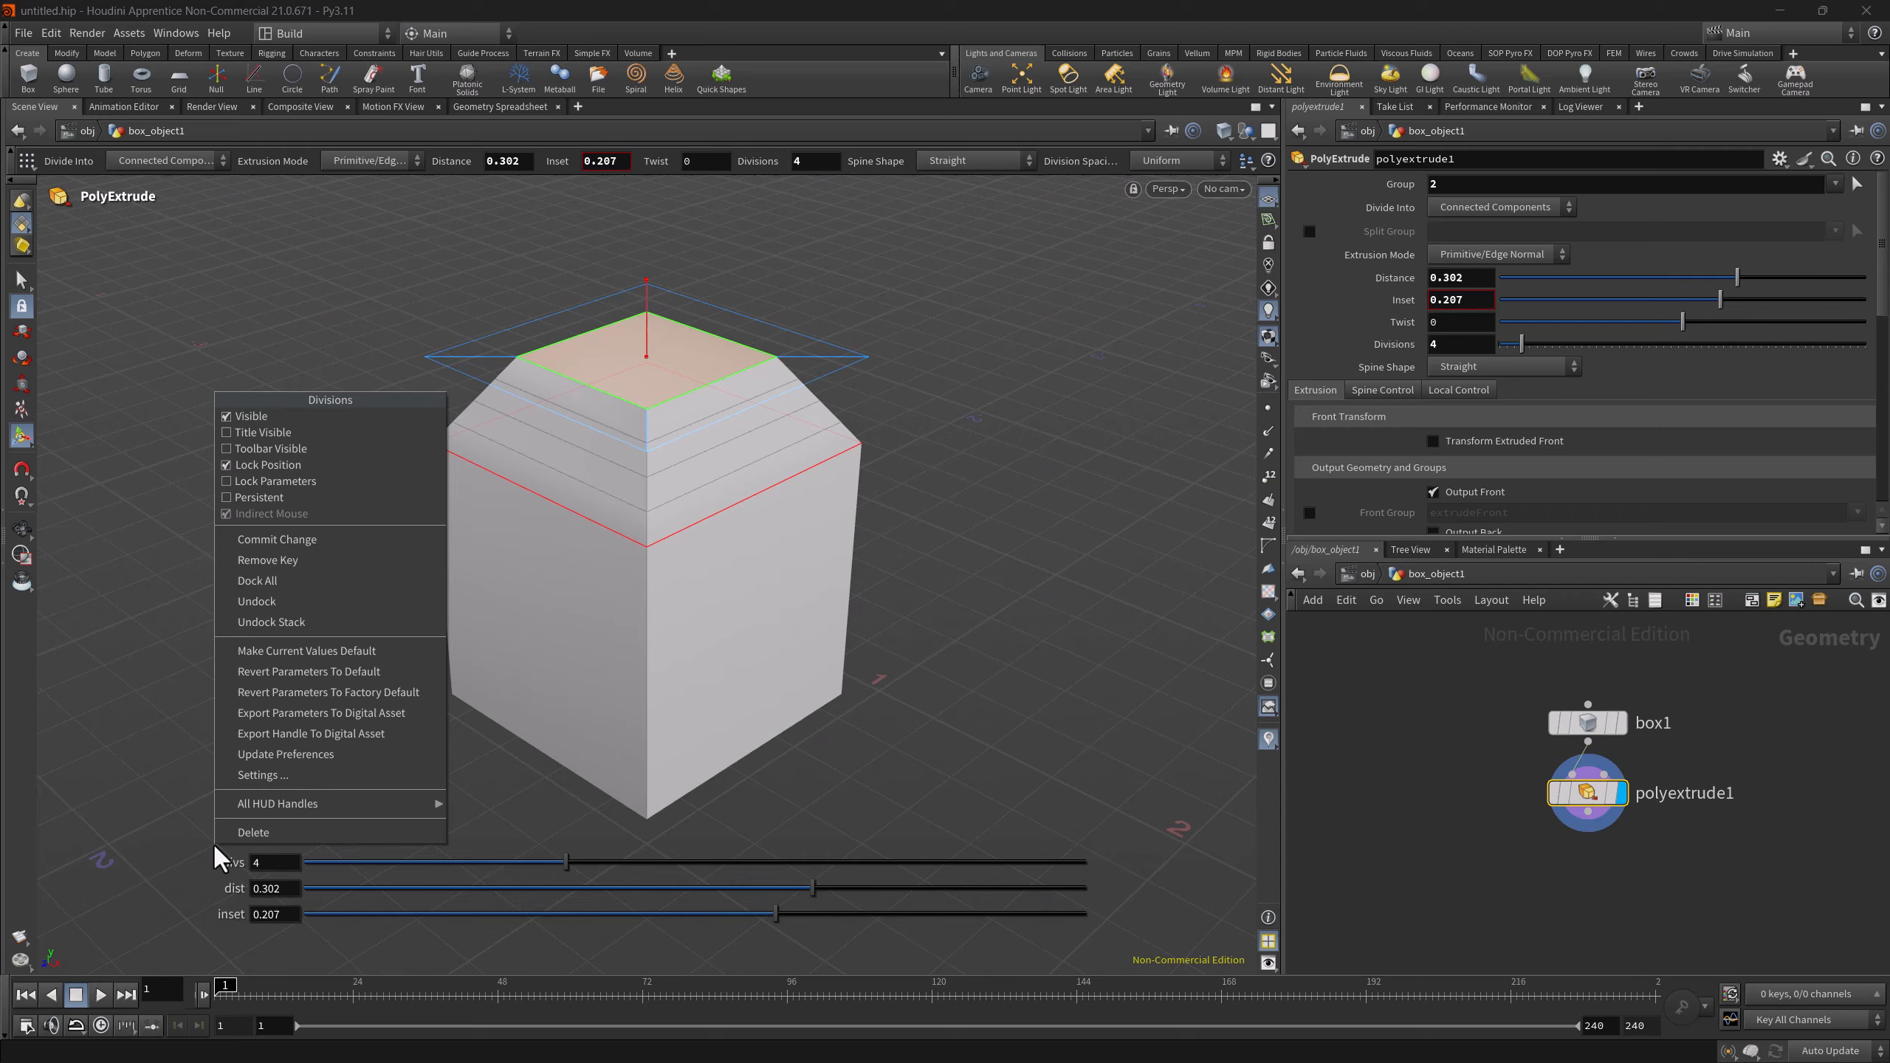
click(245, 465)
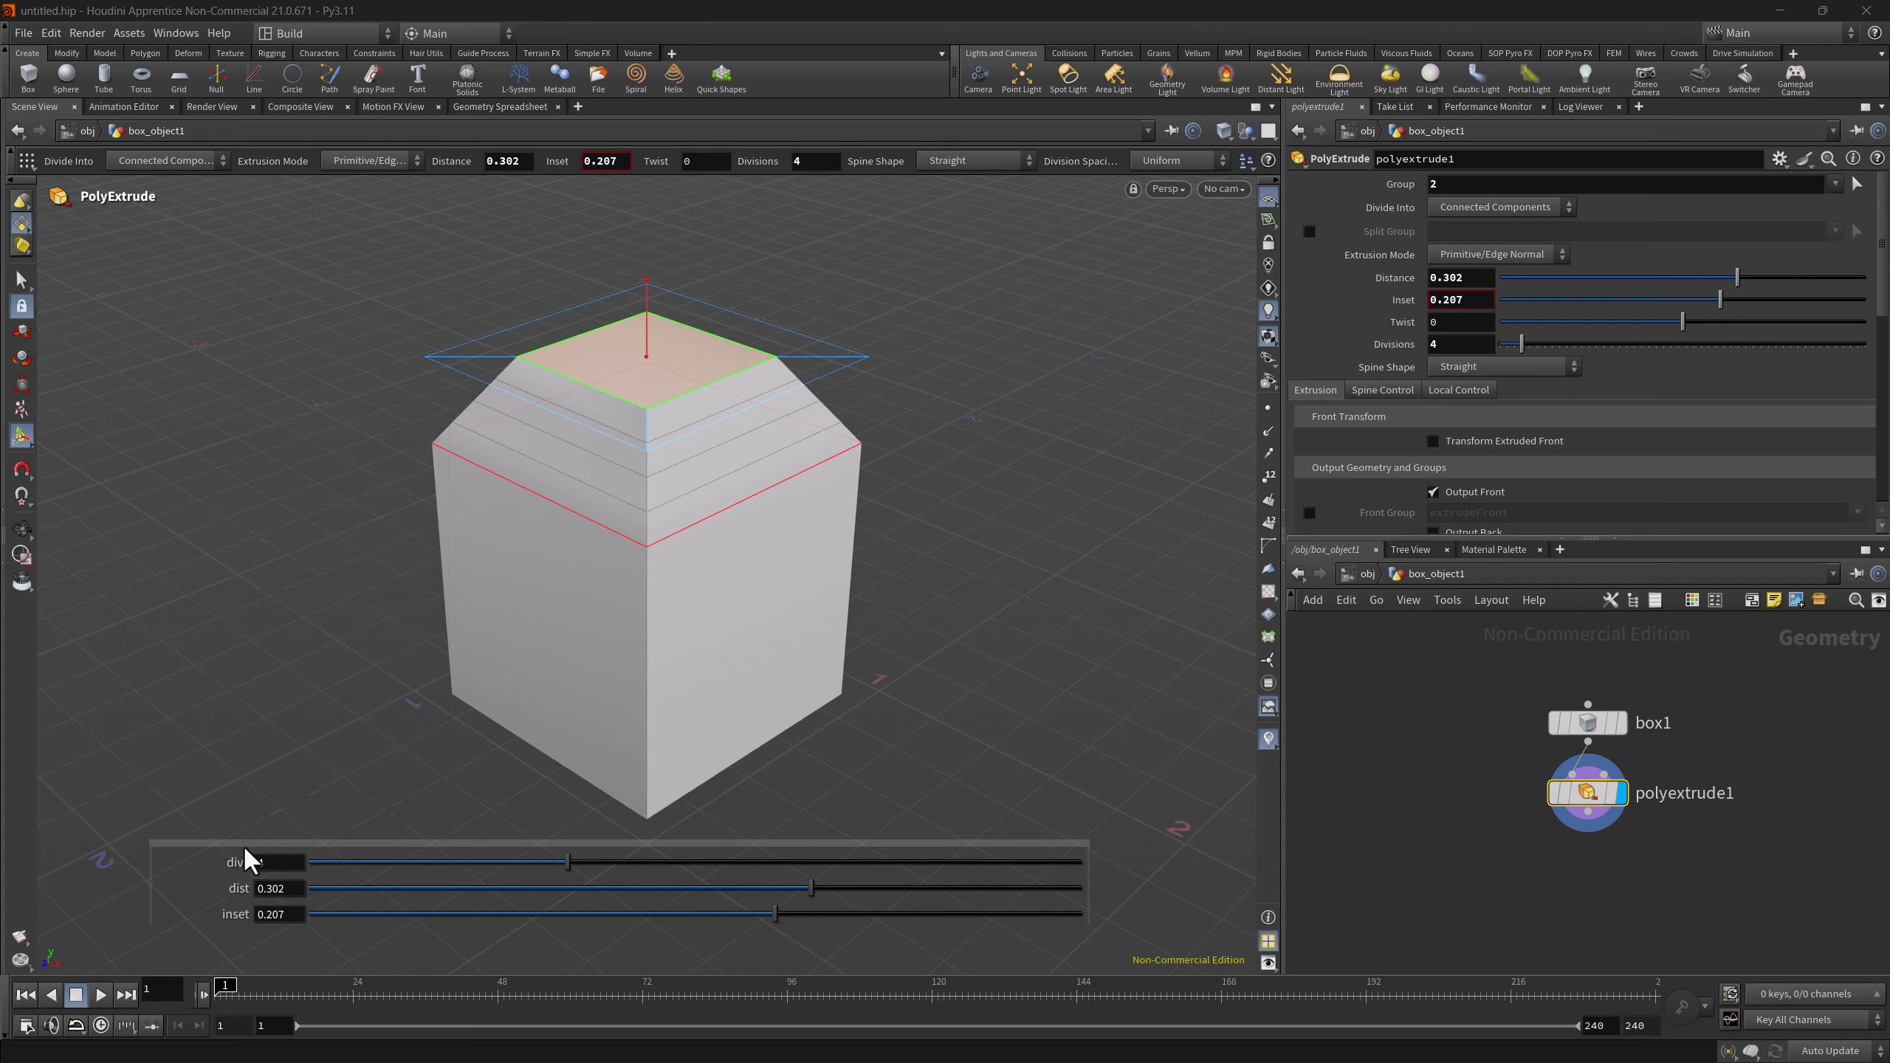
- Undock the distance HUD handle from the divisions handle in the slider stack
right_click(385, 888)
click(430, 647)
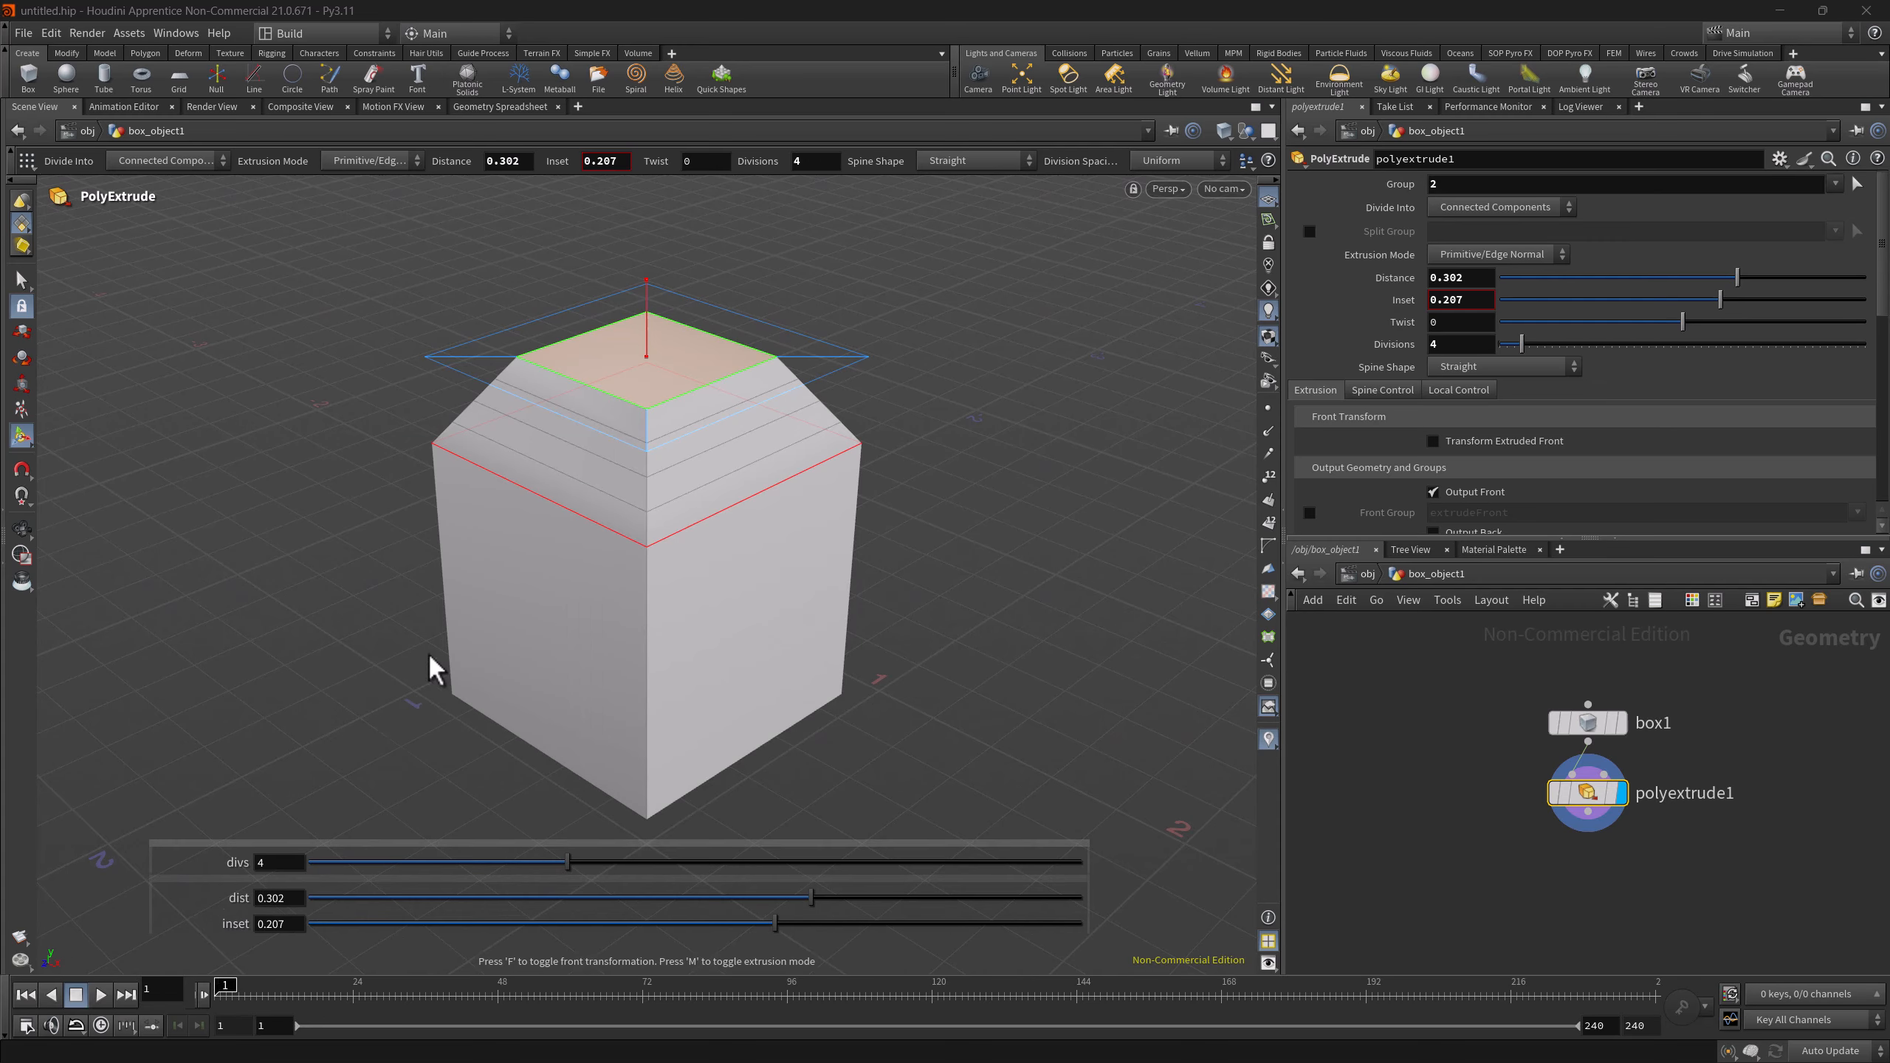
- Raise the divisions HUD handle slightly in the viewport and dock all HUD handles to it
drag(352, 843, 347, 795)
right_click(347, 795)
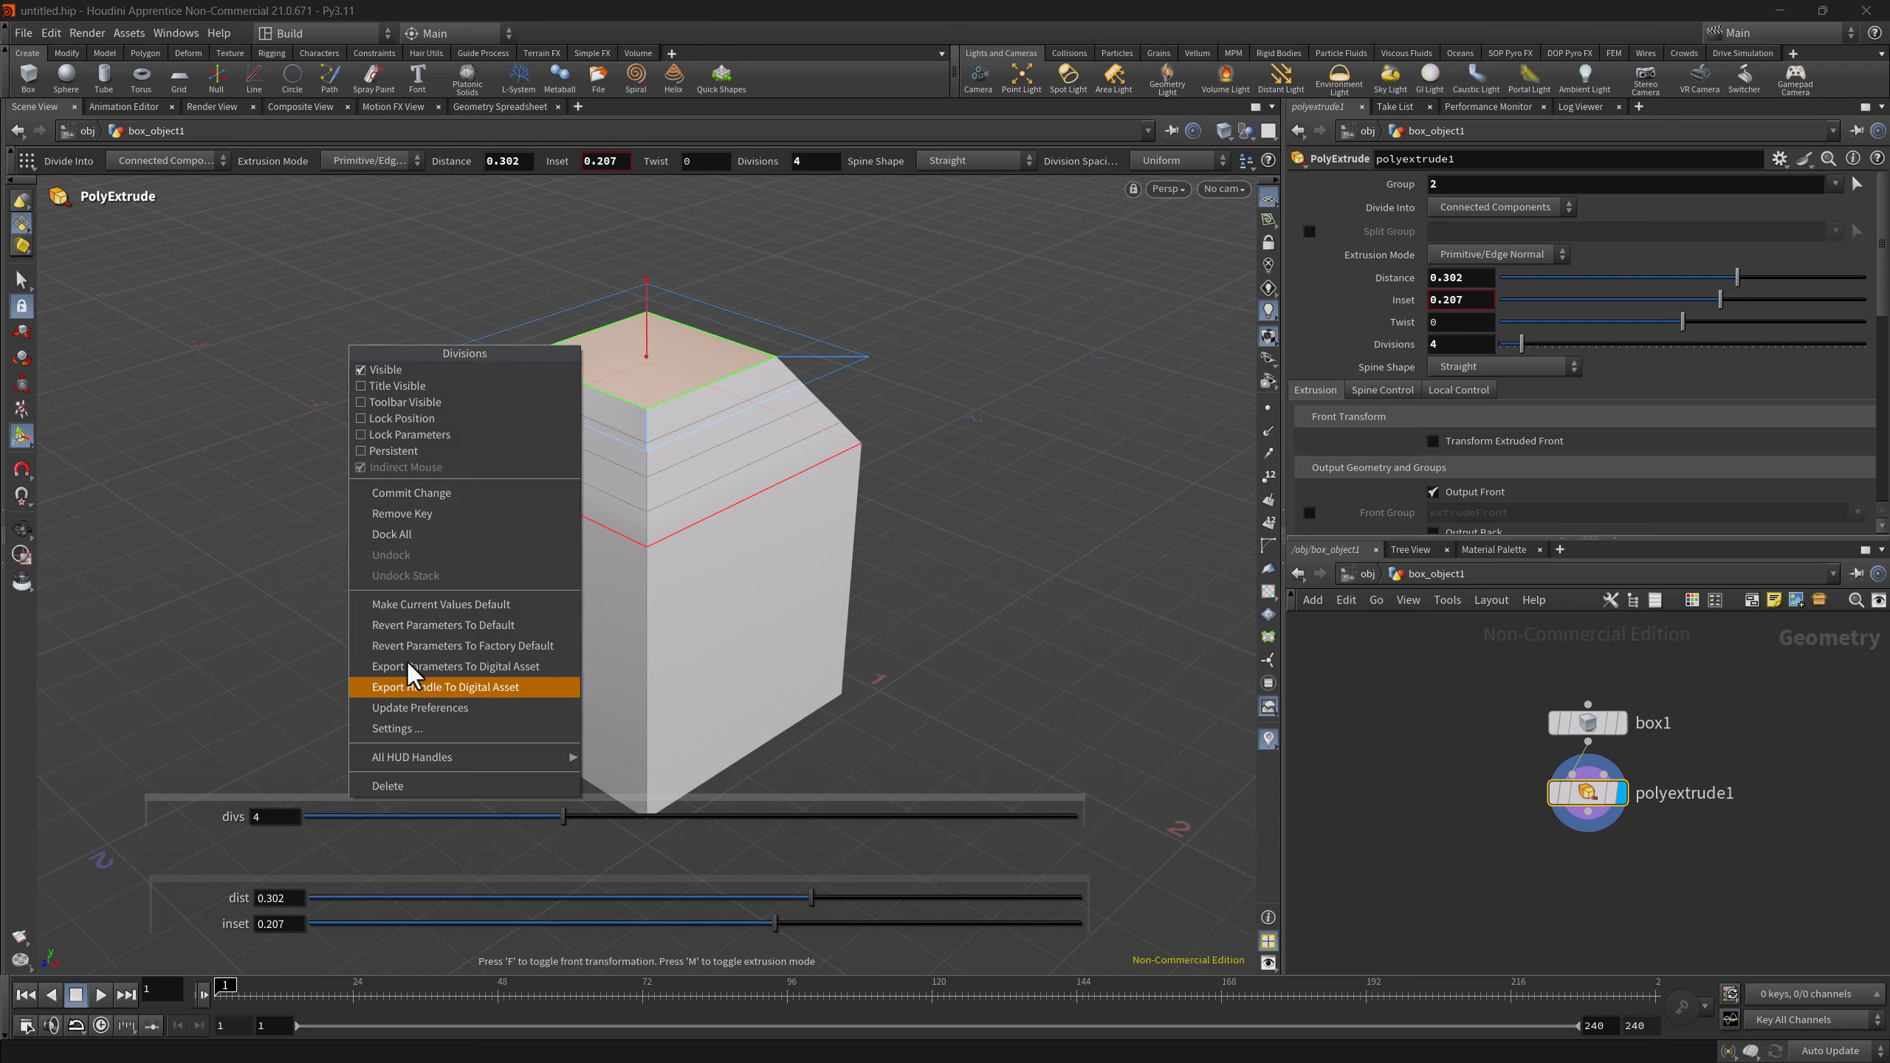
click(399, 534)
- Undock the whole HUD slider stack, spread the divisions and distance handles apart vertically, and dock all handles together again
right_click(313, 795)
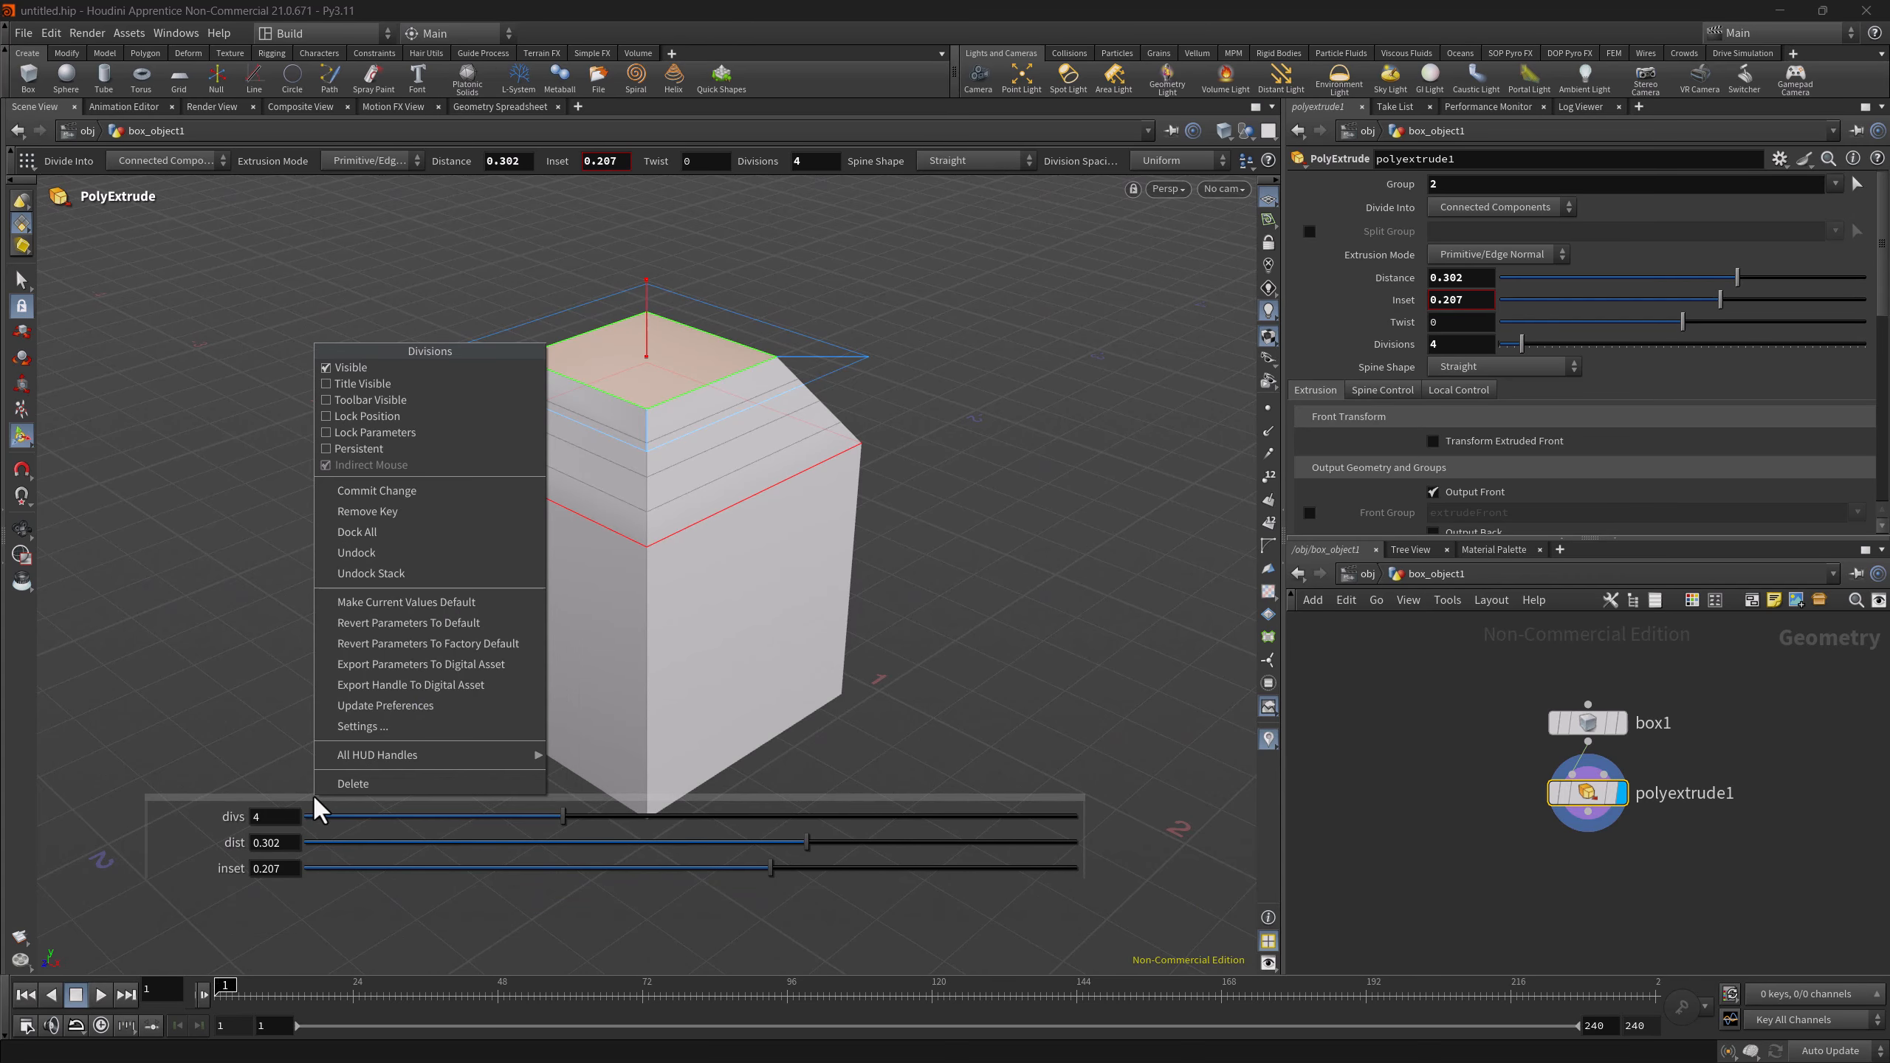
click(369, 573)
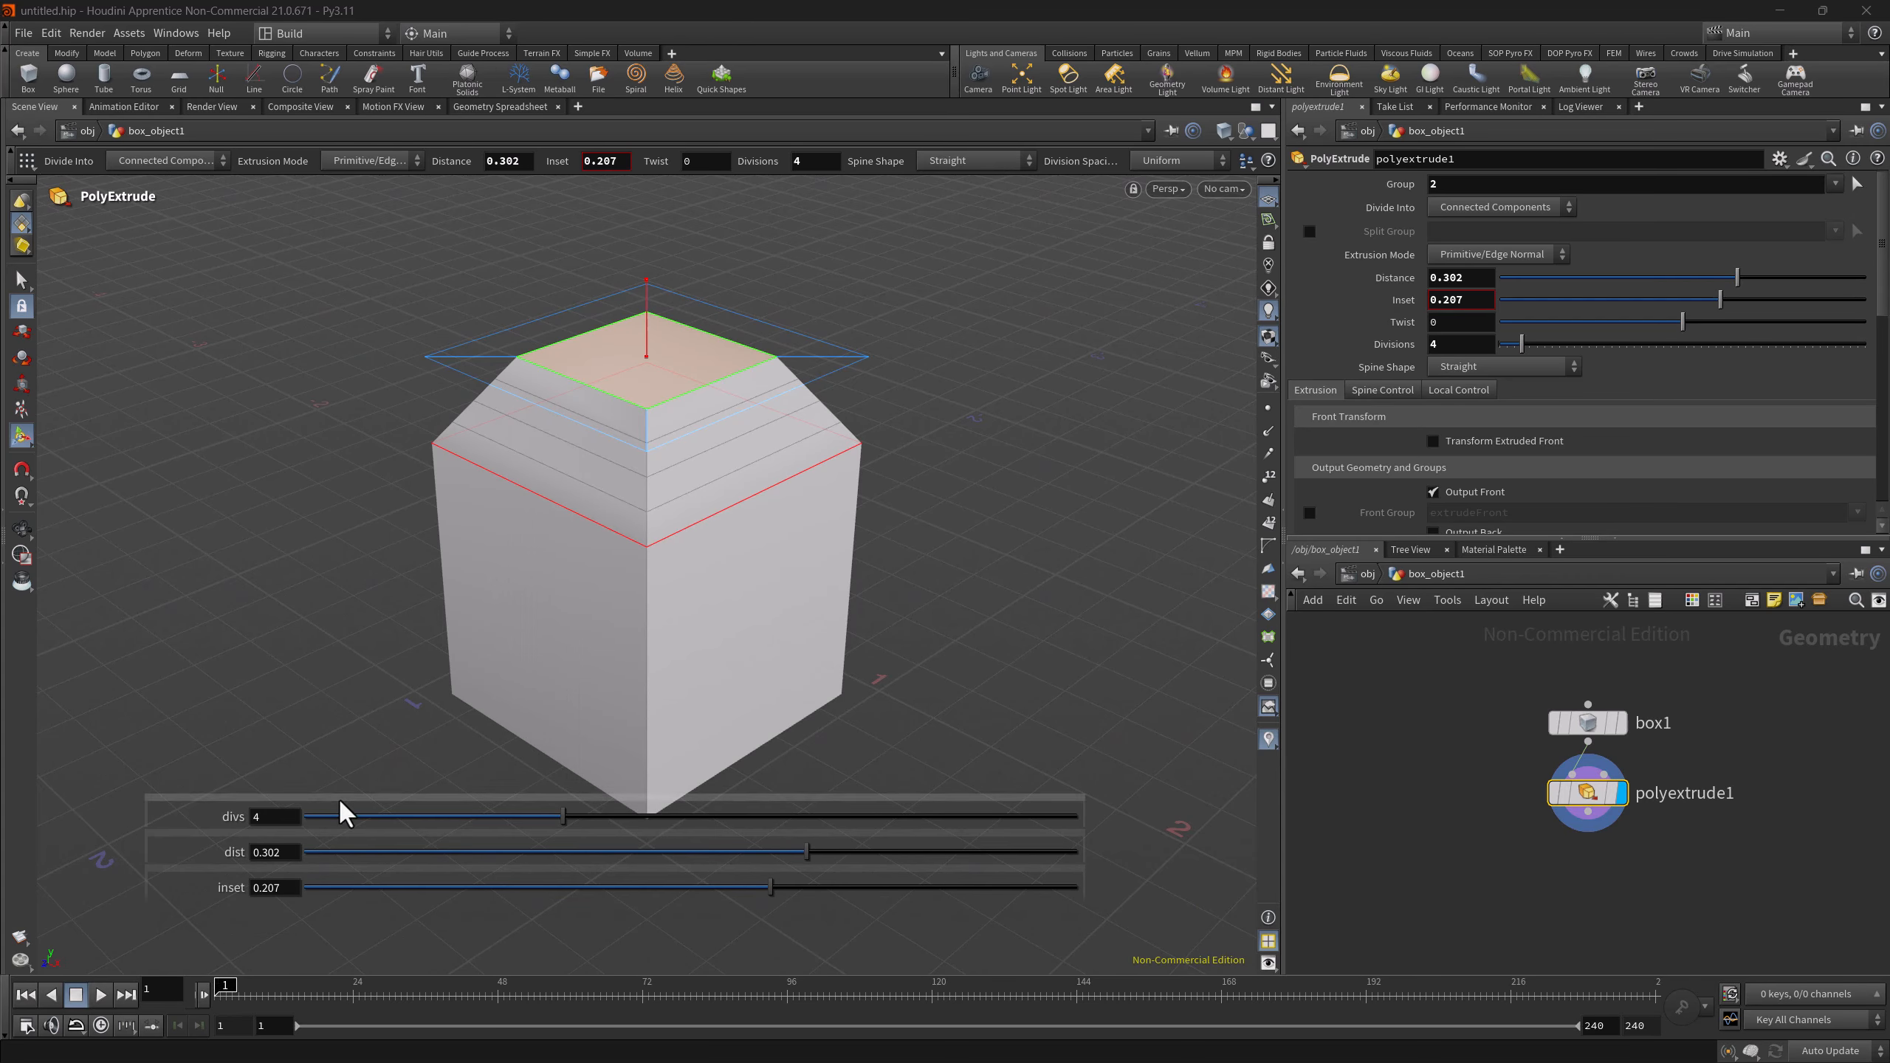
drag(338, 810, 354, 716)
drag(332, 847, 376, 782)
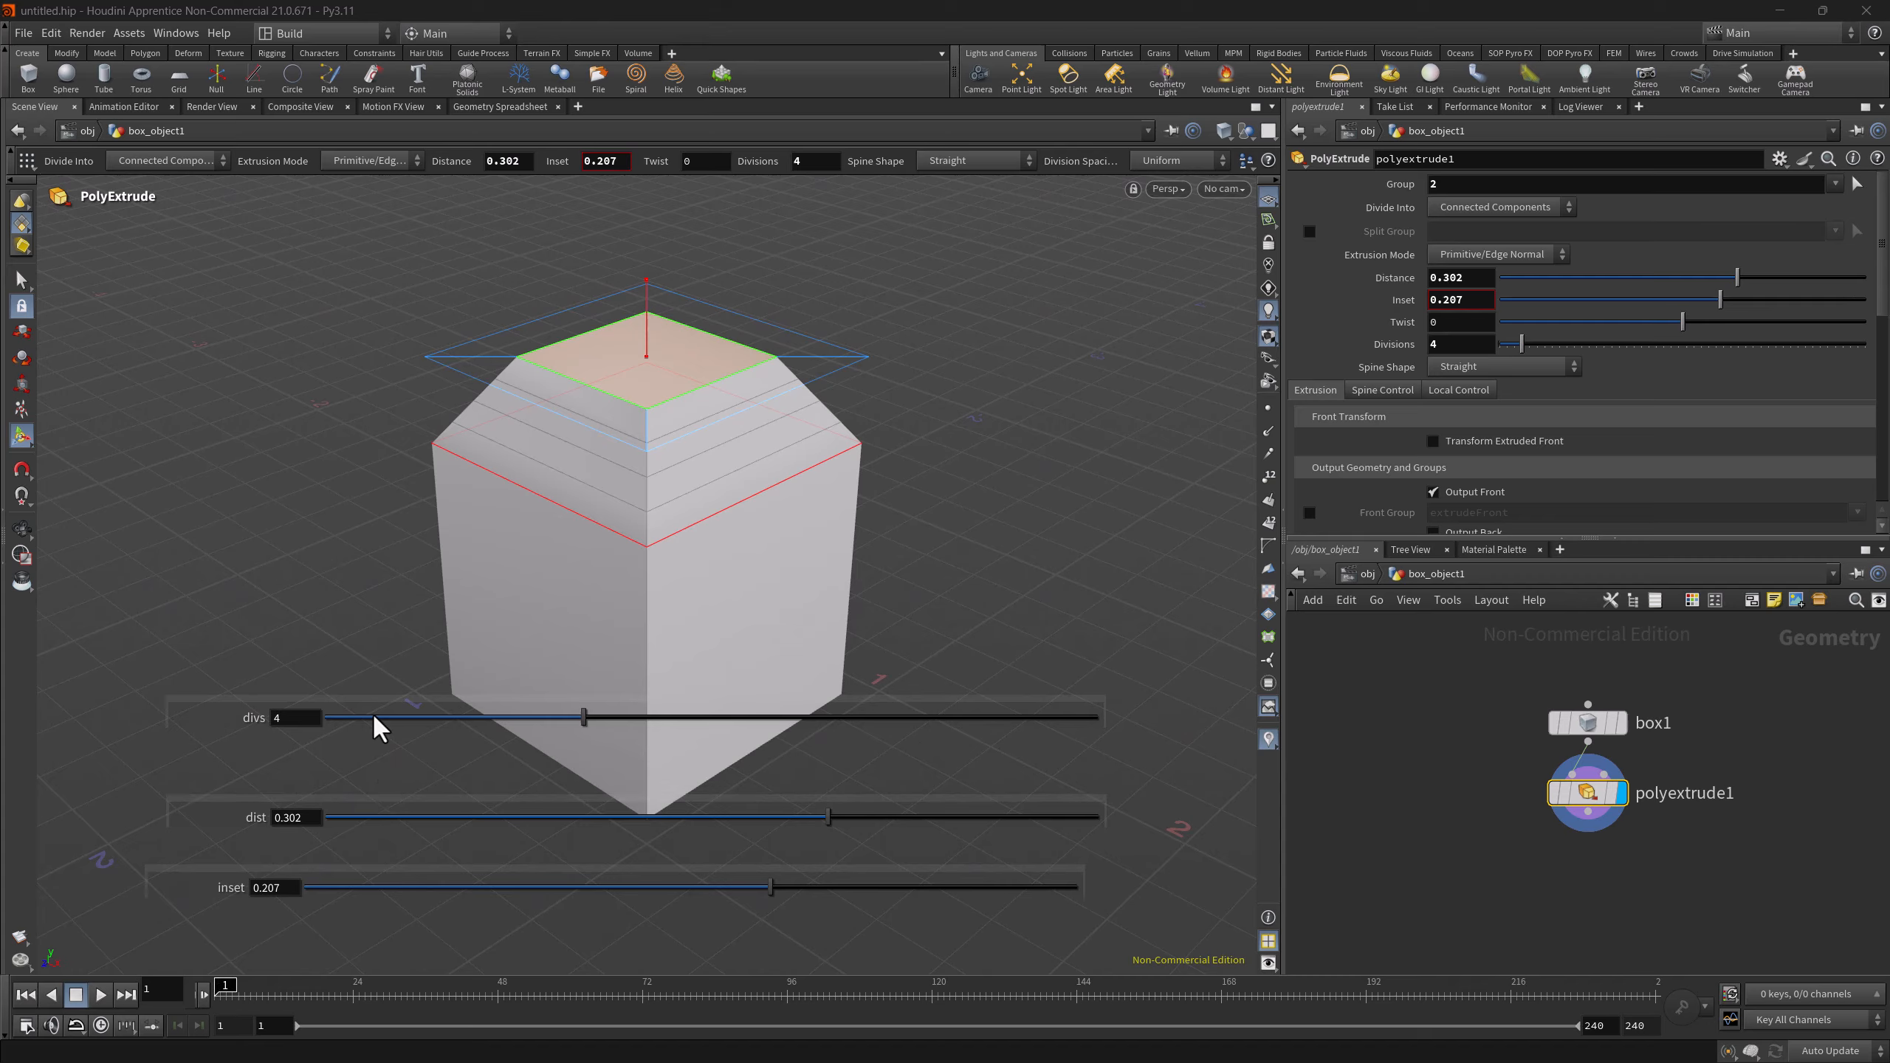
right_click(913, 704)
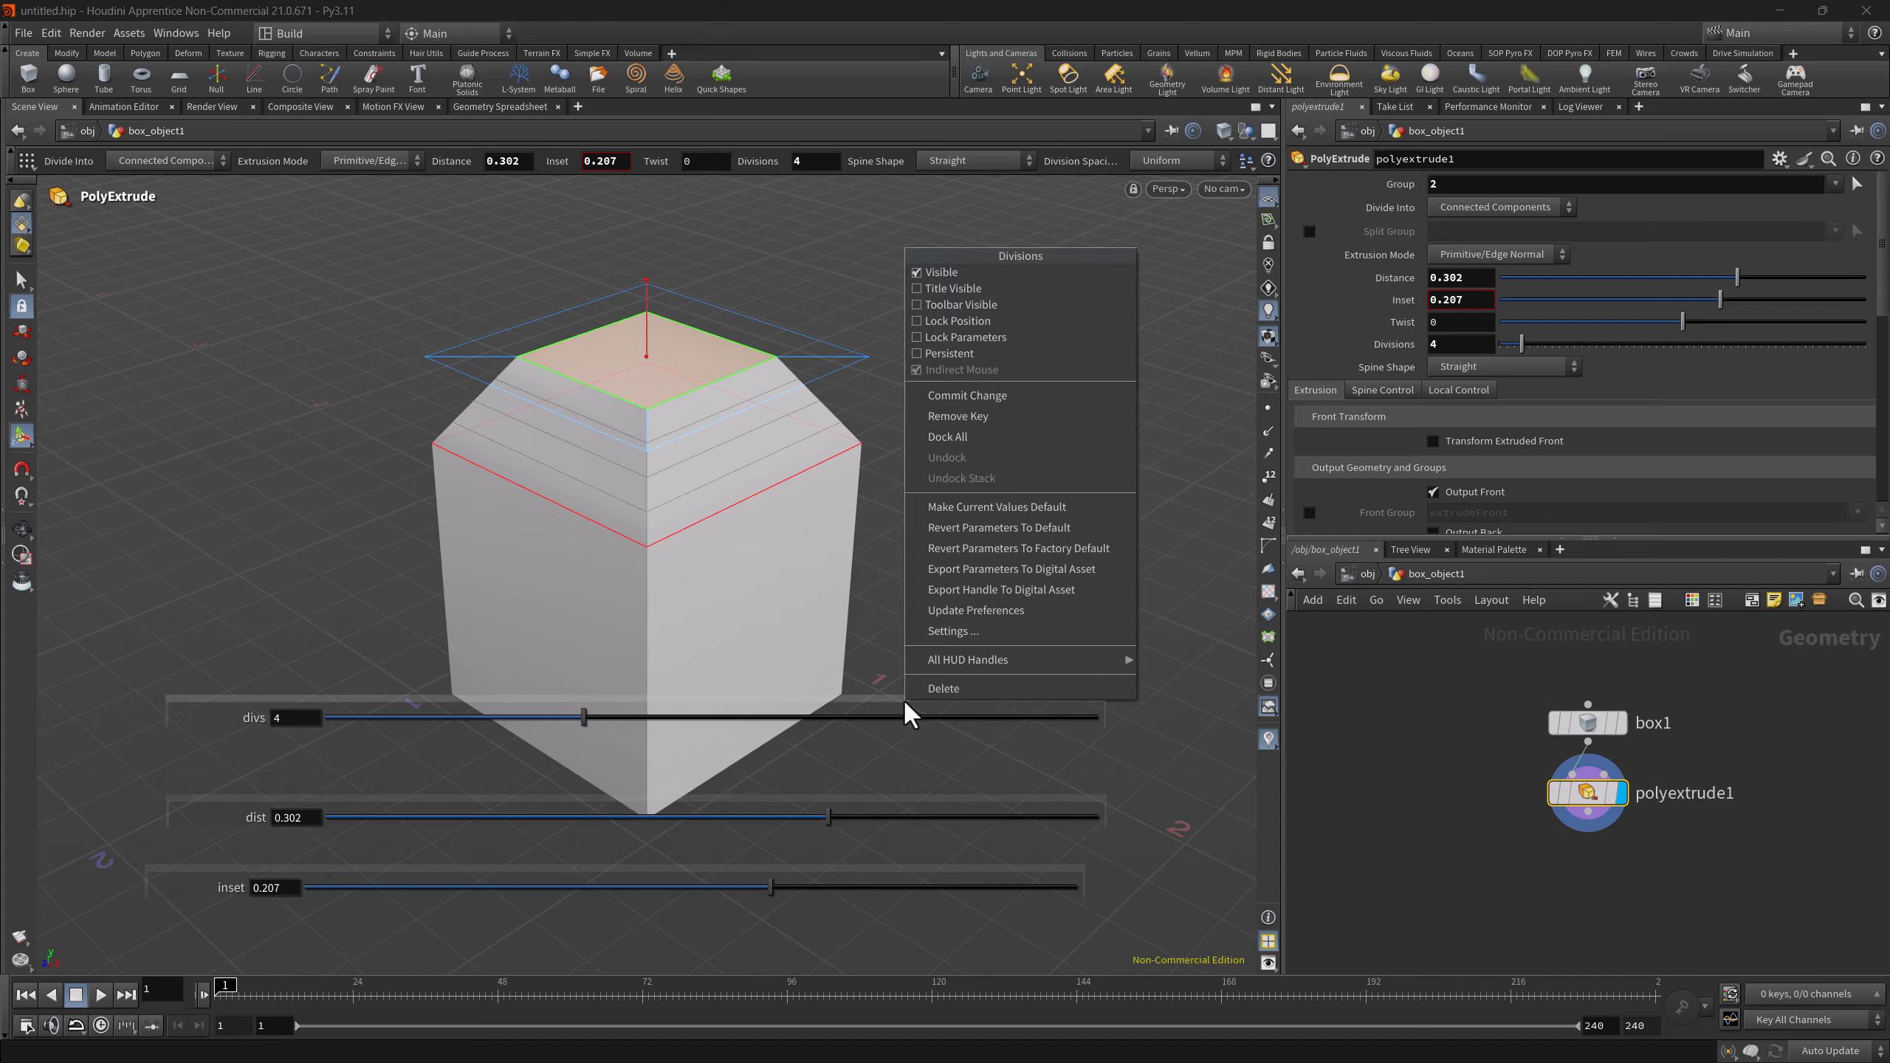
click(946, 440)
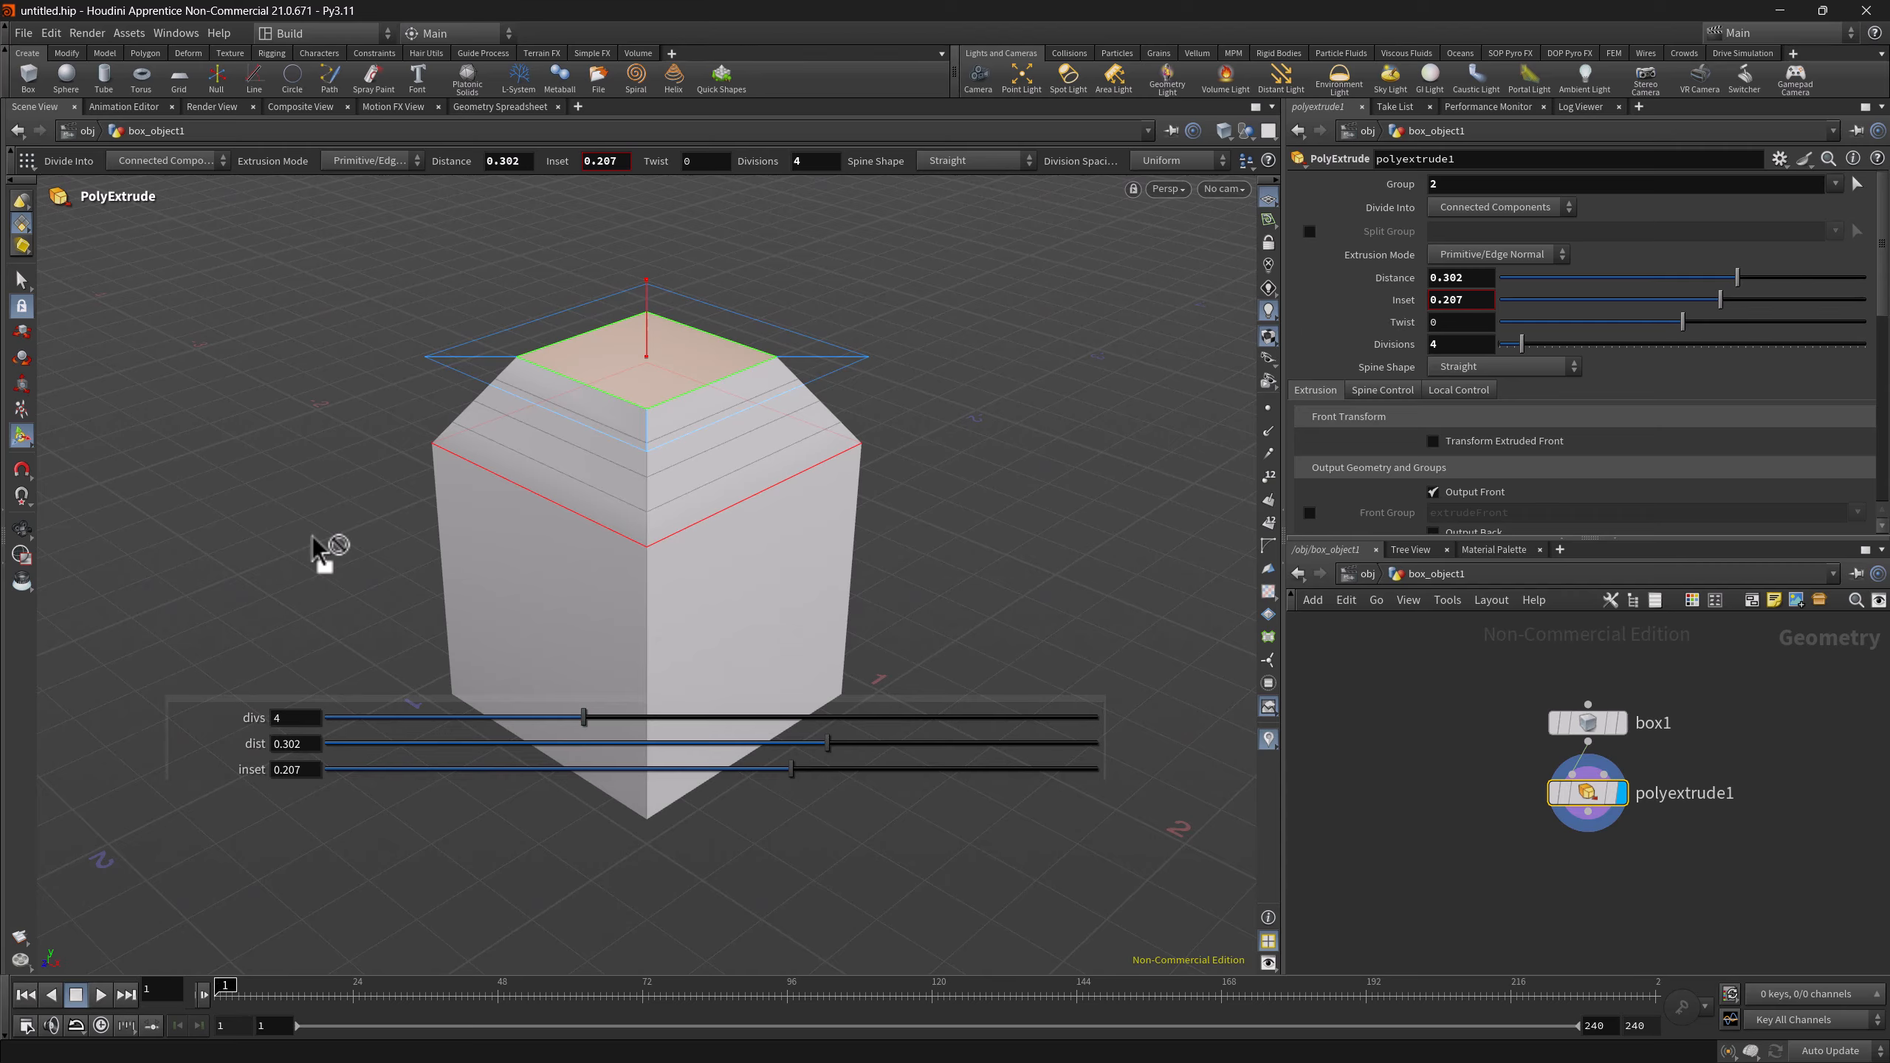
- Add a viewport HUD handle for the Twist parameter and dock all other HUD handles to it
drag(313, 550, 327, 542)
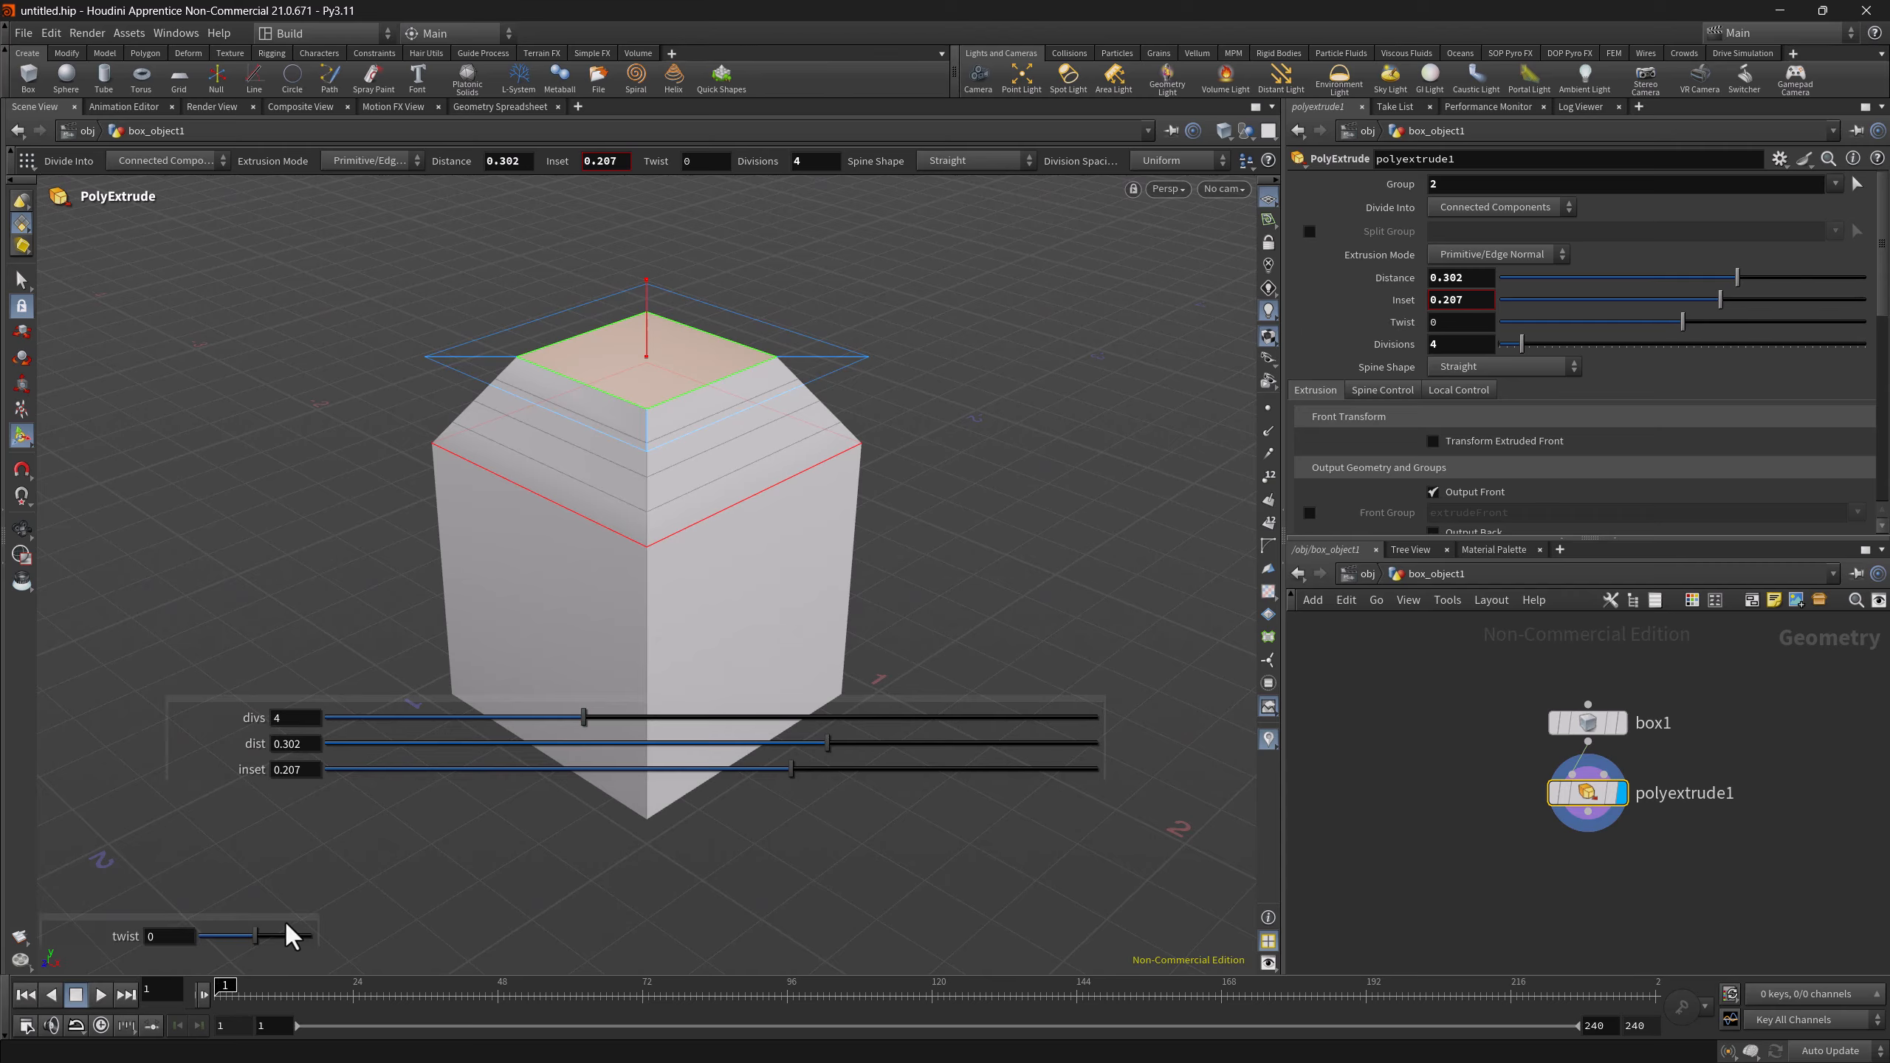
drag(279, 915, 661, 882)
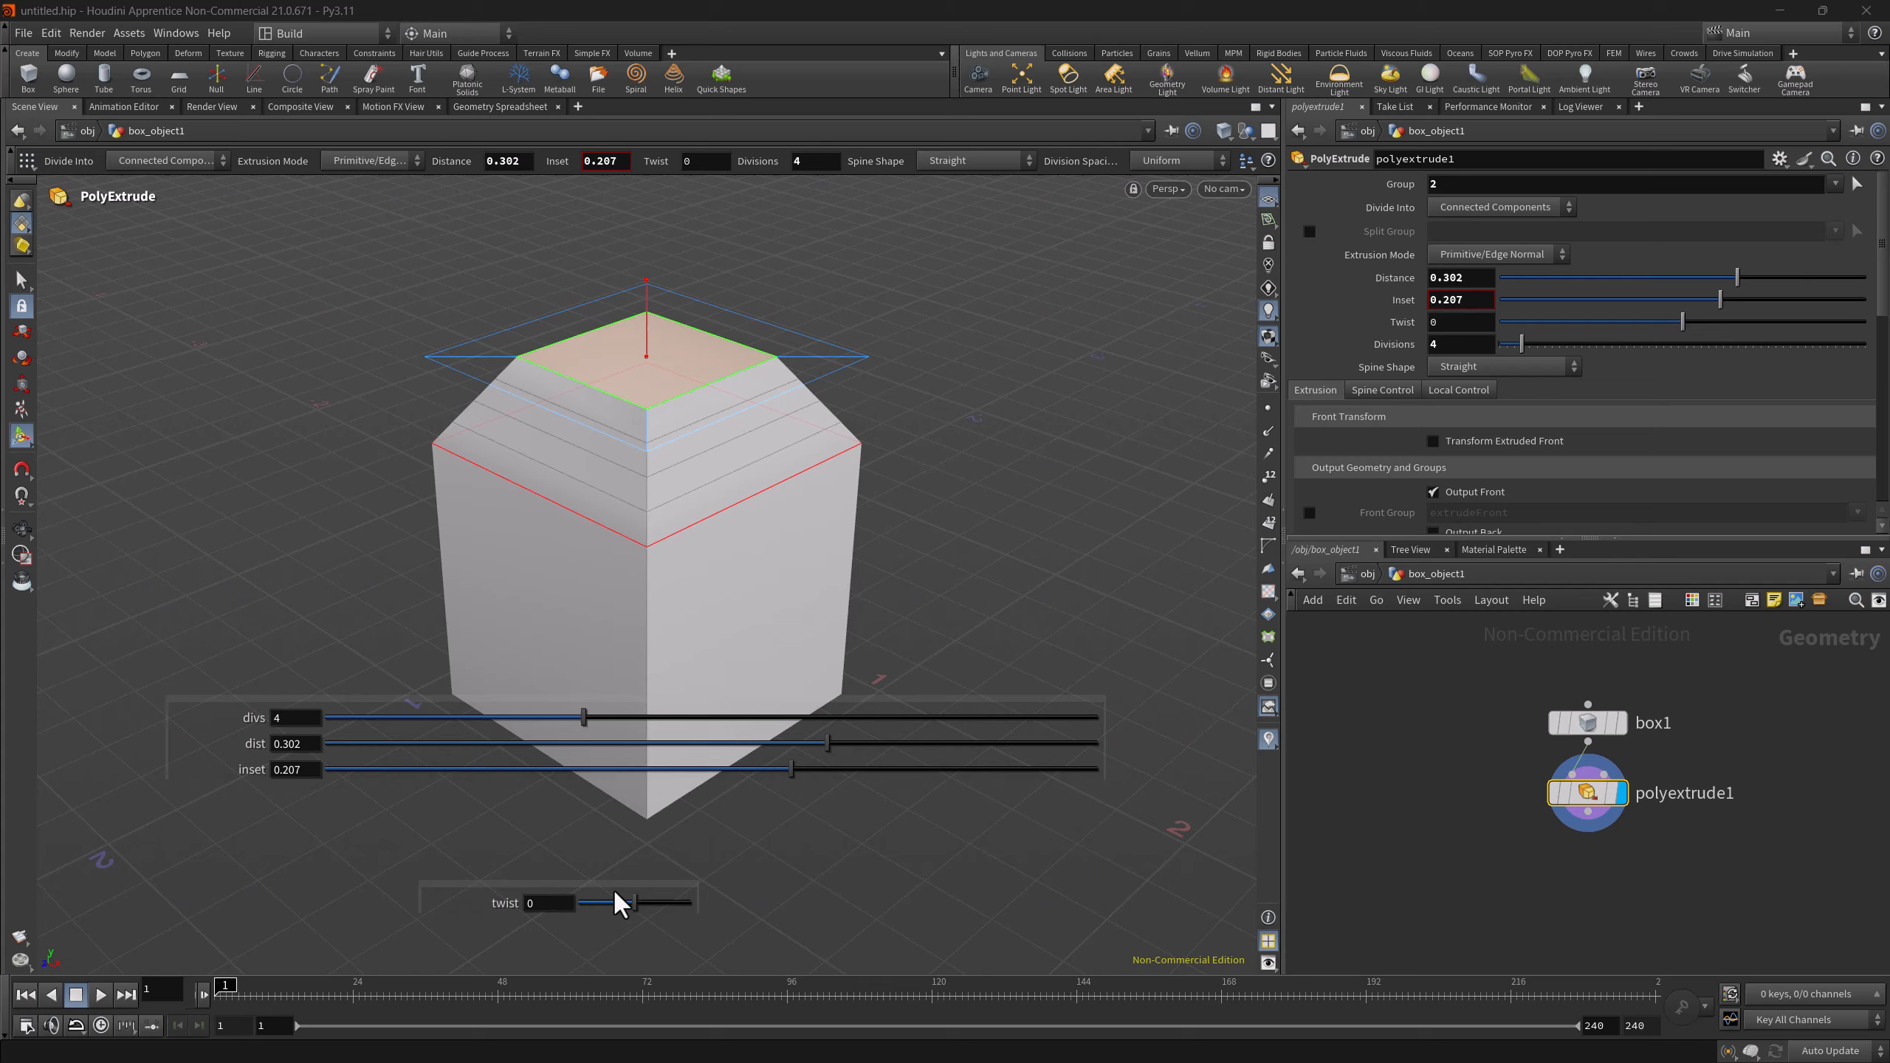
right_click(574, 885)
click(625, 622)
- Reposition the docked HUD slider stack, widen it to about three times its width, and set the twist to 34.277
drag(589, 866, 447, 637)
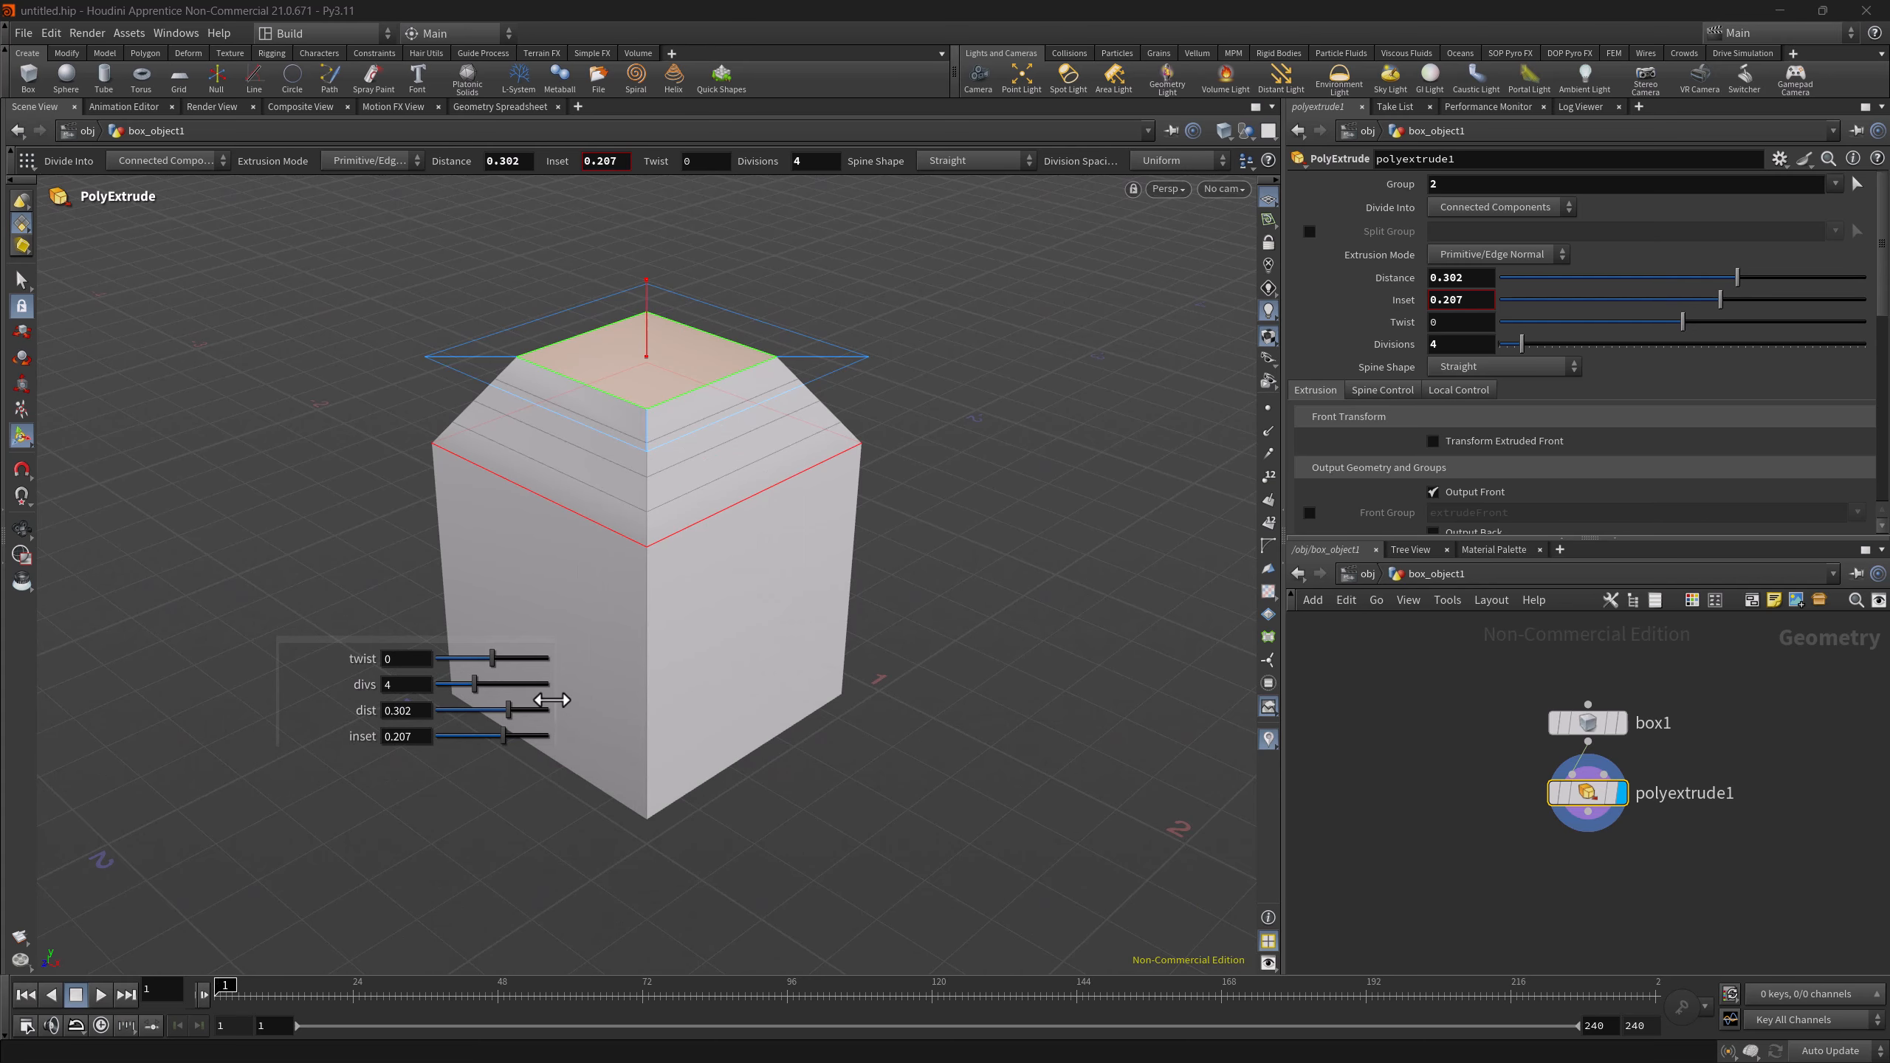
drag(549, 696, 1151, 693)
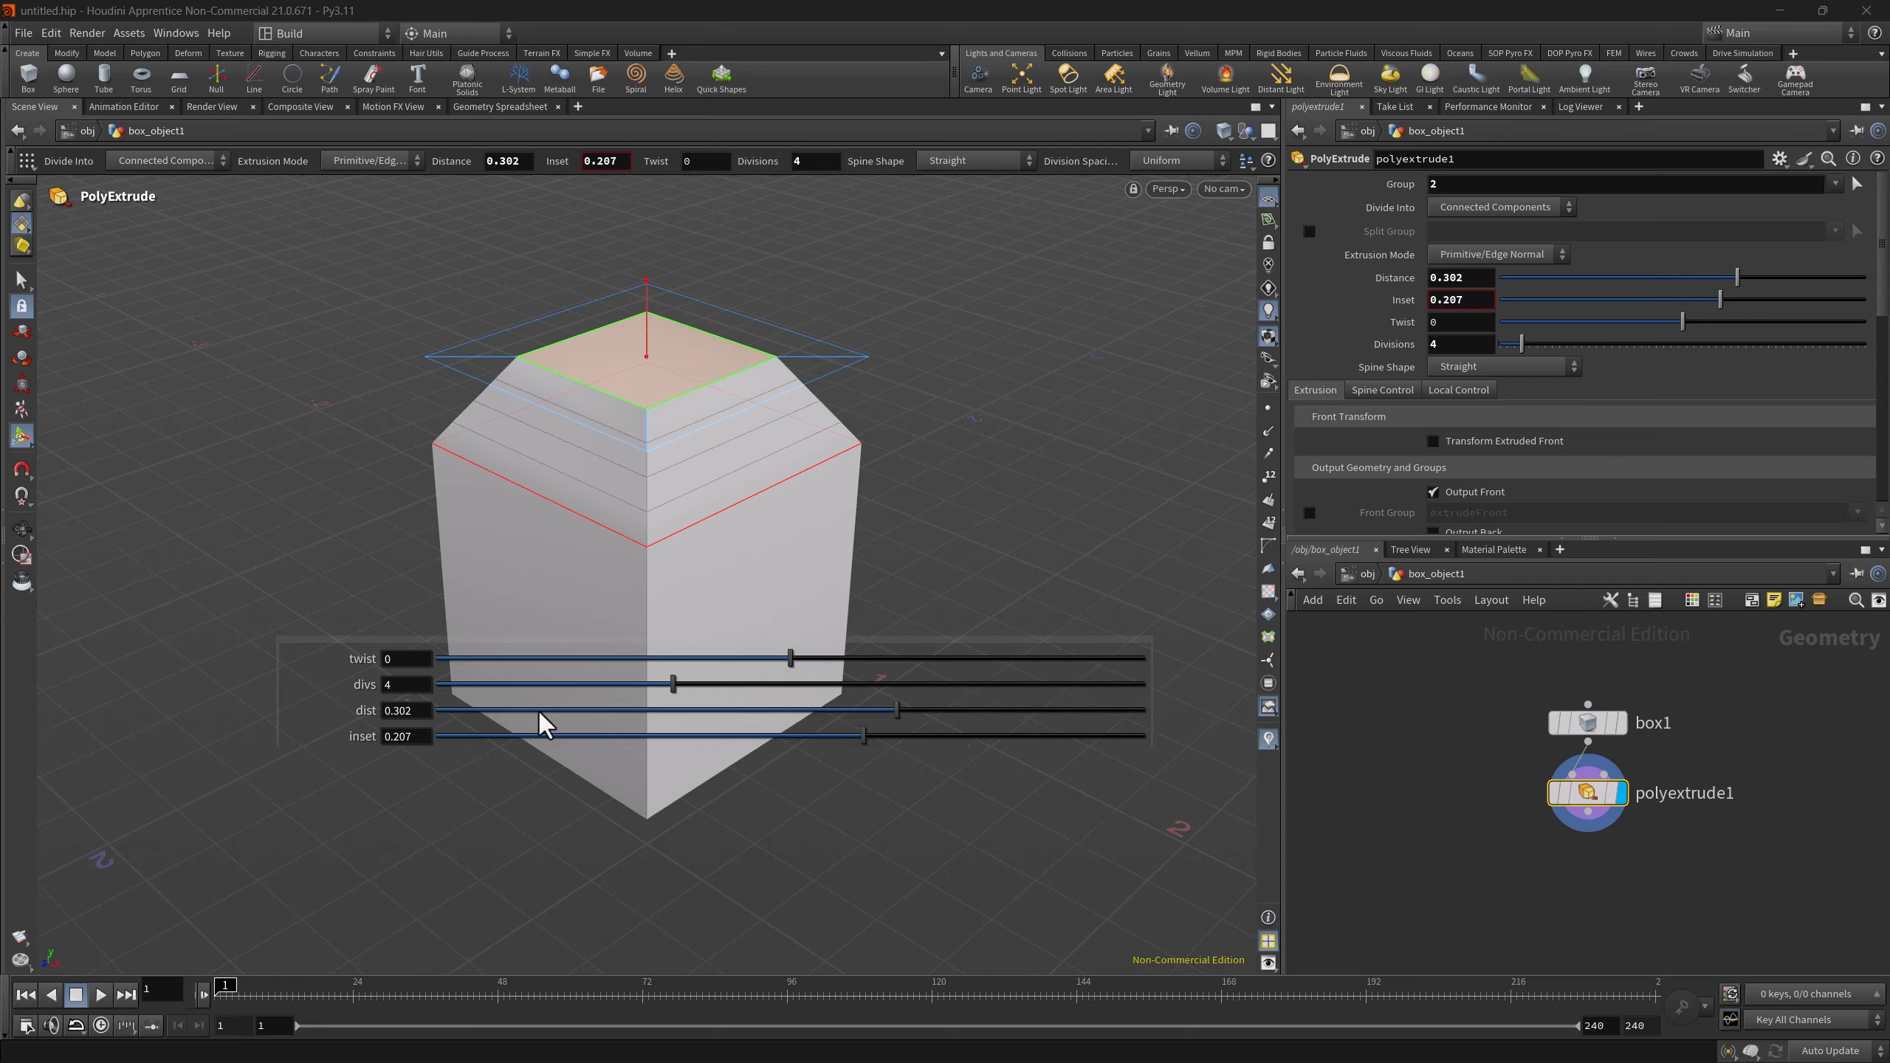
drag(786, 665, 566, 760)
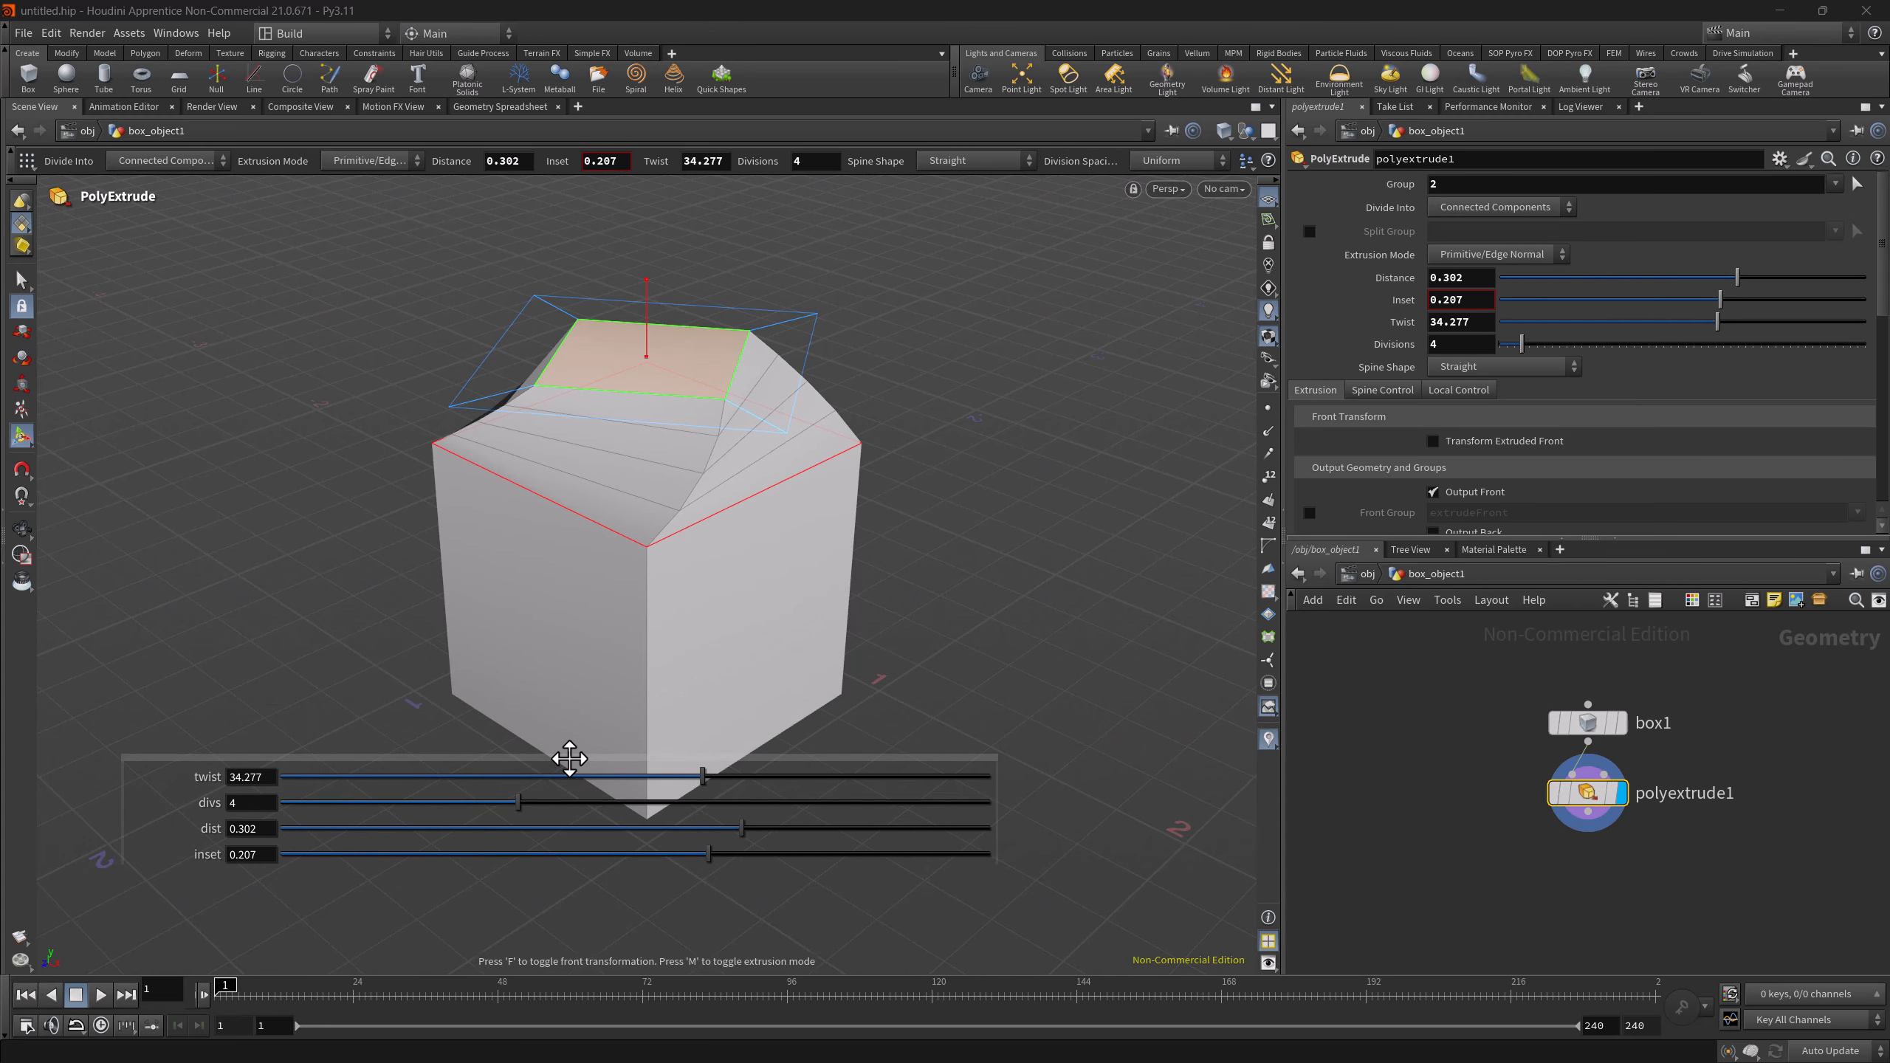
- Lock the twist parameter from its HUD slider, try to change its value on the node, and unlock it again
right_click(197, 778)
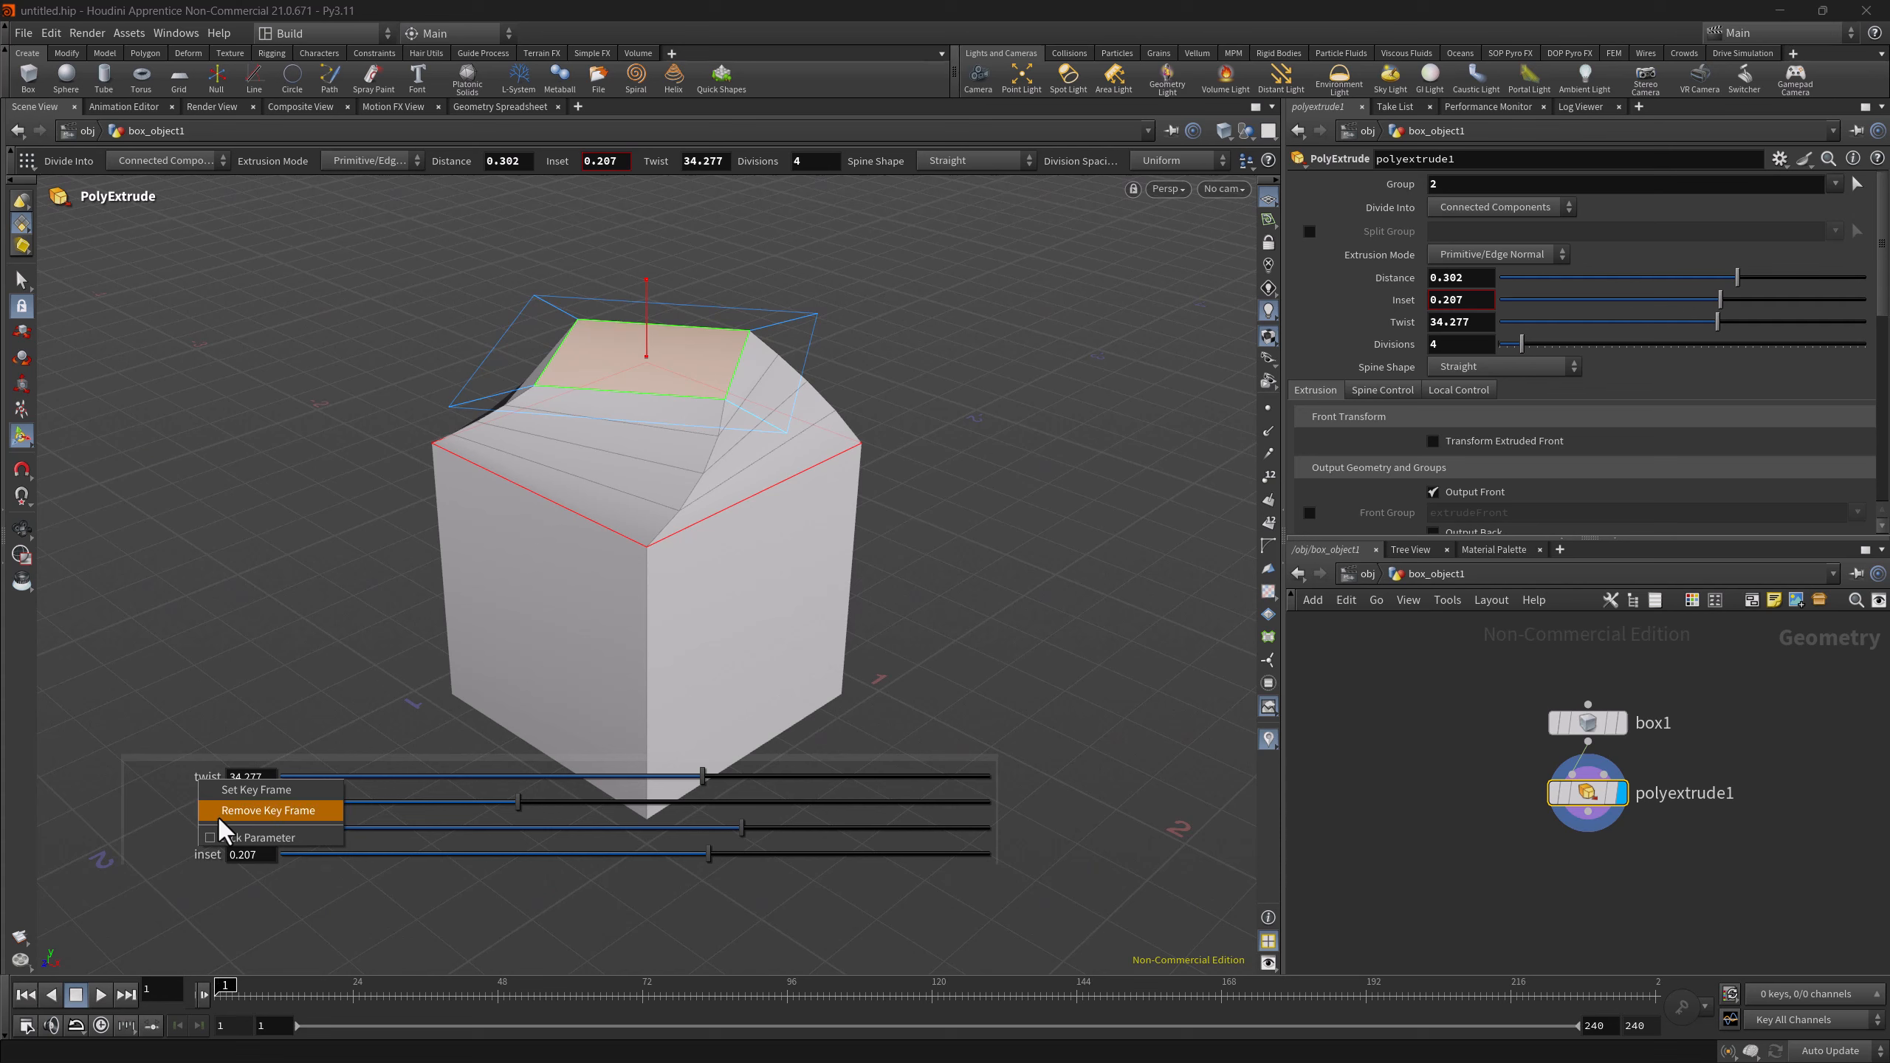
click(221, 838)
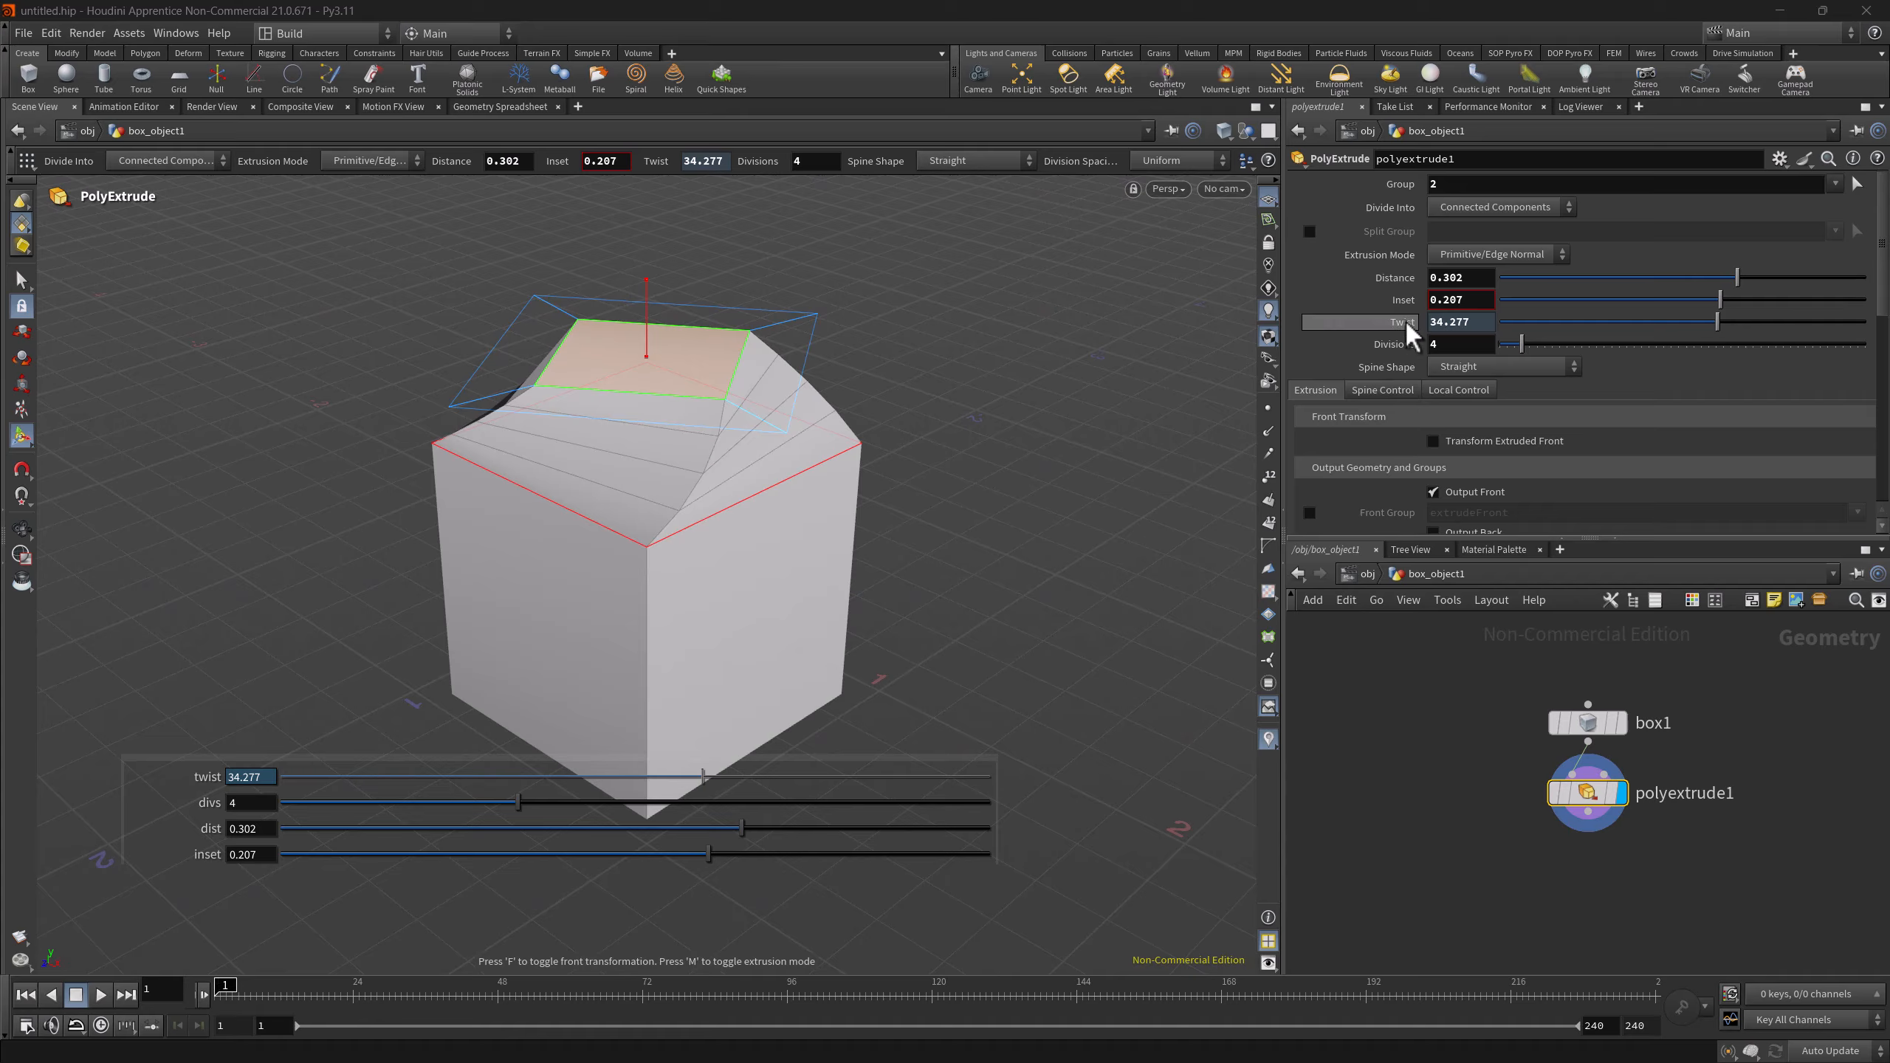
drag(1700, 328, 1557, 326)
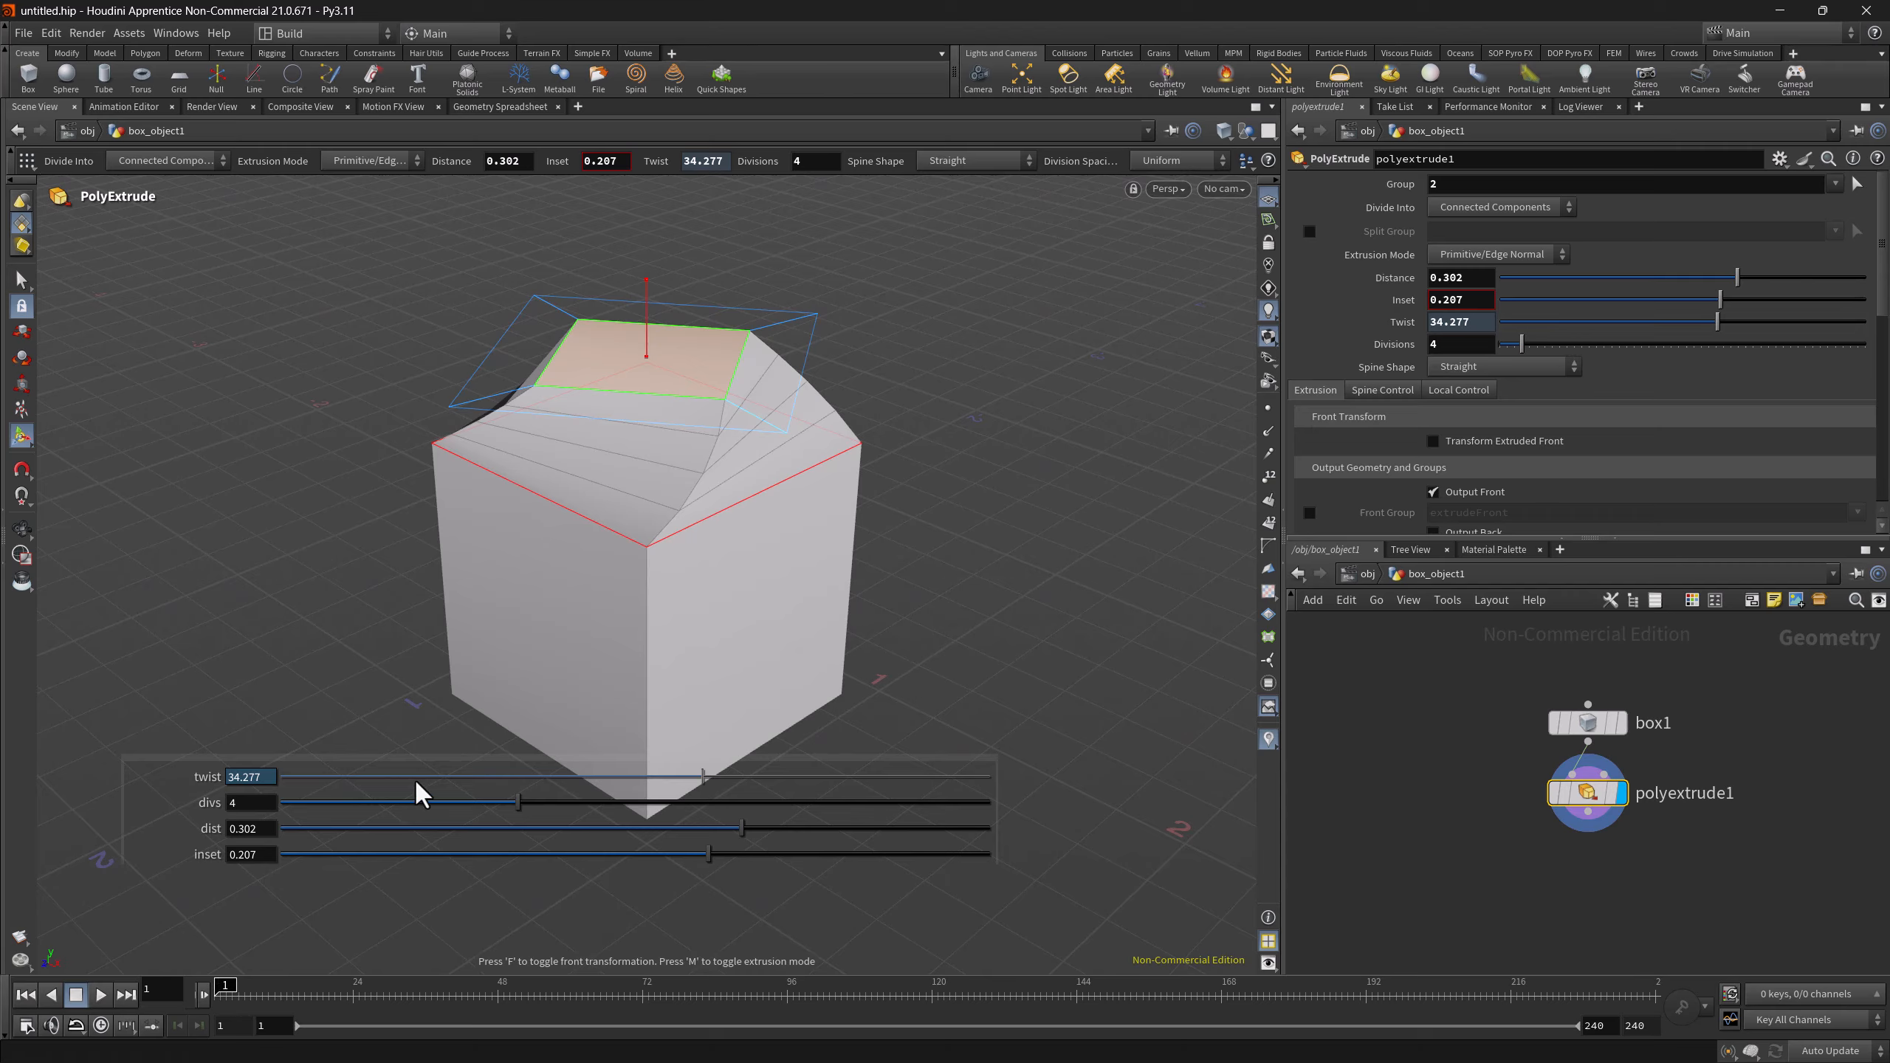
right_click(216, 777)
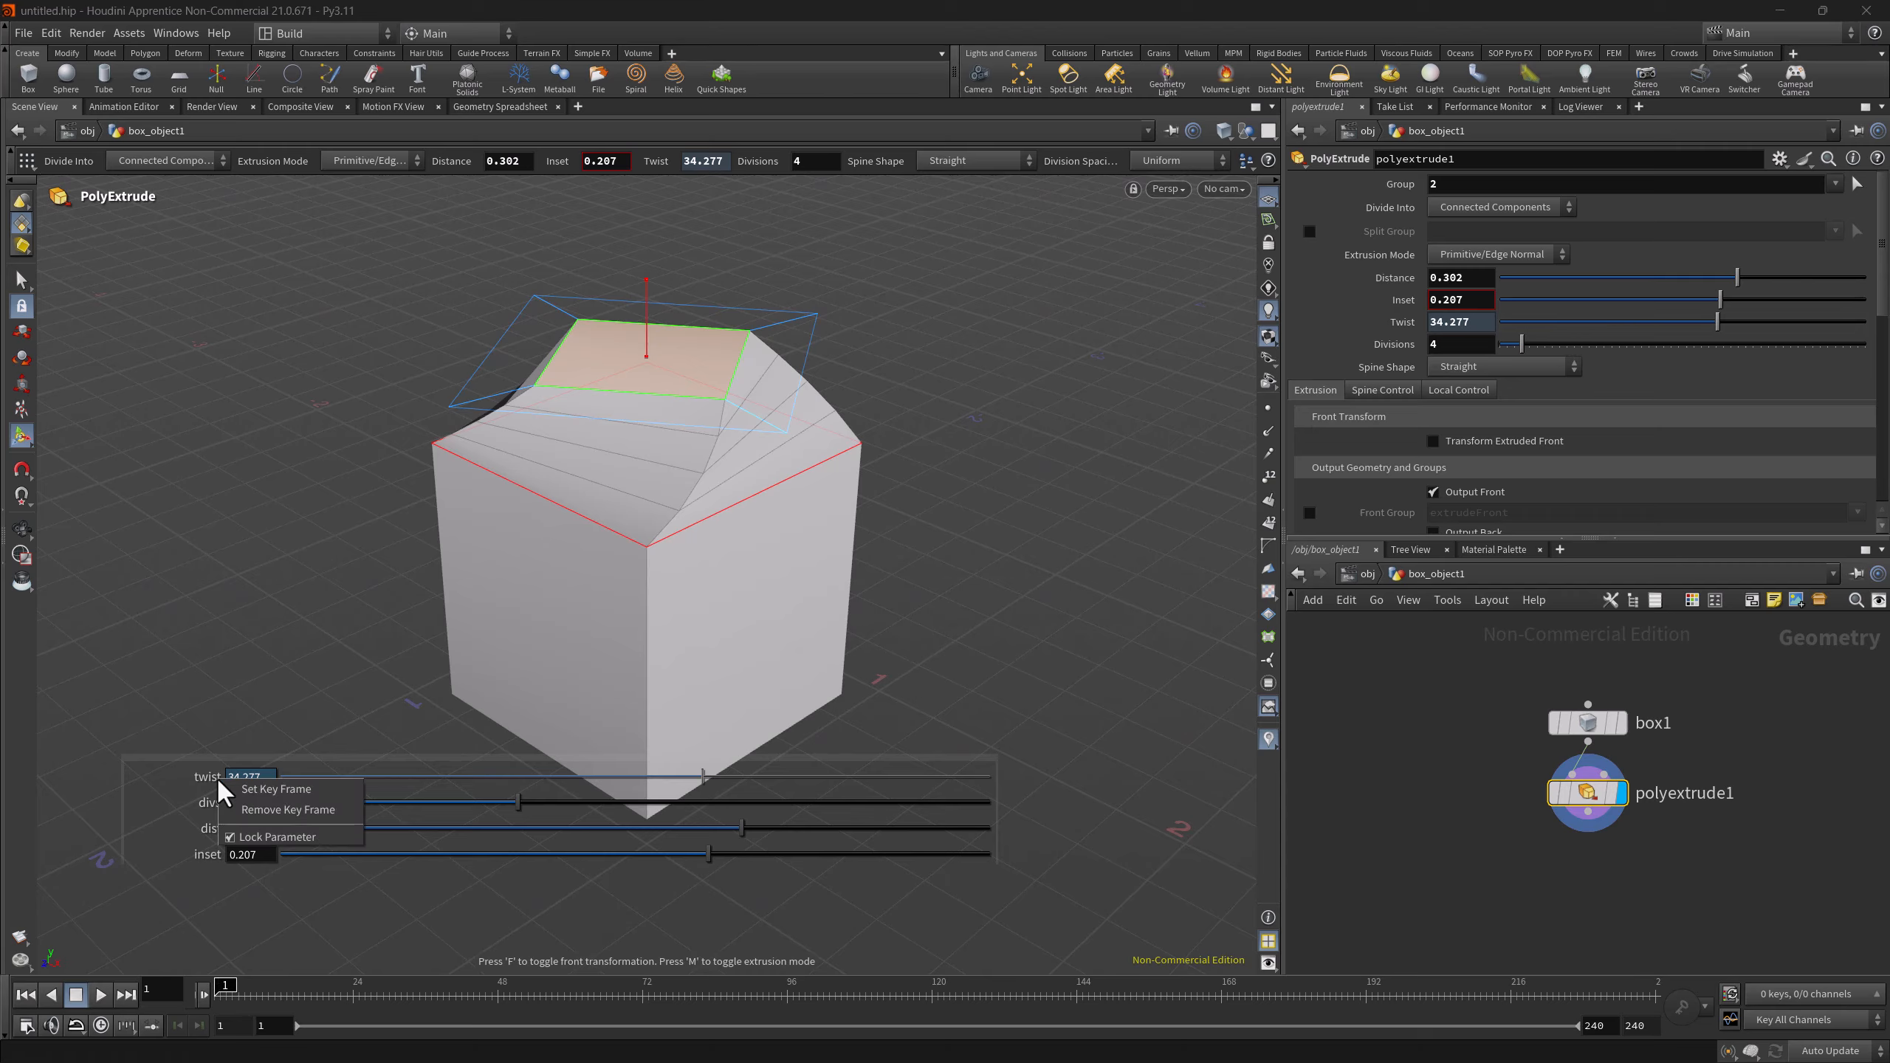
click(266, 839)
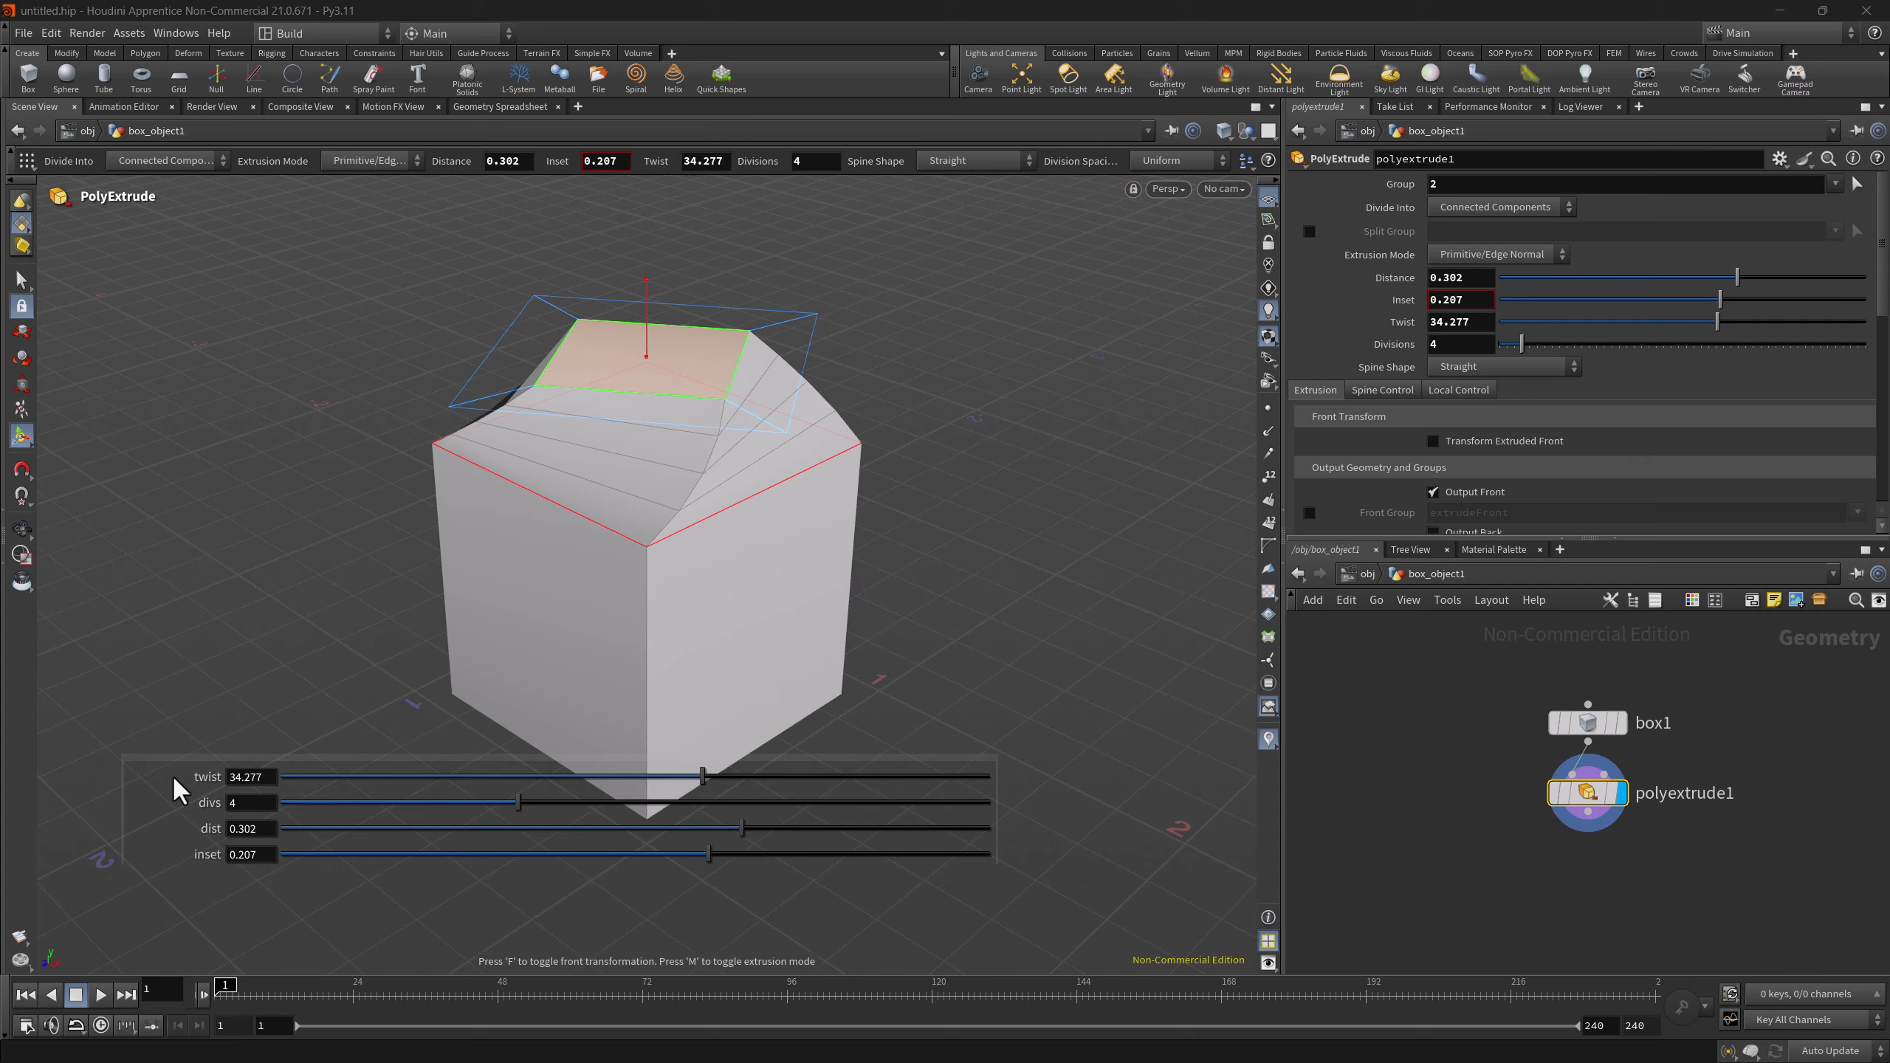
- Lock all parameters of the docked HUD slider stack and unlock them again
right_click(207, 764)
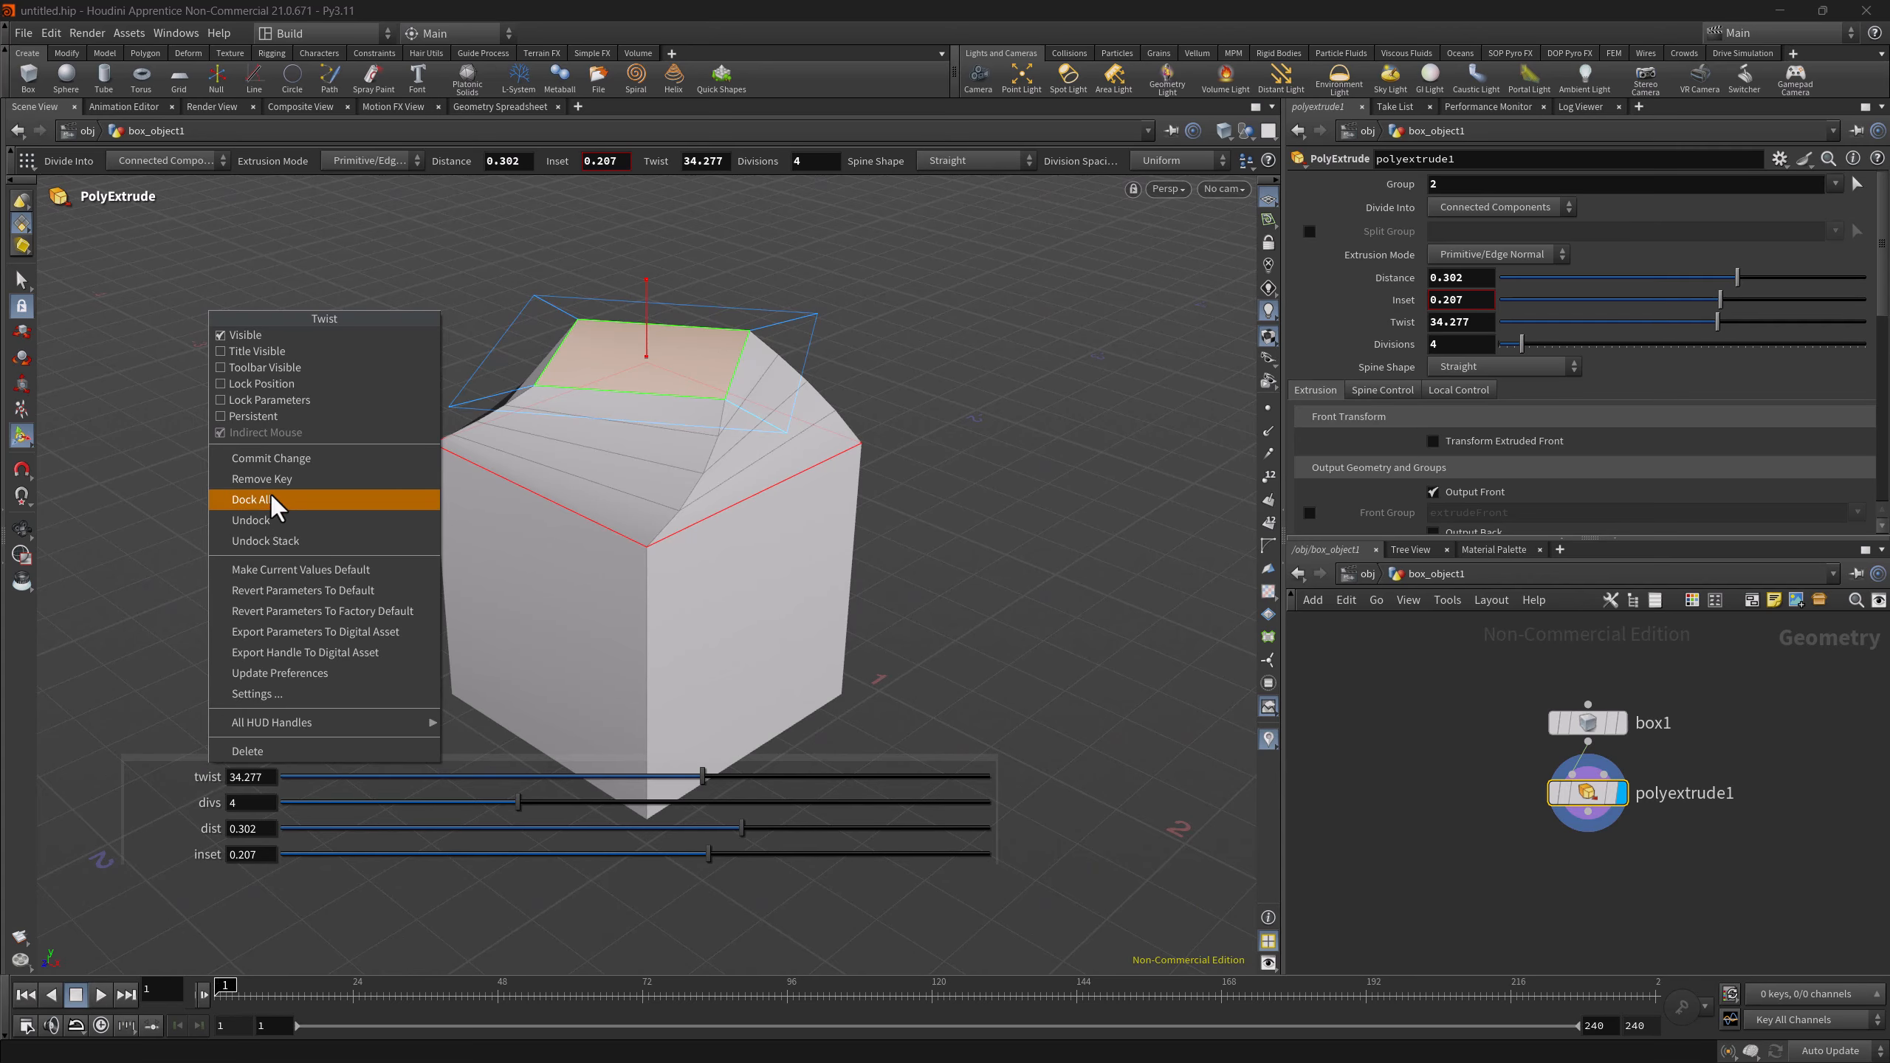
click(242, 401)
right_click(197, 763)
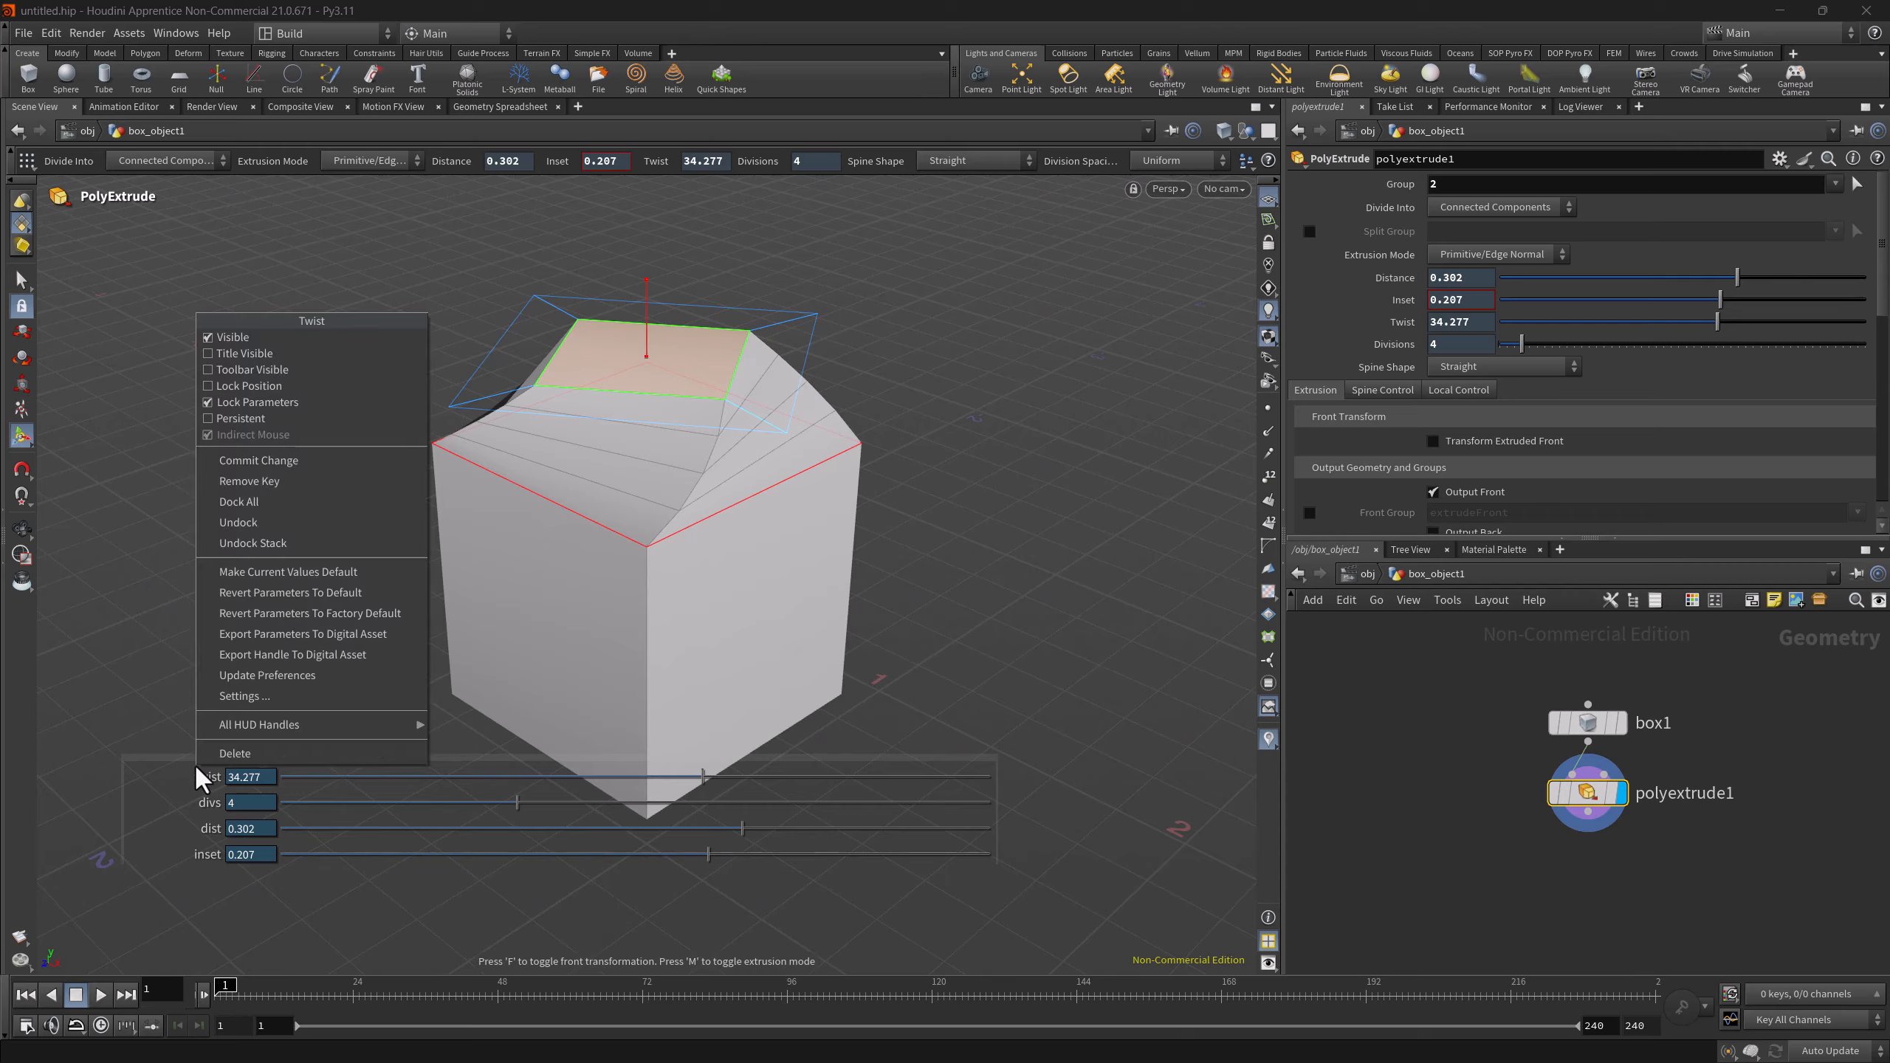
click(251, 402)
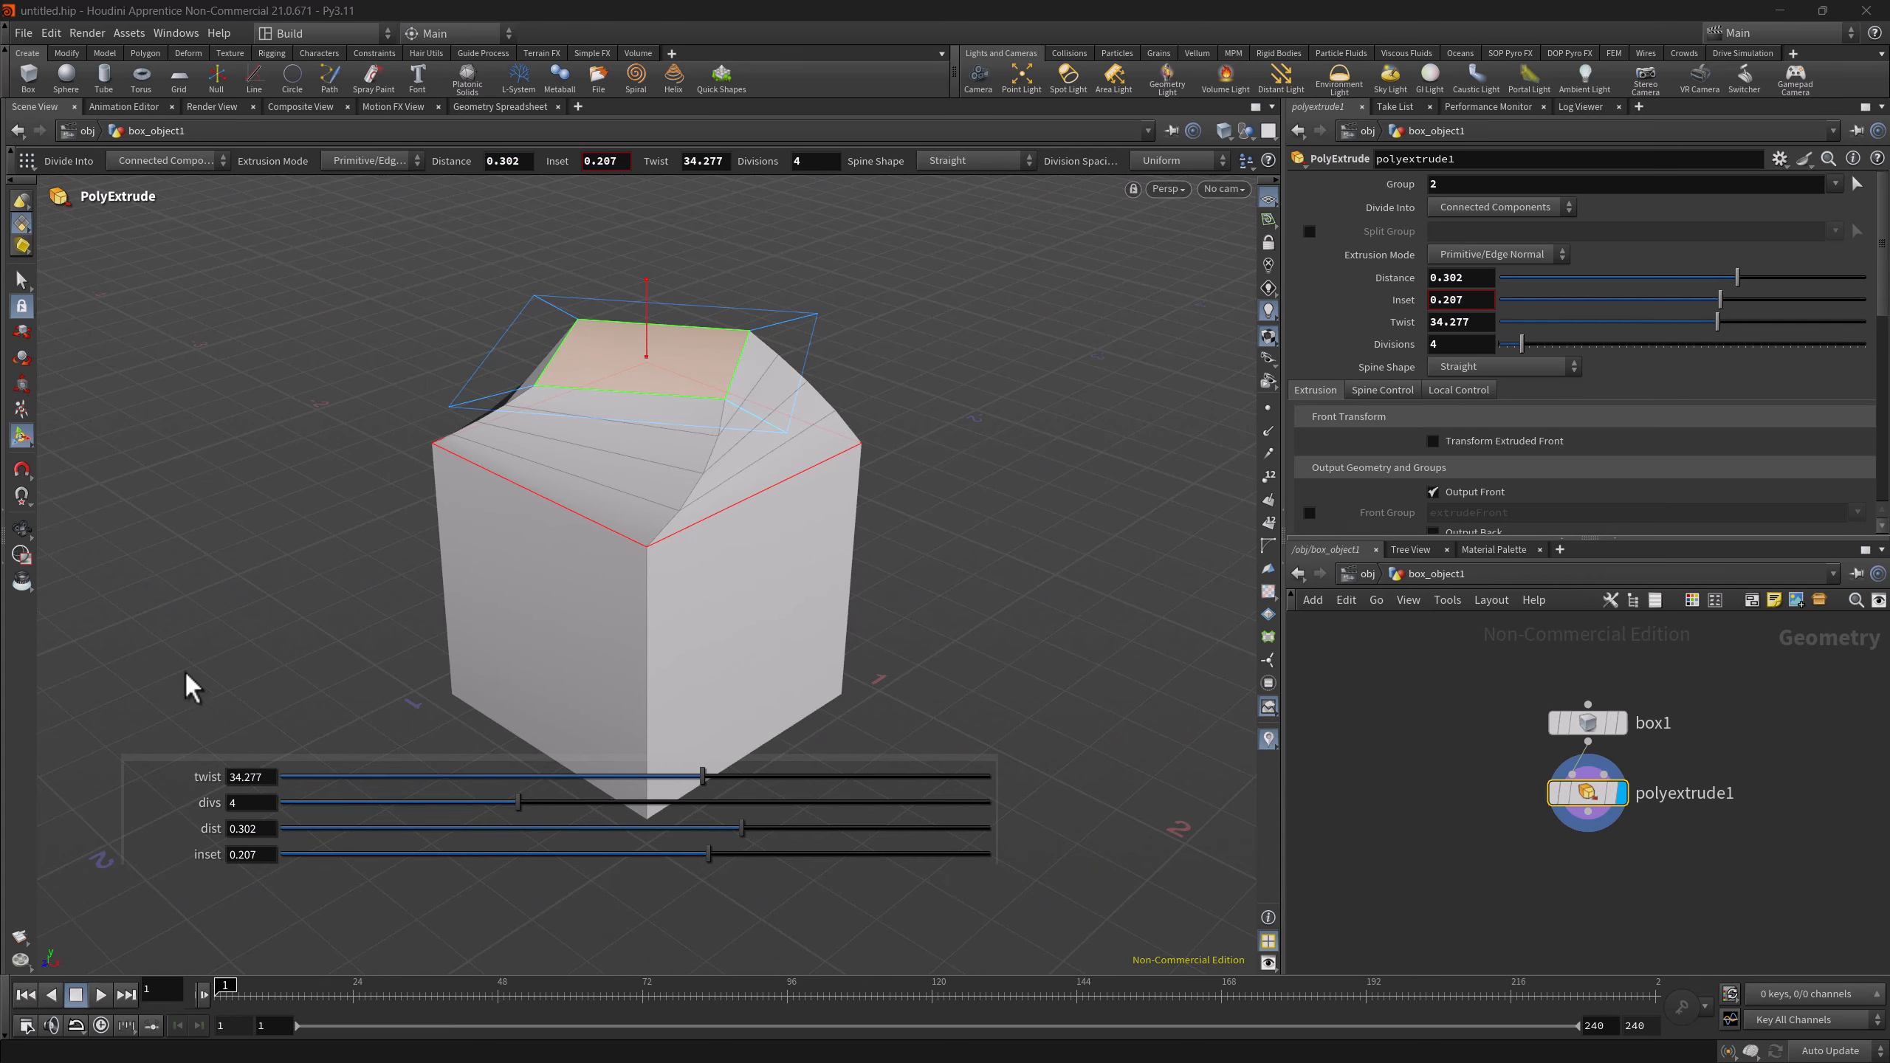
- Show the title on the twist HUD handle stack and hide it again, shifting the stack slightly up
right_click(183, 763)
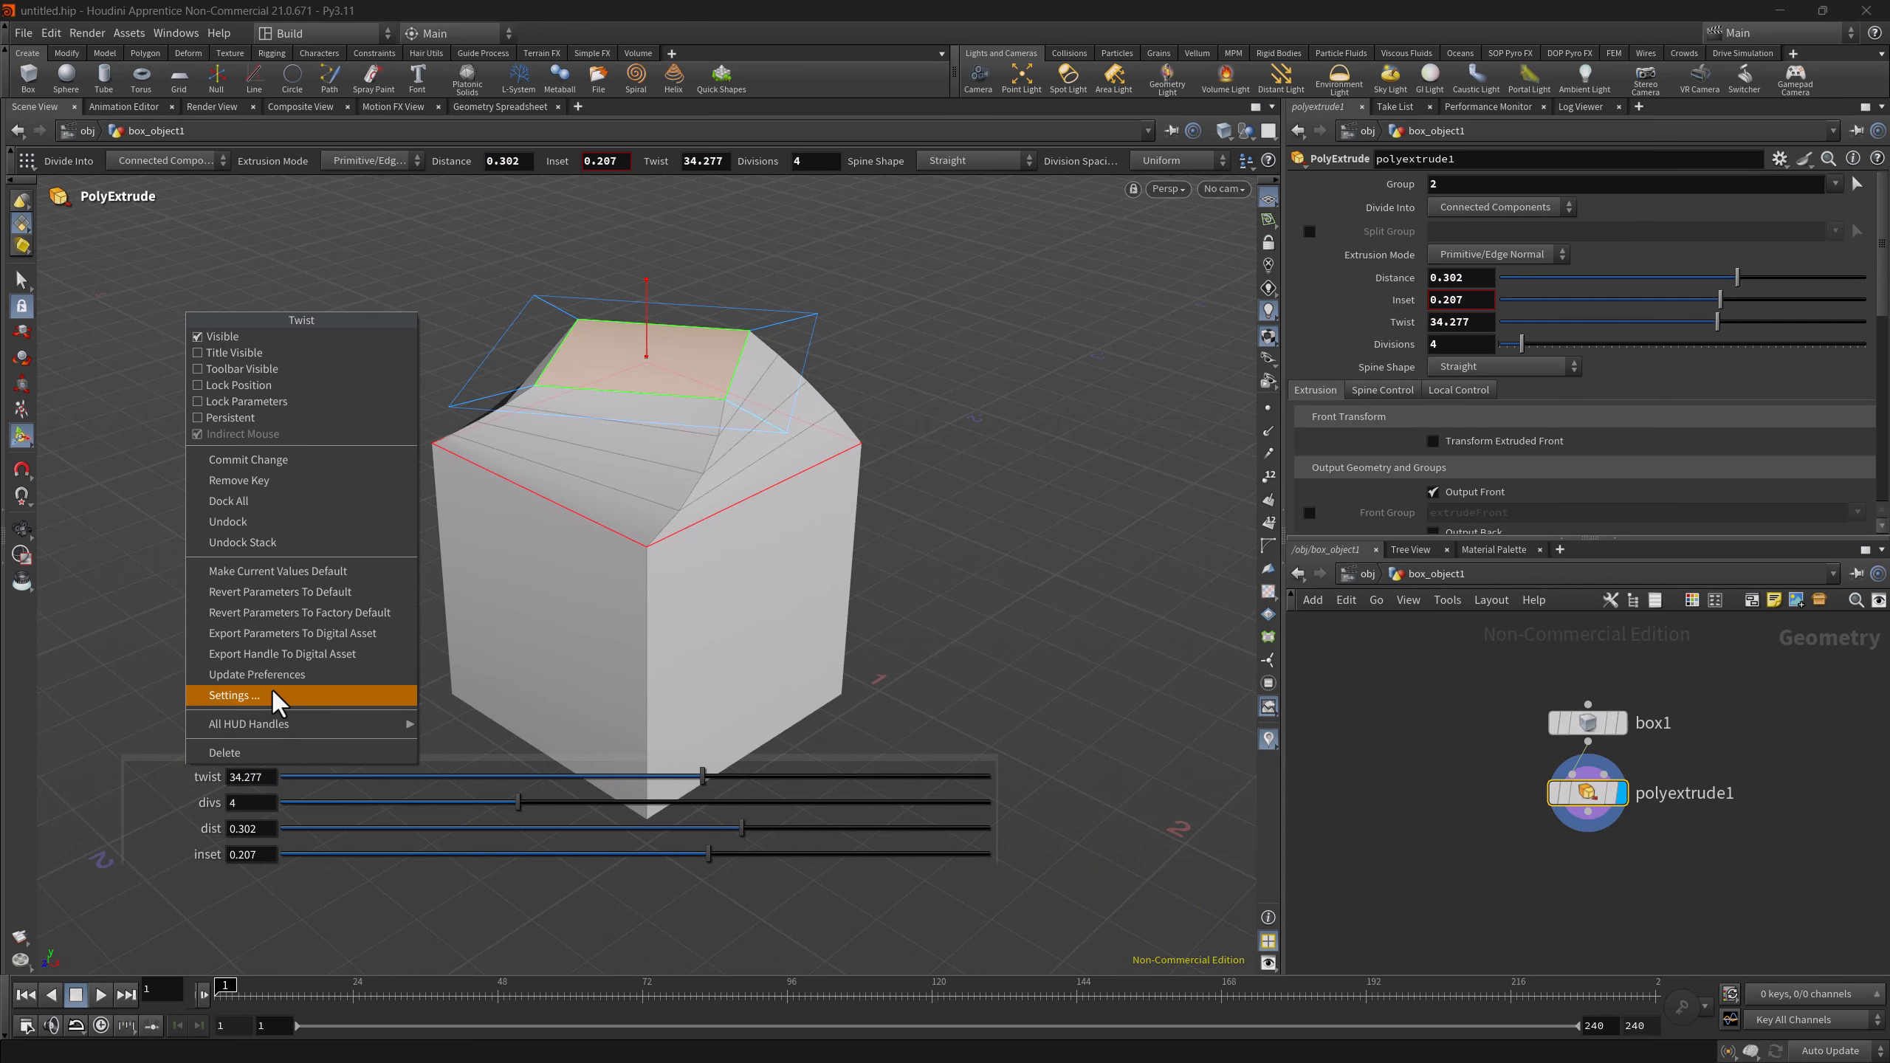
click(201, 355)
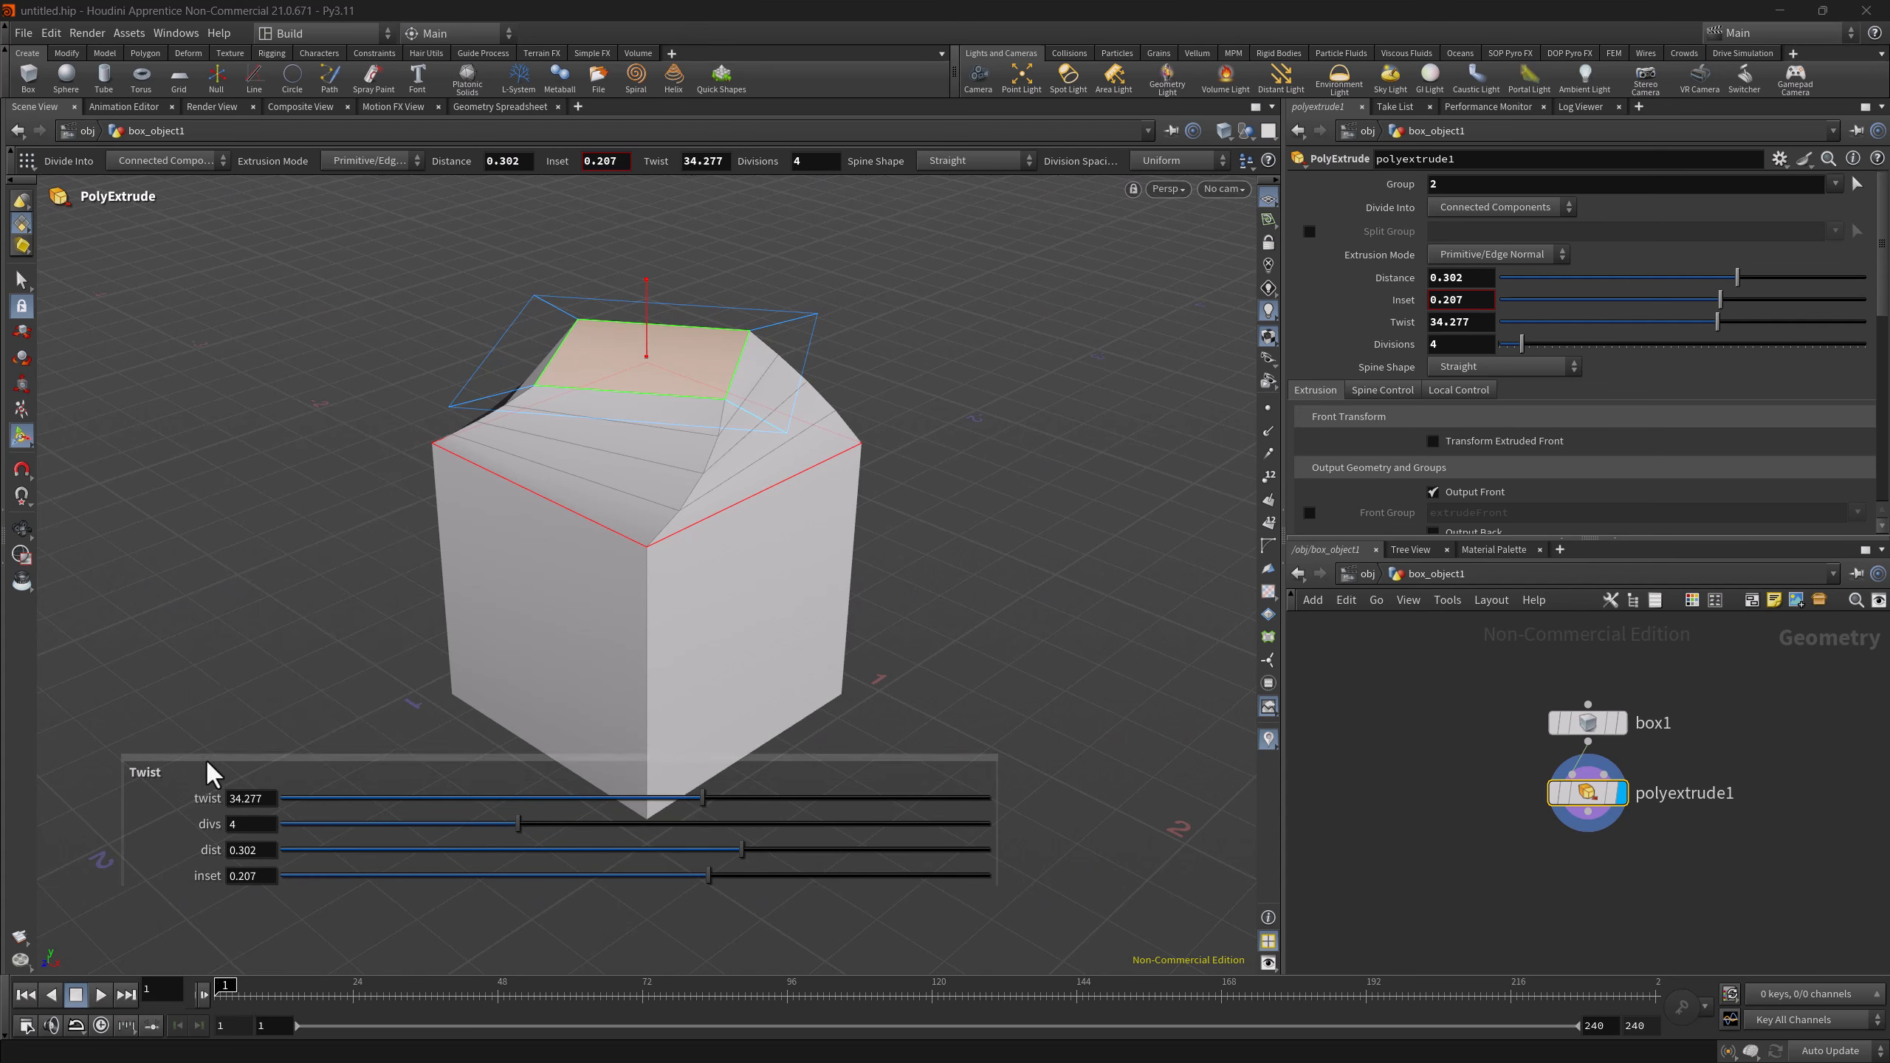
drag(206, 758, 206, 741)
right_click(209, 738)
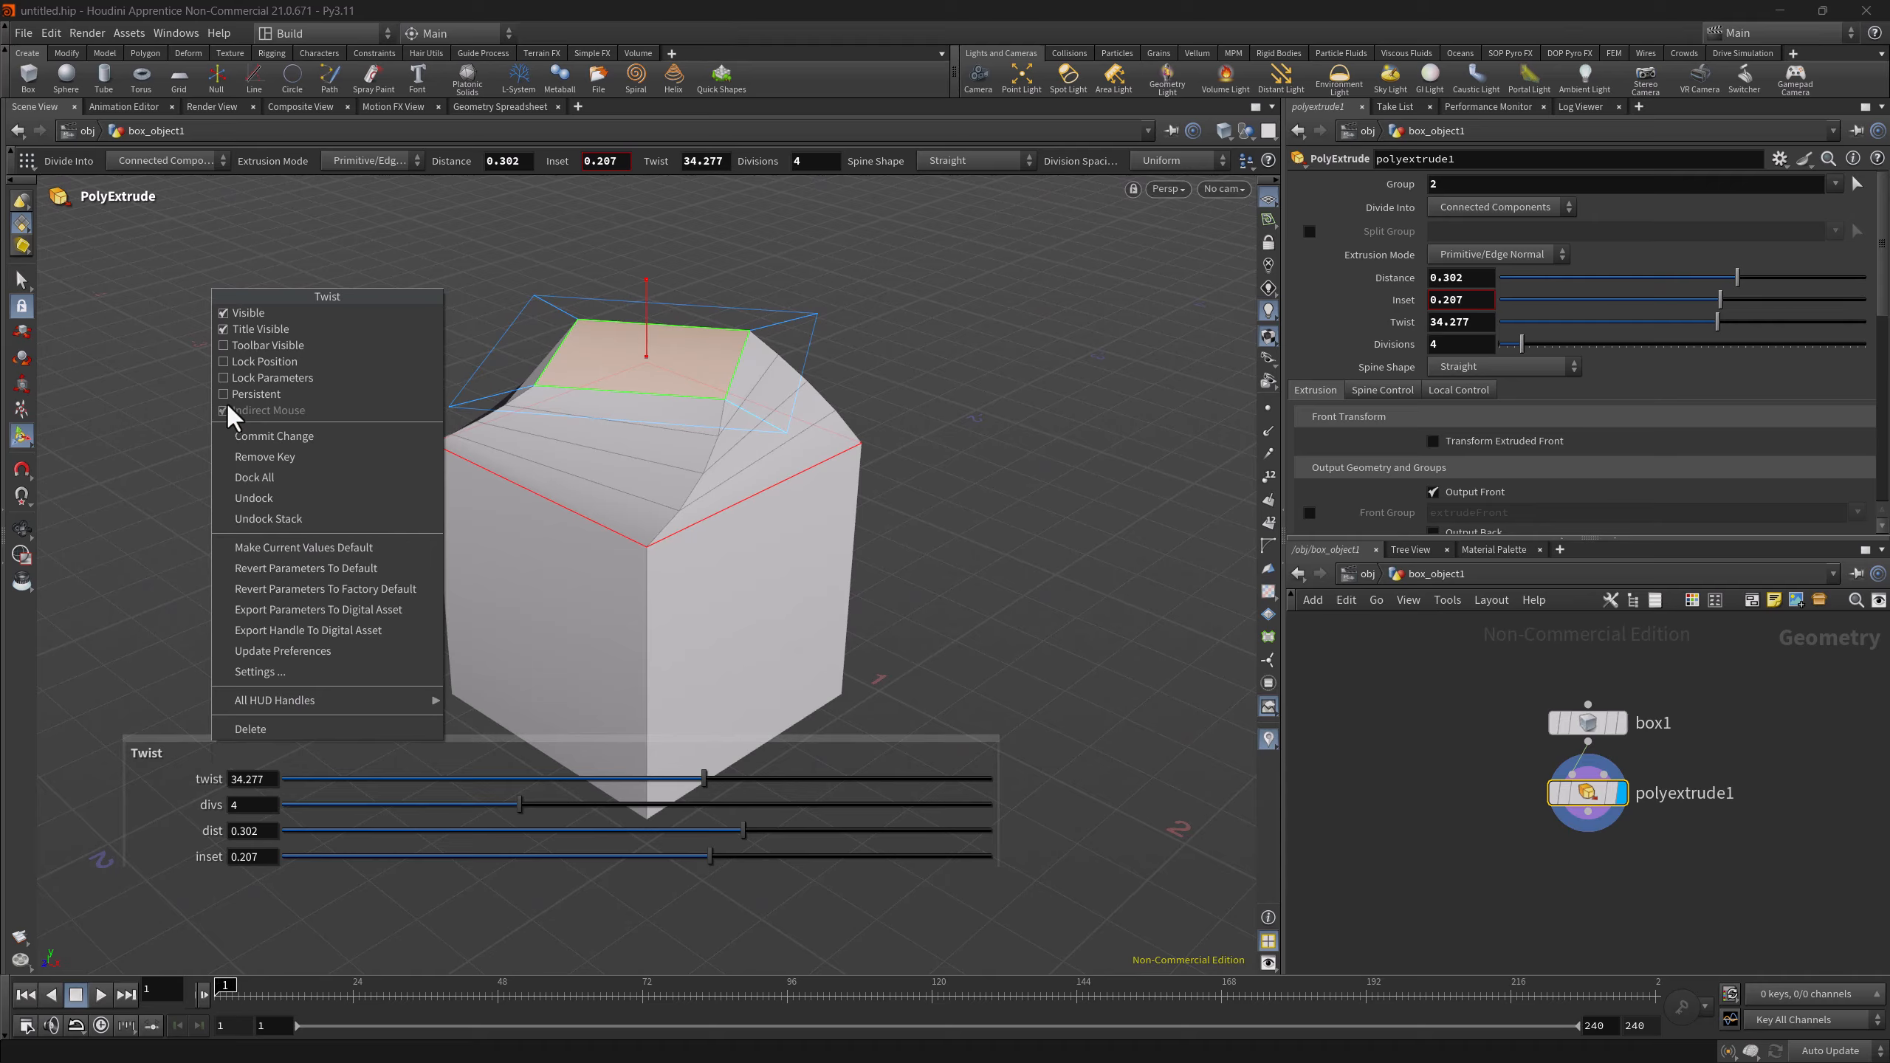
click(229, 329)
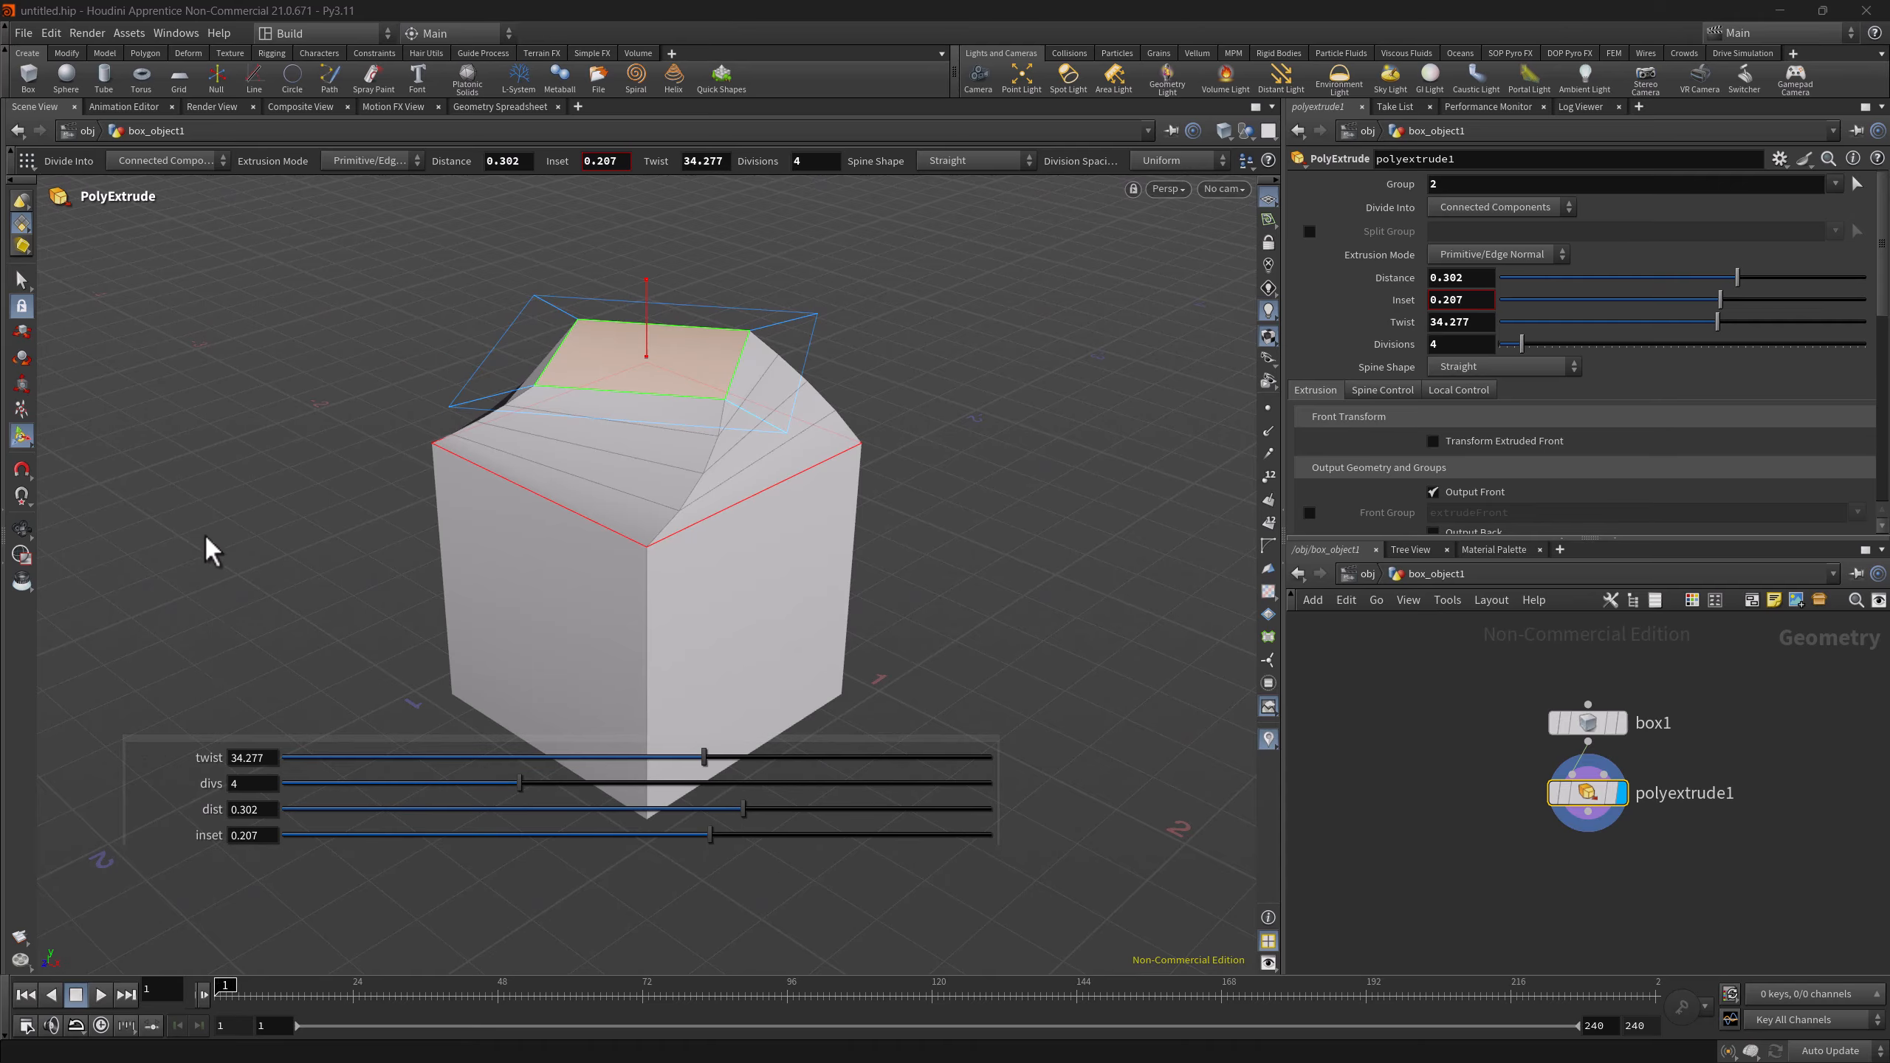
- Make the twist HUD handle stack persistent
right_click(177, 737)
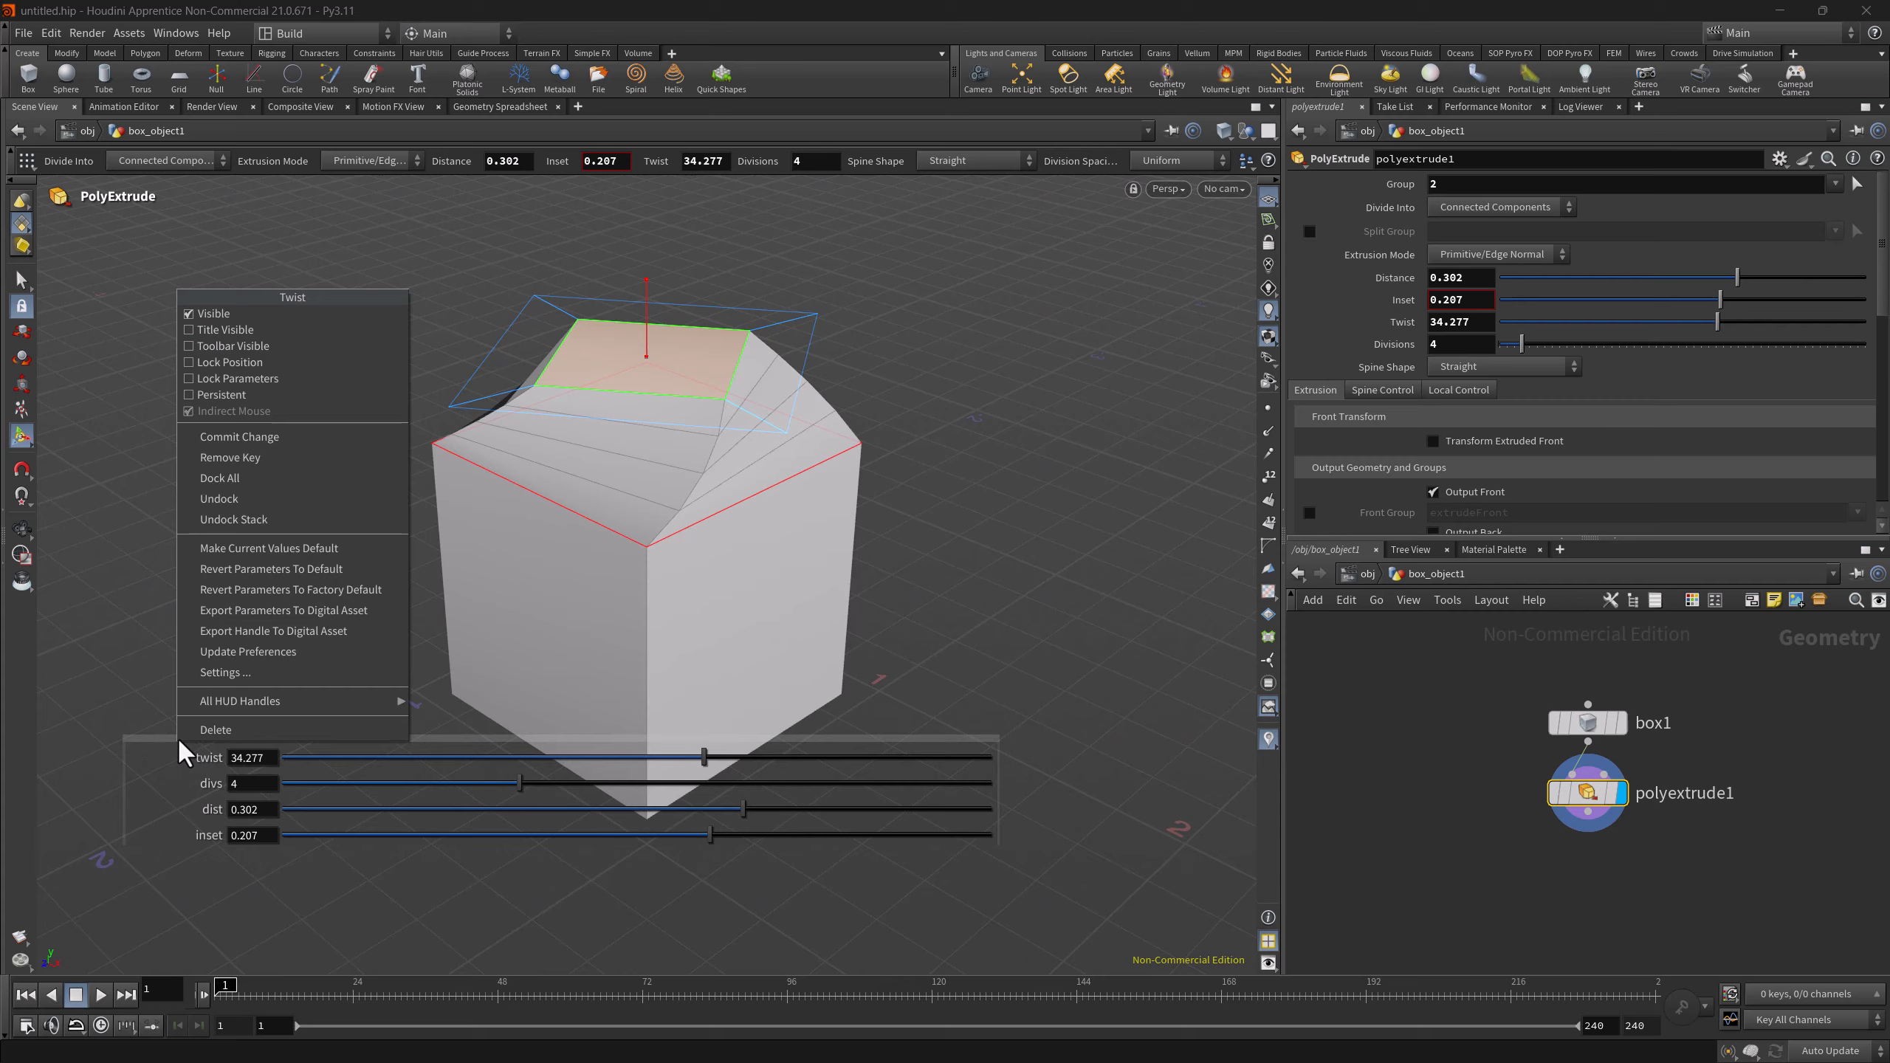
click(195, 395)
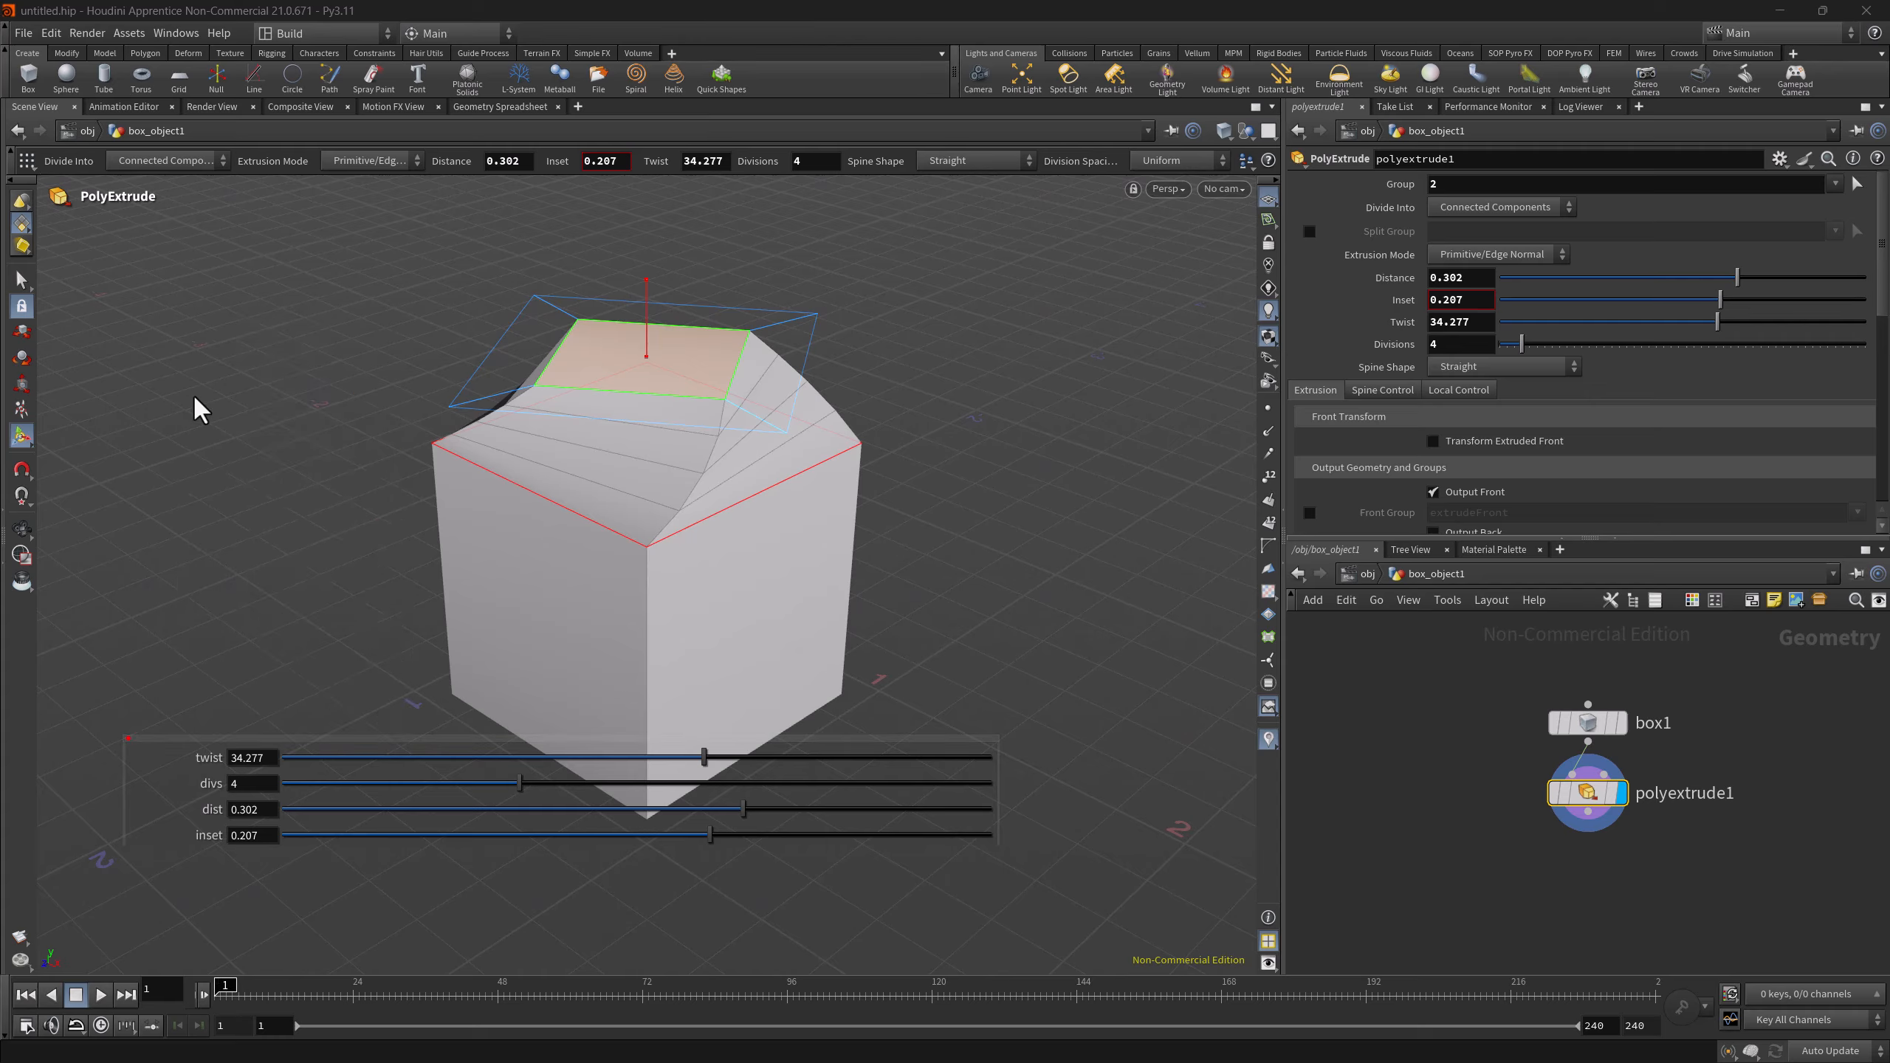
- Move box1 together with polyextrude1 aside in the network and place a Sphere node beside box1
shift+click(1572, 714)
drag(1577, 727, 1396, 725)
click(1397, 726)
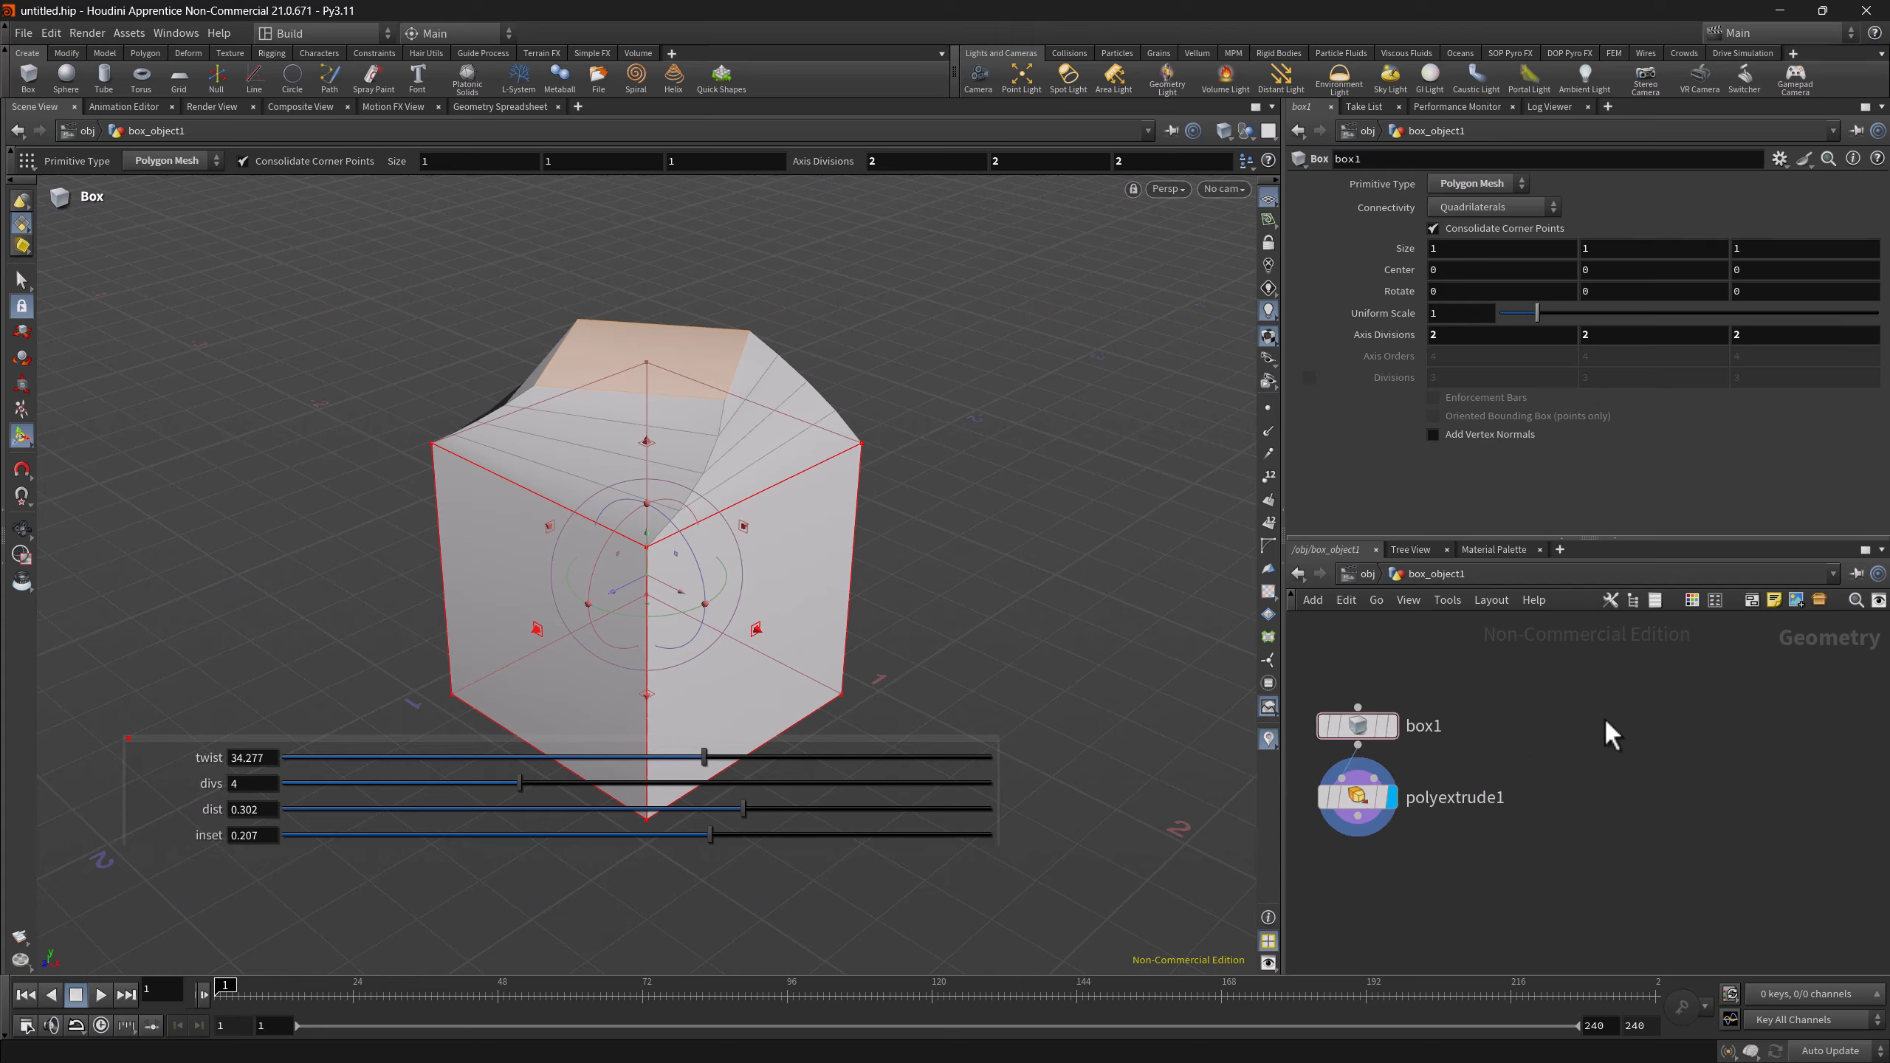
key(Tab)
text(sphere)
key(Return)
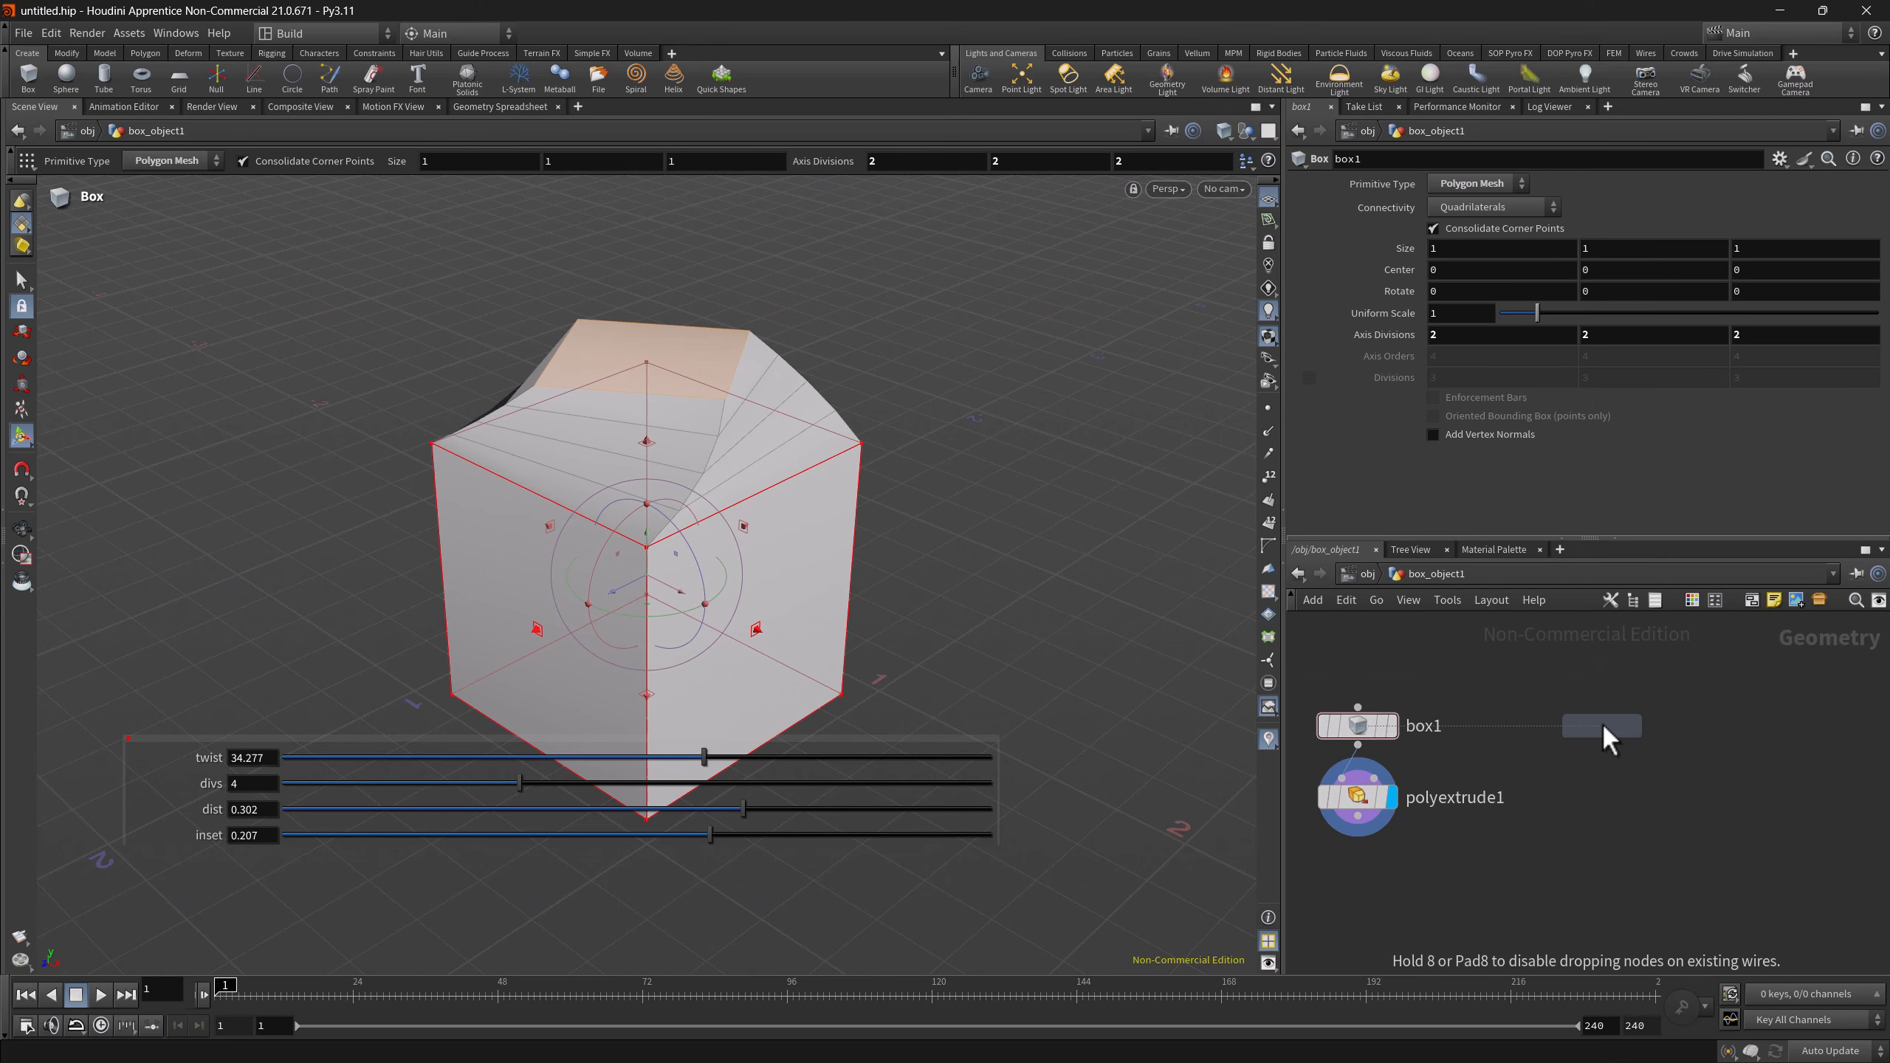
click(1602, 726)
- Connect a Transform node below the sphere and move the sphere along Z to -2.04334, clear of the box
drag(1604, 746, 1590, 824)
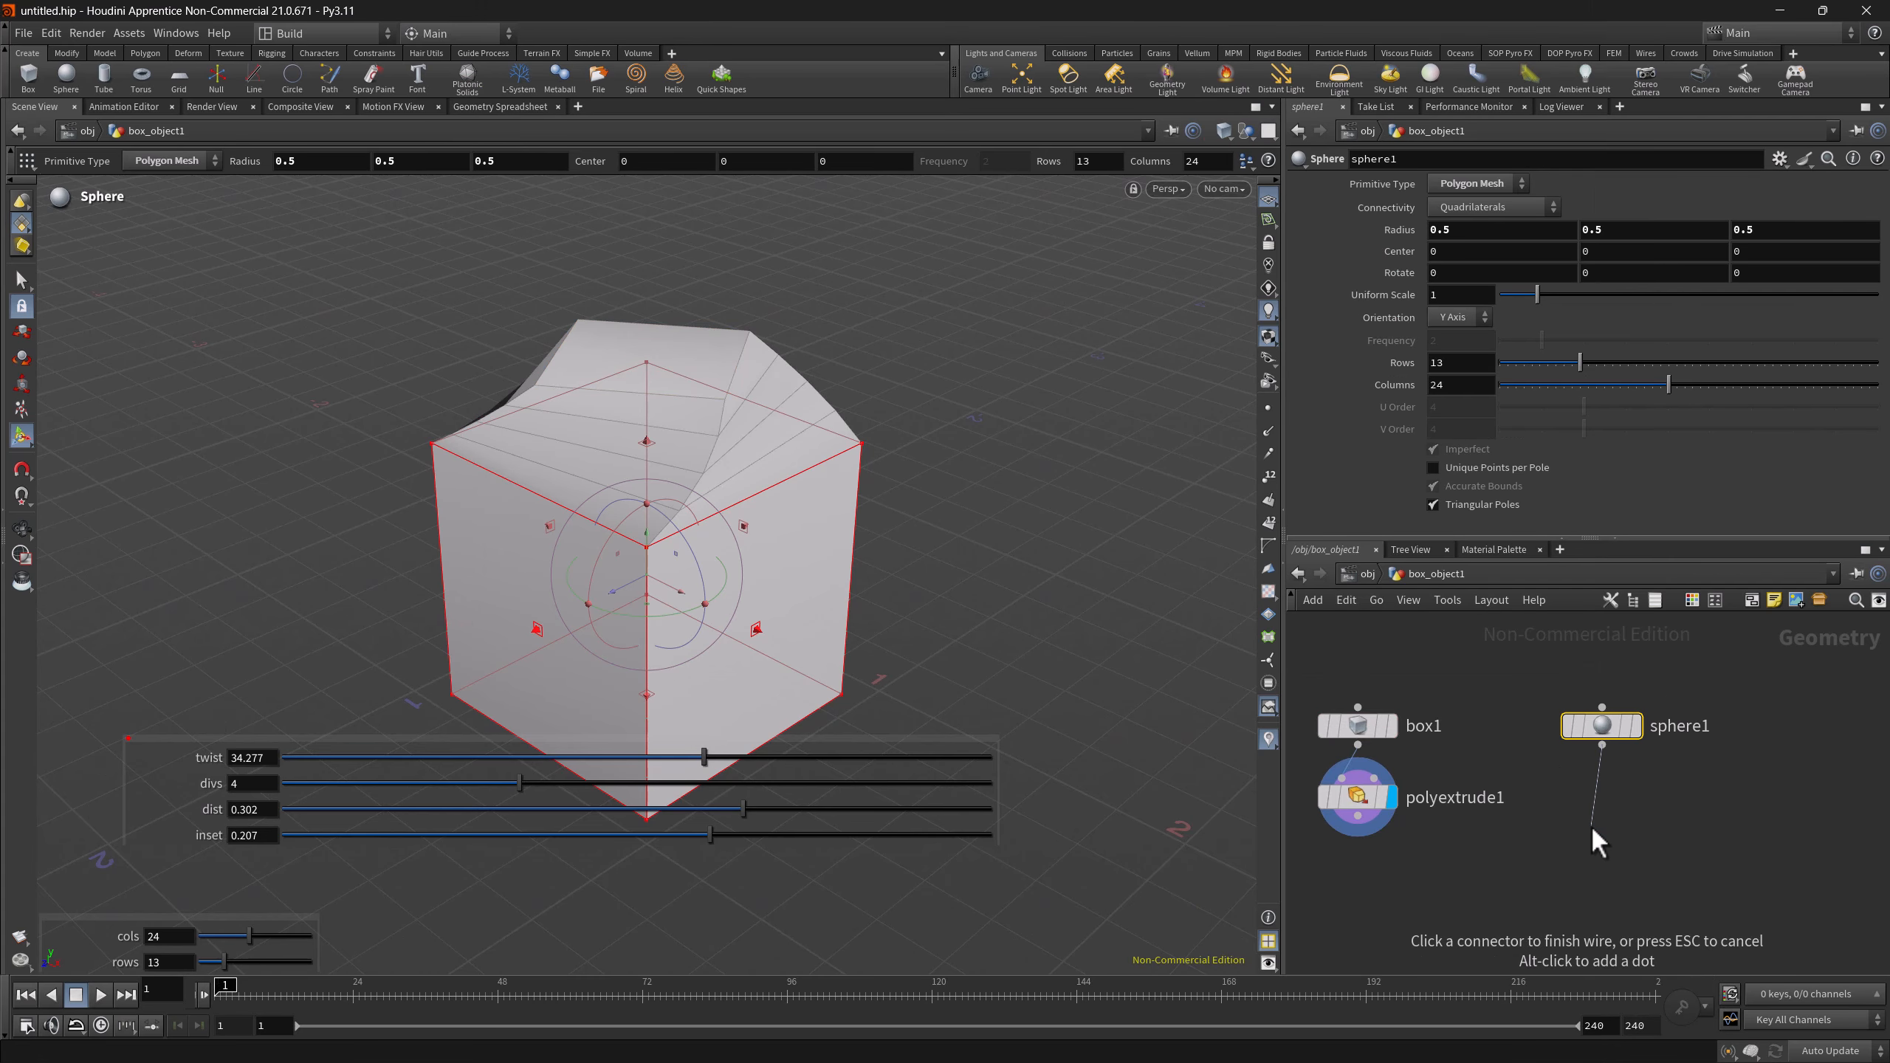
key(Tab)
text(transform)
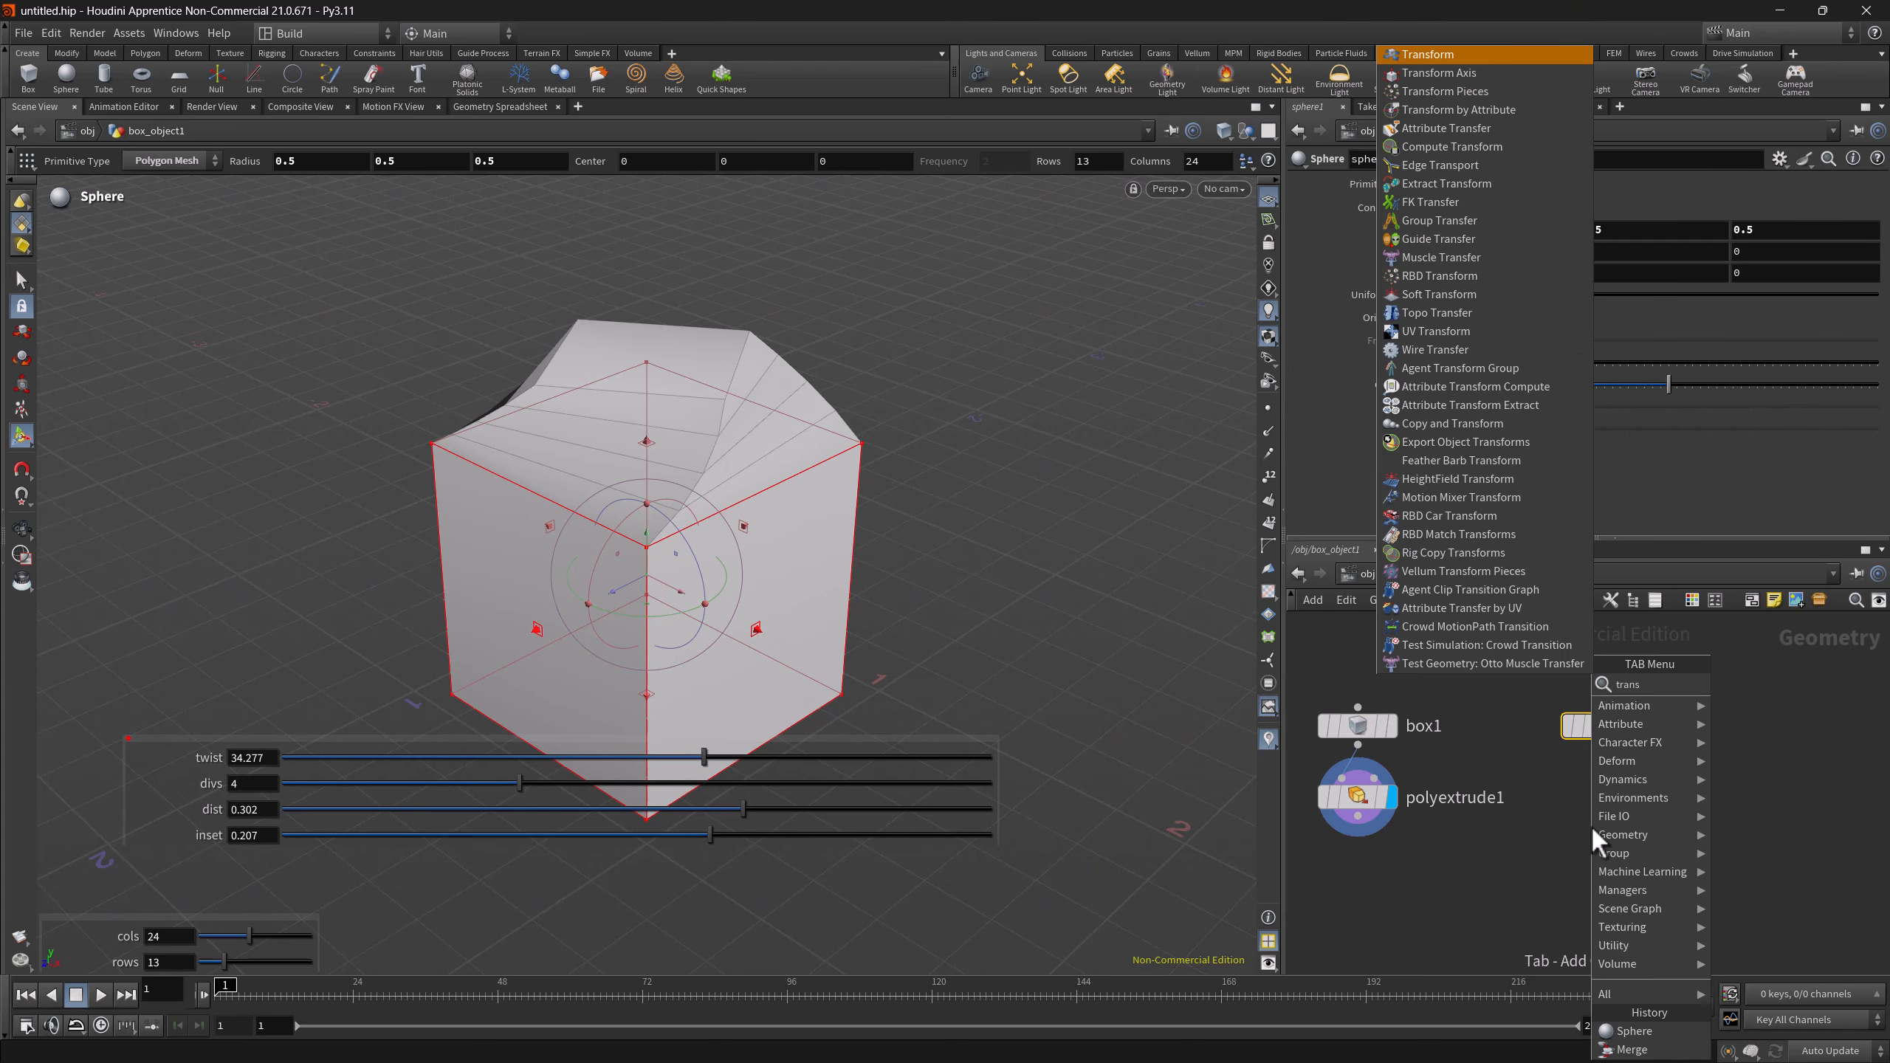
key(Return)
click(1590, 824)
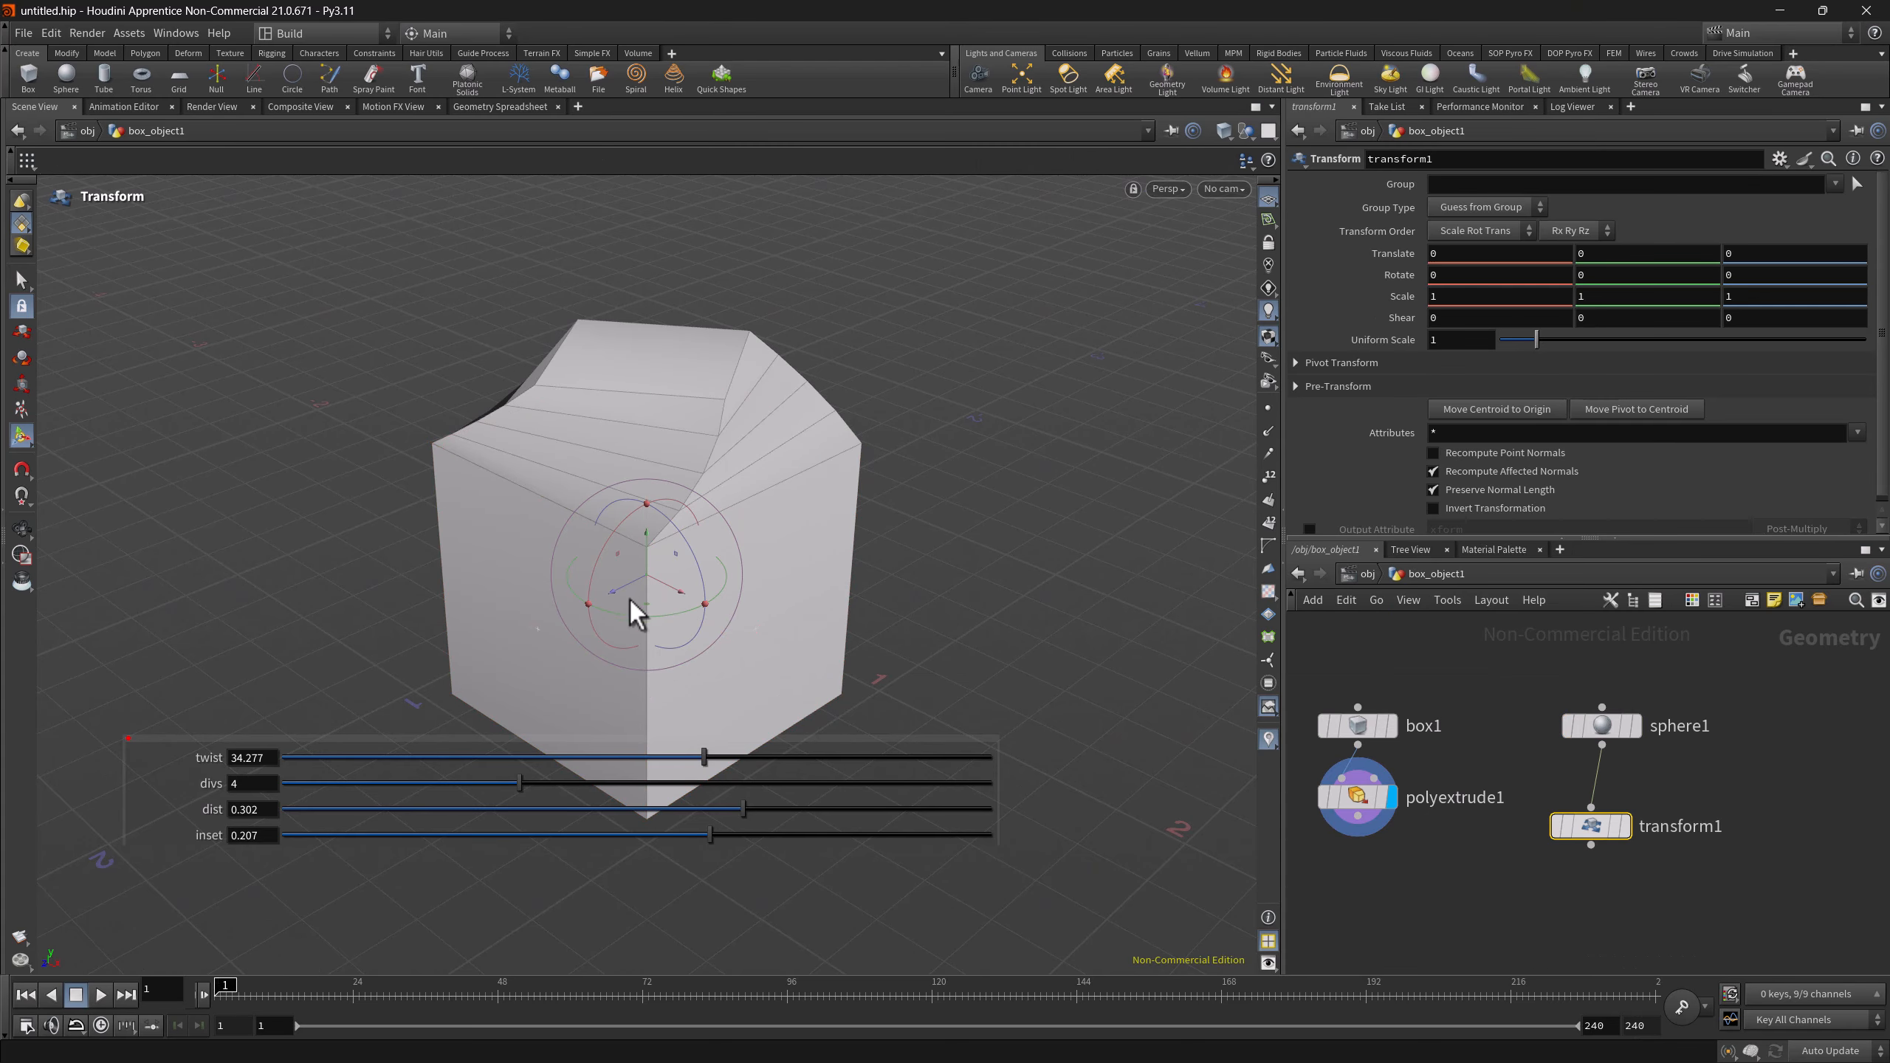
drag(615, 591, 960, 447)
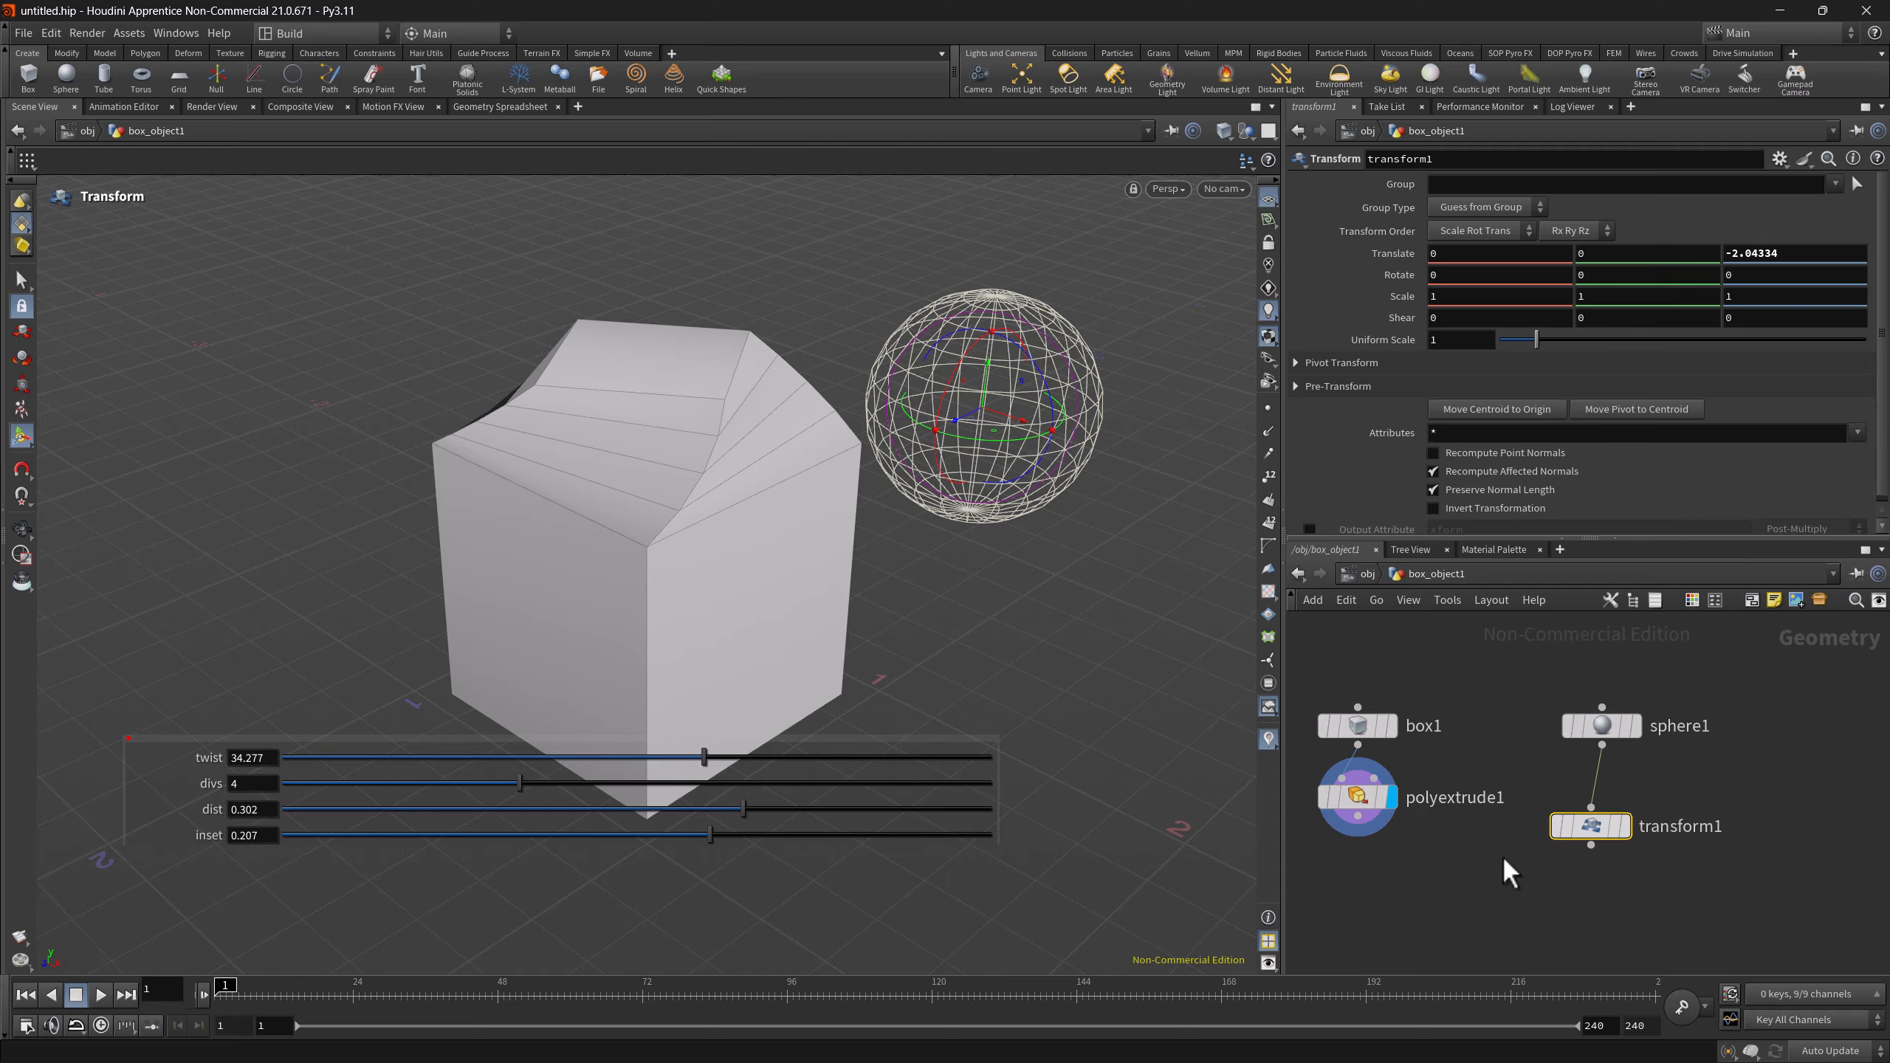
- Merge the outputs of polyextrude1 and transform1 with a Merge node
drag(1298, 802, 1656, 875)
click(1590, 845)
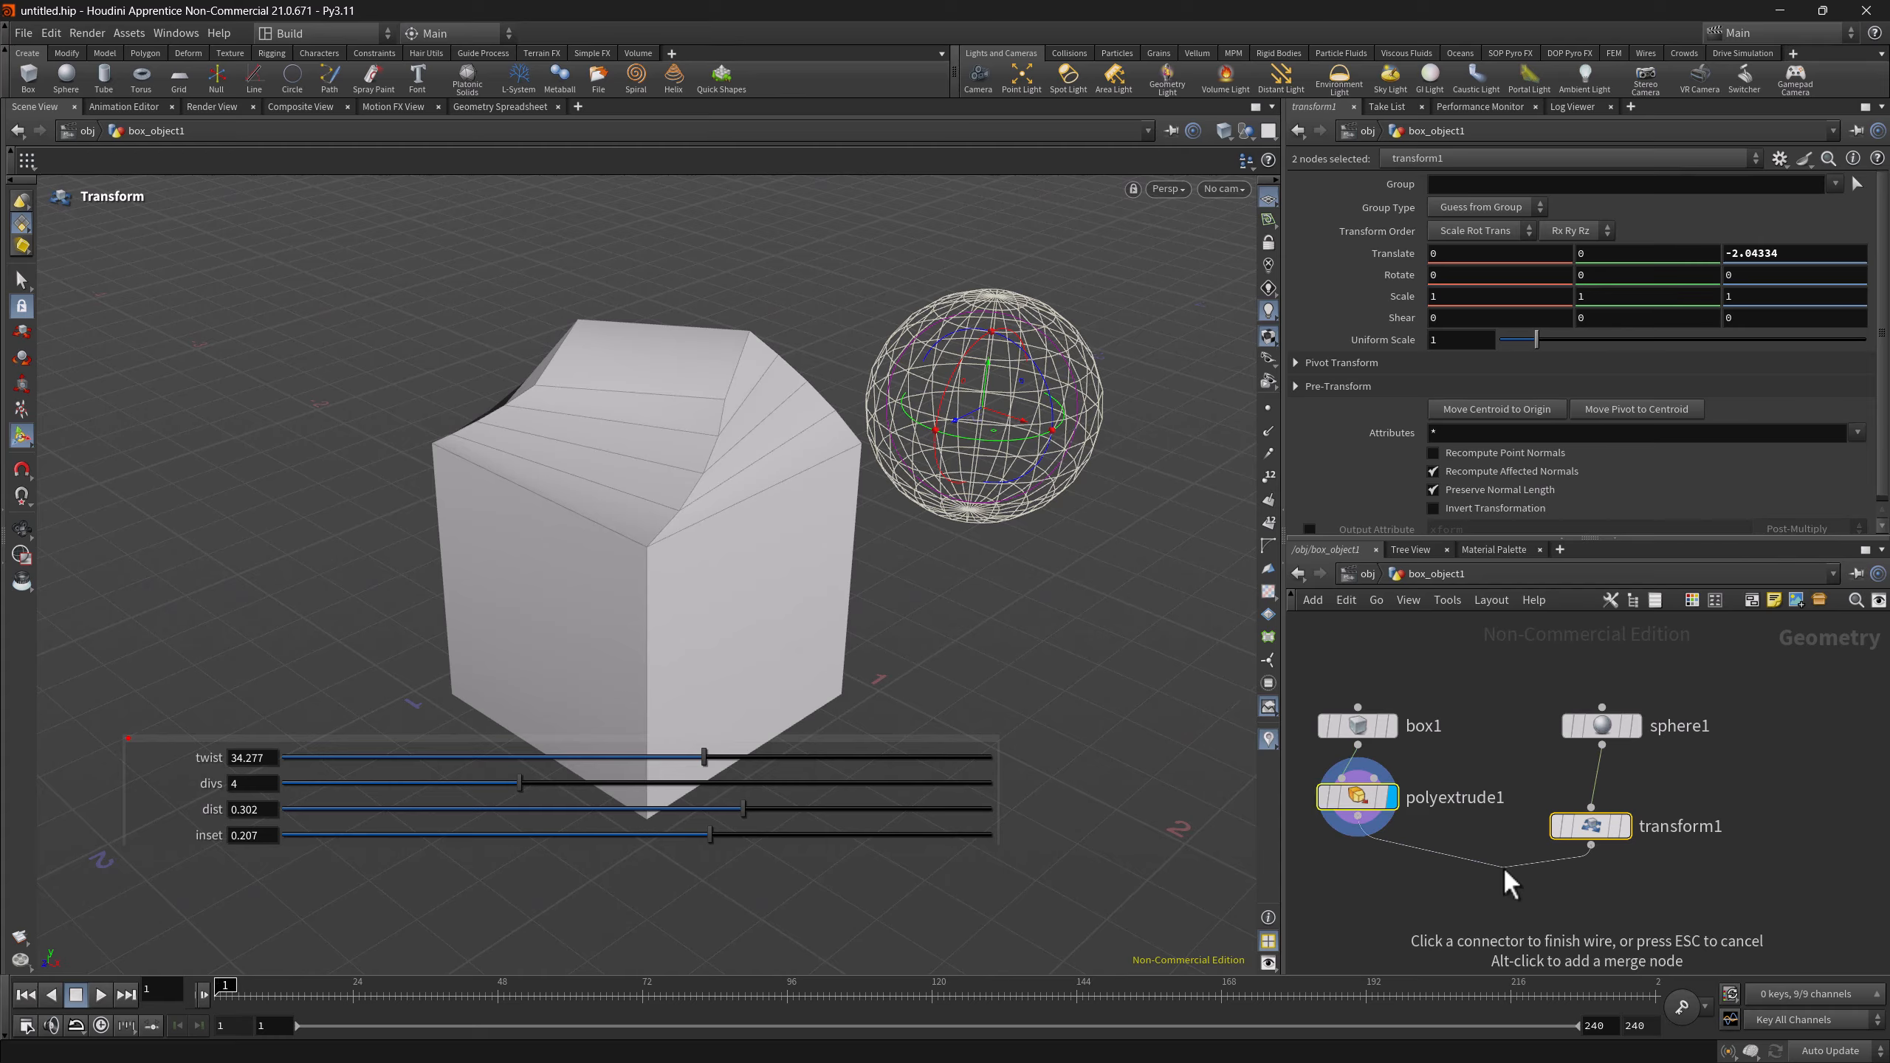
alt+click(1504, 878)
- Using the persistent HUD sliders, set the extrusion to 5 divisions, distance 0.534 and inset 0.317, and go up to the object level
drag(499, 783, 626, 789)
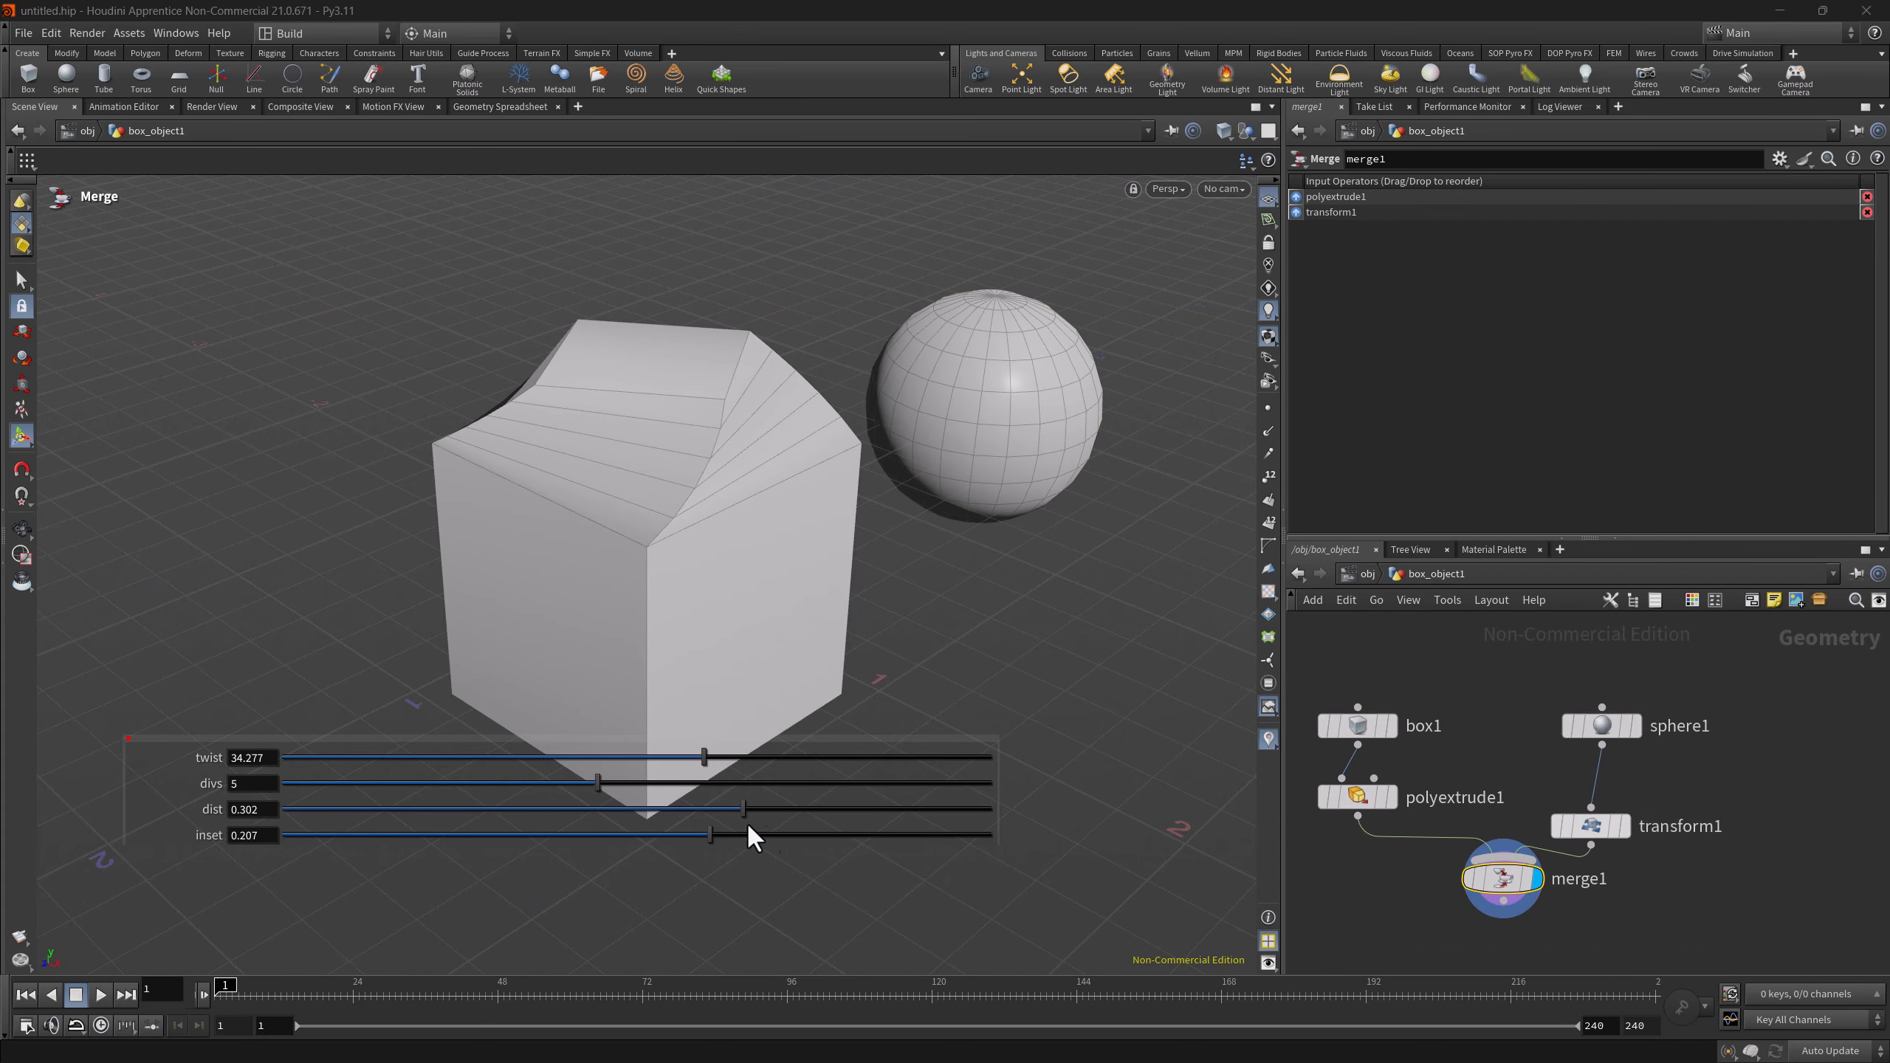
mouse_move(737, 807)
mouse_down()
mouse_move(716, 807)
mouse_move(857, 804)
mouse_move(591, 834)
mouse_move(783, 832)
mouse_move(748, 834)
mouse_up()
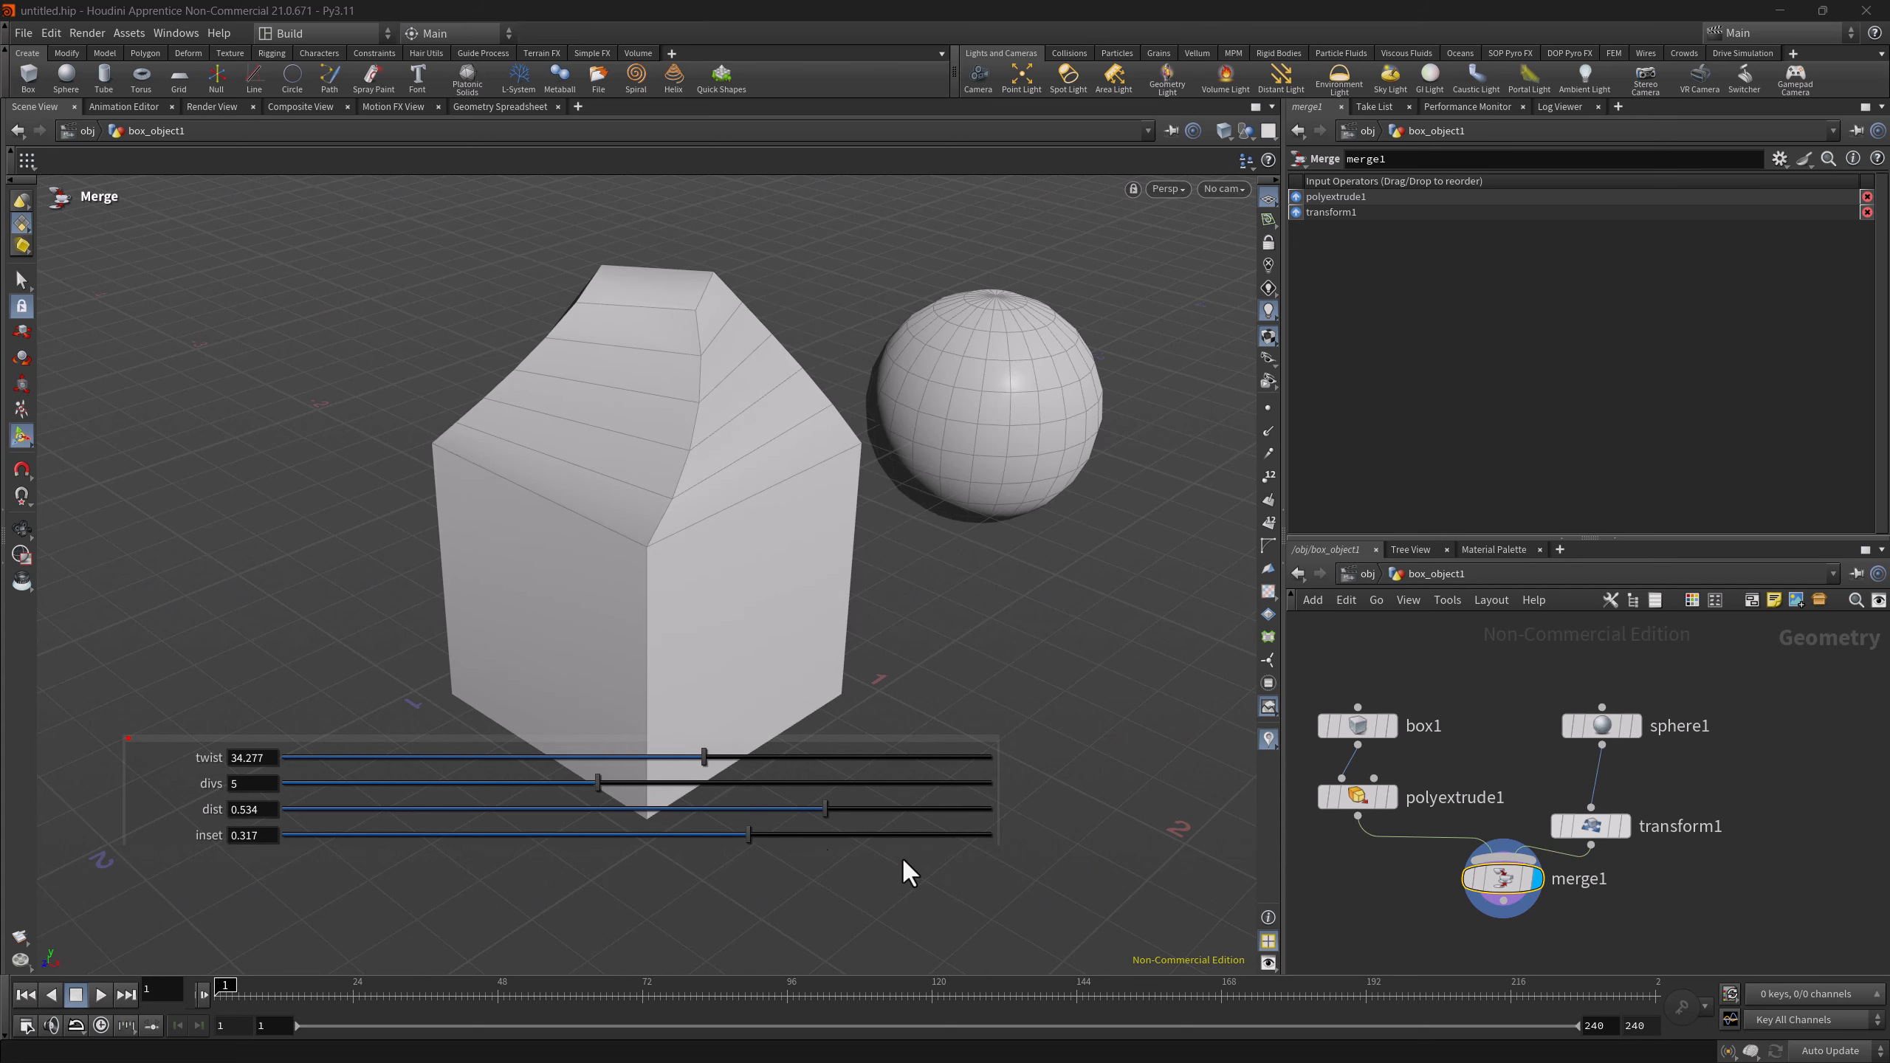
click(1364, 574)
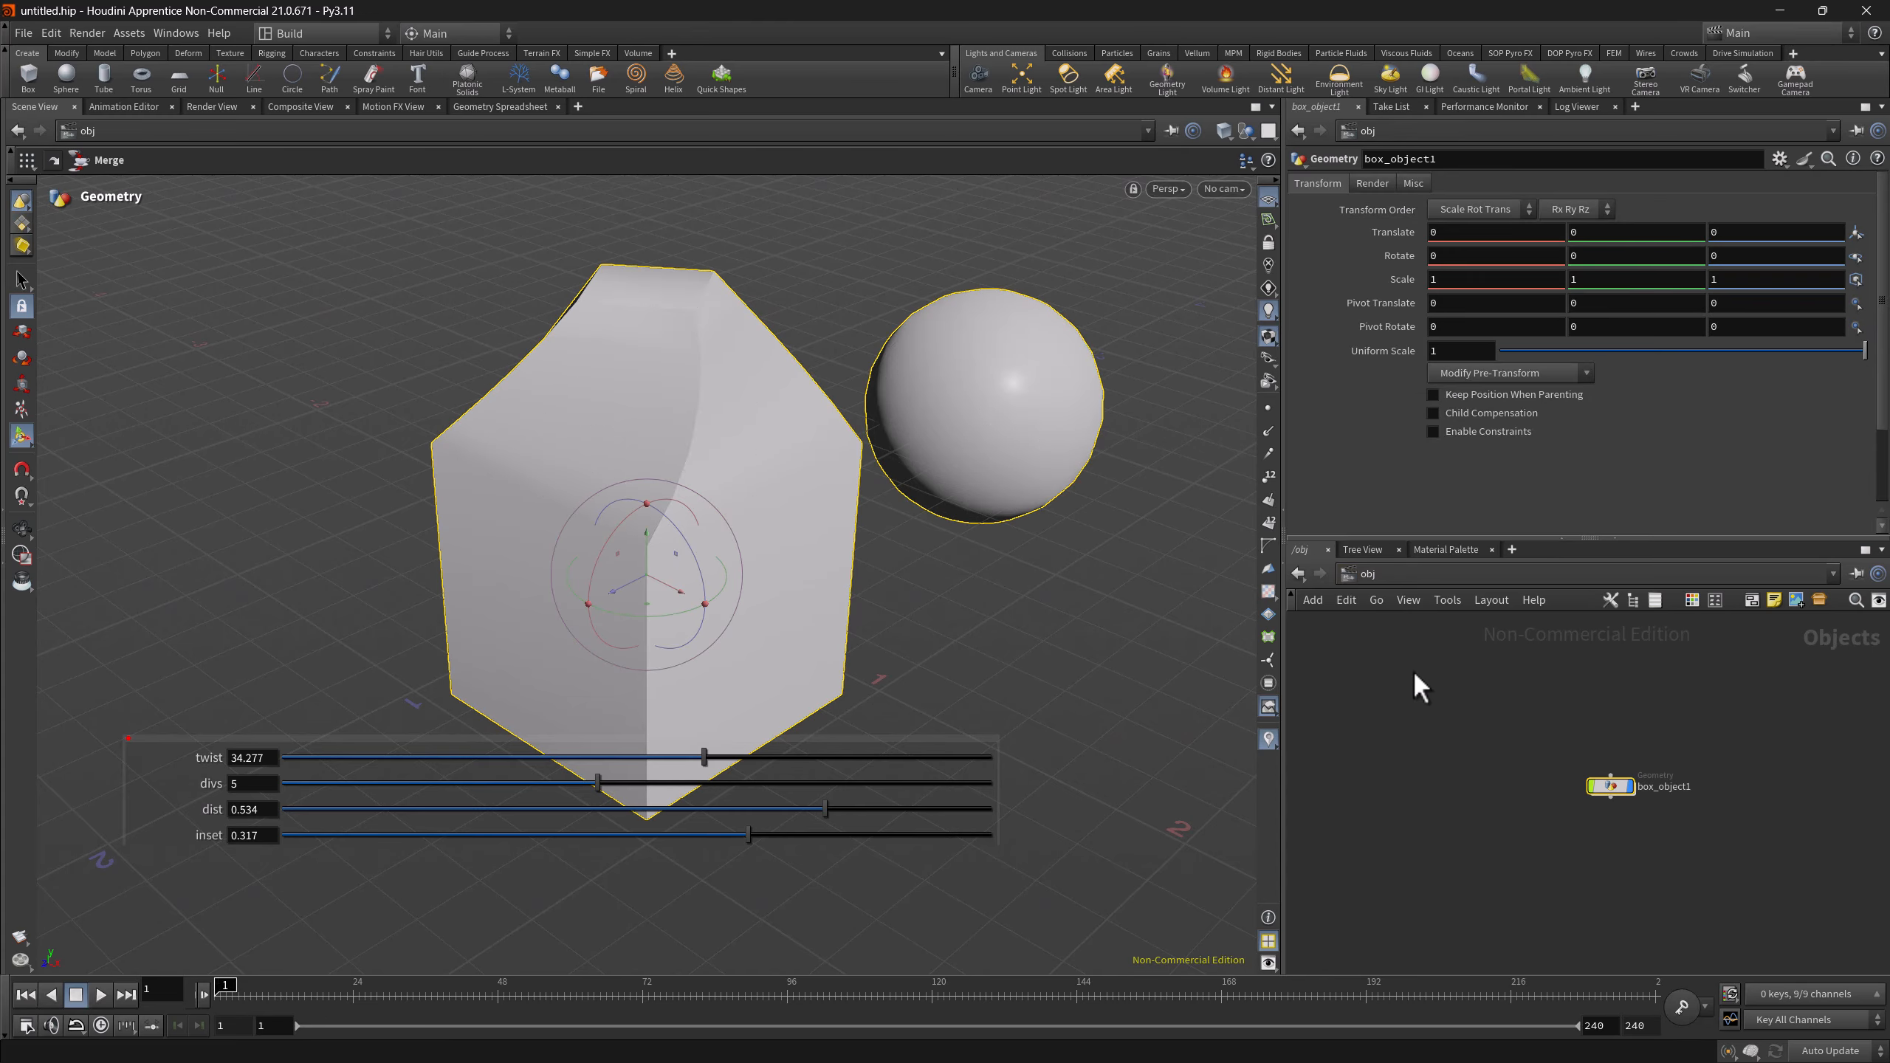
- Enter box_object1 and turn off persistence for the polyextrude1 HUD sliders
double_click(1611, 786)
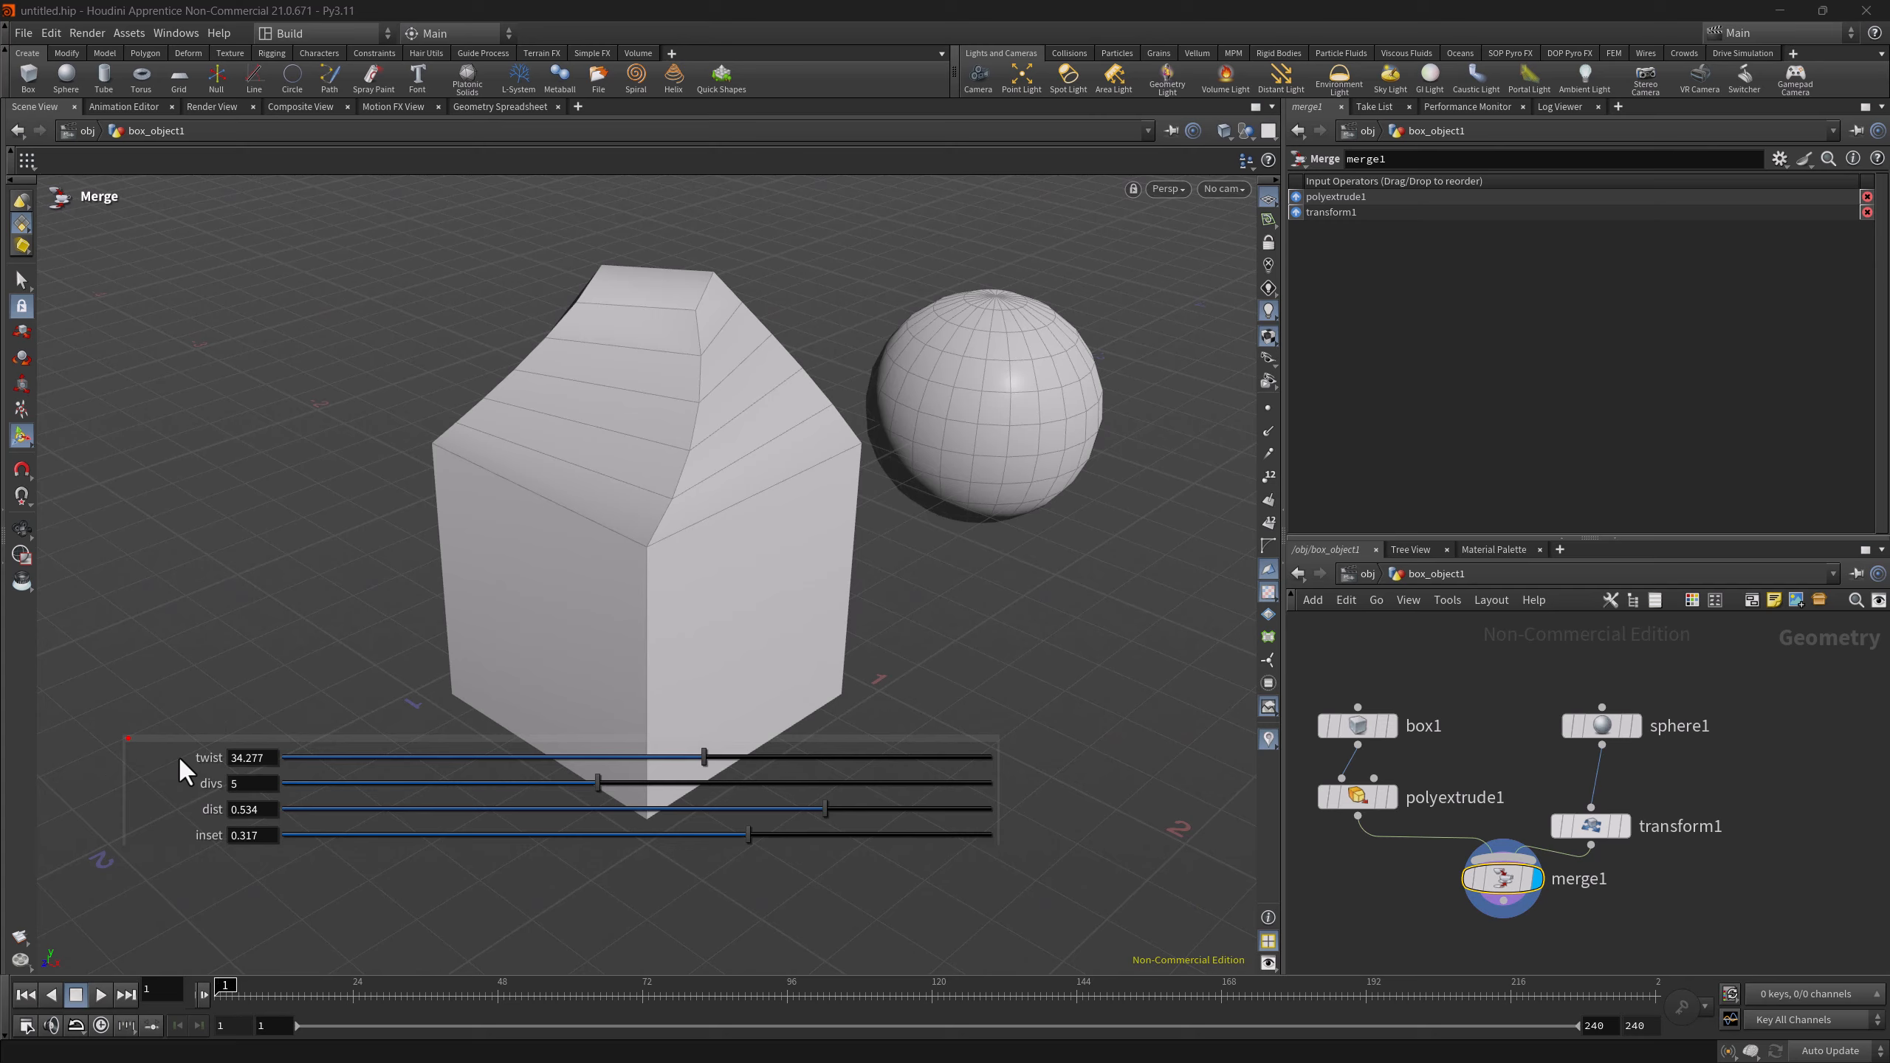
right_click(238, 754)
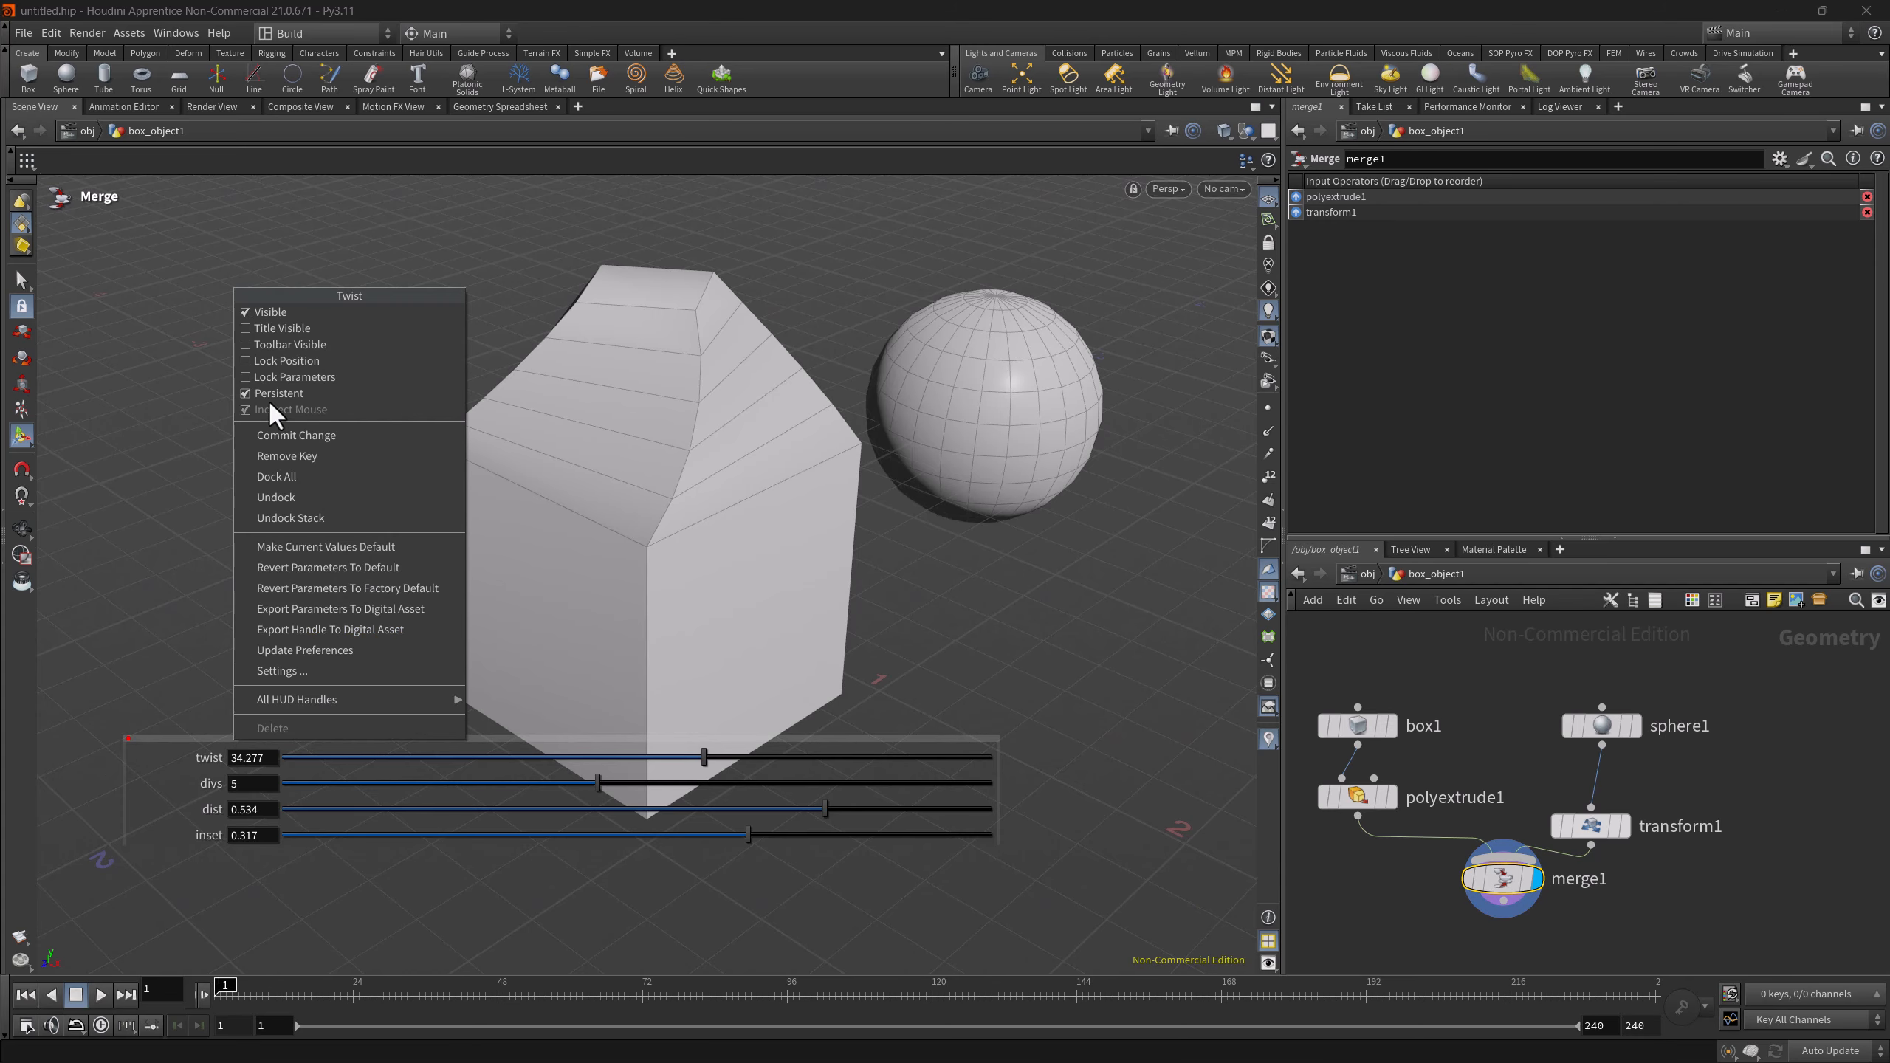
click(245, 396)
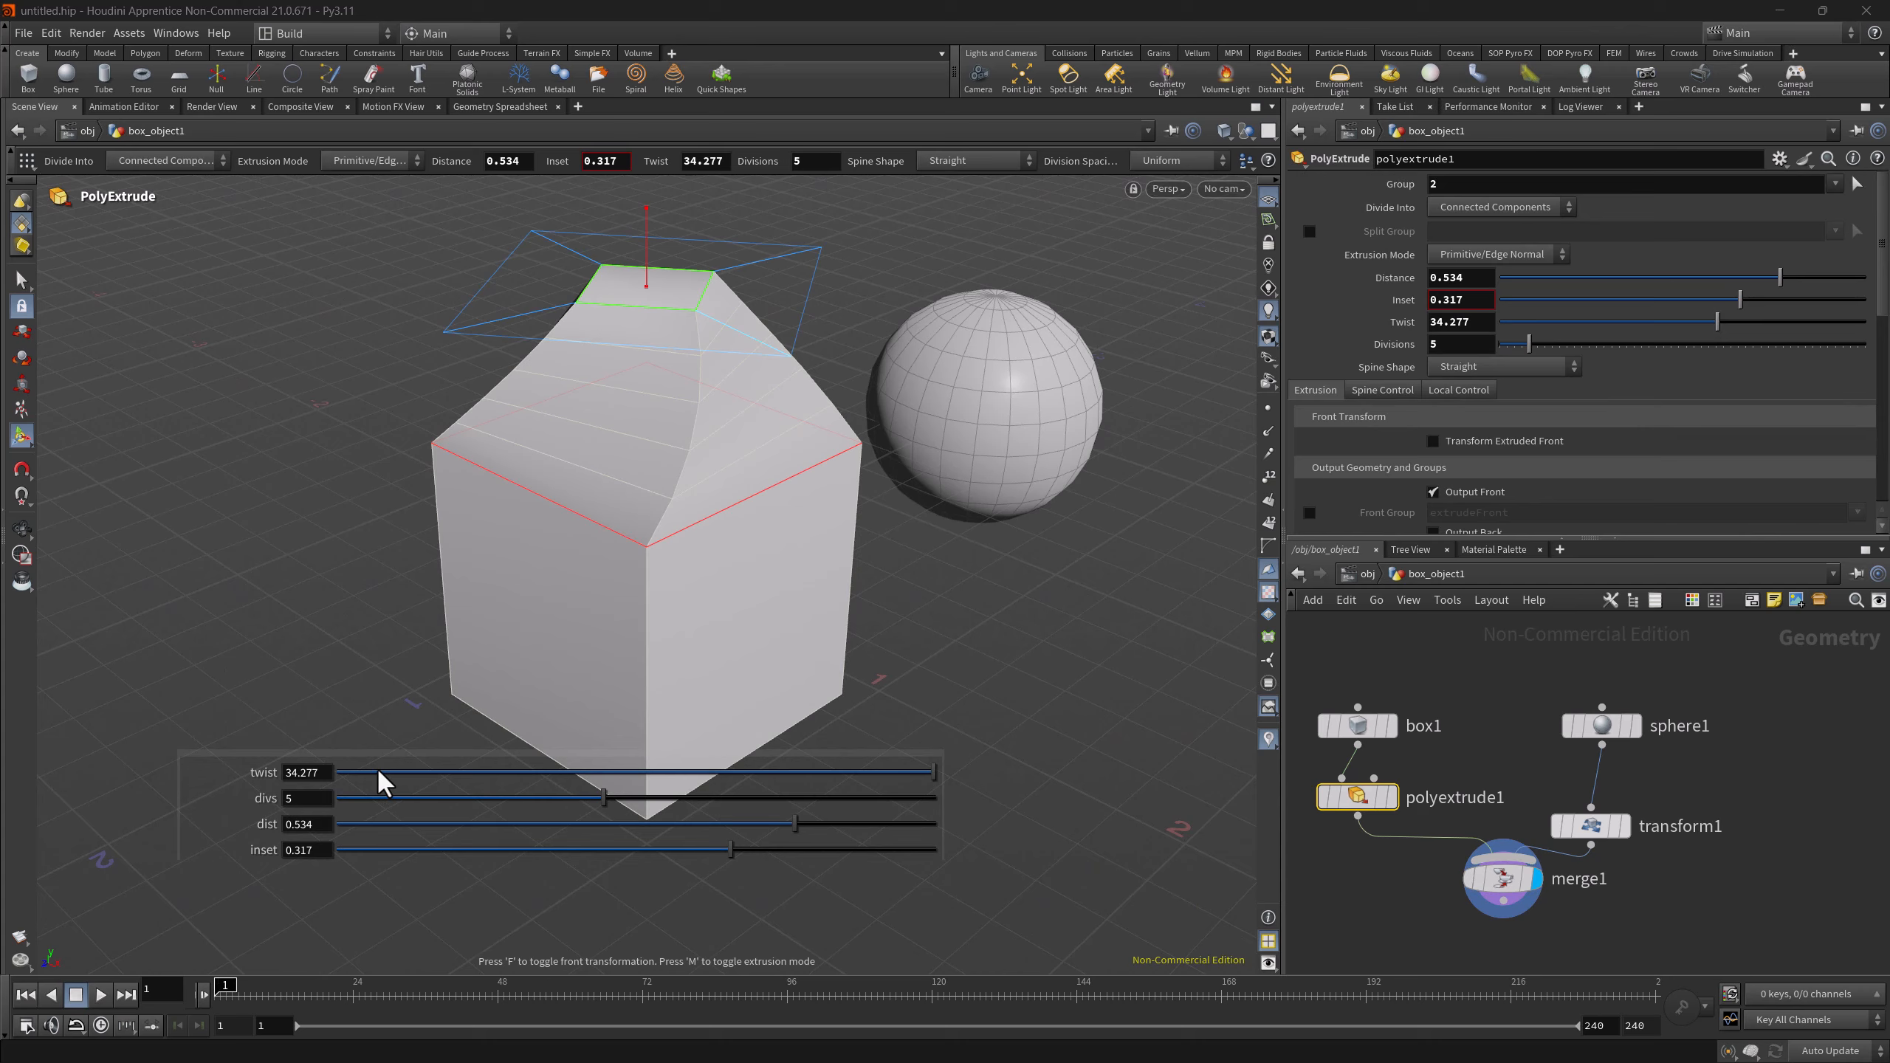
- Revert the polyextrude1 HUD parameters to default, and set twist to 1.17, distance to -0.581 and inset to 0.19 with the sliders
right_click(378, 770)
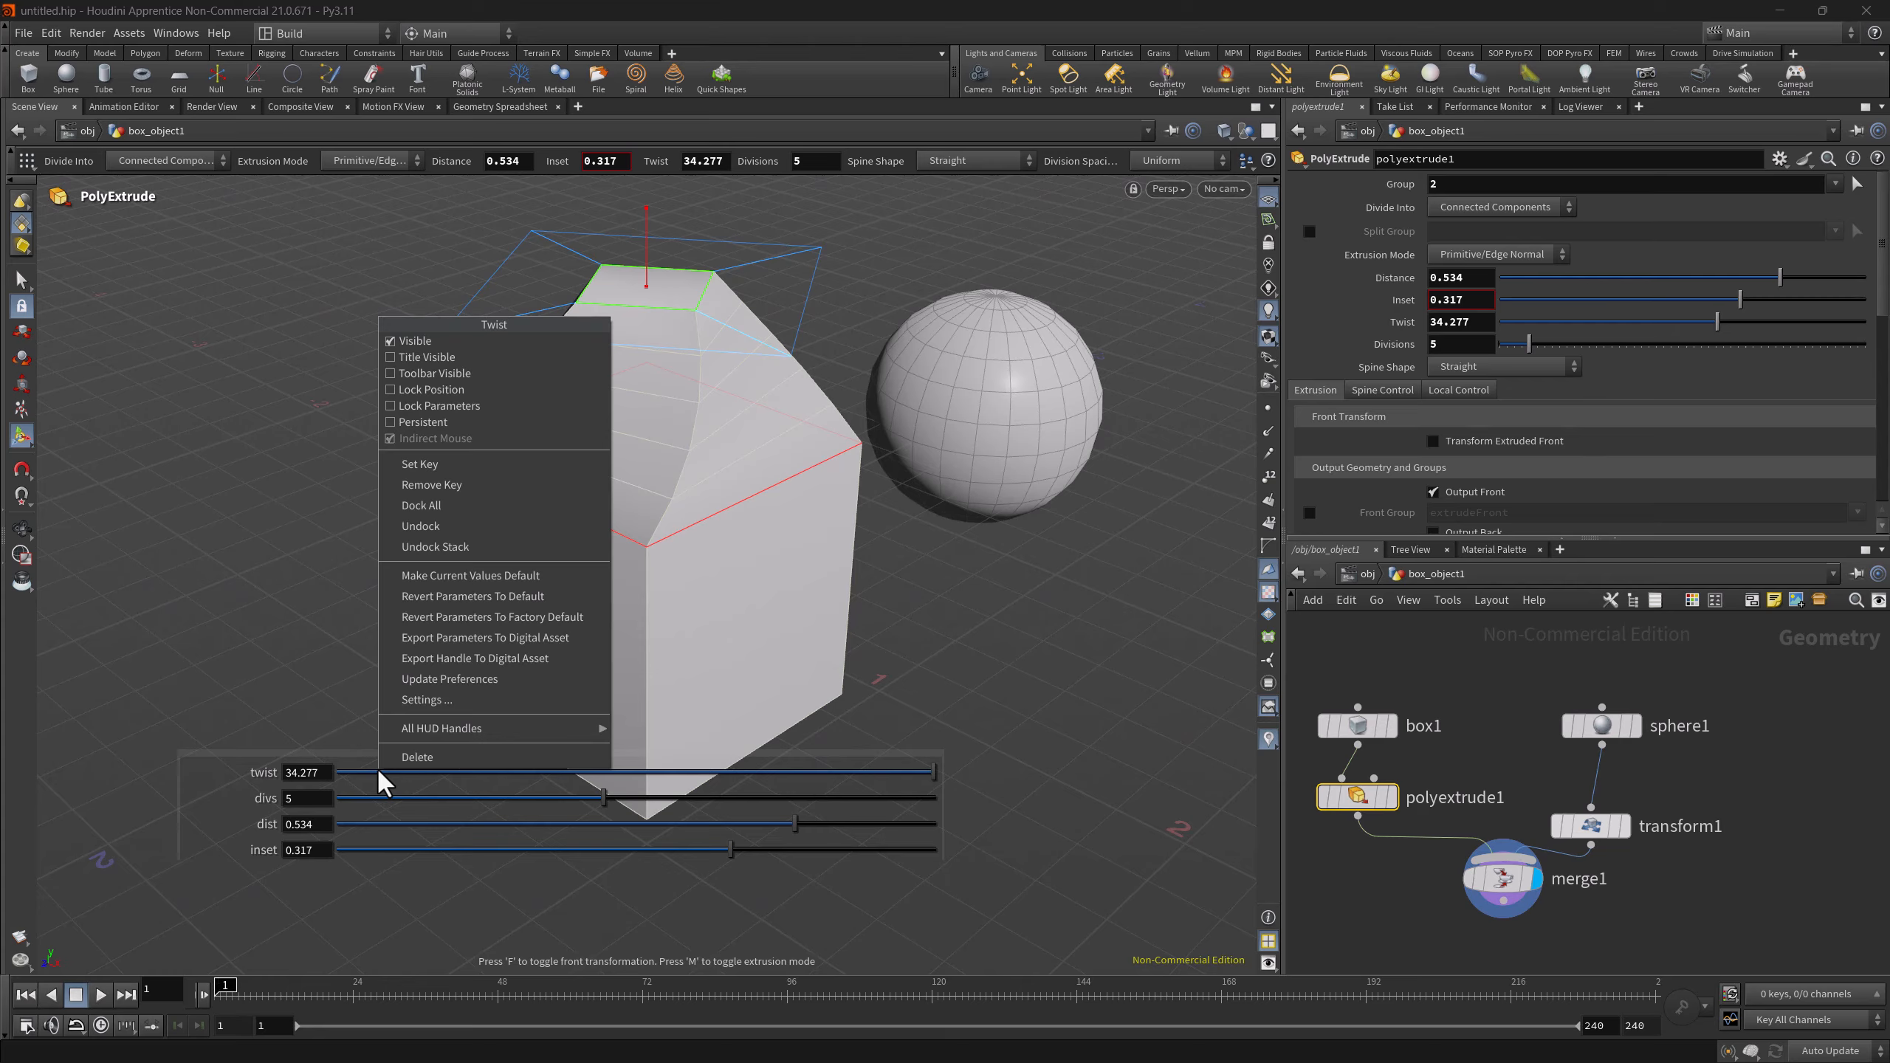
click(427, 603)
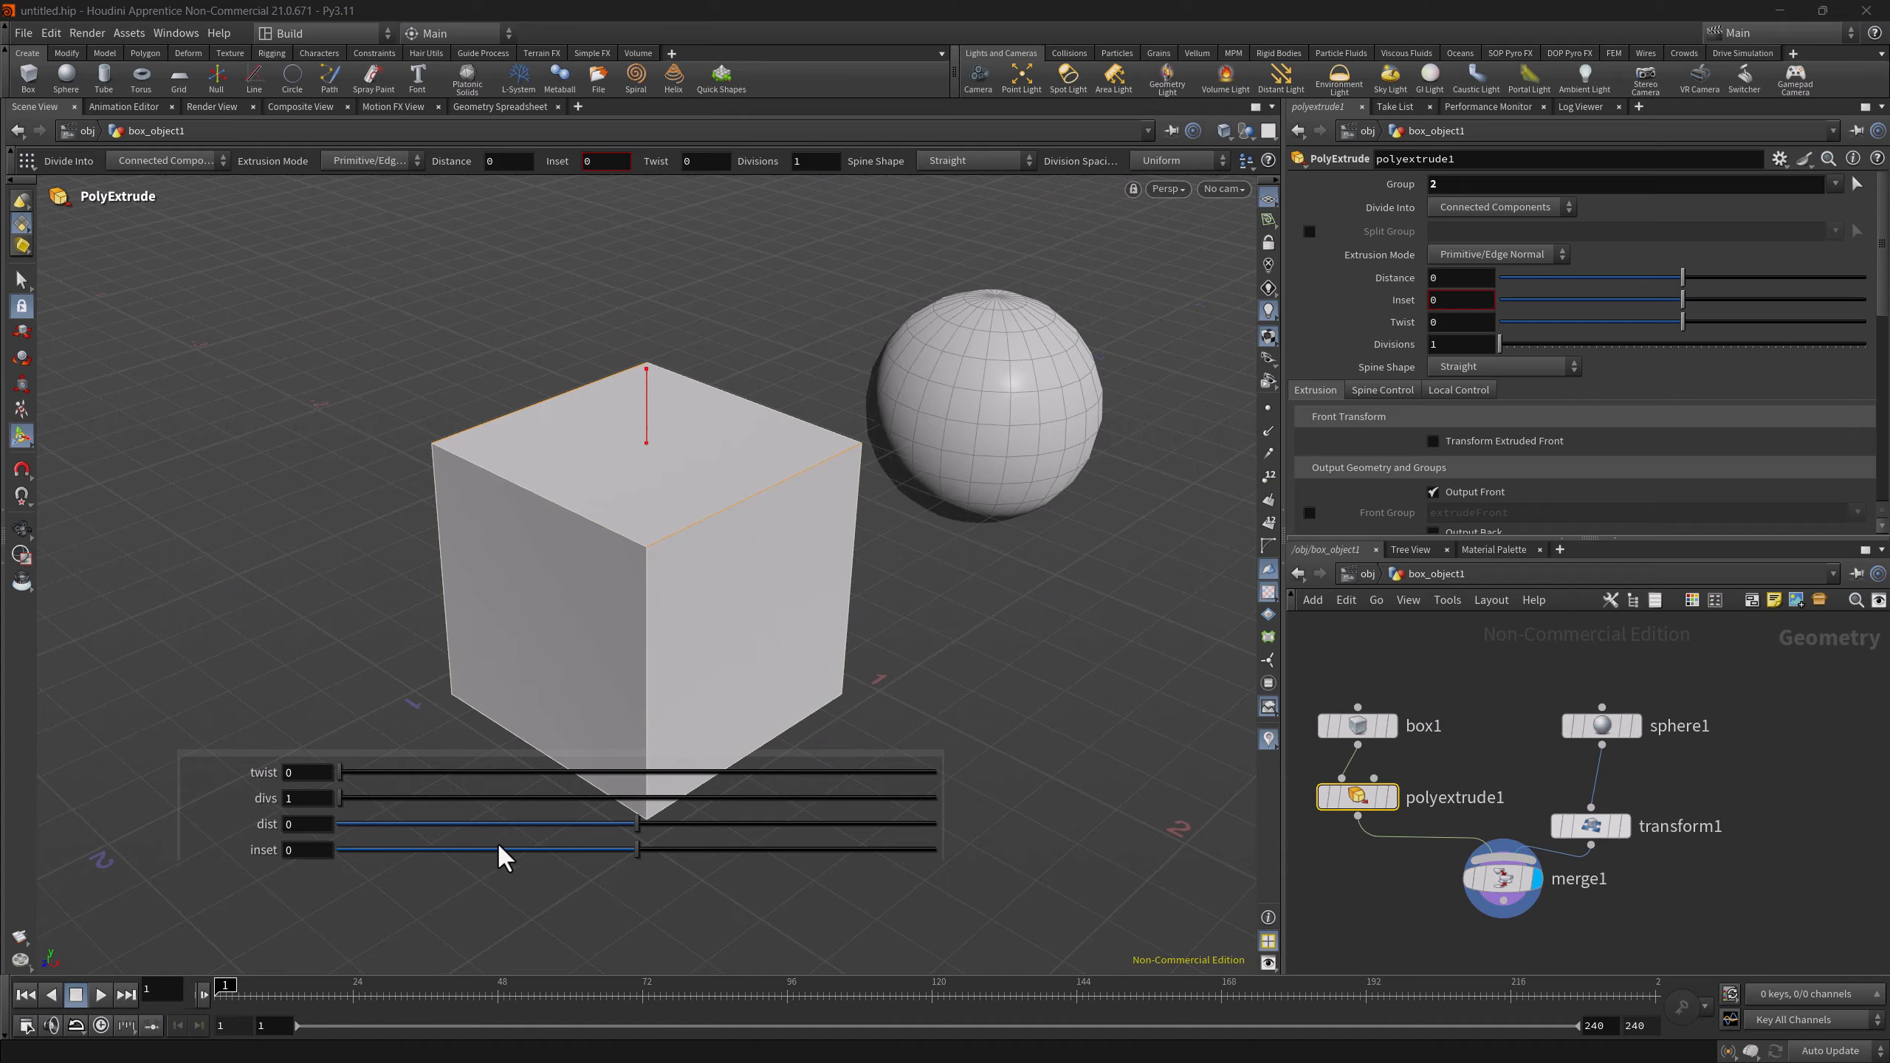
drag(650, 825, 695, 856)
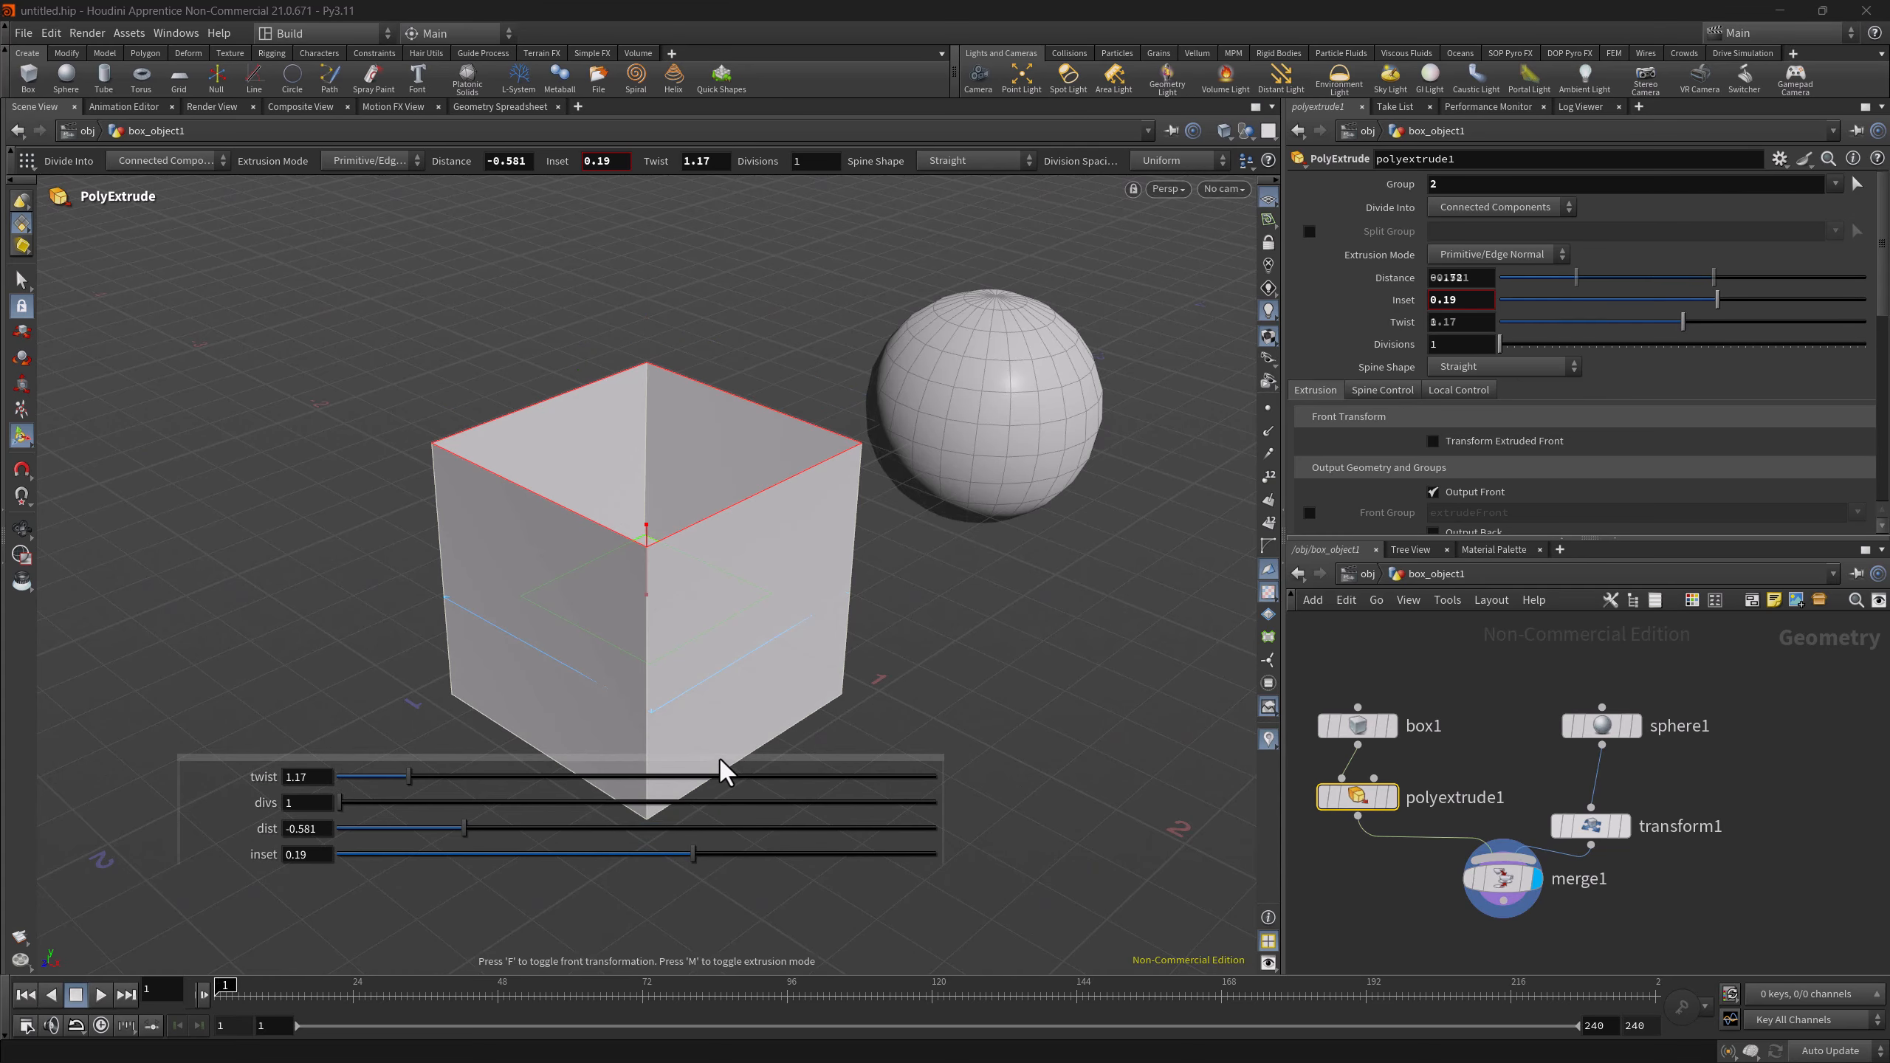
- Move the HUD slider stack lower in the viewport, and undock, shorten and re-dock the twist slider on top of it
ctrl+drag(717, 758, 692, 796)
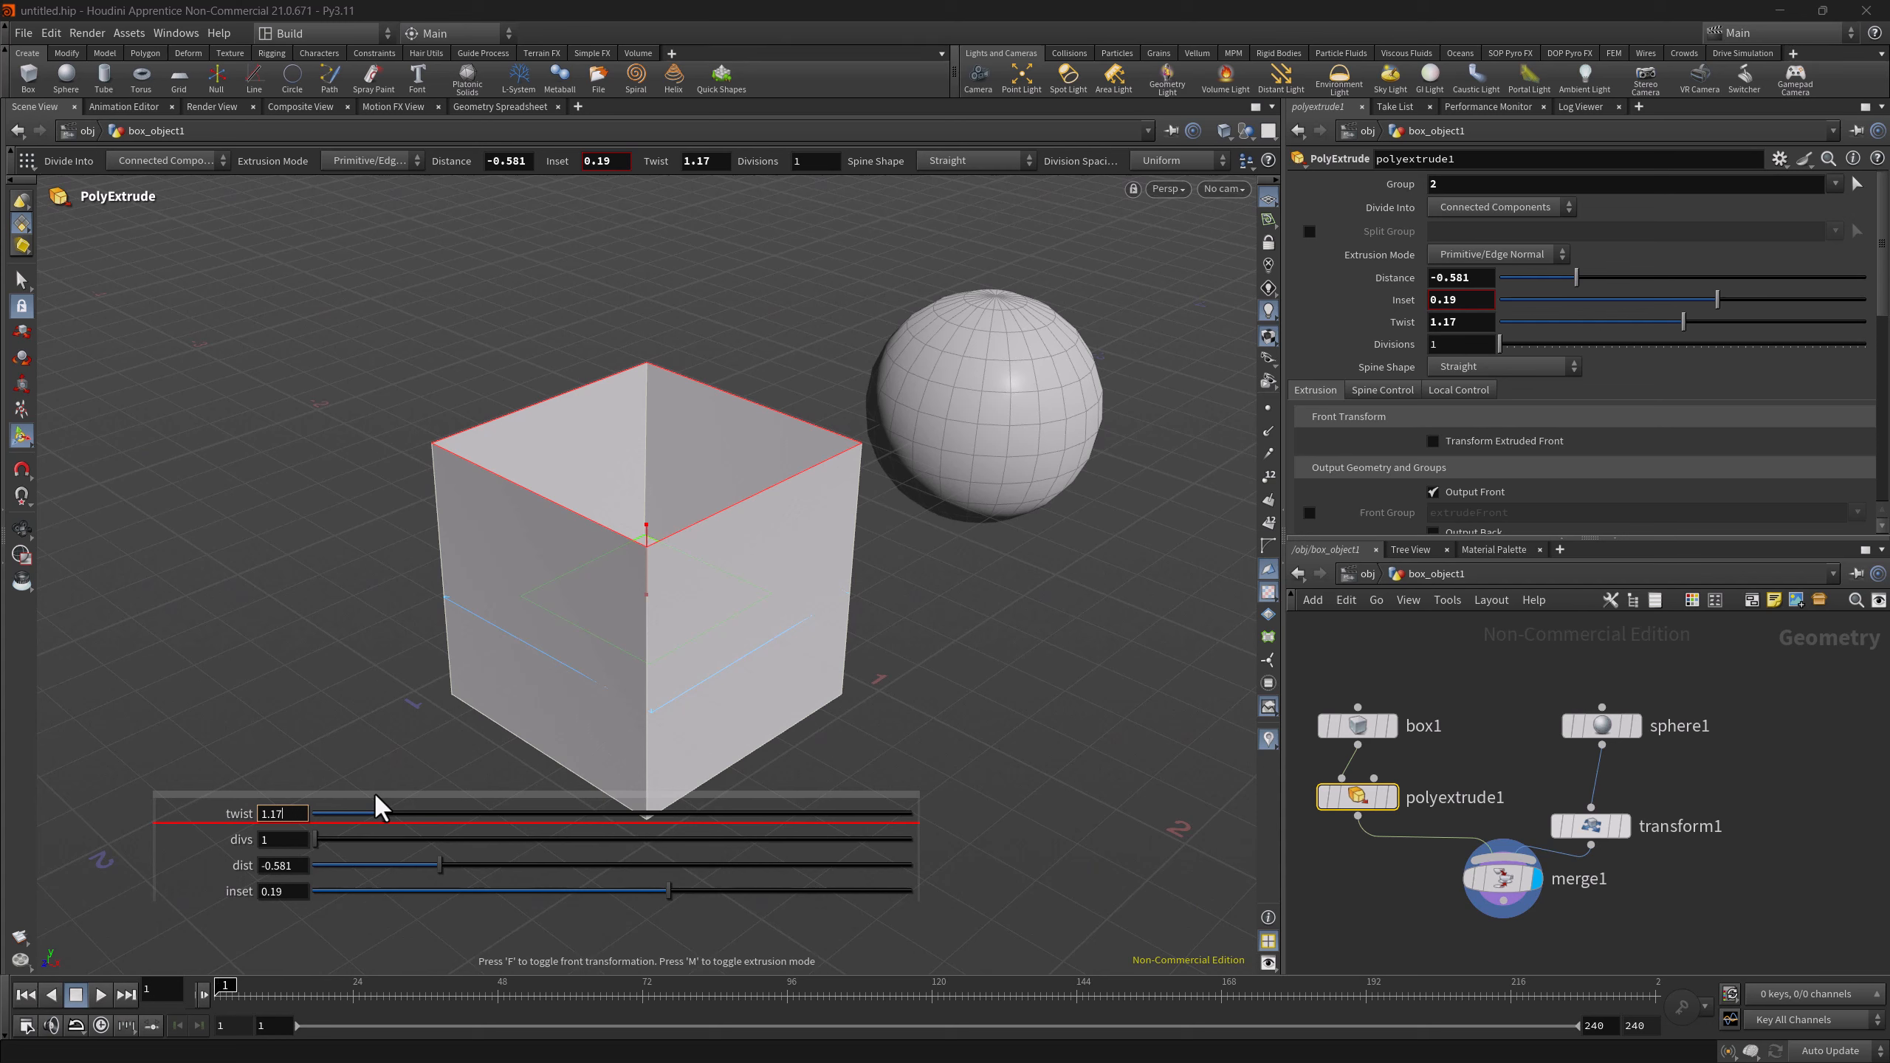
drag(376, 795, 380, 720)
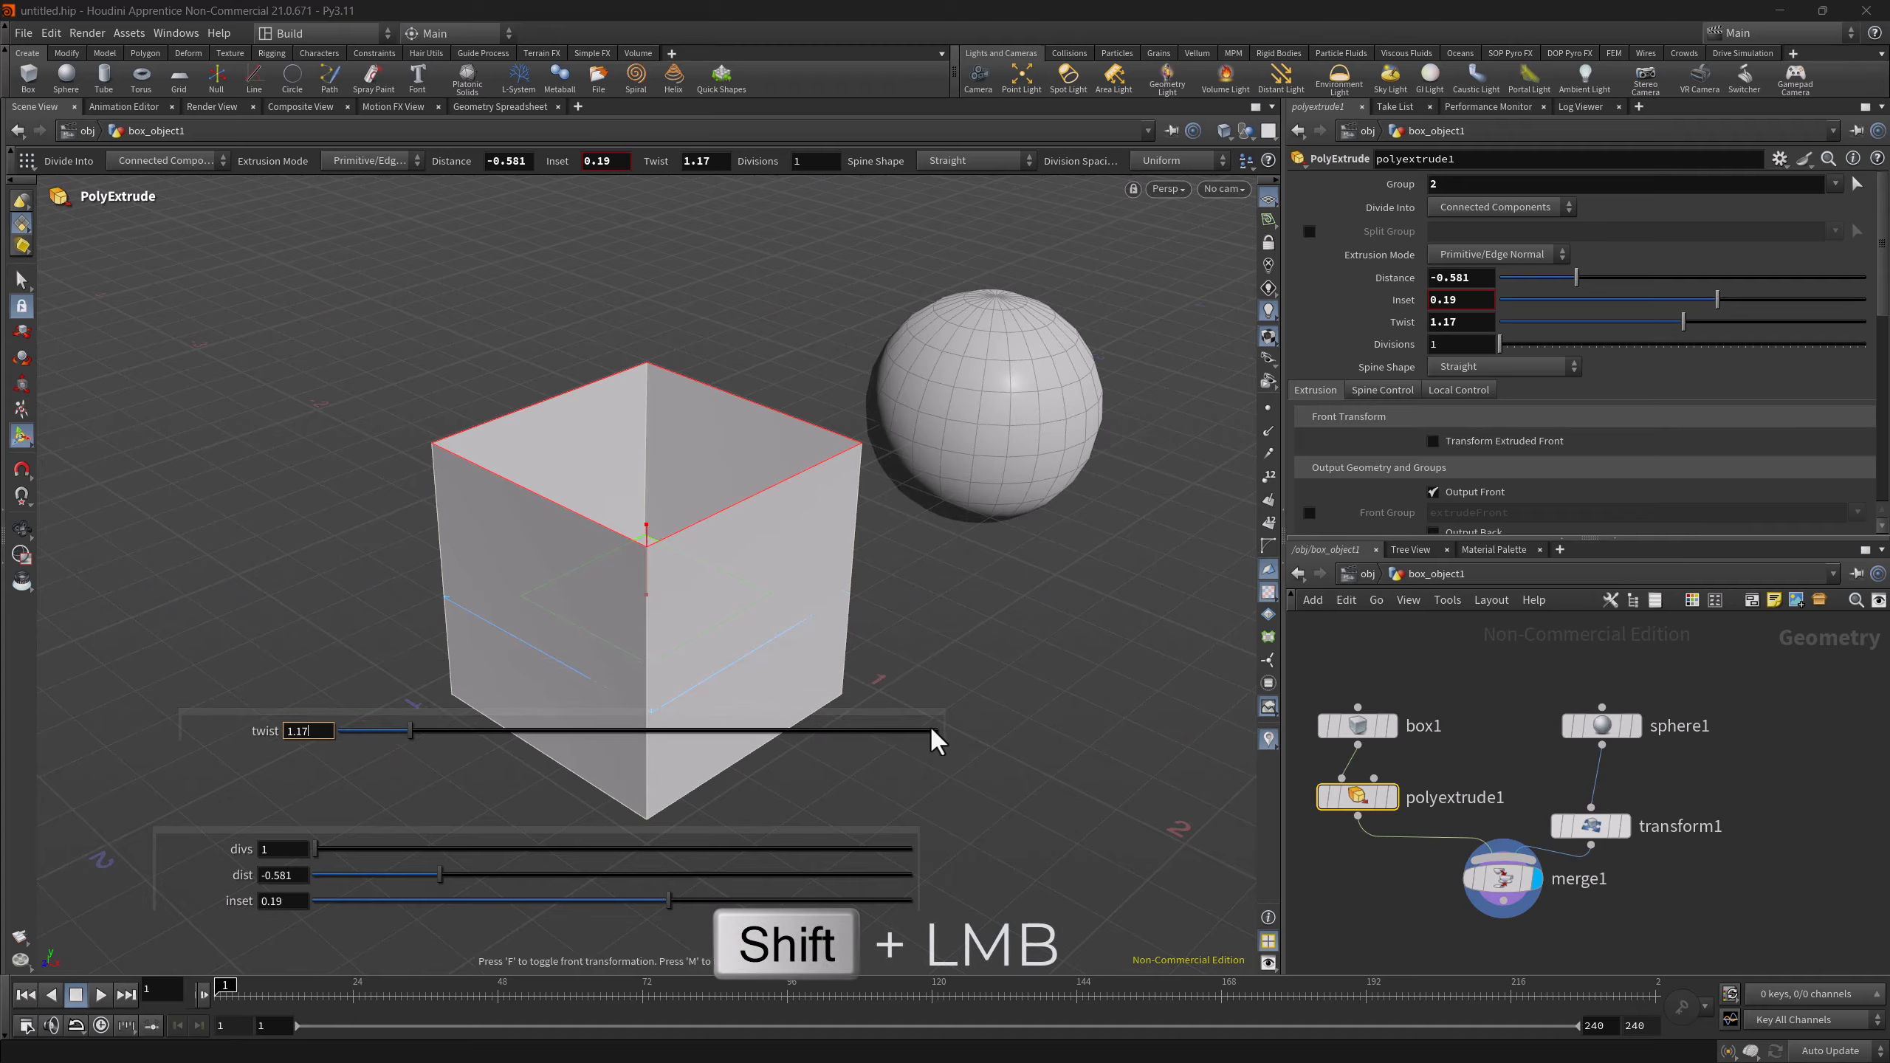
shift+drag(932, 731, 391, 789)
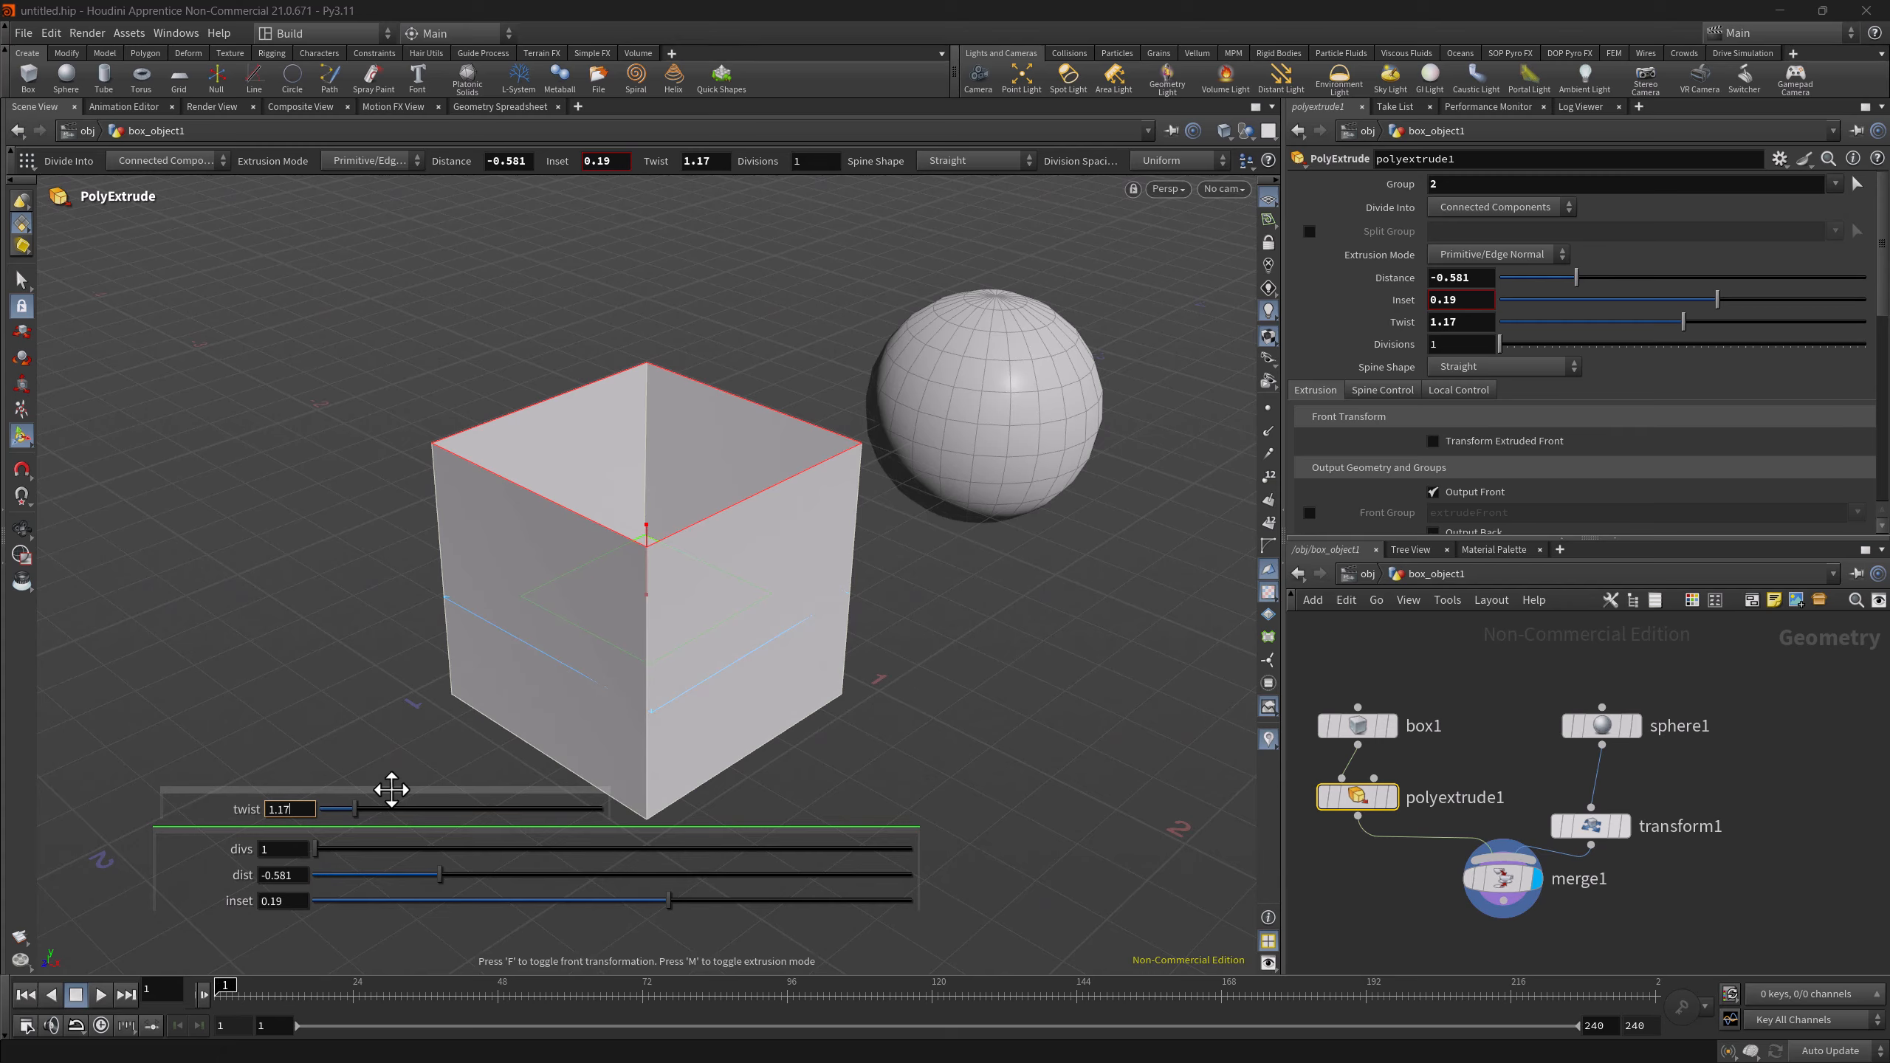
shift+drag(391, 790, 401, 810)
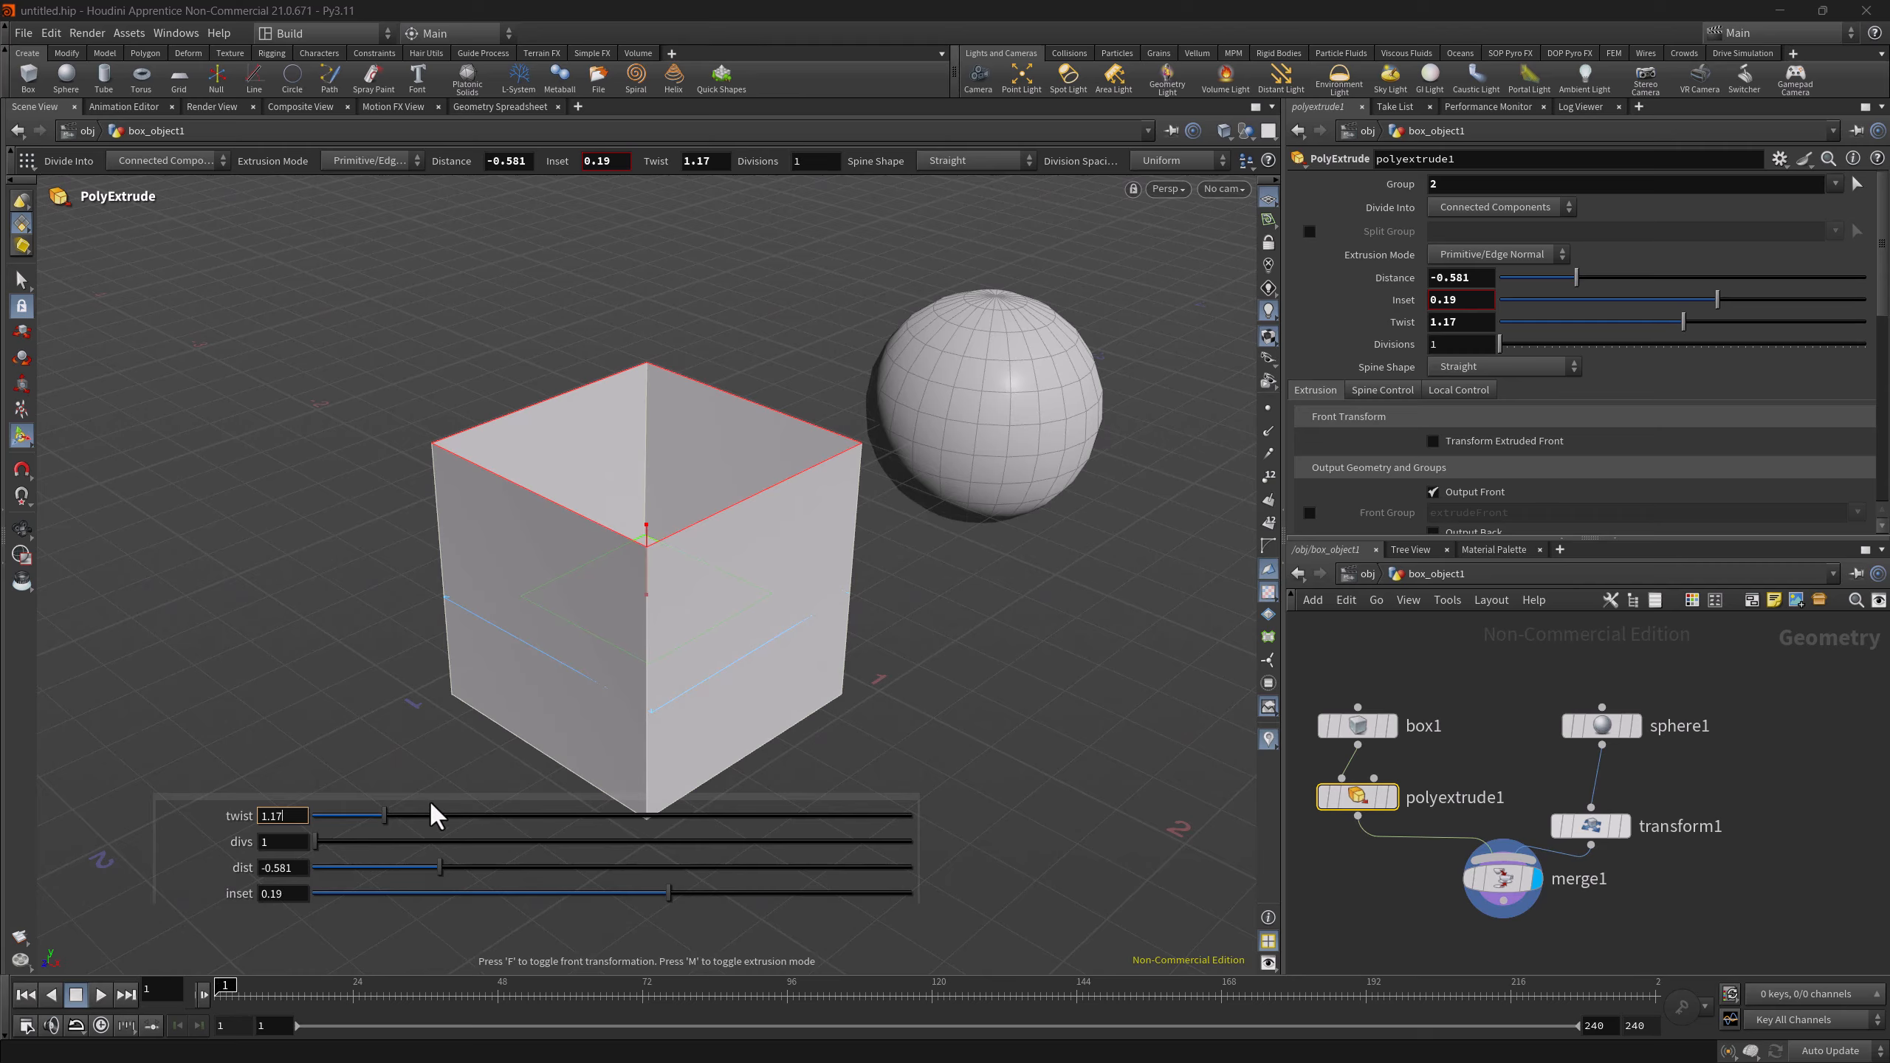
- Undock the twist slider from the HUD stack and delete it
shift+drag(428, 800, 426, 707)
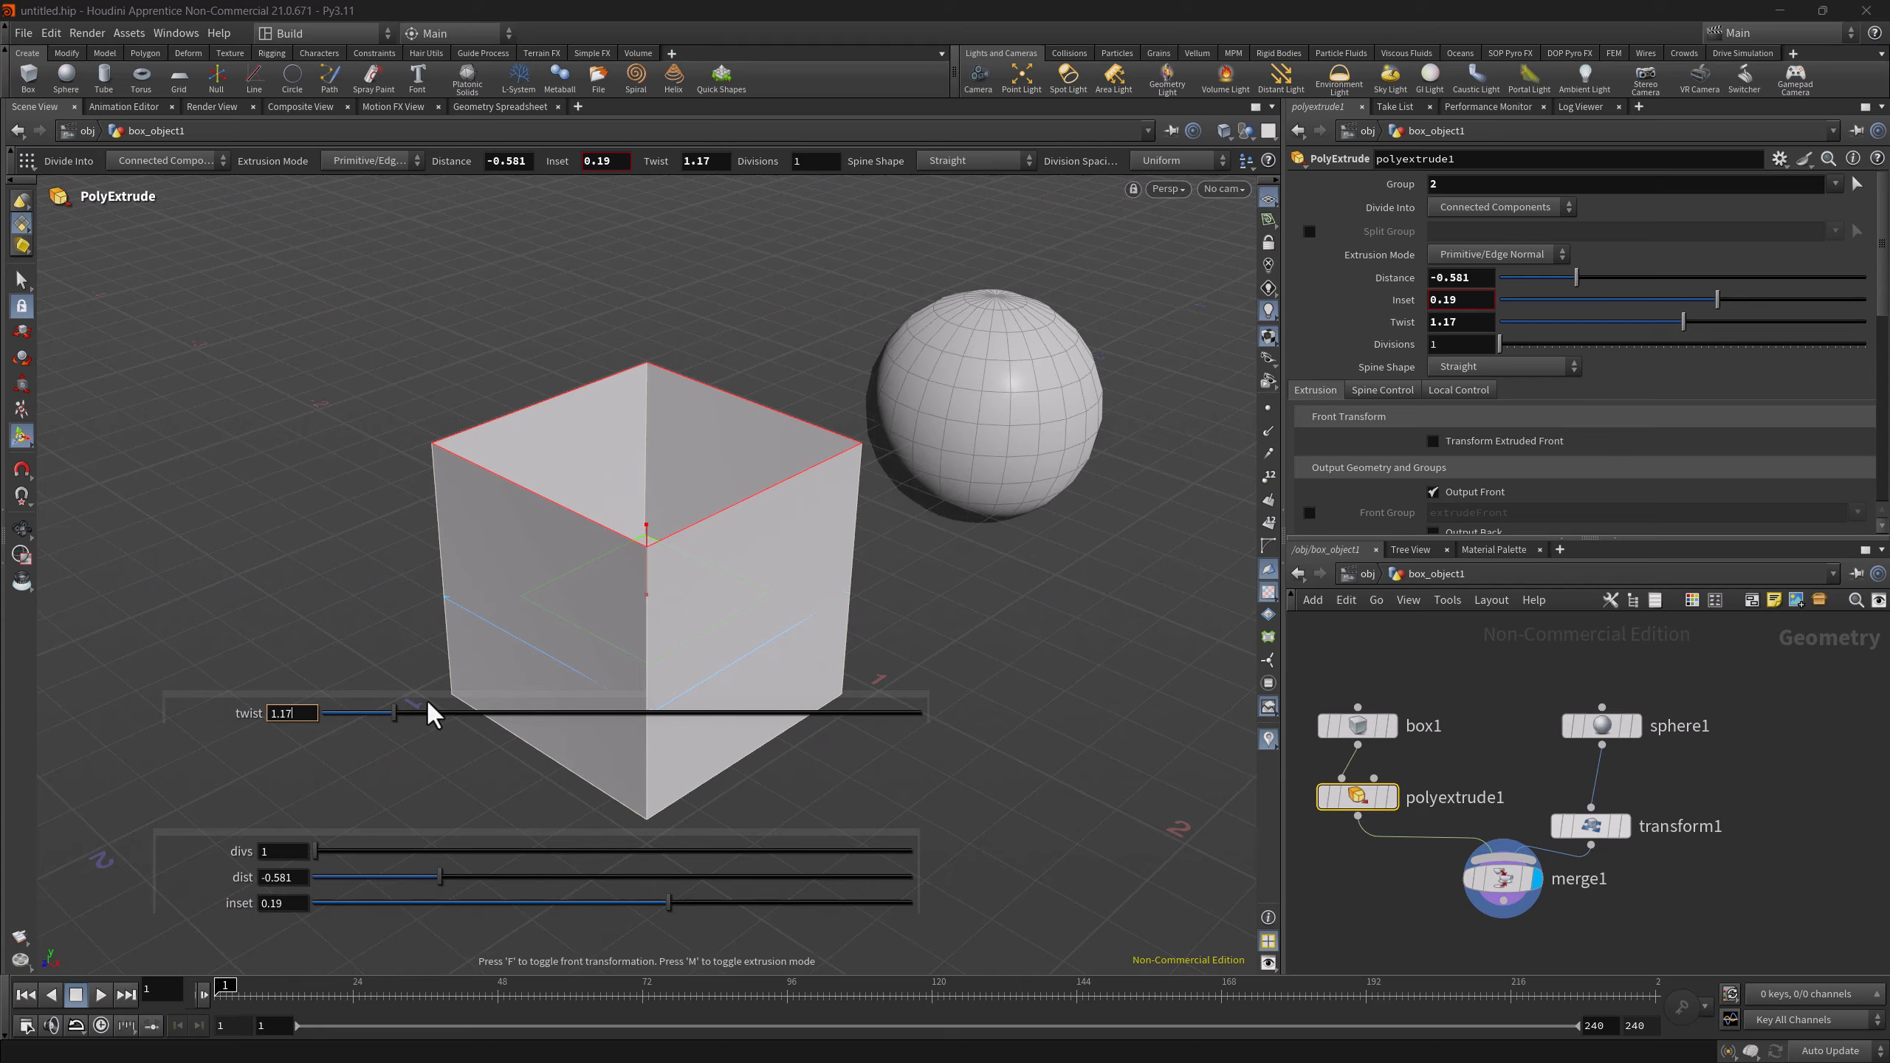
right_click(420, 694)
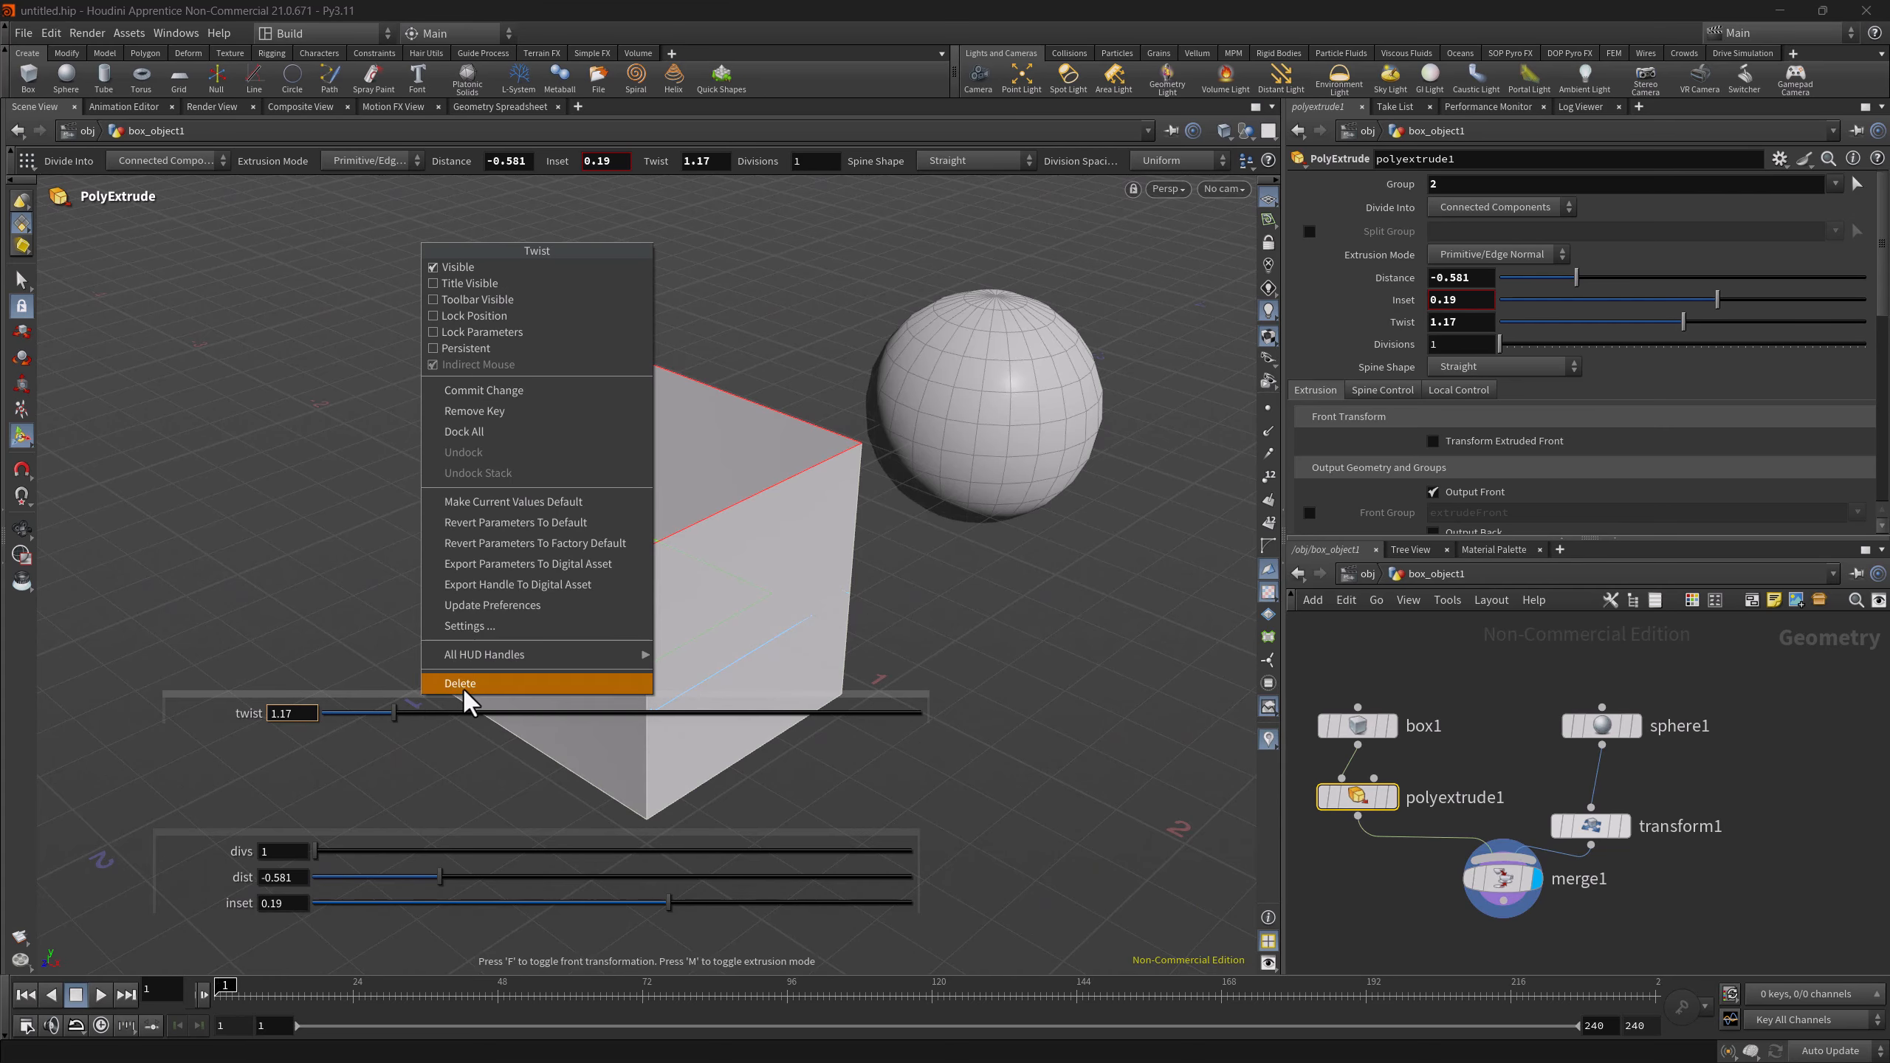
click(493, 689)
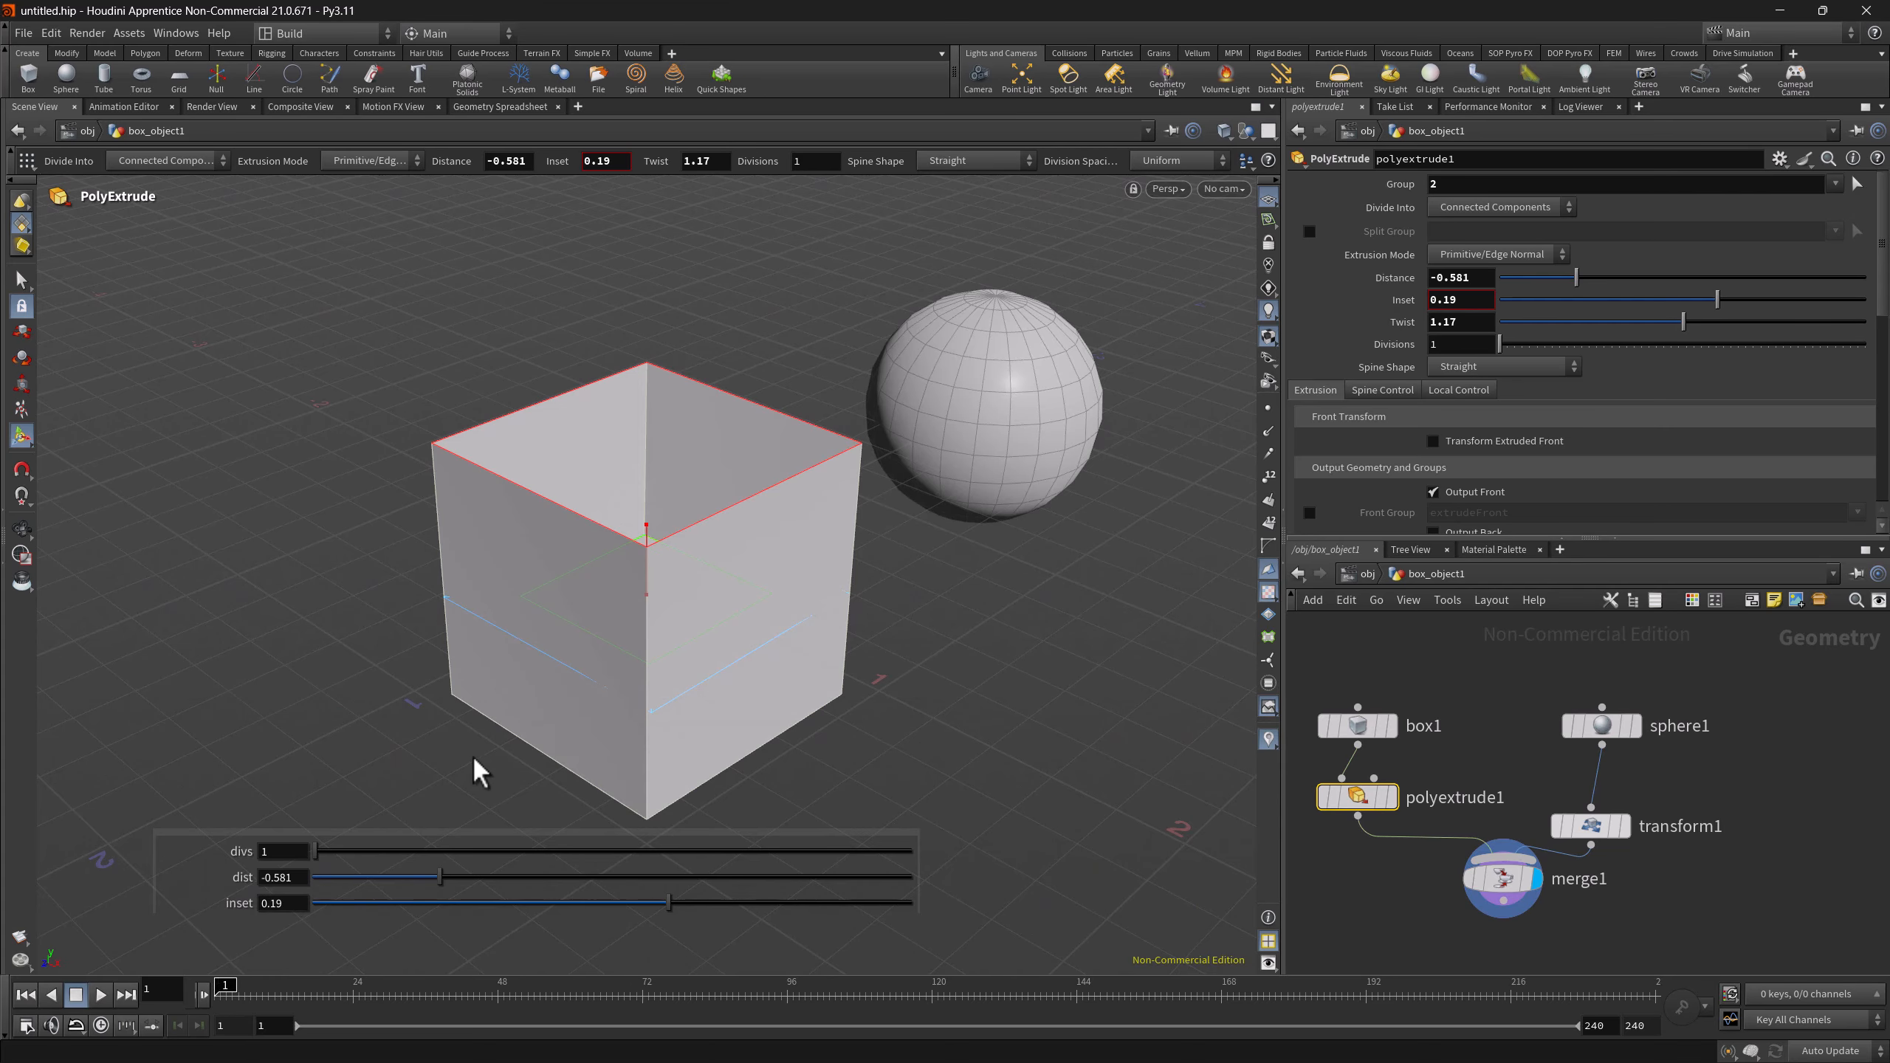
- Toggle the visibility of all HUD handles off and on repeatedly
right_click(260, 787)
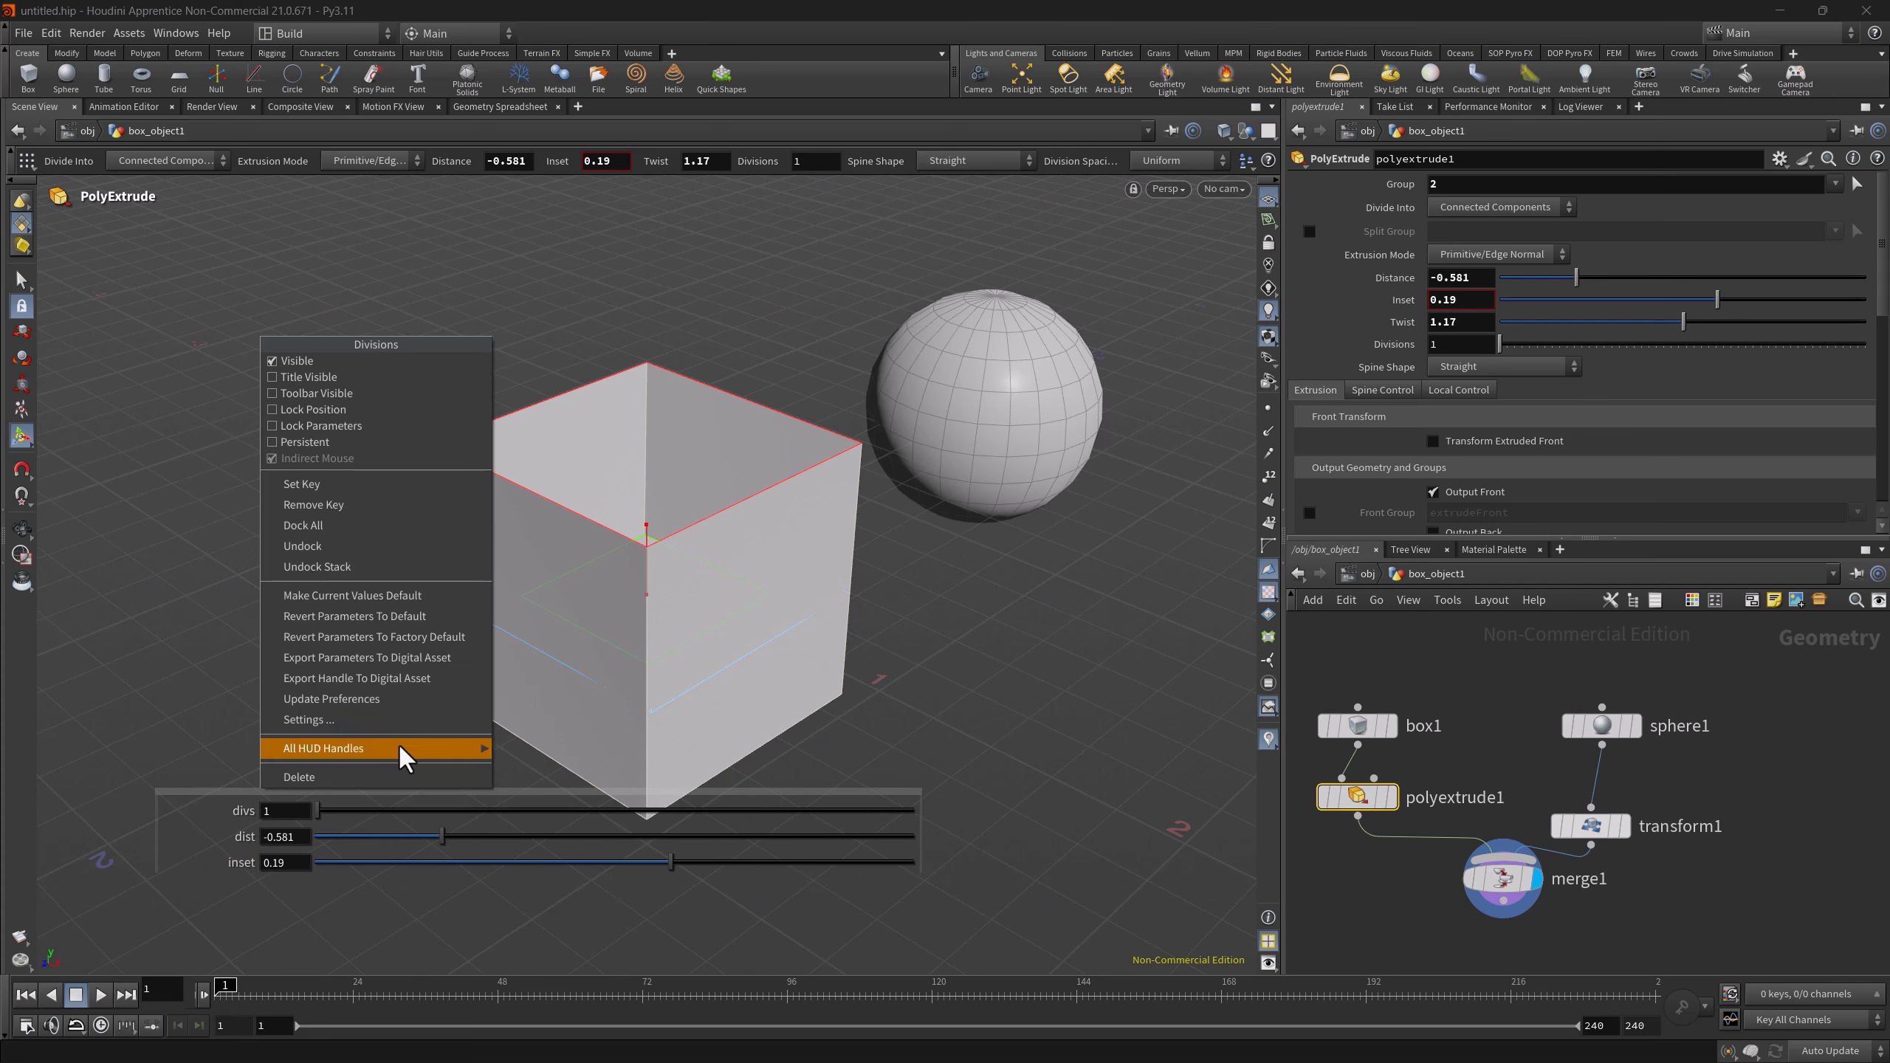
mouse_move(399, 744)
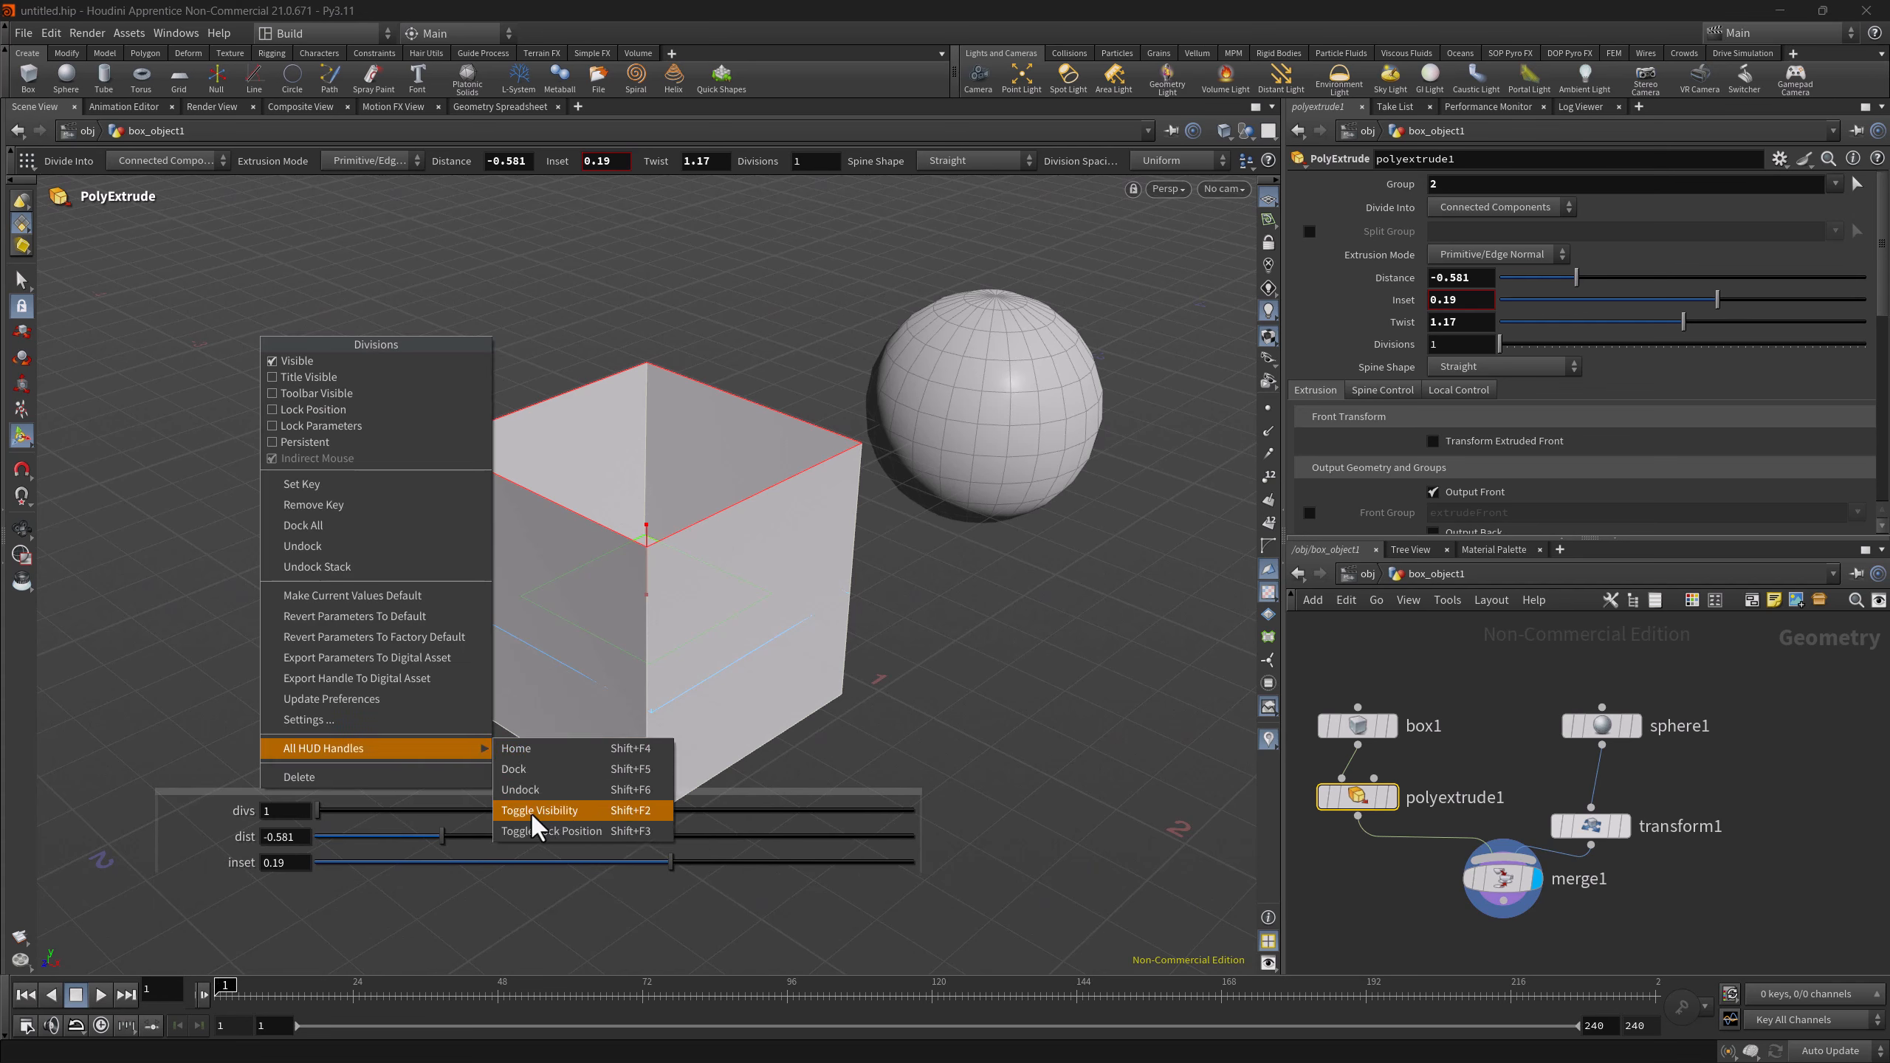
key(shift+F2)
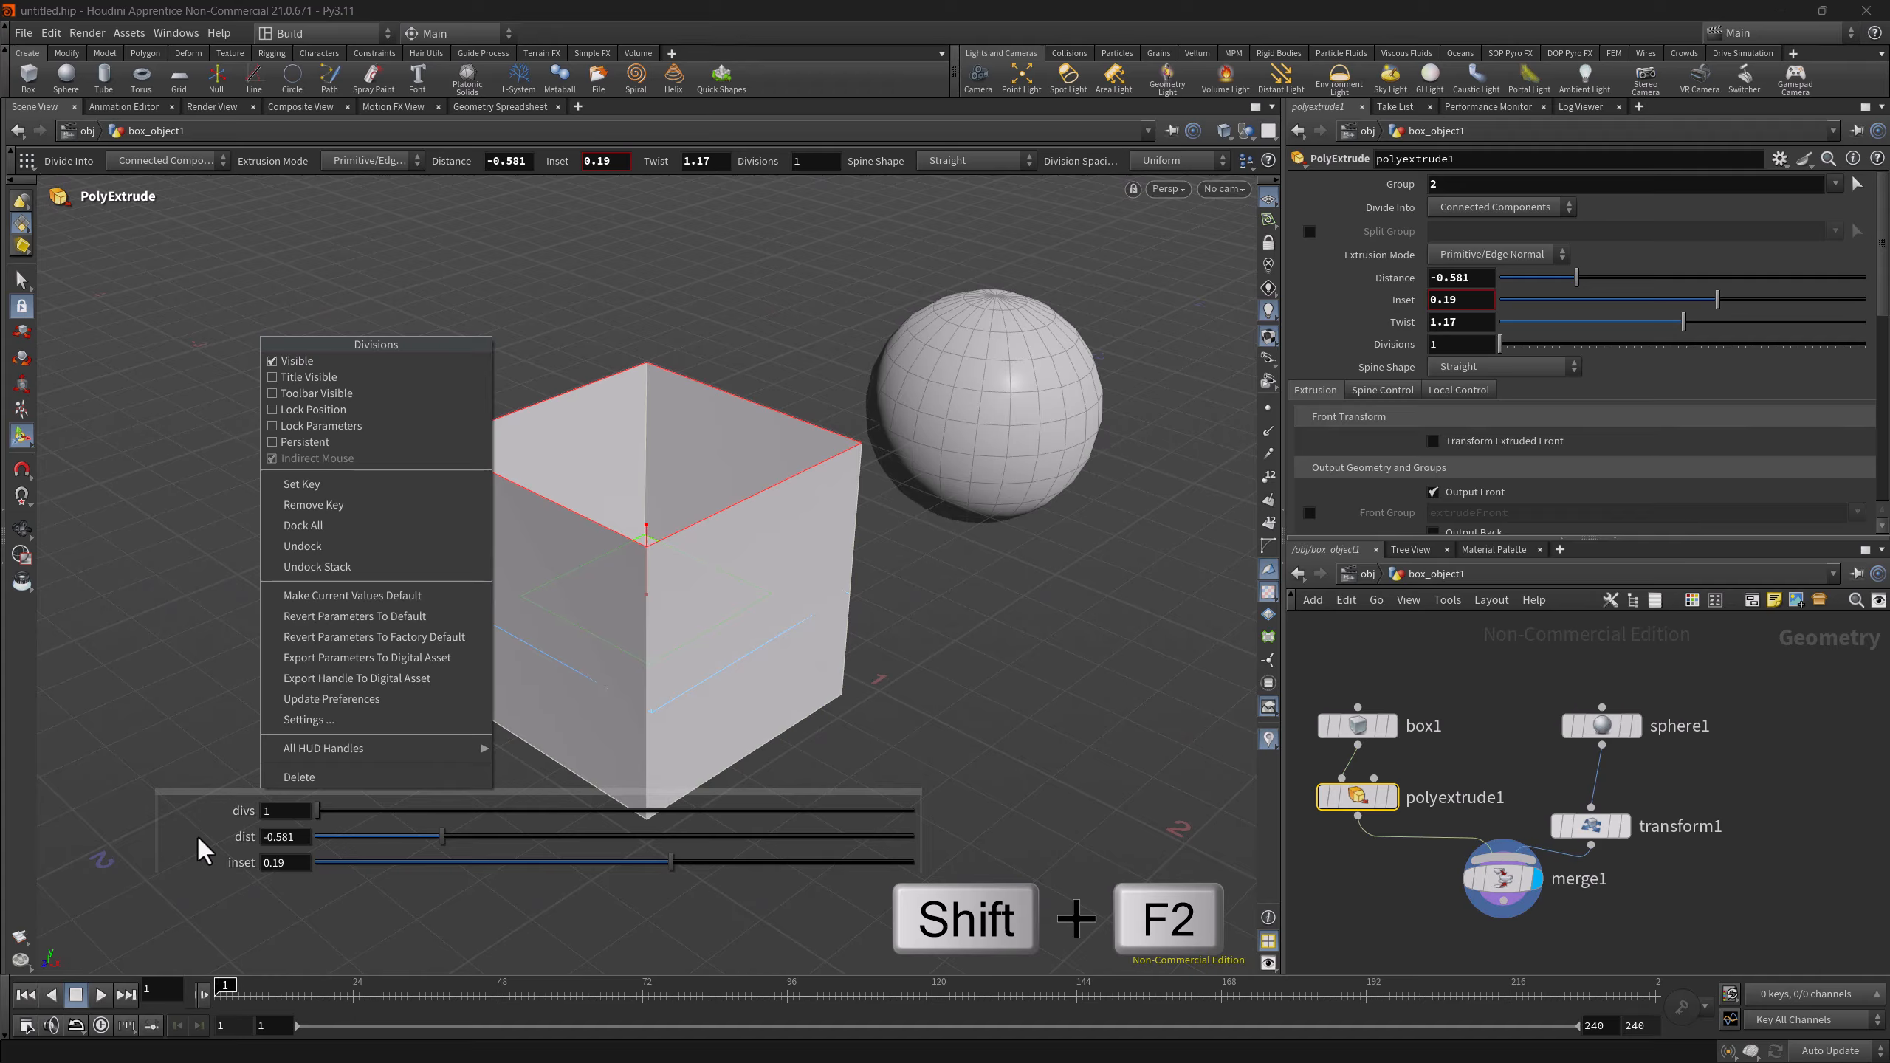
click(197, 833)
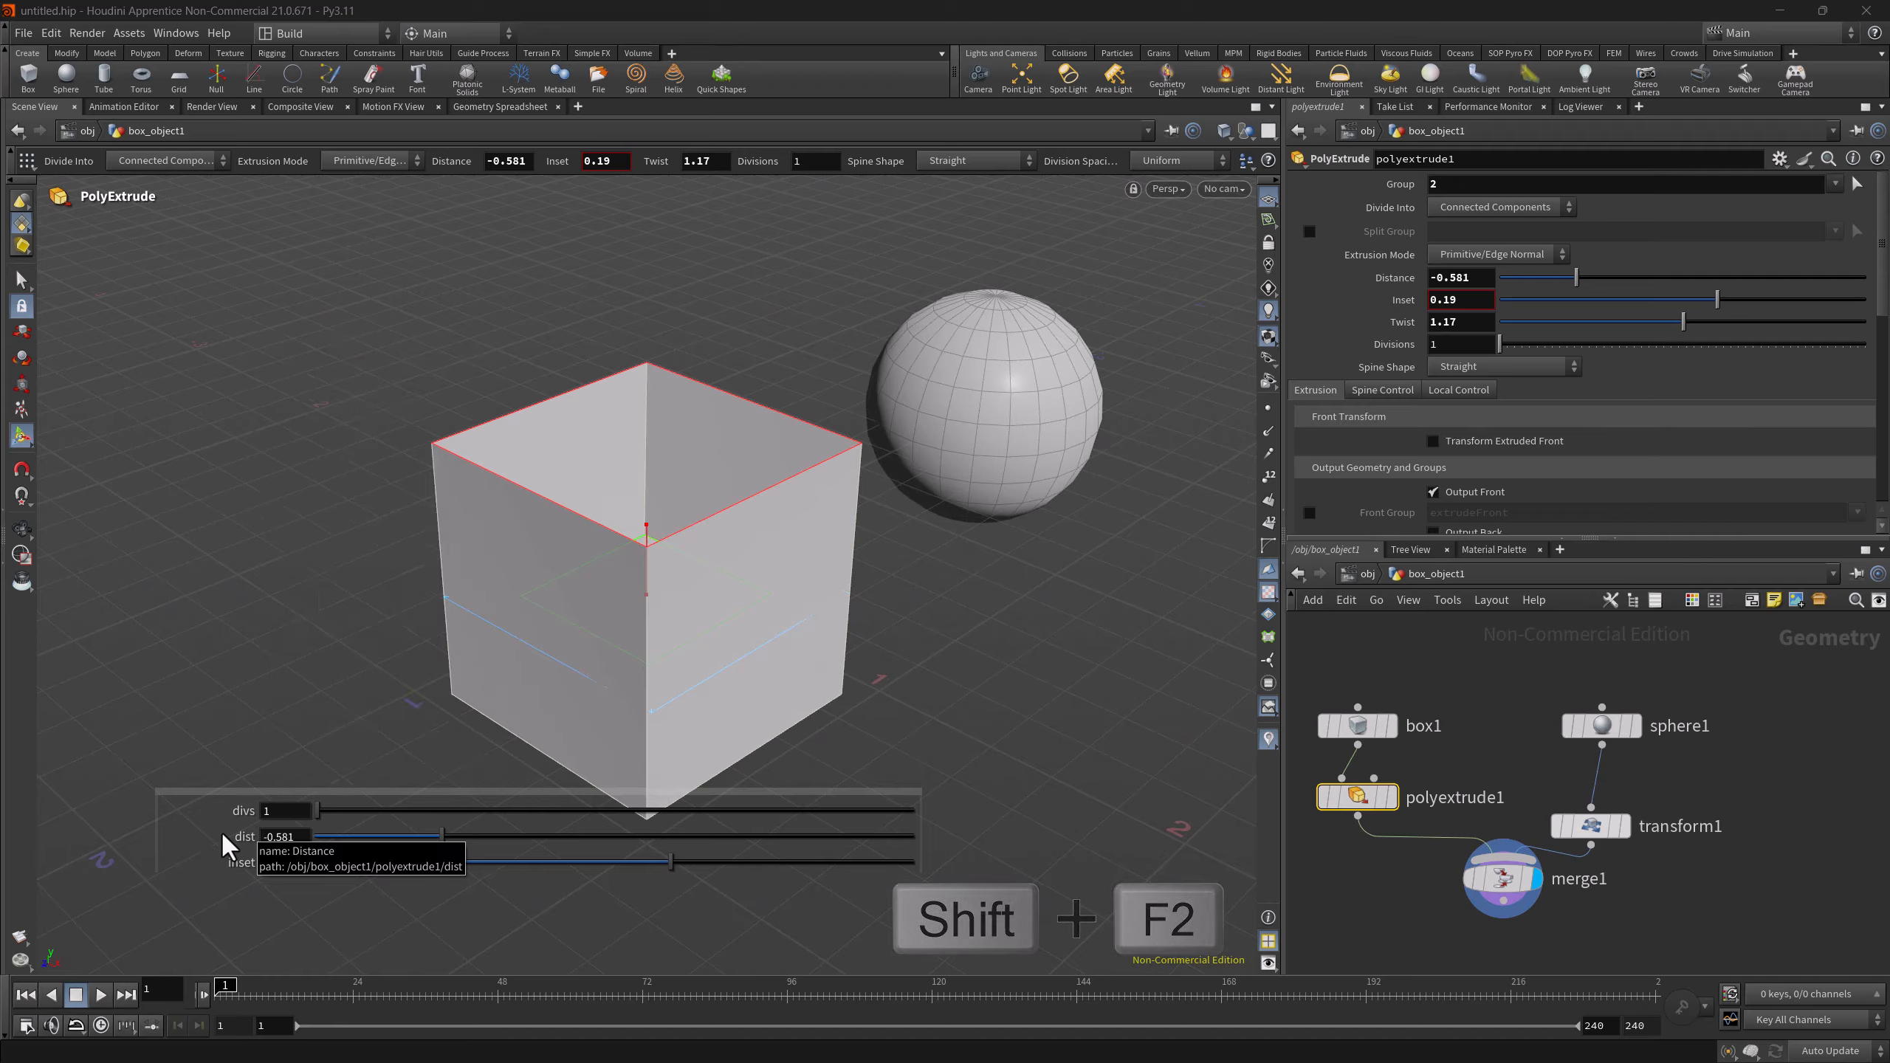
key(shift+F2)
key(shift+F2)
key(shift+F2)
key(shift+F2)
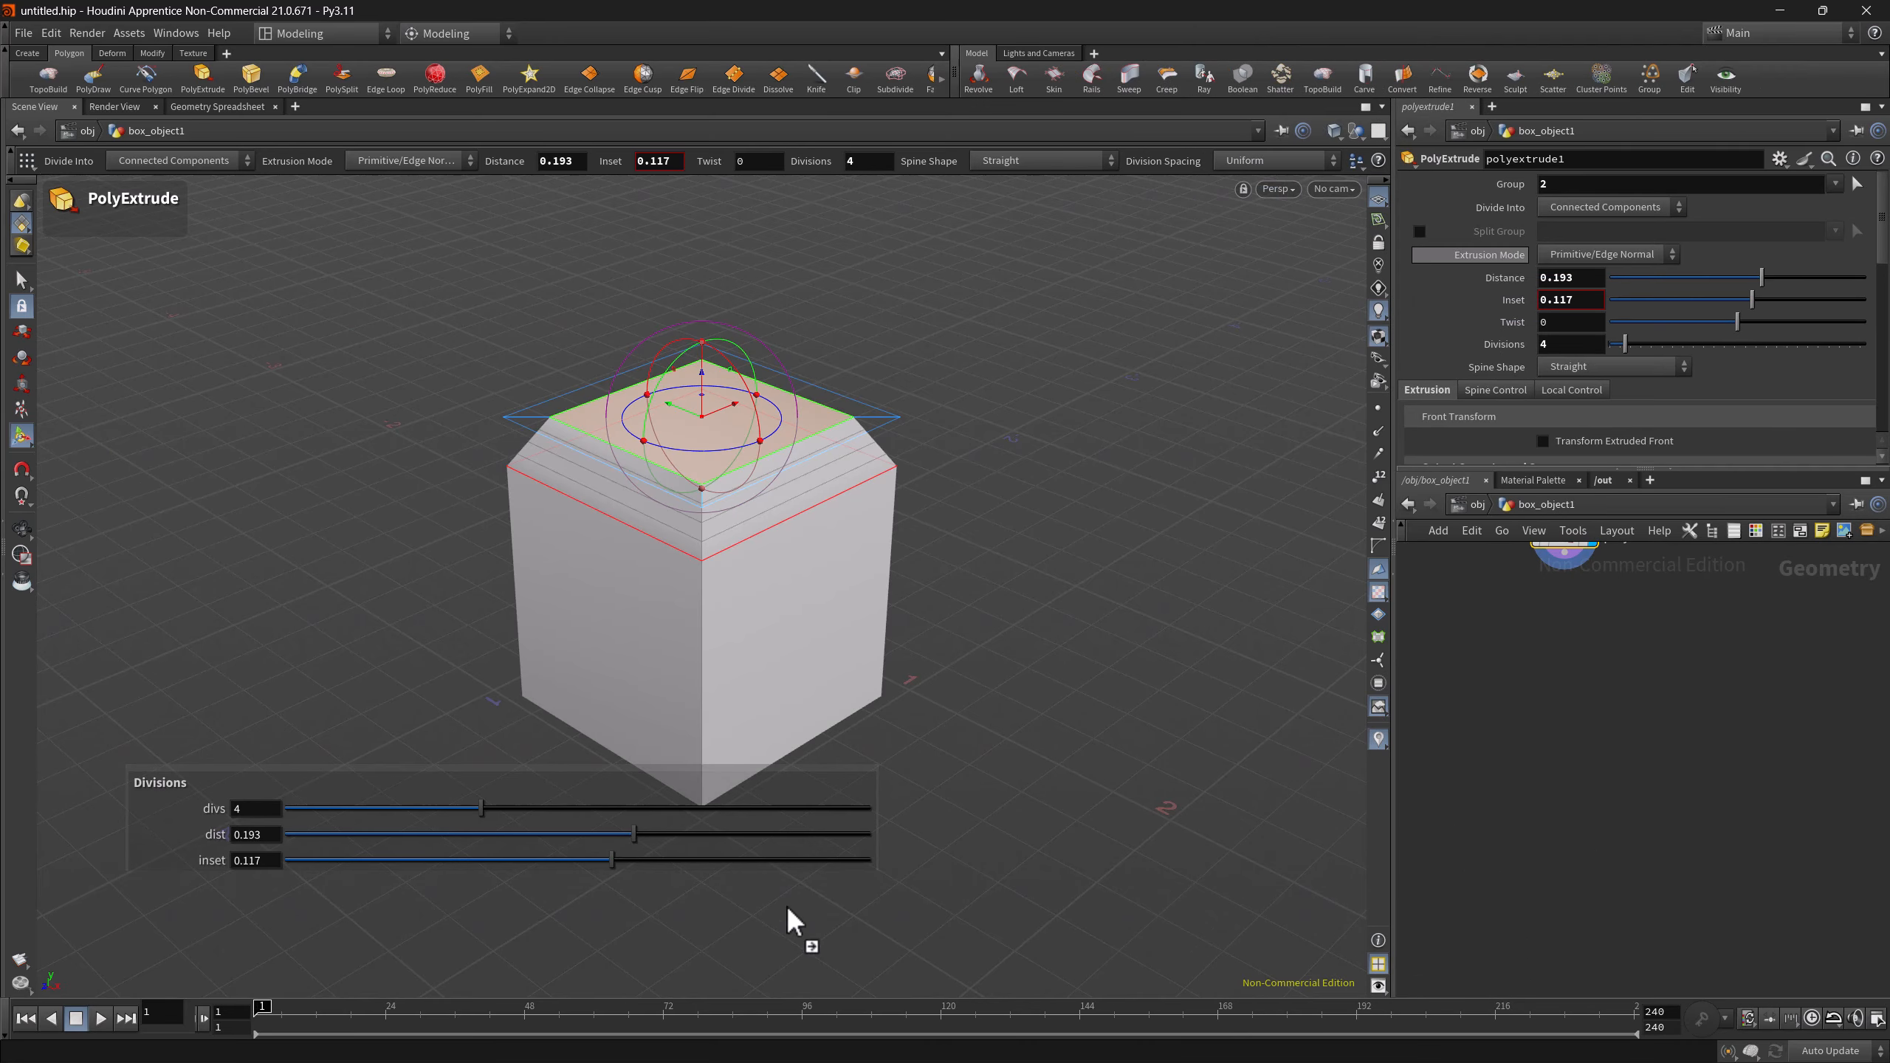
- Add the Extrusion Mode parameter as a HUD handle beside the box and look through its mode options
drag(788, 921, 636, 927)
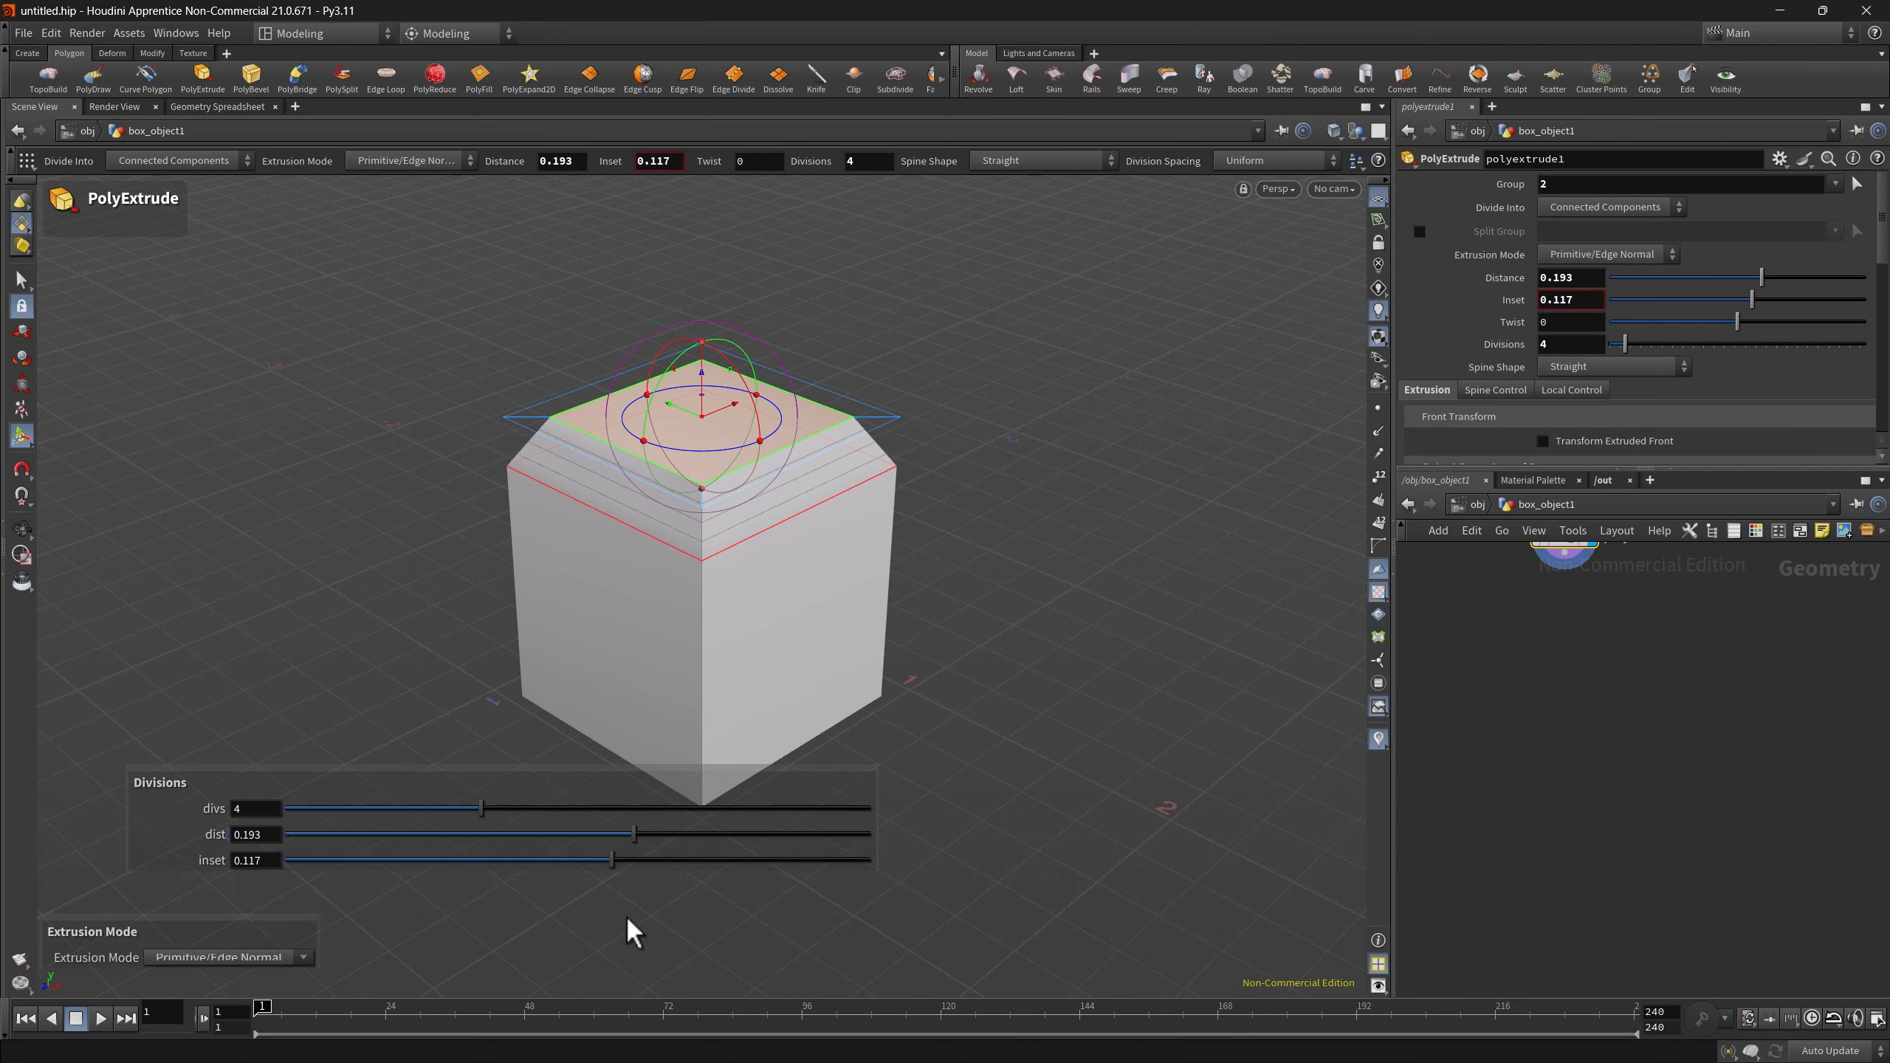
drag(237, 895, 1126, 569)
click(1108, 612)
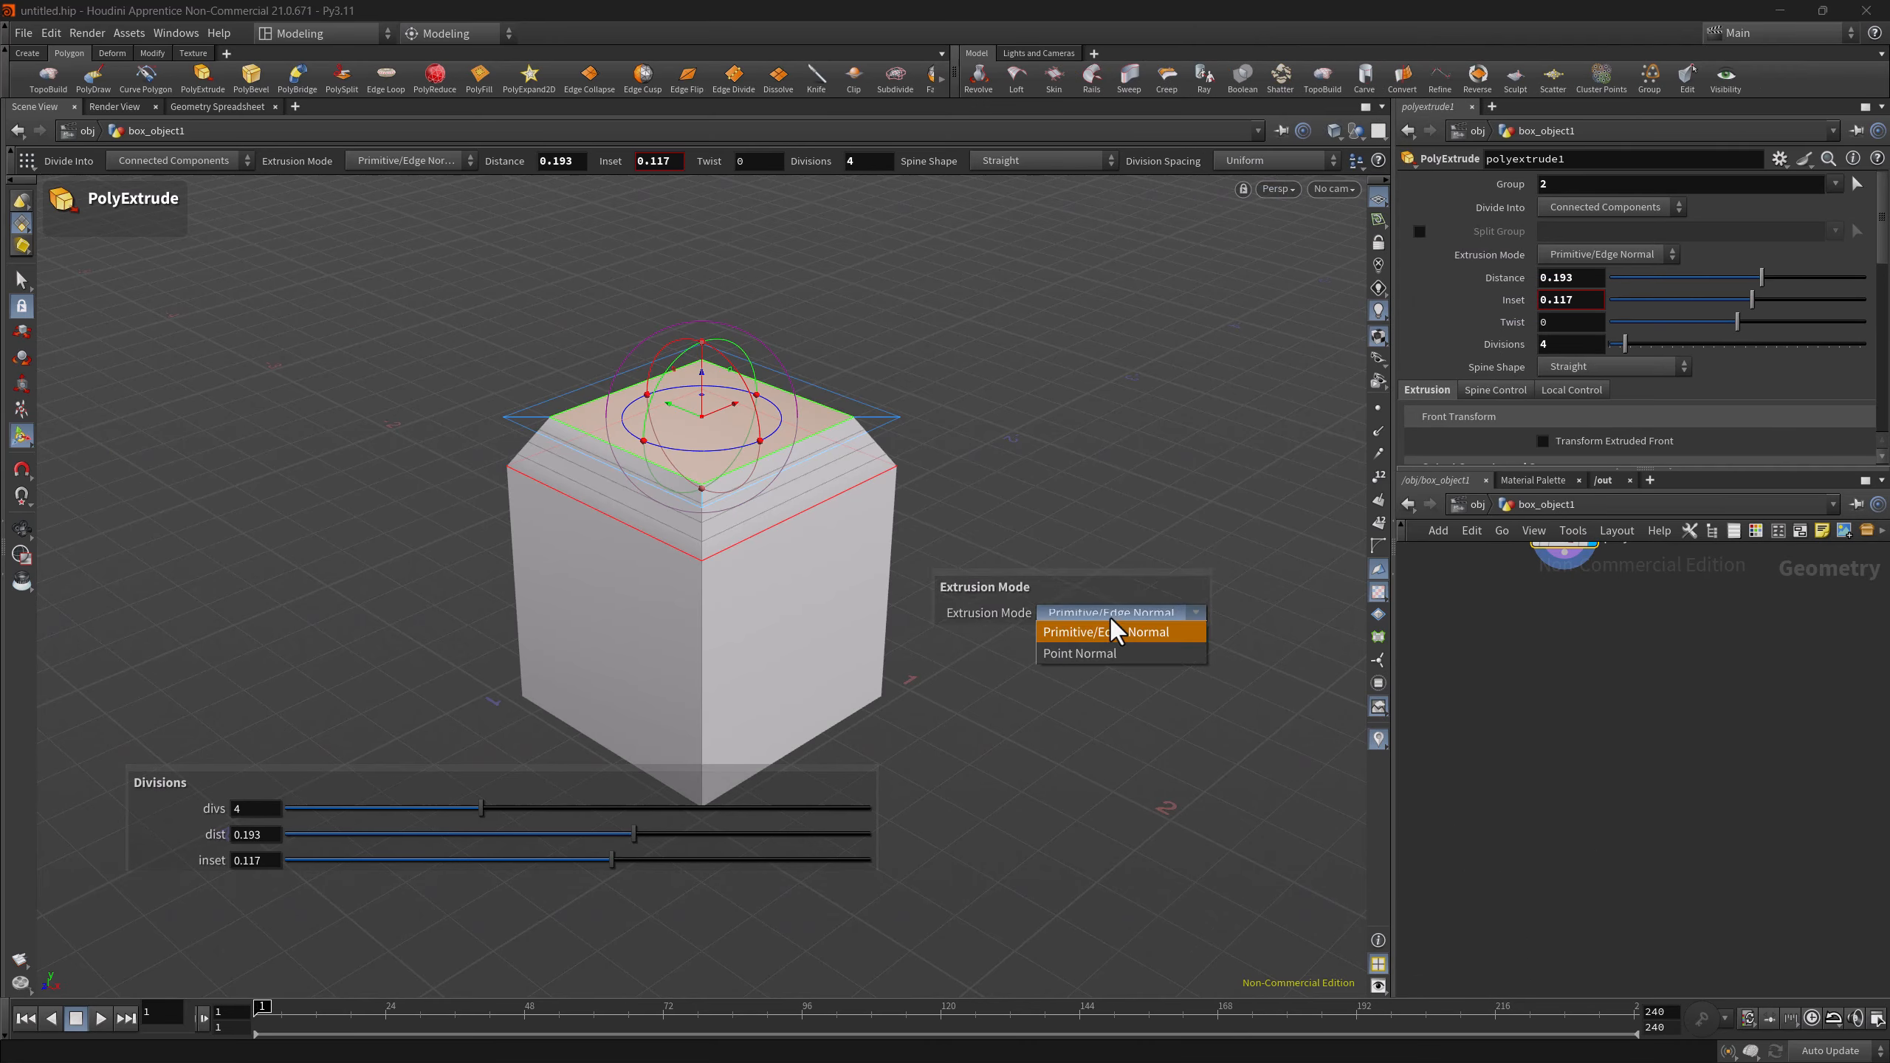
click(1097, 607)
- Add the Output Front parameter as a HUD checkbox docked under the inset slider and switch it off
scroll(1503, 408, down, 2)
scroll(1504, 409, down, 2)
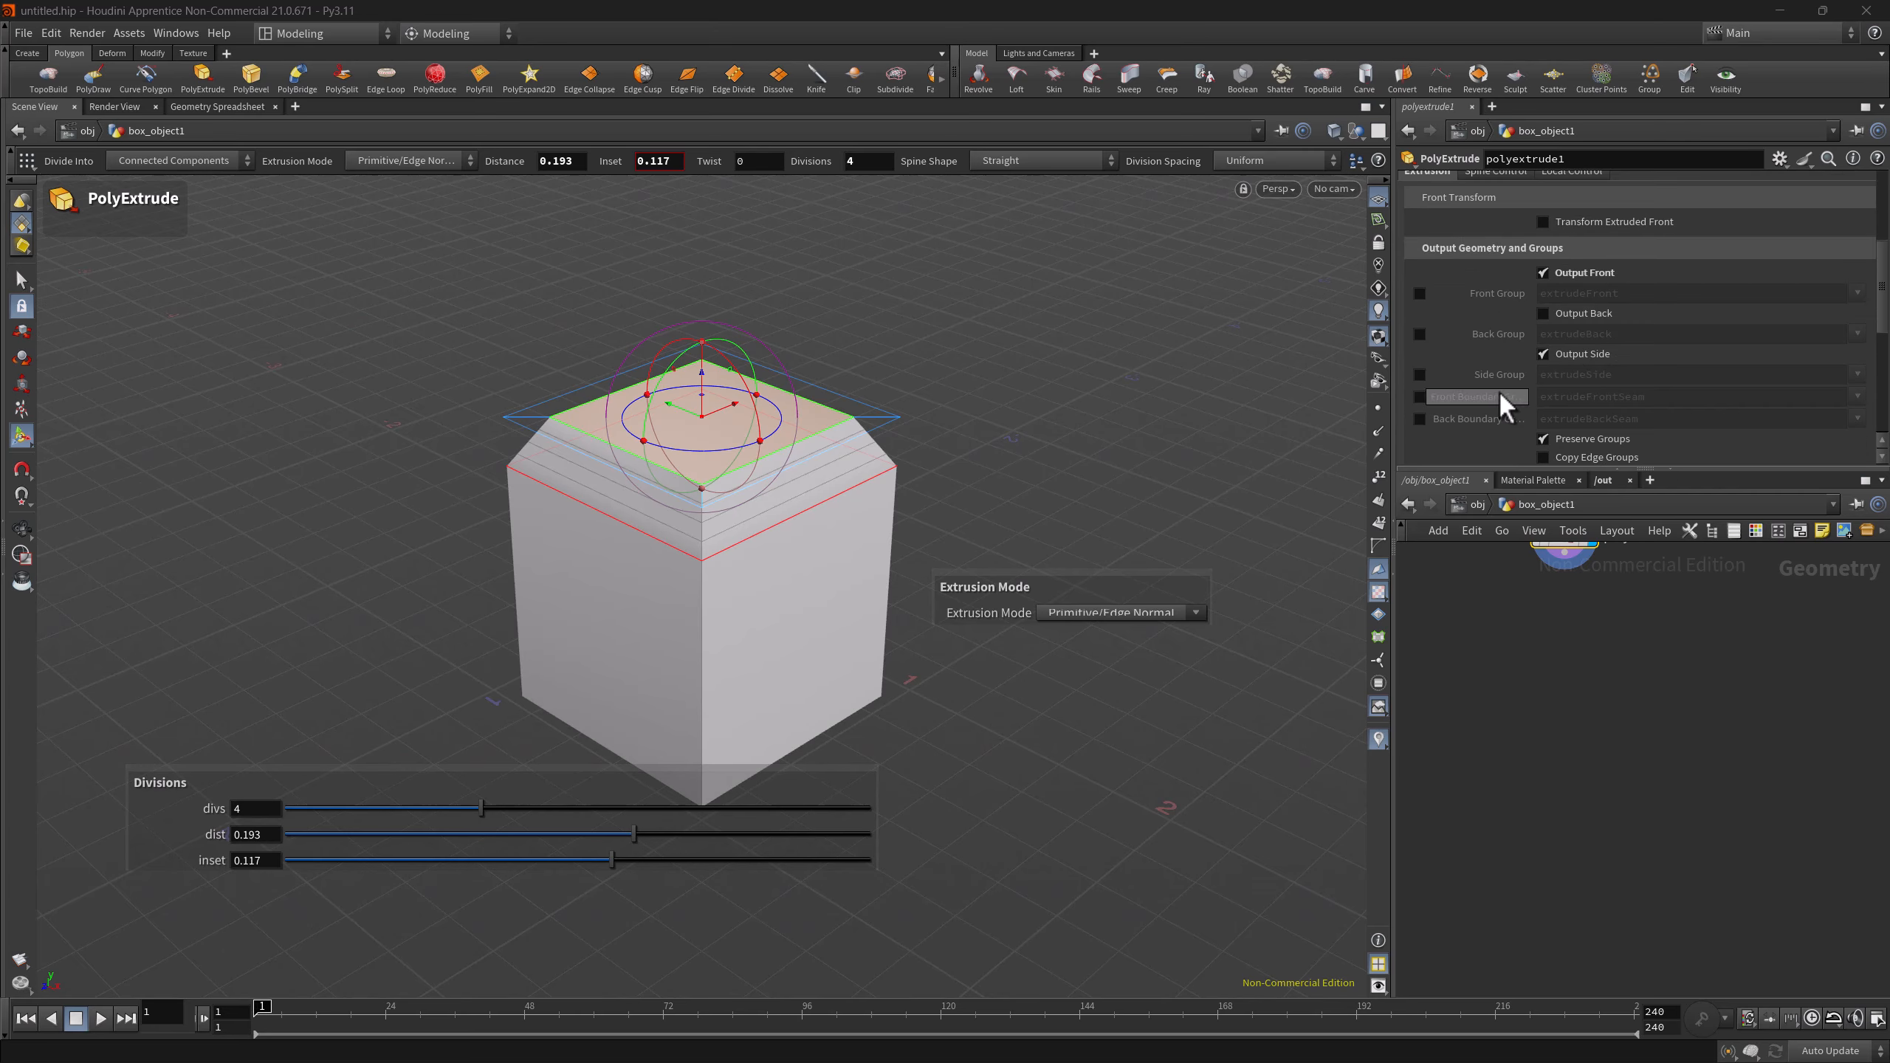
drag(645, 964, 404, 875)
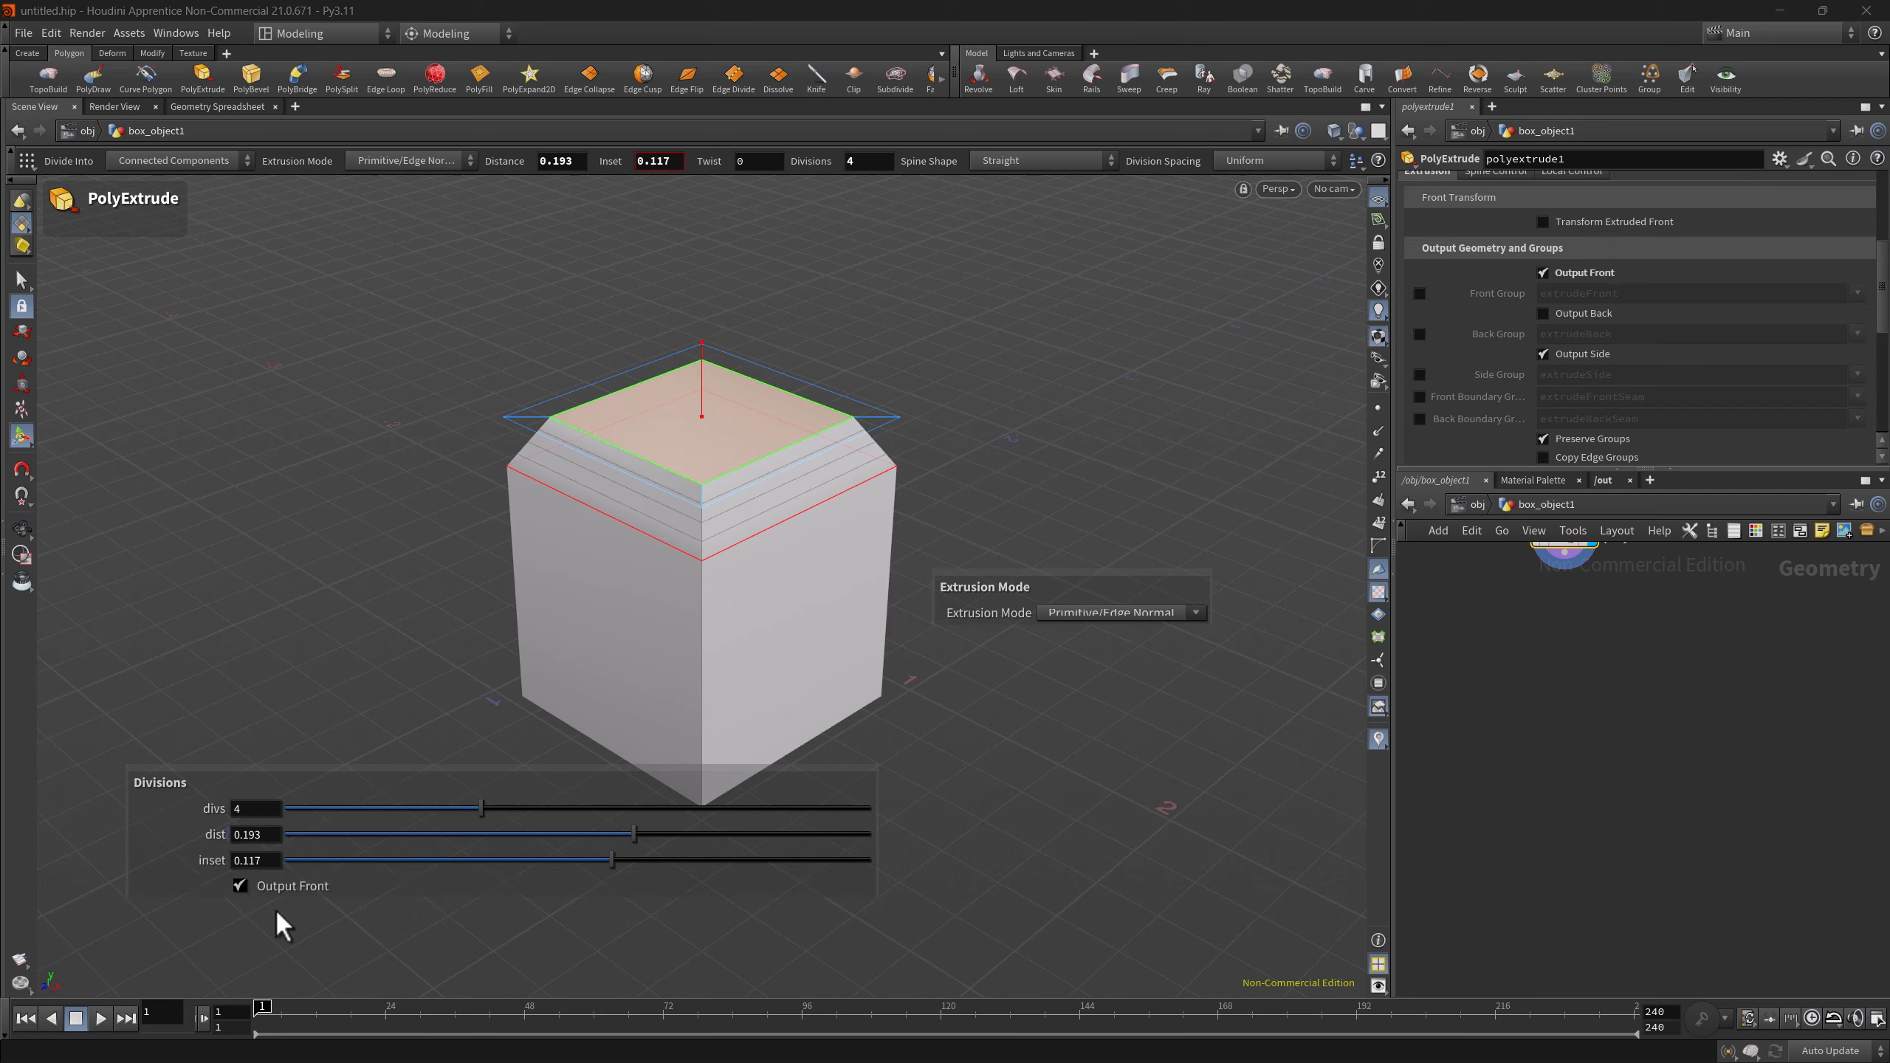
click(240, 885)
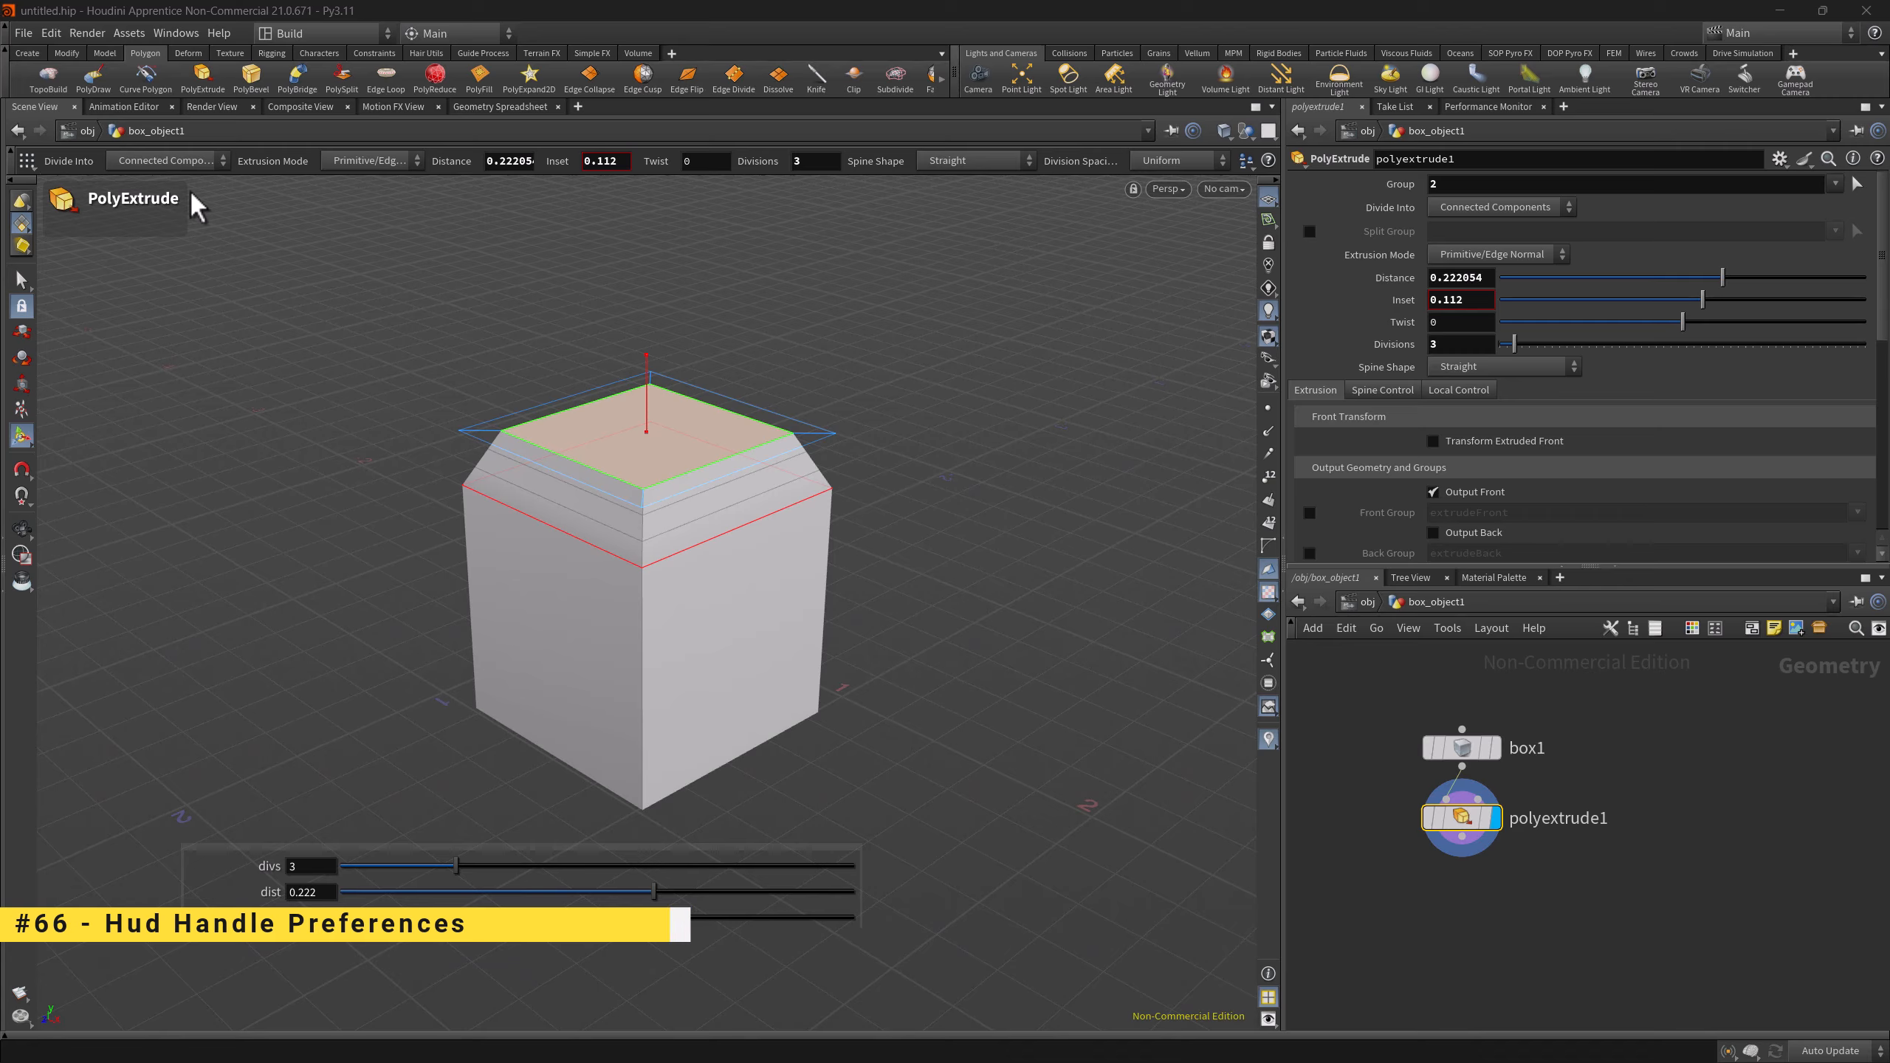
- Enable Draw Background in the HUD Handles preferences and apply it
click(46, 31)
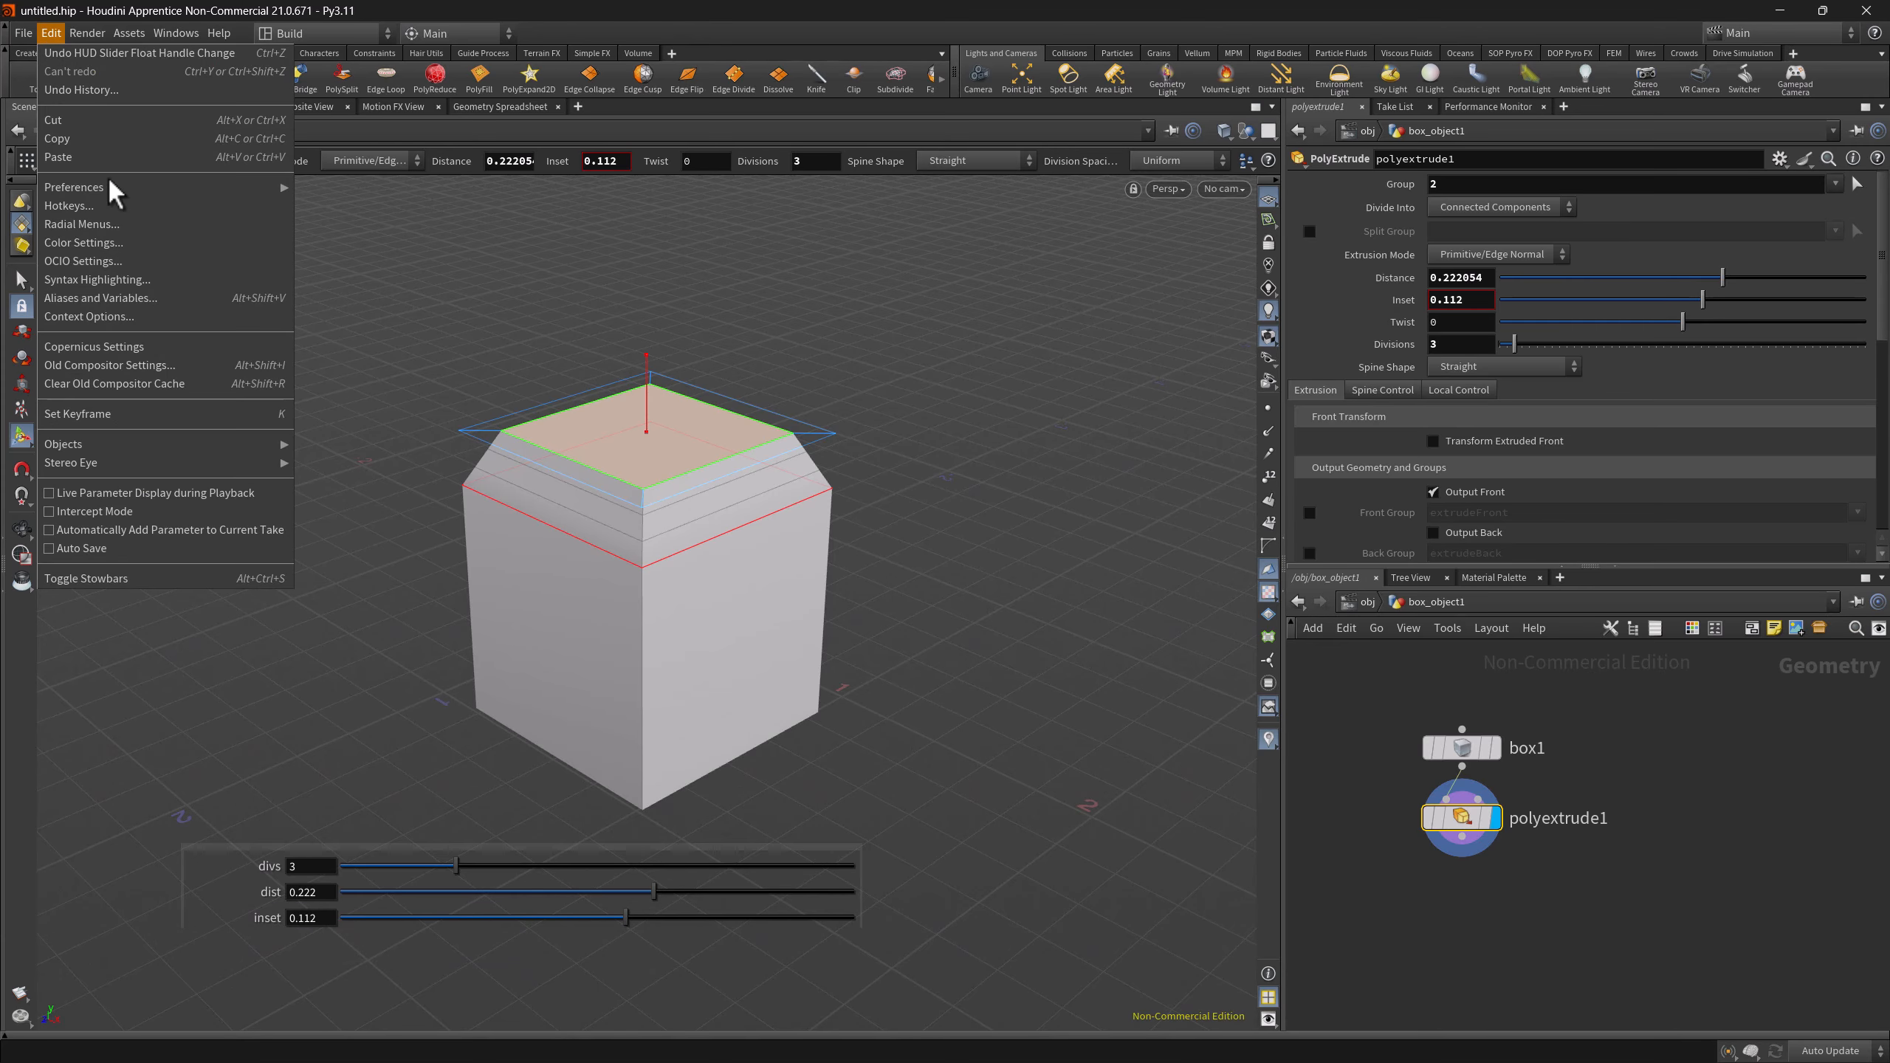
mouse_move(106, 189)
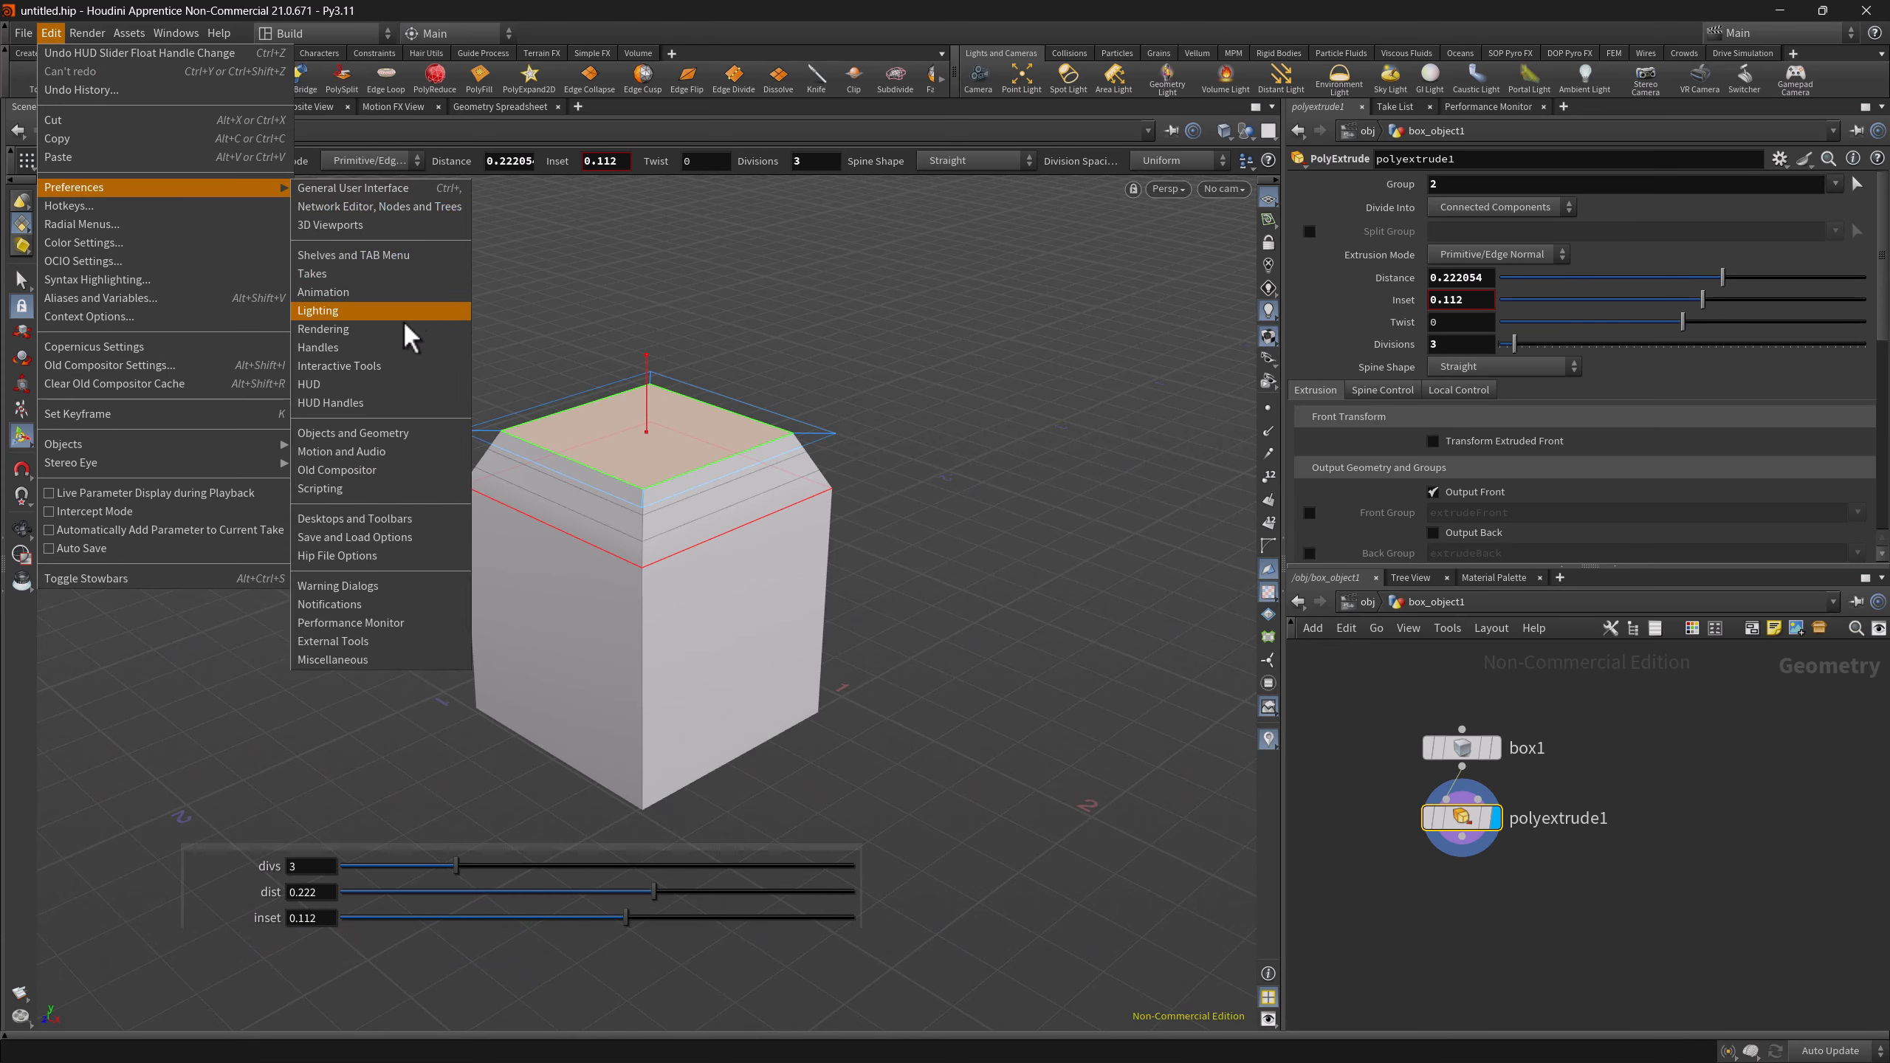
click(364, 404)
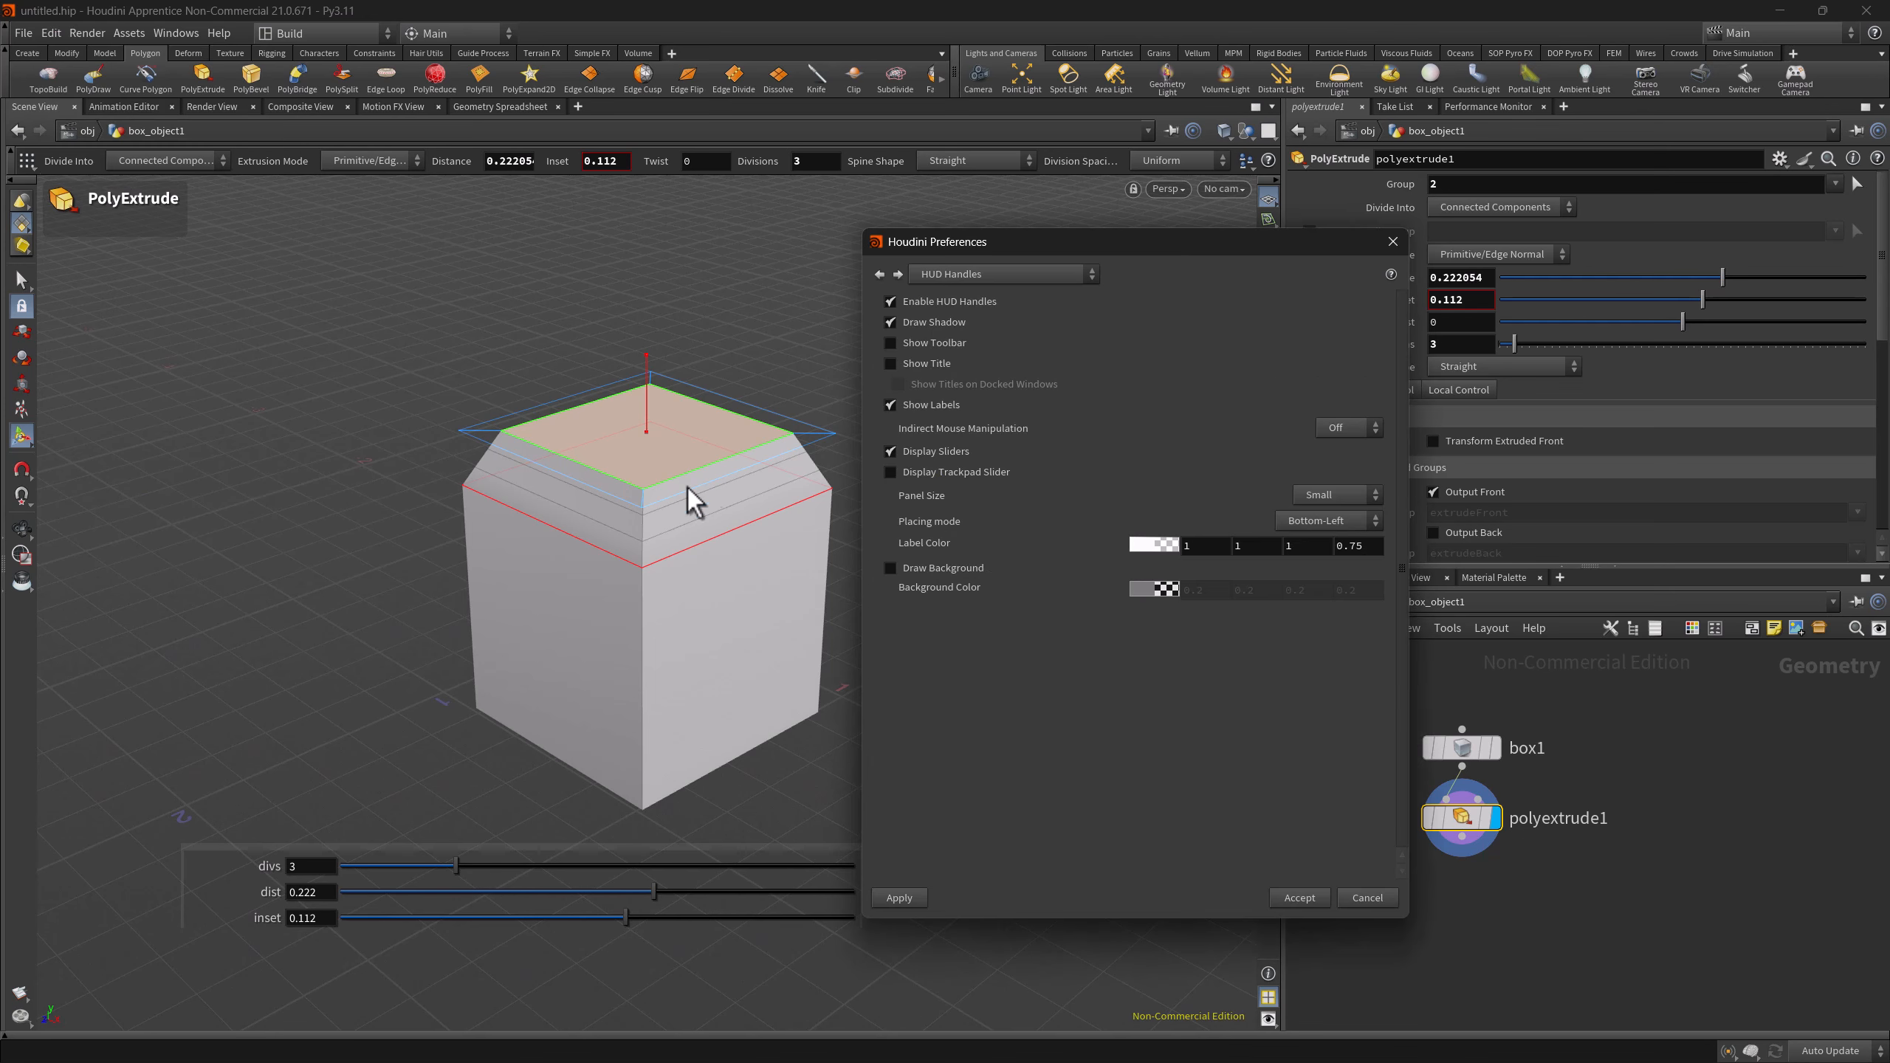
click(890, 568)
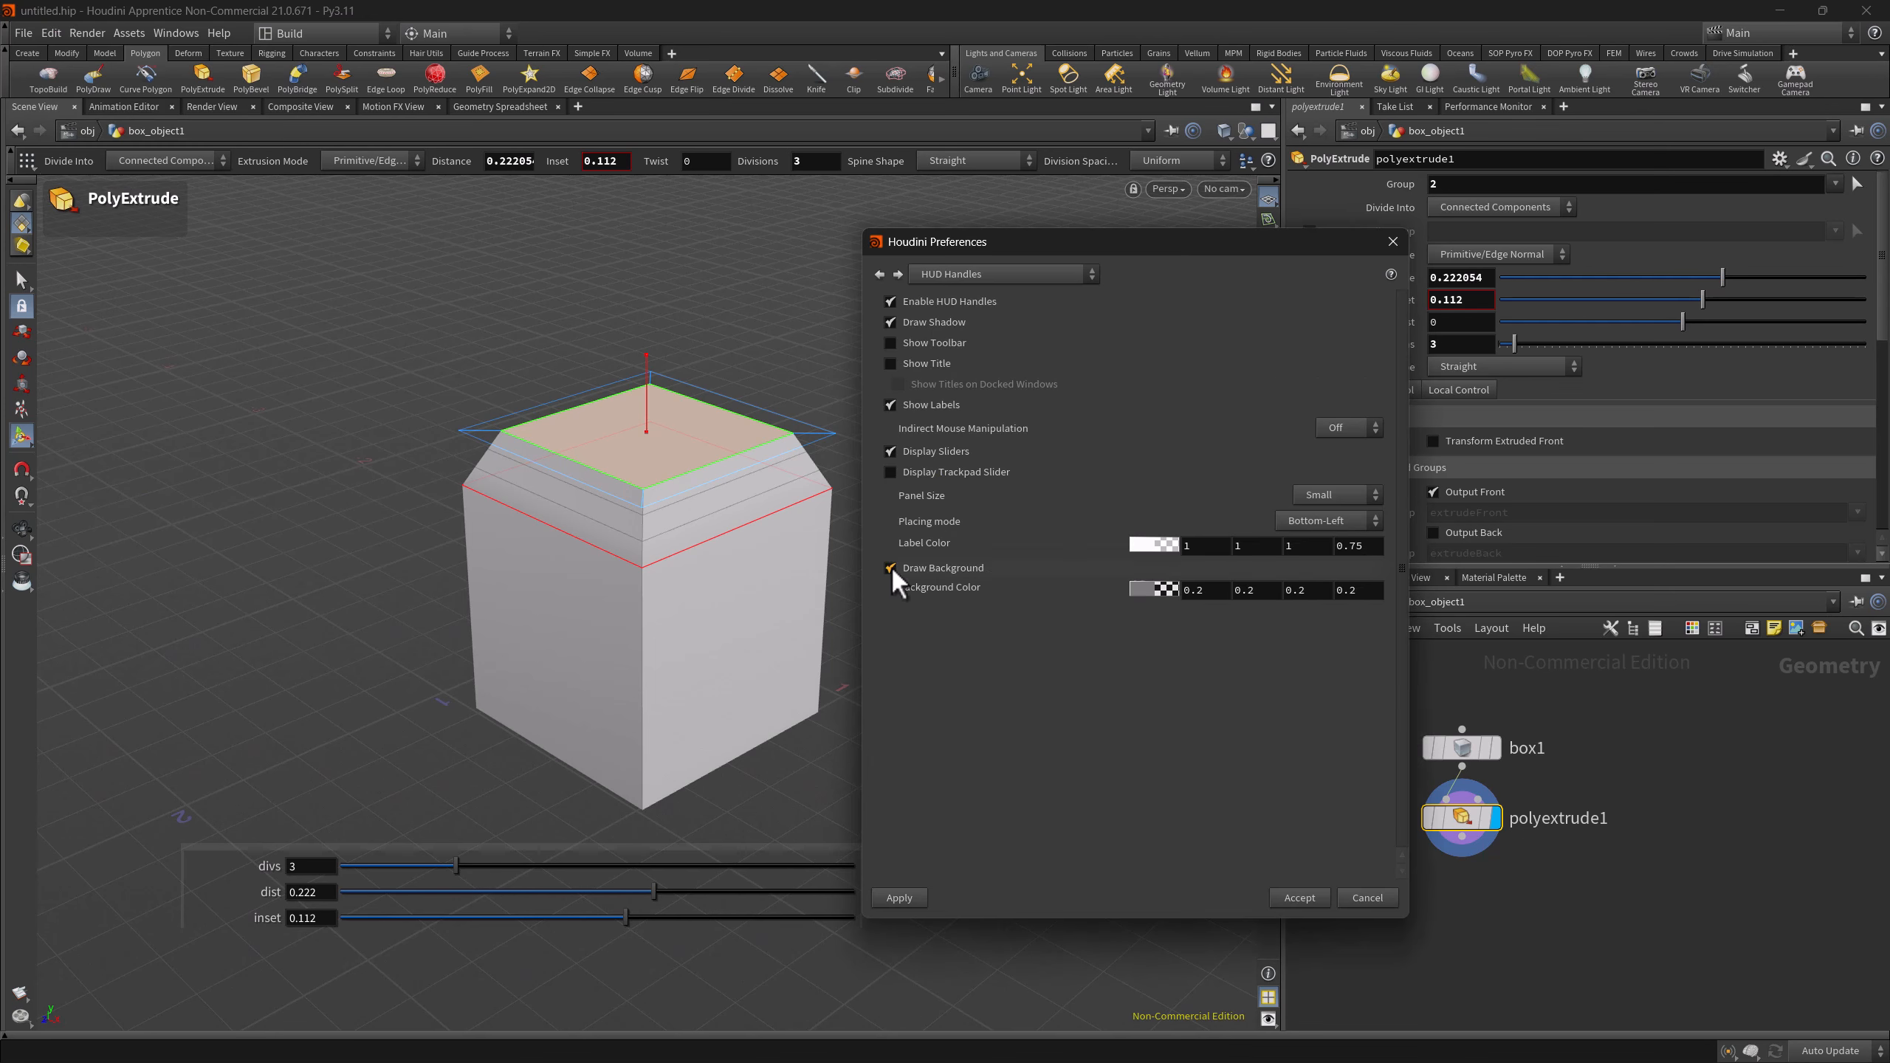
click(914, 900)
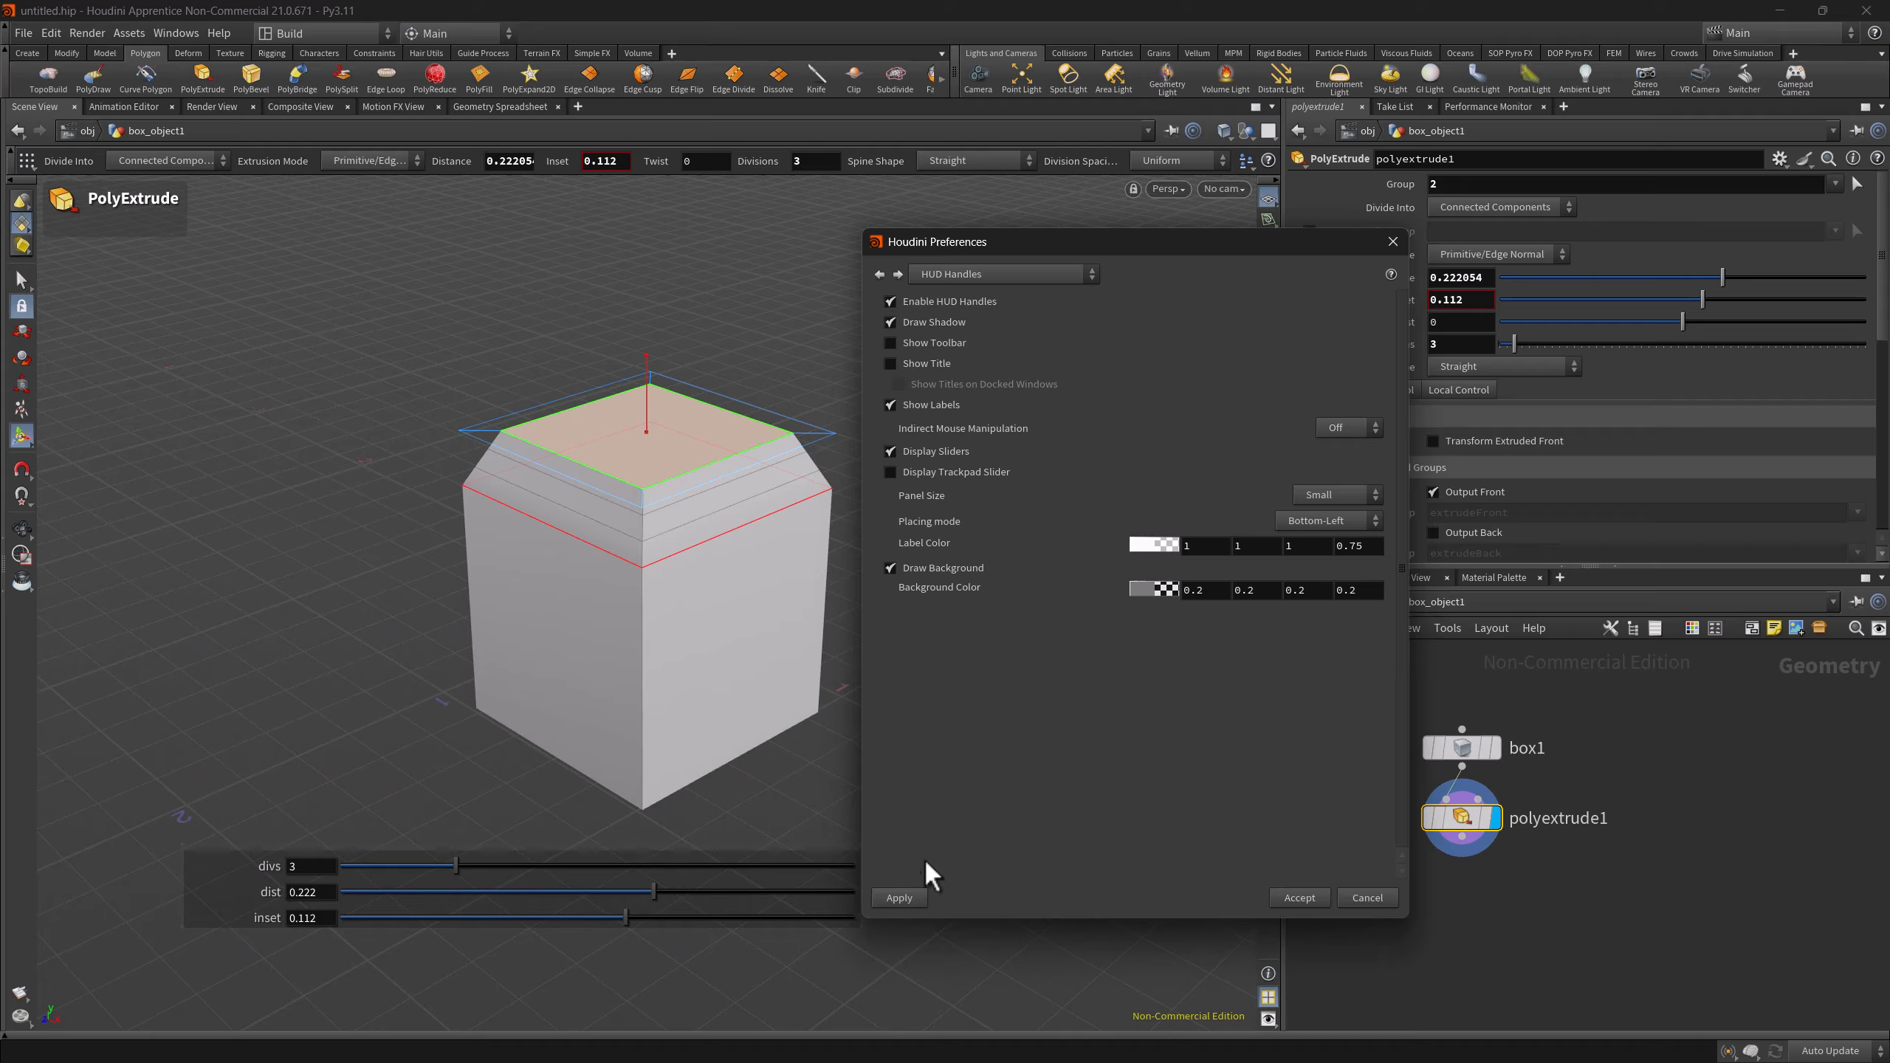
- Set the HUD handle background color's alpha to 0.5 and apply it
click(1146, 589)
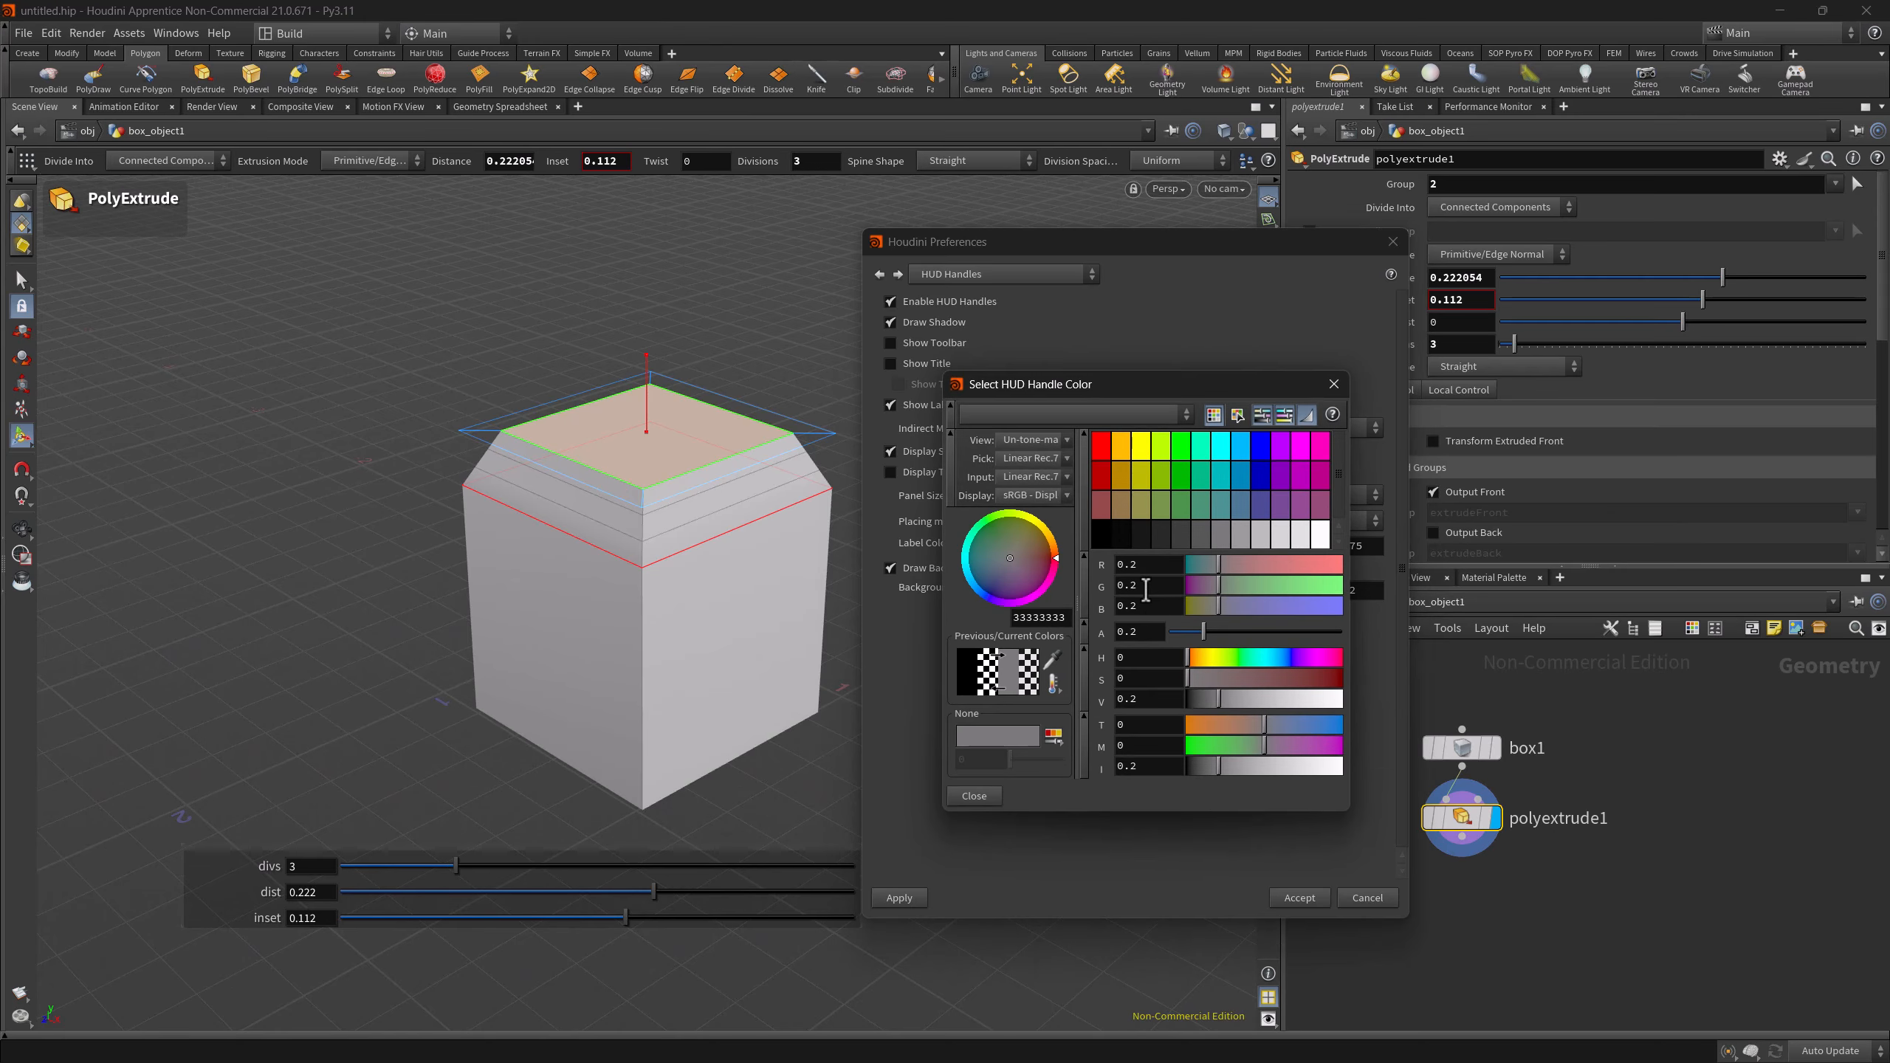
drag(1203, 632, 1244, 632)
double_click(1155, 631)
text(0.5)
click(974, 796)
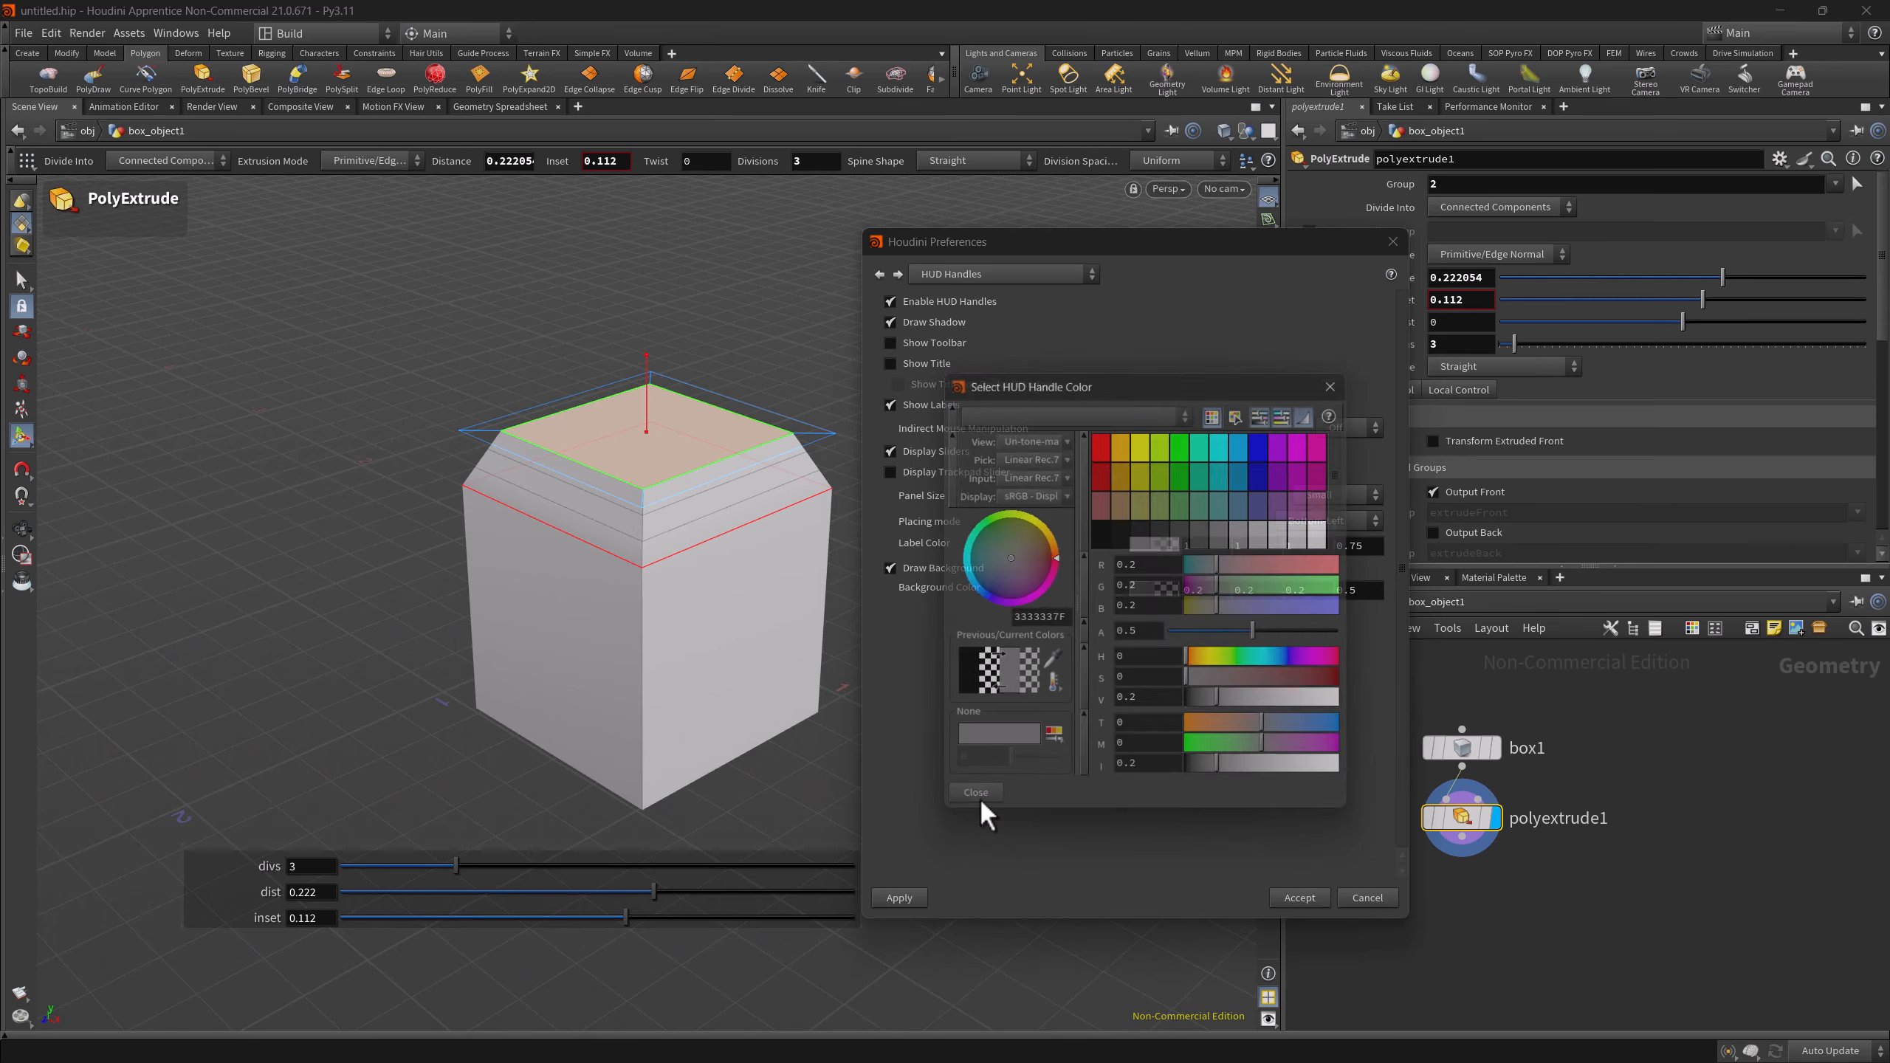
click(899, 897)
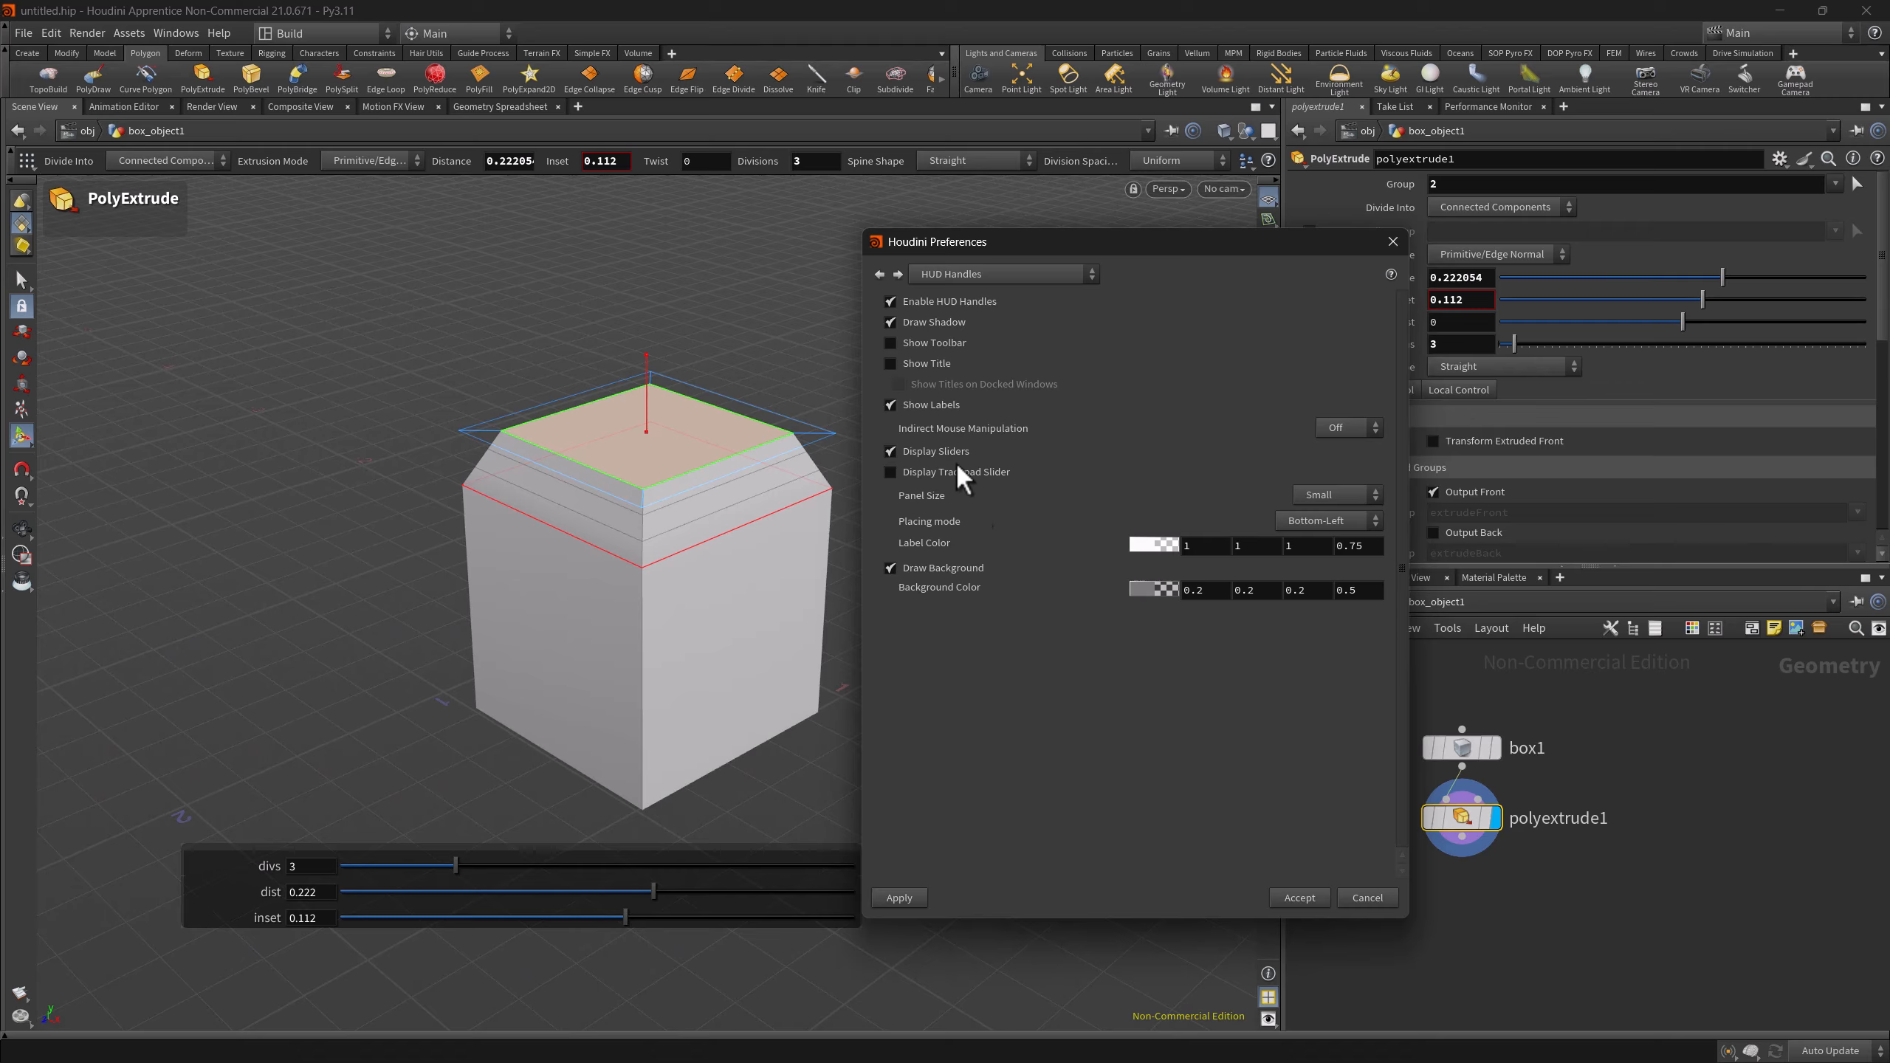
- Try showing titles on the HUD handles, and switch the titles off again
click(889, 364)
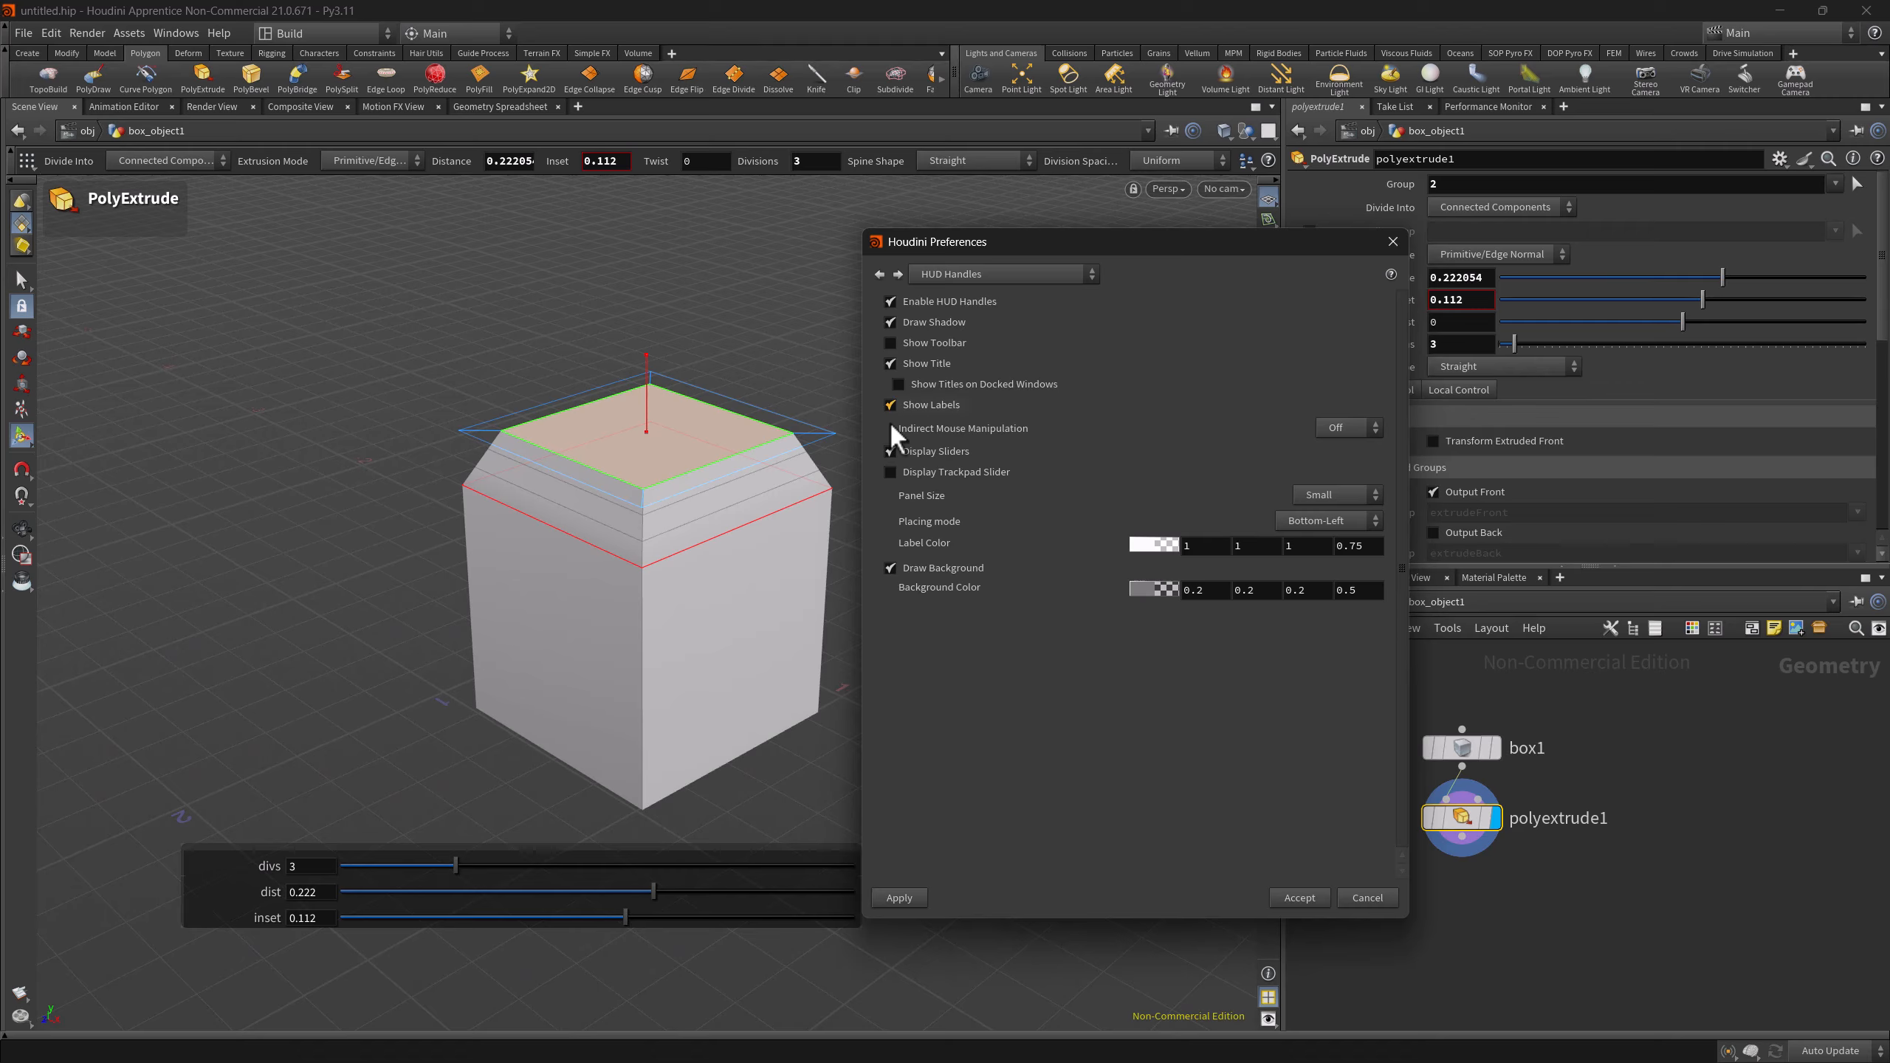
click(899, 897)
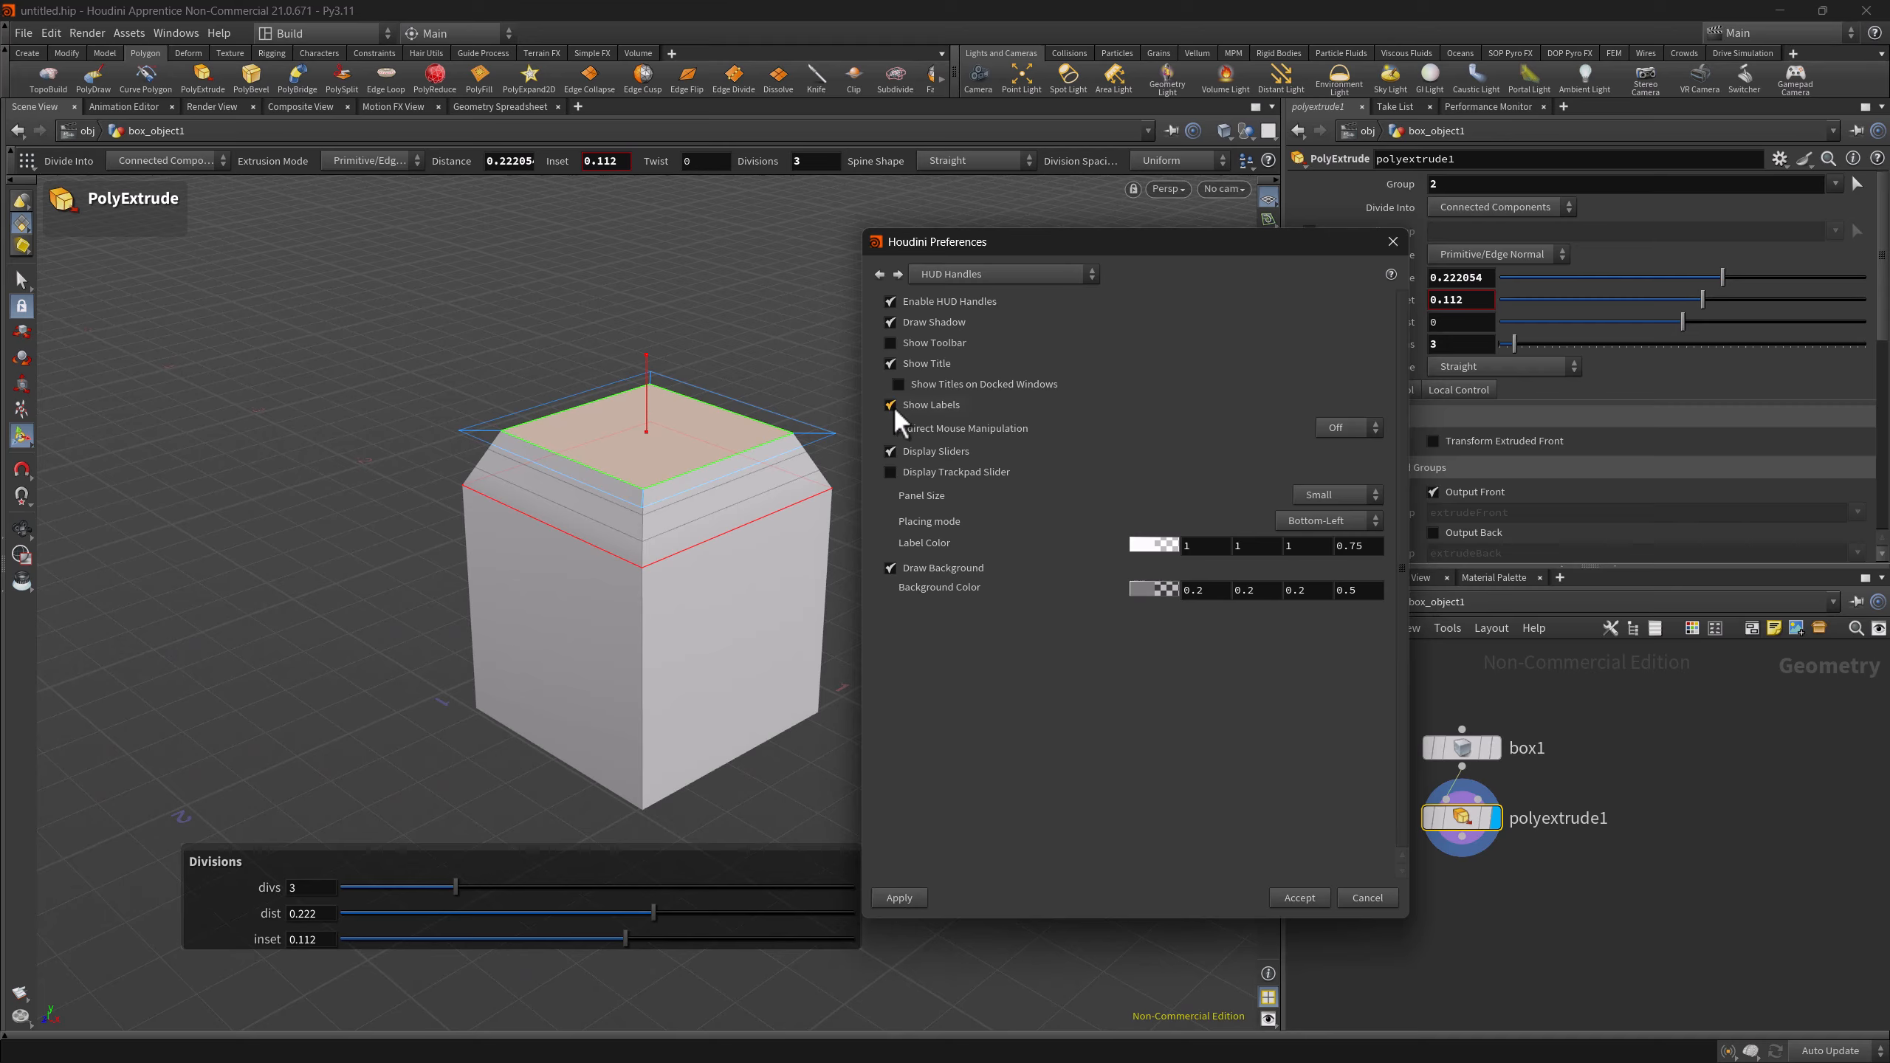
click(889, 363)
- Show the toolbar on the HUD handles, accept the preferences, and move the slider panel in front of the box's lower corner
click(898, 895)
click(1280, 899)
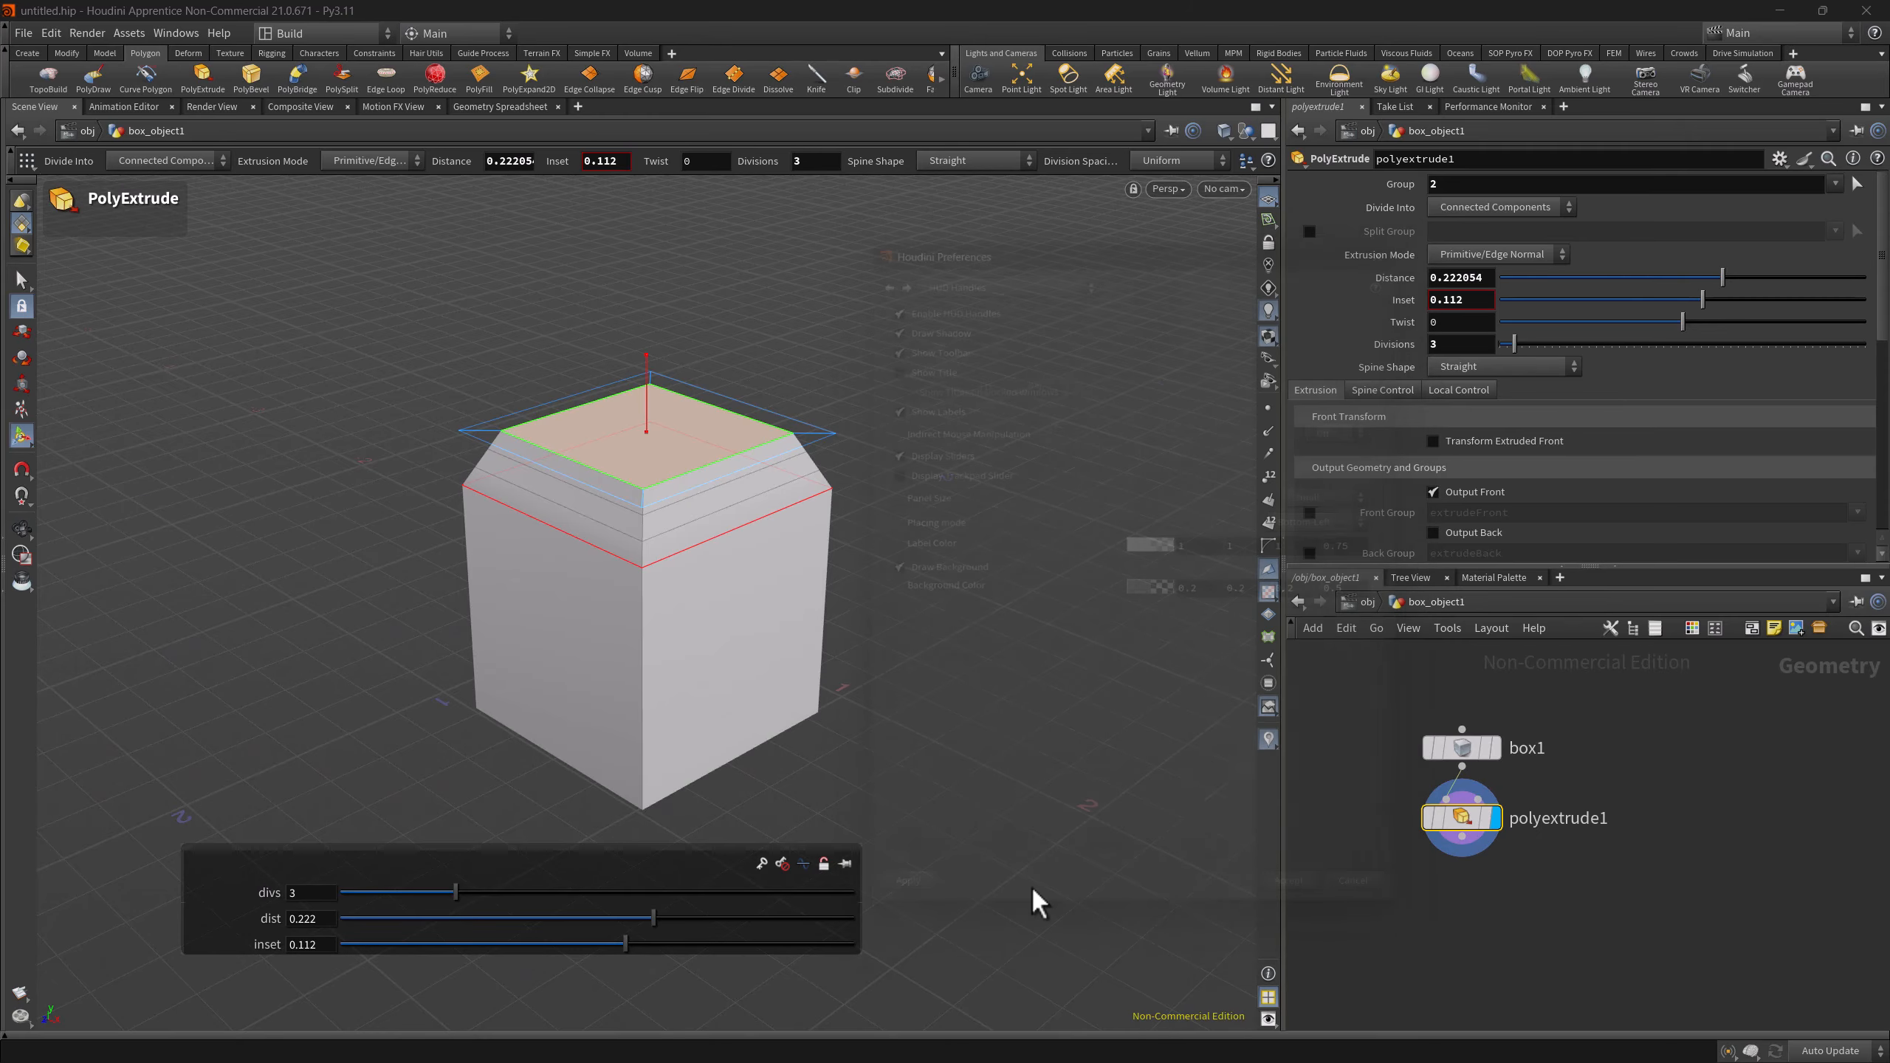
drag(762, 843, 889, 789)
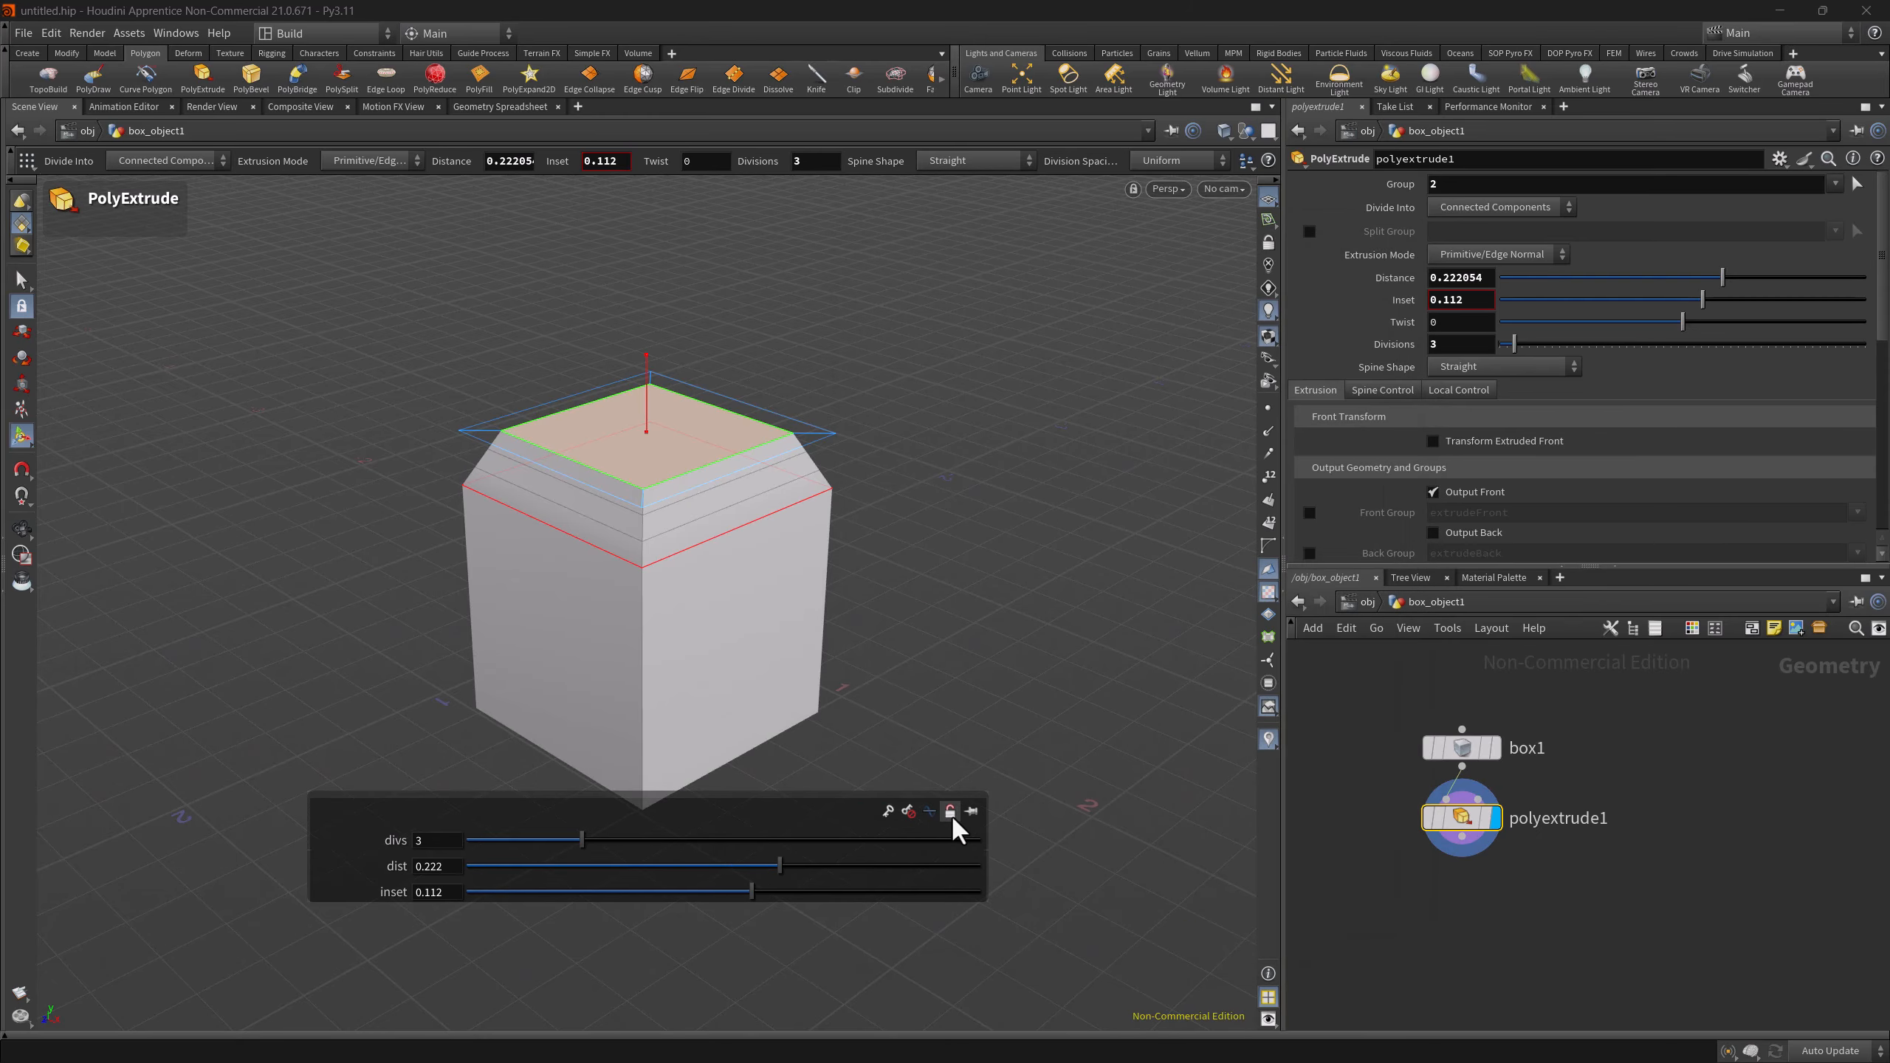
- Try pinning and locking the HUD slider panel, switching each toggle off again
click(973, 812)
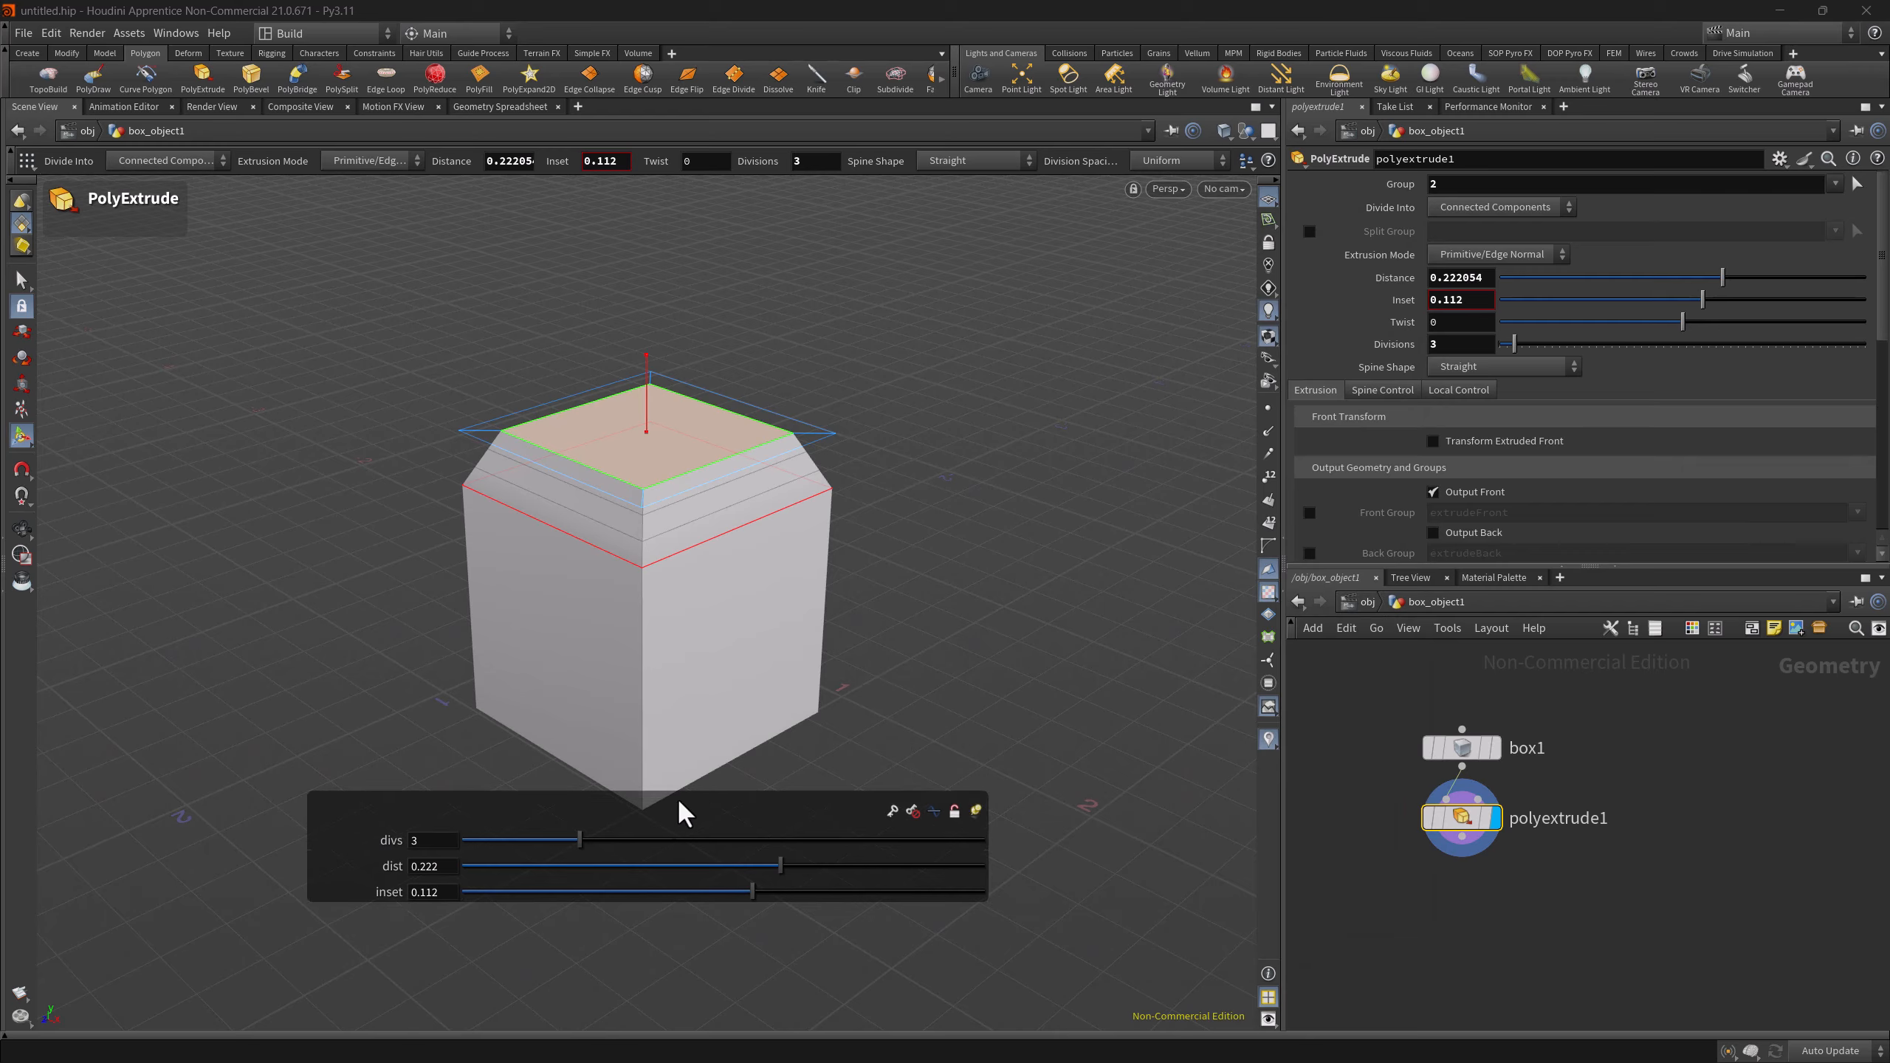
click(970, 812)
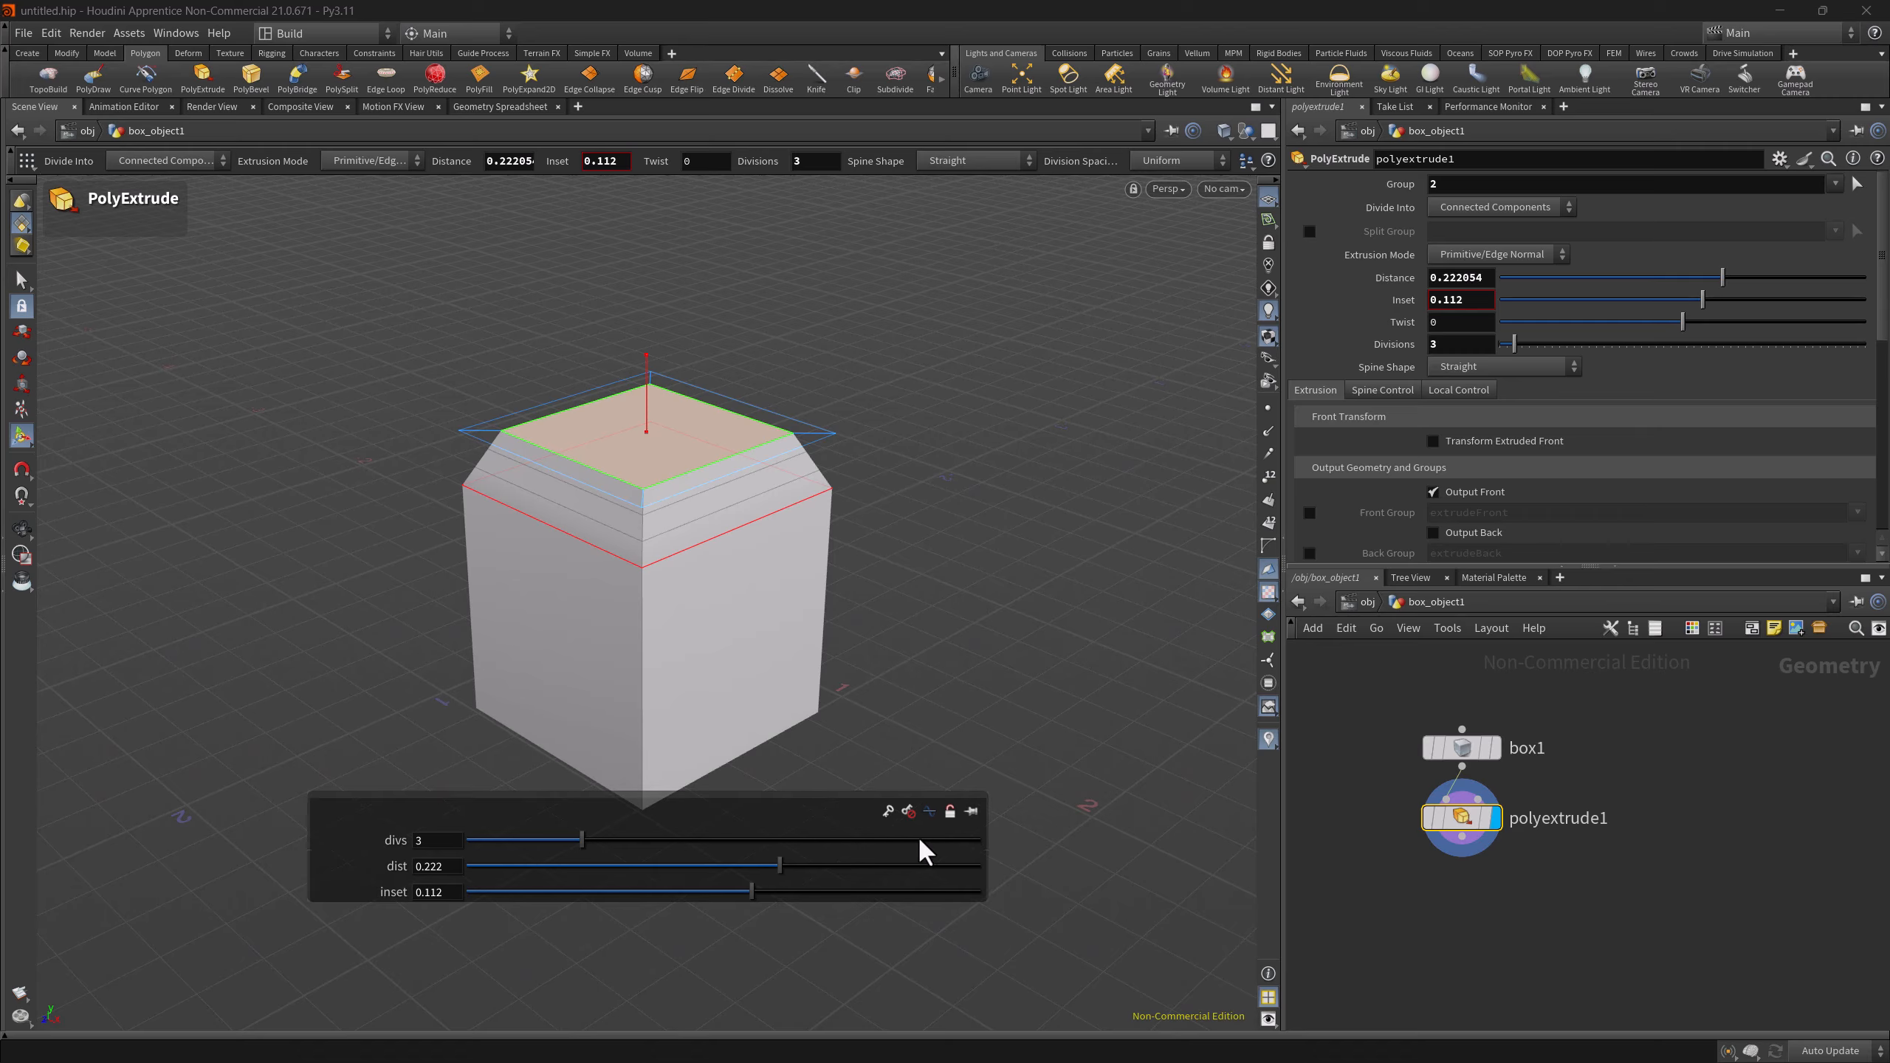
click(949, 812)
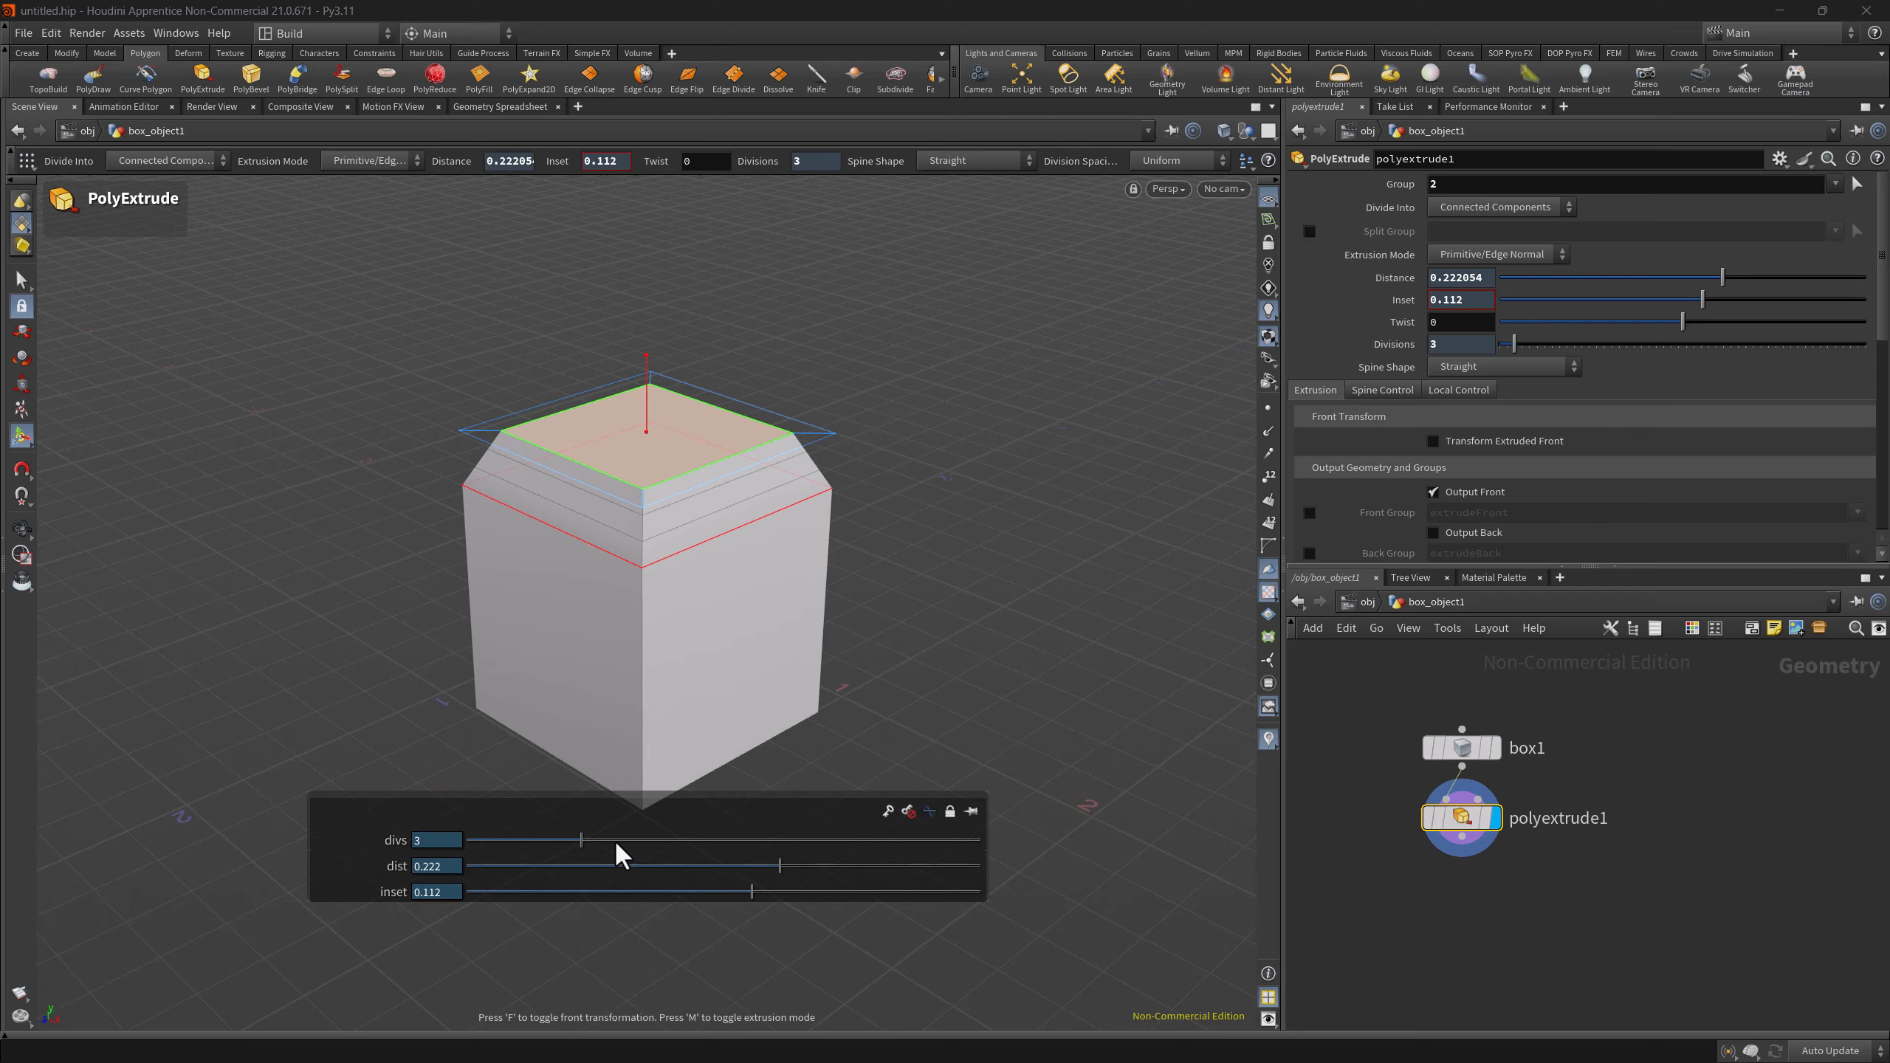
click(945, 813)
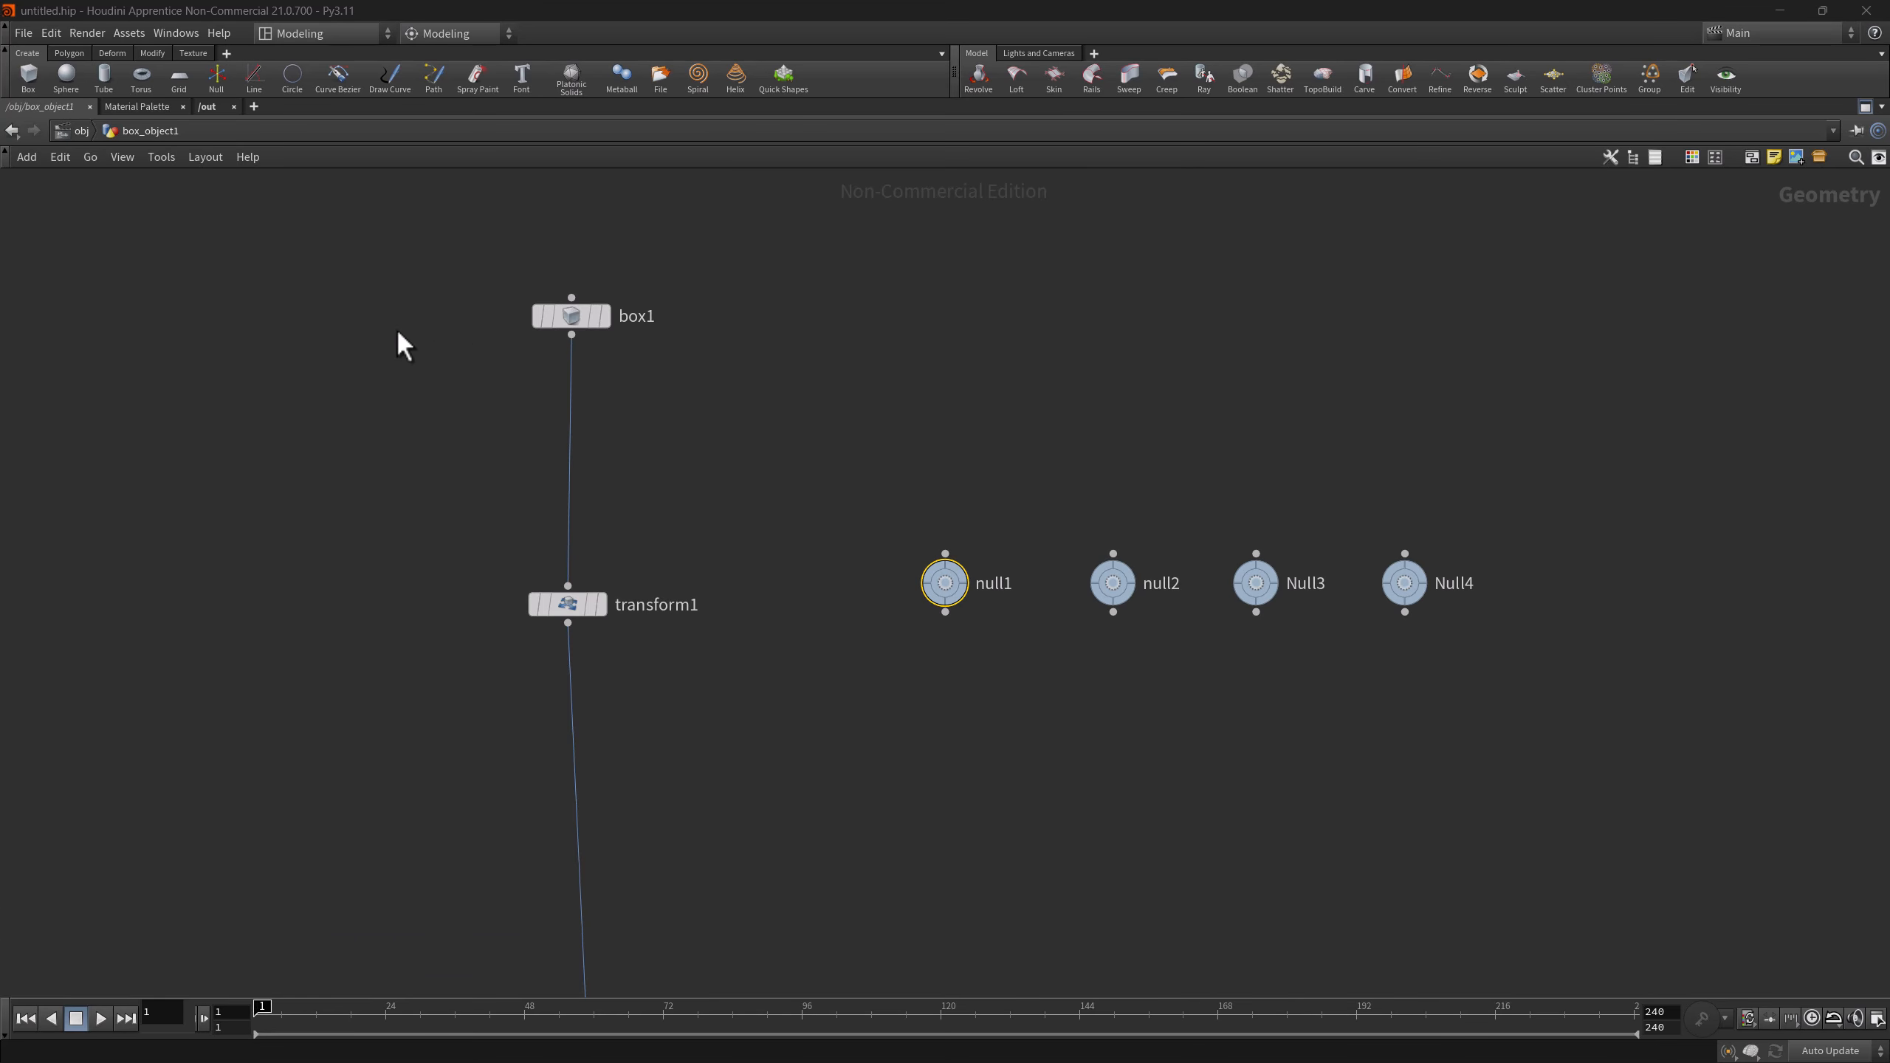
- Search the box_object1 network for the node "loot" with Find Node and select it, closing the search window
click(60, 157)
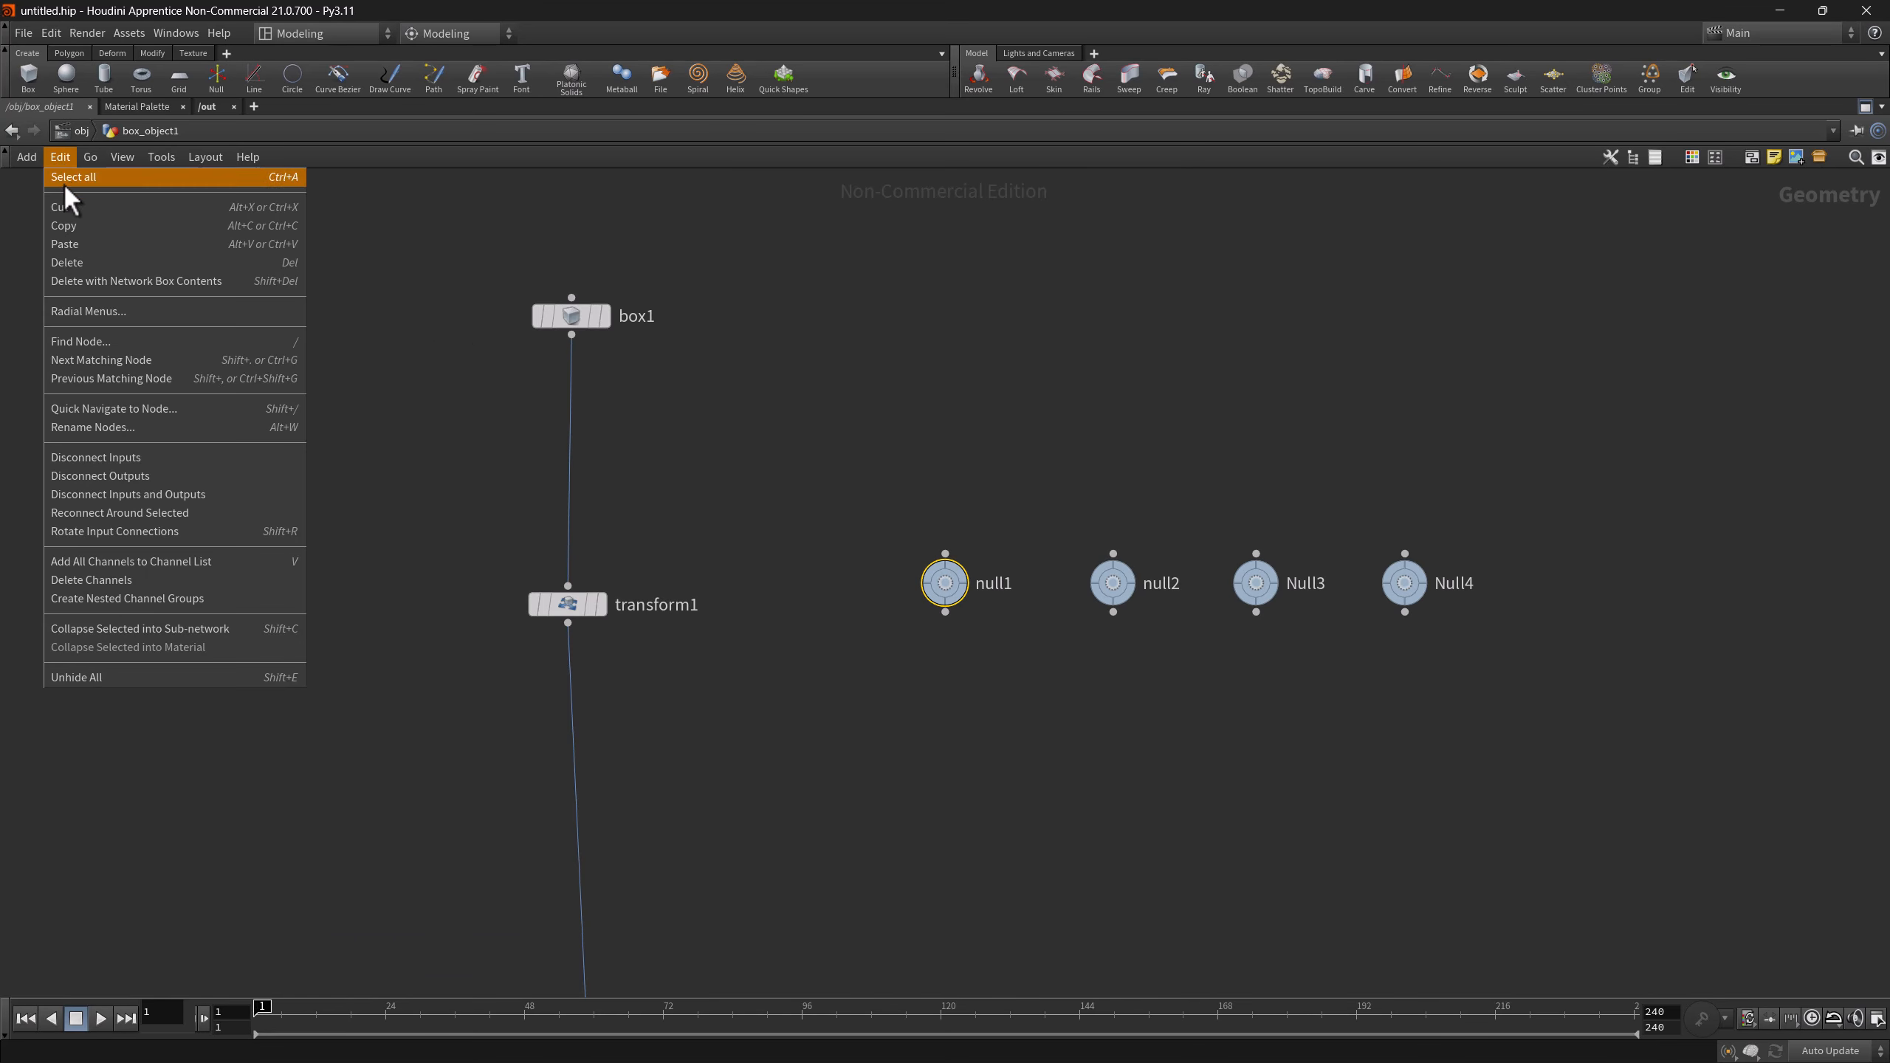
click(124, 341)
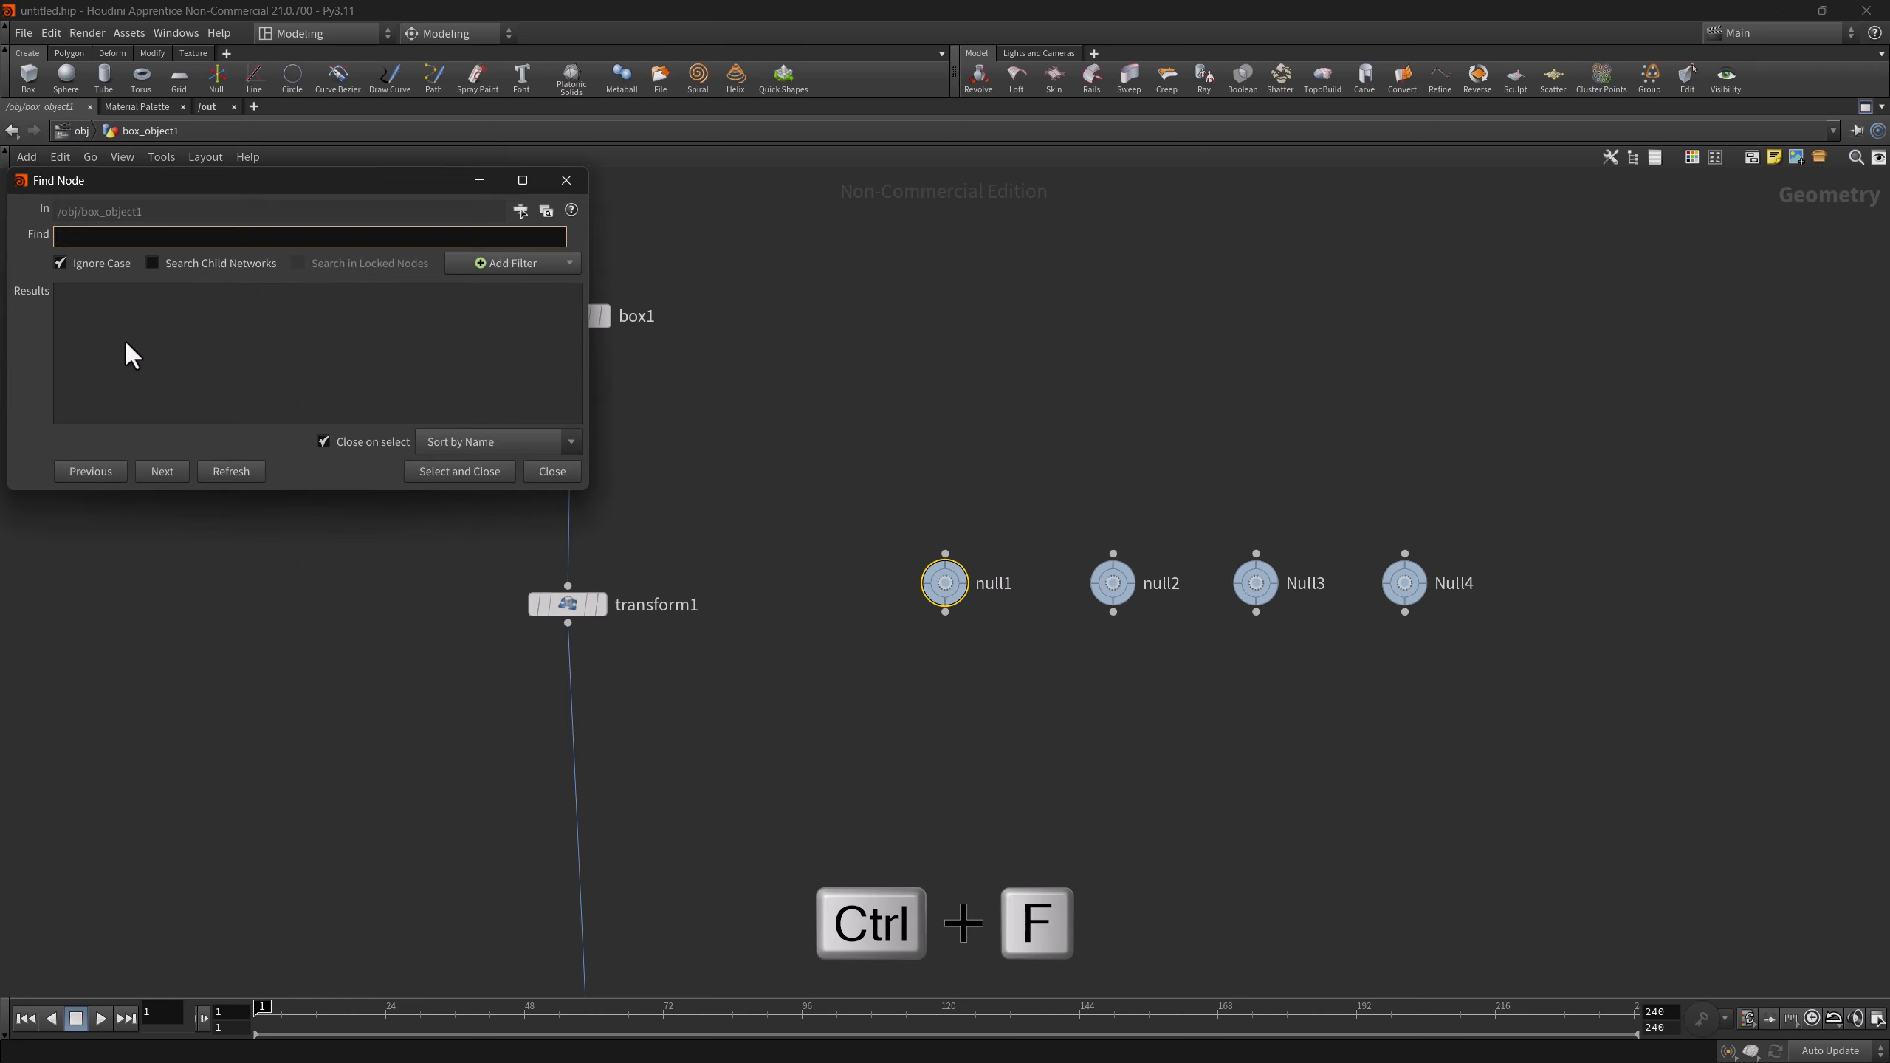
drag(121, 195, 475, 348)
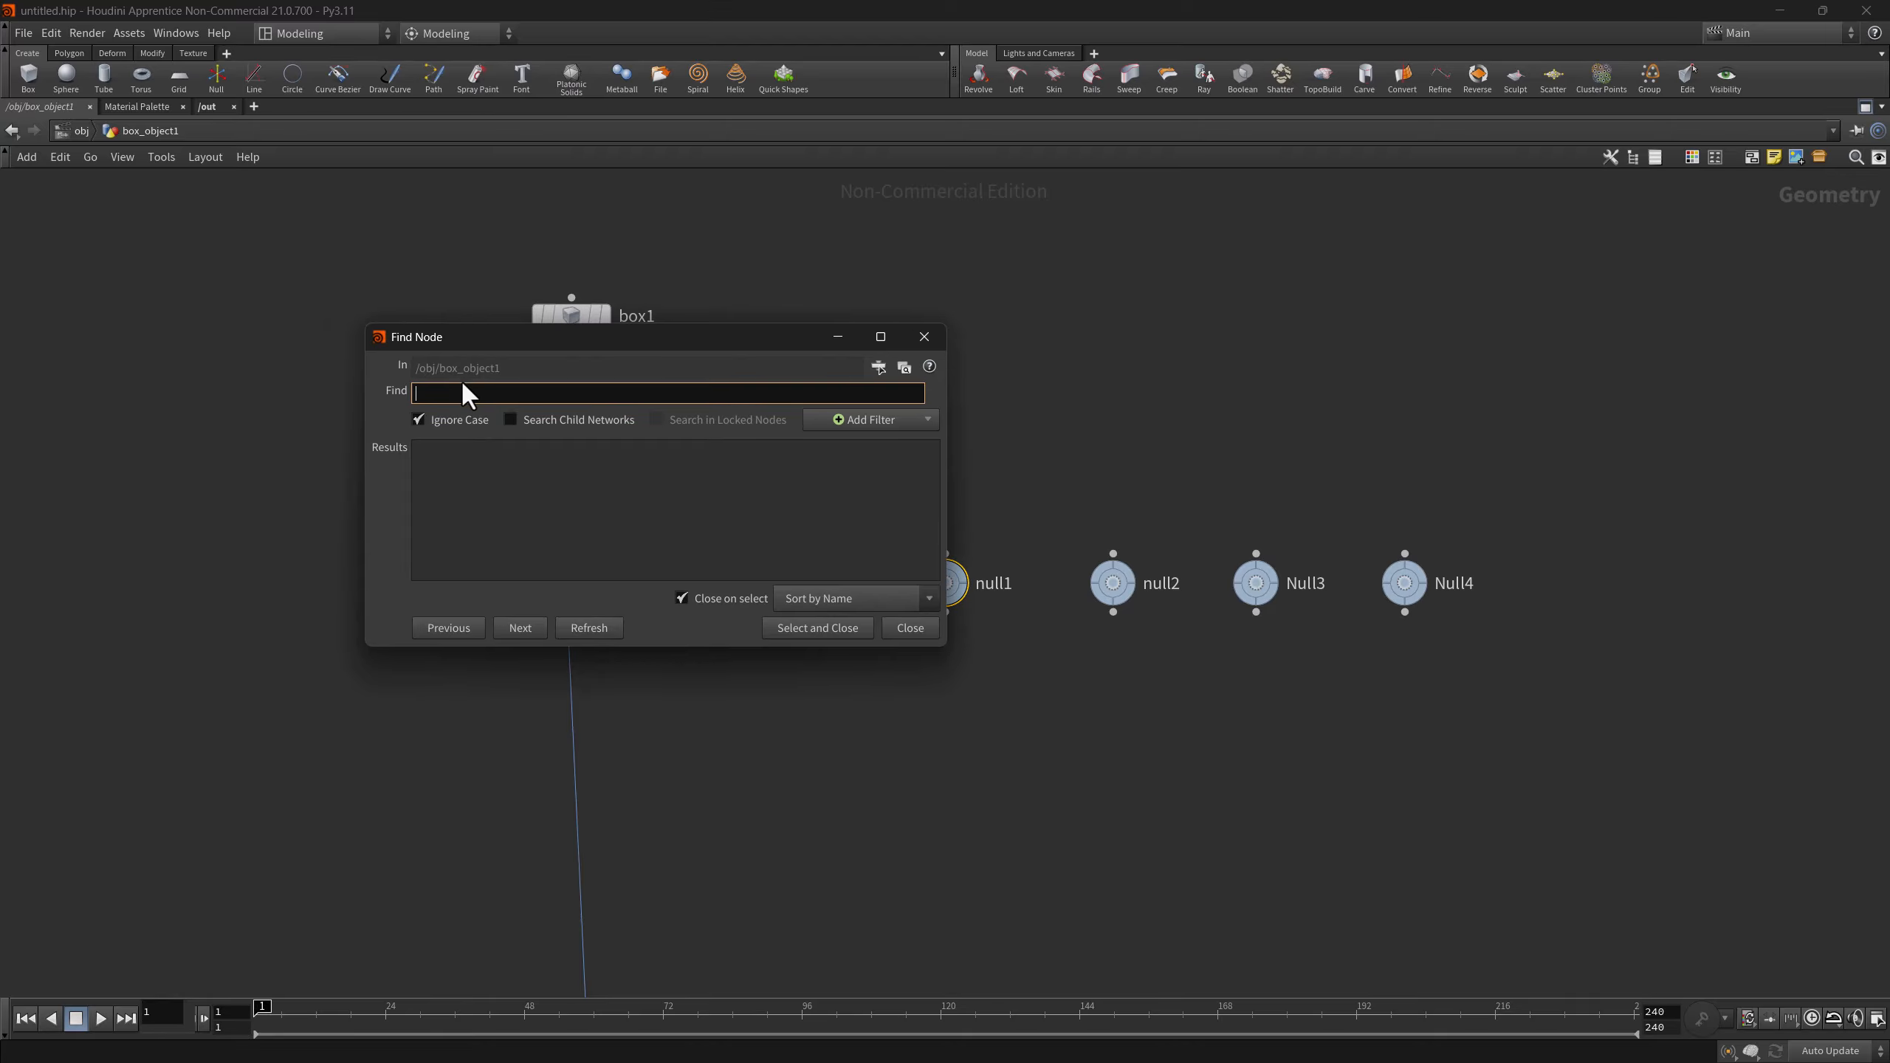
text(loot)
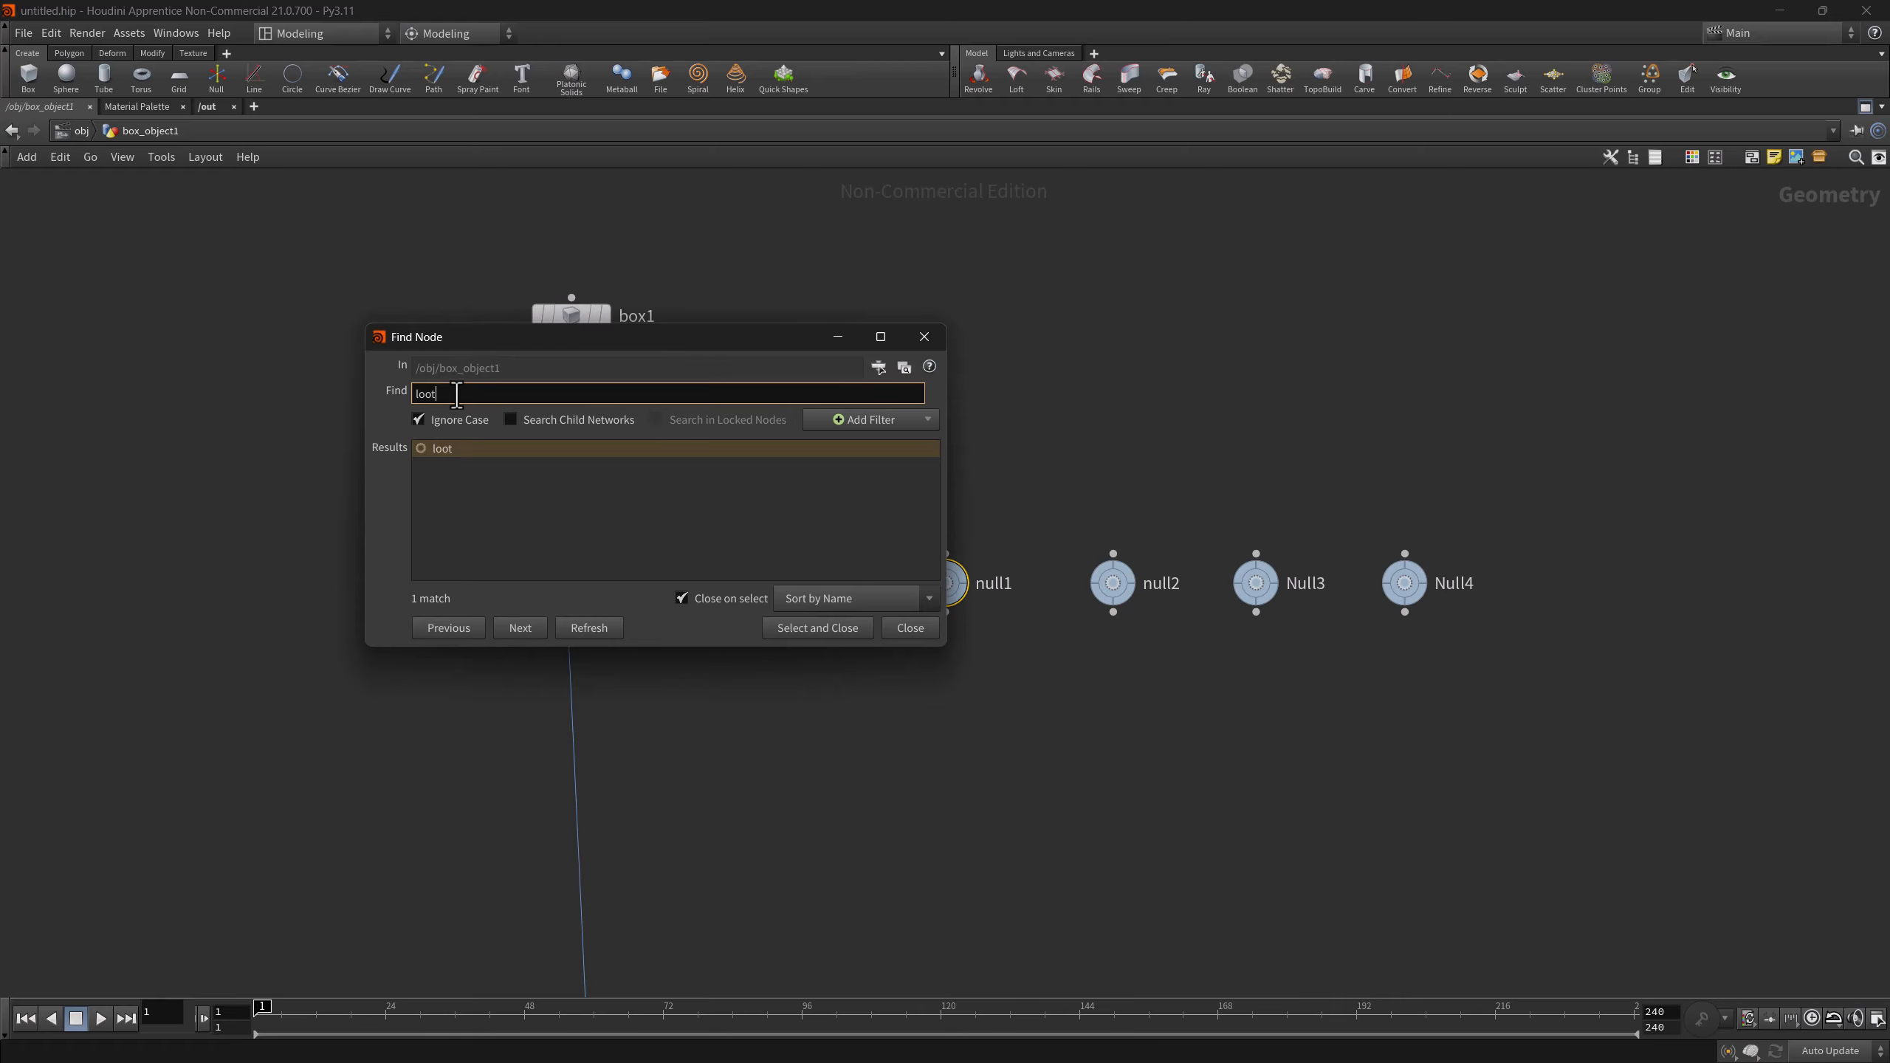
click(454, 448)
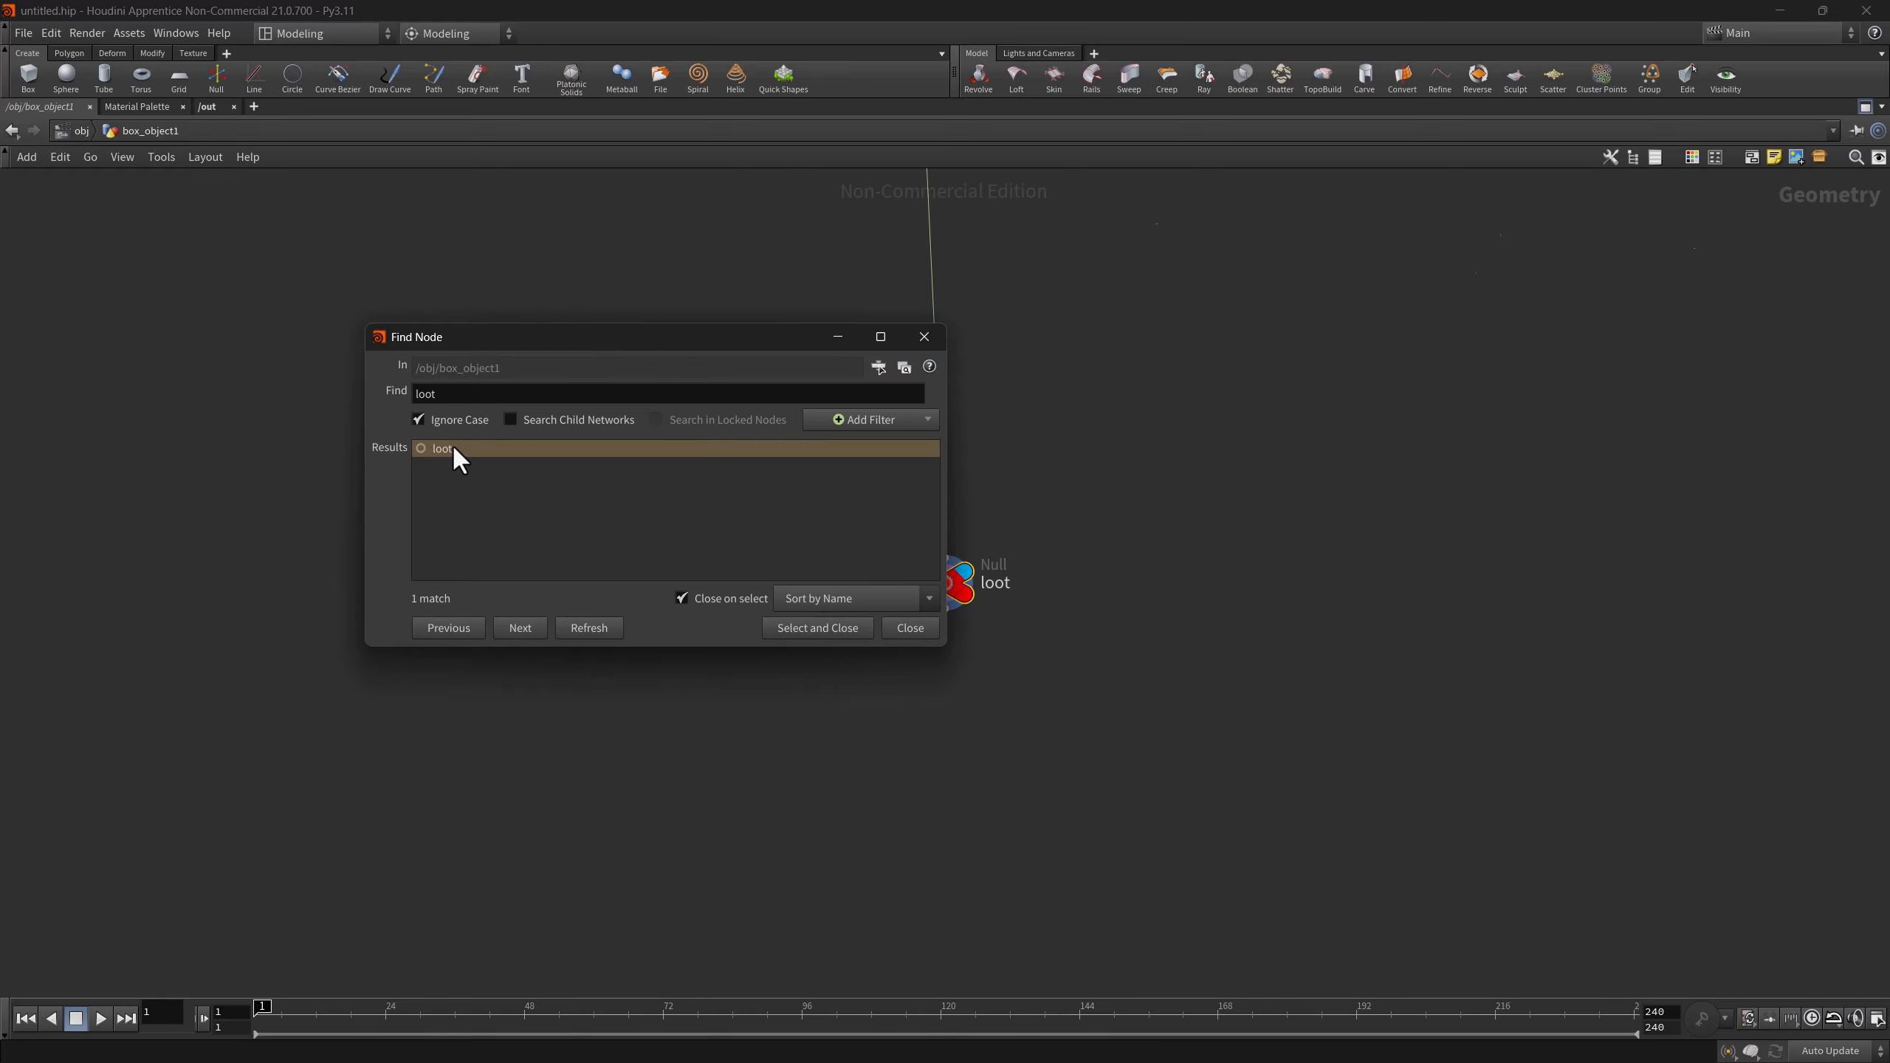
drag(554, 343, 397, 331)
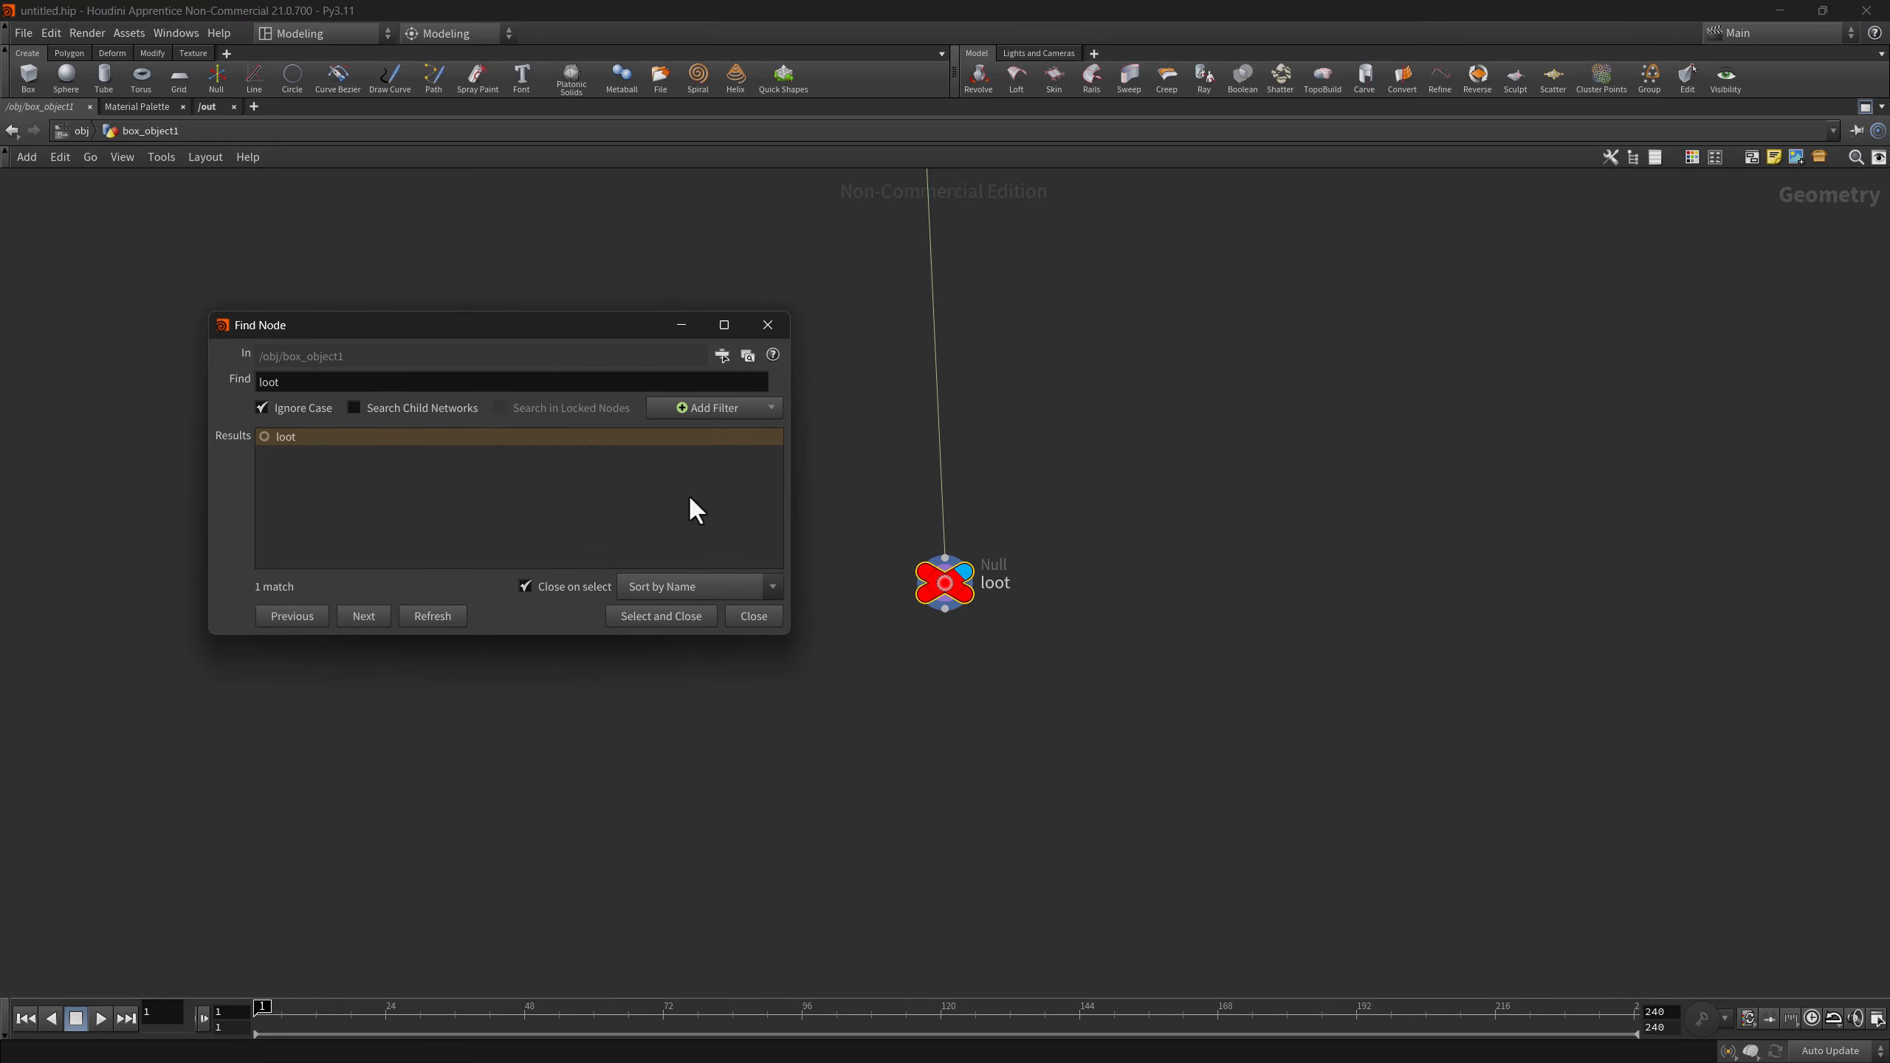
double_click(286, 437)
- Search the network for "null" and select the null1 node from the matches
key(ctrl+f)
text(null)
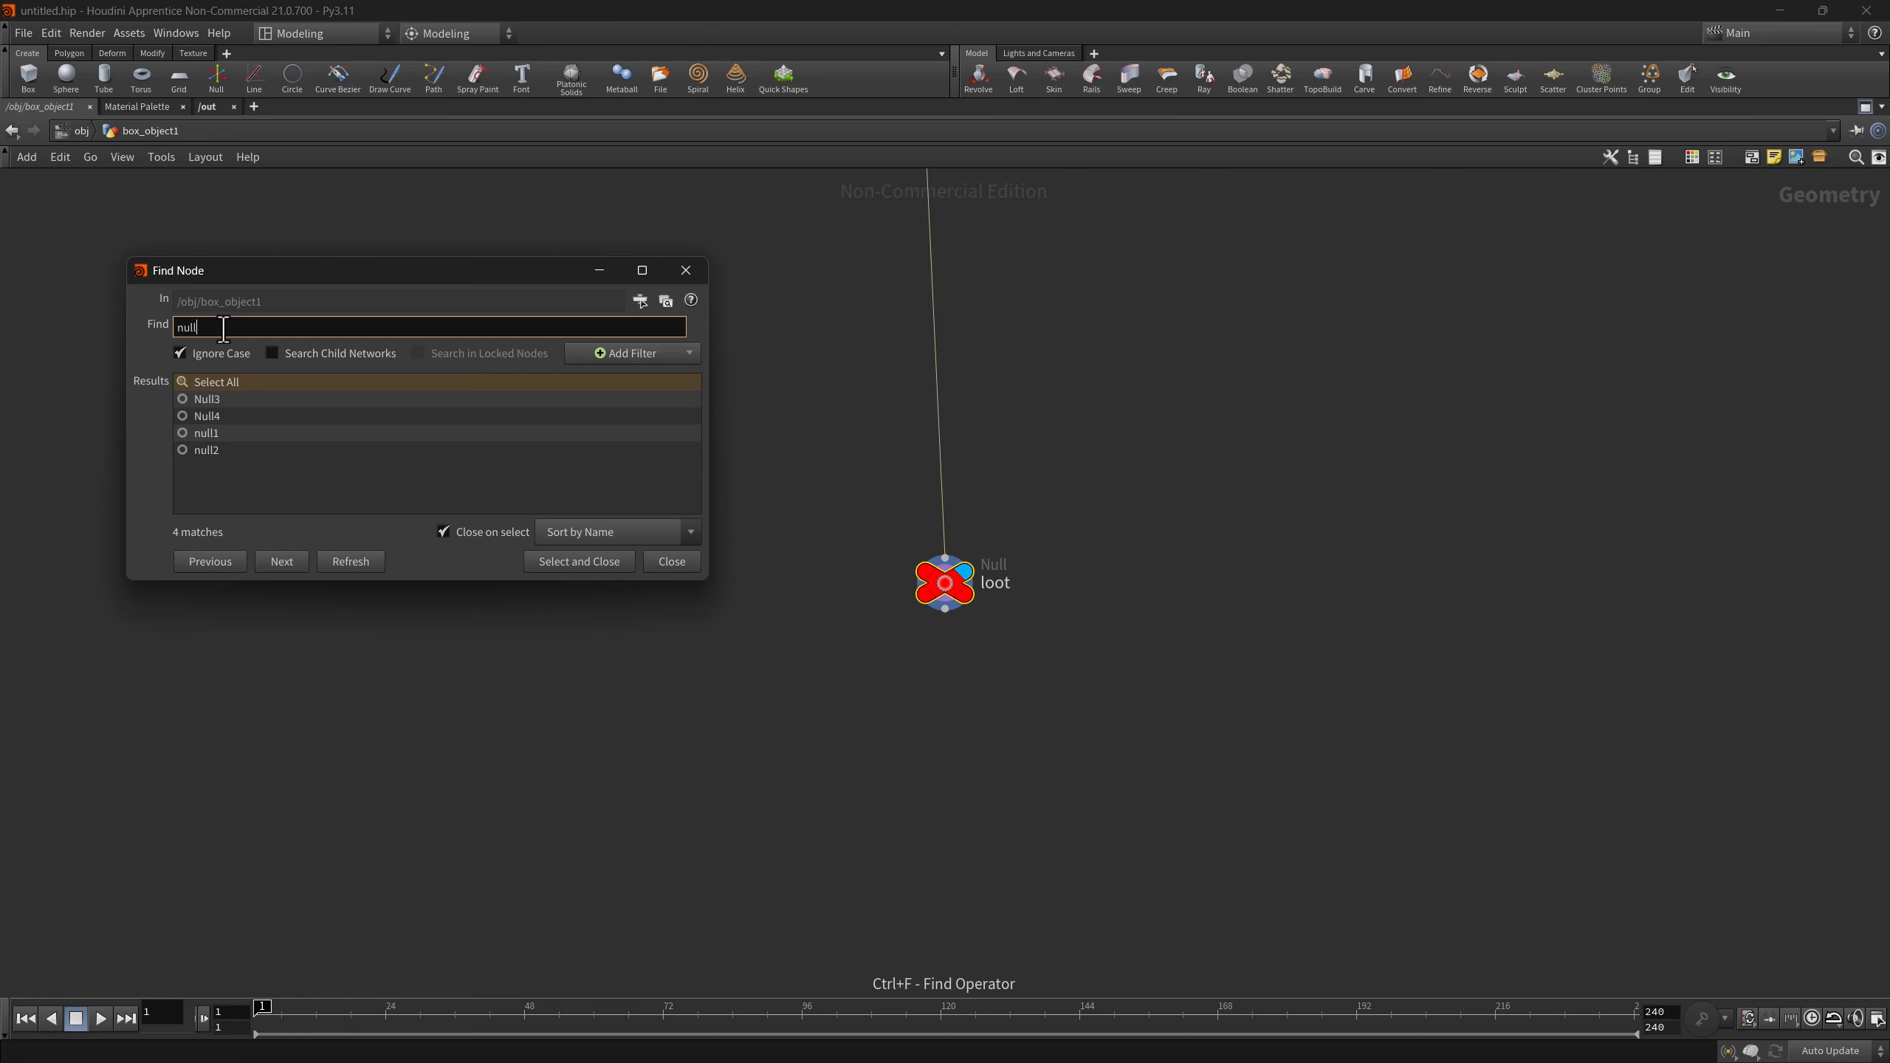
click(219, 431)
- Search for "loot" again, turn off Close on select, and select the loot node
key(ctrl+f)
text(loot)
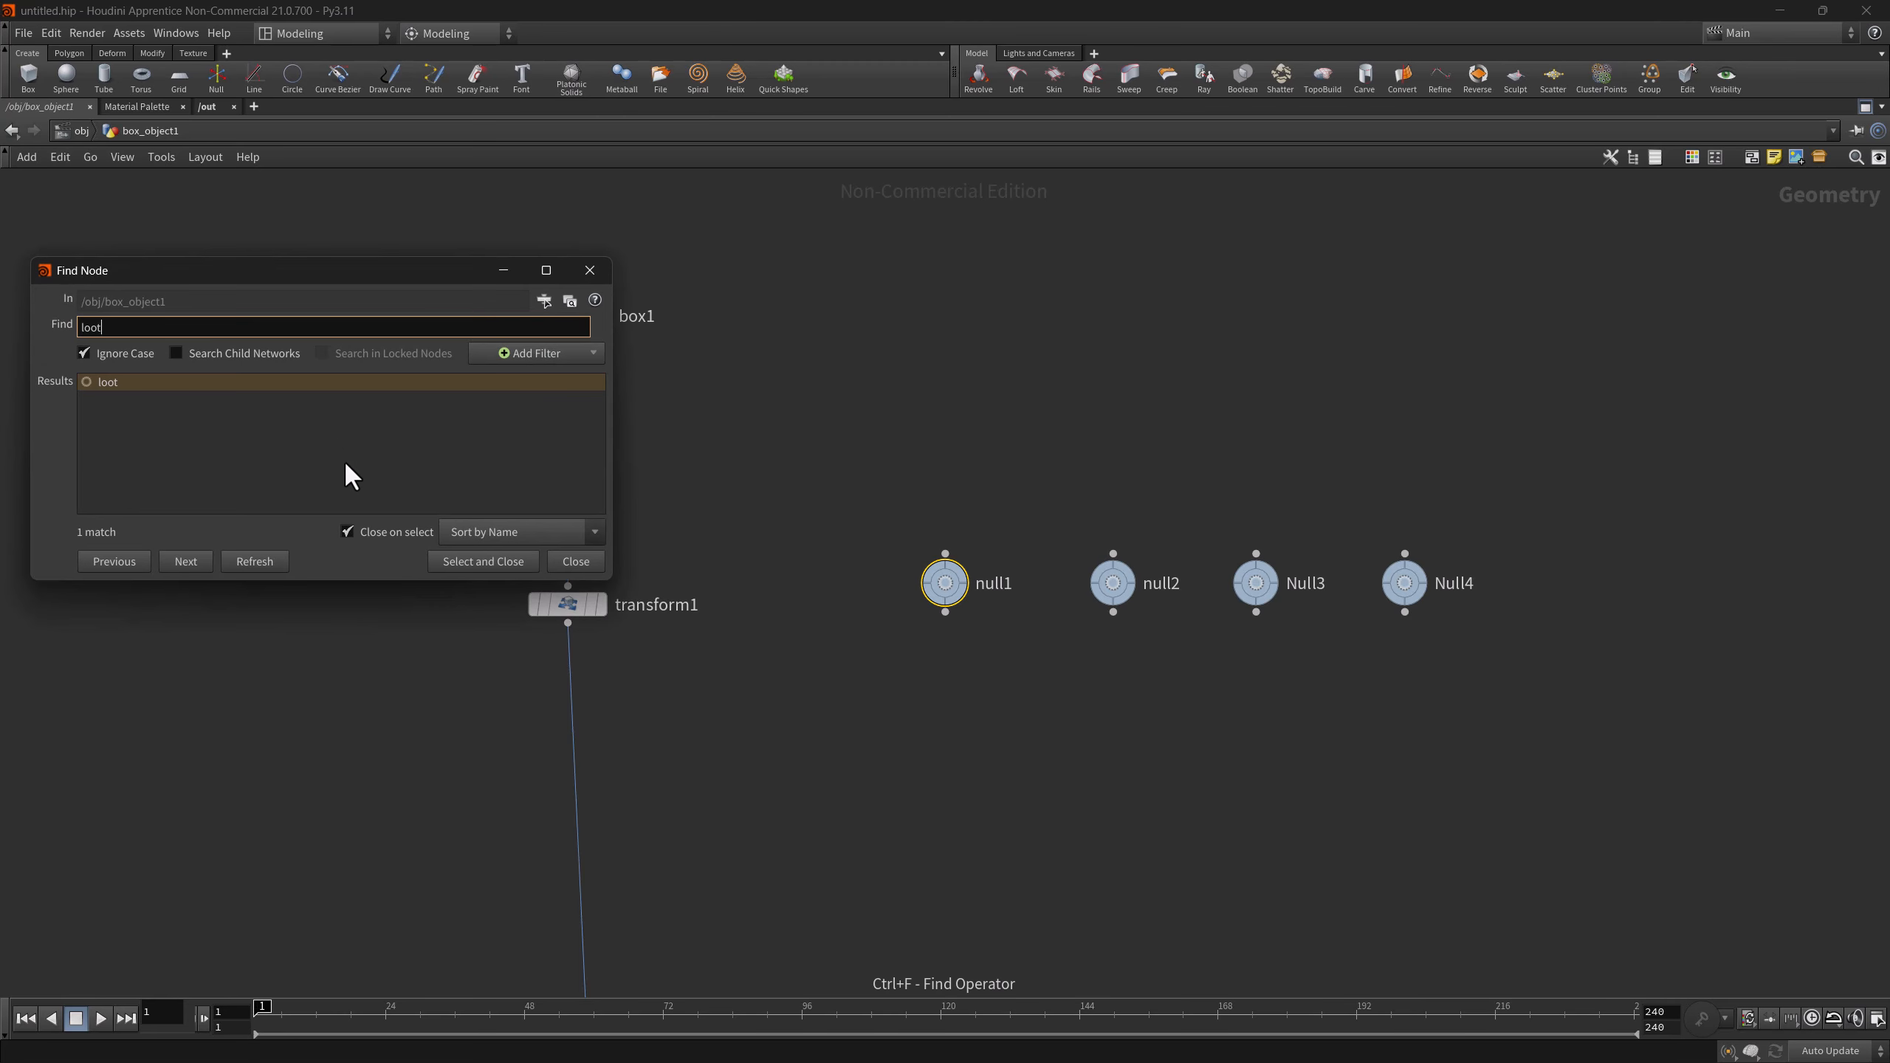
click(348, 529)
click(109, 381)
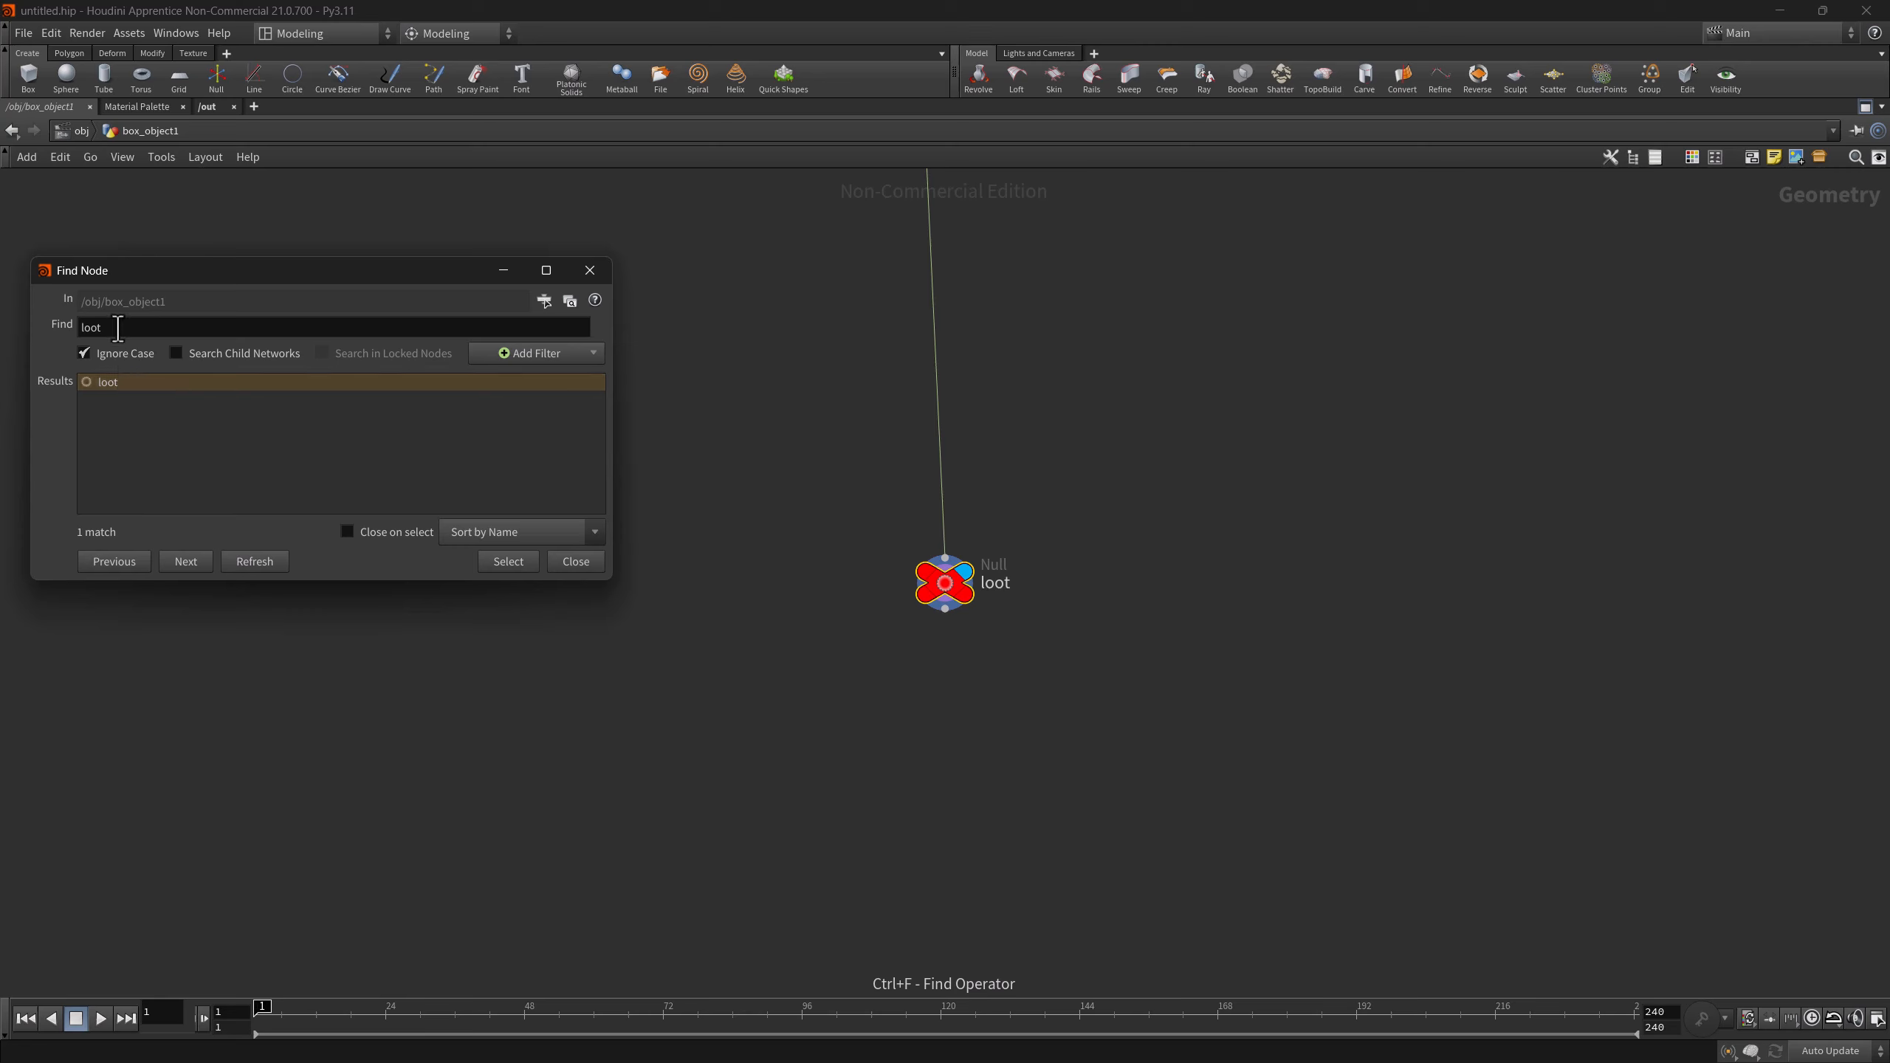
- Search for "null", compare the matches with Ignore Case off and on again, and select Null4
double_click(87, 328)
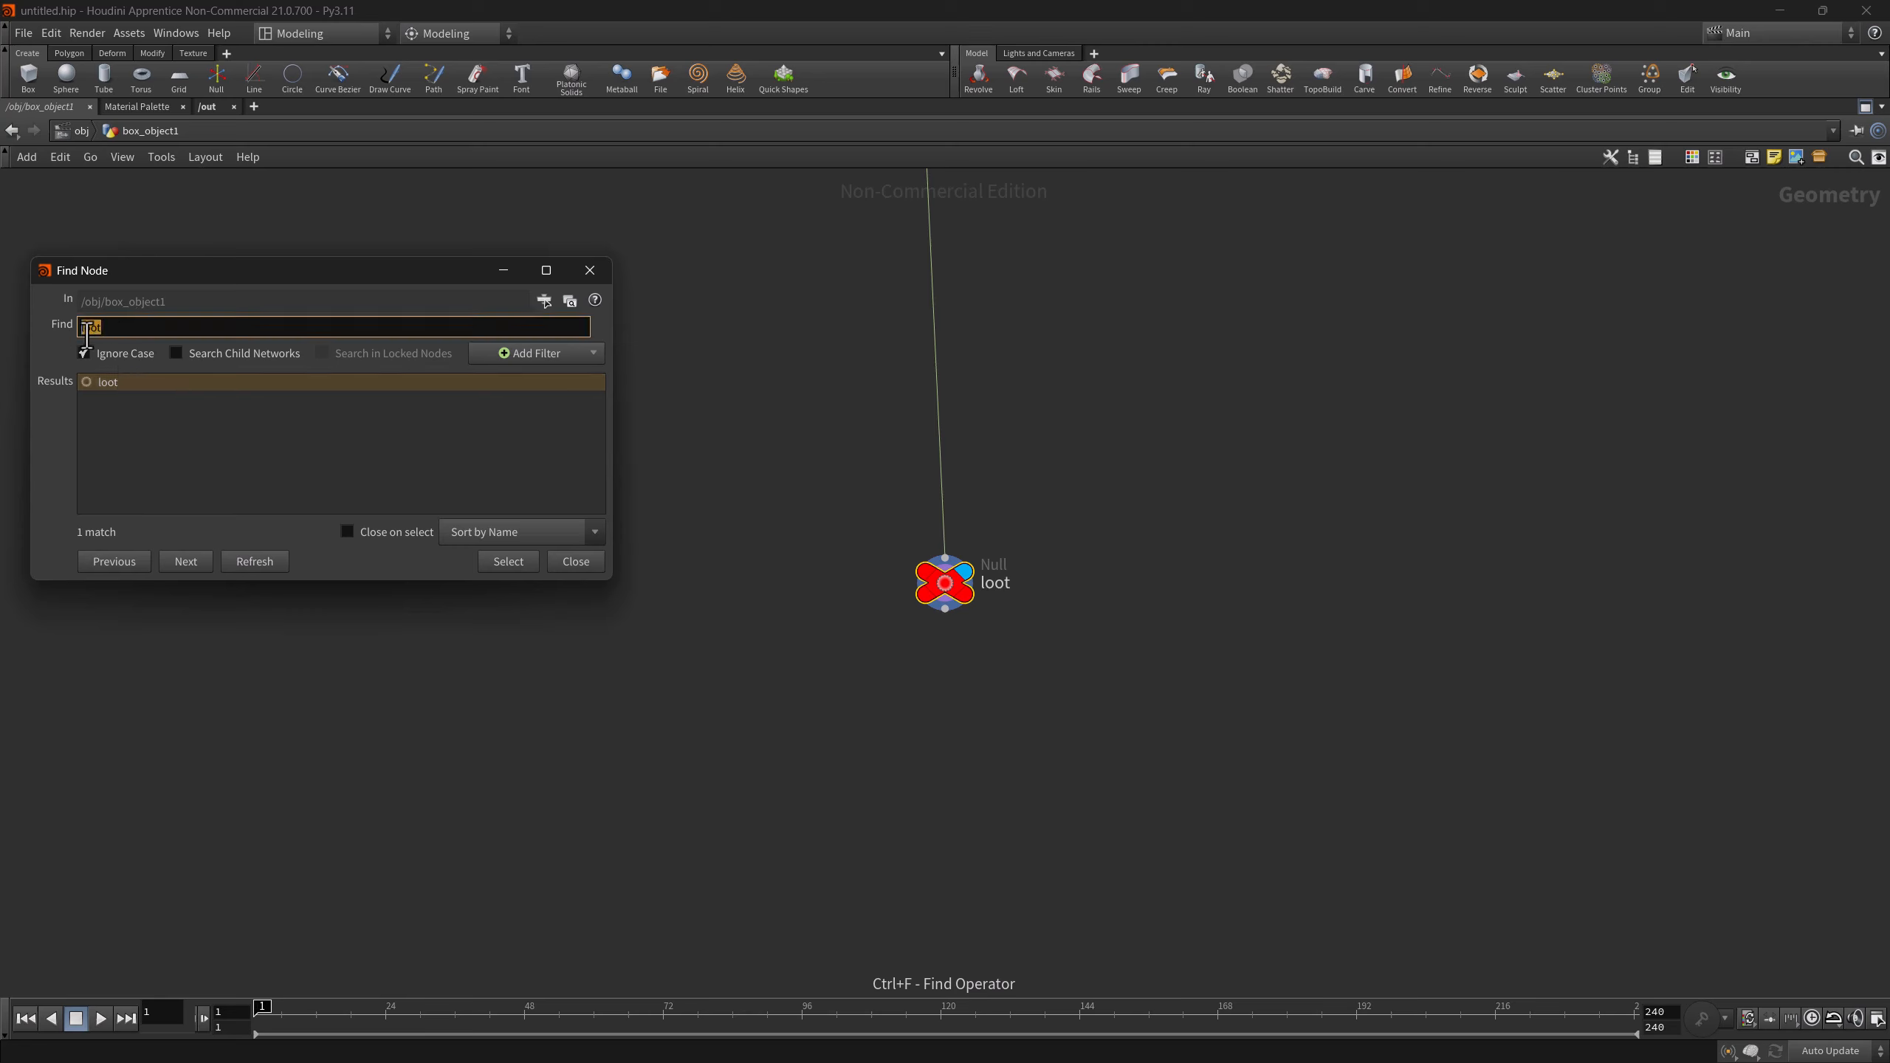
text(null)
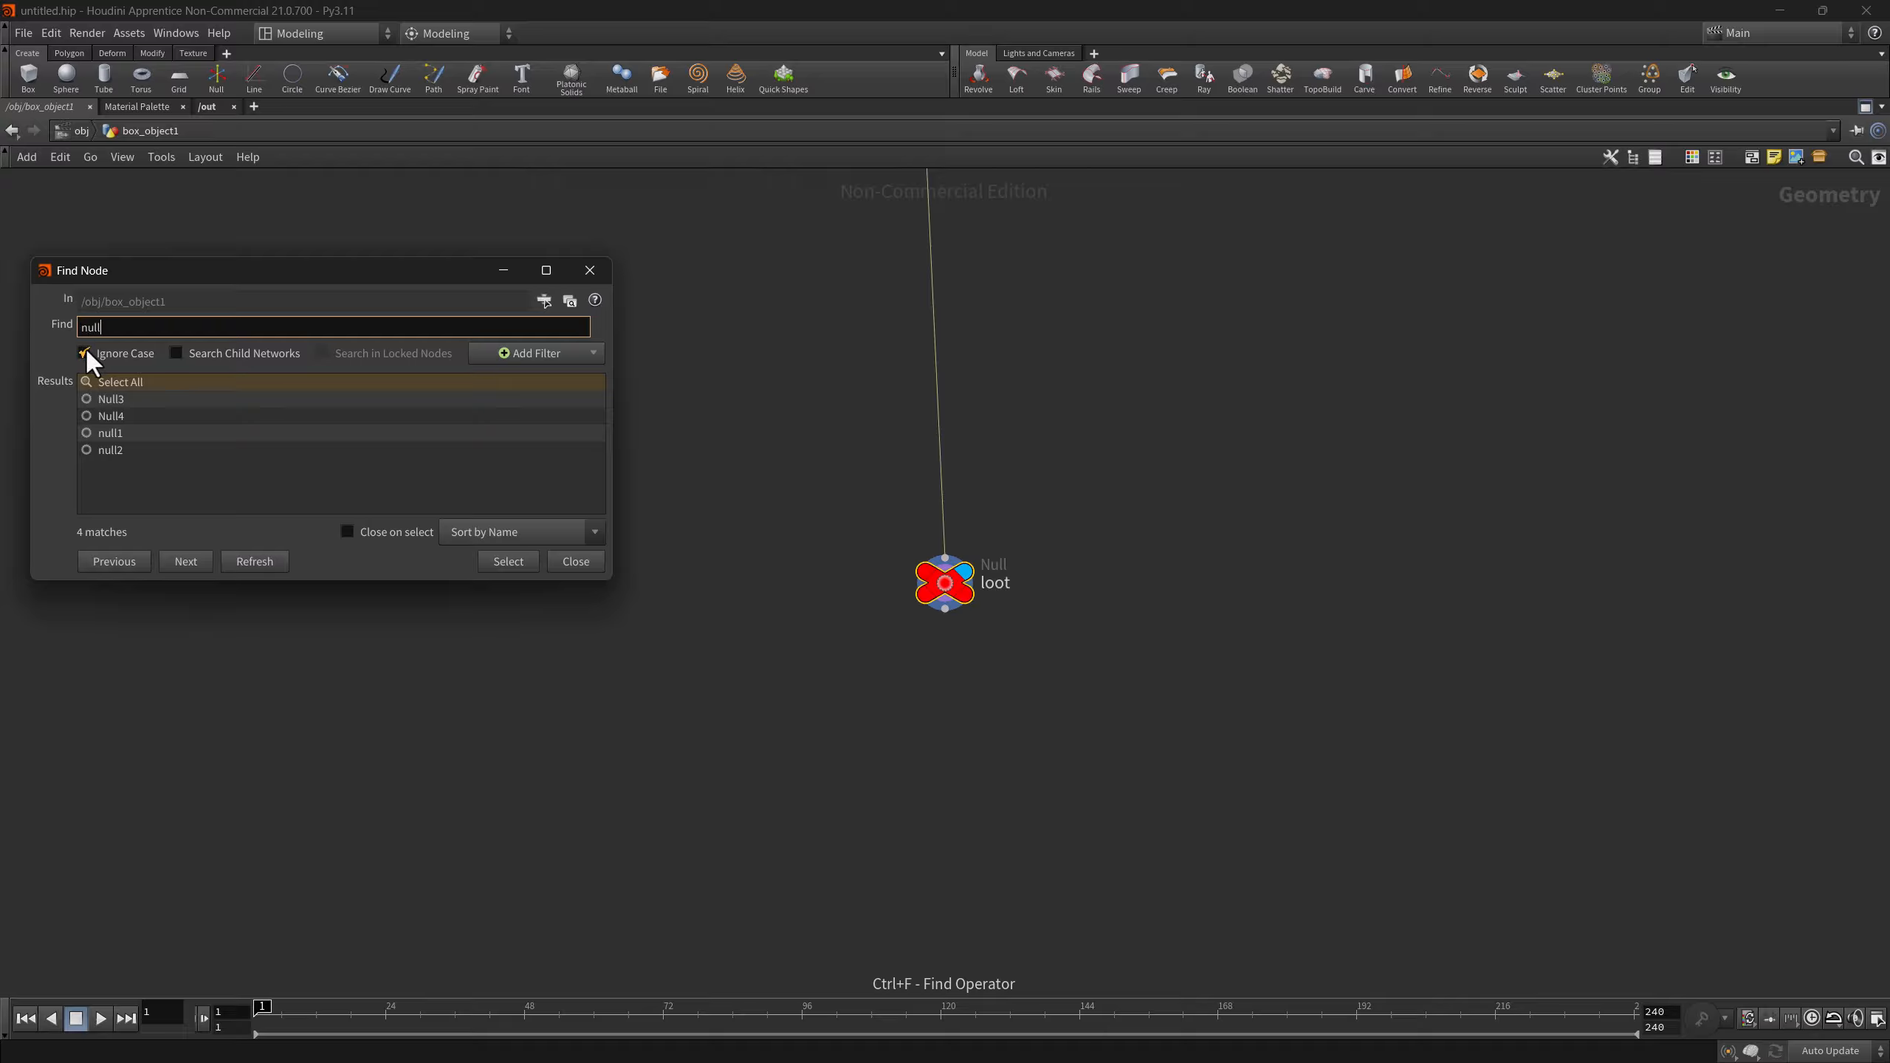
click(85, 353)
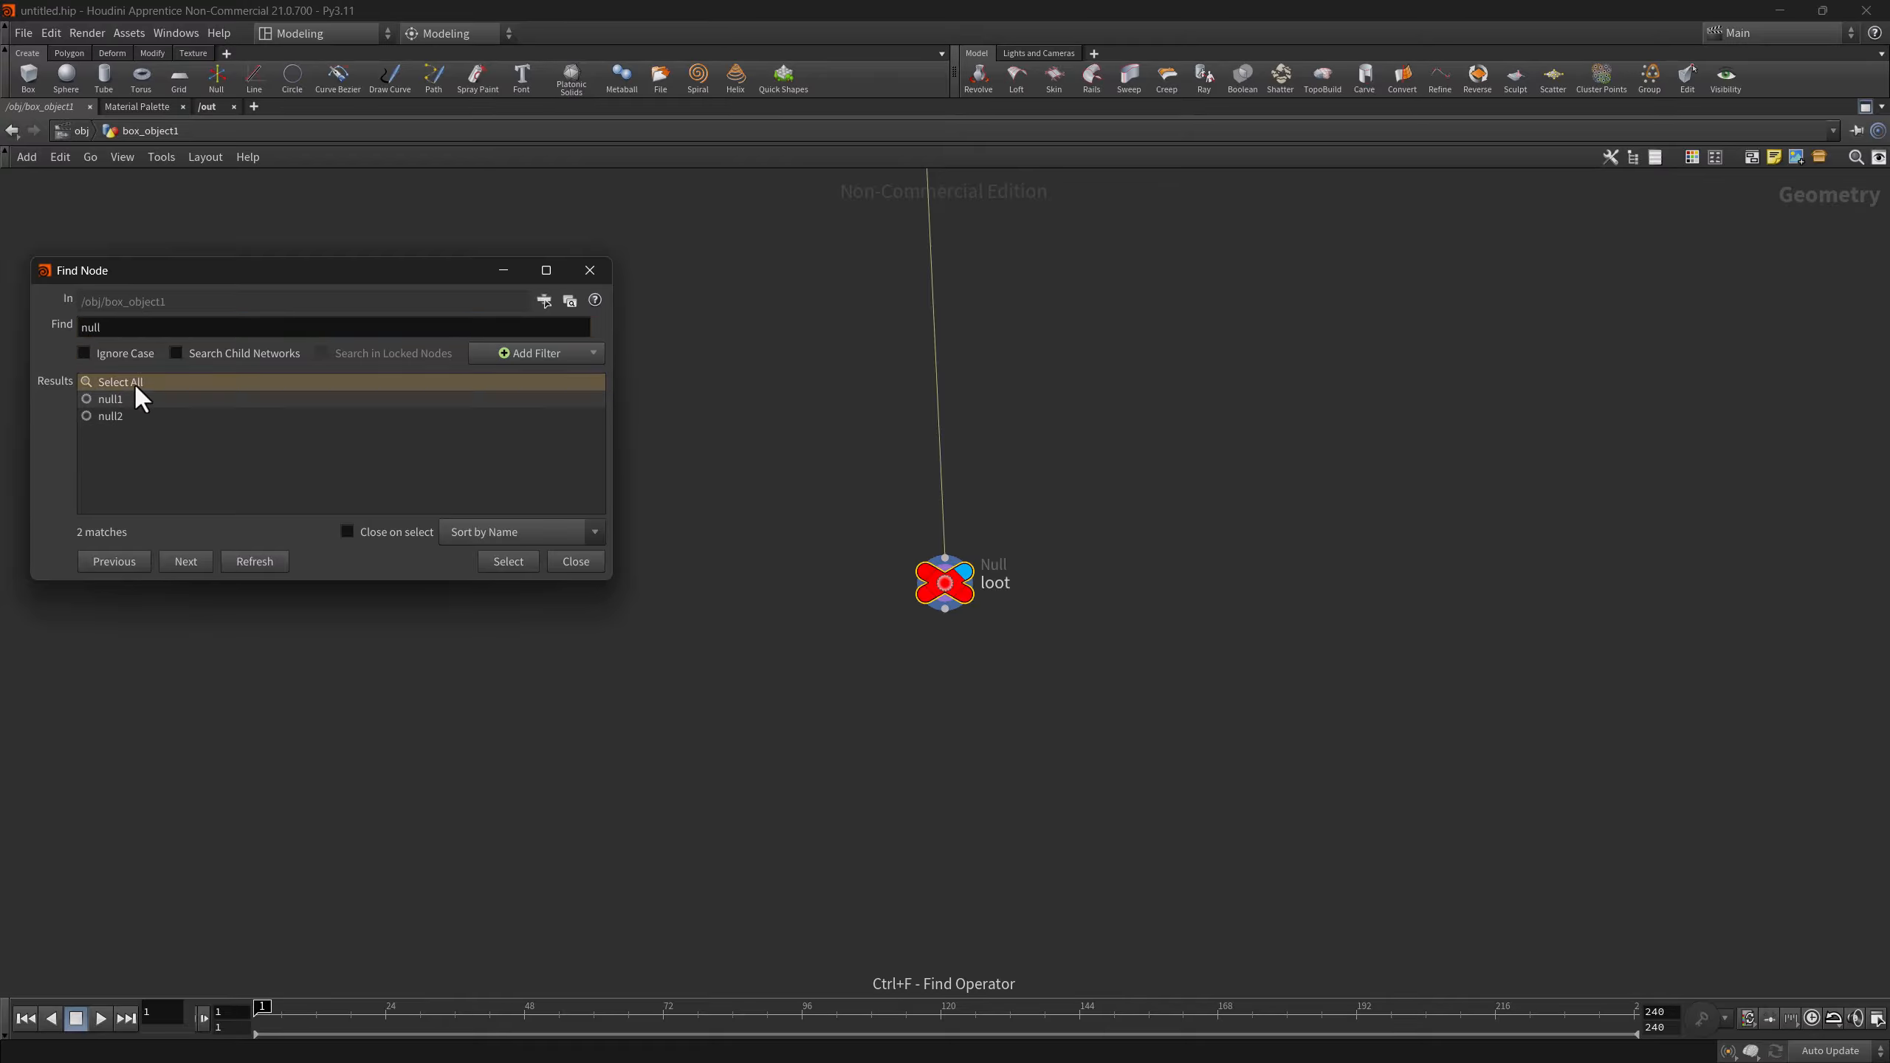
click(95, 353)
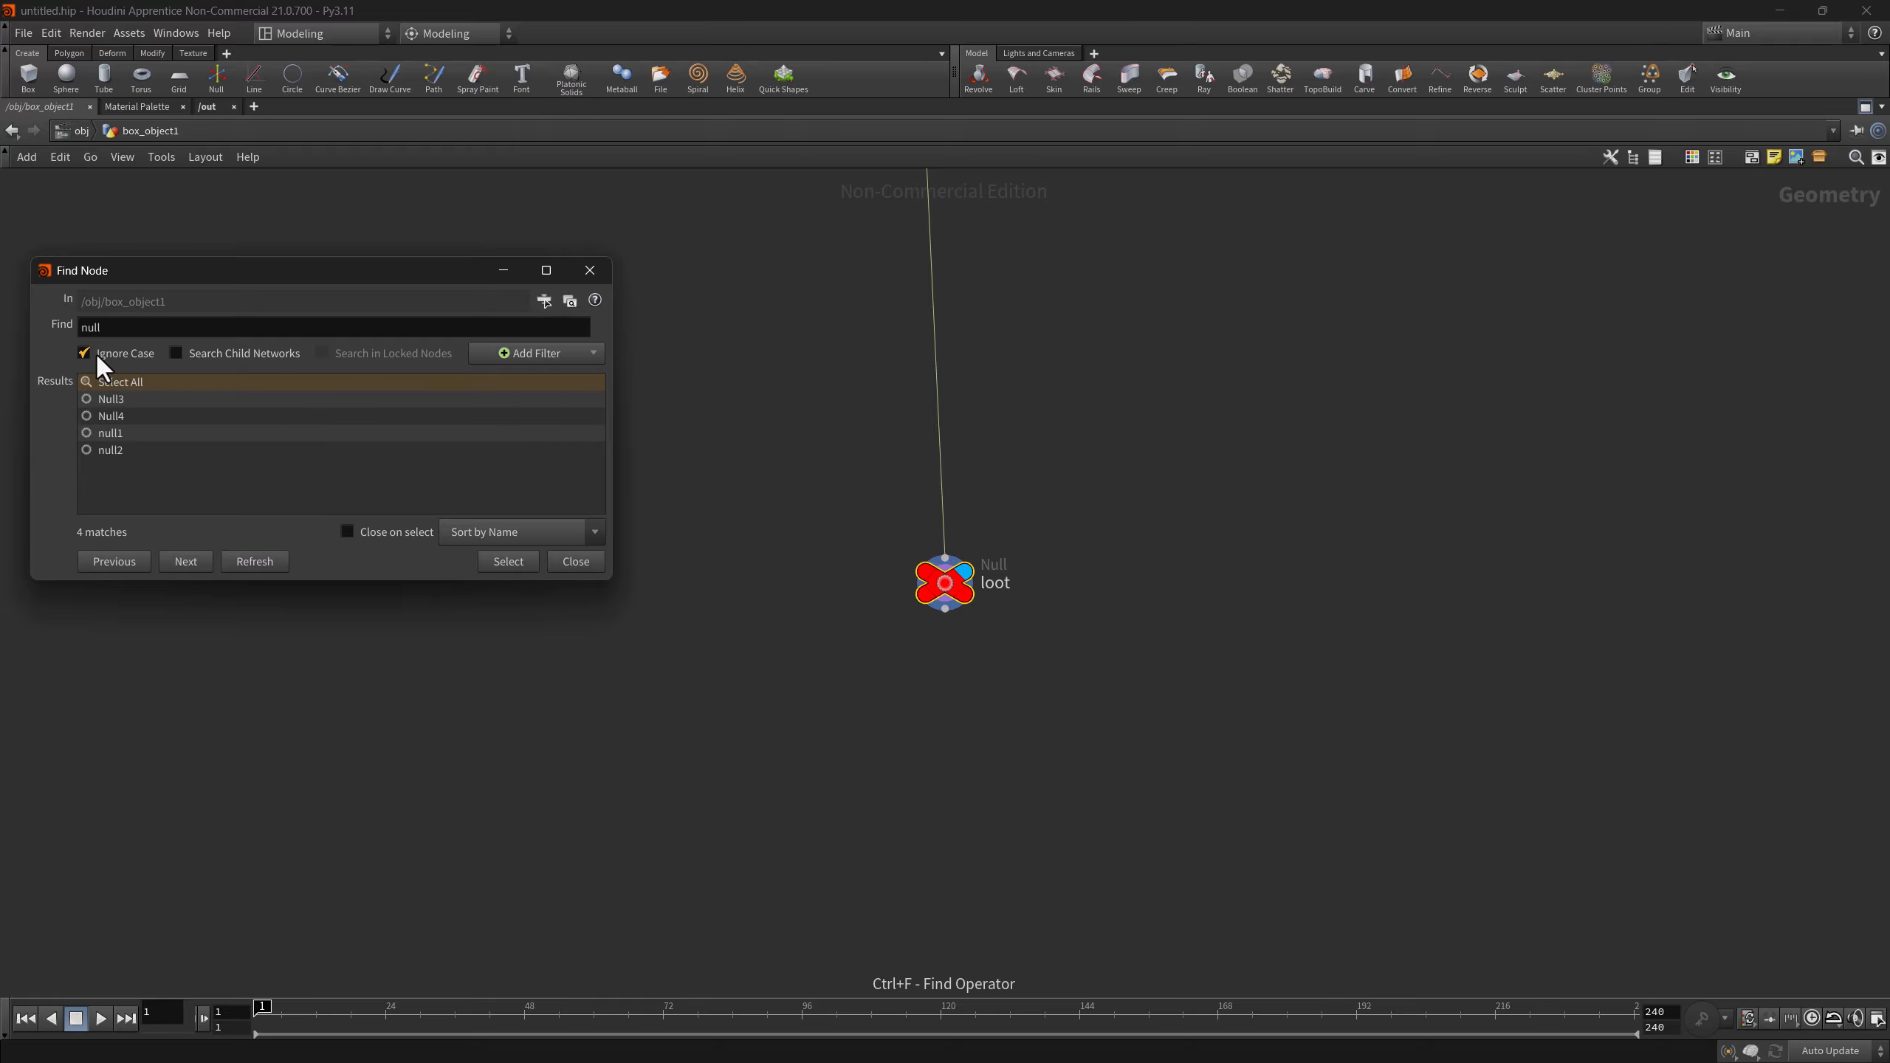
click(129, 414)
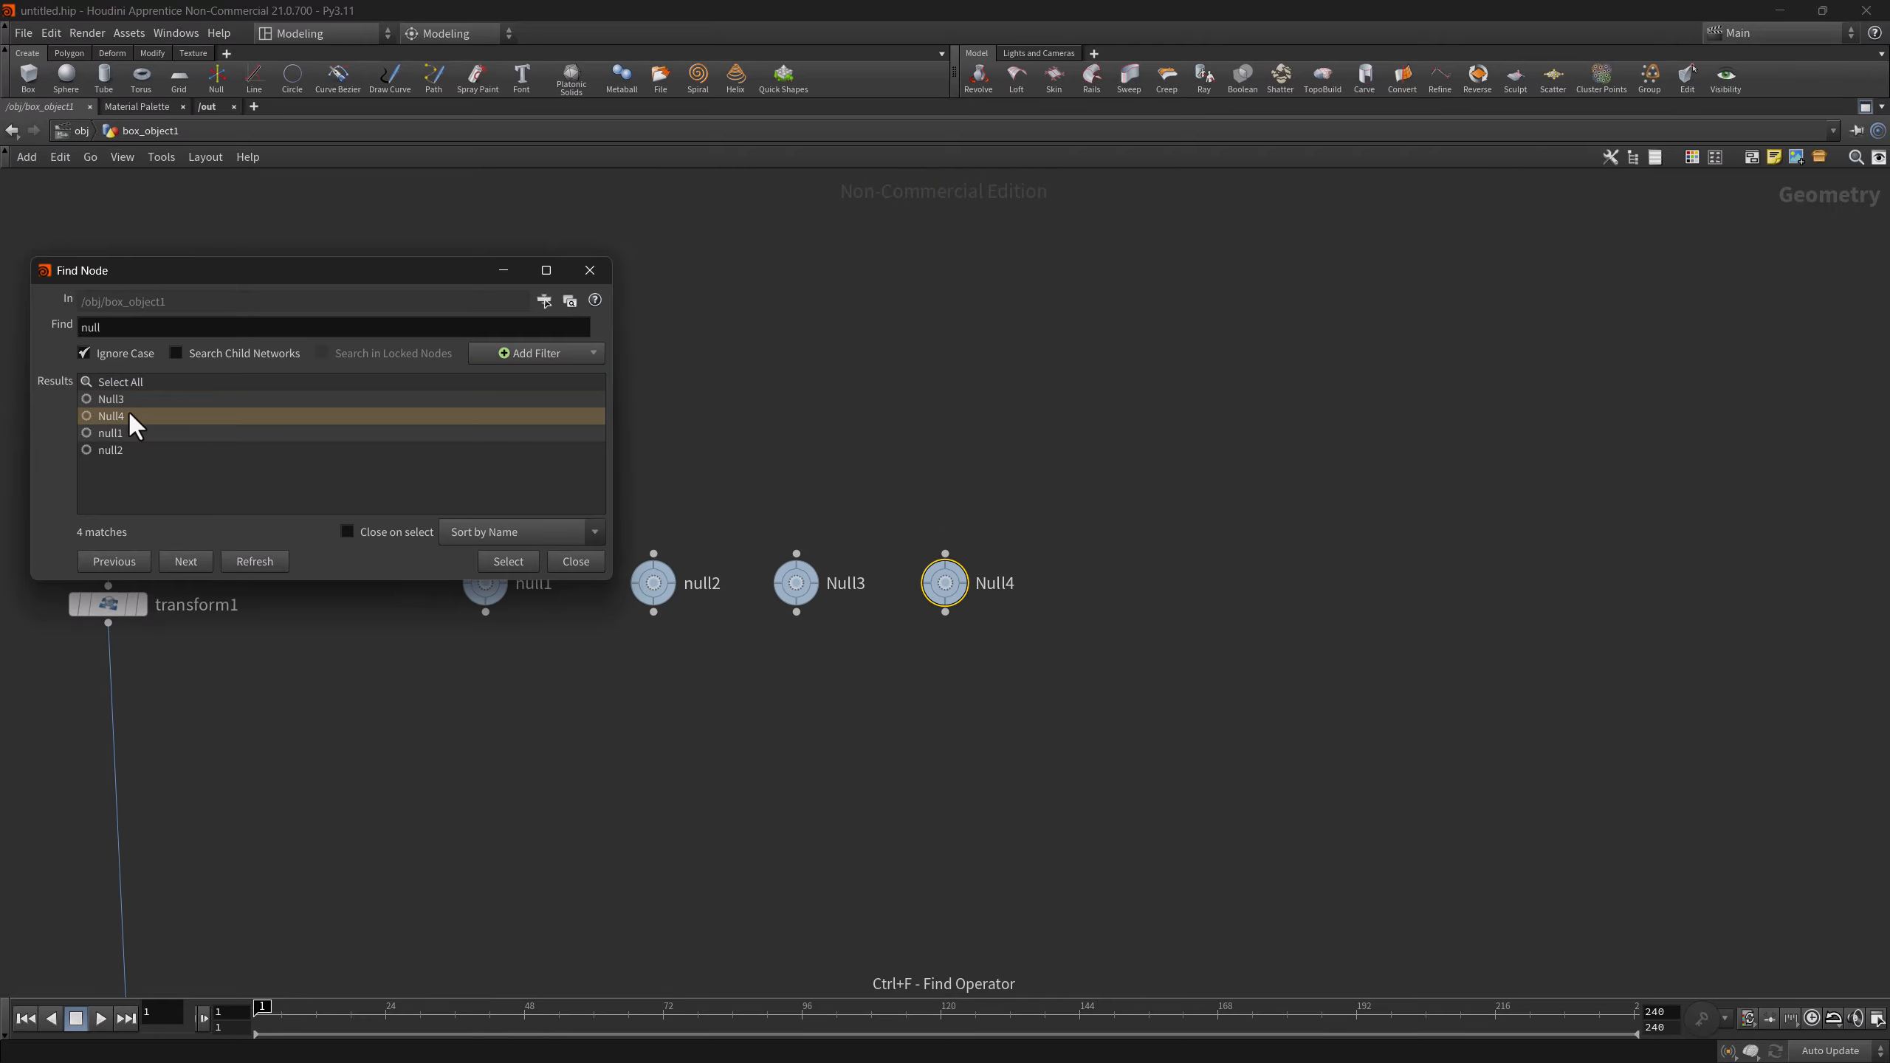
- Move the Find Node window above the null nodes, select Null3, and cycle backward and forward through the matches
drag(129, 277, 663, 194)
click(662, 315)
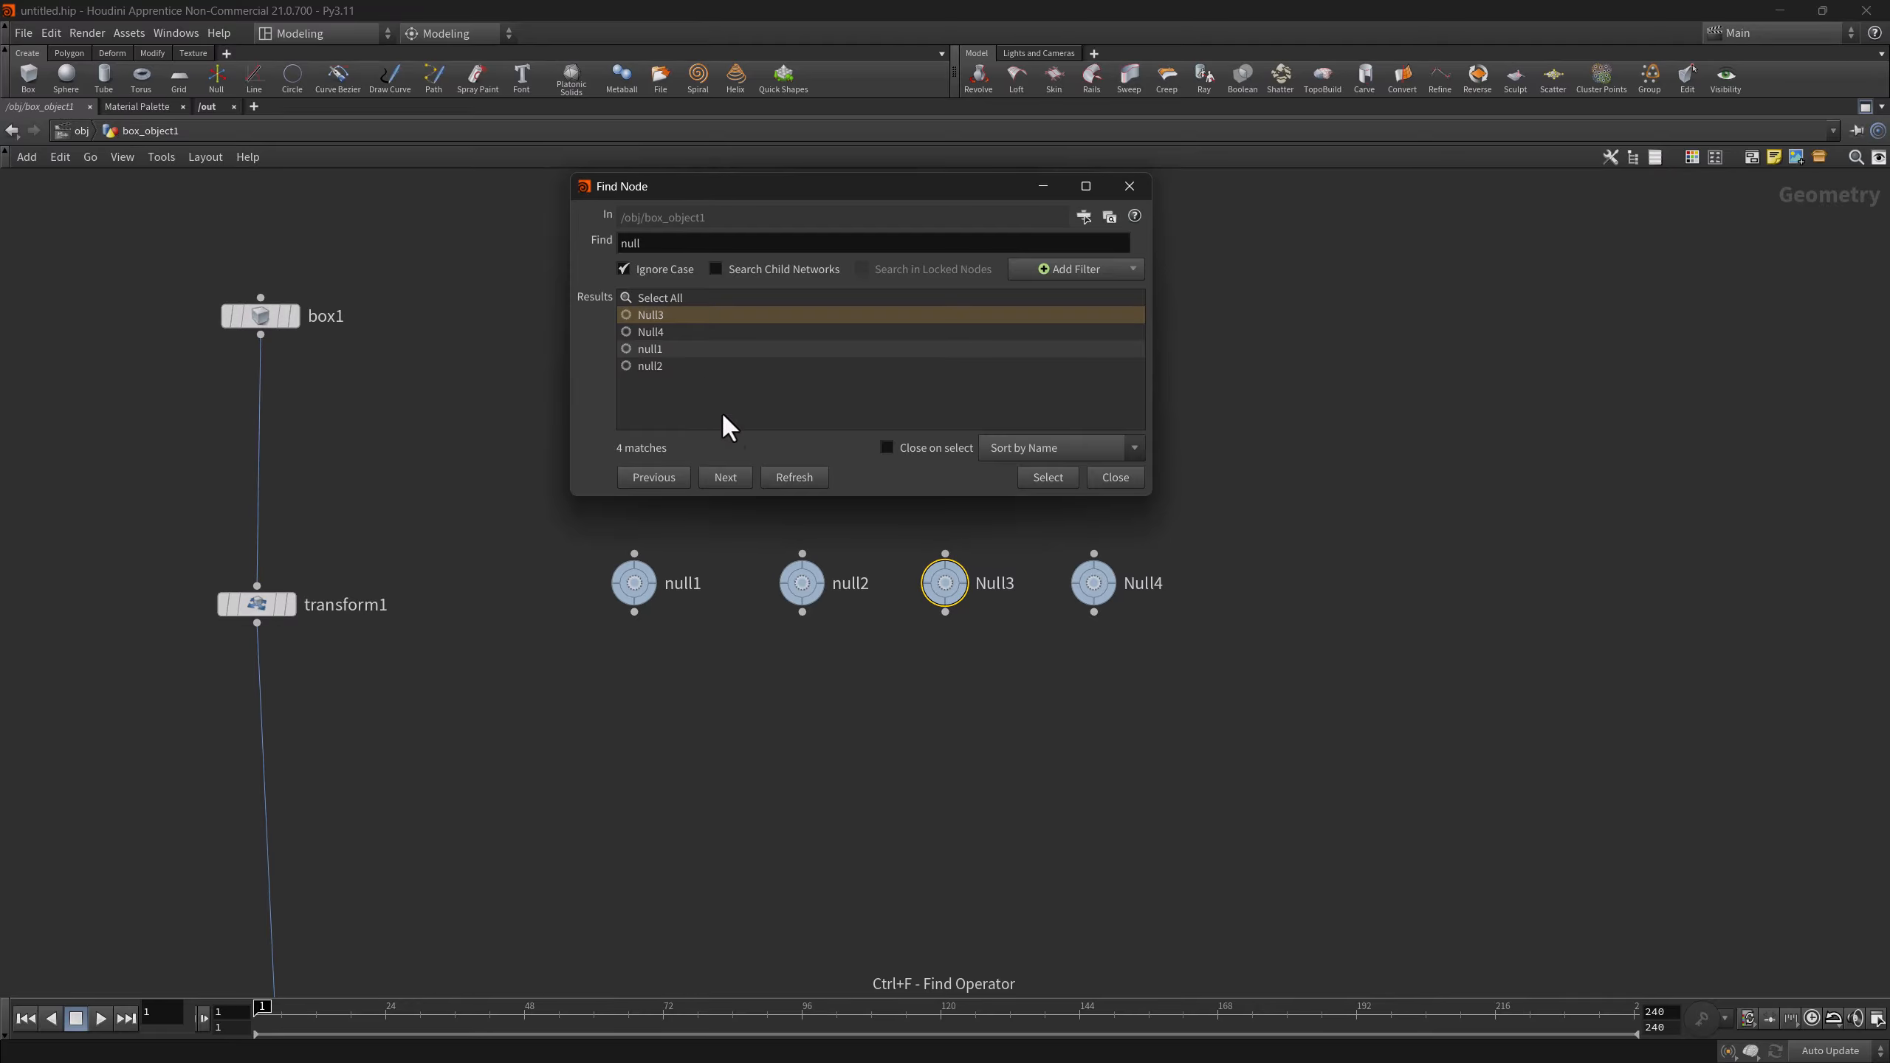
click(670, 474)
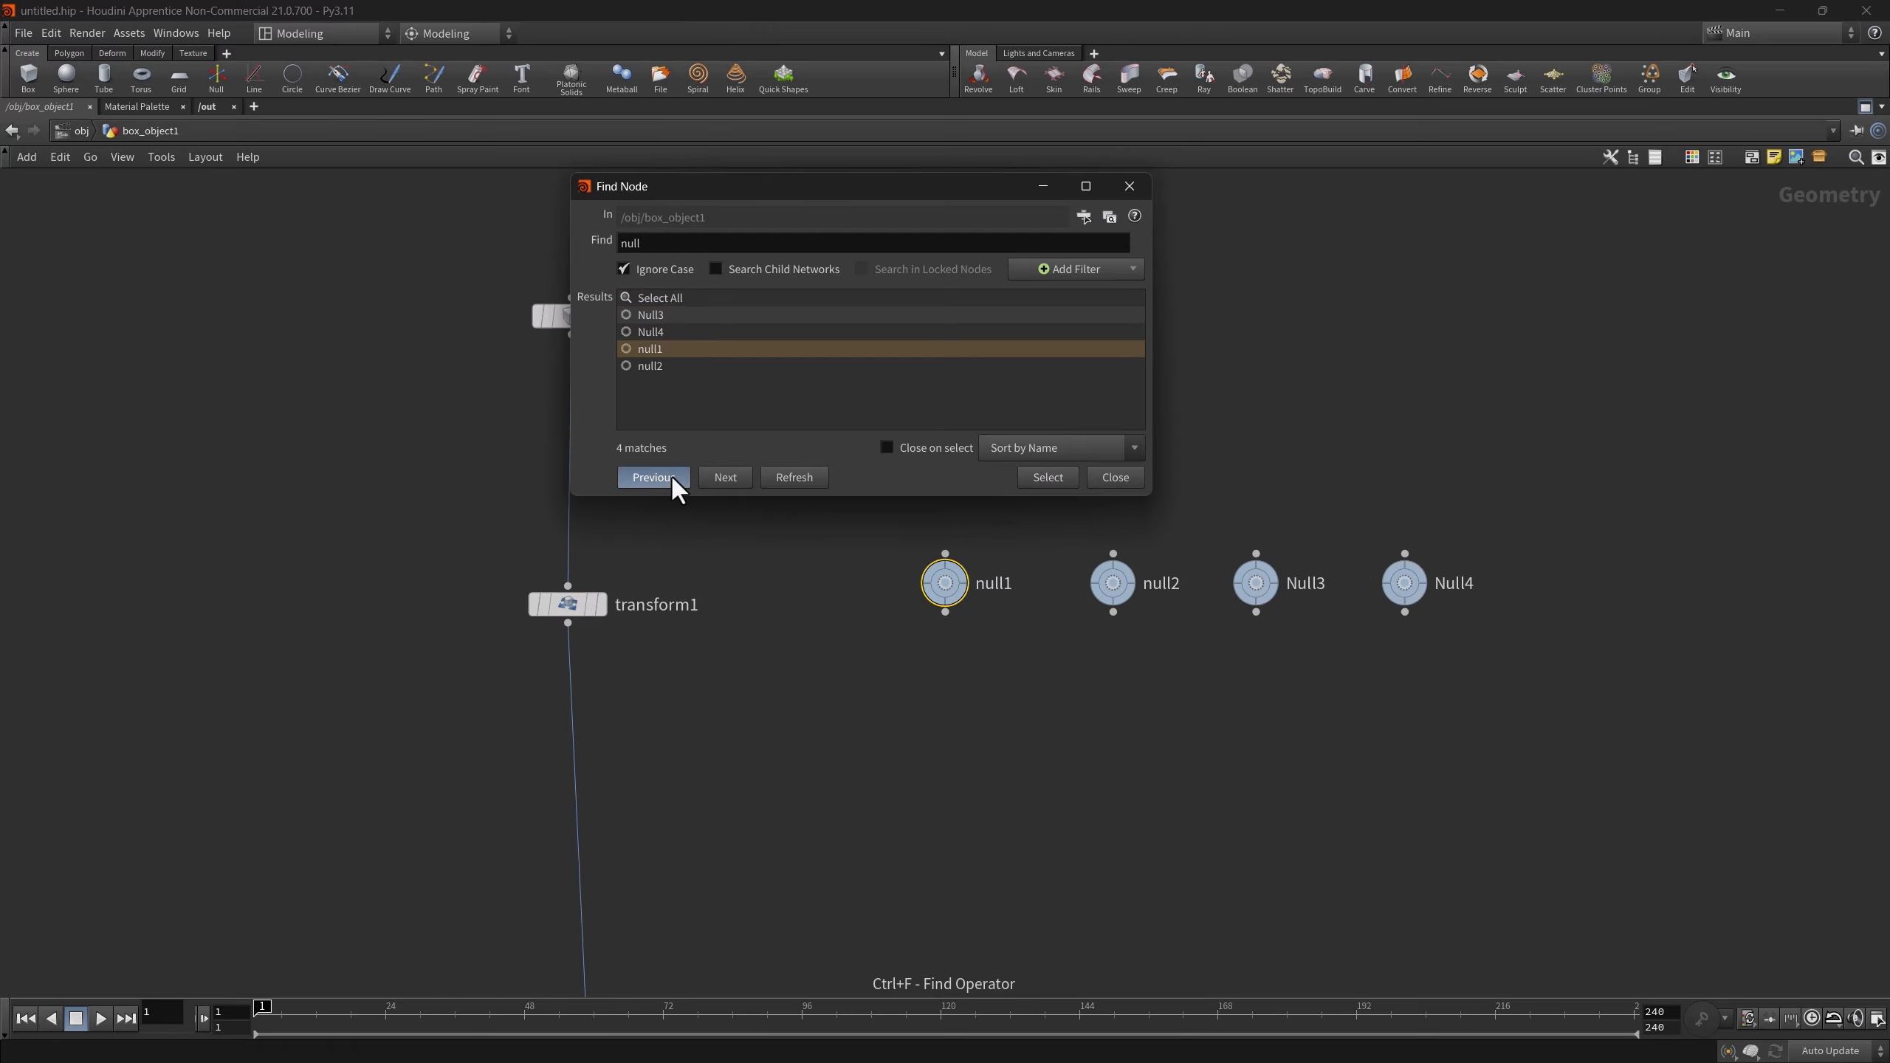
click(724, 475)
click(725, 475)
click(685, 475)
click(671, 475)
click(672, 475)
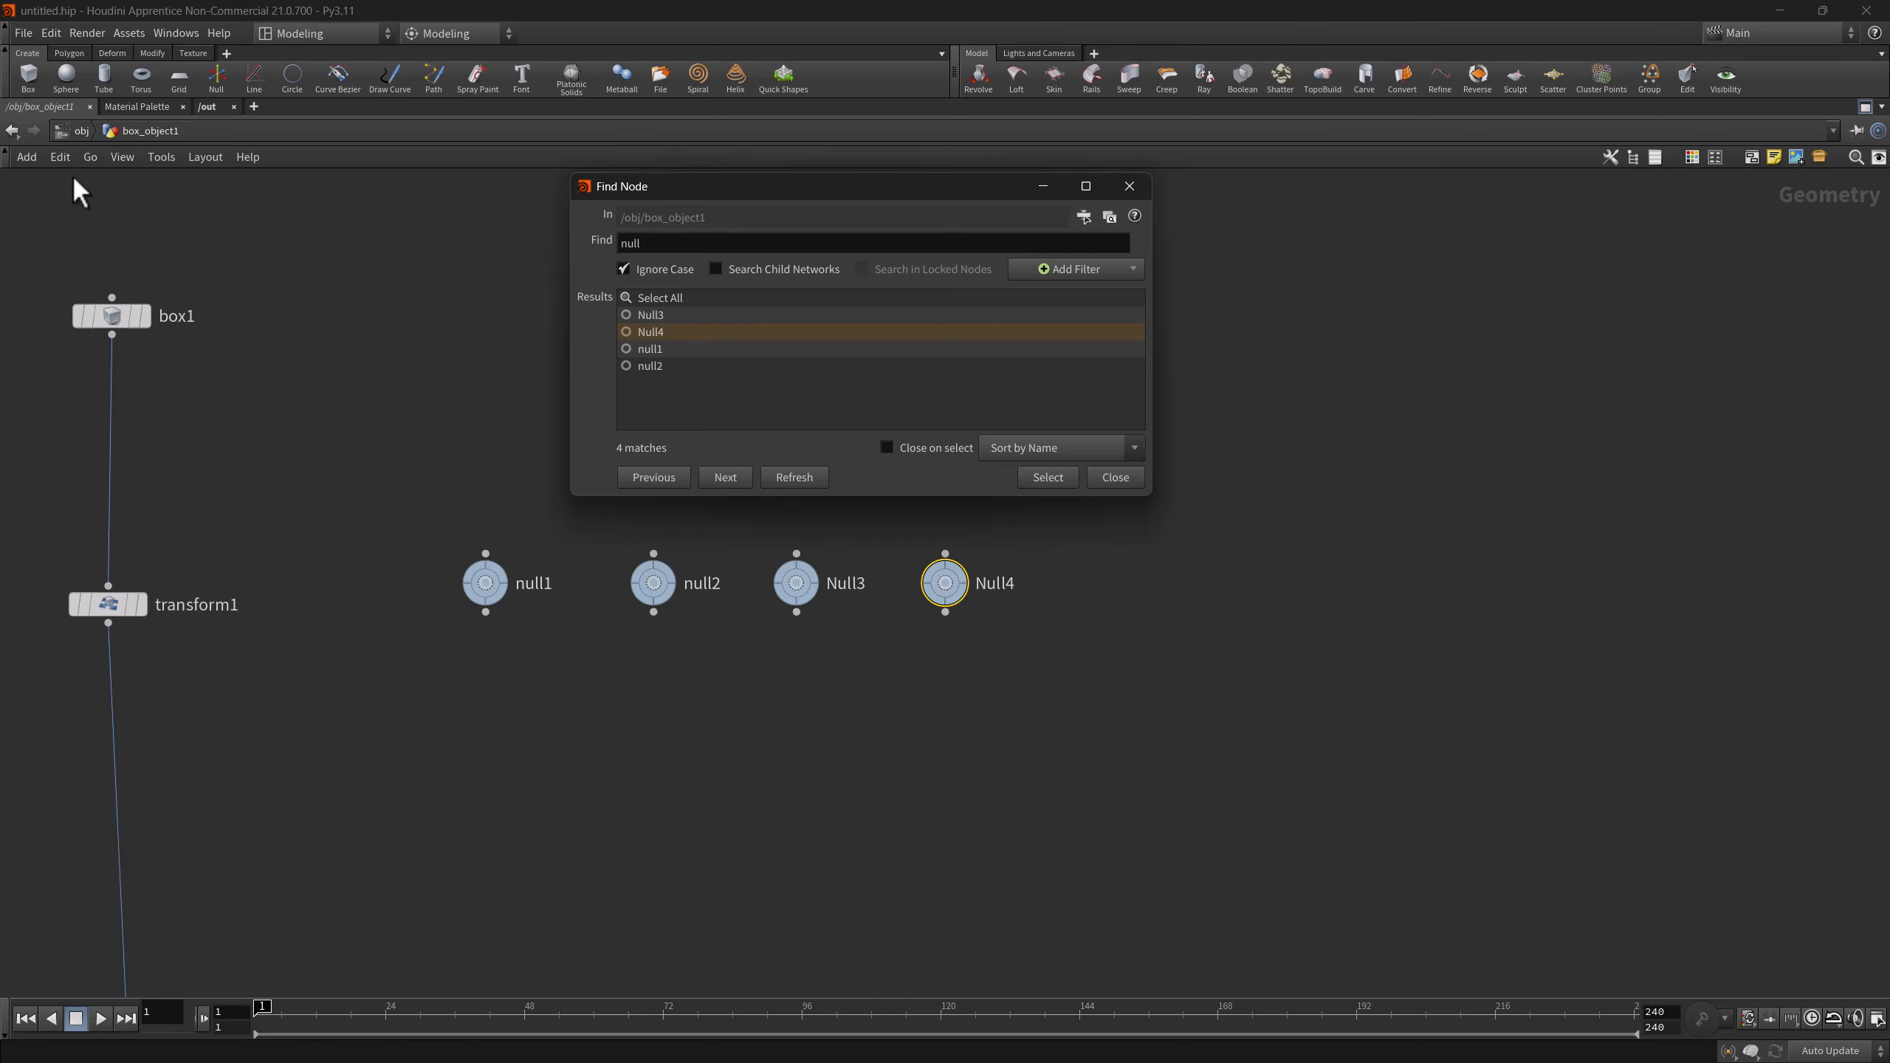
- Go to the next matching node and back to the previous one with the network editor's matching-node commands
click(60, 156)
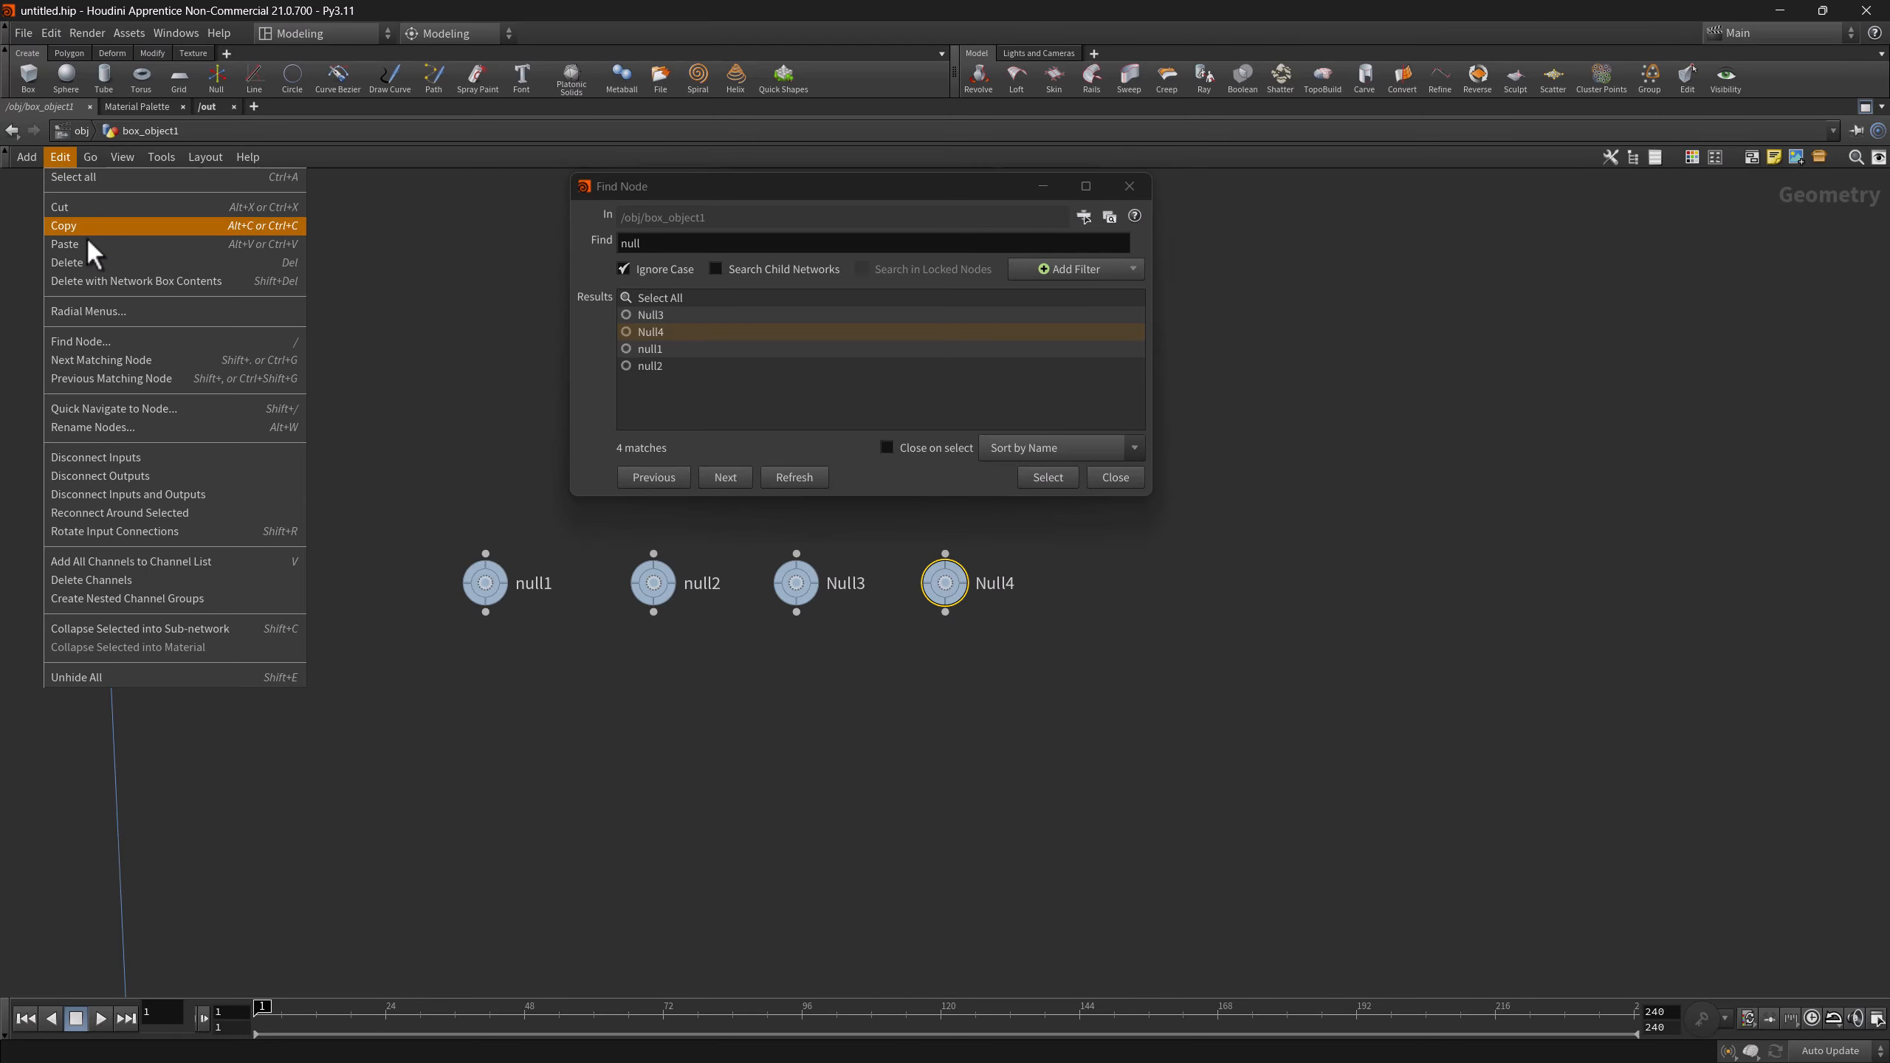
click(103, 362)
click(60, 157)
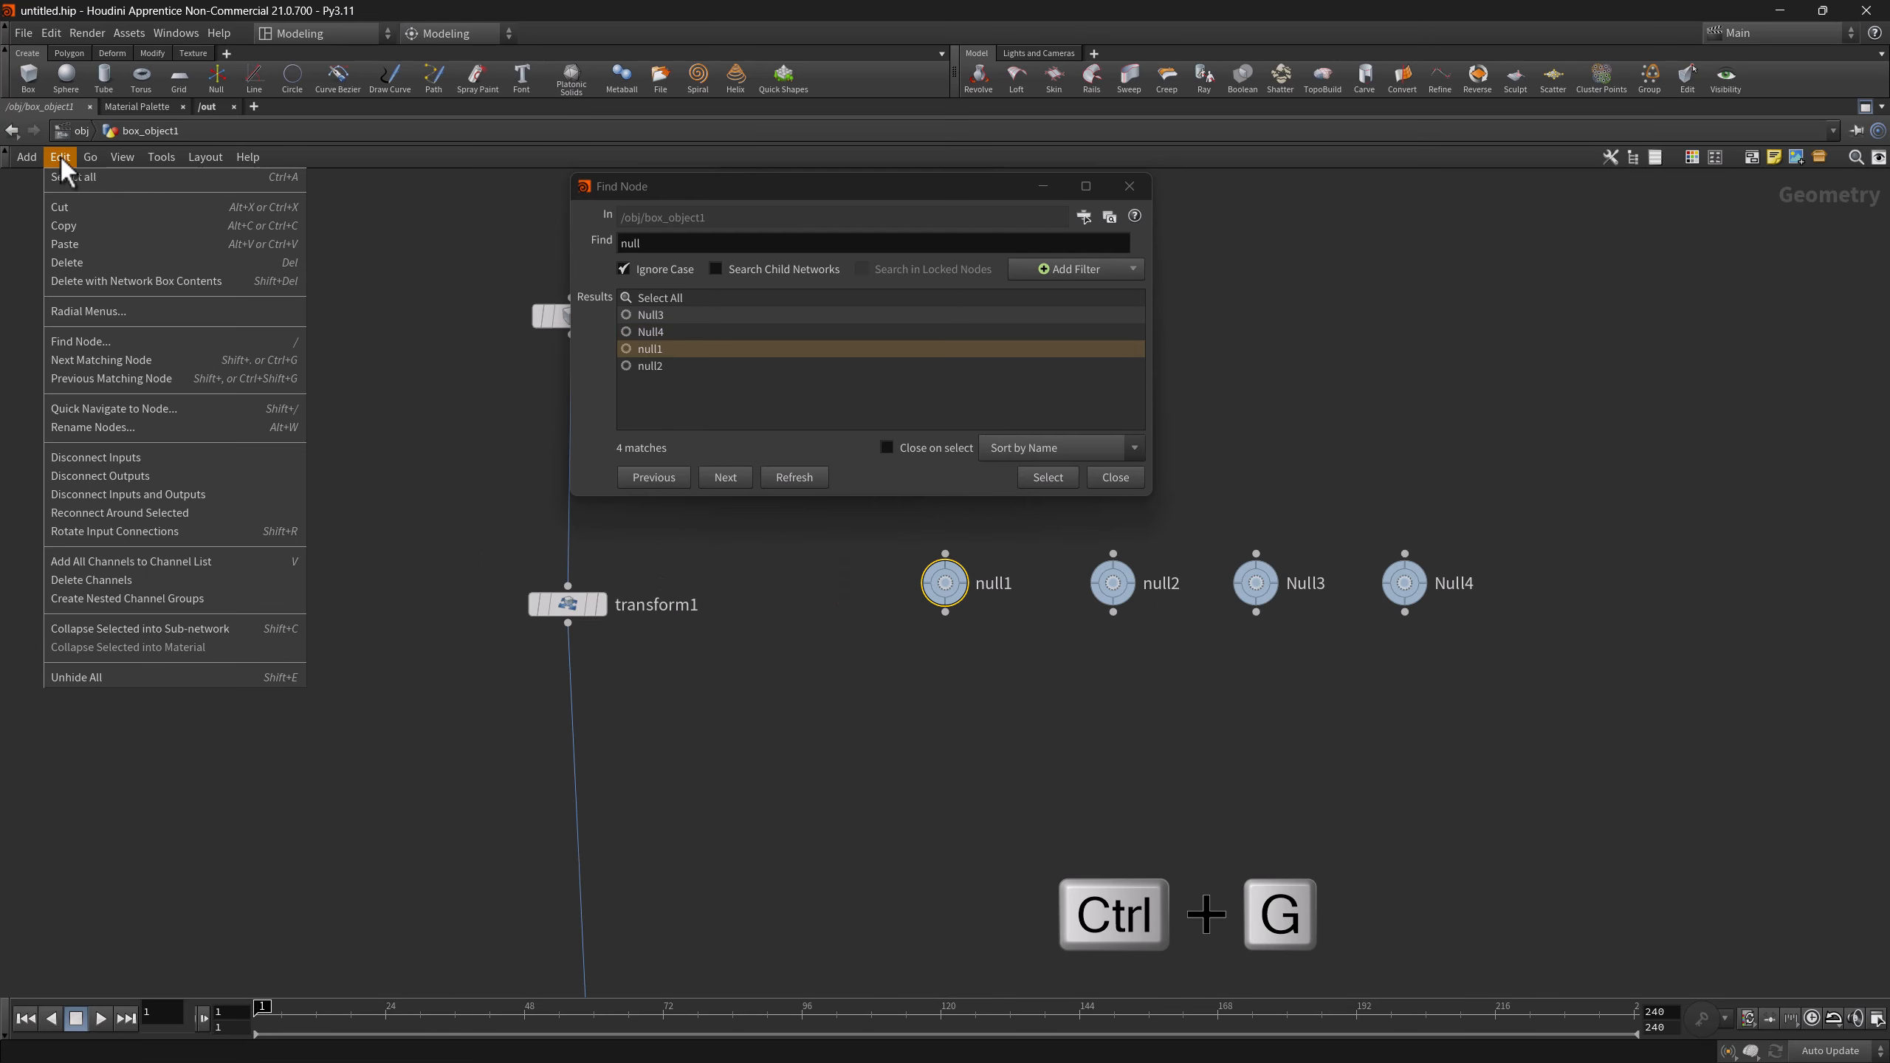
click(103, 378)
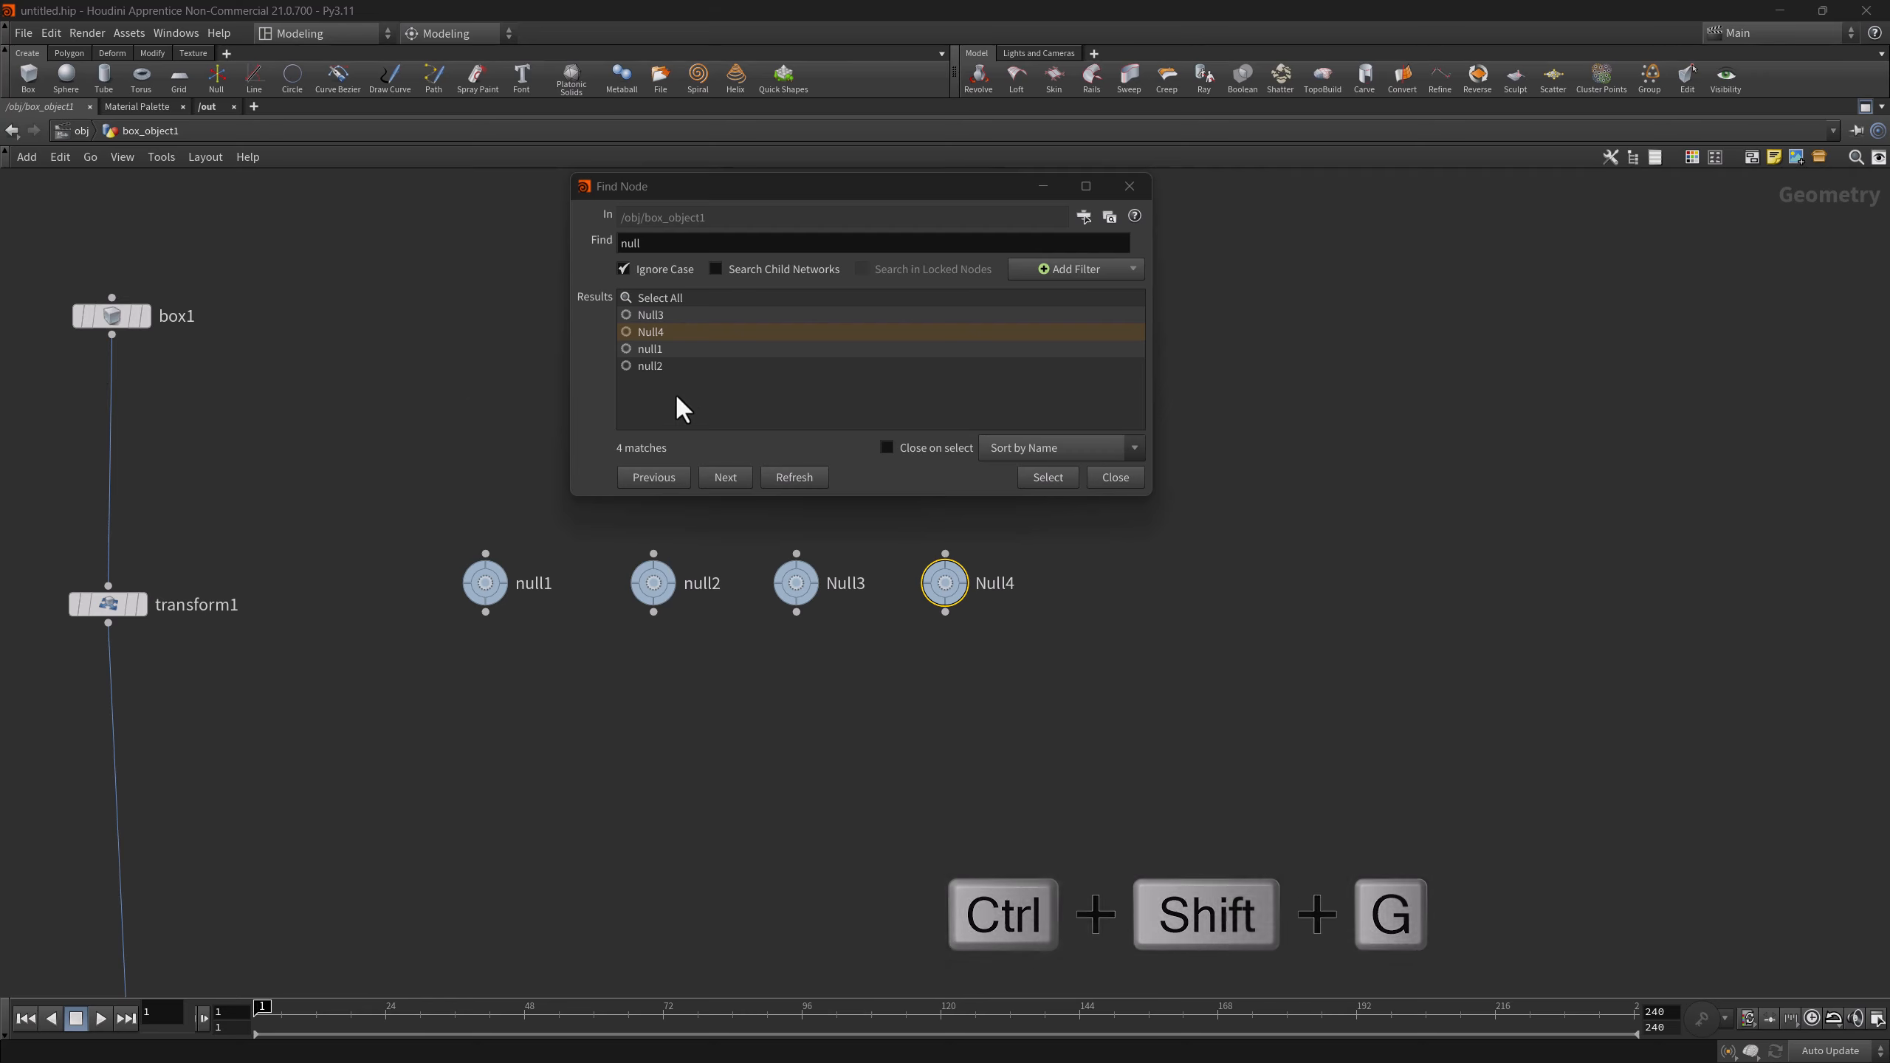
- Add a node type filter for Sop type null to the "null" search and match any condition
click(1100, 269)
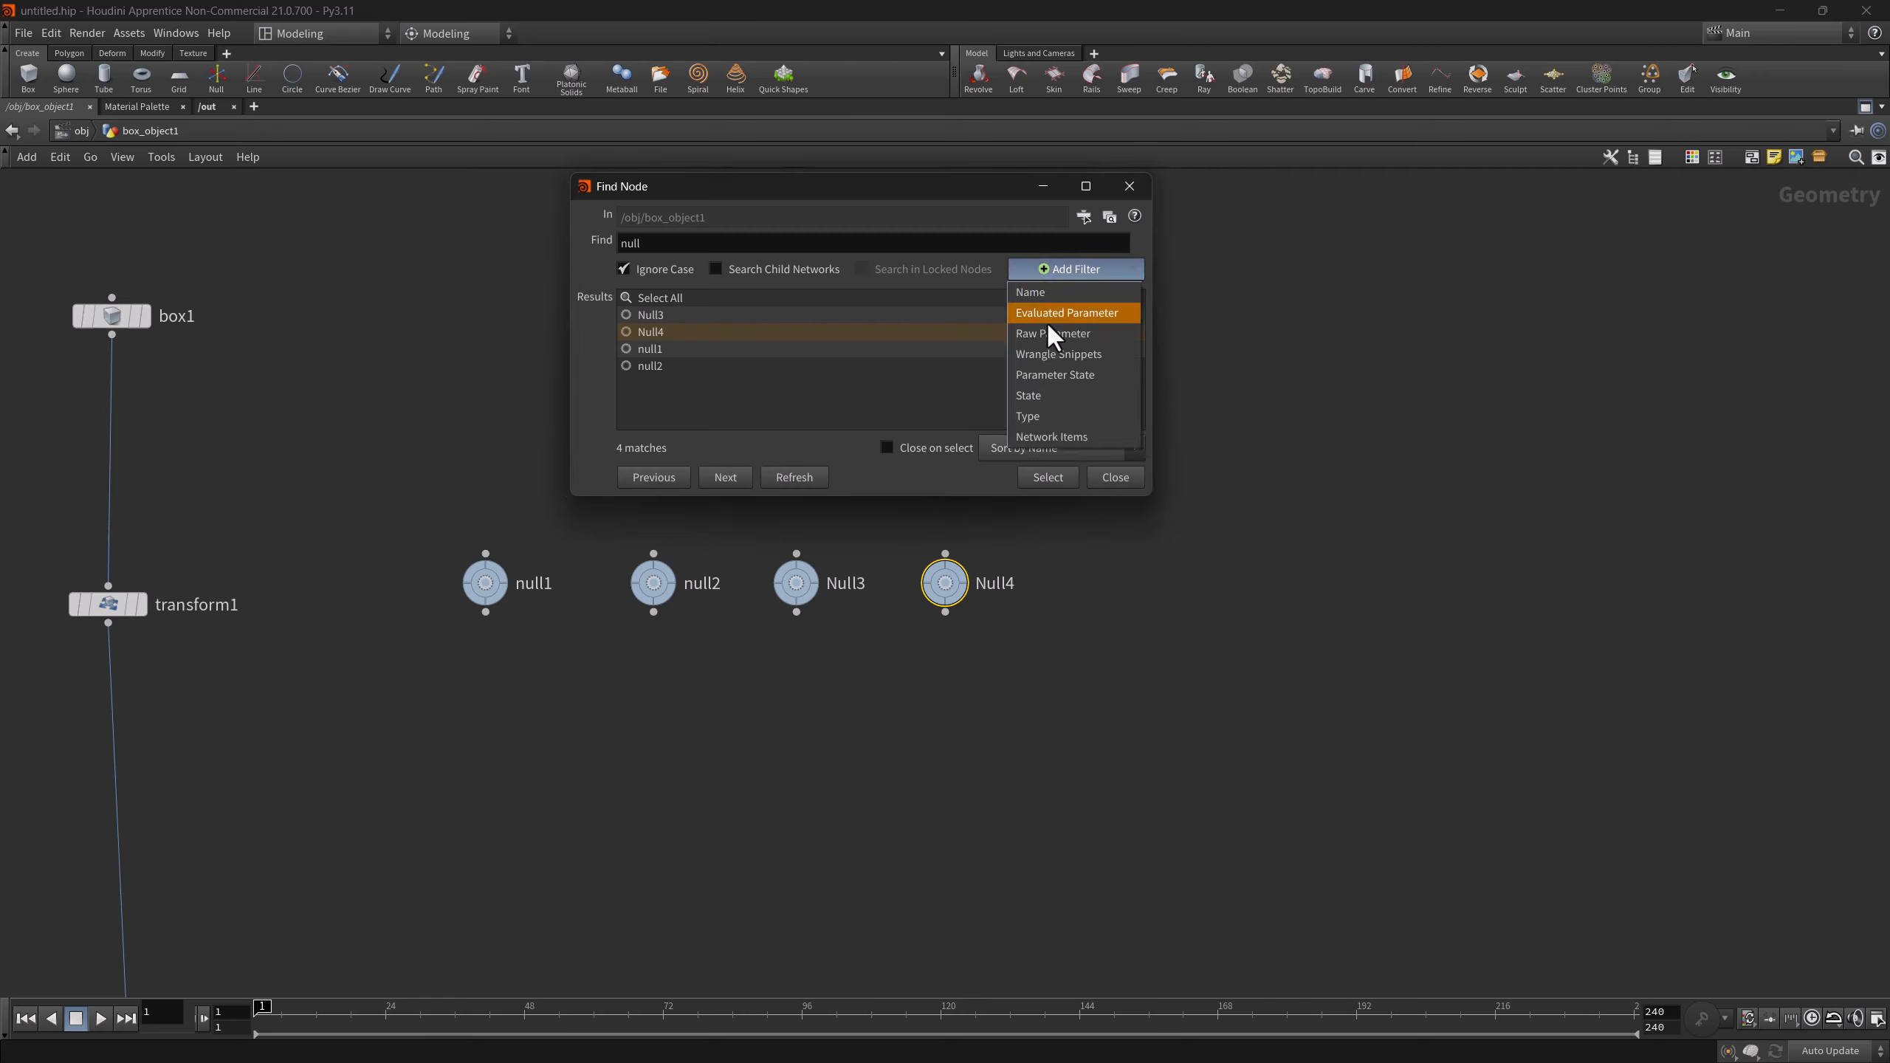
click(1036, 420)
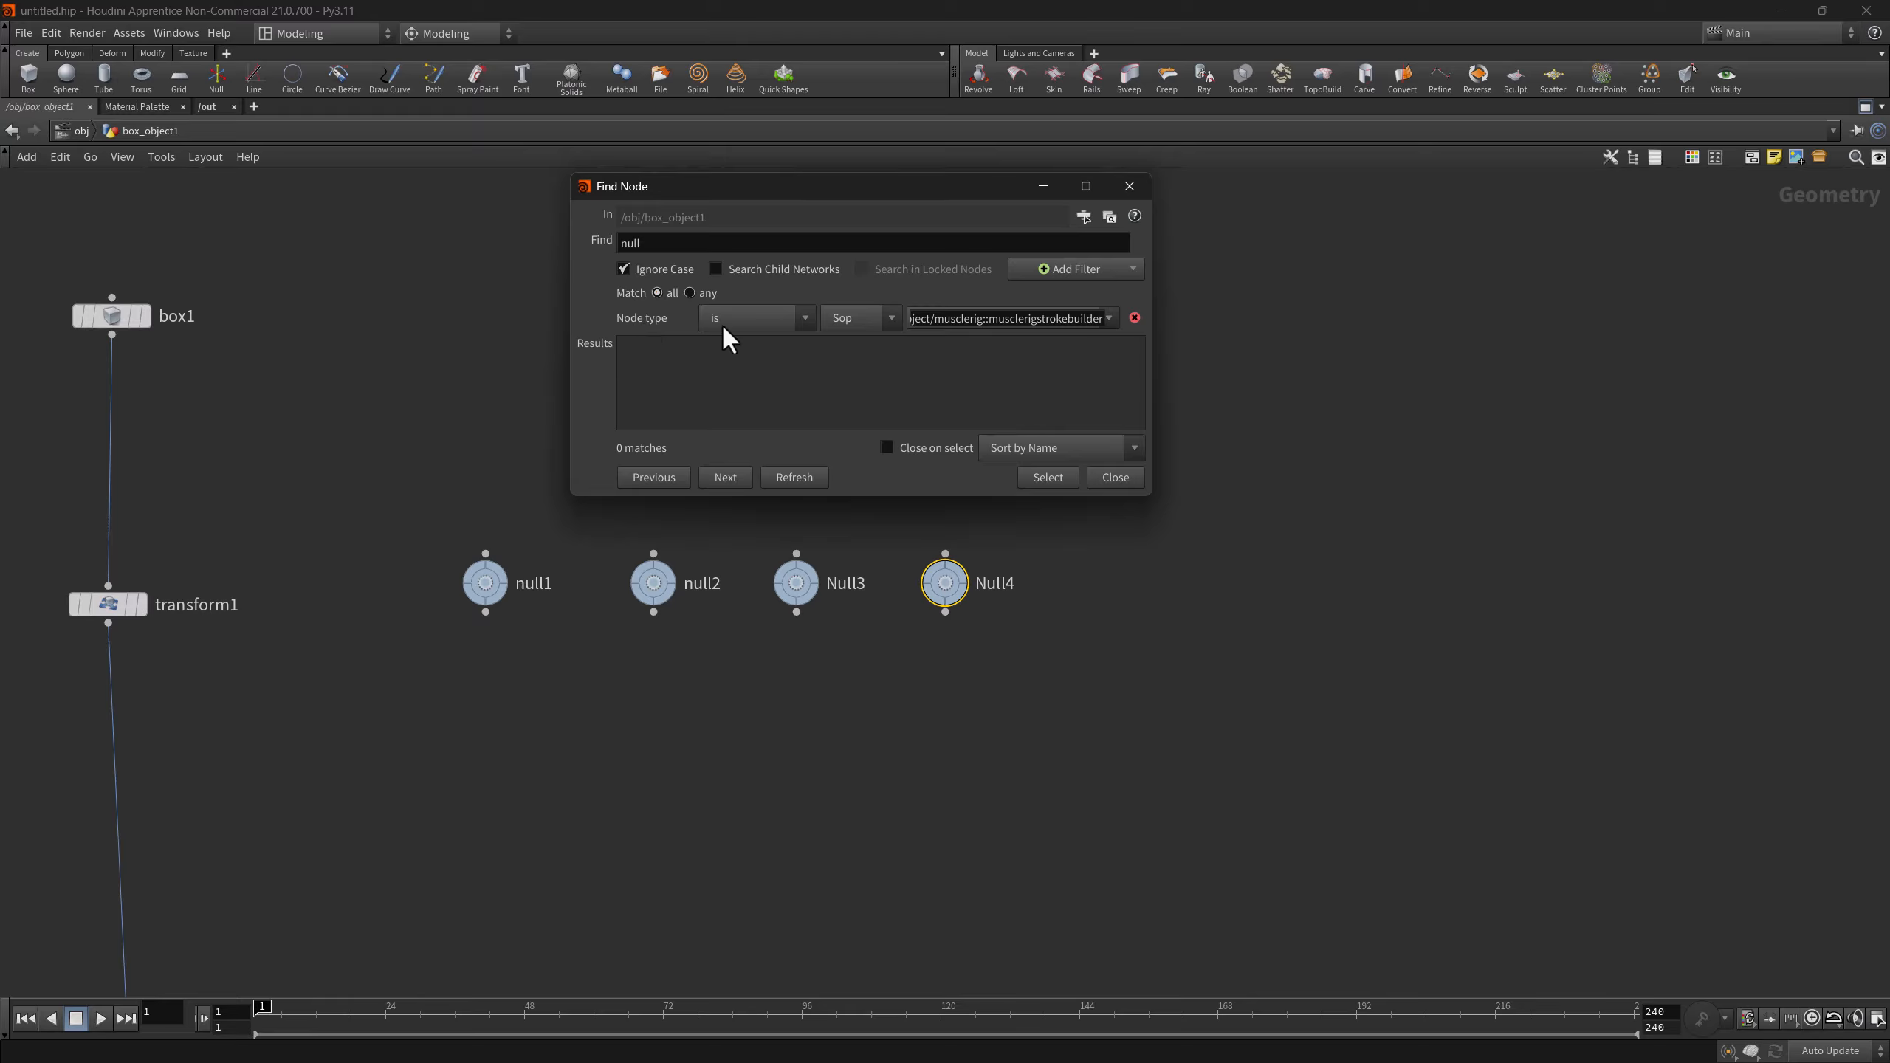
click(844, 323)
click(845, 323)
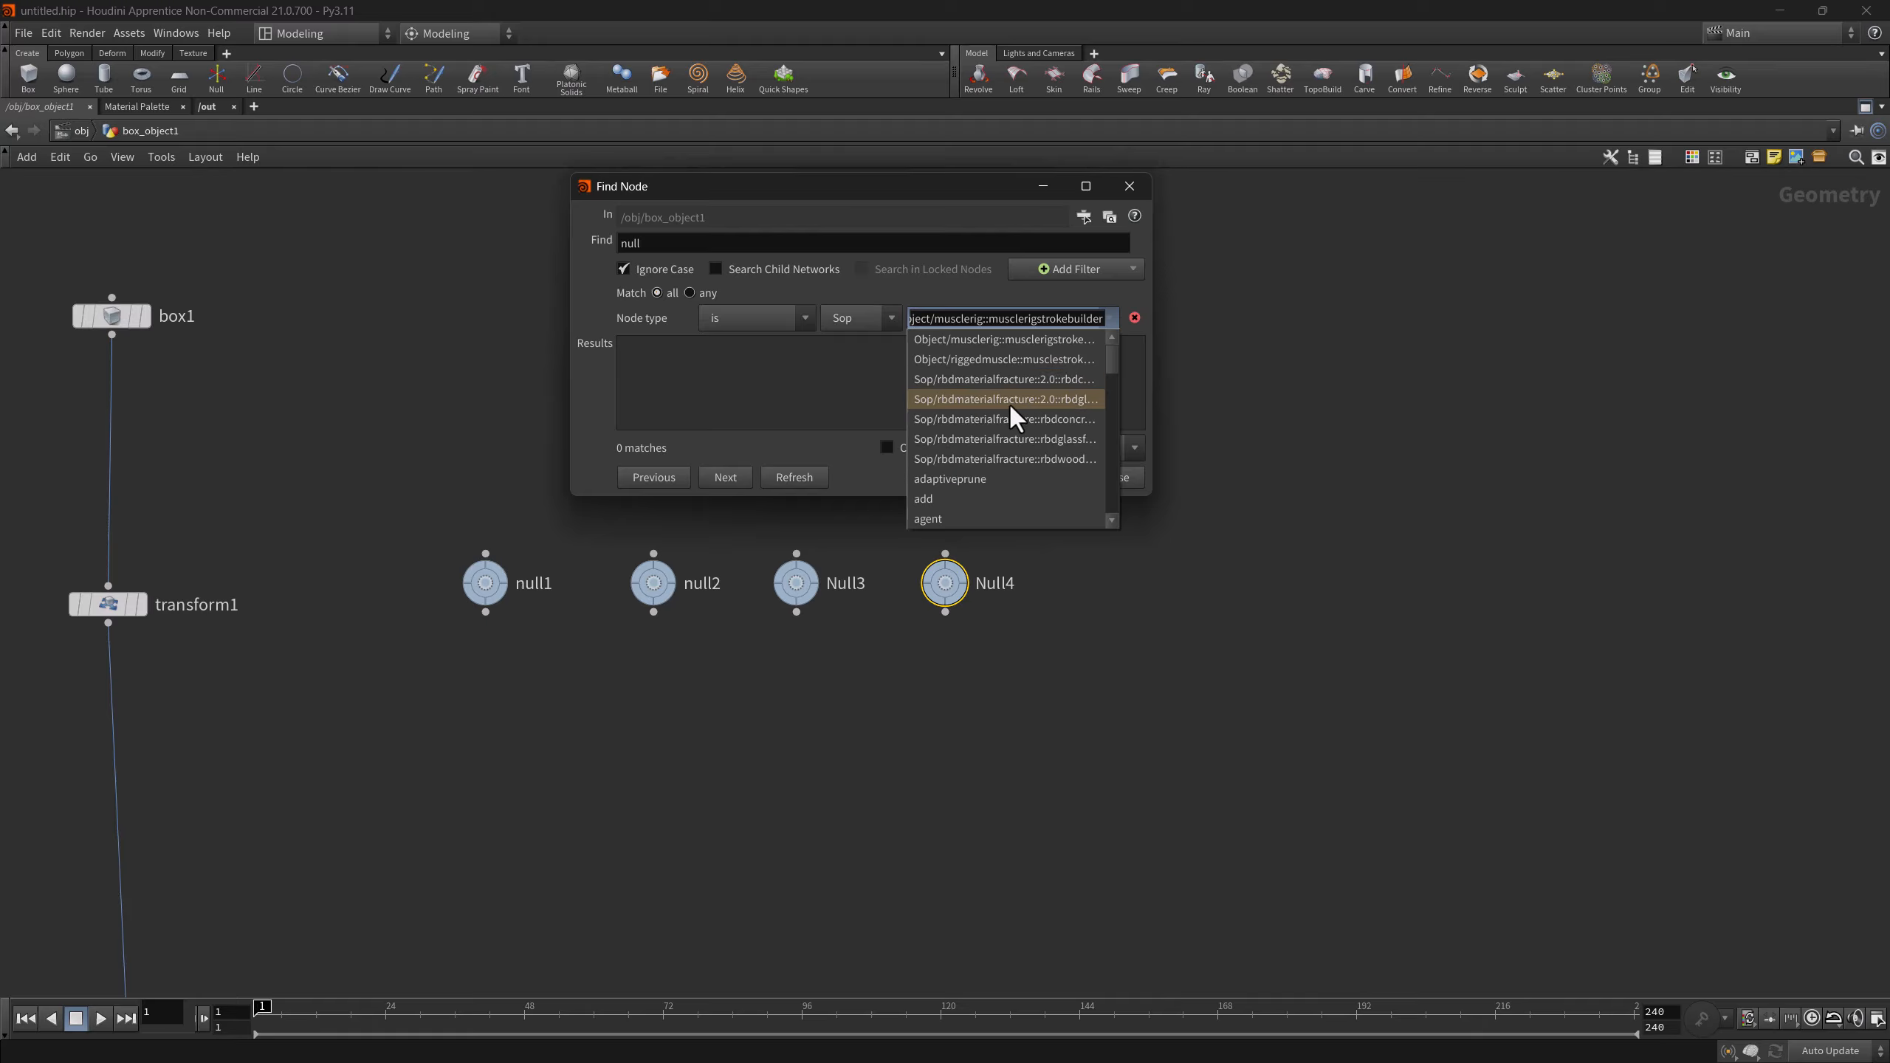
text(null)
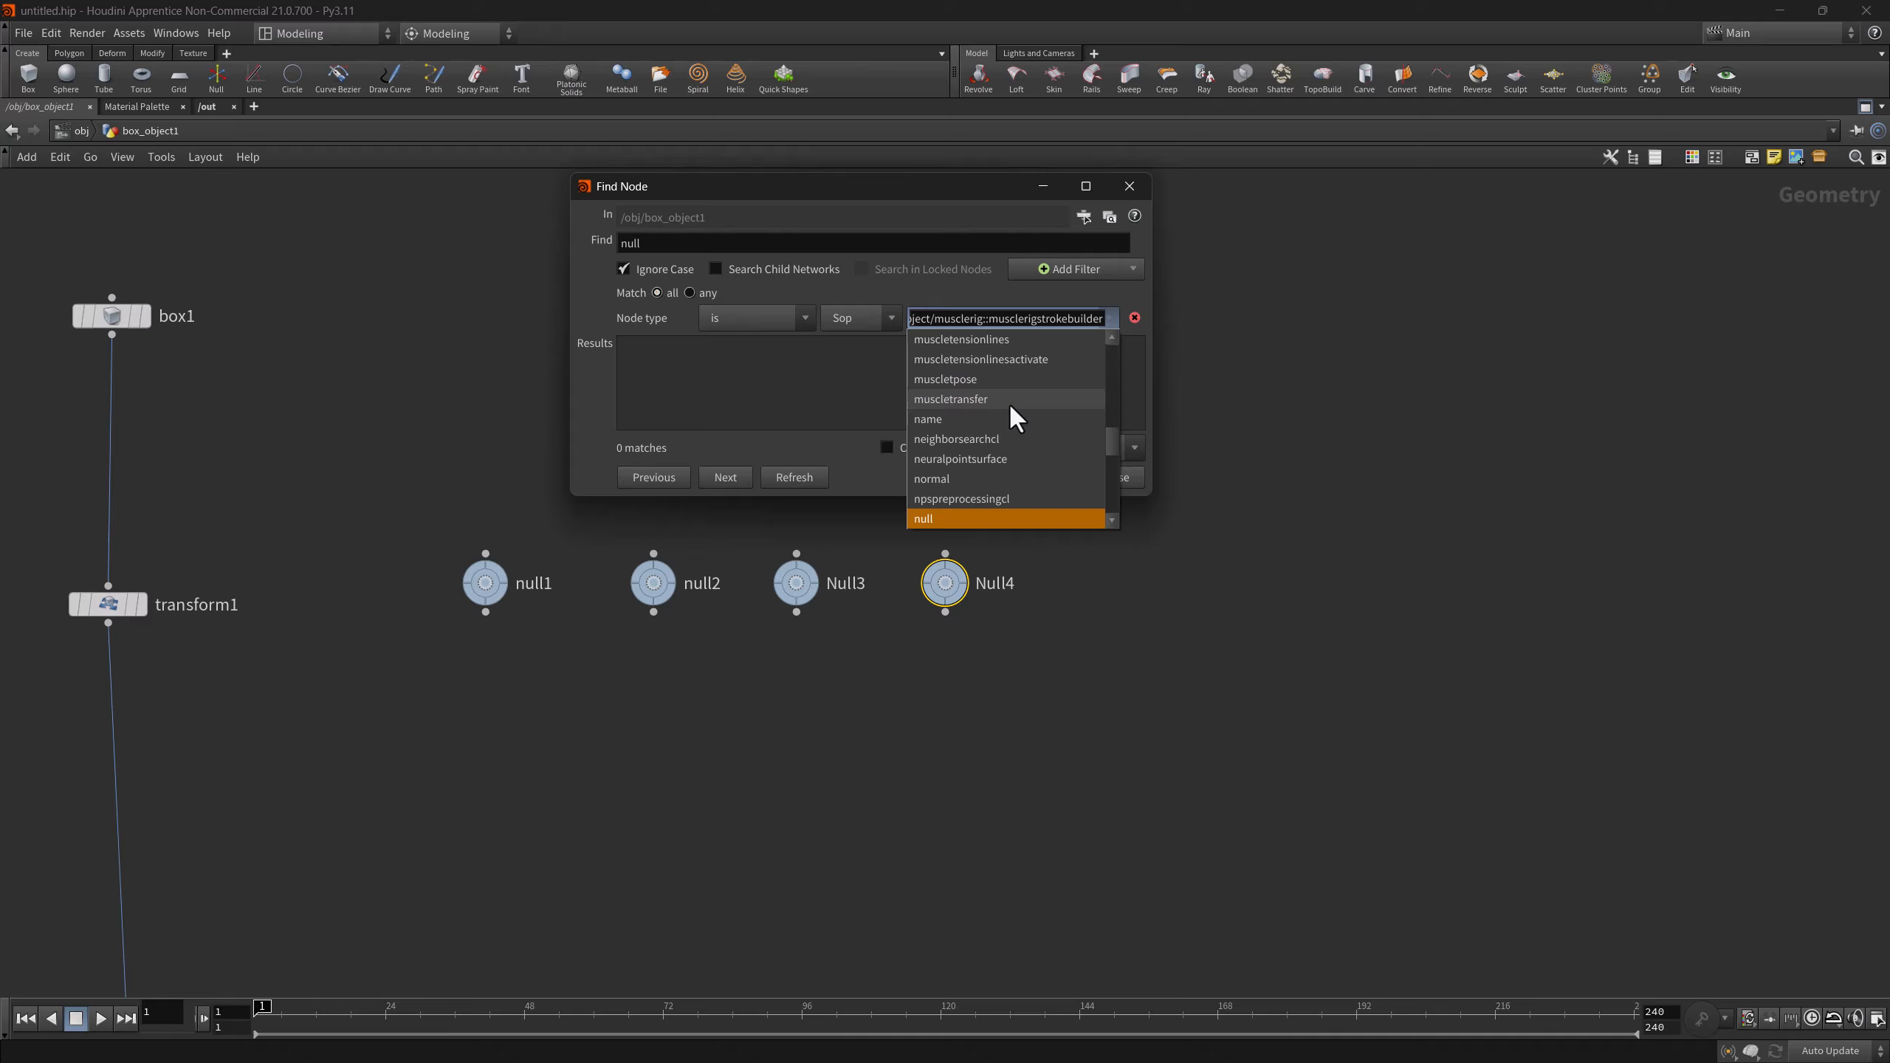
click(951, 519)
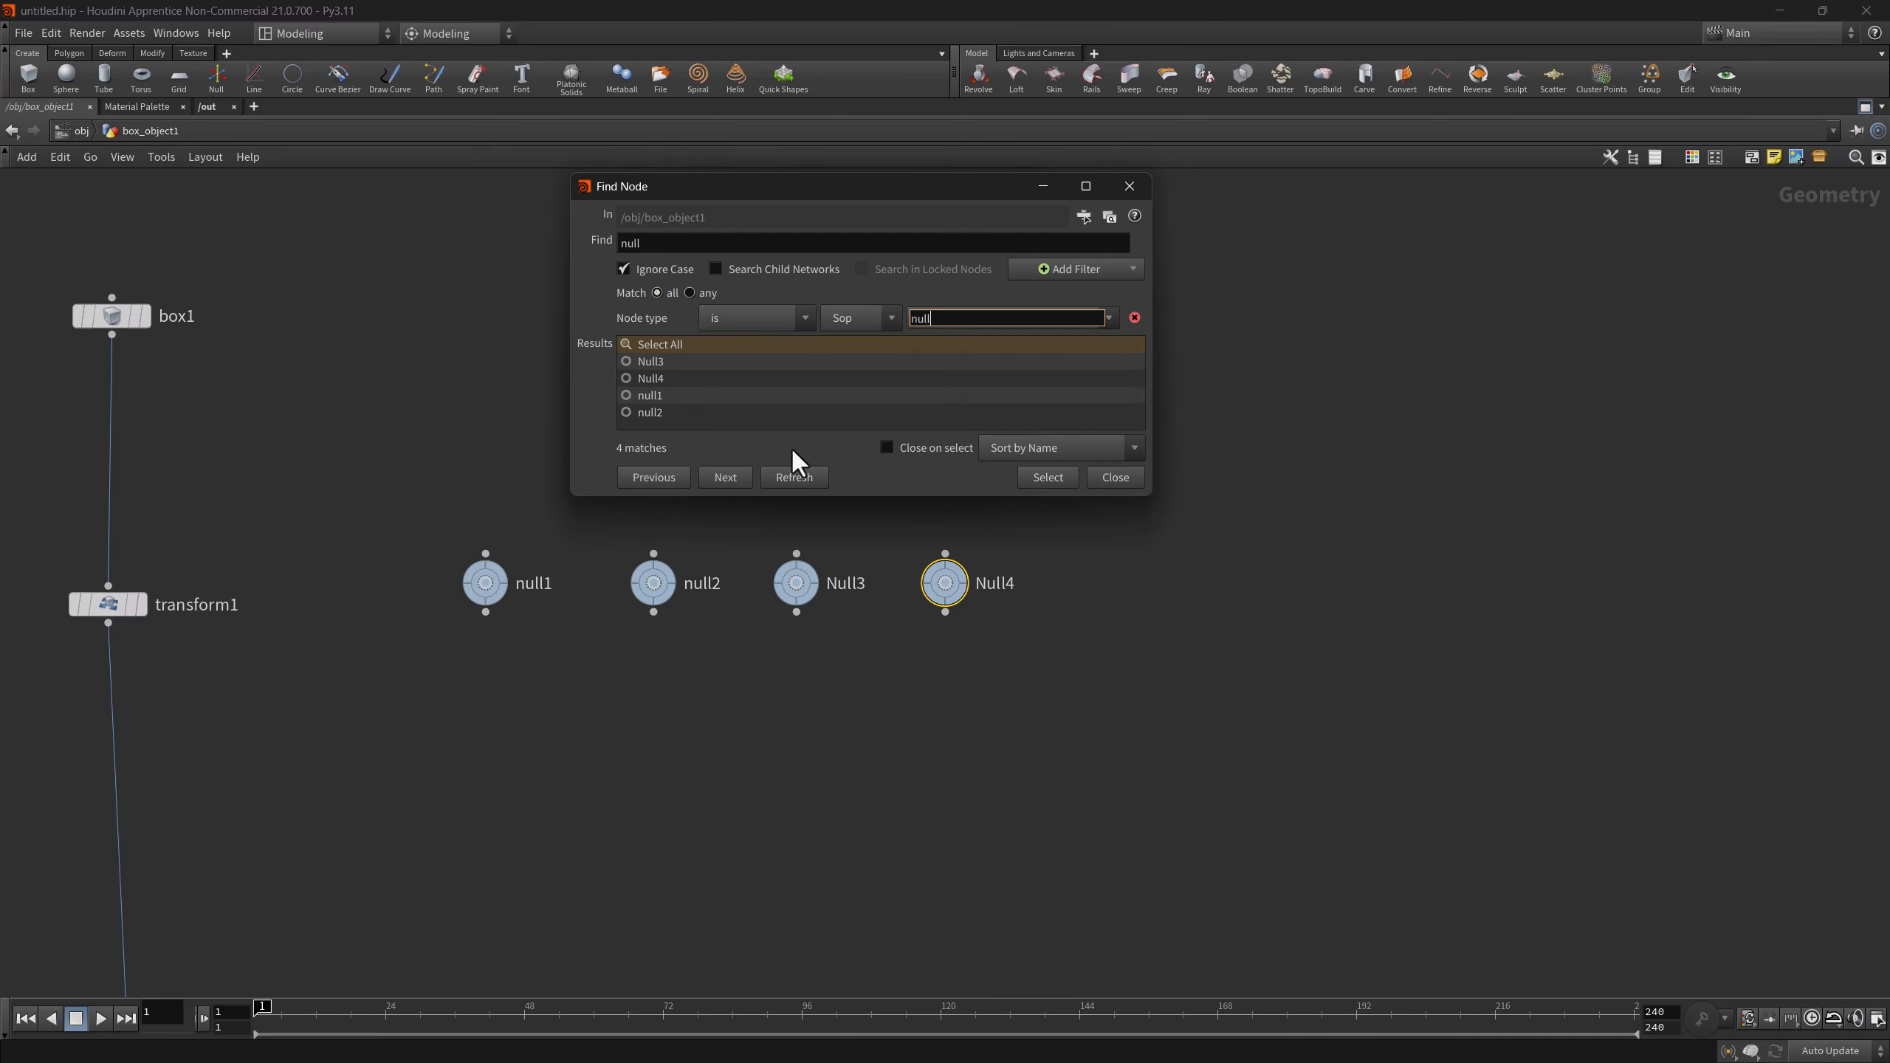
click(688, 293)
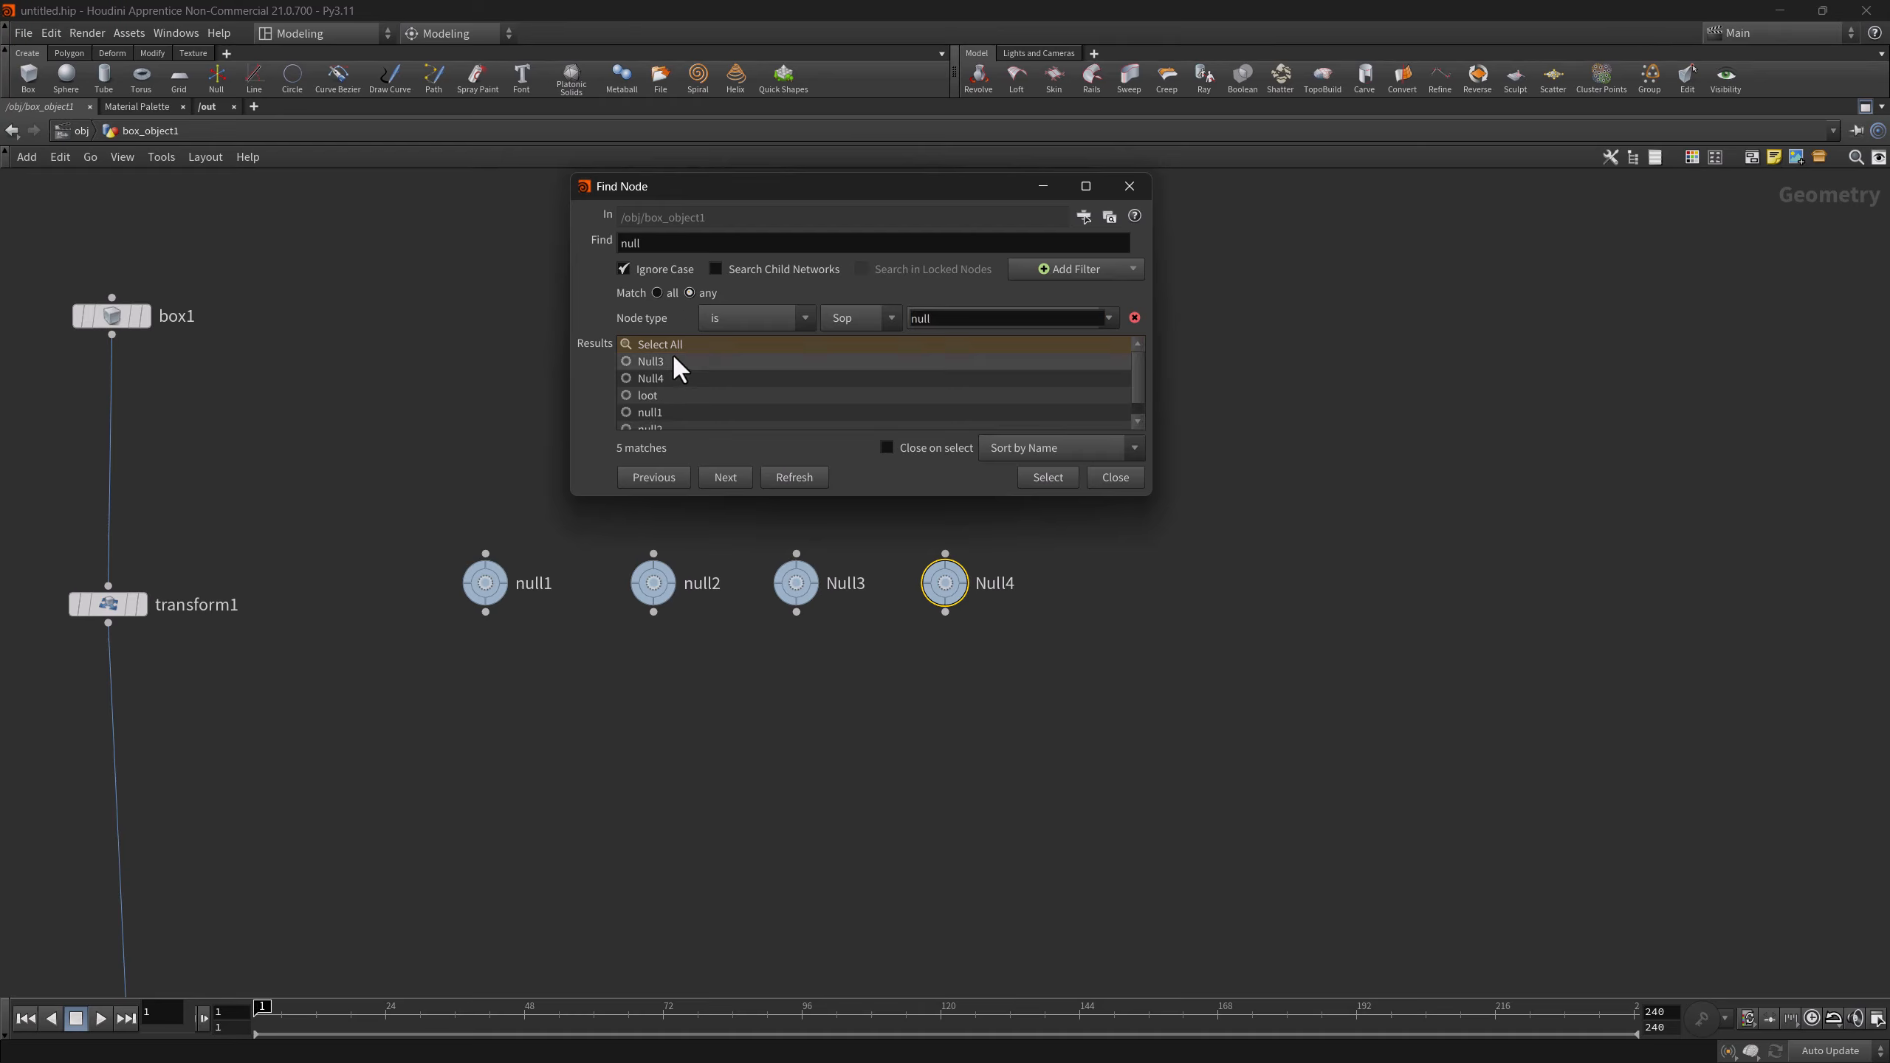
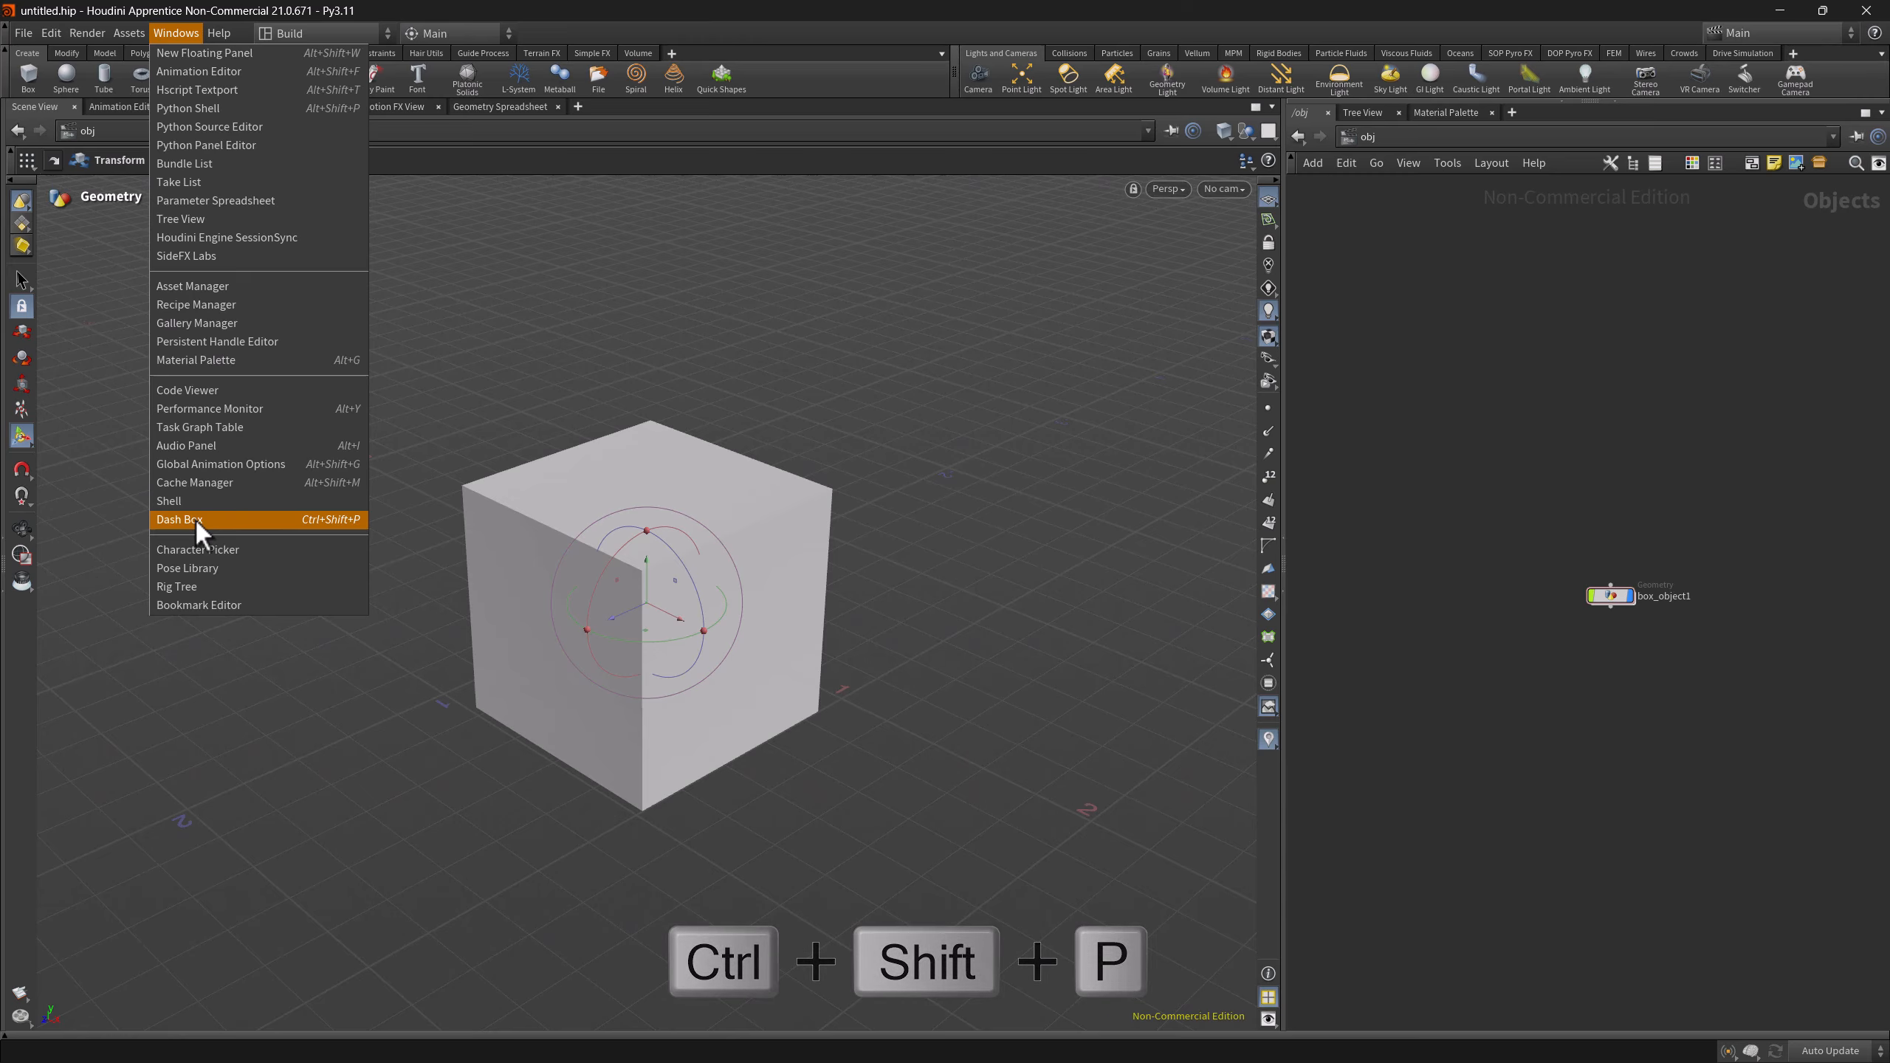
- Find the Color Scheme display option by searching the DashBox for "color sce", and set the viewport color scheme to Dark
click(644, 503)
key(ctrl+Tab)
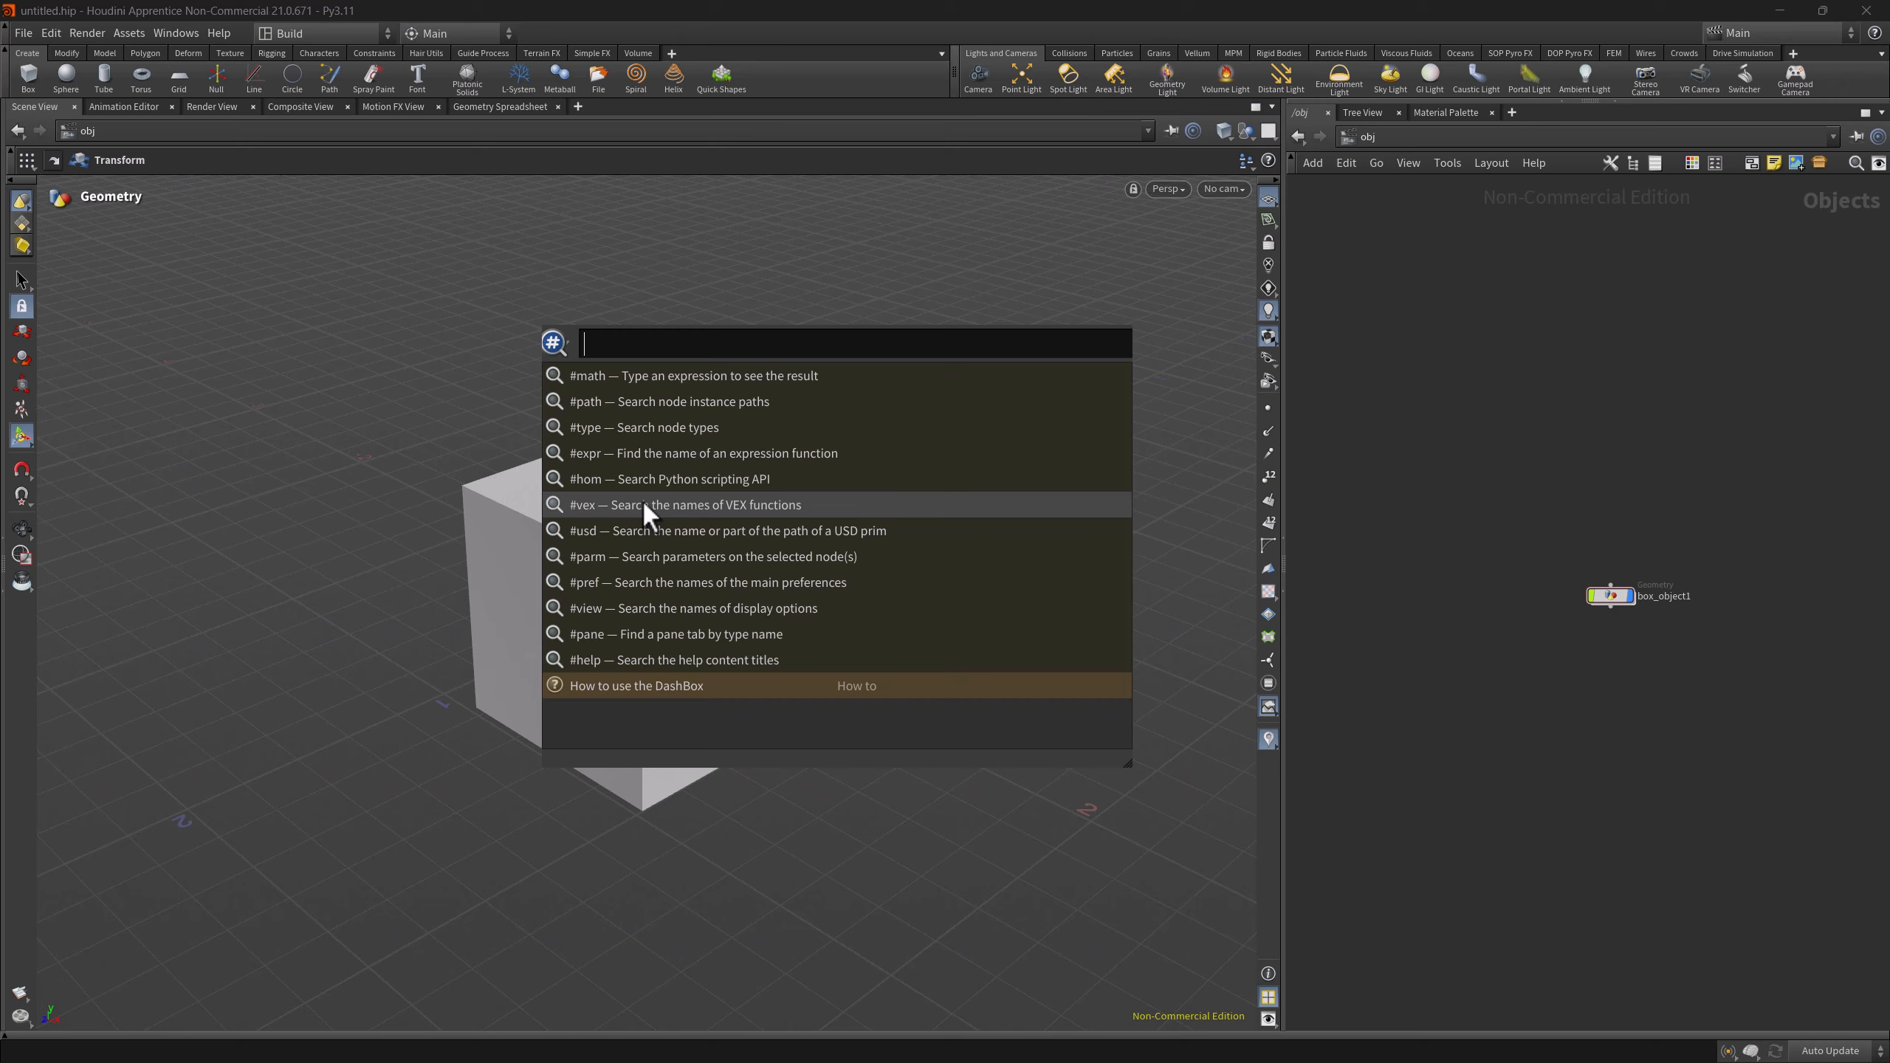
text(color sce)
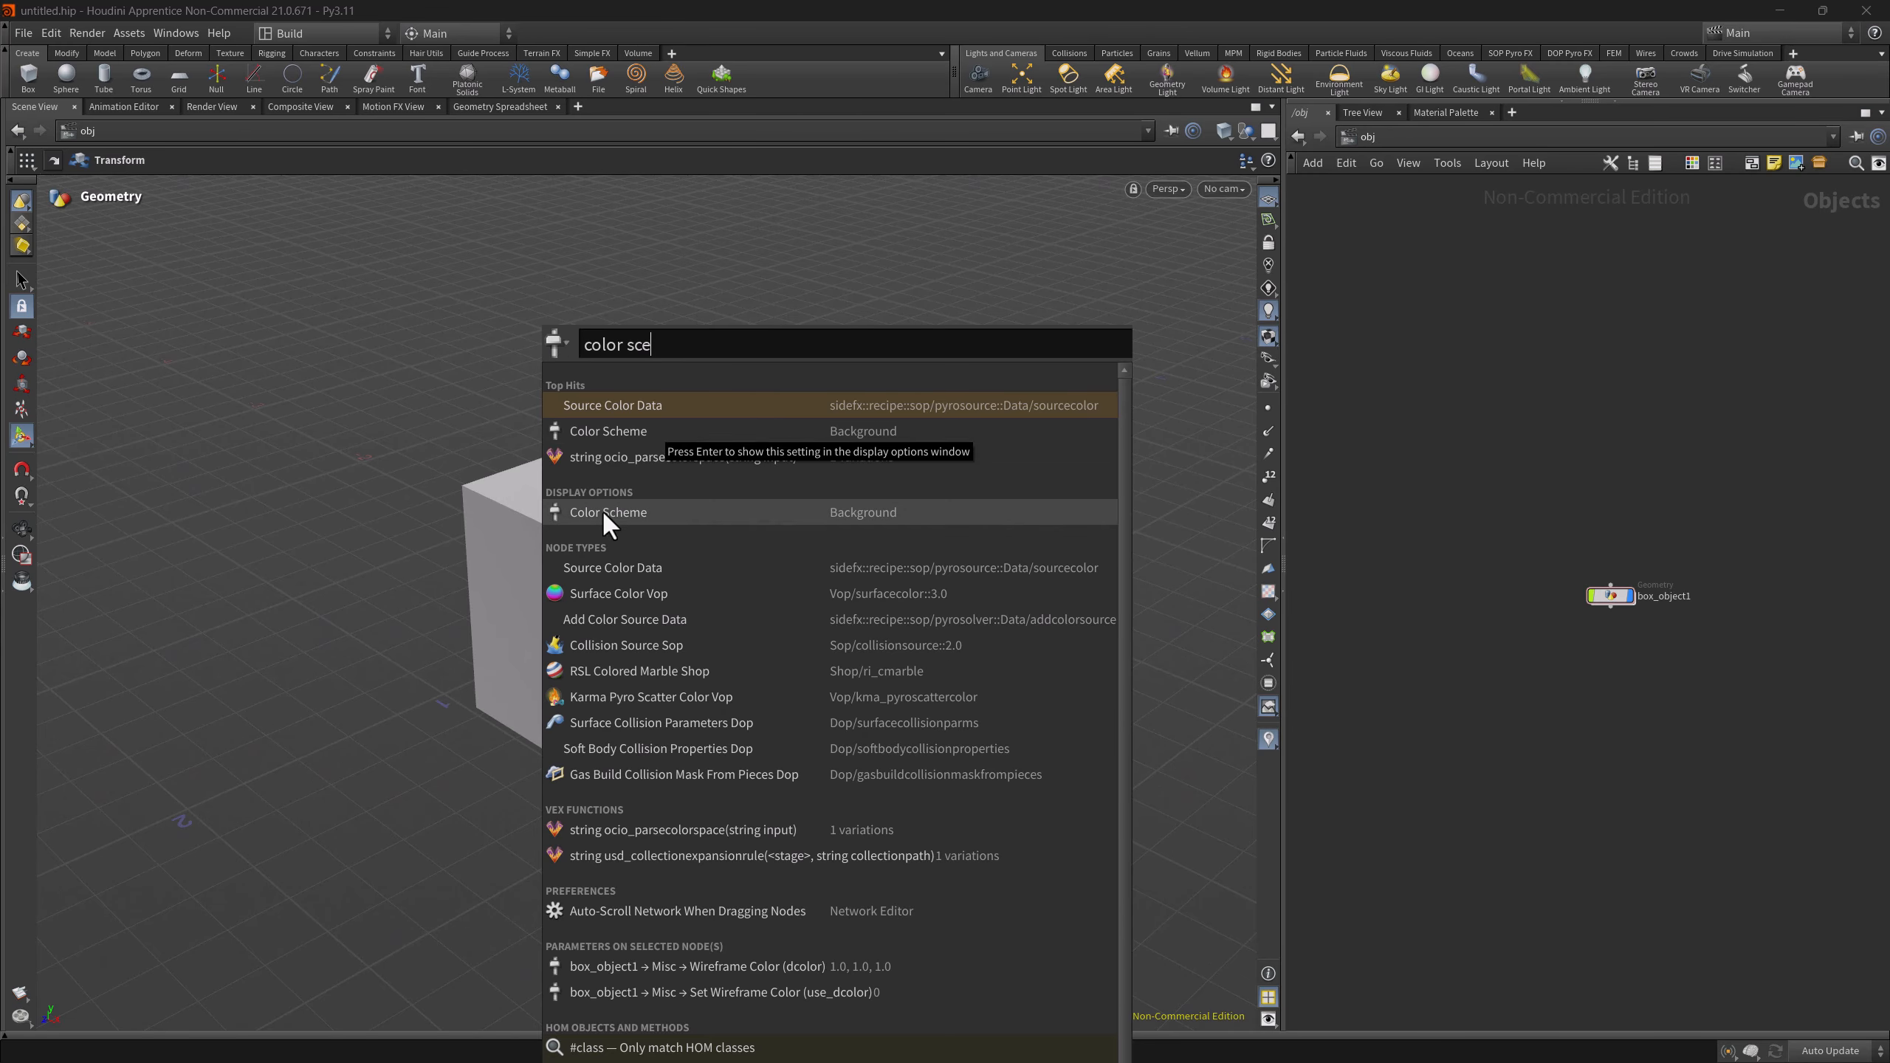
click(628, 517)
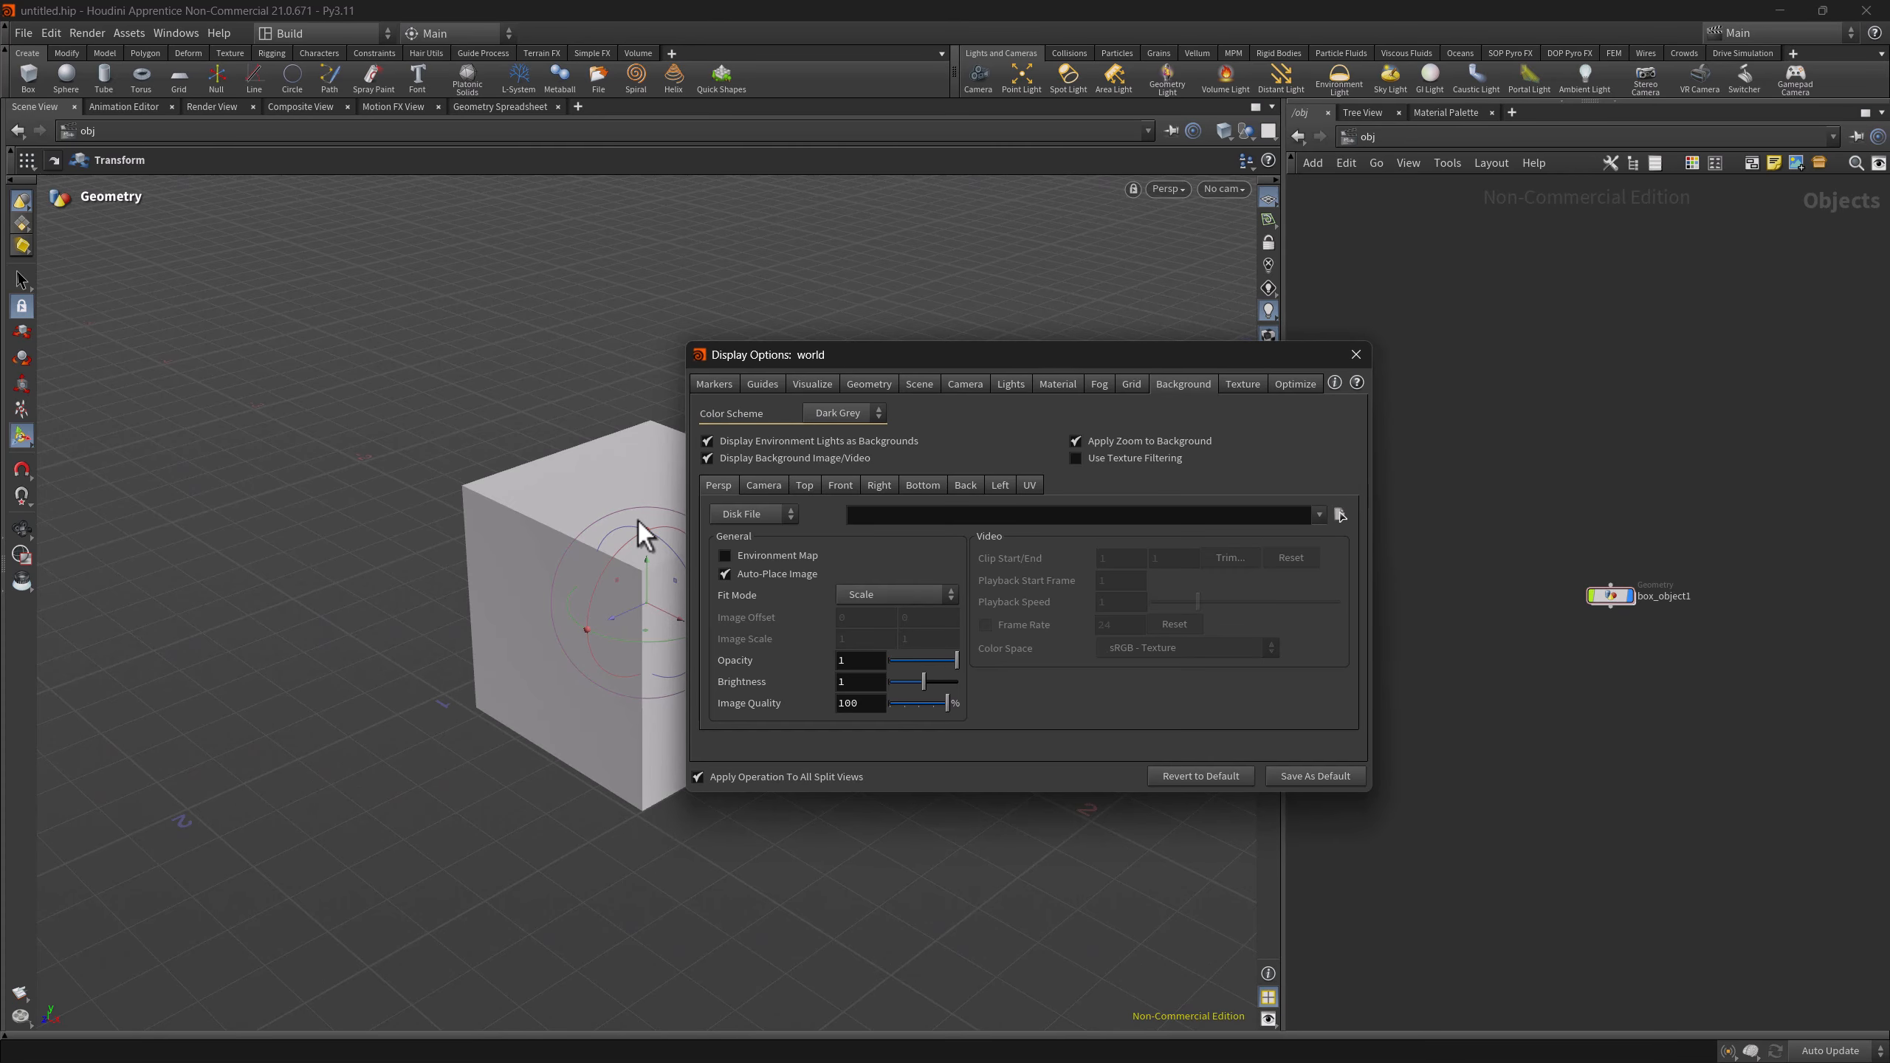
click(820, 412)
click(818, 451)
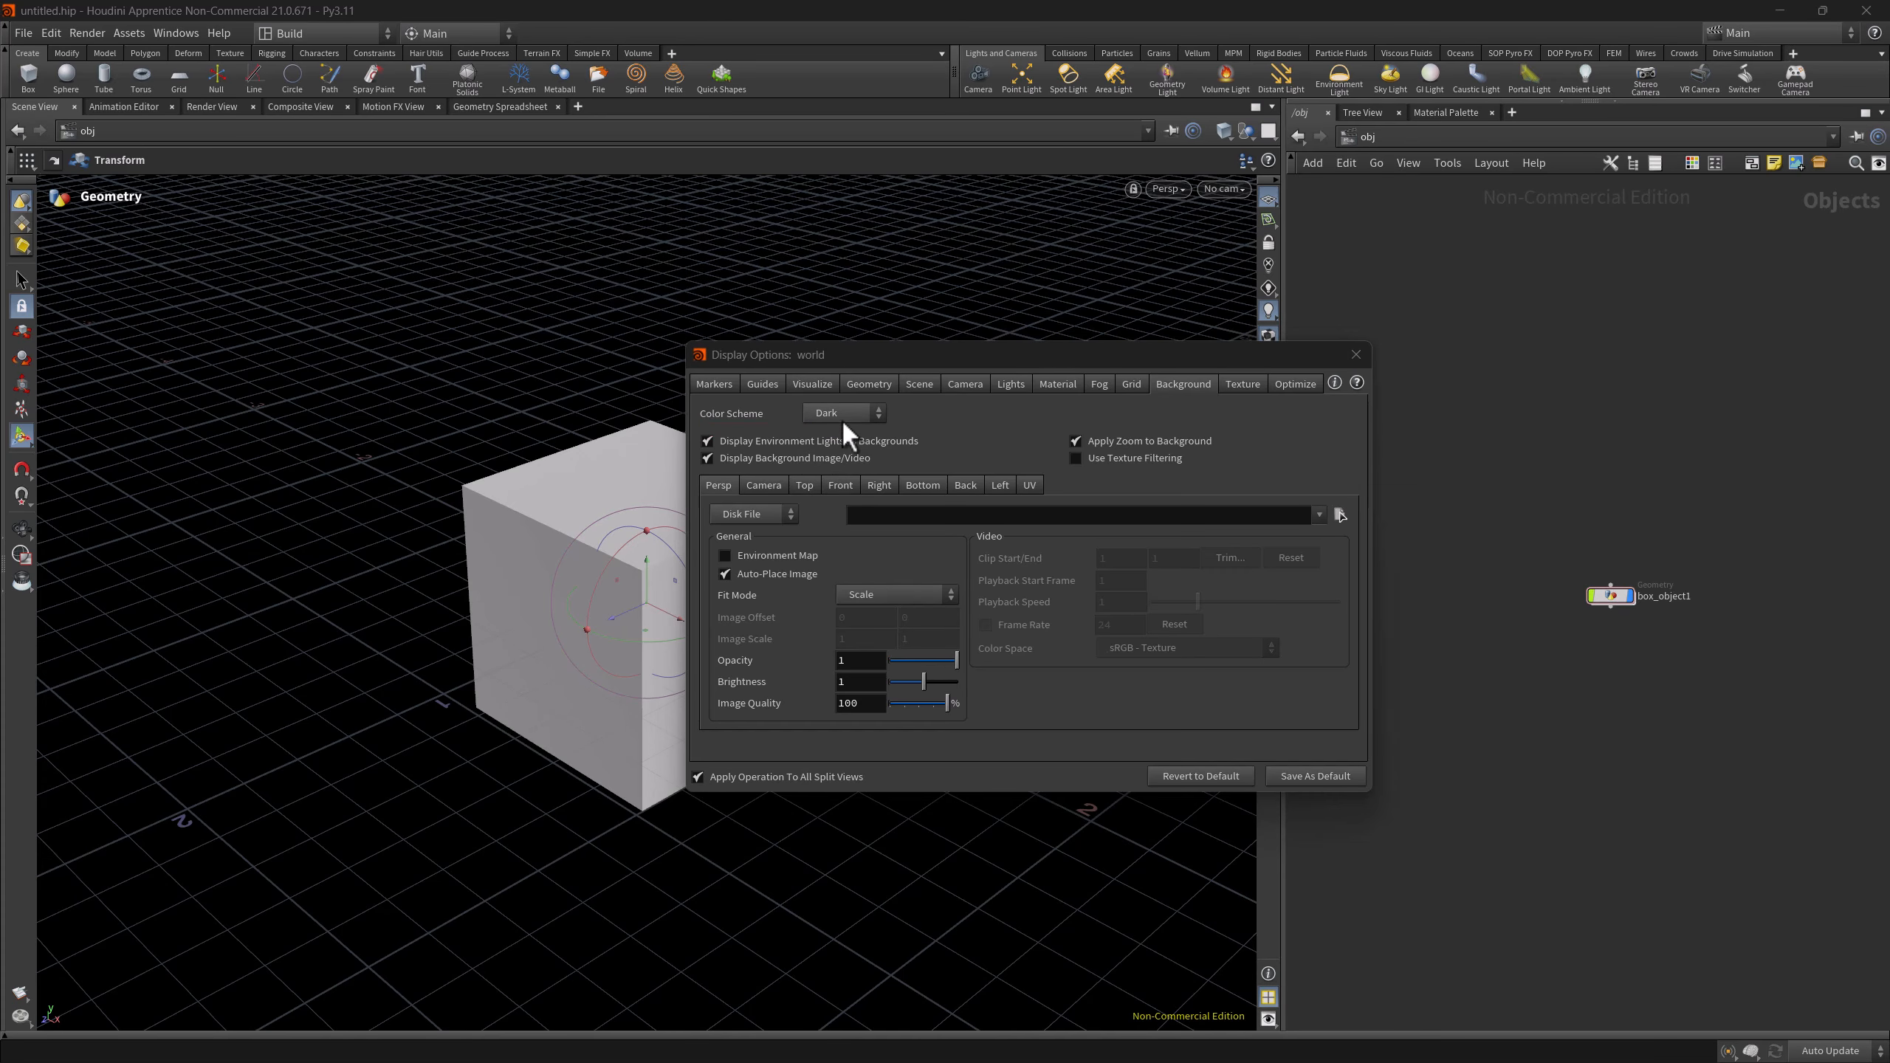
- Try other viewport color schemes, settle on Dark Grey, and close the display options
click(842, 416)
click(831, 440)
click(838, 417)
click(831, 446)
click(827, 414)
click(833, 485)
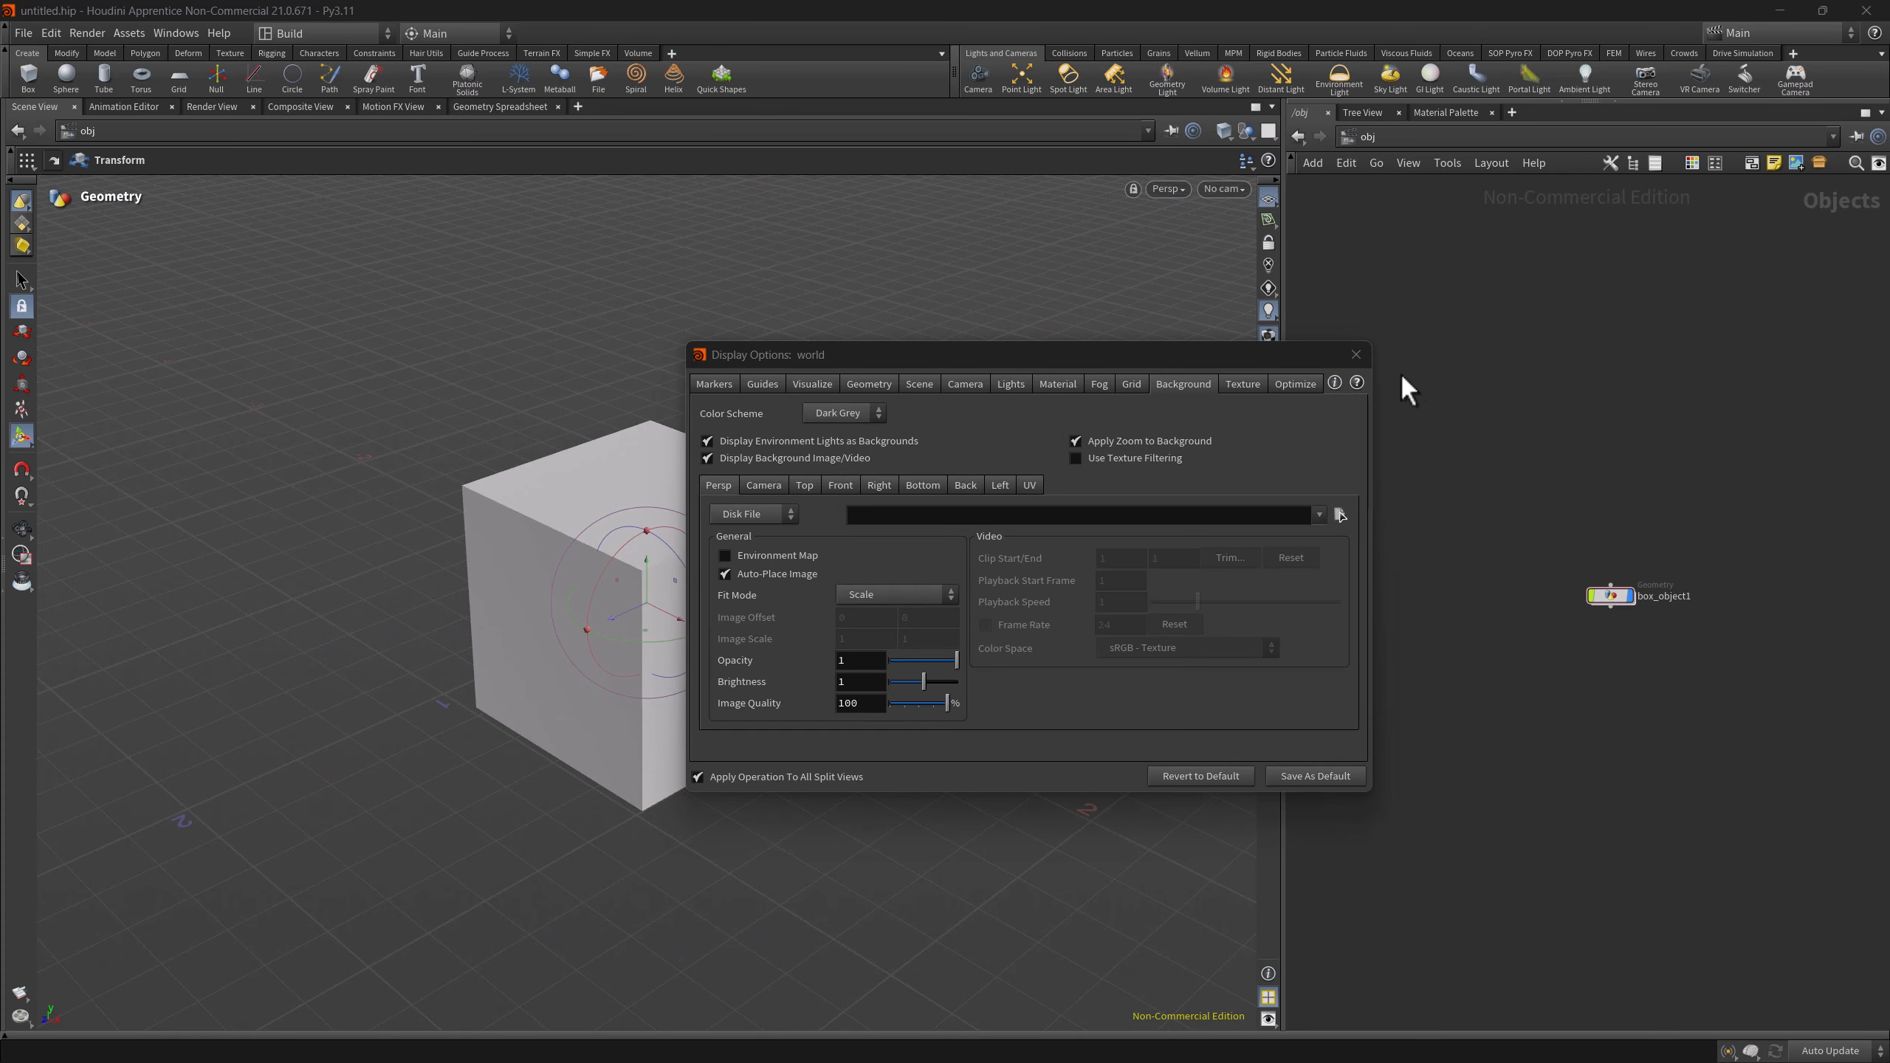
click(1356, 354)
- Search the DashBox for "transform #path" and make the transform1 node inside box_object1 the current node
key(ctrl+space)
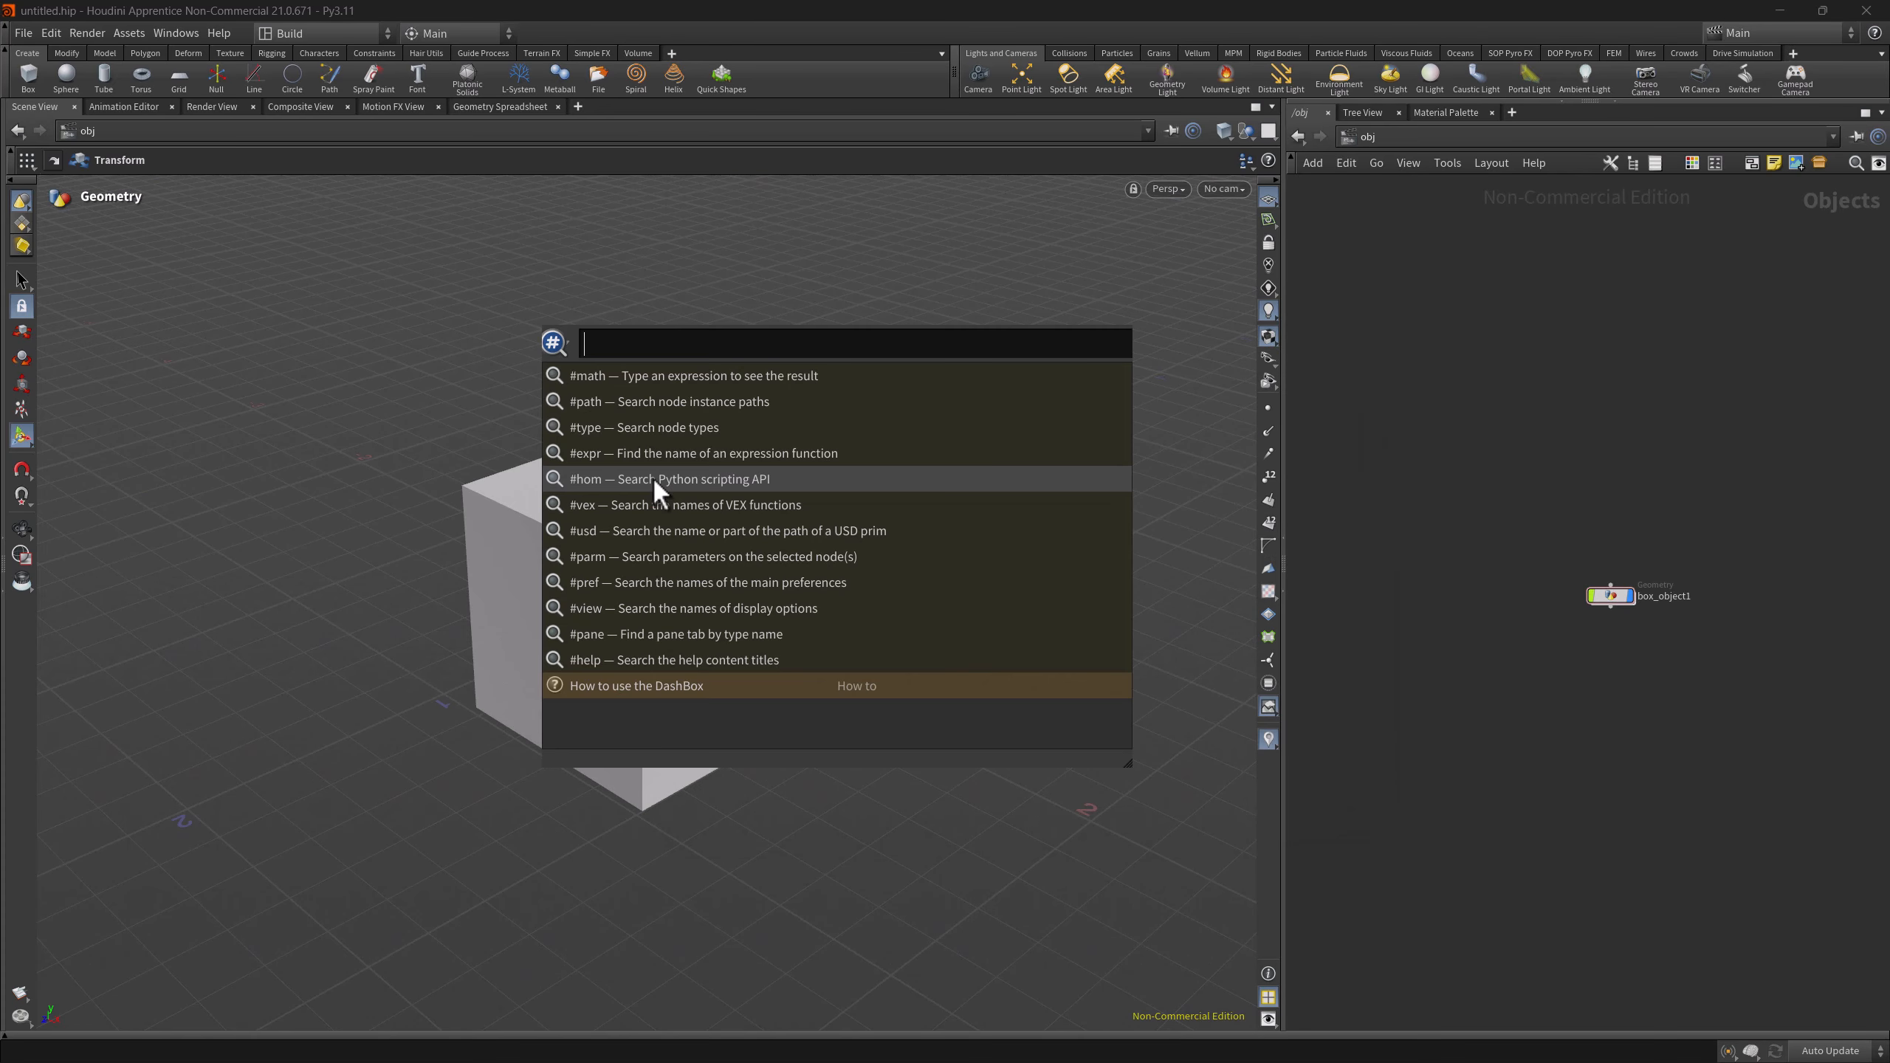
text(tran)
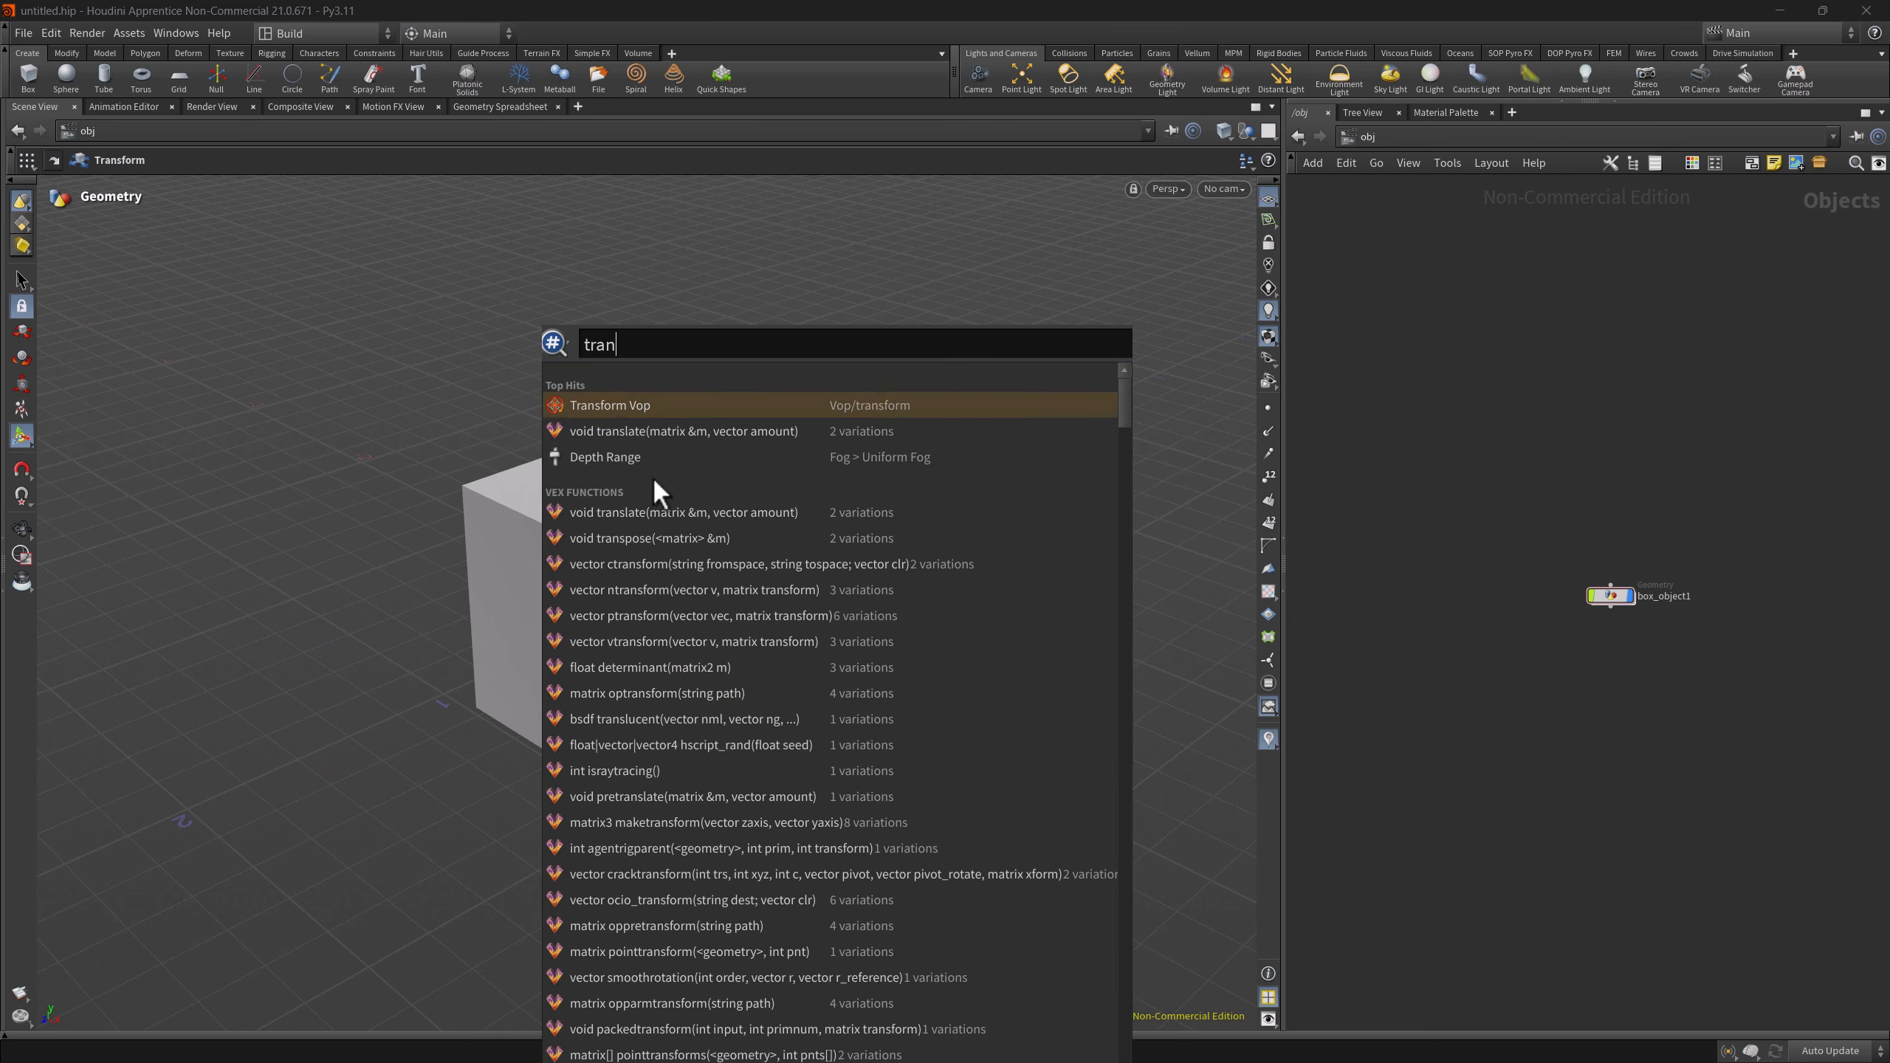
text(sform #path)
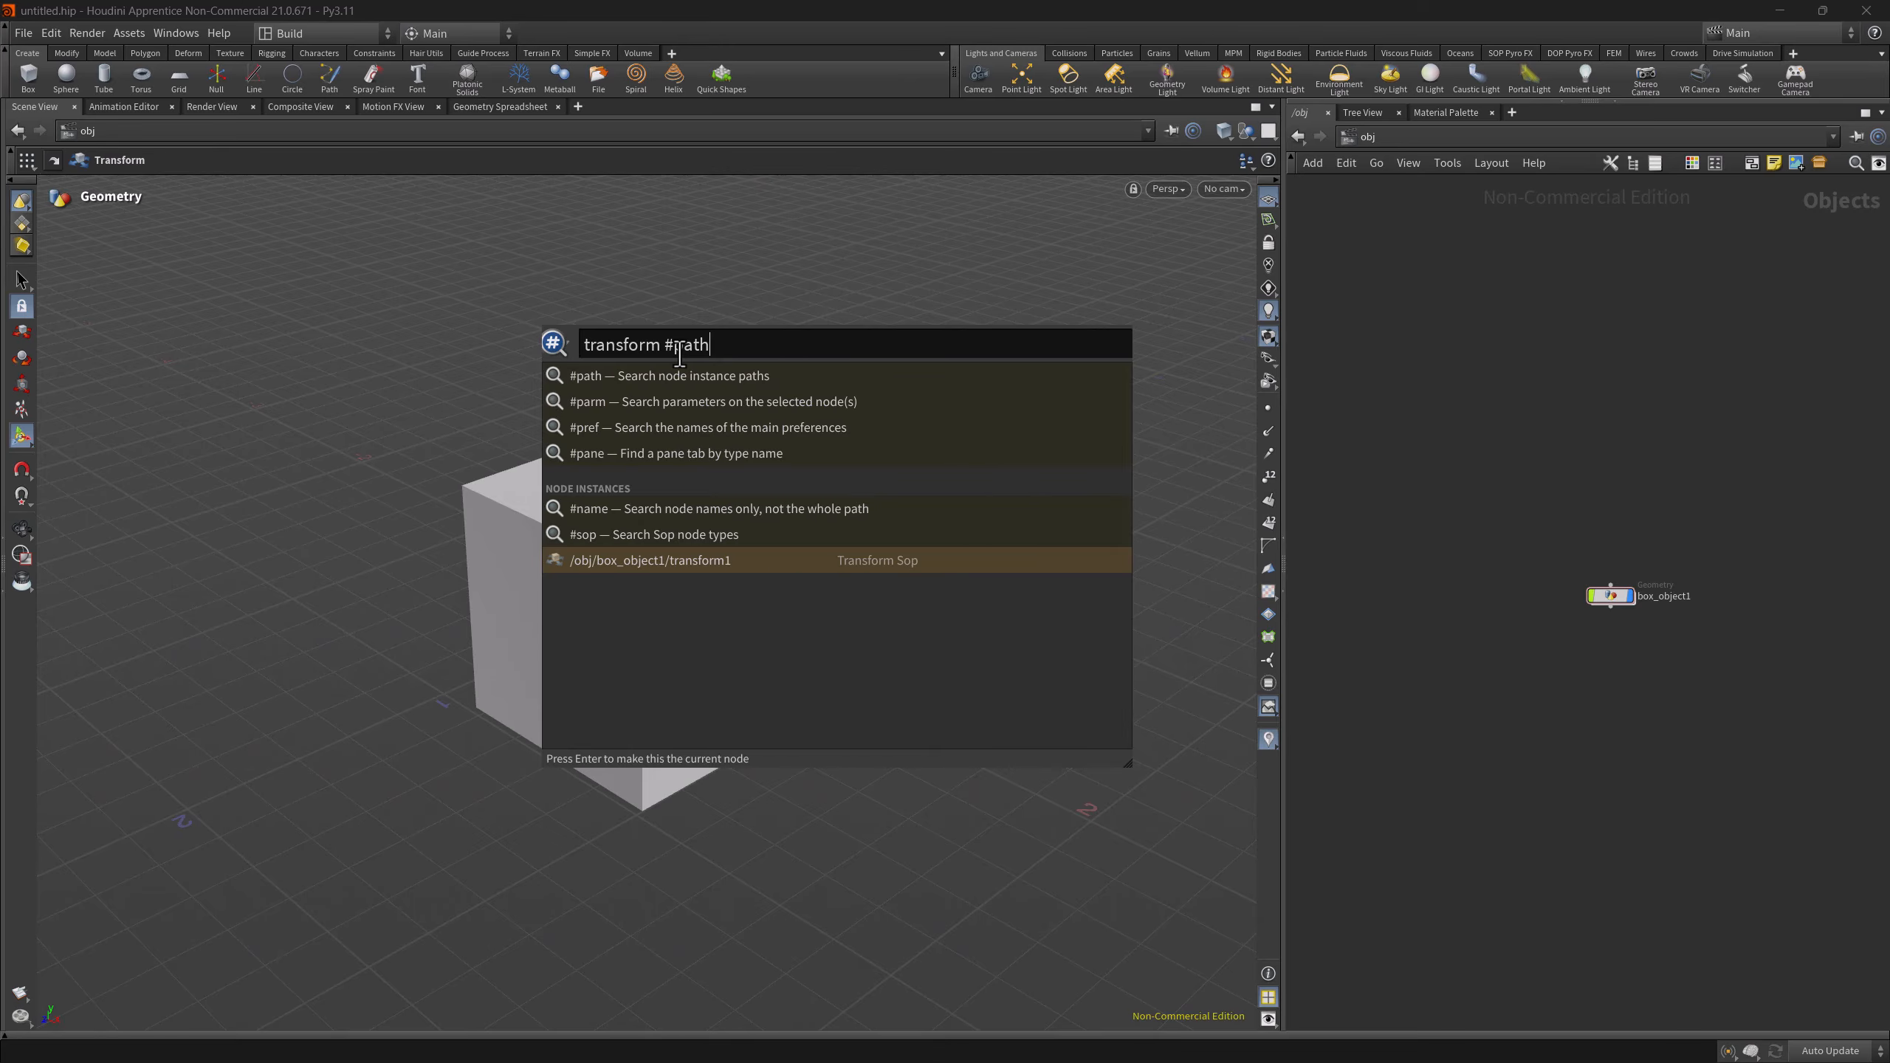
key(Up)
key(Up)
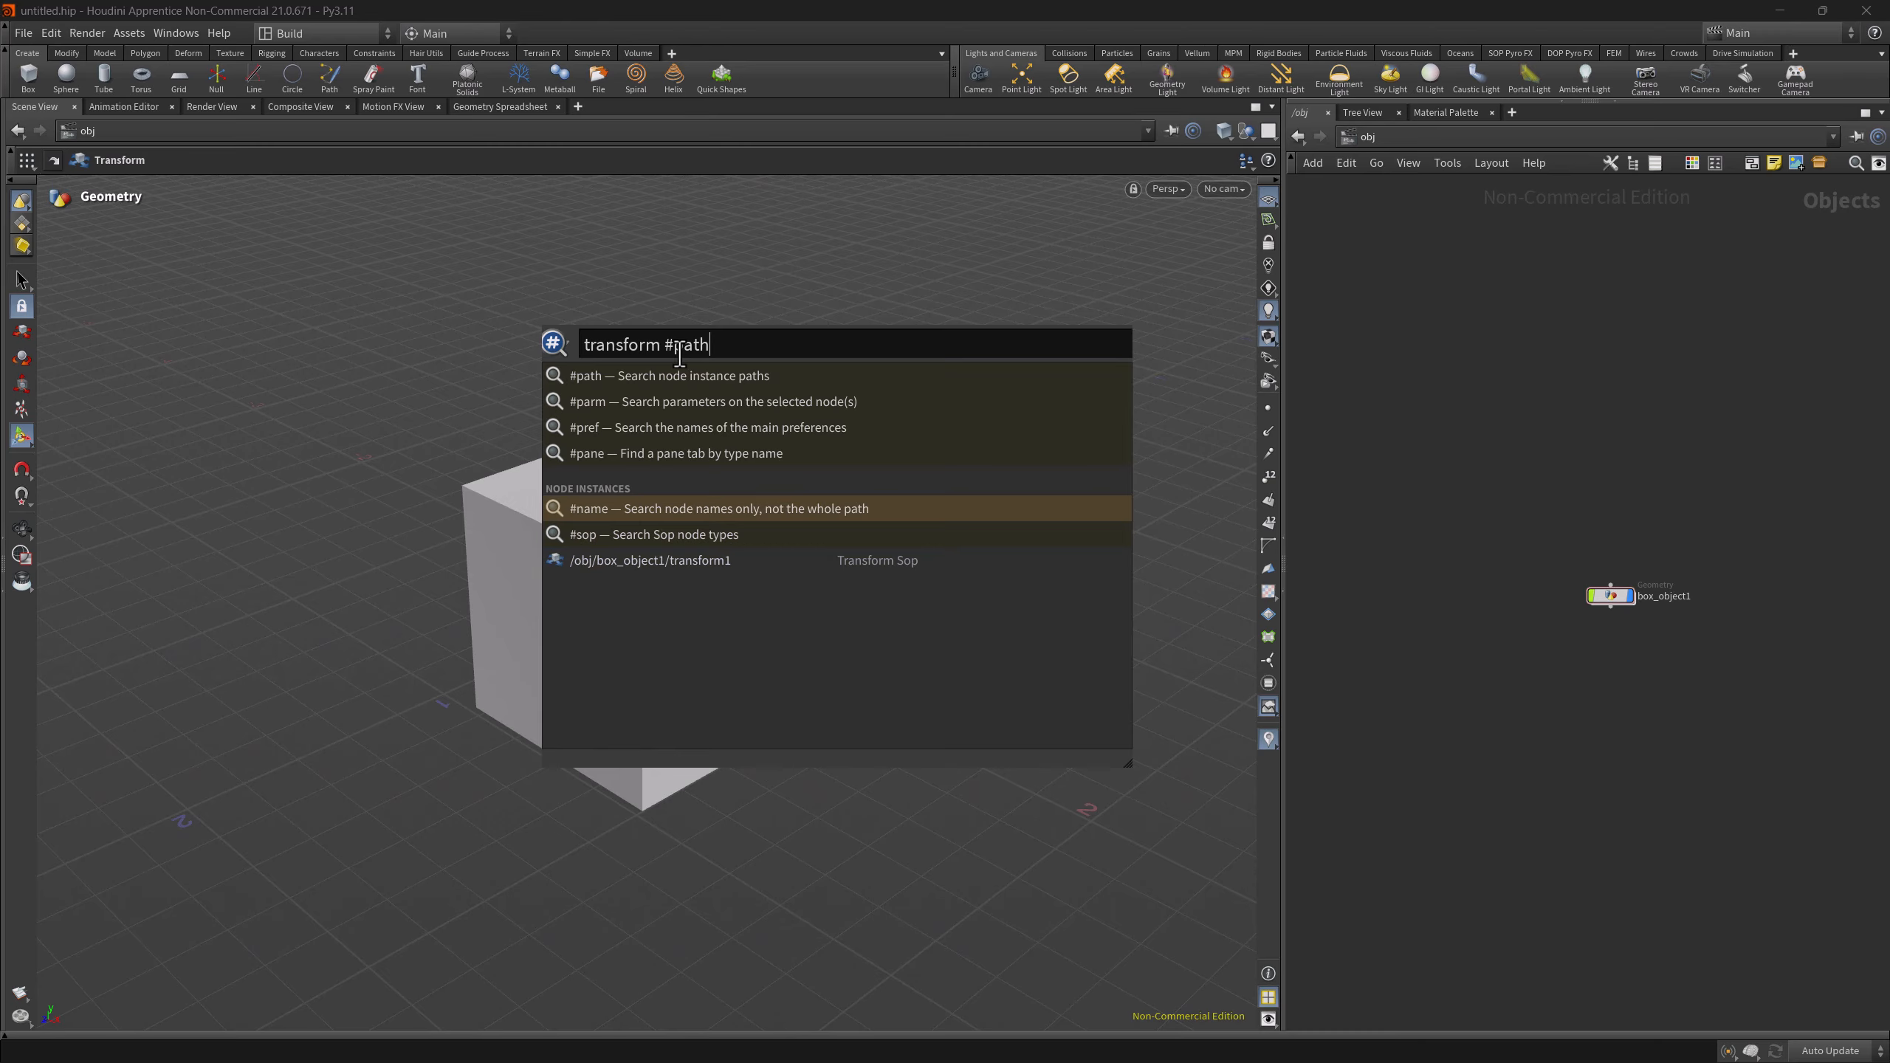
key(Down)
key(Down)
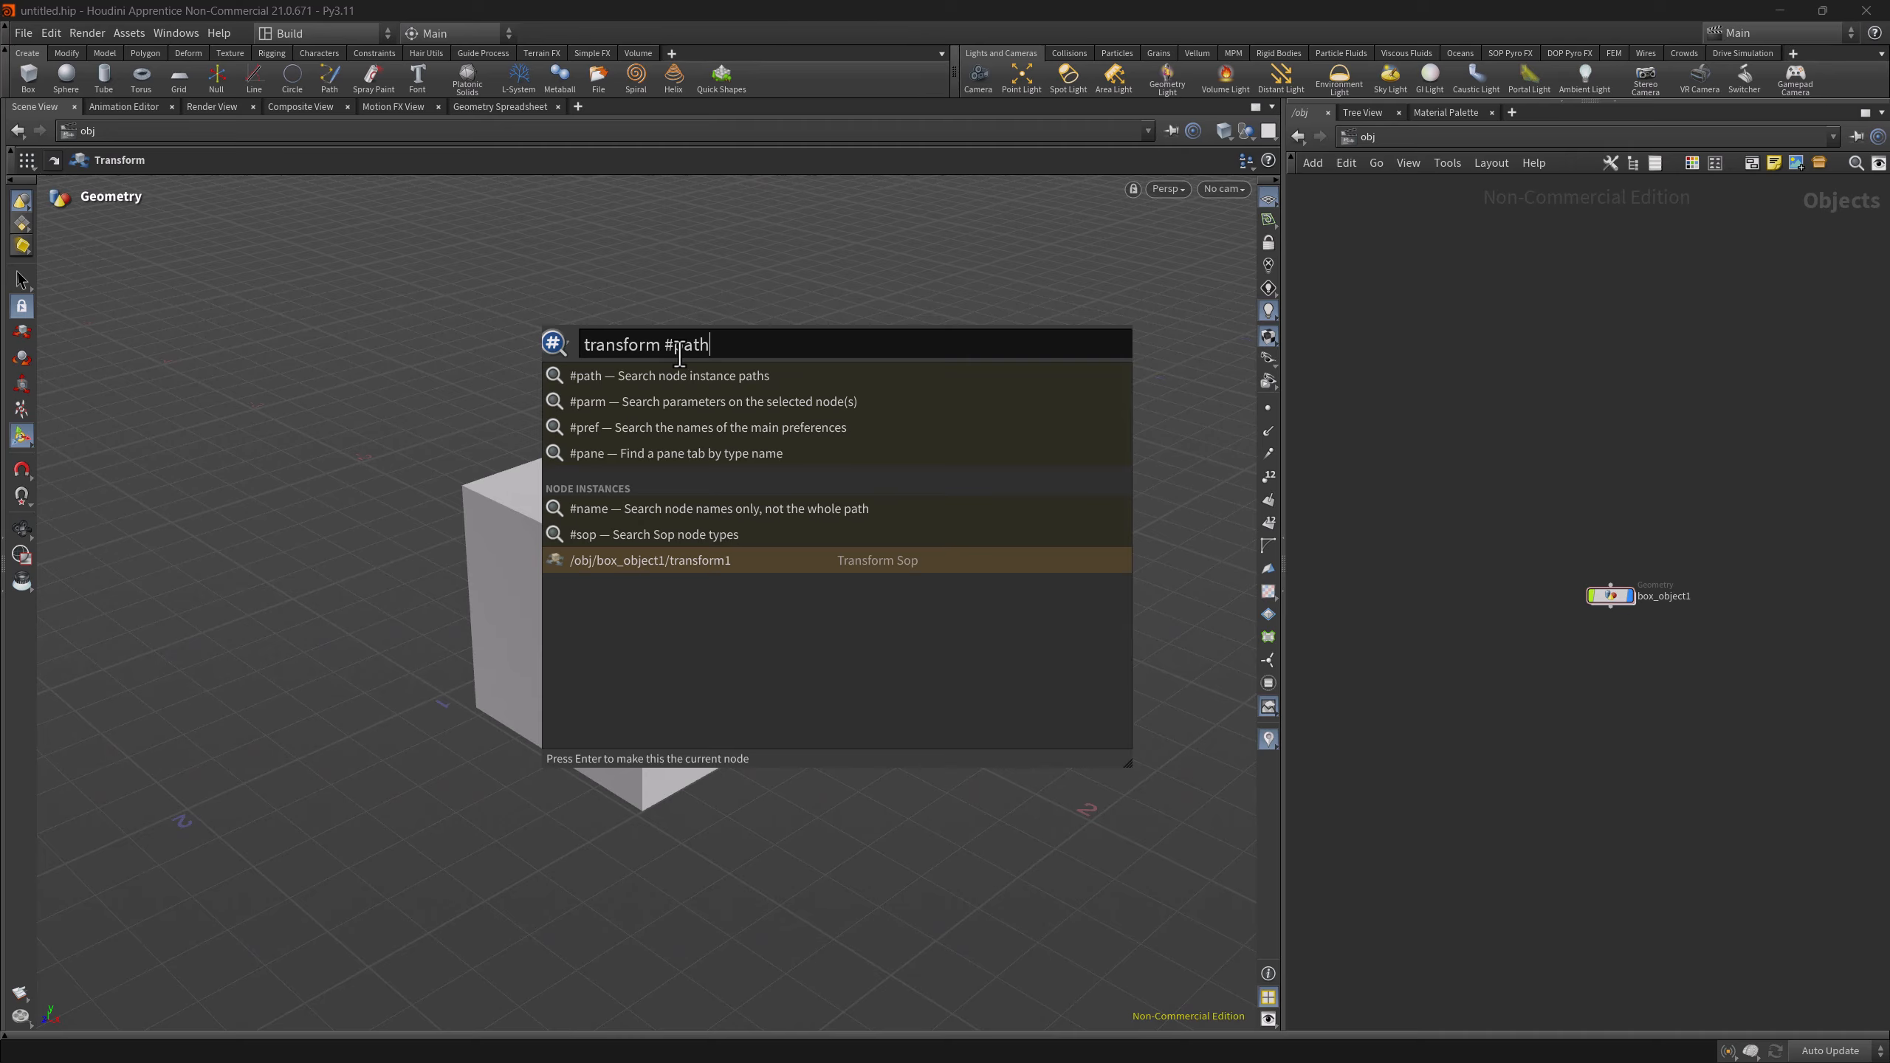
key(Return)
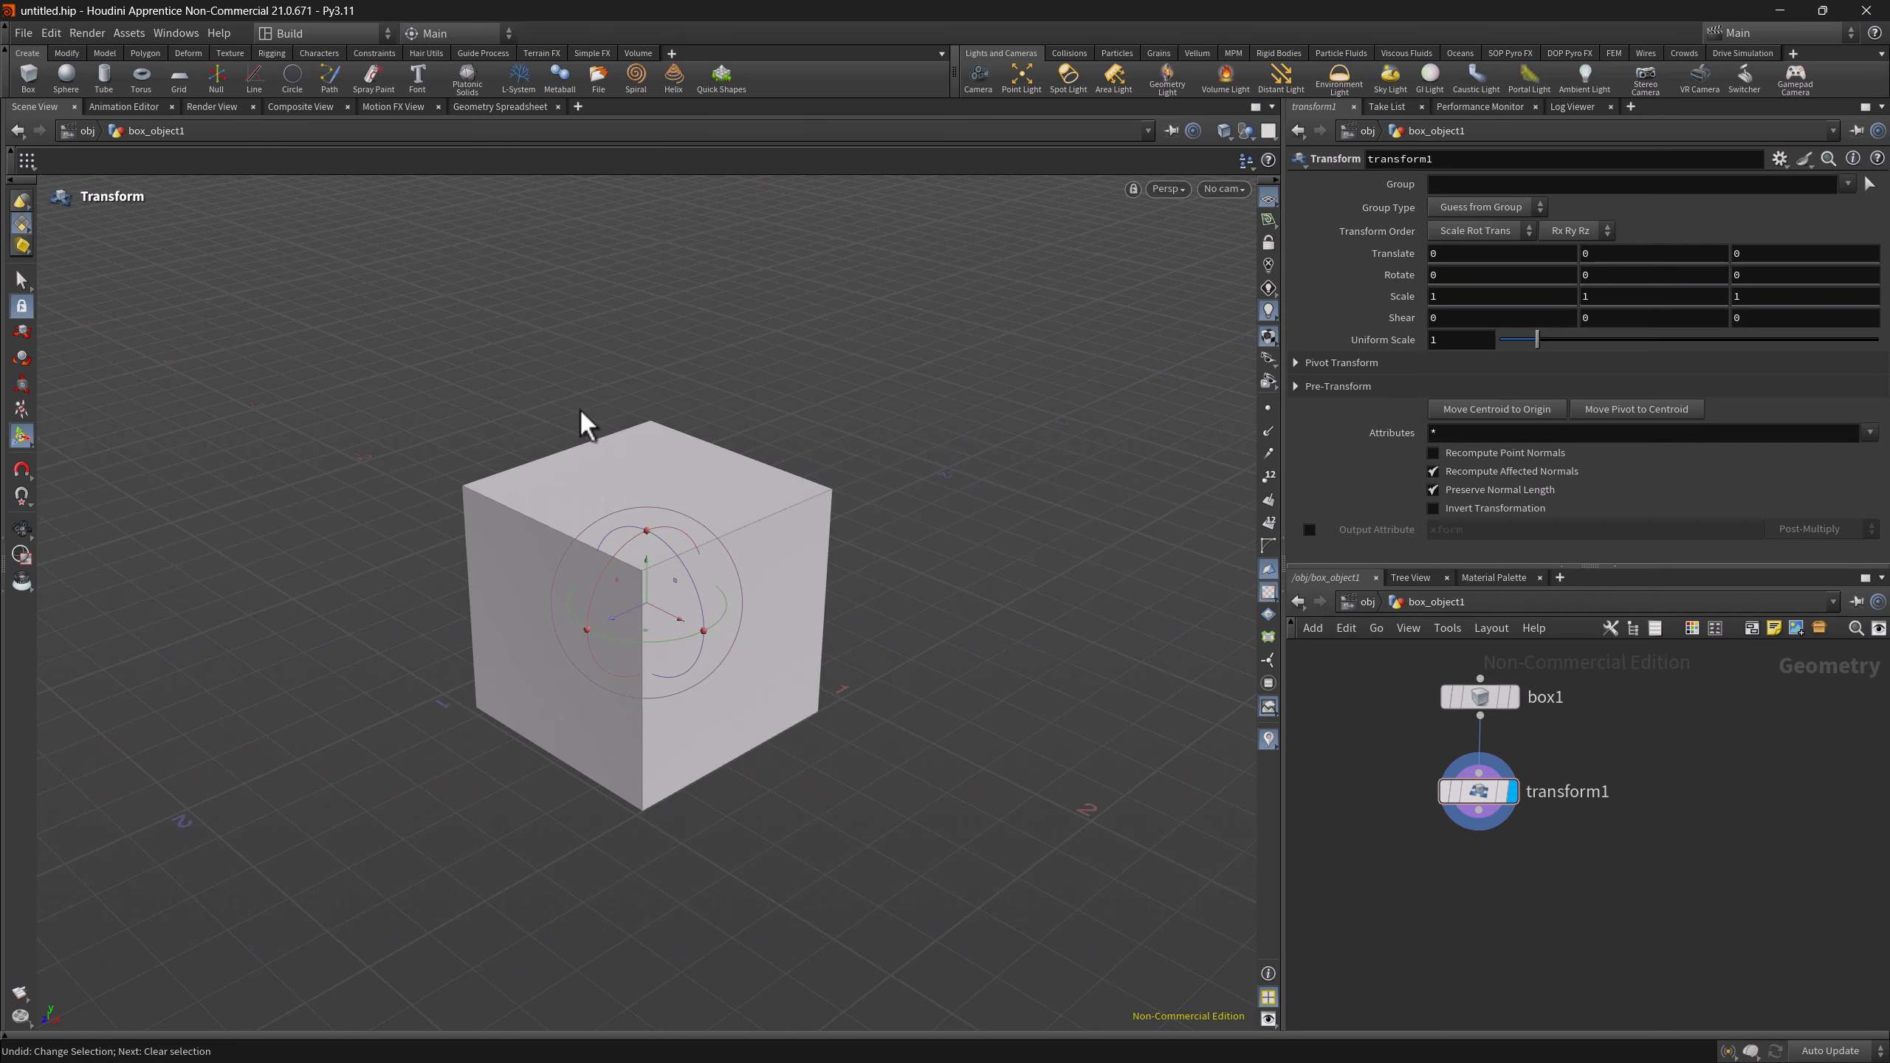
- Find the Scale parameter of transform1 by searching the DashBox for "scale #parm", and set its X value to 2
key(ctrl+d)
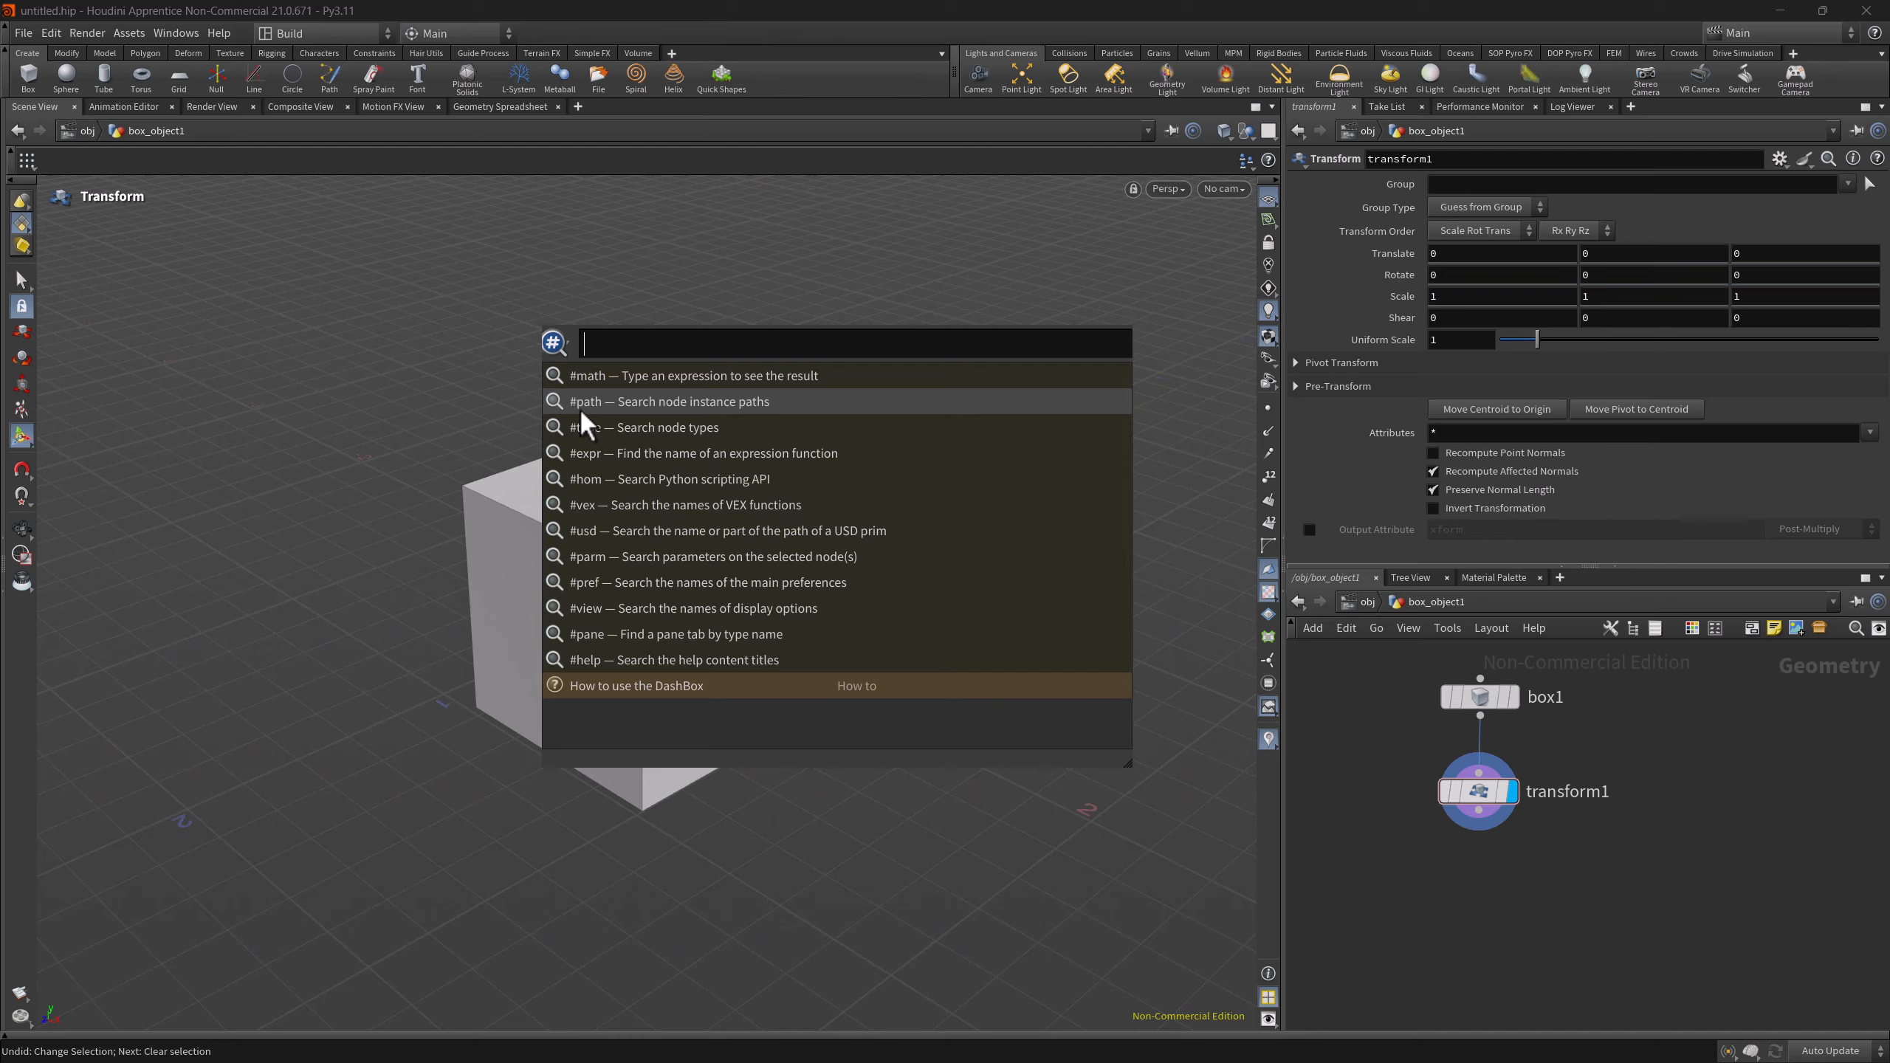
text(scale)
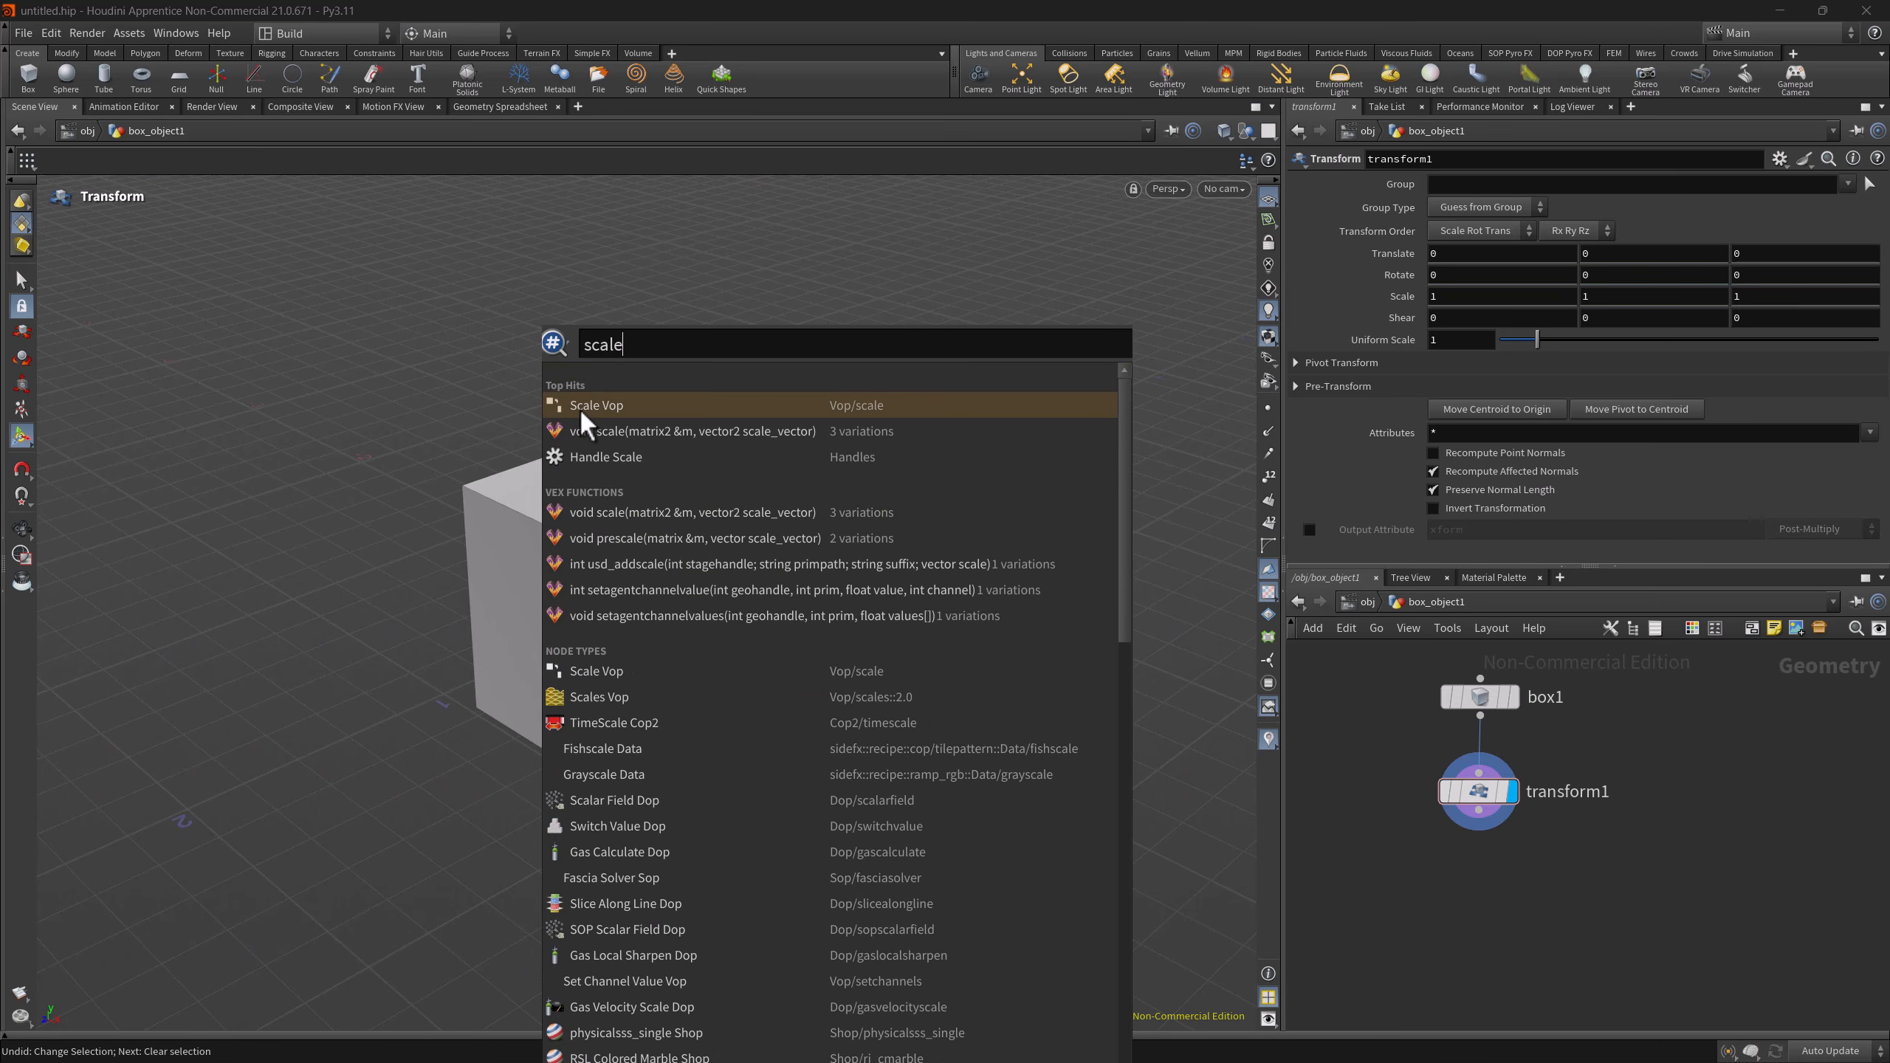
text( #parm)
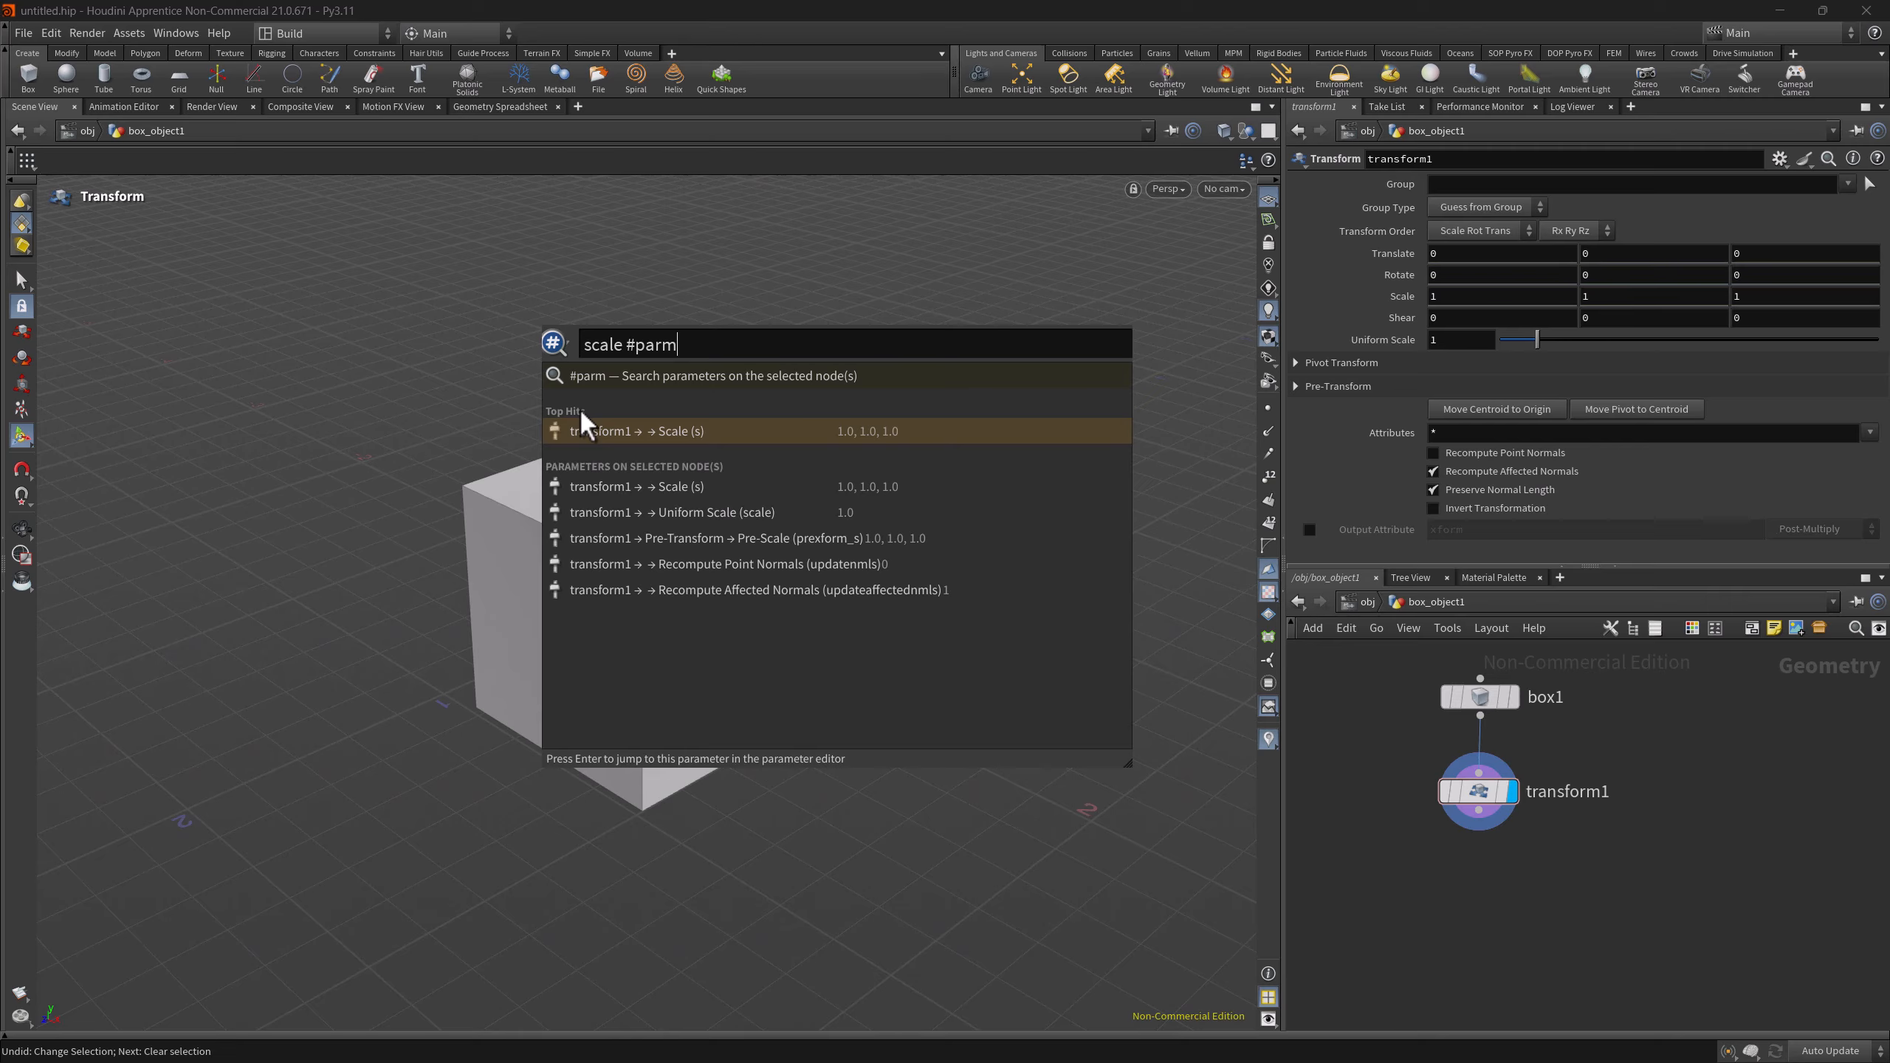
key(Down)
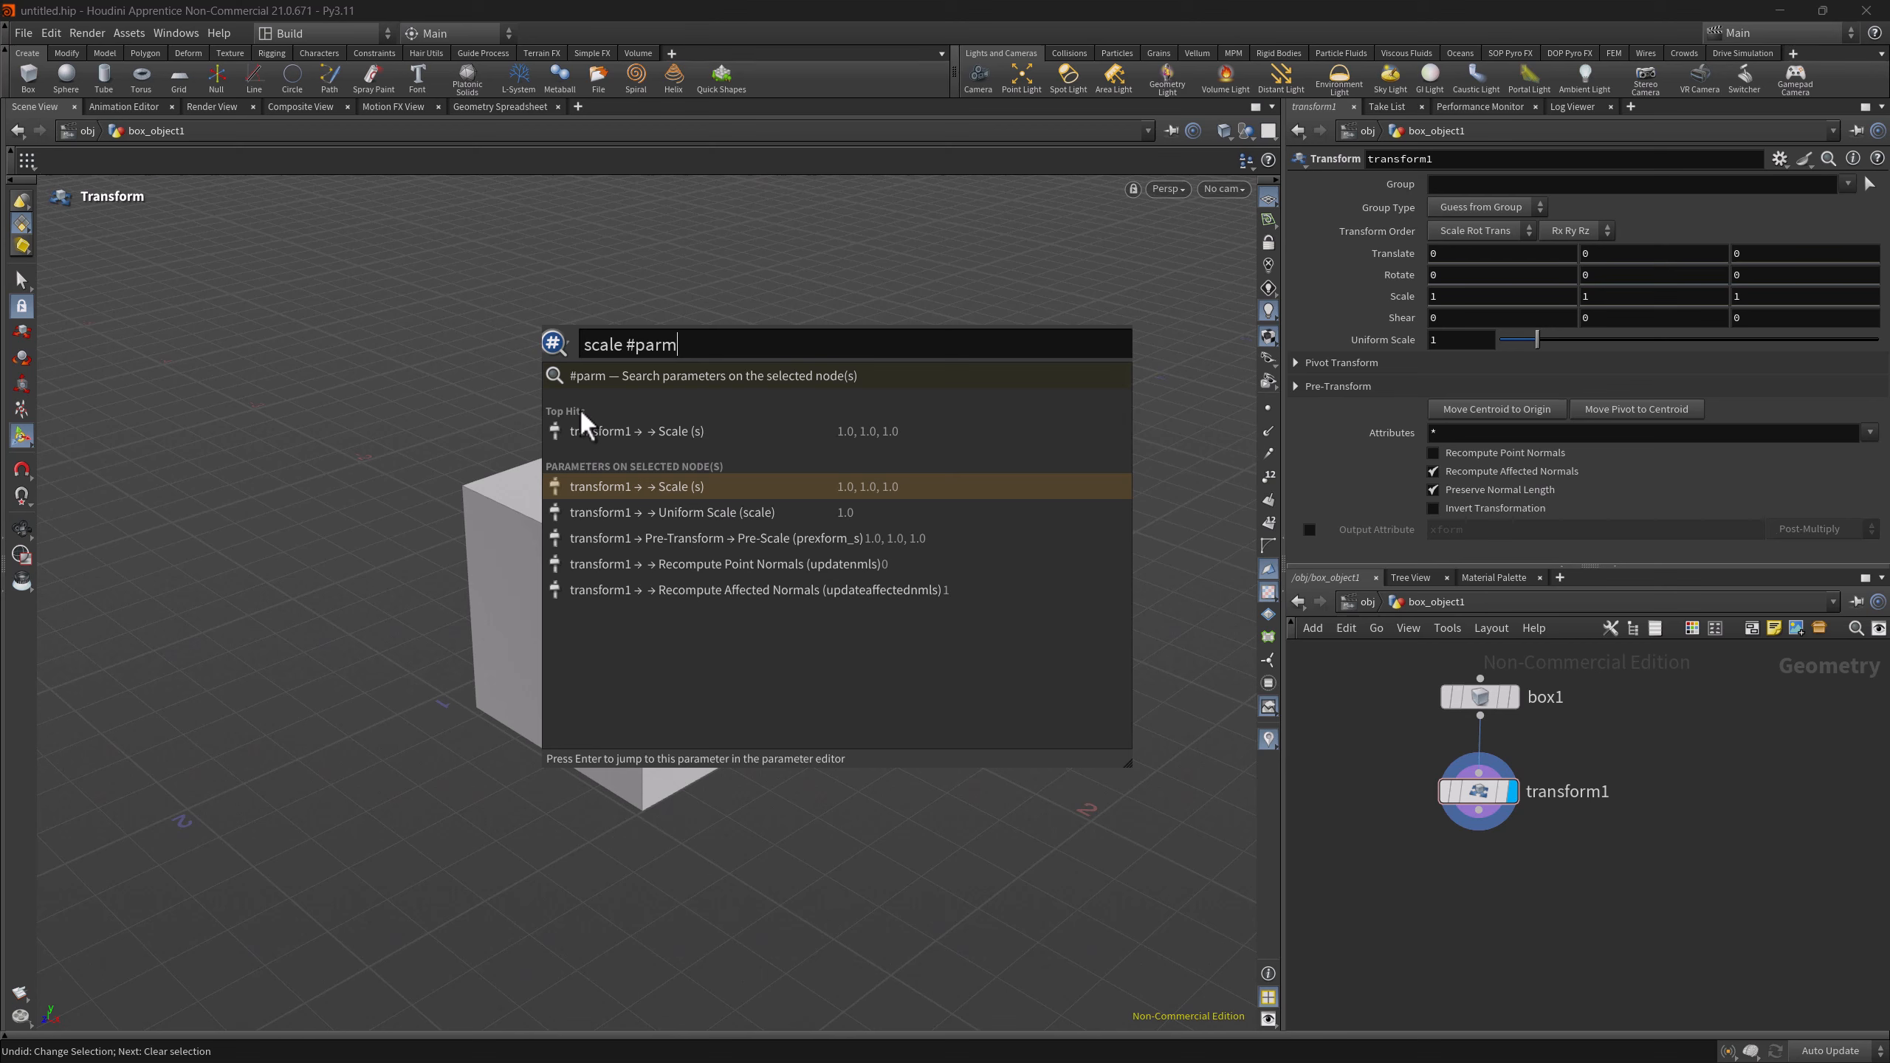
key(Return)
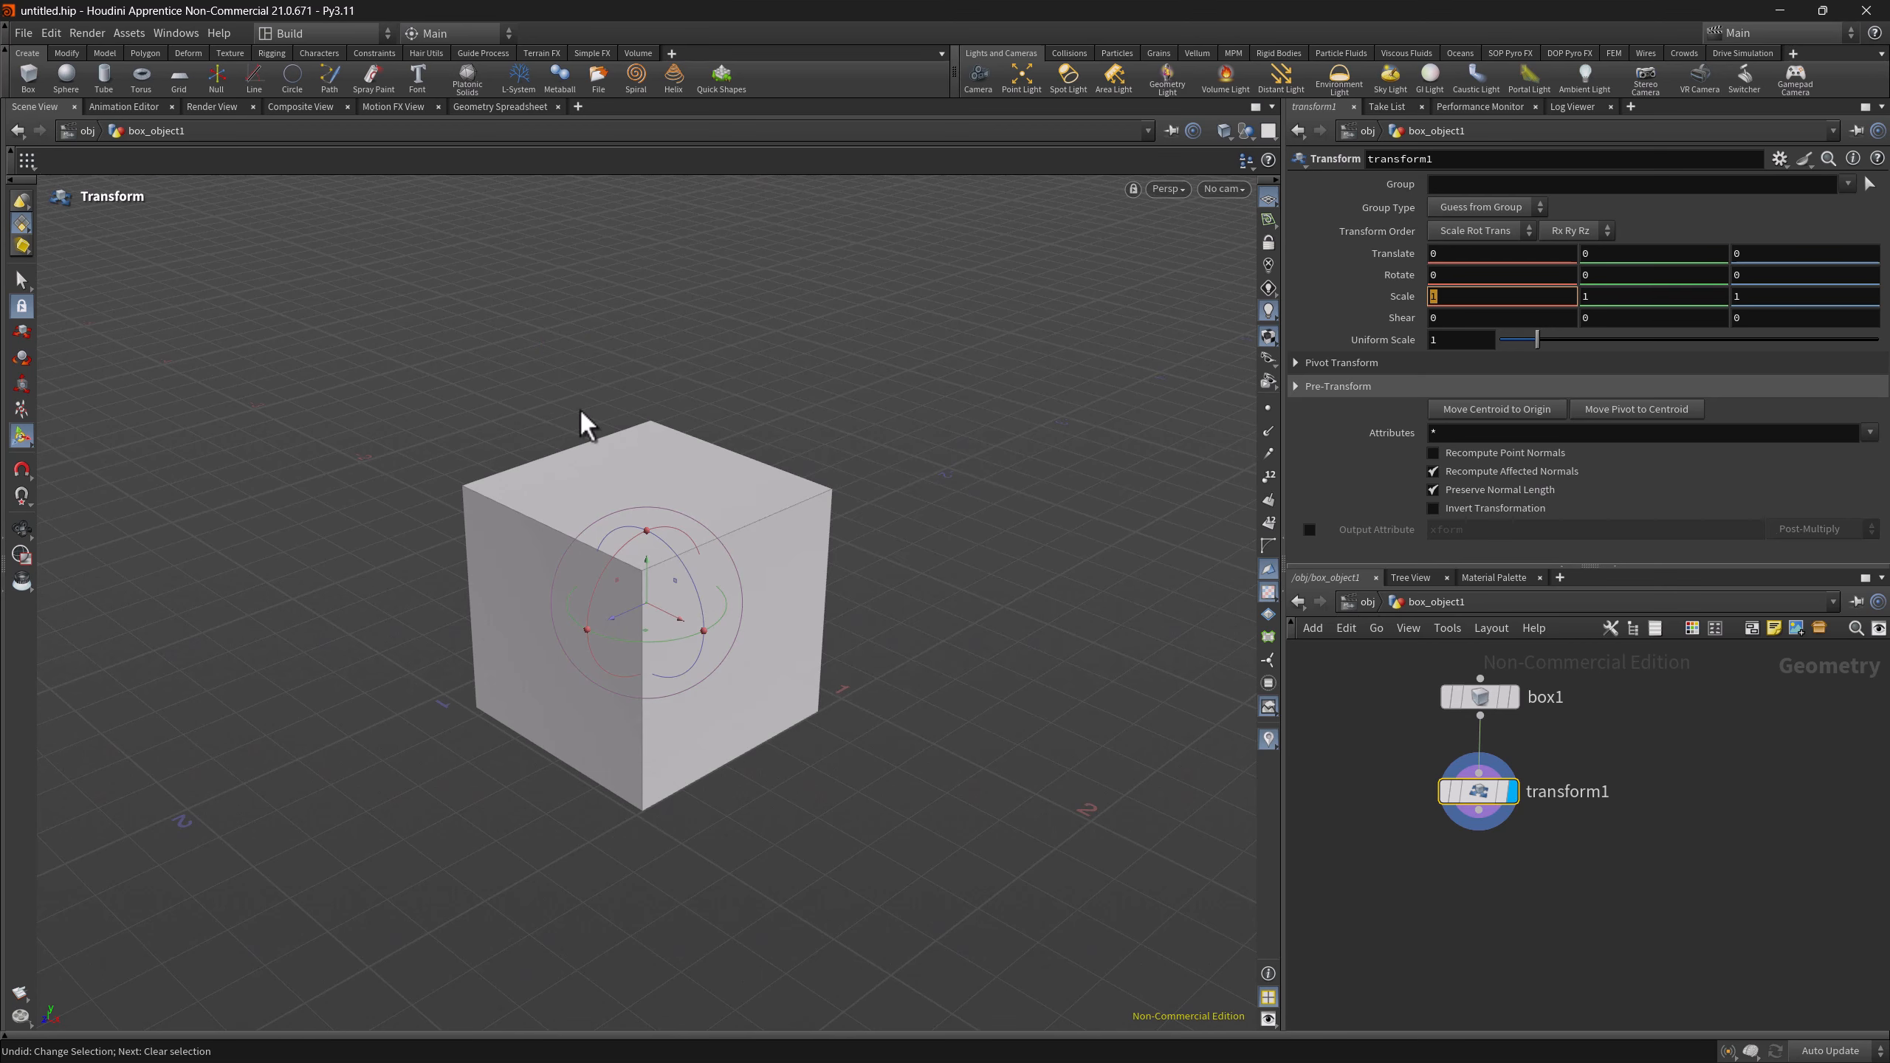
text(2)
key(Return)
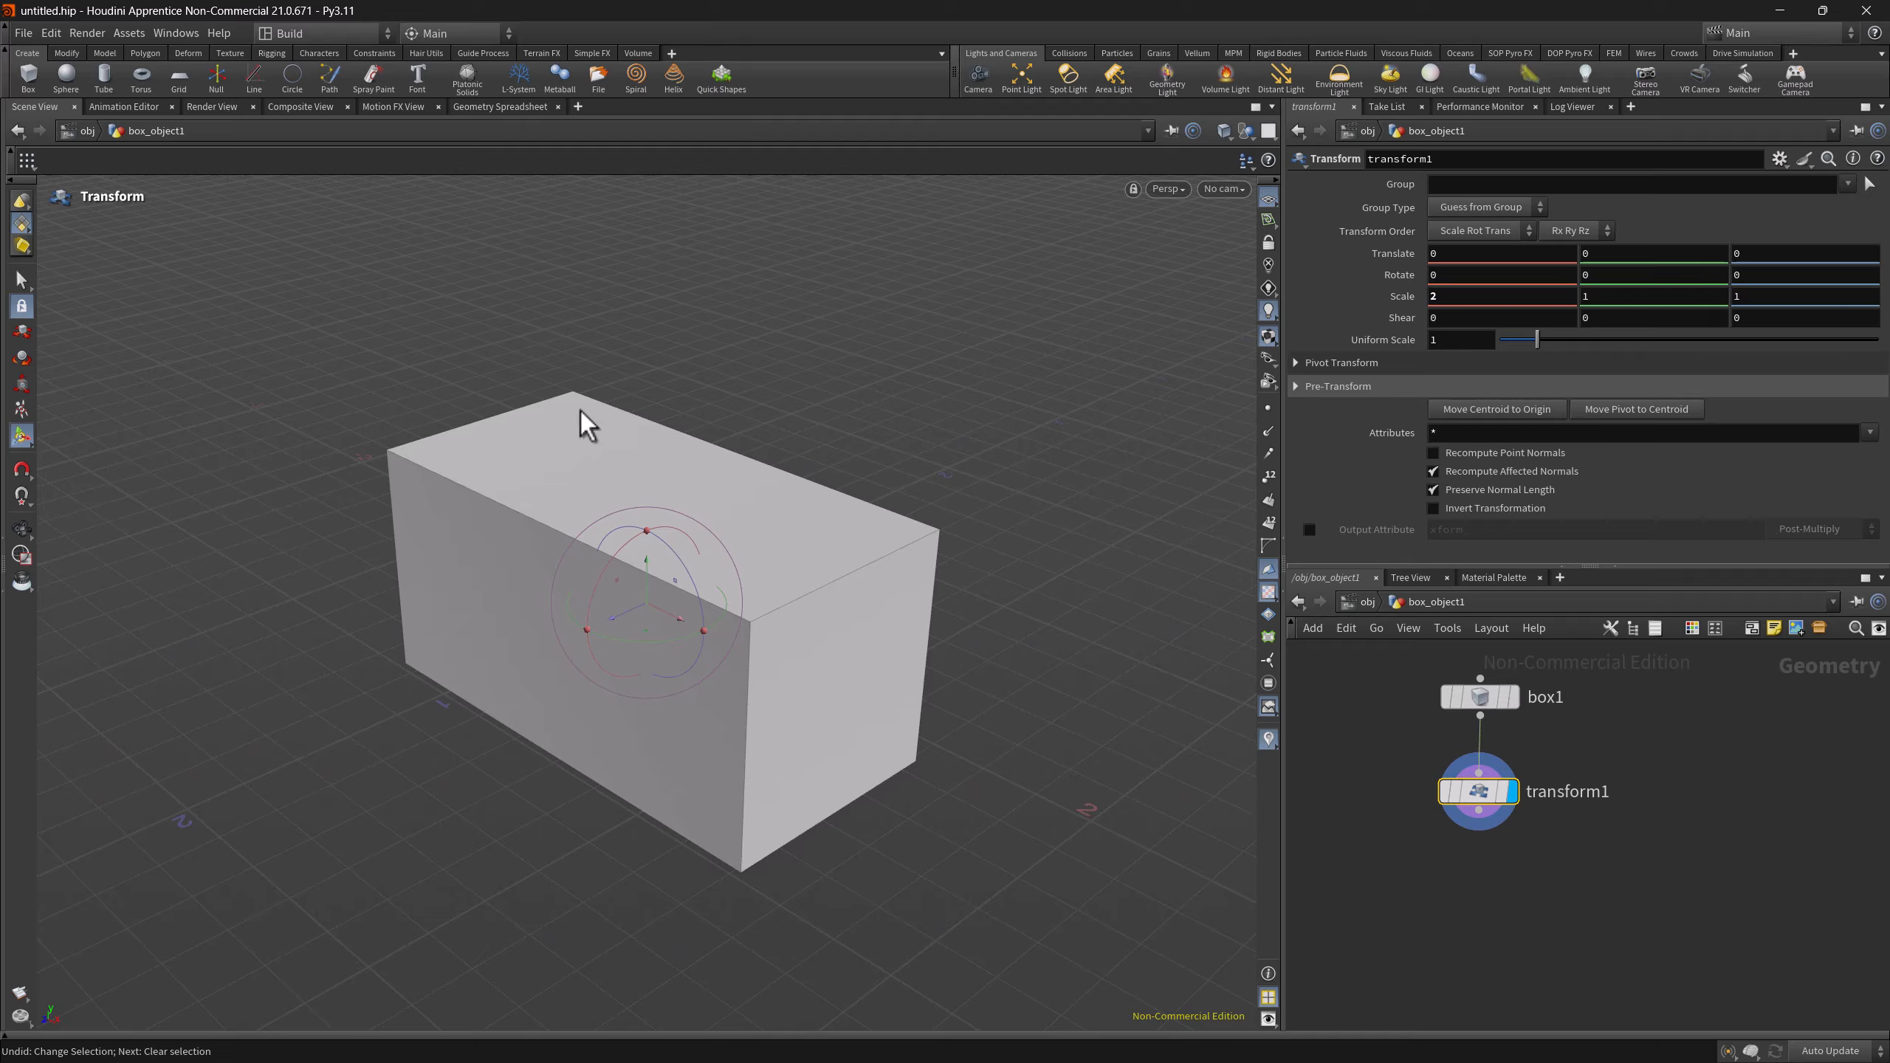
key(Escape)
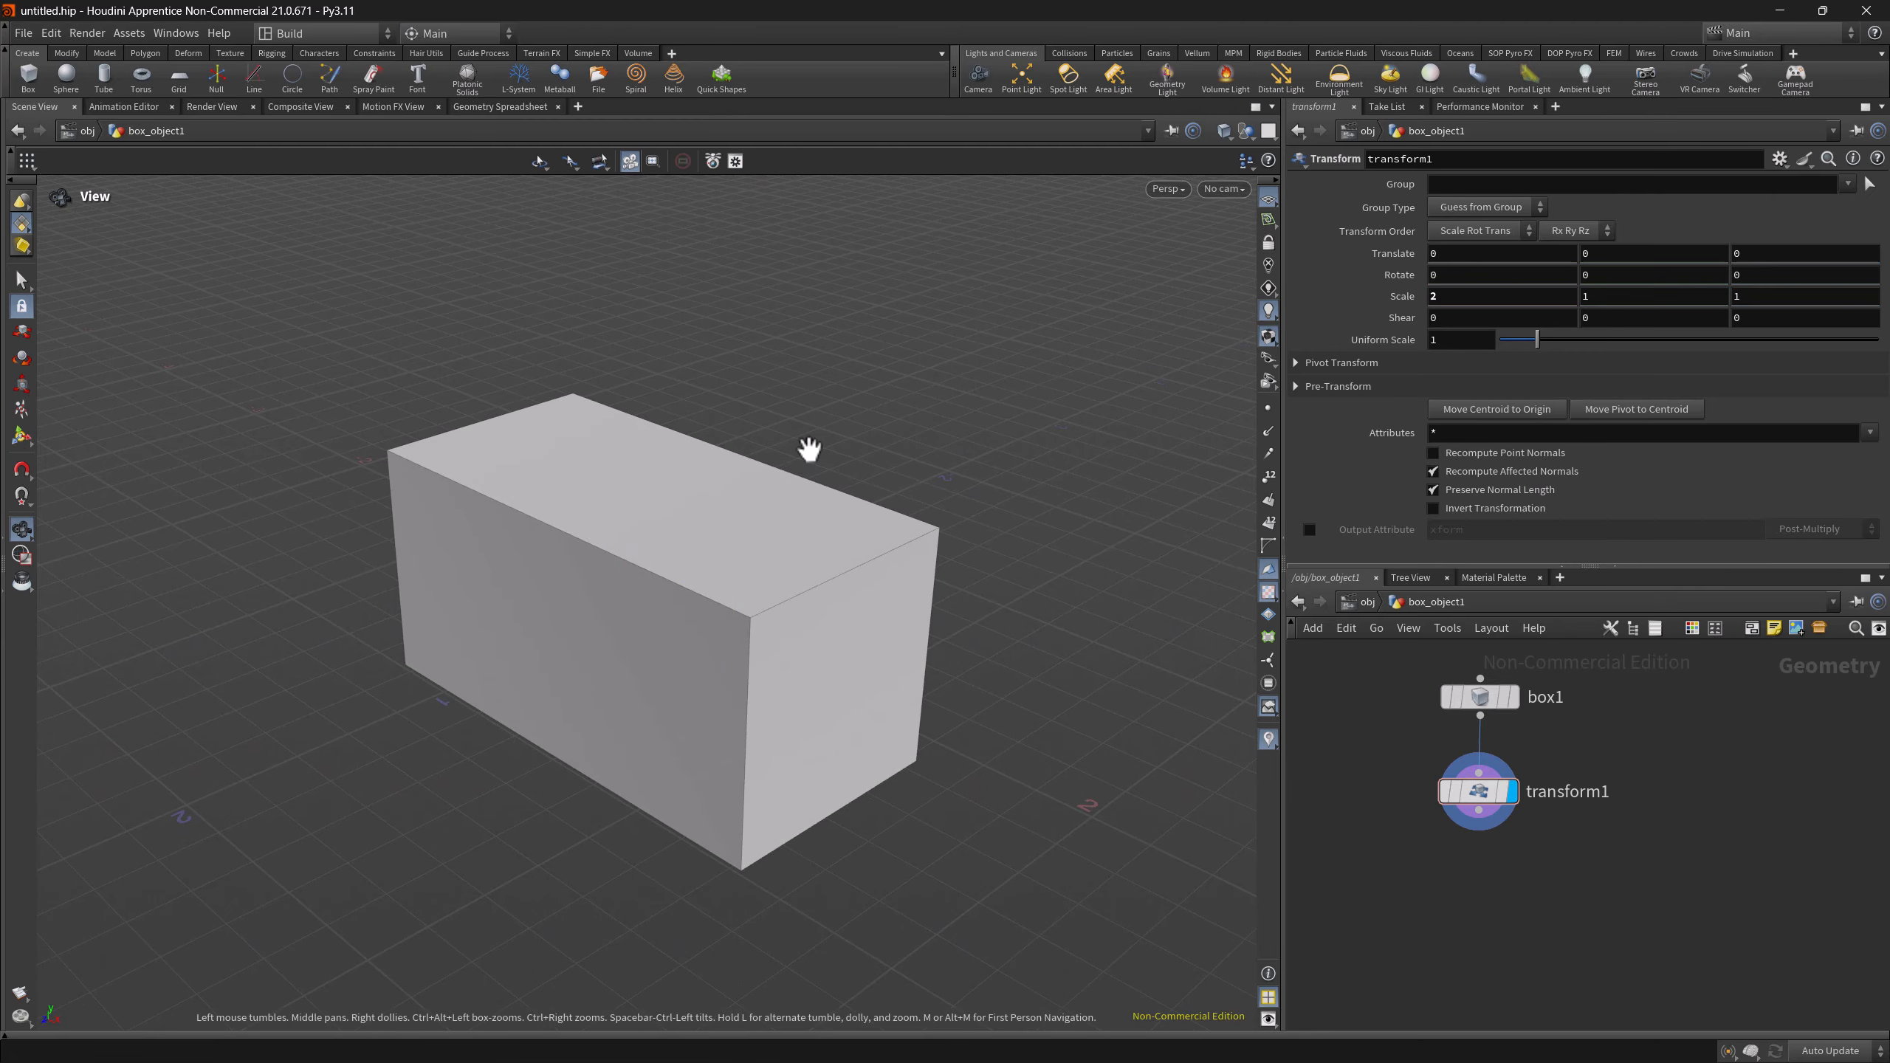
- Search the DashBox for "material #pane" and focus the Material Palette pane tab
key(ctrl+space)
text(material)
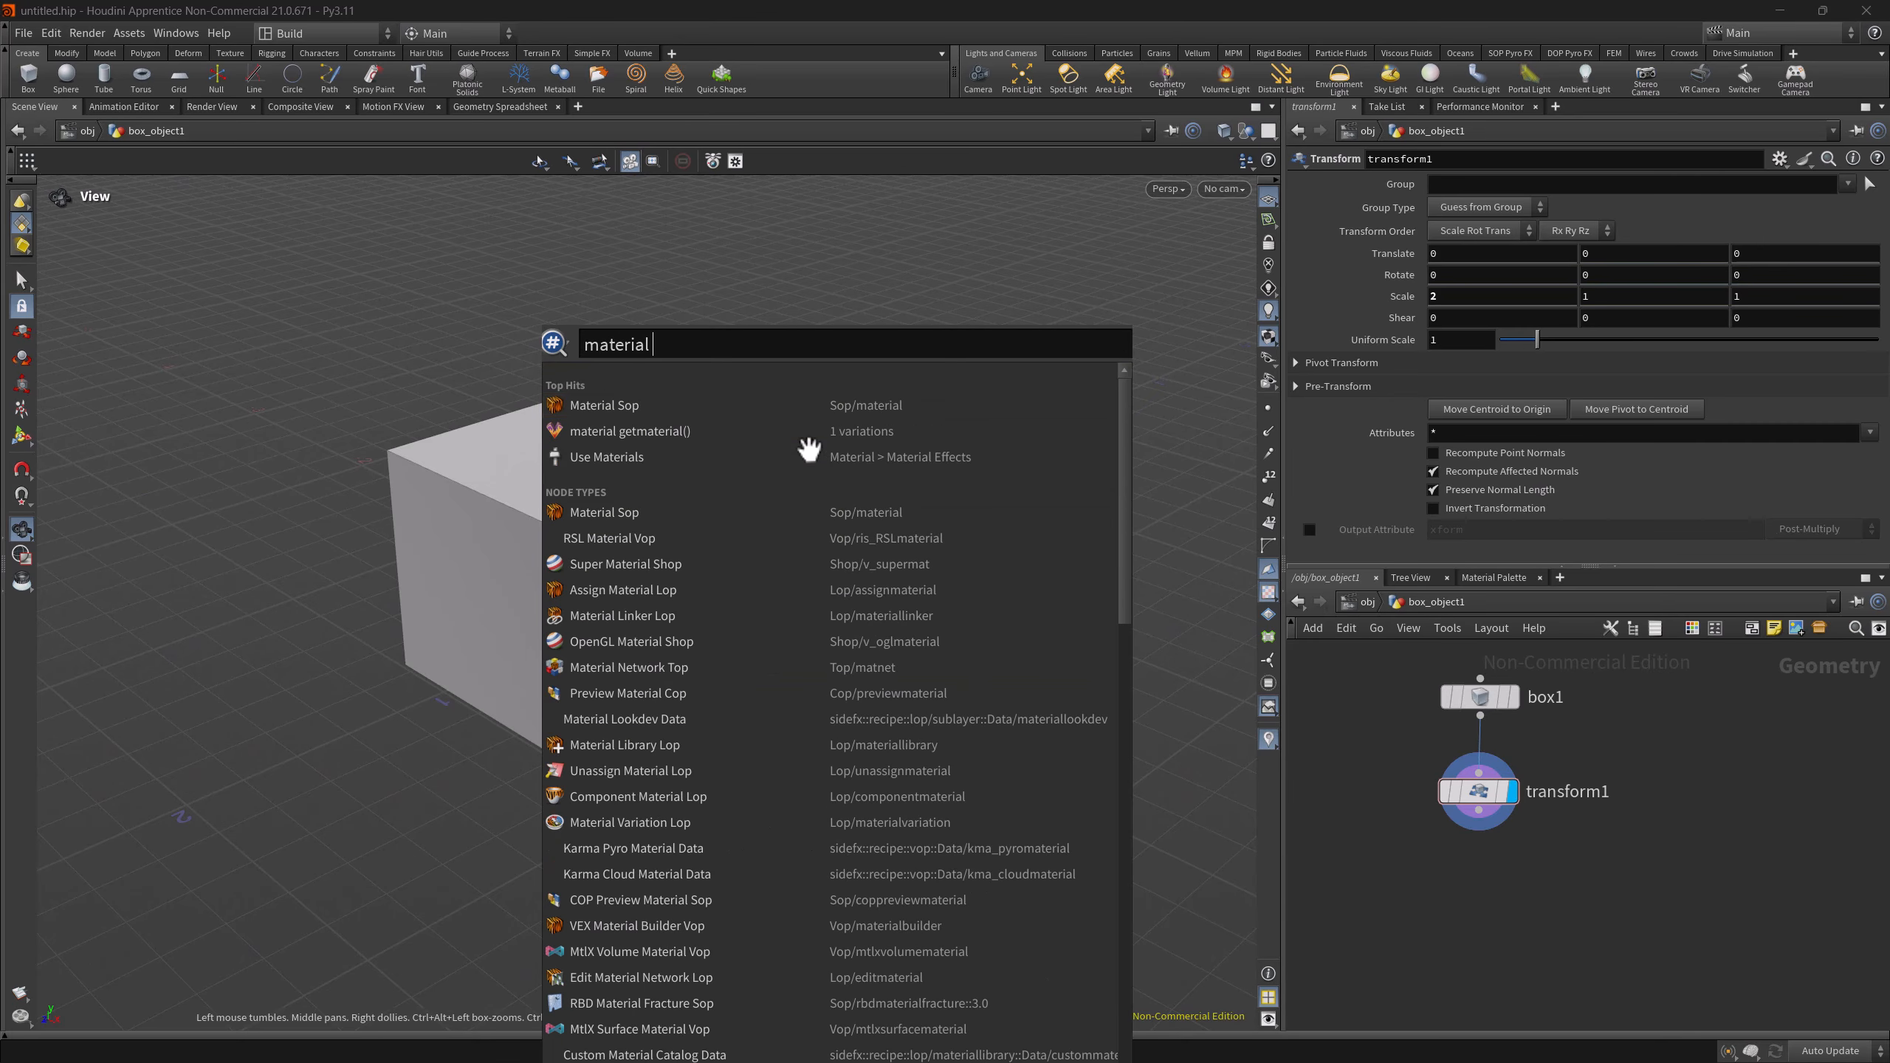
text( #pane)
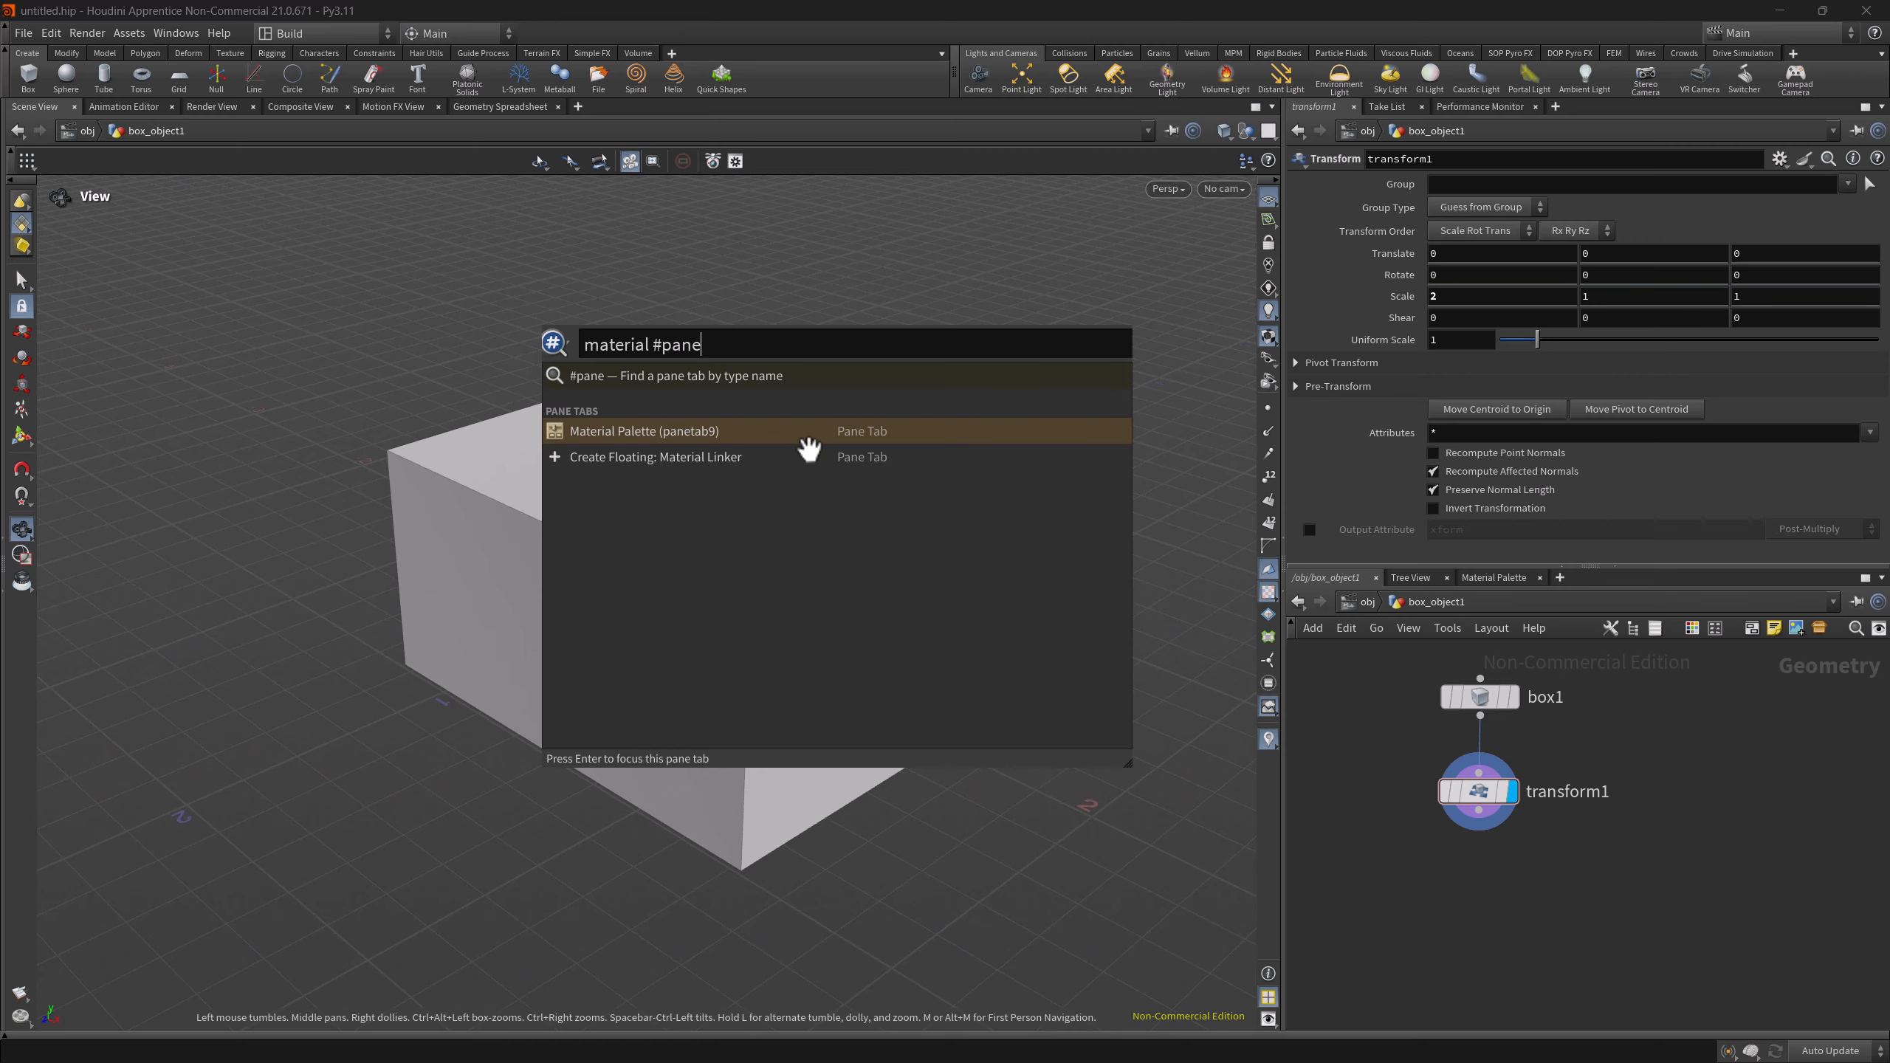
key(Return)
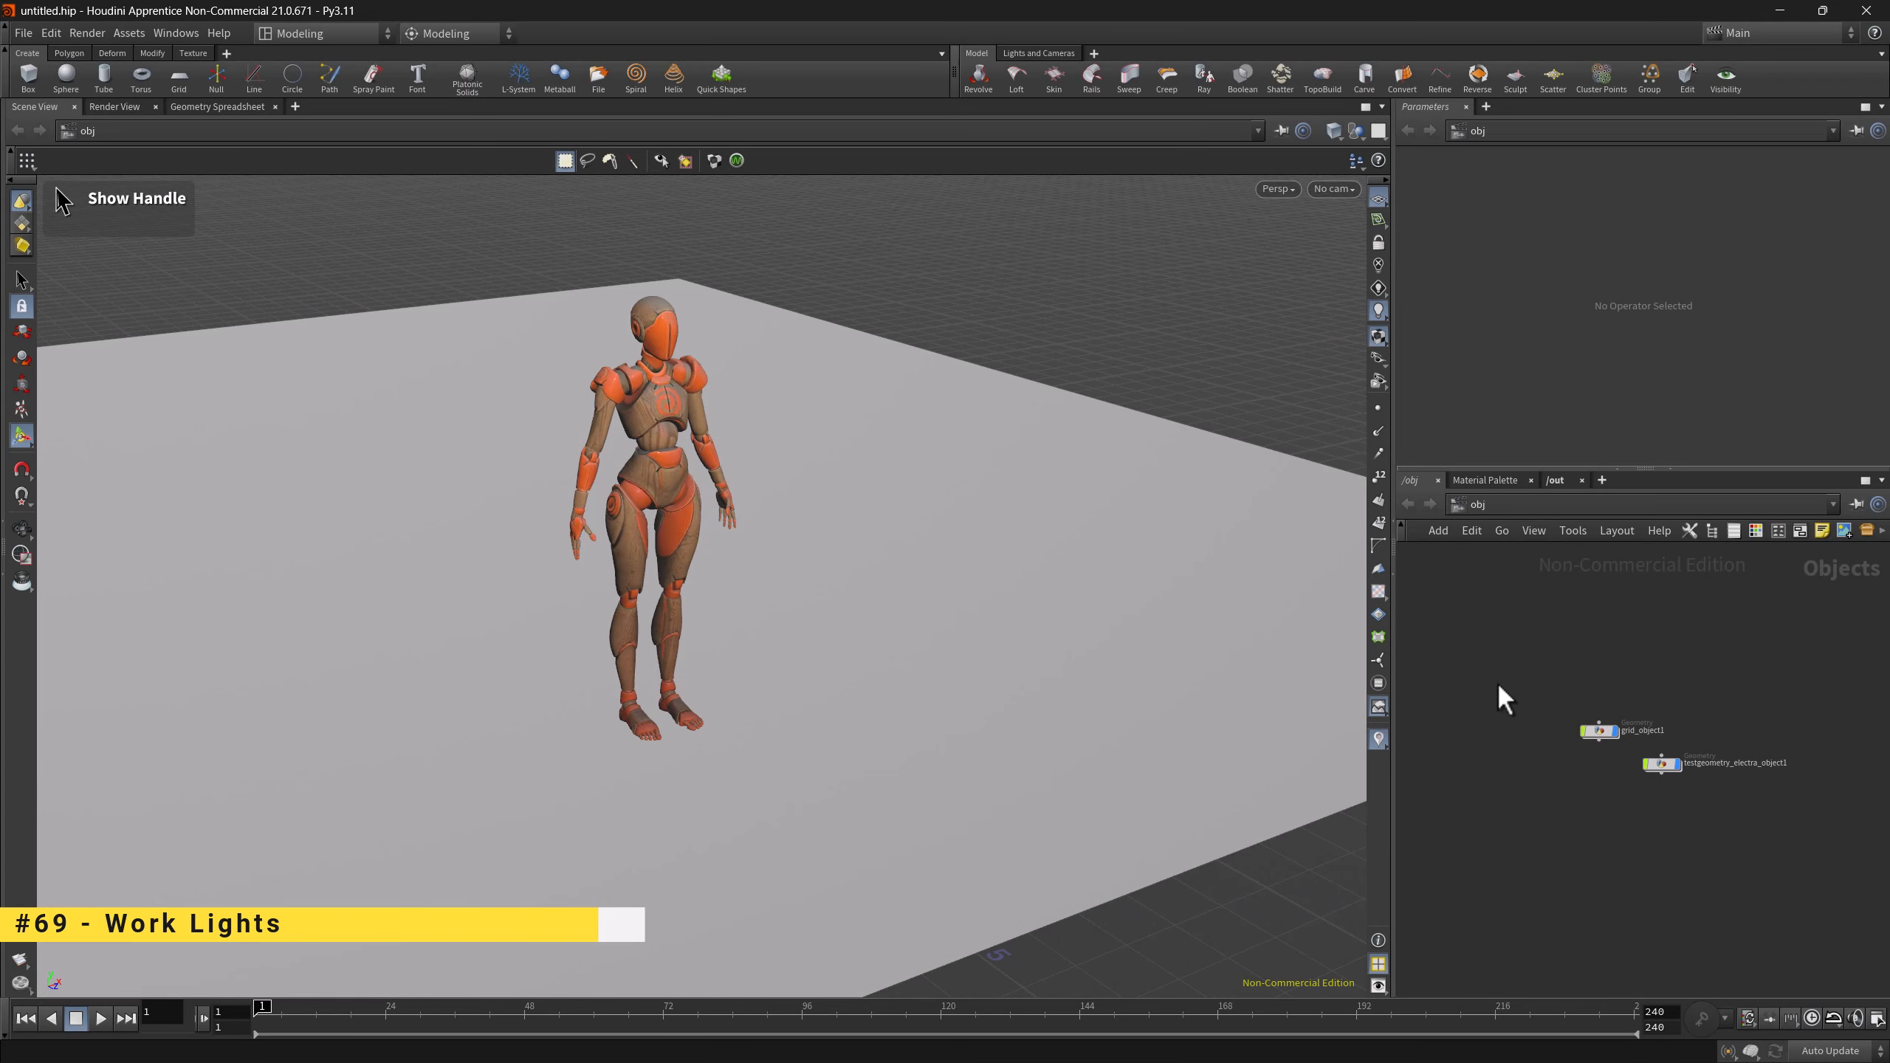
- Add a Light node to the object network and move the light above the ground, to the right of the mannequin
key(Tab)
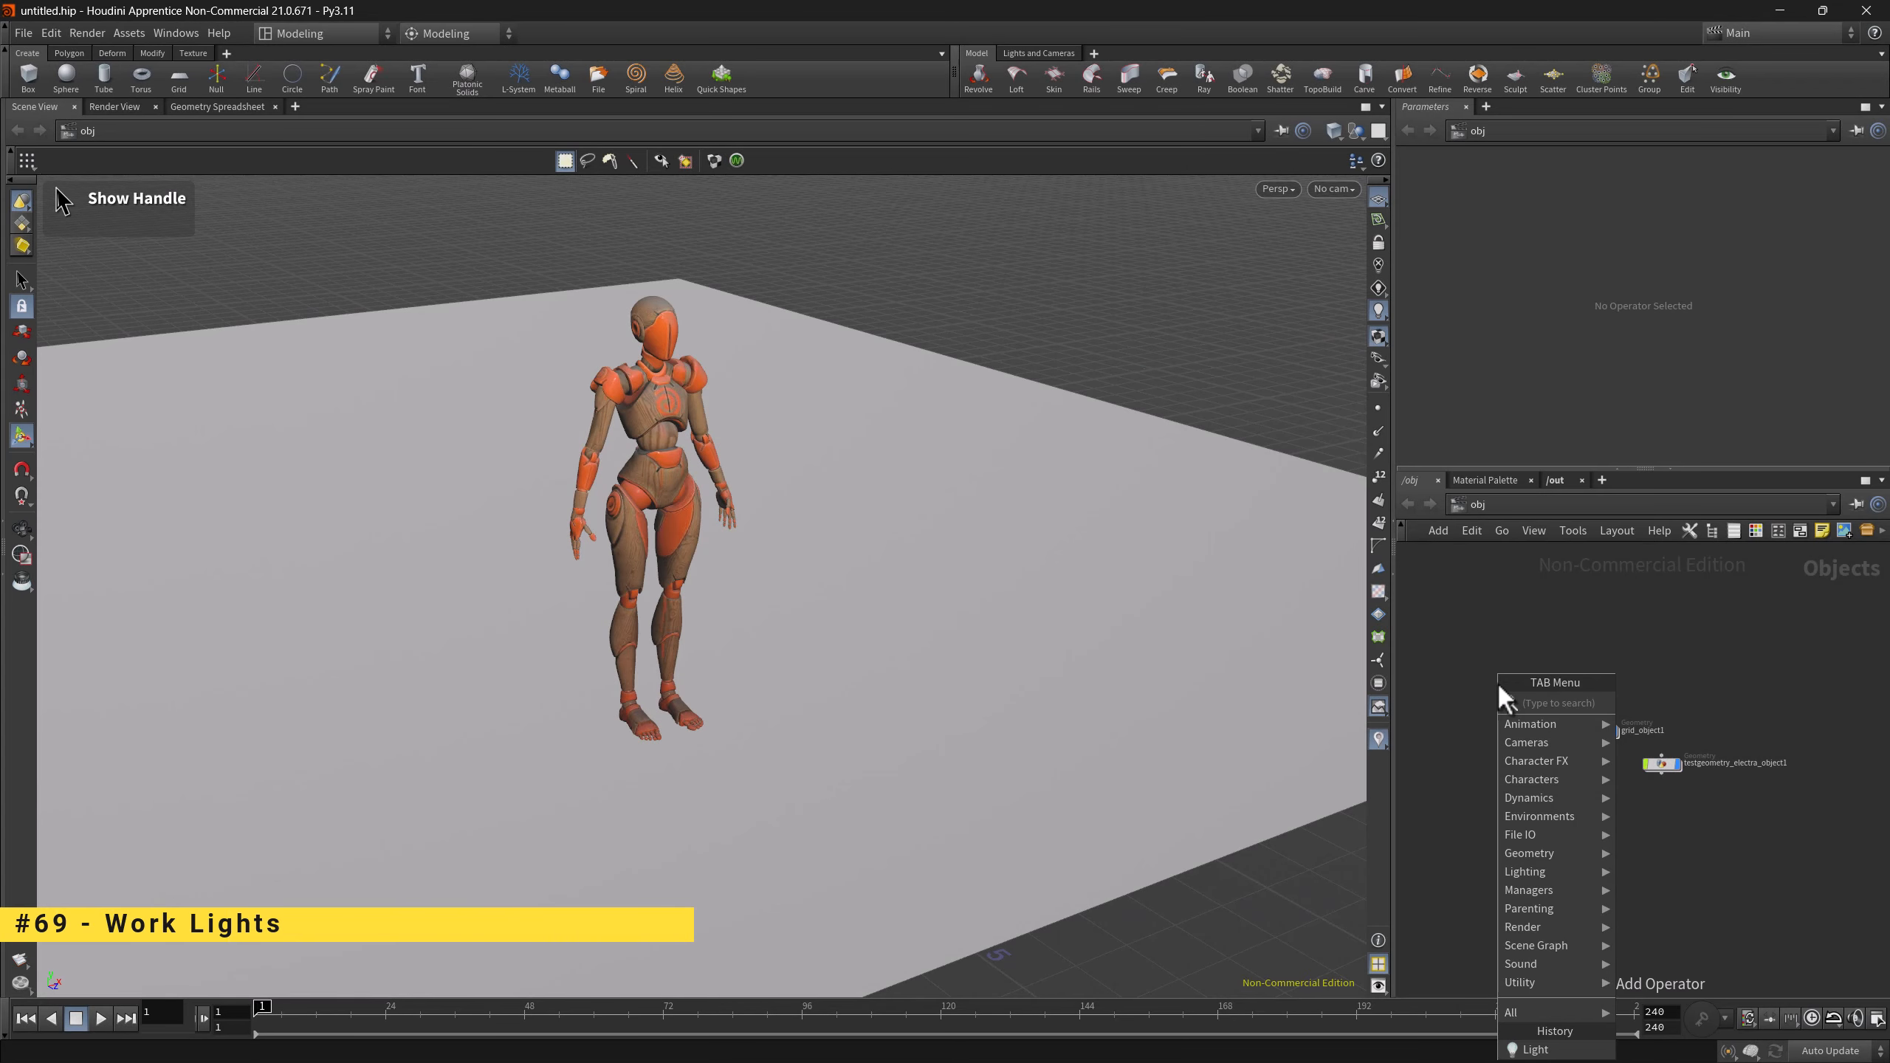
text(lig)
key(Return)
click(1497, 682)
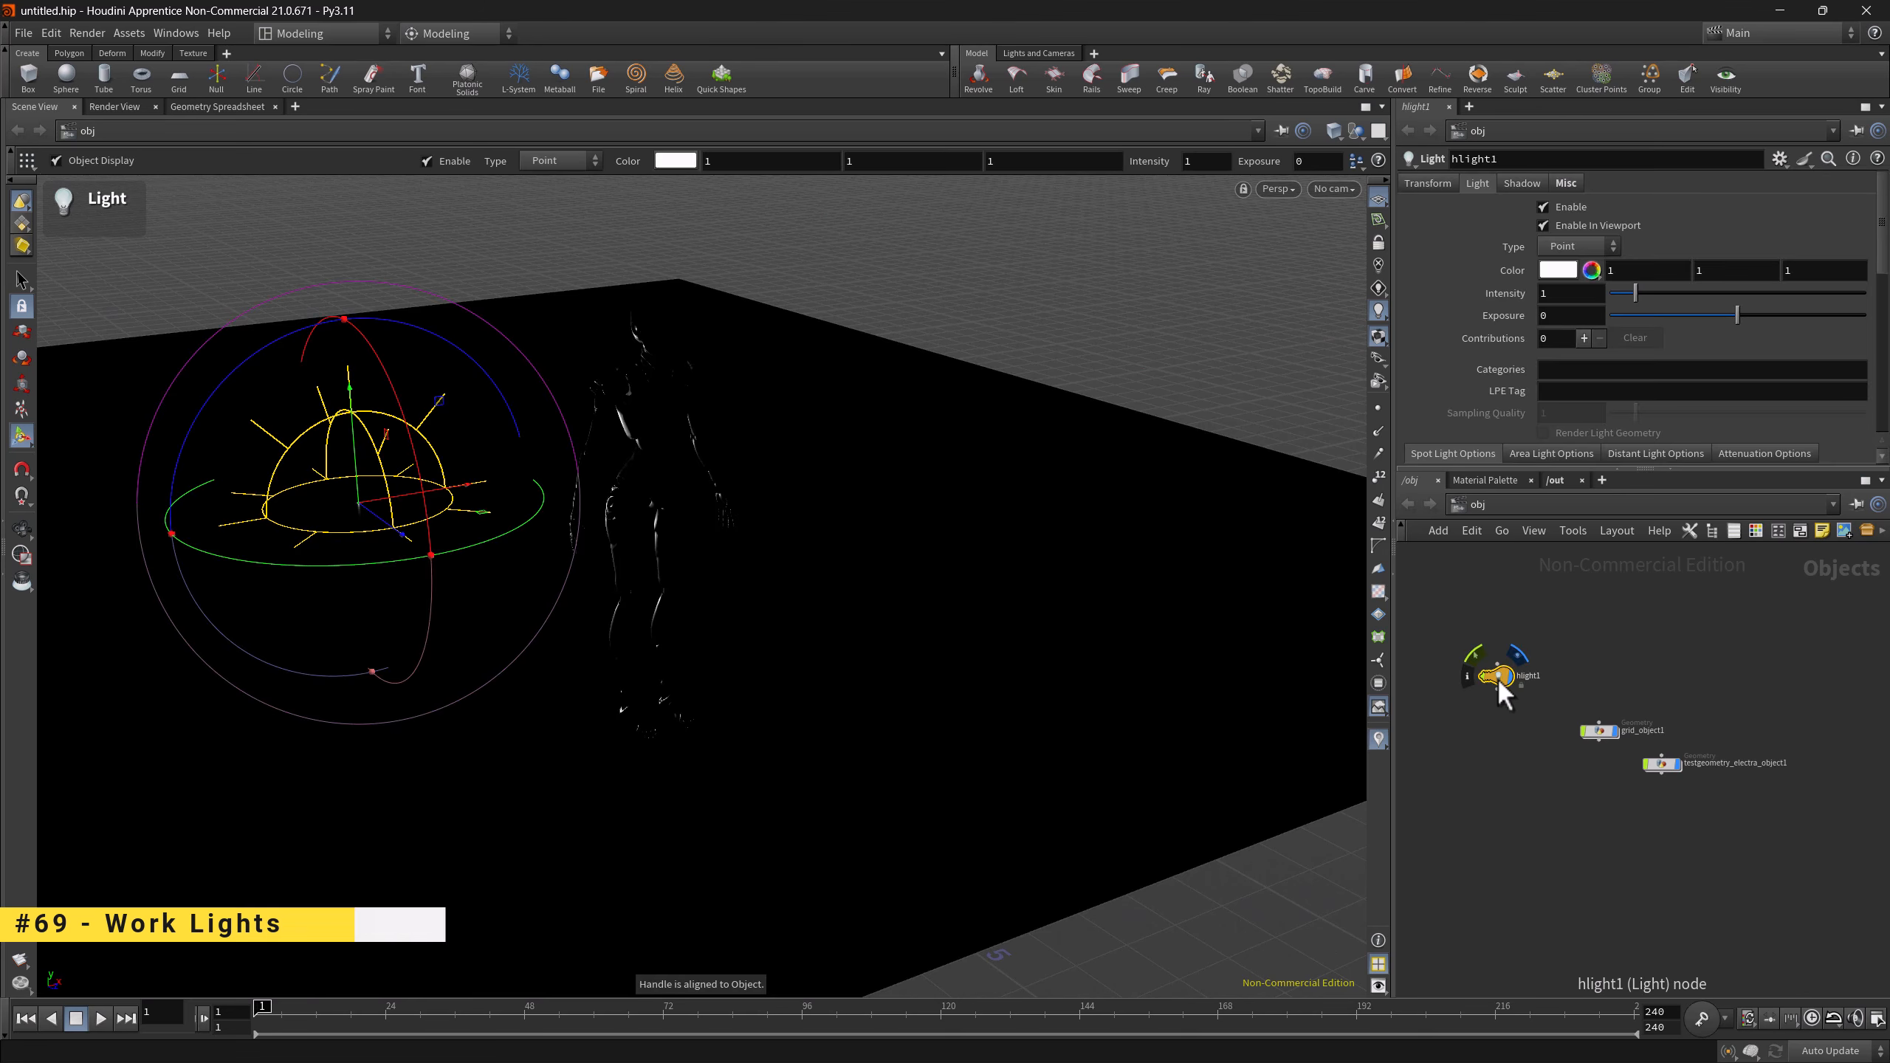
drag(347, 401, 340, 246)
drag(470, 356, 1217, 564)
drag(1033, 420, 1057, 337)
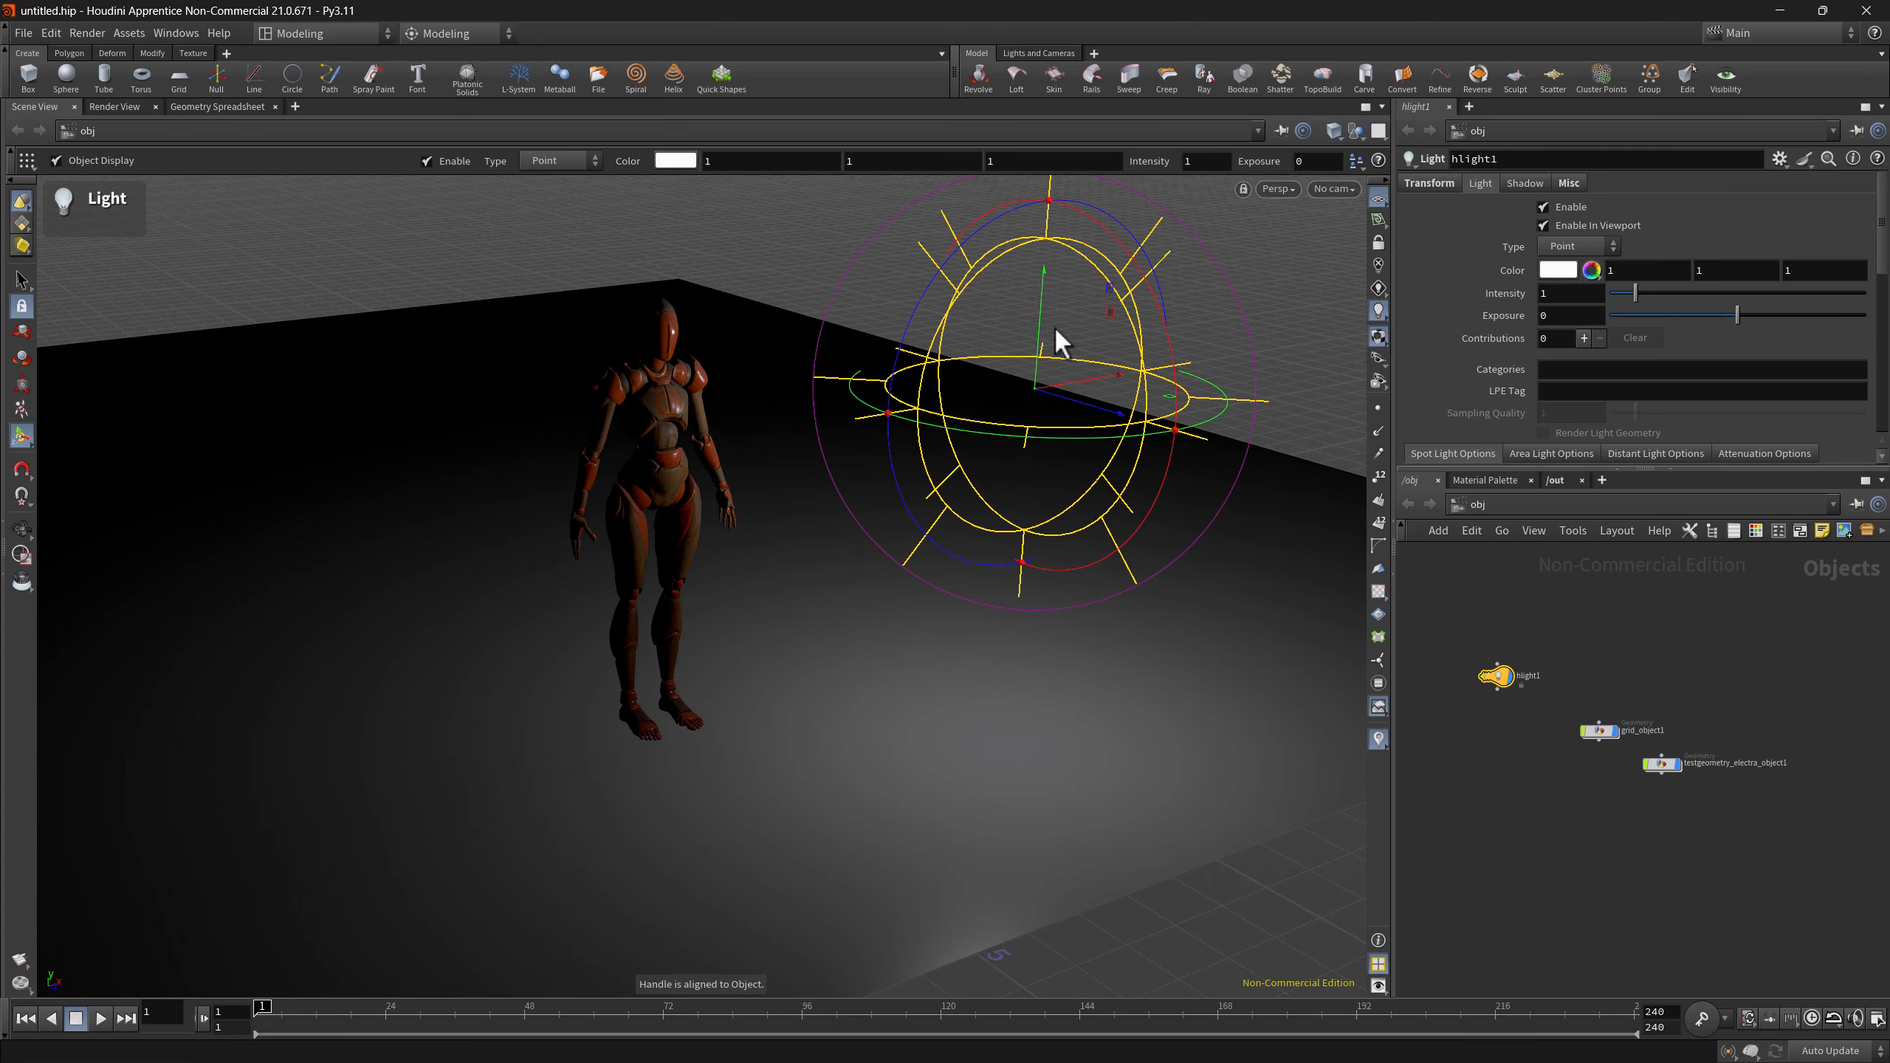
- Switch the viewport lighting to the Headlight work light
right_click(1381, 289)
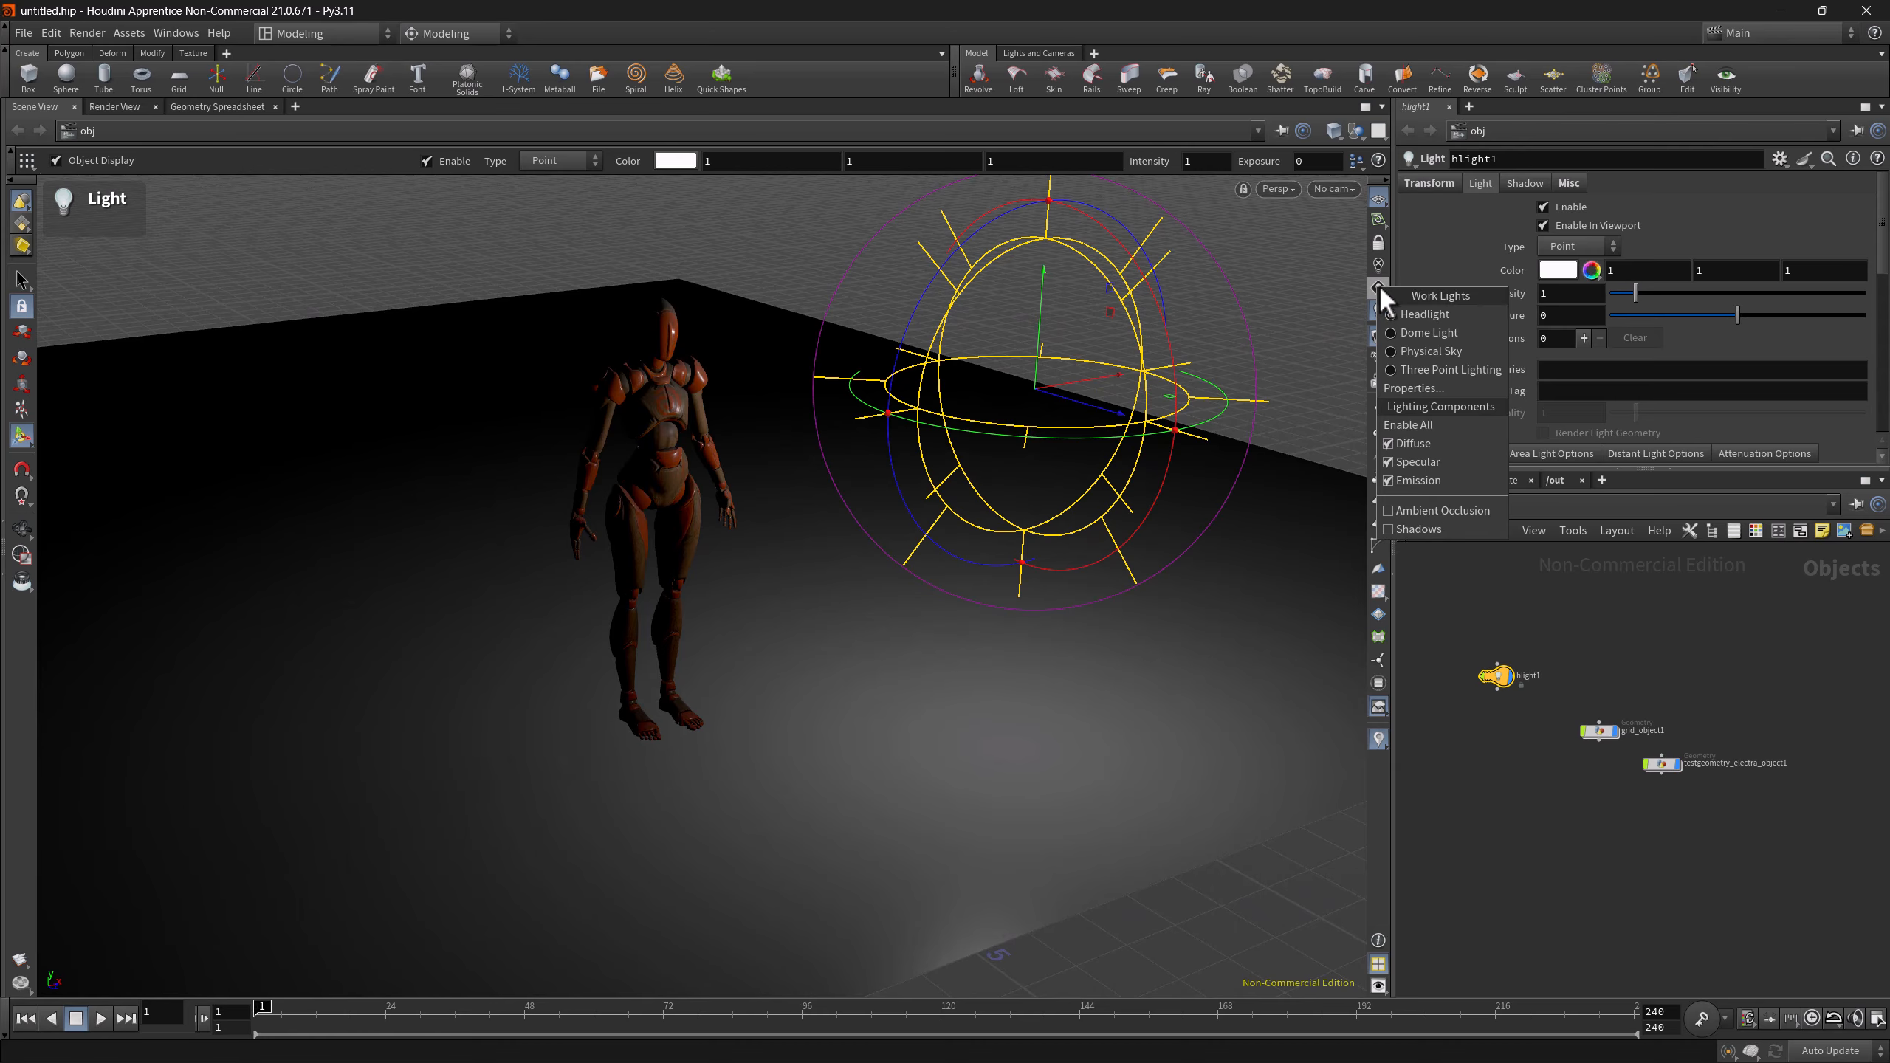
click(1405, 319)
click(1381, 289)
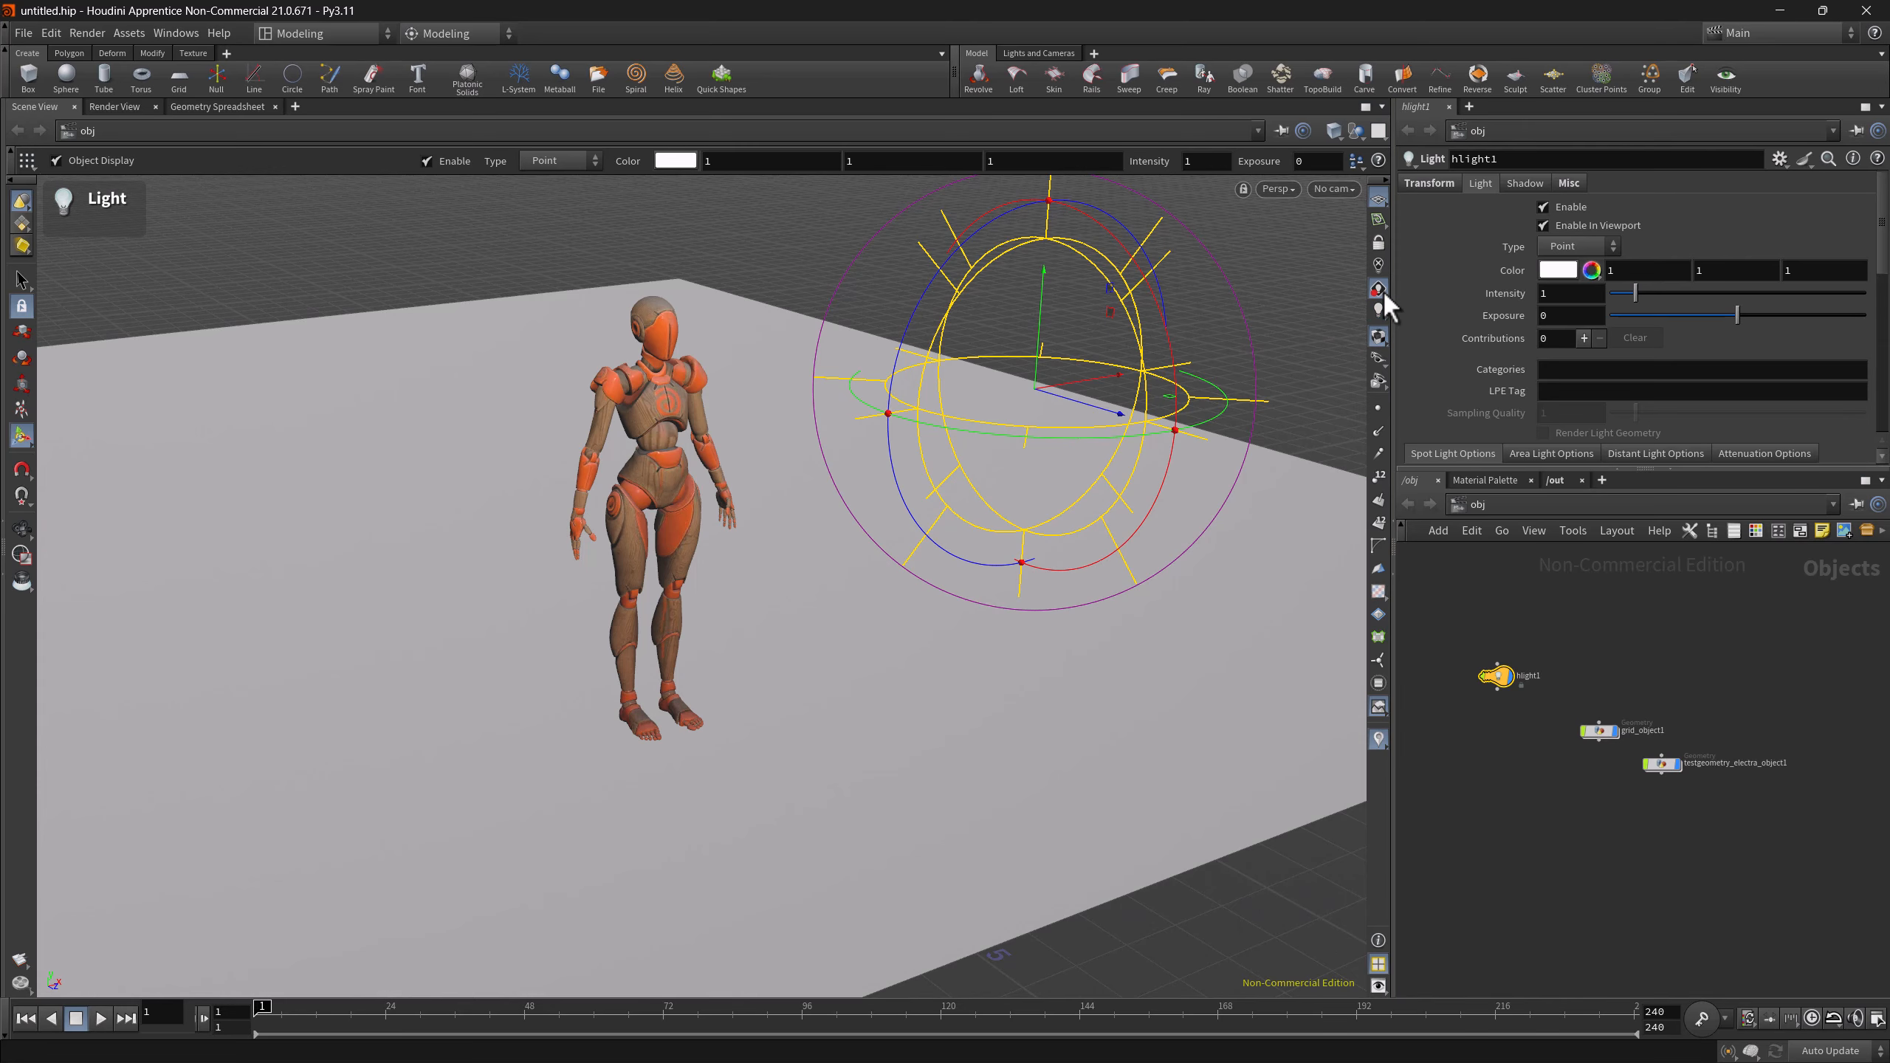
- Set the headlight's intensity to 0.804 and ambient to 0.041 in the lighting properties
right_click(1379, 289)
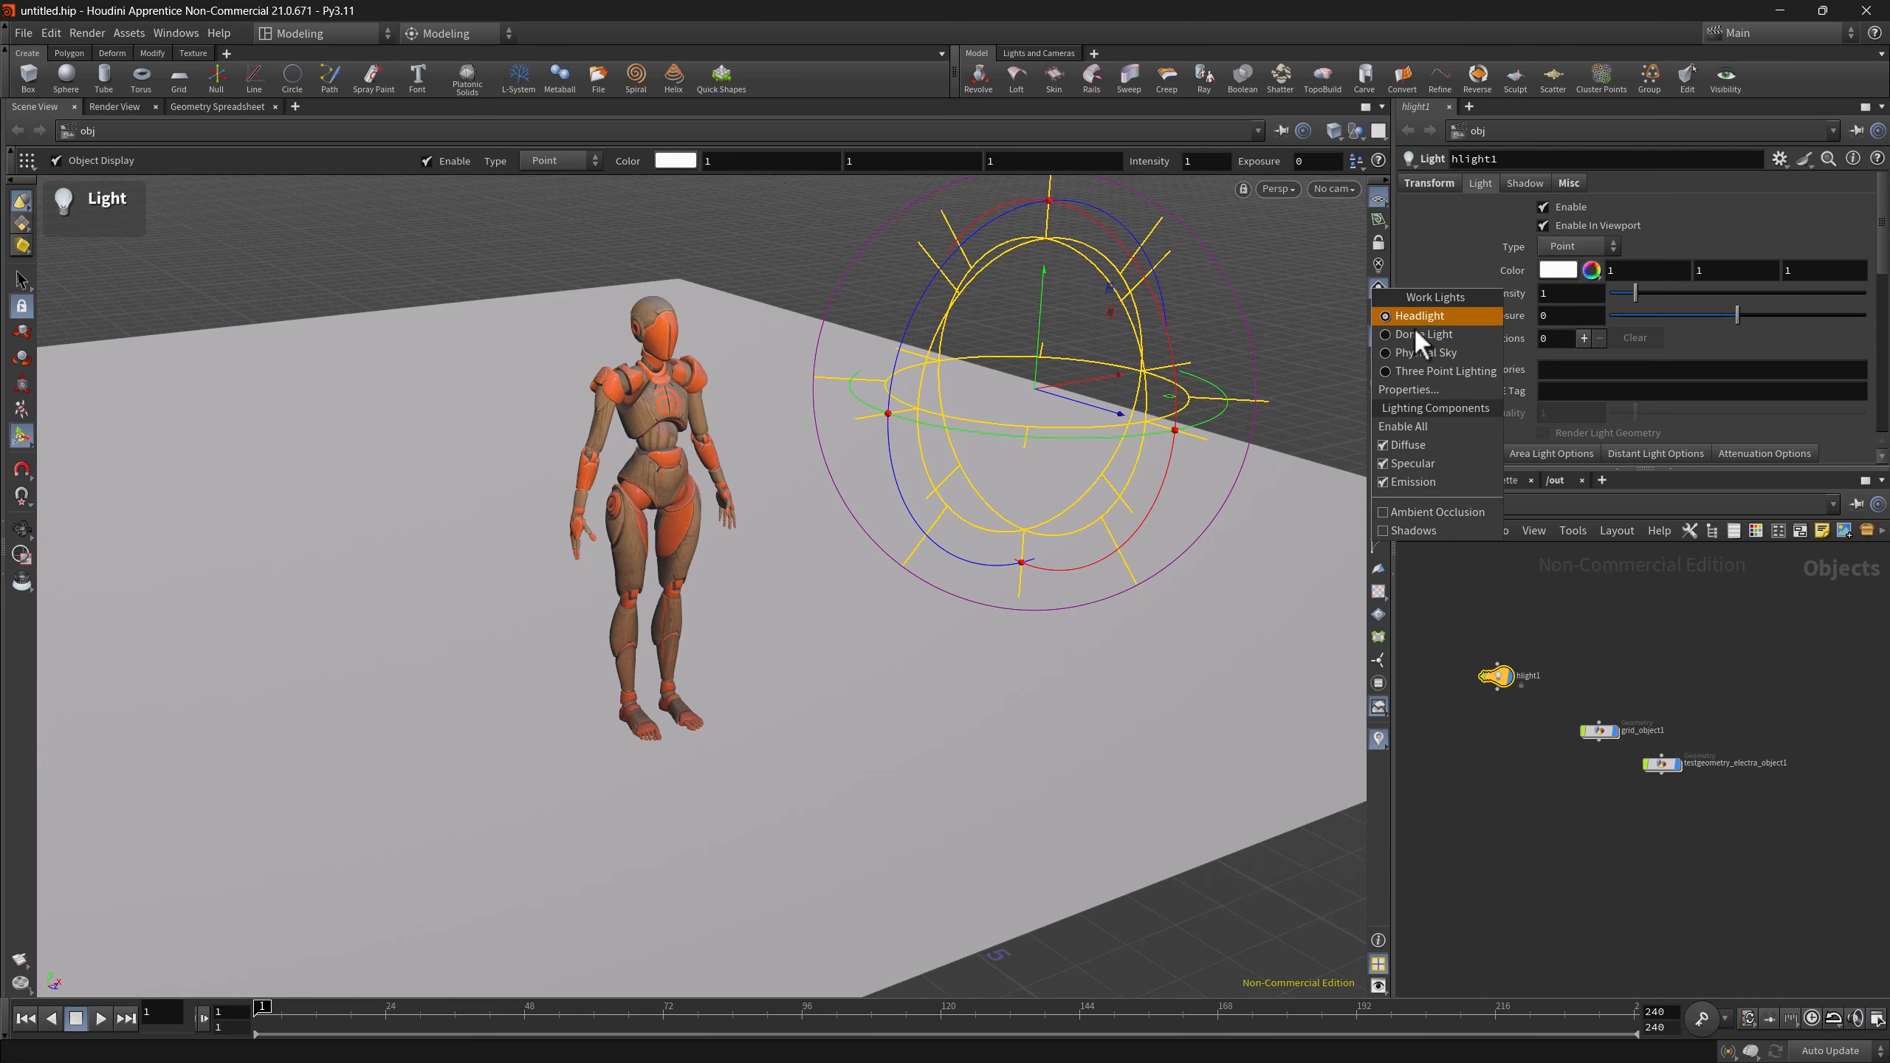
click(1408, 389)
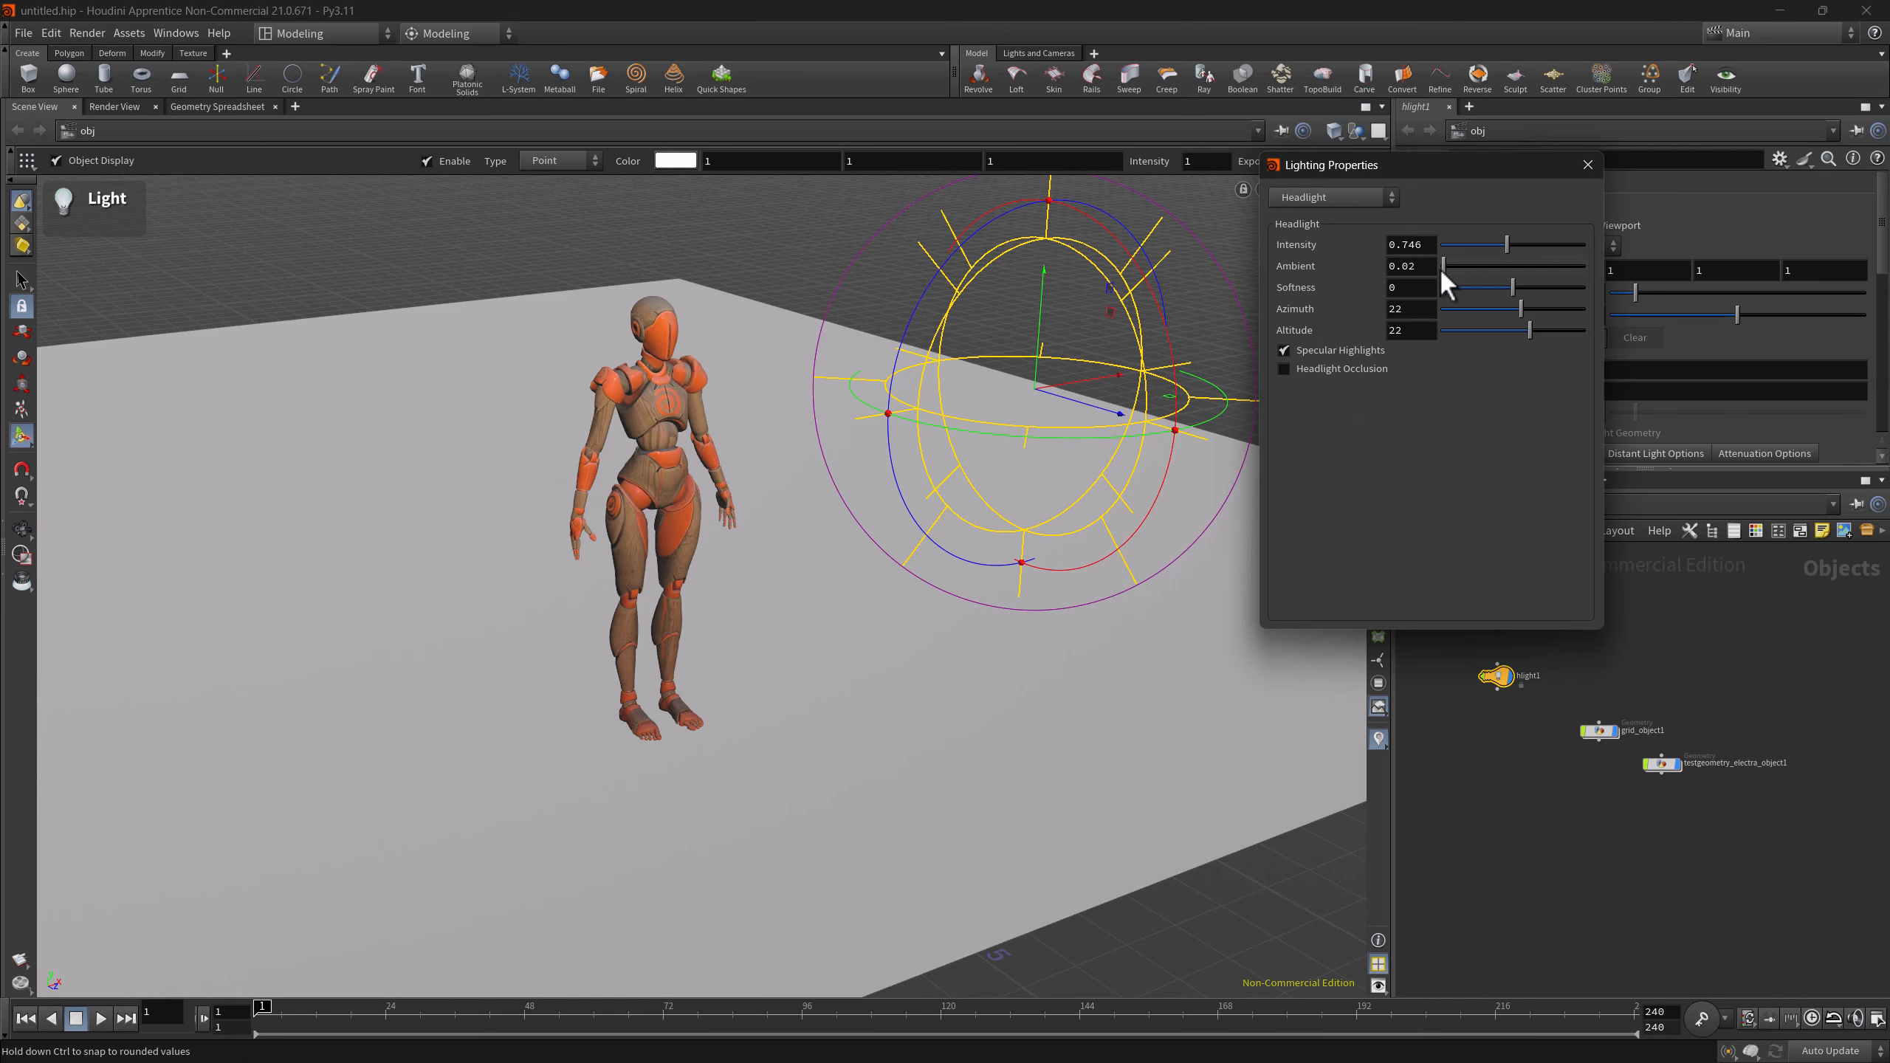
mouse_move(1505, 245)
mouse_down()
mouse_move(1560, 243)
mouse_move(1512, 248)
mouse_up()
drag(1454, 269, 1447, 272)
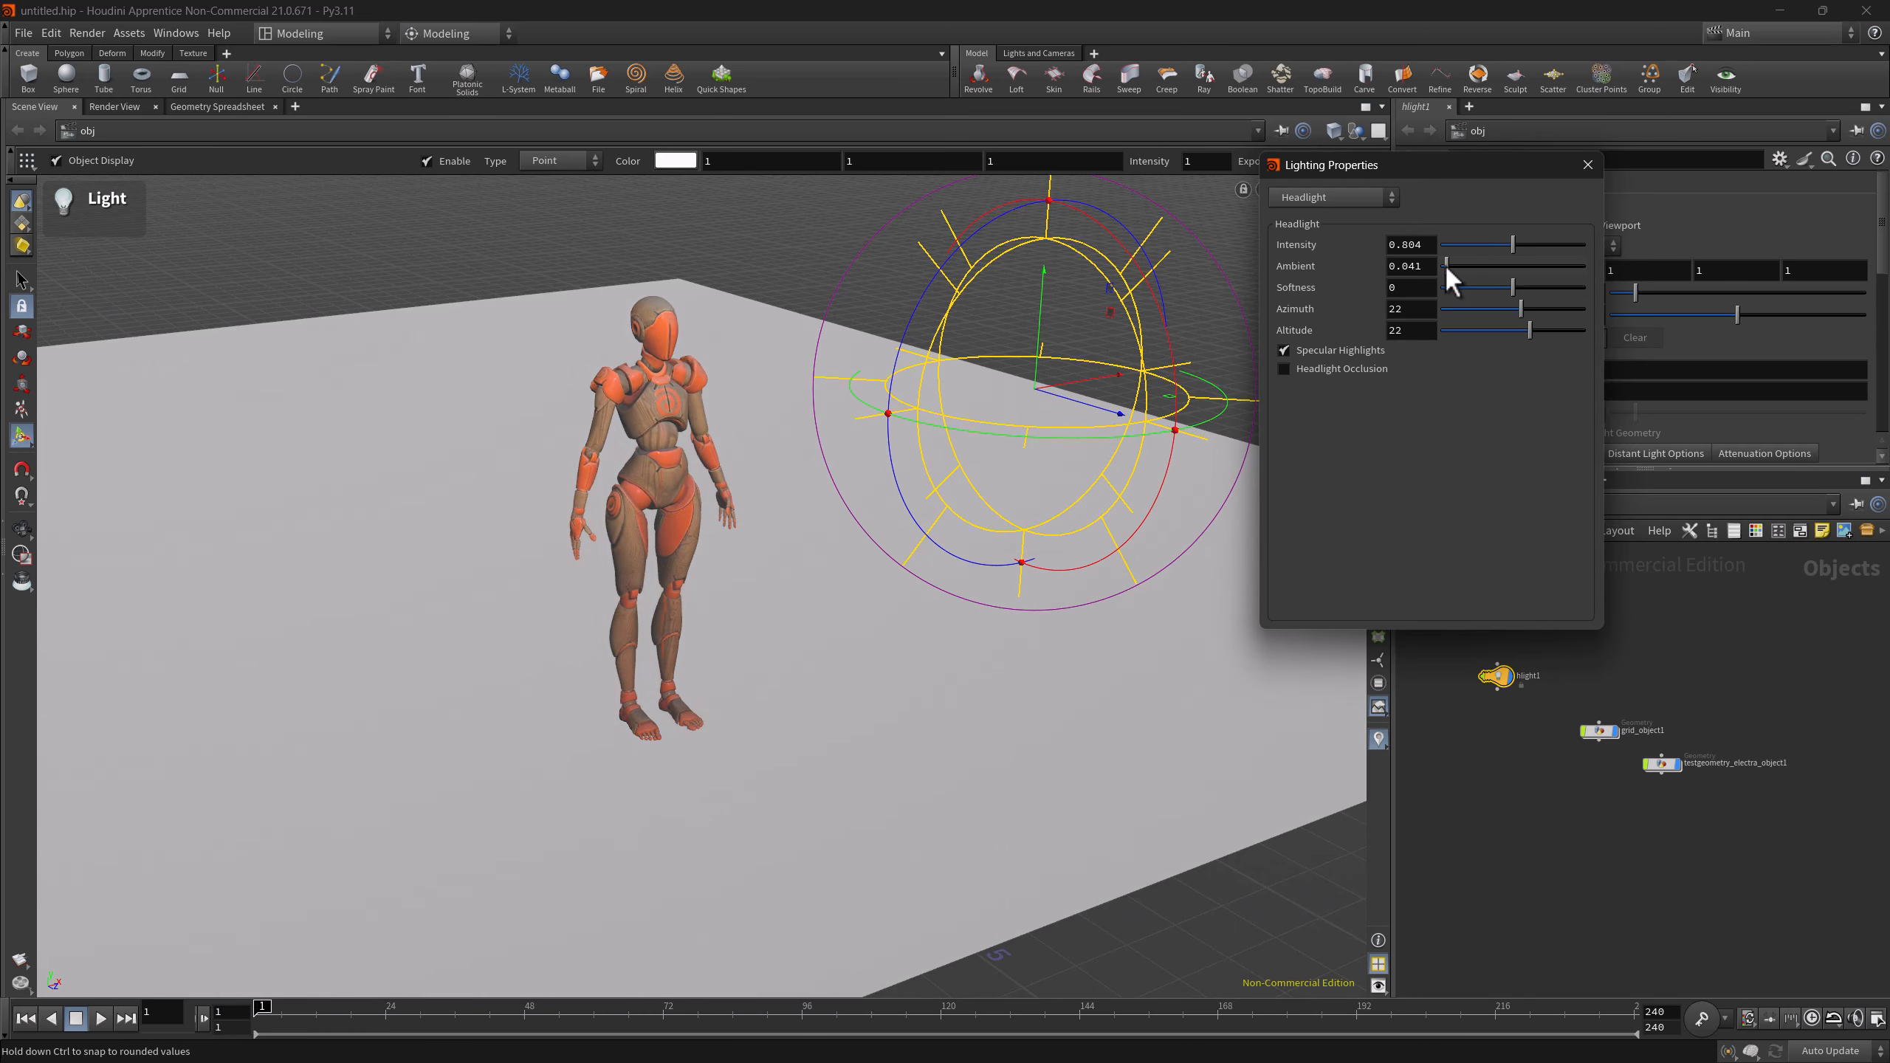
click(1585, 166)
- Switch the work light to Dome Light and browse the HDRI files available for it, keeping the current file
right_click(1379, 288)
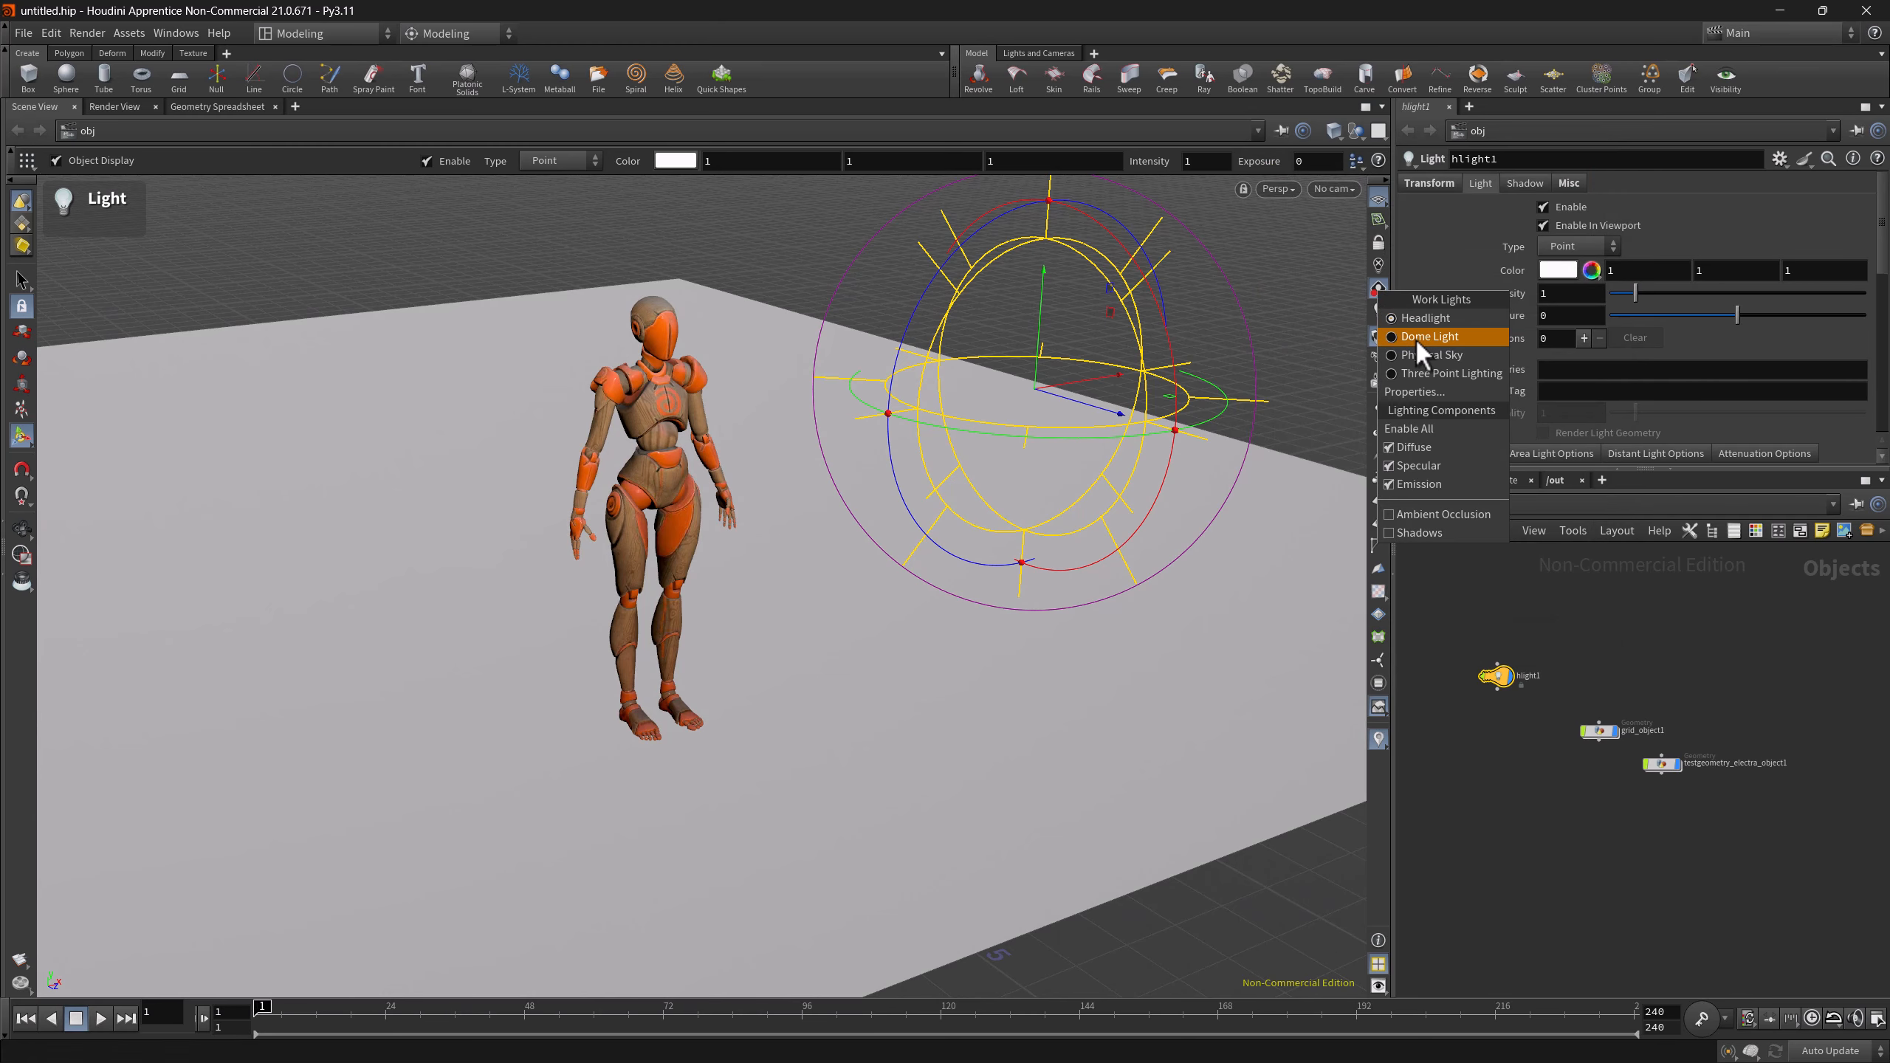
click(1414, 336)
right_click(1381, 287)
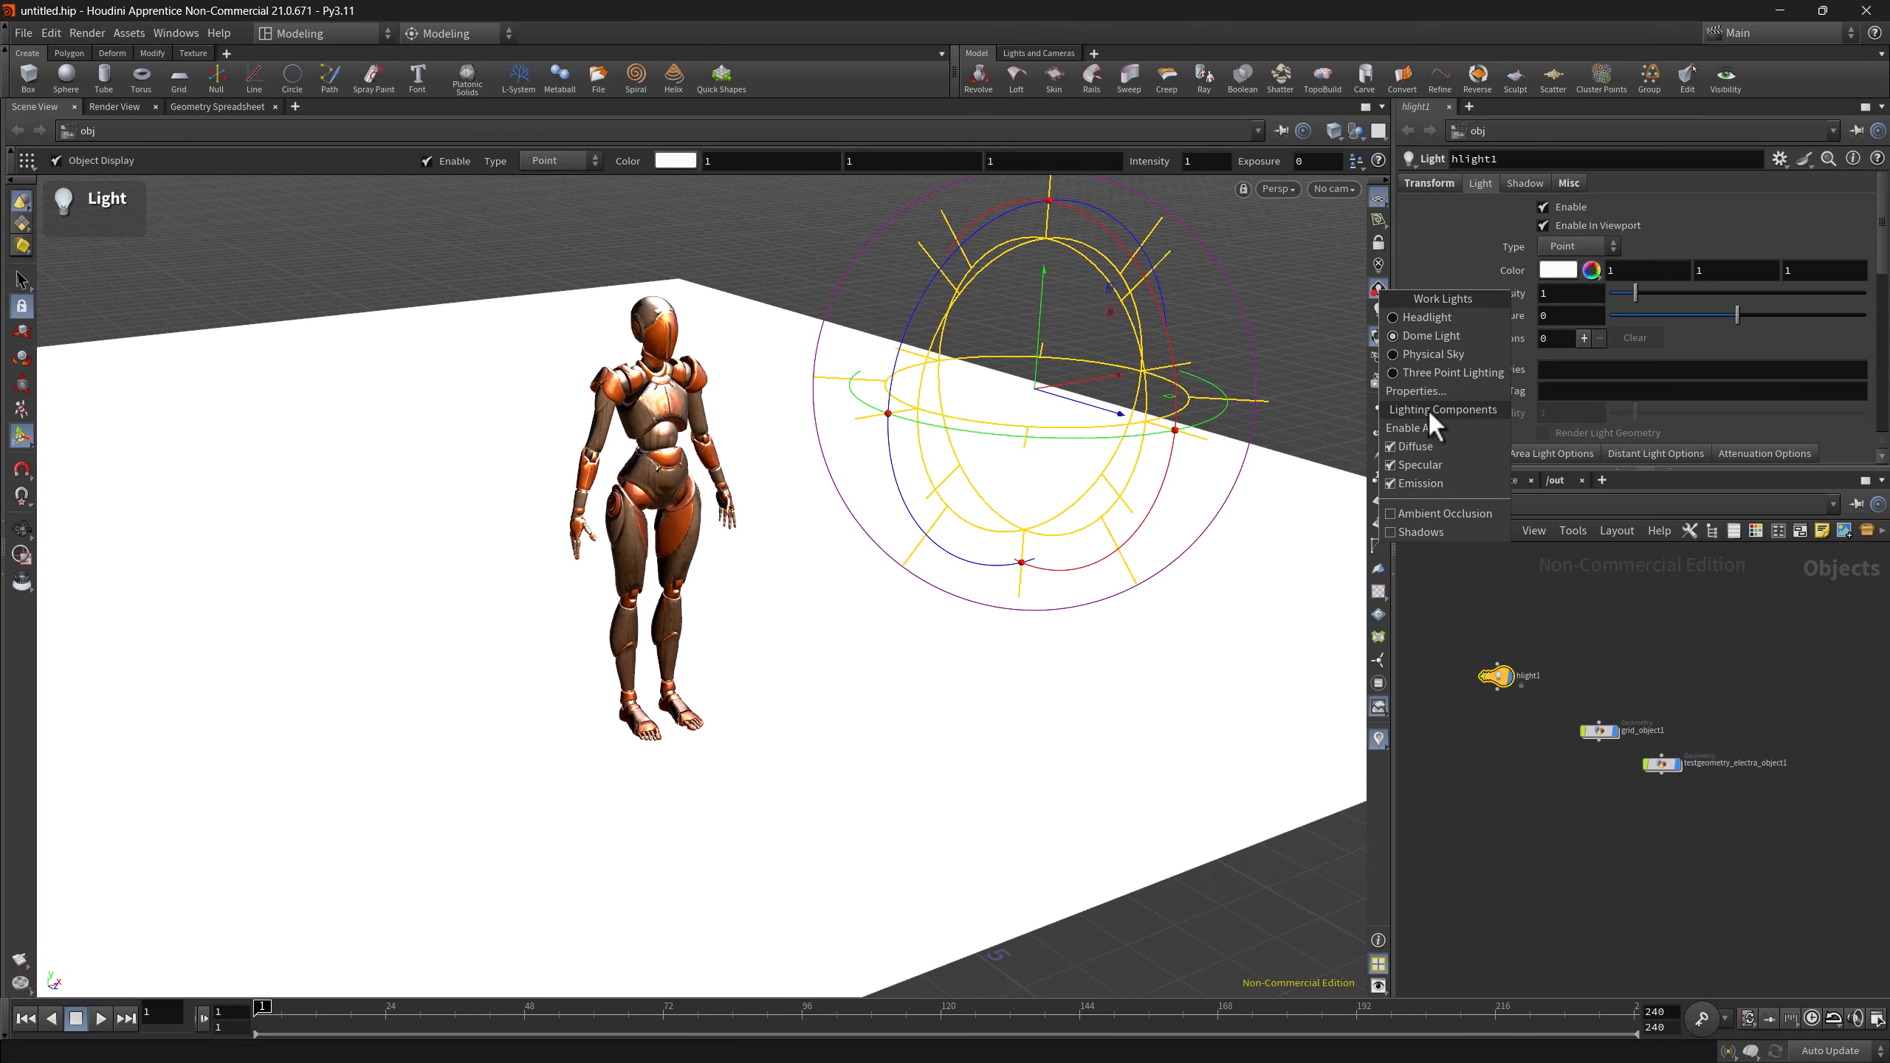
click(1426, 387)
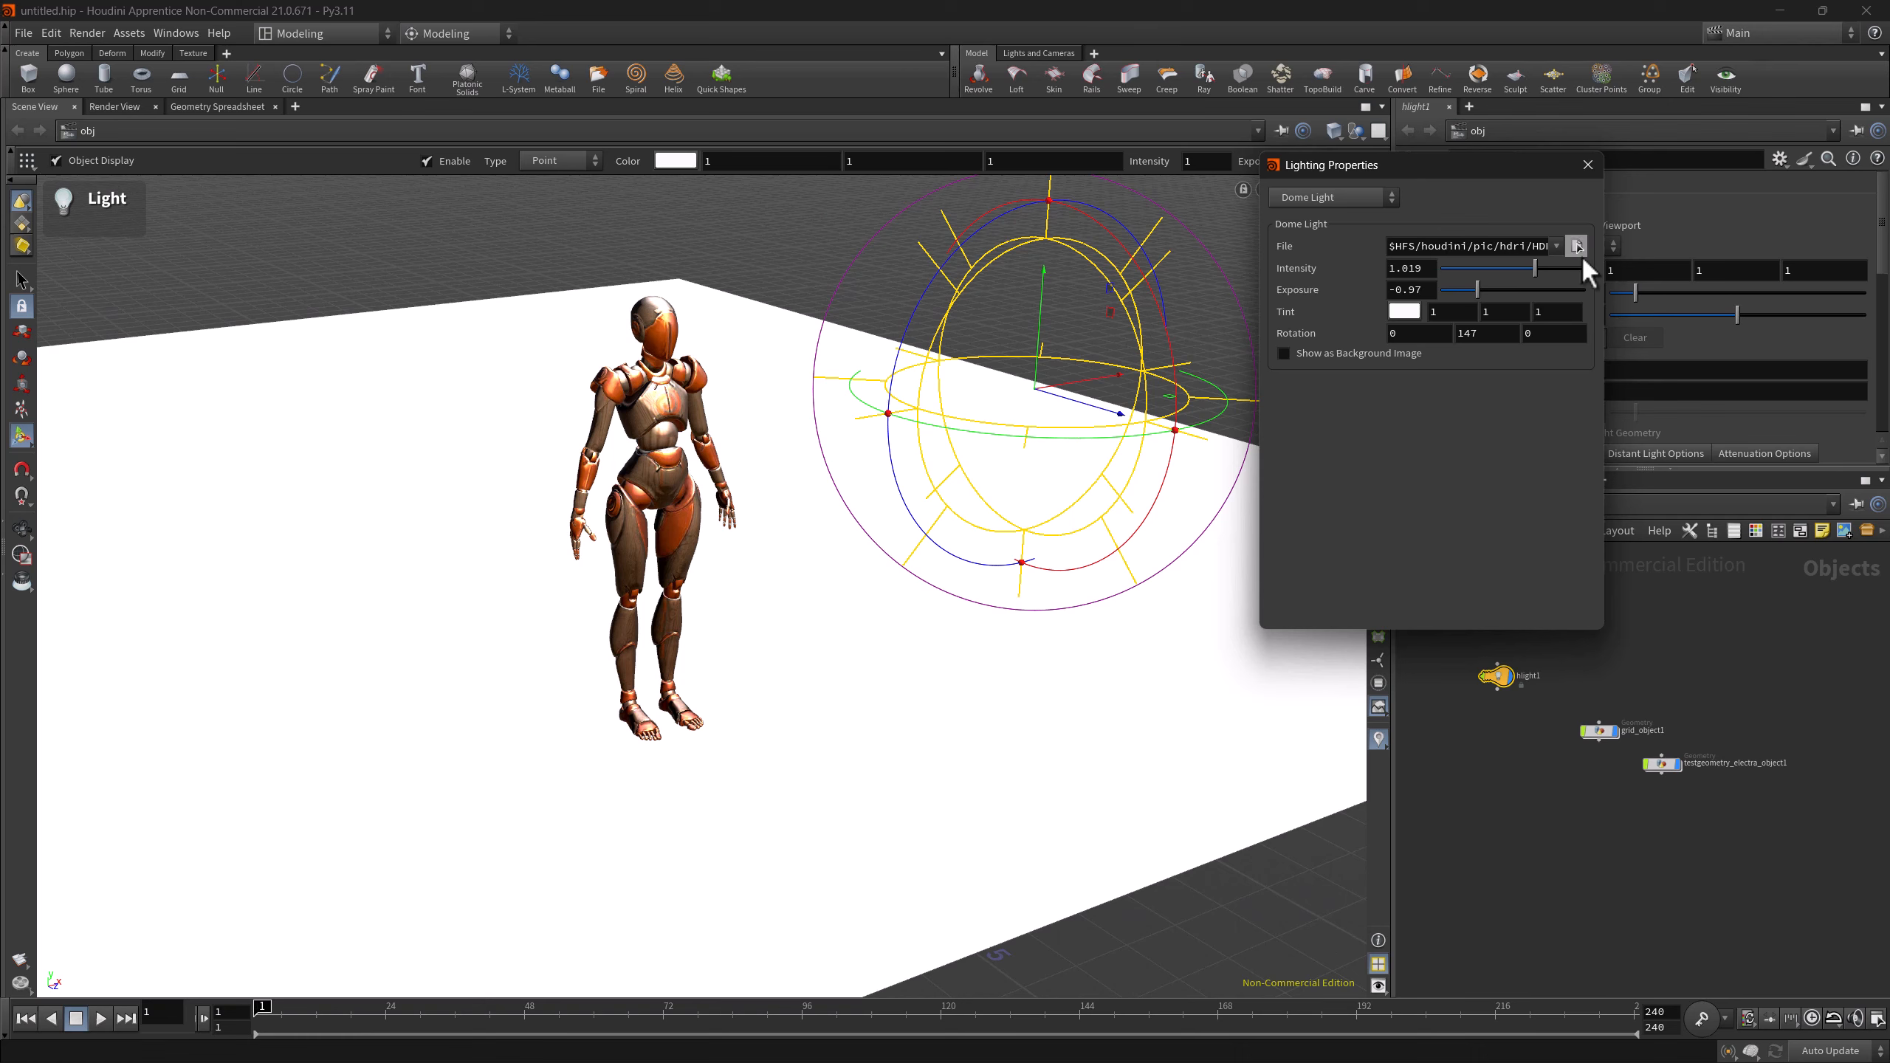
click(1579, 250)
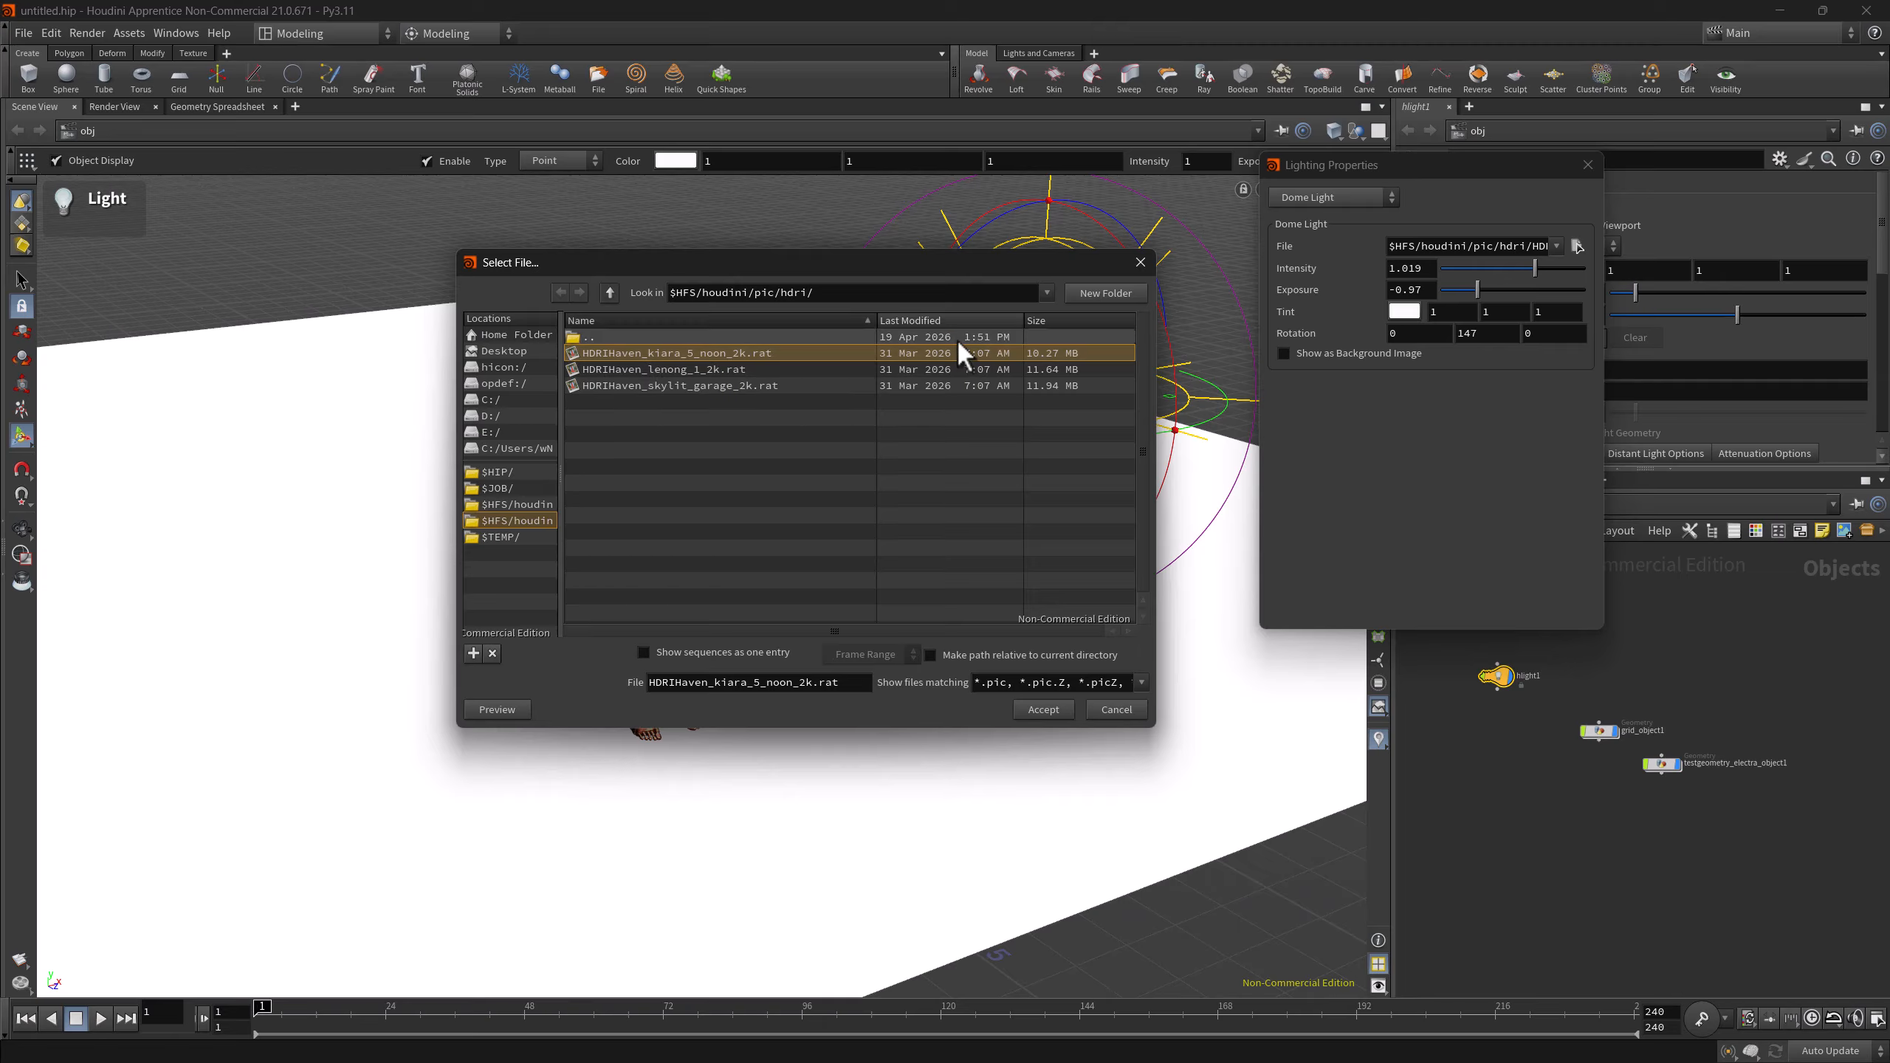
click(1138, 261)
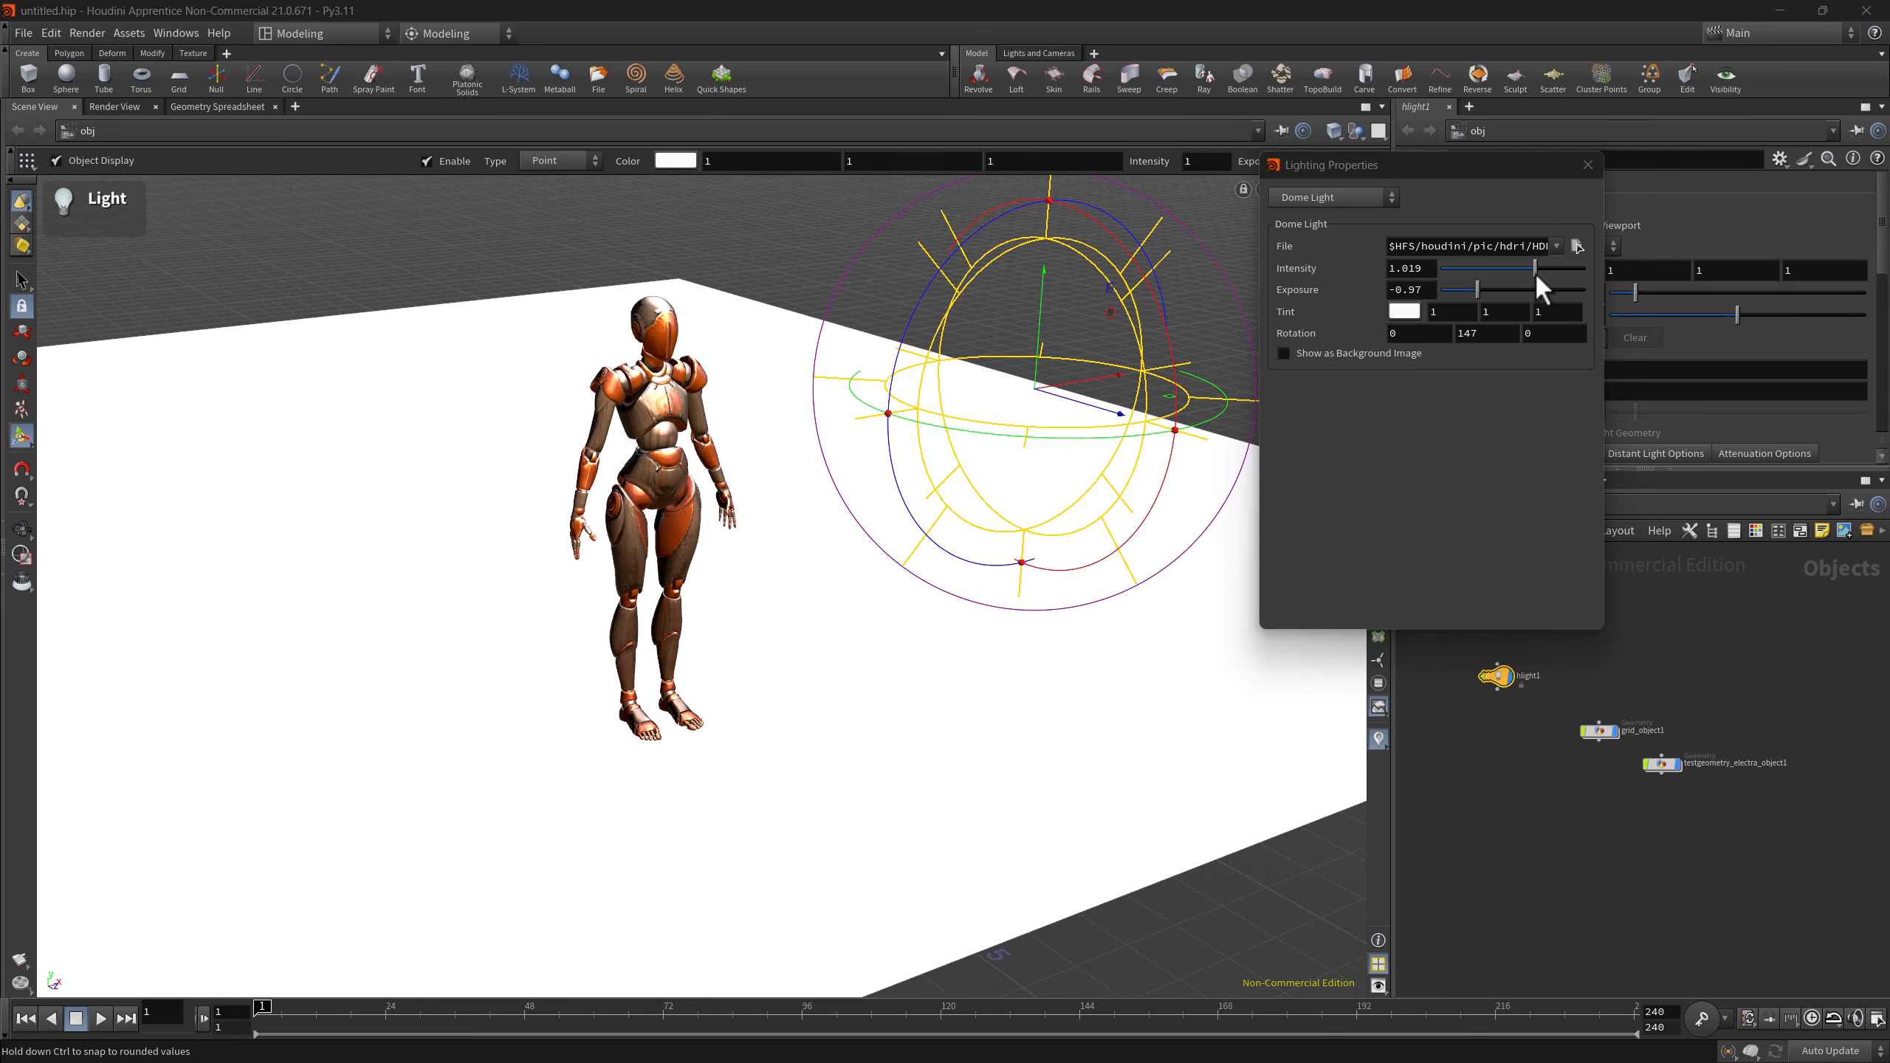
- Set the dome light's intensity to 0.502, exposure to -0.87 and Y rotation to 152
drag(1536, 274, 1508, 269)
middle_drag(1483, 331, 1497, 305)
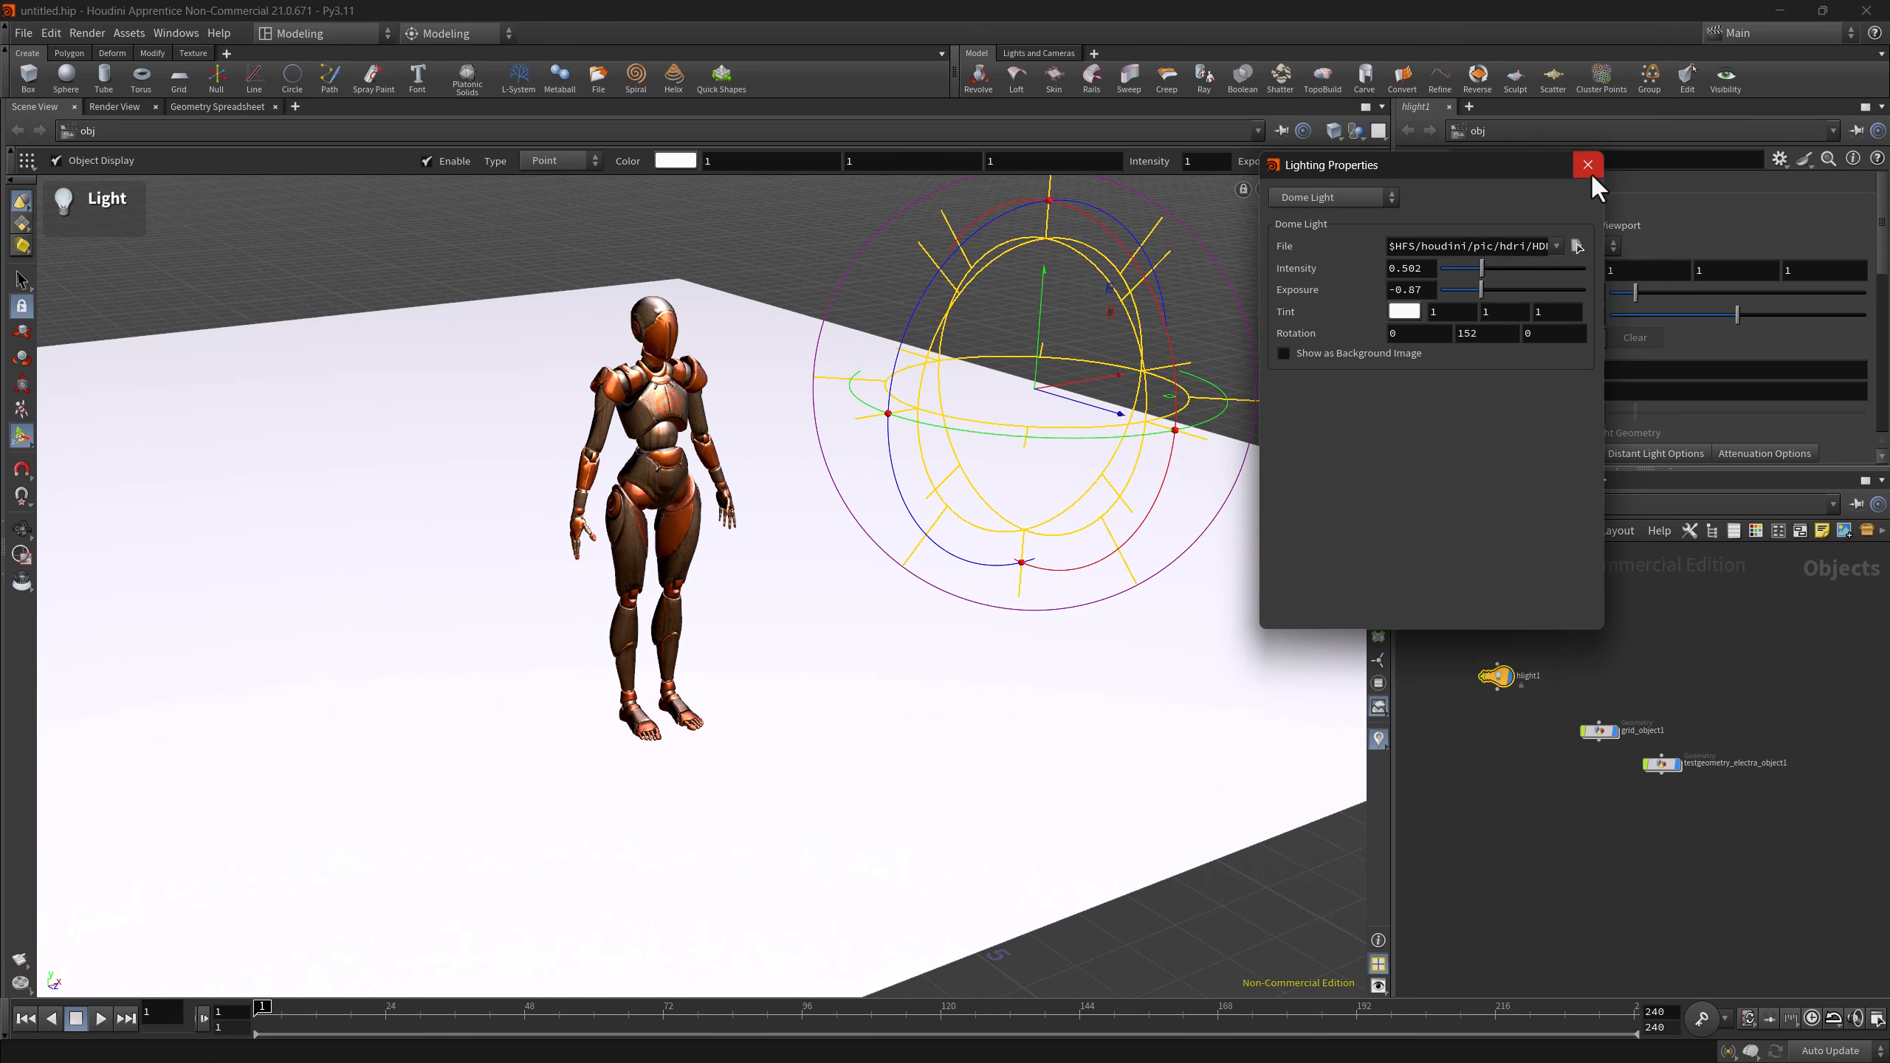
click(1588, 165)
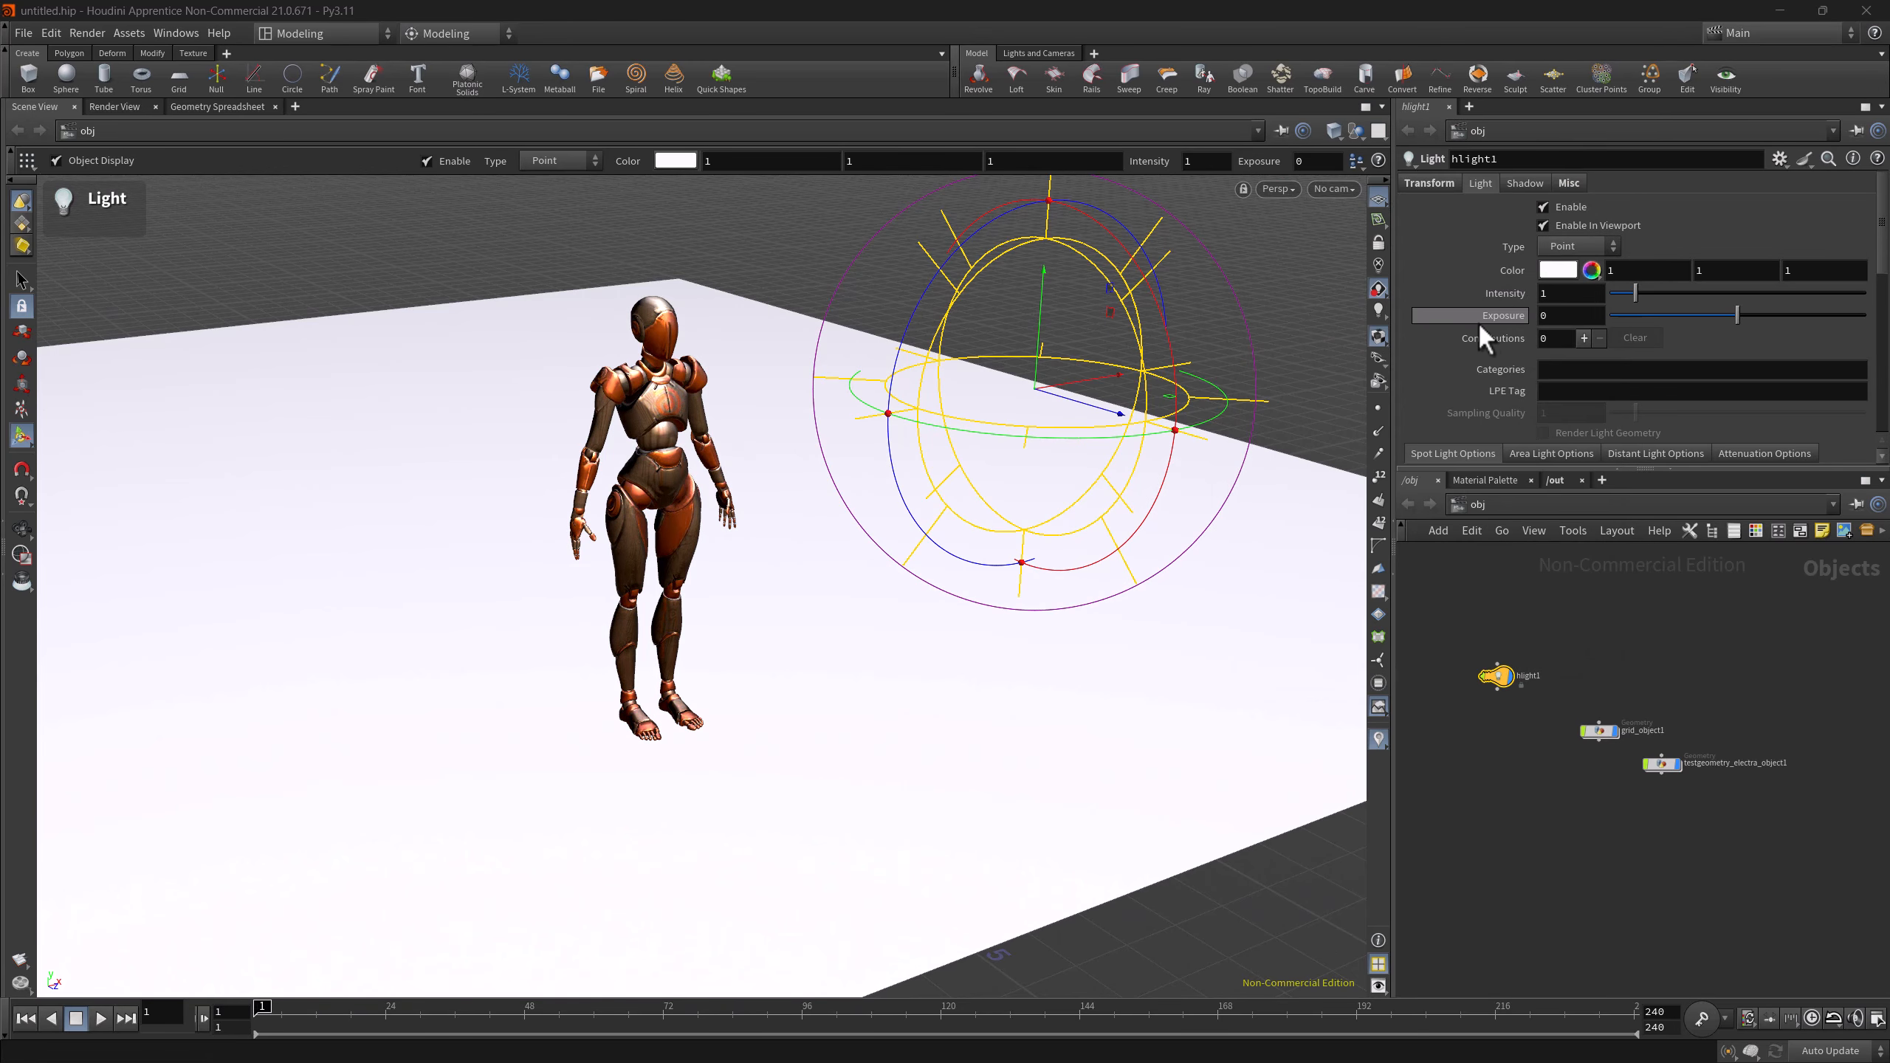
- Switch the viewport work light to Physical Sky and set its solar altitude to 30.9 in the lighting properties
right_click(1379, 284)
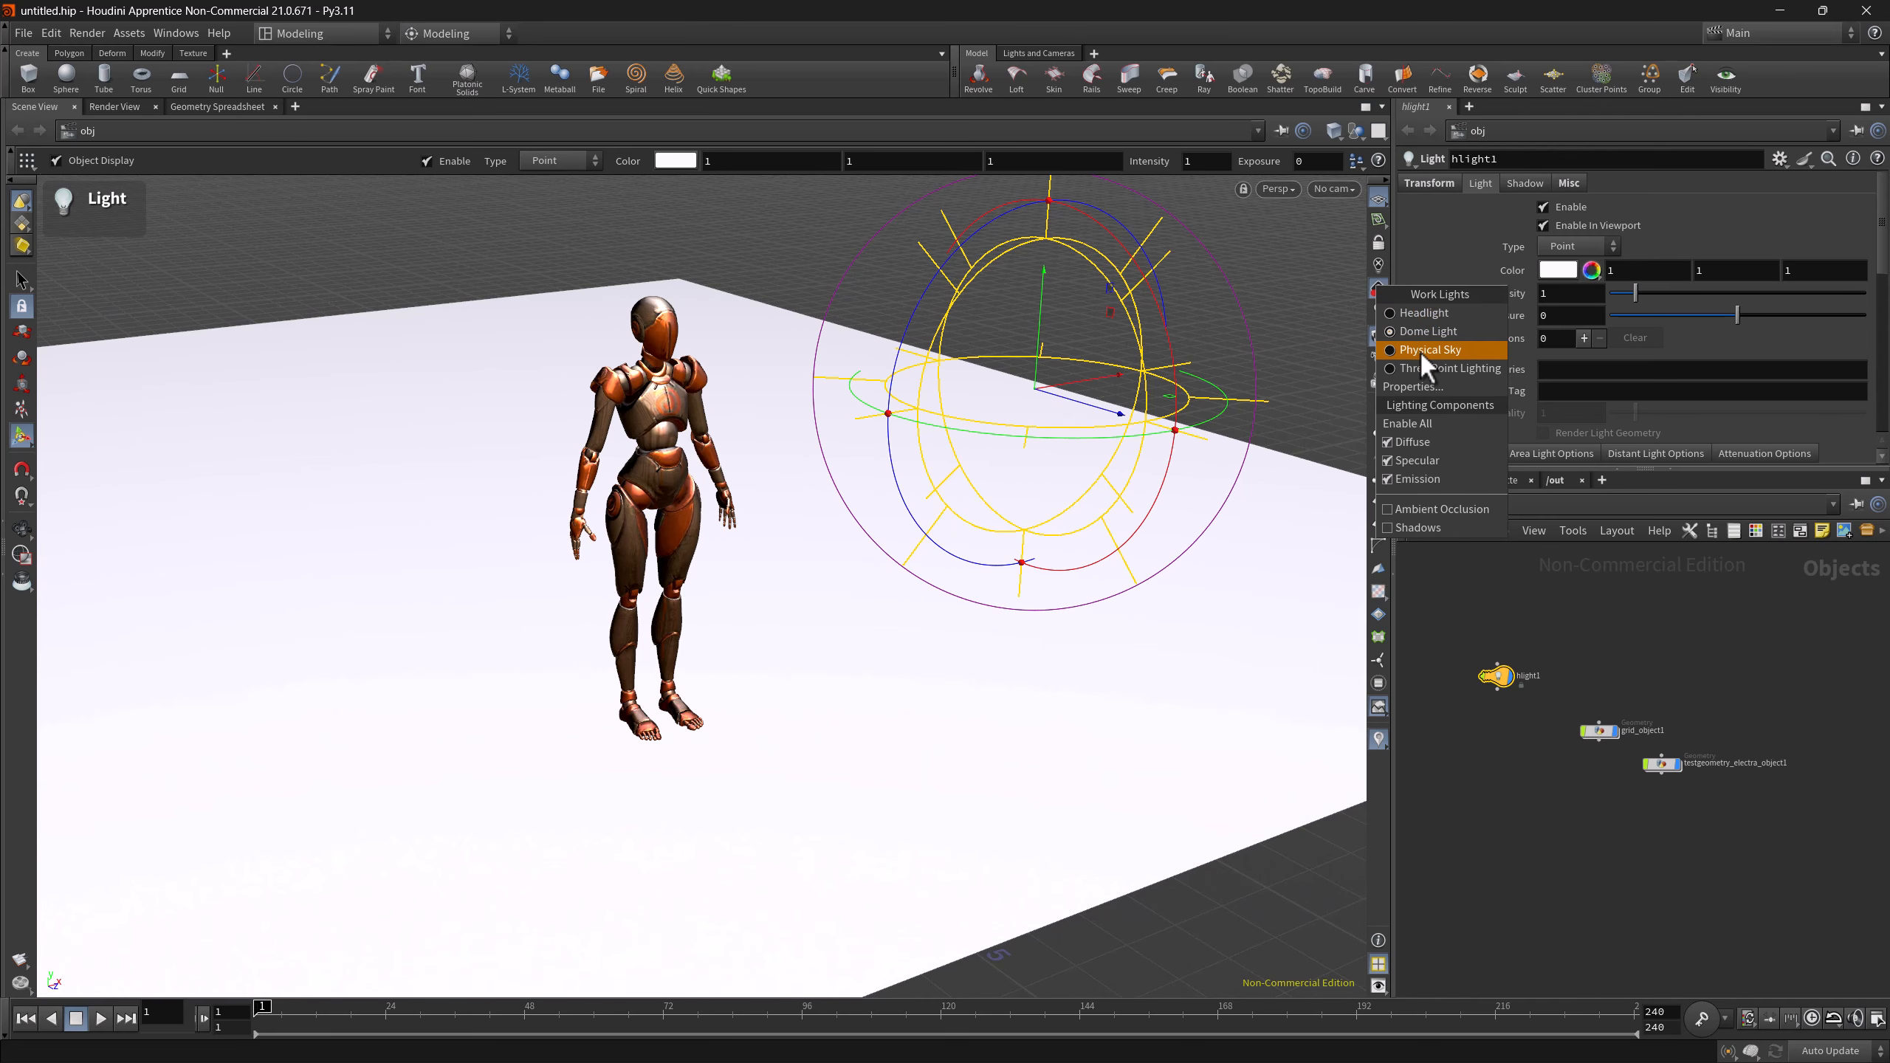
click(1167, 473)
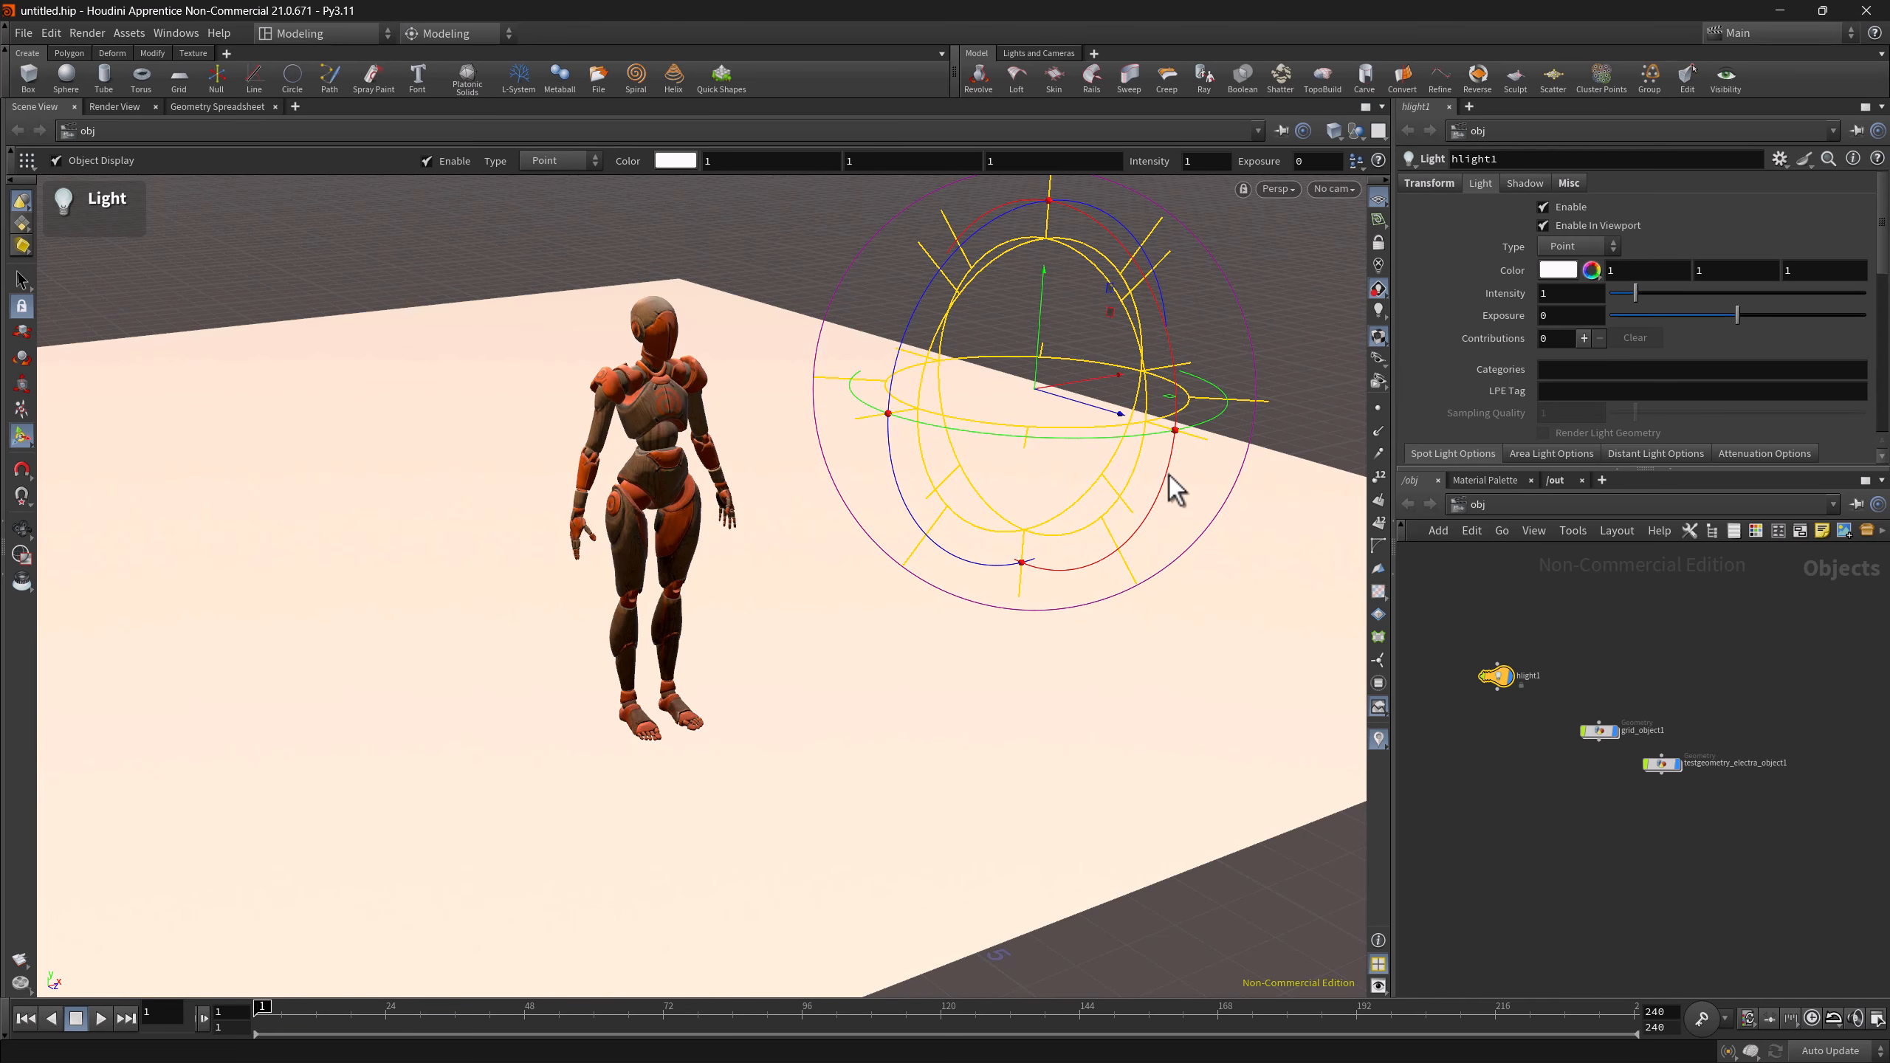
right_click(1378, 286)
click(1466, 391)
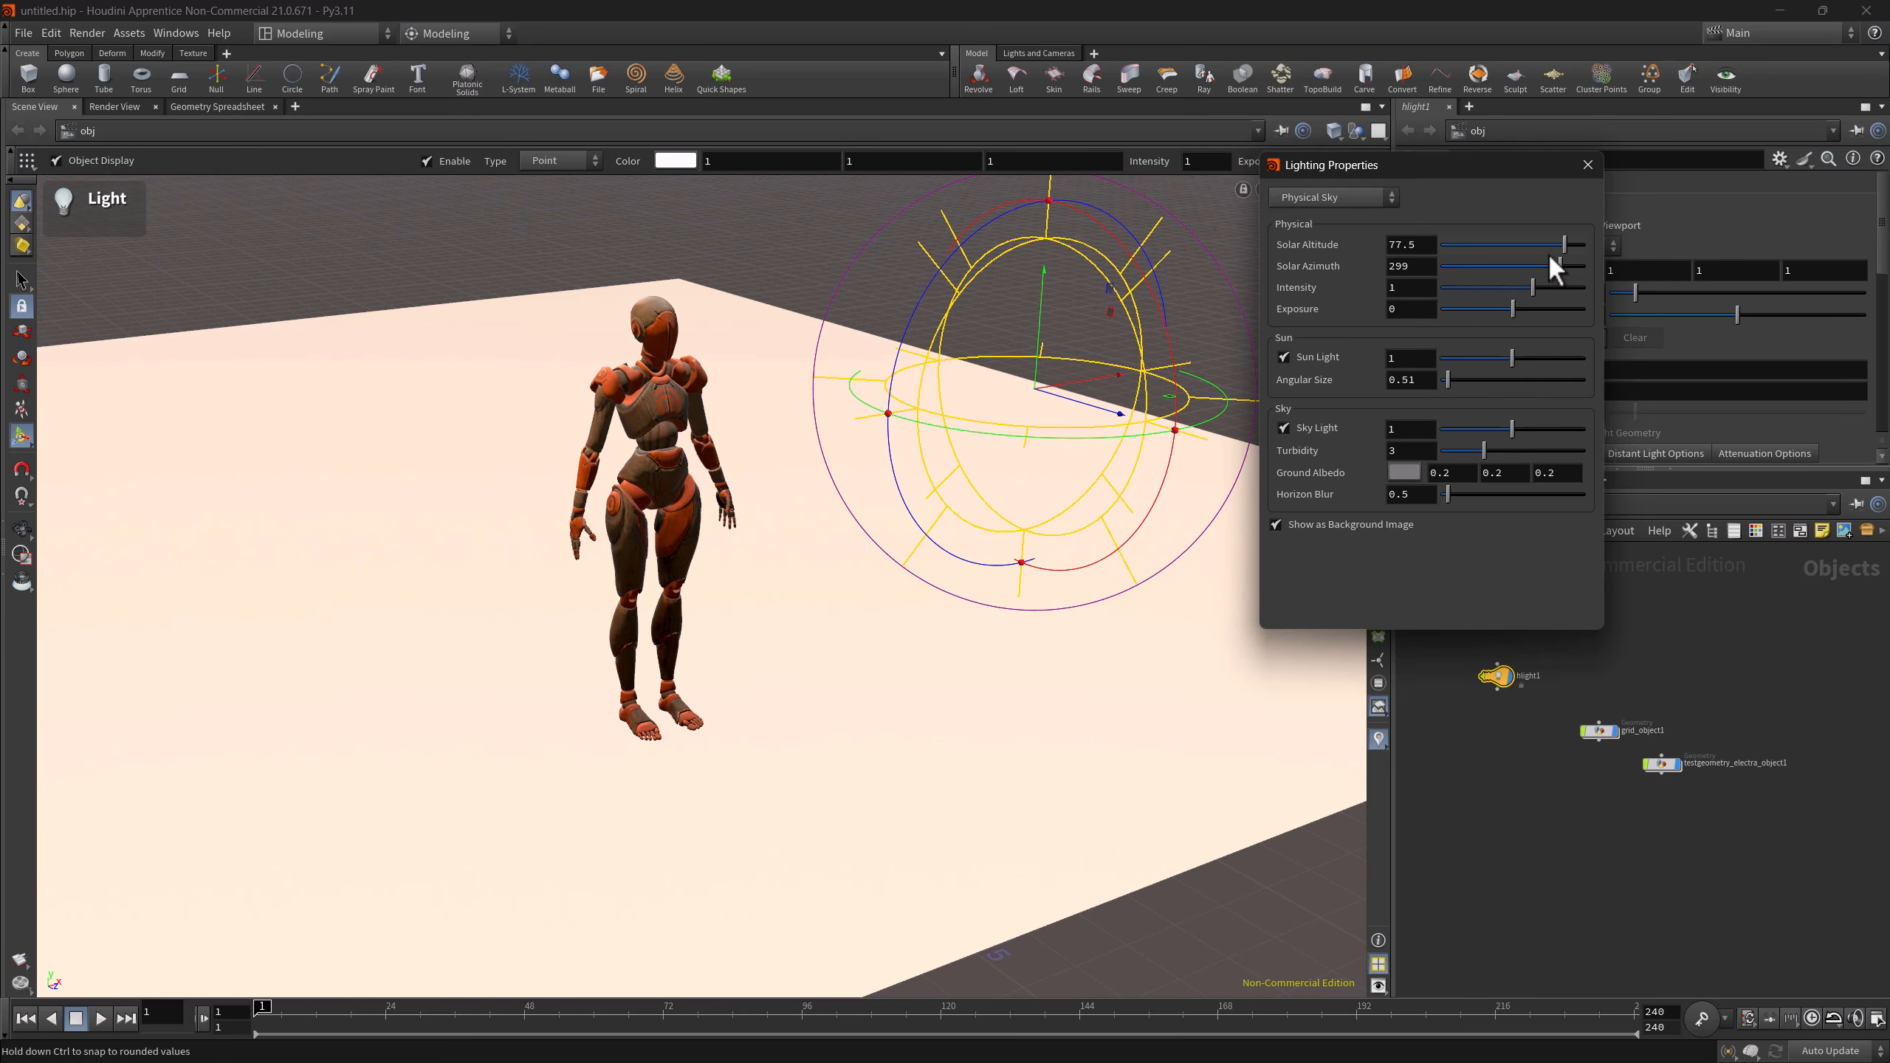
drag(1556, 245, 1490, 244)
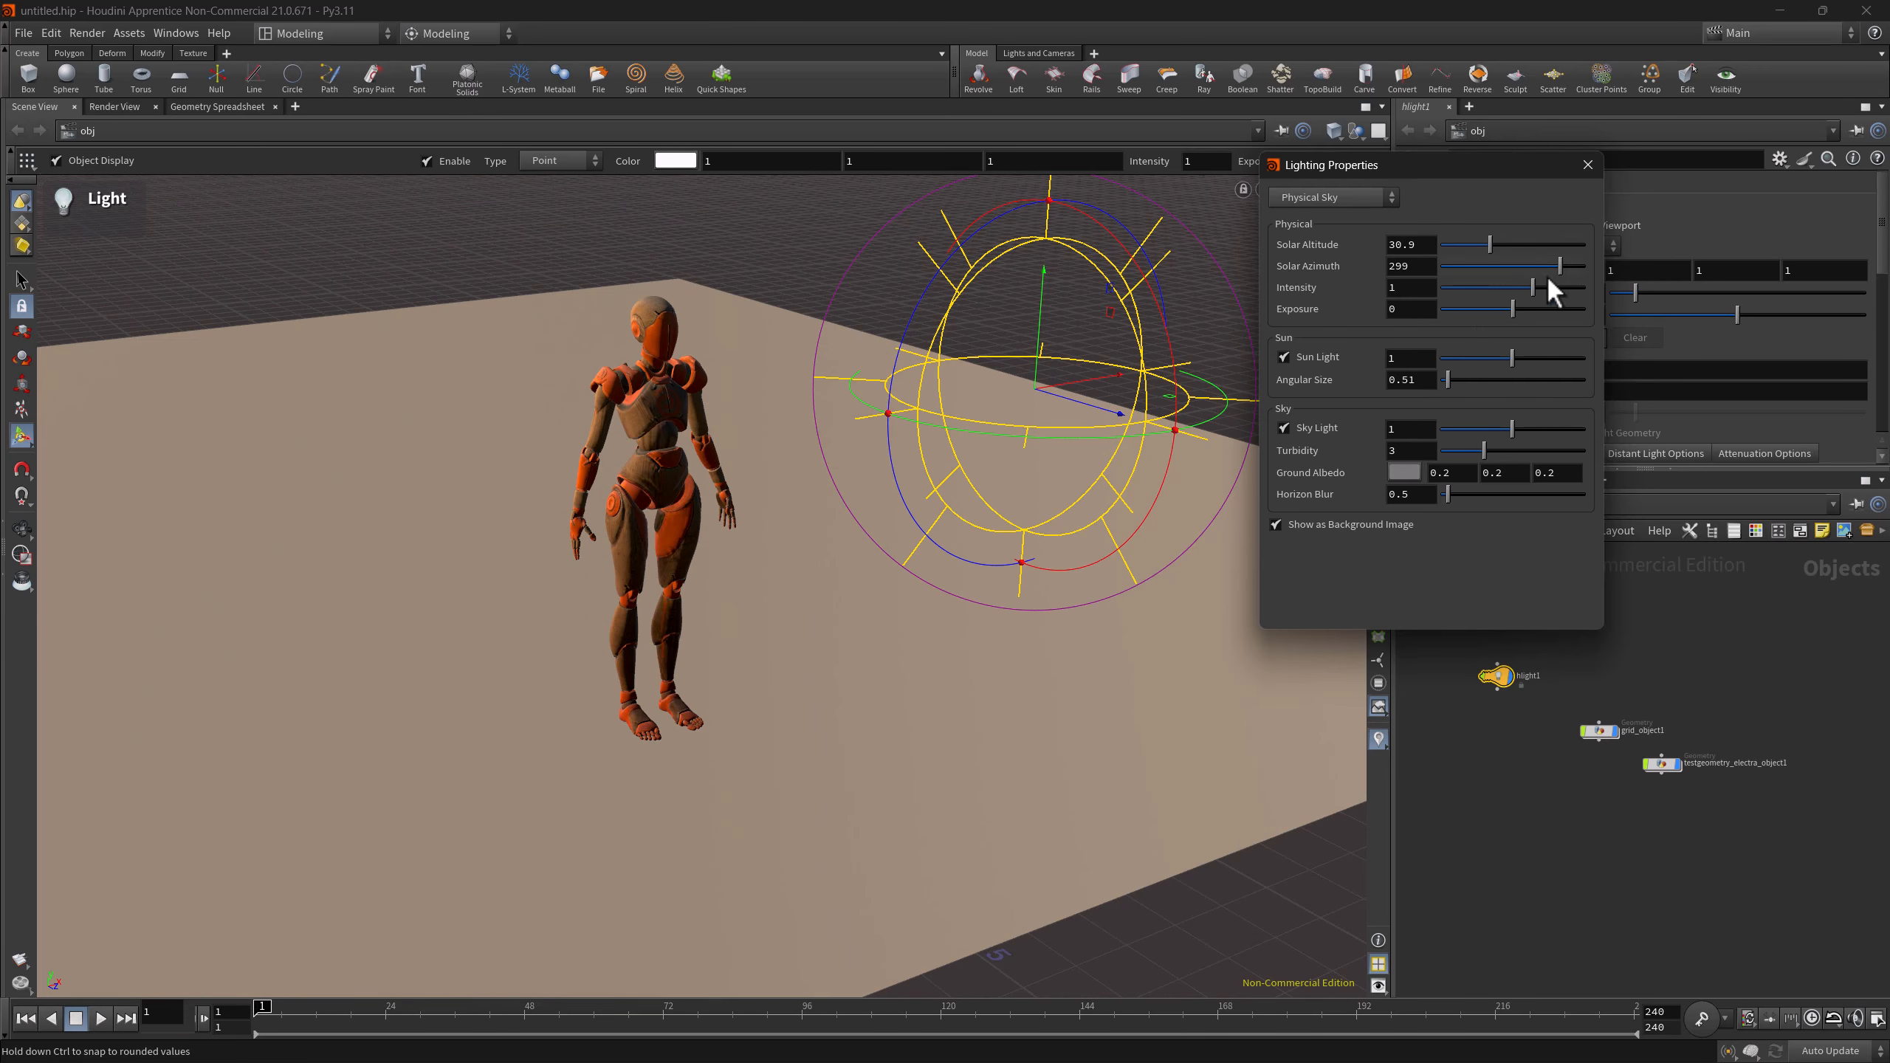
- Toggle the physical sky's background image off and on while viewing the sky and sun around the scene
click(1343, 518)
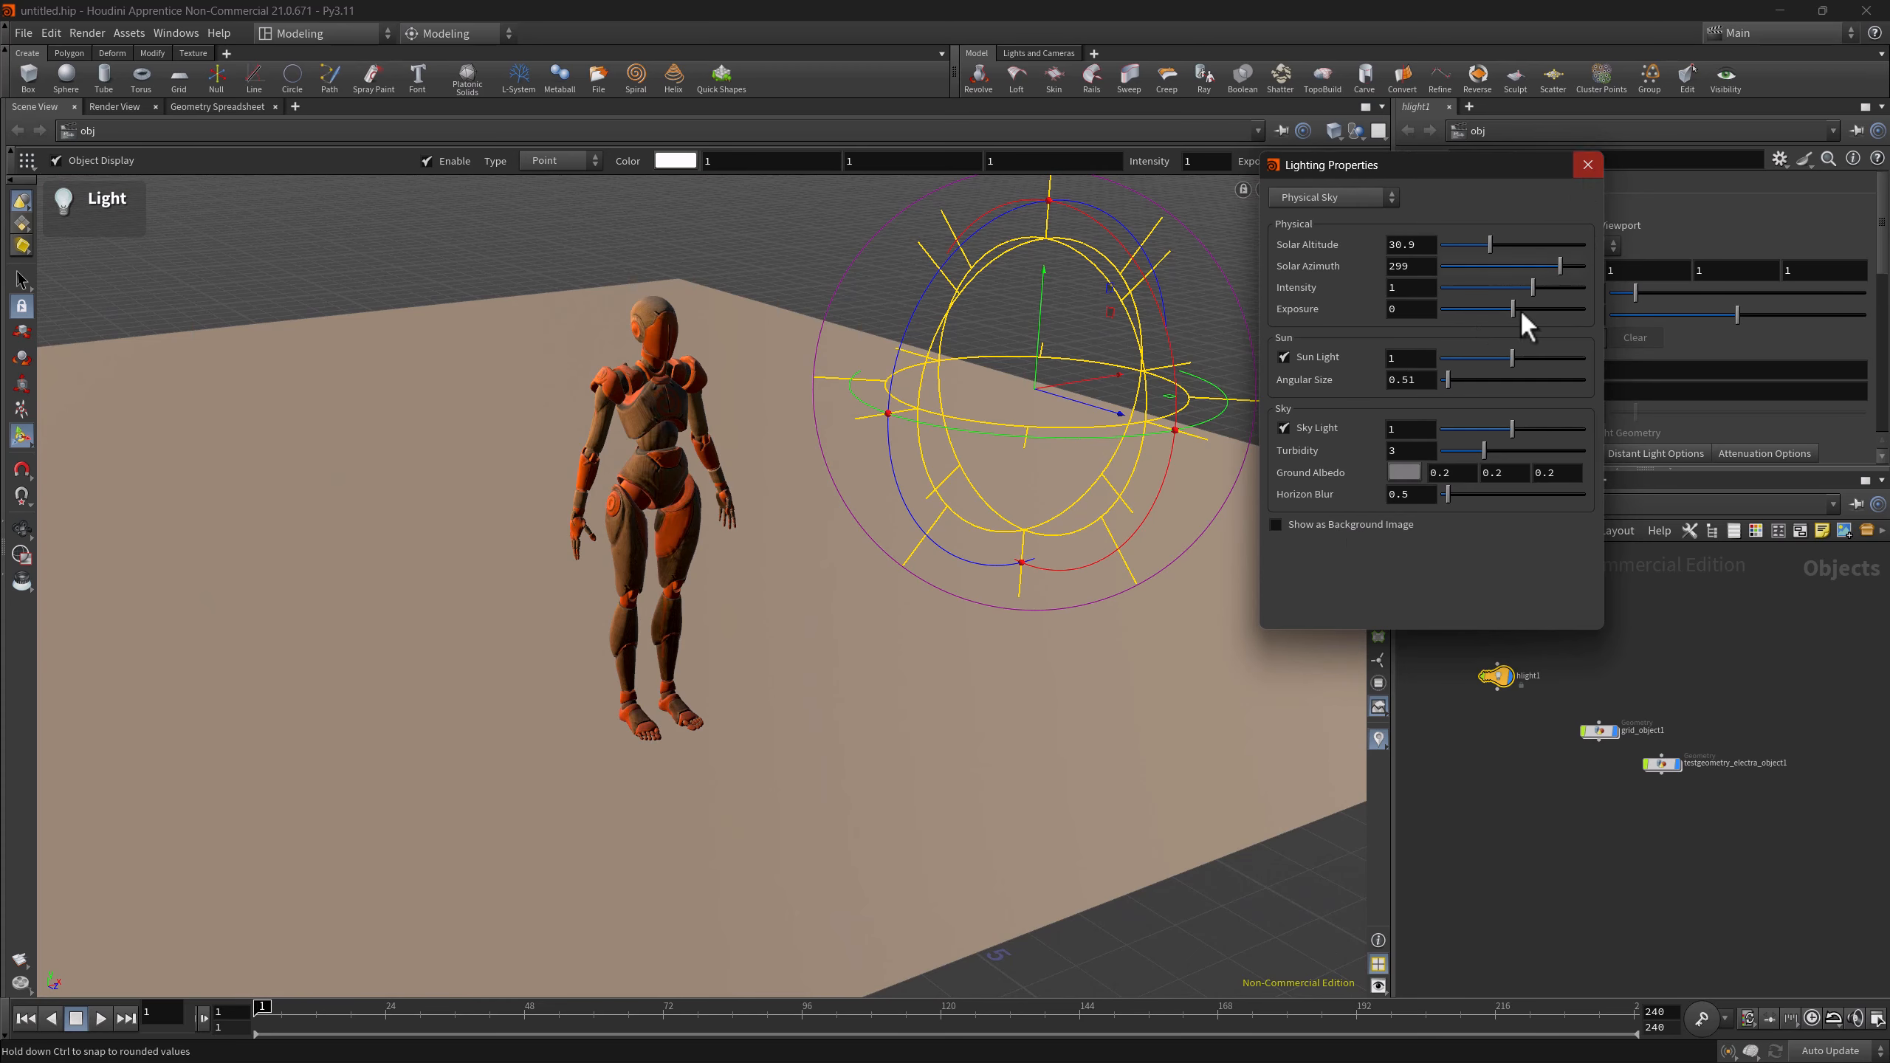
click(1365, 523)
key(Escape)
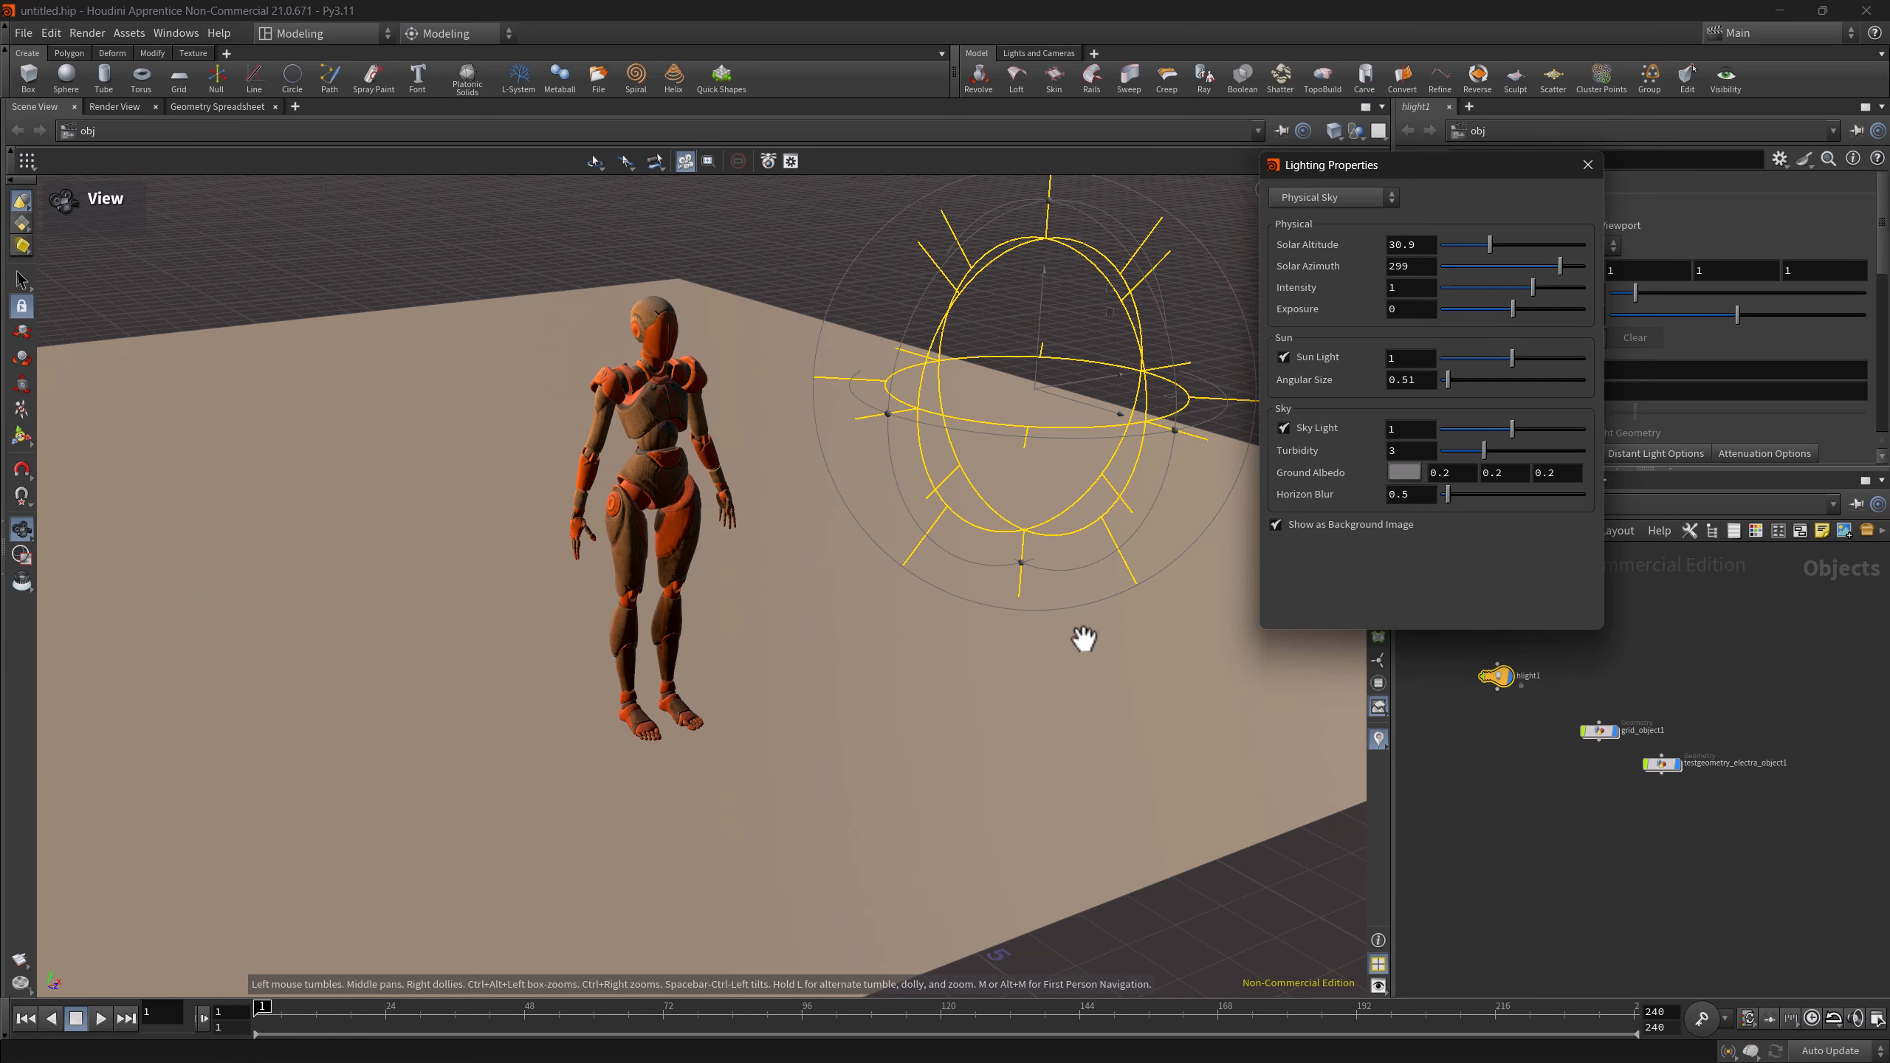
drag(1084, 642, 765, 484)
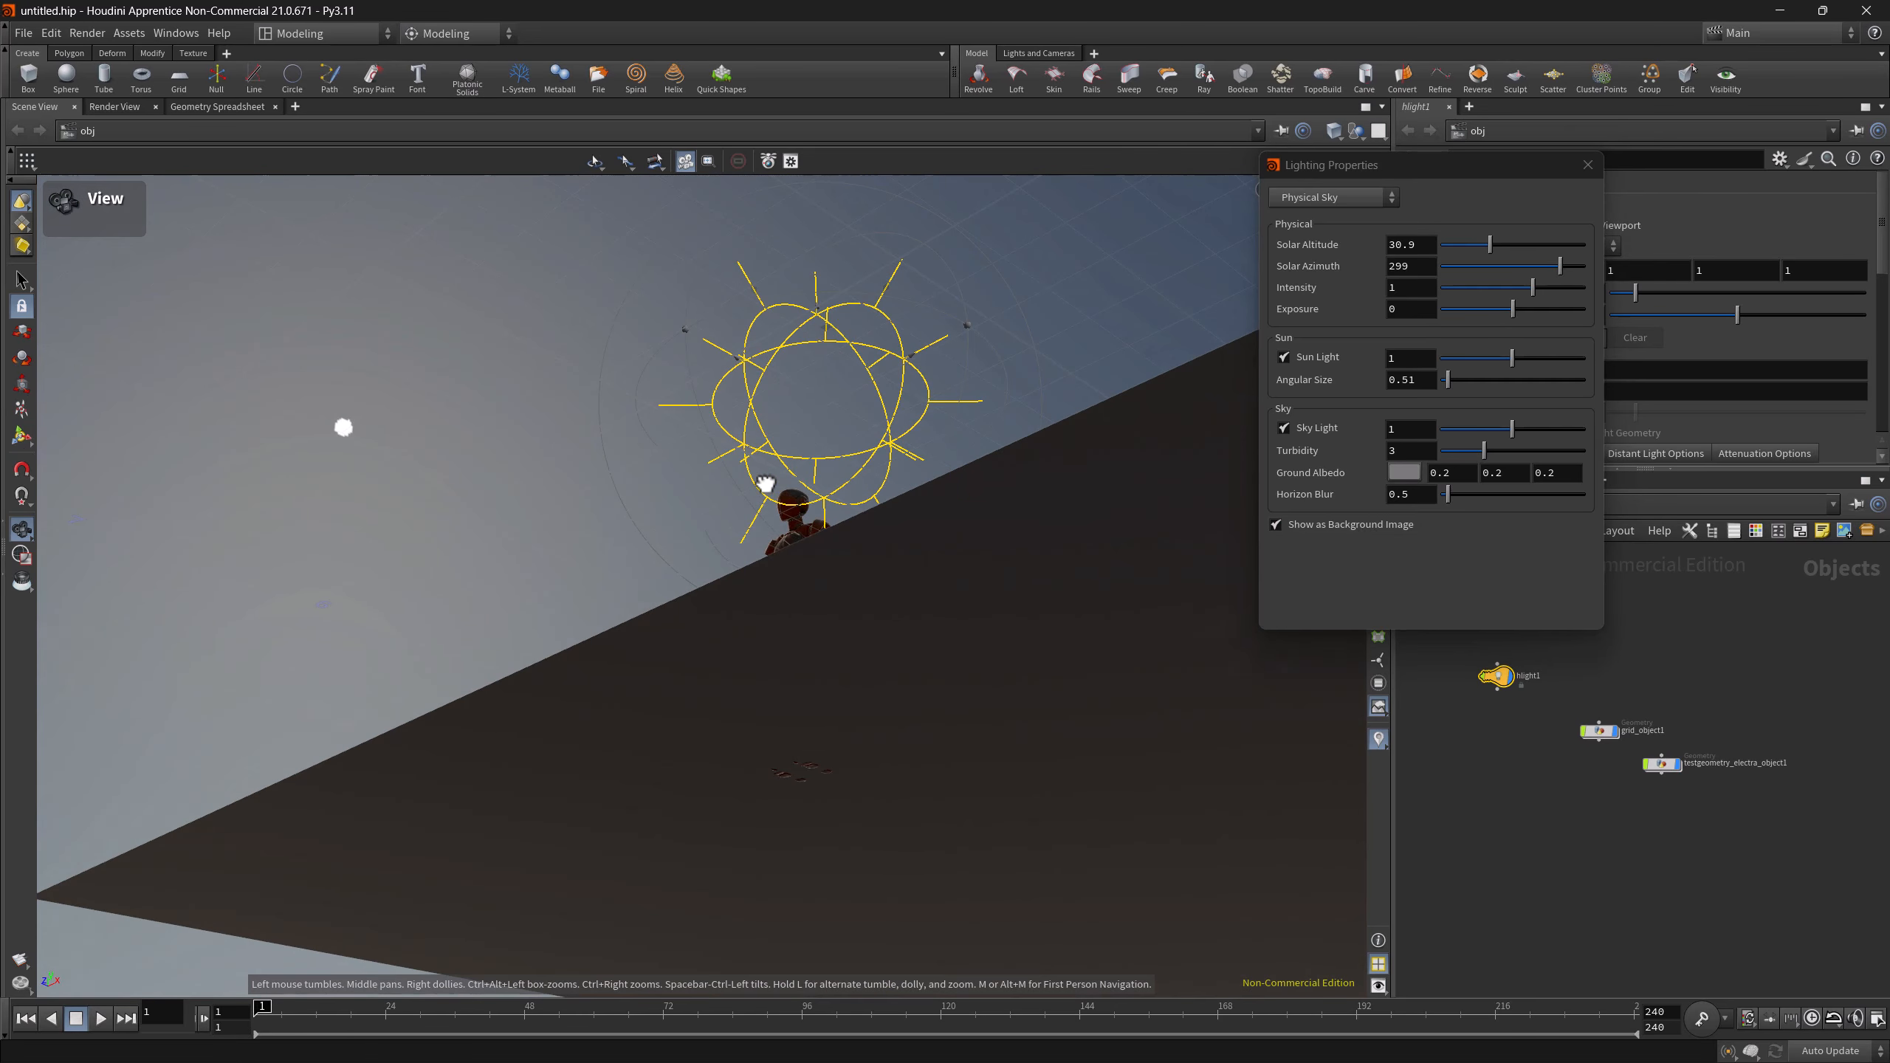
key(Return)
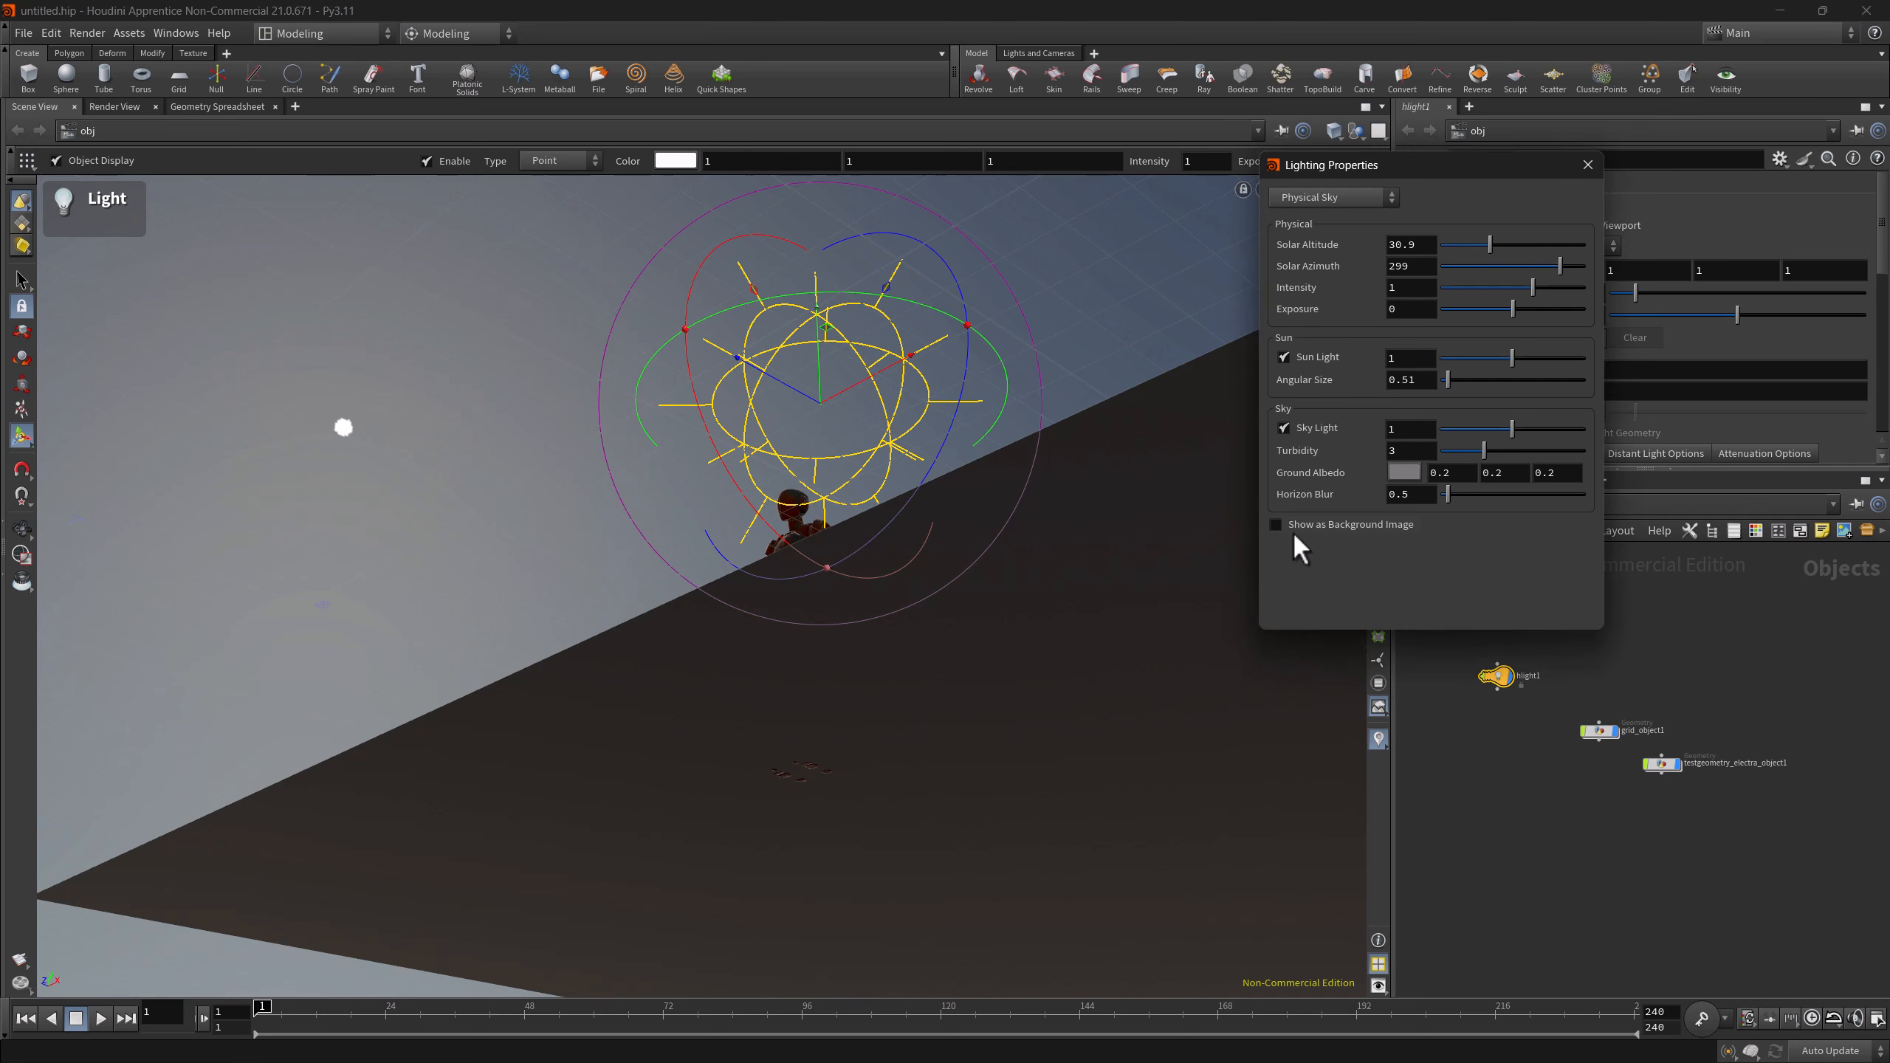
click(1287, 527)
click(1287, 527)
key(Escape)
drag(624, 481, 936, 598)
key(Return)
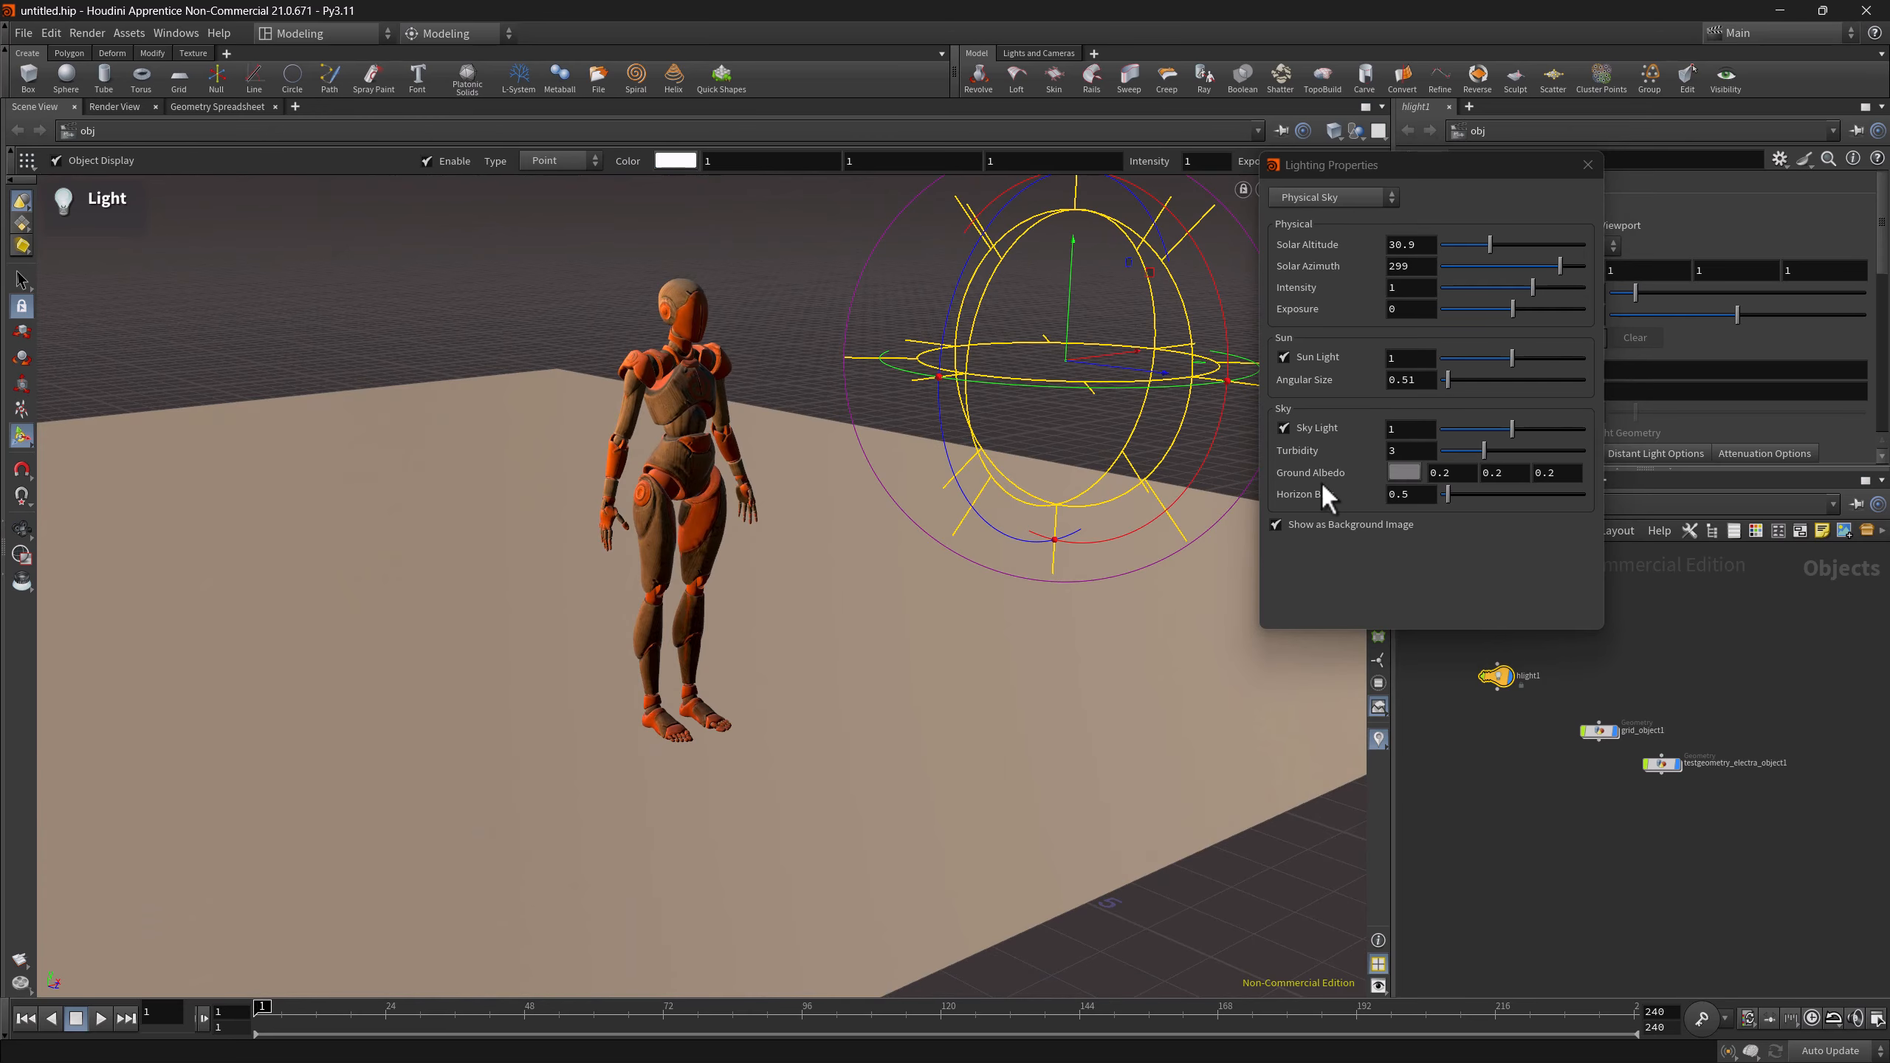
- Toggle the physical sky's sun light and sky light off and back on, and close the lighting properties
click(1305, 354)
click(1305, 354)
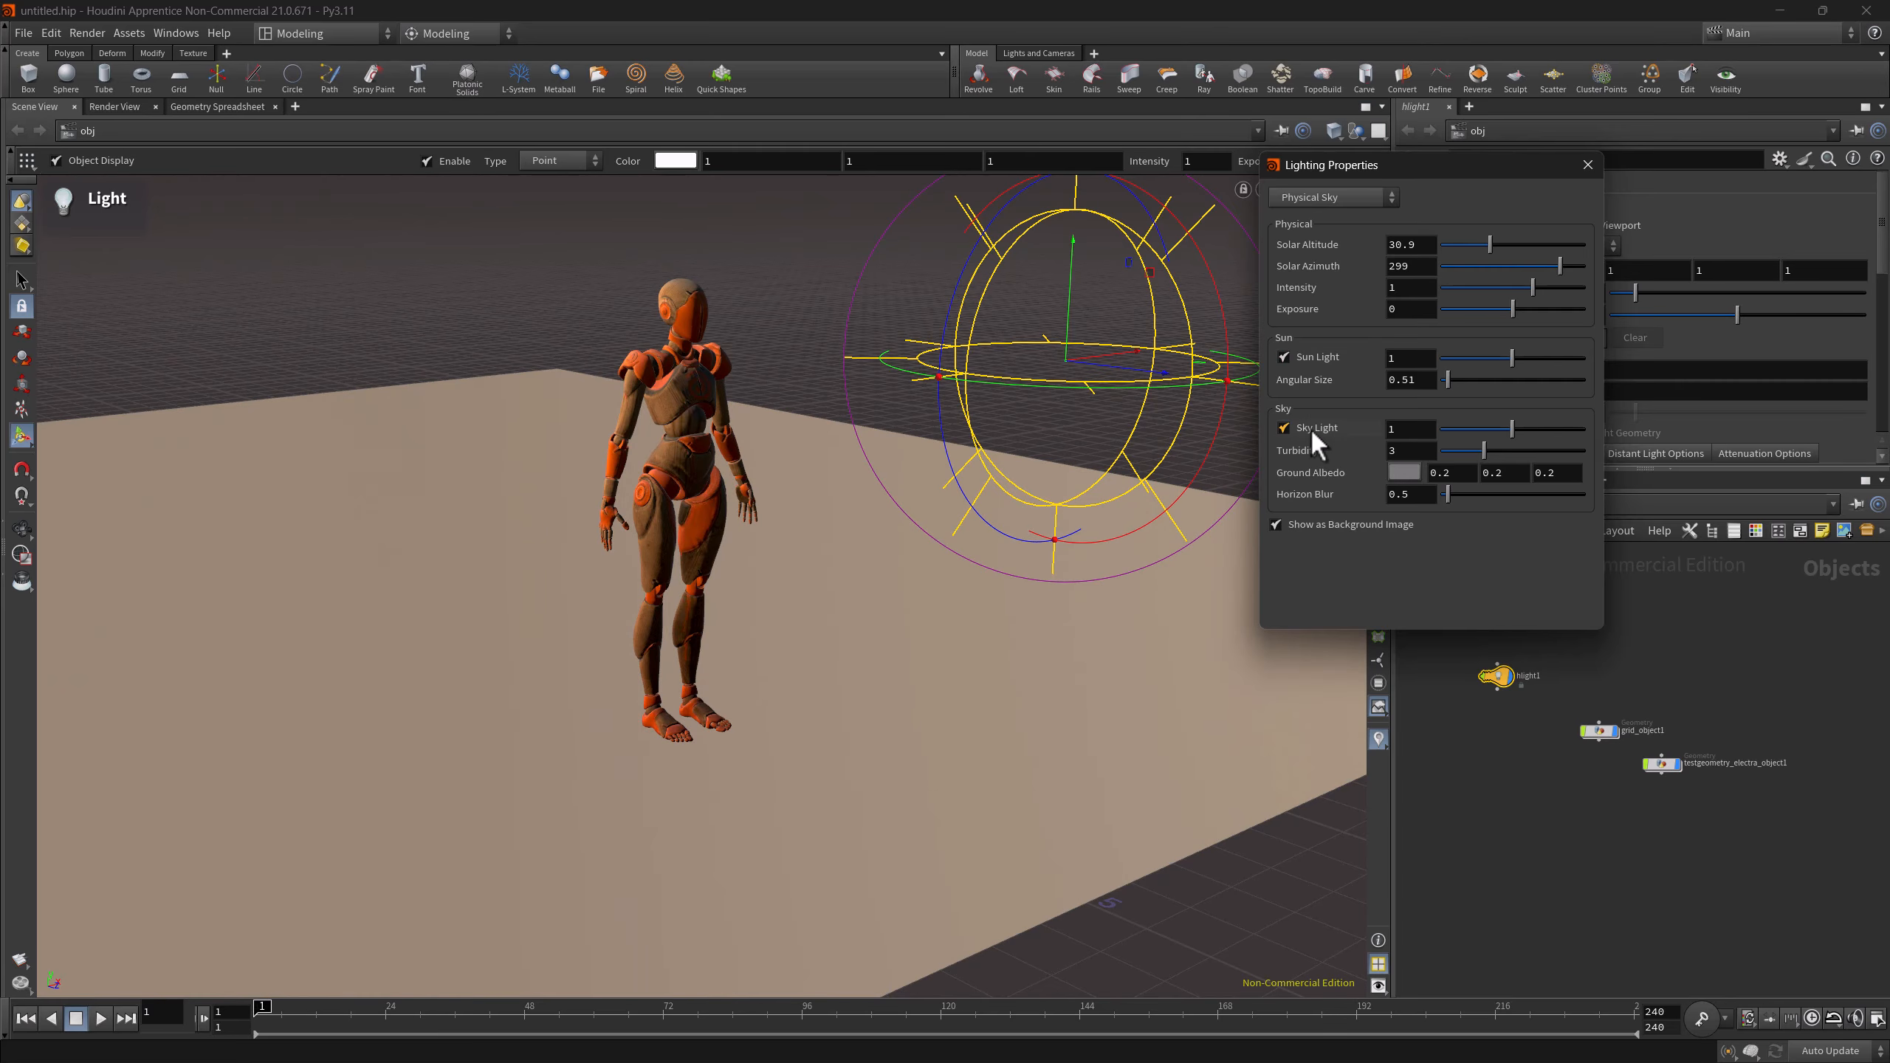
click(1311, 428)
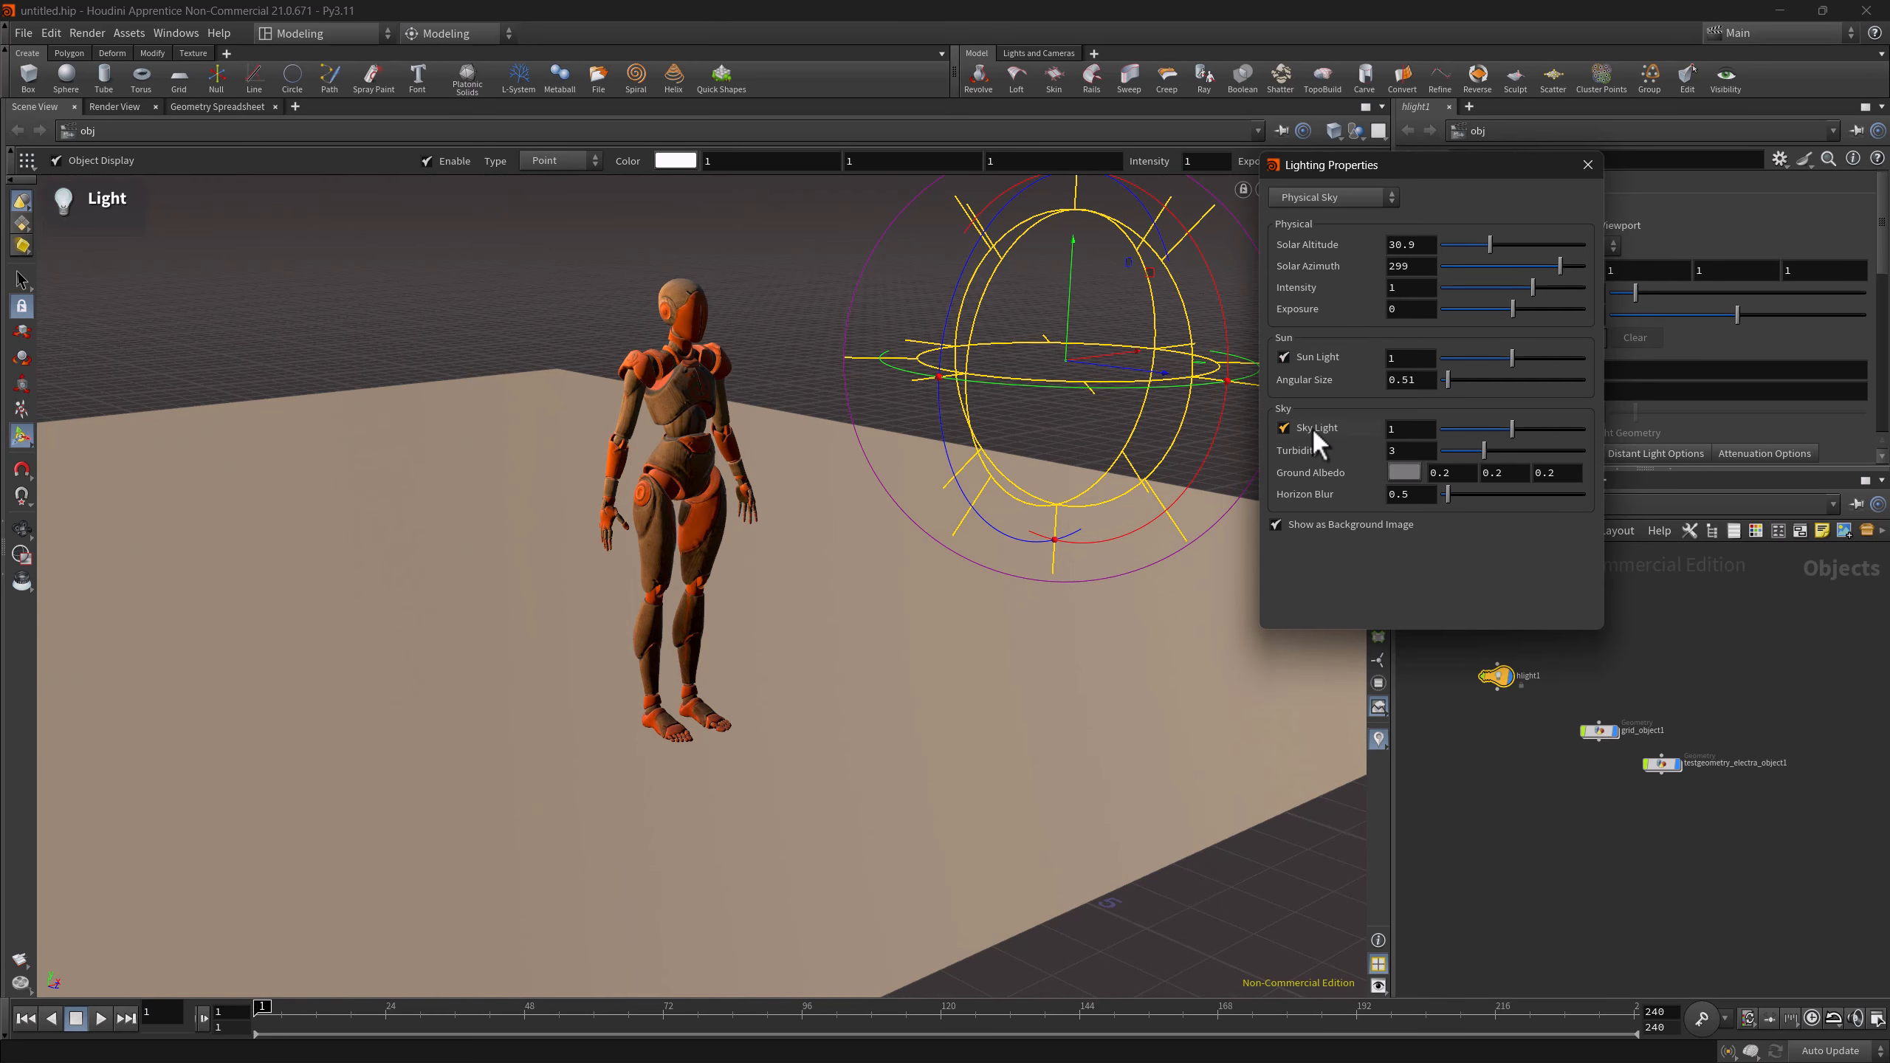
click(1307, 429)
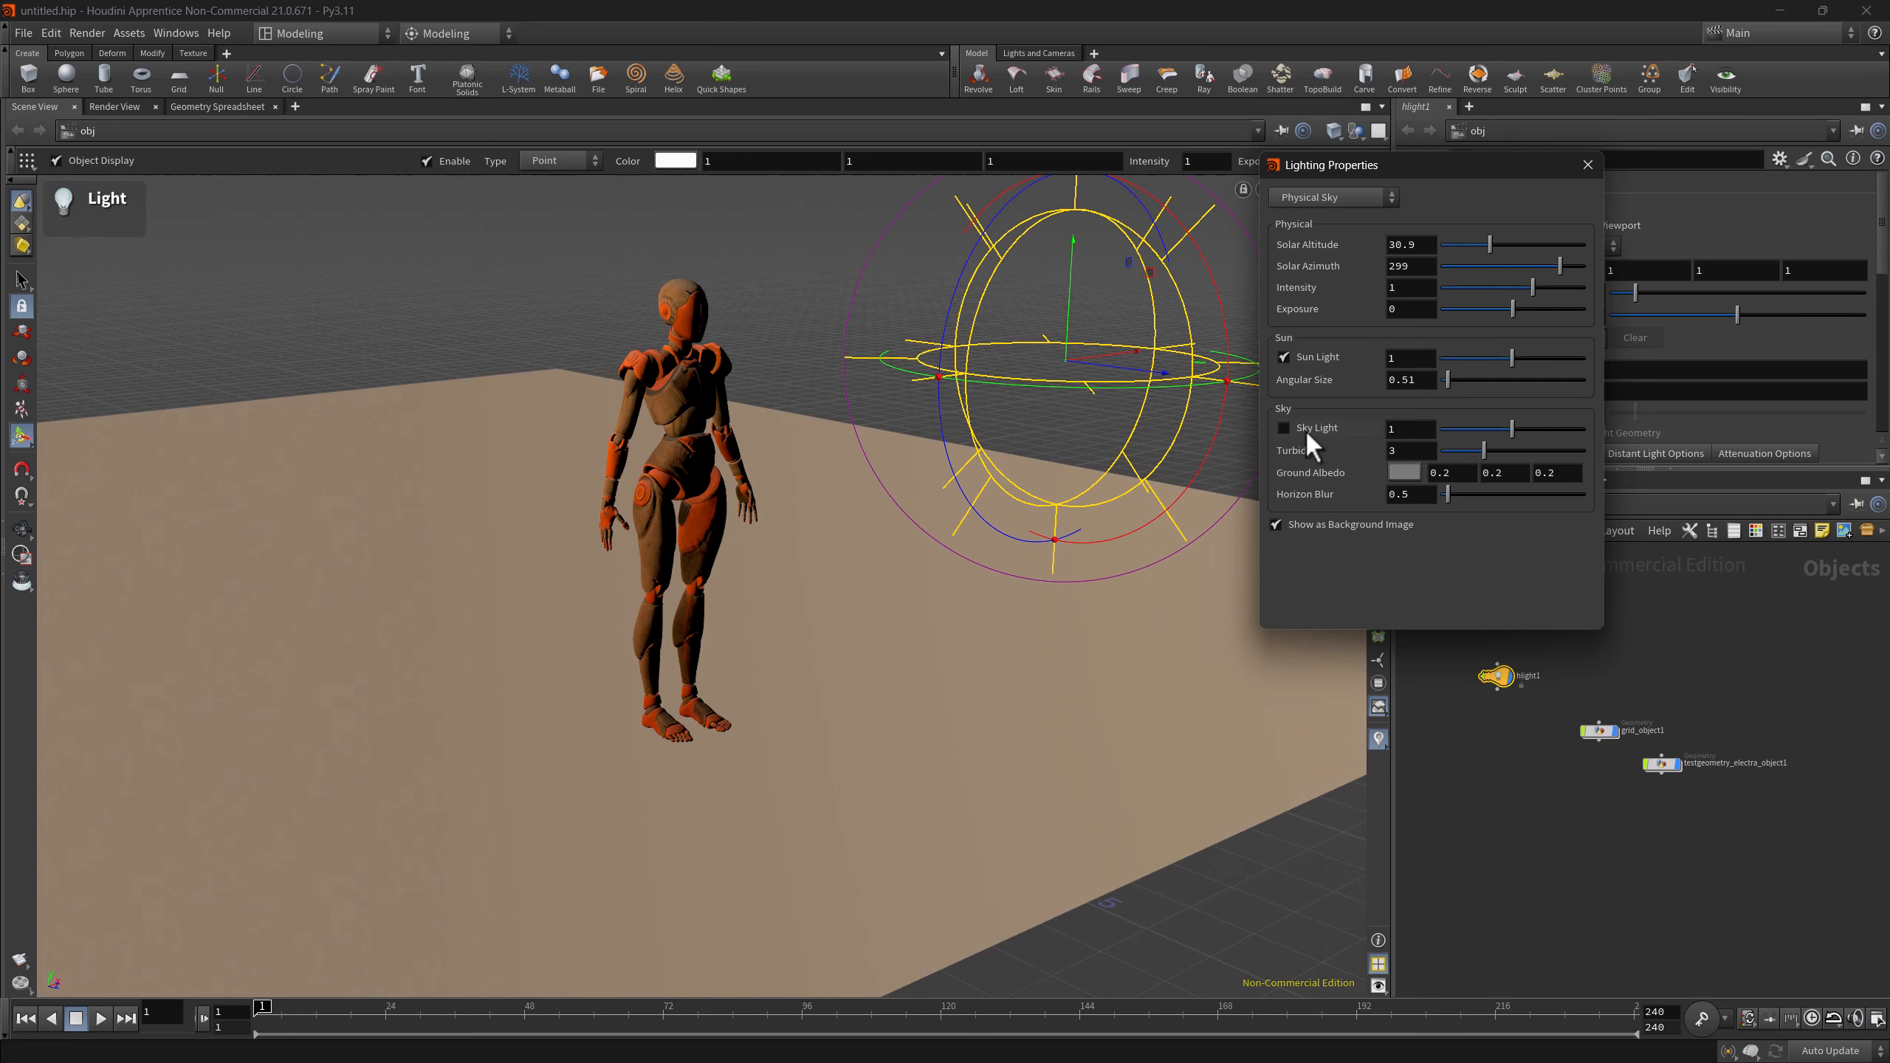
click(1307, 430)
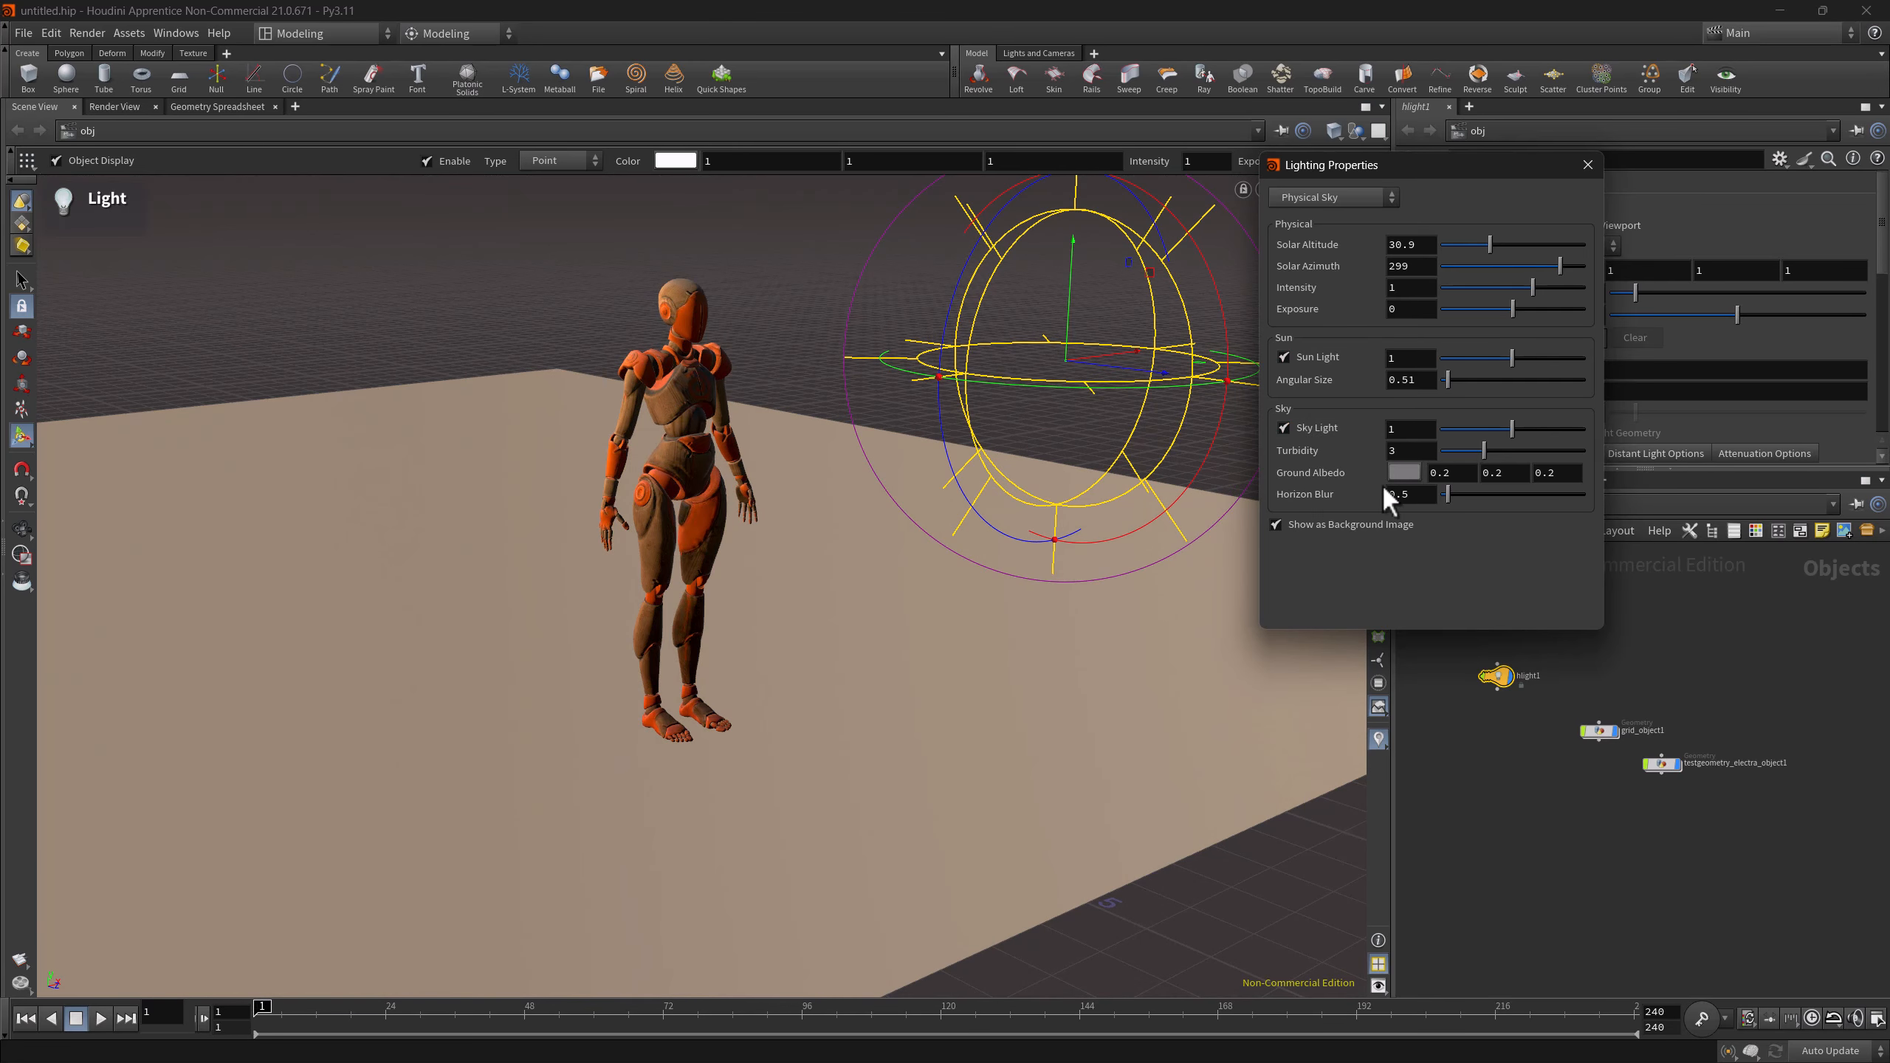
click(1579, 165)
- Switch the work light to Three Point Lighting and review its key, fill and back light properties
click(1379, 288)
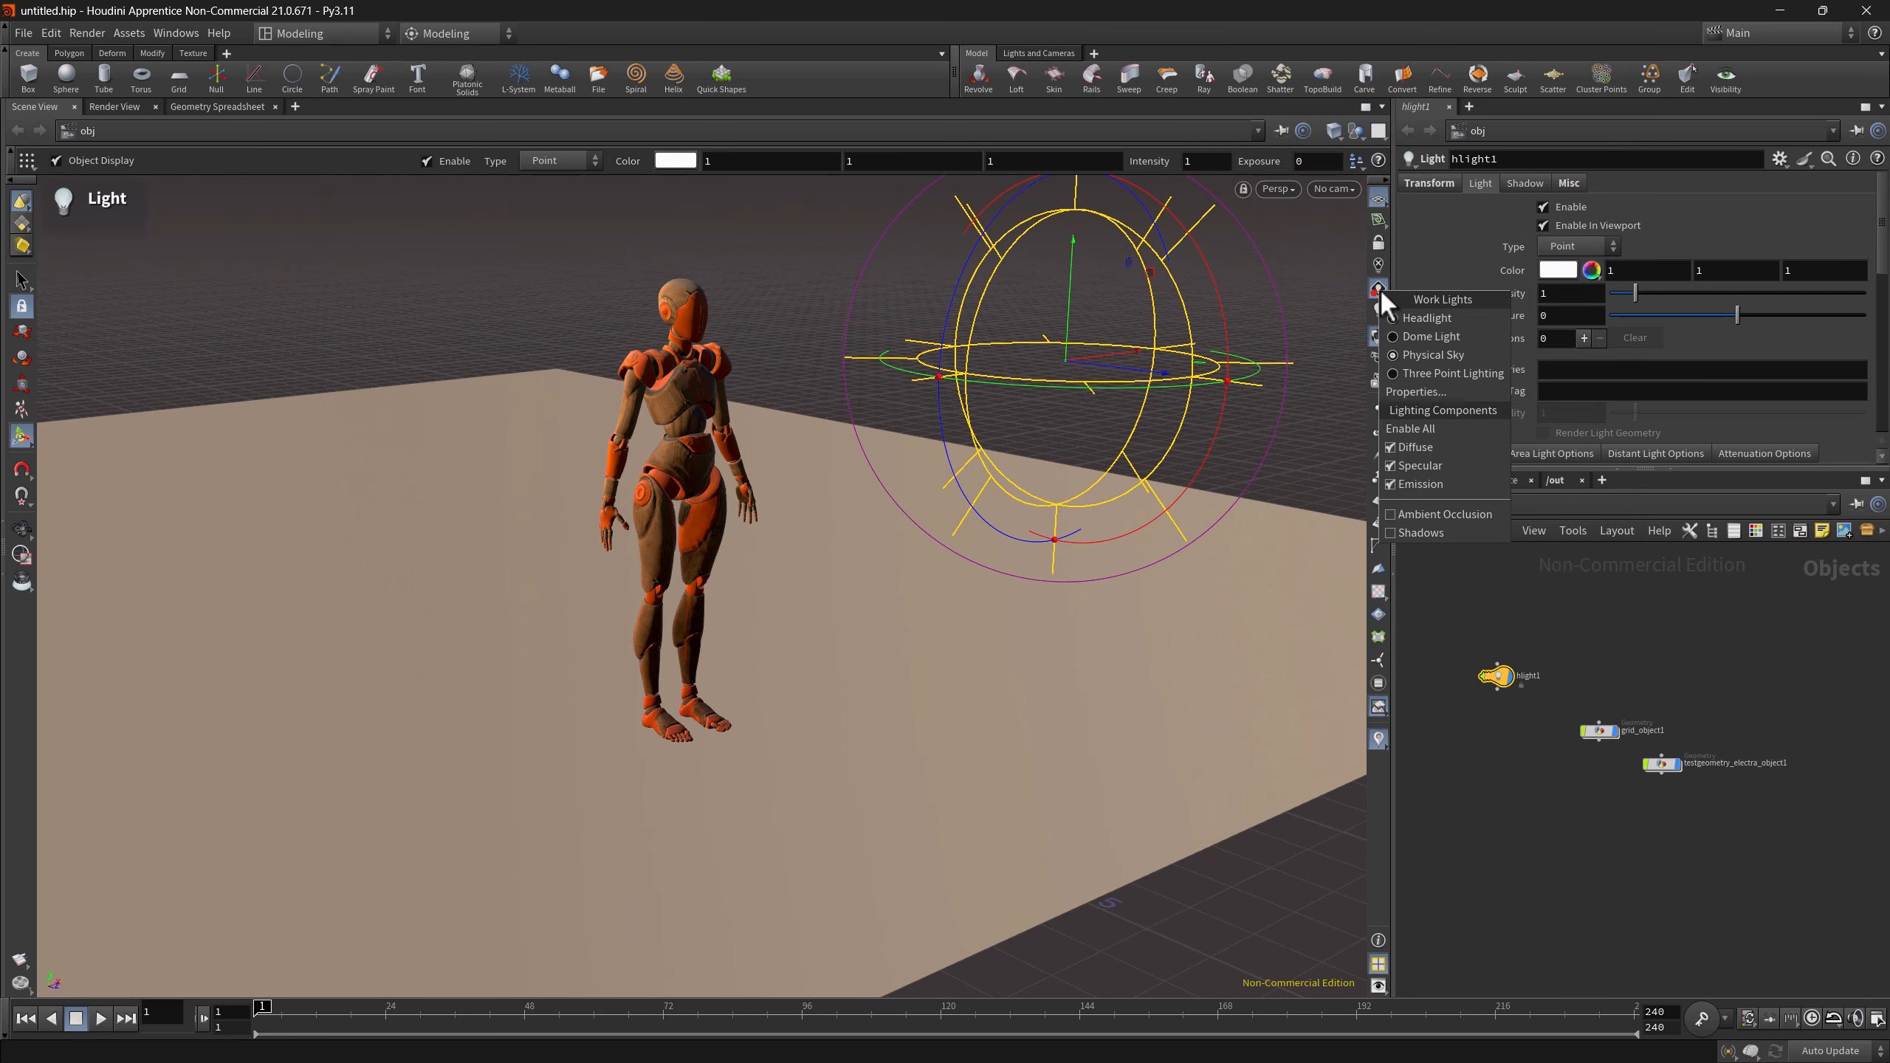
click(1432, 373)
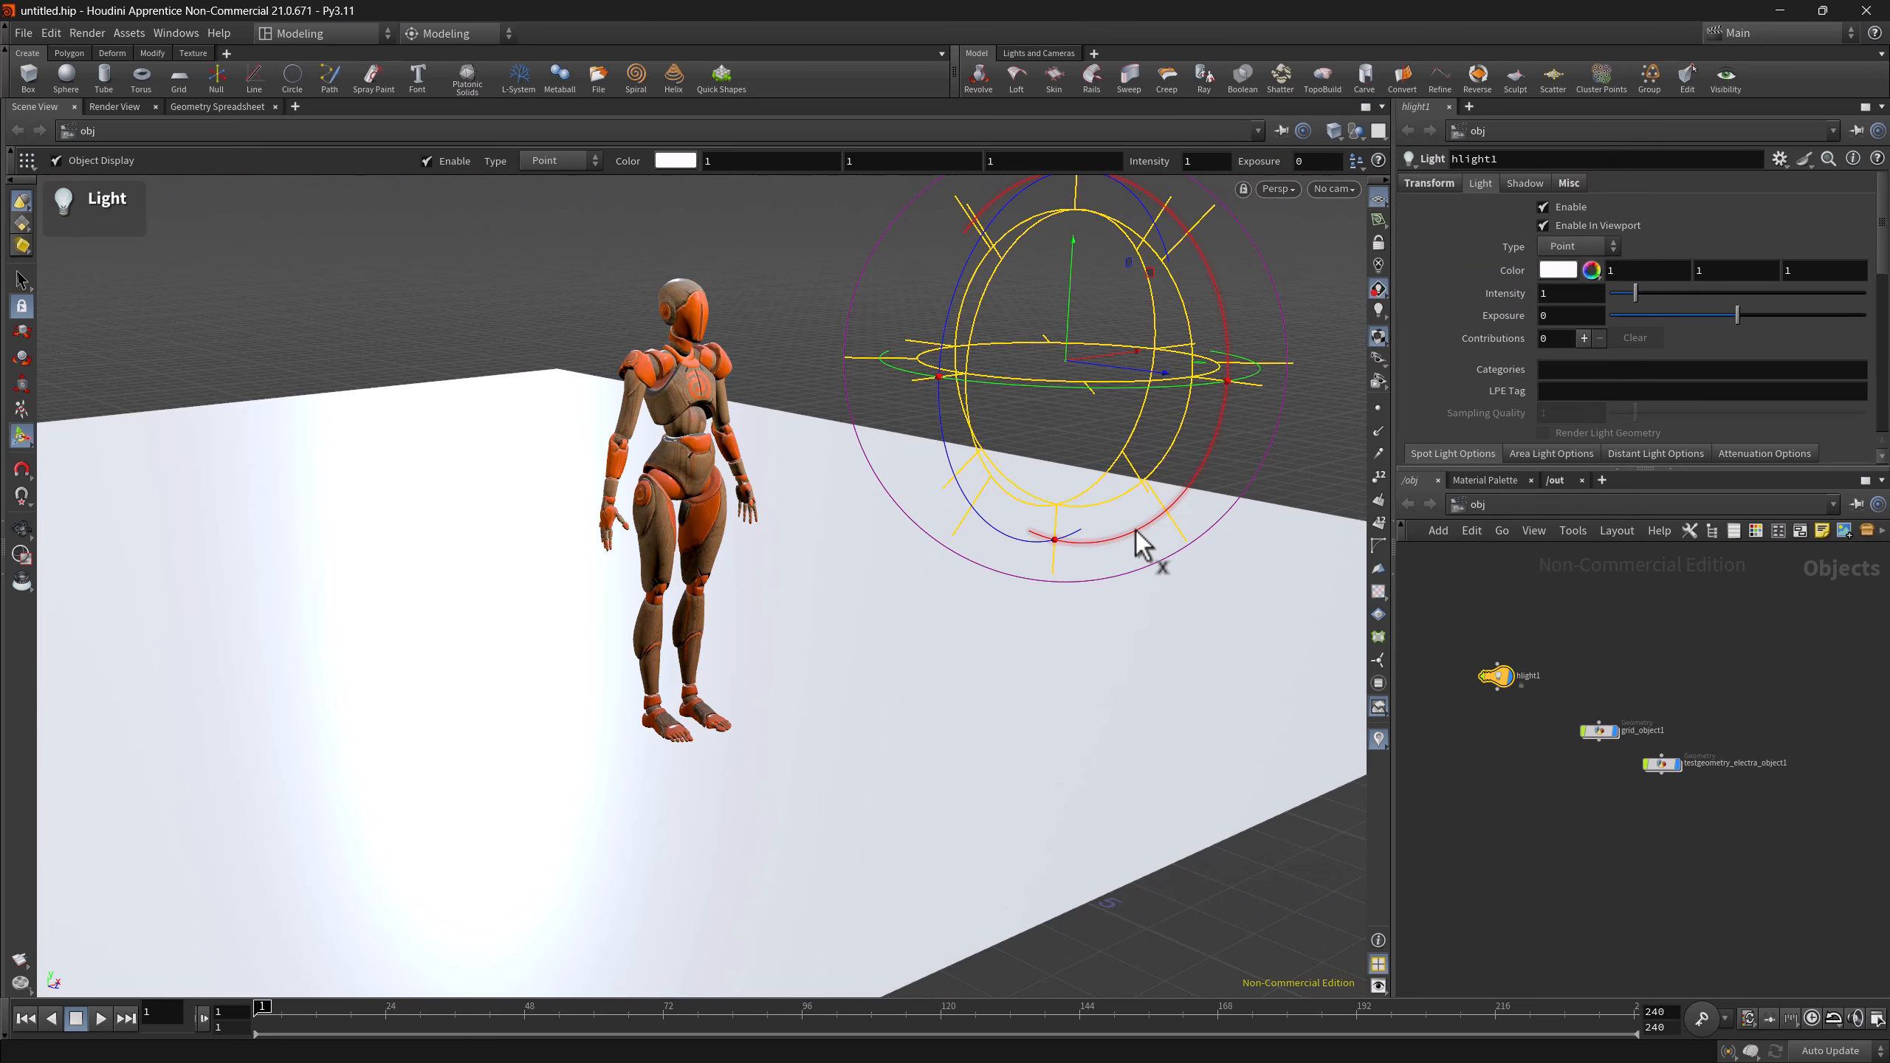
click(1376, 292)
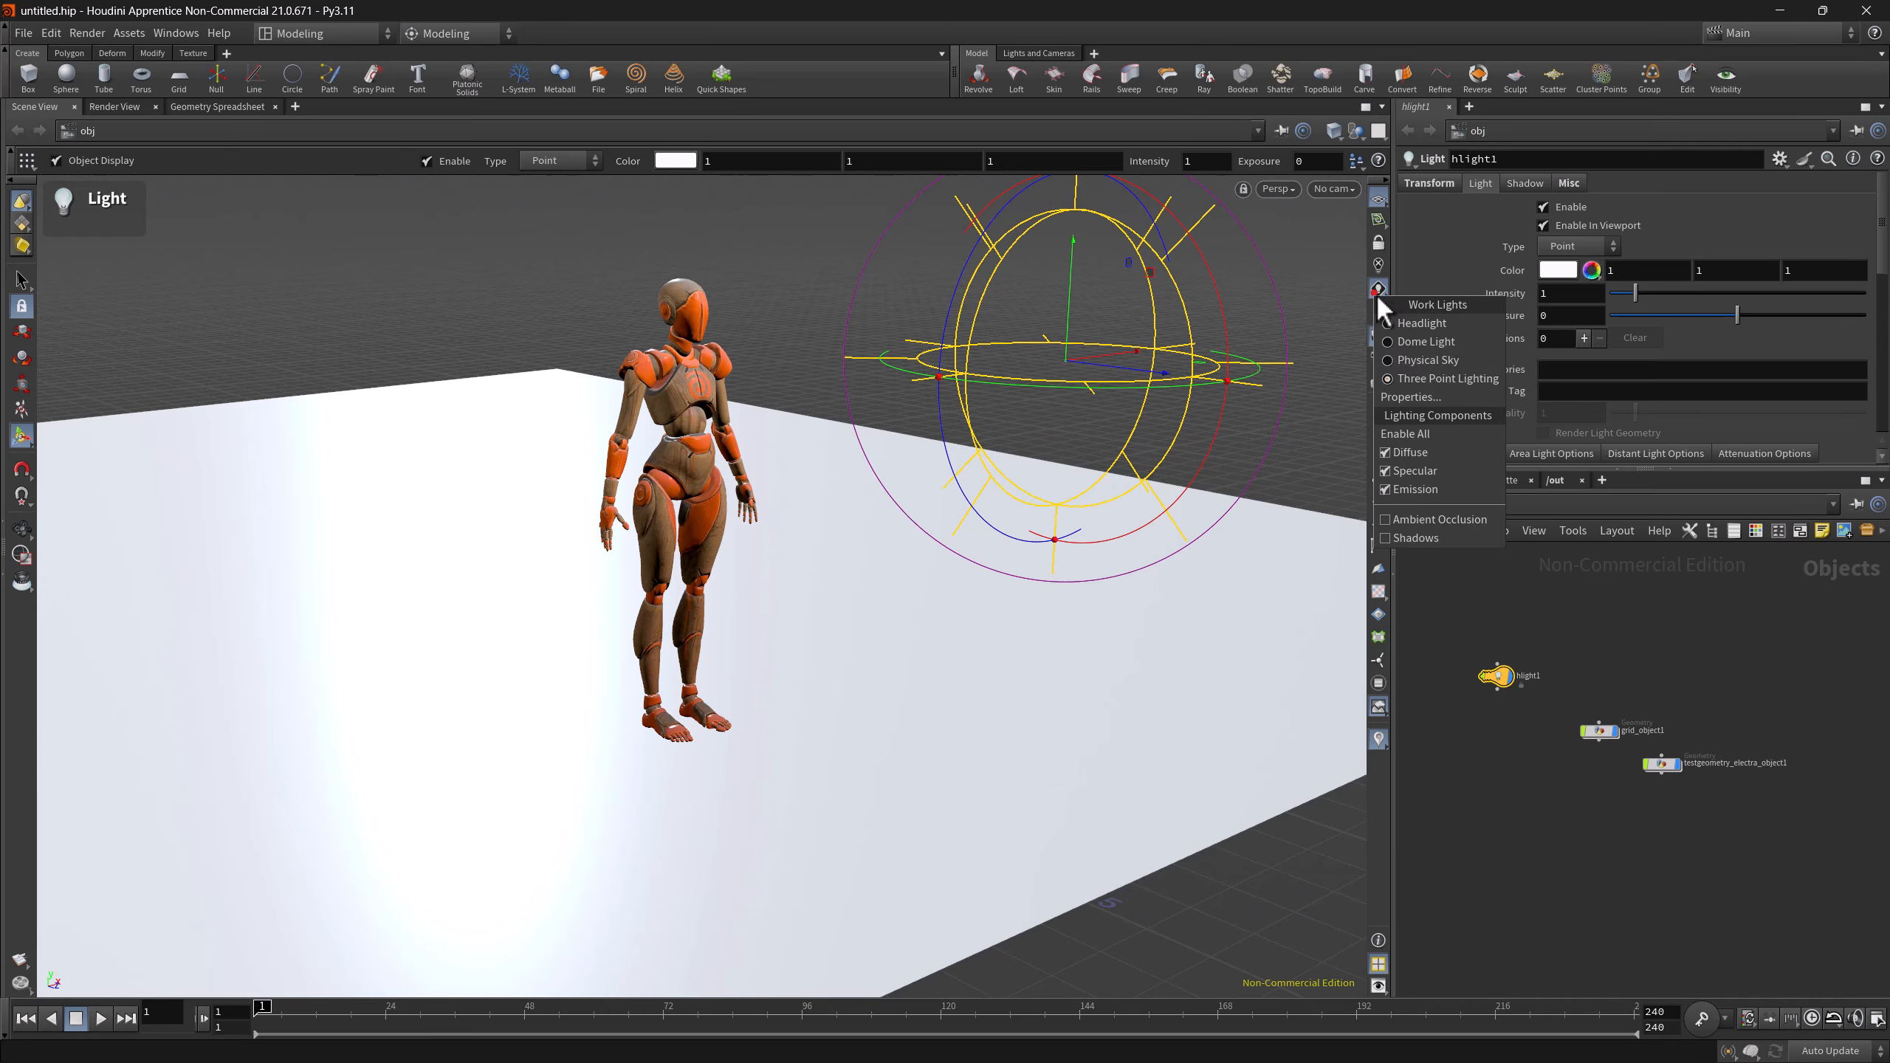
click(1436, 403)
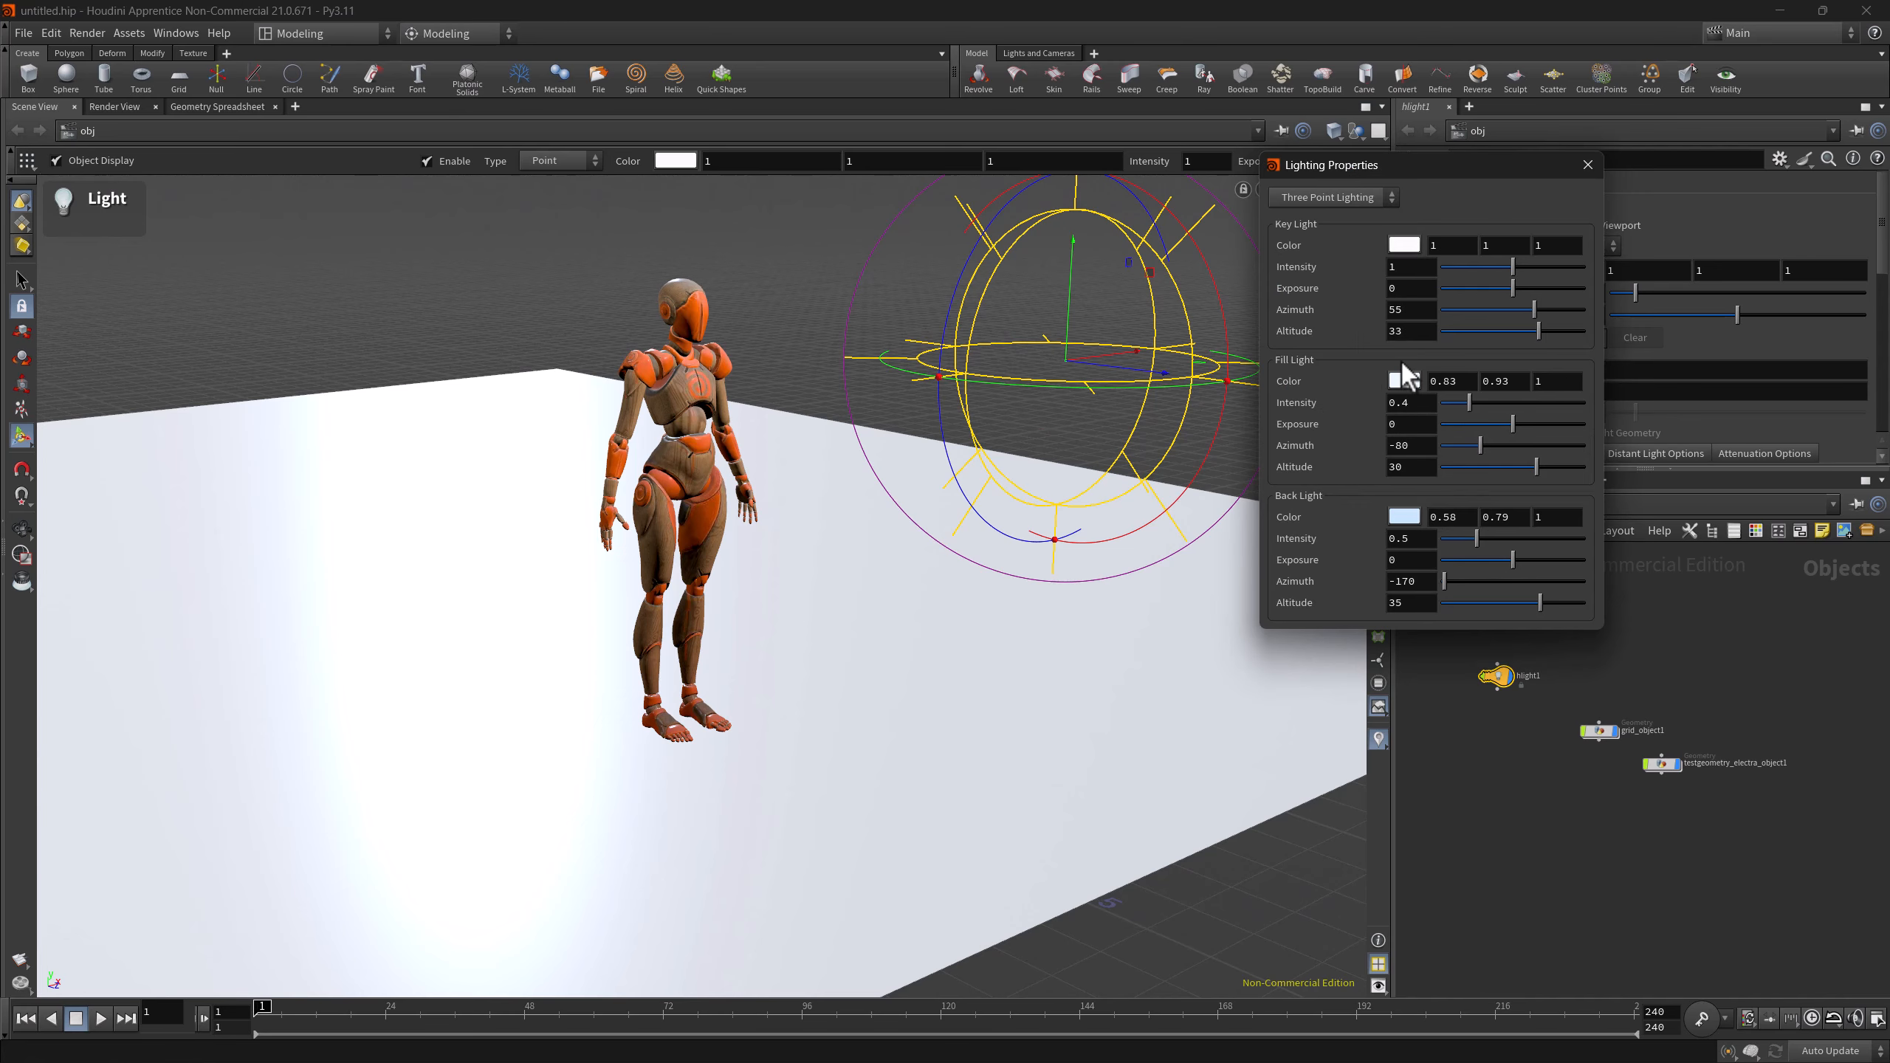
click(1586, 165)
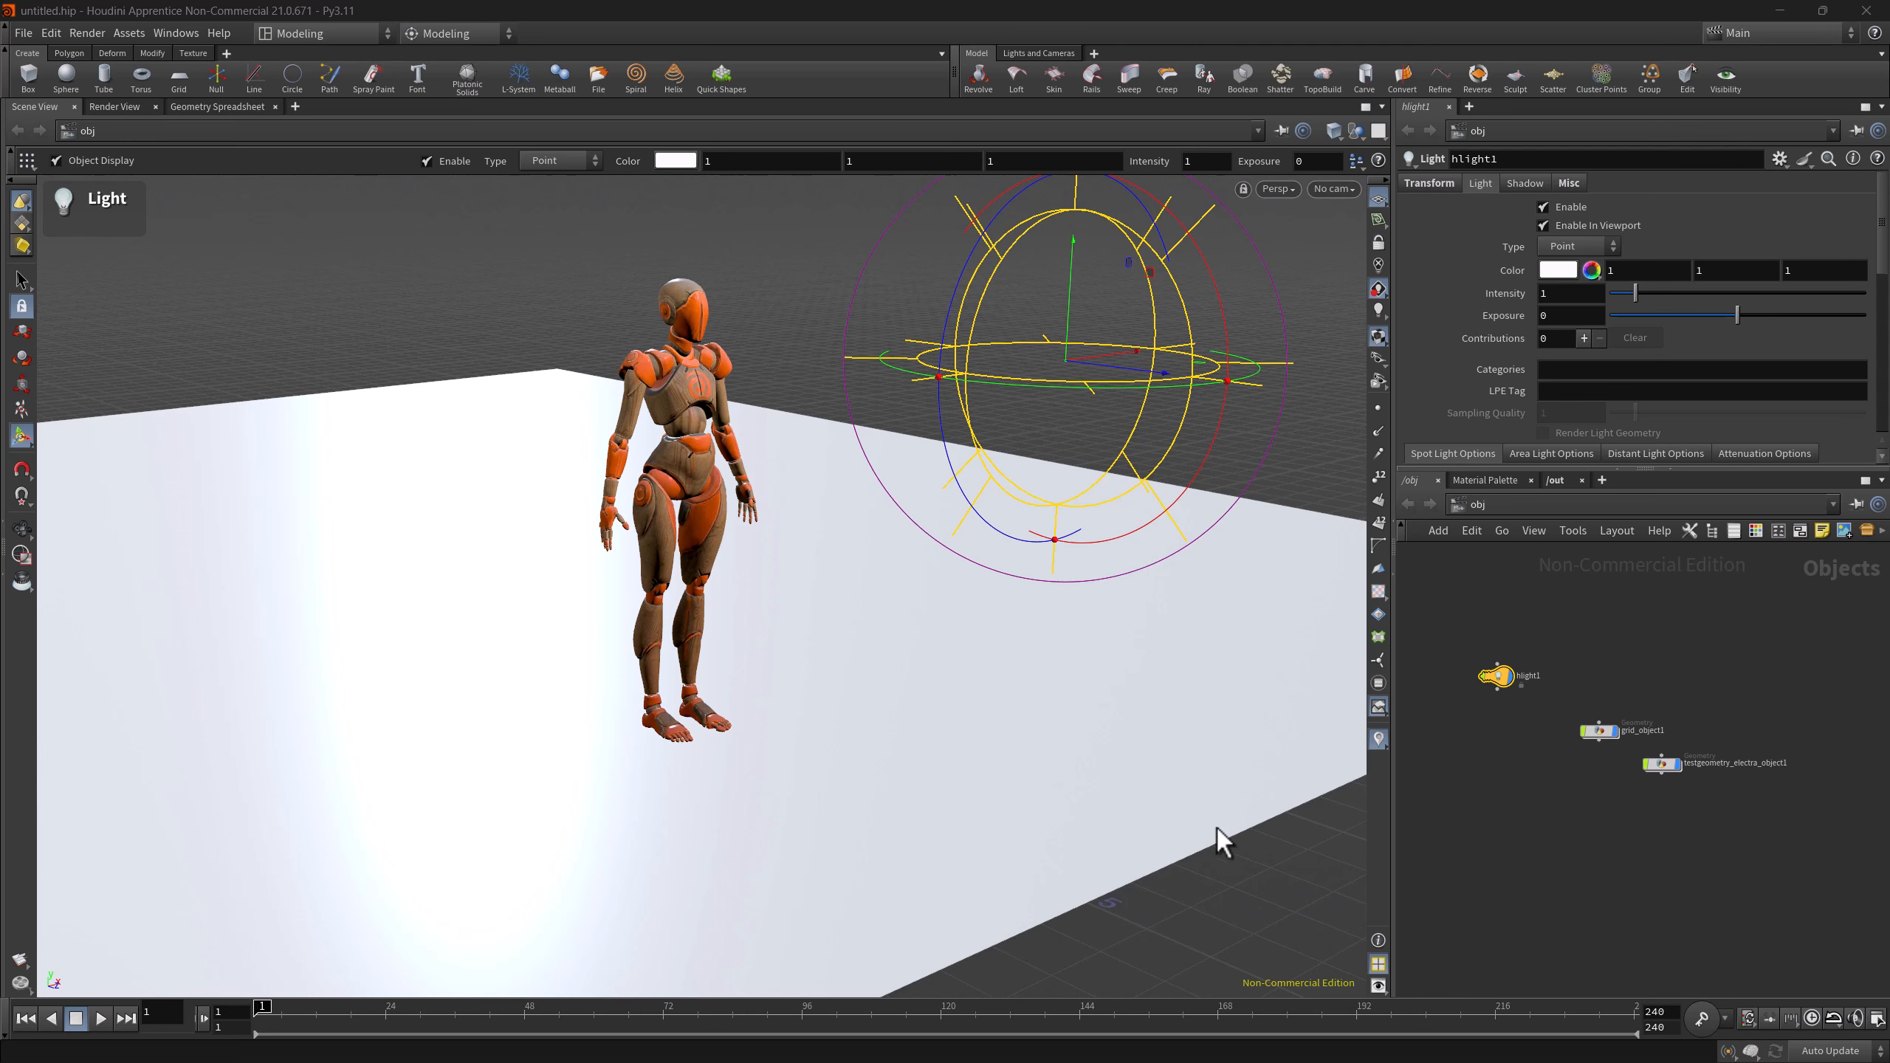
- Open the viewport display options at the Lights settings
click(1379, 986)
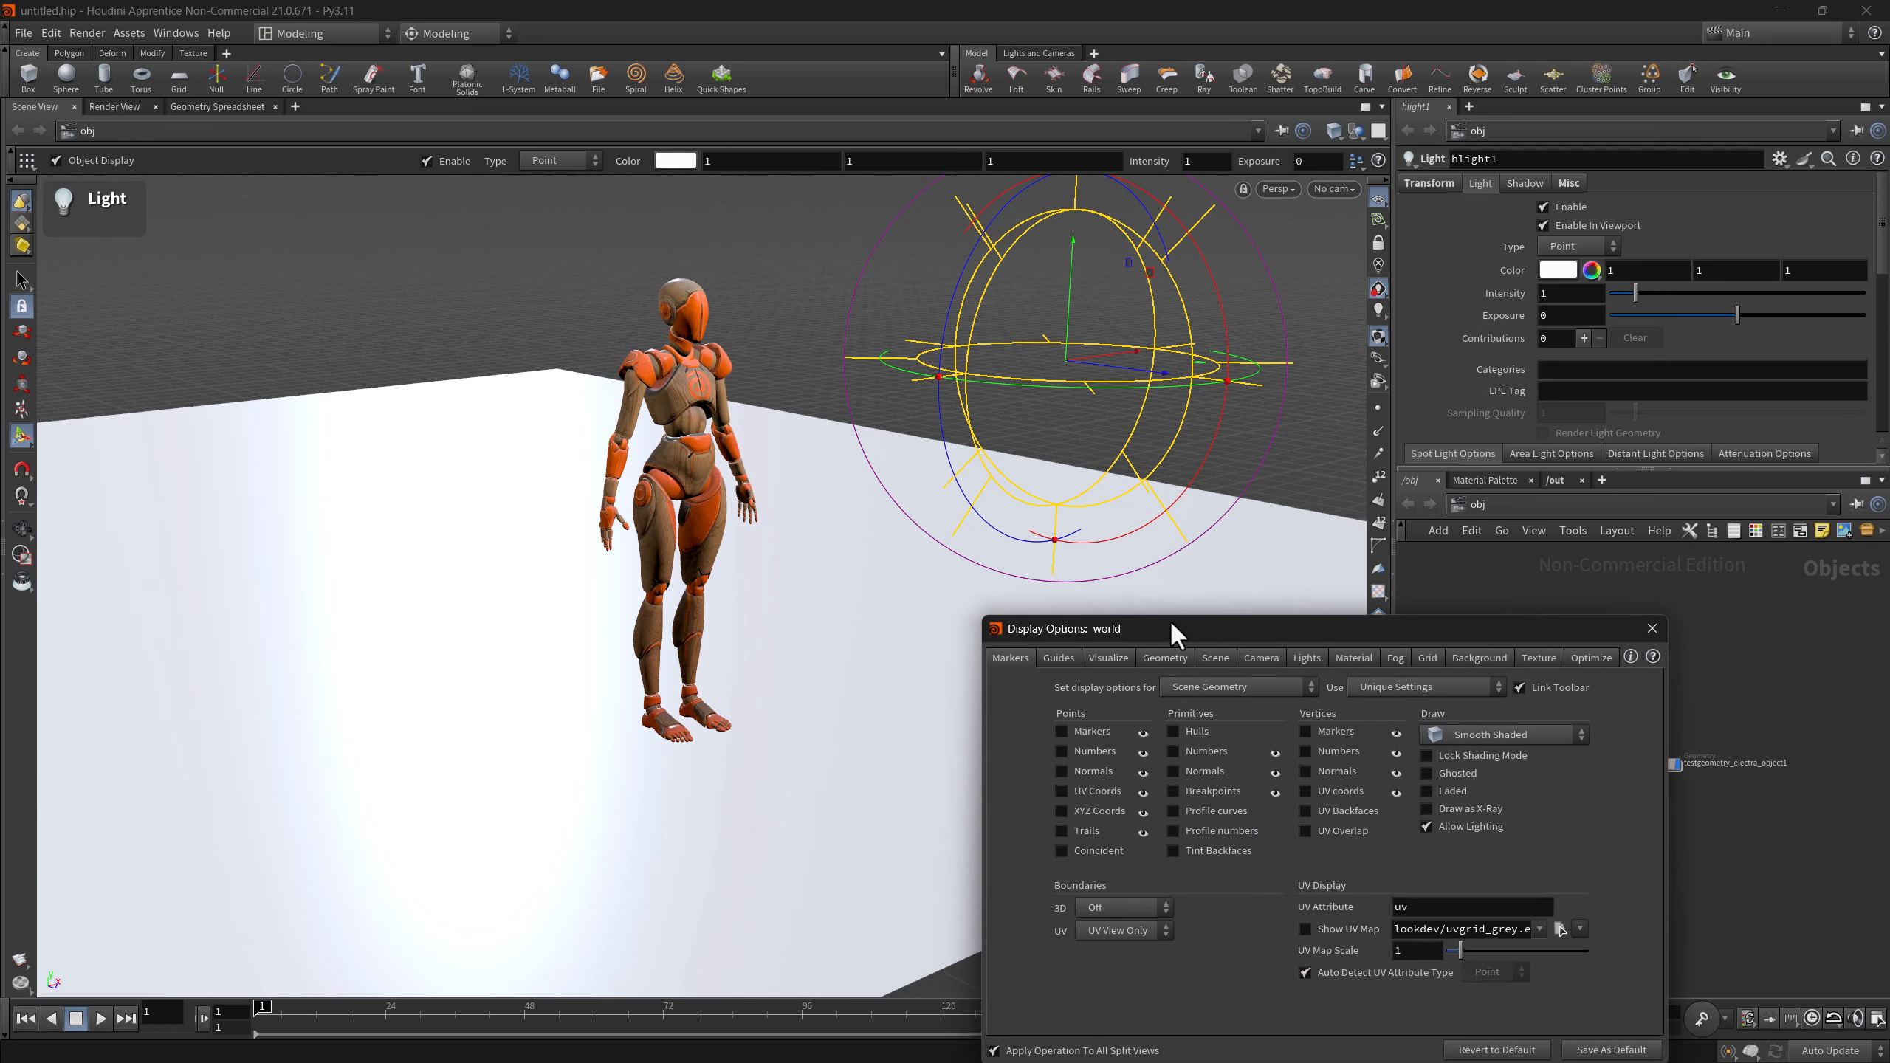
drag(1155, 626, 766, 359)
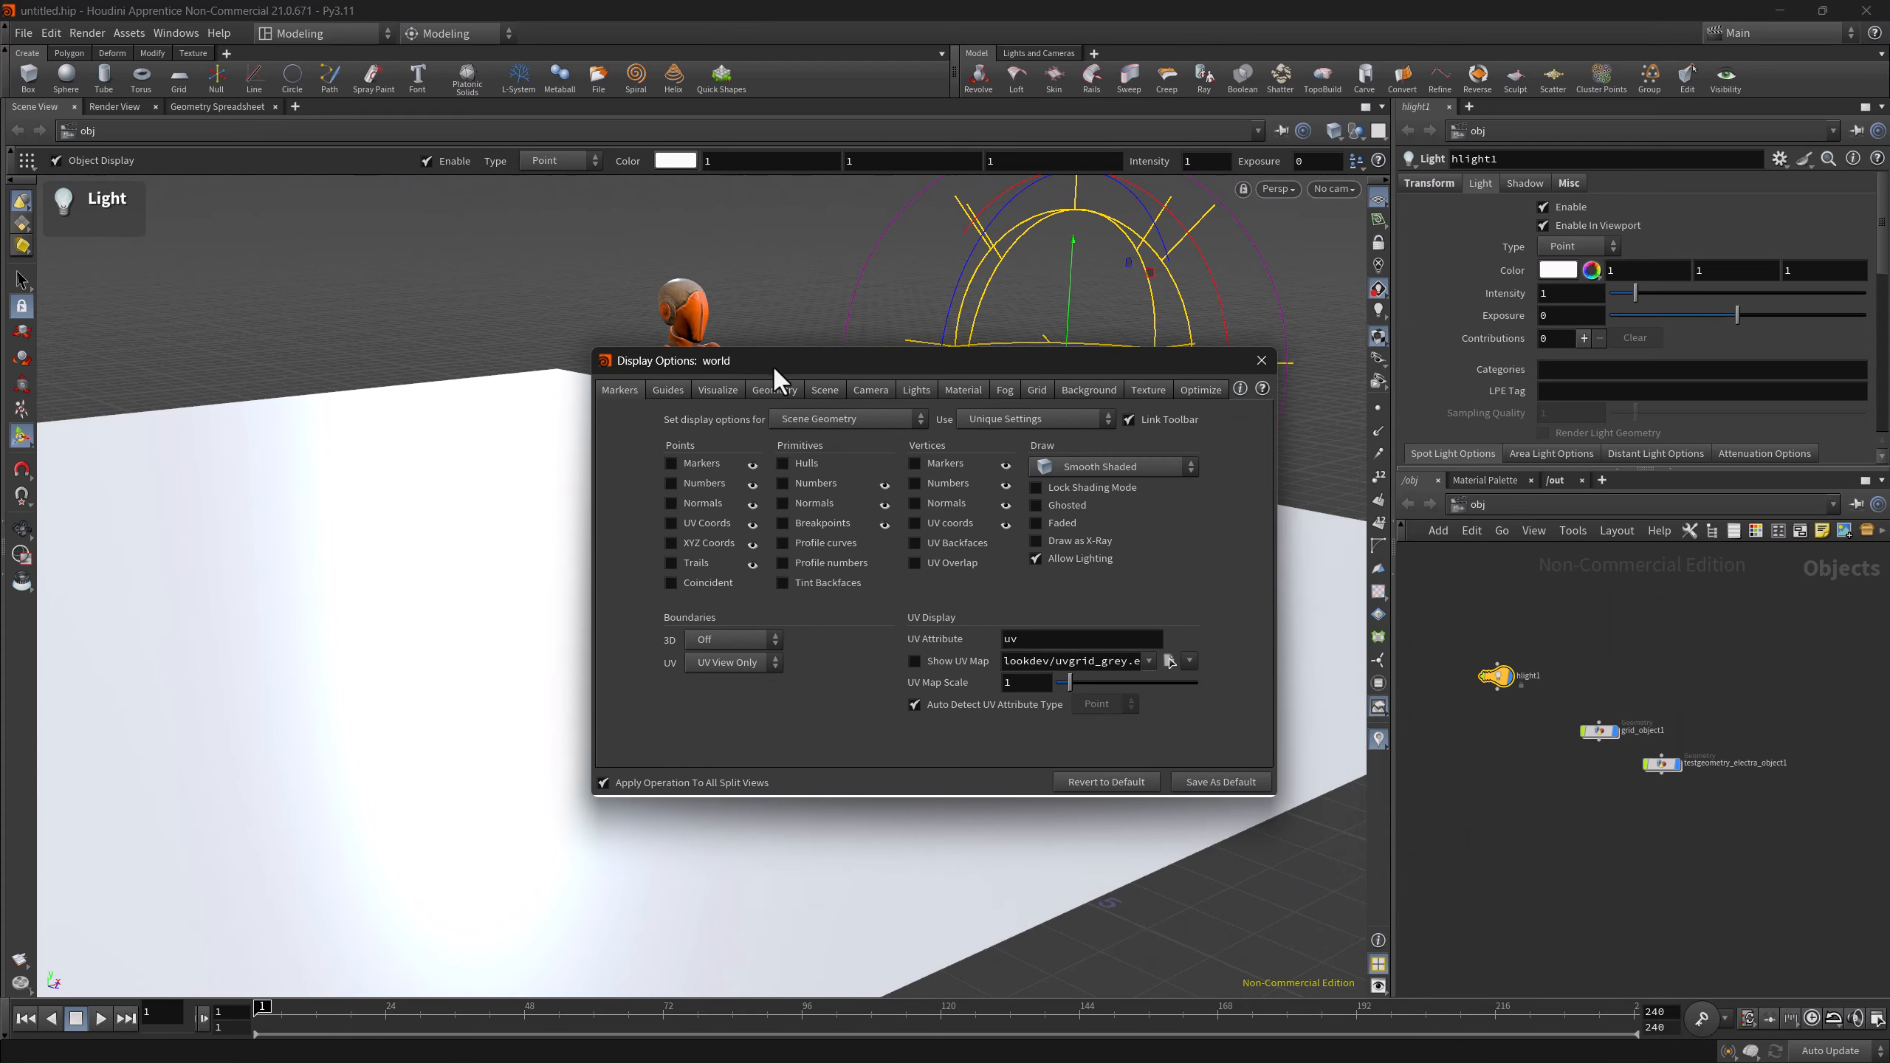
click(914, 389)
- Try the No Lighting mode for the viewport and return the lighting to Work Lights
click(771, 436)
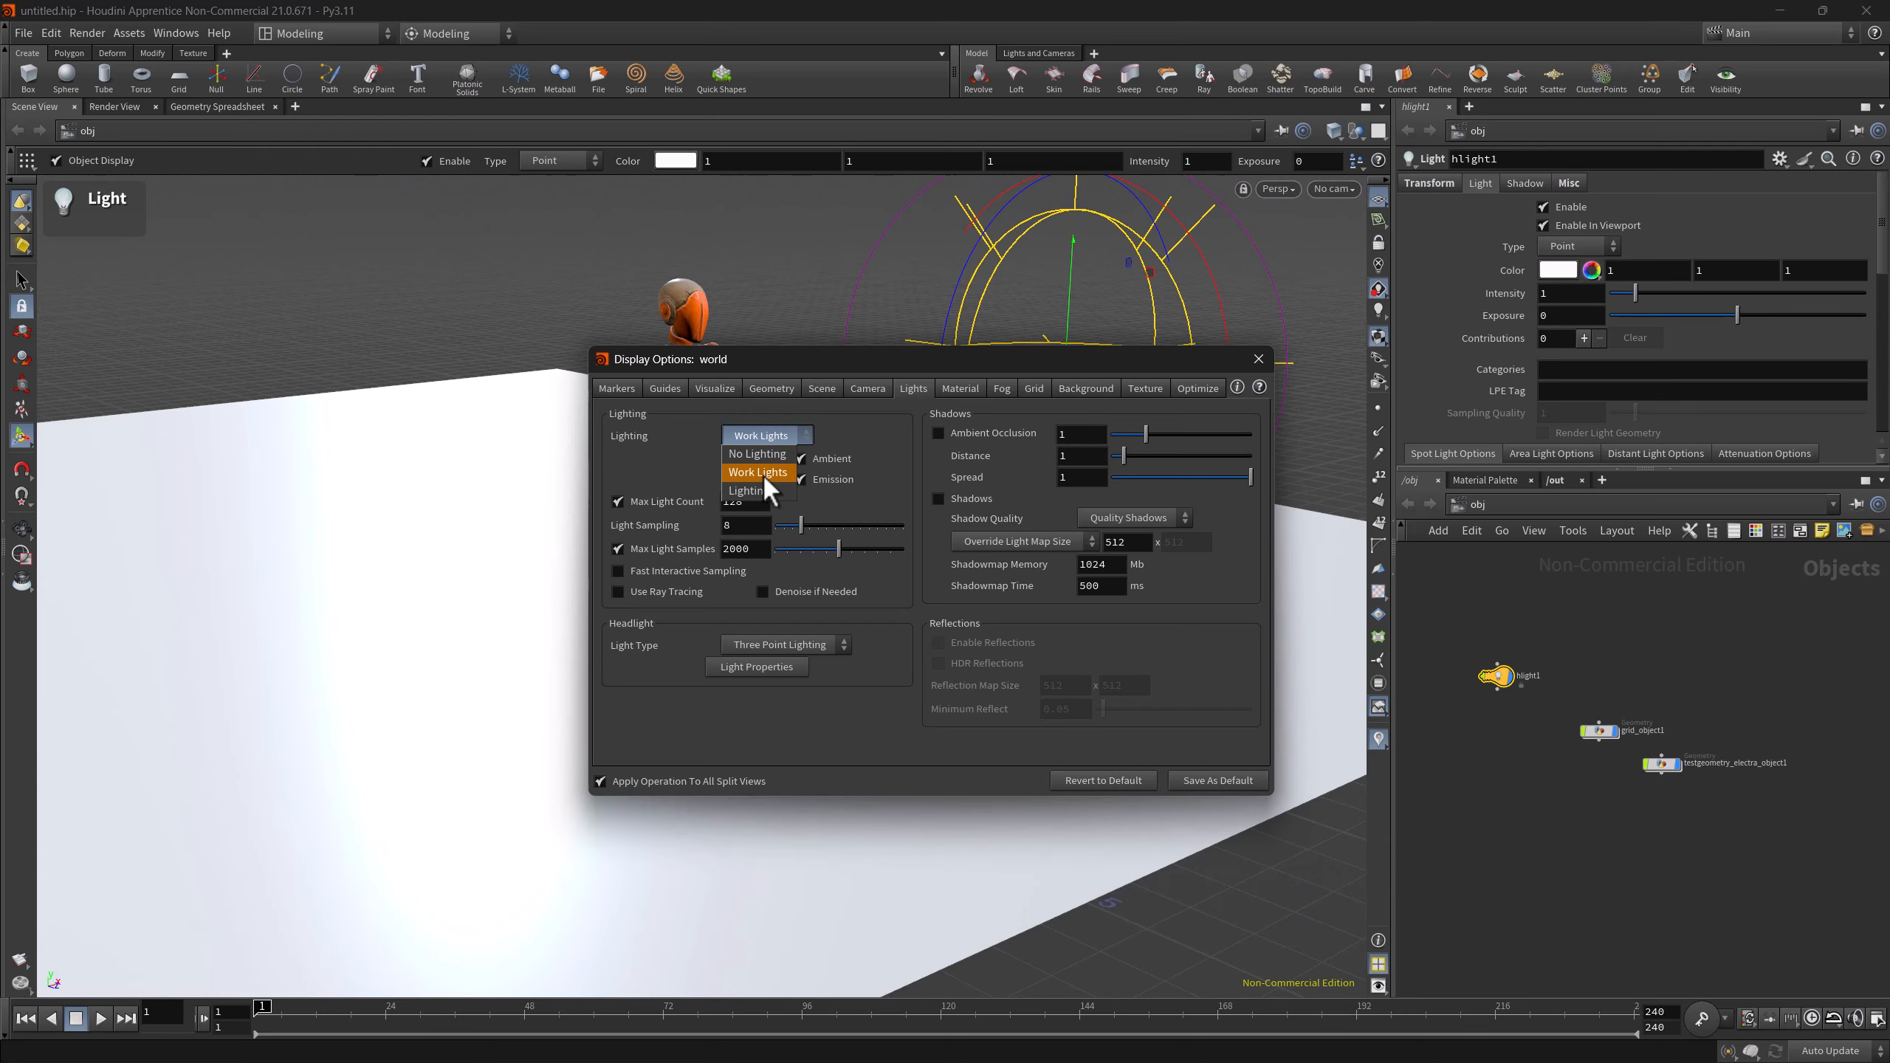
click(747, 454)
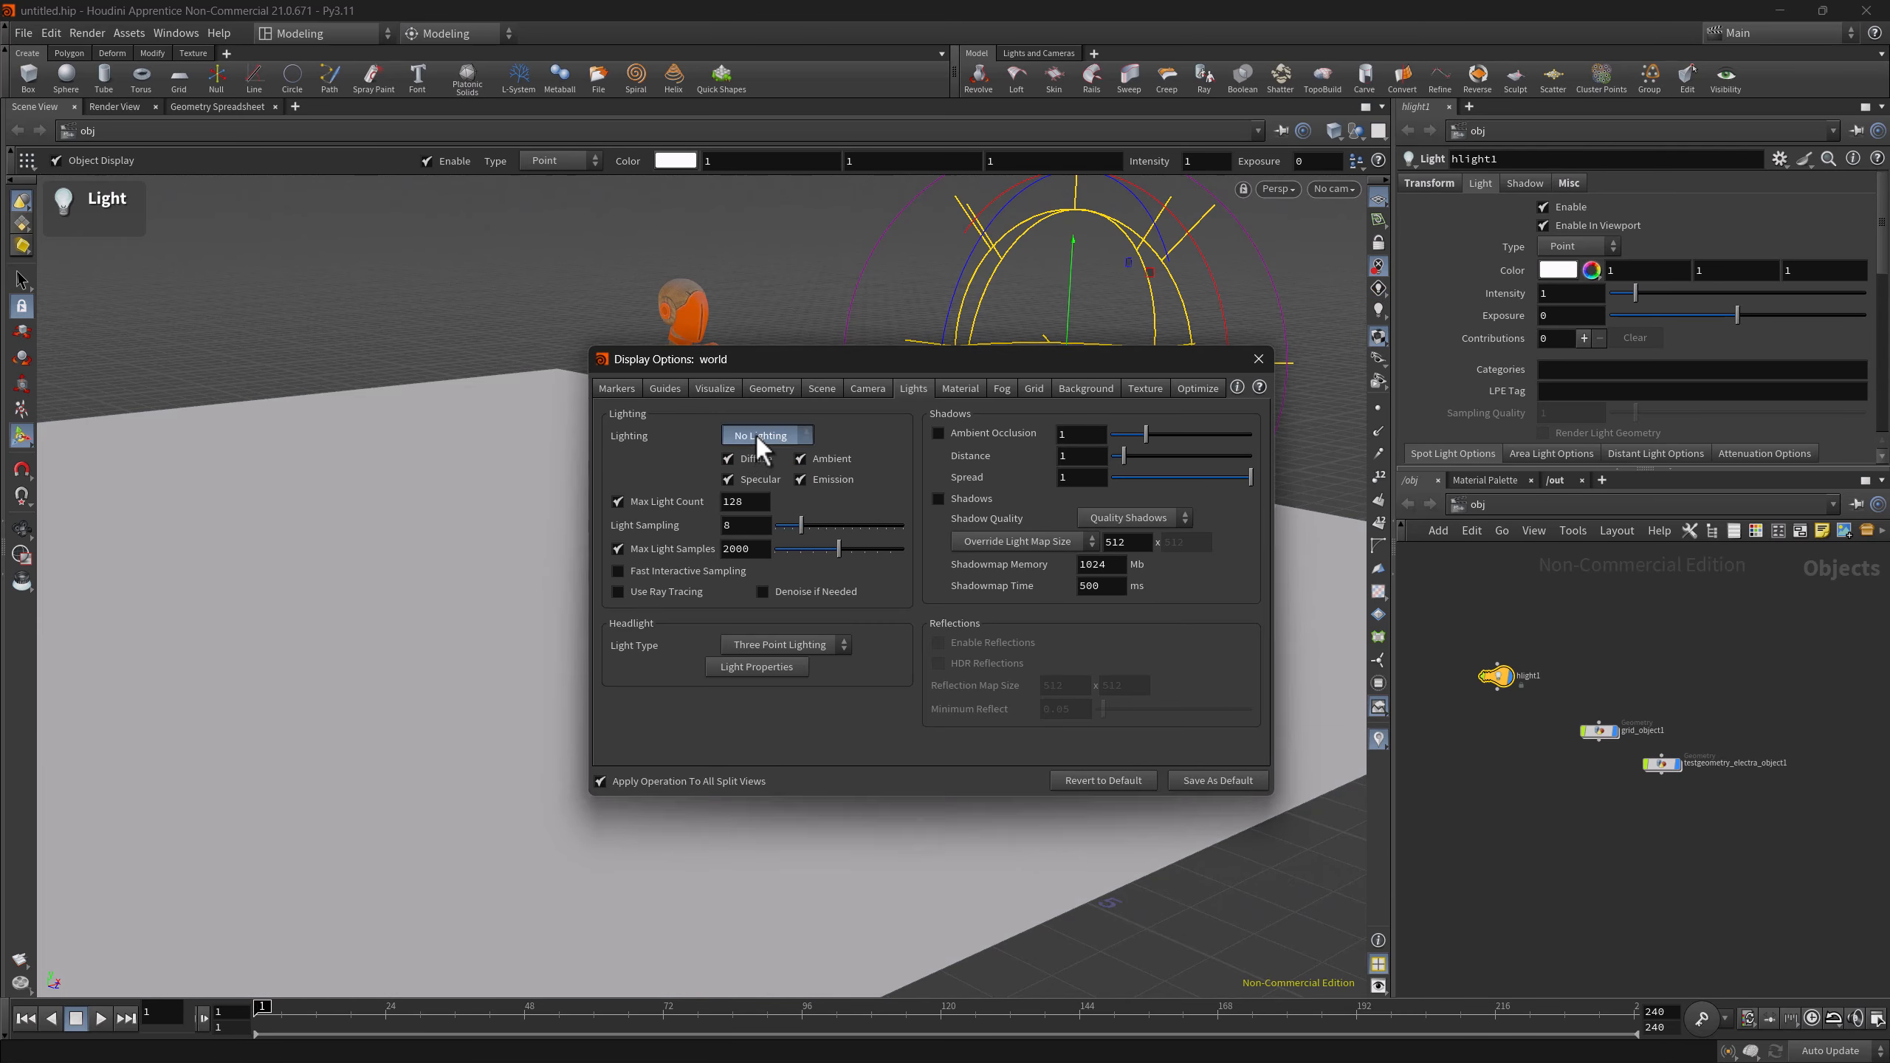
click(756, 434)
click(754, 472)
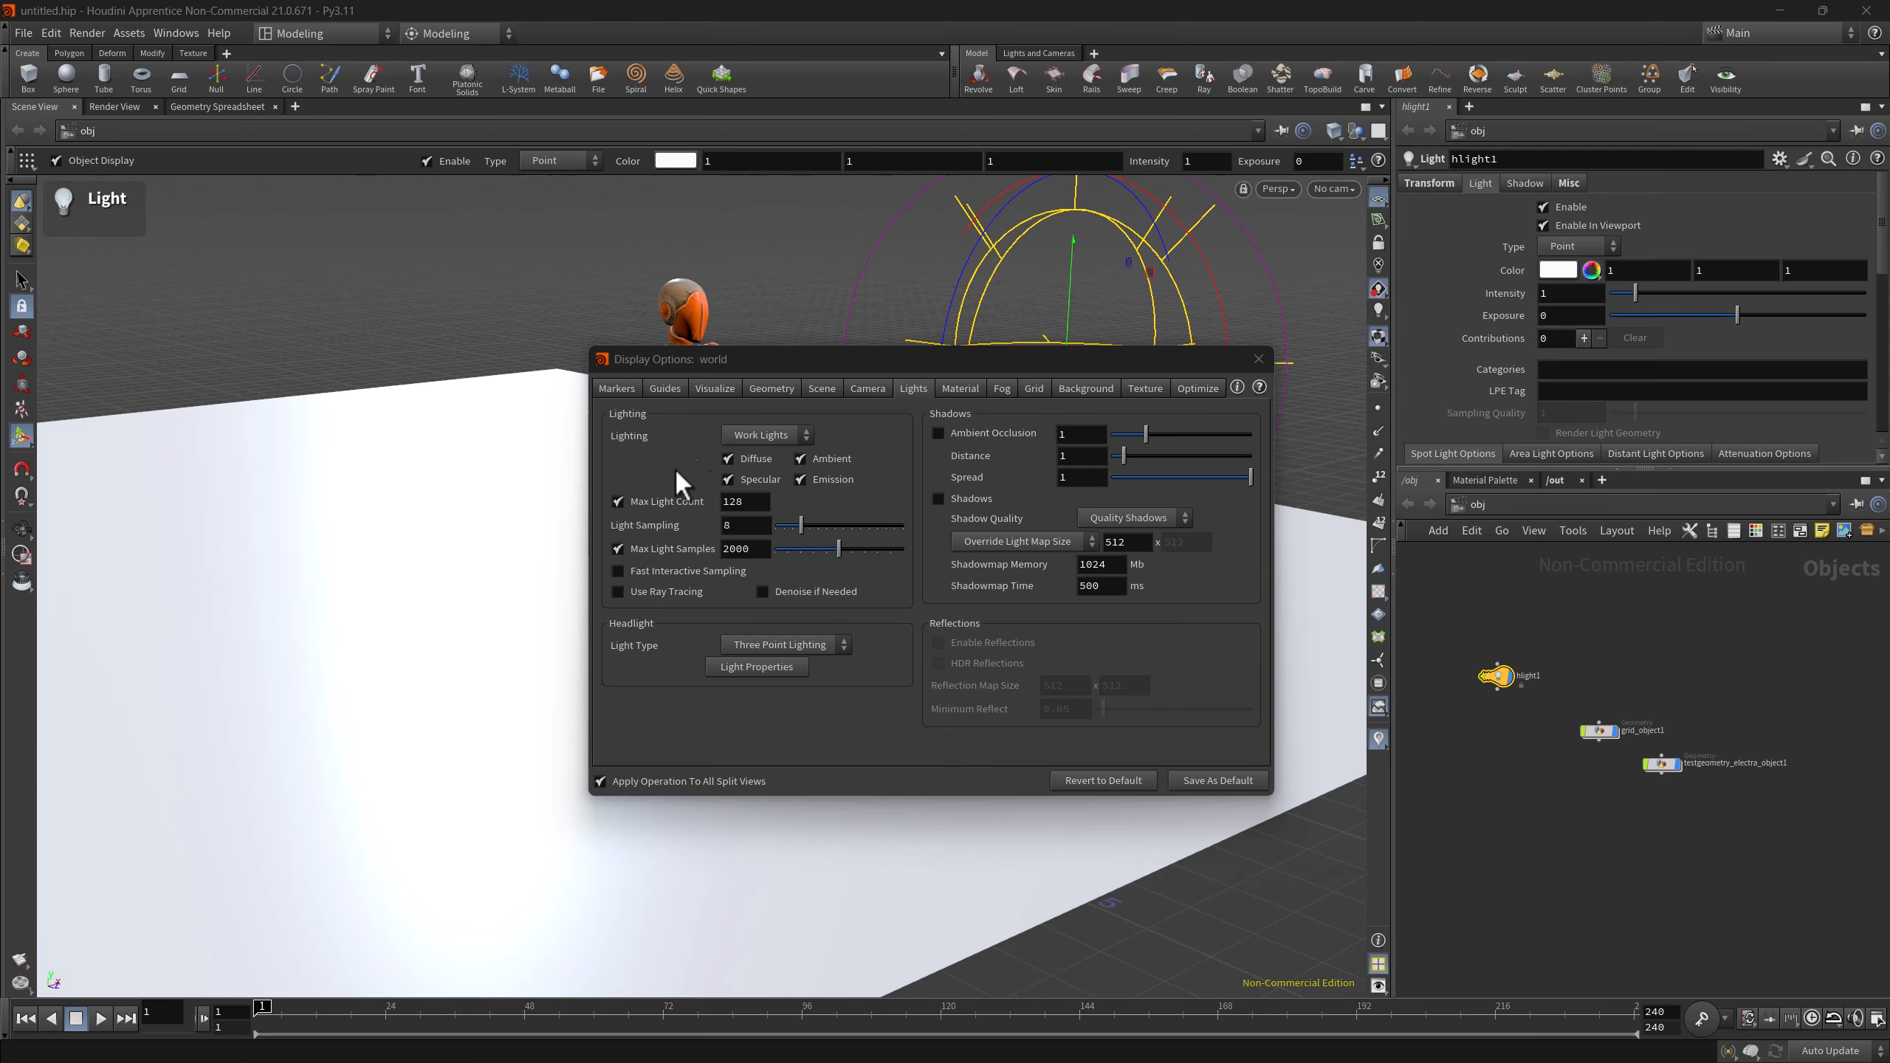
- Enable ambient occlusion and shadows for the viewport, keeping the figure in view beside the display options
drag(710, 358, 1050, 333)
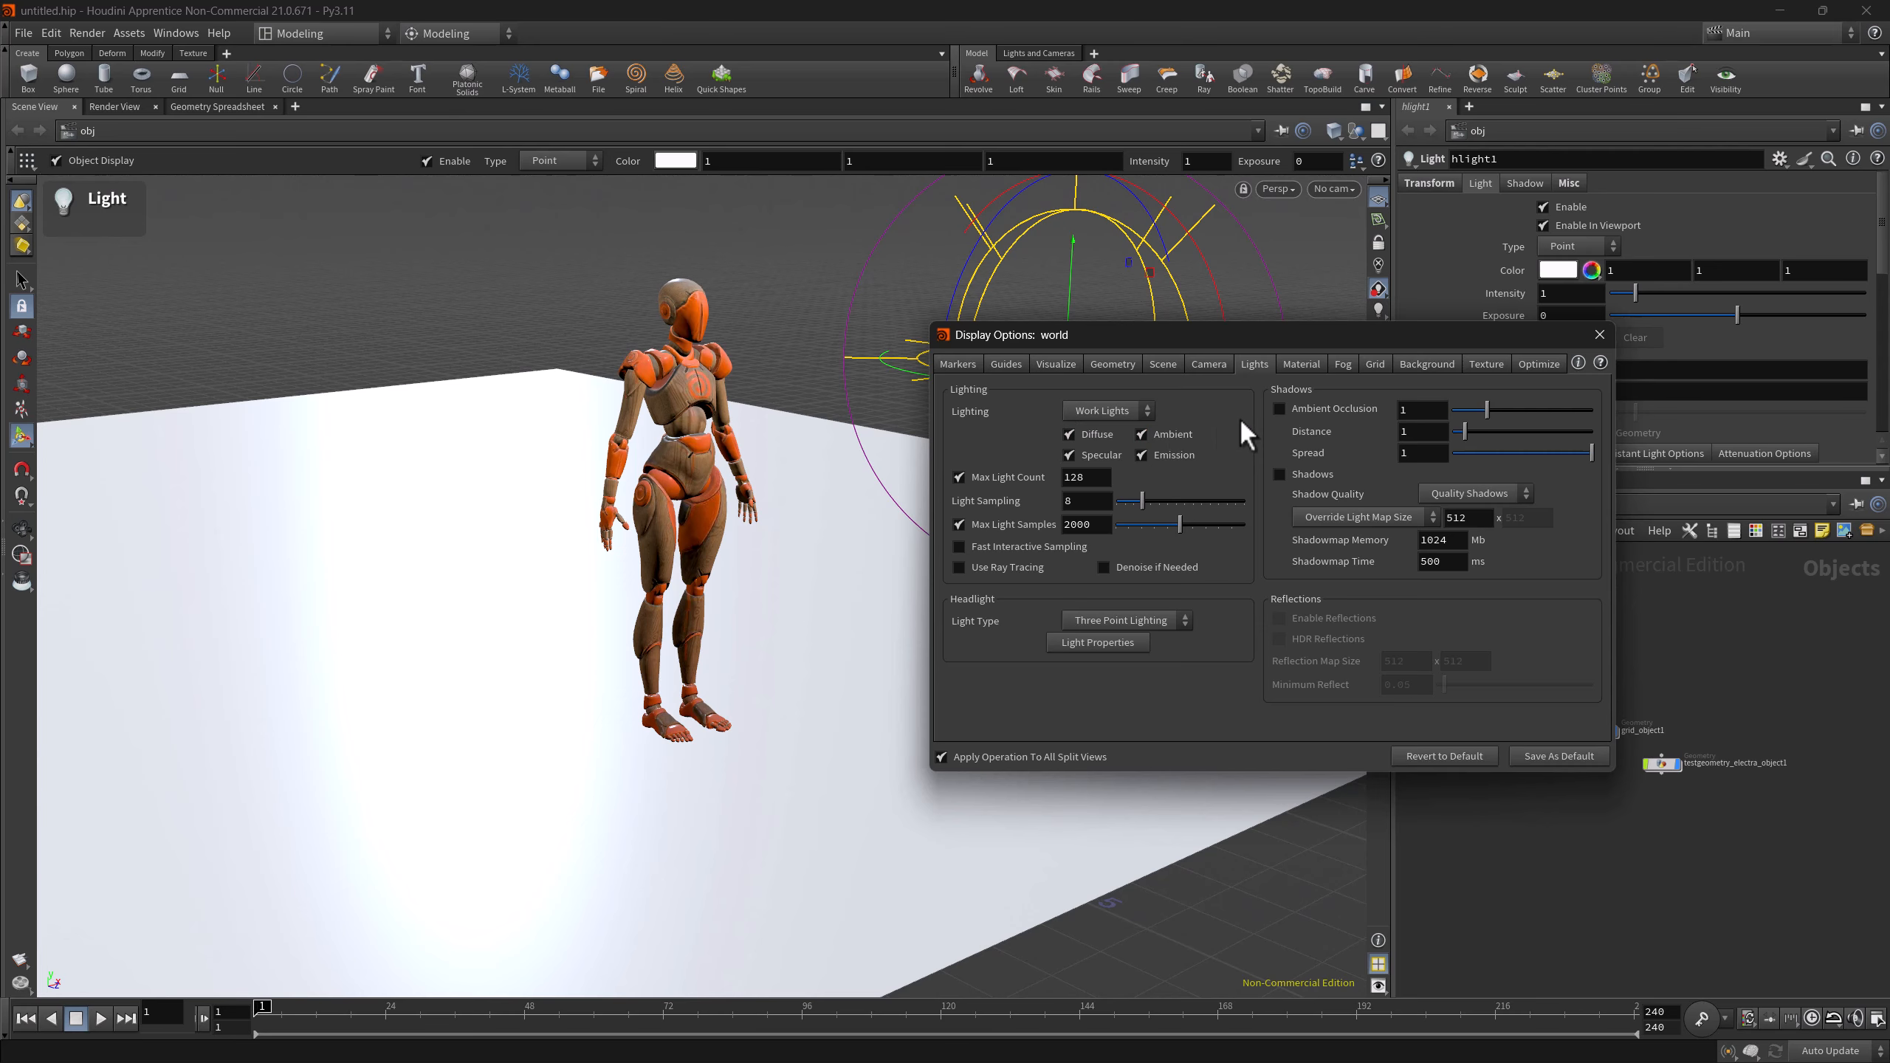
click(1280, 410)
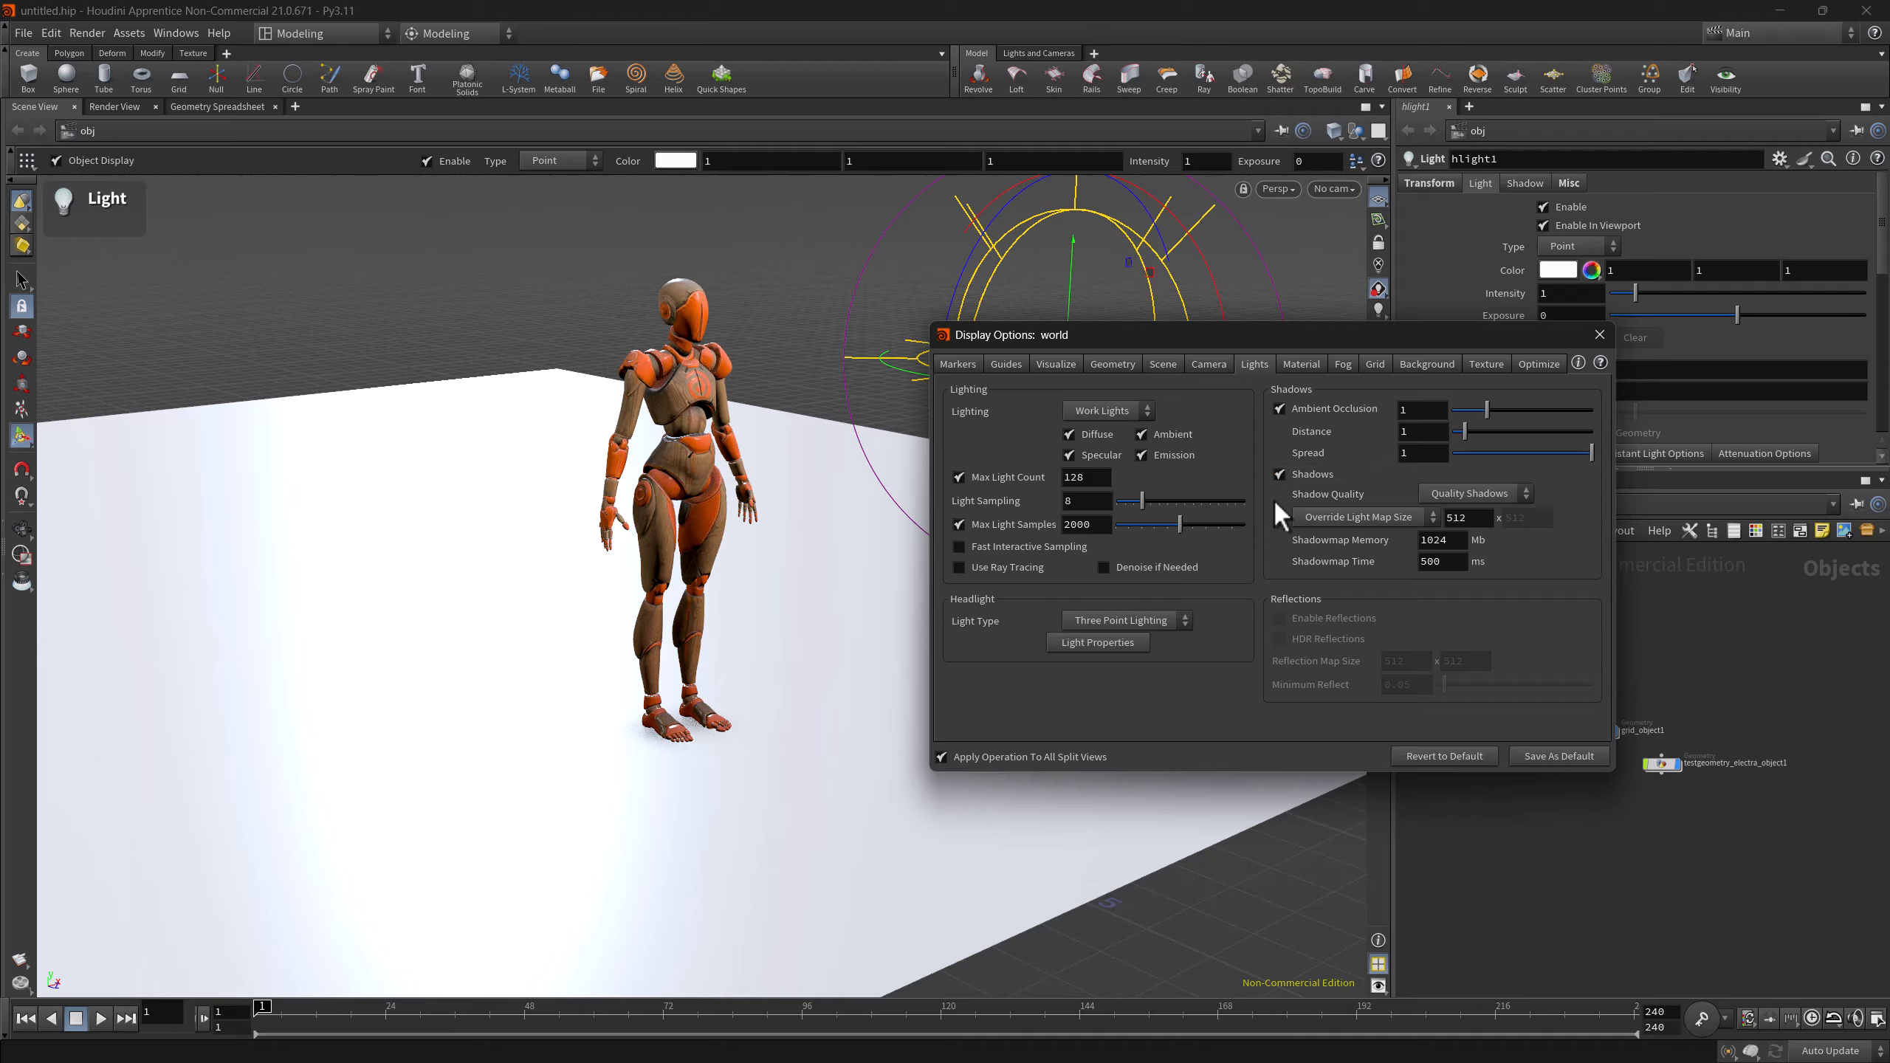
- Try Physical Sky as the headlight's light type and return it to Three Point Lighting
click(1086, 621)
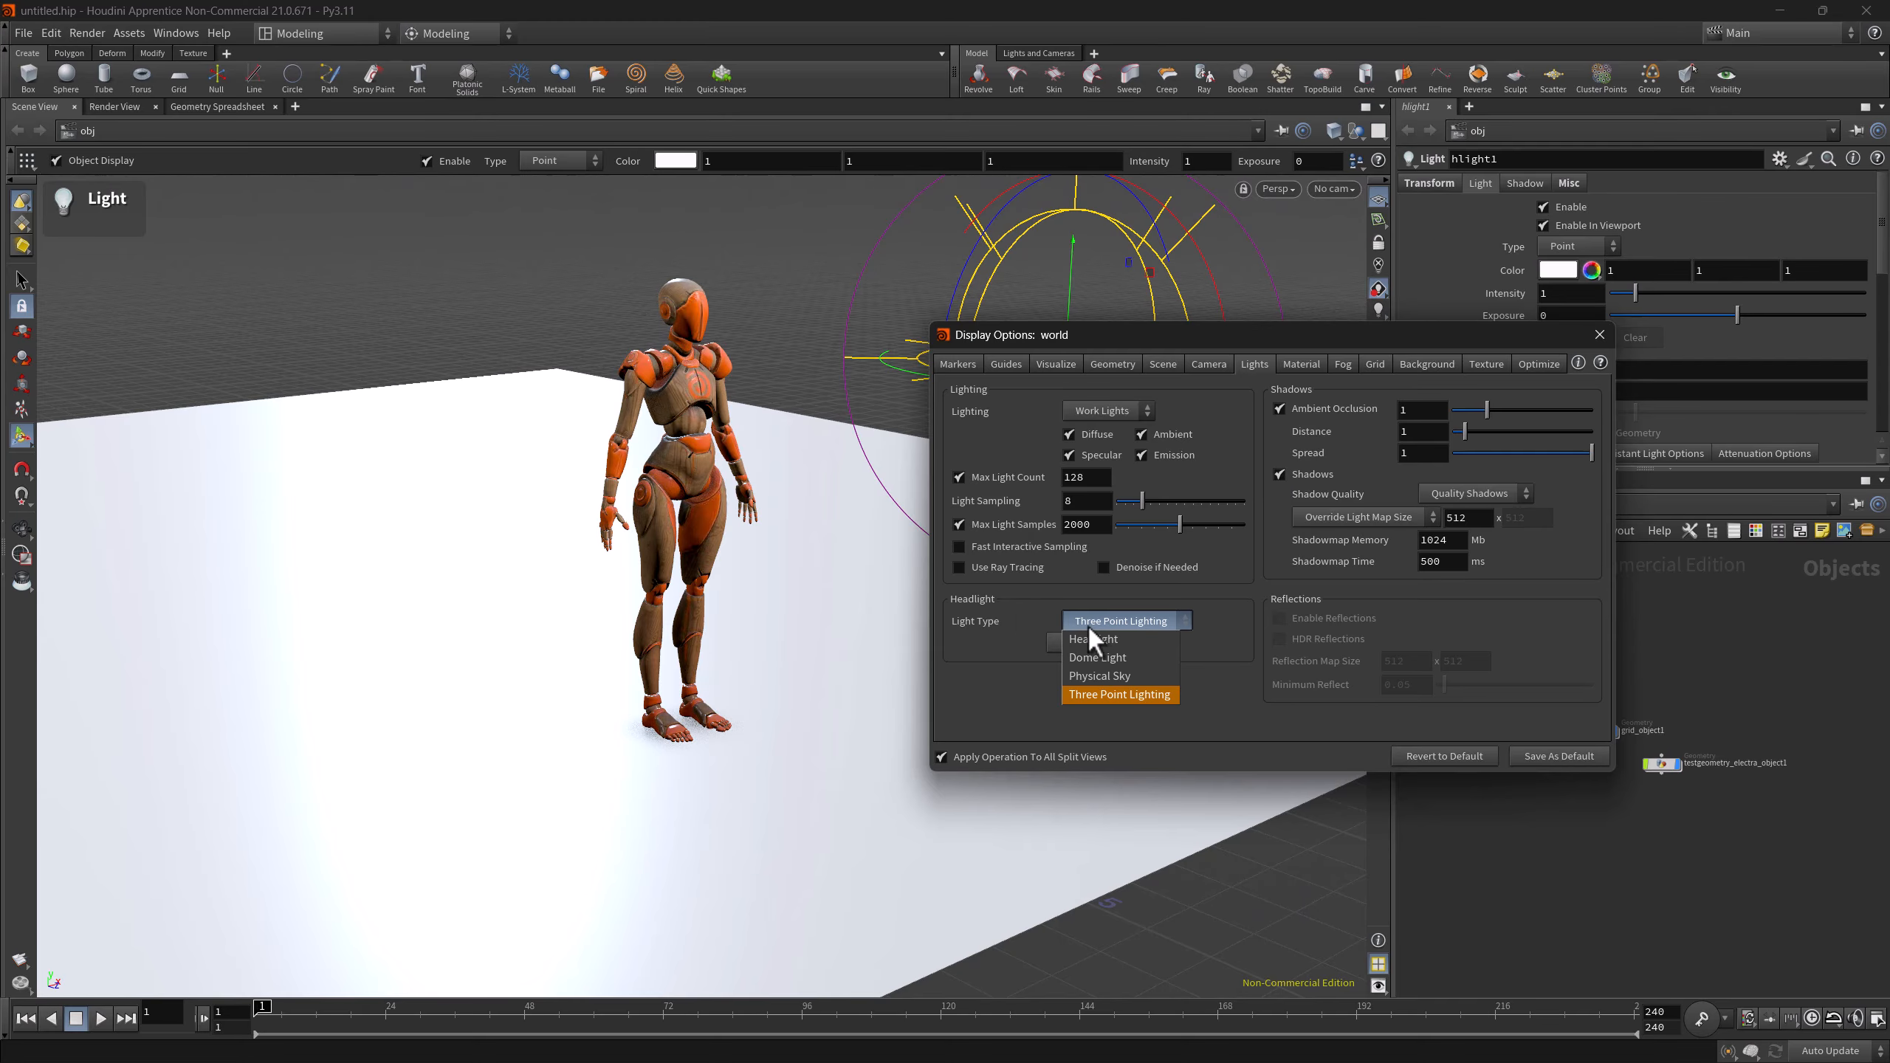
click(1139, 677)
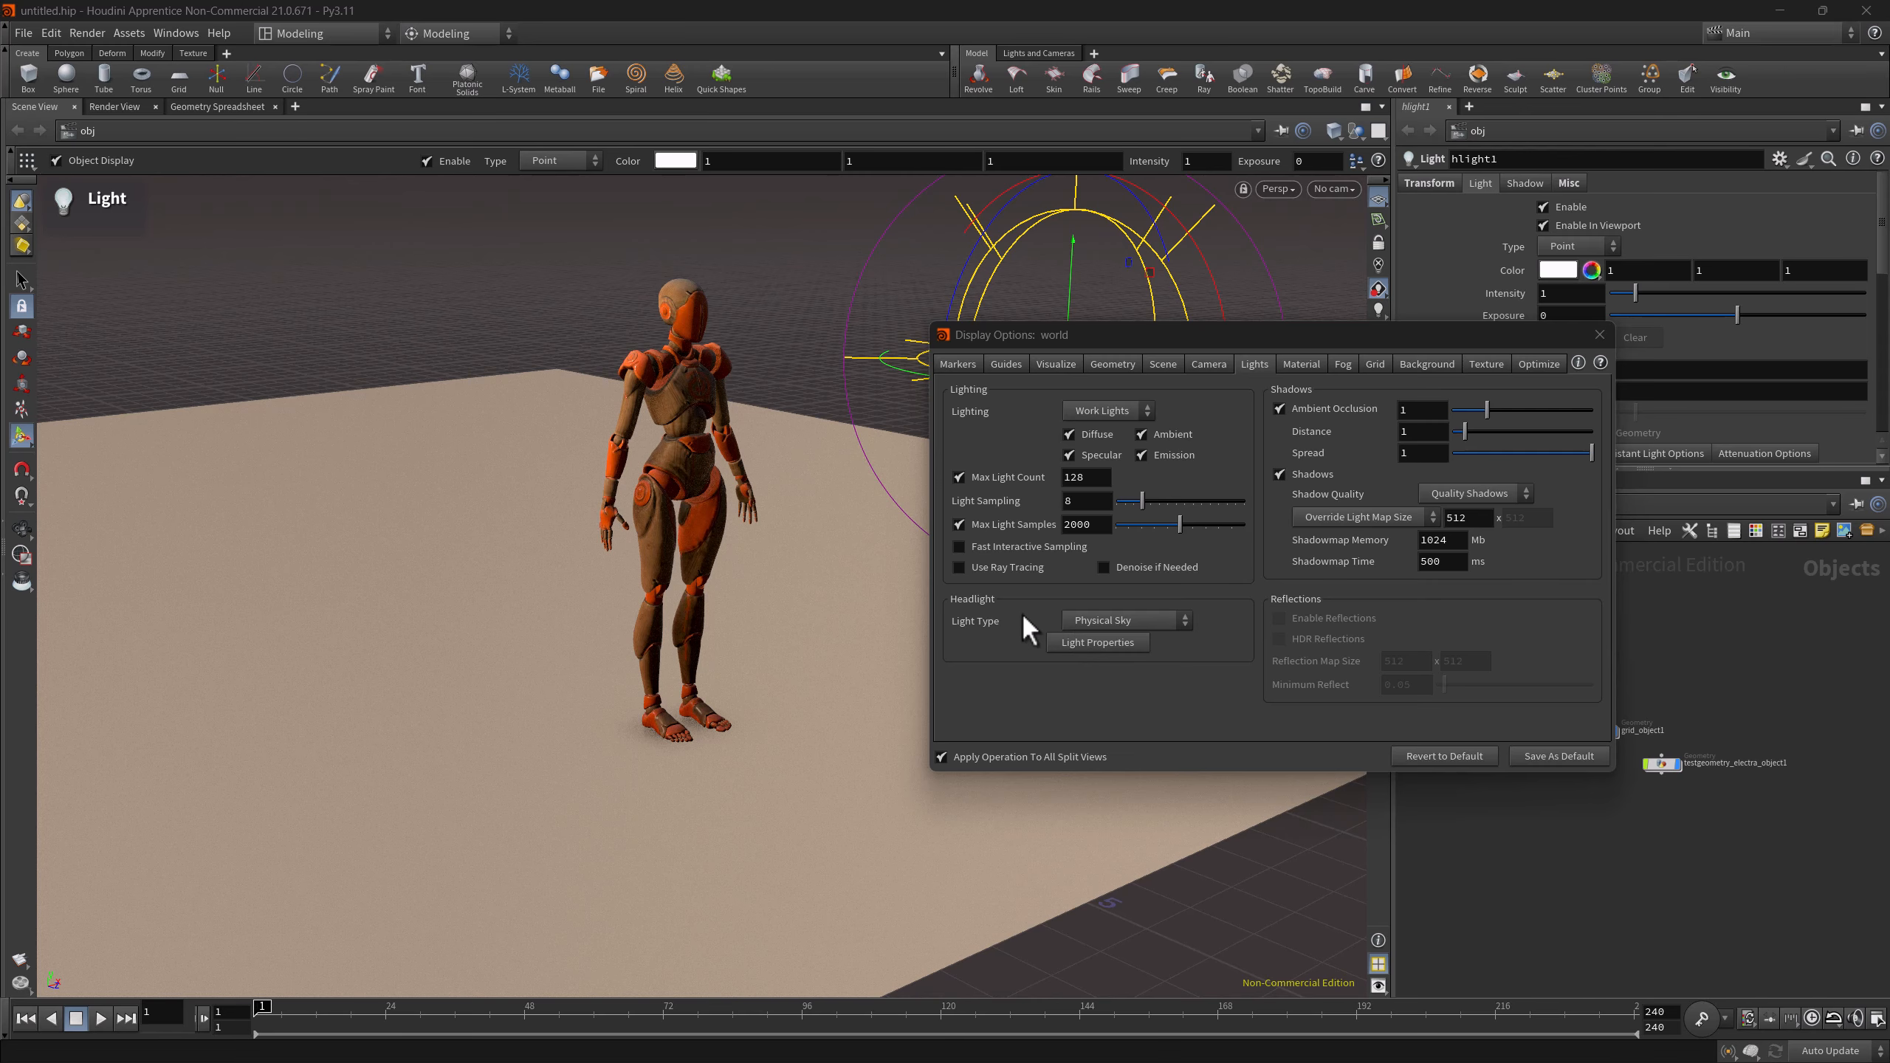
click(1088, 619)
click(1104, 695)
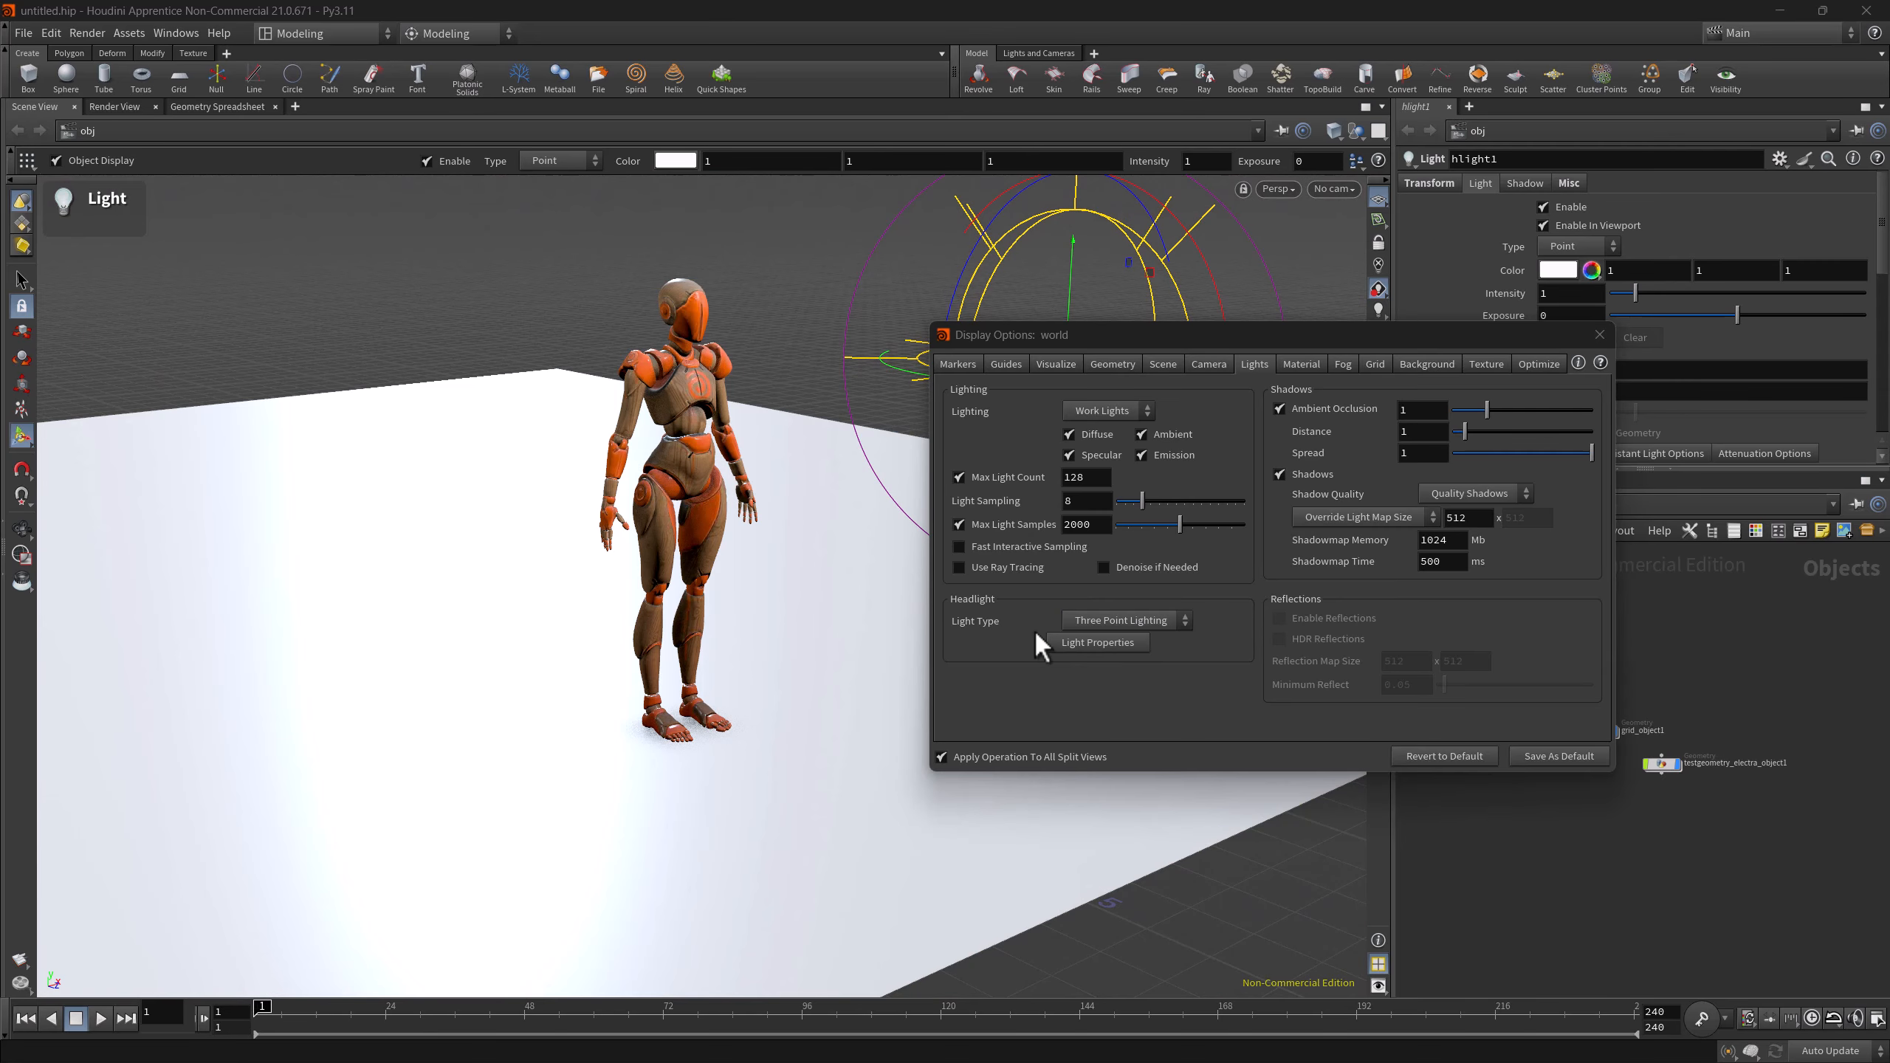
- Toggle ray tracing for the viewport lighting and reopen the display options
click(959, 568)
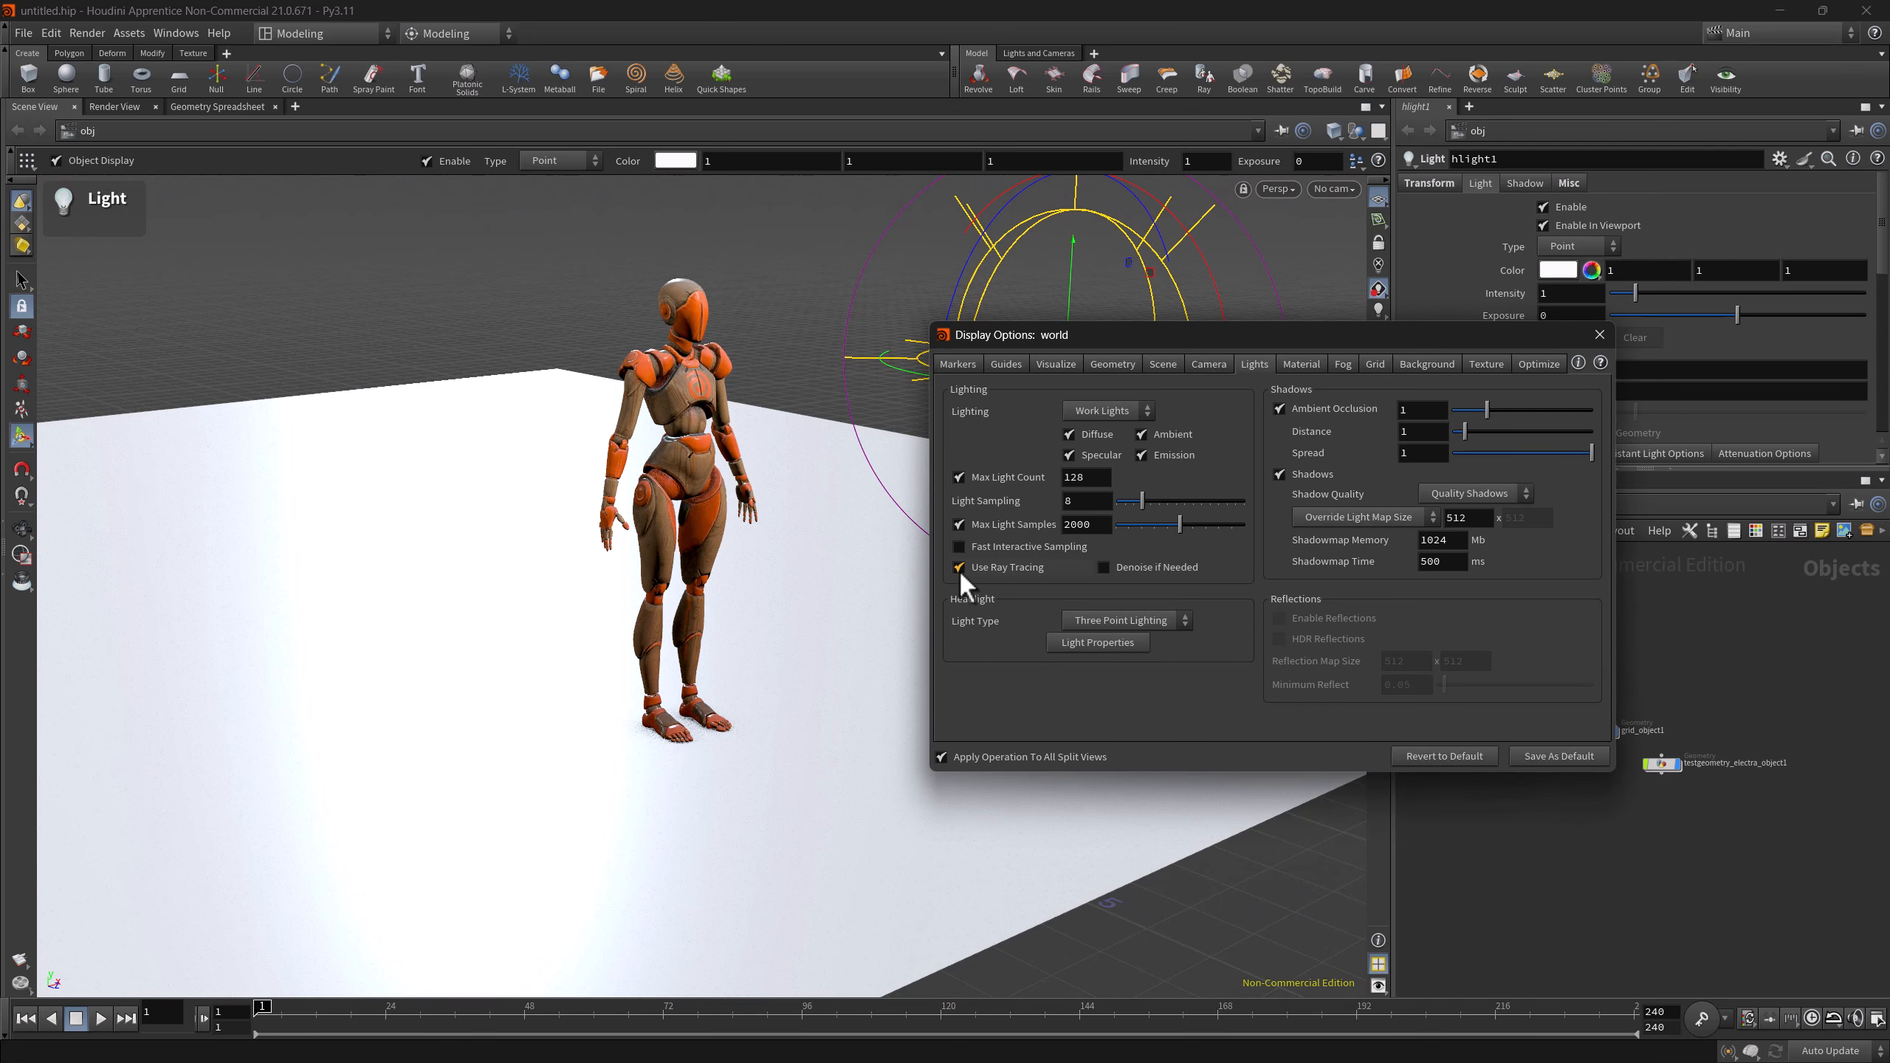
click(959, 568)
click(959, 568)
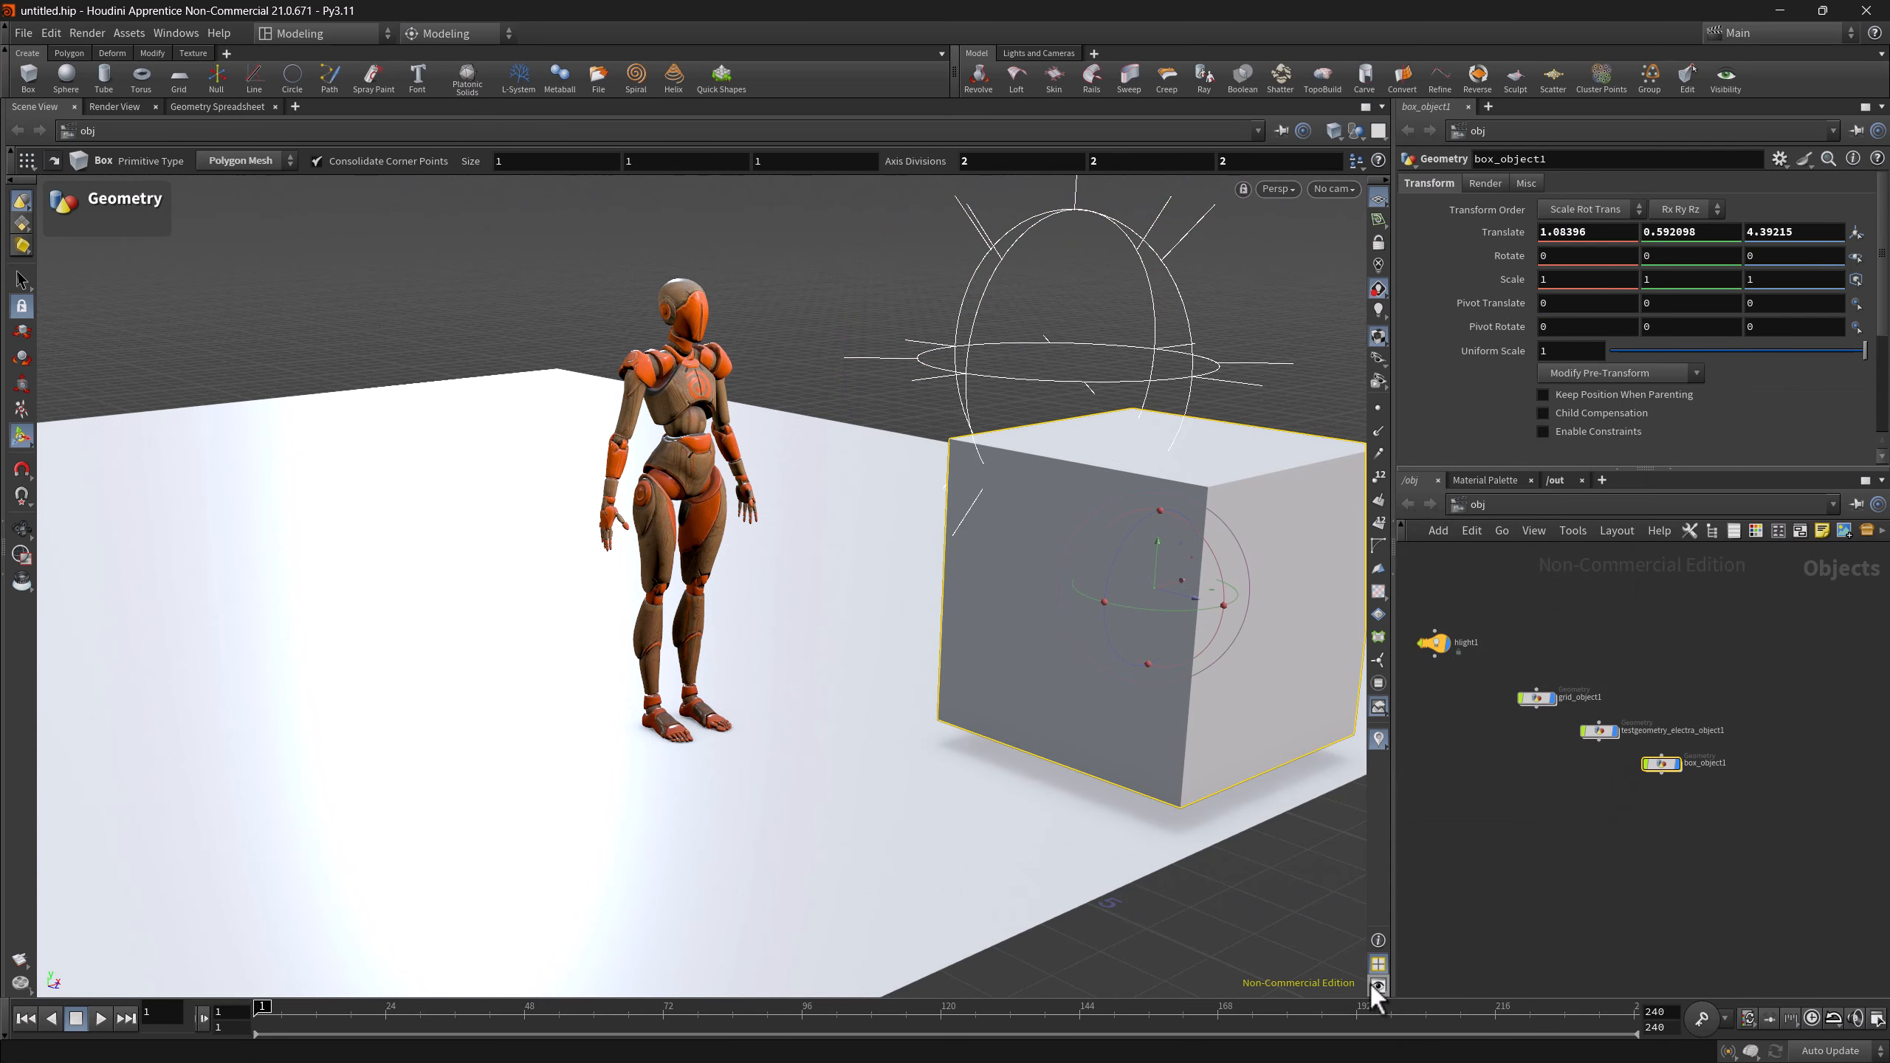
click(1377, 986)
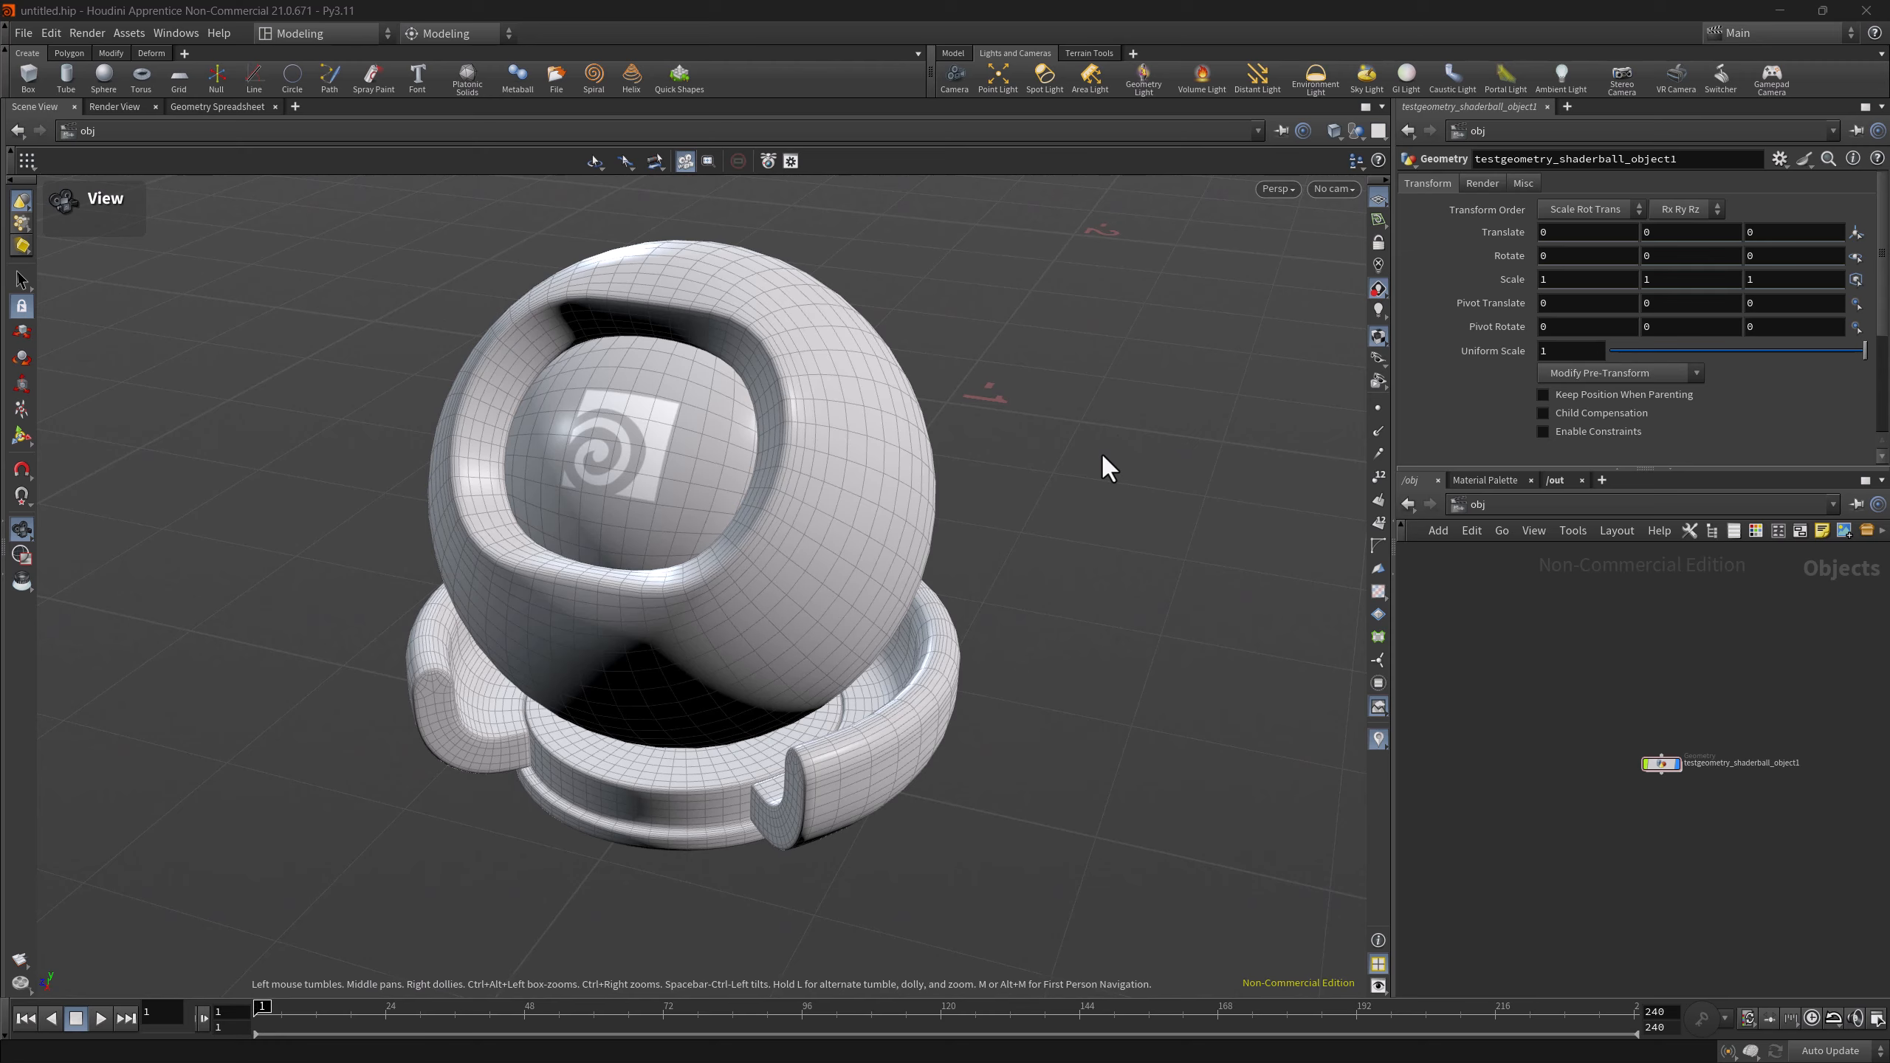
- Switch the viewport shading to MatCap Shaded and bring up the Material display options
click(1337, 131)
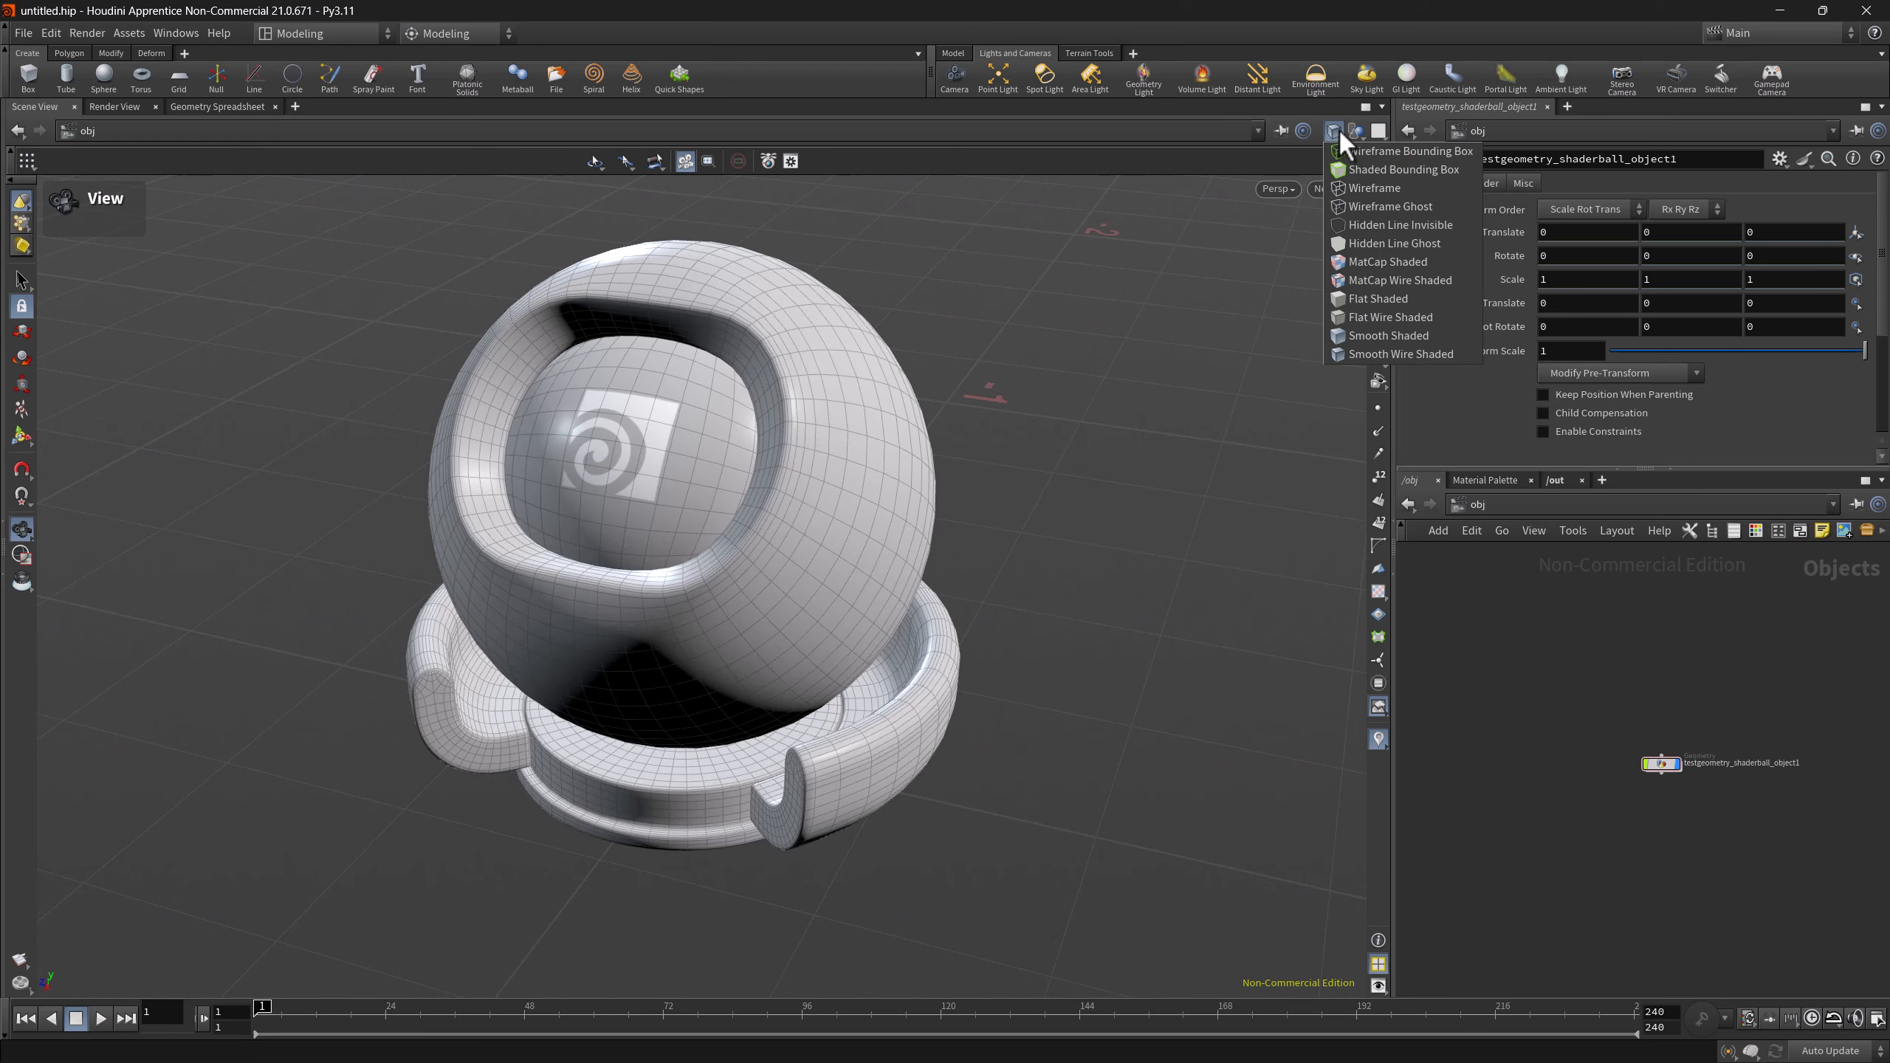
click(1364, 265)
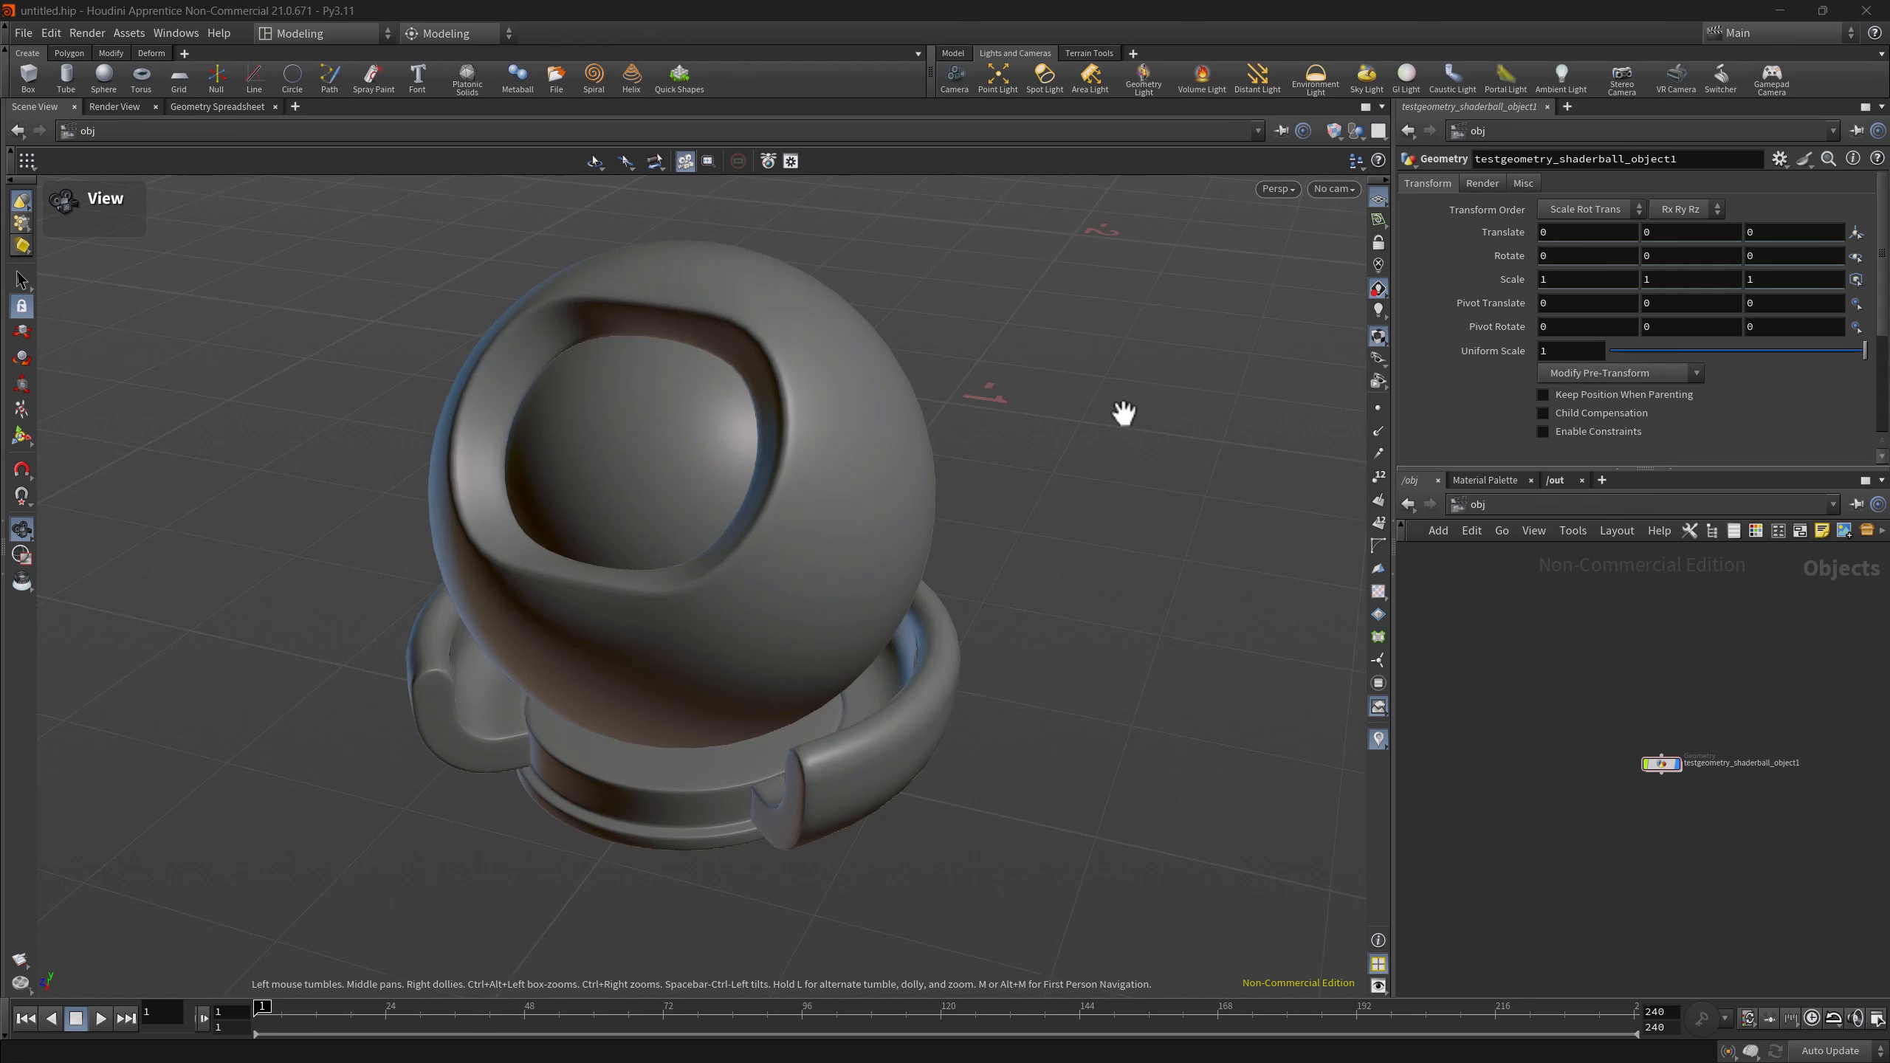
key(d)
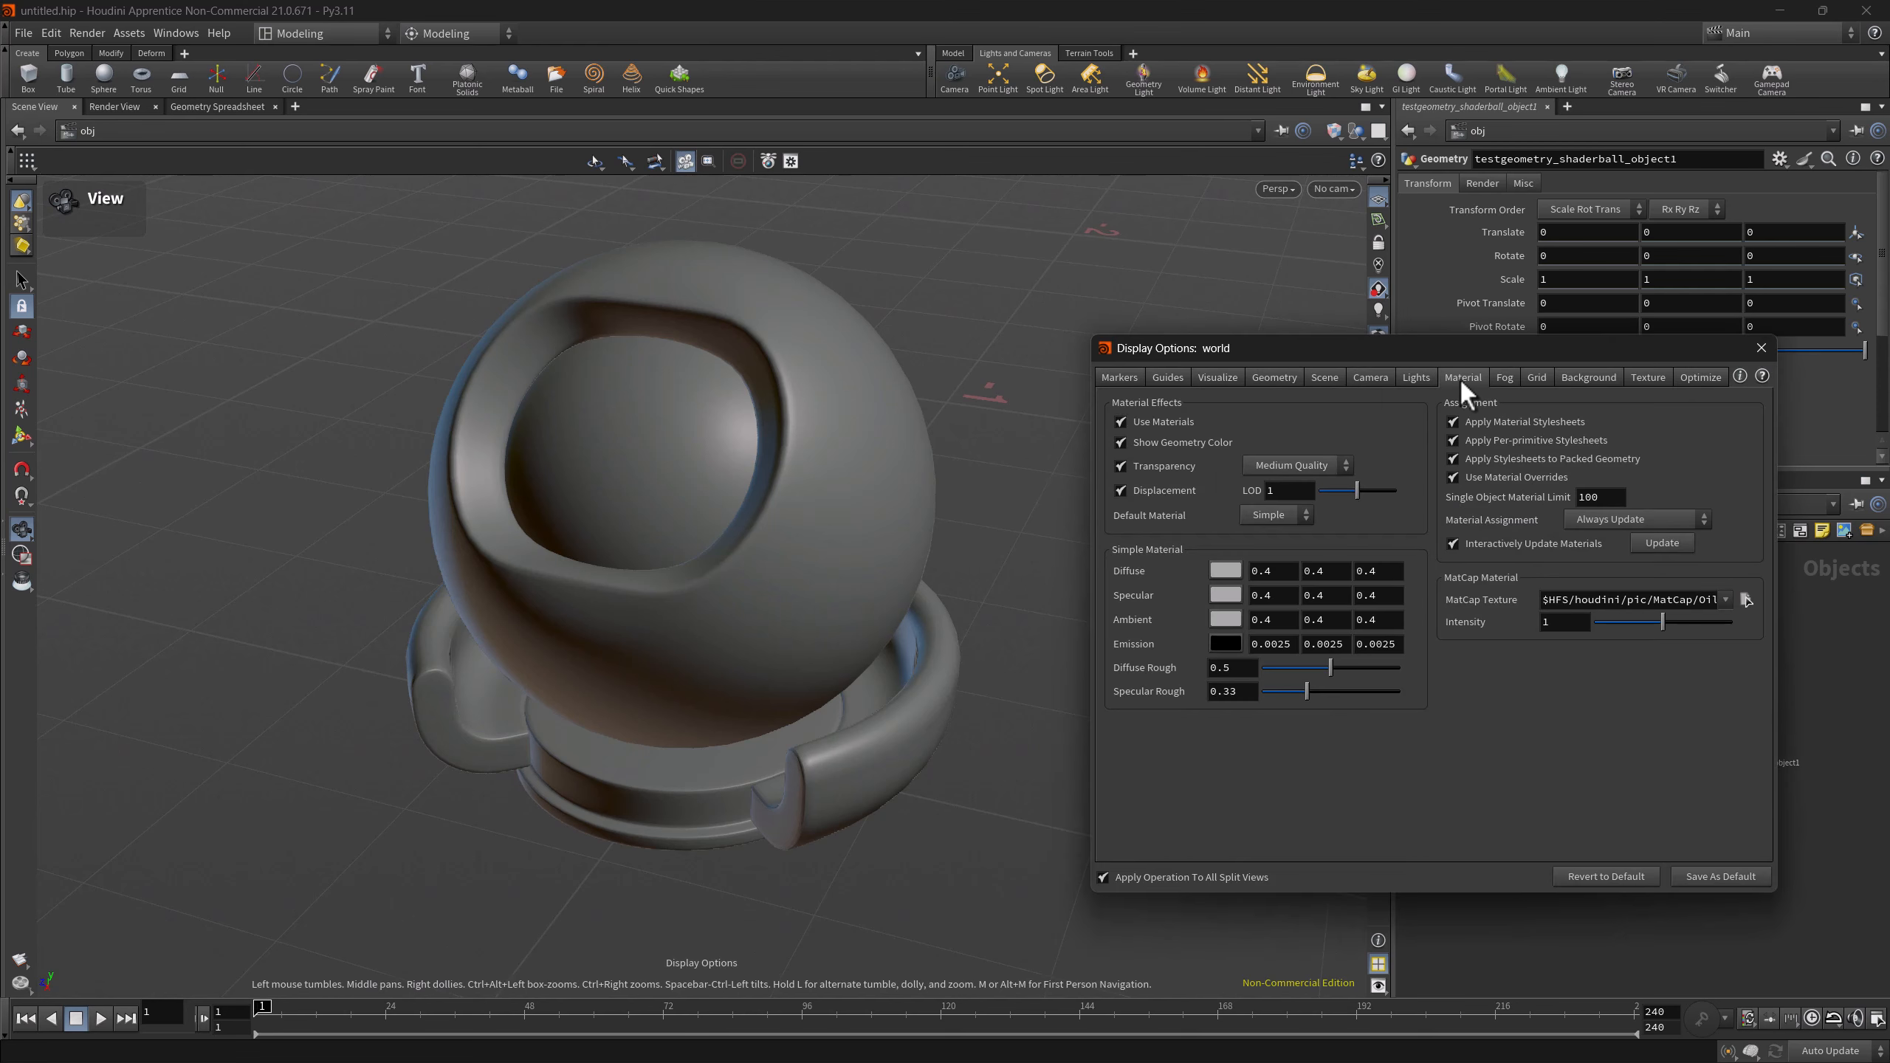
drag(1458, 355, 1075, 313)
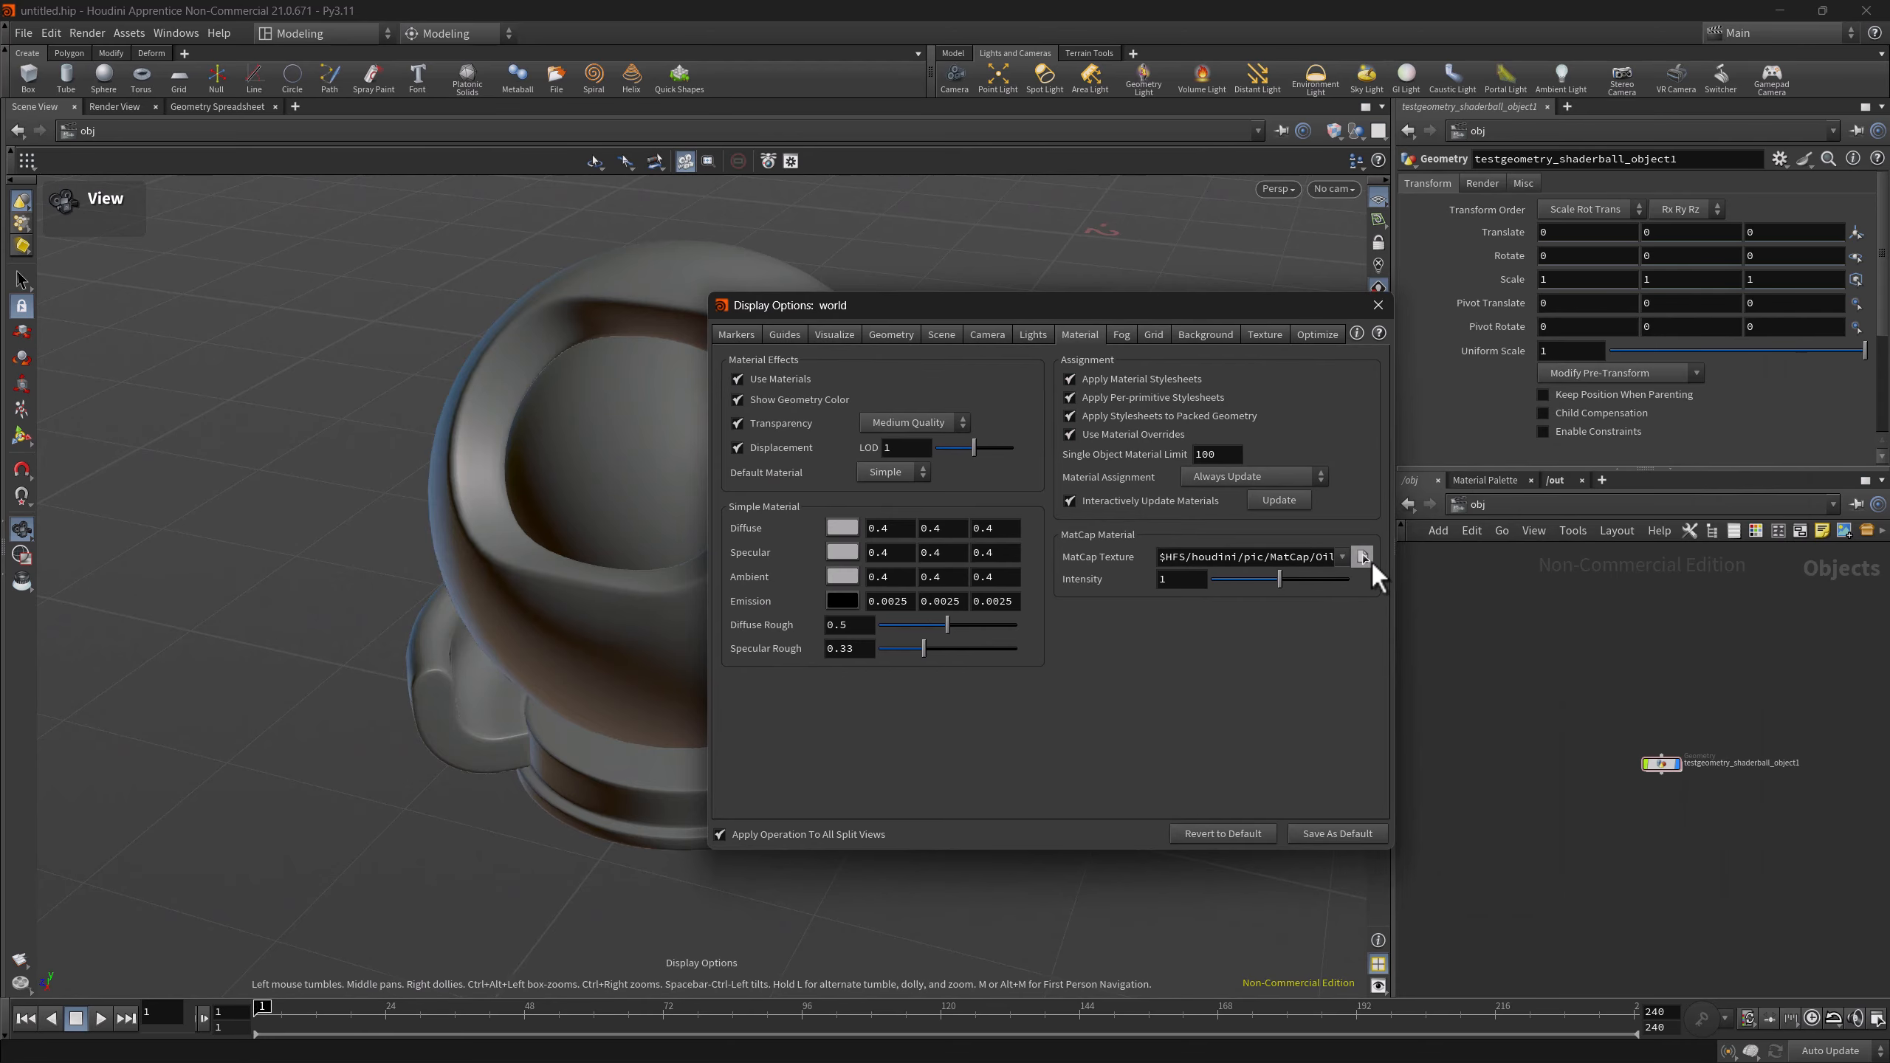
- Load Waxy.pic from $HFS/houdini/pic/MatCap/ as the MatCap texture, close the display options and inspect the shader ball
click(1363, 557)
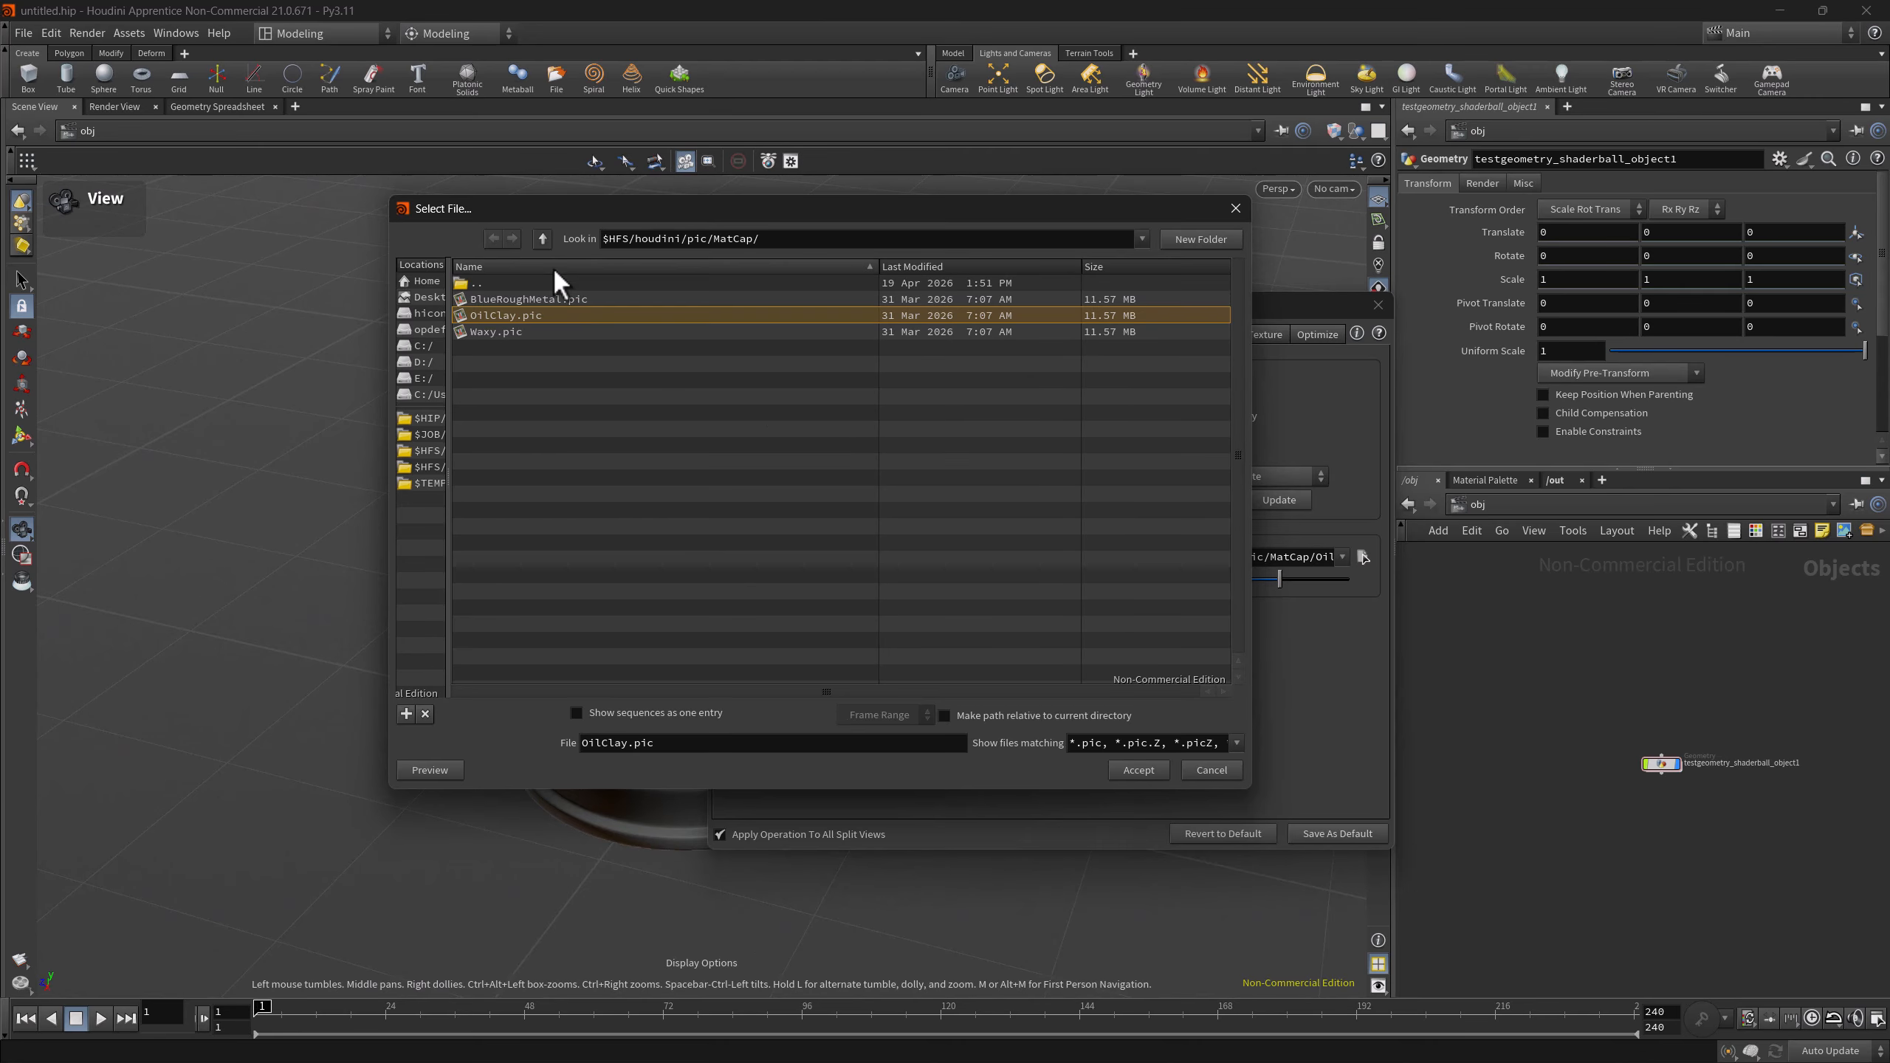
click(543, 239)
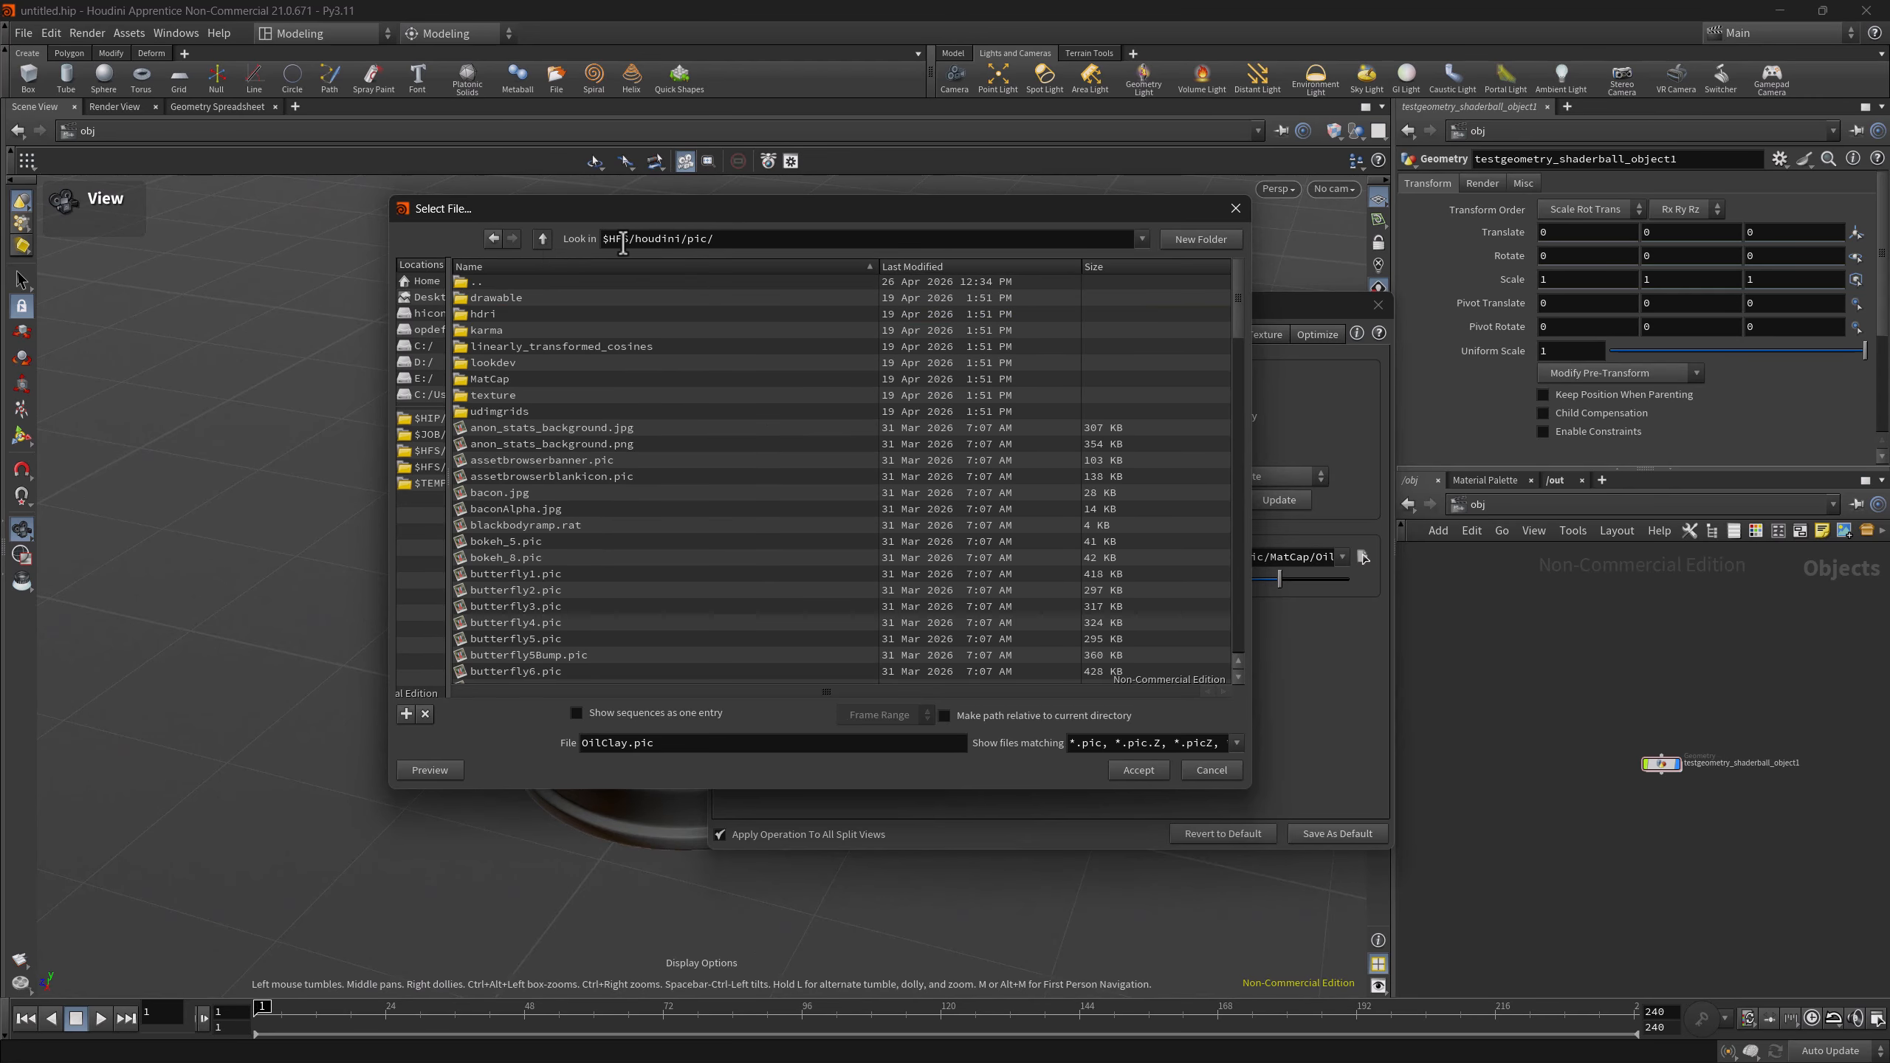
drag(607, 240, 700, 299)
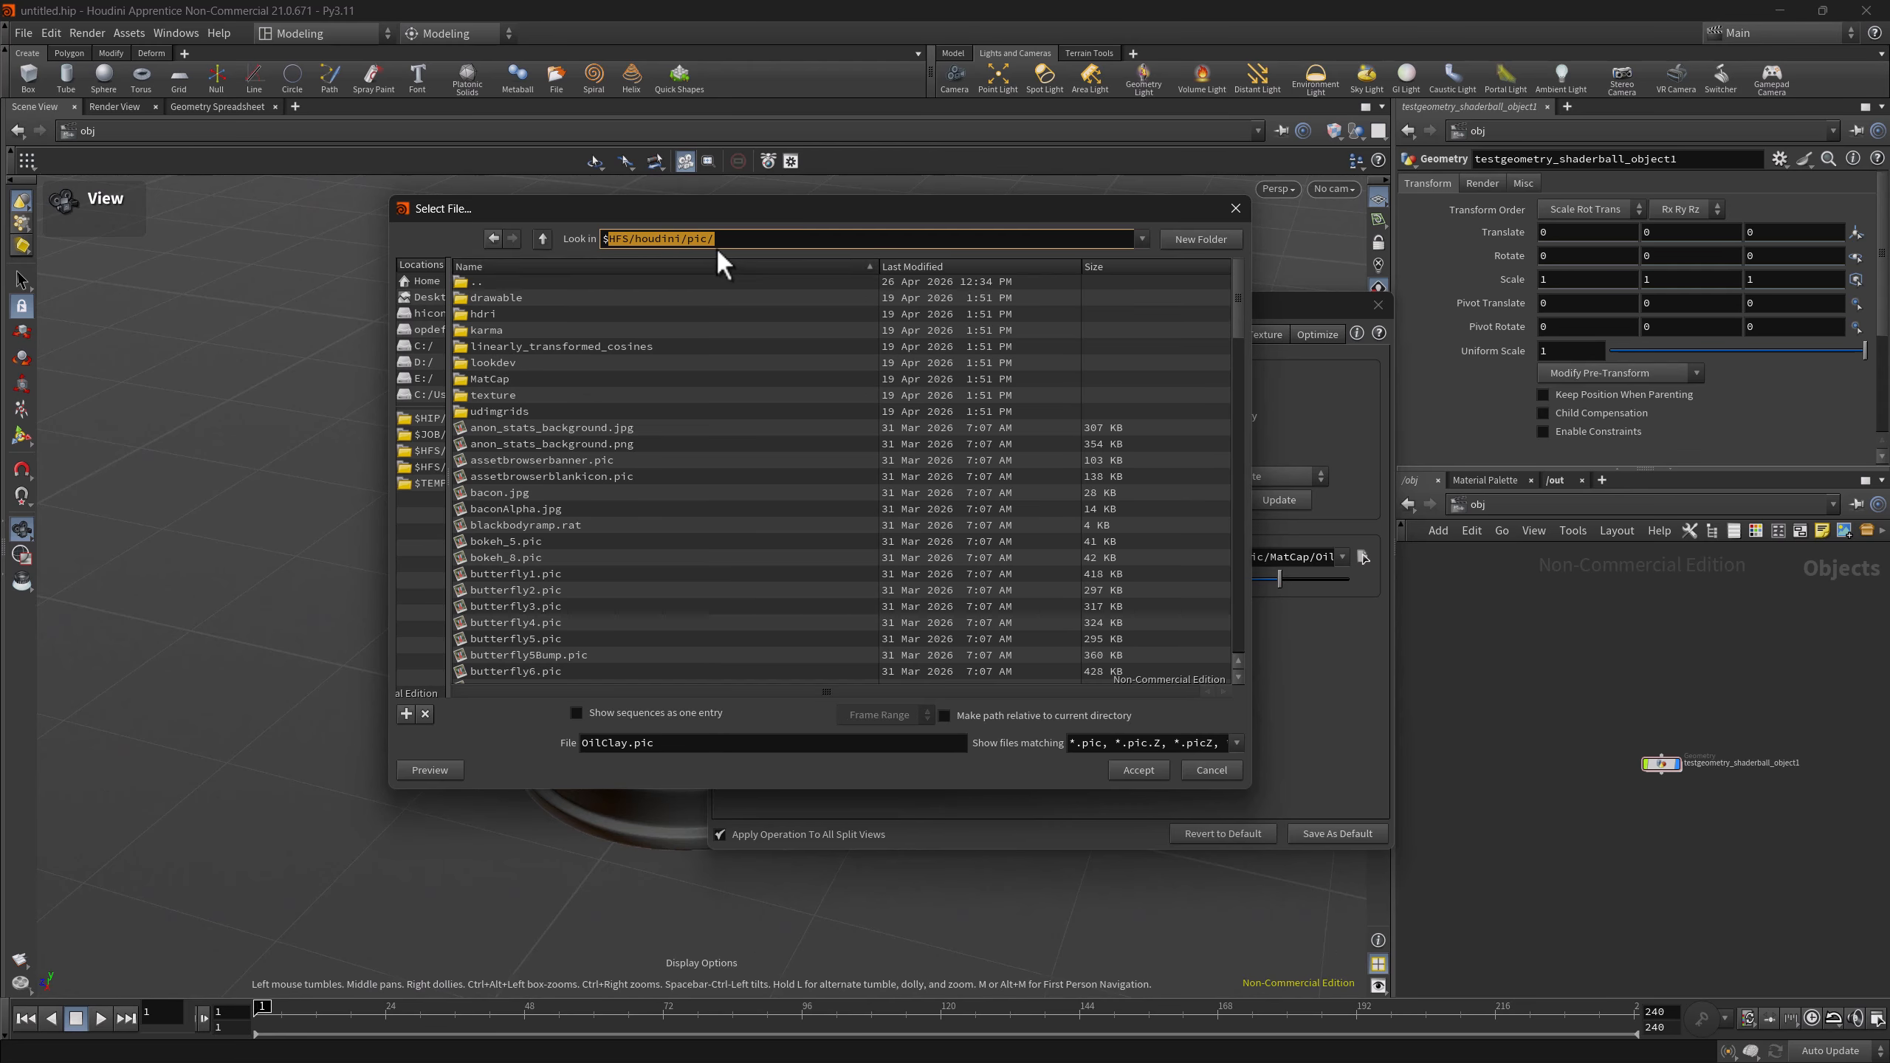
double_click(514, 378)
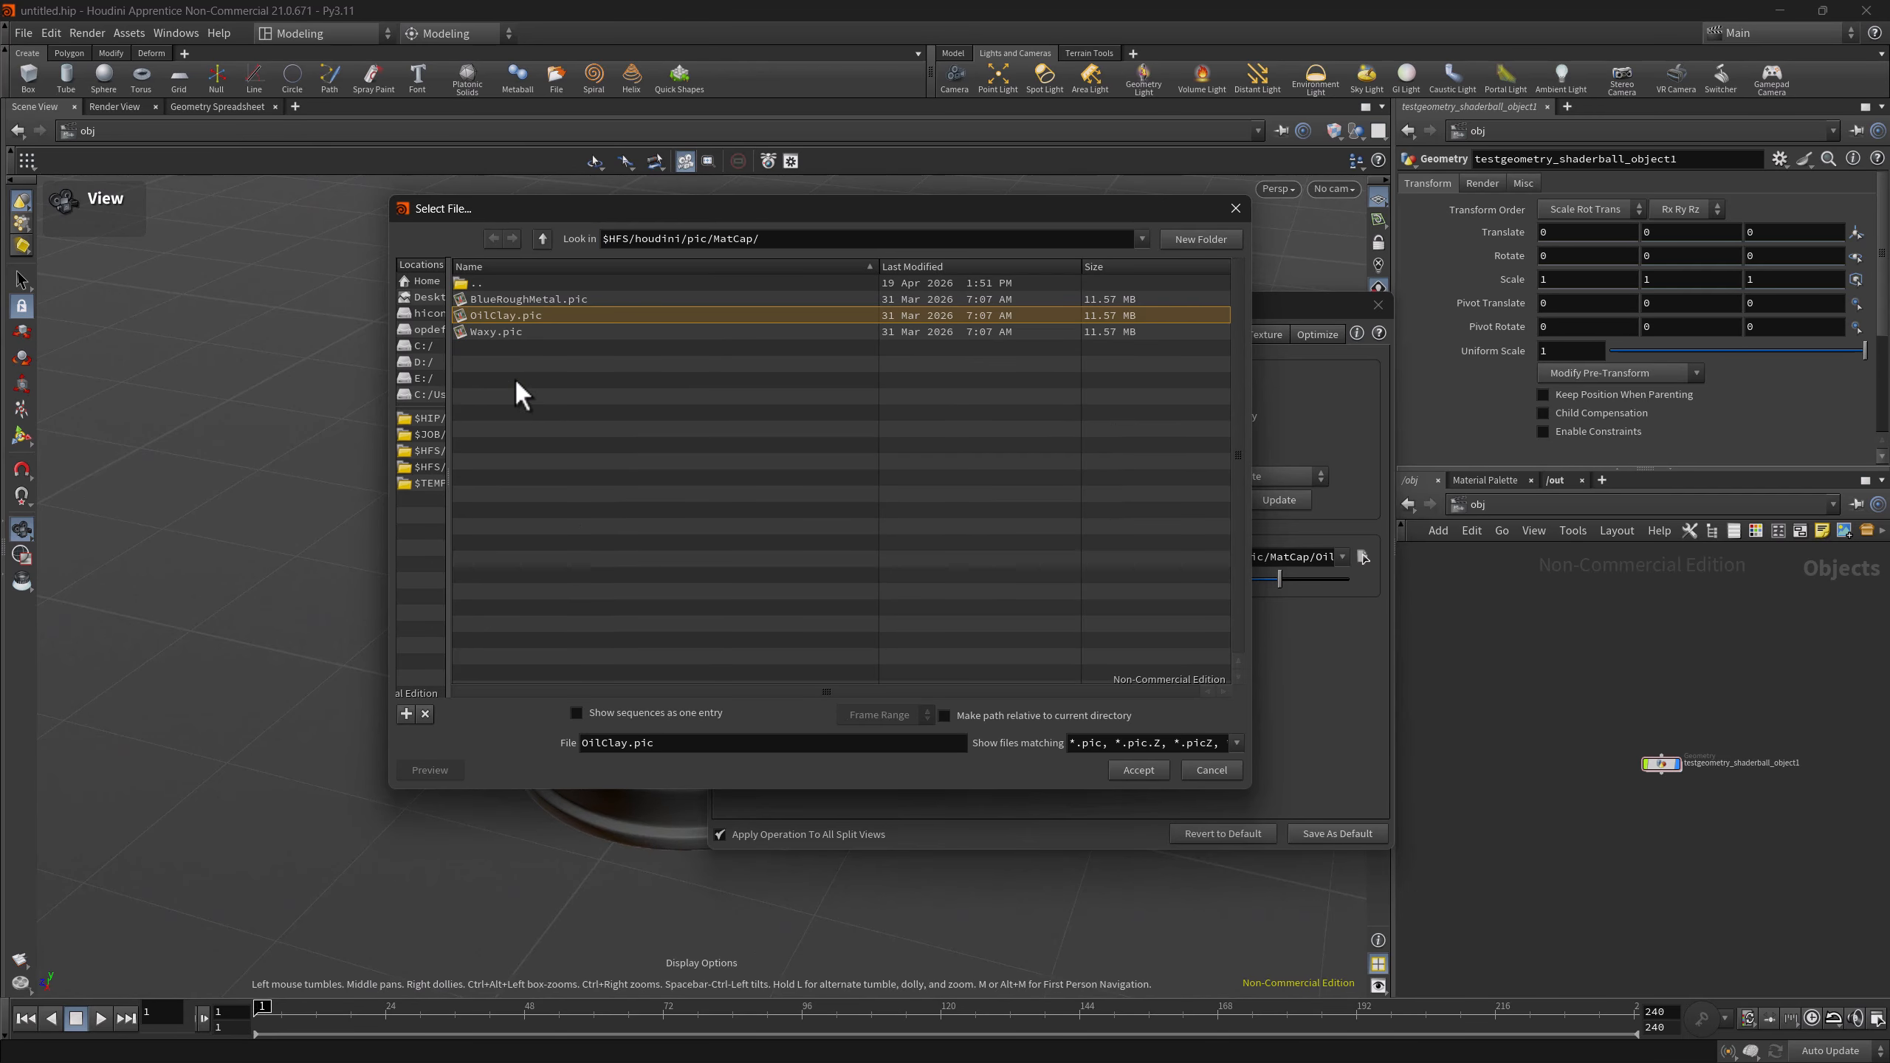
click(510, 334)
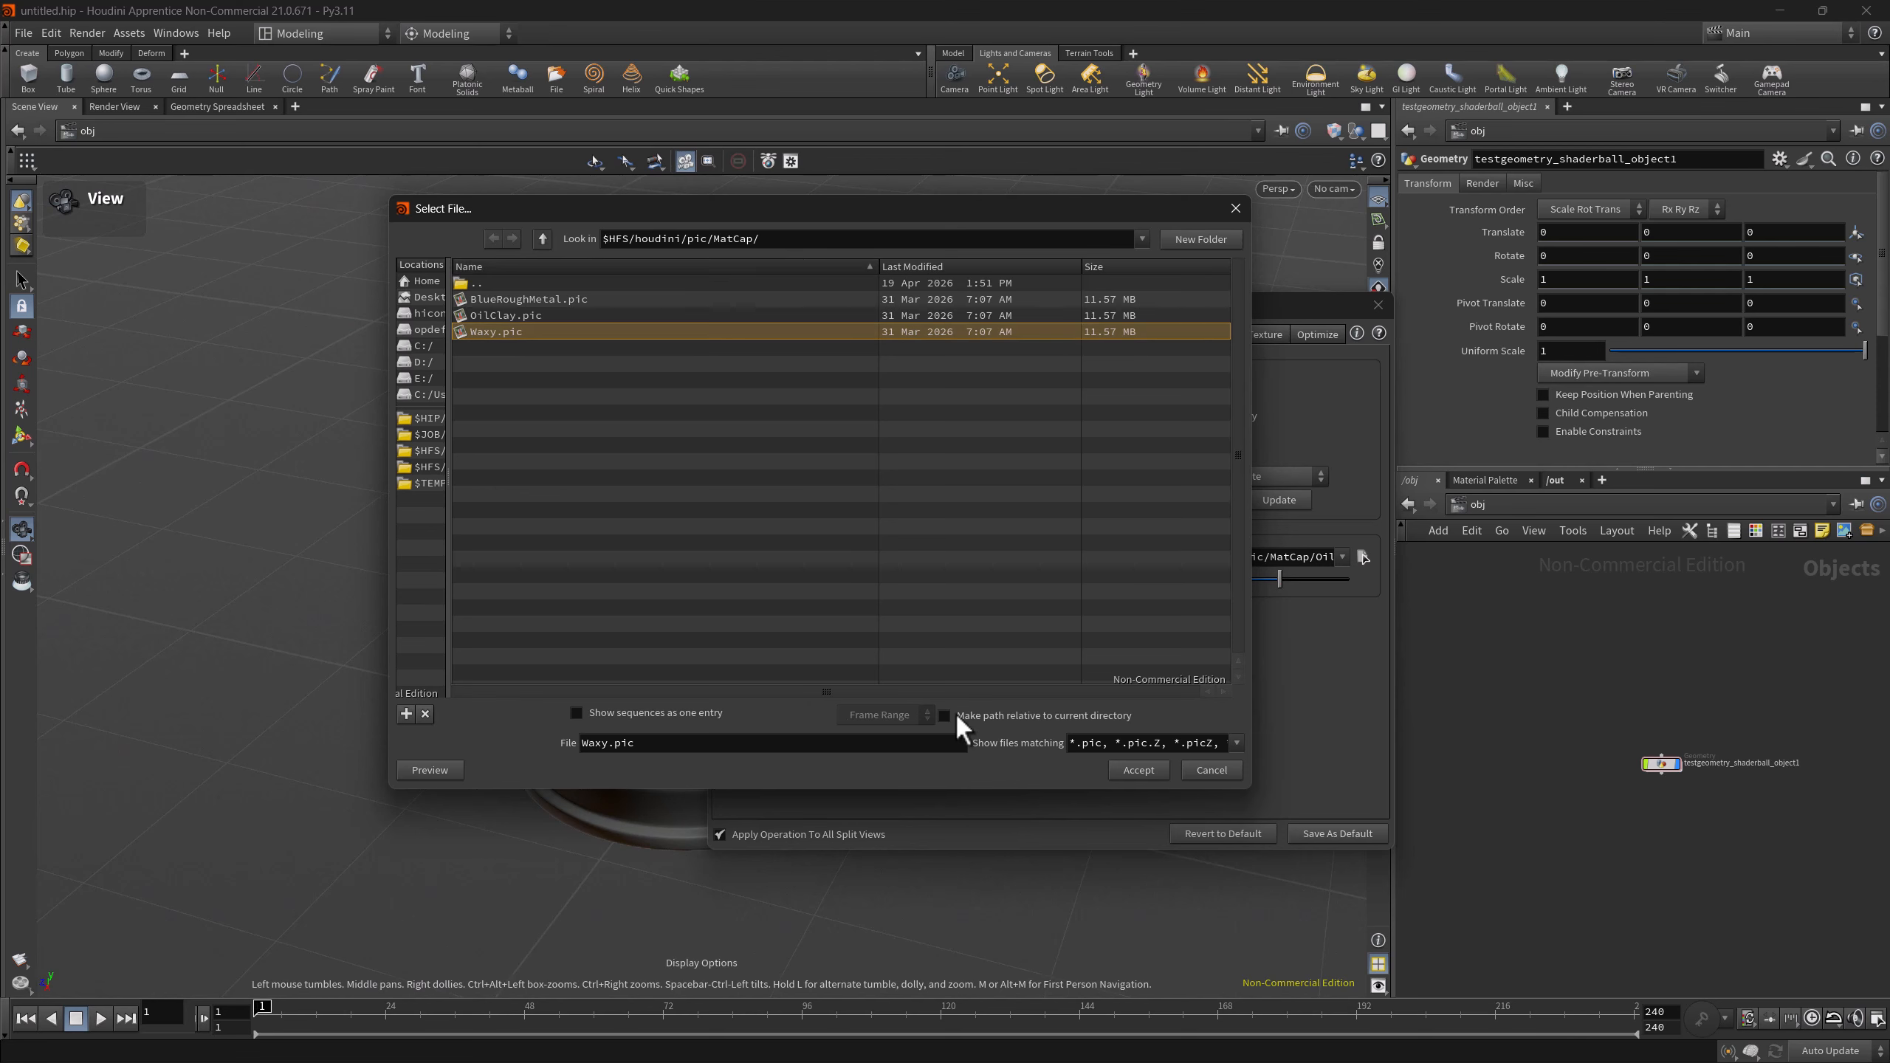
click(1130, 772)
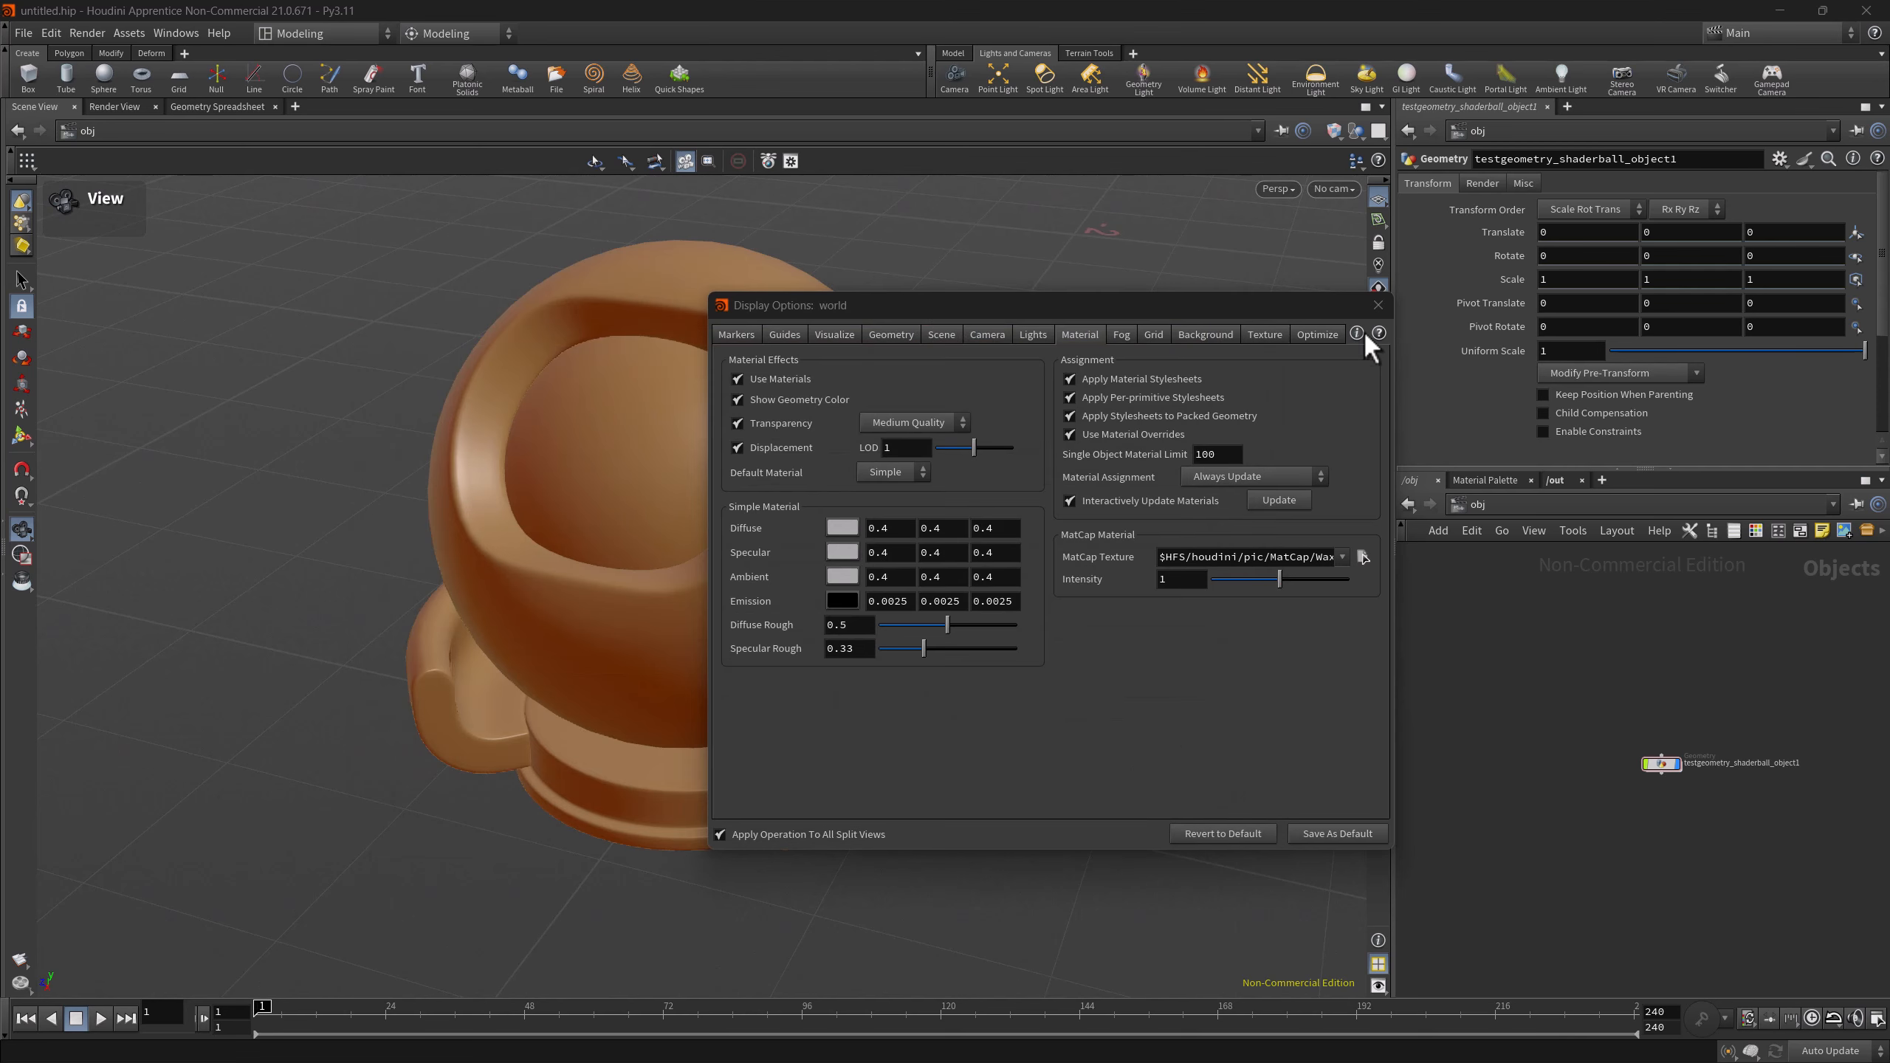
click(1377, 316)
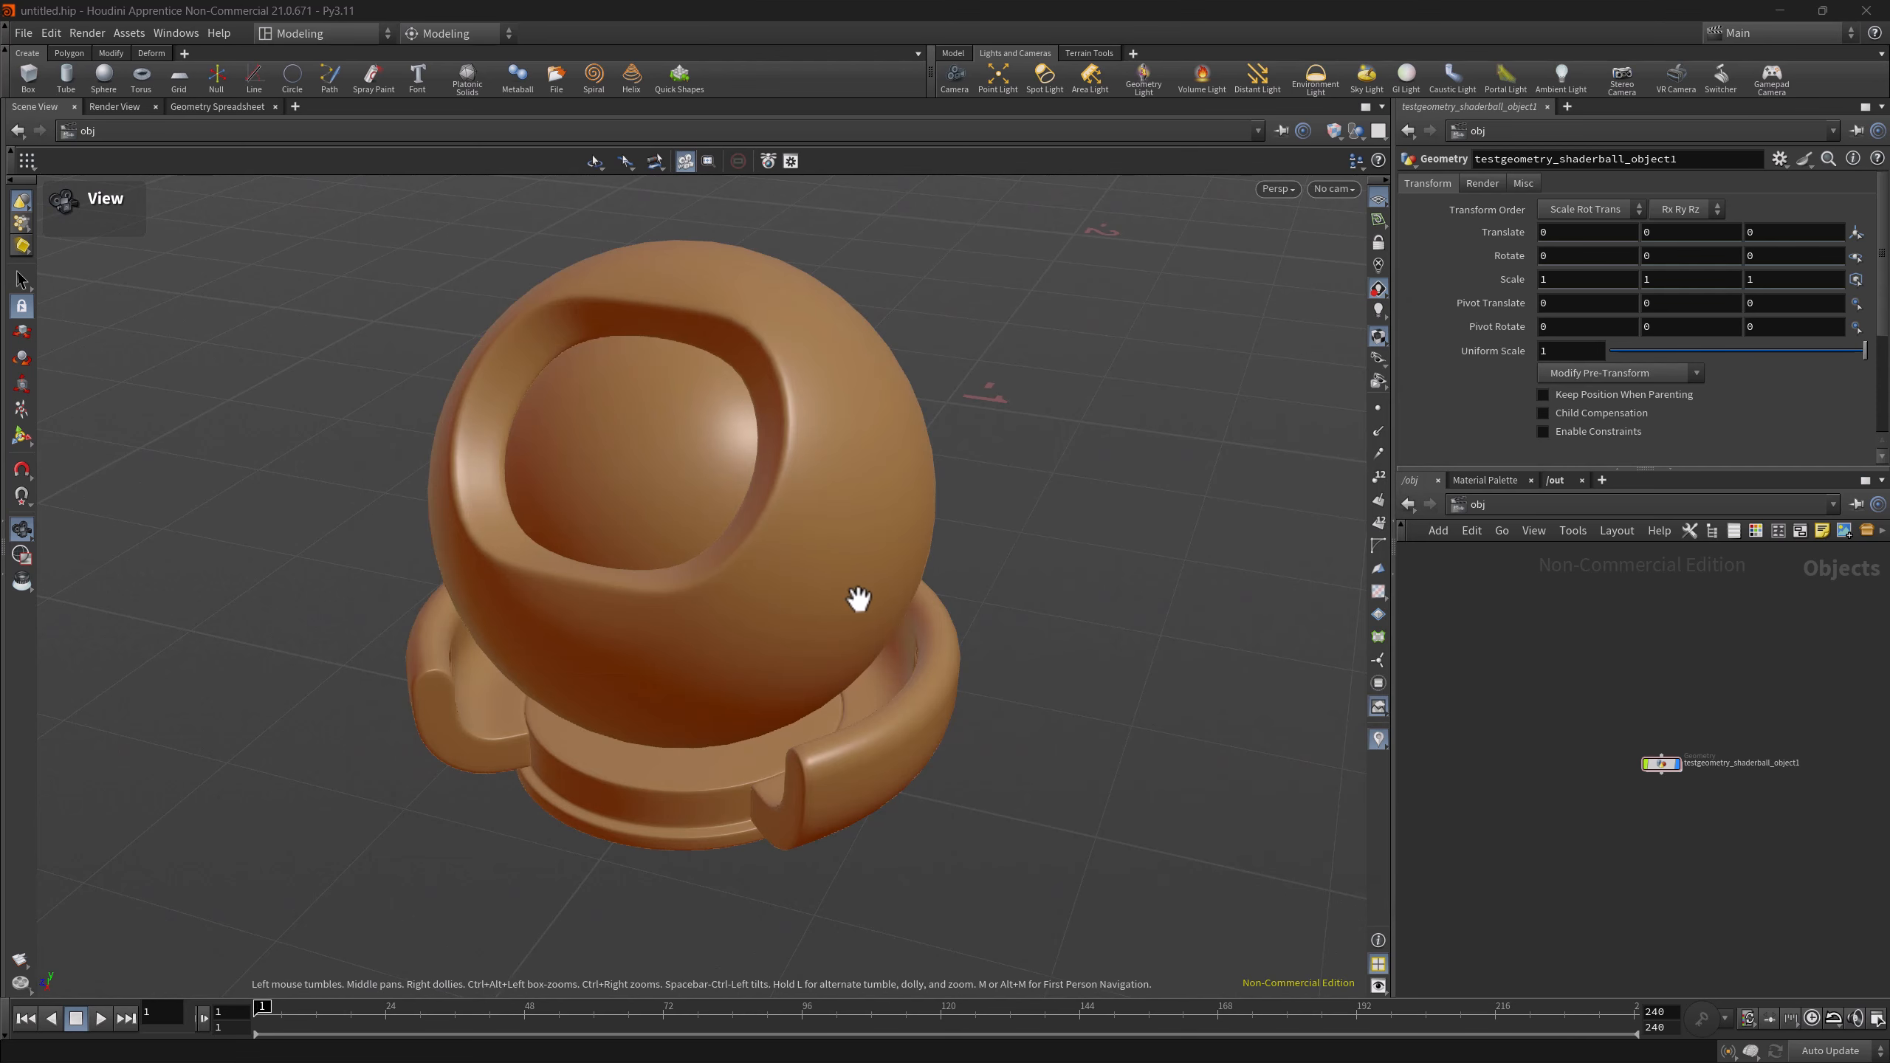
mouse_move(956, 594)
mouse_down()
mouse_move(831, 591)
mouse_move(683, 464)
mouse_move(1004, 624)
mouse_move(1216, 550)
mouse_move(1009, 629)
mouse_move(978, 569)
mouse_up()
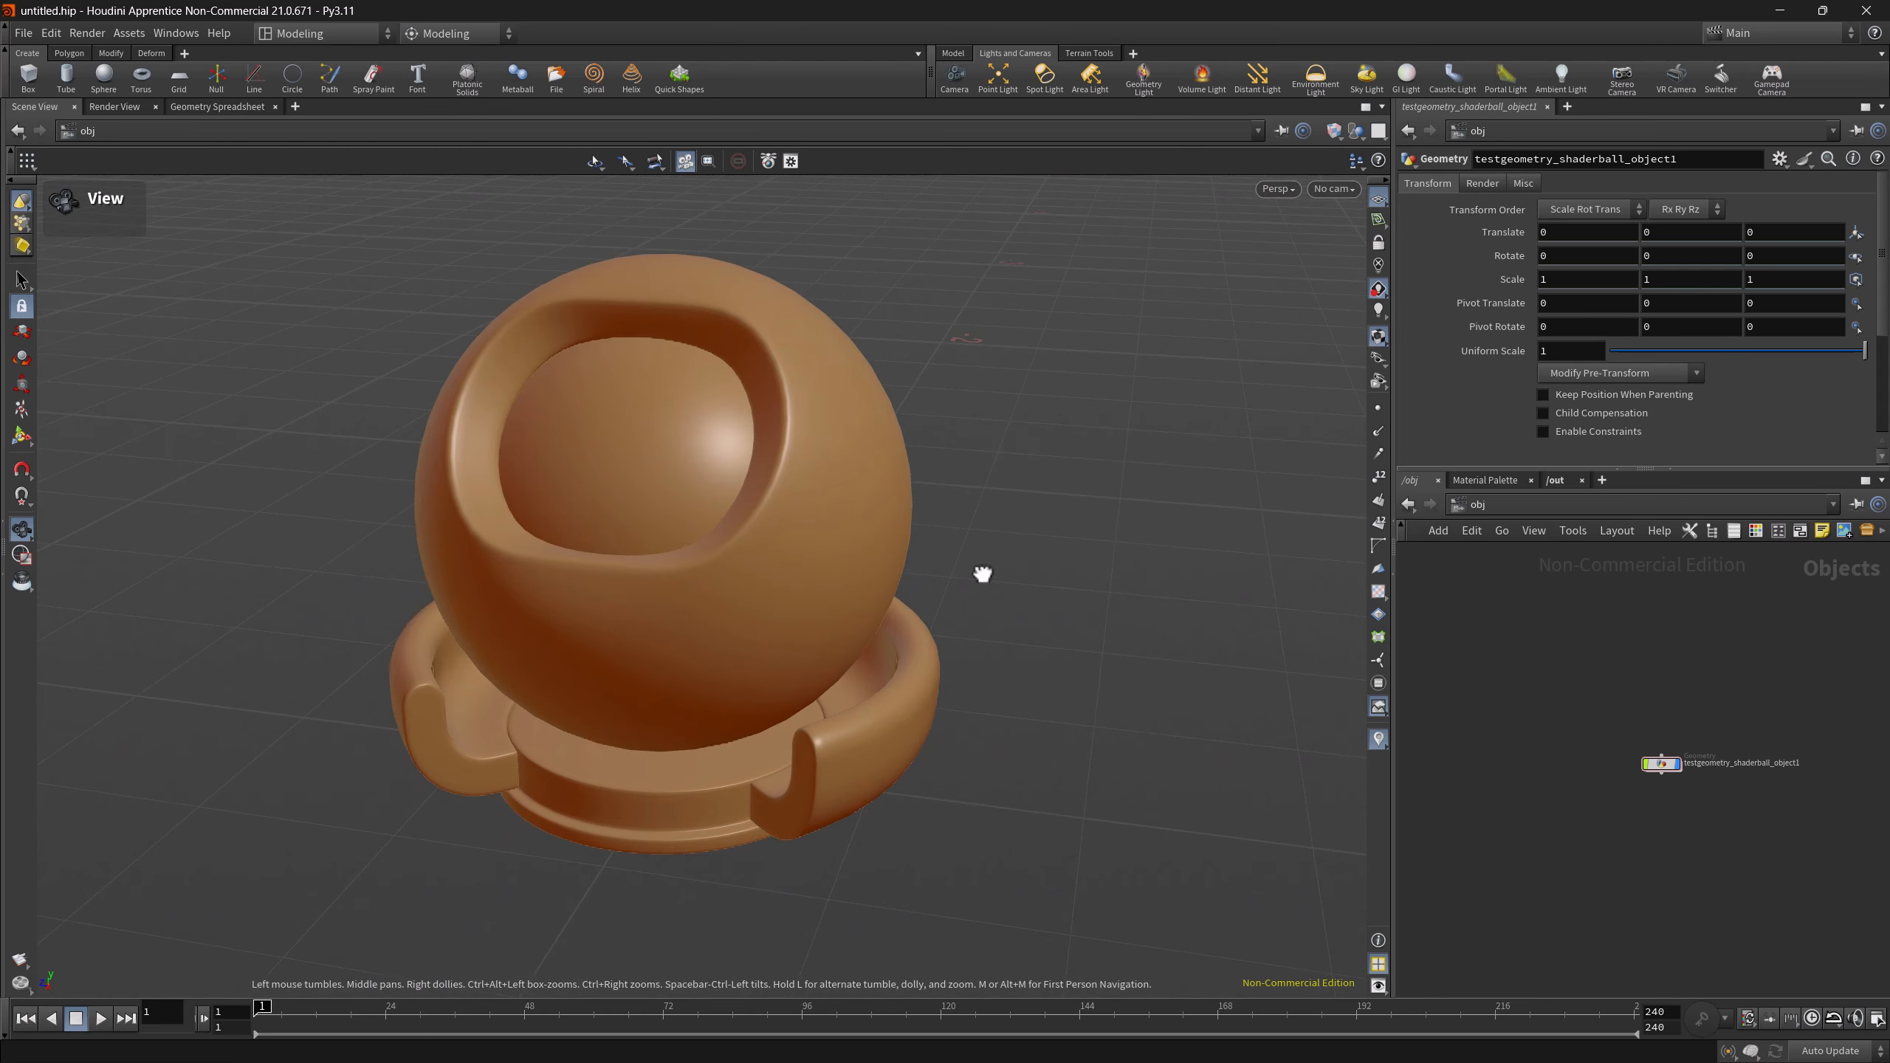